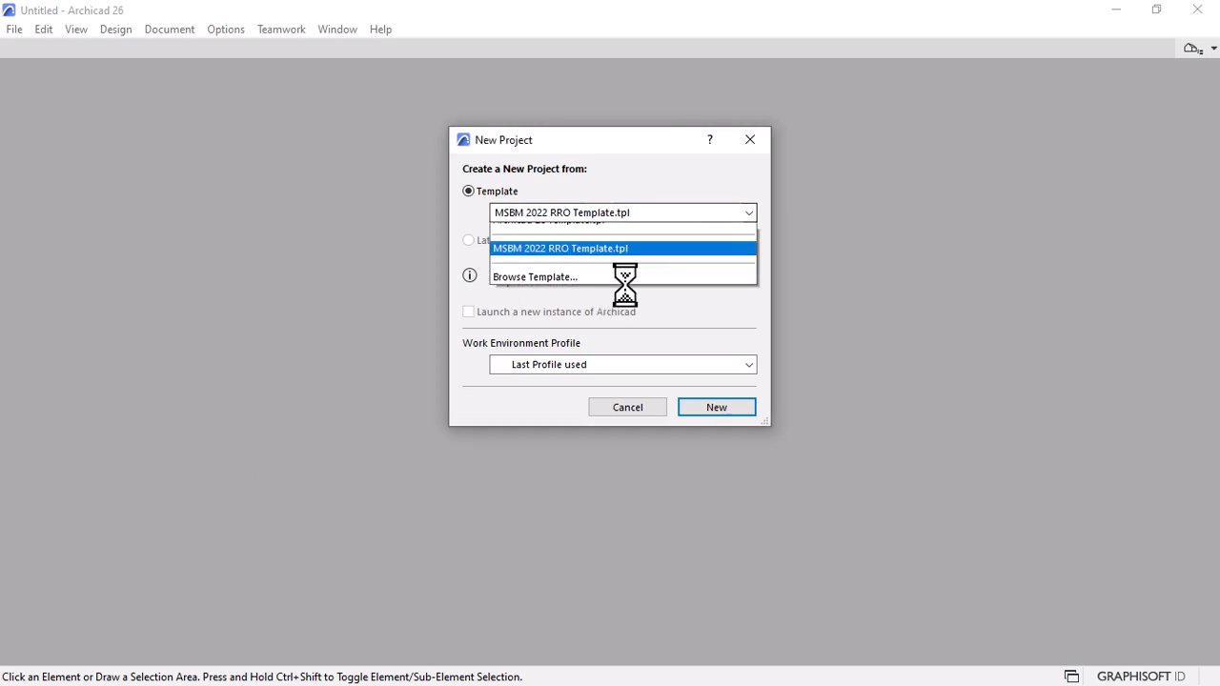
Create a new project from the MSBIM PRO 2023 TEMPLATE file in the MesolightBIM > Template Ideas > 2023 Template folder.
left_click(510, 284)
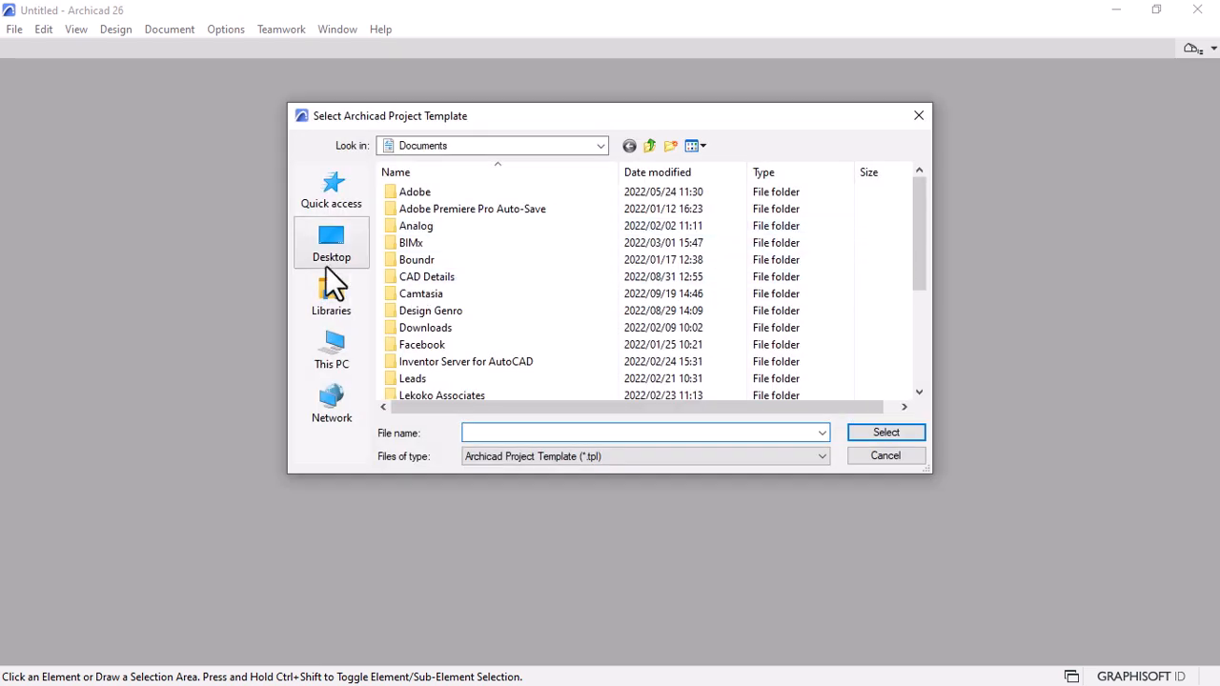
scroll(422, 307, "down", 4)
left_click(424, 261)
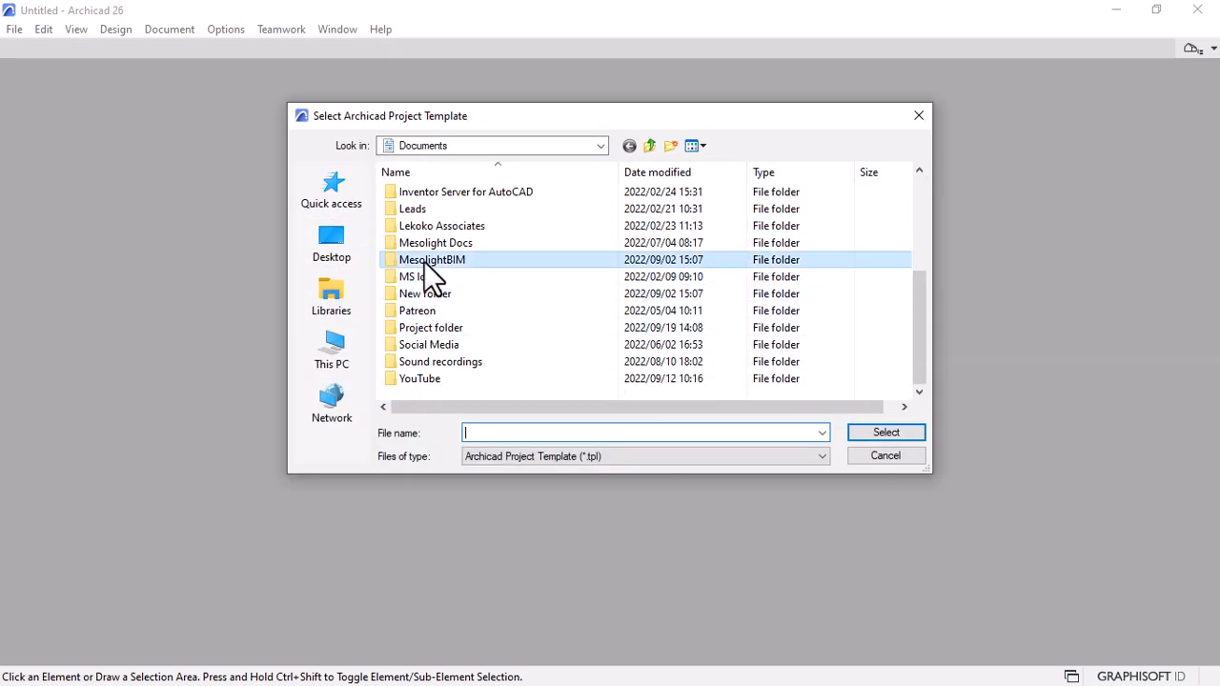
left_click(425, 263)
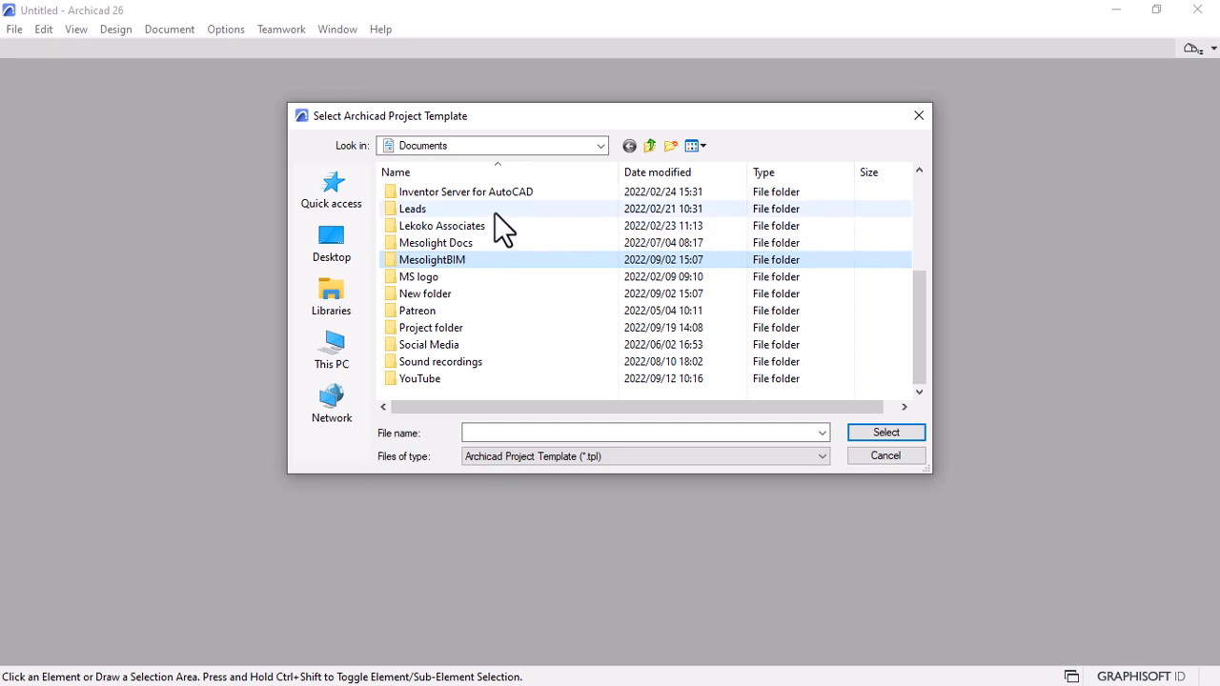
double_click(437, 259)
scroll(419, 355, "down", 2)
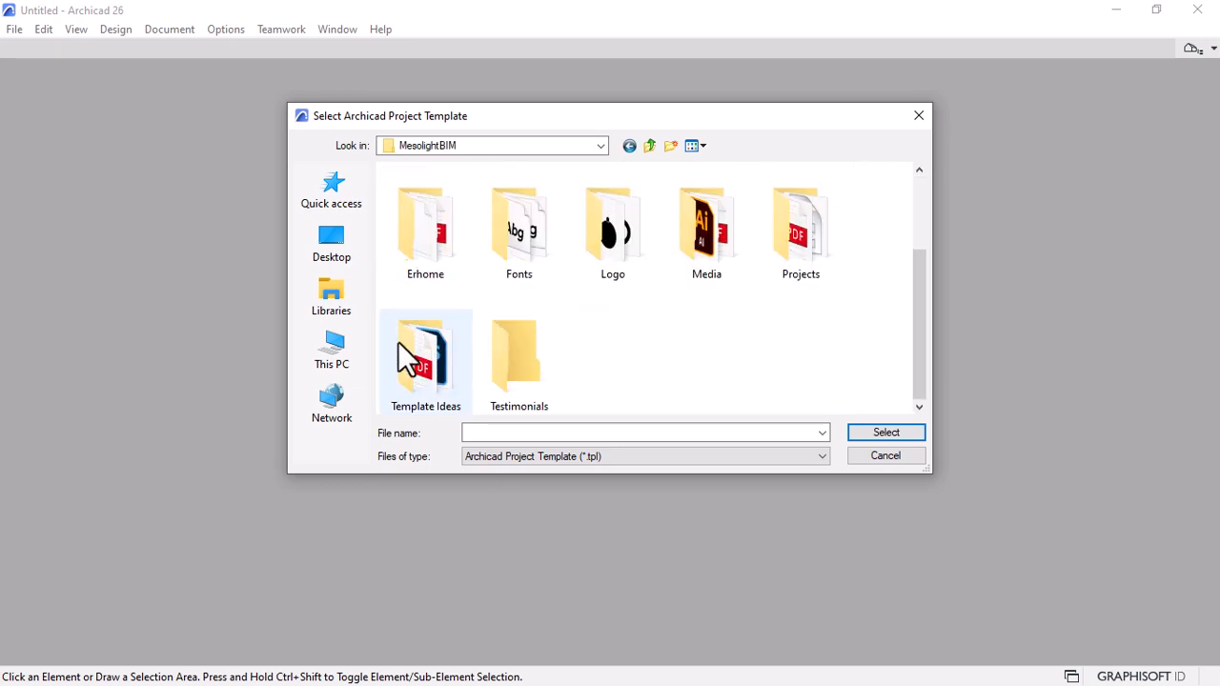
double_click(414, 352)
double_click(431, 193)
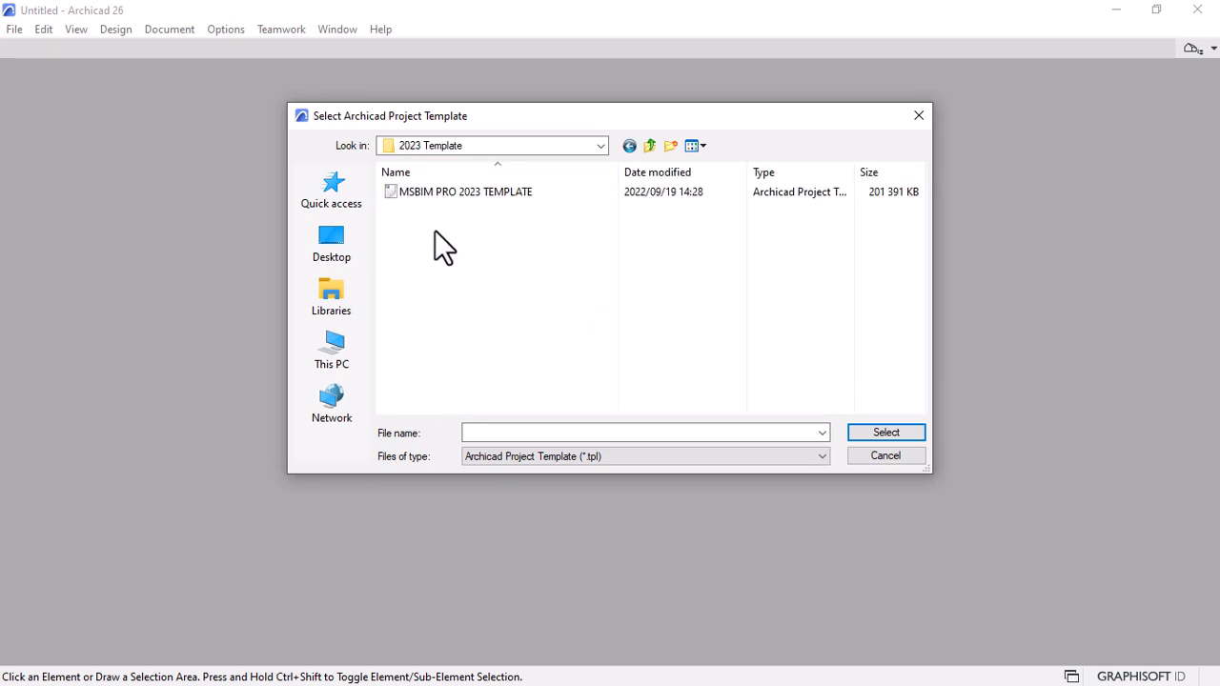
left_click(442, 195)
left_click(867, 433)
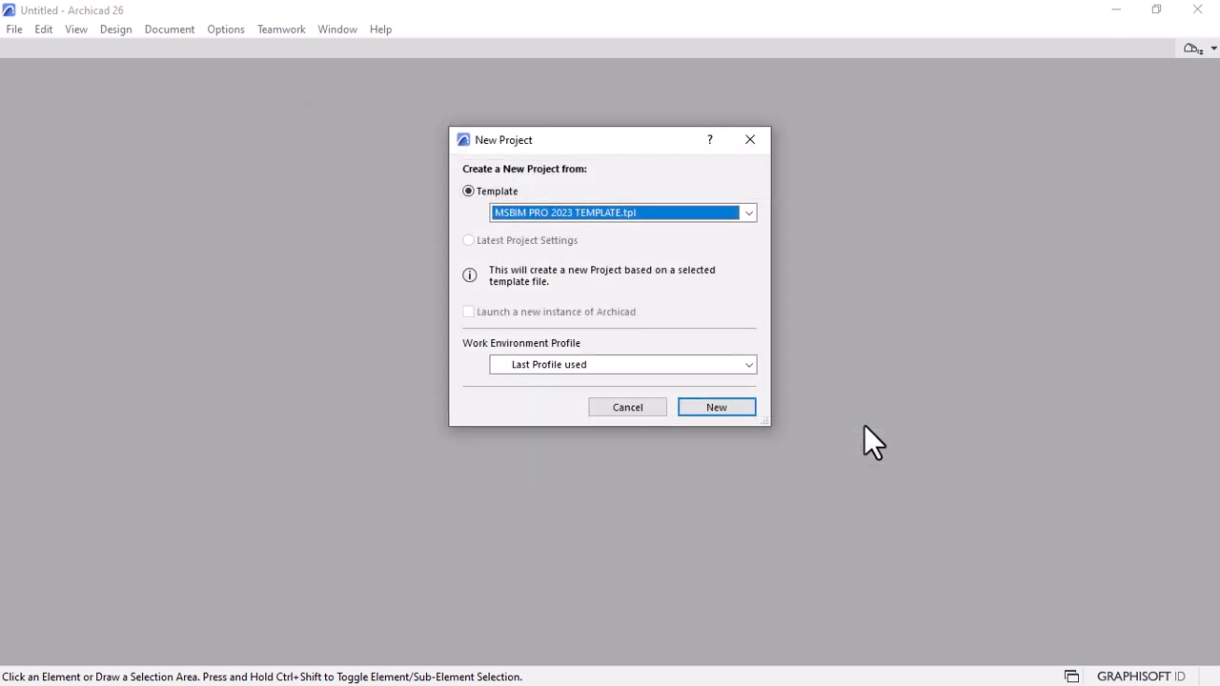
left_click(704, 410)
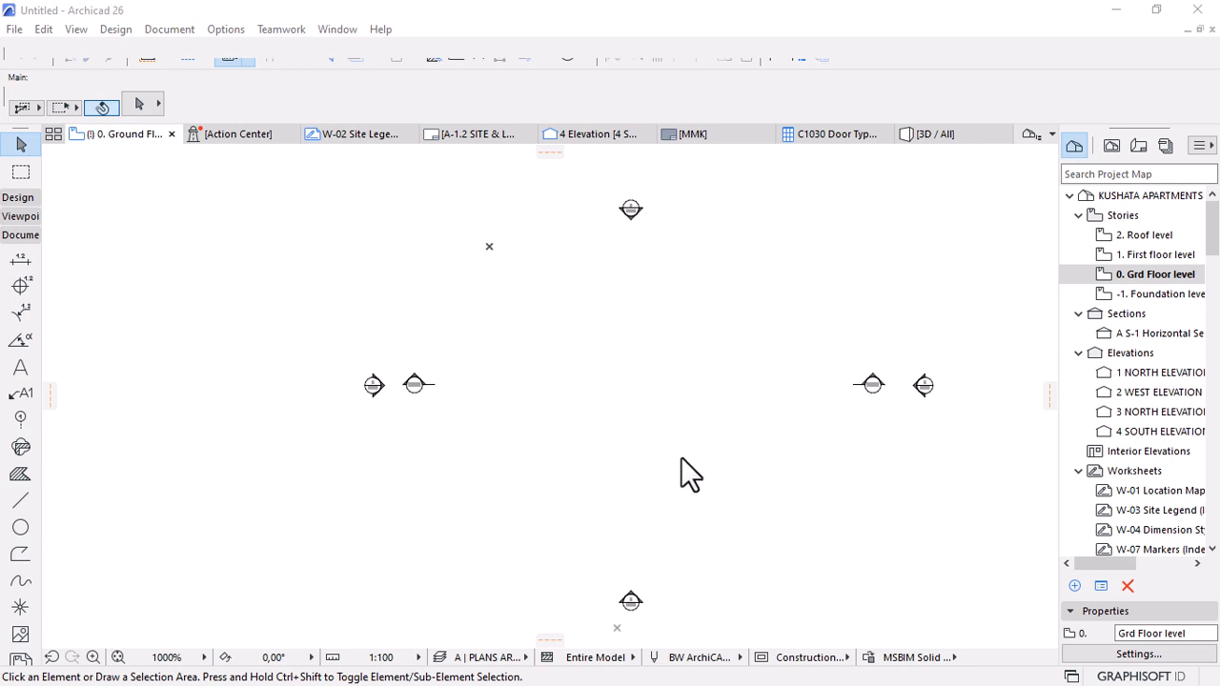
In the story settings, set the height to next to 6000 for Grd Floor level and 1000 for Foundation level.
scroll(681, 457, "down", 1)
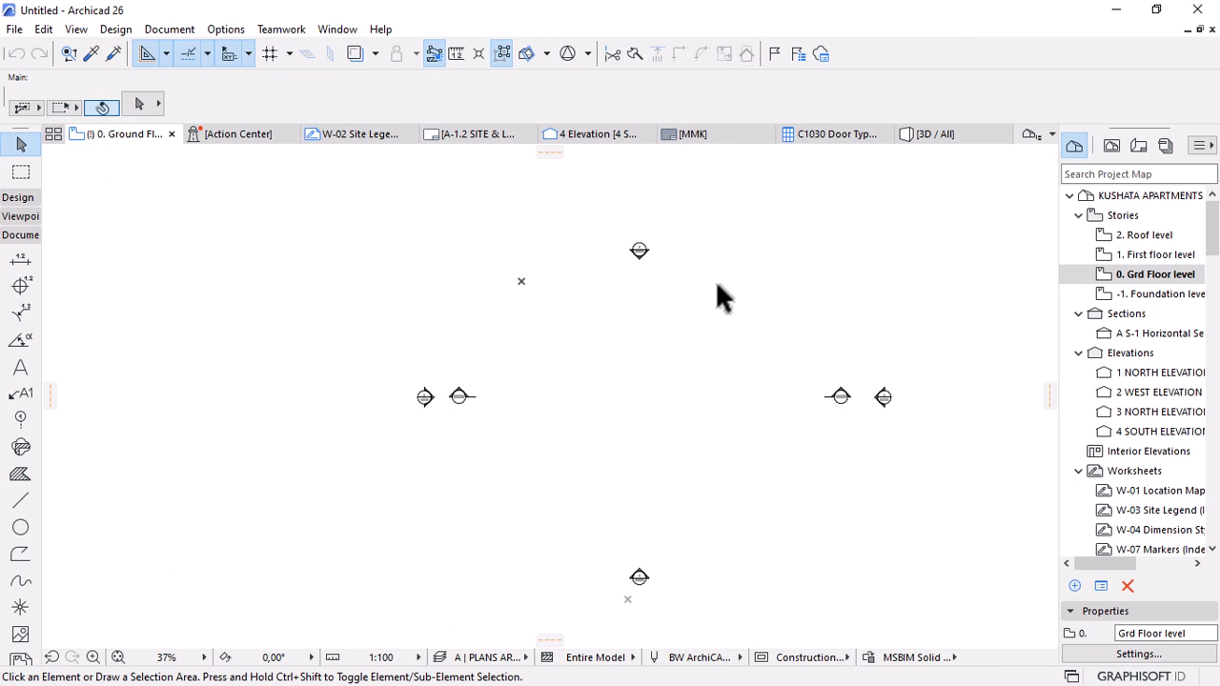
right_click(1161, 286)
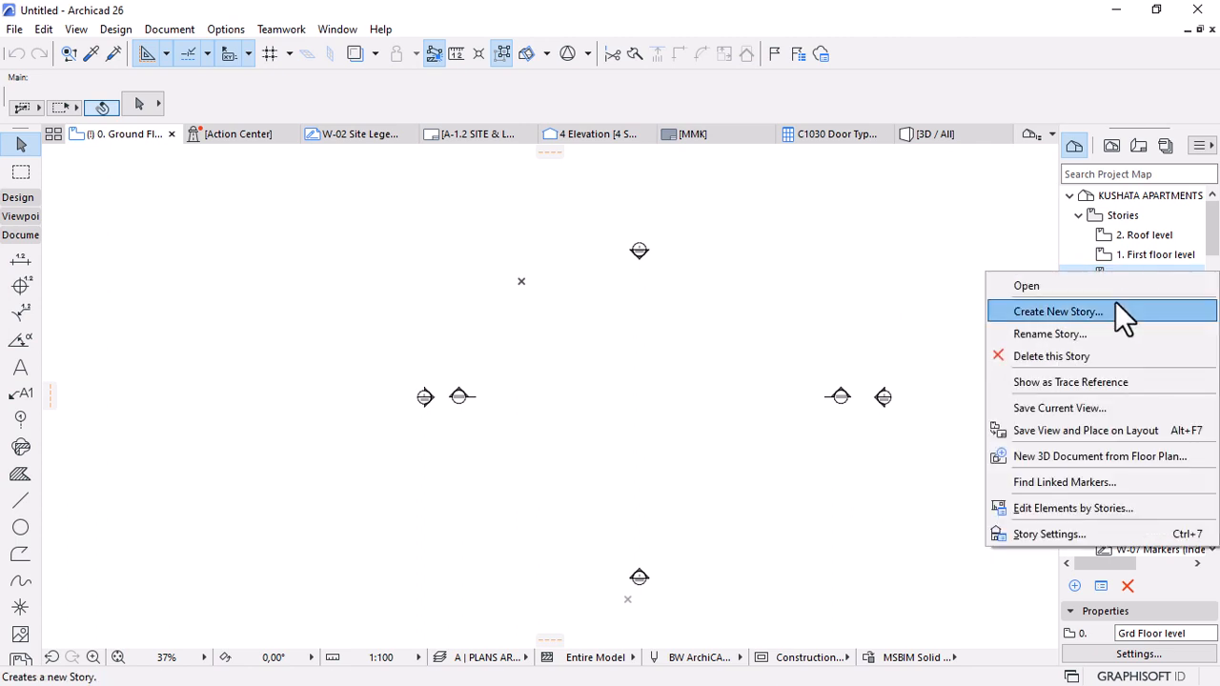
left_click(1044, 534)
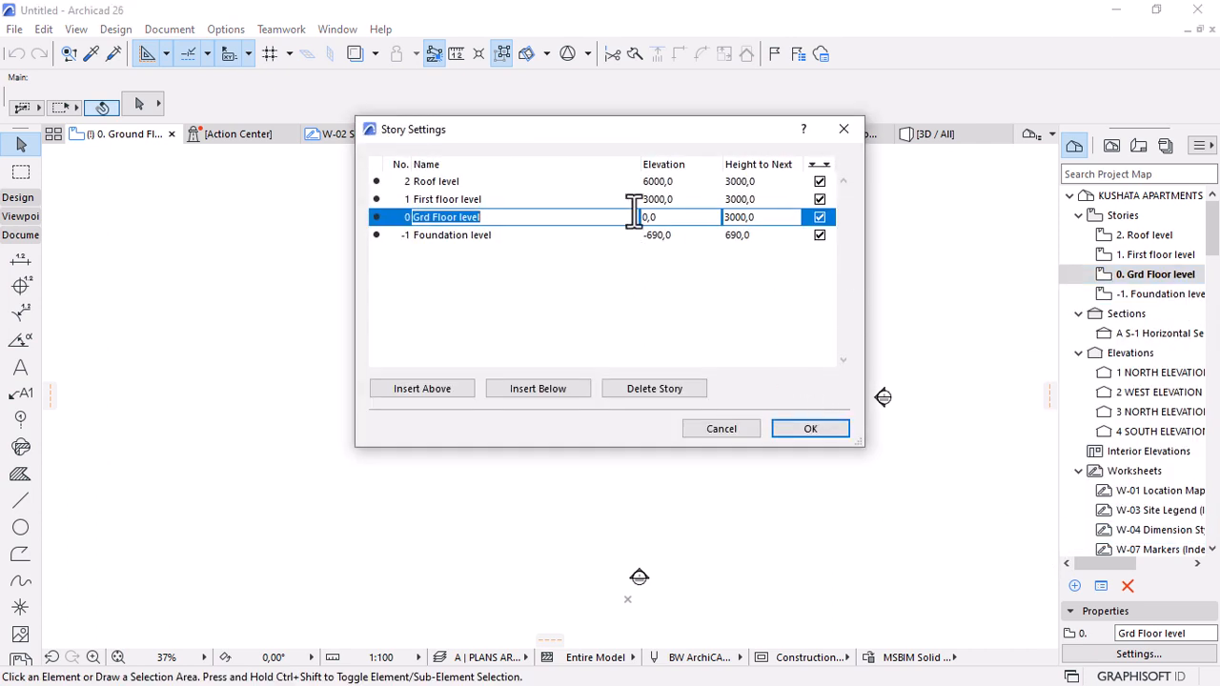
left_click(785, 218)
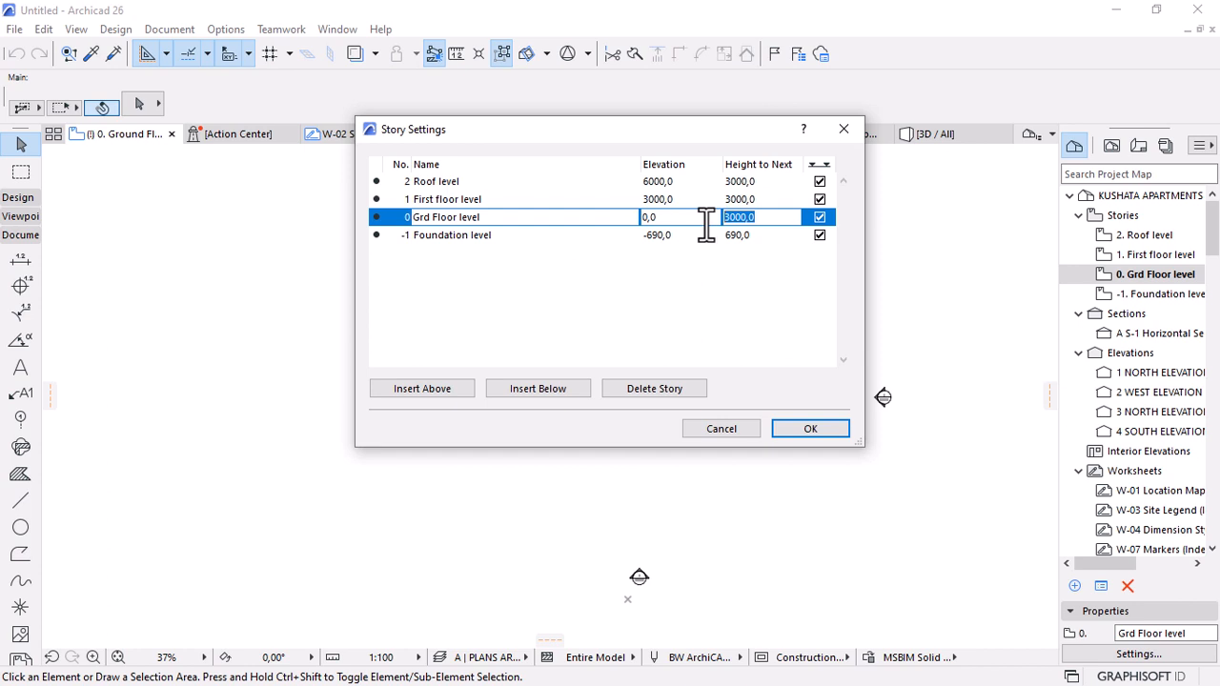
type("600")
key("BackSpace")
type("00")
left_click(763, 240)
type("100")
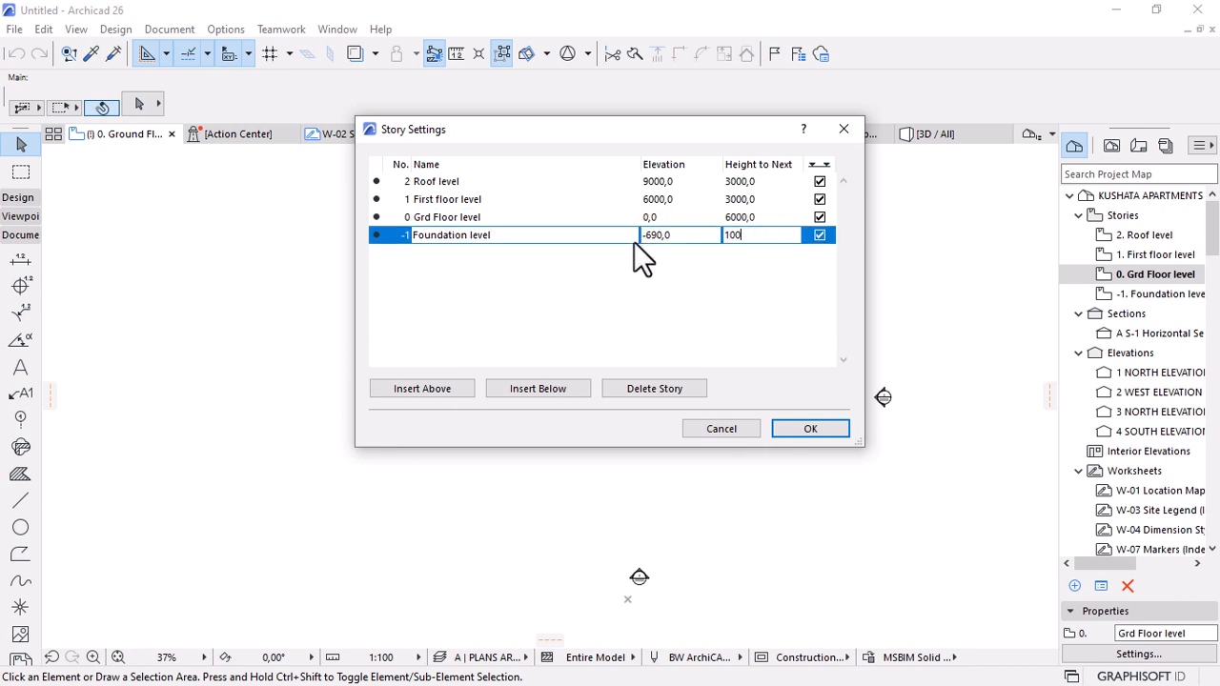
type("0")
Insert a new story above Roof level.
left_click(720, 198)
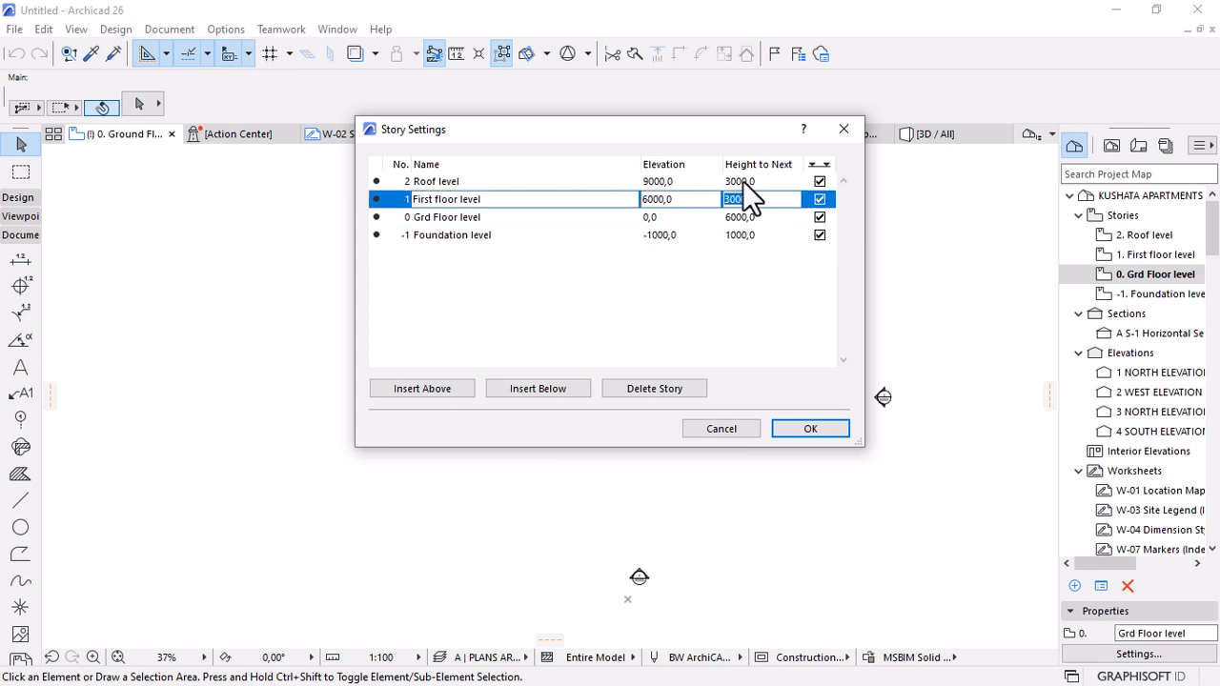
left_click(743, 180)
left_click(423, 387)
Clear the name of story 2 (Roof level), leave the new story 3 unnamed and apply the story settings.
left_click(484, 198)
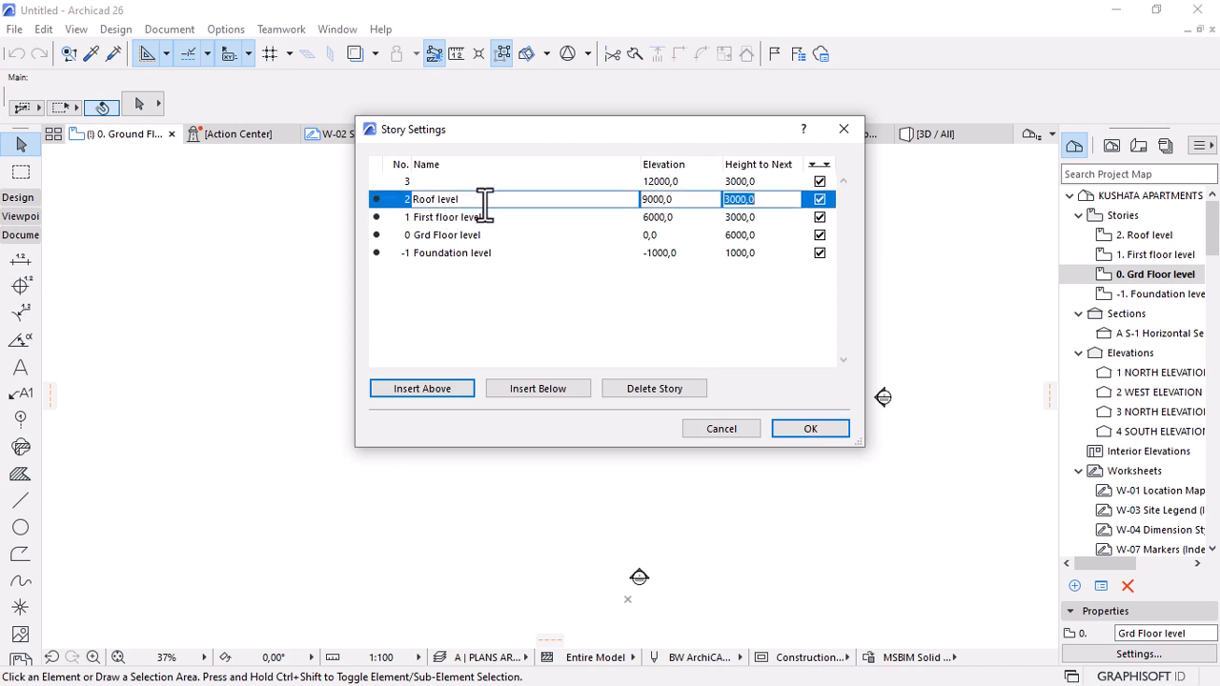
left_click(422, 218)
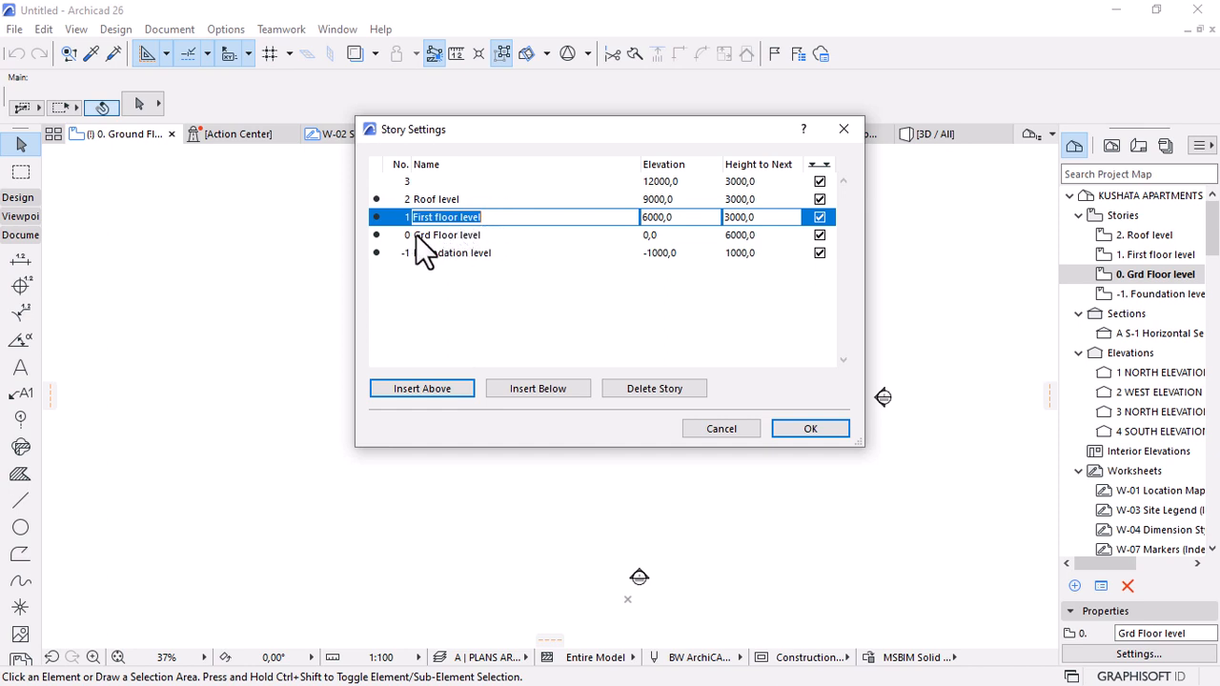
left_click(498, 234)
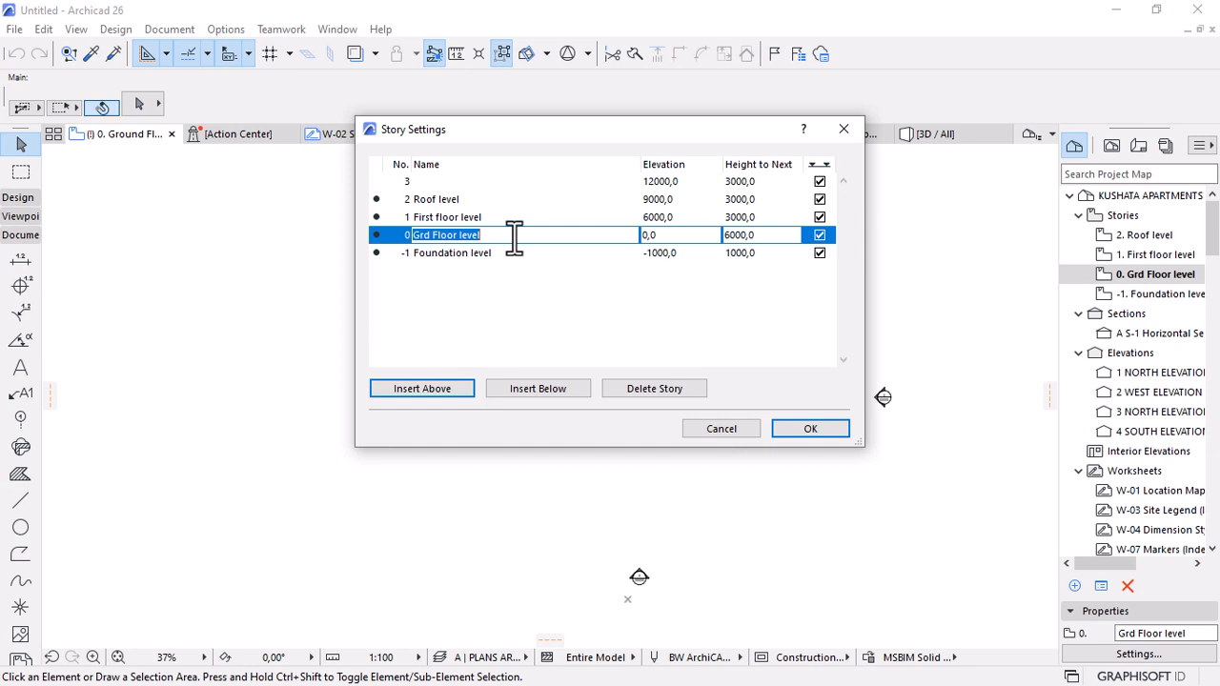
left_click(430, 216)
left_click(453, 200)
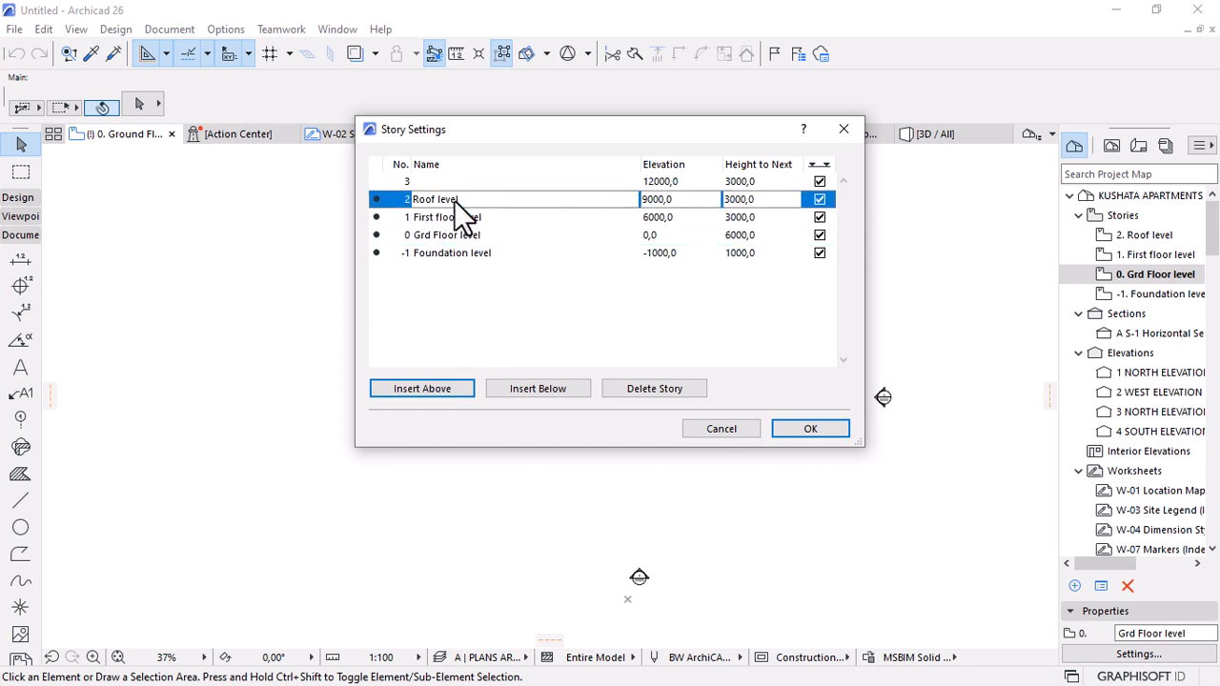
left_click(443, 176)
double_click(466, 201)
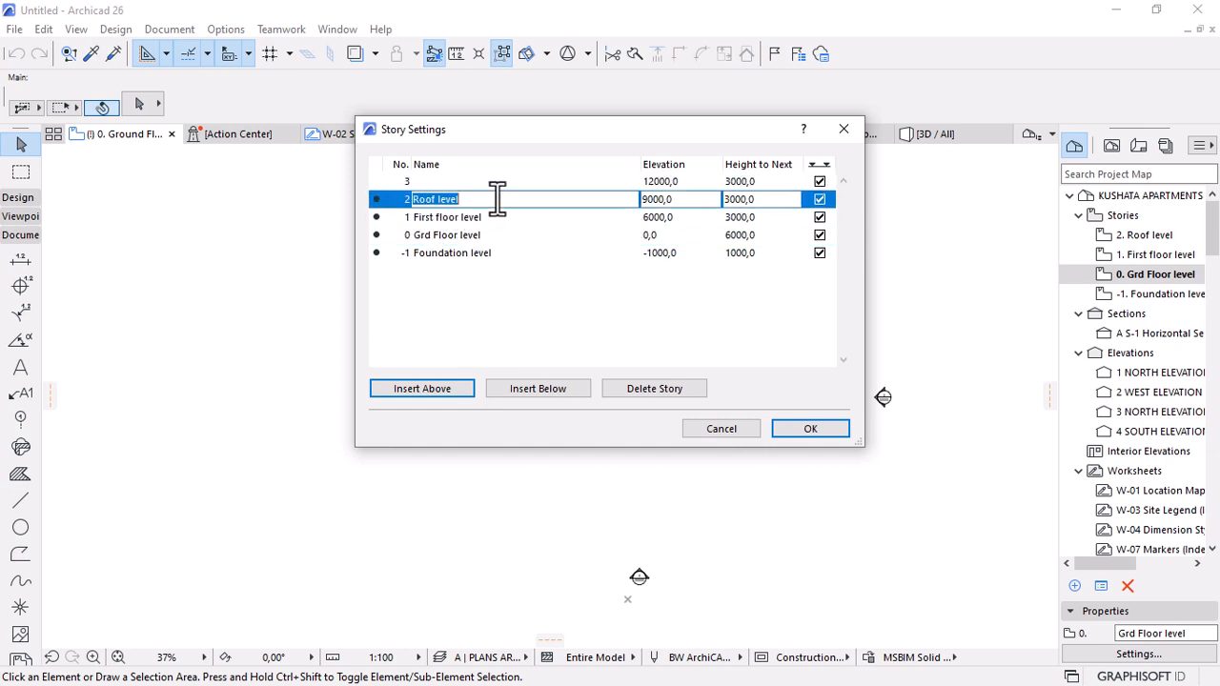
key("BackSpace")
left_click(438, 182)
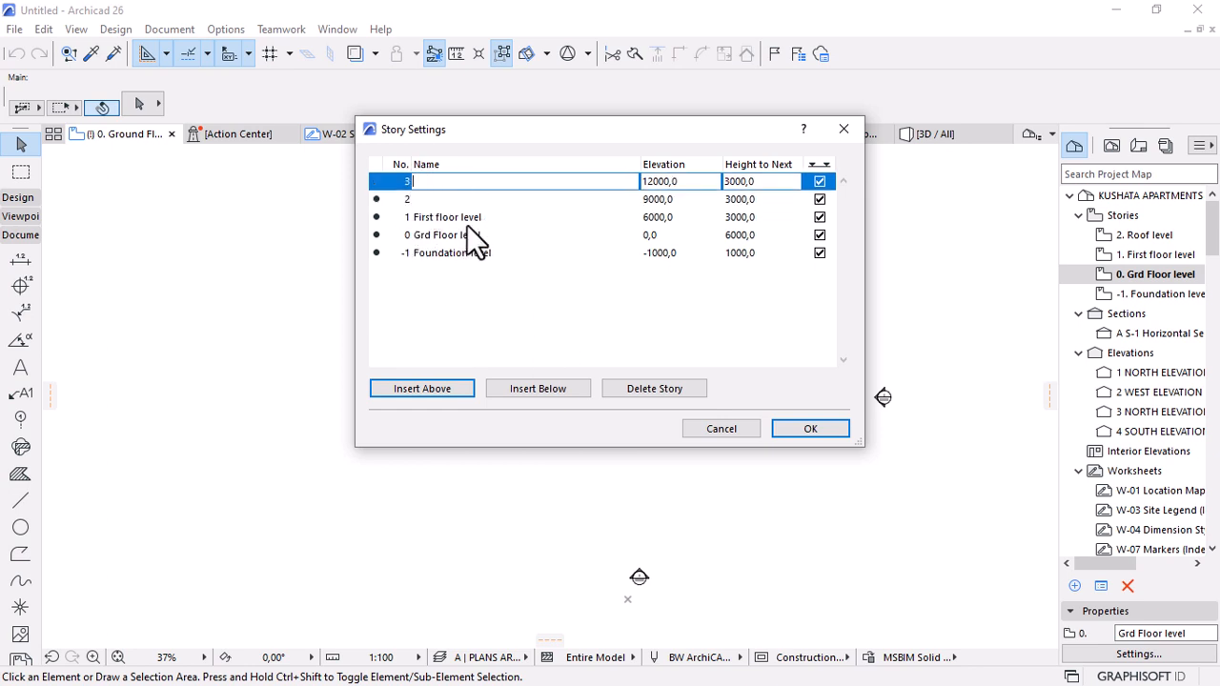
left_click(776, 431)
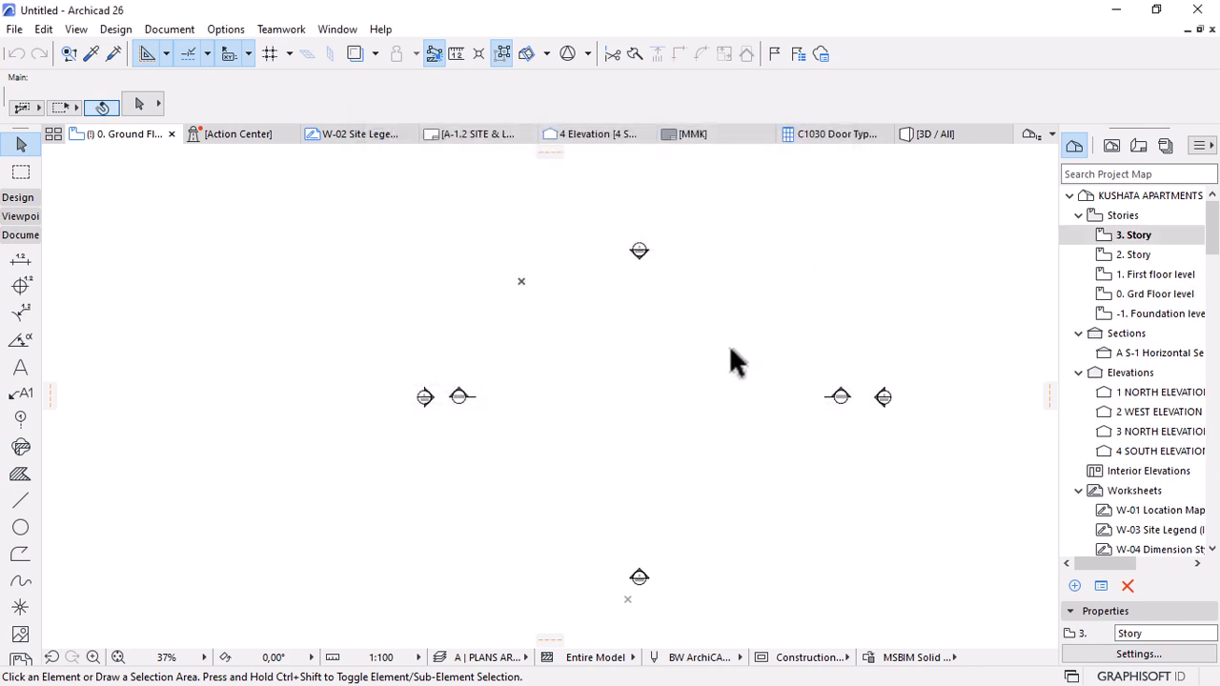
Open the First floor level plan.
scroll(844, 409, "up", 1)
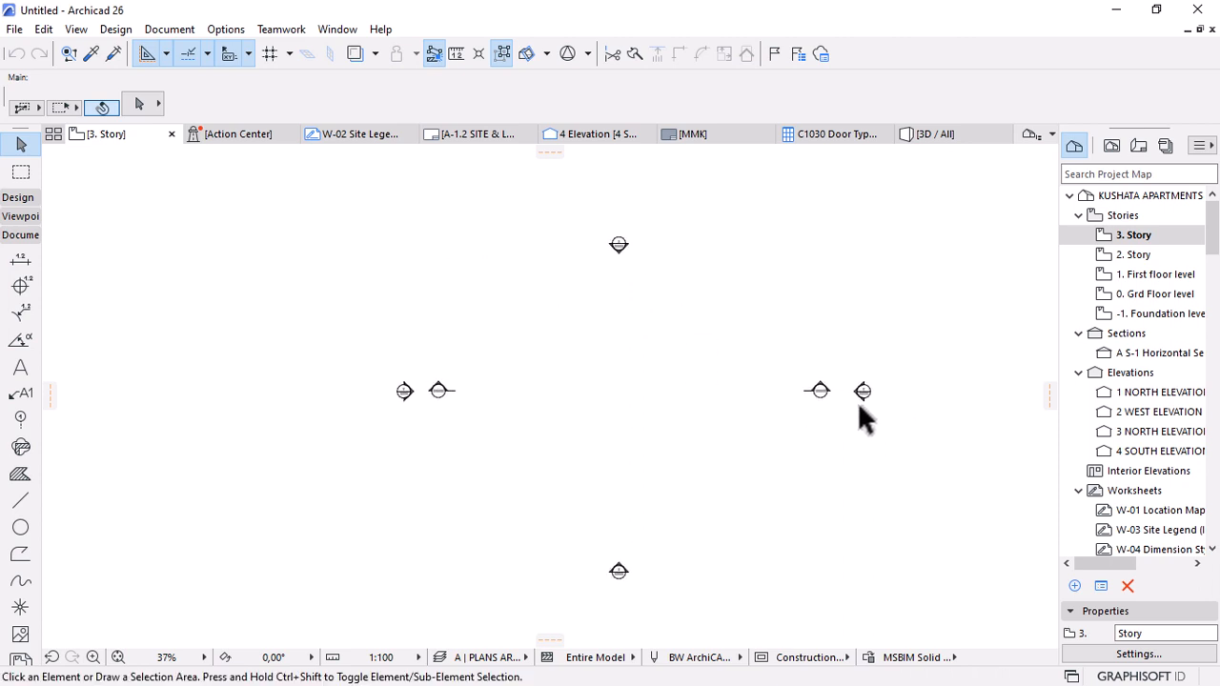
double_click(1148, 274)
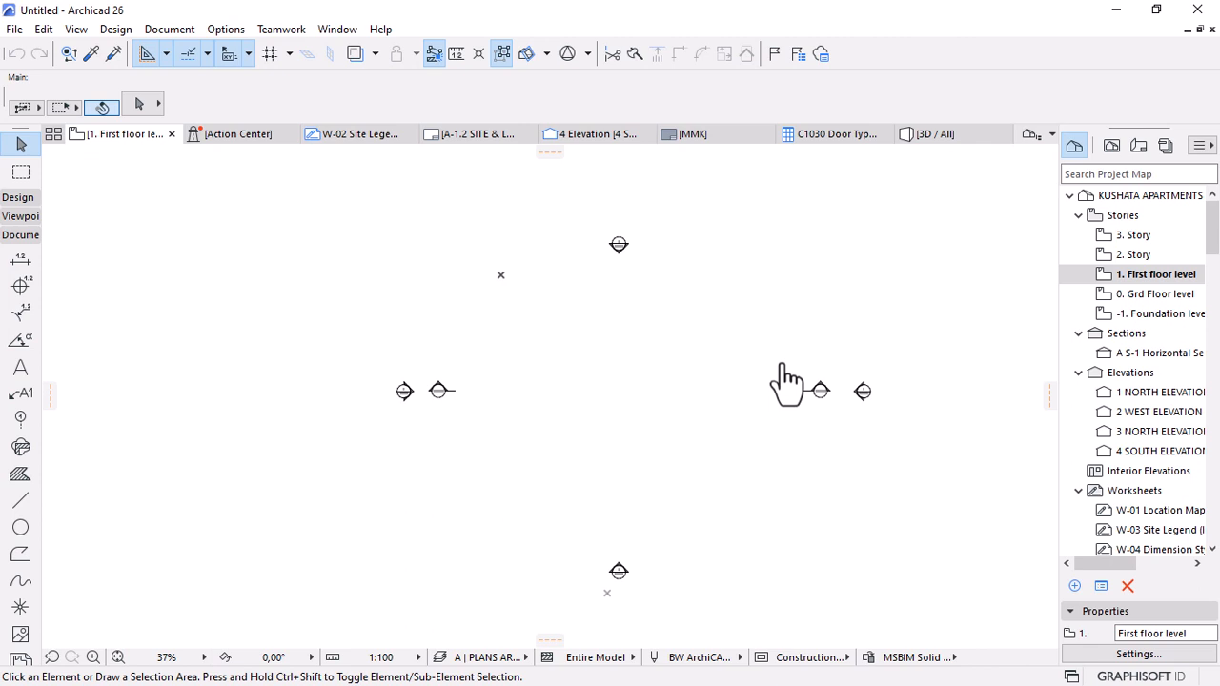
scroll(813, 471, "up", 1)
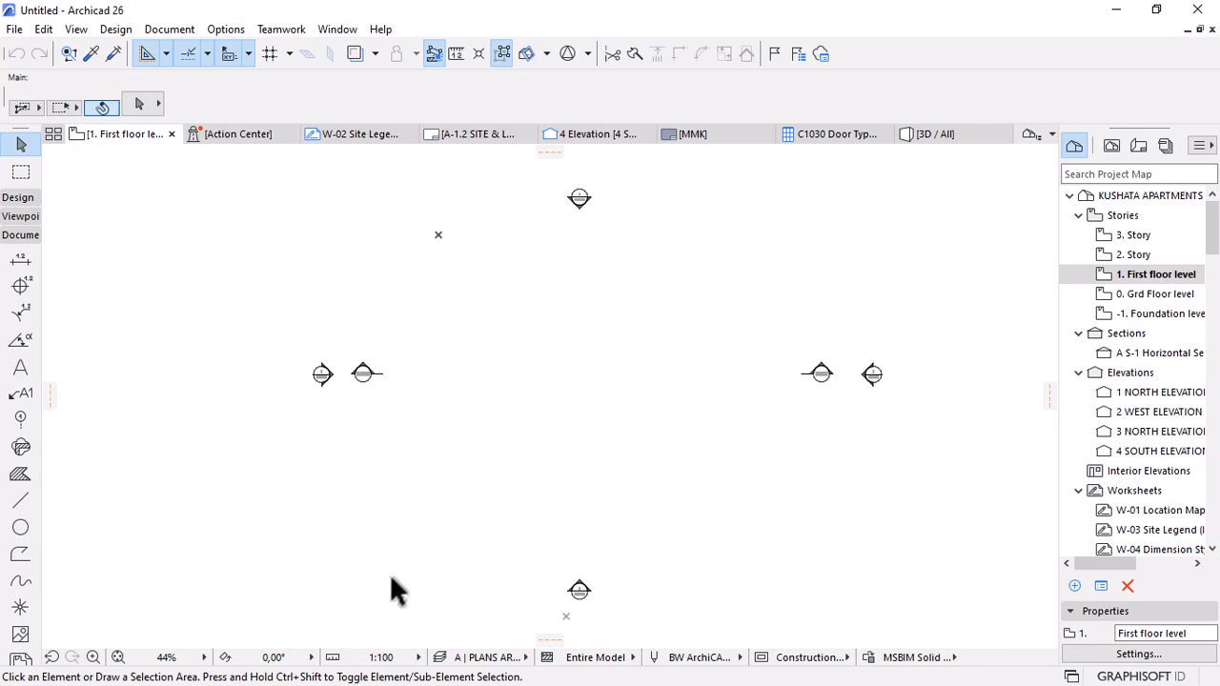
Switch to File Explorer, copy the WhatsApp aerial image from the Retail Concourse Media folder and paste it into the Archicad first floor plan.
key("super")
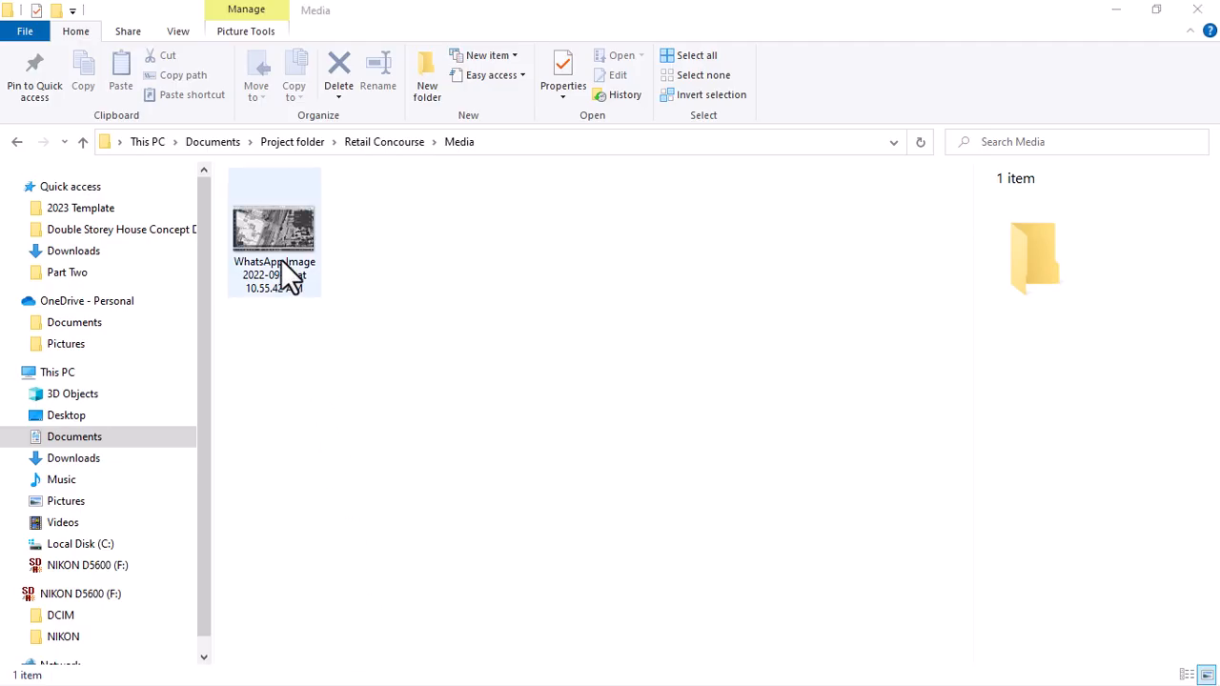
double_click(263, 229)
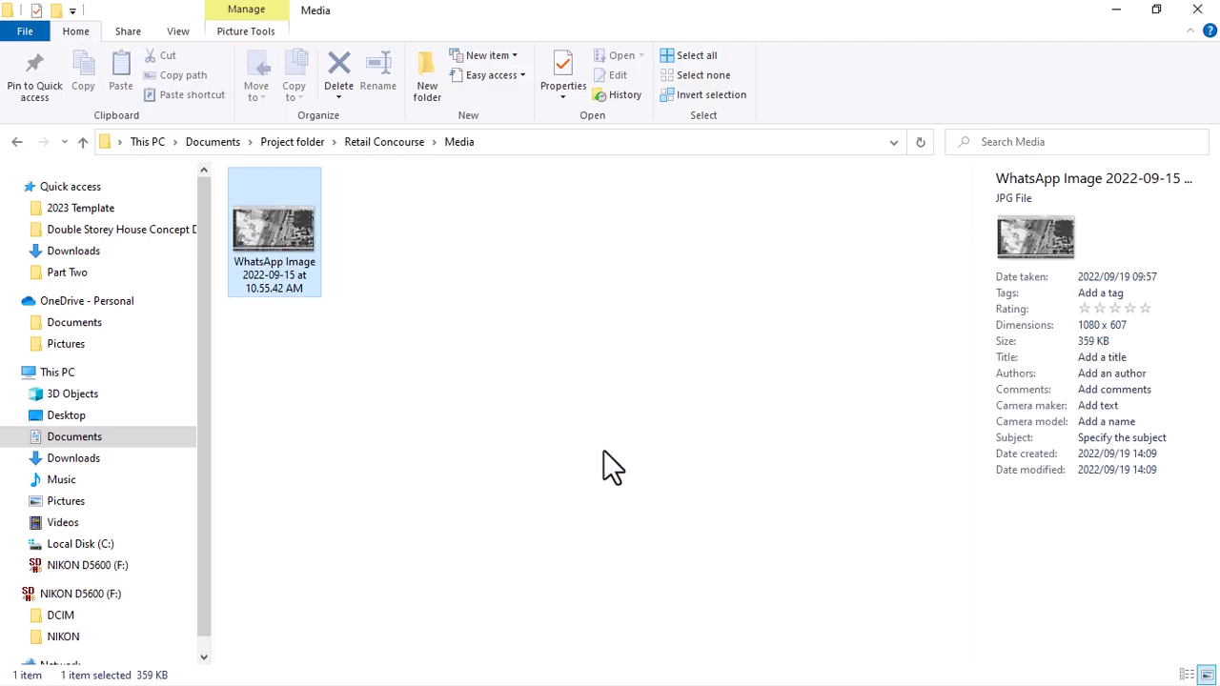
left_click_drag(613, 467, 570, 423)
scroll(523, 264, "down", 3)
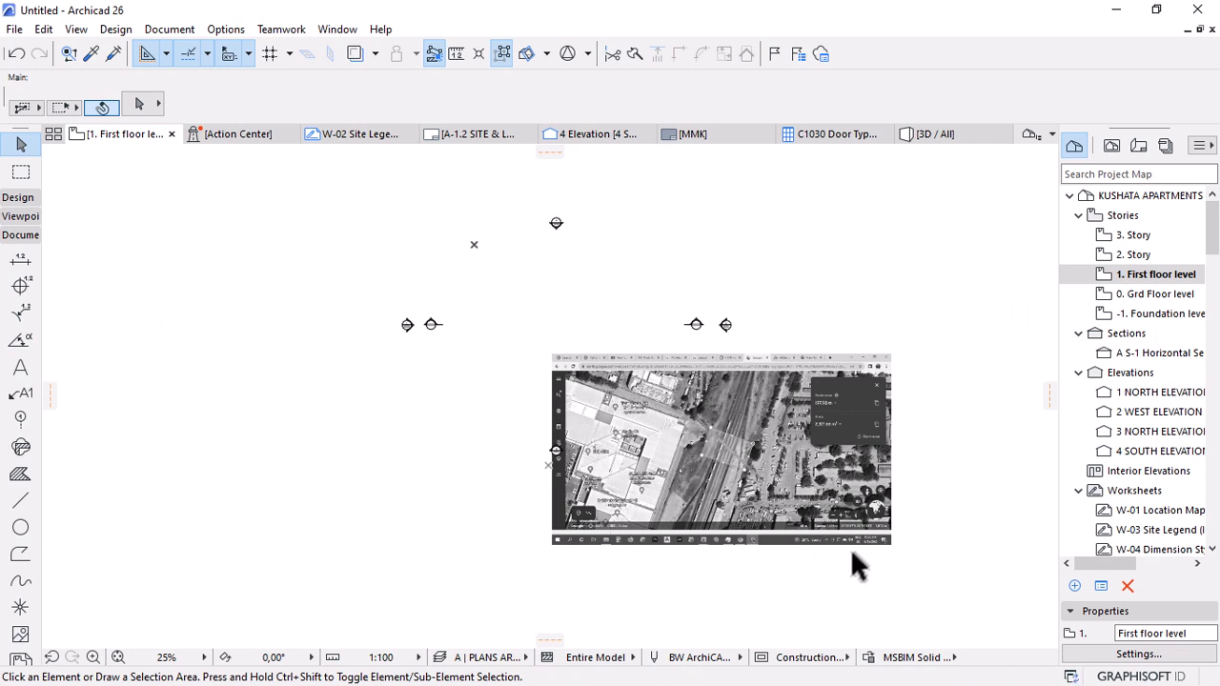
Move the pasted aerial image by its centre point diagonally at 135° into the area between the elevation markers.
left_click(751, 448)
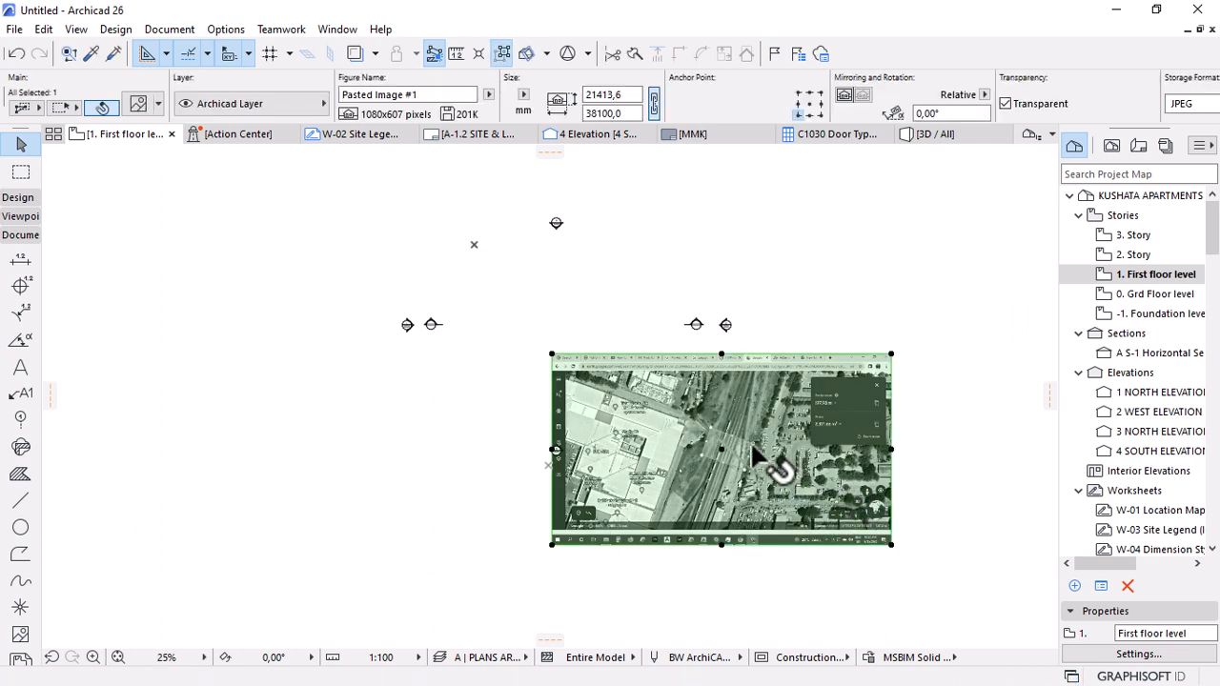
key("ctrl+d")
left_click(722, 449)
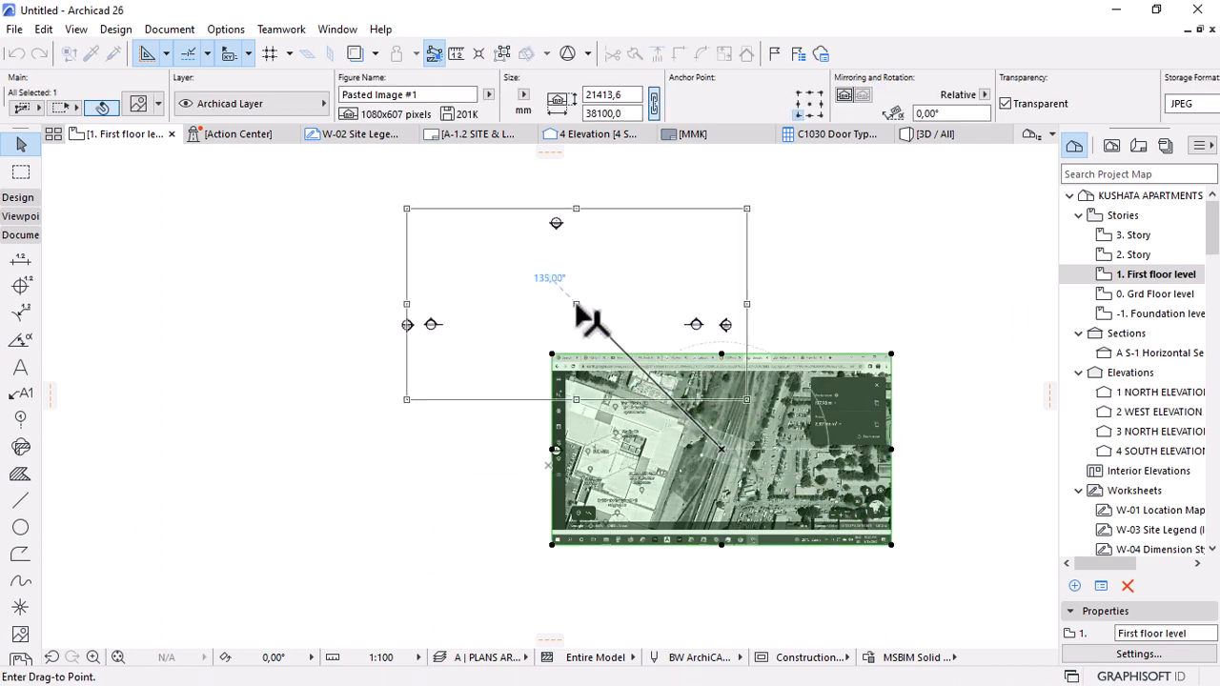
left_click(575, 304)
scroll(580, 263, "up", 3)
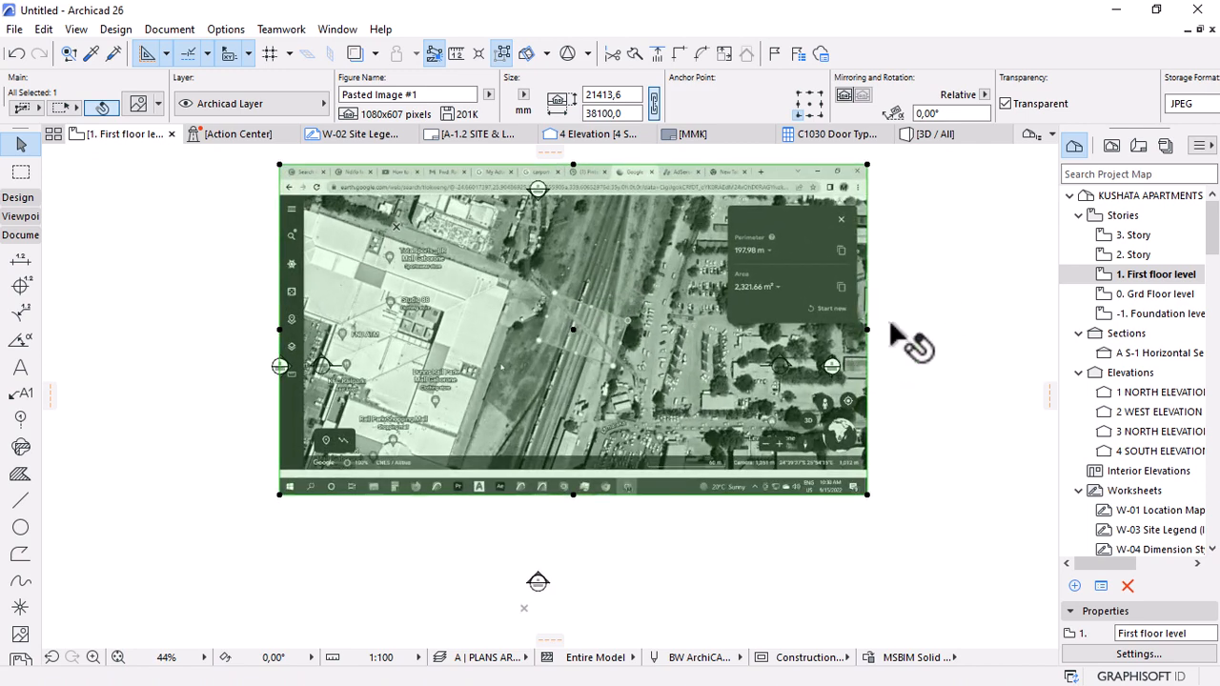
Deselect the aerial image and examine its marked site boundary around the railway tracks along with the perimeter and area readings.
scroll(535, 287, "up", 2)
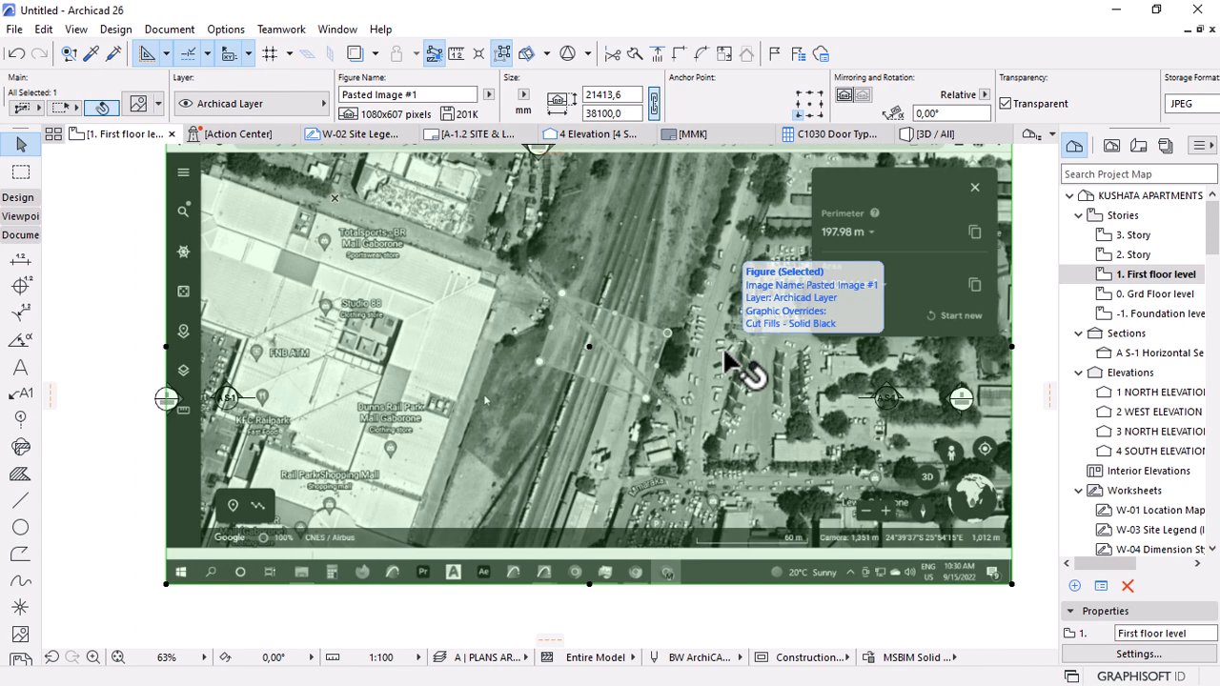
scroll(527, 474, "down", 2)
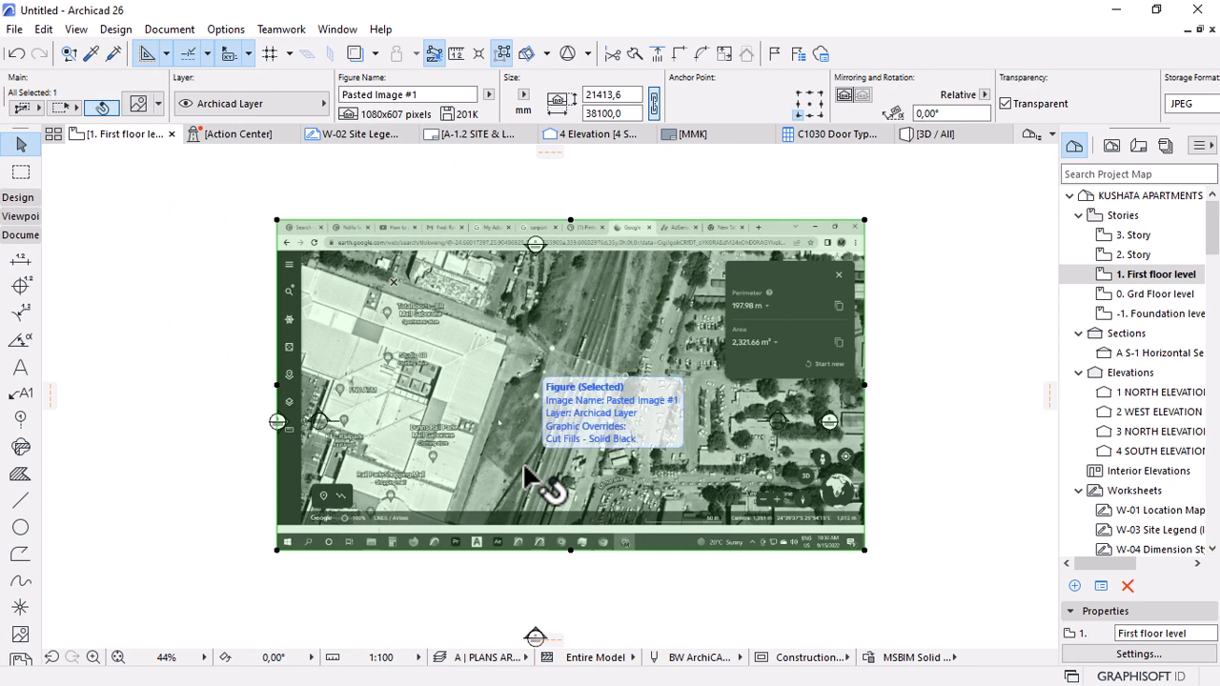
scroll(601, 389, "up", 1)
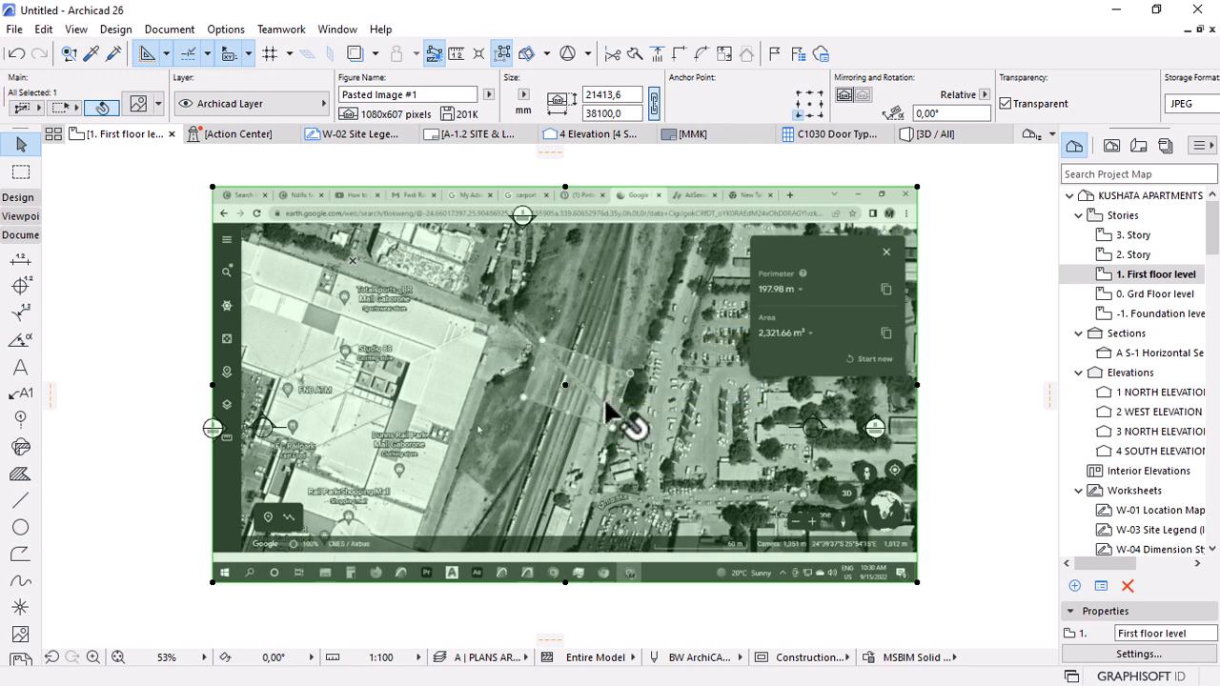
left_click(986, 484)
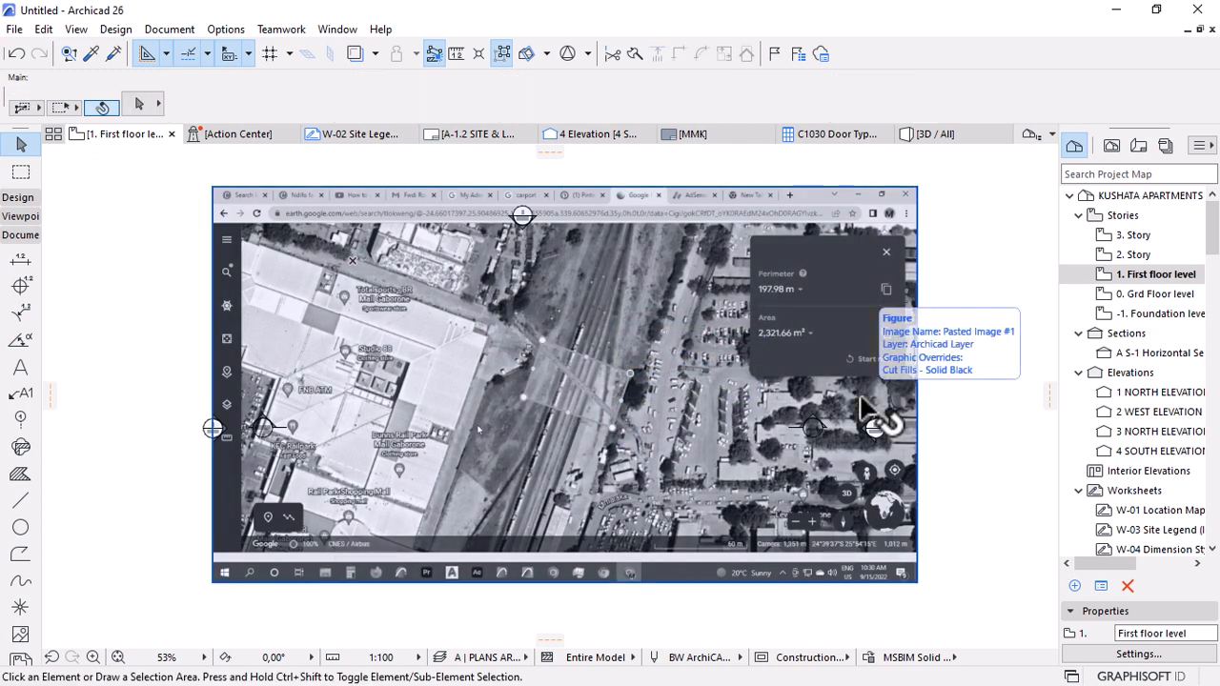
scroll(581, 381, "up", 6)
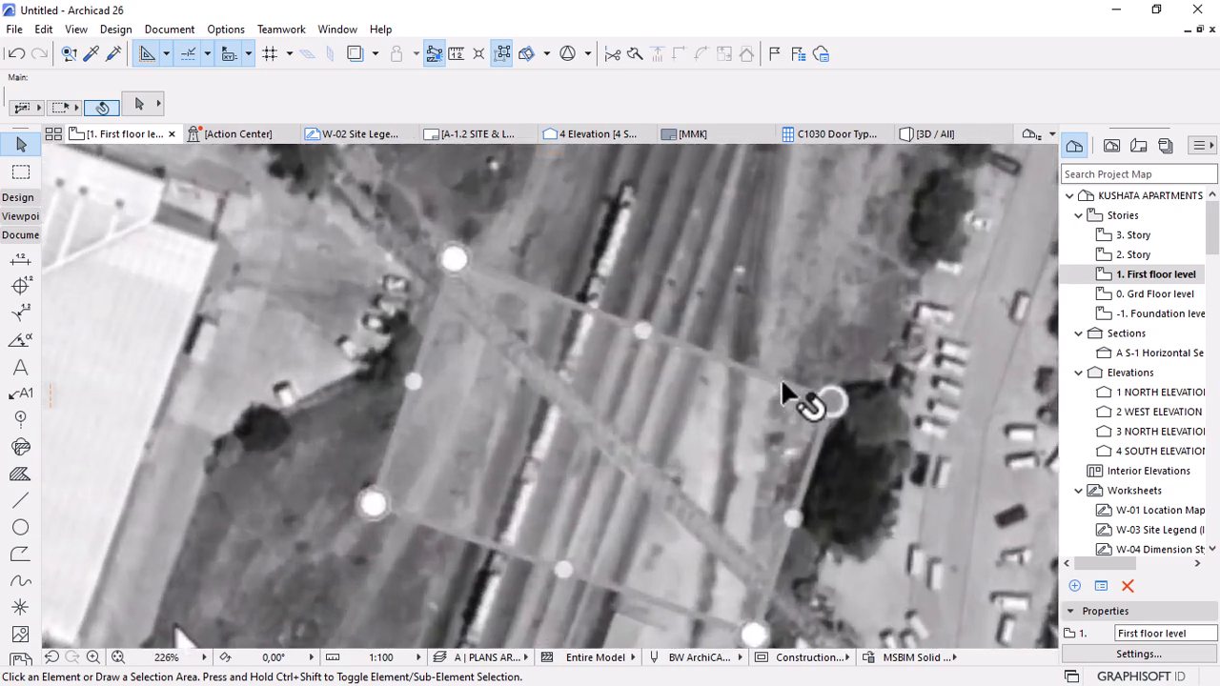
scroll(594, 278, "down", 3)
scroll(639, 400, "up", 2)
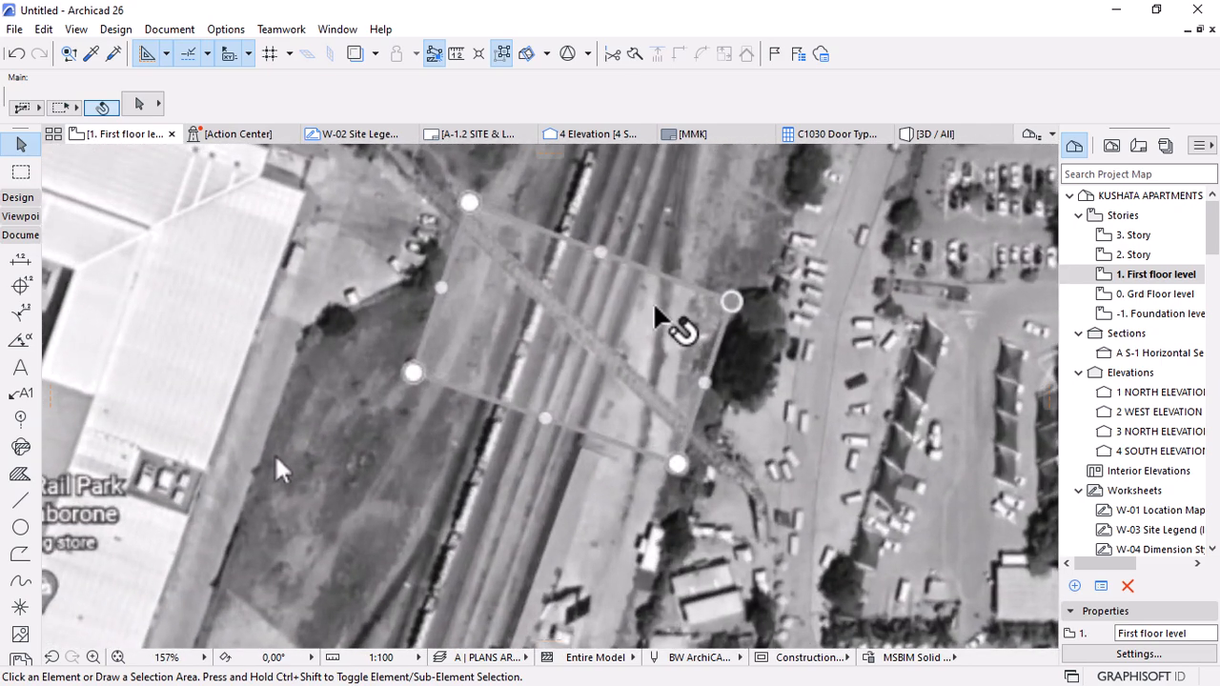
scroll(557, 272, "up", 1)
scroll(575, 345, "down", 1)
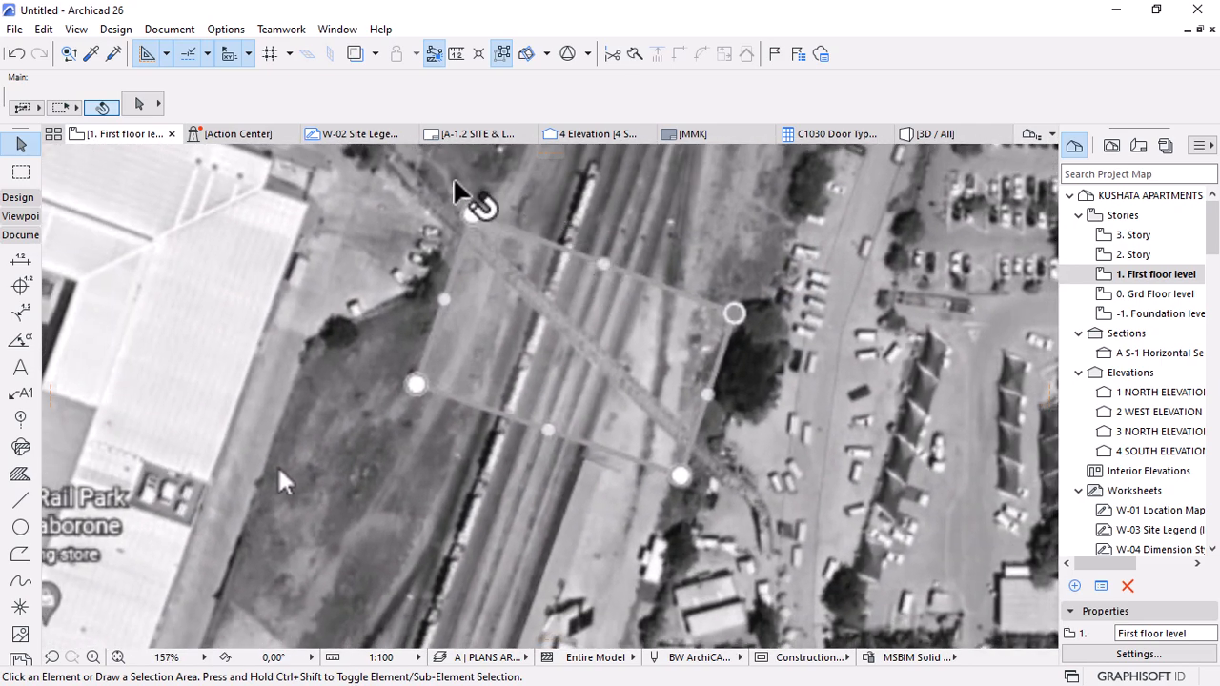
scroll(277, 465, "up", 2)
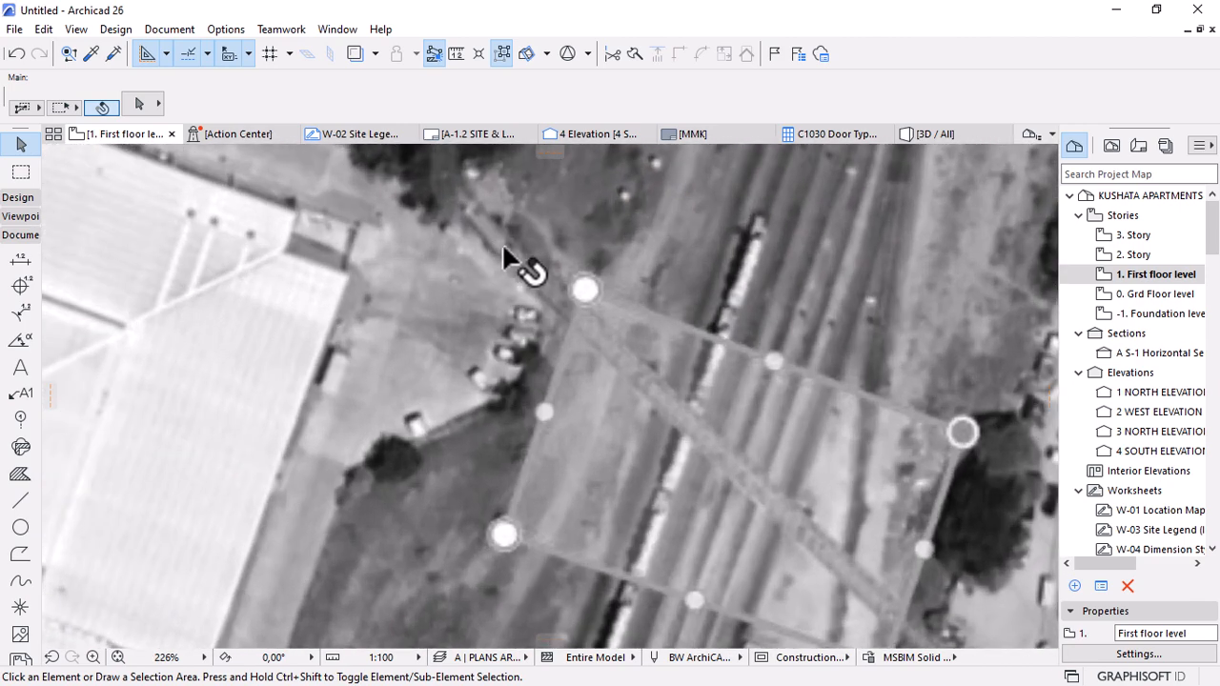
scroll(526, 257, "down", 2)
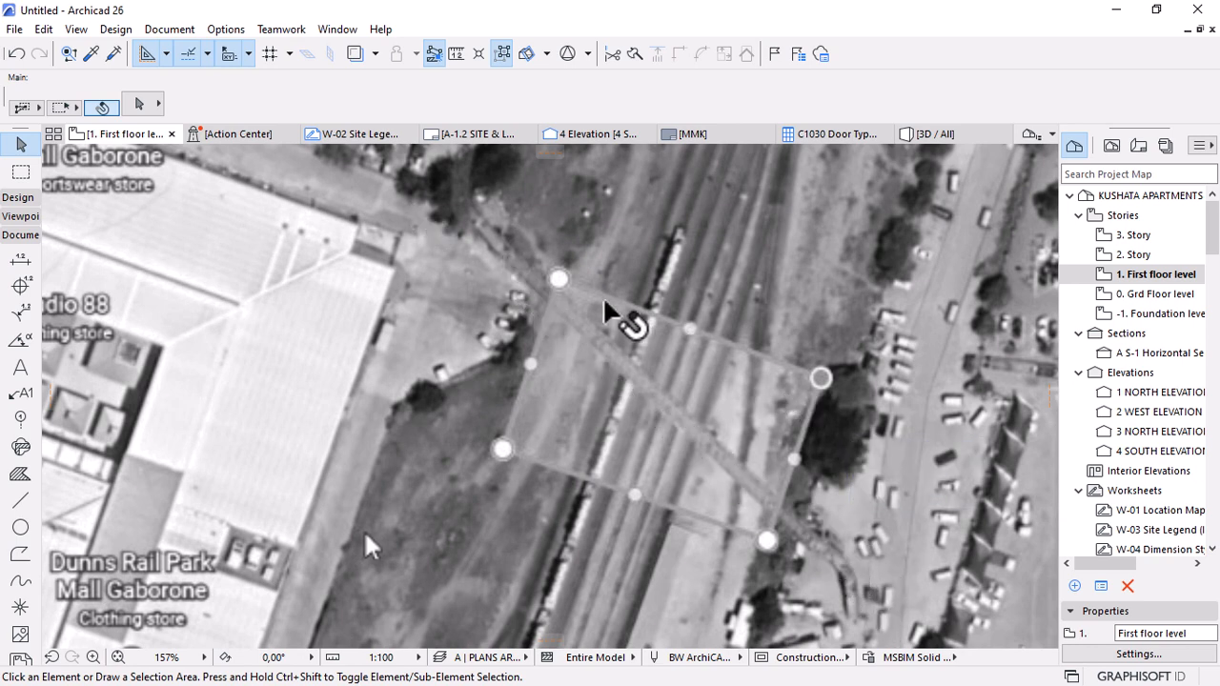
left_click(762, 310)
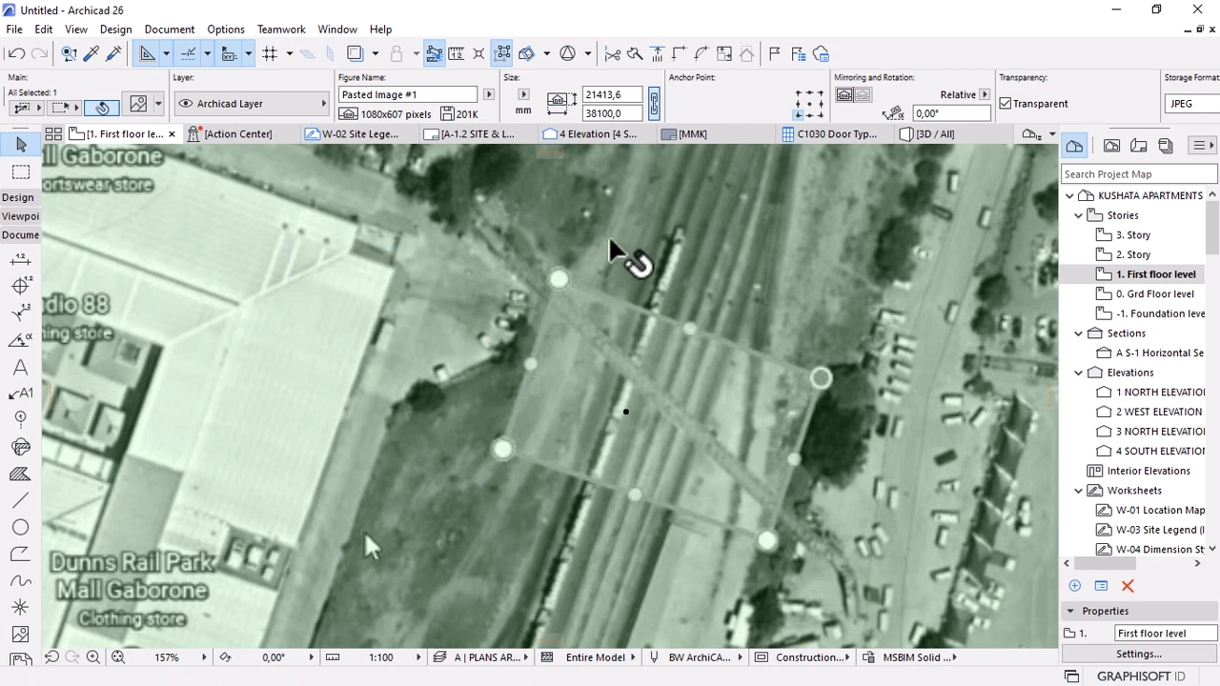
key("Escape")
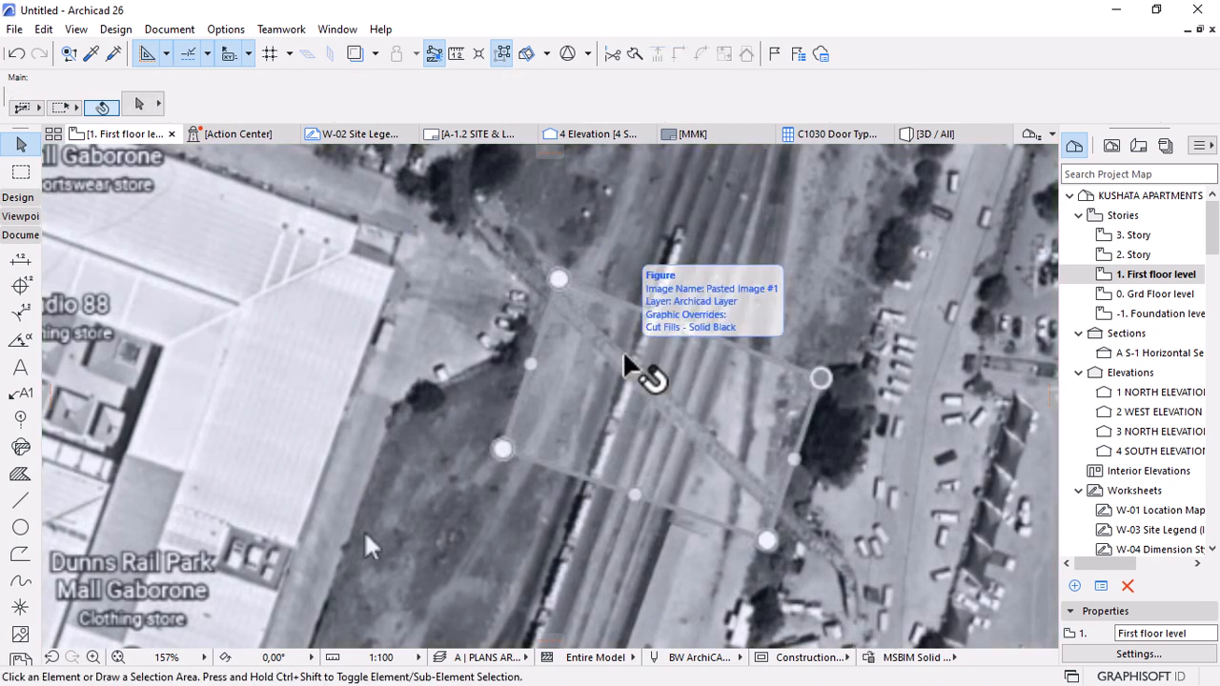
Activate the Polyline tool and change its default layer to the visible A-Annotation Dimensions, Labeling layer with the ARCHI extension.
left_click(20, 554)
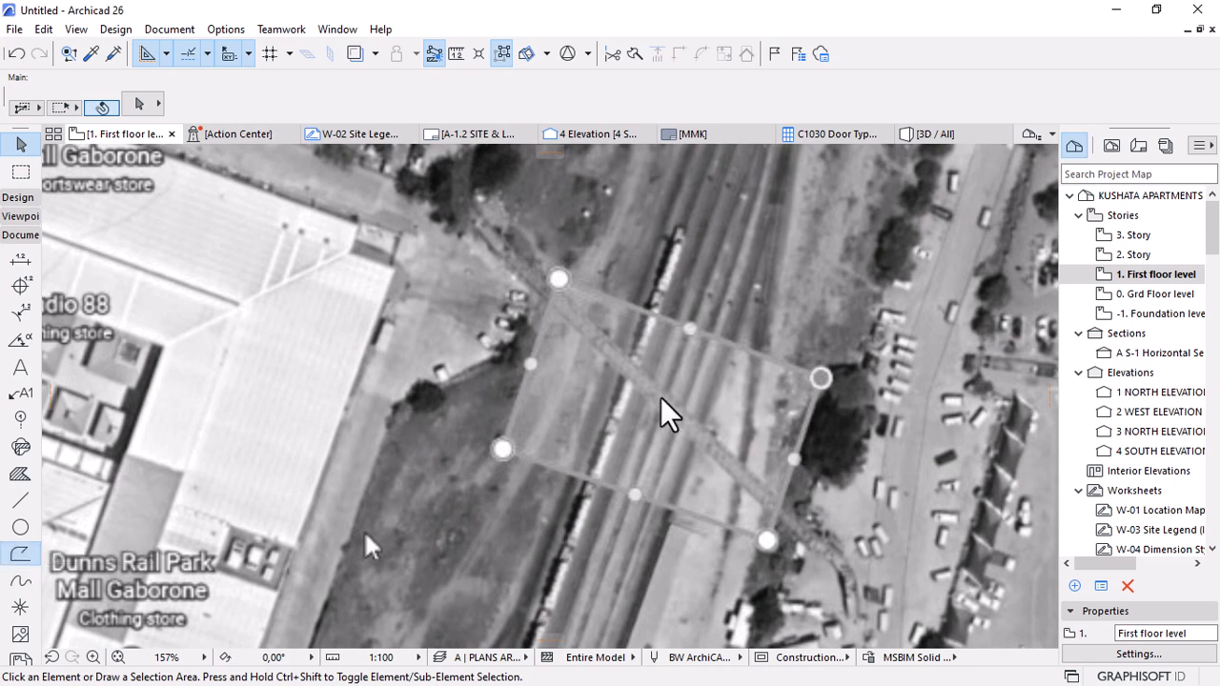
scroll(699, 324, "down", 2)
scroll(618, 278, "up", 5)
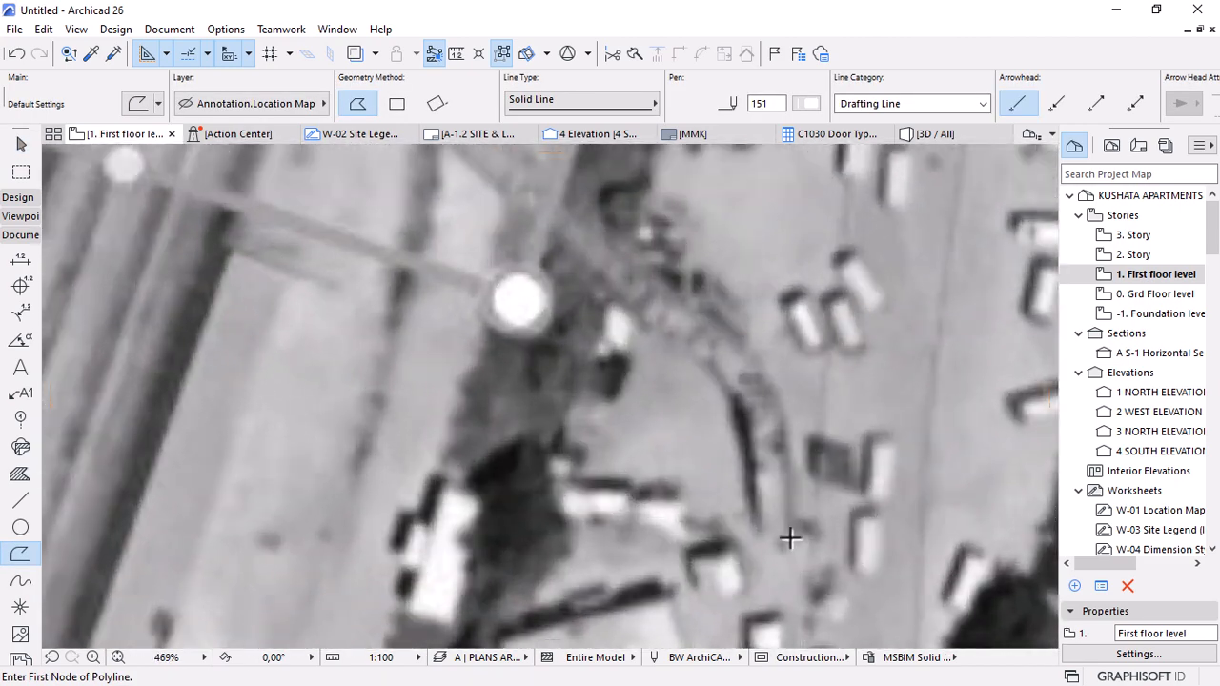
left_click(789, 541)
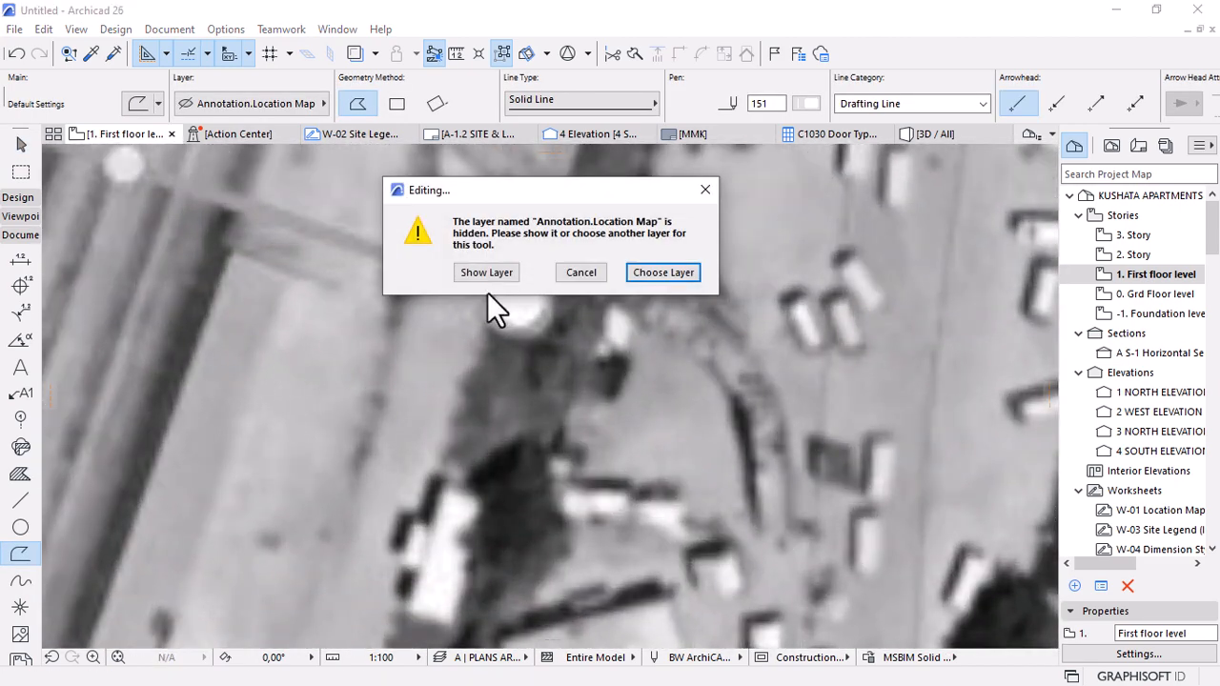
left_click(657, 273)
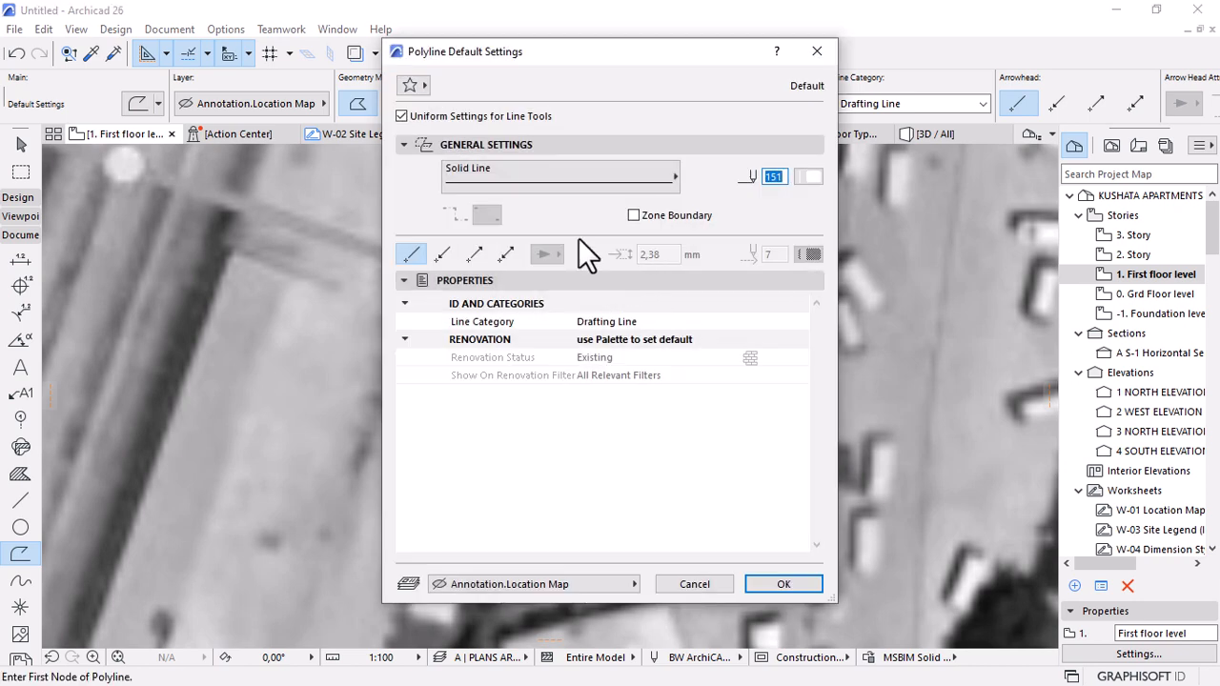
left_click(539, 584)
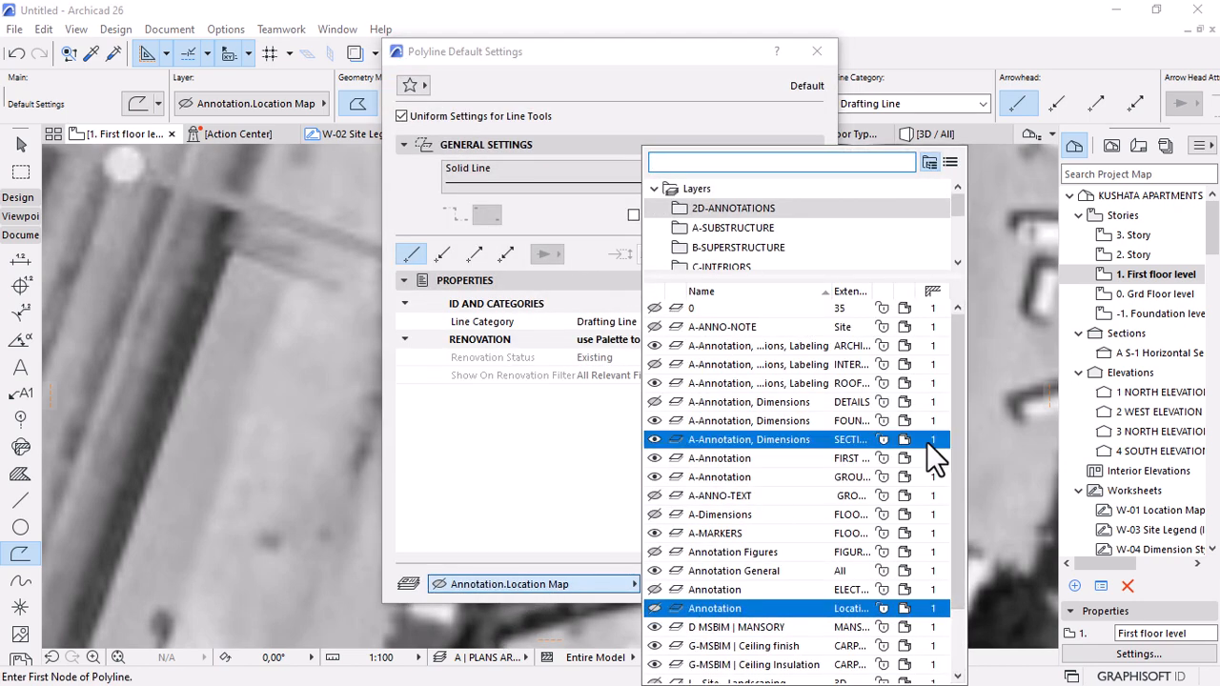
left_click(768, 347)
left_click(810, 588)
Trace the bridge path's southeast end with a short vertical polyline segment and a three-point arc with a chord of about 900 mm.
left_click(789, 540)
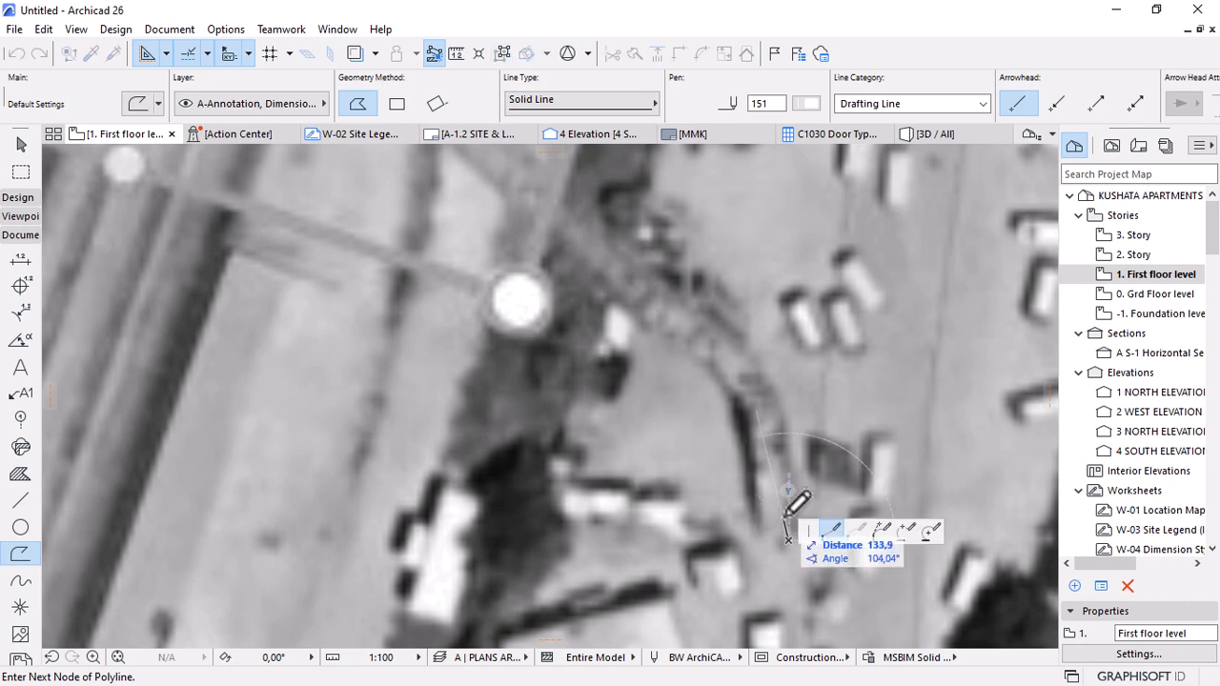
left_click(788, 456)
left_click(944, 325)
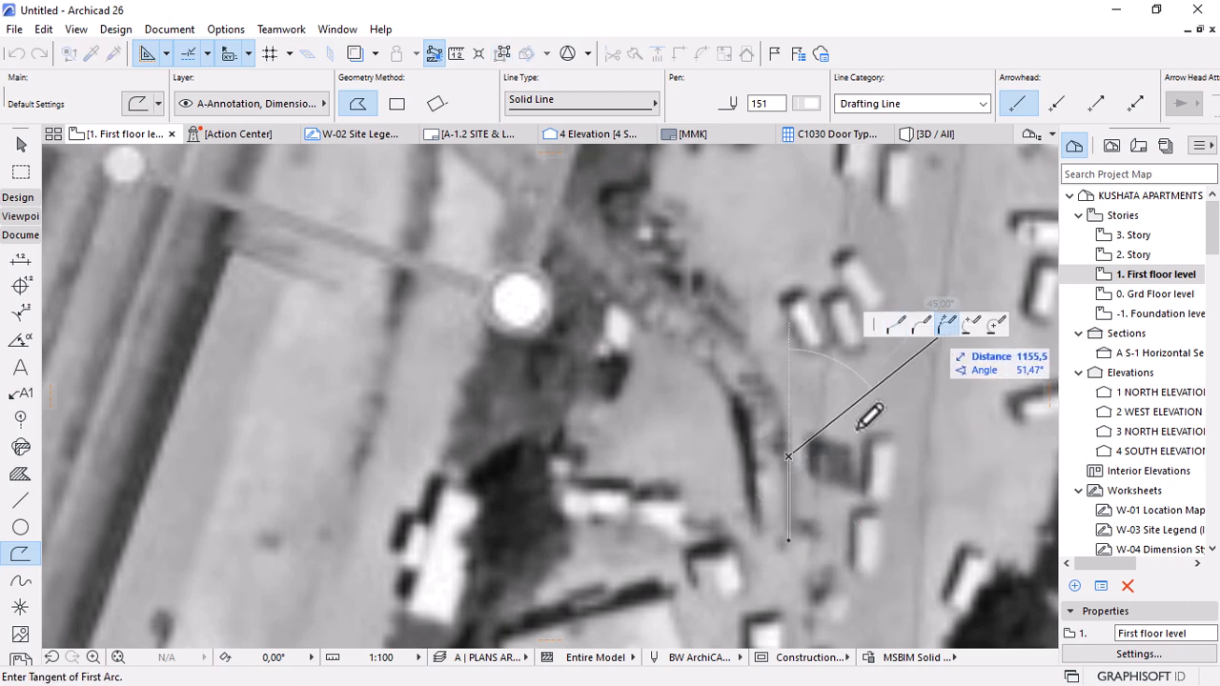
left_click(737, 331)
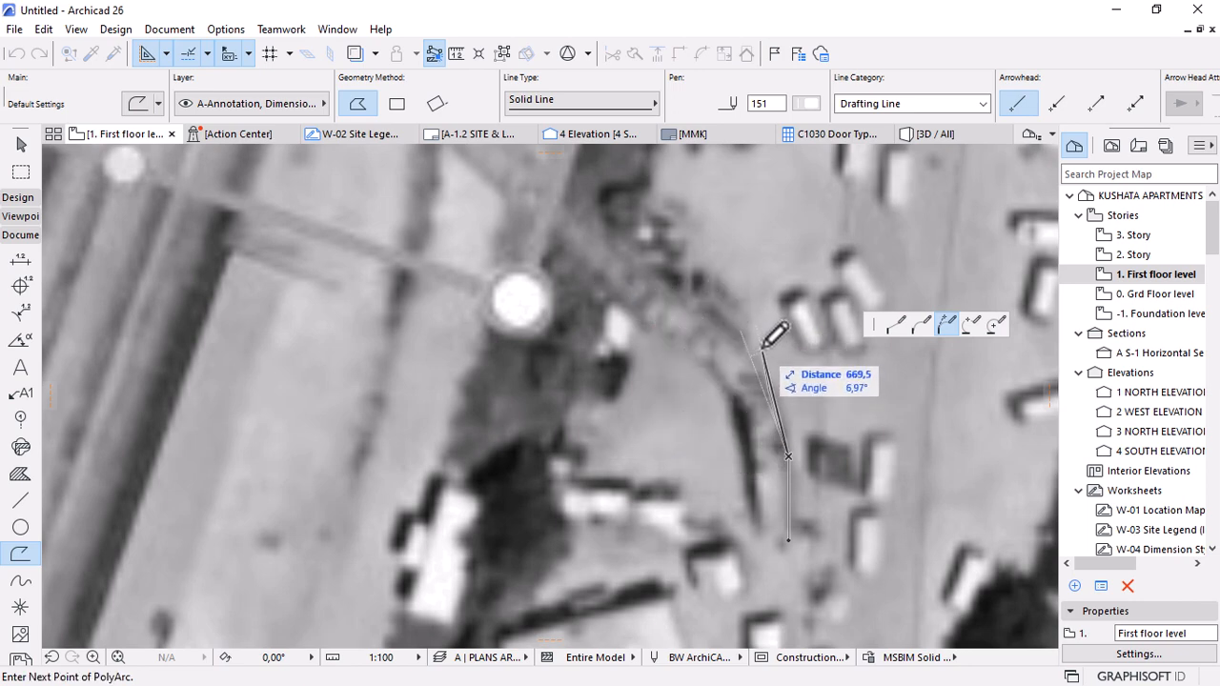
left_click(939, 324)
left_click(781, 384)
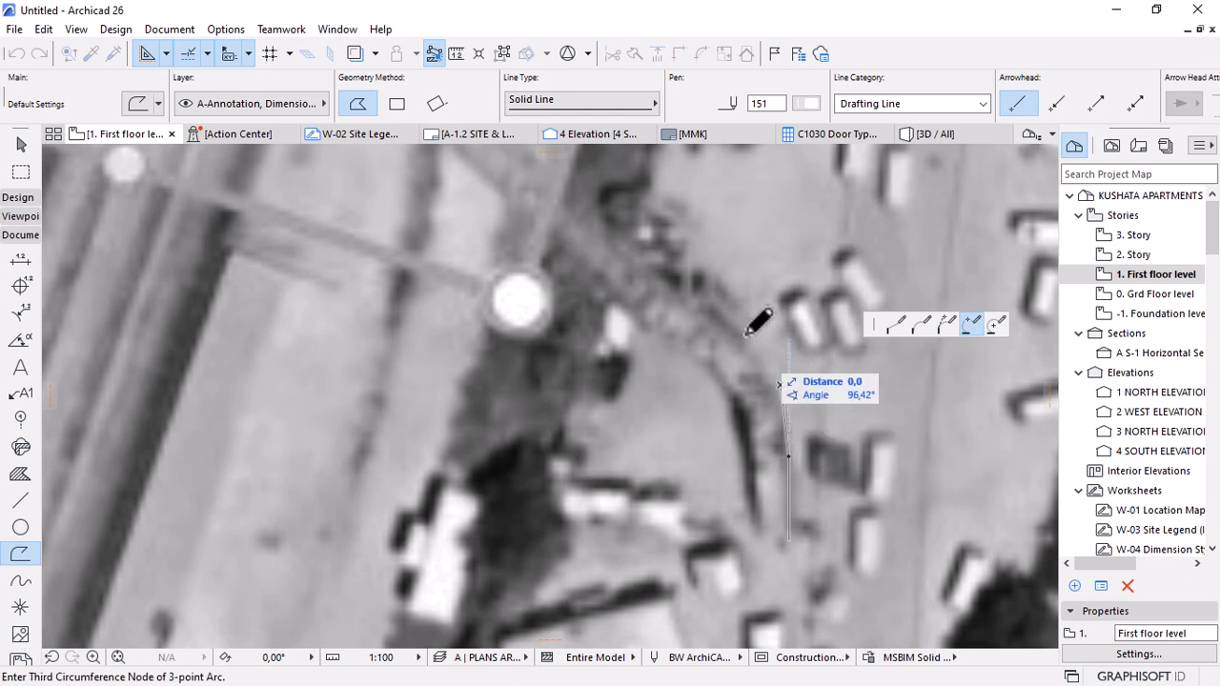
left_click(733, 313)
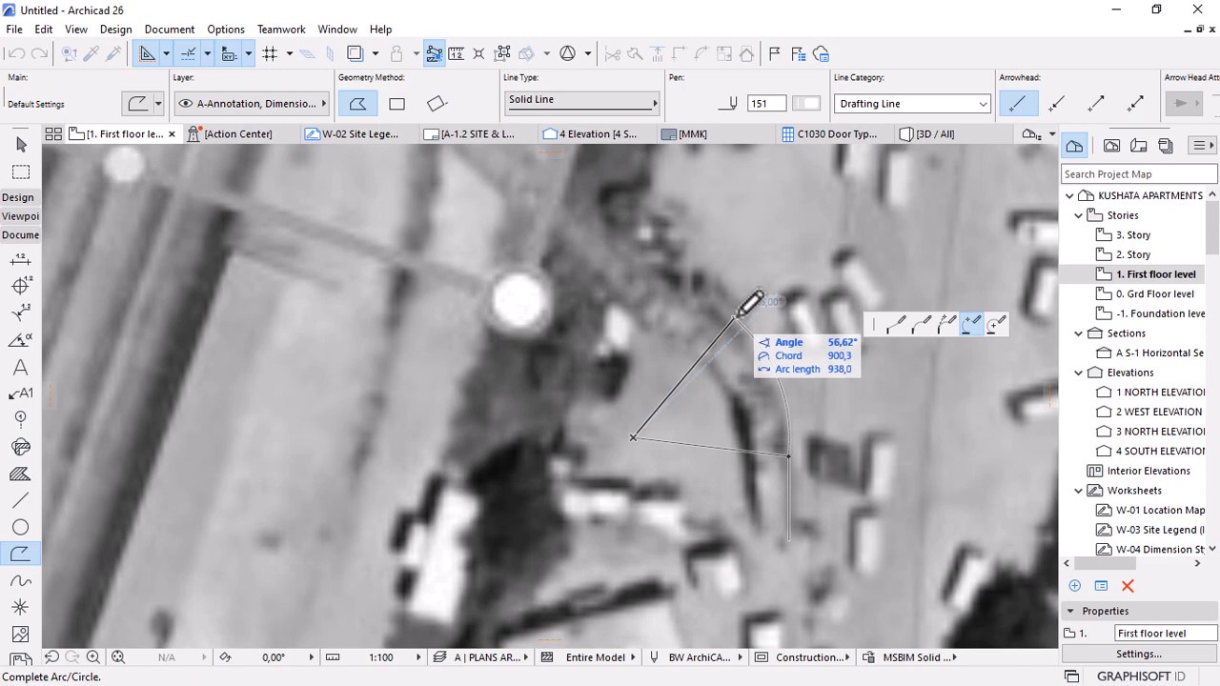
scroll(746, 305, "down", 5)
left_click(737, 343)
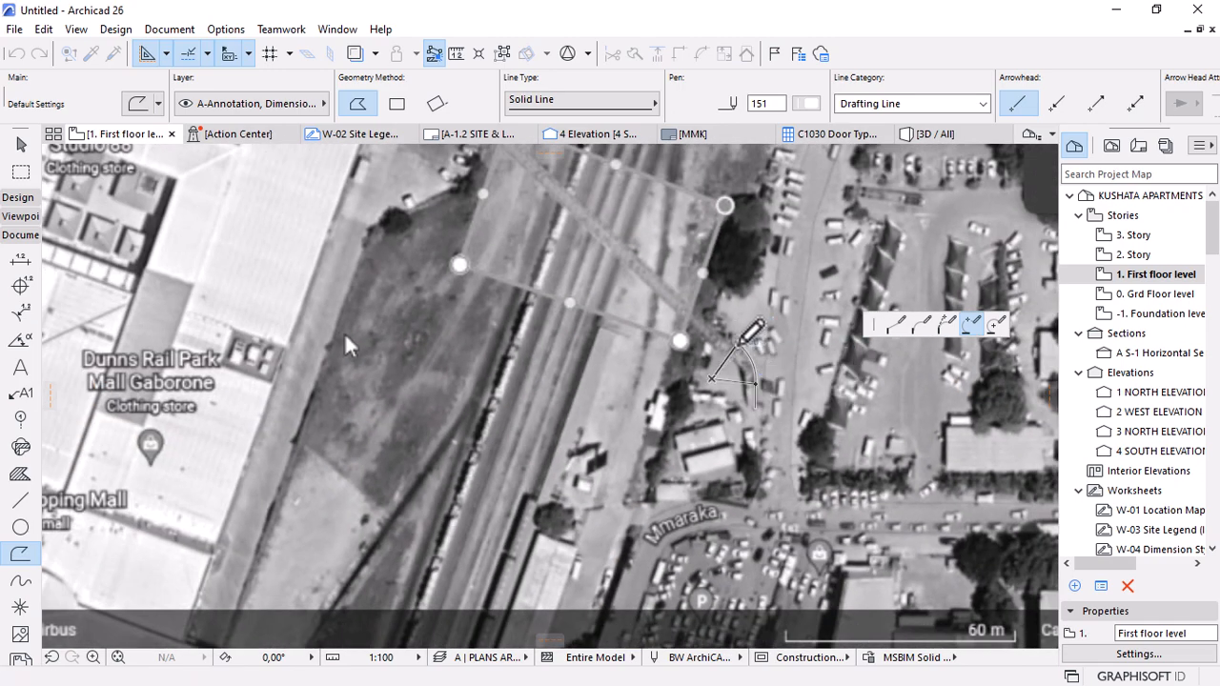
Continue the polyline with a straight segment about 8,900 mm long along the path across the tracks to its northwest end, and finish it.
left_click(895, 327)
scroll(776, 484, "down", 3)
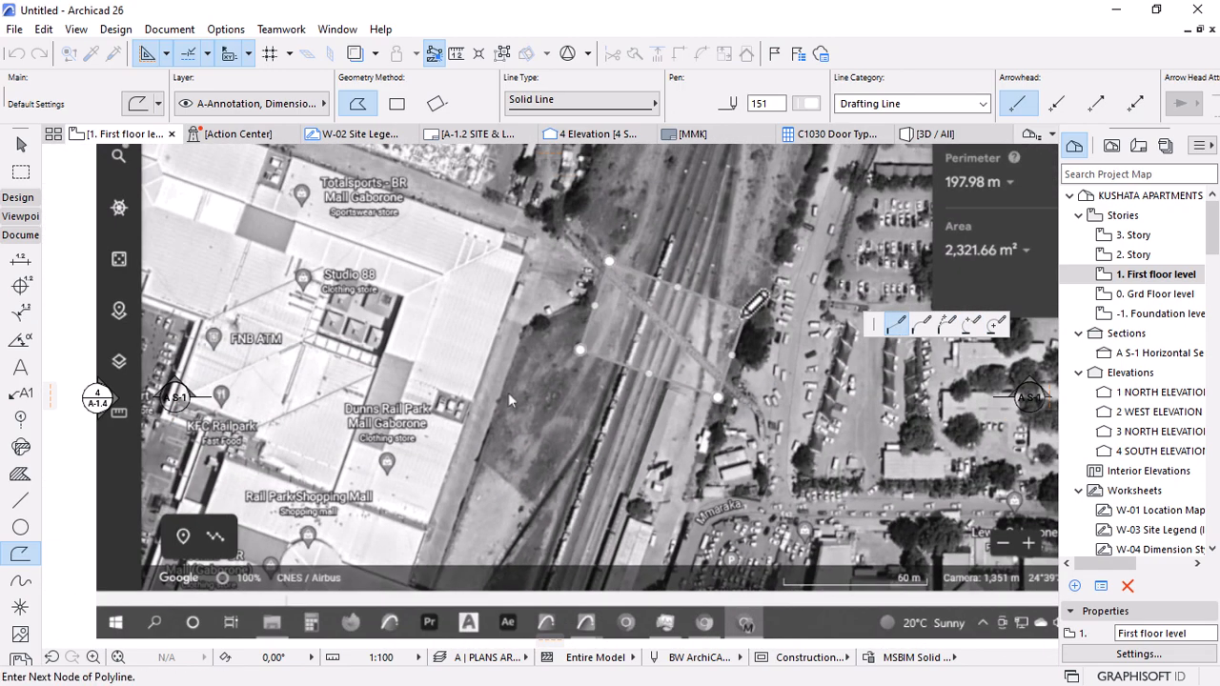
scroll(520, 224, "up", 7)
scroll(506, 183, "up", 1)
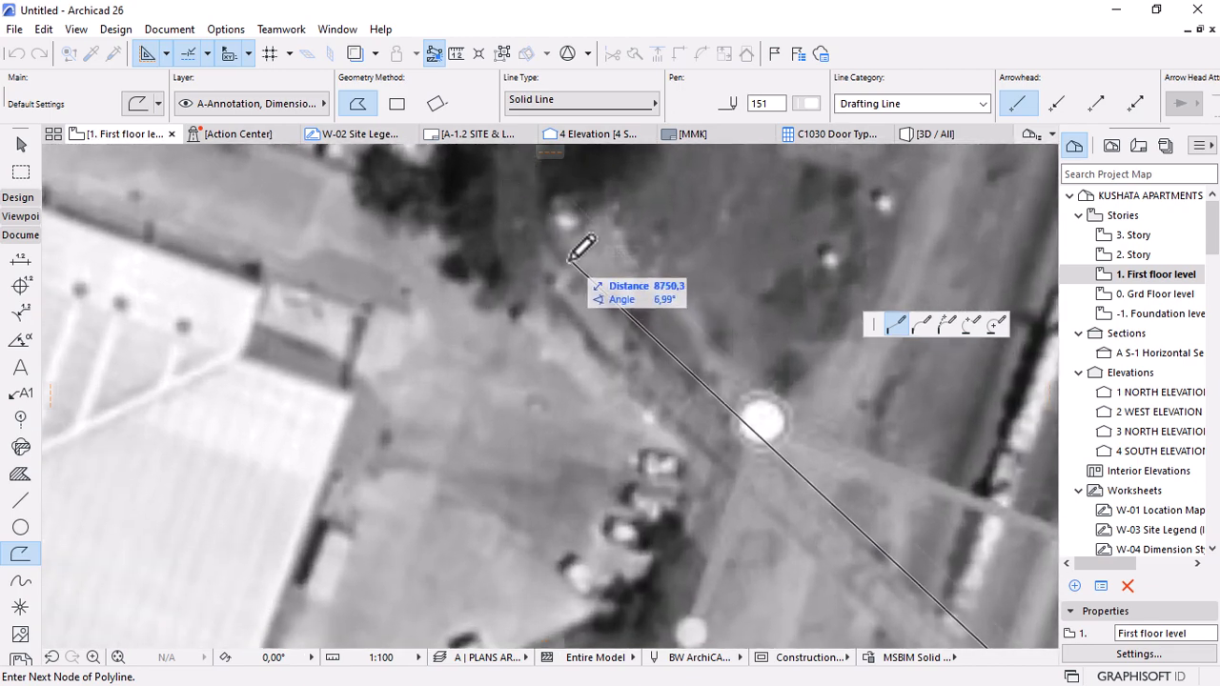
scroll(615, 341, "down", 3)
scroll(617, 341, "up", 3)
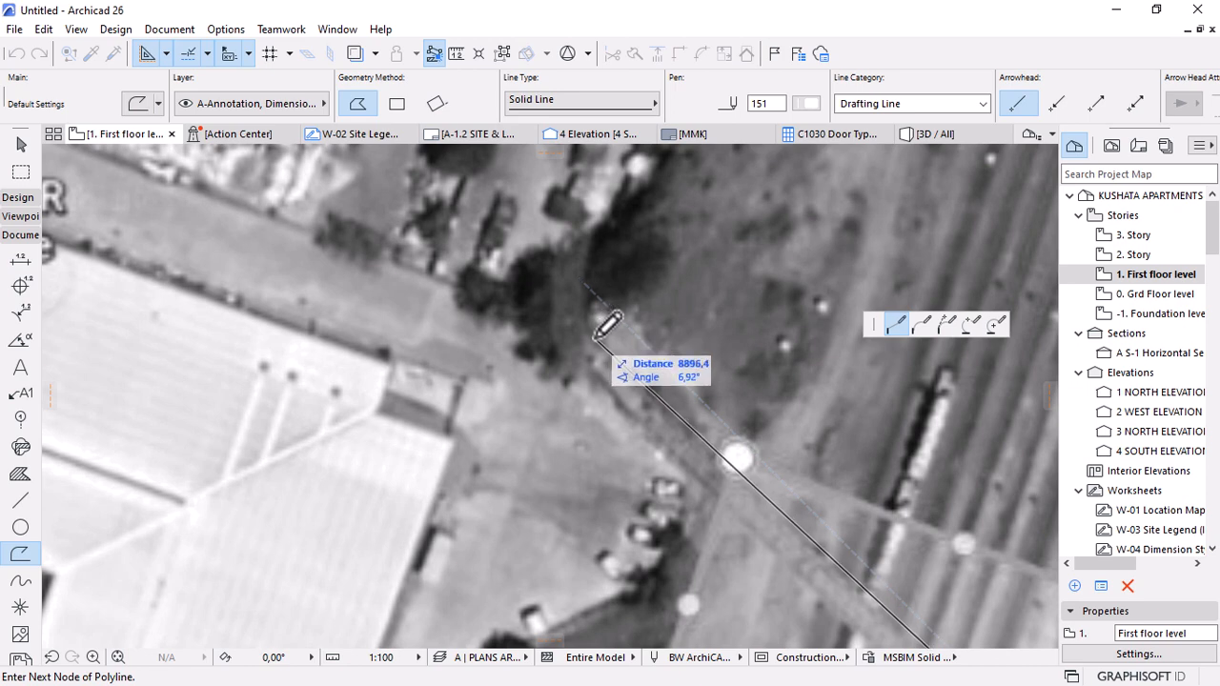
left_click(594, 337)
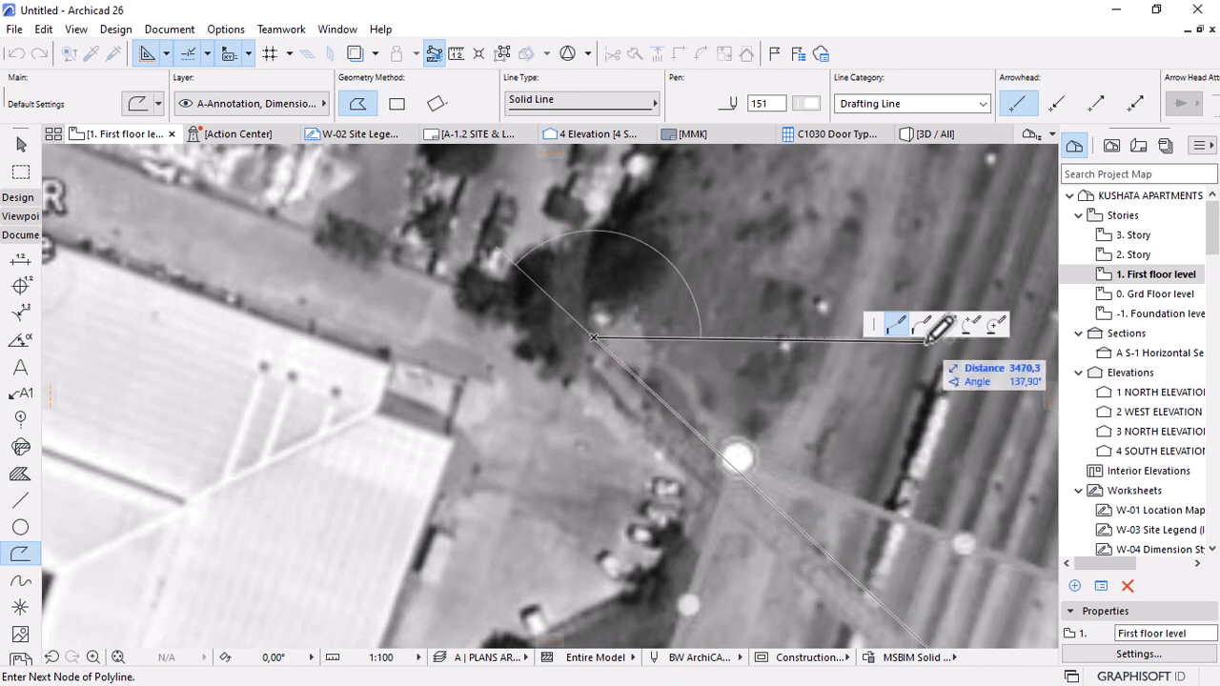
scroll(542, 322, "down", 3)
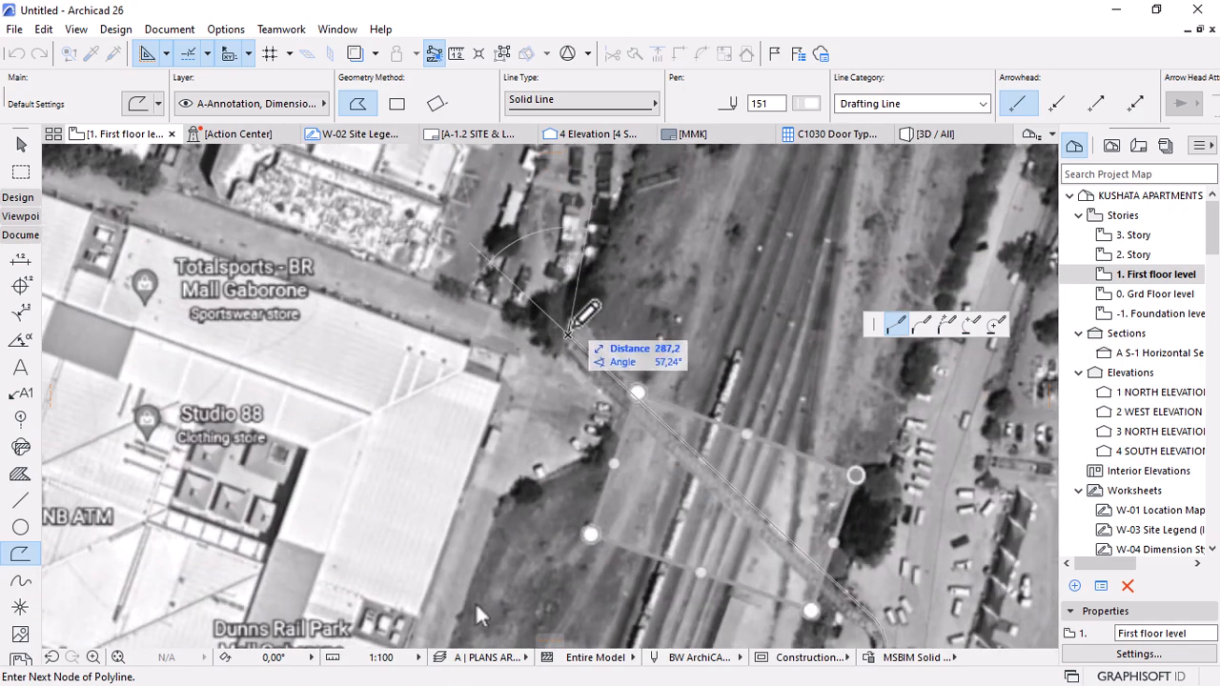
left_click(569, 340)
left_click(569, 339)
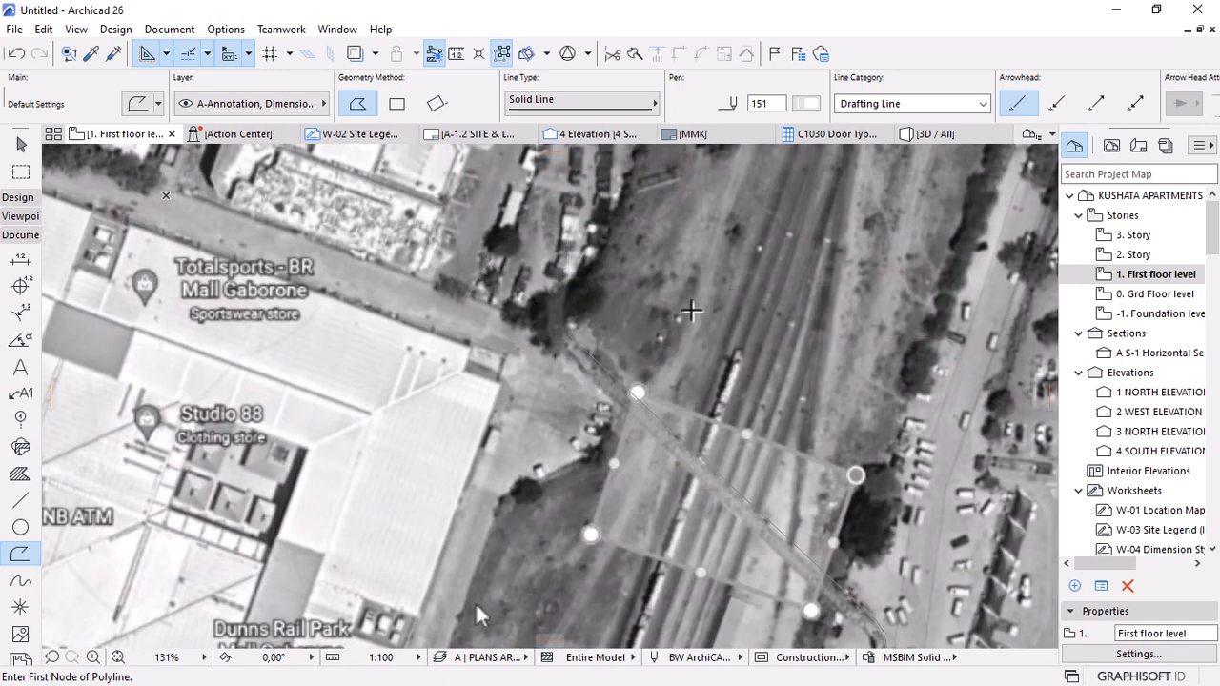
Try a blue pen on the traced path polyline and deselect it.
scroll(691, 310, "down", 2)
scroll(535, 511, "up", 5)
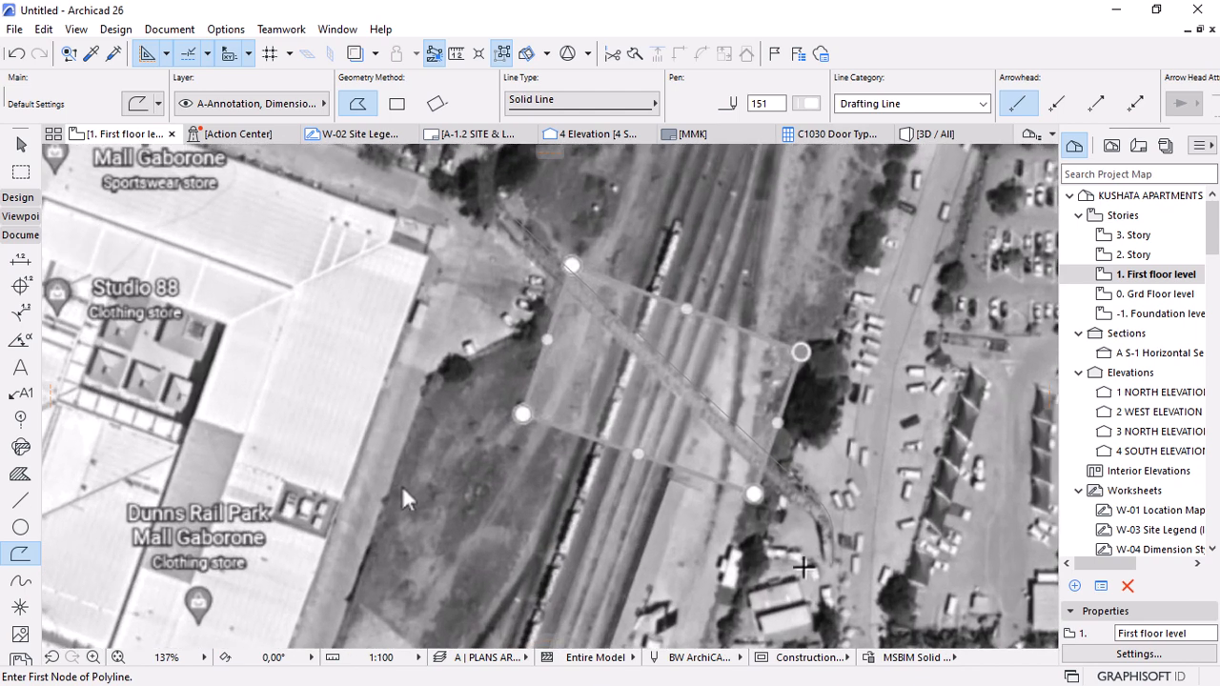
scroll(838, 528, "up", 2)
key("Escape")
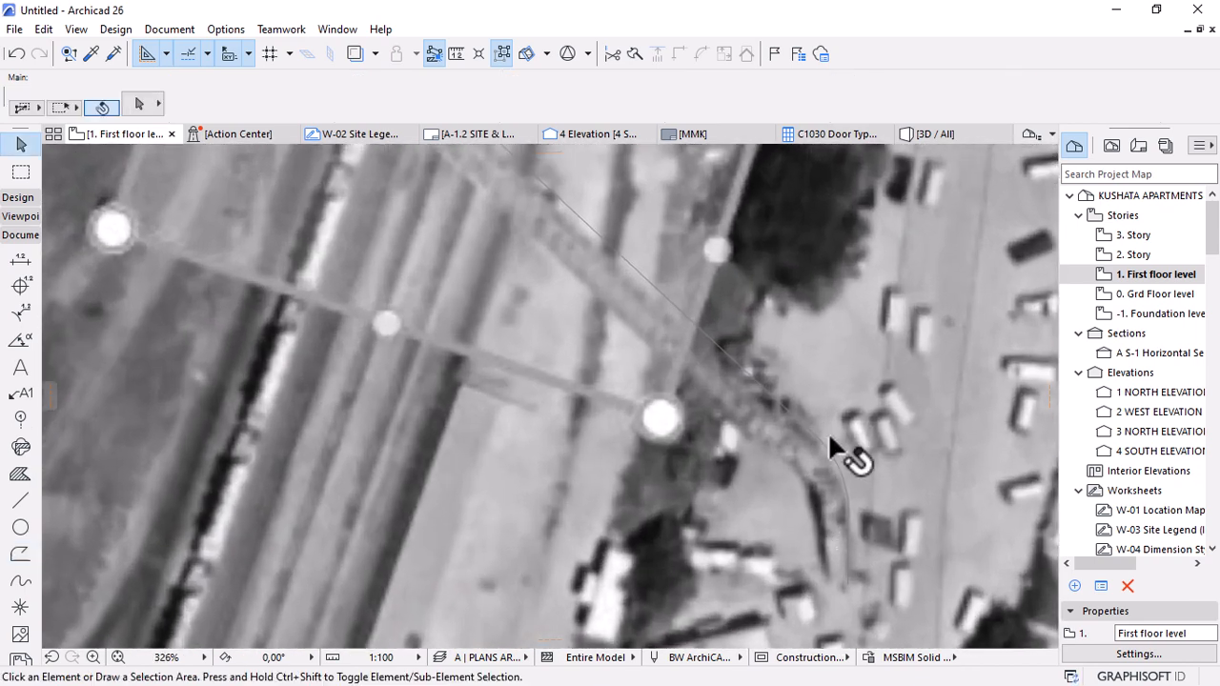
key("ctrl+a")
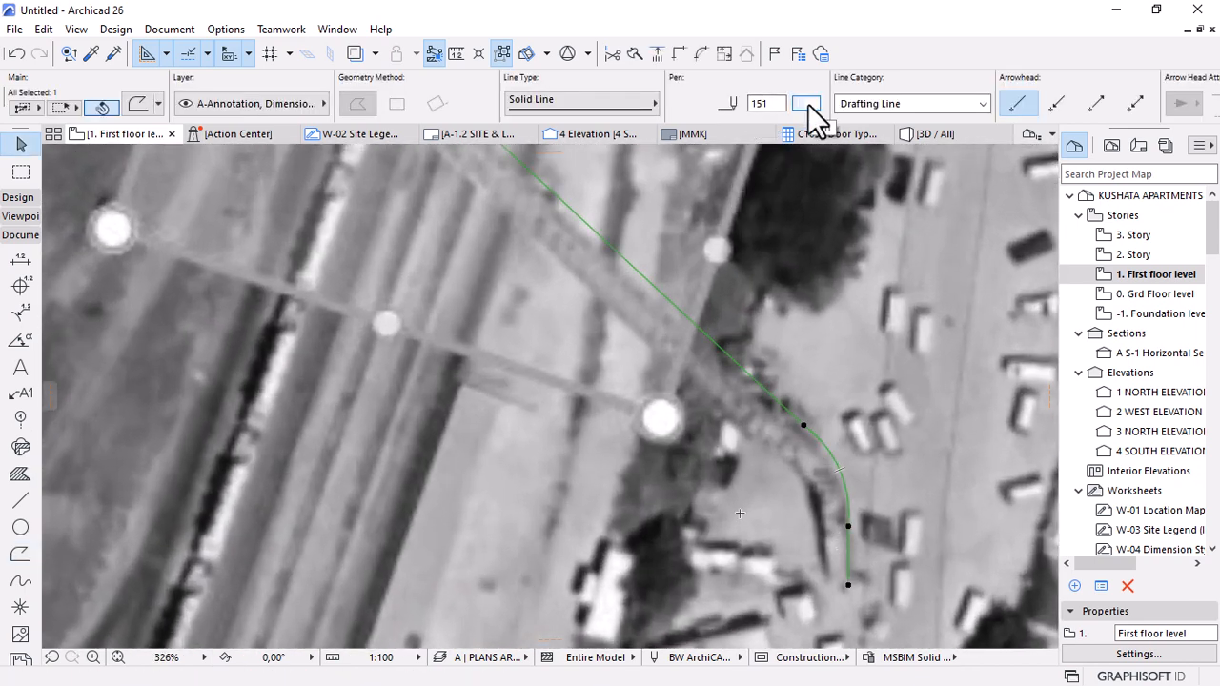
left_click(807, 103)
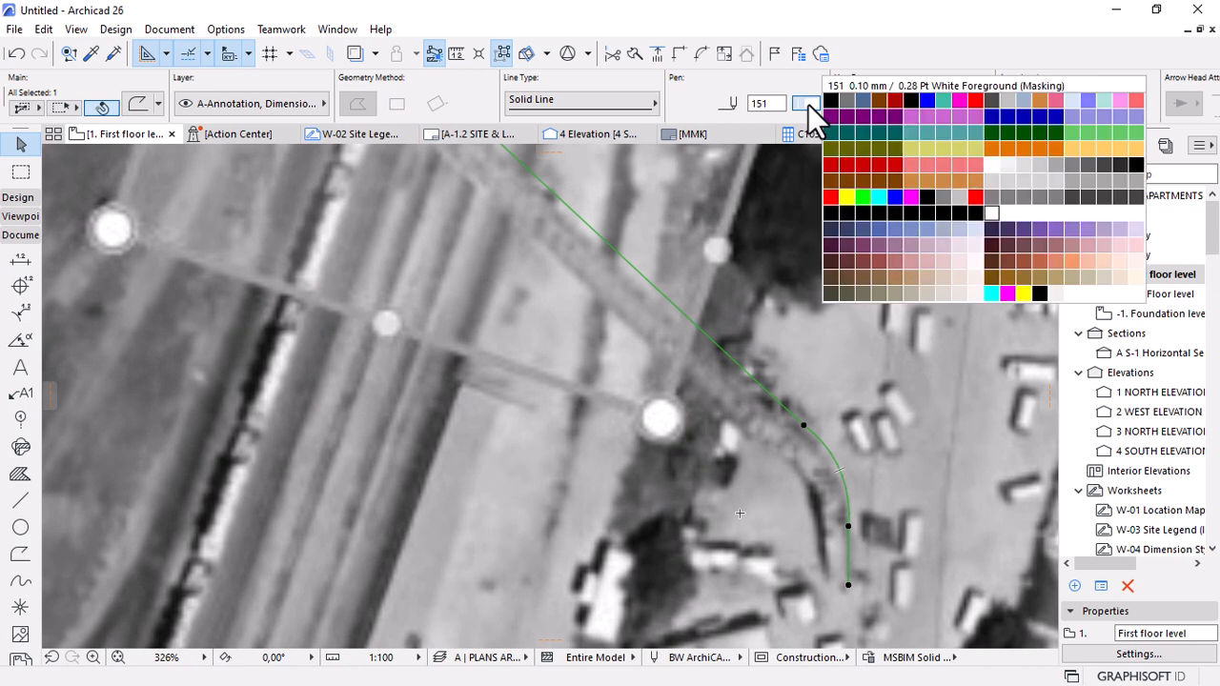
left_click(927, 103)
key("Escape")
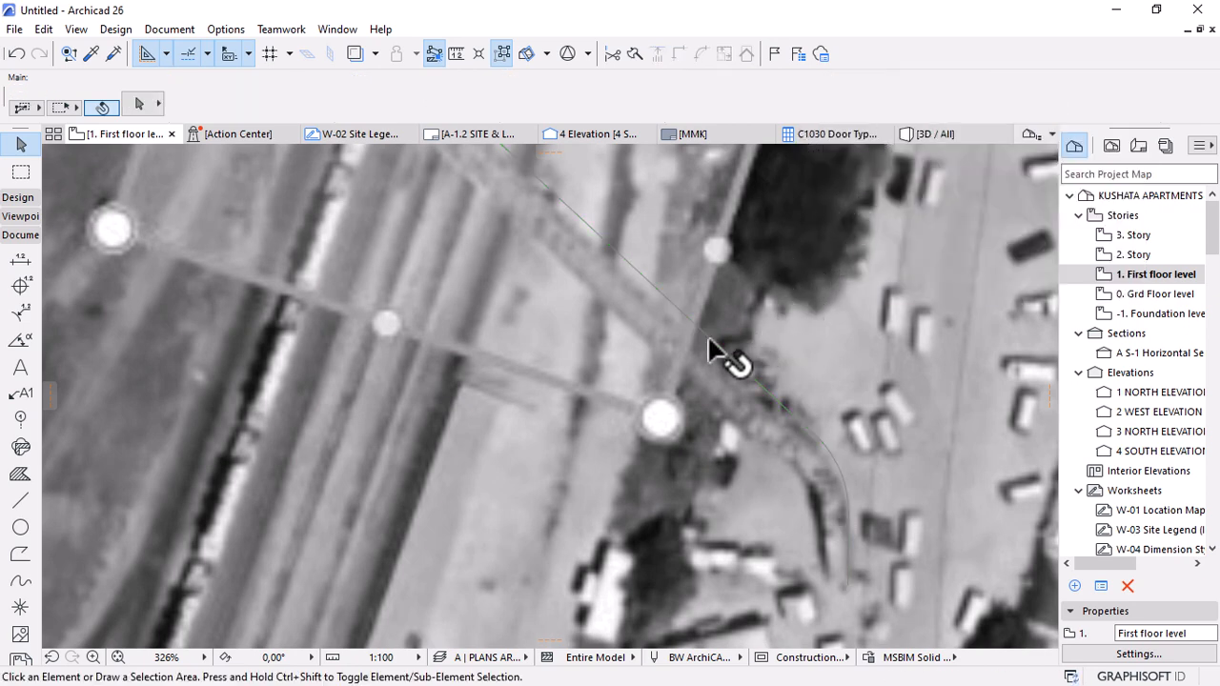
Set the path polyline to black pen 1 and switch the graphic override combination to Construction Documents.
left_click(707, 338)
left_click(805, 103)
left_click(829, 100)
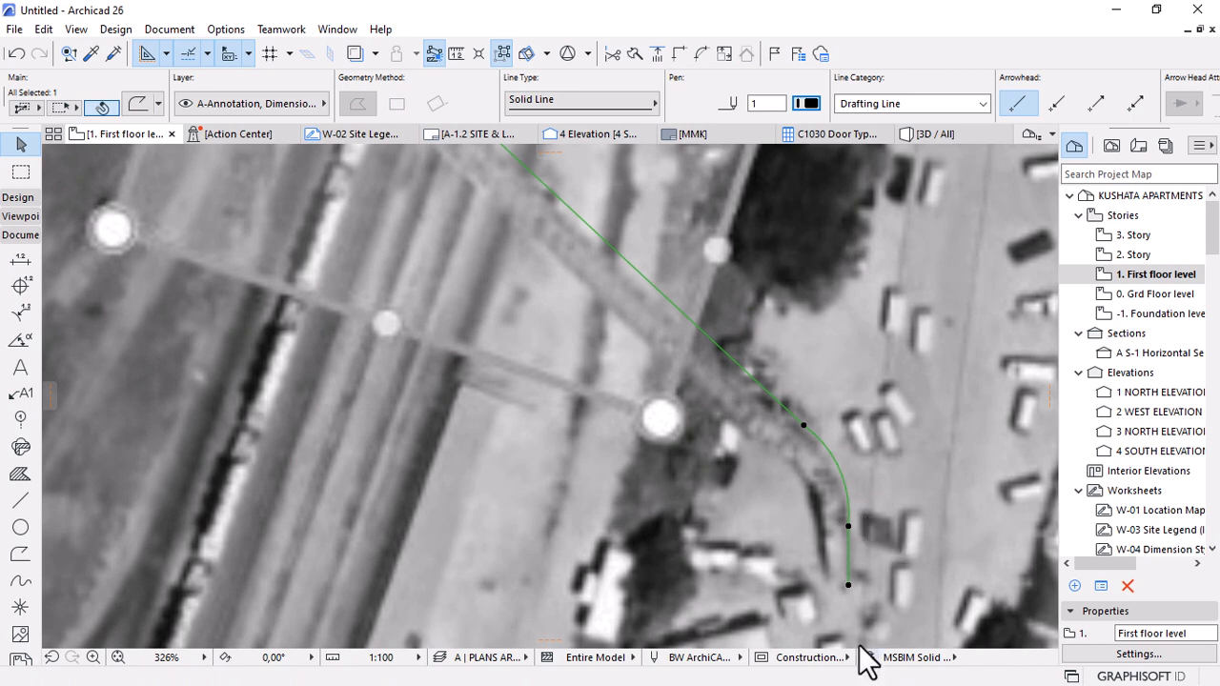
key("Escape")
left_click(921, 658)
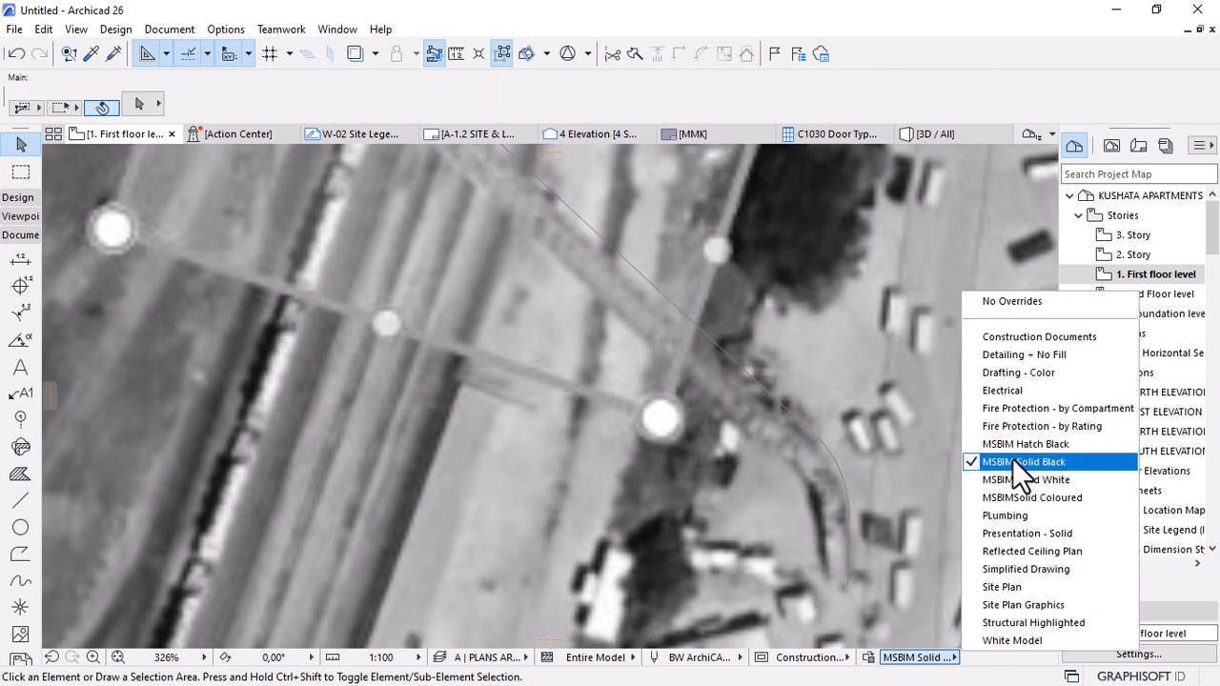
left_click(1021, 337)
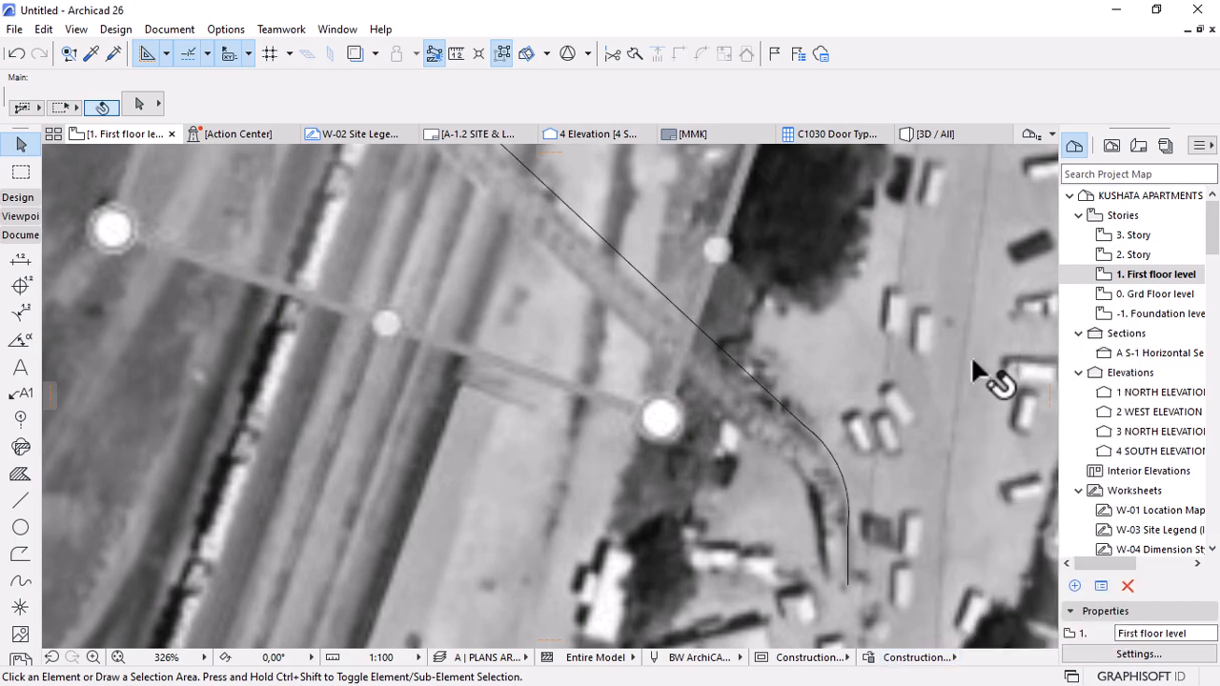
Reposition the polyline node where the straight run meets the arc slightly southeast, further along the path's edge.
scroll(910, 482, "down", 6)
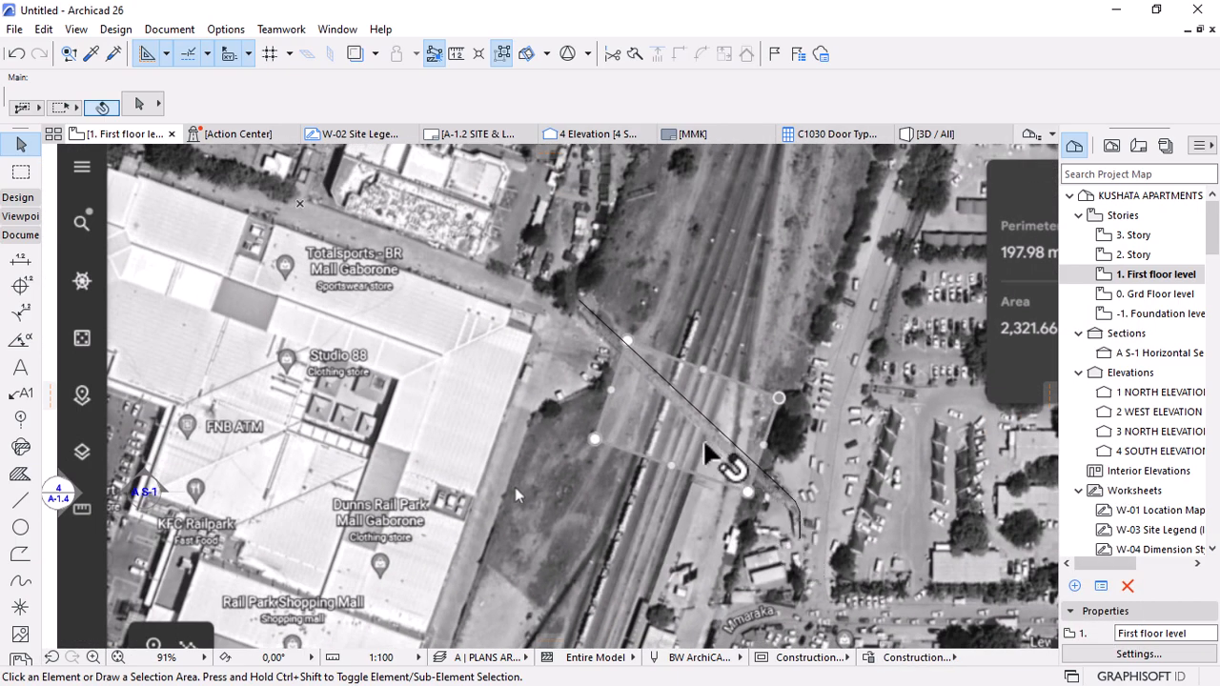
scroll(780, 545, "up", 4)
scroll(810, 477, "up", 5)
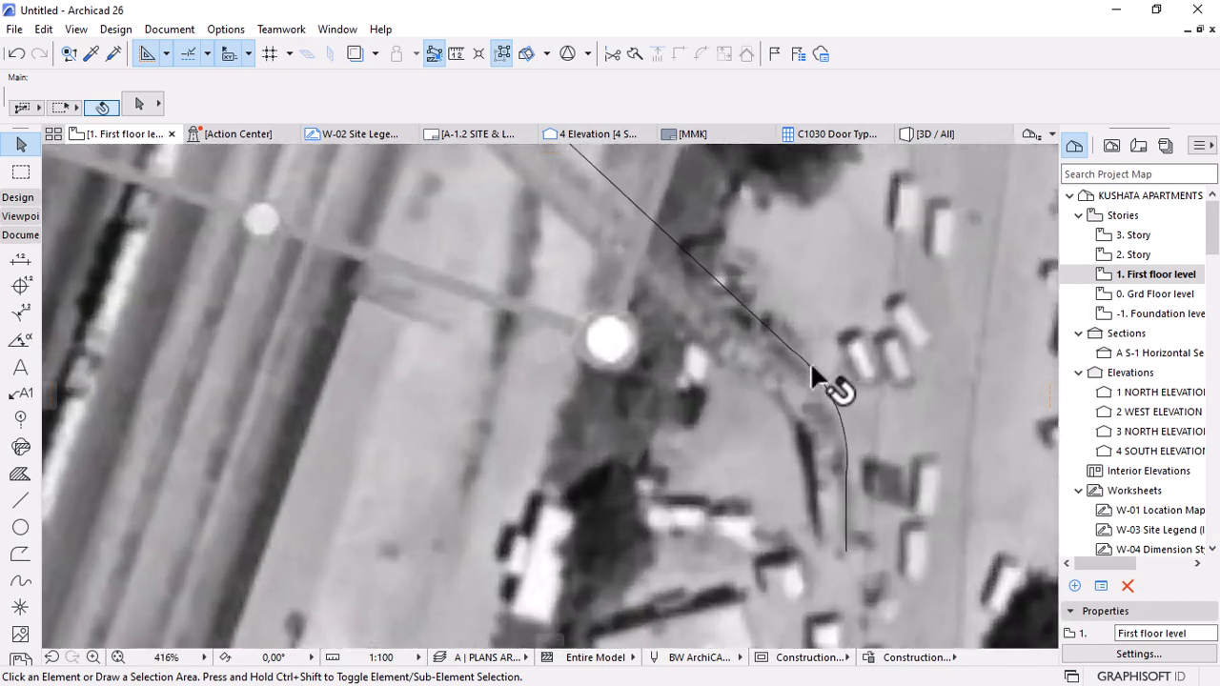
left_click(808, 367)
left_click(782, 342)
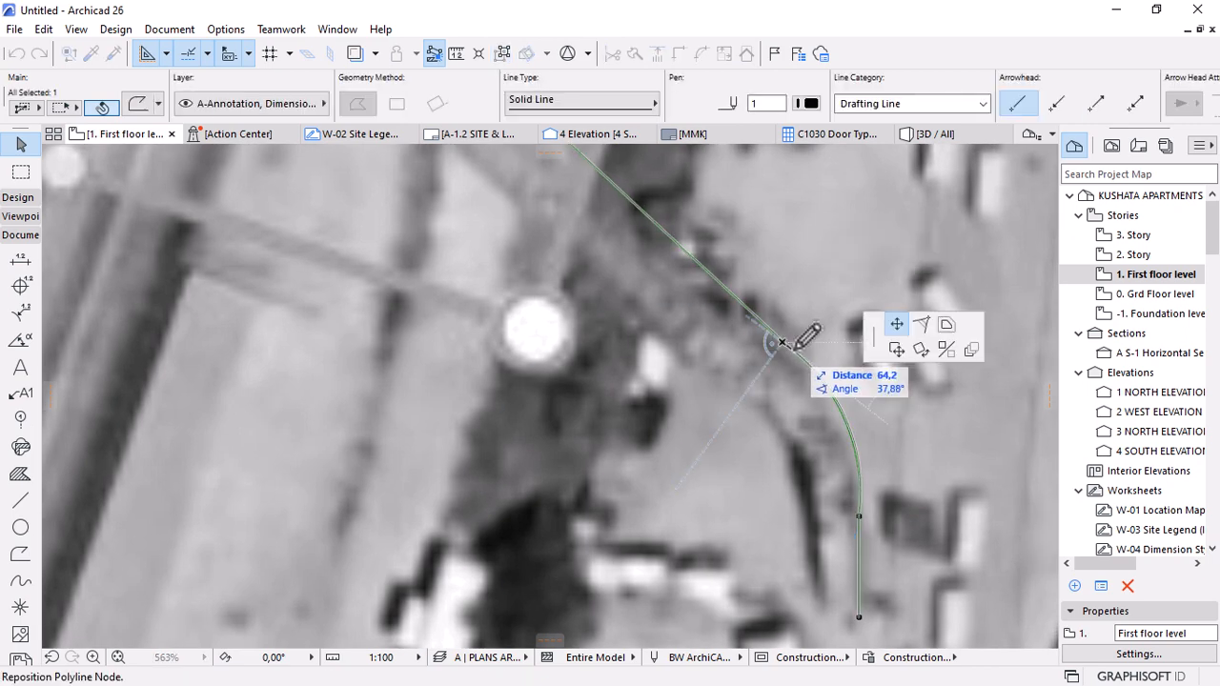
left_click(798, 356)
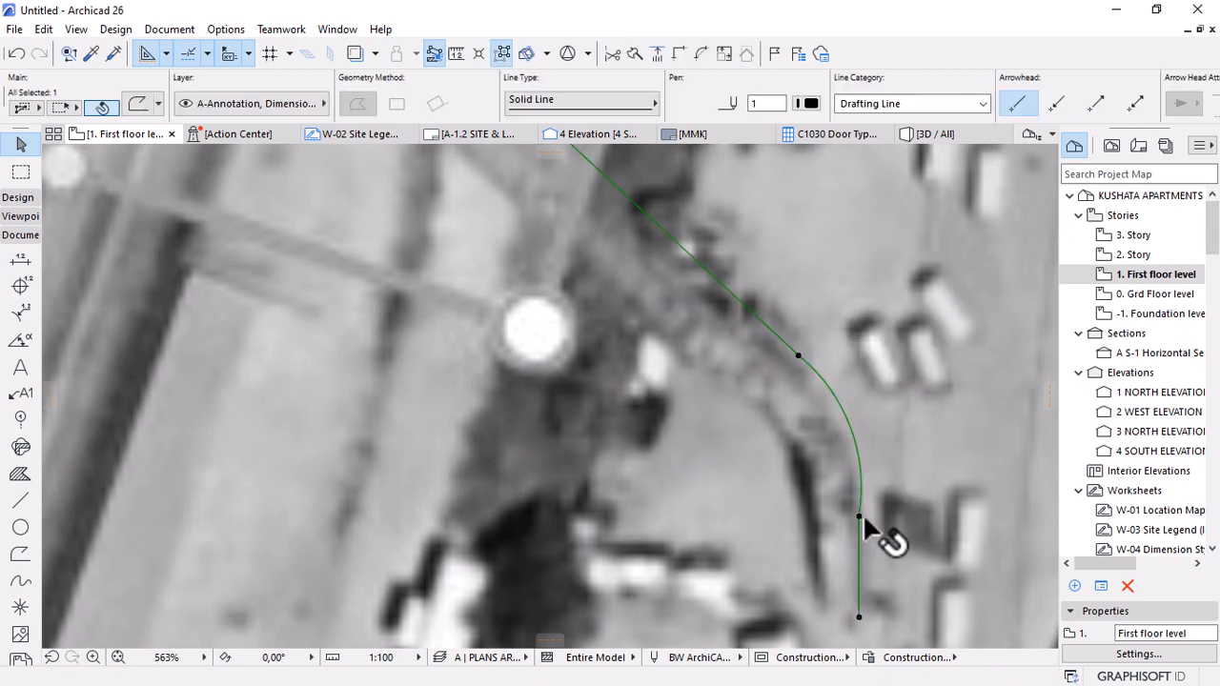
Flatten the arc at the southeast end of the traced polyline slightly so it follows the path's bend.
left_click(855, 451)
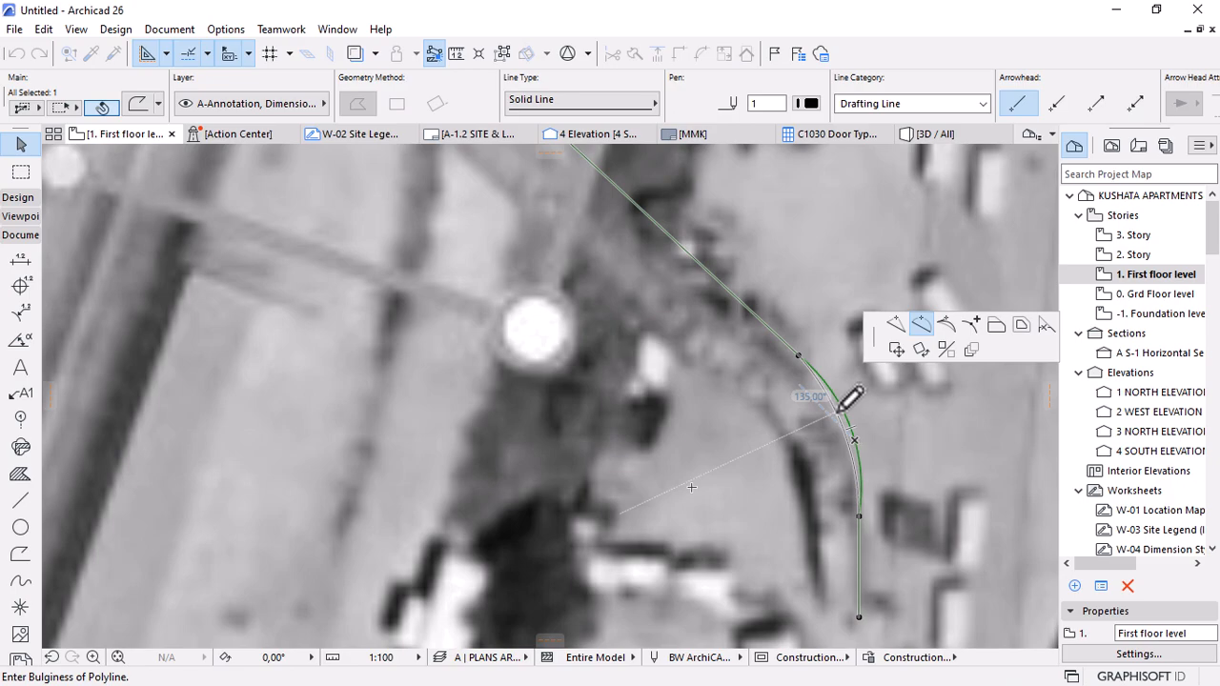
left_click(841, 407)
scroll(931, 473, "down", 6)
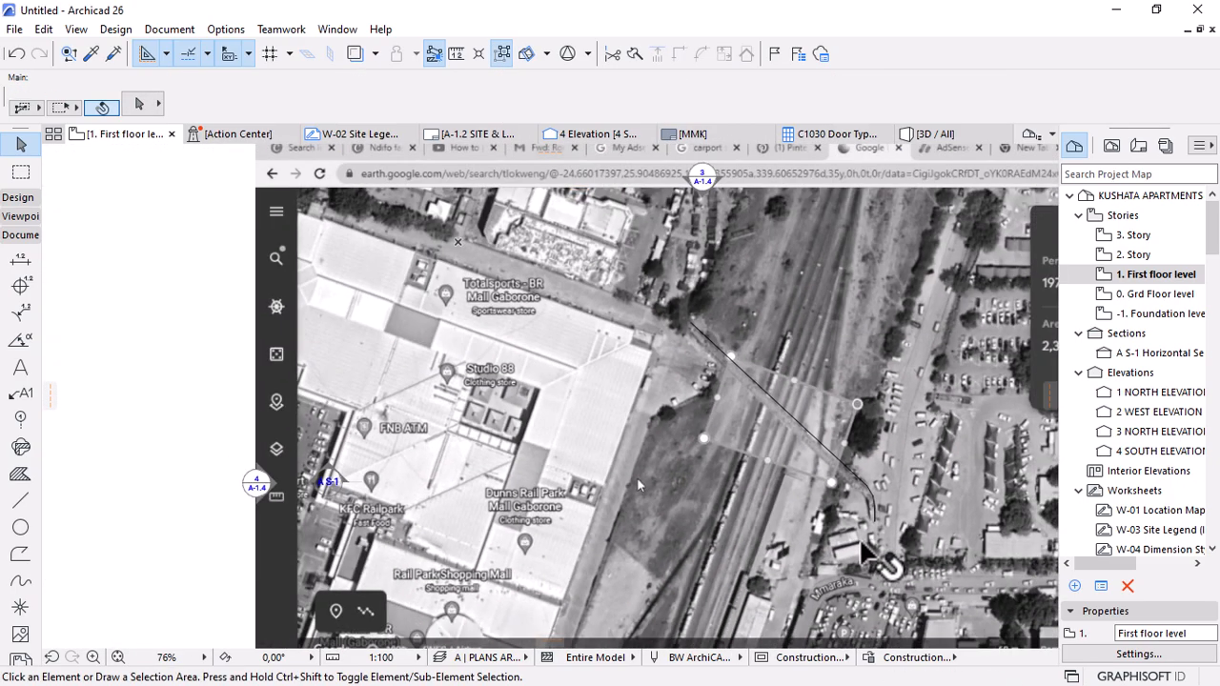
Reposition the polyline's northwest end node slightly north along the path's edge.
scroll(848, 457, "up", 5)
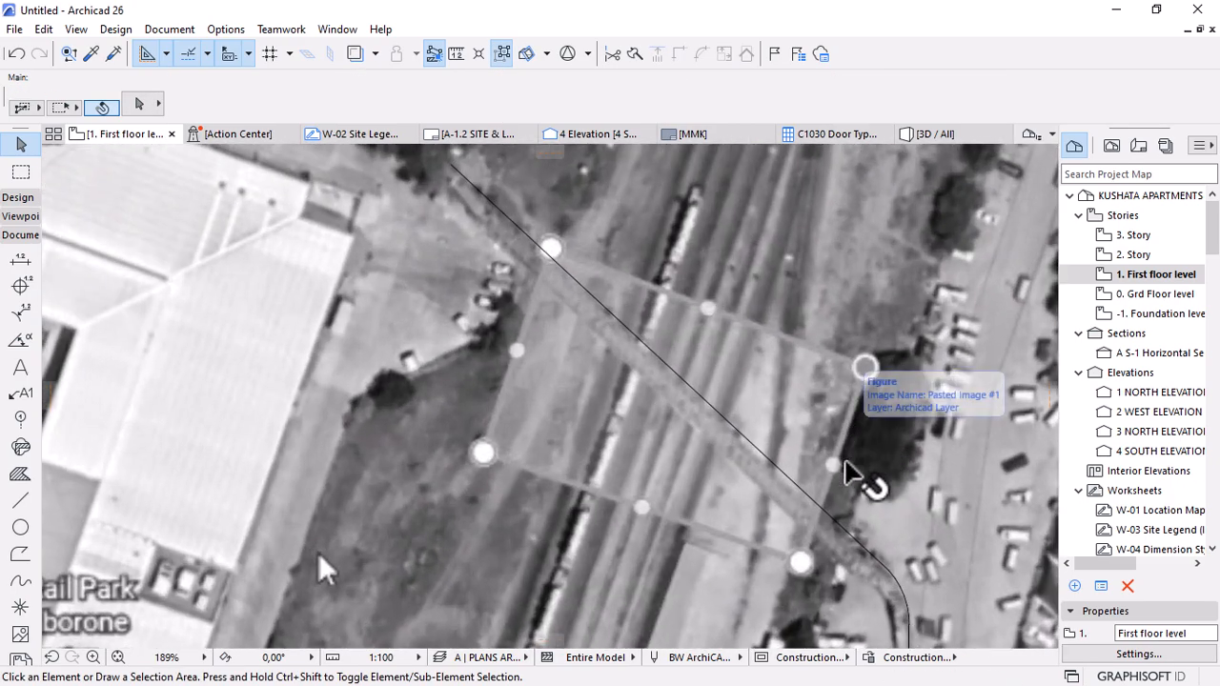
scroll(648, 328, "up", 3)
left_click(591, 316)
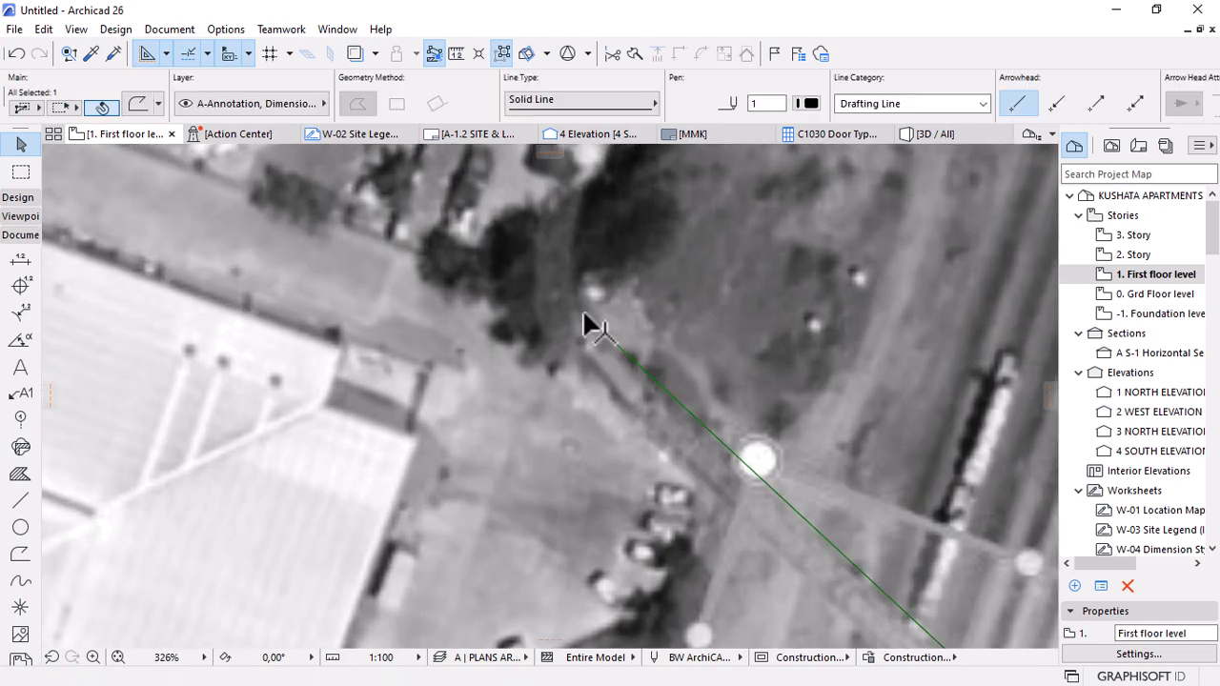
left_click(587, 316)
scroll(588, 309, "up", 2)
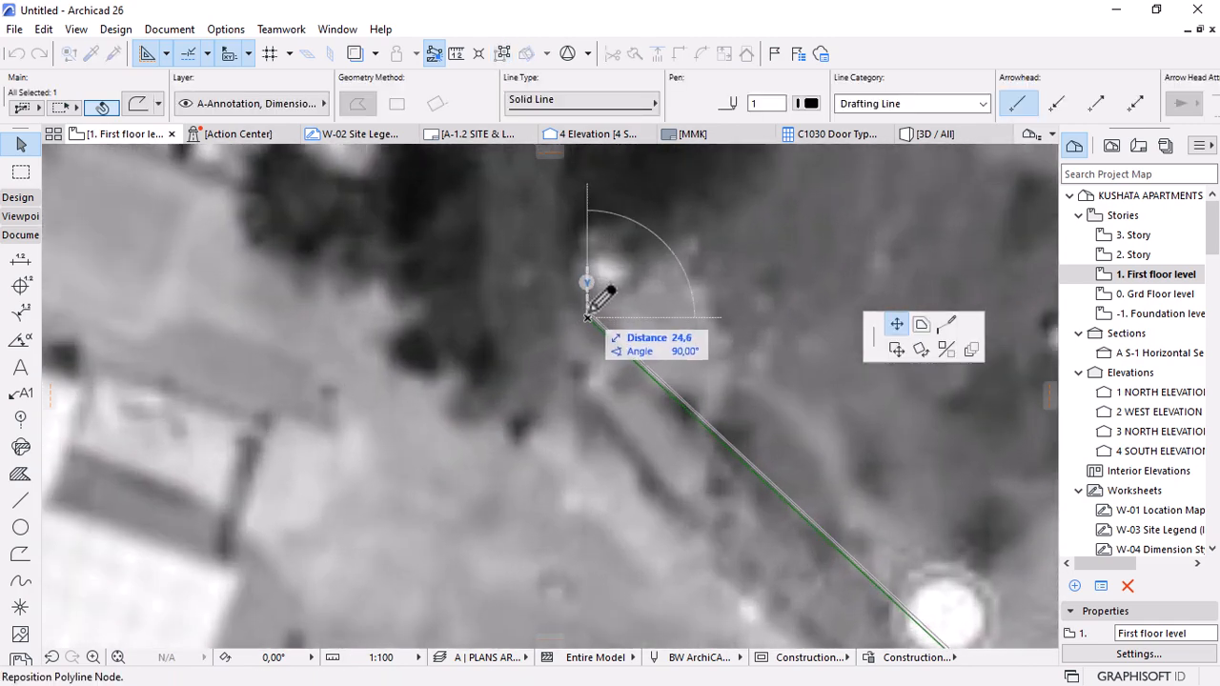
left_click(593, 312)
scroll(580, 276, "down", 5)
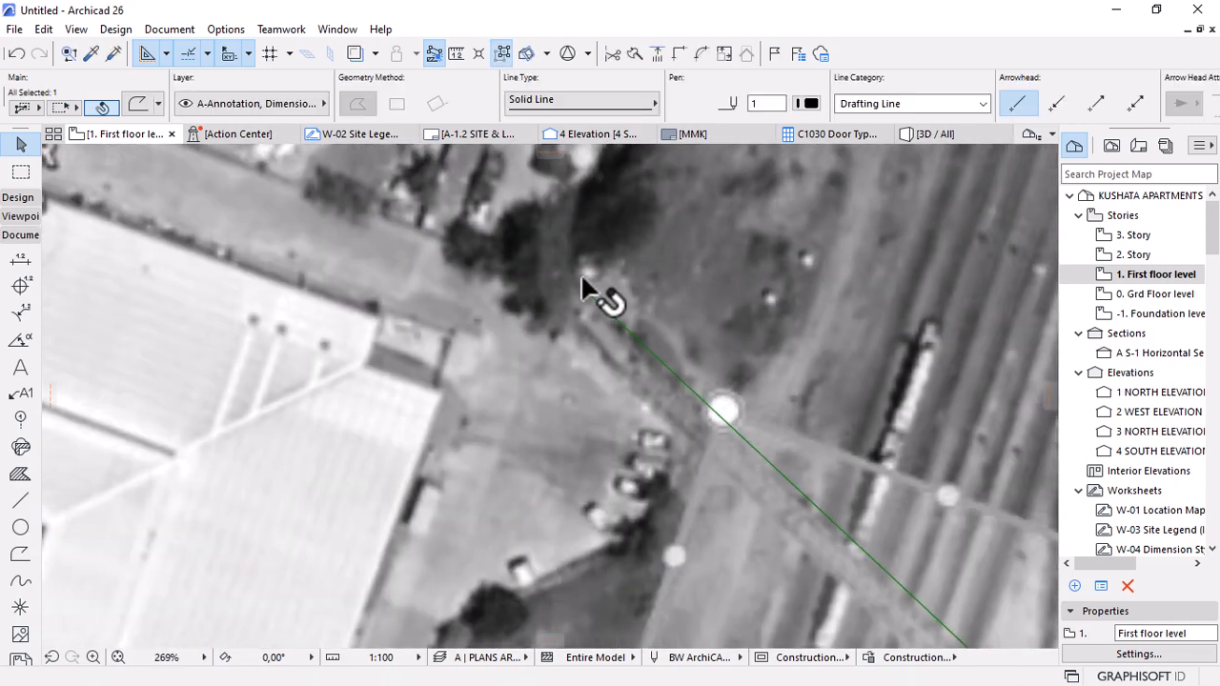
scroll(649, 350, "down", 5)
scroll(795, 530, "up", 7)
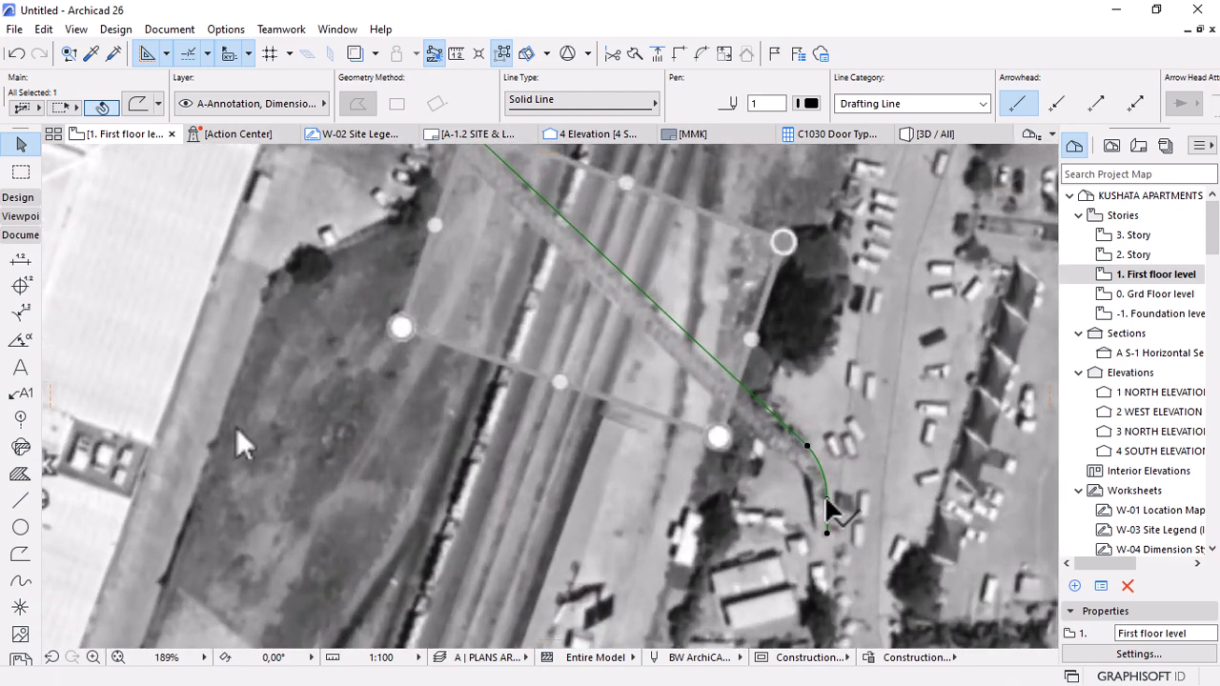
left_click(827, 499)
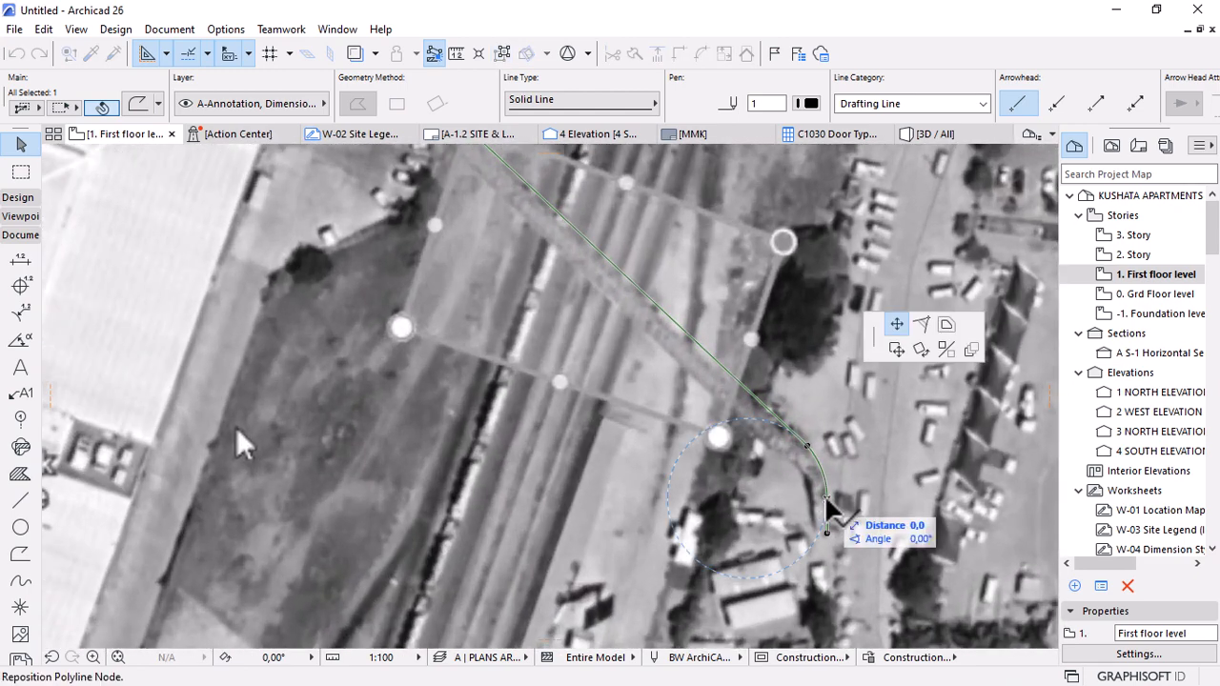
left_click(945, 326)
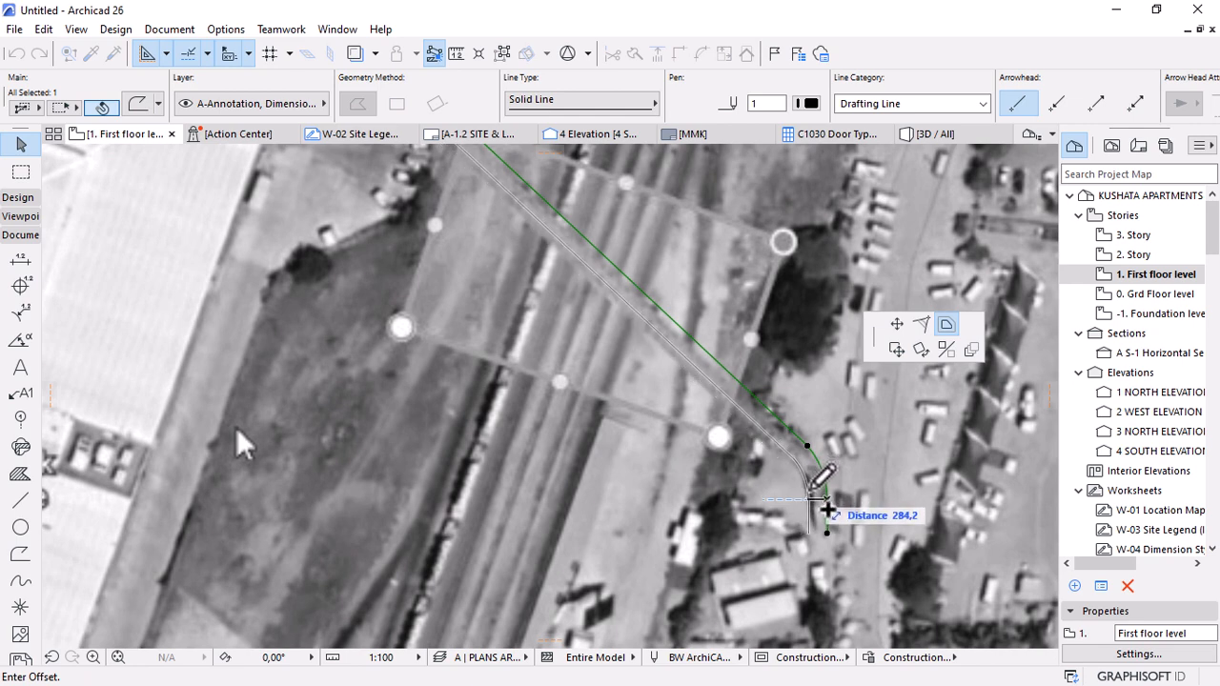
key("Escape")
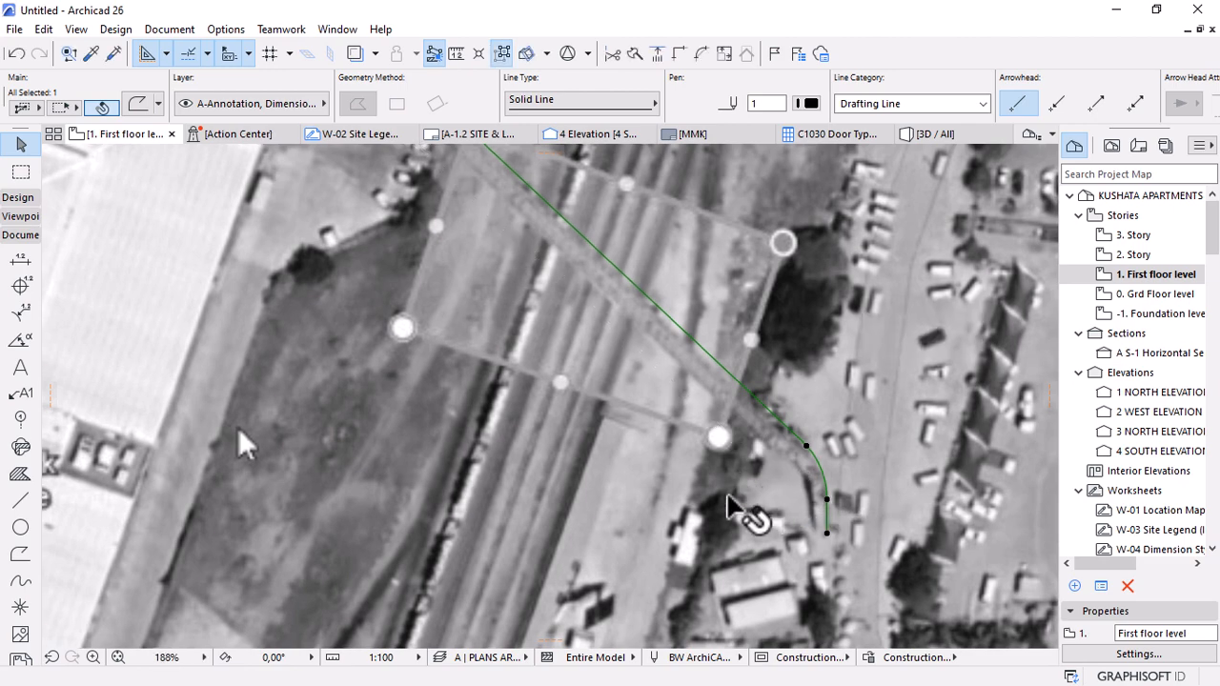
scroll(736, 492, "down", 3)
key("Escape")
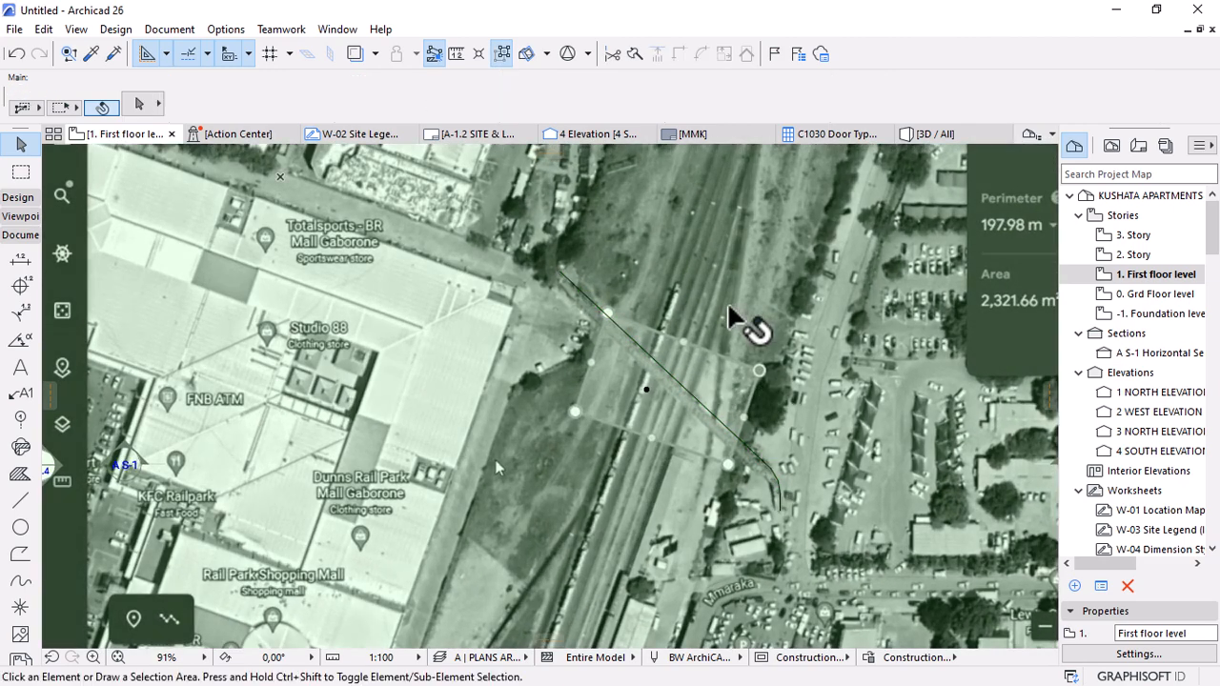
Resize the aerial image and path polyline together graphically, scaling the straight run from its northwest end to 60000 mm, and deselect them.
left_click(689, 392)
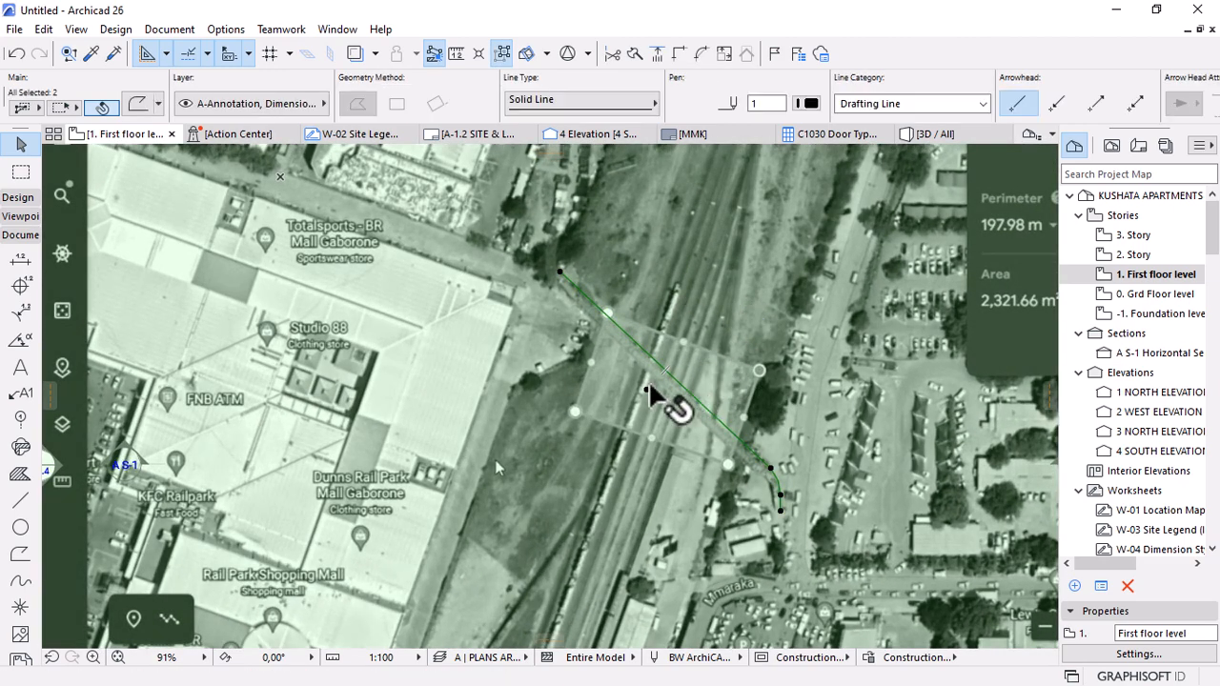
key("ctrl+k")
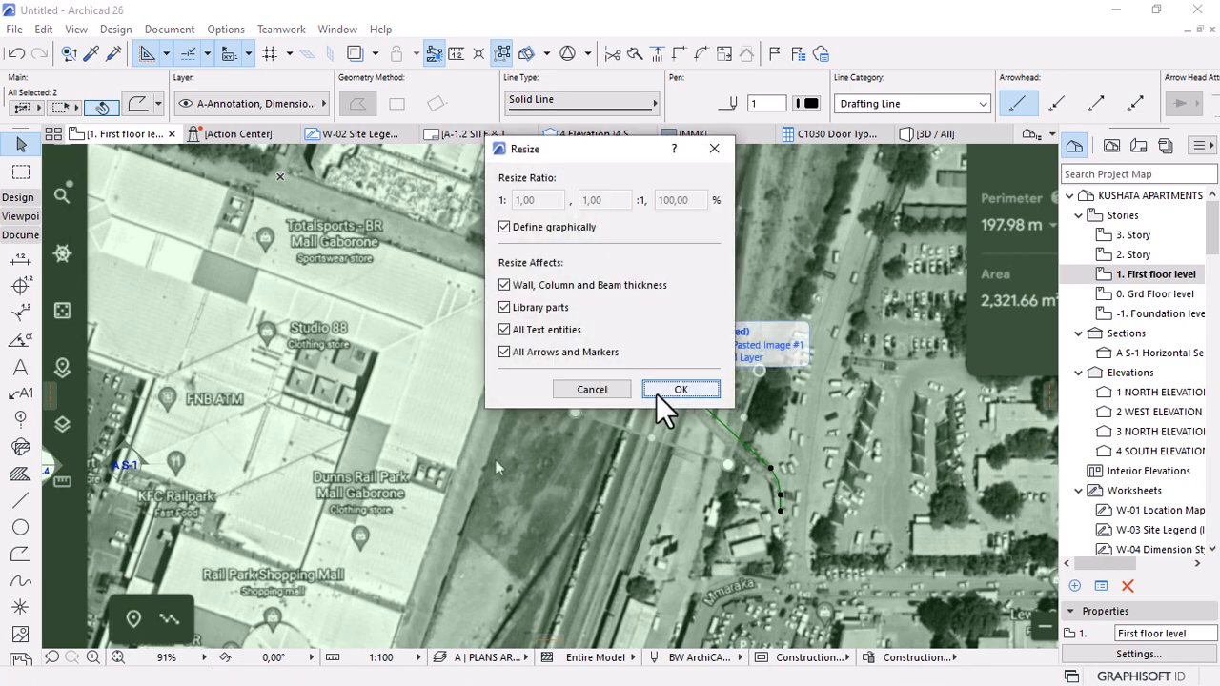
left_click(672, 392)
scroll(610, 303, "up", 5)
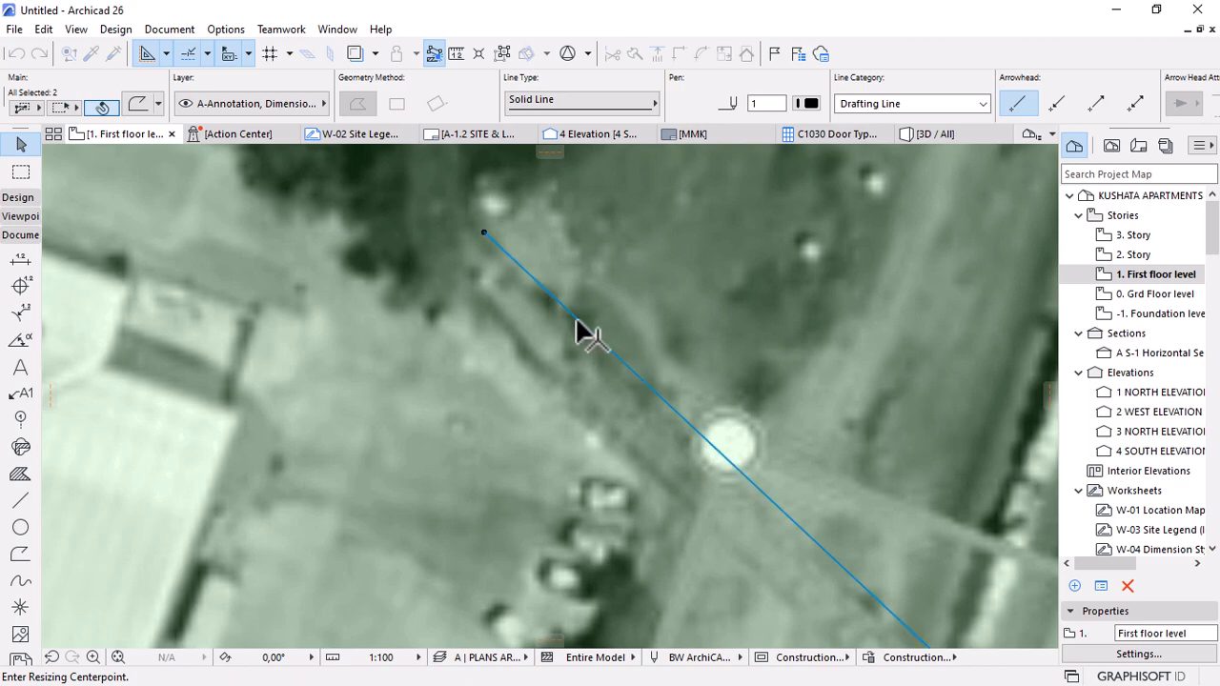
left_click(575, 319)
scroll(506, 297, "down", 5)
scroll(629, 482, "up", 2)
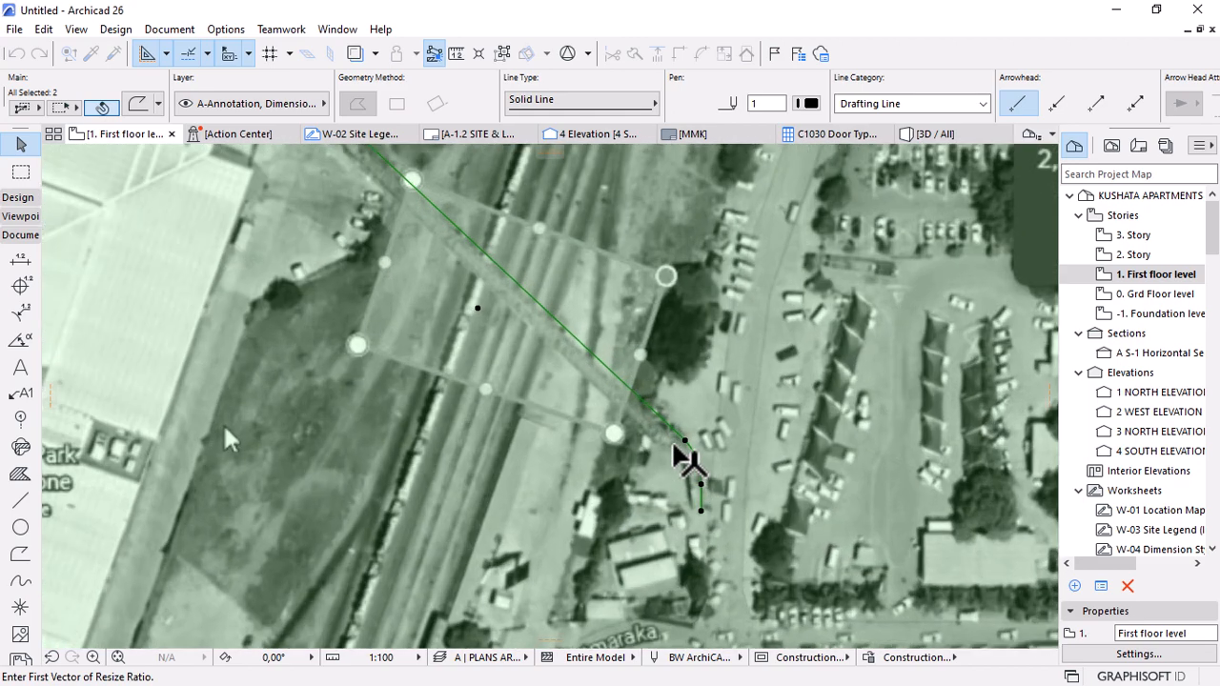
scroll(675, 444, "up", 3)
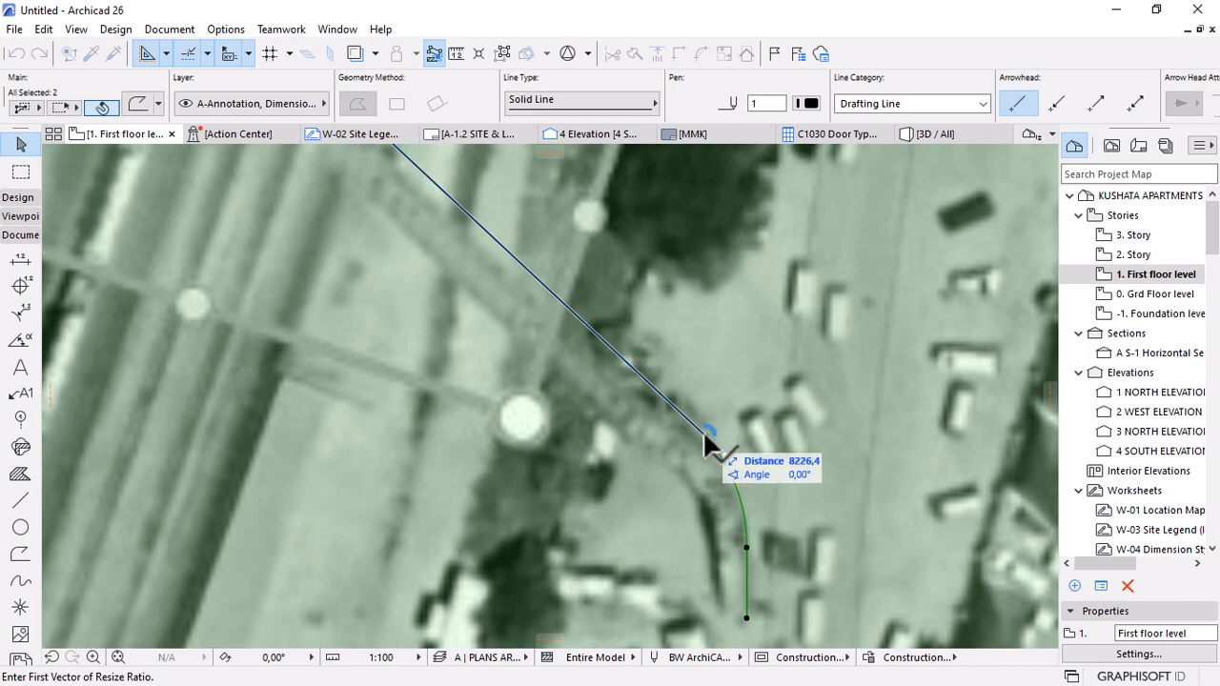
left_click(705, 436)
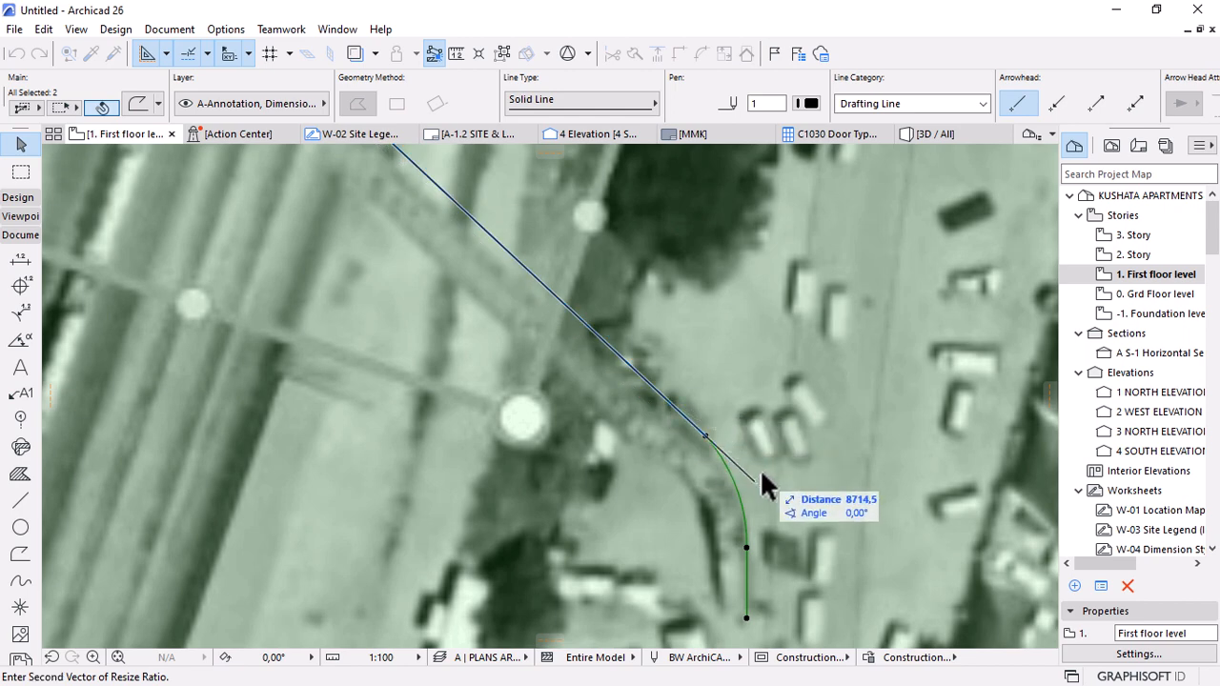
type("60000")
key("Return")
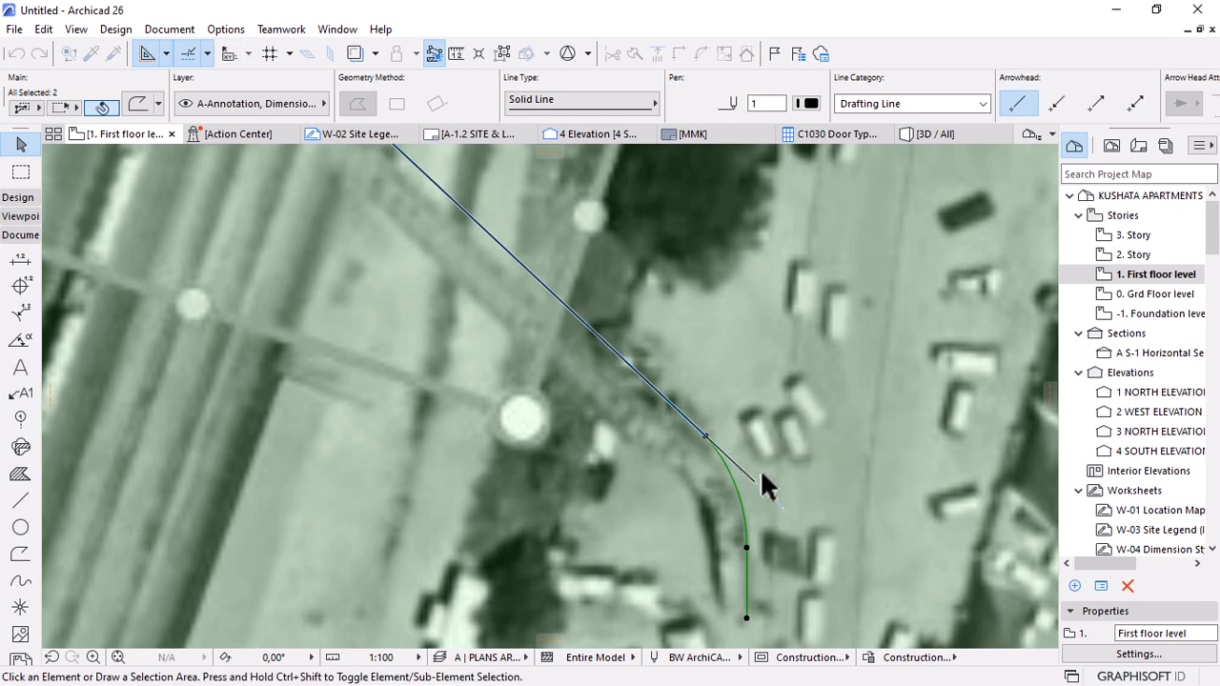
scroll(760, 468, "down", 10)
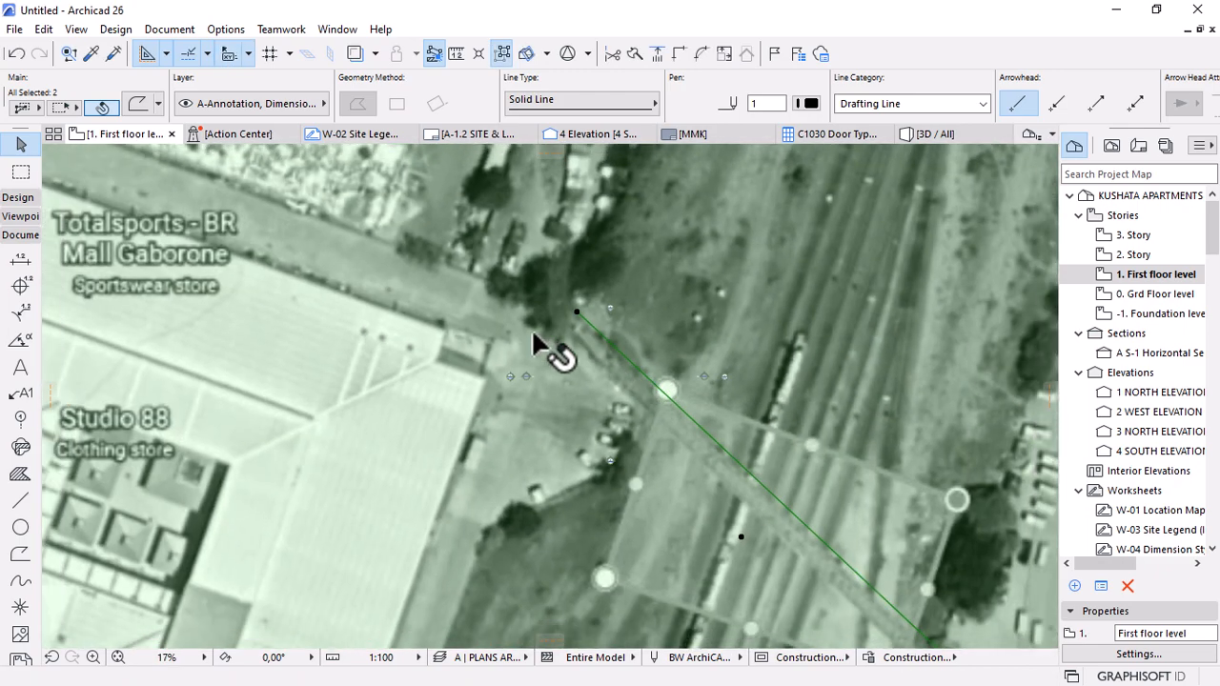
scroll(534, 345, "down", 3)
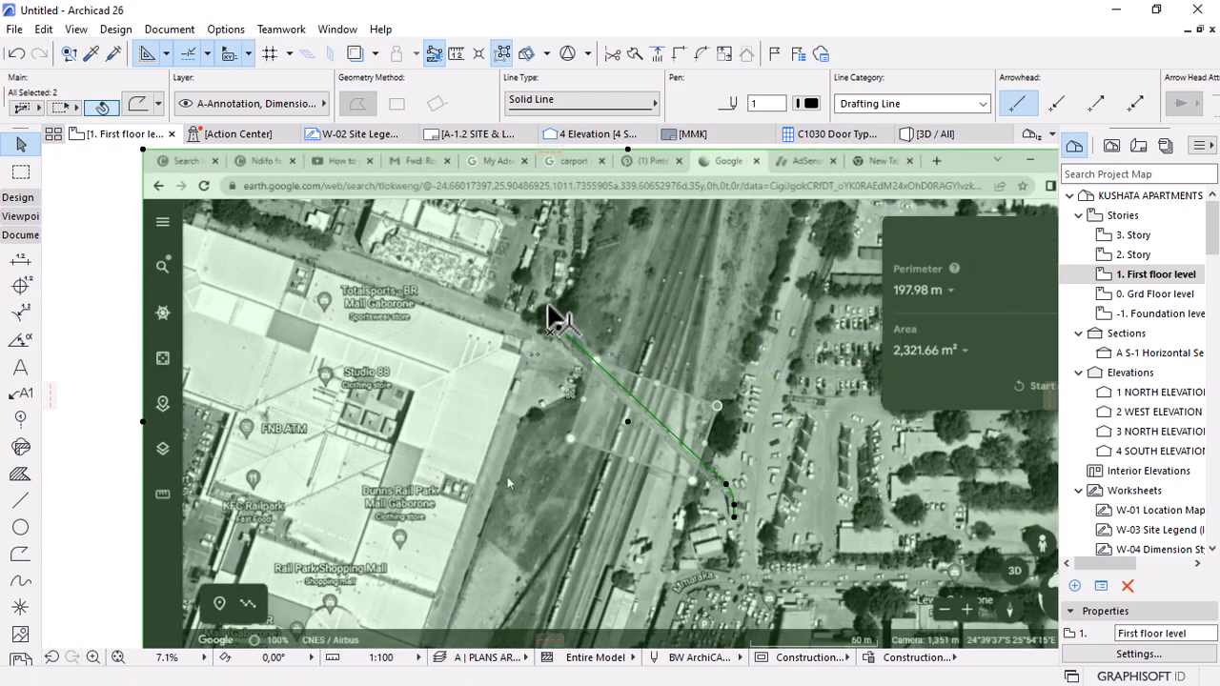
scroll(704, 434, "down", 1)
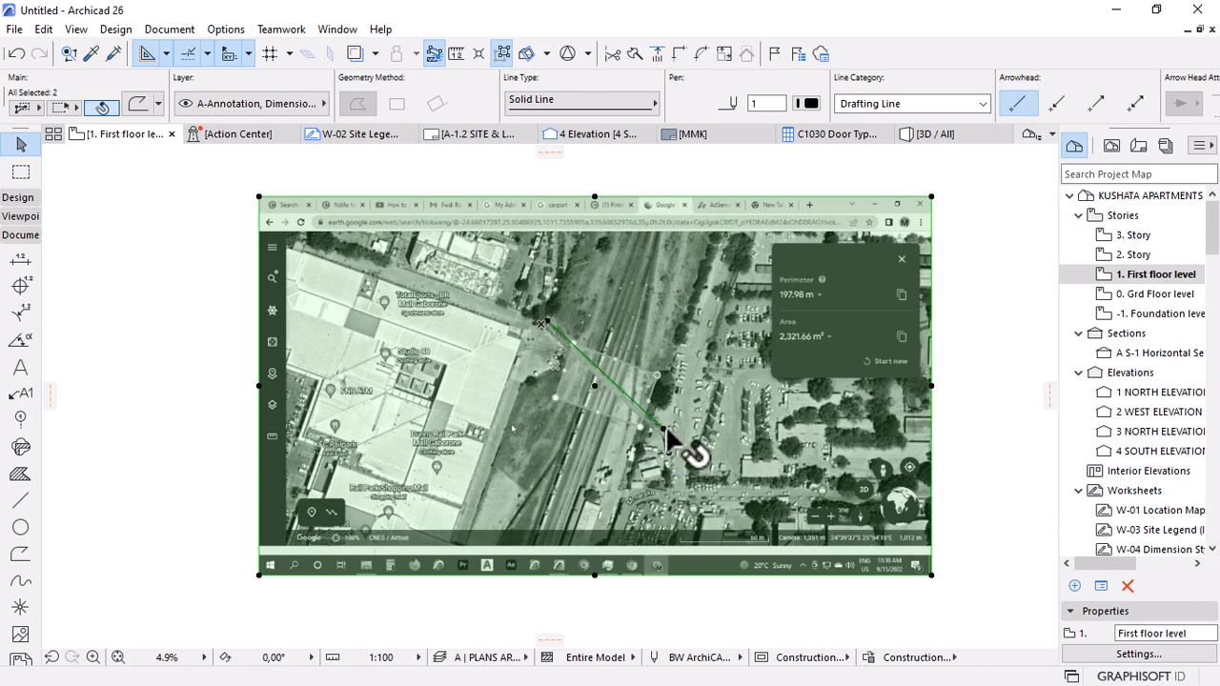
scroll(646, 465, "up", 3)
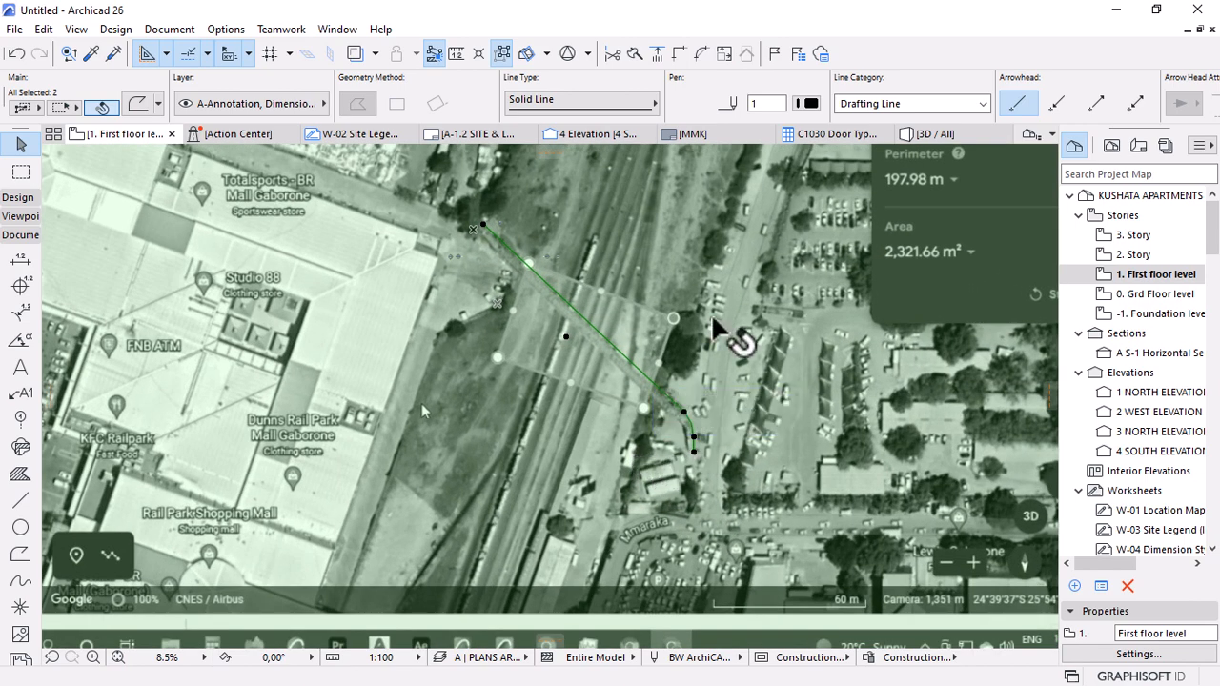
key("Escape")
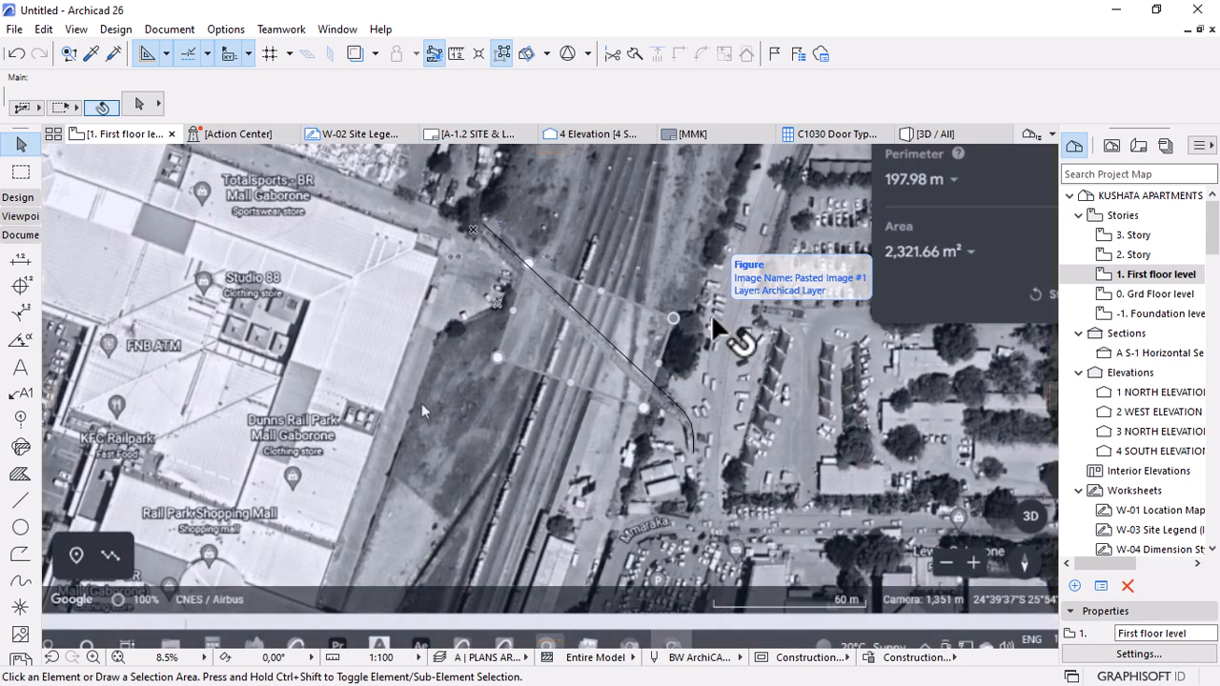
Create a copy of the path polyline offset 2500 mm to the southwest for the path's other edge, and deselect it.
scroll(589, 381, "up", 1)
scroll(589, 379, "up", 3)
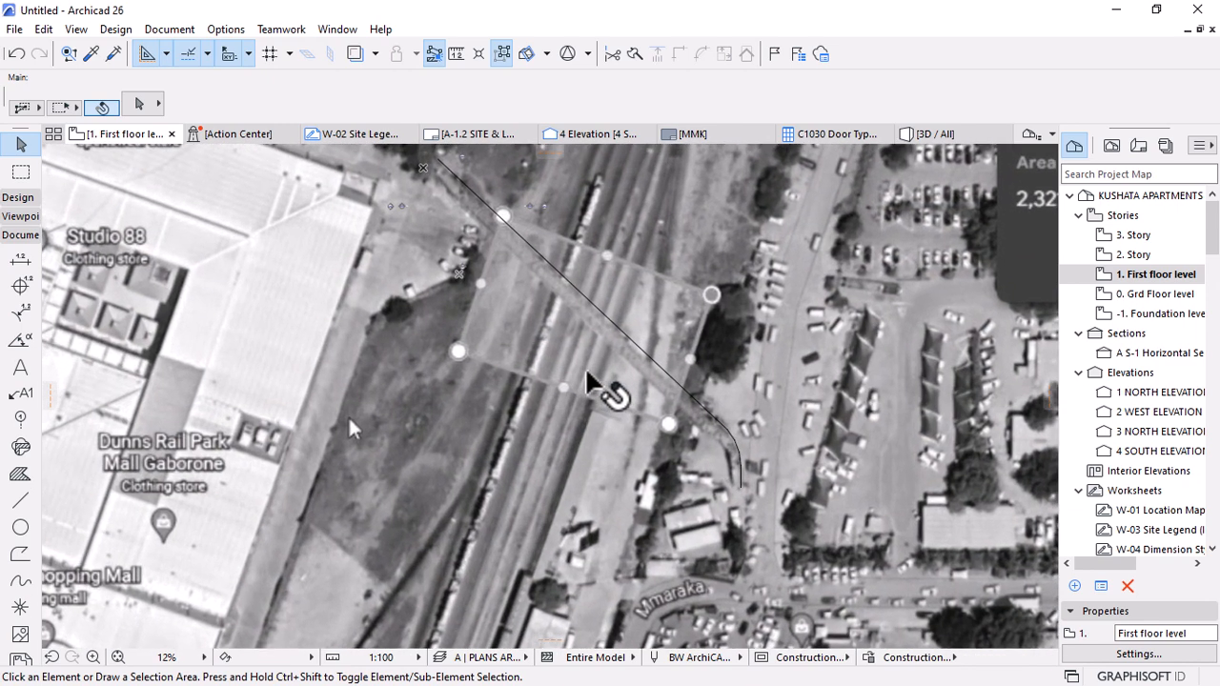
left_click(729, 440)
left_click(729, 440)
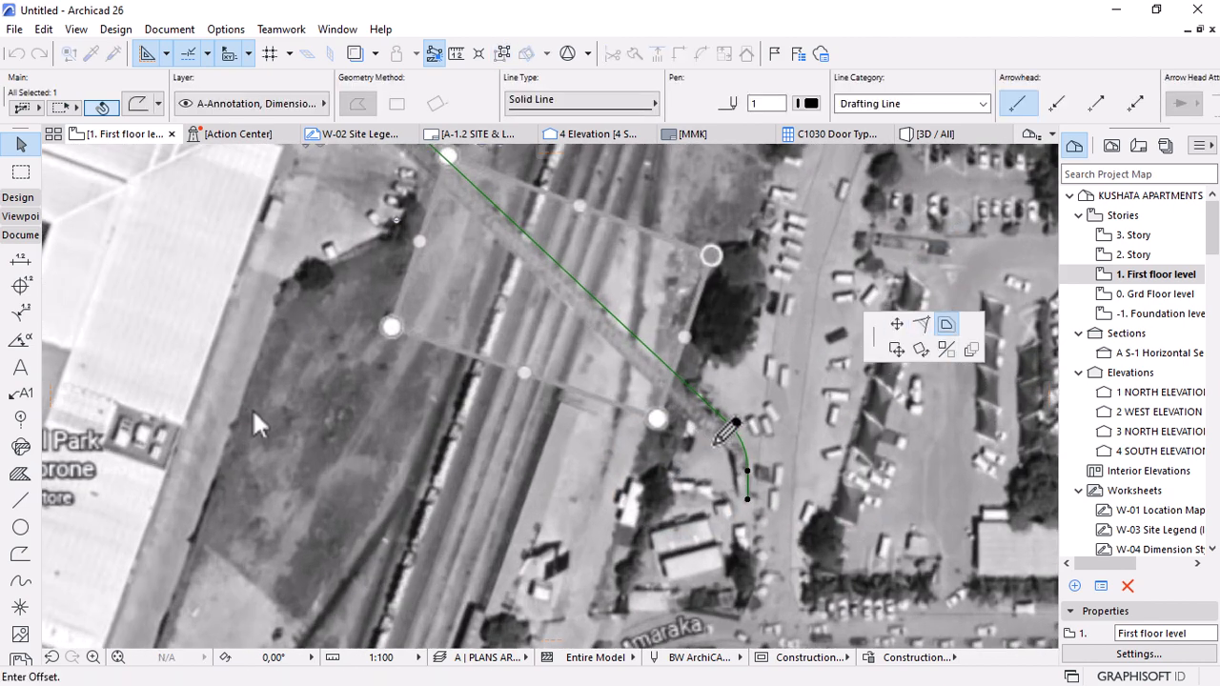
scroll(715, 443, "up", 12)
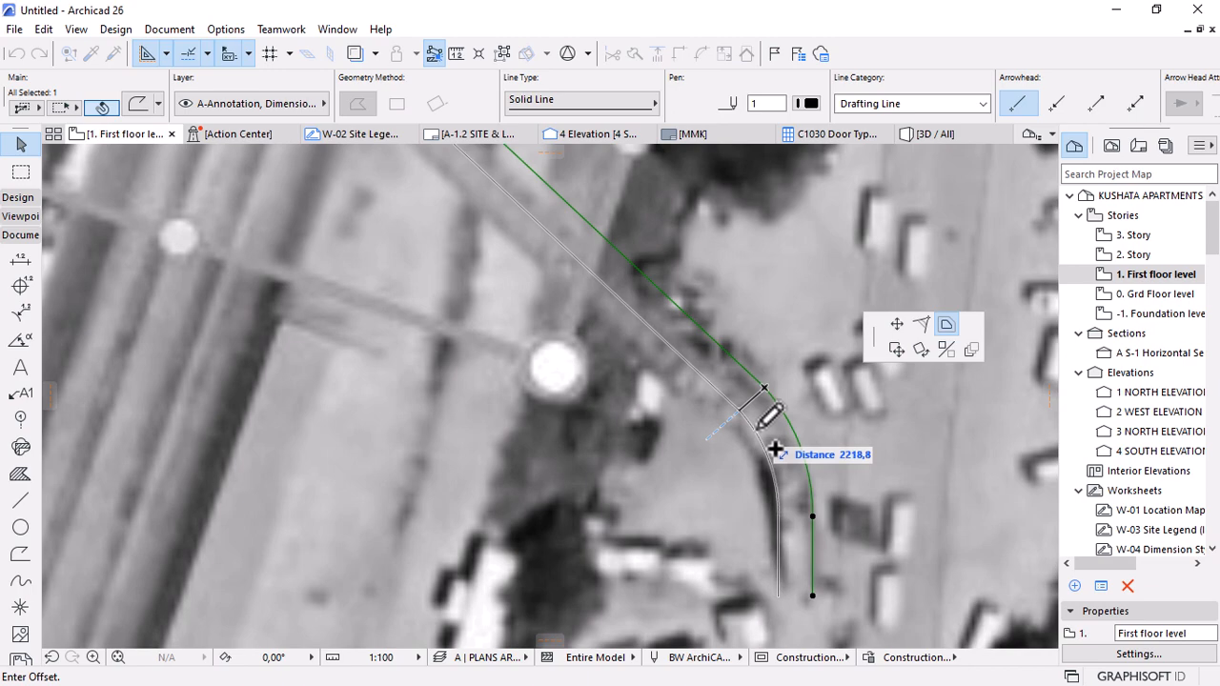
type("2500,0")
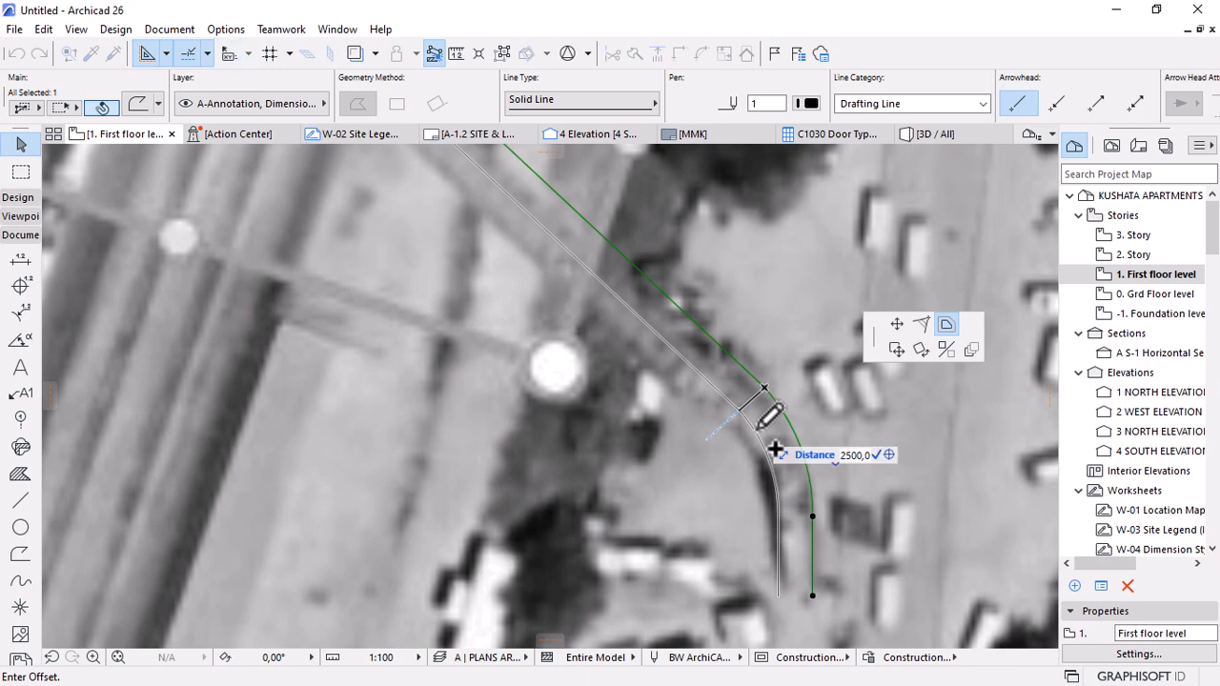
key("Return")
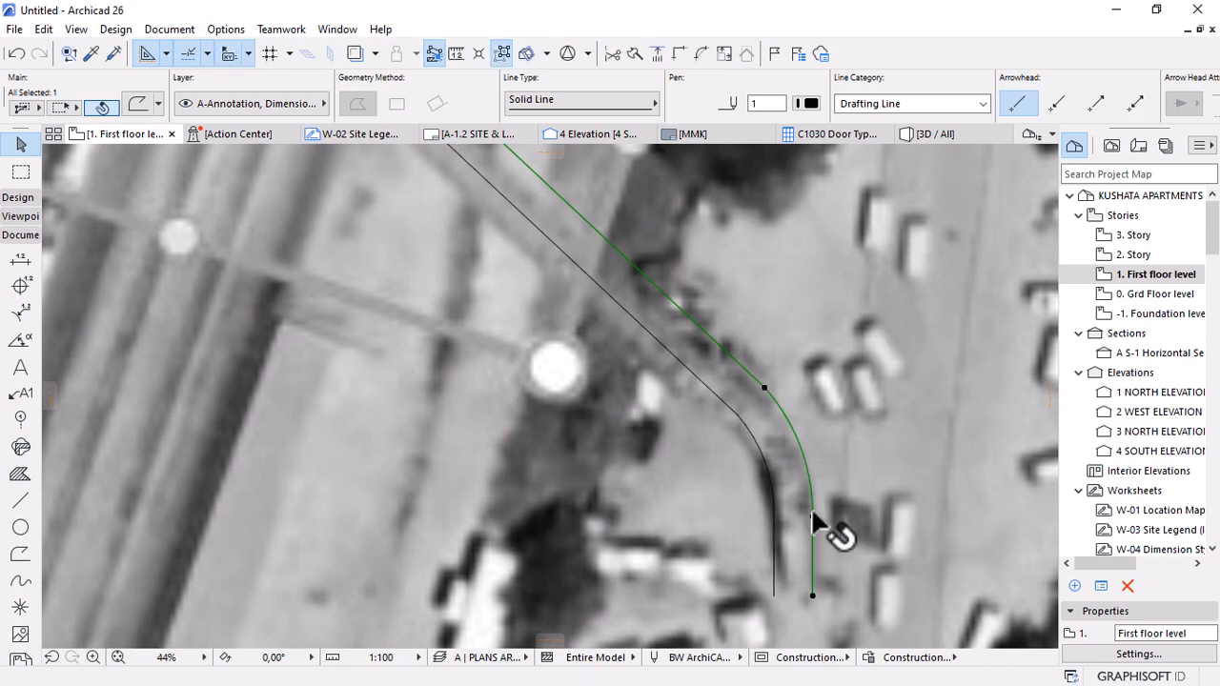
scroll(810, 525, "down", 8)
key("Escape")
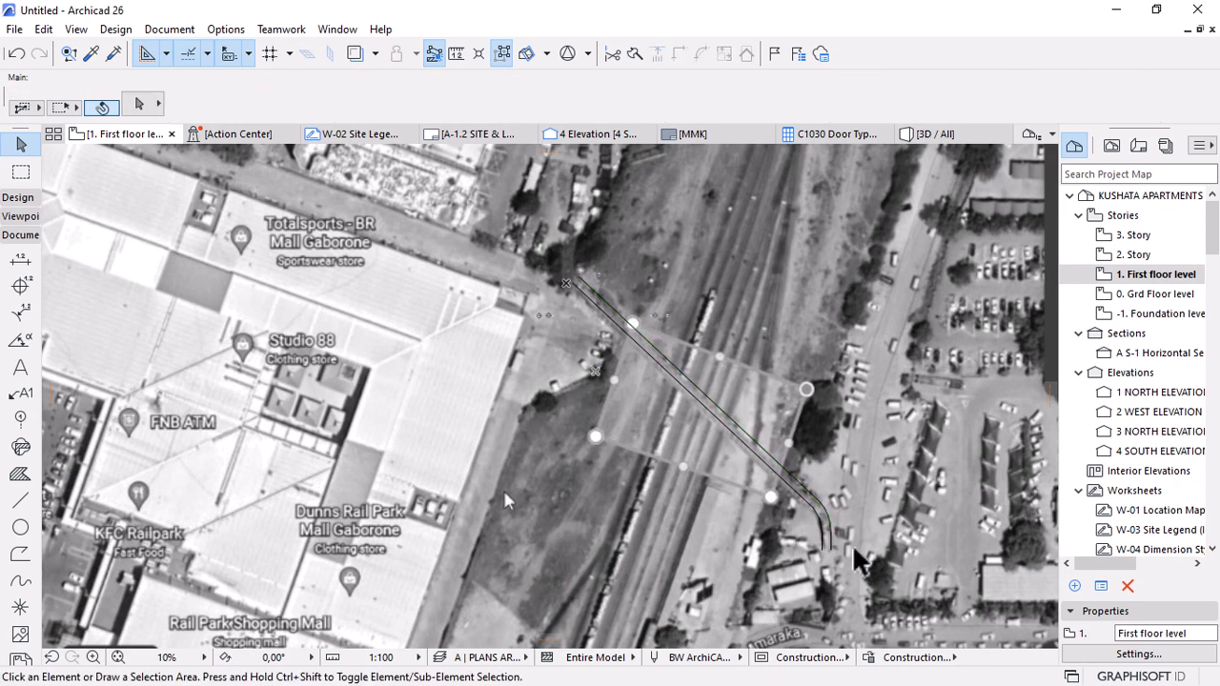
Delete the offset copy on the southwest side of the path and select the remaining path polyline.
scroll(796, 514, "up", 2)
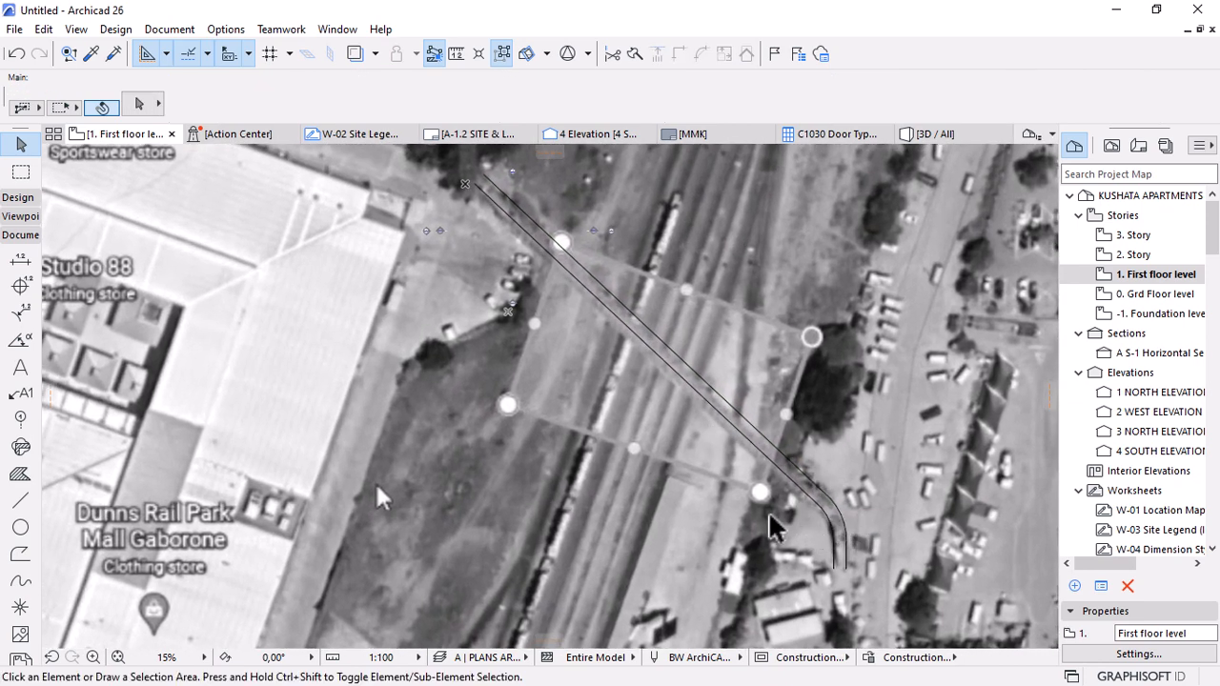
scroll(774, 529, "up", 3)
scroll(817, 476, "down", 3)
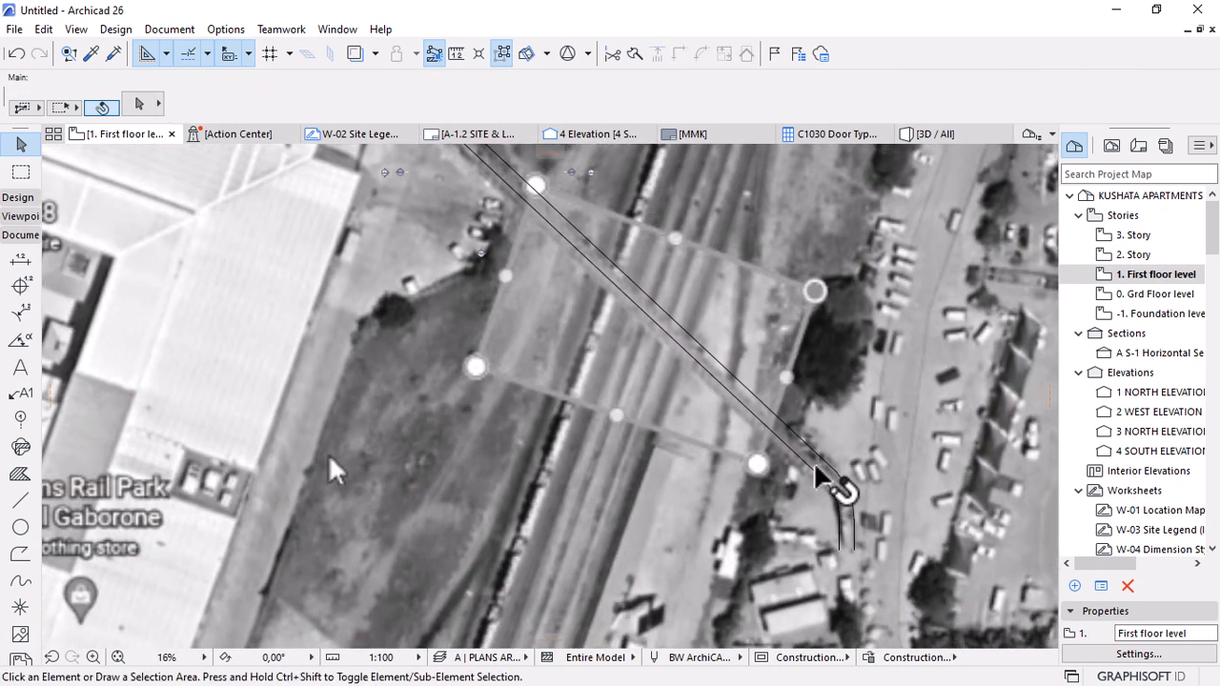
scroll(818, 476, "down", 2)
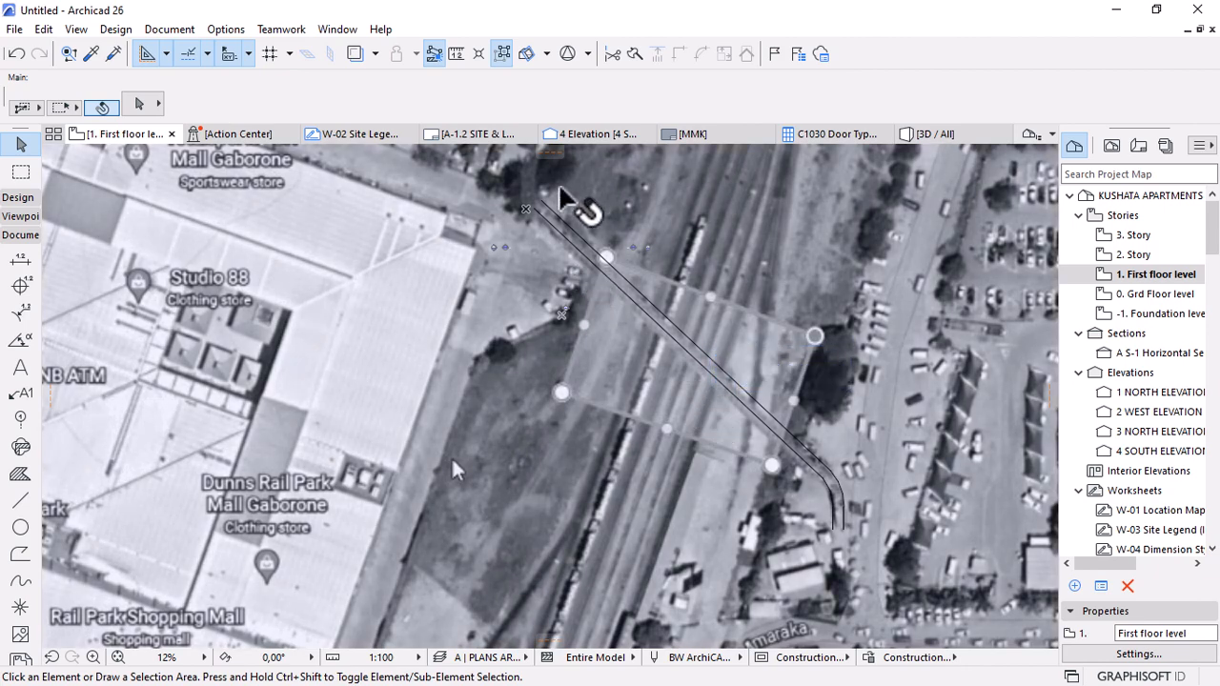
scroll(561, 189, "up", 5)
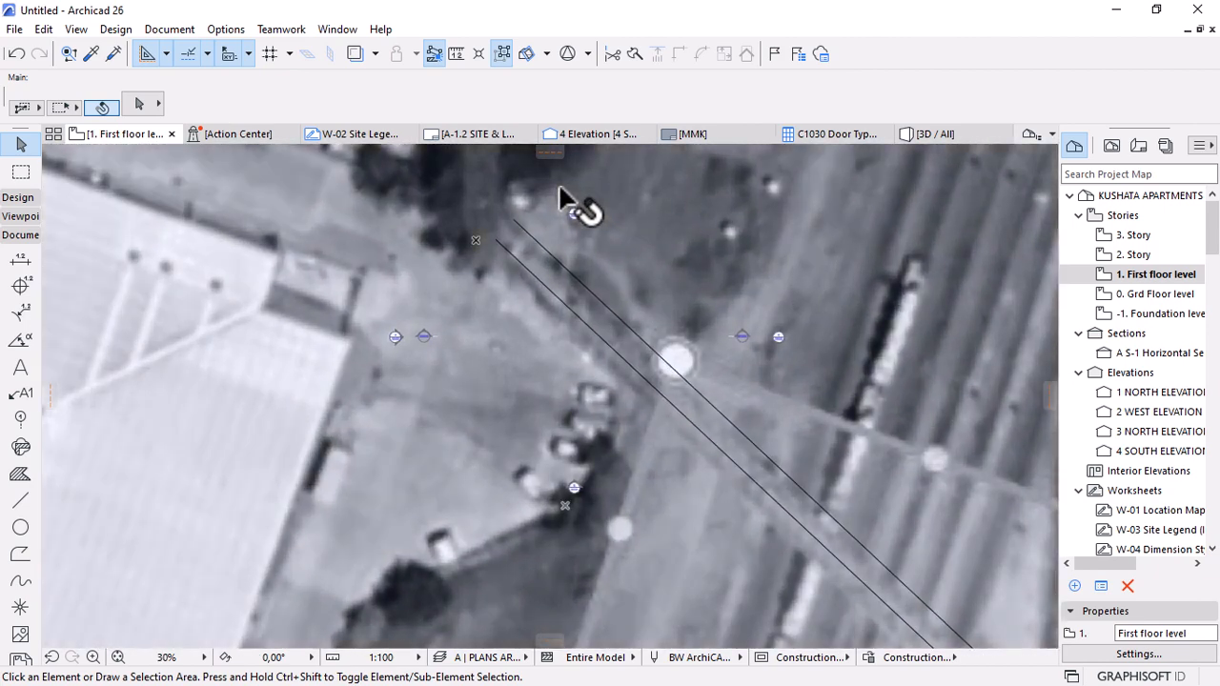
scroll(548, 238, "up", 1)
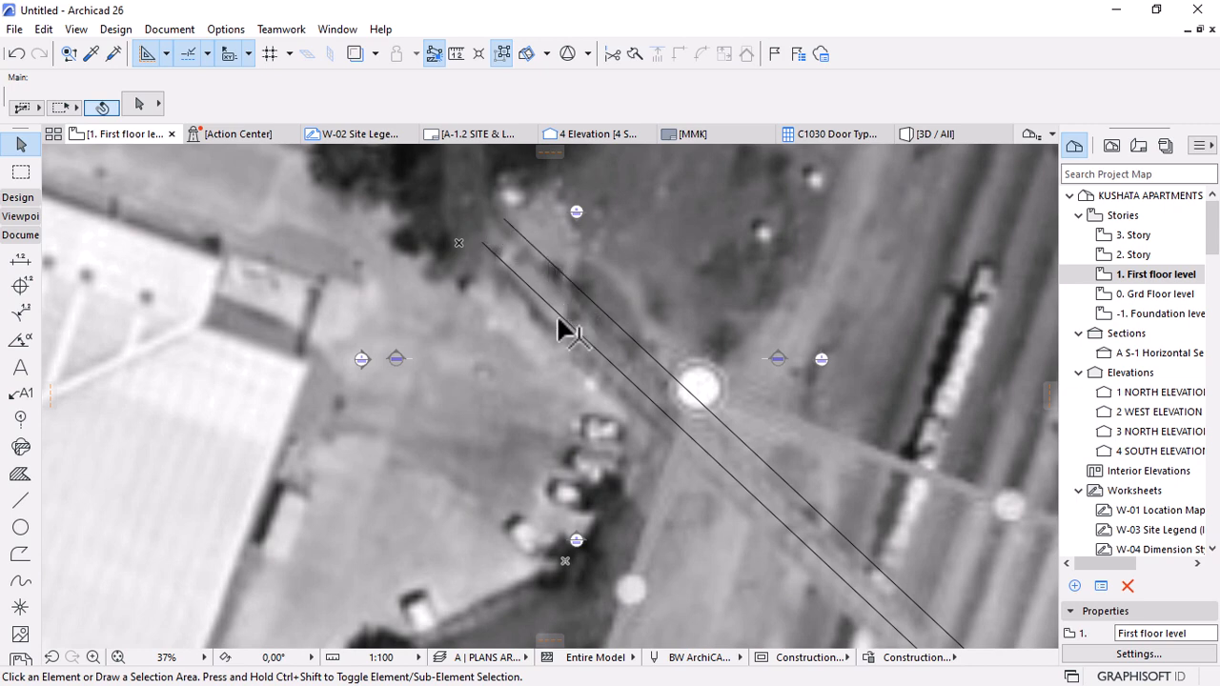
left_click(559, 315)
key("Delete")
left_click(517, 230)
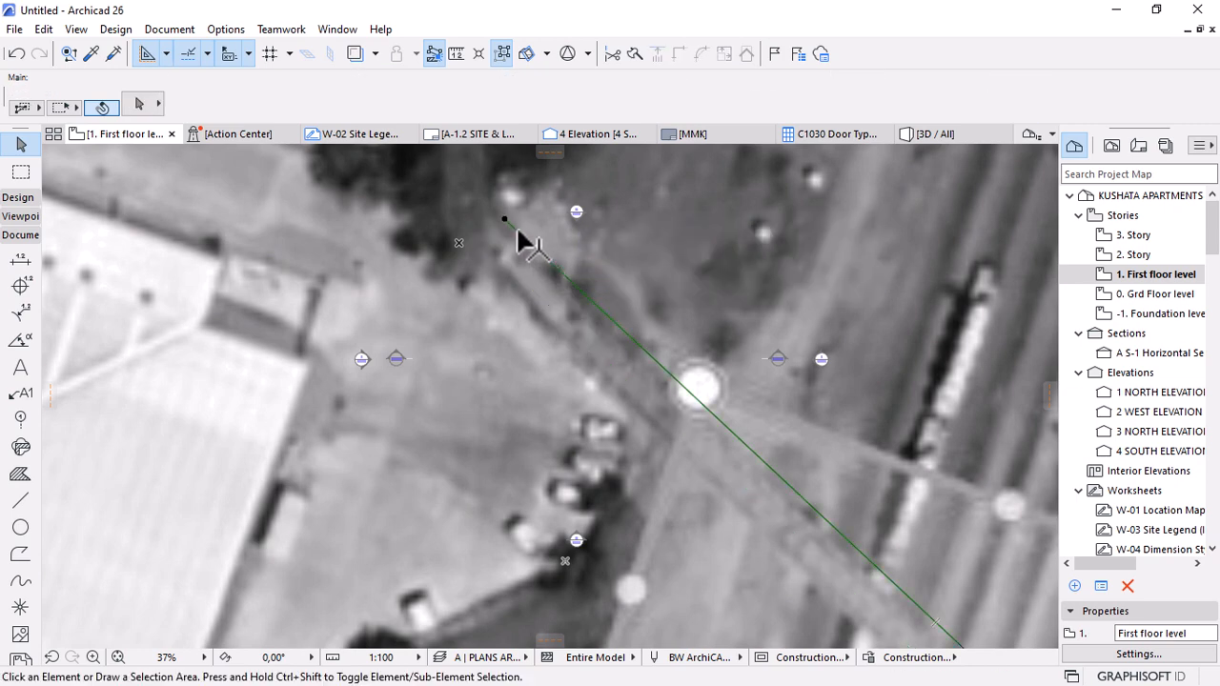
Reposition the path polyline's northwest end node slightly southwest, closer to the edge of the existing path.
left_click(504, 218)
scroll(504, 218, "up", 5)
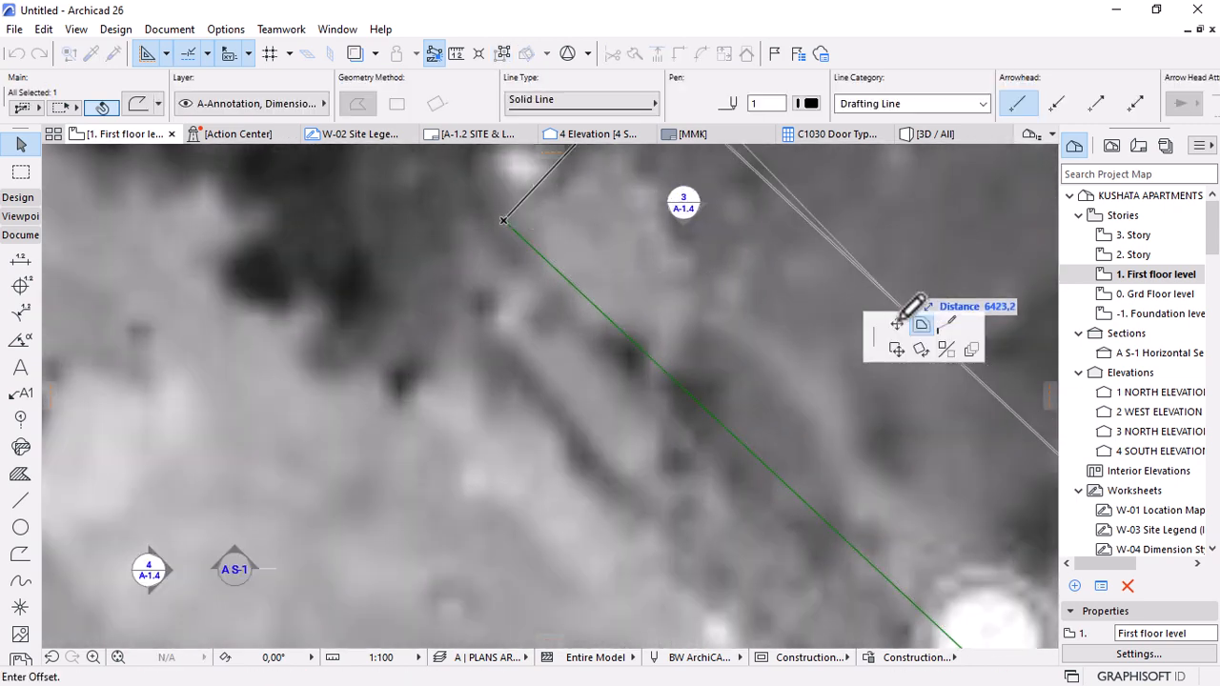
left_click(896, 324)
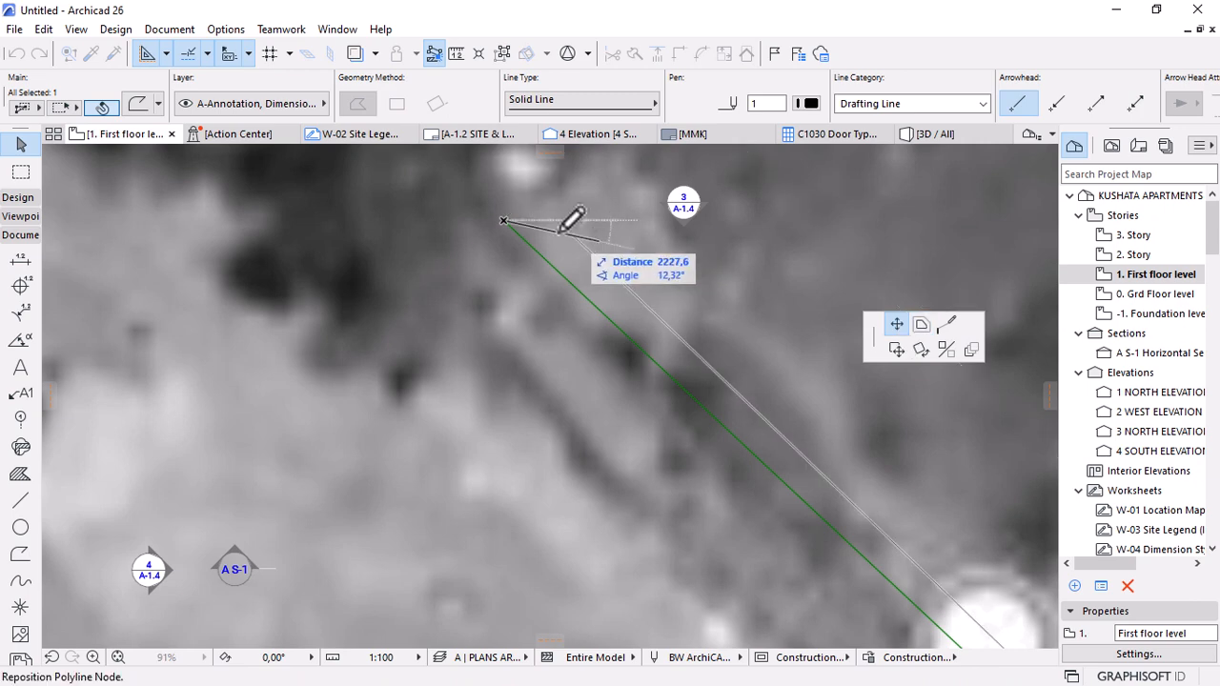
left_click(488, 238)
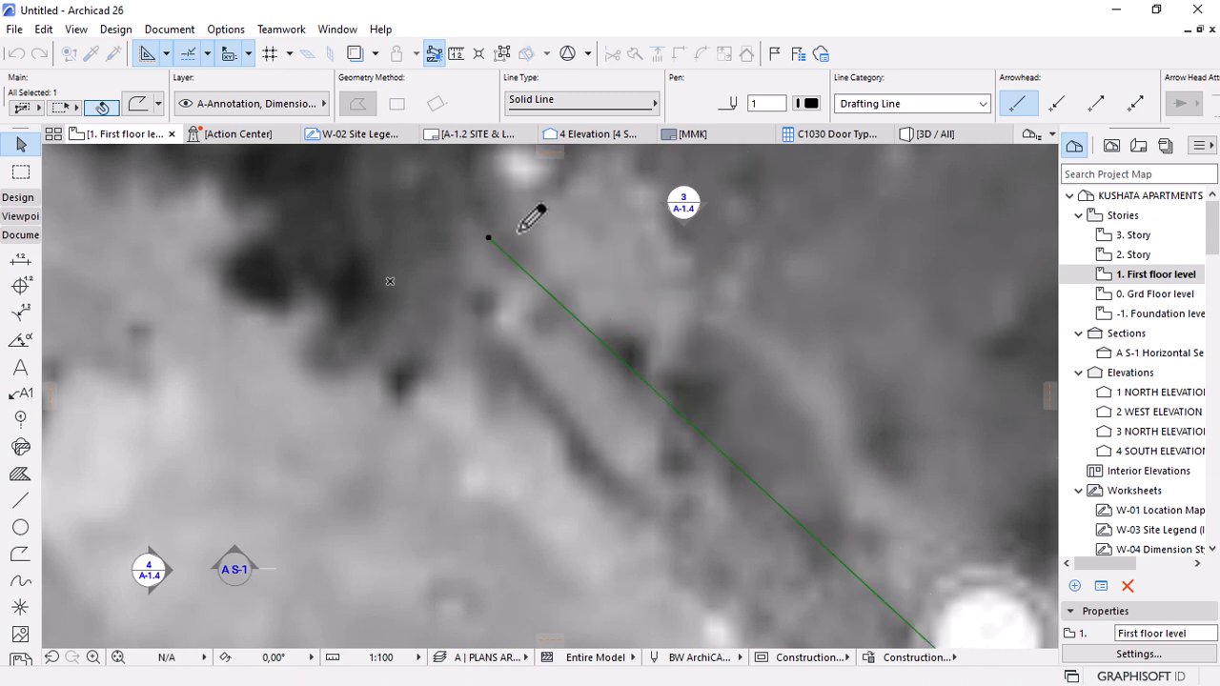
scroll(519, 228, "down", 5)
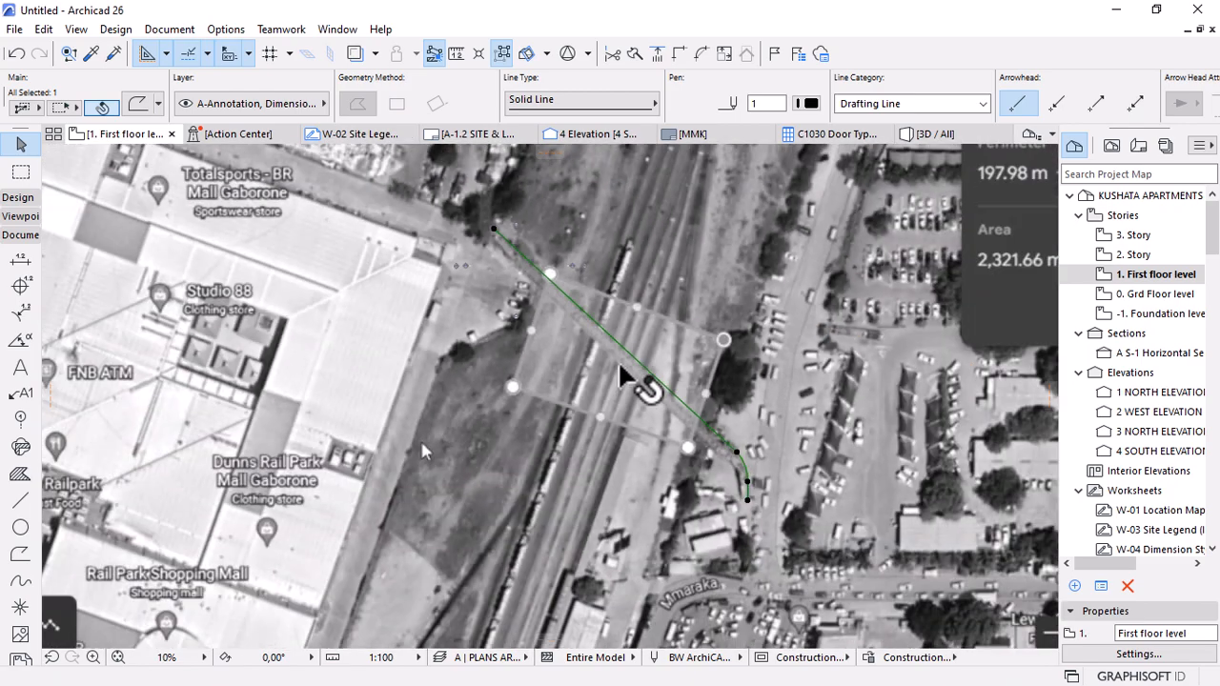
Reposition the polyline node where the straight run meets the curve slightly south, and deselect the polyline.
scroll(762, 477, "up", 7)
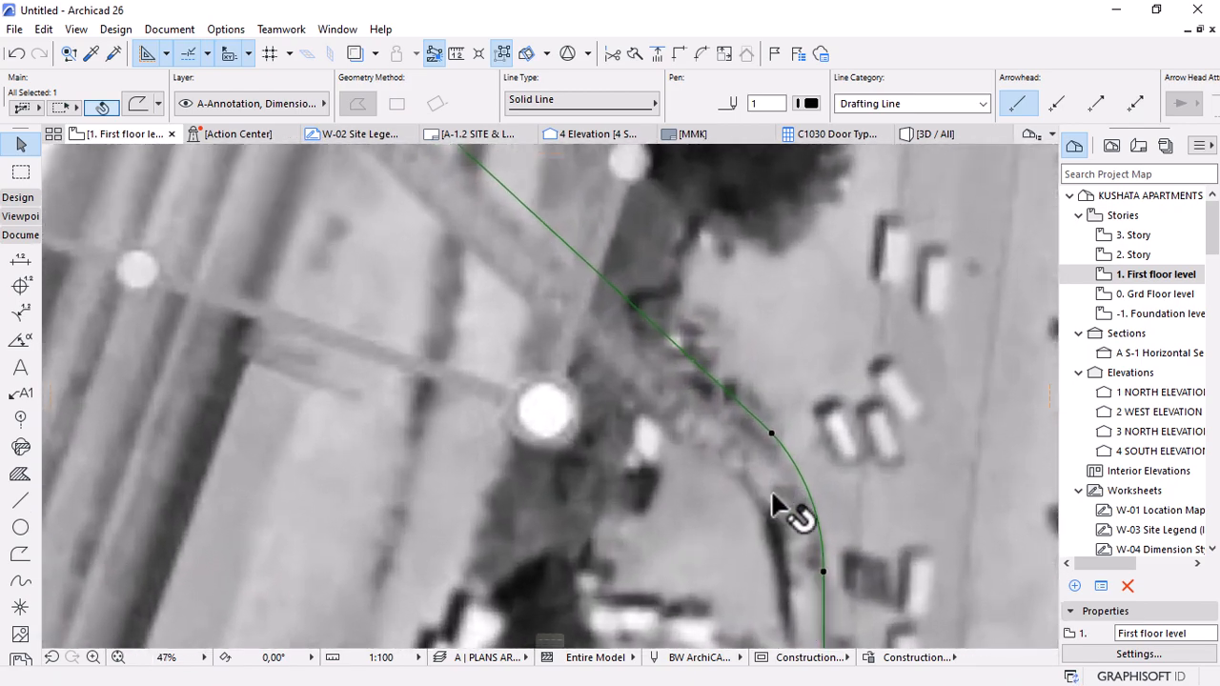
scroll(863, 557, "down", 6)
scroll(857, 565, "up", 4)
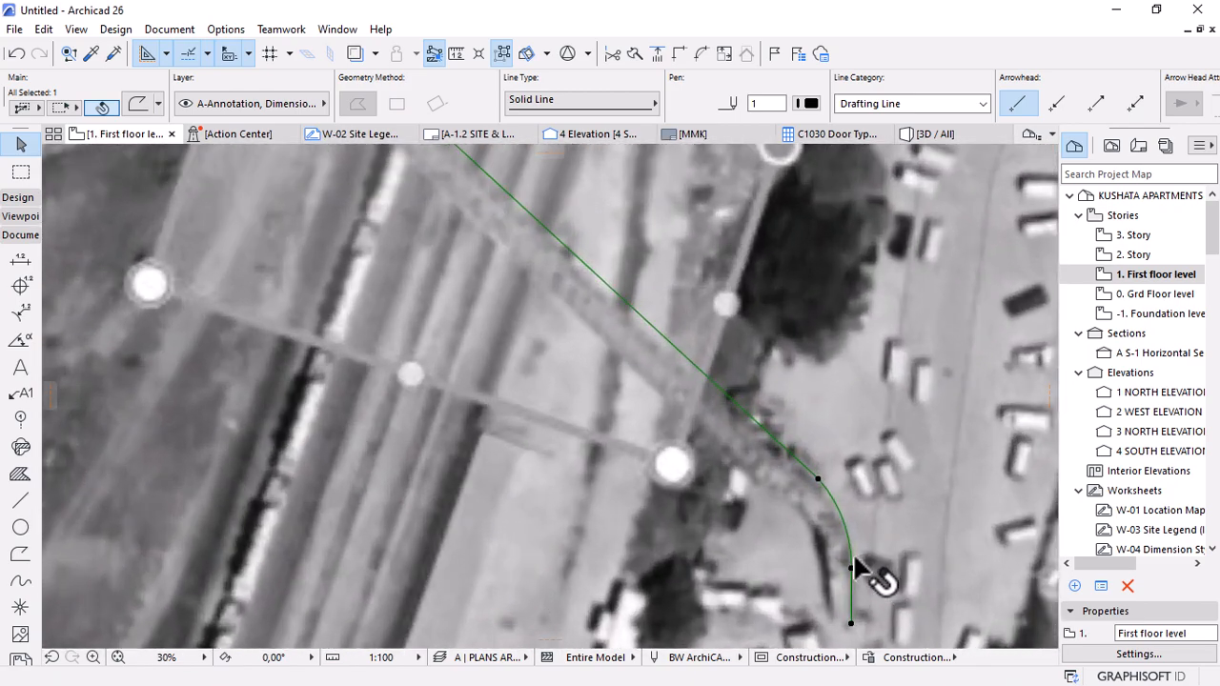
scroll(857, 567, "up", 2)
left_click(801, 443)
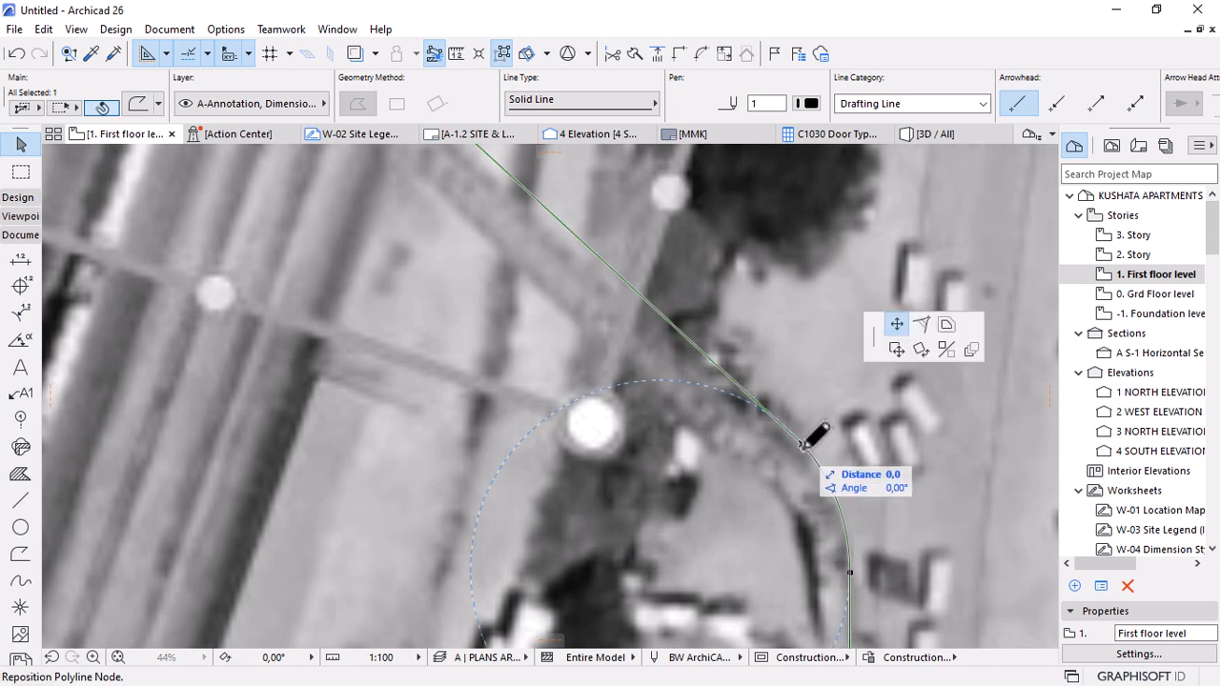
left_click(802, 455)
scroll(767, 351, "down", 2)
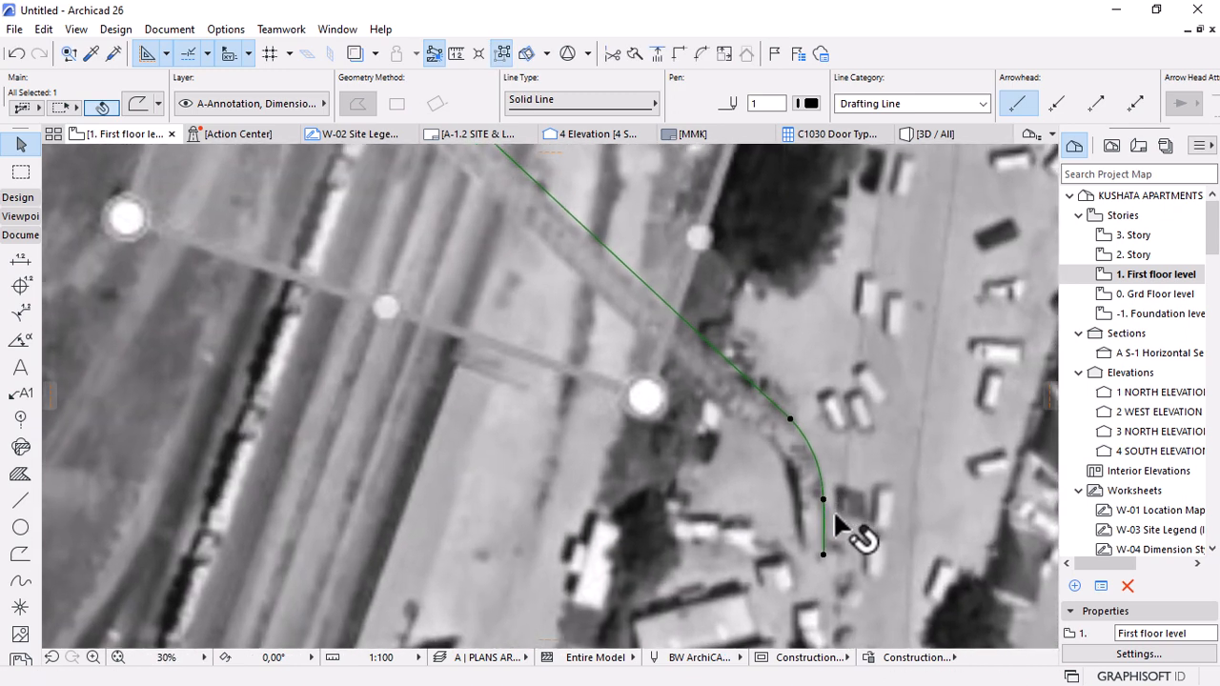
left_click(873, 450)
scroll(874, 450, "down", 3)
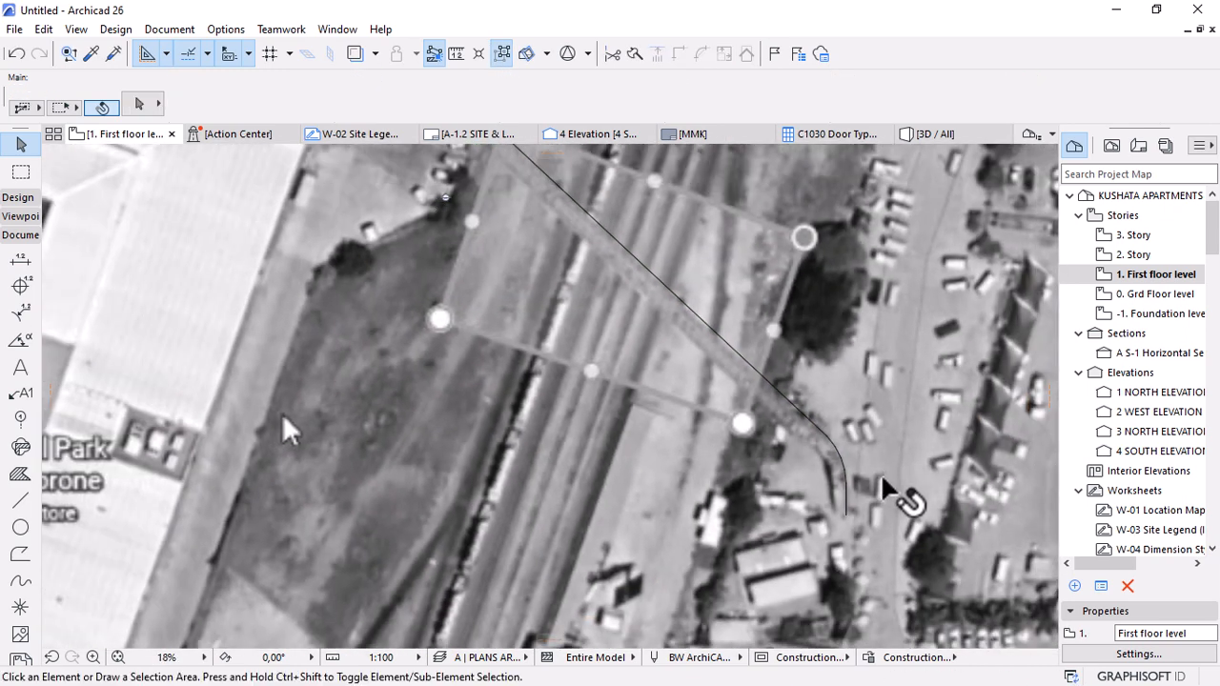
Create a copy of the path polyline offset 2500 mm to the southwest for the path's other edge, and deselect it.
scroll(880, 466, "down", 2)
left_click(845, 467)
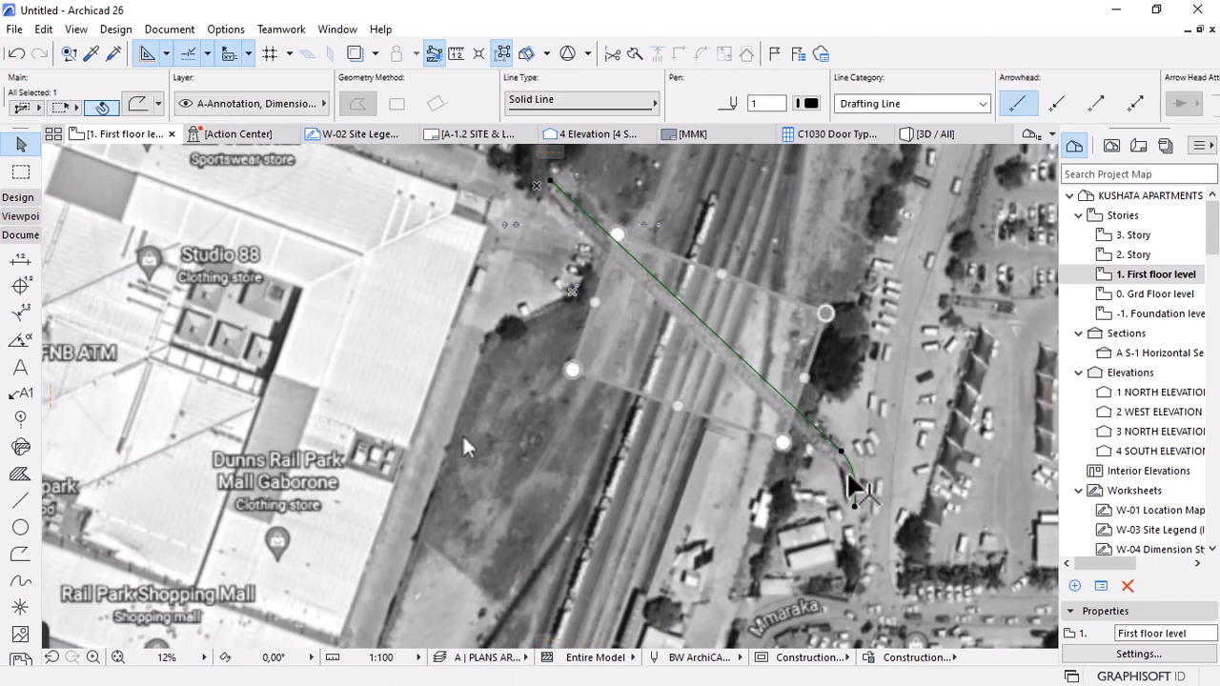
left_click(841, 456)
scroll(838, 460, "up", 4)
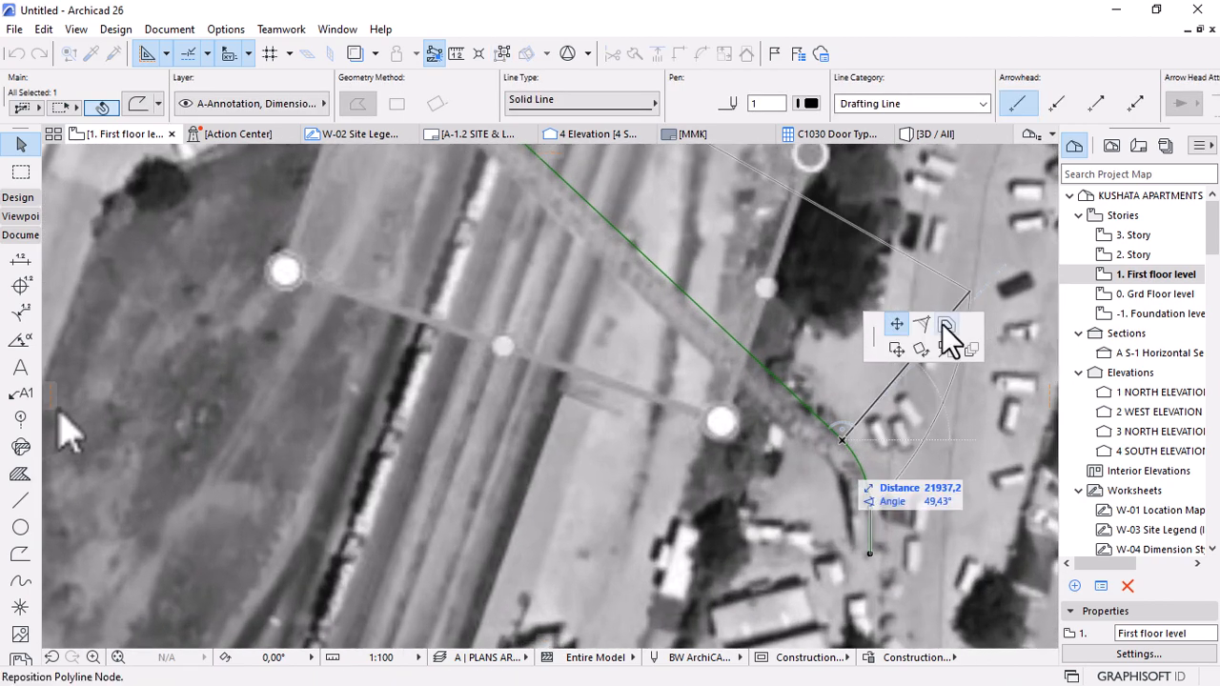
left_click(946, 325)
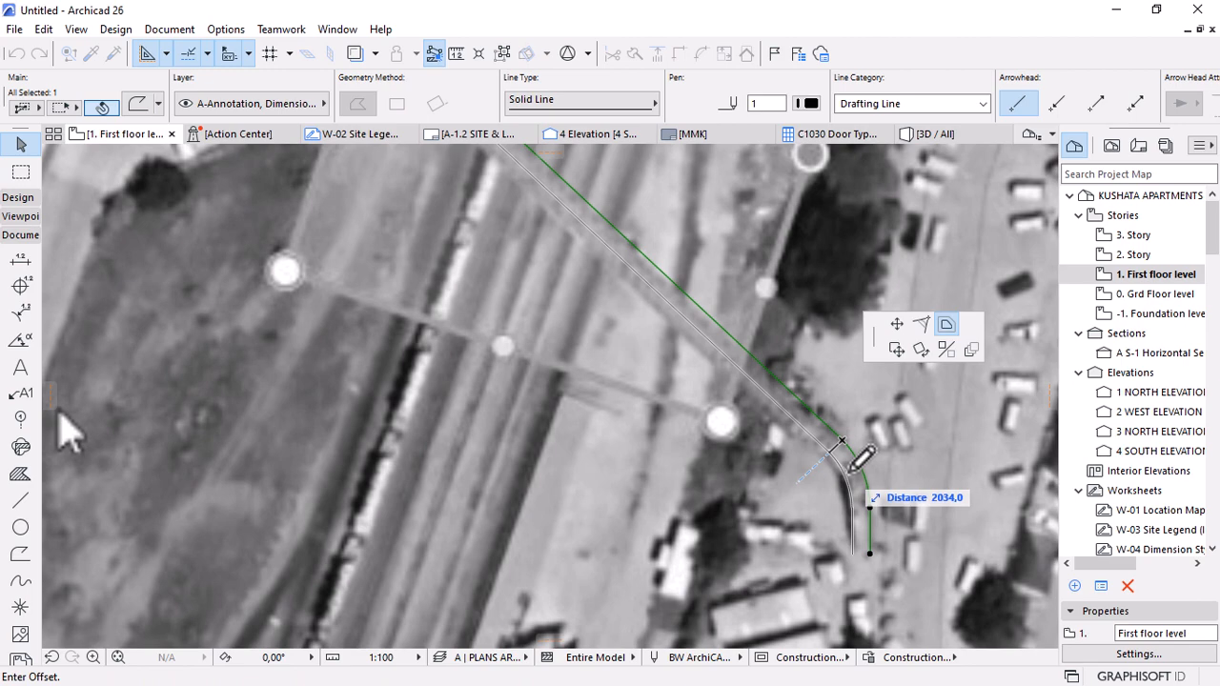
type("2500")
key("Return")
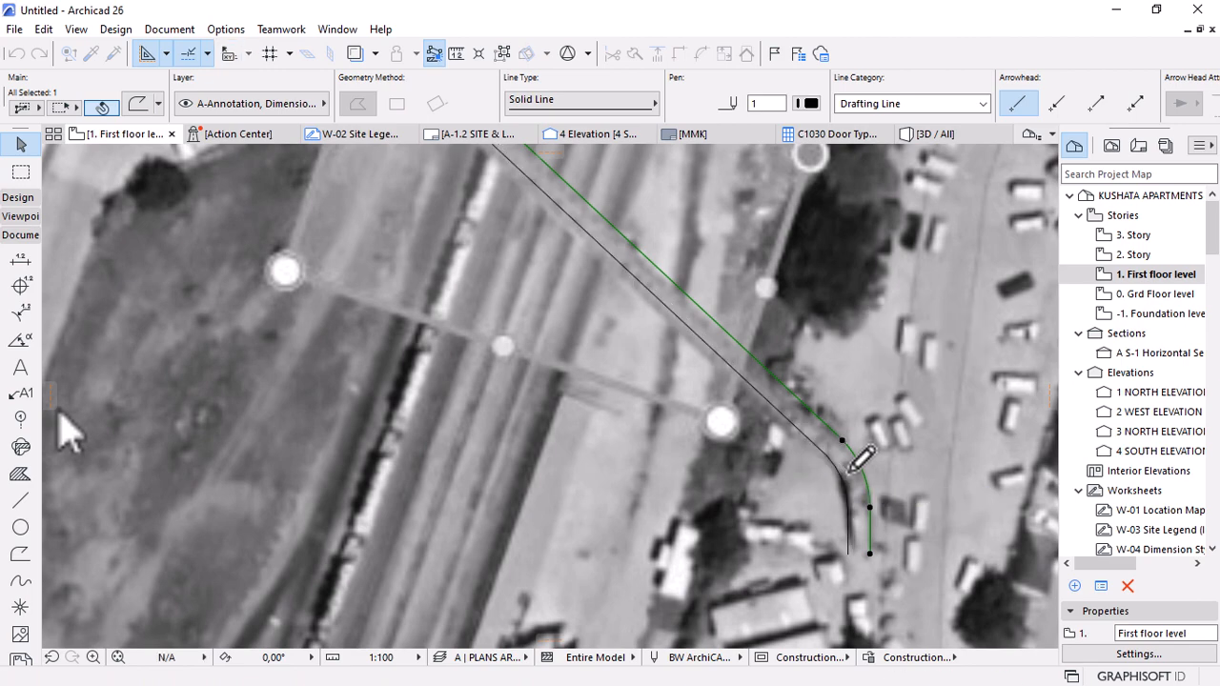
key("Escape")
scroll(810, 508, "down", 4)
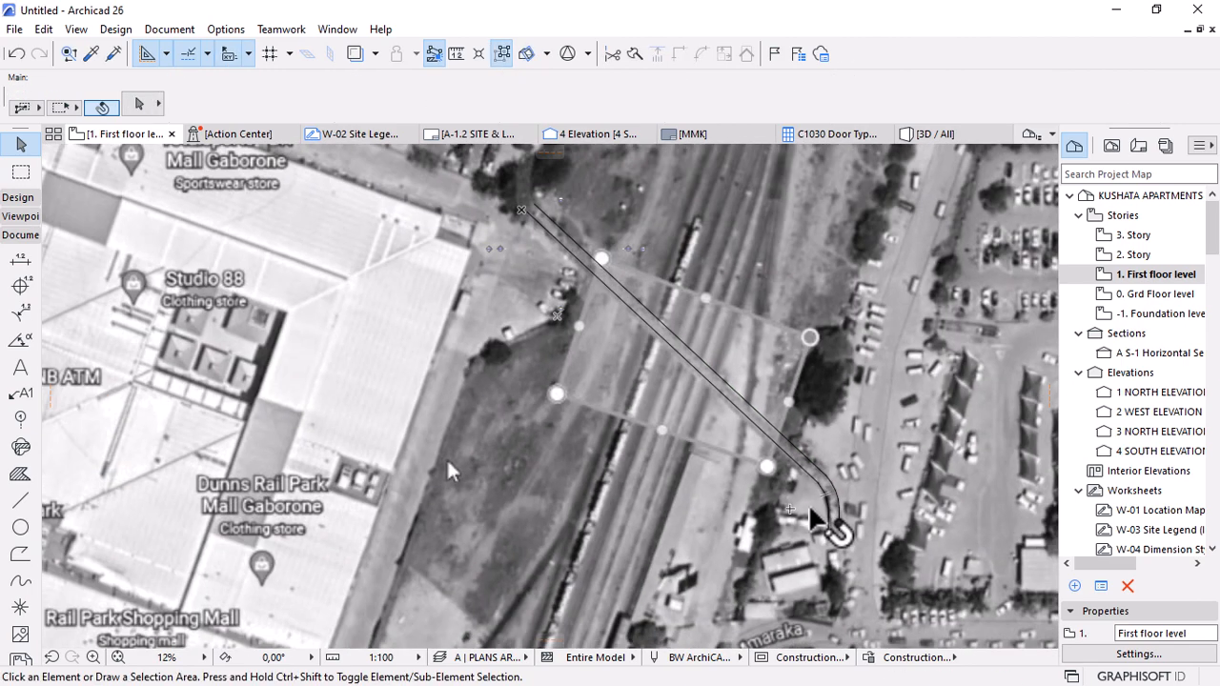
scroll(819, 477, "down", 4)
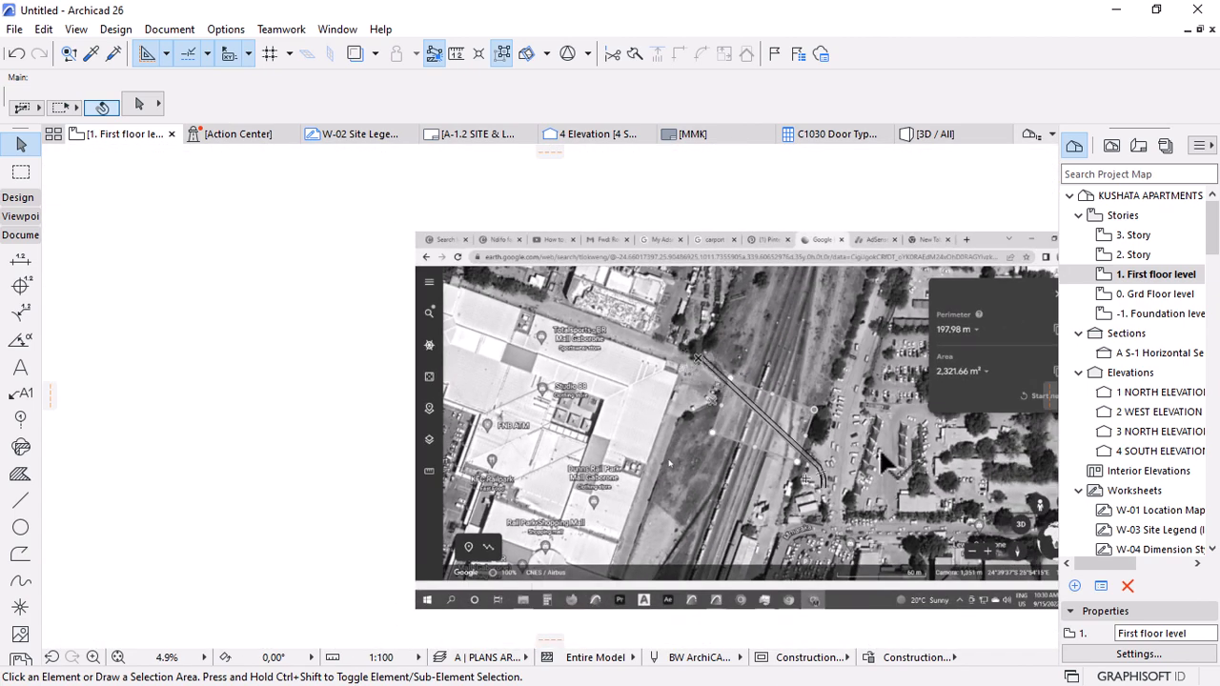
scroll(829, 459, "up", 5)
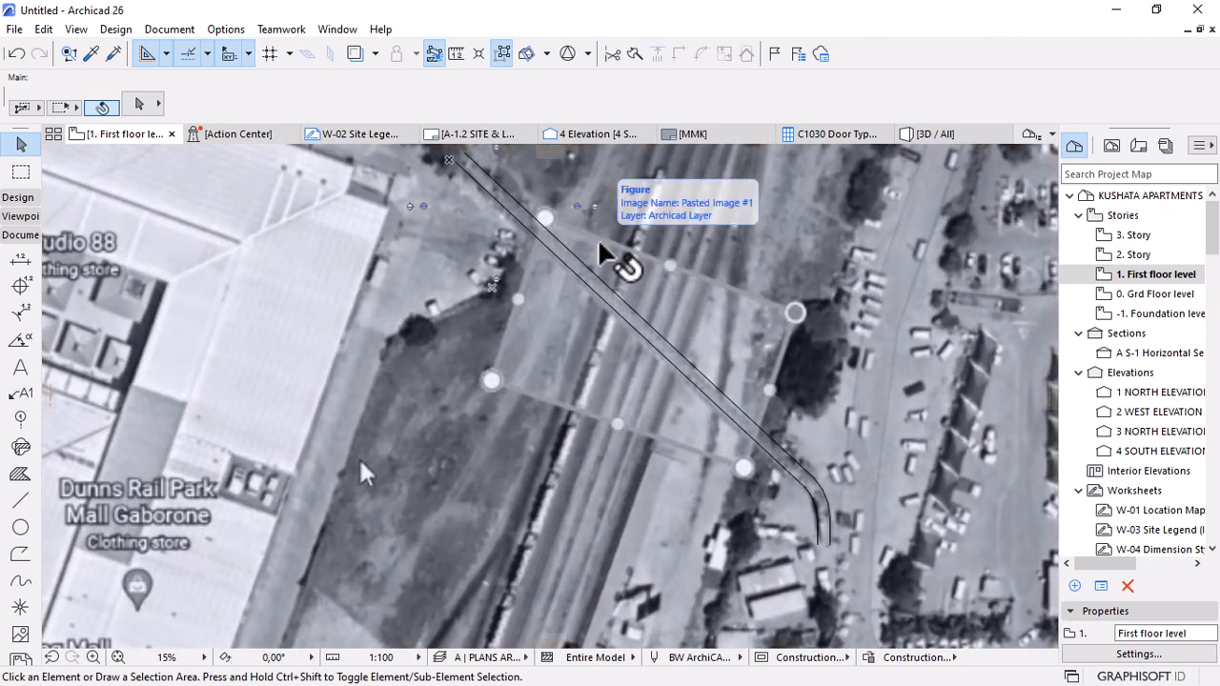
scroll(581, 438, "down", 1)
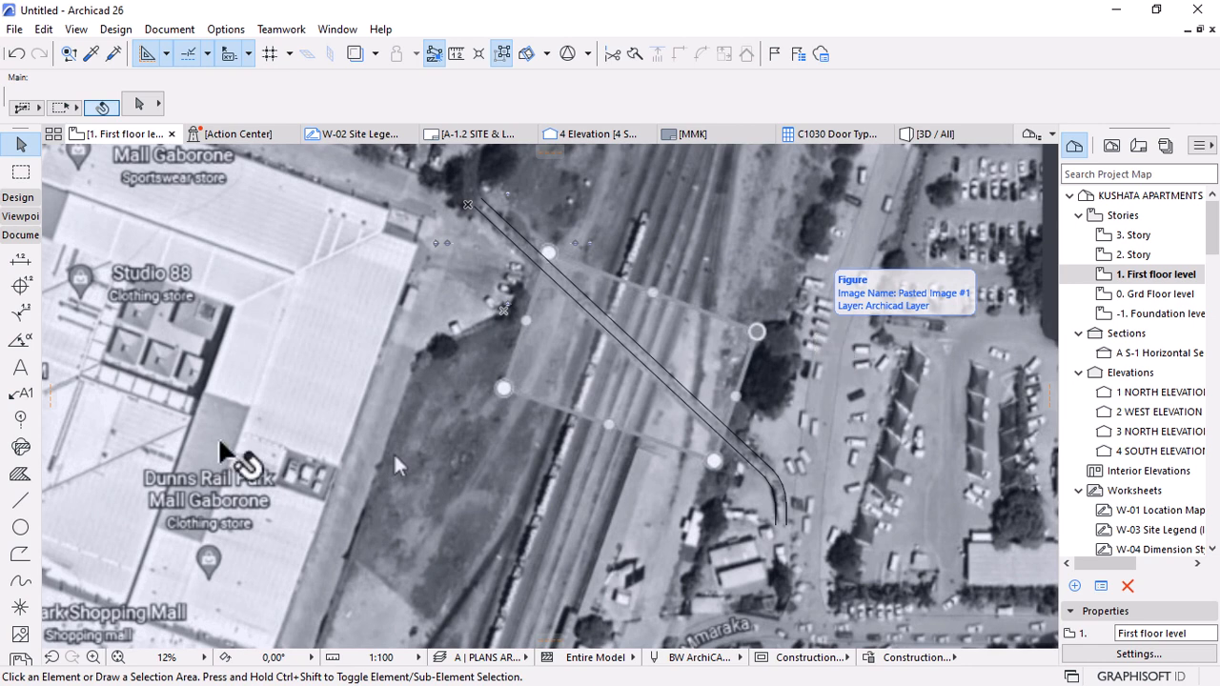
scroll(16, 552, "down", 1)
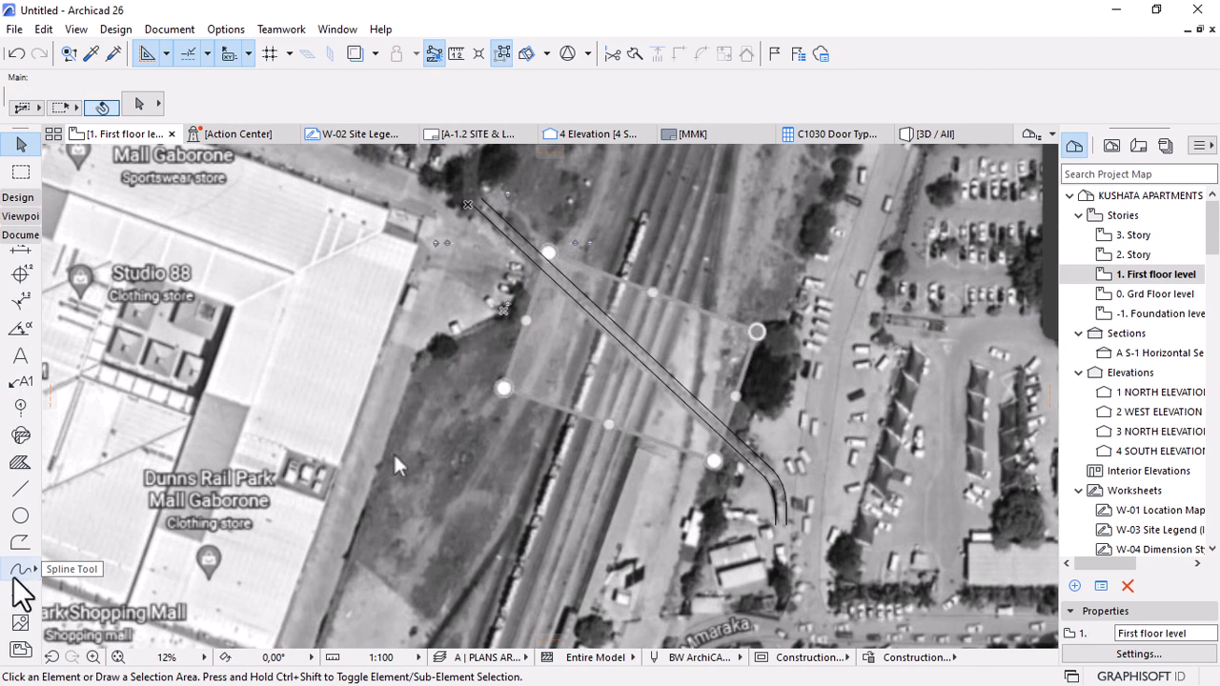
Draw a spline from the path's northeast edge near its northwest end, arching over the tracks and past the tree to the path's southeast bend.
left_click(19, 570)
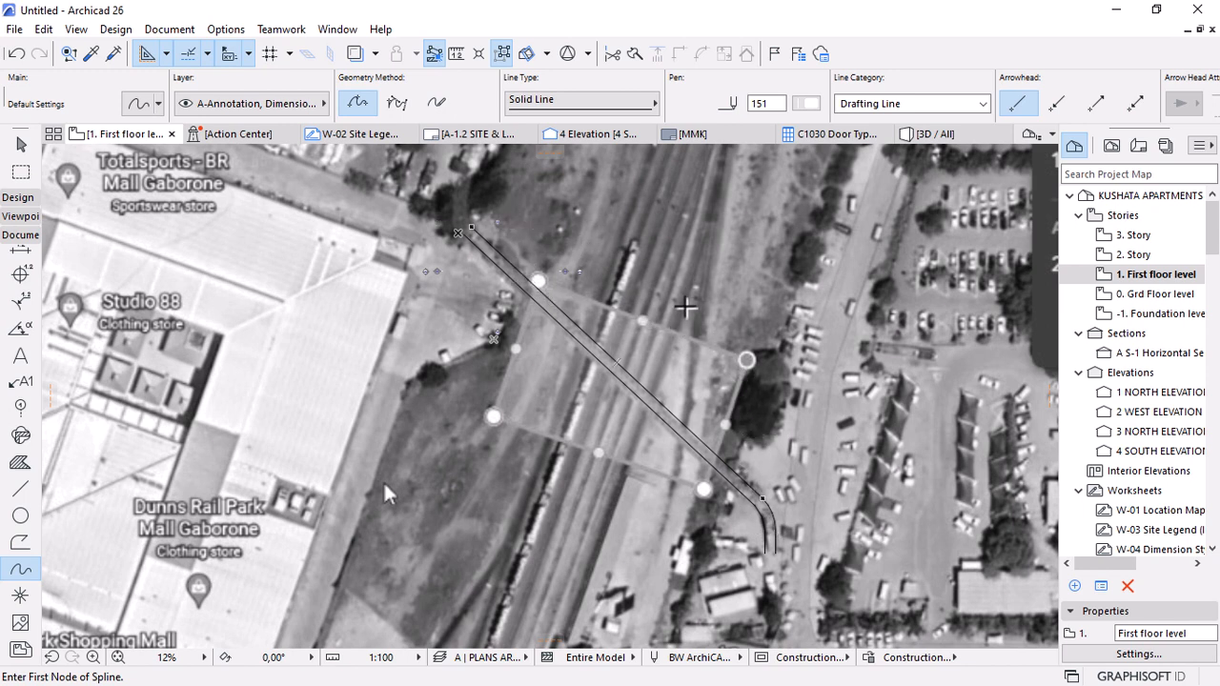
scroll(686, 308, "up", 2)
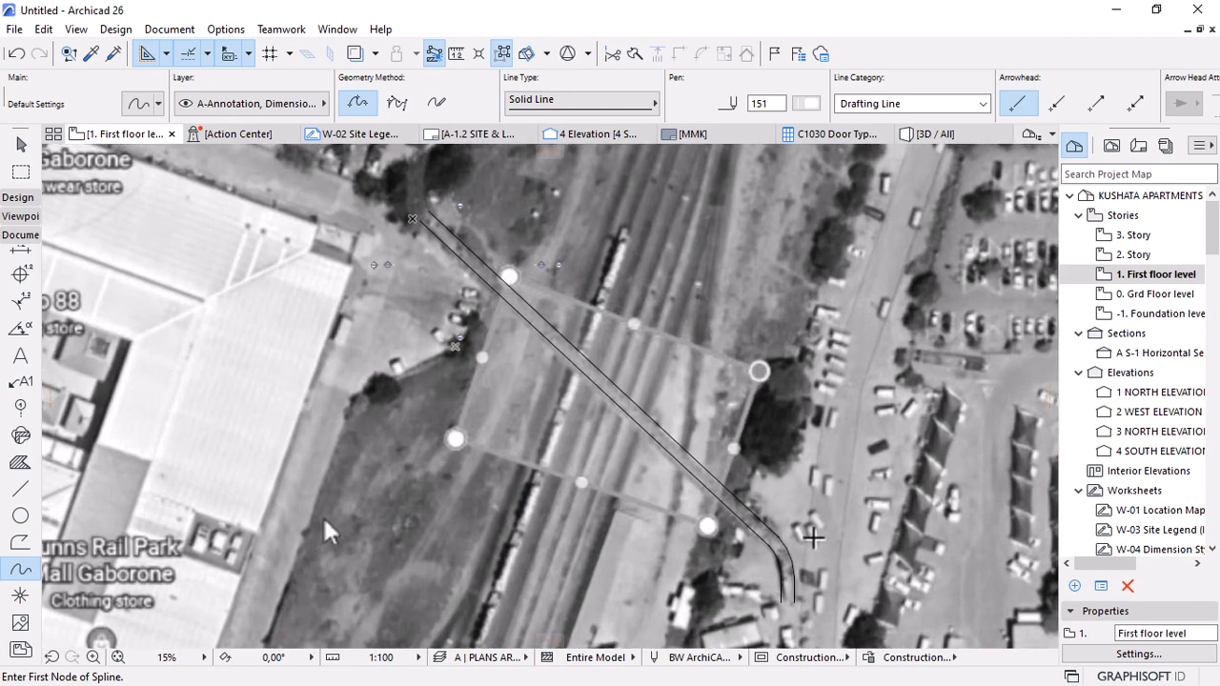
scroll(495, 236, "up", 3)
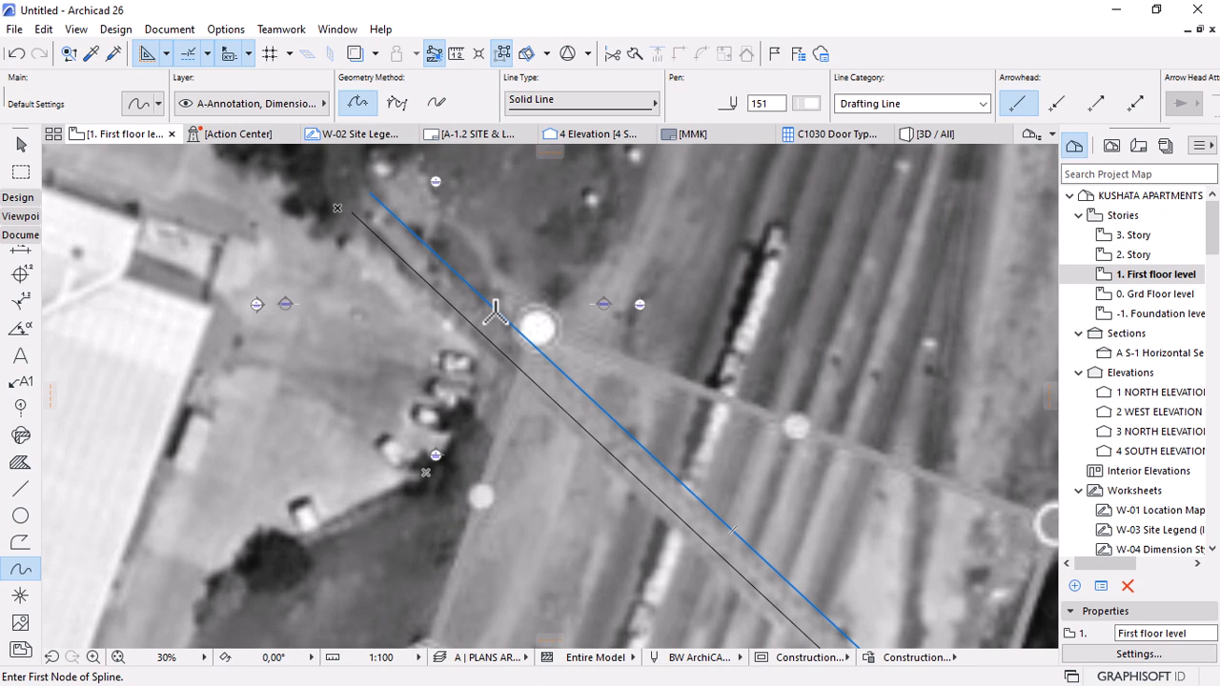
left_click(492, 308)
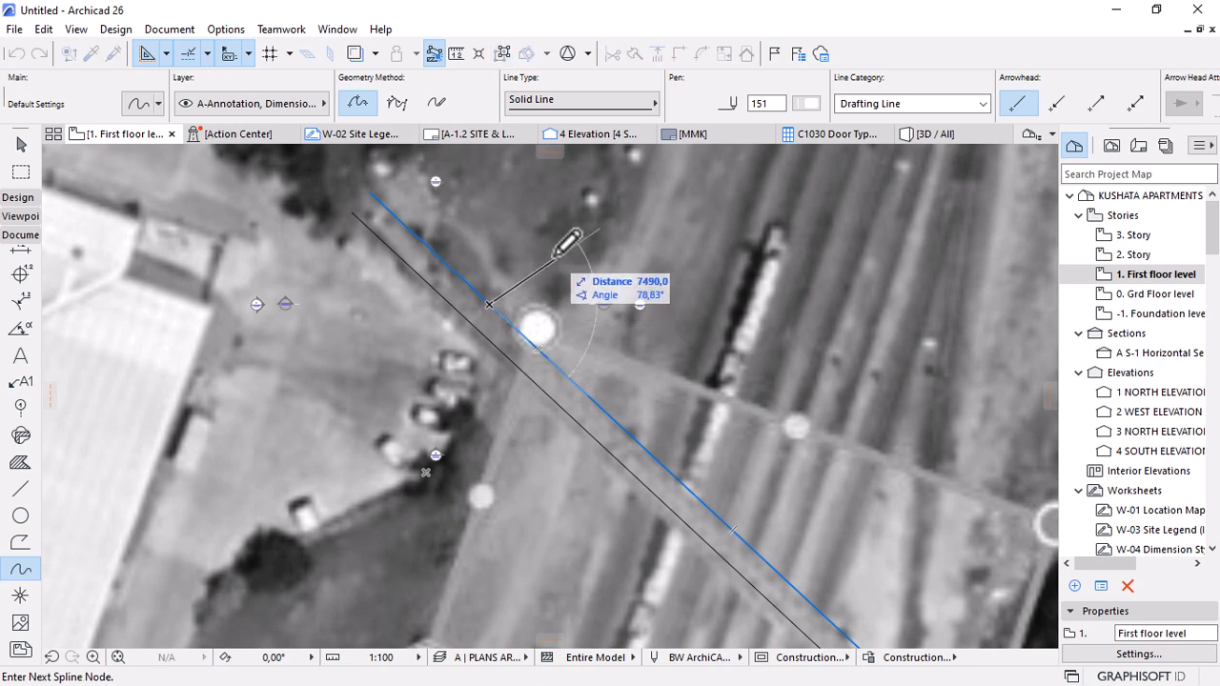
scroll(566, 245, "down", 3)
left_click(553, 274)
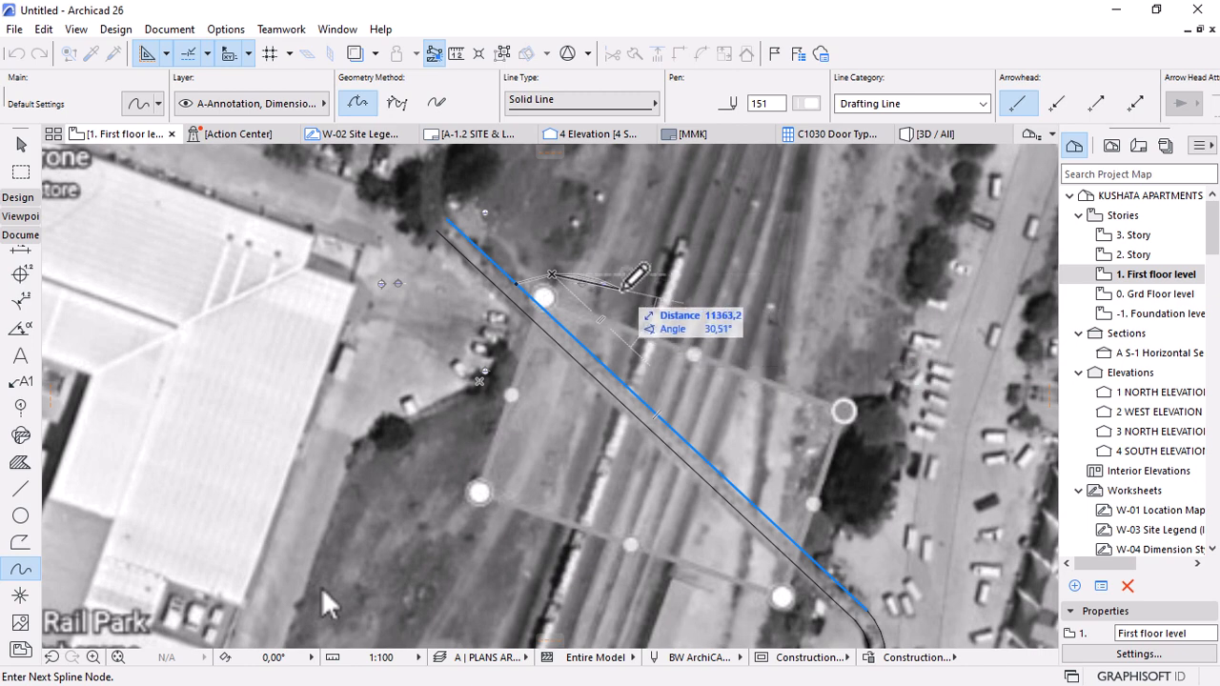
left_click(620, 289)
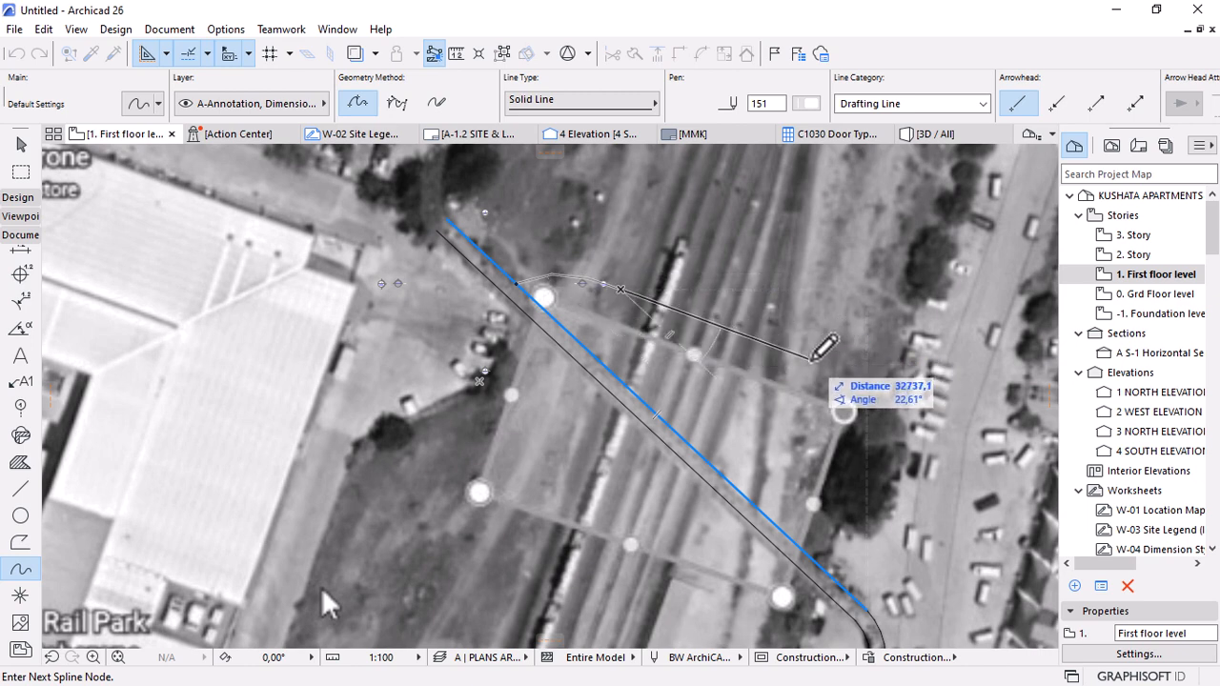
left_click(798, 358)
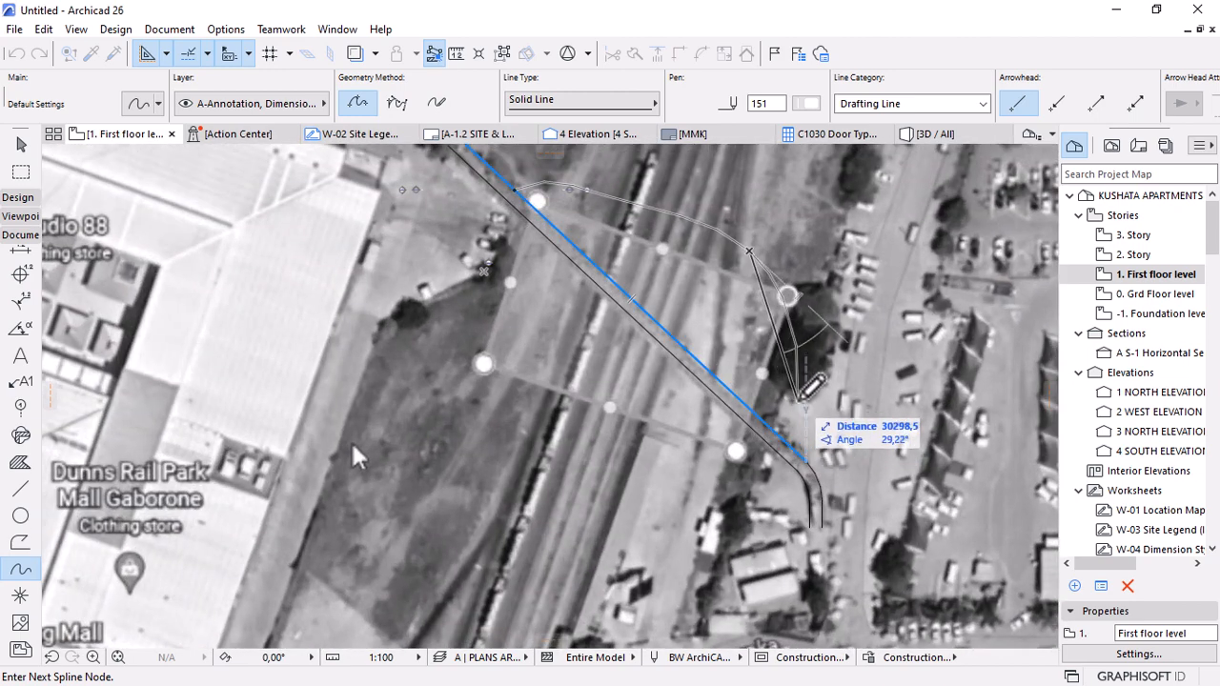
scroll(805, 419, "up", 3)
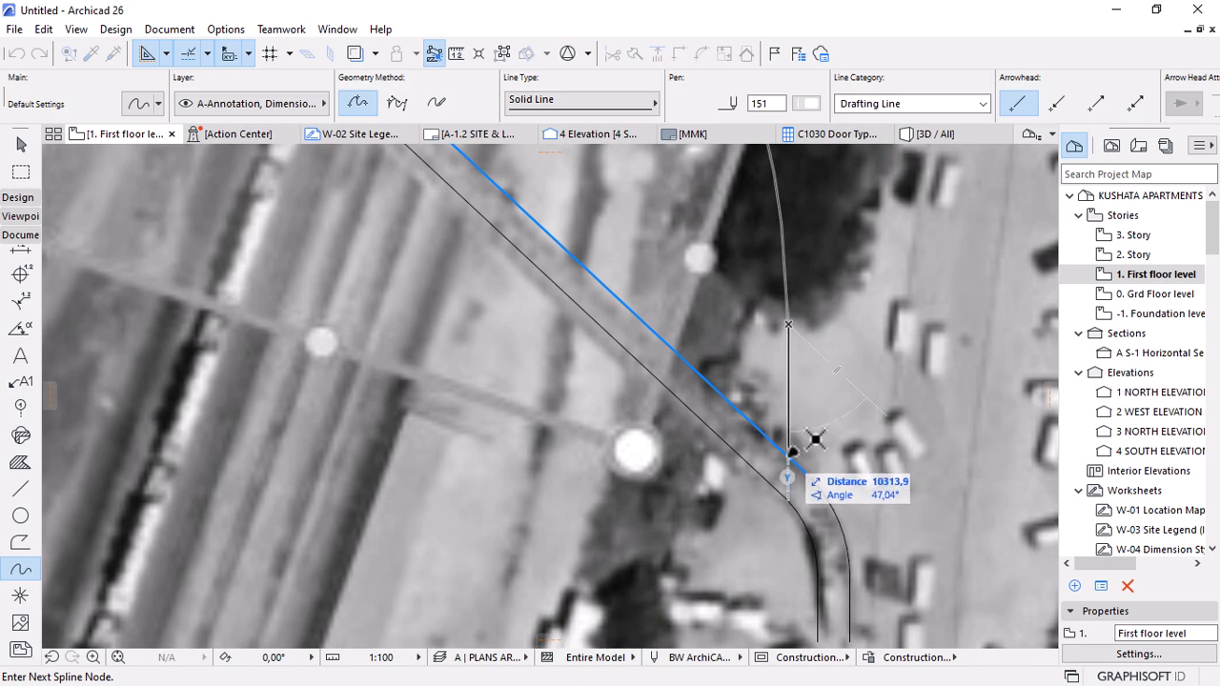
double_click(792, 452)
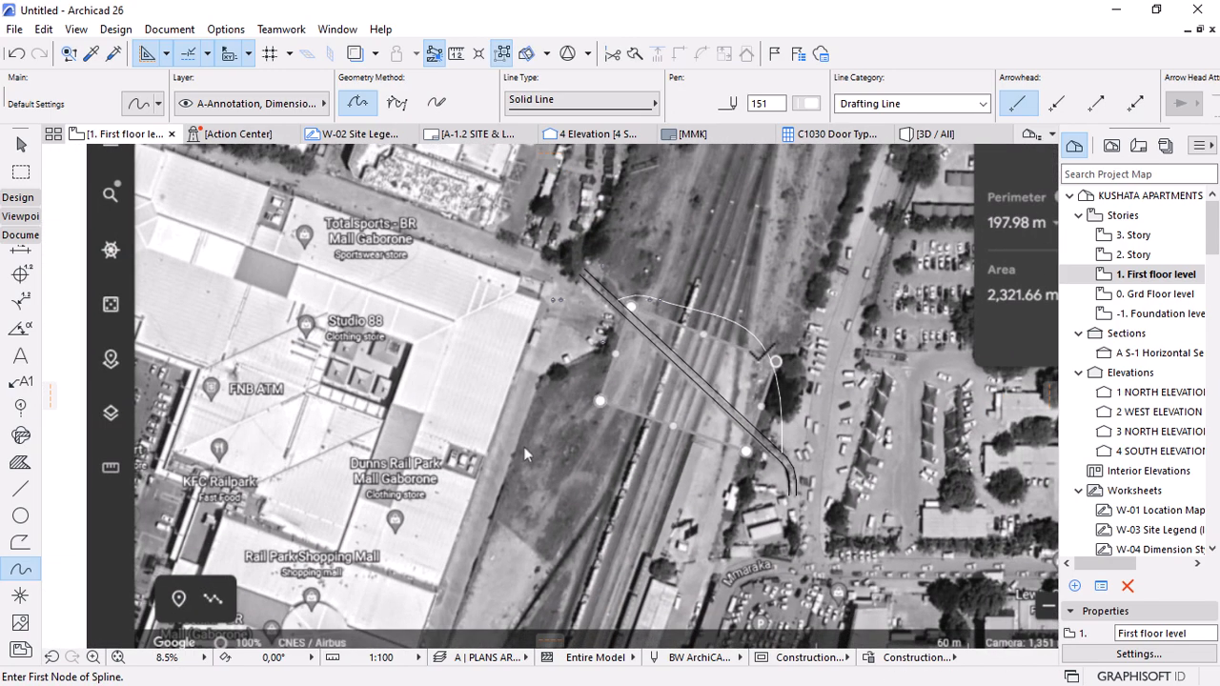
scroll(763, 340, "up", 3)
key("Escape")
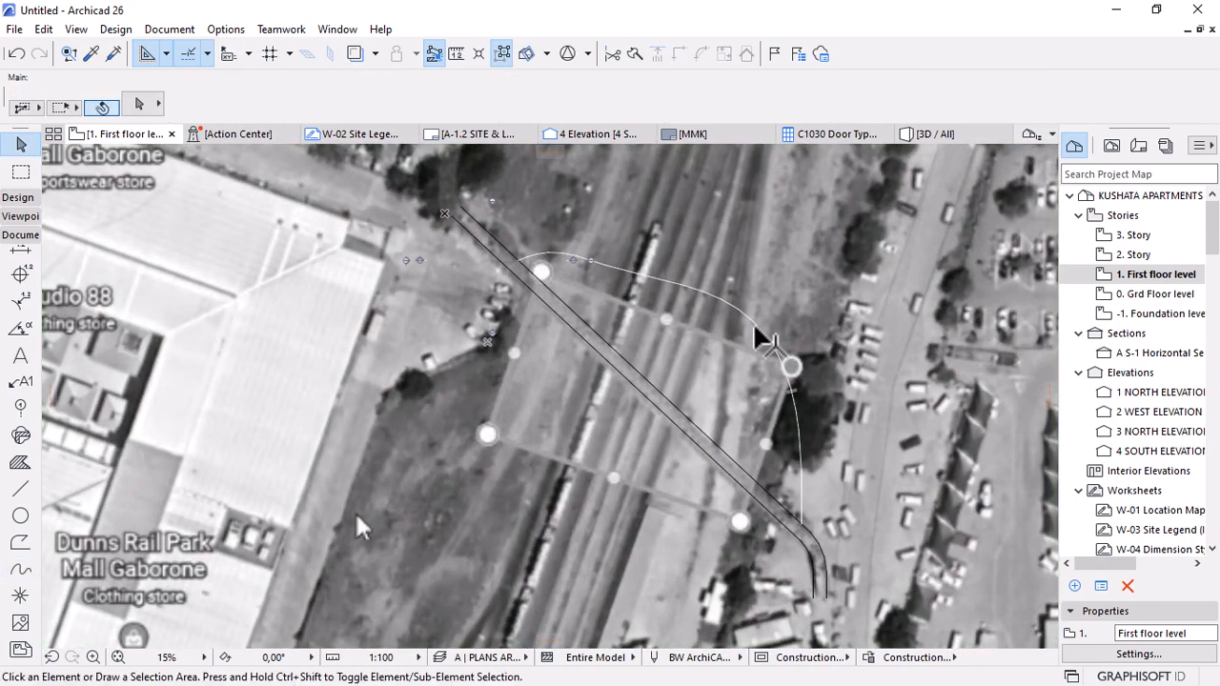
Stretch the spline's node near the large tree northwest to pull the curve's southeast part inward, and deselect the spline.
left_click(762, 340)
scroll(767, 343, "up", 2)
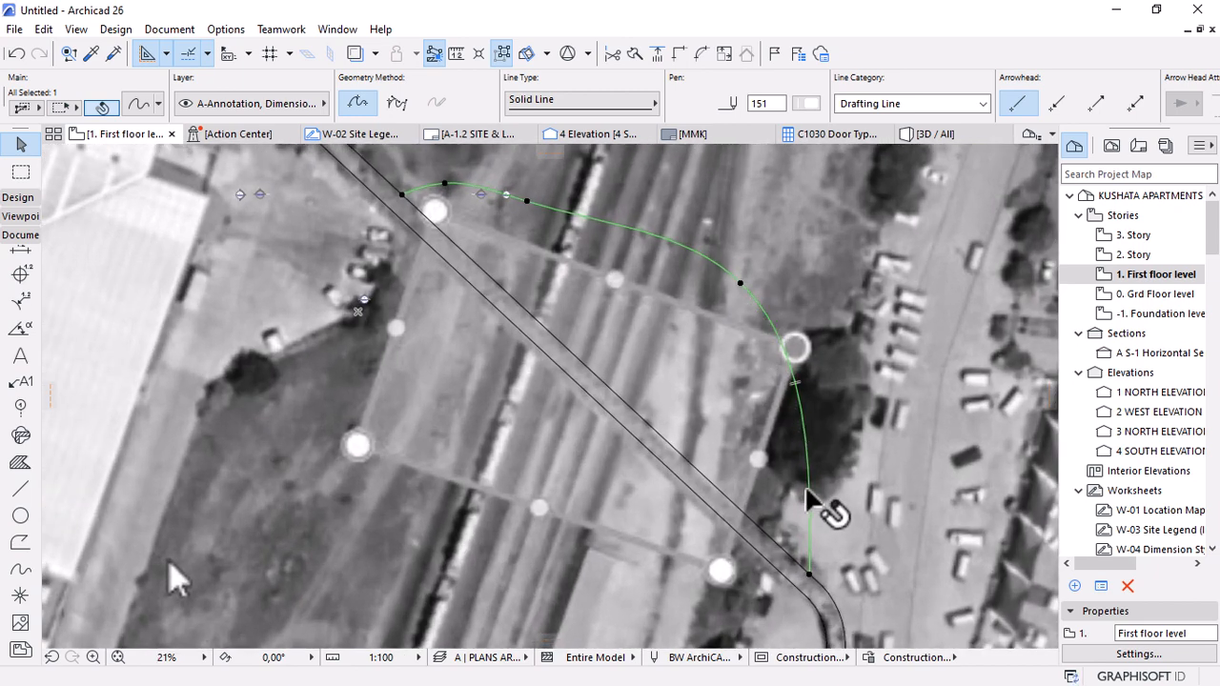
left_click(808, 498)
left_click(884, 580)
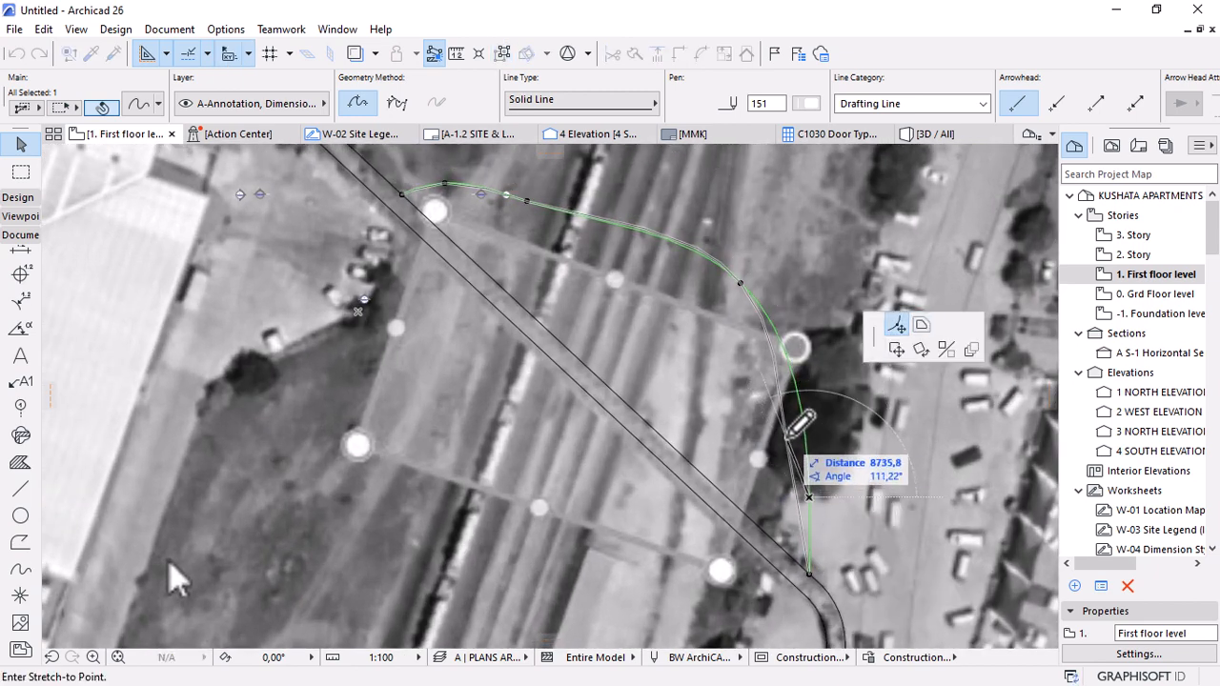
left_click(778, 367)
key("Escape")
scroll(793, 329, "down", 2)
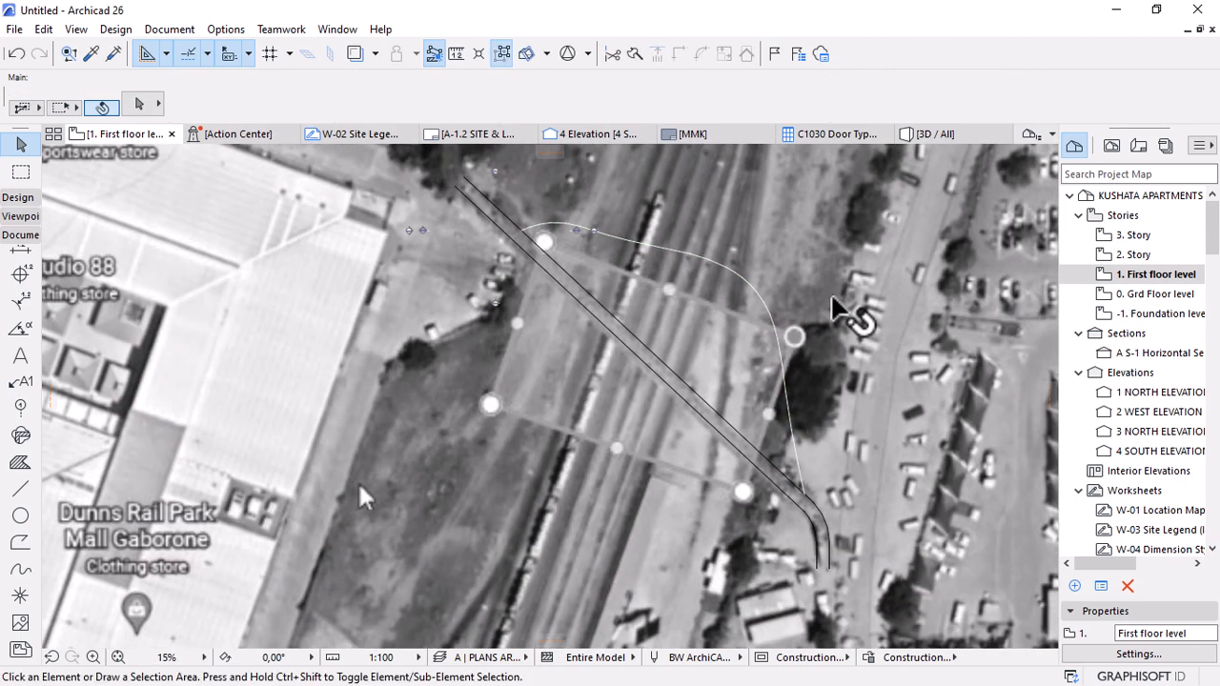
Stretch the spline's node at the northeast shoulder of the arch westward over the tracks to even out the curve.
scroll(705, 221, "up", 2)
left_click(743, 303)
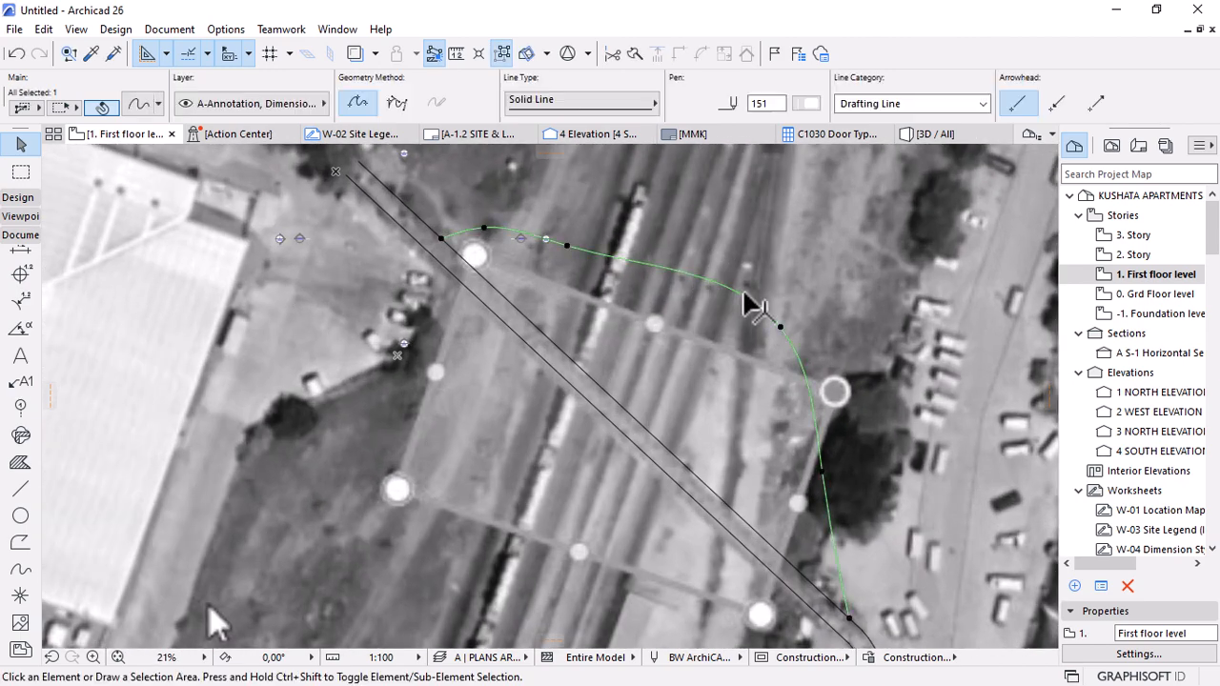
left_click(778, 326)
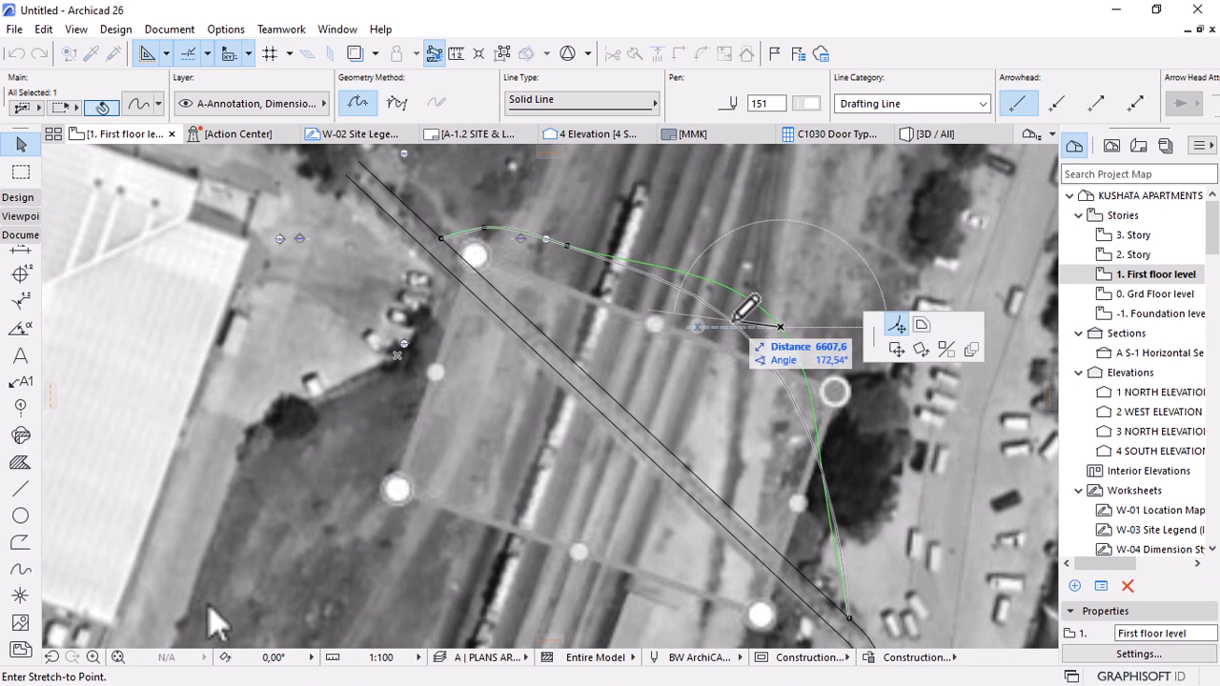
left_click(710, 305)
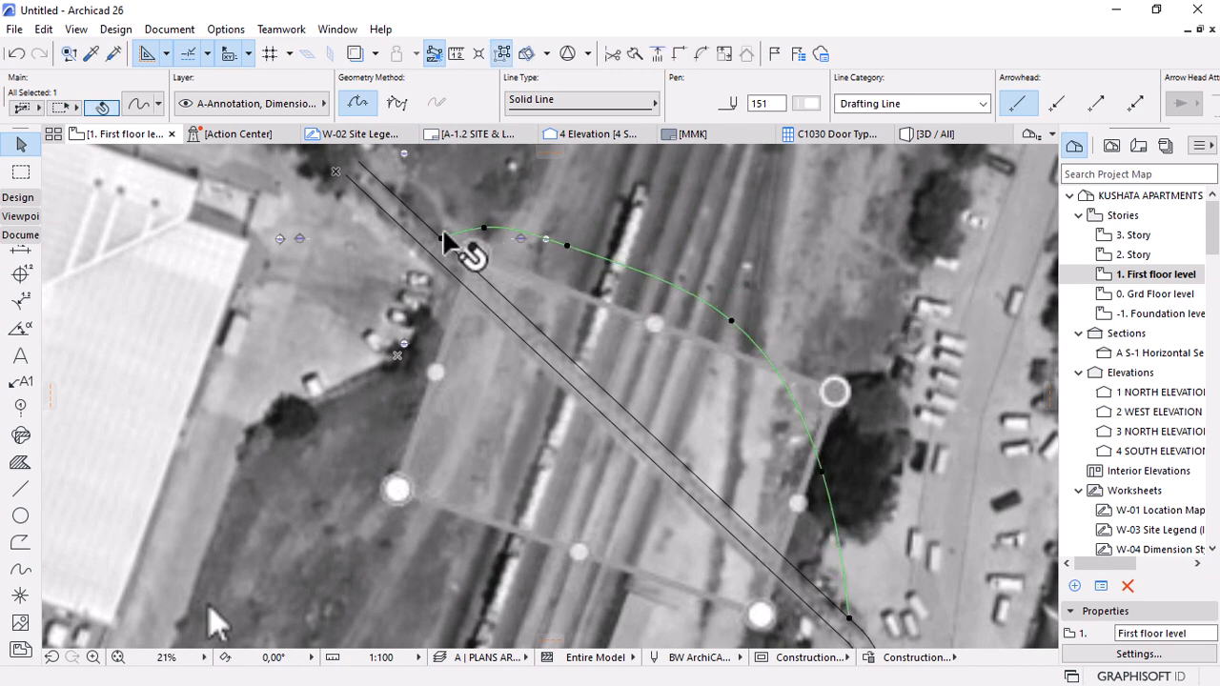
Stretch the spline's second node, just past its northwest end, slightly south to level out the start of the curve.
left_click(484, 231)
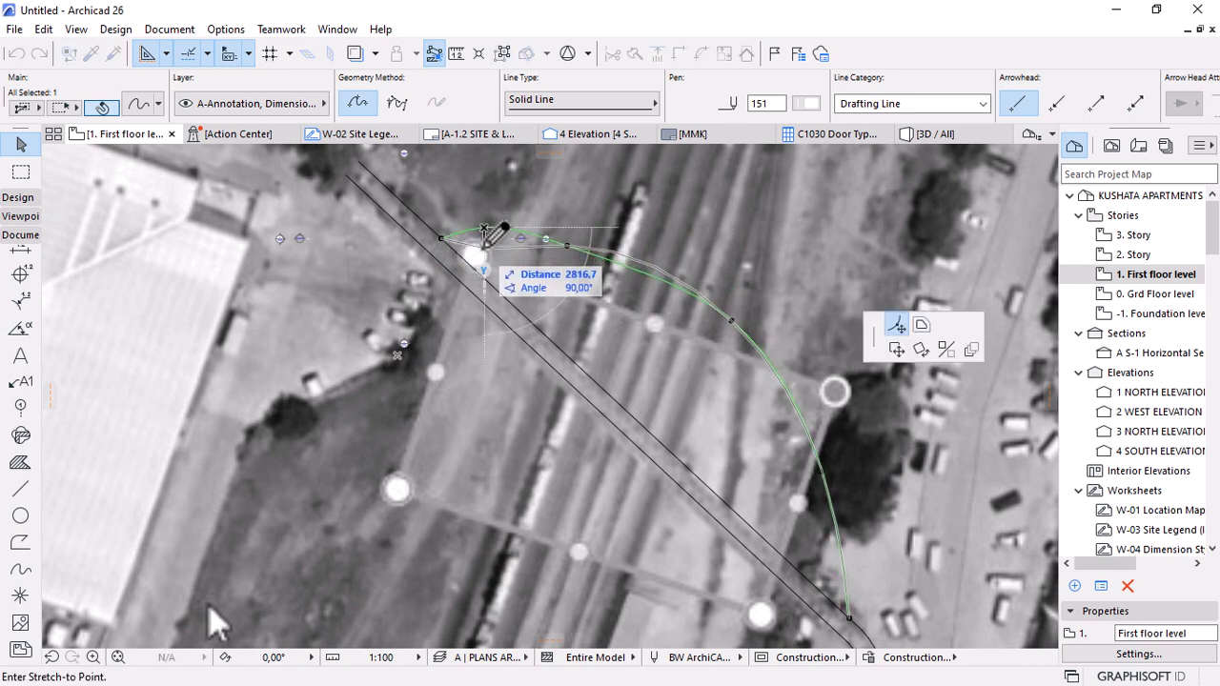
left_click(484, 238)
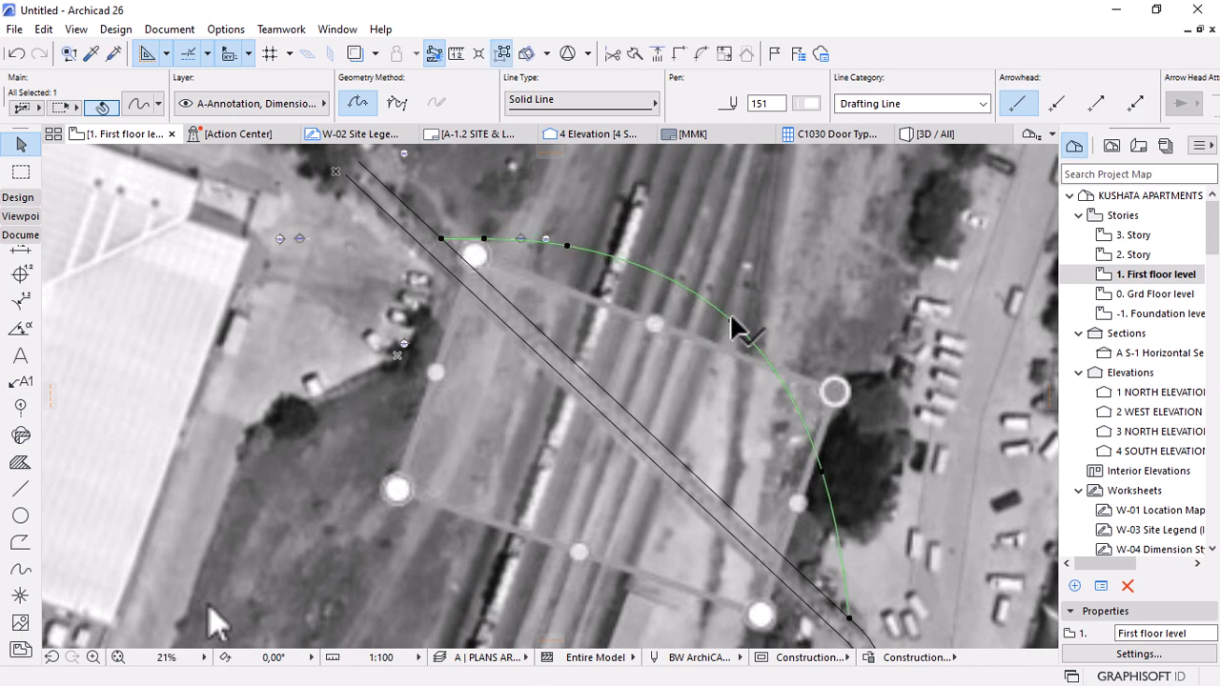
scroll(680, 294, "down", 3)
scroll(768, 468, "up", 2)
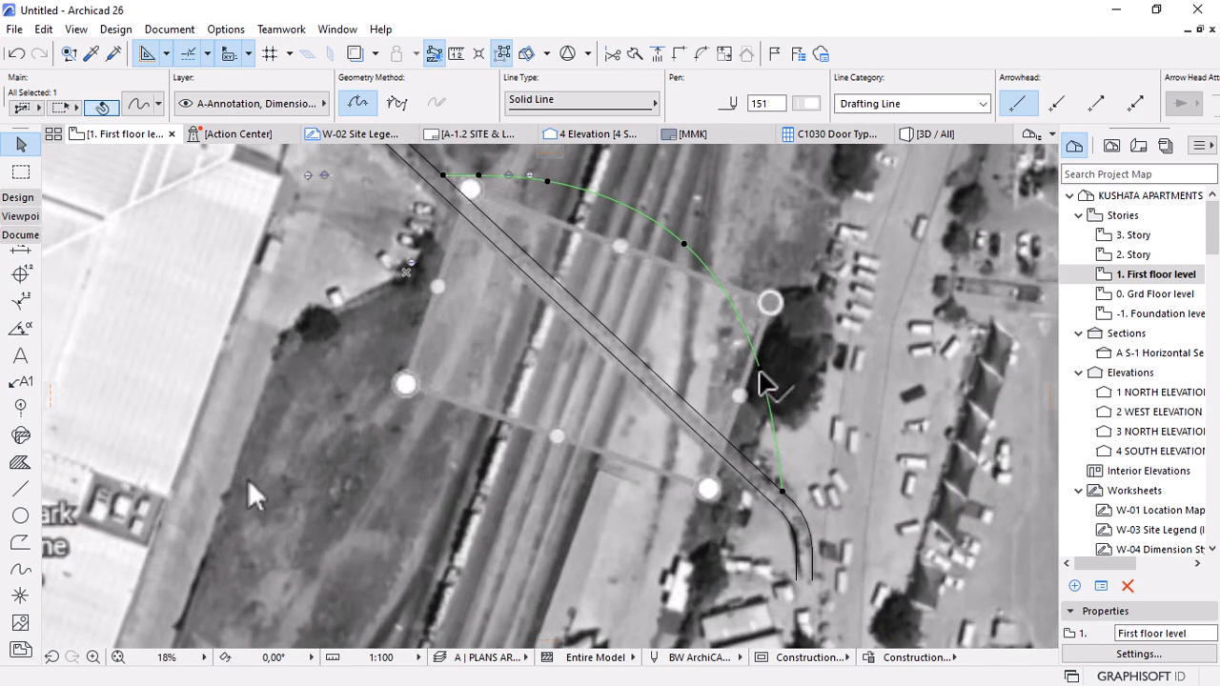
Stretch the spline's node beside the large tree southwest to bring the curve clear of the tree, and deselect the spline.
left_click(760, 373)
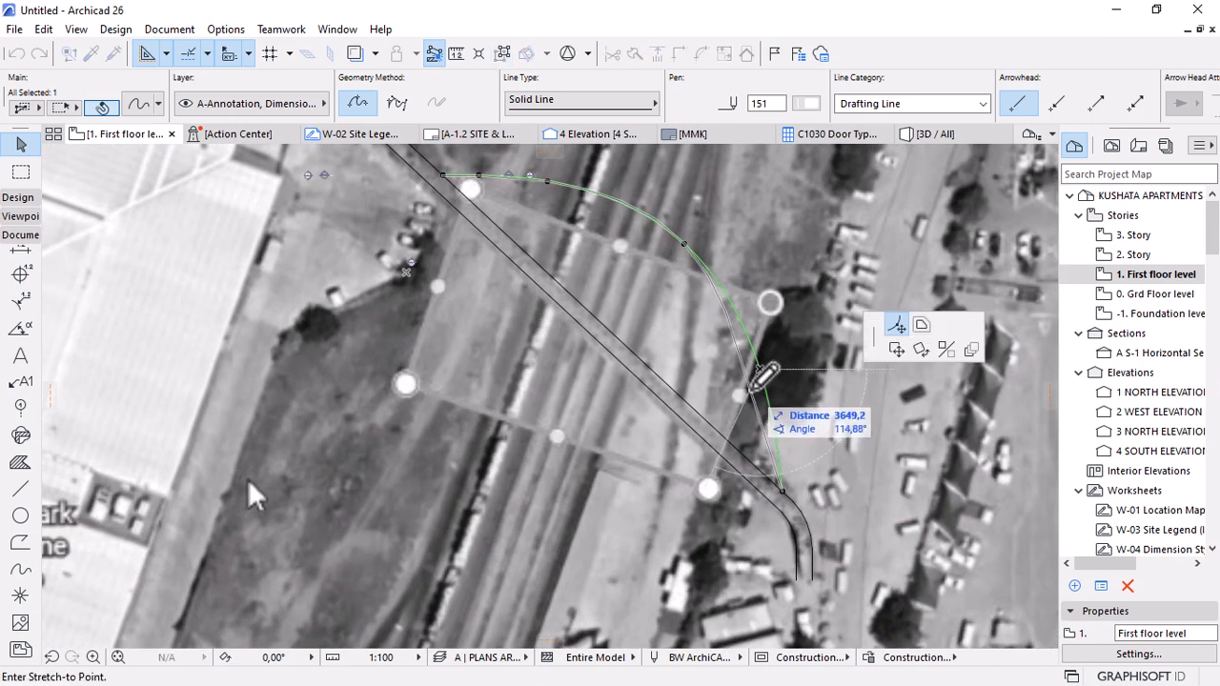
left_click(749, 387)
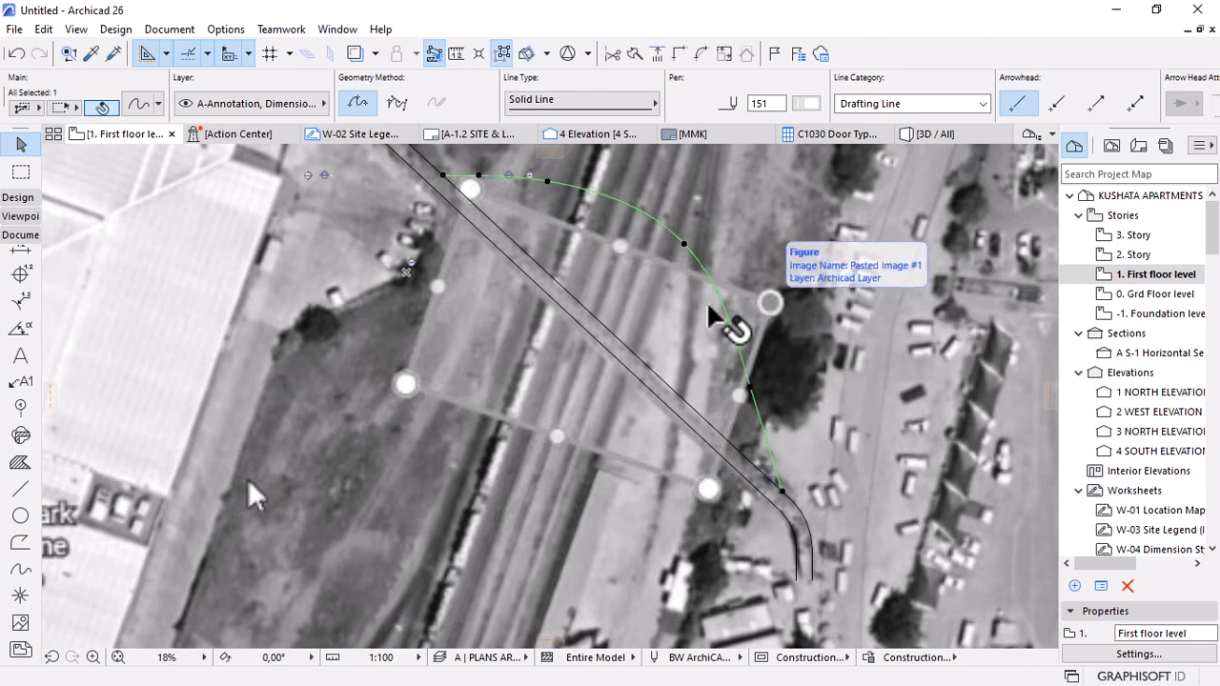
scroll(709, 307, "down", 2)
scroll(572, 262, "up", 2)
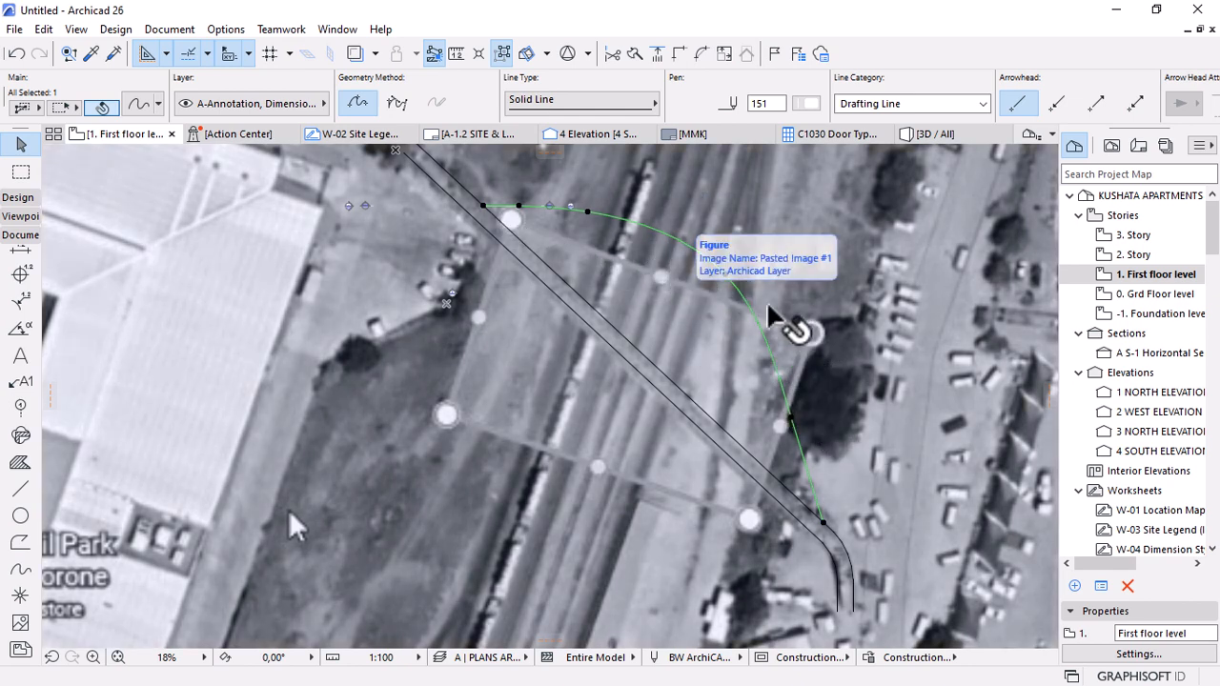
scroll(774, 317, "up", 2)
scroll(744, 296, "down", 1)
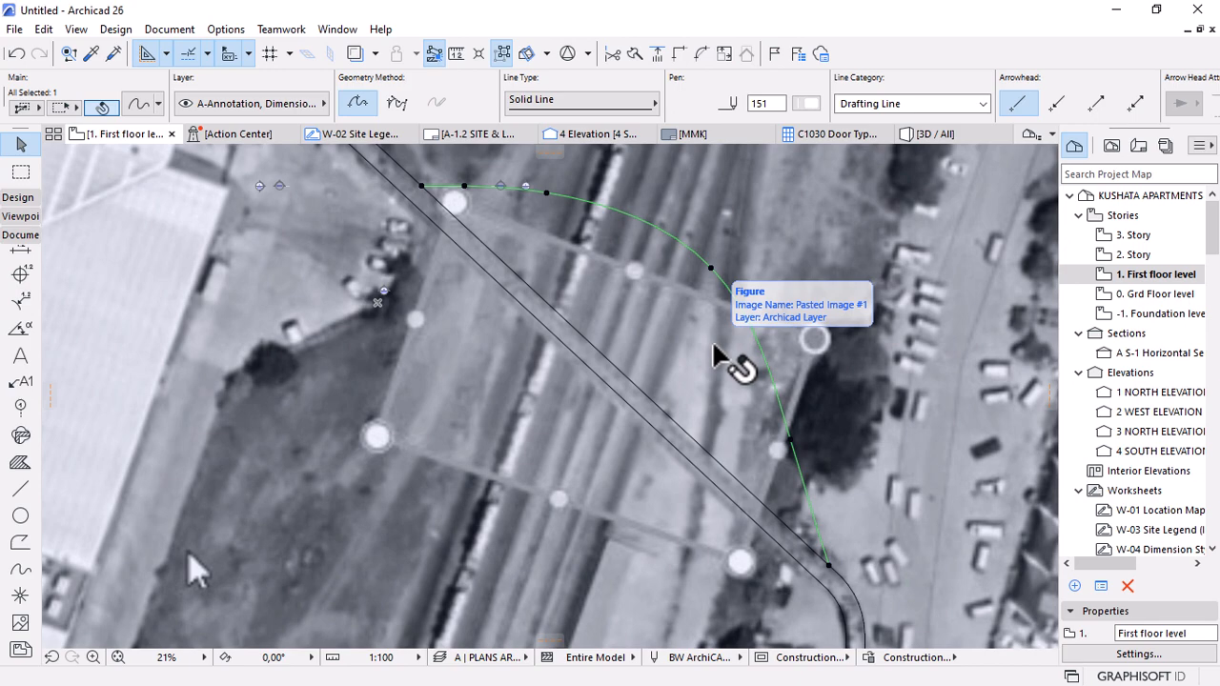
scroll(648, 273, "down", 2)
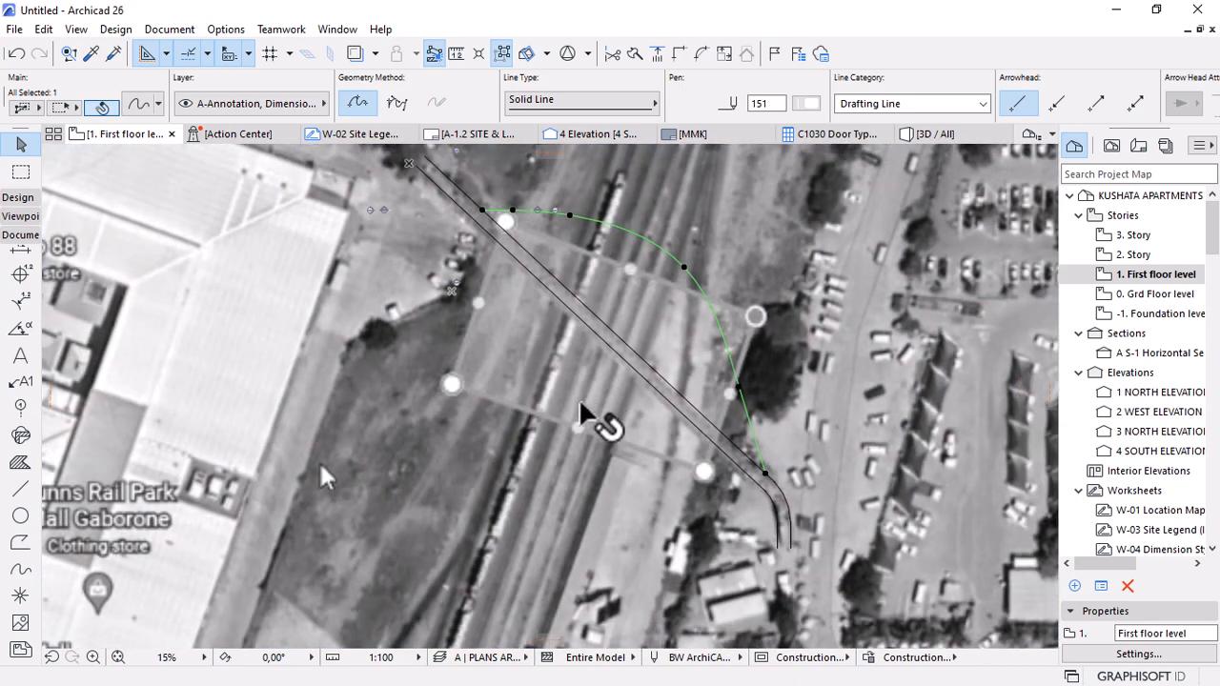
key("Escape")
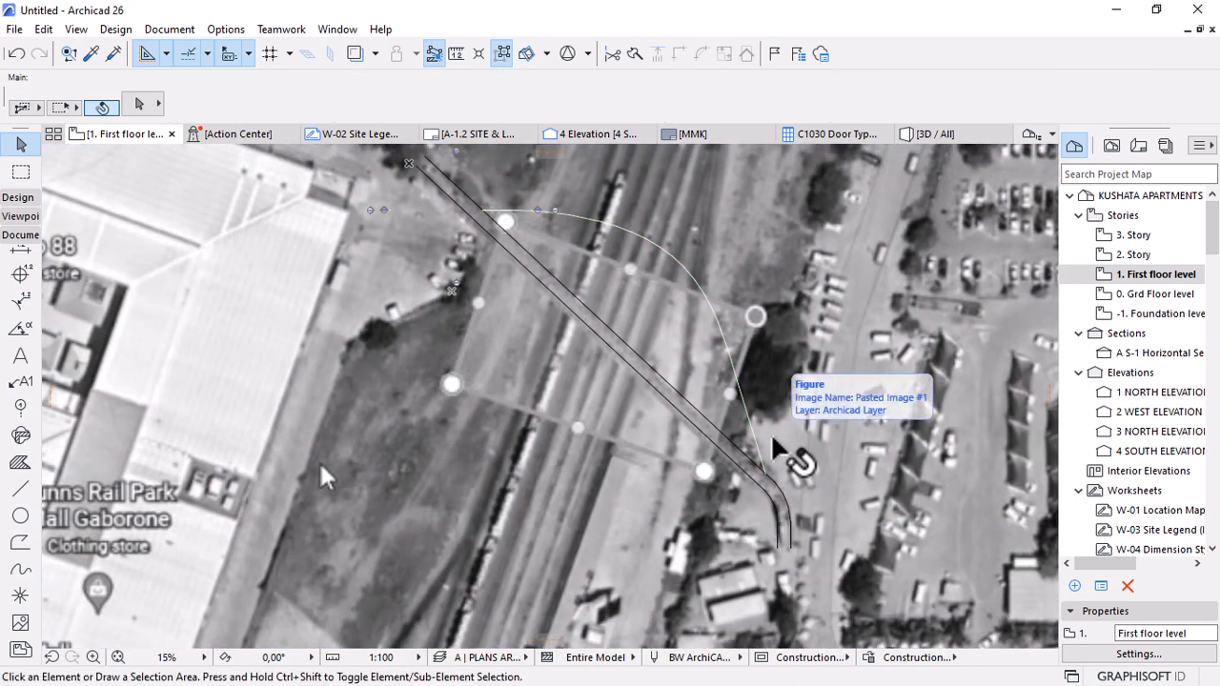
scroll(682, 477, "down", 1)
scroll(690, 427, "up", 1)
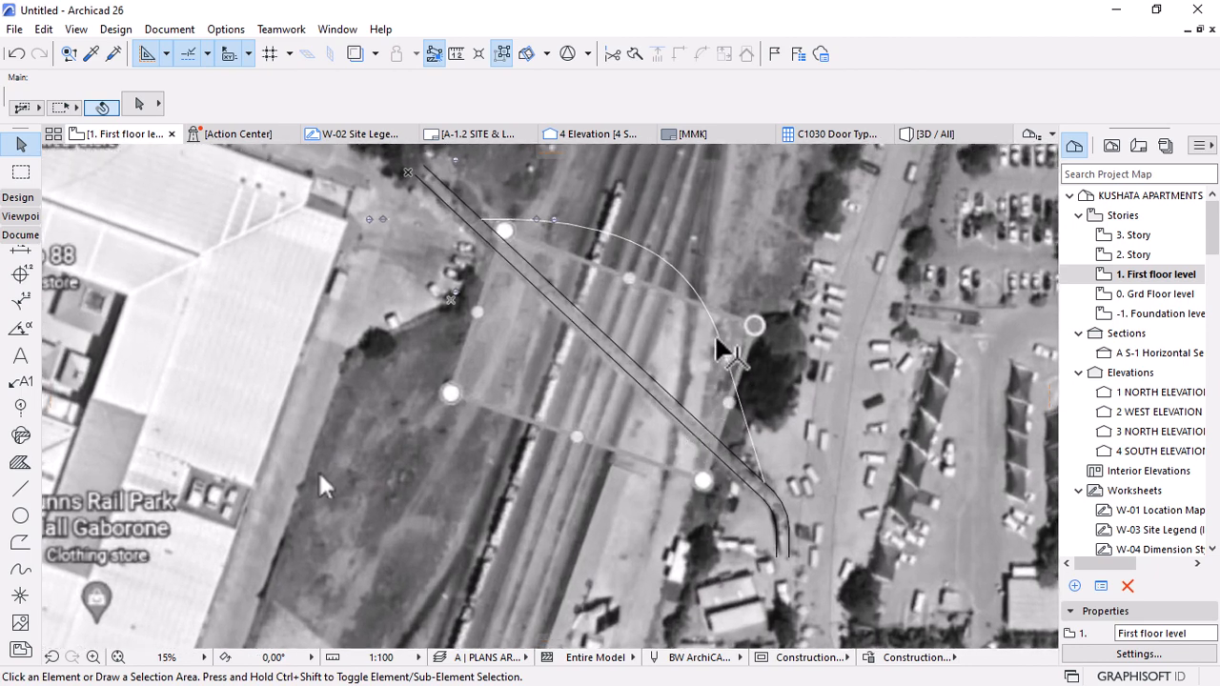
left_click(722, 347)
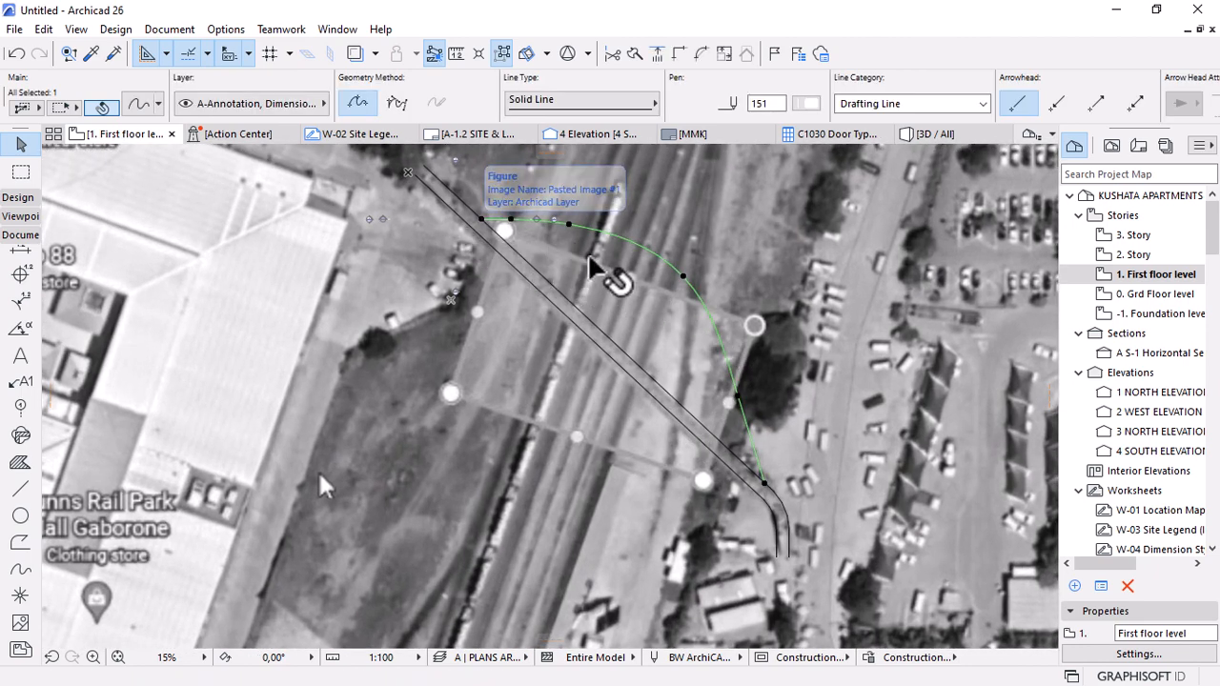
scroll(722, 430, "up", 2)
left_click(753, 396)
scroll(753, 396, "up", 3)
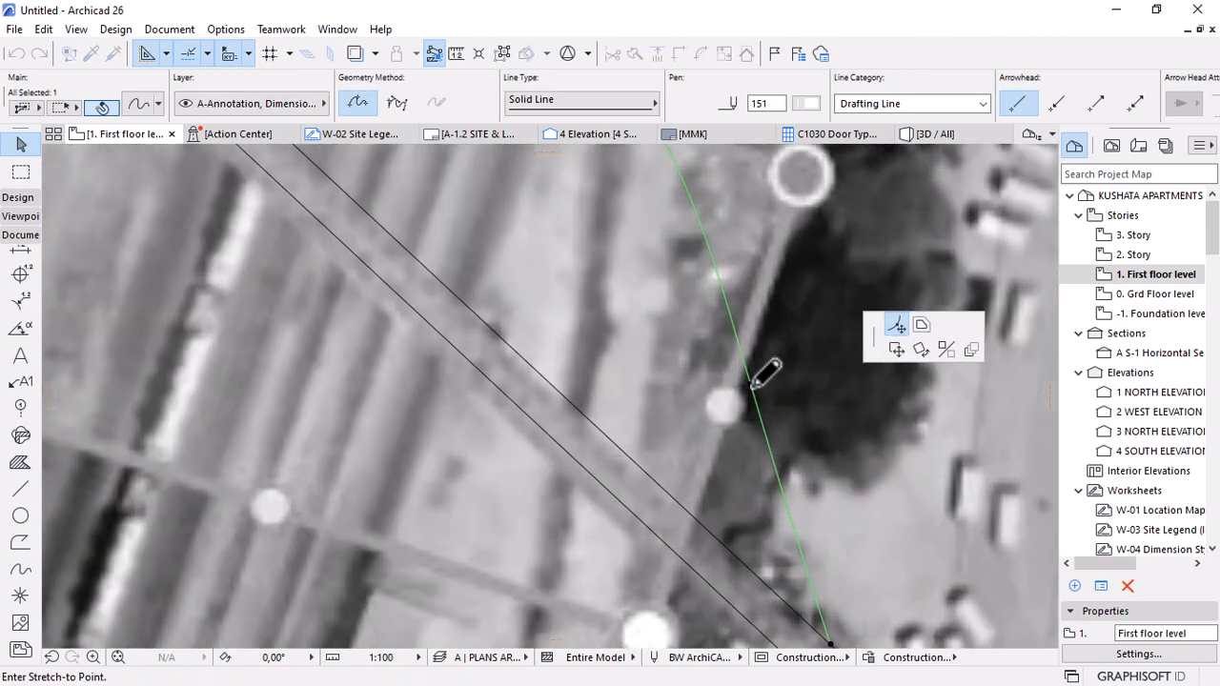
key("Escape")
Stretch the spline's southeast endpoint northeast, off the path's edge.
scroll(286, 495, "down", 5)
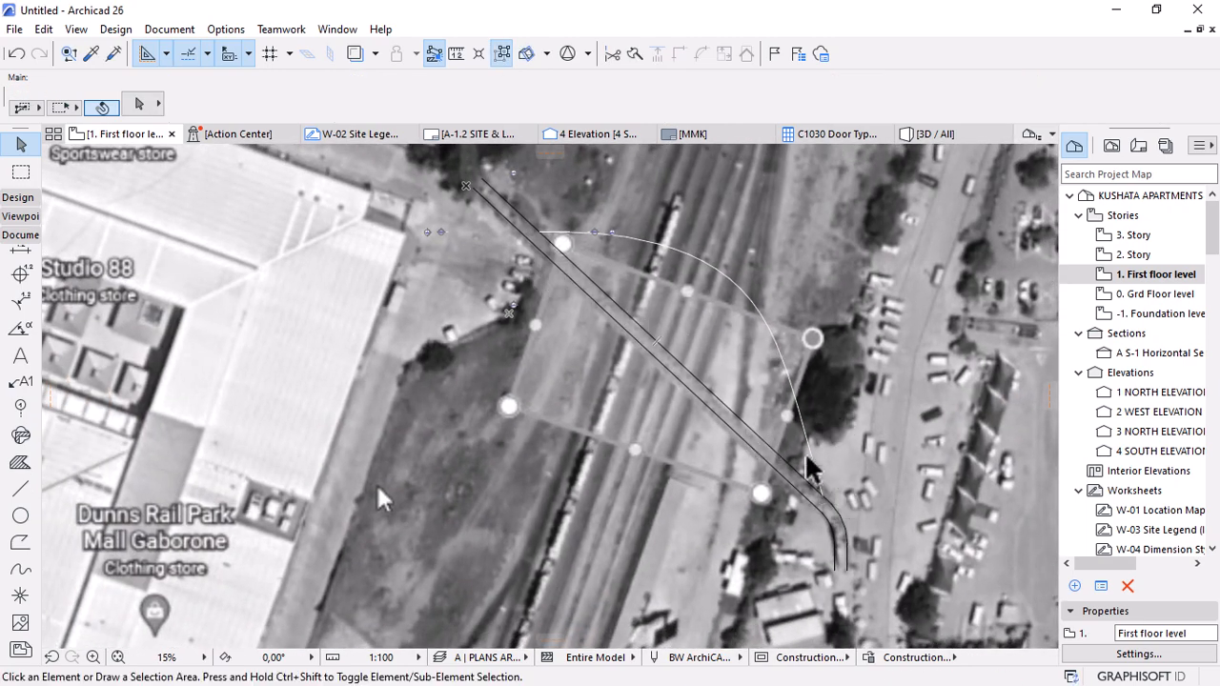
scroll(813, 470, "up", 2)
scroll(816, 469, "down", 3)
scroll(827, 493, "up", 3)
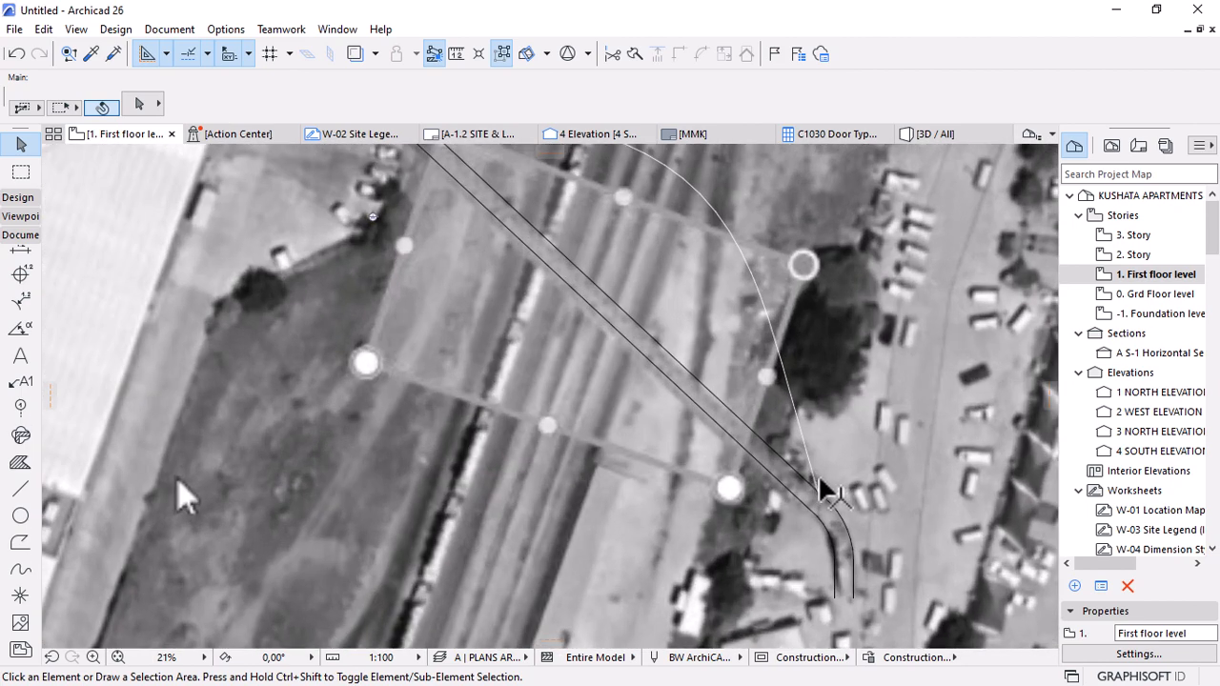
left_click(811, 476)
left_click(818, 490)
scroll(817, 491, "up", 1)
scroll(827, 465, "up", 3)
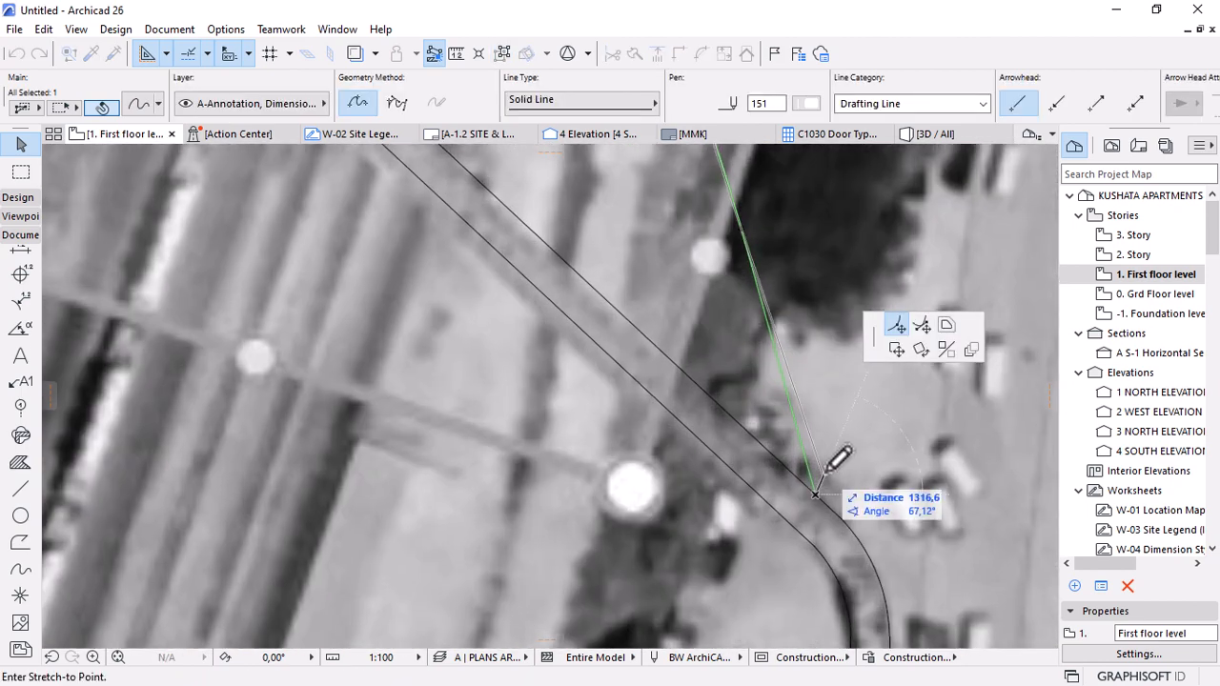
left_click(825, 464)
Insert a node in the spline's southeast part and stretch its southeast endpoint back onto the path's northeast edge.
left_click(802, 408)
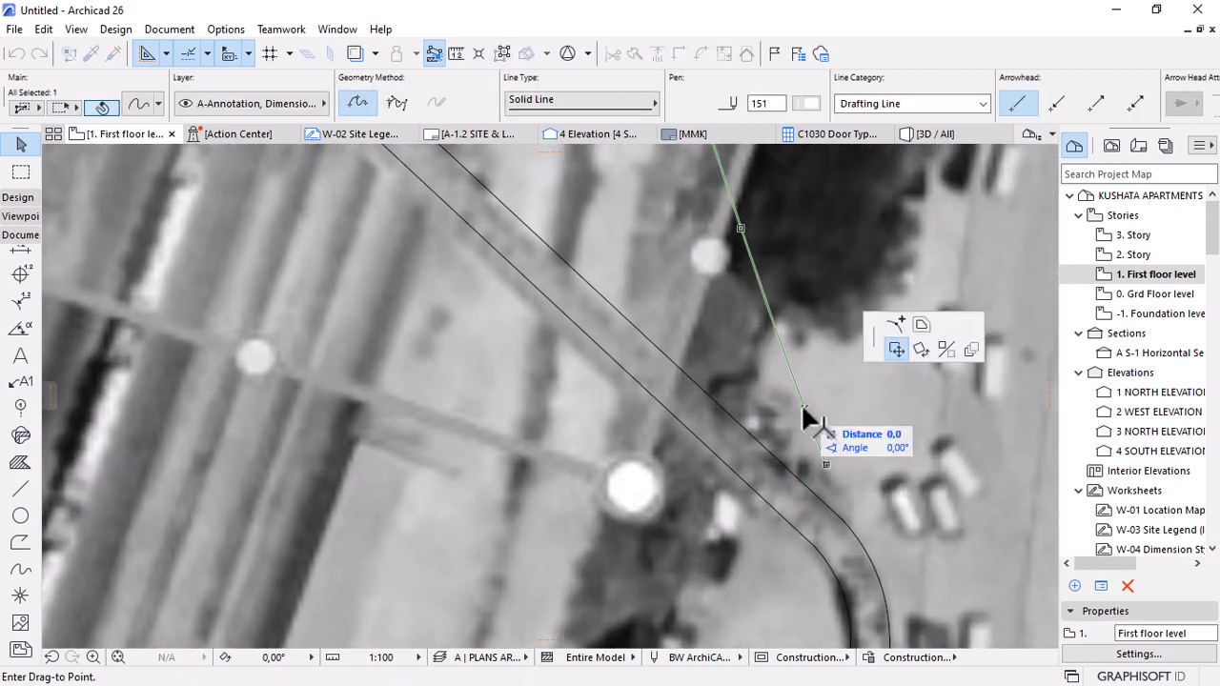
left_click(893, 332)
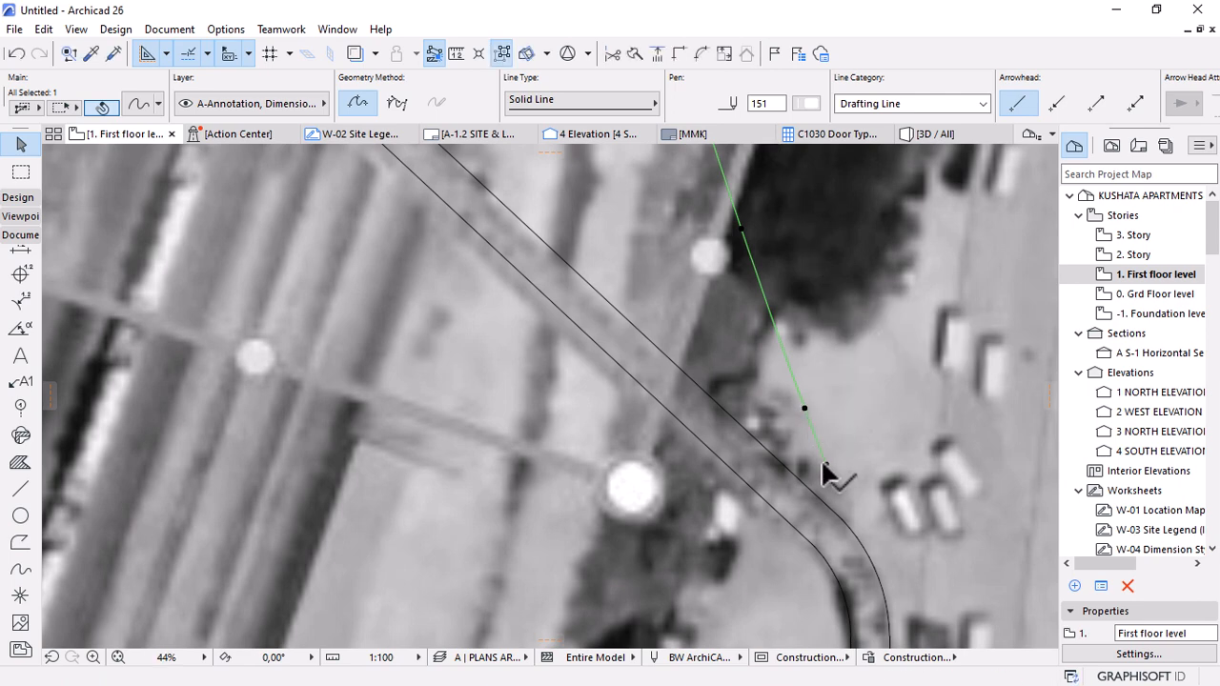
left_click(821, 465)
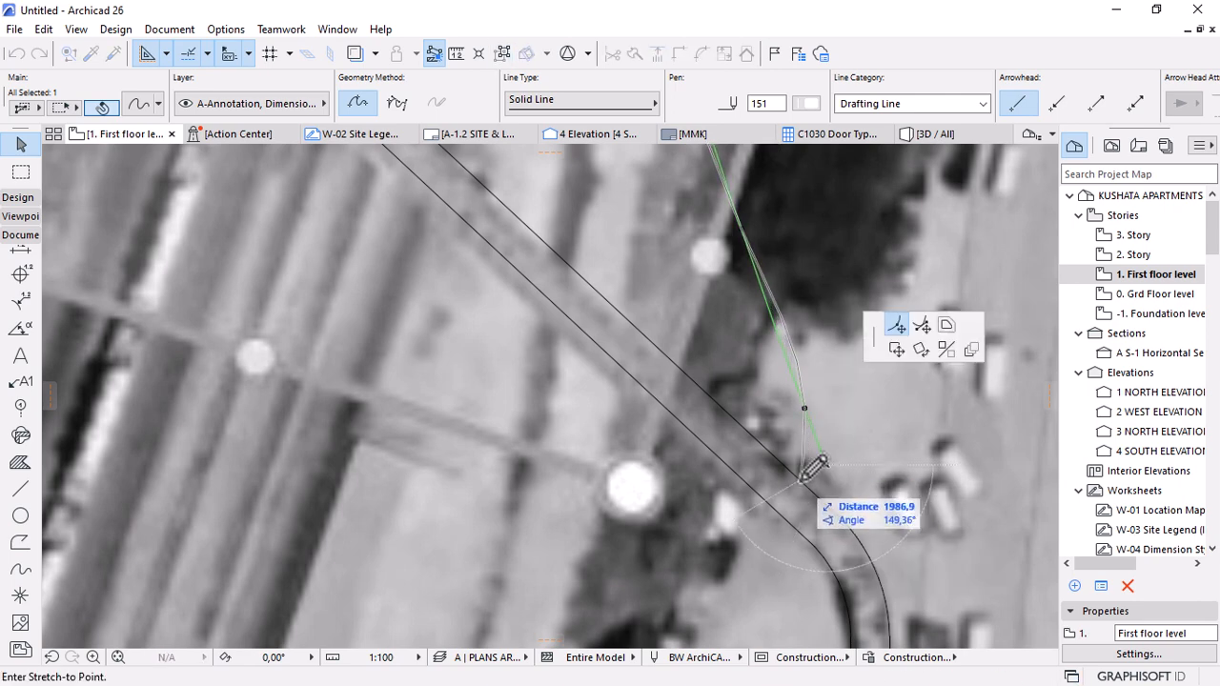
left_click(825, 465)
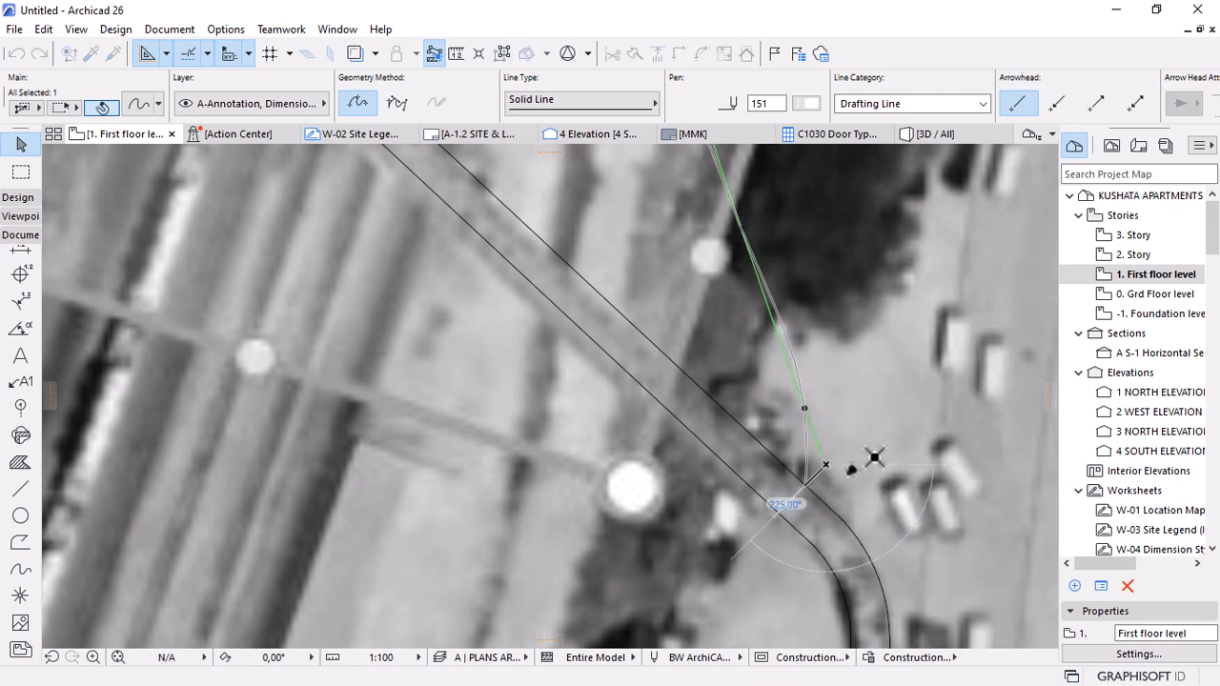
scroll(867, 483, "down", 3)
key("Escape")
scroll(862, 428, "down", 3)
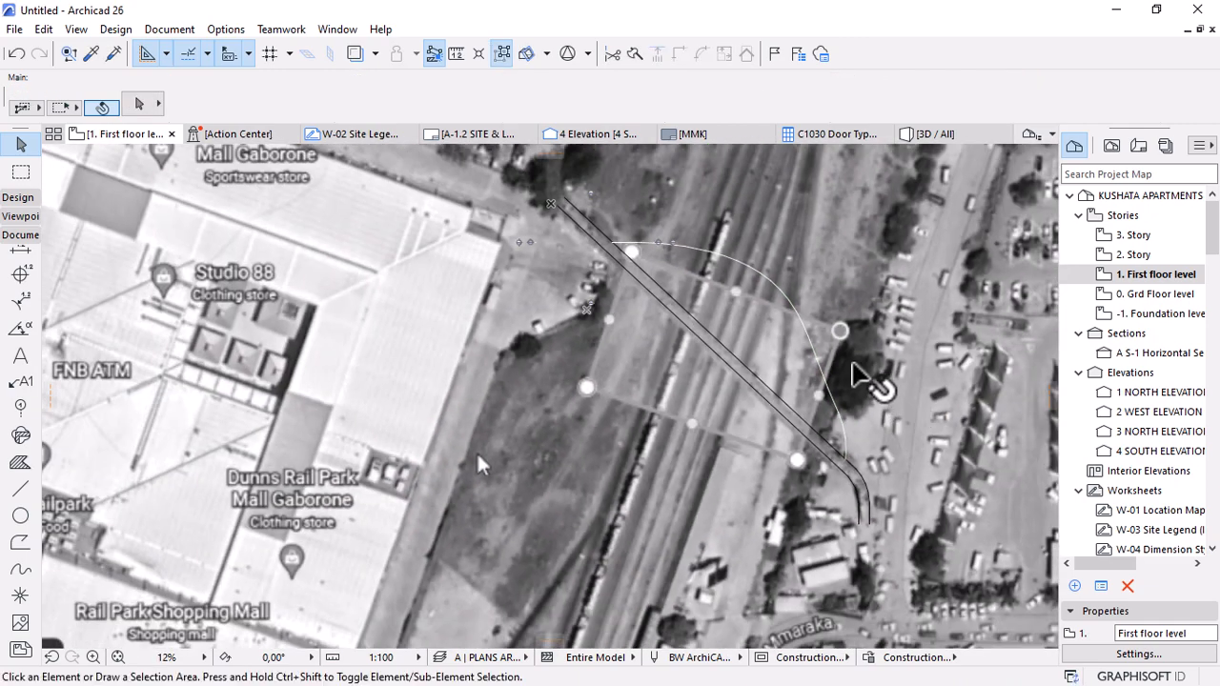
Stretch the spline's node beside the large tree slightly north and its node nearest the southeast end slightly west, and deselect the spline.
scroll(852, 364, "up", 3)
left_click(806, 411)
left_click(805, 390)
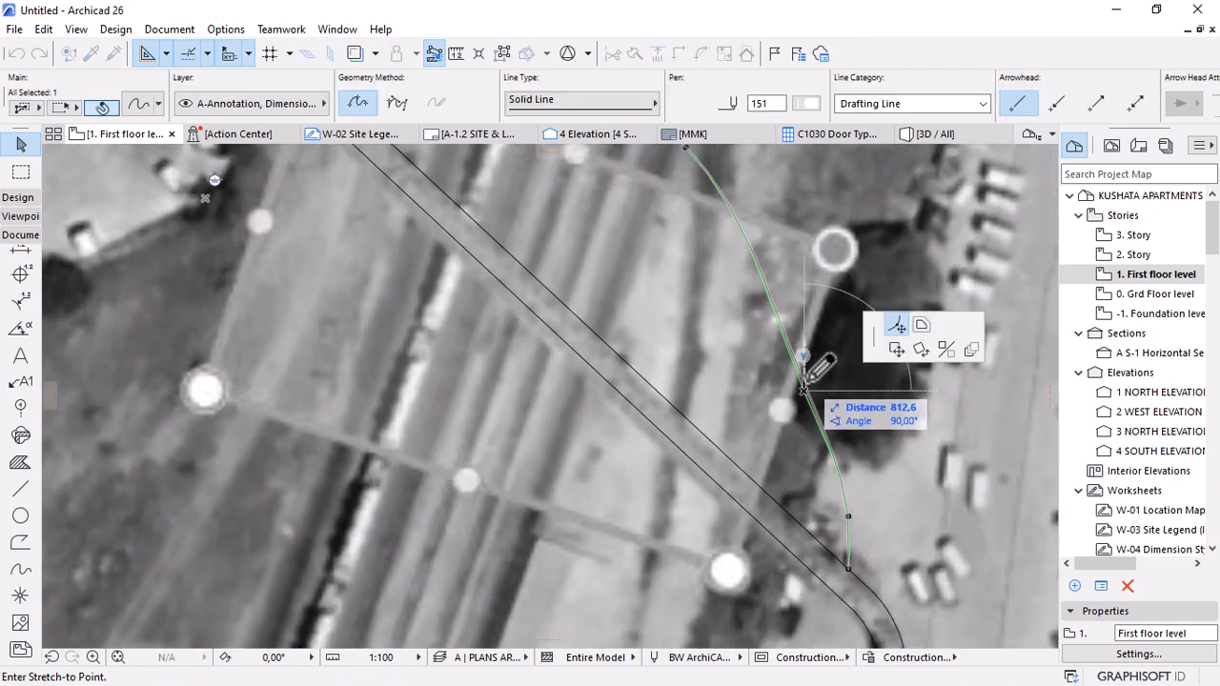
left_click(803, 377)
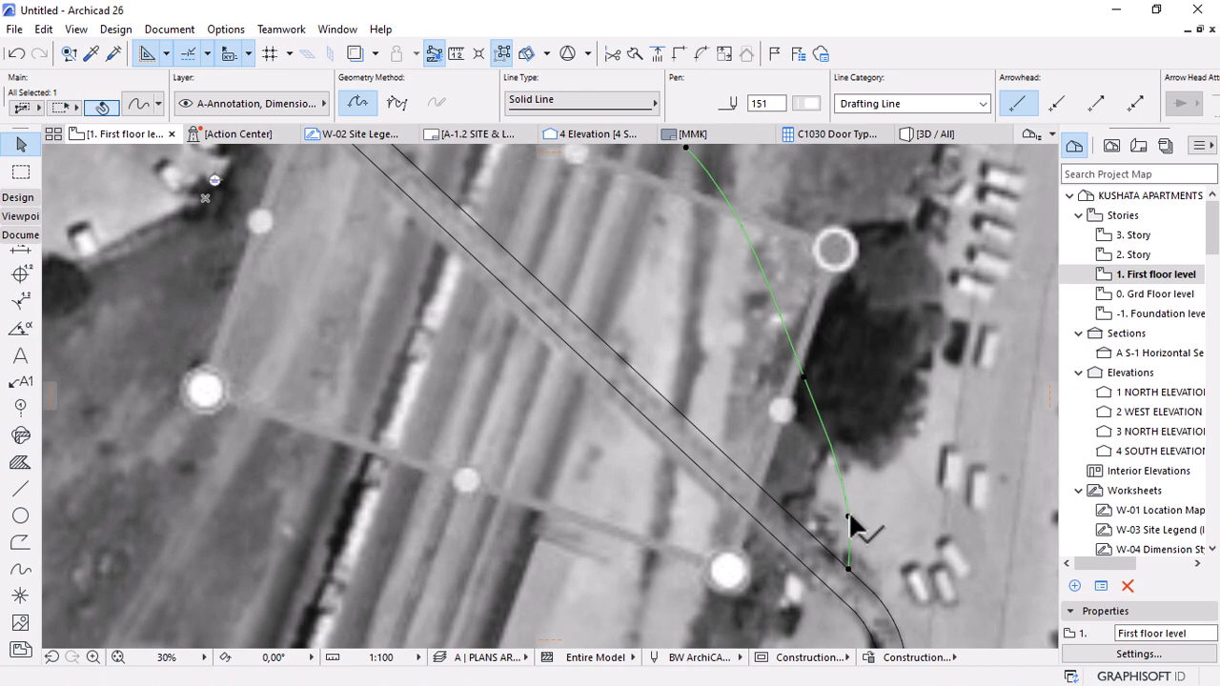
left_click(848, 517)
left_click(843, 516)
key("Escape")
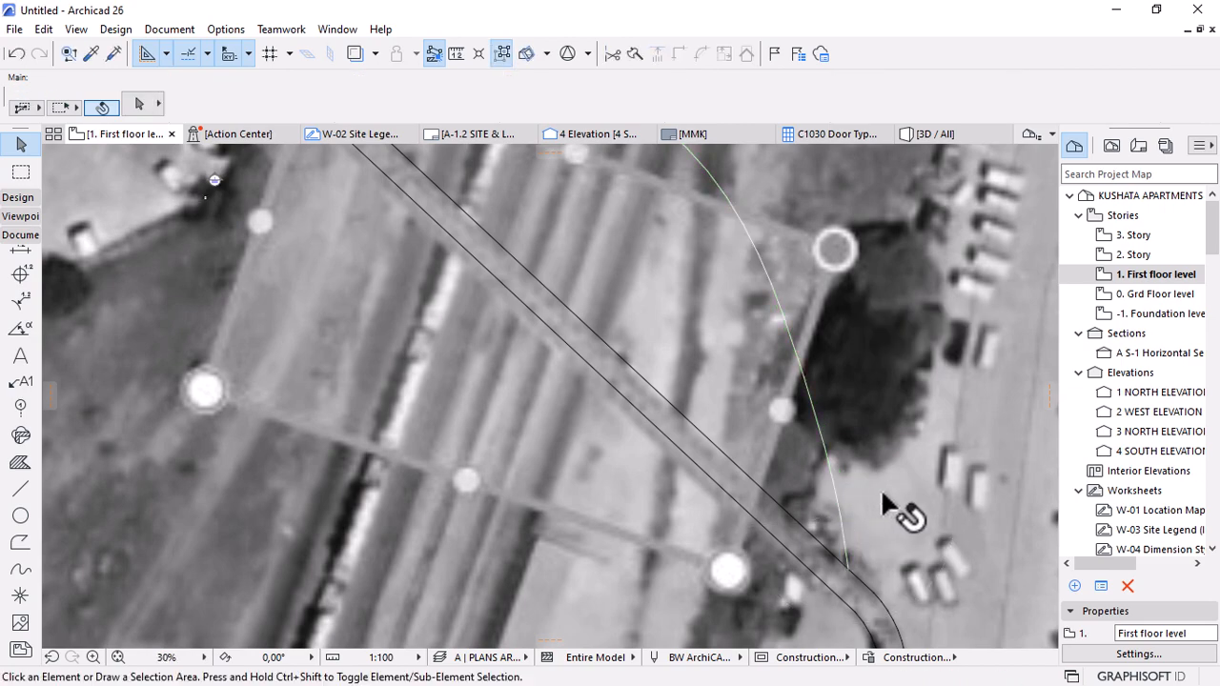
Stretch the spline's last intermediate node onto its southeast endpoint at the path's edge, and deselect the spline.
scroll(883, 494, "down", 4)
scroll(871, 527, "up", 4)
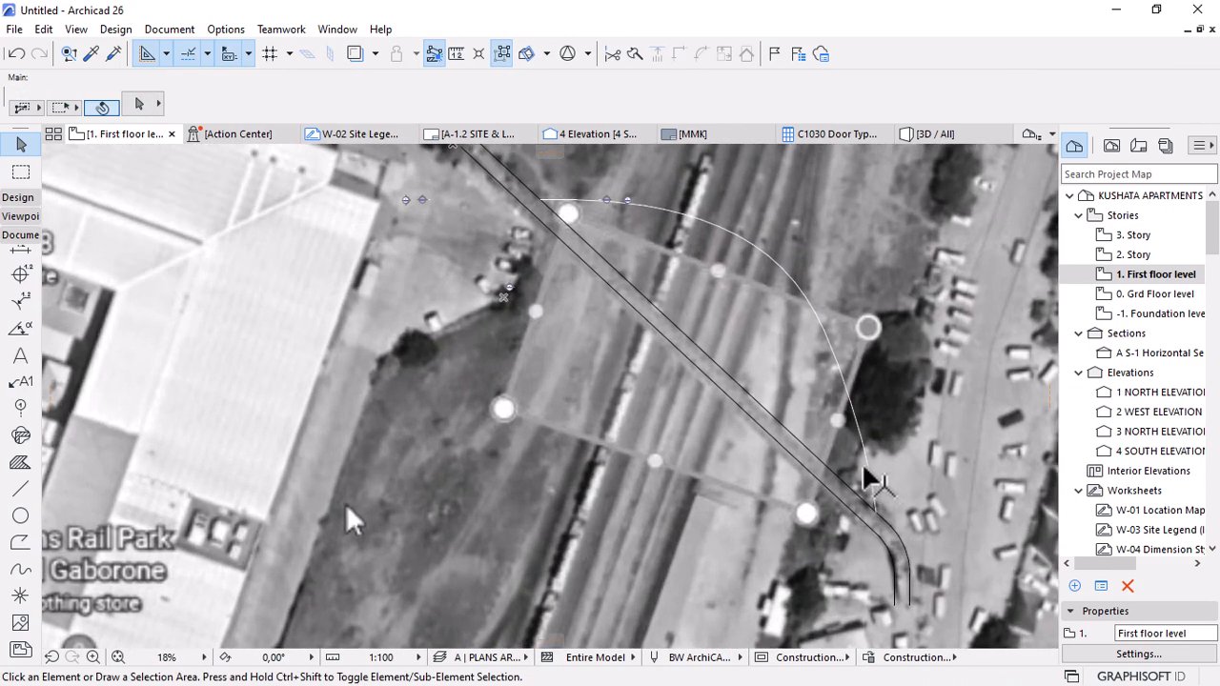
left_click(871, 488)
left_click(870, 485)
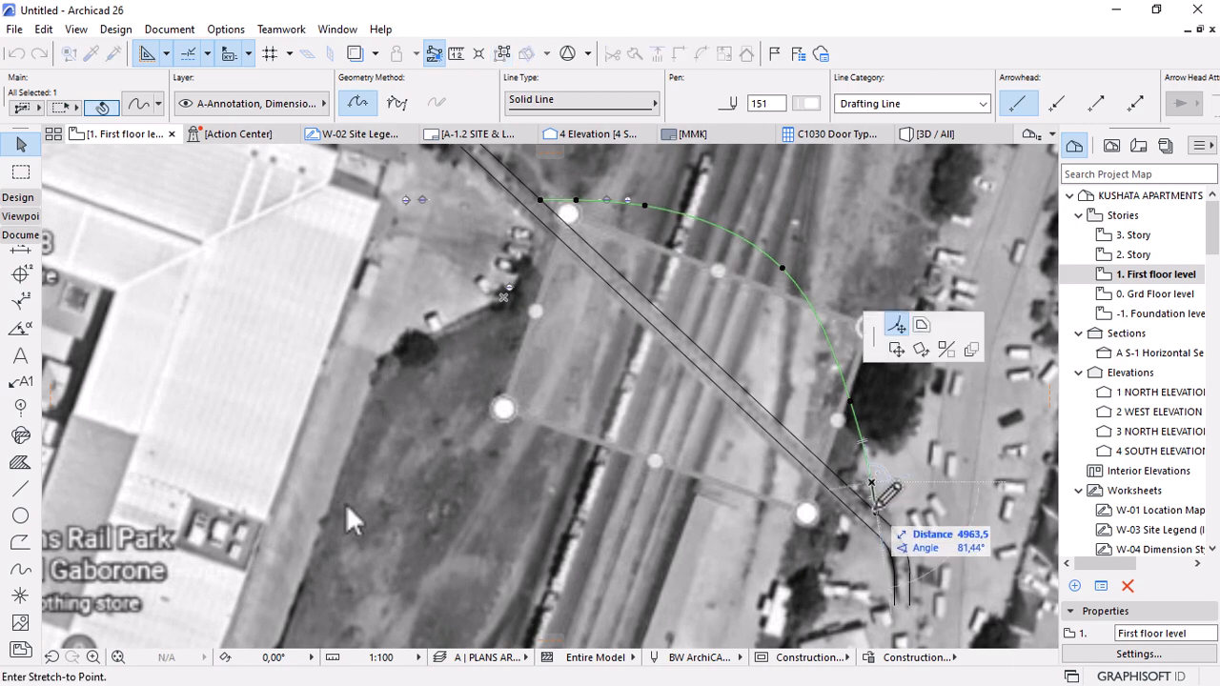
left_click(876, 513)
key("Escape")
Draw a 2500 mm line perpendicularly across the path between its two edges, just northwest of the southeast bend.
scroll(830, 457, "down", 3)
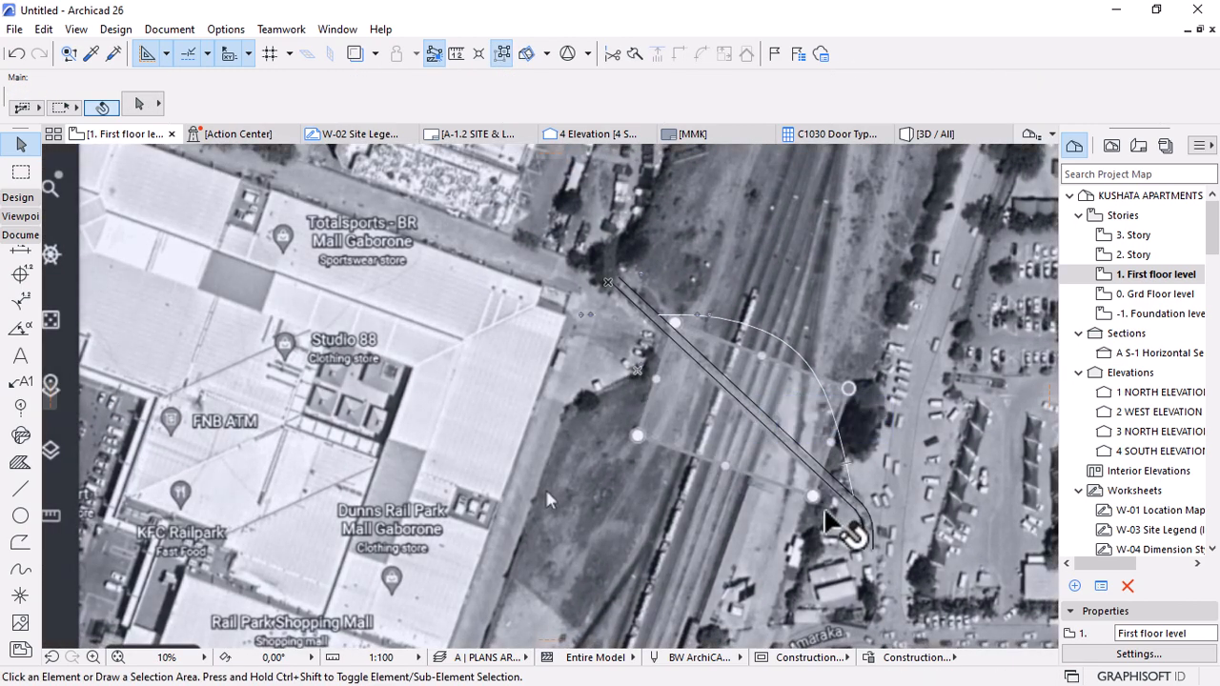
scroll(811, 458, "up", 2)
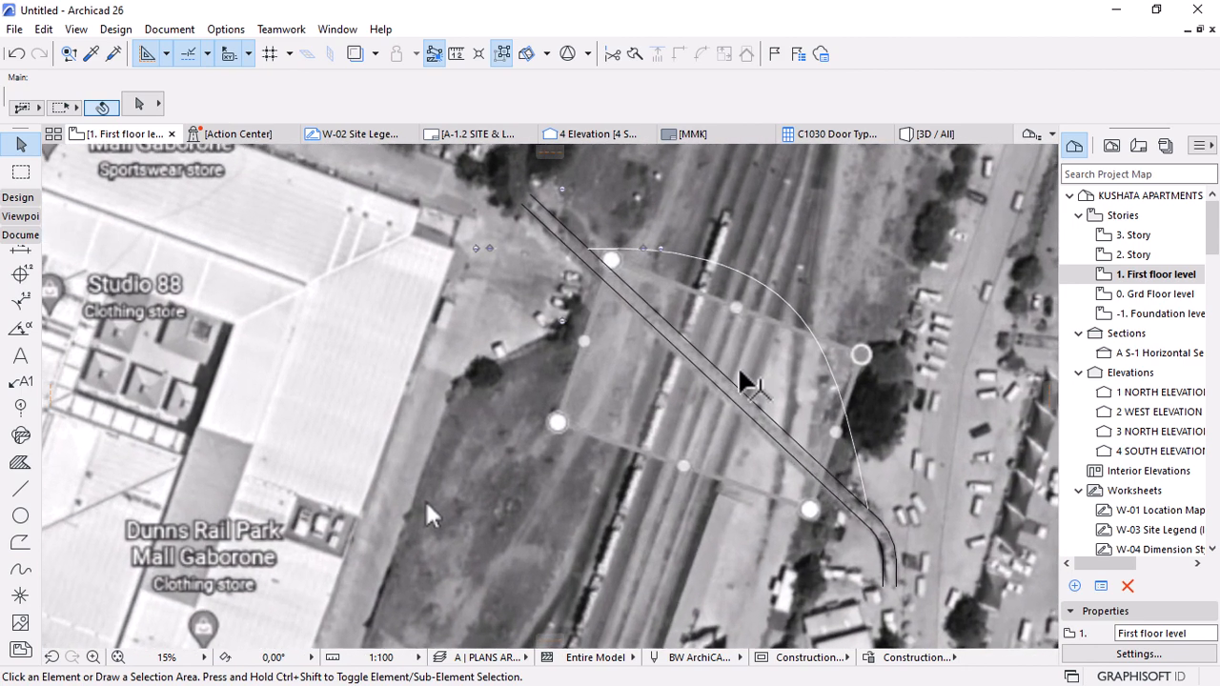
scroll(853, 520, "up", 2)
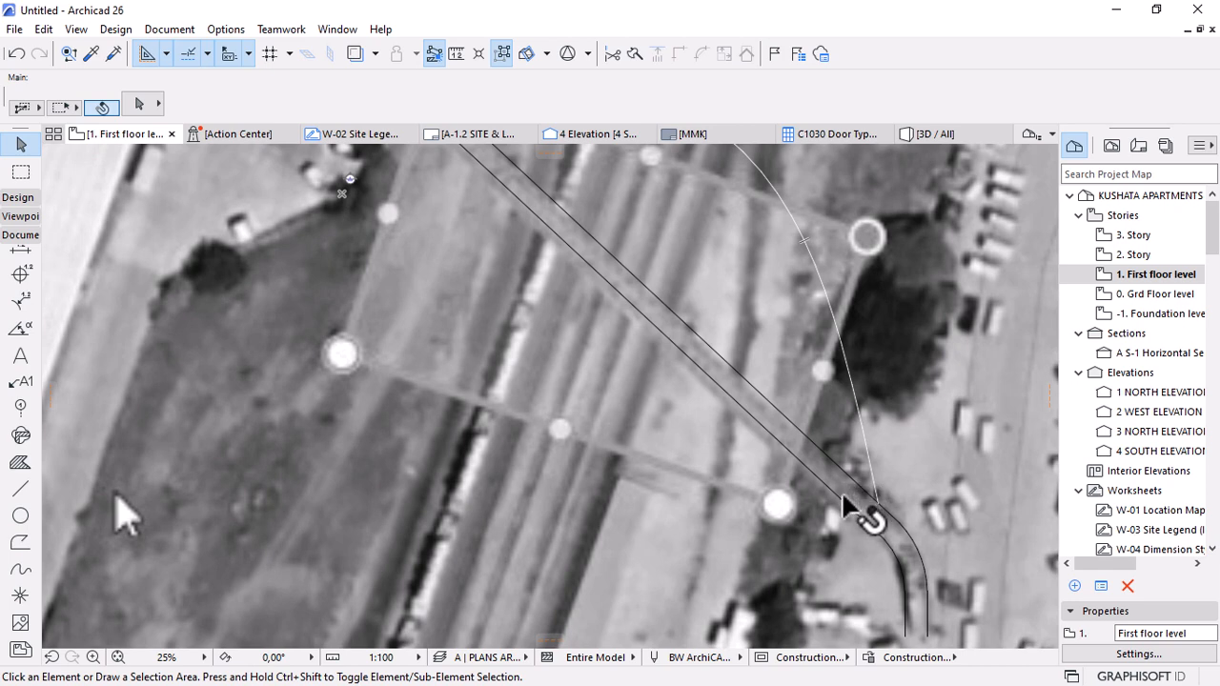
scroll(848, 484, "up", 2)
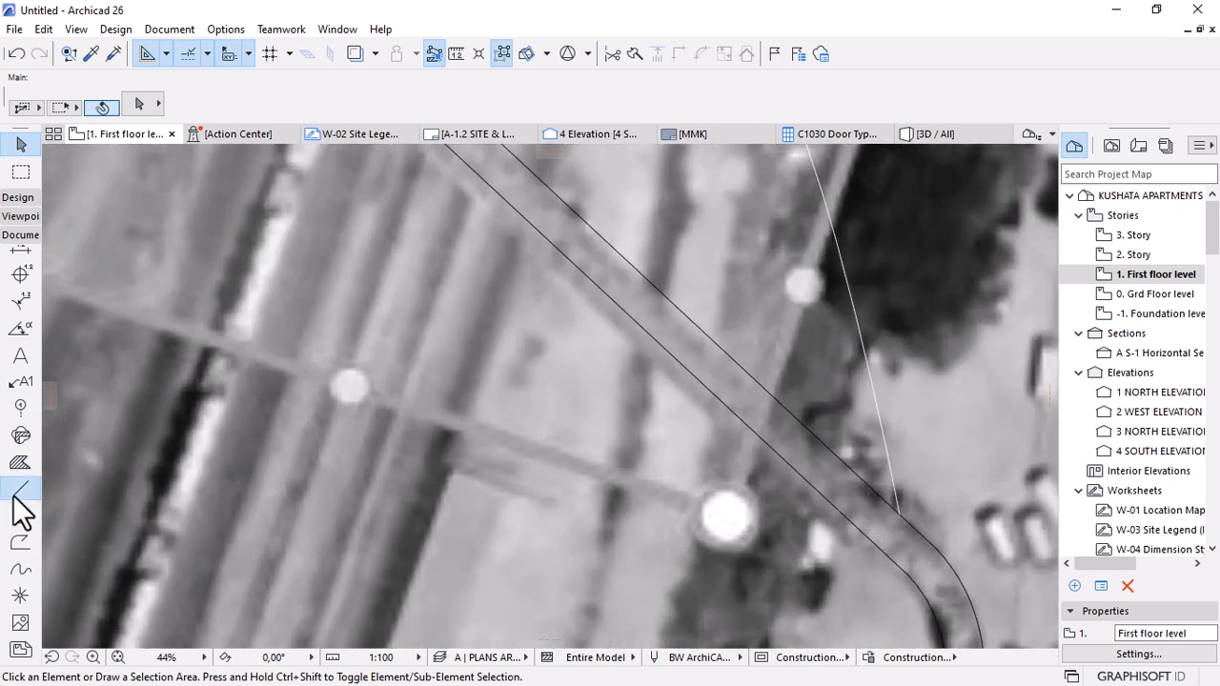
left_click(20, 490)
left_click(812, 486)
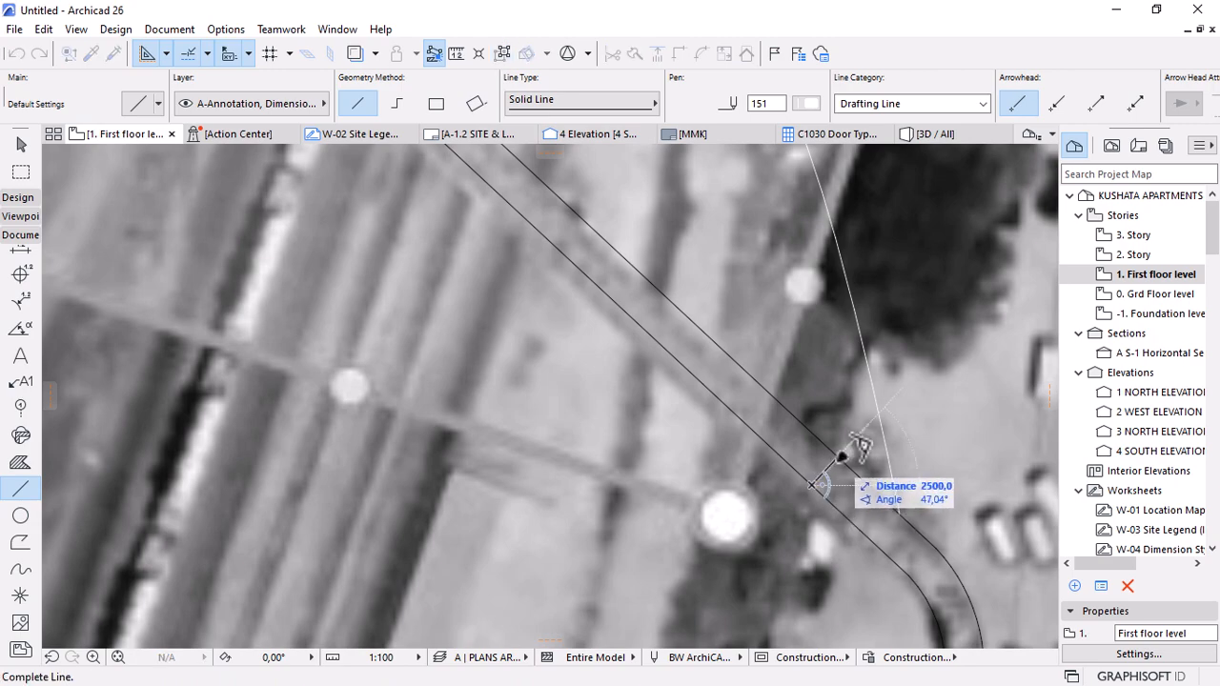
left_click(841, 458)
scroll(899, 528, "down", 3)
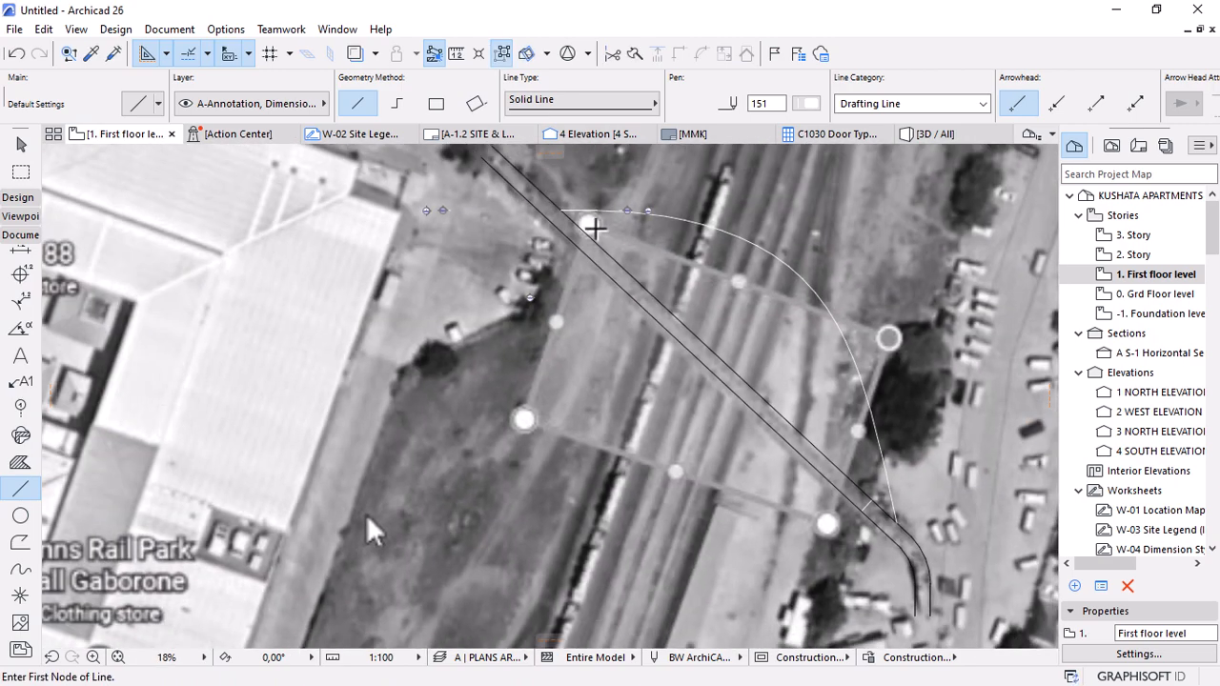
Select the path's northeast edge polyline and try to offset a copy from its southeast bend node toward the middle of the path.
scroll(592, 230, "up", 1)
scroll(581, 310, "down", 2)
scroll(848, 526, "up", 2)
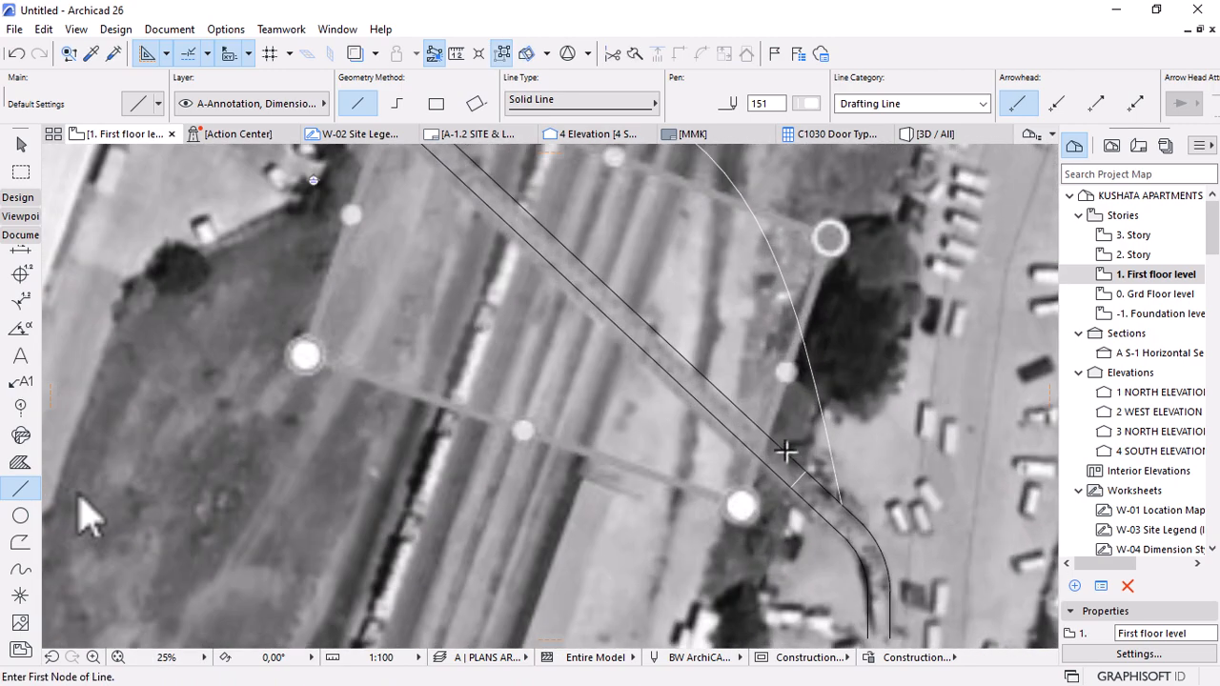
key("Escape")
left_click(844, 505)
left_click(862, 524)
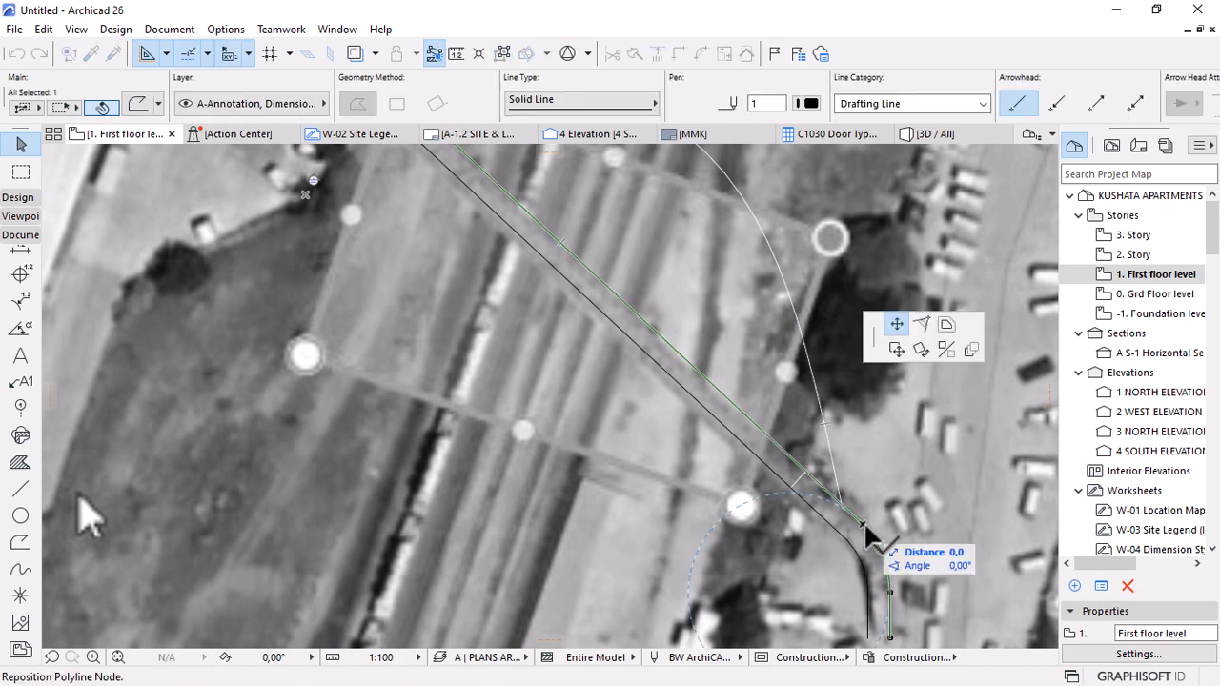
left_click(946, 325)
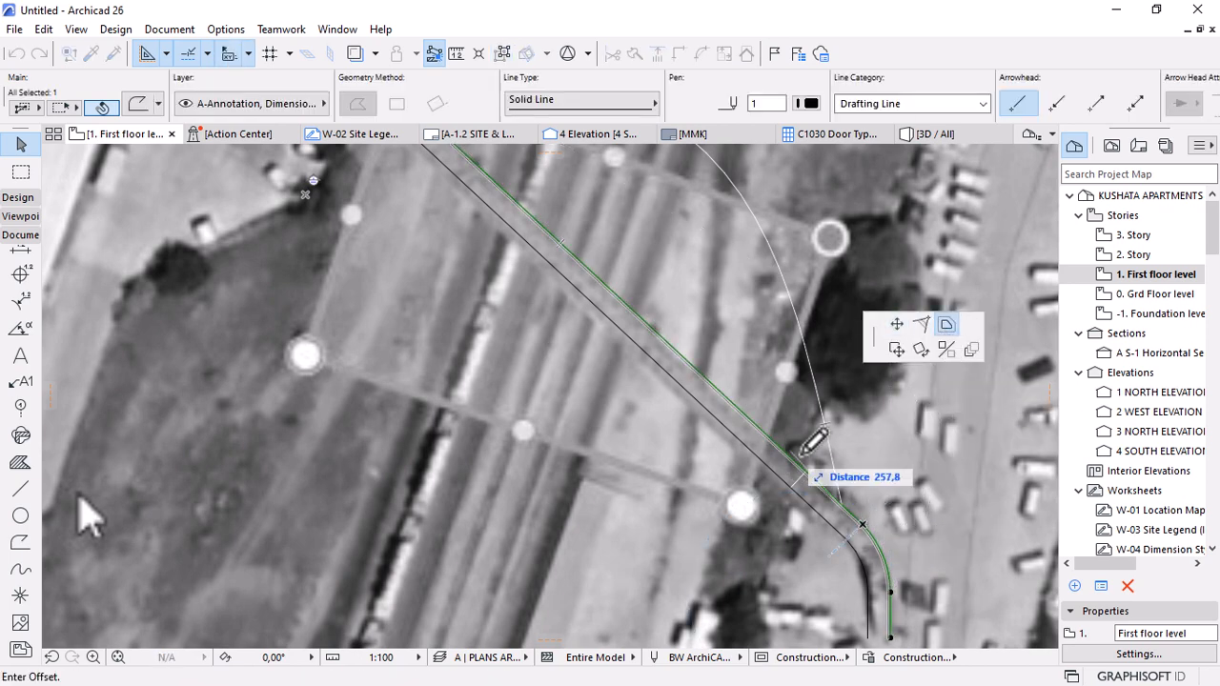
scroll(818, 499, "up", 2)
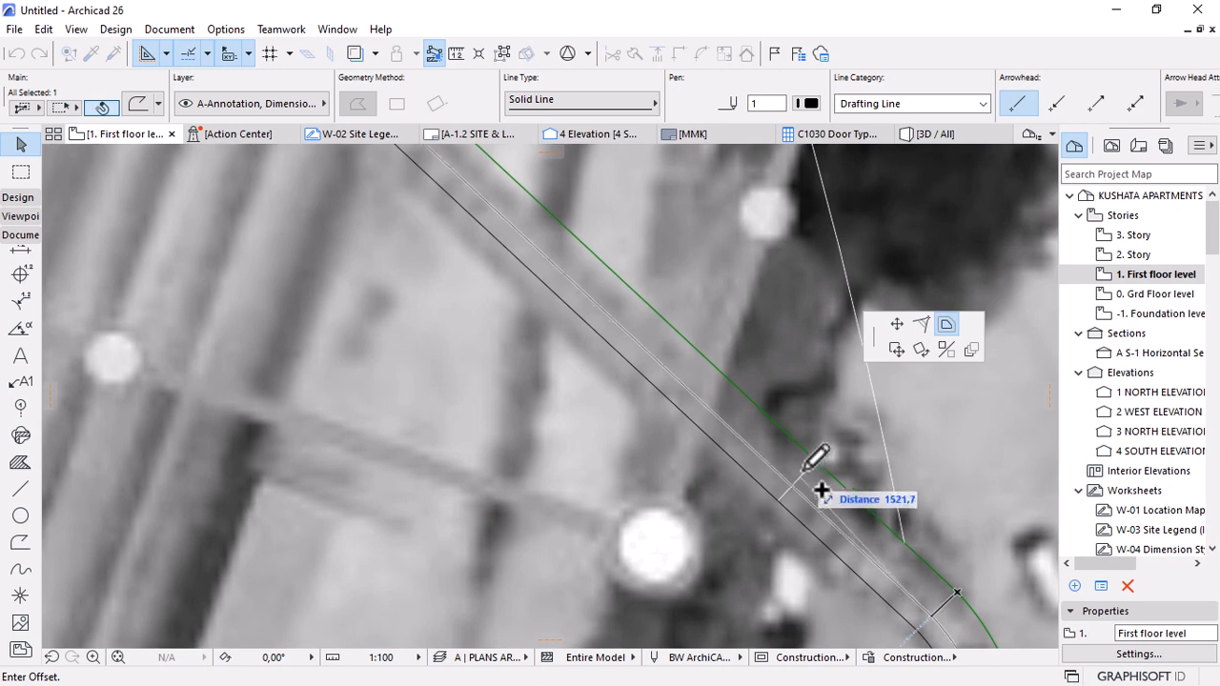
left_click(829, 494)
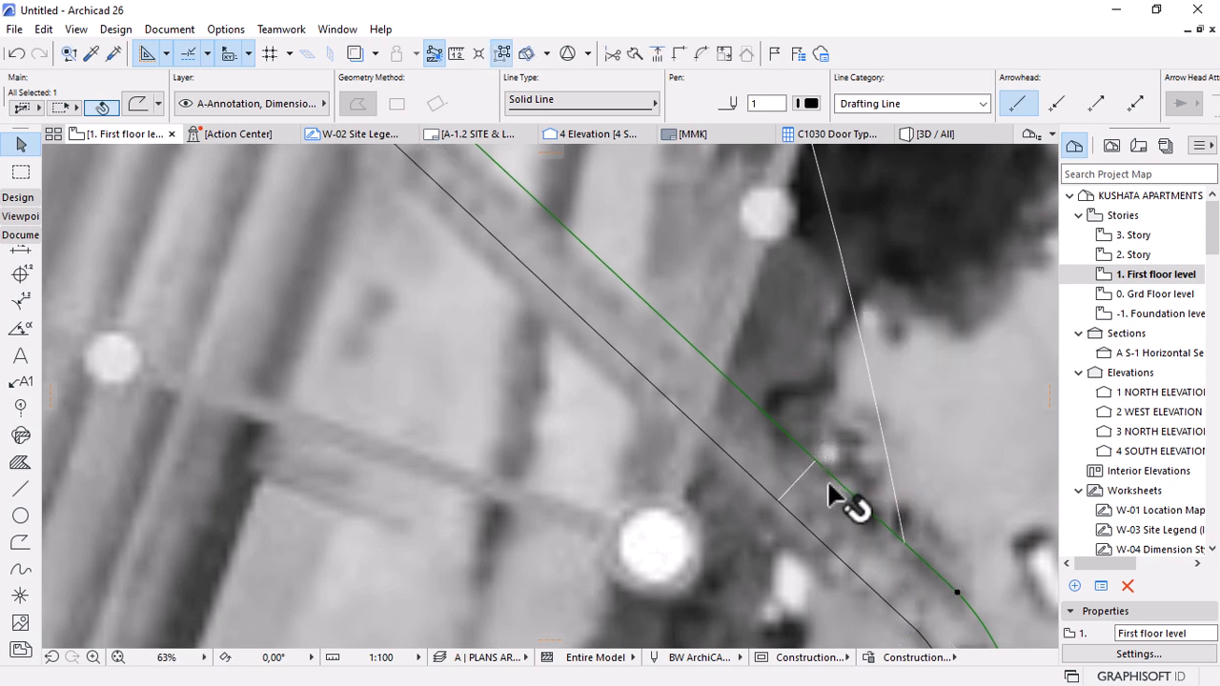
Offset a copy of the path's northeast edge 1250 mm inward, to the midpoint of the perpendicular line, as the path's centreline.
left_click(830, 481)
left_click(996, 325)
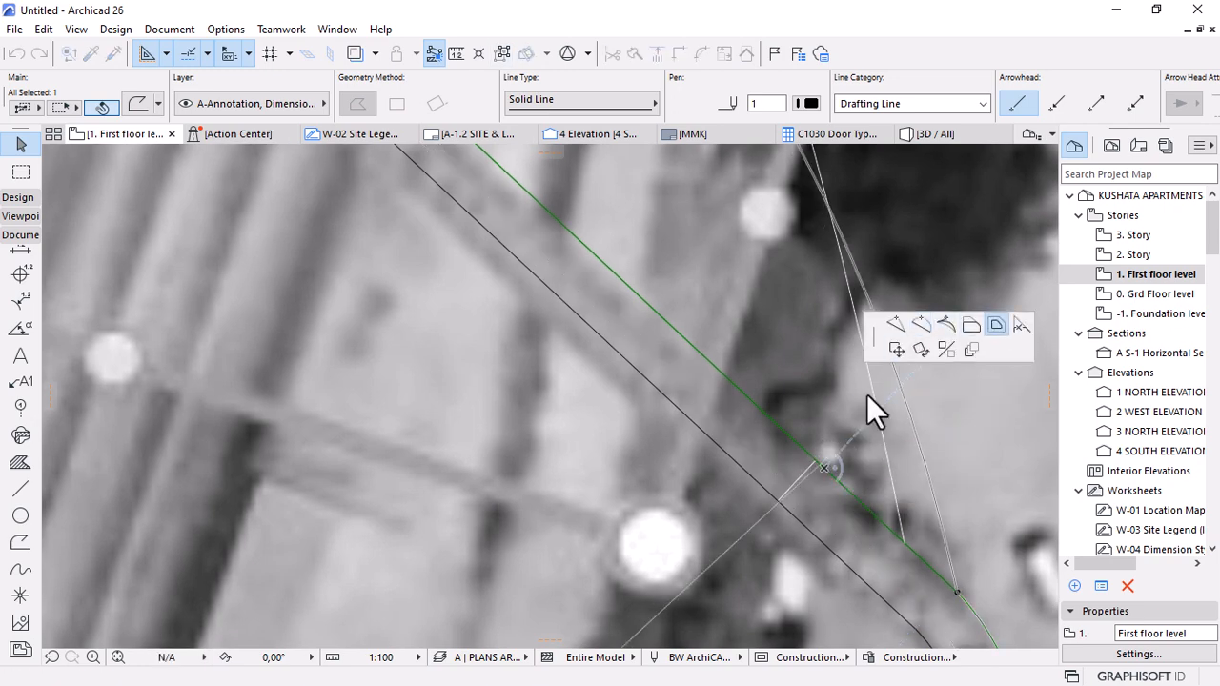
scroll(805, 472, "up", 3)
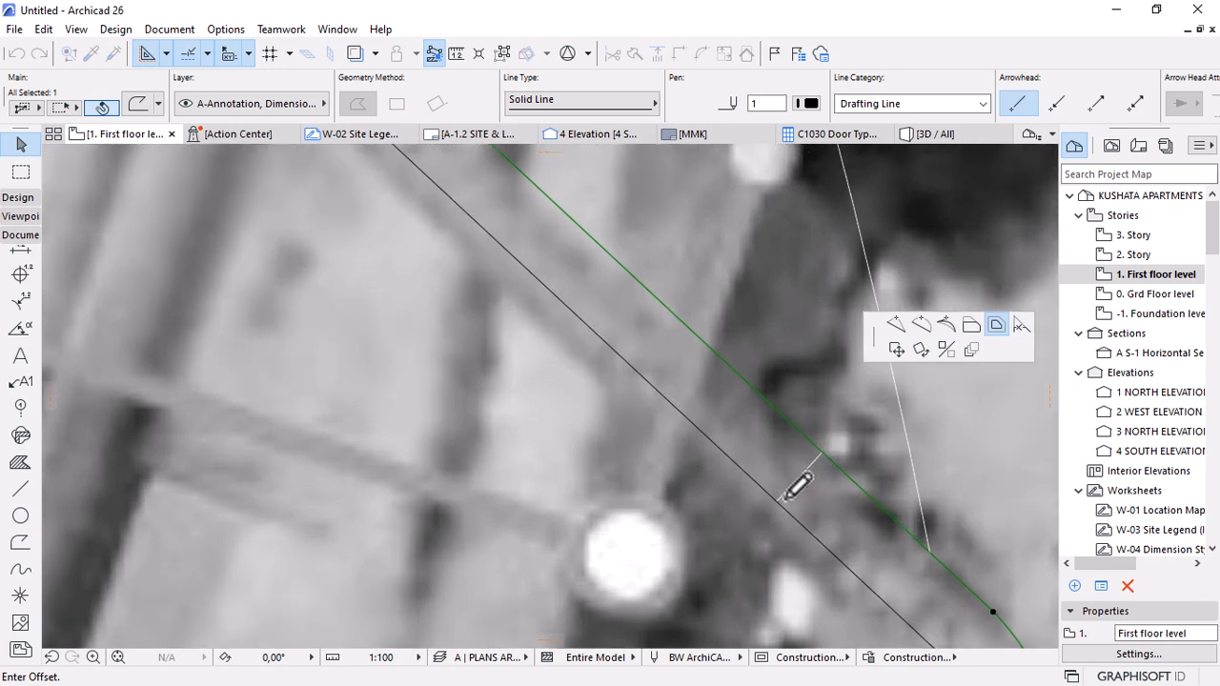
left_click(862, 391)
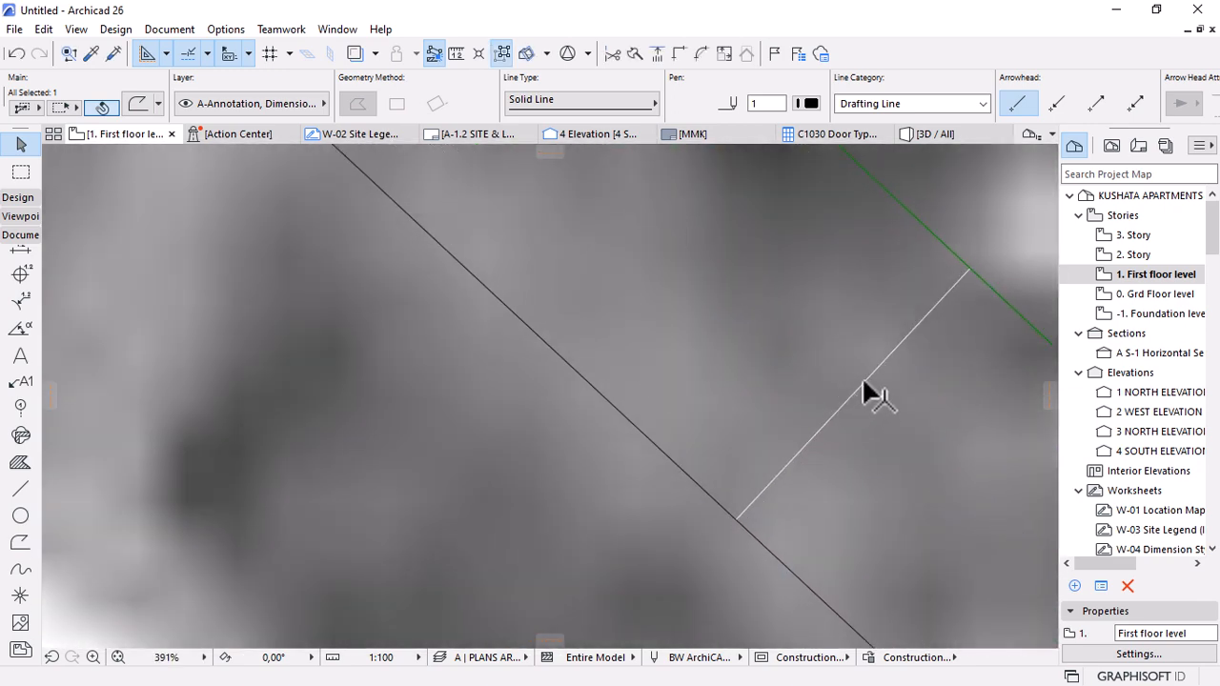
scroll(724, 462, "down", 2)
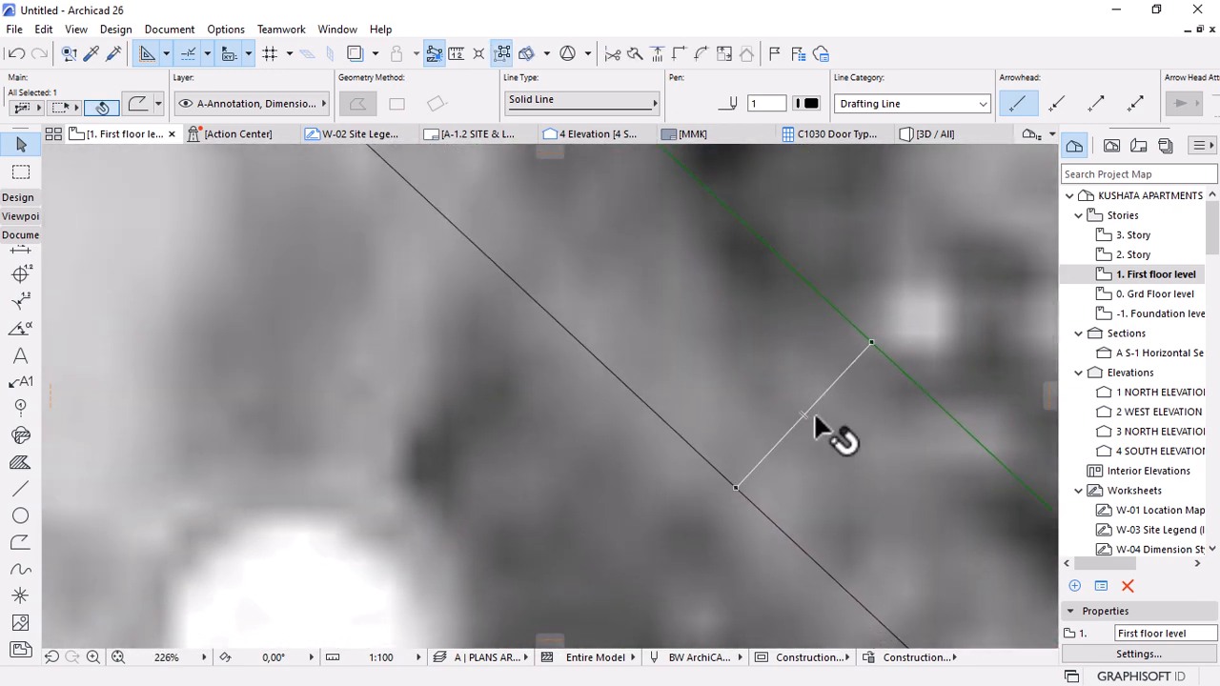
left_click(880, 355)
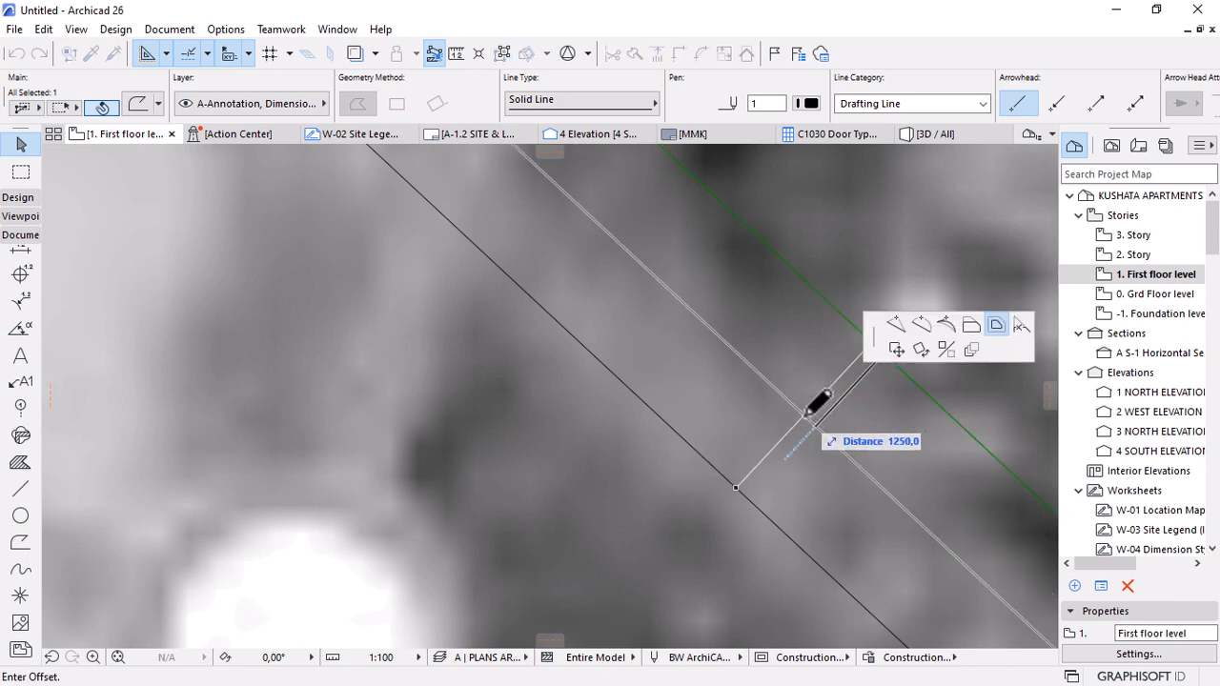
left_click(810, 409)
Delete the short perpendicular line across the path, set the centreline's line type to Dashed and deselect it.
scroll(815, 405, "down", 2)
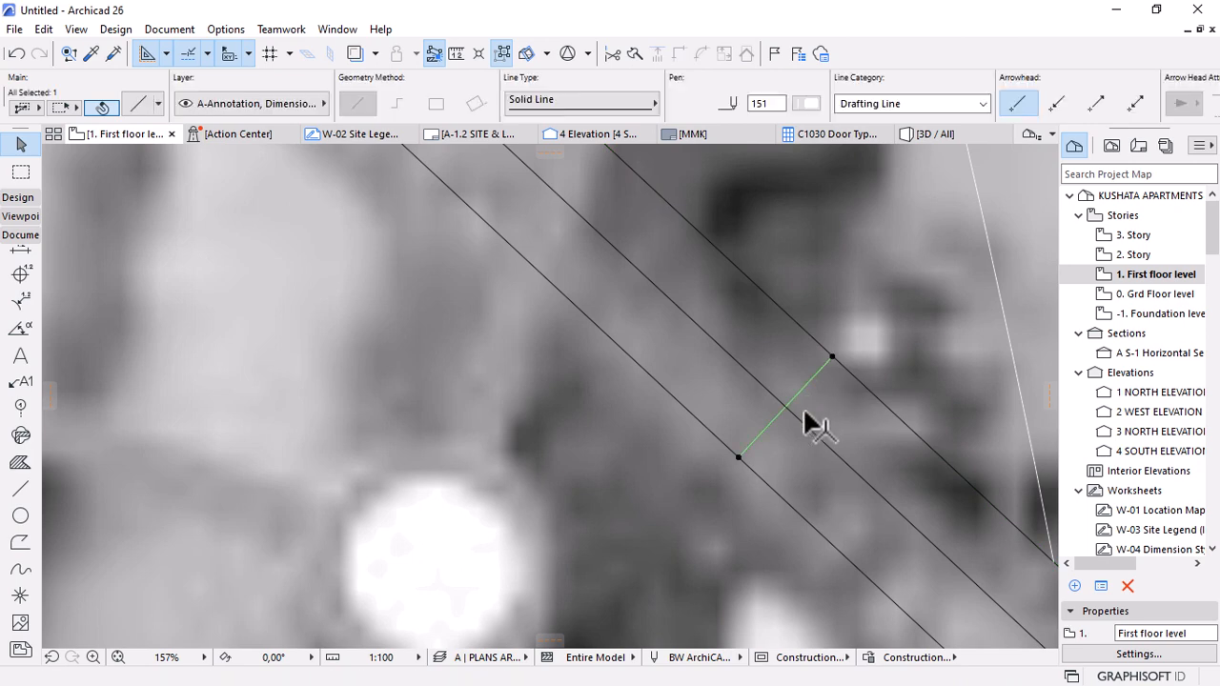
left_click(803, 412)
left_click(590, 101)
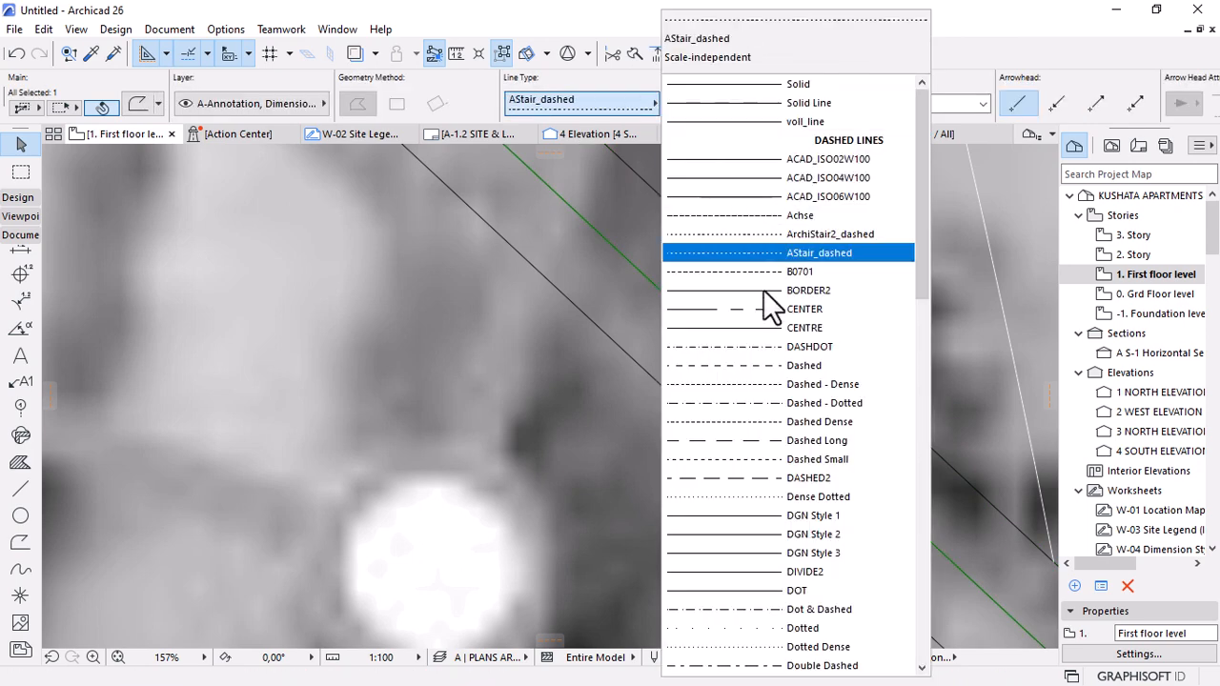
left_click(778, 360)
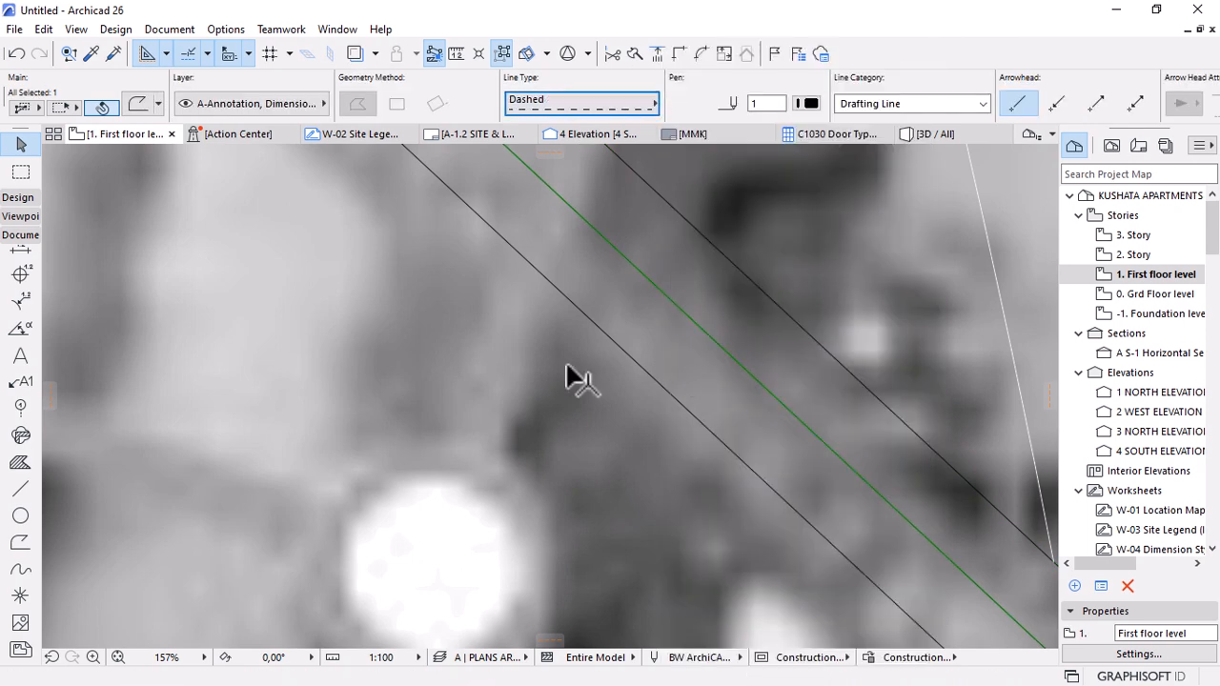
key("Escape")
Mirror a copy of the concourse spline about the path's dashed centreline onto the southwest side and deselect it.
scroll(735, 353, "down", 10)
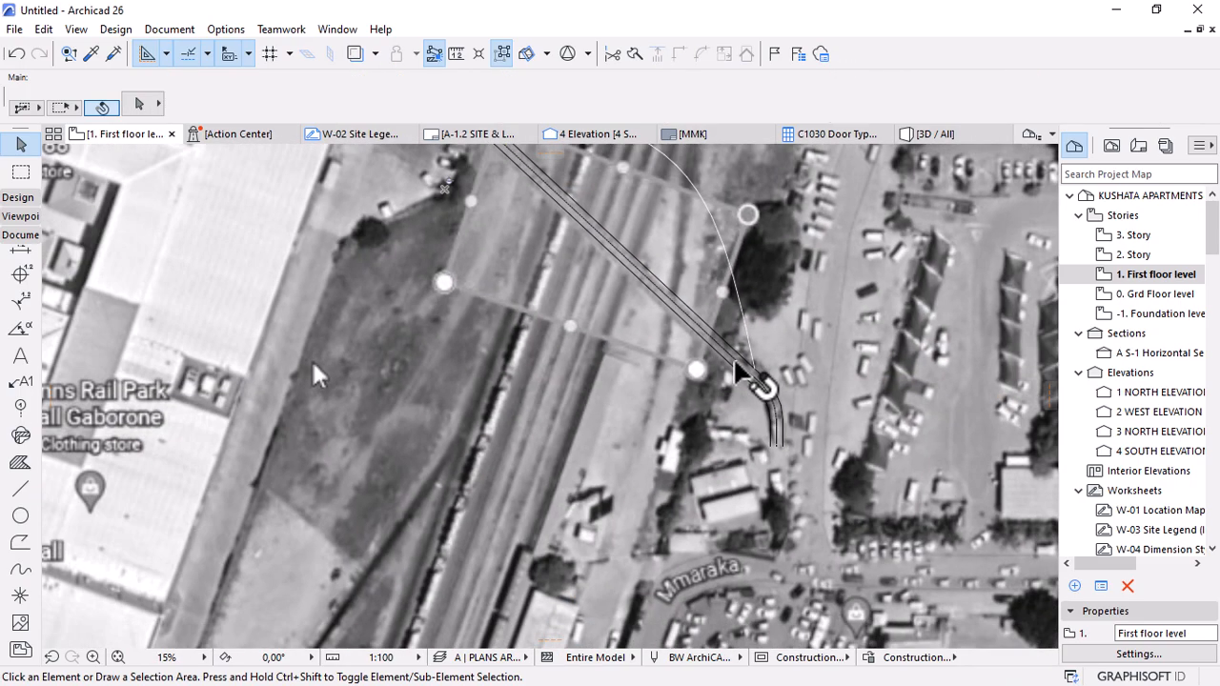
scroll(640, 229, "up", 6)
scroll(670, 338, "down", 2)
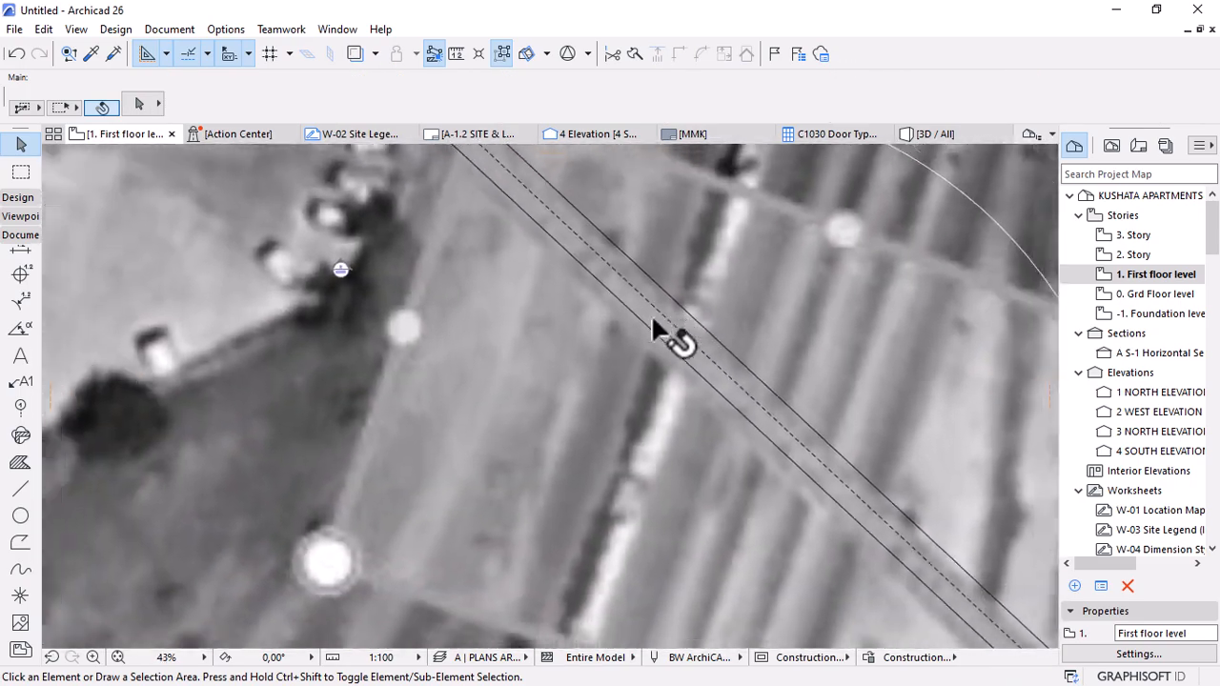
scroll(652, 329, "down", 2)
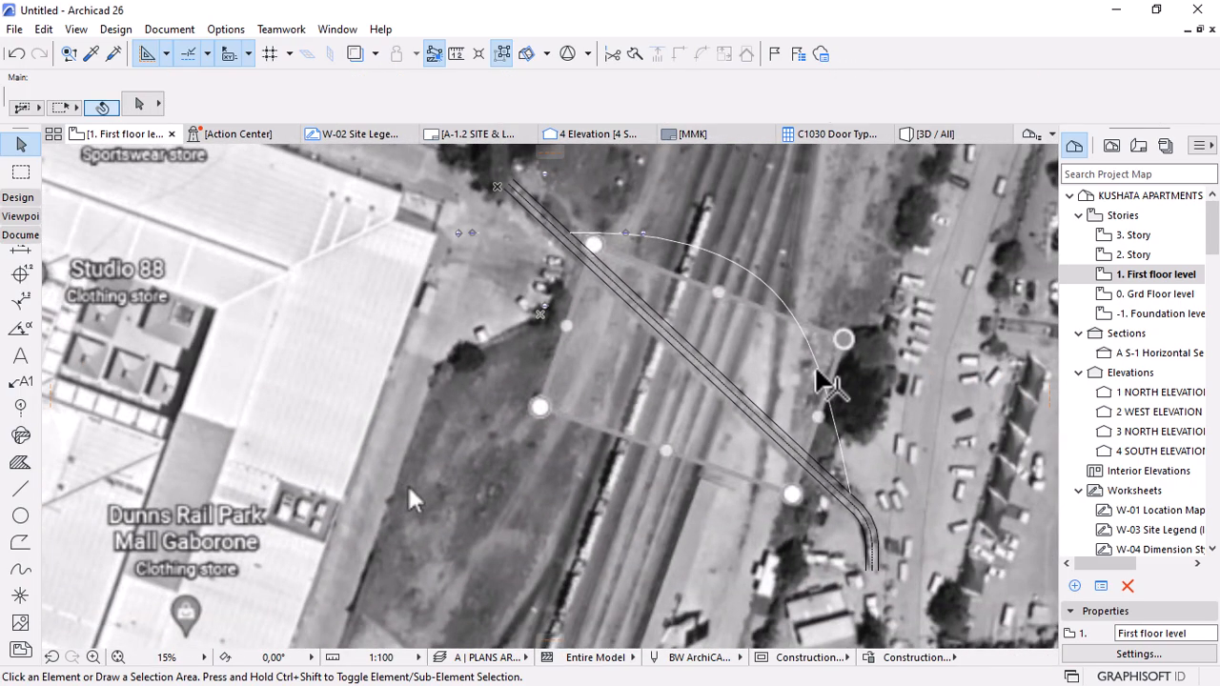
left_click(820, 381)
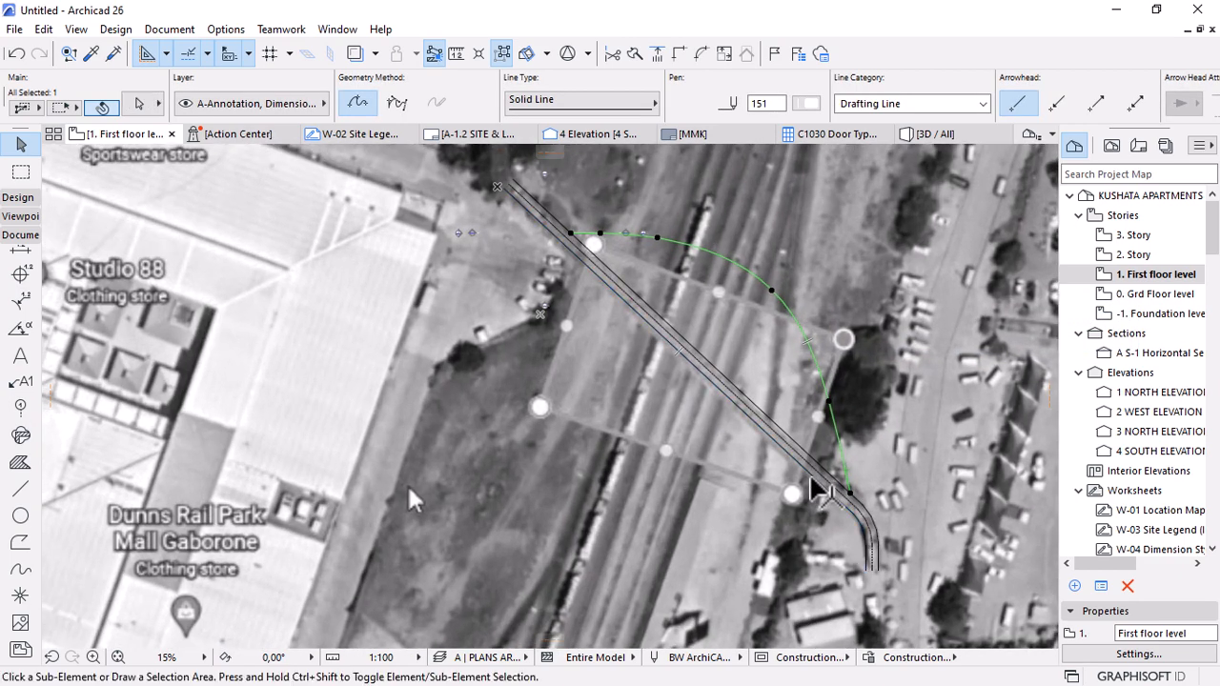
key("ctrl+alt+m")
scroll(825, 488, "up", 4)
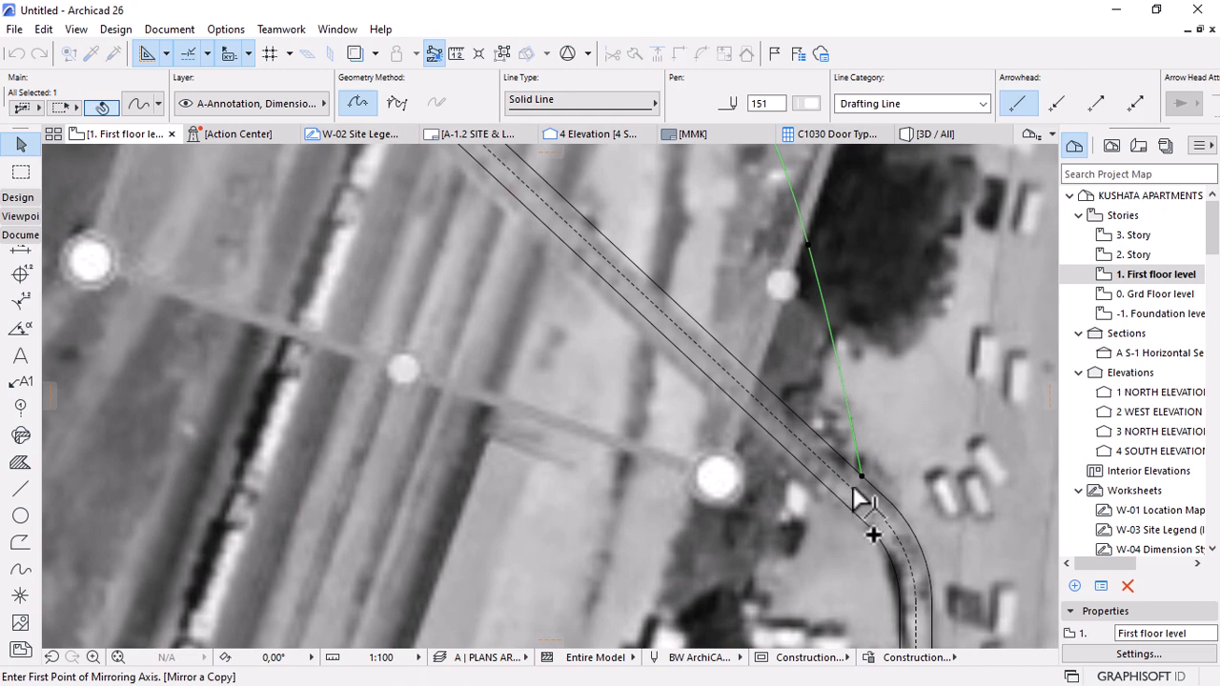
left_click(856, 496)
left_click(664, 321)
scroll(668, 324, "down", 3)
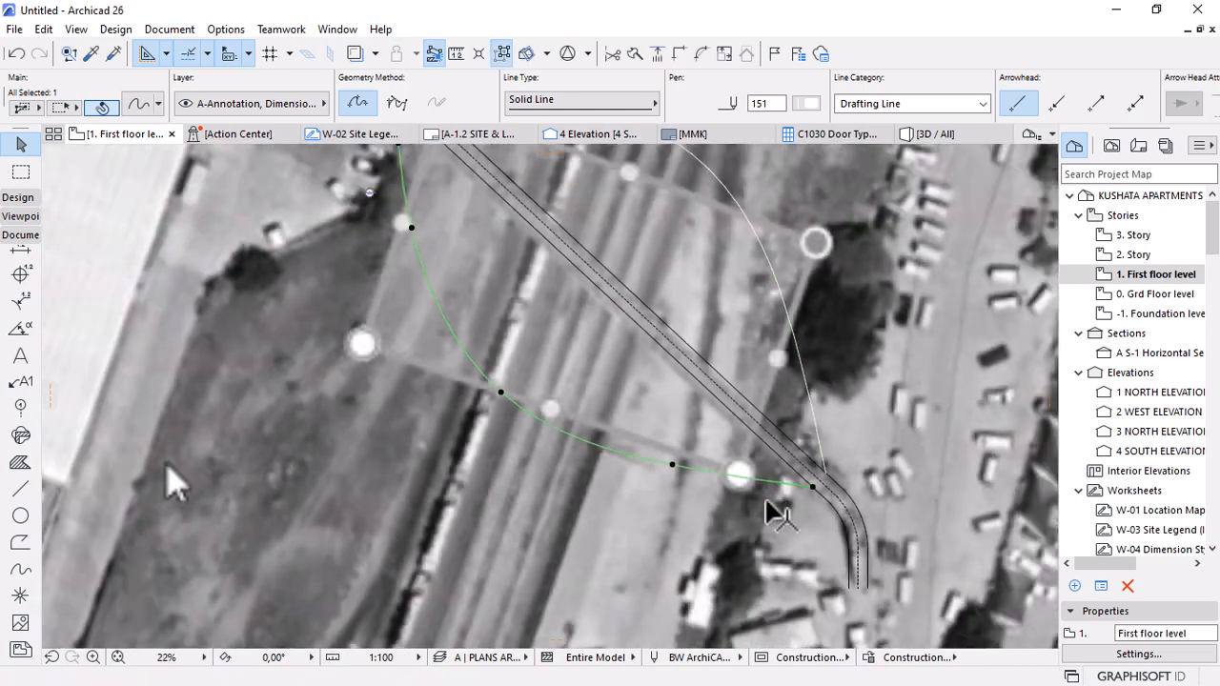
scroll(767, 506, "down", 2)
scroll(665, 419, "up", 1)
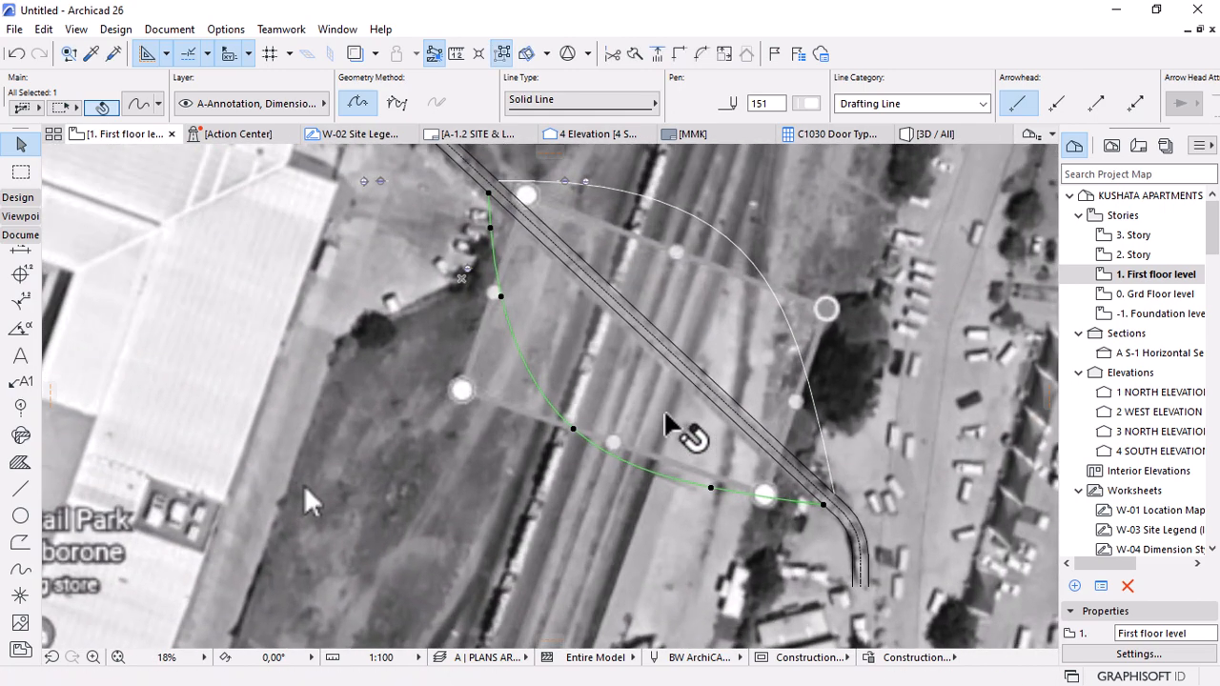
key("Escape")
Examine the concourse outline formed by the original and mirrored splines on both sides of the path's centreline.
scroll(816, 489, "down", 3)
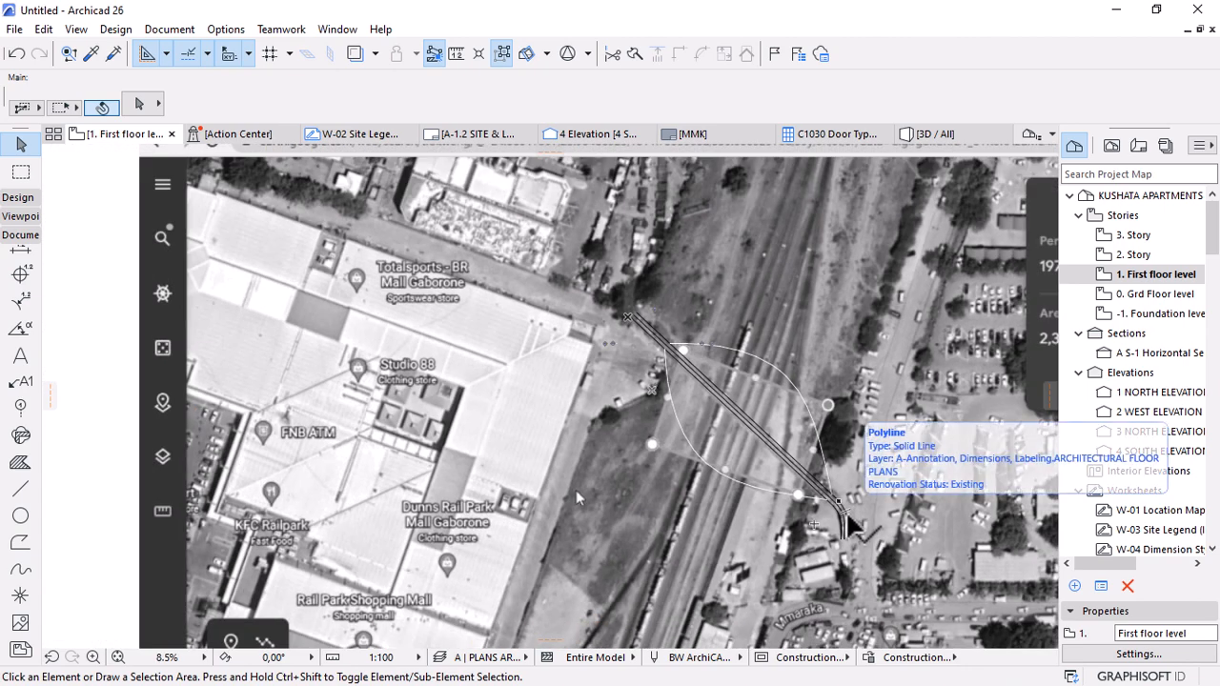
scroll(576, 490, "down", 2)
scroll(590, 471, "up", 6)
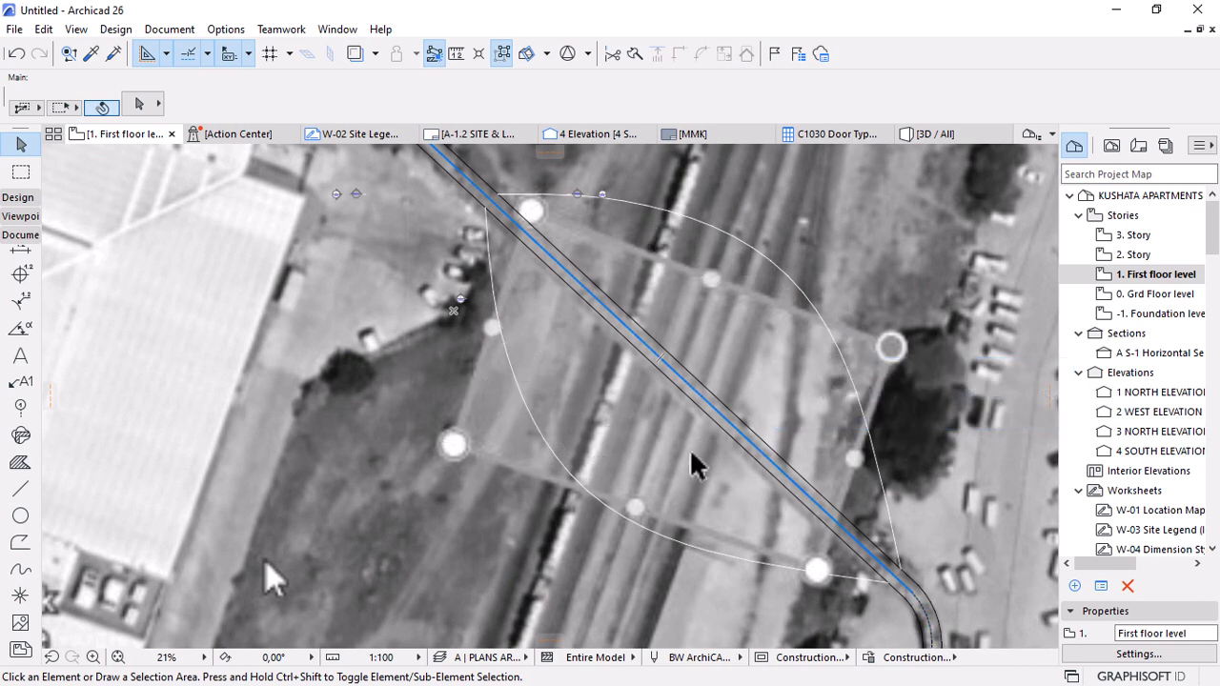
scroll(559, 349, "down", 2)
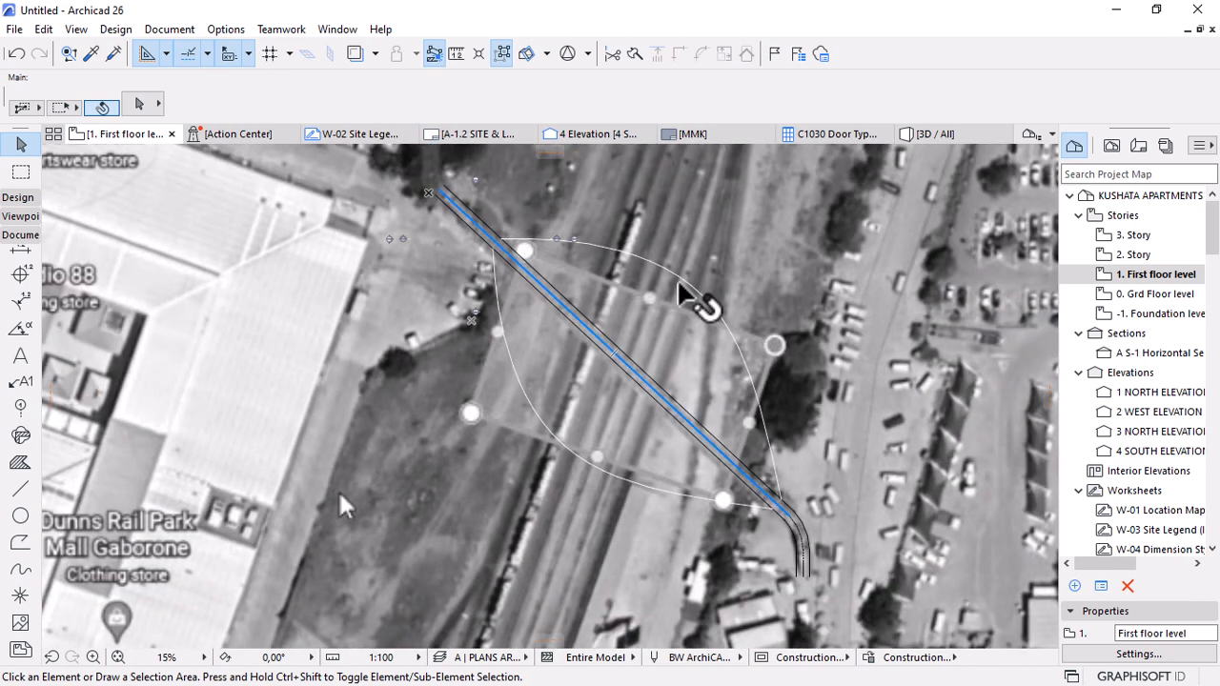
left_click(525, 389)
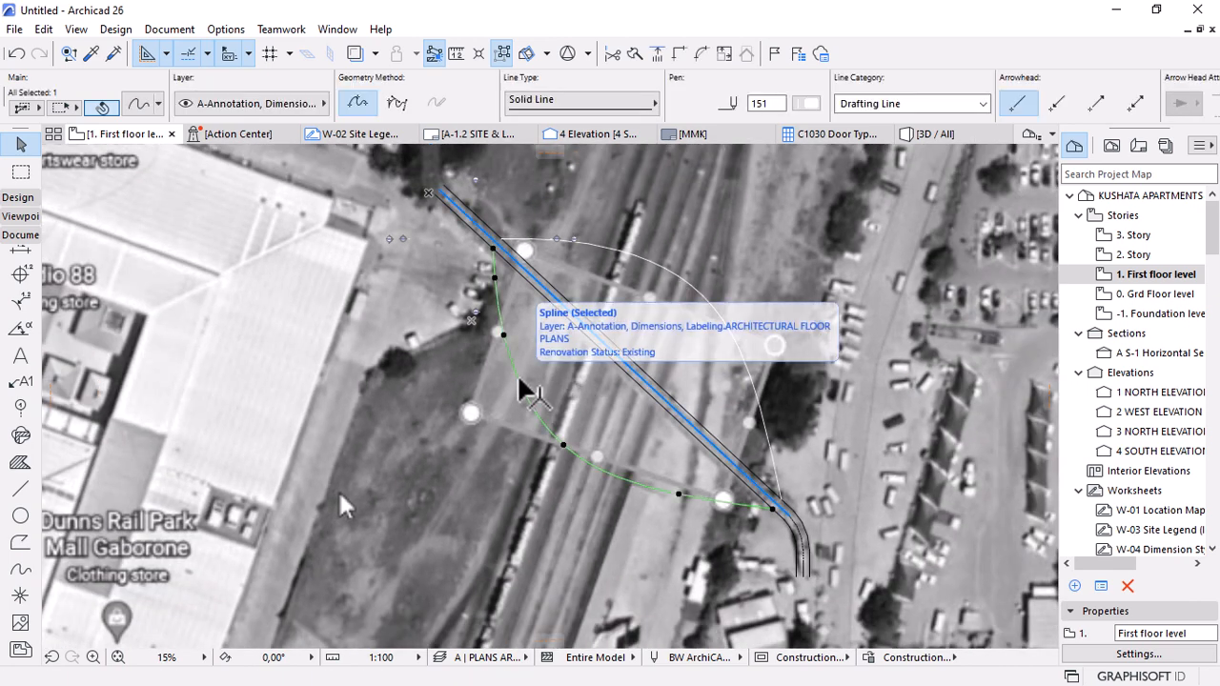
key("Escape")
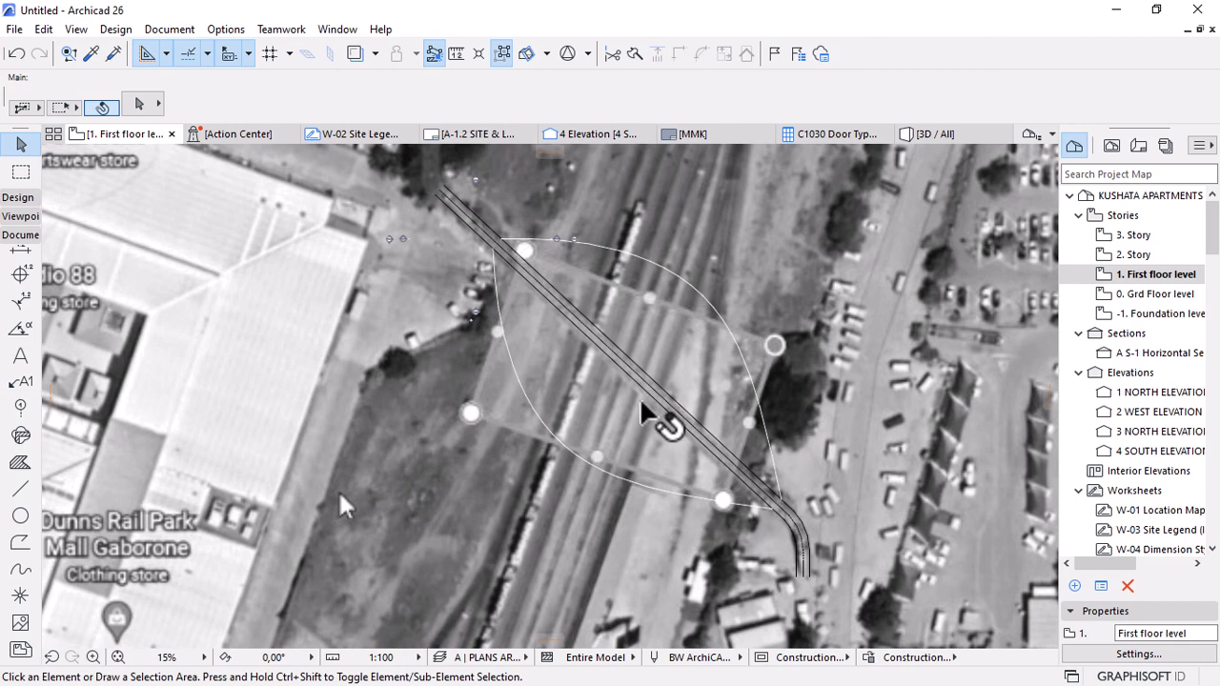
Offset a copy of the northeast concourse spline 4000 mm inward toward the path, leaving nothing selected.
scroll(645, 405, "up", 1)
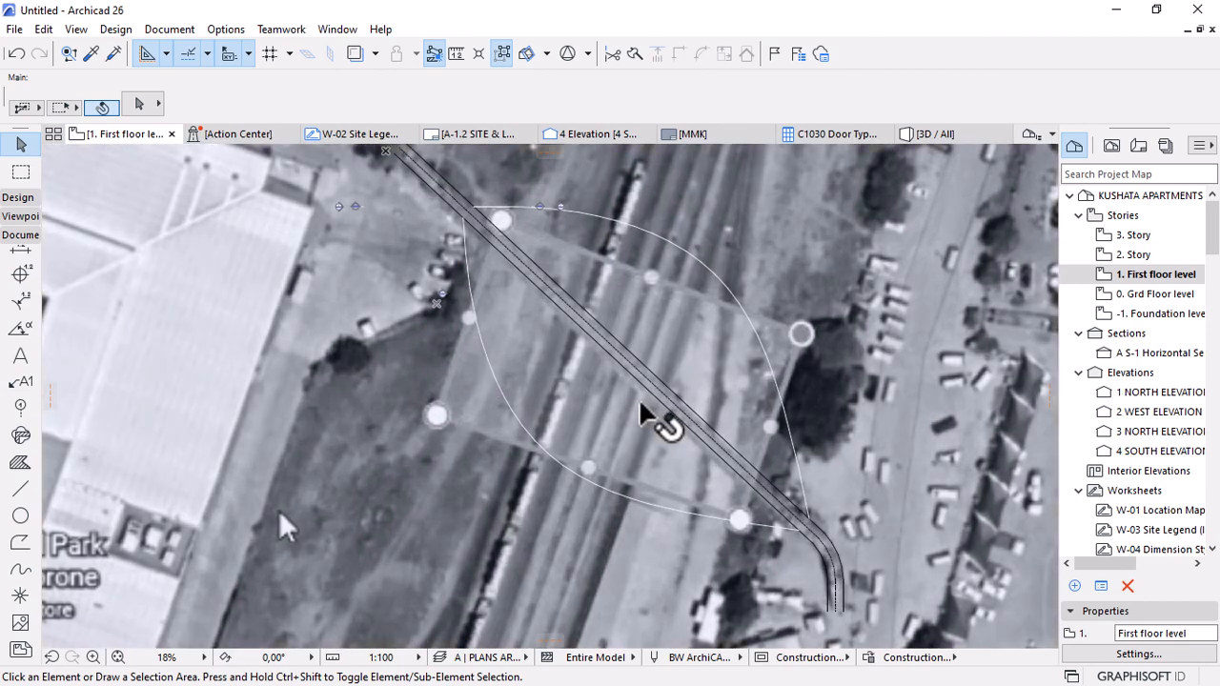
scroll(808, 465, "up", 1)
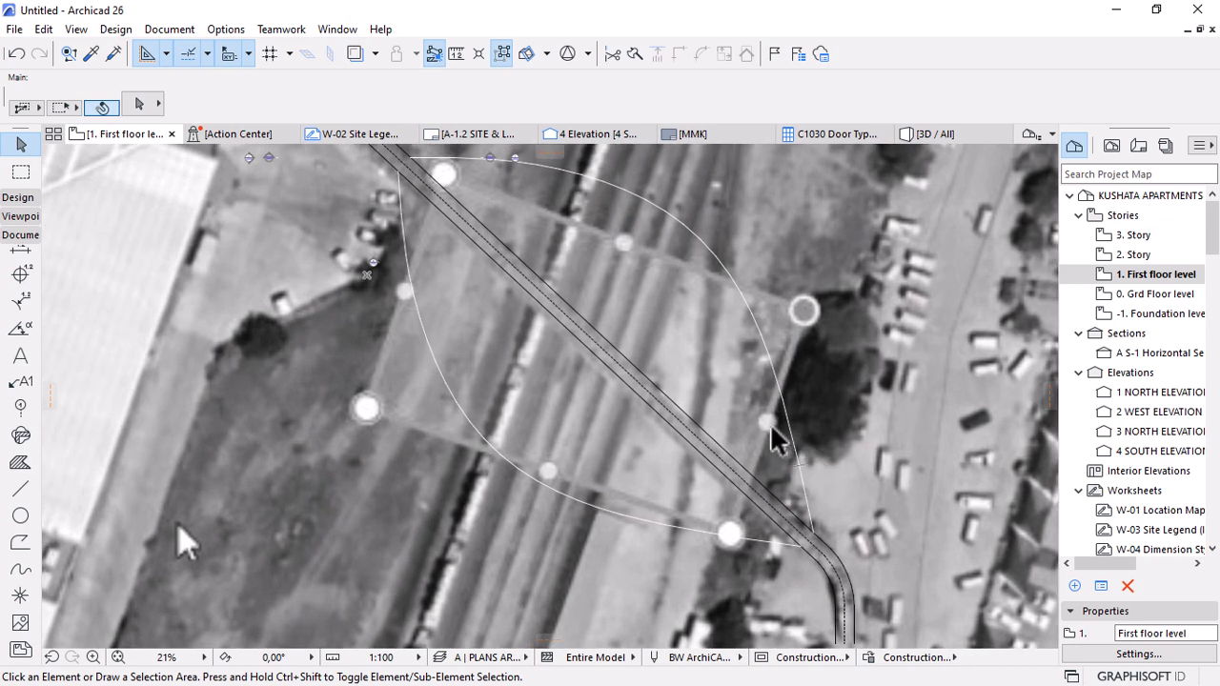
left_click(784, 408)
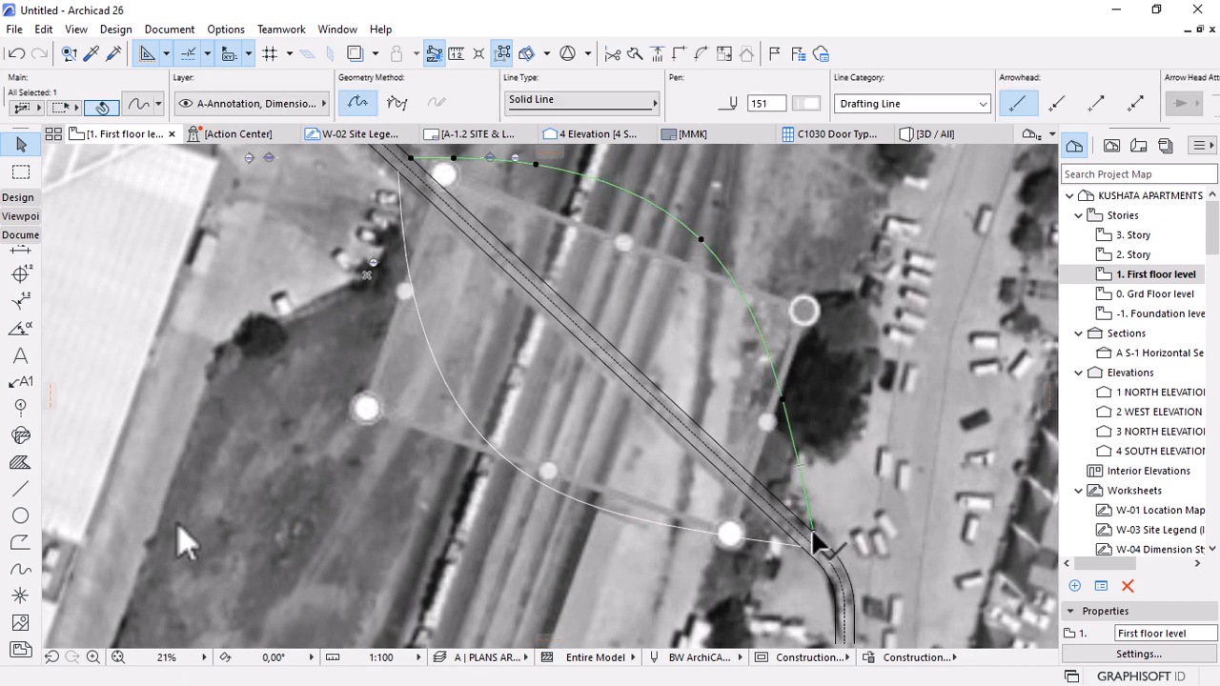
left_click(812, 532)
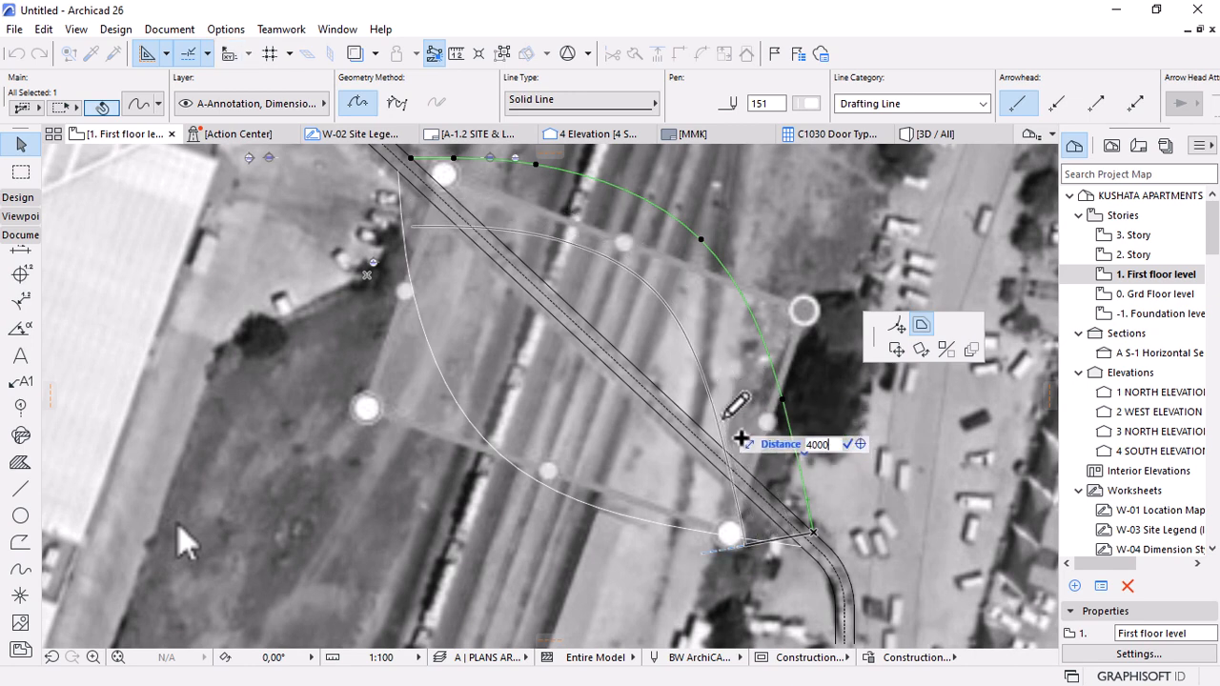
key("Return")
left_click(640, 524)
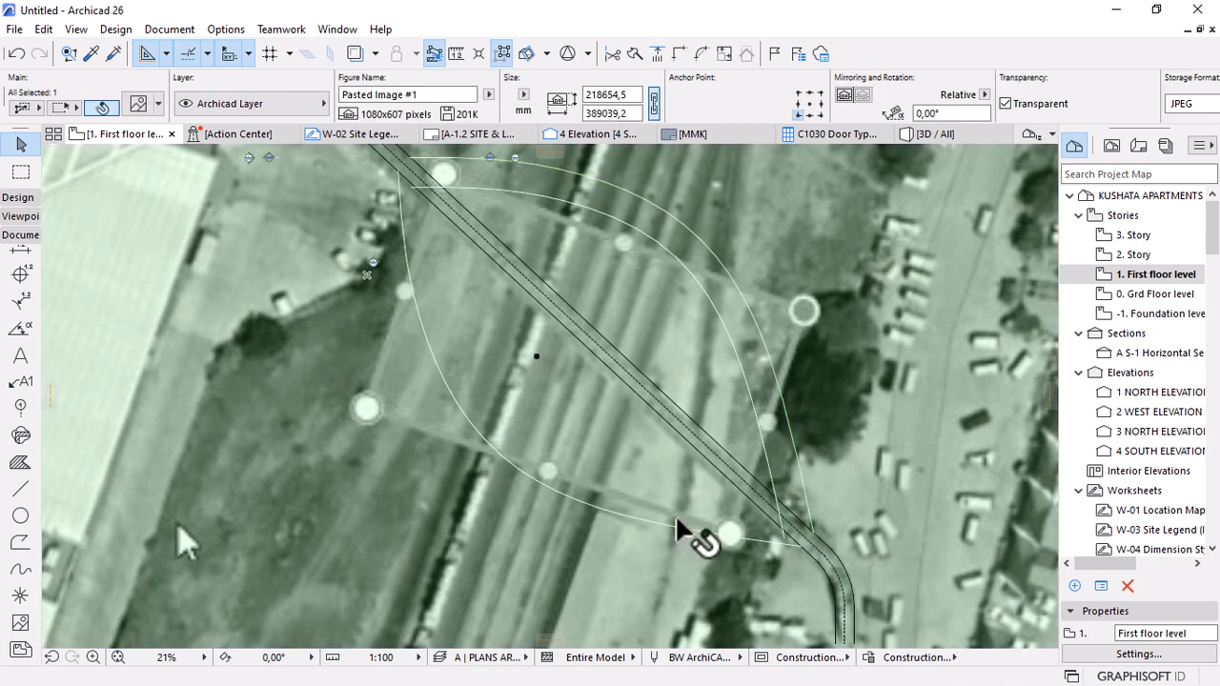
key("Escape")
Offset a copy of the southwest concourse spline 4000 mm inward toward the path and deselect it.
left_click(667, 532)
left_click(667, 532)
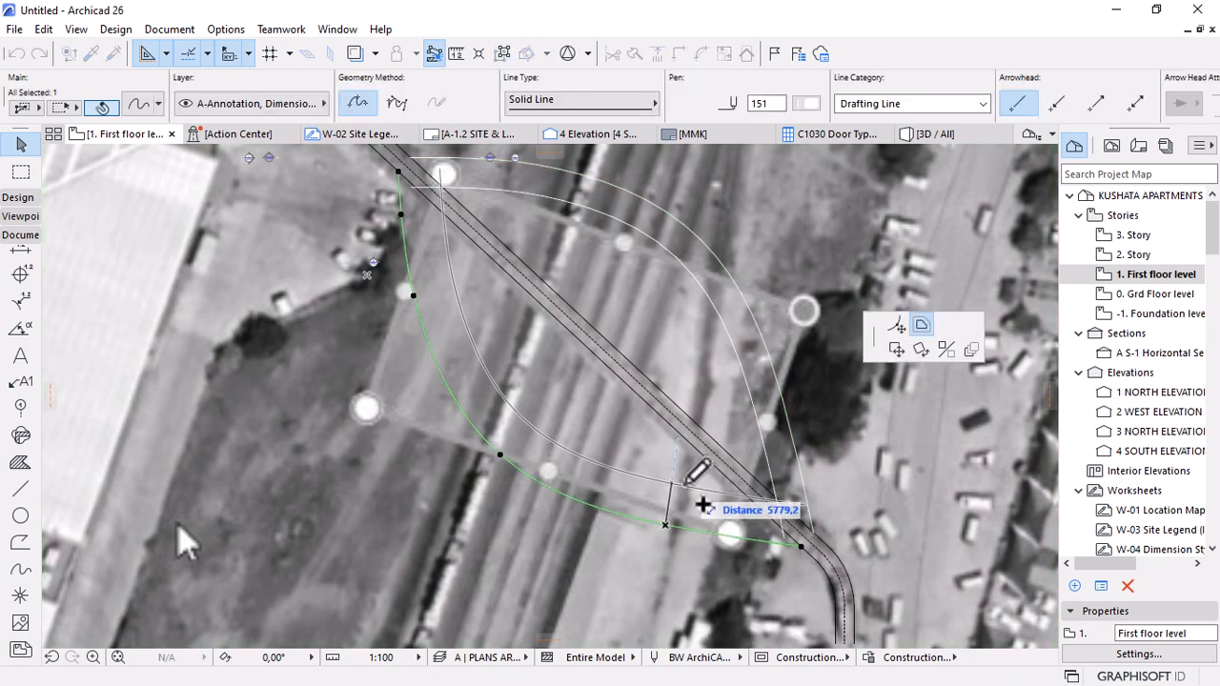
type("4")
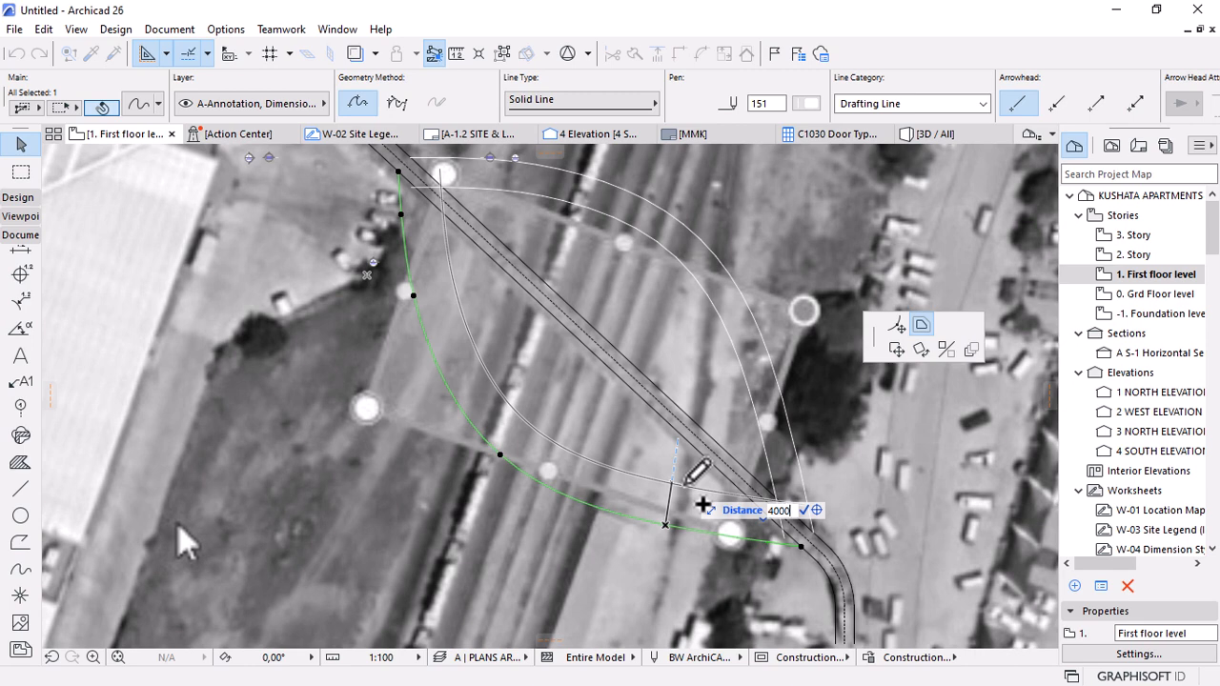
type("000")
key("Return")
left_click(658, 446)
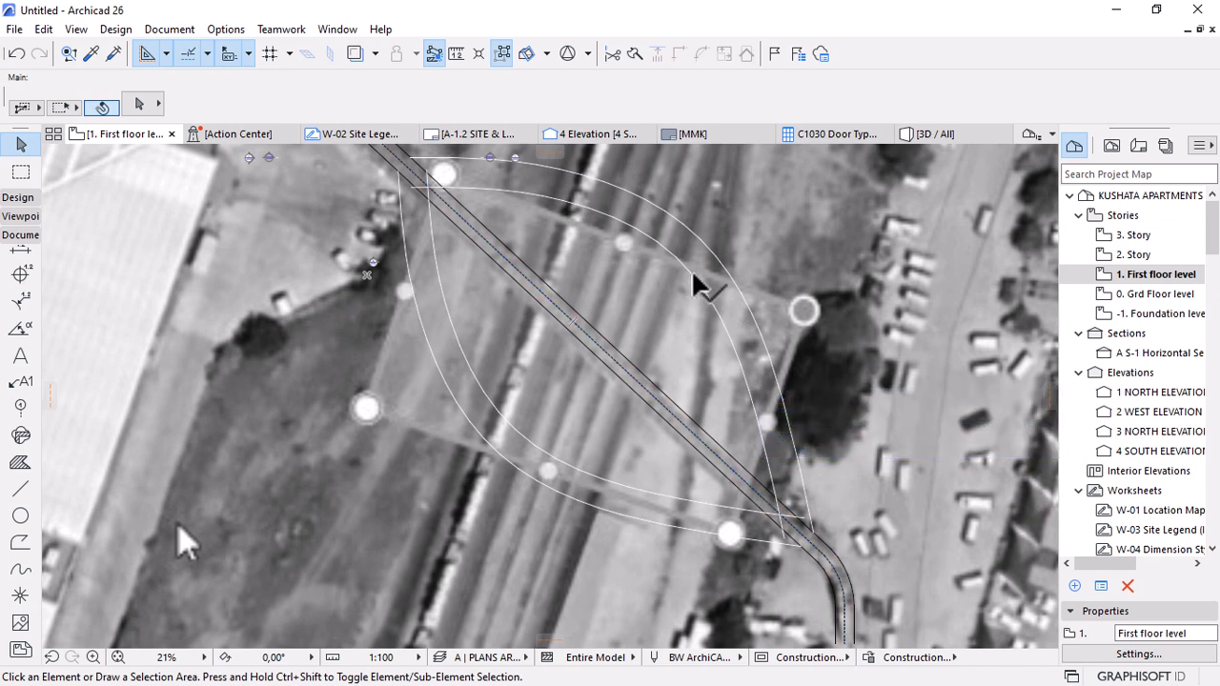
scroll(681, 332, "up", 1)
scroll(677, 332, "up", 1)
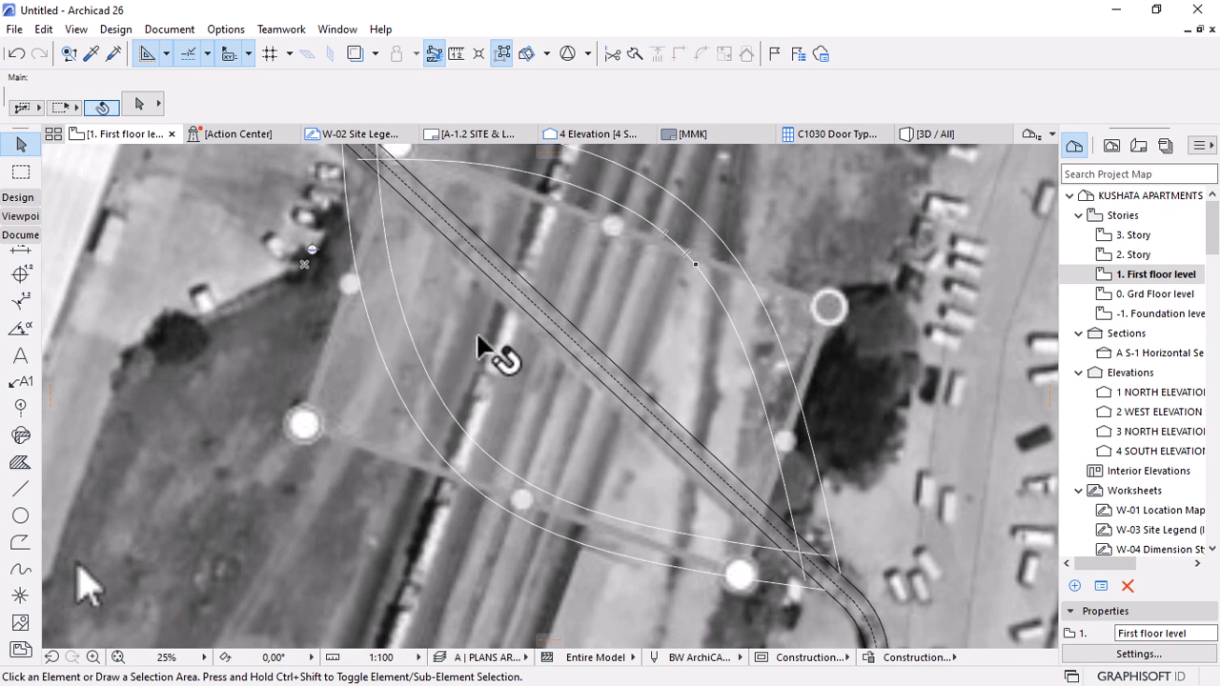
scroll(663, 538, "down", 2)
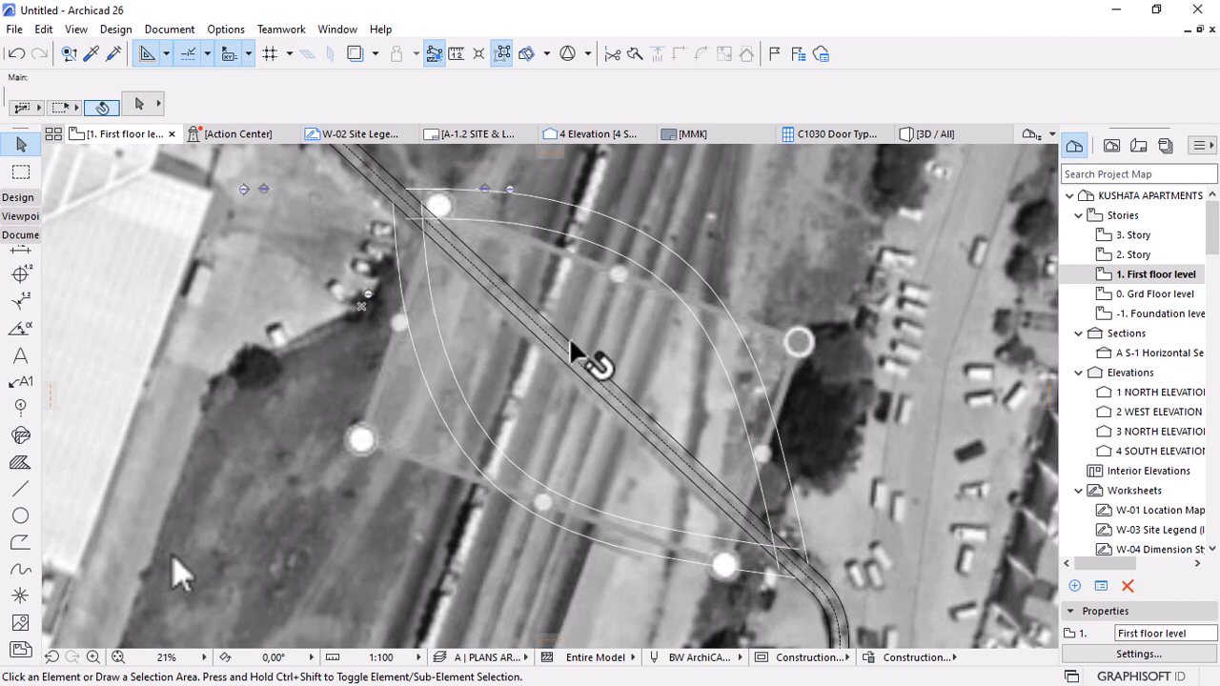
Examine the concourse's outer and offset inner curves against the surrounding site imagery.
scroll(672, 467, "down", 2)
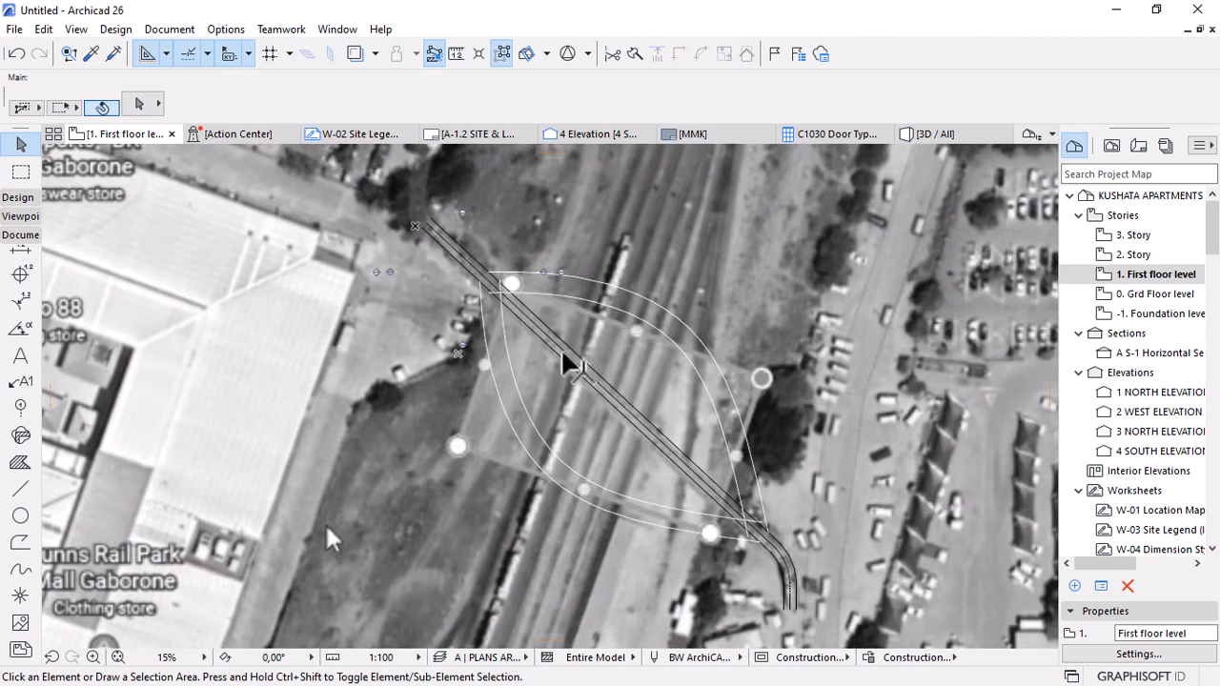
scroll(326, 526, "down", 2)
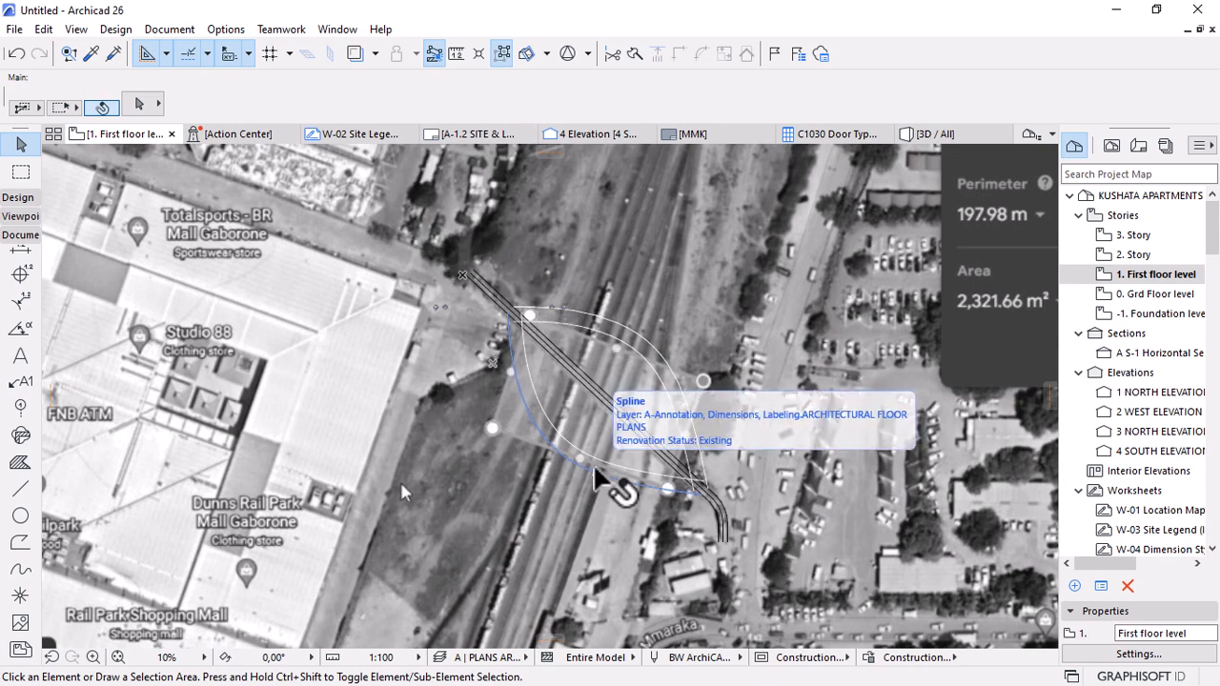
scroll(594, 474, "up", 2)
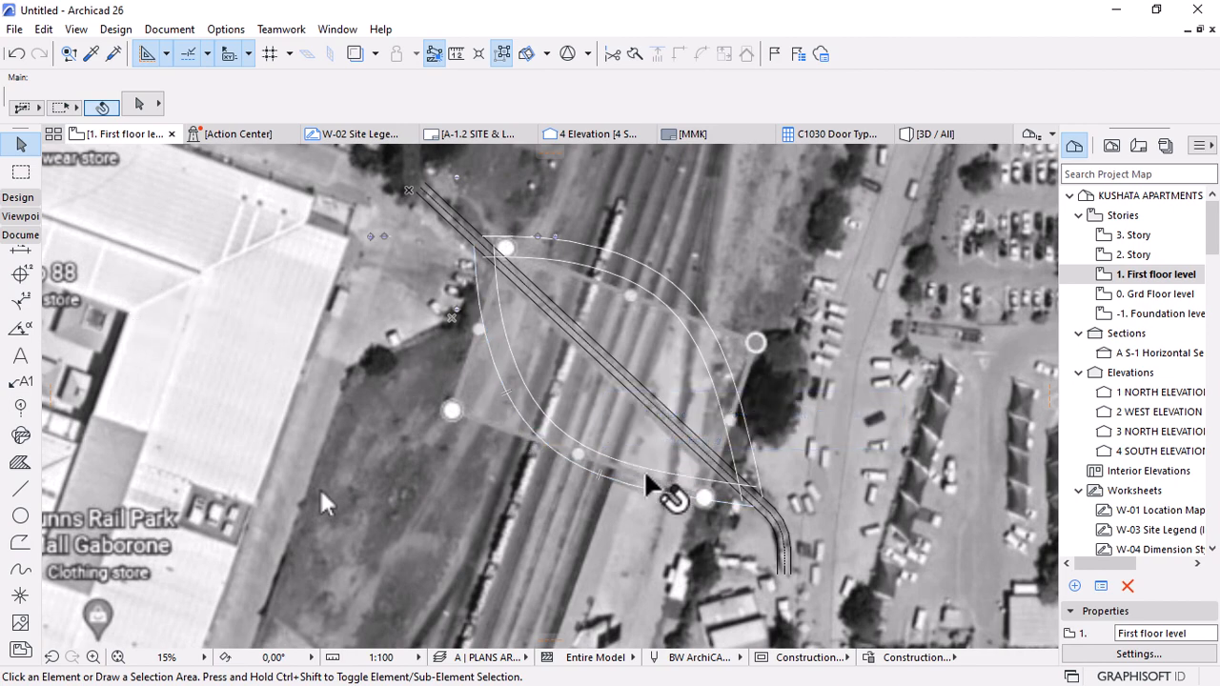
scroll(644, 474, "down", 2)
scroll(656, 434, "up", 3)
scroll(604, 458, "up", 2)
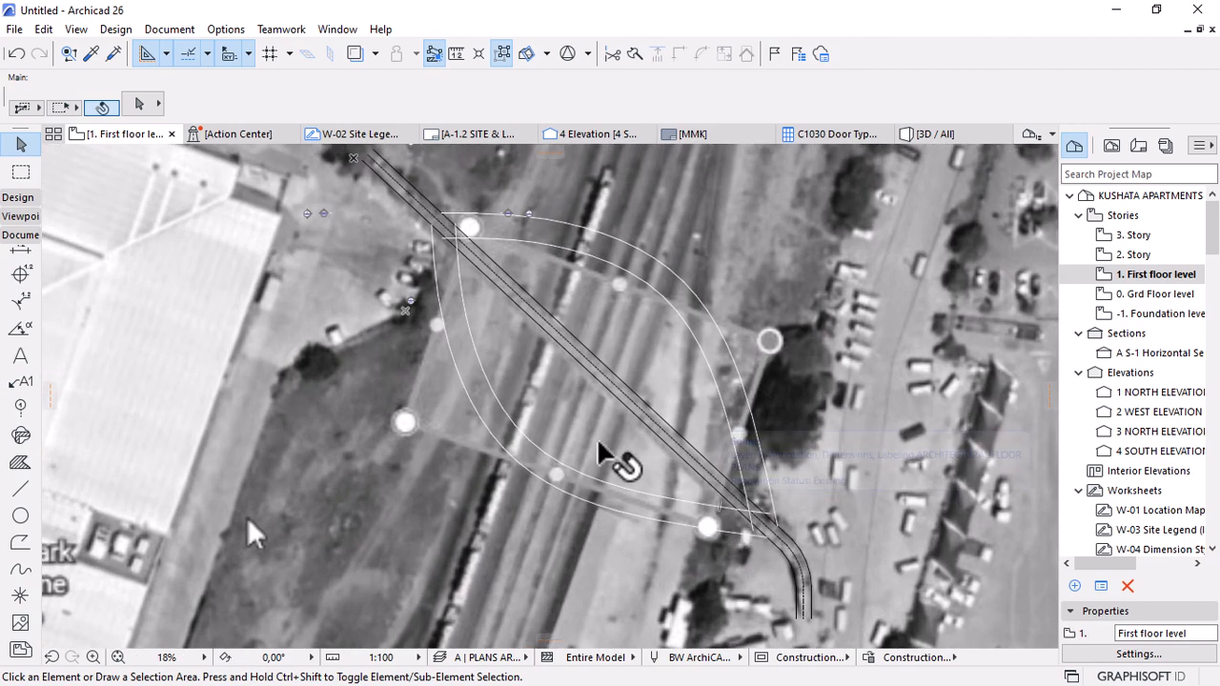
scroll(677, 441, "down", 2)
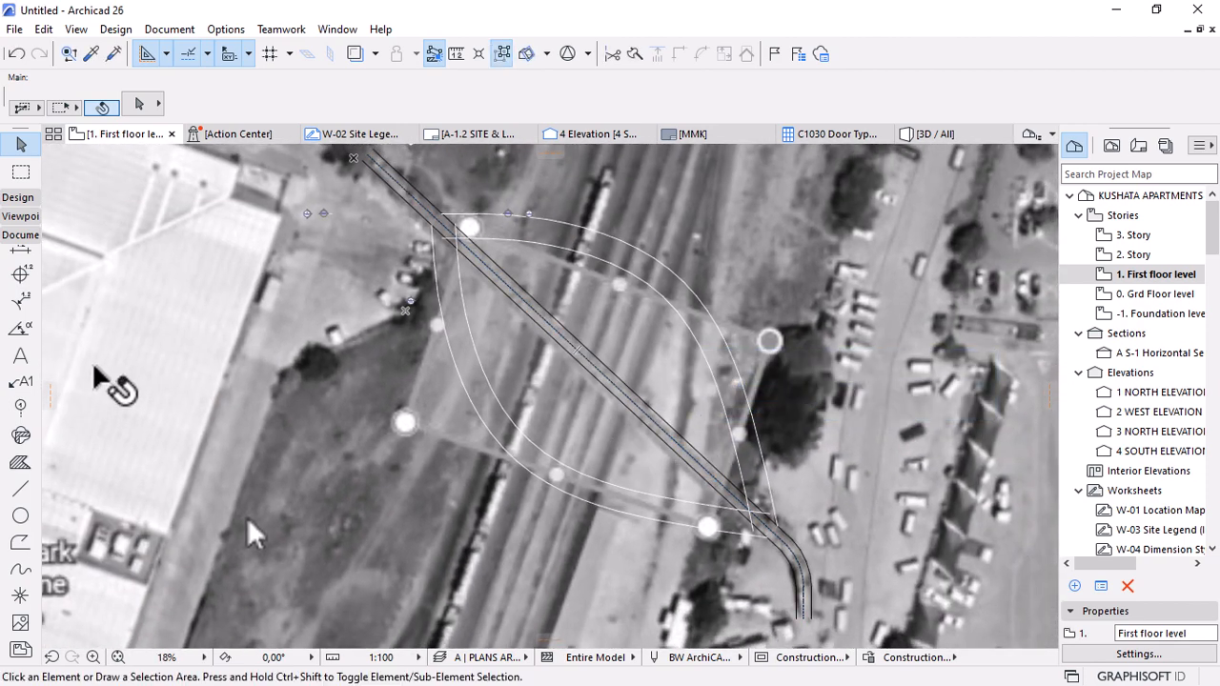
Activate the Shell tool with the revolved geometry method and the detailed construction method.
left_click(18, 197)
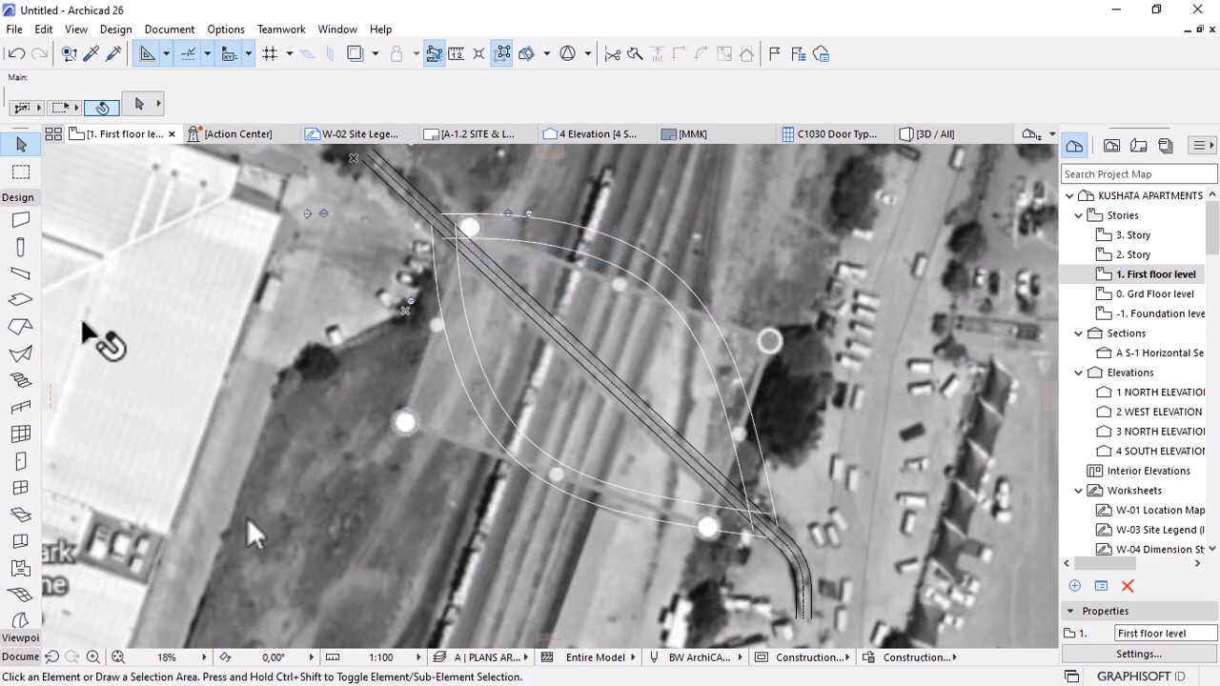
scroll(17, 405, "down", 3)
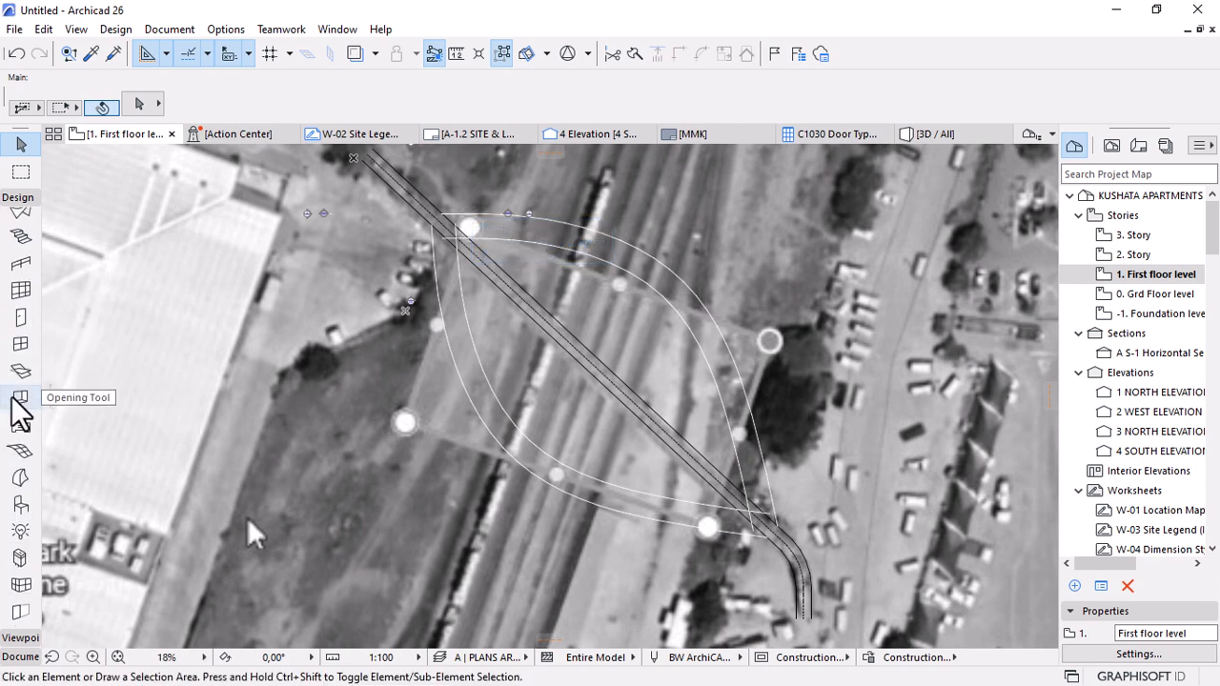
scroll(19, 463, "up", 3)
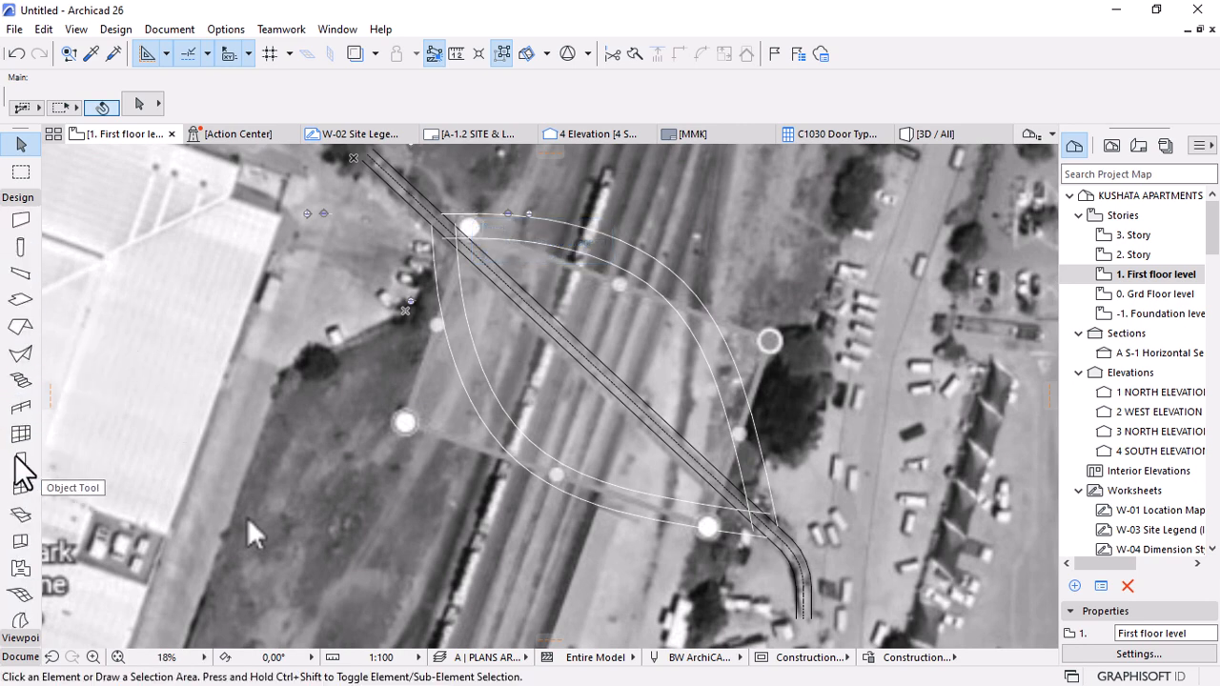
left_click(17, 357)
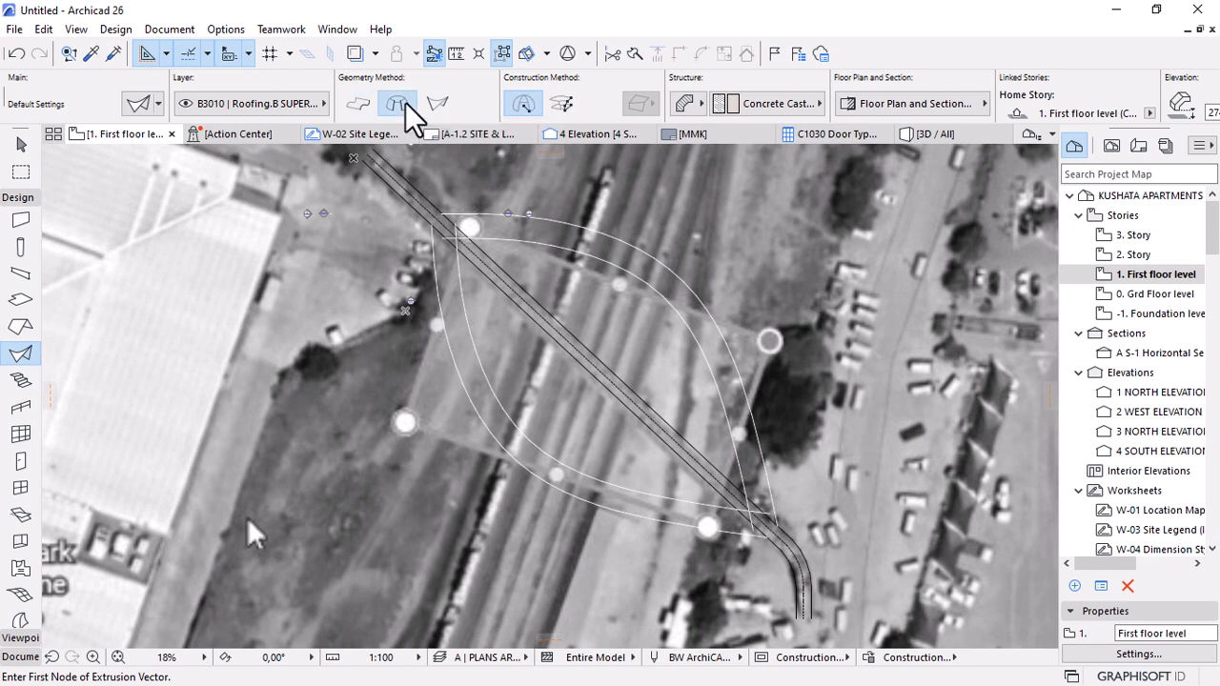
left_click(401, 106)
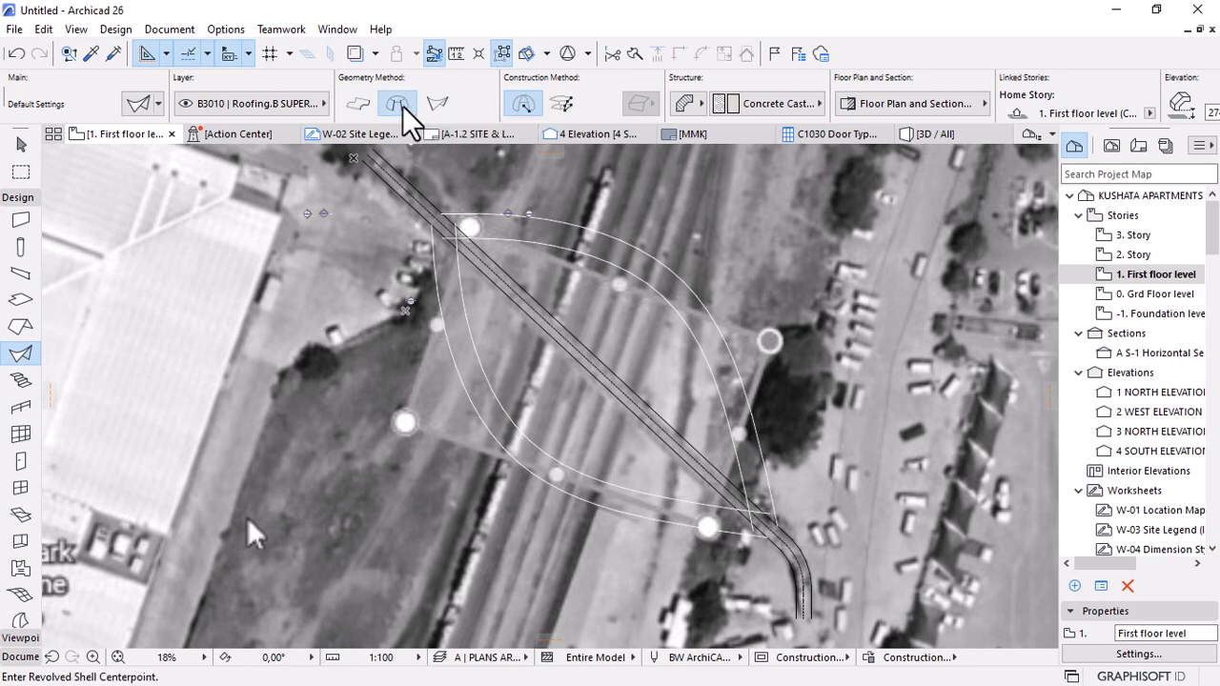
left_click(560, 103)
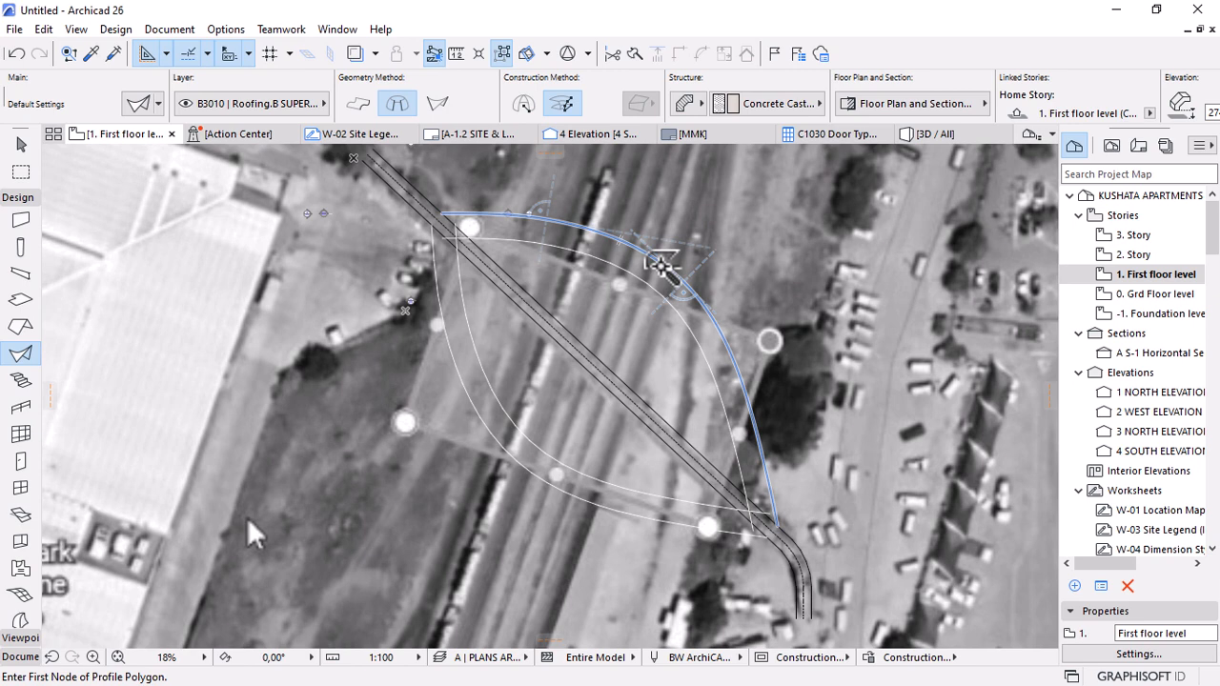
Create a shell from the outer northeast spline, revolved 180° about an axis between the outline's southeast and northwest ends.
left_click(662, 268)
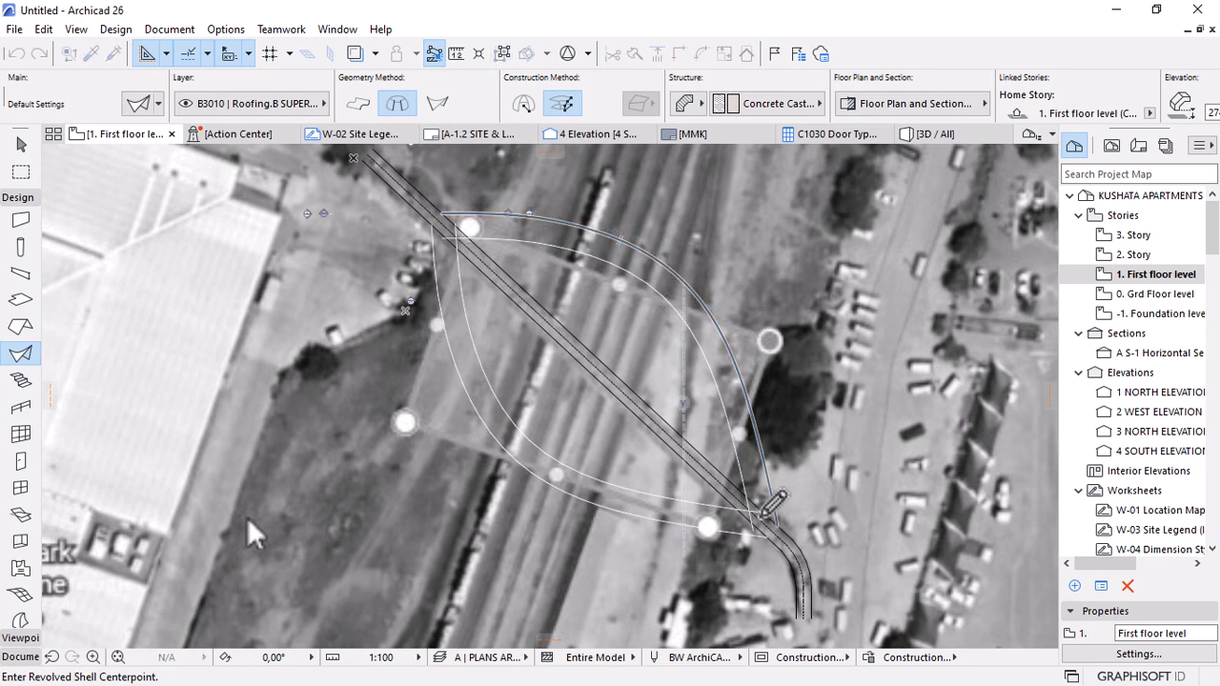
left_click(777, 531)
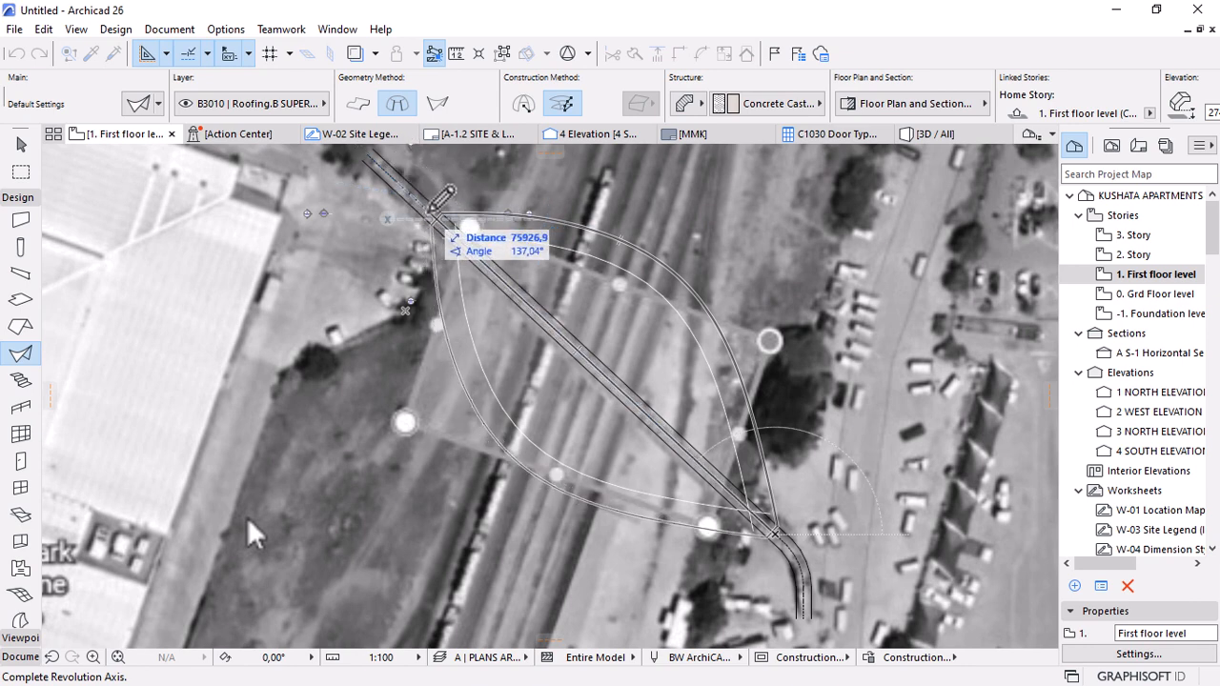
left_click(428, 200)
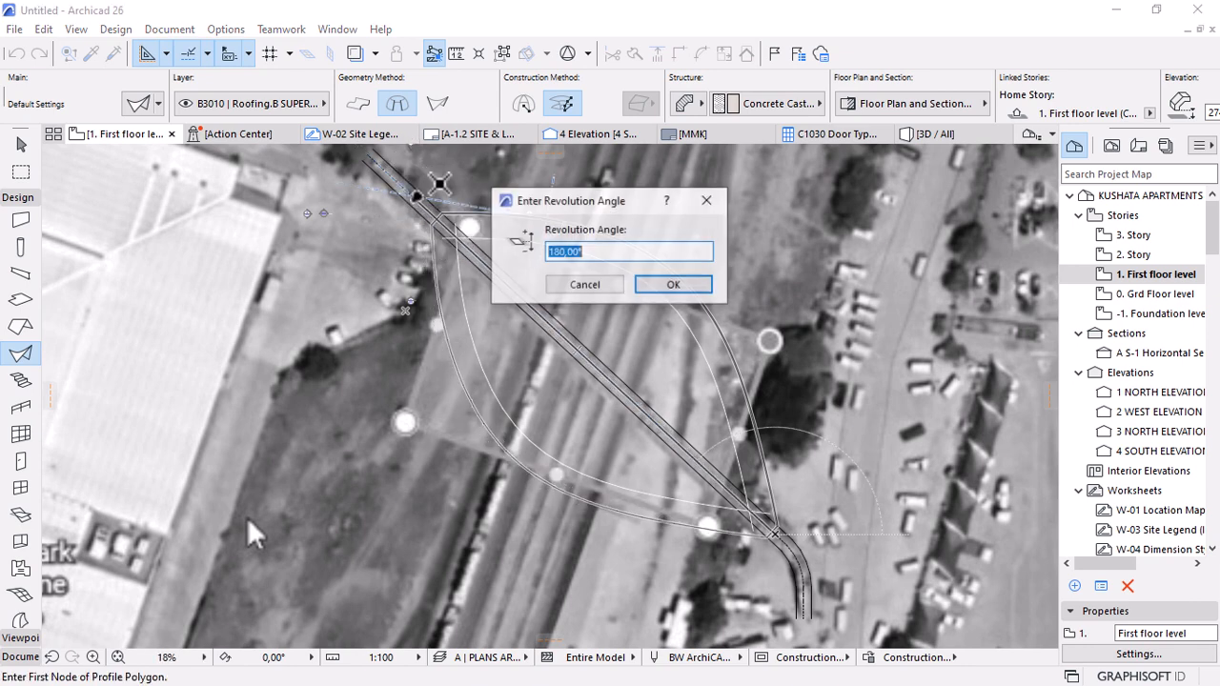
left_click(674, 288)
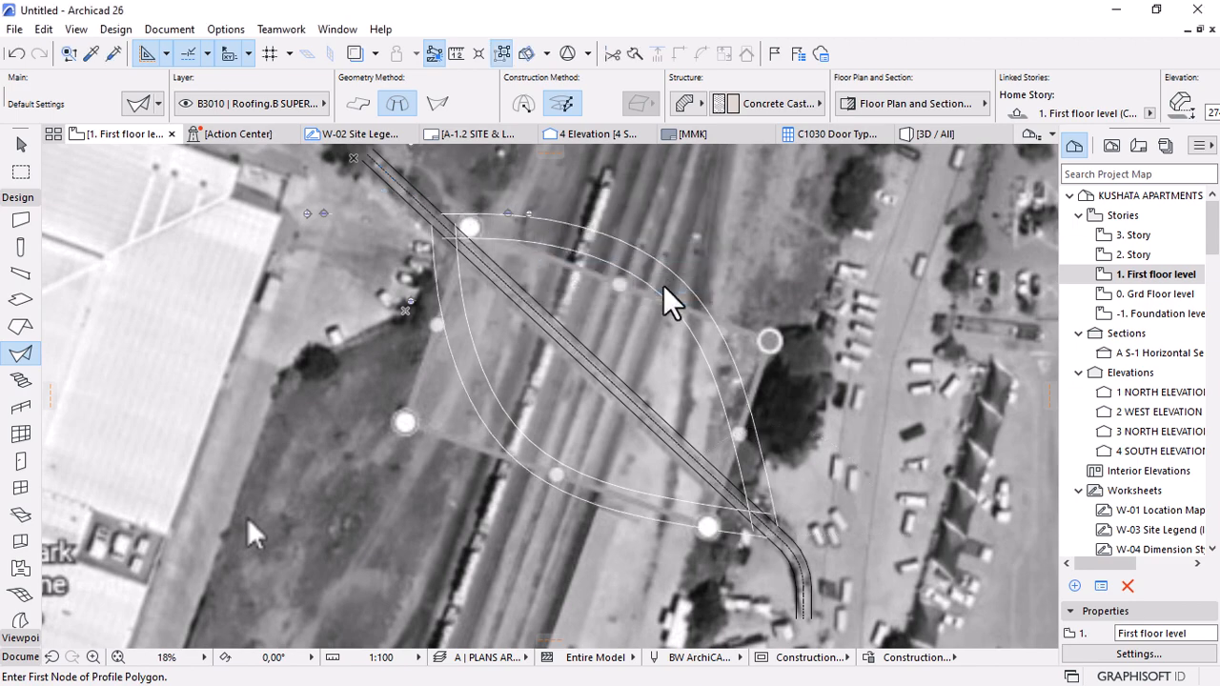
Inspect the revolved shell's ends in plan and its form in 3D, and undo the shell.
scroll(780, 544, "up", 3)
scroll(779, 544, "up", 5)
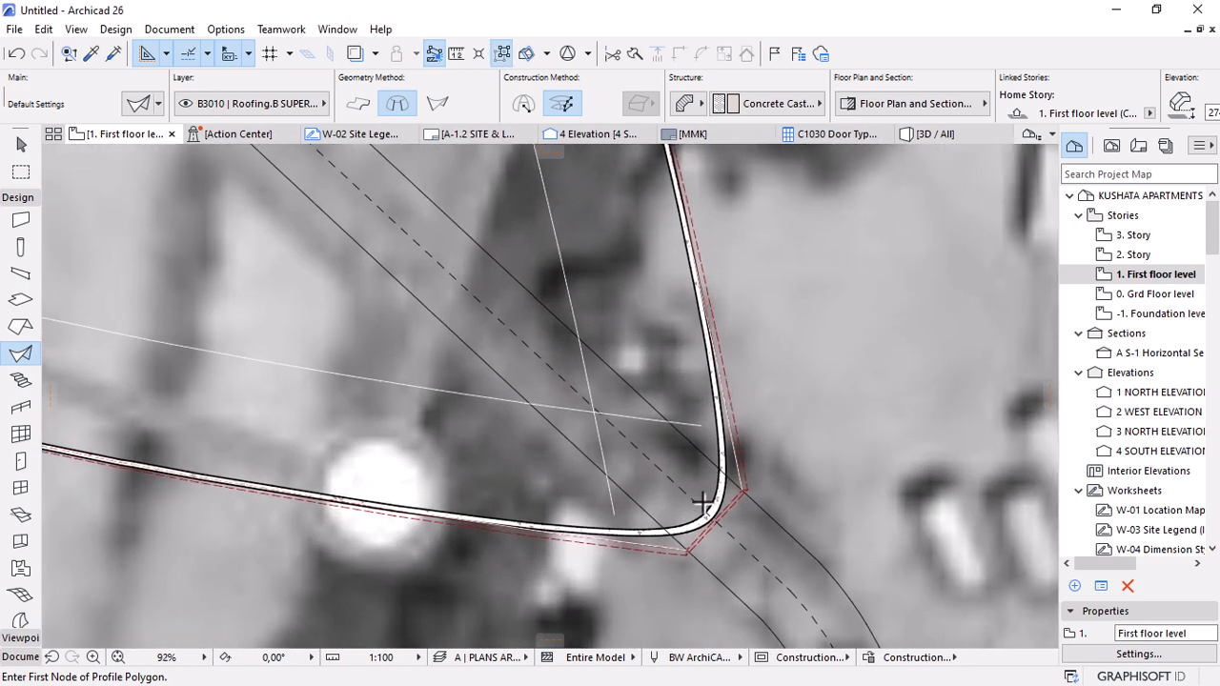
scroll(779, 498, "down", 5)
scroll(593, 340, "down", 3)
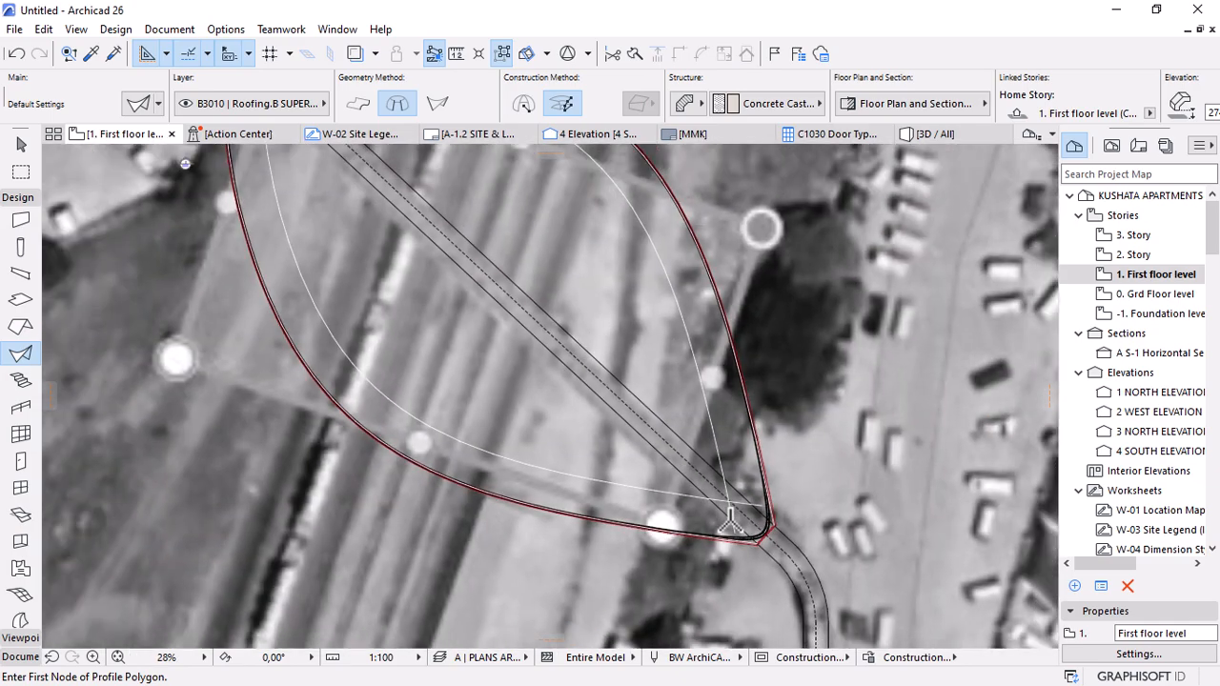
scroll(577, 339, "up", 10)
scroll(569, 340, "down", 10)
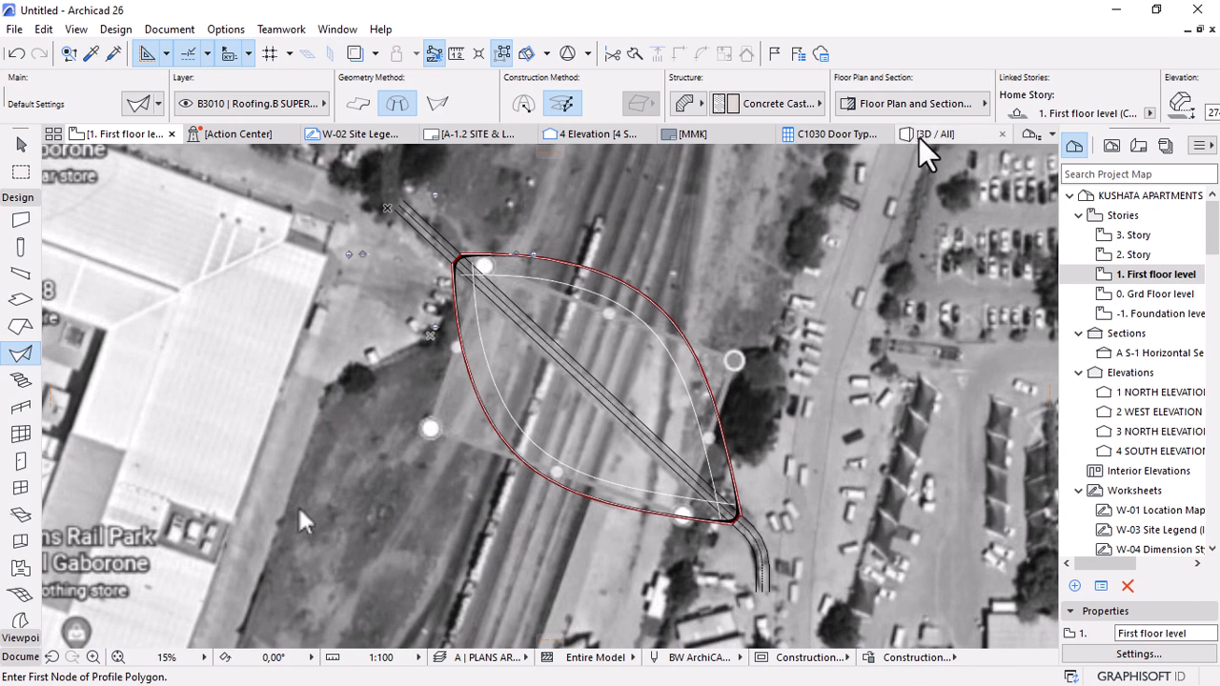
left_click(923, 138)
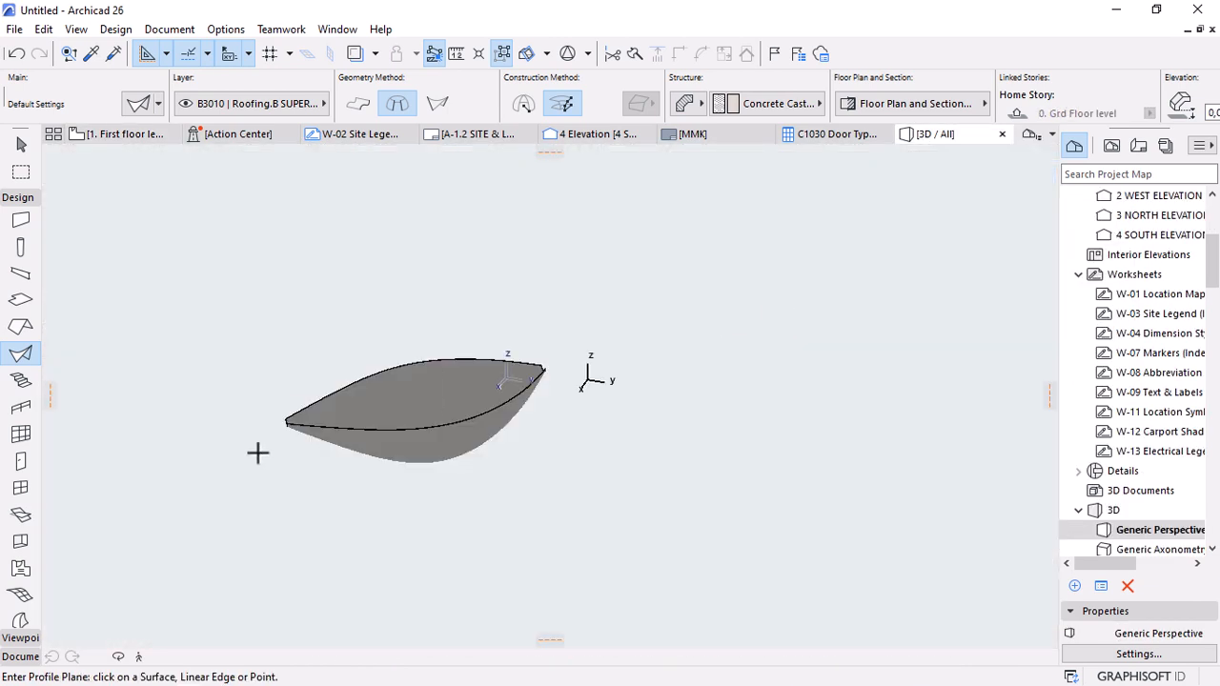
scroll(318, 413, "up", 3)
middle_click_drag(551, 464, 614, 459, "shift")
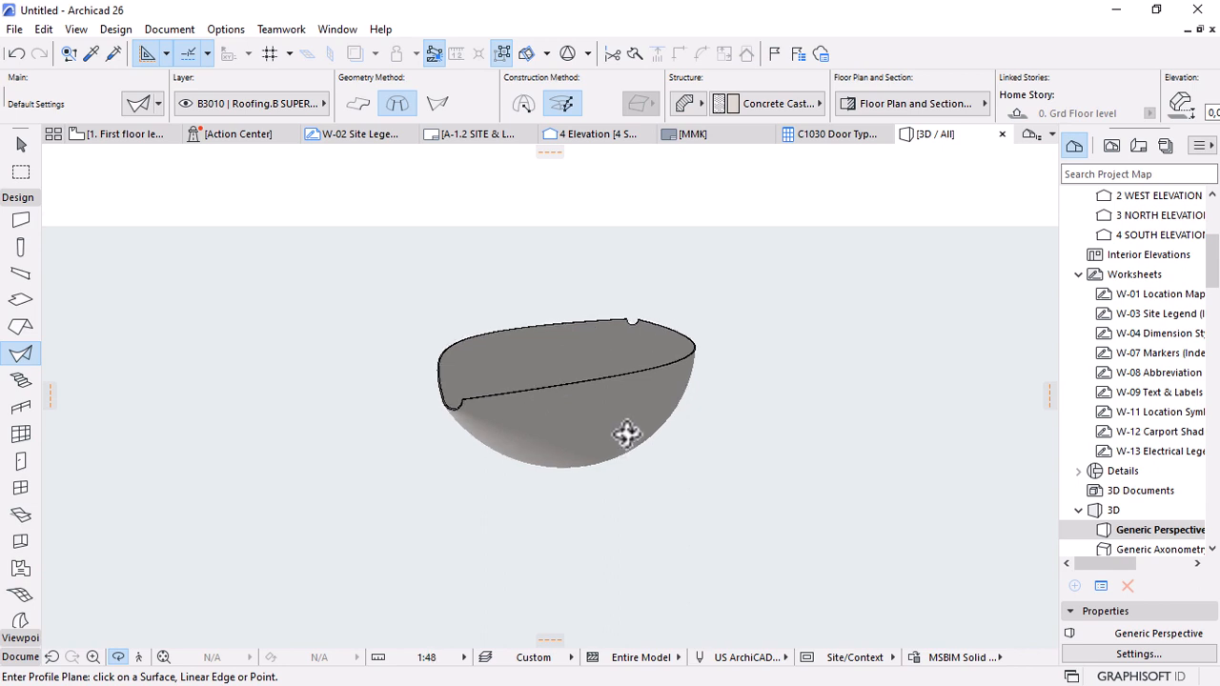
middle_click_drag(635, 381, 593, 375, "shift")
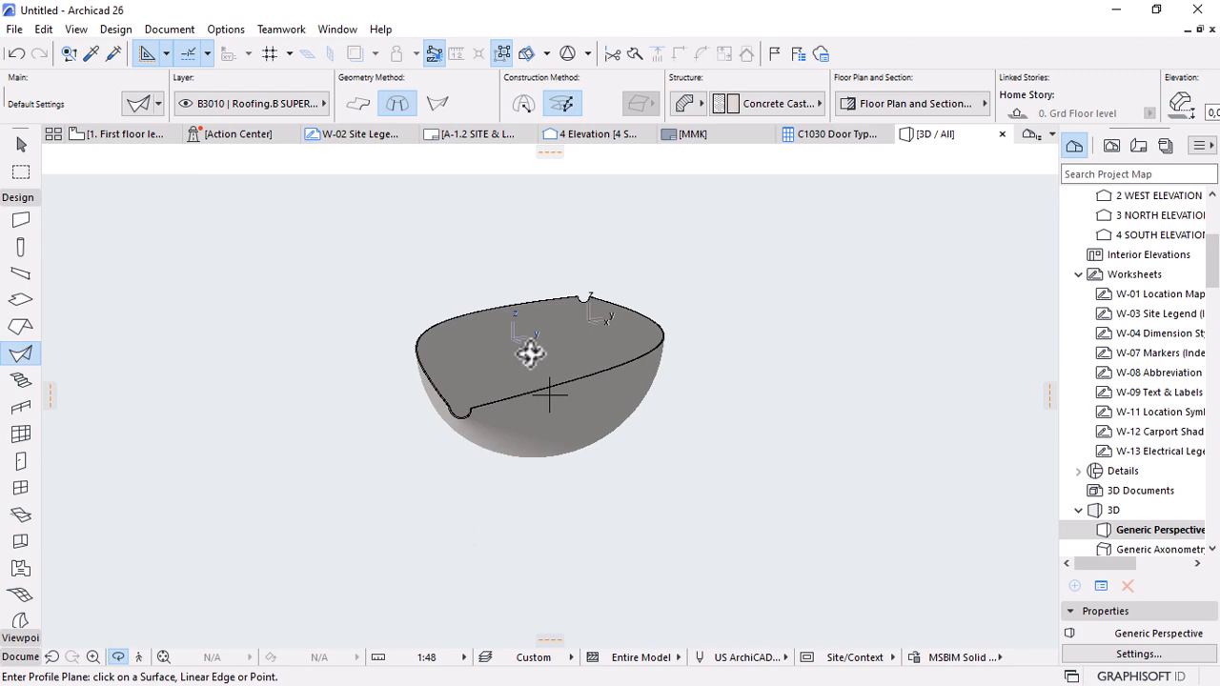
key("ctrl+z")
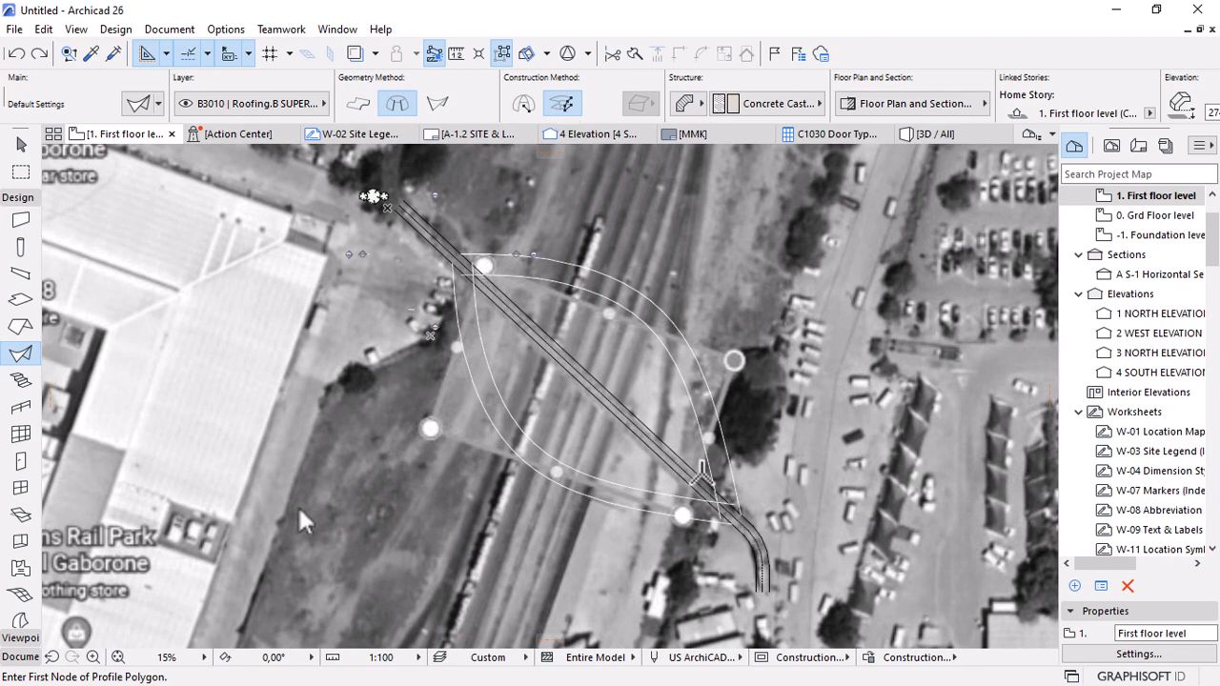
Revolve the outer northeast spline 180° into a shell, with the rotation axis running exactly along the path's dashed centreline.
scroll(619, 456, "up", 2)
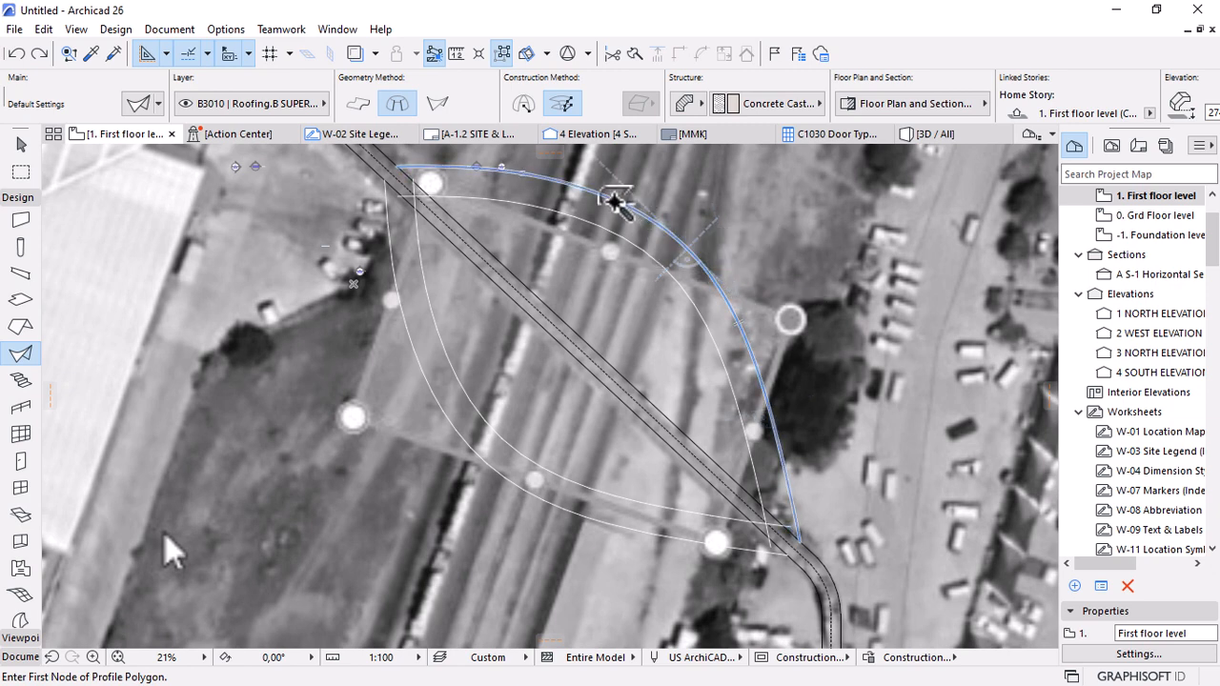
left_click(629, 206)
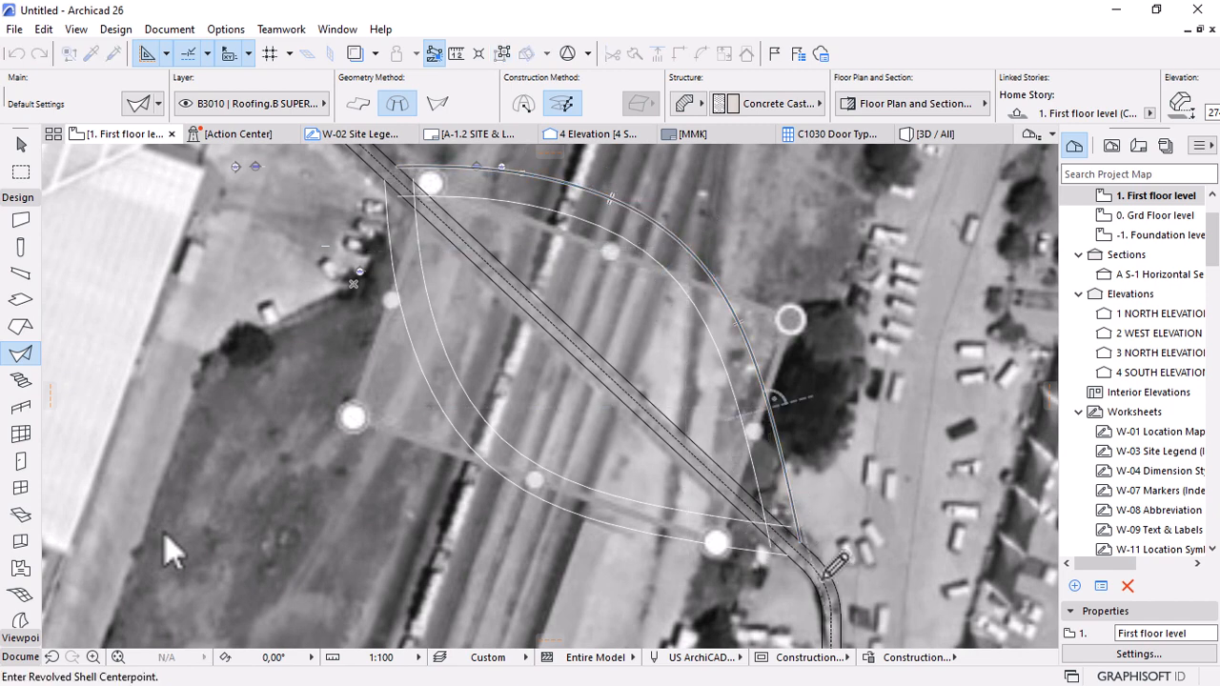
scroll(808, 556, "up", 5)
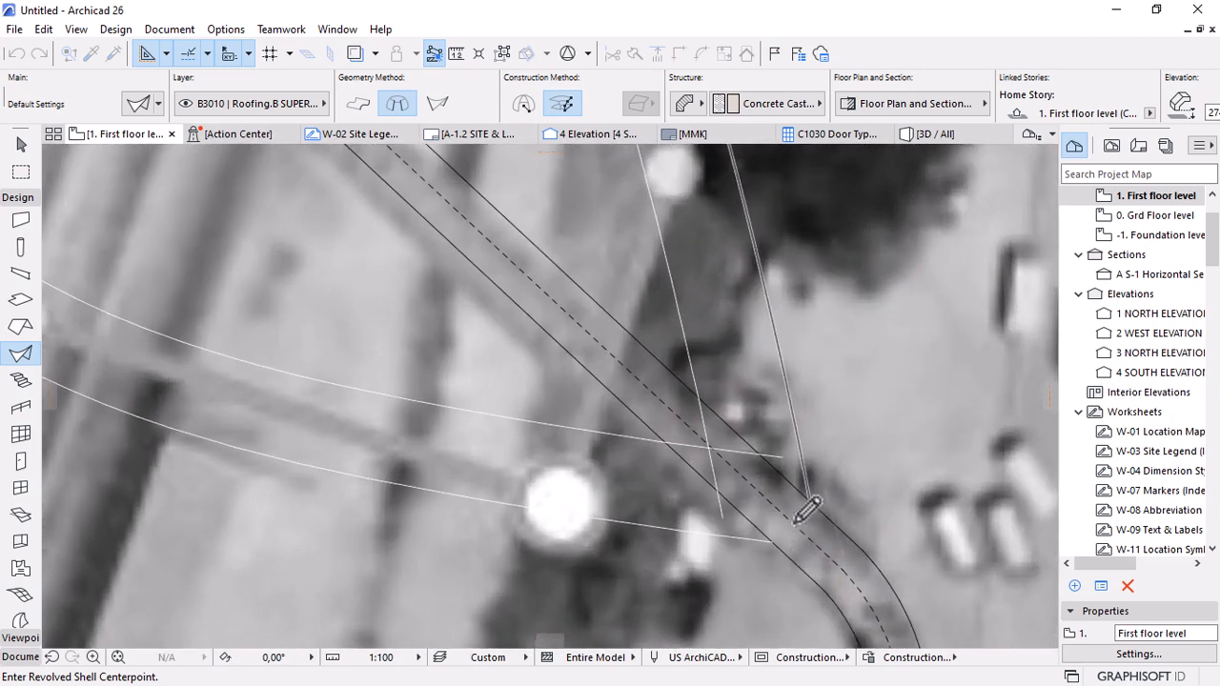
left_click(799, 520)
scroll(799, 521, "down", 5)
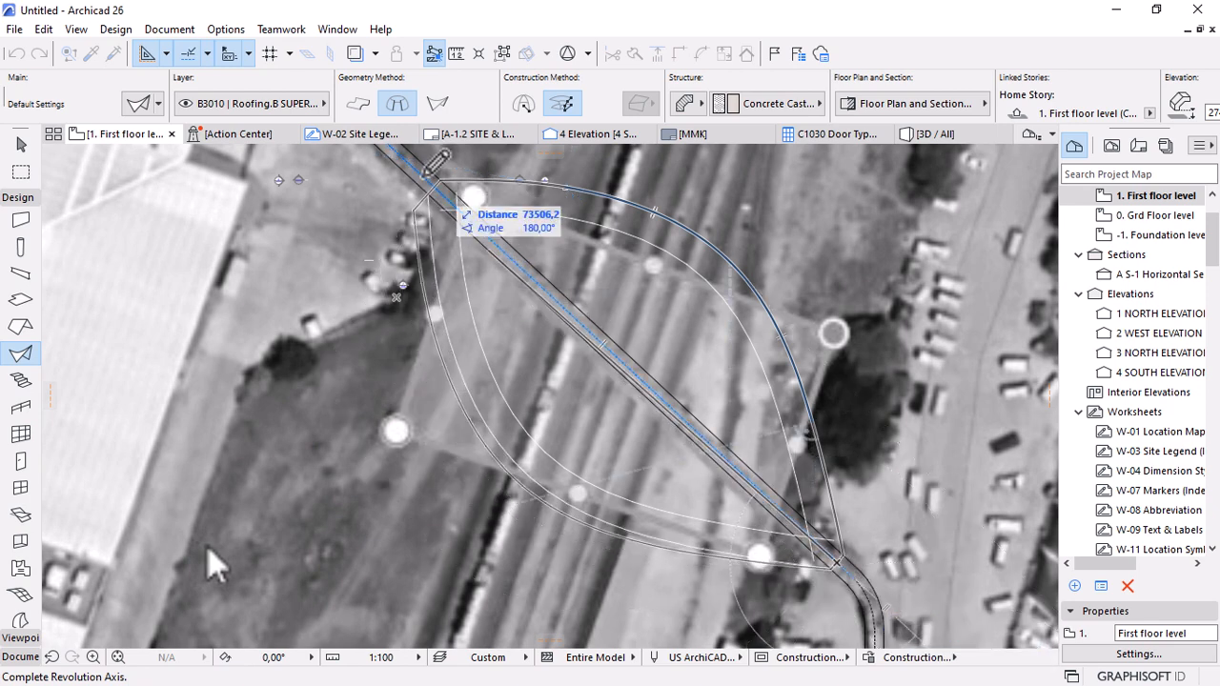
left_click(423, 170)
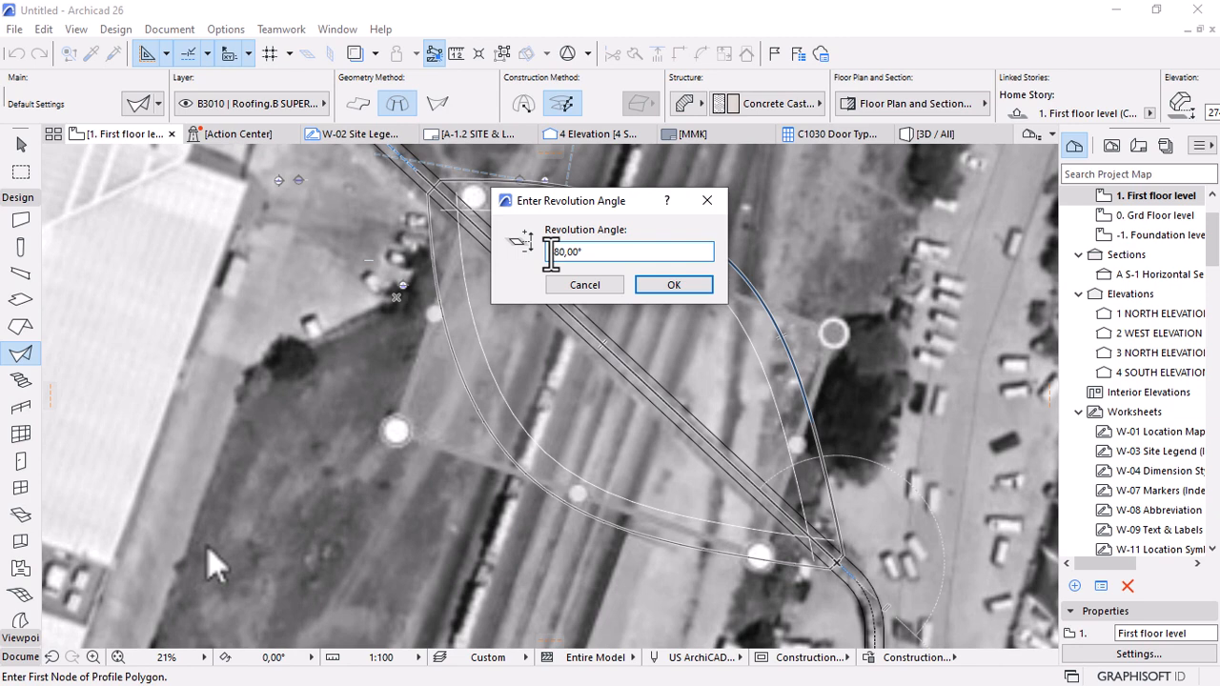
left_click(673, 285)
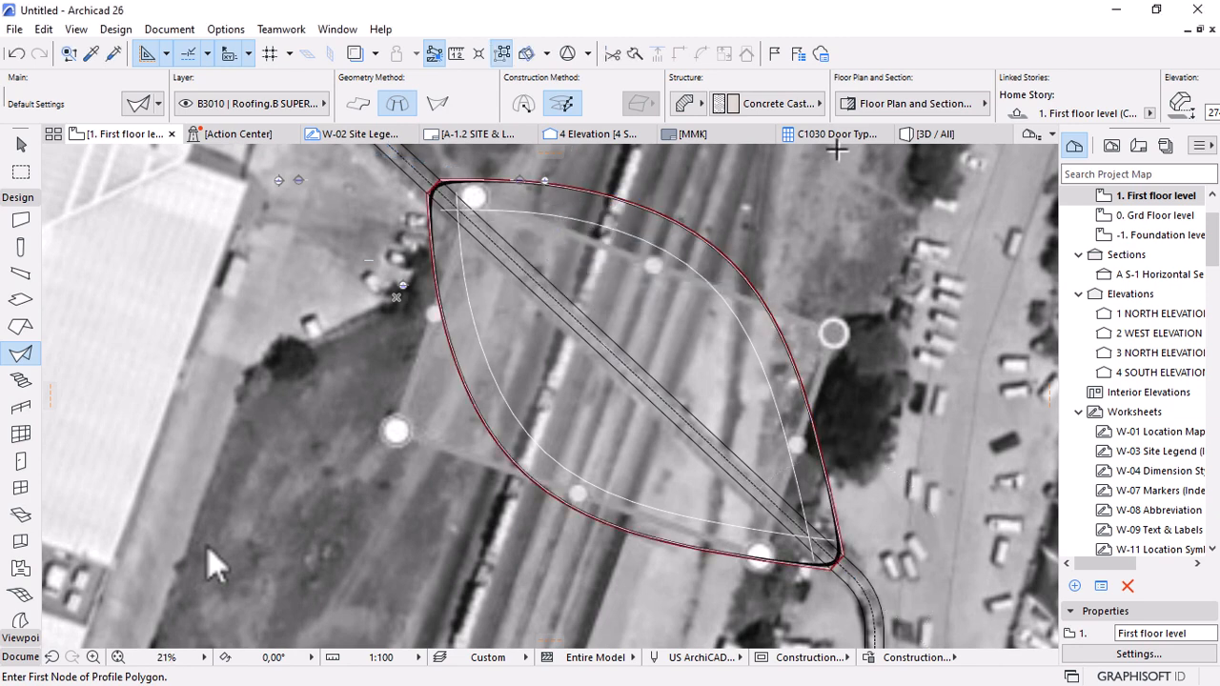
Examine the new shell in the 3D view from its end and side.
left_click(924, 135)
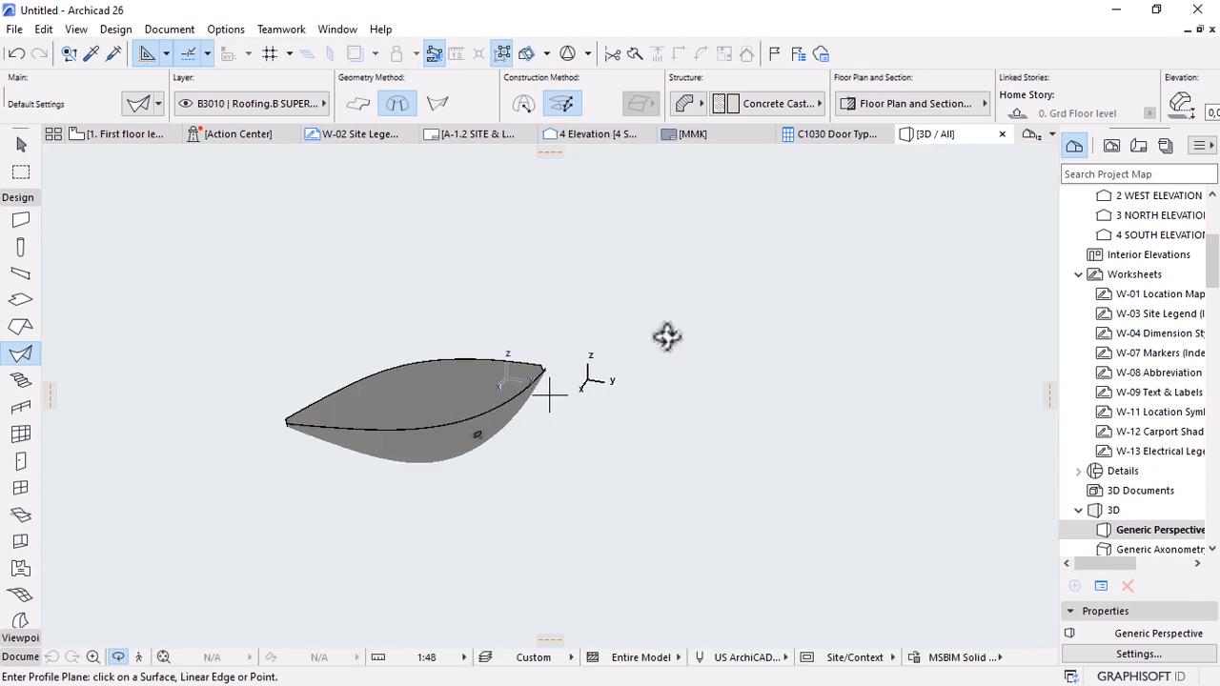
left_click_drag(666, 336, 280, 397)
scroll(280, 397, "up", 4)
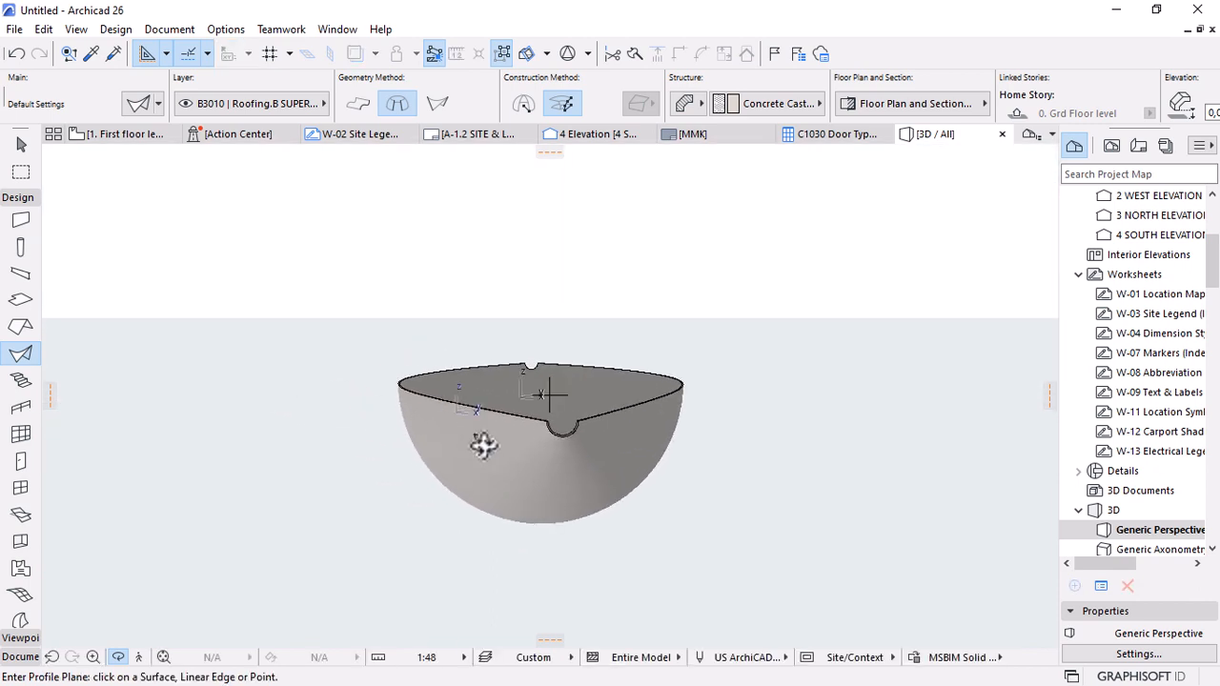
left_click_drag(485, 449, 554, 448)
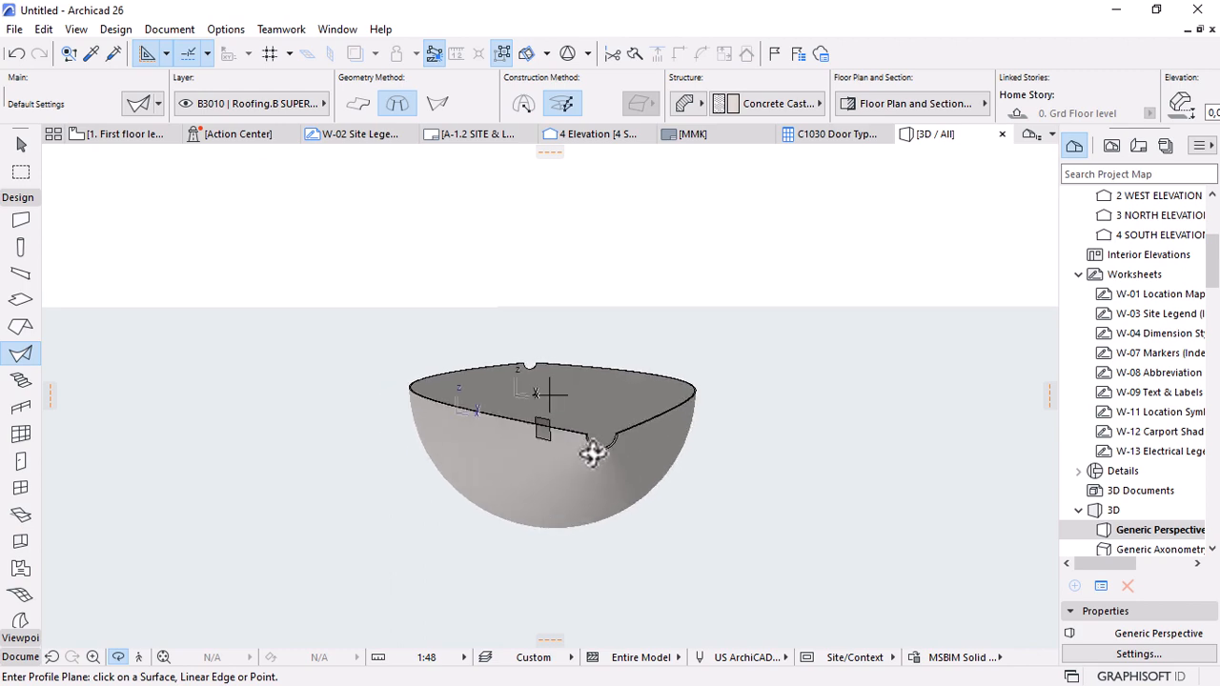
In the first floor plan, move the A S-1 section line from northwest of the outline into the southwest part of the shell.
left_click(99, 135)
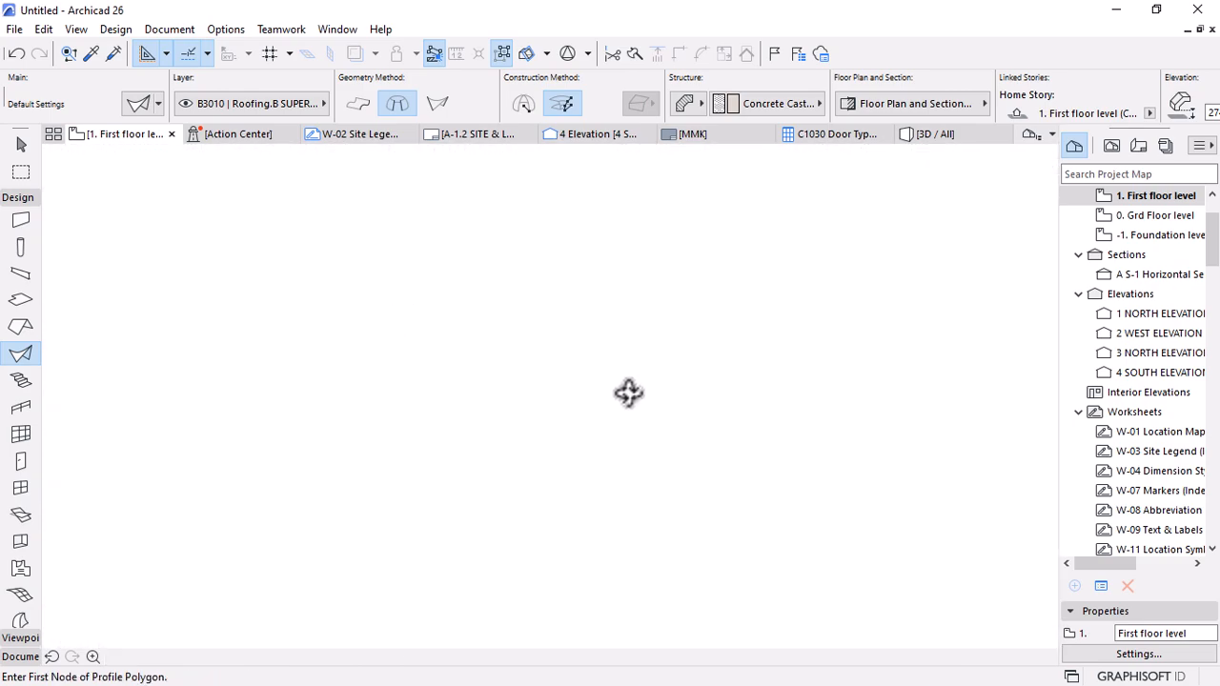
scroll(651, 492, "down", 5)
scroll(588, 399, "up", 1)
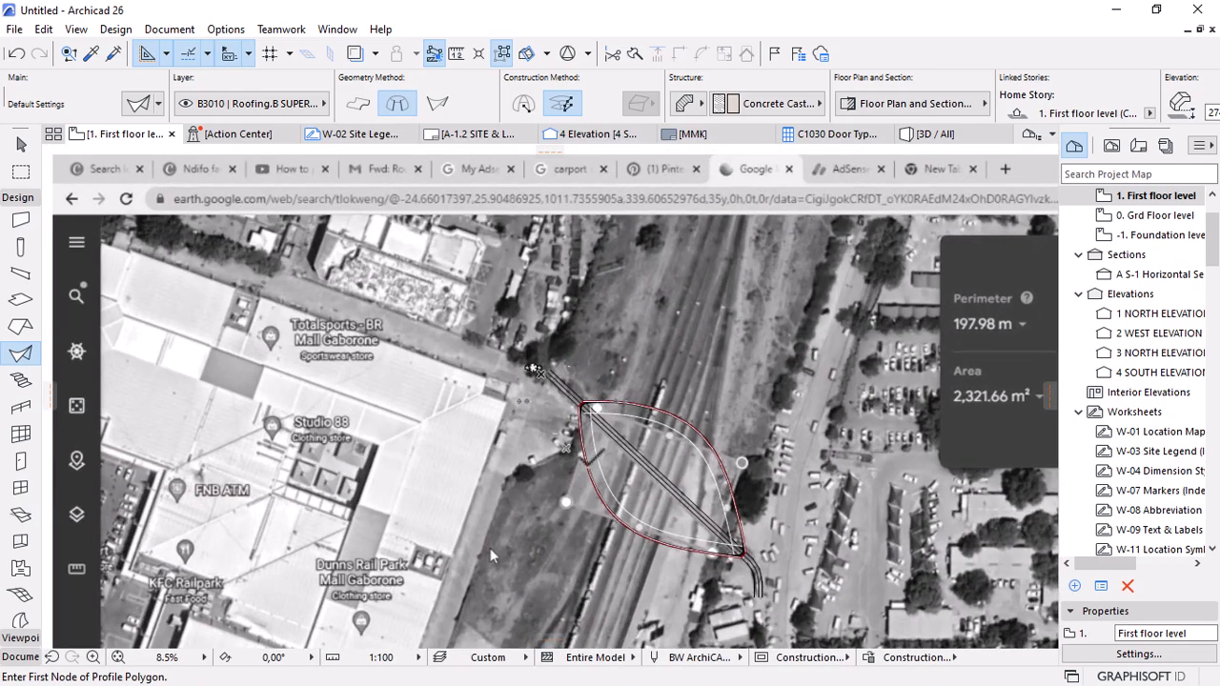
scroll(490, 548, "up", 4)
scroll(469, 308, "up", 3)
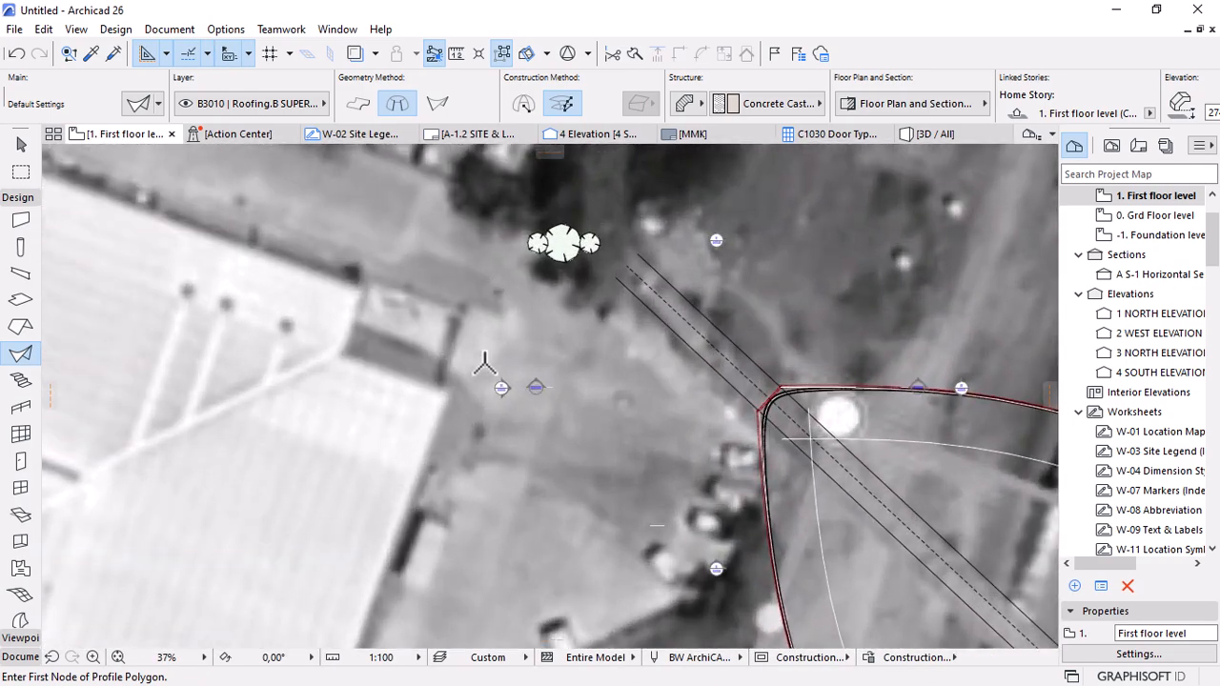
key("Escape")
left_click_drag(568, 387, 521, 317)
scroll(521, 314, "down", 4)
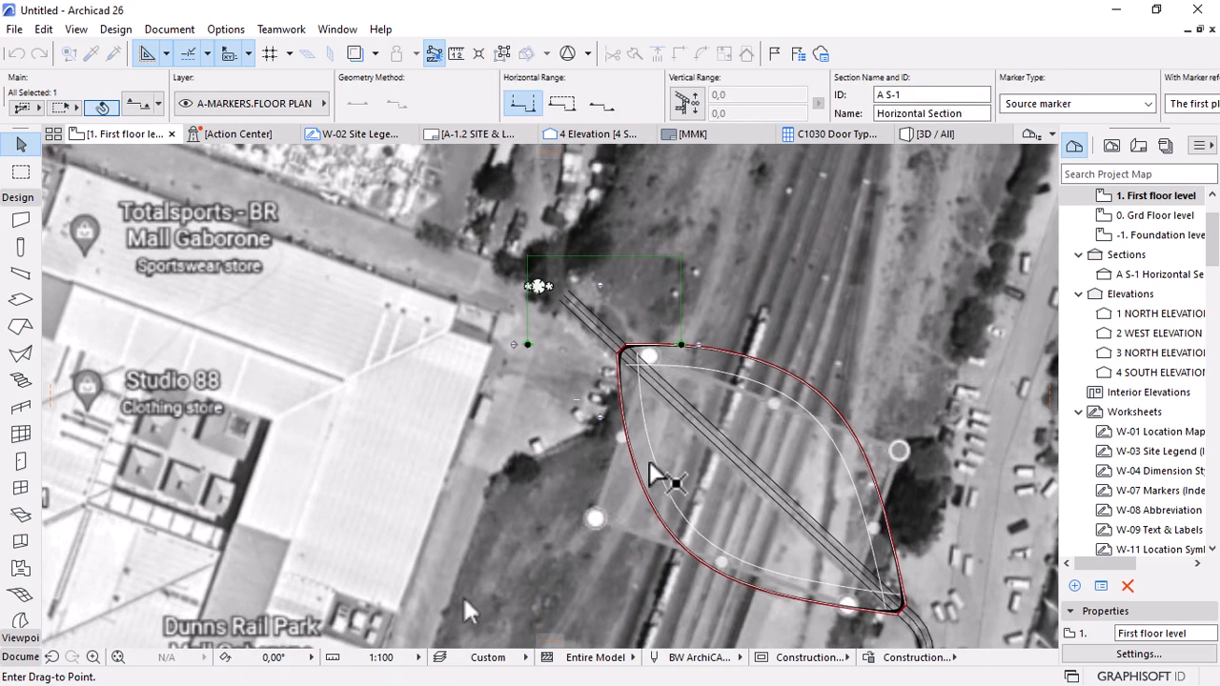
scroll(705, 529, "up", 3)
left_click_drag(683, 532, 682, 532)
Rotate the A S-1 section line about 43° counterclockwise so it runs across the path.
key("ctrl+e")
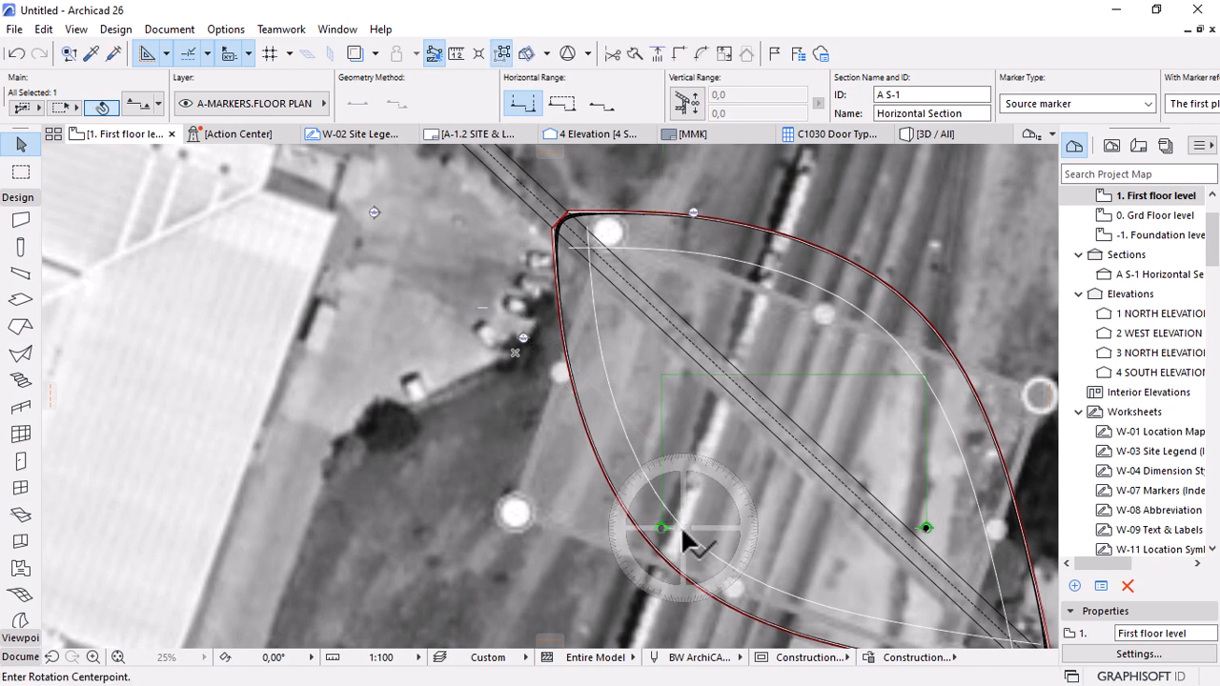
left_click(683, 527)
left_click(811, 527)
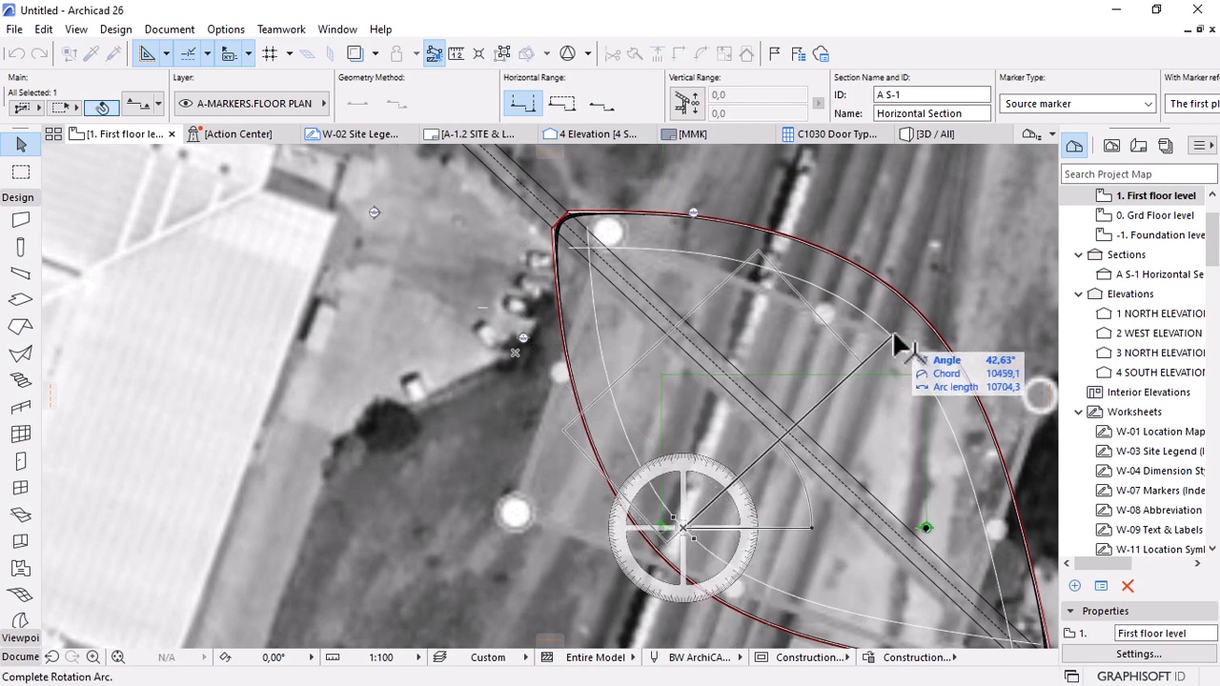
scroll(896, 343, "up", 5)
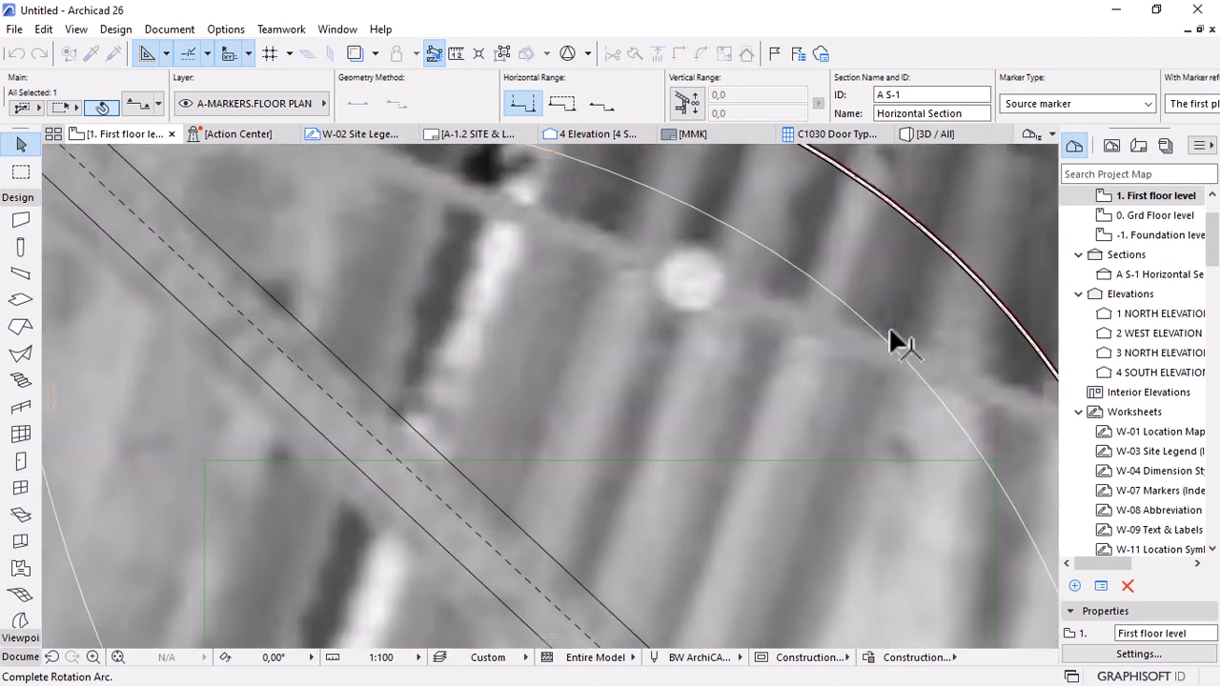
left_click(893, 334)
Stretch both ends of the A S-1 section line beyond the shell's northeast and southwest outlines.
scroll(820, 353, "down", 3)
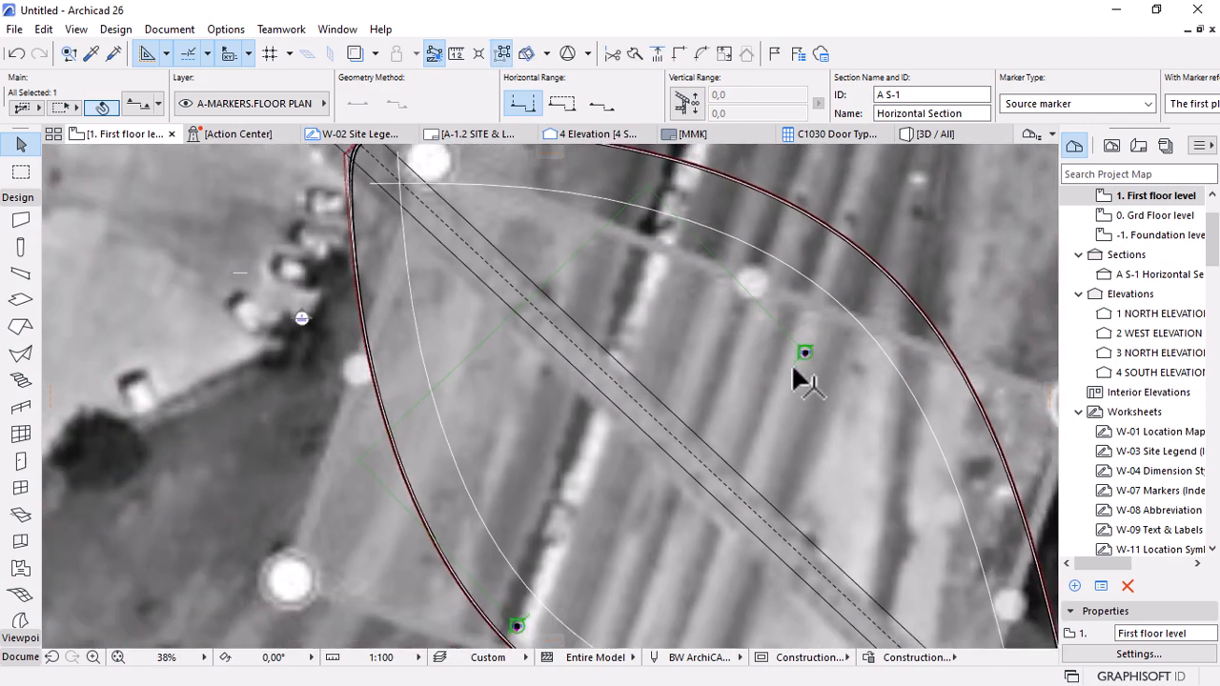
left_click(805, 350)
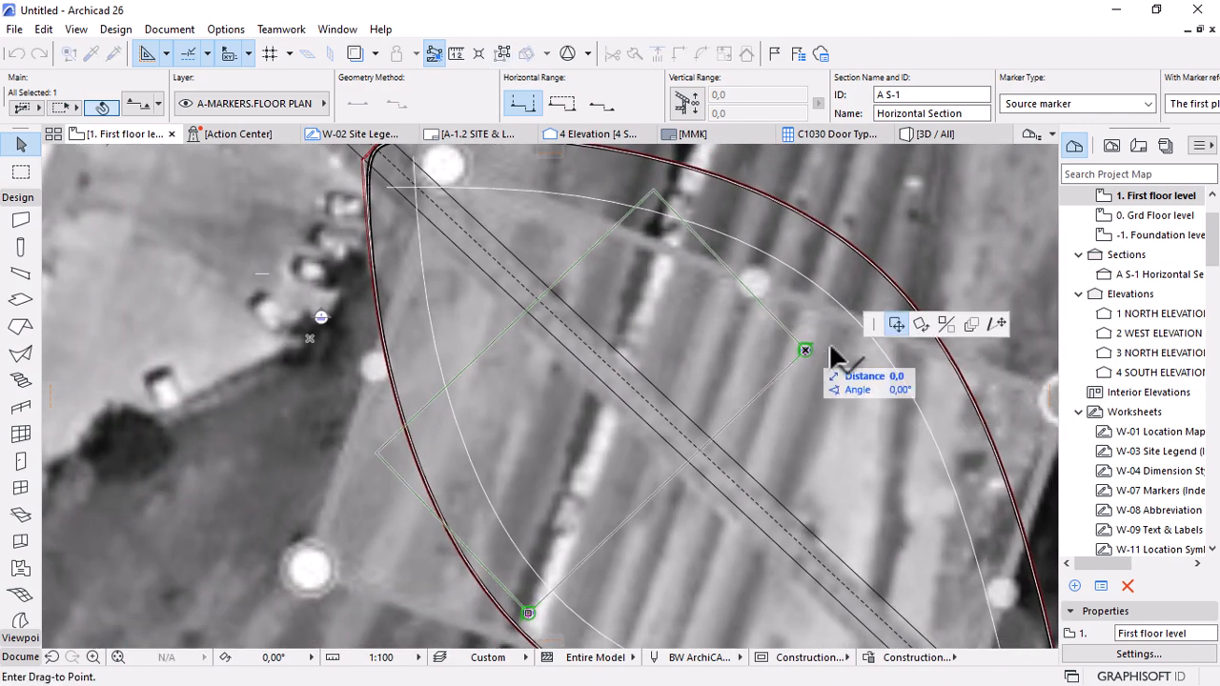
left_click(997, 324)
left_click(915, 246)
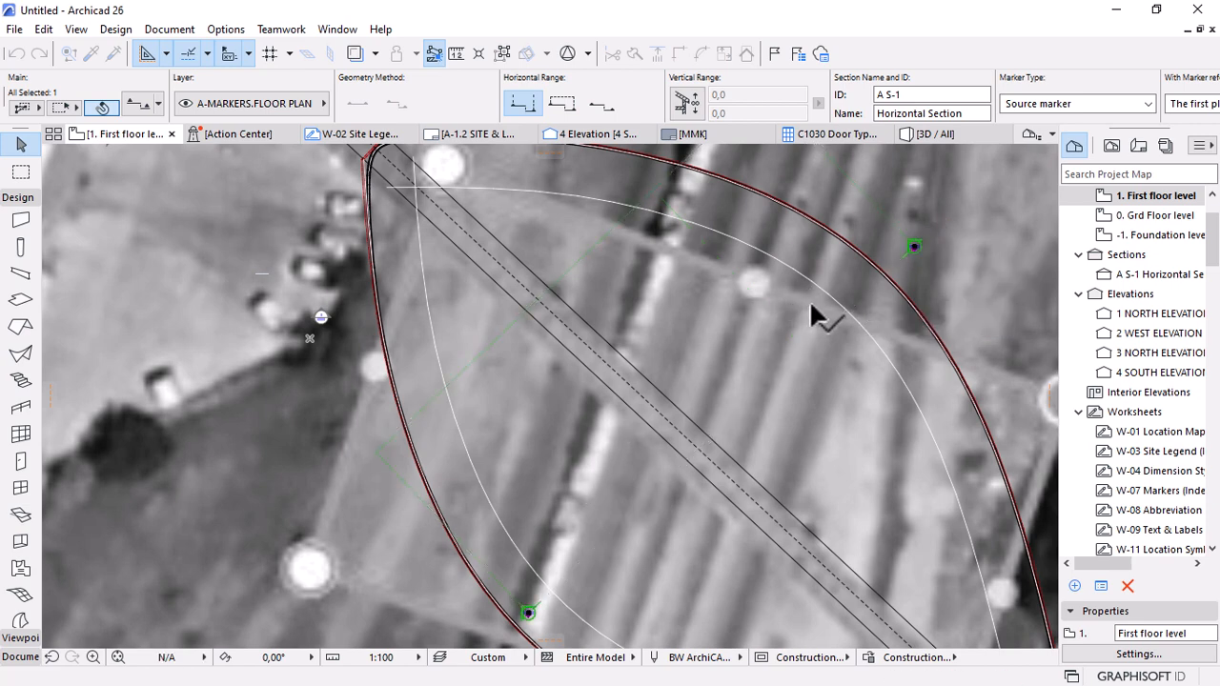
scroll(809, 304, "down", 3)
left_click(647, 485)
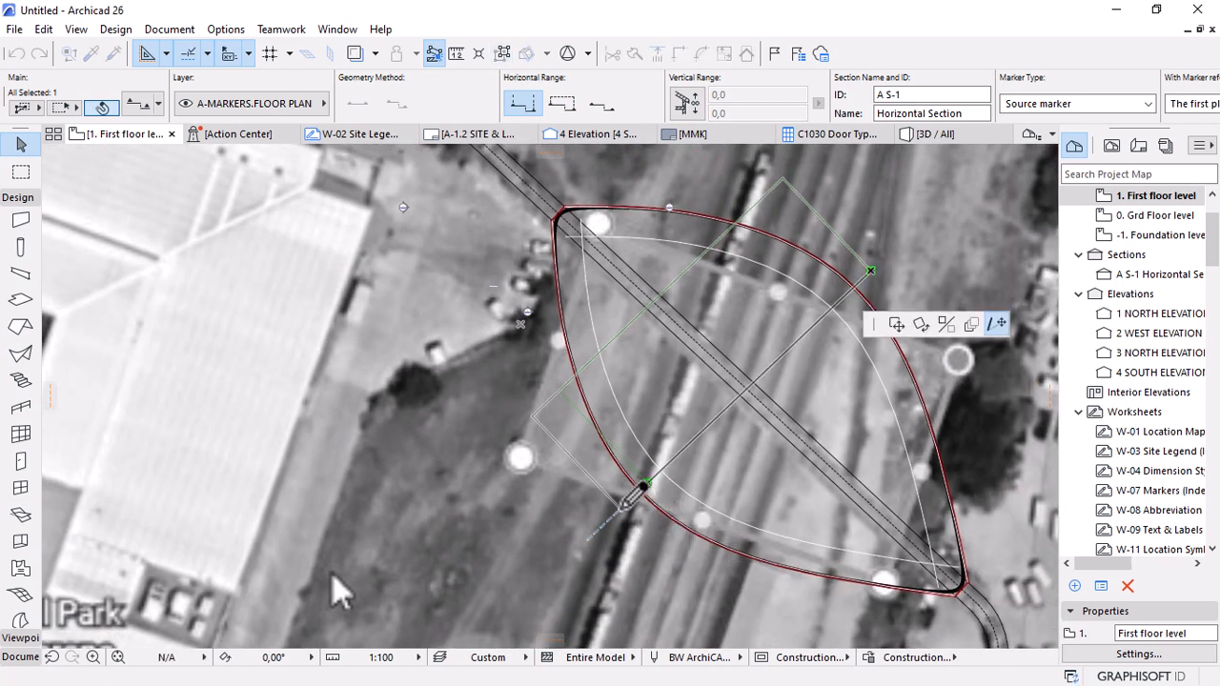
left_click(619, 508)
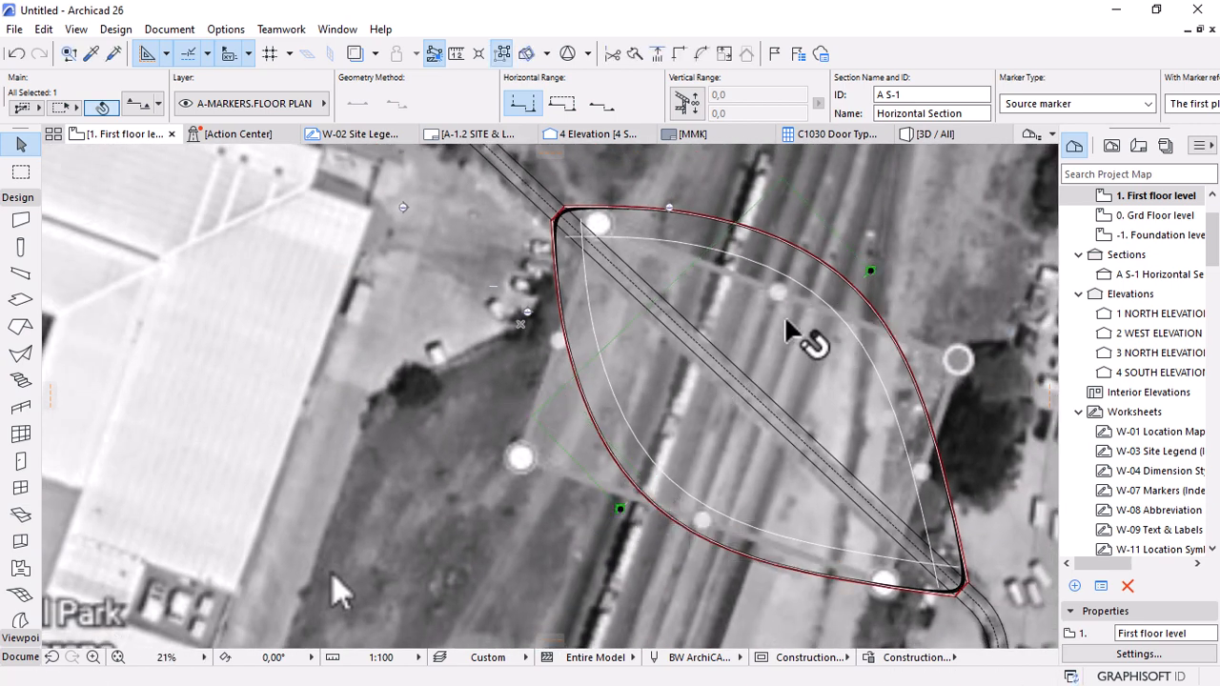
Open the A S-1 section view and try to mirror the shell from its flat top edge.
right_click(790, 335)
left_click(854, 186)
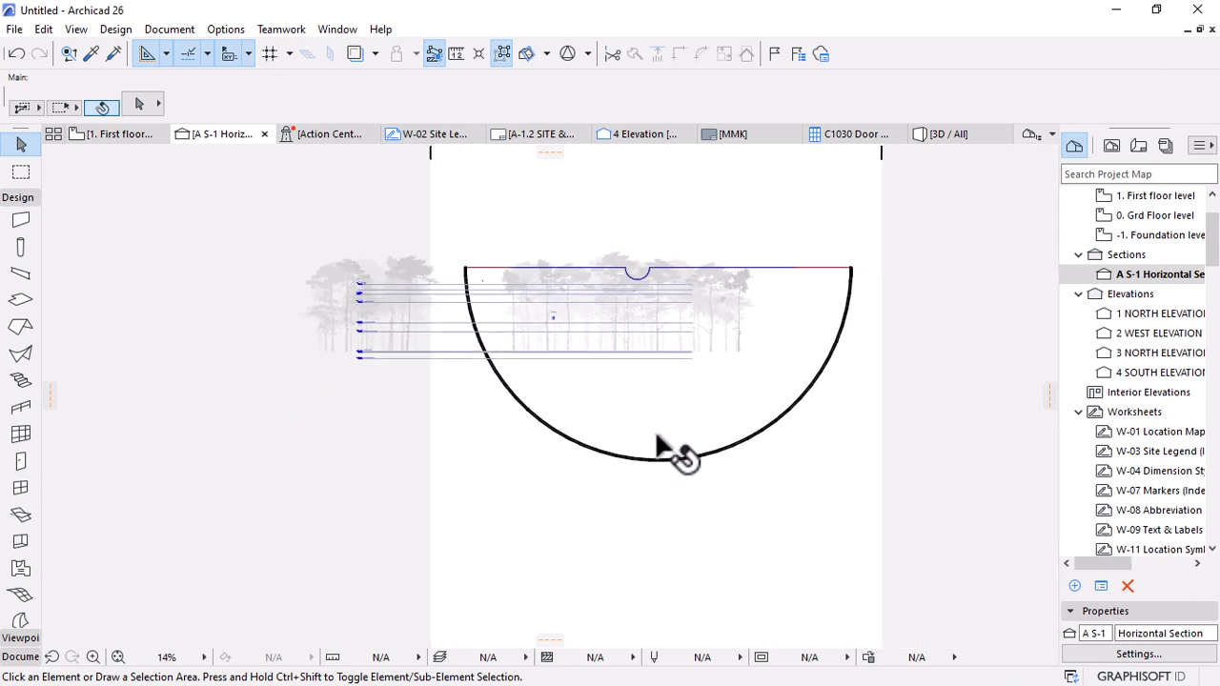
left_click(730, 436)
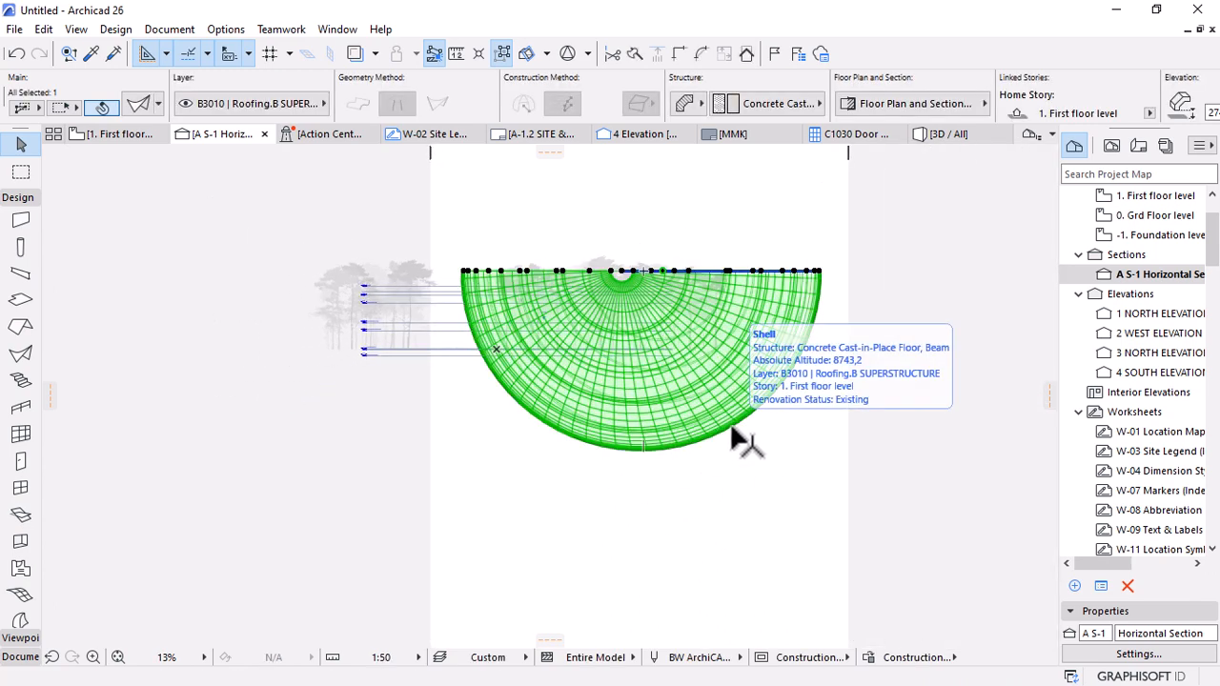
left_click(819, 272)
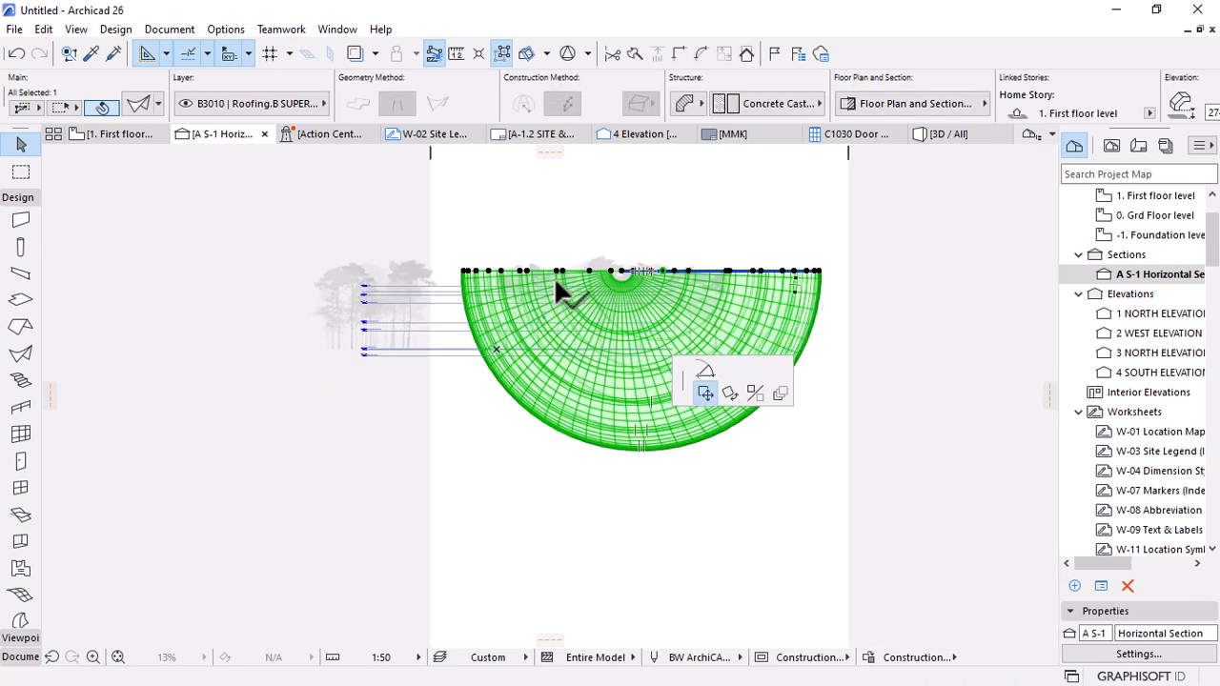
left_click(946, 349)
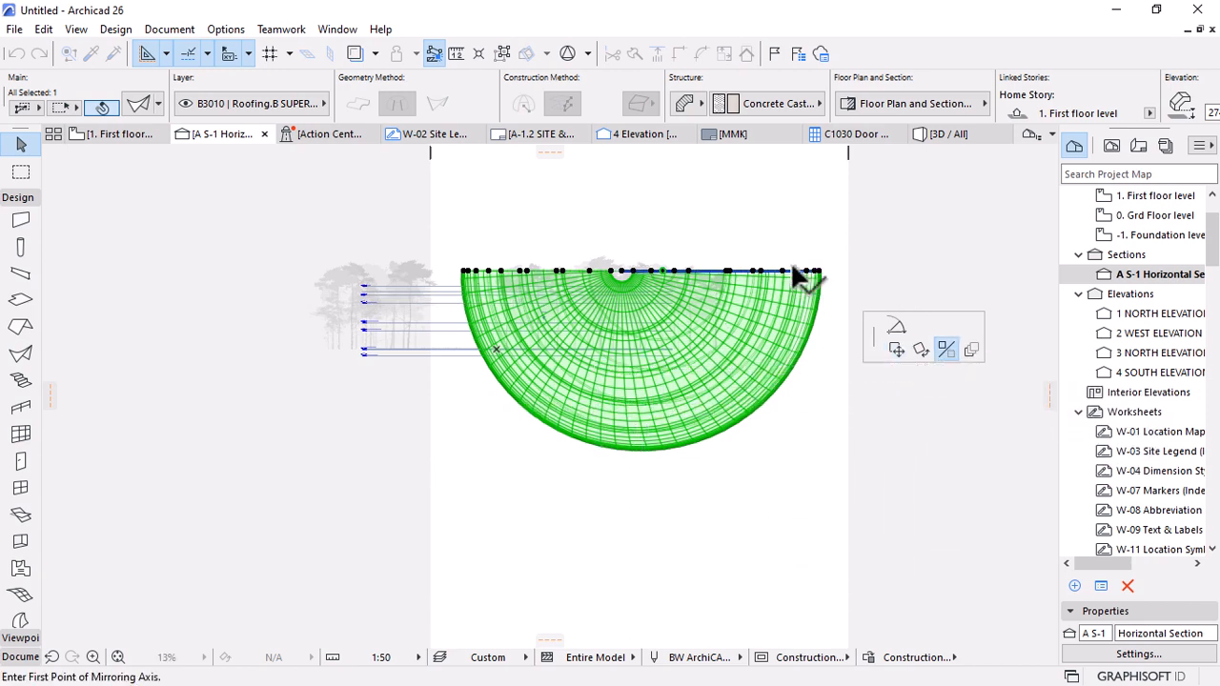
key("ctrl+z")
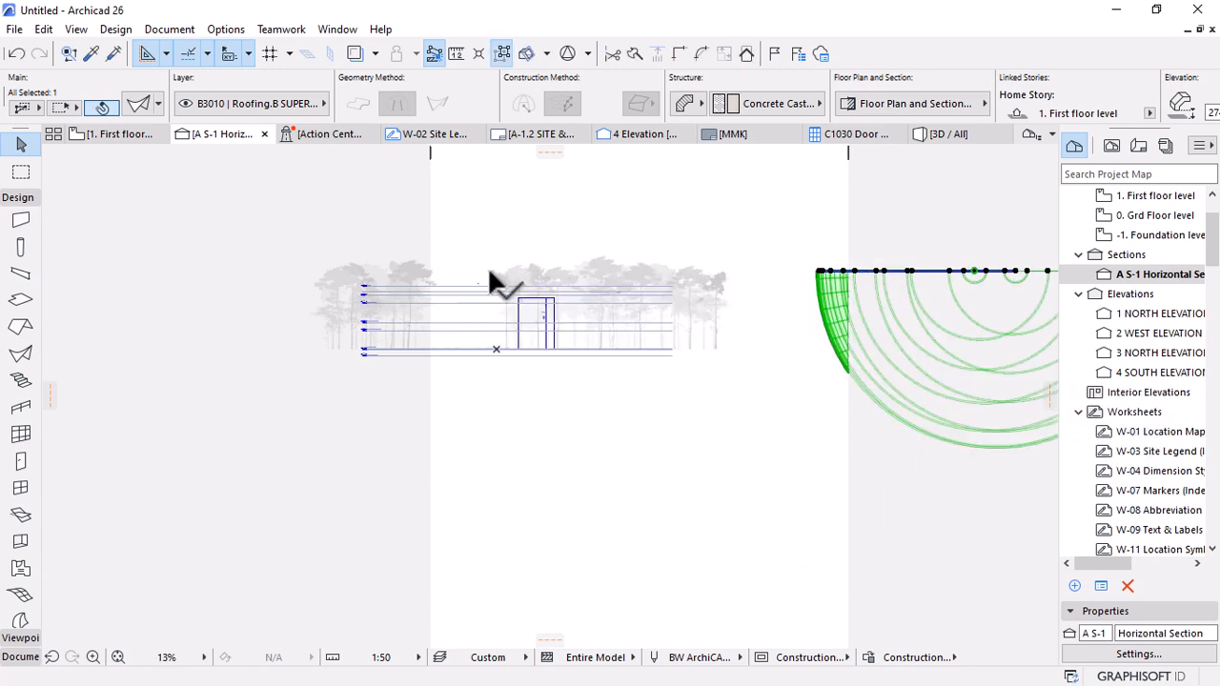
scroll(427, 451, "down", 1)
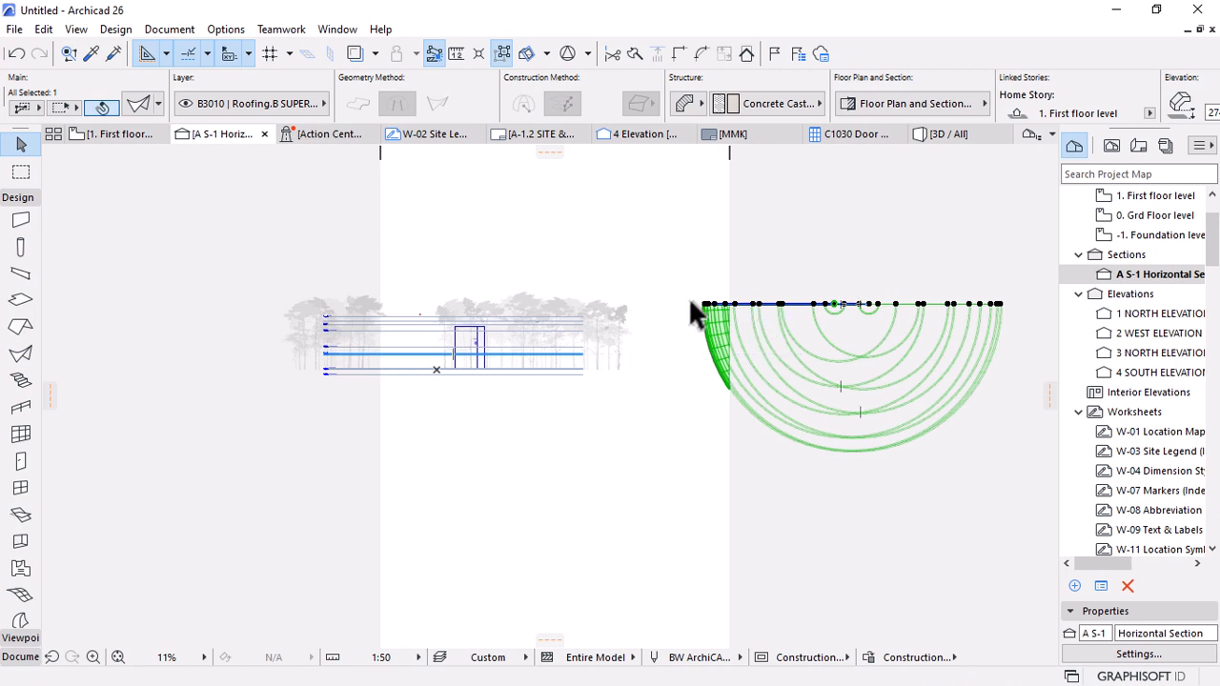
key("ctrl+m")
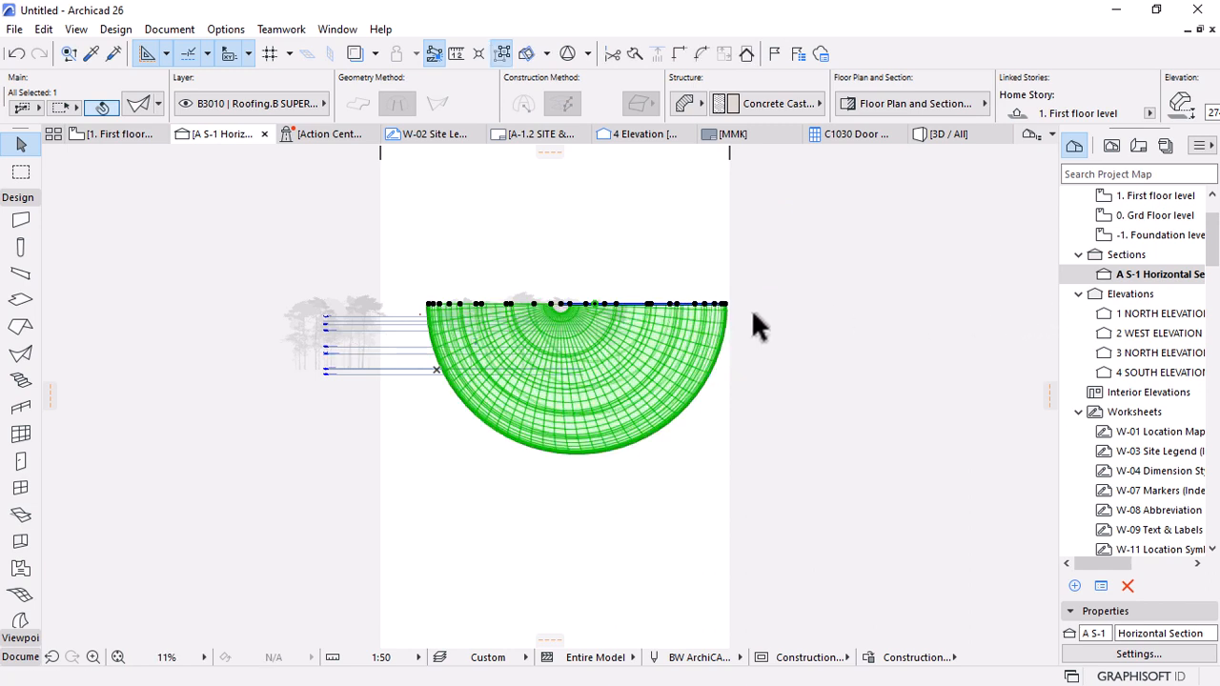
Delete the shell in the section view and return to the first floor plan with nothing selected.
key("Delete")
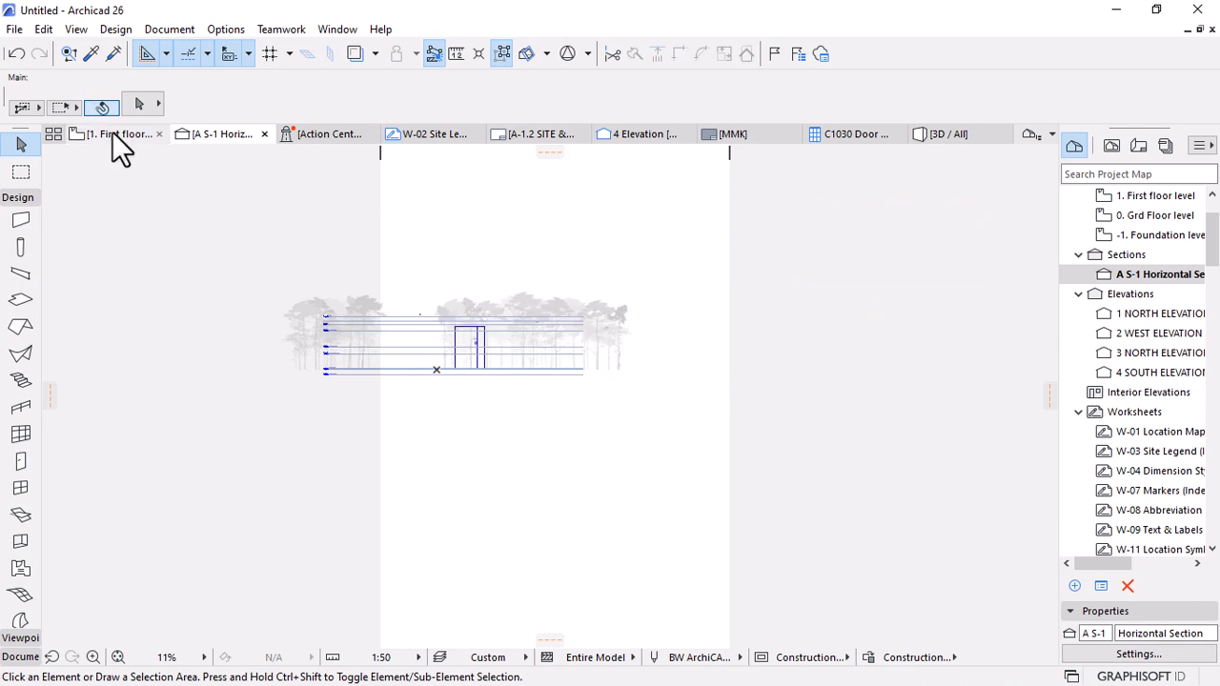
left_click(112, 133)
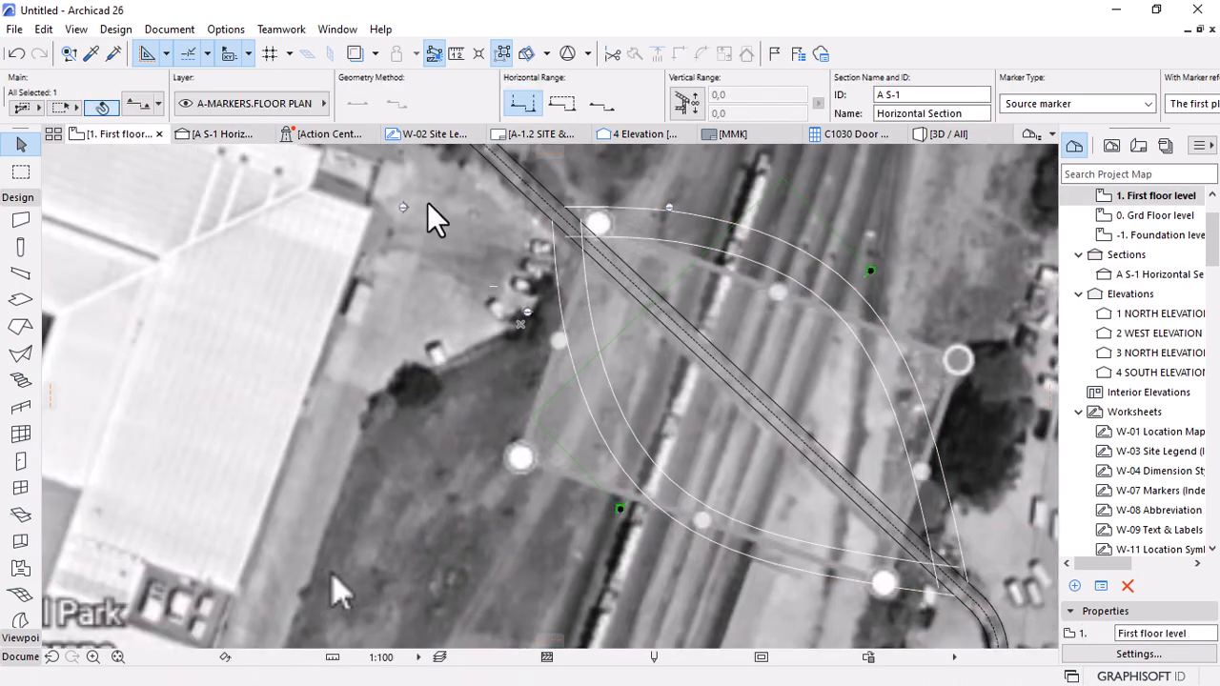
scroll(327, 333, "down", 2)
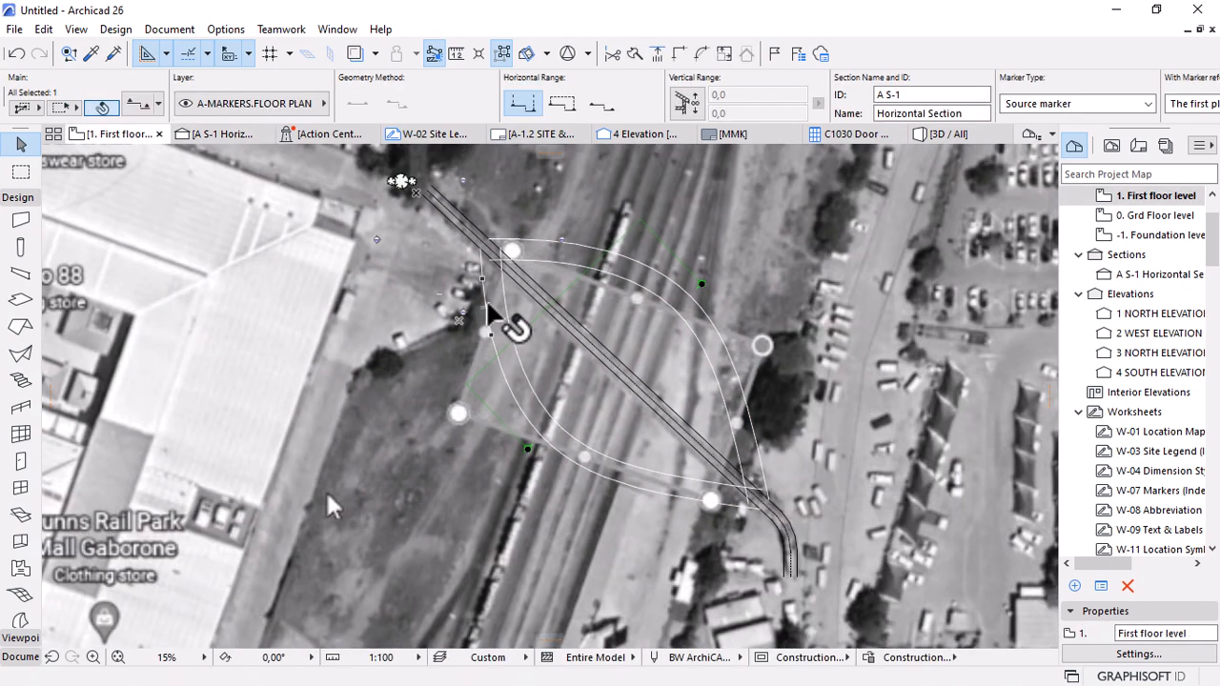
scroll(776, 363, "up", 2)
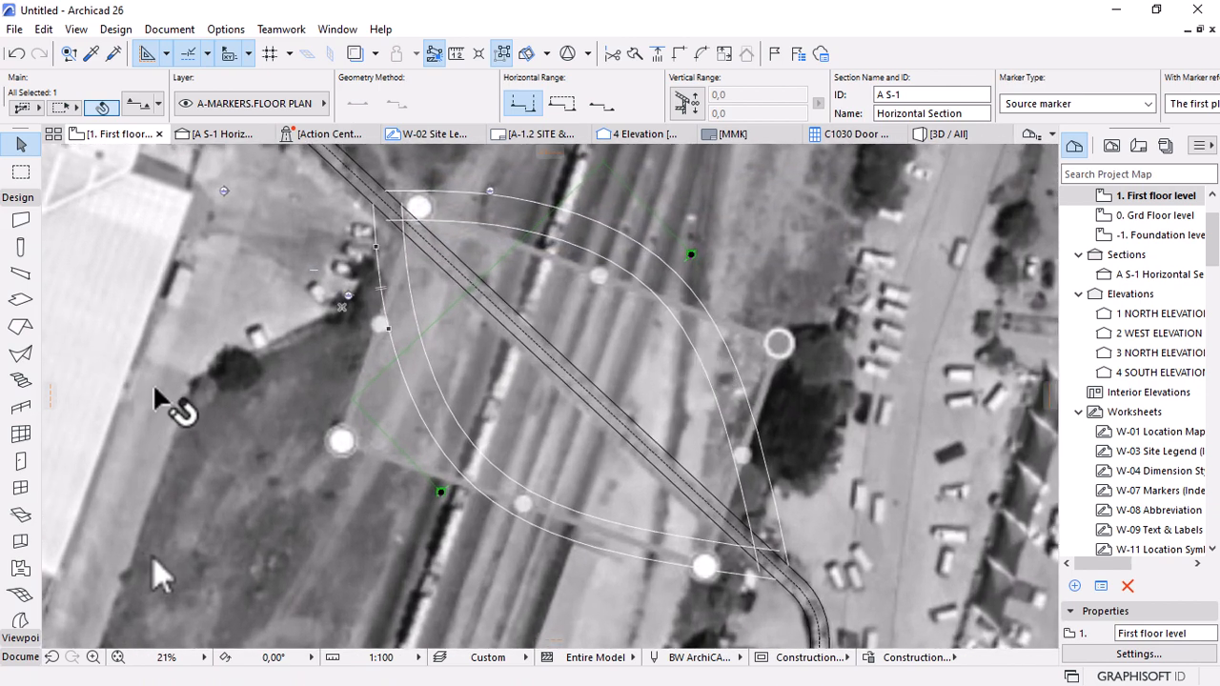
key("Escape")
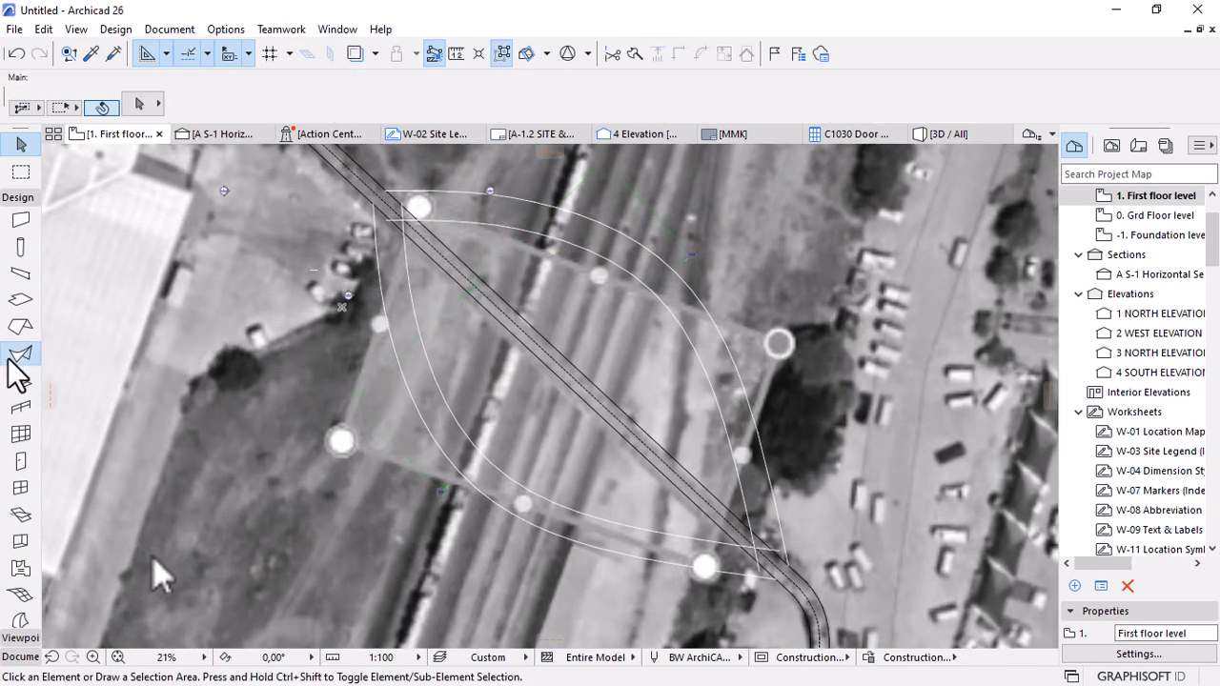
Try to revolve the outer southwest spline into a shell, with the axis running from near its northwest end toward the path.
left_click(19, 354)
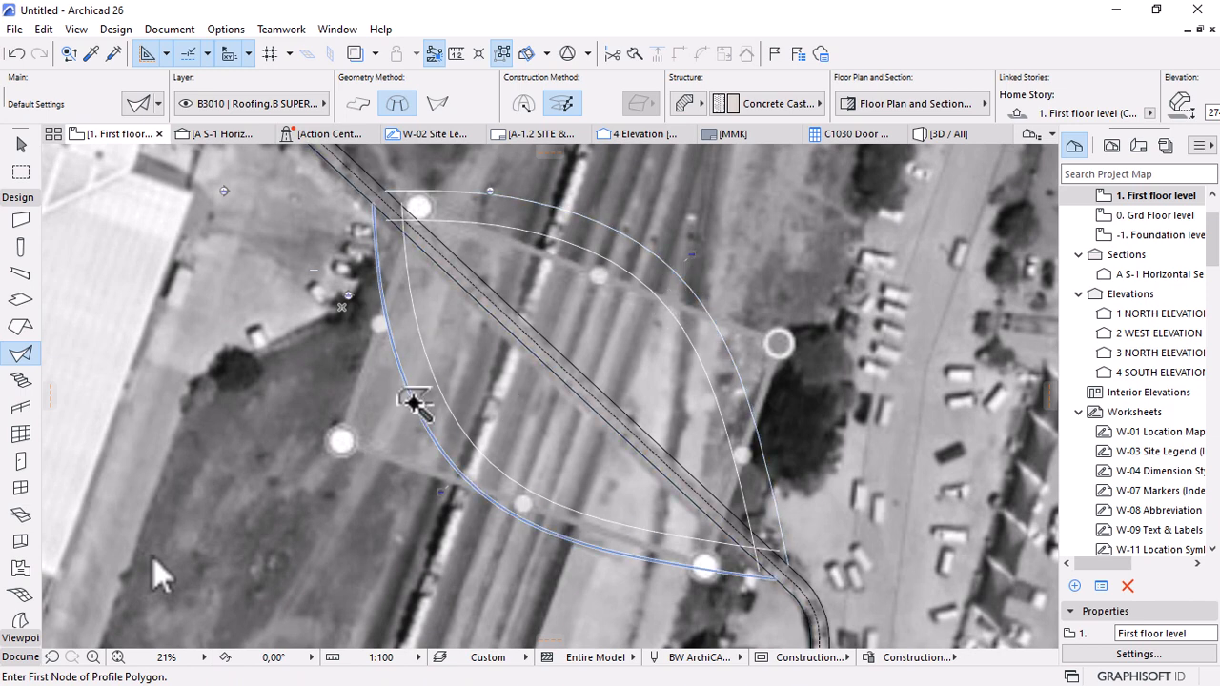
left_click(413, 401)
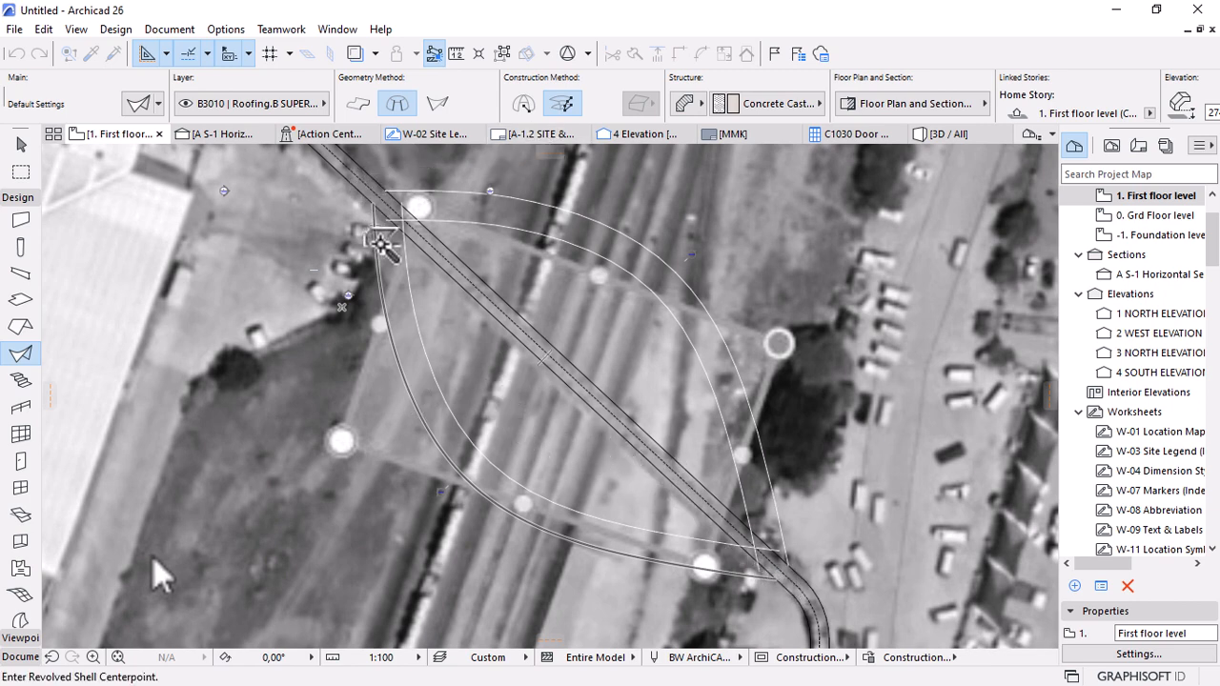
left_click(379, 246)
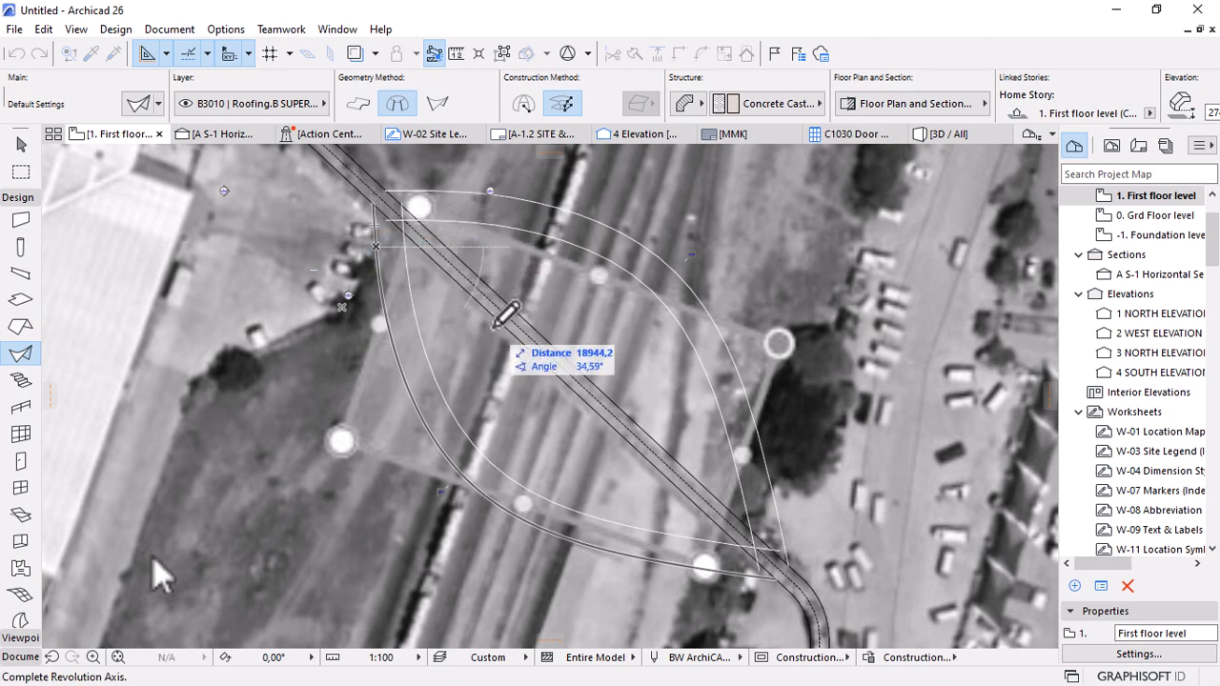
scroll(503, 318, "down", 2)
left_click(503, 321)
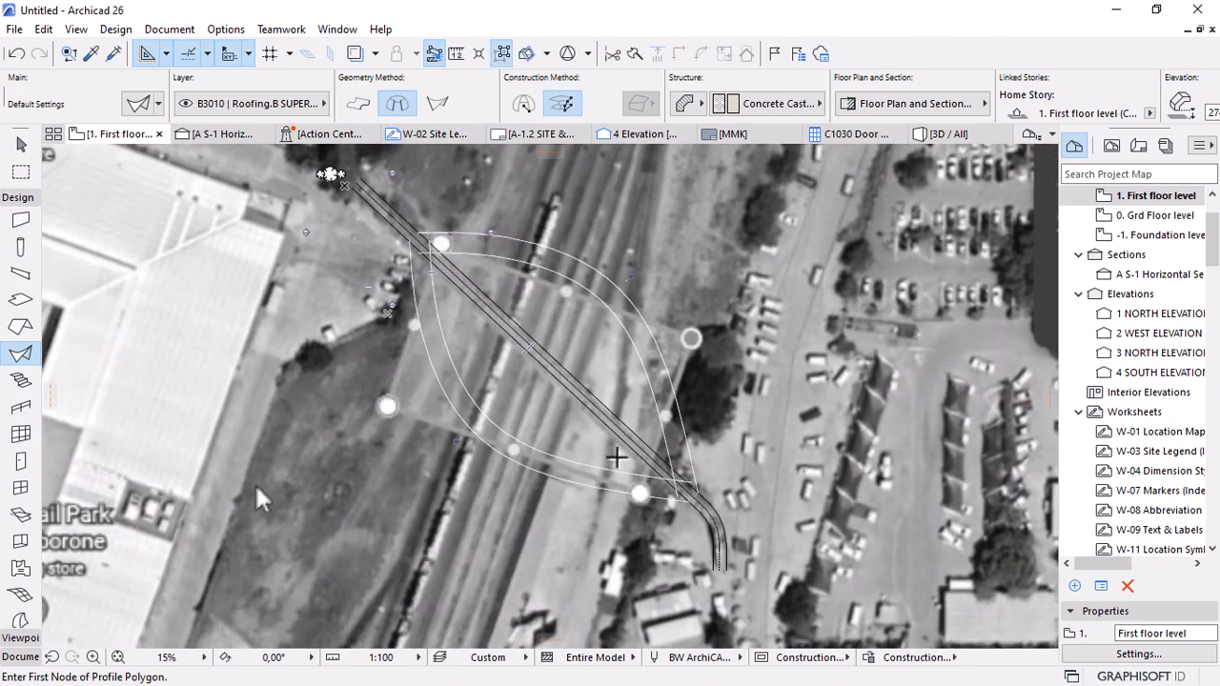
key("Escape")
scroll(617, 457, "up", 3)
scroll(683, 481, "down", 2)
left_click(641, 261)
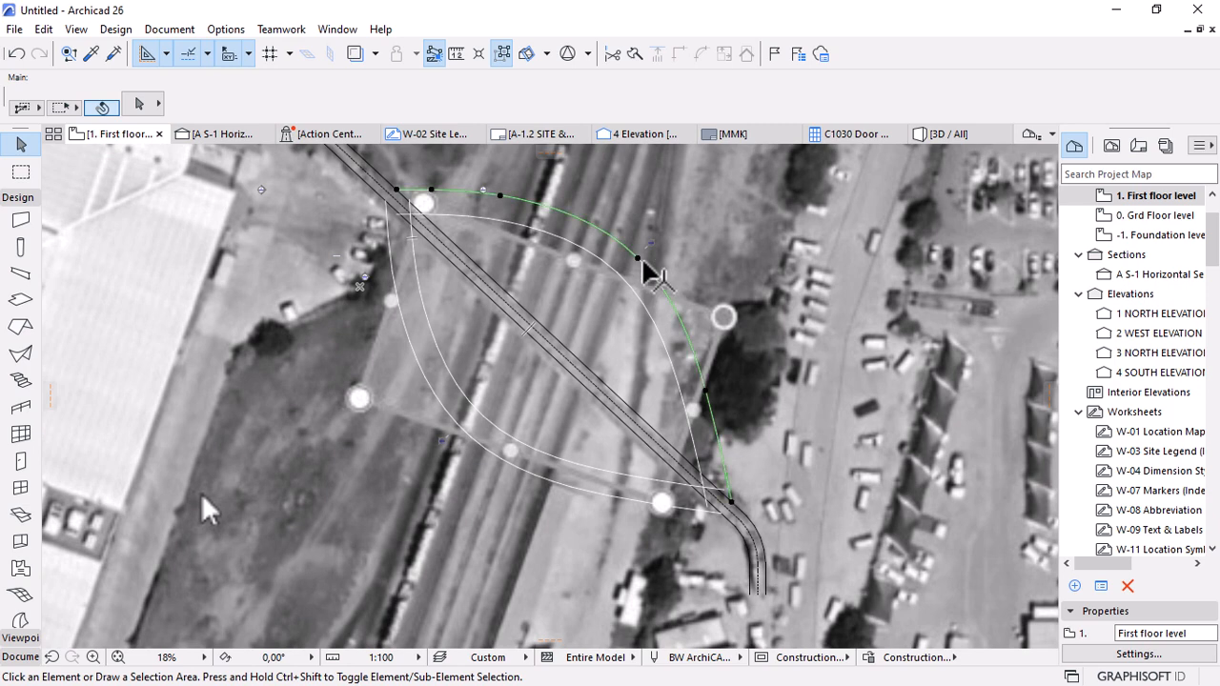
scroll(21, 371, "down", 3)
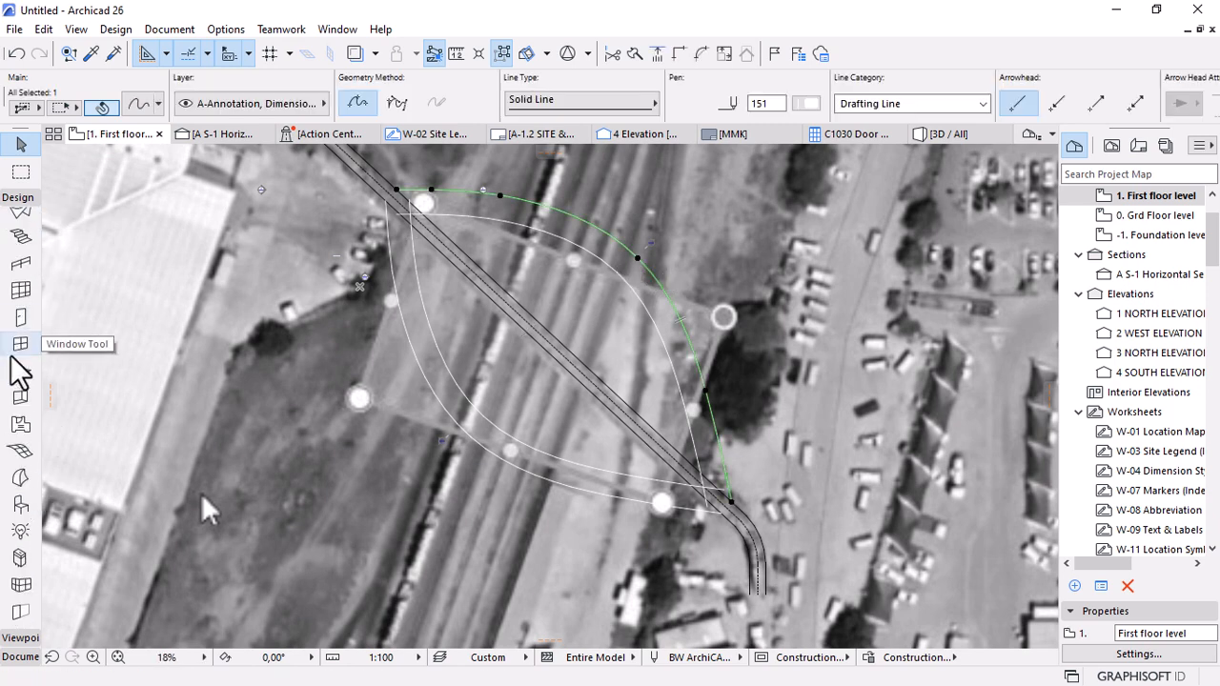
left_click(18, 197)
left_click(19, 235)
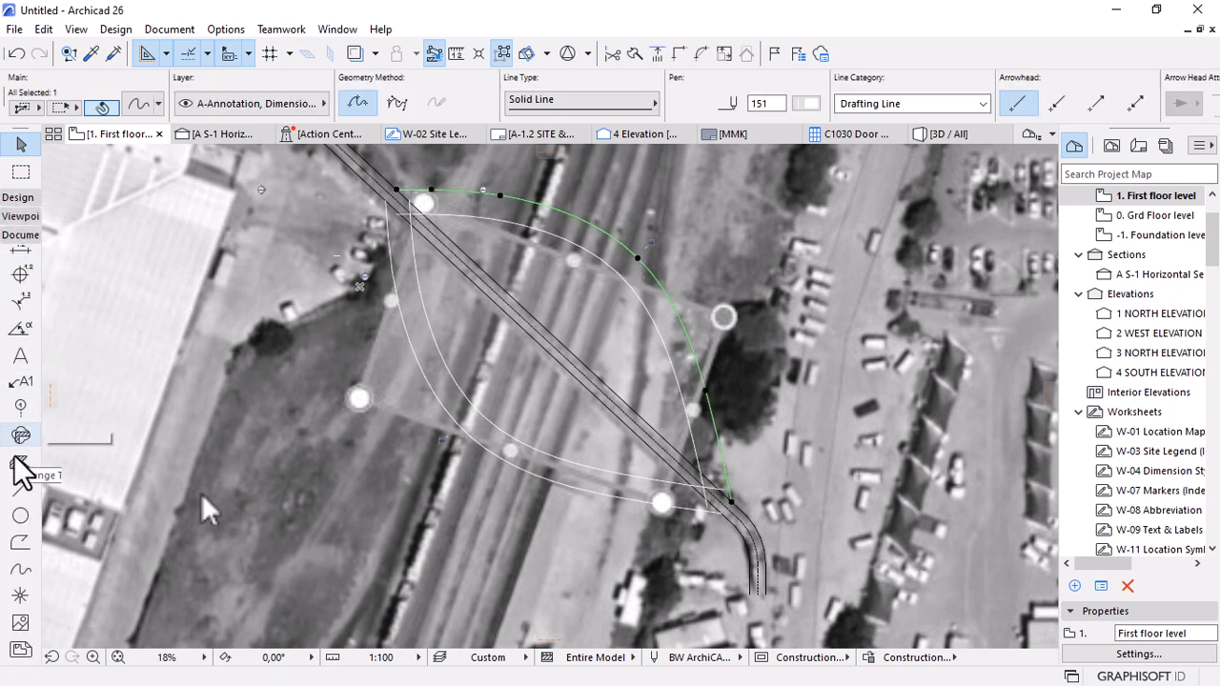
key("Escape")
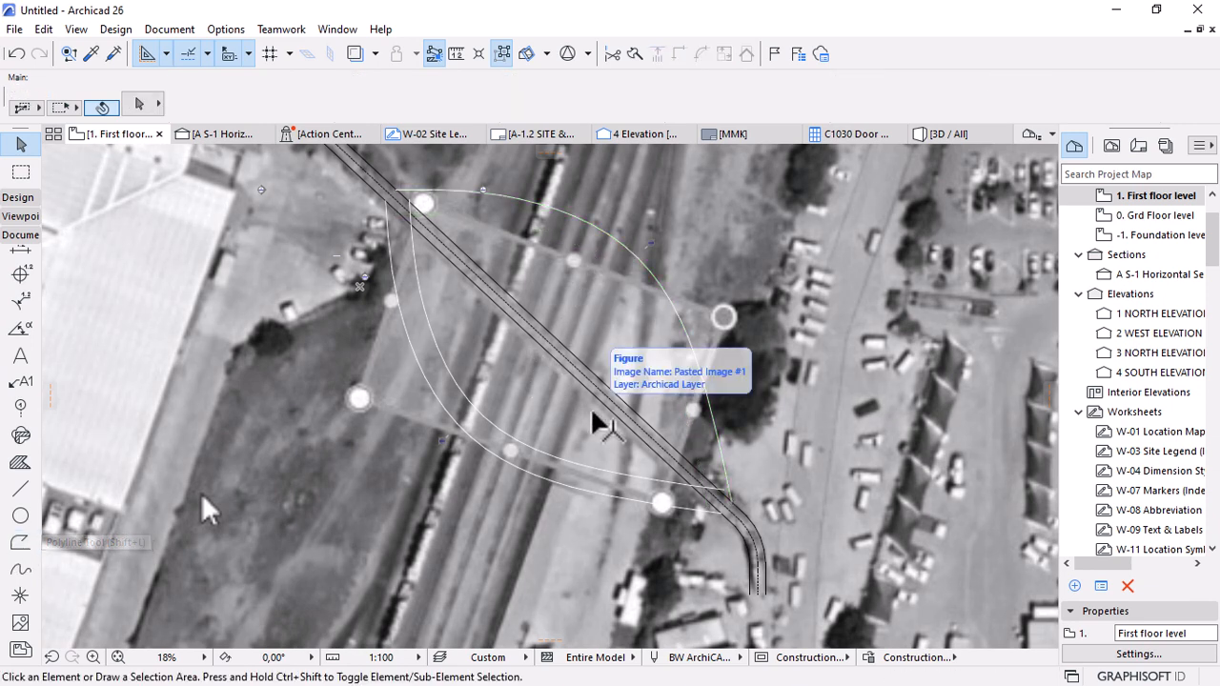
left_click(20, 541)
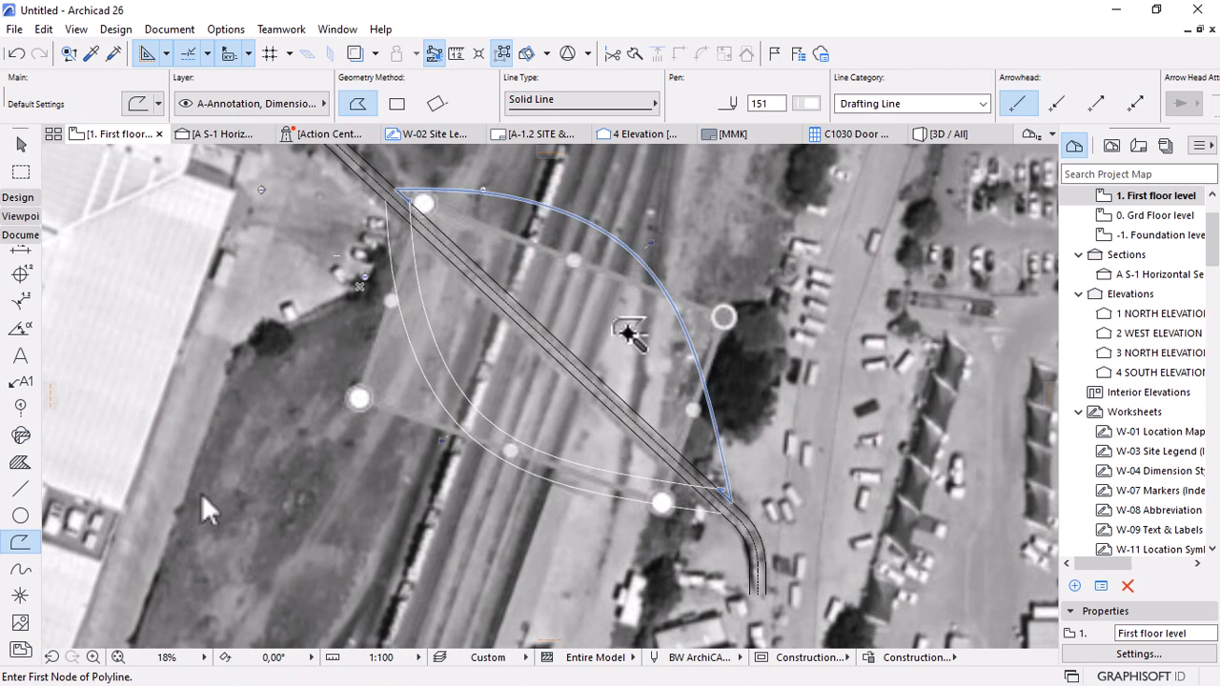
Trim the inner southwest spline at the path's southwest edge near its southeast end and delete the leftover piece crossing the path.
scroll(730, 523, "up", 8)
key("Escape")
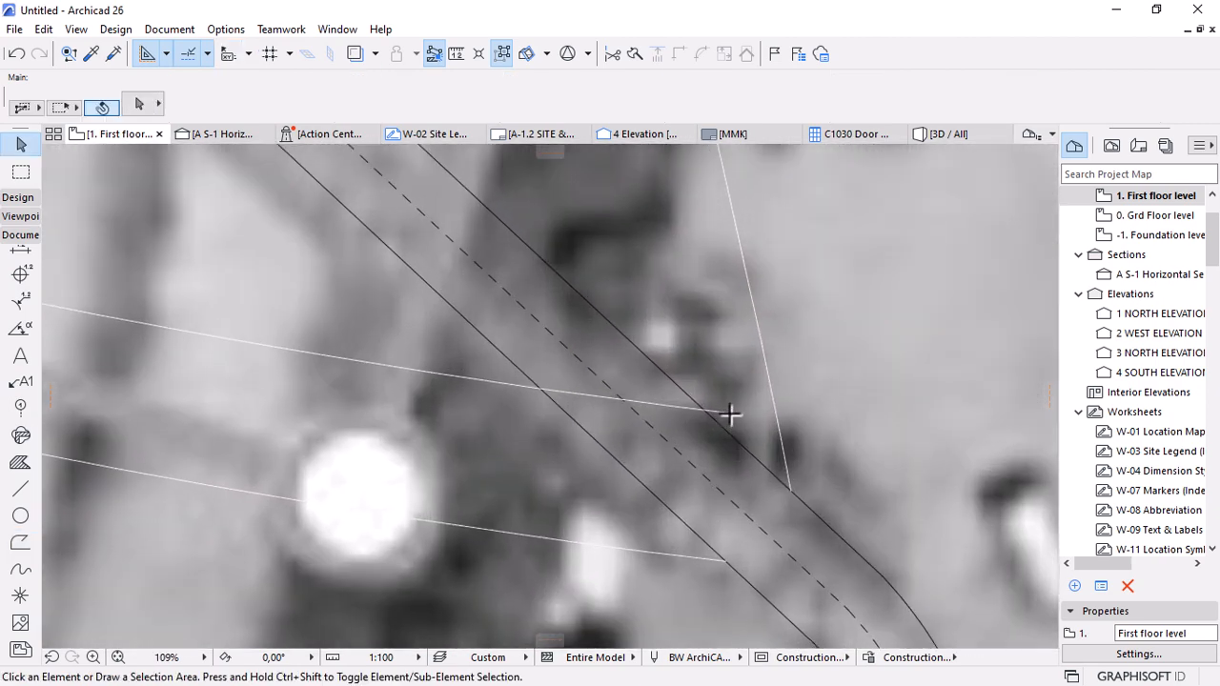
left_click(566, 390, "ctrl")
left_click(664, 410)
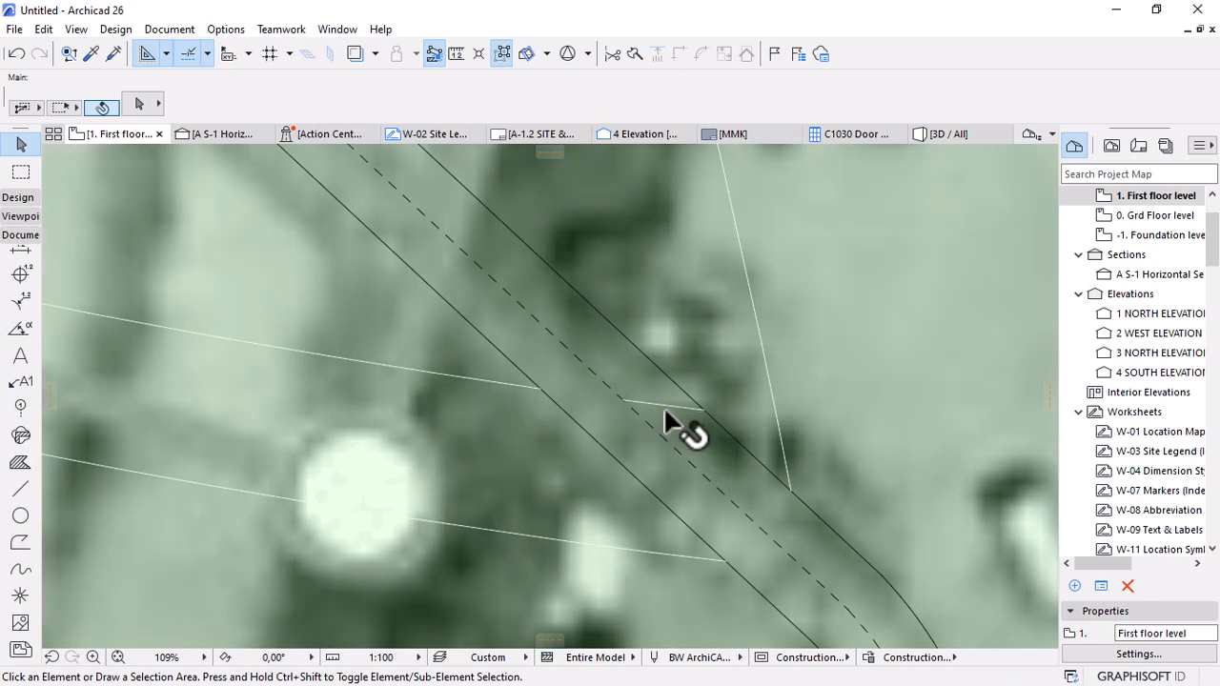
left_click(661, 405)
key("Delete")
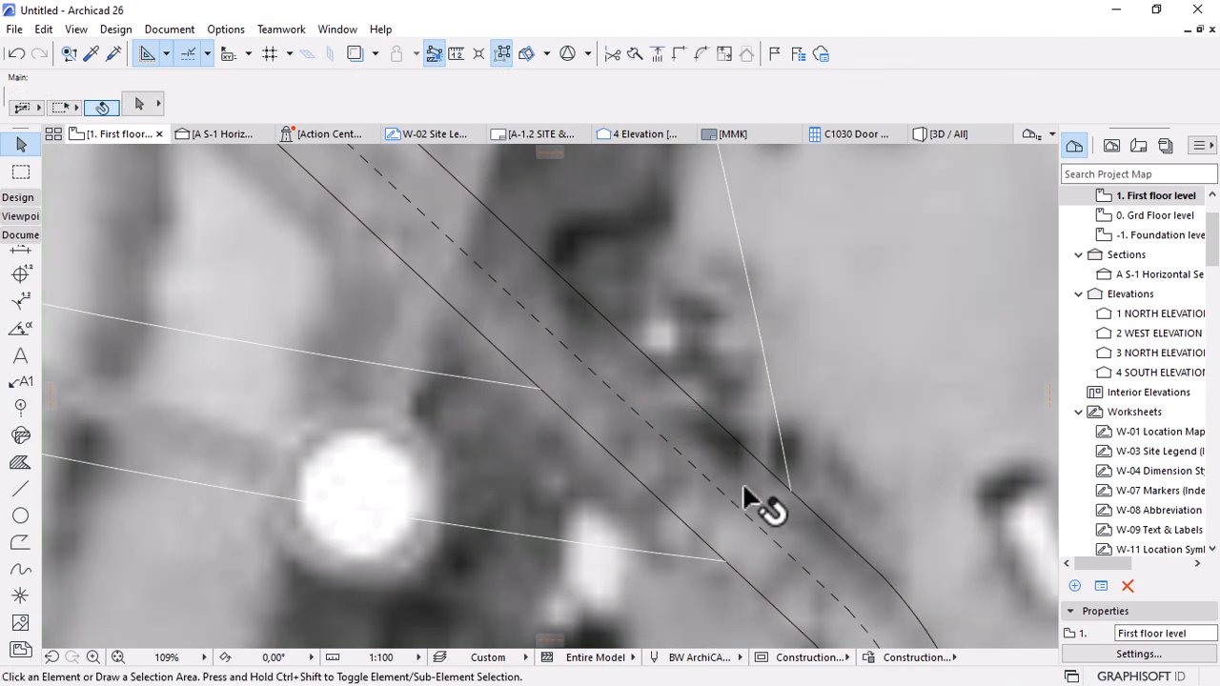
Trim the inner southwest spline at the path near its northwest end and delete the leftover piece there.
scroll(751, 485, "down", 9)
scroll(514, 262, "up", 10)
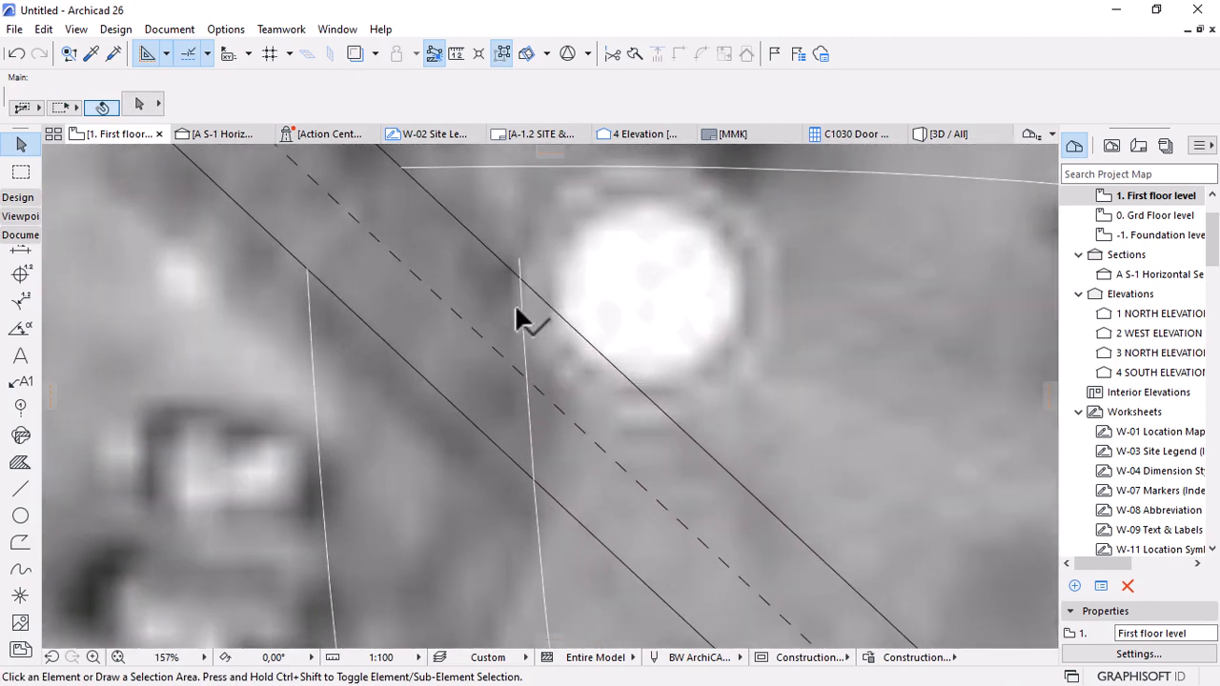
left_click(528, 448, "ctrl")
left_click(523, 327)
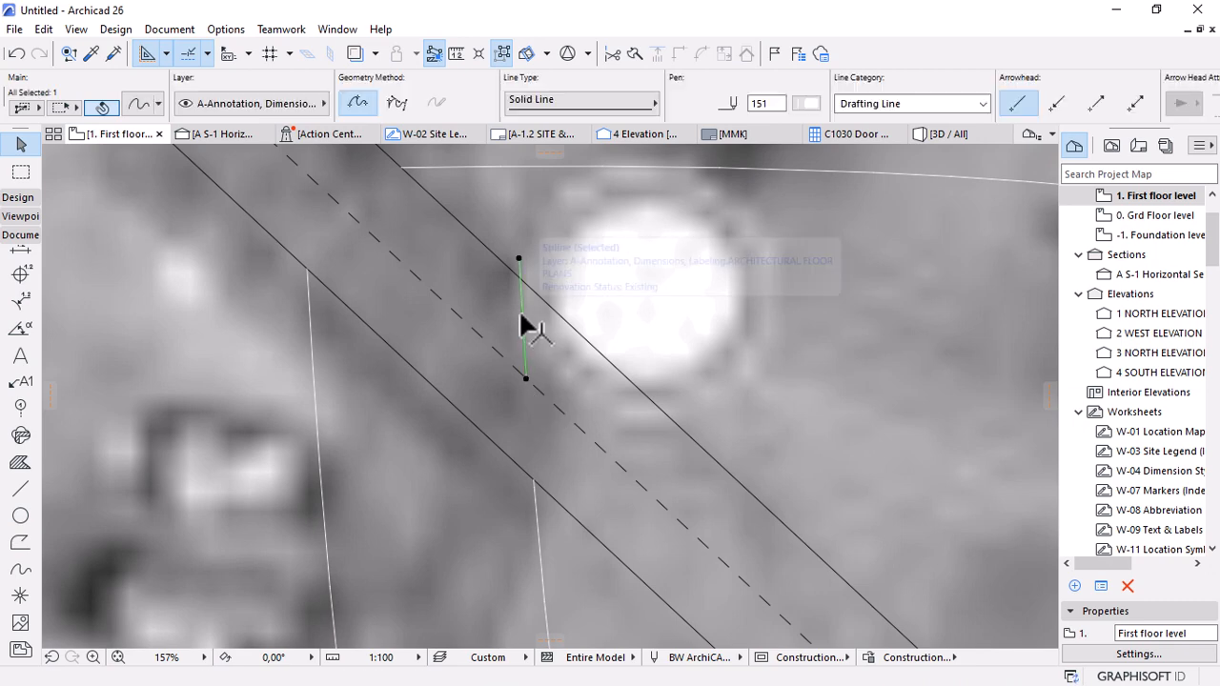
key("Delete")
scroll(436, 327, "down", 3)
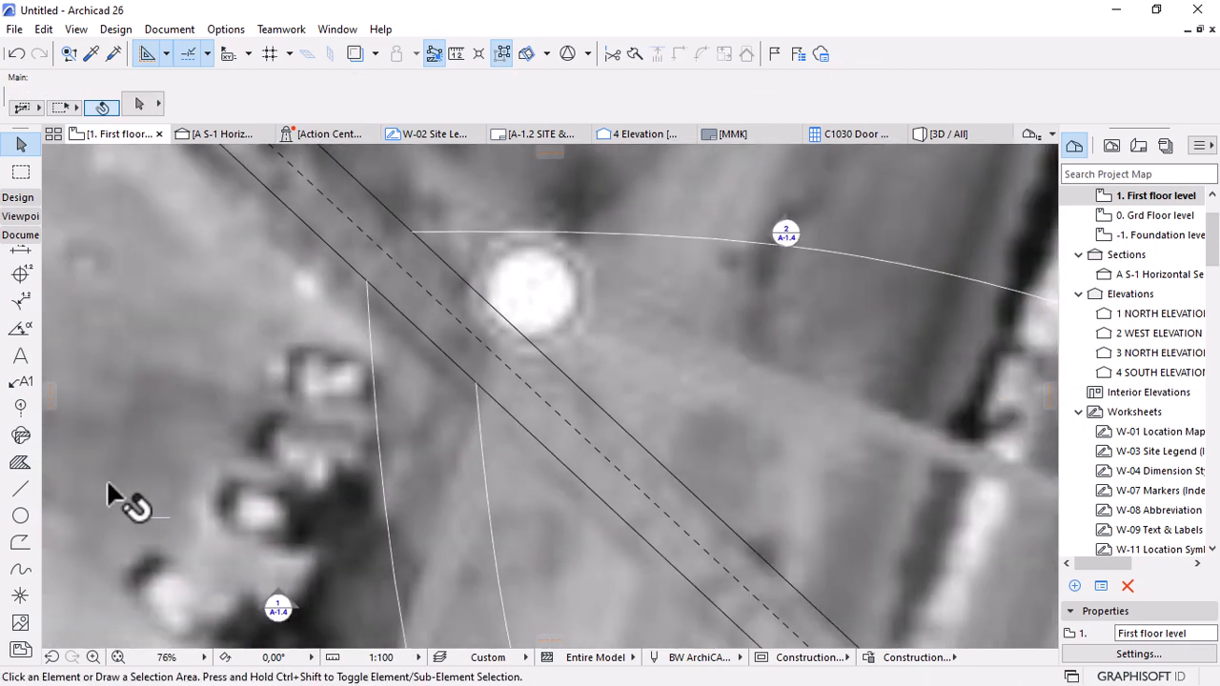
Trace the area between the northeast spline and the path as a closed polyline, and delete the original spline.
left_click(20, 541)
scroll(436, 289, "down", 6)
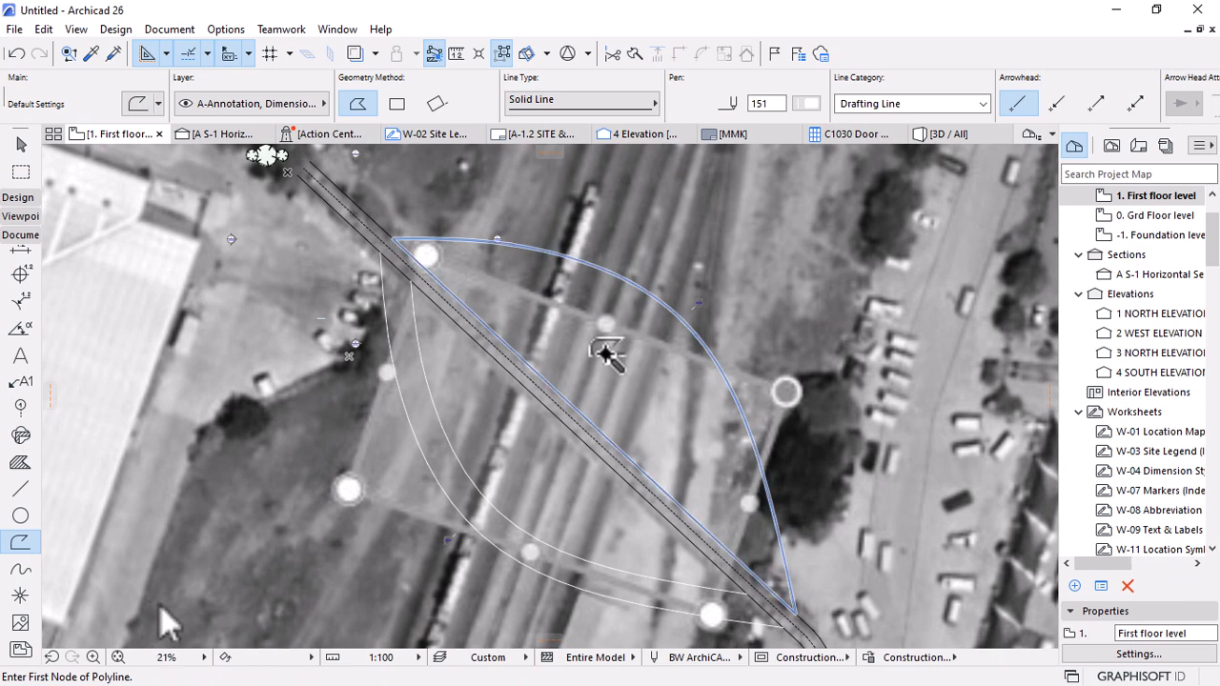
left_click(605, 353)
key("Escape")
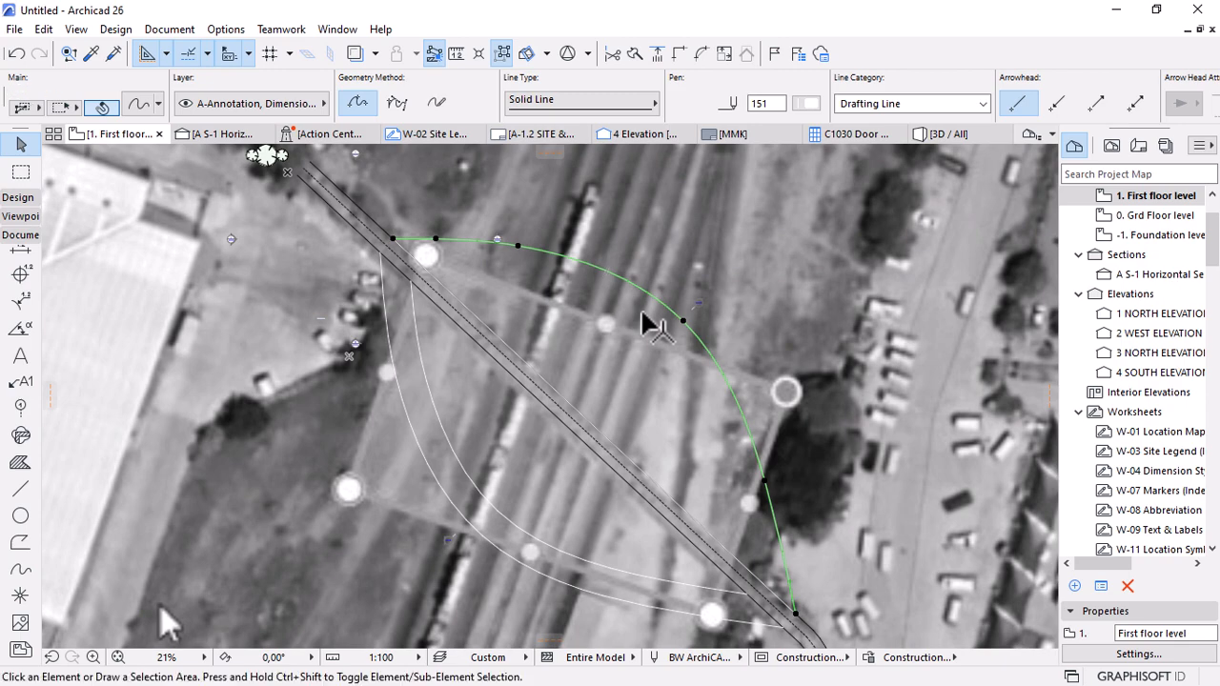
key("Delete")
left_click(652, 294)
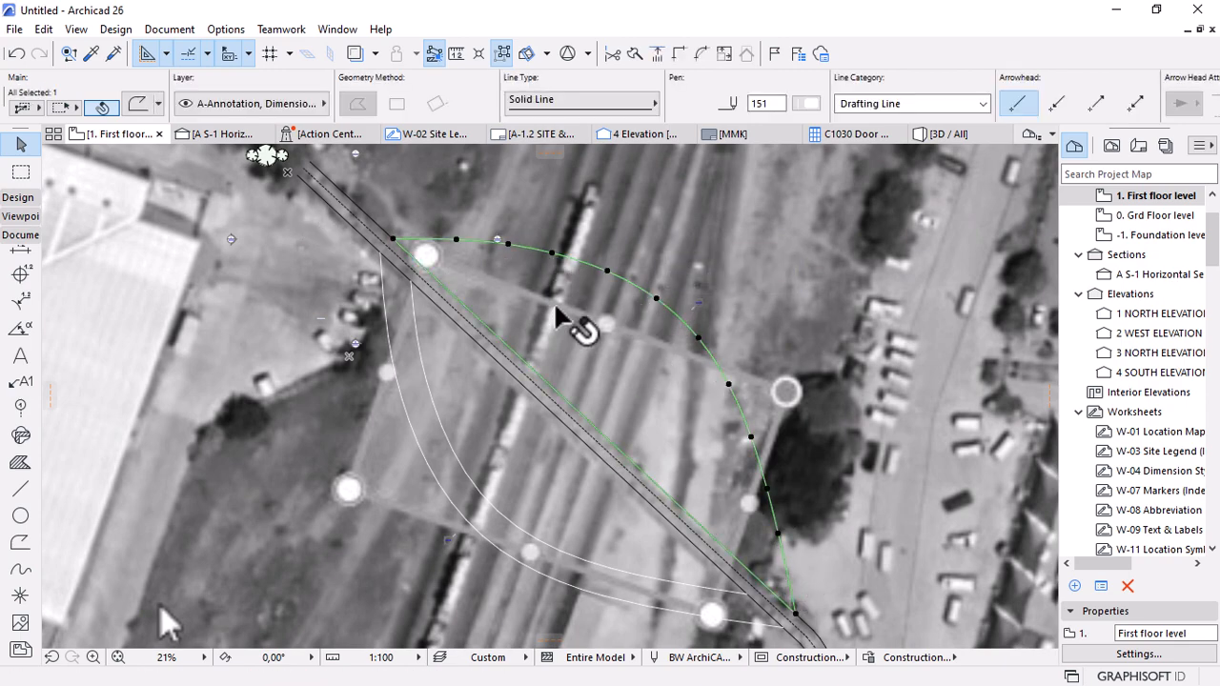
scroll(555, 310, "down", 2)
scroll(672, 505, "up", 1)
key("Escape")
Revolve the closed northeast polyline 180° into a shell, with the axis running from its southeast end to the northwest along the path.
left_click(16, 197)
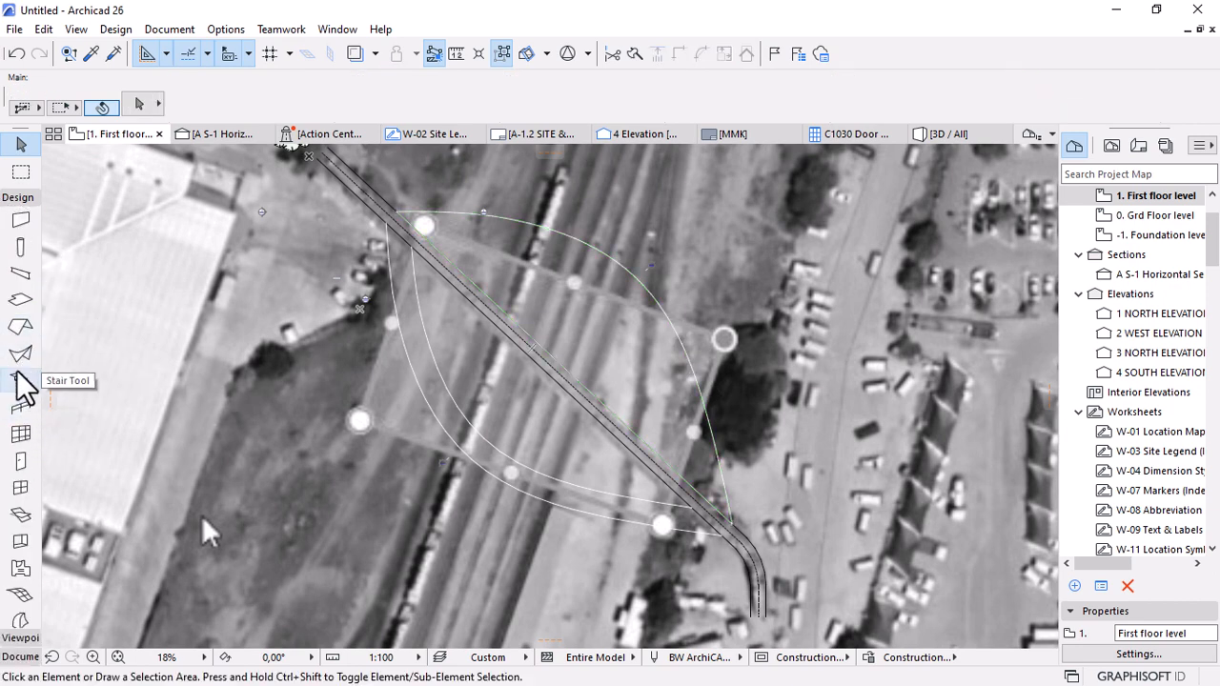
left_click(21, 354)
left_click(651, 292)
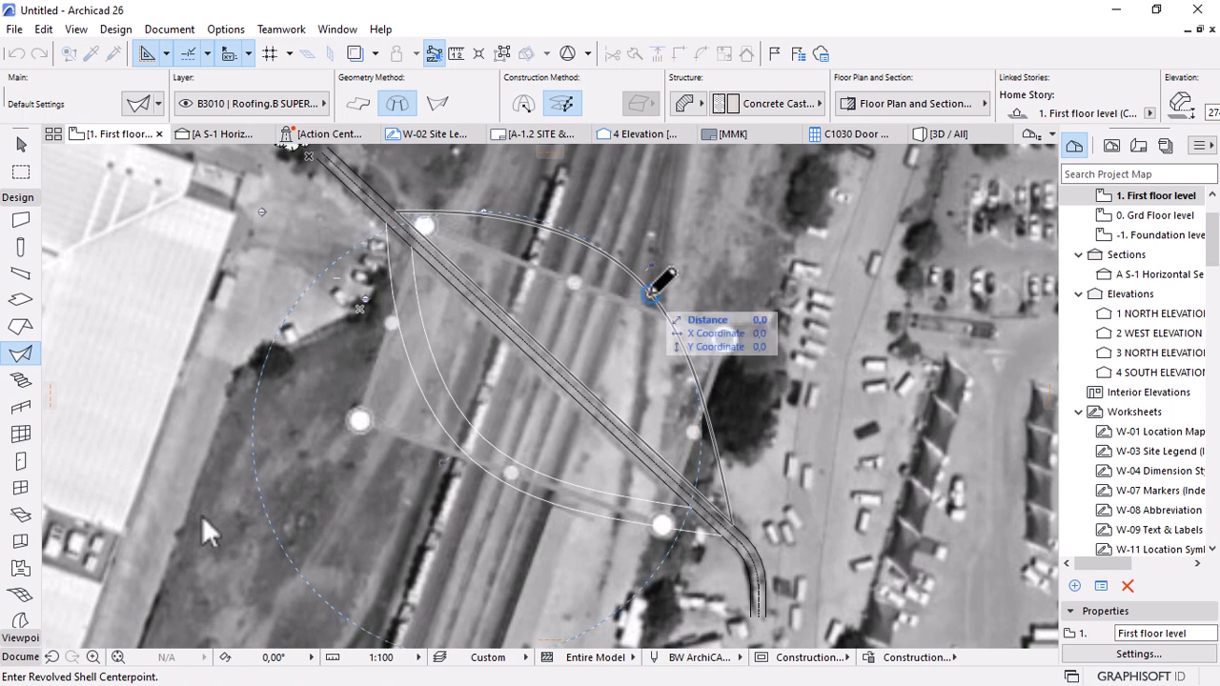
left_click(734, 533)
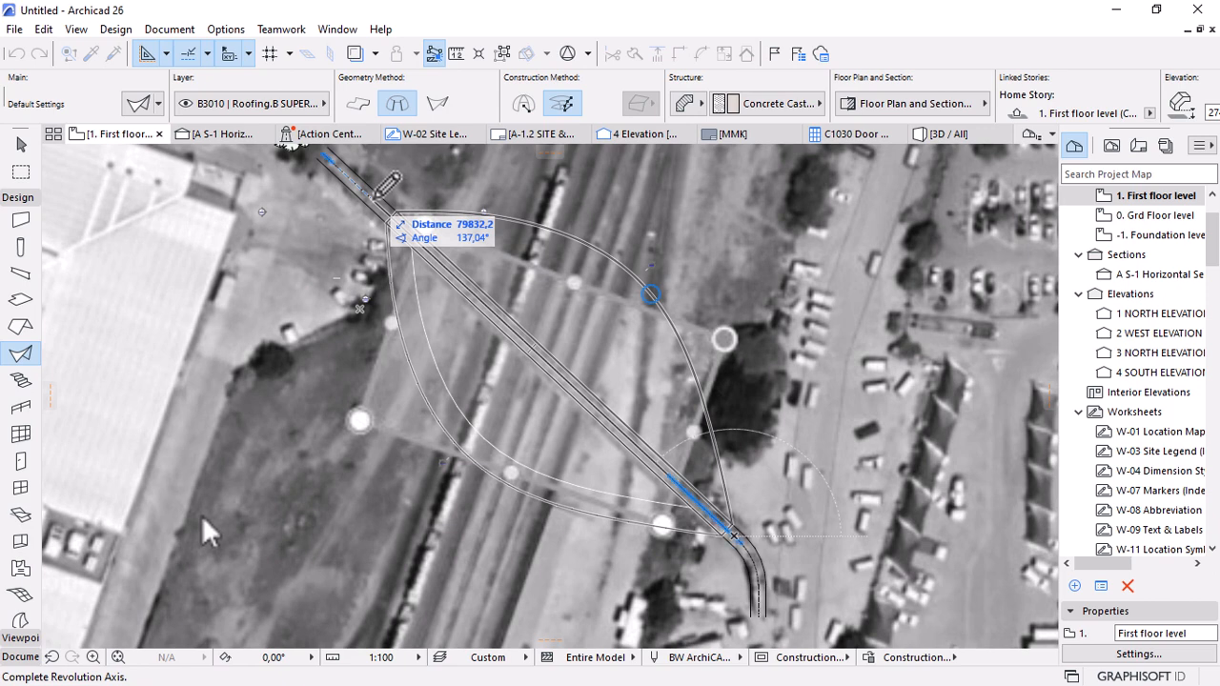
left_click(381, 194)
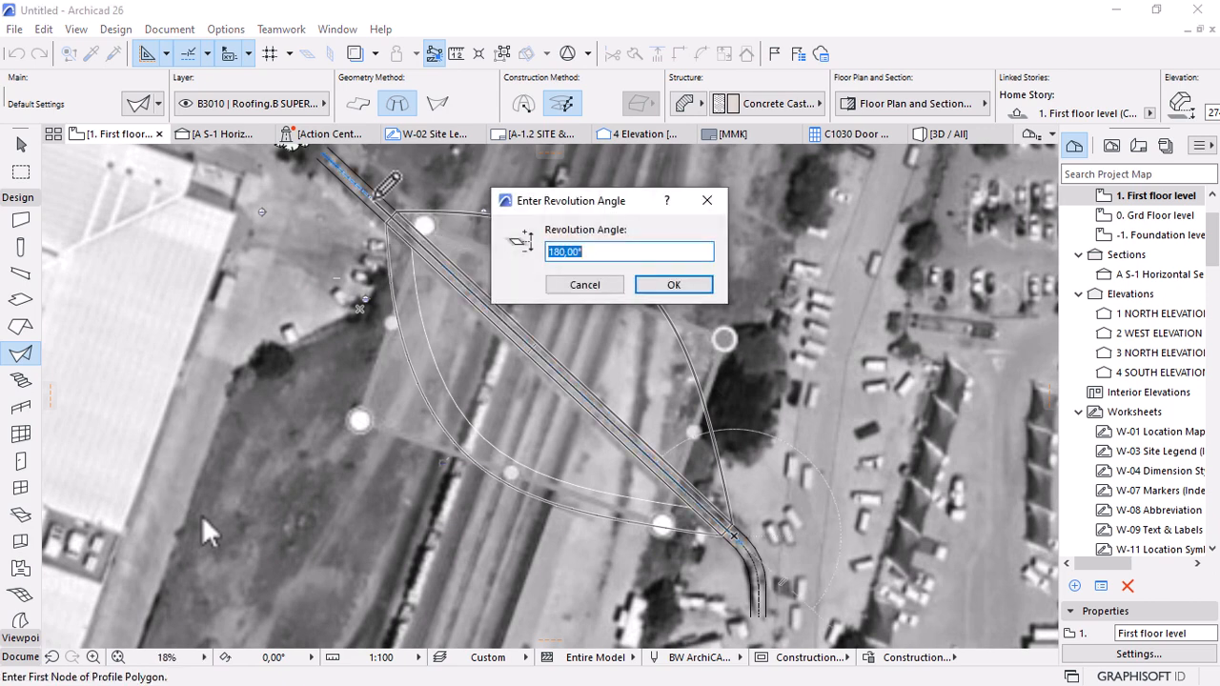
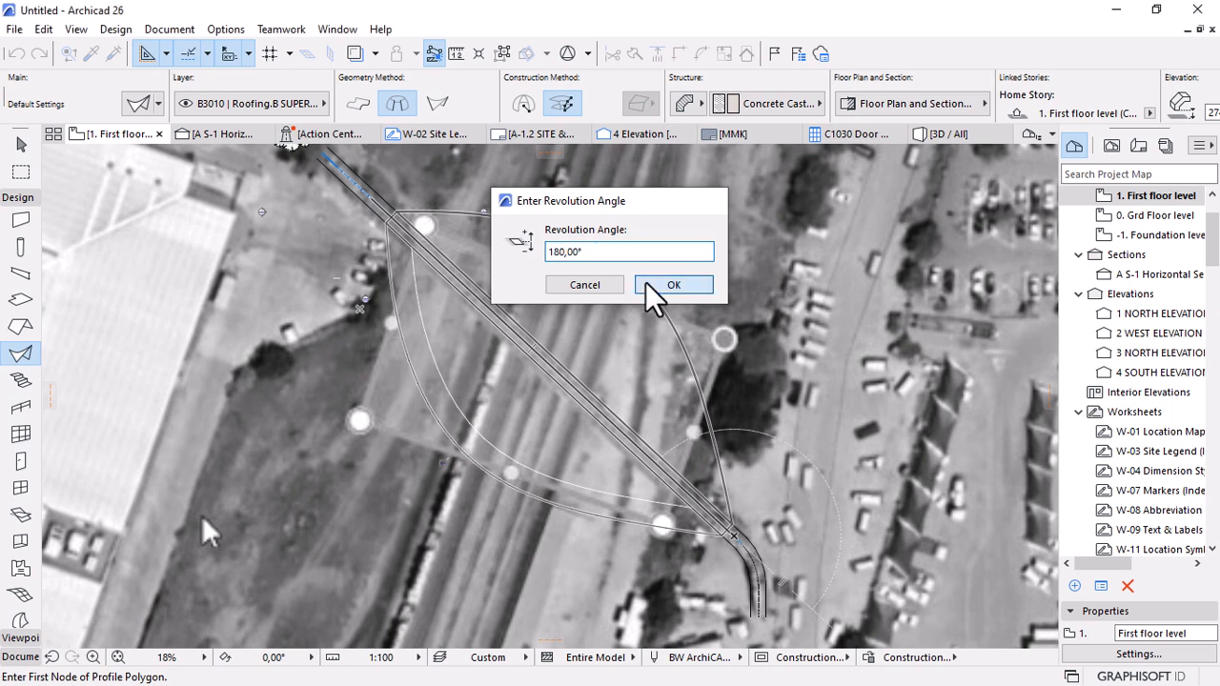
left_click(670, 286)
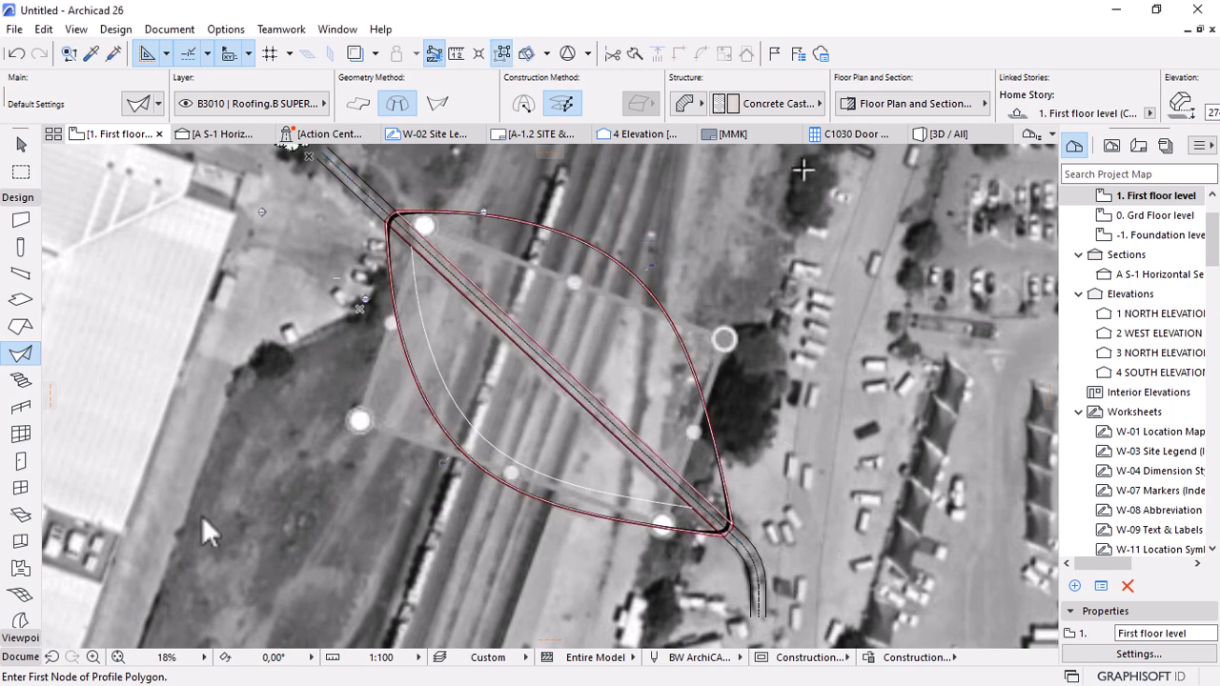
Examine the revolved shell in 3D, delete it there and return to the first floor plan.
left_click(948, 134)
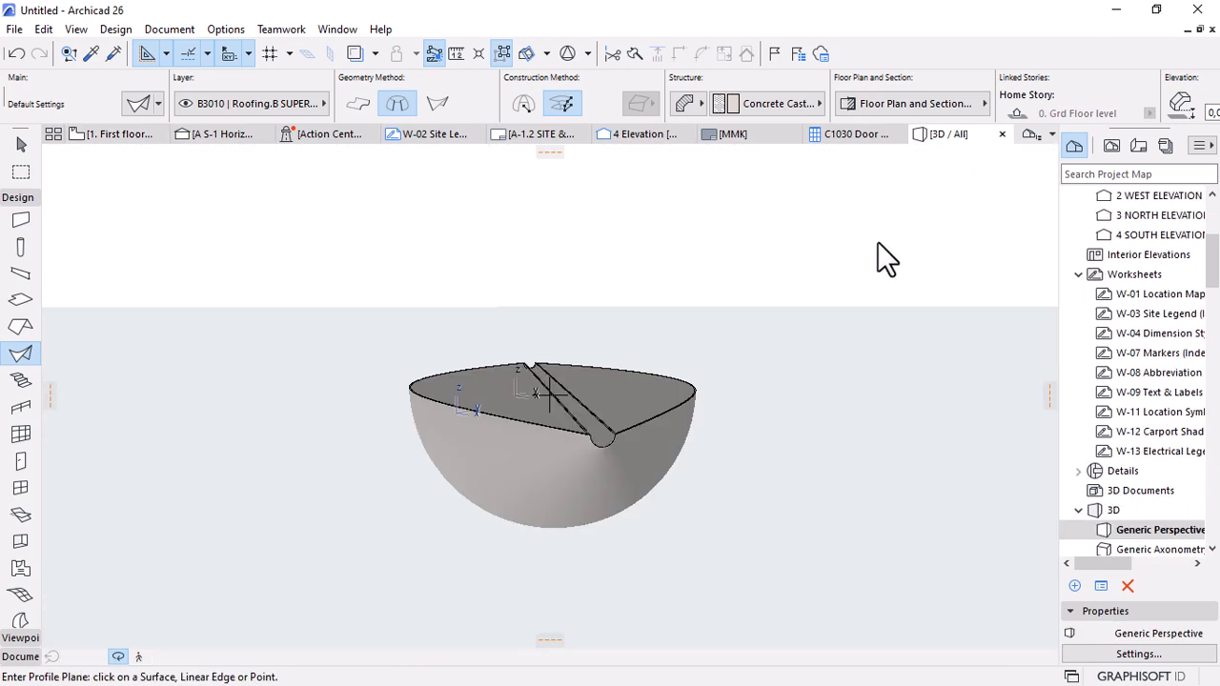
middle_click_drag(781, 291, 659, 495, "shift")
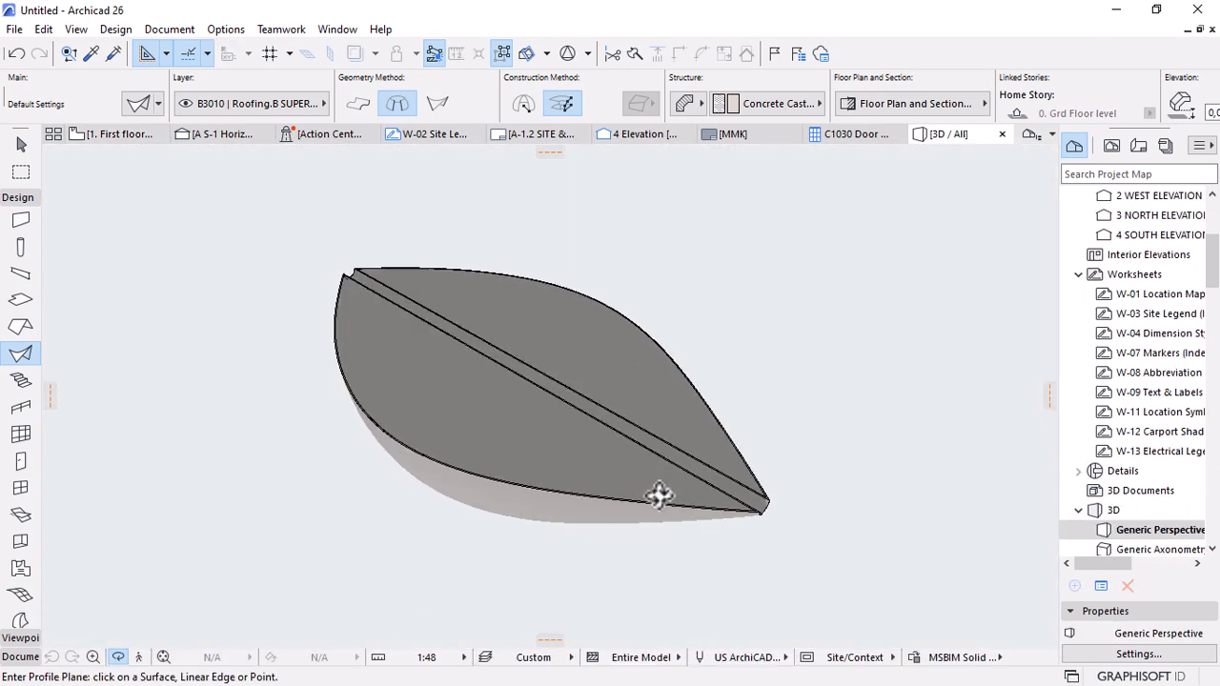
left_click(615, 367, "shift")
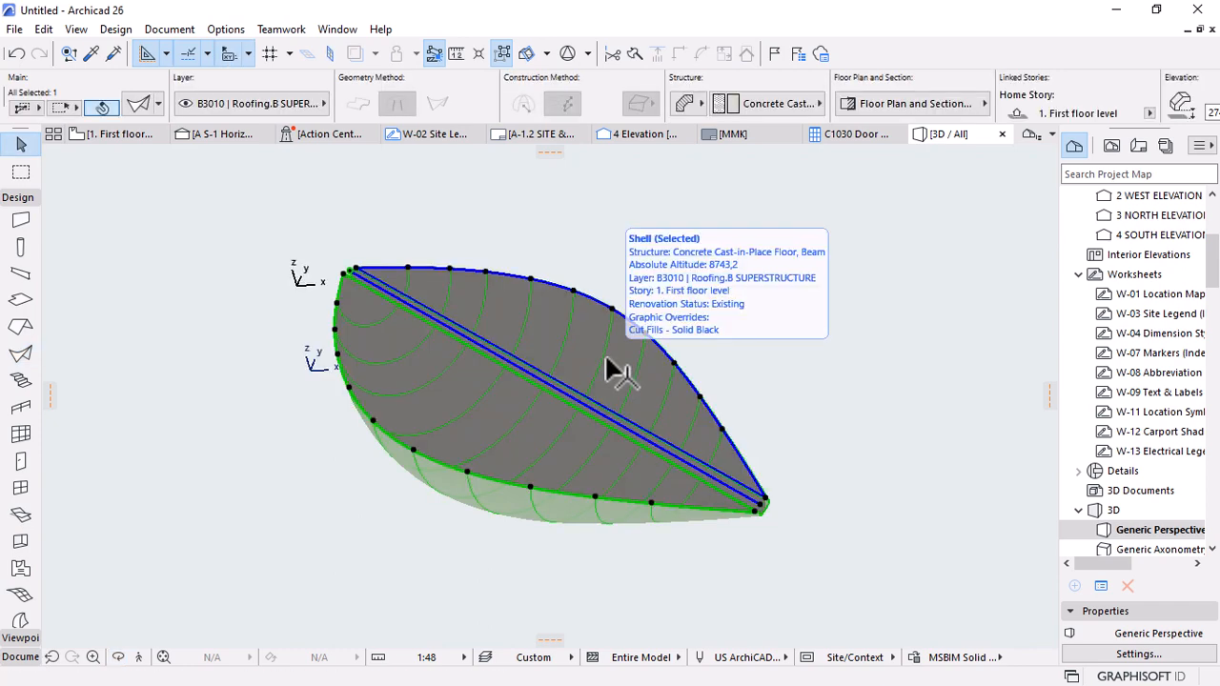
left_click(124, 134)
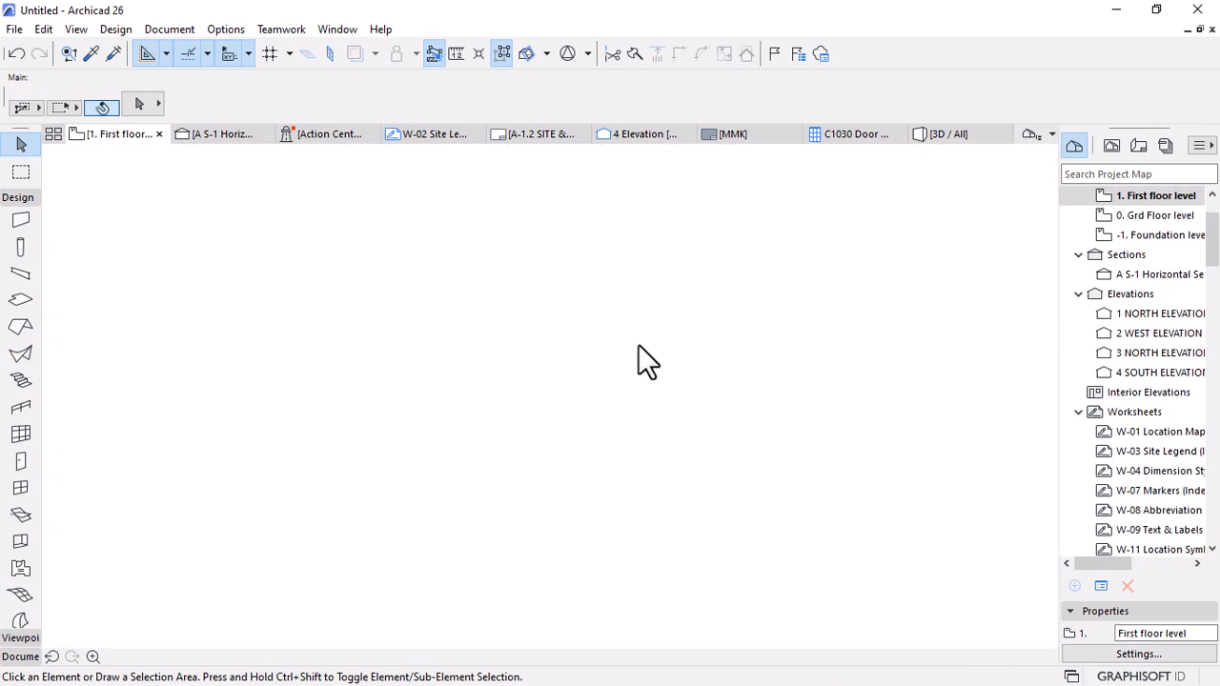
scroll(654, 507, "up", 1)
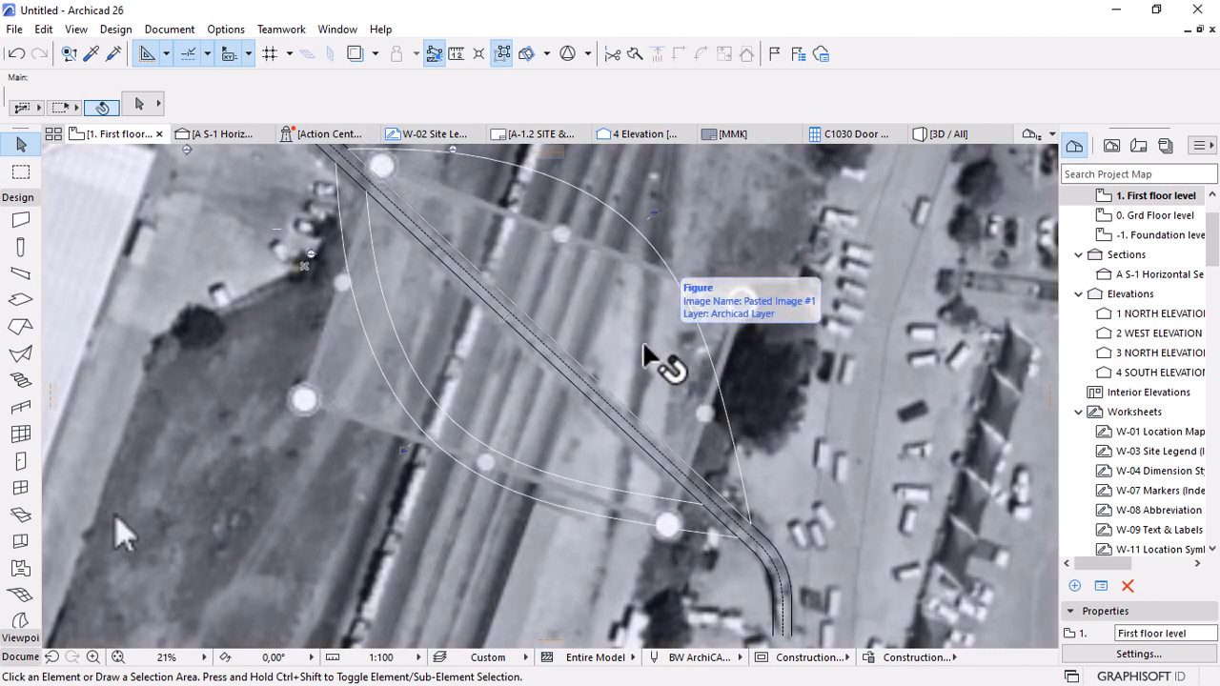
scroll(653, 352, "down", 2)
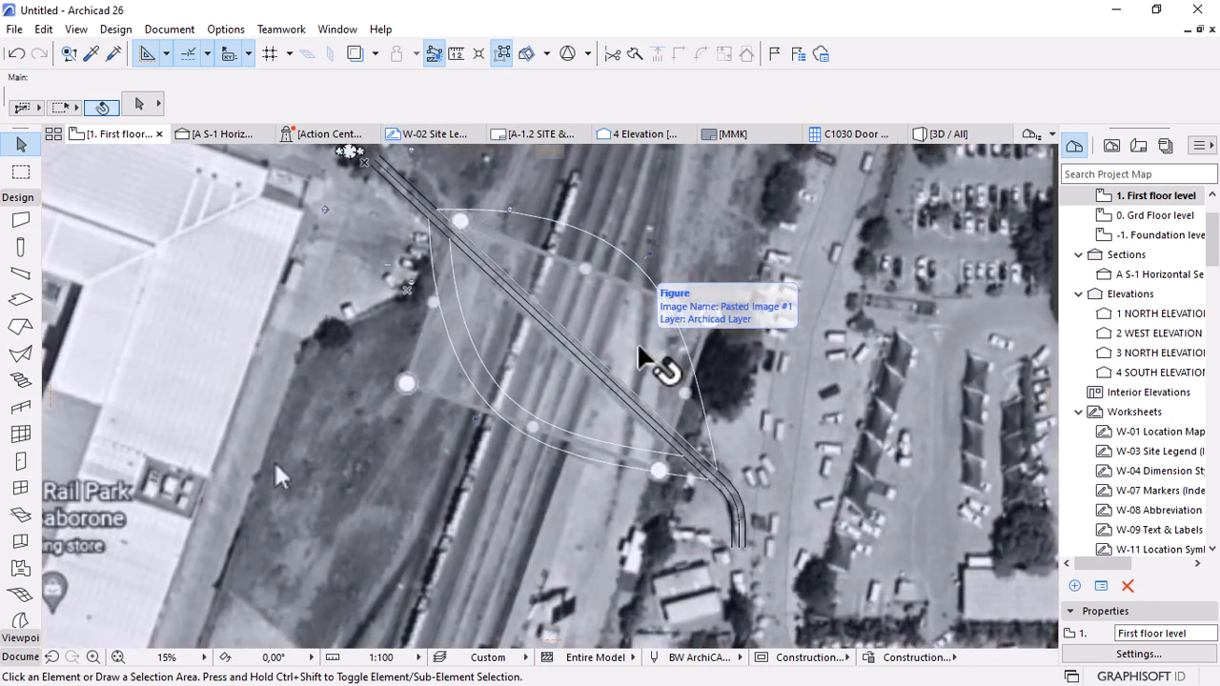
Undo the shell's deletion and examine the restored shell in 3D from several angles.
left_click(17, 54)
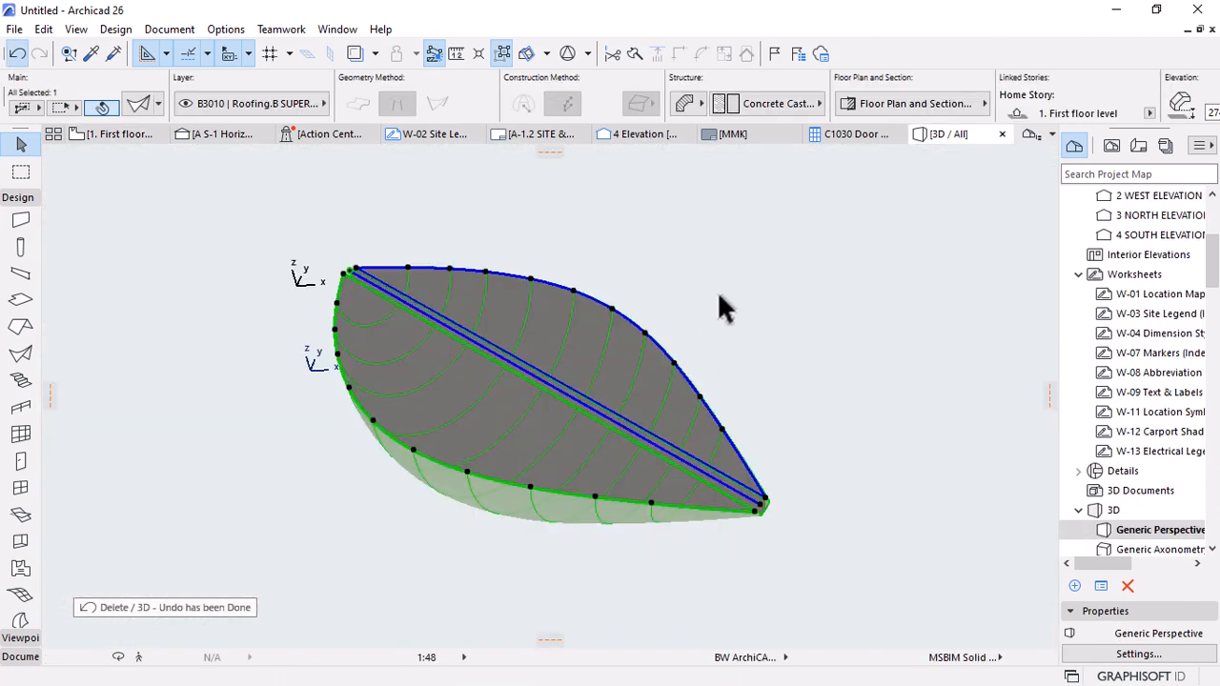
left_click(724, 307)
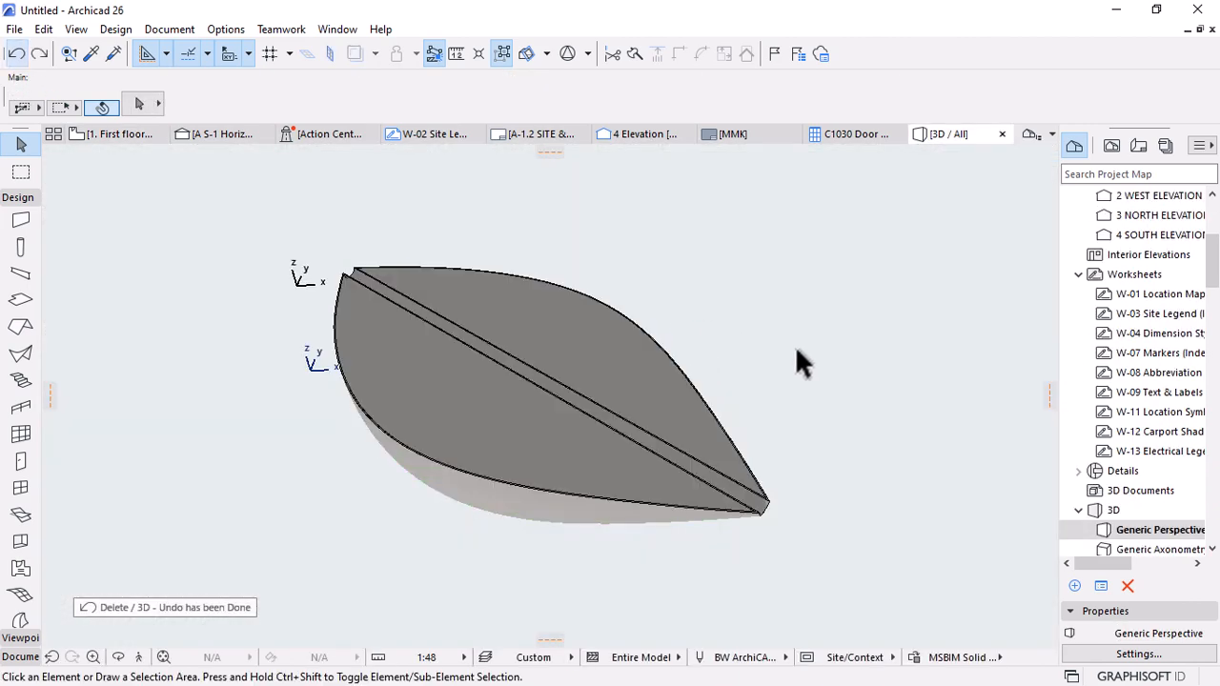
middle_click_drag(684, 471, 307, 395, "shift")
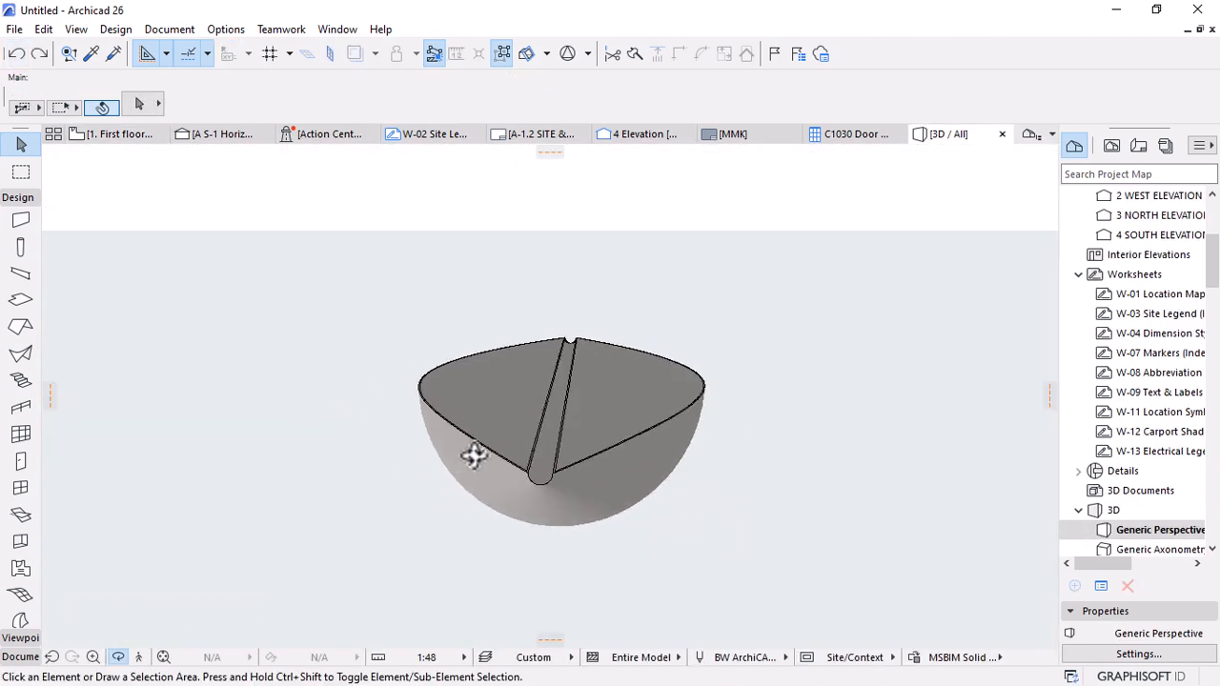
scroll(473, 452, "up", 4)
middle_click_drag(544, 463, 578, 346, "shift")
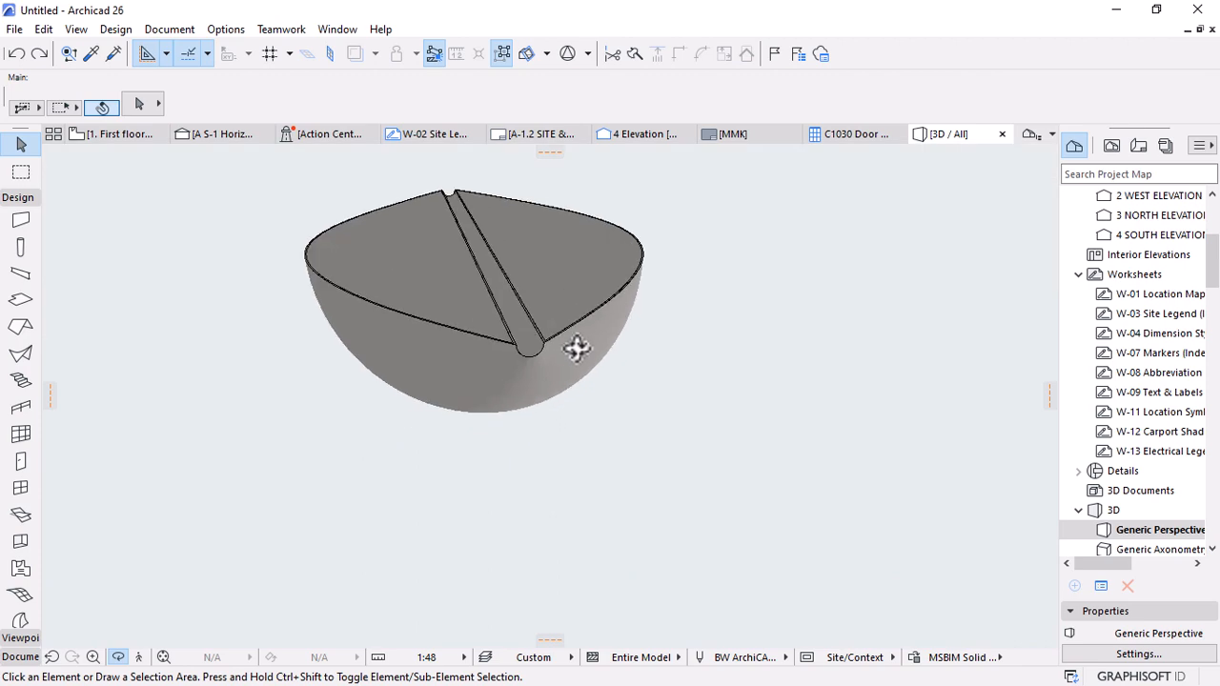
Return to the first floor plan and undo the creation of the revolved shell.
key("F2")
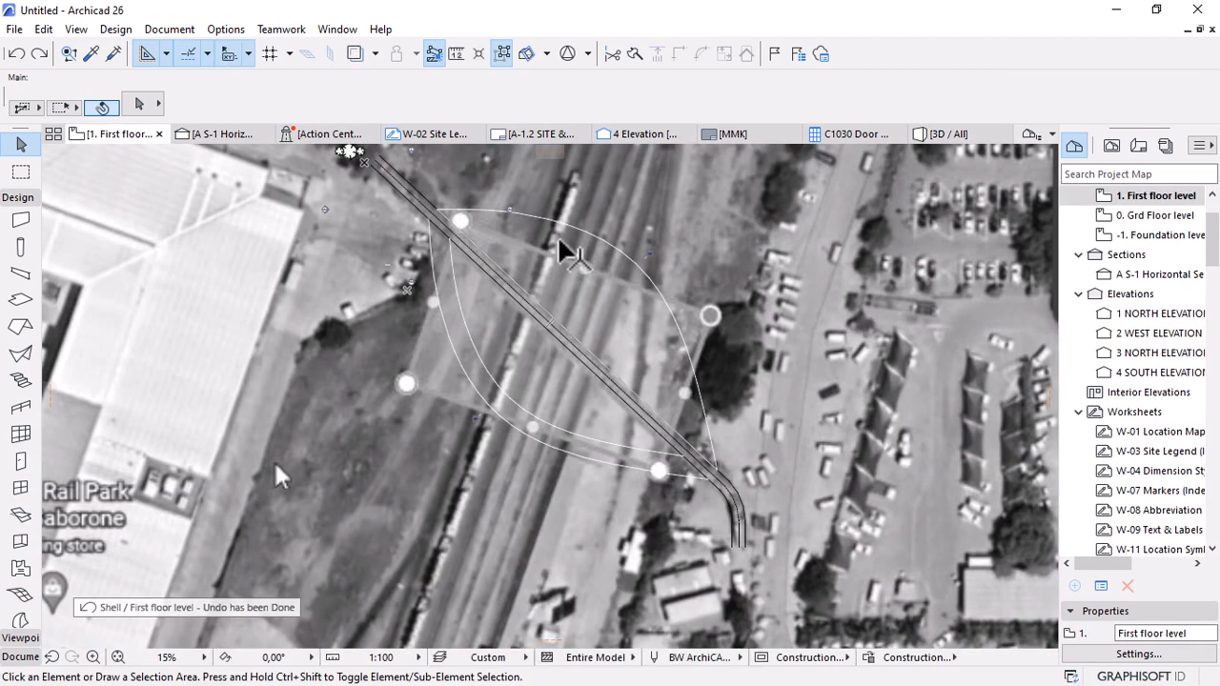
scroll(591, 238, "up", 3)
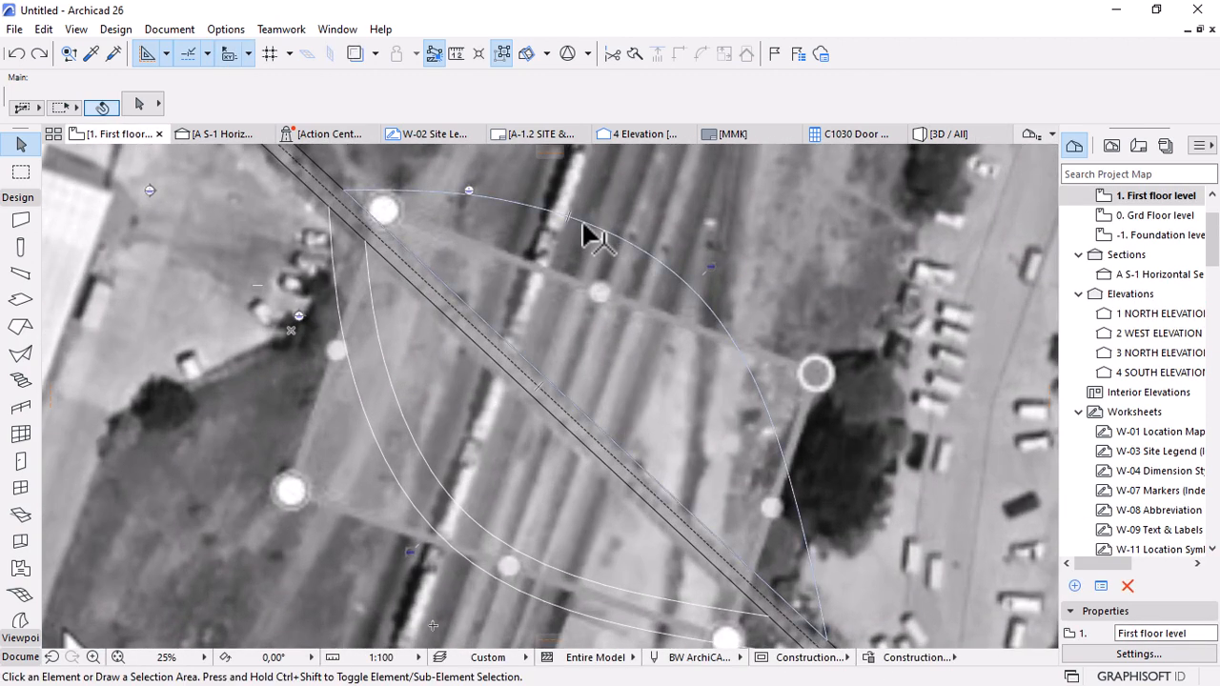
scroll(585, 232, "down", 2)
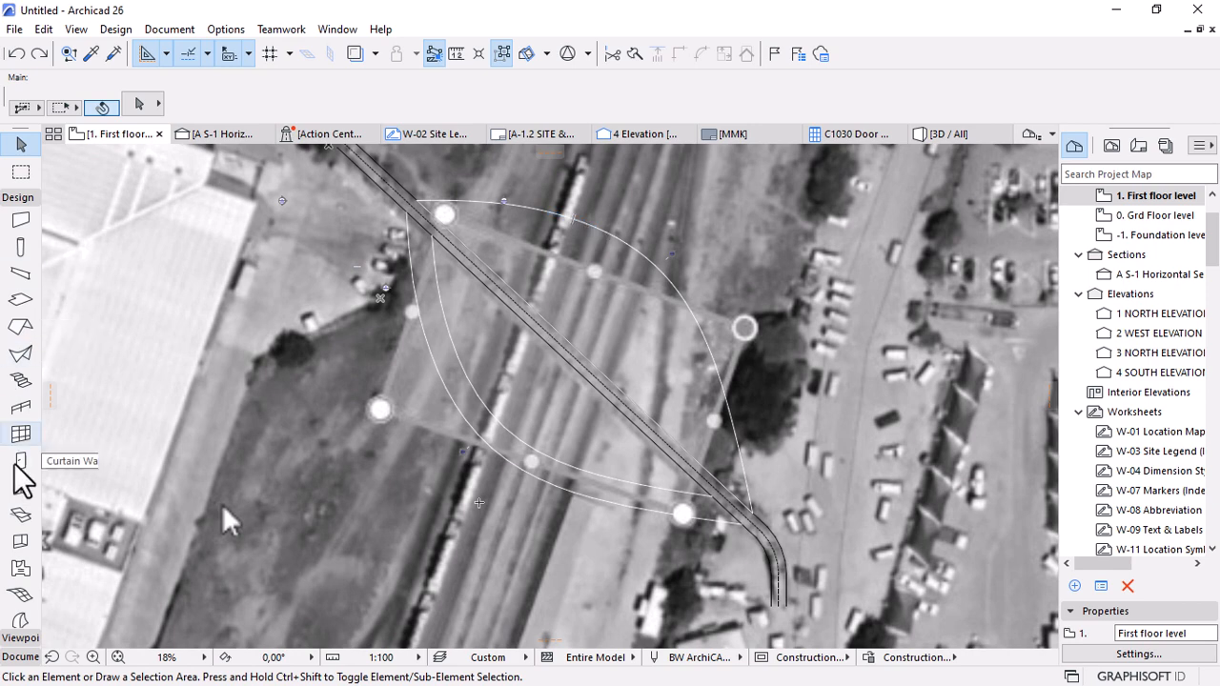
Revolve the northeast polyline into a 180° shell again, drawing the axis from its southeast end to just beyond its northwest end.
left_click(20, 354)
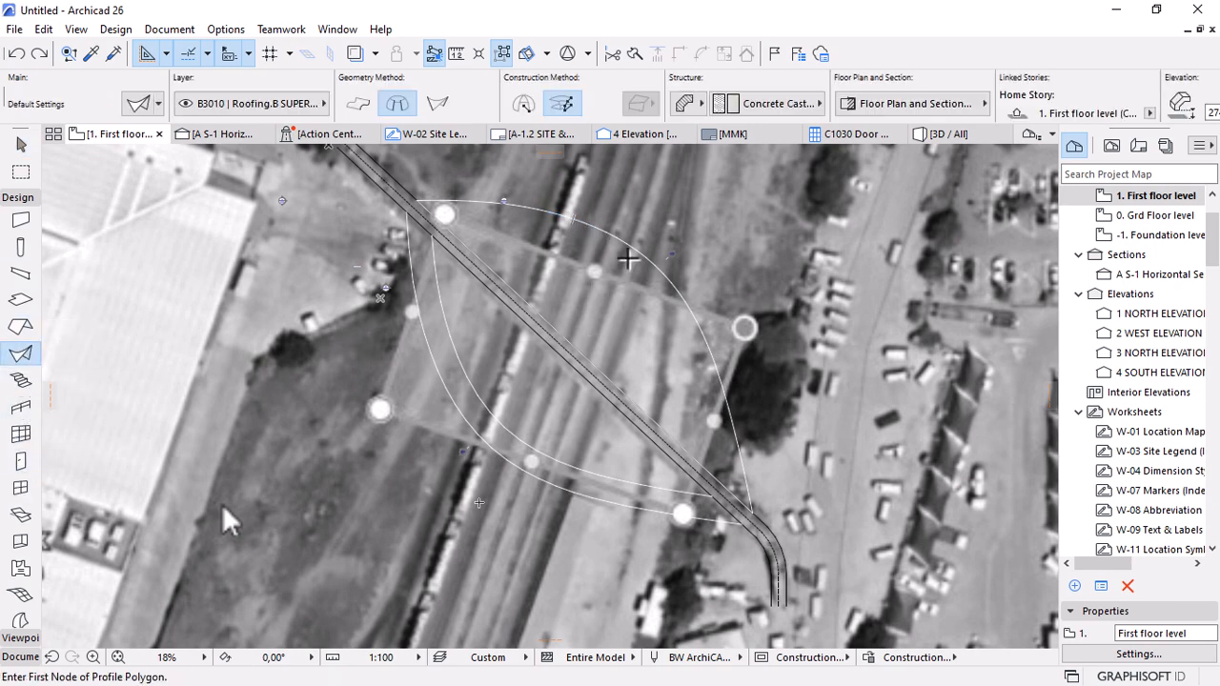
left_click(685, 102)
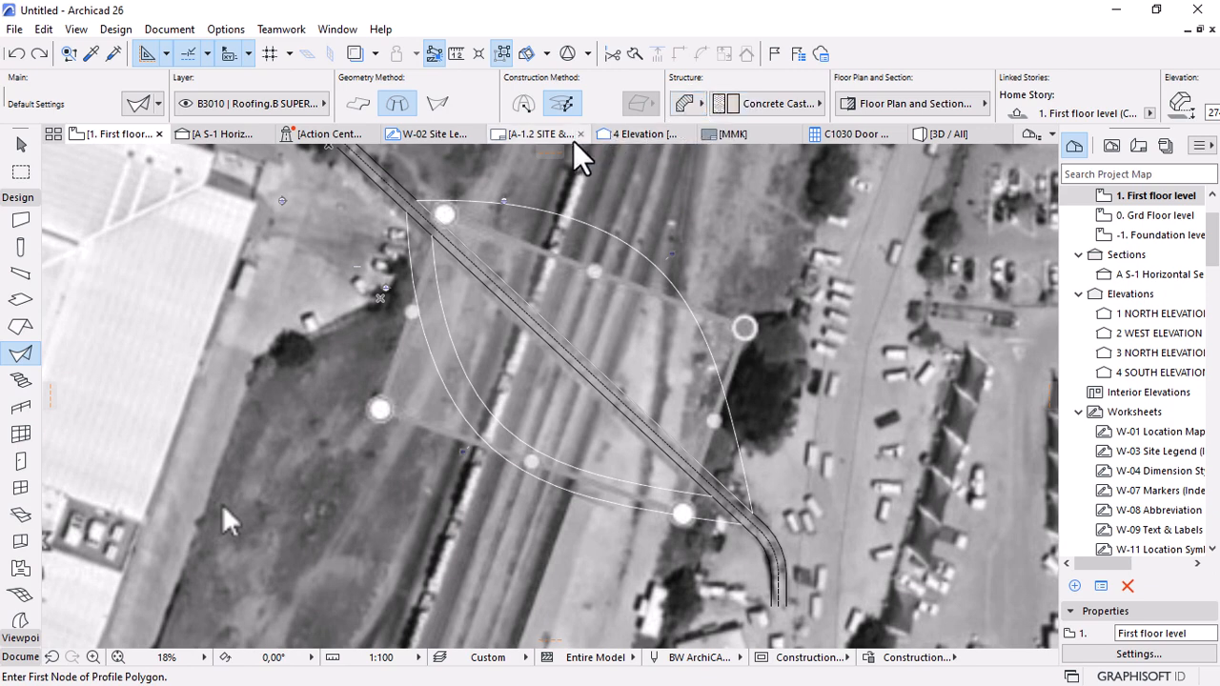
mouse_move(575, 143)
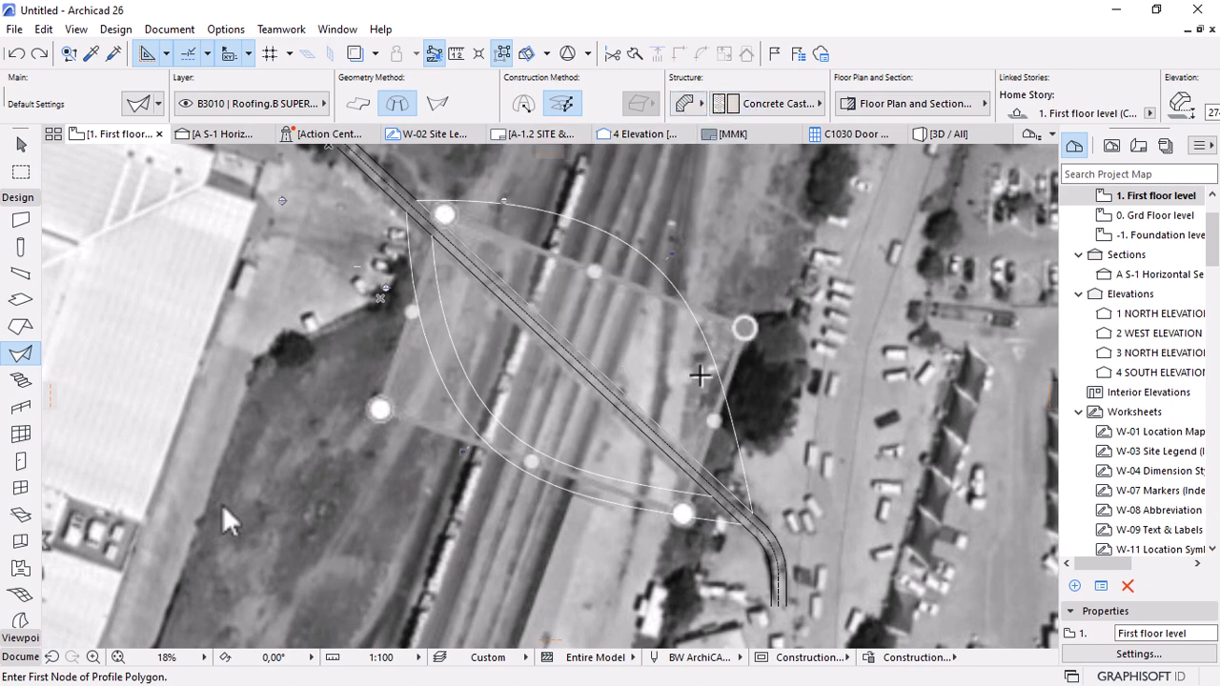
key("space")
left_click(659, 266)
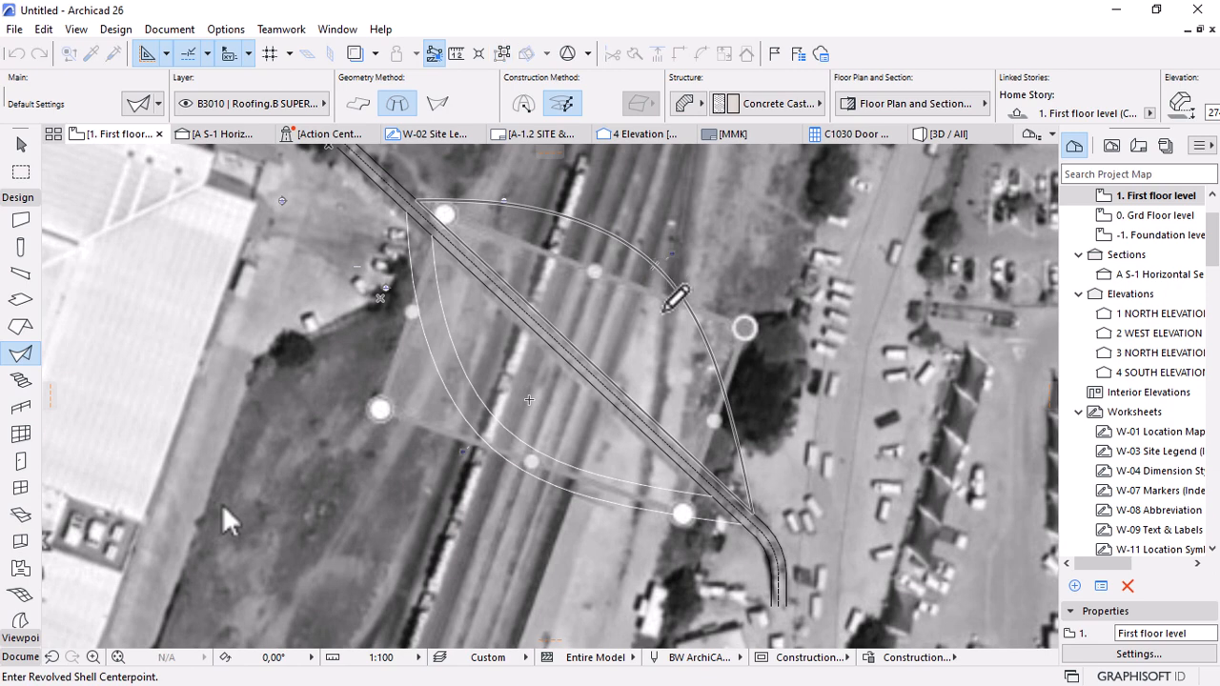
left_click(751, 519)
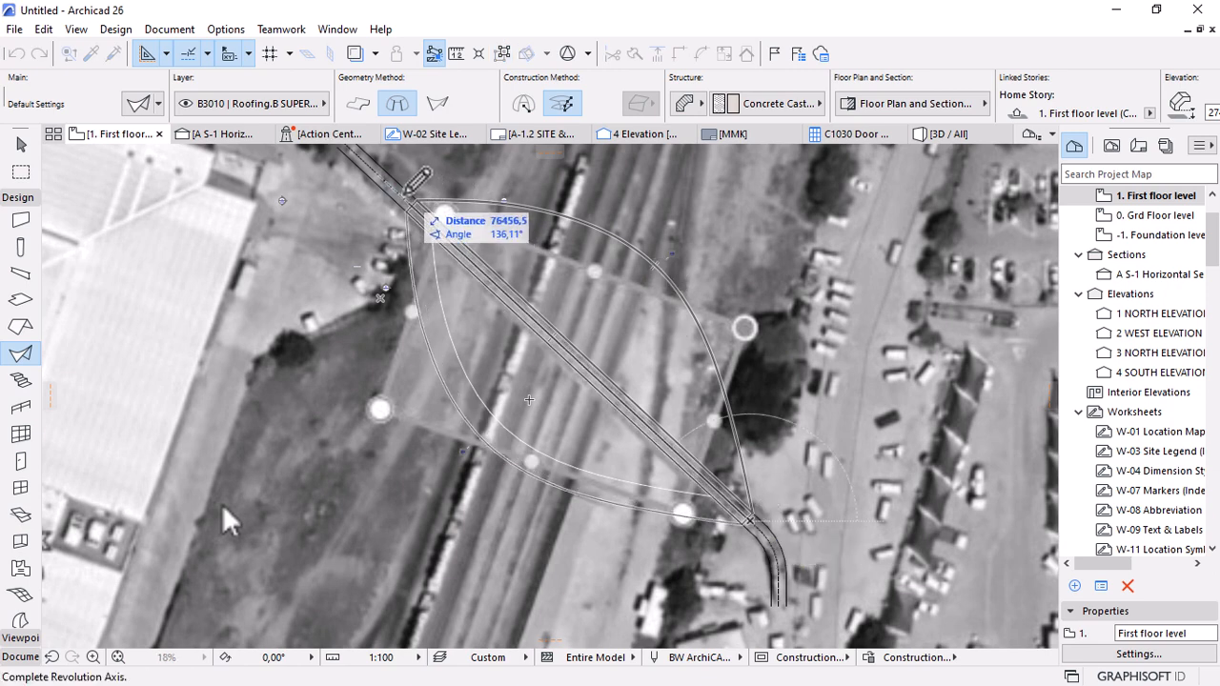
left_click(401, 189)
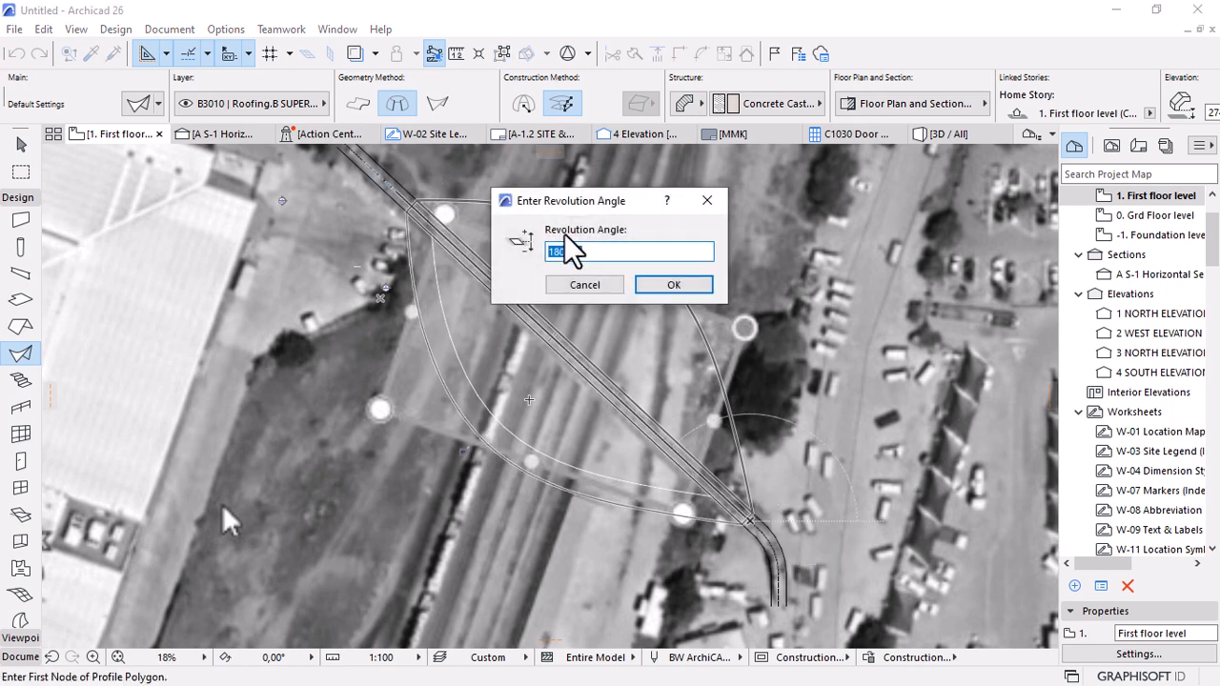
left_click(641, 285)
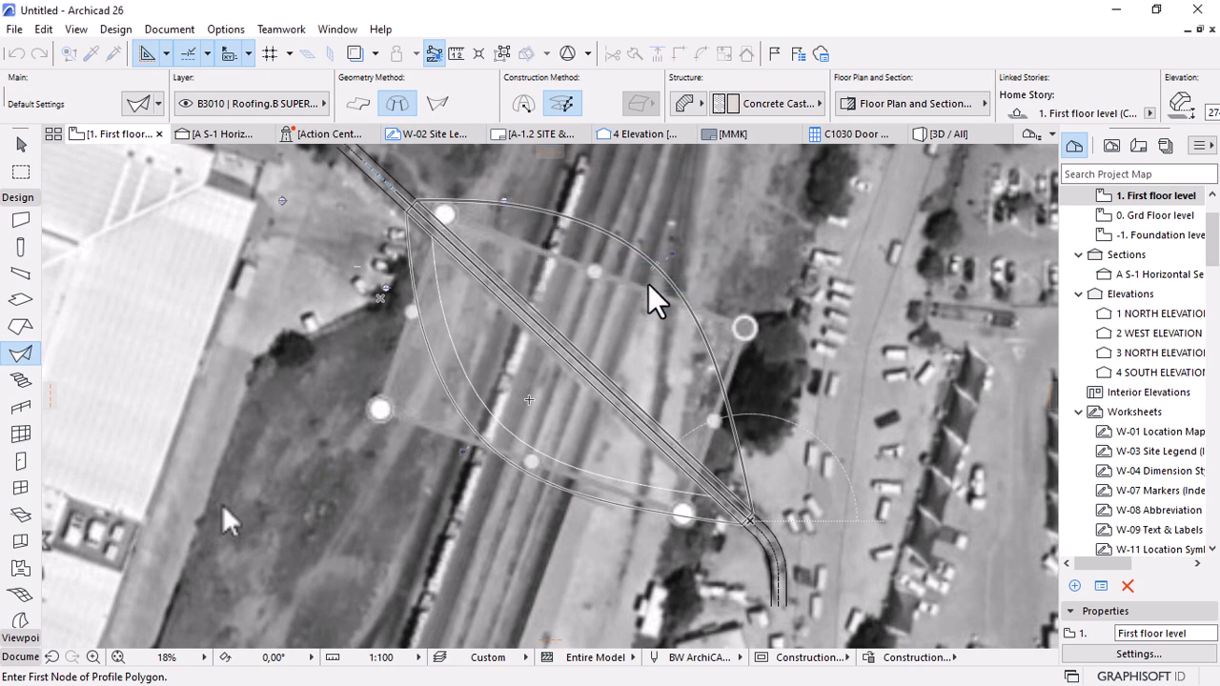
Check the revolved shell in 3D, then mirror a copy of it on the first floor plan across its straight central edge.
left_click(933, 131)
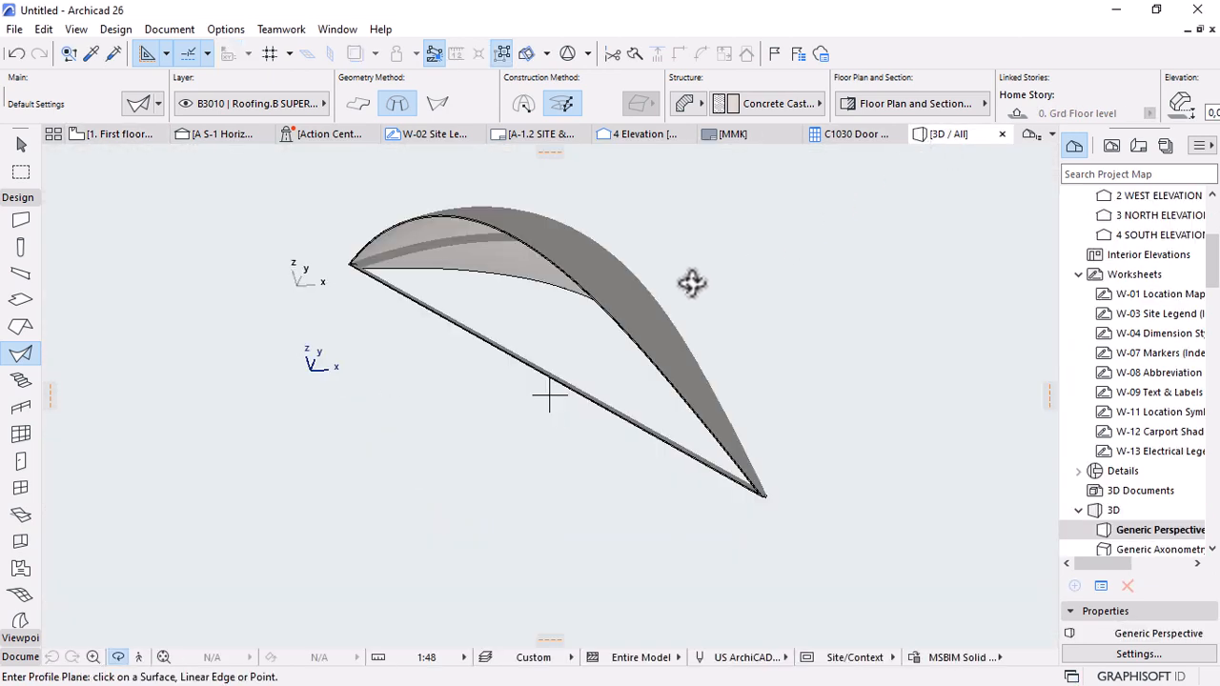
middle_click_drag(692, 283, 196, 152, "shift")
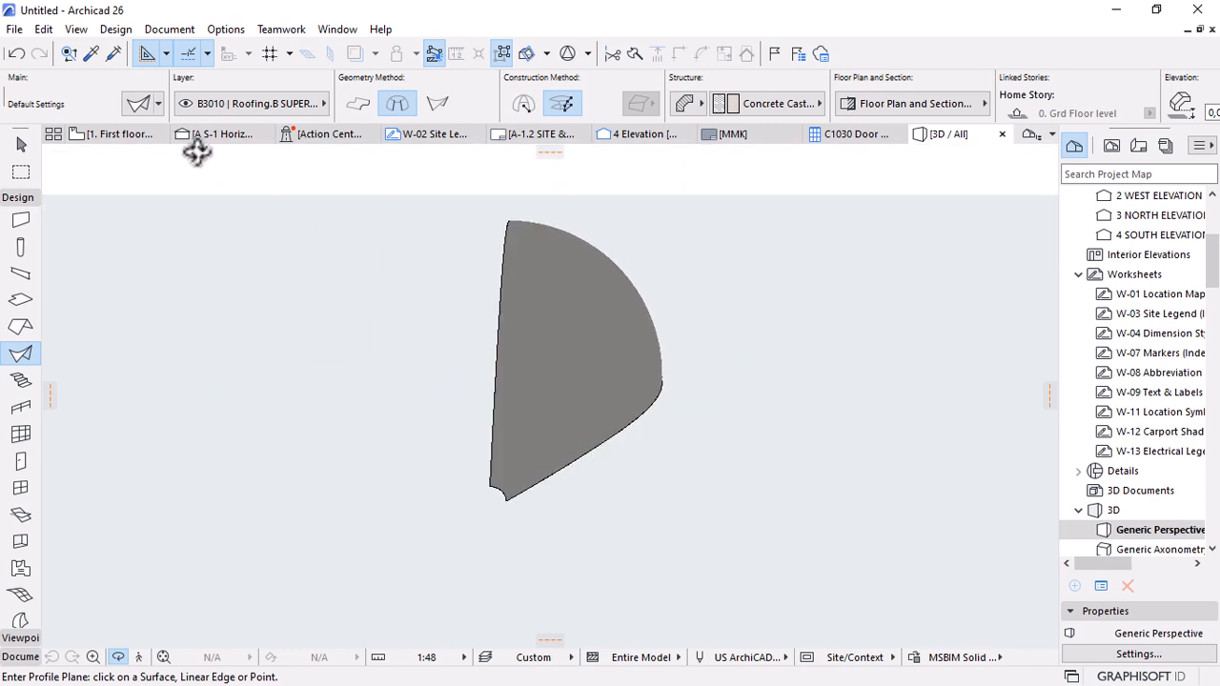
left_click(103, 139)
key("Escape")
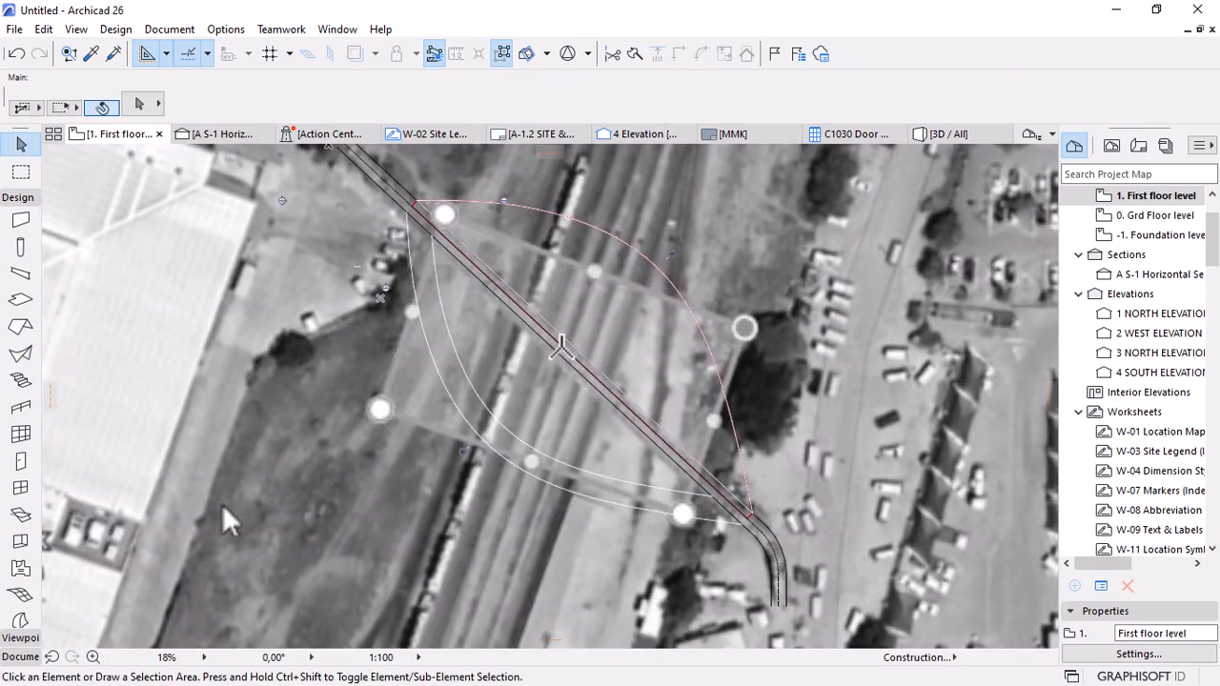
key("ctrl+alt+m")
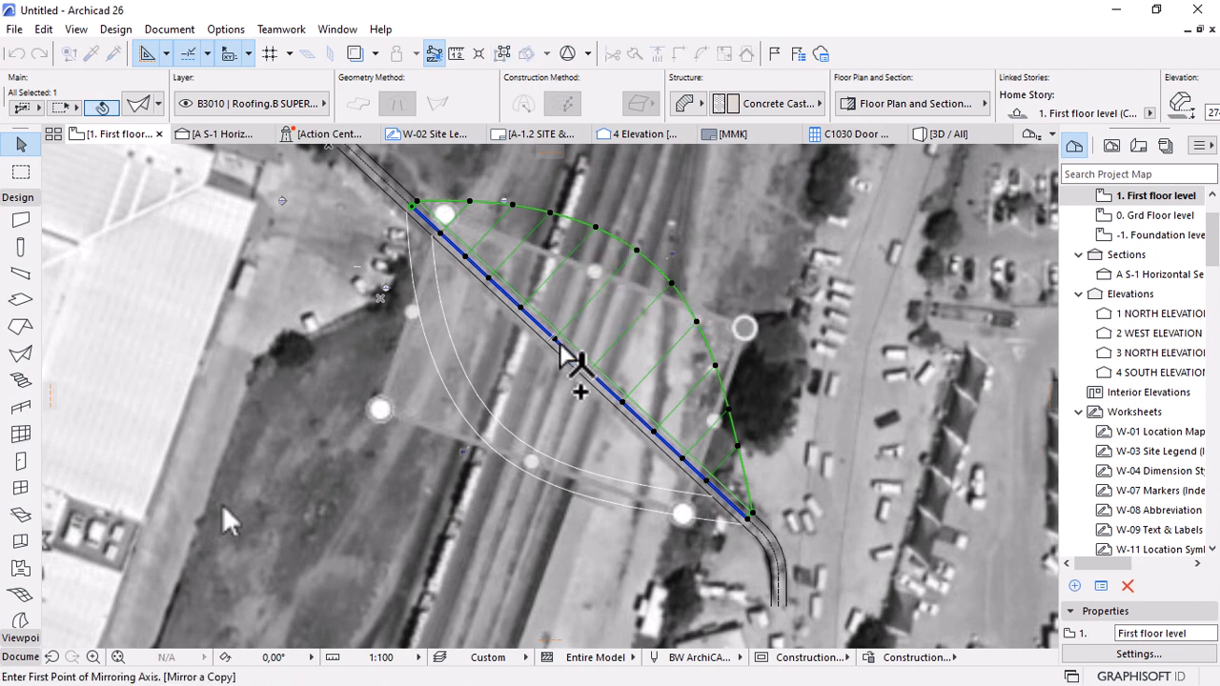
left_click(554, 338)
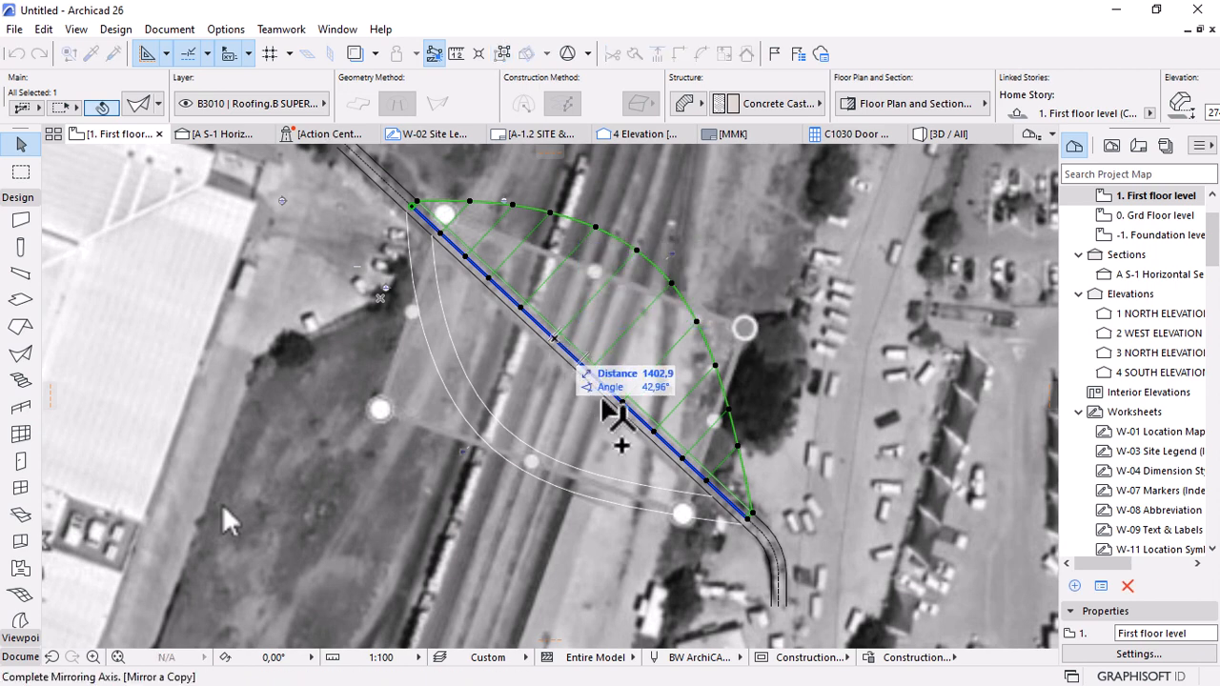
left_click(749, 520)
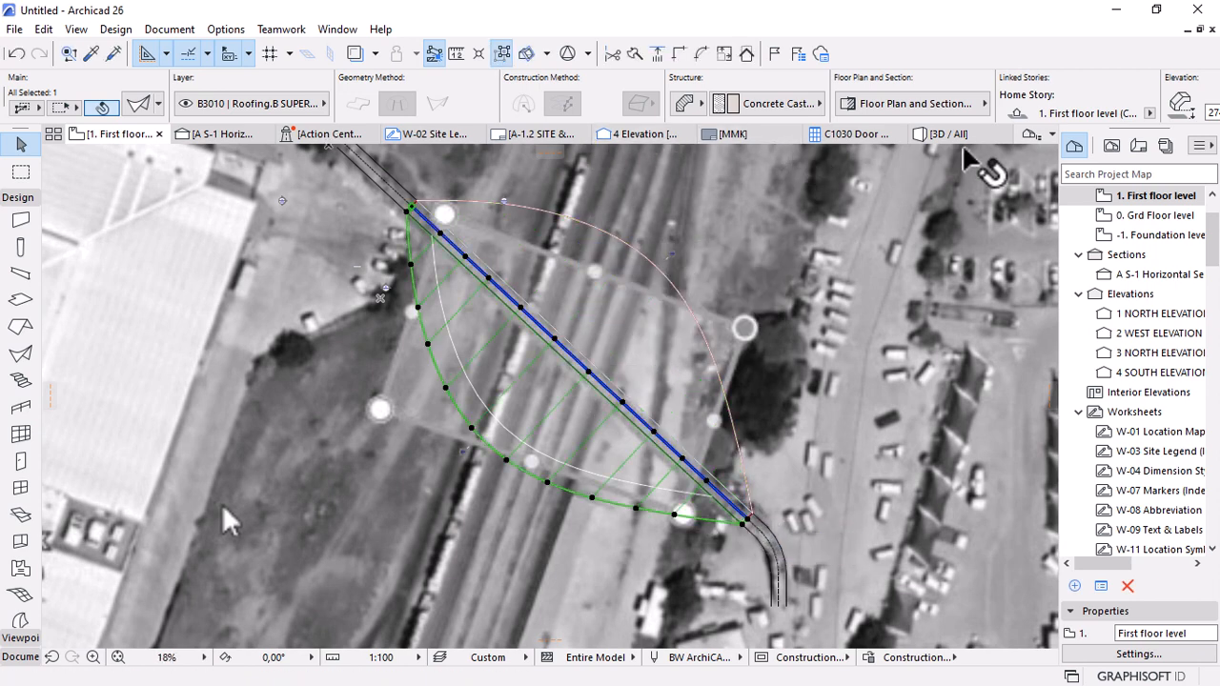
Examine the original and mirrored shells together in 3D from several angles, then return to the first floor plan and clear the selection.
left_click(967, 136)
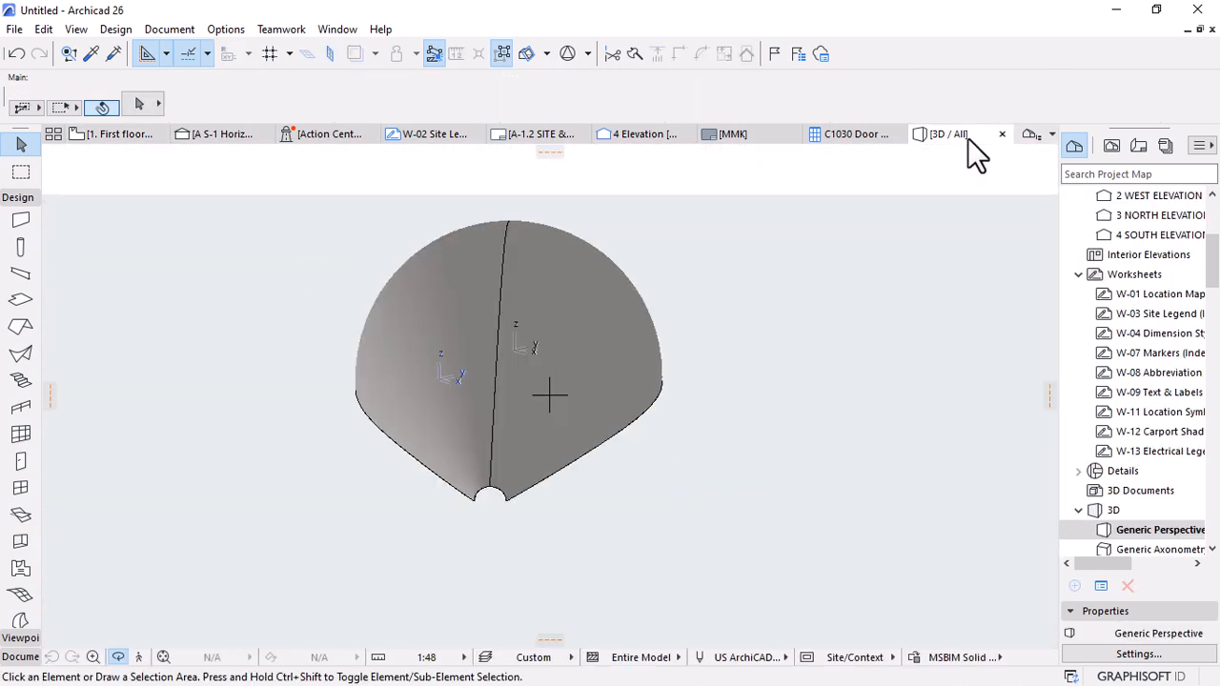
left_click_drag(453, 372, 742, 468)
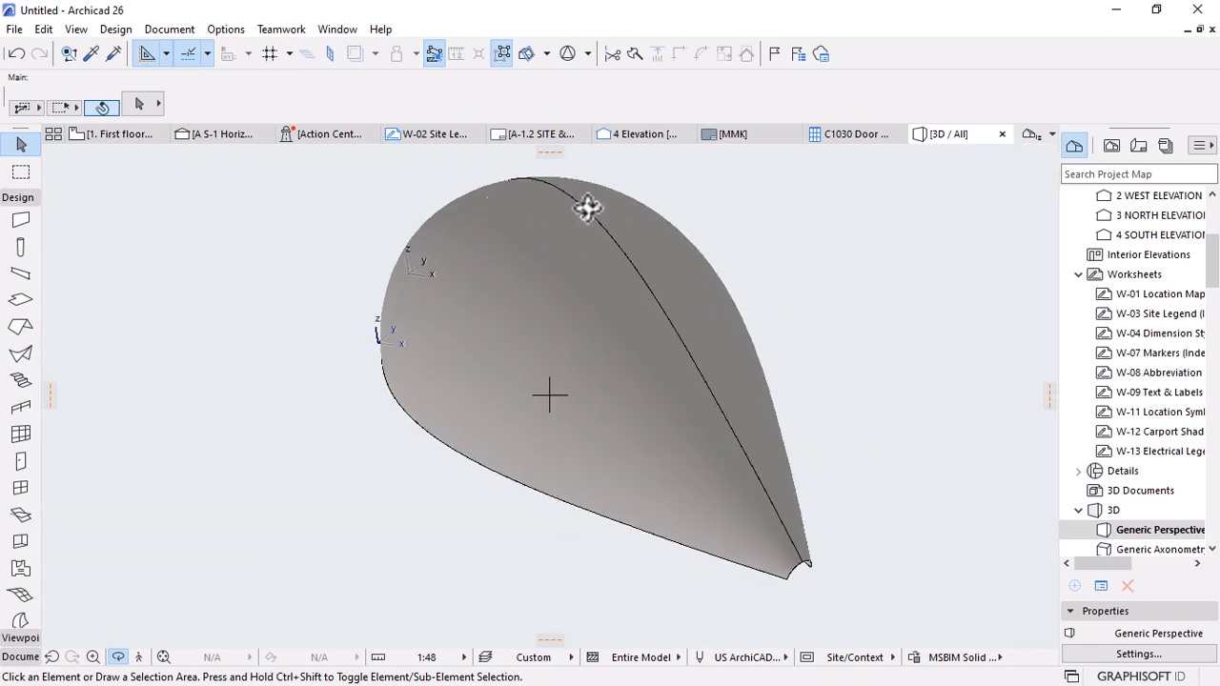
left_click_drag(435, 283, 796, 466)
left_click_drag(563, 366, 563, 473)
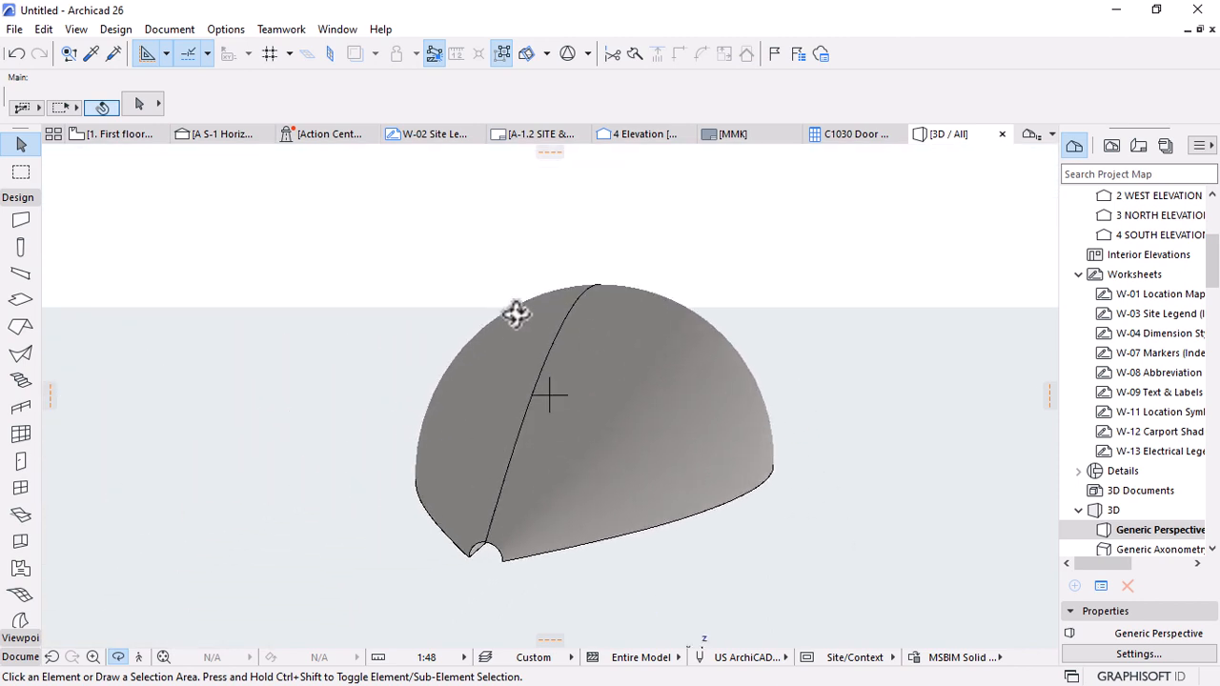
left_click_drag(515, 314, 781, 396)
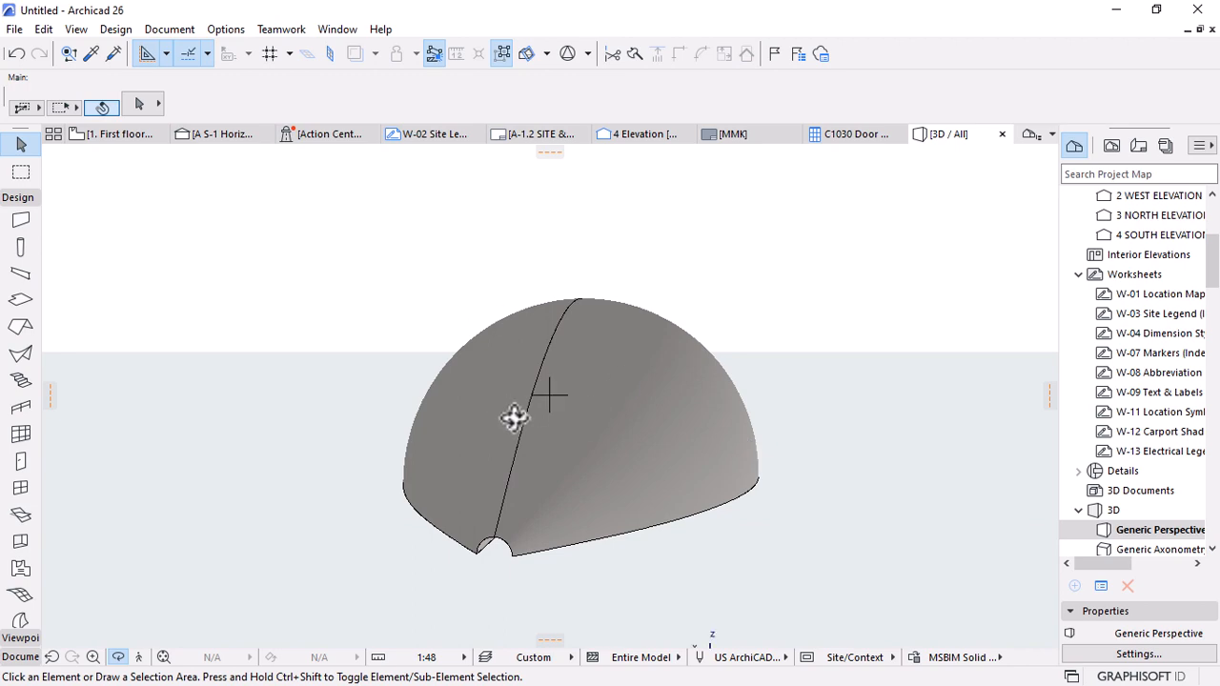
mouse_move(514, 418)
left_mouse_down()
mouse_move(661, 409)
mouse_move(503, 433)
left_mouse_up()
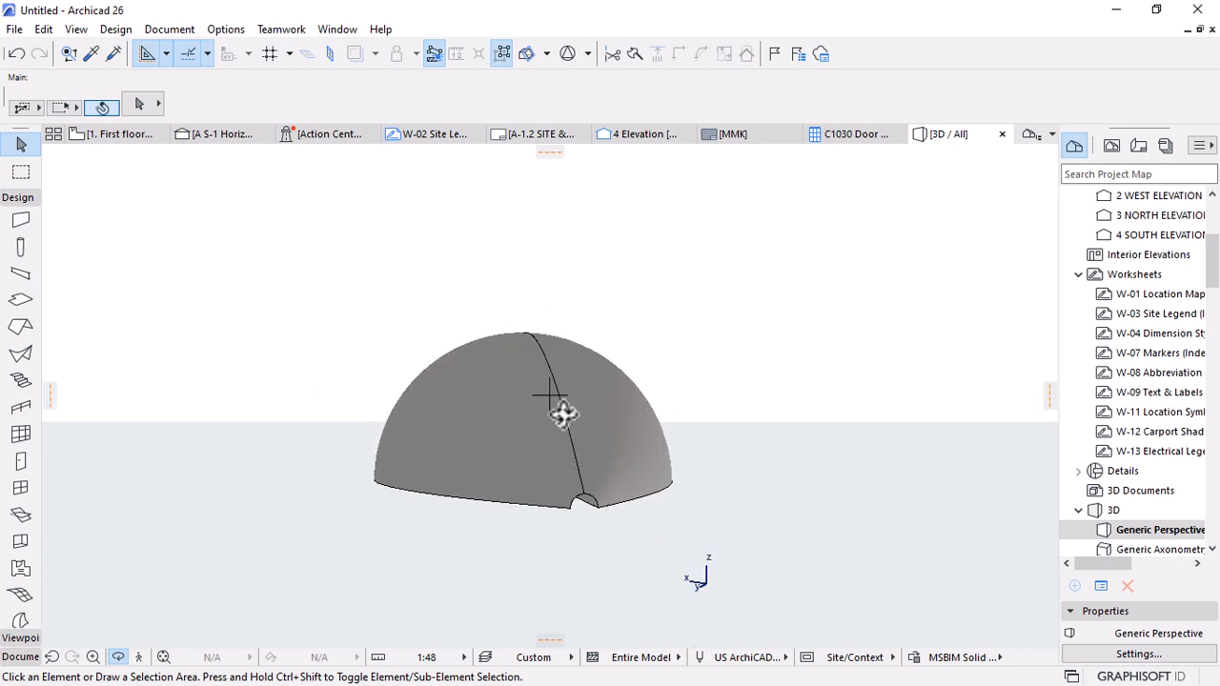
left_click(105, 133)
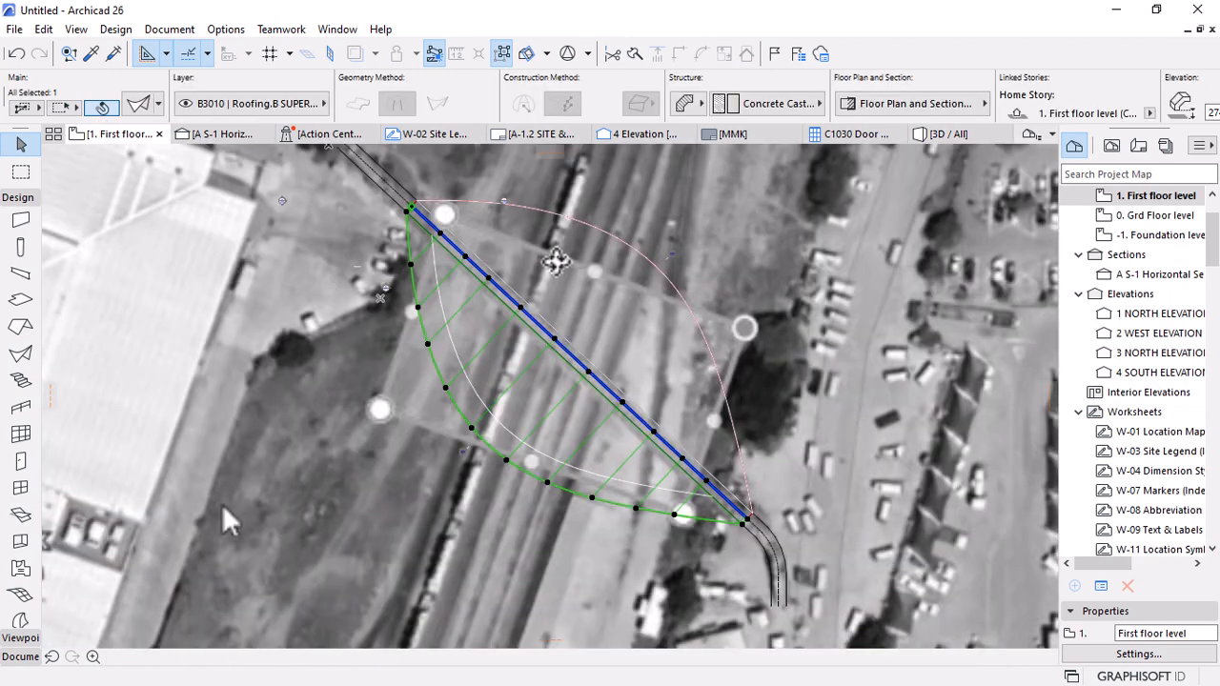
key("Escape")
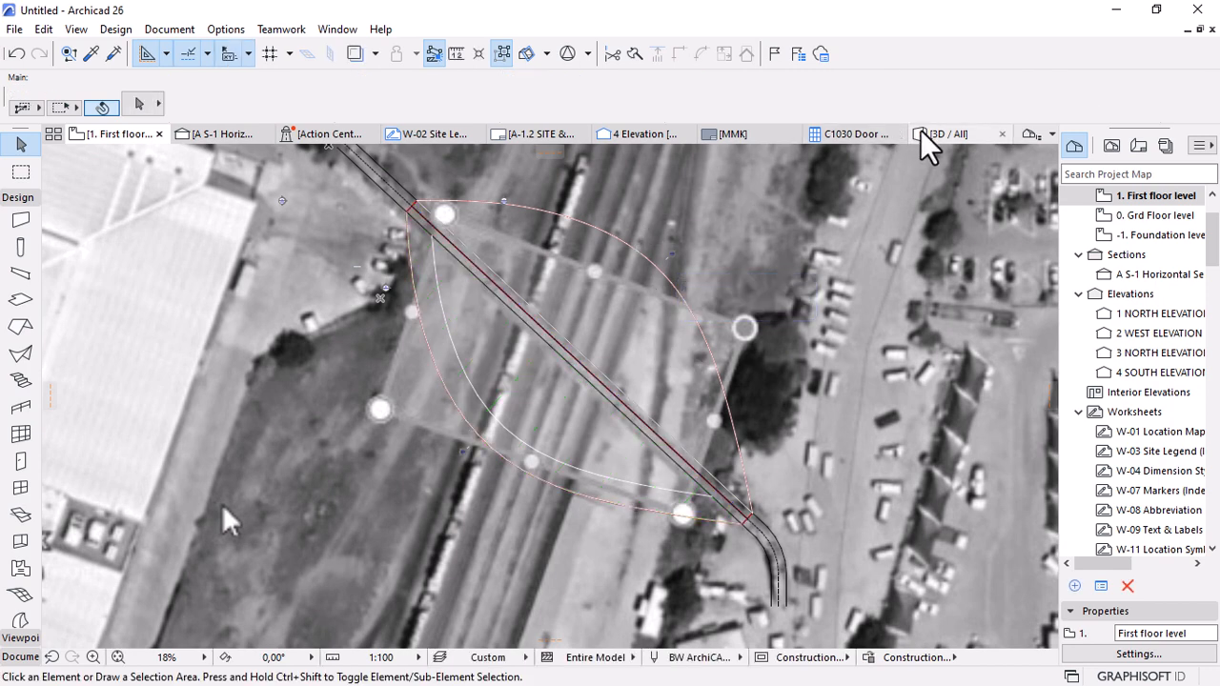
Close the door schedule, MMK, south elevation, site layout, site legend and Action Center views.
left_click(896, 134)
left_click(844, 134)
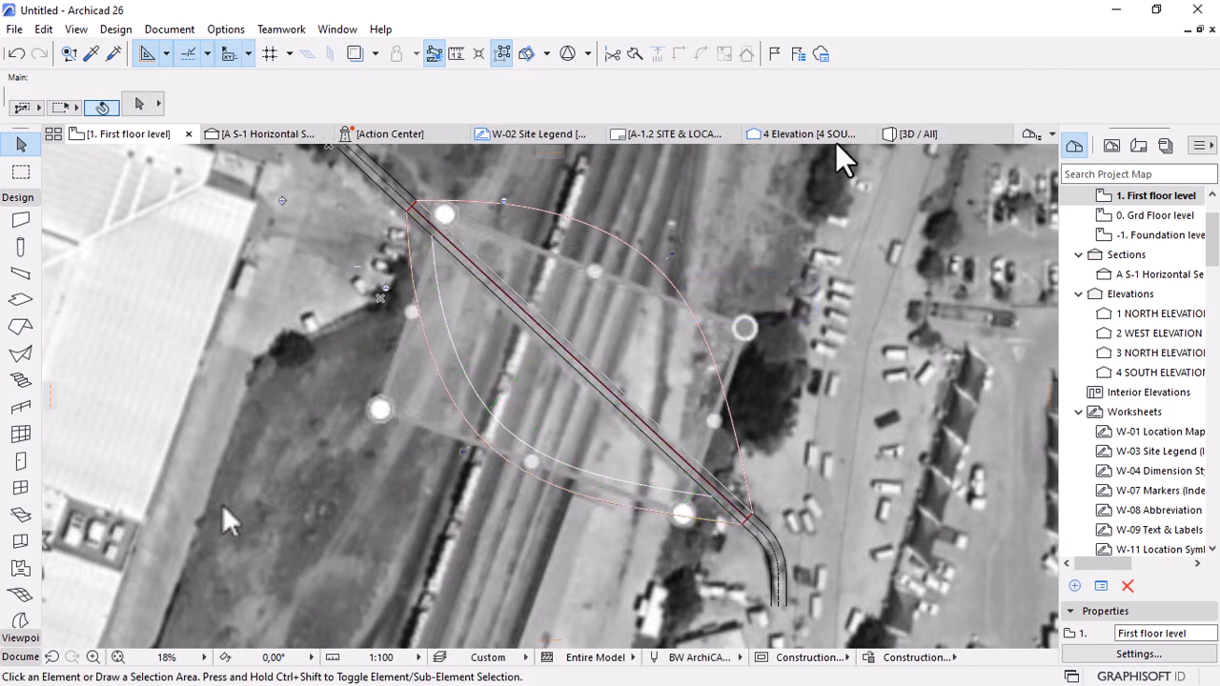
left_click(873, 134)
left_click(846, 134)
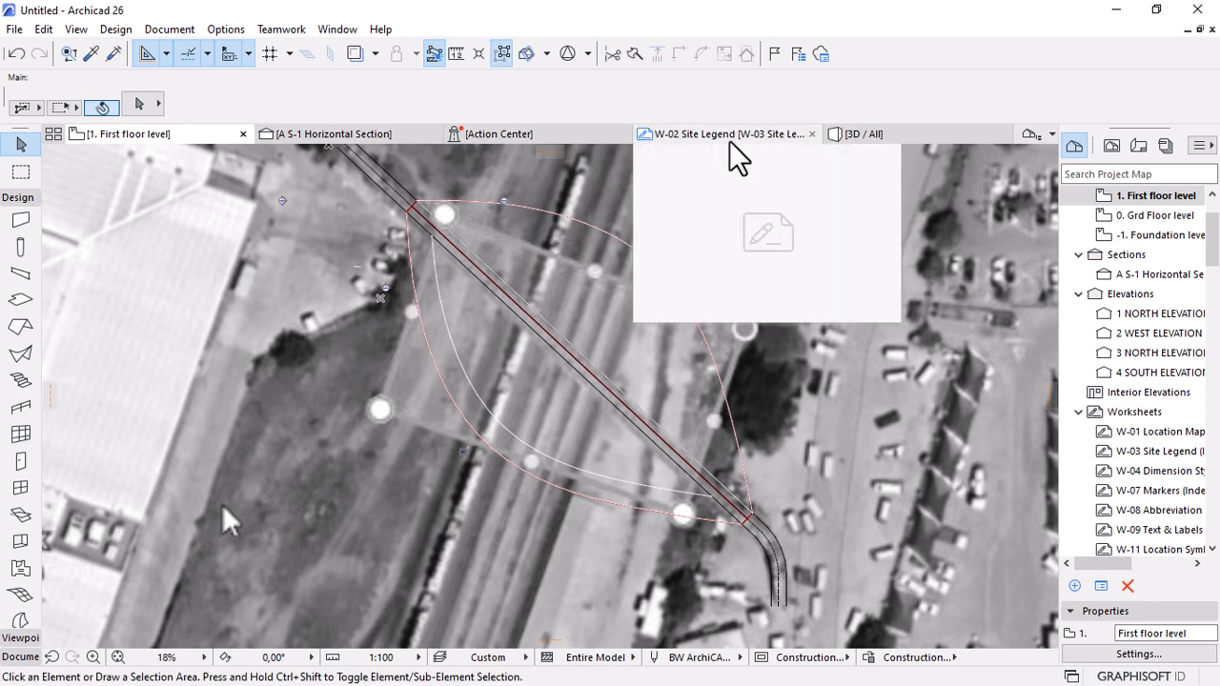
left_click(811, 134)
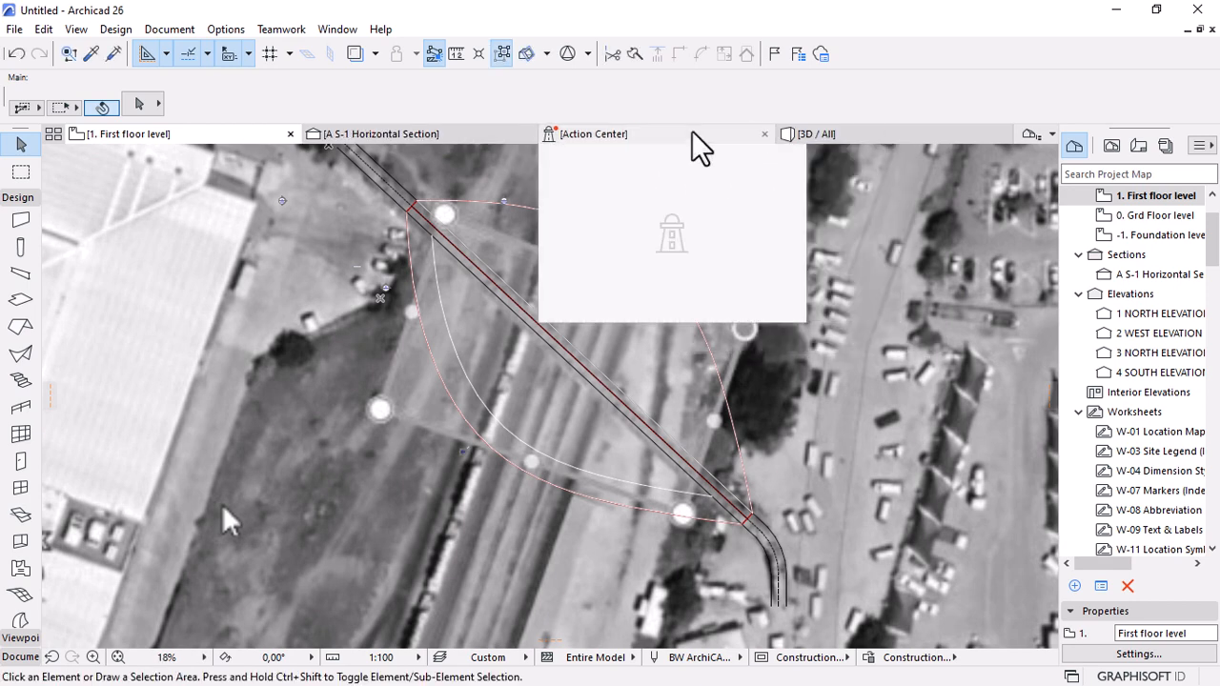
left_click(765, 134)
scroll(681, 295, "down", 3)
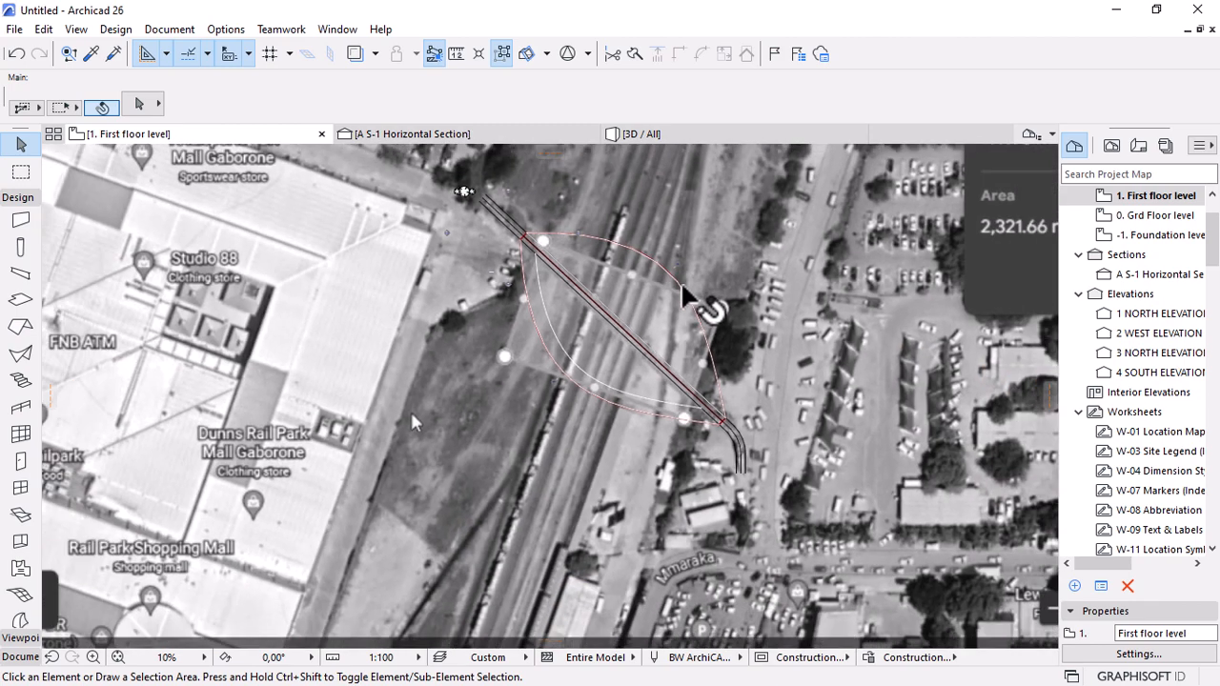
Inspect the two-part shell in 3D once more and return to the first floor plan.
left_click(681, 135)
middle_click_drag(637, 420, 529, 490, "shift")
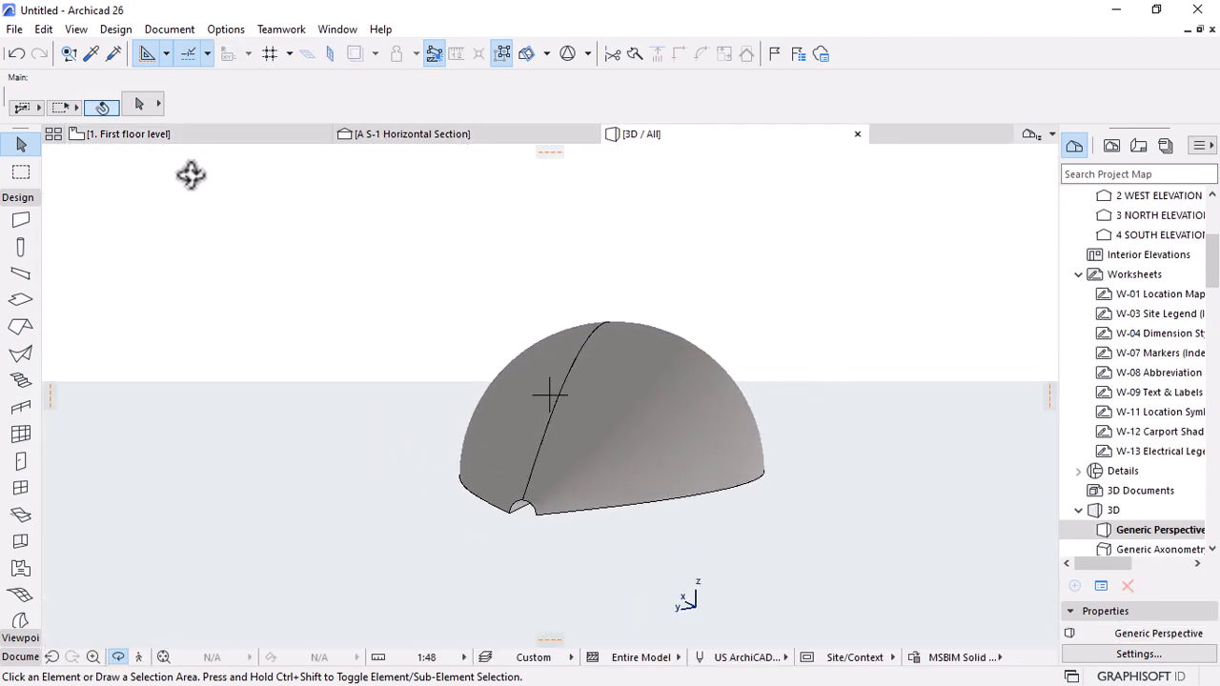
left_click(133, 135)
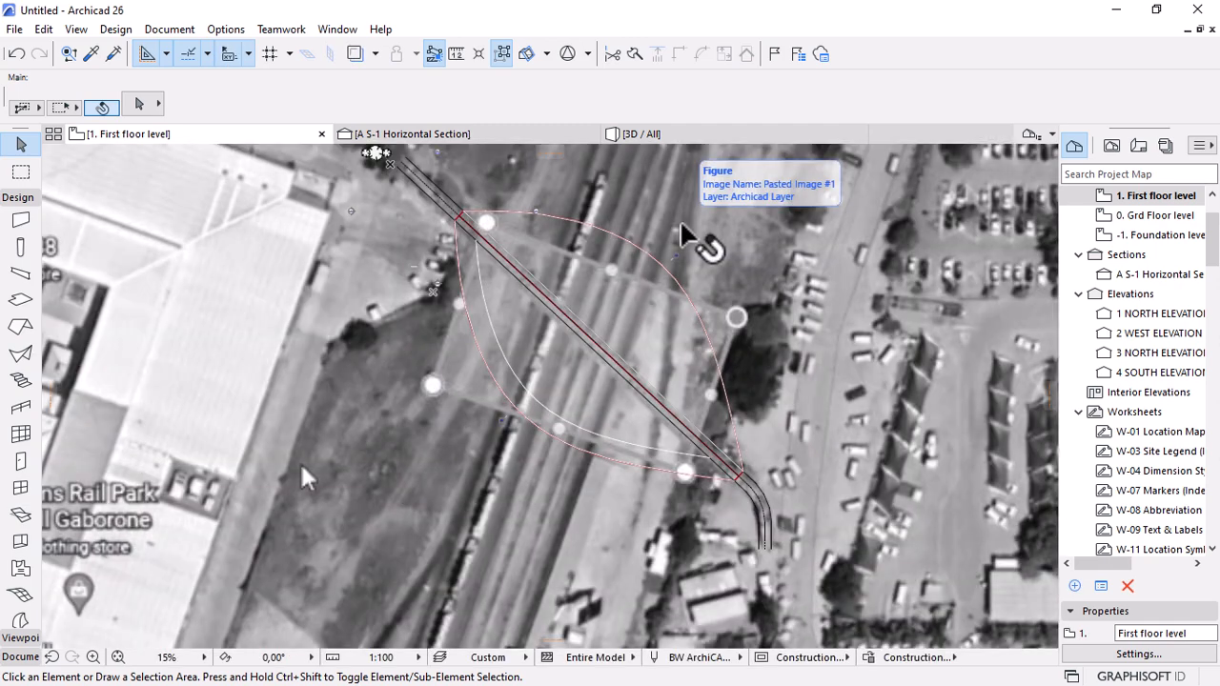
Open the 2. Story plan and turn on the trace reference beneath the shell outlines.
scroll(877, 338, "up", 1)
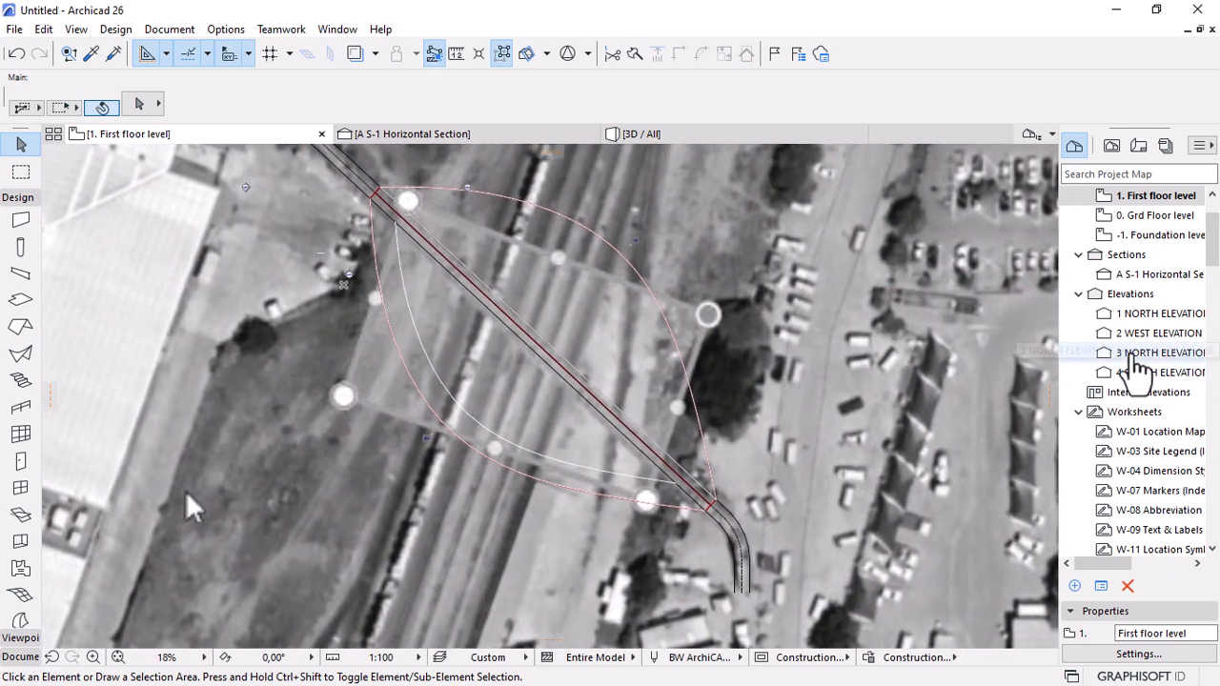
scroll(1119, 276, "up", 2)
left_click(1134, 256)
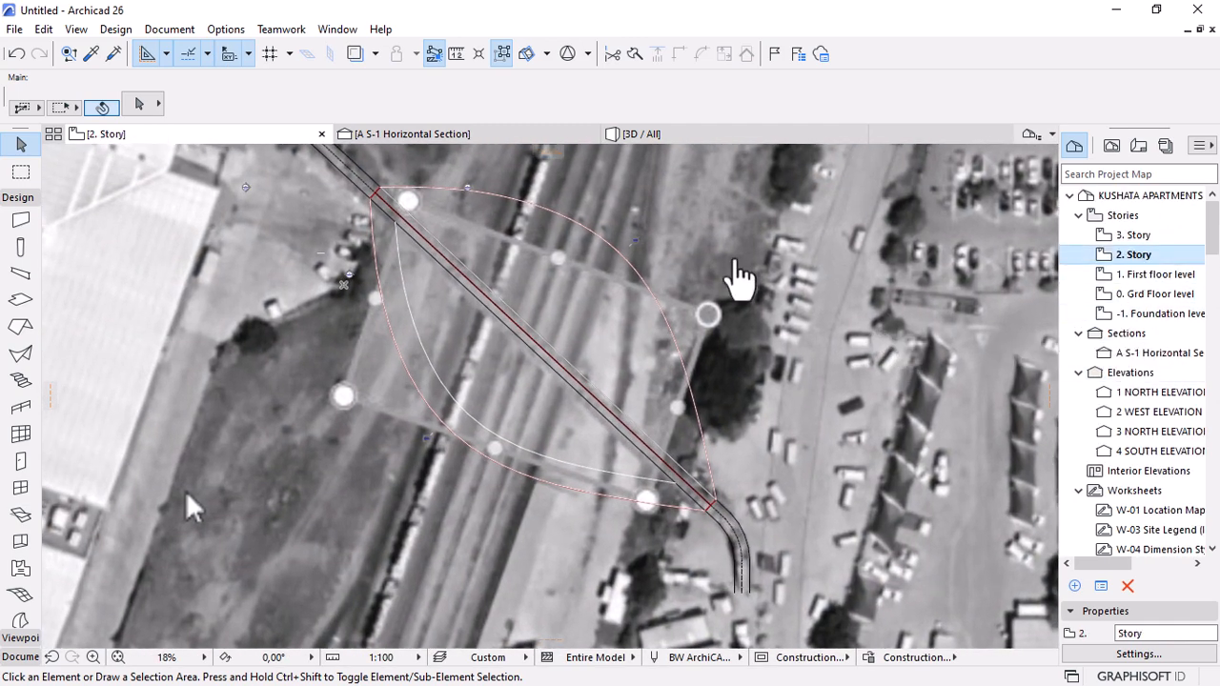
scroll(549, 284, "down", 2)
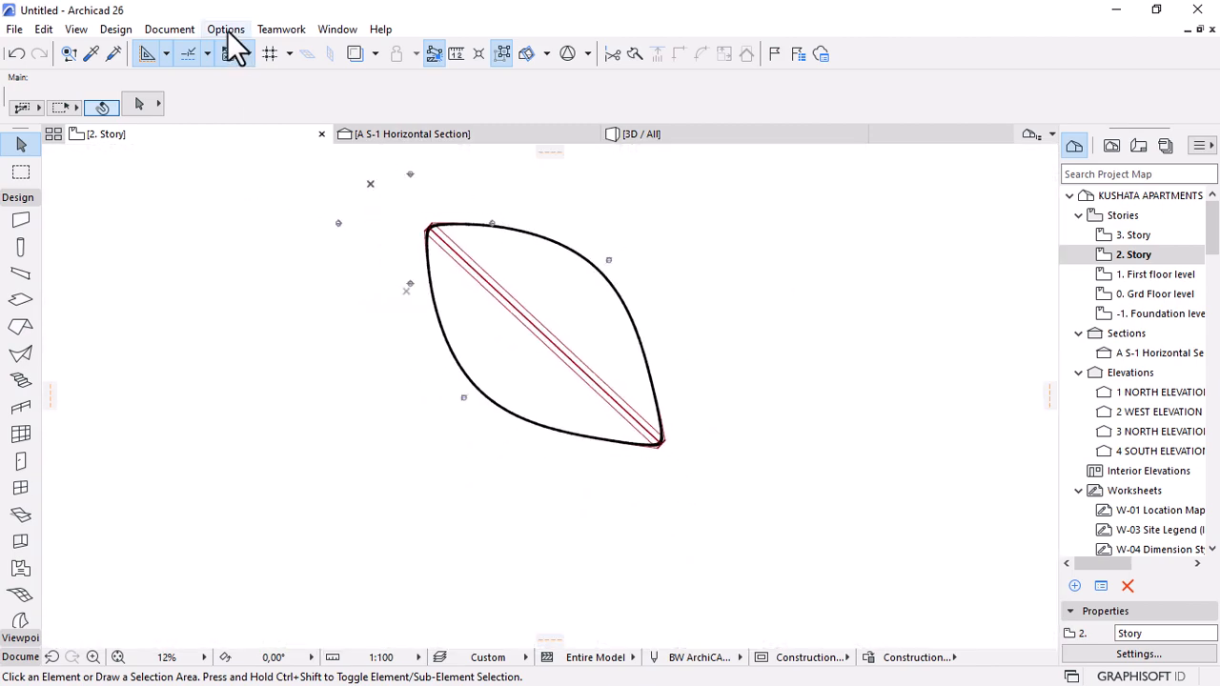
left_click(355, 56)
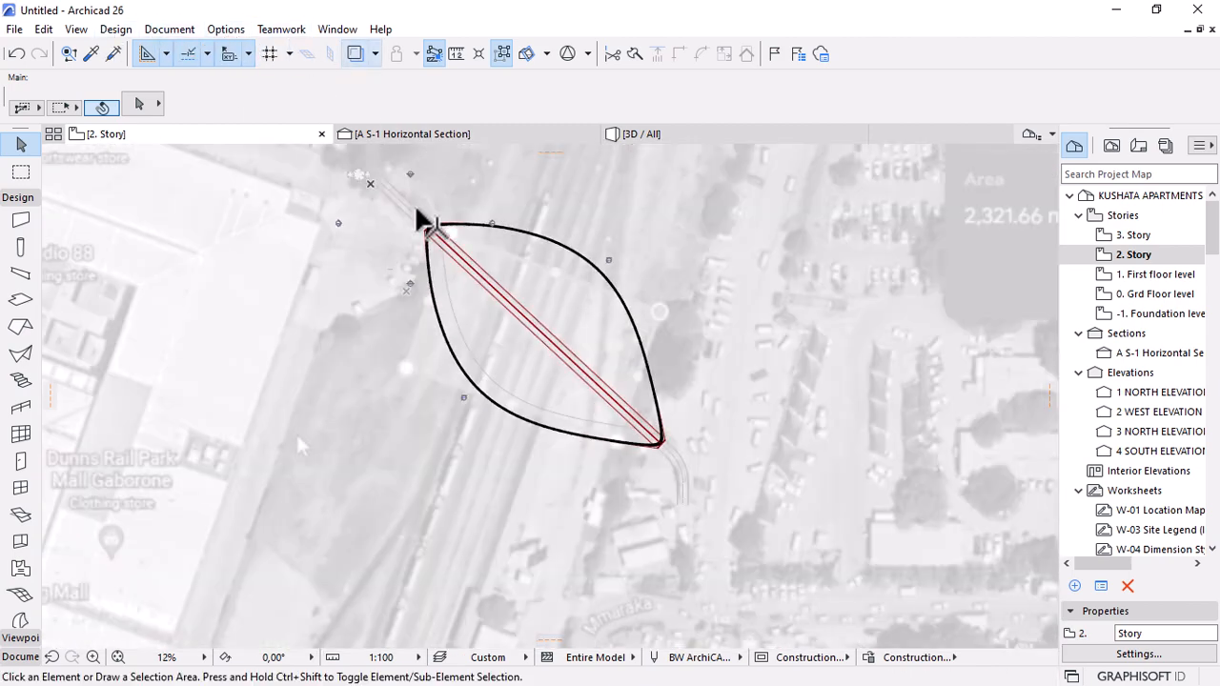
scroll(517, 280, "down", 1)
scroll(519, 286, "up", 3)
scroll(791, 498, "up", 1)
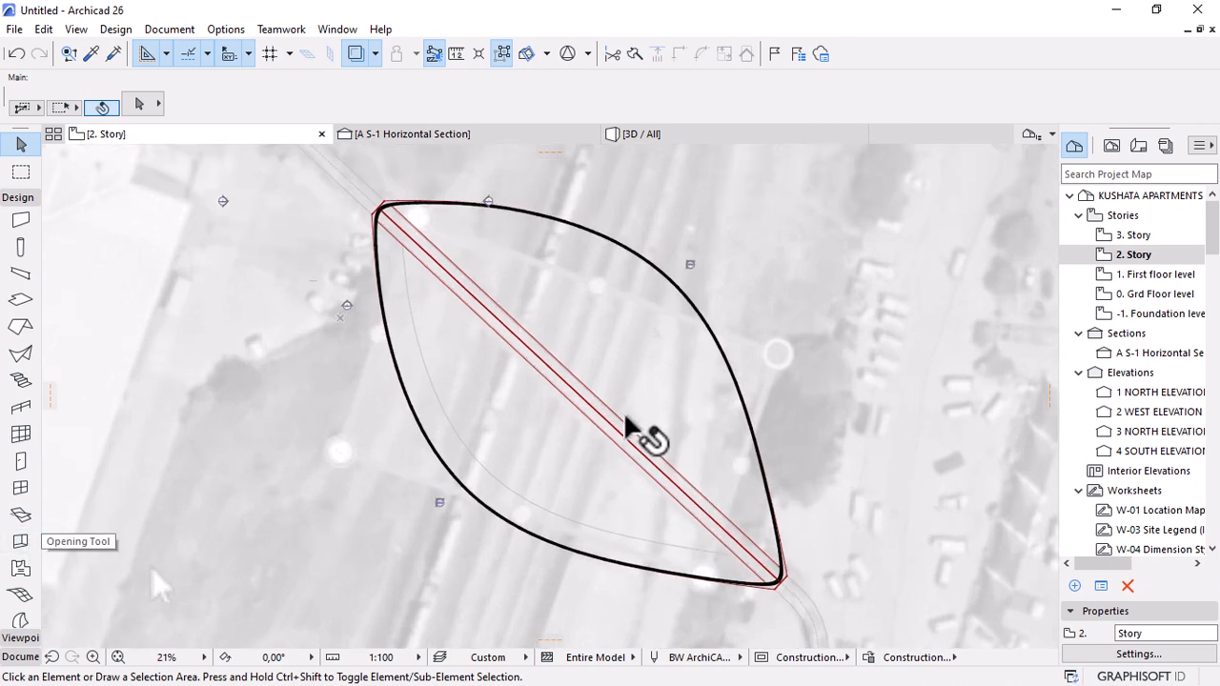
Return to the first floor plan and offset the closed northeast polyline outward by 2000.
left_click(392, 196)
double_click(1155, 275)
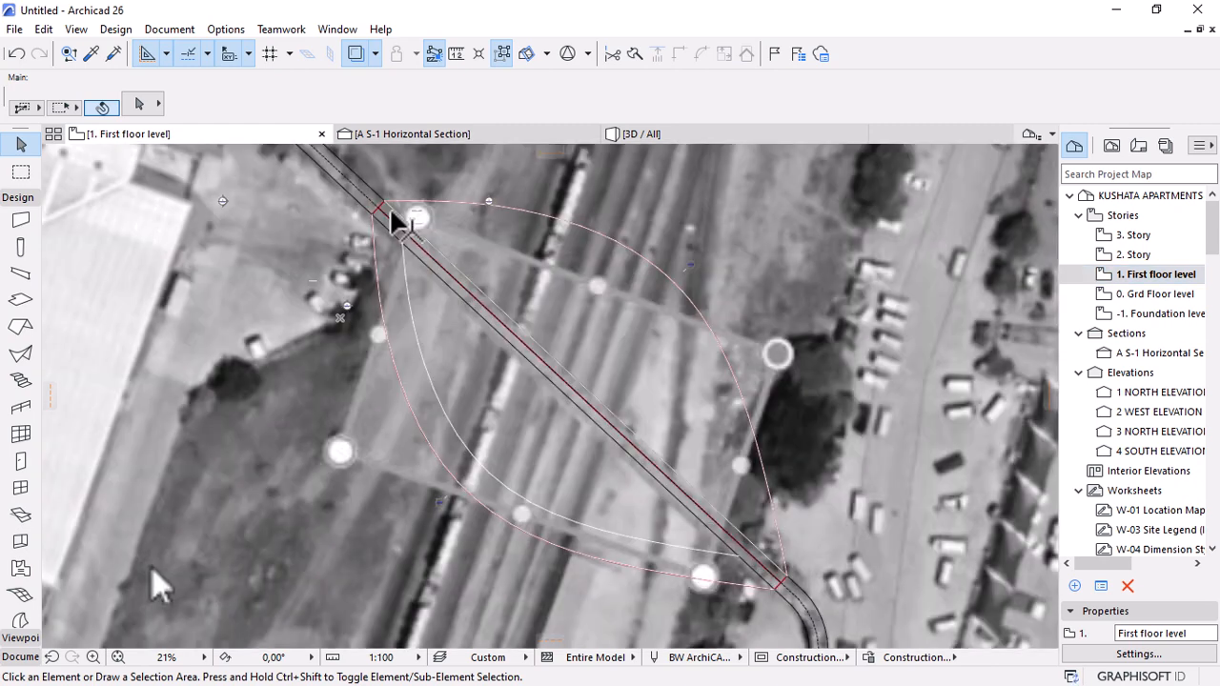
left_click(391, 209)
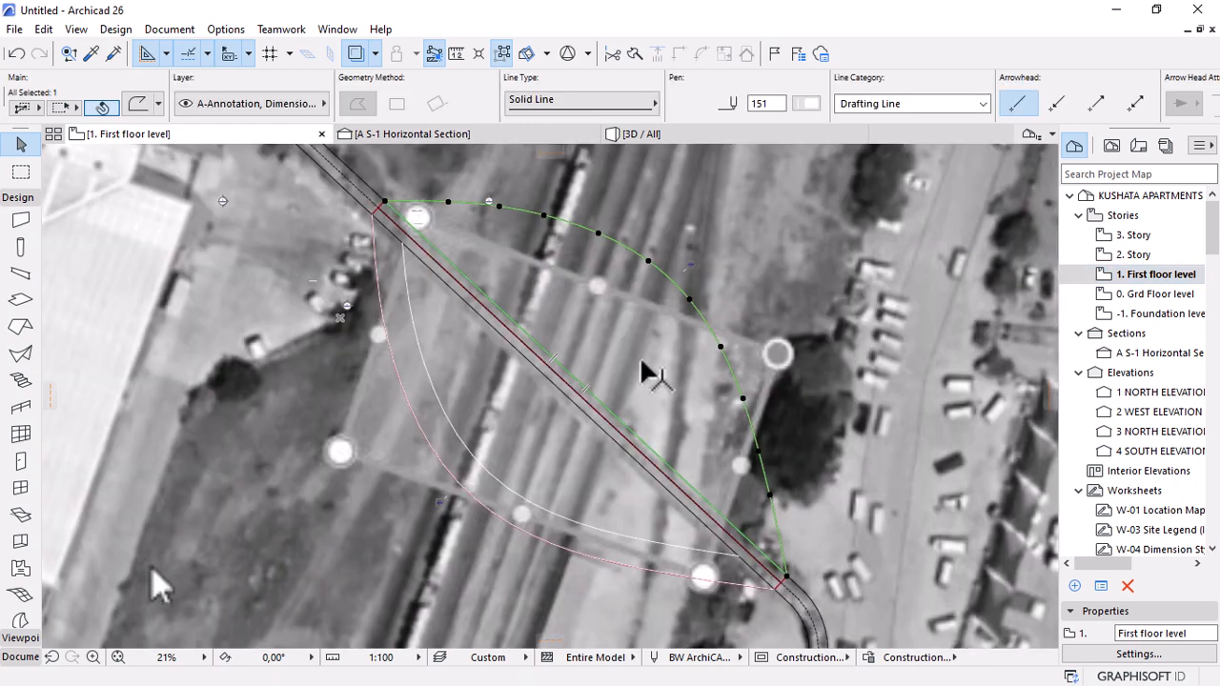
left_click(748, 408)
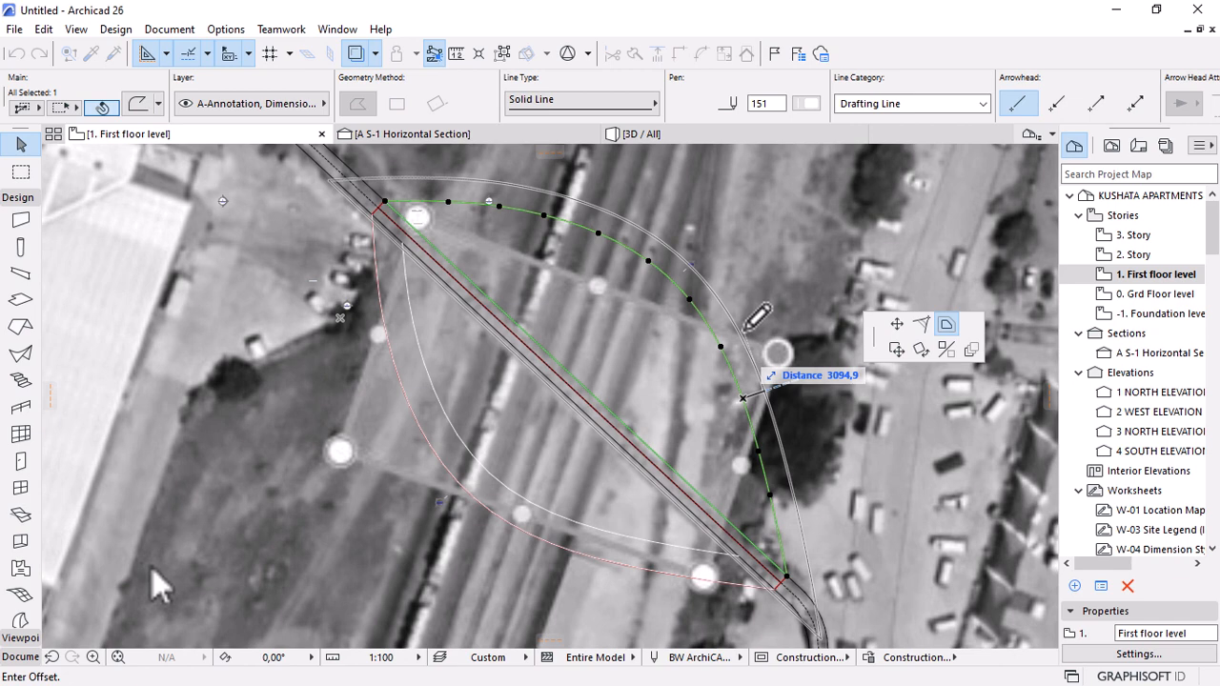
type("2000")
key("Return")
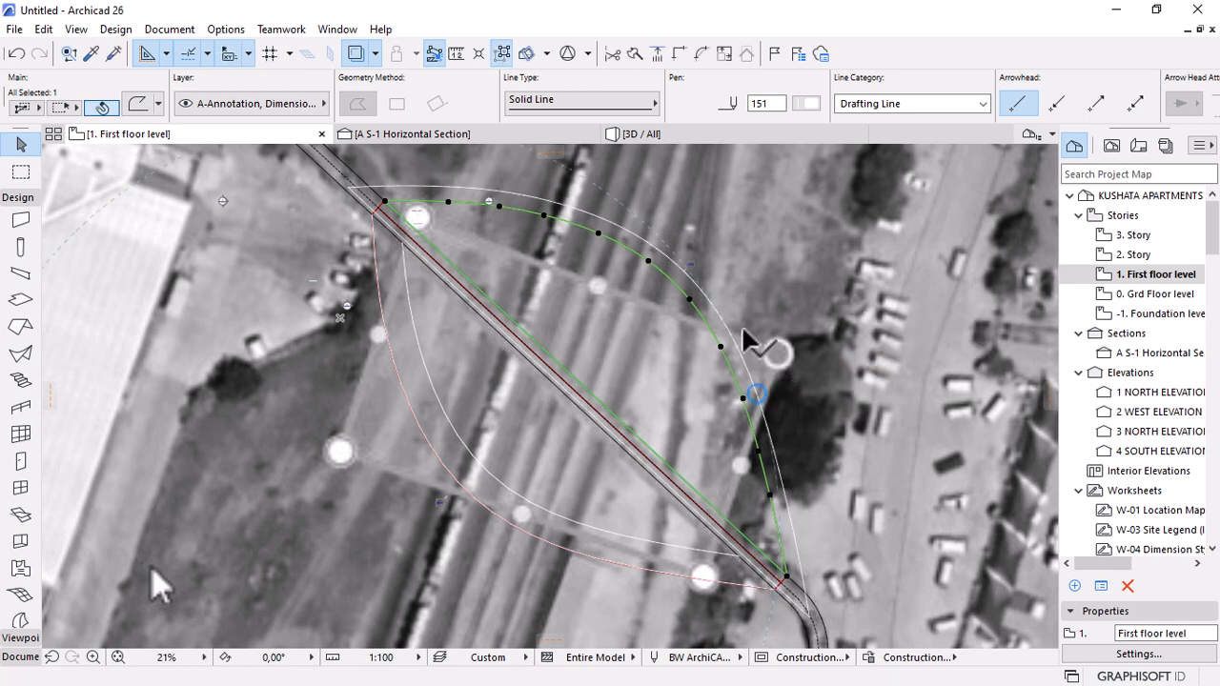
key("Escape")
Offset the enlarged northeast polyline outward by another 1000.
left_click(732, 333)
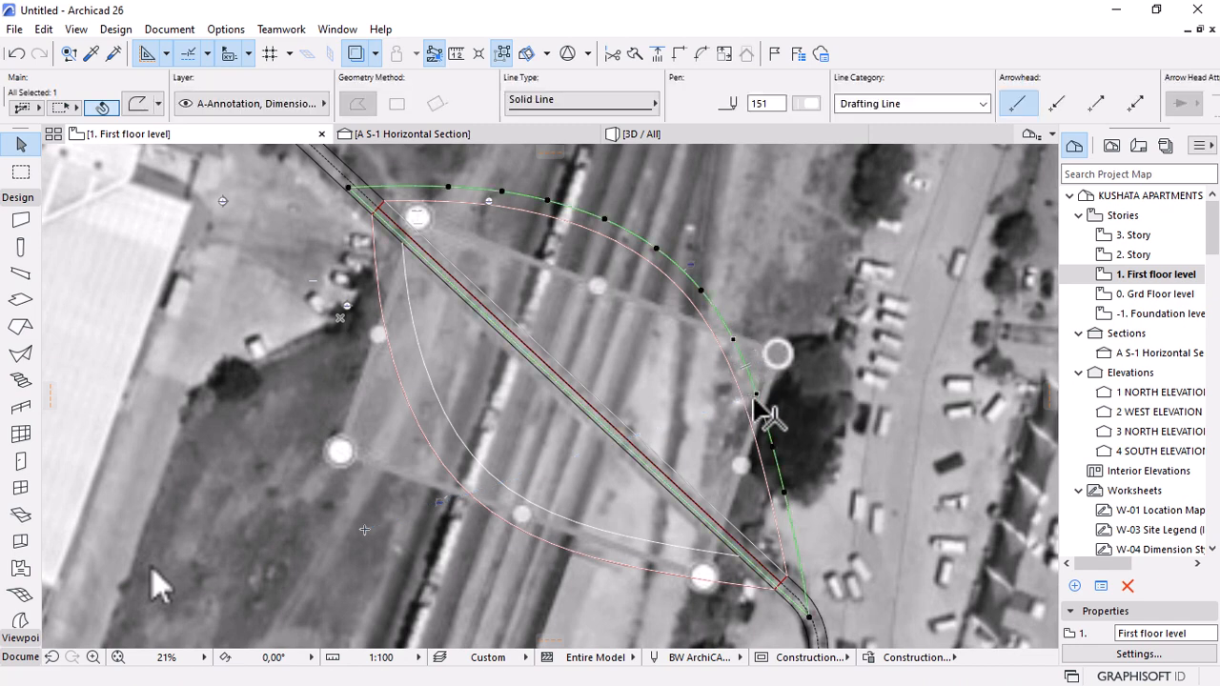
left_click(755, 393)
type("1000")
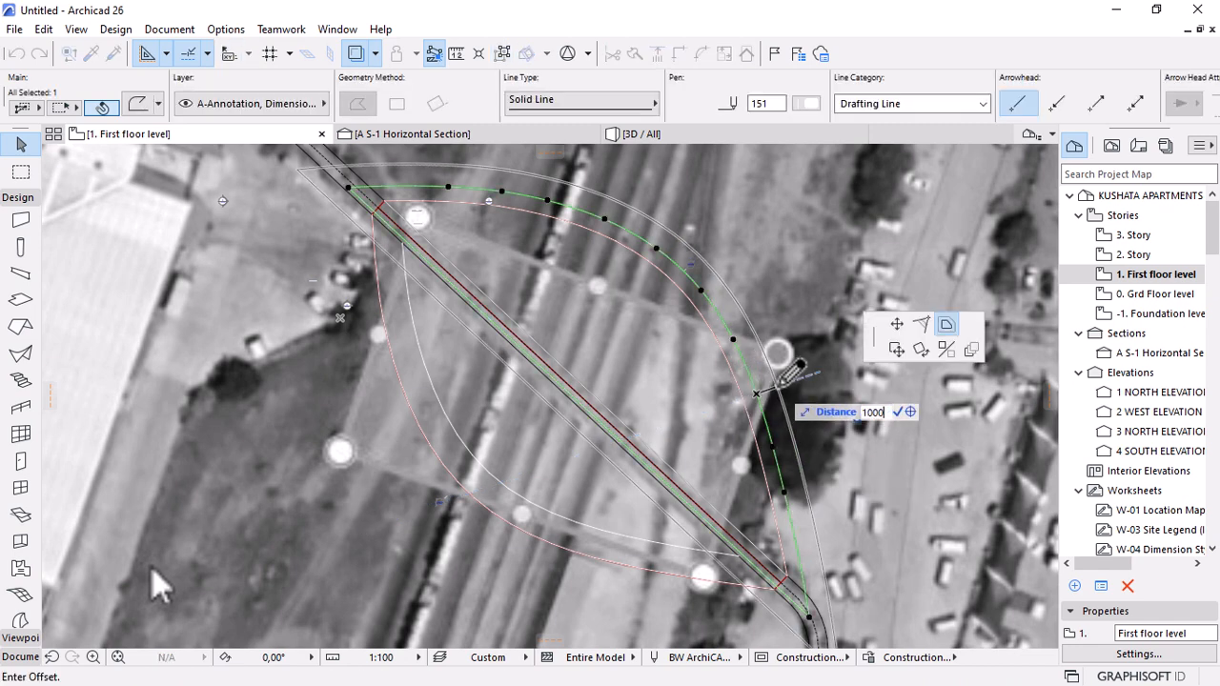
key("Return")
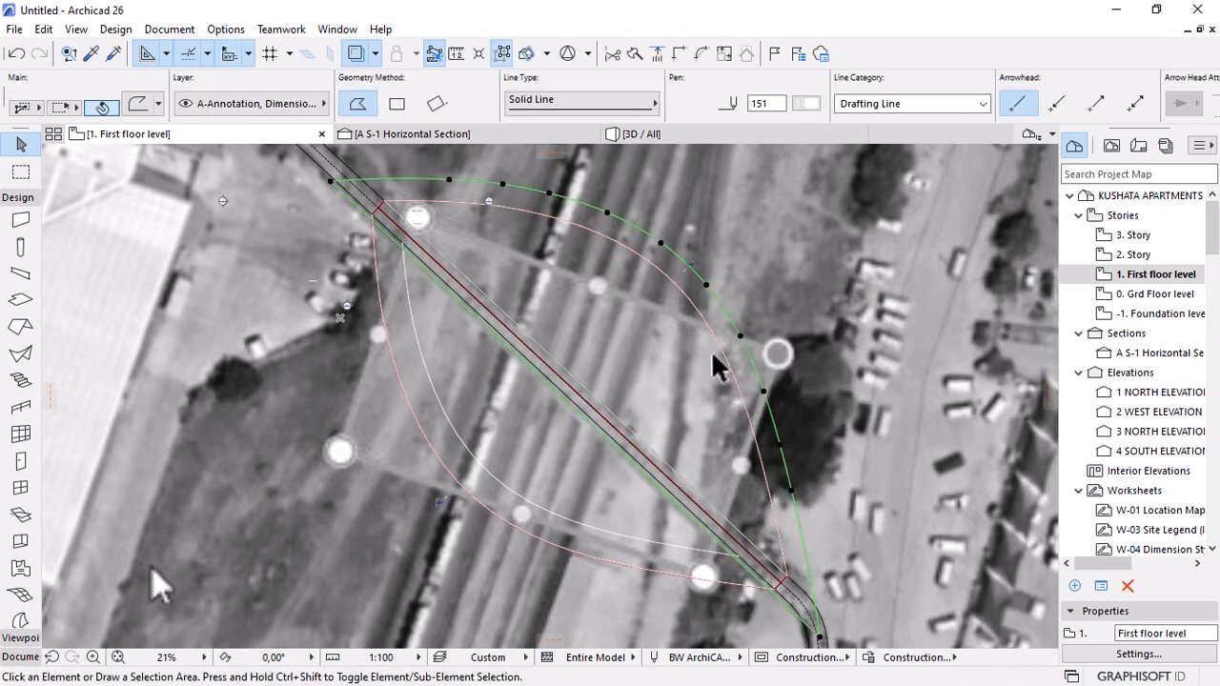
key("Escape")
Offset only the enlarged polyline's straight edge back northeast to the shell's southeast corner.
scroll(769, 485, "down", 2)
scroll(762, 503, "up", 5)
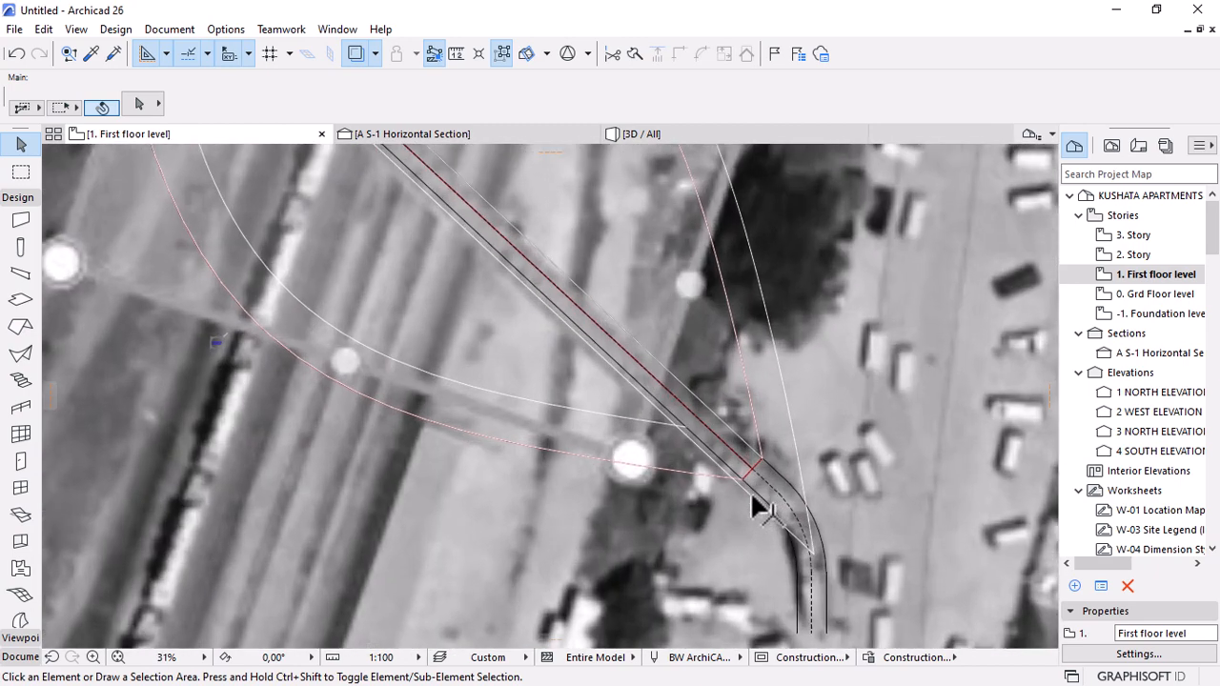
left_click(757, 503)
left_click(761, 505)
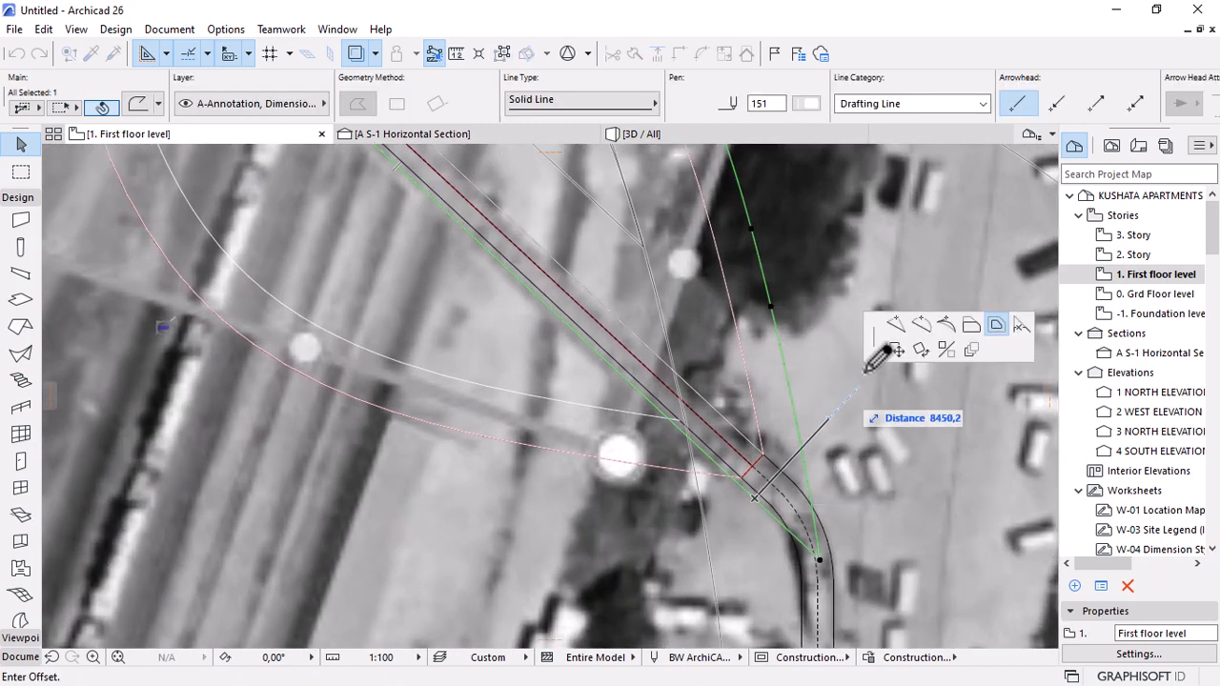
left_click(763, 448)
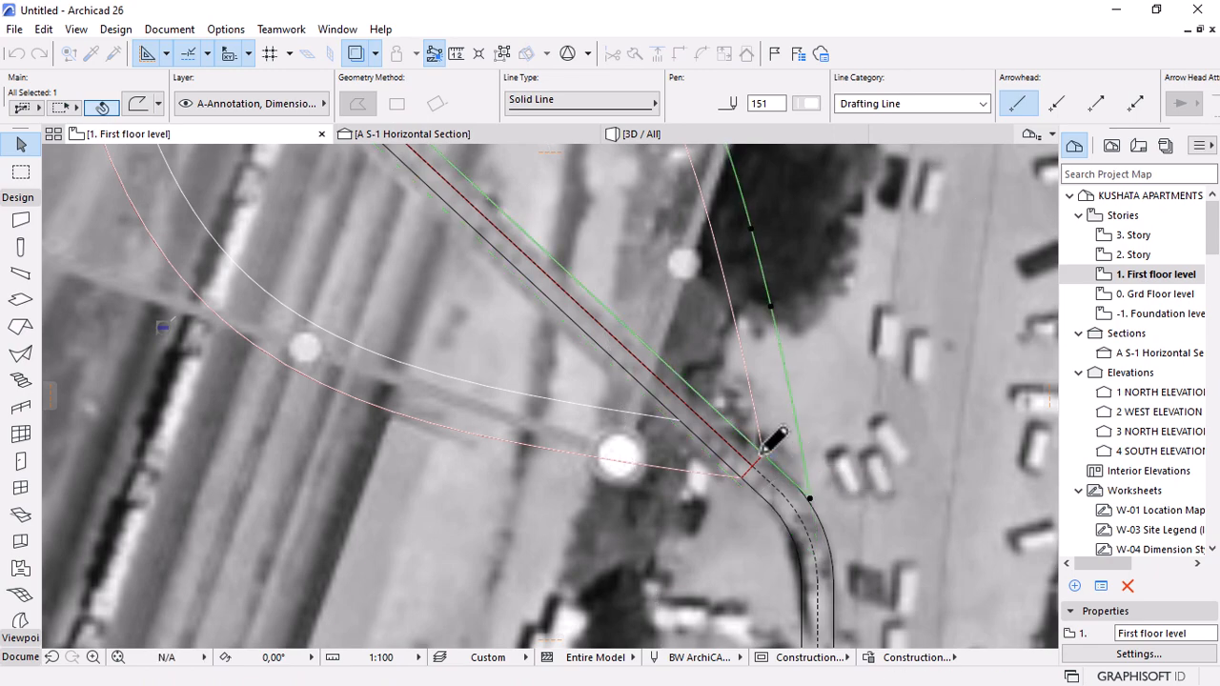
scroll(812, 498, "down", 3)
scroll(808, 498, "down", 2)
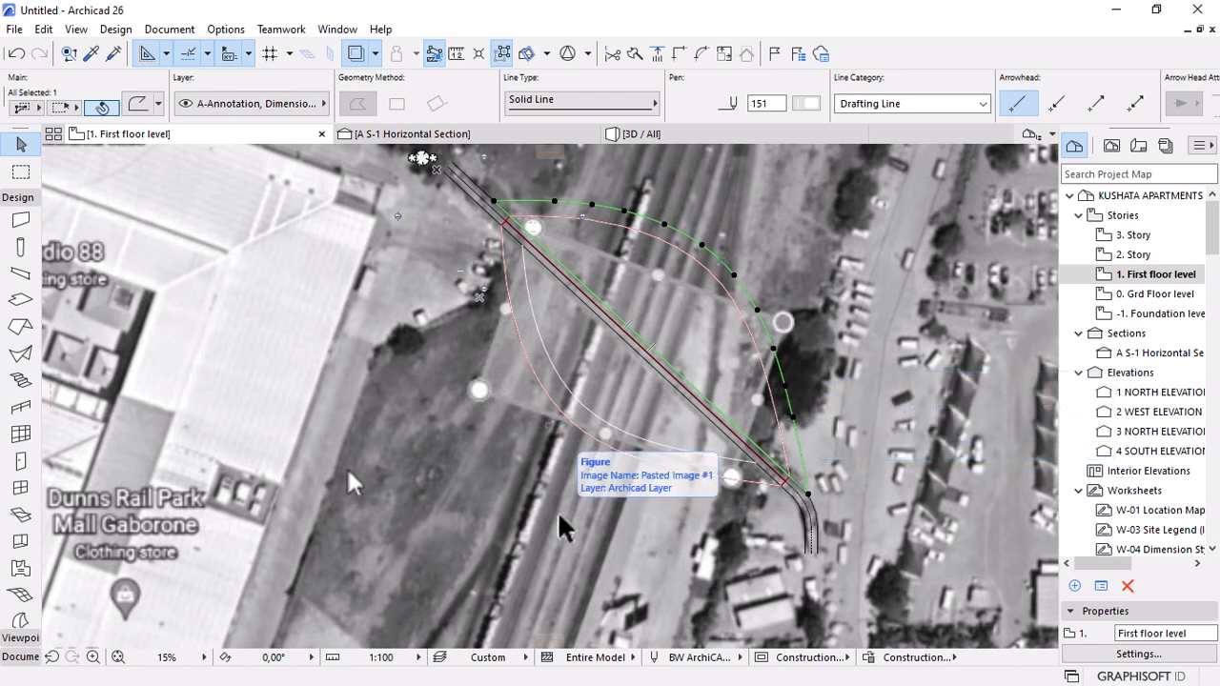
Mirror a copy of the enlarged northeast polyline to the southwest side about the path's centreline.
key("ctrl+shift+m")
scroll(492, 202, "up", 4)
scroll(488, 205, "up", 2)
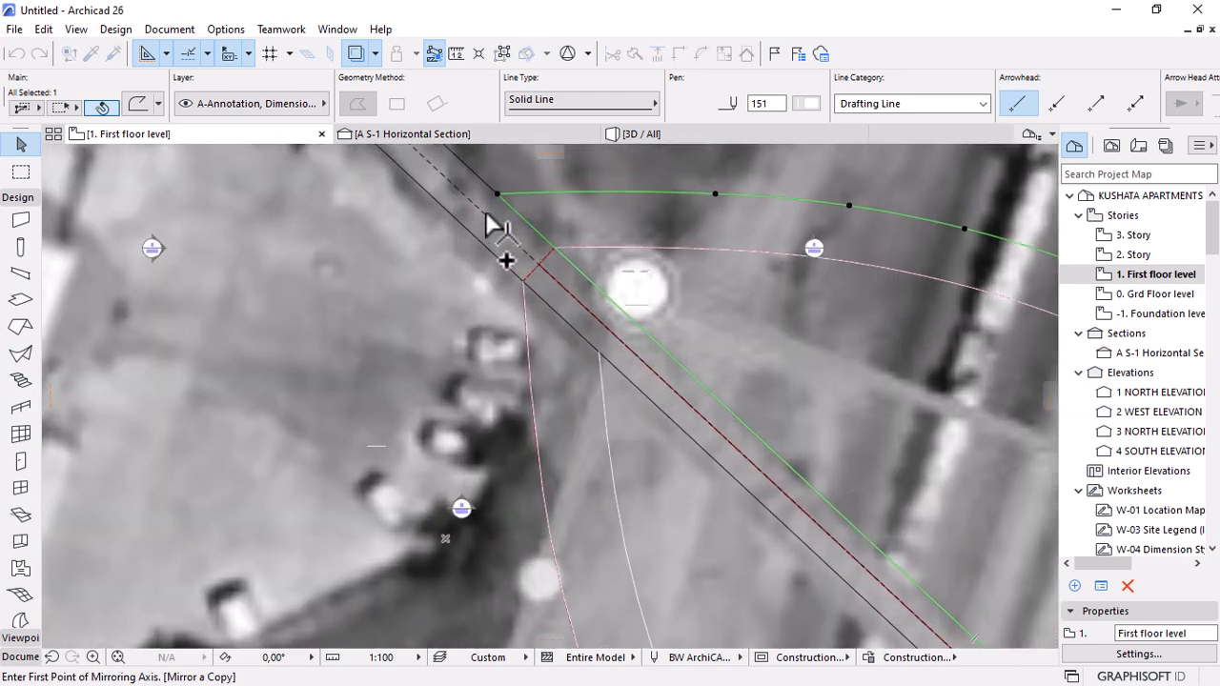
left_click(487, 208)
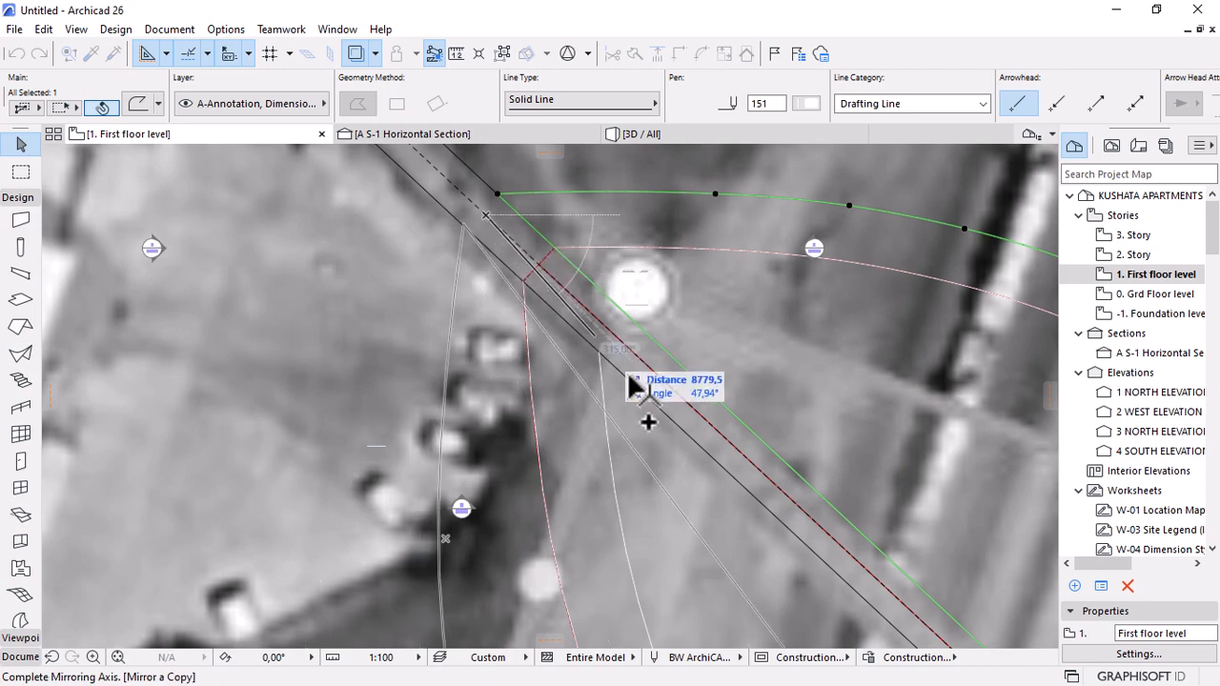
left_click(695, 406)
scroll(412, 249, "down", 6)
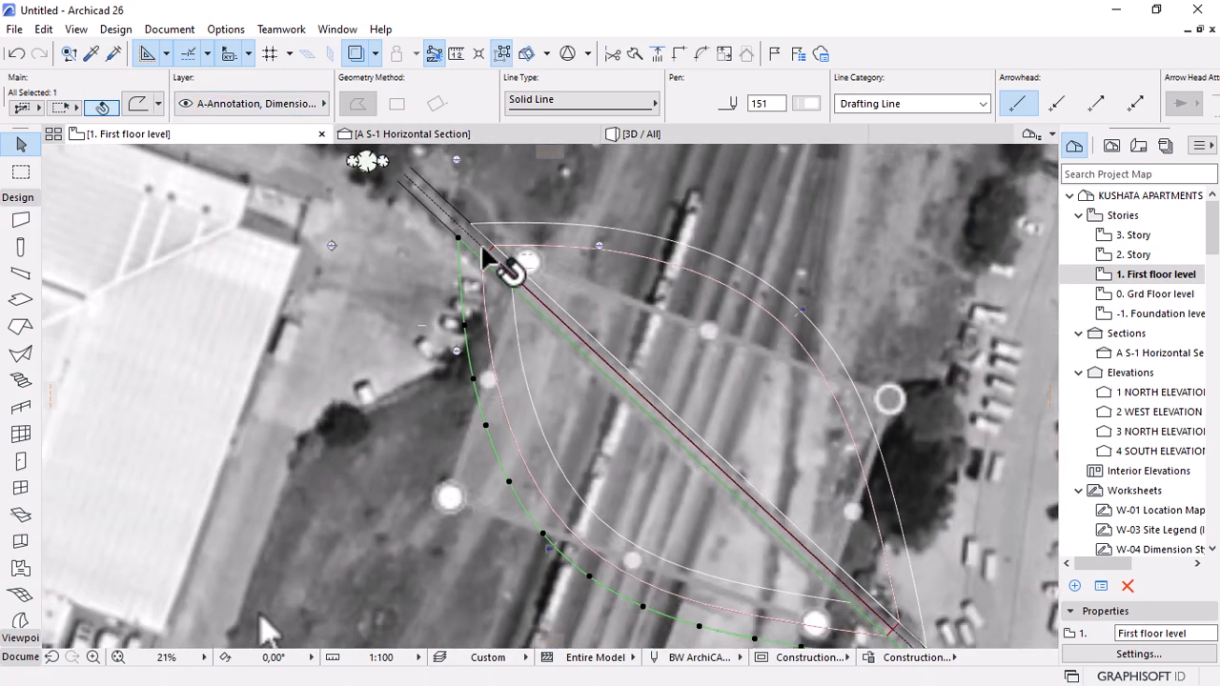
Select both enlarged outlines, northeast and southwest, and change their pen colour to blue (pen 7).
left_click(711, 387)
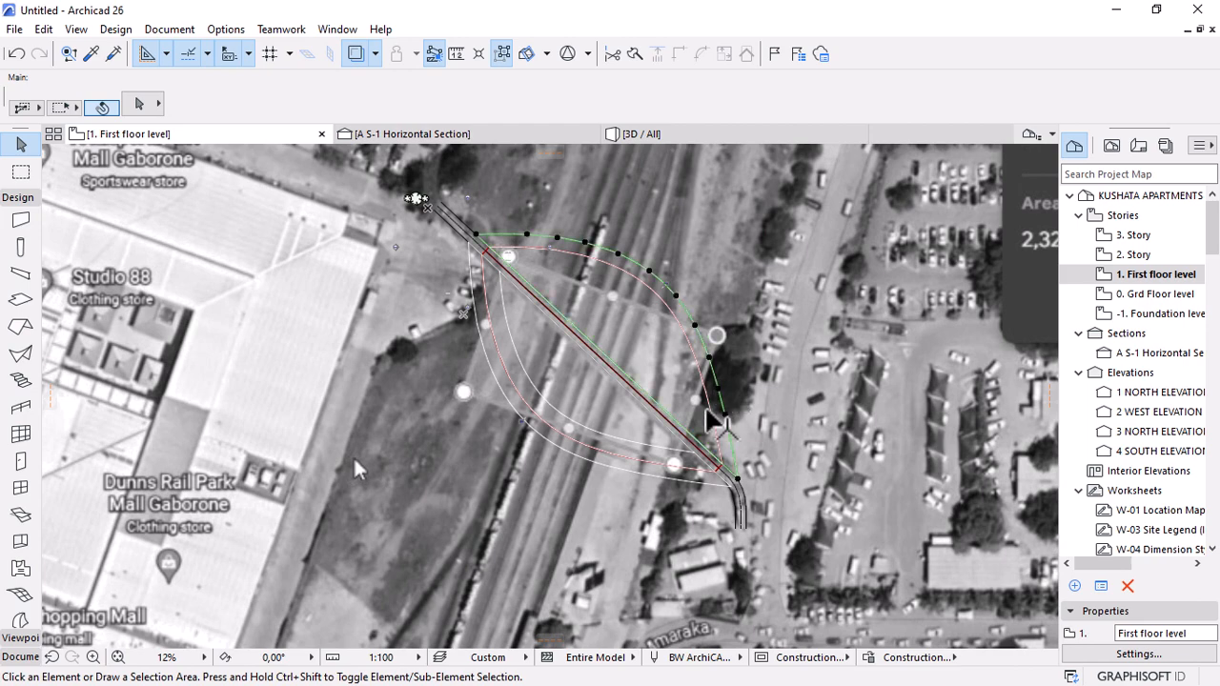
left_click(648, 476, "shift")
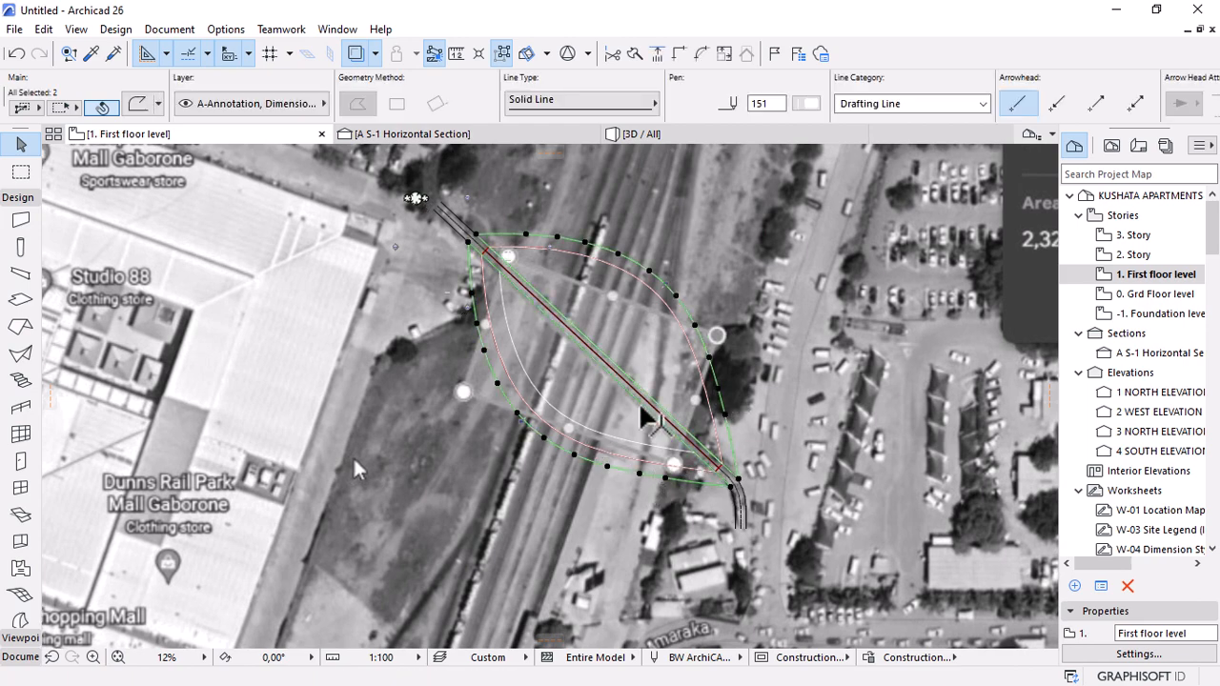
scroll(354, 467, "up", 3)
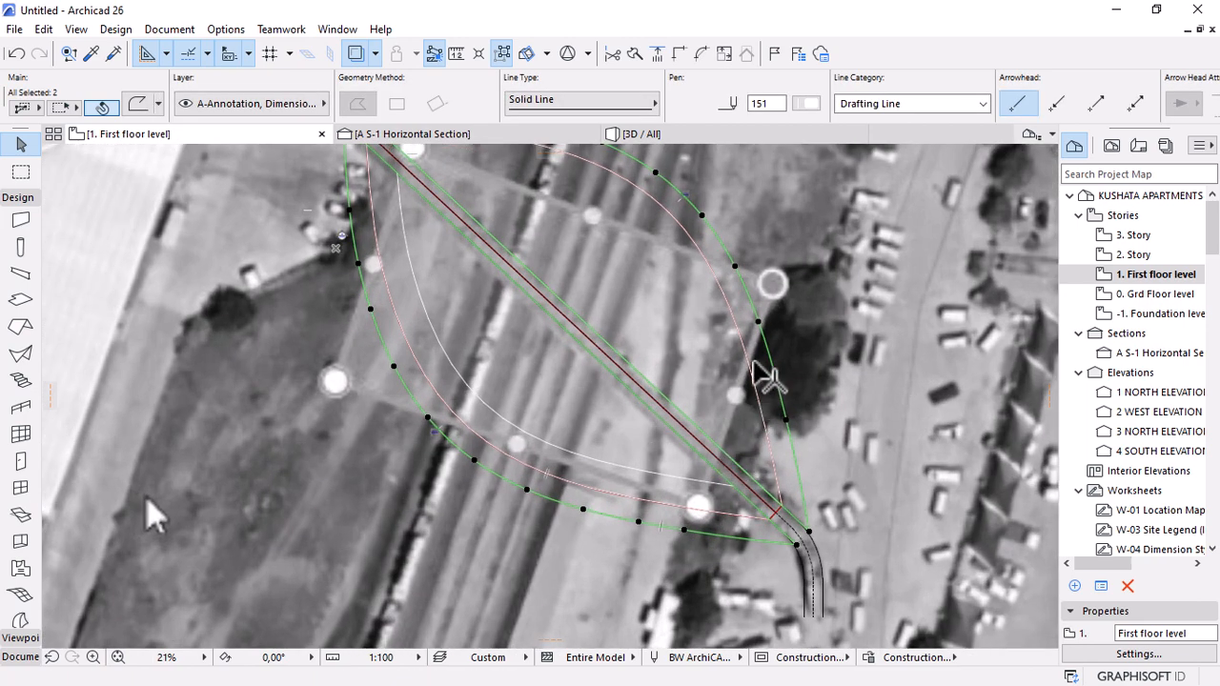
left_click(807, 104)
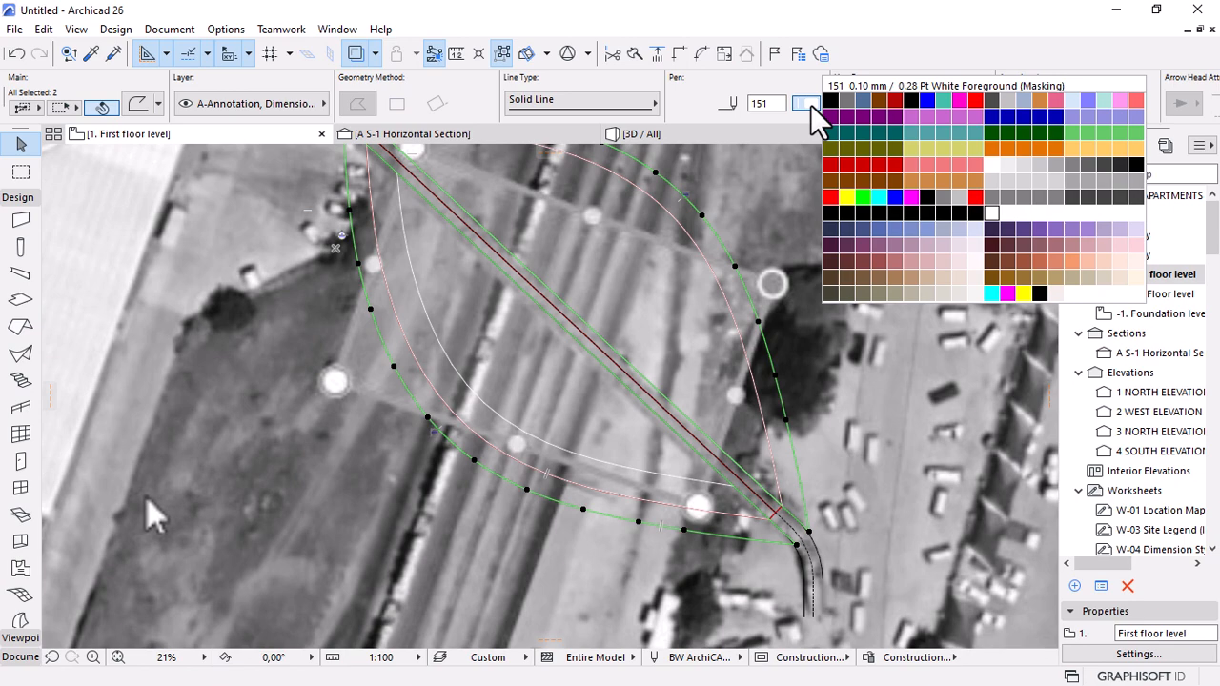
left_click(927, 102)
key("Escape")
scroll(286, 474, "down", 3)
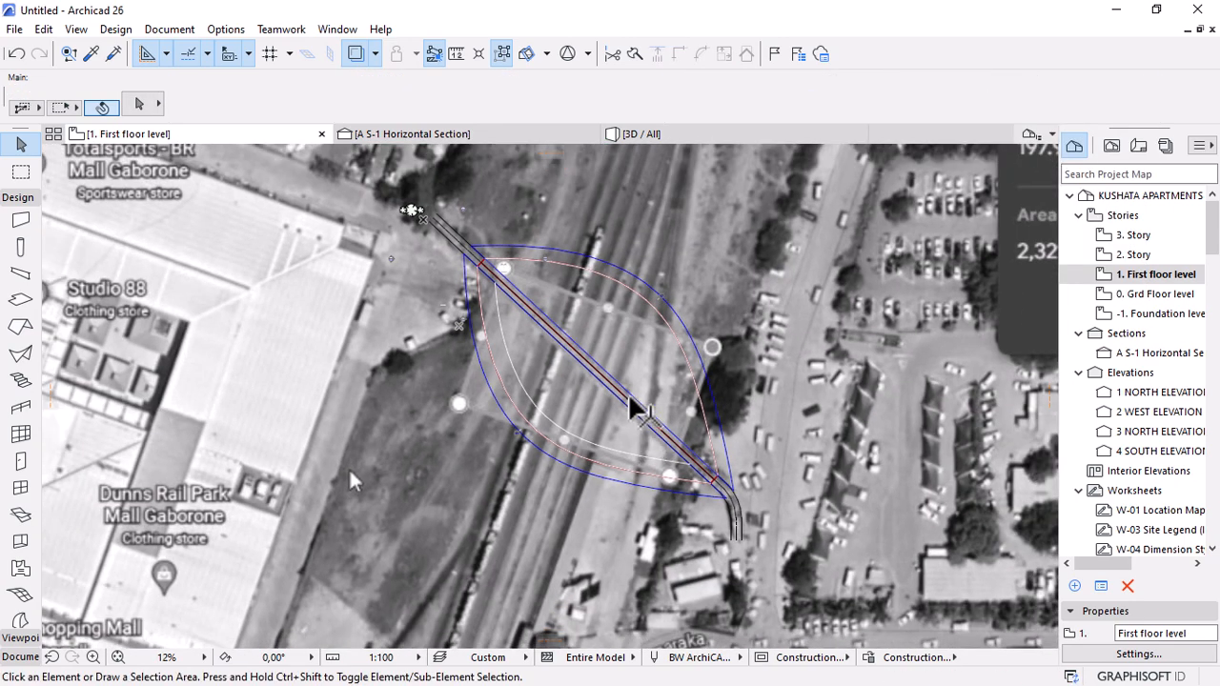
Start a single-plane roof with rotated-rectangle construction, its pivot line on the northeast blue outline's straight edge and its pitch rising northeast.
scroll(286, 476, "up", 1)
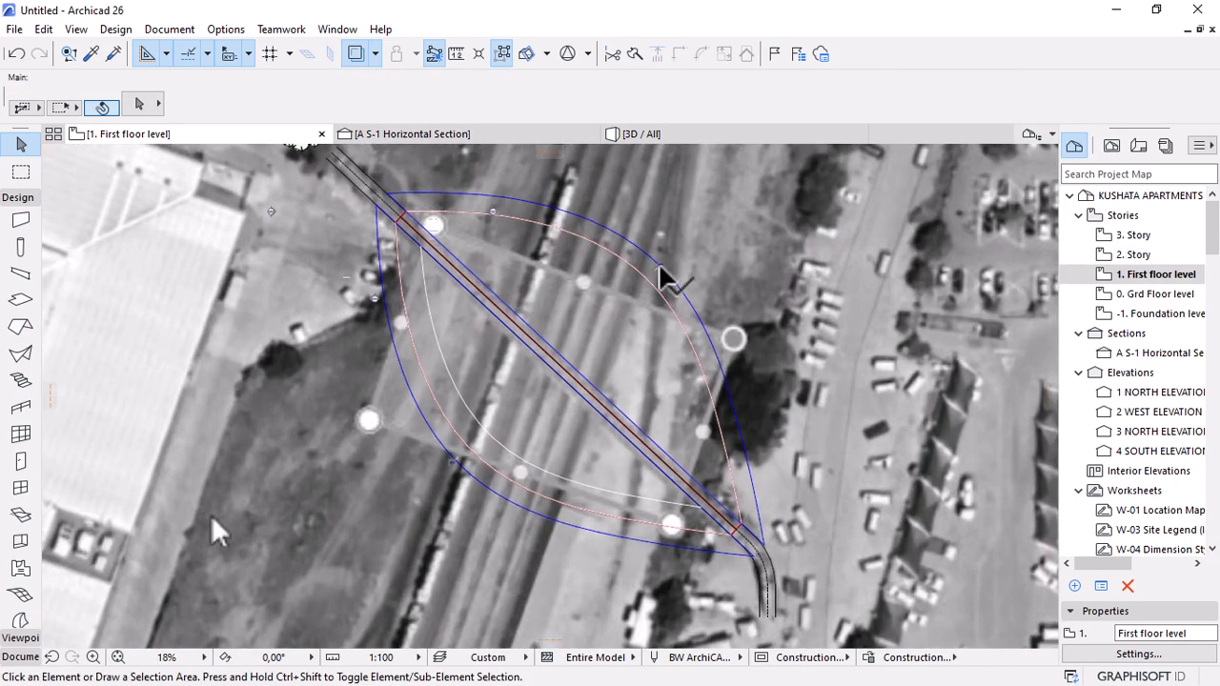
scroll(211, 520, "up", 1)
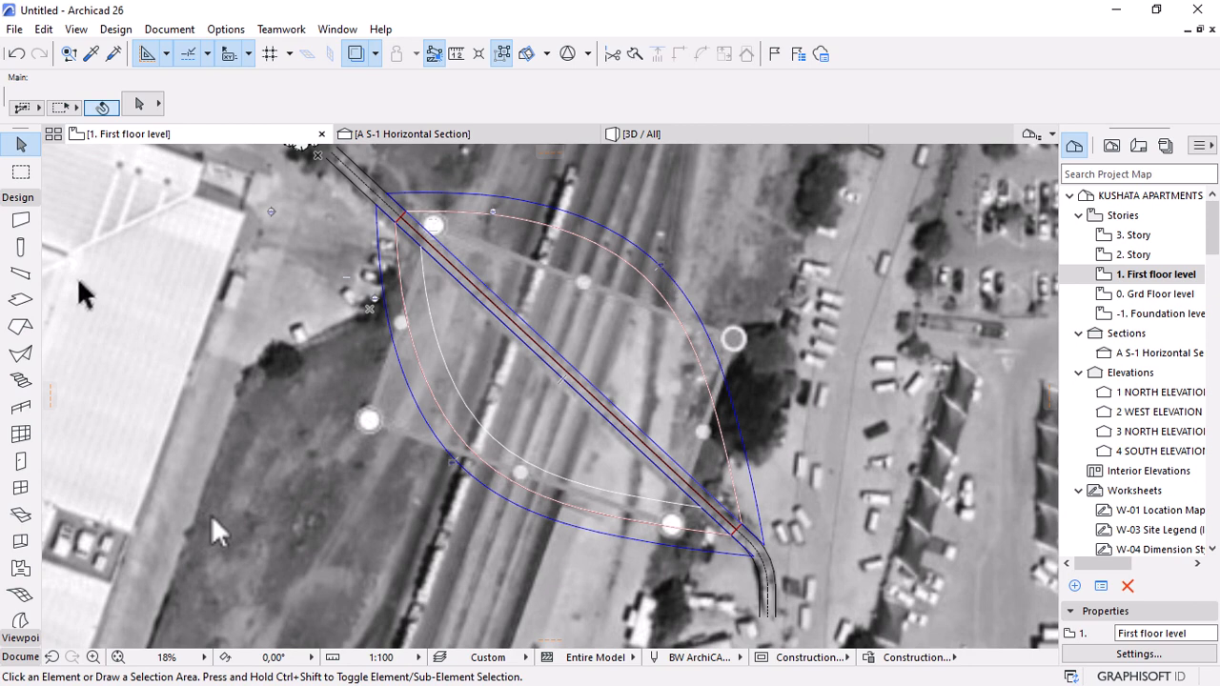
left_click(19, 330)
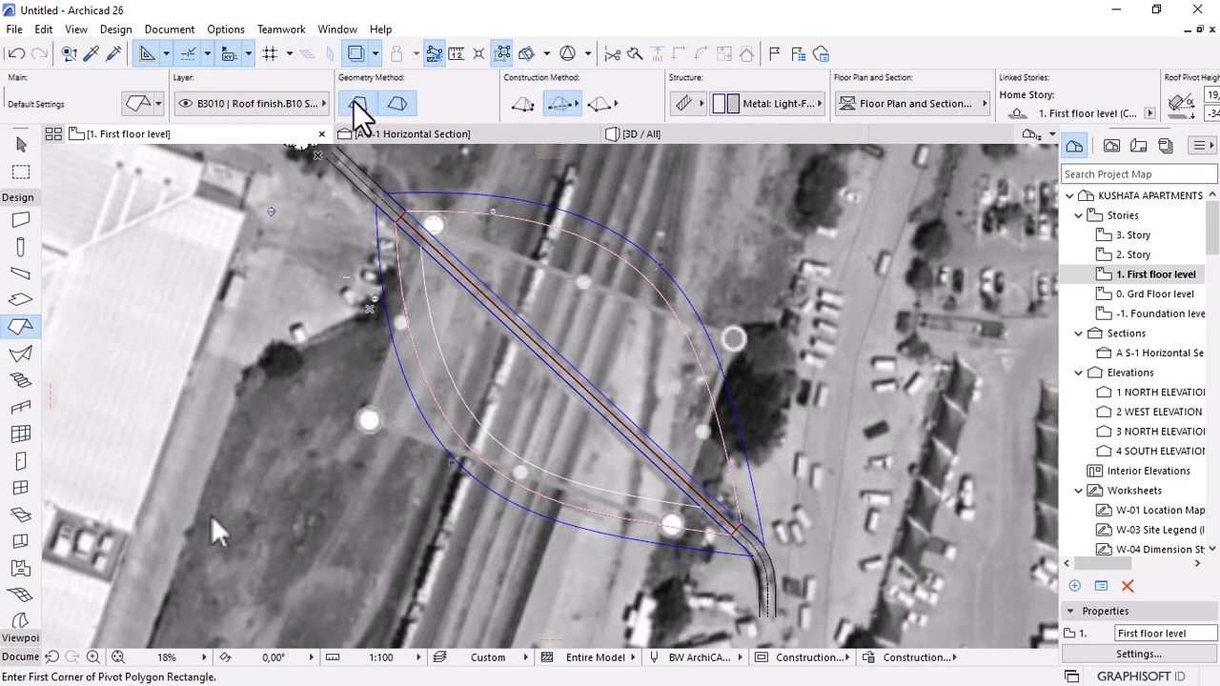
left_click(359, 105)
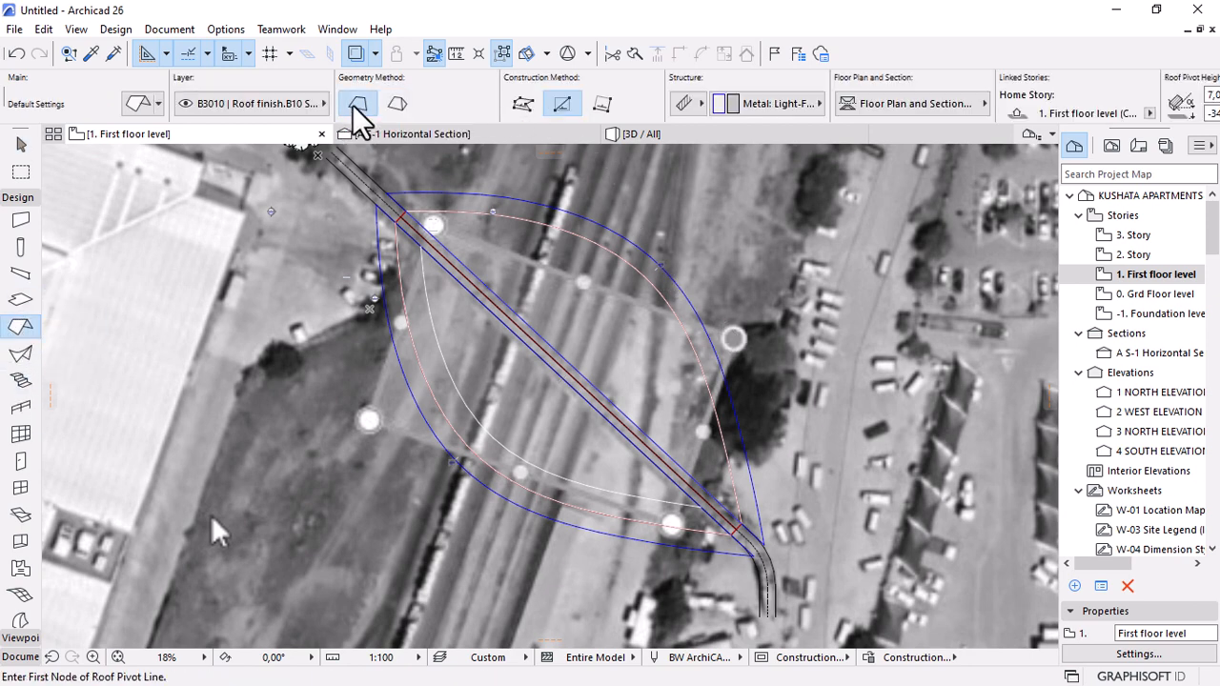
left_click(601, 105)
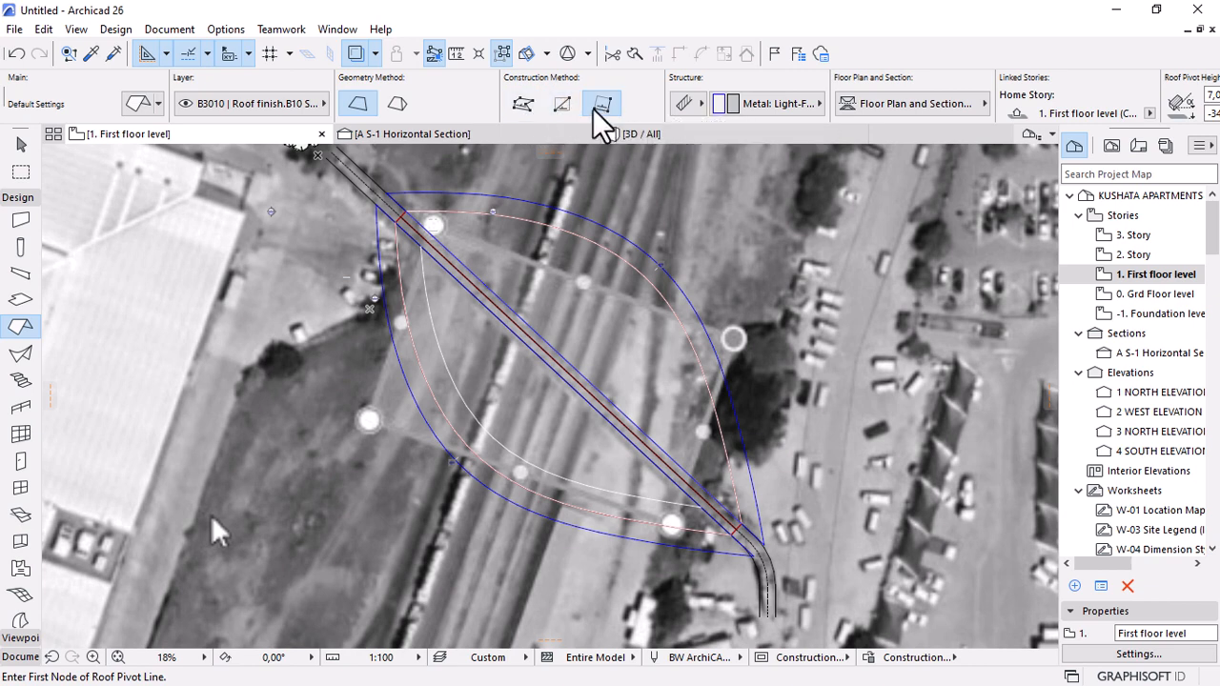
scroll(386, 198, "up", 5)
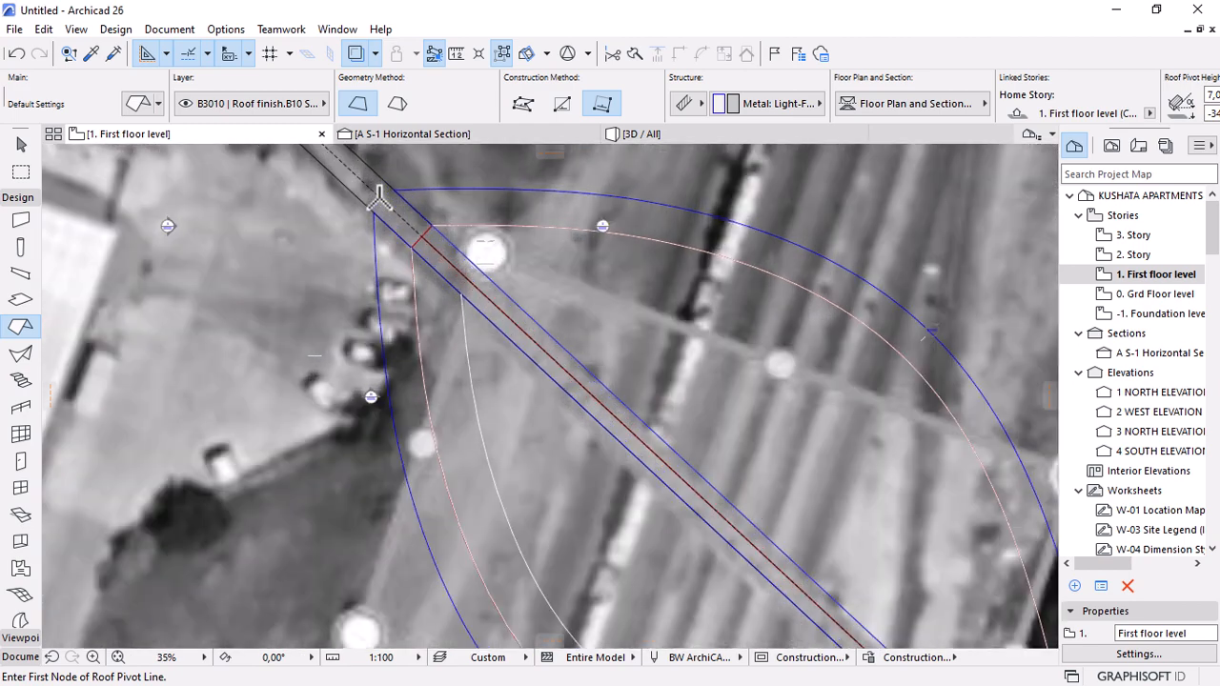
left_click(416, 180)
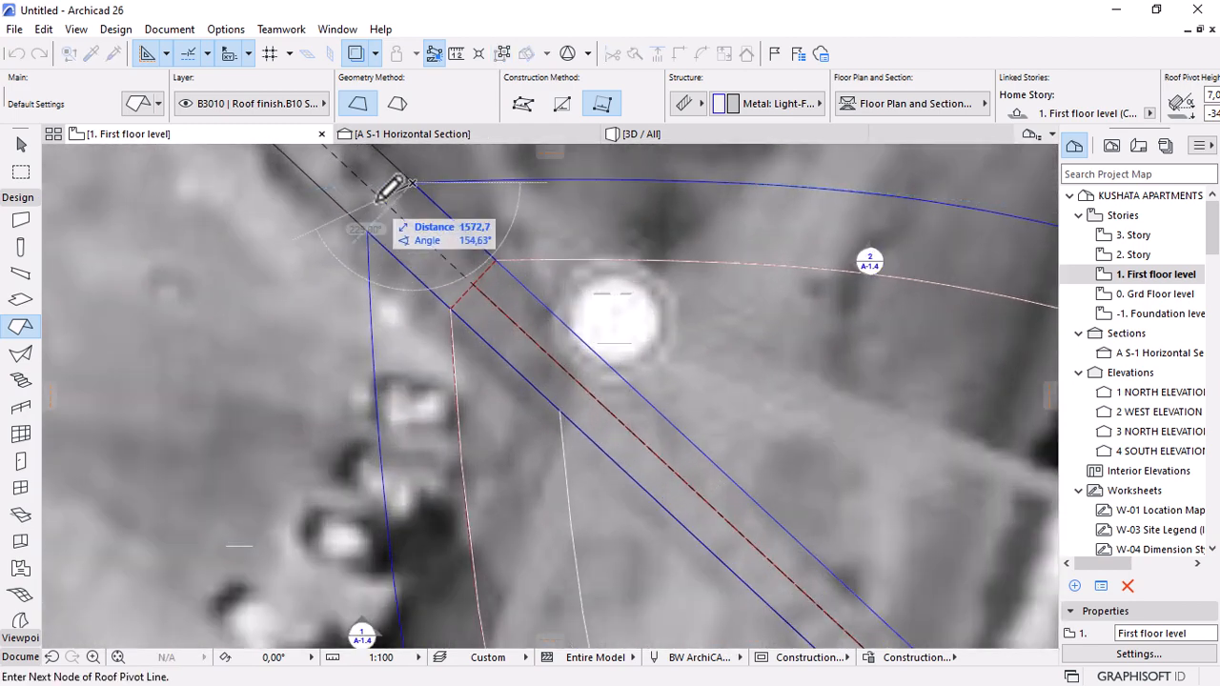
scroll(400, 219, "down", 5)
scroll(701, 484, "up", 2)
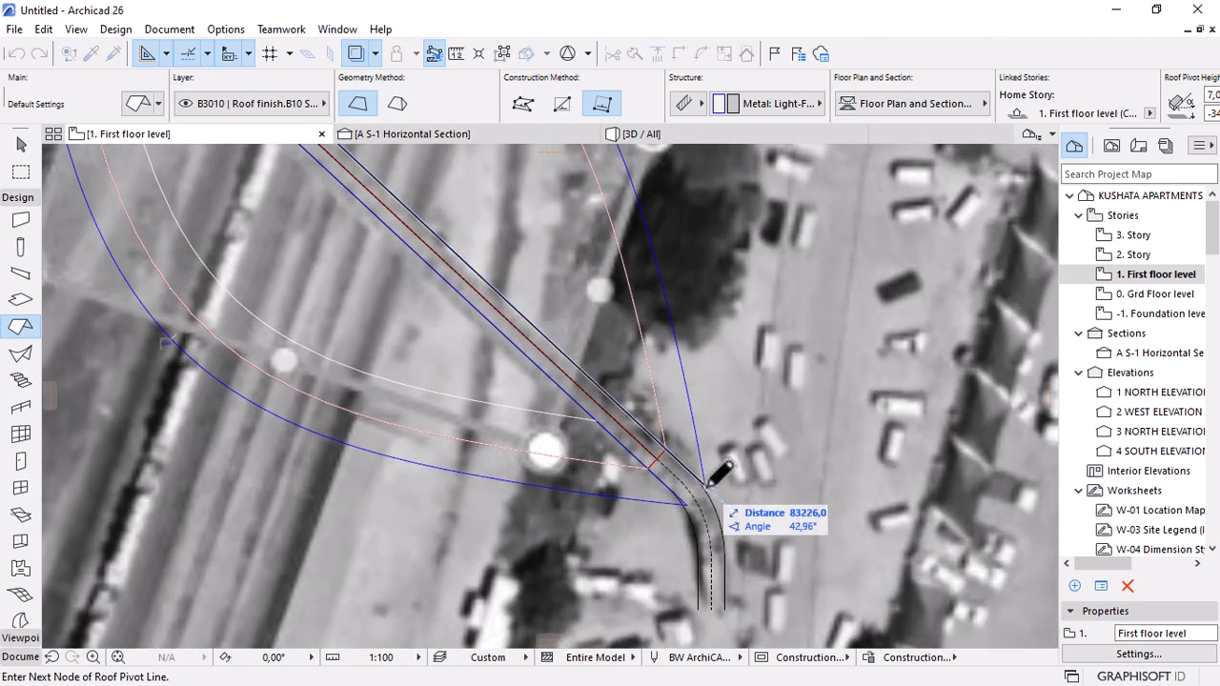
left_click(711, 469)
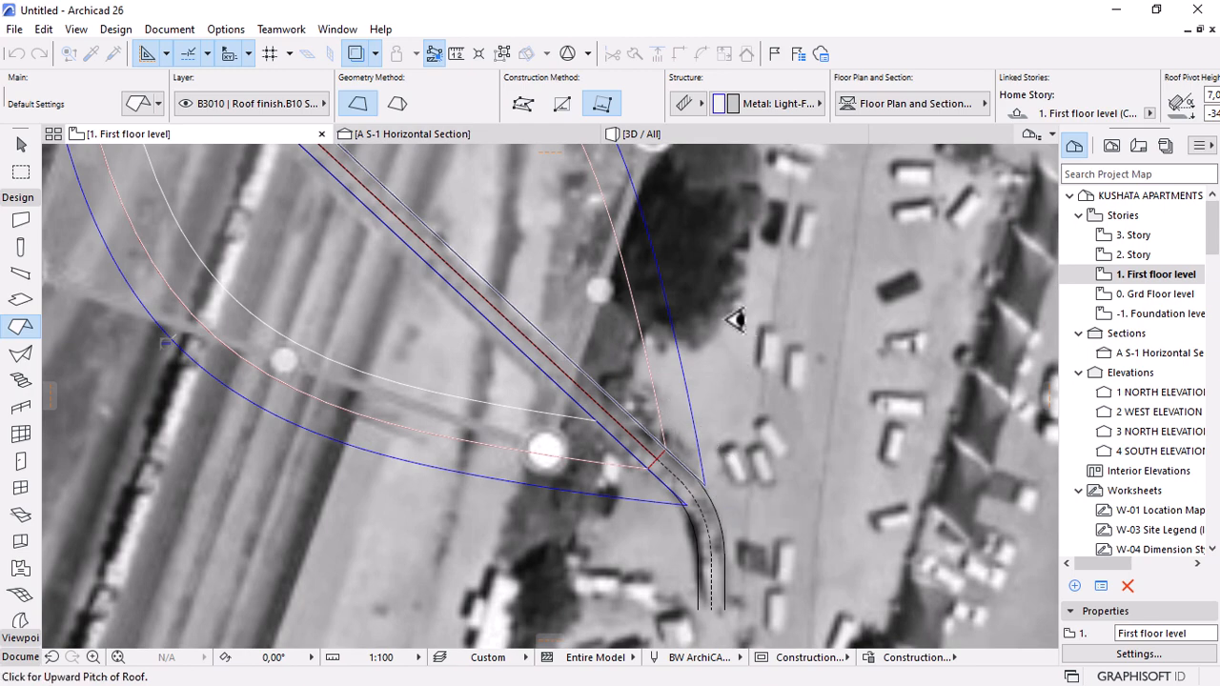
left_click(741, 317)
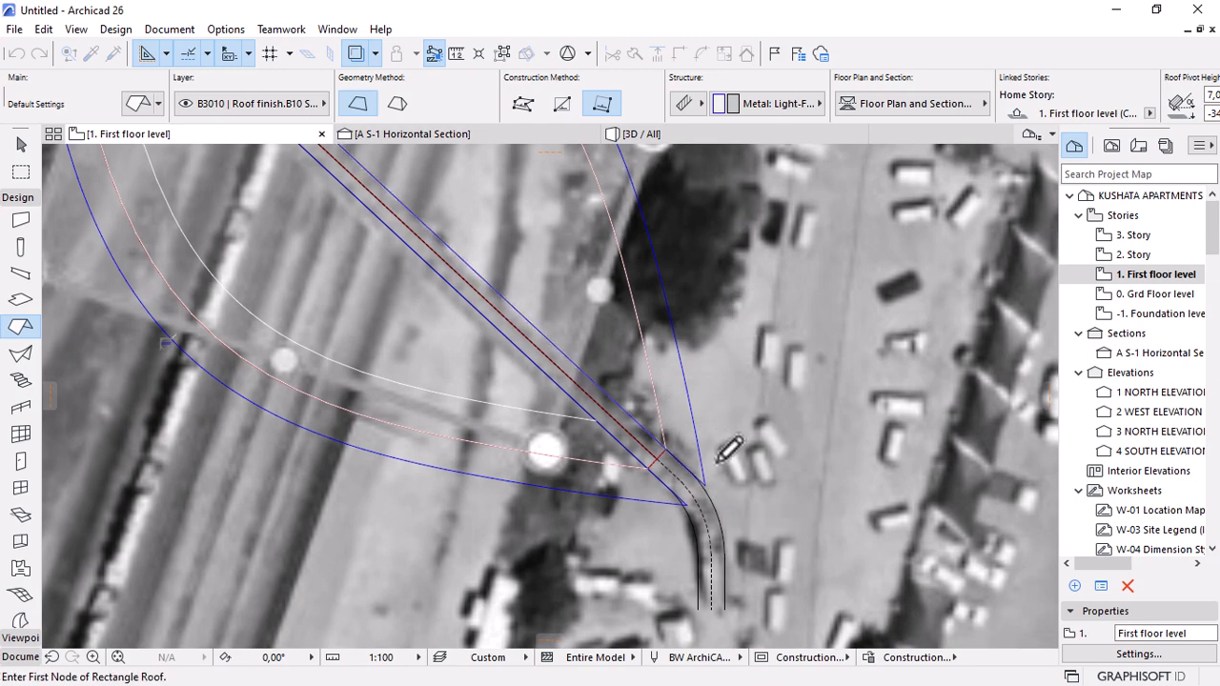
Draw the rectangular roof along the full pivot line and about 22800 deep, out to the blue curve.
scroll(724, 448, "down", 3)
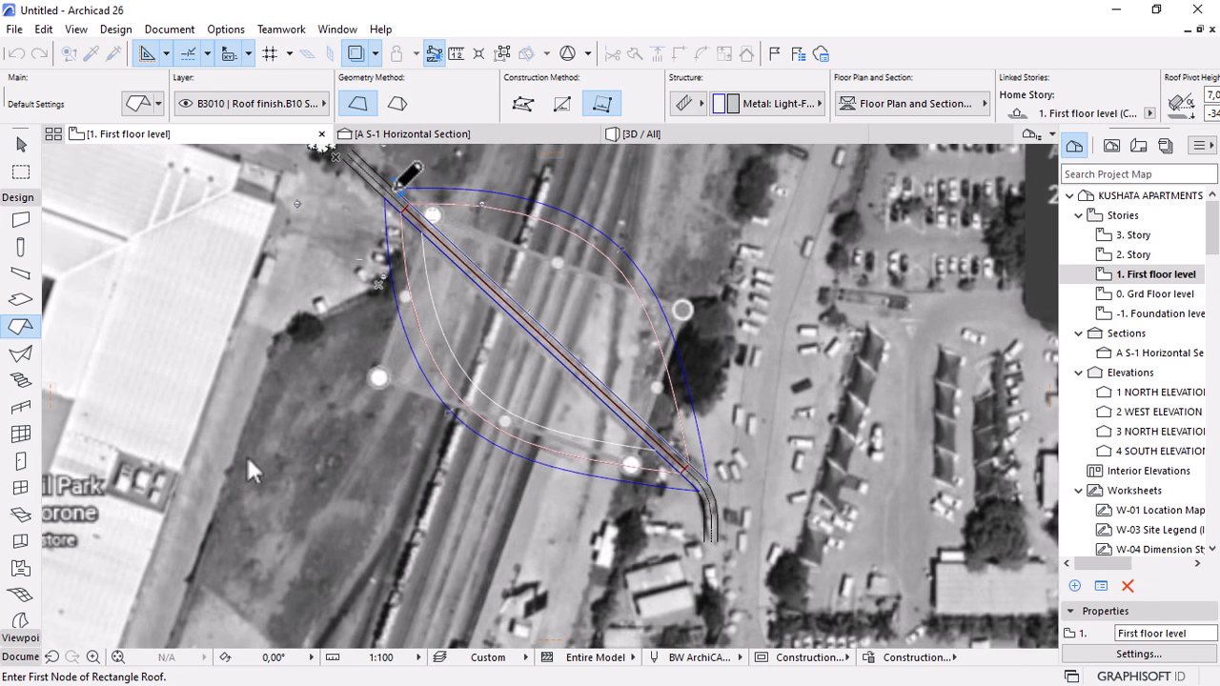
left_click(394, 188)
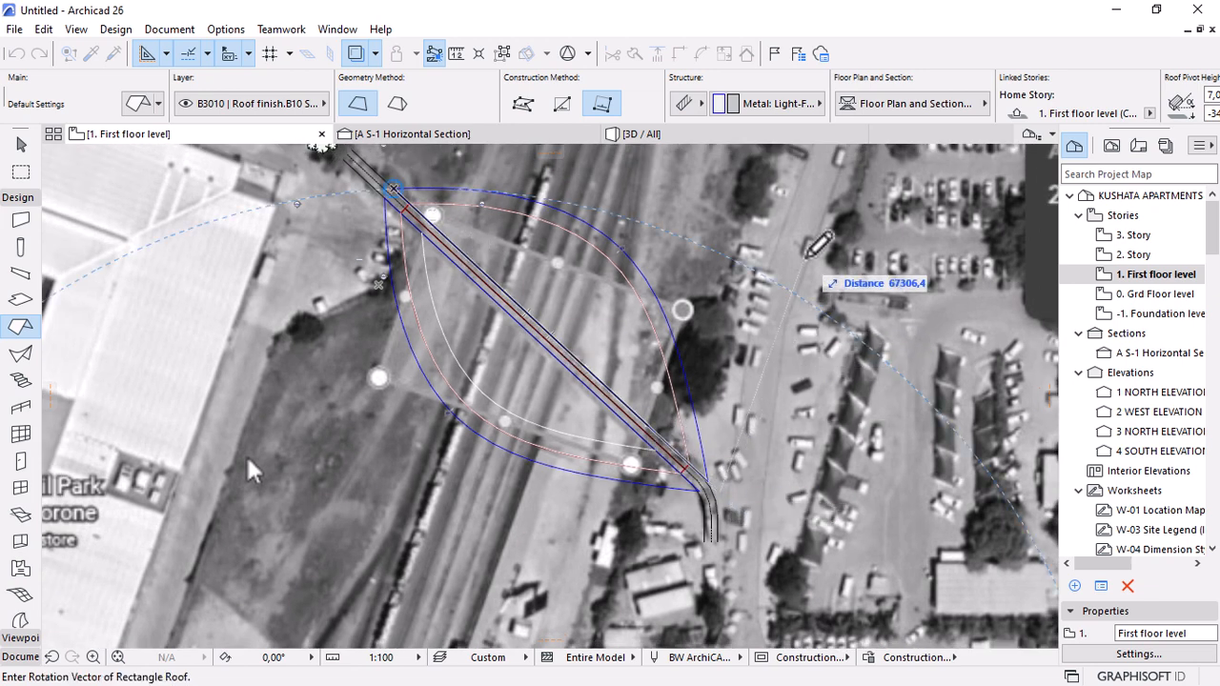
left_click(705, 481)
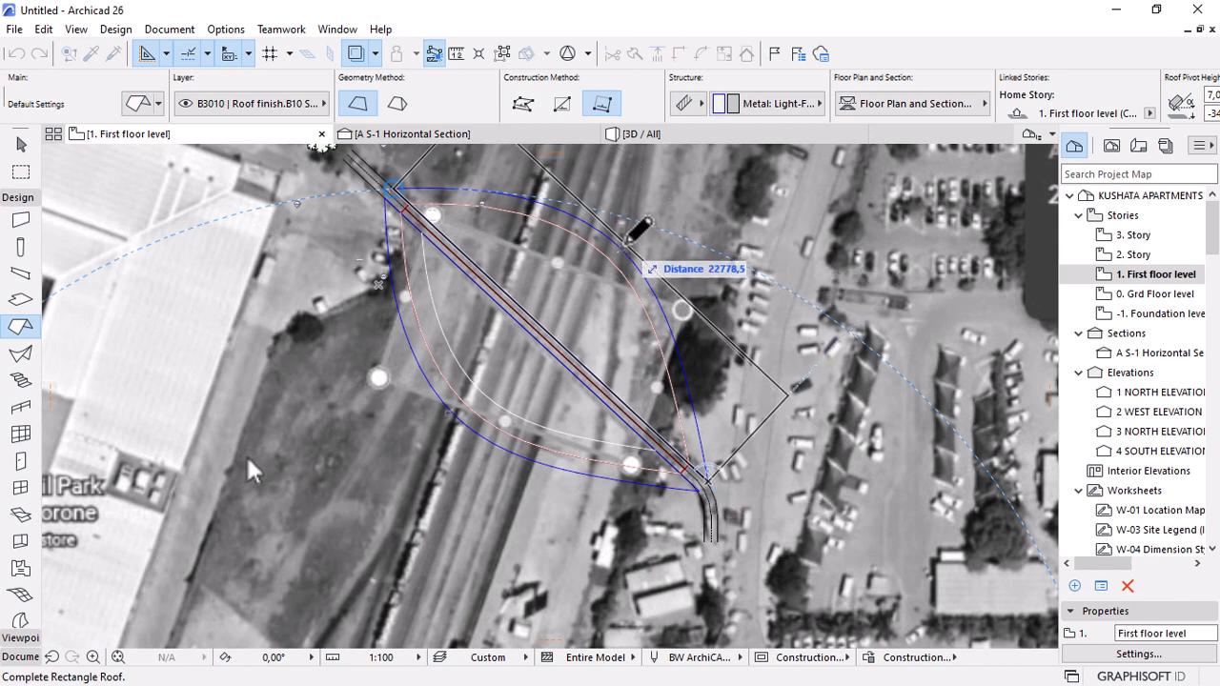
left_click(626, 244)
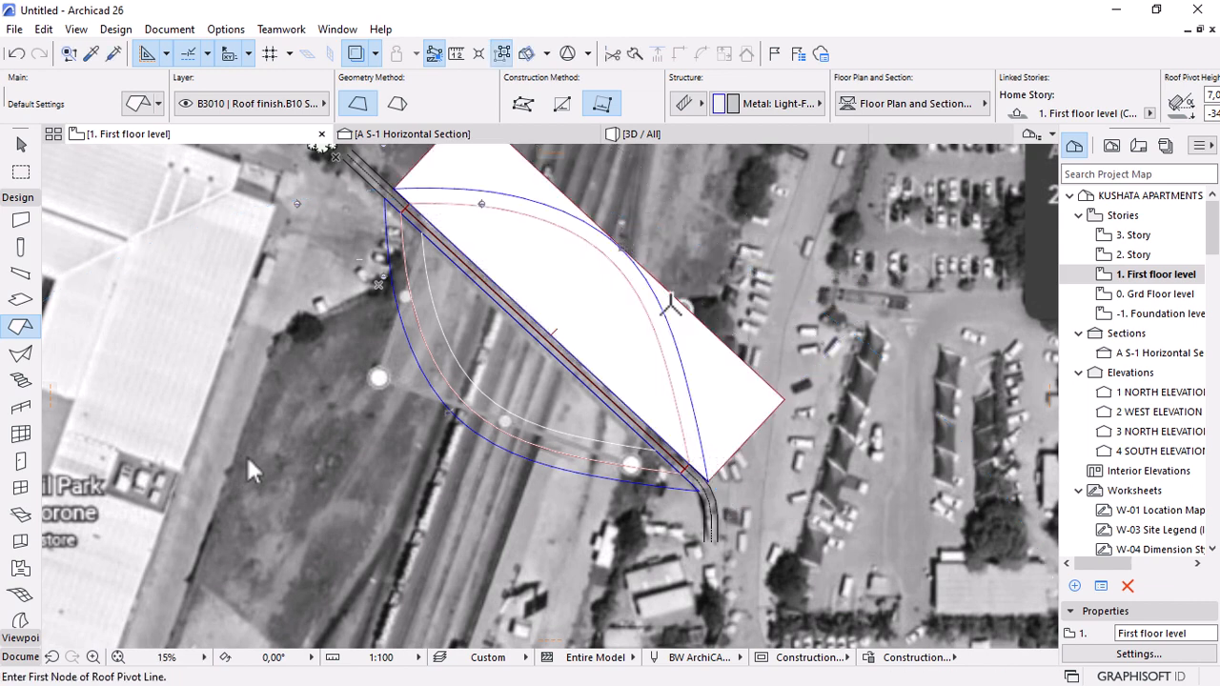
scroll(670, 302, "down", 2)
scroll(645, 283, "up", 2)
key("Escape")
Try to subtract the roof's eastern corner outside the blue curve by tracing the outline with the Magic Wand.
left_click(760, 414)
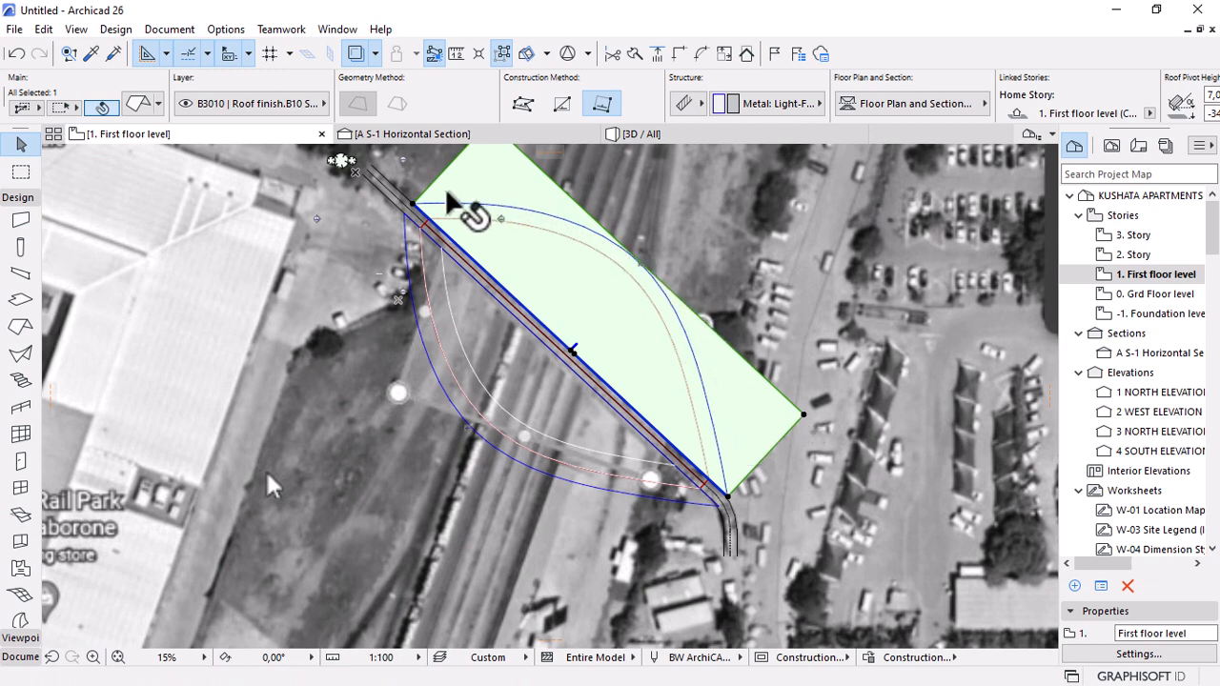
left_click(801, 421)
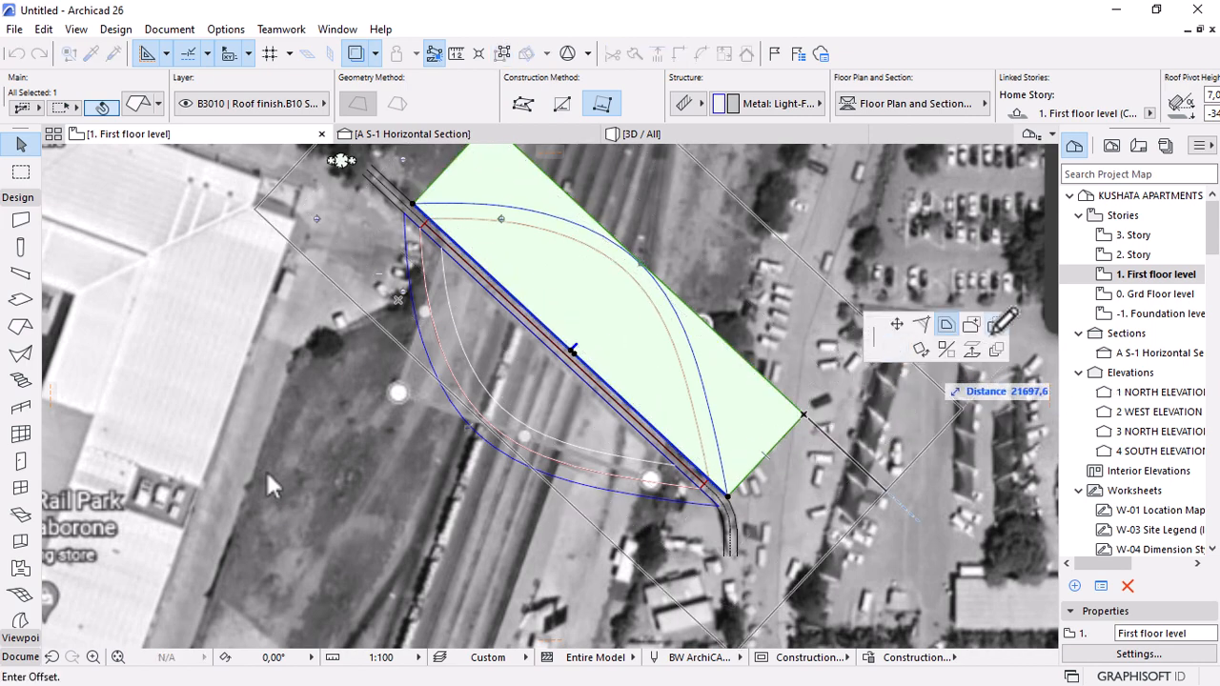
left_click(993, 330)
key("space")
left_click(719, 374)
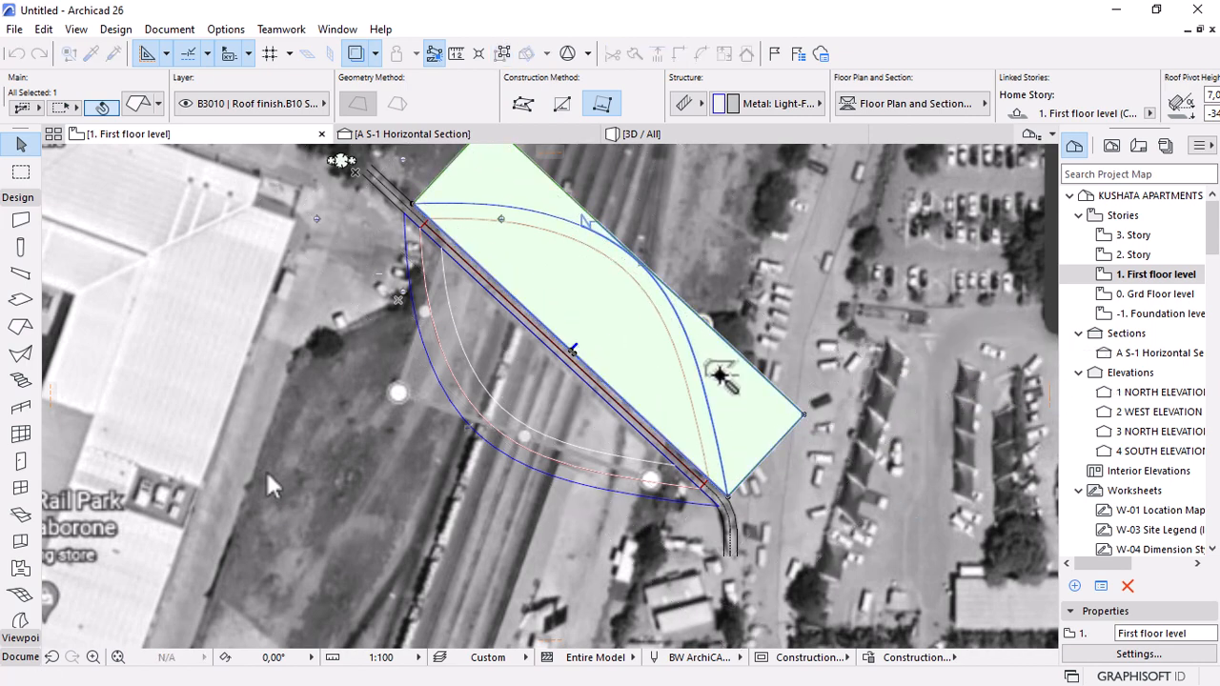
Try to subtract the roof's remaining northern corner outside the blue curve with the Magic Wand.
scroll(697, 409, "down", 2)
scroll(549, 209, "up", 5)
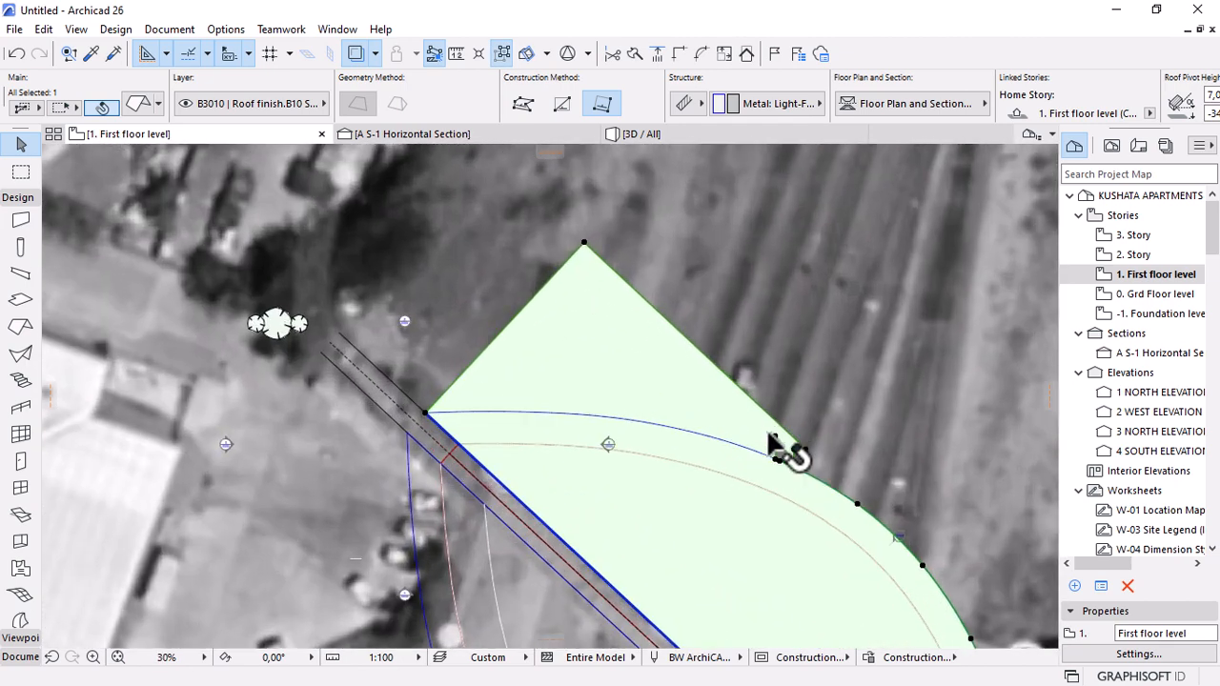
left_click(583, 244)
key("space")
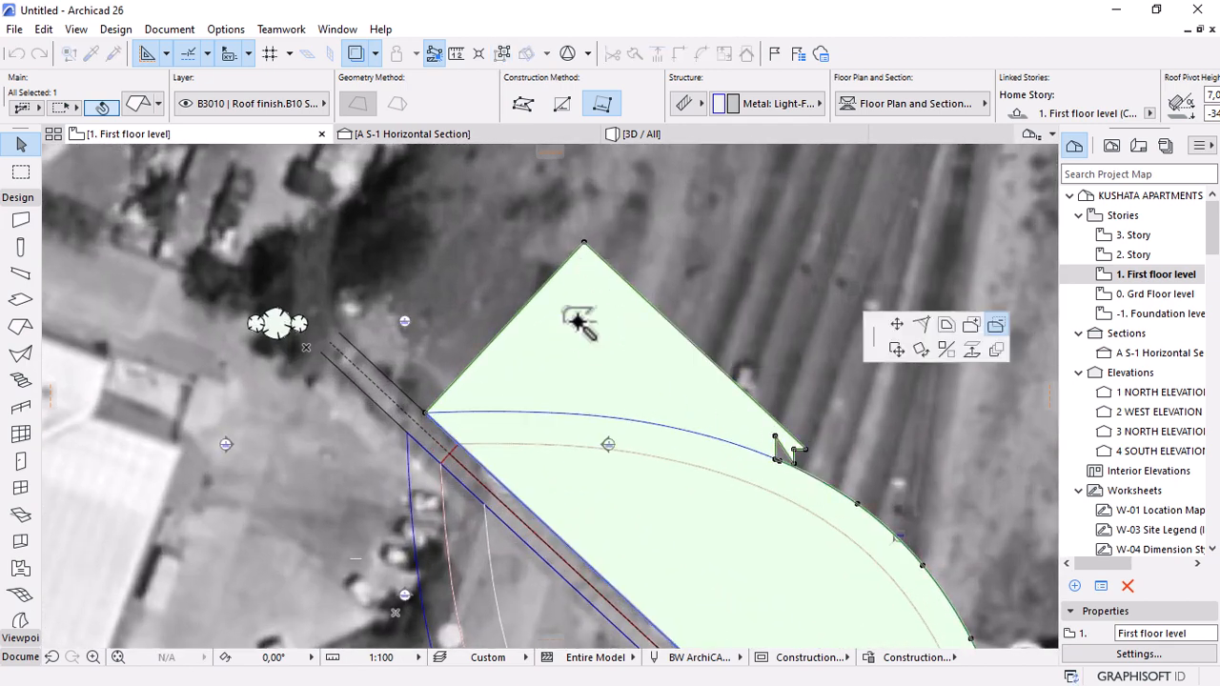
left_click(579, 402)
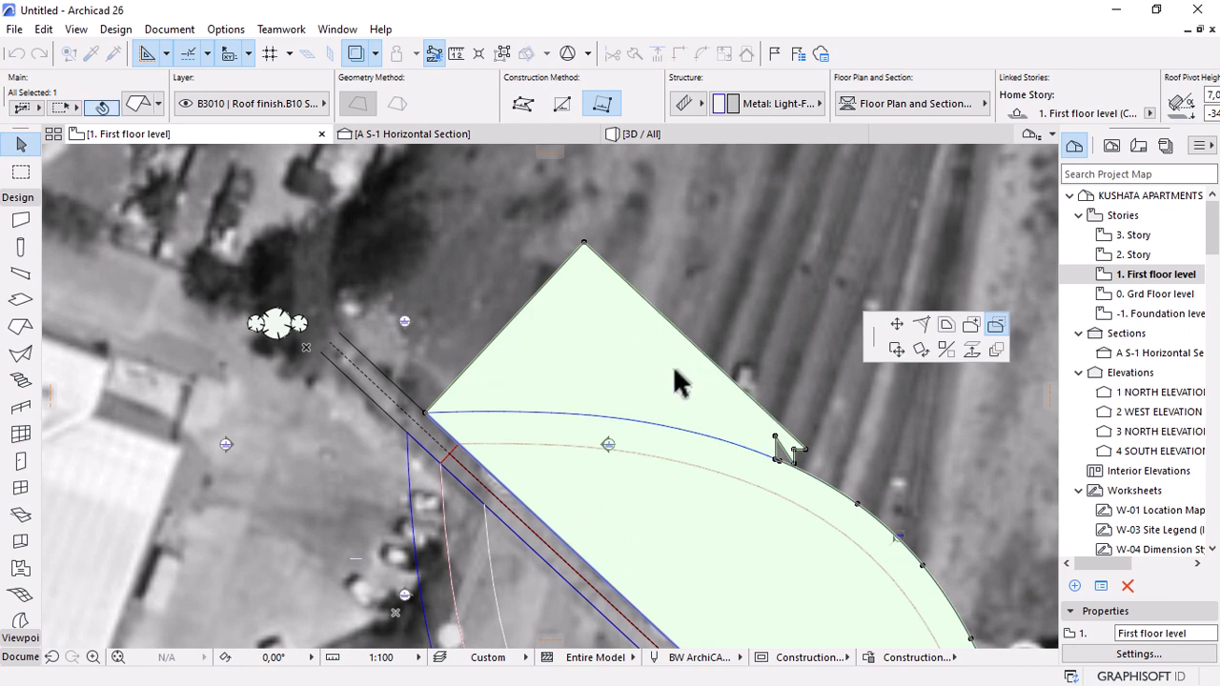
scroll(572, 324, "down", 4)
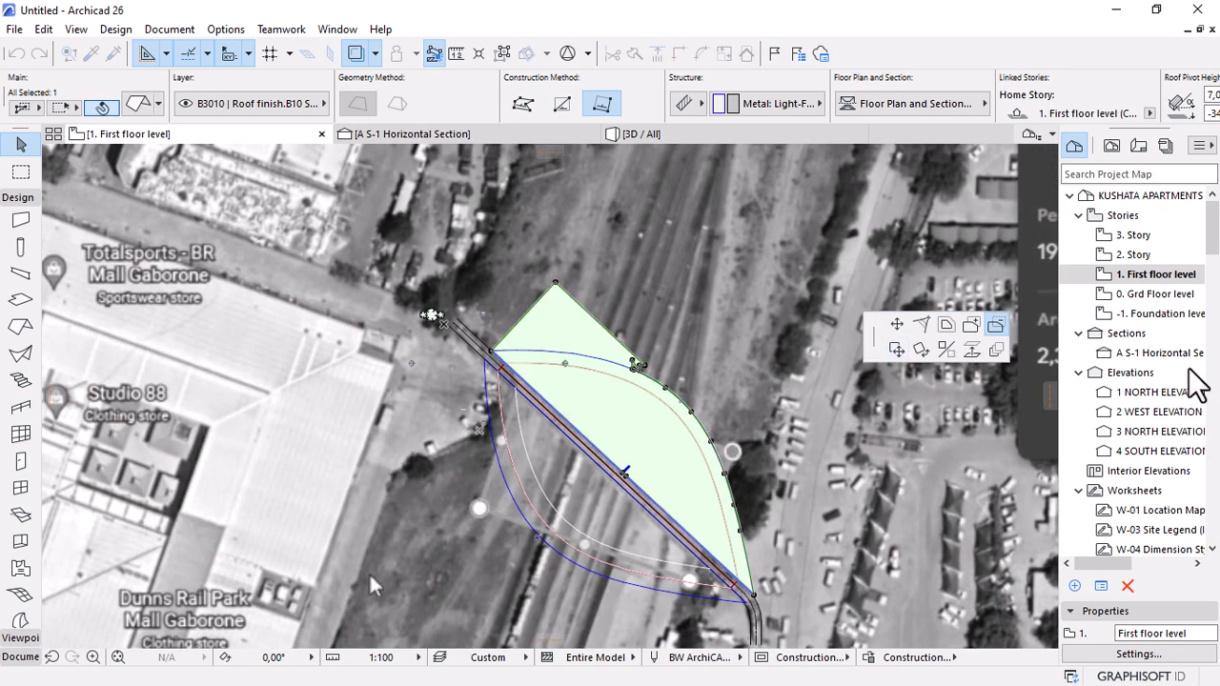
key("Escape")
key("Escape")
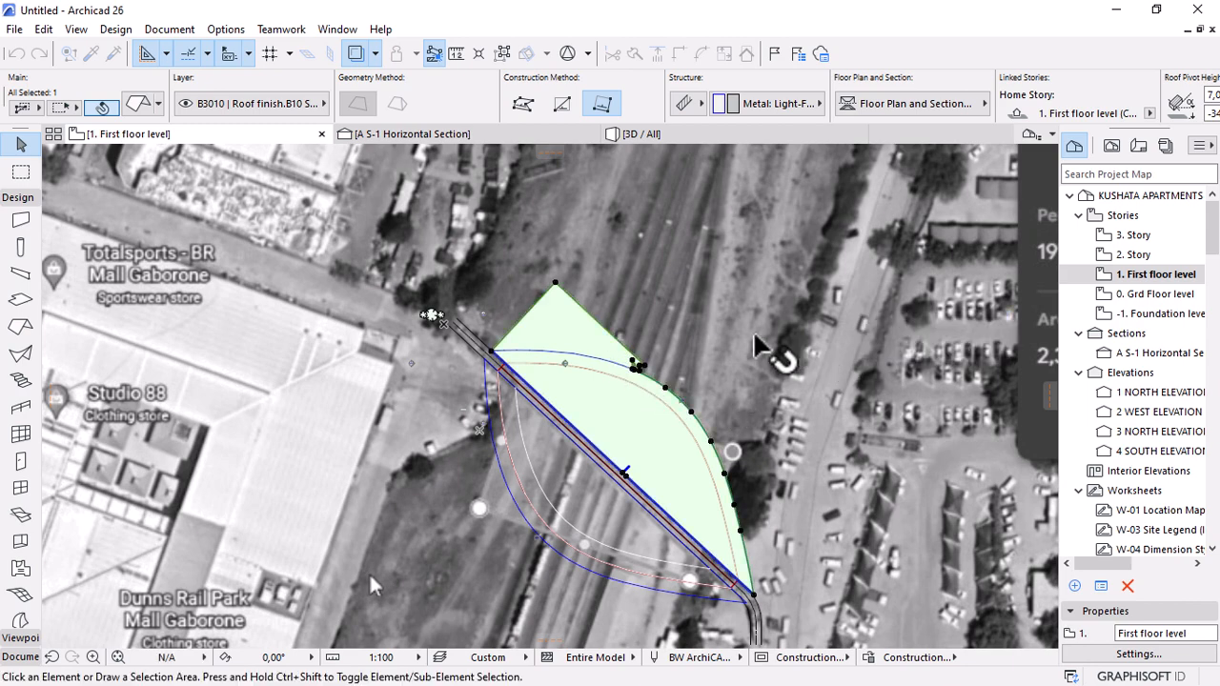
Undo the roof's corner cut and its placement, and redo the placement to restore the full rectangular roof.
key("ctrl+z")
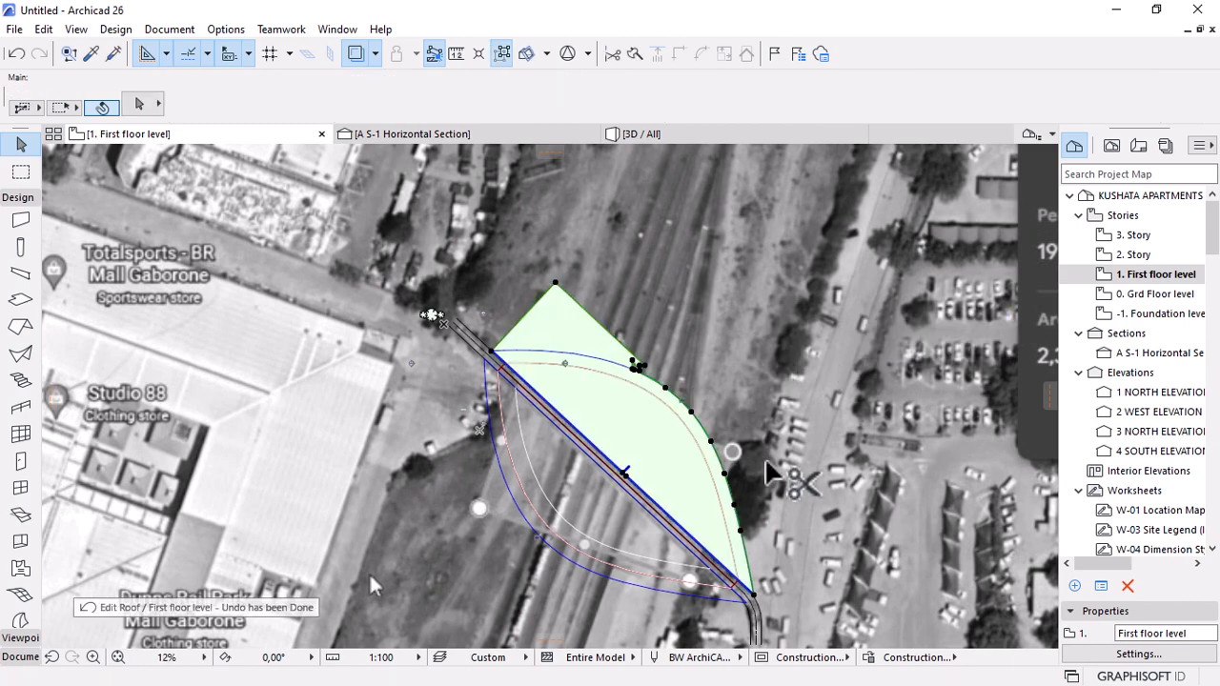
key("ctrl+z")
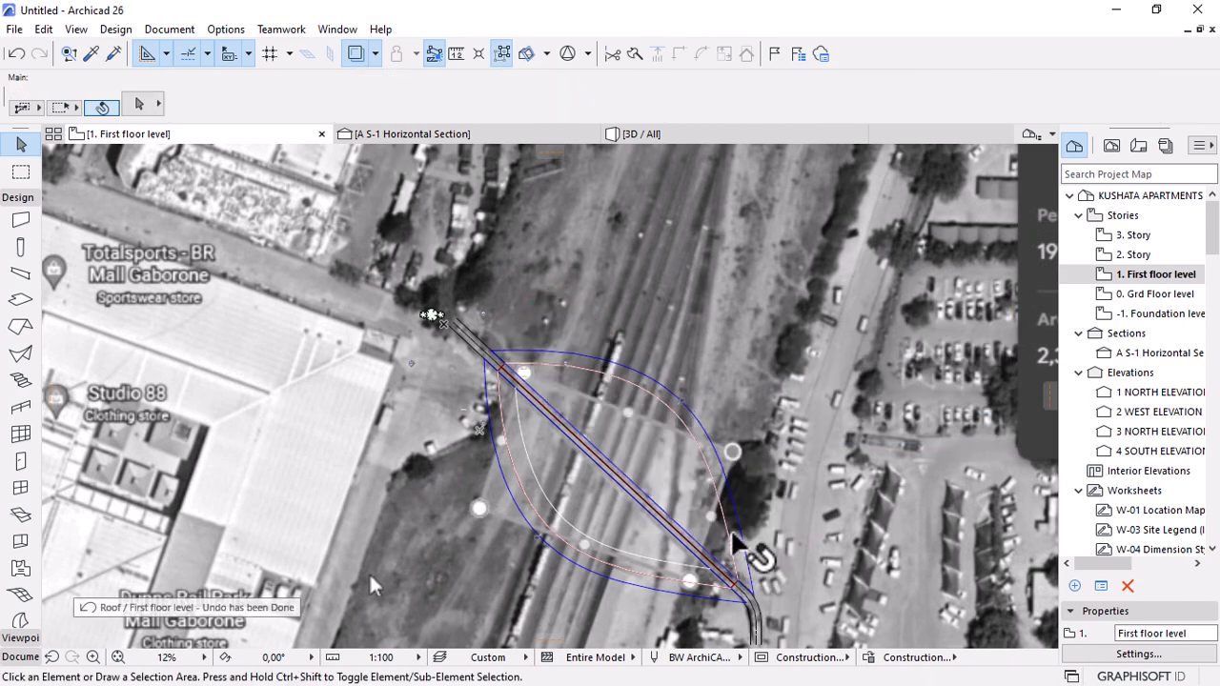
scroll(732, 532, "up", 2)
left_click(38, 54)
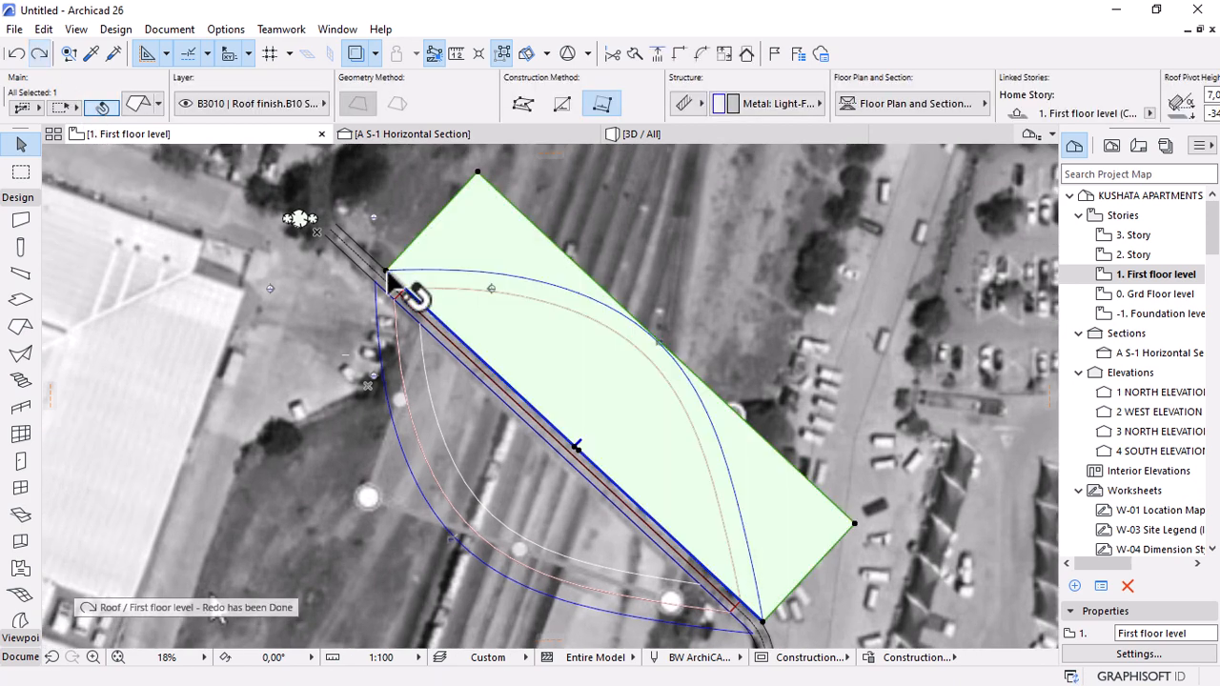
Move the rectangular roof together with its blue curved outline from the first floor to the 2. Story plan.
left_click(702, 393, "shift")
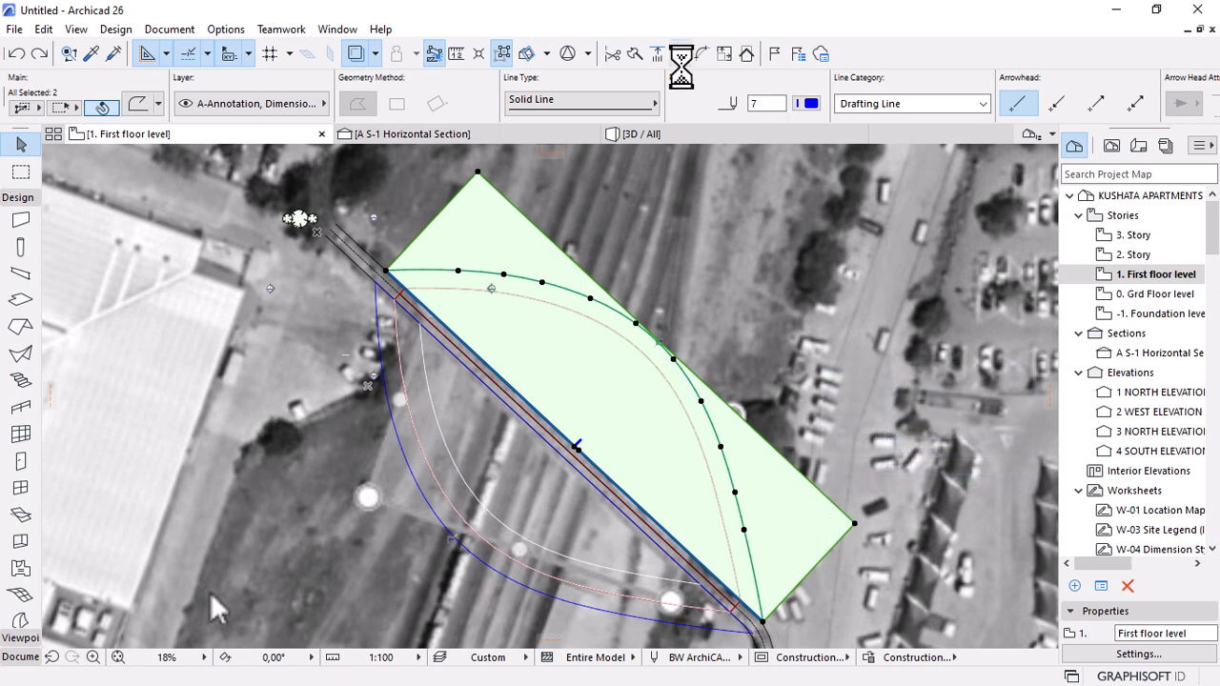
scroll(679, 100, "right", 5)
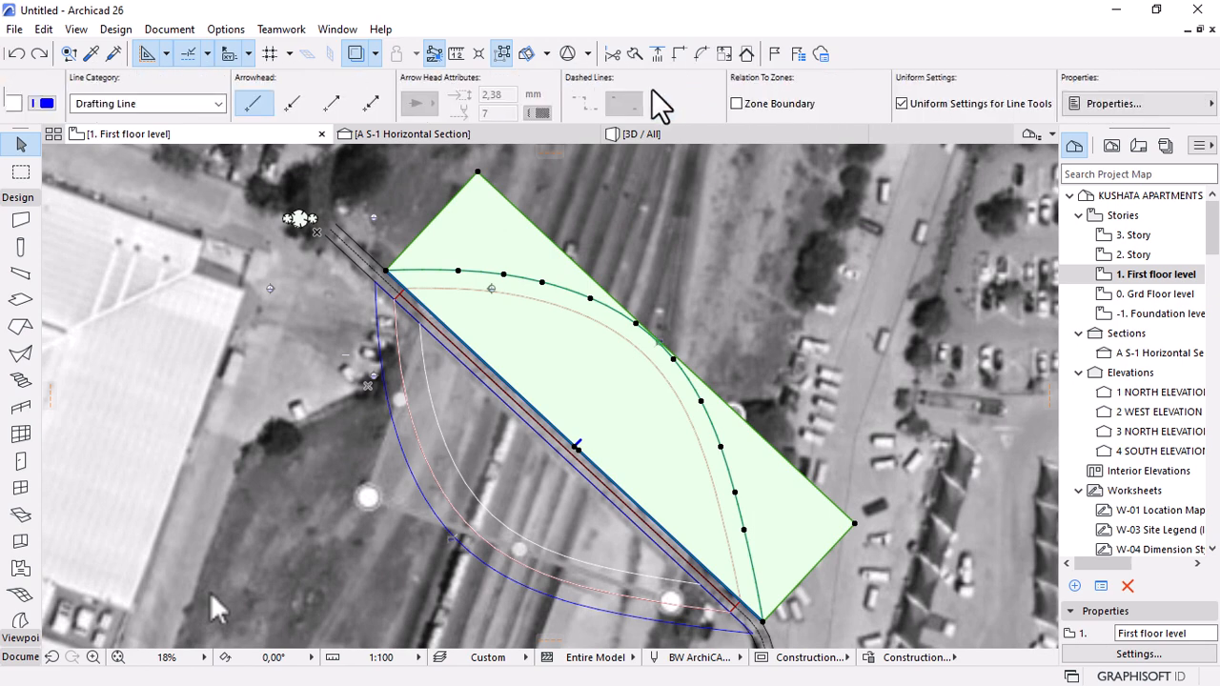
scroll(663, 105, "left", 5)
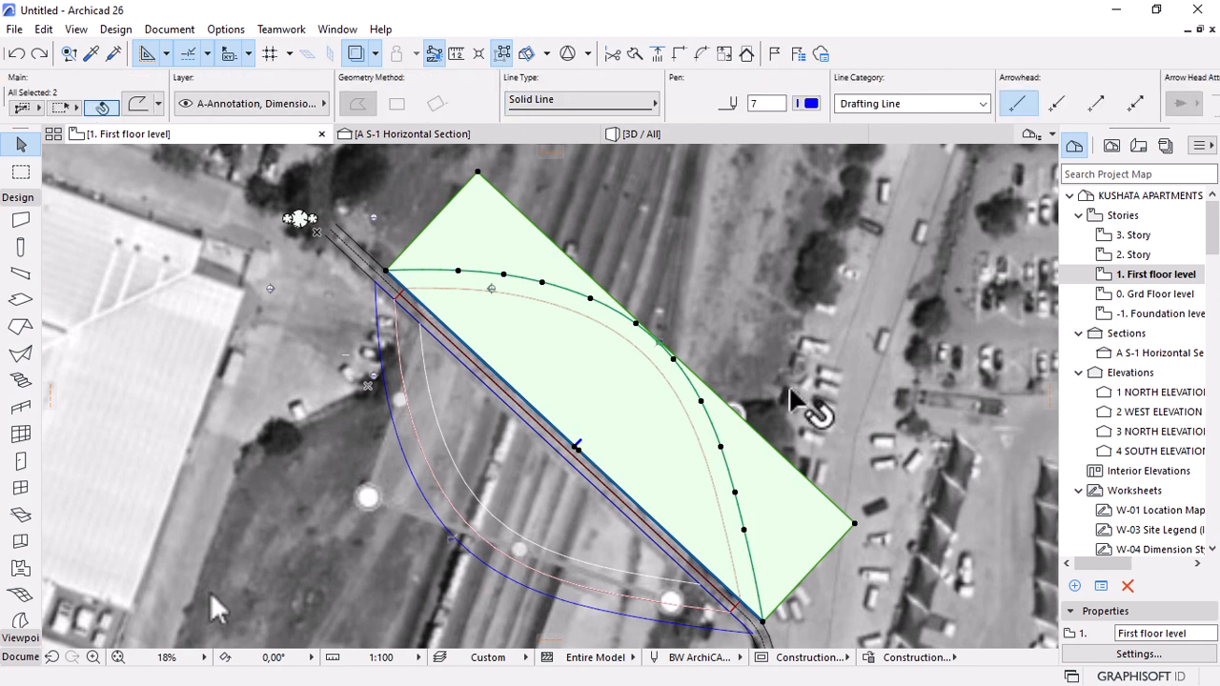
double_click(1125, 254)
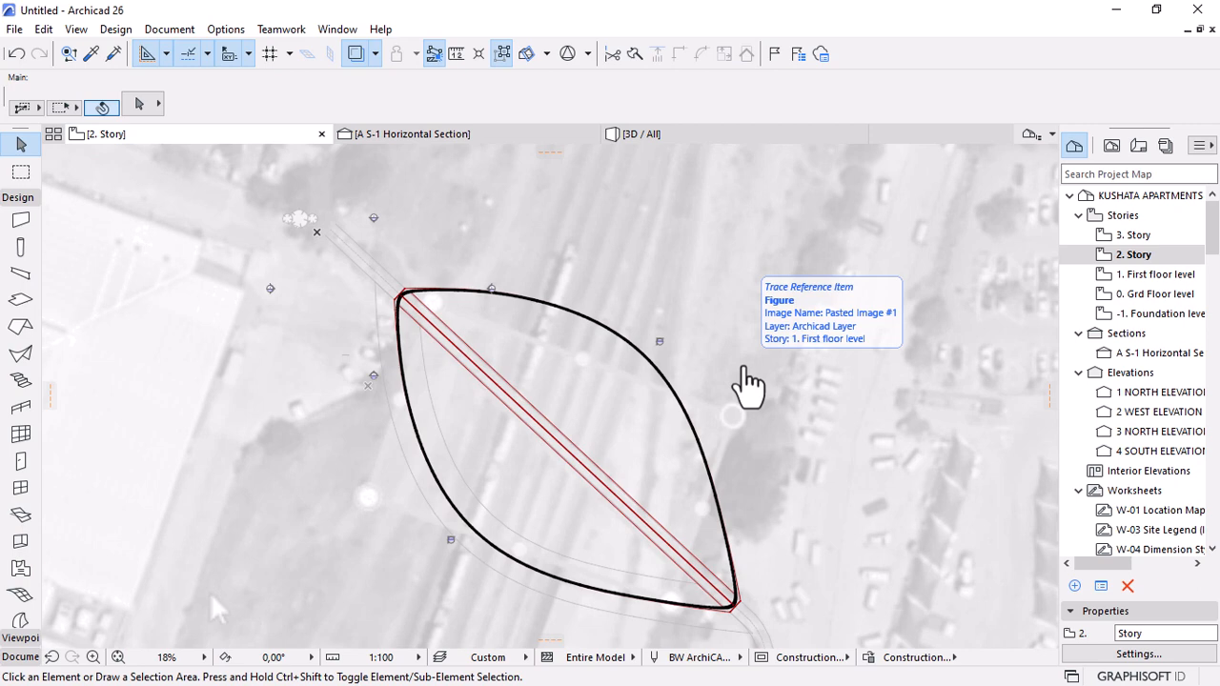
key("ctrl+v")
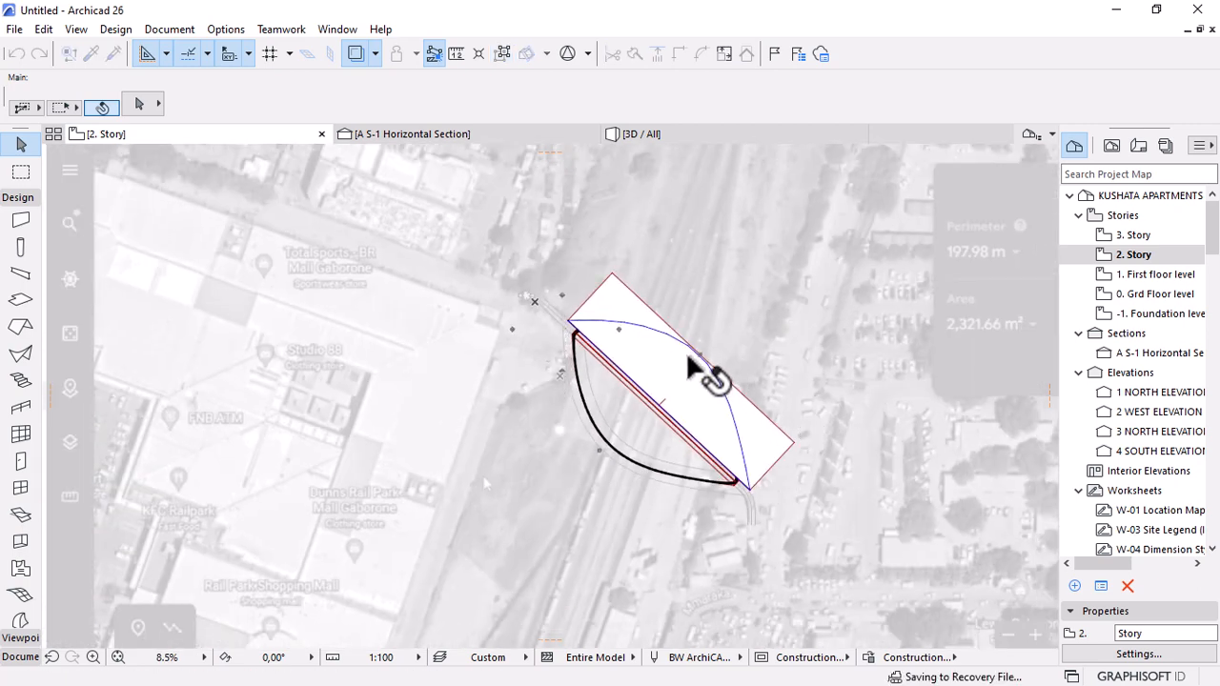
scroll(762, 448, "up", 3)
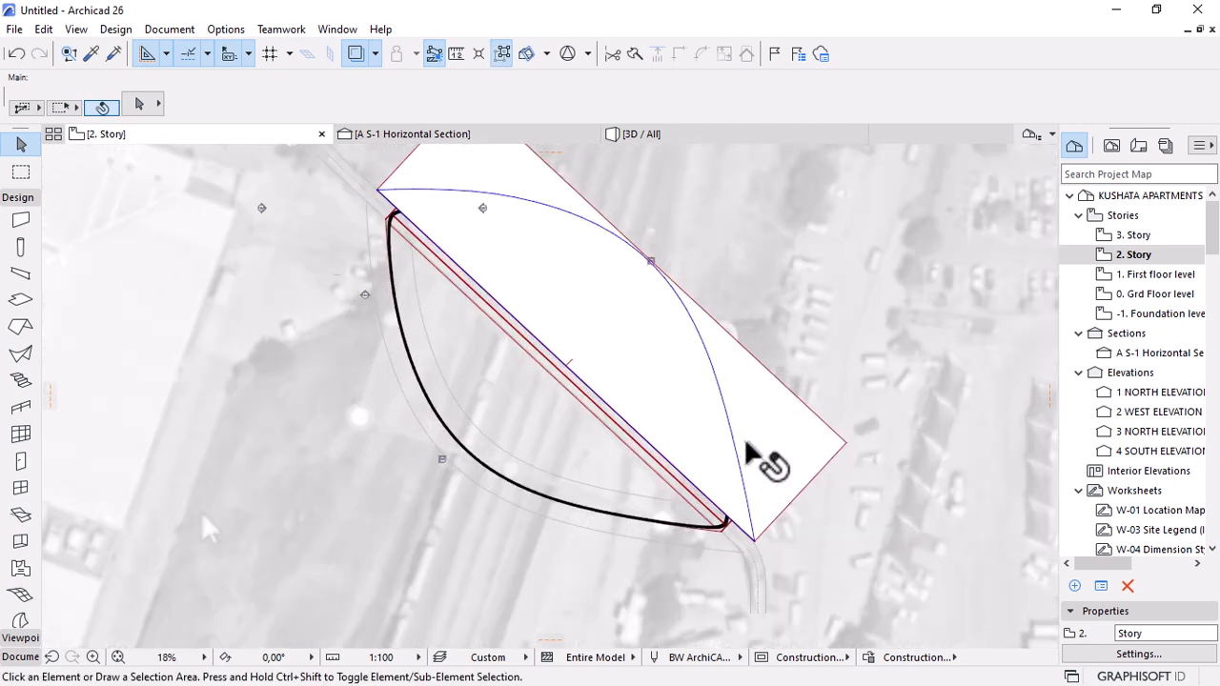
Move the A S-1 section marker southeast, clear of the roof area.
left_click(575, 364)
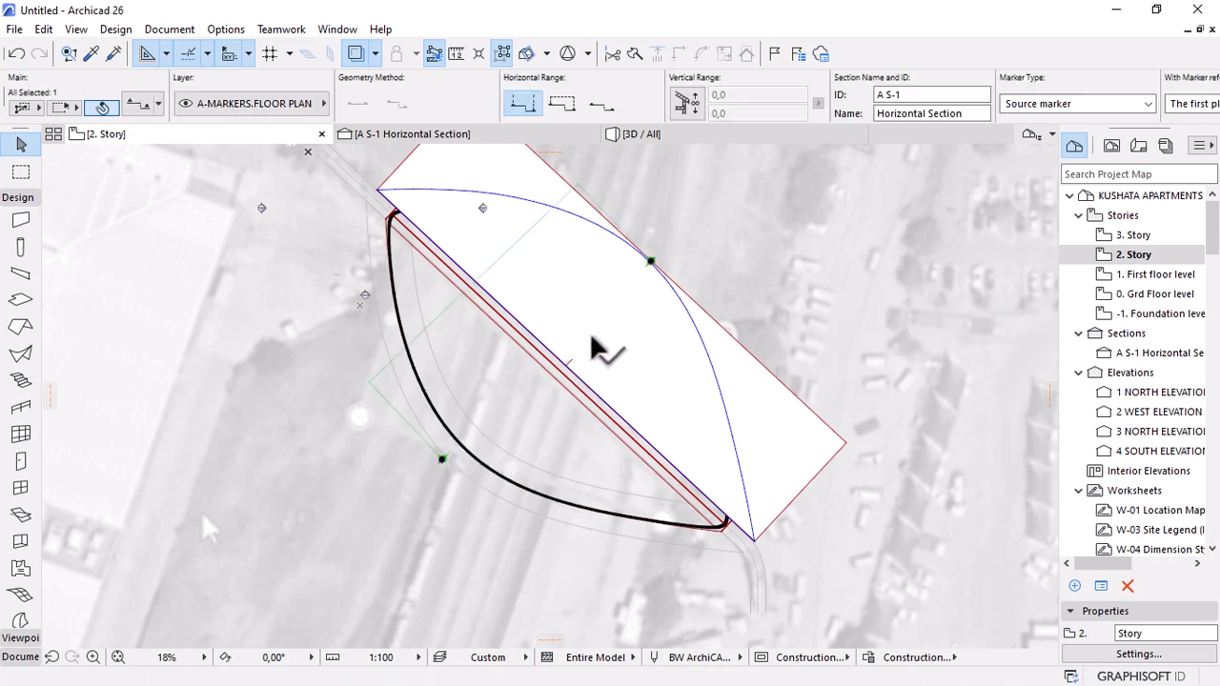
mouse_move(570, 331)
left_mouse_down()
mouse_move(731, 404)
mouse_move(858, 552)
mouse_move(815, 581)
mouse_move(826, 591)
mouse_move(811, 572)
left_mouse_up()
scroll(776, 503, "down", 2)
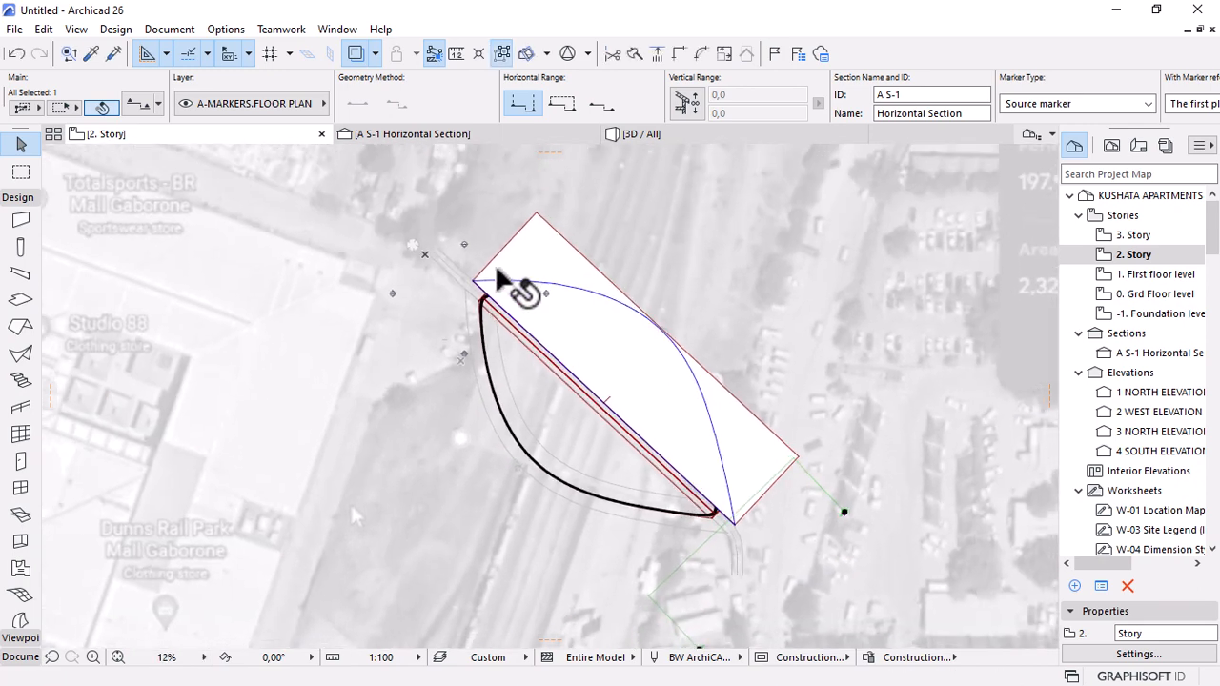
Trim the rectangular roof to the blue curve by subtracting the area outside it with the Magic Wand.
scroll(545, 305, "up", 2)
left_click(533, 155)
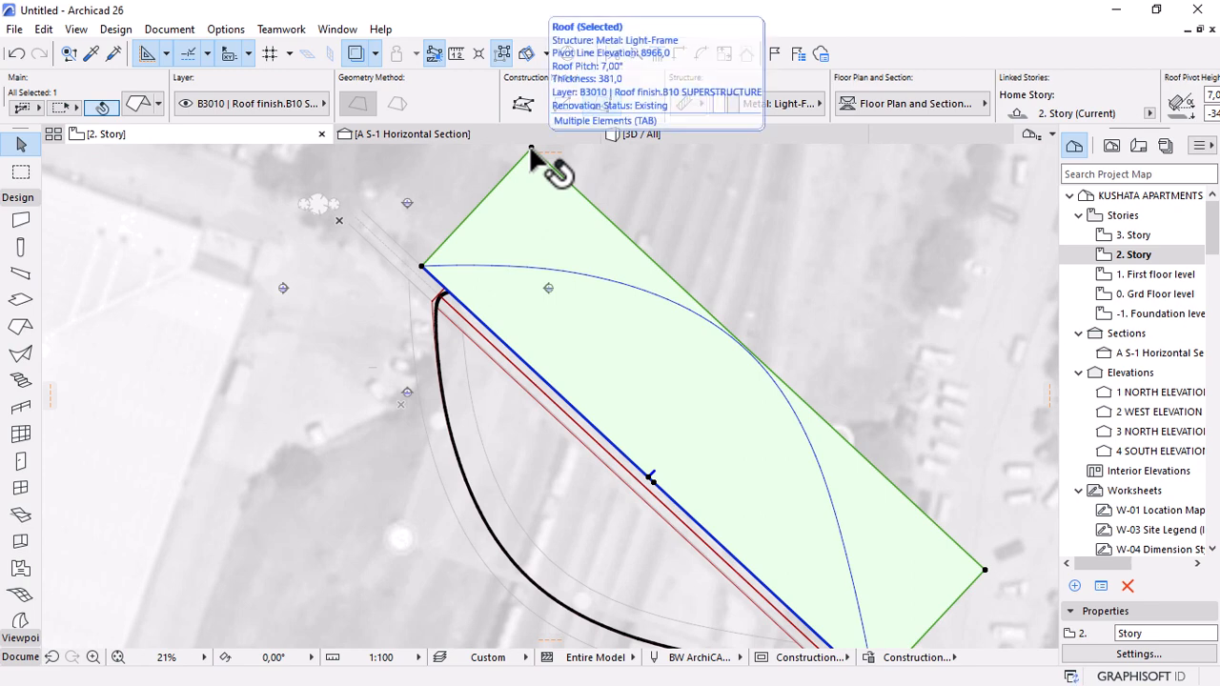
left_click(531, 150)
left_click(995, 325)
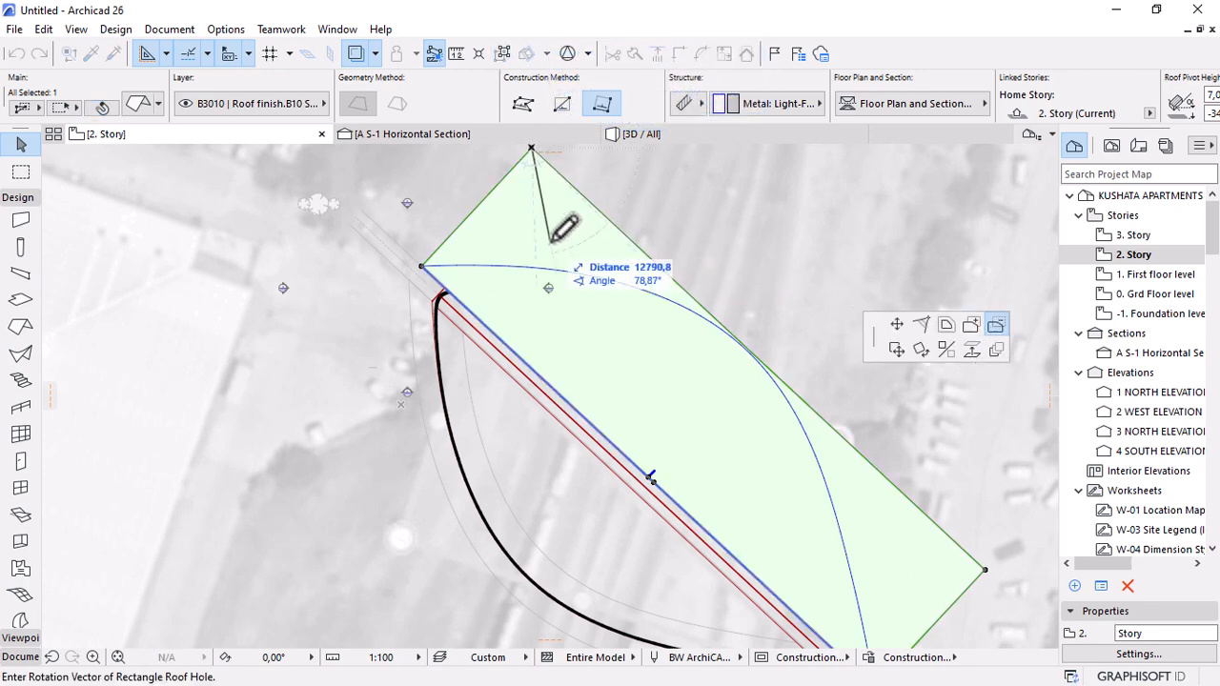
key("Escape")
left_click(531, 151)
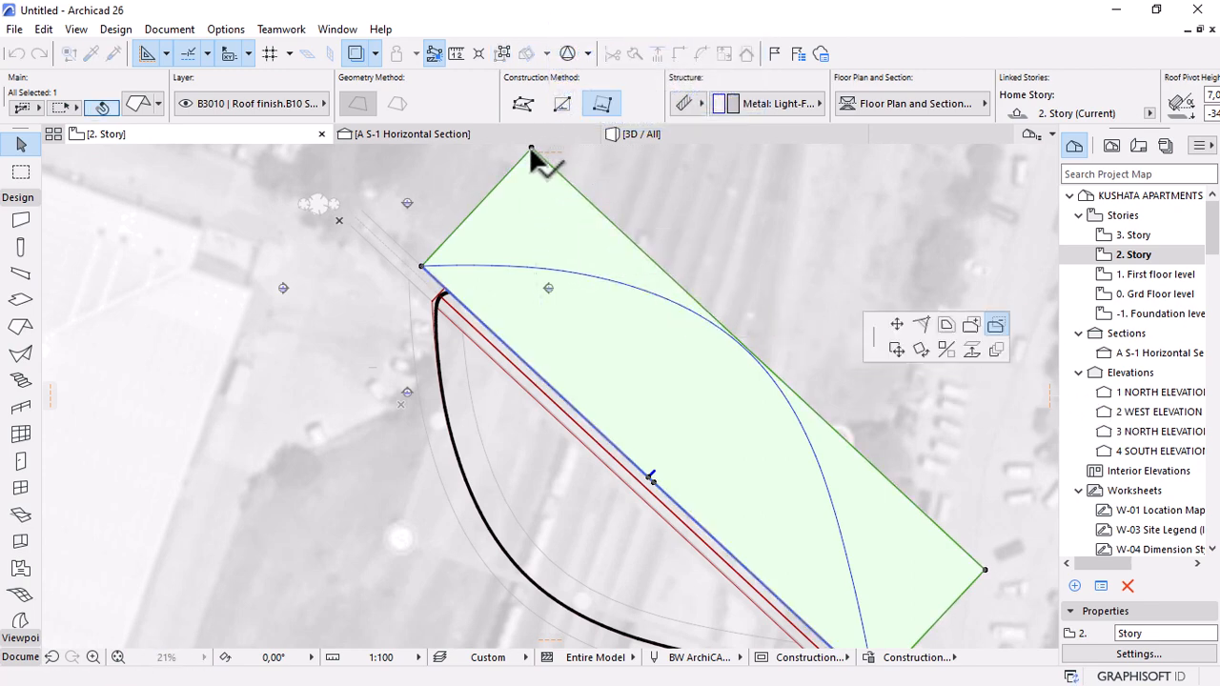
key("space")
left_click(537, 218)
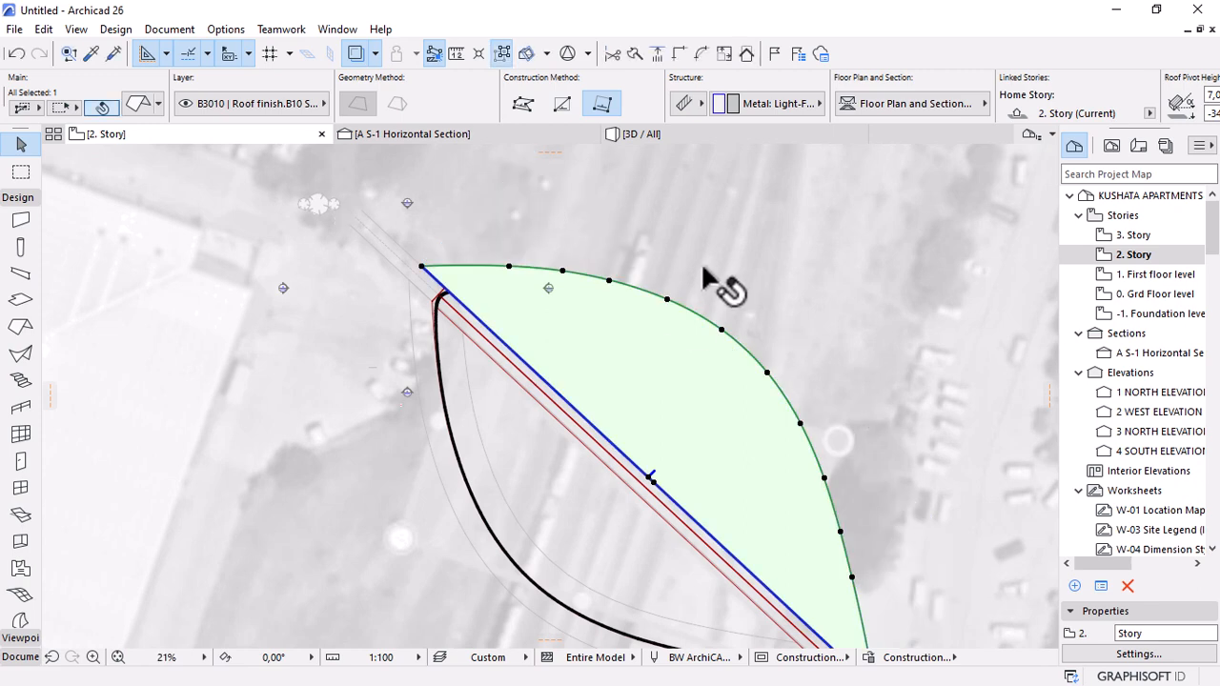
scroll(702, 268, "down", 1)
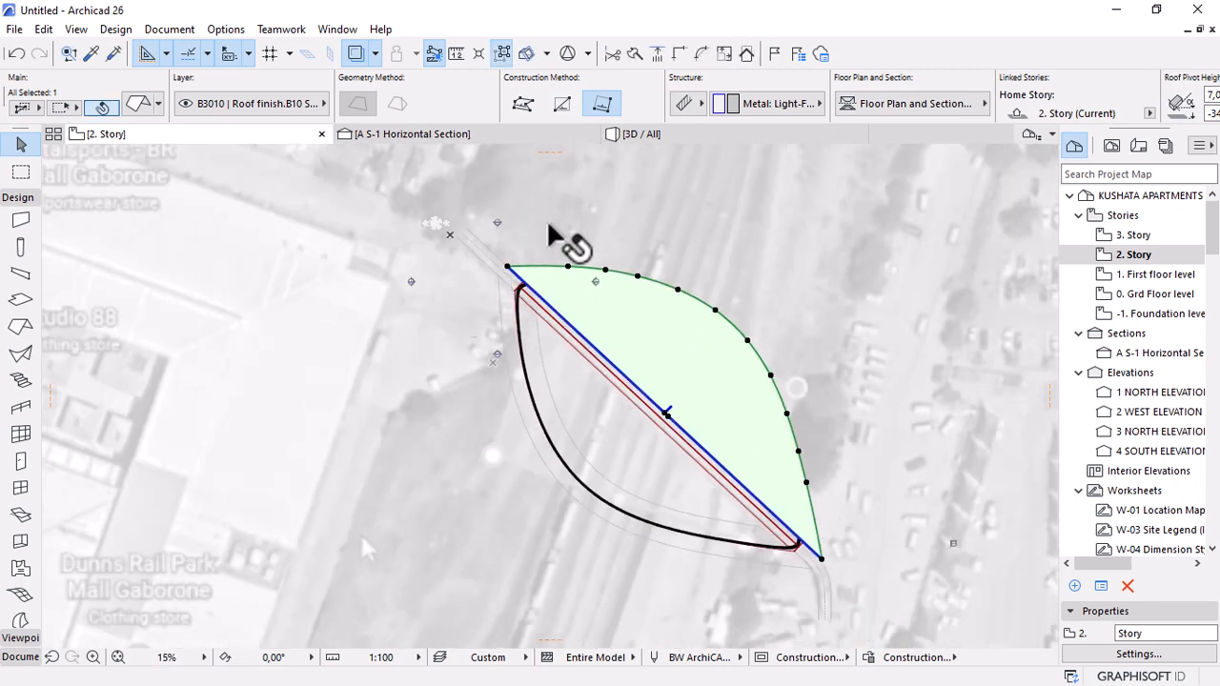
Try lowering both shells in the 3D view to an elevation of -2000 relative to their home story.
left_click(629, 135)
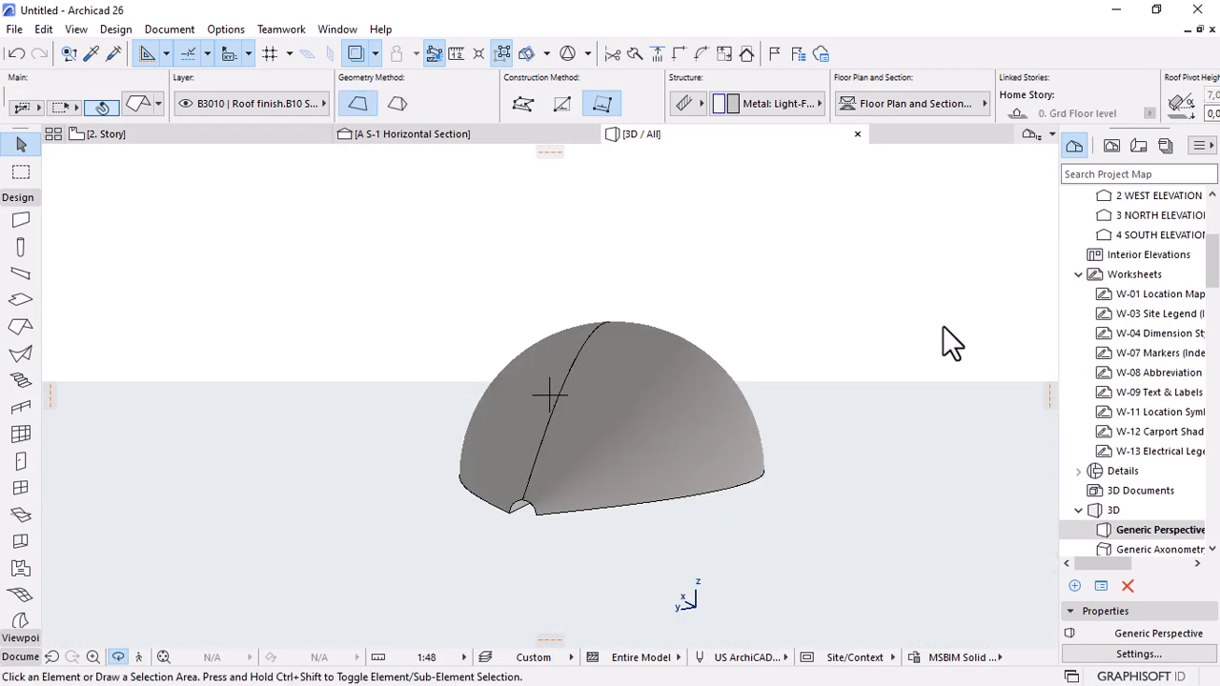
middle_click_drag(942, 326, 668, 386, "shift")
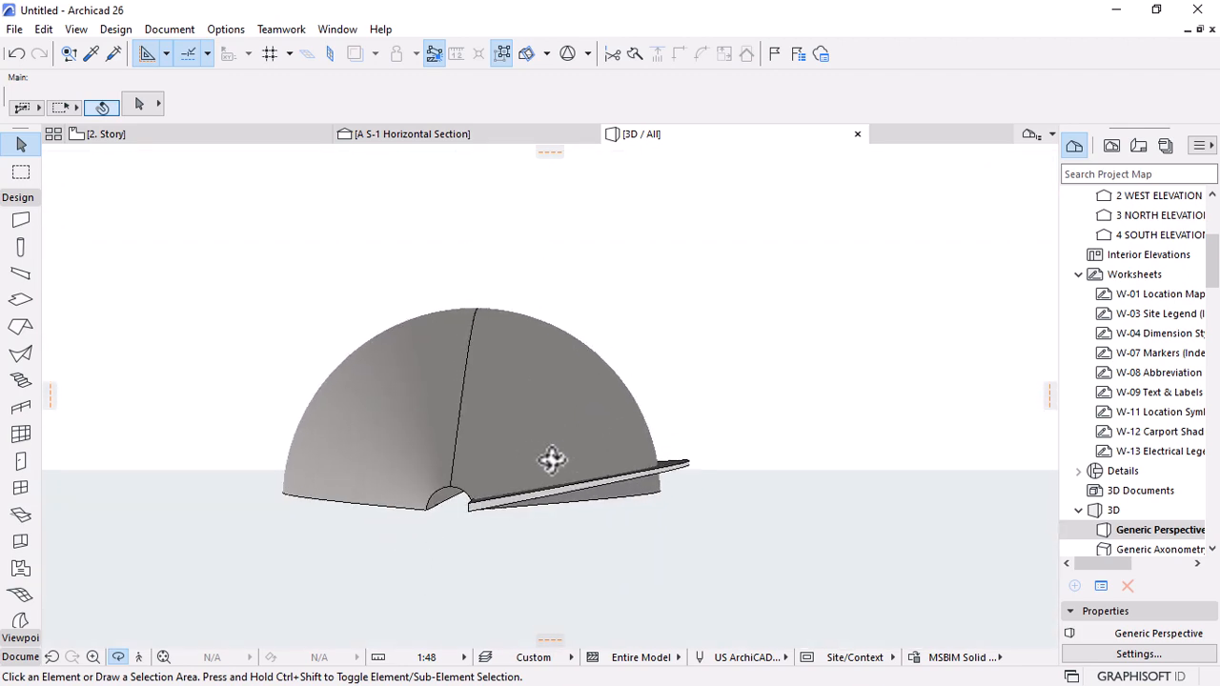
middle_click_drag(552, 460, 470, 455, "shift")
middle_click_drag(548, 369, 548, 402, "shift")
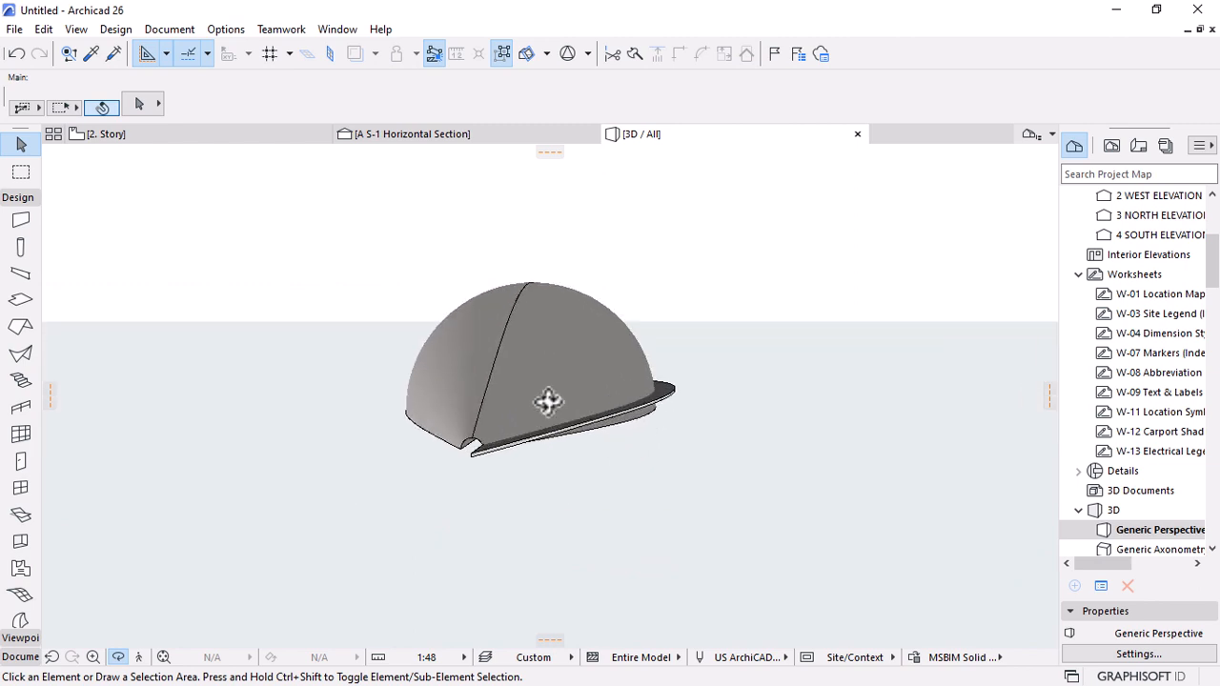
left_click(460, 334)
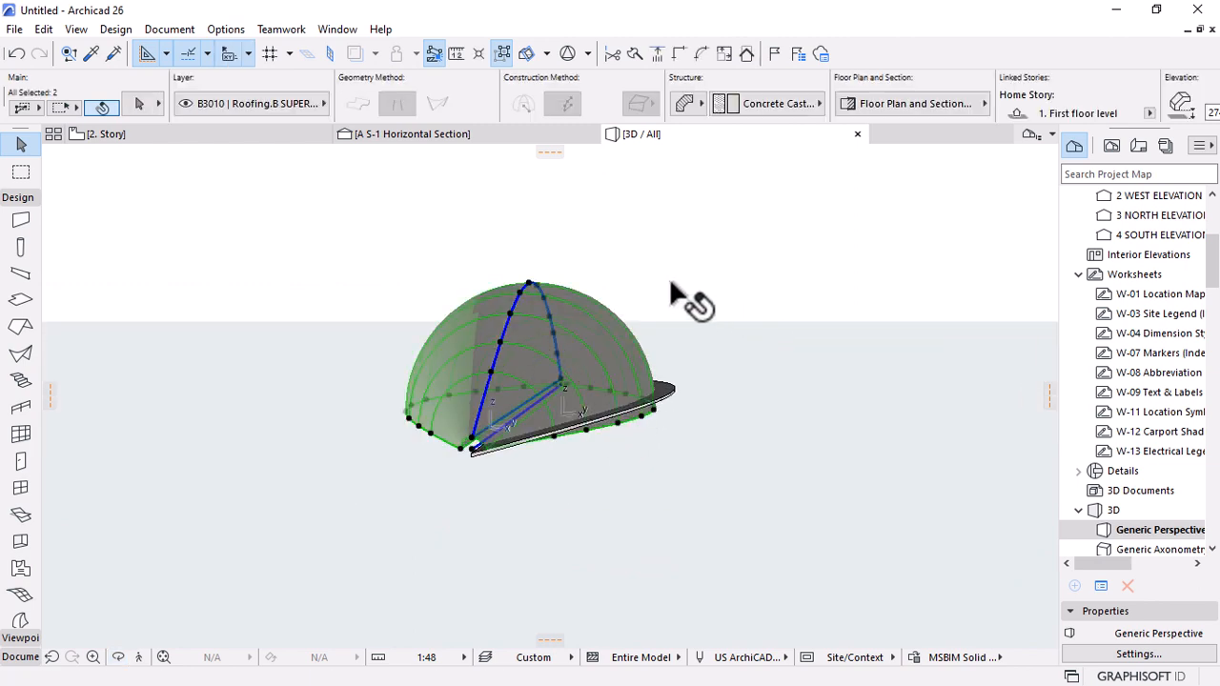
scroll(885, 94, "down", 2)
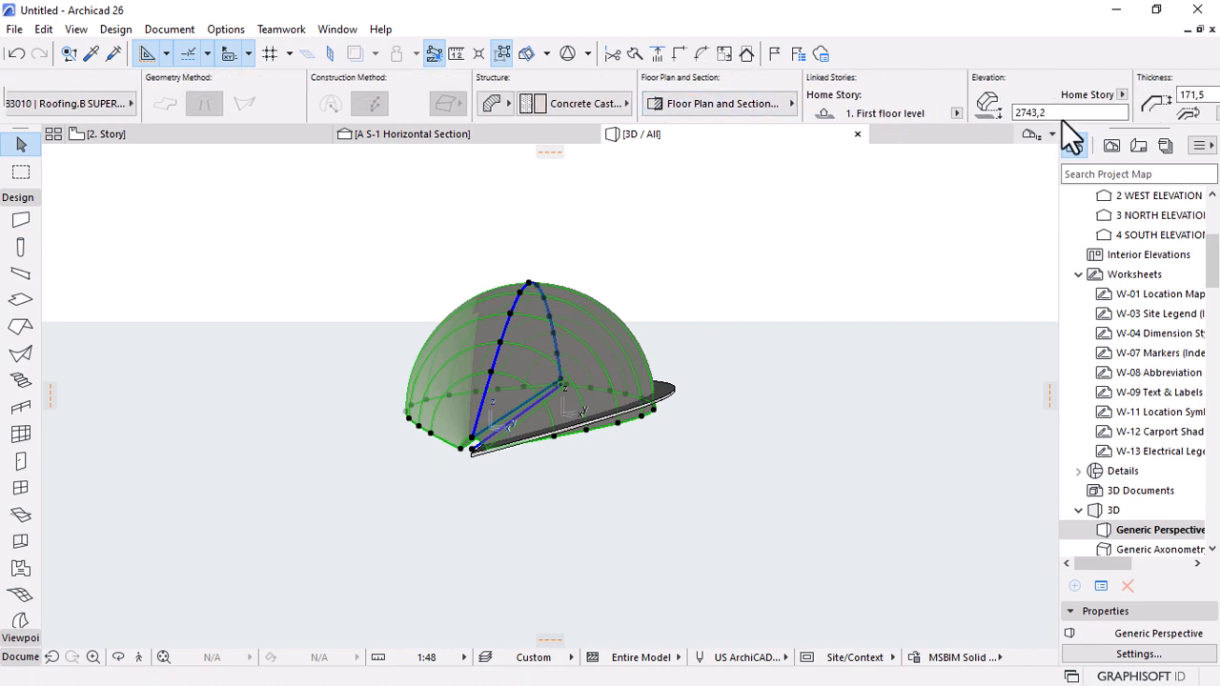
key("Return")
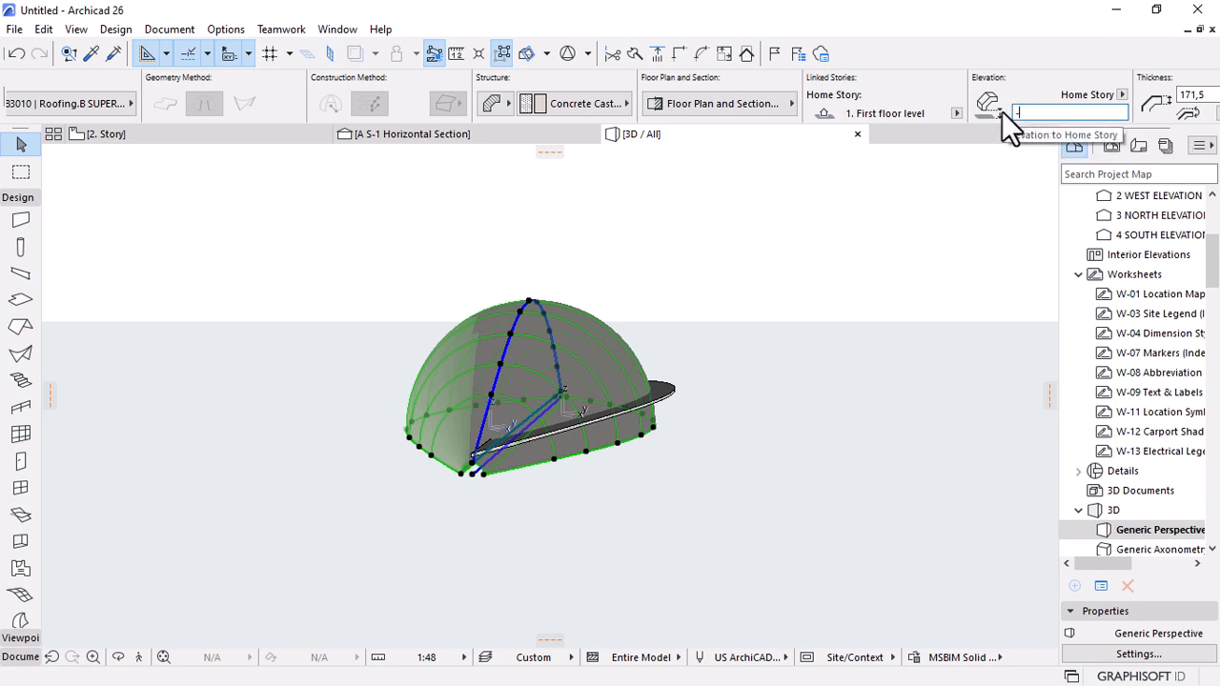
type("-2000")
key("Return")
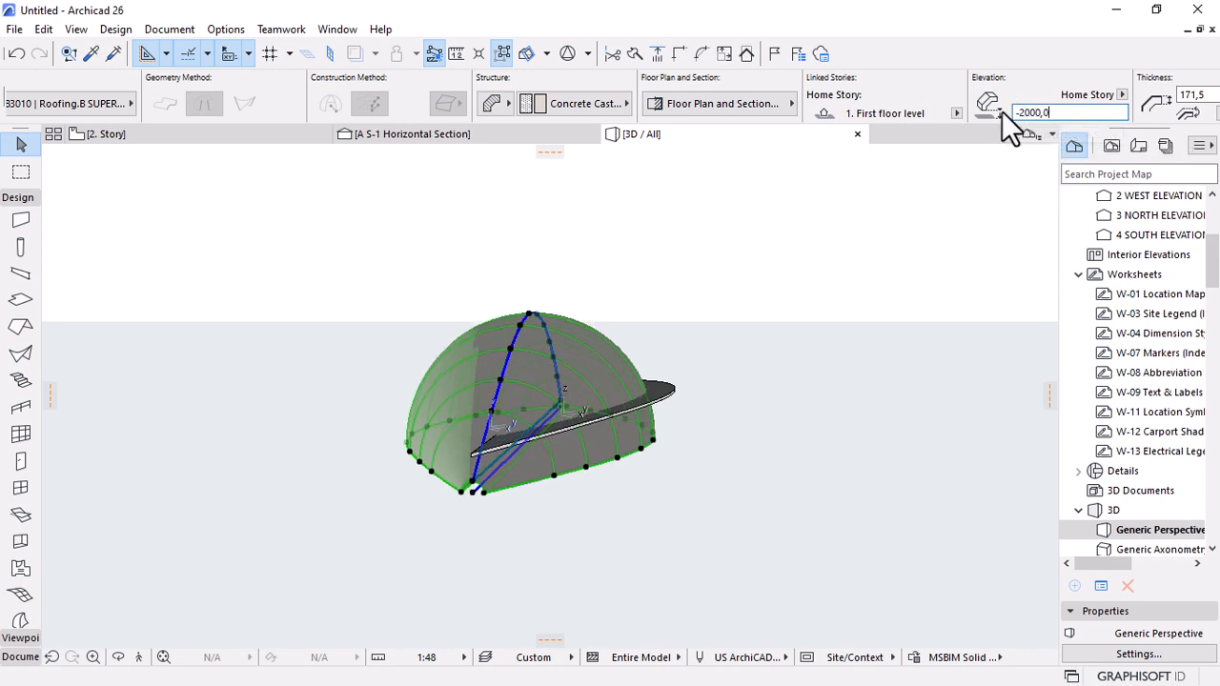
Set the elevation of both shells to -3000 relative to their home story.
left_click(796, 449)
middle_click_drag(795, 473, 599, 390, "shift")
left_click(537, 353)
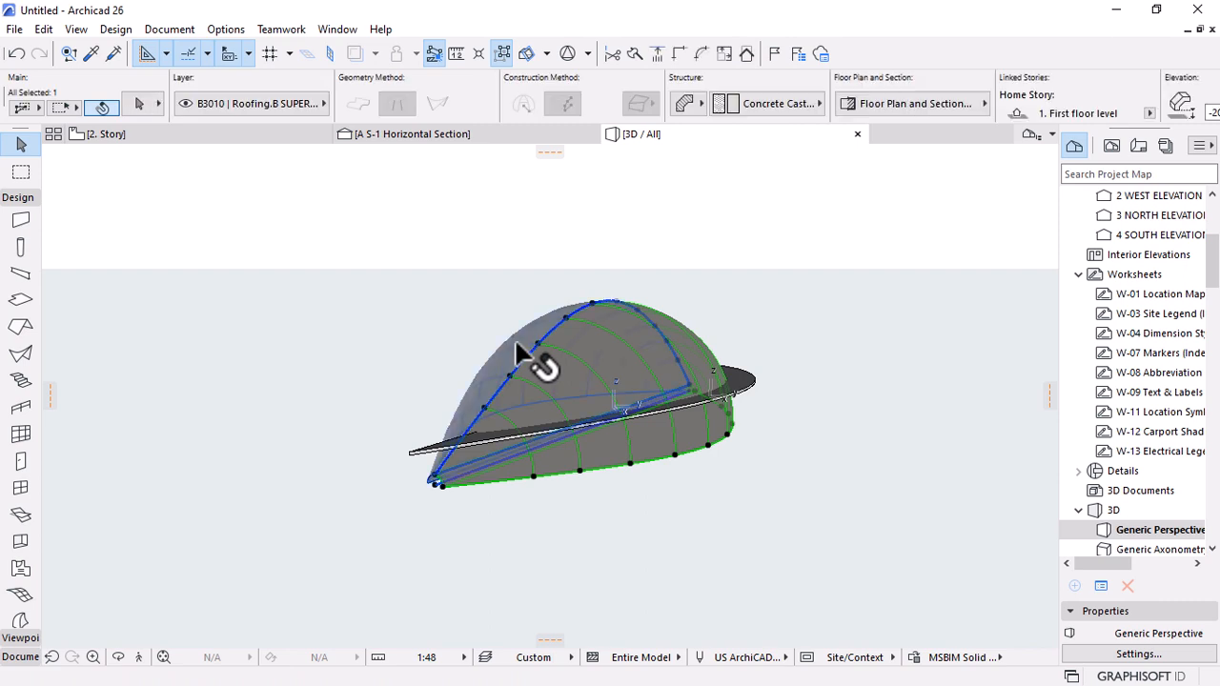
left_click(1020, 112)
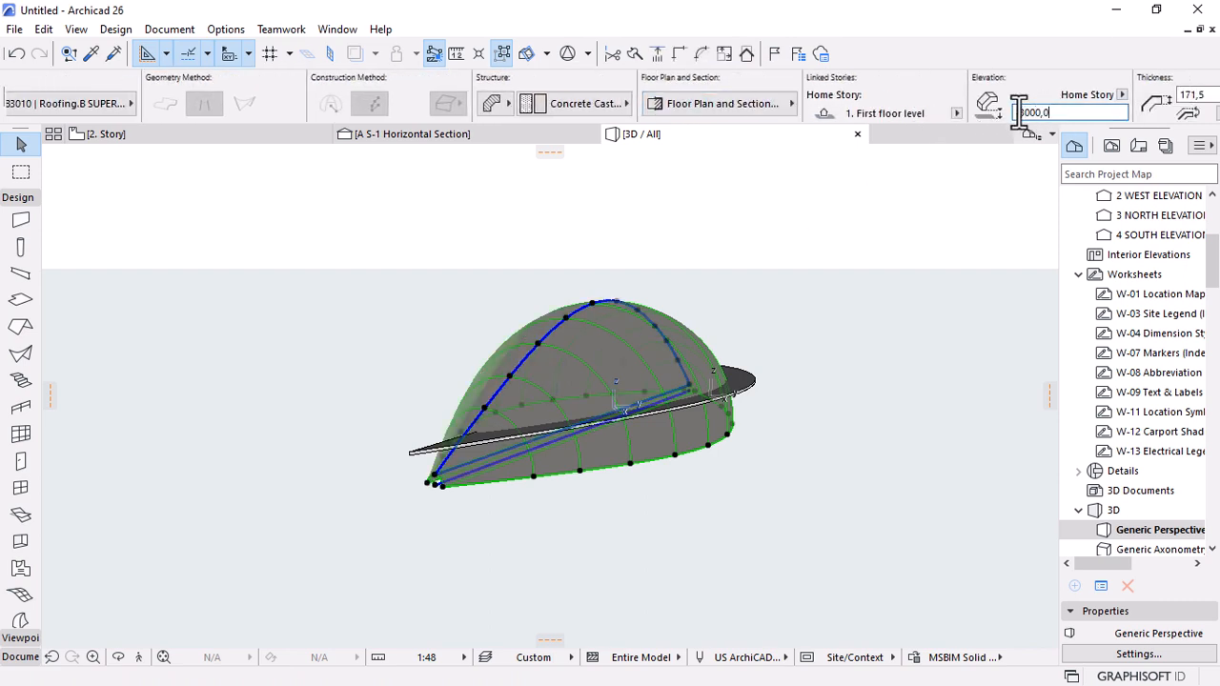
type("-3000,0")
key("Return")
middle_click_drag(872, 498, 684, 491, "shift")
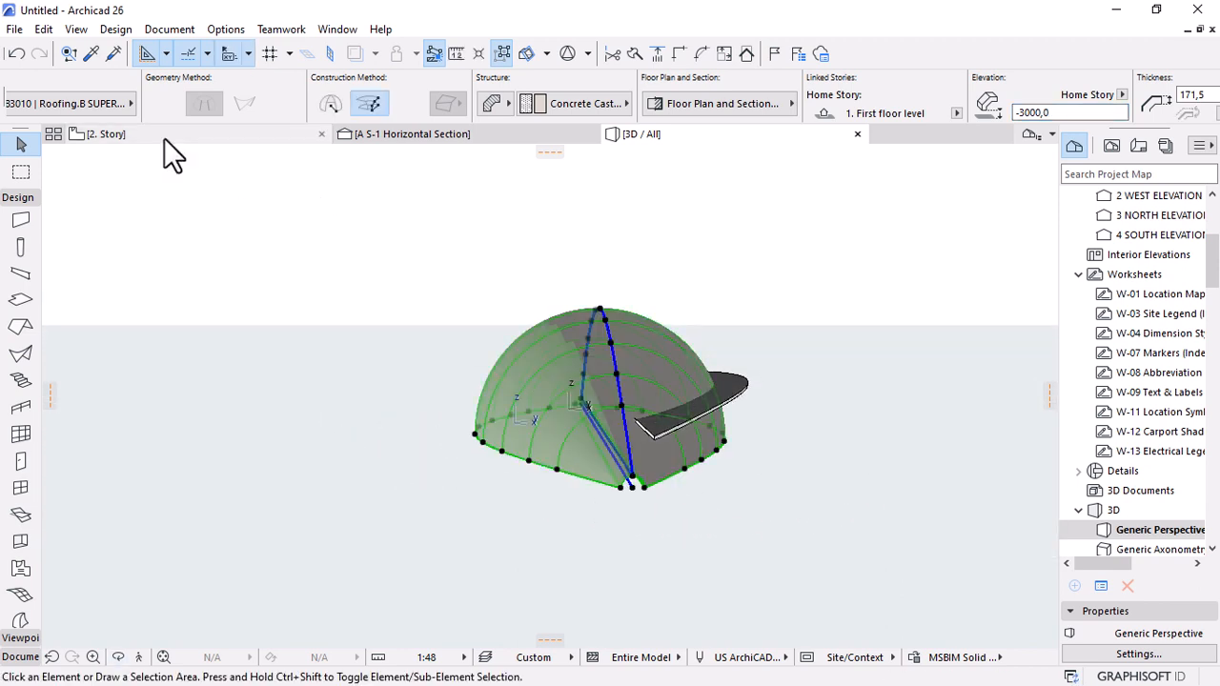
Start mirroring a copy of the trimmed roof about the path's centre line on the 2. Story plan.
left_click(163, 139)
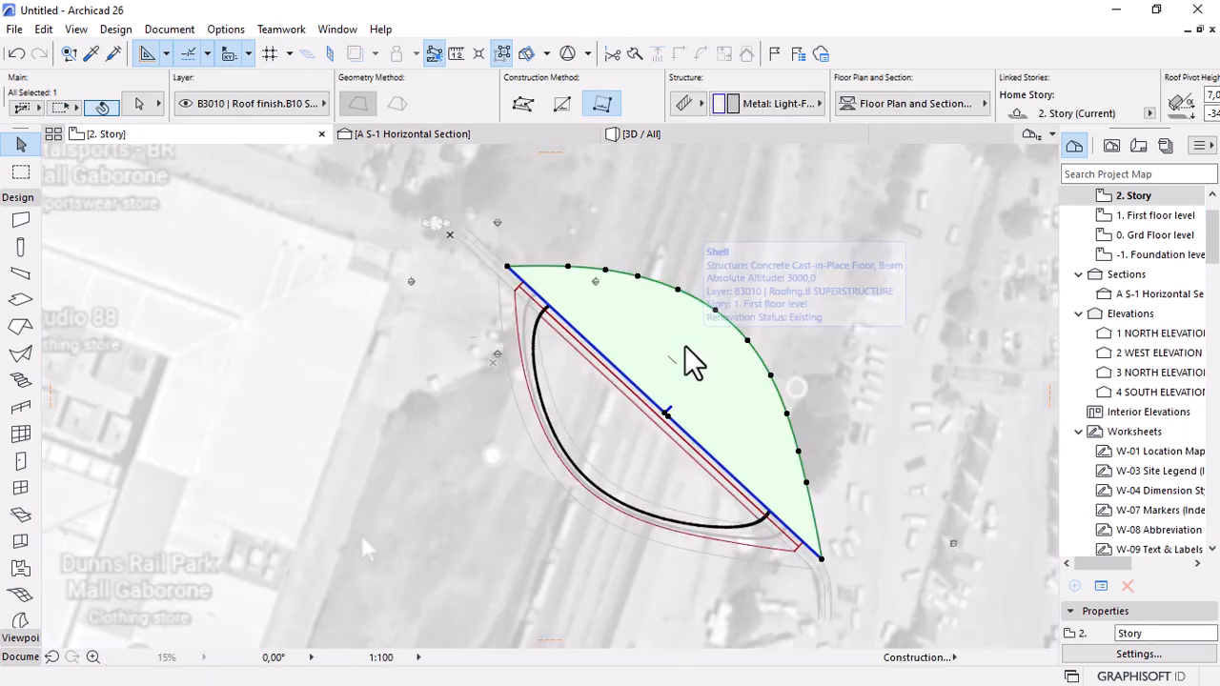
key("ctrl+shift+m")
scroll(810, 567, "up", 3)
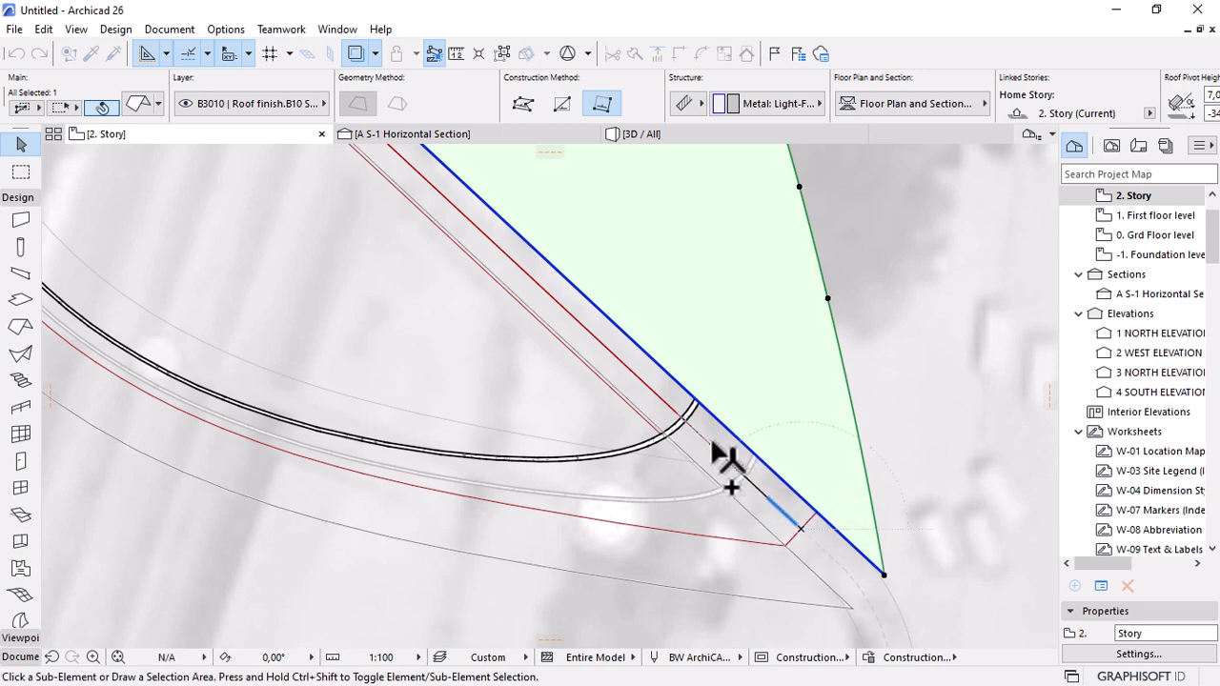
Show the model in 3D and examine how the two roof planes meet the dome, including the gap at the pointed end.
scroll(767, 476, "down", 4)
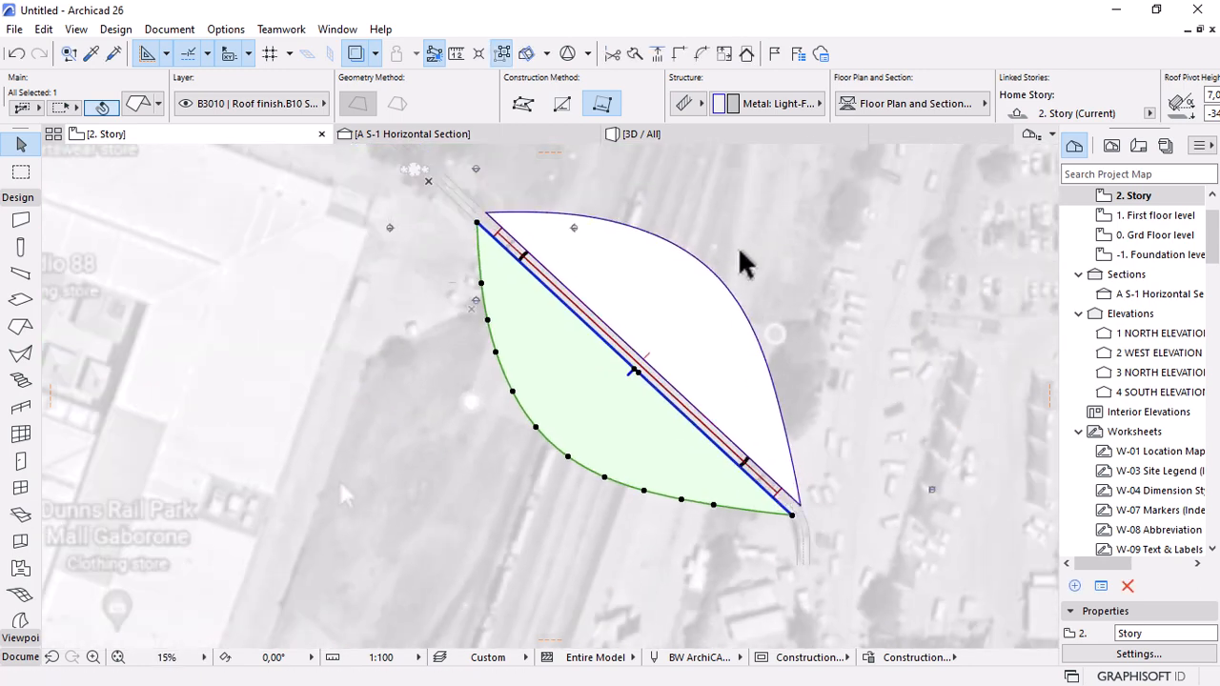
key("Escape")
key("F3")
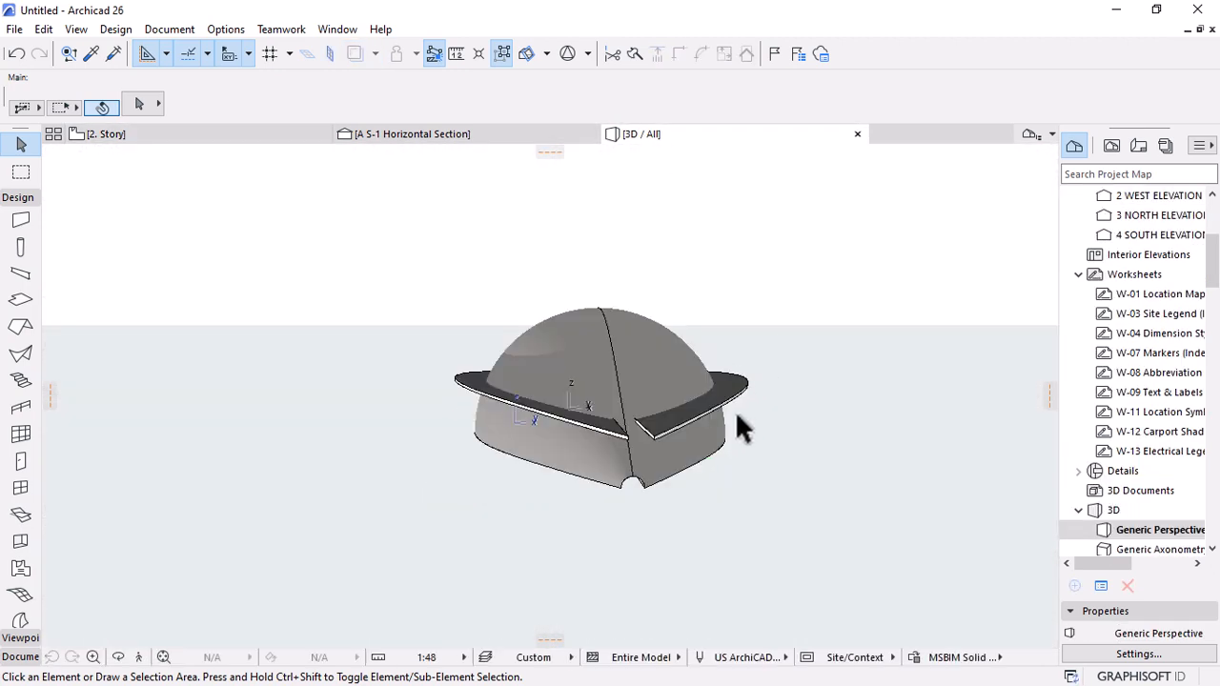
middle_click_drag(735, 515, 868, 563, "shift")
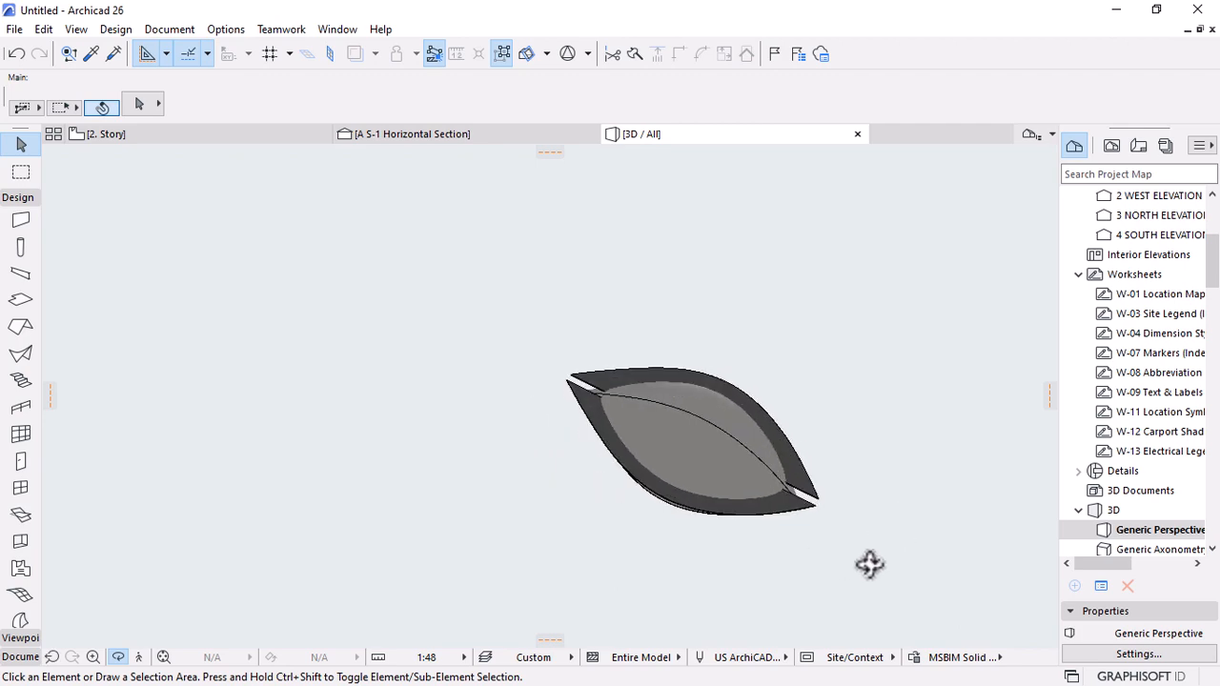
scroll(893, 506, "up", 10)
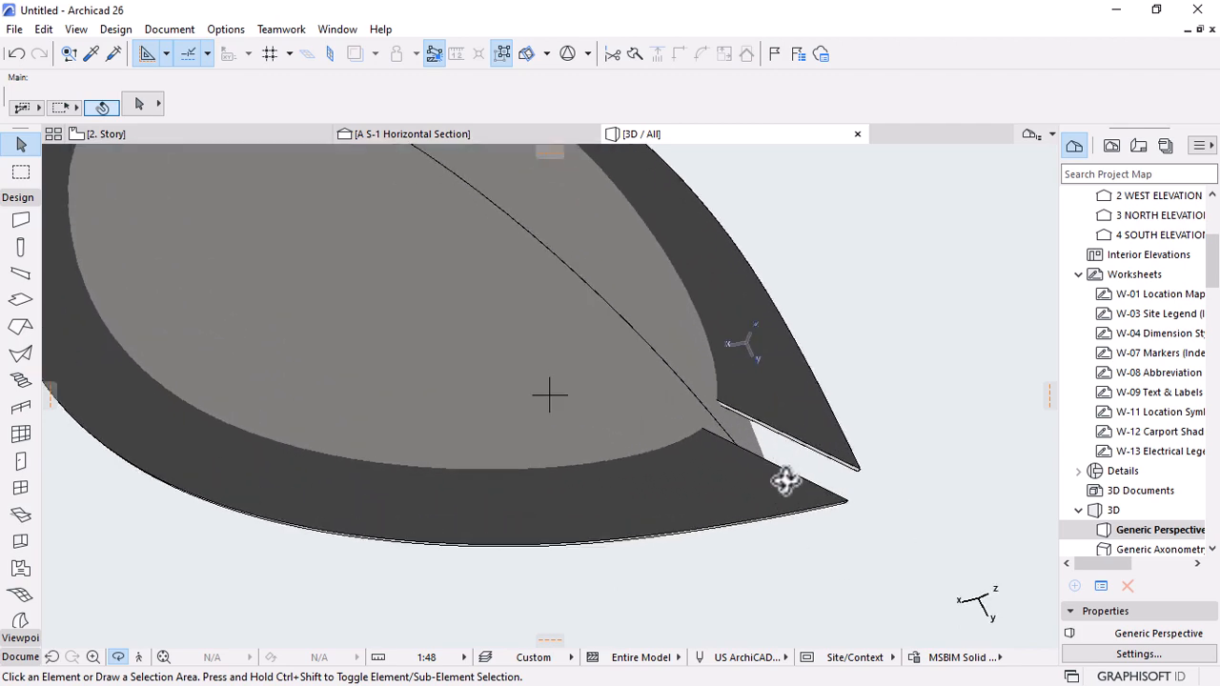
middle_click_drag(785, 481, 540, 414, "shift")
scroll(540, 414, "down", 5)
middle_click_drag(670, 511, 626, 461, "shift")
Set the pitch of both roof planes around the dome to 10°.
left_click(686, 460)
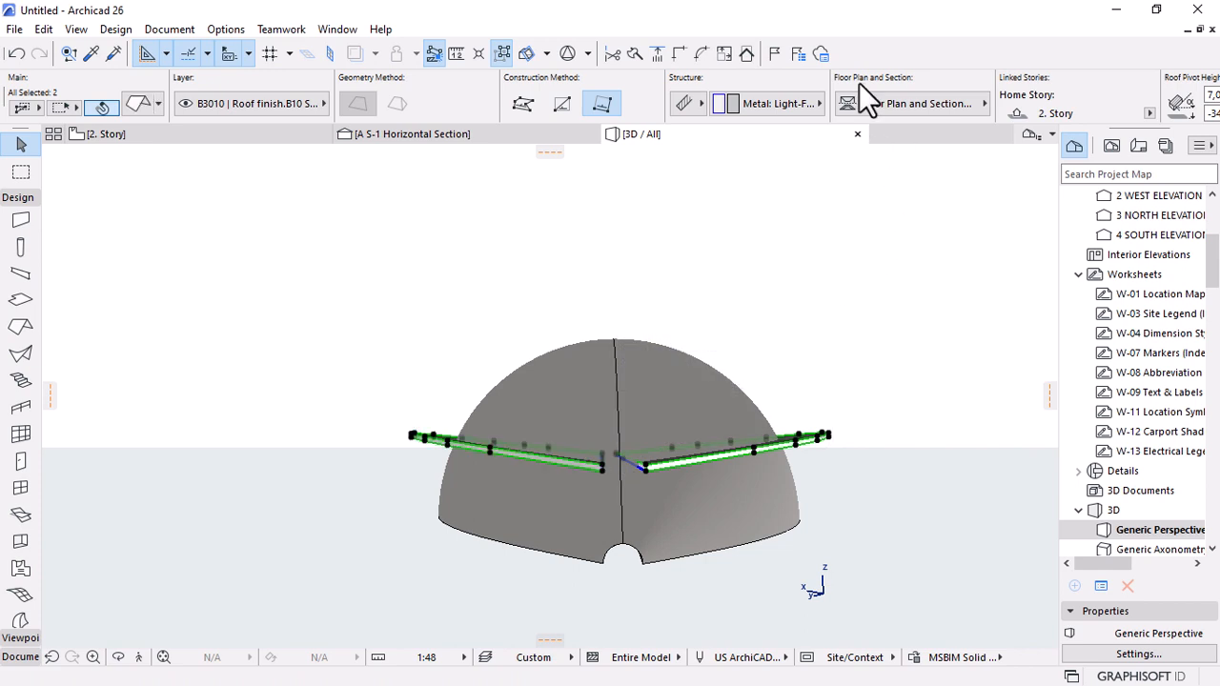
scroll(859, 83, "down", 2)
left_click_drag(1046, 94, 997, 93)
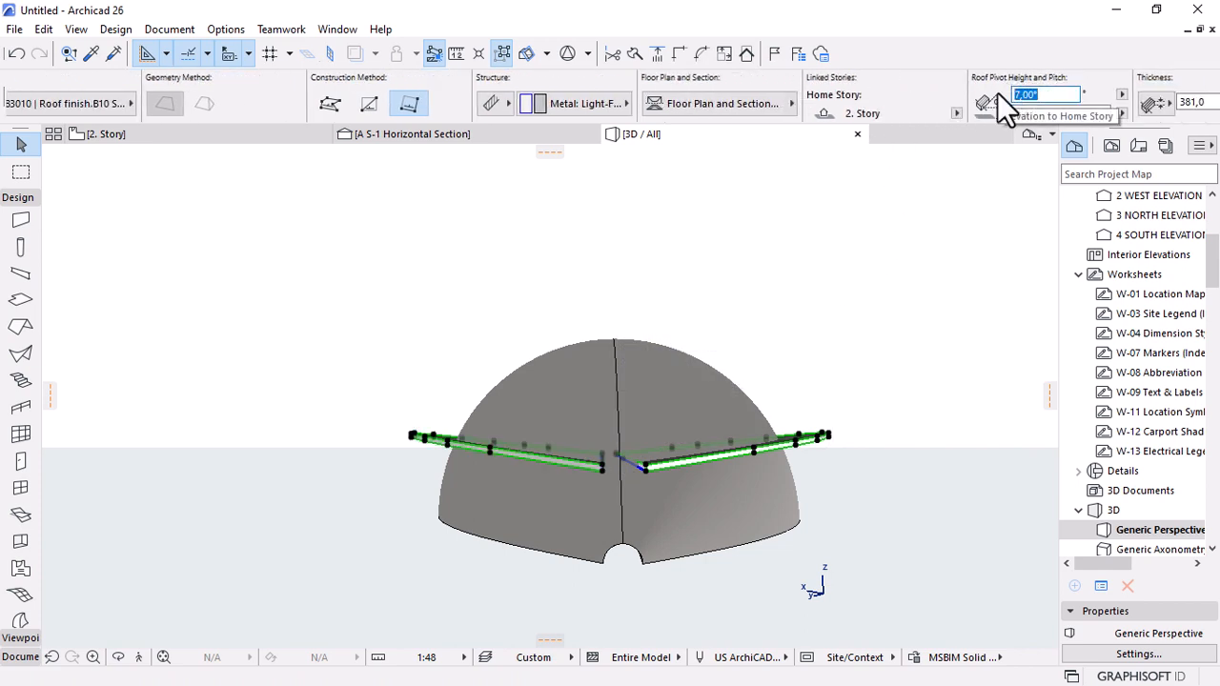
type("10")
key("Return")
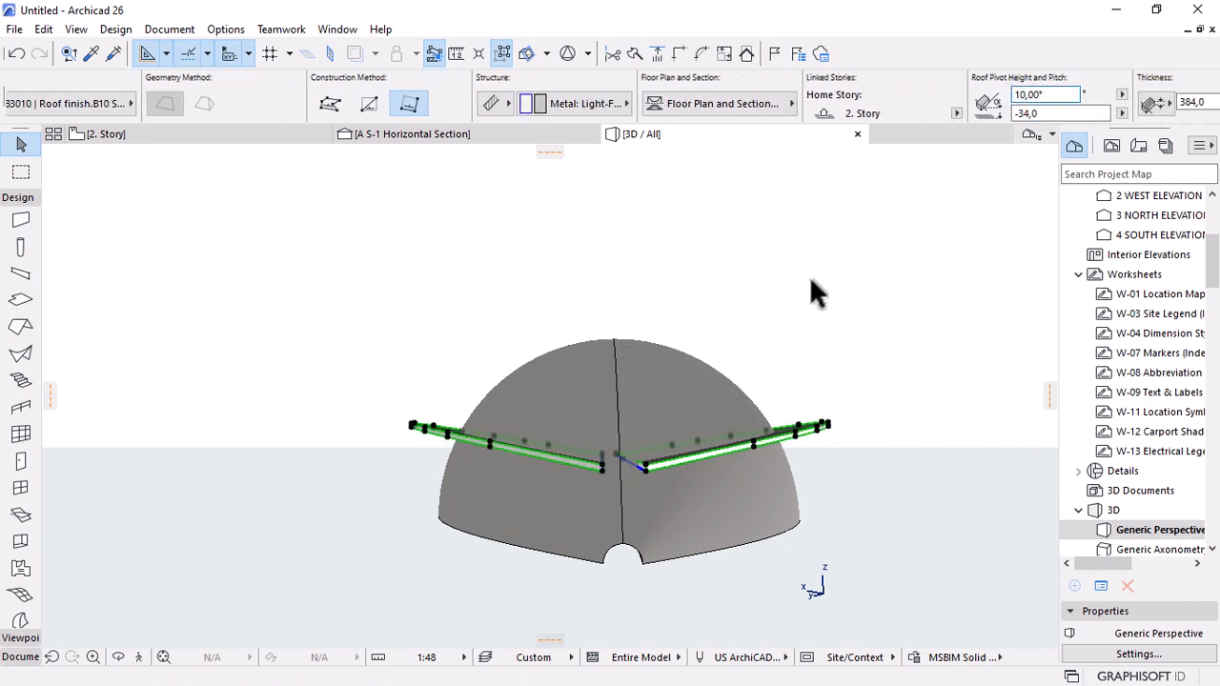
middle_click_drag(810, 275, 446, 494, "shift")
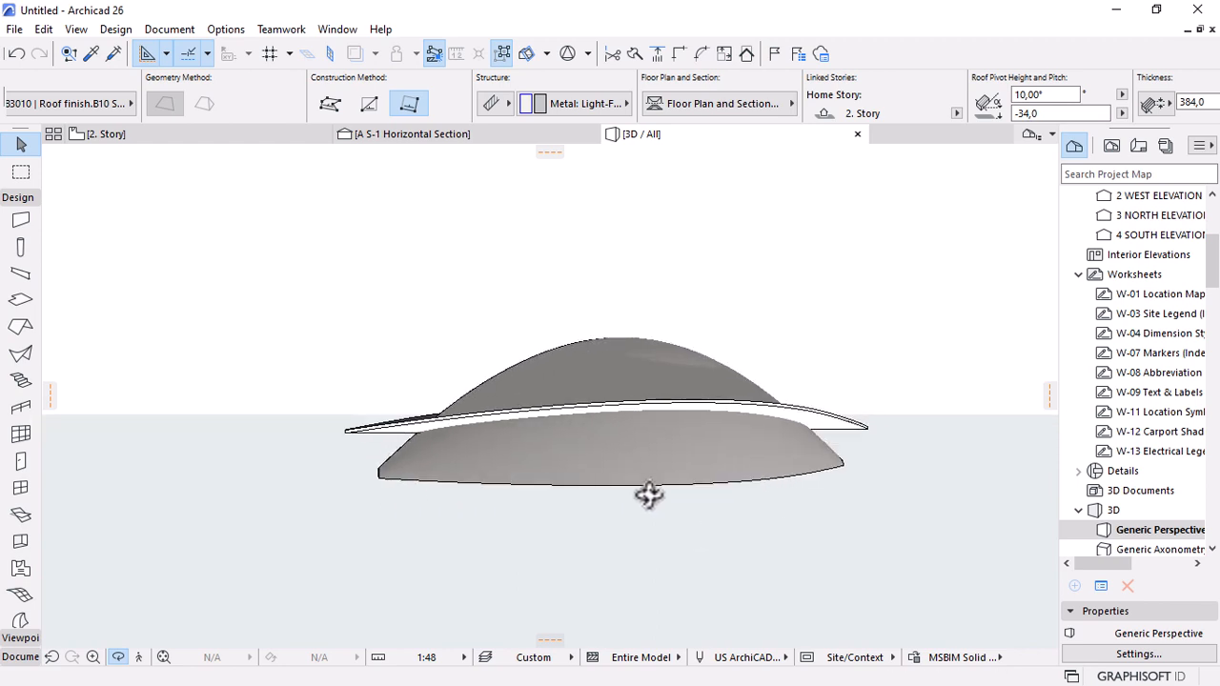
middle_click_drag(648, 494, 953, 472, "shift")
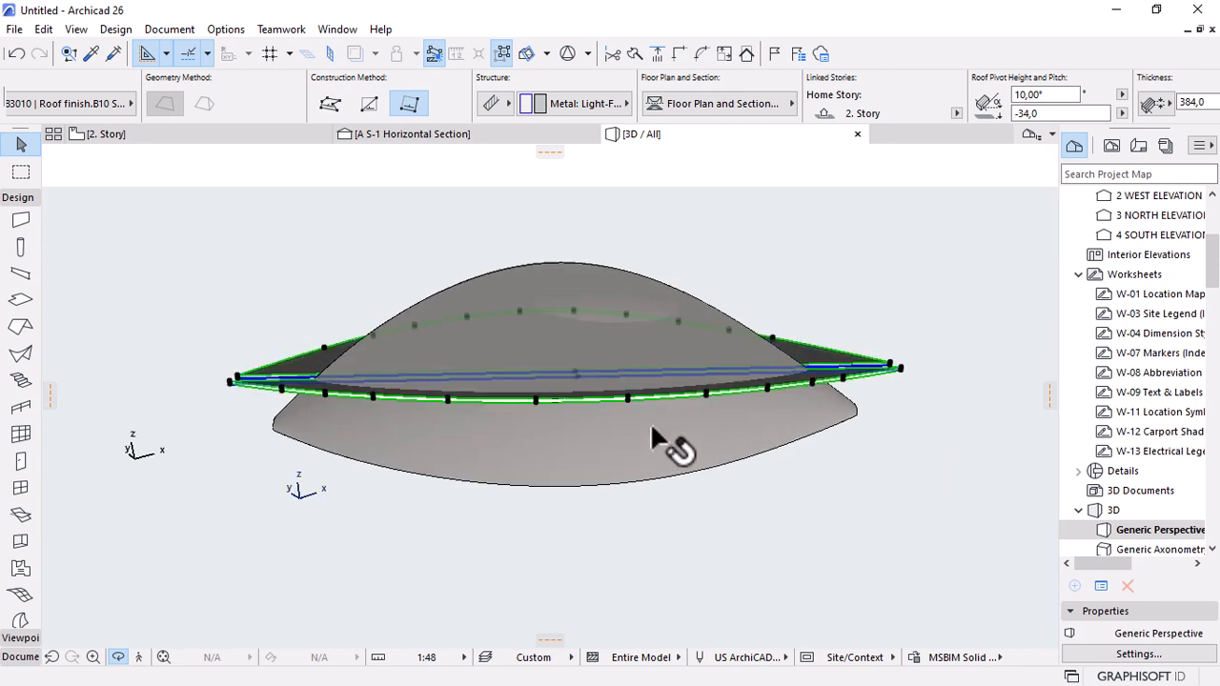
Start Solid Element Operations and assign both halves of the dome shell as targets.
left_click(680, 422)
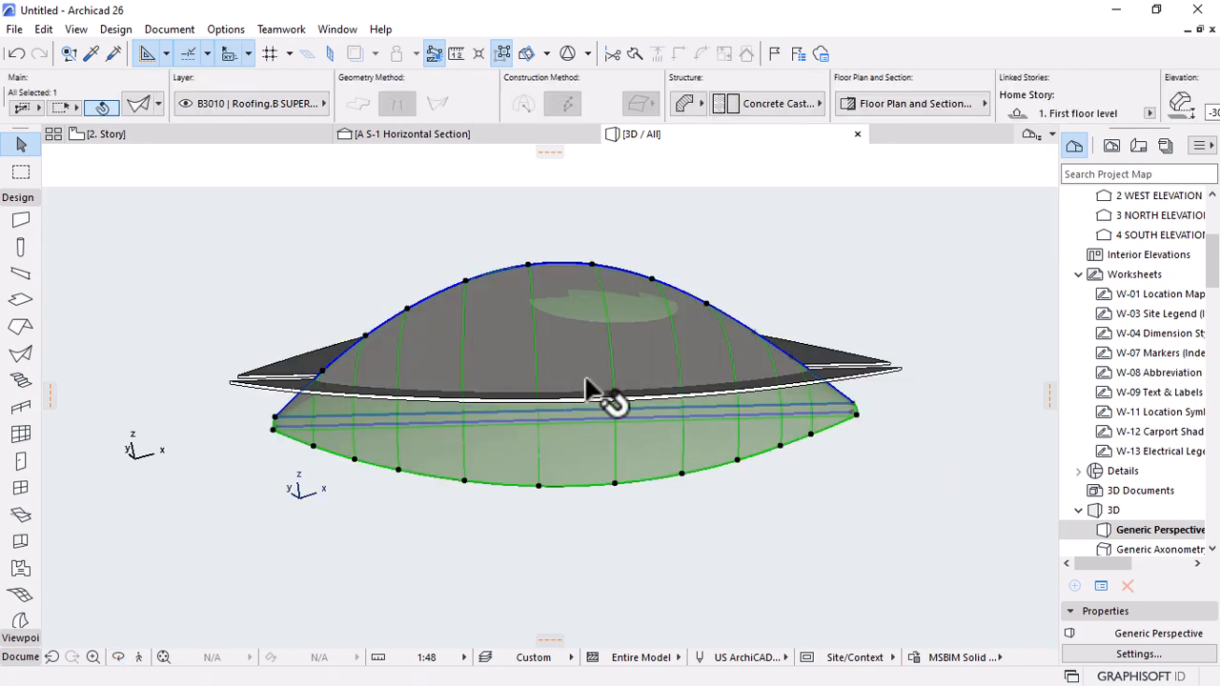
left_click(827, 323)
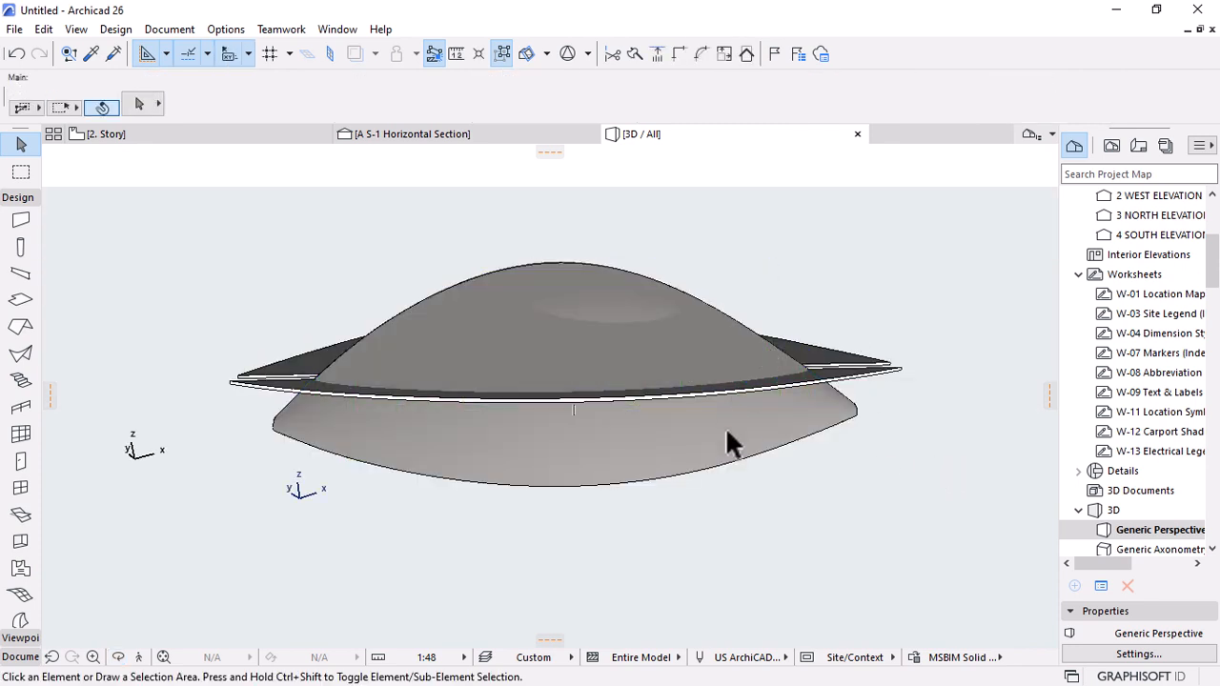
left_click(727, 431)
right_click(930, 425)
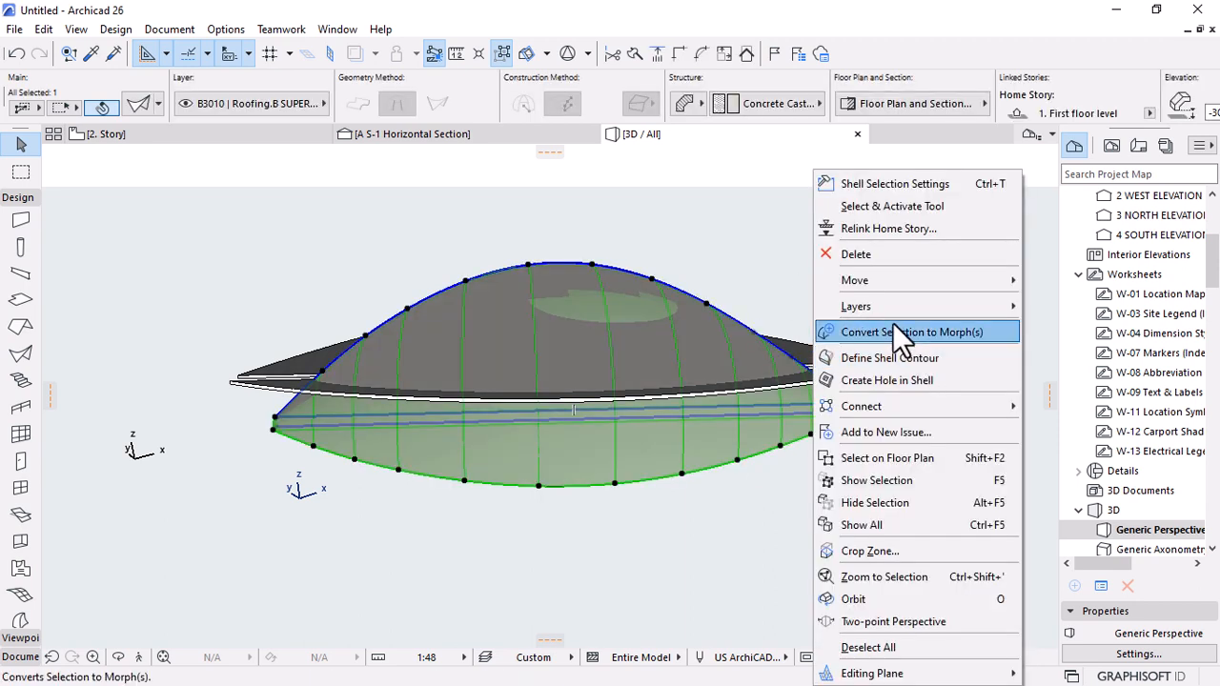
mouse_move(868, 408)
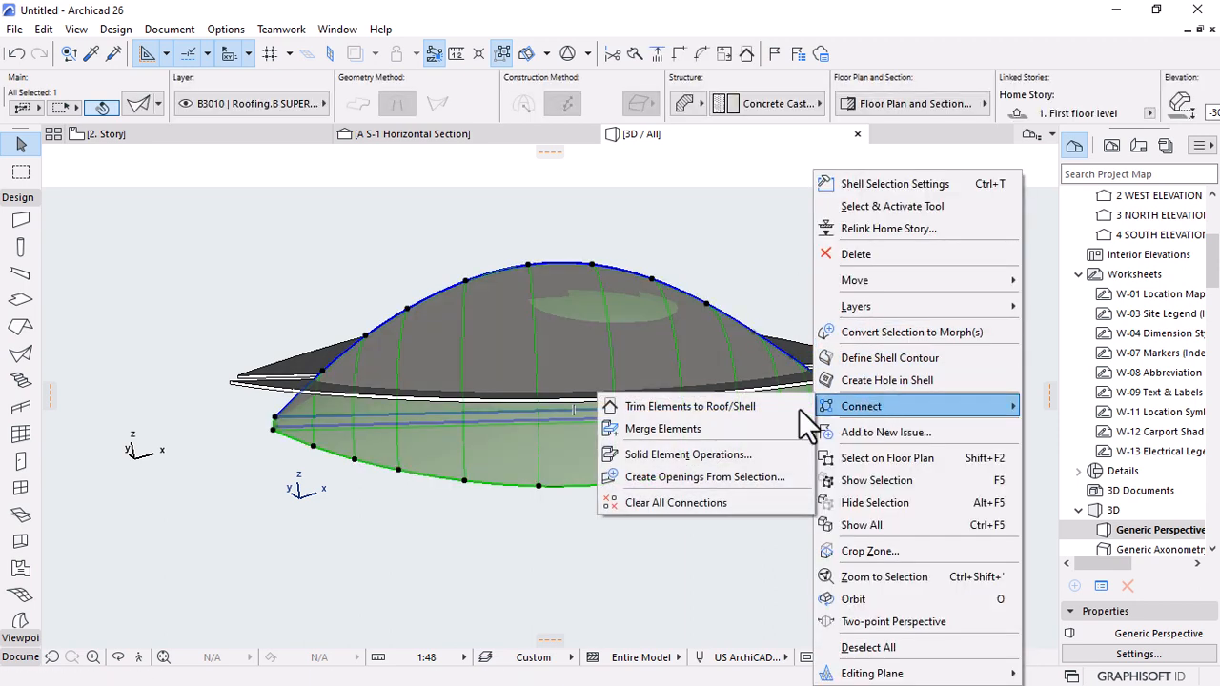
left_click(677, 453)
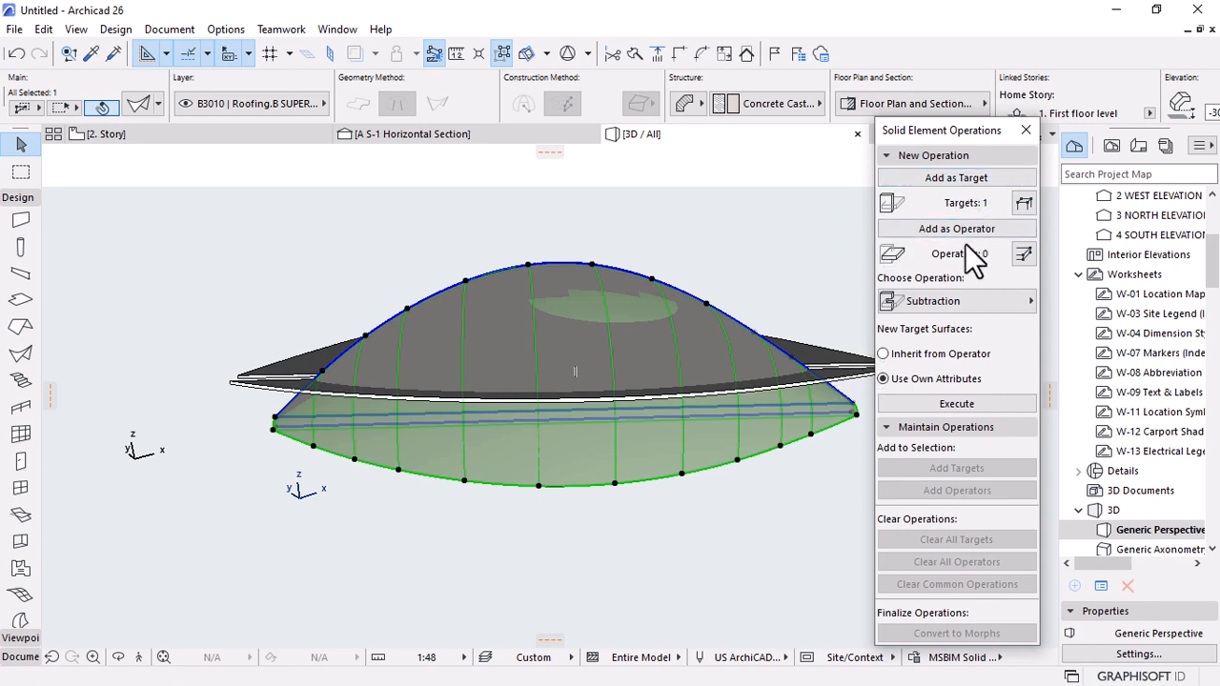
middle_click_drag(793, 271, 468, 315, "shift")
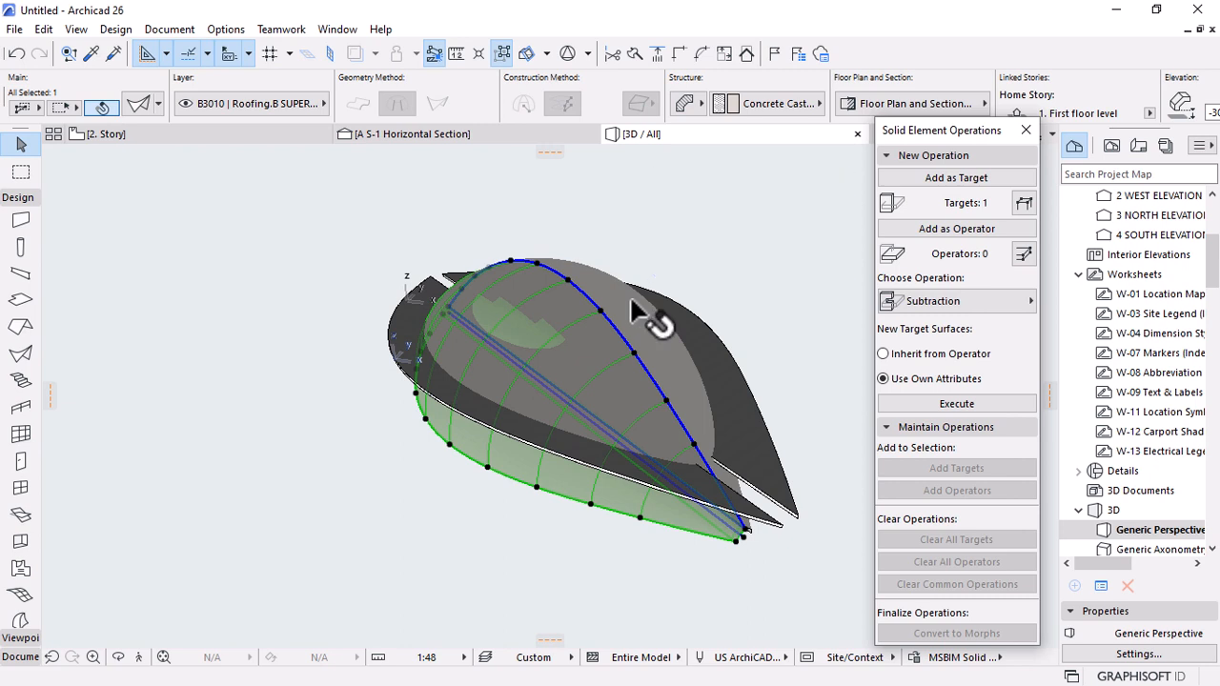
left_click(654, 315)
left_click(610, 412, "shift")
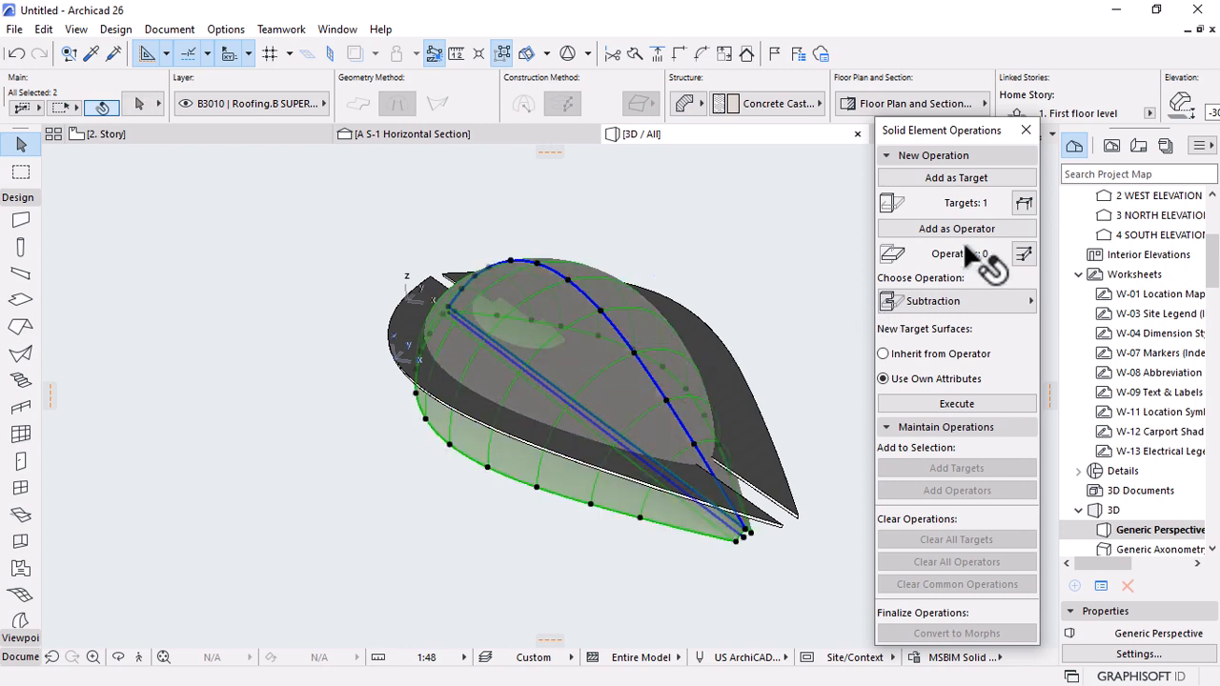
Assign both roof planes as operators and execute Subtraction with downward extrusion on the dome shells.
left_click(773, 450)
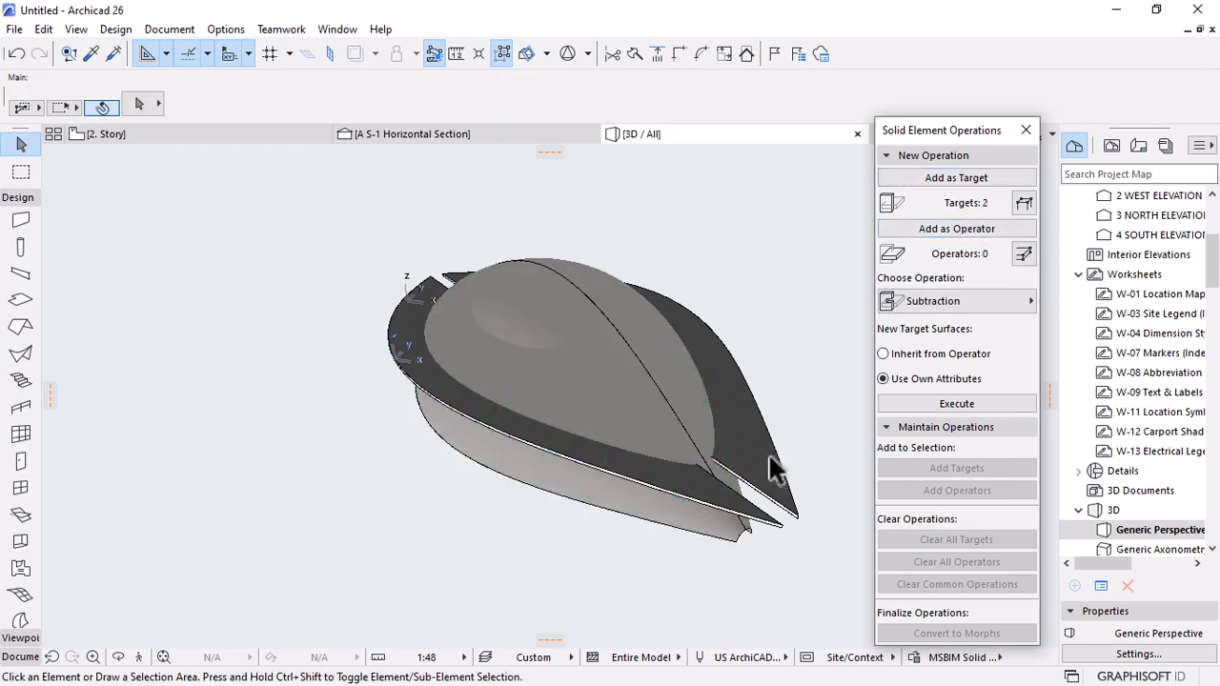
left_click(939, 226)
left_click(977, 301)
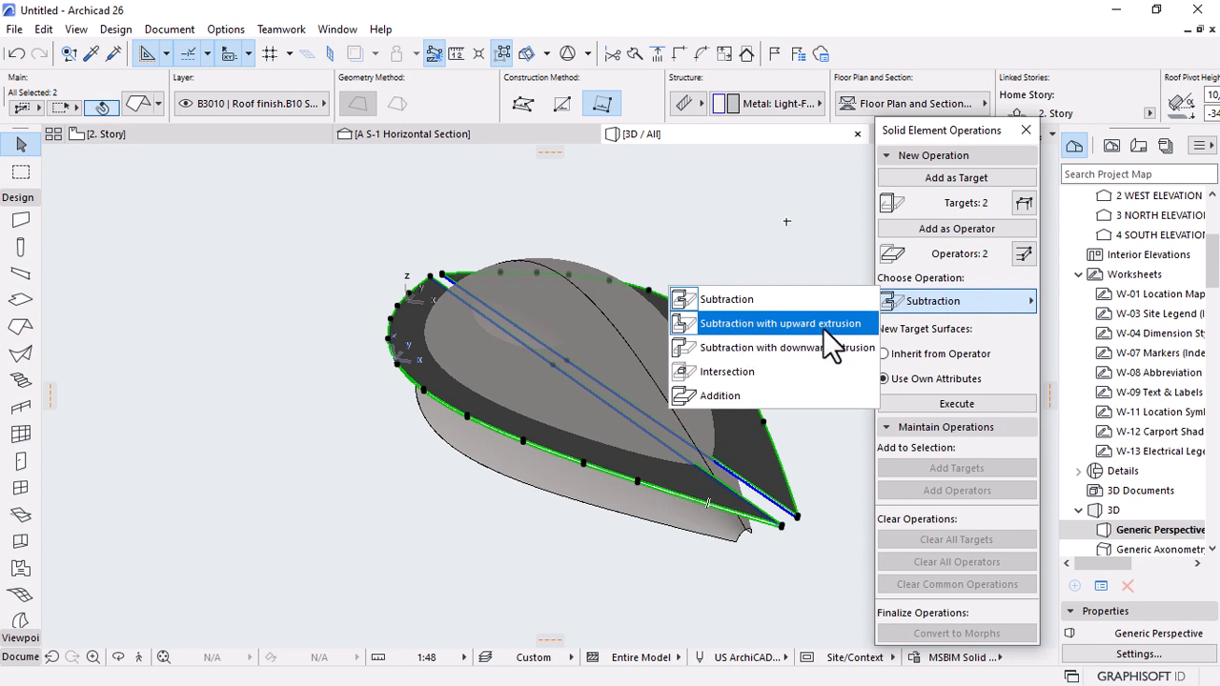
left_click(778, 347)
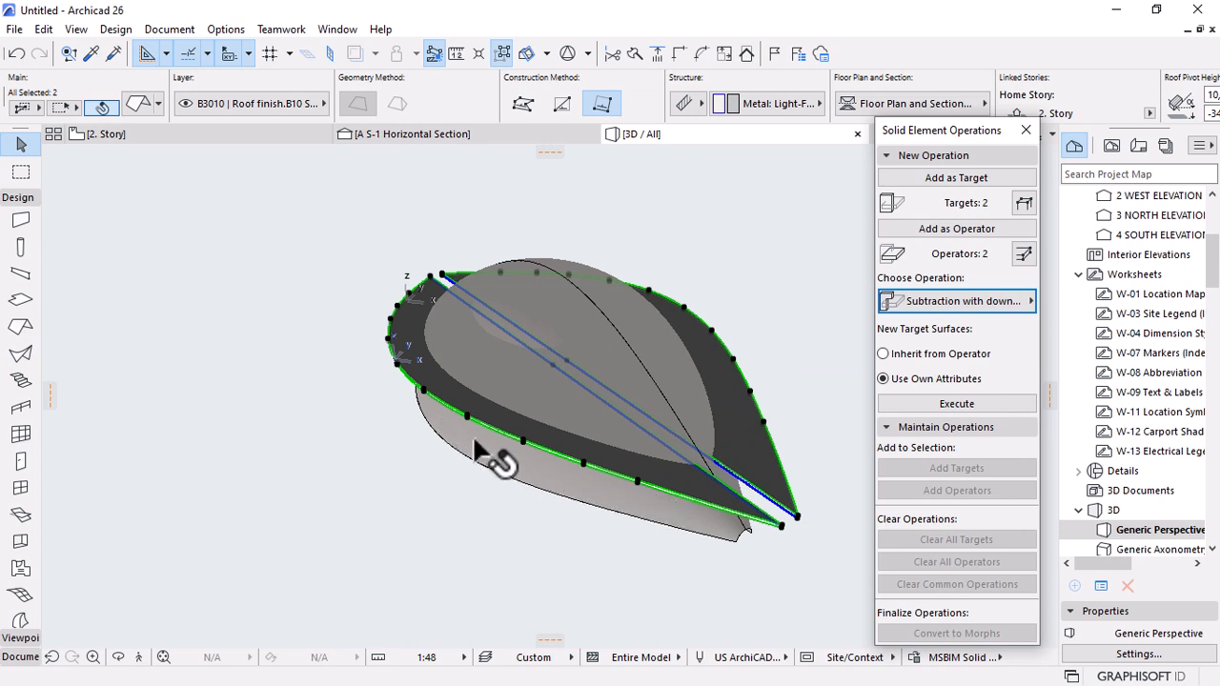
middle_click_drag(677, 560, 708, 455, "shift")
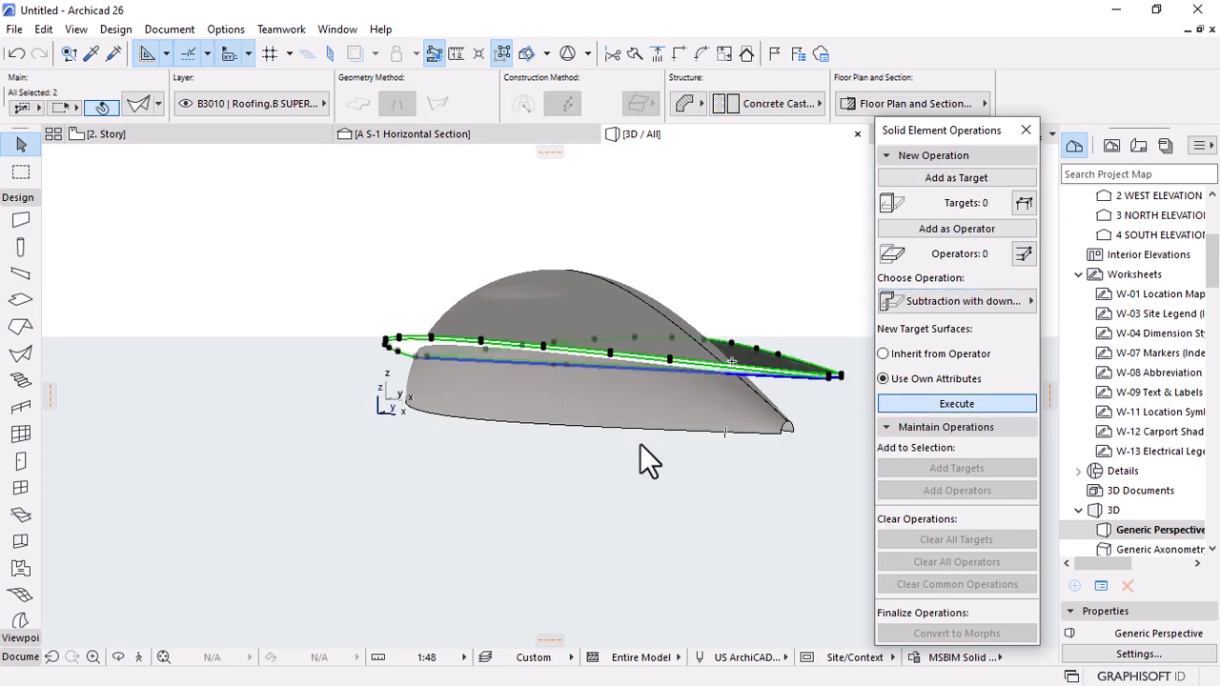
key("Escape")
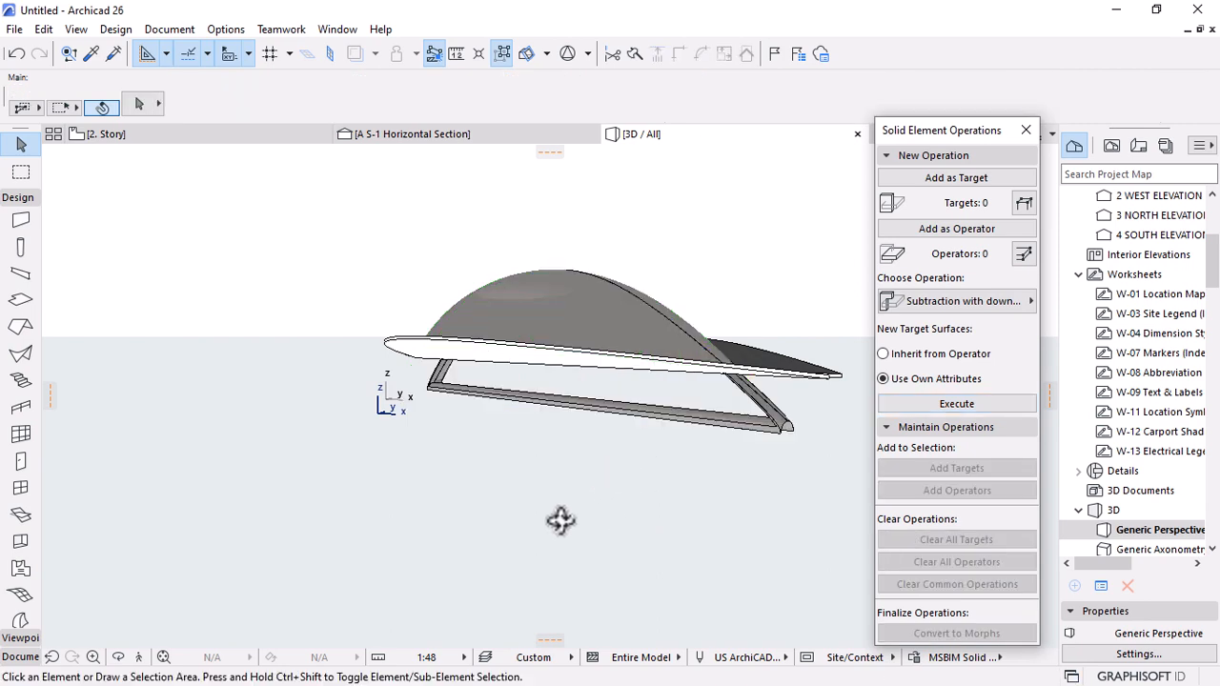
mouse_move(559, 518)
middle_mouse_down("shift")
mouse_move(409, 518)
mouse_move(403, 479)
mouse_move(468, 434)
mouse_move(449, 506)
mouse_move(534, 571)
mouse_move(600, 585)
mouse_move(654, 381)
mouse_move(332, 403)
mouse_move(437, 449)
mouse_move(539, 409)
mouse_move(645, 556)
mouse_move(676, 548)
mouse_move(566, 440)
mouse_move(744, 321)
mouse_move(409, 407)
mouse_move(646, 445)
mouse_move(771, 376)
mouse_move(687, 386)
middle_mouse_up("shift")
left_click(572, 411)
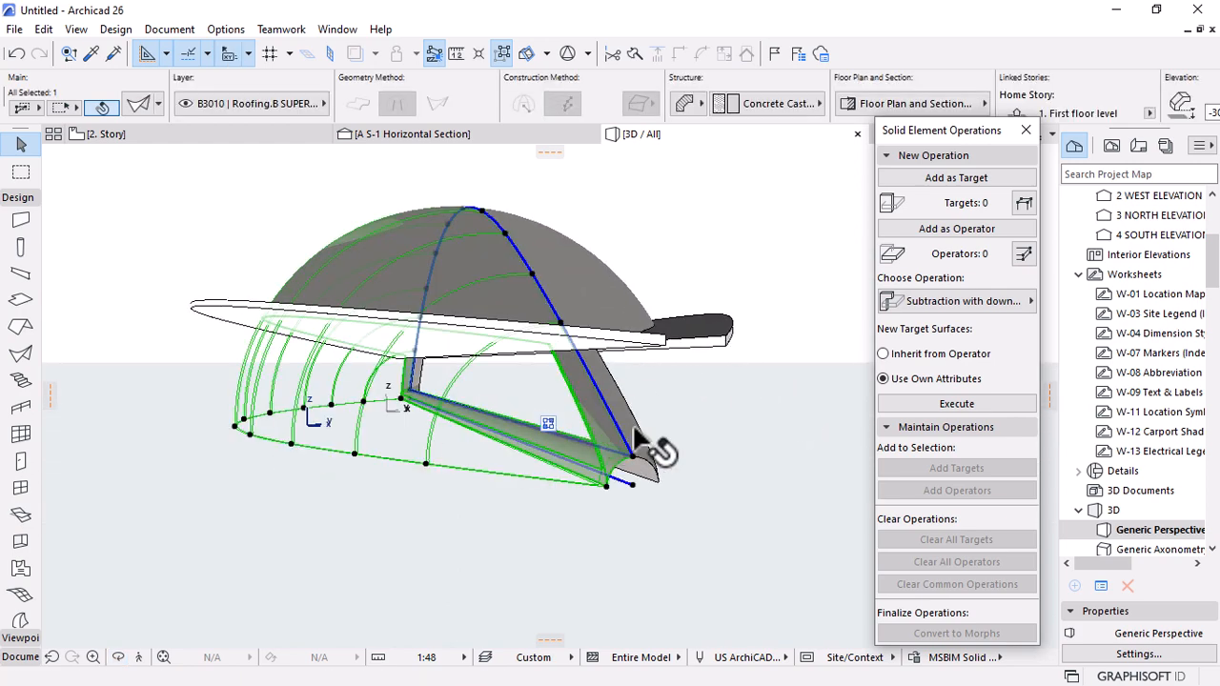
left_click(734, 268)
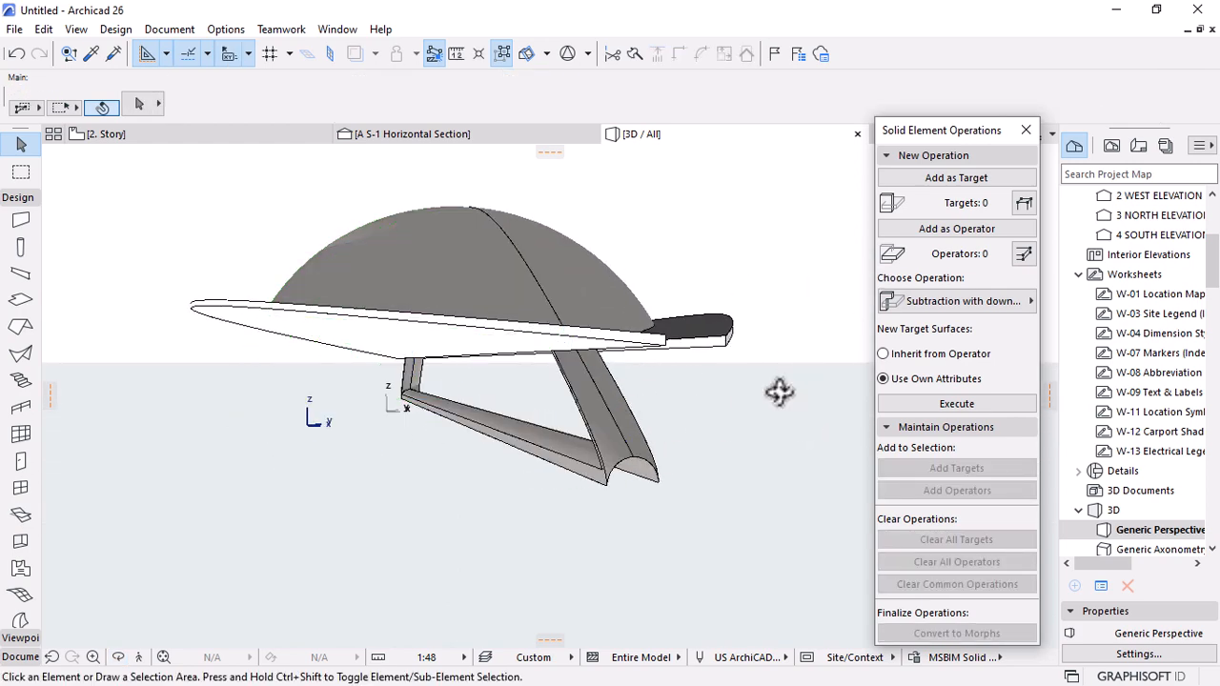
Offset the inner straight edge of the left-hand roof plane to the dome's central seam.
middle_click_drag(778, 391, 381, 544, "shift")
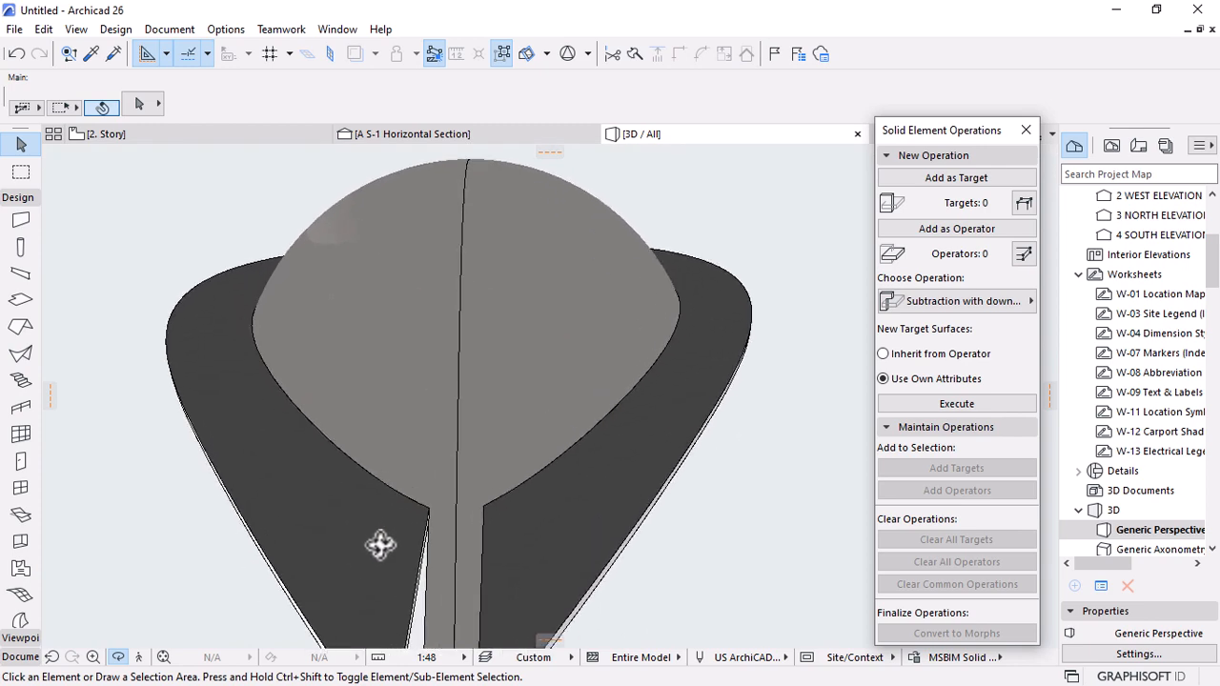
left_click(419, 551)
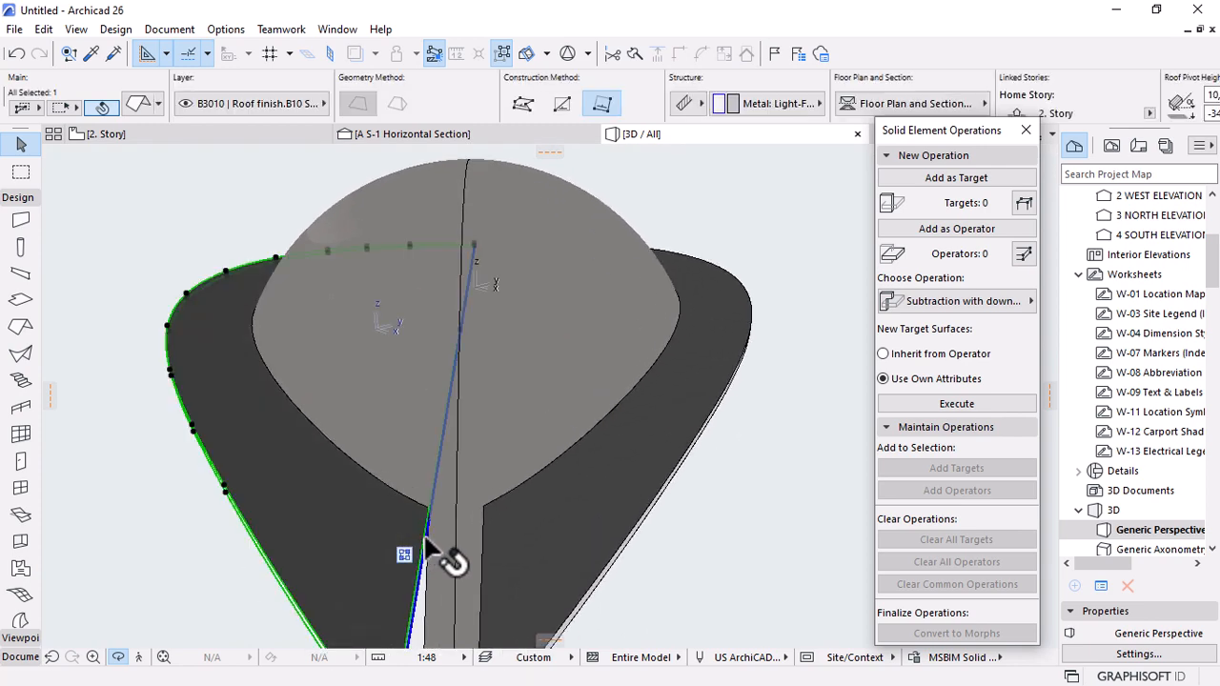
left_click(426, 546)
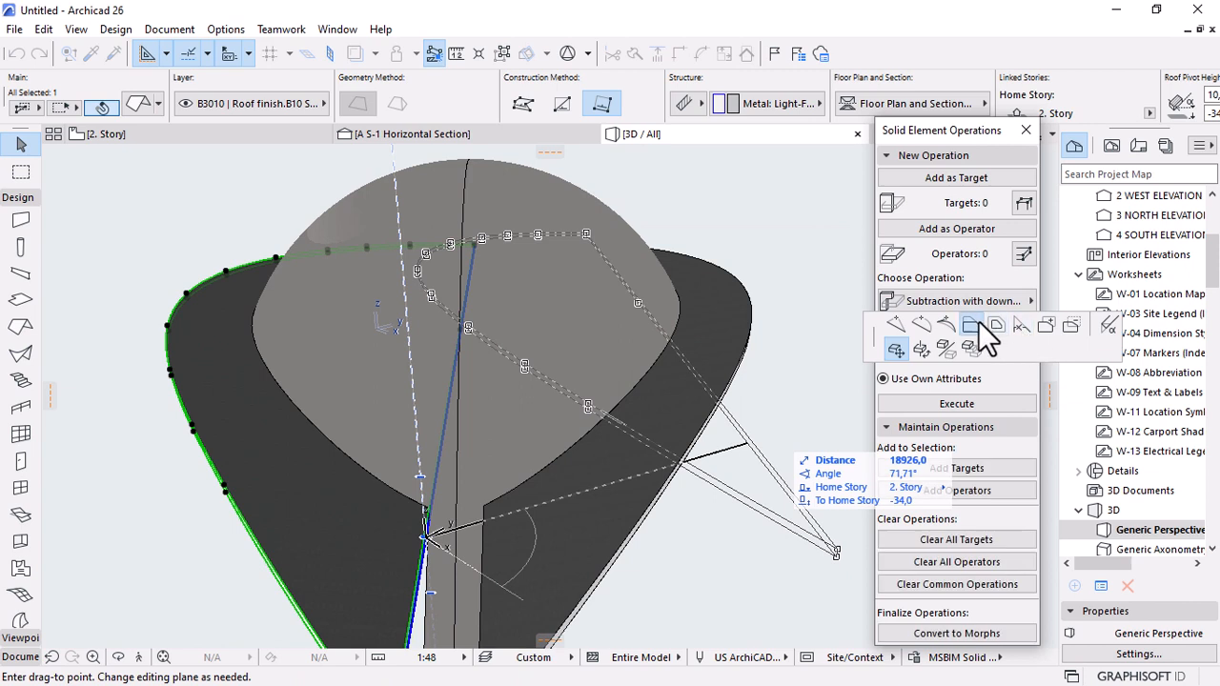
left_click(974, 326)
left_click(456, 518)
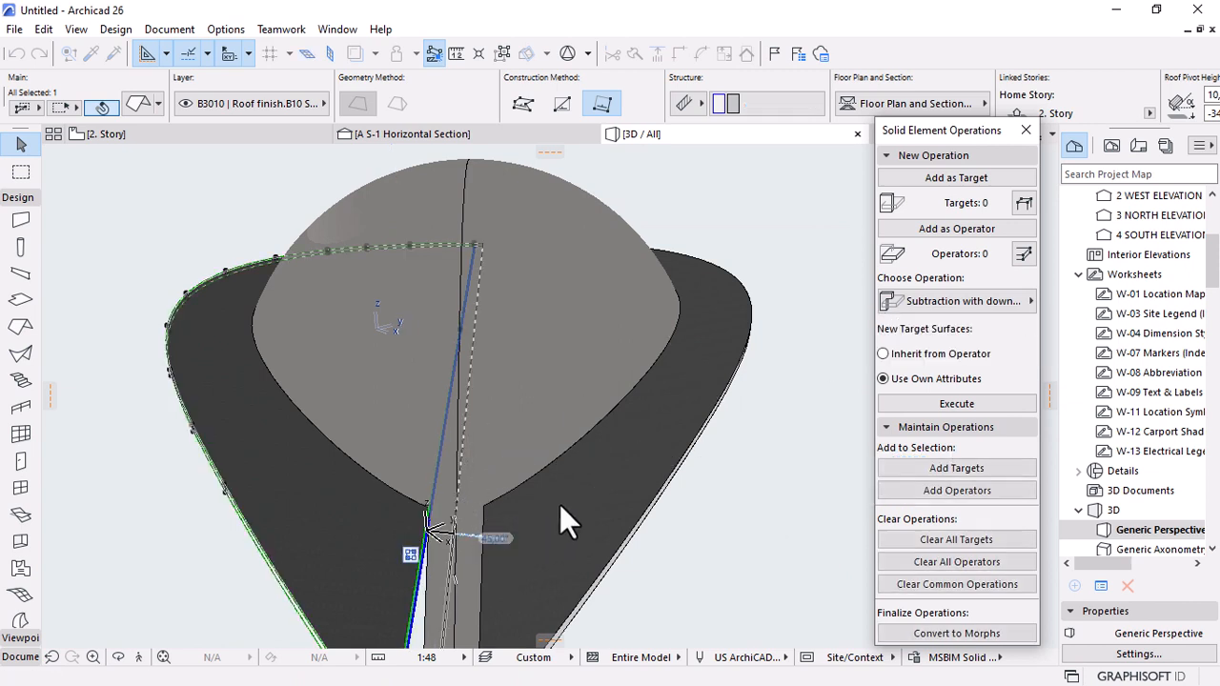
Offset the inner edge of the opposite roof plane to the same central seam so both planes meet.
left_click(484, 558)
left_click(484, 558)
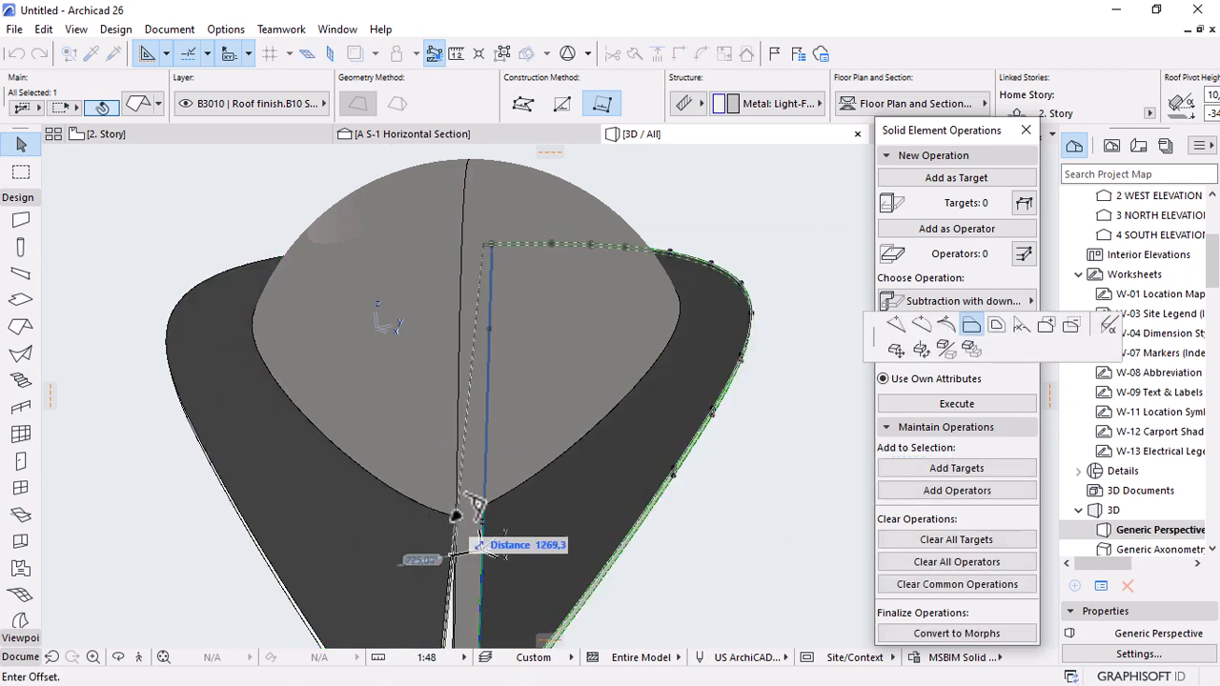
left_click(457, 517)
left_click(769, 558)
scroll(763, 458, "down", 3)
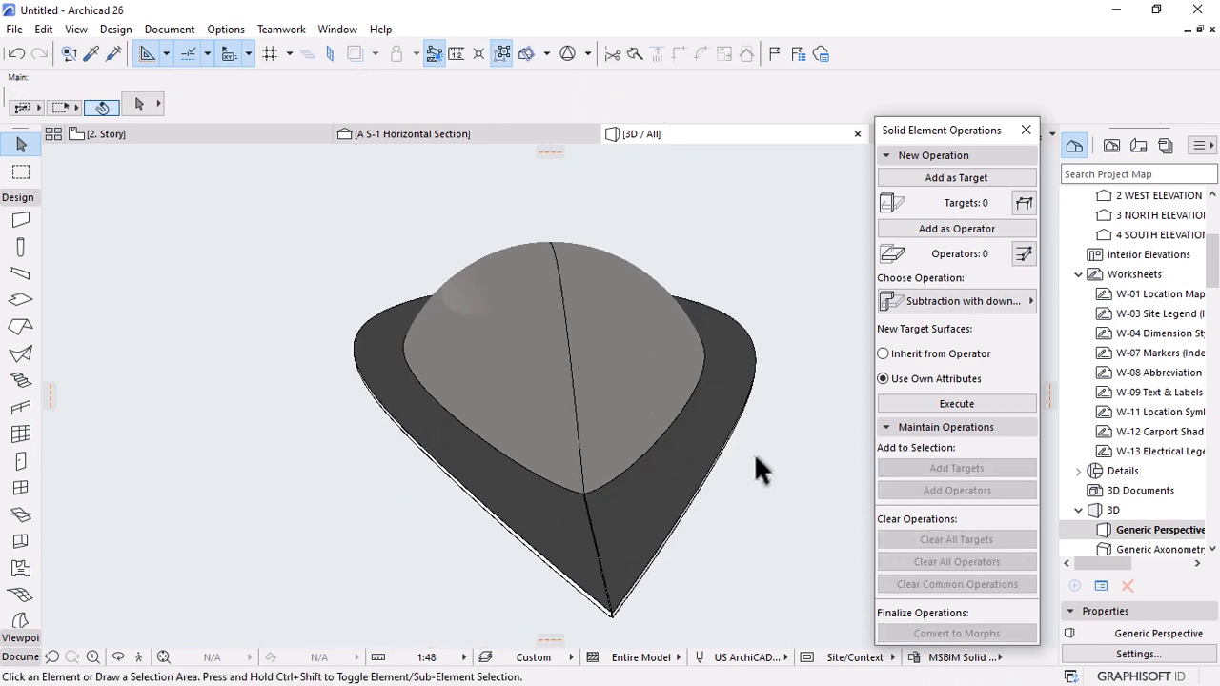
Close the remaining sliver between the roof planes by offsetting the left-hand plane's inner edge to the opposite plane's edge.
middle_click_drag(754, 452, 553, 344, "shift")
scroll(659, 430, "up", 5)
scroll(542, 340, "up", 2)
middle_click_drag(509, 415, 531, 480, "shift")
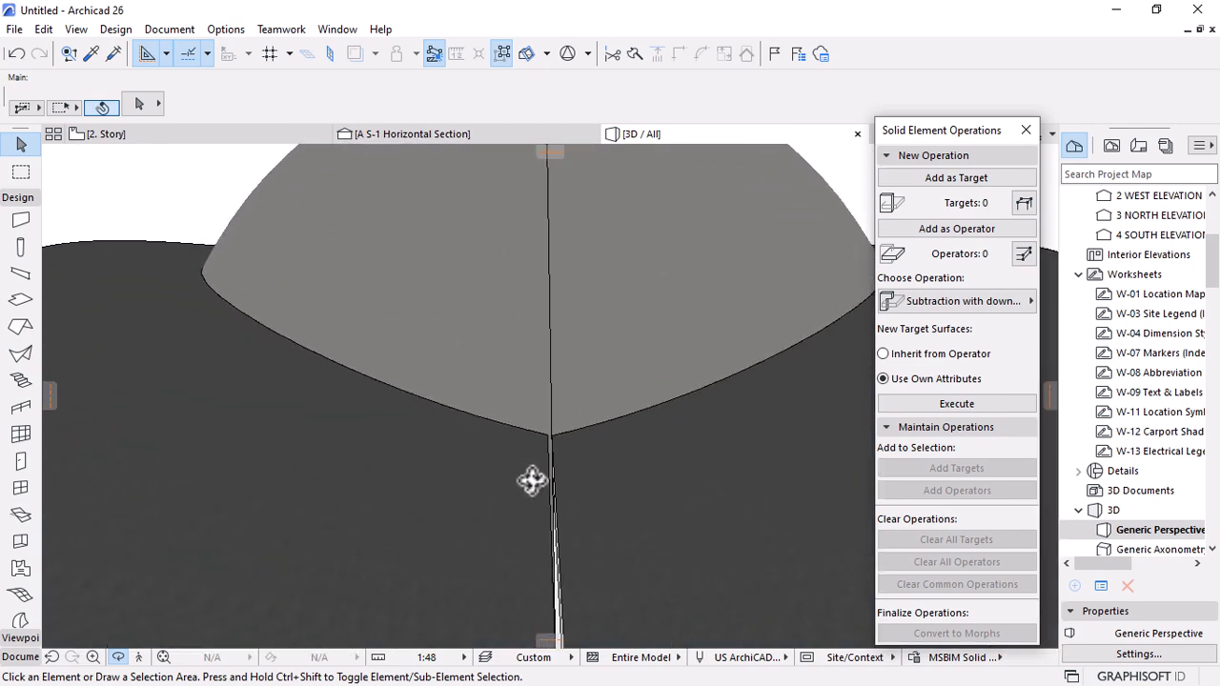
left_click(554, 474)
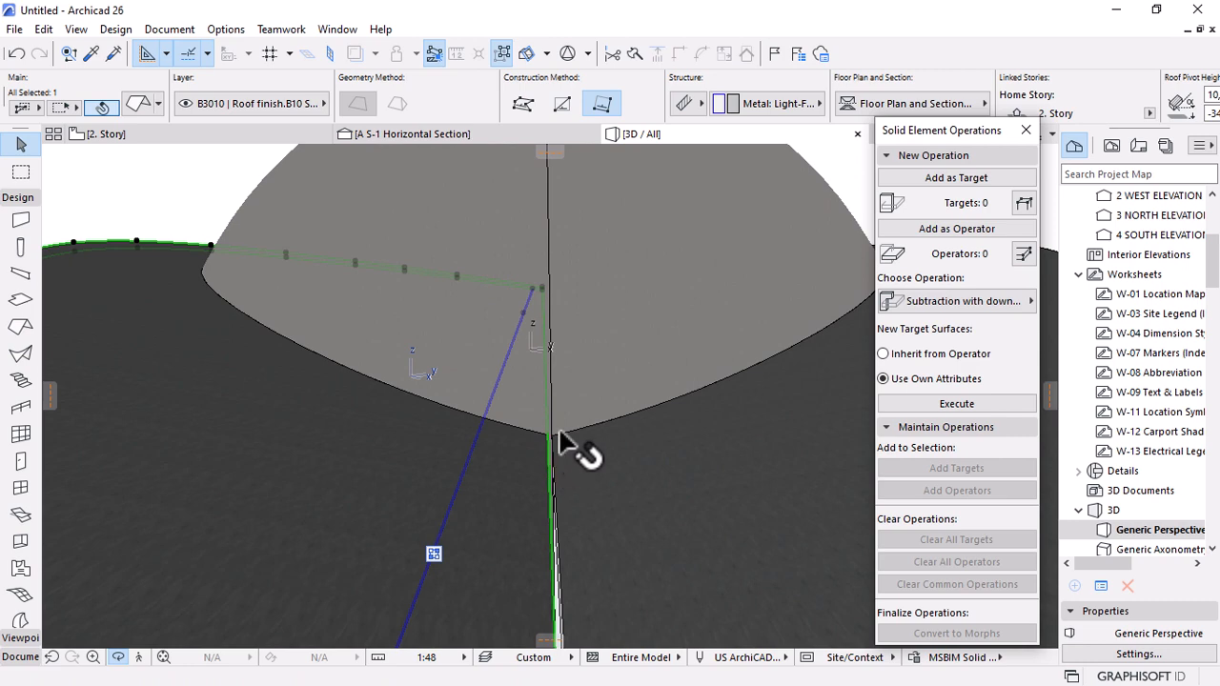
left_click(561, 440)
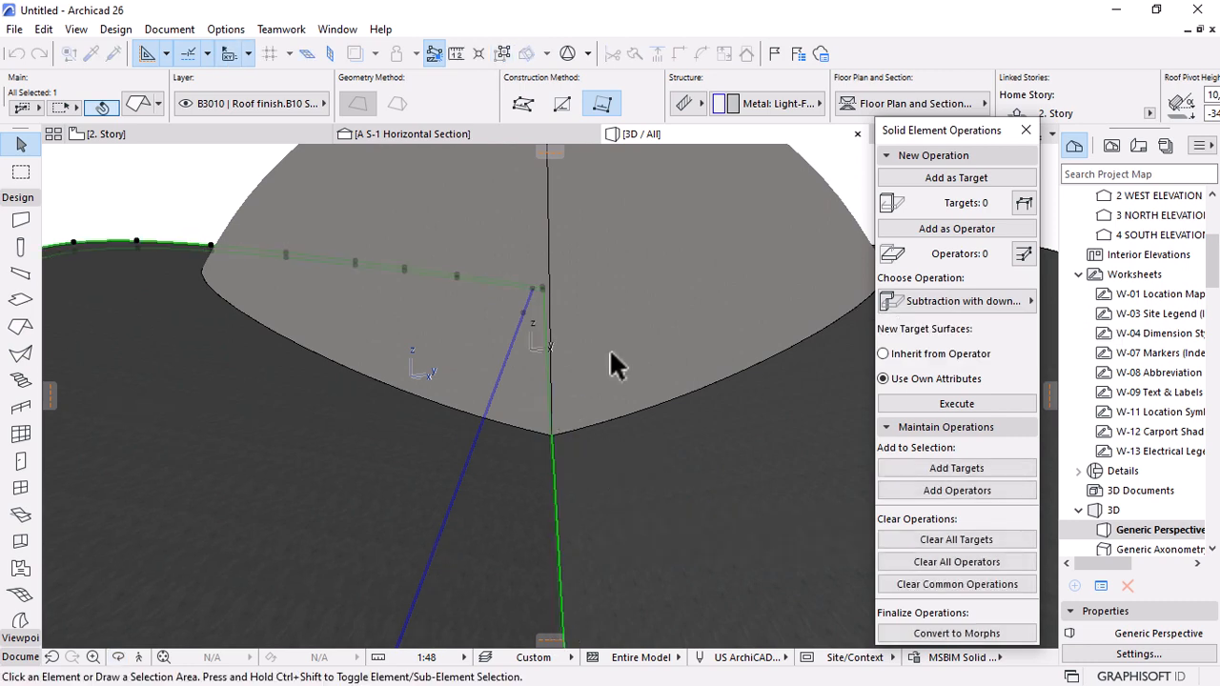
key("Escape")
Close Solid Element Operations and examine the trimmed dome and joined roof planes from several angles.
scroll(607, 354, "down", 3)
middle_click_drag(658, 473, 967, 164, "shift")
left_click(1025, 130)
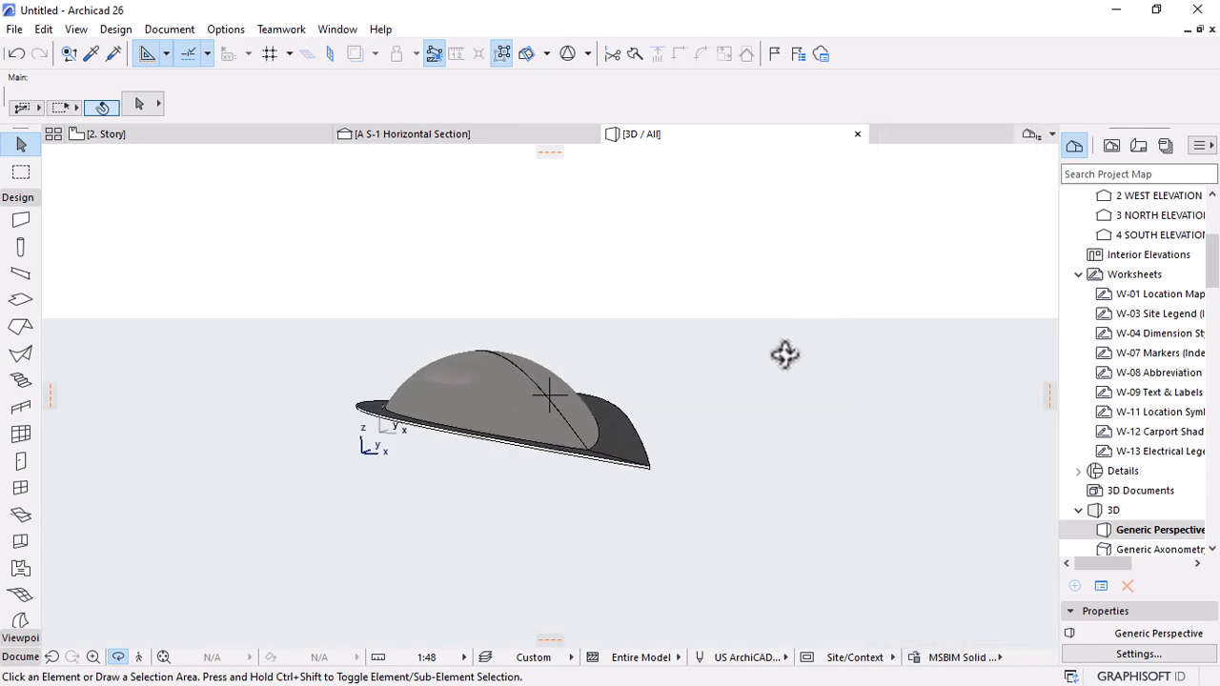
middle_click_drag(419, 460, 807, 396, "shift")
middle_click_drag(658, 502, 757, 400, "shift")
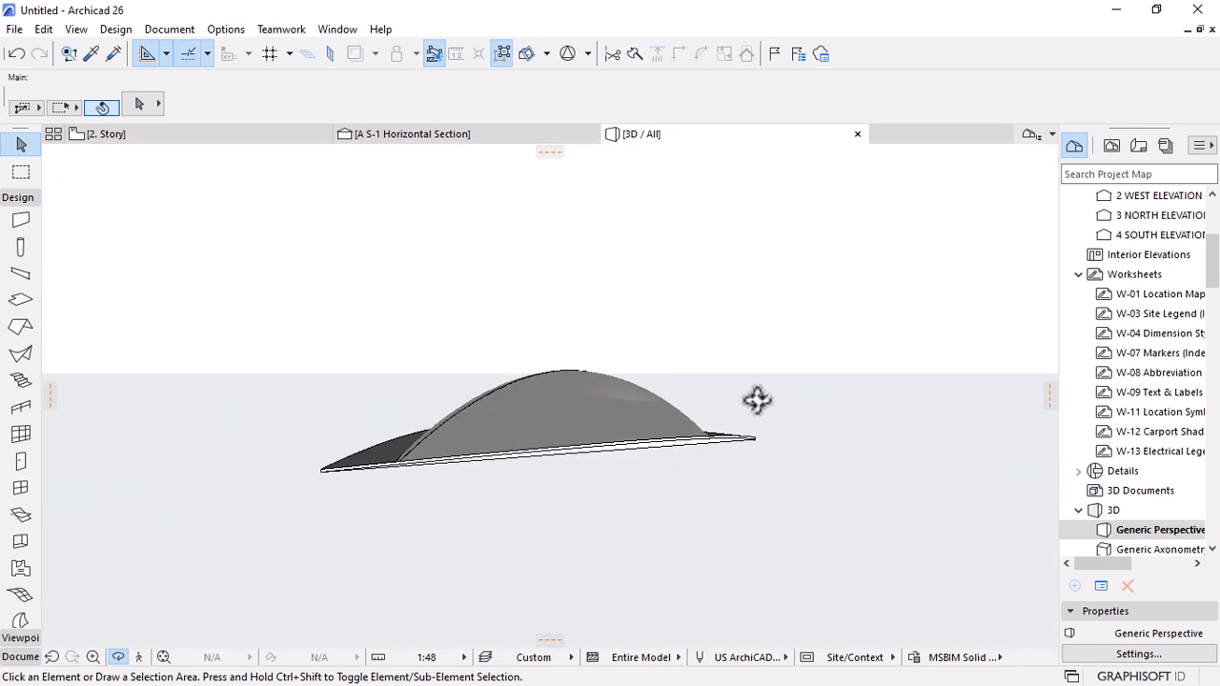
middle_click_drag(477, 537, 609, 519, "shift")
scroll(562, 390, "up", 2)
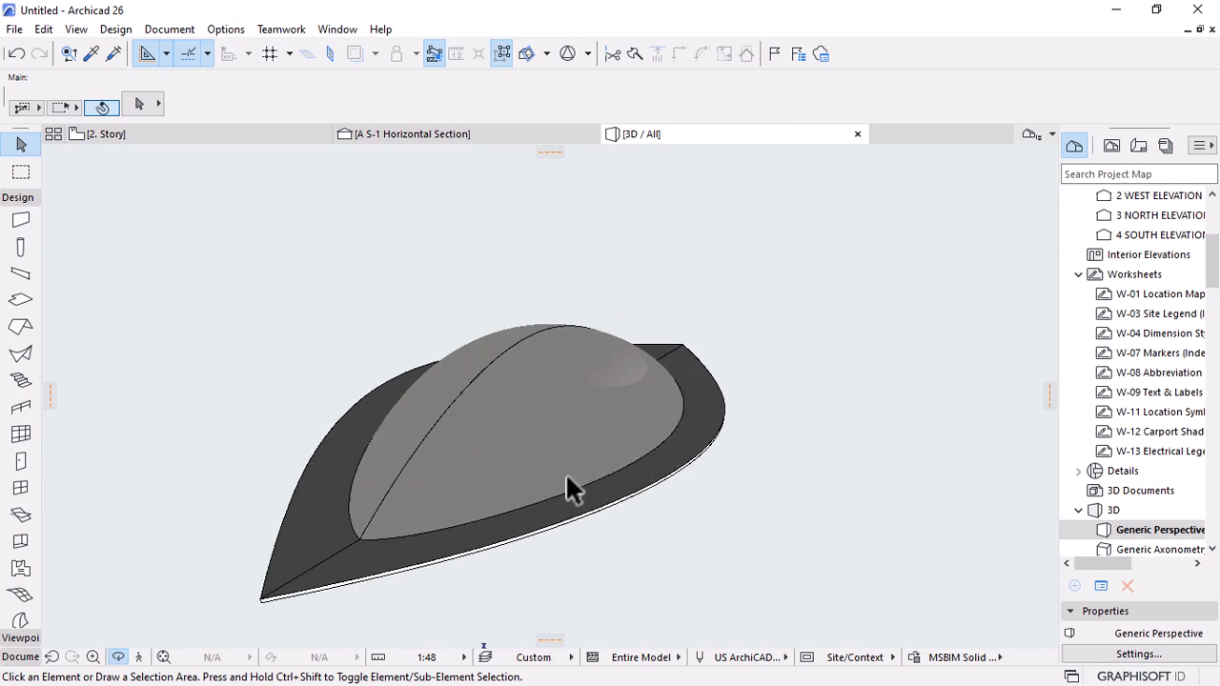
Leave the 3D view and open the first floor level plan with the leaf-shaped outlines.
key("Escape")
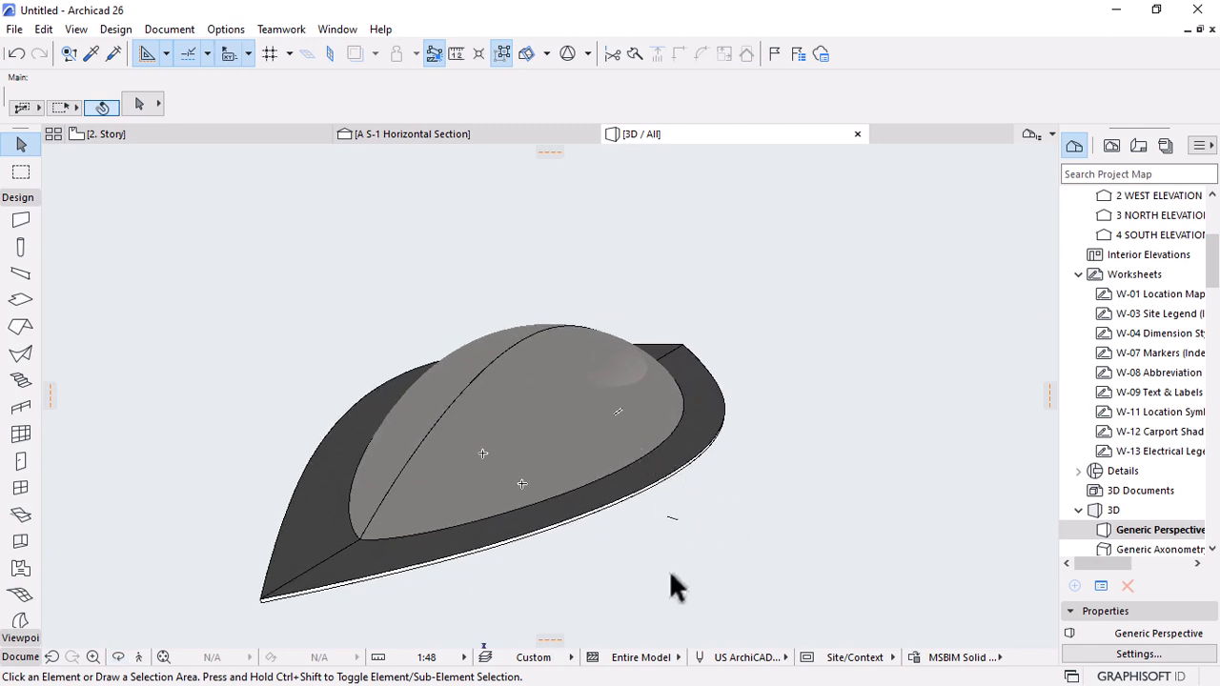
middle_click_drag(669, 570, 606, 462, "shift")
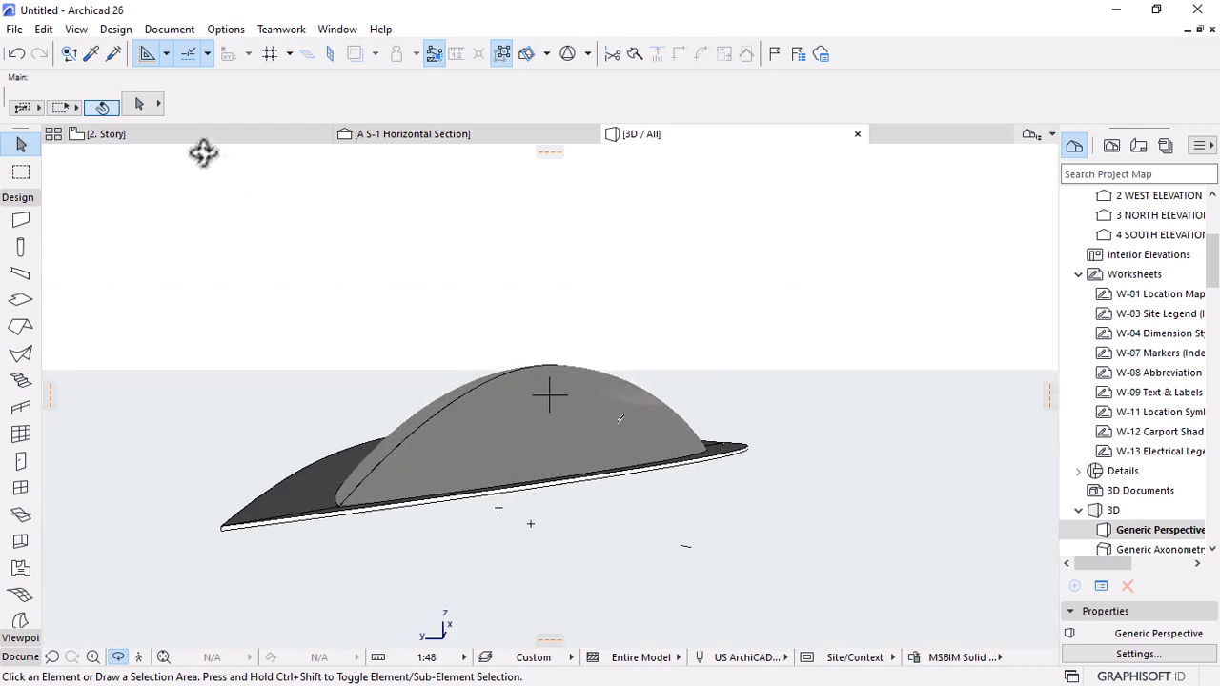
left_click(201, 138)
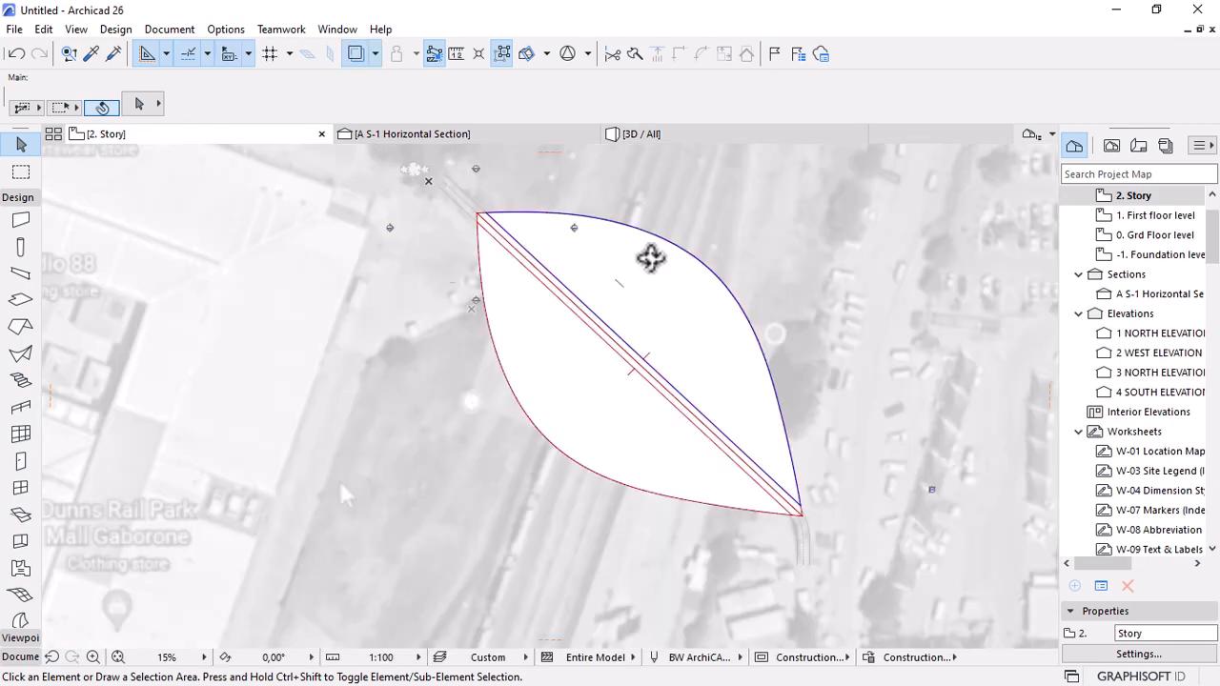
left_click(1134, 217)
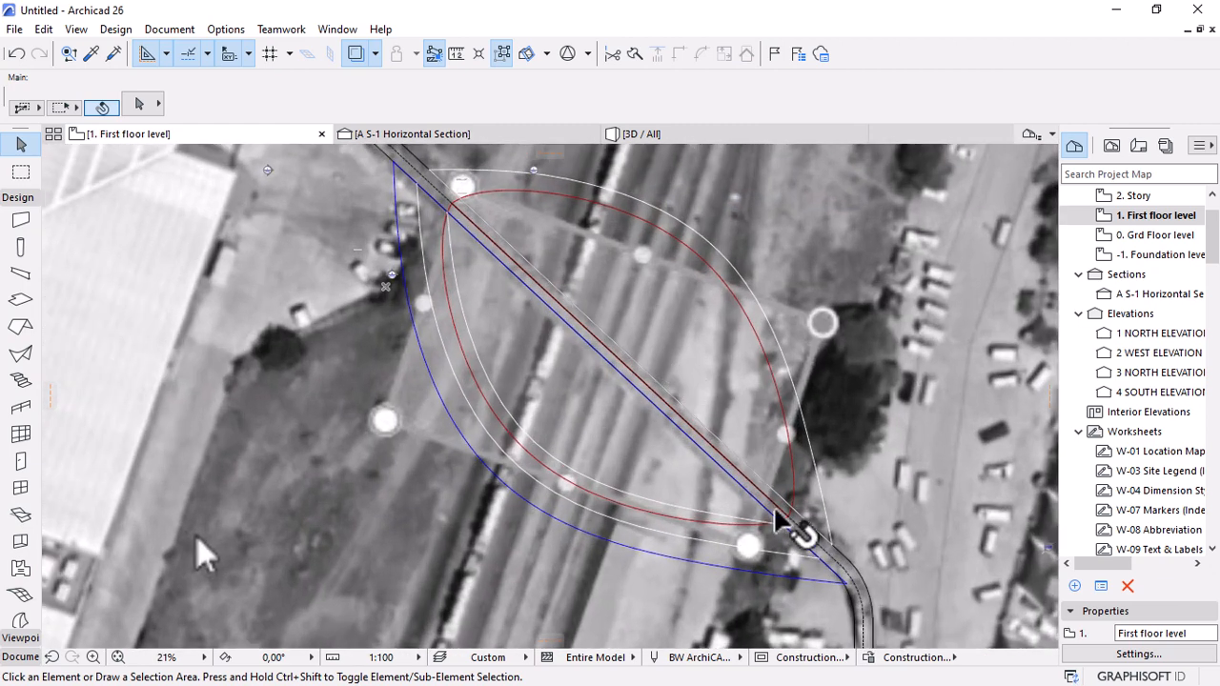
Examine the leaf's guide curves near the tip by selecting the spline and the opposite polyline, then clear the selection.
scroll(798, 531, "up", 3)
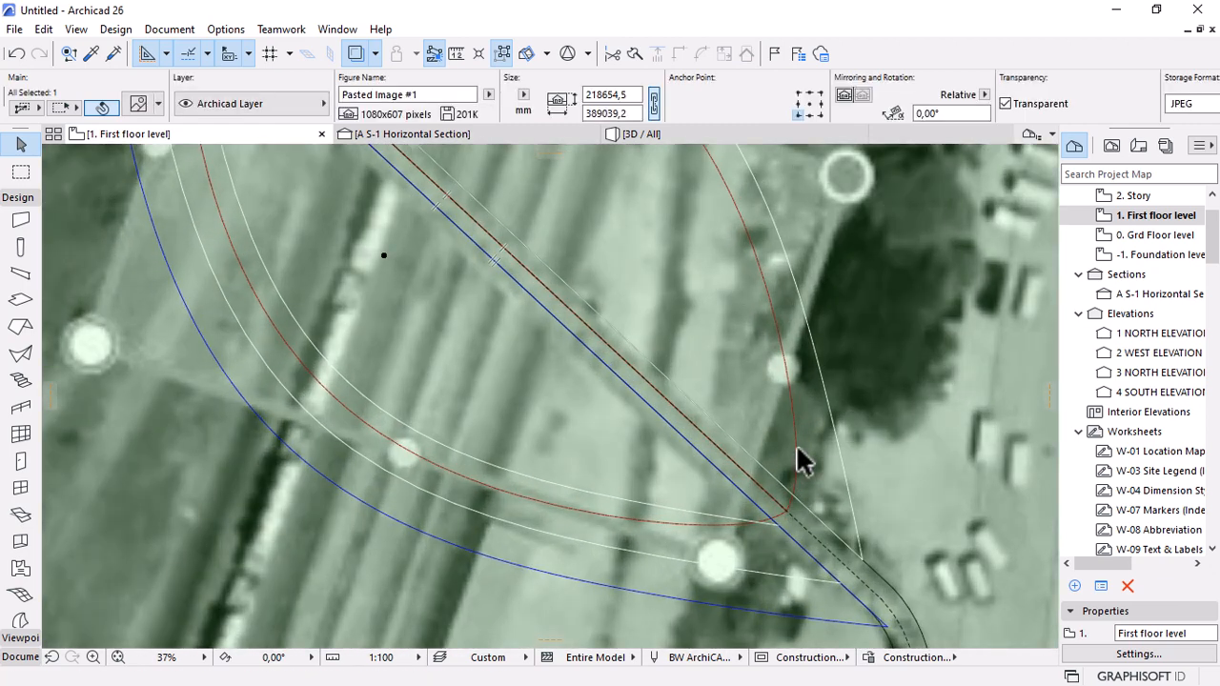
key("Escape")
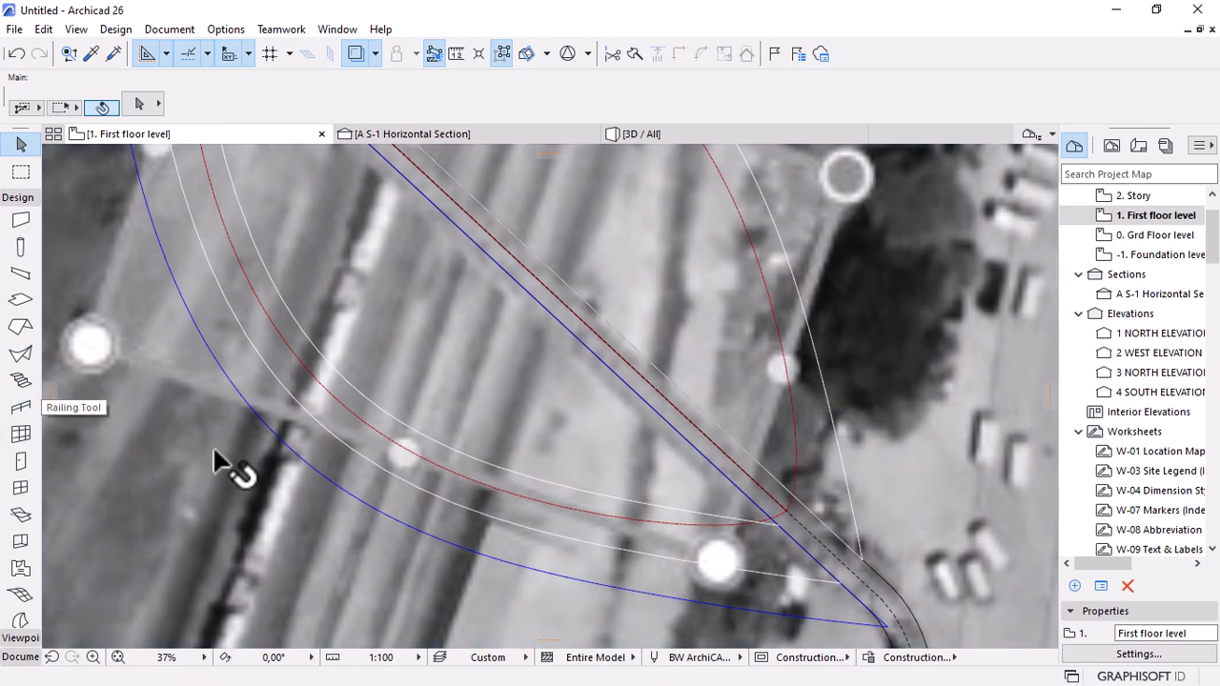
scroll(534, 495, "down", 2)
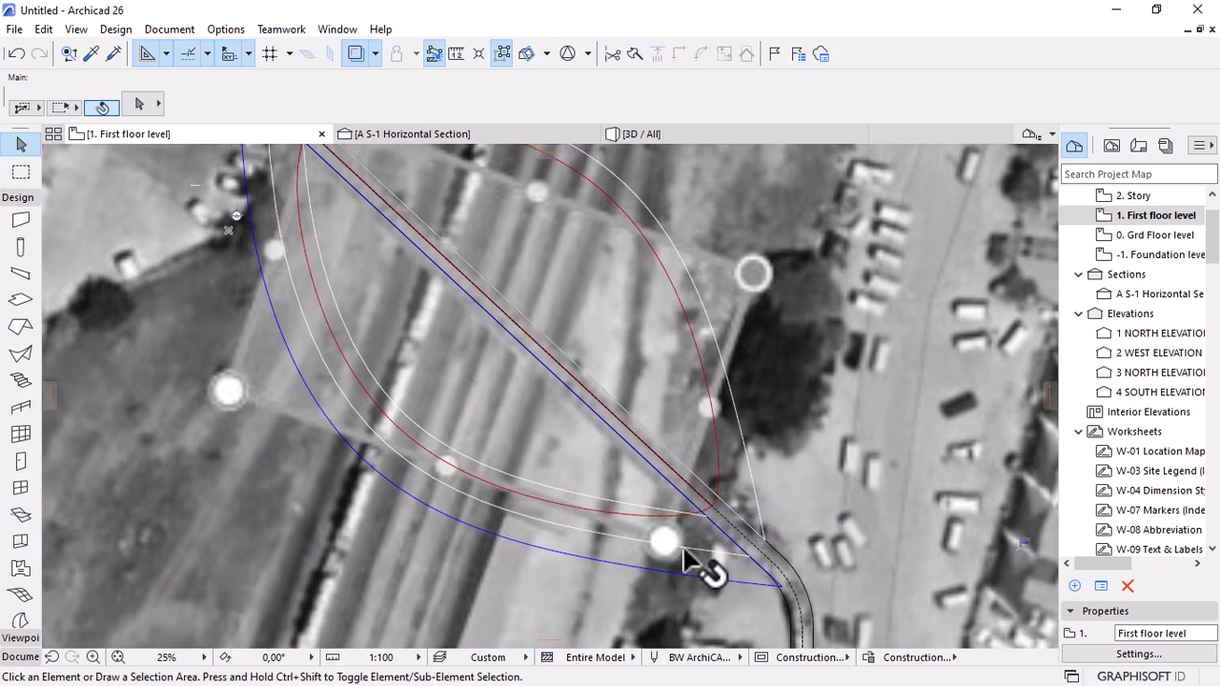
left_click(675, 547)
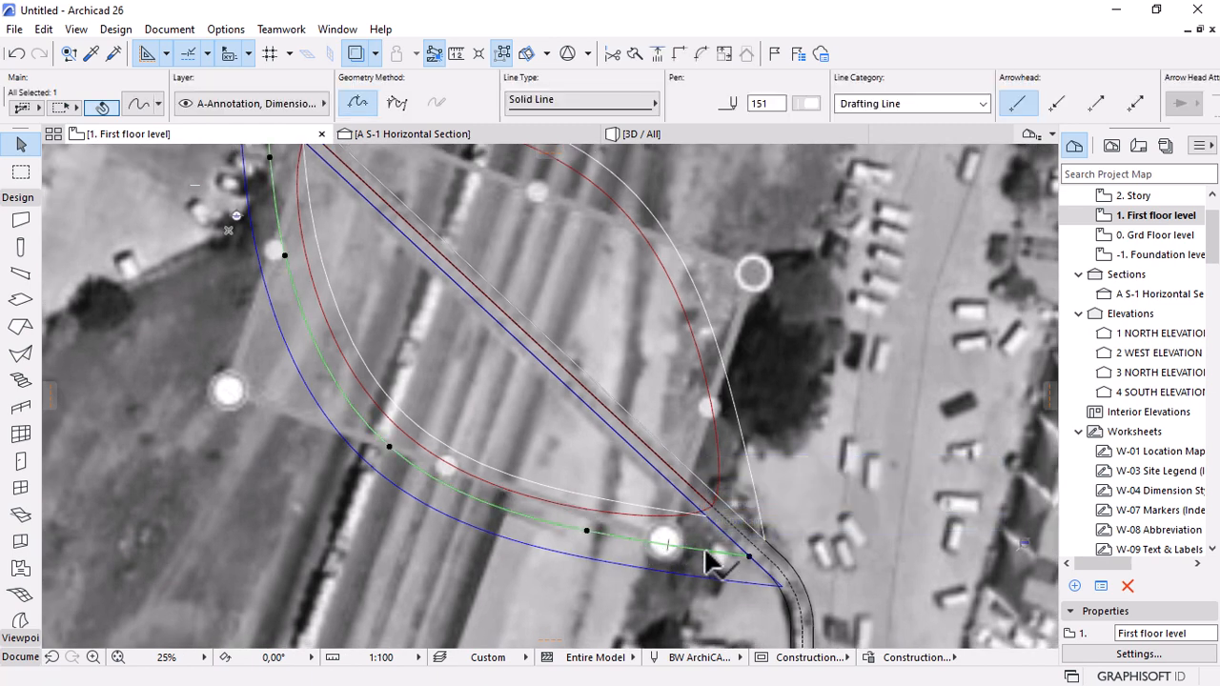
left_click(754, 495)
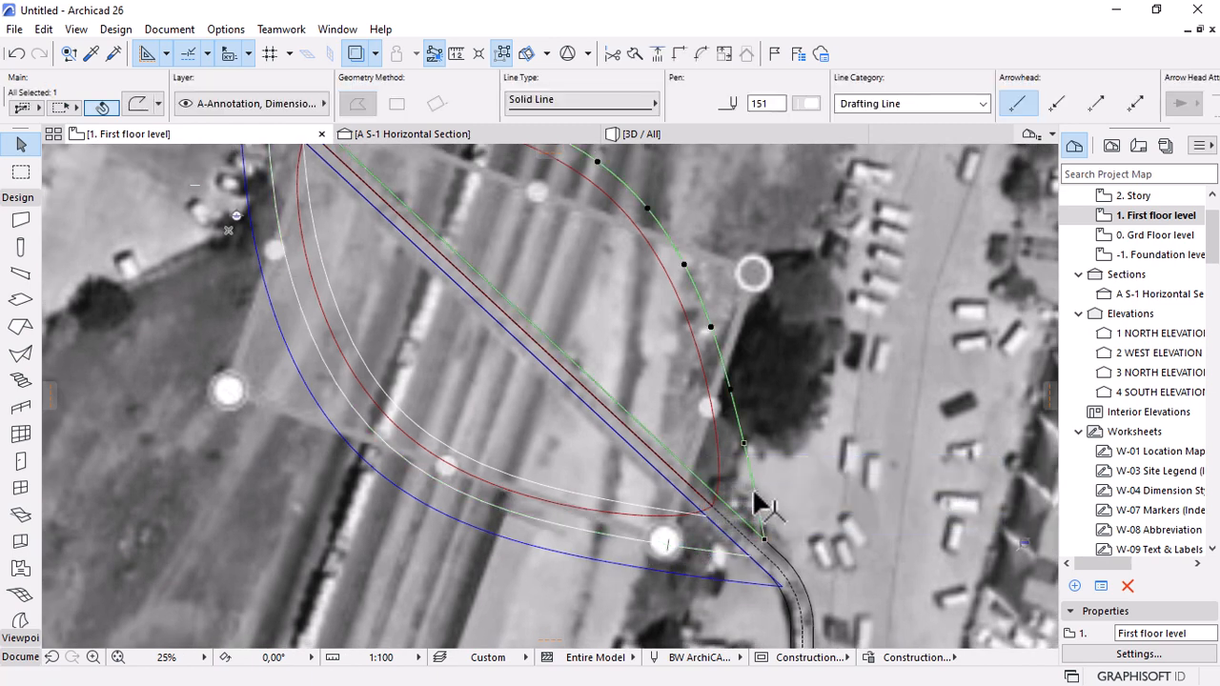
scroll(724, 440, "down", 2)
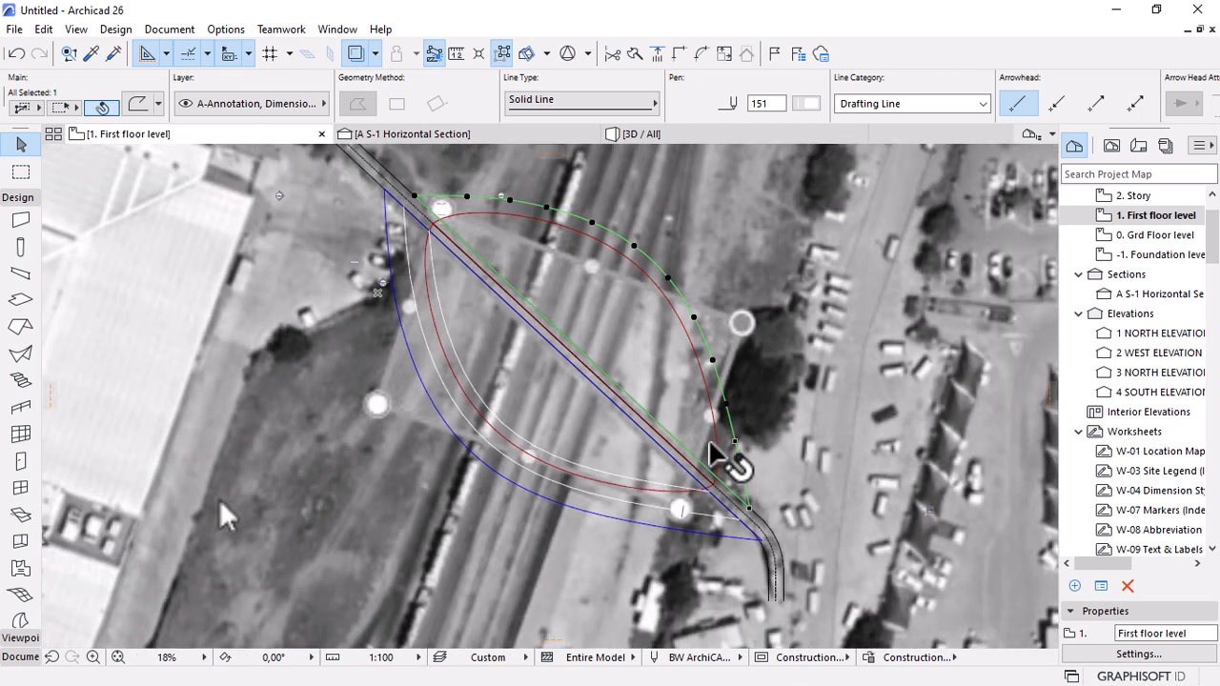
left_click(219, 503)
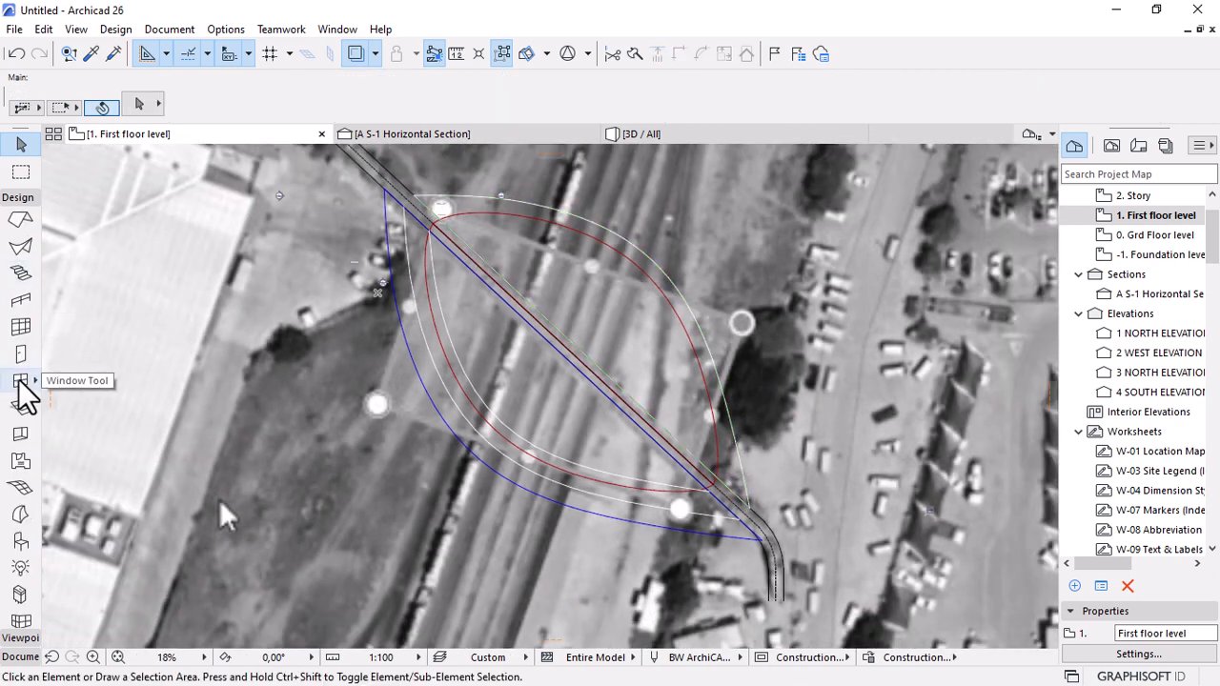
Create a curtain wall along the light spline just inside the outer blue roof edge, tracing it with the Magic Wand.
scroll(15, 362, "down", 3)
left_click(16, 333)
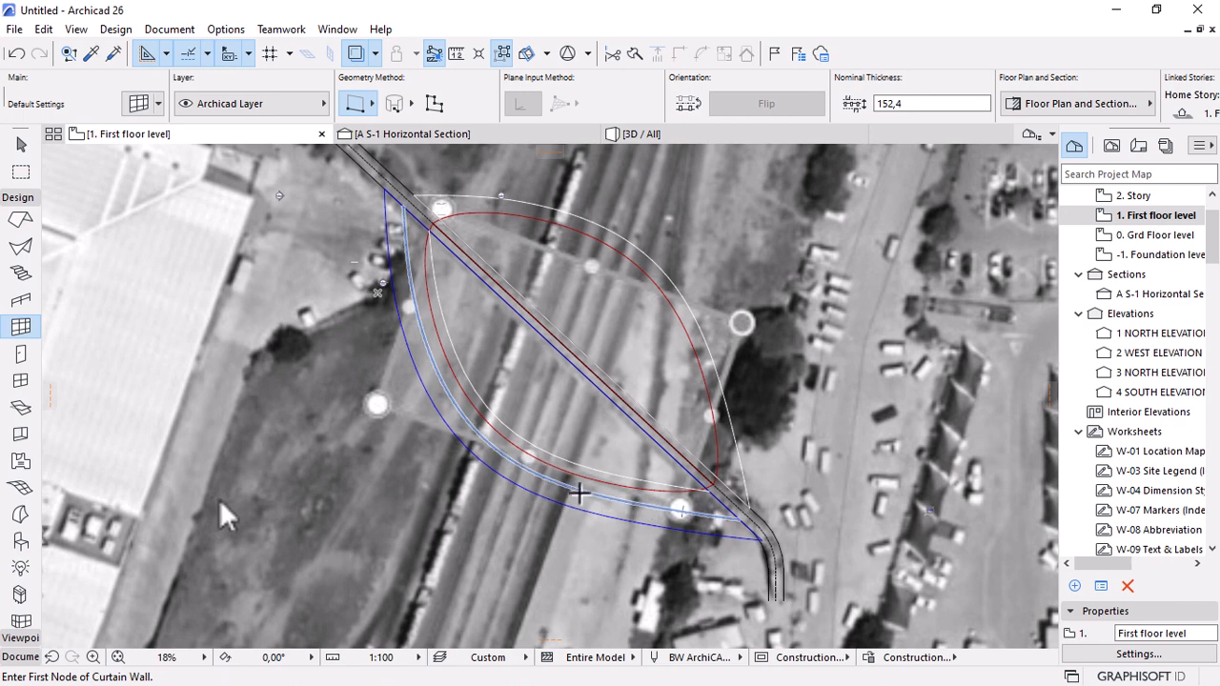
key("space")
left_click(580, 492)
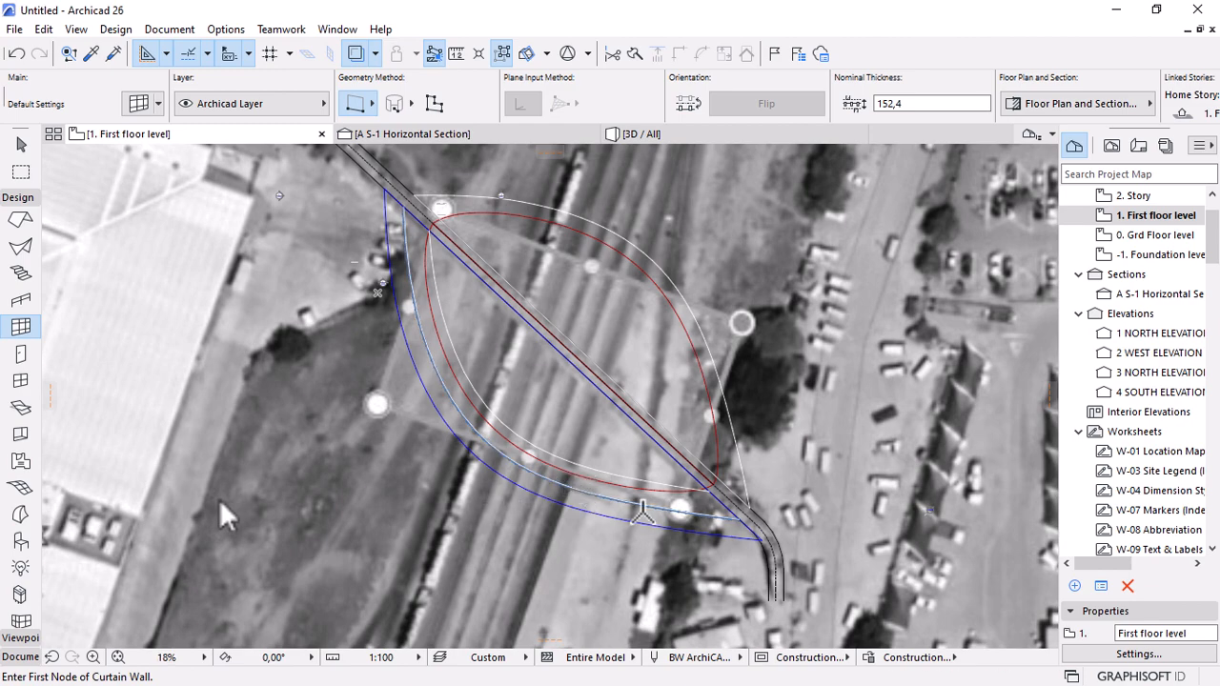
Examine the curtain wall's end against its guide spline and the opposite guide polyline at the leaf's tip.
scroll(679, 484, "up", 4)
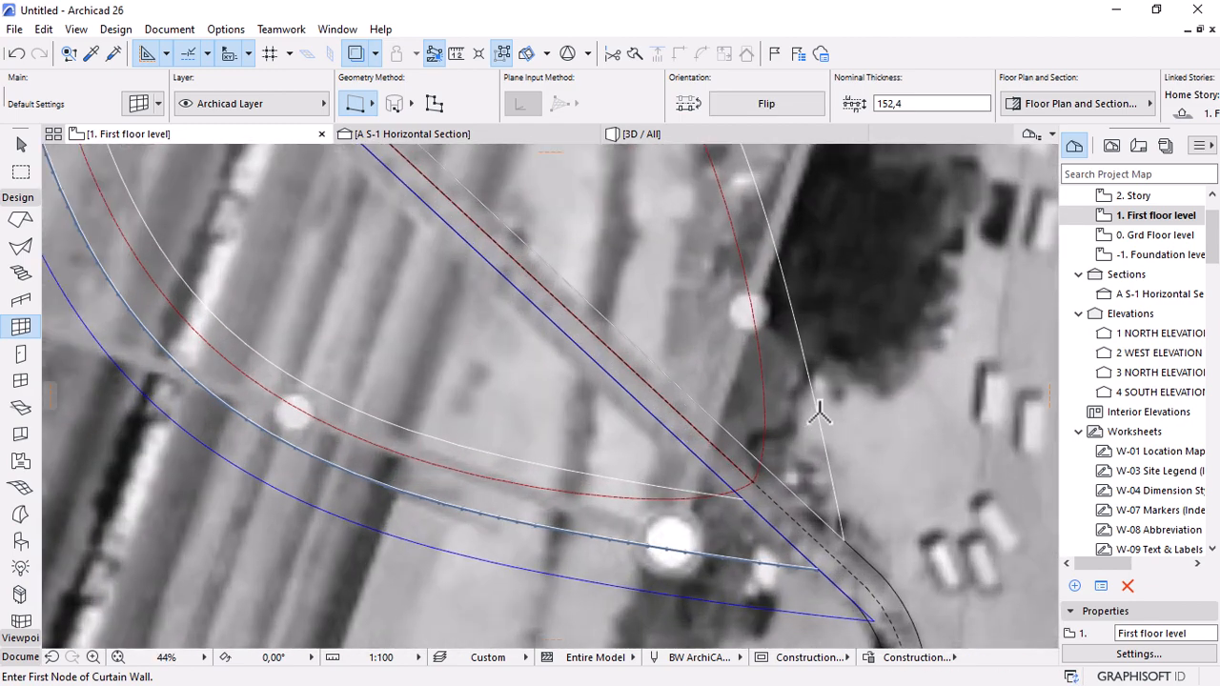
scroll(820, 412, "up", 3)
key("Escape")
left_click(799, 298)
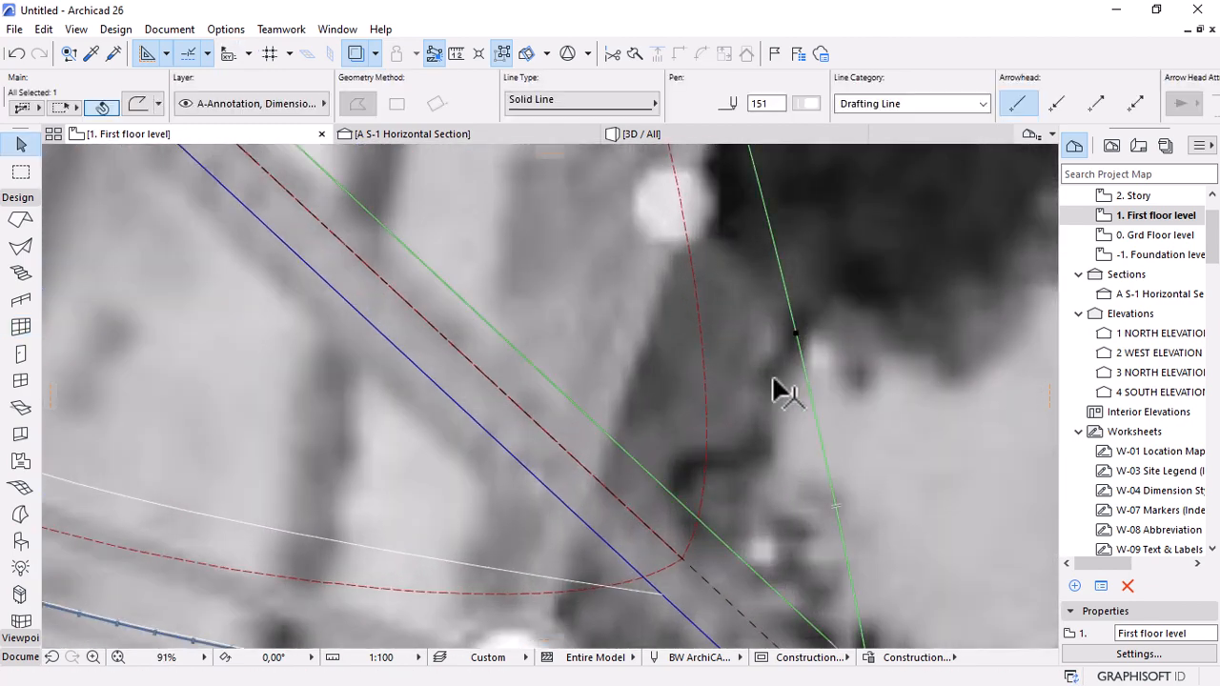
scroll(774, 380, "down", 3)
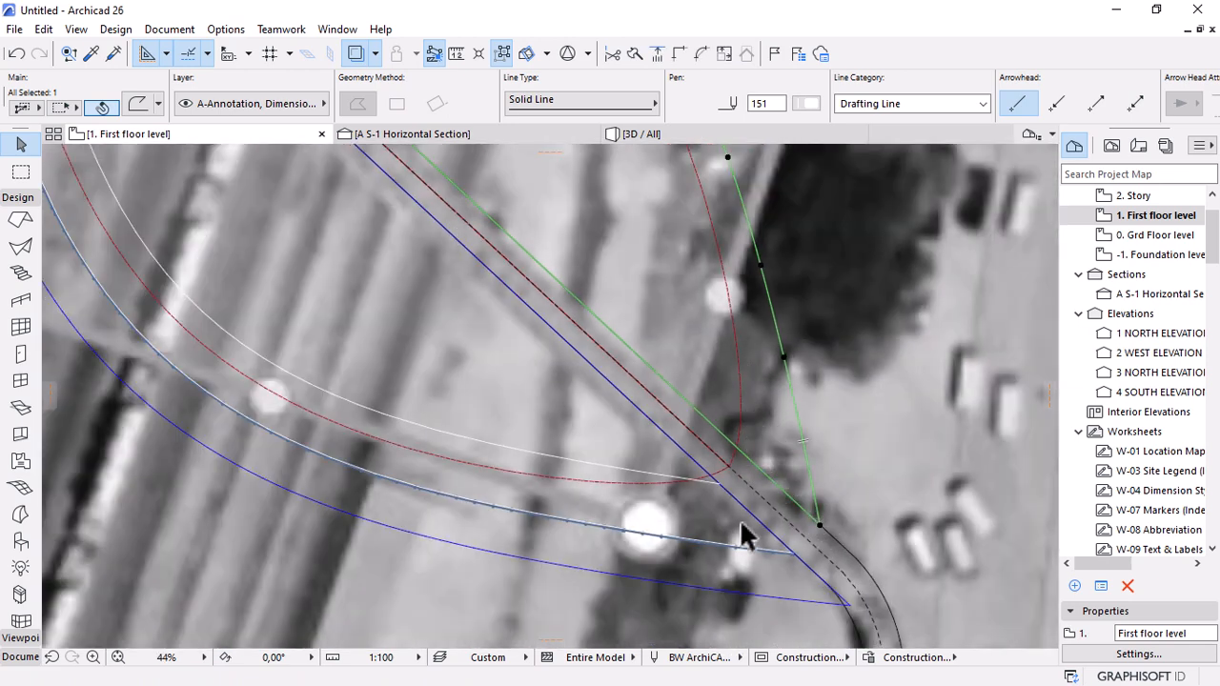
left_click(768, 563)
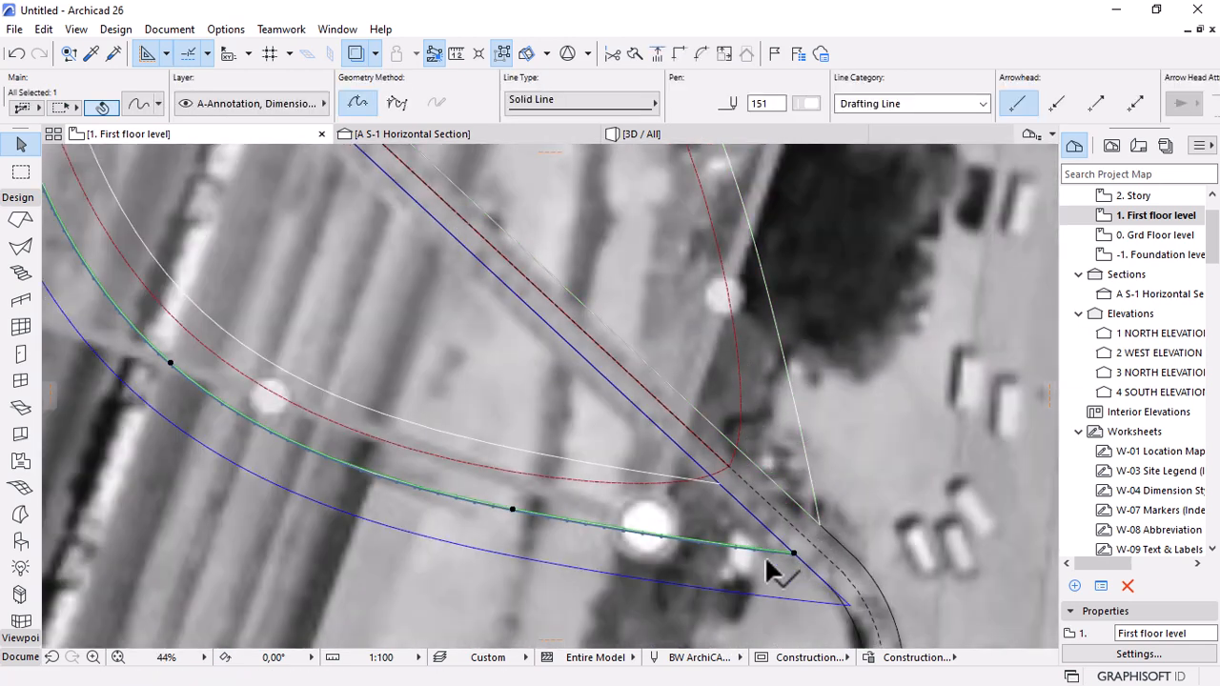
scroll(779, 567, "up", 6)
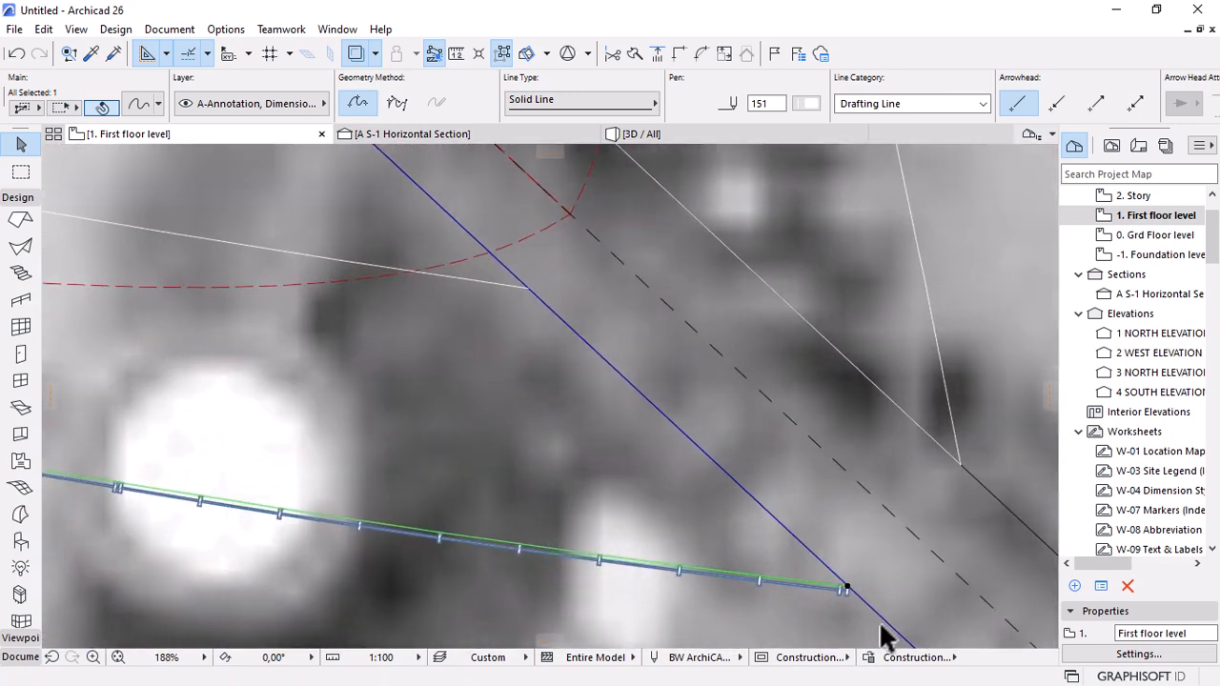
scroll(877, 629, "up", 5)
Mirror a copy of the curtain wall about the leaf's dashed centre line onto the opposite guide curve.
left_click(761, 513)
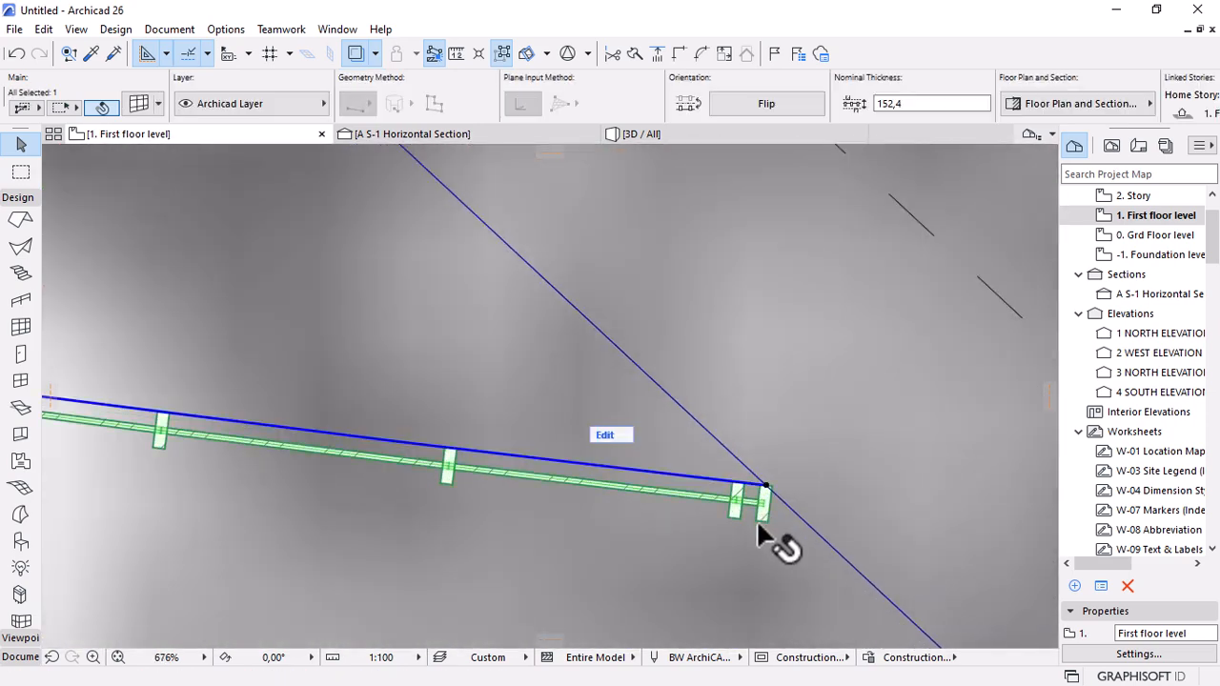
key("ctrl+alt+m")
scroll(629, 429, "down", 5)
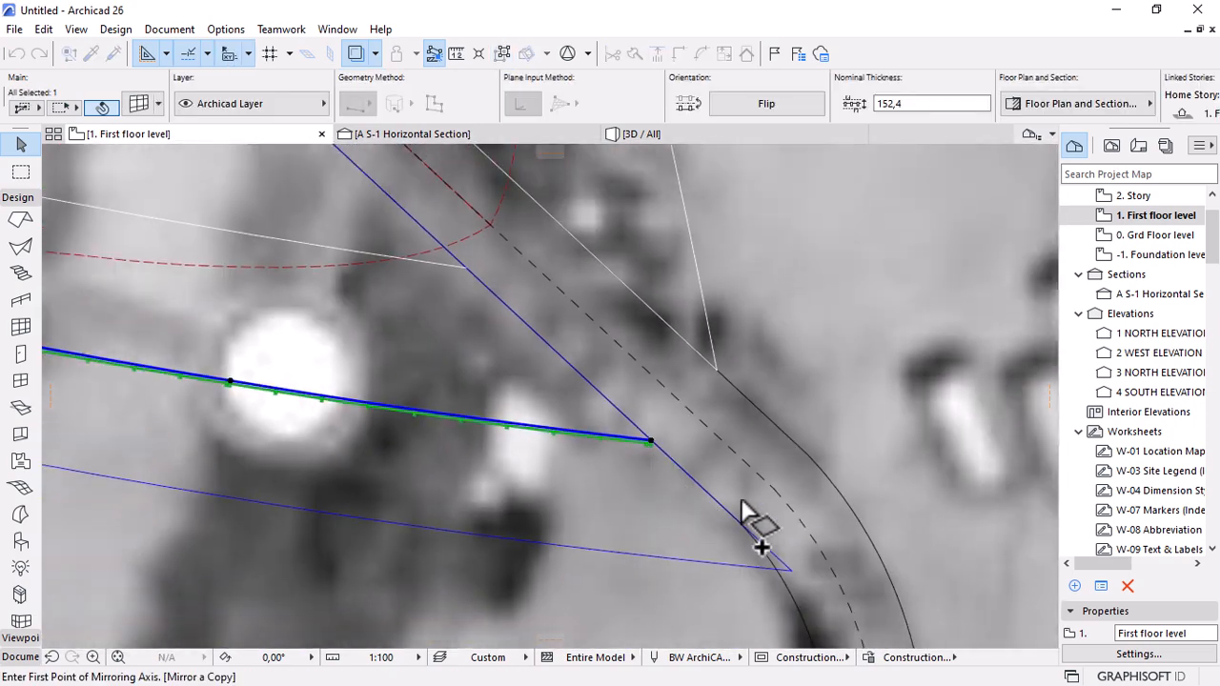
left_click(635, 360)
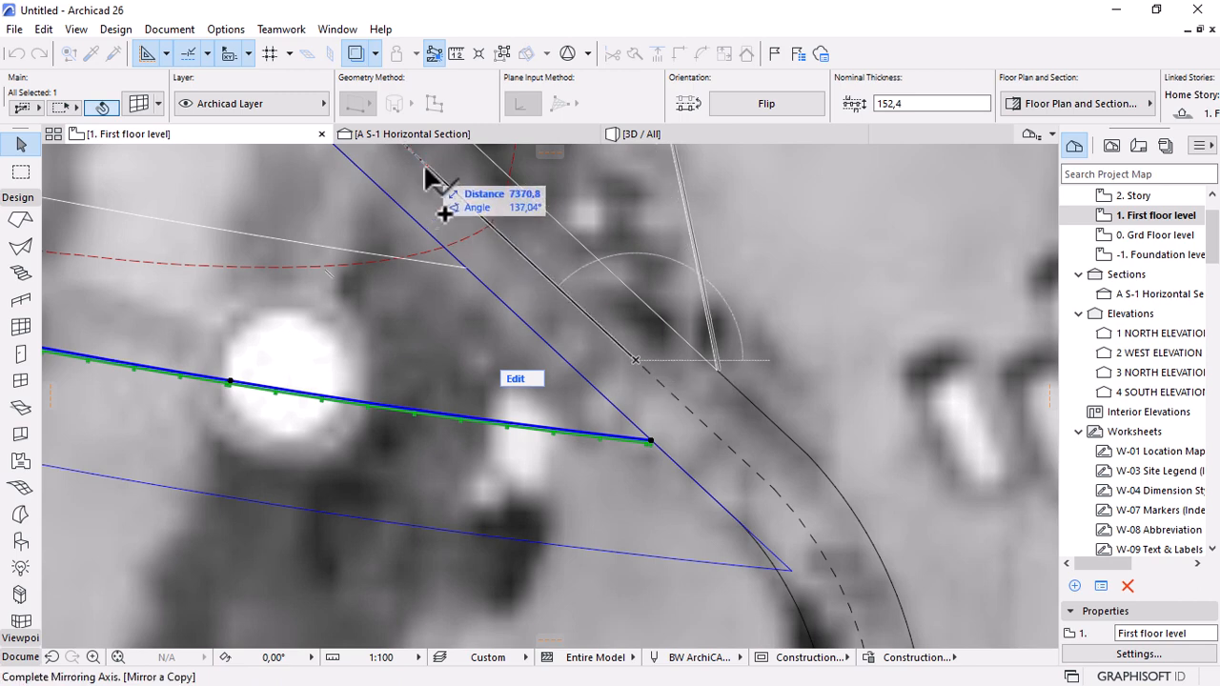
left_click(442, 185)
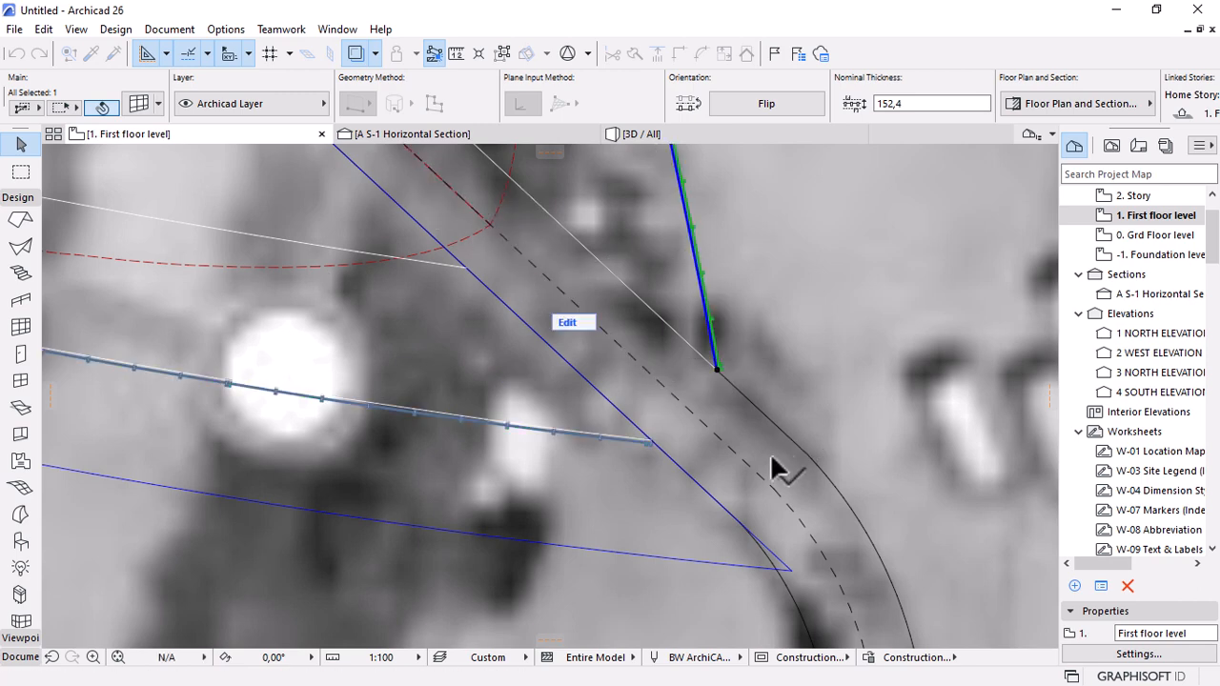
scroll(805, 515, "down", 4)
scroll(543, 192, "up", 3)
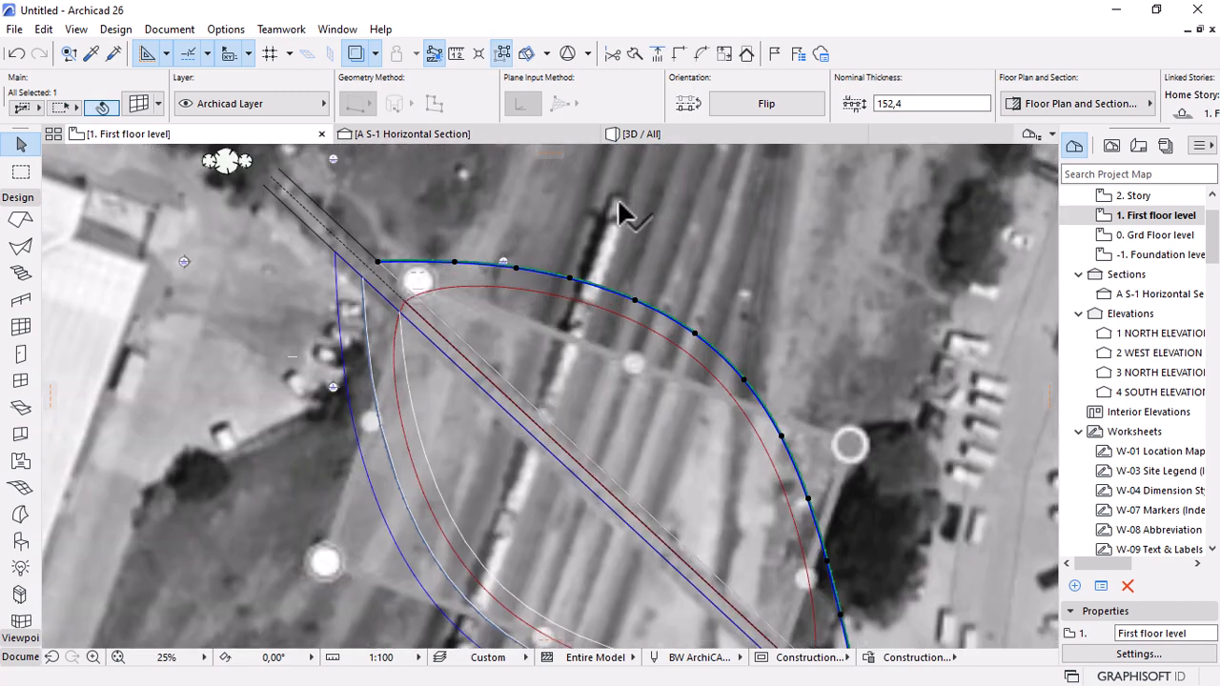
key("Escape")
In the 3D view, assign both curtain walls to the B2010 | Exterior Wall layer.
left_click(656, 139)
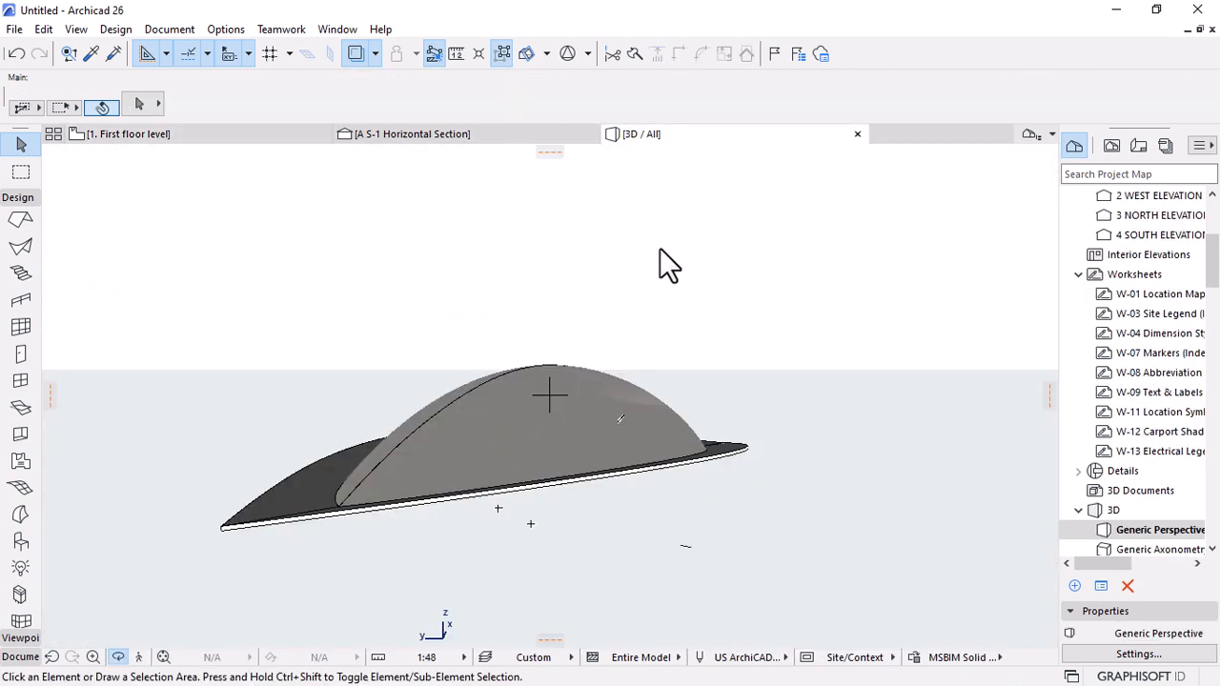
middle_click_drag(660, 250, 673, 485, "shift")
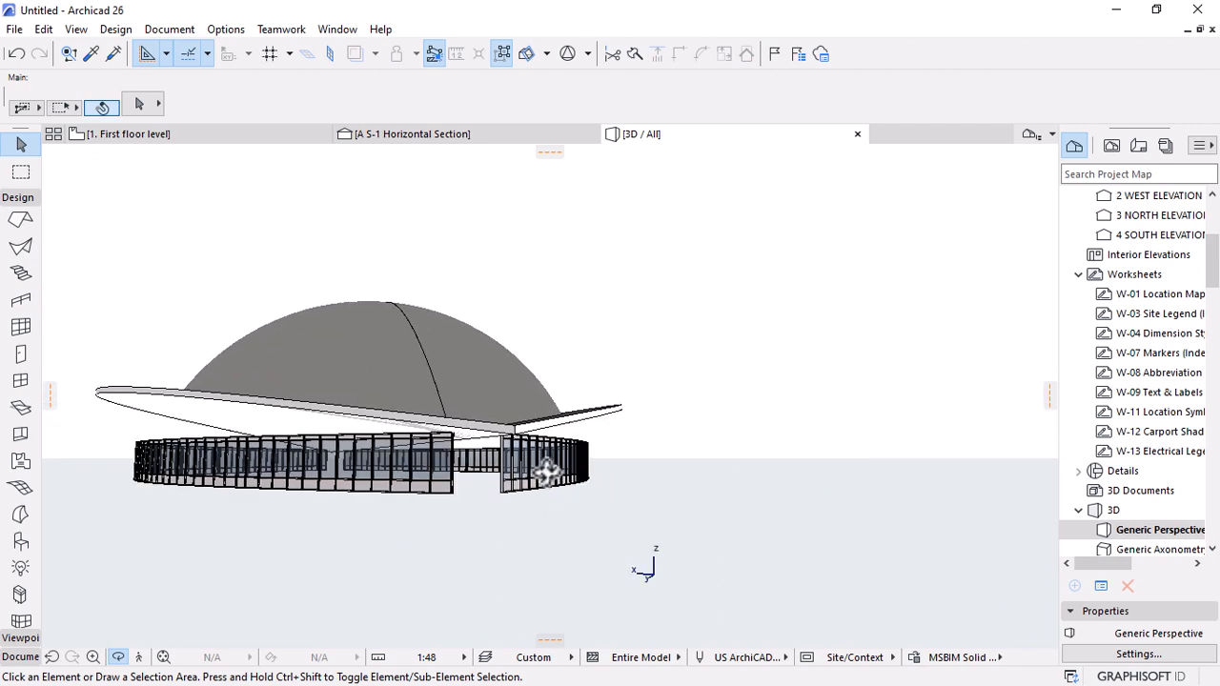
left_click(405, 488)
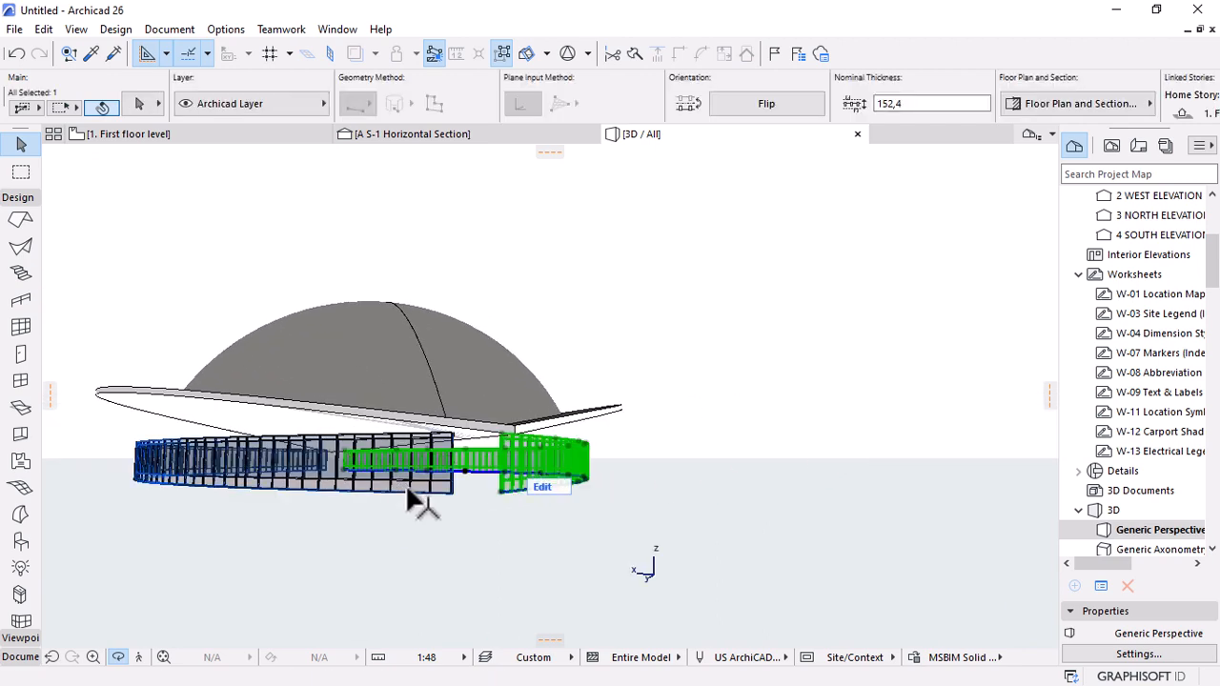
left_click(406, 483)
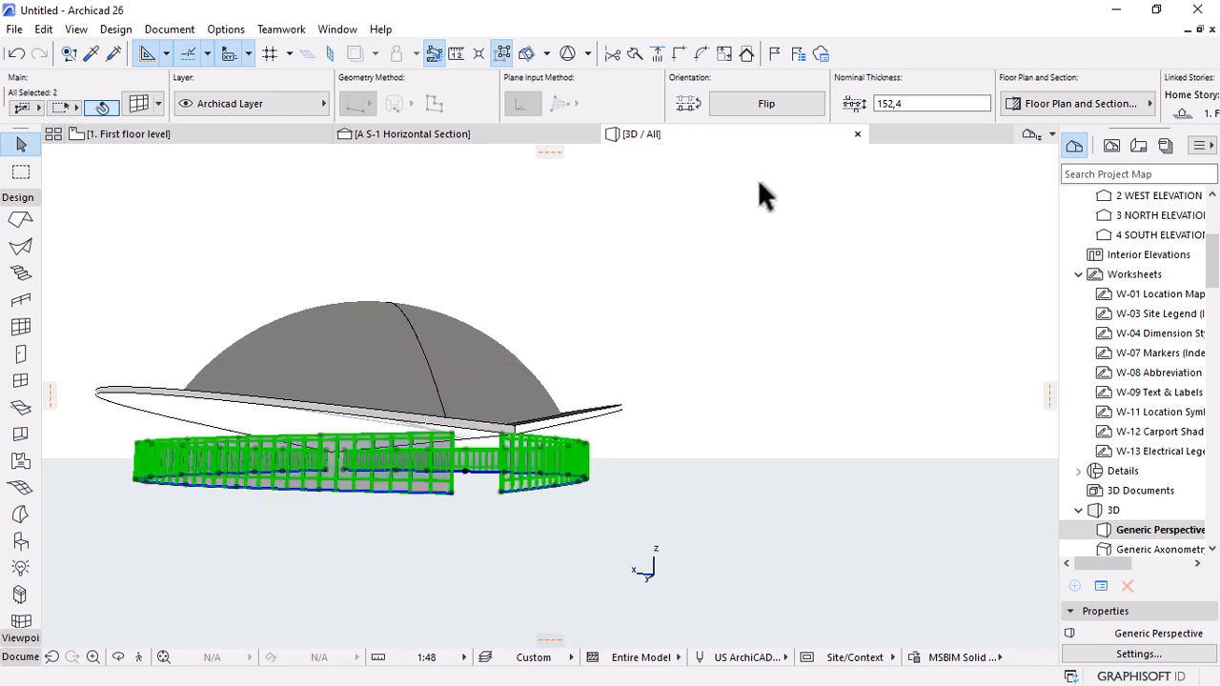
scroll(715, 80, "down", 2)
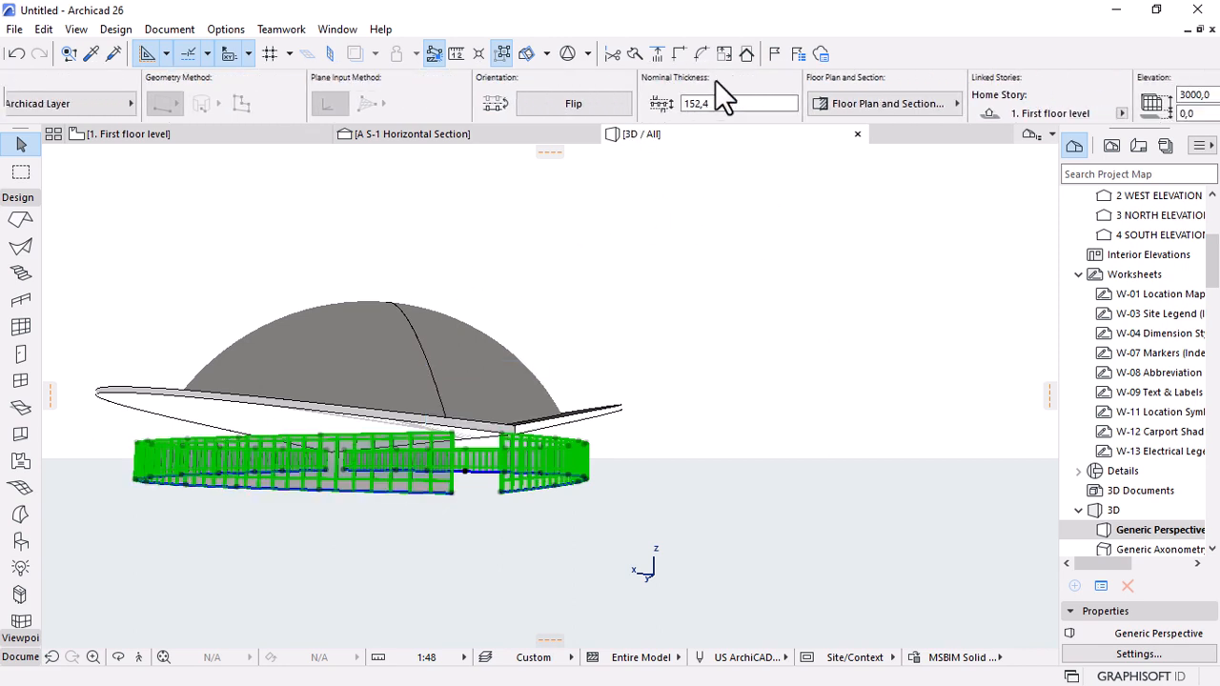
scroll(715, 80, "down", 2)
scroll(715, 80, "up", 4)
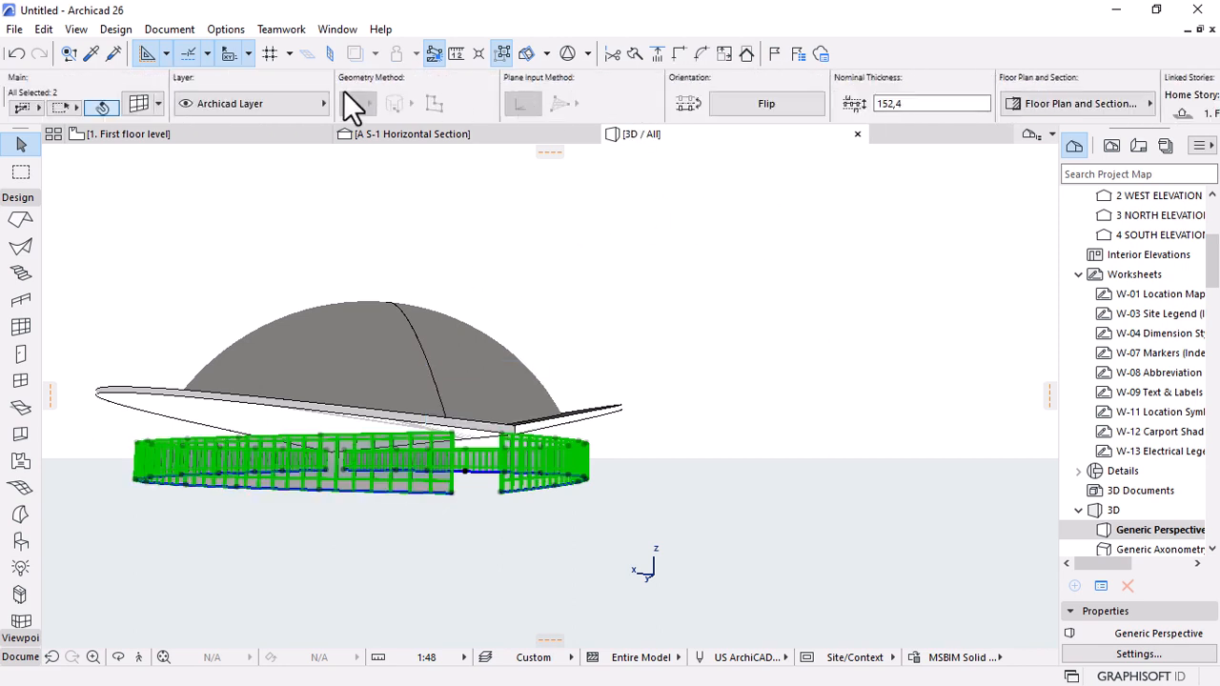
left_click(244, 107)
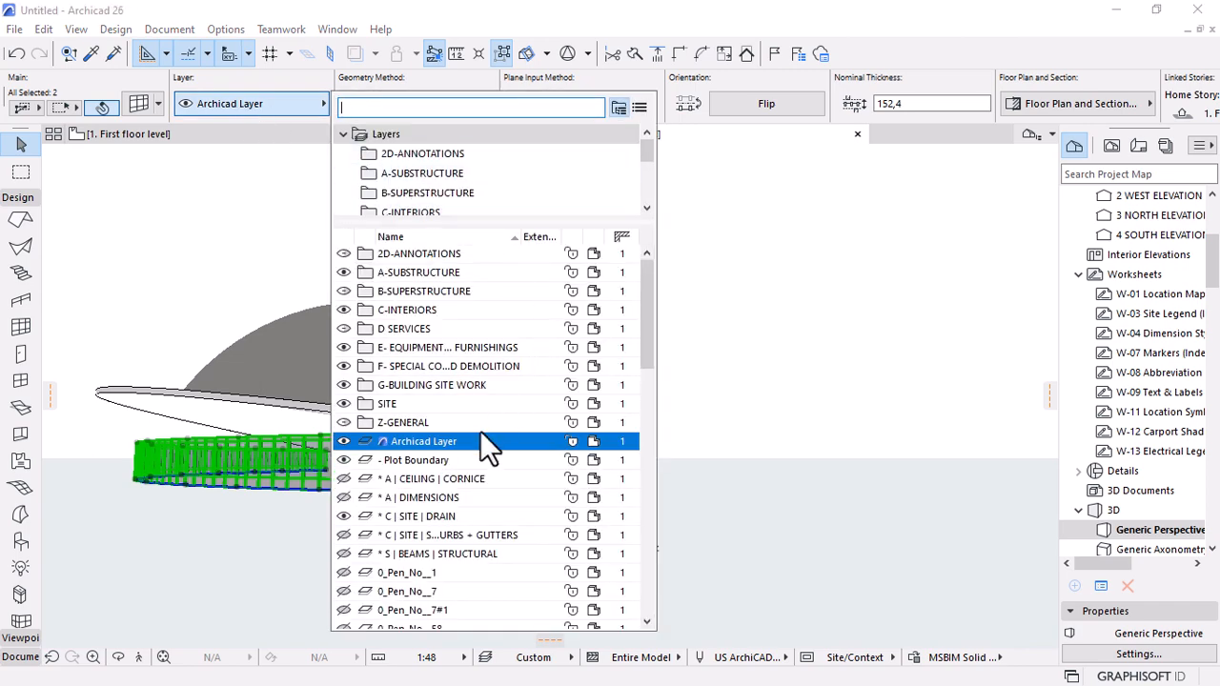
double_click(381, 291)
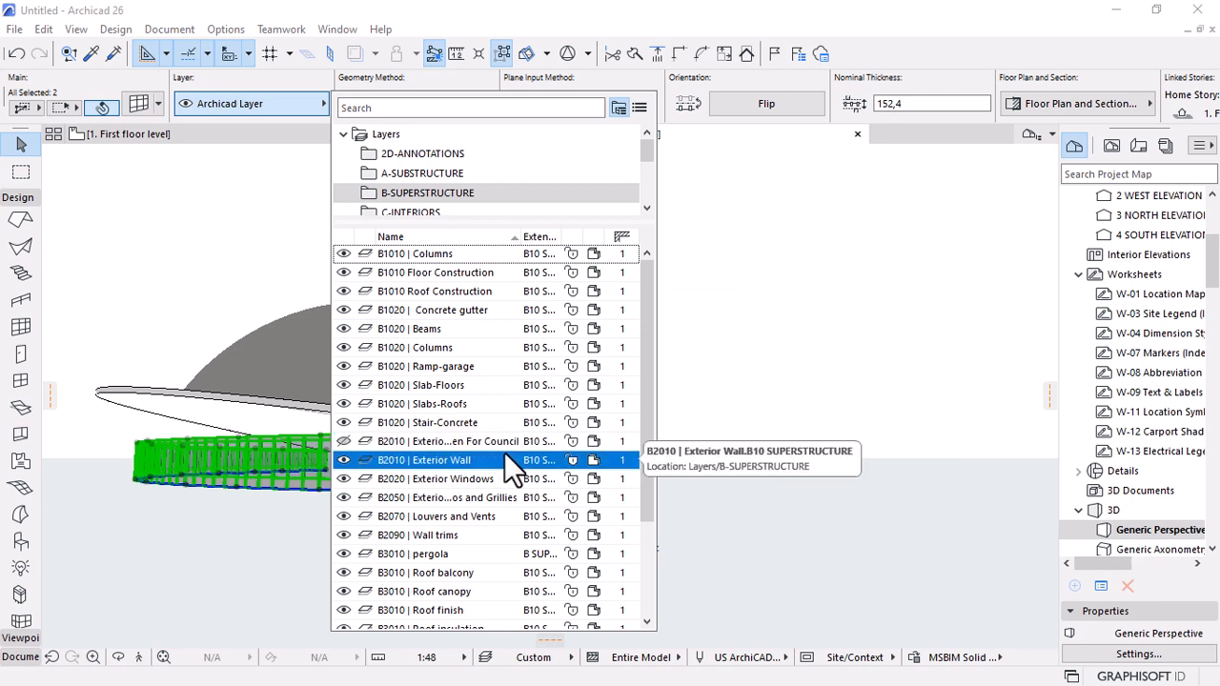
left_click(445, 462)
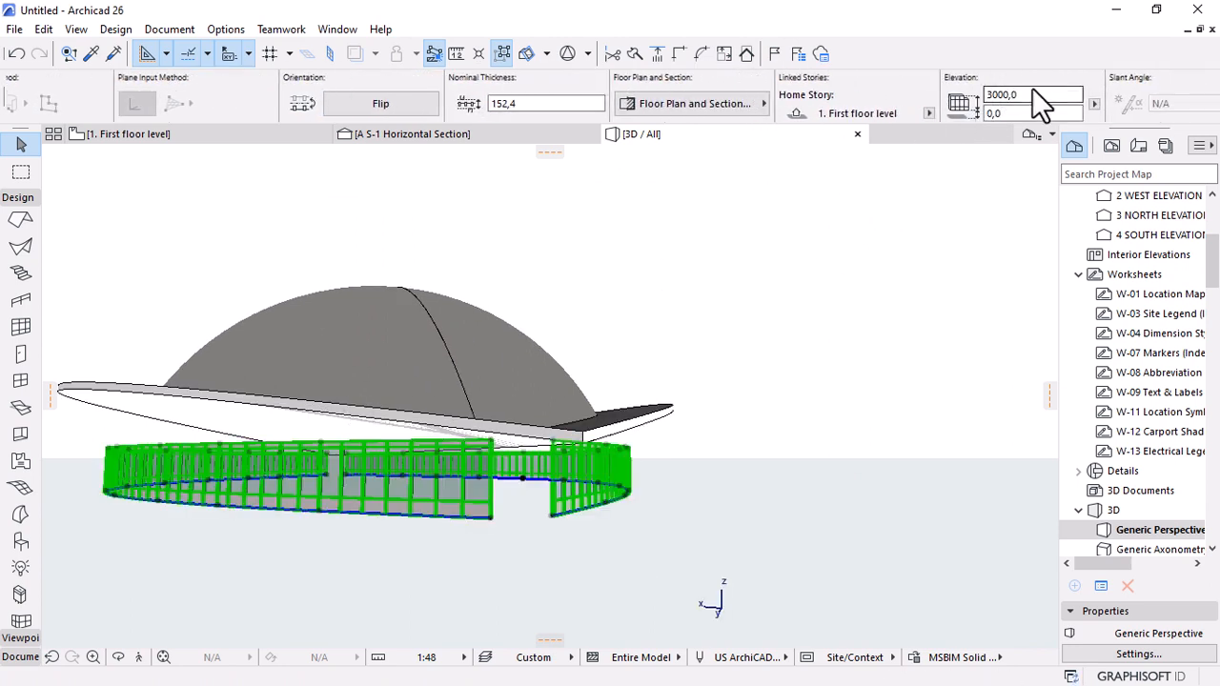
Set the upper elevation value of both curtain walls to 6000 and inspect their fit beneath the roof overhang.
left_click(1020, 94)
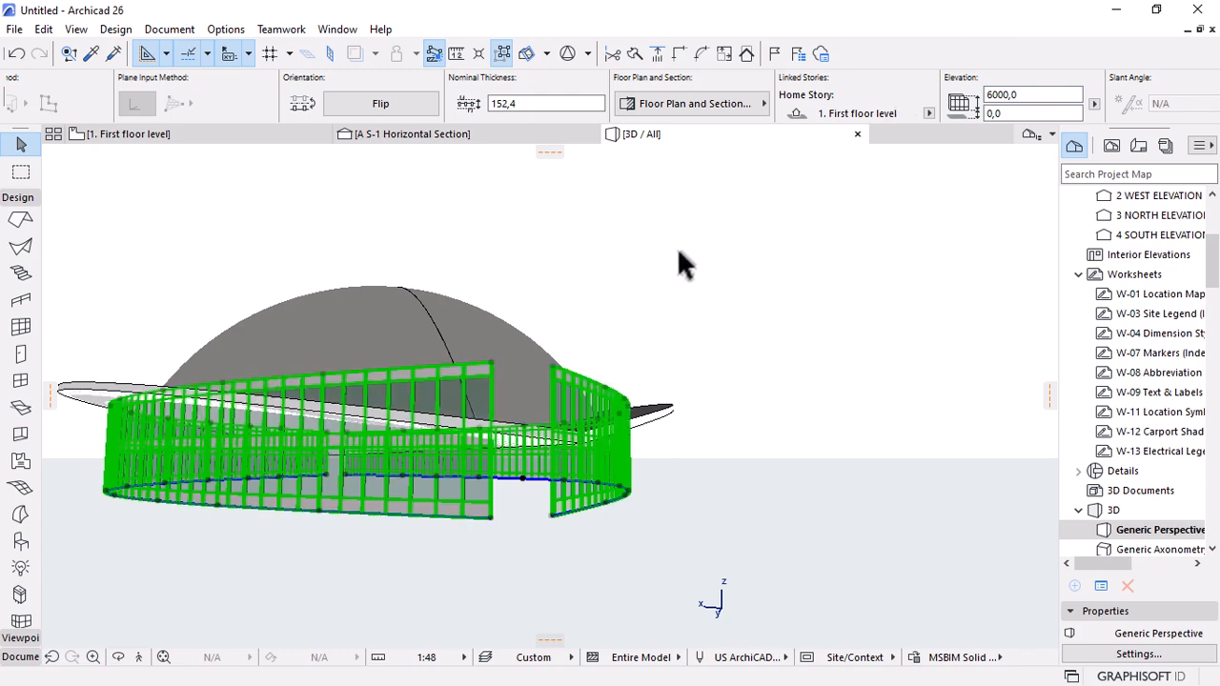
scroll(866, 408, "down", 3)
middle_click_drag(710, 431, 303, 379, "shift")
scroll(276, 441, "up", 3)
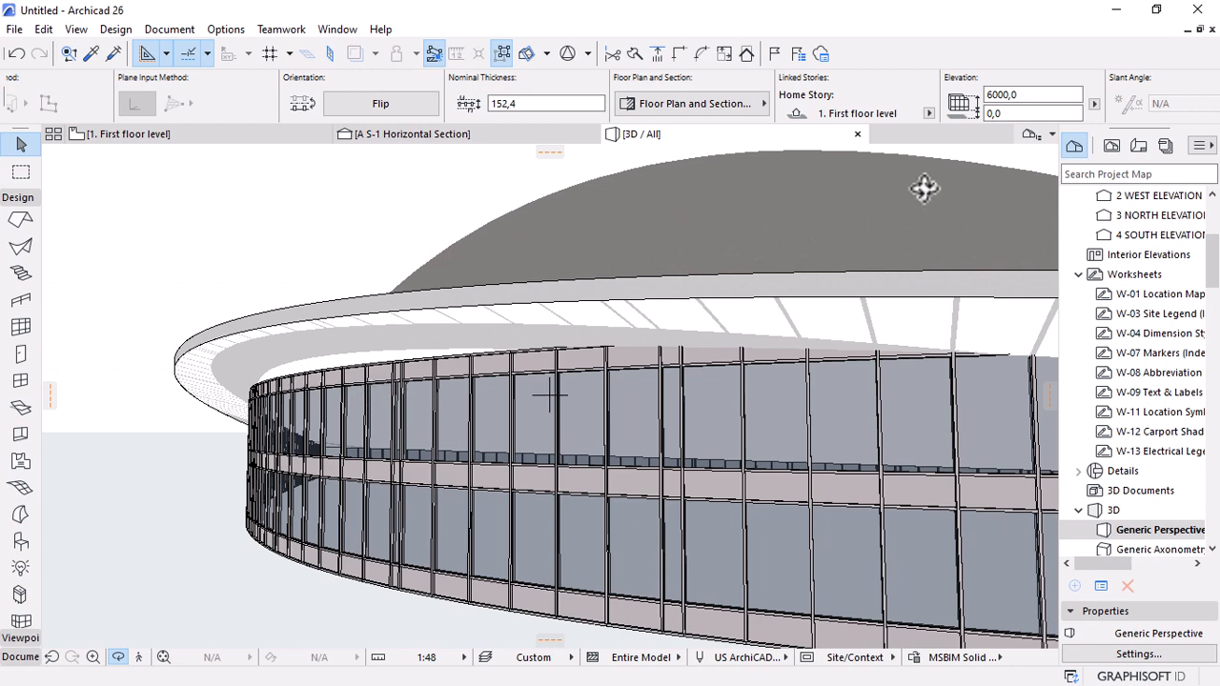
Set the upper elevation value of both curtain walls to 7000 and inspect how far they extend above the roof planes.
left_click(1010, 95)
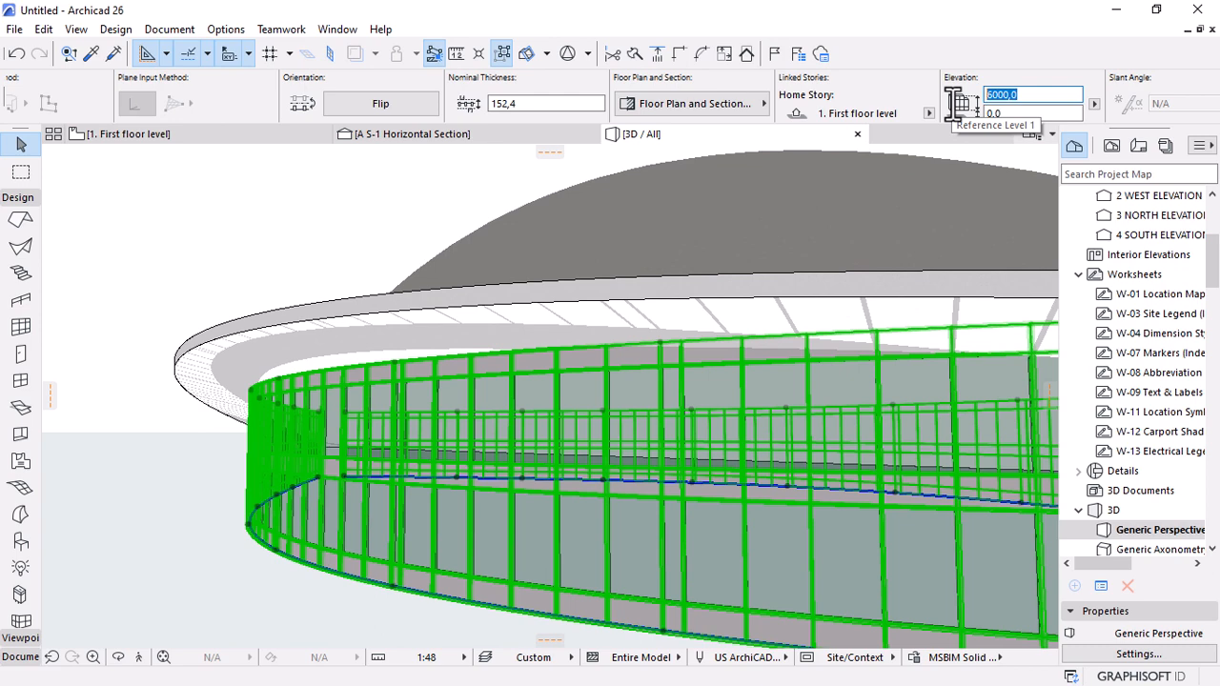
type("7000")
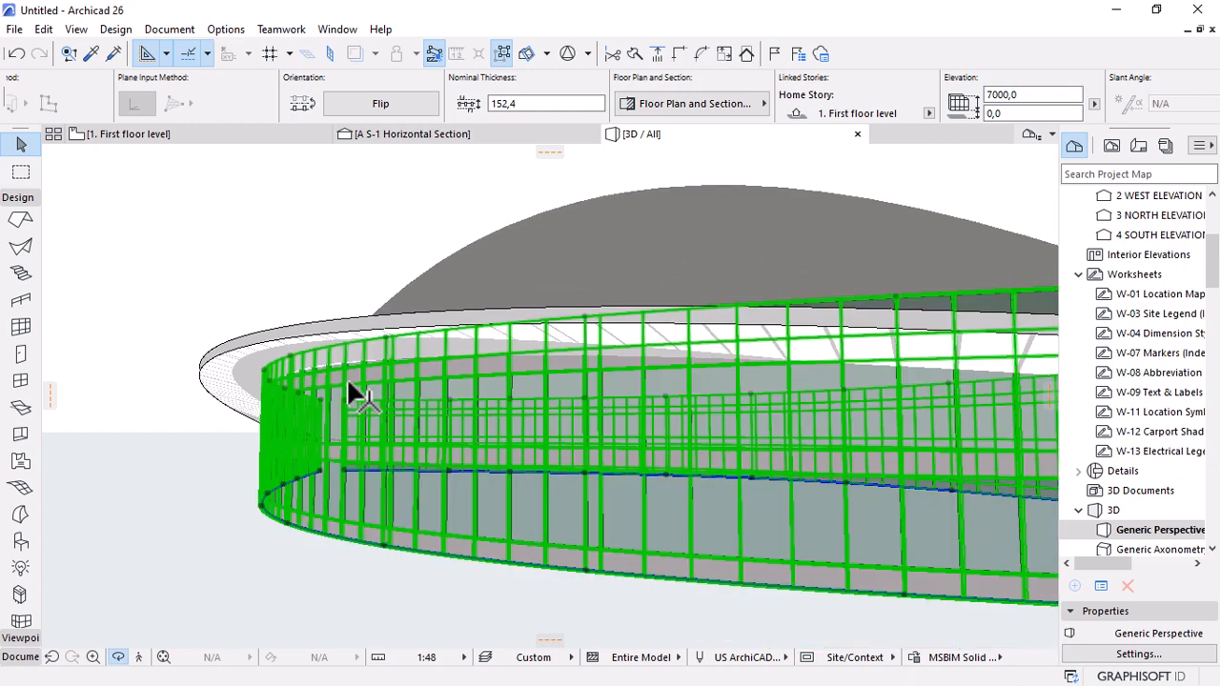
middle_click_drag(347, 378, 221, 412, "shift")
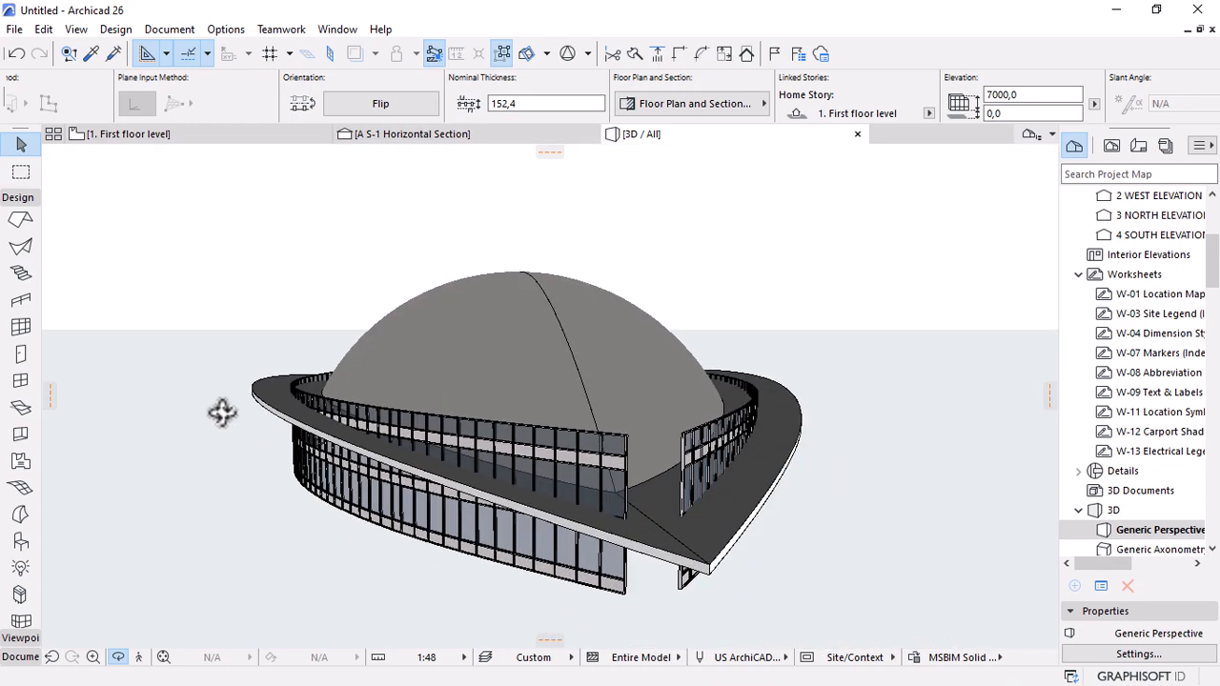
middle_click_drag(556, 412, 710, 523, "shift")
scroll(710, 522, "up", 4)
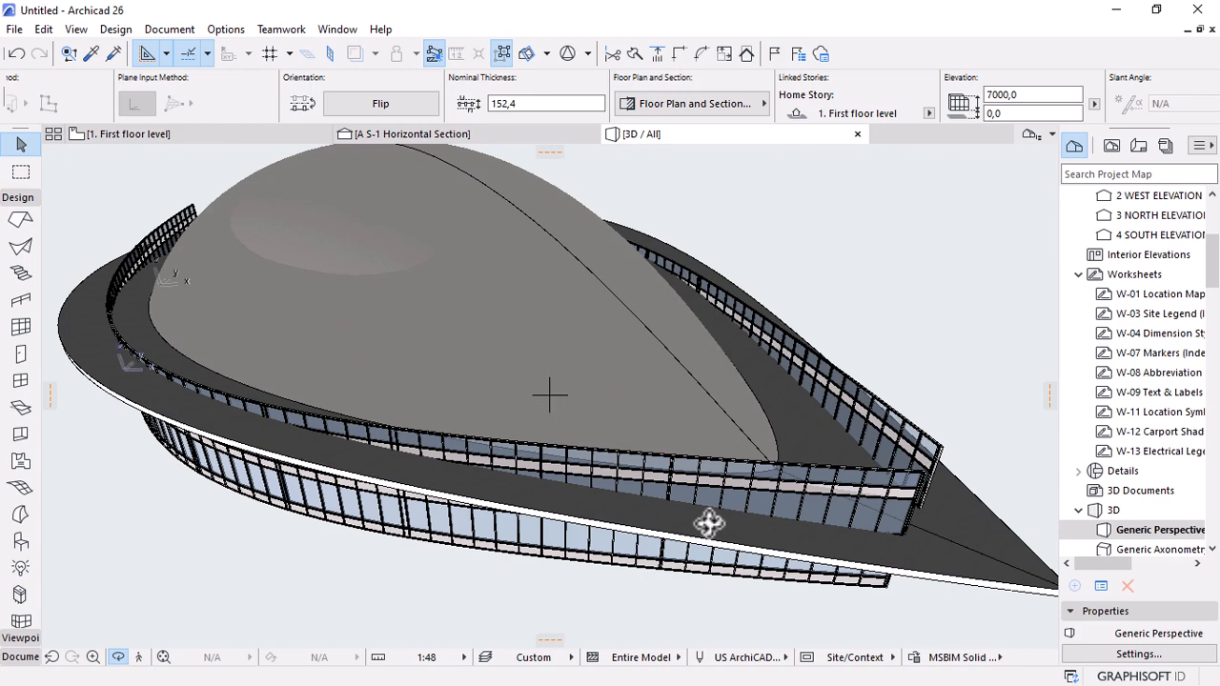
middle_click_drag(647, 416, 612, 440, "shift")
middle_click_drag(688, 388, 820, 410, "shift")
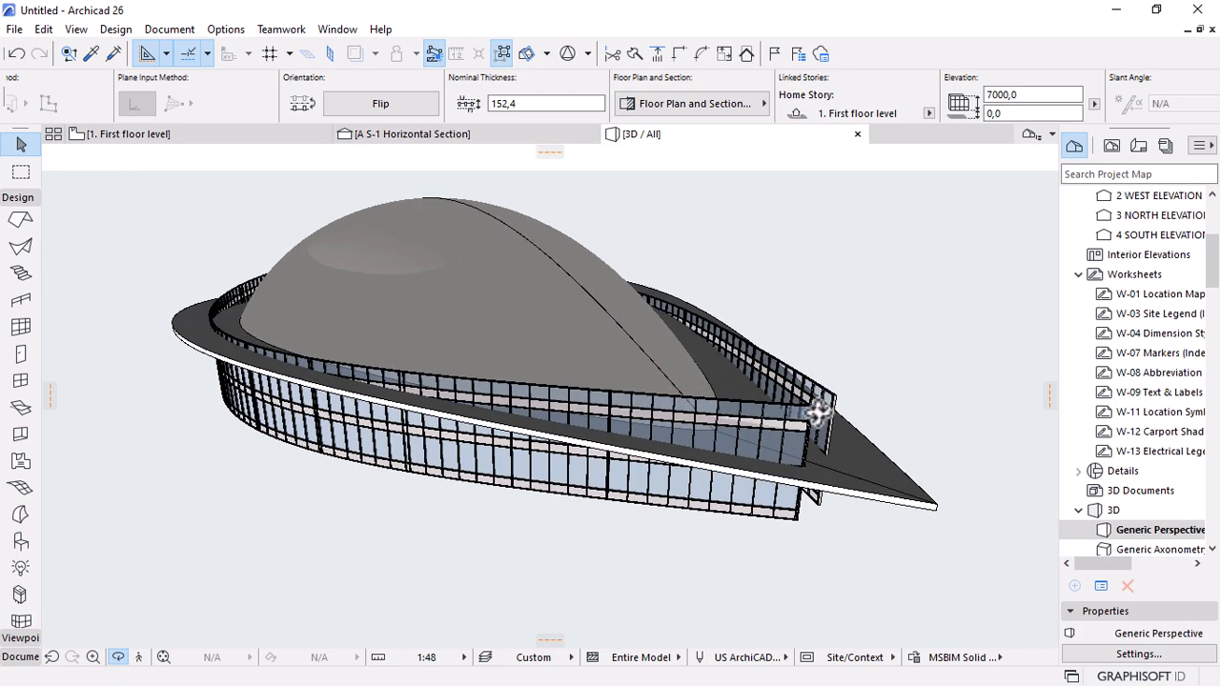
key("Escape")
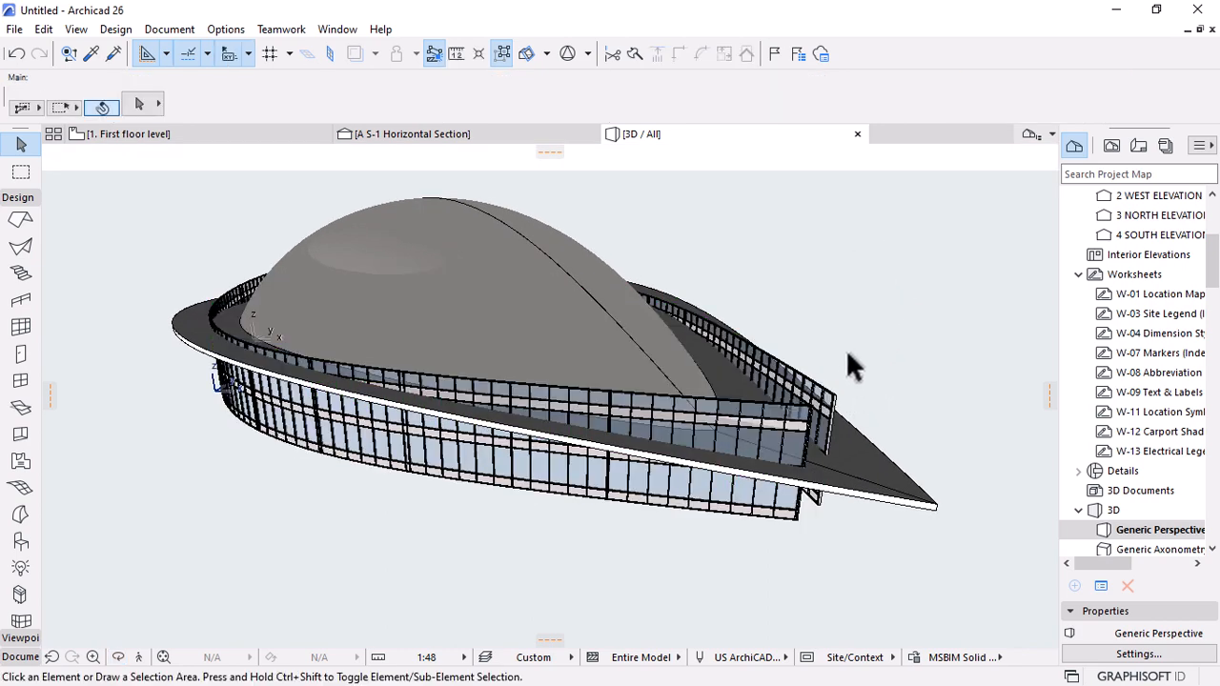
Select both curtain walls and set them as targets for Solid Element Operations.
left_click(736, 419)
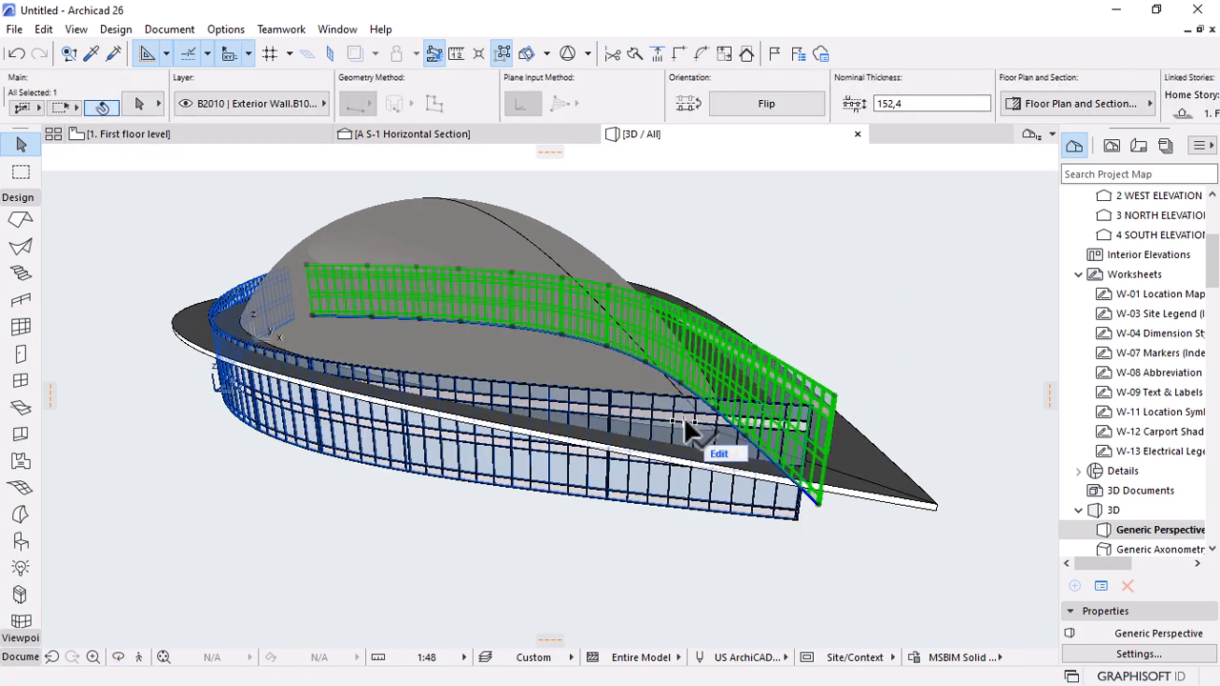
key("ctrl+a")
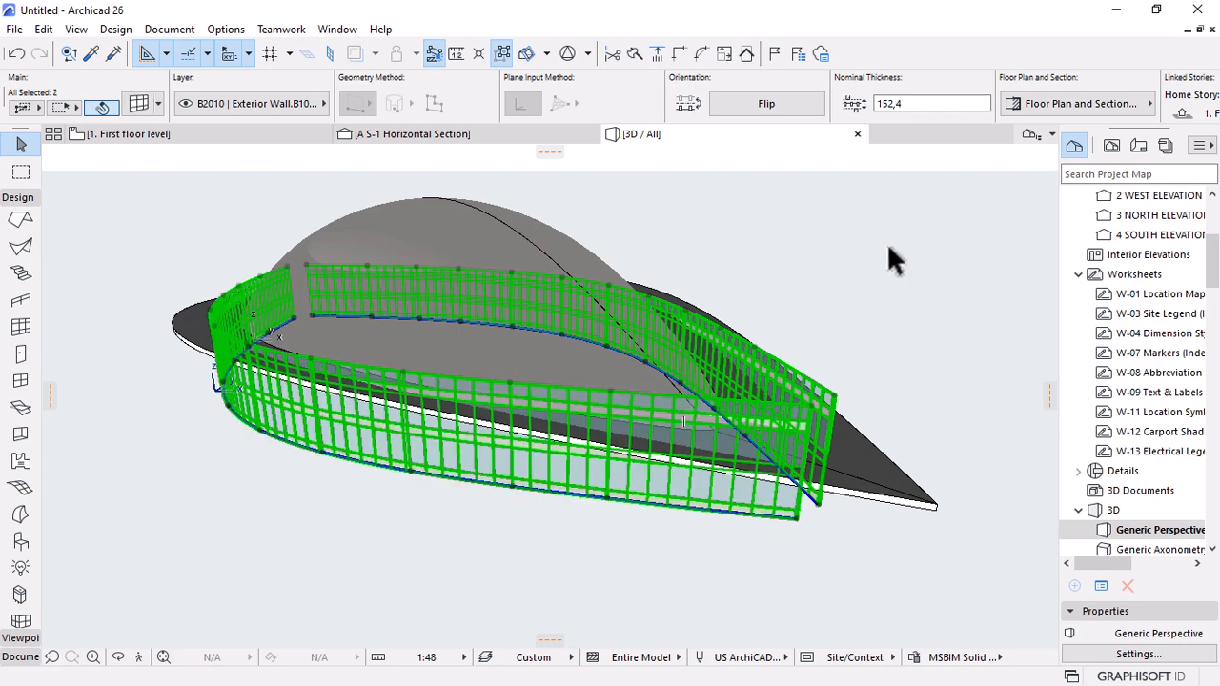
right_click(896, 344)
mouse_move(942, 384)
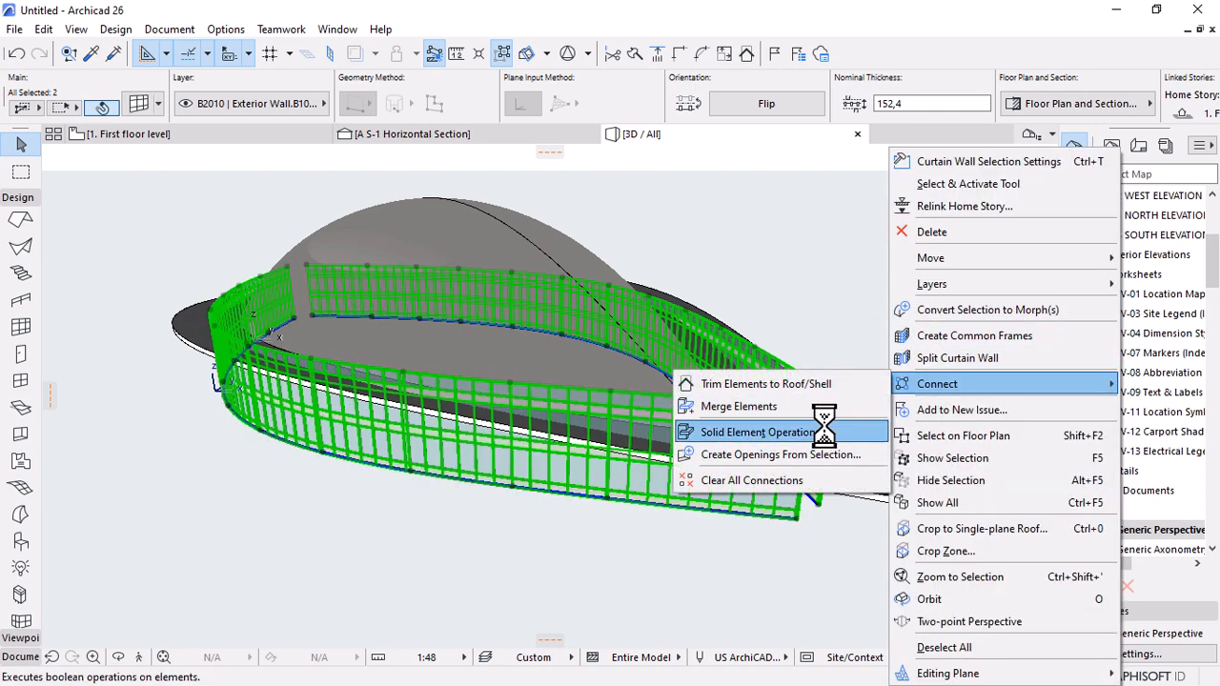
left_click(805, 435)
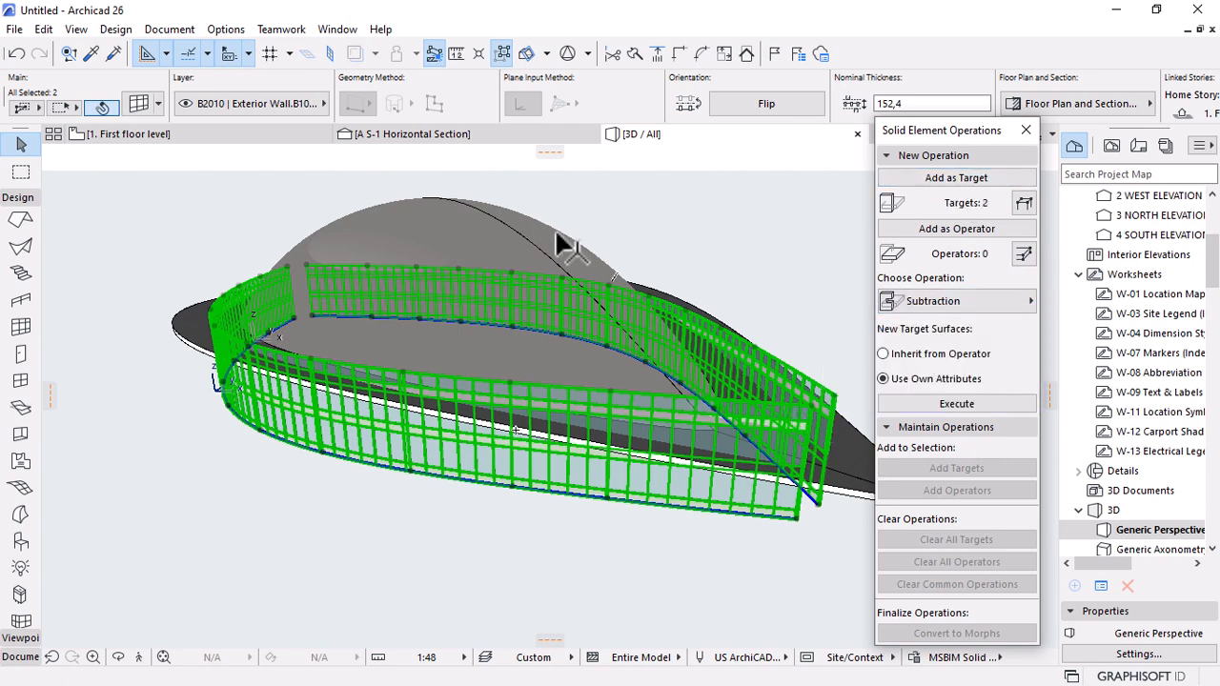
Add the two leaf-shaped roof planes as operators for the solid element operation.
middle_click_drag(689, 196, 610, 284, "shift")
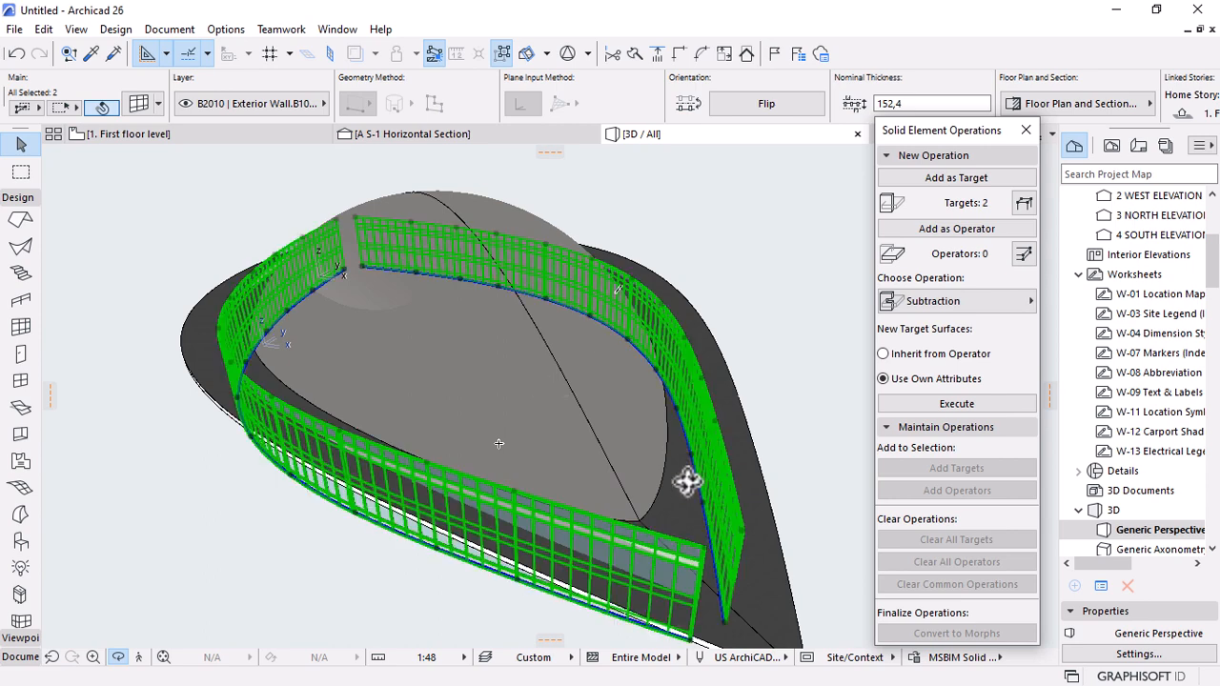
left_click(756, 505)
left_click(706, 603)
left_click(706, 615, "shift")
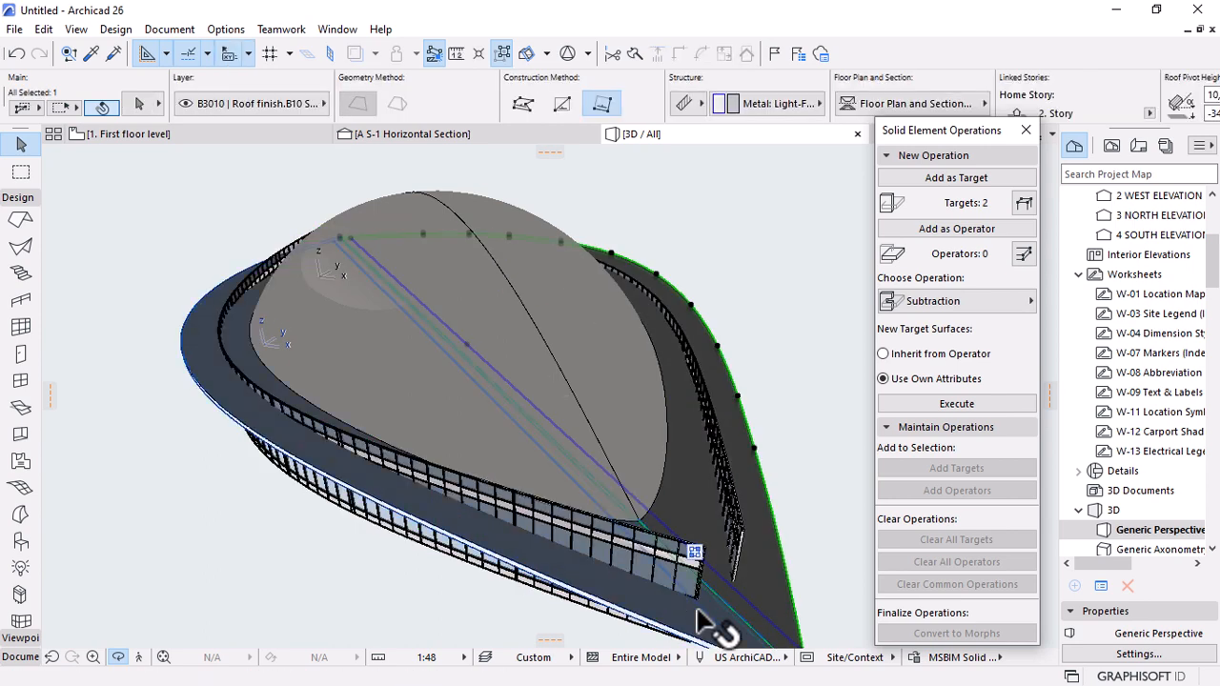
left_click(935, 228)
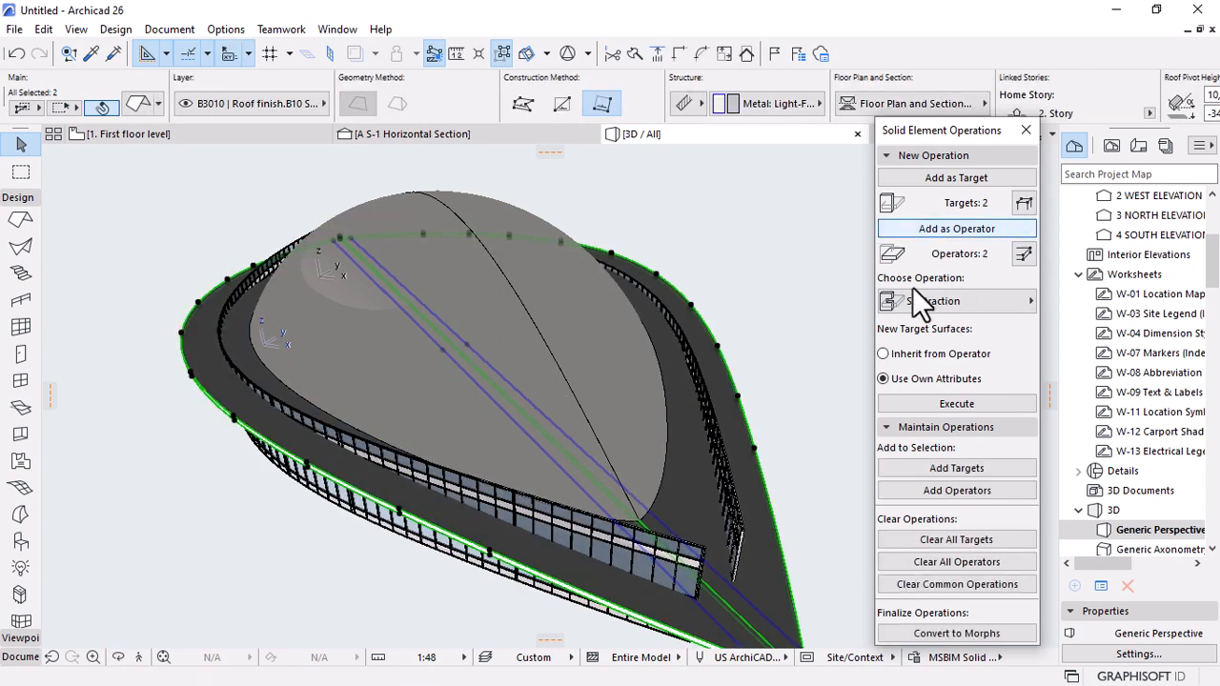
Trim the curtain walls with the roof planes using Subtraction with upward extrusion, and close Solid Element Operations.
left_click(915, 303)
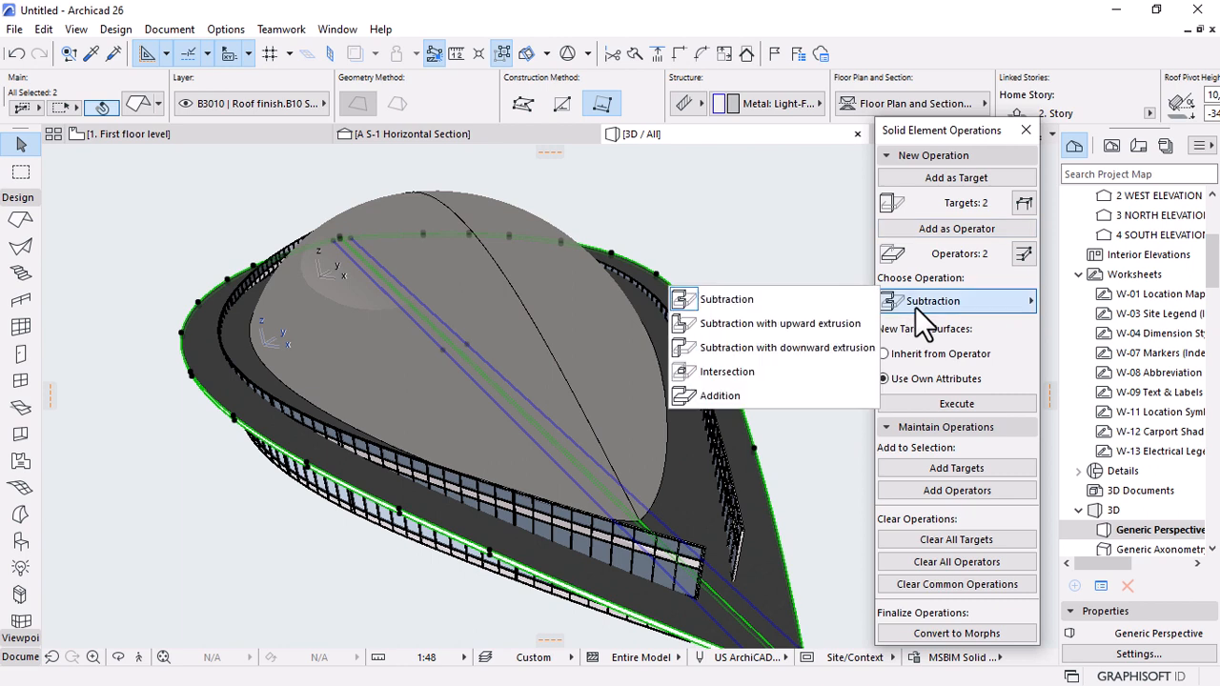
left_click(739, 327)
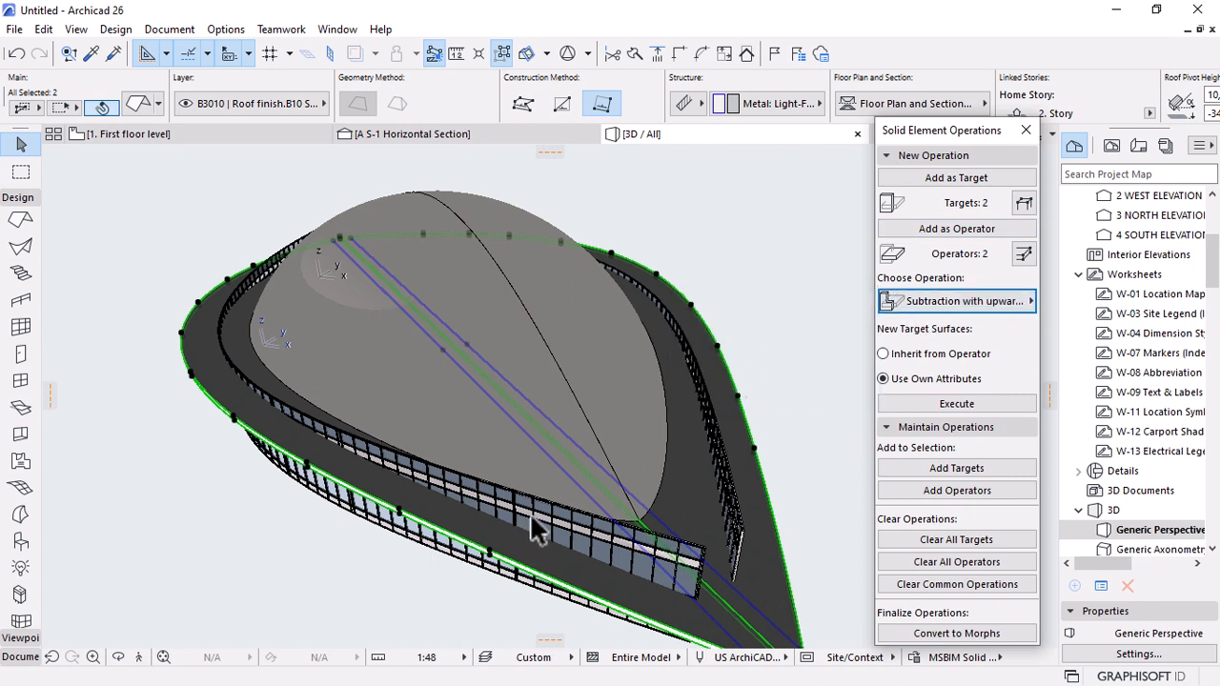
left_click(937, 403)
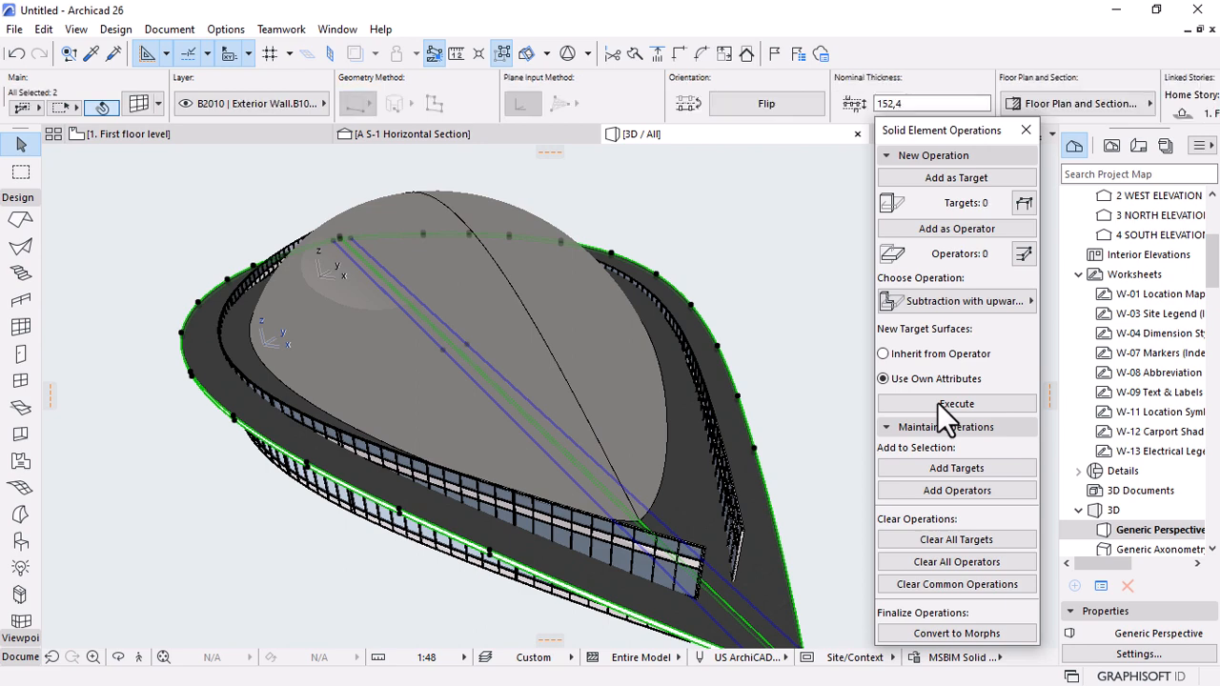
left_click(788, 325)
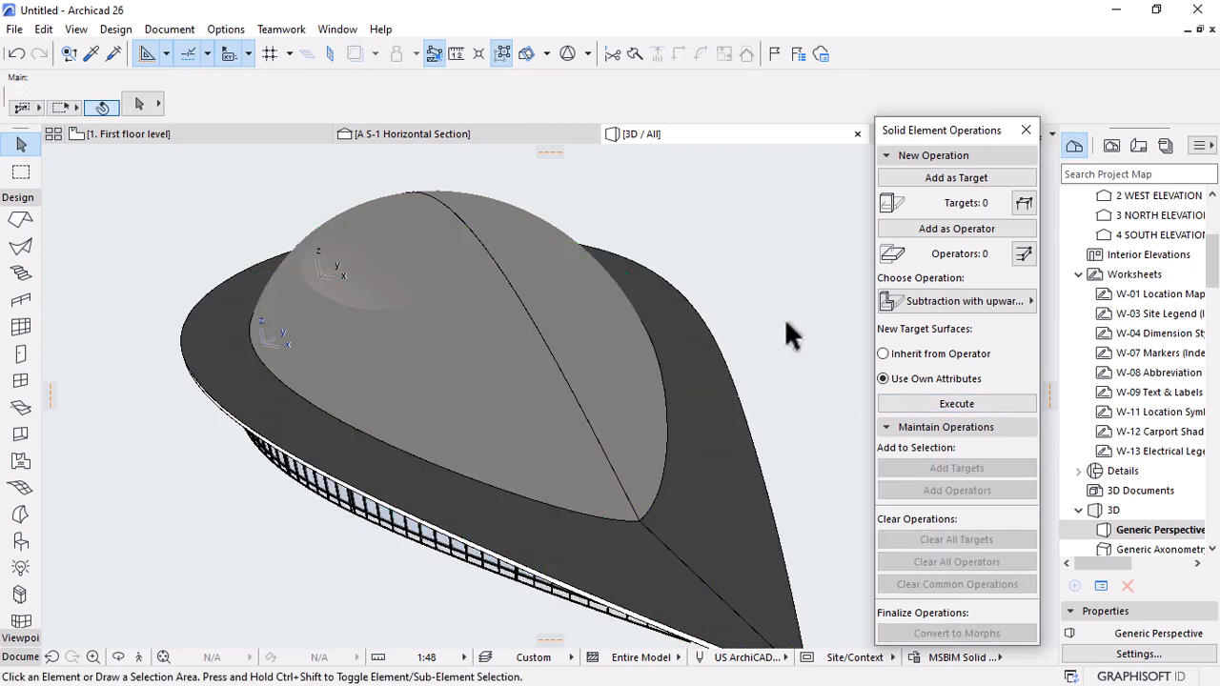
middle_click_drag(787, 325, 810, 299, "shift")
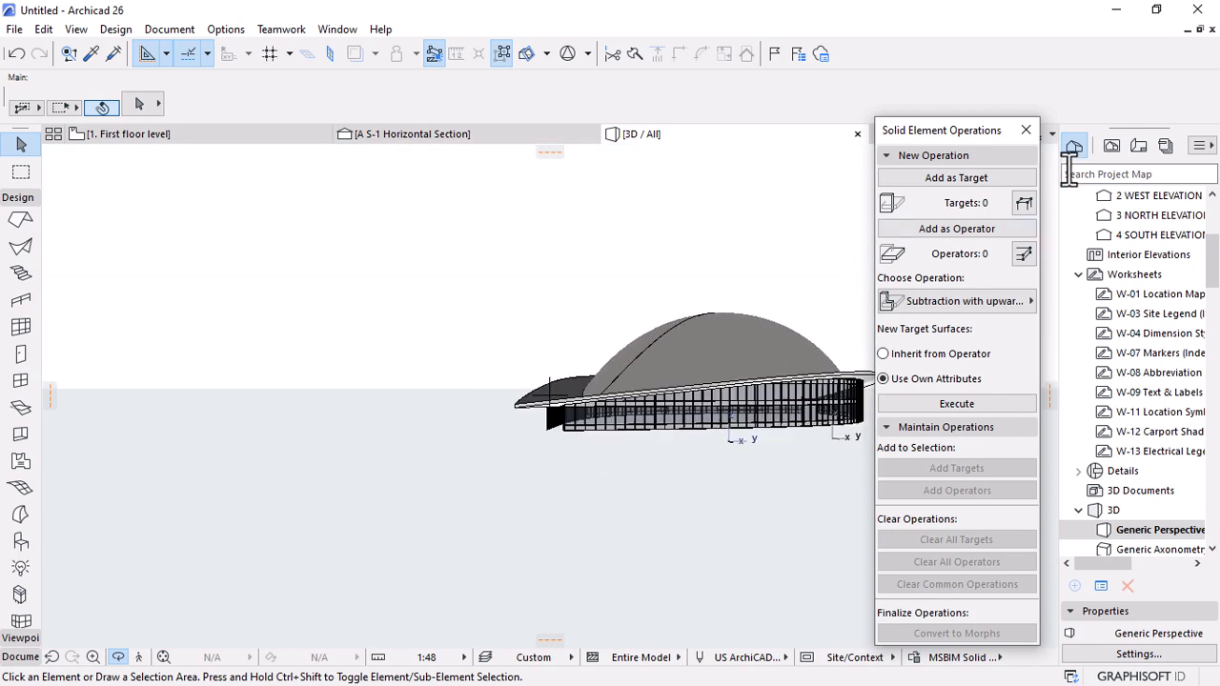
left_click(1025, 129)
Try a vertical reference line offset of 10 on both curtain walls, and undo it.
middle_click_drag(525, 426, 539, 393, "shift")
middle_click_drag(602, 415, 689, 463, "shift")
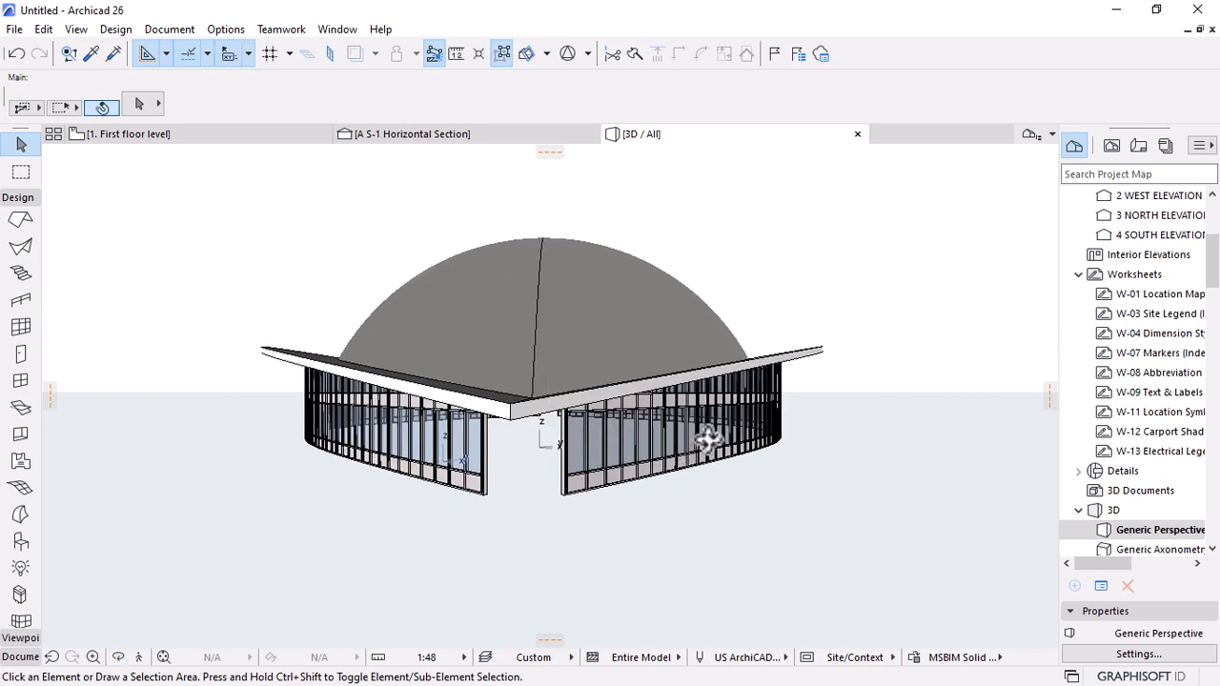
left_click(706, 432)
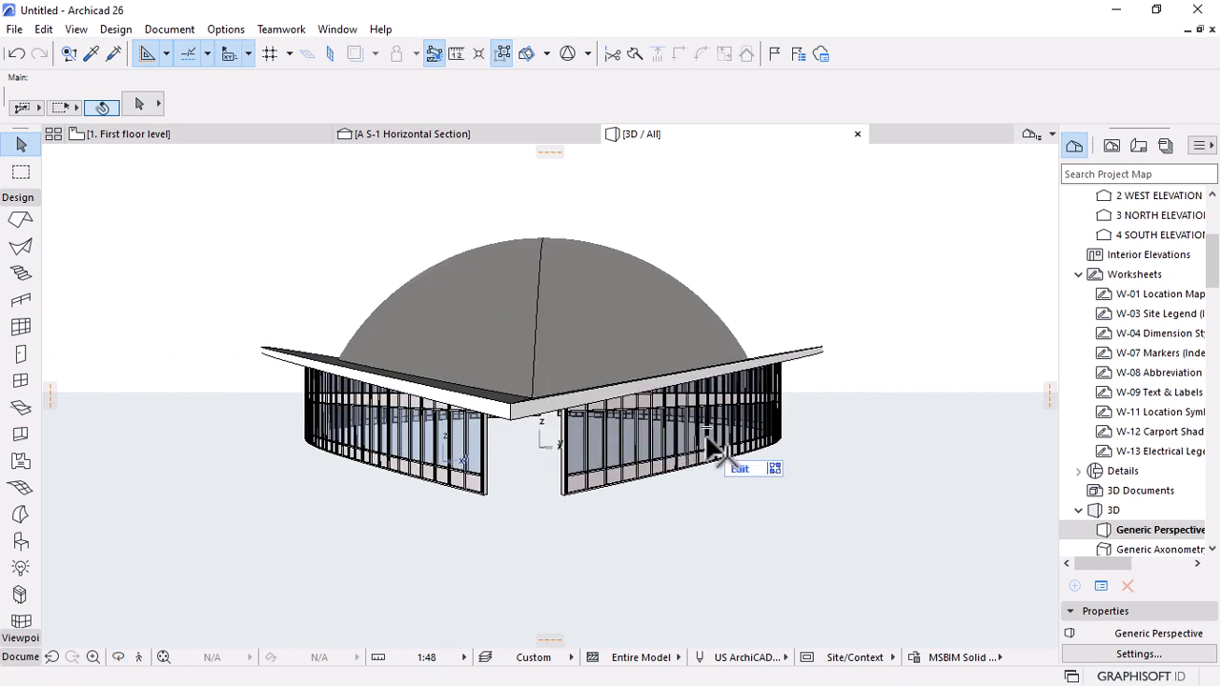
left_click(472, 452, "shift")
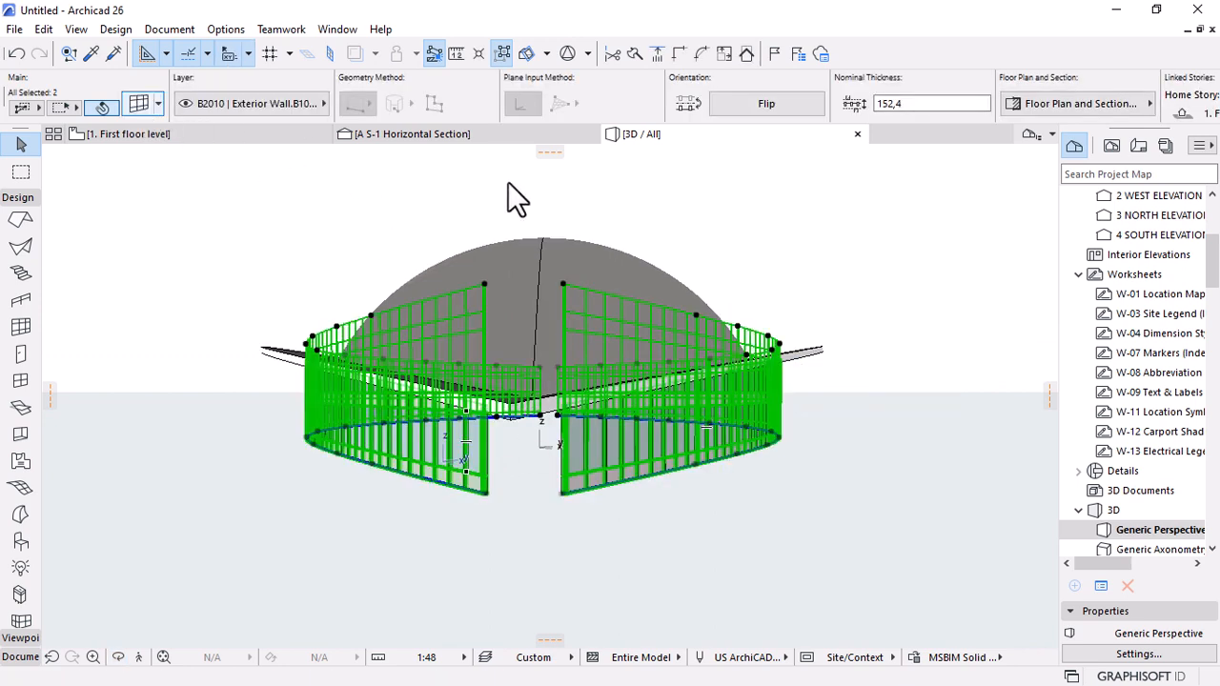
key("ctrl+t")
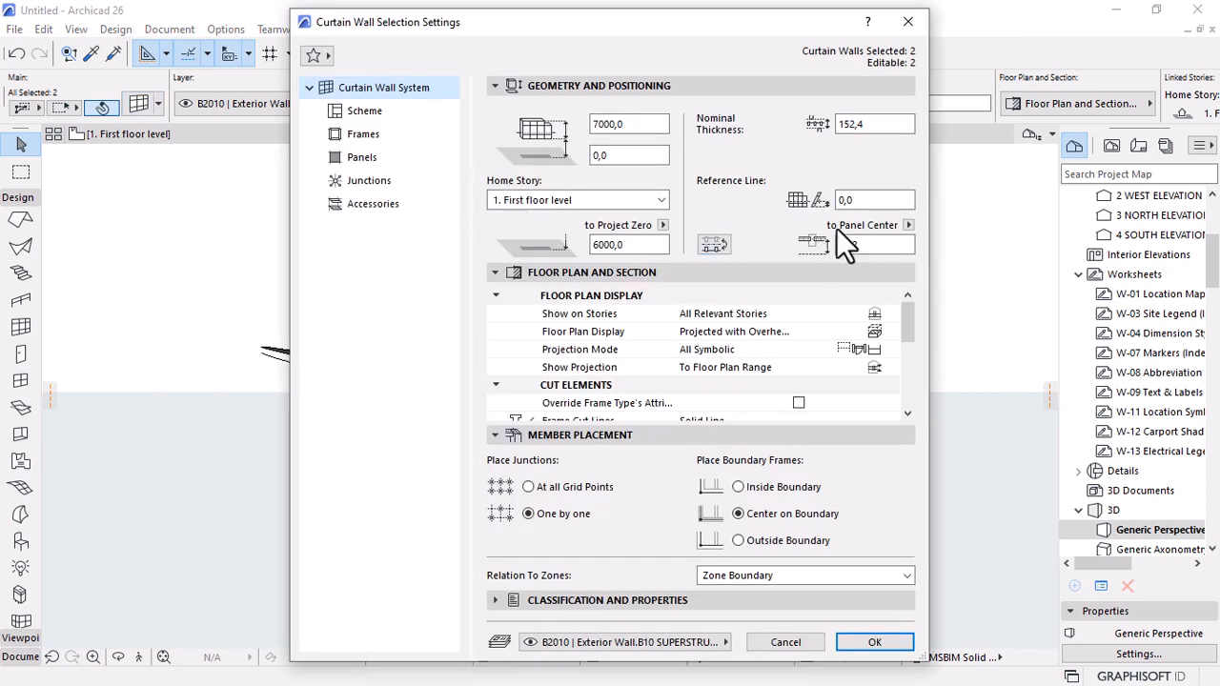
left_click_drag(877, 199, 817, 203)
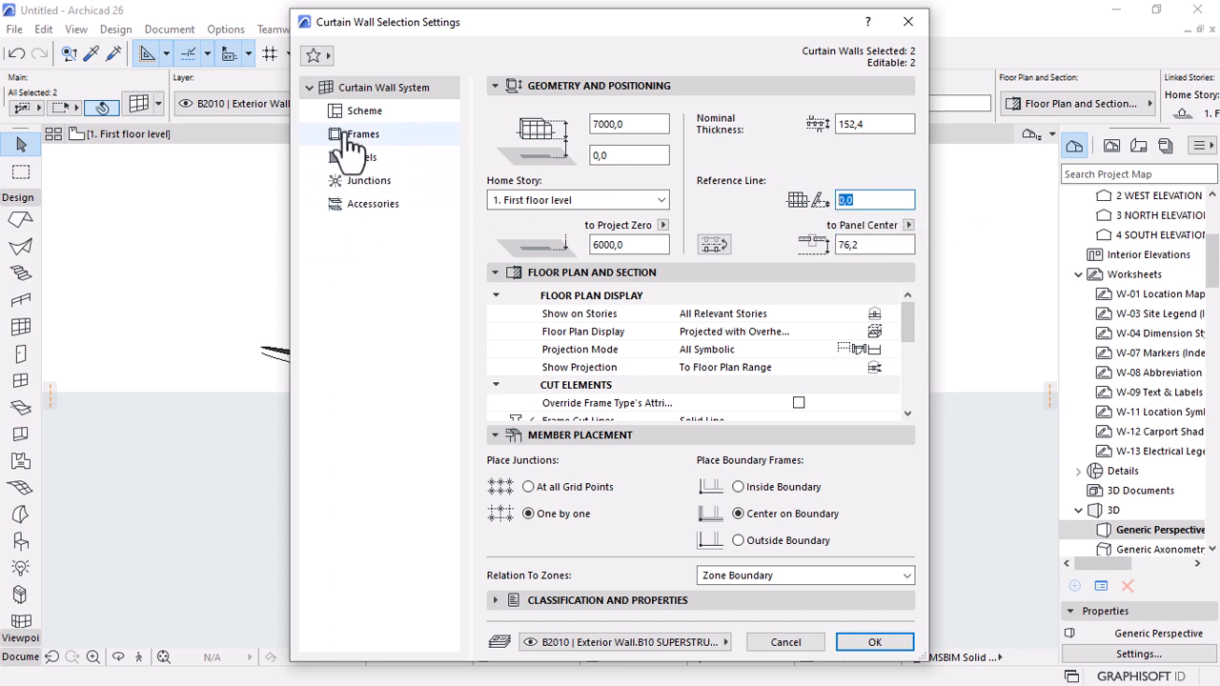
scroll(687, 331, "down", 4)
scroll(694, 346, "up", 4)
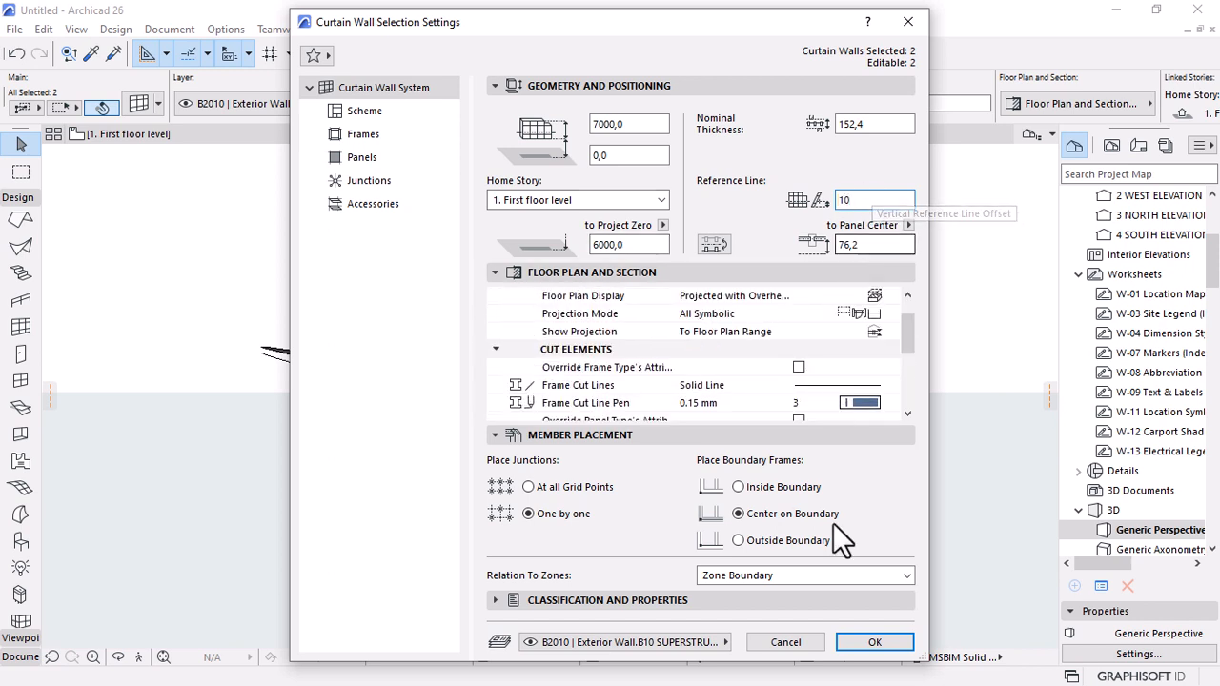
left_click(869, 643)
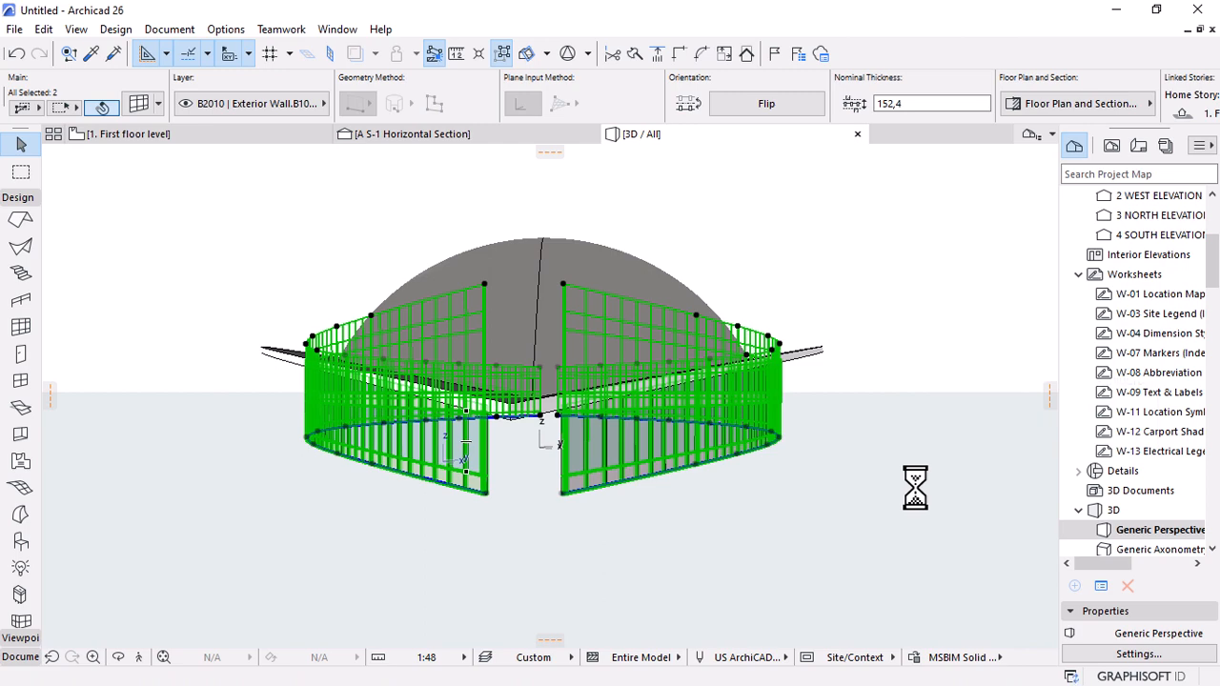
middle_click_drag(856, 506, 344, 250, "shift")
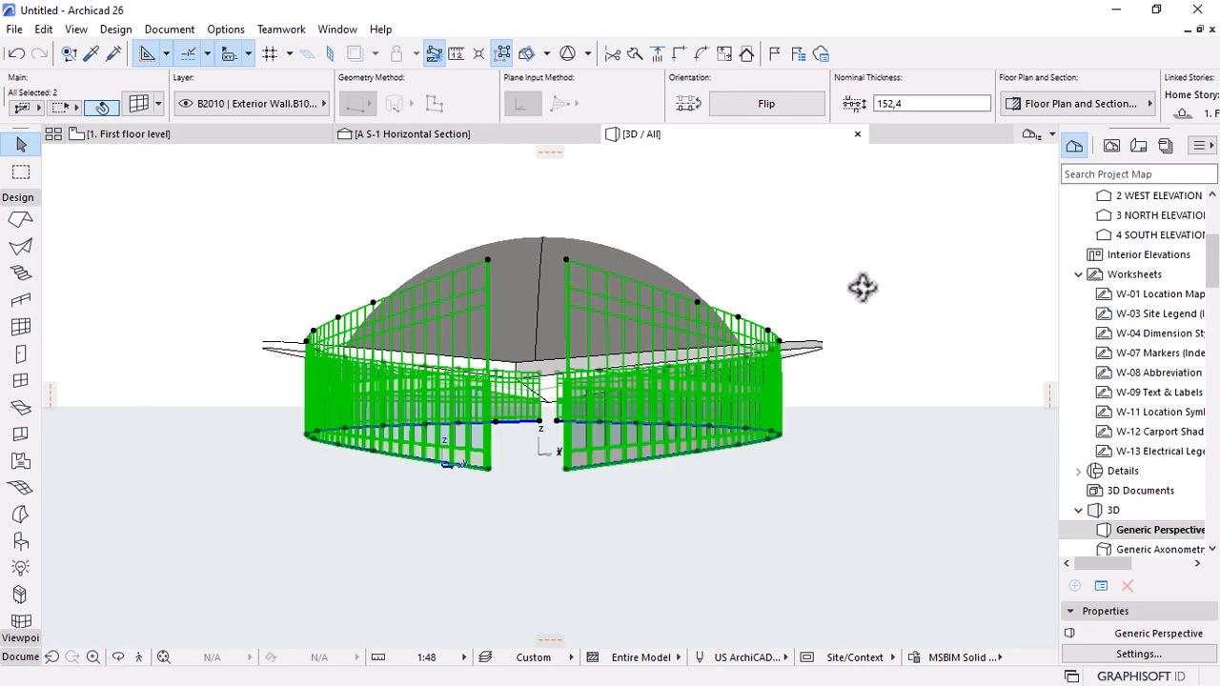
key("ctrl+z")
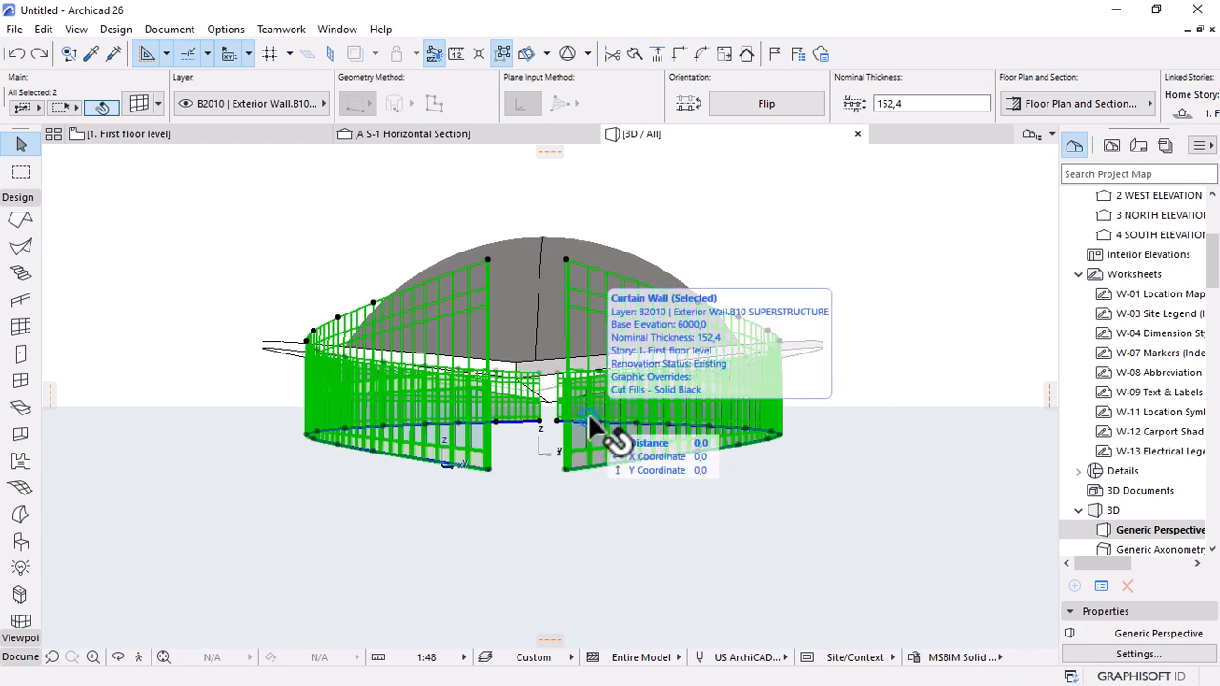
Examine the trimmed curtain walls beneath the roof and the gap between their ends at the leaf's tip.
mouse_move(590, 414)
middle_mouse_down("shift")
mouse_move(776, 422)
mouse_move(719, 446)
mouse_move(770, 503)
mouse_move(774, 374)
mouse_move(693, 436)
mouse_move(661, 362)
mouse_move(649, 439)
mouse_move(563, 417)
mouse_move(725, 444)
mouse_move(512, 444)
mouse_move(705, 444)
mouse_move(436, 414)
mouse_move(743, 412)
mouse_move(468, 425)
mouse_move(705, 419)
mouse_move(614, 386)
middle_mouse_up("shift")
scroll(615, 385, "up", 6)
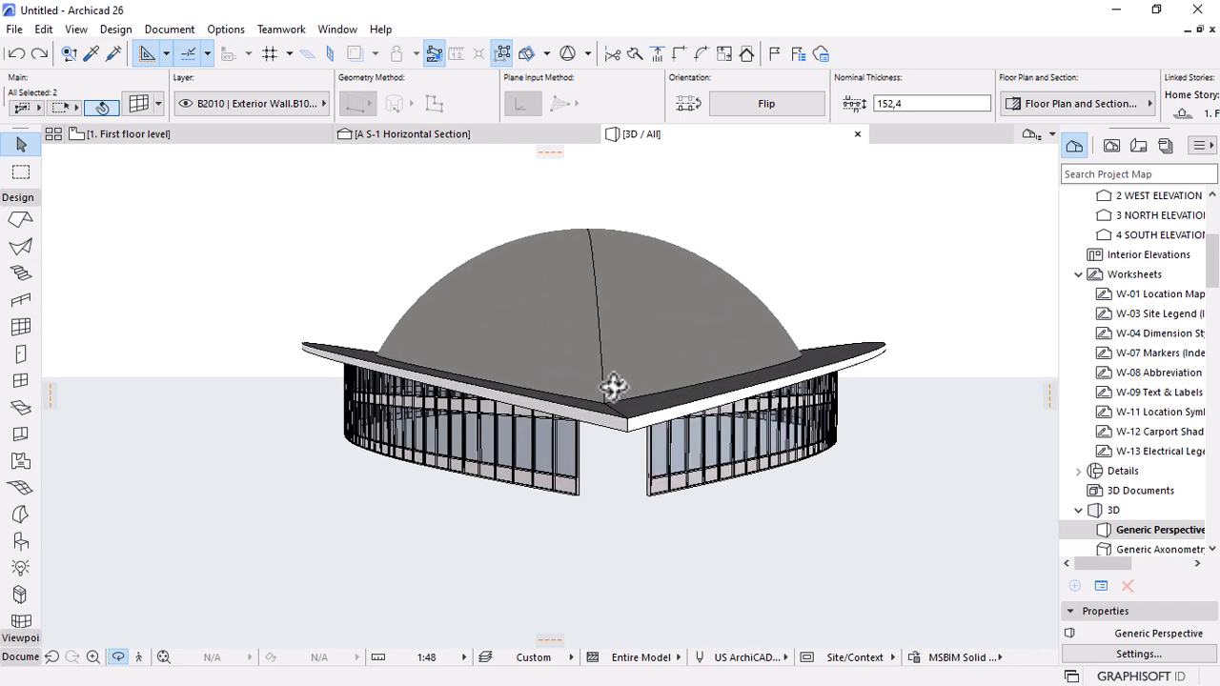
middle_click_drag(677, 419, 646, 434, "shift")
scroll(633, 441, "down", 3)
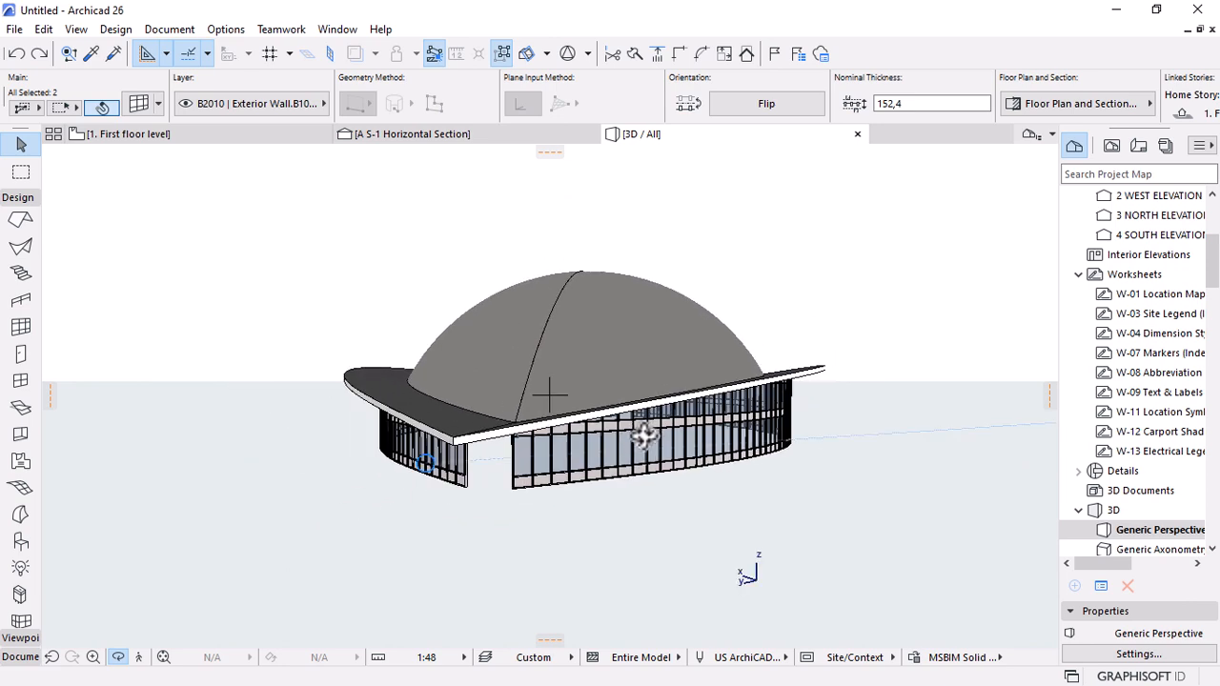
left_click(589, 450)
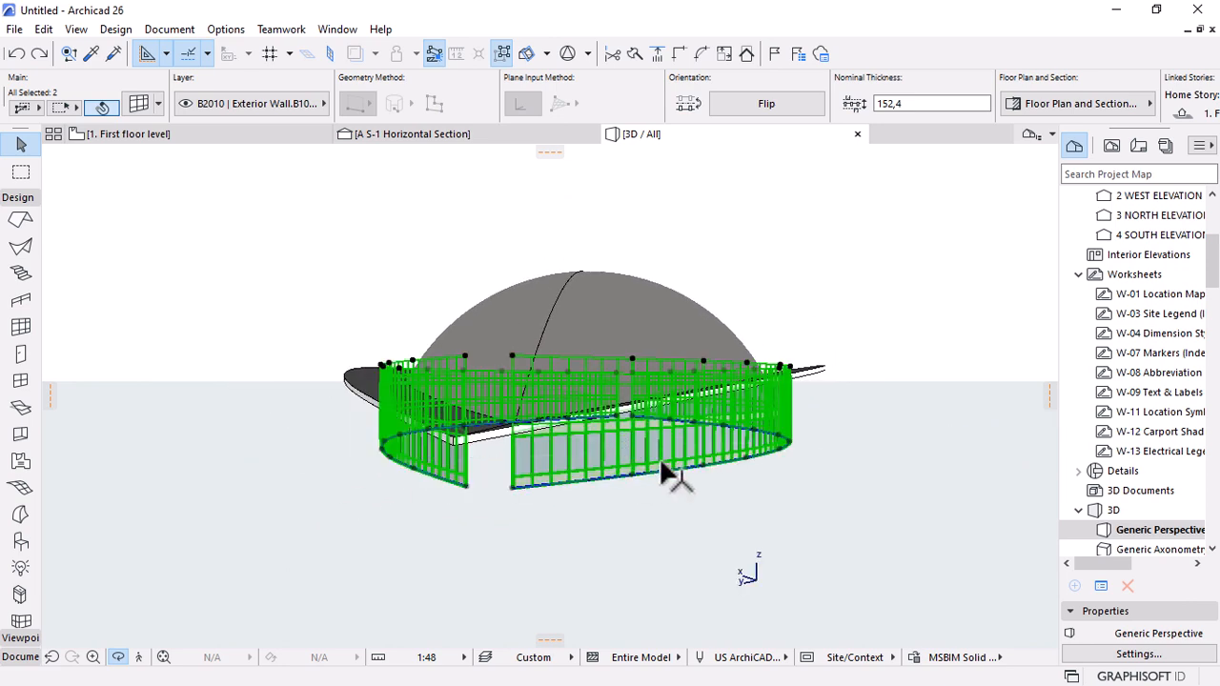
key("Escape")
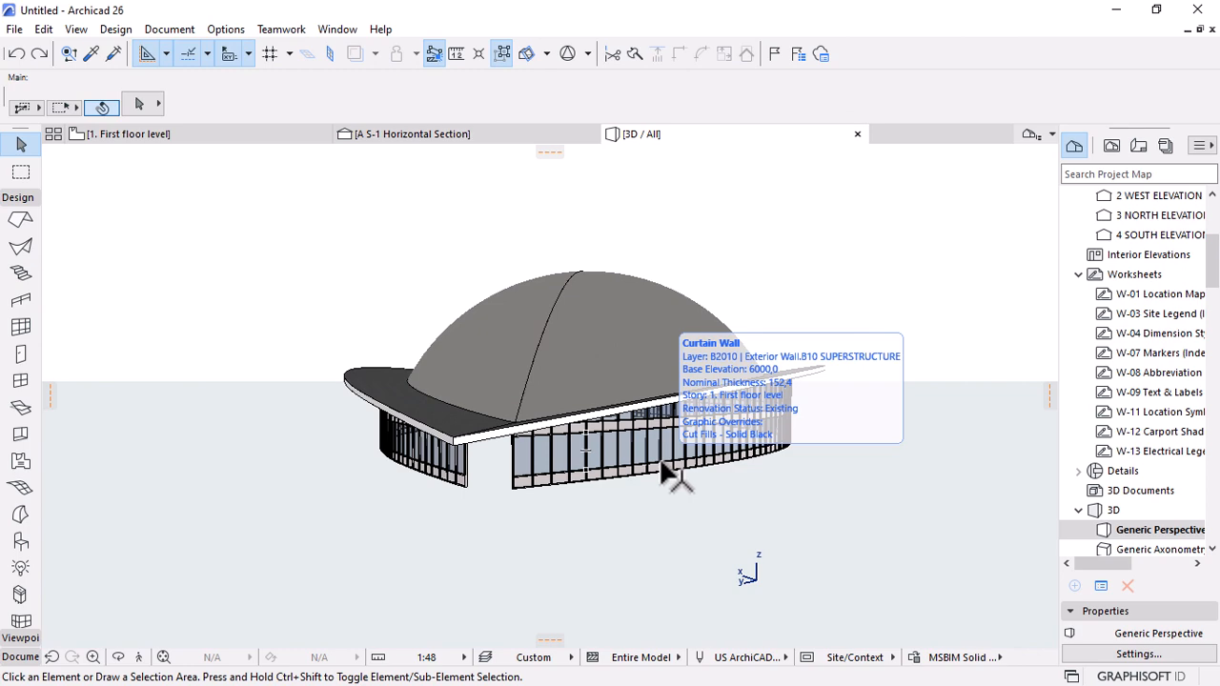
middle_click_drag(572, 525, 620, 488, "shift")
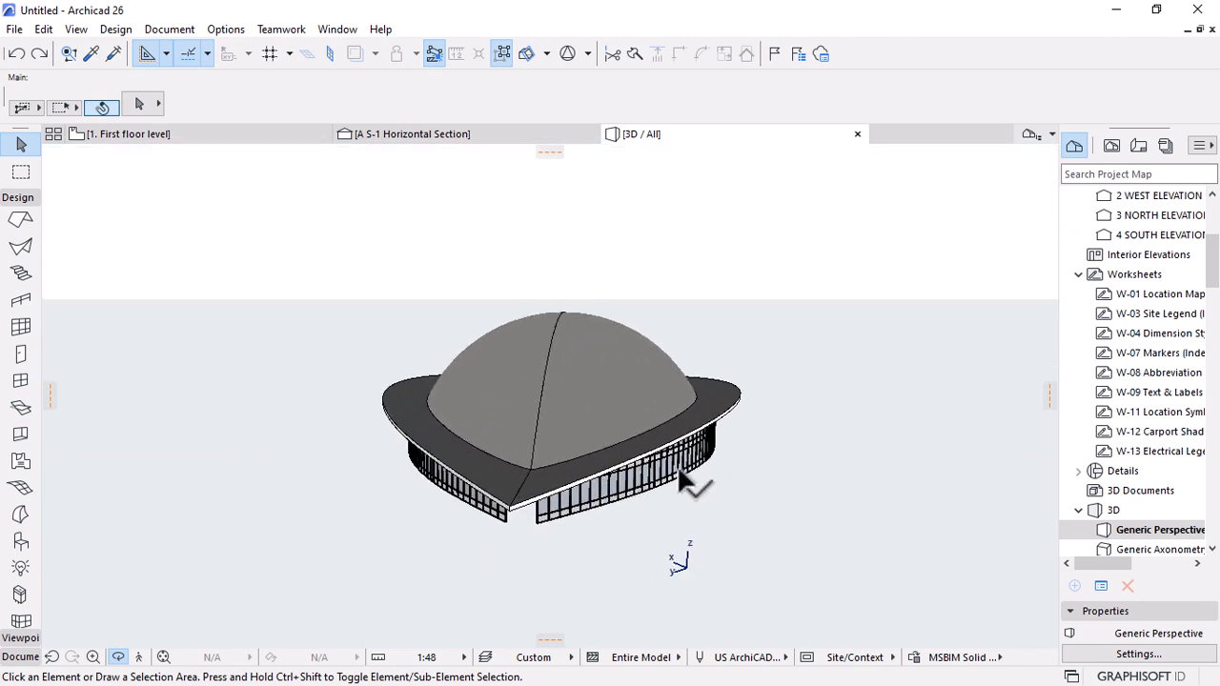
Delete the curtain wall to the right of the leaf's pointed tip, keeping the one on the opposite side.
left_click(680, 472)
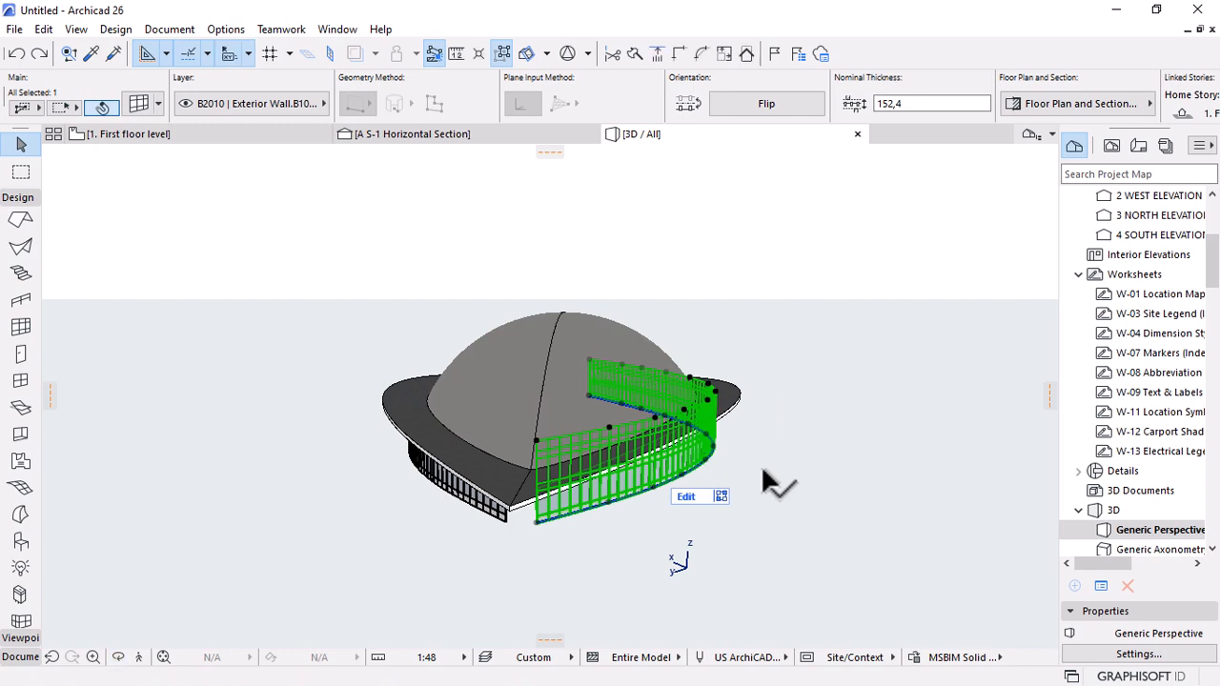
key("Delete")
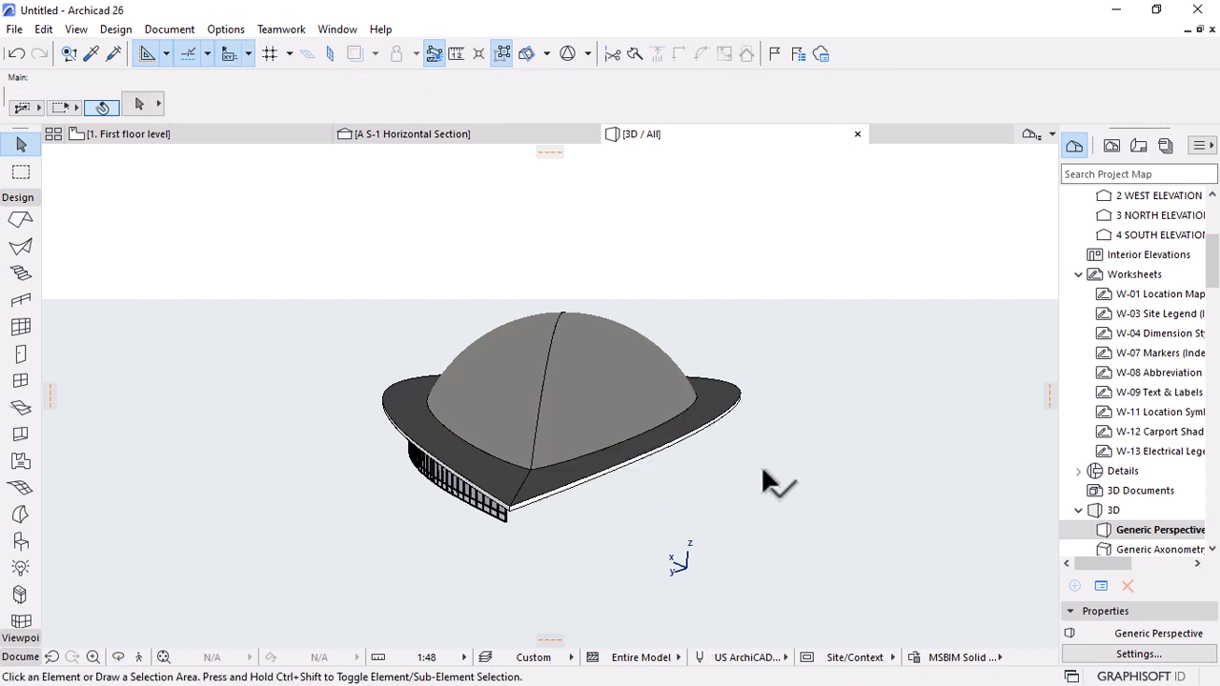
middle_click_drag(696, 518, 664, 488, "shift")
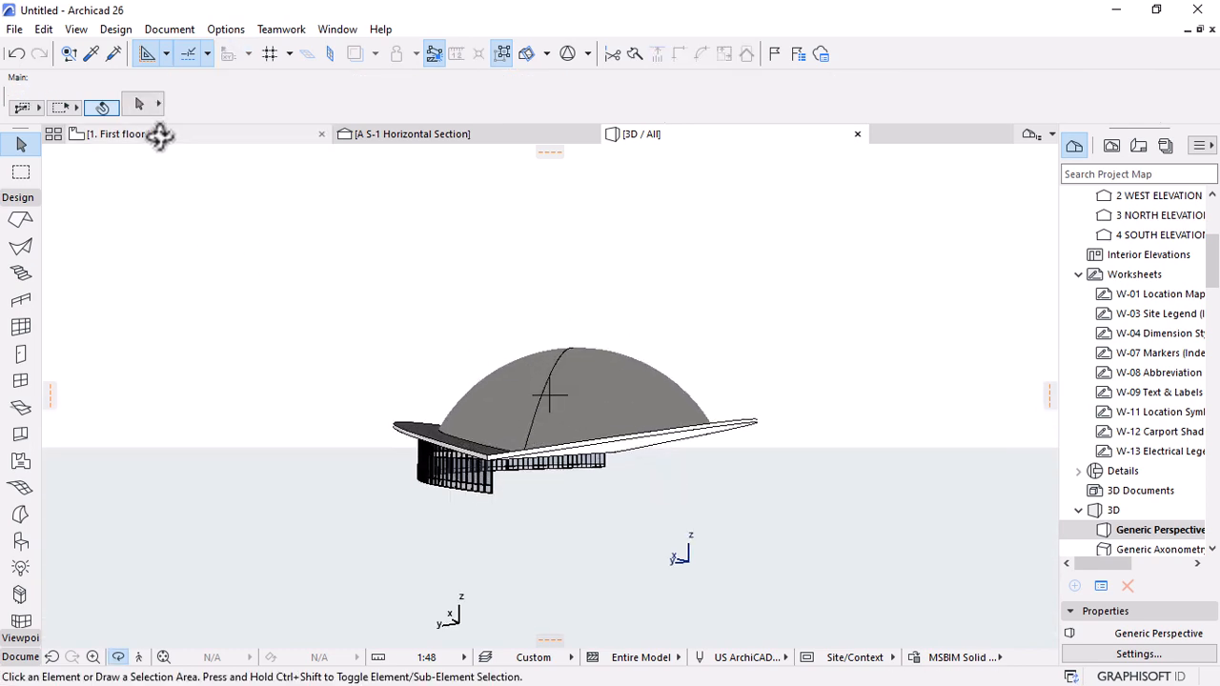
Start the Wall tool on the First floor level plan with the wall top linked to 3. Story (Home + 2).
left_click(160, 135)
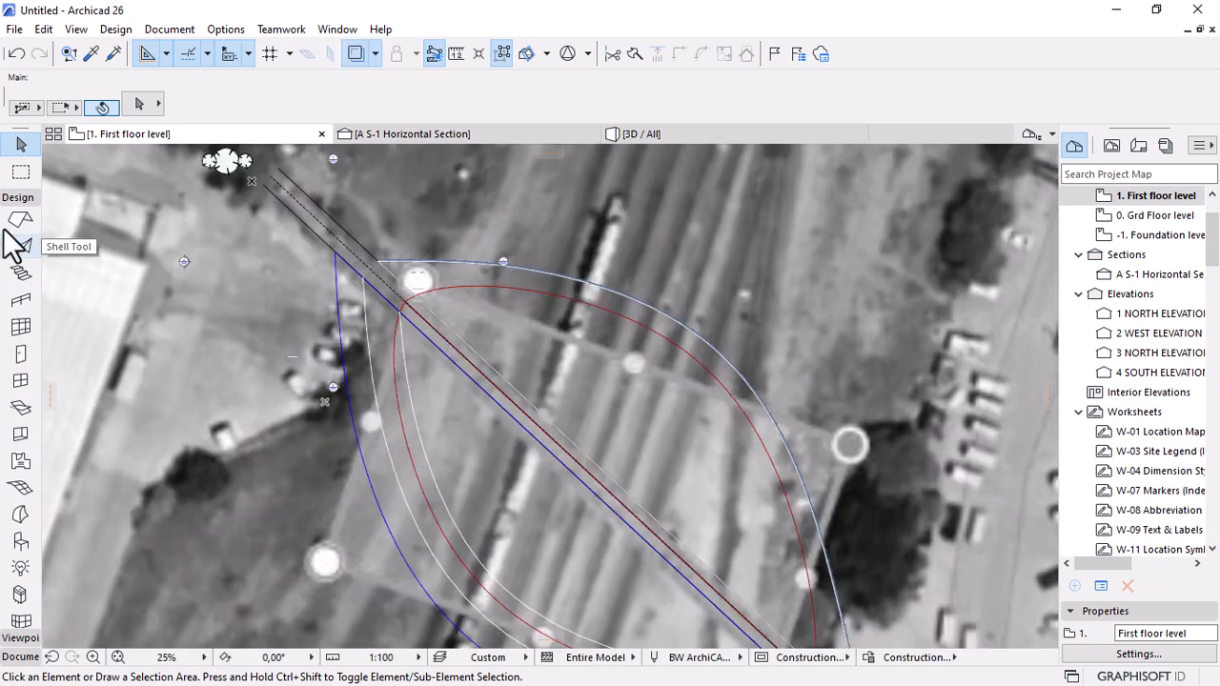
scroll(14, 458, "down", 1)
scroll(13, 468, "up", 3)
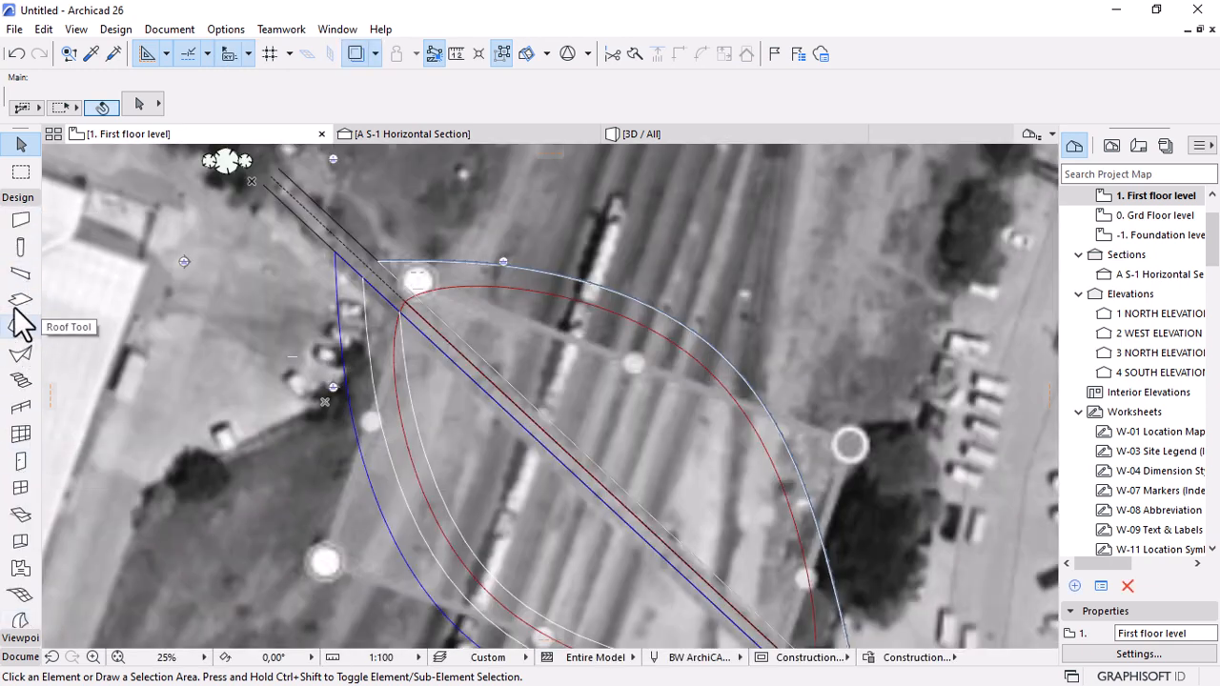
left_click(21, 220)
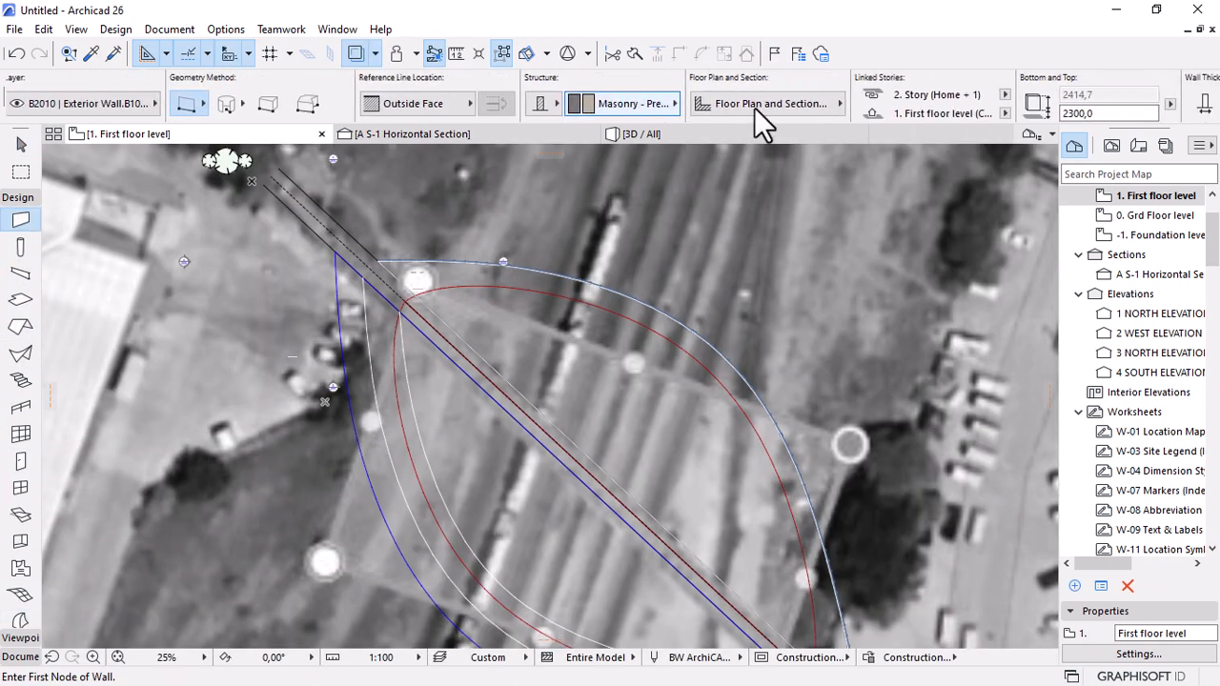
scroll(763, 122, "down", 2)
left_click(763, 94)
left_click(818, 107)
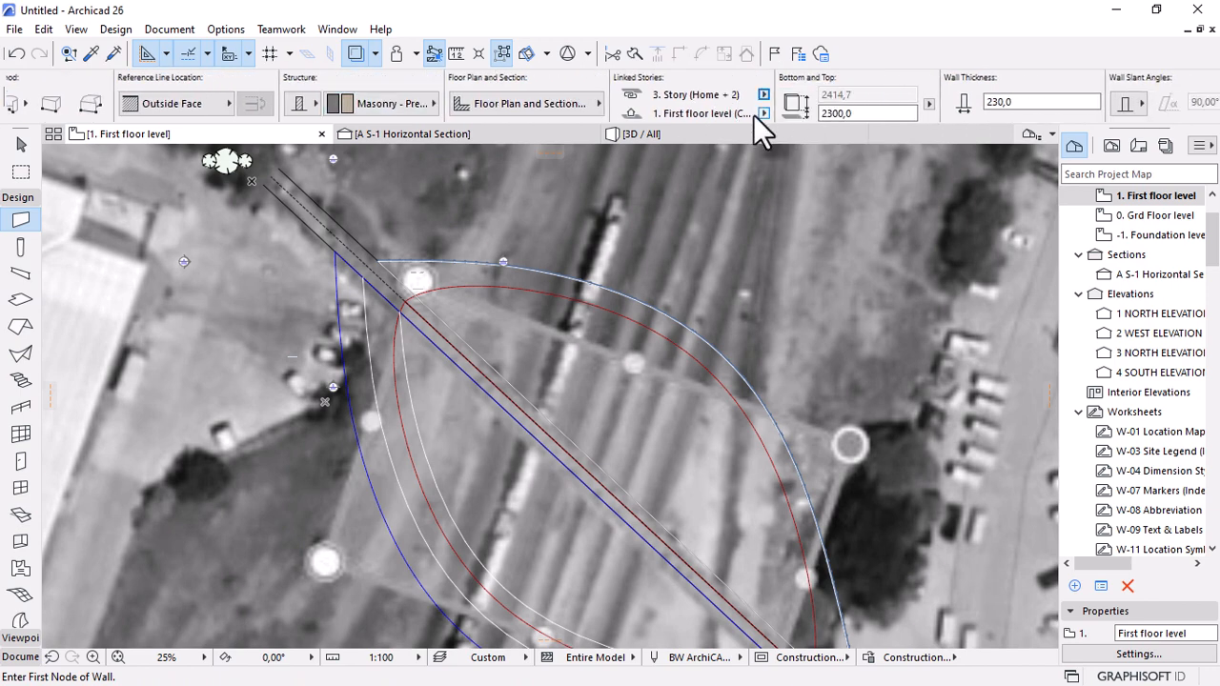
scroll(115, 114, "up", 4)
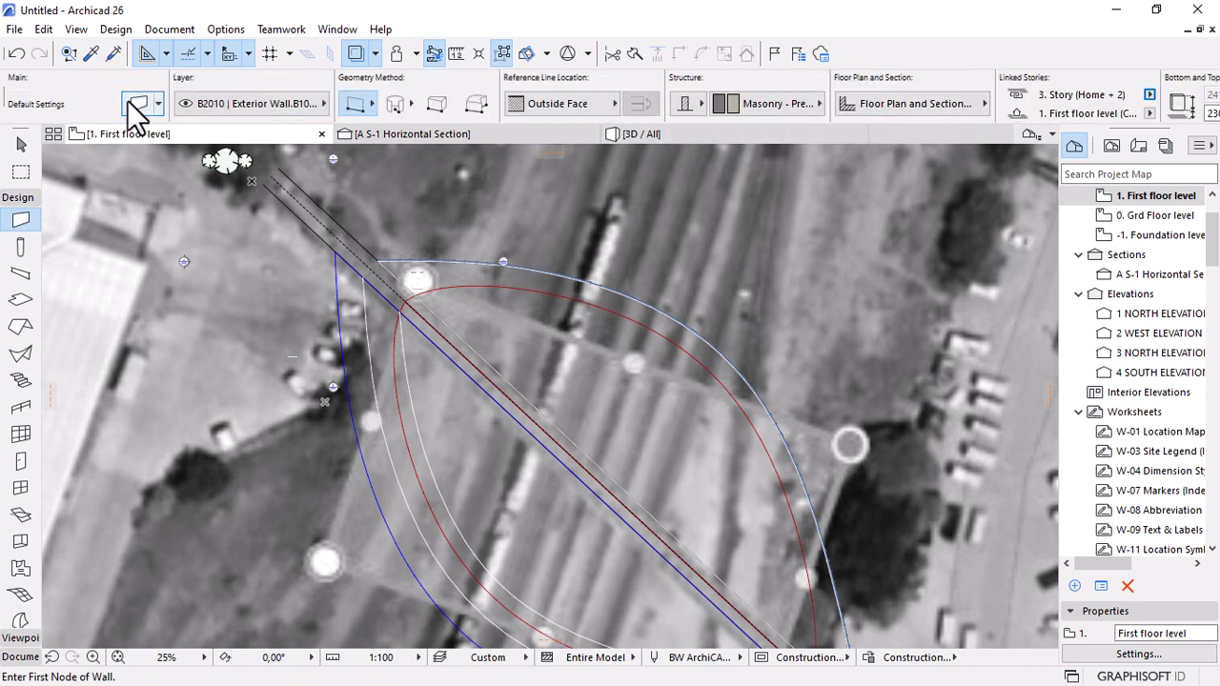
Set the default wall's top link to Not Linked and its height to 7000.
key("ctrl+t")
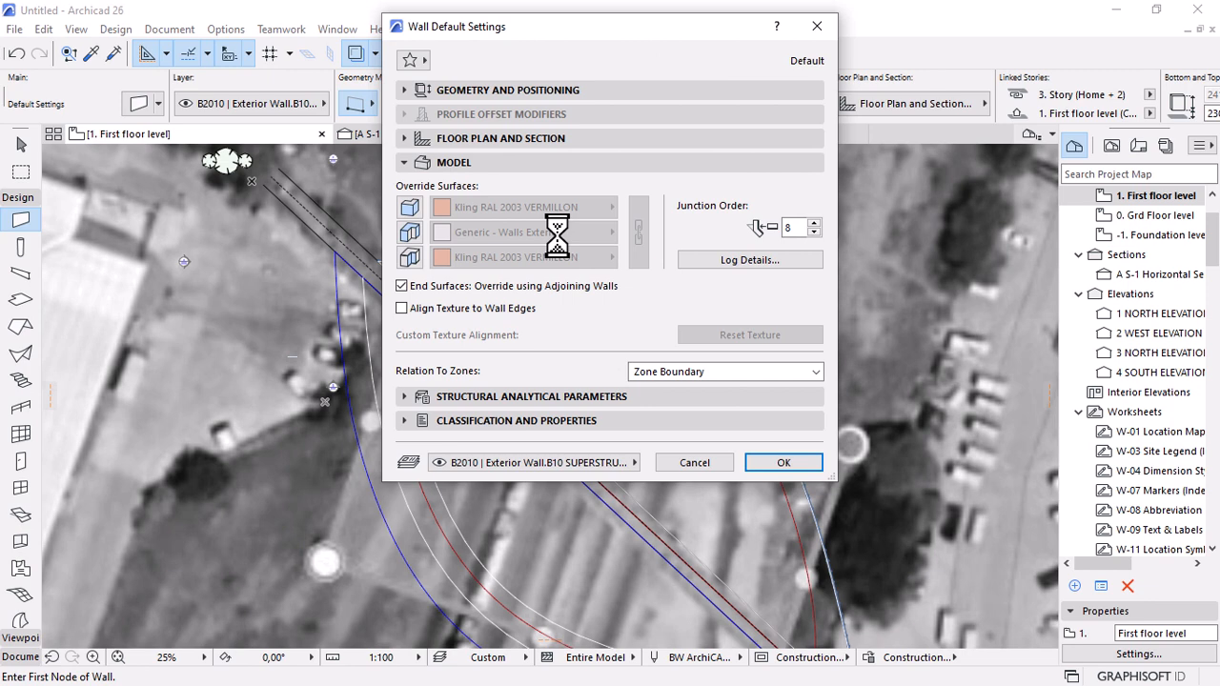
left_click(472, 95)
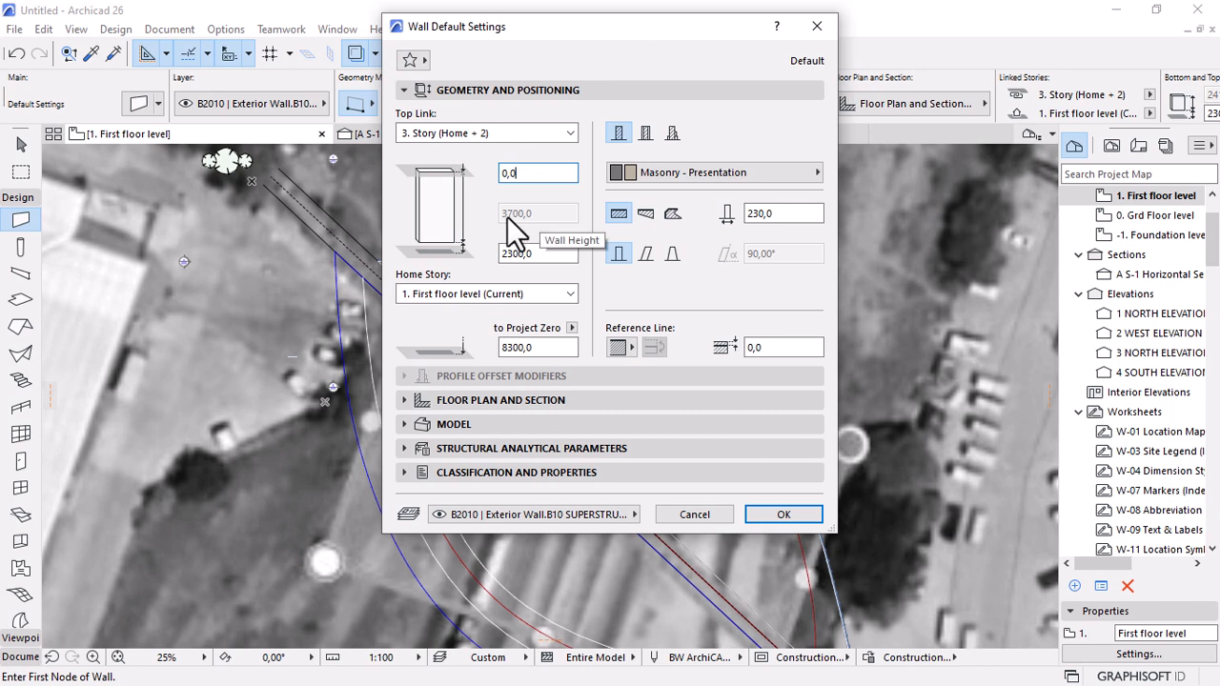
left_click(534, 133)
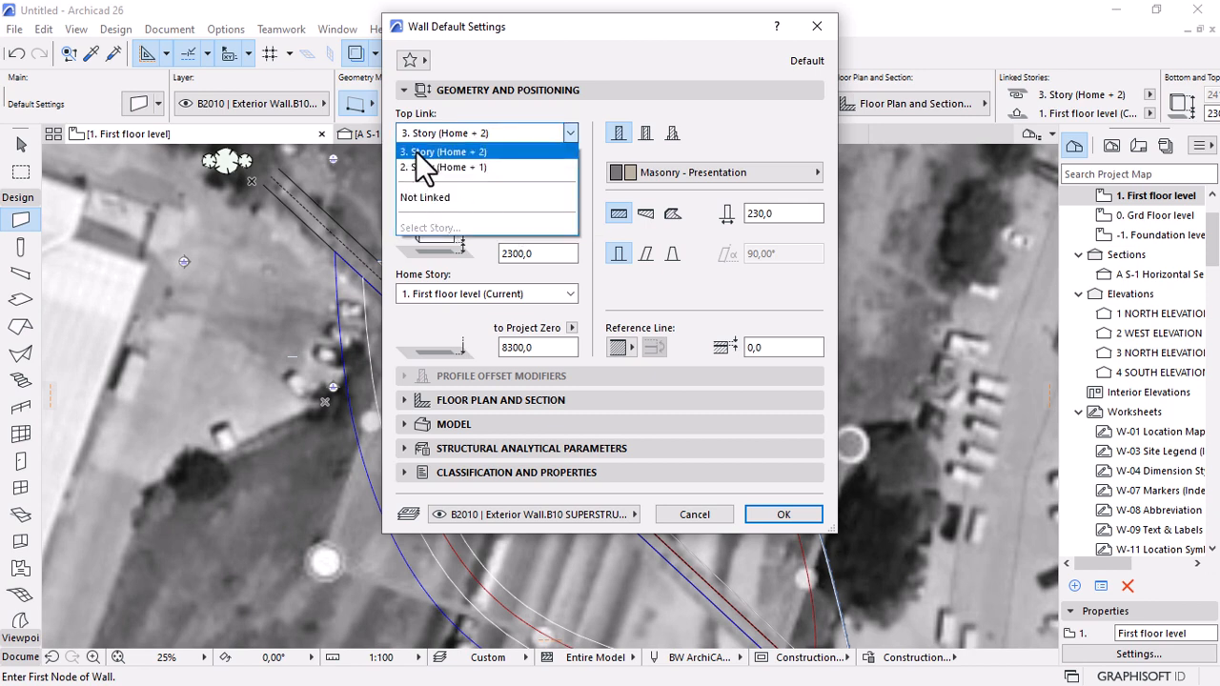
left_click(658, 107)
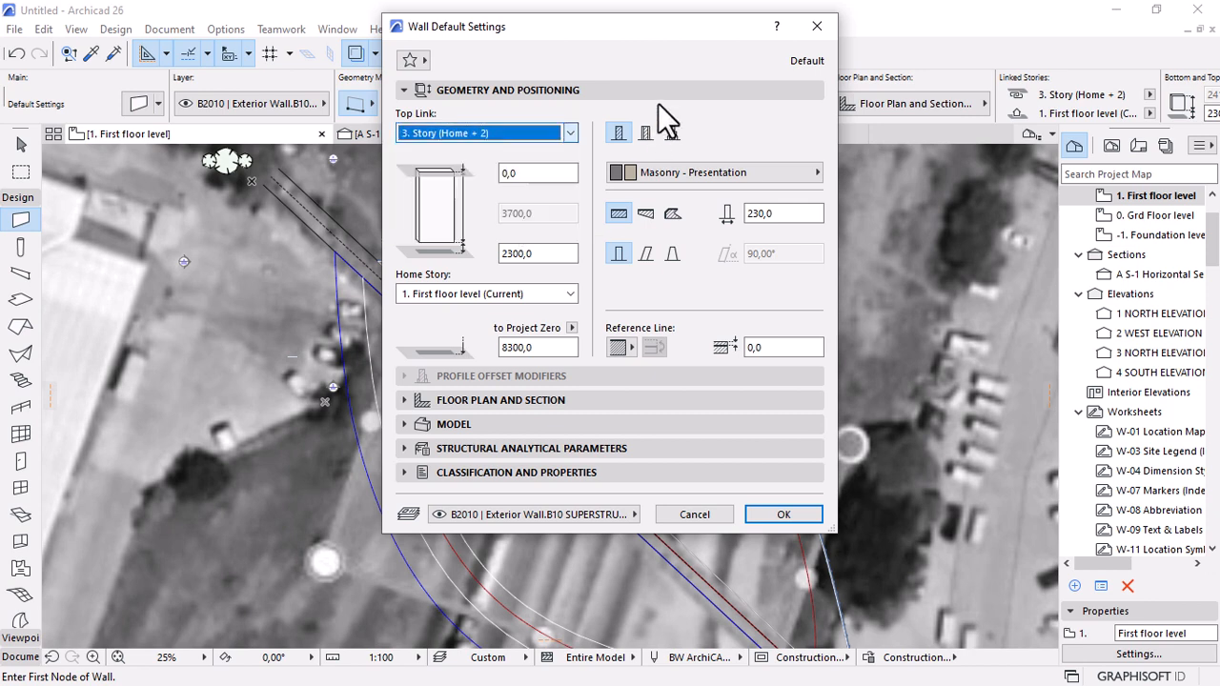
left_click(563, 133)
left_click(409, 196)
left_click(556, 214)
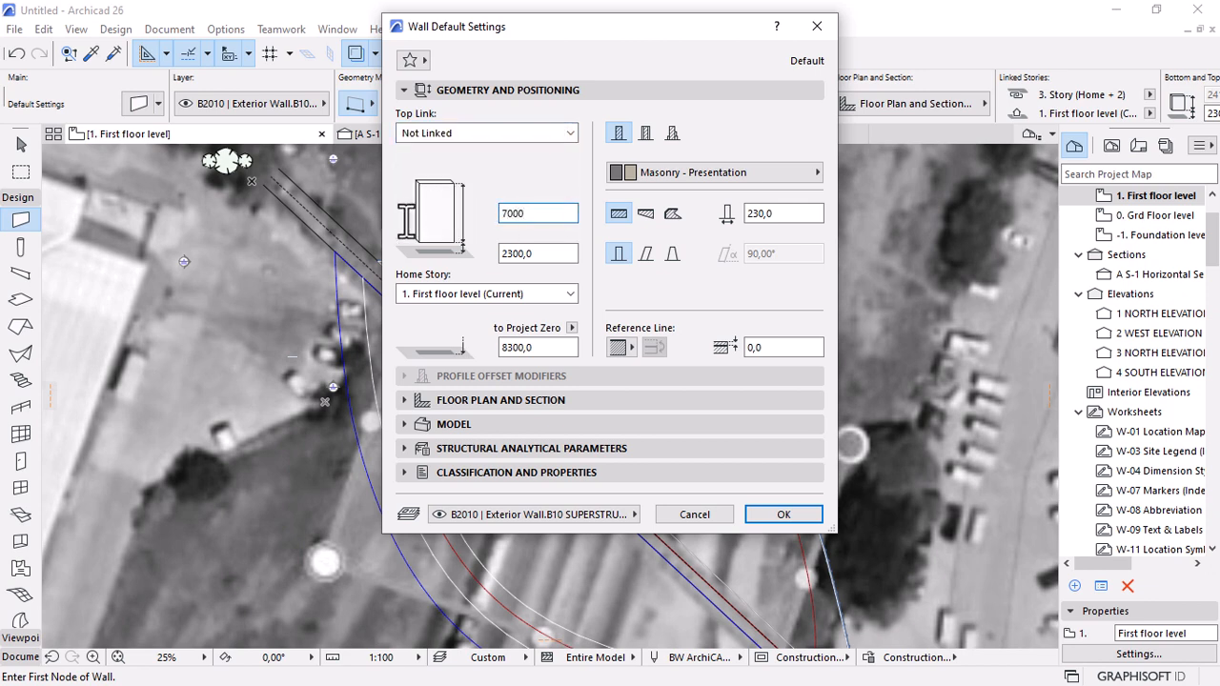
type("7000")
left_click(542, 259)
left_click(774, 515)
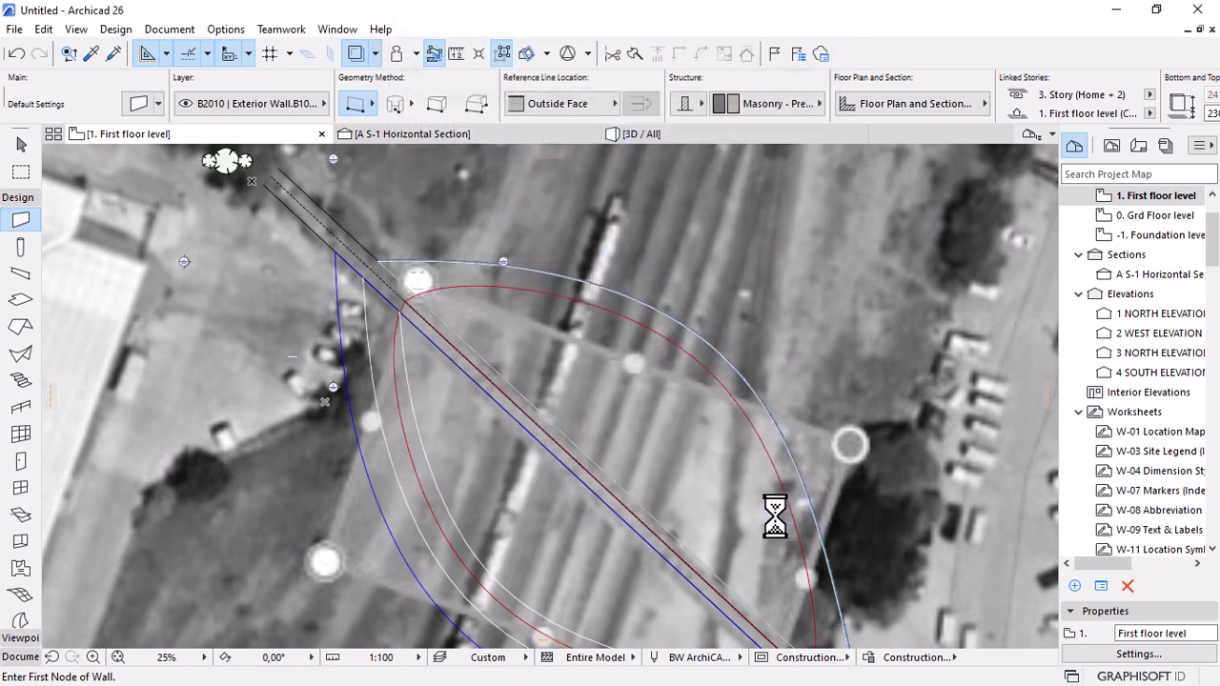
Trace walls with the Magic Wand along the white curve between the blue and red outlines, and show them in 3D.
scroll(589, 346, "up", 4)
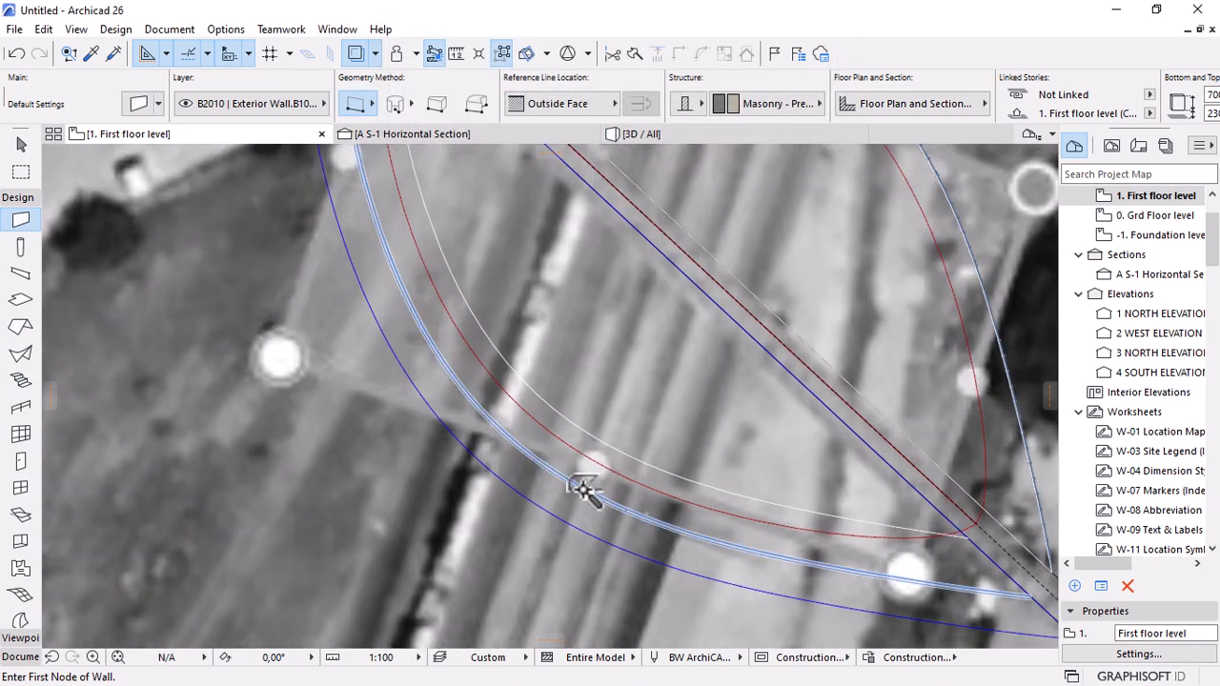
key("Escape")
scroll(567, 496, "up", 8)
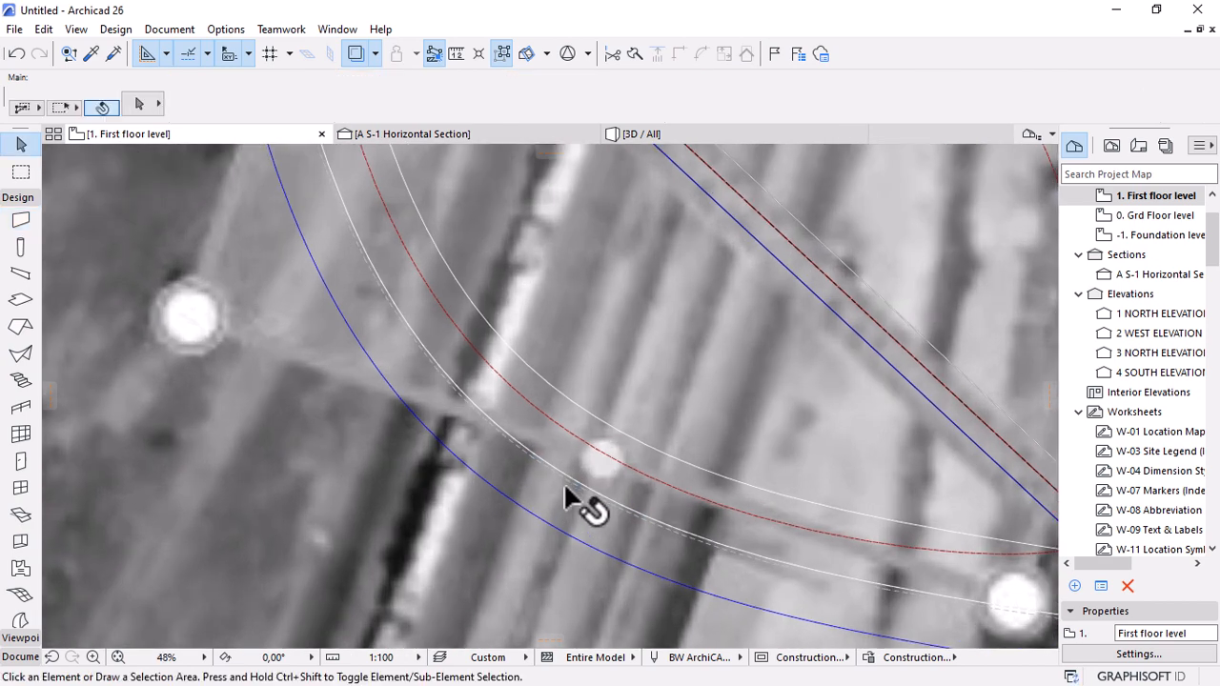
left_click(542, 447)
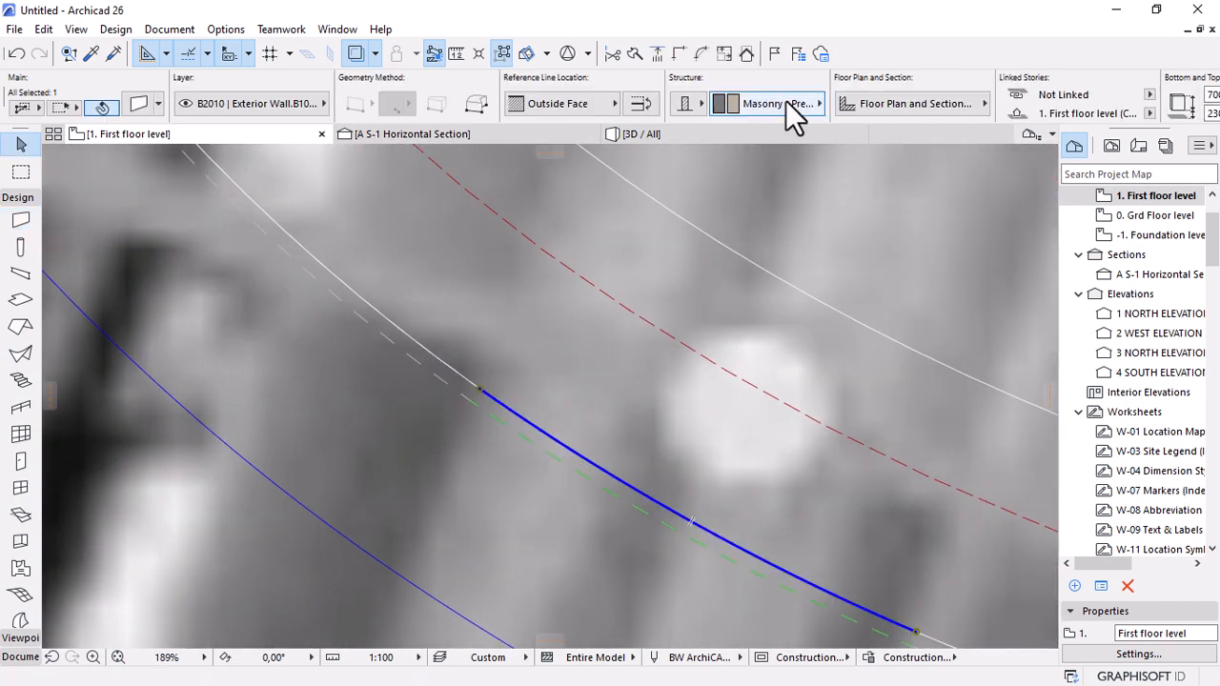
left_click(656, 134)
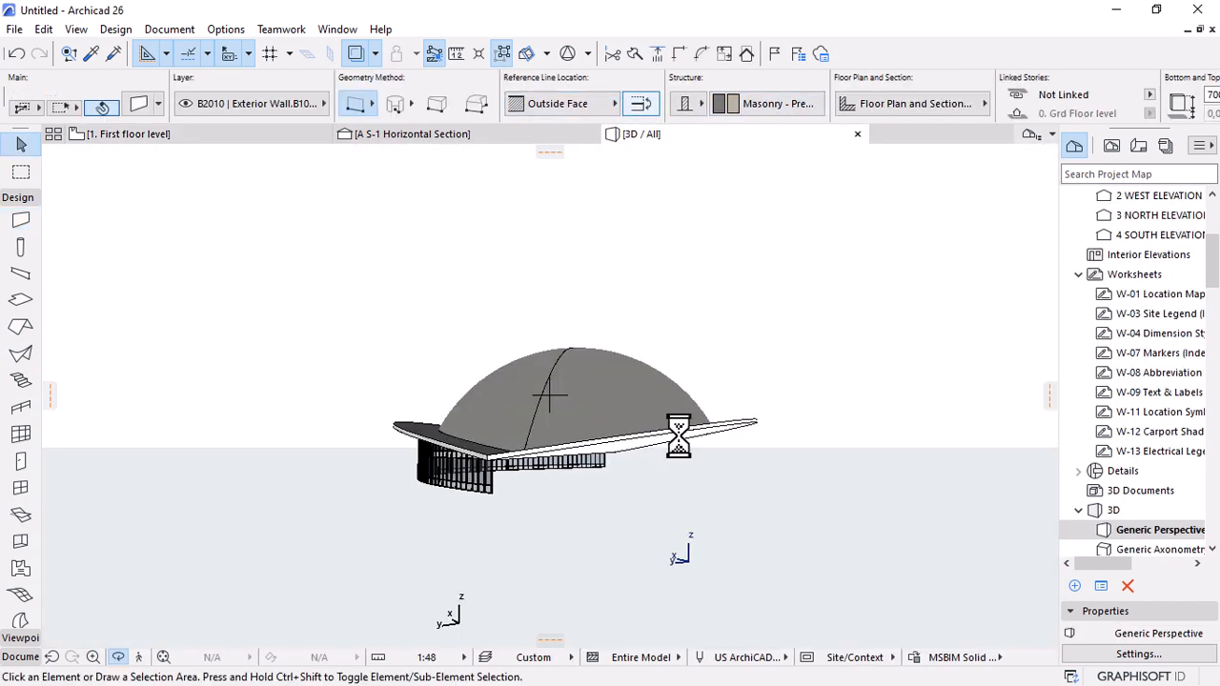
middle_click_drag(757, 428, 570, 477, "shift")
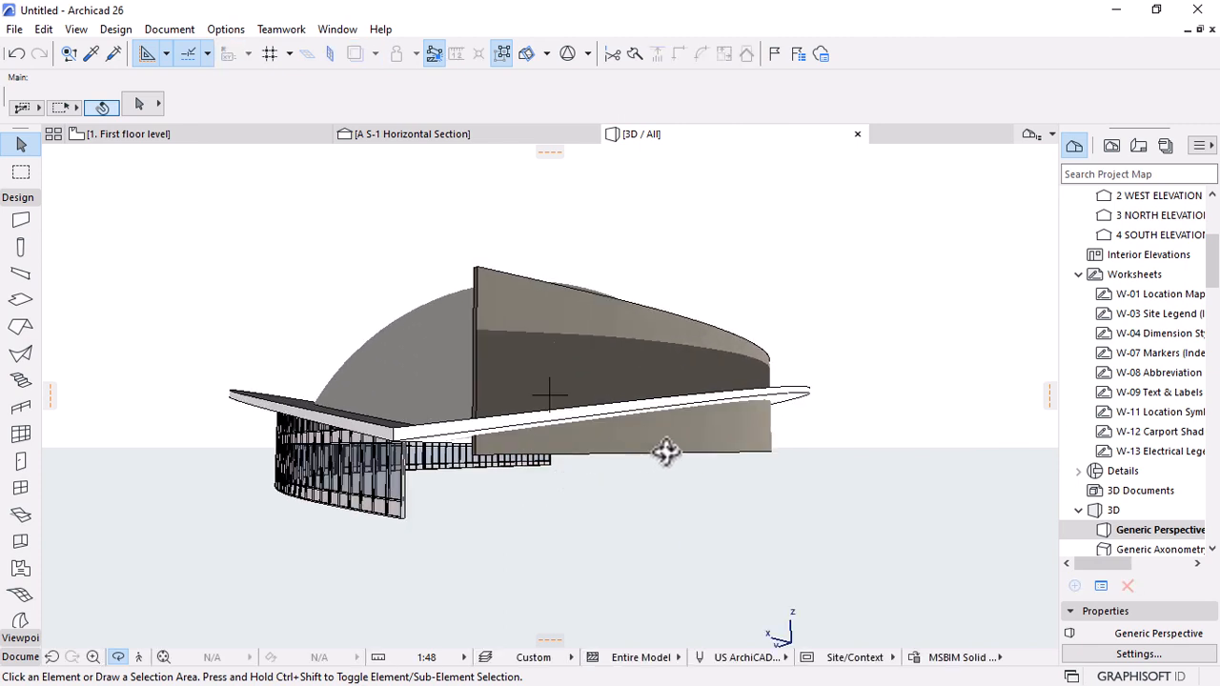
Select all the new curved walls and set their base offset to the home story to 0.
left_click(673, 423)
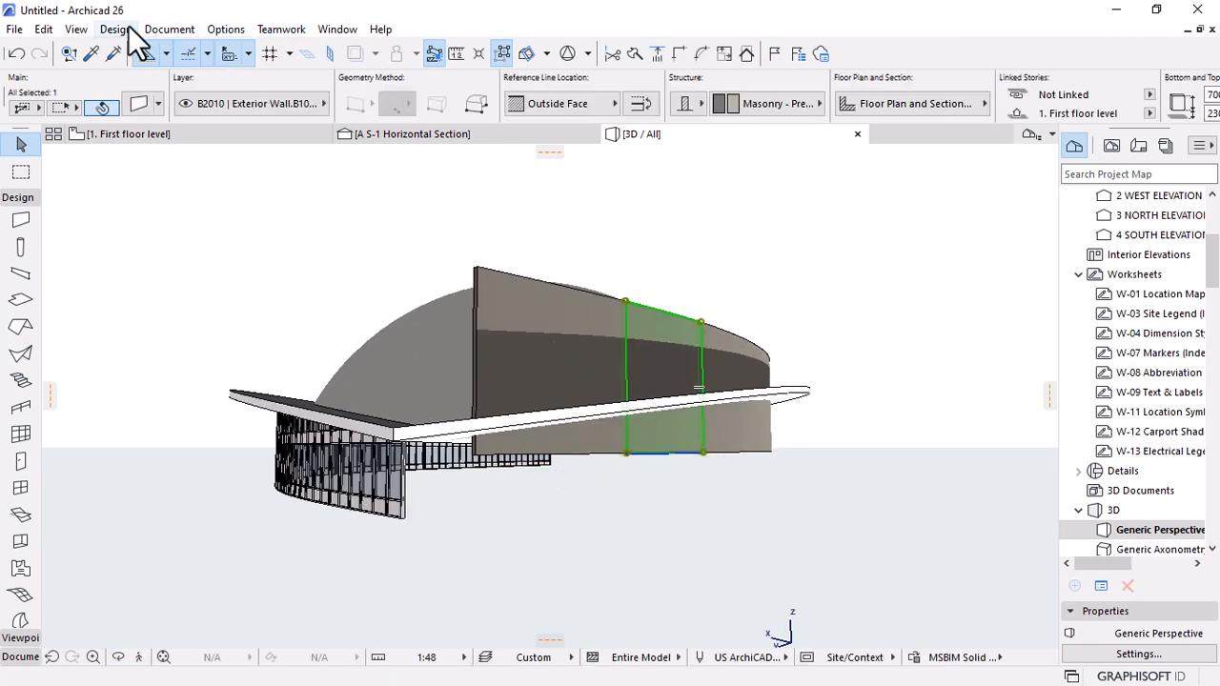
key("ctrl+a")
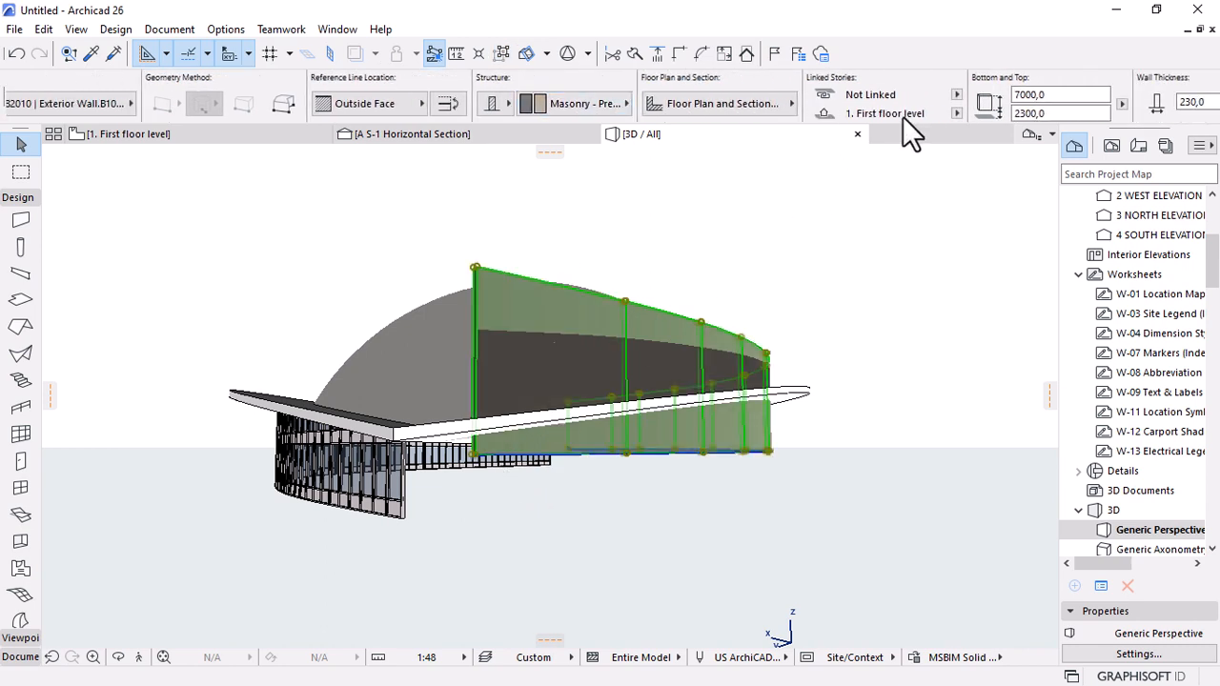
left_click(1056, 112)
type("0")
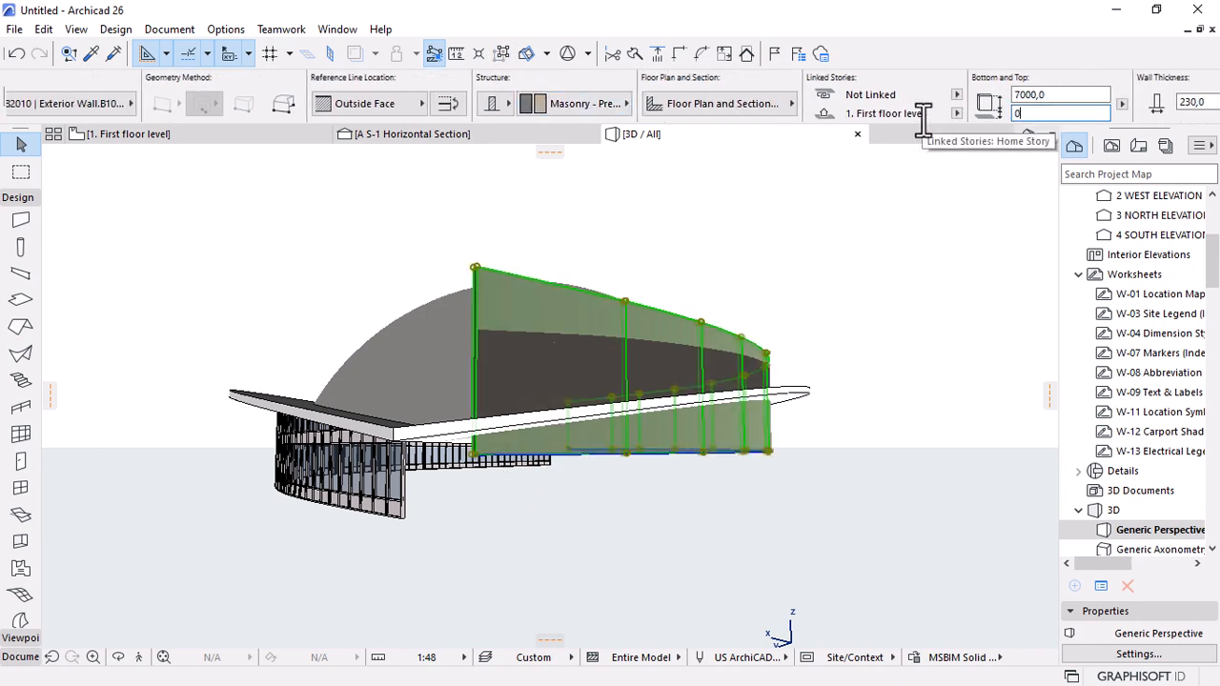
key("Return")
left_click(843, 482)
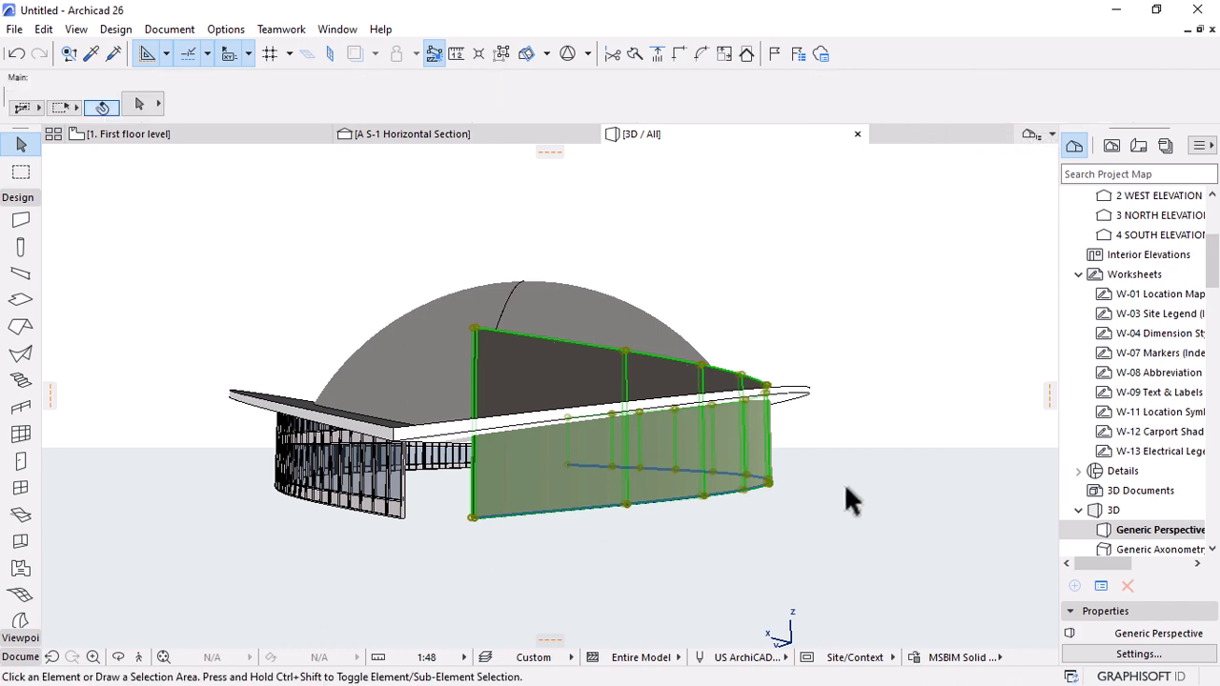
Change all the curved wall segments from vertical to slanted.
middle_click_drag(834, 490, 673, 463, "shift")
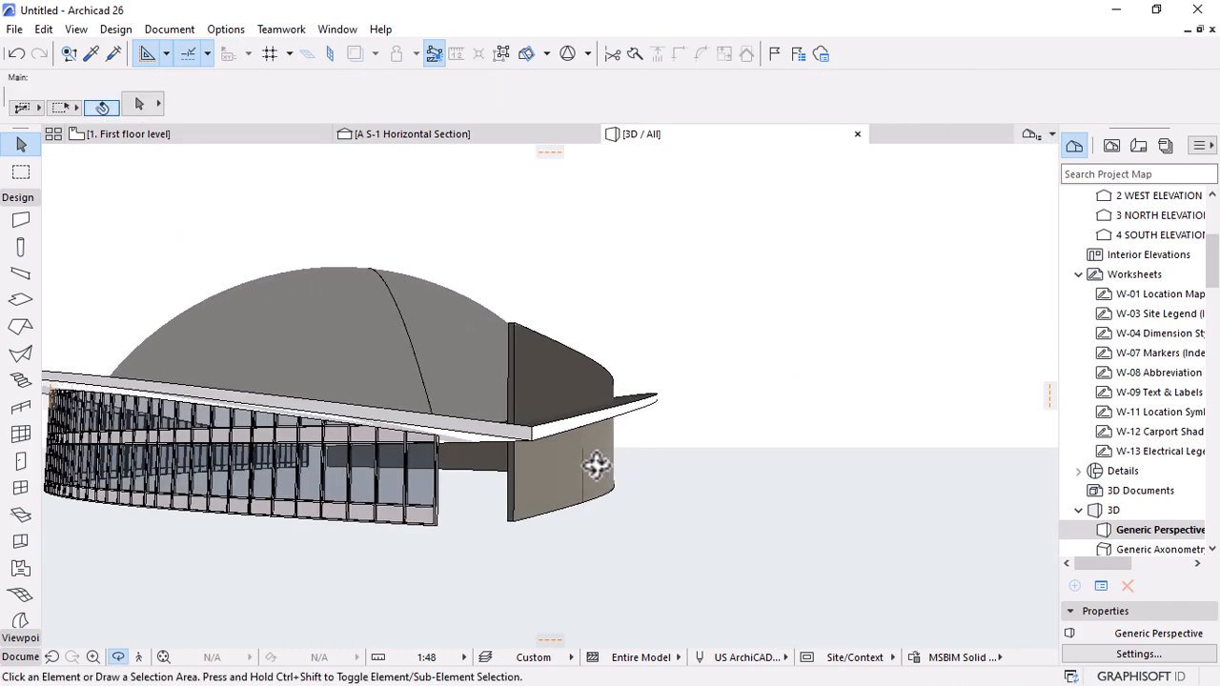
left_click(544, 513)
key("ctrl+t")
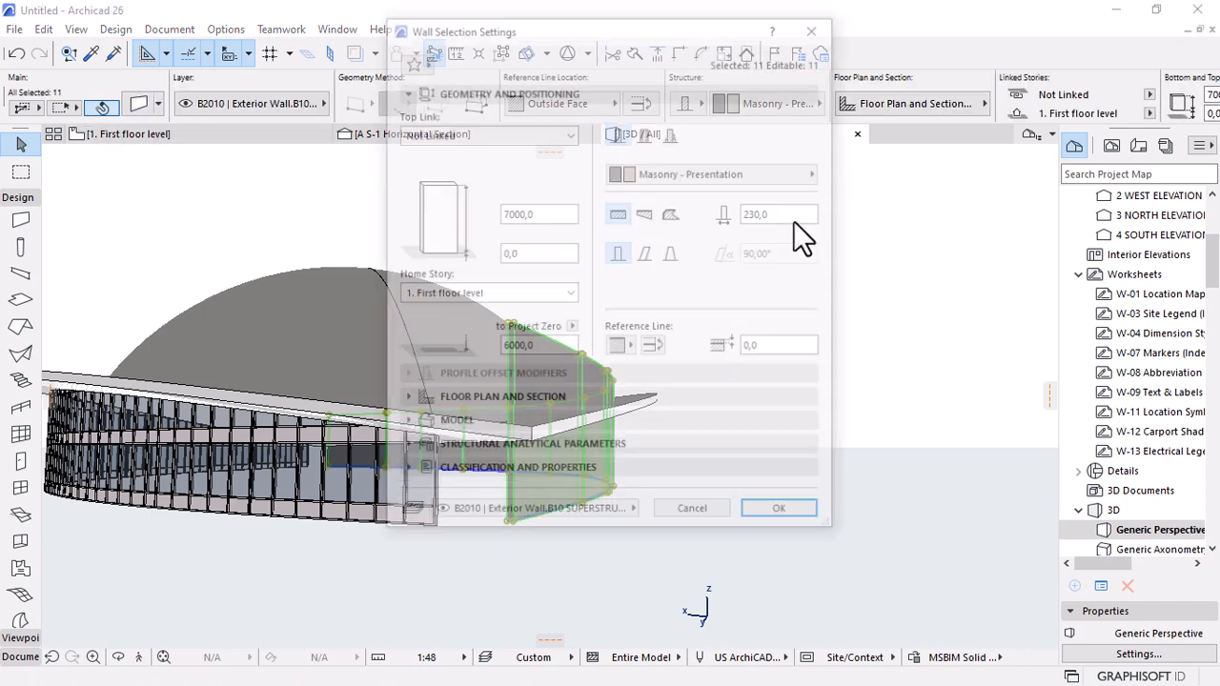
left_click(646, 255)
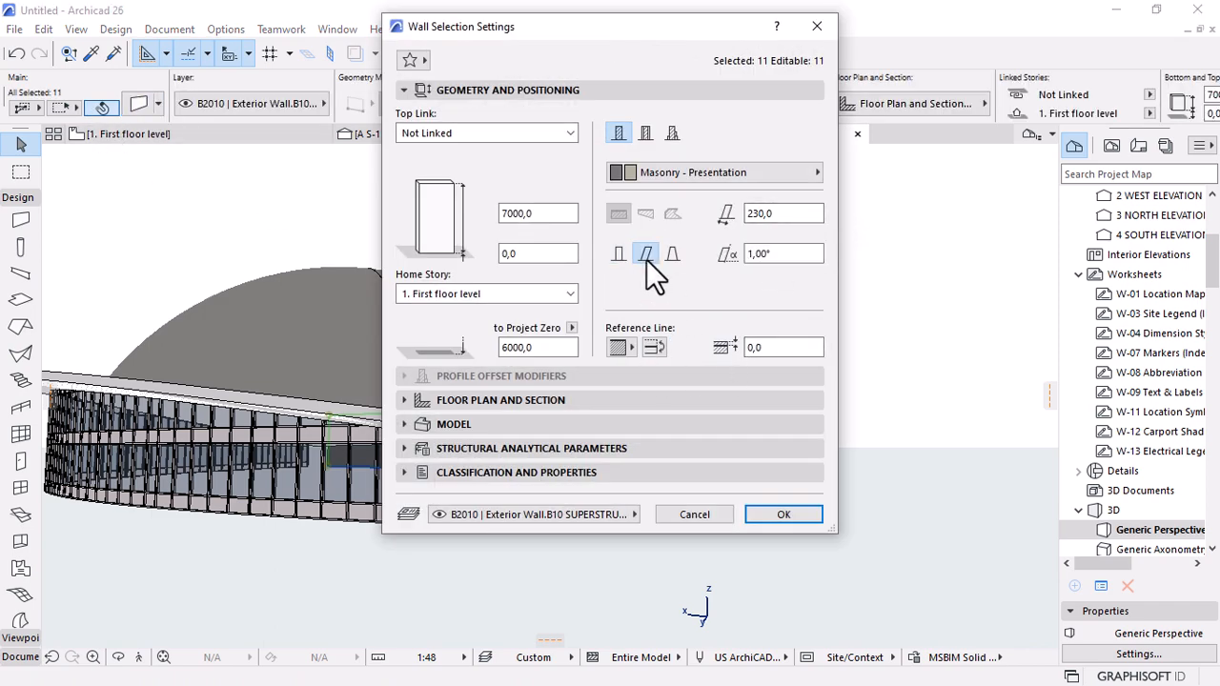
key("Tab")
key("Return")
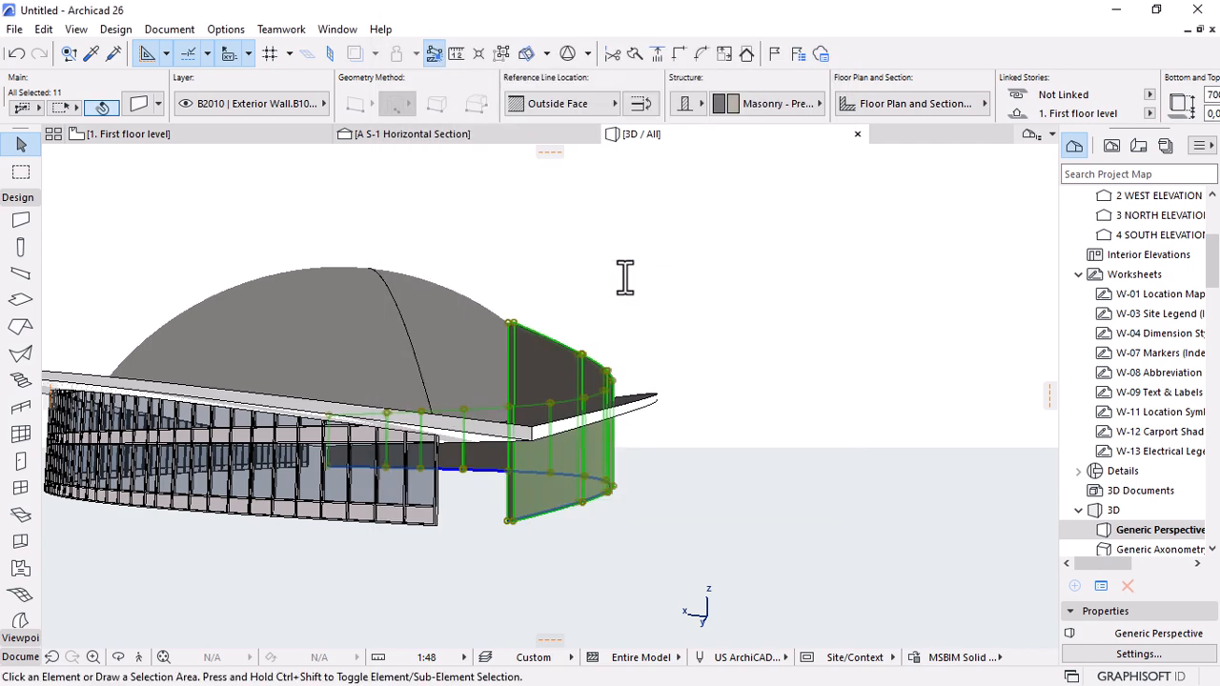
Try a slant angle of 70° on the curved walls, and enter another angle in its place.
left_click(139, 112)
left_click_drag(783, 255, 588, 255)
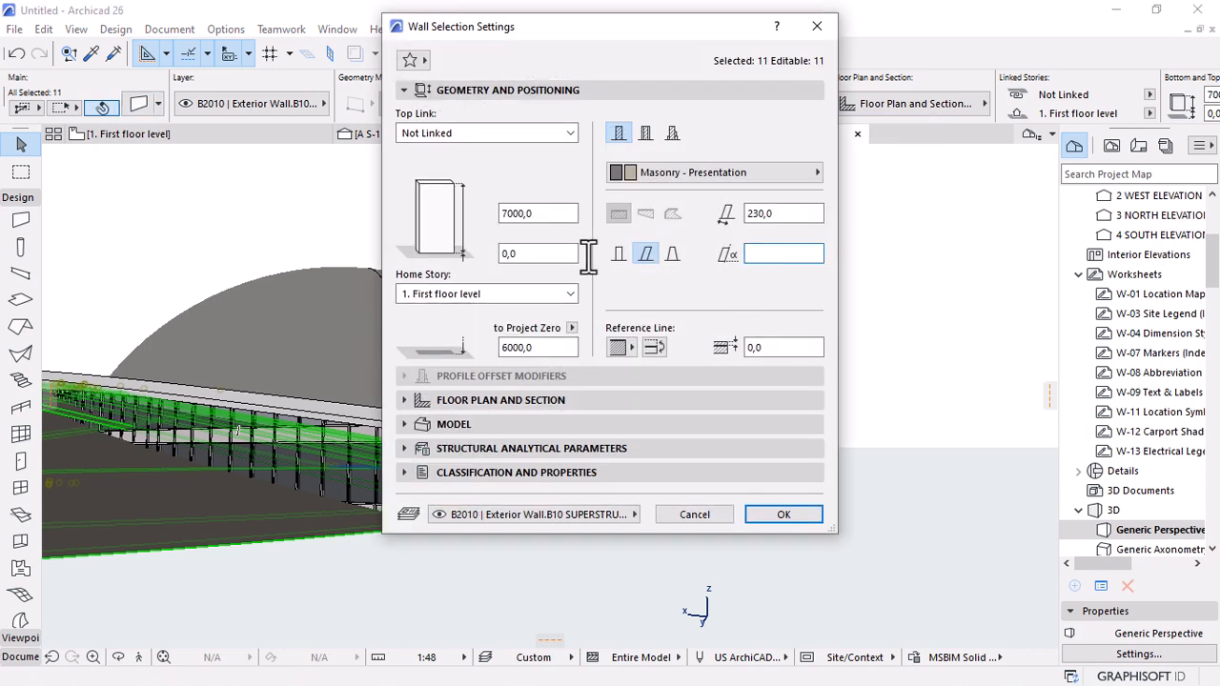
type("70")
key("Return")
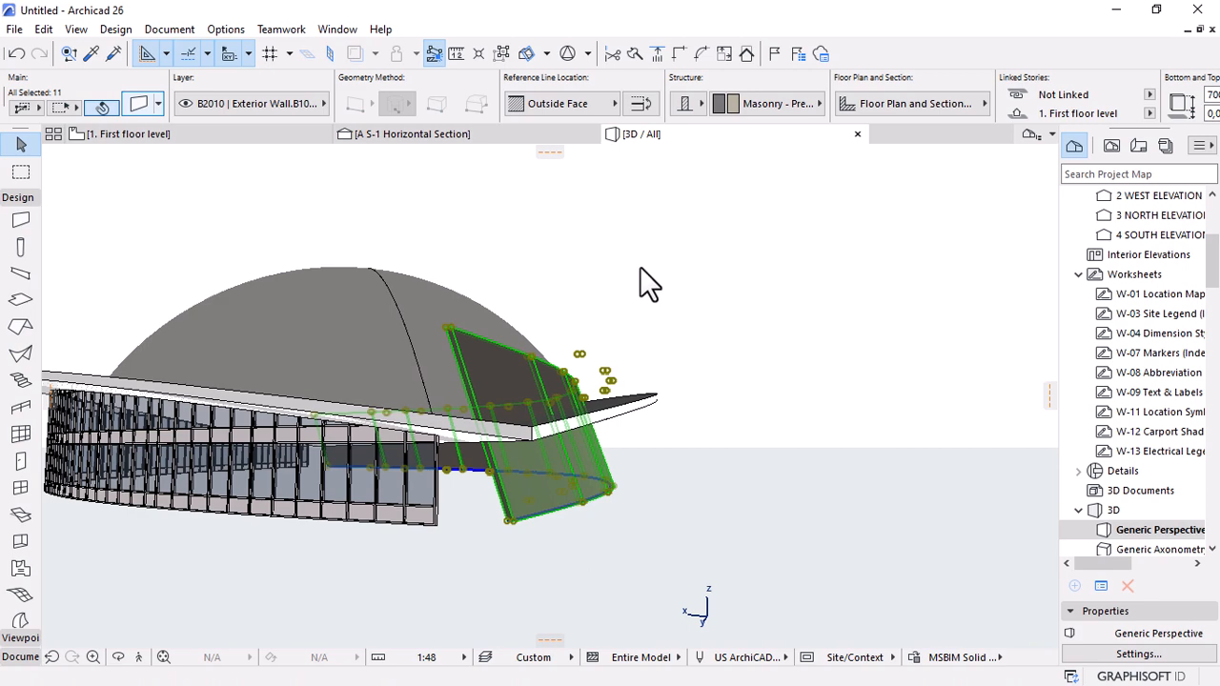
key("ctrl+t")
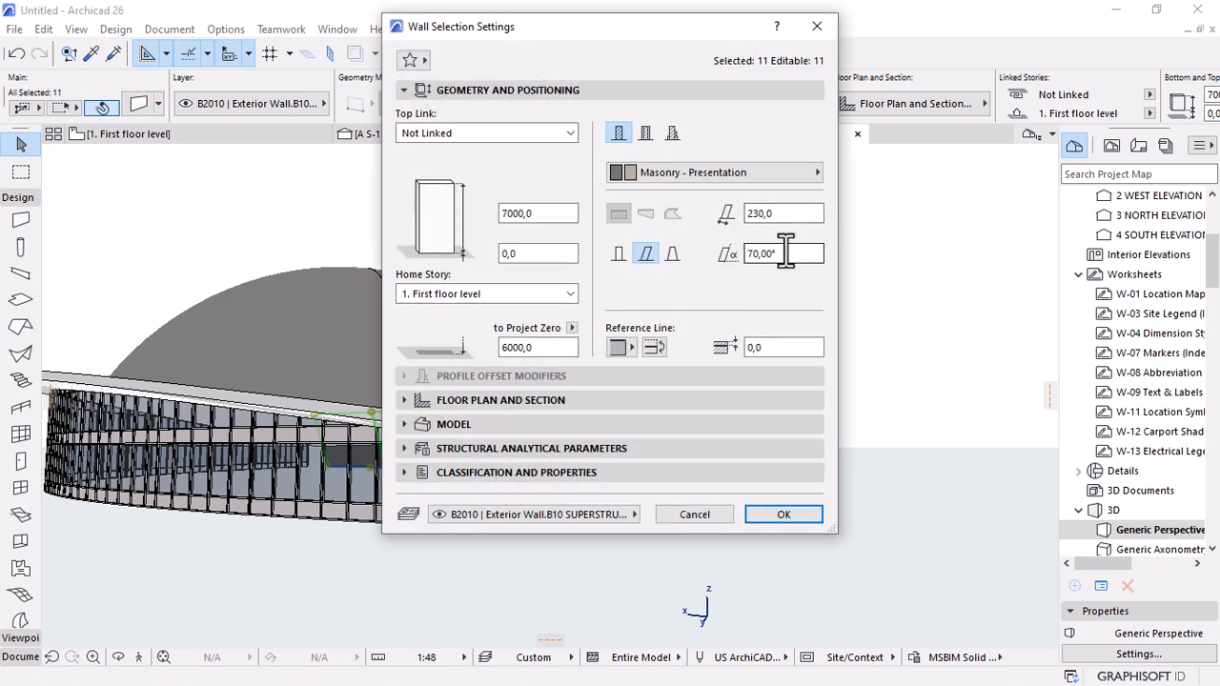
left_click_drag(790, 254, 736, 255)
left_click(748, 254)
left_click(786, 514)
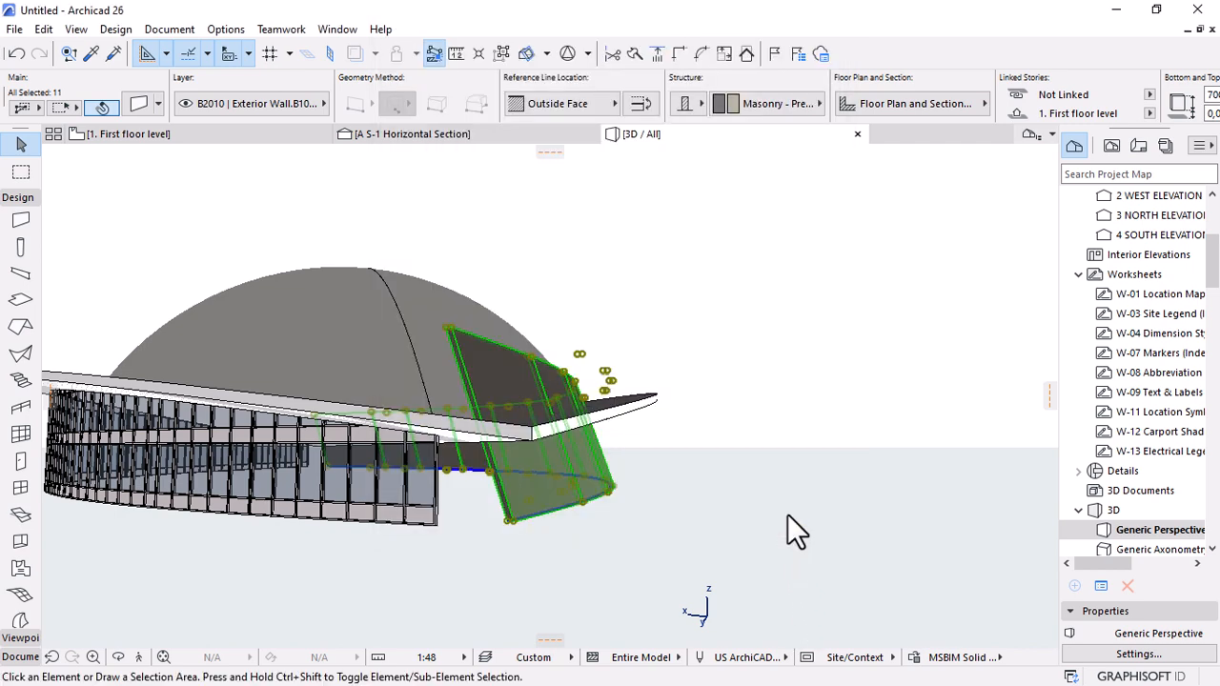
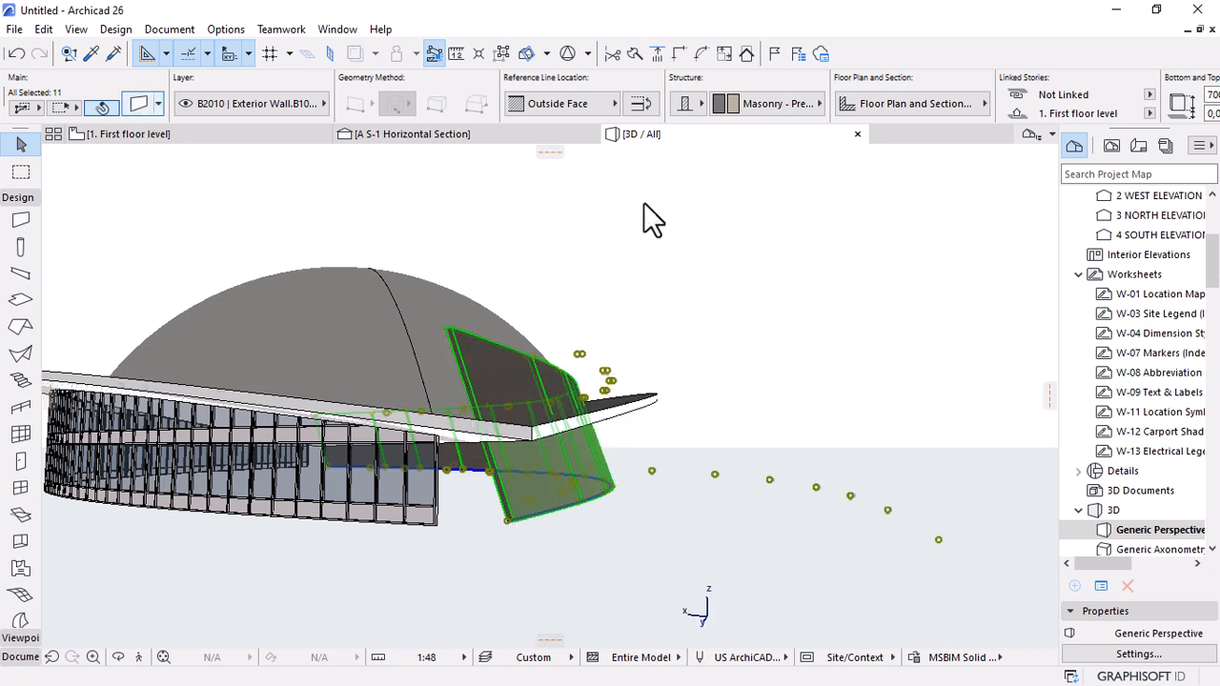
Change the slant angle of the curved walls so that they lean outward from the dome.
key("ctrl+t")
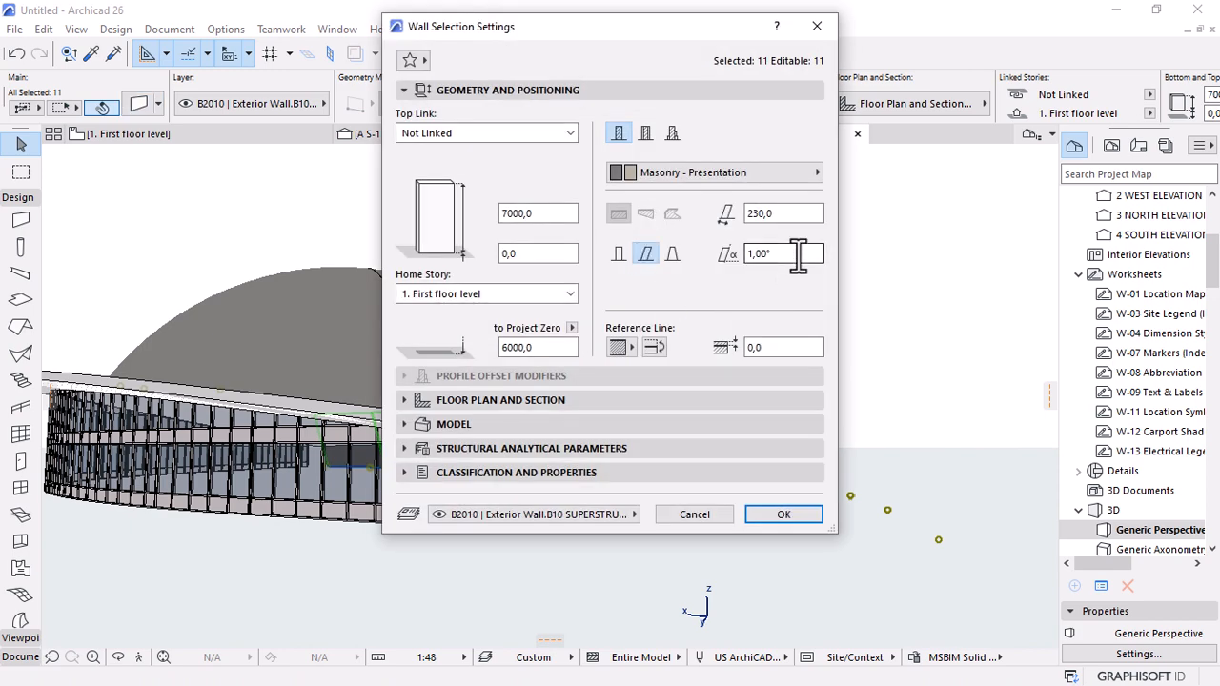
left_click_drag(798, 255, 651, 276)
key("Return")
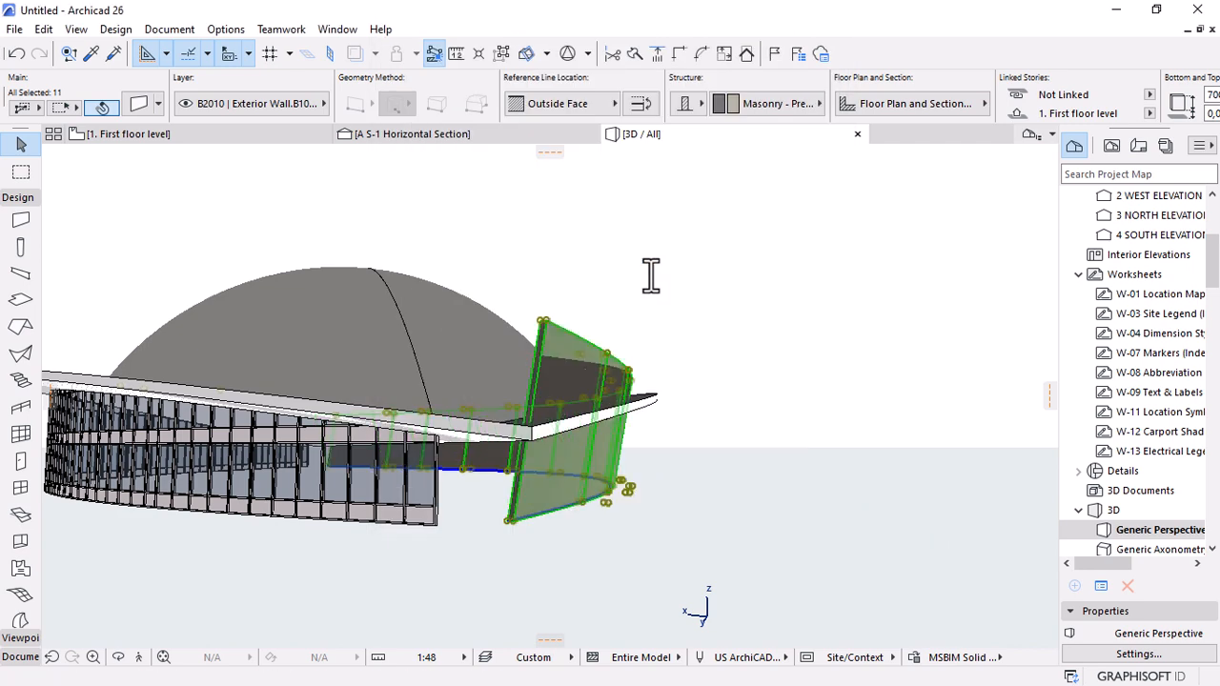
Examine the outward-leaning walls around the building, including where they pass through the roof and the gap at the leaf's tip.
key("o")
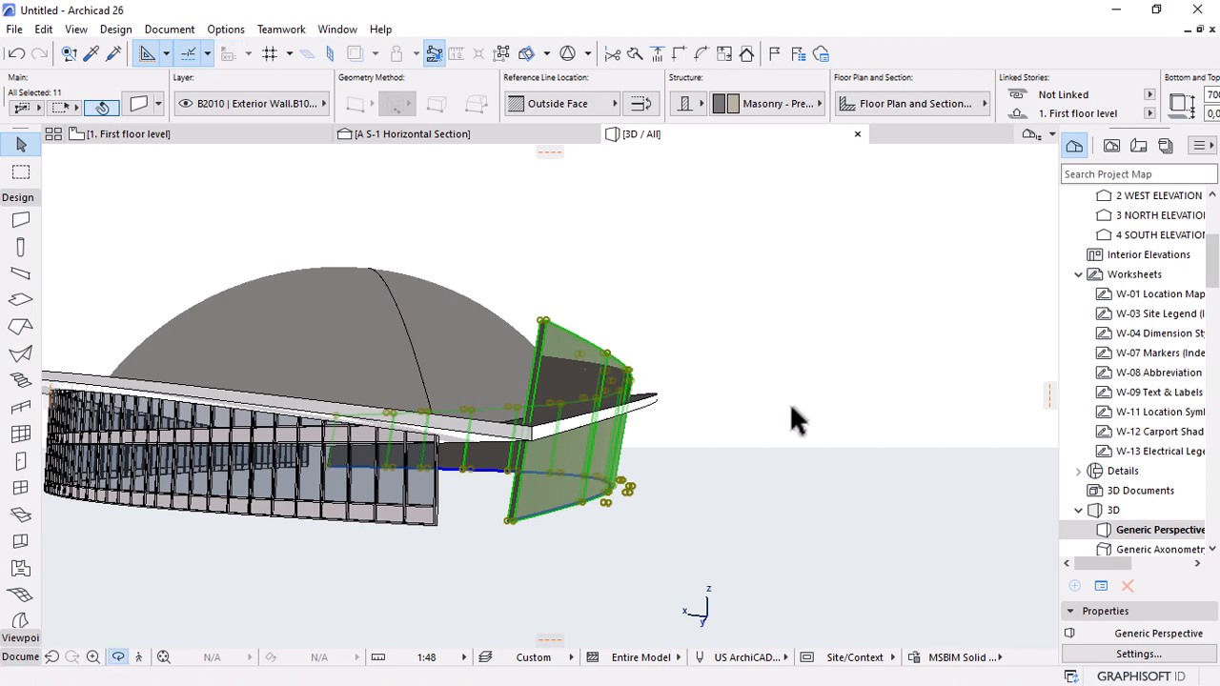
left_click_drag(789, 402, 337, 414)
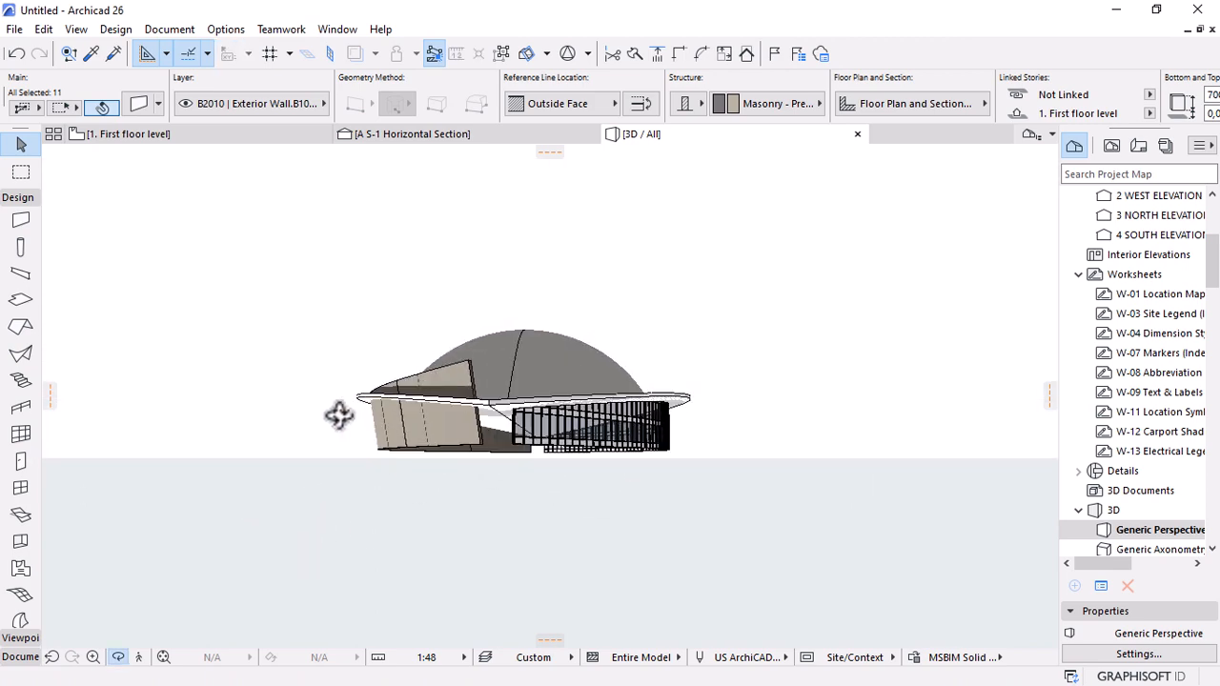
scroll(362, 417, "up", 6)
left_click_drag(570, 446, 817, 479)
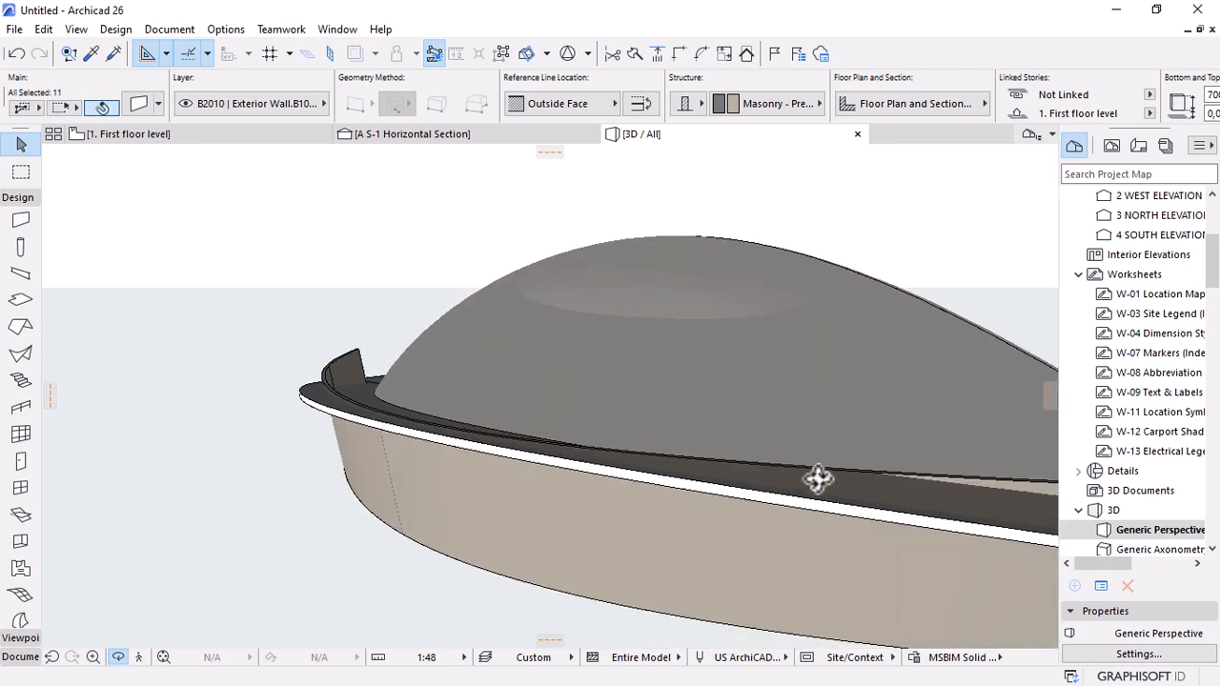
left_click_drag(485, 470, 907, 458)
scroll(811, 482, "up", 3)
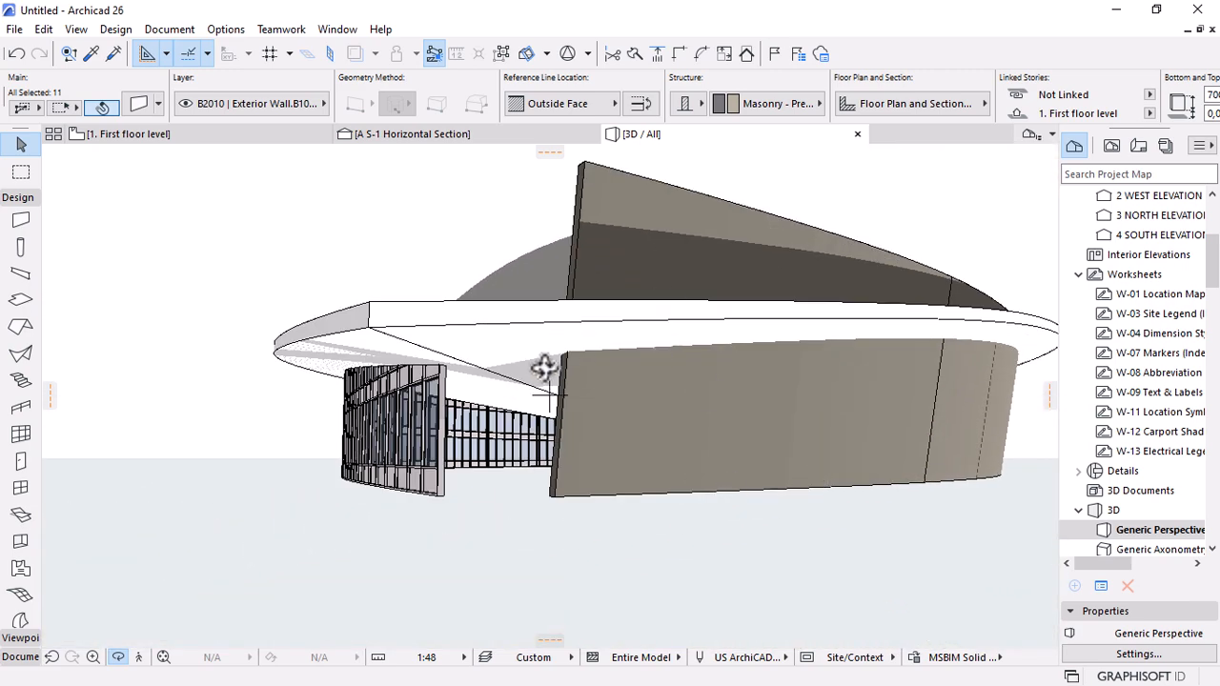
Examine the slanted walls and the tip of the leaf from several sides, and clear the wall selection.
left_click_drag(621, 376, 770, 479)
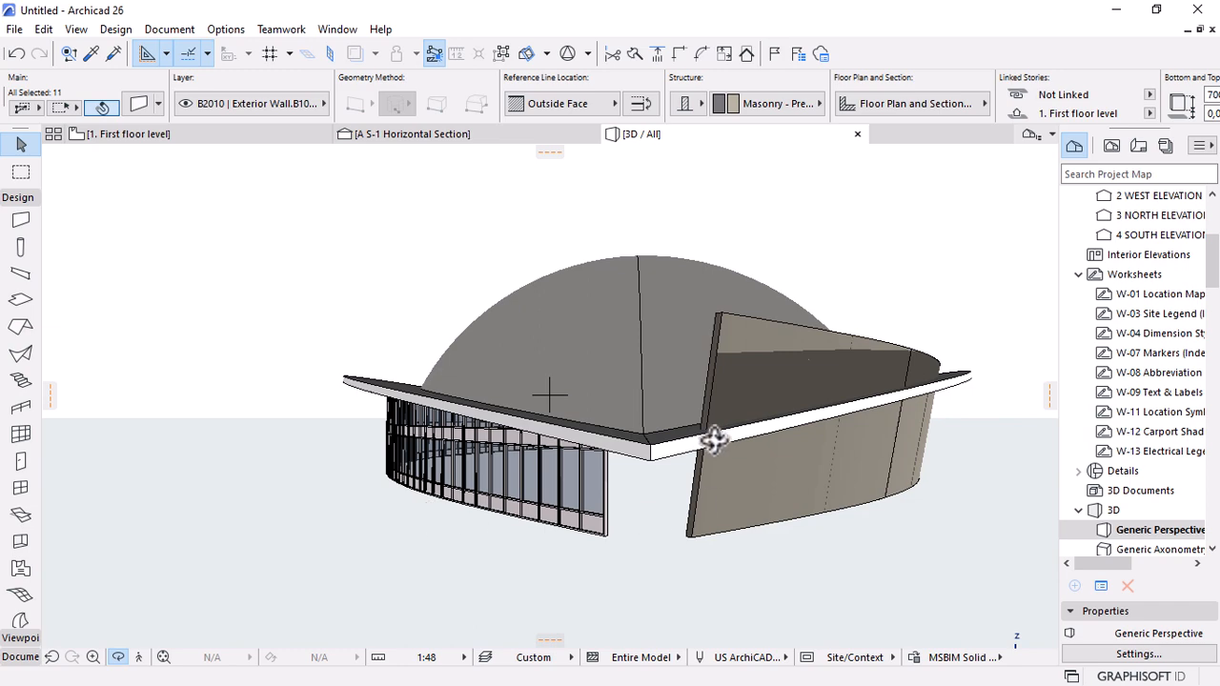
left_click_drag(582, 458, 677, 480)
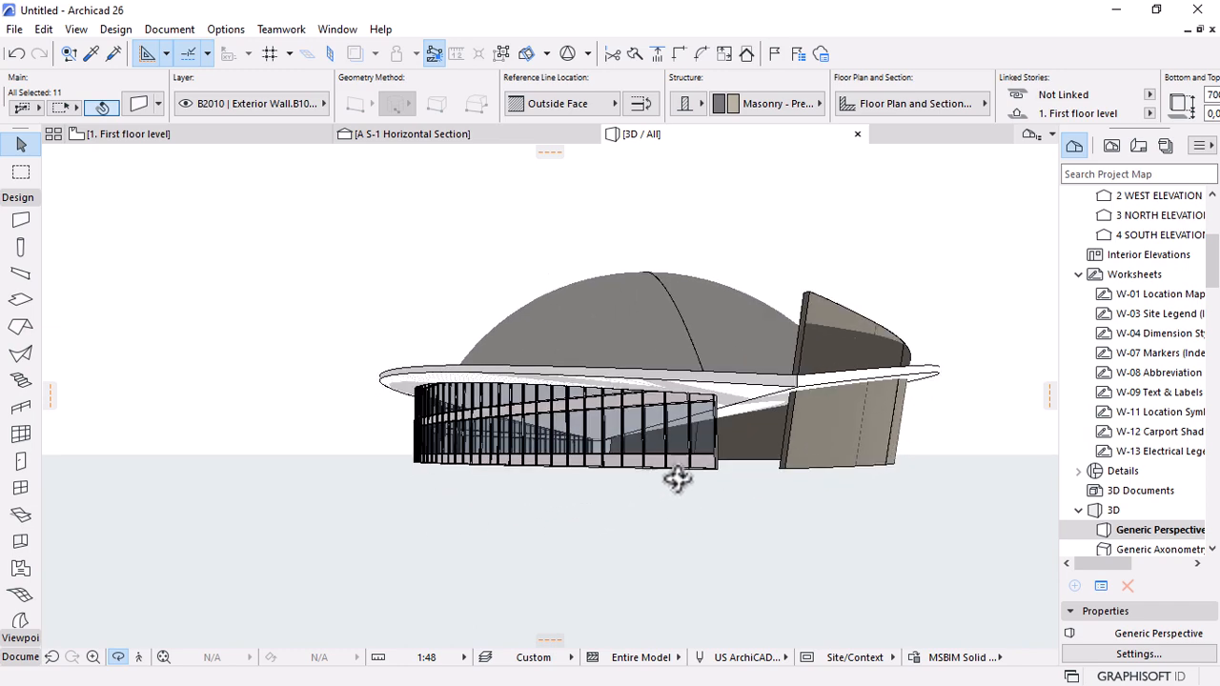
left_click_drag(917, 413, 934, 405)
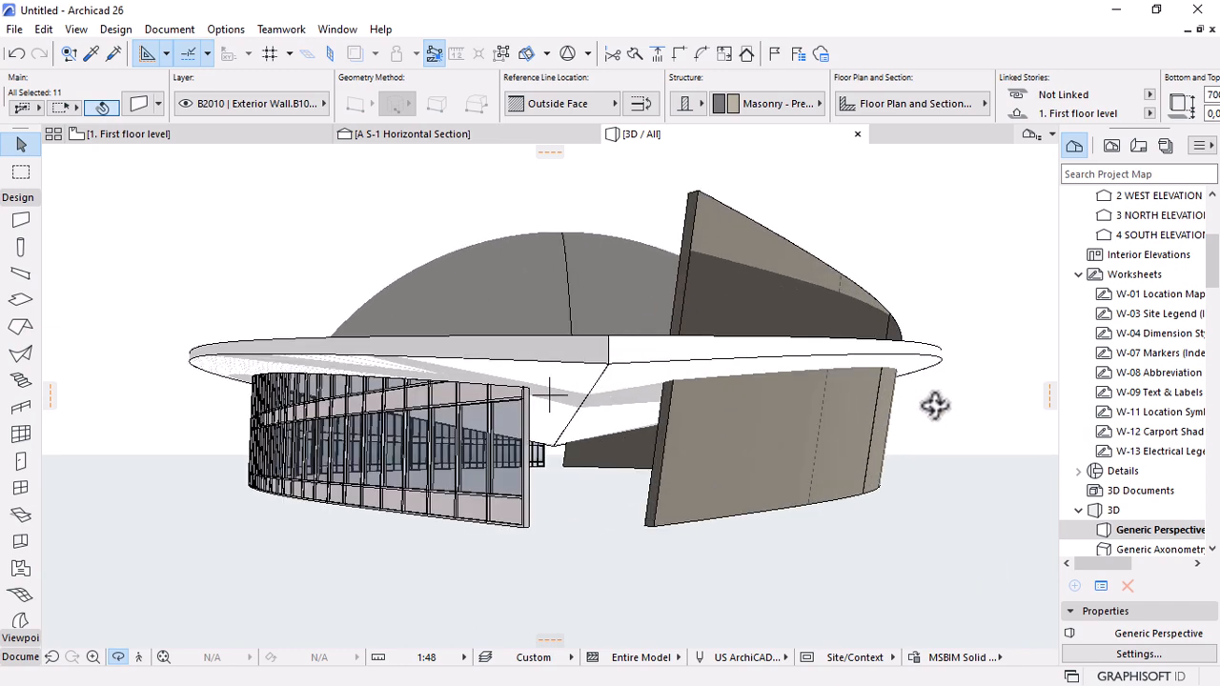
left_click_drag(697, 377, 537, 535)
scroll(537, 535, "up", 2)
key("Escape")
key("Escape")
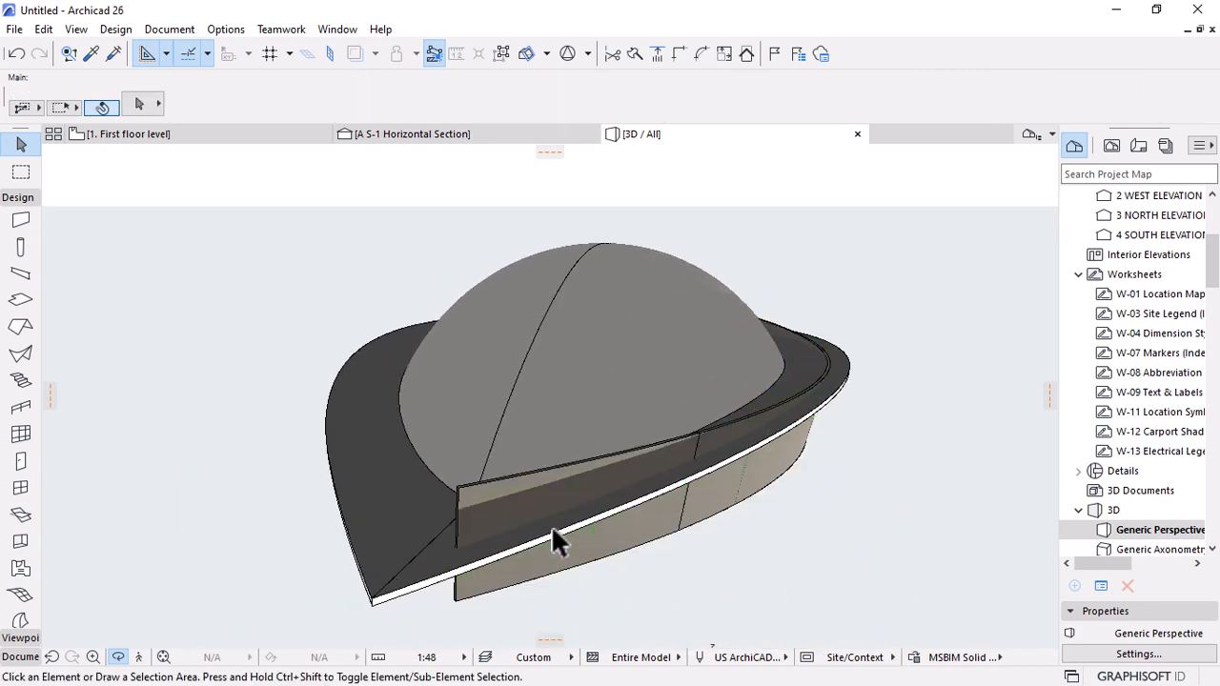
Try trimming the slanted masonry walls to the roof plane above them, keeping the part beneath the roof.
left_click(583, 495)
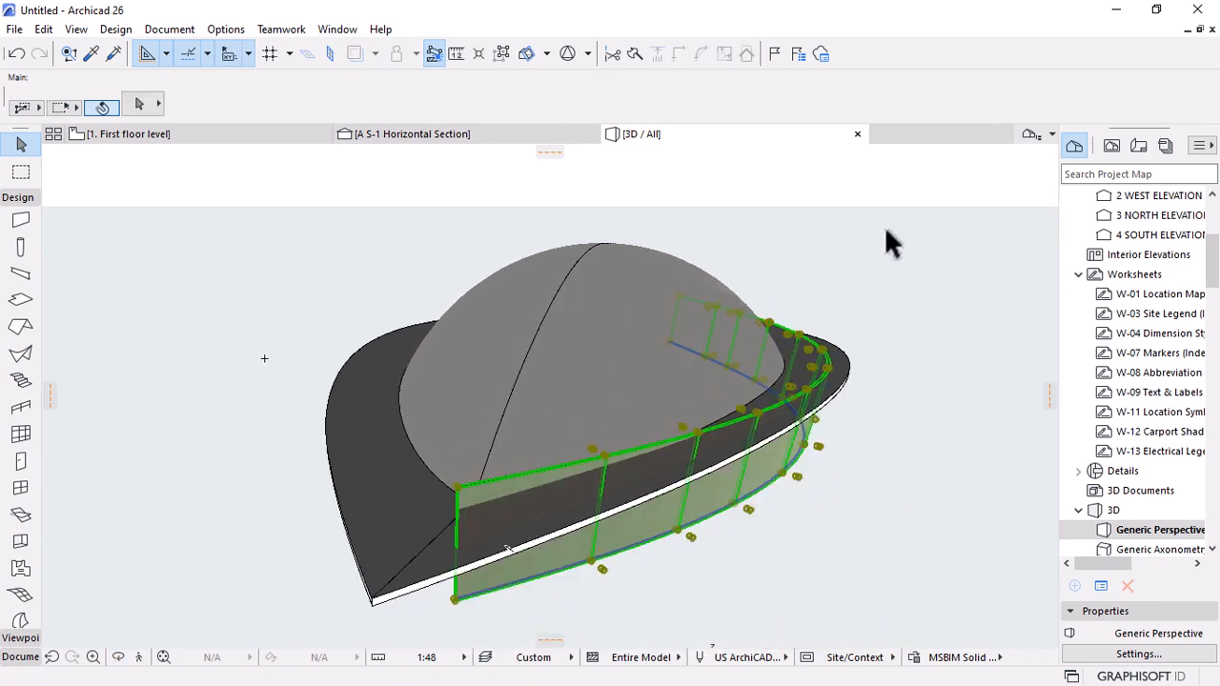
right_click(952, 405)
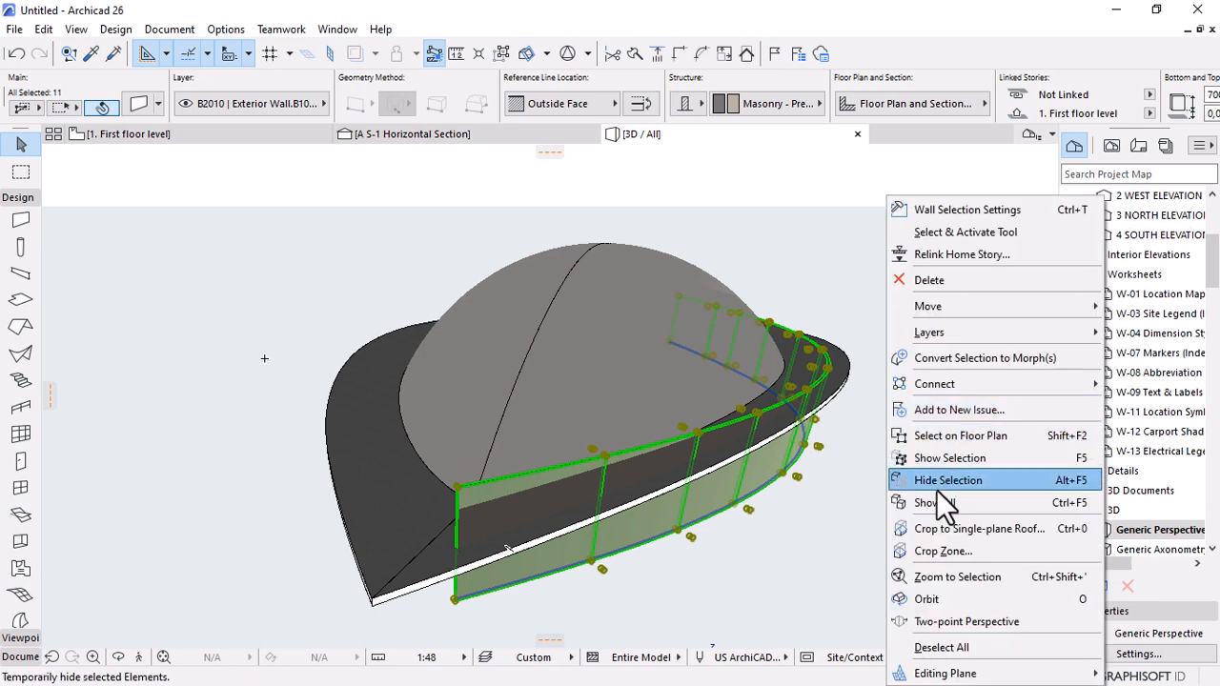
mouse_move(955, 382)
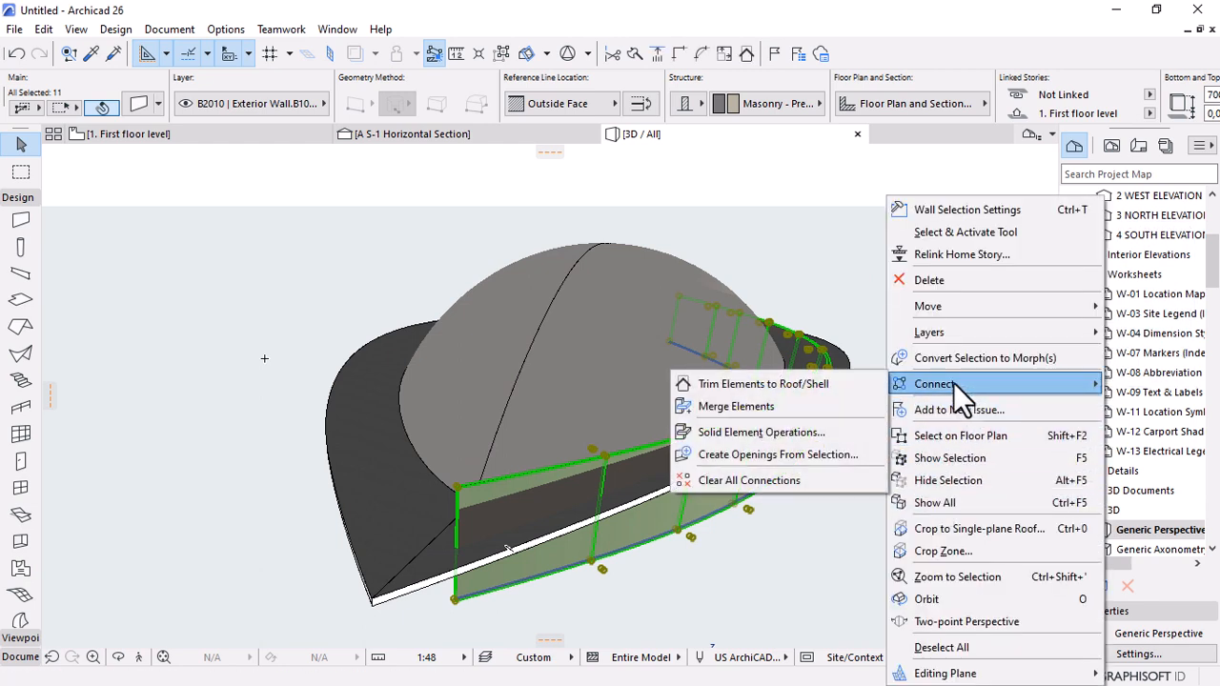
left_click(780, 385)
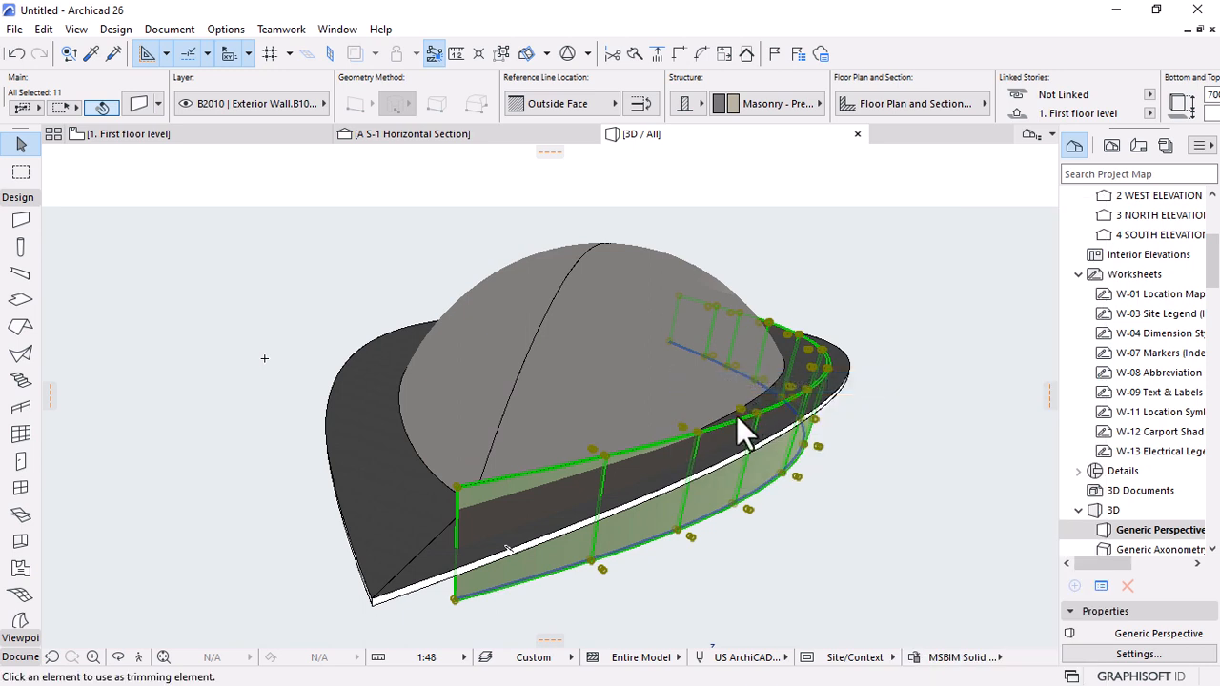
left_click(443, 582)
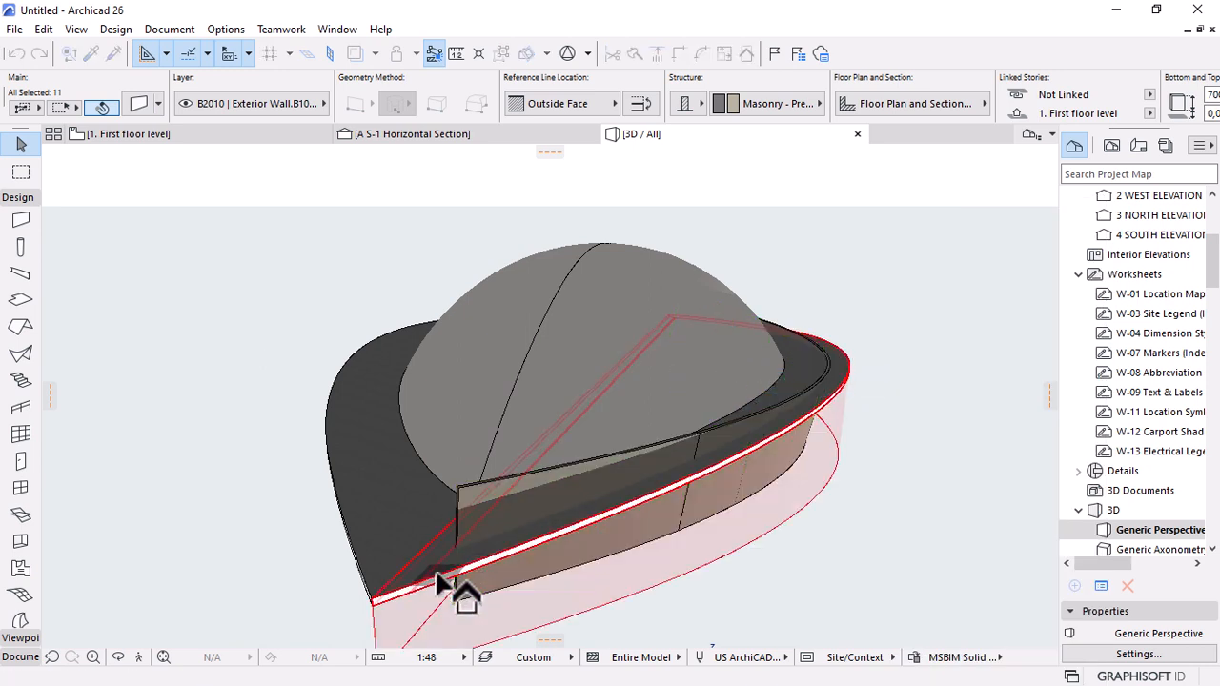
left_click(604, 560)
left_click(868, 281)
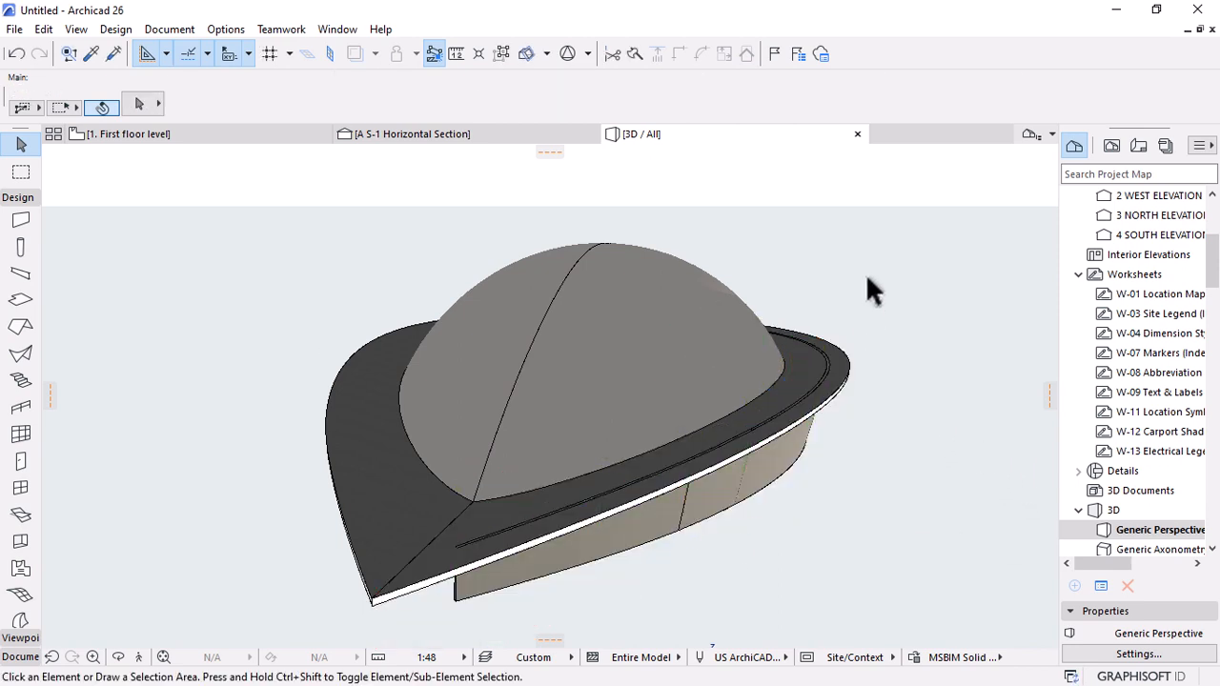
Examine the top surface of the roof where the trimmed walls meet it, close up and from a distance.
key("o")
left_click_drag(867, 278, 751, 447)
scroll(606, 437, "up", 5)
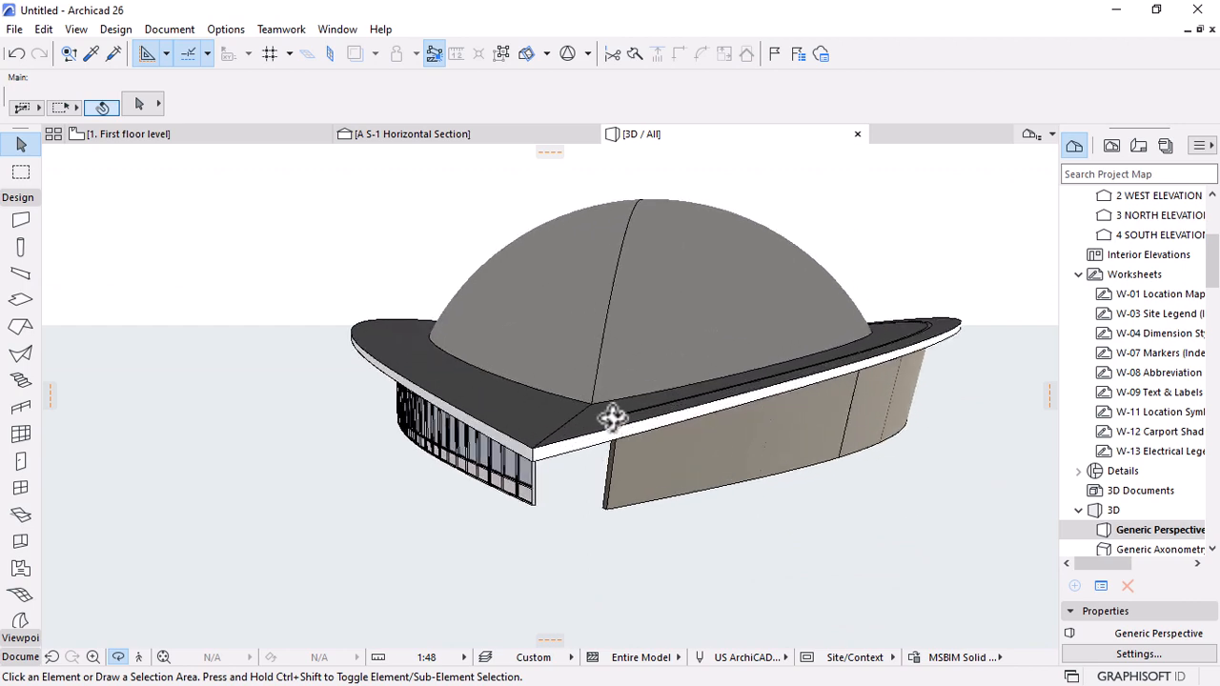
scroll(610, 438, "up", 4)
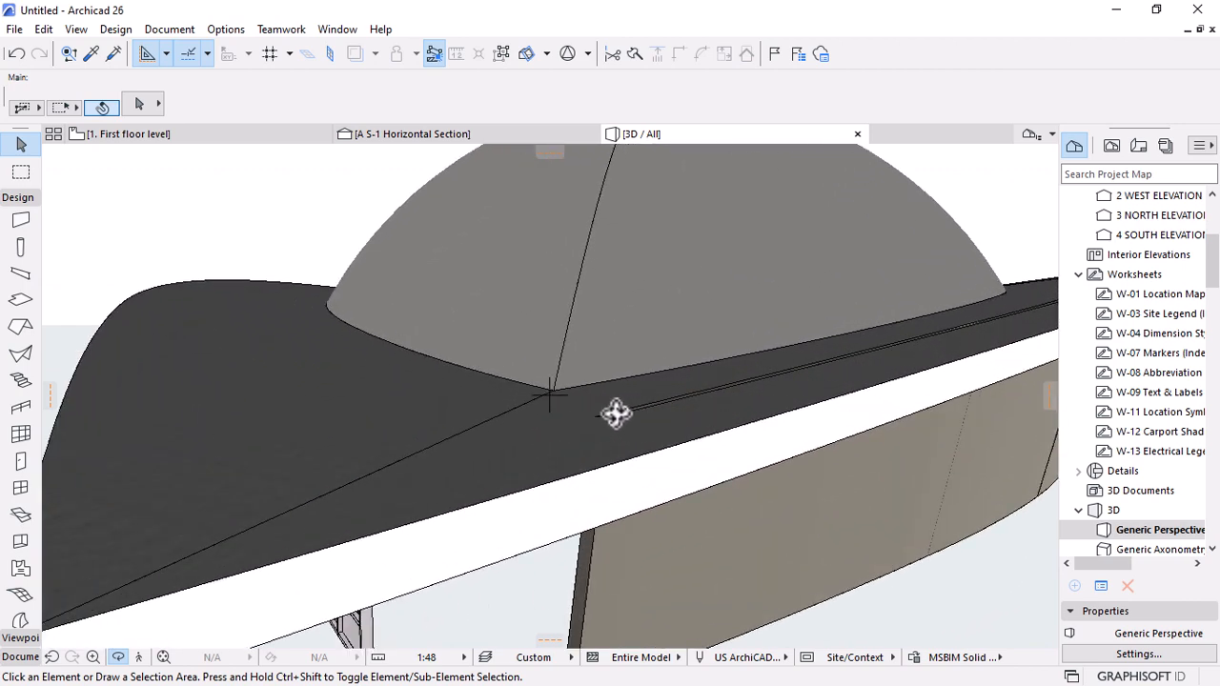
left_click_drag(620, 410, 623, 525)
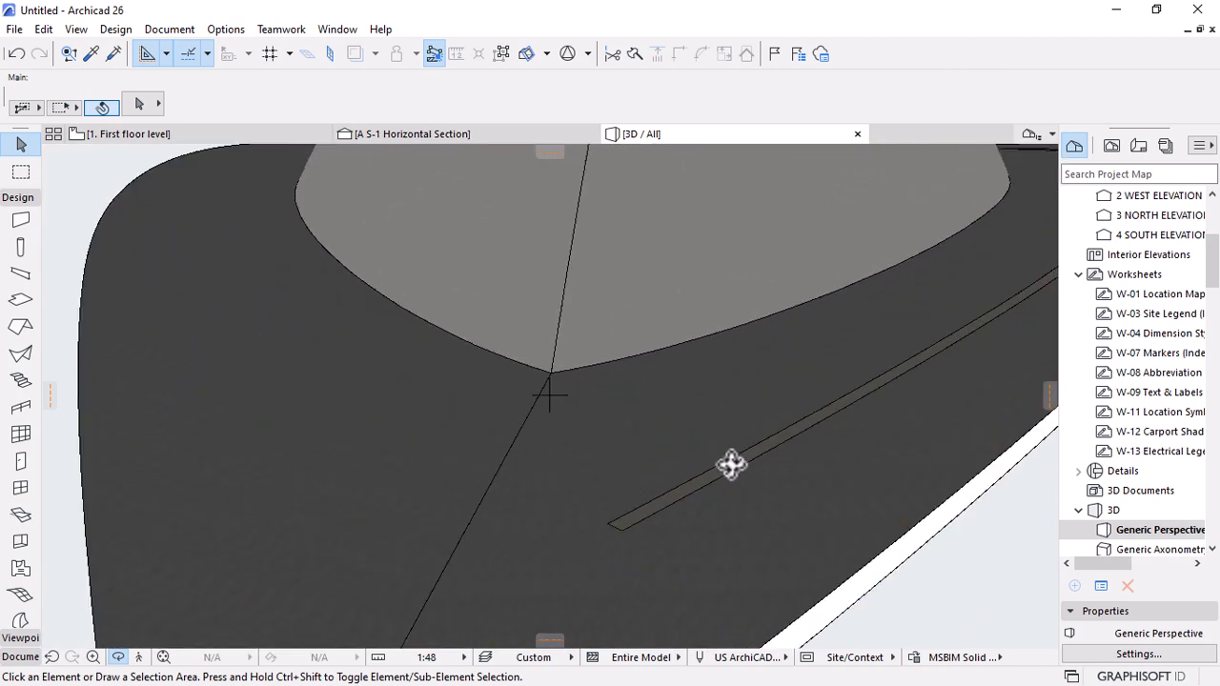
left_click_drag(730, 463, 531, 401)
scroll(532, 400, "down", 5)
left_click_drag(768, 493, 768, 457)
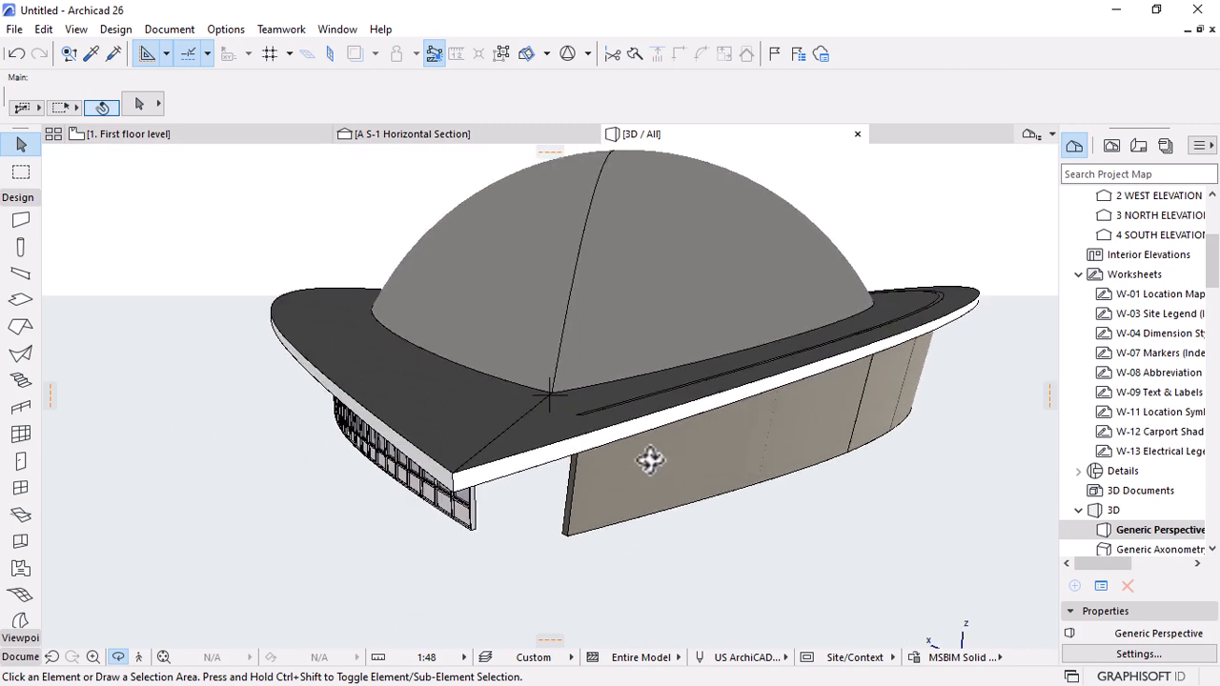
Undo the trimming of the slanted walls to the roof, leaving the walls selected.
left_click(851, 453)
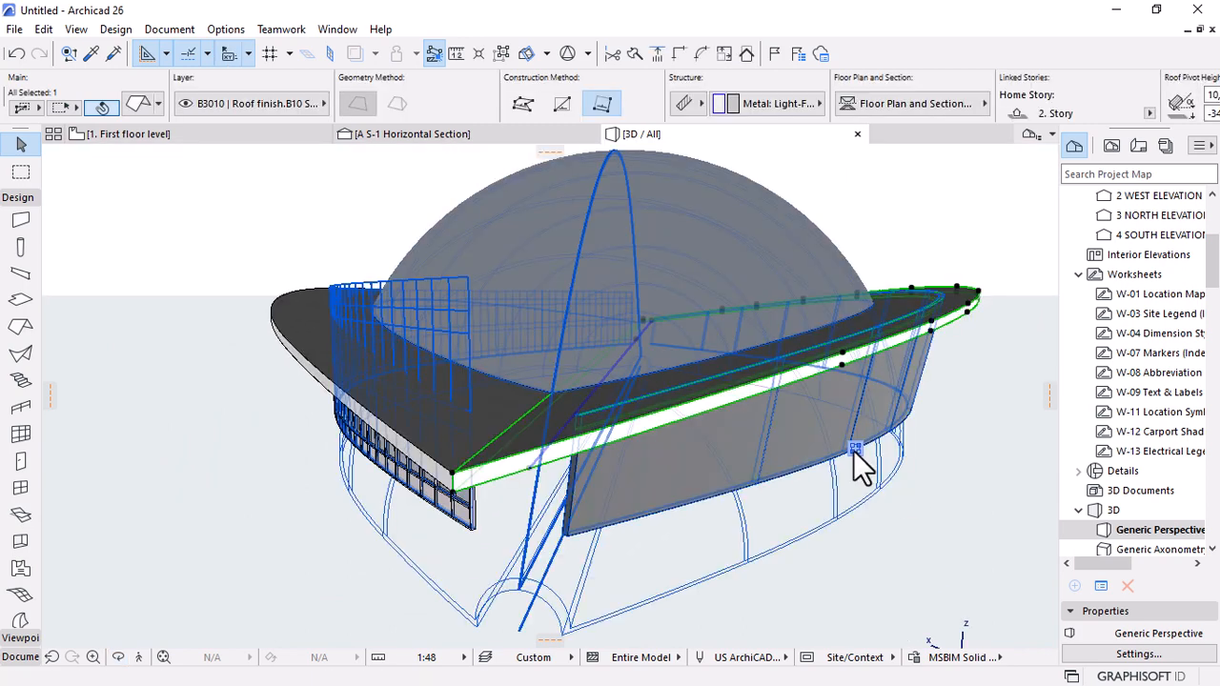
key("Escape")
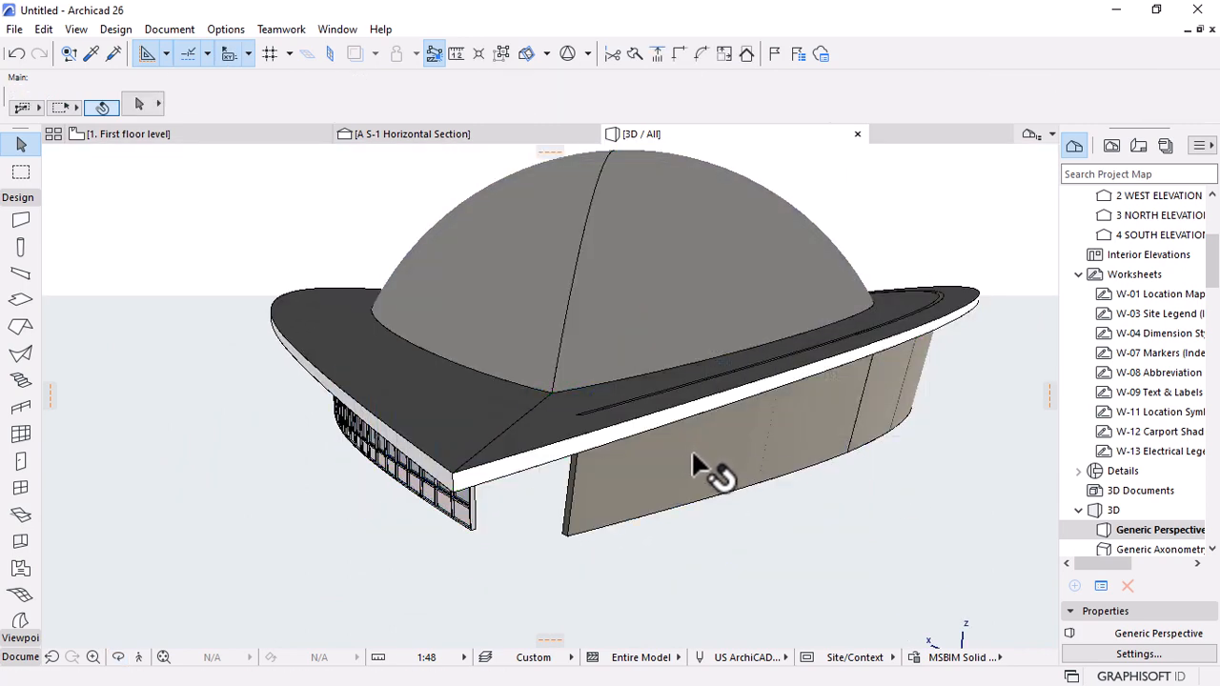
left_click(696, 463)
middle_click_drag(589, 454, 801, 484, "shift")
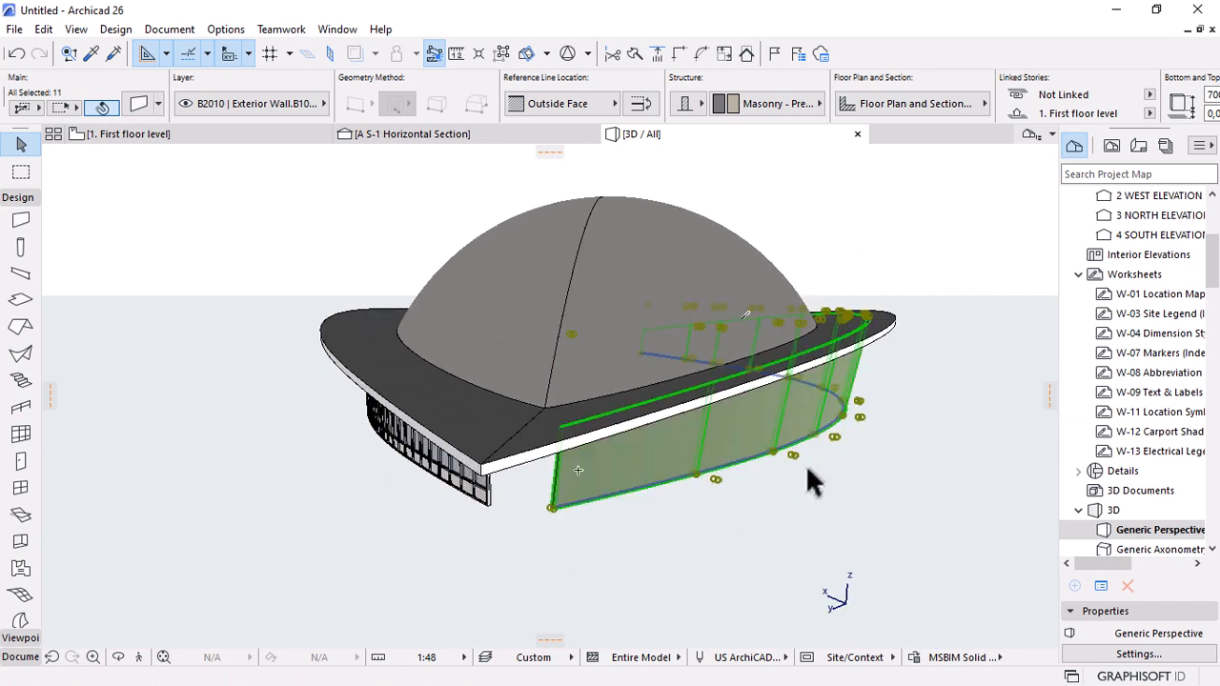
key("ctrl+z")
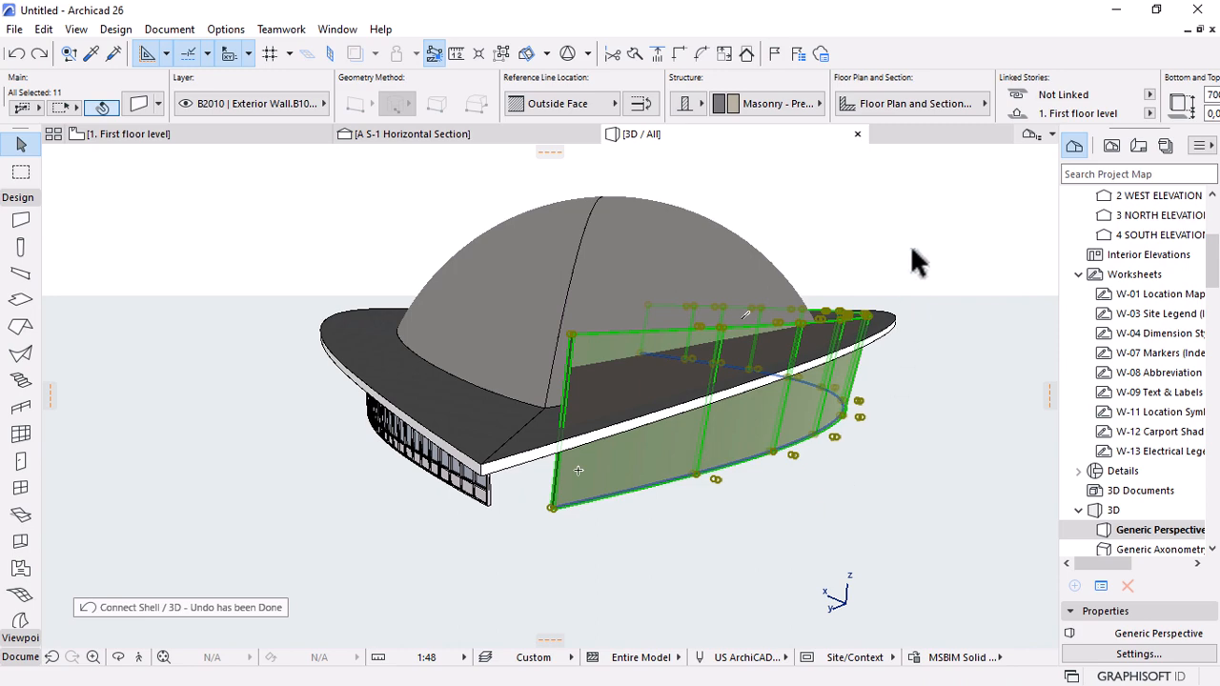
Assign the slanted walls as targets and the roof plane above them as operator for a solid element operation.
right_click(961, 253)
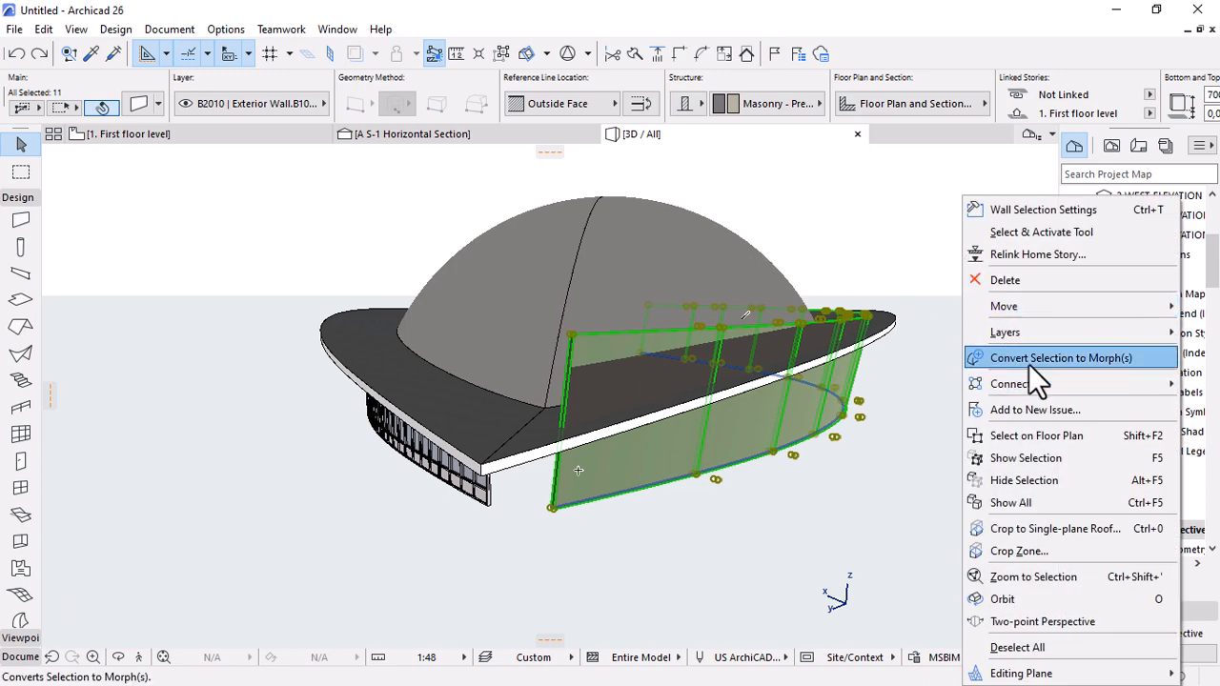
mouse_move(1026, 382)
left_click(806, 428)
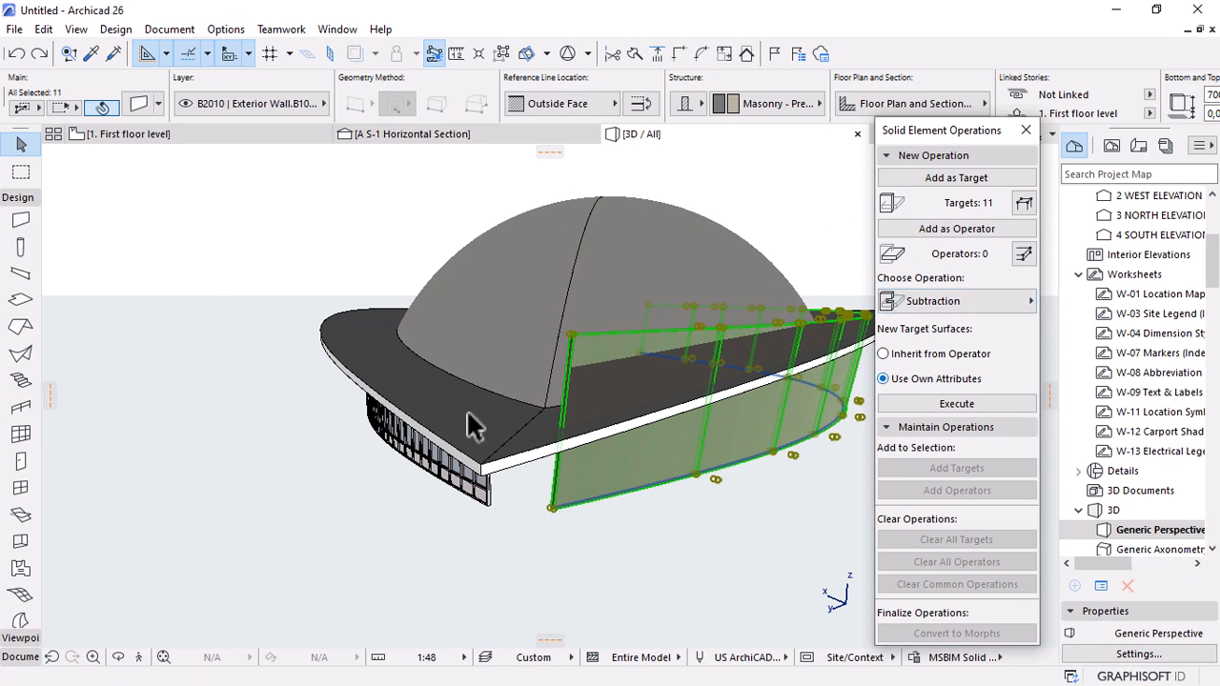
left_click(550, 448)
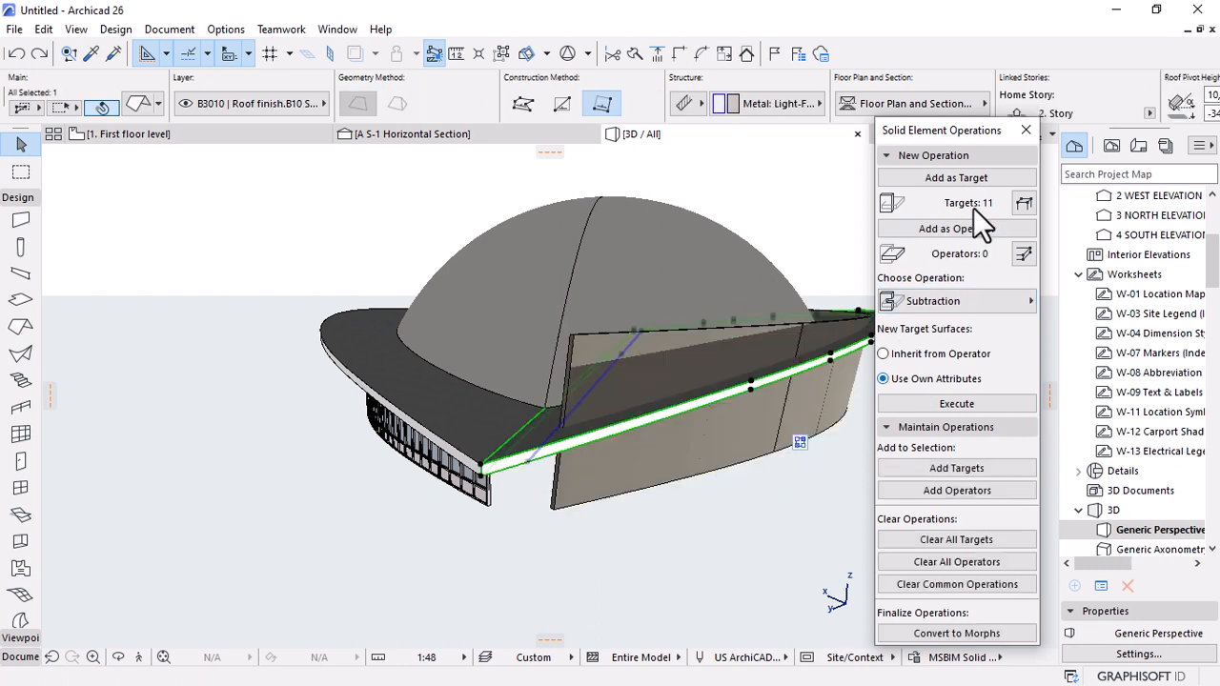
left_click(953, 231)
Execute a Subtraction with upward extrusion to cut the walls above the roof plane, and clear the selection.
left_click(953, 301)
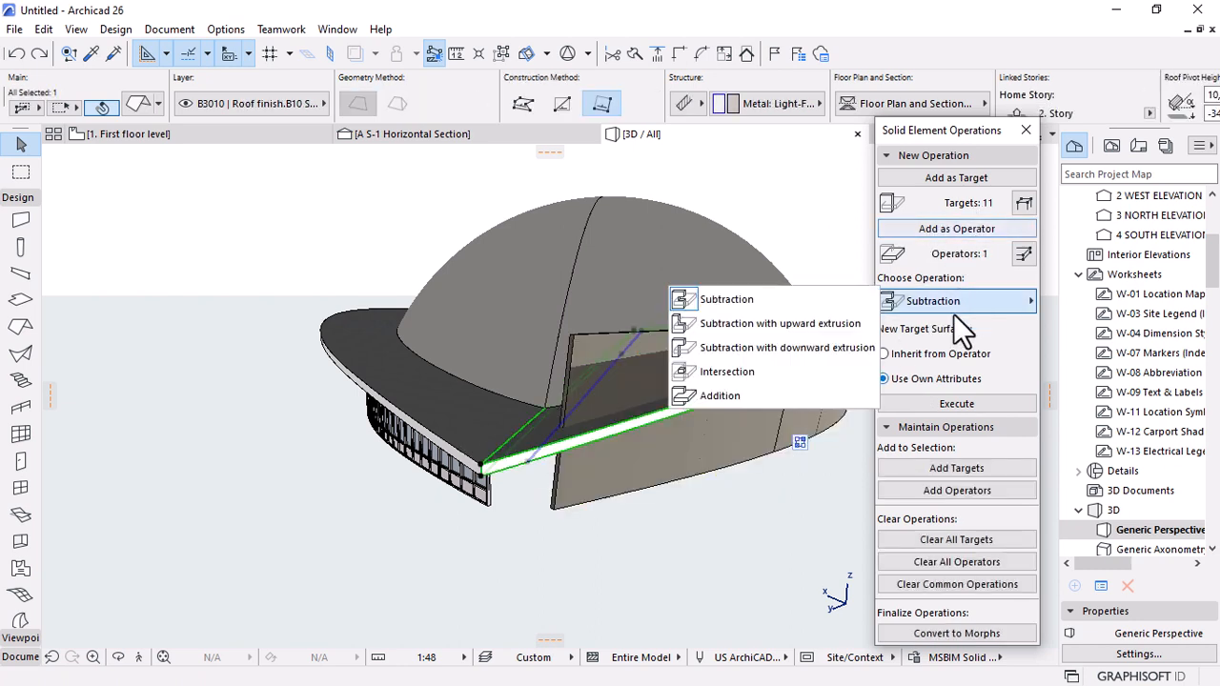
left_click(802, 324)
left_click(944, 404)
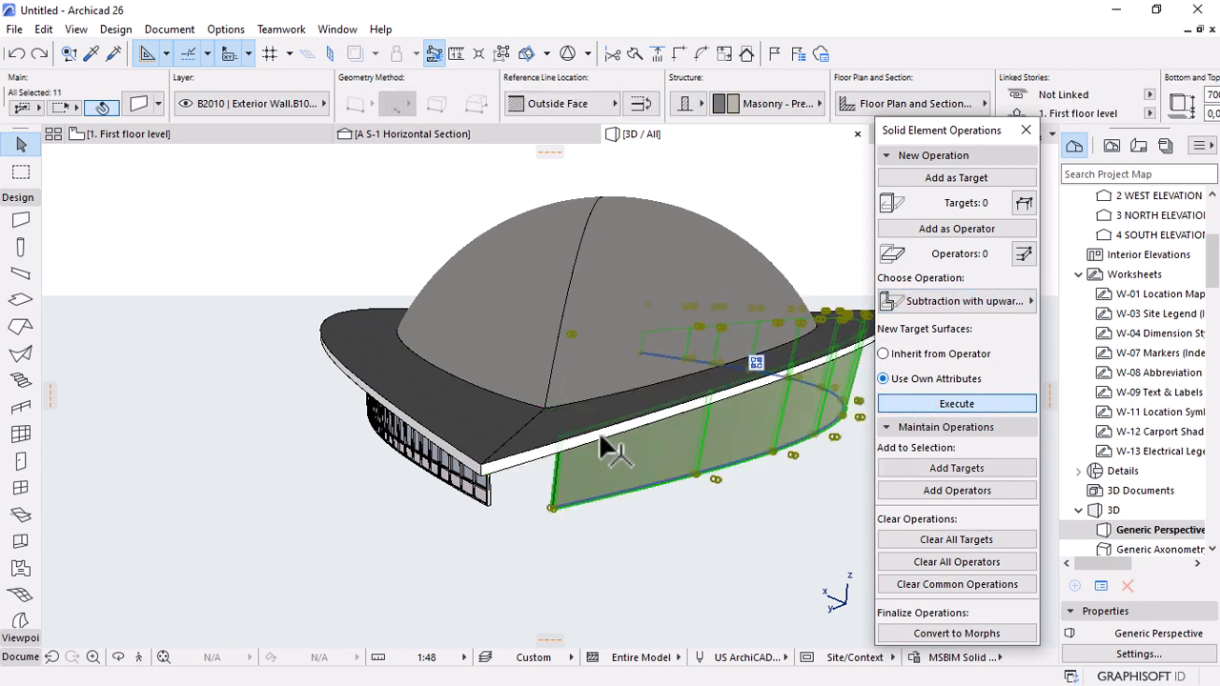
left_click(641, 360)
left_click(358, 556)
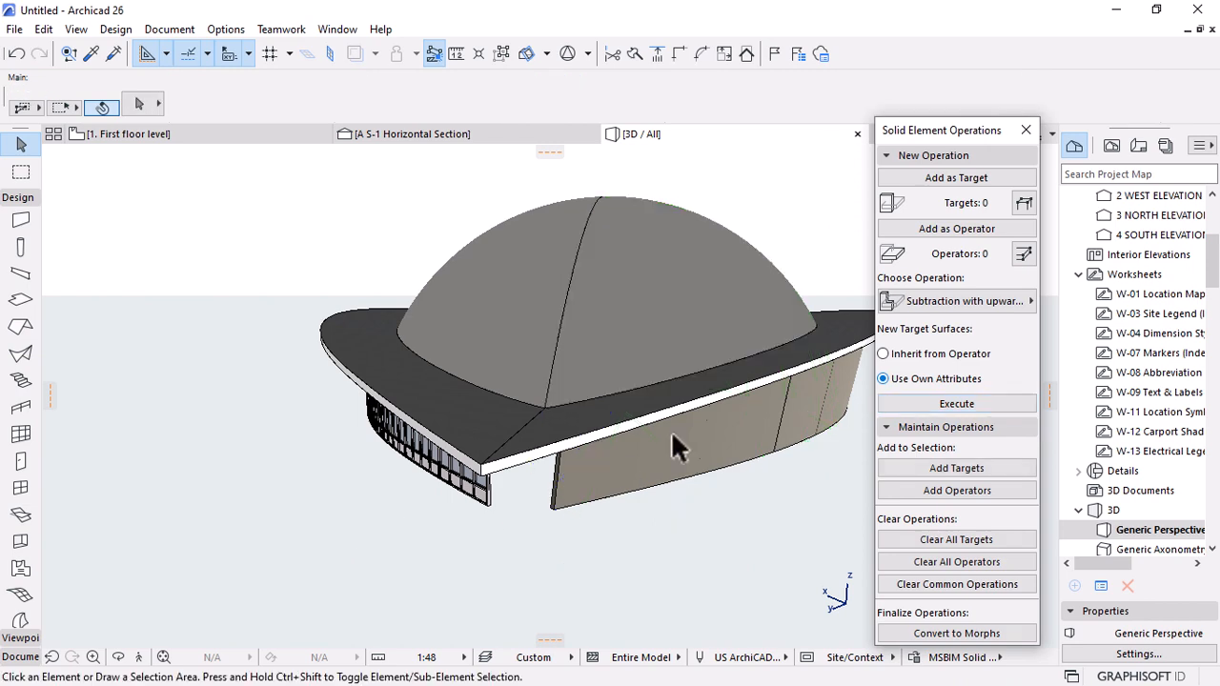
Inspect the roof surface and the cut walls around the building, closing the Solid Element Operations palette.
scroll(646, 403, "up", 2)
middle_click_drag(541, 446, 582, 515, "shift")
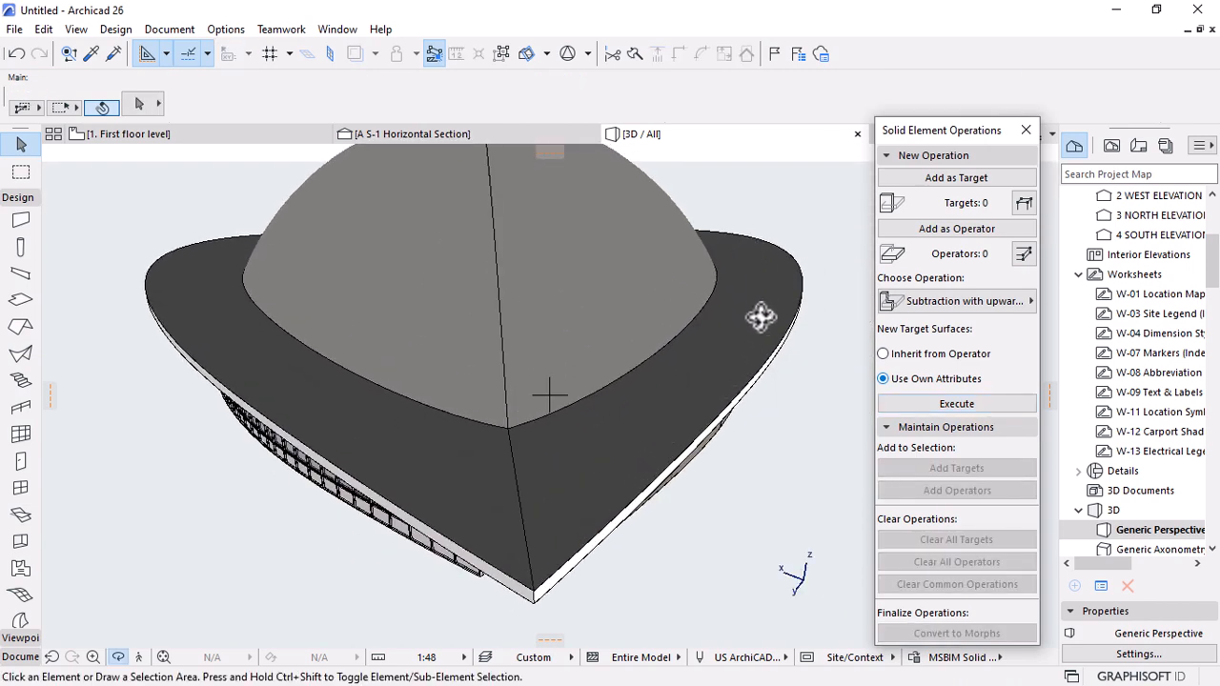
middle_click_drag(656, 401, 521, 353, "shift")
scroll(234, 406, "down", 3)
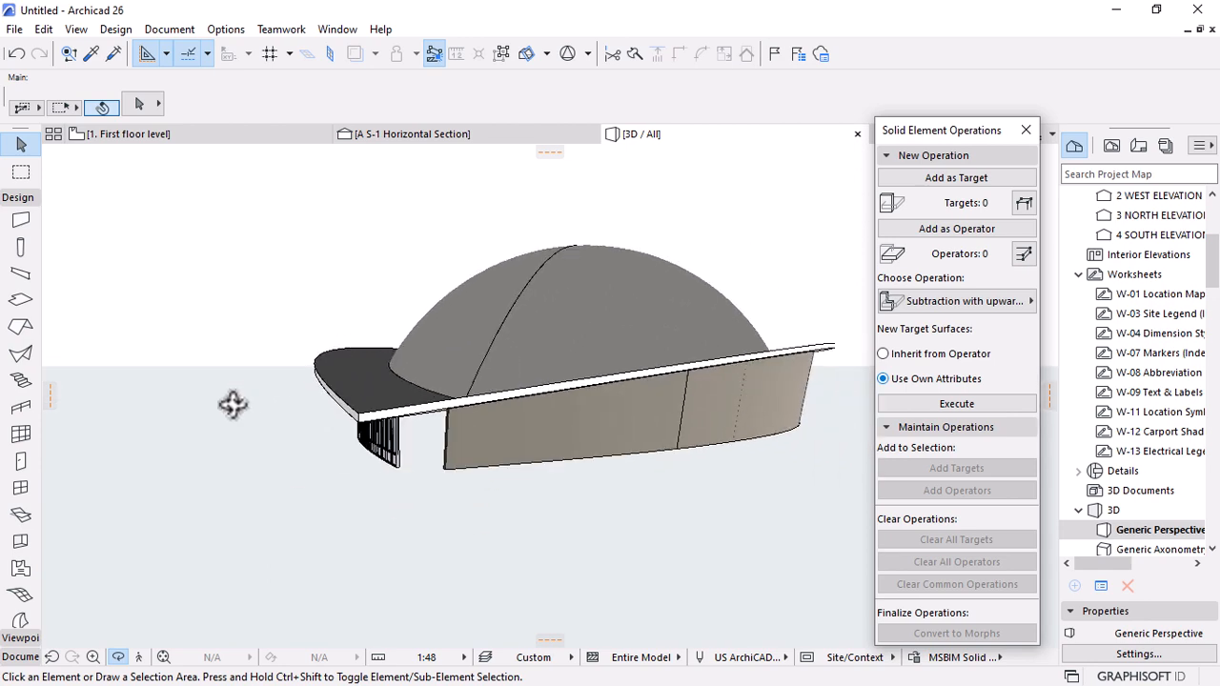
left_click(1025, 134)
middle_click_drag(708, 325, 485, 438, "shift")
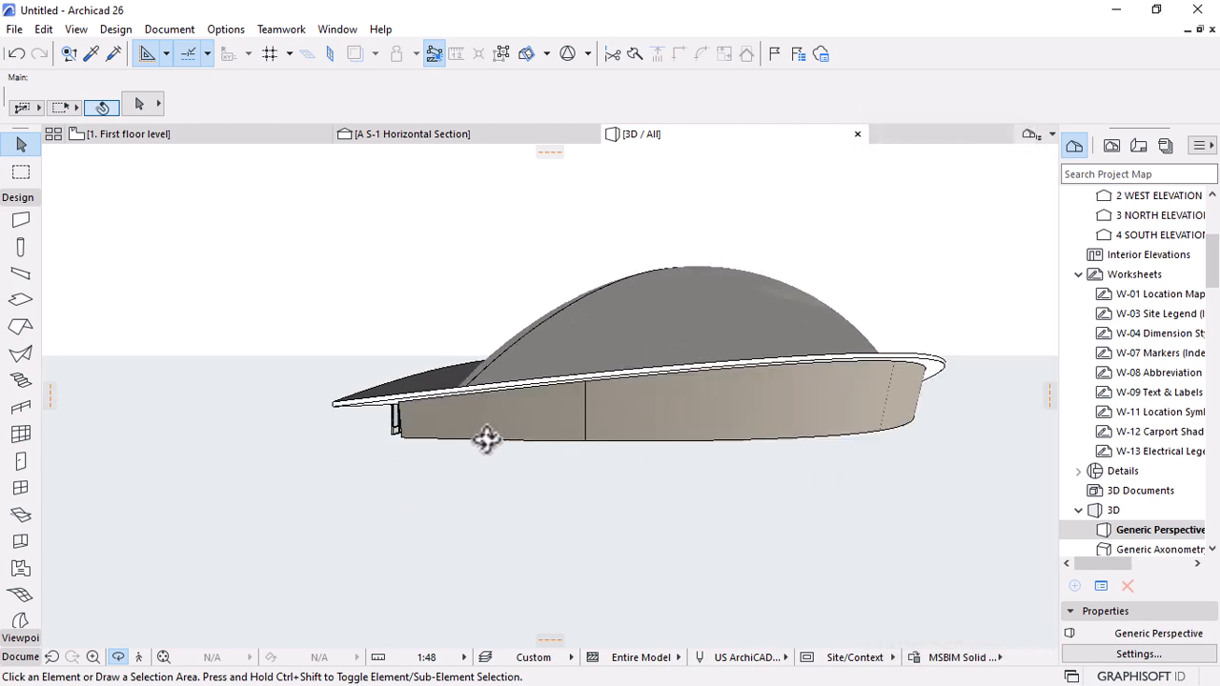
scroll(485, 439, "up", 3)
scroll(315, 416, "down", 3)
middle_click_drag(676, 429, 779, 470, "shift")
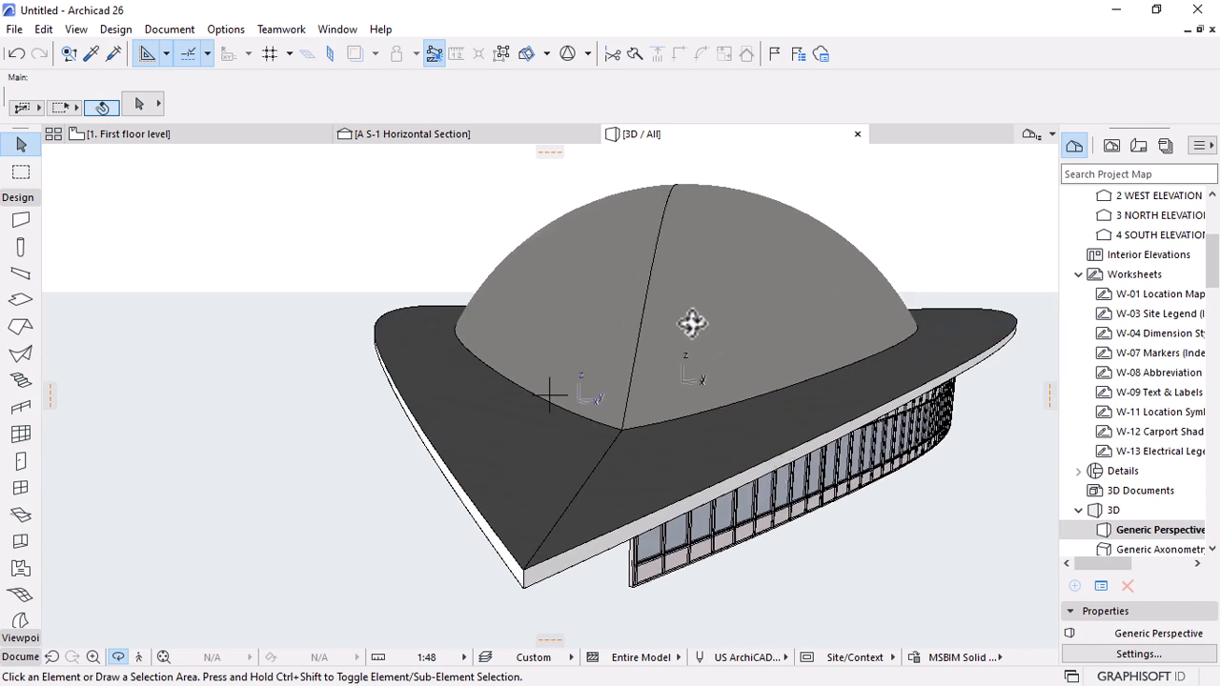
Set the elevation of both dome shells to -5000 relative to their home story, and clear the selection.
left_click(648, 325)
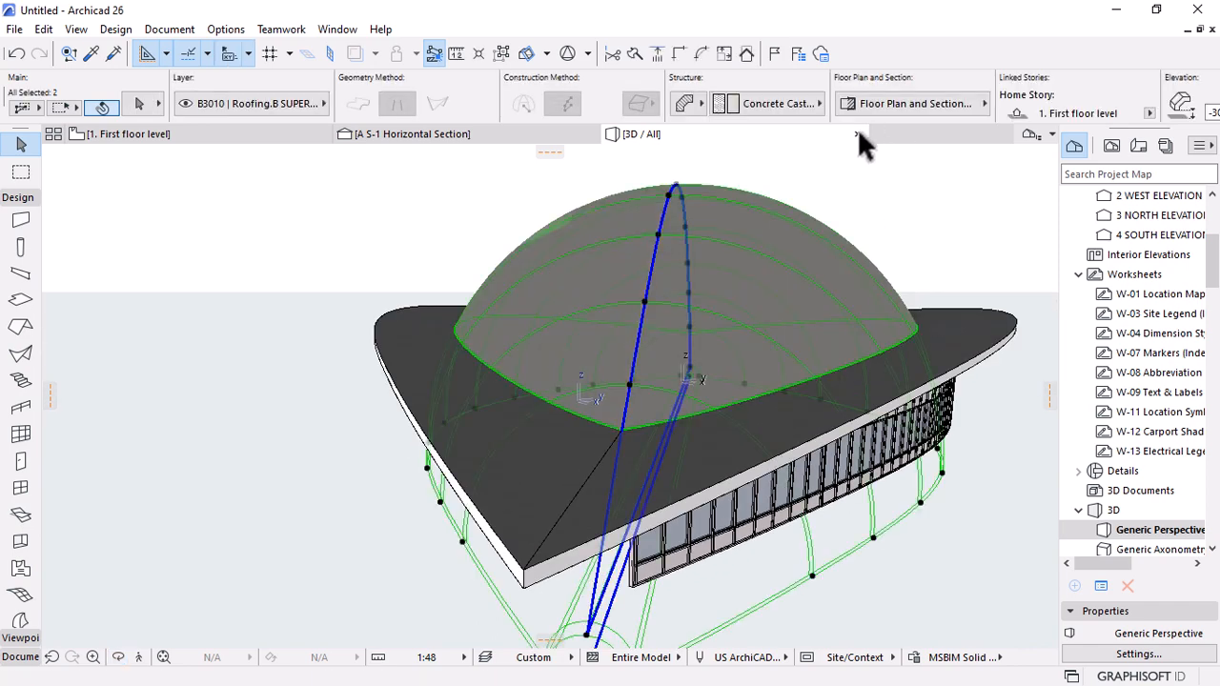
scroll(833, 102, "down", 4)
left_click_drag(916, 113, 828, 111)
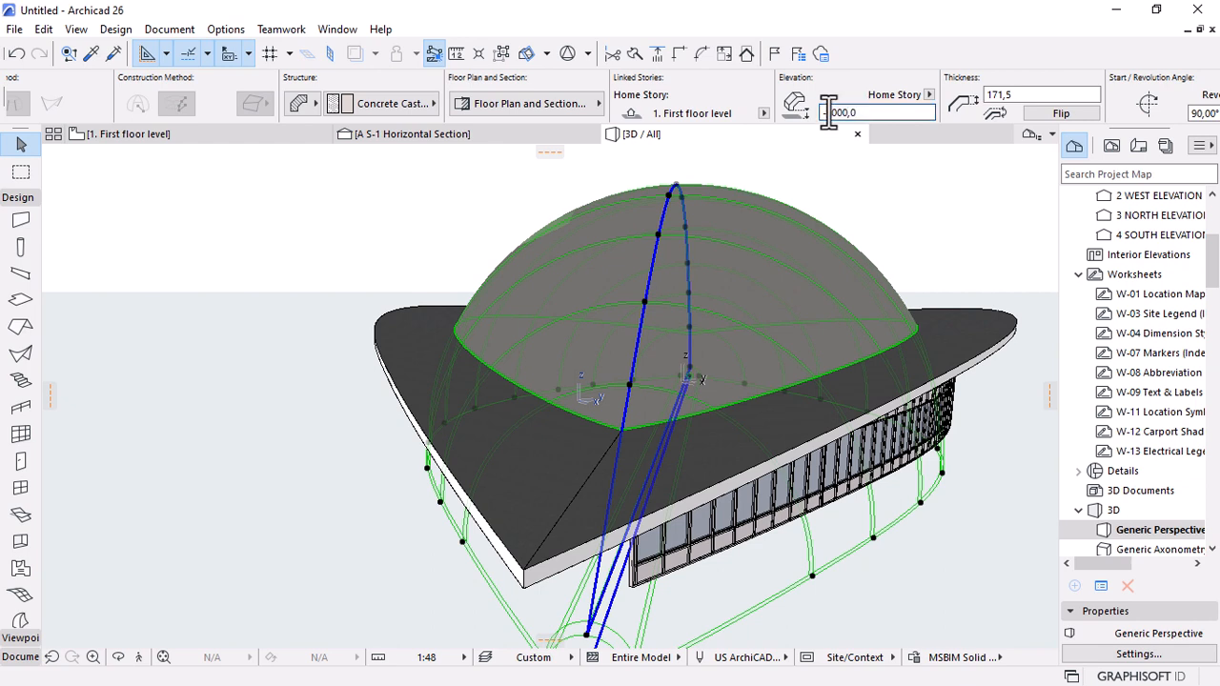
key("Return")
middle_click_drag(874, 286, 779, 394, "shift")
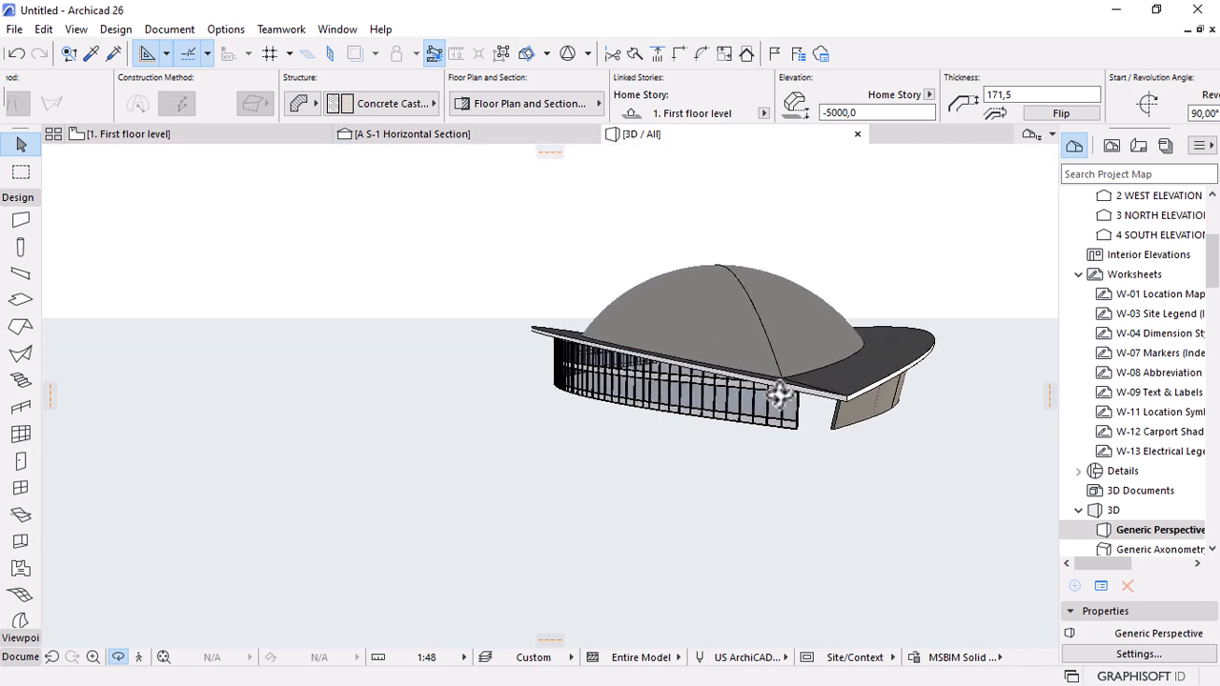
scroll(733, 398, "up", 3)
key("Escape")
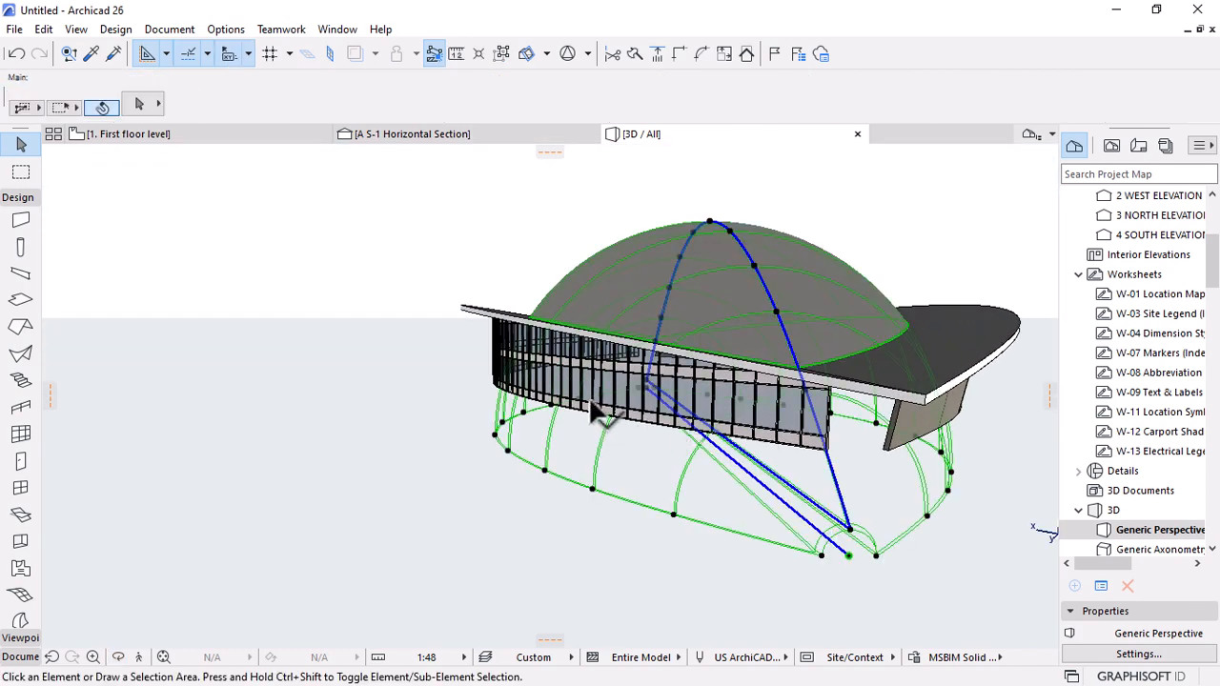
Review the curved curtain wall's geometry, positioning and grid scheme settings, leaving them unmodified.
left_click(624, 379)
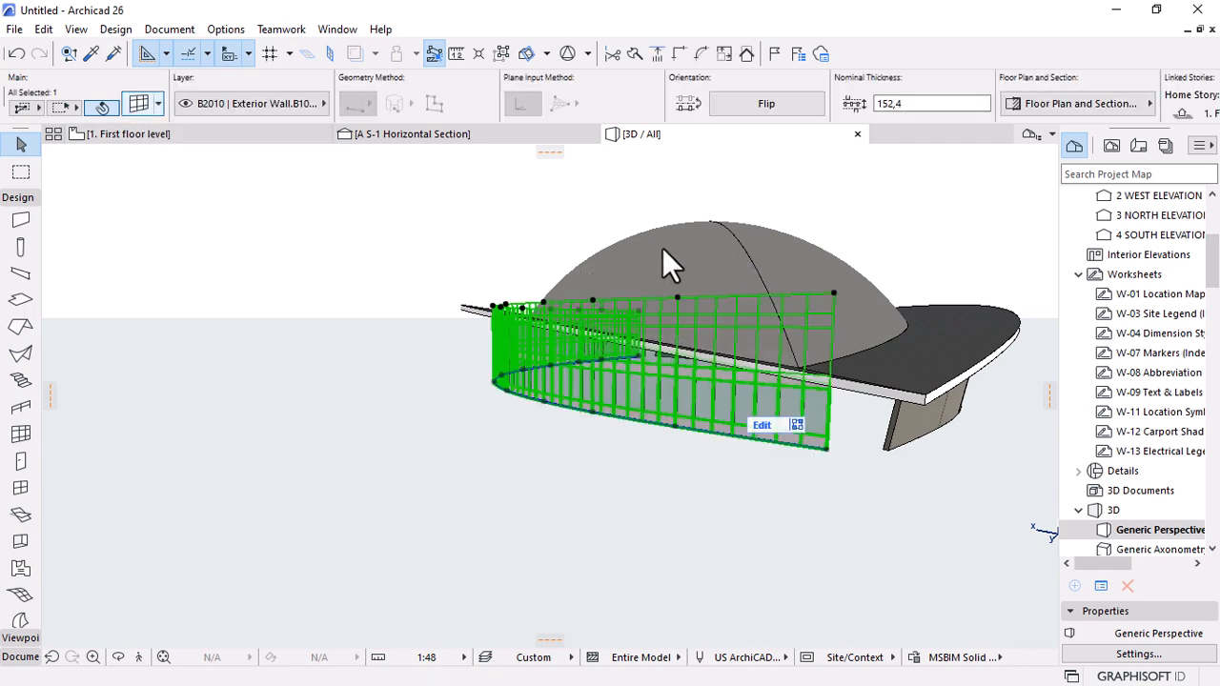
key("ctrl+t")
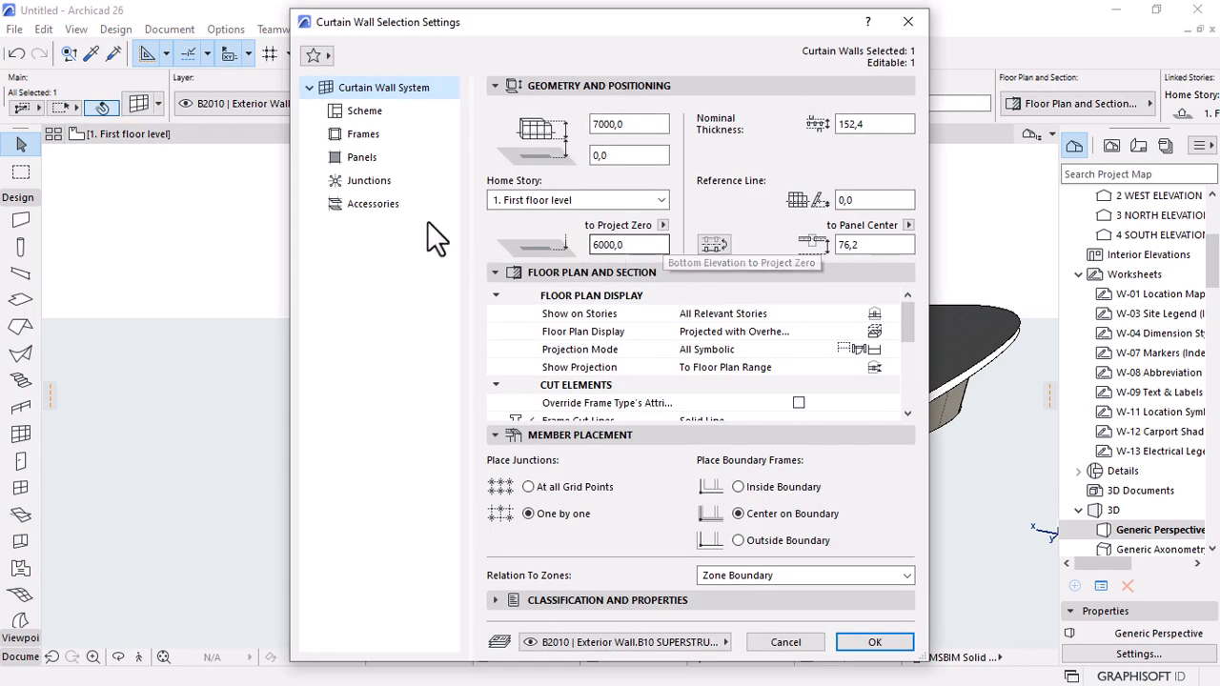
left_click(345, 113)
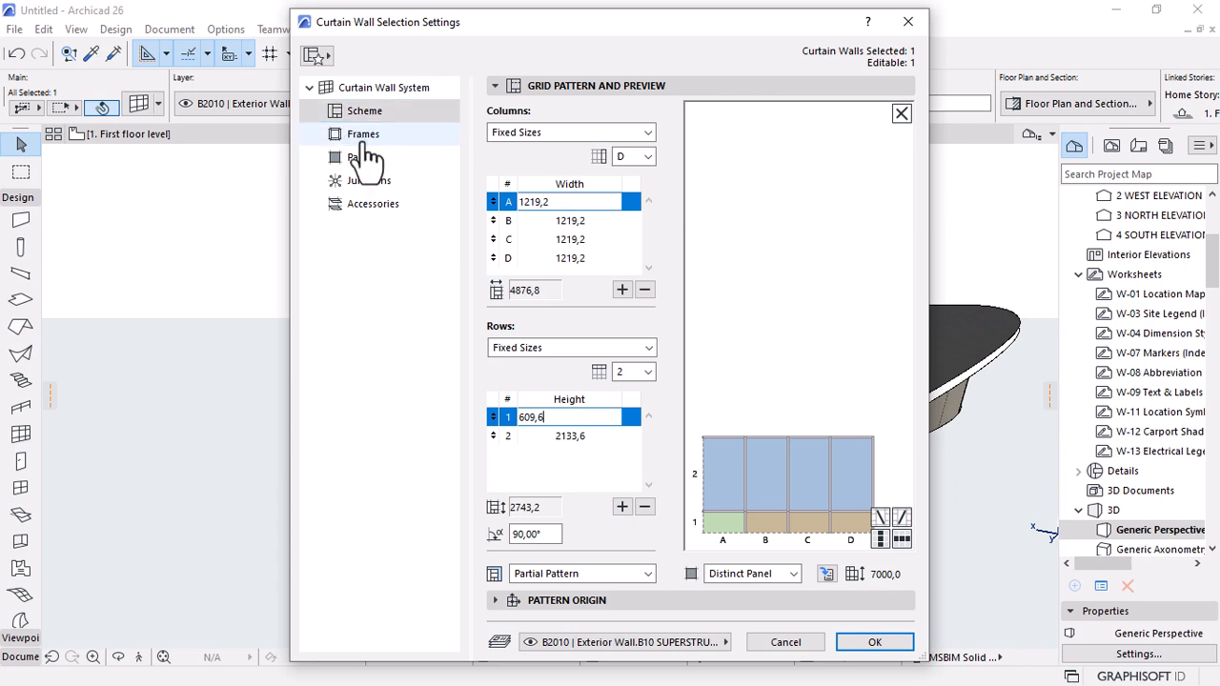
left_click(361, 88)
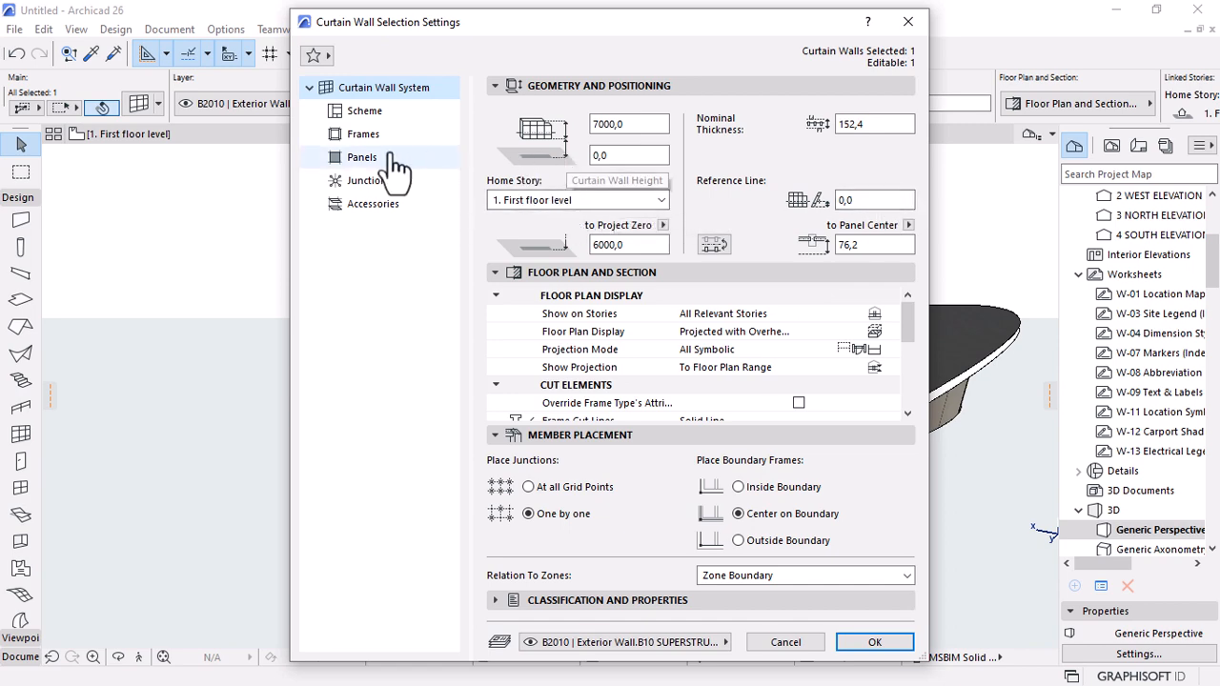
left_click(810, 642)
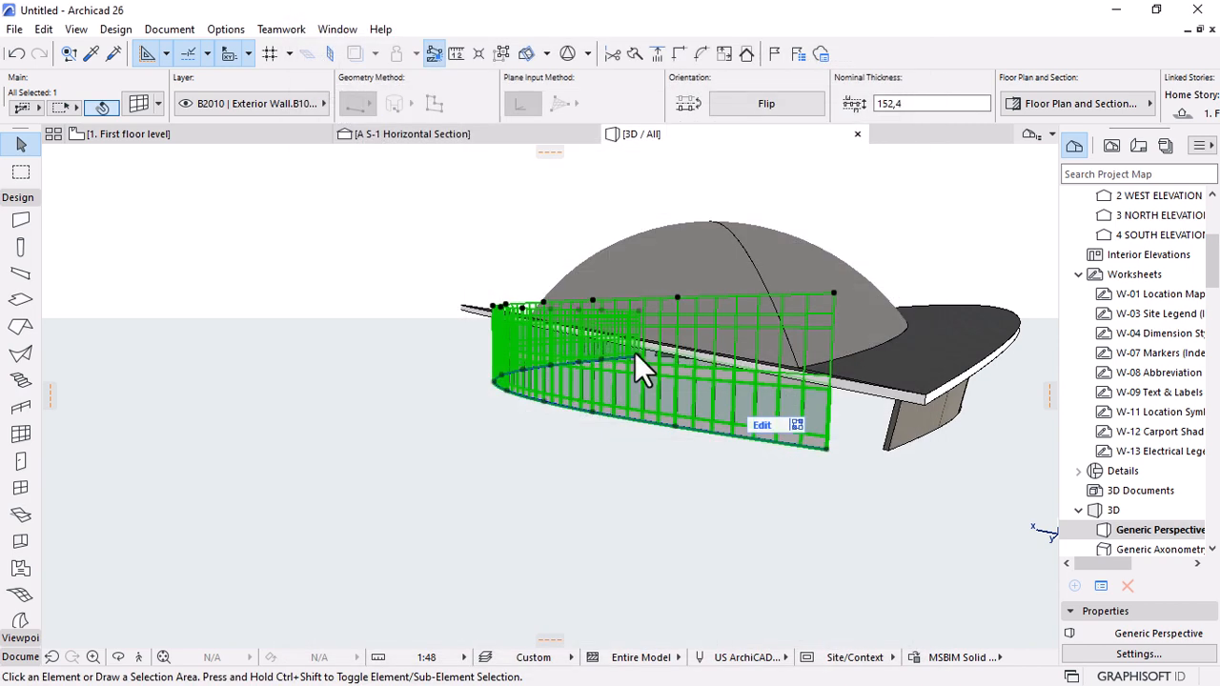
Delete the curved curtain wall beneath the roof plane opposite the slanted masonry walls.
key("o")
scroll(462, 412, "down", 3)
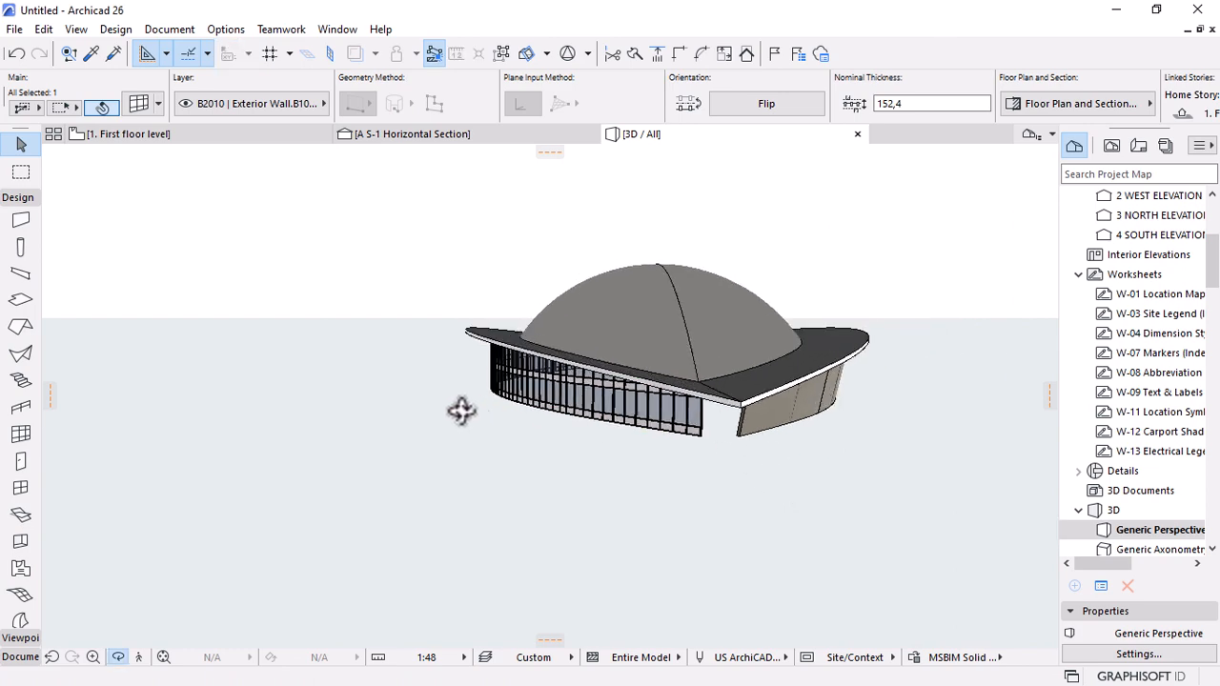
left_click_drag(733, 444, 654, 430)
scroll(594, 339, "up", 3)
scroll(595, 339, "up", 2)
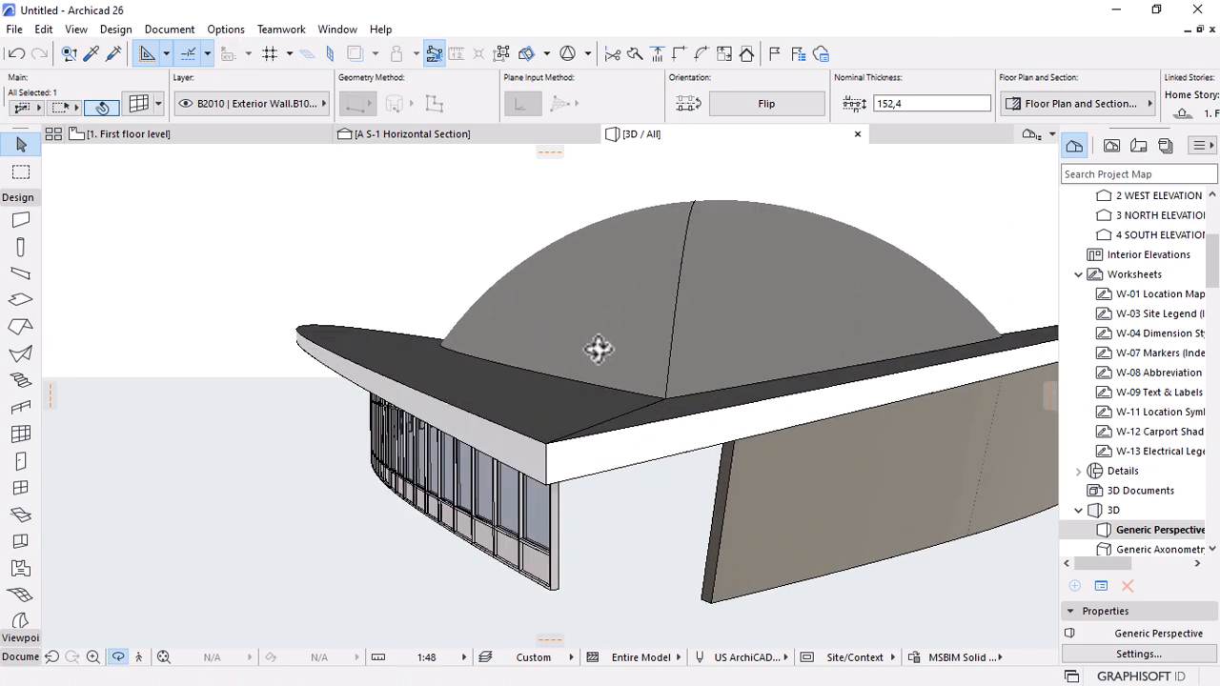
key("Escape")
key("Escape")
left_click(552, 522)
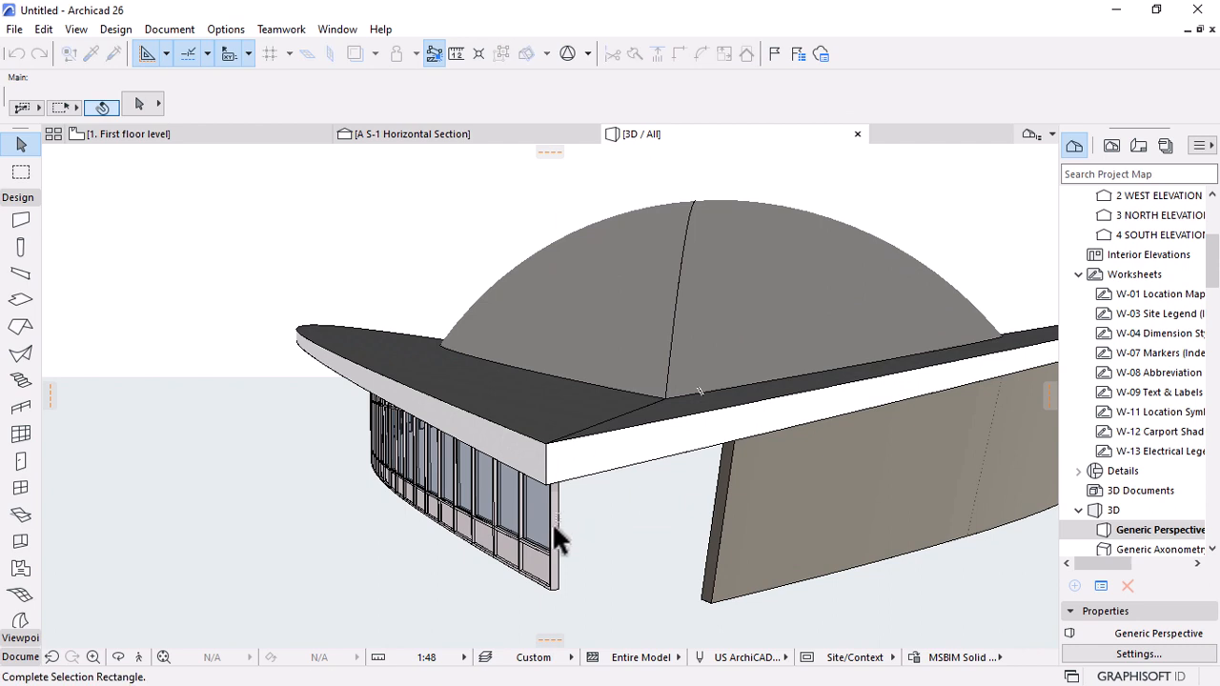
left_click(598, 535)
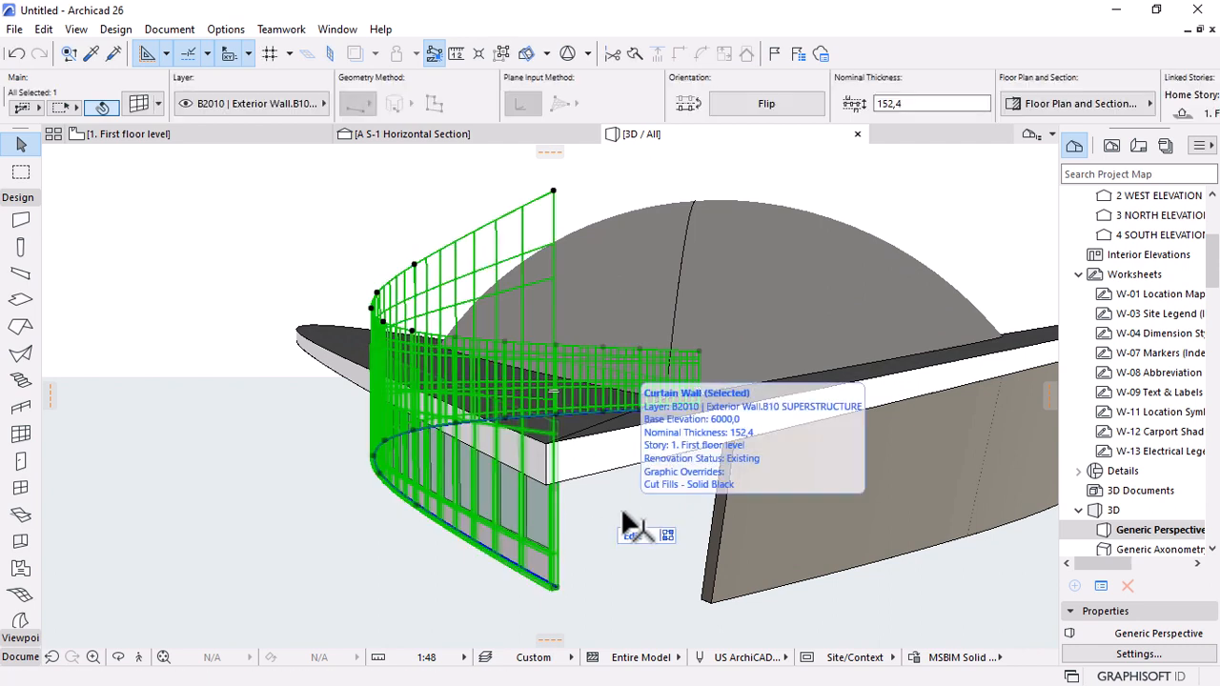
key("Escape")
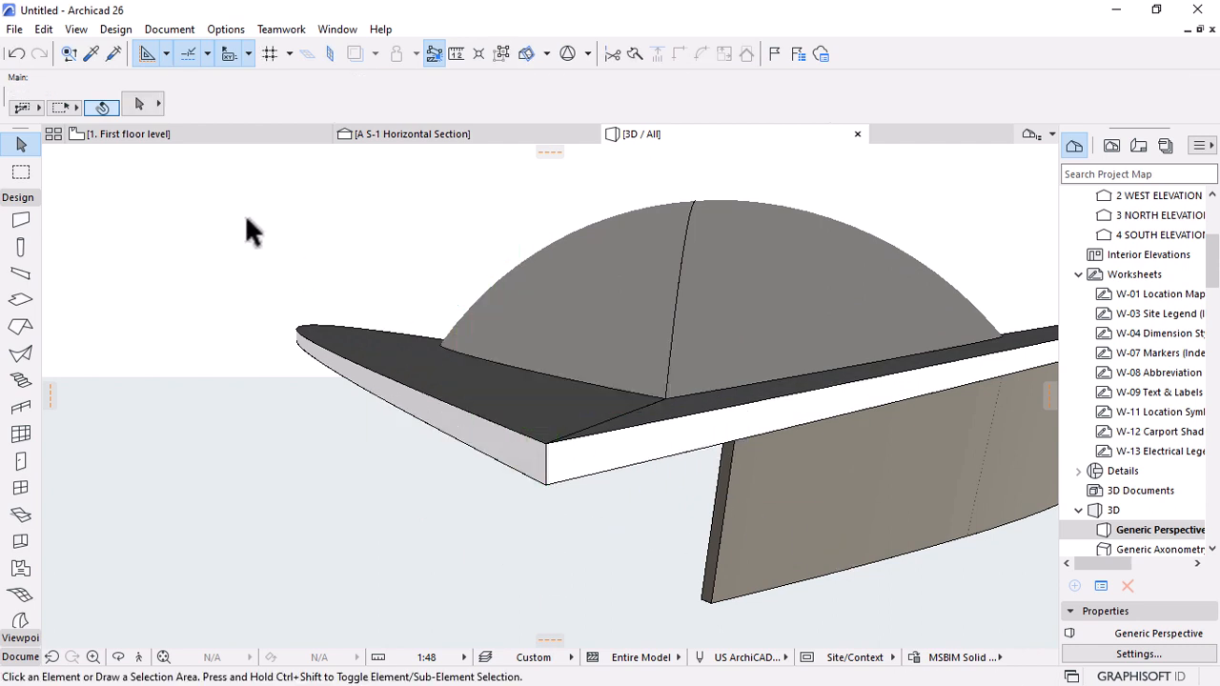
Mirror a copy of the slanted masonry walls across the building's central diagonal axis on the first floor plan.
left_click(215, 134)
left_click(449, 363)
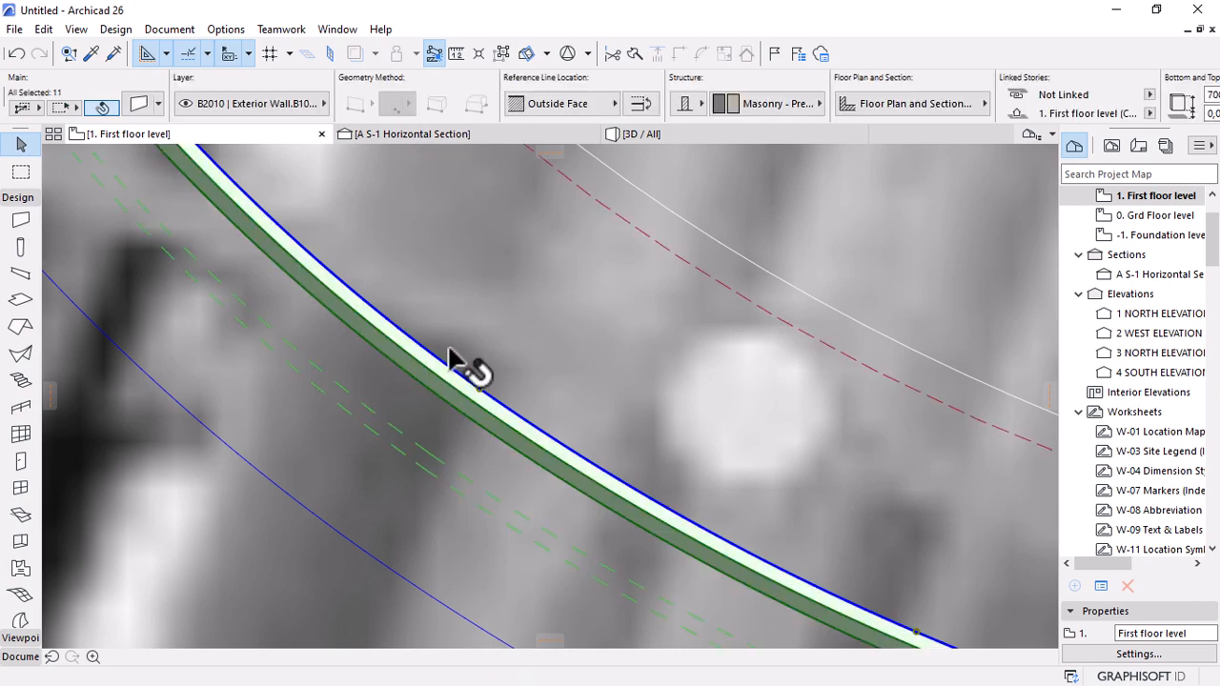
scroll(456, 365, "down", 2)
scroll(455, 370, "down", 4)
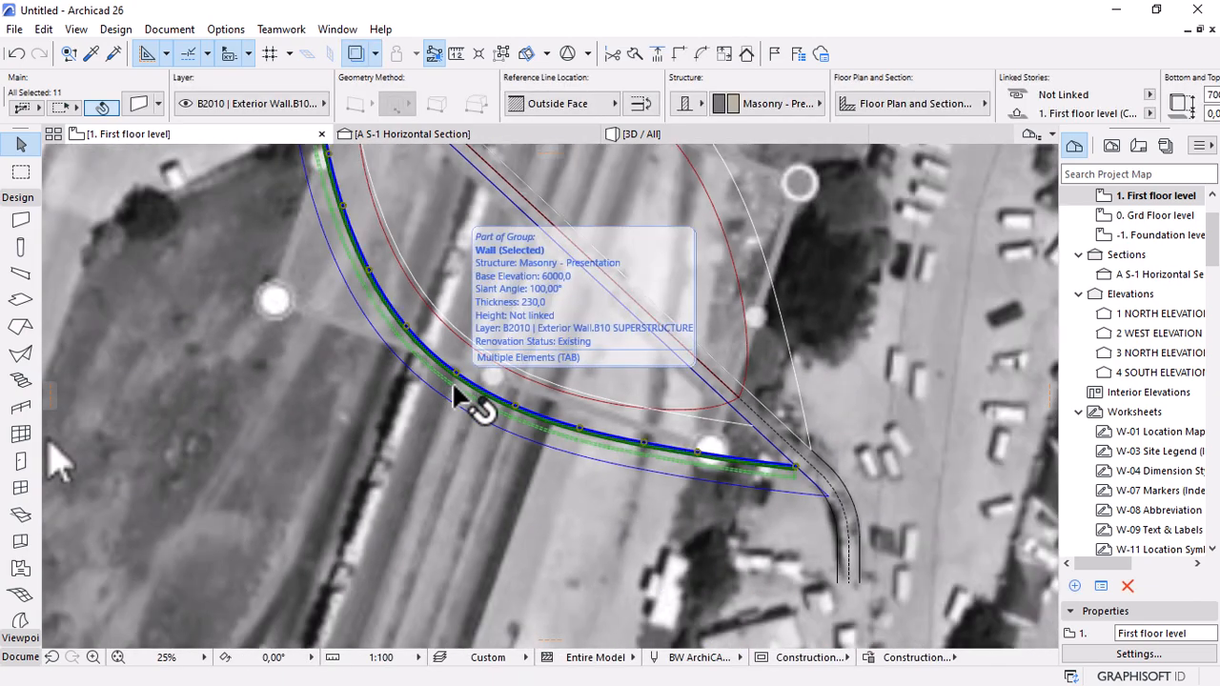
key("ctrl+m")
scroll(713, 408, "up", 3)
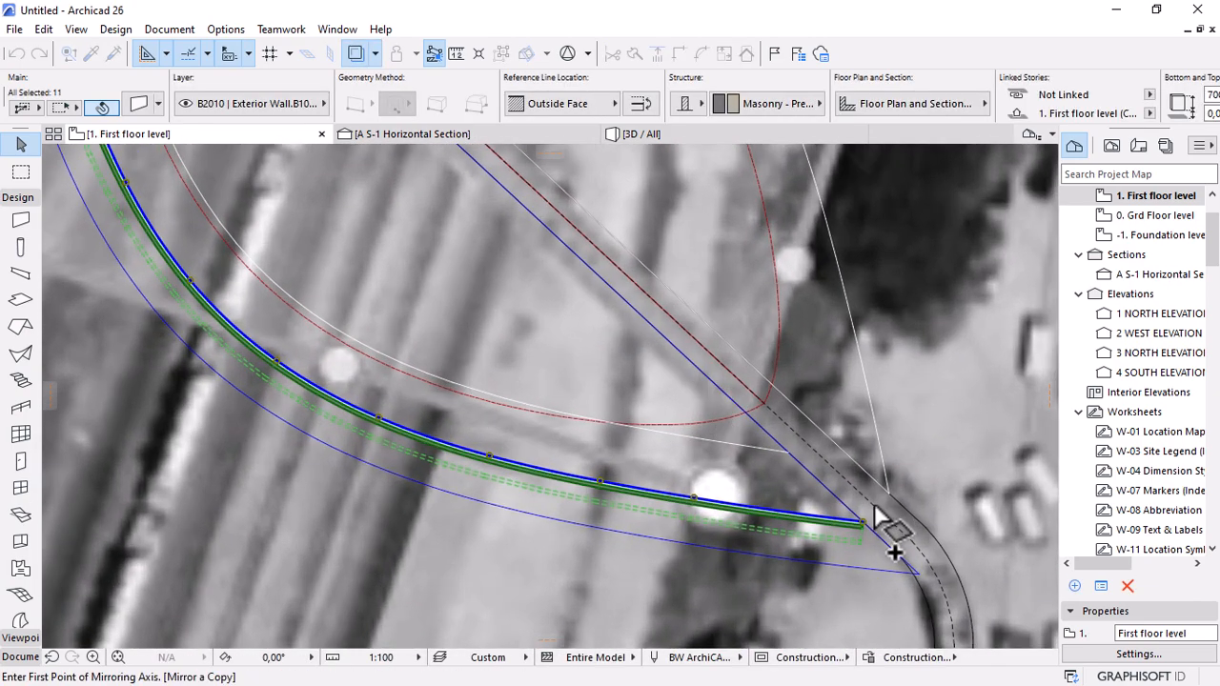
left_click(855, 496)
left_click(660, 314)
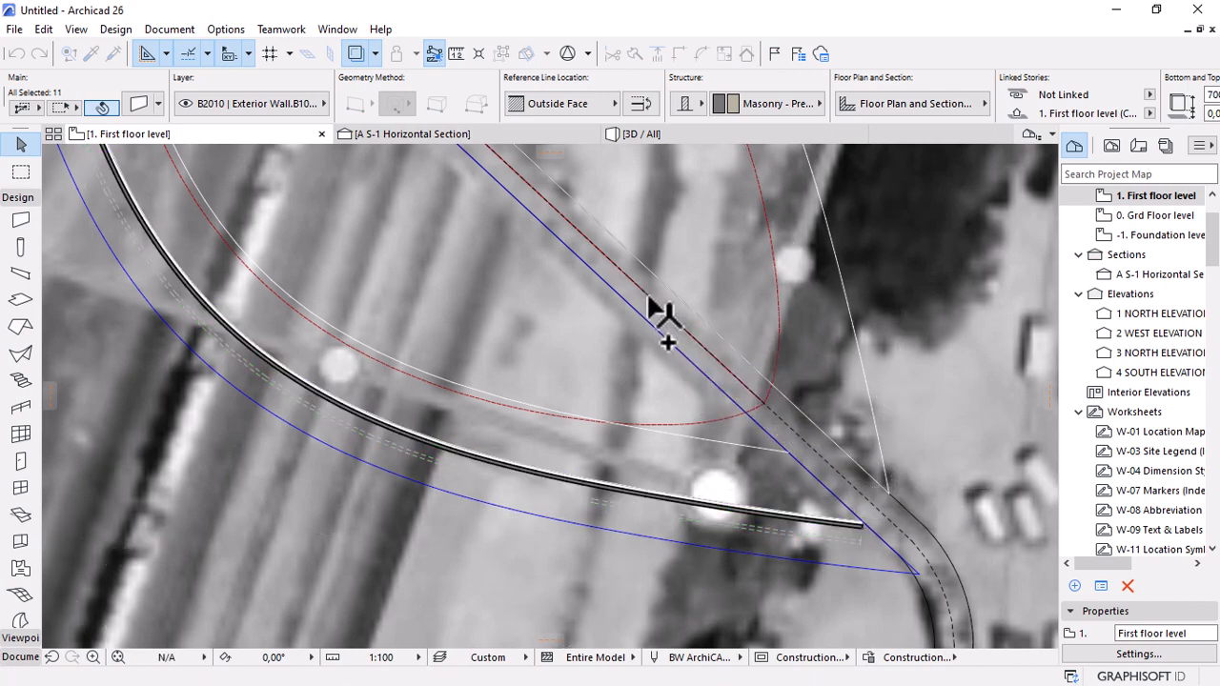
scroll(648, 428, "down", 5)
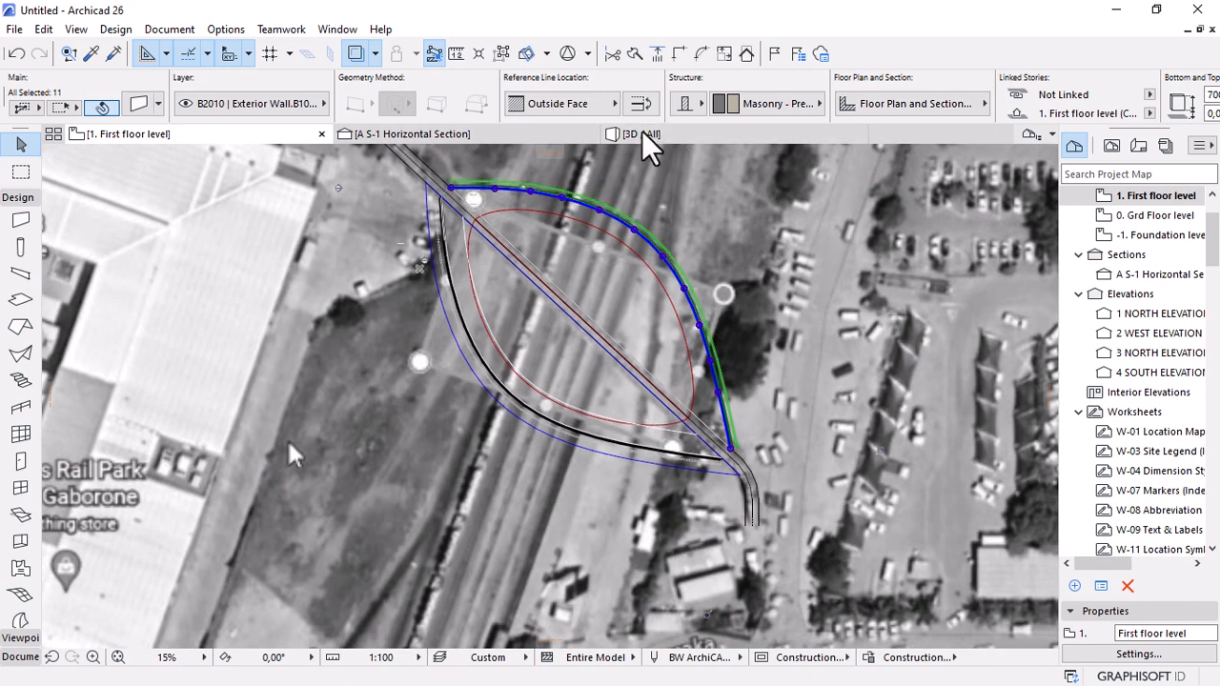
Assign the mirrored walls as targets and the roof plane above them as operator for a solid element operation in 3D.
left_click(641, 135)
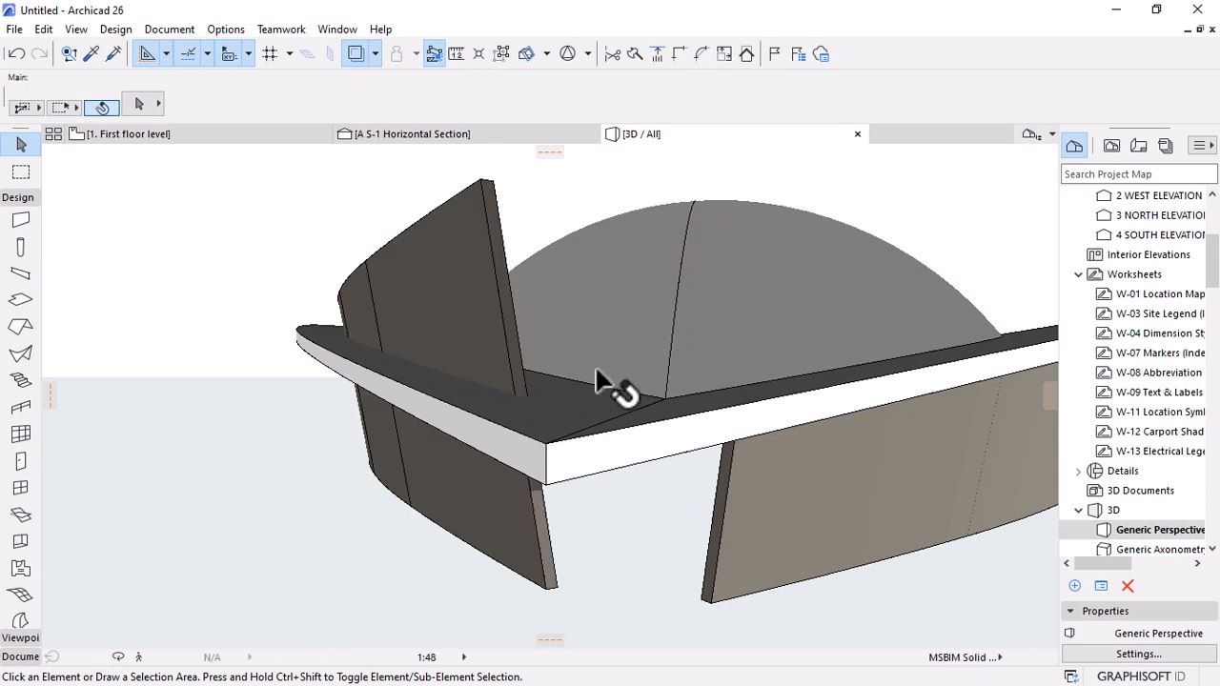
left_click(400, 297)
right_click(250, 368)
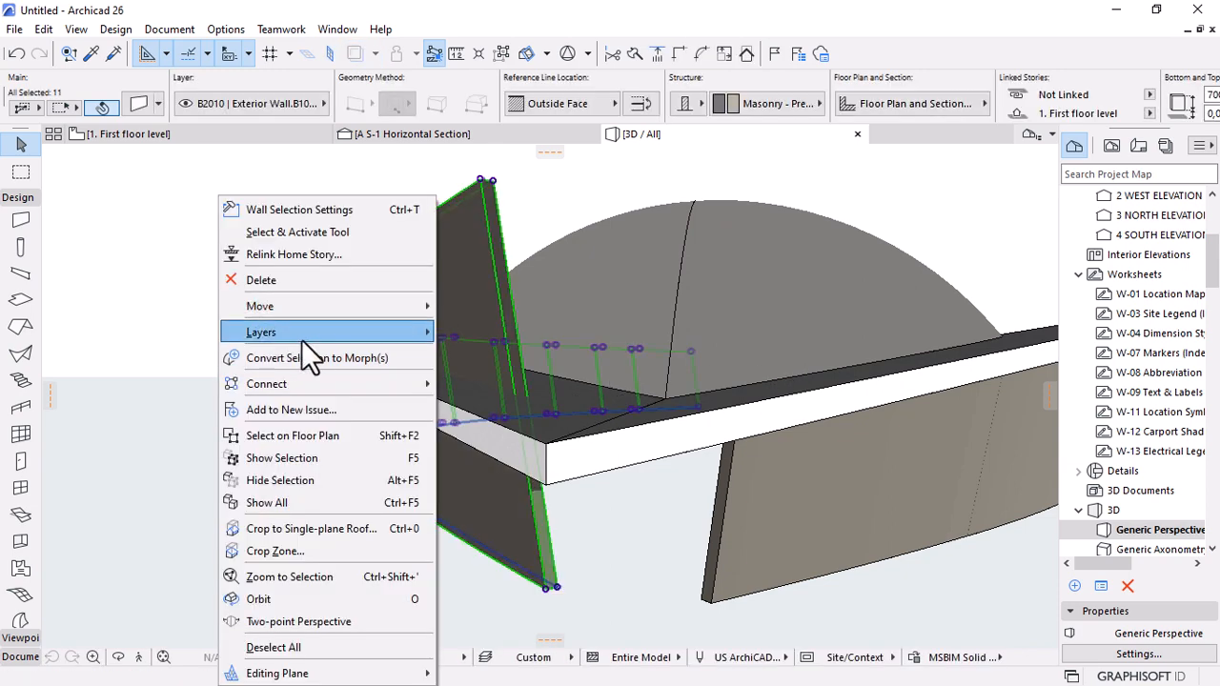
mouse_move(313, 378)
left_click(479, 429)
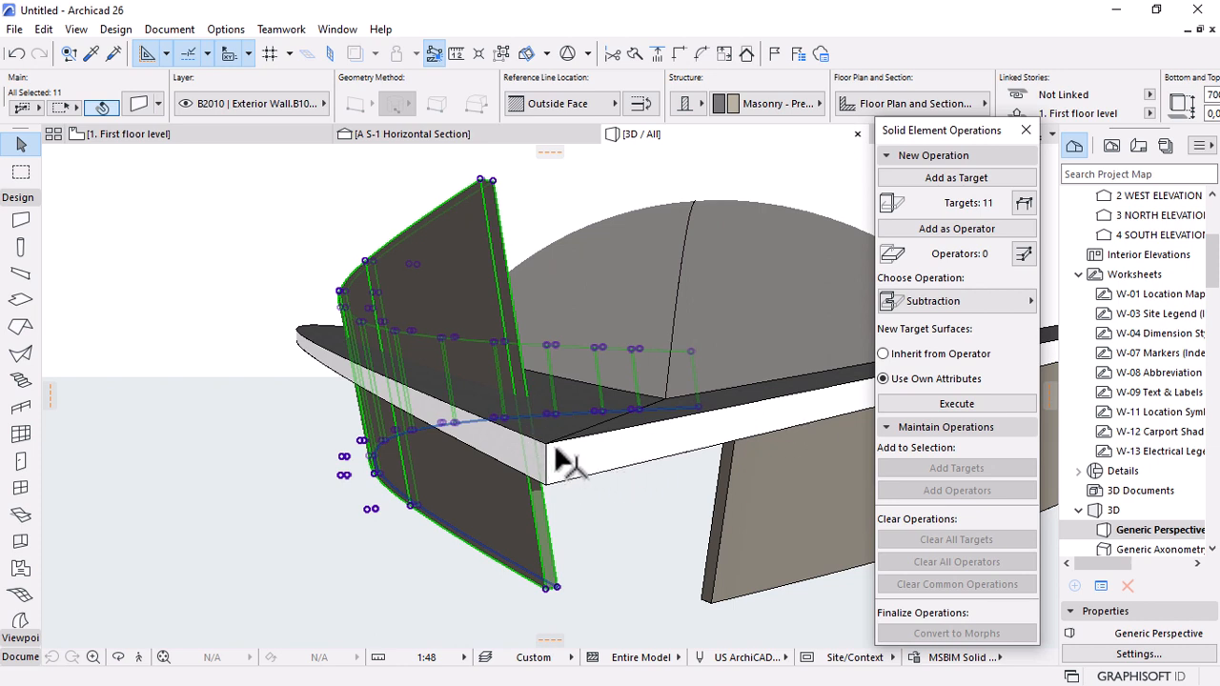
left_click(316, 356)
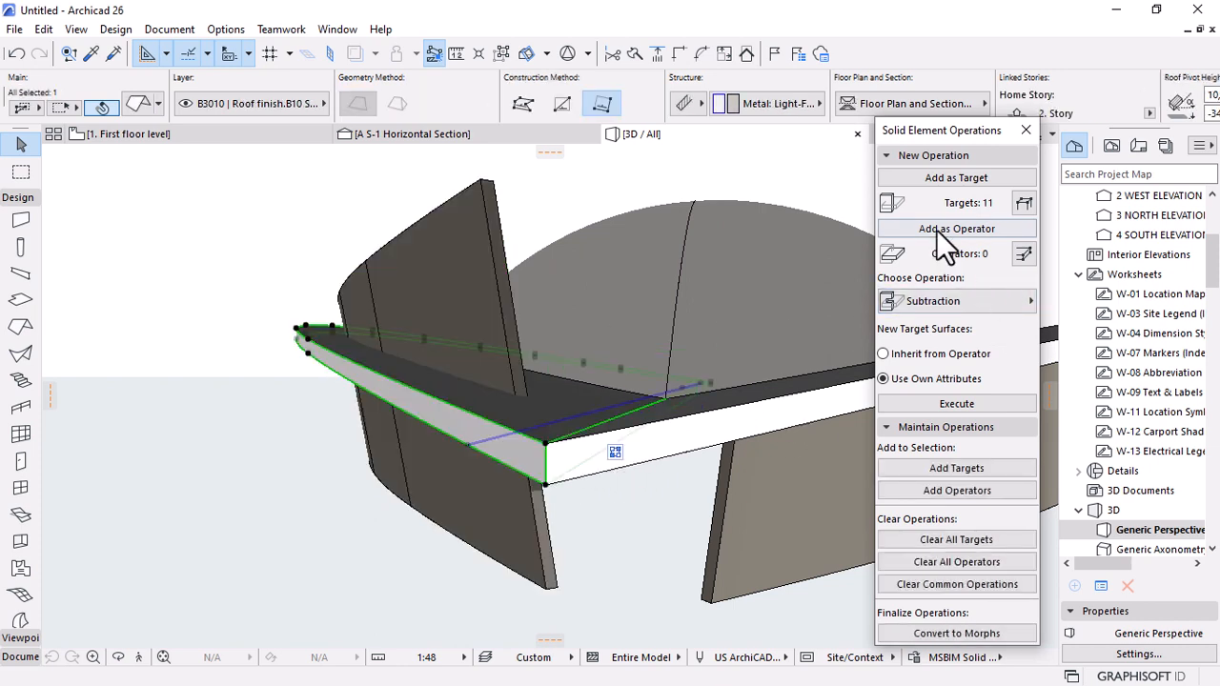
left_click(936, 230)
Execute a Subtraction with upward extrusion to trim the mirrored walls at the roof, clear the selection and check both sides.
left_click(908, 301)
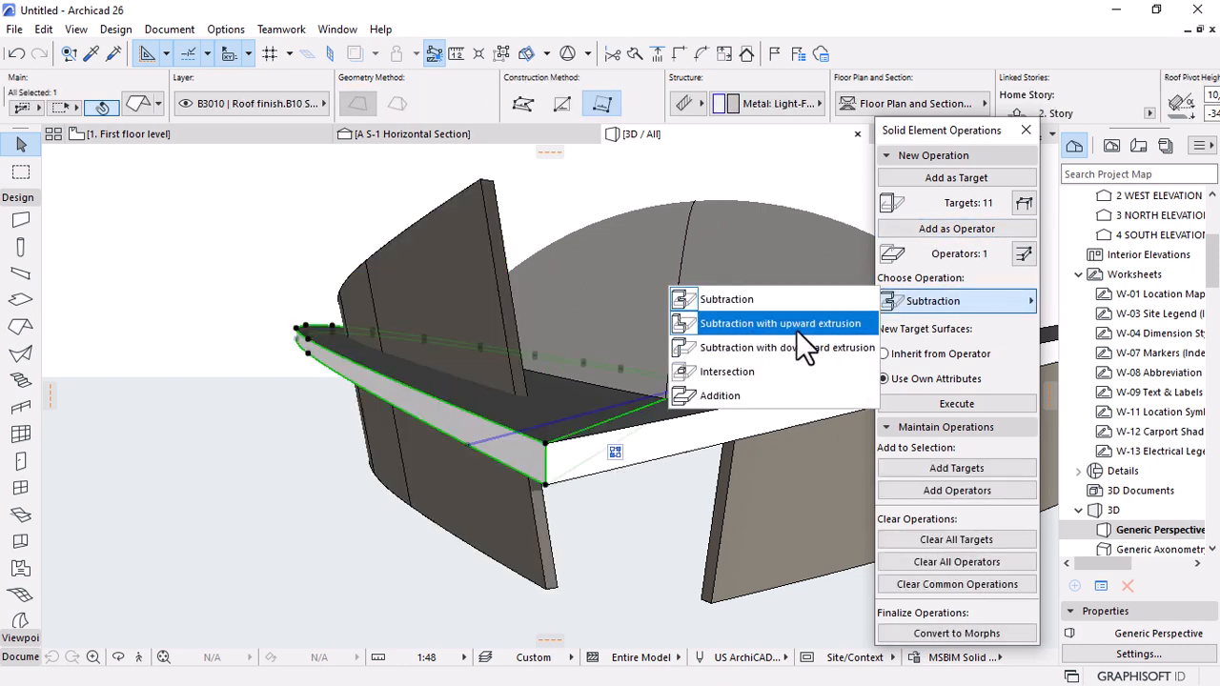
left_click(796, 325)
left_click(941, 404)
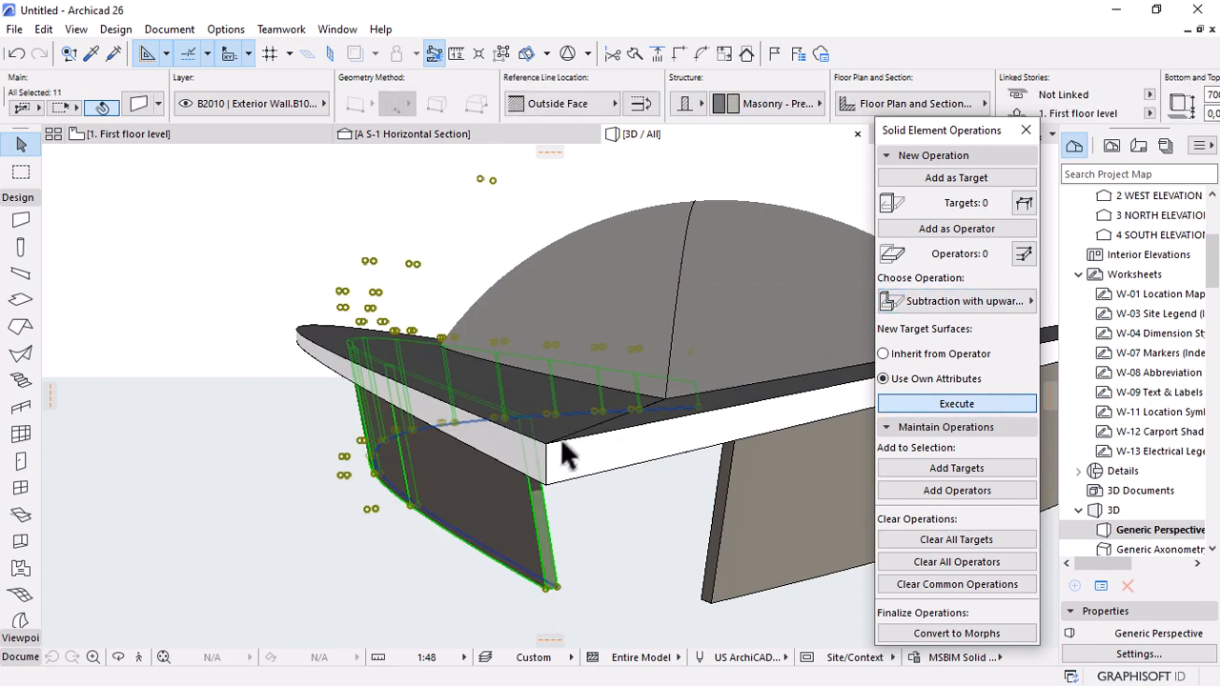
left_click(168, 381)
scroll(190, 386, "down", 4)
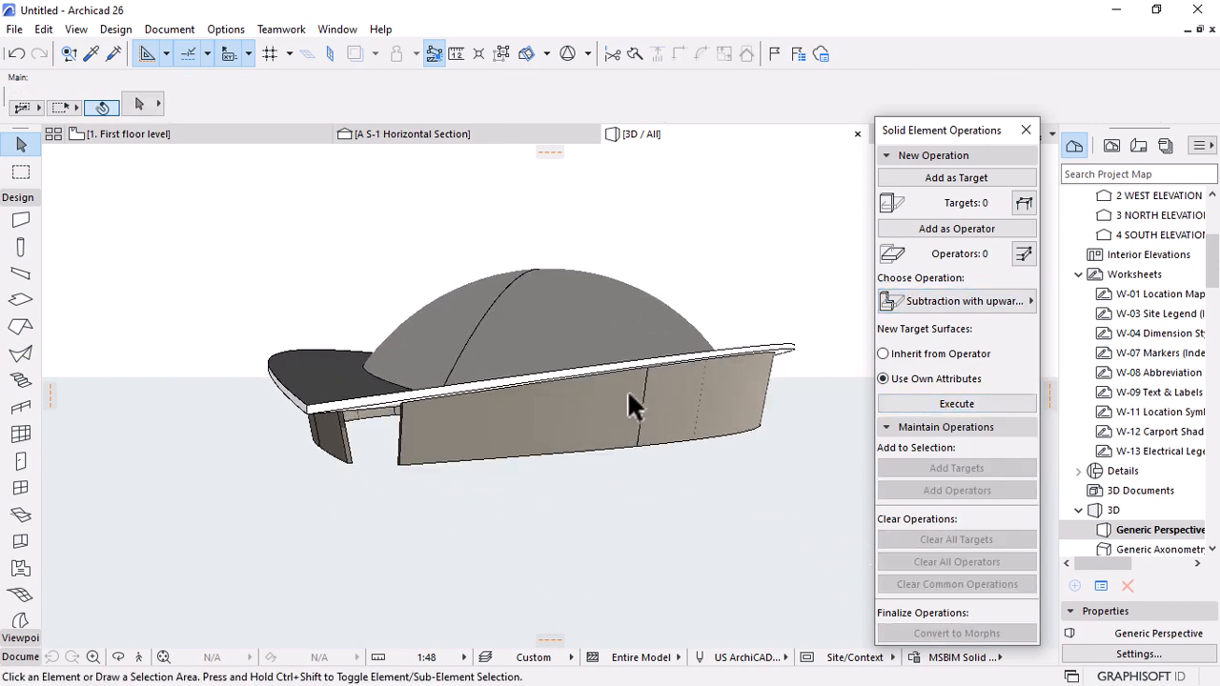
scroll(627, 389, "down", 1)
middle_click_drag(584, 425, 400, 315, "shift")
Move the A S-1 section marker on the first floor plan so it cuts across the leaf-shaped building, closing the Solid Element Operations palette.
left_click(186, 138)
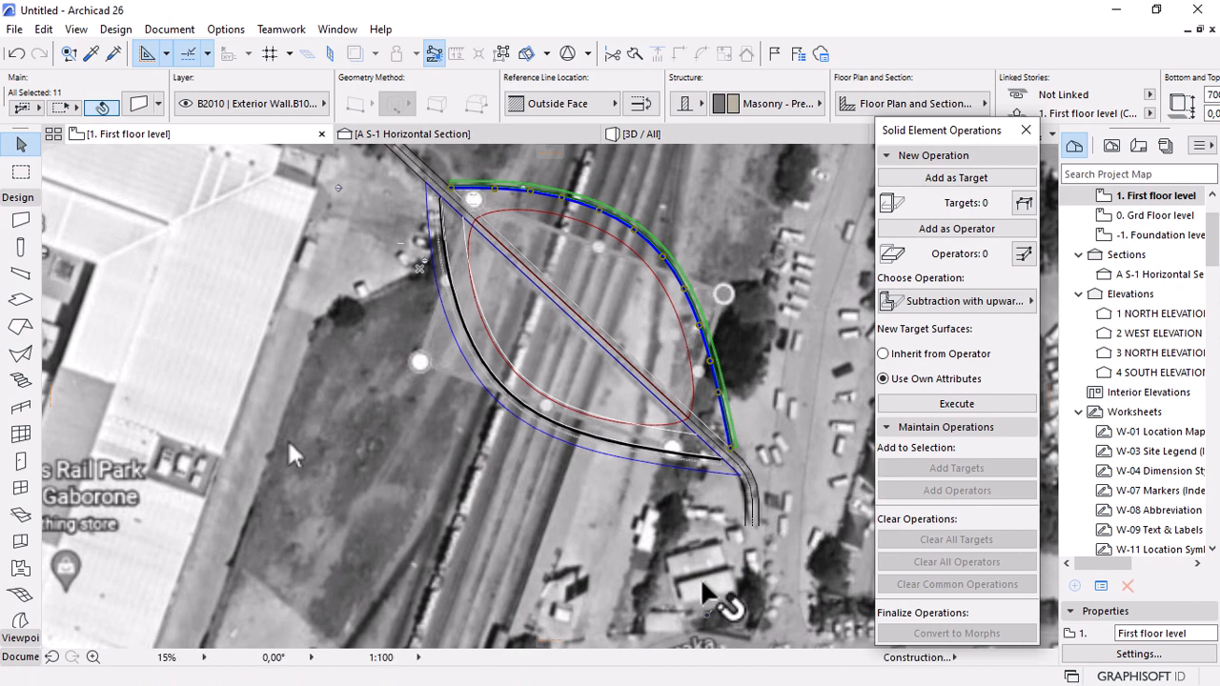
scroll(713, 606, "down", 3)
left_click(729, 610)
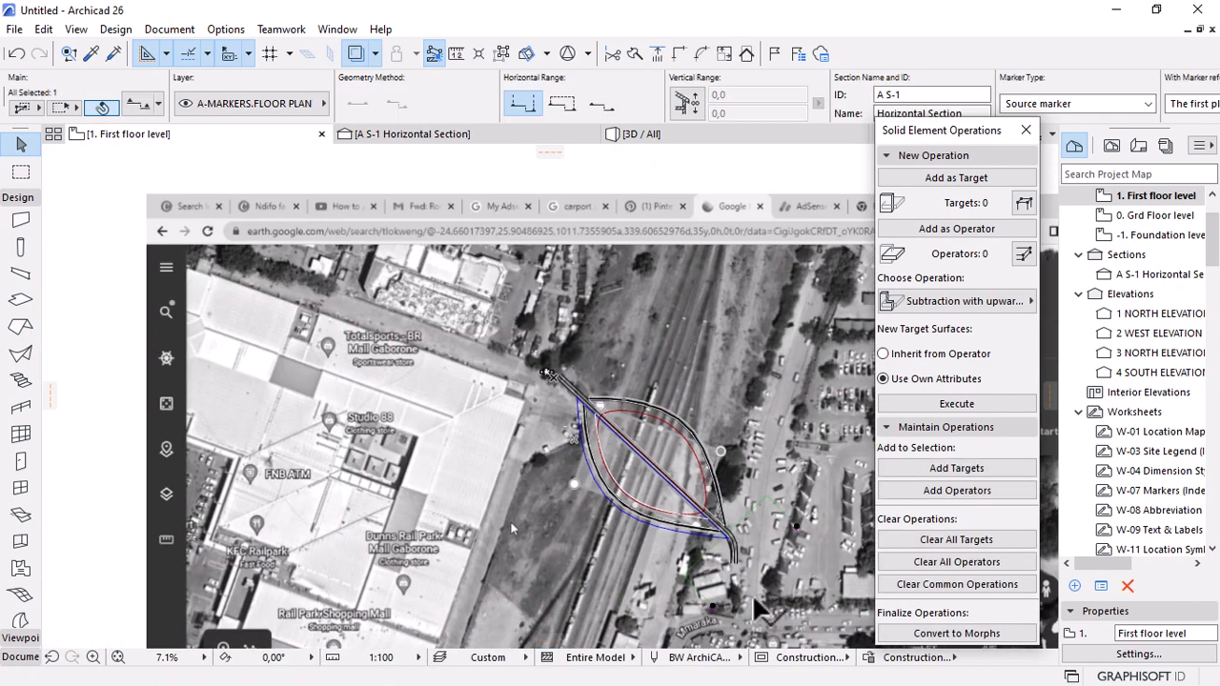
scroll(750, 593, "up", 3)
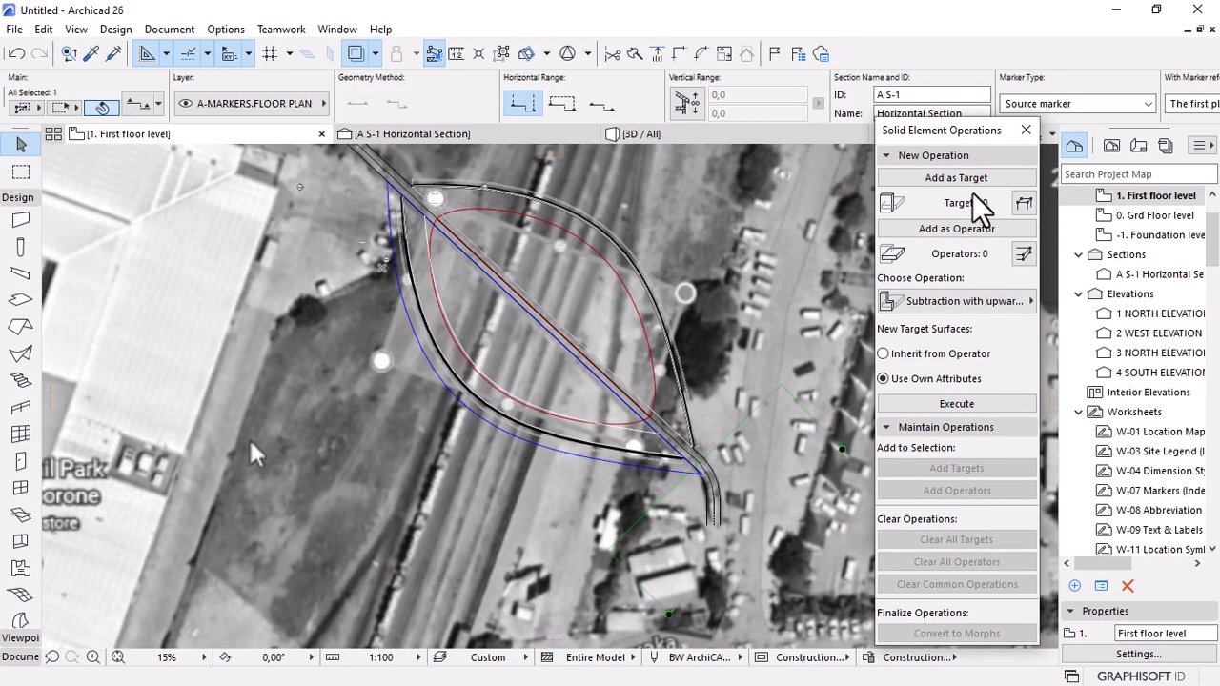
left_click(1025, 130)
left_click(763, 507)
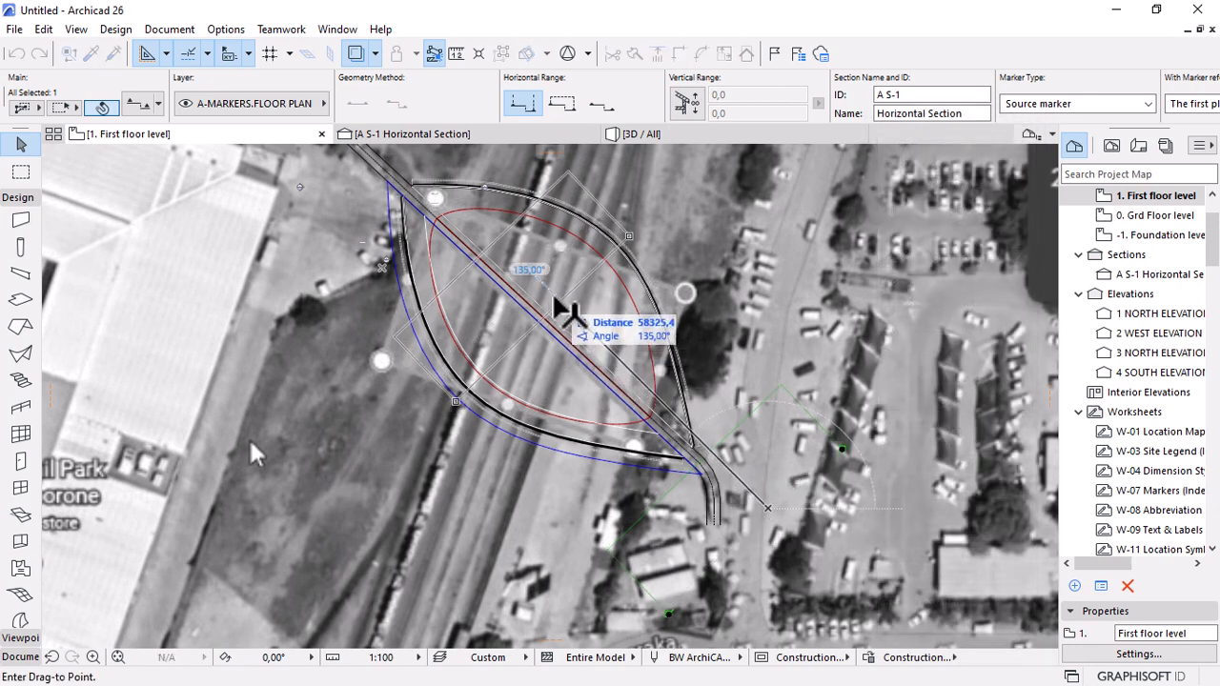
scroll(515, 352, "up", 3)
scroll(480, 357, "down", 3)
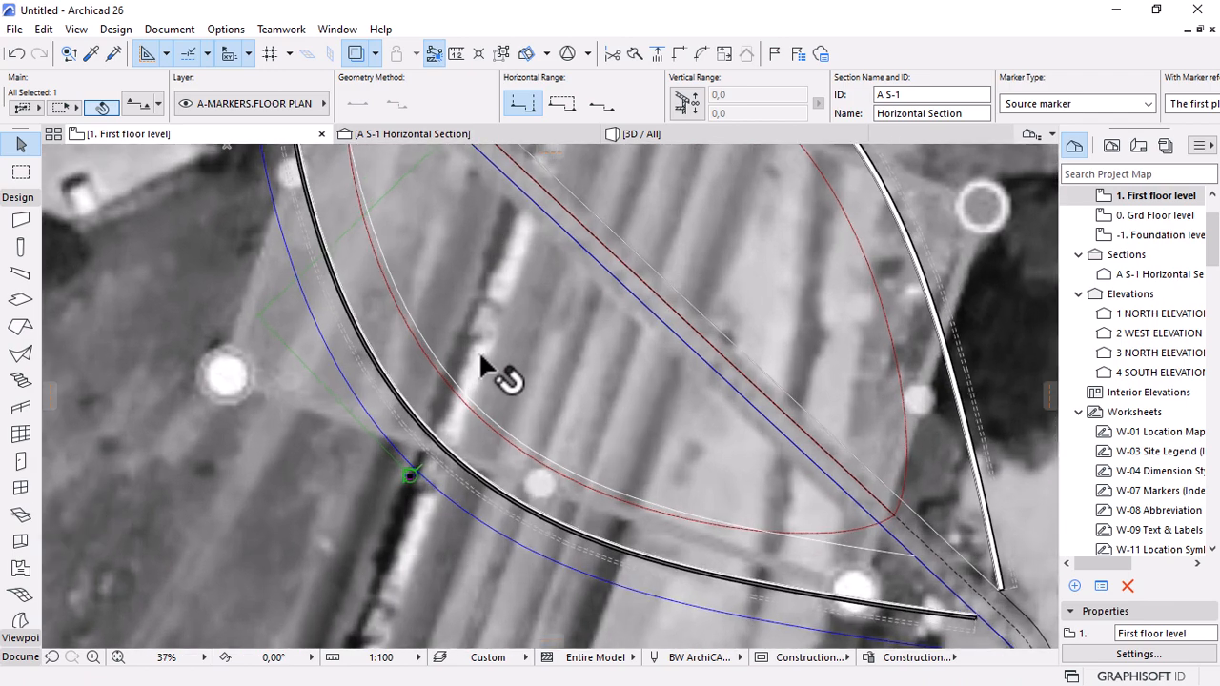
Examine the dome shells, sloped roofs, slanted walls and story level lines in the A S-1 Horizontal Section.
left_click(465, 139)
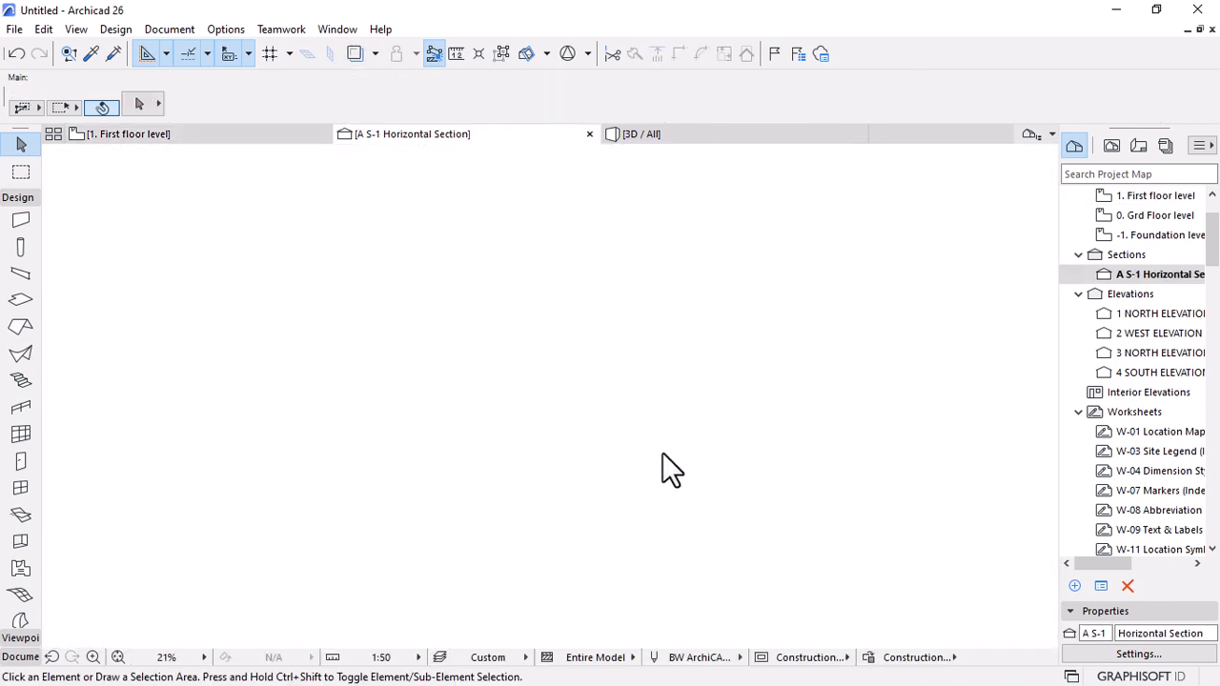
scroll(497, 265, "up", 2)
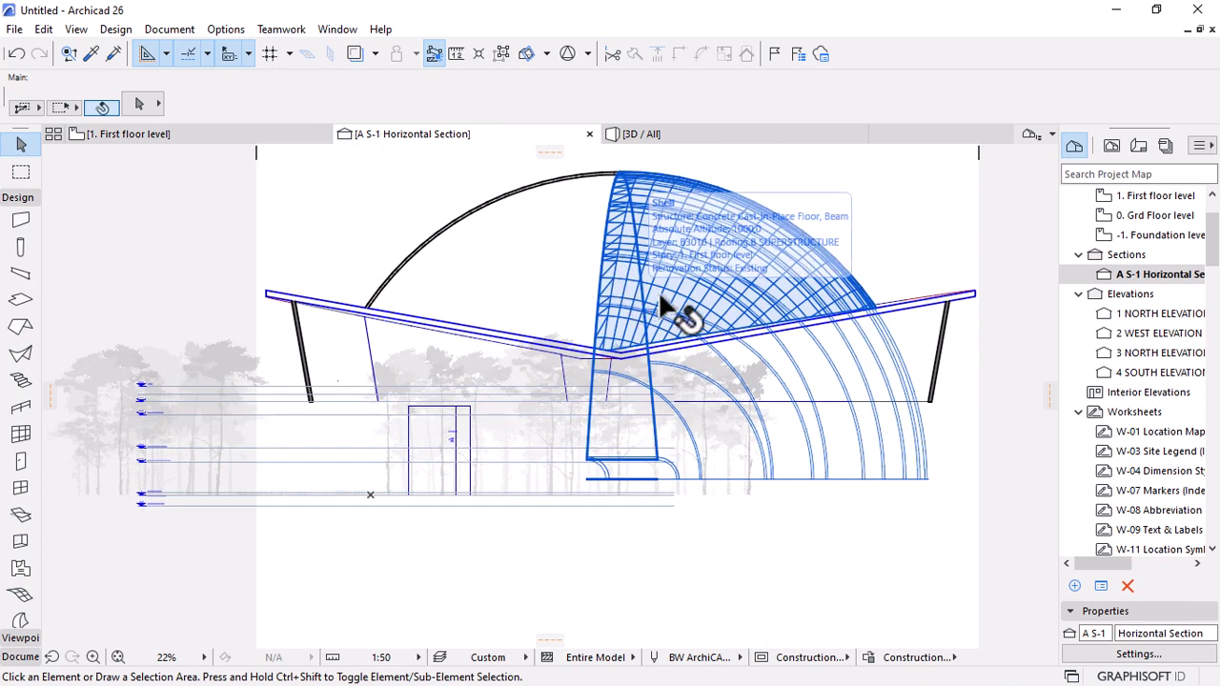
left_click(474, 214)
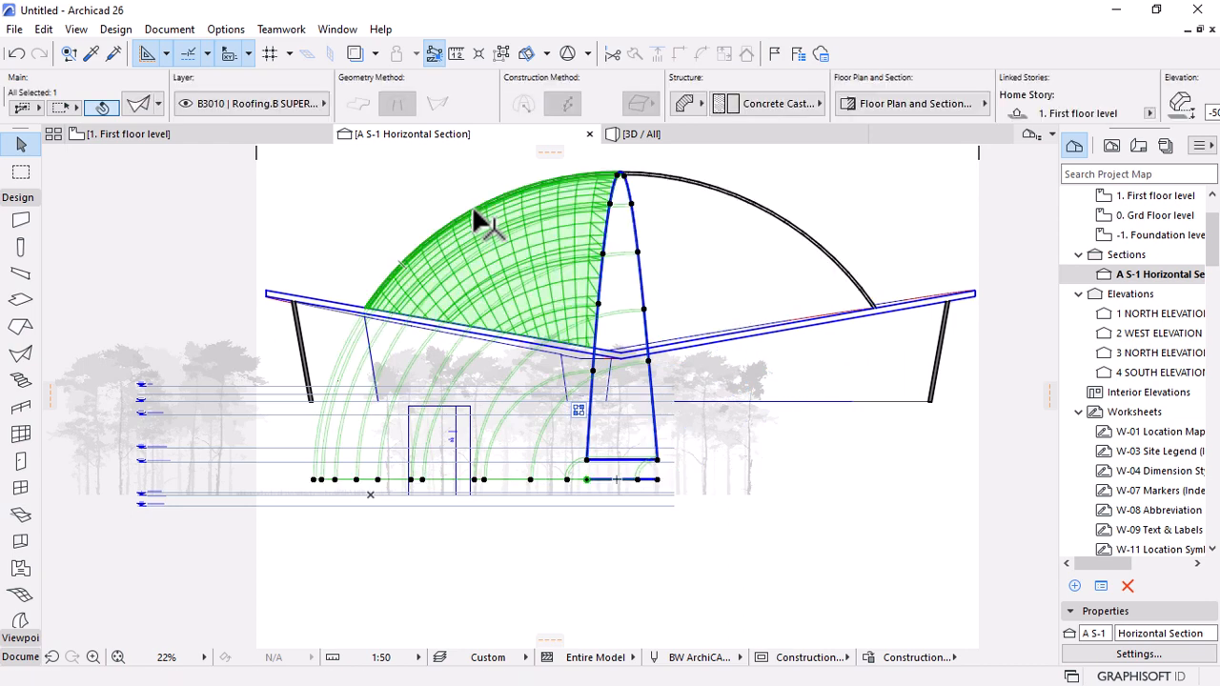
key("Escape")
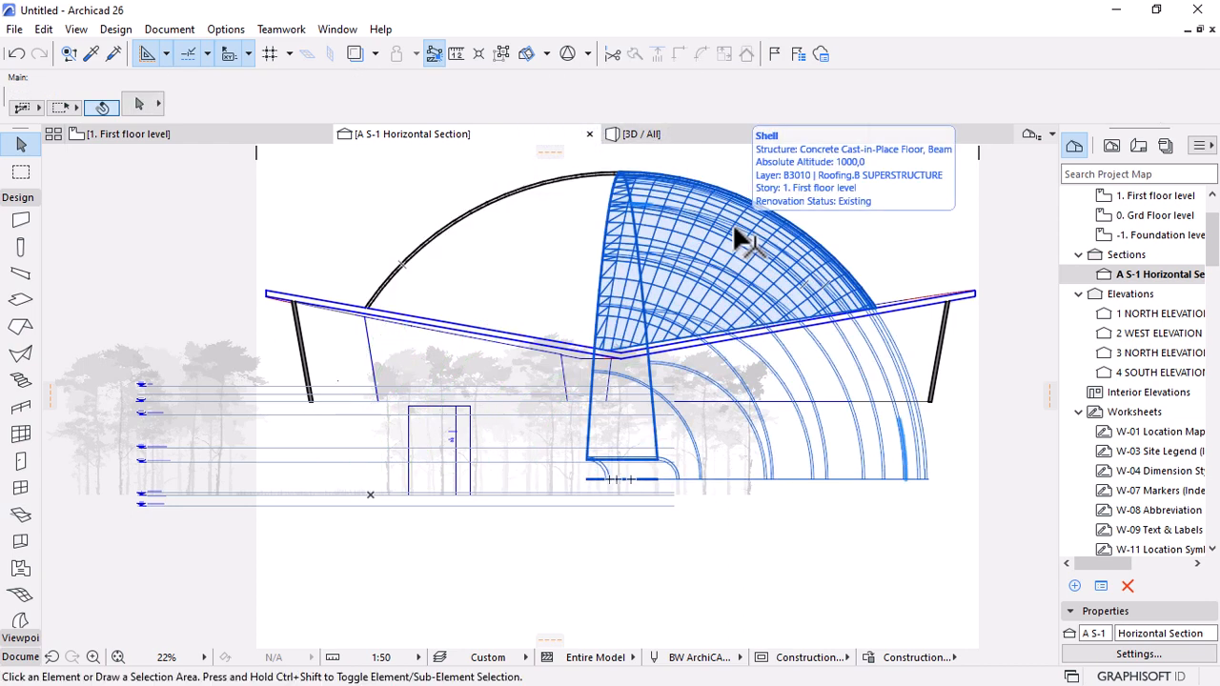
scroll(294, 428, "up", 5)
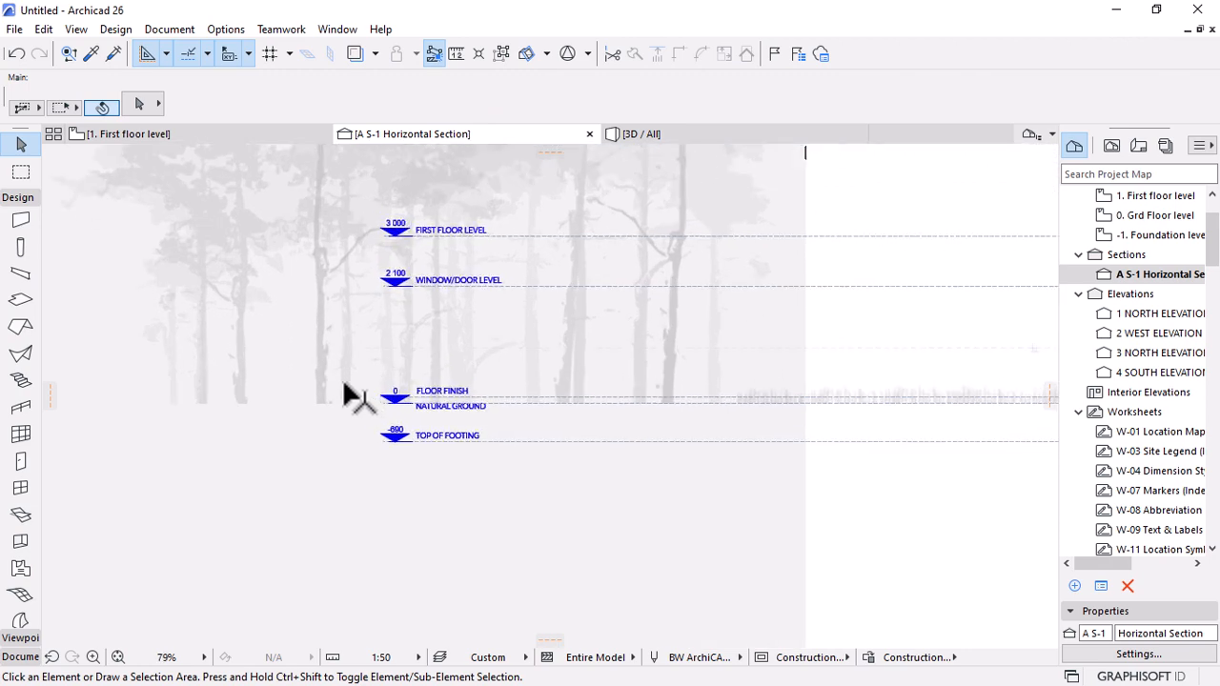
scroll(204, 414, "down", 2)
scroll(187, 448, "down", 5)
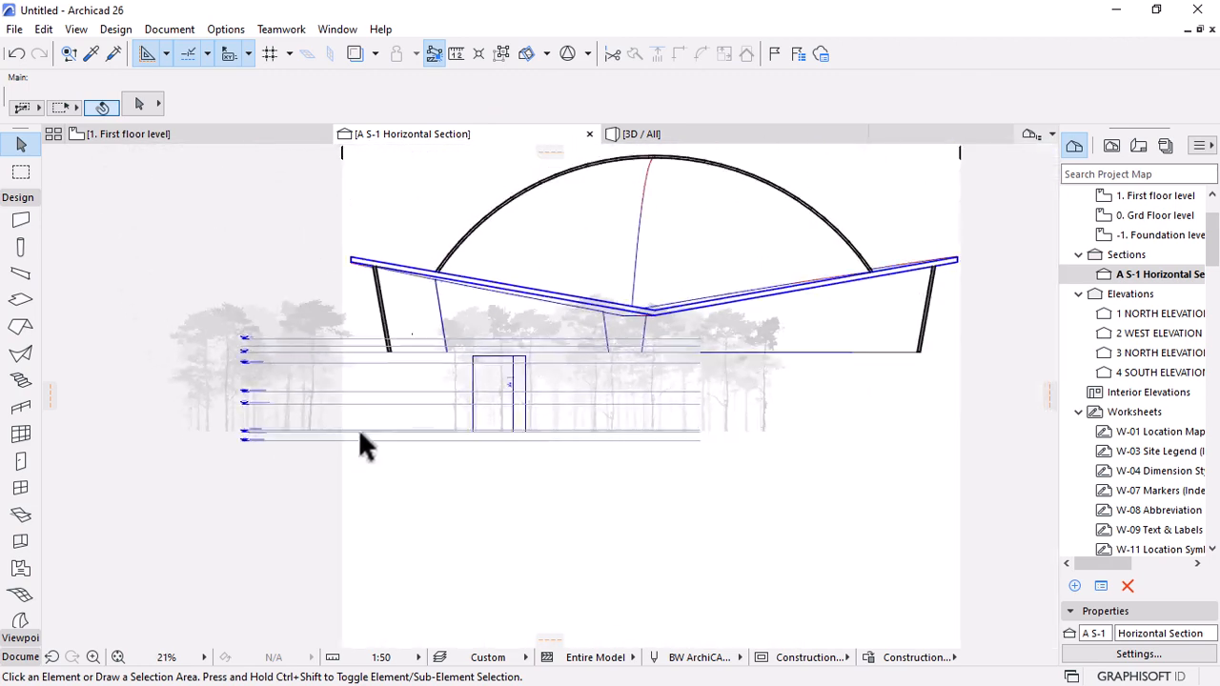
scroll(598, 376, "up", 3)
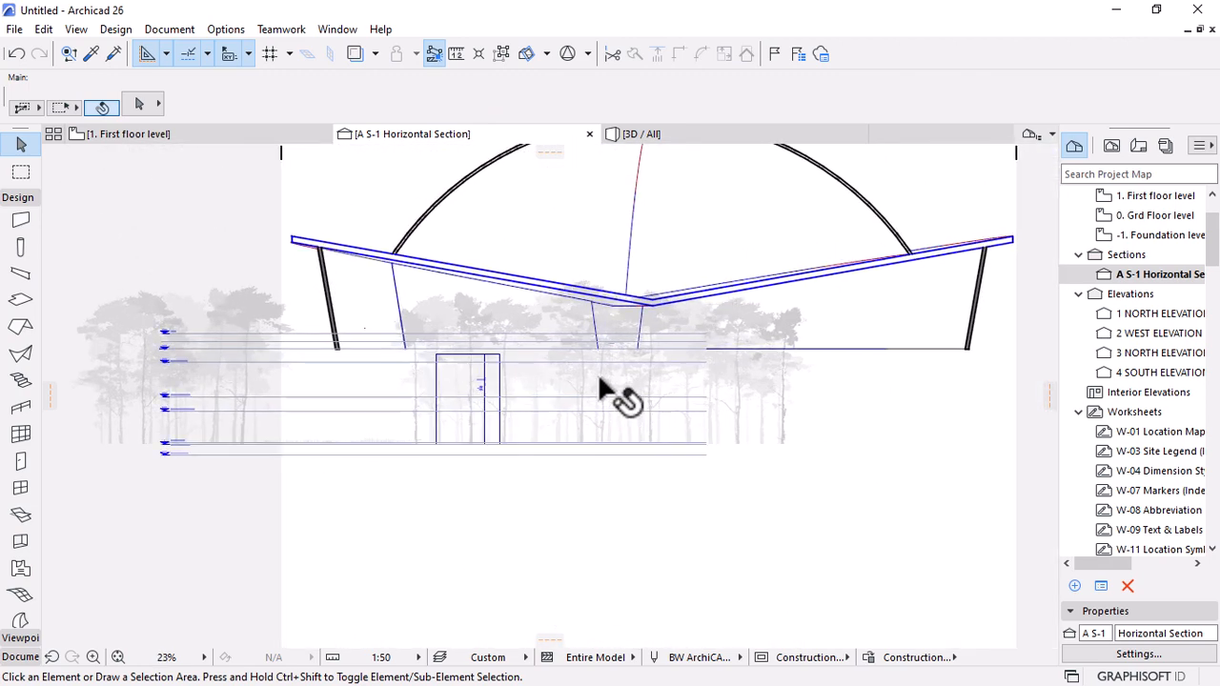
scroll(568, 419, "down", 3)
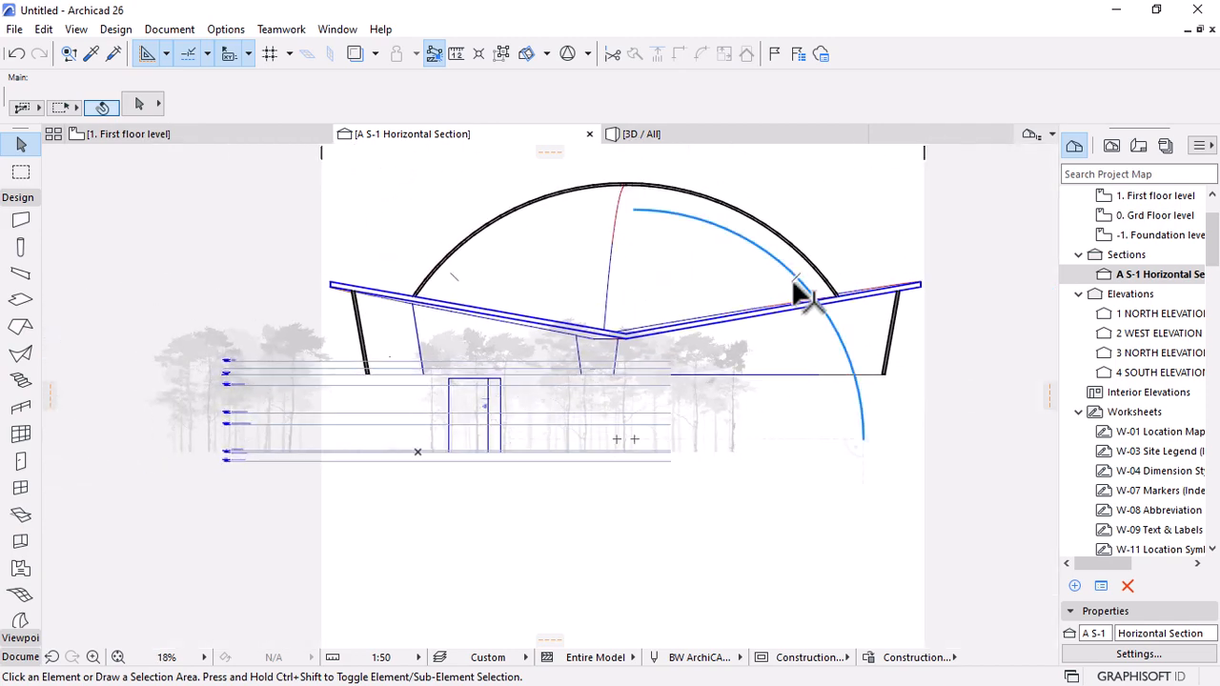
Check how the slanted walls meet the sloped roofs in the A S-1 section and in the 3D model.
scroll(910, 305, "up", 5)
scroll(906, 316, "down", 4)
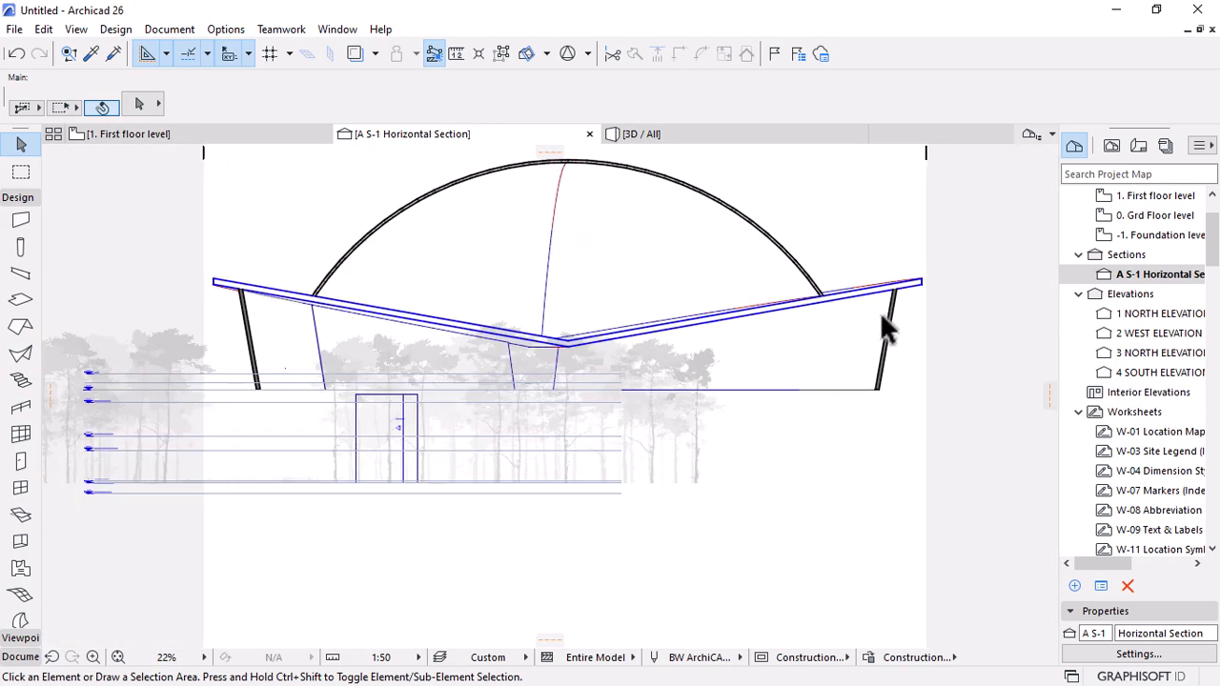
scroll(684, 404, "down", 2)
scroll(593, 217, "up", 3)
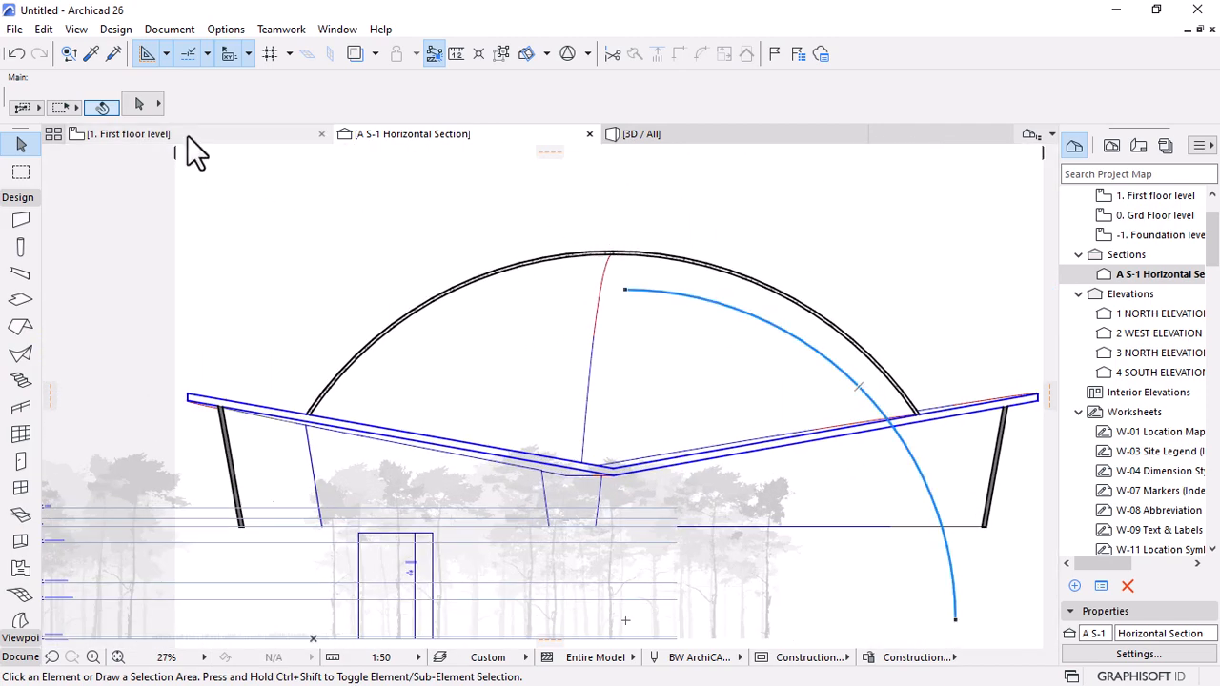
left_click(736, 138)
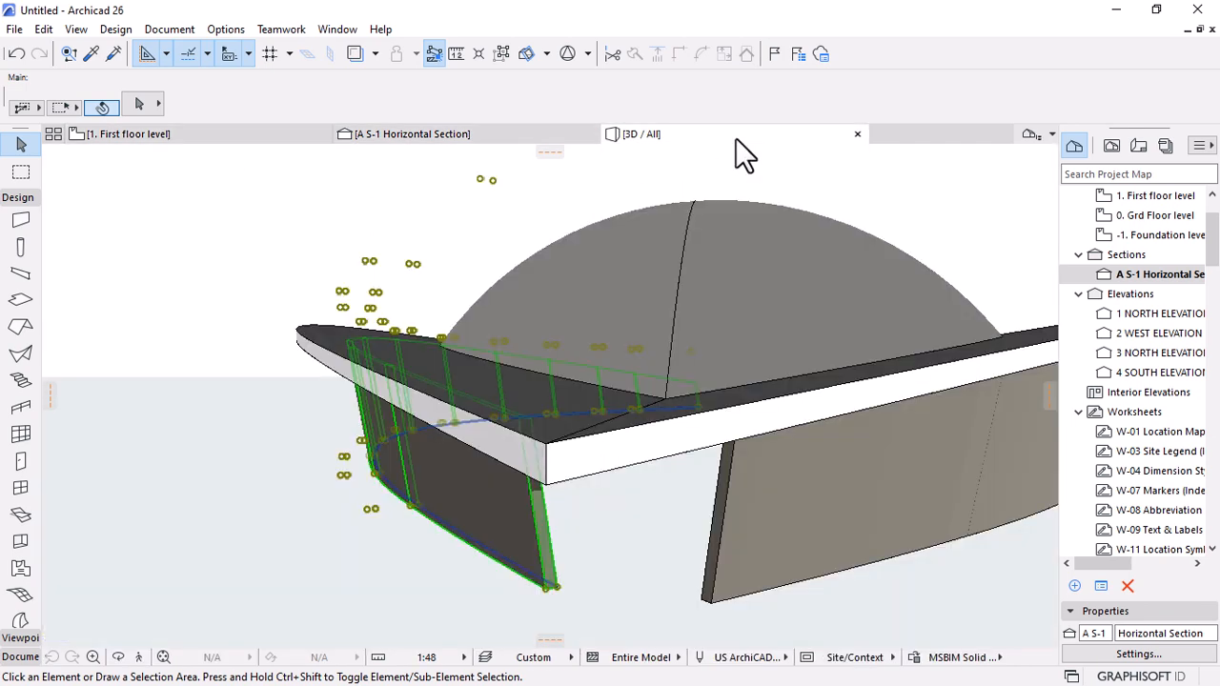
middle_click_drag(599, 306, 819, 451, "shift")
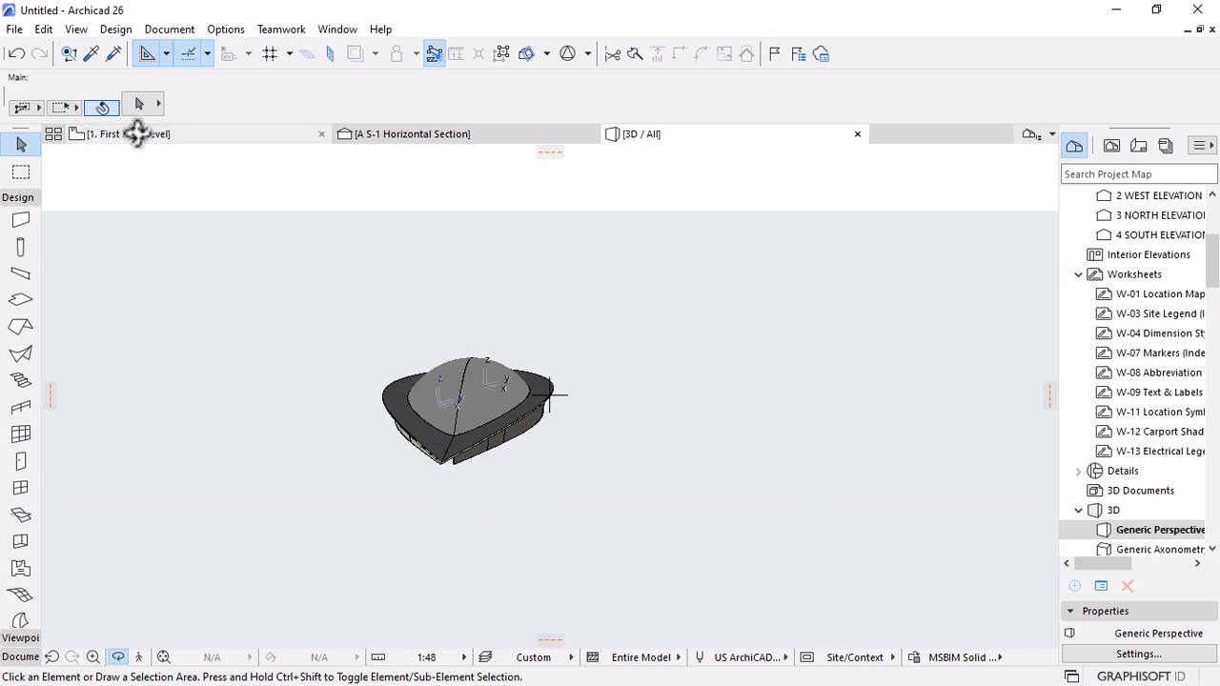
Inspect the curved wall outlines on the first floor plan and clear the selection of the A S-1 section marker.
left_click(136, 134)
left_click(585, 471)
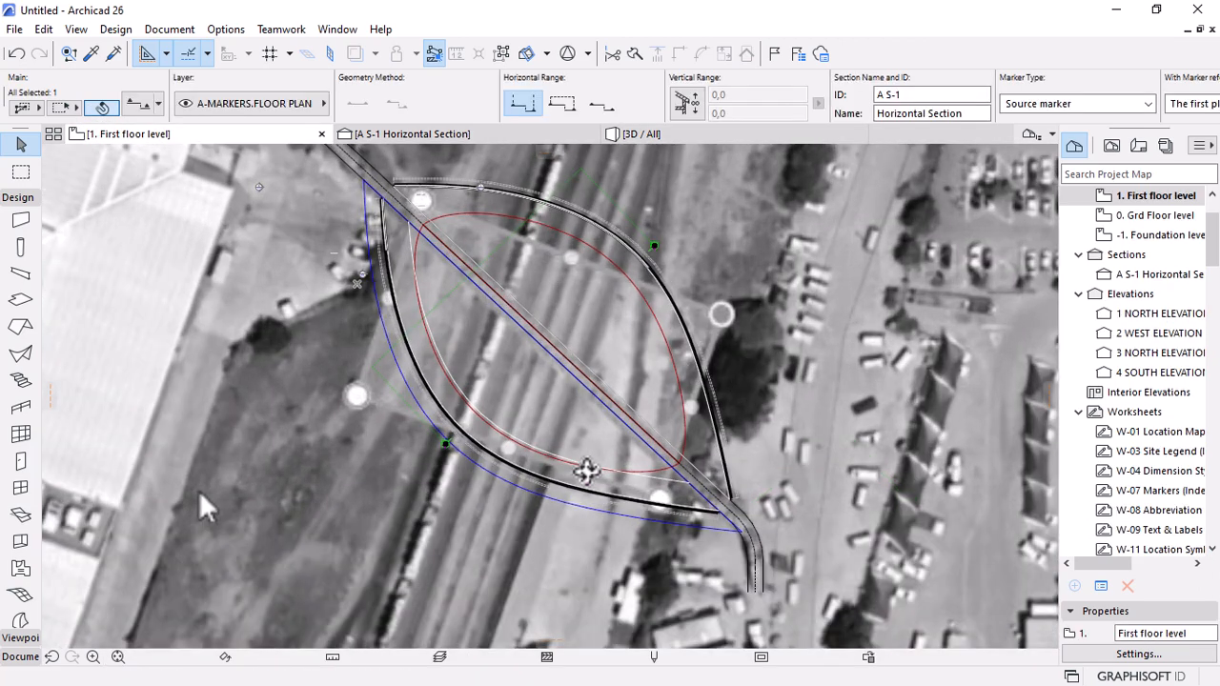
scroll(568, 488, "up", 4)
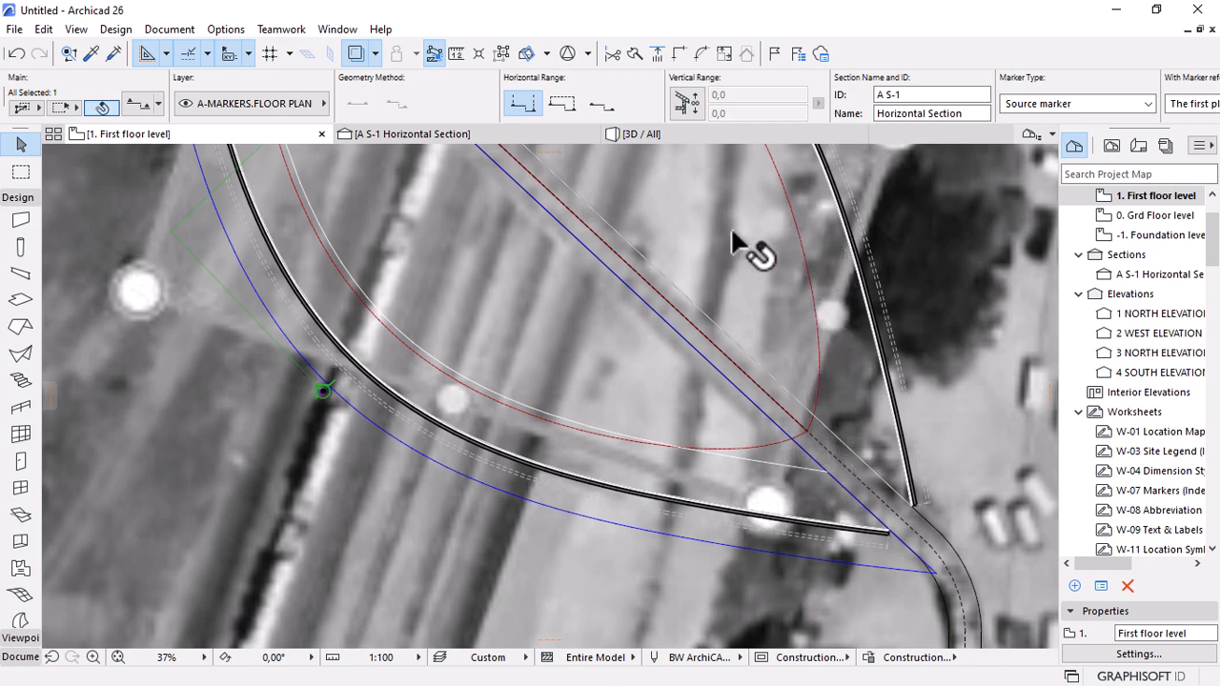
scroll(799, 425, "down", 3)
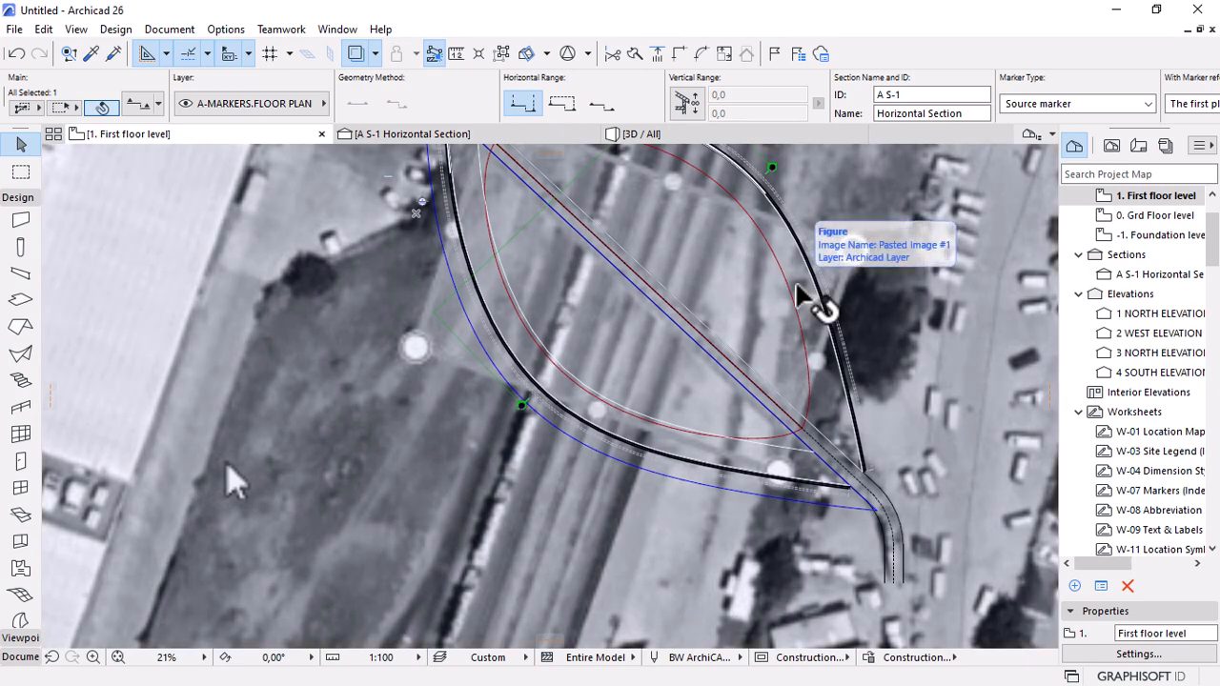
scroll(715, 395, "down", 3)
scroll(705, 293, "up", 3)
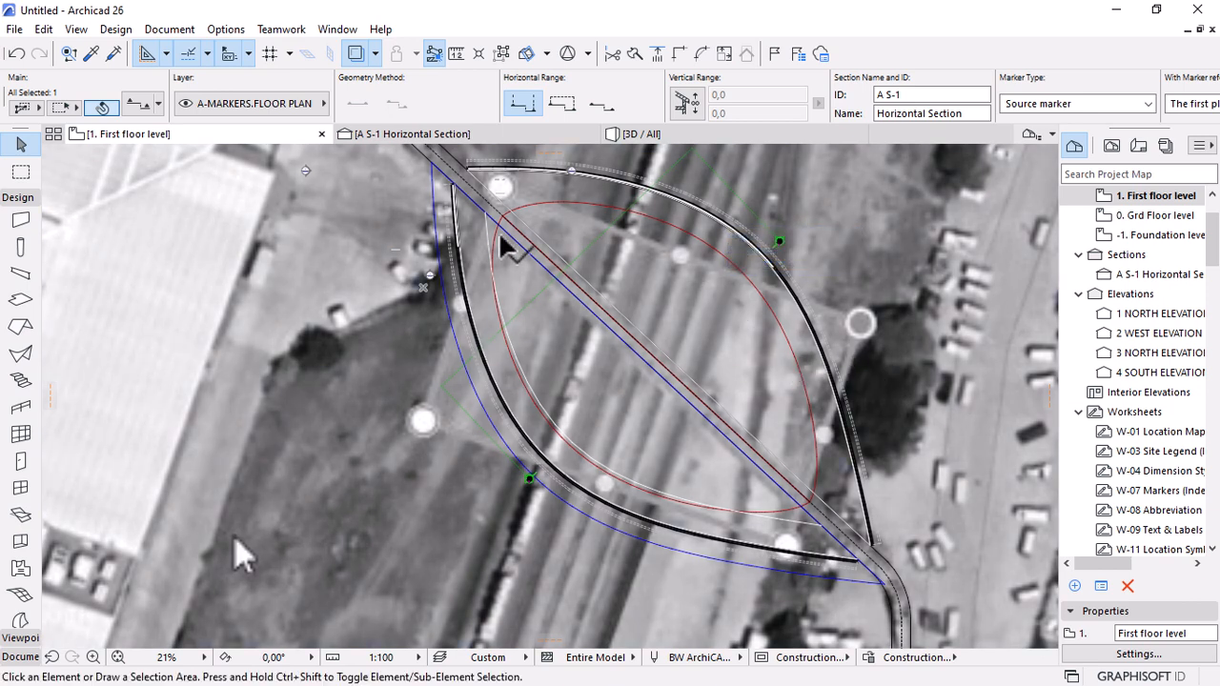
key("Escape")
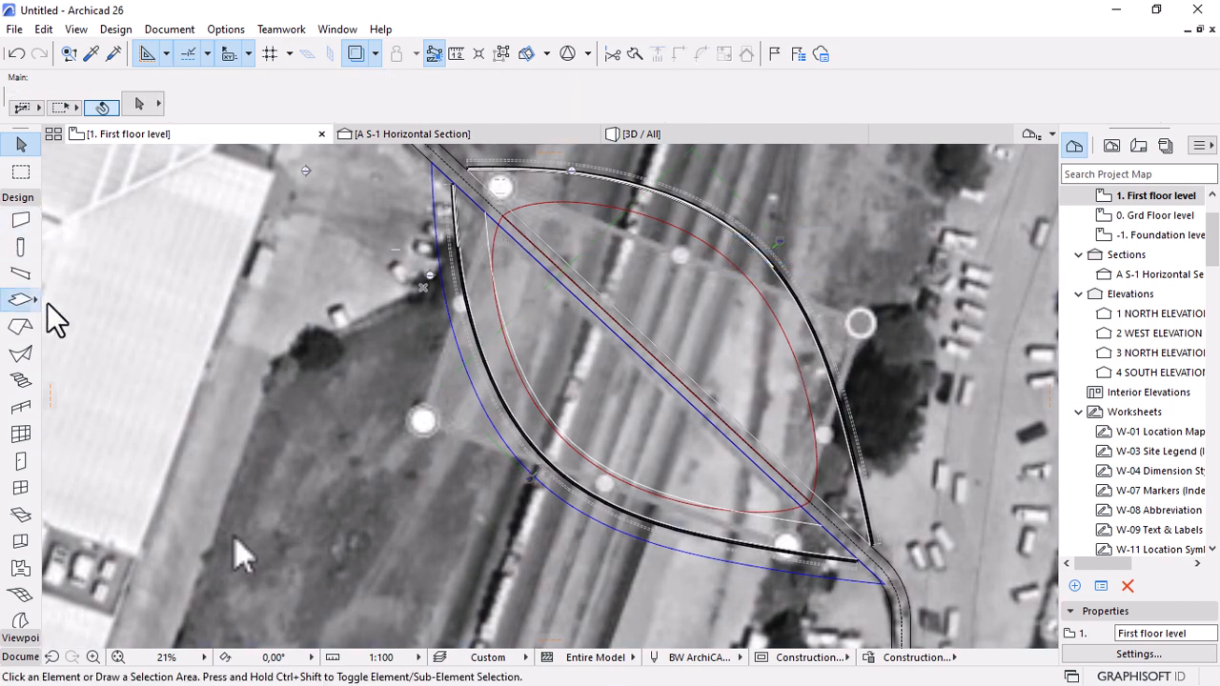
Create a slab on the first floor from the outline enclosed by the right-hand curved wall and the diagonal line, using the Magic Wand, and select it.
left_click(21, 299)
scroll(538, 476, "up", 10)
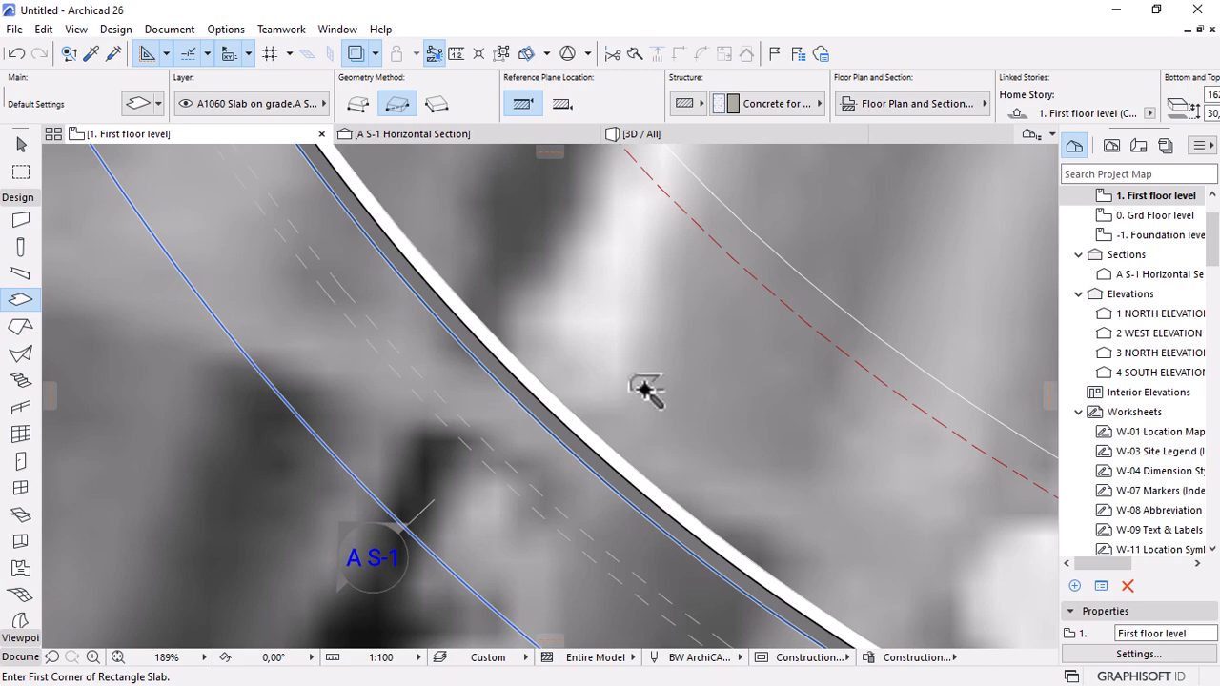
scroll(646, 389, "down", 10)
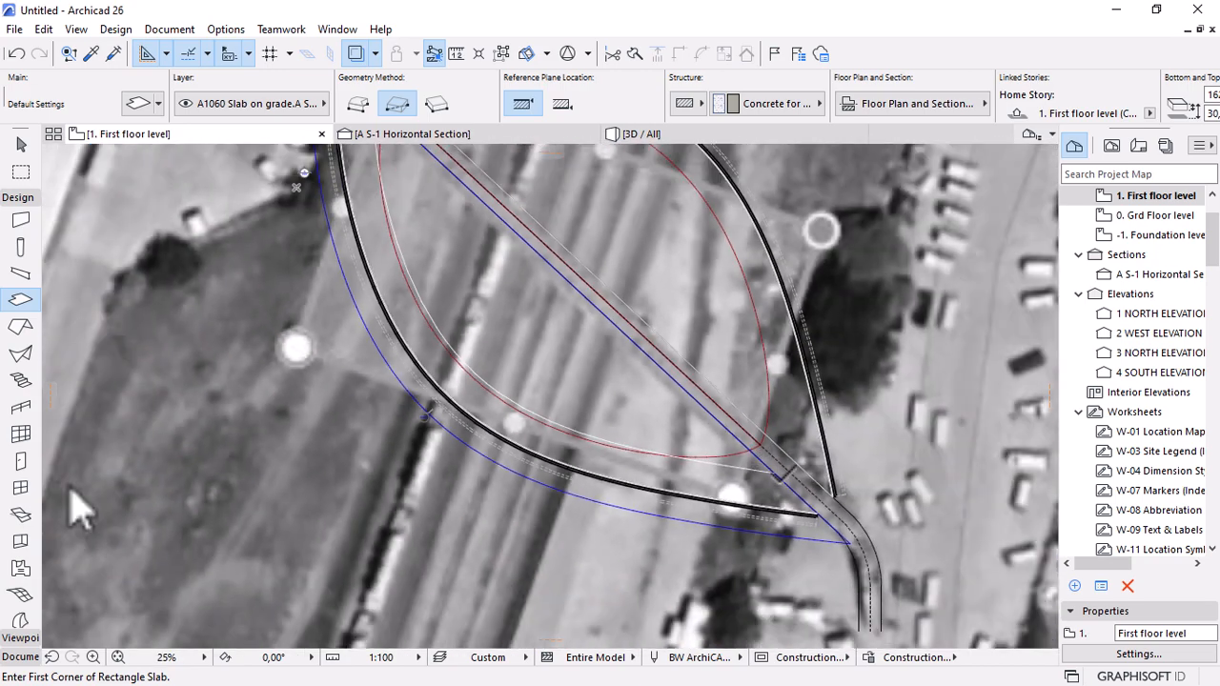
scroll(847, 505, "up", 13)
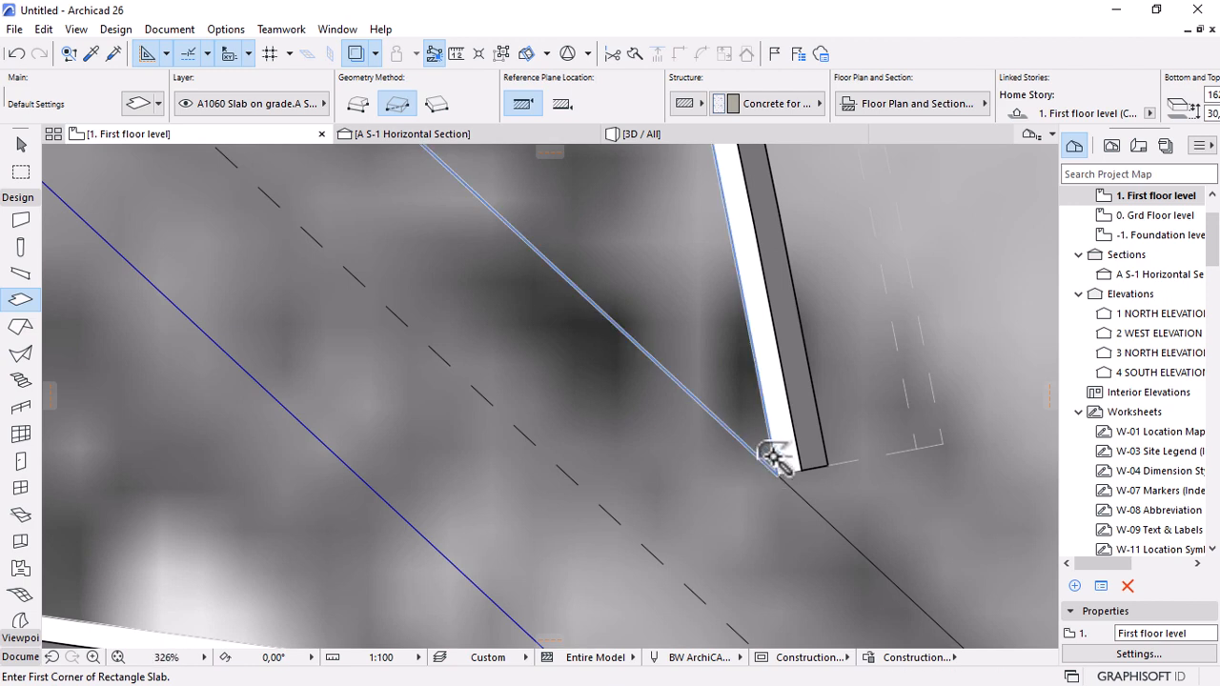
left_click(774, 458)
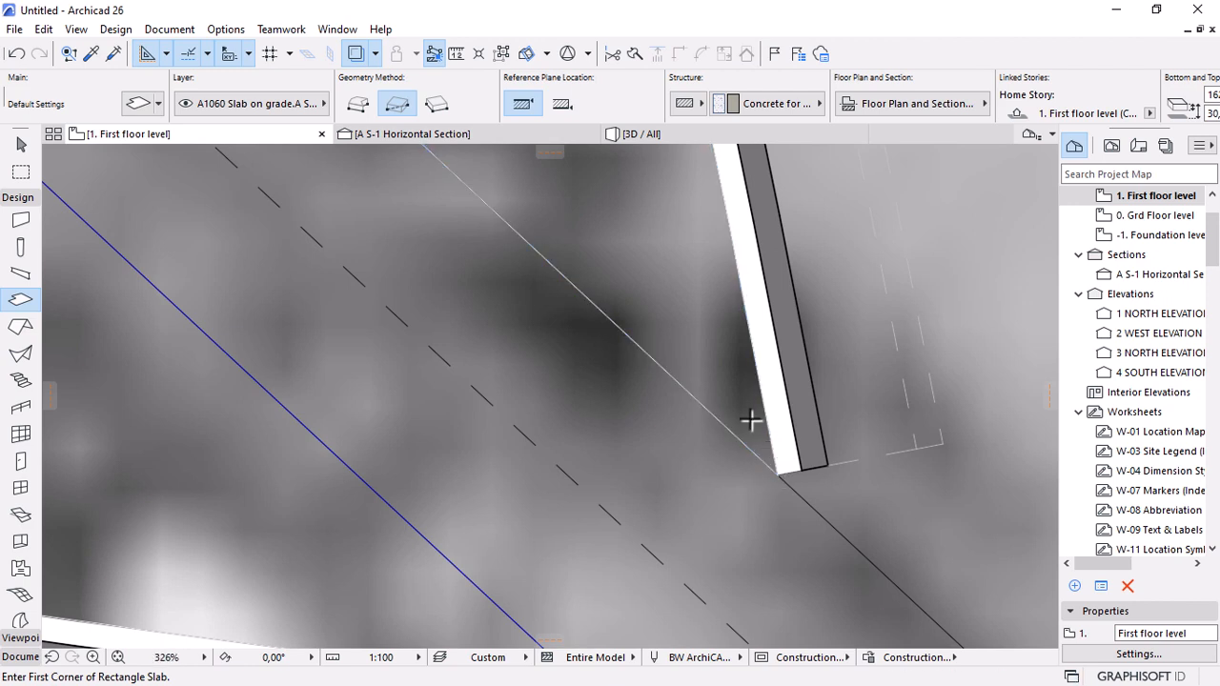
key("Escape")
left_click(600, 300)
scroll(861, 426, "down", 3)
scroll(861, 426, "down", 11)
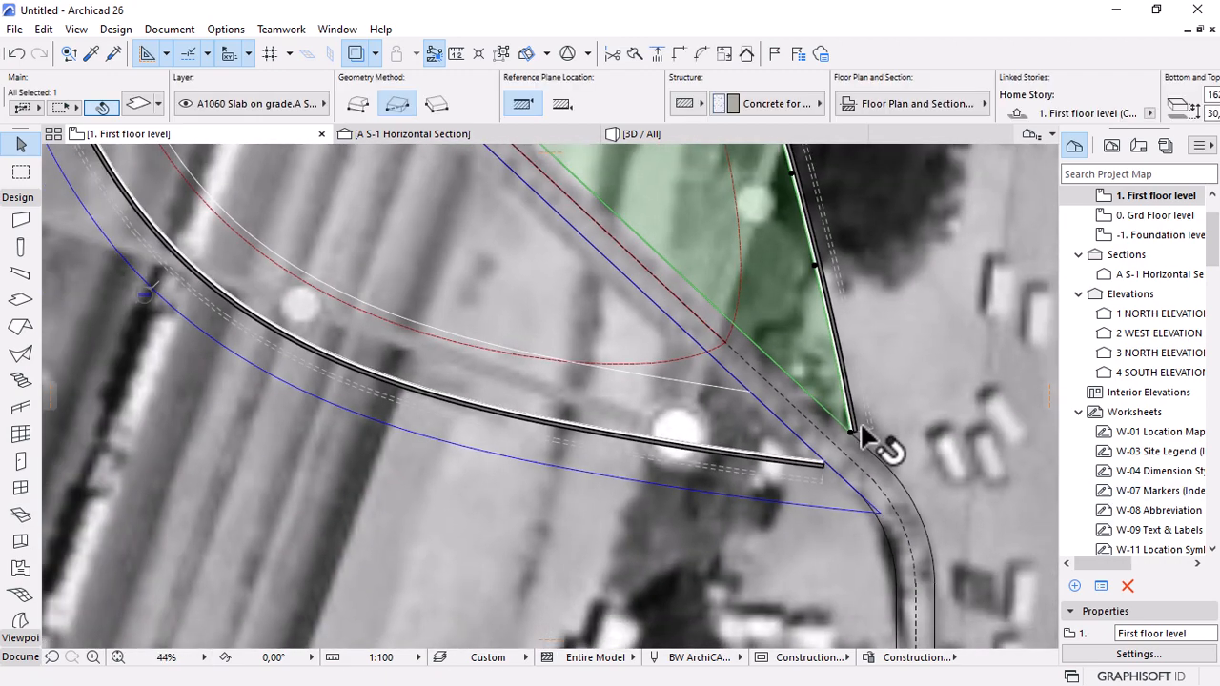
Offset the slab's straight edge outward about 1250 mm to the building's diagonal centreline and mirror a copy of the slab across it.
left_click(713, 303)
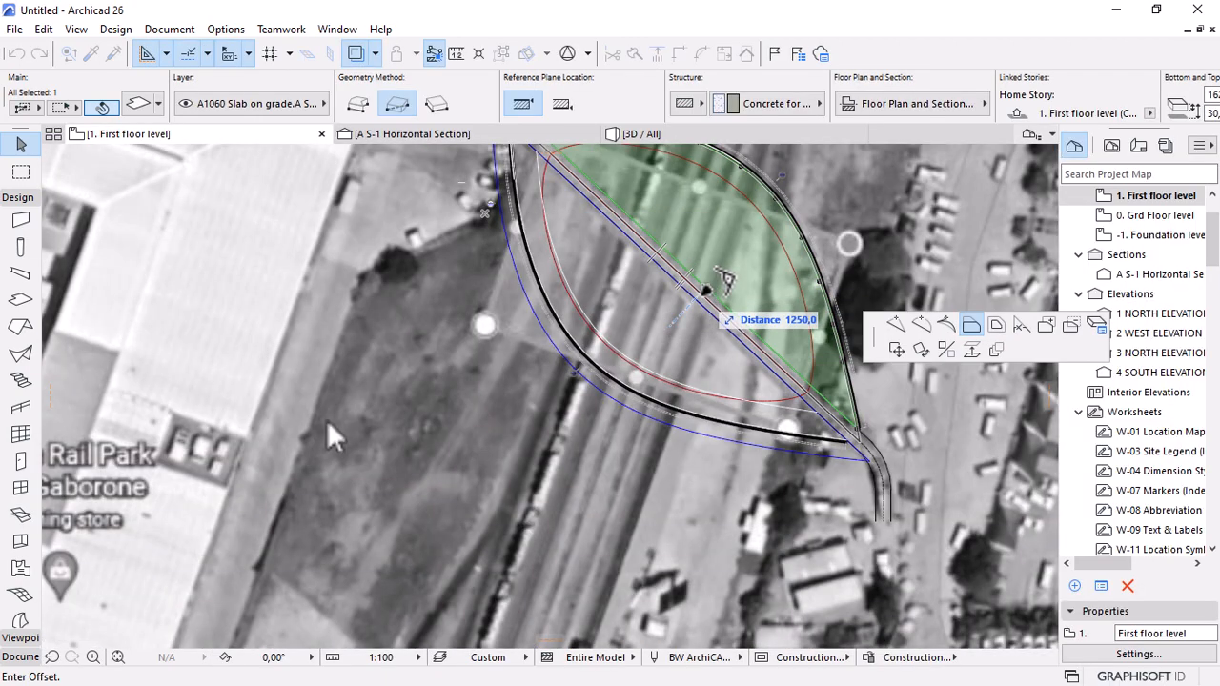
left_click(721, 280)
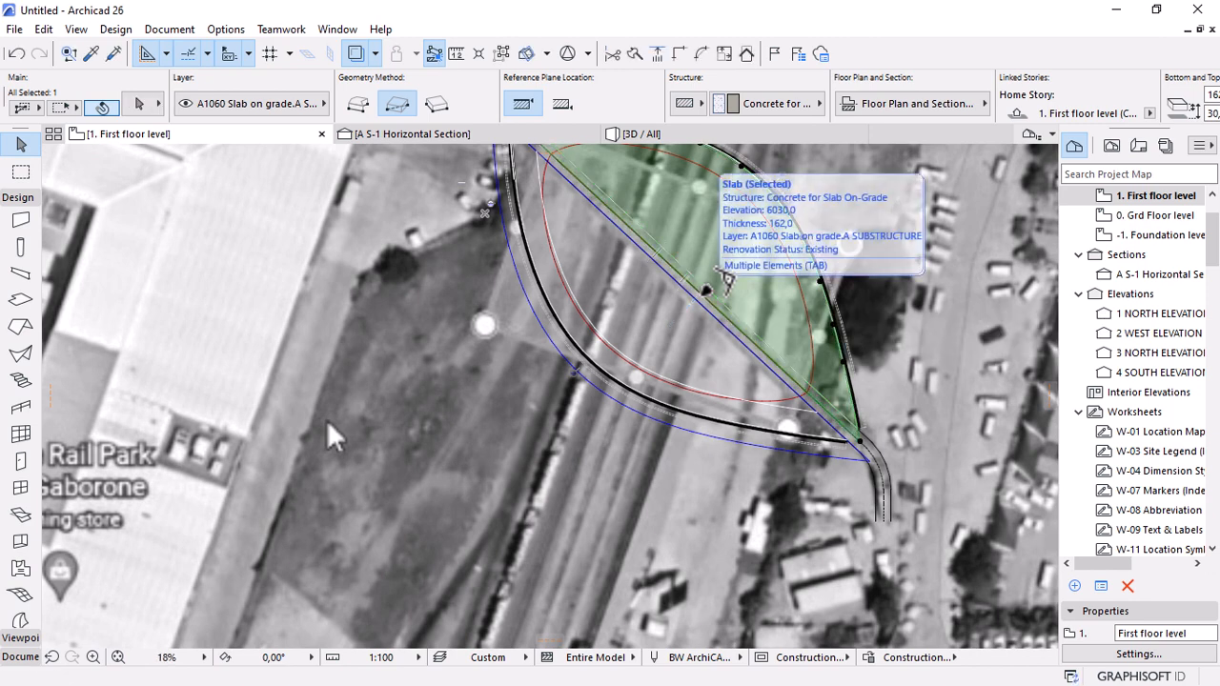
key("ctrl+shift+m")
left_click(859, 441)
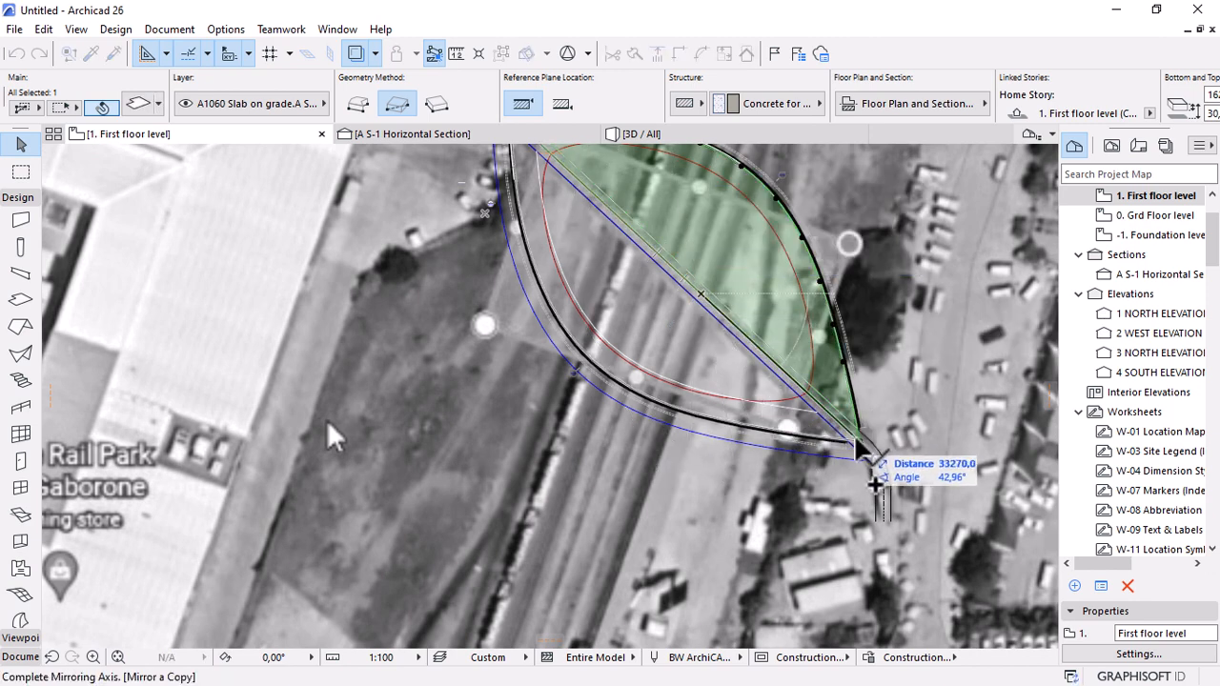
left_click(776, 327)
Examine the floor slabs, walls and roof underside from inside and below the building in 3D.
left_click(637, 135)
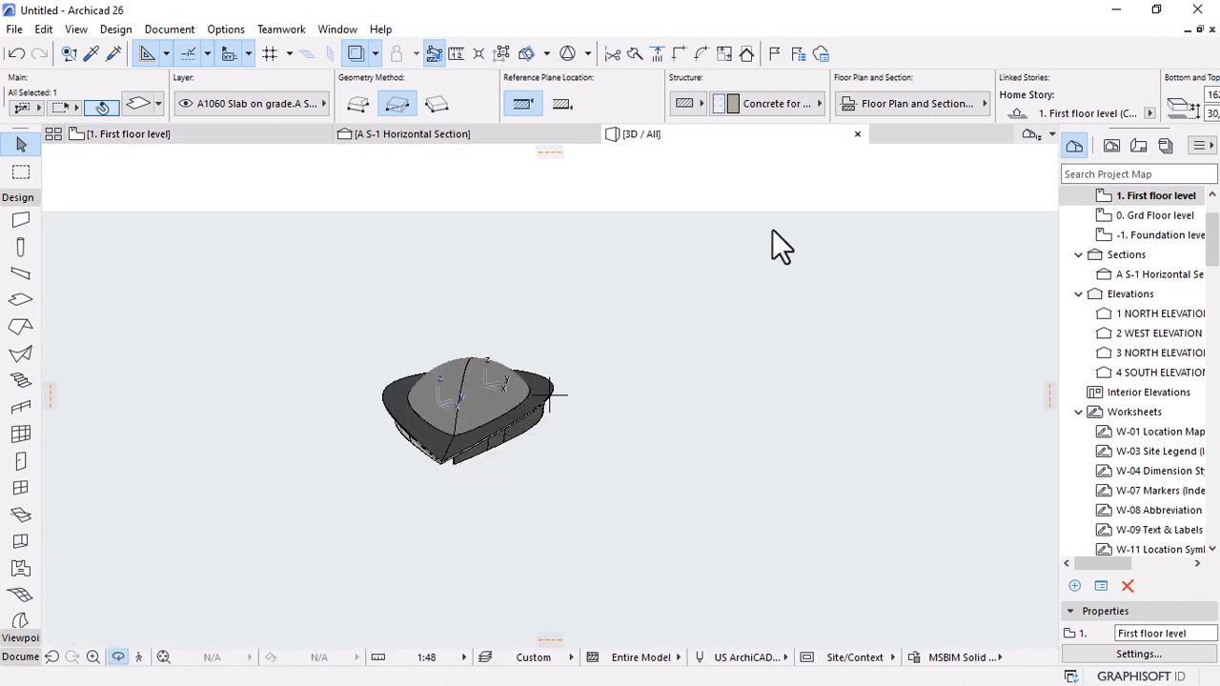
middle_click_drag(394, 473, 576, 407, "shift")
mouse_move(701, 479)
middle_mouse_down("shift")
mouse_move(714, 489)
mouse_move(696, 471)
mouse_move(703, 480)
middle_mouse_up("shift")
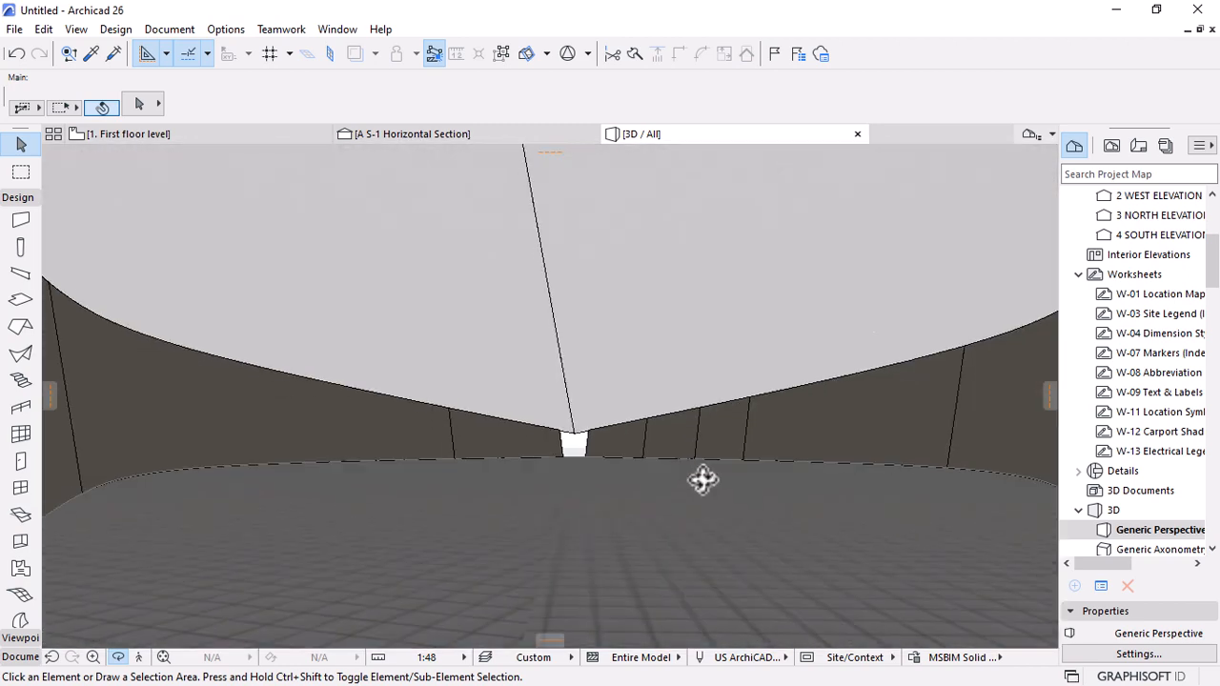
middle_click_drag(581, 419, 434, 343, "shift")
middle_click_drag(577, 419, 606, 610, "shift")
scroll(584, 474, "up", 5)
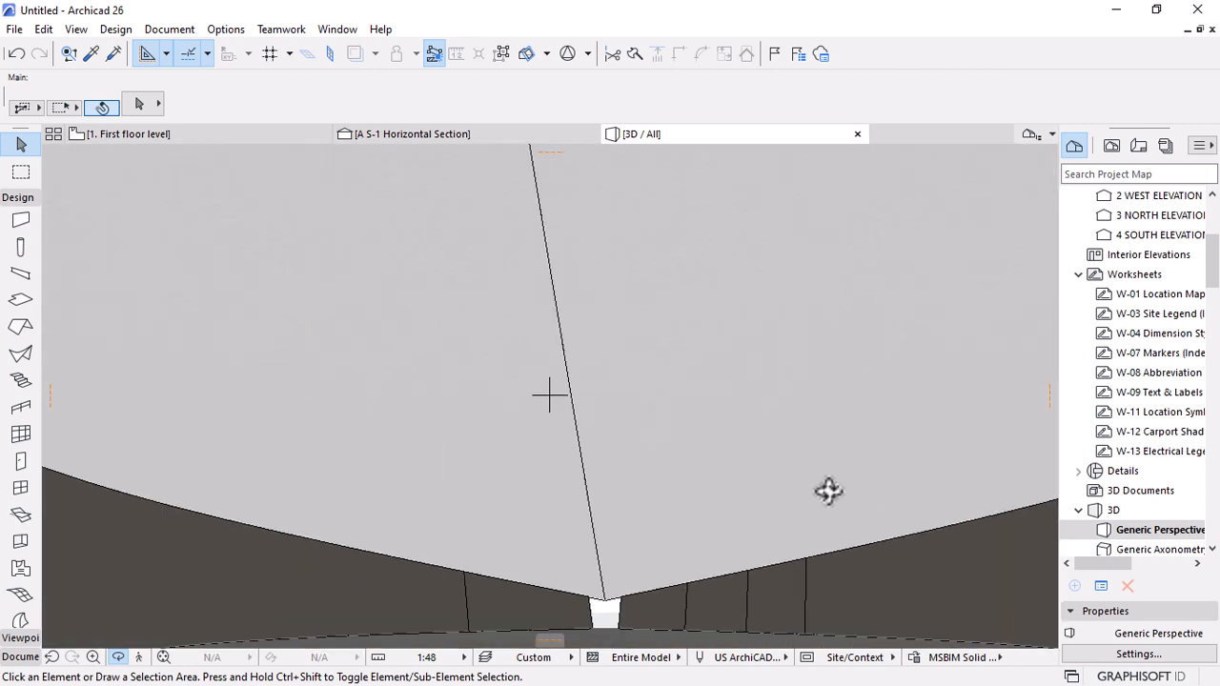
scroll(555, 487, "down", 6)
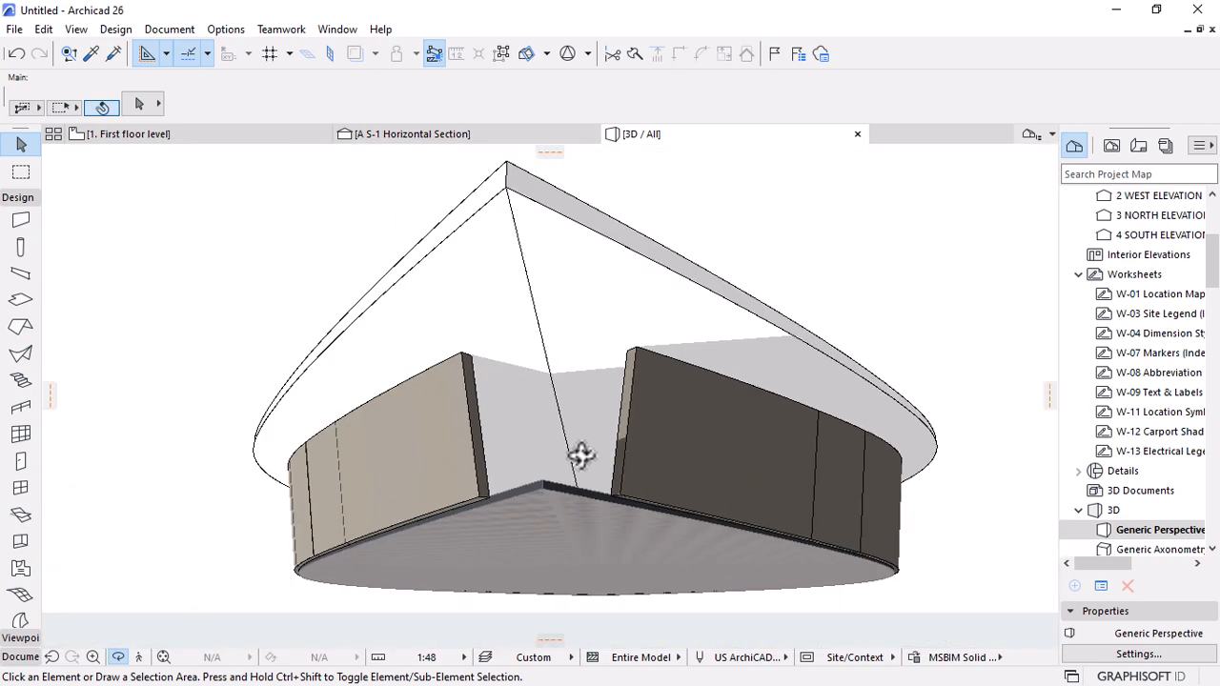
middle_click_drag(580, 455, 645, 439, "shift")
Select both sloped roof planes in 3D and assign them as targets for a solid element operation.
left_click(523, 374)
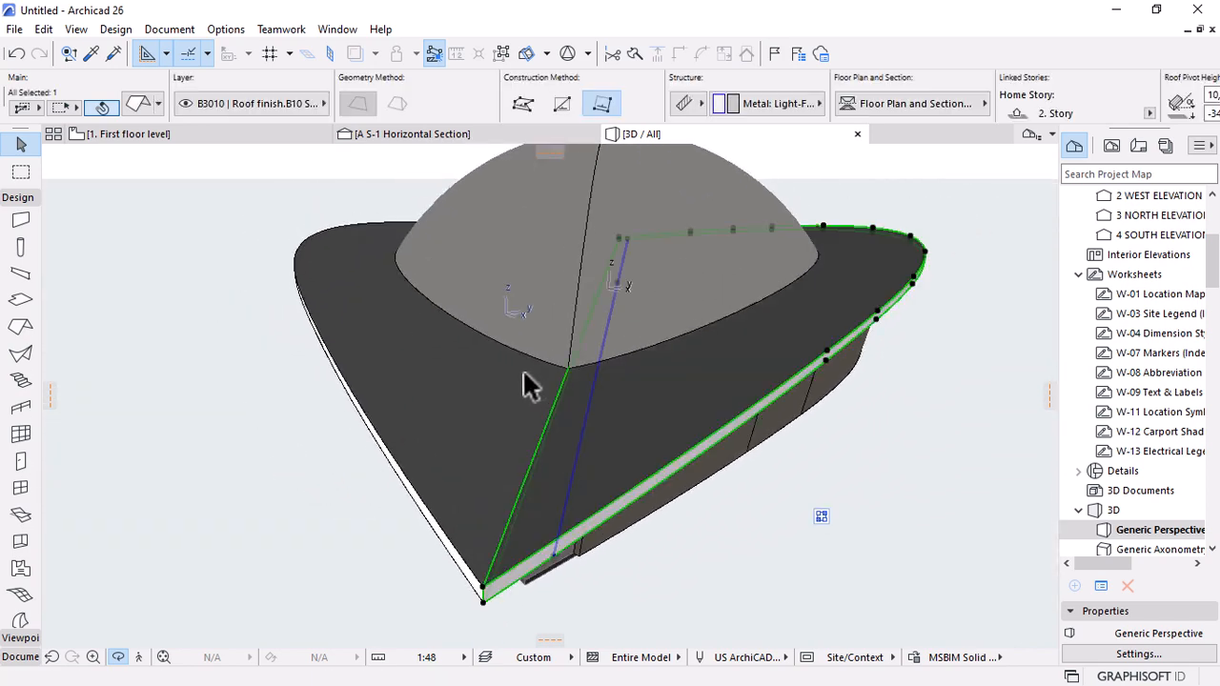
left_click(676, 422, "shift")
right_click(958, 305)
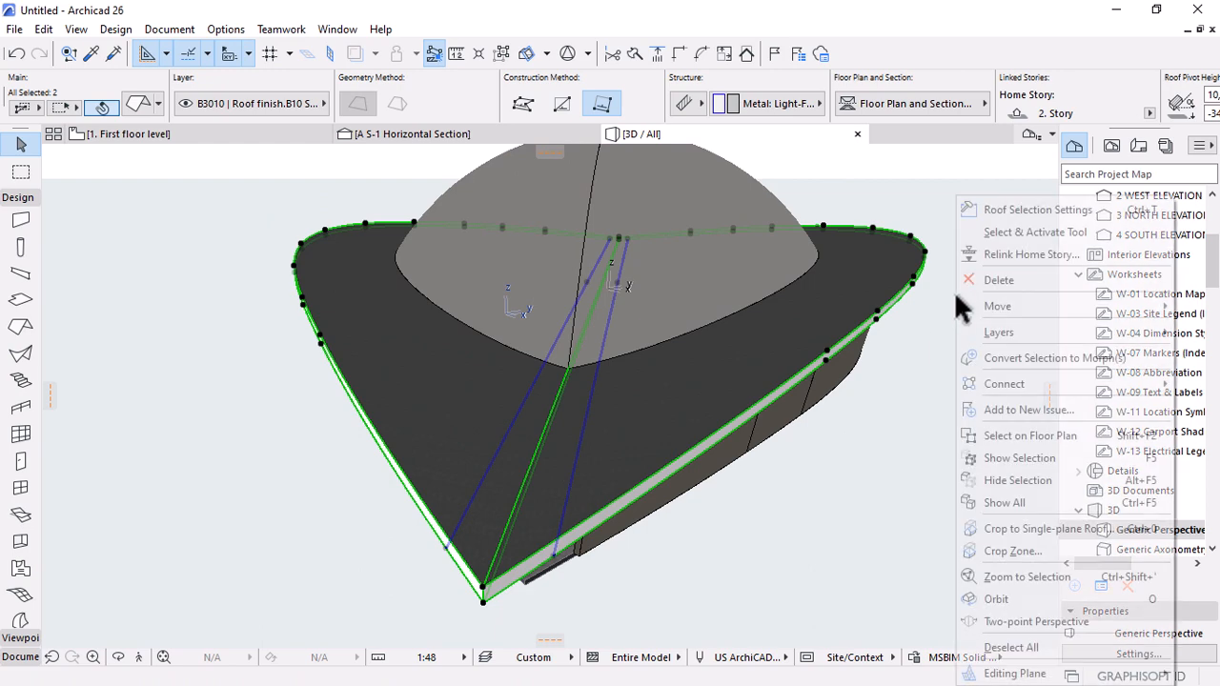
mouse_move(1001, 386)
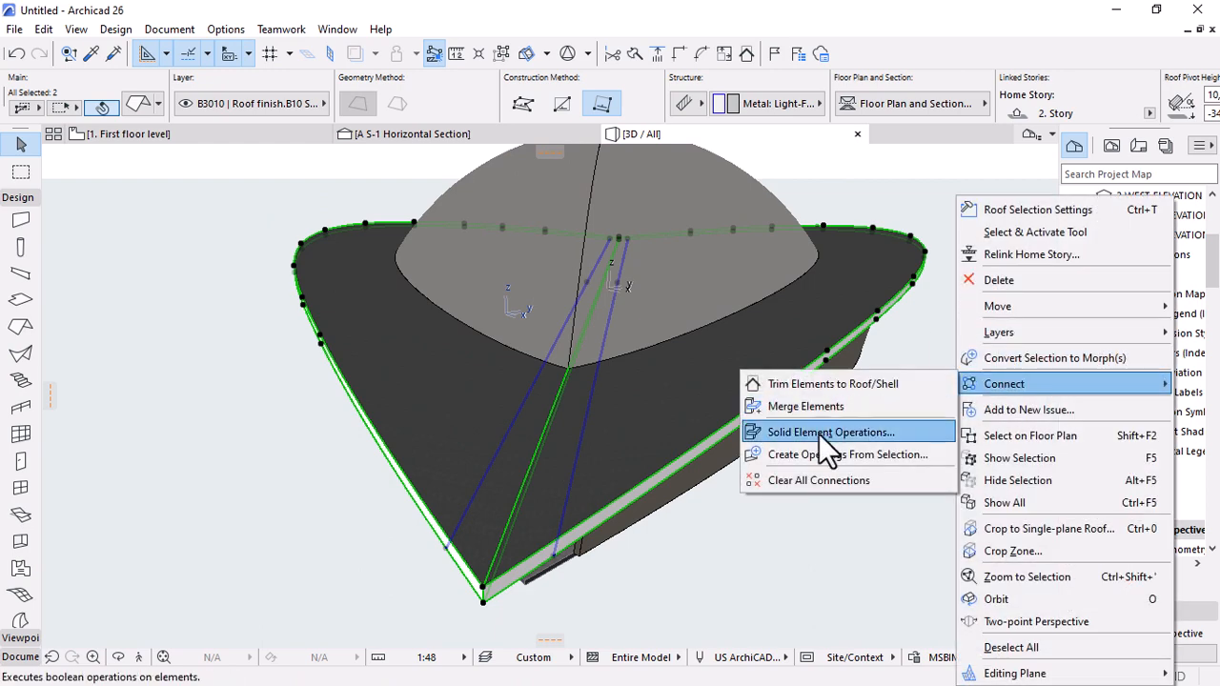
left_click(819, 431)
Select both dome shells and assign them as operators for the solid element operation on the roofs.
scroll(384, 417, "down", 2)
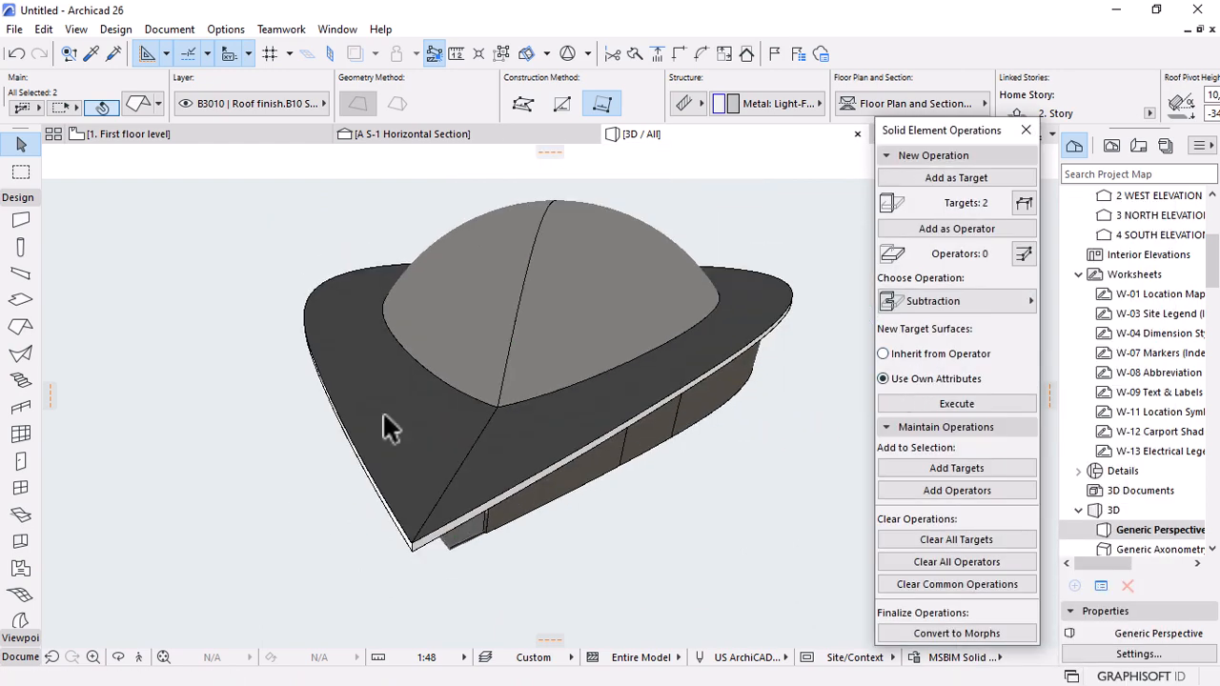
scroll(624, 254, "up", 2)
left_click(467, 250)
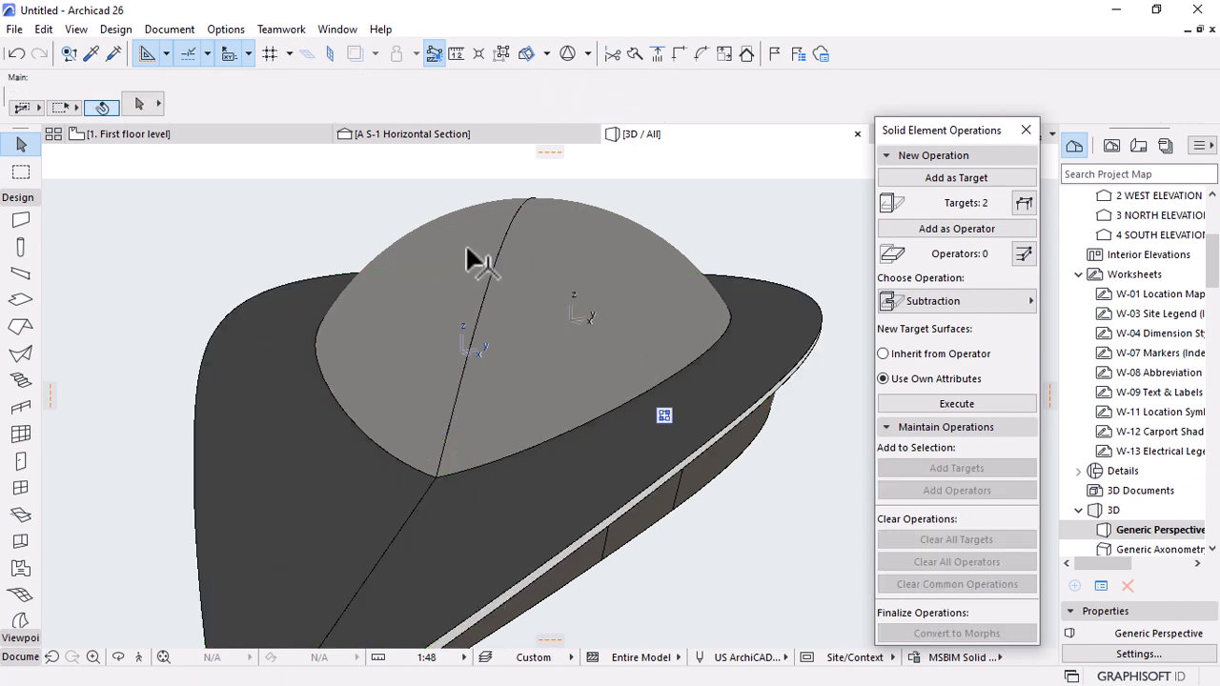
left_click(488, 271, "shift")
left_click(943, 230)
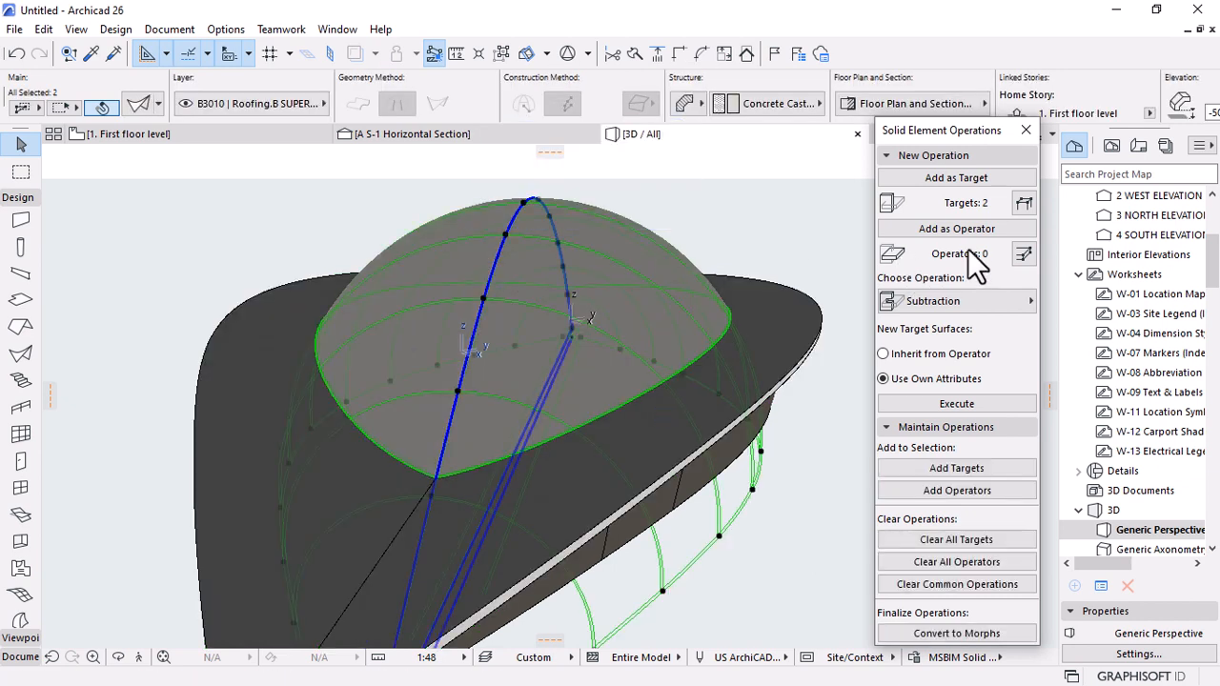
Execute a Subtraction with downward extrusion to cut the roof planes beneath the dome shells, and clear the selection.
left_click(944, 296)
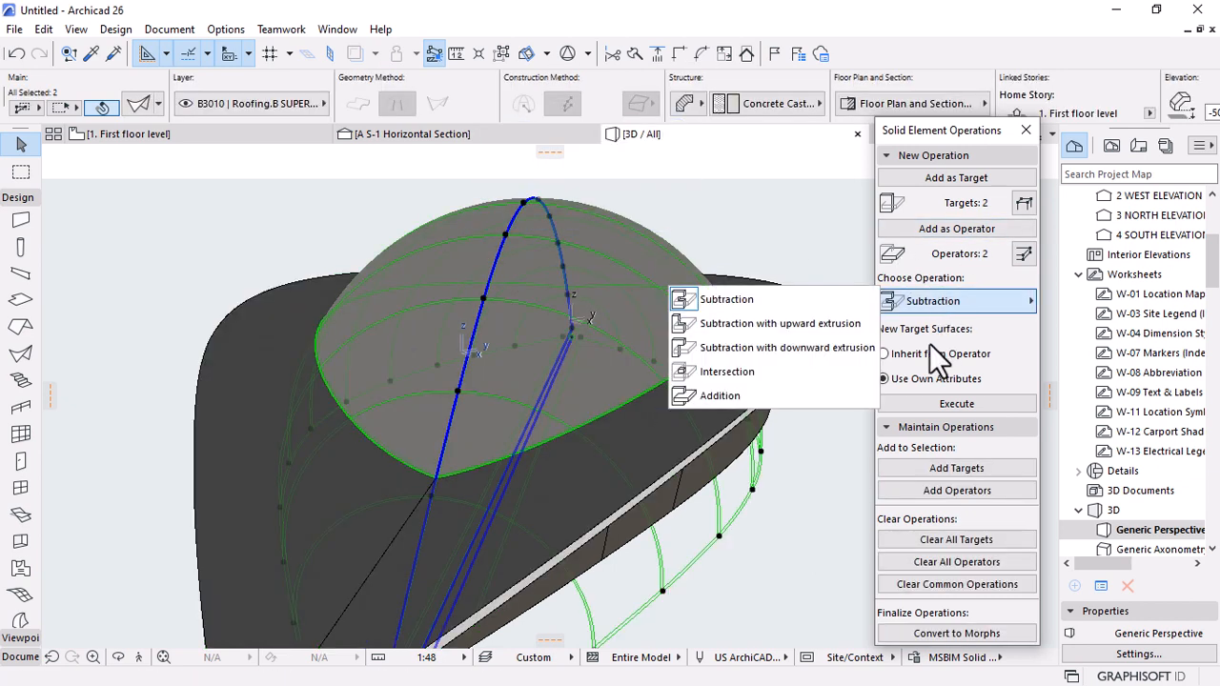
left_click(751, 347)
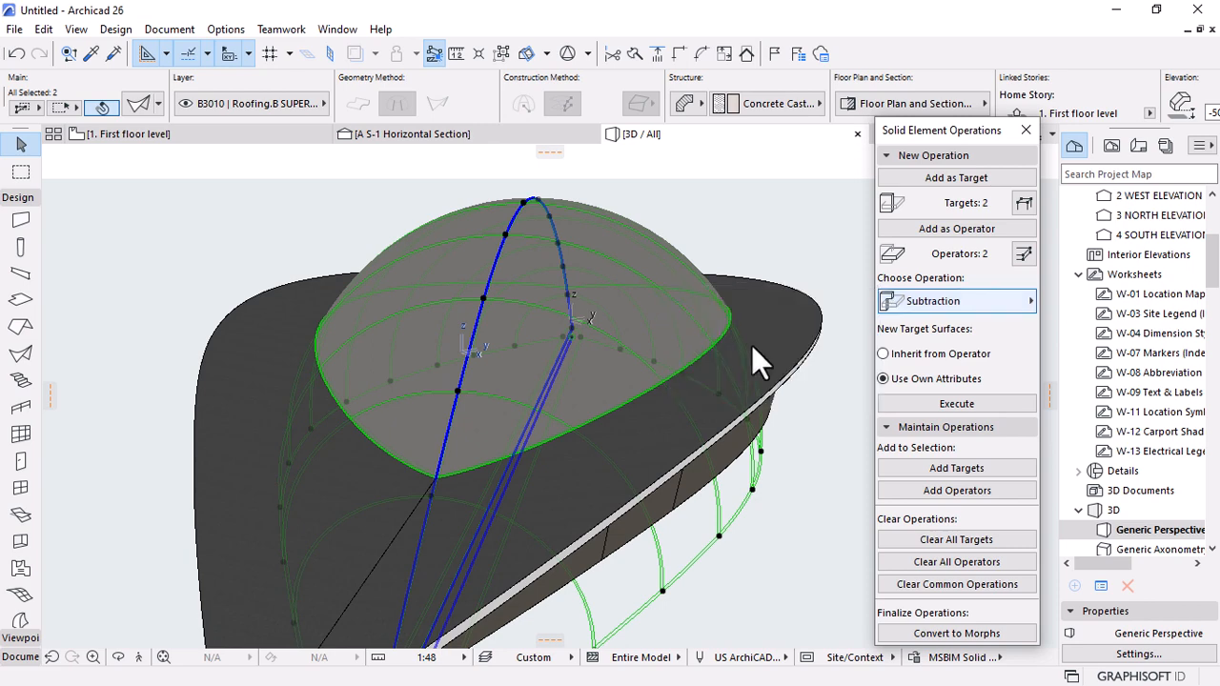
left_click(938, 404)
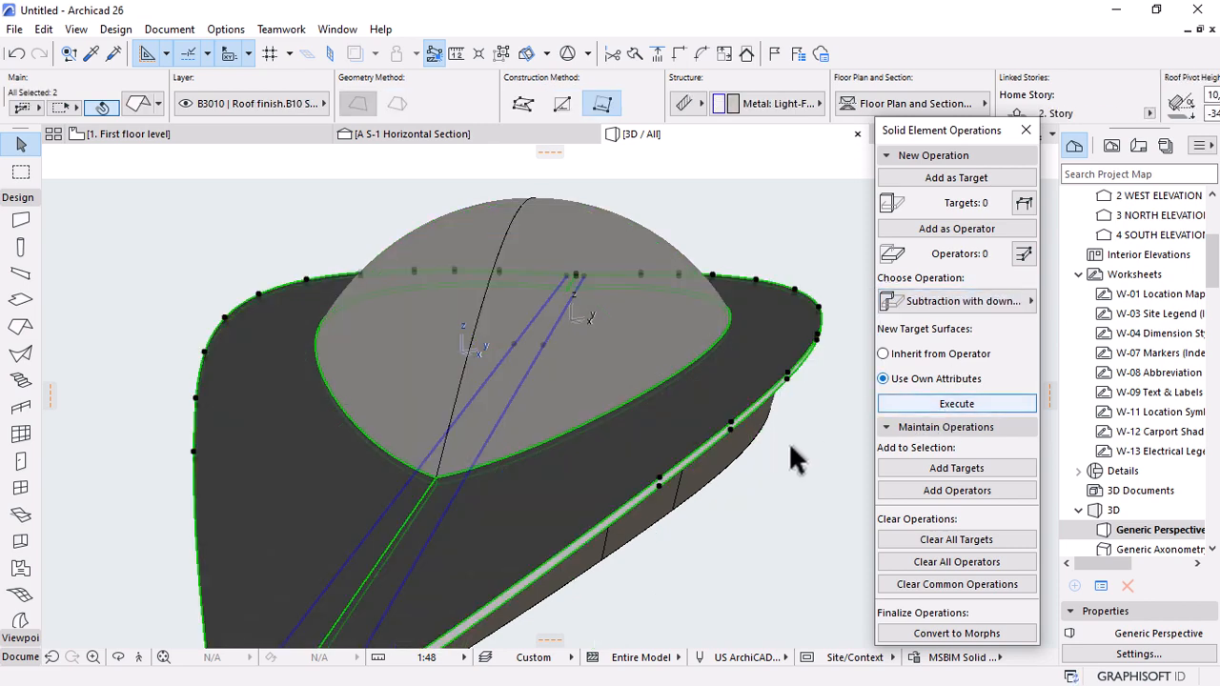
left_click(759, 508)
Examine the cut roof edge around the dome opening from inside, and select one roof plane to check its extent.
middle_click_drag(719, 514, 507, 448, "shift")
scroll(507, 448, "up", 5)
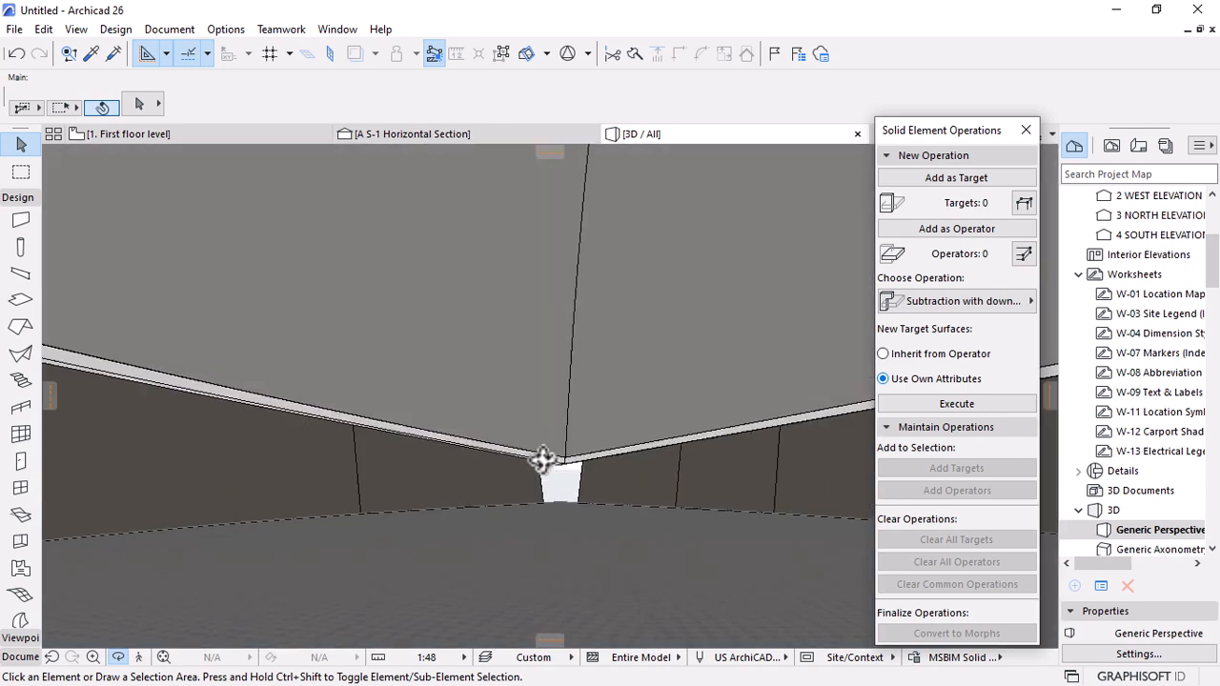
middle_click_drag(590, 452, 579, 420, "shift")
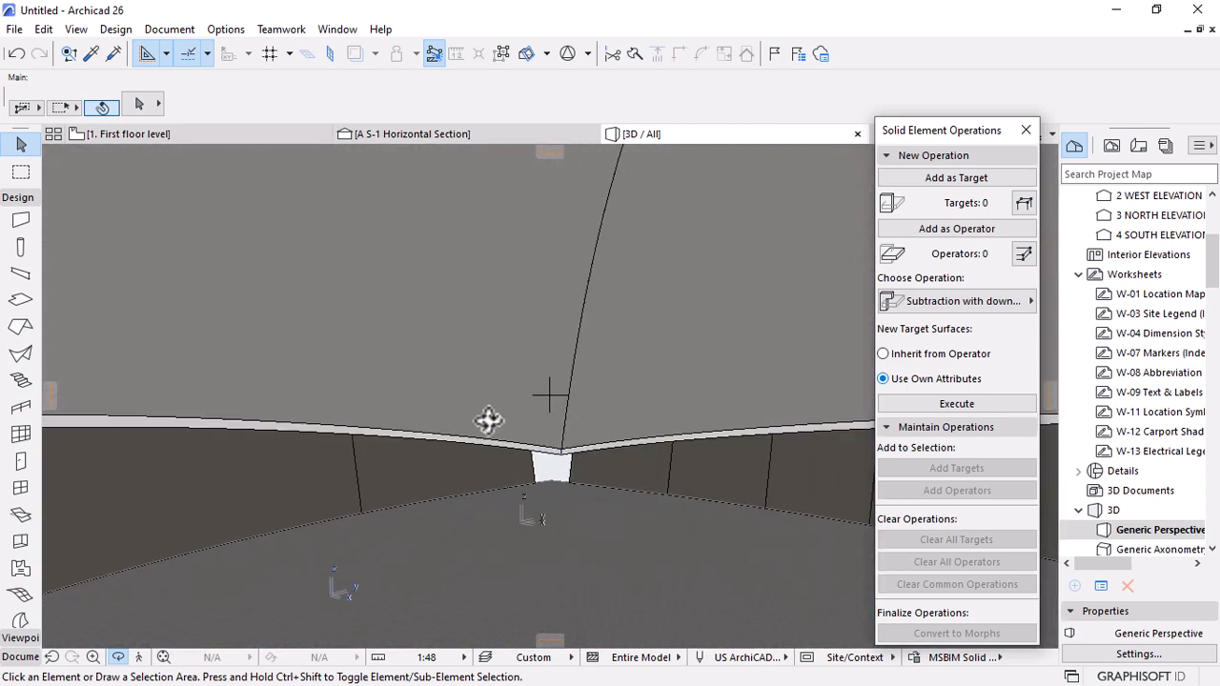
middle_click_drag(488, 421, 607, 402, "shift")
middle_click_drag(362, 356, 324, 343, "shift")
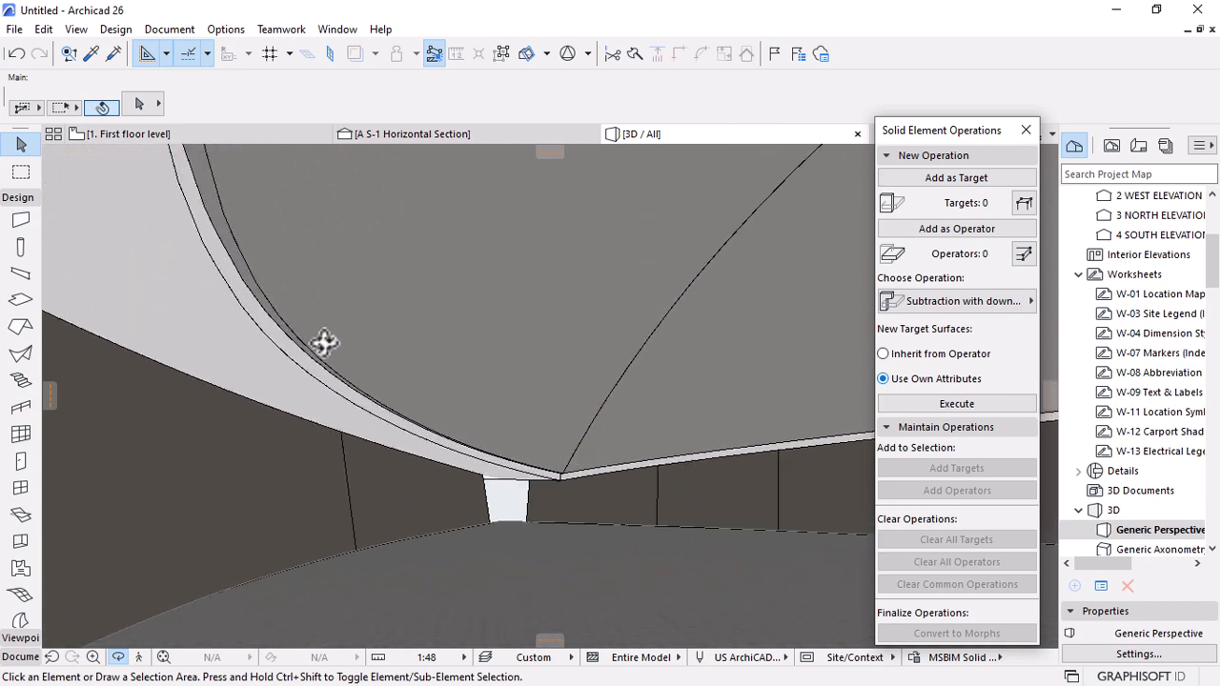
left_click(261, 327)
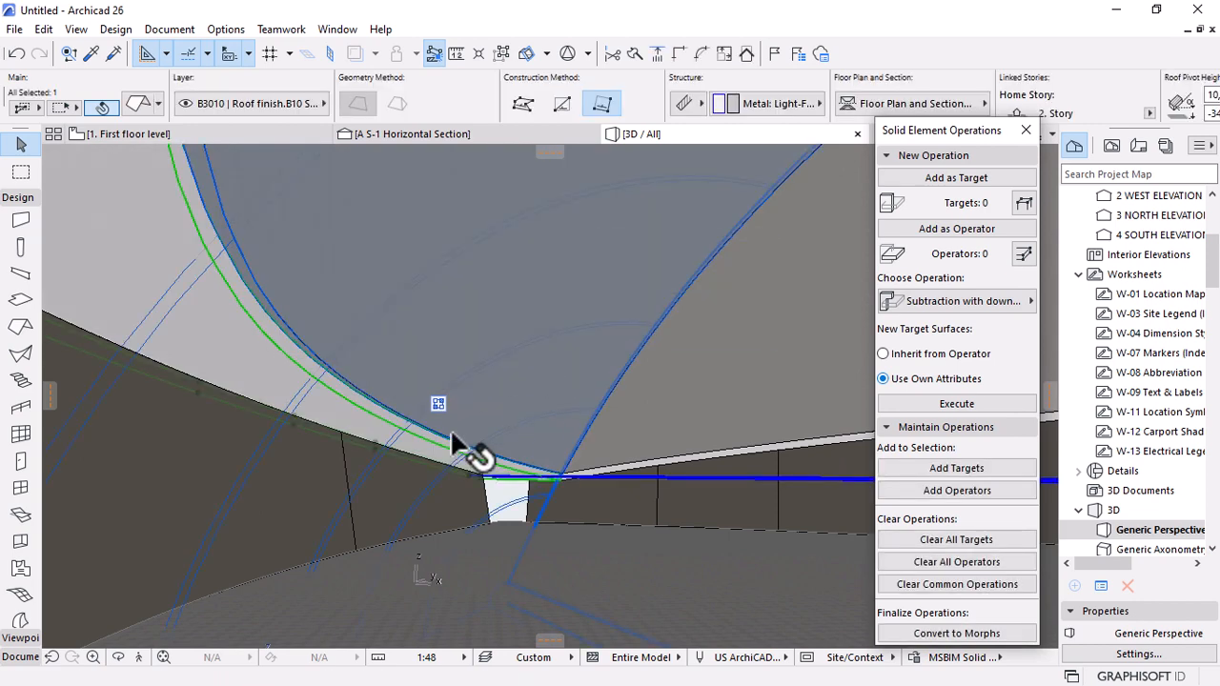
scroll(392, 457, "down", 3)
scroll(392, 459, "down", 5)
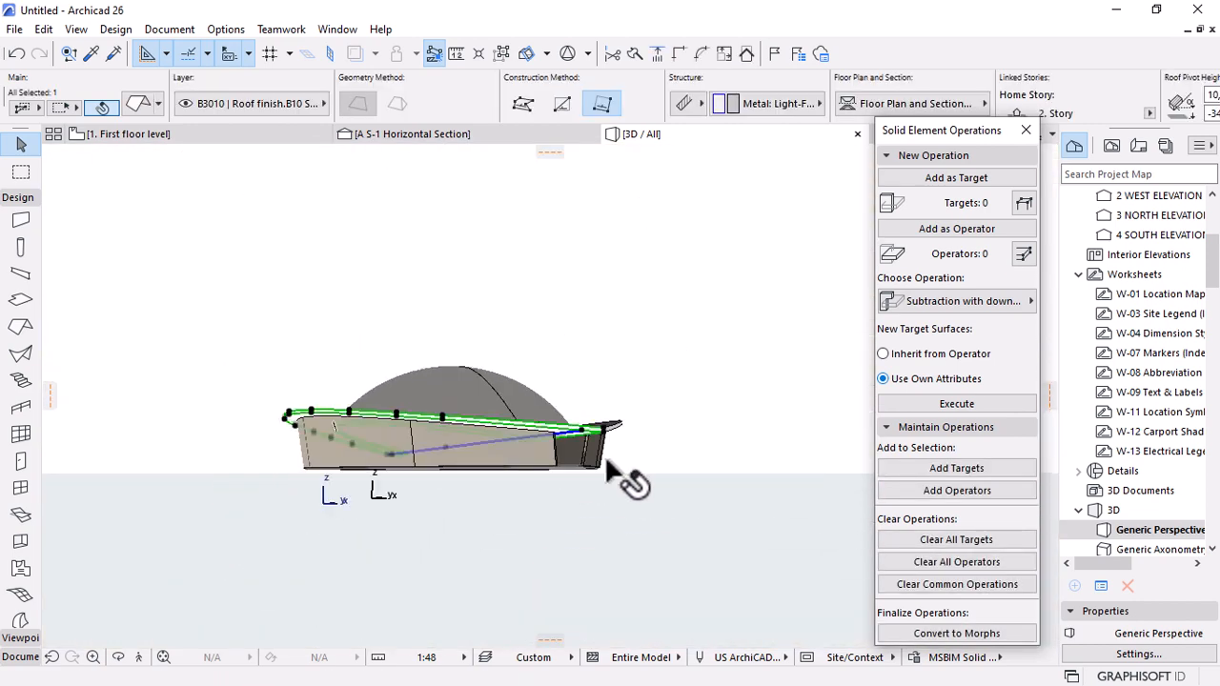
Trace the inner curved guide line of one leaf half with an exterior wall on the first floor plan, using the Magic Wand.
middle_click_drag(619, 384, 705, 457, "shift")
left_click(1026, 131)
left_click(143, 138)
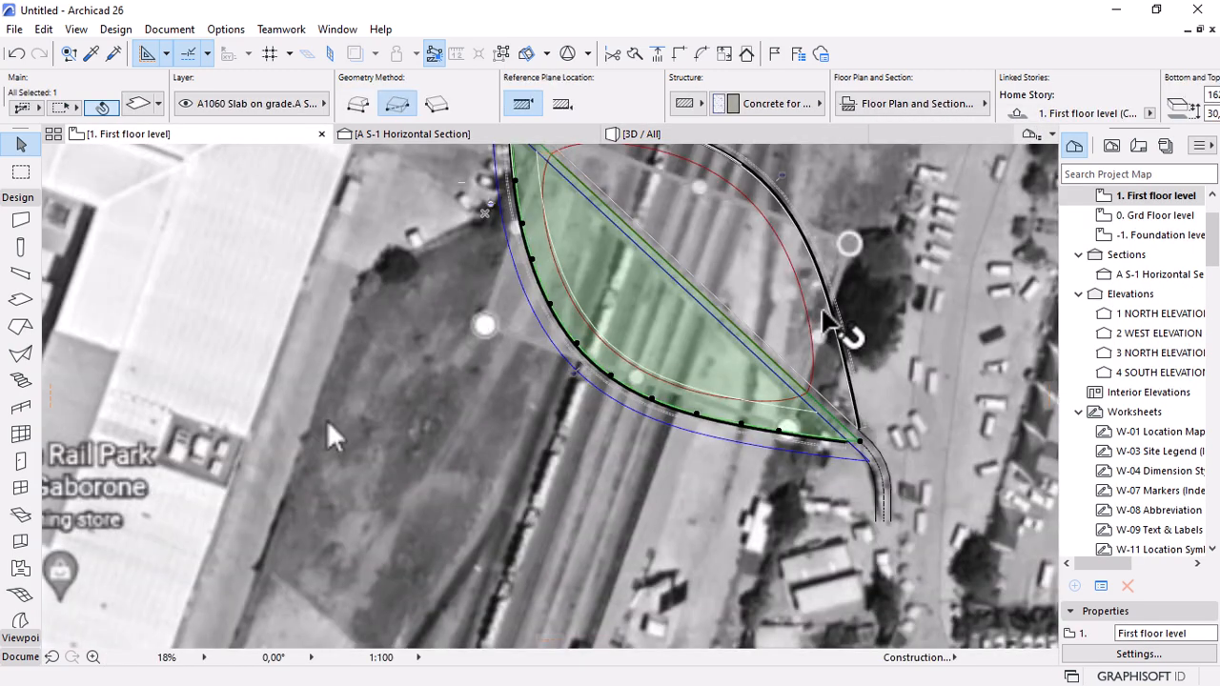
scroll(826, 327, "up", 2)
key("Escape")
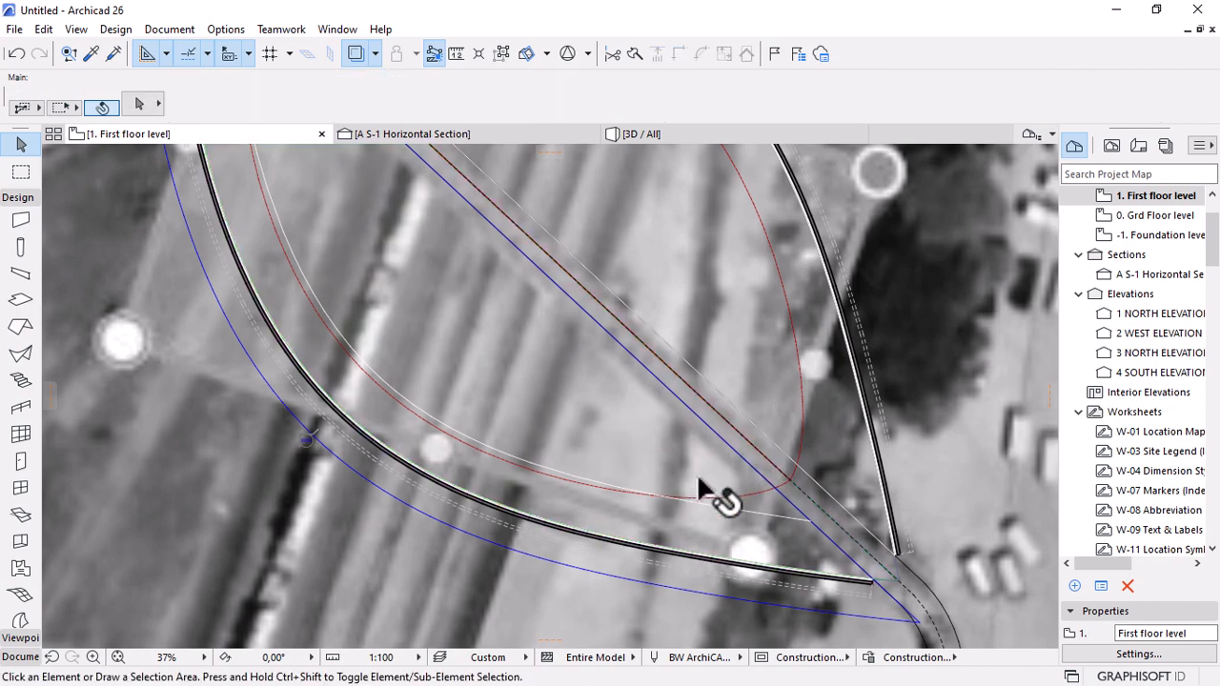
scroll(776, 490, "down", 2)
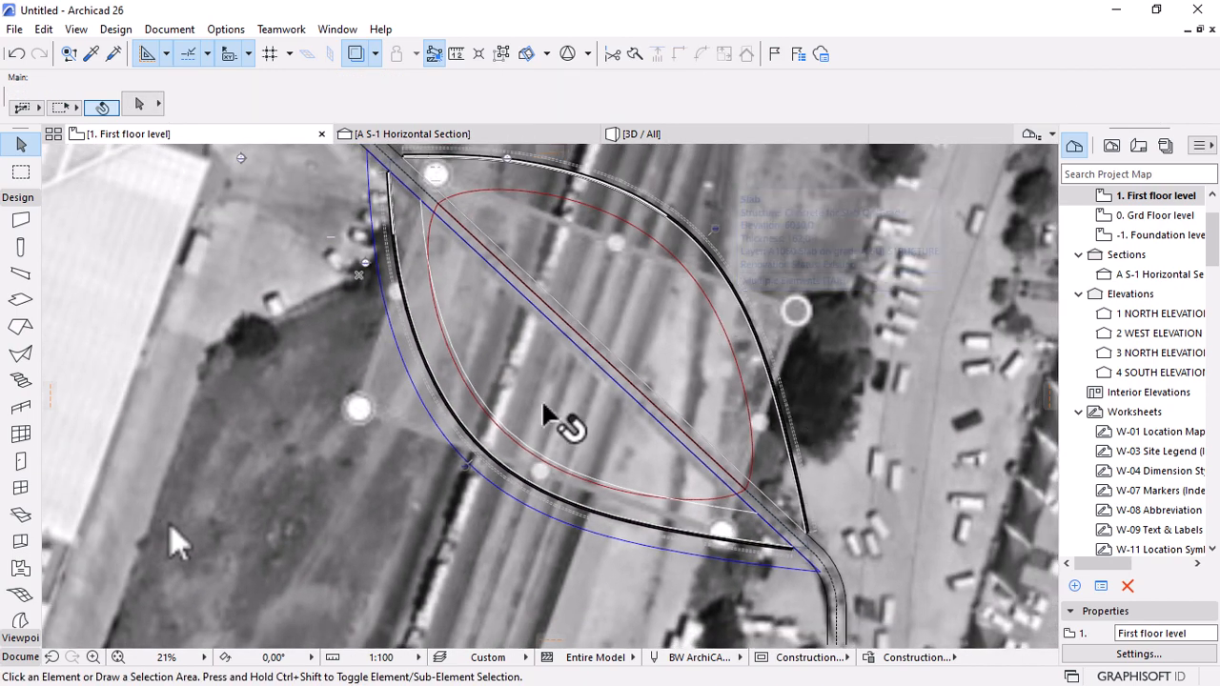
scroll(515, 448, "up", 2)
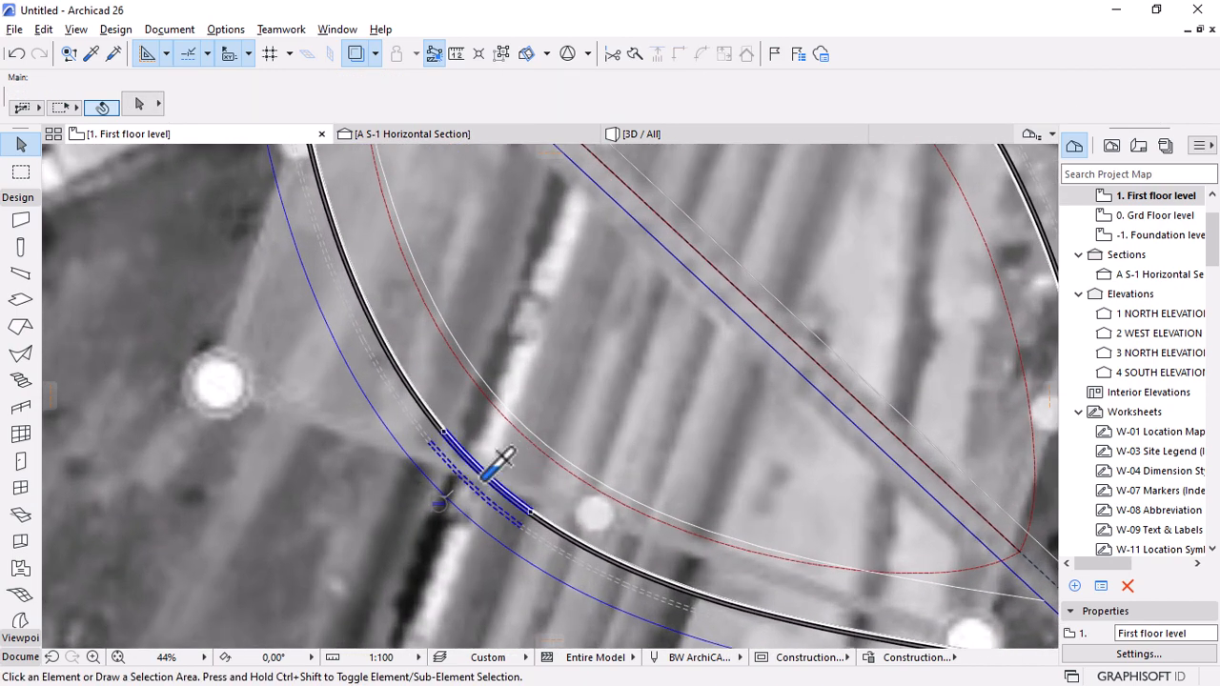
left_click(551, 425)
key("Escape")
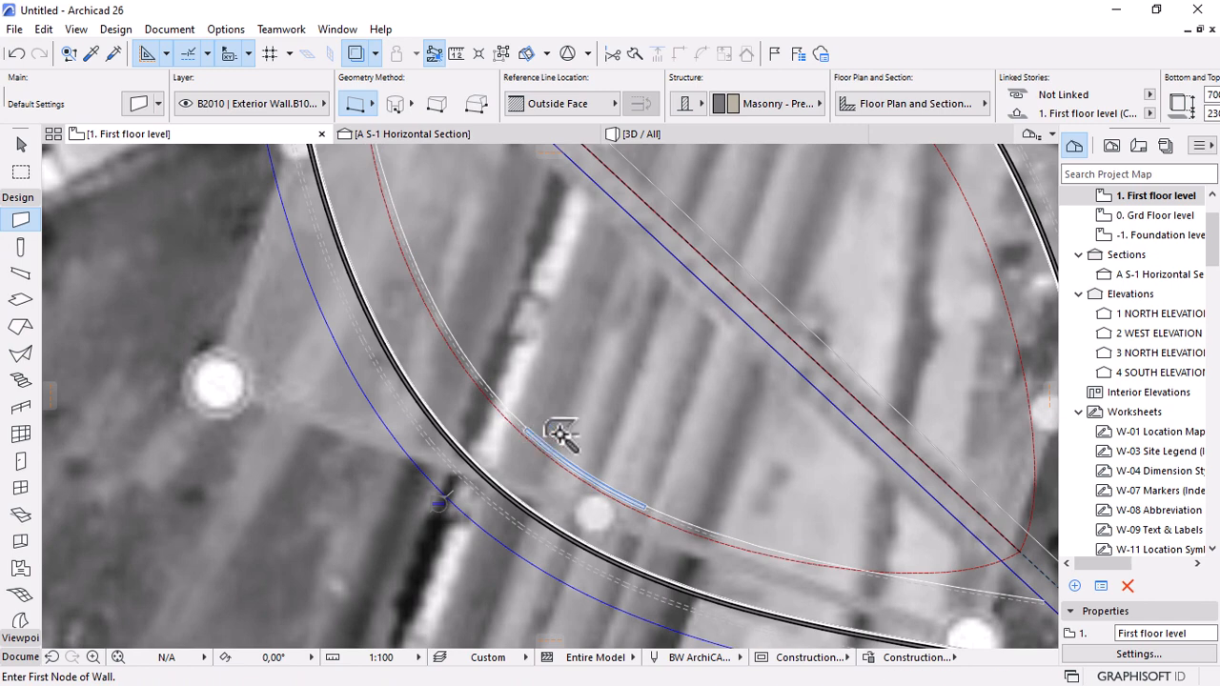
Set the inner curved wall's height to 2800 mm in the horizontal section so it stays below the roof.
left_click(470, 134)
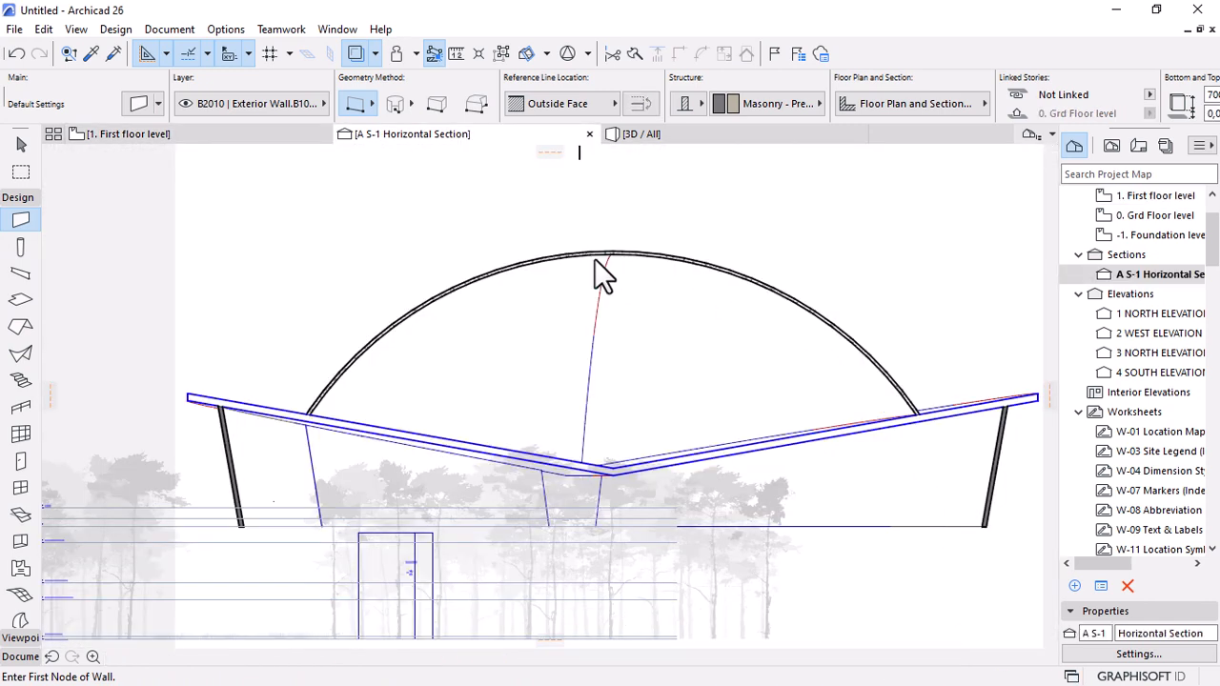
scroll(552, 245, "down", 3)
scroll(357, 386, "up", 4)
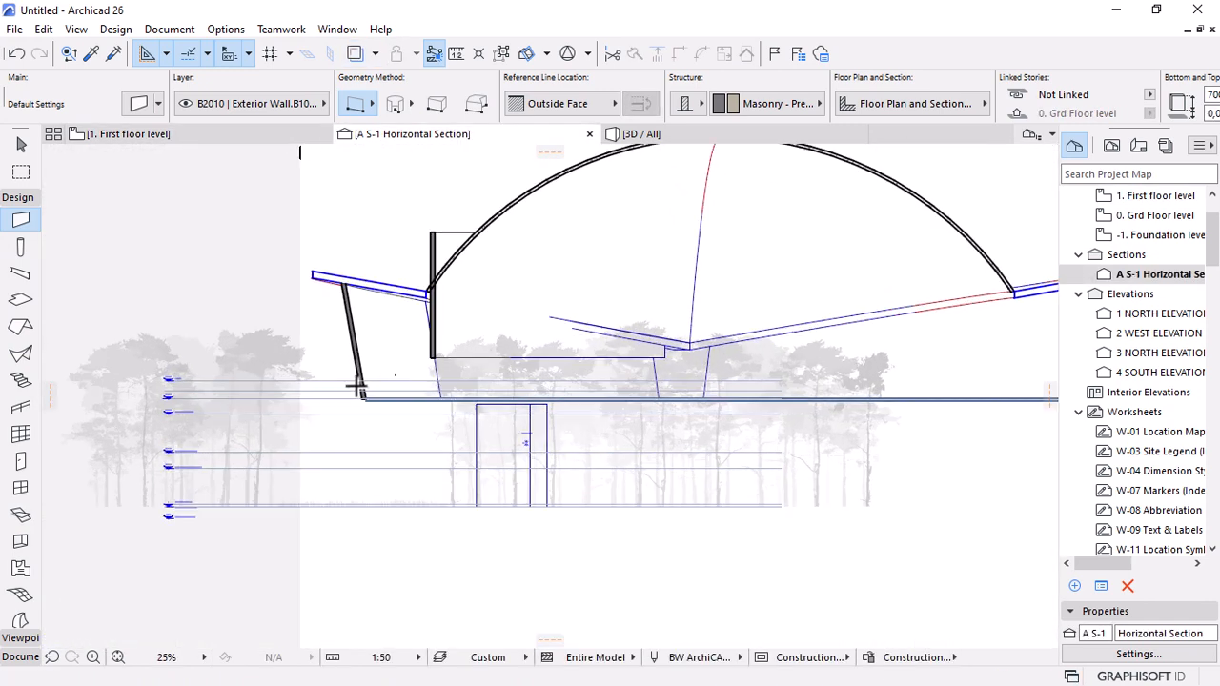
key("Escape")
left_click(458, 220)
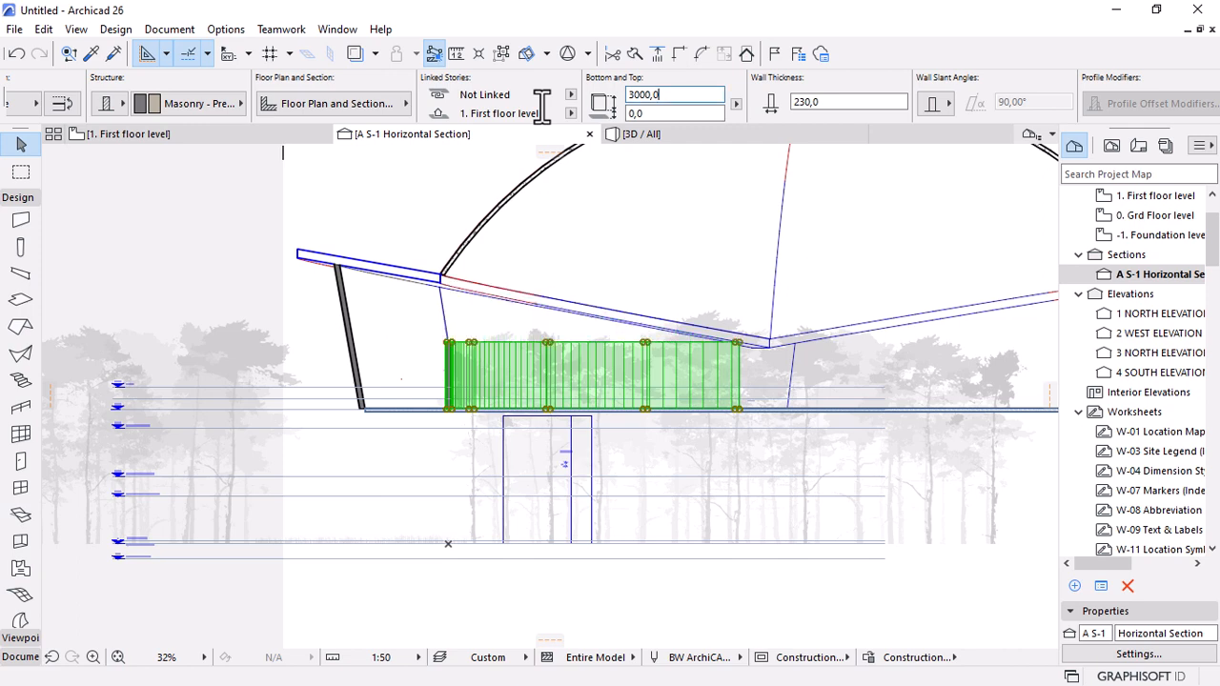
left_click_drag(678, 101, 590, 101)
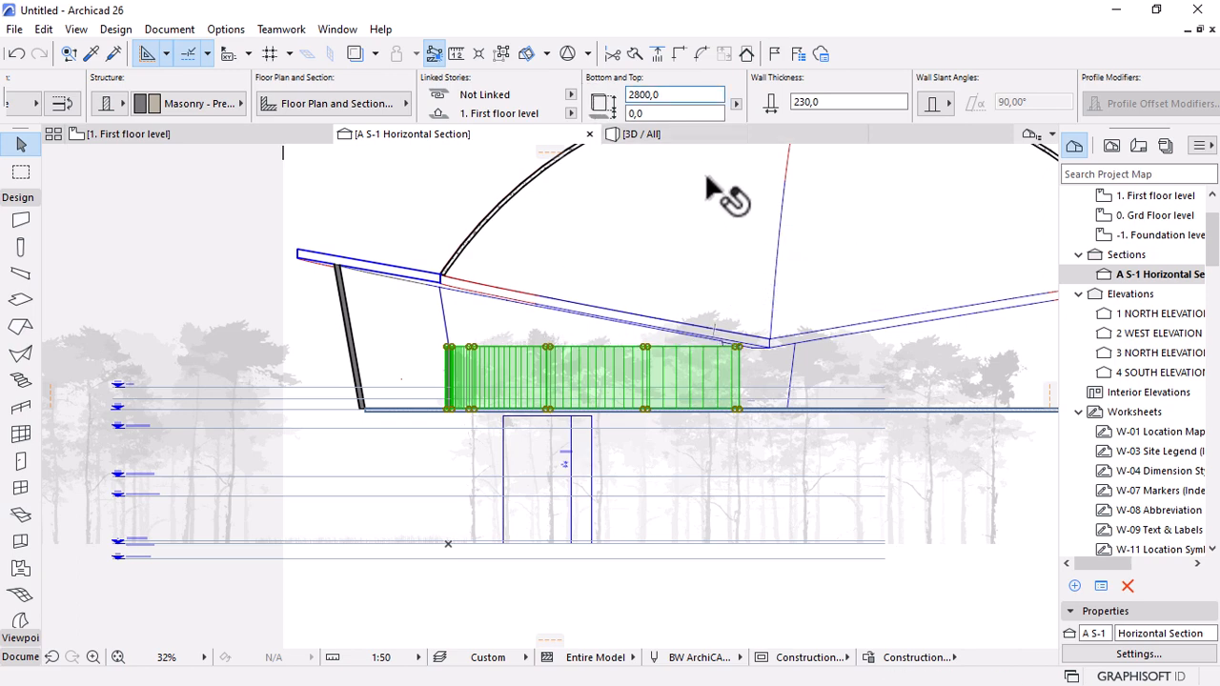
left_click(401, 389)
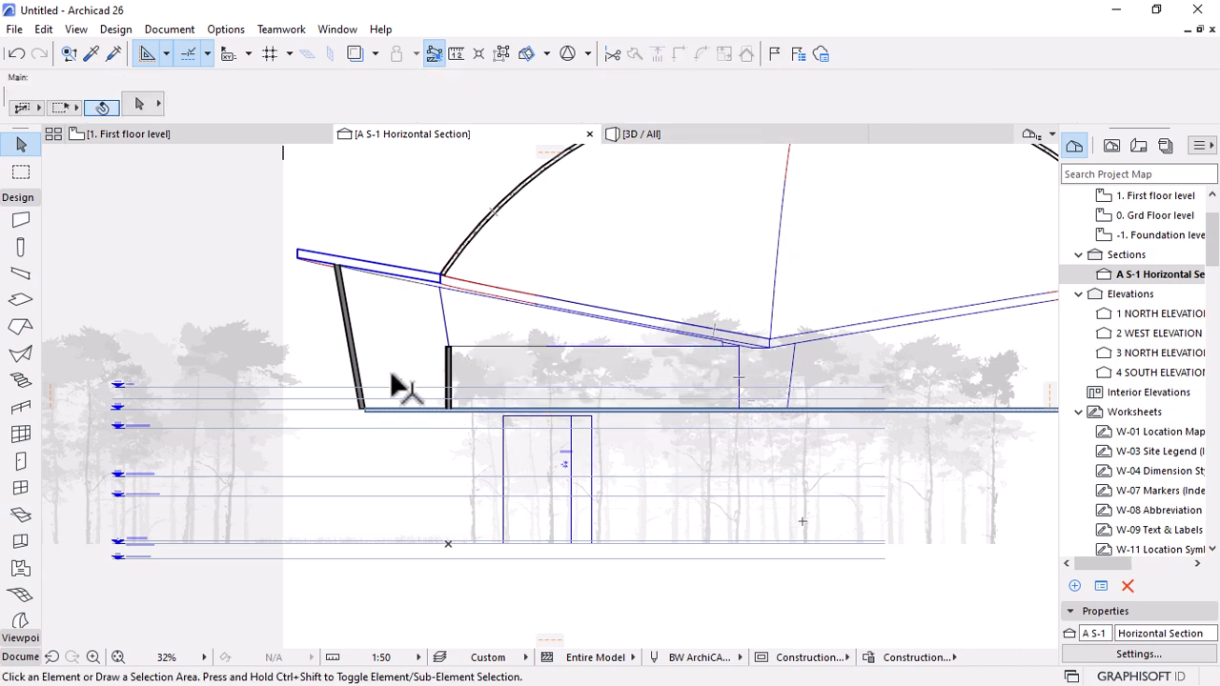
scroll(387, 383, "down", 5)
scroll(397, 386, "up", 3)
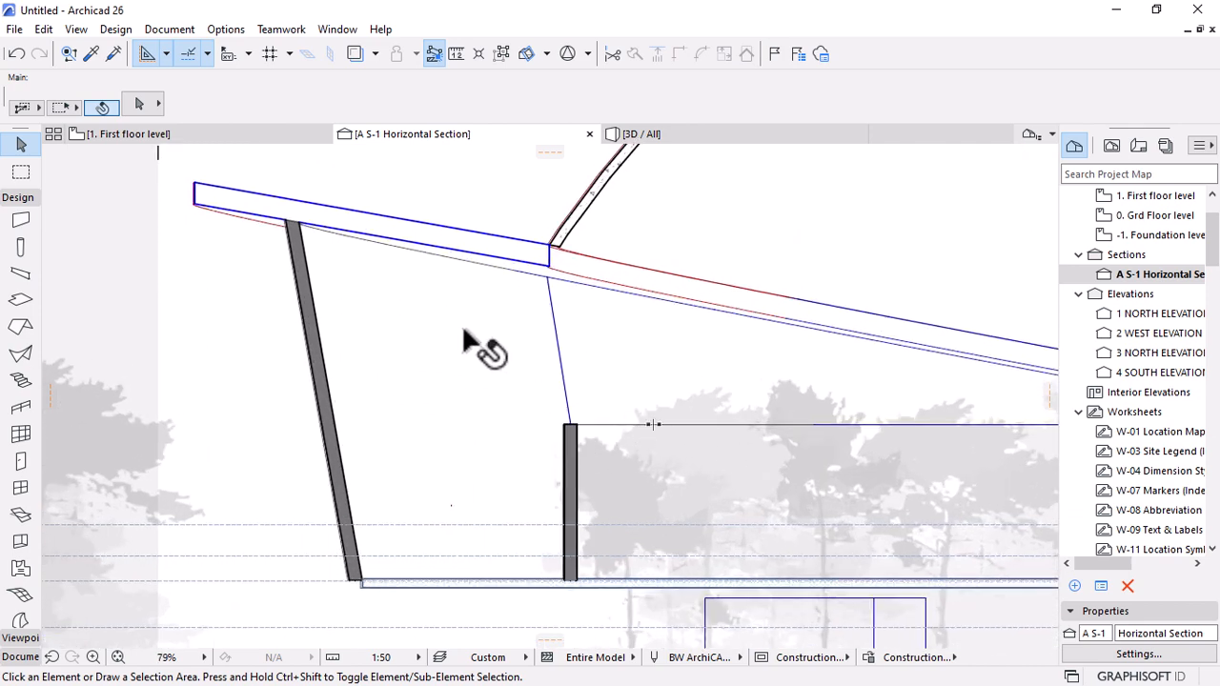
scroll(441, 315, "down", 5)
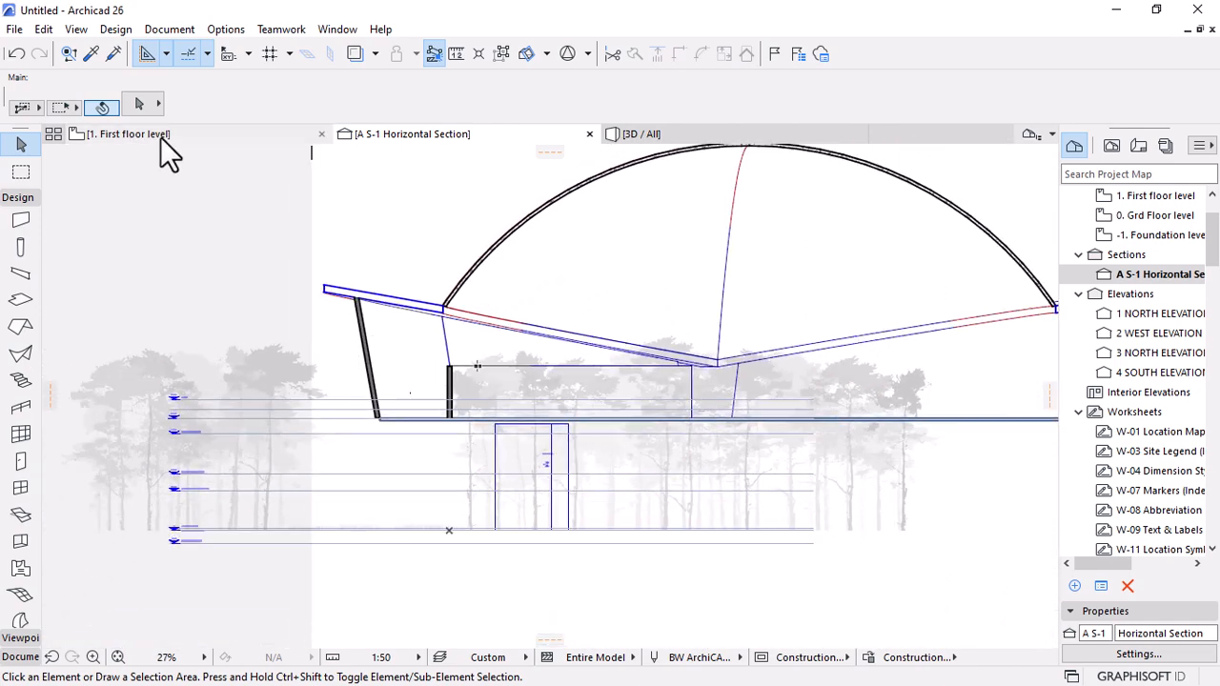
Mirror a copy of the grouped inner curved walls across the leaf's central axis on the first floor plan.
left_click(160, 137)
scroll(473, 391, "down", 4)
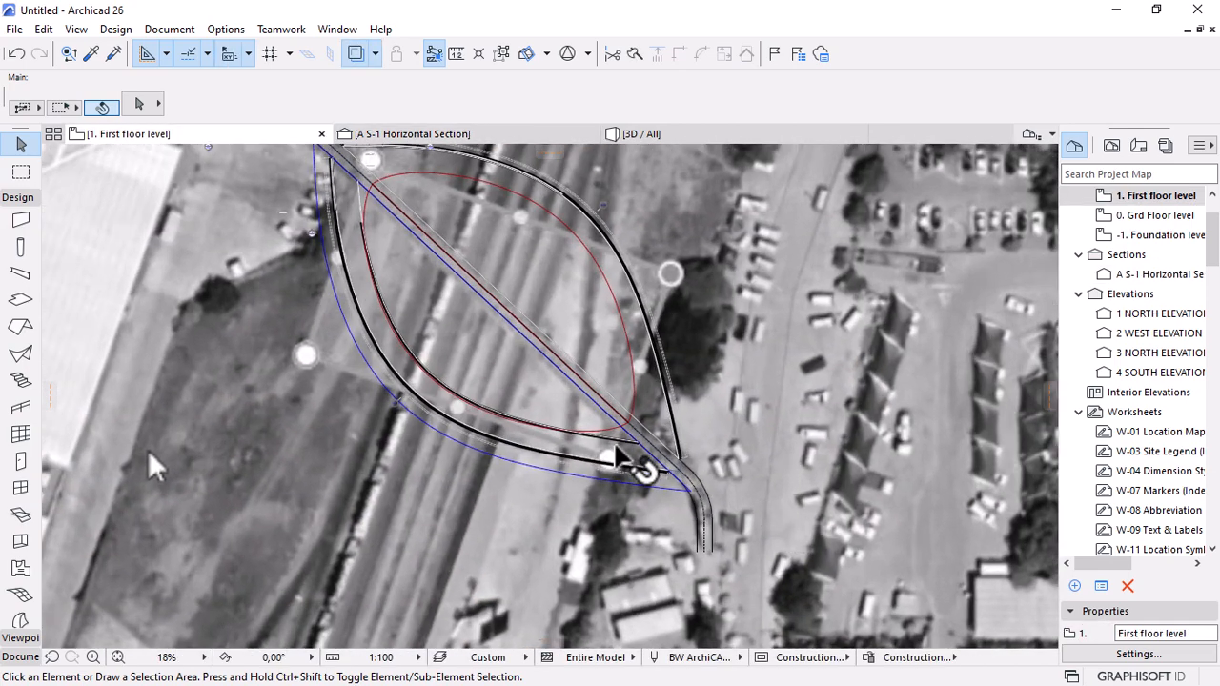
scroll(620, 448, "up", 3)
left_click(650, 434)
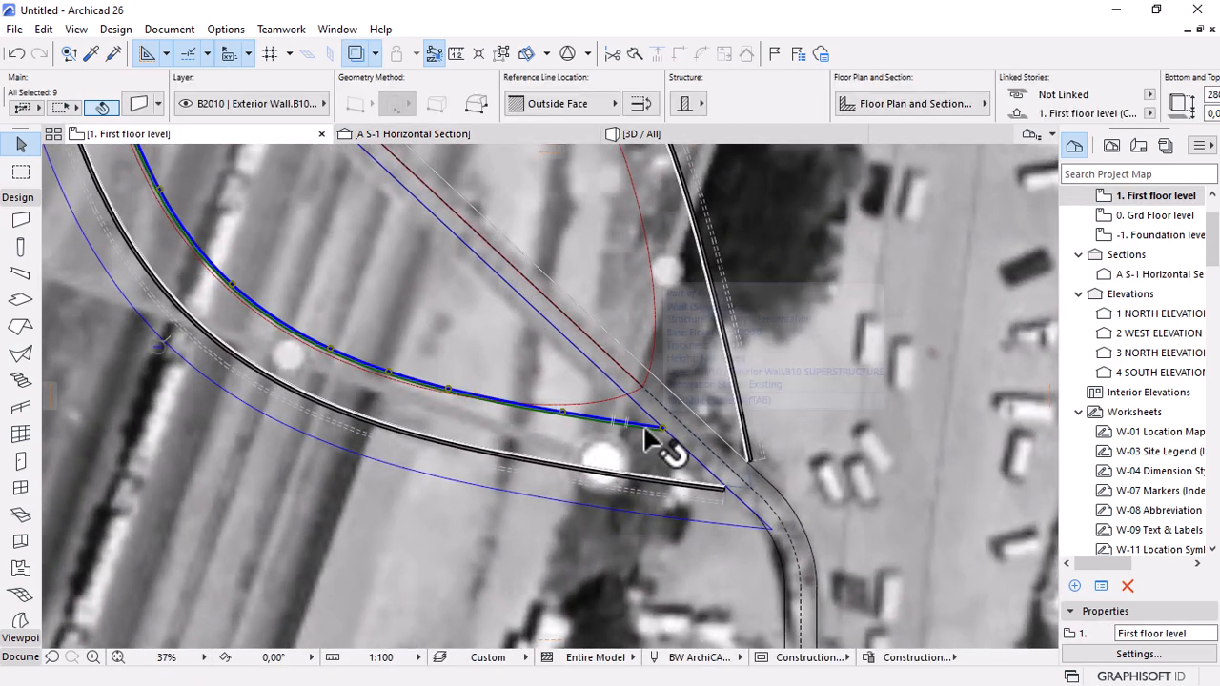
key("ctrl+shift+m")
left_click(681, 422)
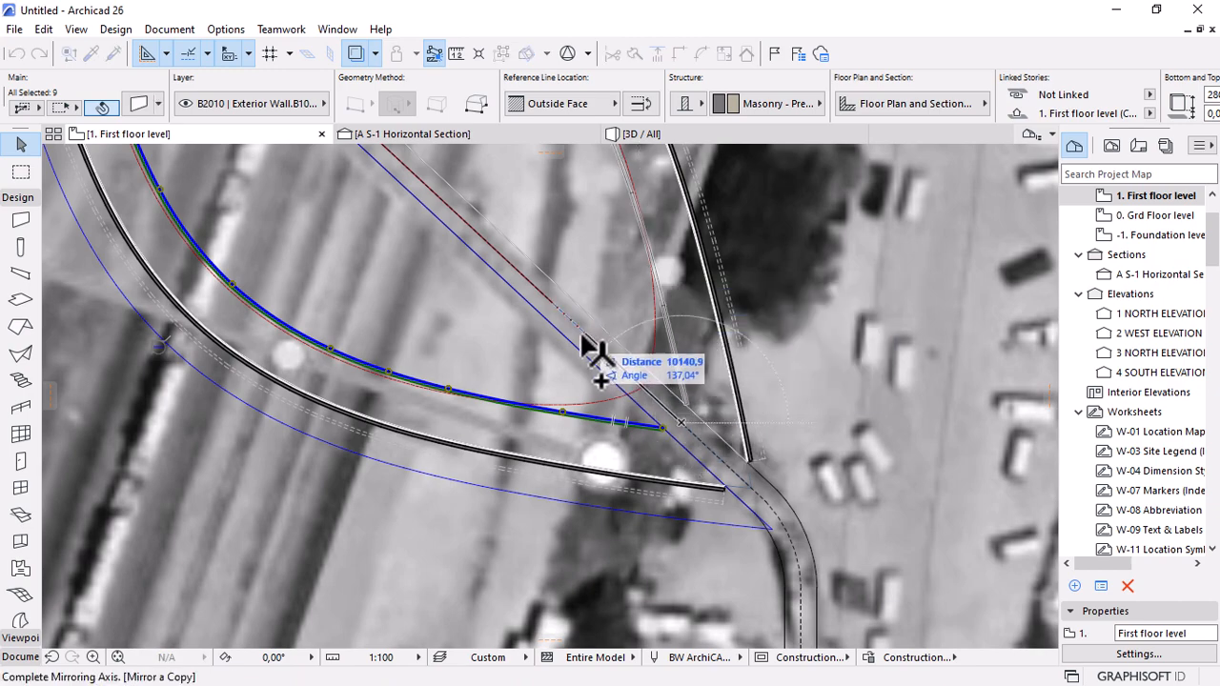
left_click(580, 331)
Examine the mirrored inner walls and where the wall ends meet the central walkway at both leaf tips.
scroll(768, 450, "down", 2)
scroll(621, 370, "down", 1)
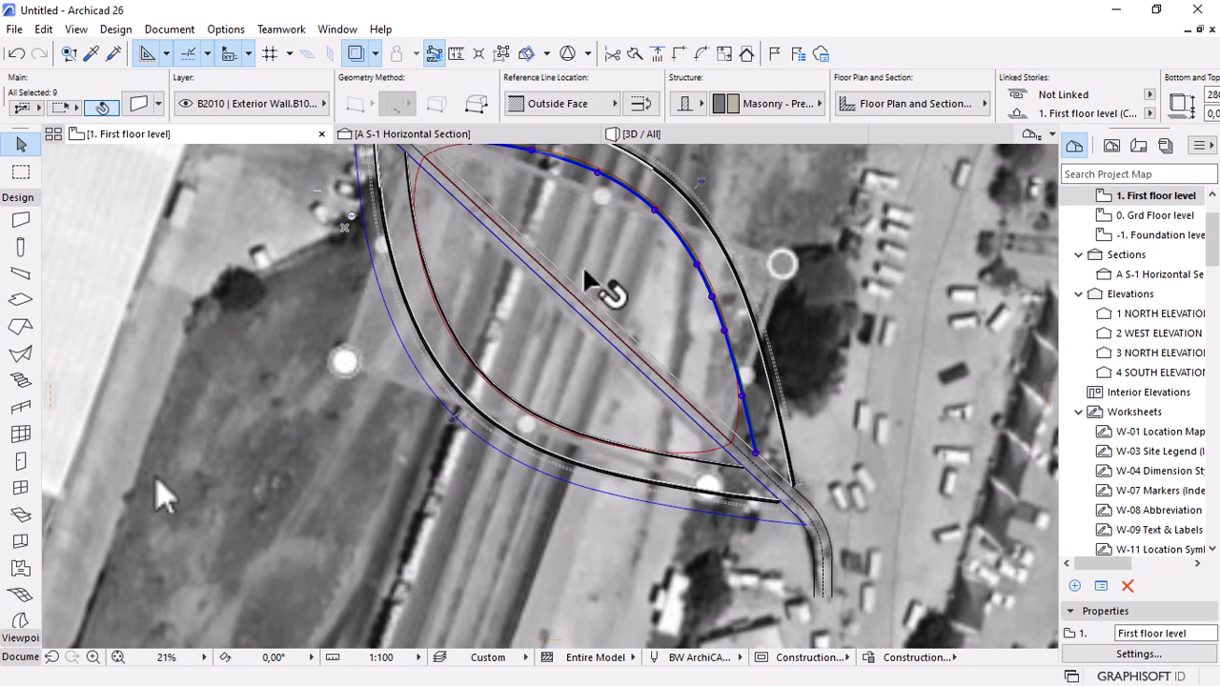
scroll(723, 435, "down", 2)
scroll(557, 279, "up", 1)
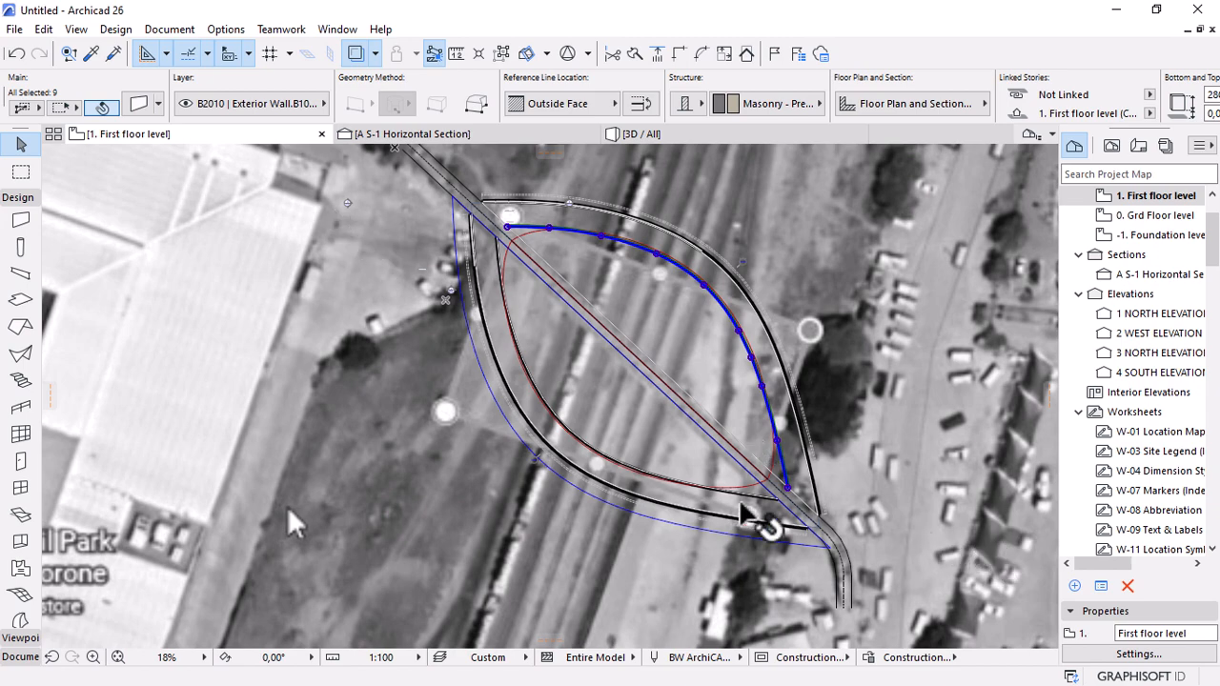
scroll(705, 497, "up", 3)
scroll(857, 501, "down", 3)
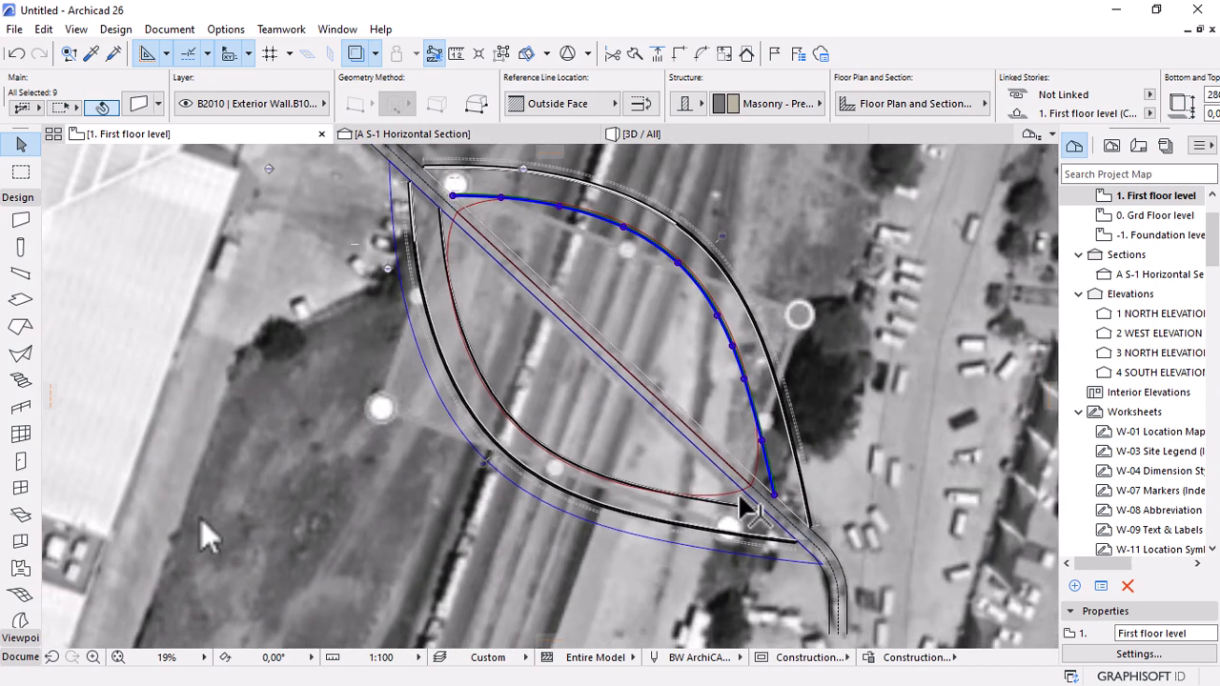
key("Escape")
scroll(491, 234, "up", 5)
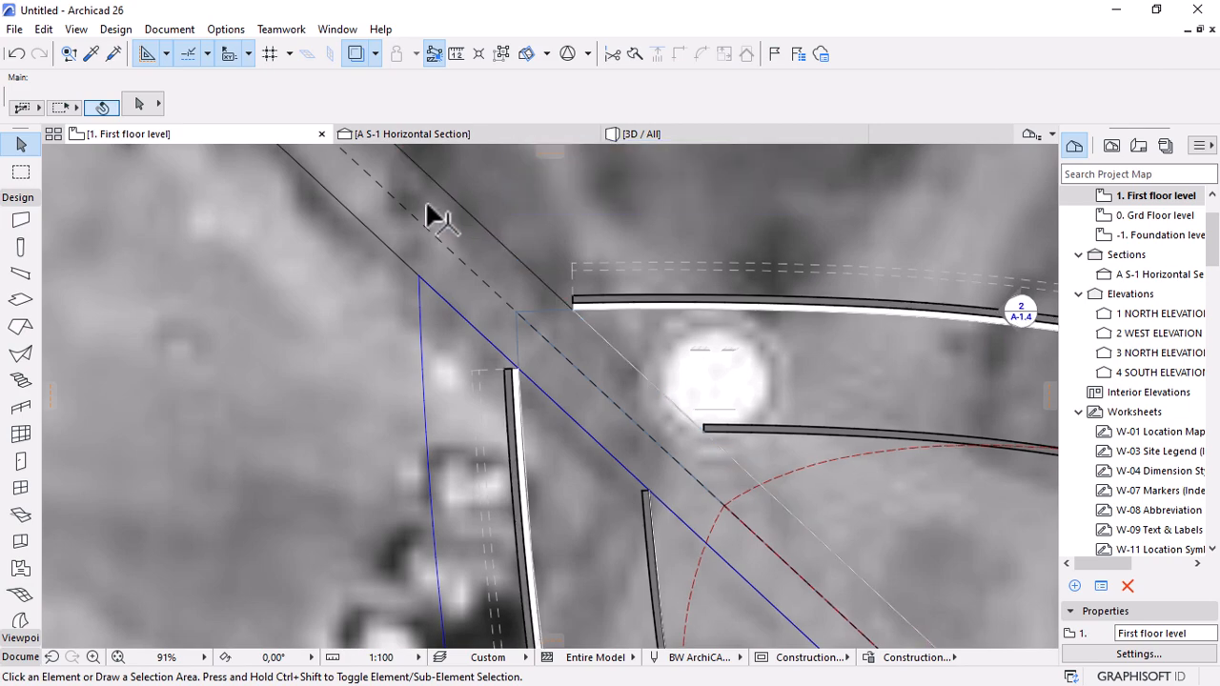
scroll(434, 217, "down", 3)
scroll(434, 217, "down", 2)
left_click(588, 437)
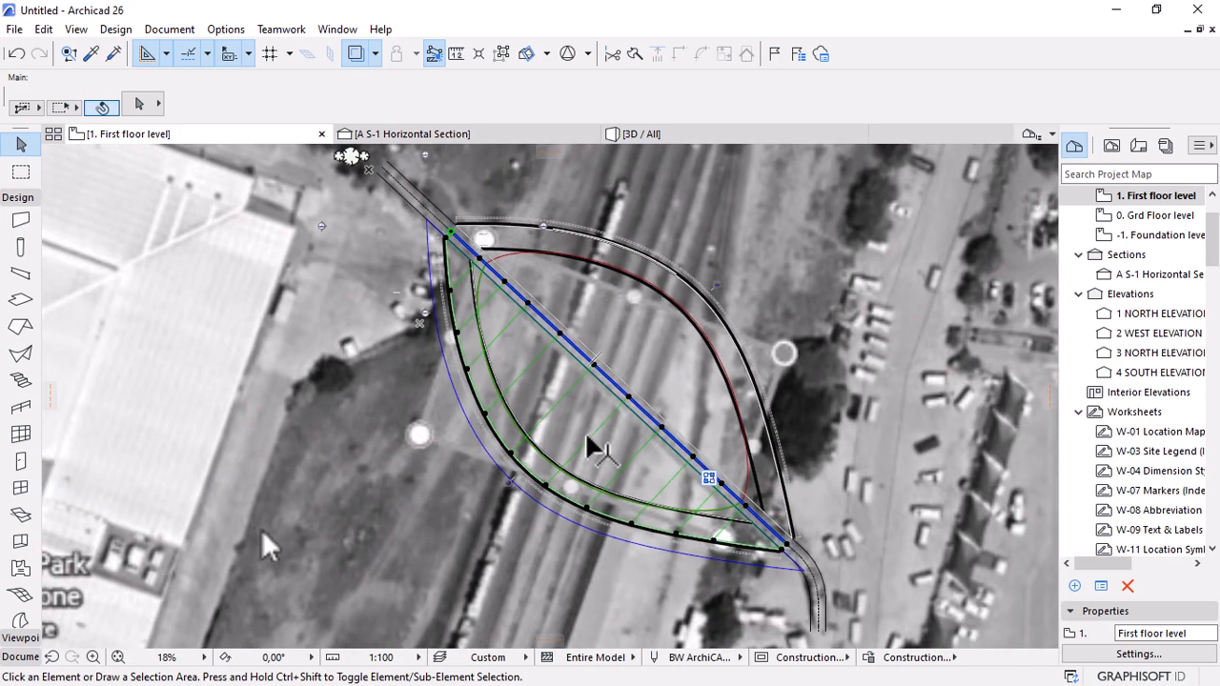
key("Escape")
Copy both first-floor slab halves in place and set the home story to 2. Story.
scroll(631, 540, "up", 2)
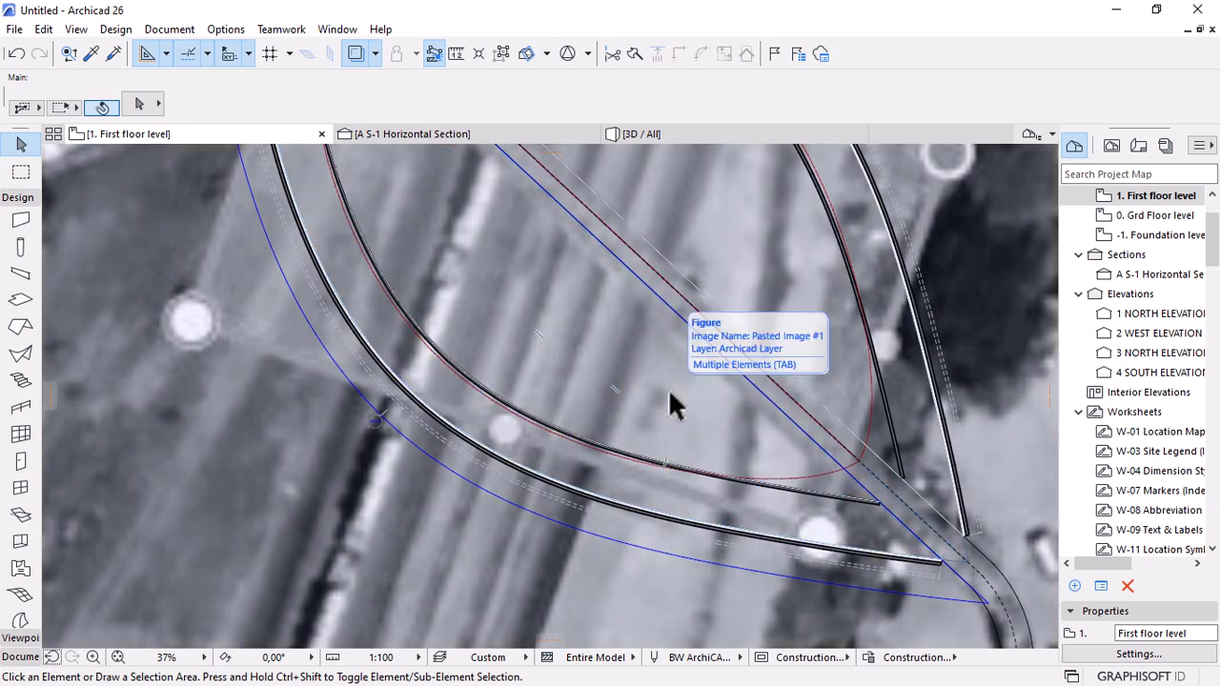
left_click(670, 393)
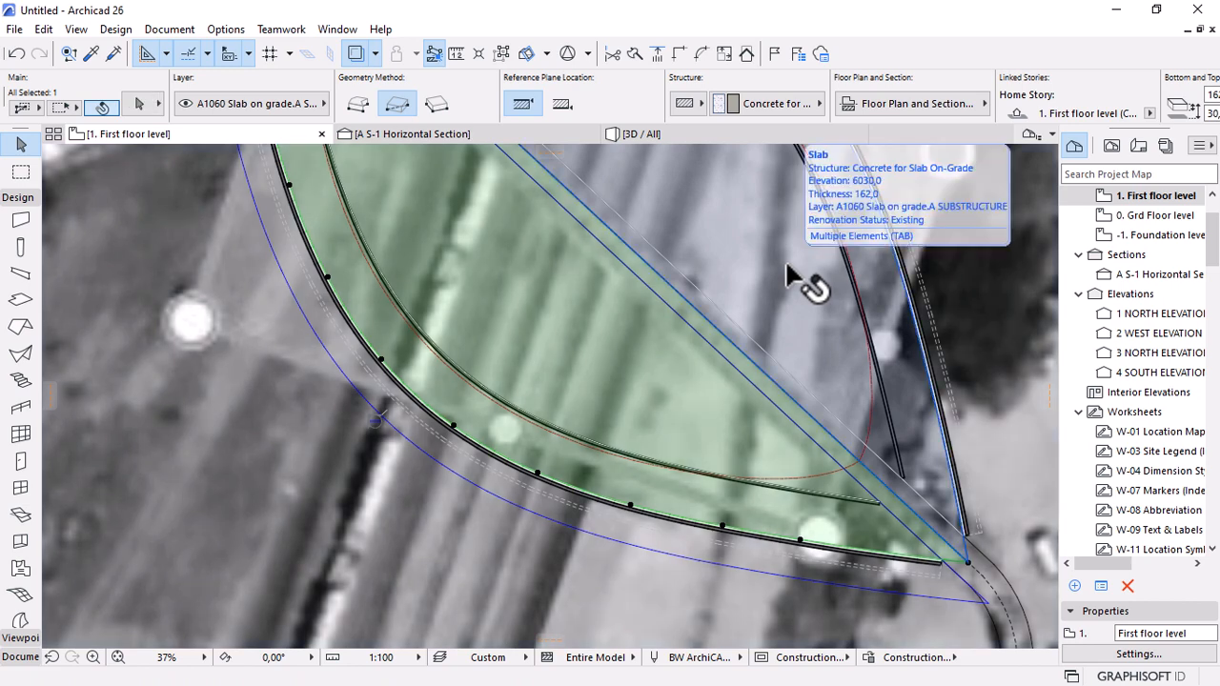
left_click(786, 259, "shift")
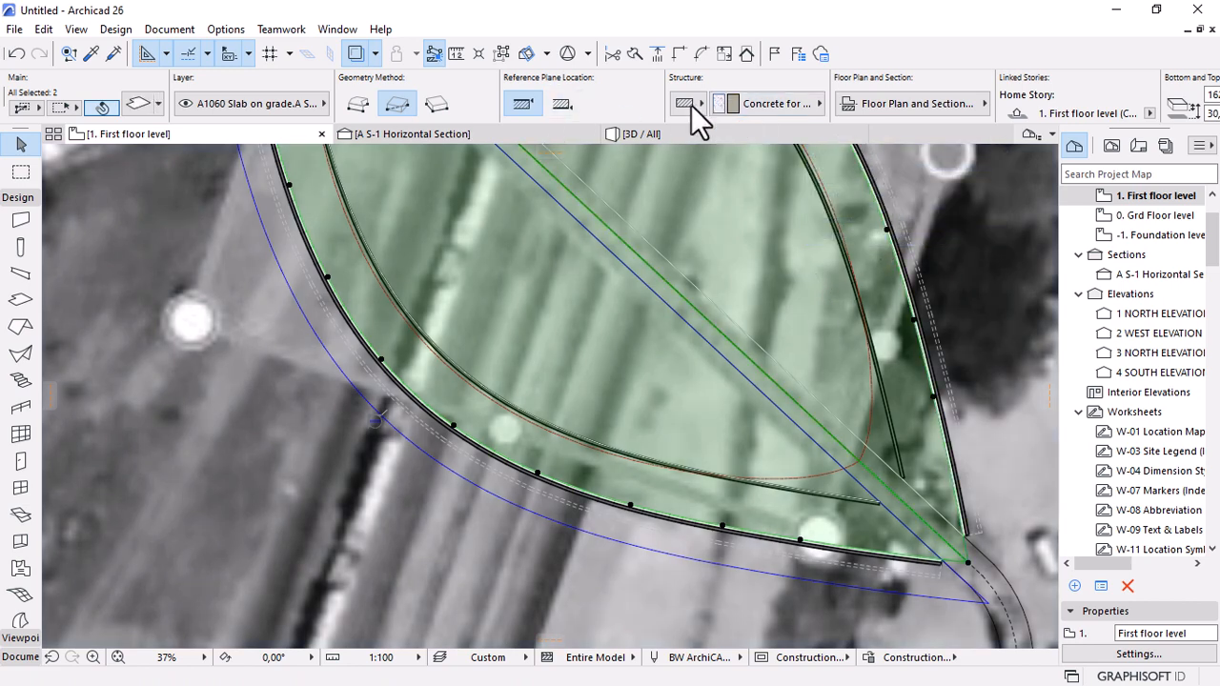
scroll(739, 312, "down", 2)
key("ctrl+shift+d")
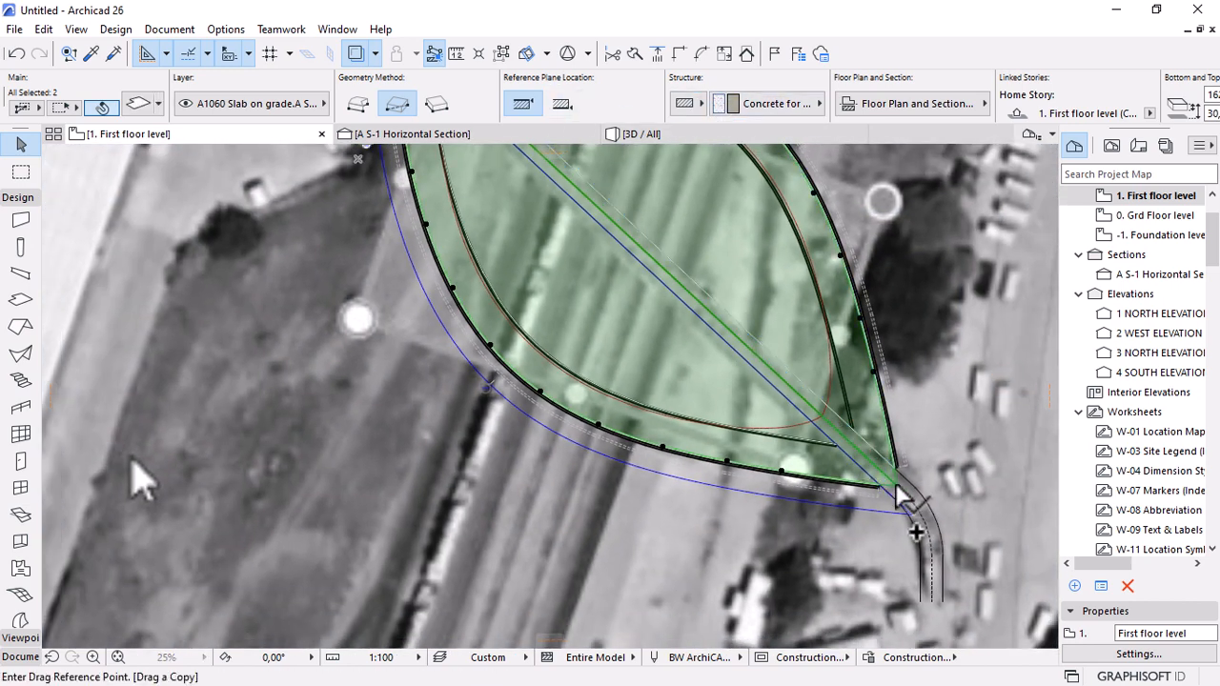
left_click(897, 486)
left_click(898, 486)
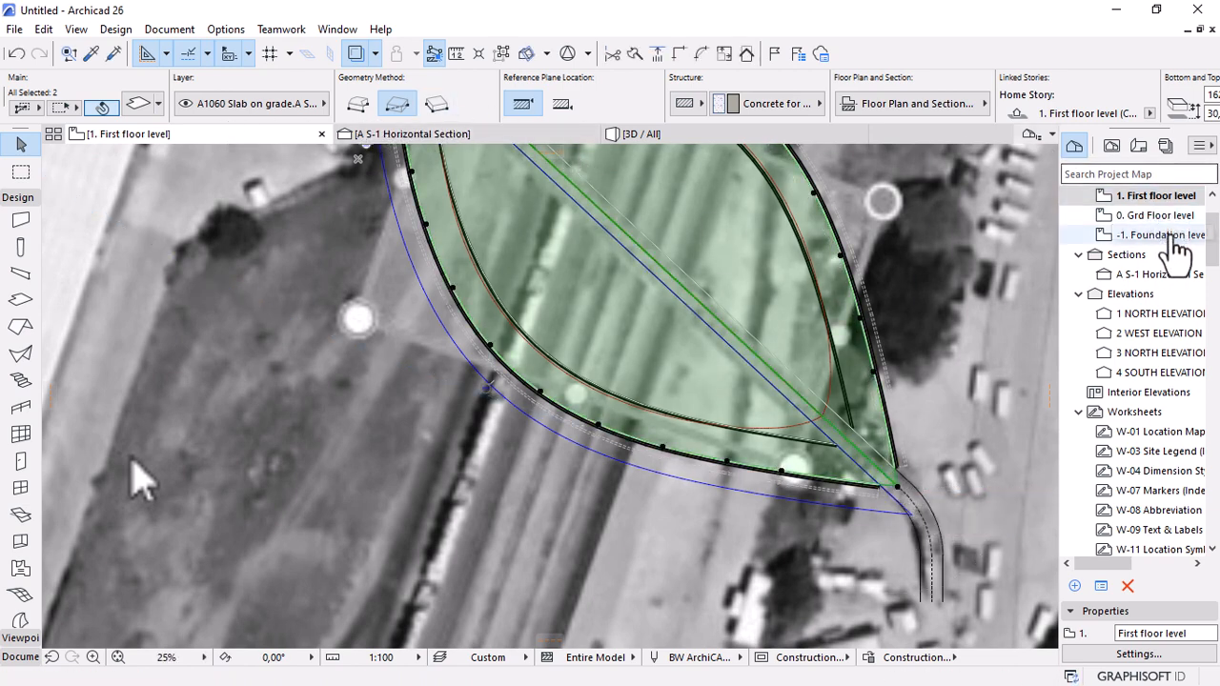
left_click(1150, 113)
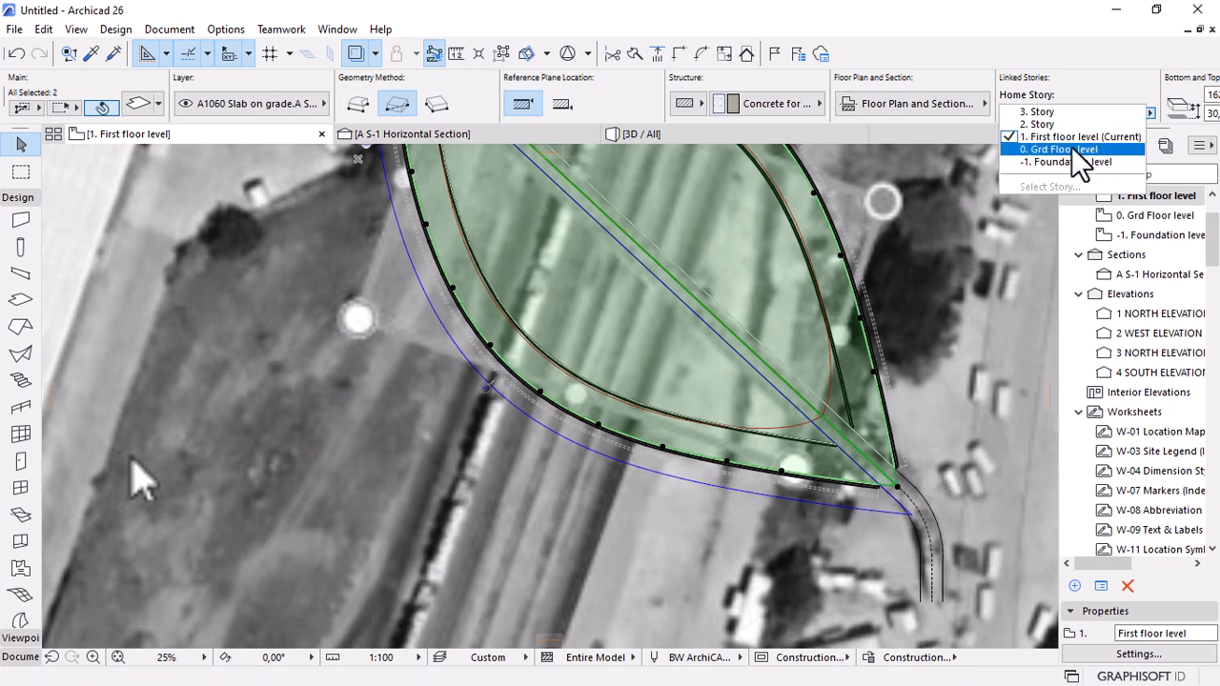
left_click(1016, 136)
Lower both upper slab halves in the horizontal section until their undersides rest on top of the inner walls.
left_click(400, 135)
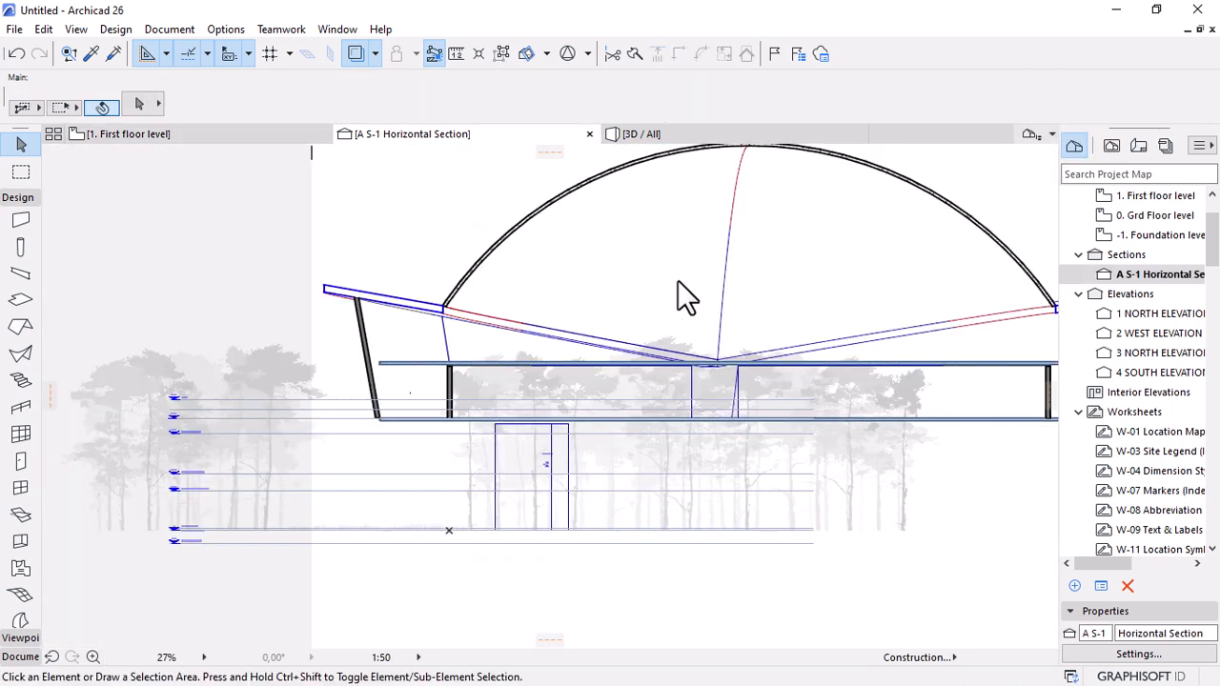
scroll(377, 372, "up", 3)
left_click(585, 356)
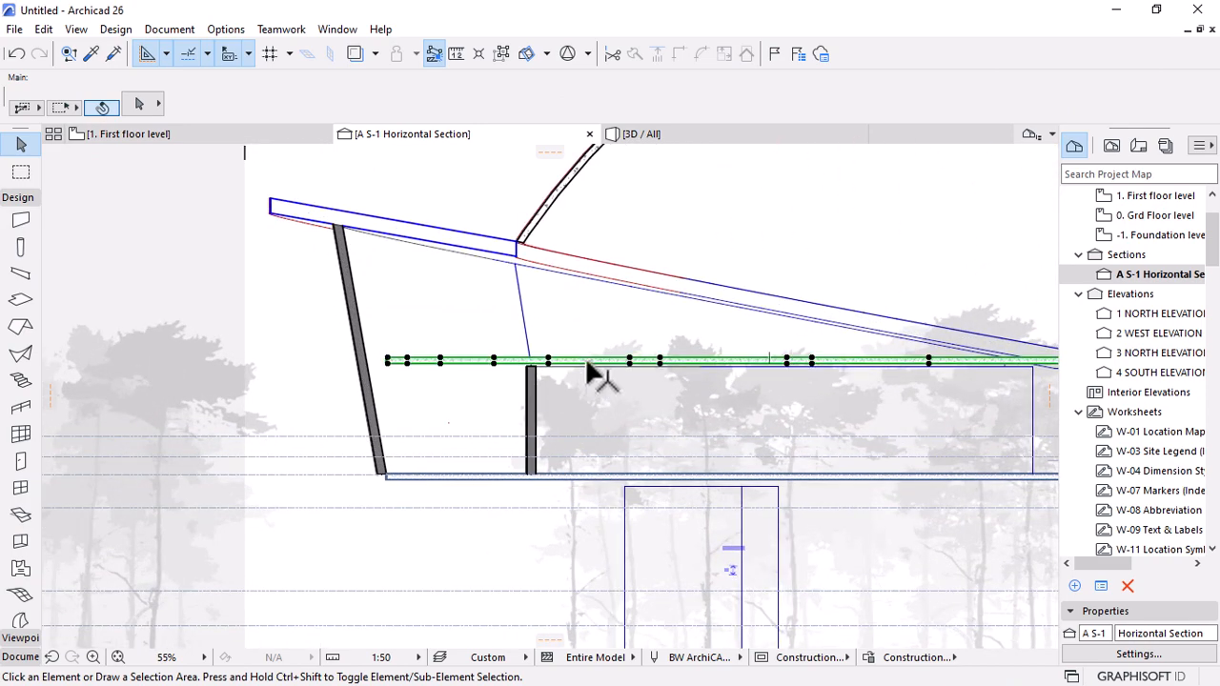
scroll(395, 354, "down", 3)
scroll(858, 371, "up", 3)
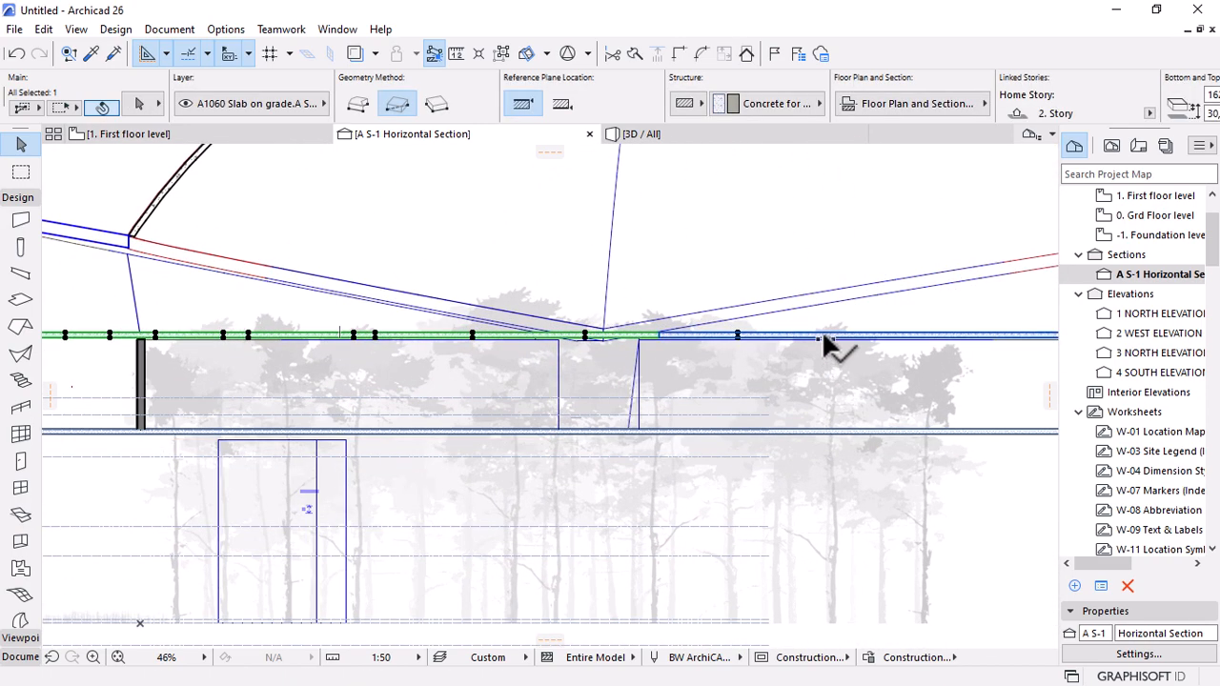
left_click(827, 339, "shift")
scroll(395, 381, "down", 4)
scroll(661, 333, "up", 8)
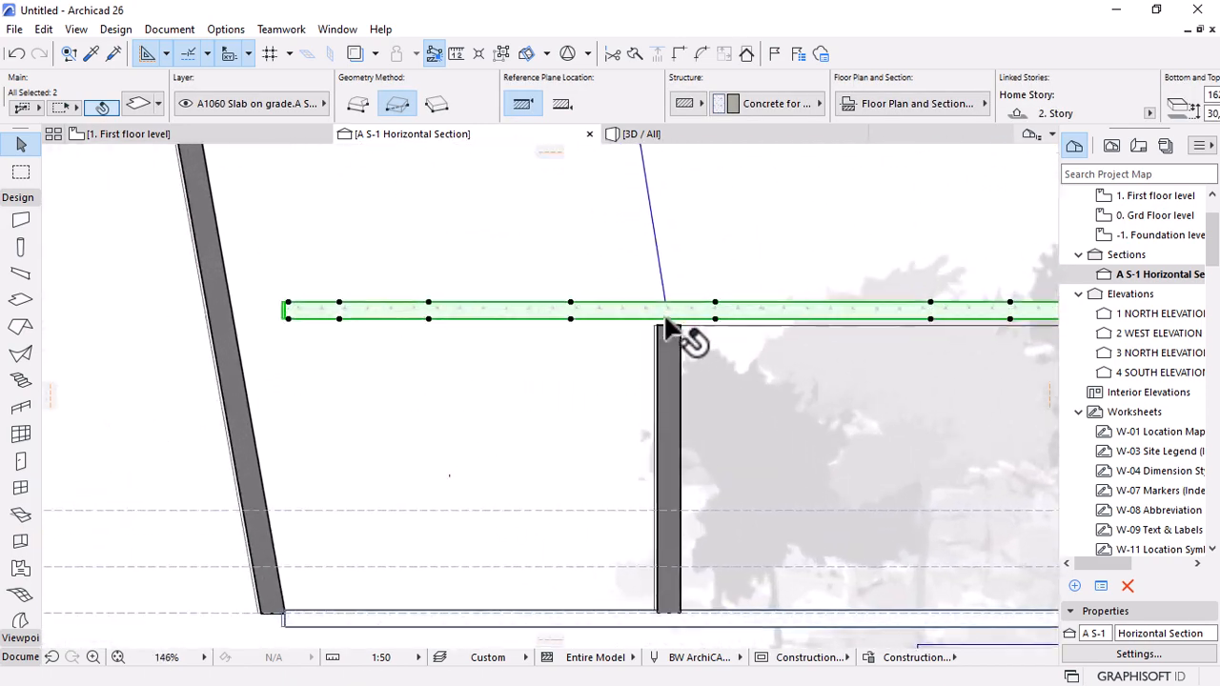
left_click(745, 319)
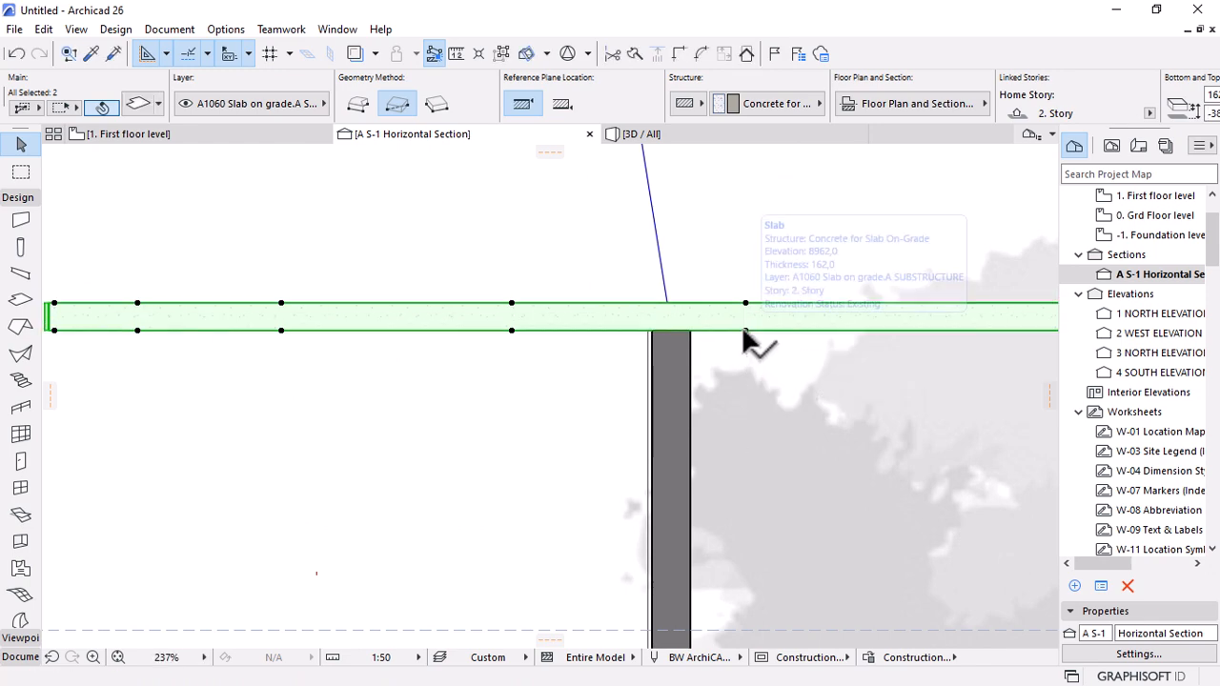
scroll(741, 341, "down", 8)
left_click(666, 363)
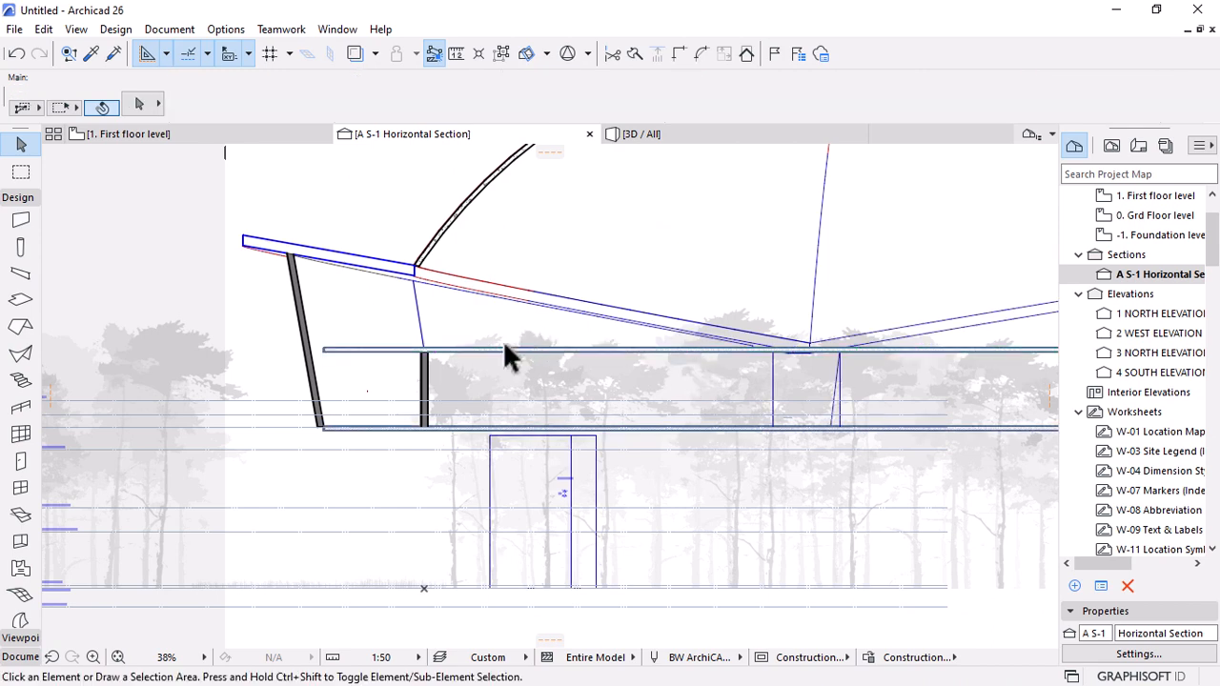
Select both dome shells in the horizontal section and examine where the upper slab meets the inner wall beneath them.
scroll(579, 377, "down", 2)
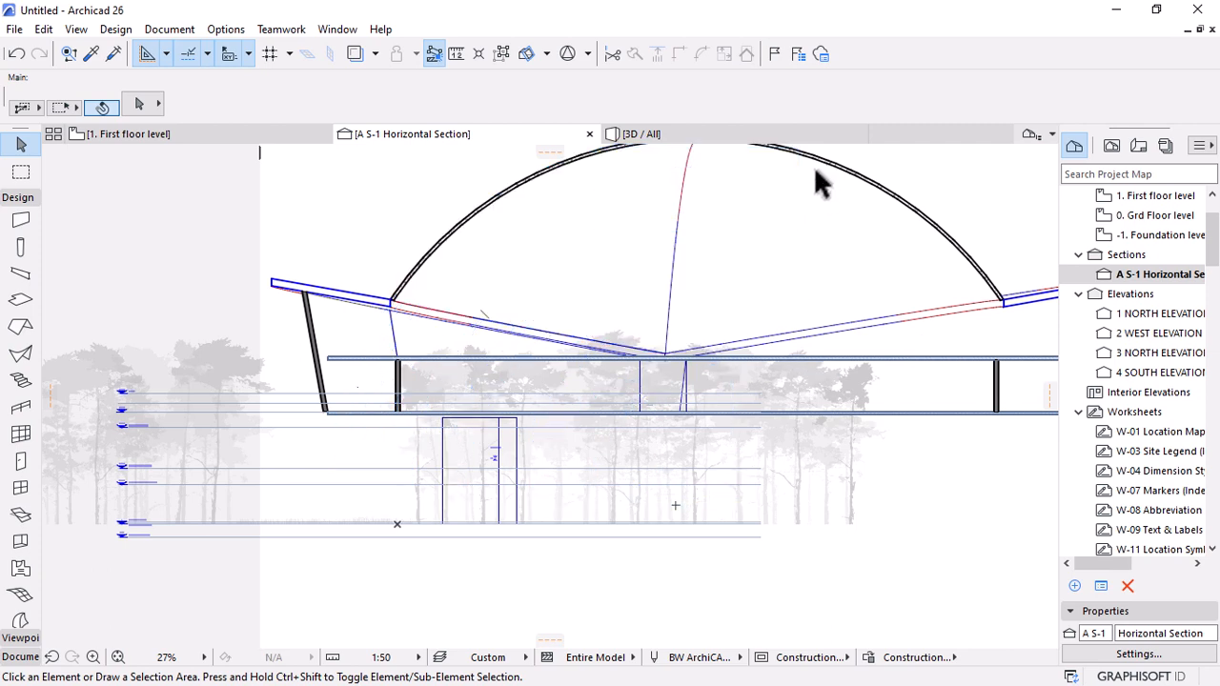
left_click(845, 166)
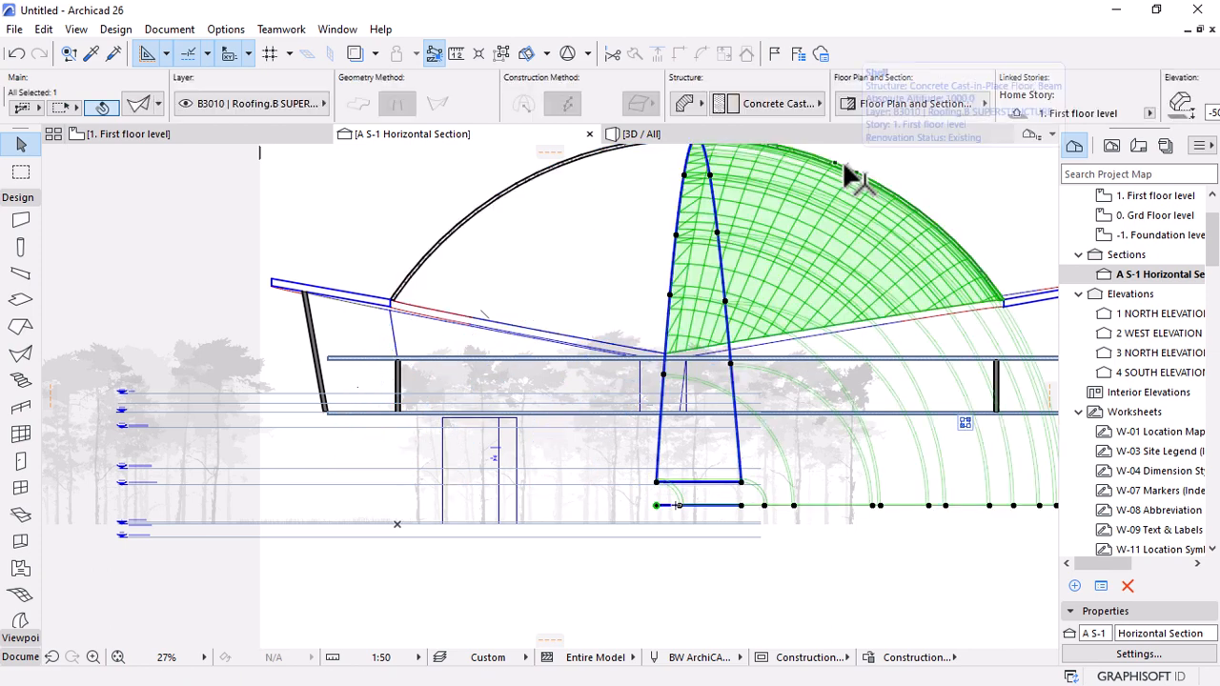
left_click(607, 214, "shift")
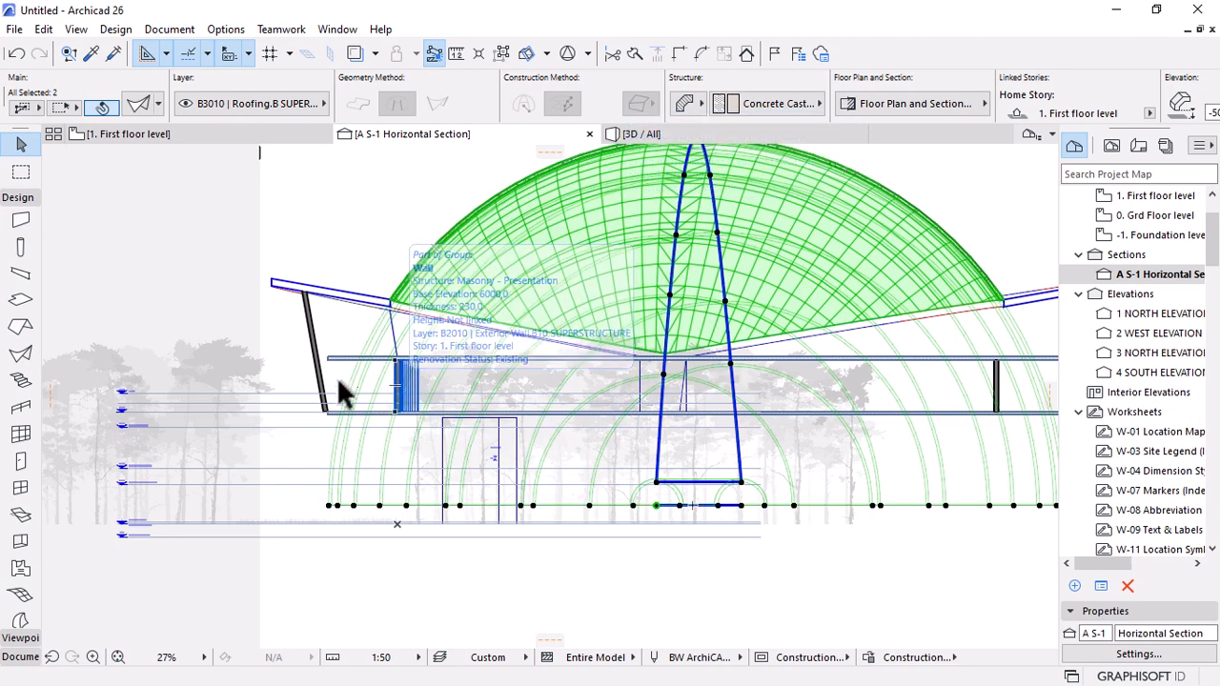
scroll(381, 318, "up", 3)
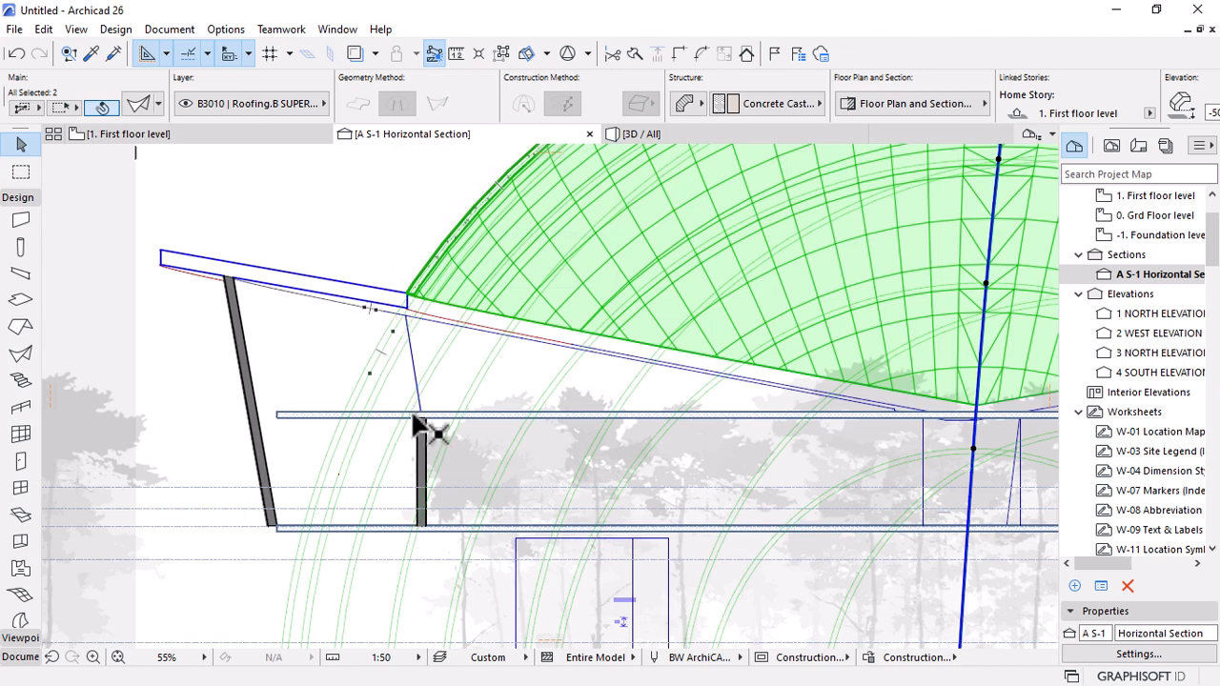
scroll(413, 418, "up", 3)
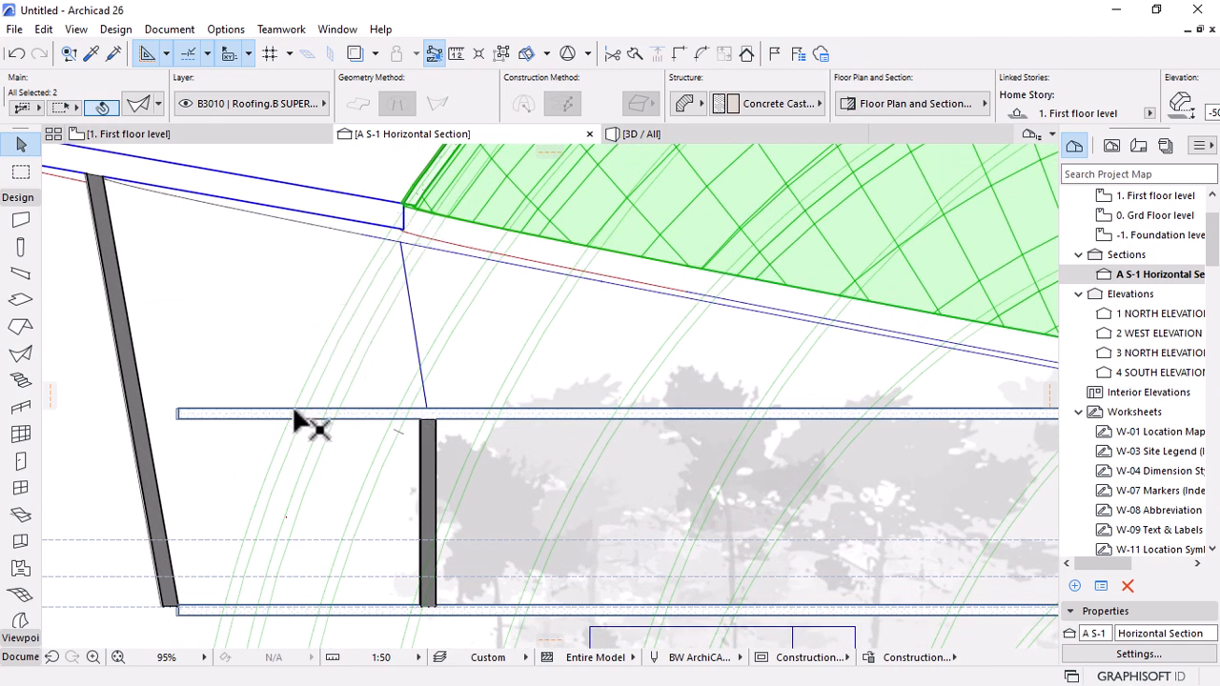
Open the 2. Story floor plan and select the upper slab half on the southwest side of the leaf's central axis.
left_click(169, 134)
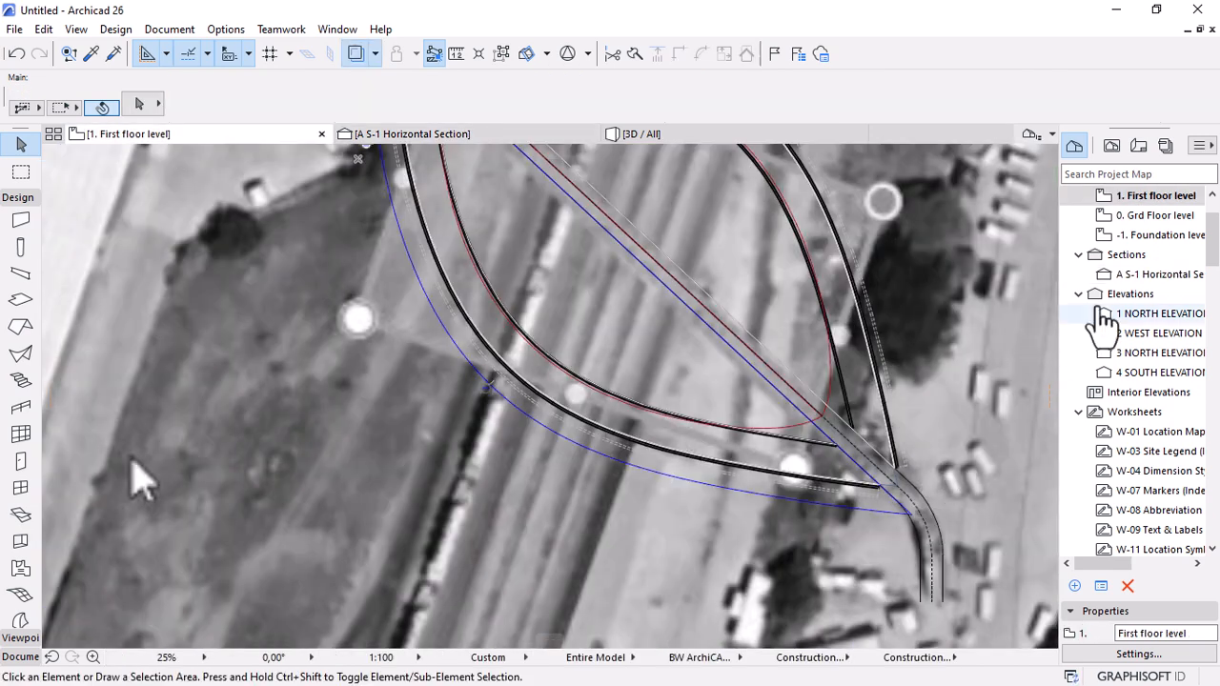
scroll(1096, 295, "up", 2)
left_click(1139, 255)
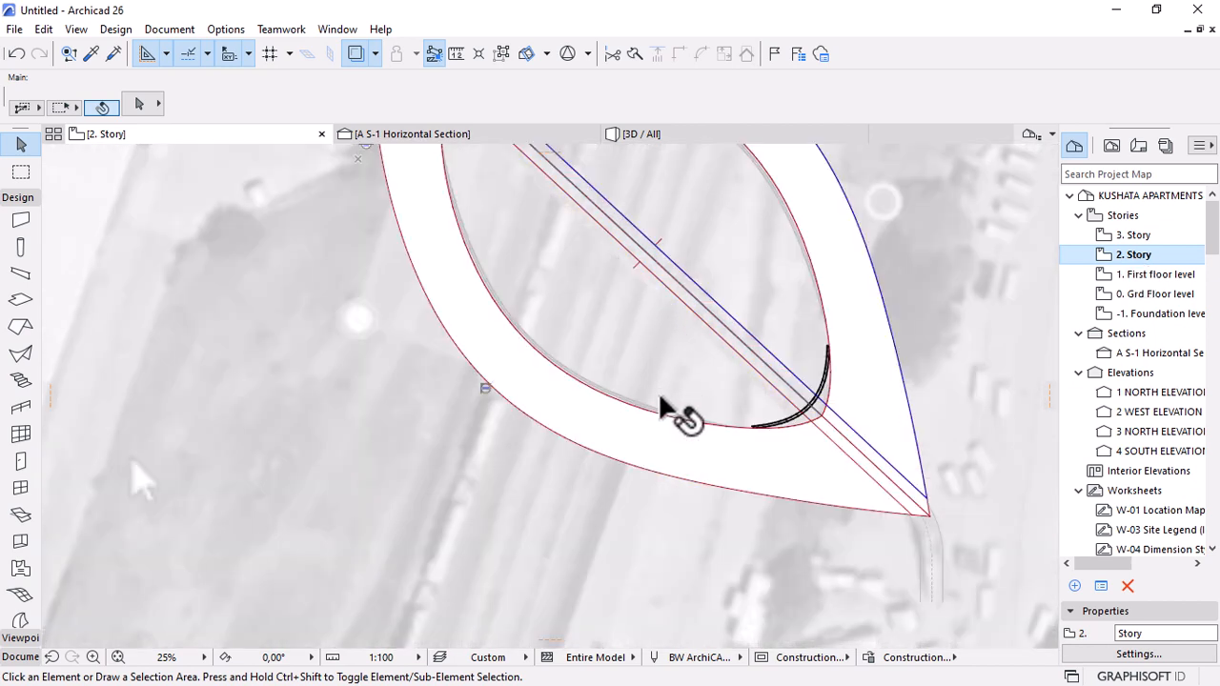
left_click(659, 395)
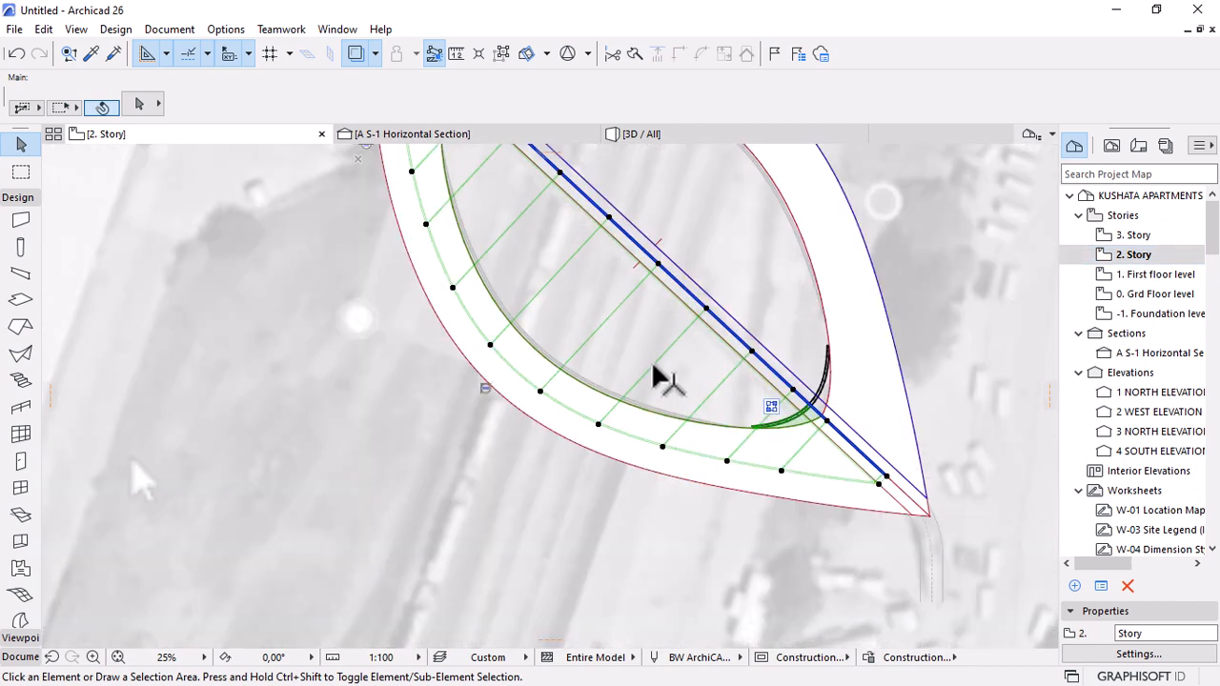
key("Escape")
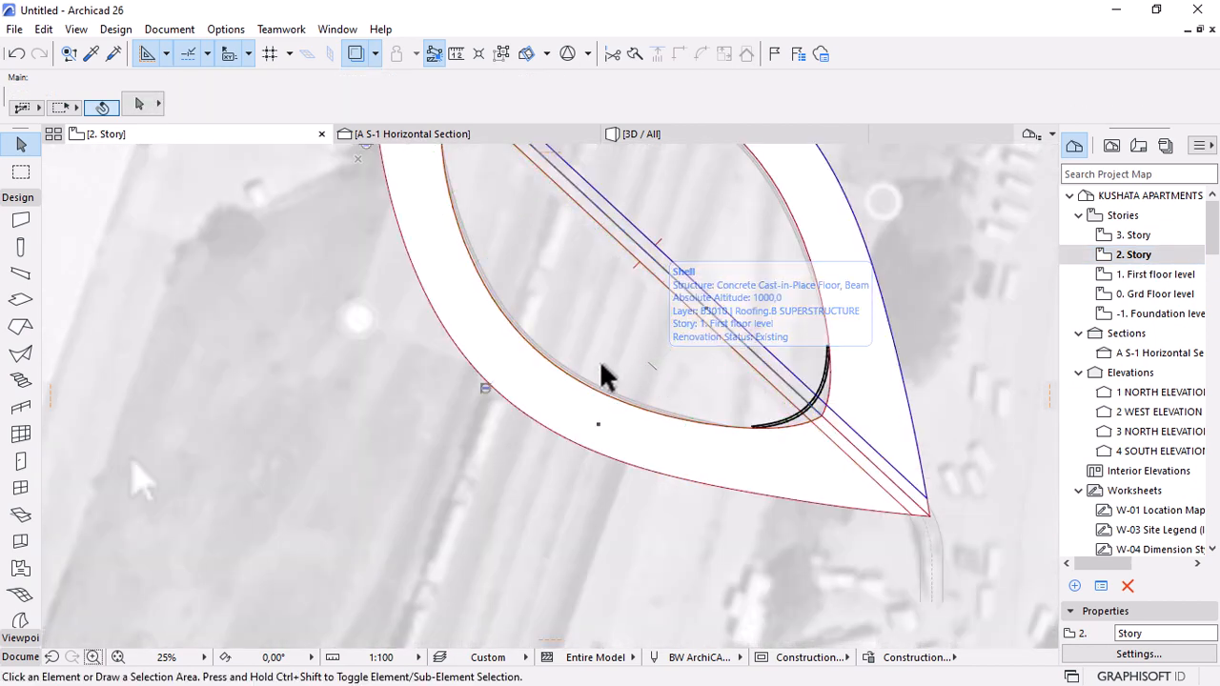
left_click(604, 372)
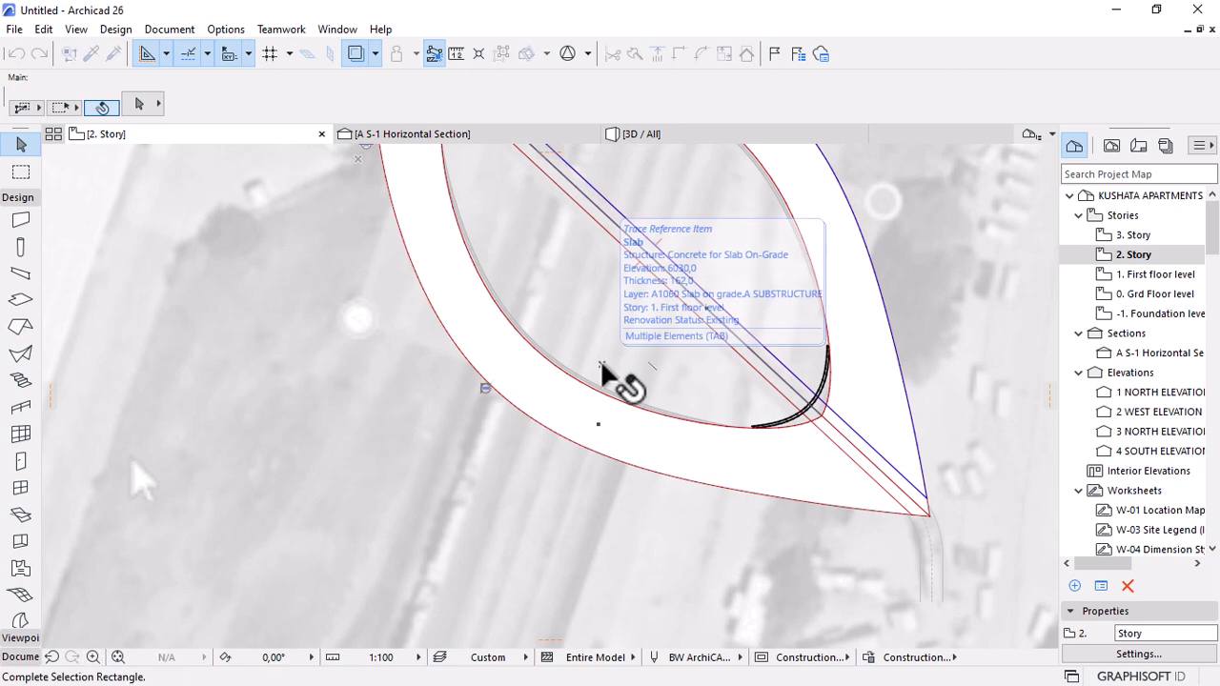
left_click(604, 372)
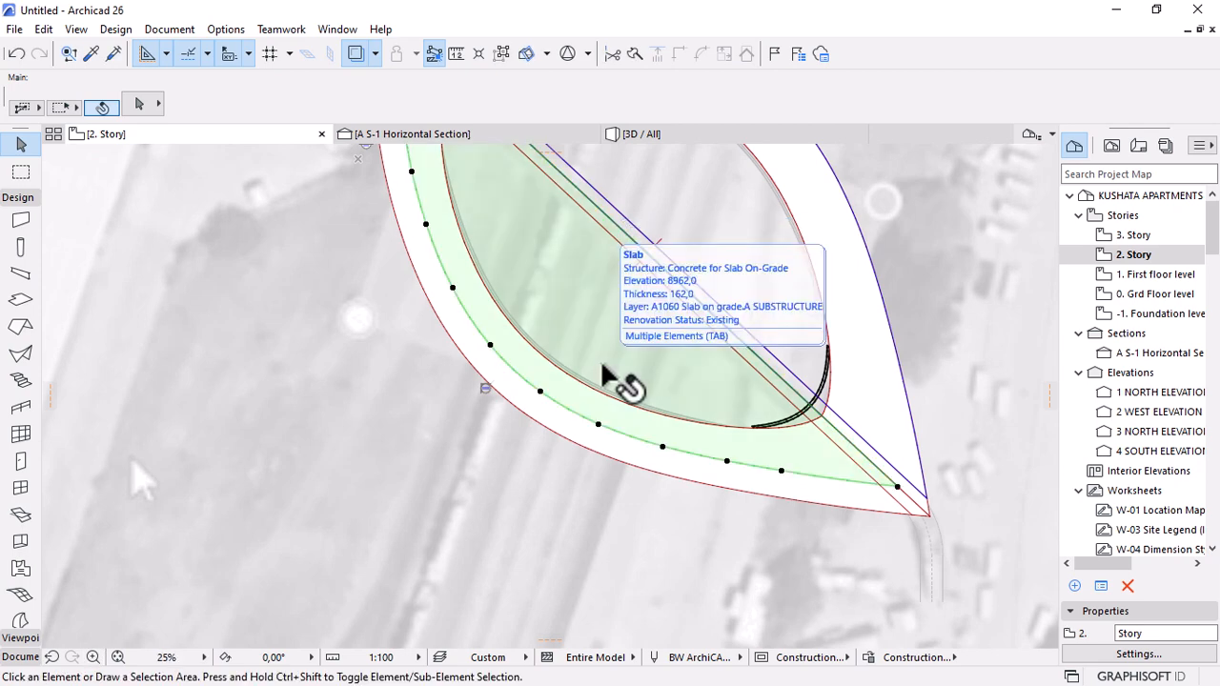
scroll(719, 423, "down", 2)
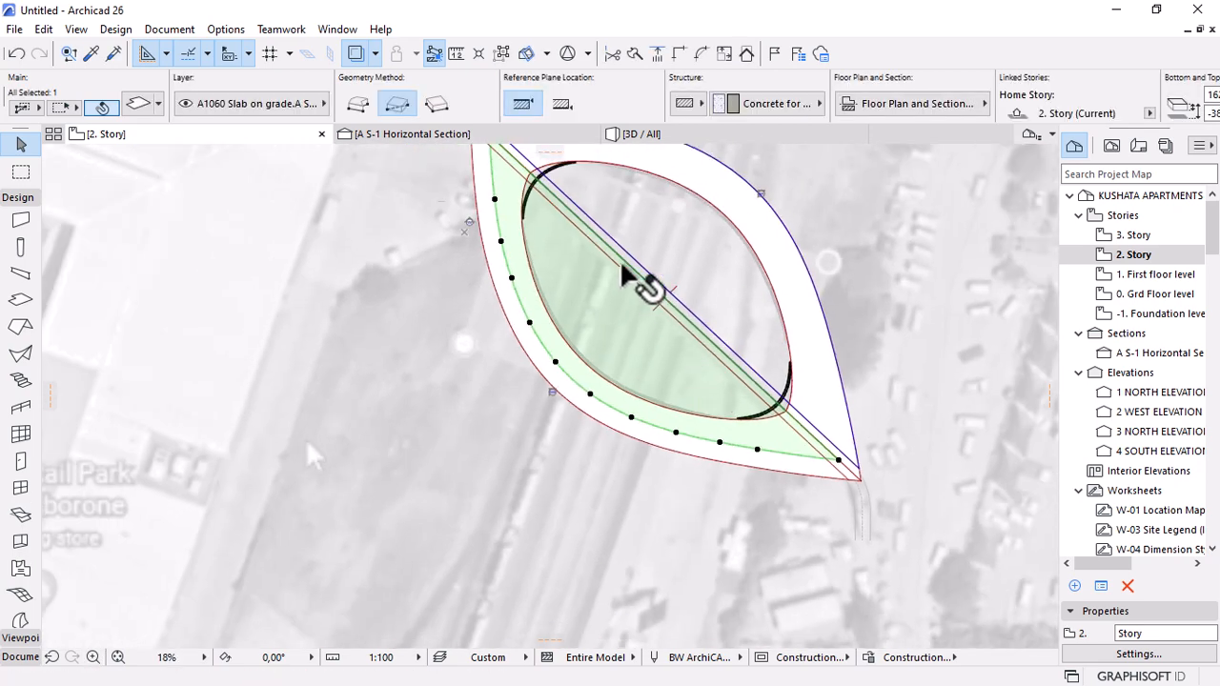
scroll(657, 386, "down", 1)
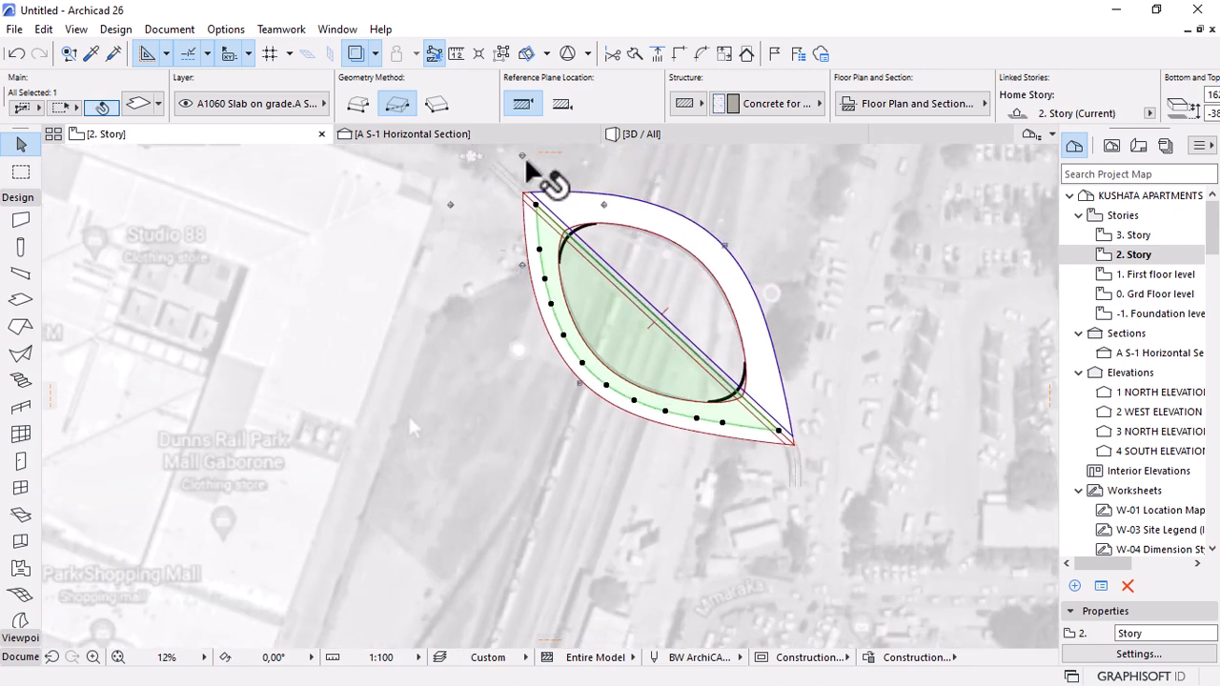
scroll(540, 177, "up", 3)
scroll(570, 295, "up", 2)
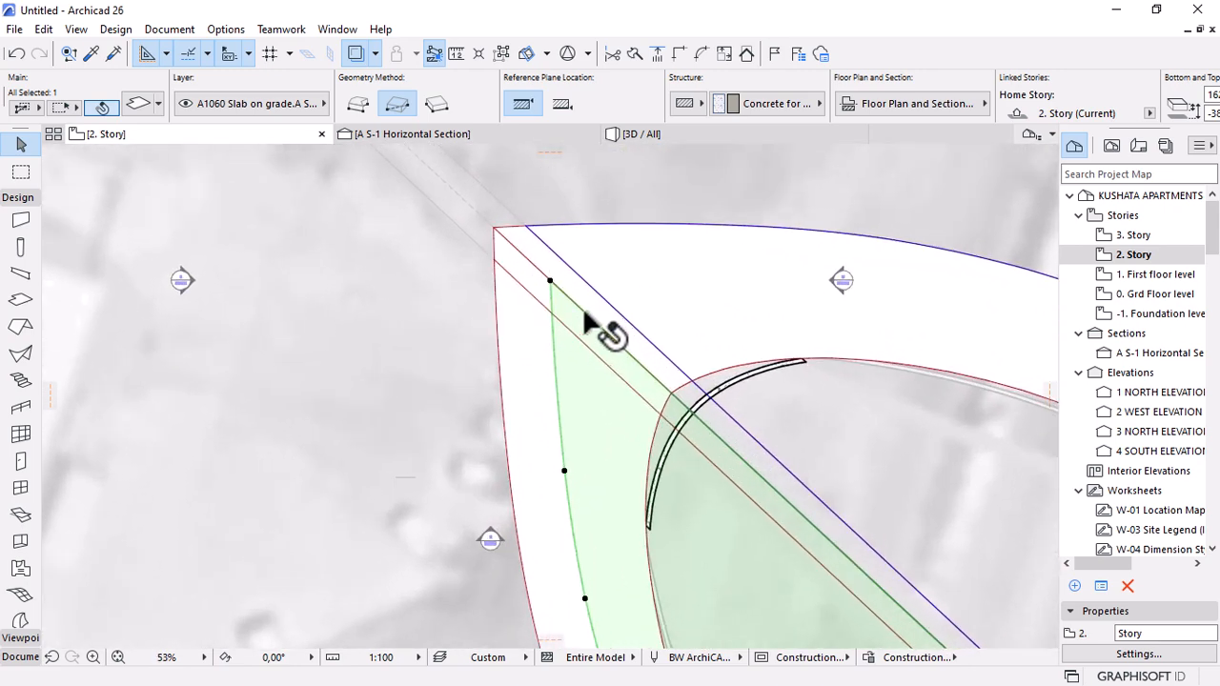
left_click(726, 452)
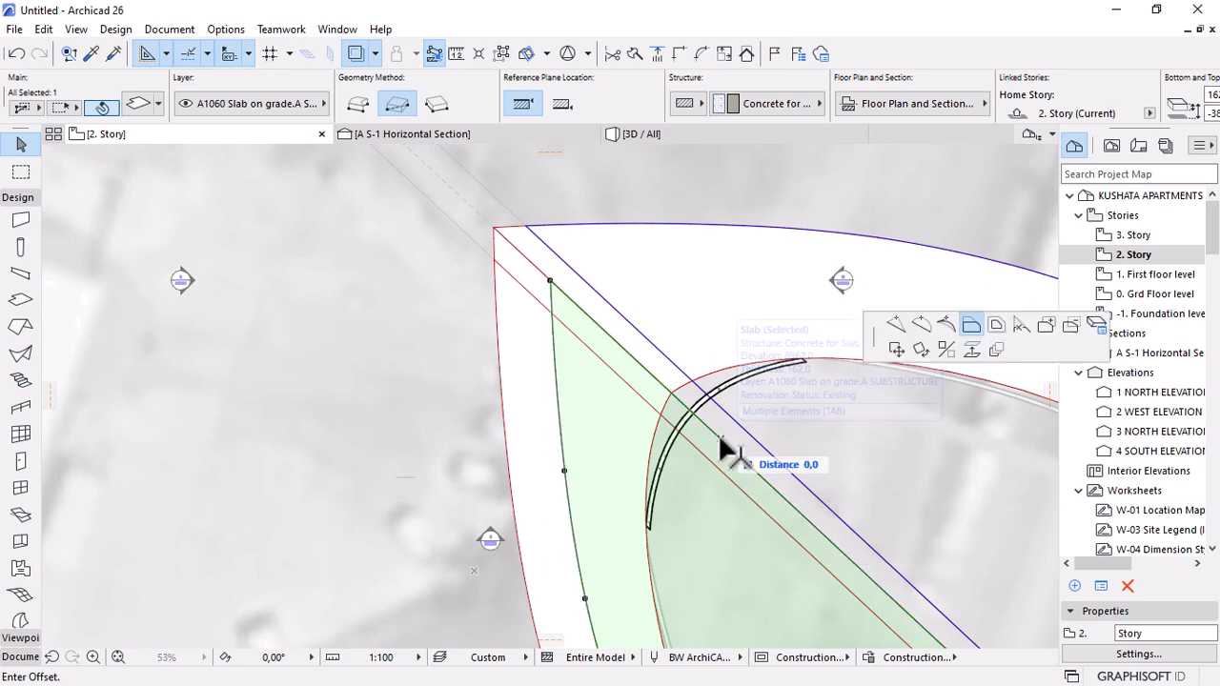
left_click(924, 330)
scroll(730, 308, "down", 3)
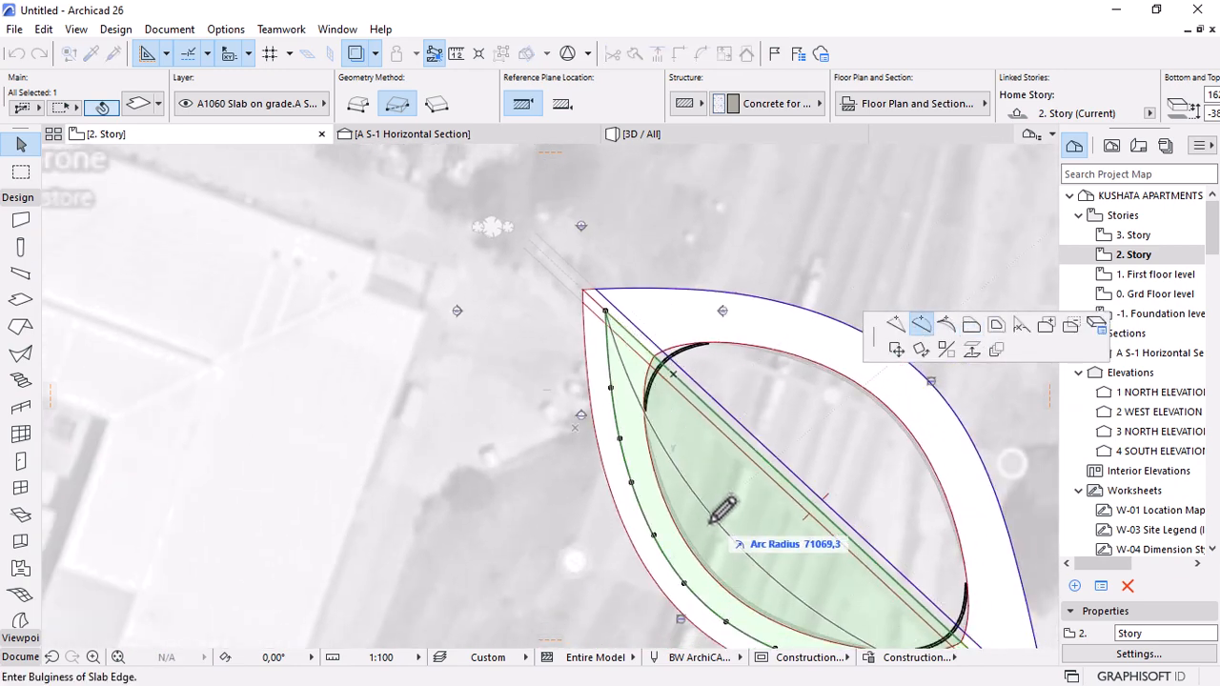
scroll(730, 566, "up", 4)
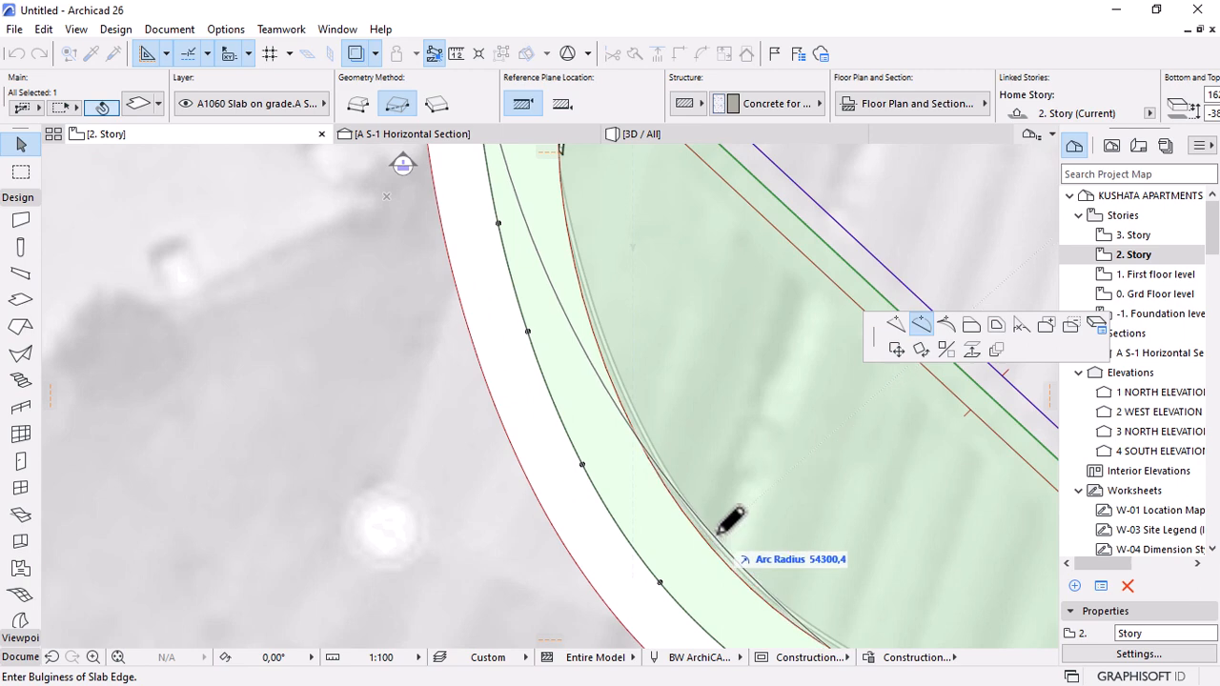
scroll(667, 505, "down", 3)
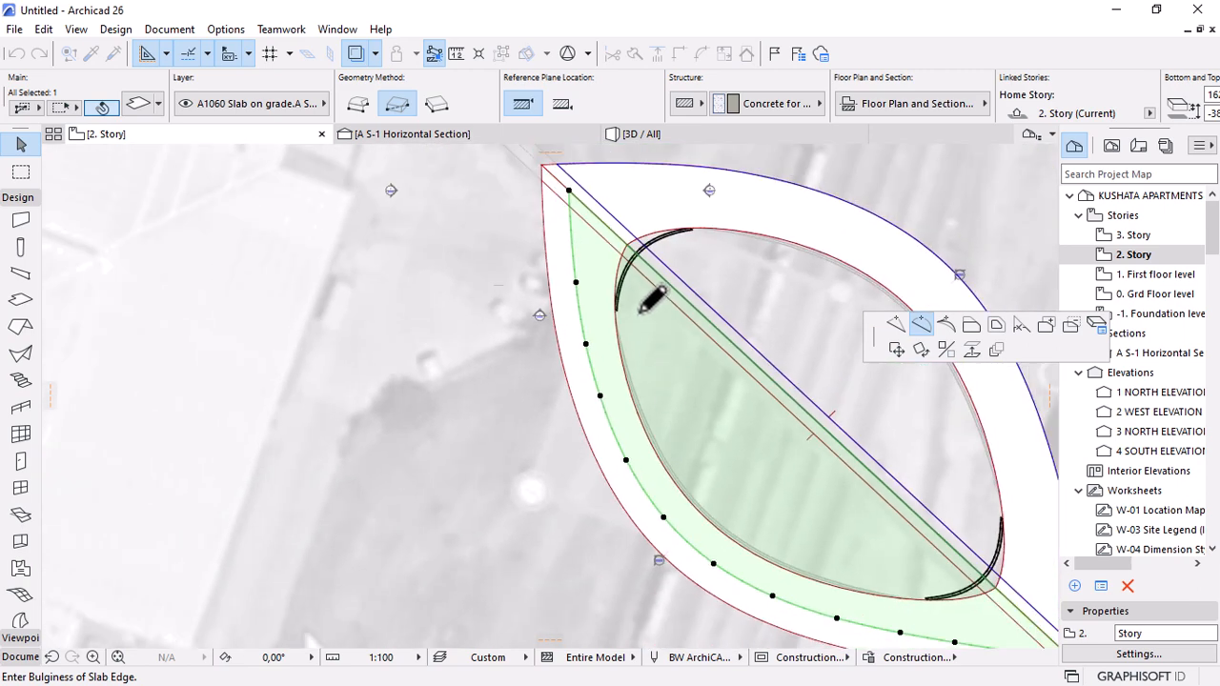
scroll(579, 185, "up", 2)
scroll(576, 185, "up", 2)
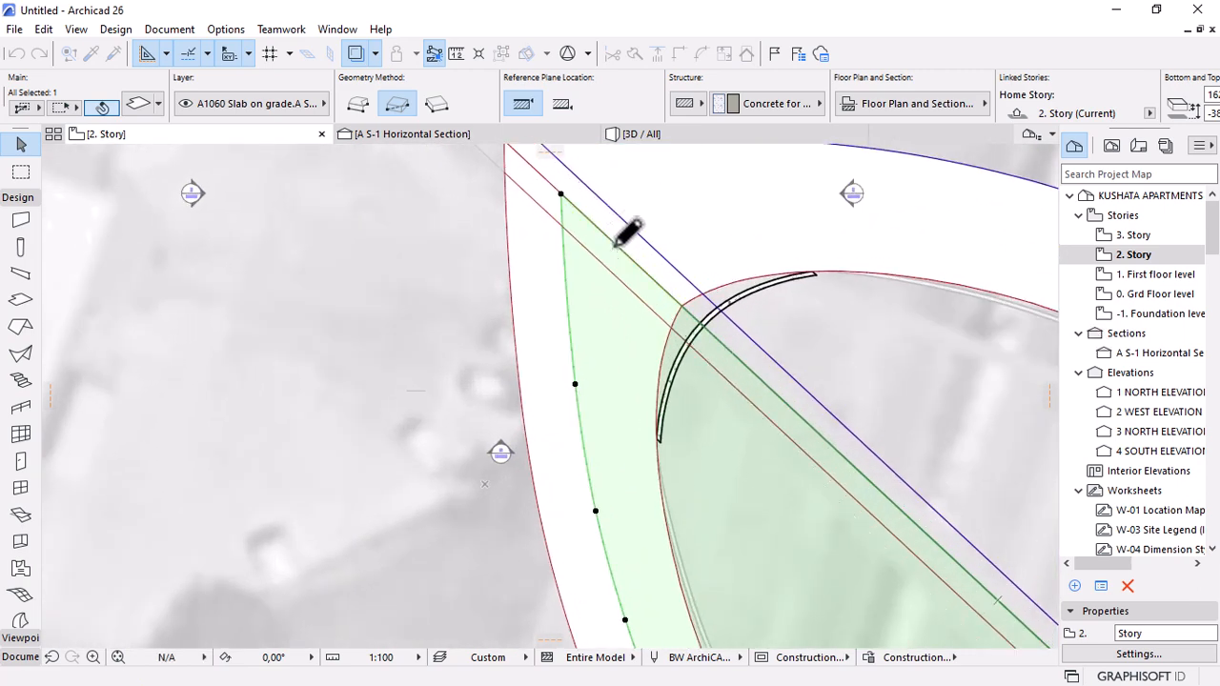
Insert two new nodes on the slab half's straight central edge, placing them at the near ends of the two dome shell arcs.
left_click(896, 325)
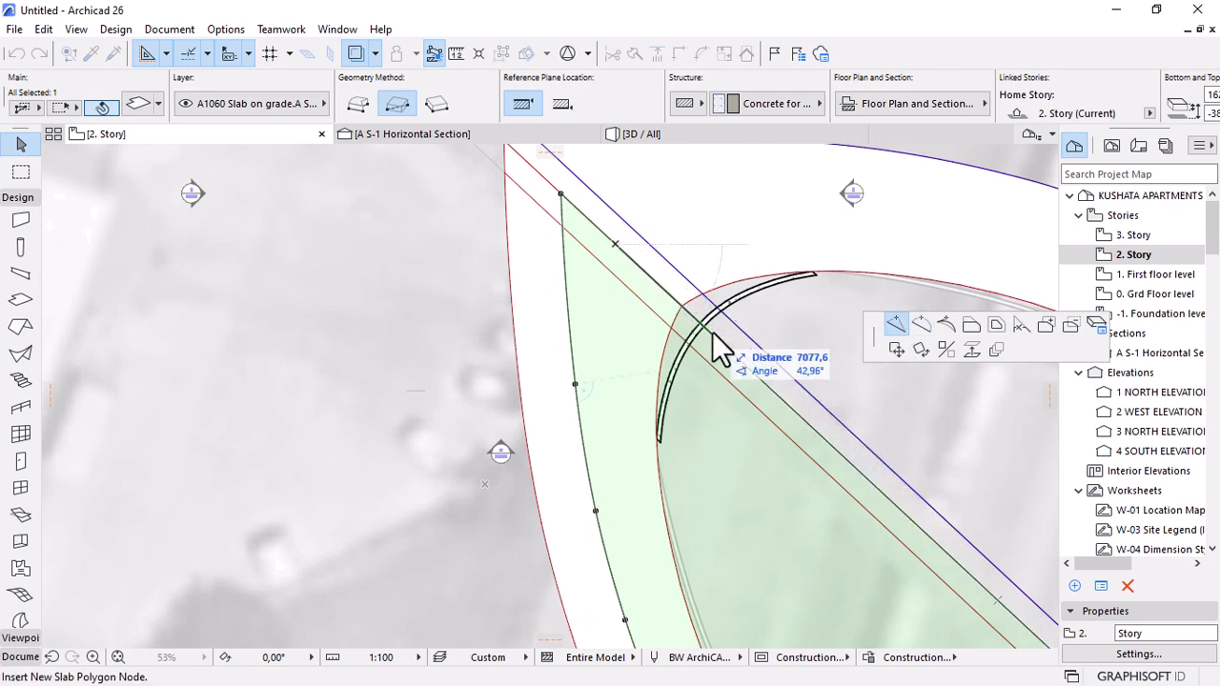
scroll(658, 506, "up", 4)
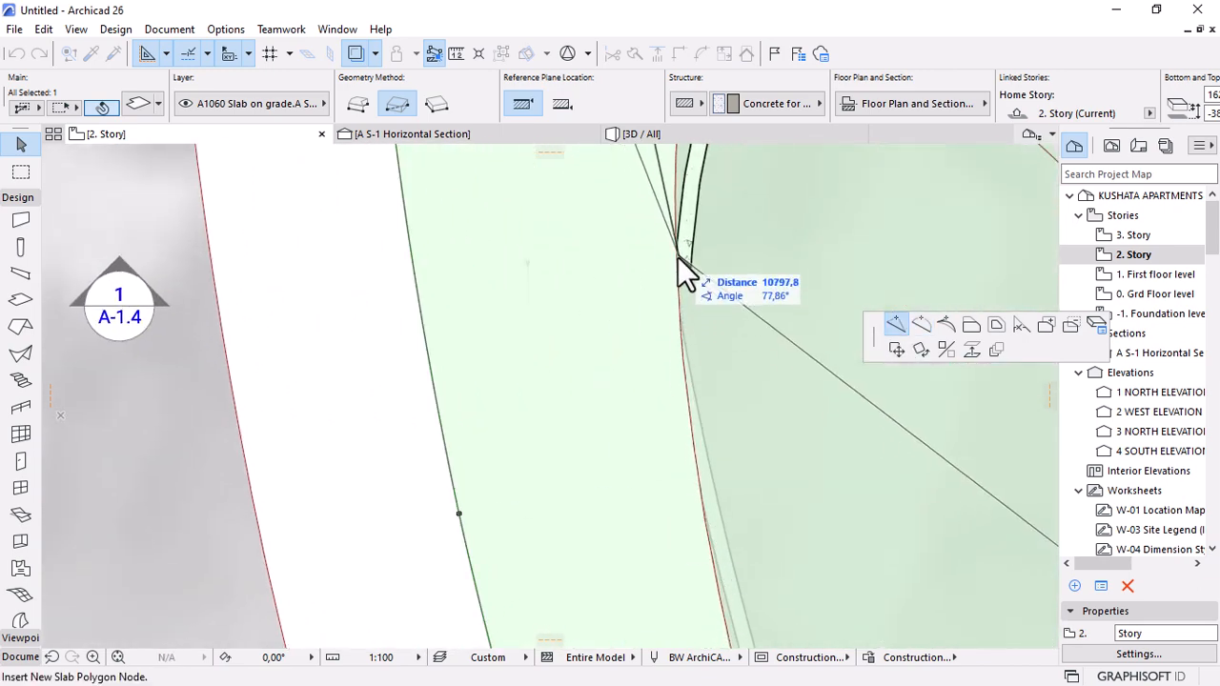
left_click(677, 257)
scroll(586, 211, "down", 6)
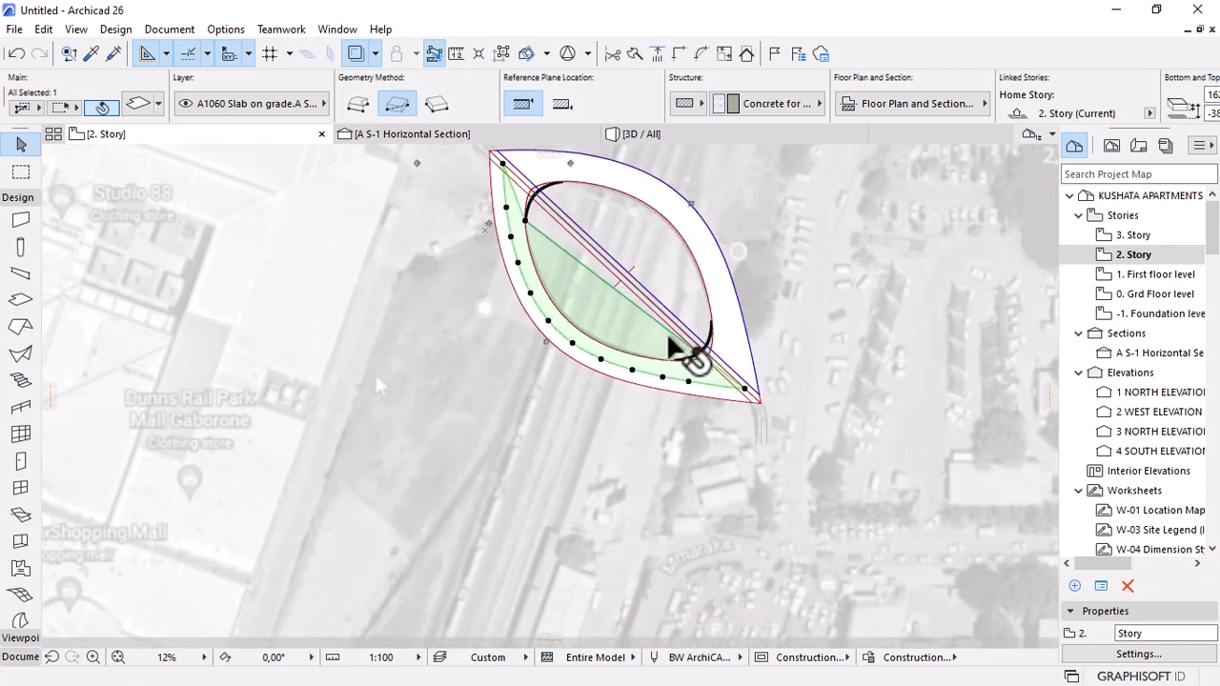
left_click(684, 362)
scroll(684, 362, "up", 5)
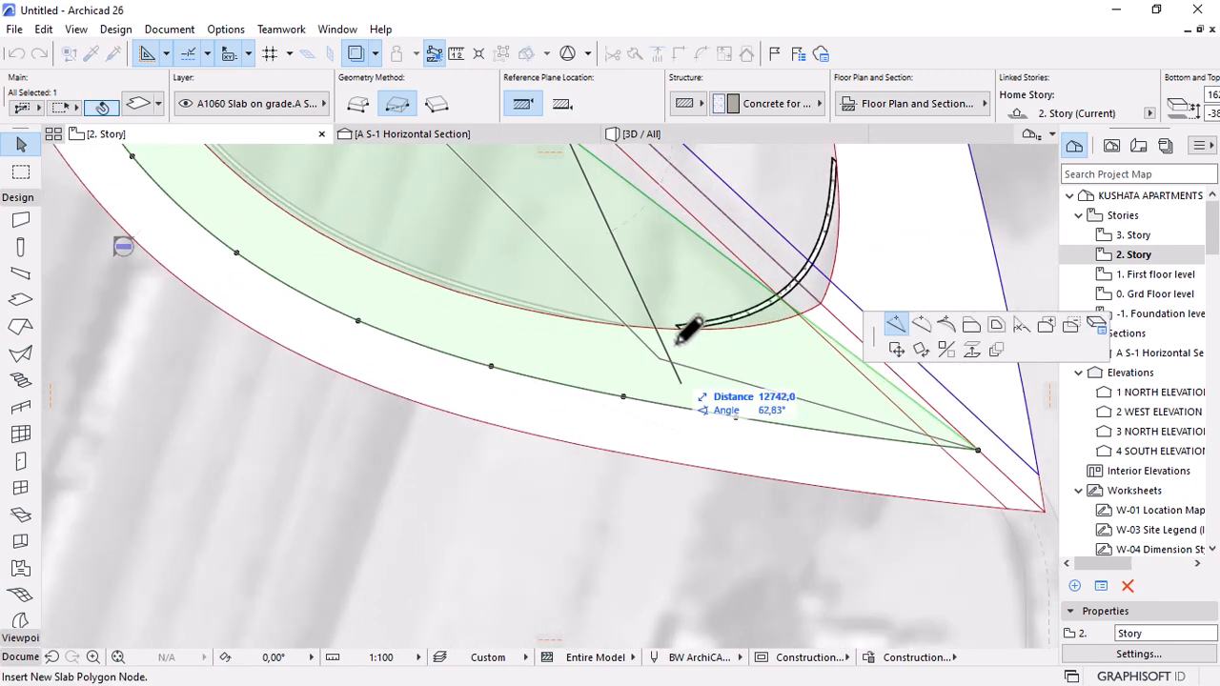
left_click(678, 326)
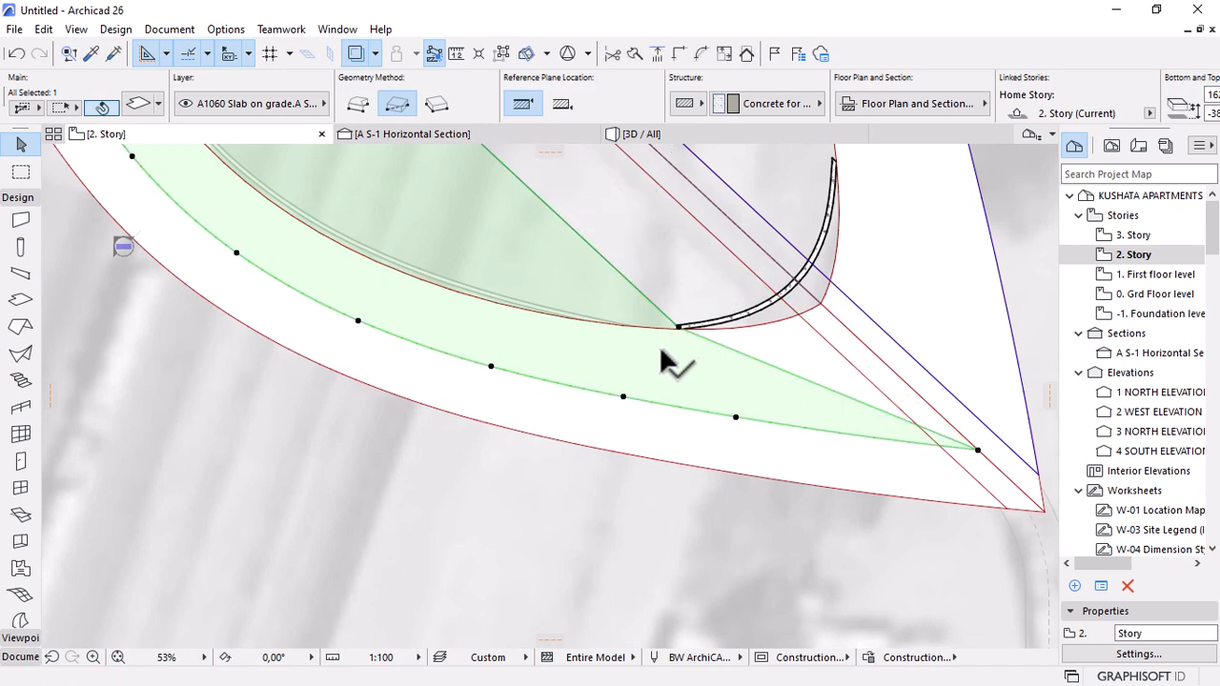
Copy the spline running along the southwest inner curved wall on the First floor level plan.
left_click(1140, 276)
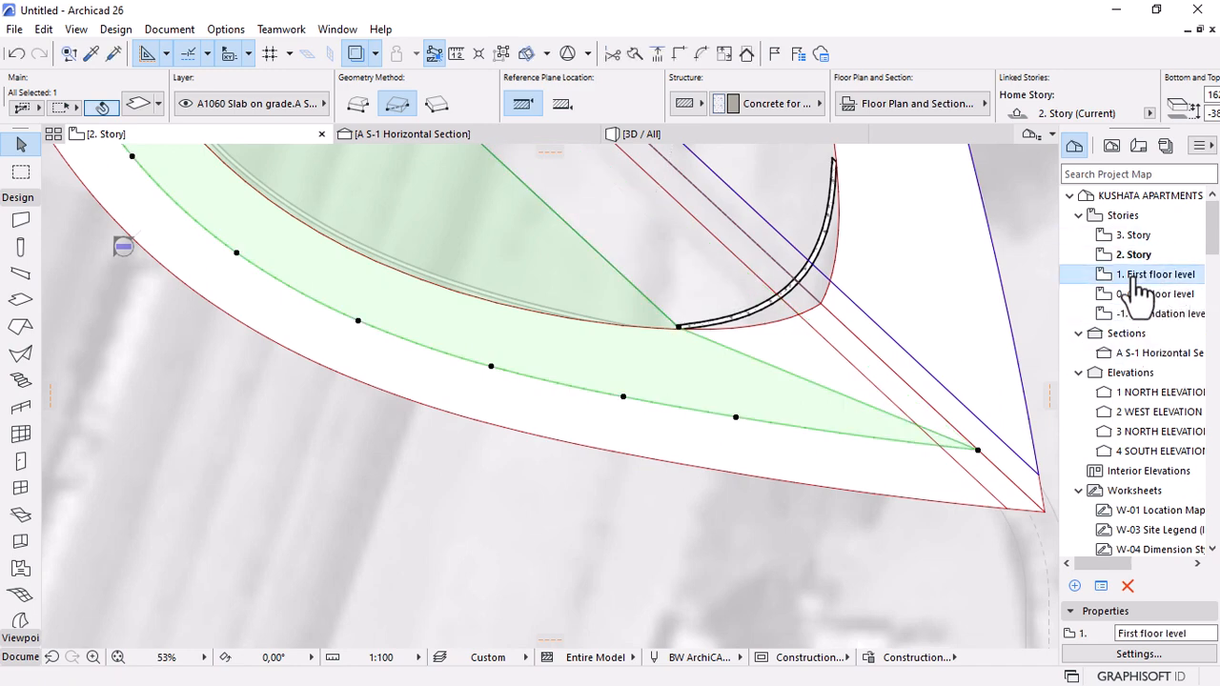
double_click(1139, 277)
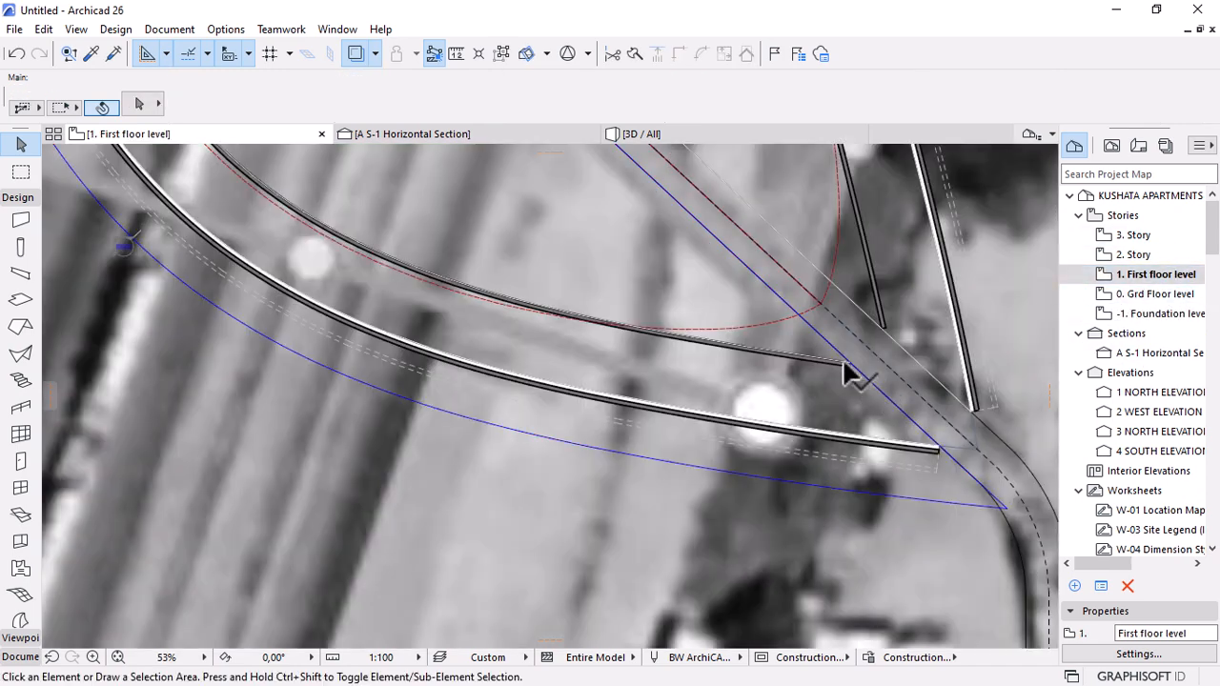
scroll(846, 373, "up", 4)
scroll(847, 374, "up", 4)
left_click(892, 378)
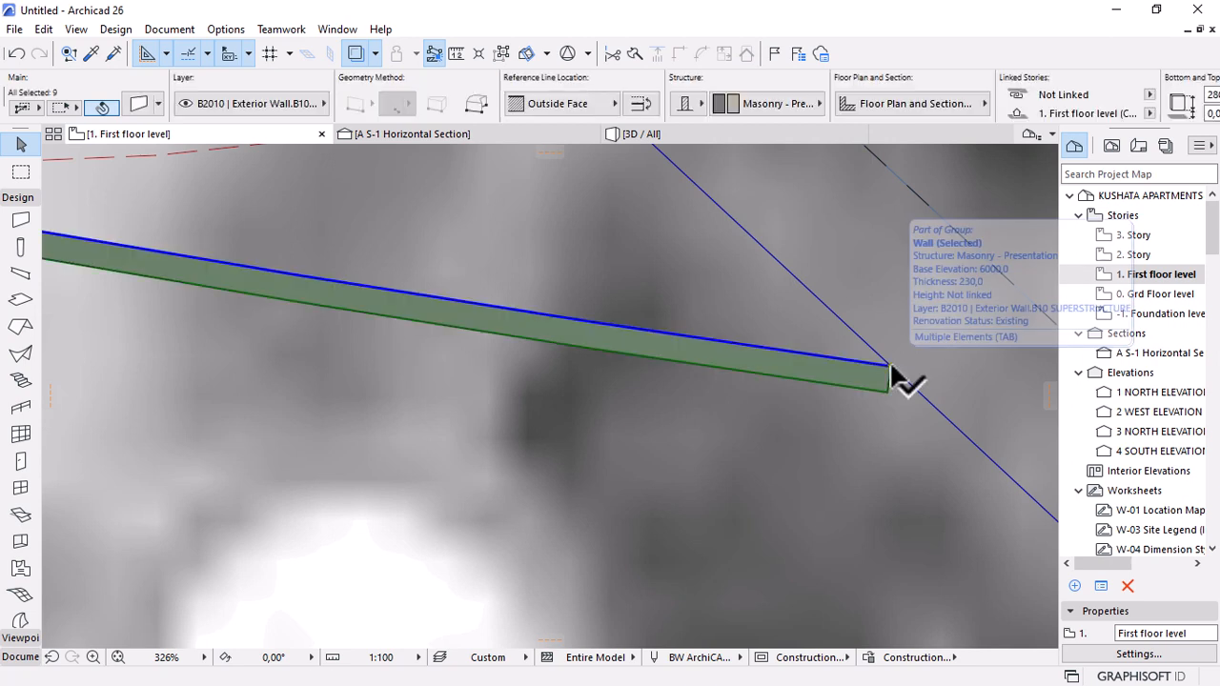
key("Tab")
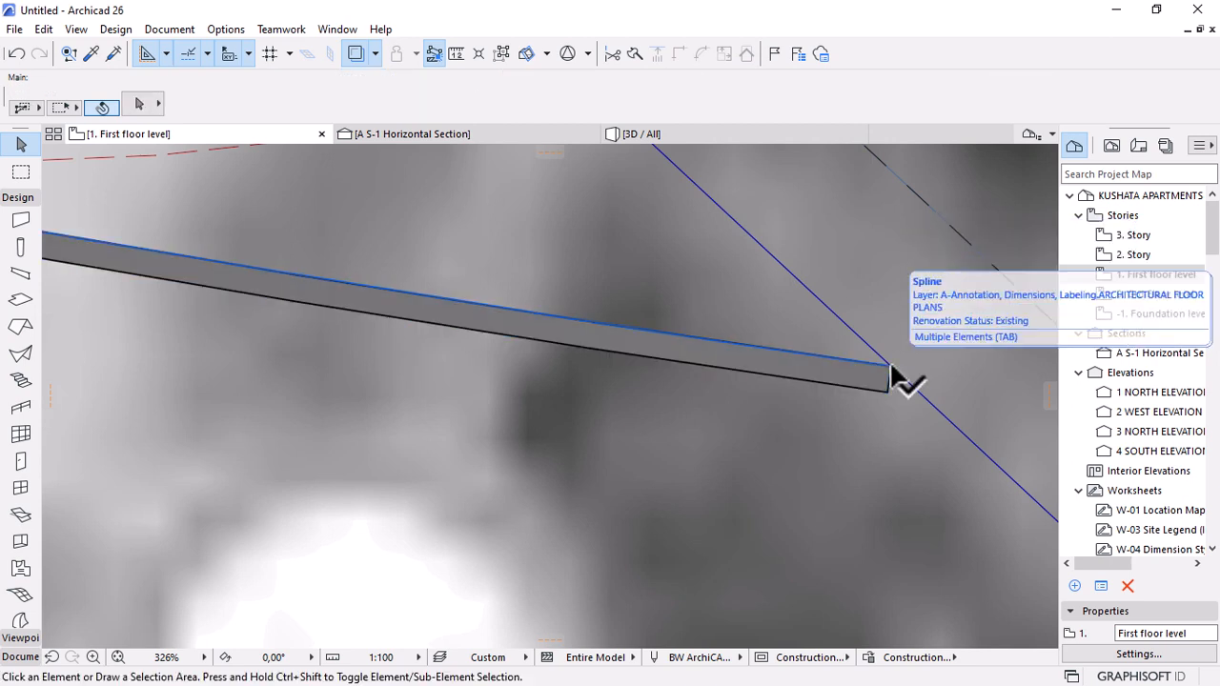
left_click(901, 381)
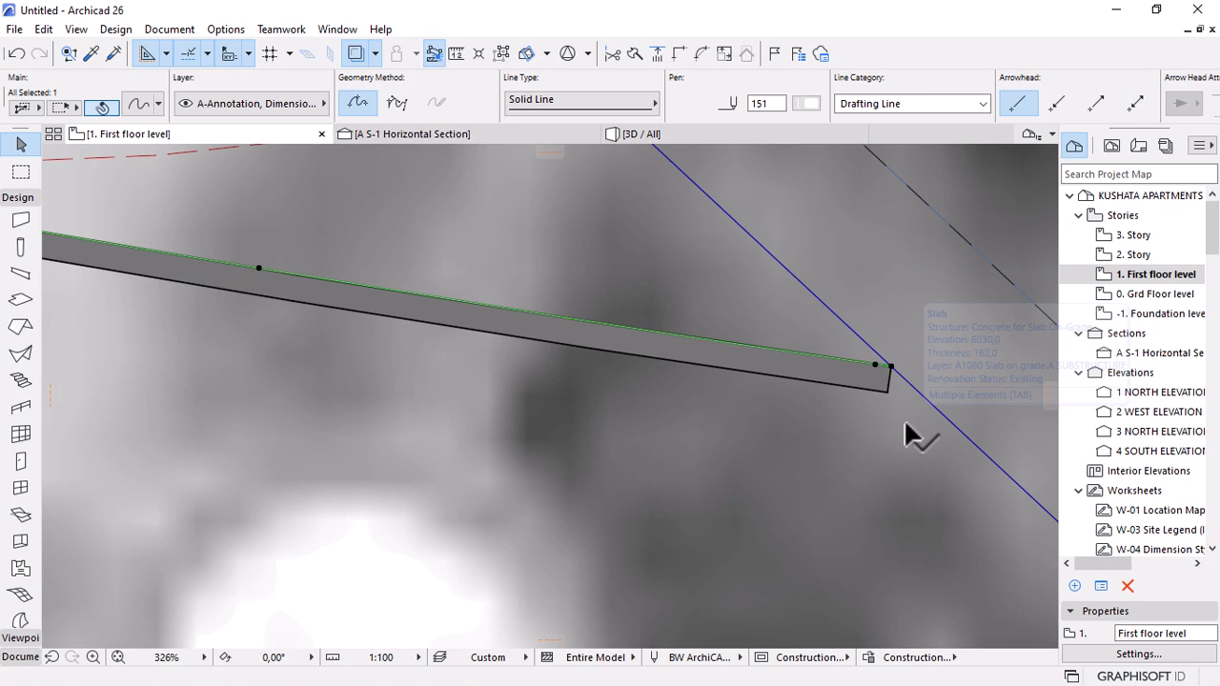
Paste the copied spline onto the 2. Story plan at its original location.
double_click(1130, 254)
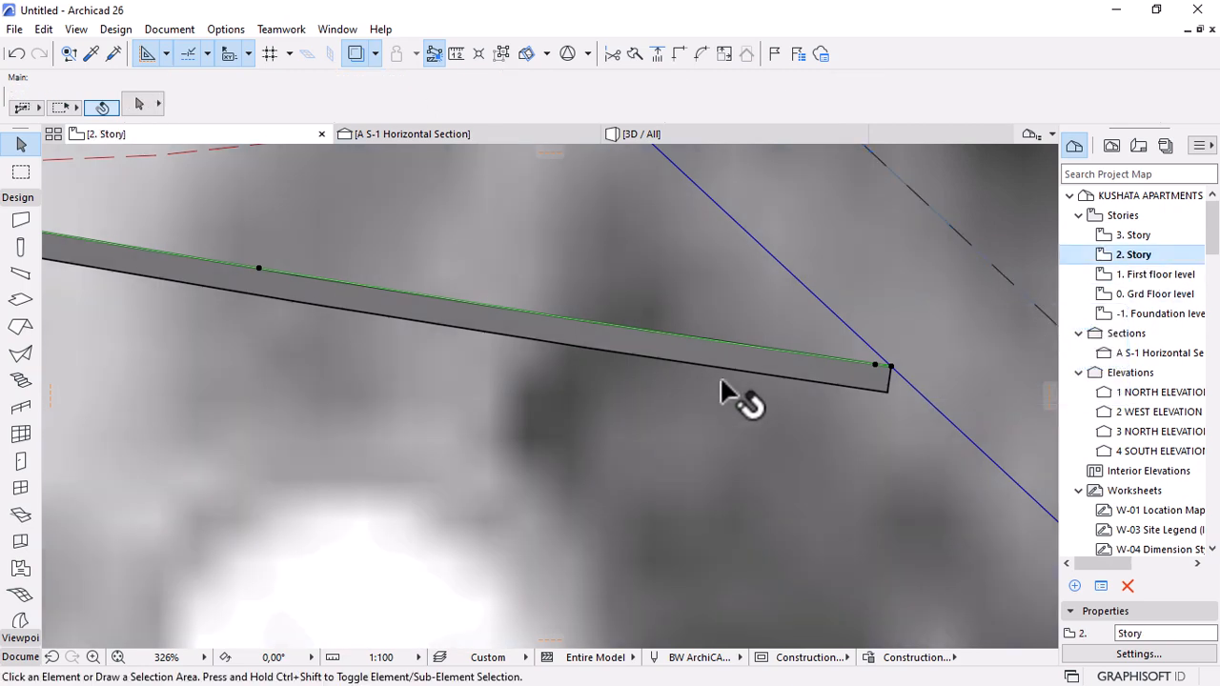
scroll(719, 376, "down", 6)
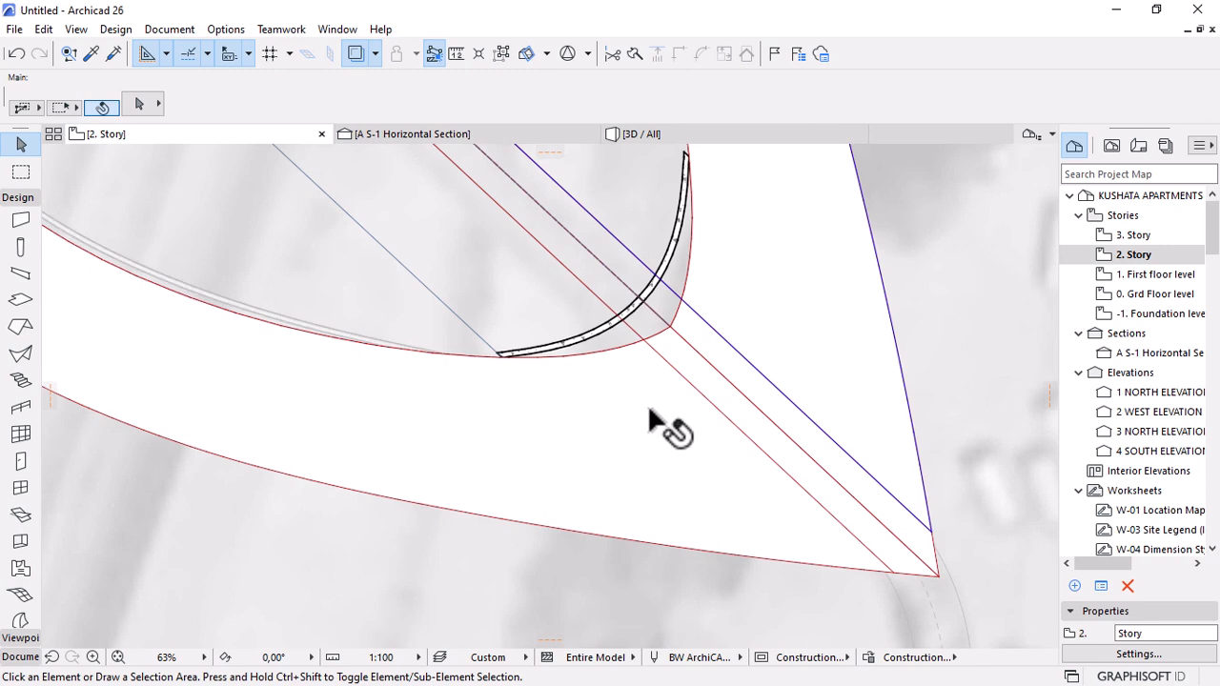
key("ctrl+v")
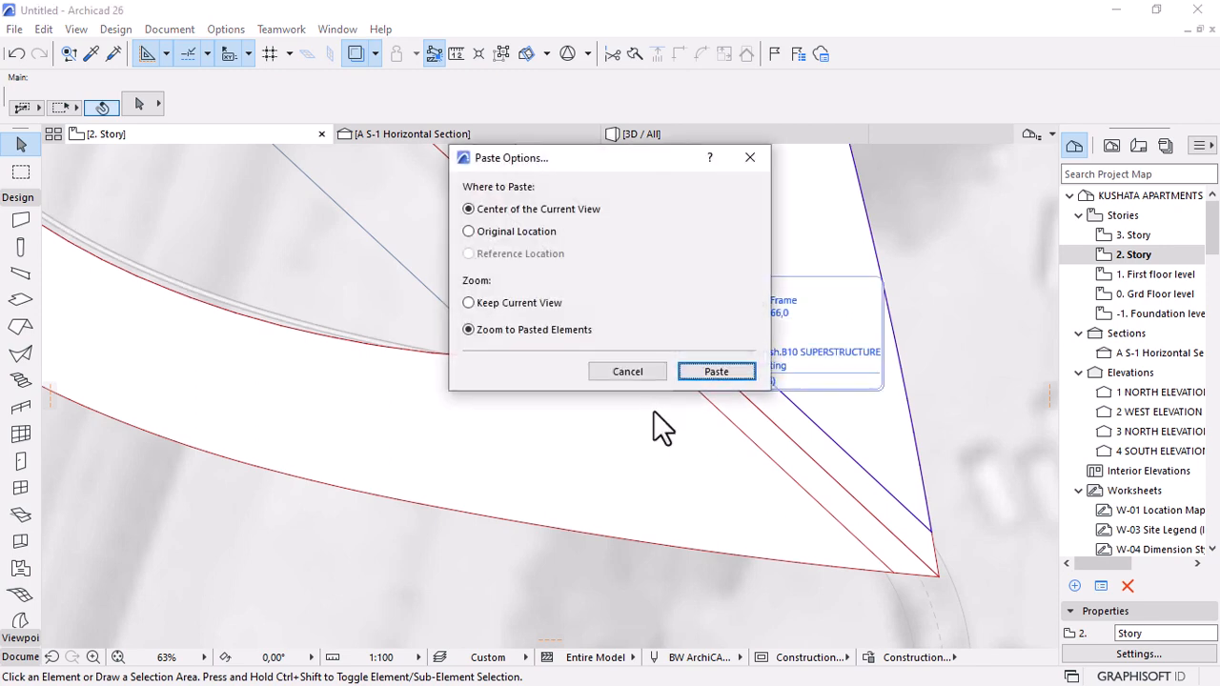
left_click(715, 371)
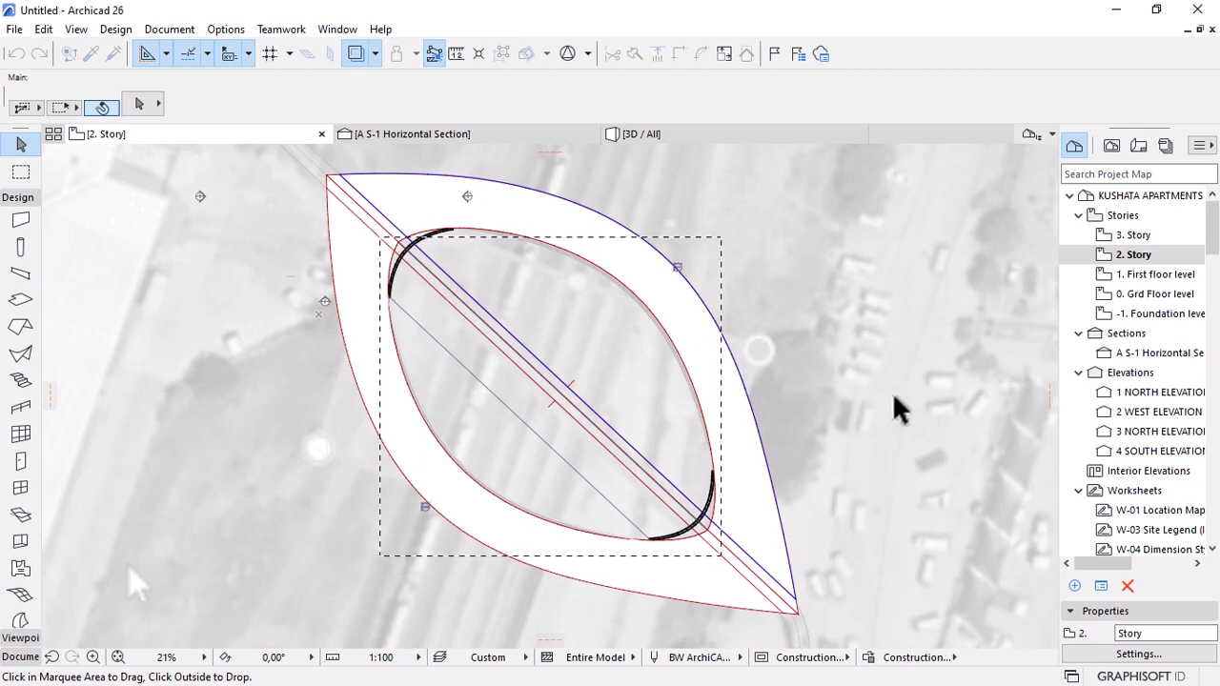
Set the pen of the pasted spline along the southwest inner wall to red pen 10.
scroll(495, 515, "up", 8)
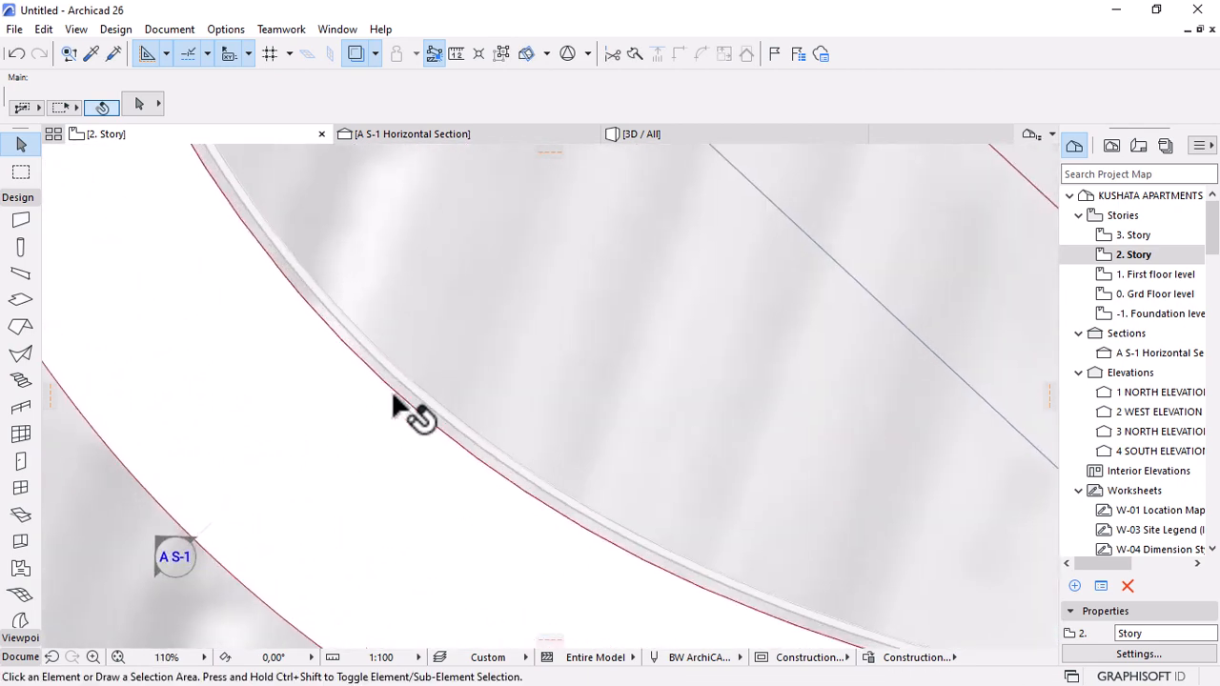
left_click(425, 400)
left_click(806, 105)
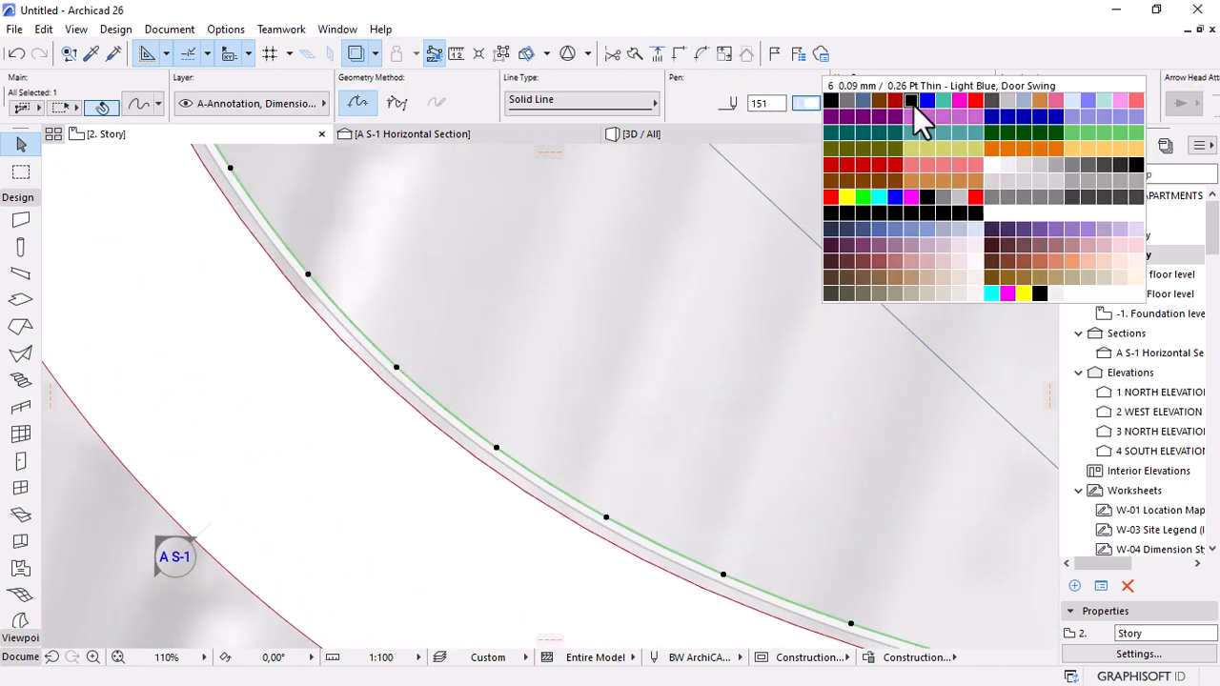
left_click(977, 109)
left_click(615, 359)
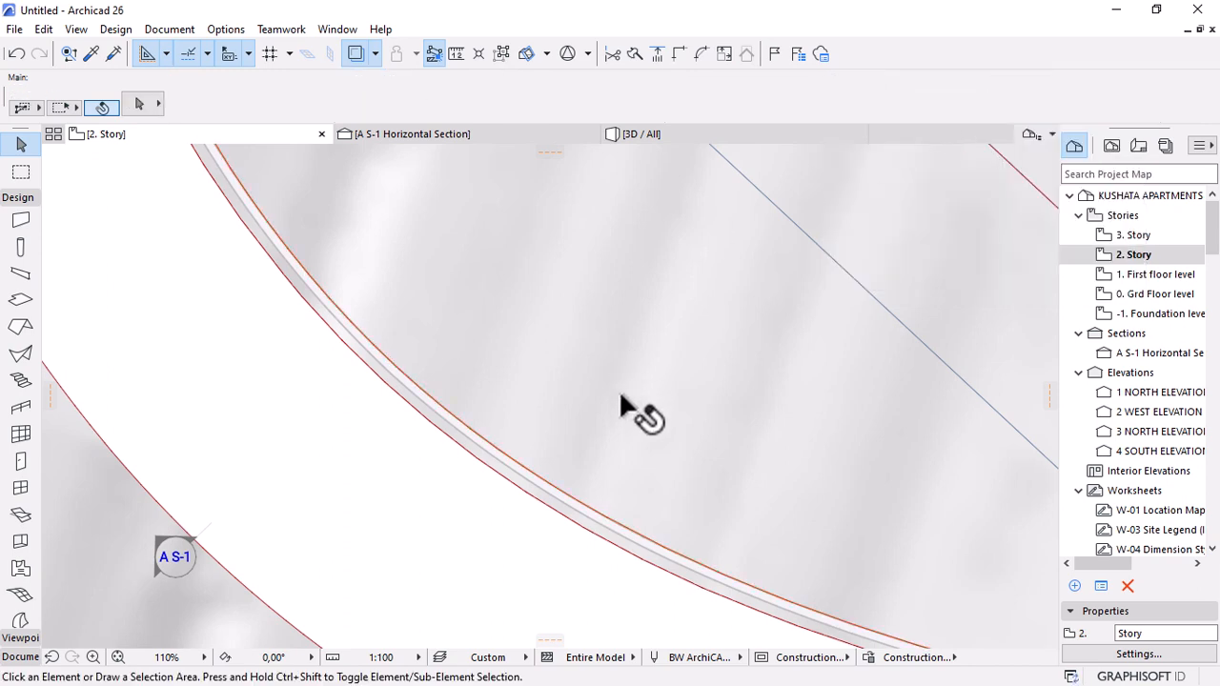
Set the pen of the pasted spline along the southwest inner wall to green pen 123.
scroll(610, 410, "down", 5)
left_click(567, 459)
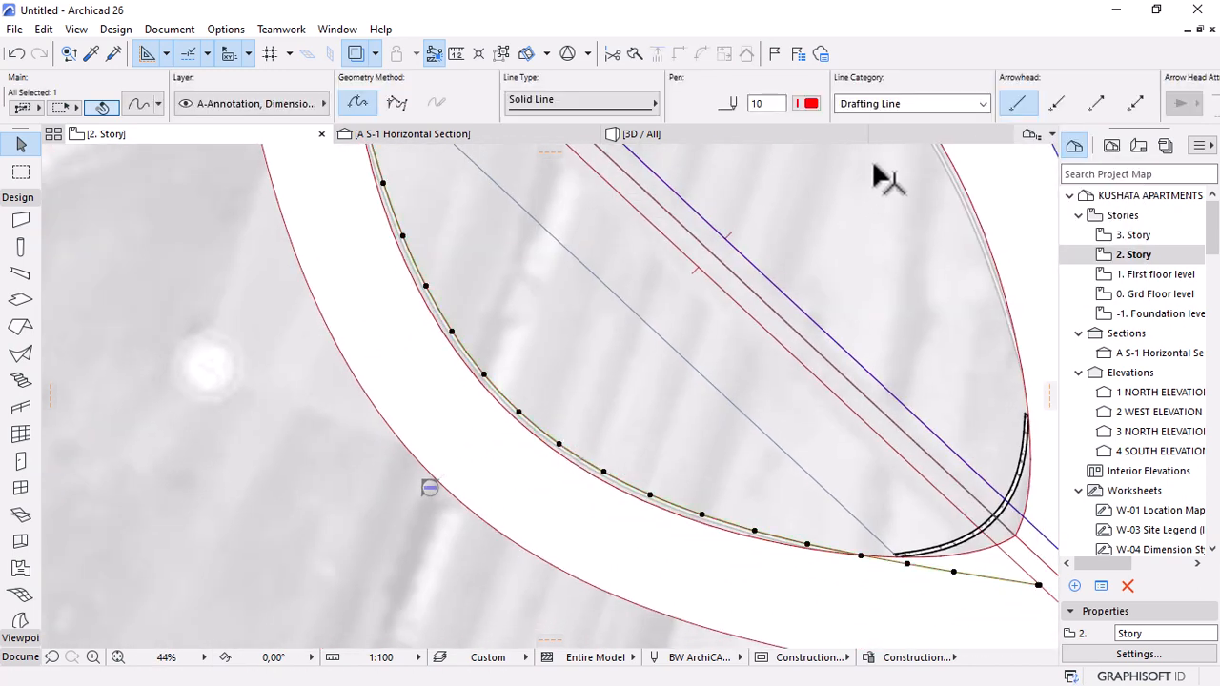
left_click(809, 103)
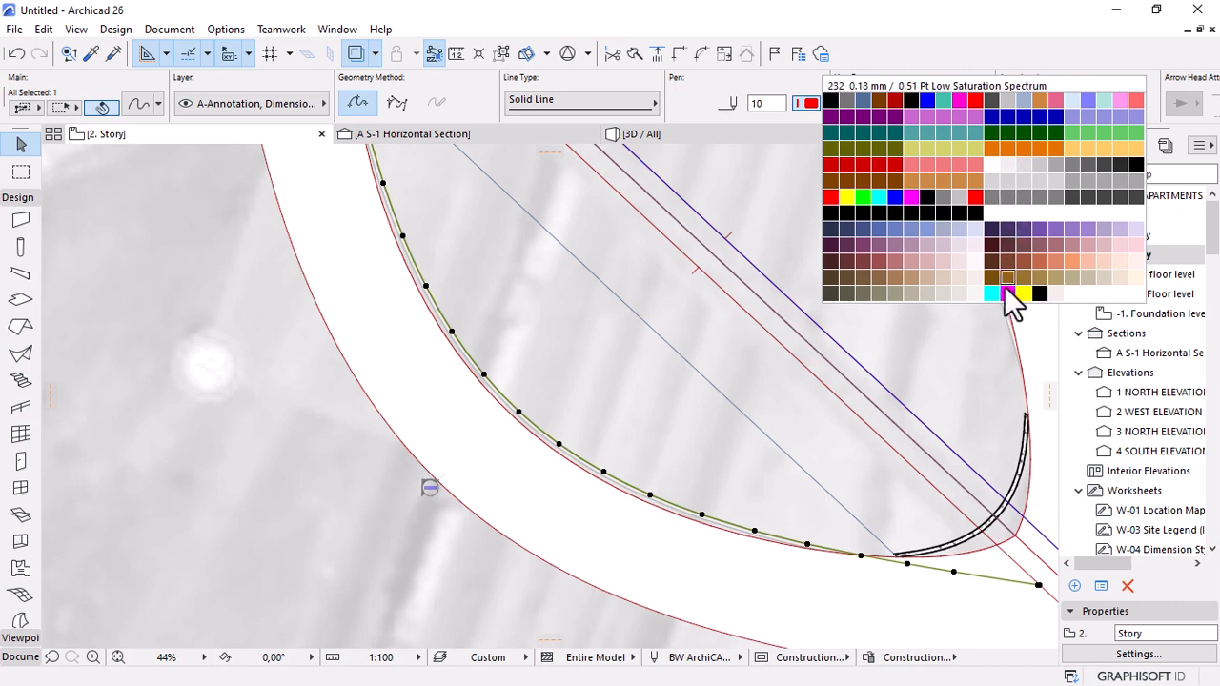
left_click(866, 195)
left_click(628, 354)
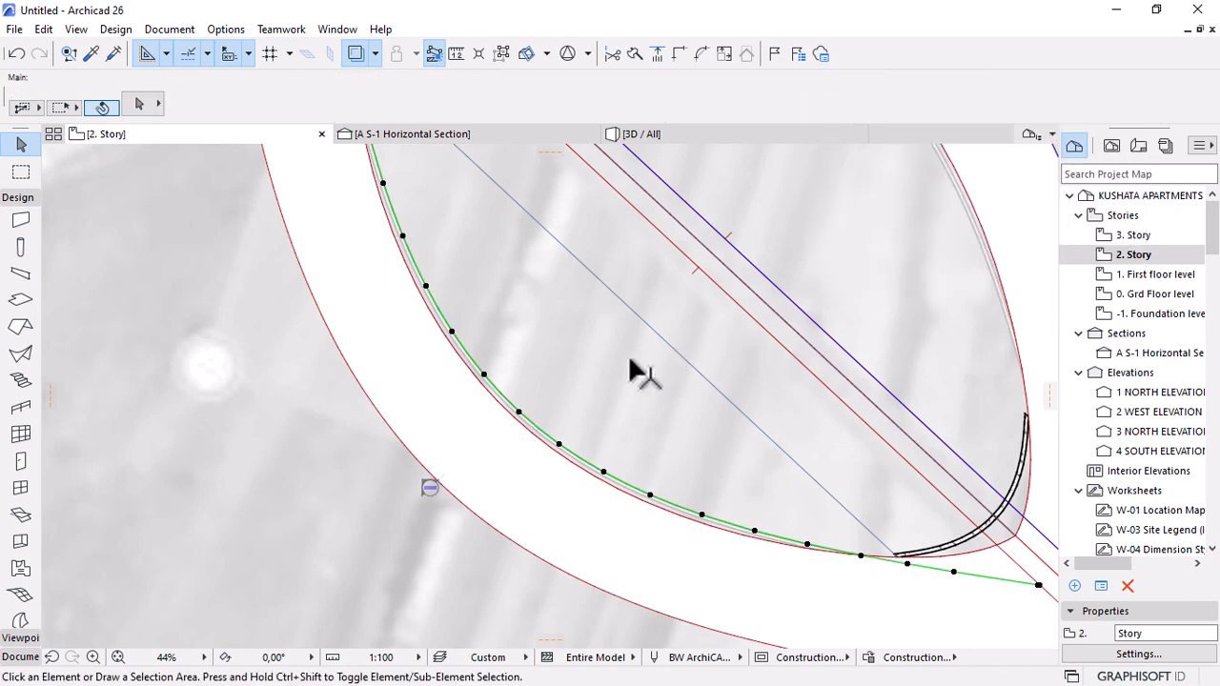
Move the southwest slab half's node at the northwest dome arc to the northwest end of the green spline.
scroll(587, 367, "down", 2)
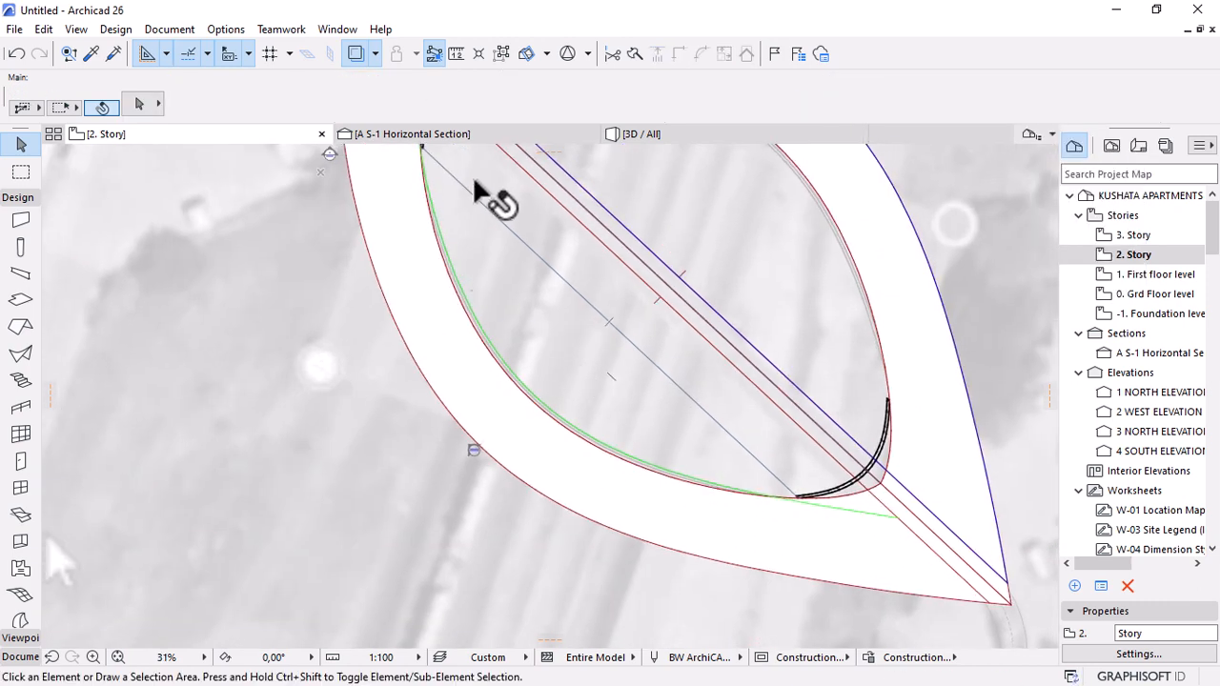
scroll(439, 154, "up", 2)
scroll(474, 293, "down", 4)
scroll(432, 219, "up", 1)
middle_click_drag(431, 218, 509, 373)
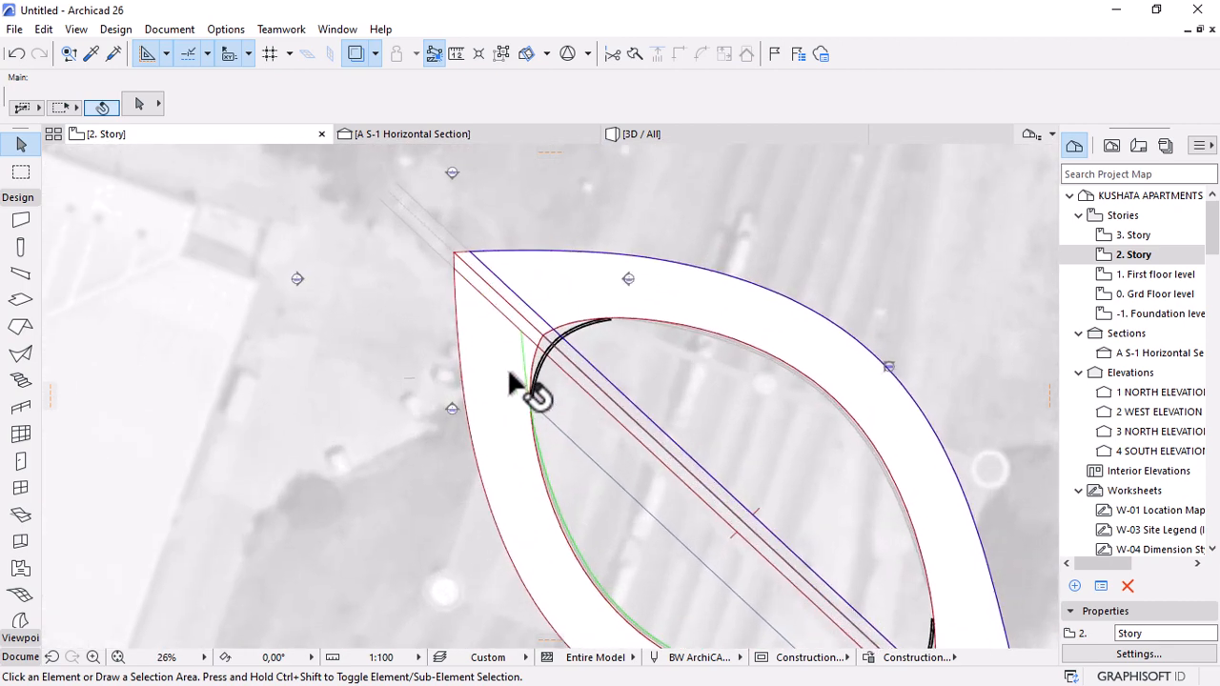
scroll(519, 388, "up", 2)
left_click(569, 455)
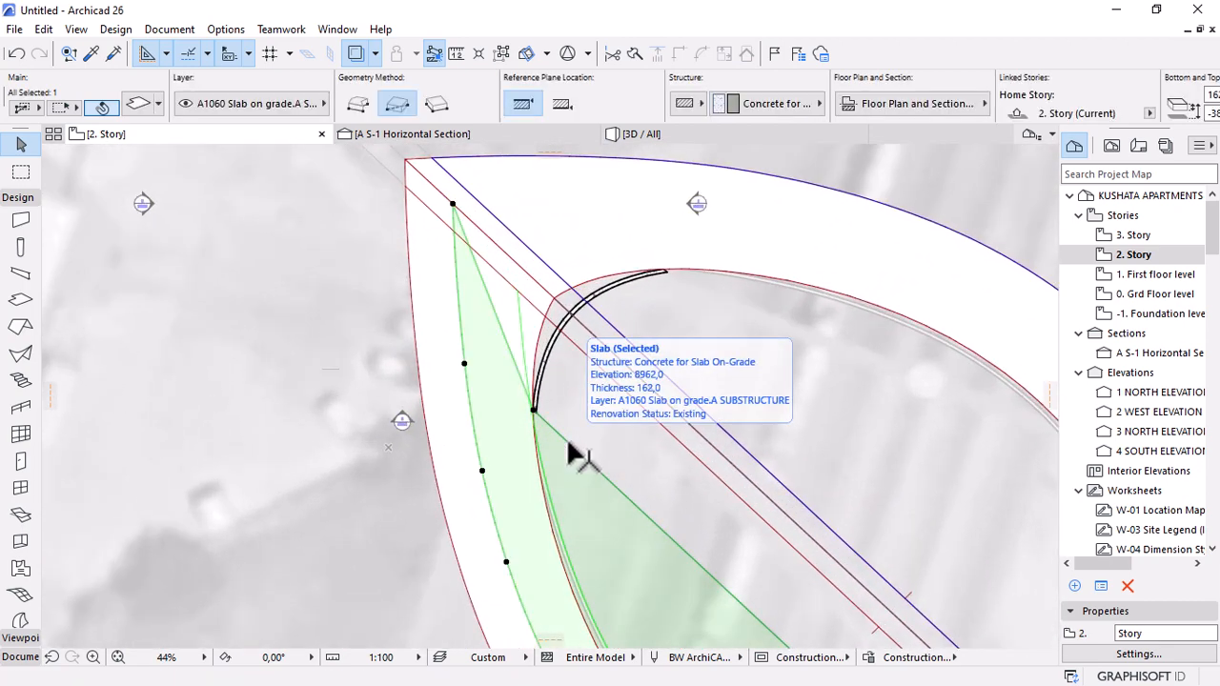
left_click(536, 341)
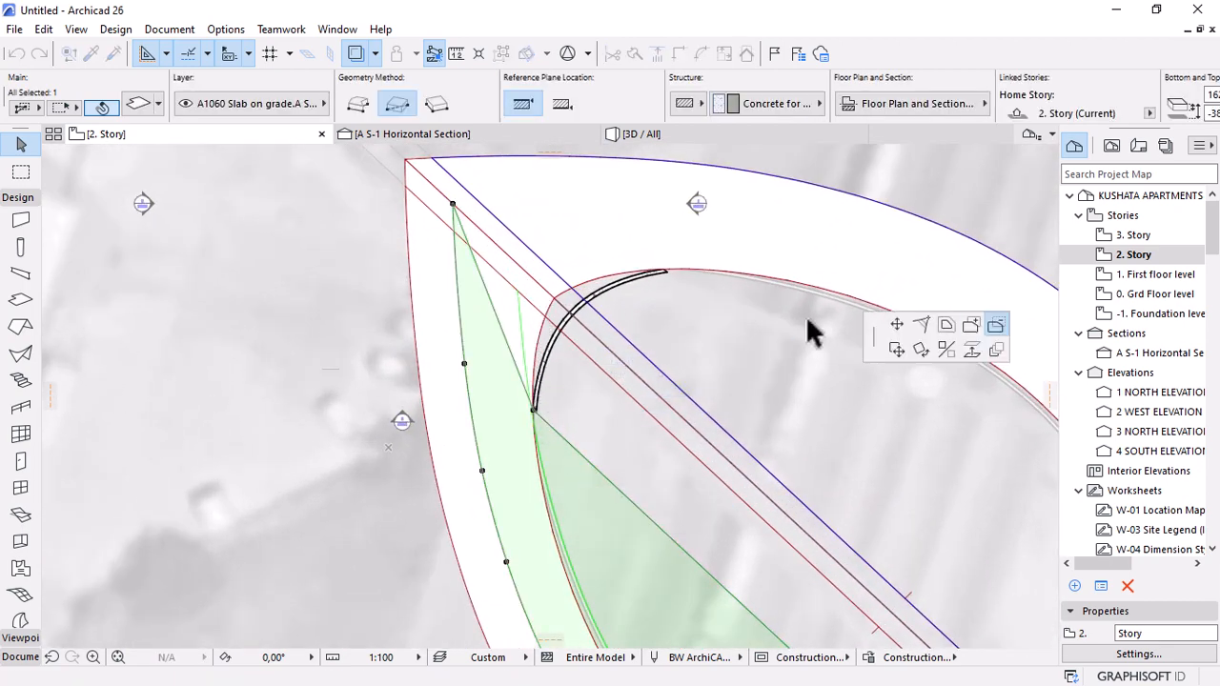
left_click(894, 325)
left_click(517, 295)
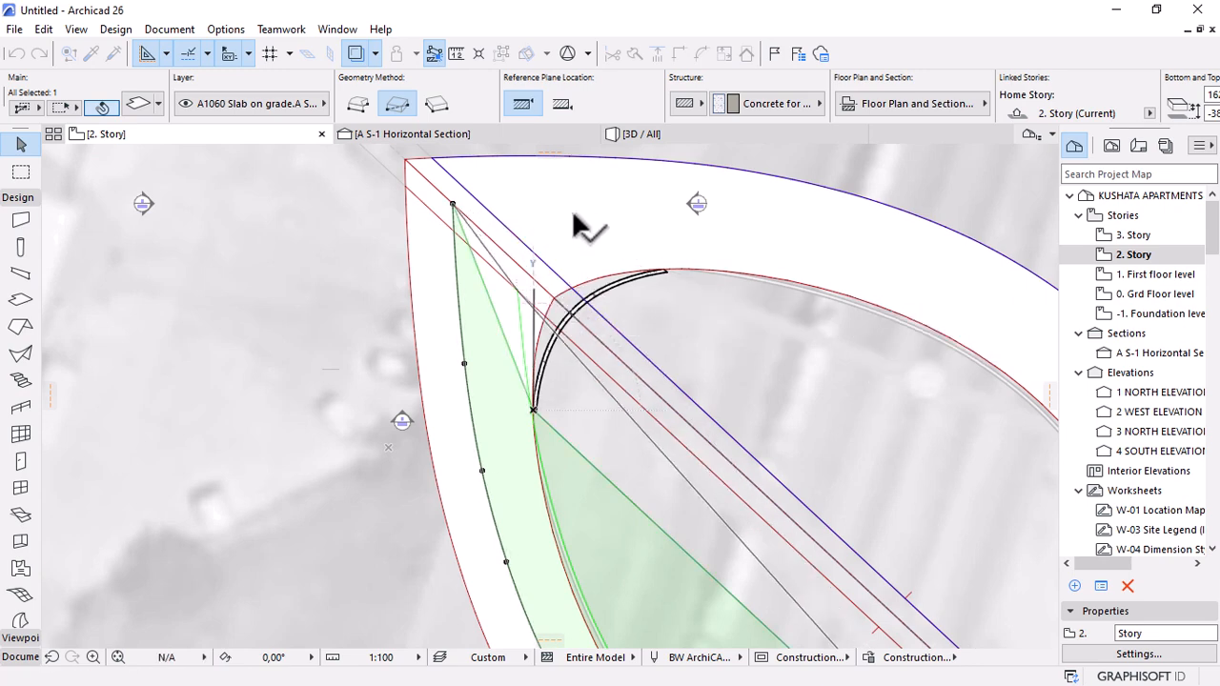
Move the slab half's node at the southeast dome arc to the southeast end of the green spline.
scroll(510, 226, "down", 4)
scroll(654, 368, "up", 3)
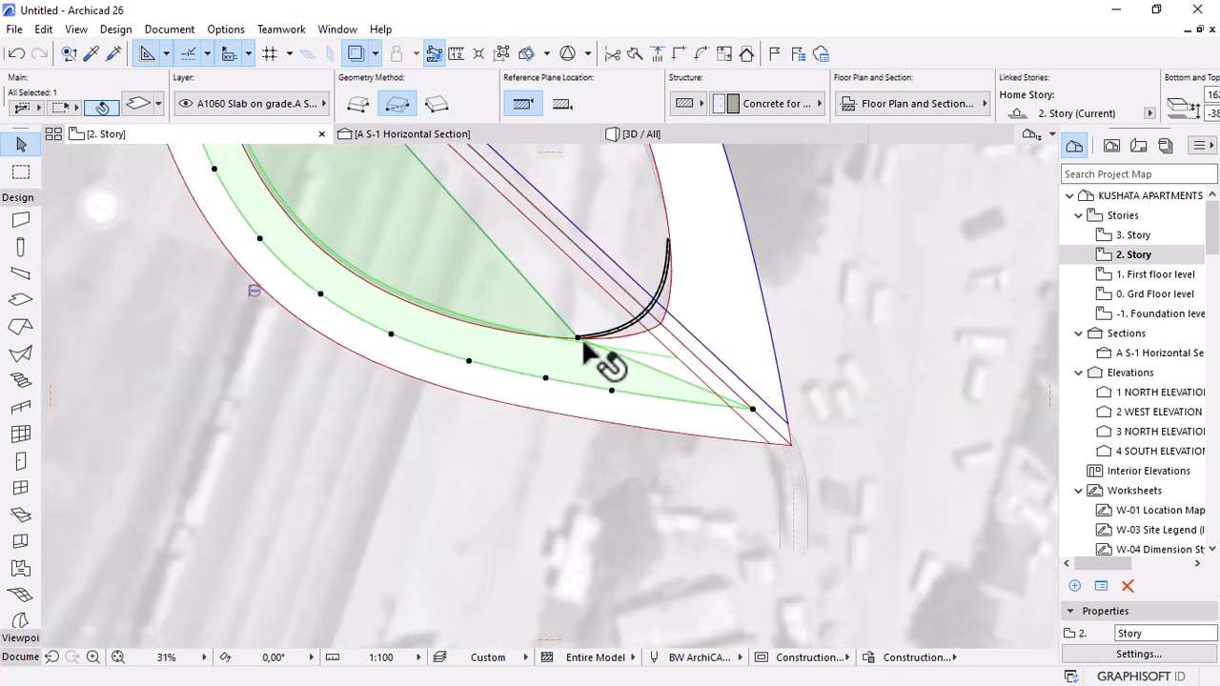
left_click(576, 343)
left_click(749, 415)
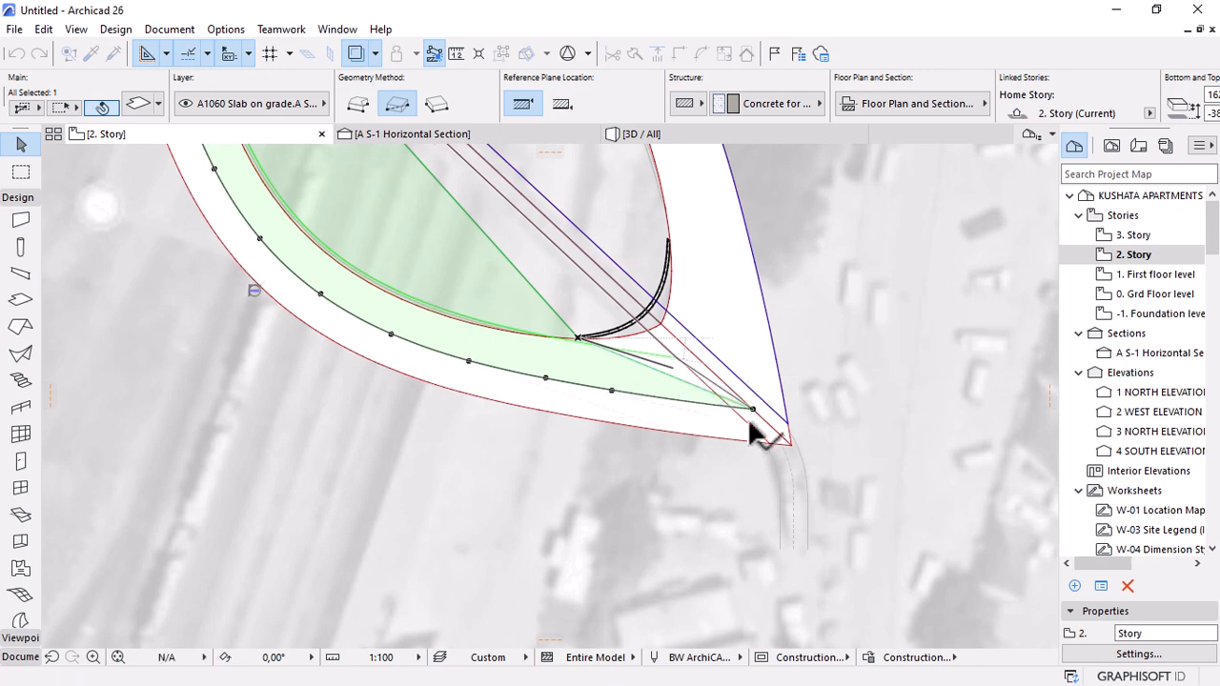
scroll(839, 491, "down", 2)
left_click(552, 234)
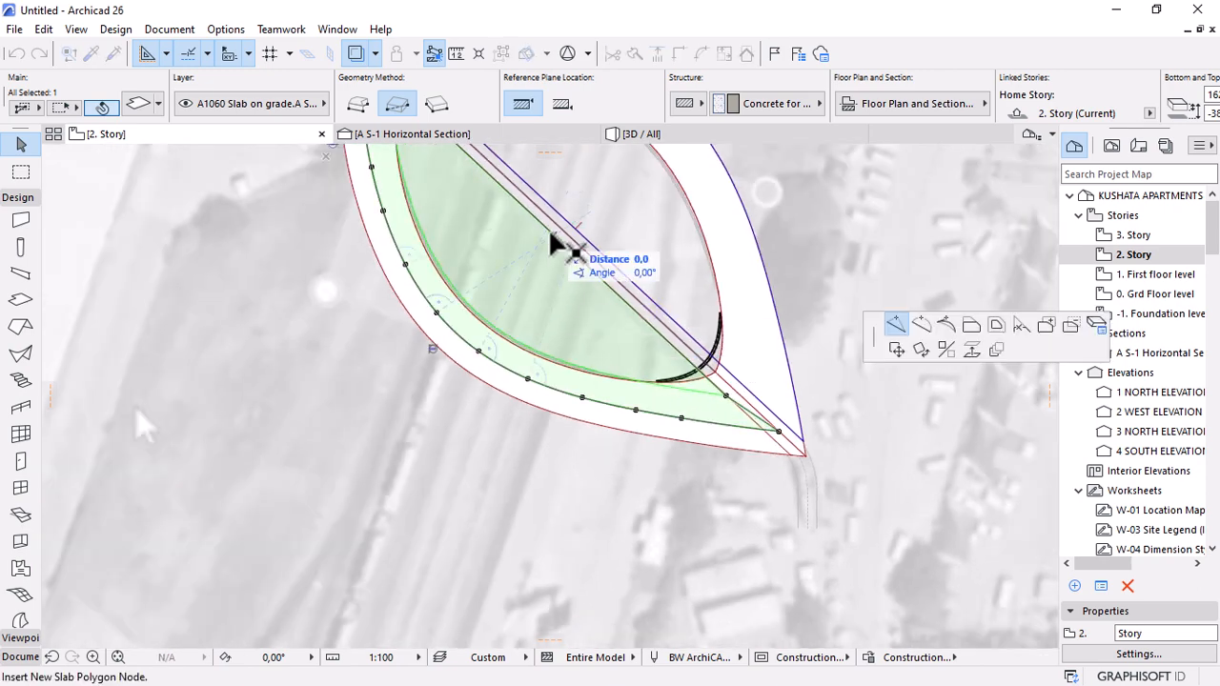
left_click(921, 325)
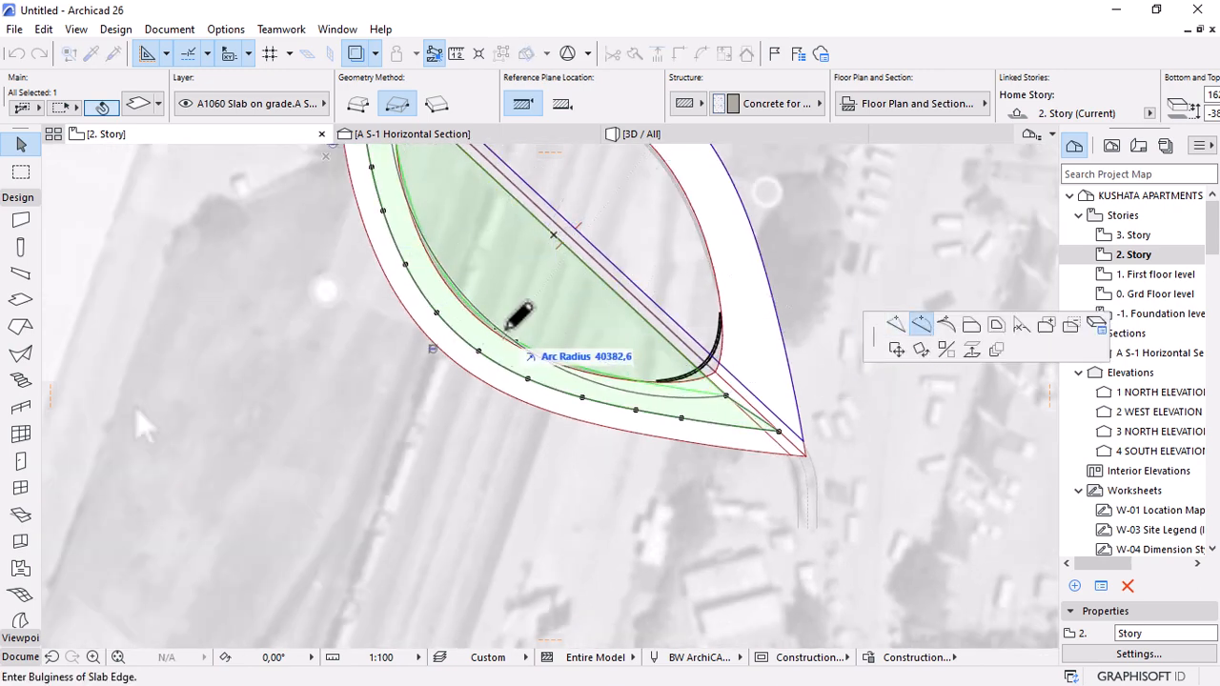
scroll(572, 409, "down", 2)
scroll(508, 286, "up", 3)
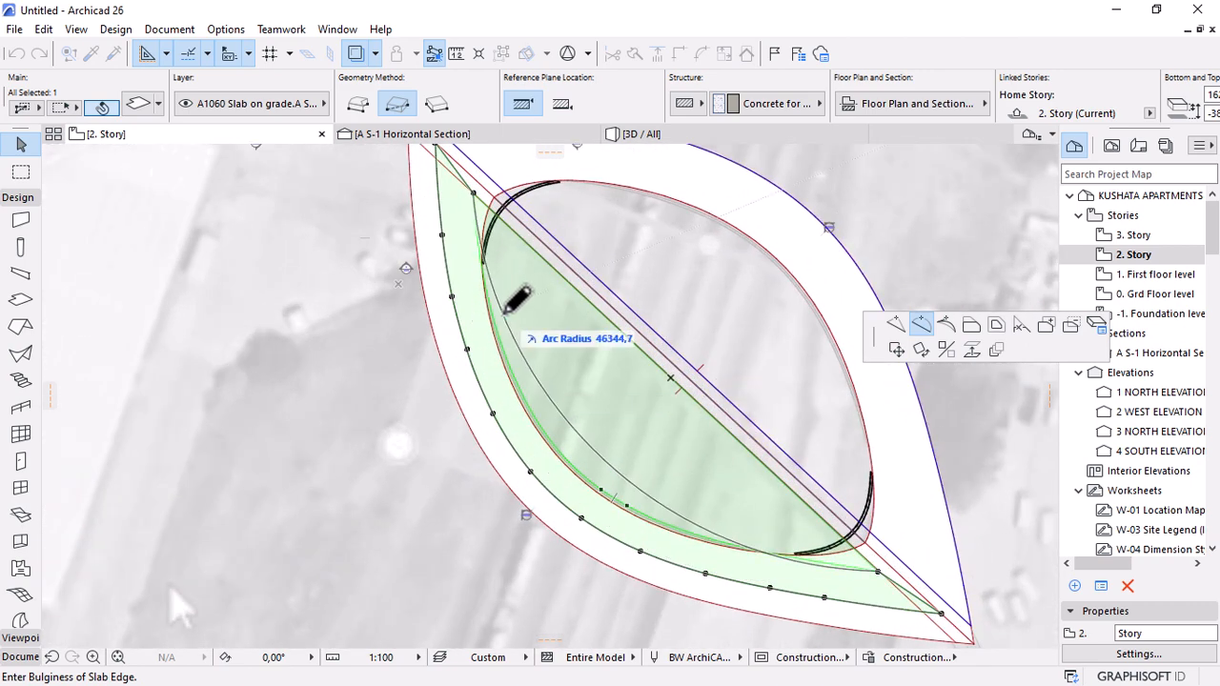
left_click(807, 583)
Insert a node on the slab's straight inner edge, placing it on the green spline beside the southeast dome arc's end.
scroll(889, 600, "up", 2)
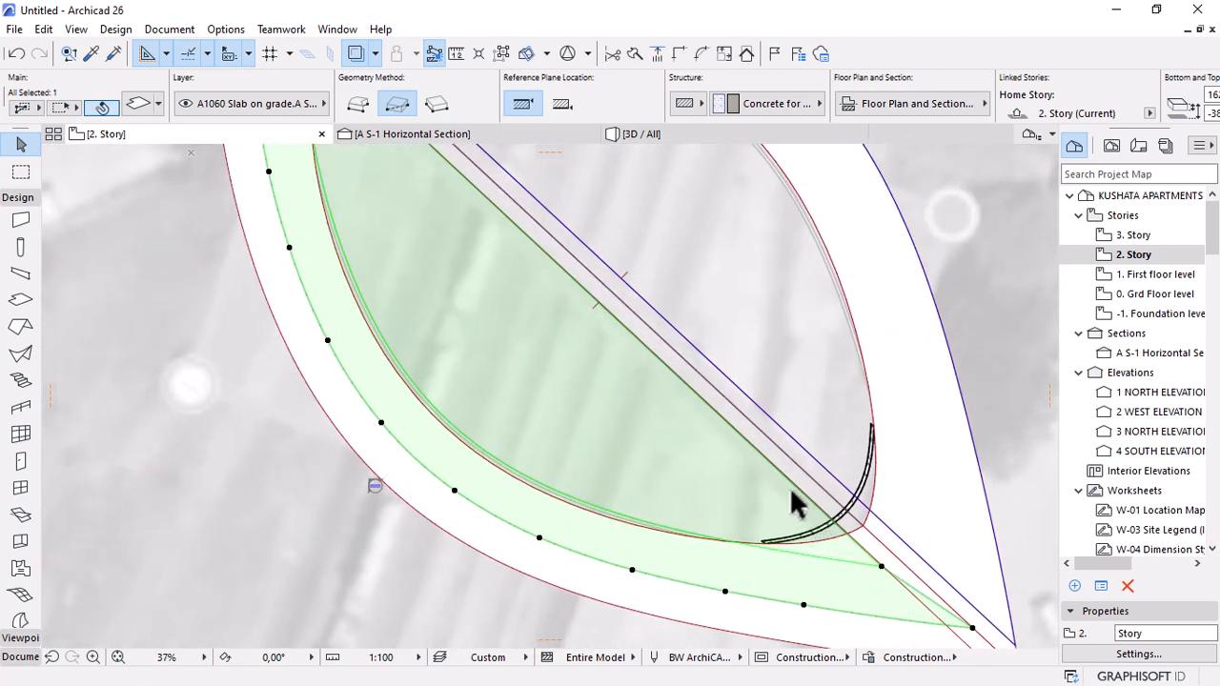
left_click(789, 488)
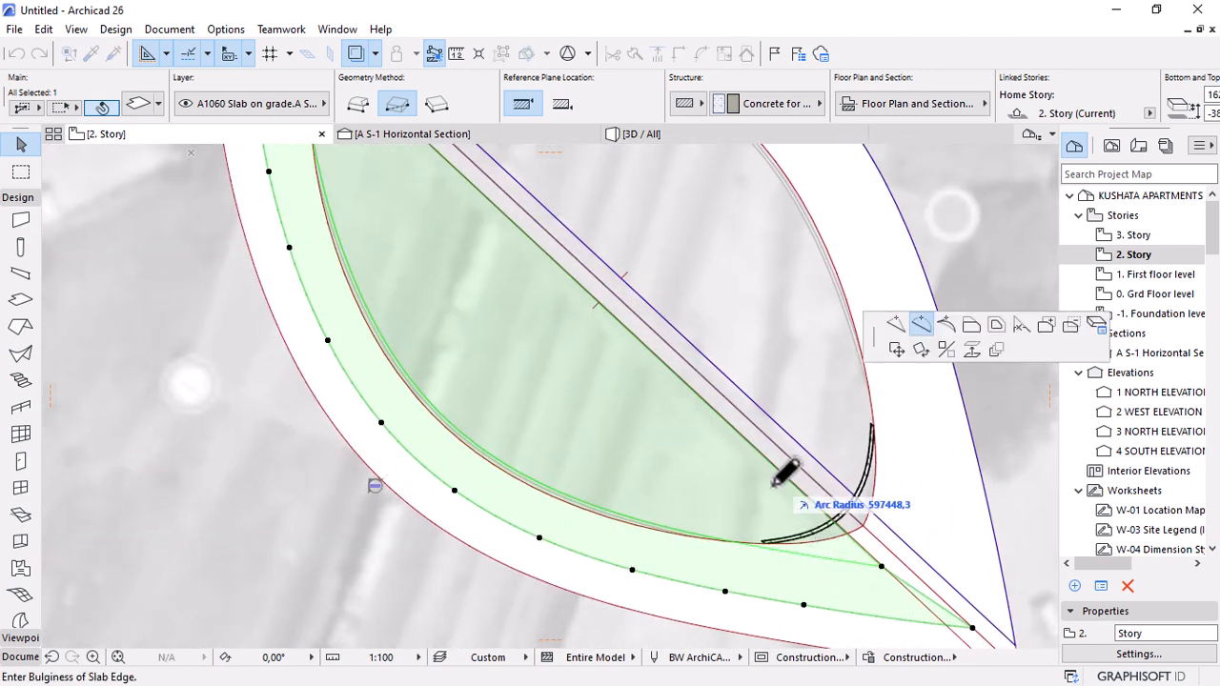
left_click(896, 325)
left_click(734, 542)
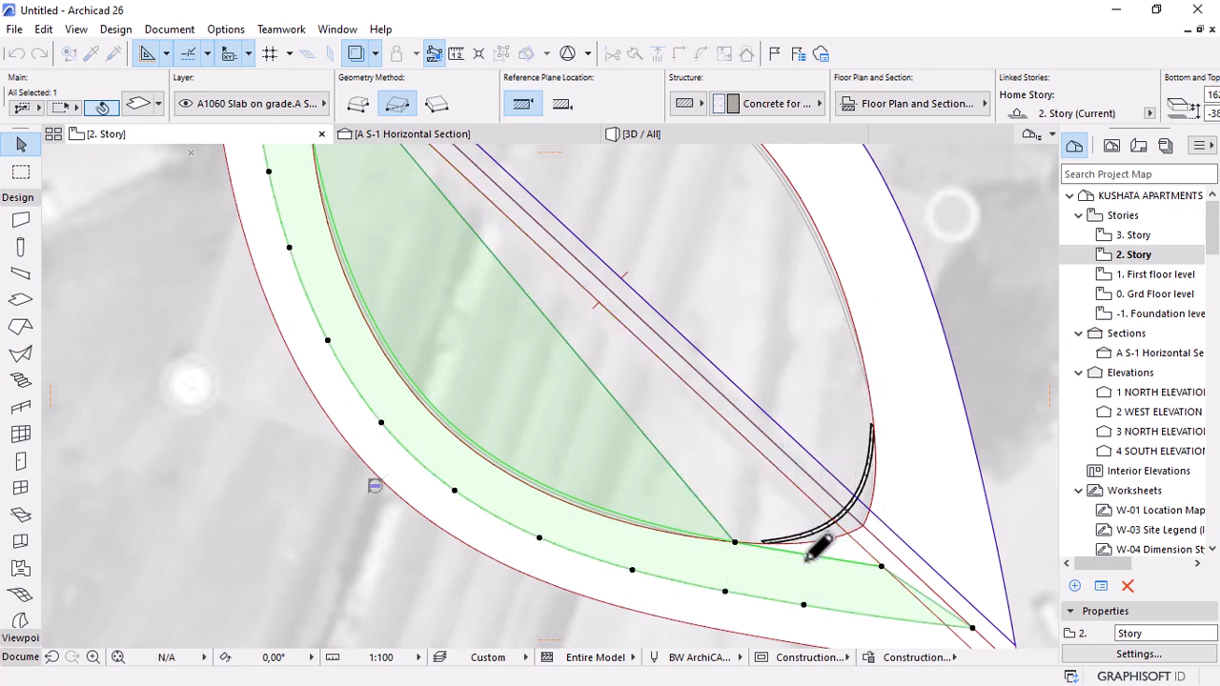
Insert a second node on the slab's straight inner edge, placing it on the green spline beside the northwest dome arc's end.
scroll(825, 595, "down", 4)
middle_click_drag(534, 297, 688, 497)
scroll(688, 497, "up", 5)
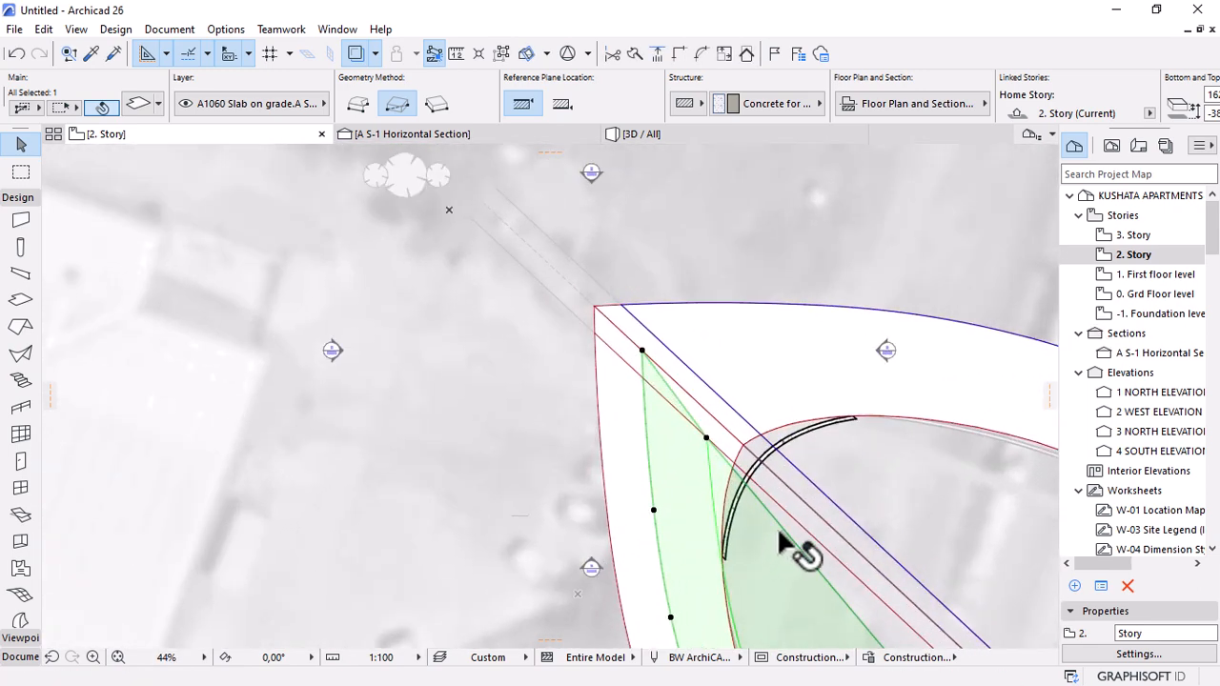
left_click(782, 542)
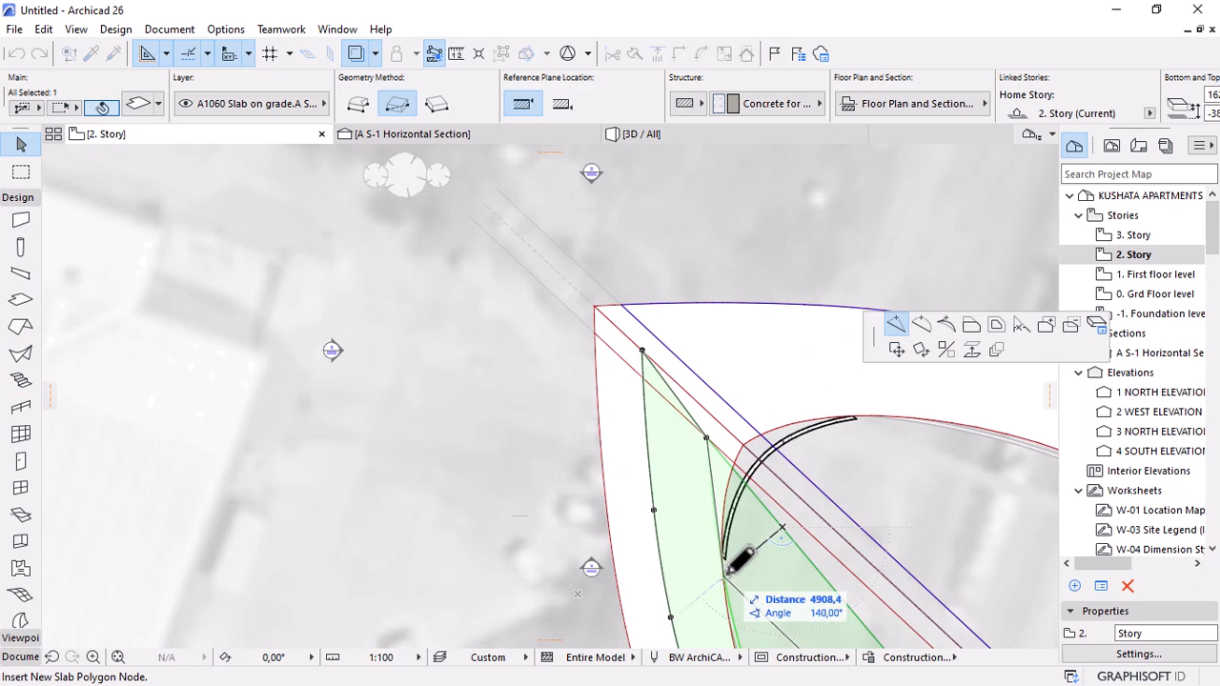
left_click(730, 569)
Curve the slab edge between the two inserted nodes along the green spline, with an arc radius of about 34180 mm, and deselect the slab.
scroll(694, 275, "down", 5)
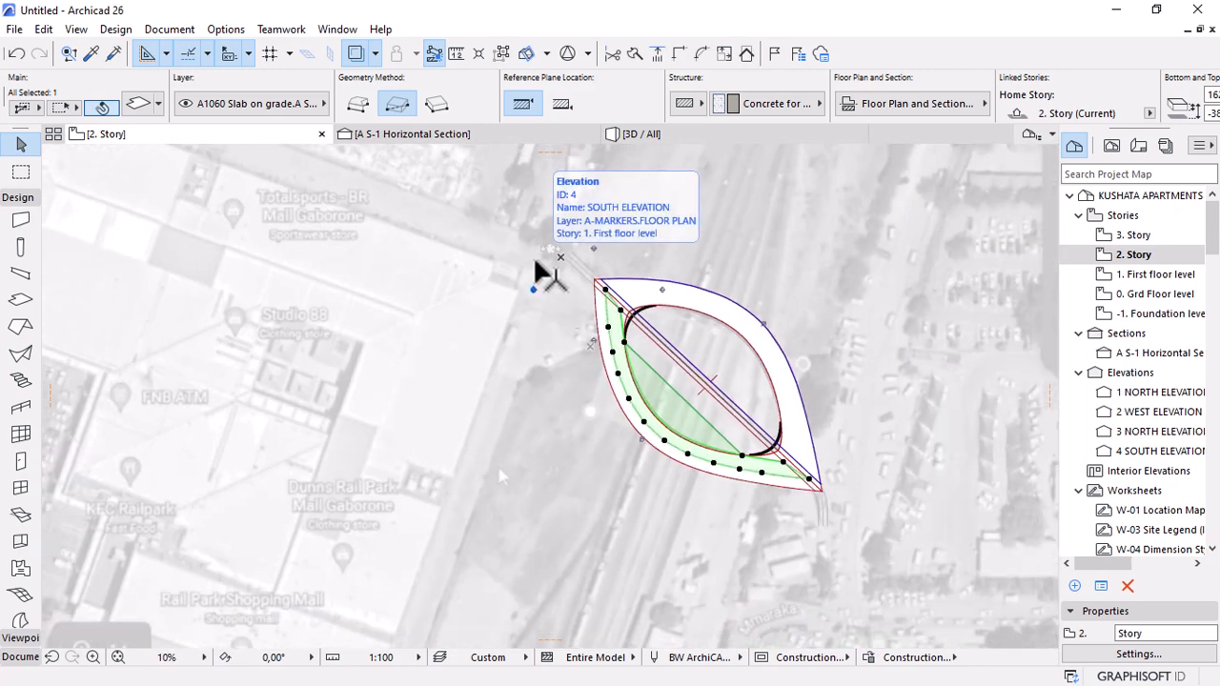
scroll(710, 464, "up", 5)
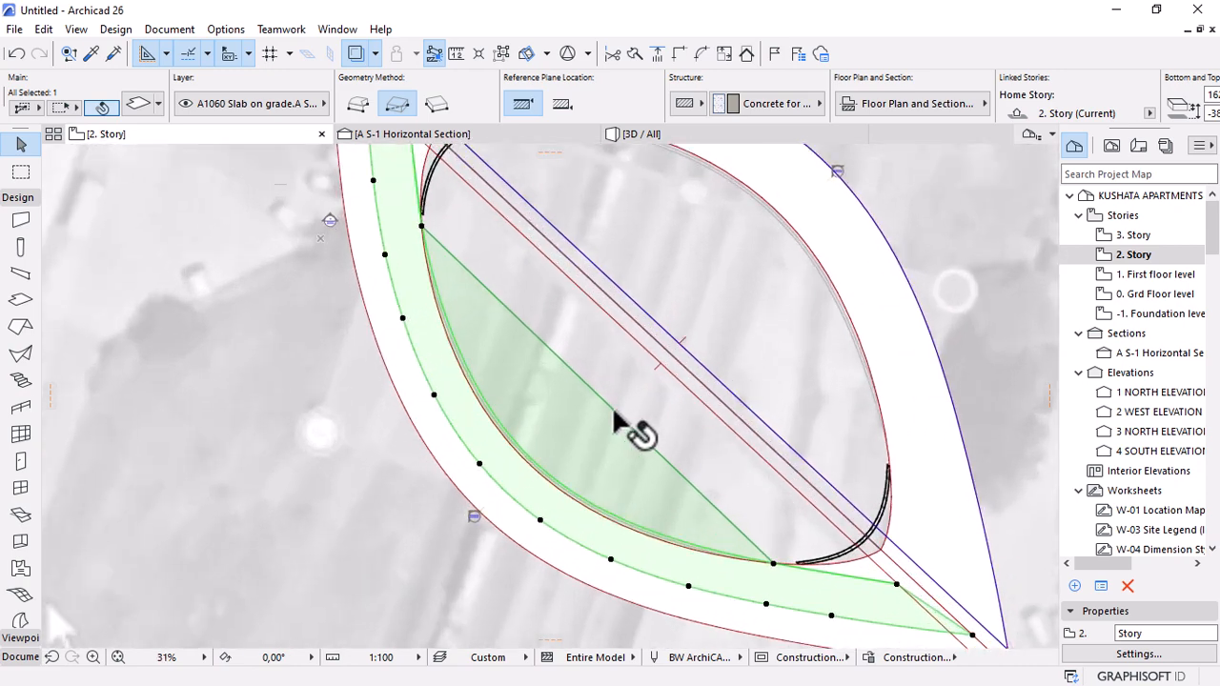
left_click(615, 418)
left_click(921, 325)
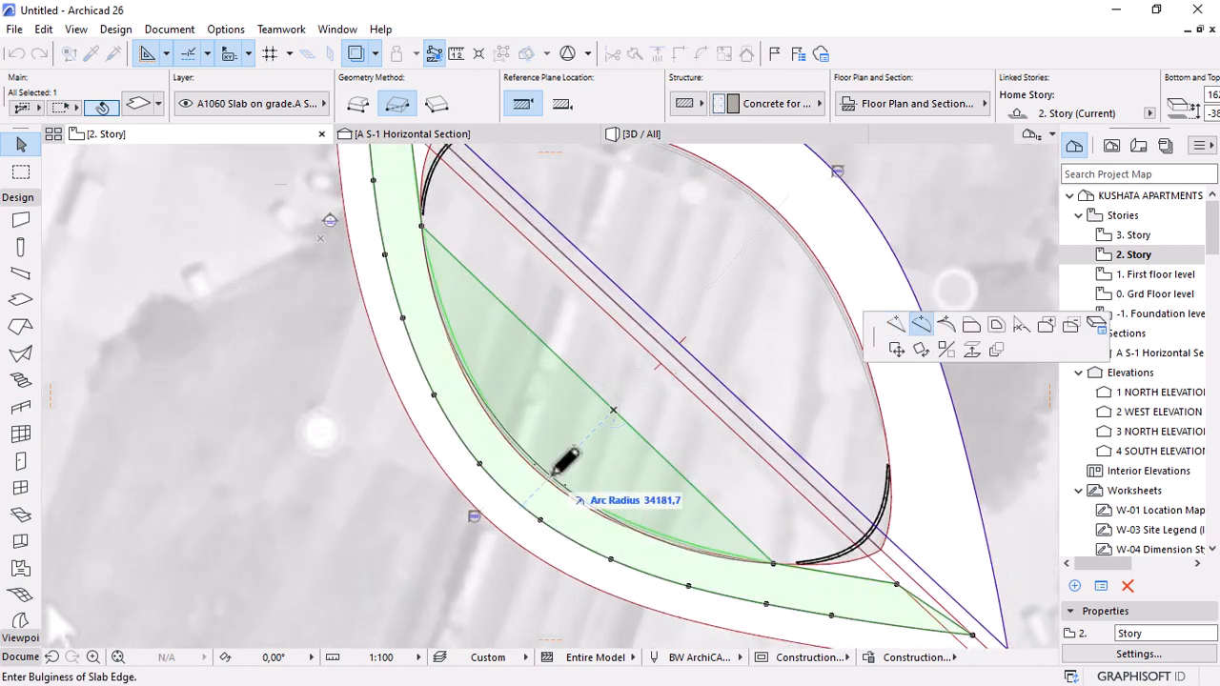
left_click(554, 474)
scroll(655, 333, "down", 2)
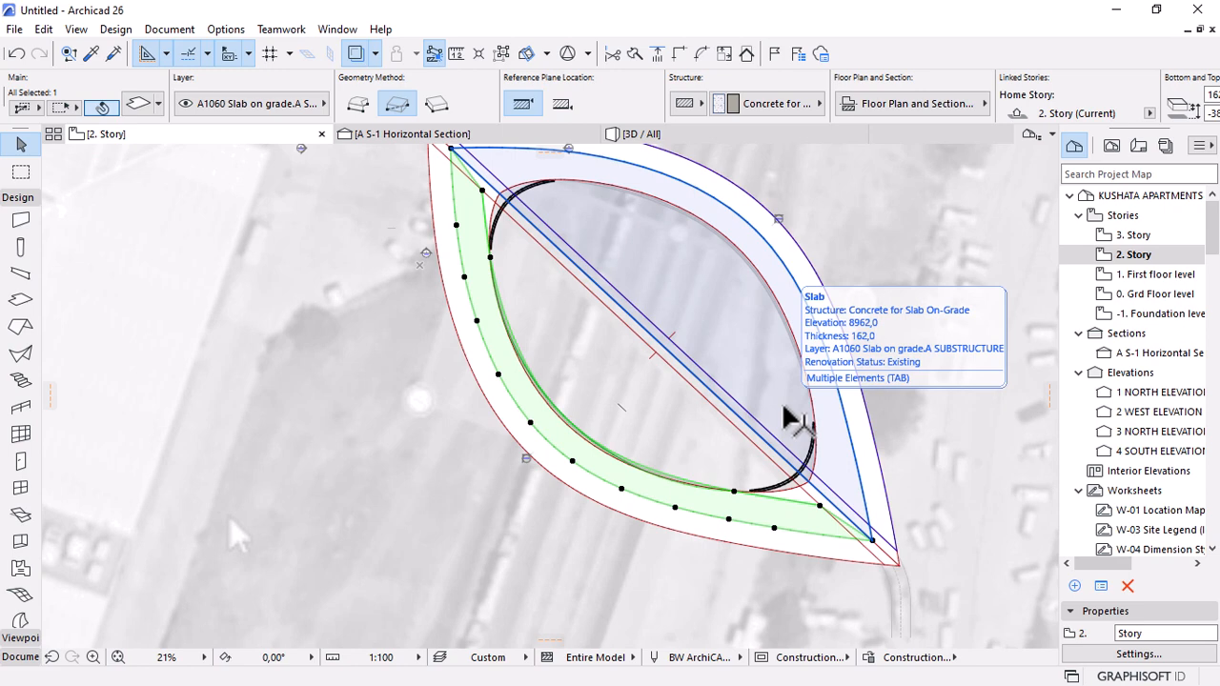
key("Escape")
Offset a copy of the green spline inward toward the leaf's central axis, keeping the original, and clear the selection.
scroll(820, 531, "up", 2)
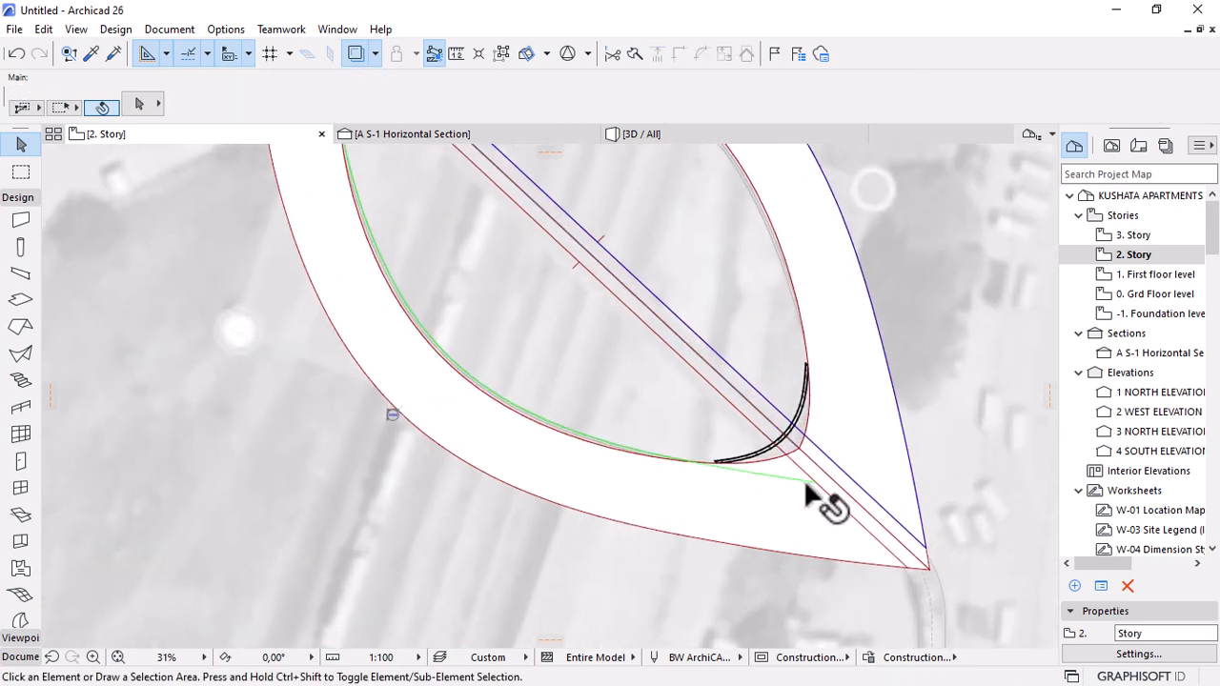
left_click(806, 476)
left_click(815, 482)
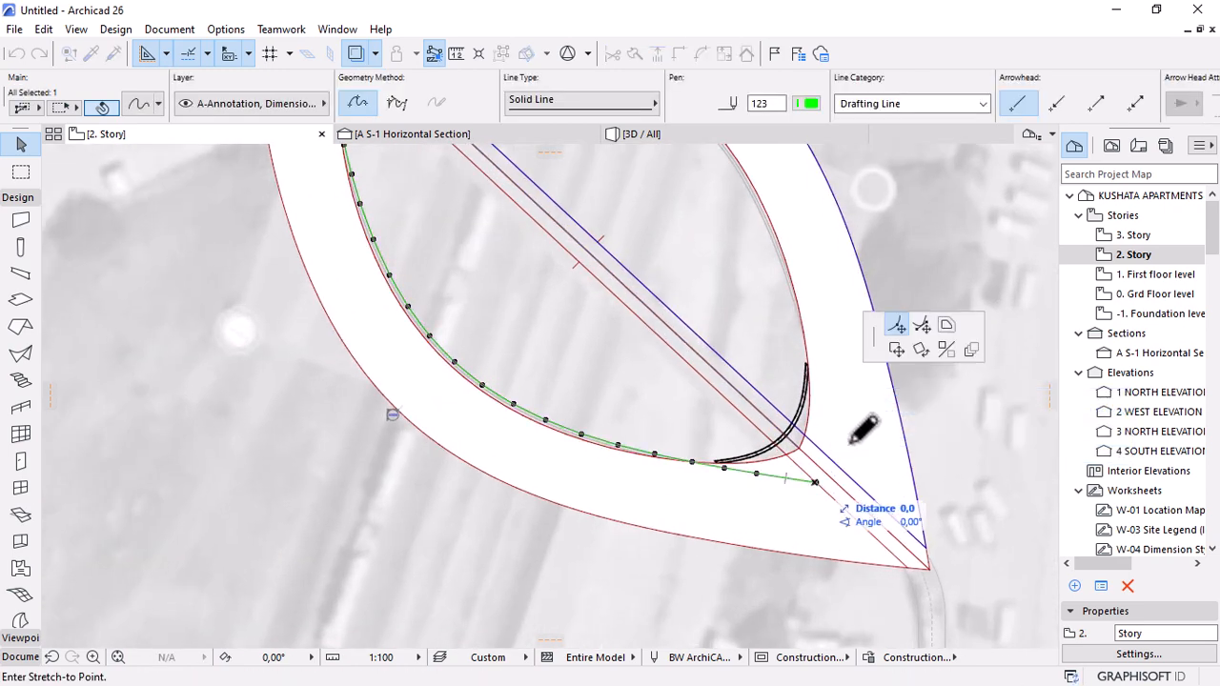
left_click(946, 325)
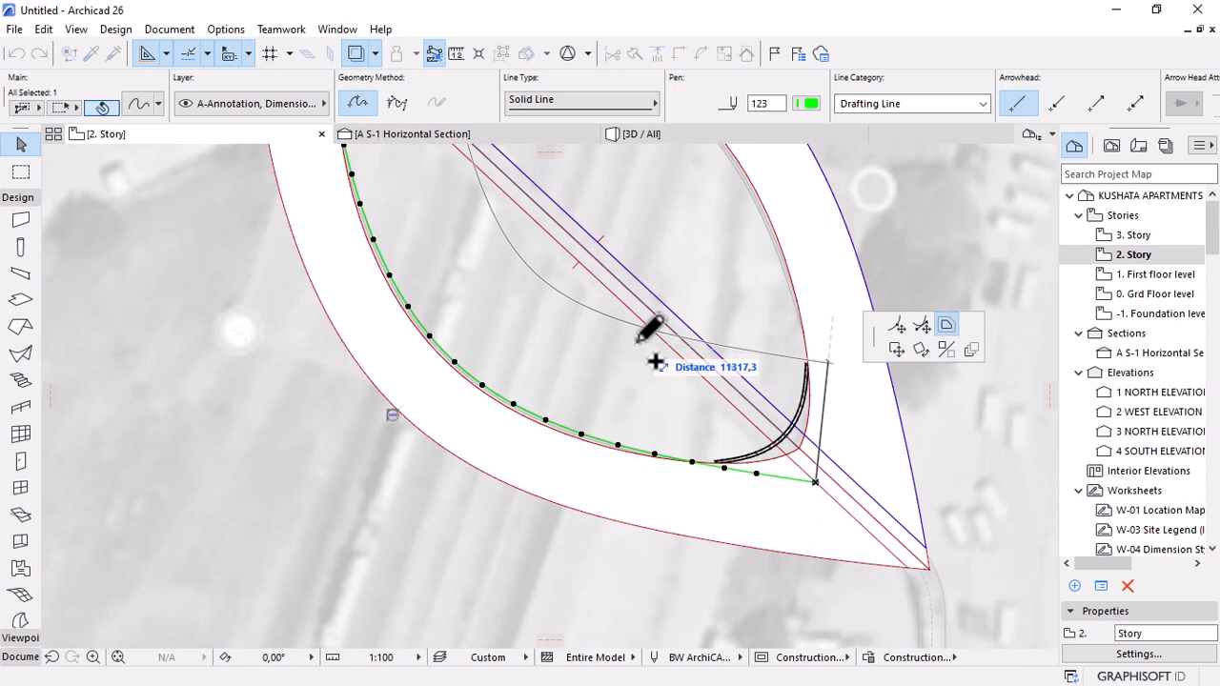
type("4")
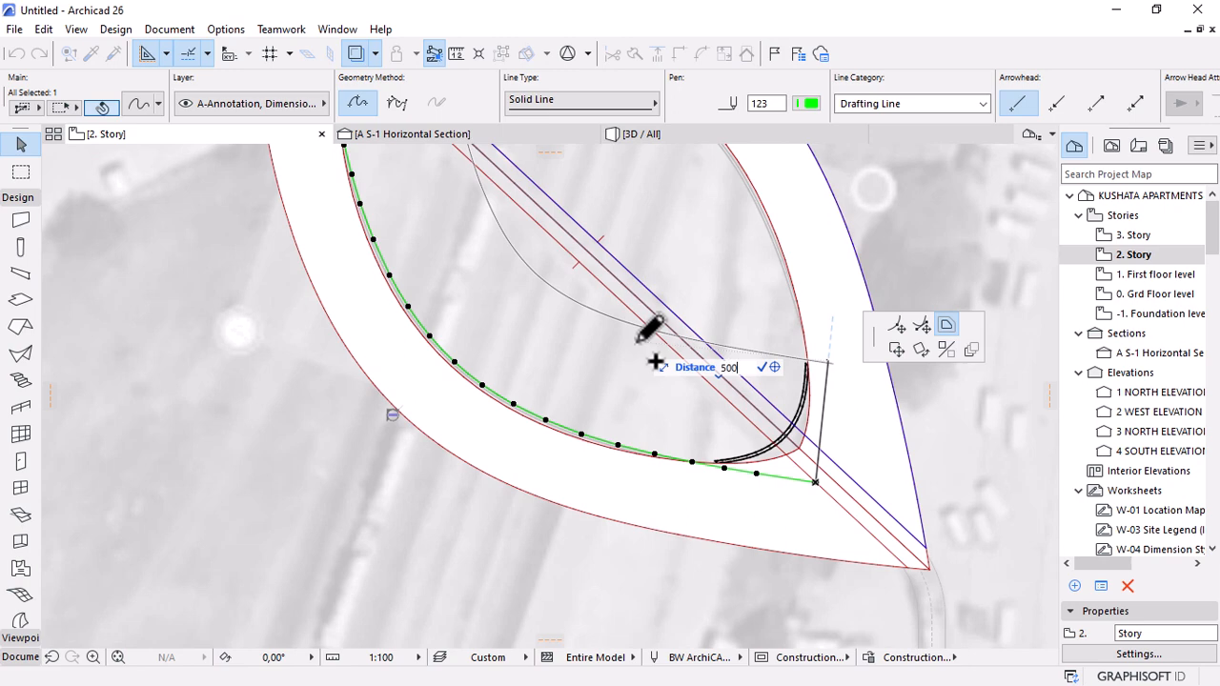
key("Return")
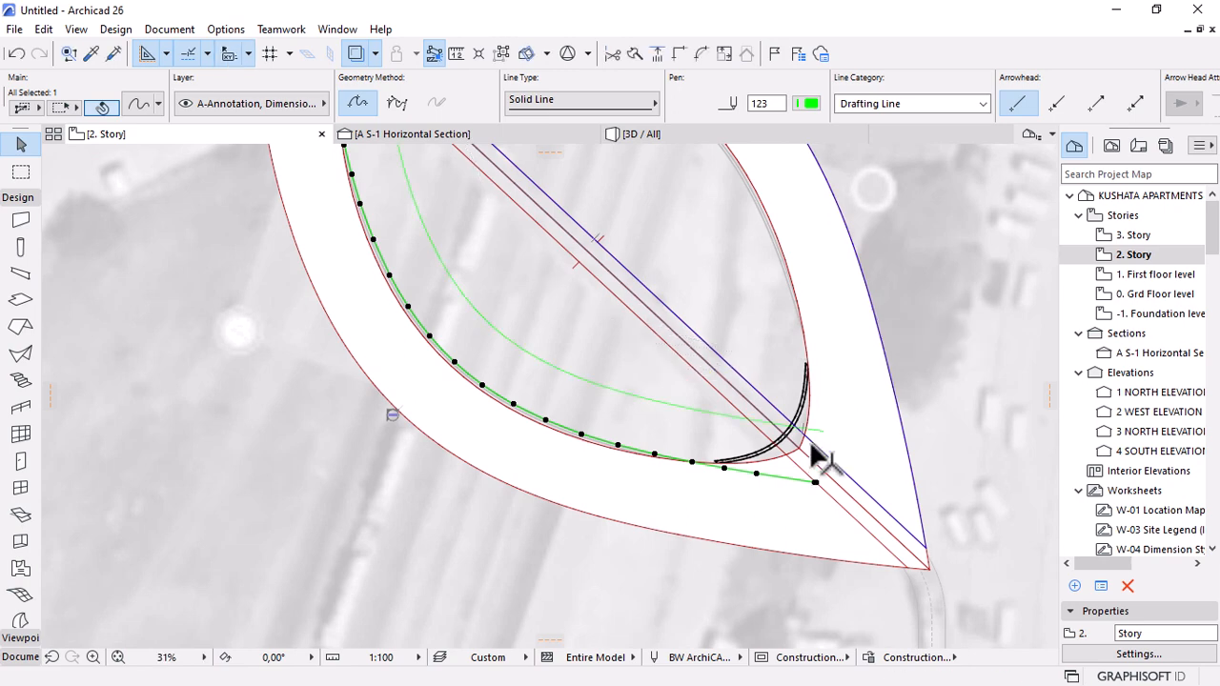
scroll(815, 457, "up", 4)
key("Escape")
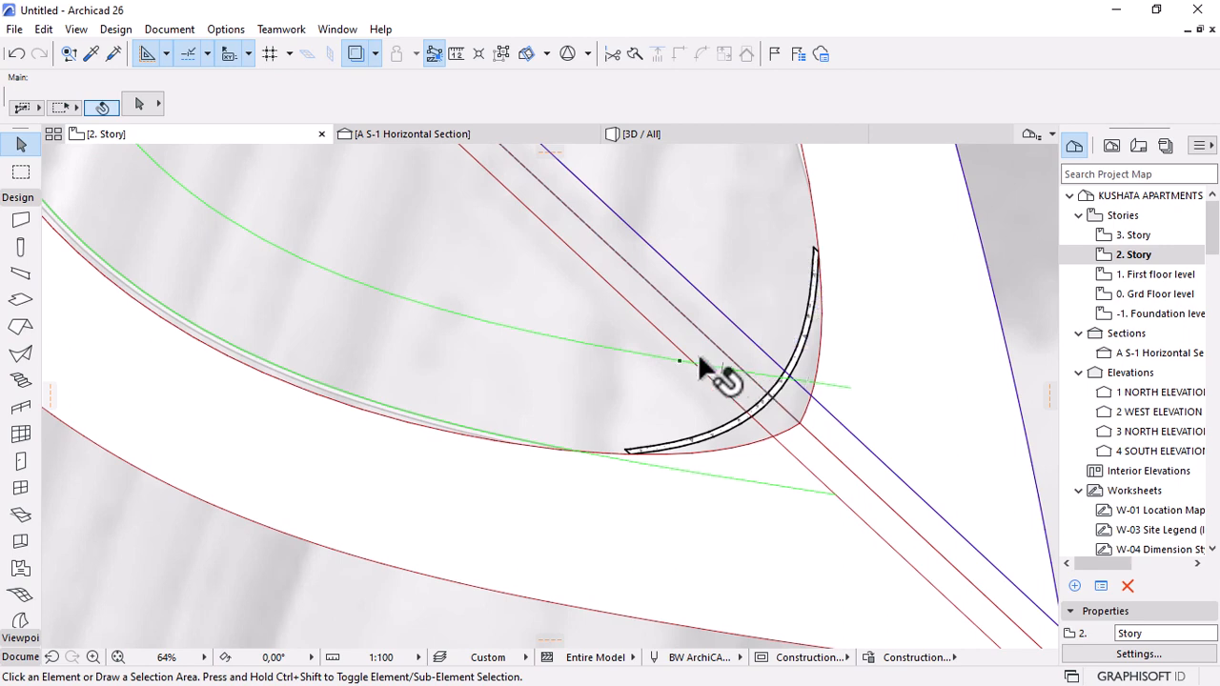
Draw a line from the offset spline's crossing with the southwest axis line to the original spline's southeast end.
scroll(806, 484, "down", 5)
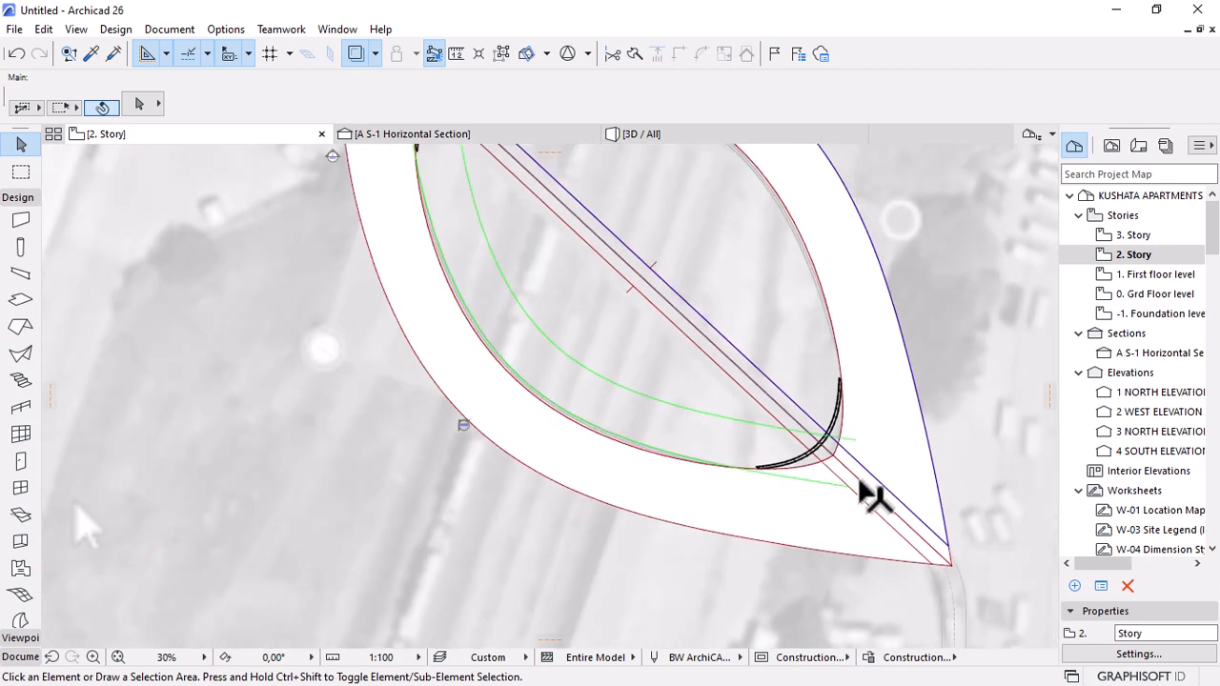
left_click(18, 197)
left_click(19, 234)
left_click(20, 489)
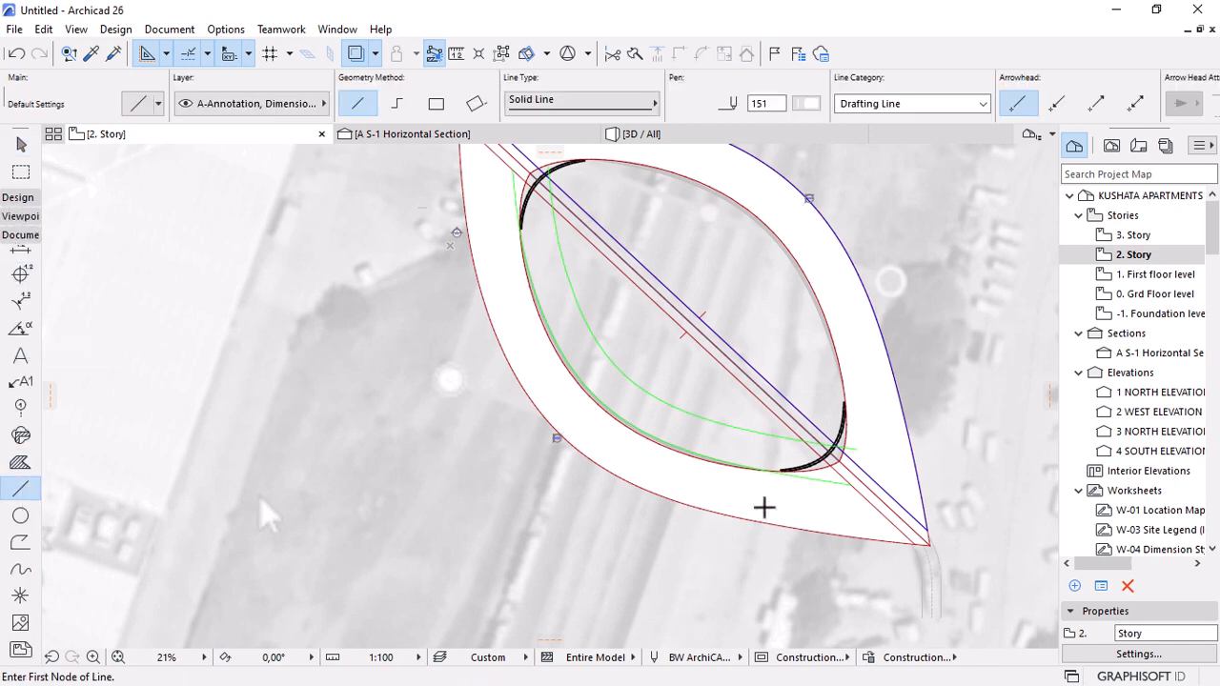
scroll(791, 479, "up", 6)
left_click(717, 351)
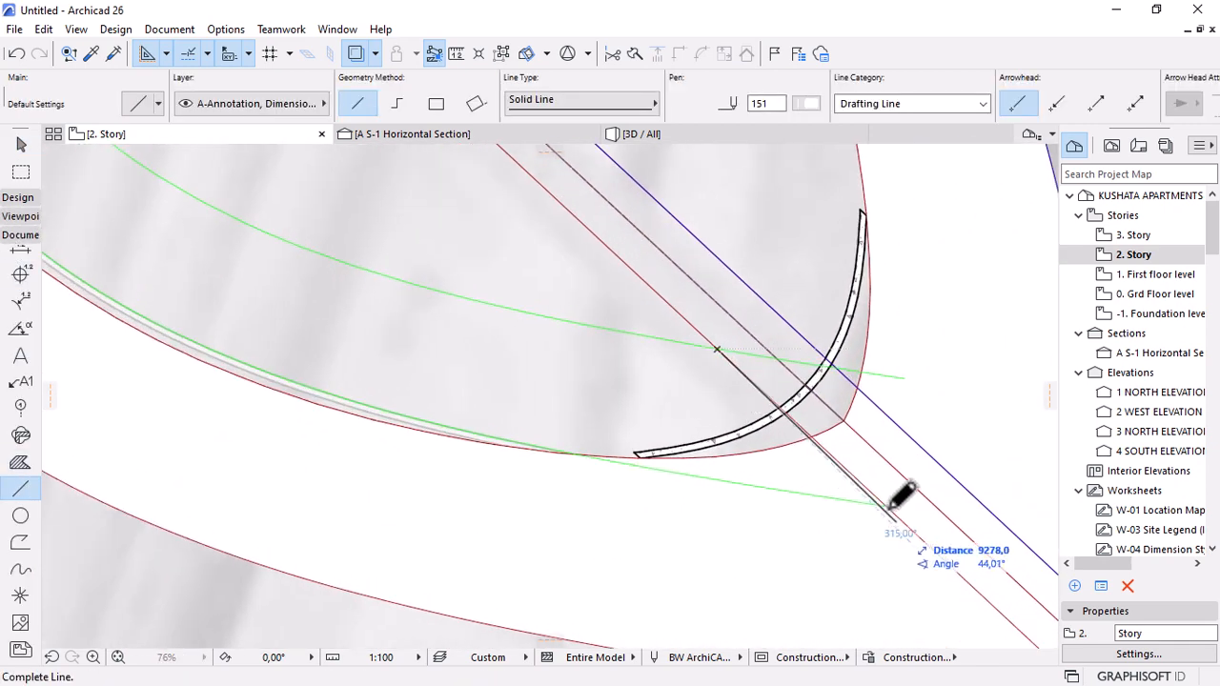
scroll(893, 505, "up", 1)
left_click(892, 505)
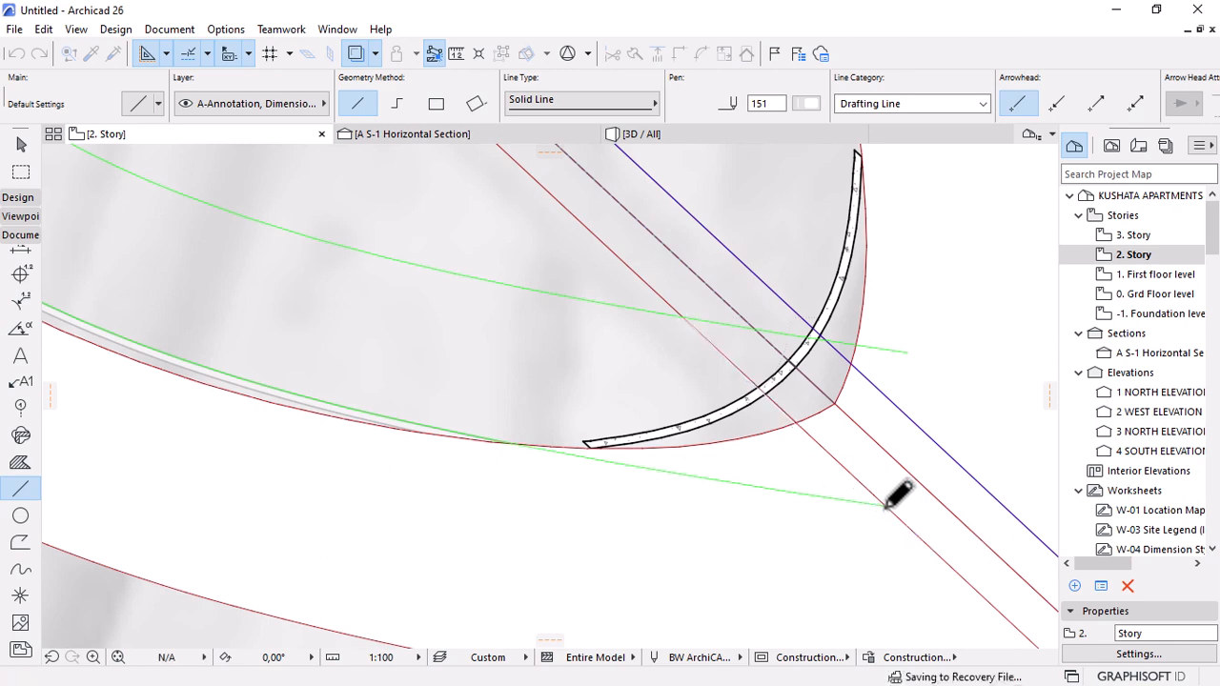
Draw a line along the southwest axis line from the original green spline's northwest end to the leaf's outer edge.
scroll(939, 537, "down", 9)
scroll(731, 349, "up", 9)
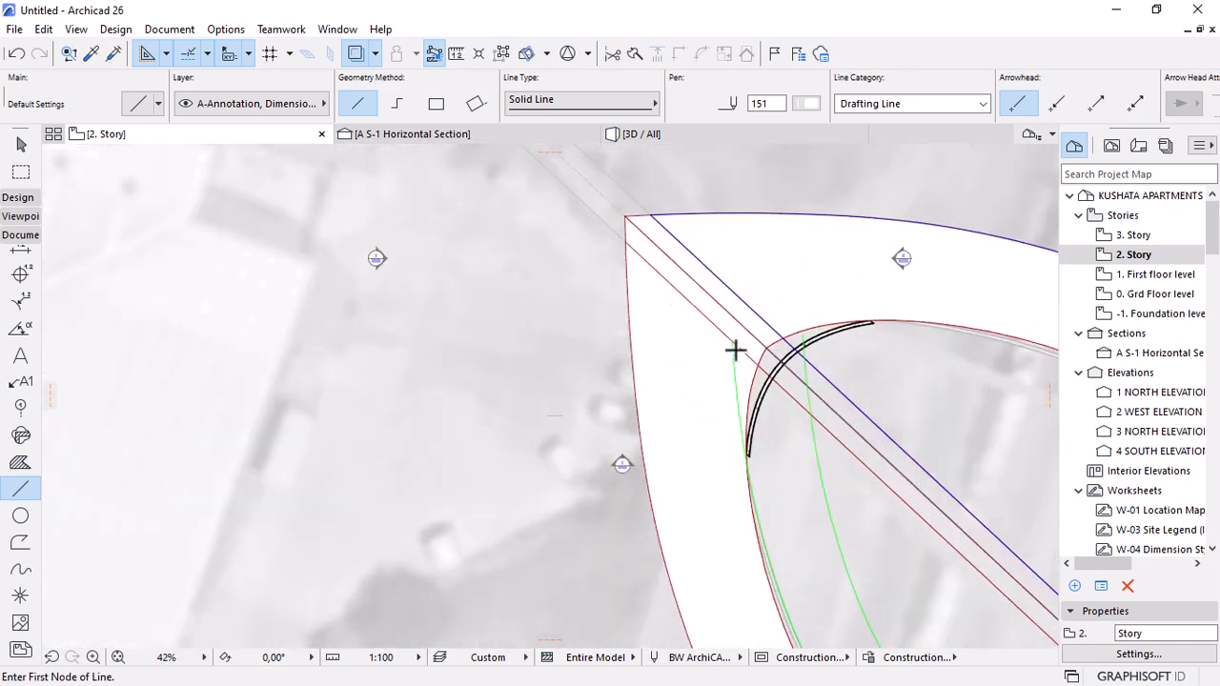
left_click(727, 330)
scroll(692, 275, "down", 3)
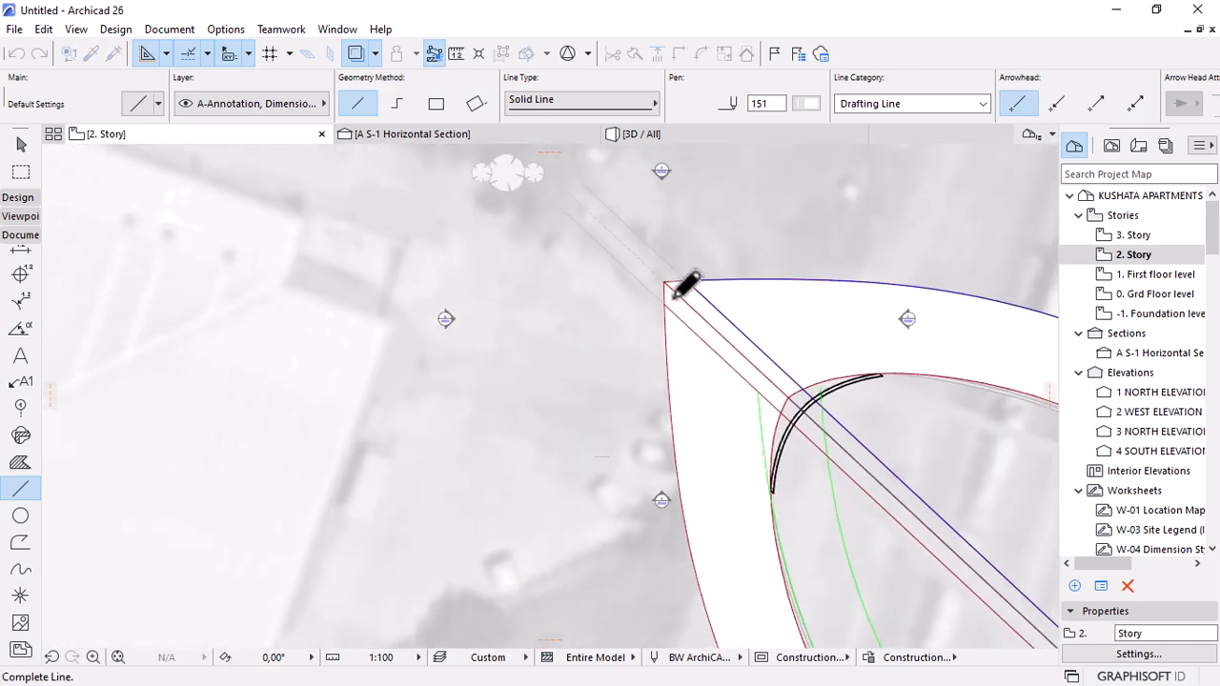
scroll(661, 305, "up", 3)
left_click(655, 316)
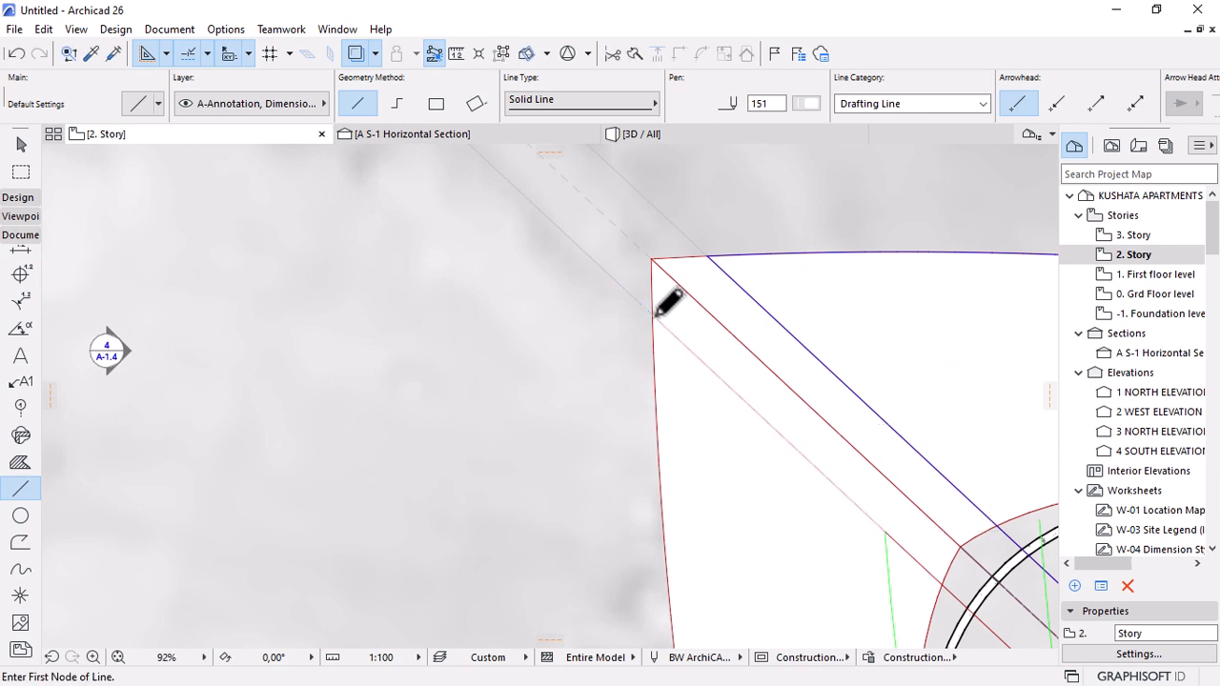
scroll(597, 251, "down", 2)
key("Escape")
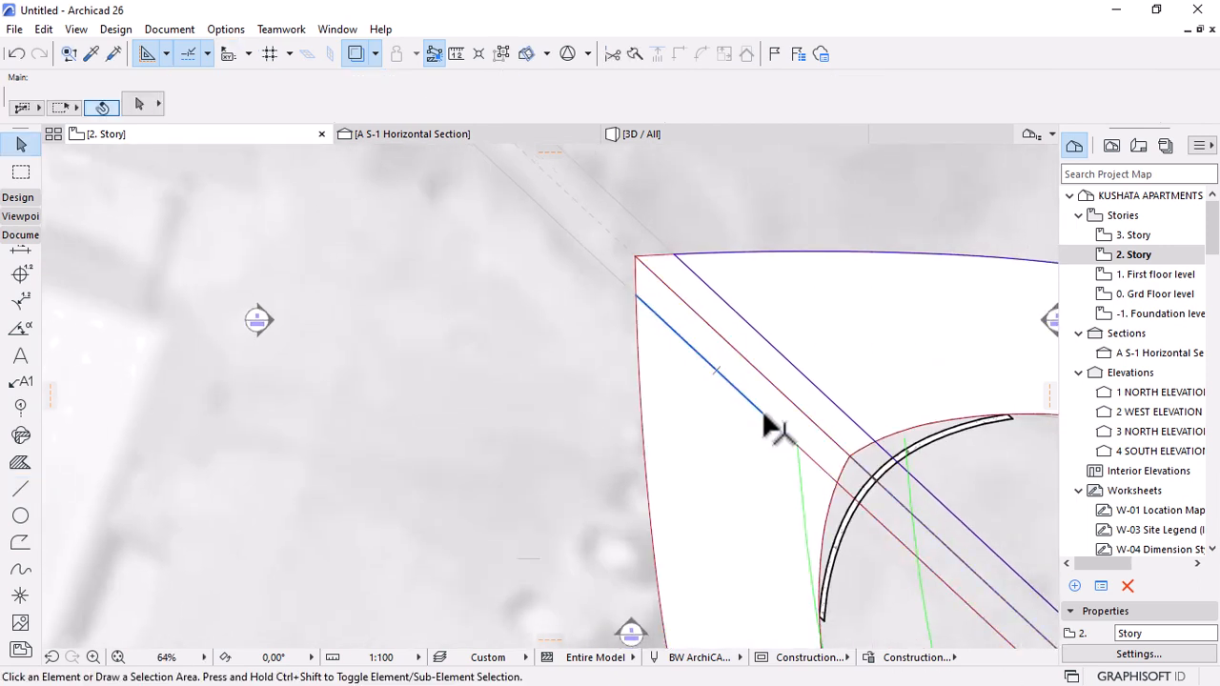
Select the new line and the original green spline, and move the line's outer end to the offset spline's crossing with the southwest axis line.
left_click(770, 425)
left_click(801, 476, "shift")
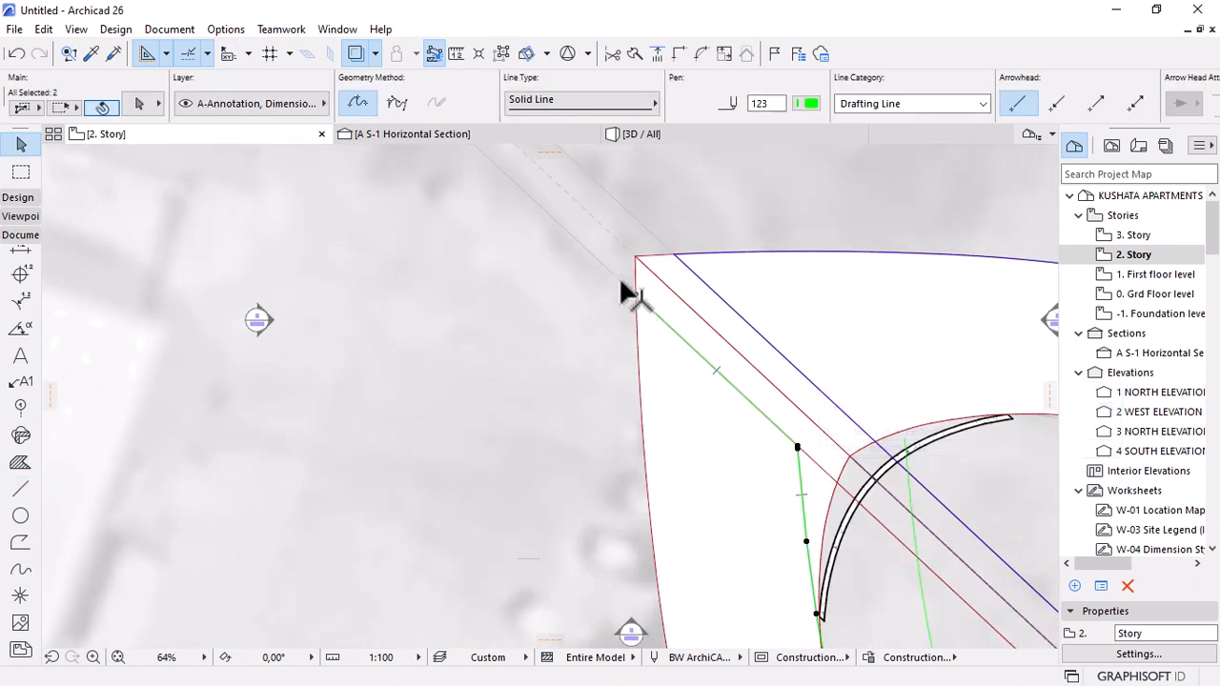
scroll(610, 239, "down", 4)
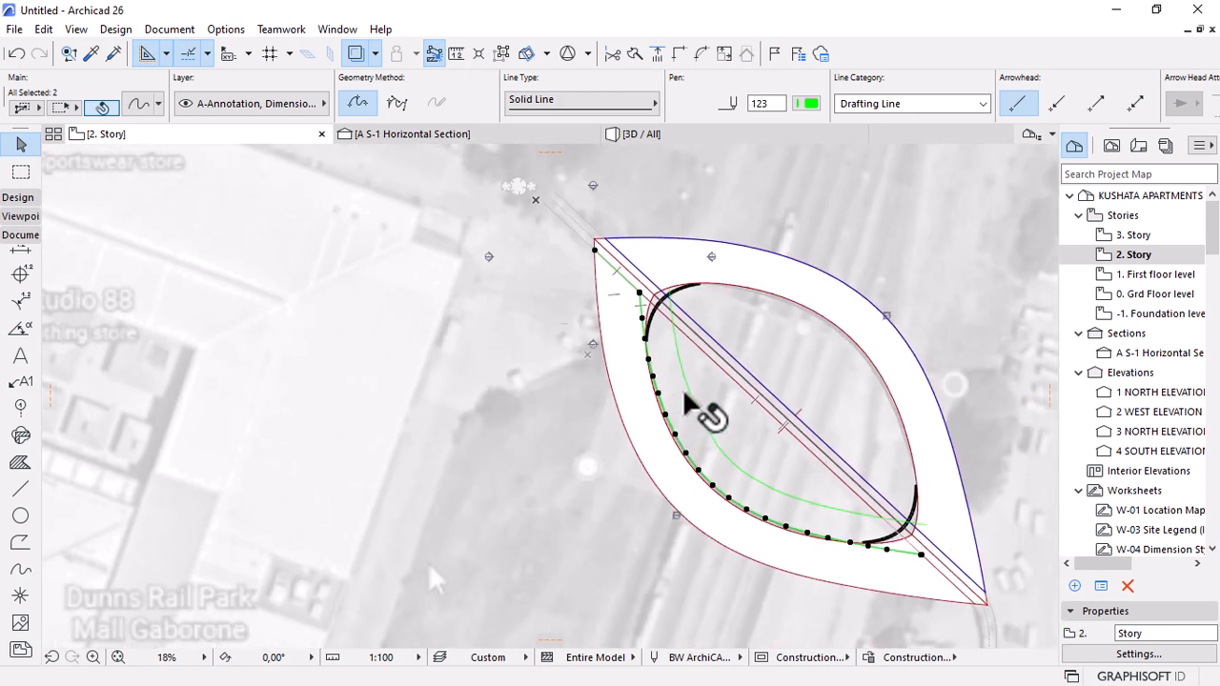
scroll(700, 414, "up", 2)
scroll(641, 292, "up", 2)
scroll(600, 335, "down", 2)
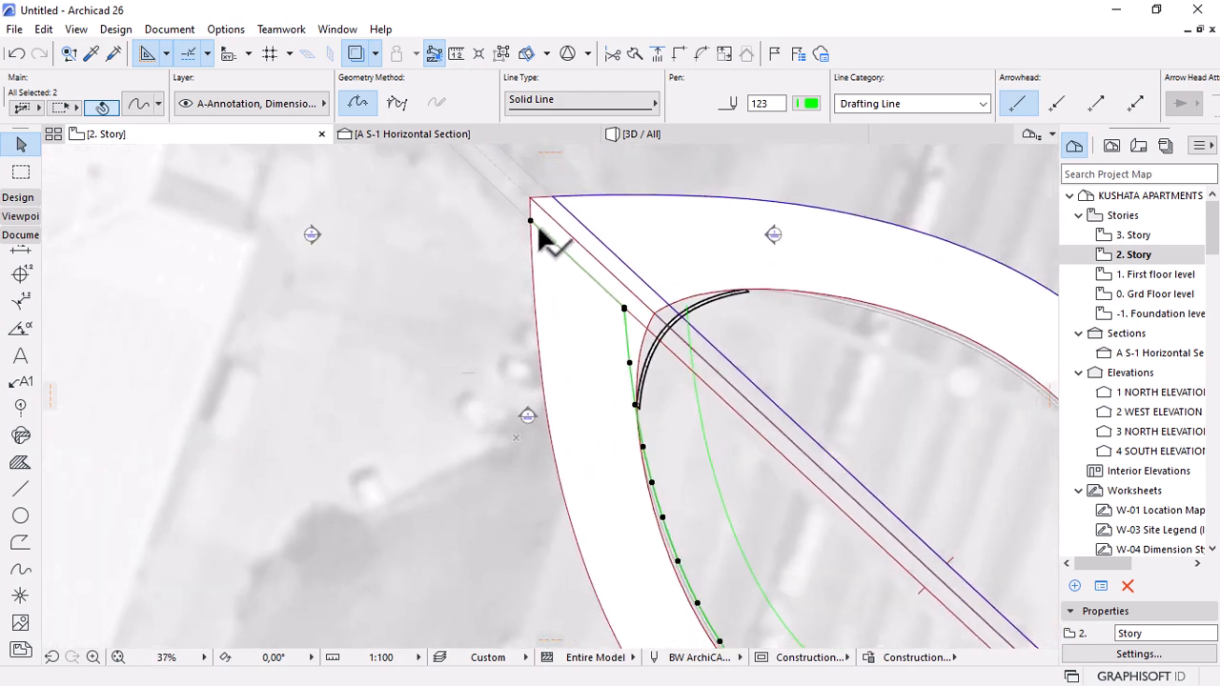
left_click(532, 225)
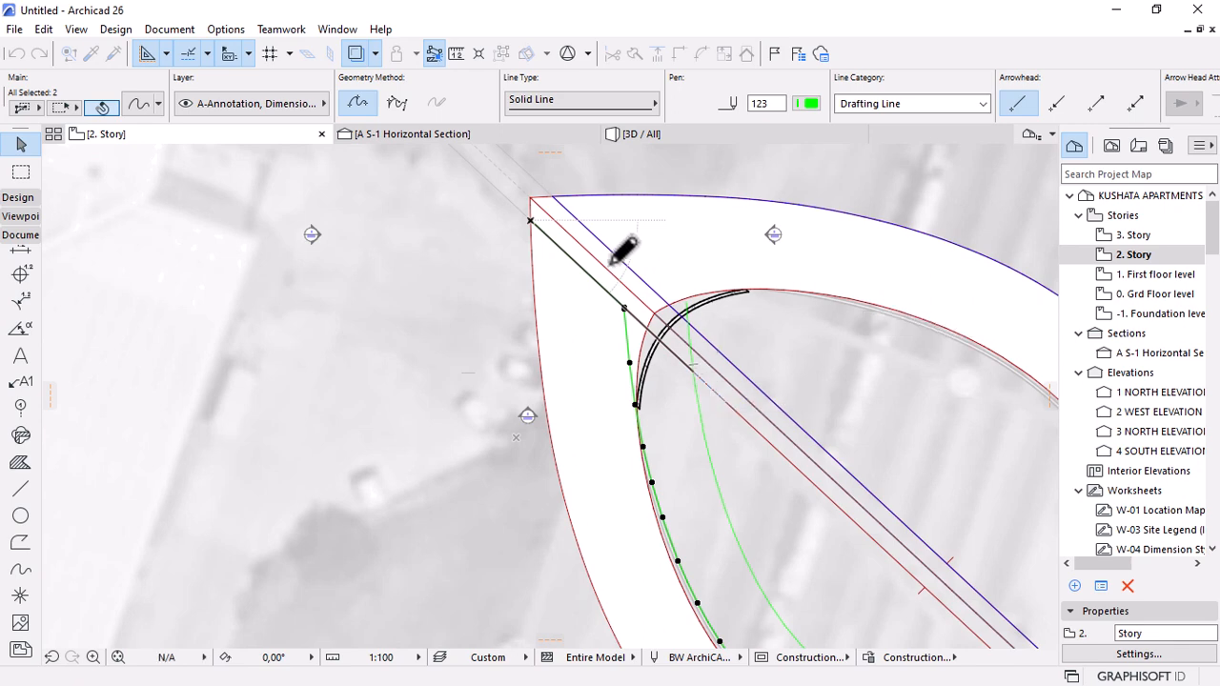
left_click(692, 371)
Add the offset spline and southeast connecting line to the selection, and snap that line's outer end onto the original spline's southeast end.
left_click(703, 412, "shift")
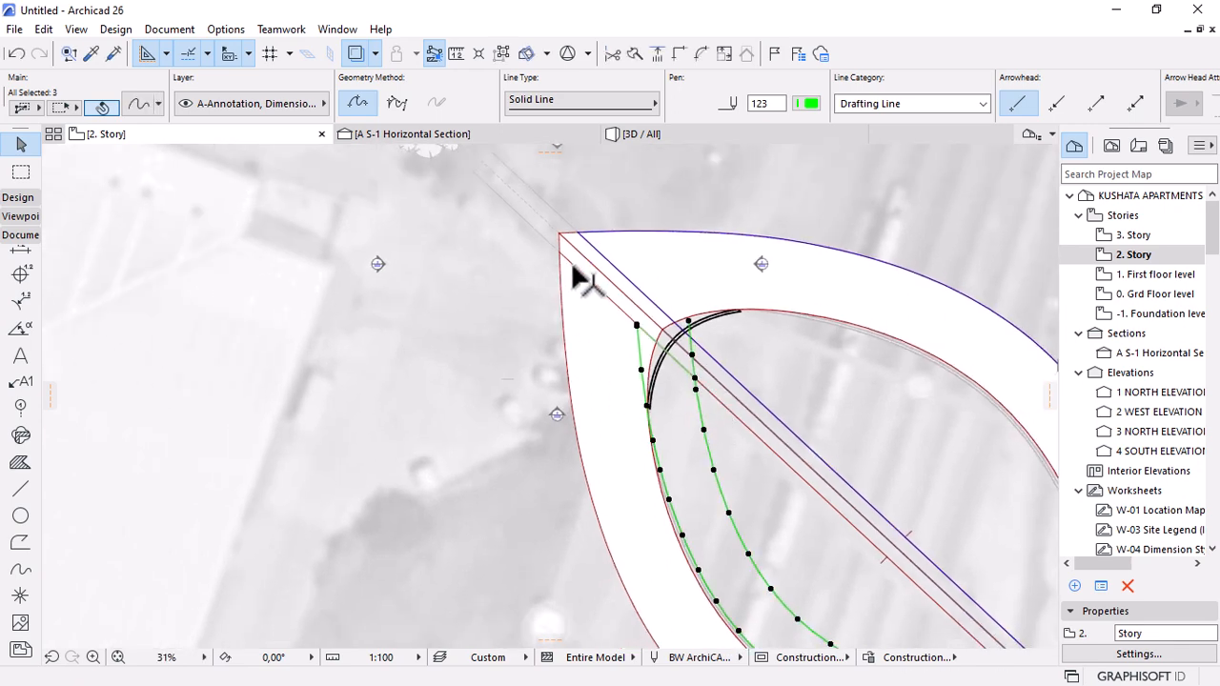
scroll(572, 276, "down", 4)
scroll(866, 574, "up", 5)
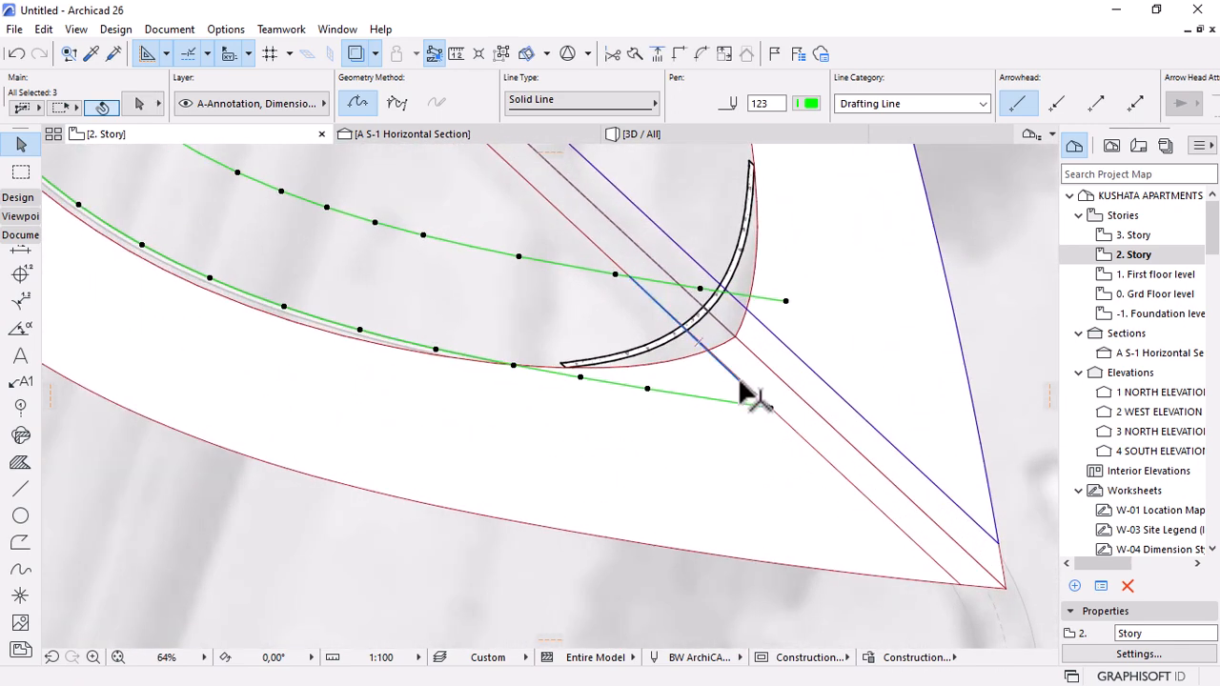
left_click(775, 417, "shift")
scroll(776, 417, "up", 5)
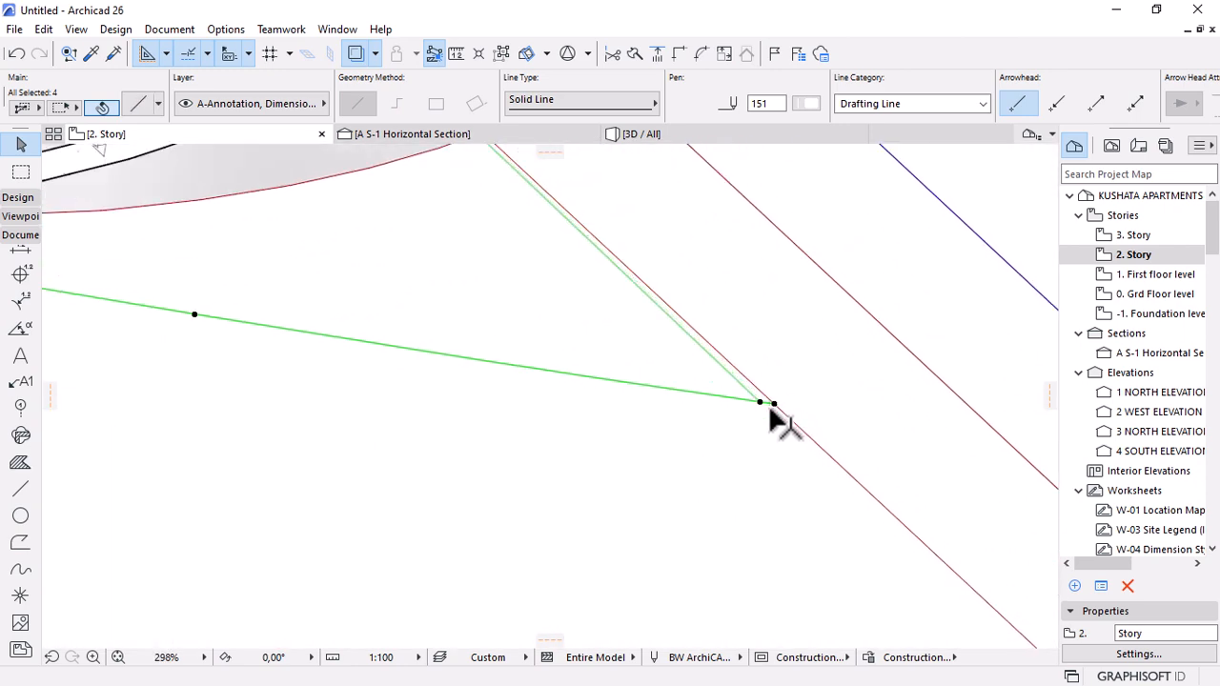
left_click(773, 404)
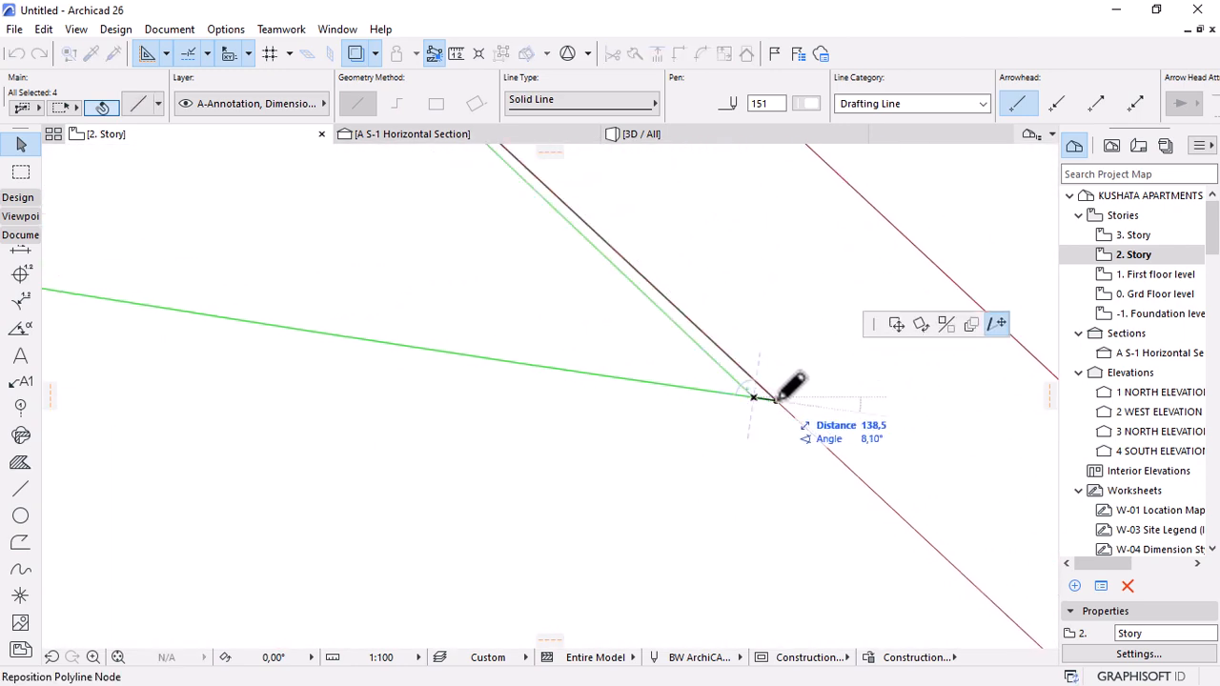
left_click(774, 400)
Place a copy of the four selected outline elements in the open area east of the leaf, and clear the selection.
scroll(801, 434, "down", 9)
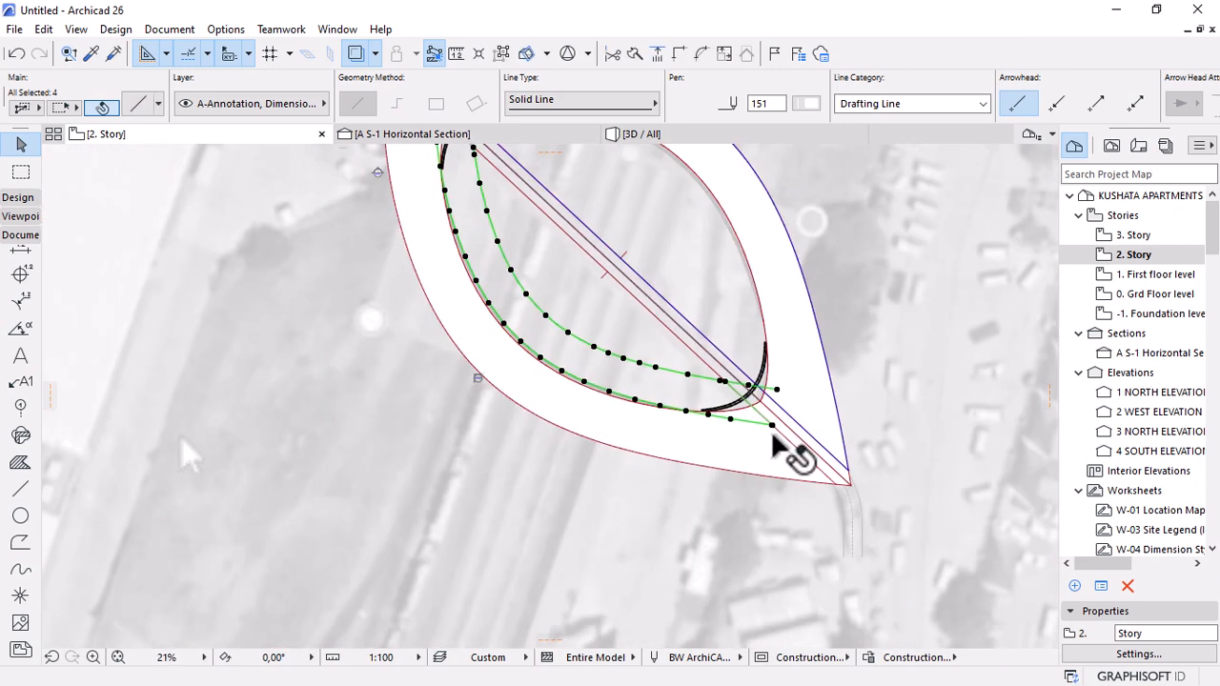
key("ctrl+d")
key("ctrl")
left_click(624, 378)
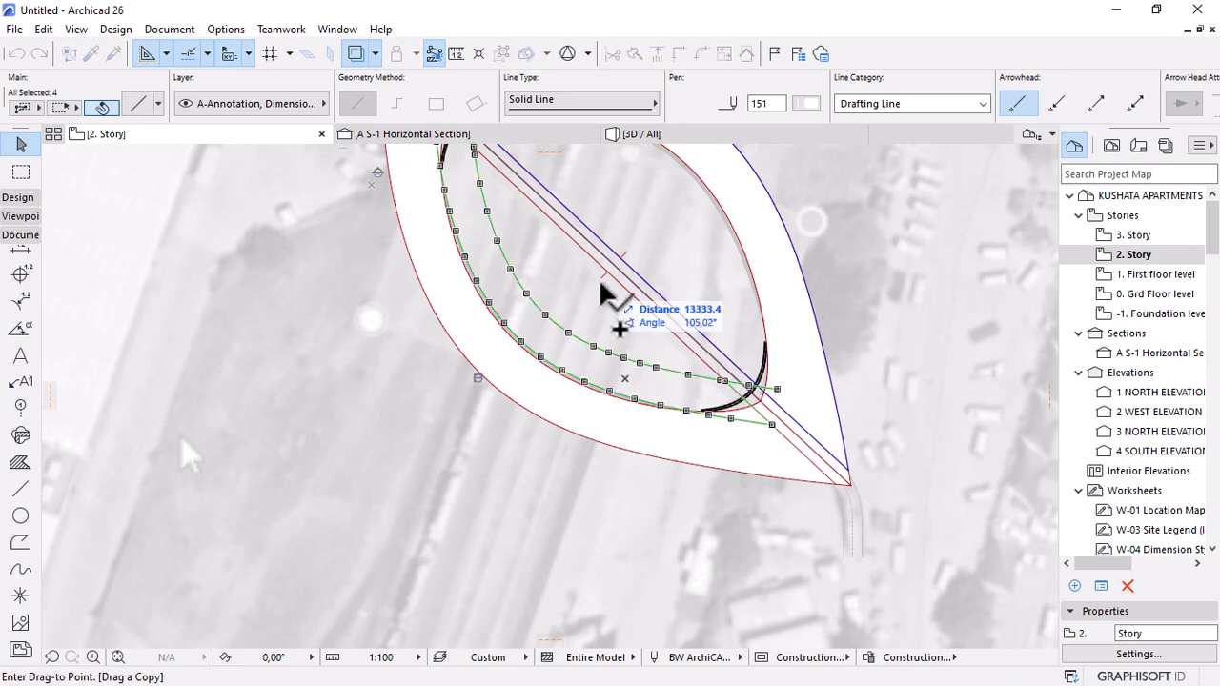
scroll(600, 295, "down", 6)
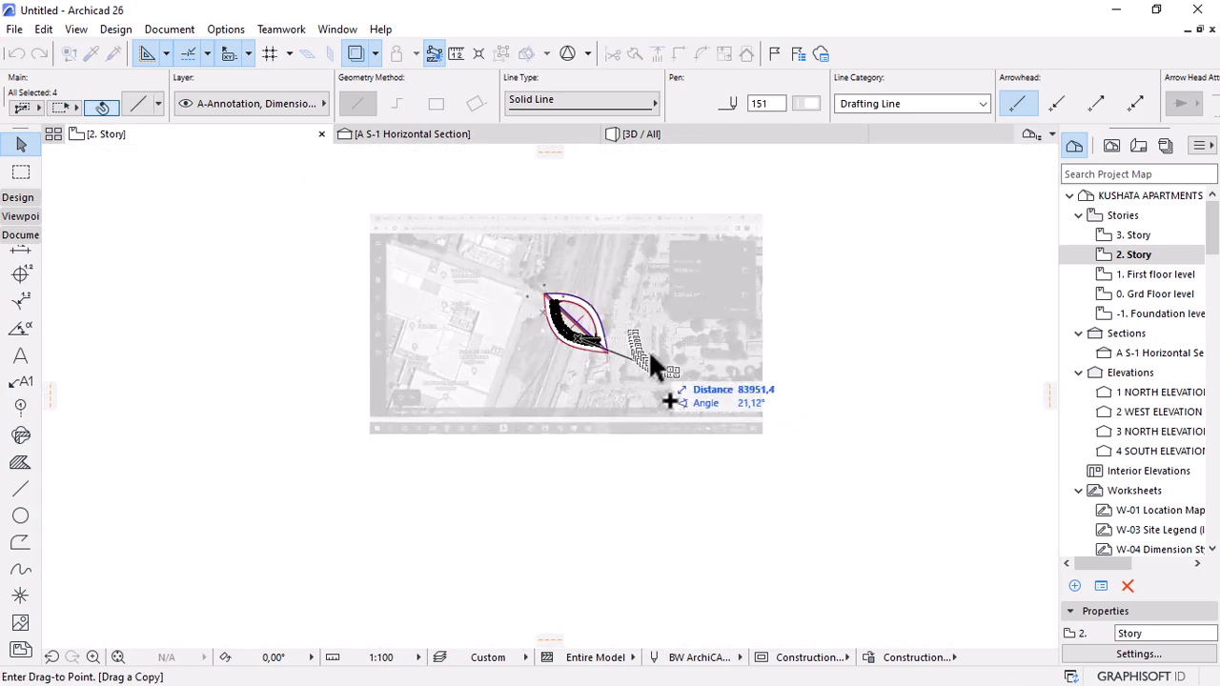
left_click(650, 357)
scroll(655, 349, "up", 6)
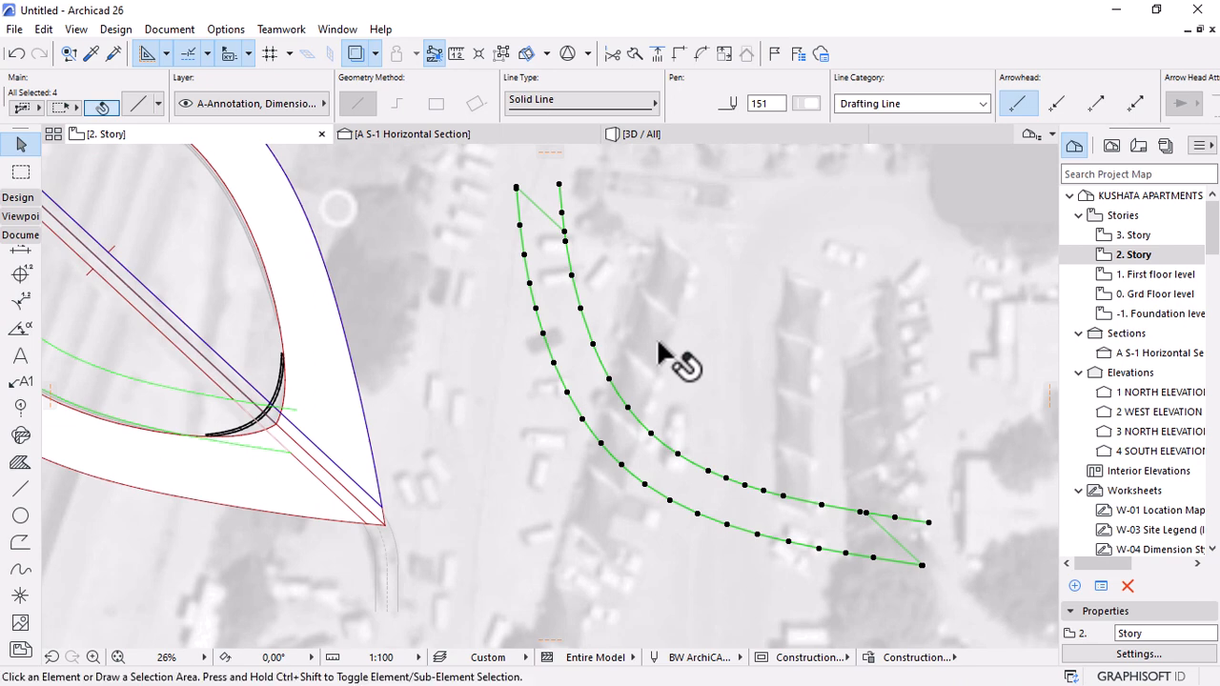
key("Escape")
Create a slab from the copied crescent outline with the Magic Wand.
left_click(17, 198)
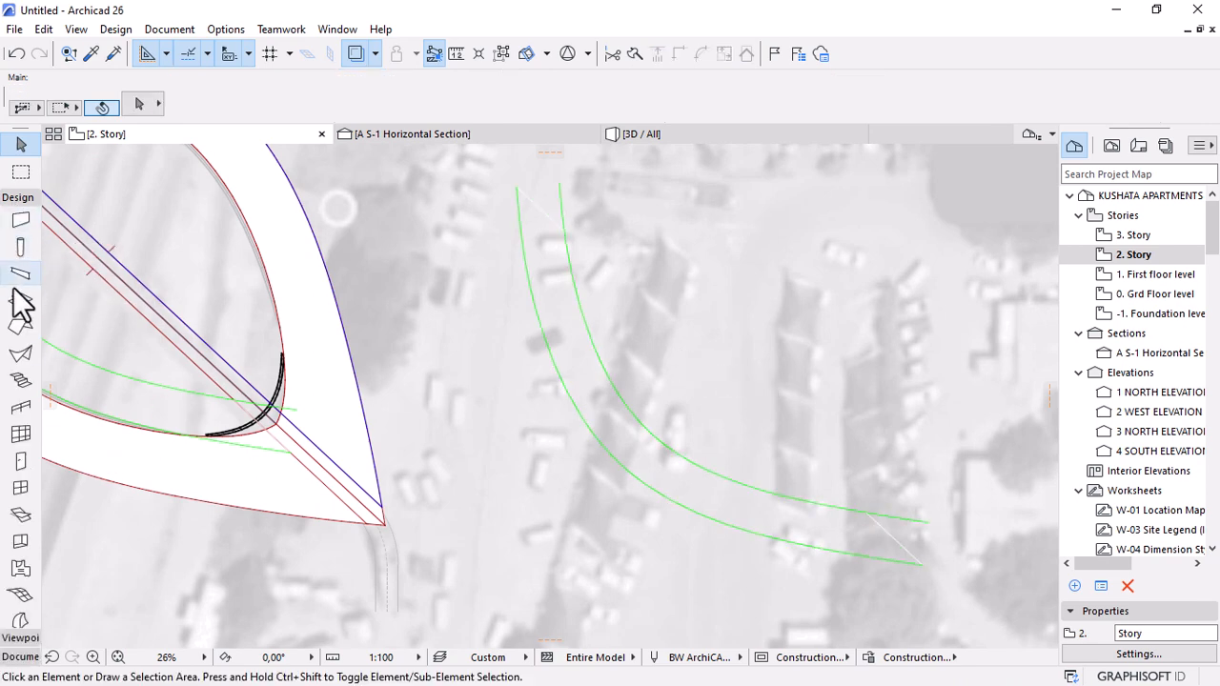
left_click(21, 301)
key("space")
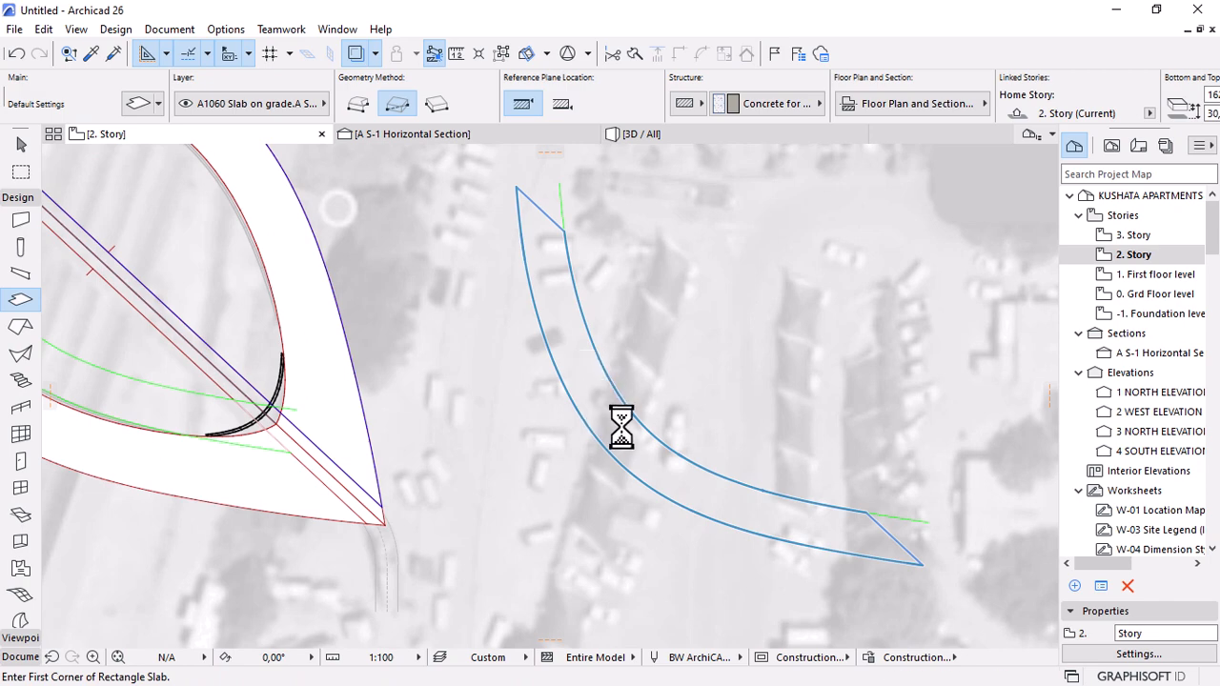
key("Escape")
Move the crescent slab into the leaf, placing its southeast corner on the original green spline's southeast end.
left_click(649, 464)
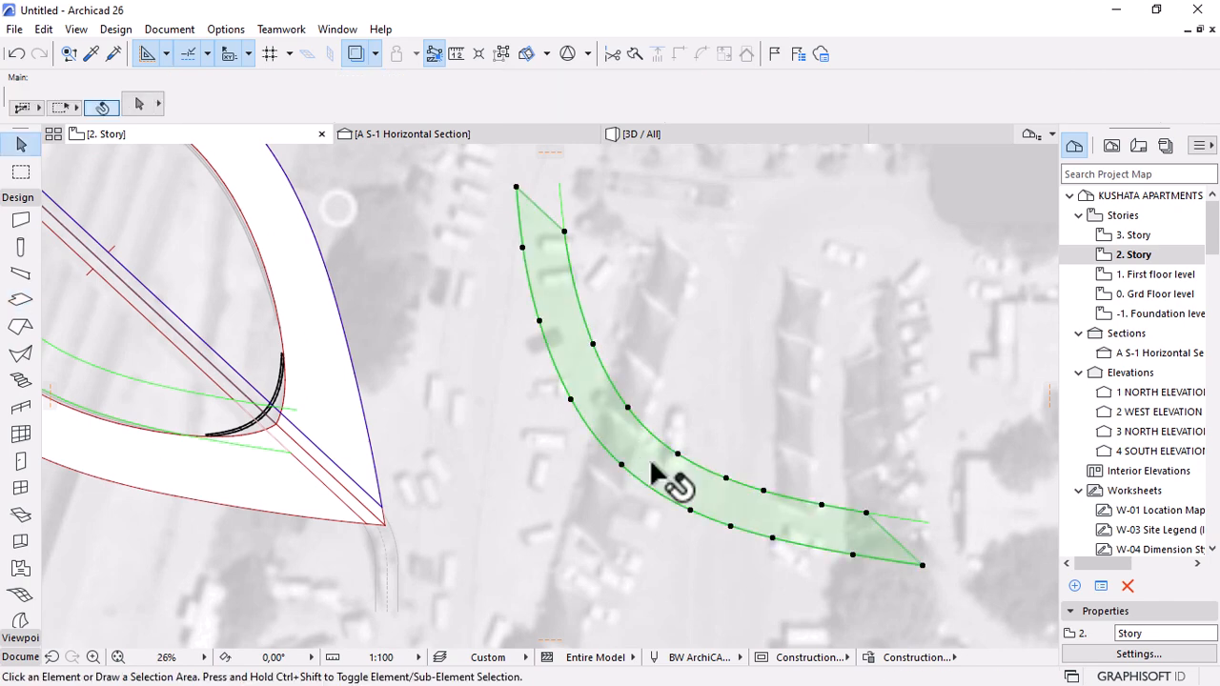
key("ctrl+d")
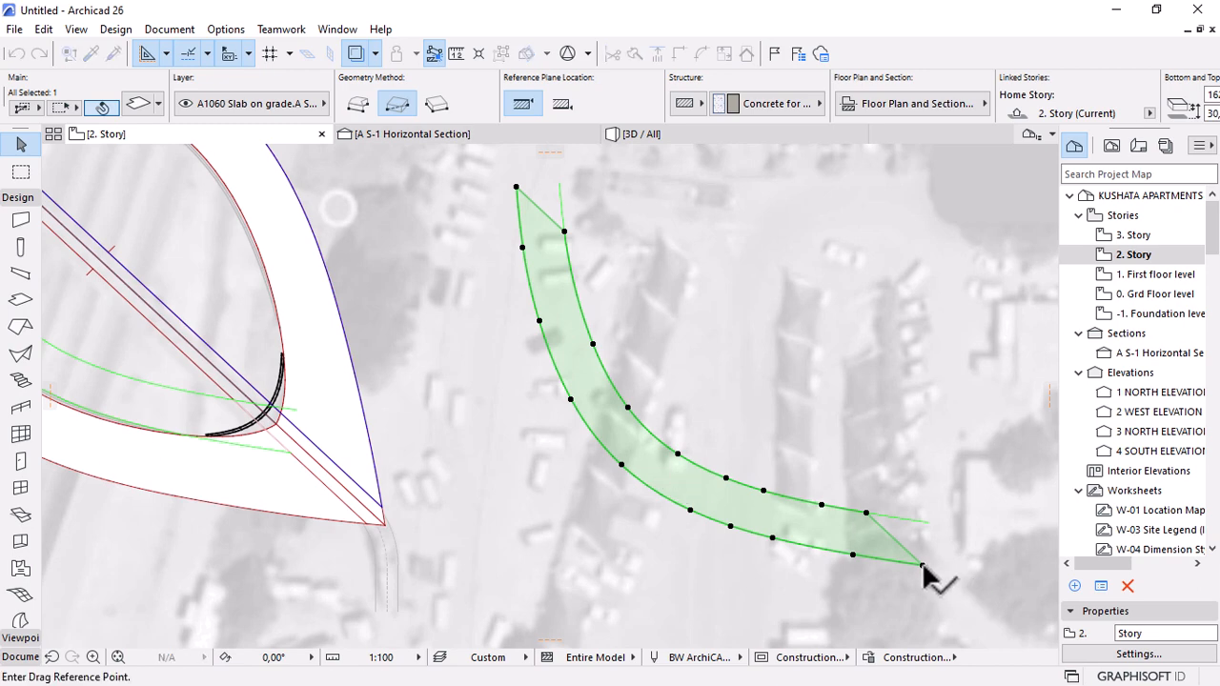
left_click(921, 566)
left_click(286, 451)
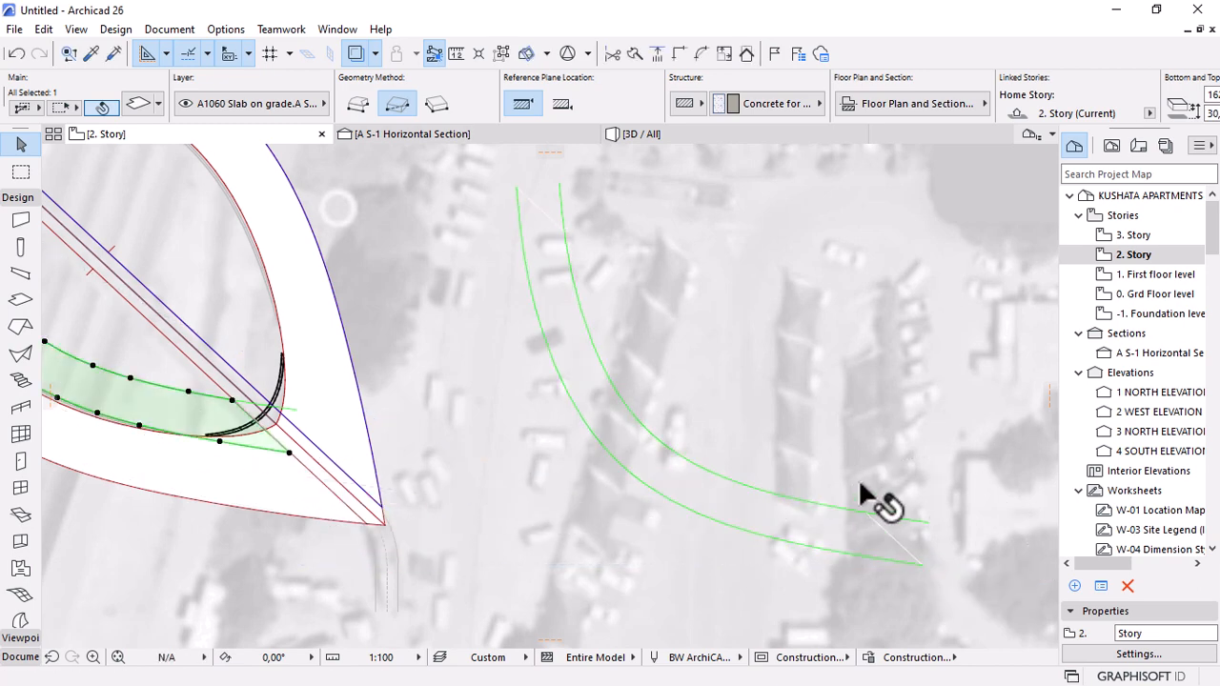
Delete the copied splines and connecting lines east of the leaf.
scroll(861, 488, "down", 5)
left_click(817, 524)
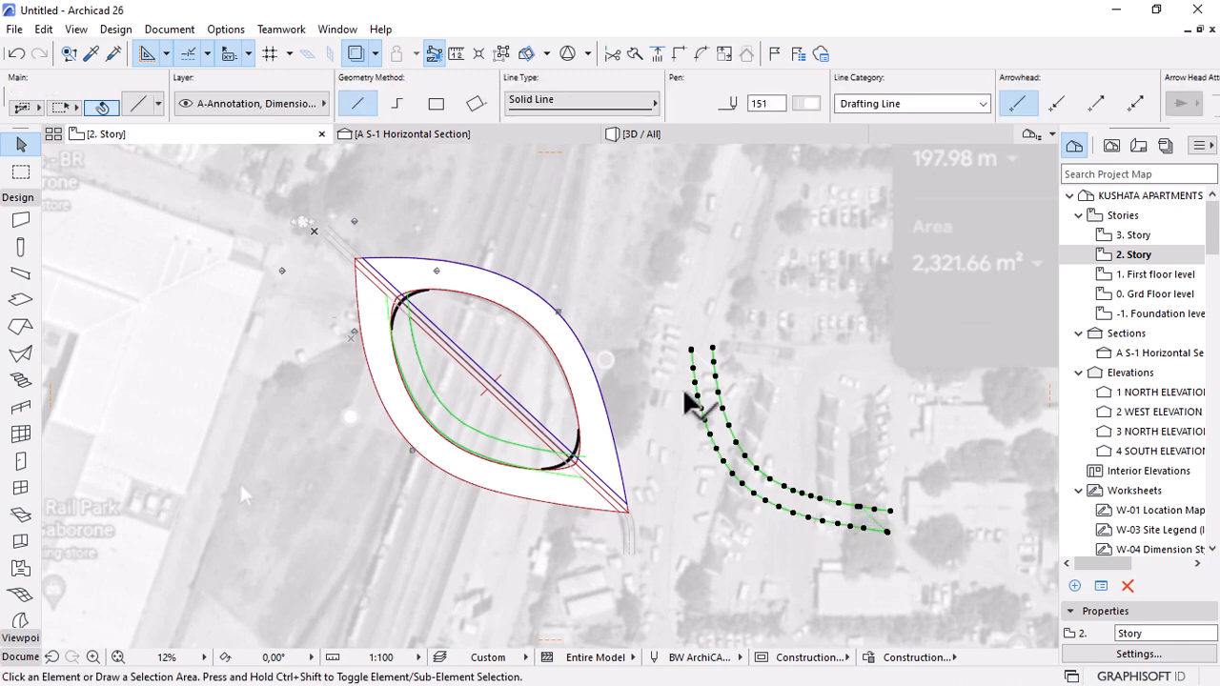
key("Delete")
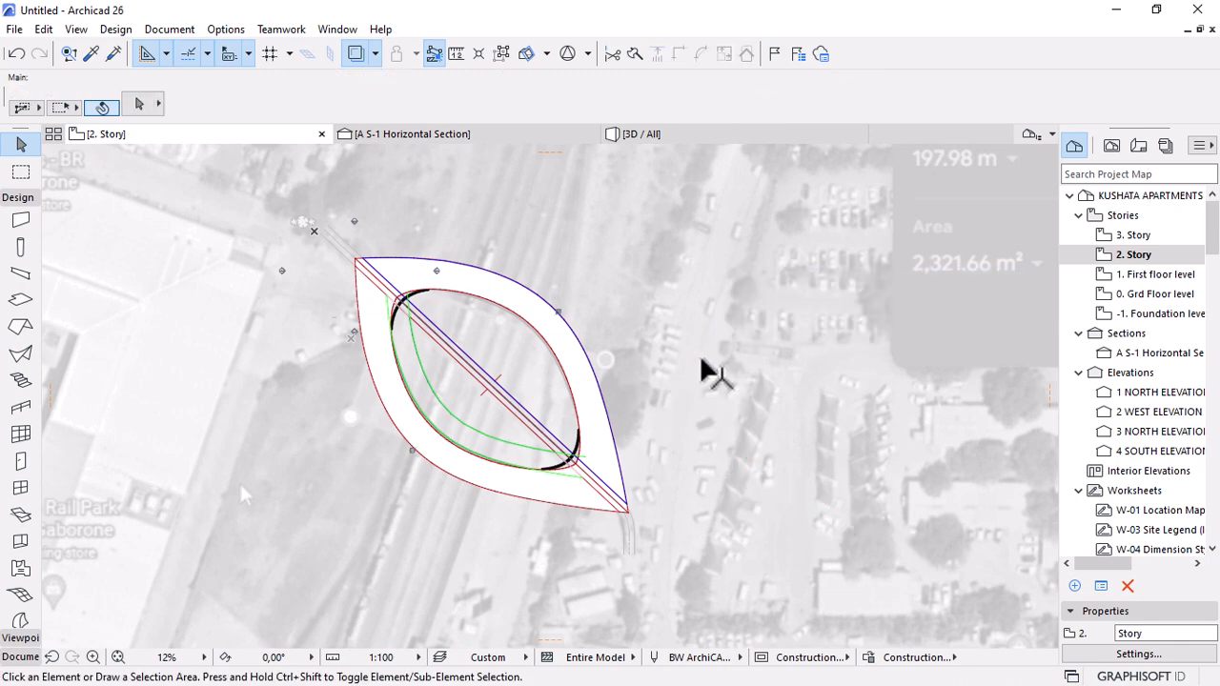
Delete the original and offset green guide splines inside the leaf.
scroll(450, 412, "up", 6)
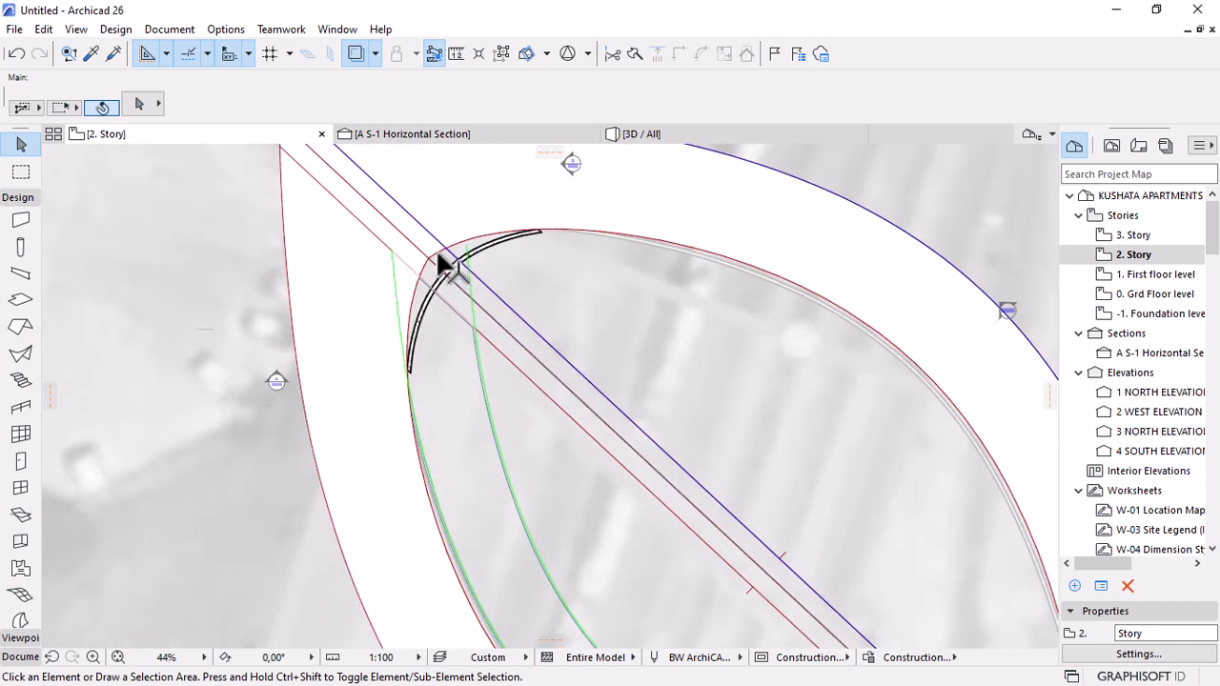
left_click(470, 256)
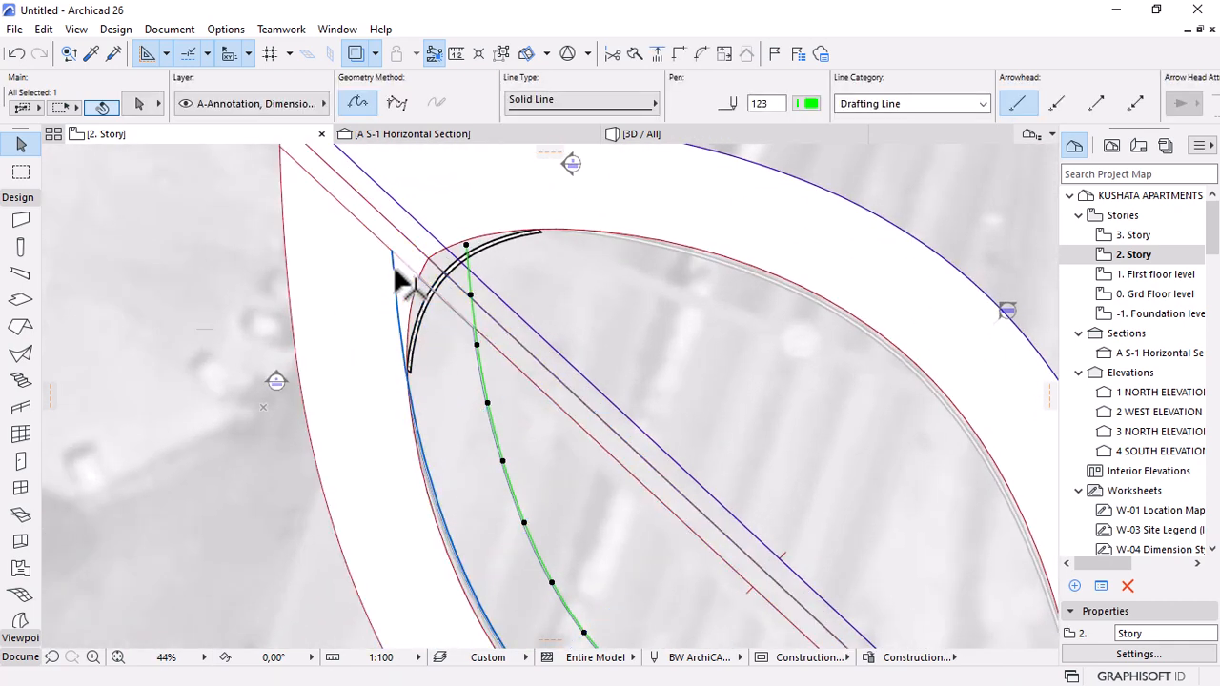
key("Escape")
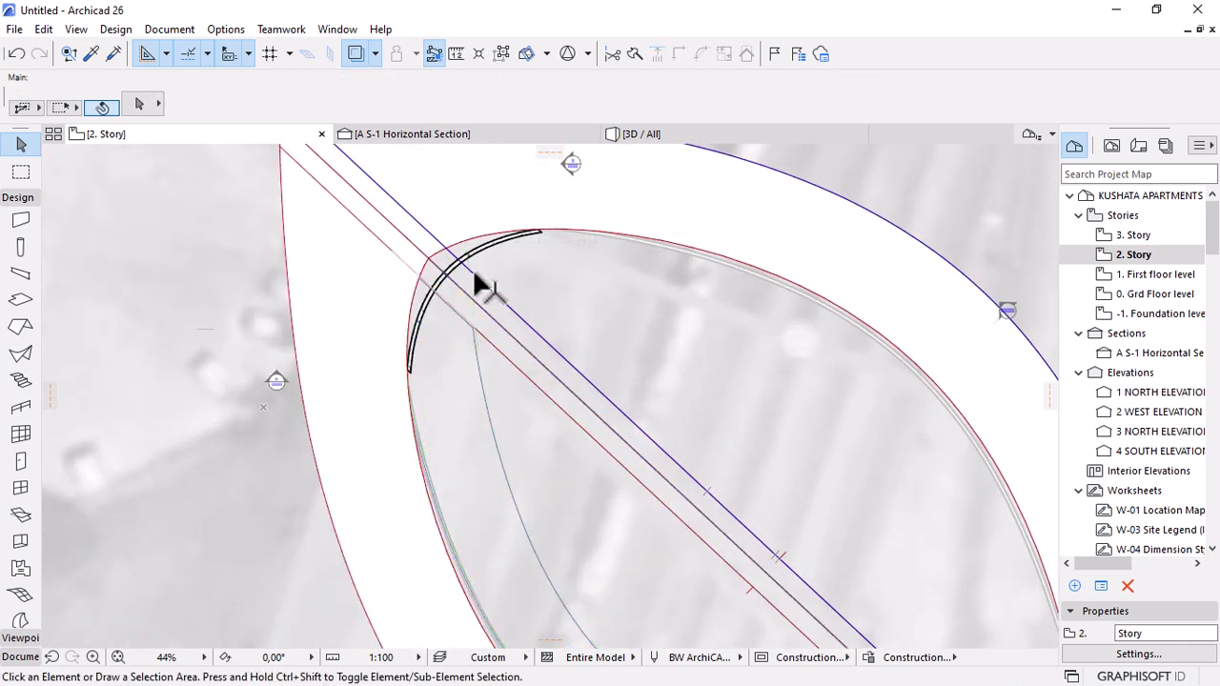
scroll(481, 282, "down", 5)
scroll(515, 405, "up", 2)
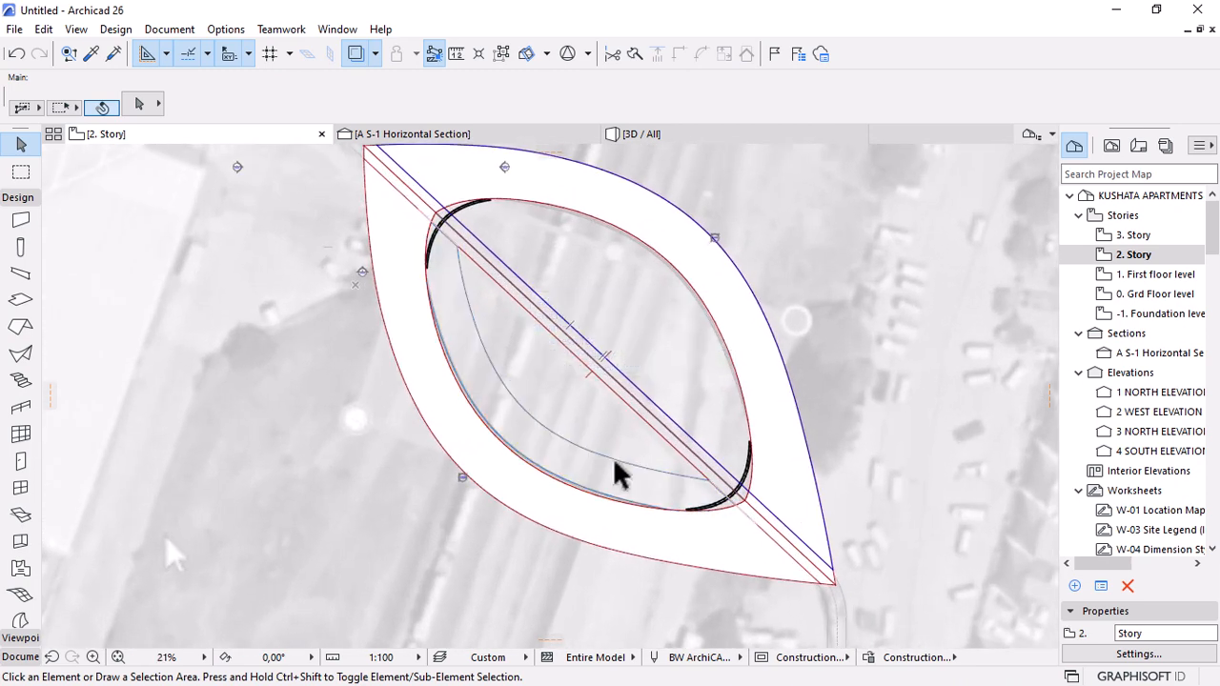
Examine the crescent slab's position against the inner wall in the A S-1 horizontal section, and return to the 2. Story plan.
left_click(410, 134)
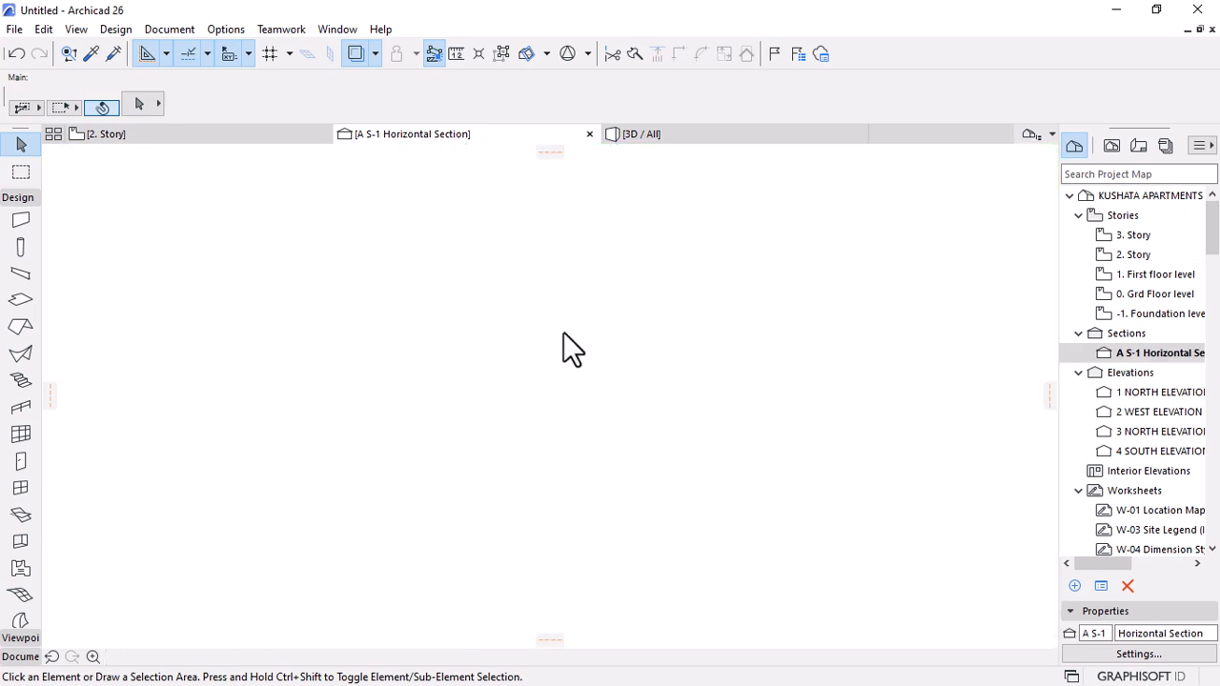
scroll(523, 347, "down", 4)
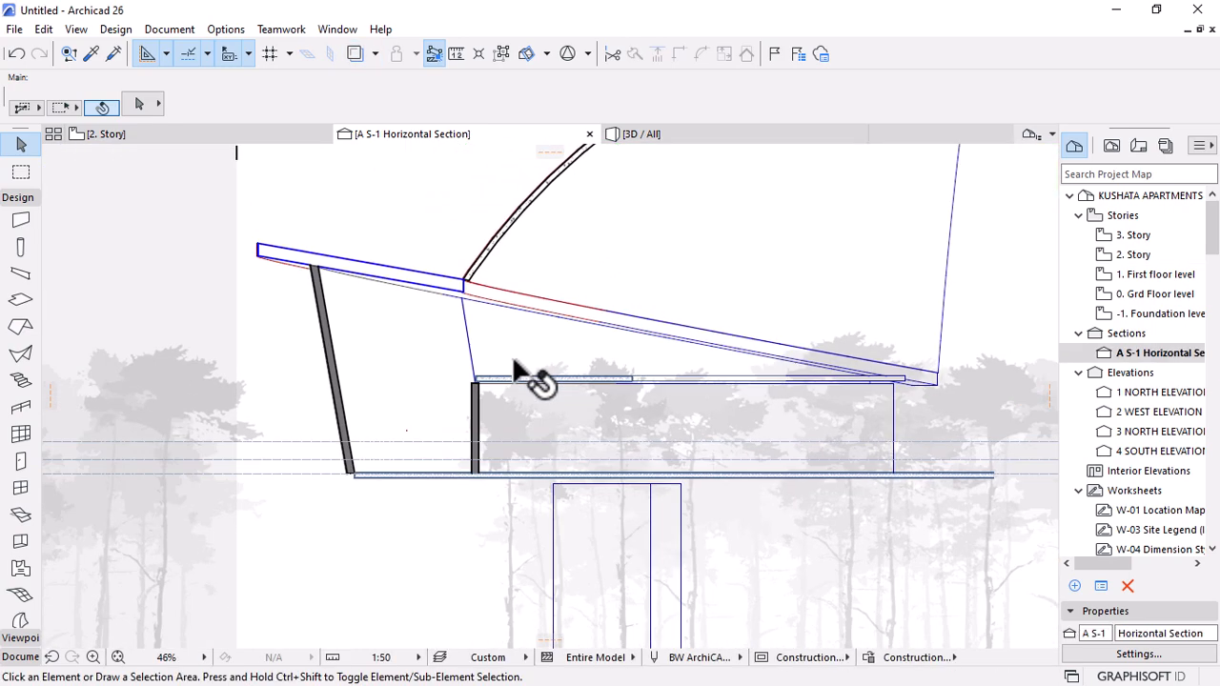
scroll(346, 360, "up", 2)
scroll(346, 361, "up", 1)
left_click(592, 387)
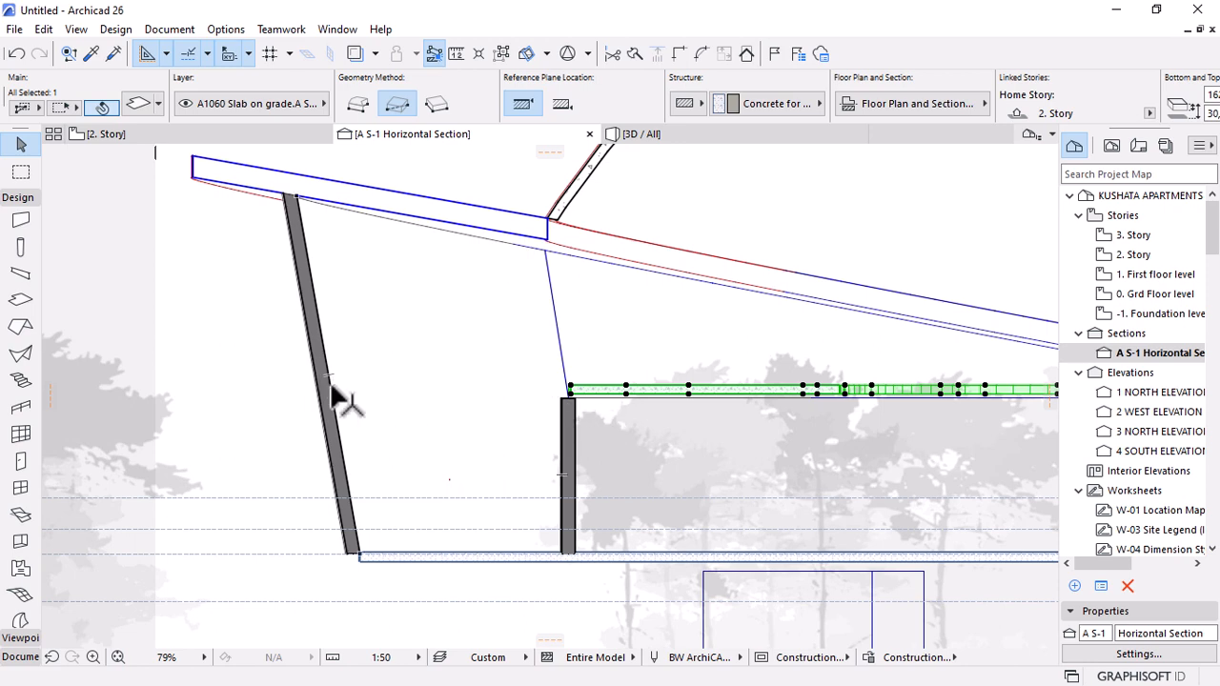
left_click(195, 134)
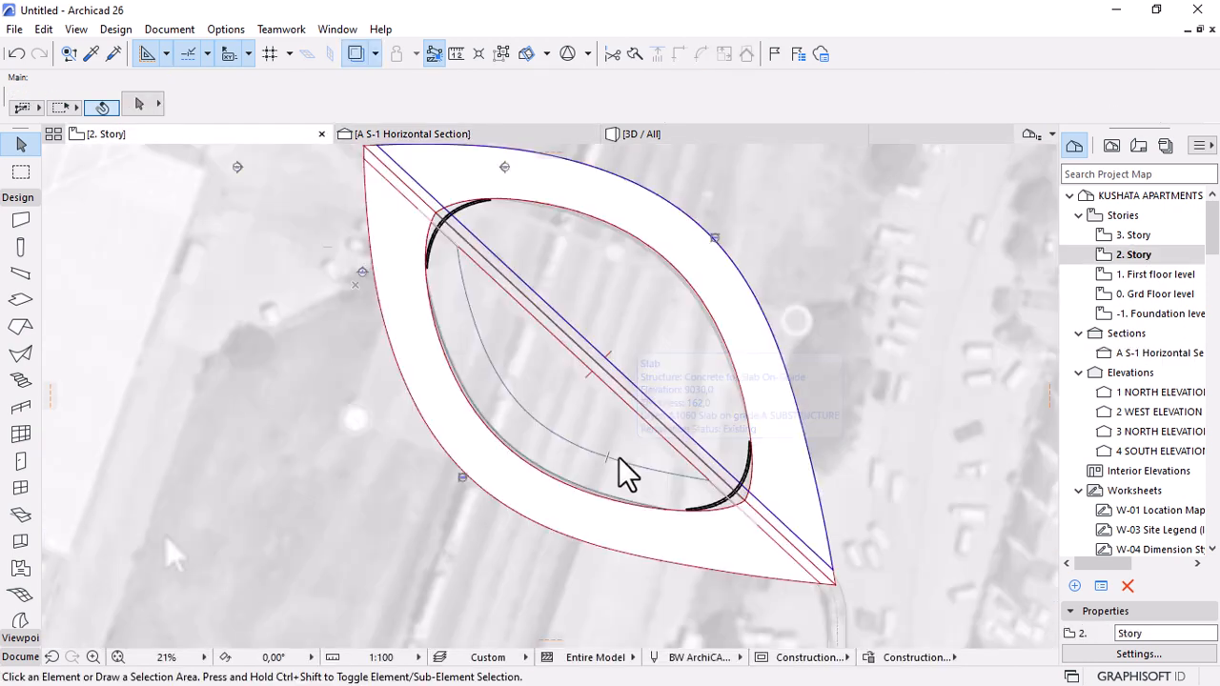
Delete the crescent slab, undo the slab and guide spline deletions, and clear the selection.
left_click(615, 462)
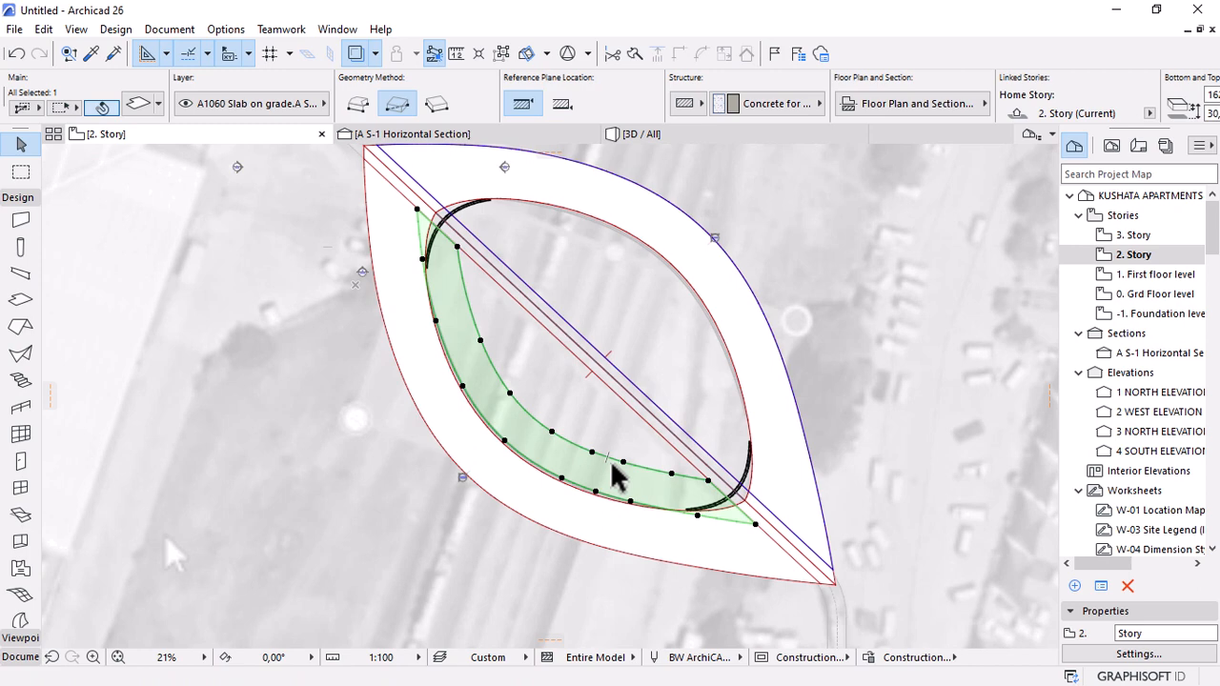
key("Delete")
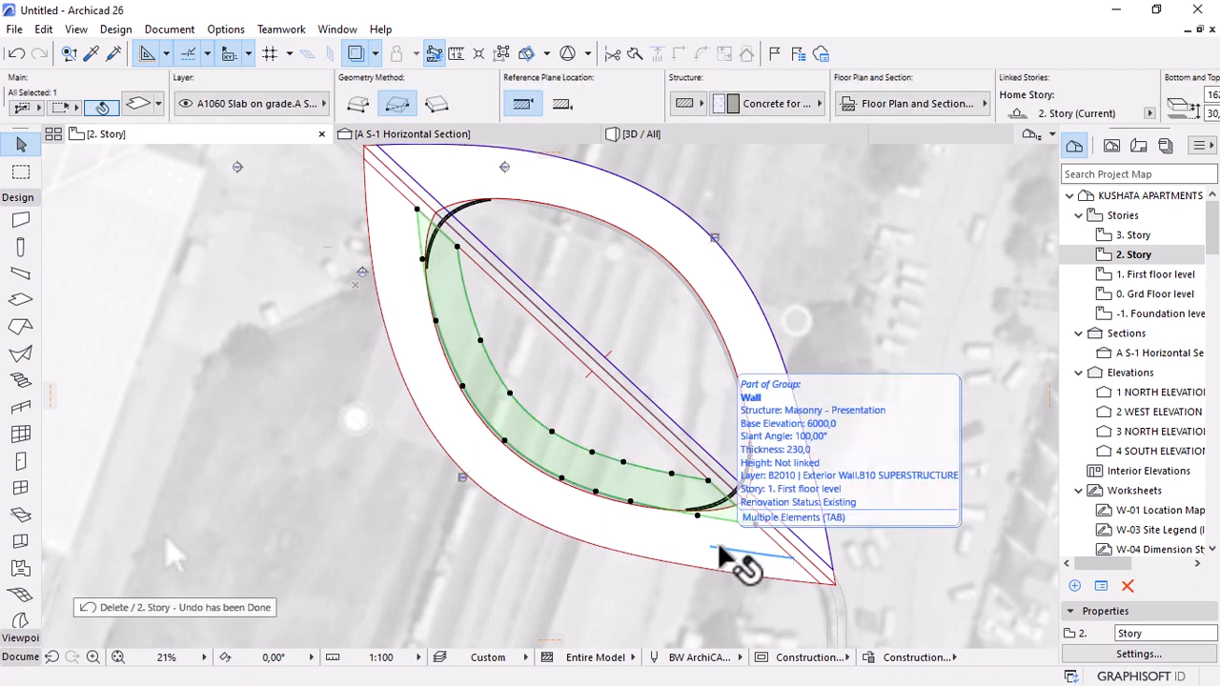
left_click(721, 554)
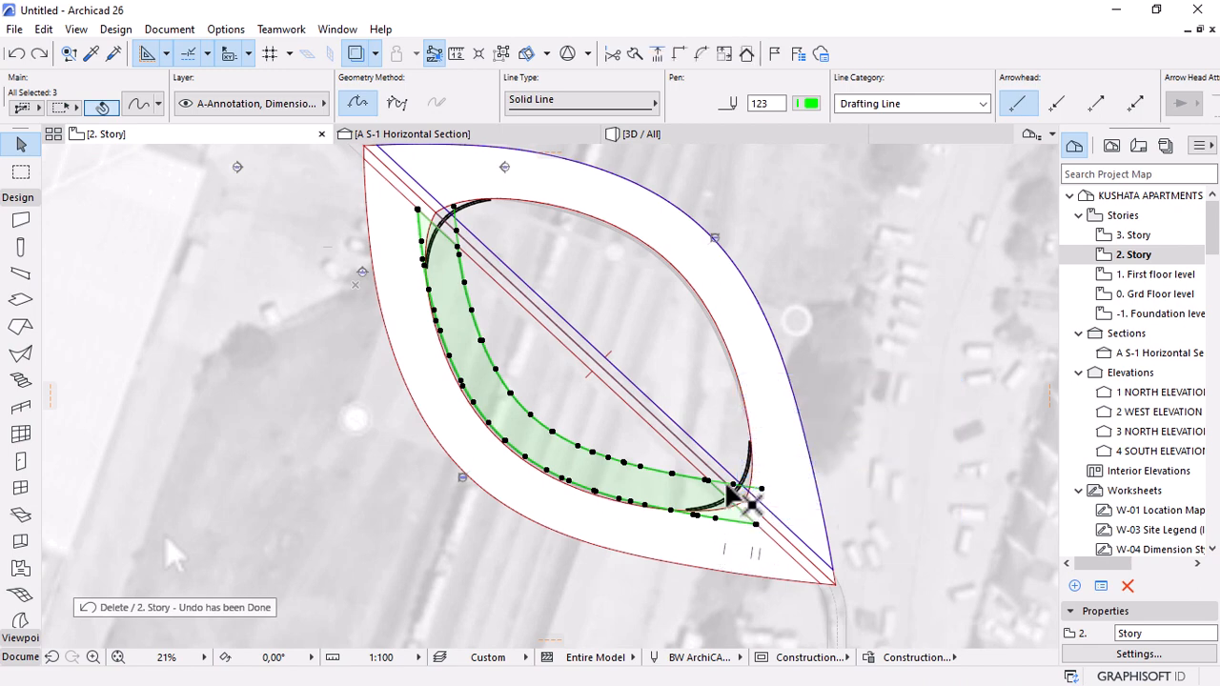
key("Escape")
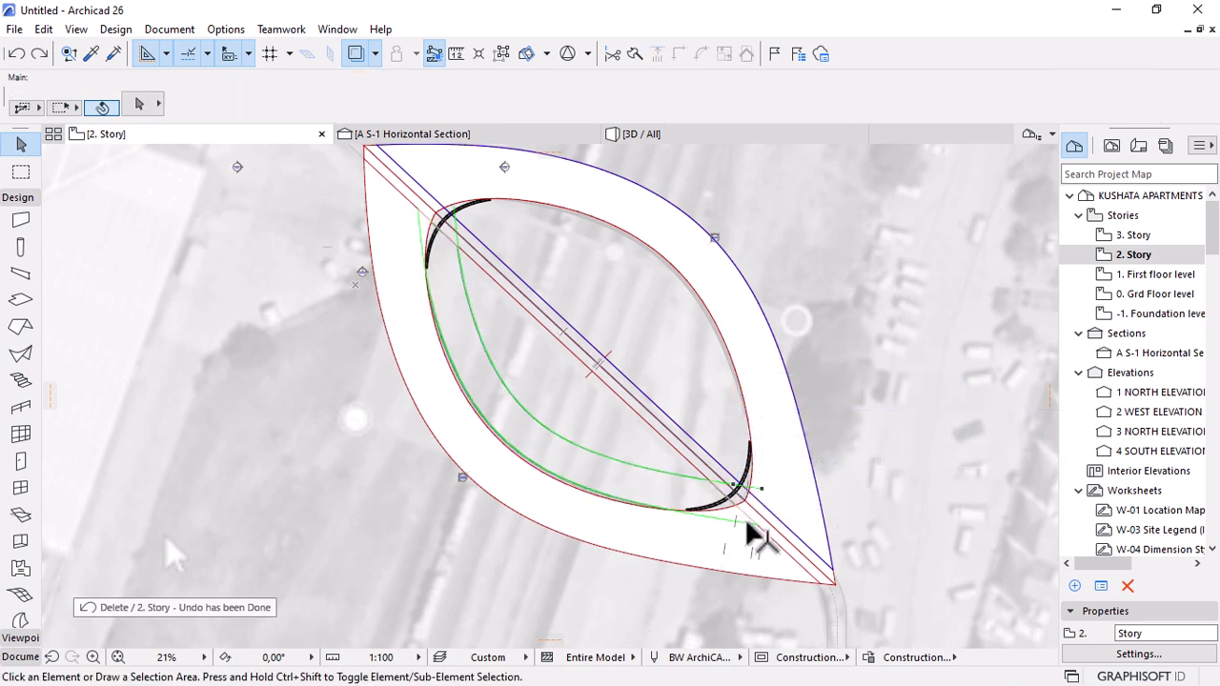
Select and copy the spline along the inner edge of the southwest outer wall on the 1. First floor level plan.
left_click(749, 522)
scroll(801, 591, "up", 2)
scroll(782, 591, "up", 2)
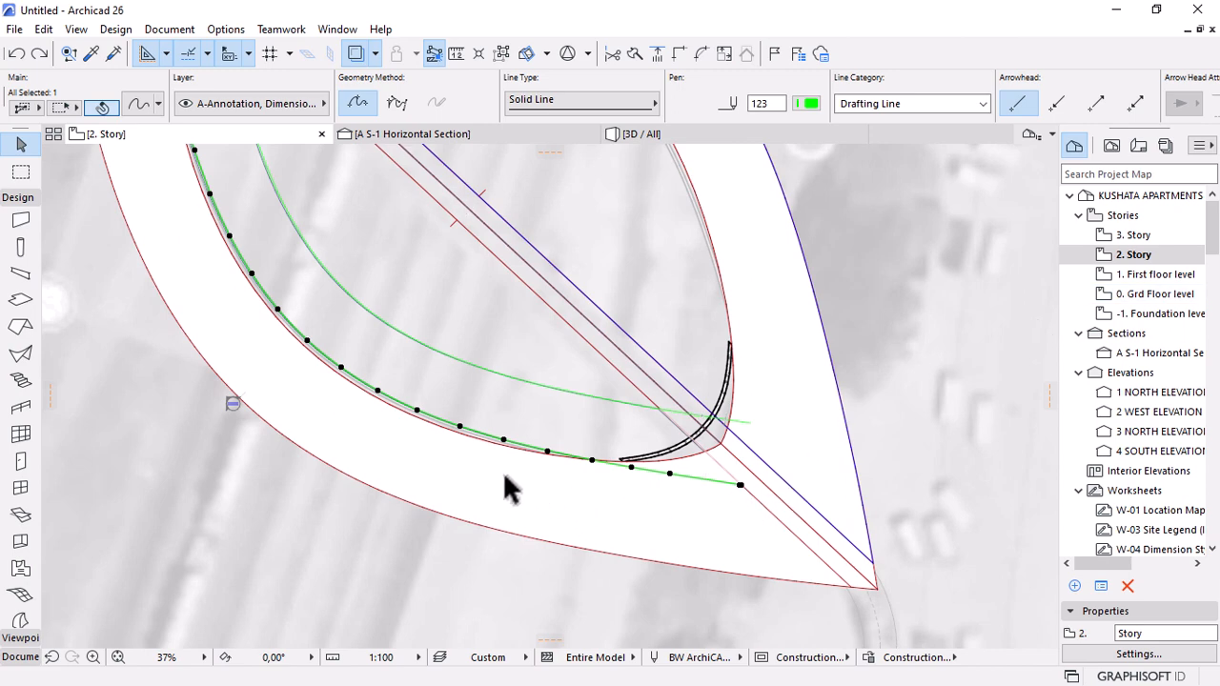
left_click(1155, 275)
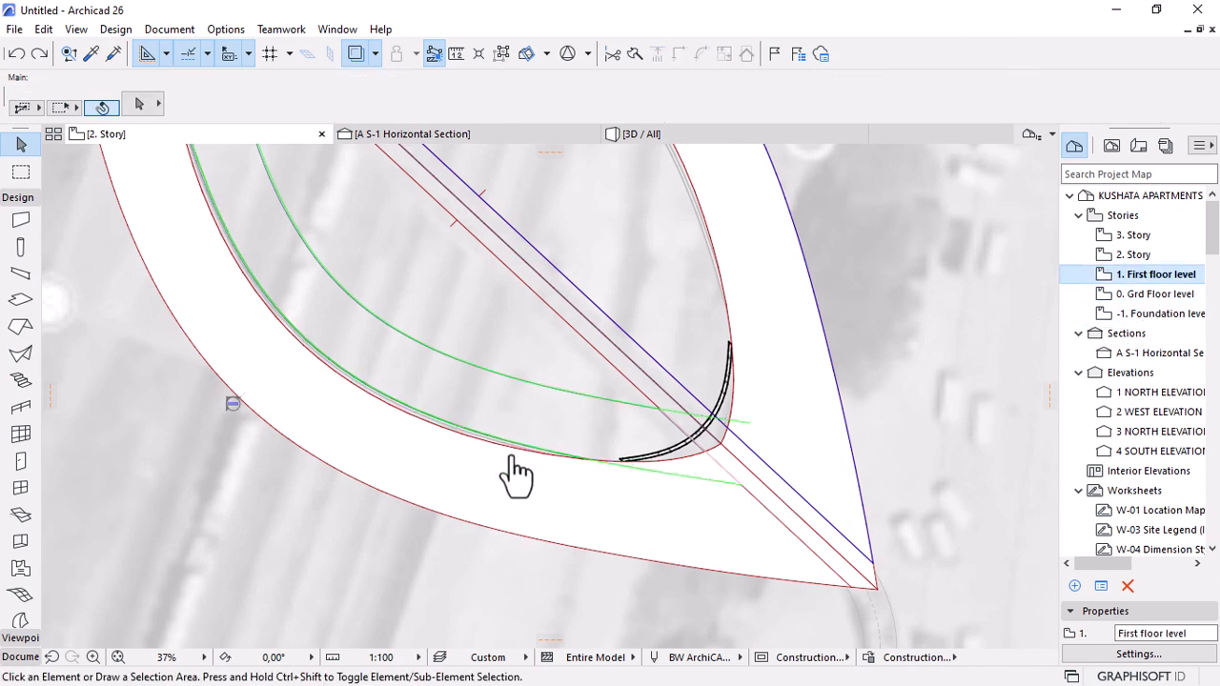
scroll(815, 572, "up", 10)
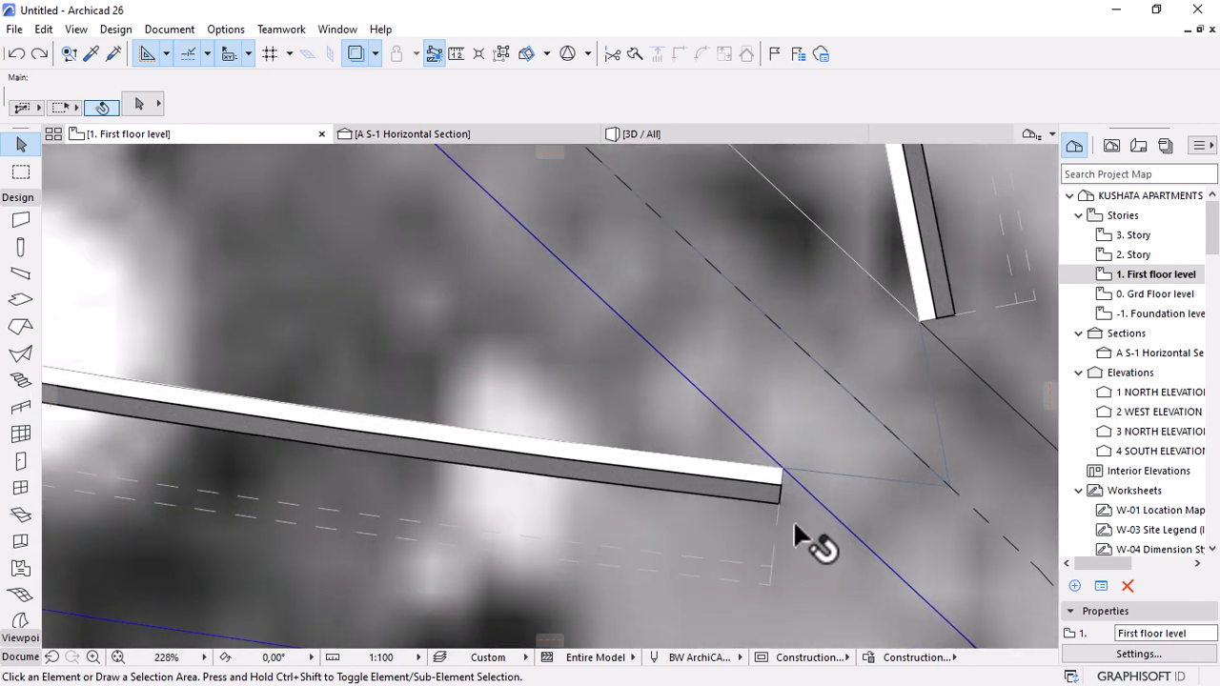
left_click(785, 469, "shift")
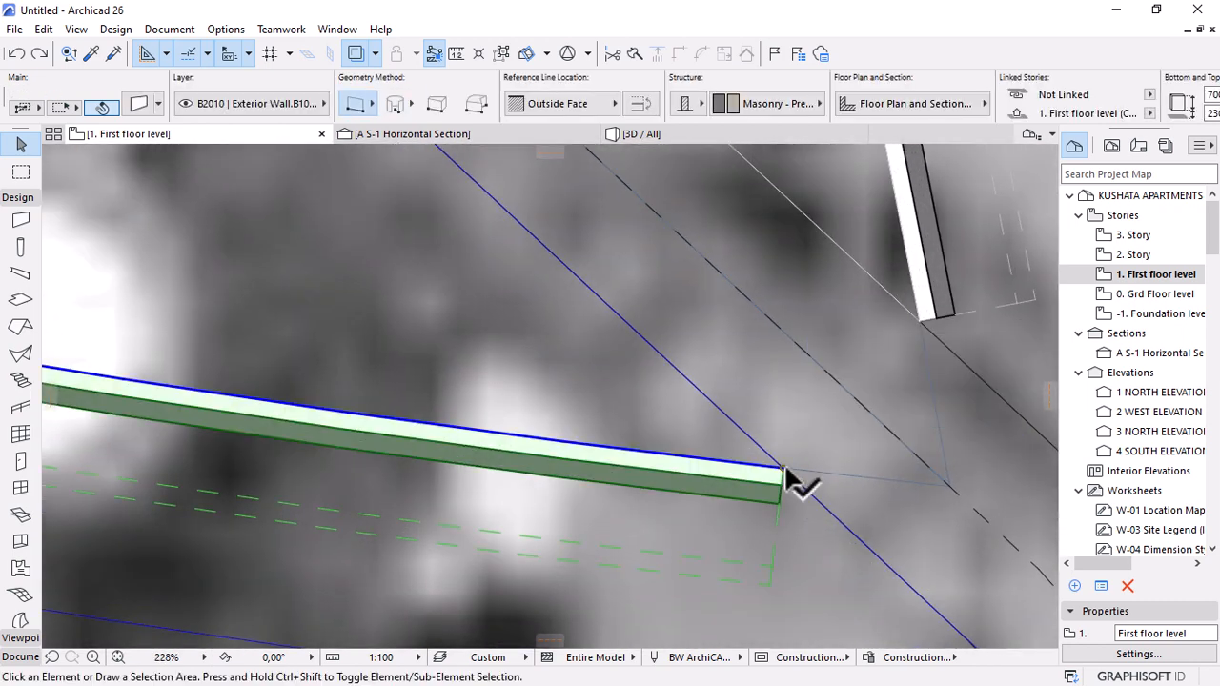
left_click(785, 469, "shift")
left_click(782, 471)
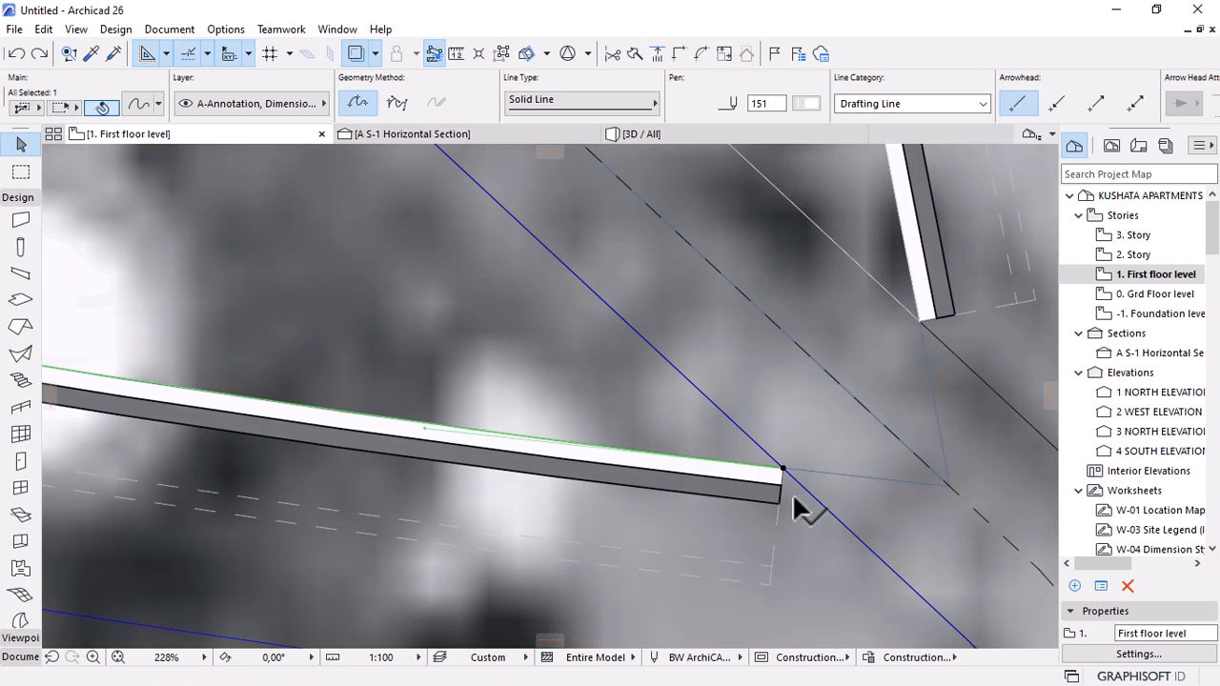
Paste the copied spline at its original location on the 2. Story plan and drop it in place.
double_click(1127, 254)
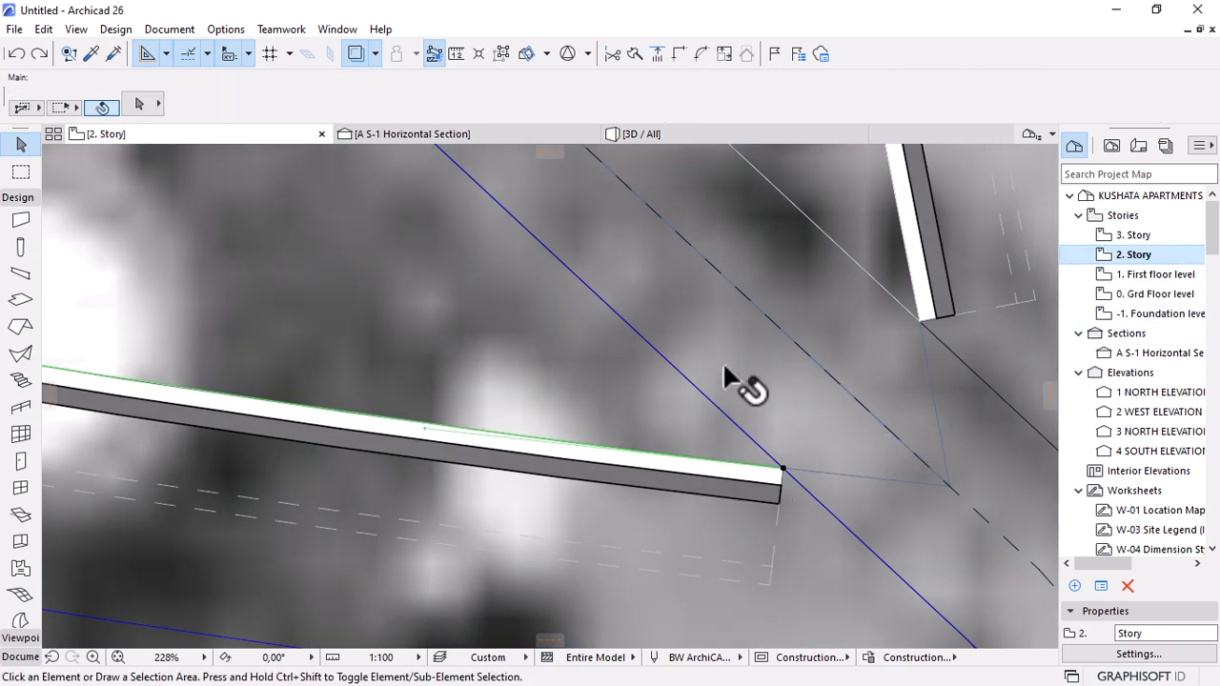
scroll(734, 381, "down", 6)
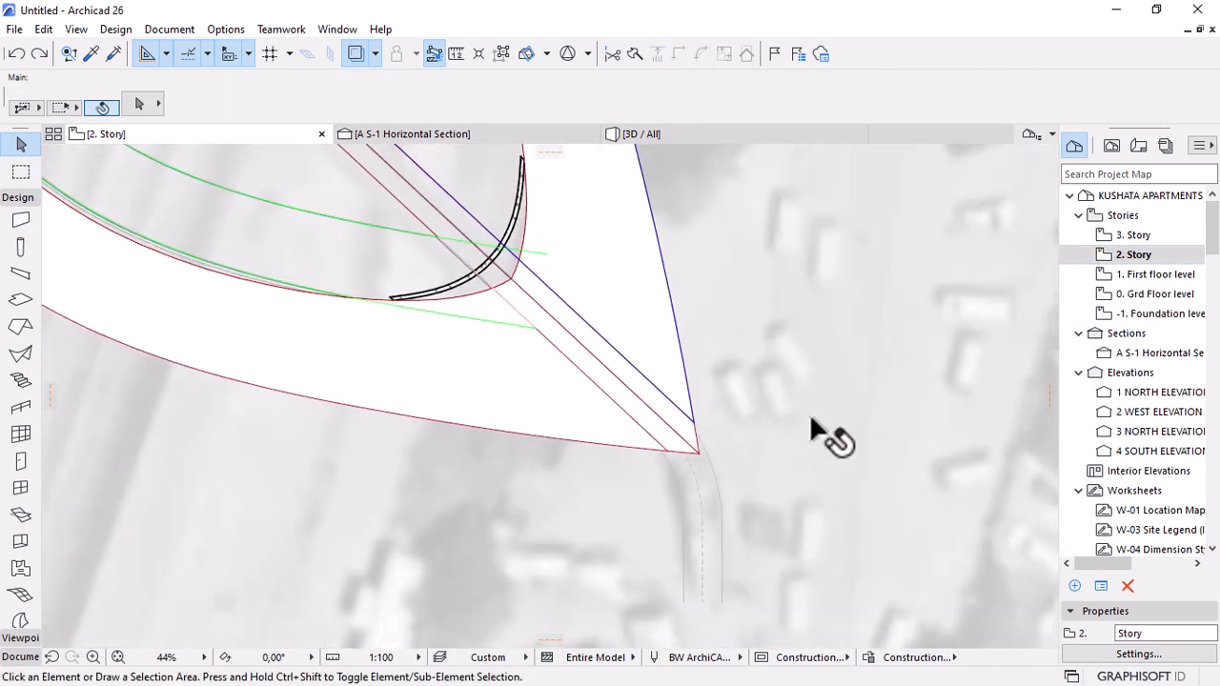
key("ctrl+v")
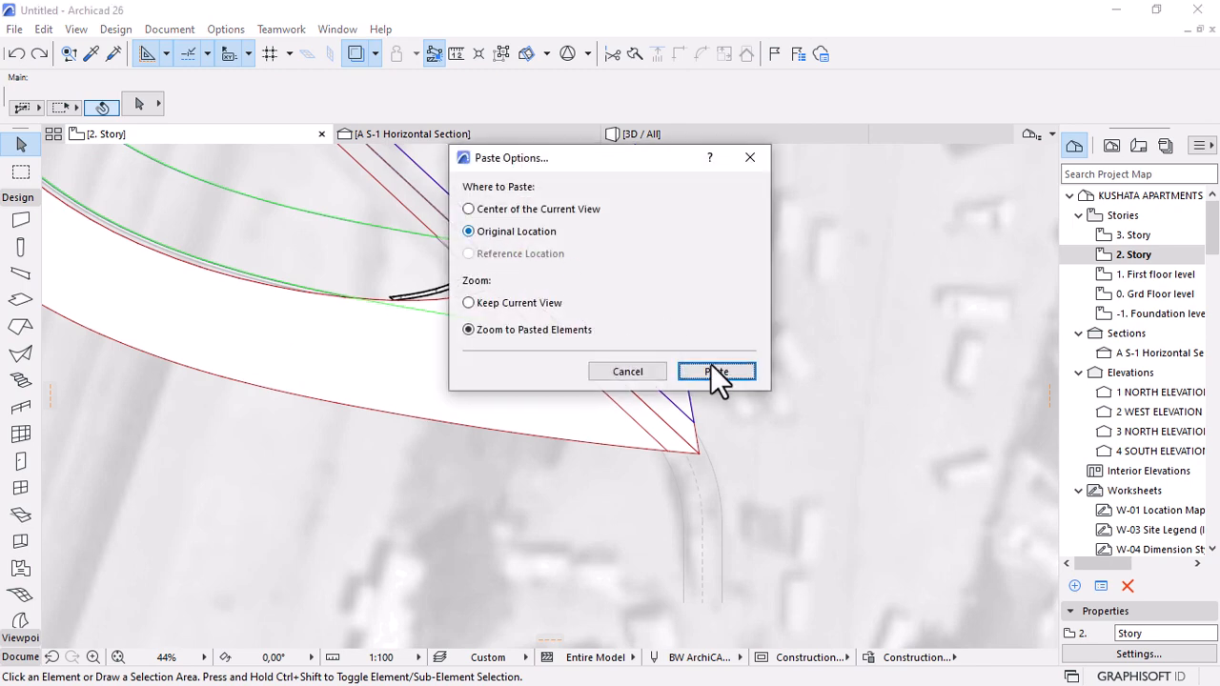
left_click(716, 372)
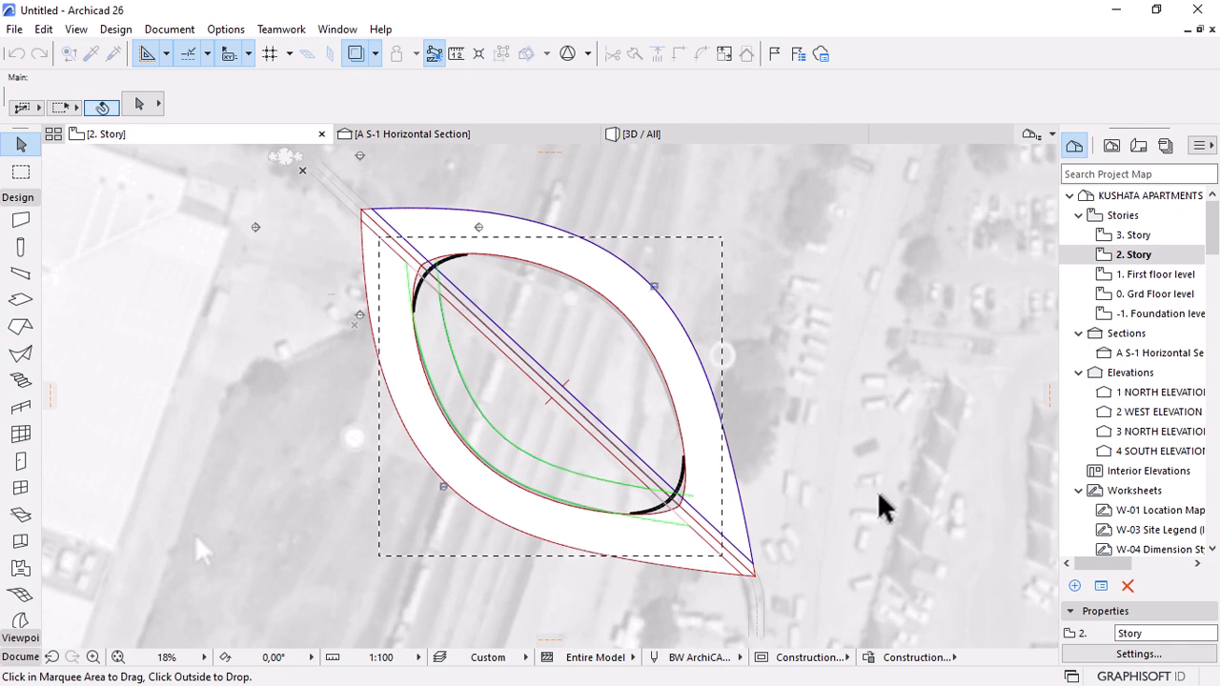
left_click(622, 557)
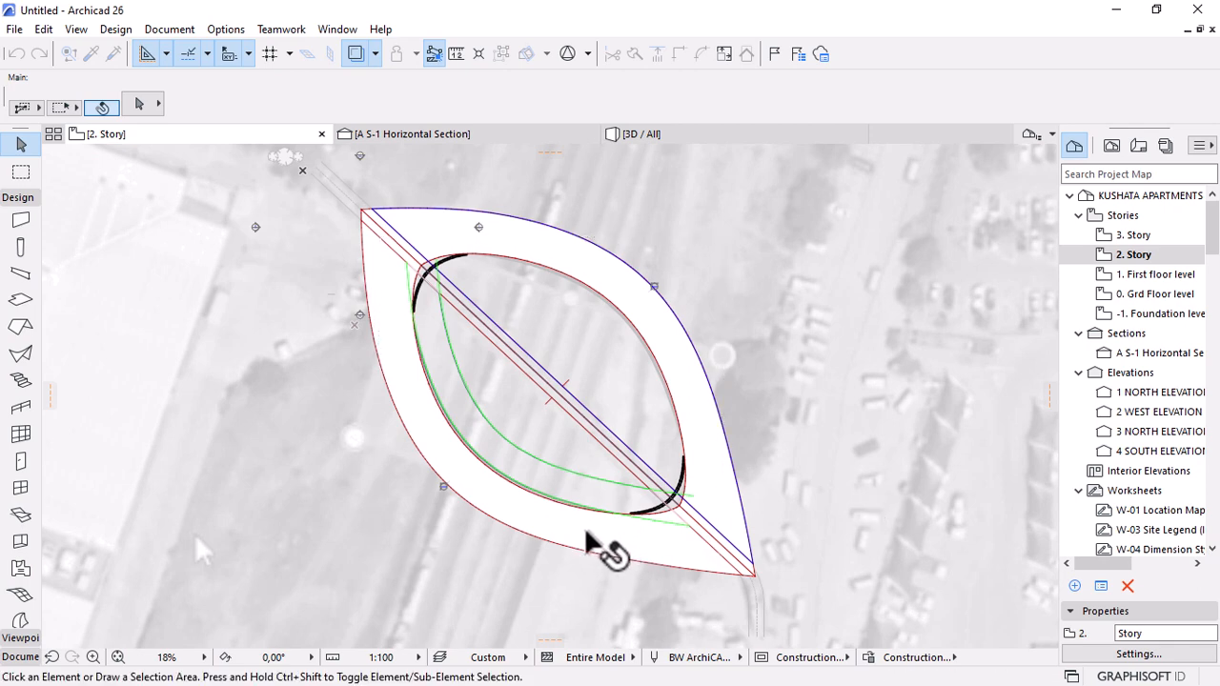
Delete the grouped curved exterior walls along the leaf's southwest side, undoing and redoing the deletion.
left_click(615, 544)
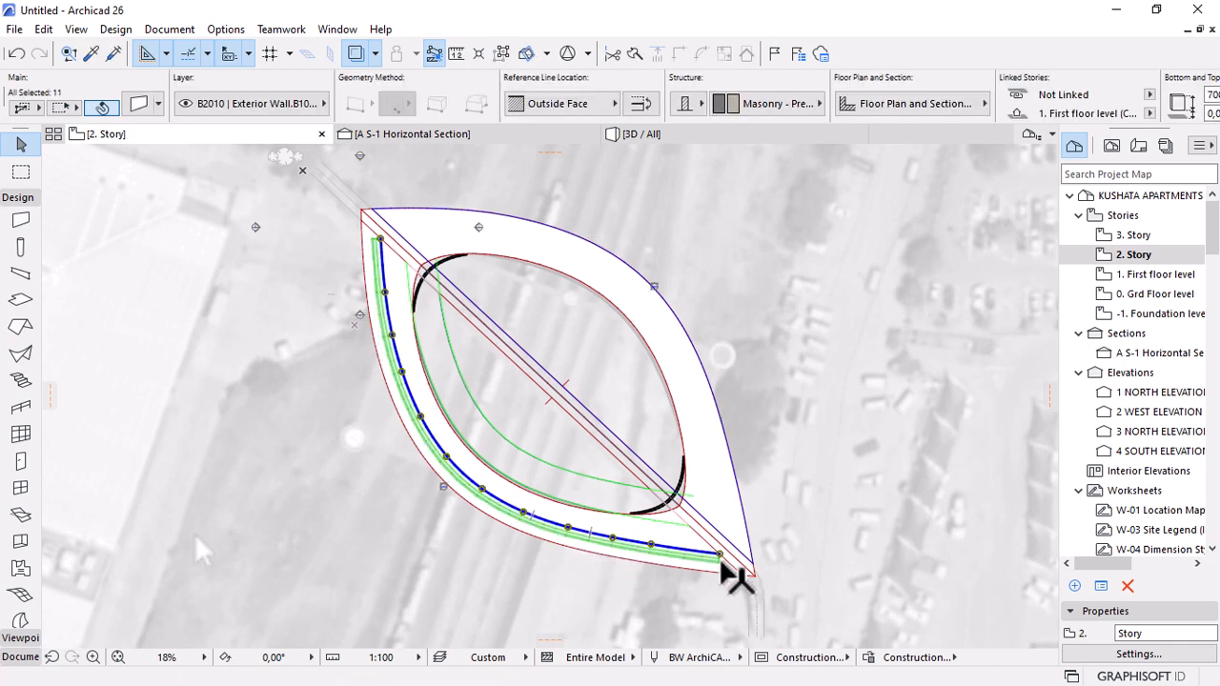
scroll(724, 565, "up", 10)
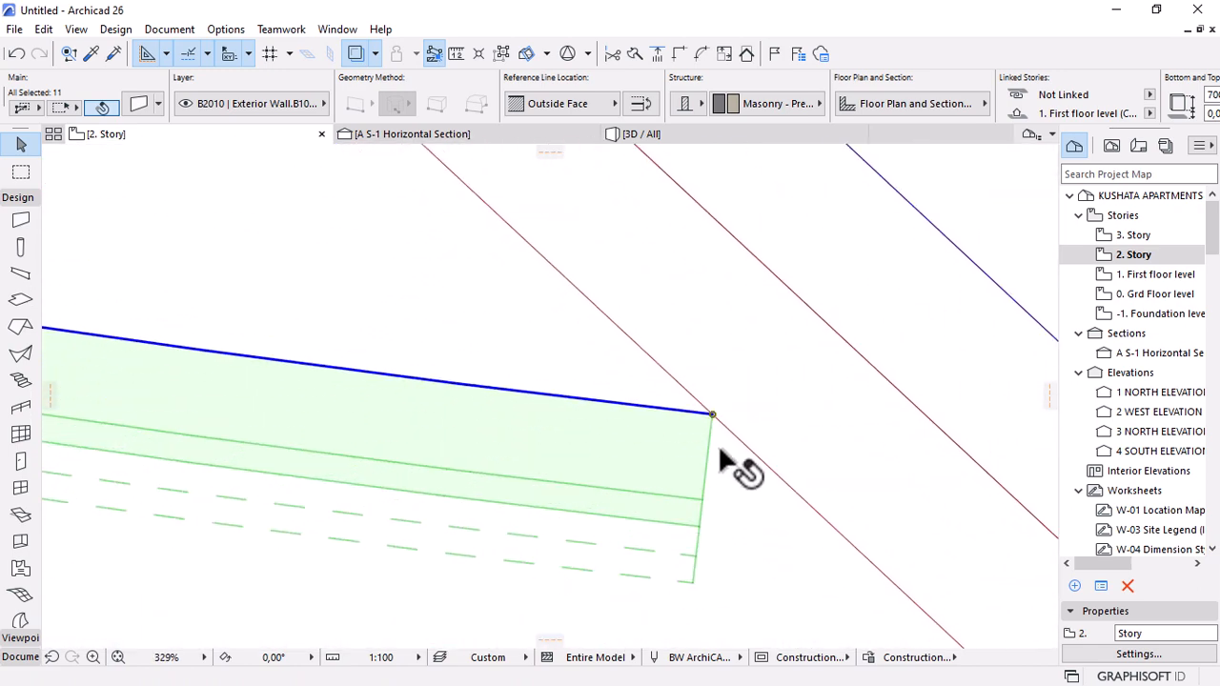
key("Delete")
key("ctrl+z")
key("ctrl+shift+z")
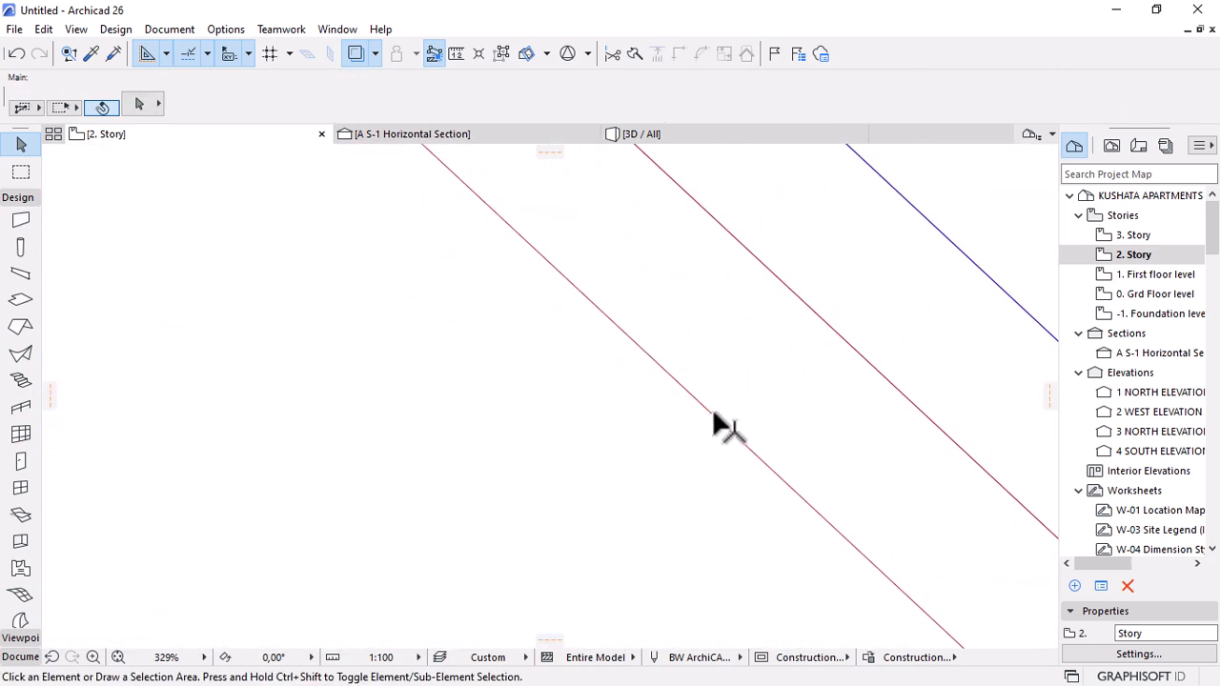
Set the pasted spline's pen to green 123 and clear the selection.
left_click(712, 412)
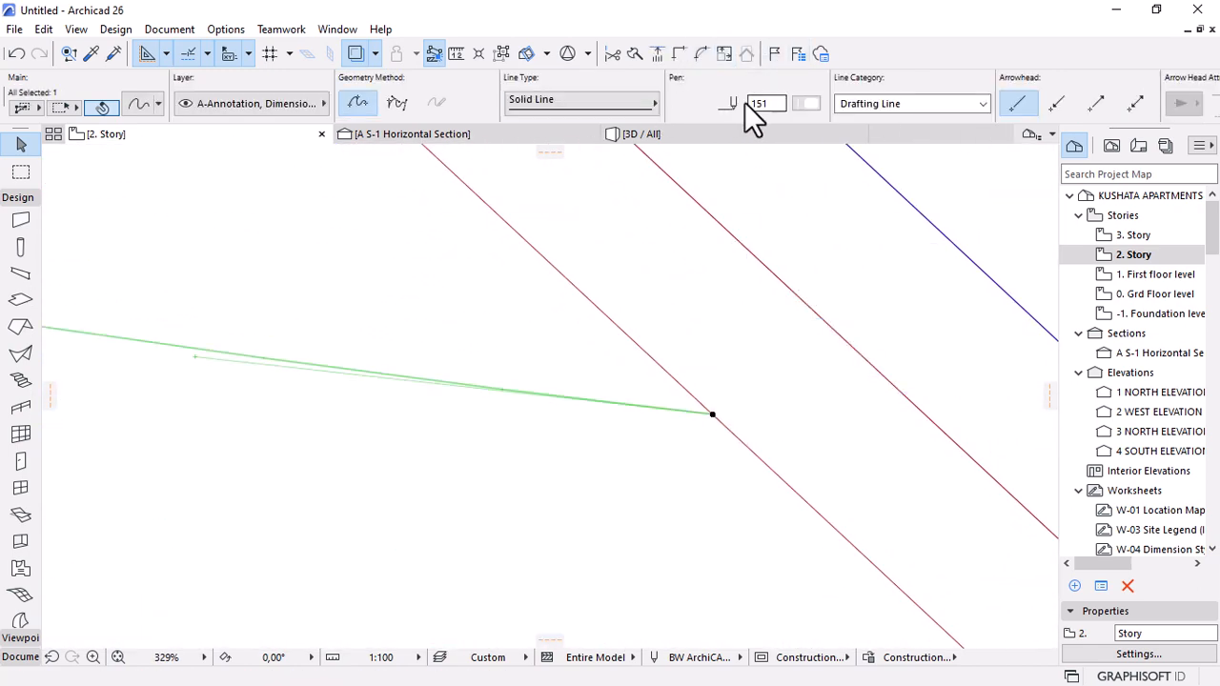
left_click(806, 102)
left_click(877, 215)
scroll(768, 495, "down", 10)
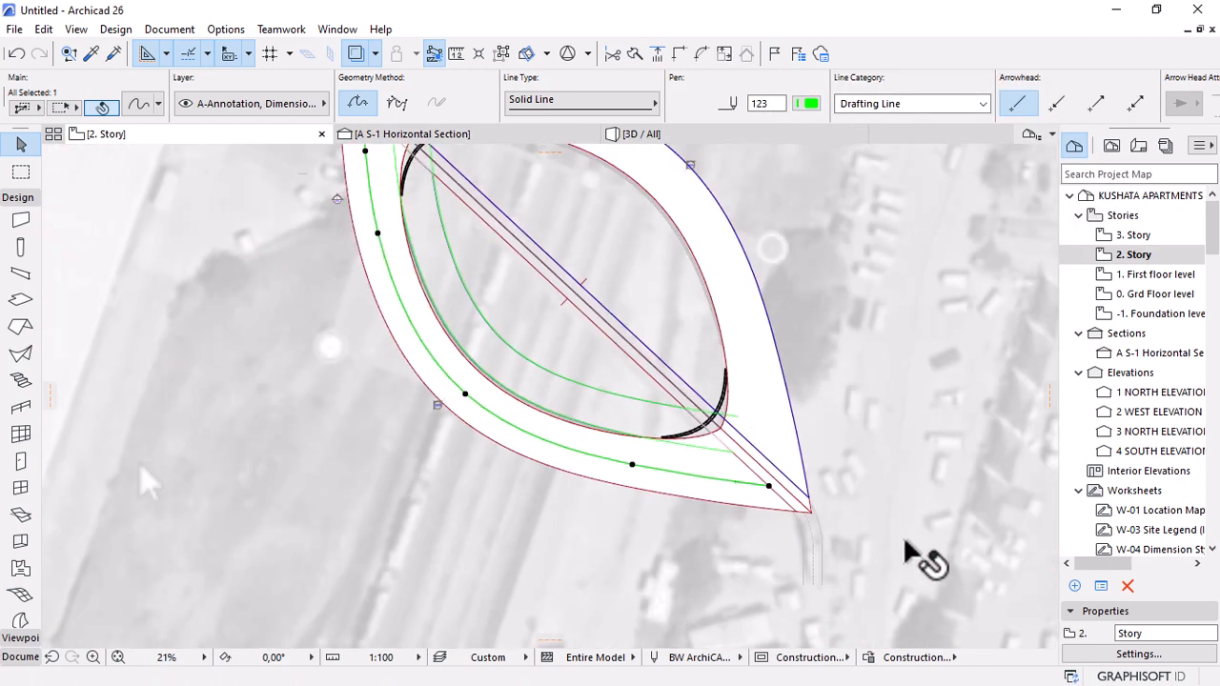
key("Escape")
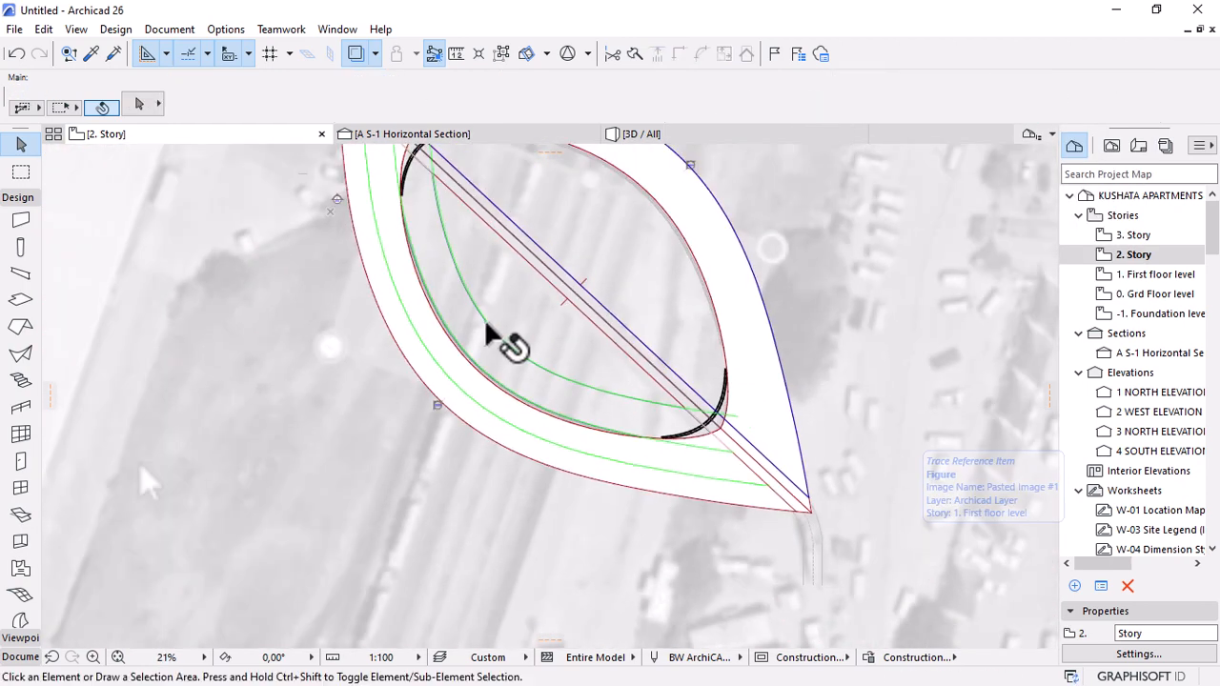
Start saving the project under a new location, browsing to the Retail Concourse folder within Documents' Project folder.
left_click(17, 30)
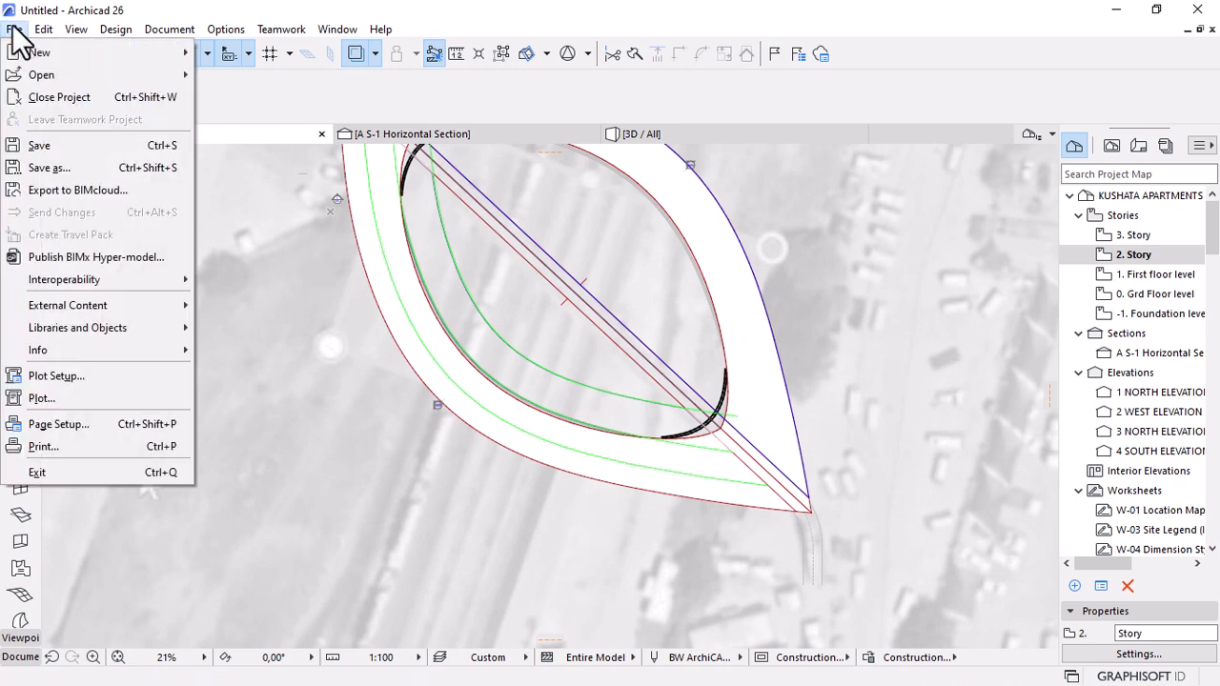
left_click(48, 167)
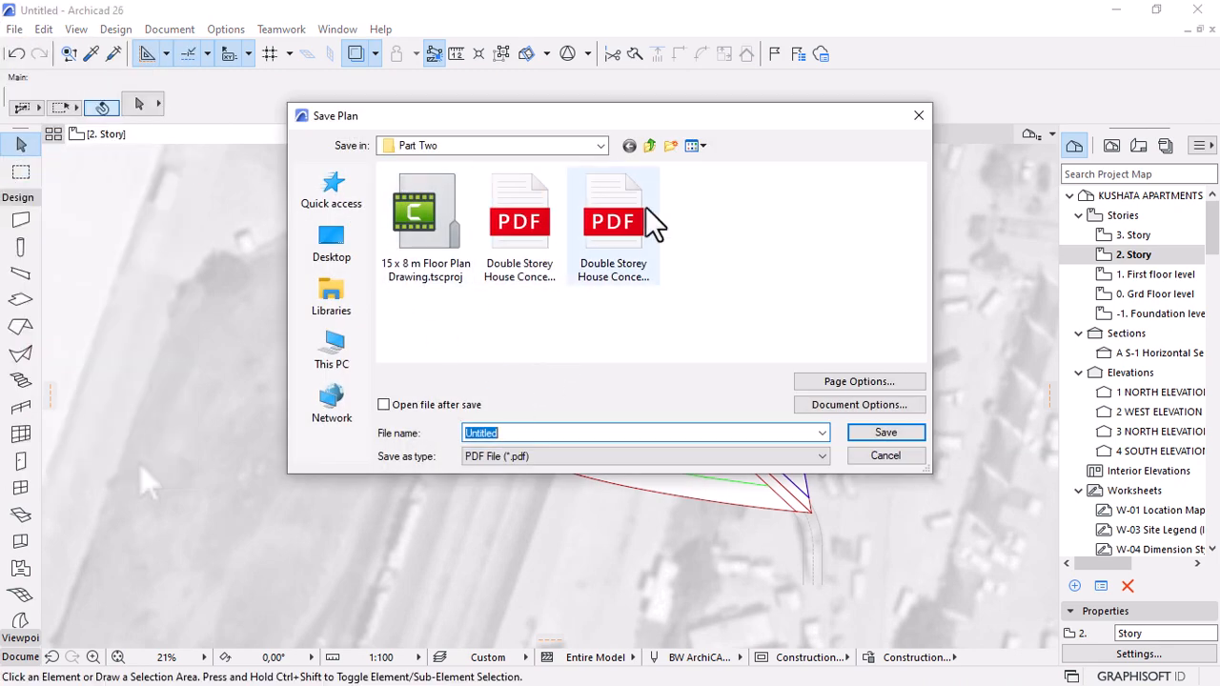
left_click(650, 146)
left_click(650, 146)
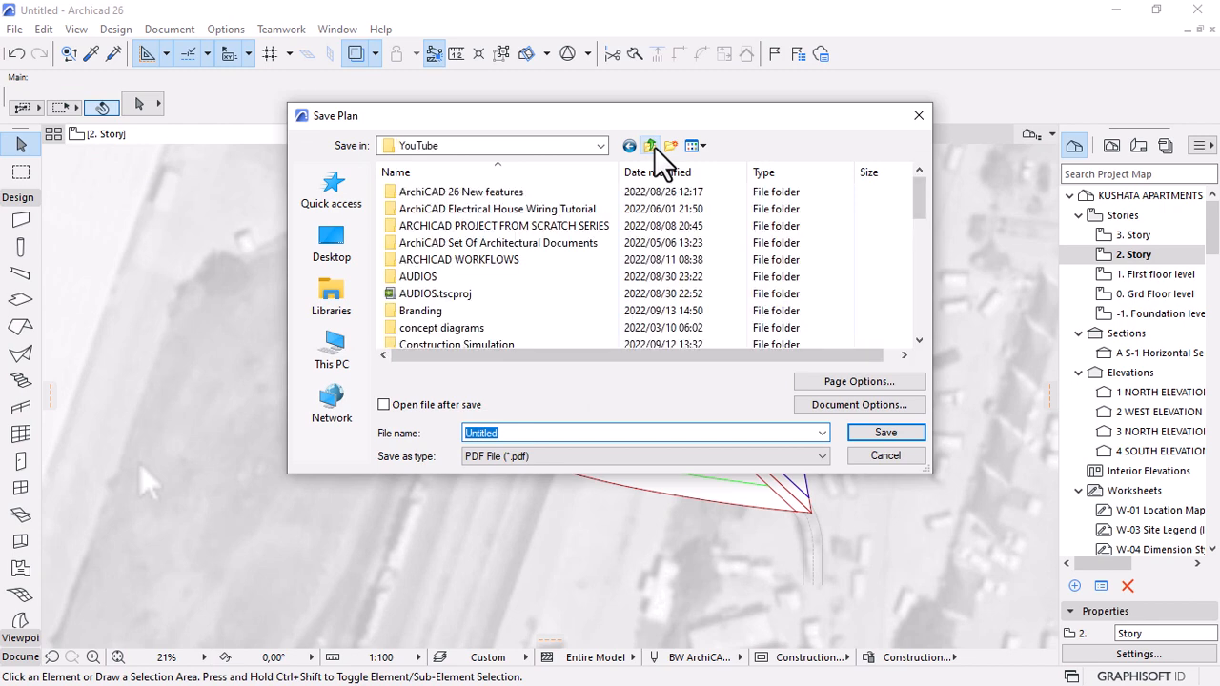
left_click(650, 146)
scroll(493, 322, "down", 5)
scroll(496, 334, "down", 1)
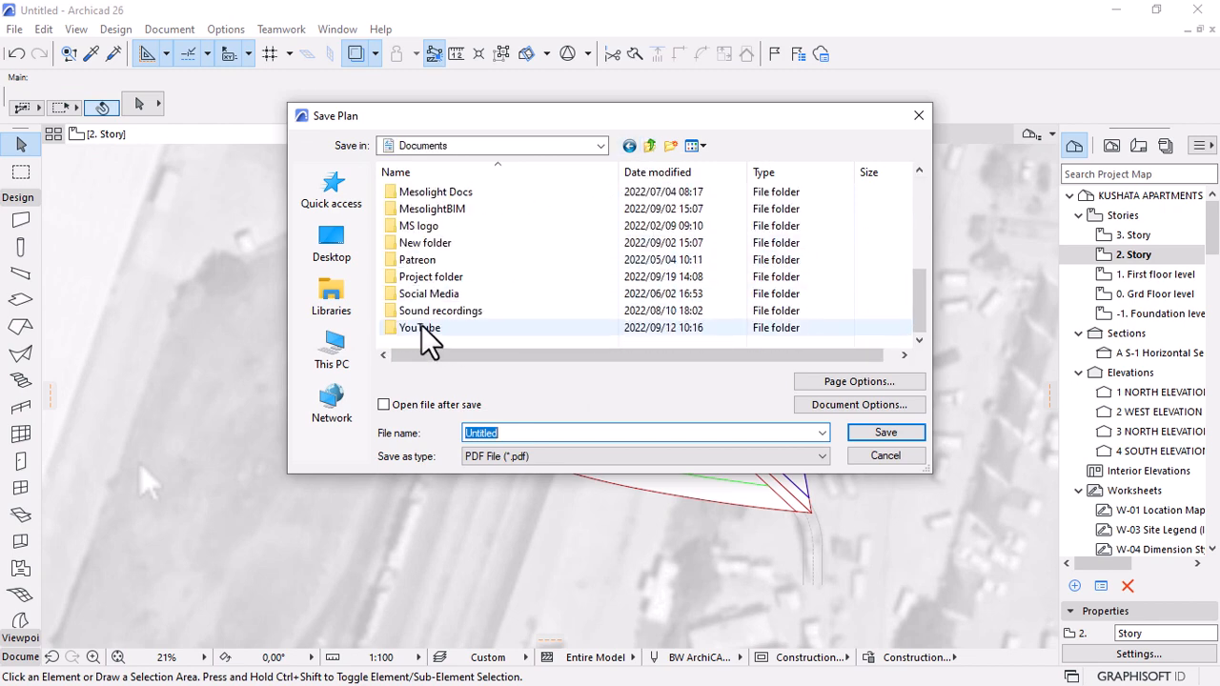
double_click(429, 277)
double_click(439, 327)
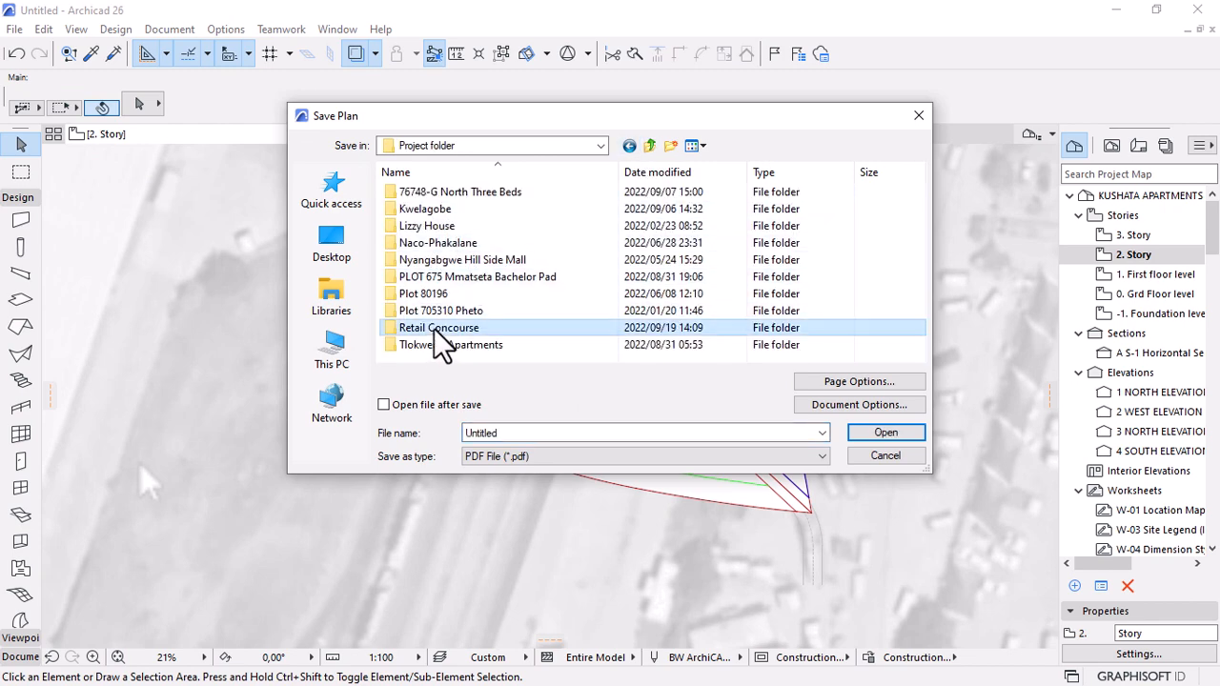
Save the plan as an Archicad Solo Project (.pln) named Retail Concourse Project in a new subfolder of the Retail Concourse folder.
double_click(536, 434)
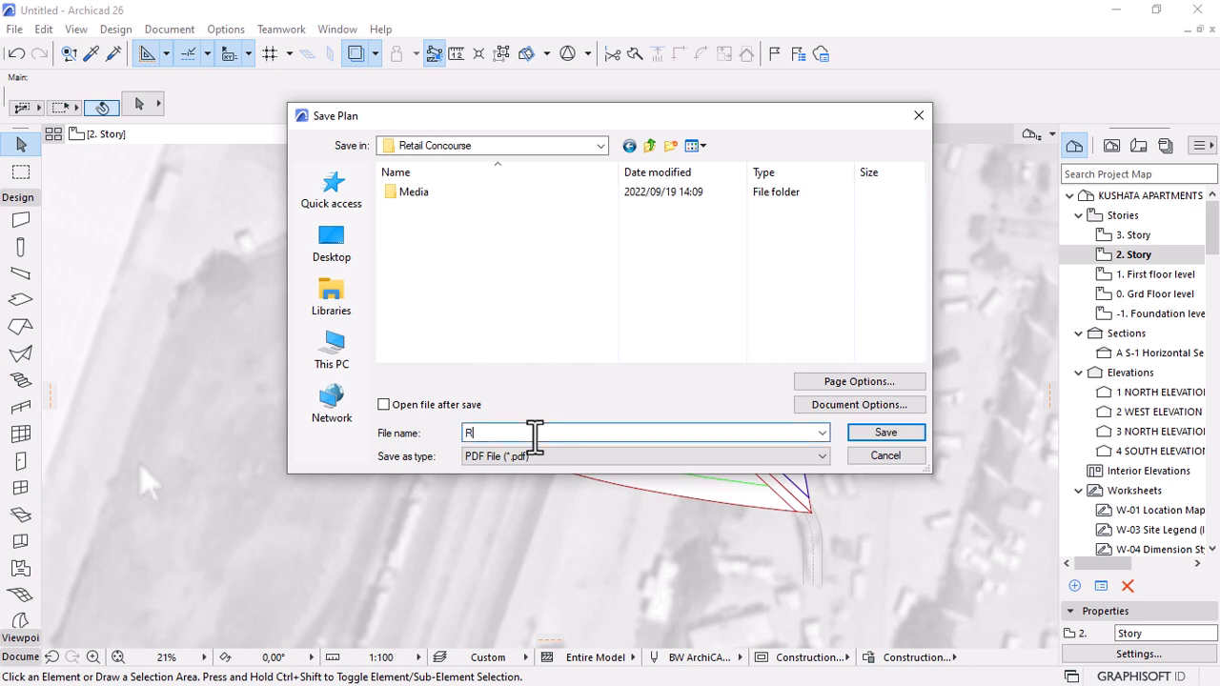
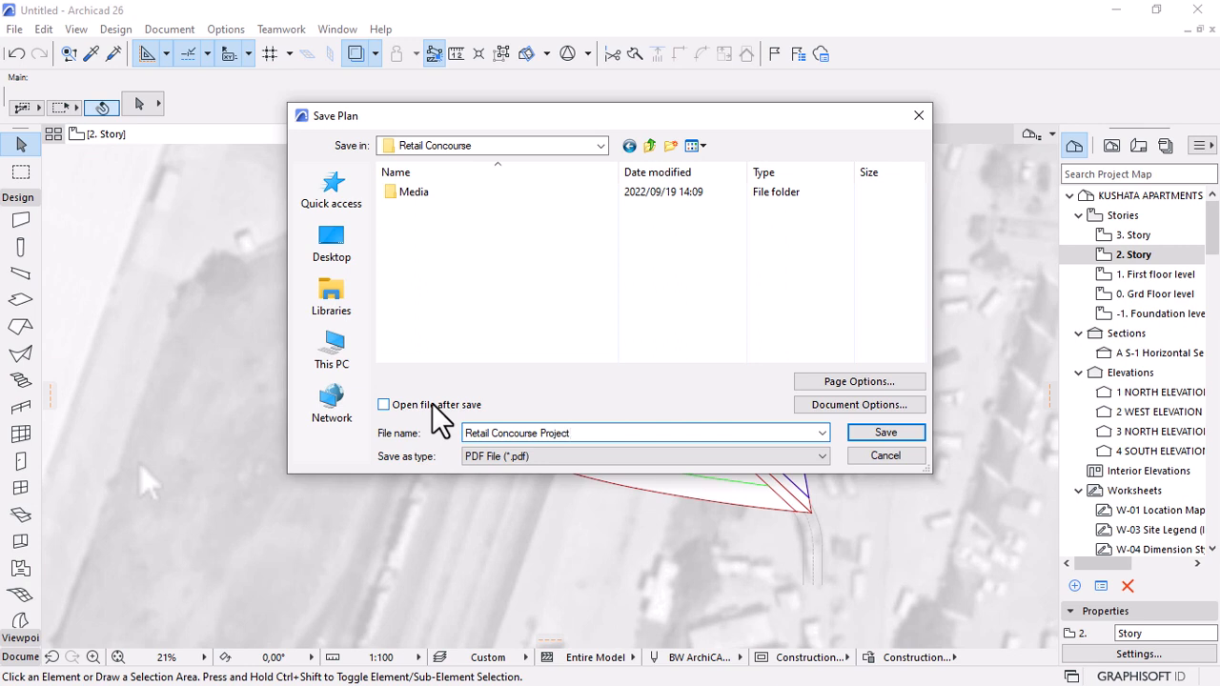
left_click(710, 457)
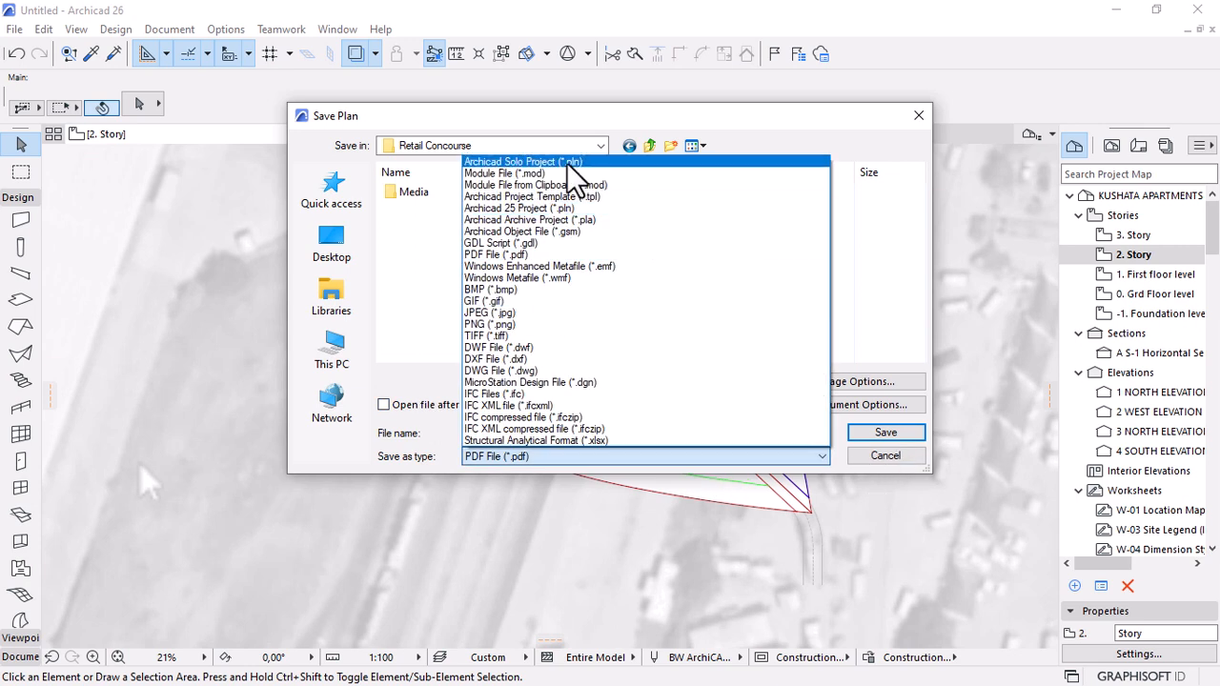
left_click(572, 158)
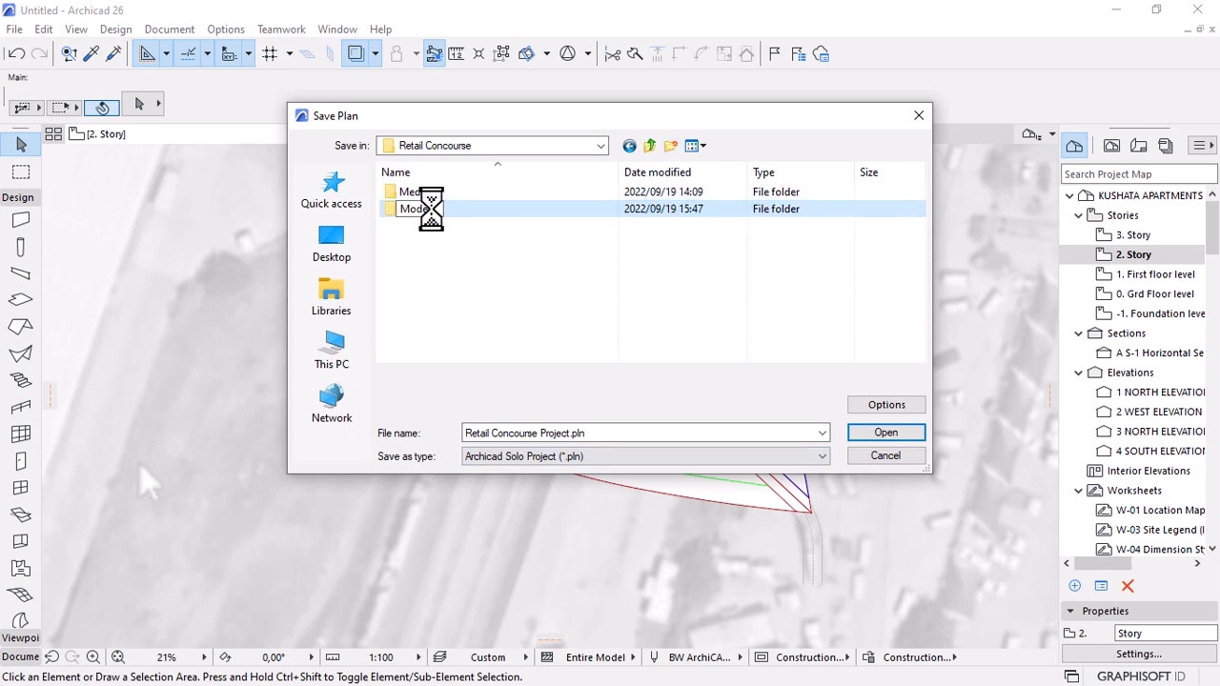
left_click(878, 434)
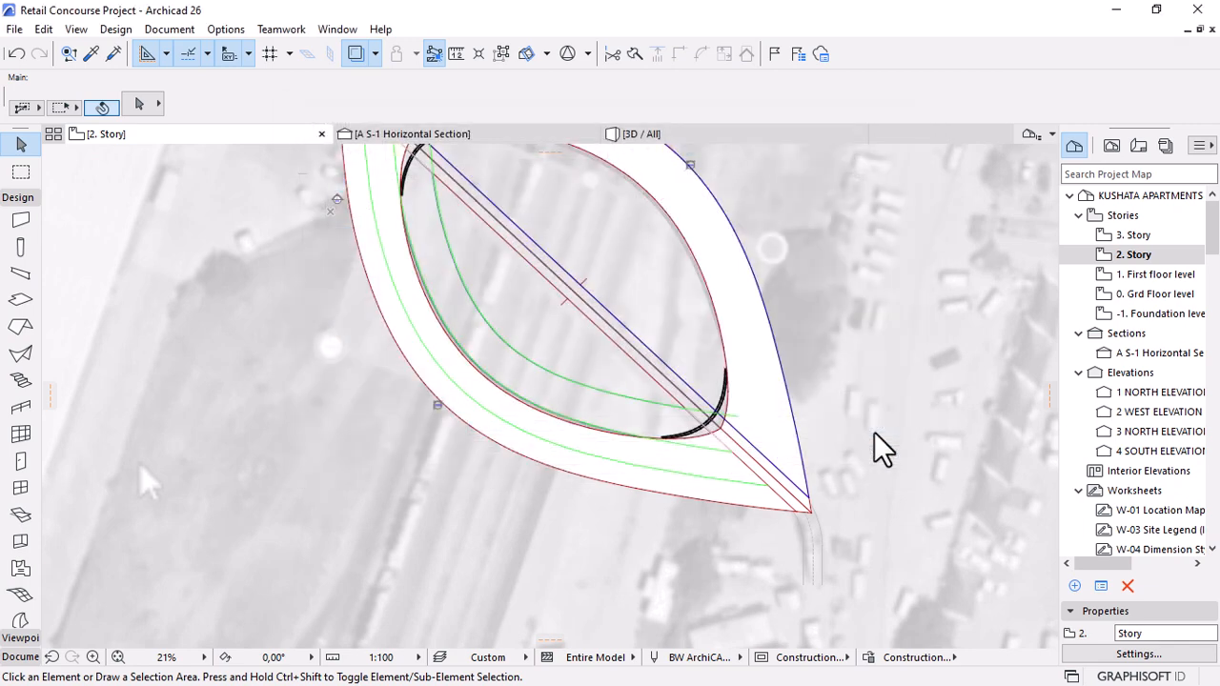
Stretch the short connecting line at the southeast tip from the middle green curve's end to the outer green curve's end.
scroll(730, 425, "up", 4)
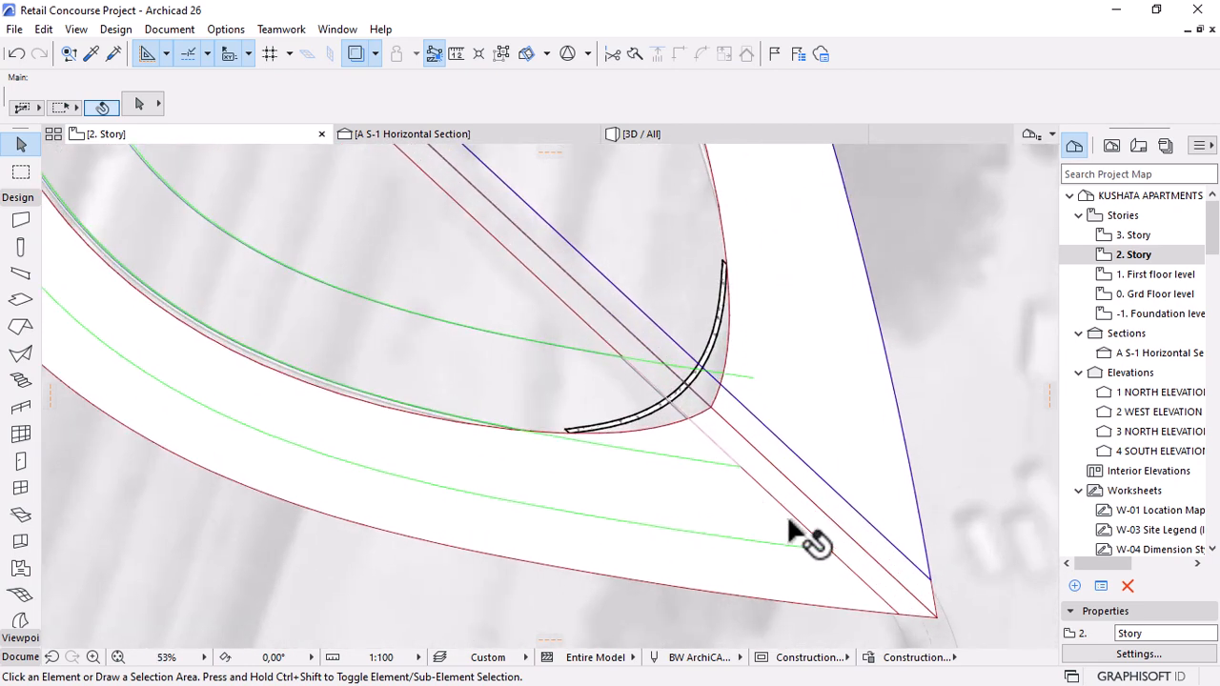
scroll(787, 519, "down", 2)
left_click(753, 476)
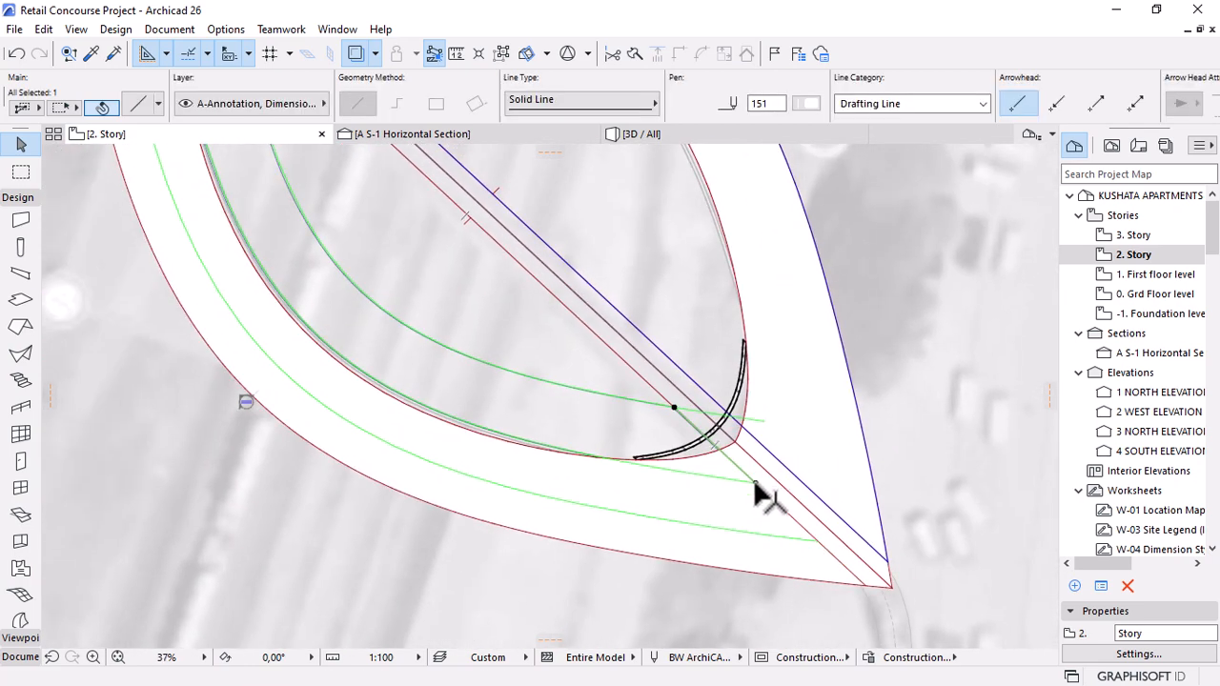
left_click(755, 483)
left_click(818, 541)
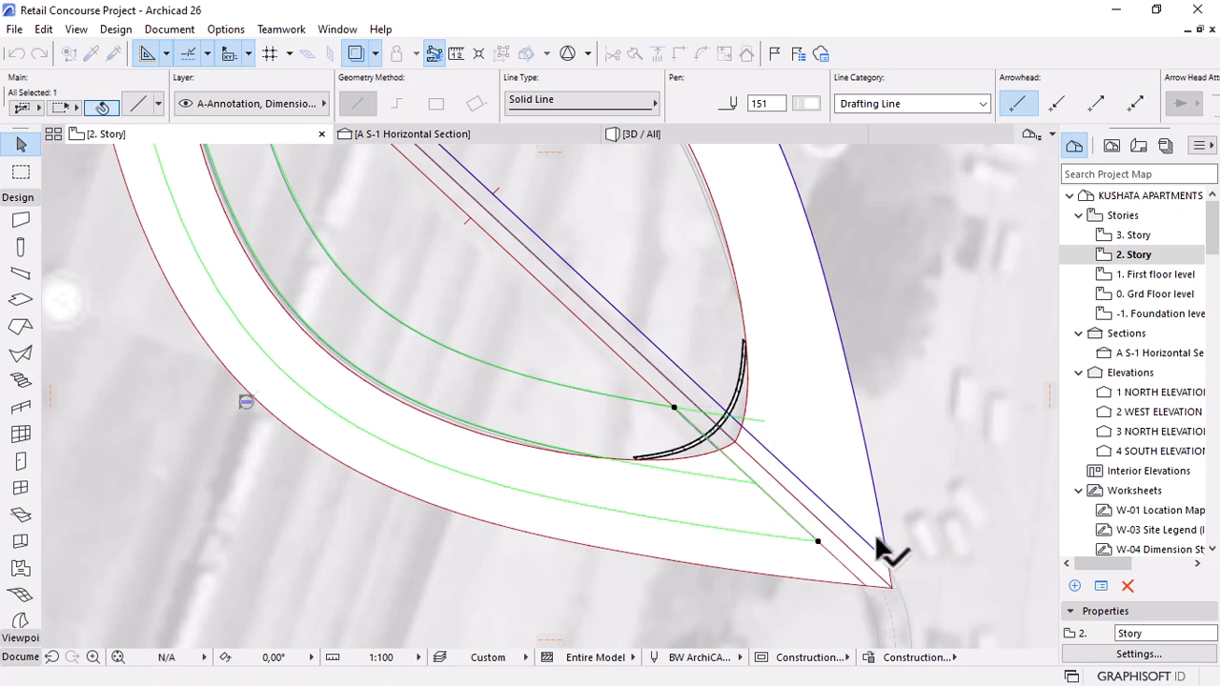
Stretch the connecting line at the northwest tip from the middle green curve's end to the outer green curve's end.
scroll(843, 548, "down", 3)
scroll(684, 348, "up", 5)
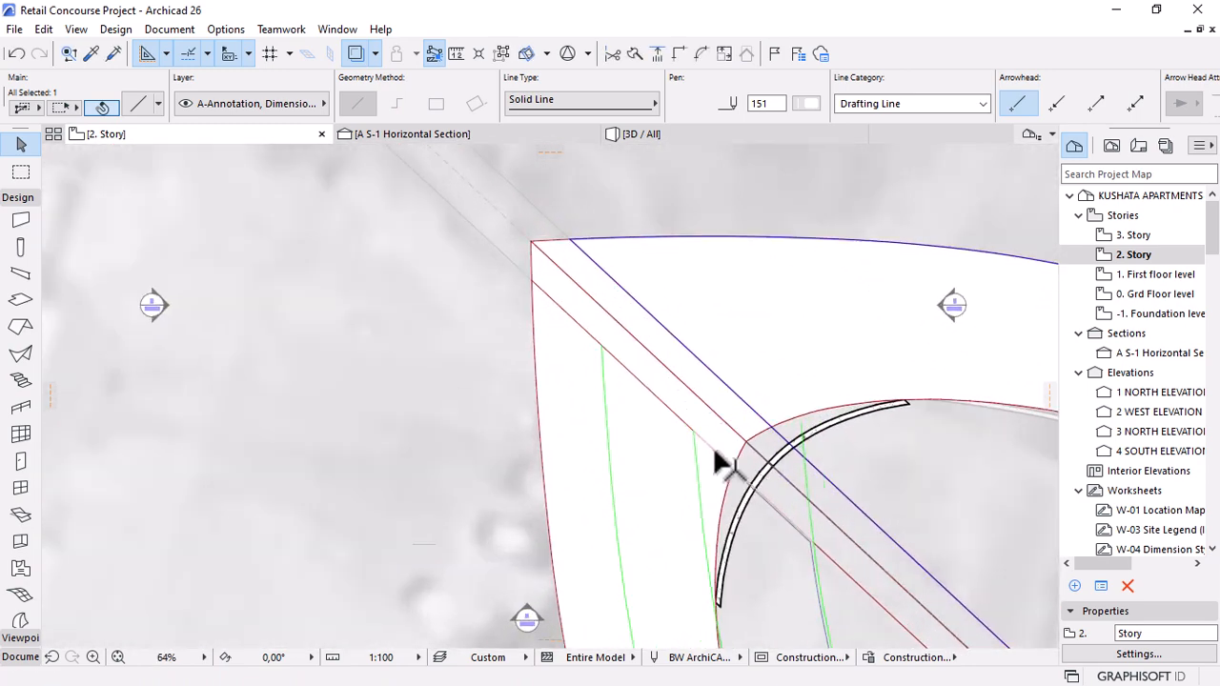
left_click(692, 431)
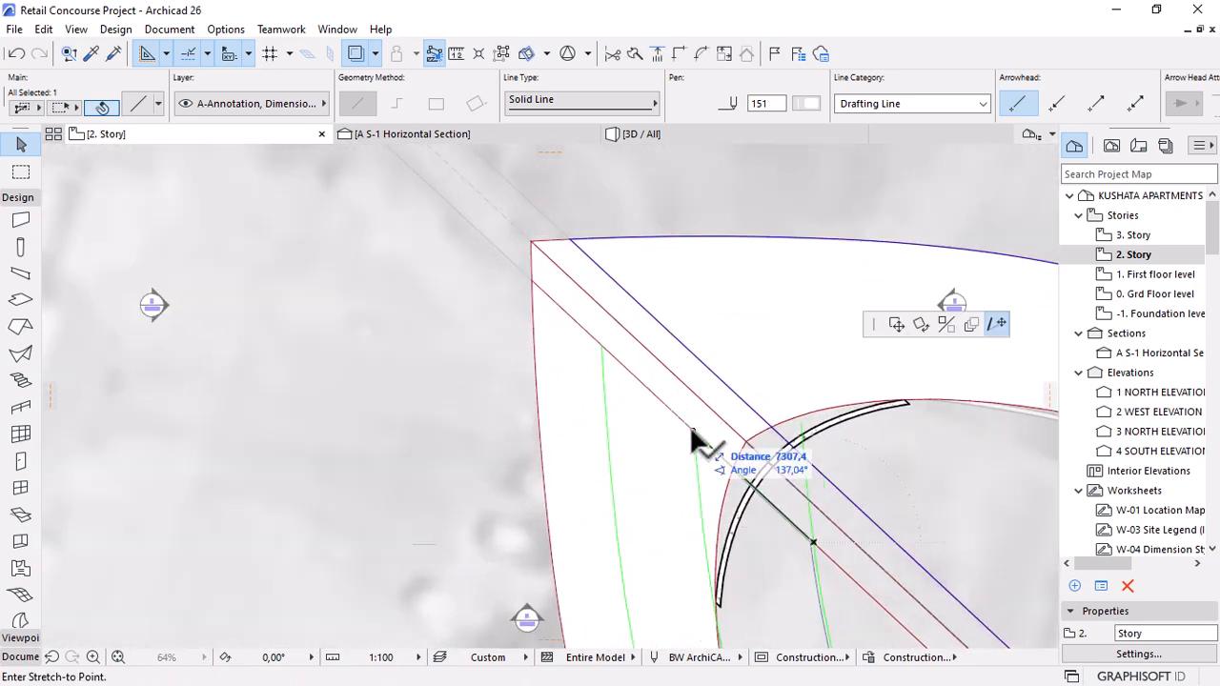
left_click(601, 345)
scroll(815, 565, "up", 6)
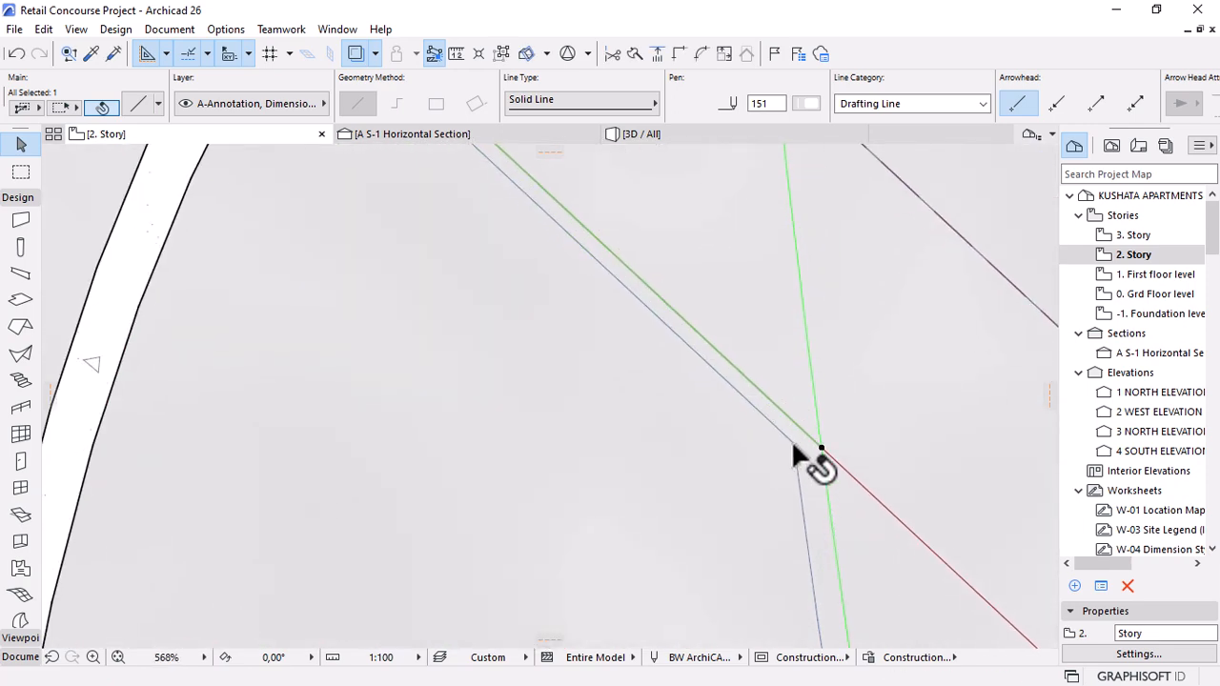
left_click(793, 442)
scroll(672, 339, "down", 4)
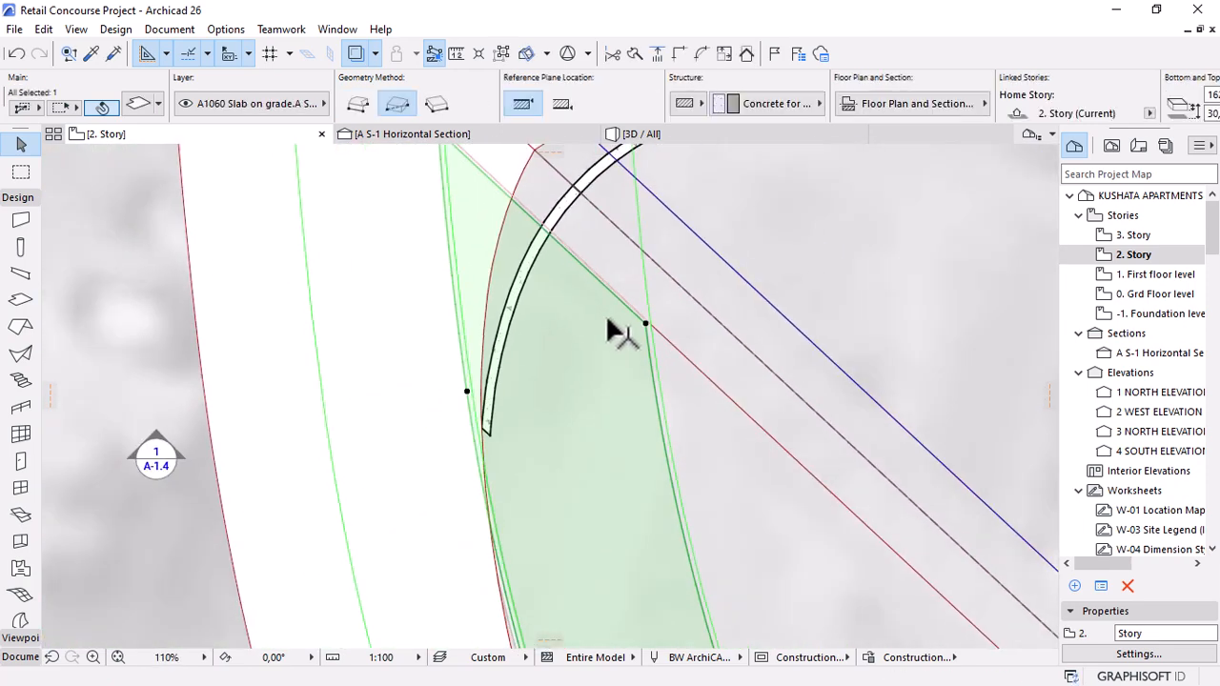
scroll(614, 333, "down", 1)
key("Escape")
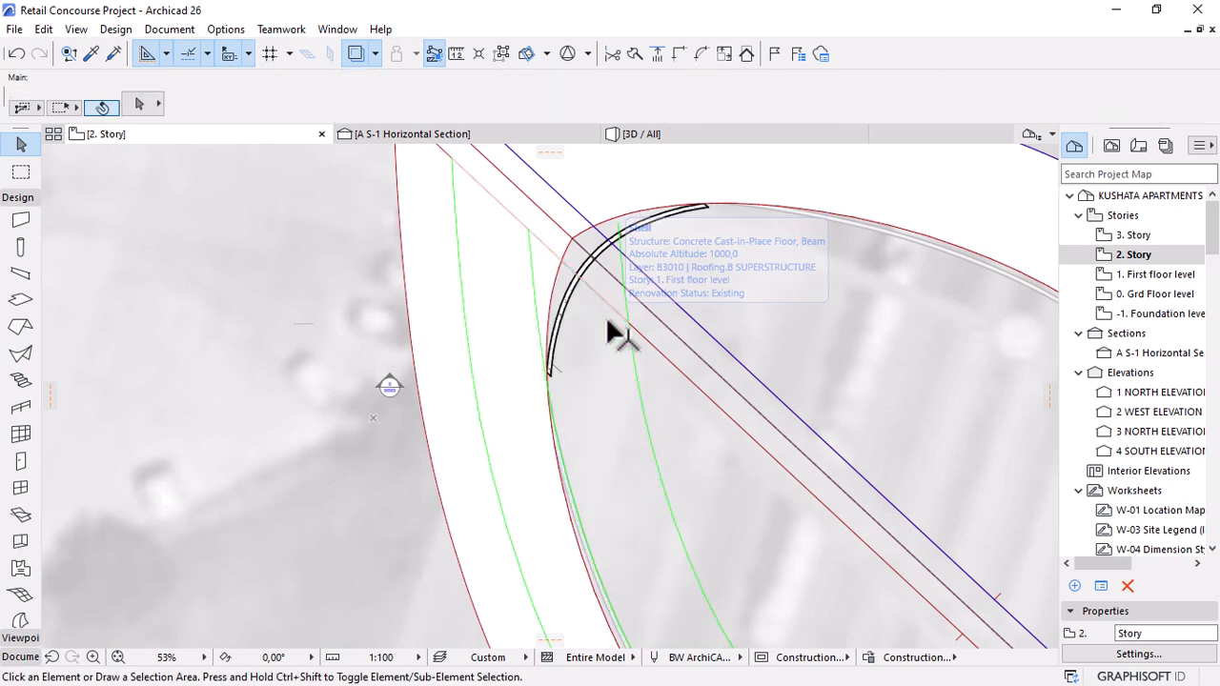
scroll(621, 329, "up", 2)
left_click(640, 336)
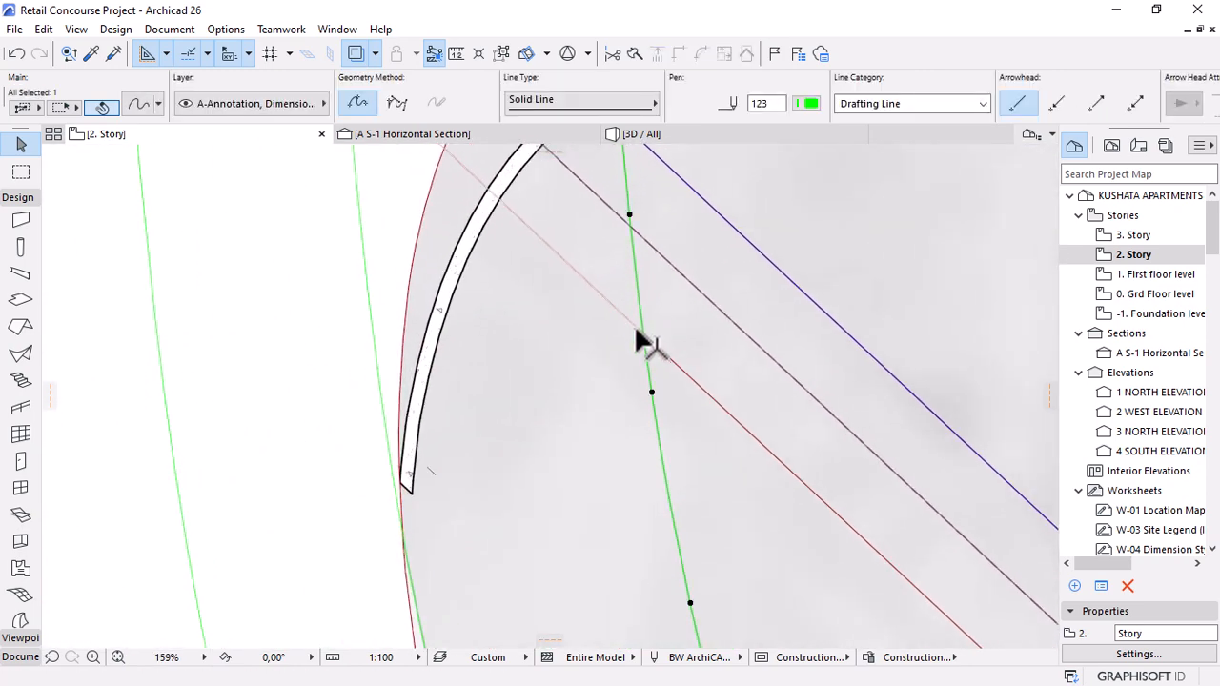
left_click(463, 346, "shift")
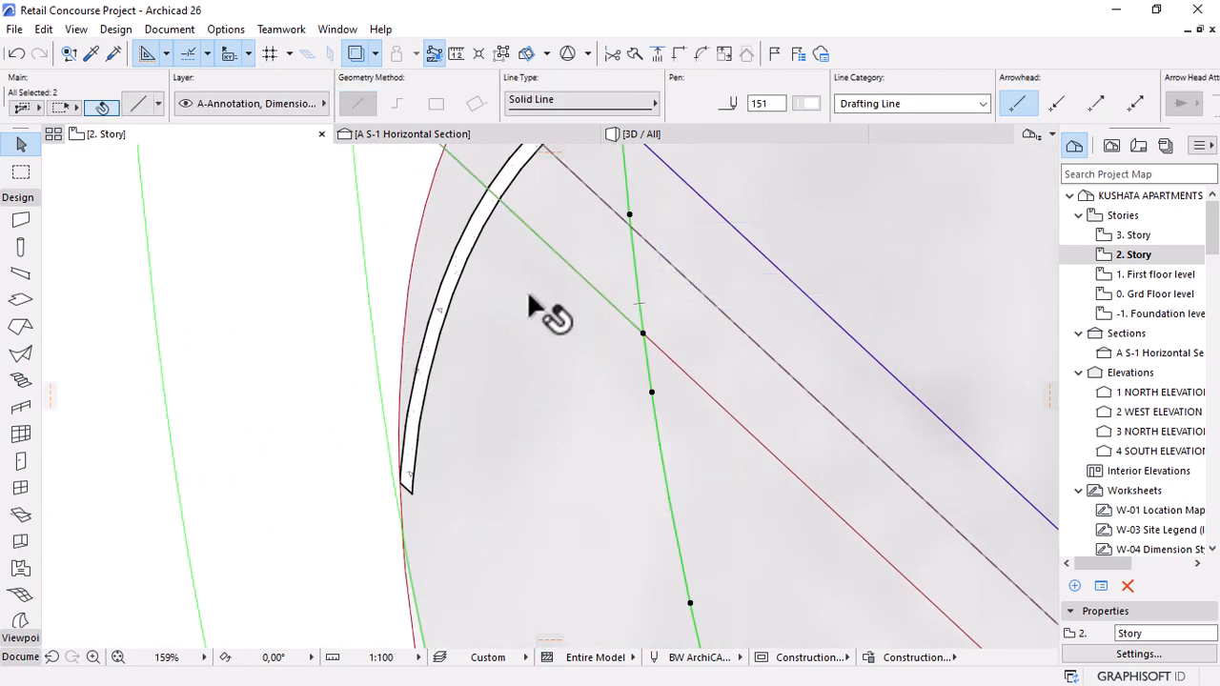
scroll(515, 312, "down", 2)
scroll(488, 303, "down", 1)
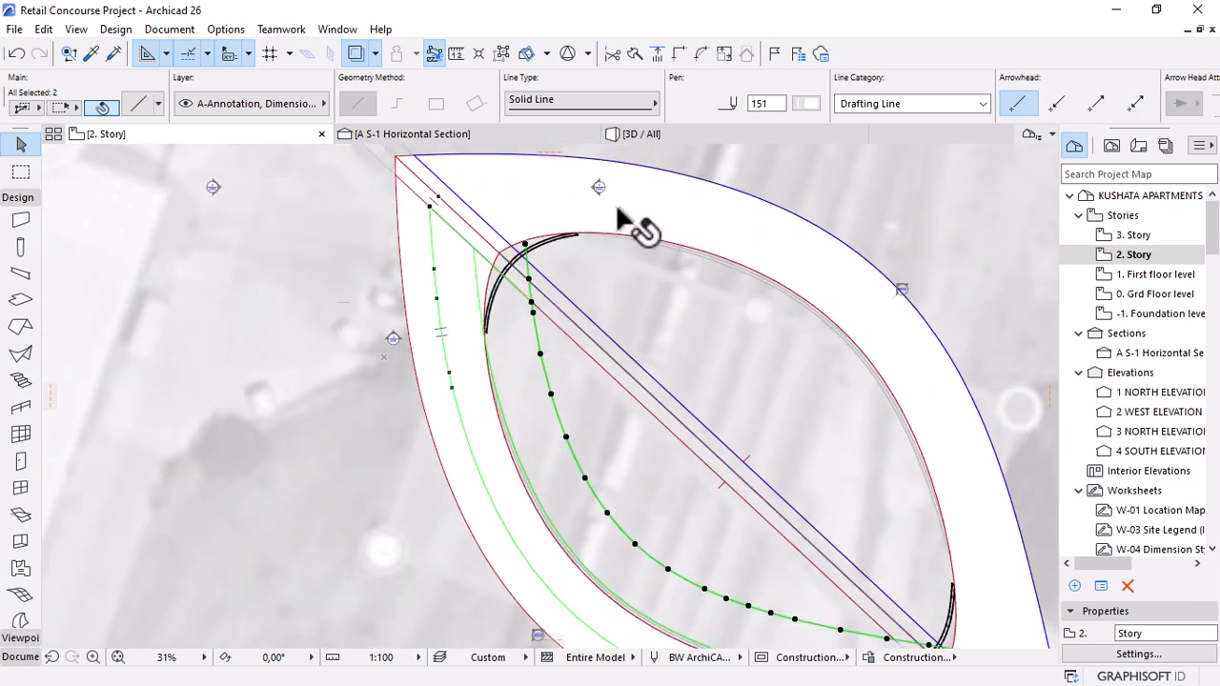
scroll(735, 498, "down", 1)
scroll(762, 505, "up", 2)
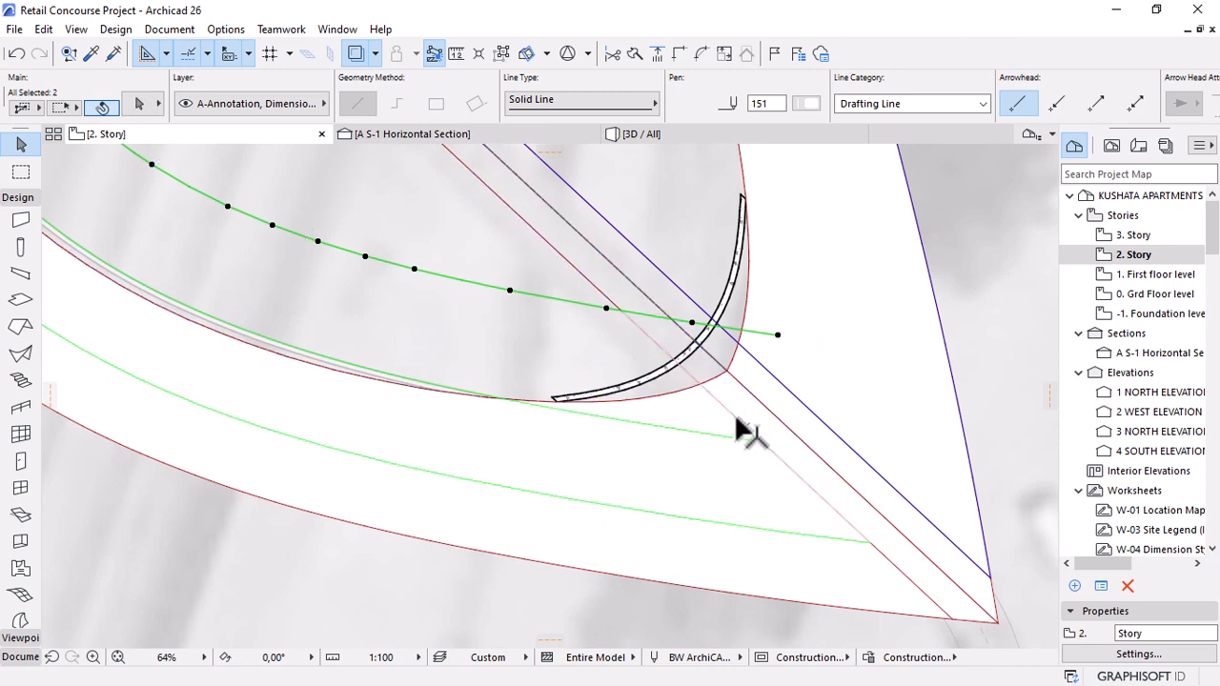
Copy the outer and inner green curves with their two connecting end lines to an empty area east of the building.
left_click(823, 540)
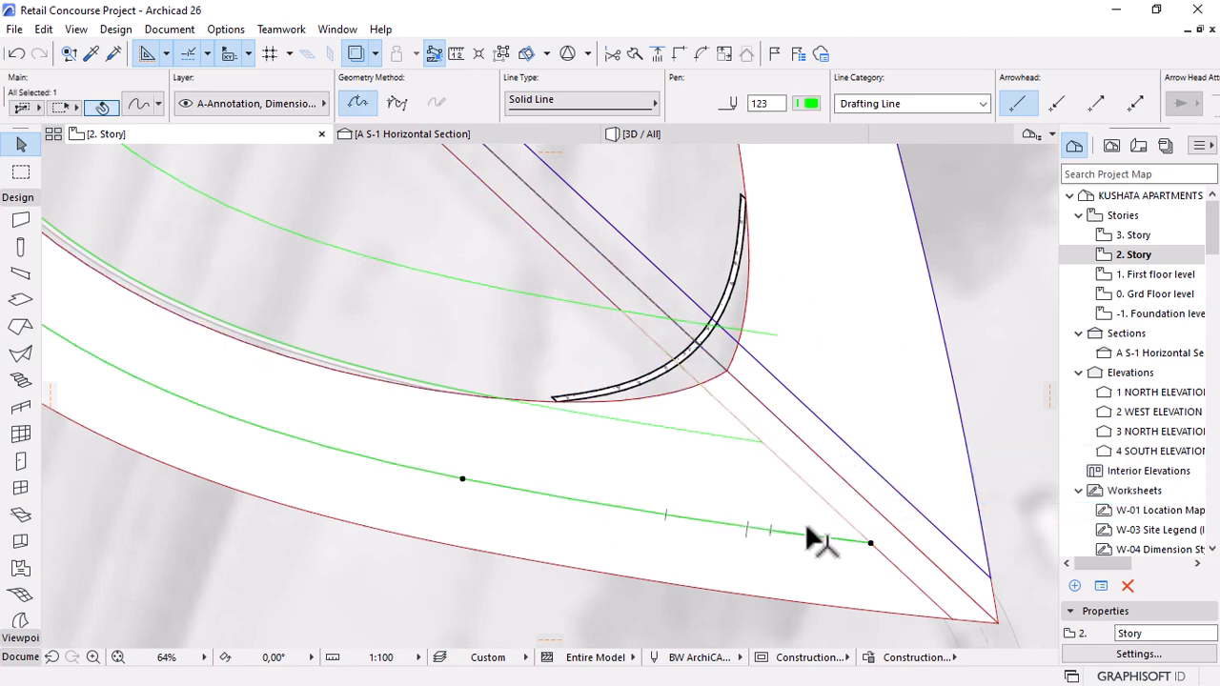
scroll(705, 458, "up", 1)
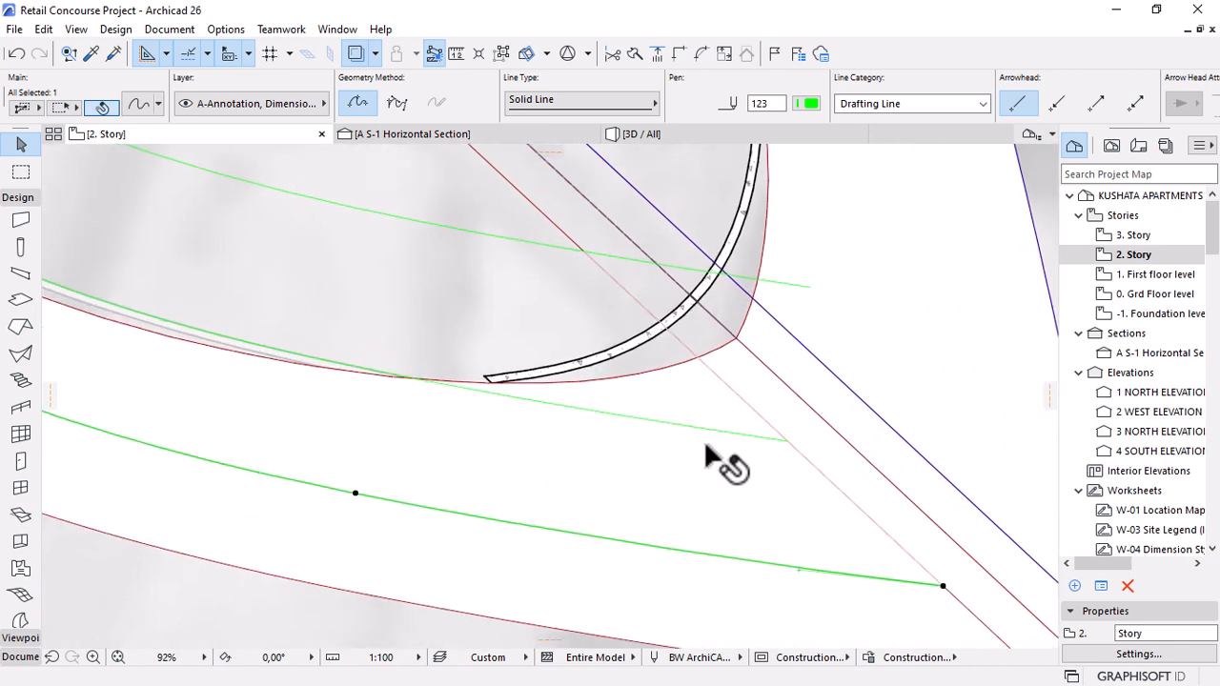
left_click(825, 482, "shift")
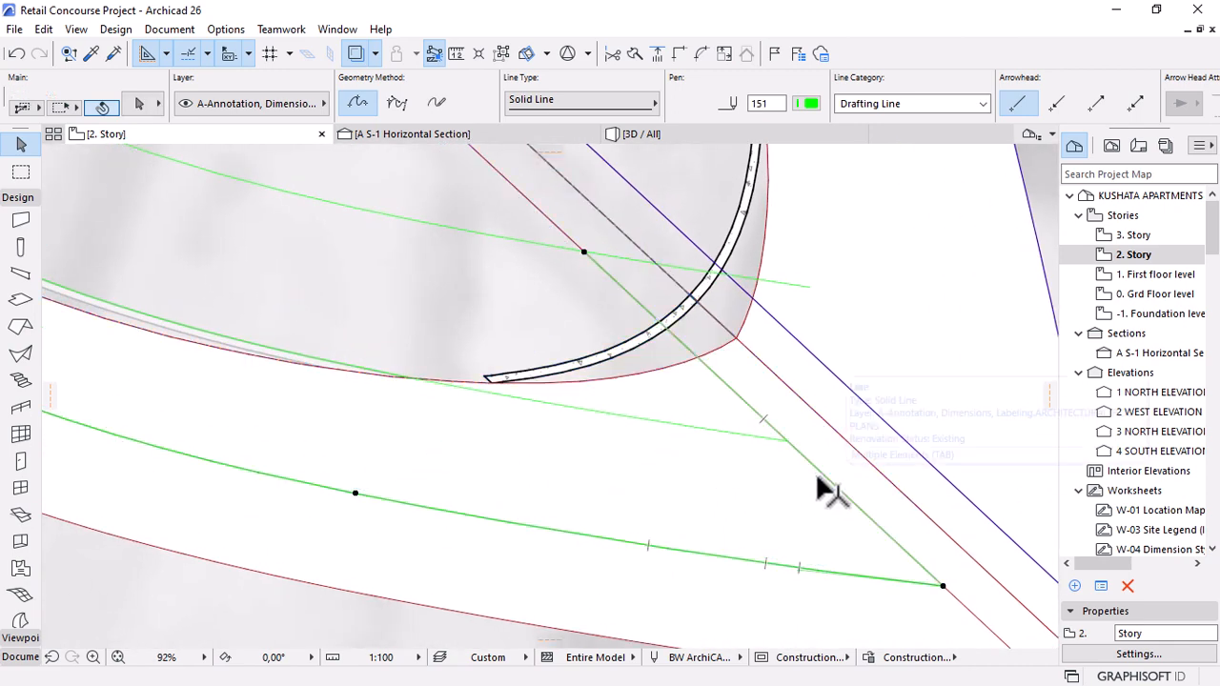
left_click(809, 296, "shift")
scroll(912, 496, "down", 5)
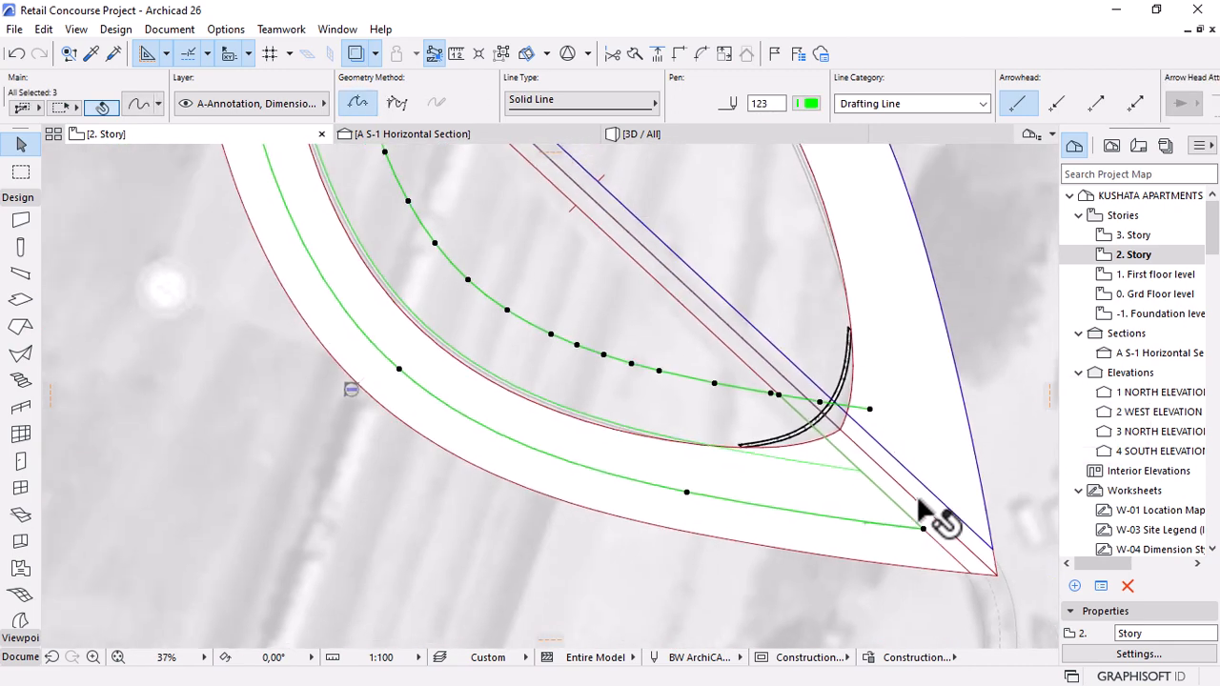
scroll(599, 247, "up", 5)
scroll(598, 248, "up", 2)
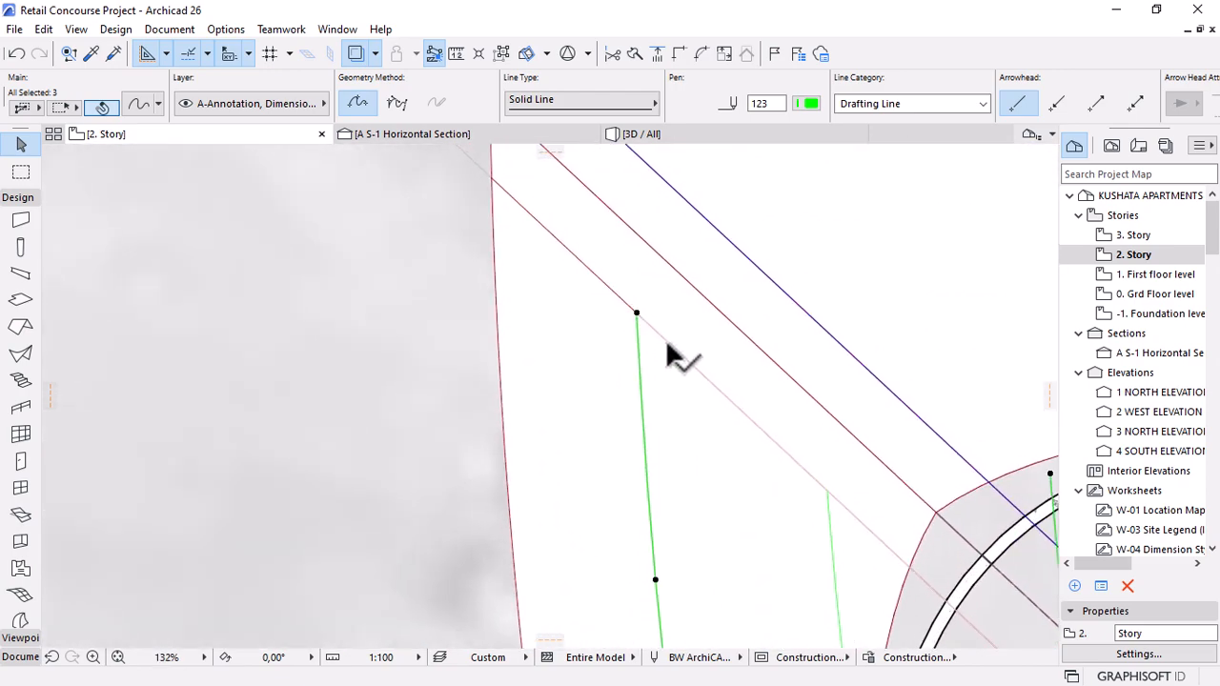
left_click(670, 355, "shift")
scroll(573, 354, "down", 9)
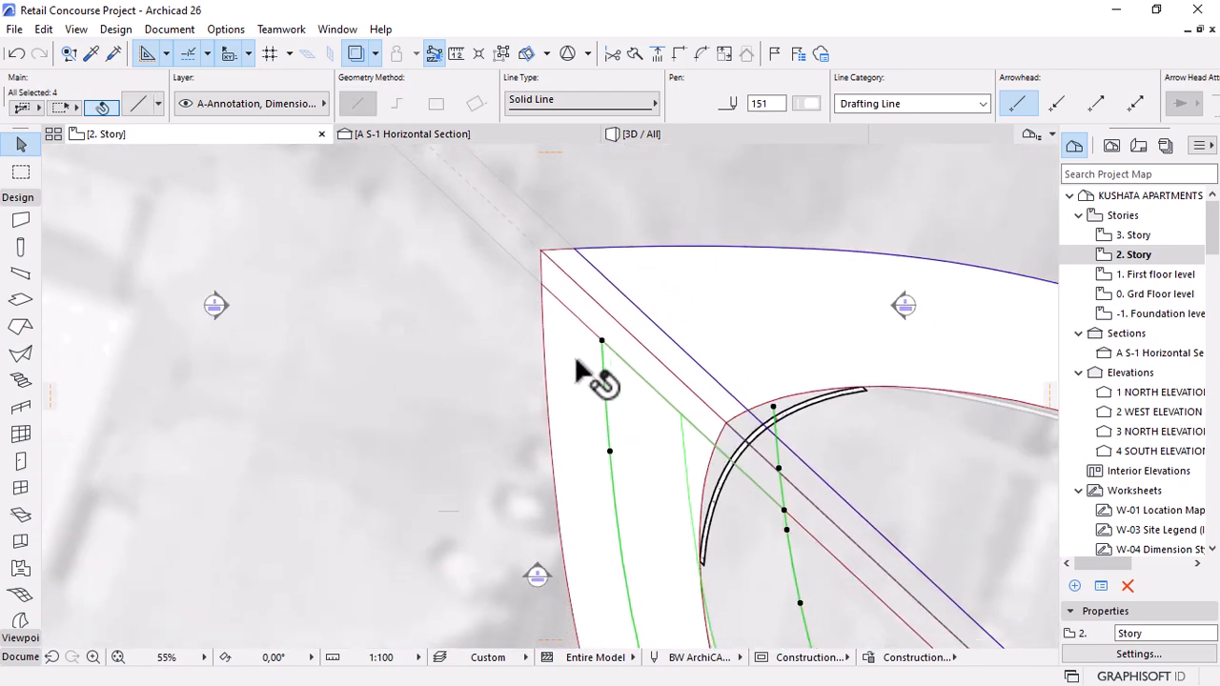
key("ctrl+shift+d")
left_click(653, 446)
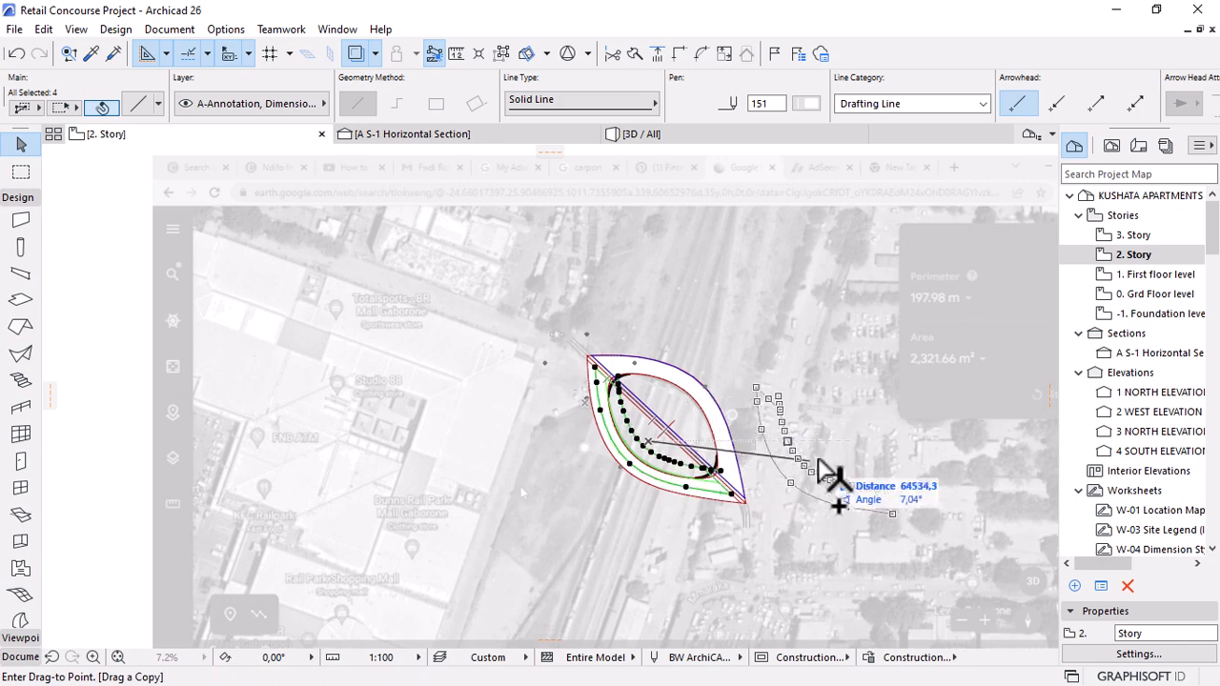
left_click(828, 467)
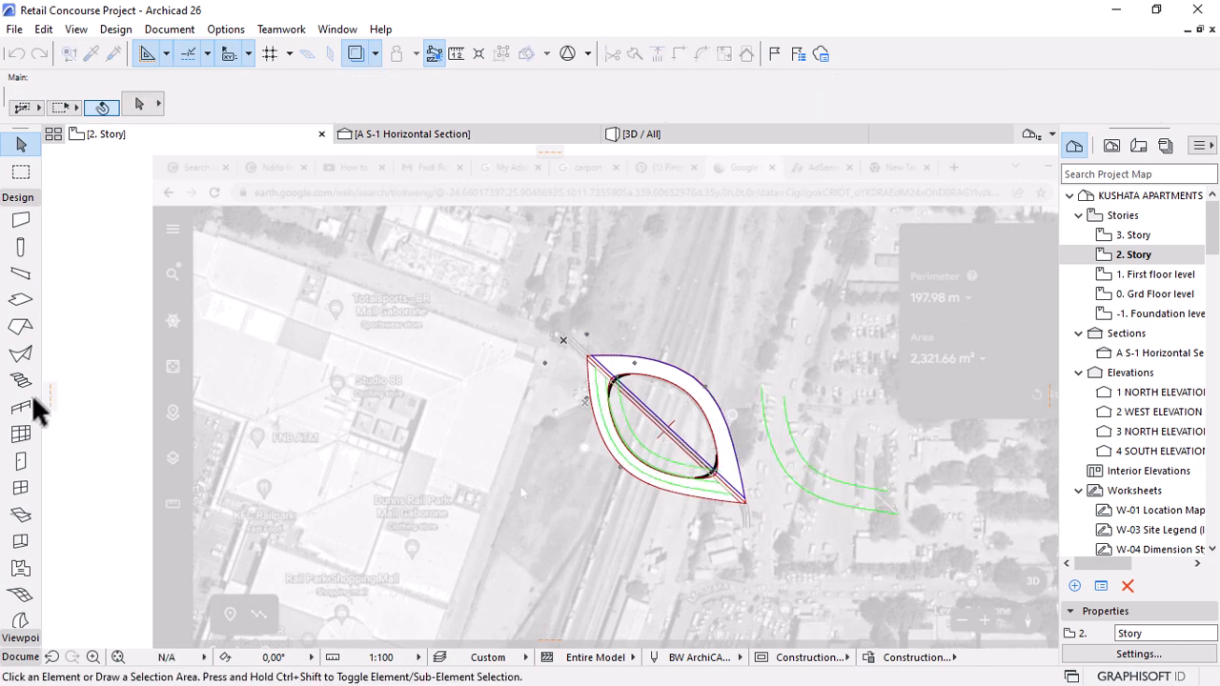
Create a slab from the closed outline formed by the copied curves and end lines, using the Slab tool.
left_click(21, 299)
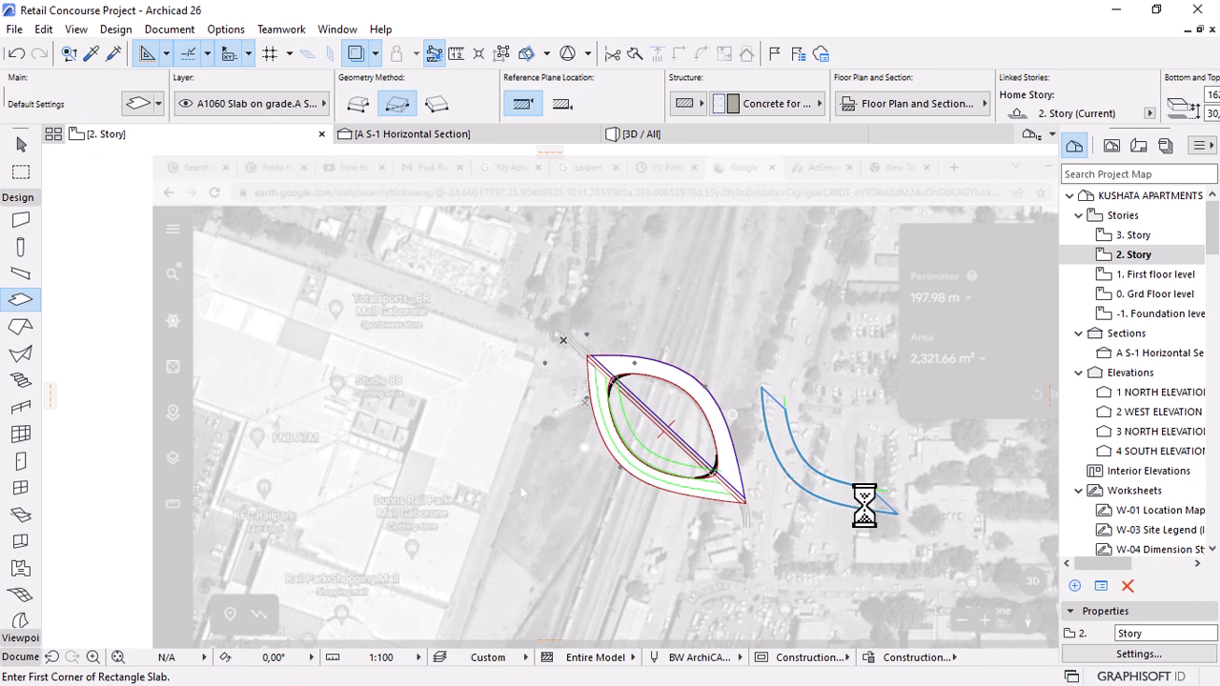
scroll(883, 505, "up", 4)
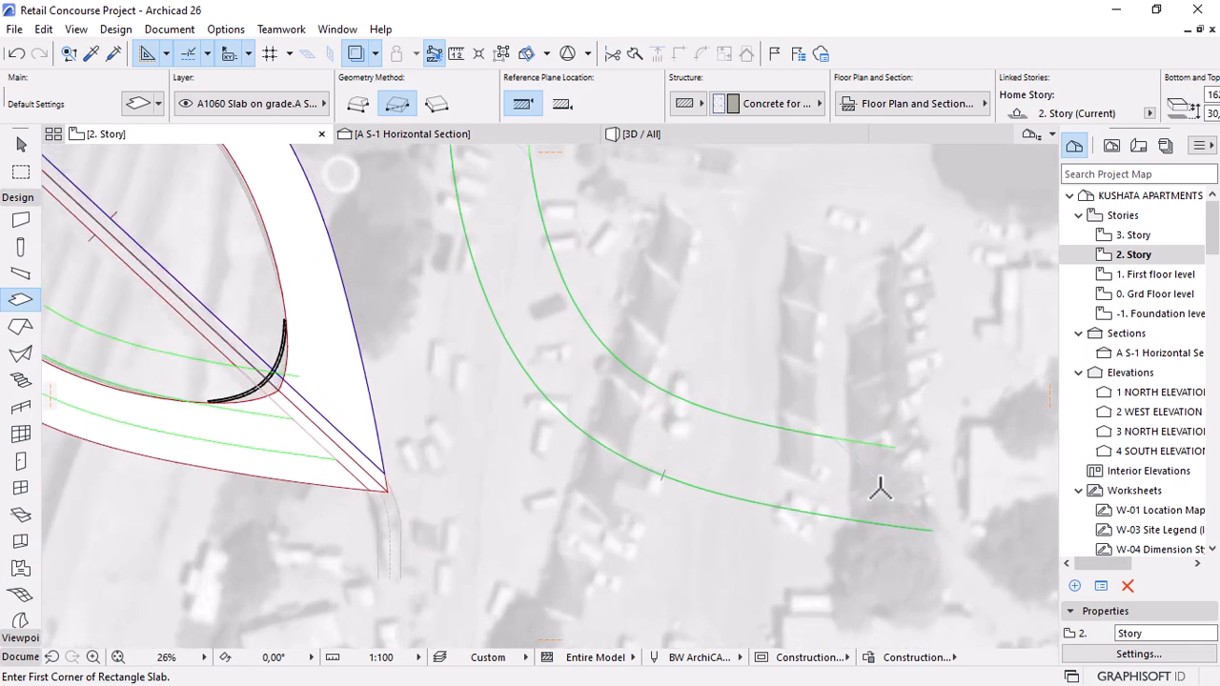
key("Escape")
Move the new slab back to the building so its southeast corner lands on the original outer green curve's end.
left_click(926, 532)
left_click(933, 531)
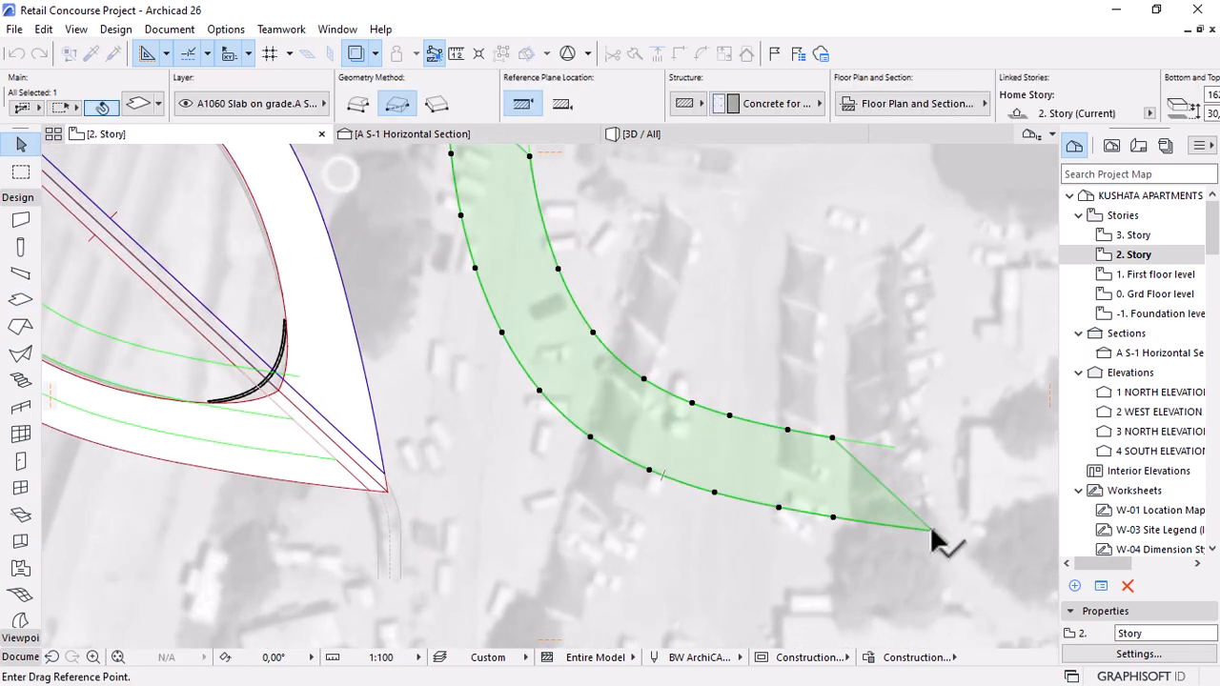
left_click(336, 461)
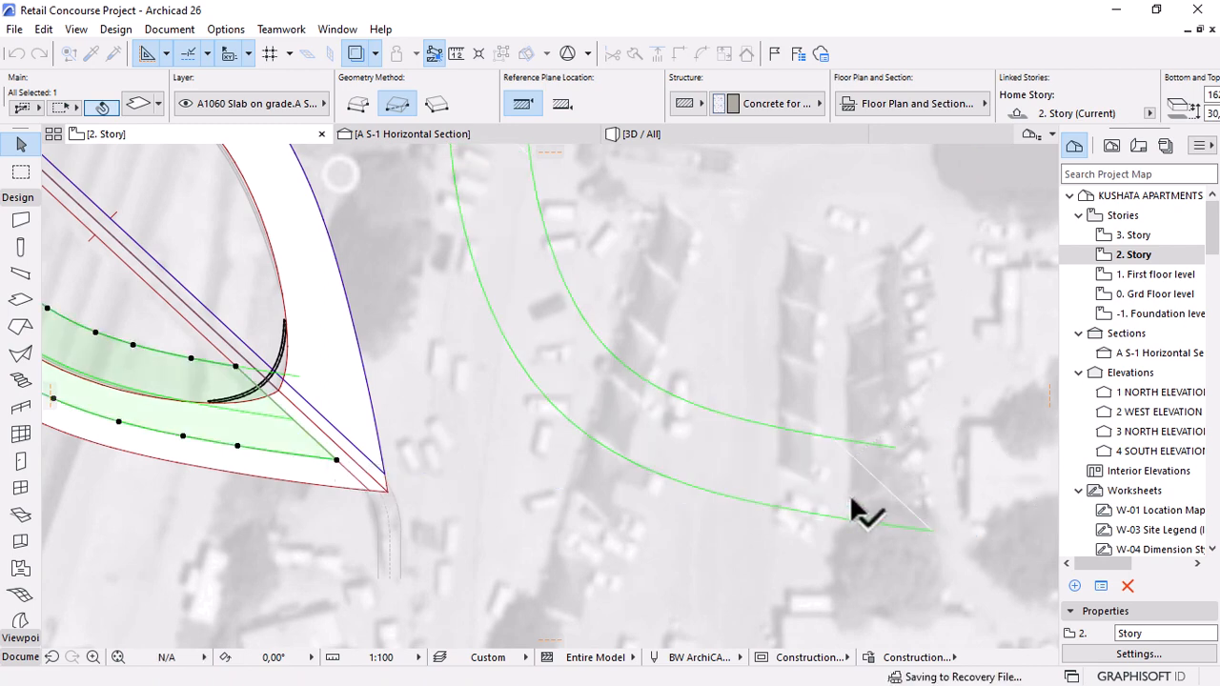
Delete the copied inner and outer curves and both copied connecting lines east of the building.
left_click(863, 474)
left_click(798, 427, "shift")
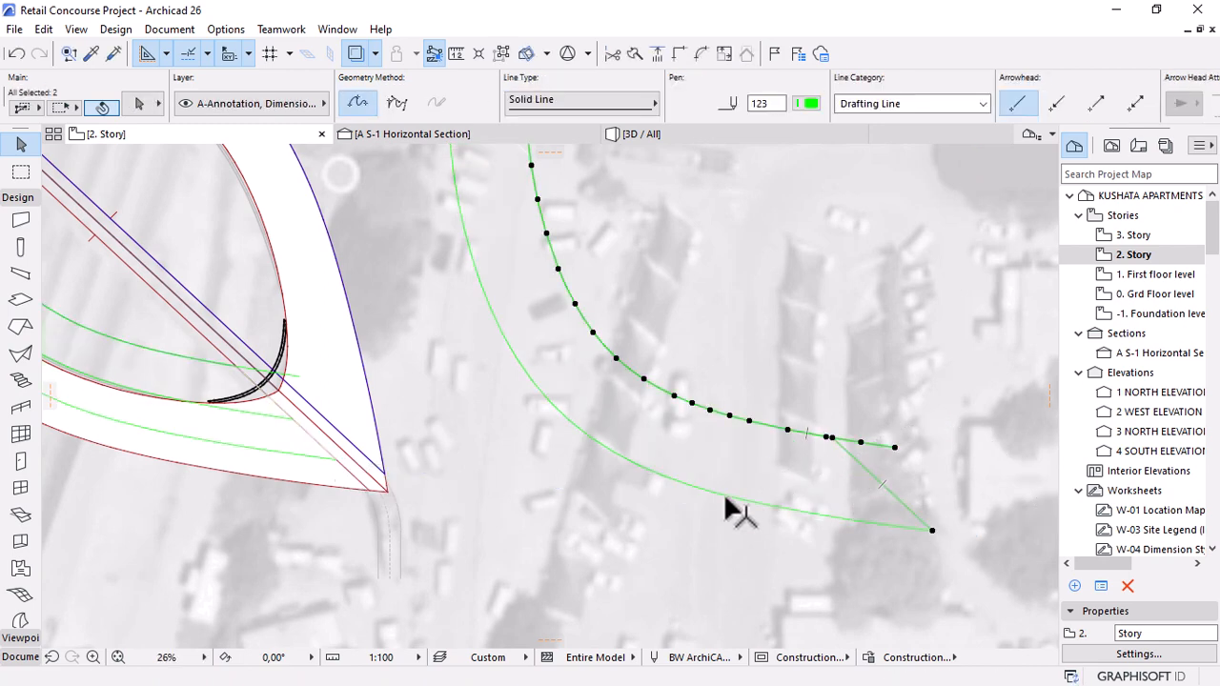
left_click(727, 497, "shift")
key("Delete")
scroll(872, 584, "down", 5)
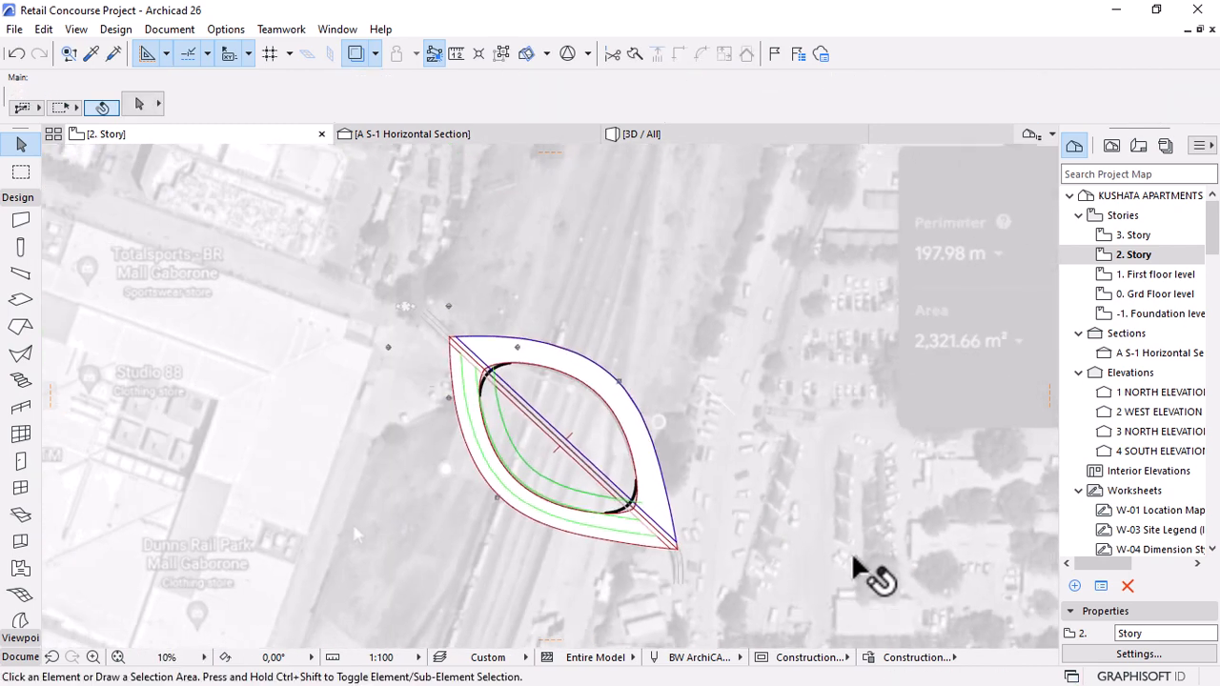
left_click(734, 415)
key("Delete")
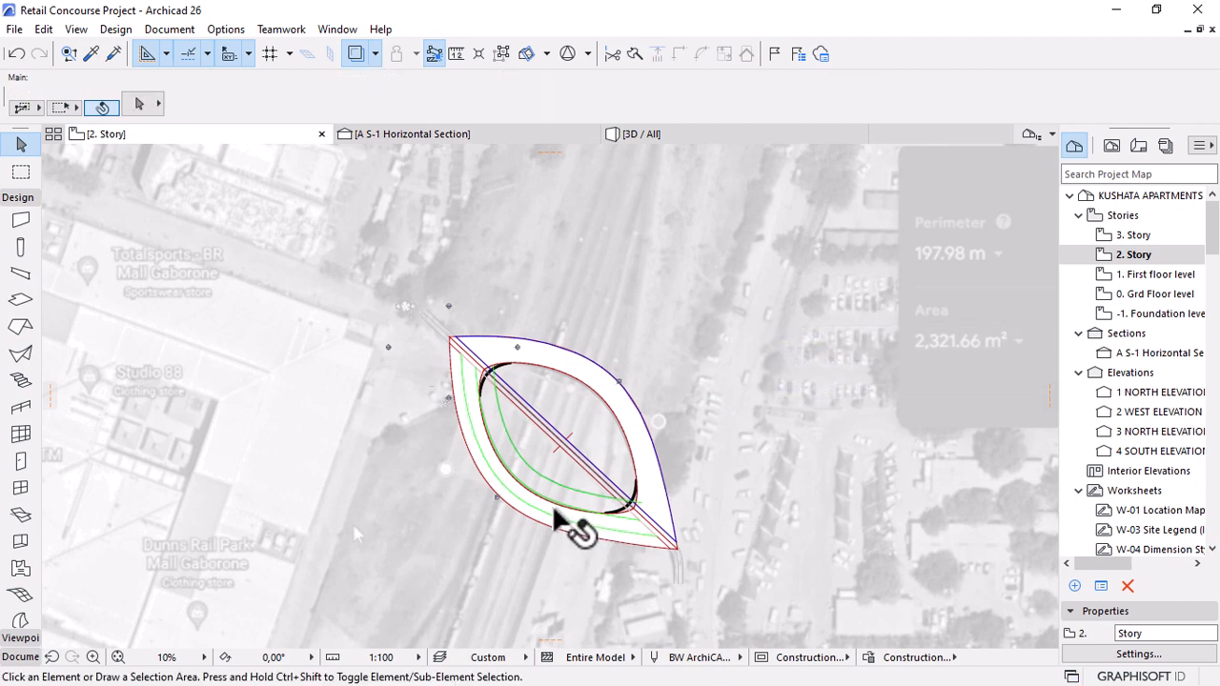
Delete the original inner and middle green guide curves in the building's southwest half.
scroll(558, 511, "up", 5)
left_click(841, 589)
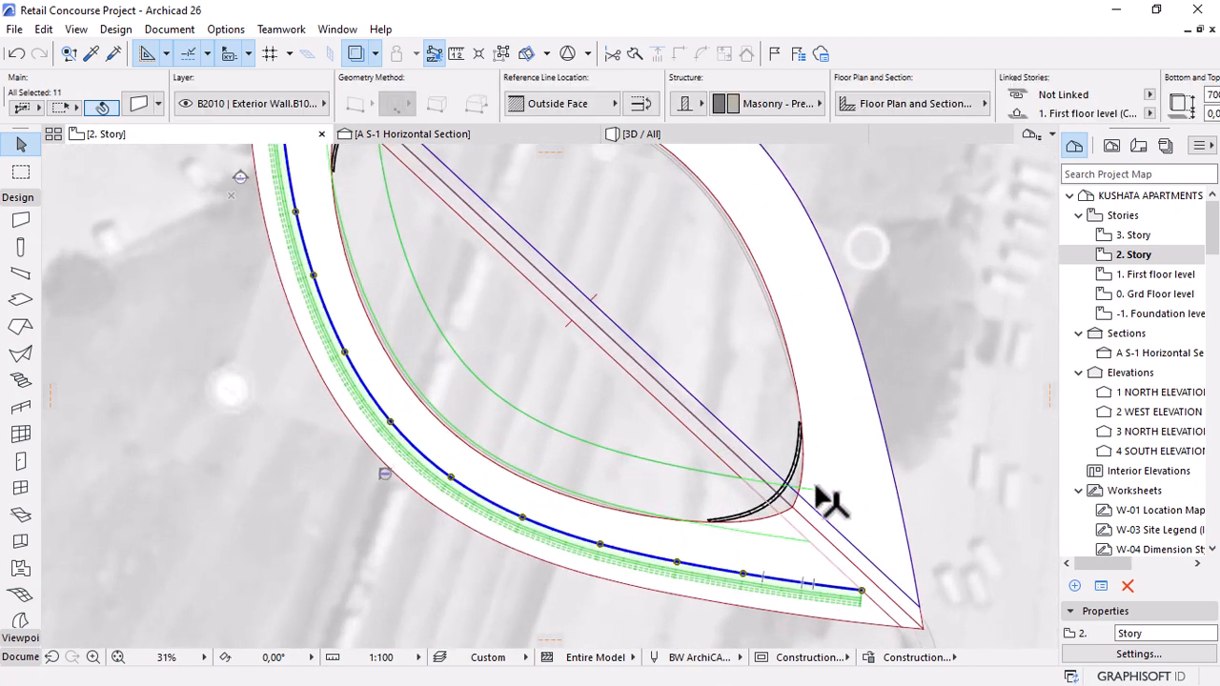
key("Delete")
left_click(814, 489)
key("Delete")
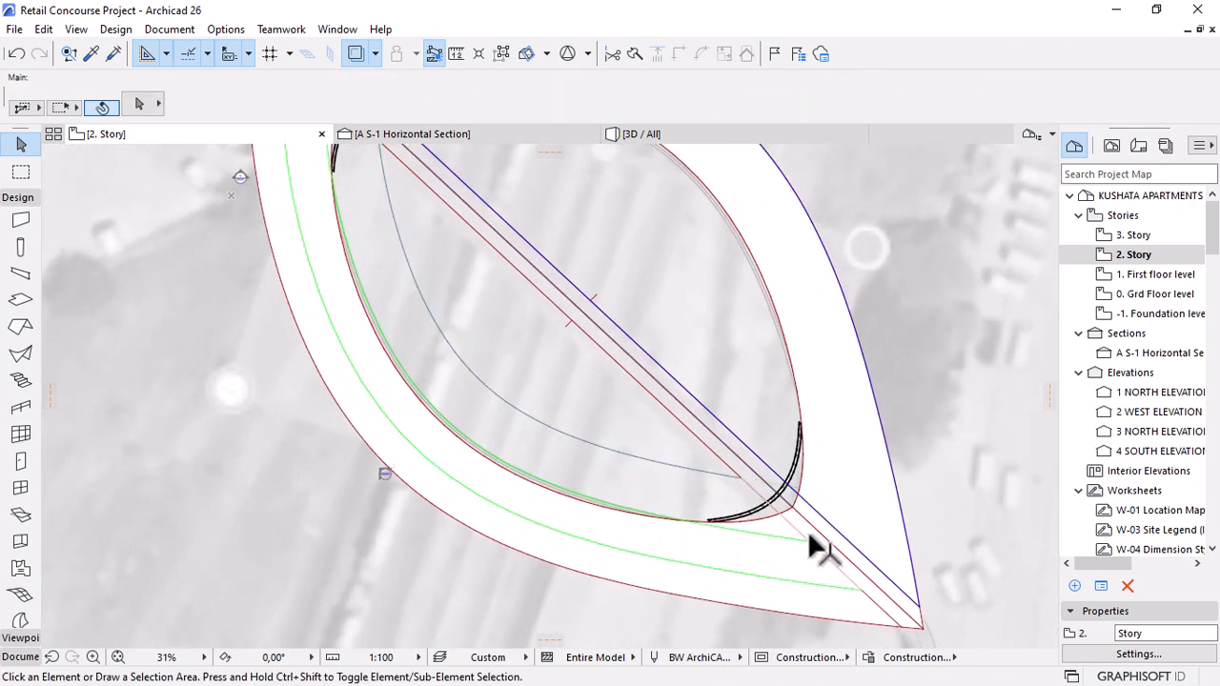
left_click(807, 538)
left_click(865, 590)
left_click(862, 591)
key("Delete")
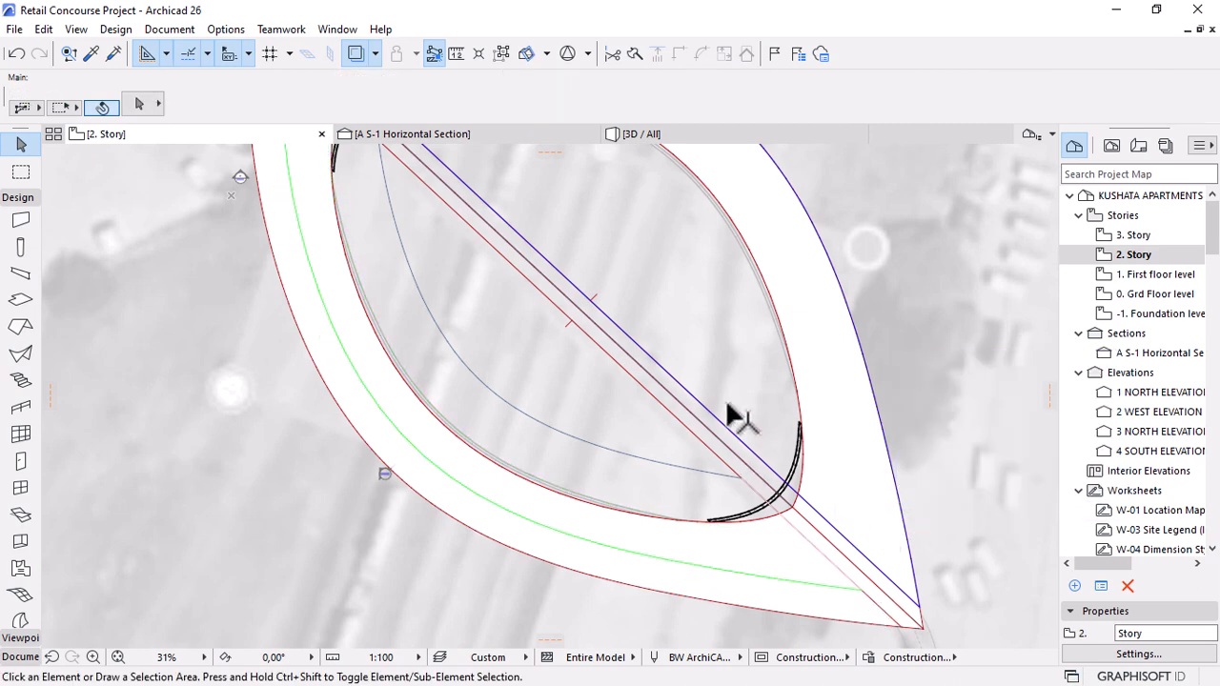
Check the height of the new second-story slab in the A S-1 Horizontal Section.
left_click(499, 135)
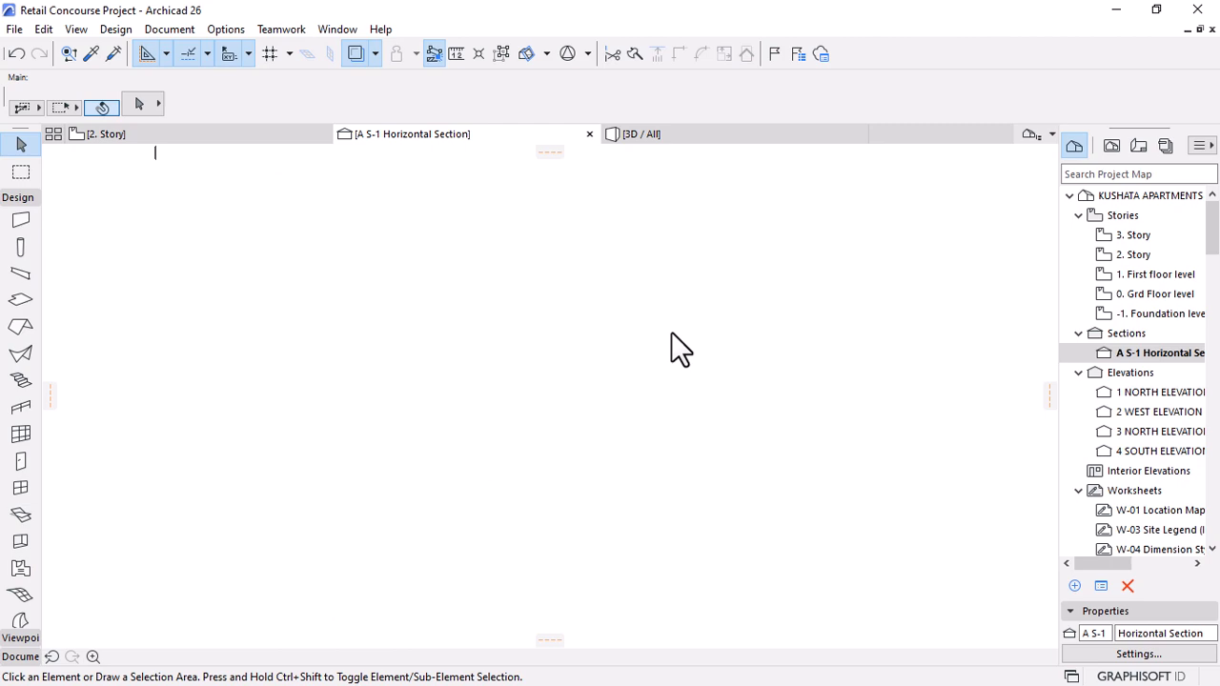
scroll(424, 396, "down", 2)
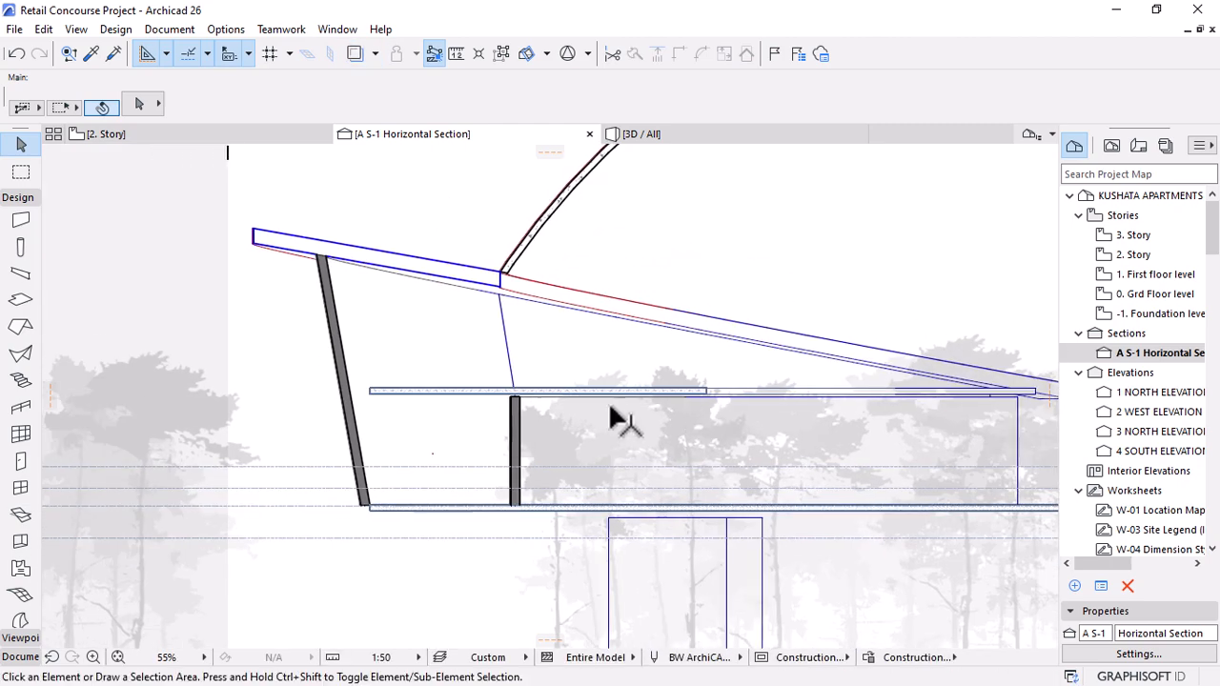
left_click(472, 393)
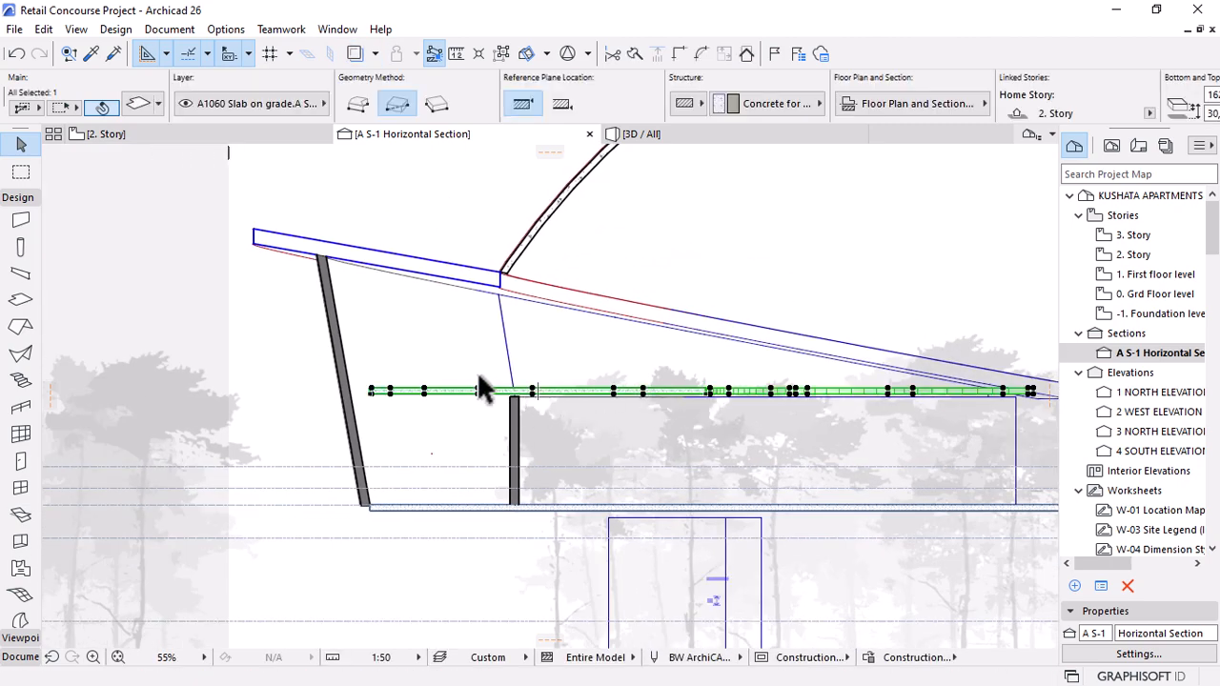
Examine in 3D, from inside the building, how far the new slab projects beyond the exterior wall.
left_click(700, 140)
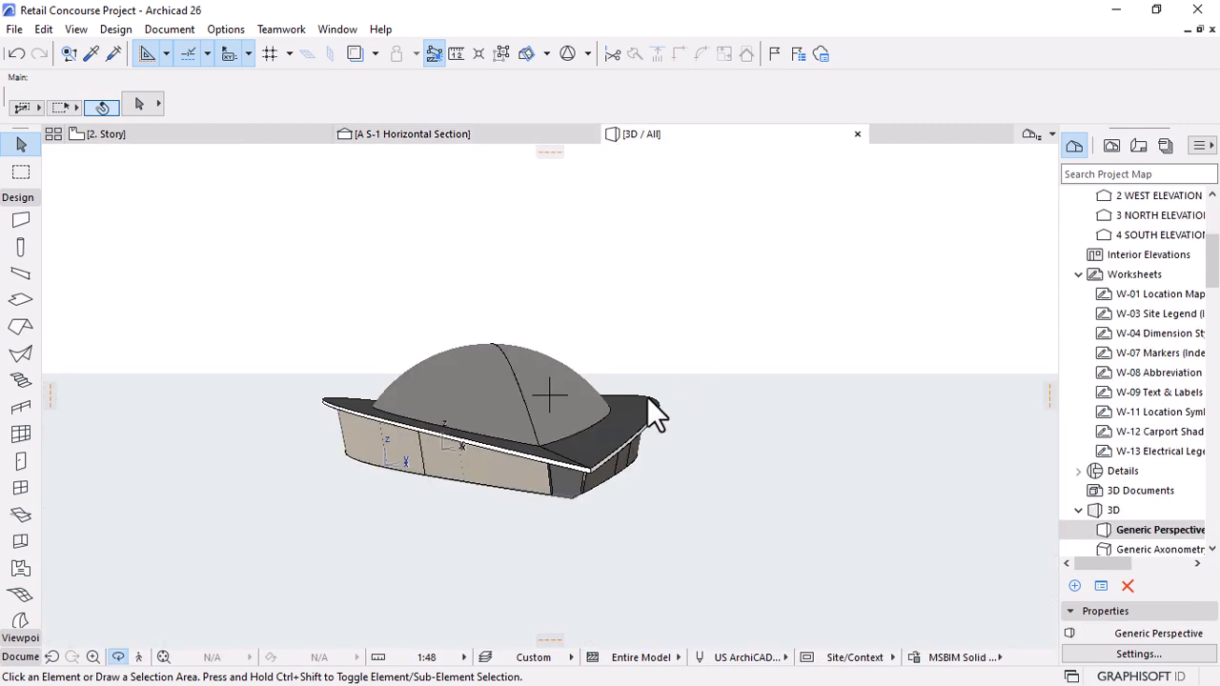
left_click(575, 494)
middle_click_drag(572, 503, 410, 386, "shift")
scroll(485, 384, "up", 10)
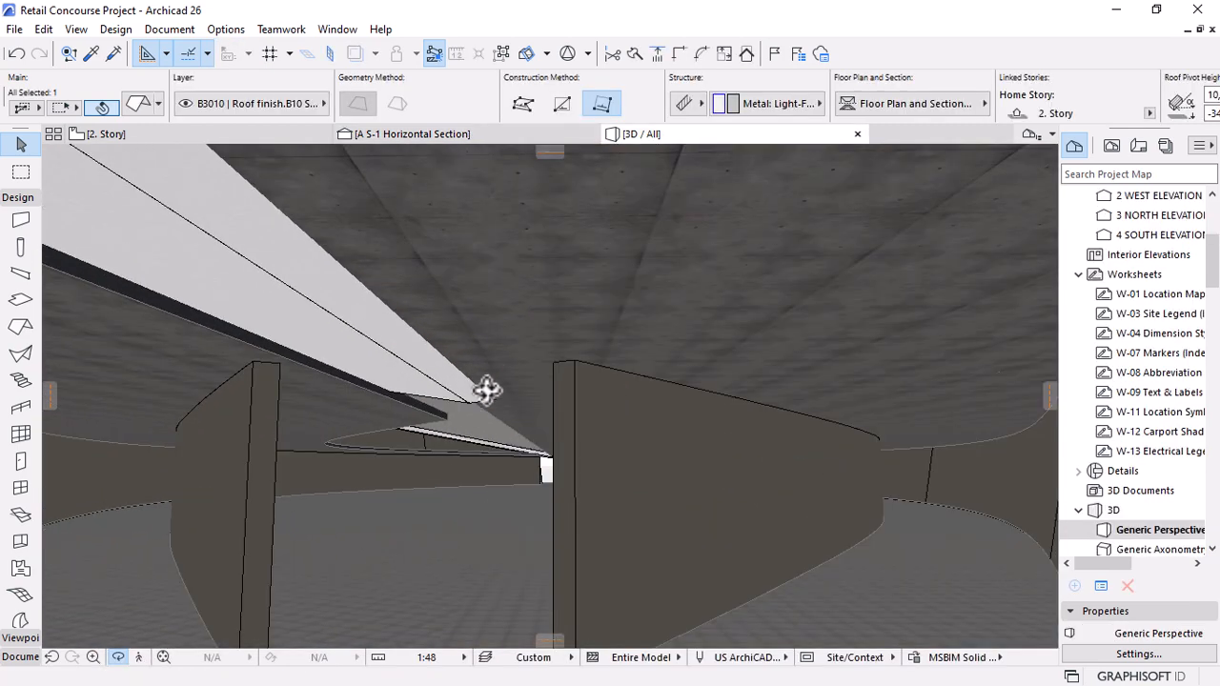
middle_click_drag(494, 427, 329, 429, "shift")
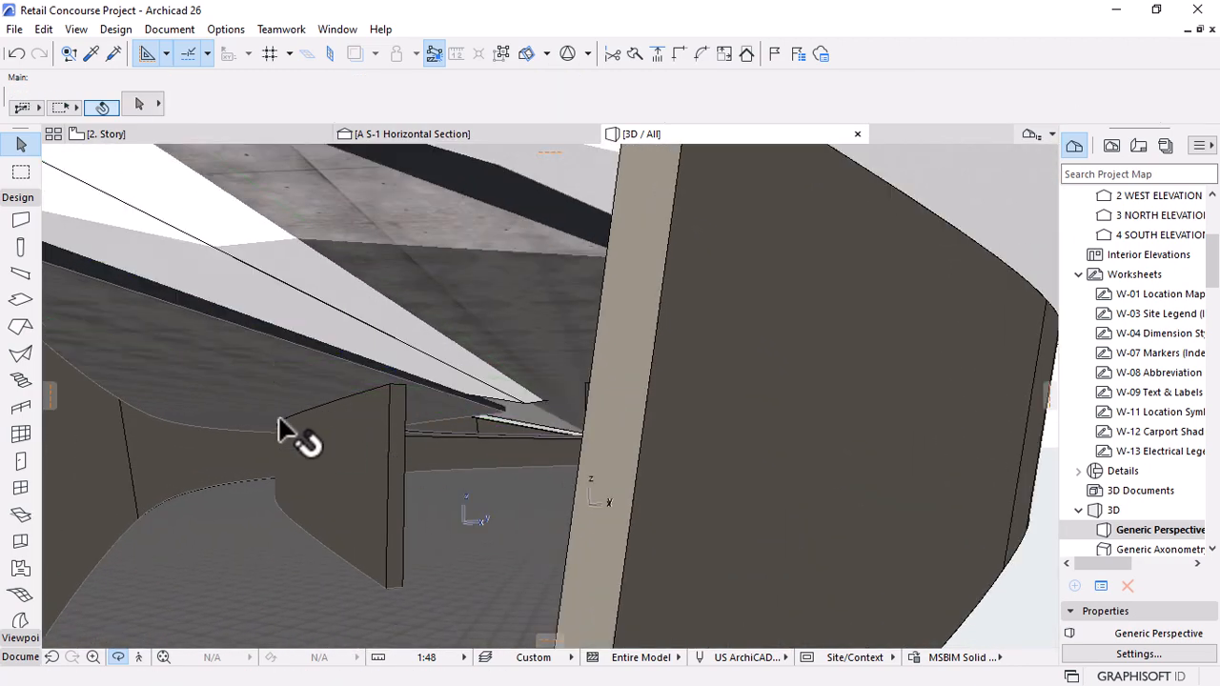
left_click(276, 448)
scroll(429, 478, "up", 3)
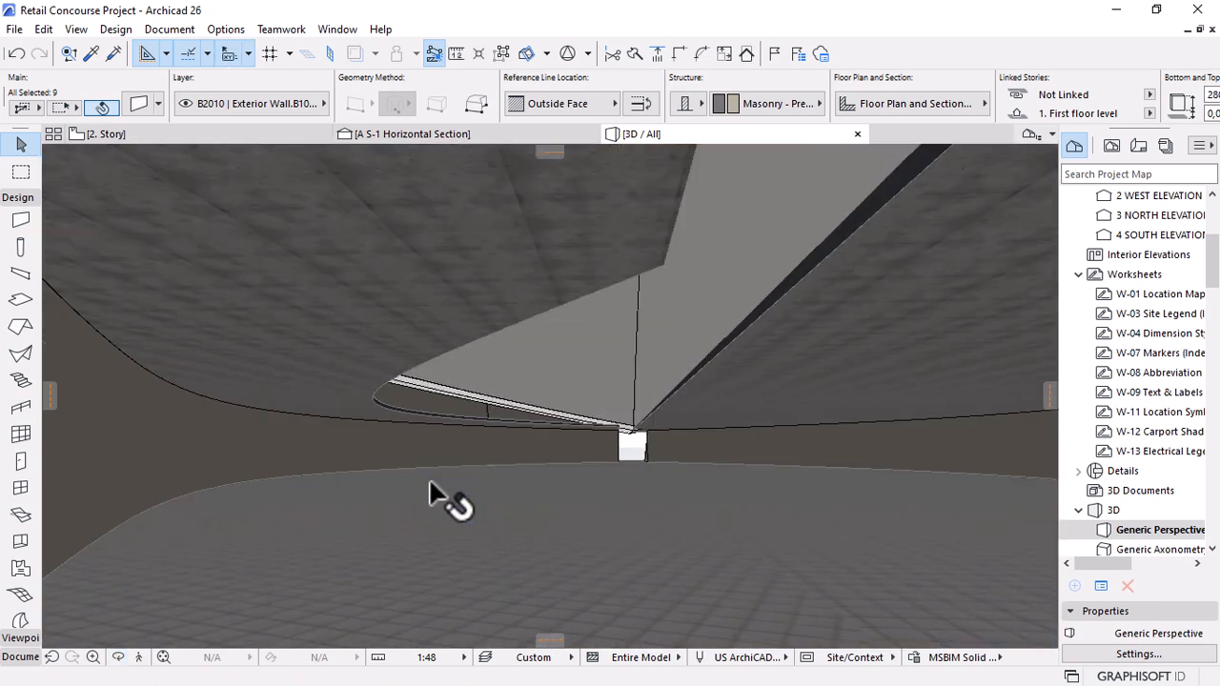
scroll(430, 480, "down", 2)
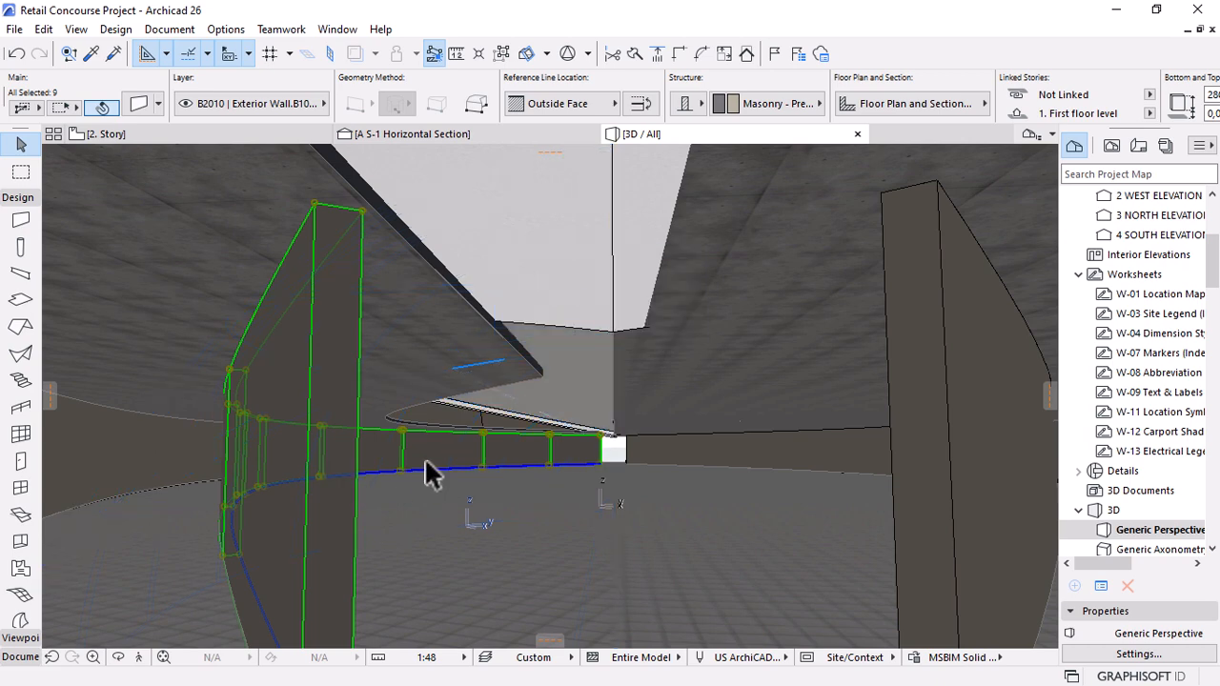
scroll(440, 372, "up", 1)
scroll(532, 469, "up", 3)
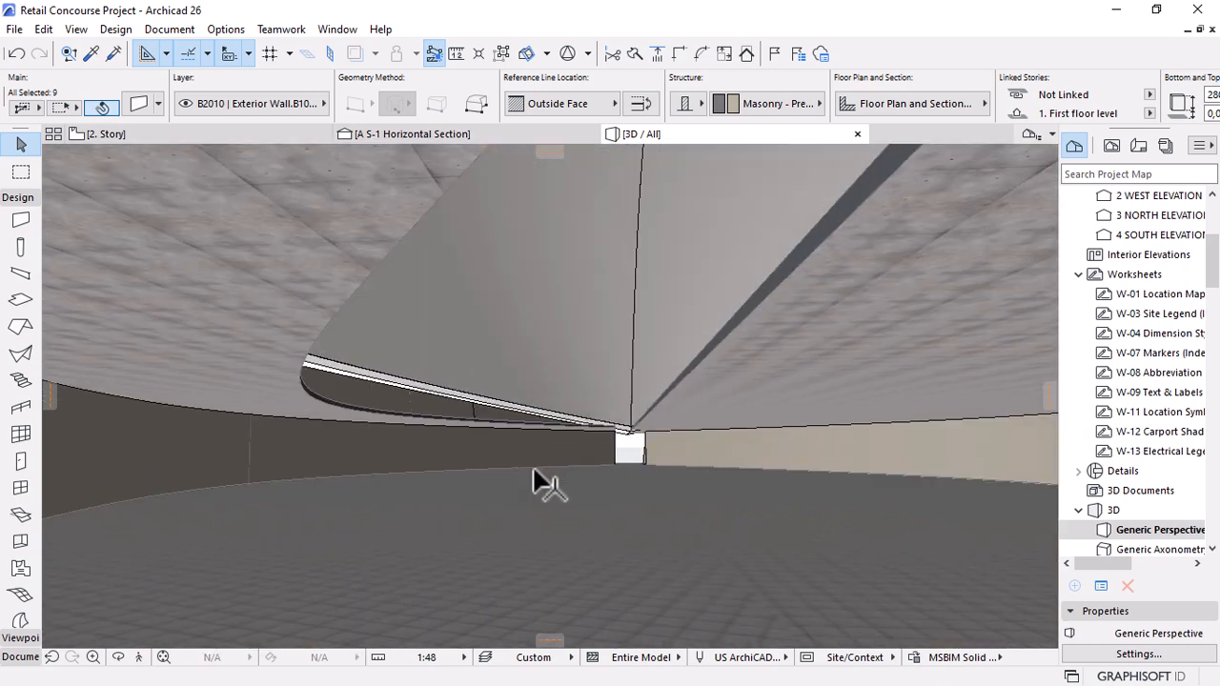
key("Escape")
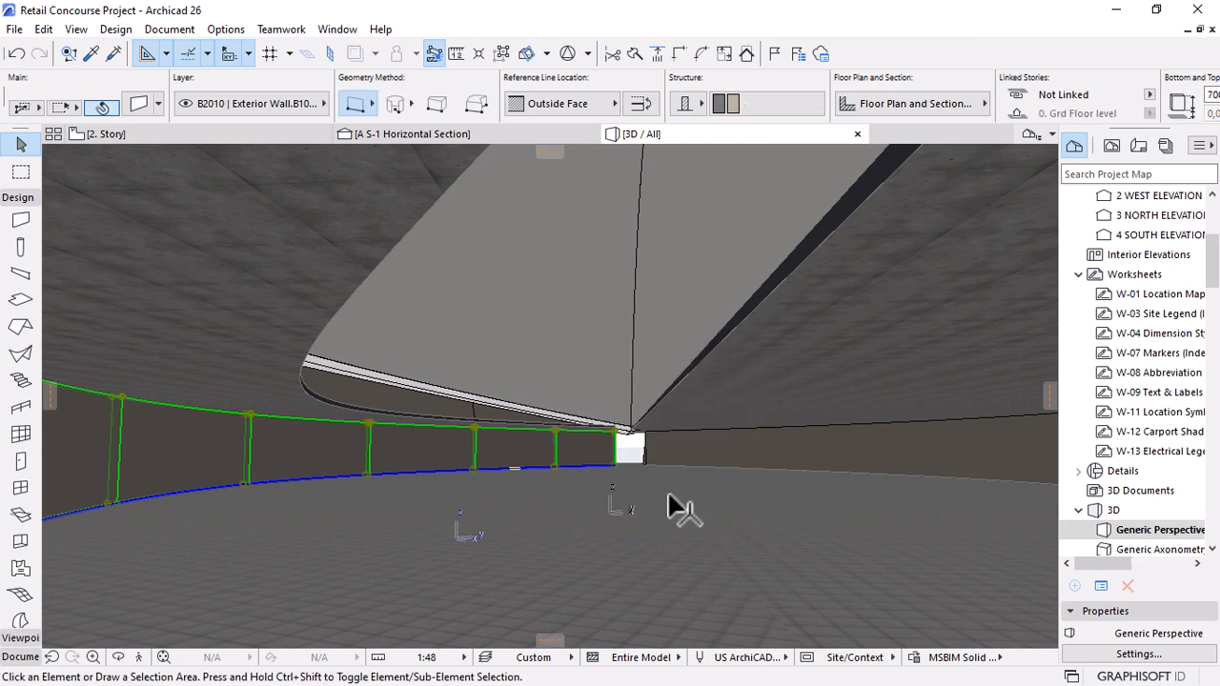
left_click(392, 235)
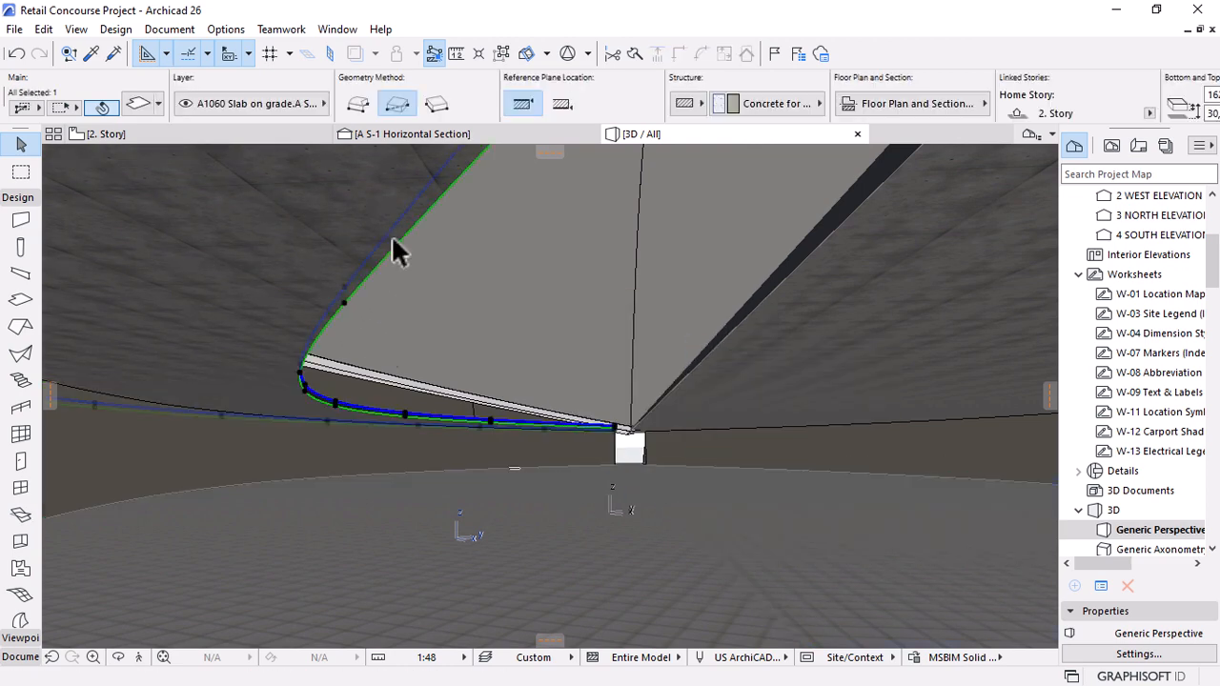
left_click(420, 218)
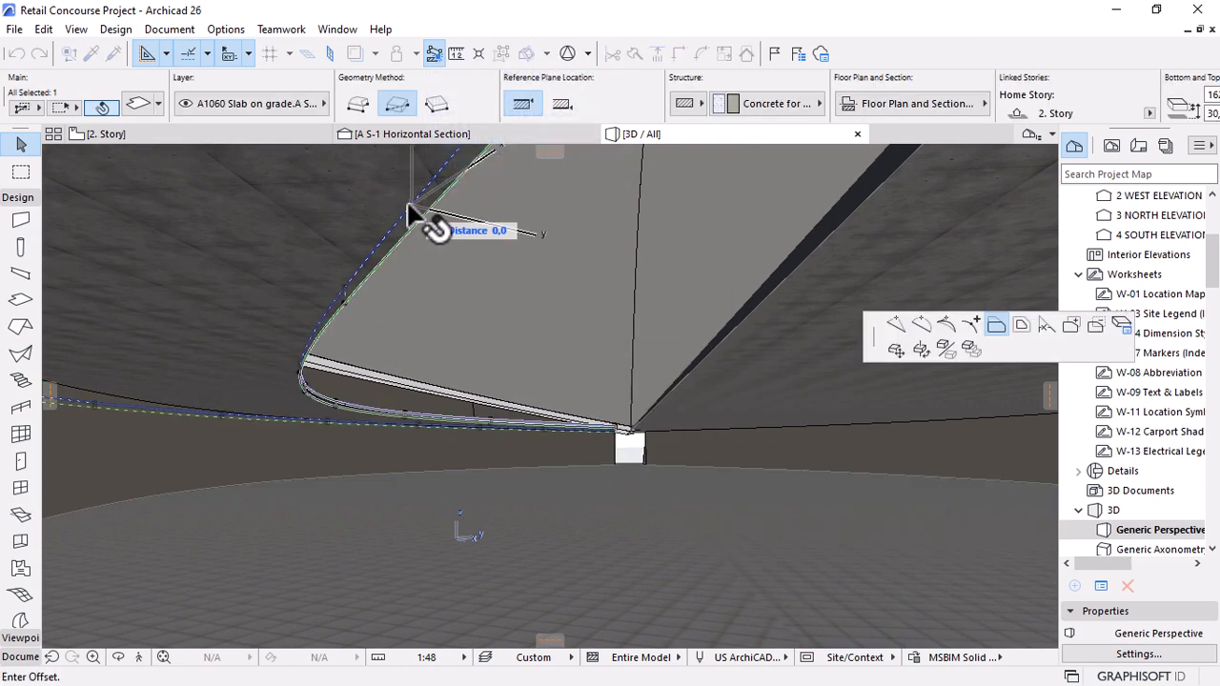
left_click(1021, 326)
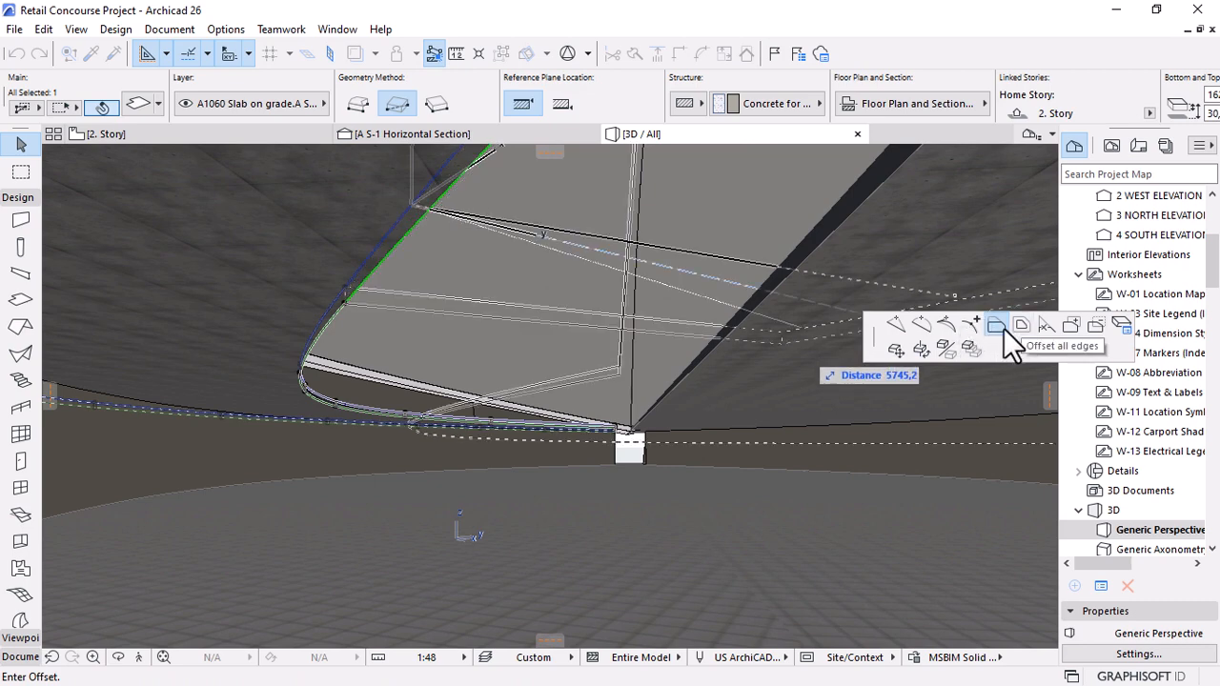
left_click(483, 429)
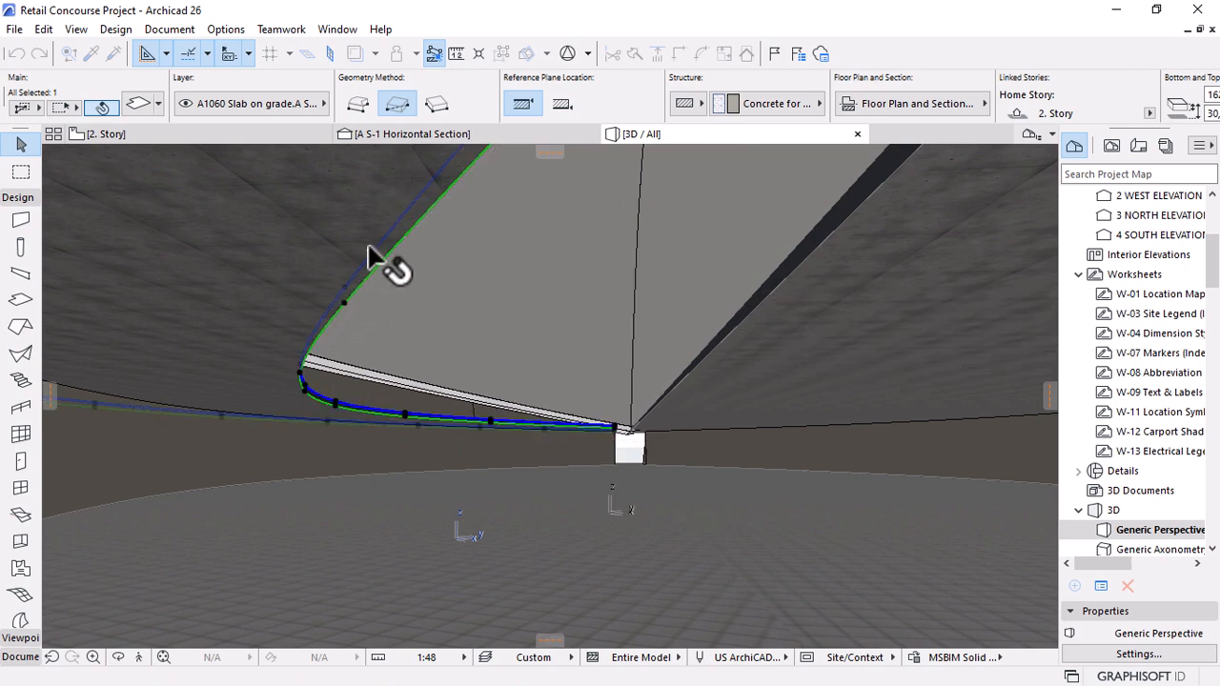
left_click(395, 233)
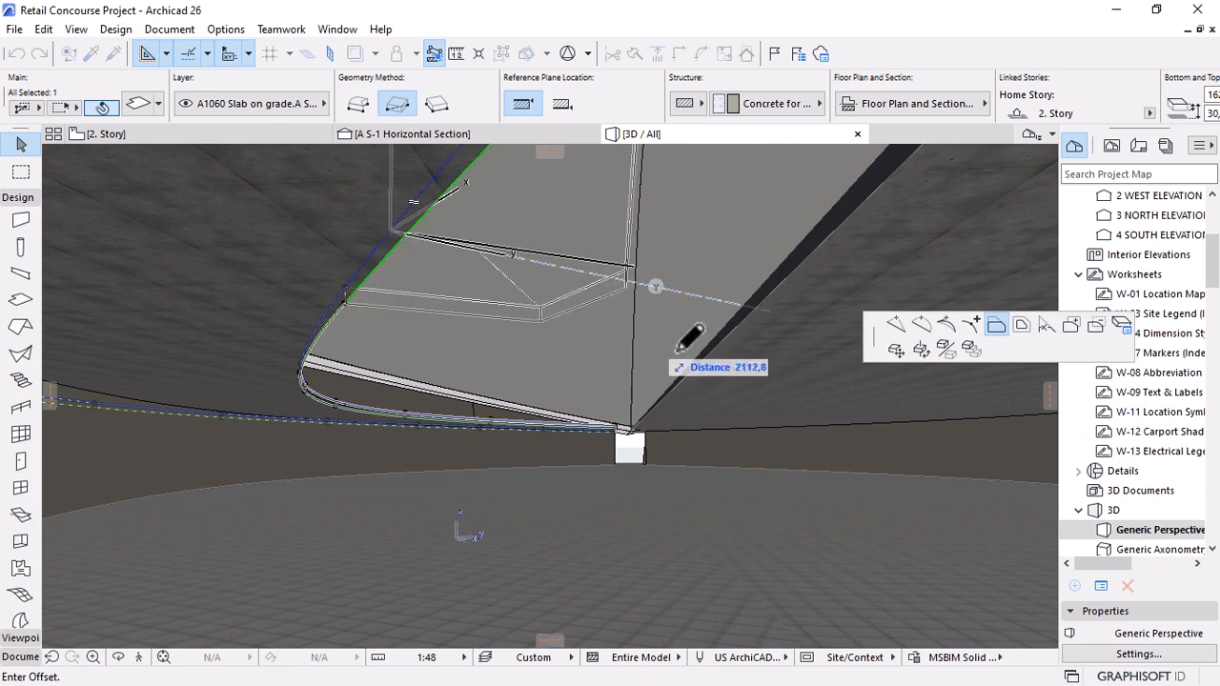
left_click(496, 345)
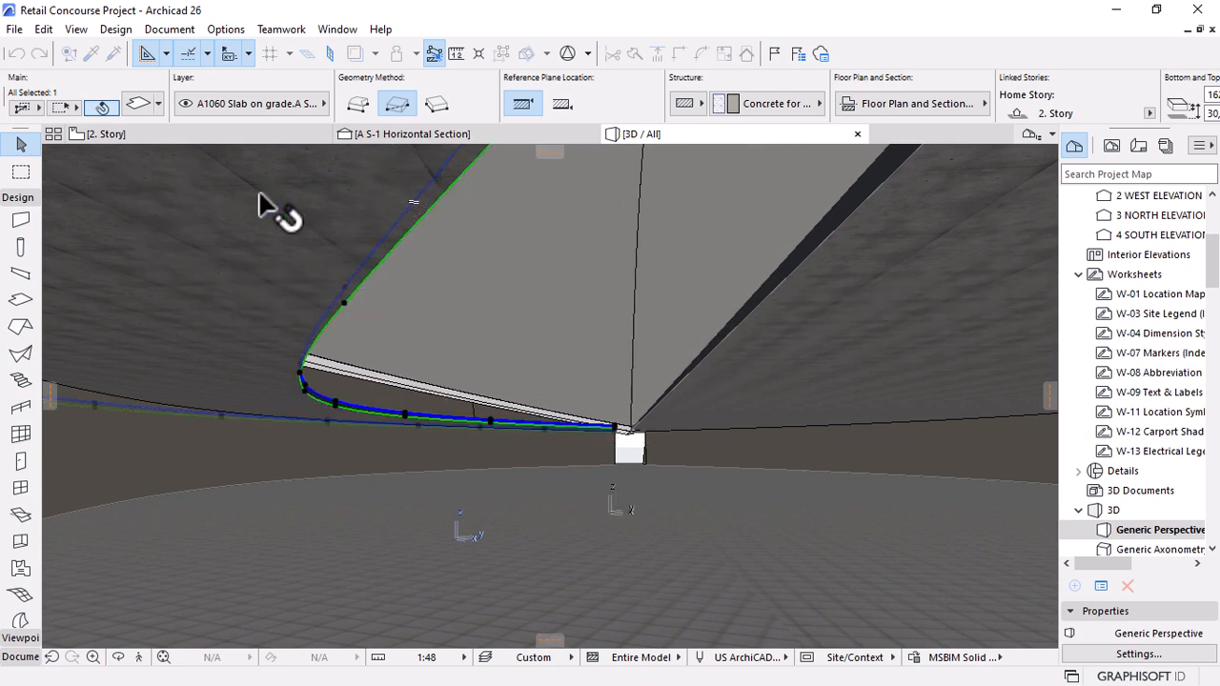
Create a copy of the outer green spline on the second-story plan, offset 5500 towards the inside of the building.
left_click(190, 133)
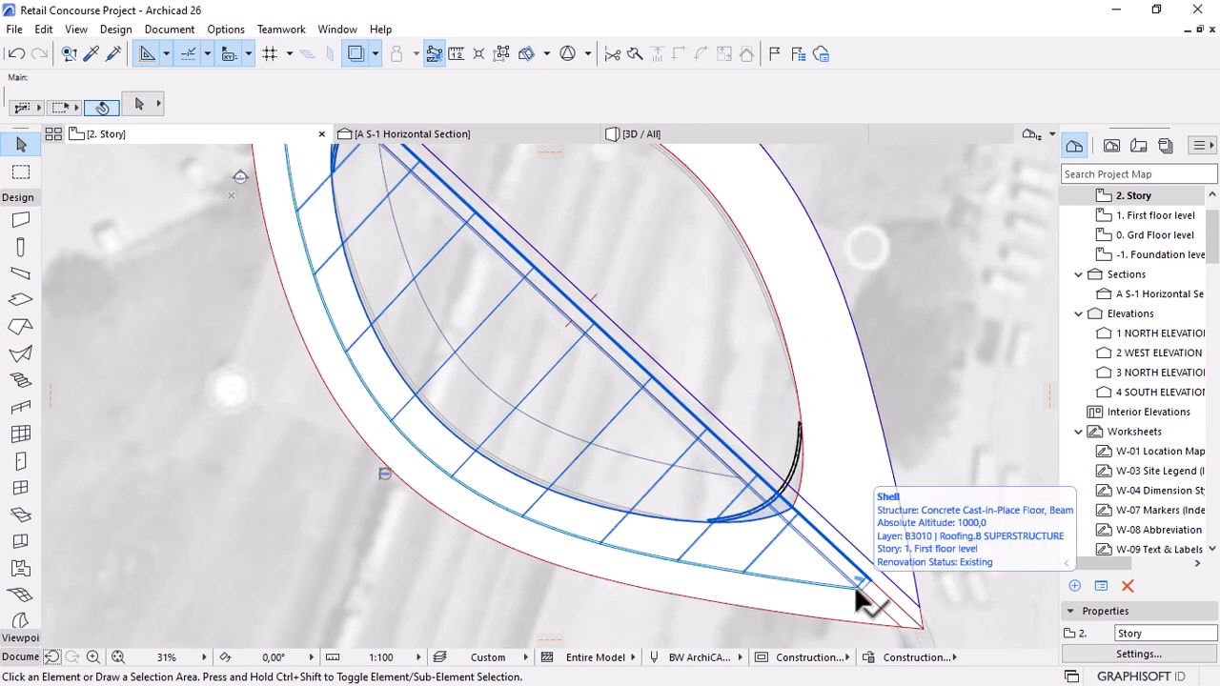
scroll(854, 585, "up", 2)
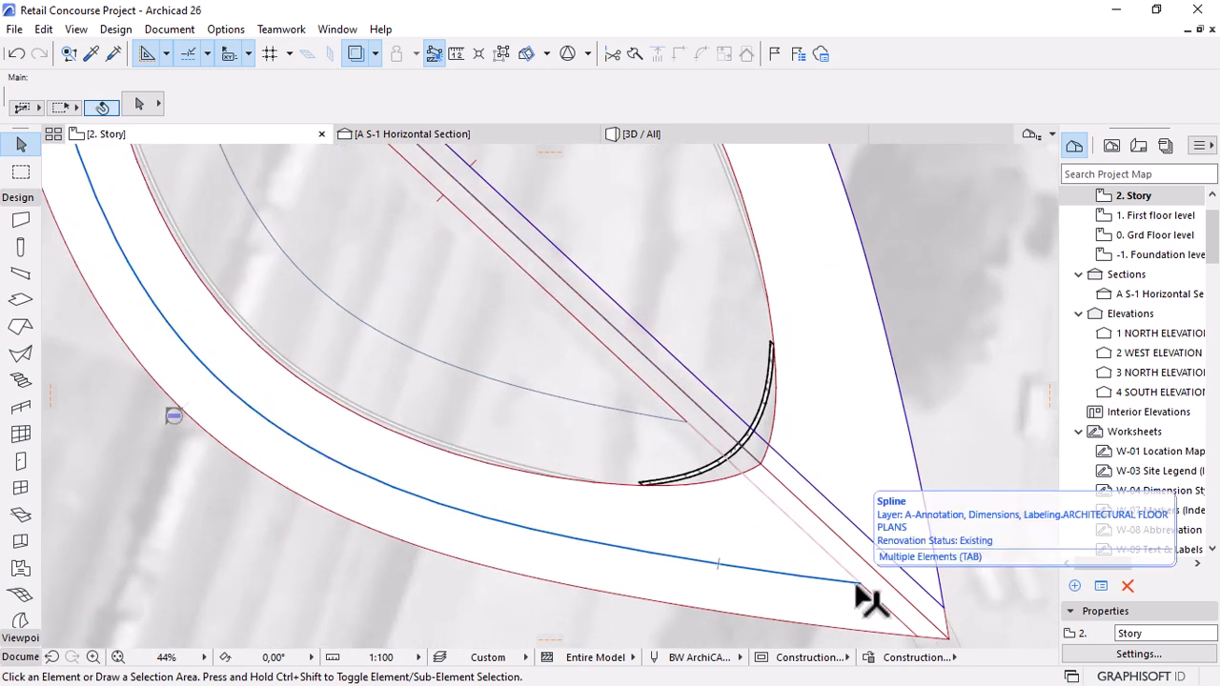
left_click(856, 581)
left_click(860, 582)
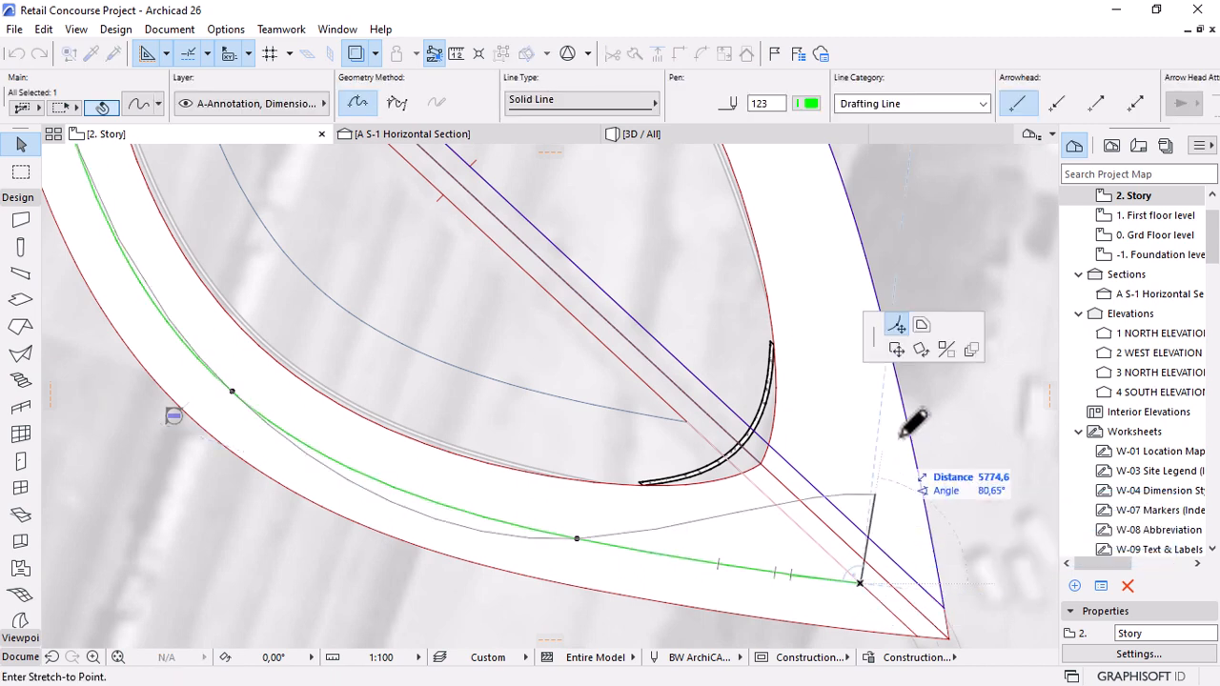
left_click(920, 324)
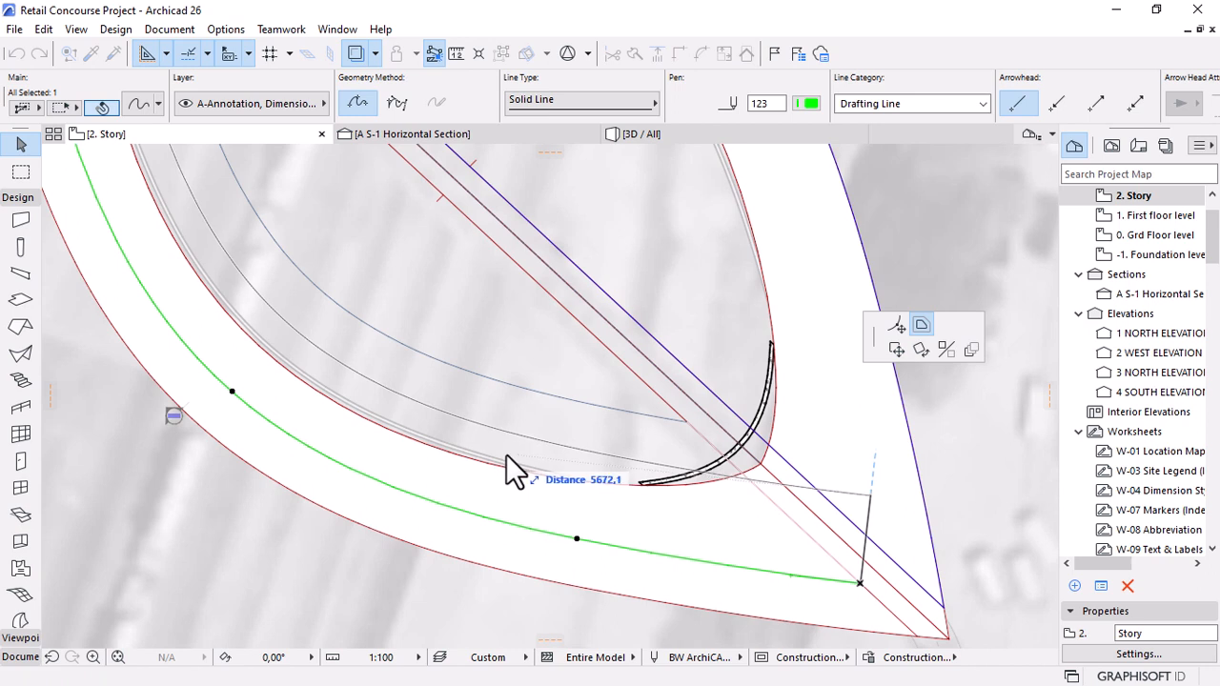
type("5500")
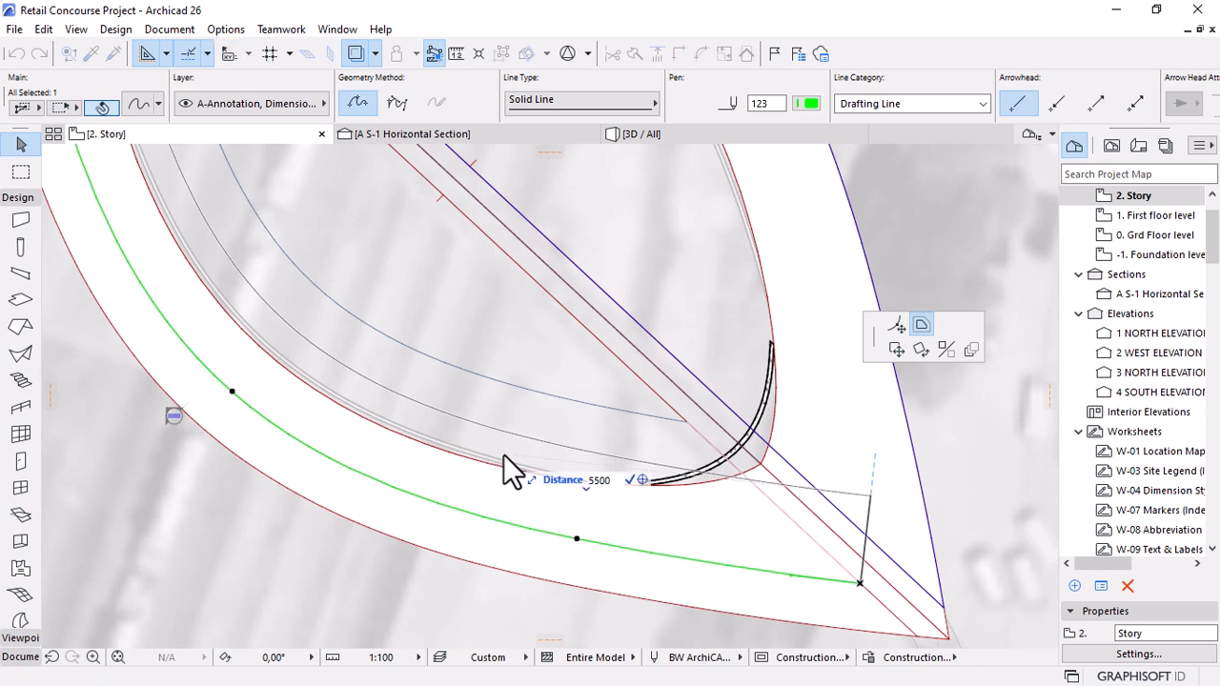
key("Return")
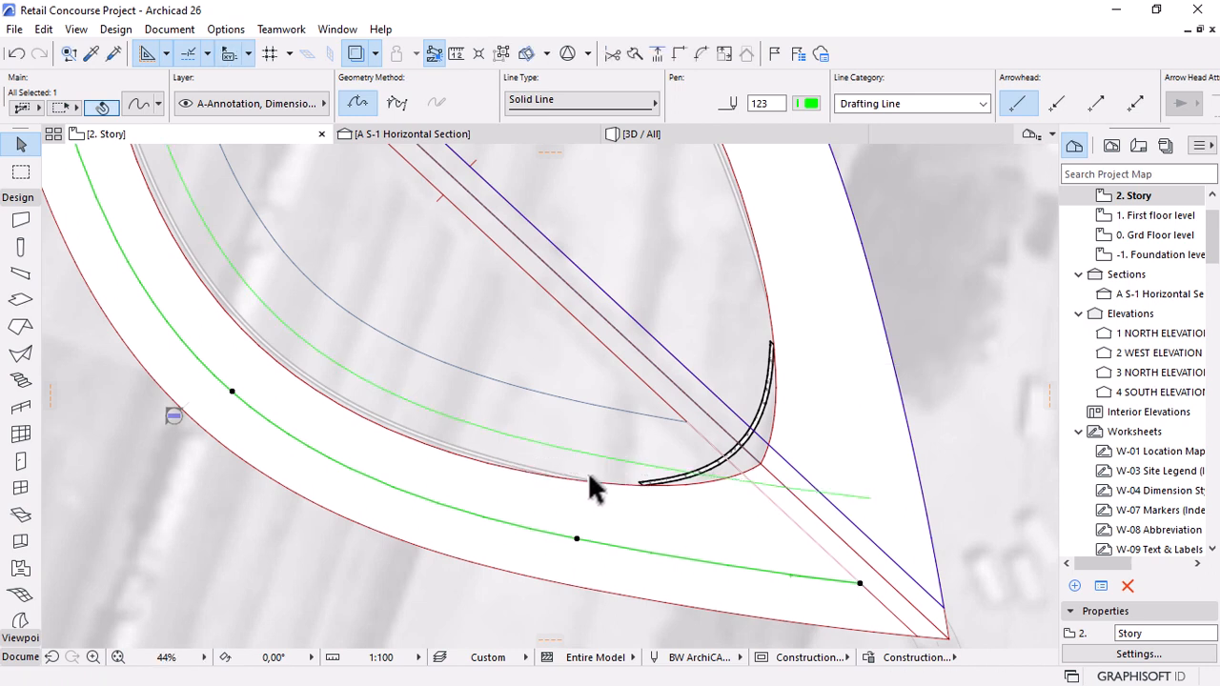
Drag the curved slab together with the new offset spline to the open area east of the building.
left_click(589, 426)
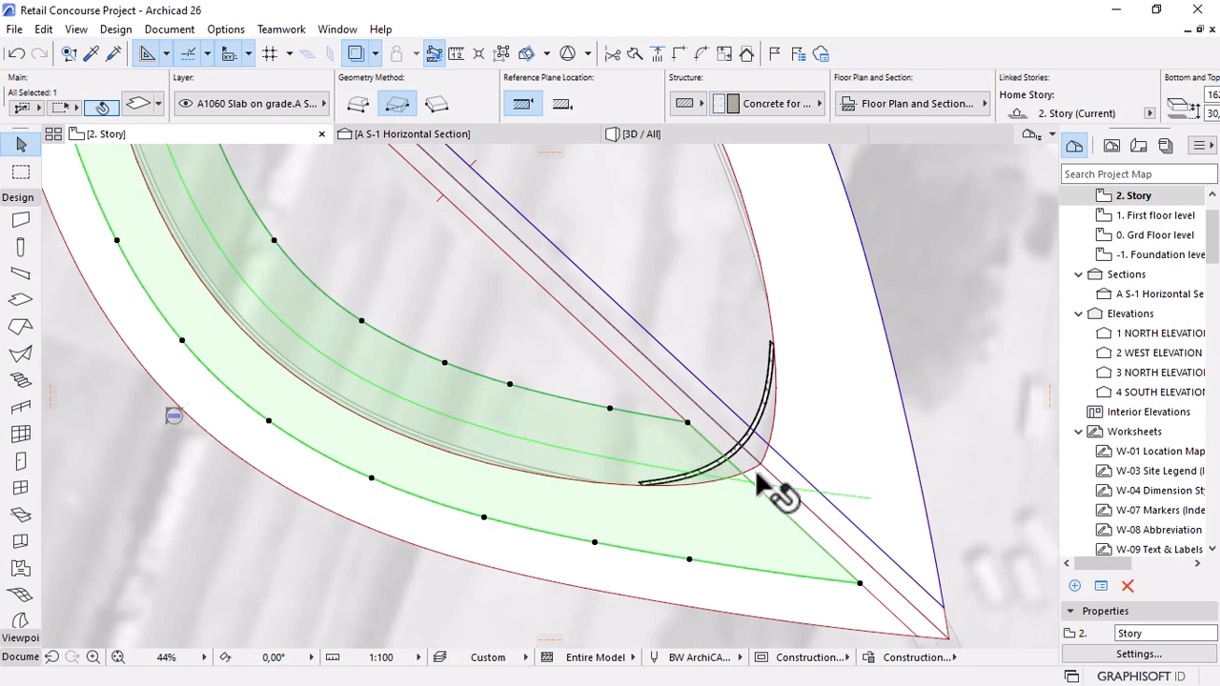
scroll(797, 558, "down", 3)
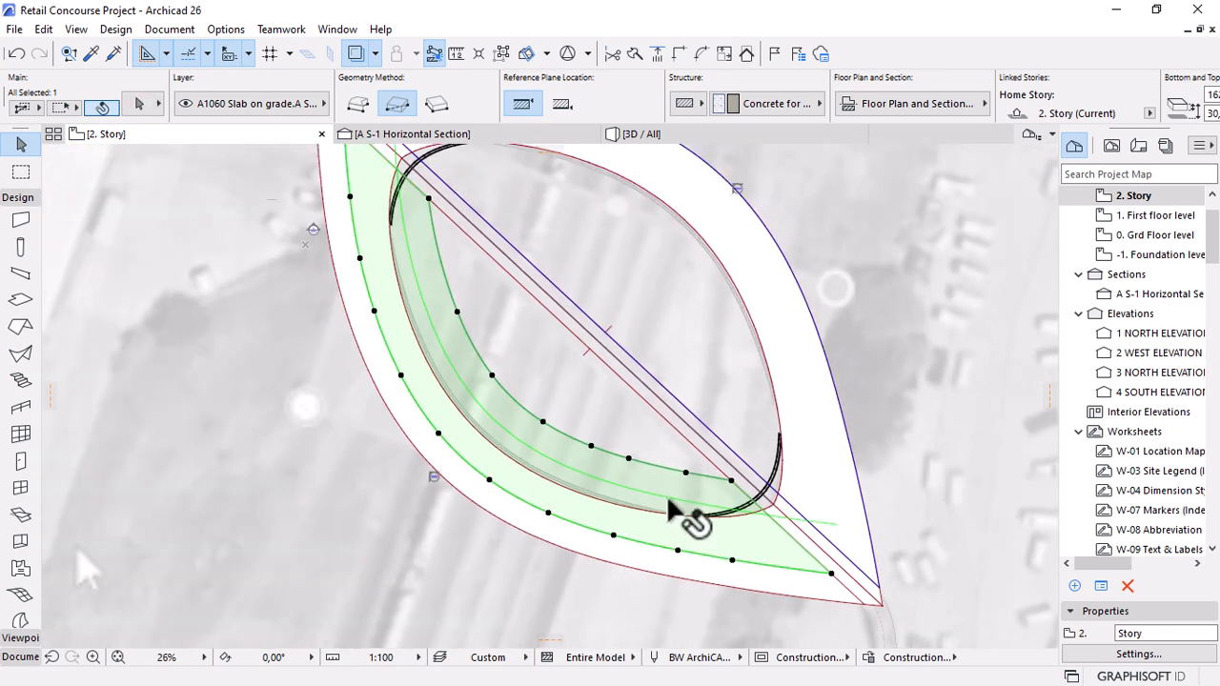
left_click(665, 500, "shift")
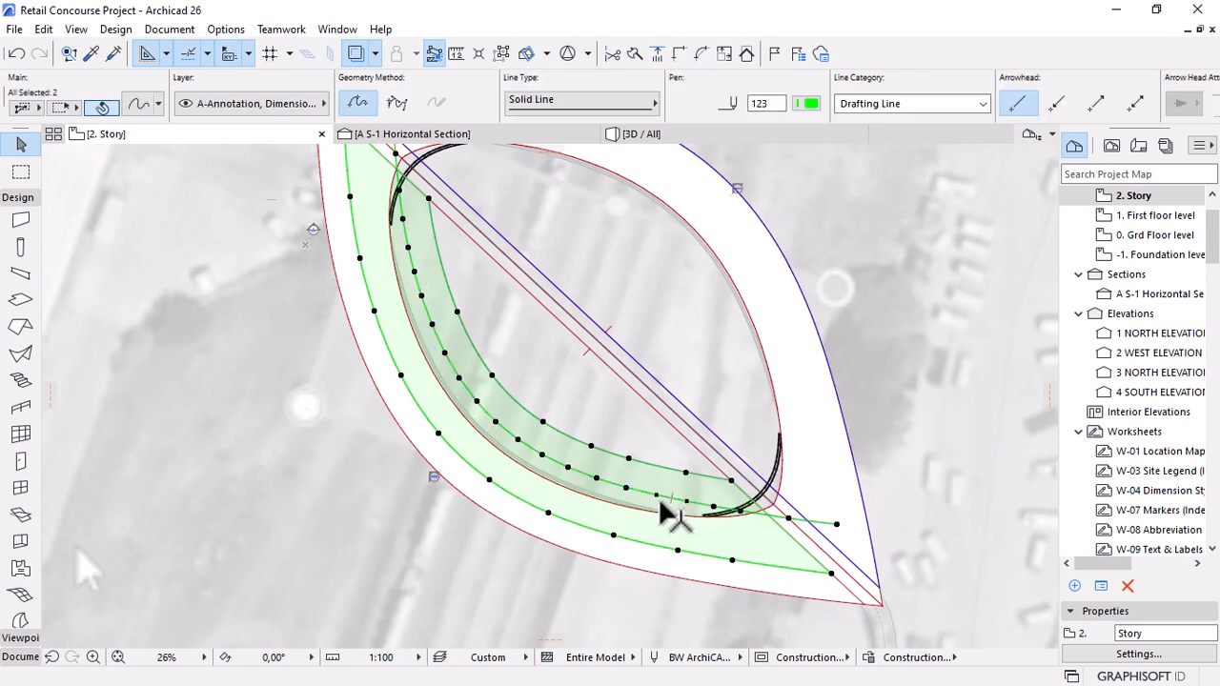
key("ctrl+d")
left_click(670, 489)
scroll(392, 363, "down", 3)
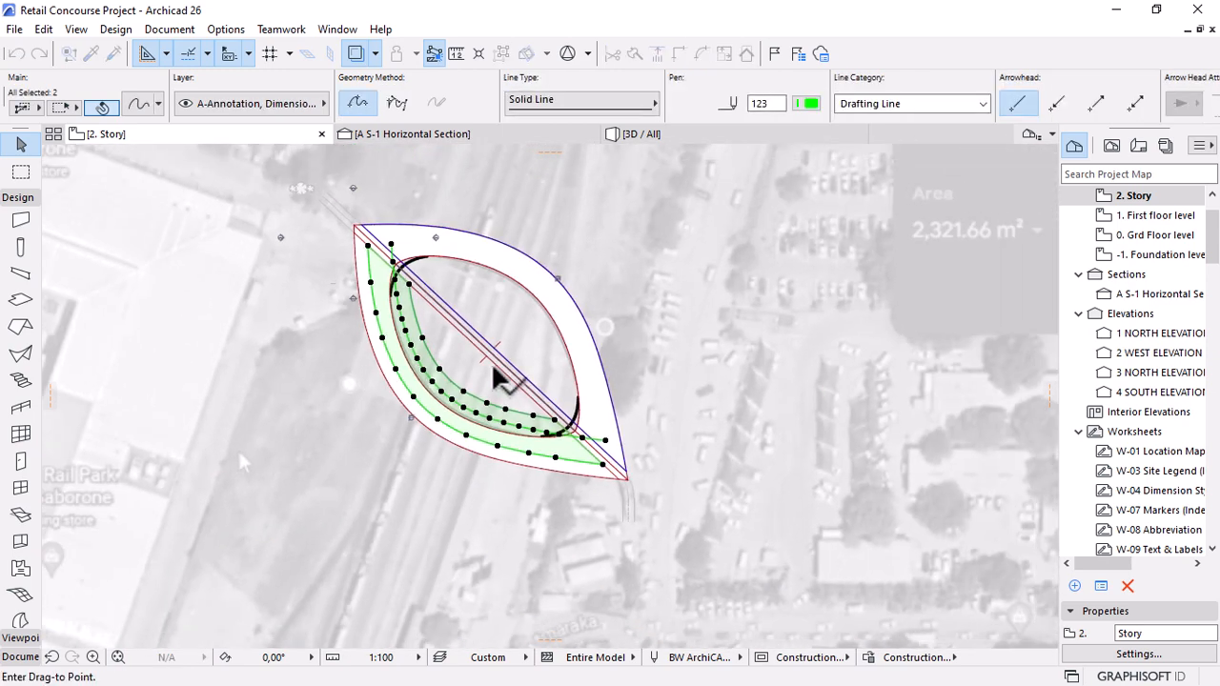
left_click(792, 407)
key("Escape")
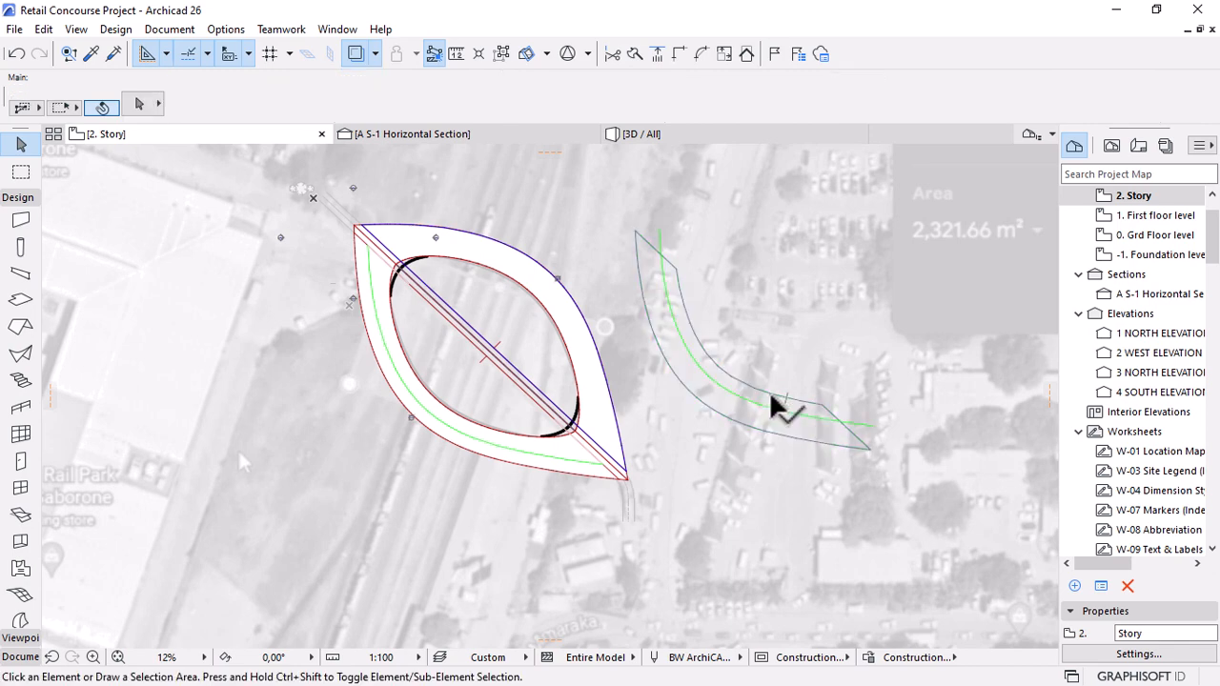
Subtract the slab's inner strip along the offset spline and move the slab back so its southeast corner meets the original green curve's end.
scroll(762, 395, "up", 2)
left_click(855, 456)
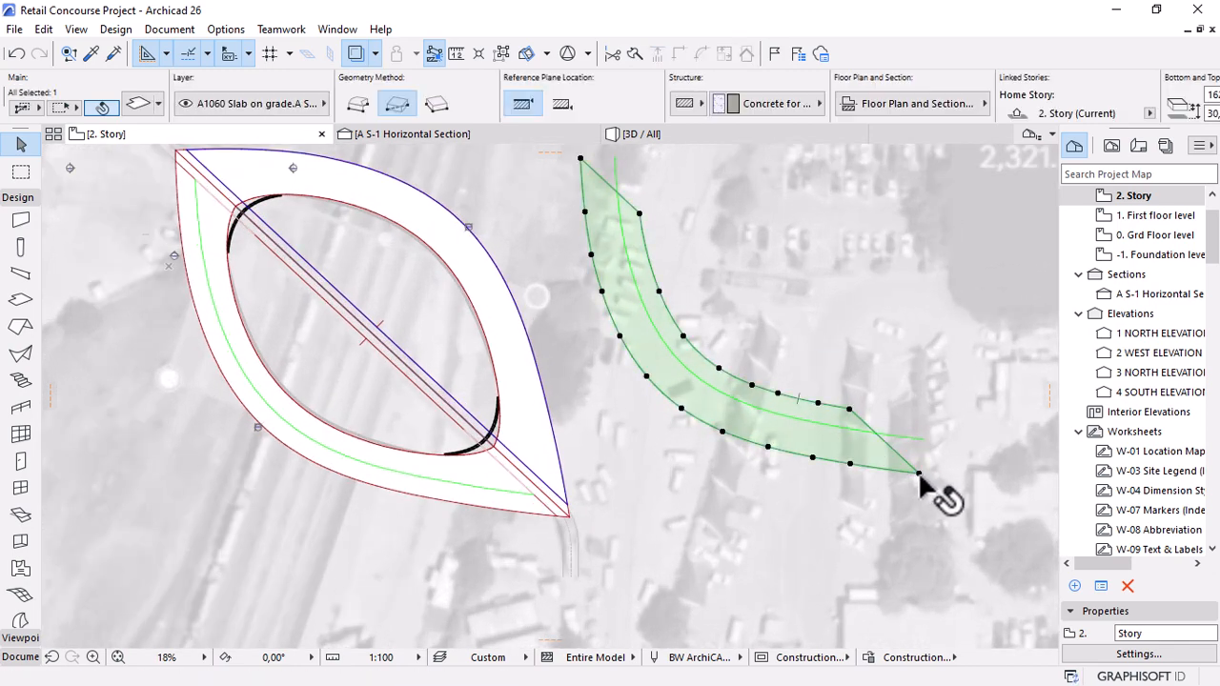
left_click(917, 473)
left_click(996, 325)
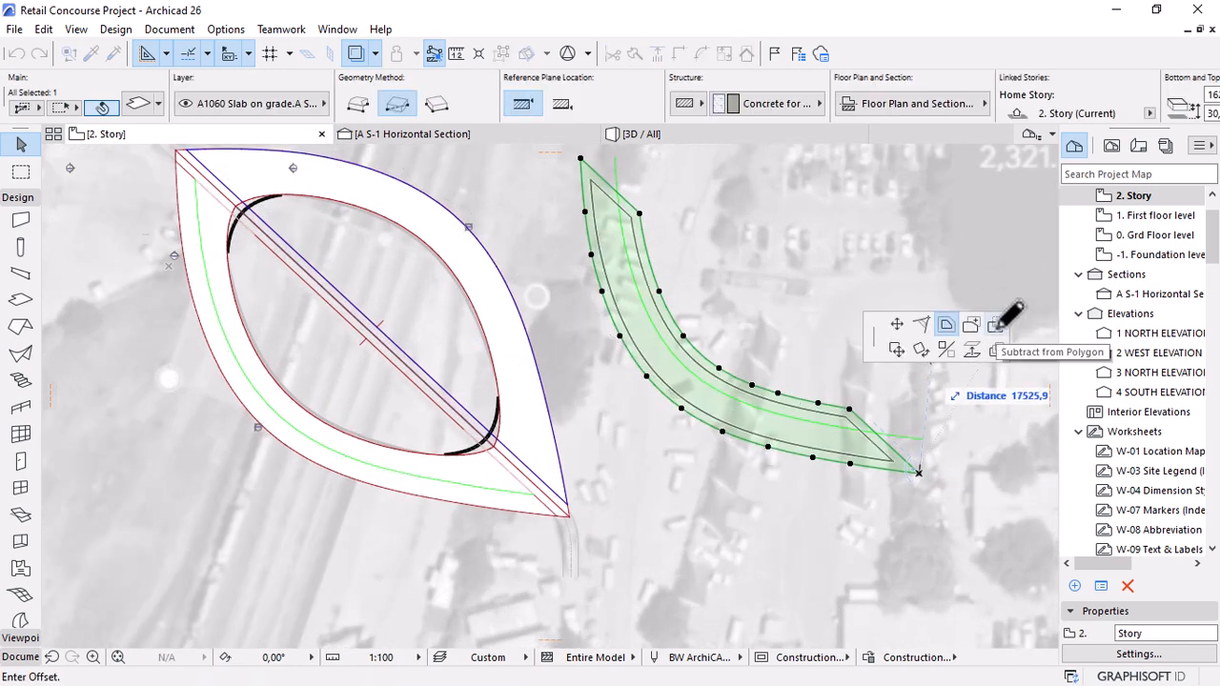
left_click(808, 420)
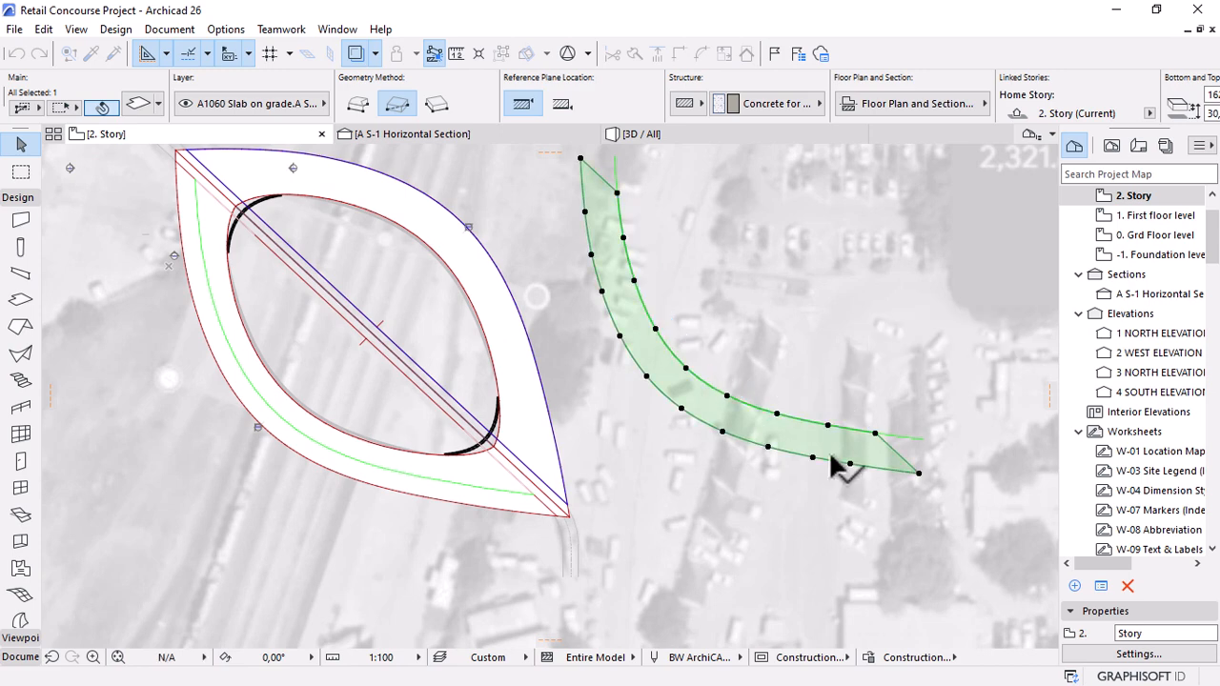
left_click_drag(918, 474, 536, 495)
Inspect the narrowed curved slab in 3D from several angles inside the building.
left_click(653, 140)
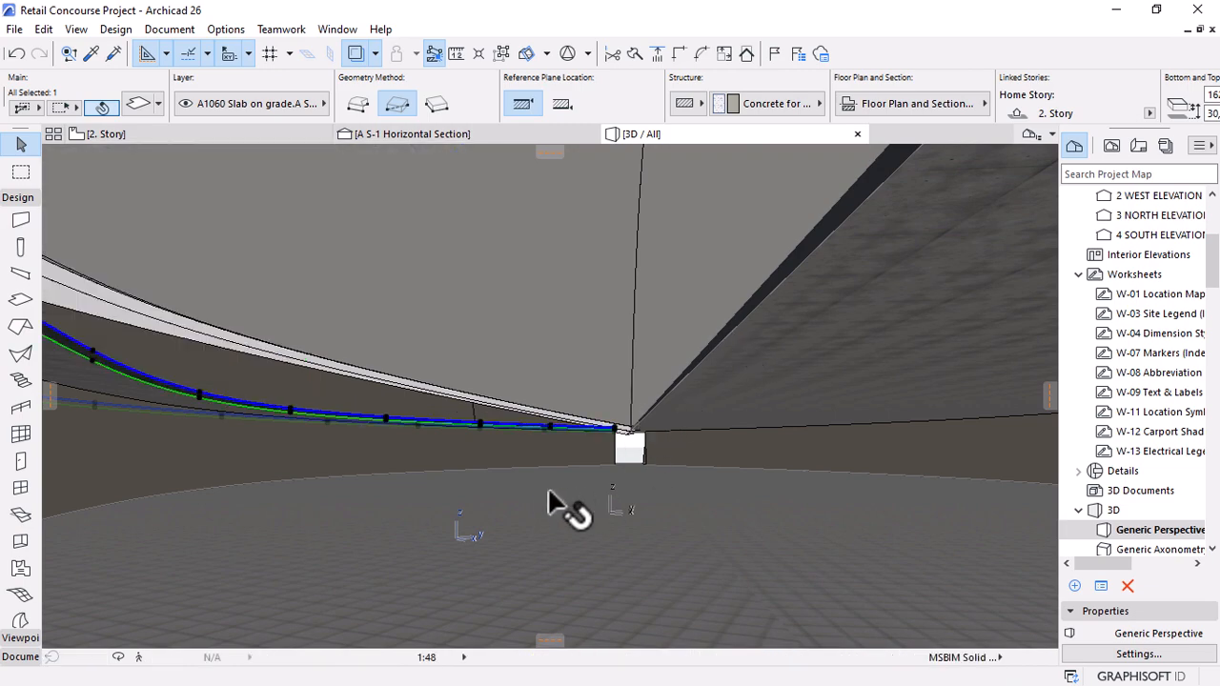
middle_click_drag(551, 491, 497, 608, "shift")
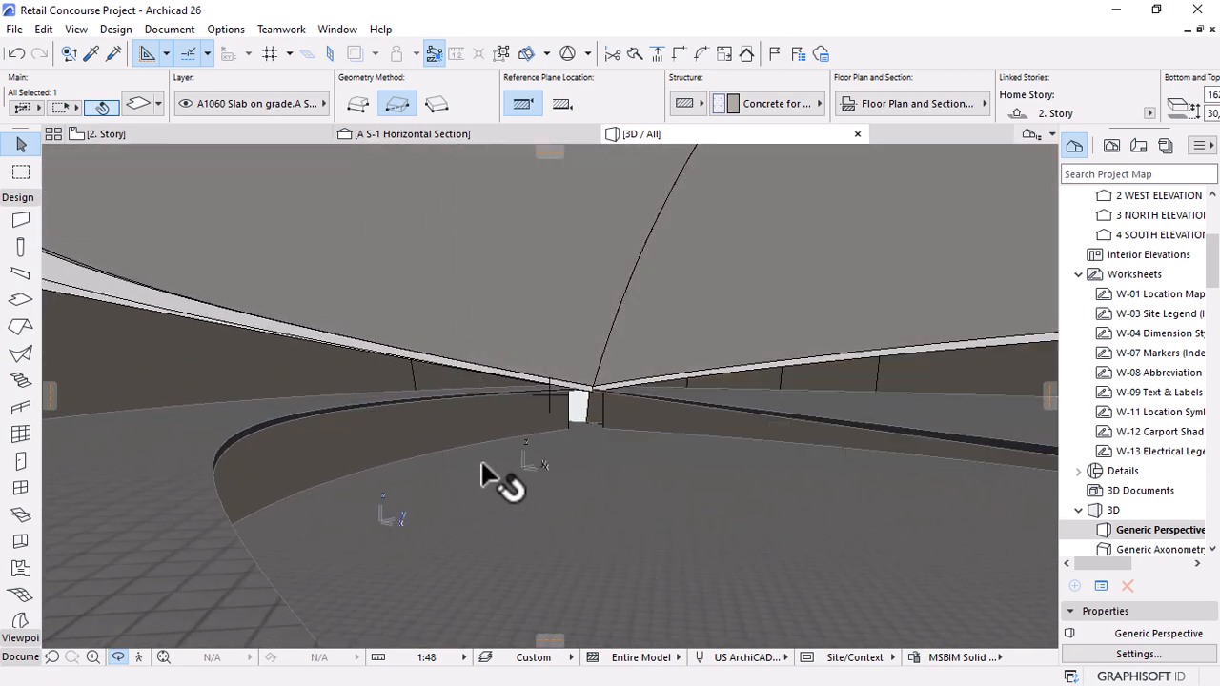
middle_click_drag(400, 523, 255, 515, "shift")
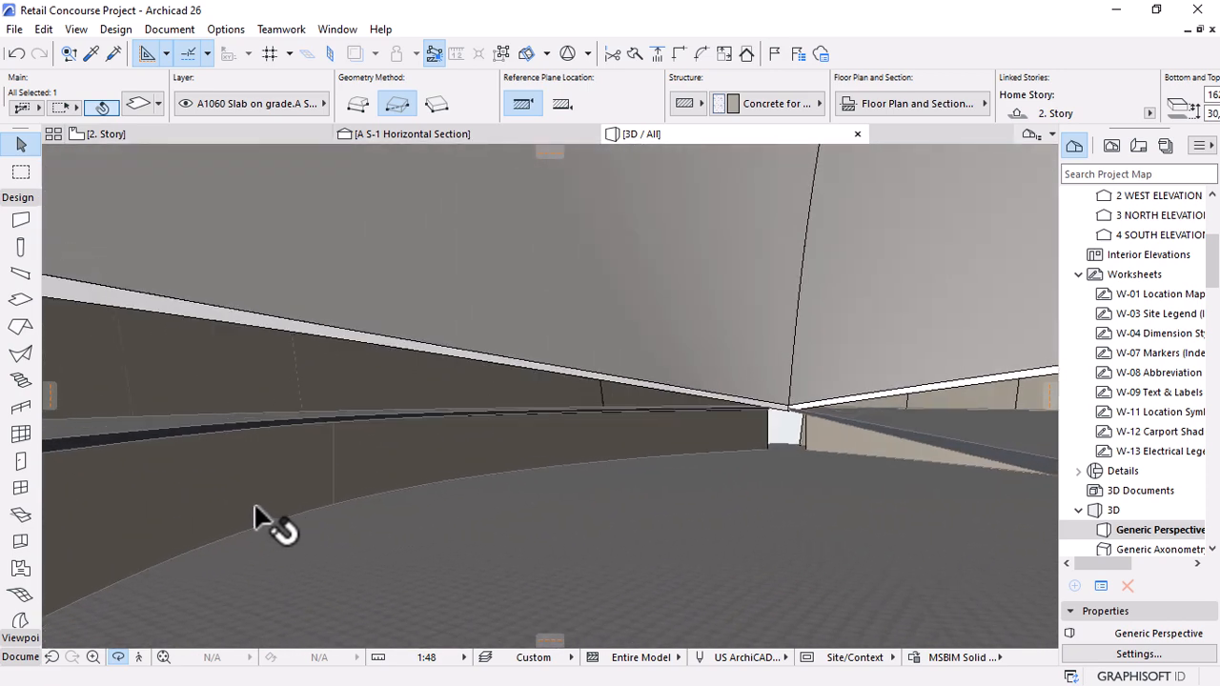
middle_click_drag(522, 498, 618, 393, "shift")
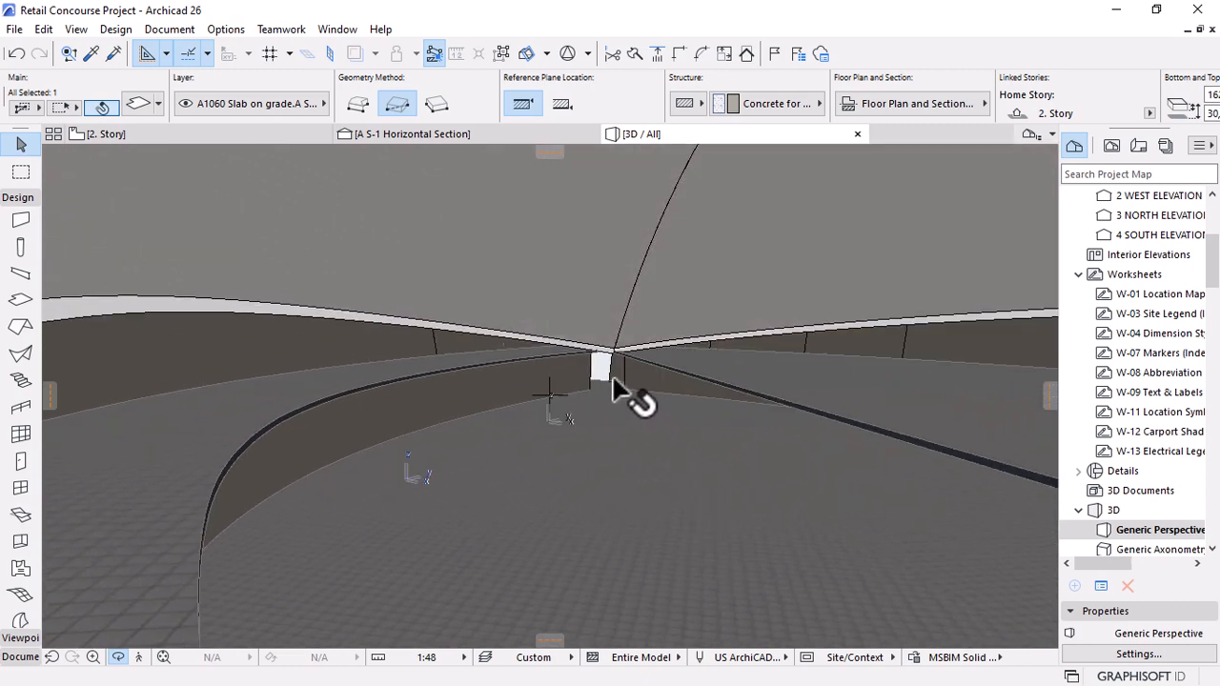
middle_click_drag(802, 606, 493, 344, "shift")
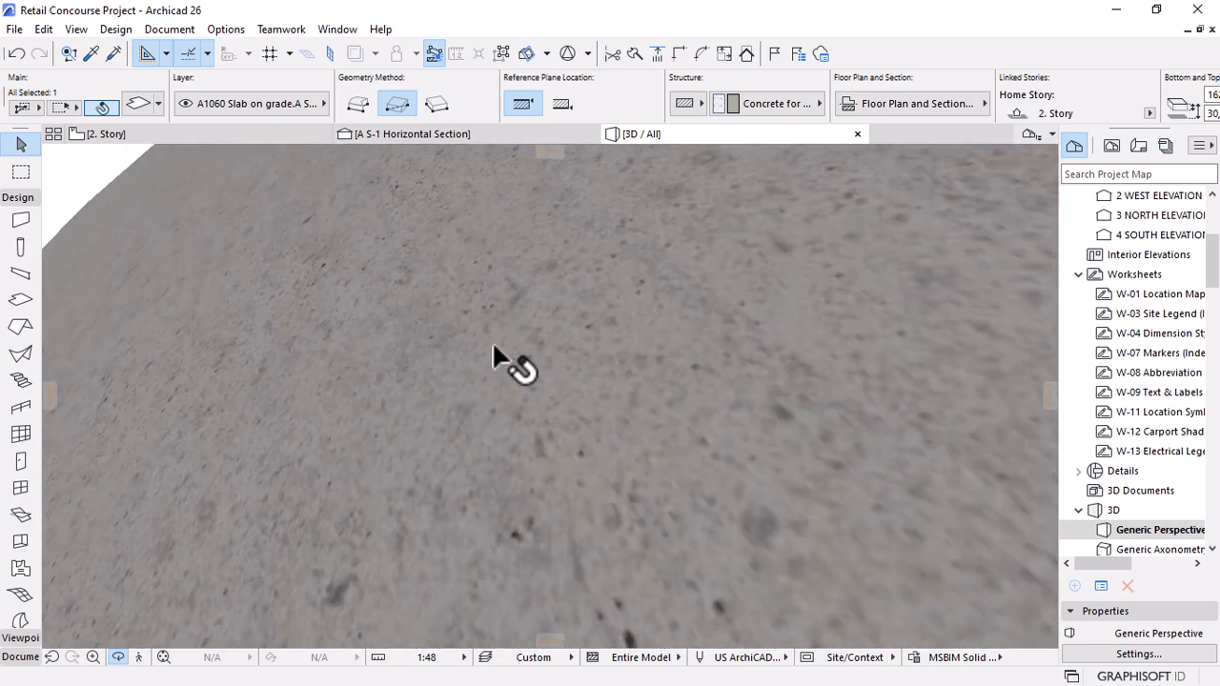
Mirror a copy of the curved second-story slab about the building's long diagonal axis onto the northeast half.
left_click(197, 135)
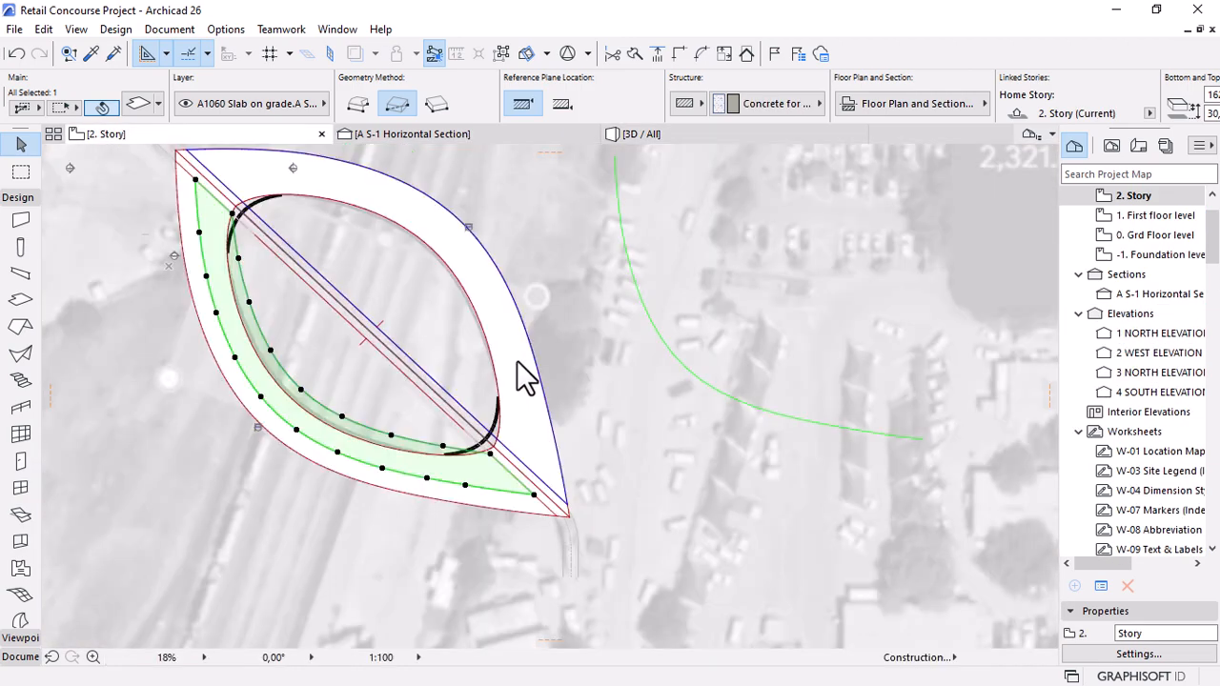
left_click(401, 293)
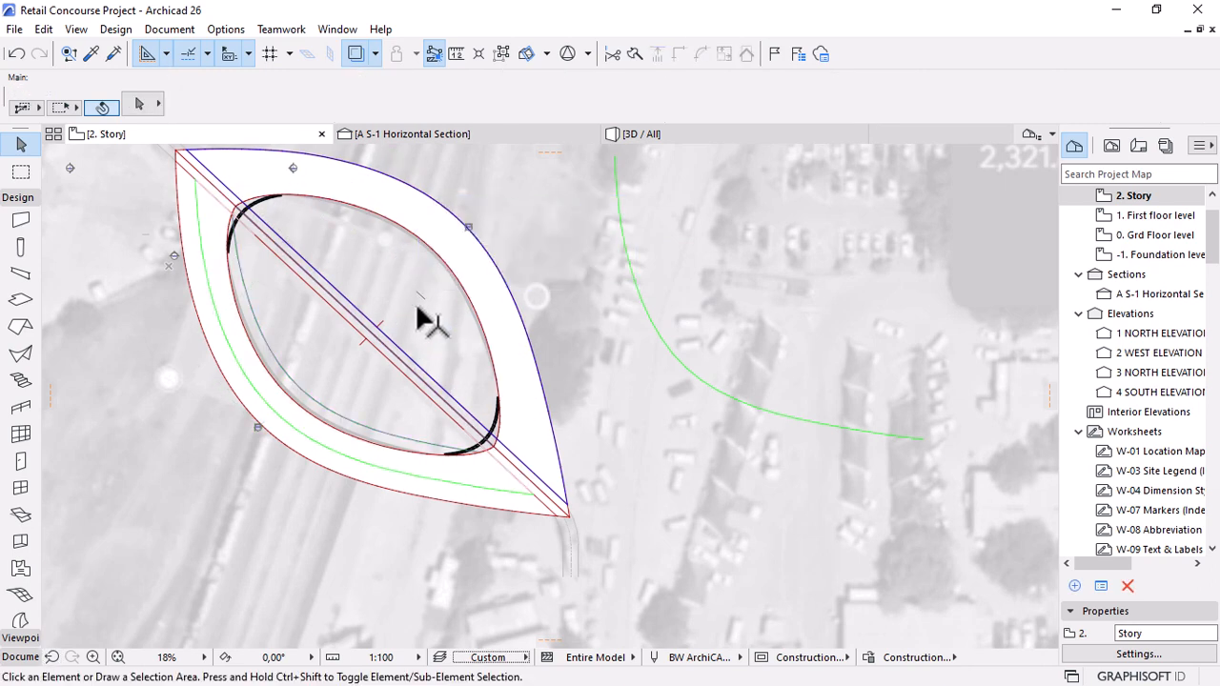
key("Tab")
key("Tab")
left_click(420, 319)
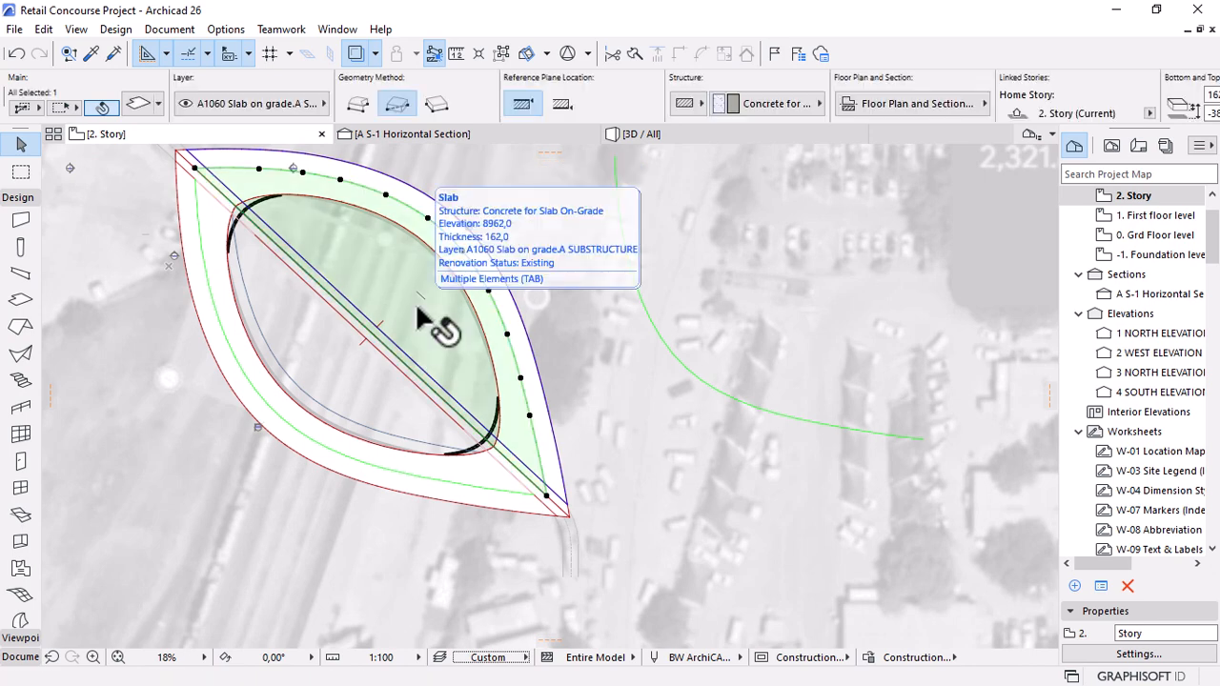
key("Escape")
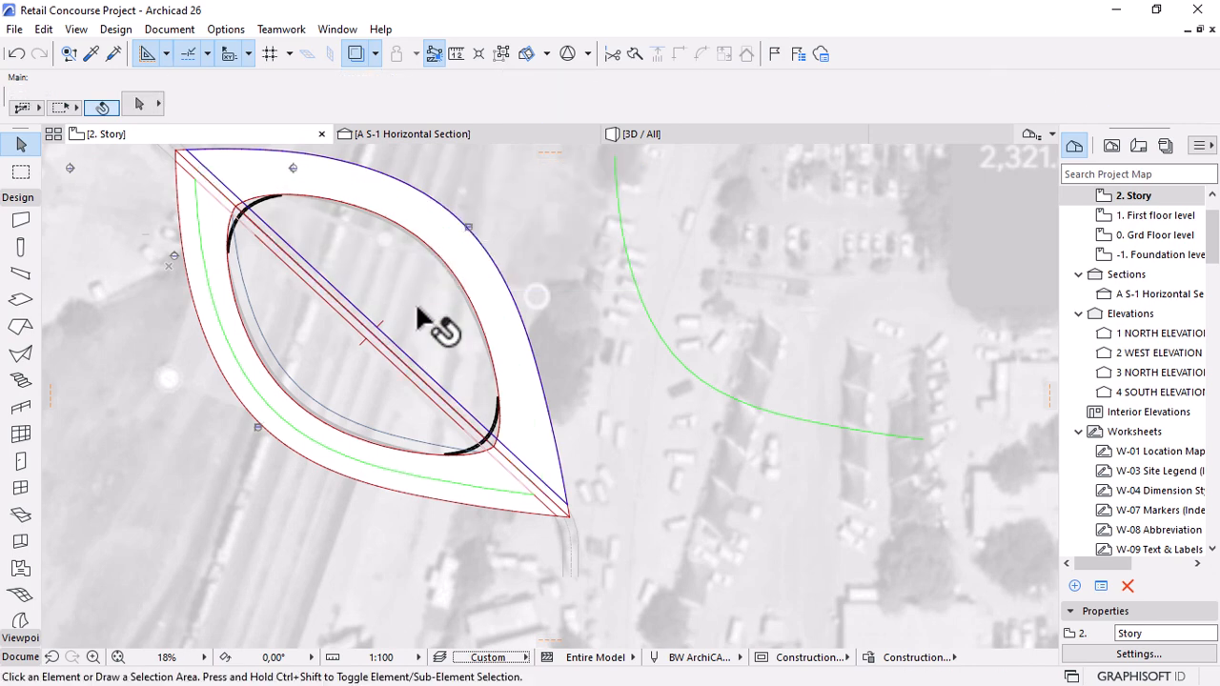
left_click(346, 426)
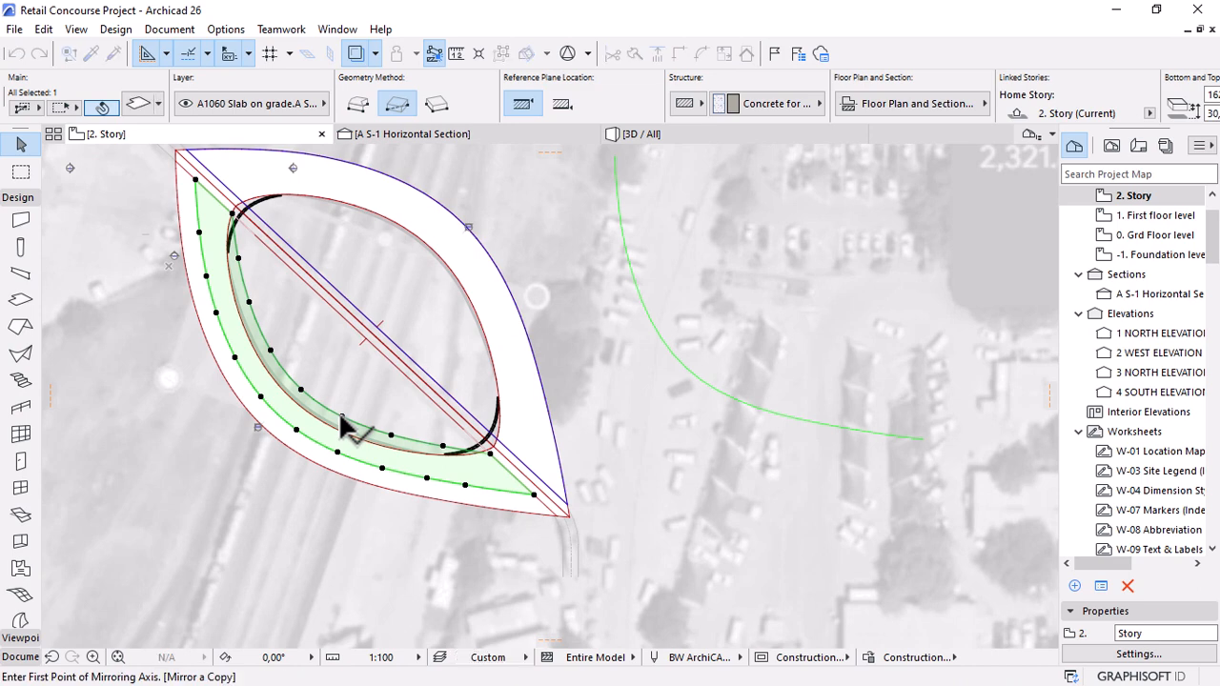
scroll(441, 443, "up", 3)
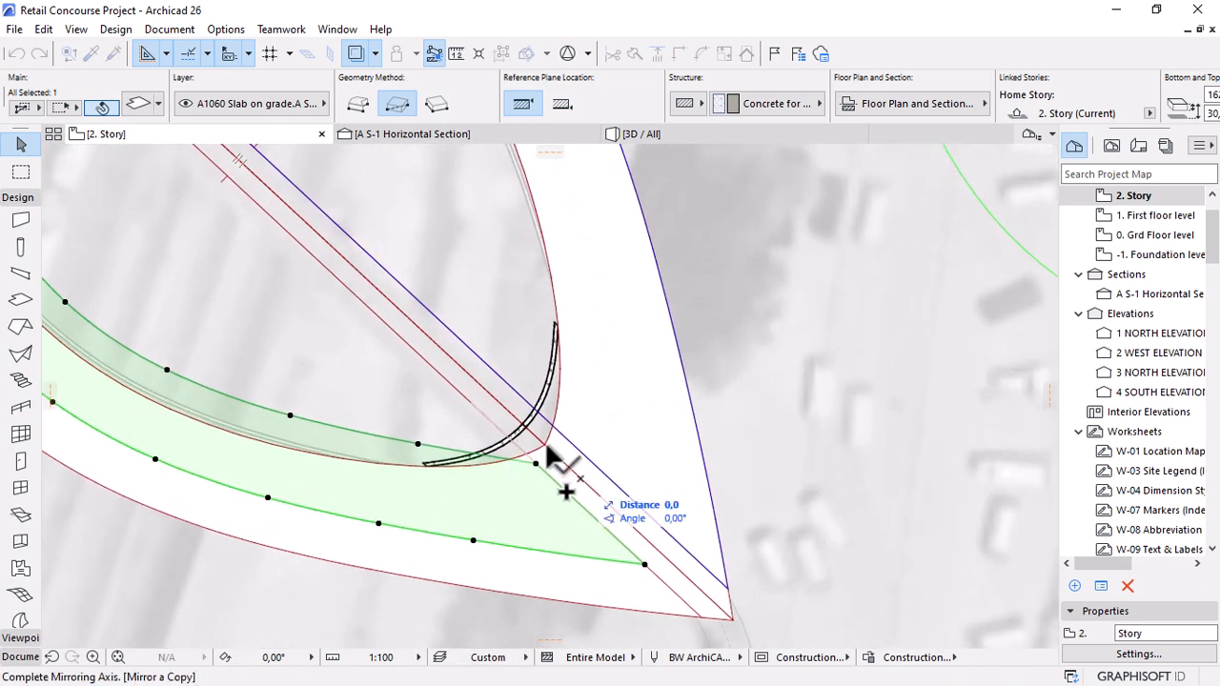
left_click(408, 319)
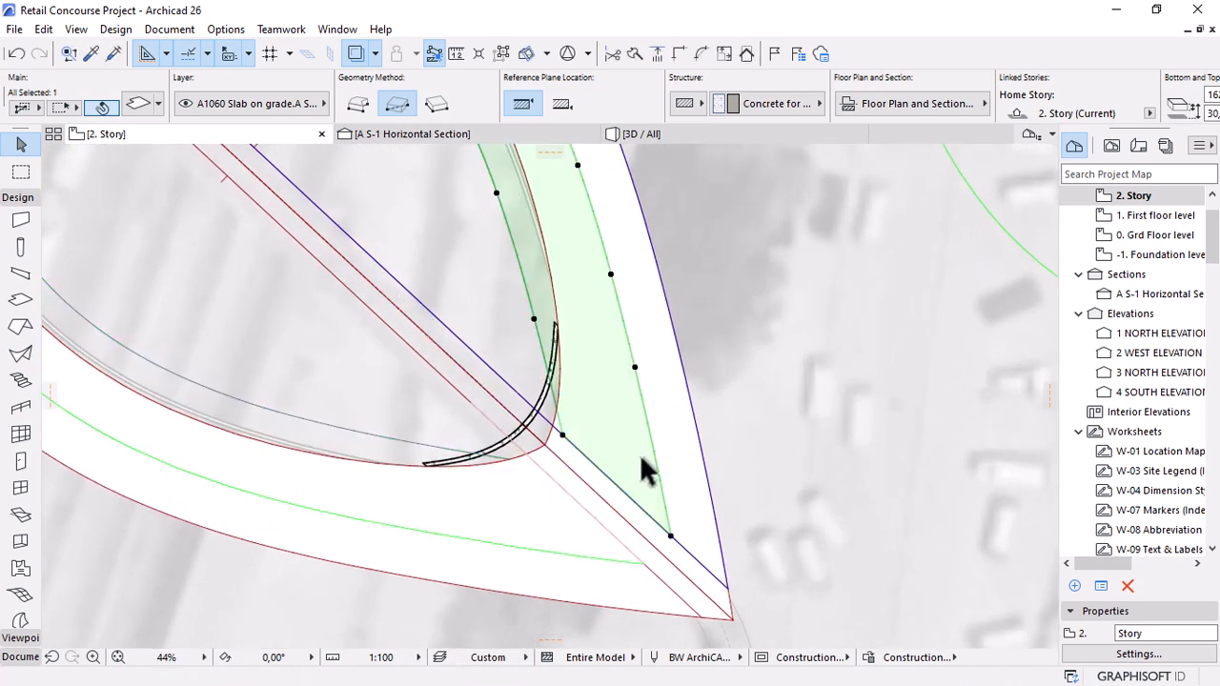
scroll(642, 458, "down", 3)
Inspect the mirrored second-story slab in 3D from inside the building and from around its exterior.
left_click(738, 134)
scroll(684, 343, "down", 2)
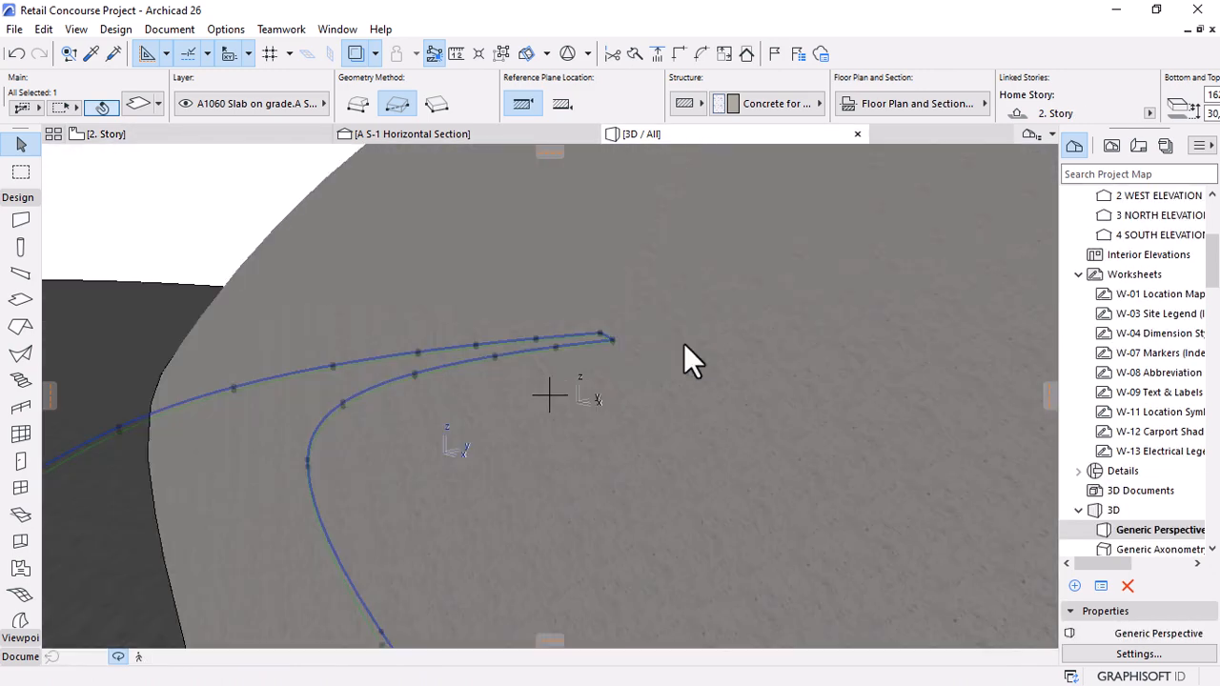
middle_click_drag(754, 429, 838, 498, "shift")
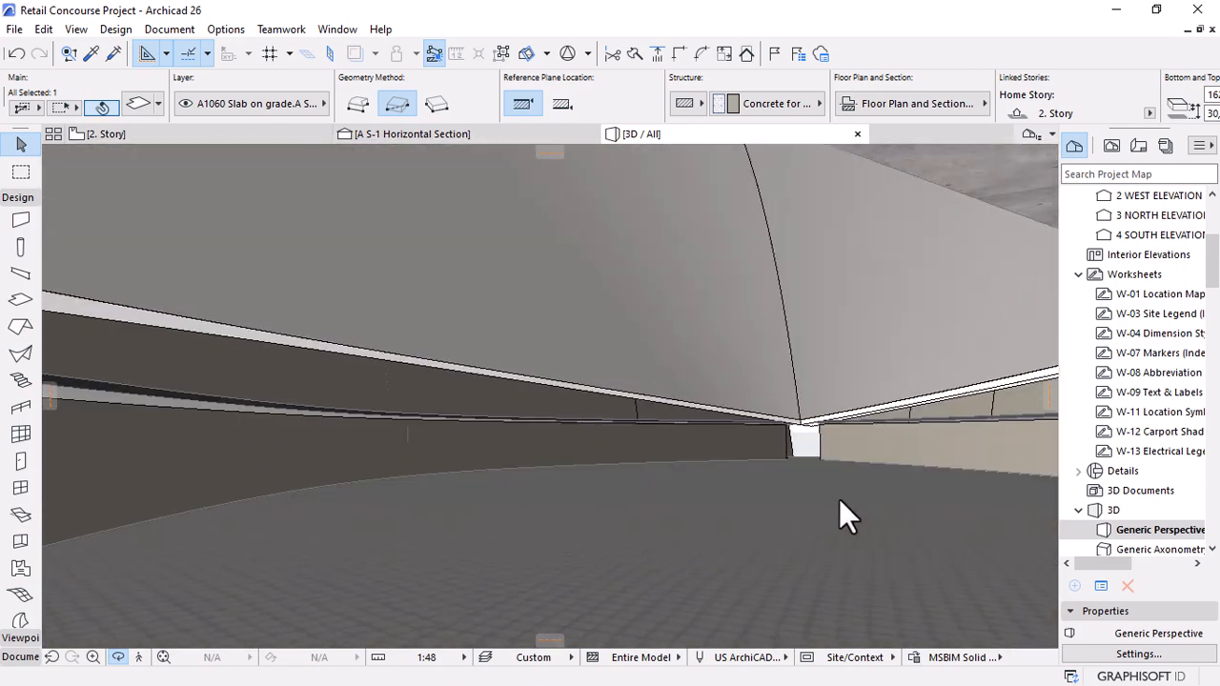
scroll(839, 501, "down", 10)
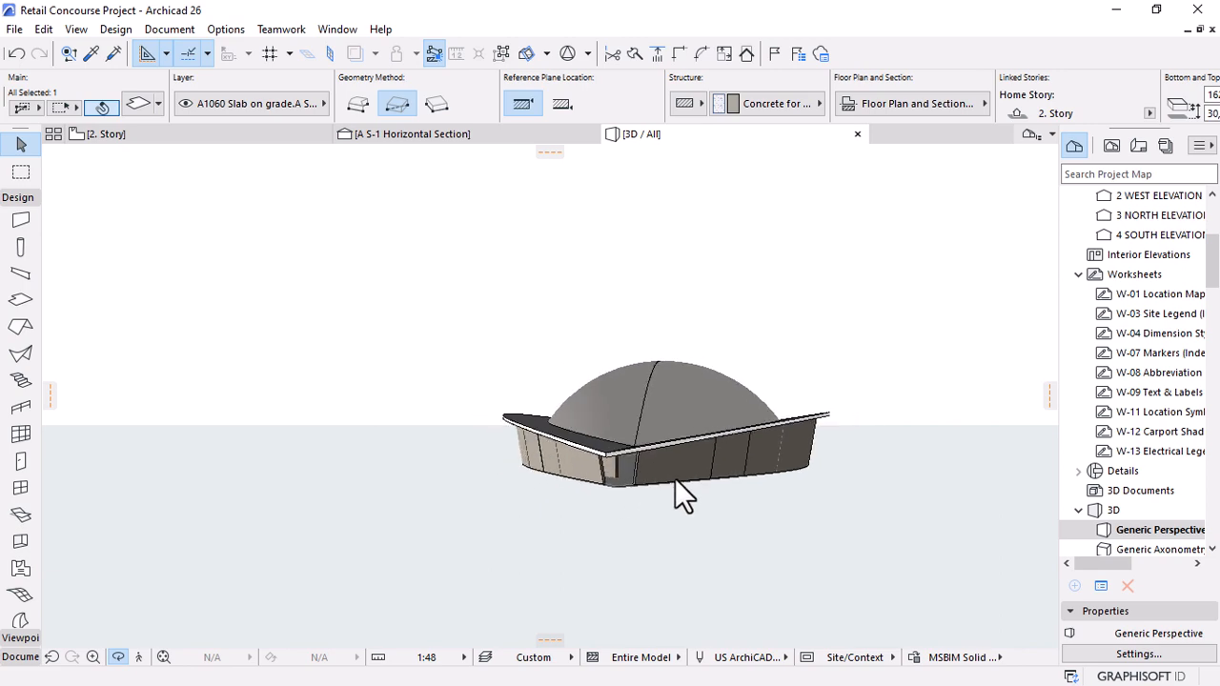
middle_click_drag(675, 478, 893, 490, "shift")
scroll(603, 475, "up", 5)
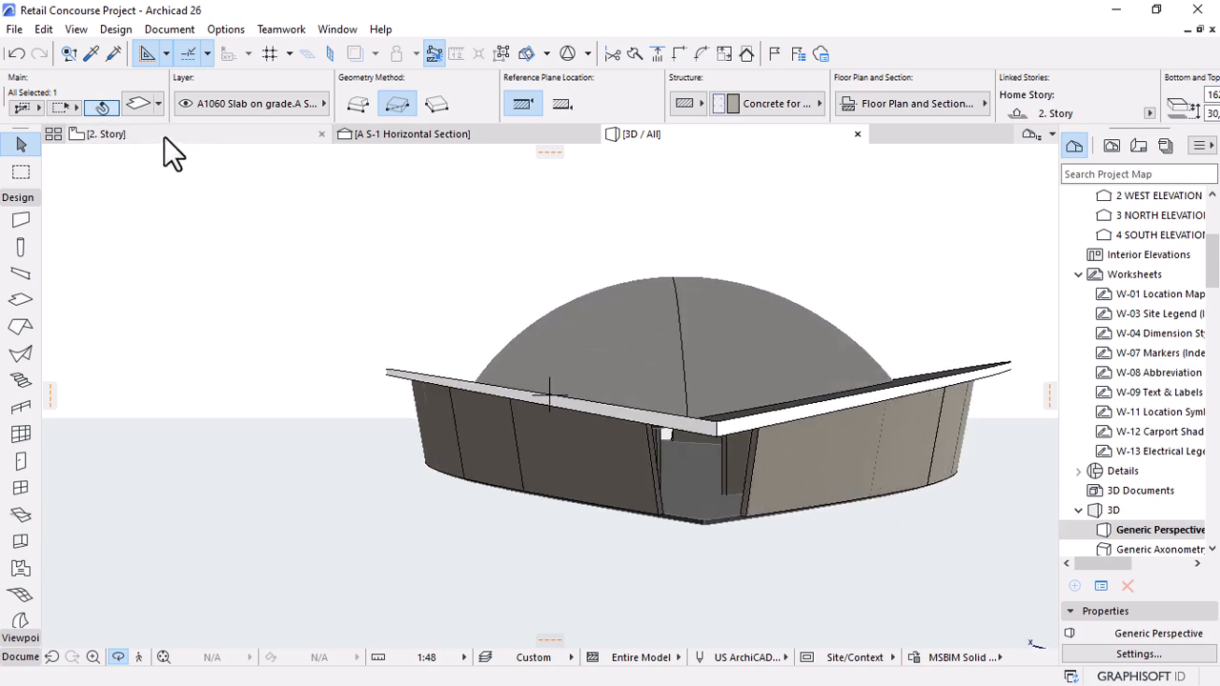
Open the First floor level plan and examine the curved walls of both building halves.
left_click(164, 136)
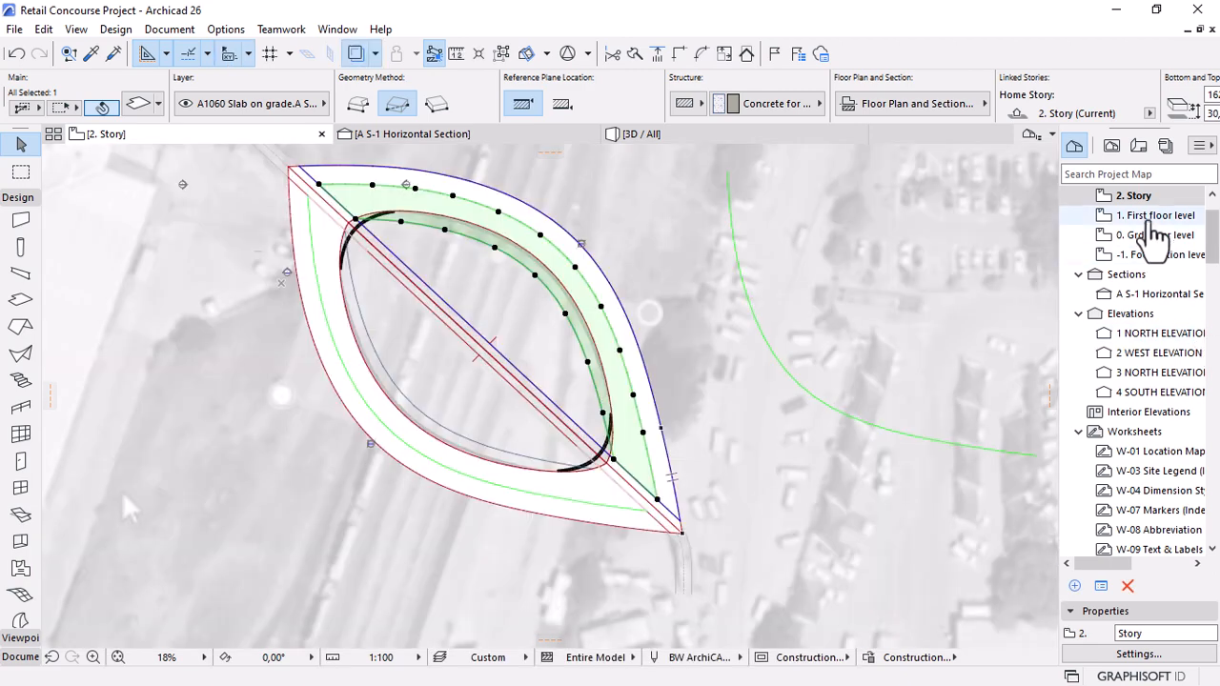
double_click(1155, 218)
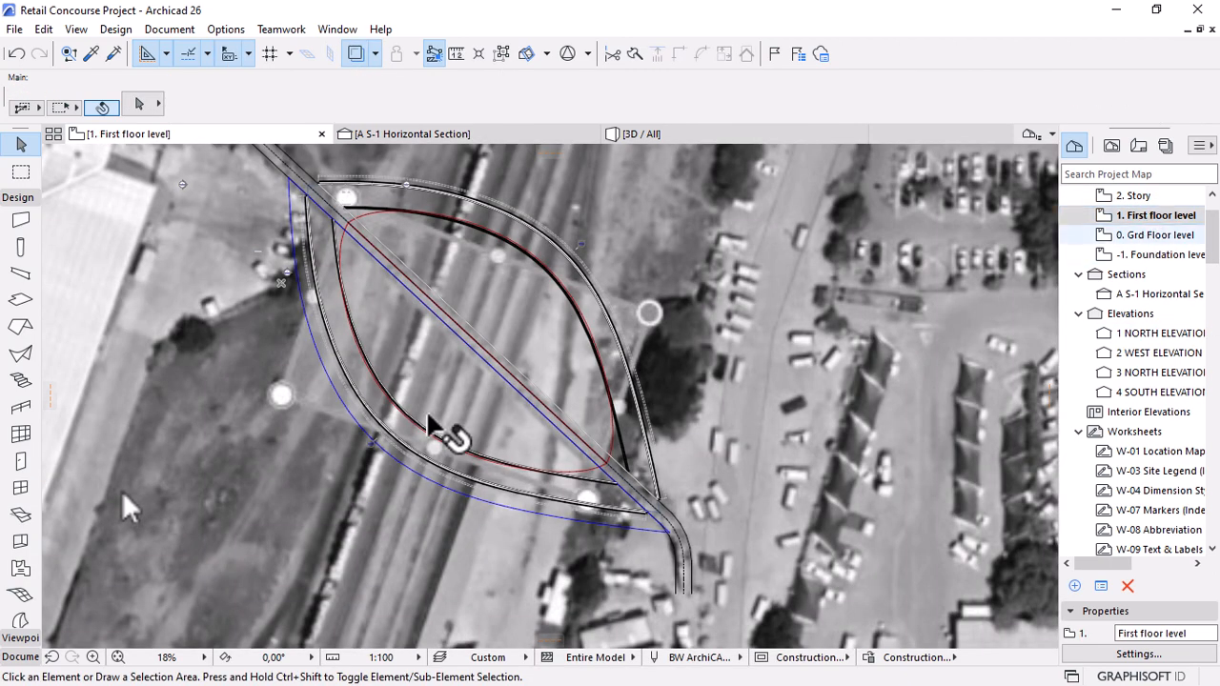
scroll(269, 343, "up", 3)
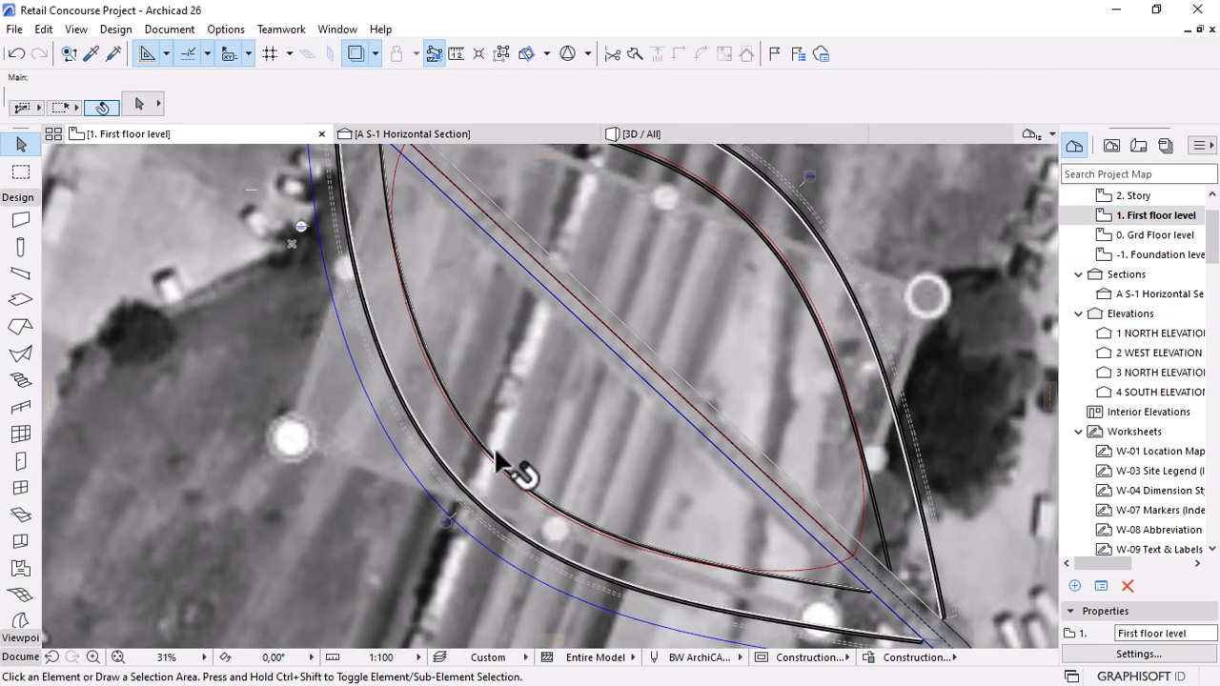
scroll(497, 459, "down", 1)
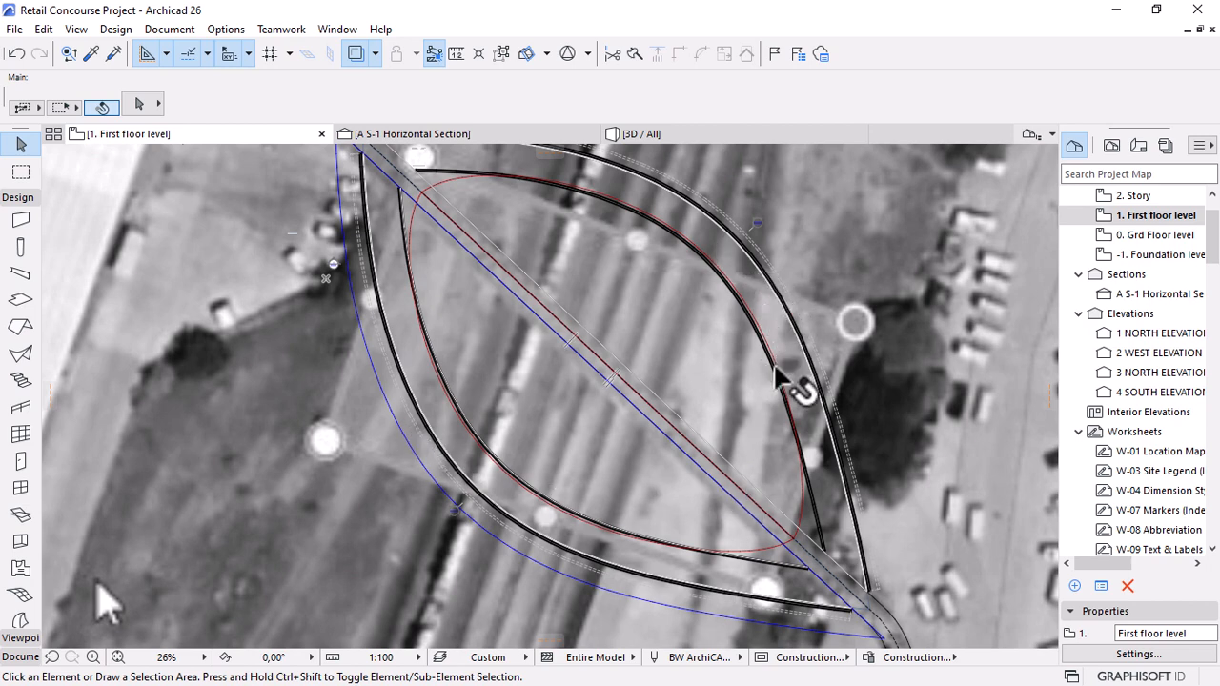
mouse_move(780, 384)
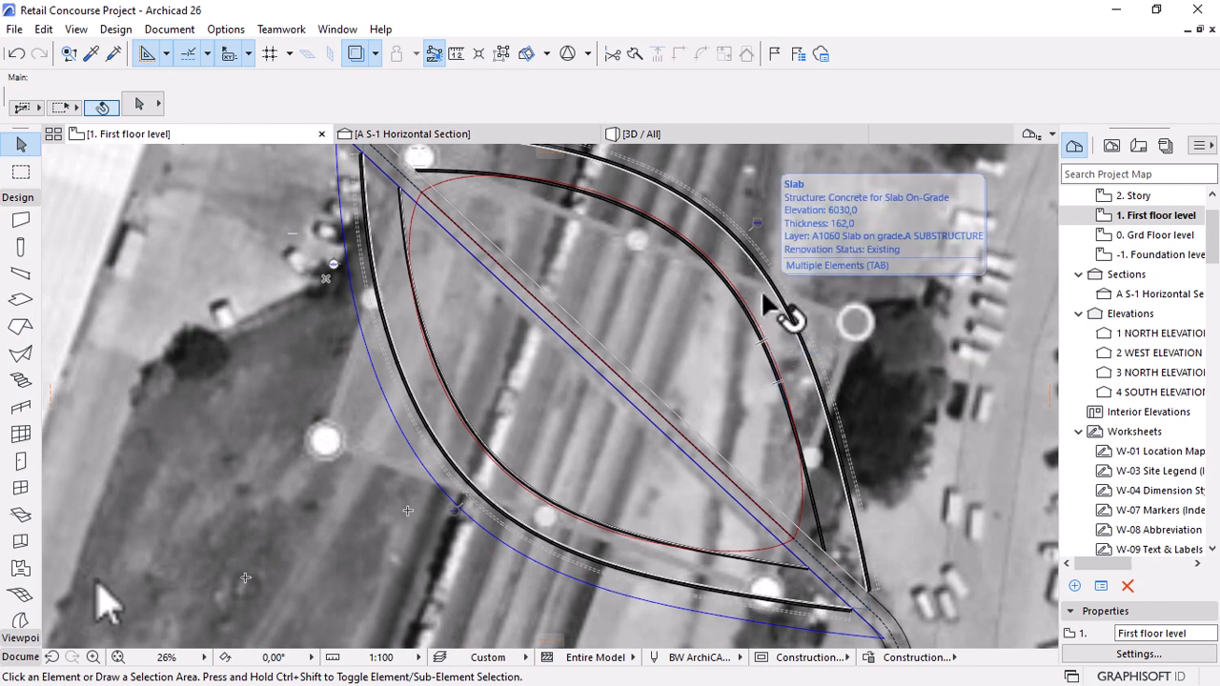
scroll(776, 377, "down", 4)
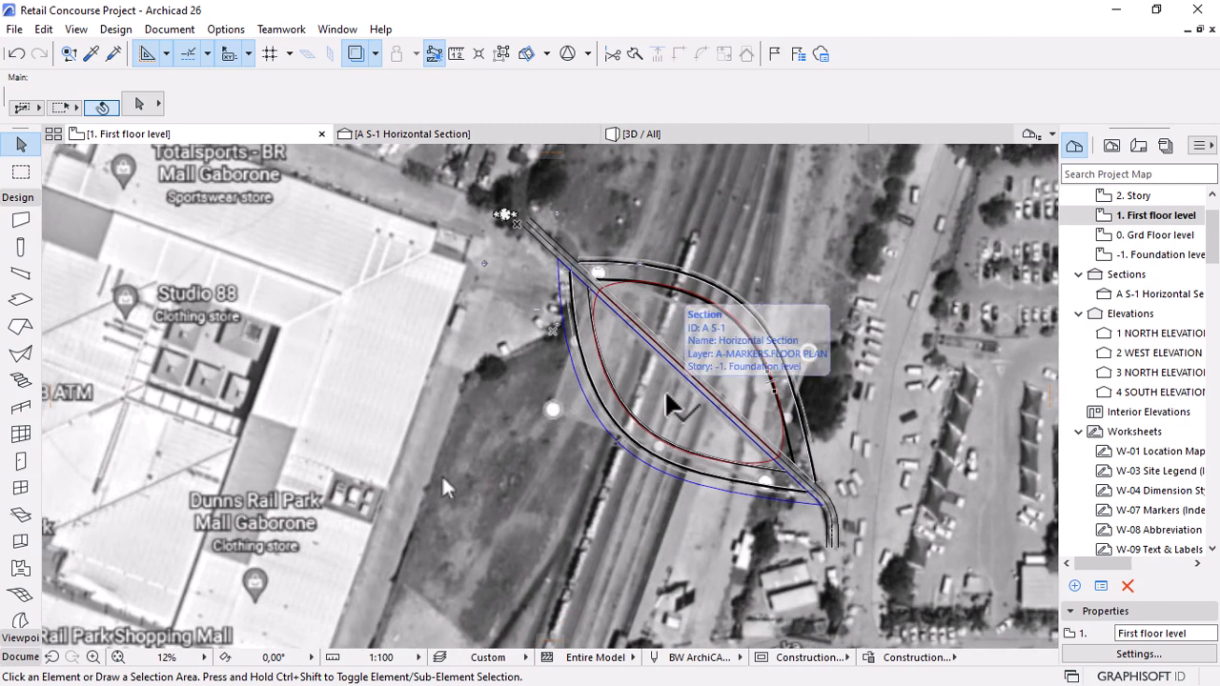
scroll(667, 396, "up", 1)
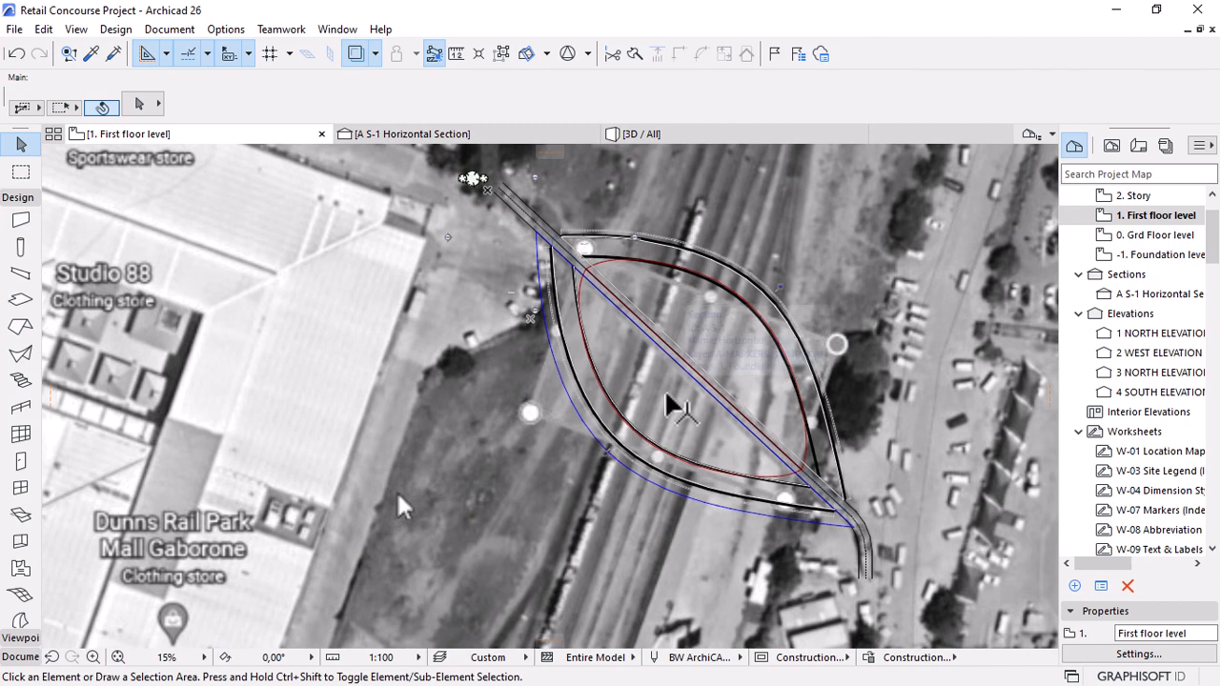
Draw straight exterior walls, matching the inner curved wall, to close the southeast ends of both curved wall pairs.
scroll(834, 519, "up", 3)
scroll(692, 436, "up", 7)
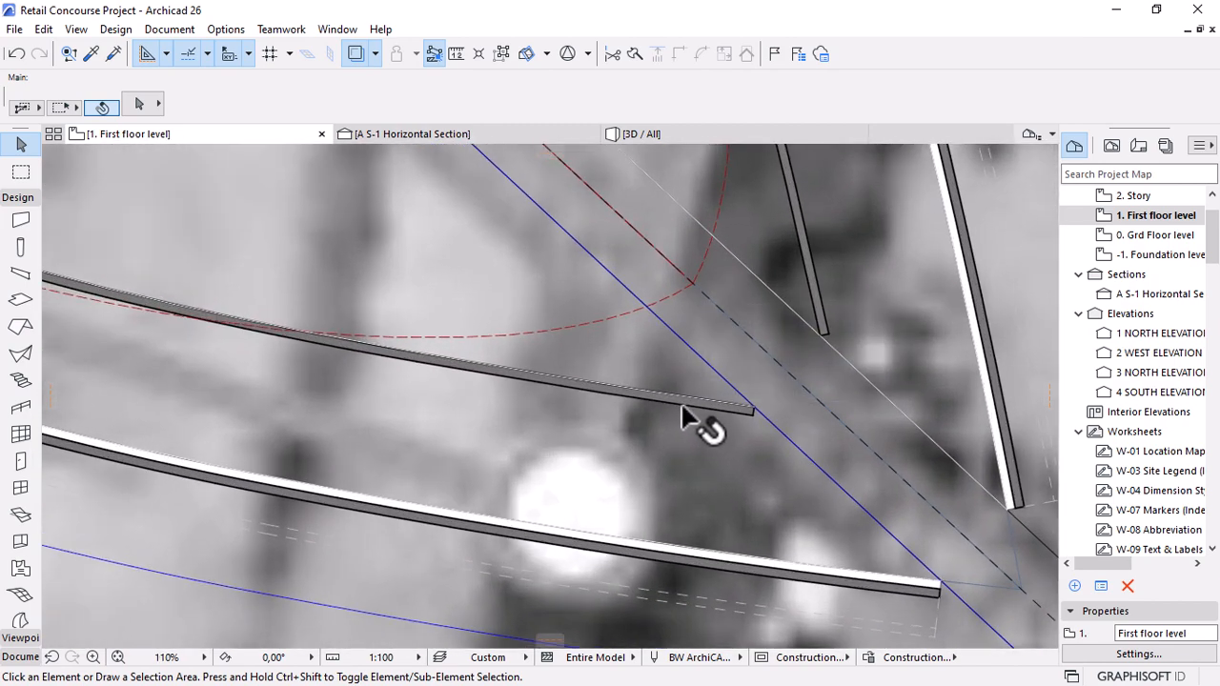
left_click(732, 408)
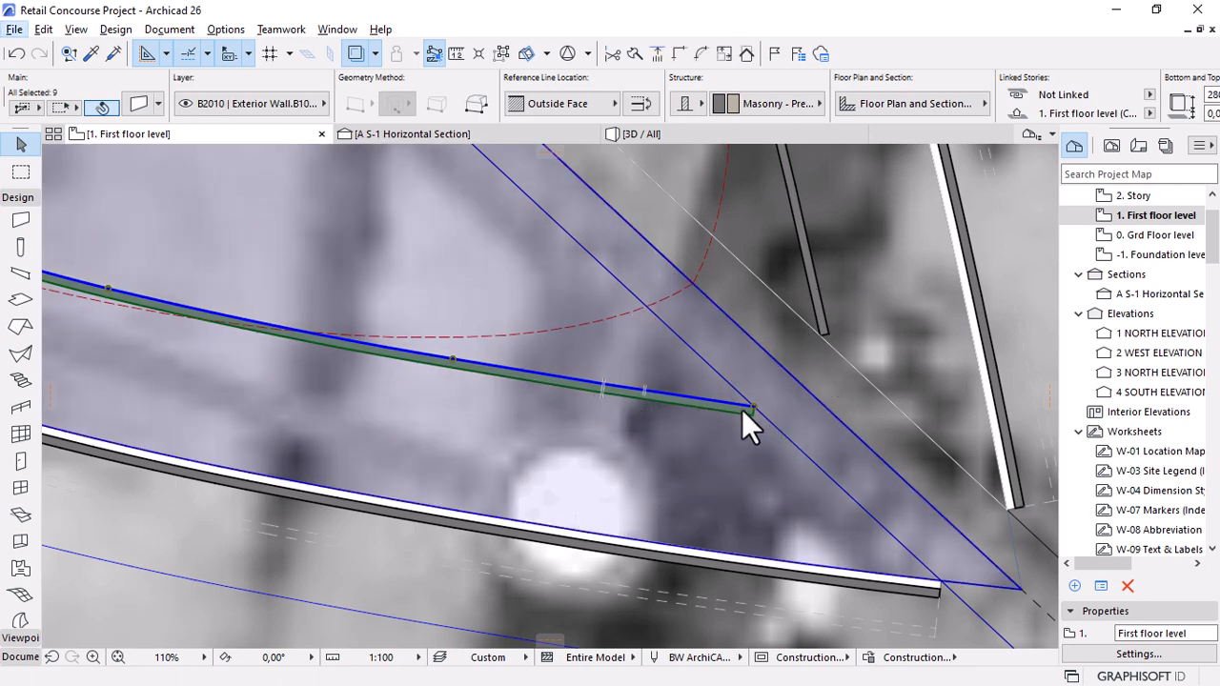
key("Escape")
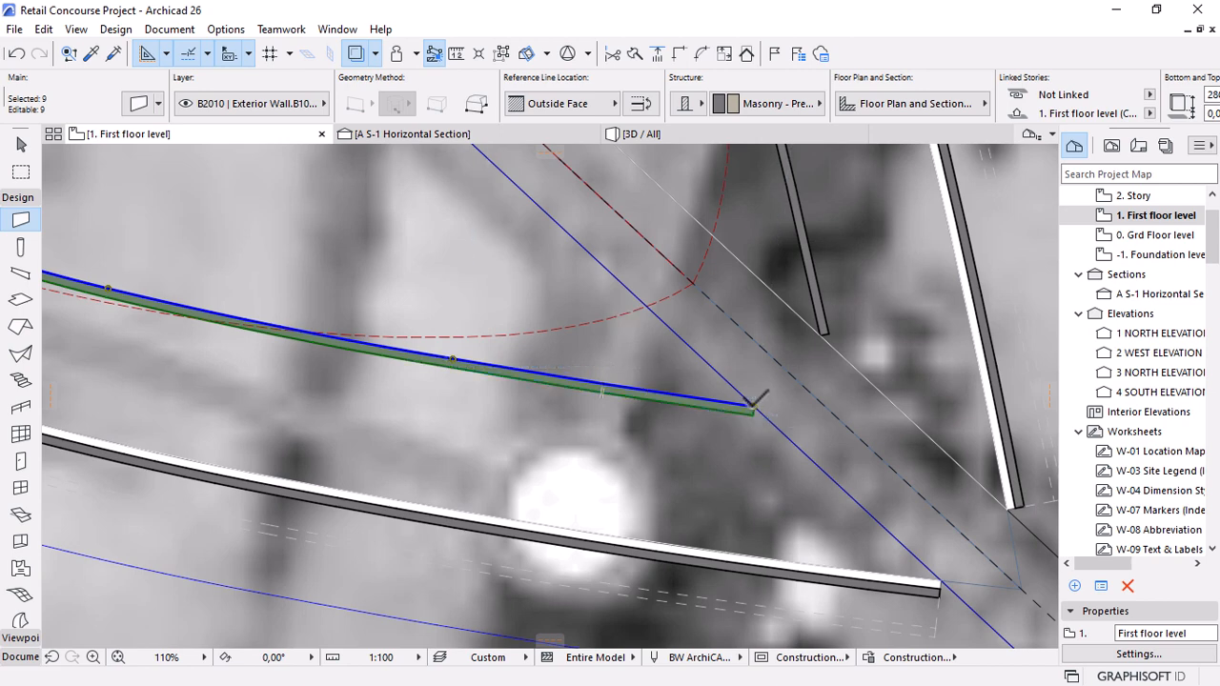
key("Escape")
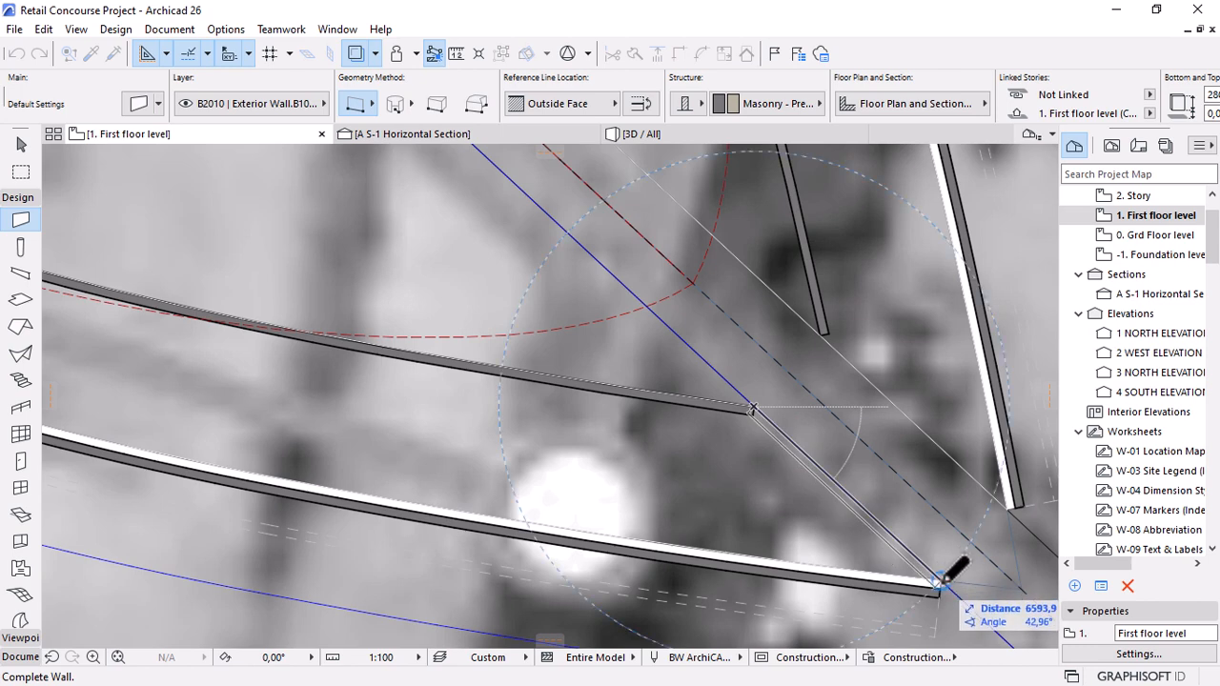
scroll(947, 582, "up", 4)
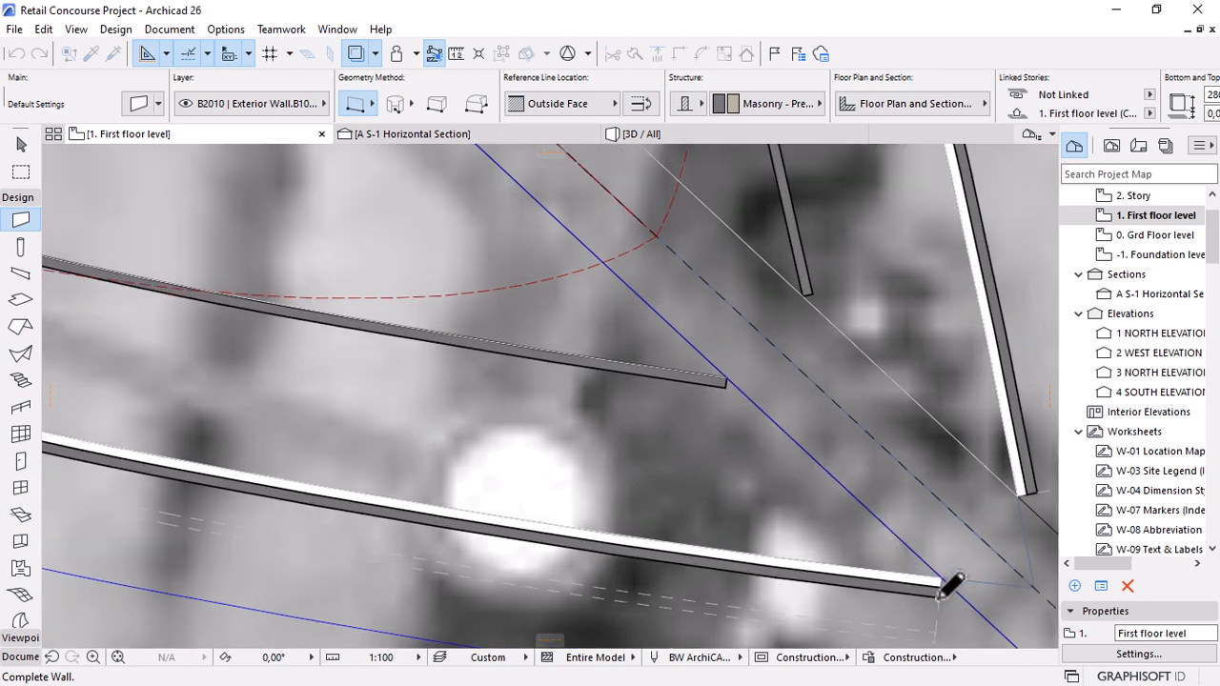
left_click(947, 555)
scroll(947, 553, "down", 6)
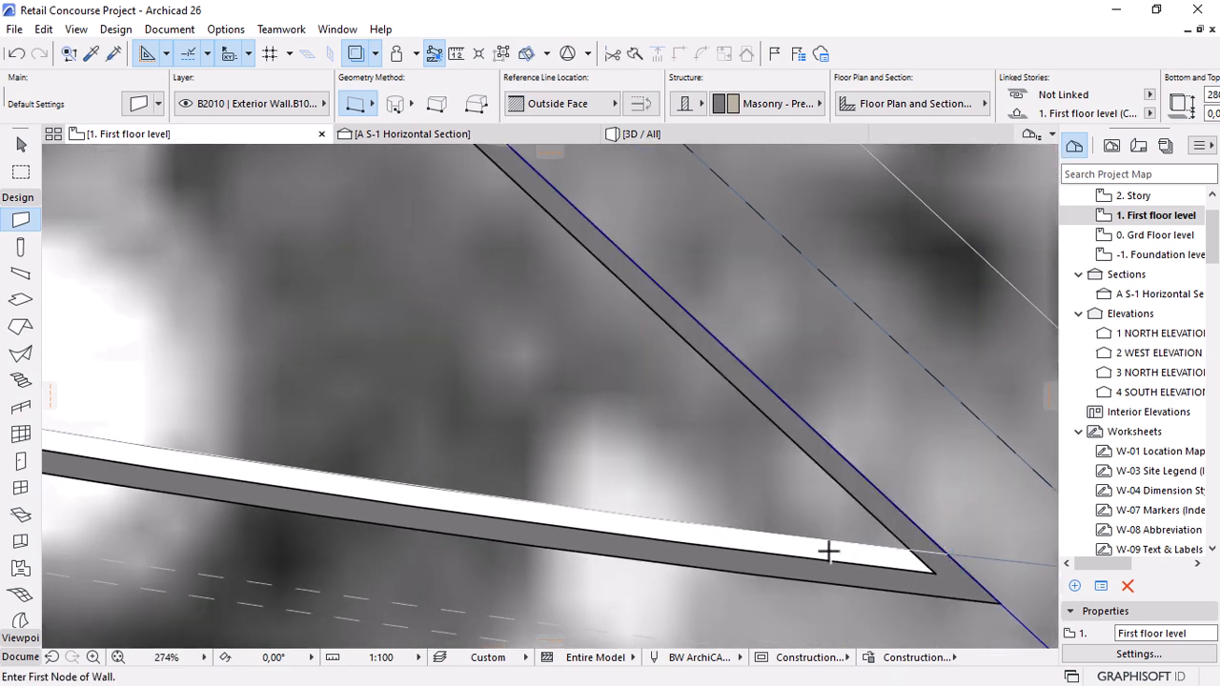
scroll(875, 530, "down", 1)
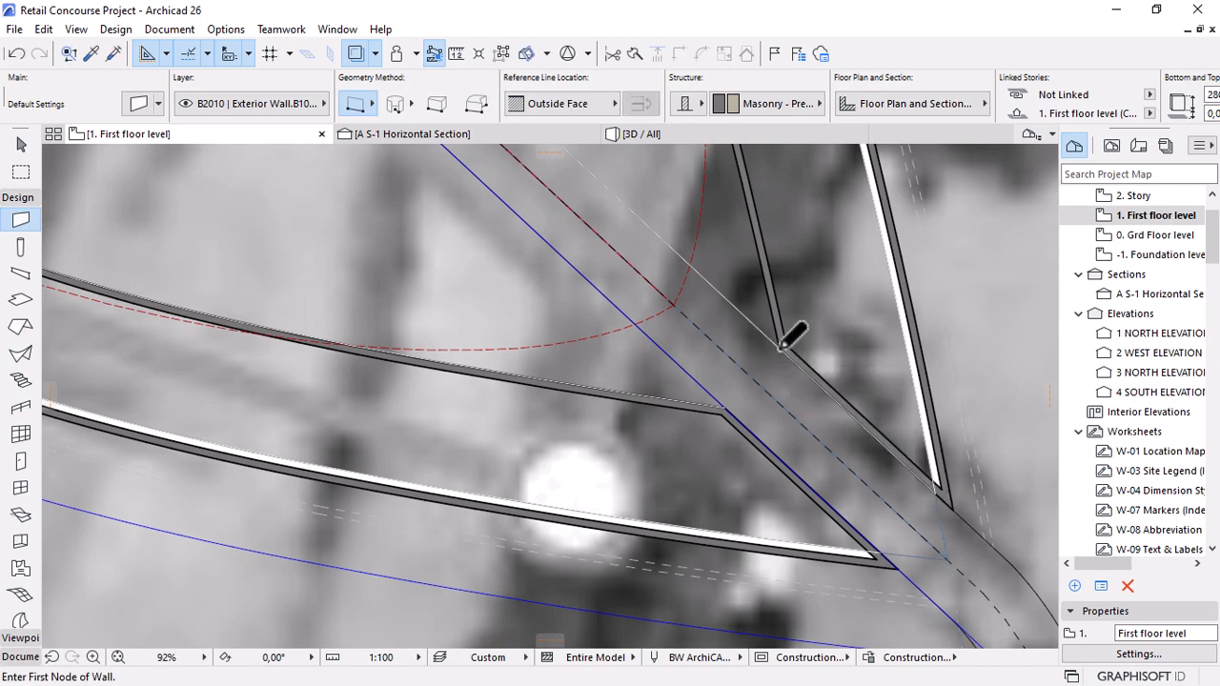
Measure the passage width between the two new closing walls at the building's southeast end.
scroll(944, 539, "down", 3)
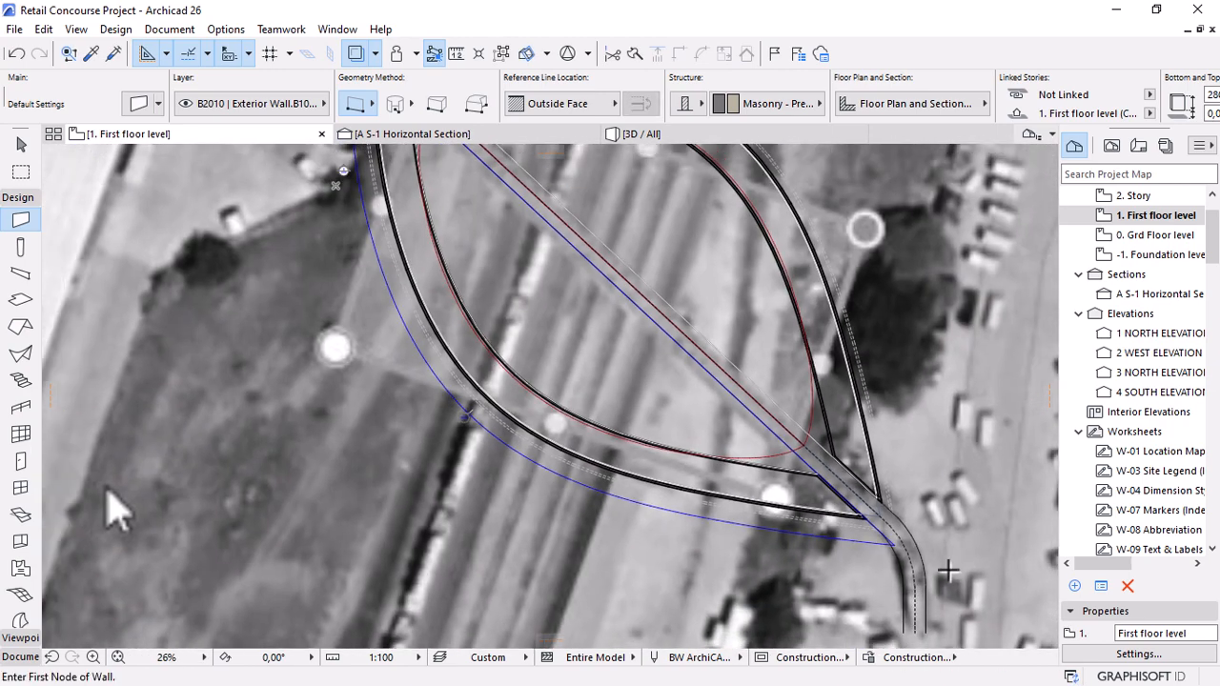
scroll(866, 492, "up", 4)
key("m")
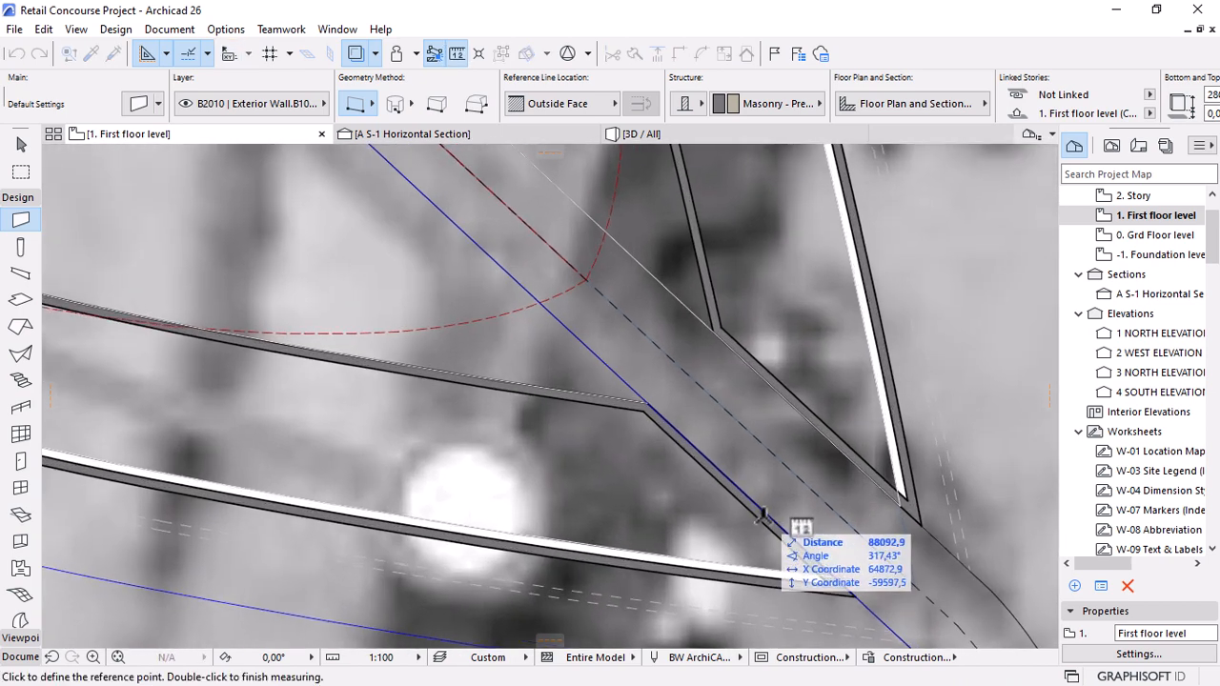
left_click(765, 514)
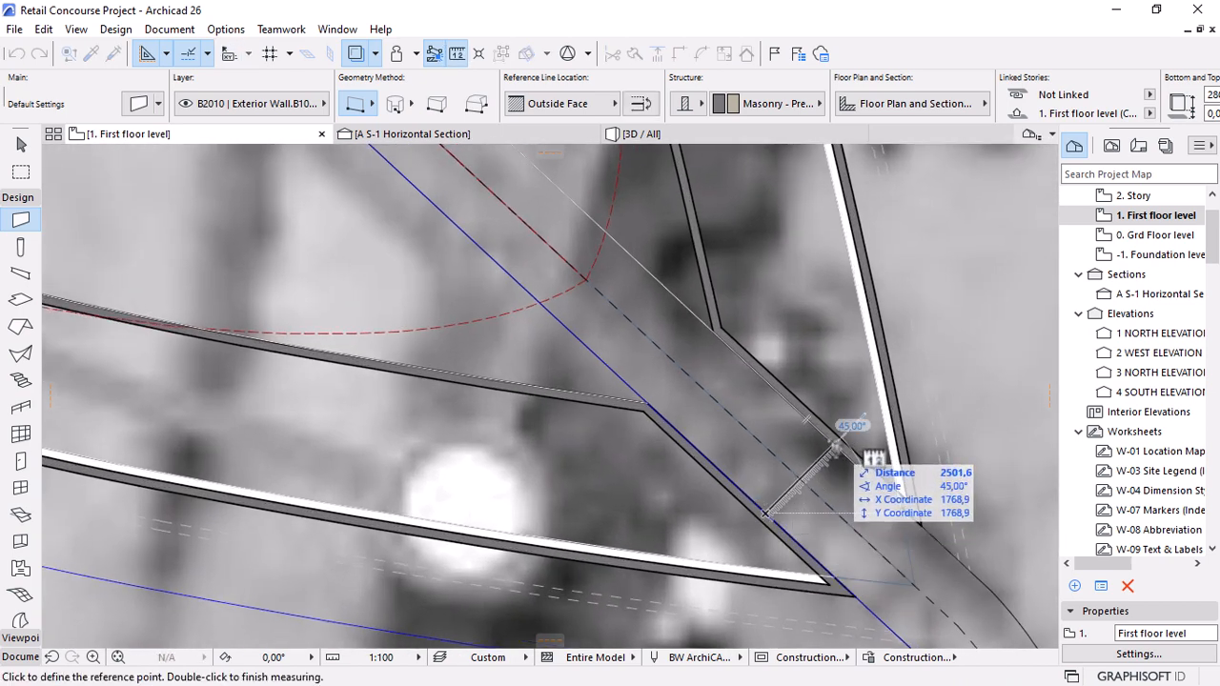
scroll(836, 446, "down", 6)
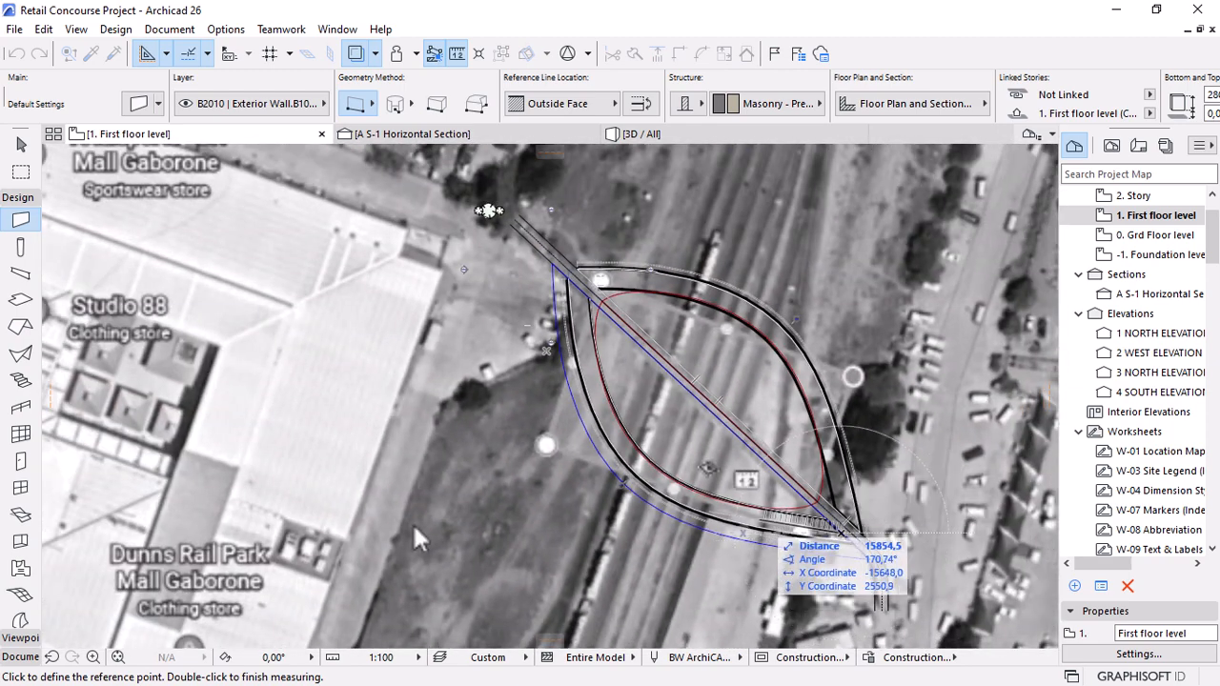
key("Escape")
Draw straight exterior walls closing the northwest ends of the northeast and southwest curved wall pairs.
scroll(527, 250, "up", 4)
scroll(884, 450, "up", 1)
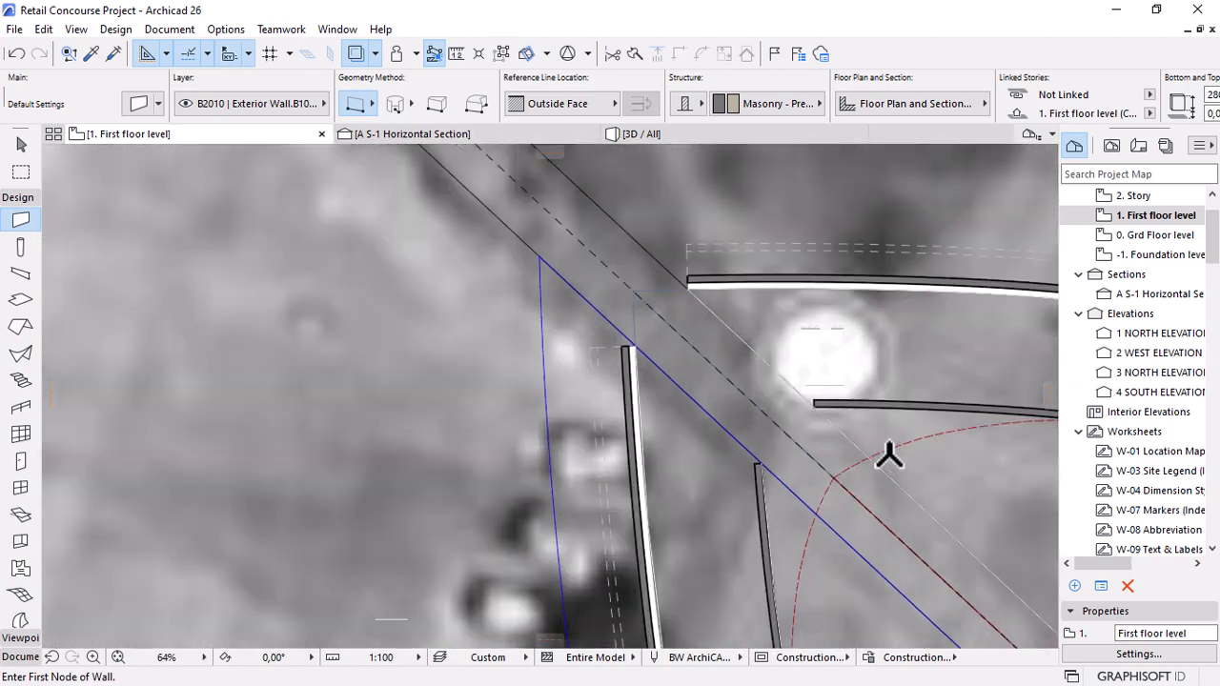
scroll(888, 455, "up", 2)
key("Escape")
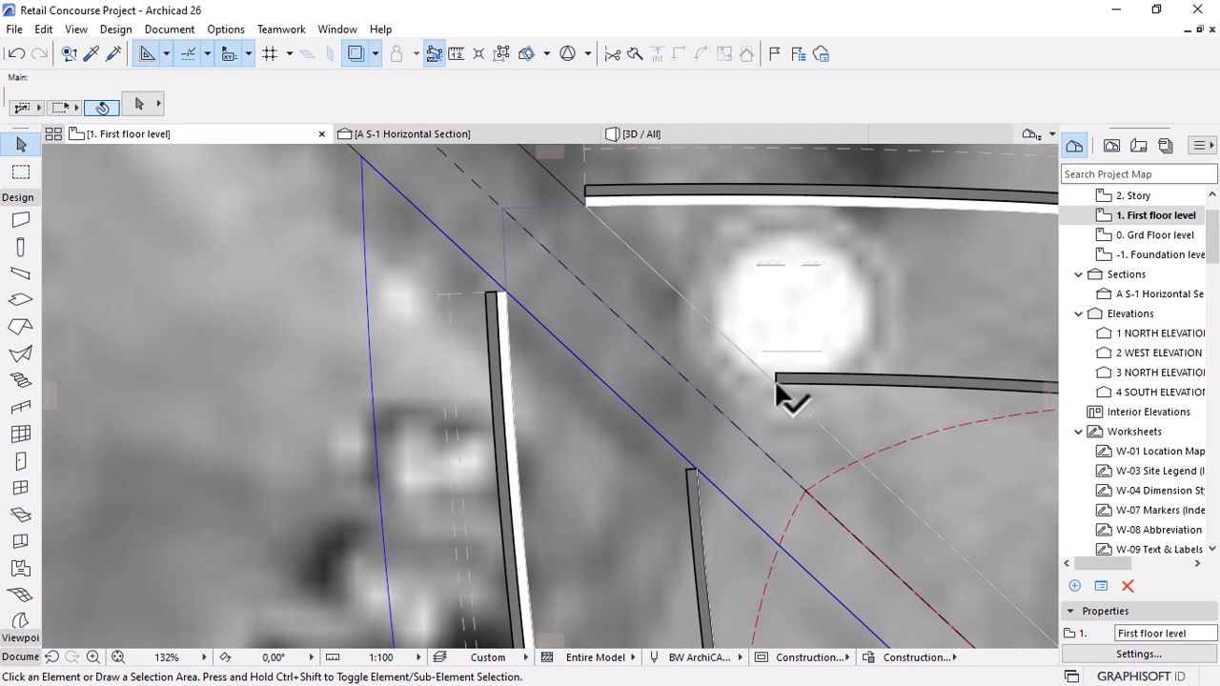
key("w")
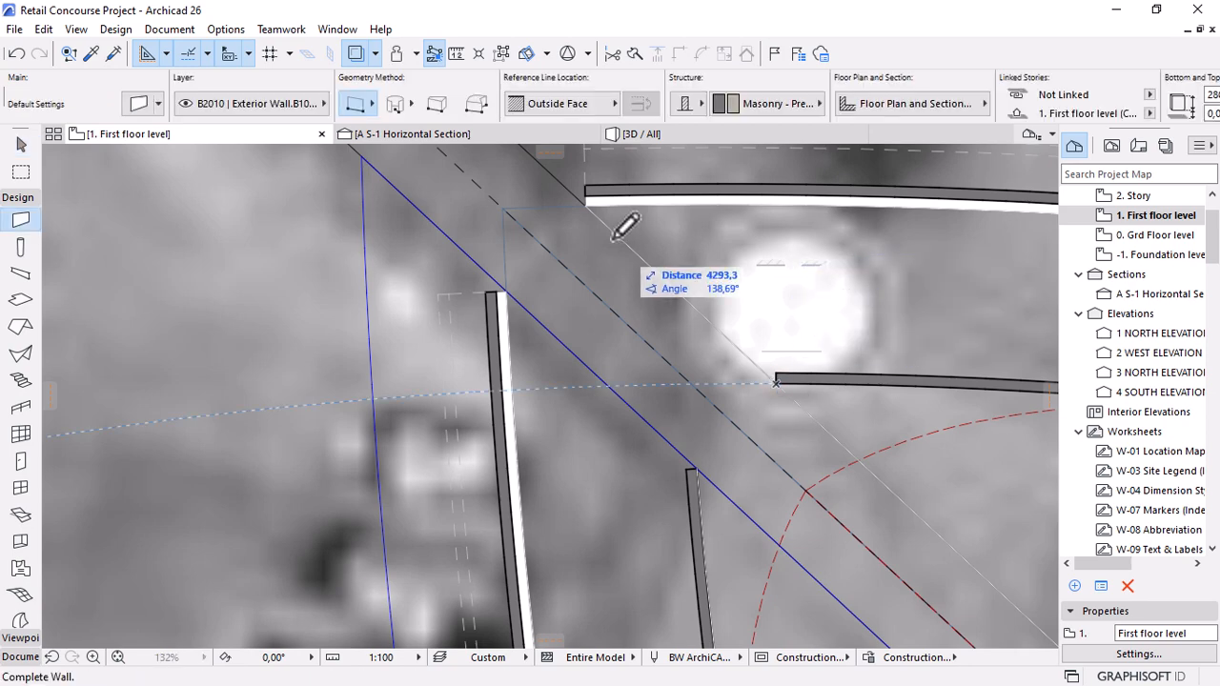
left_click(587, 197)
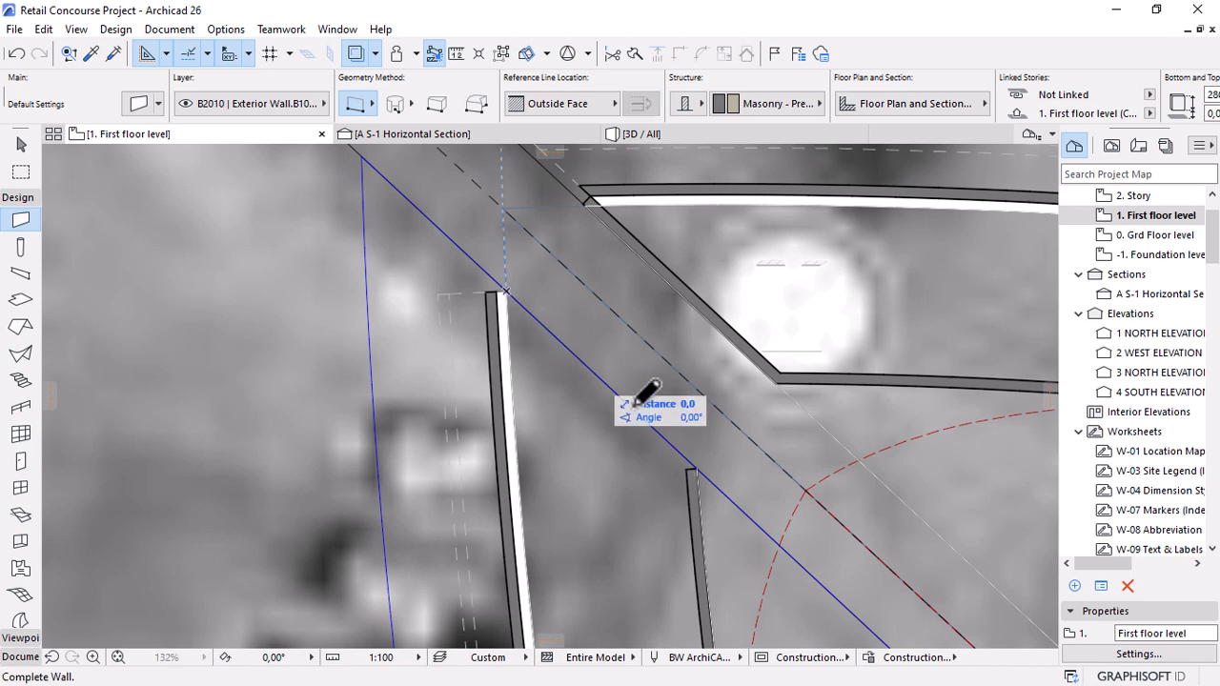
left_click(505, 292)
left_click(694, 469)
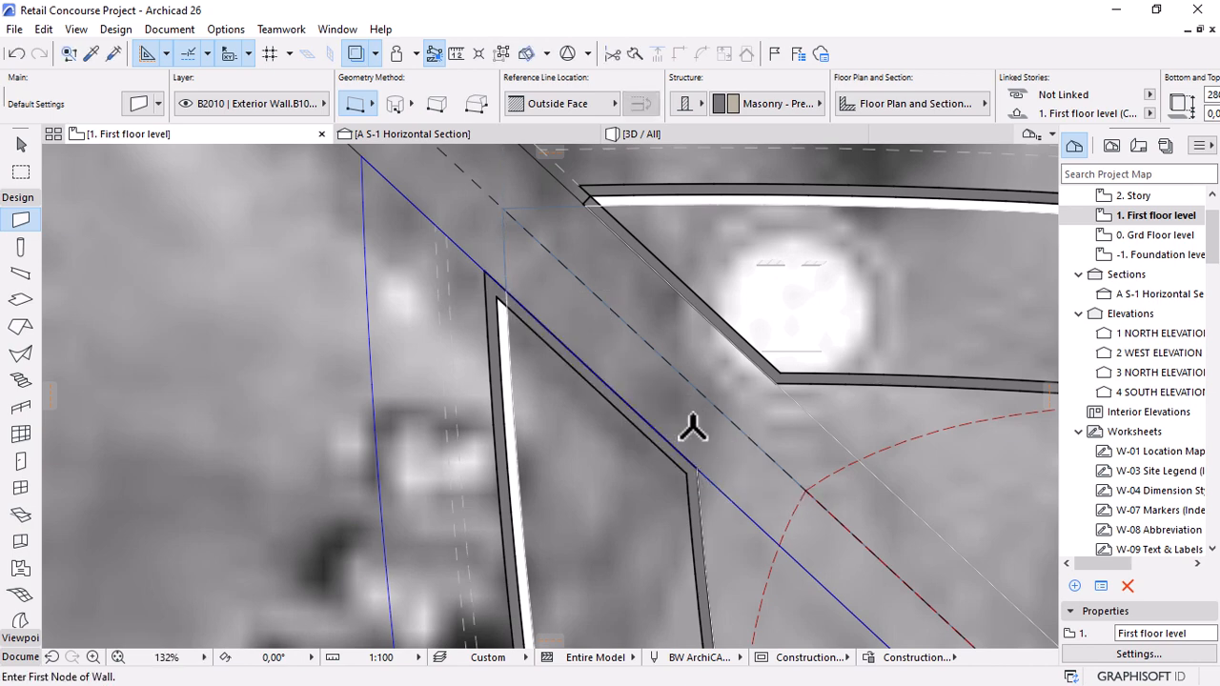
key("Escape")
Try to intersect the northeast half's northwest closing wall with its outer curved wall, and suspend groups.
scroll(584, 167, "up", 8)
left_click(602, 339)
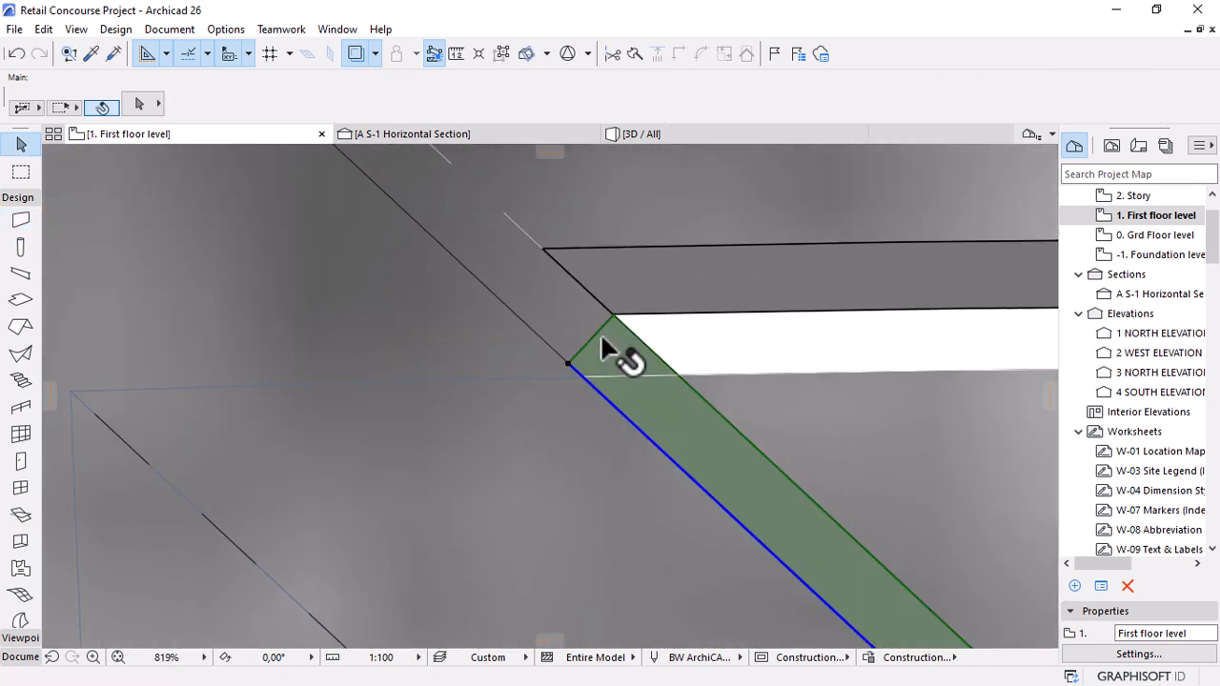
left_click(579, 259, "shift")
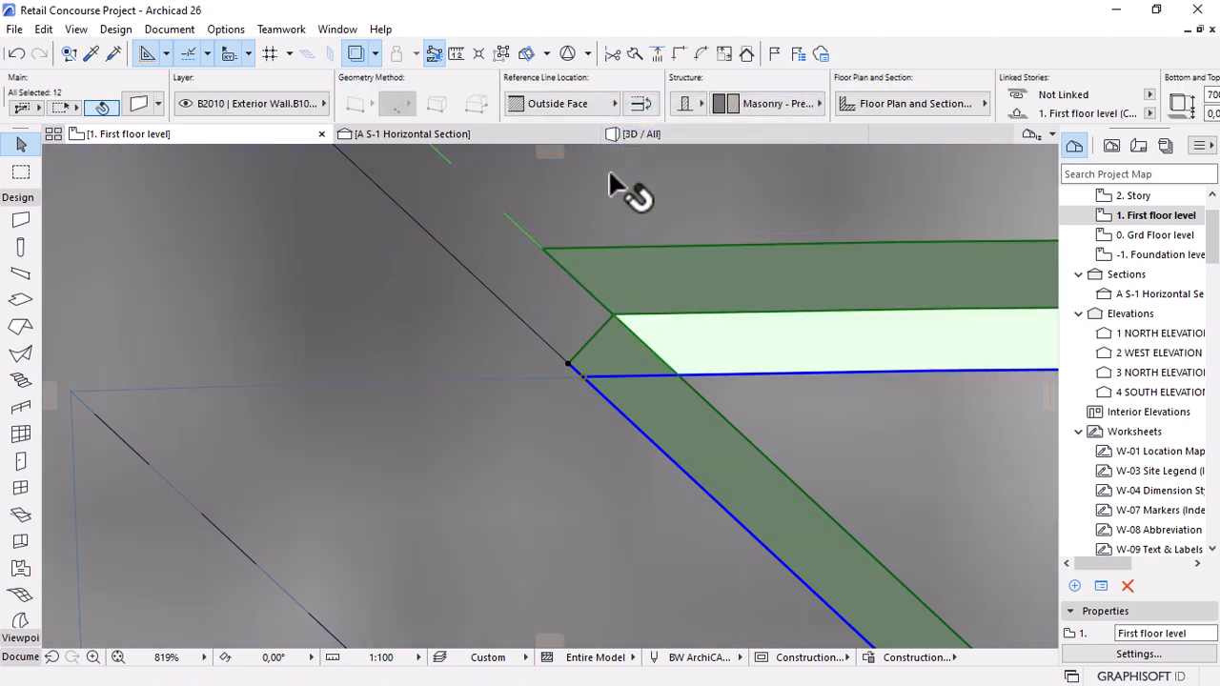
left_click(688, 54)
left_click(656, 318)
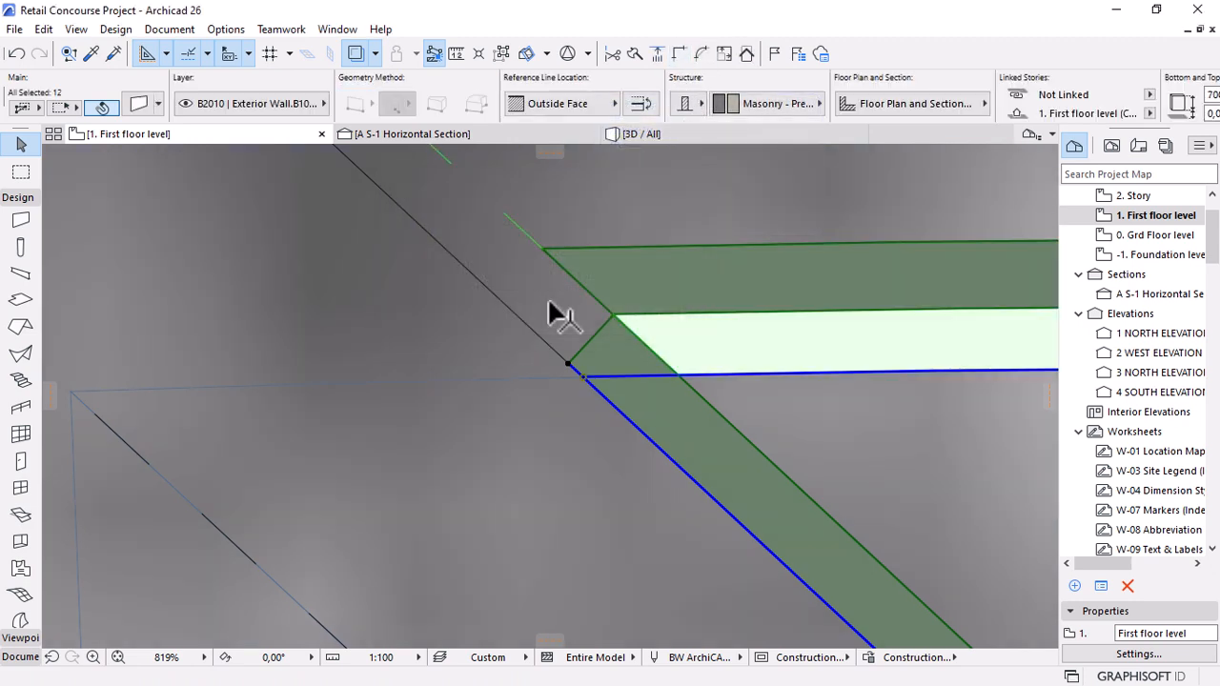
scroll(552, 328, "down", 2)
scroll(440, 351, "down", 6)
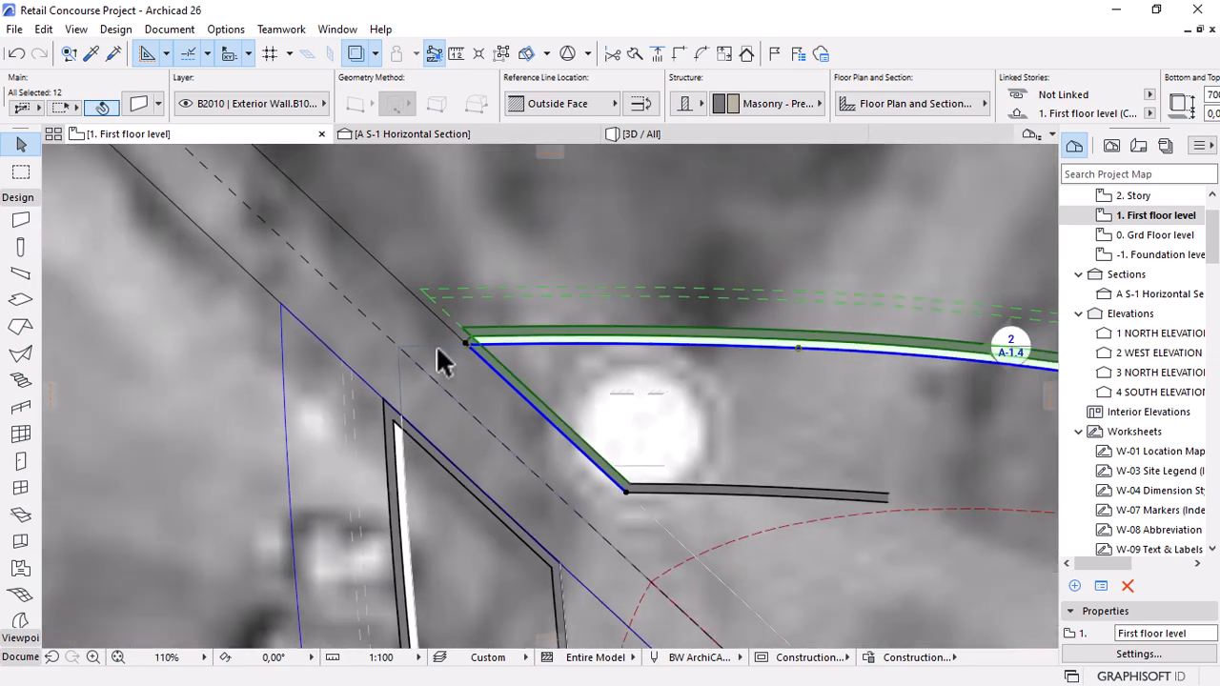
scroll(449, 354, "up", 4)
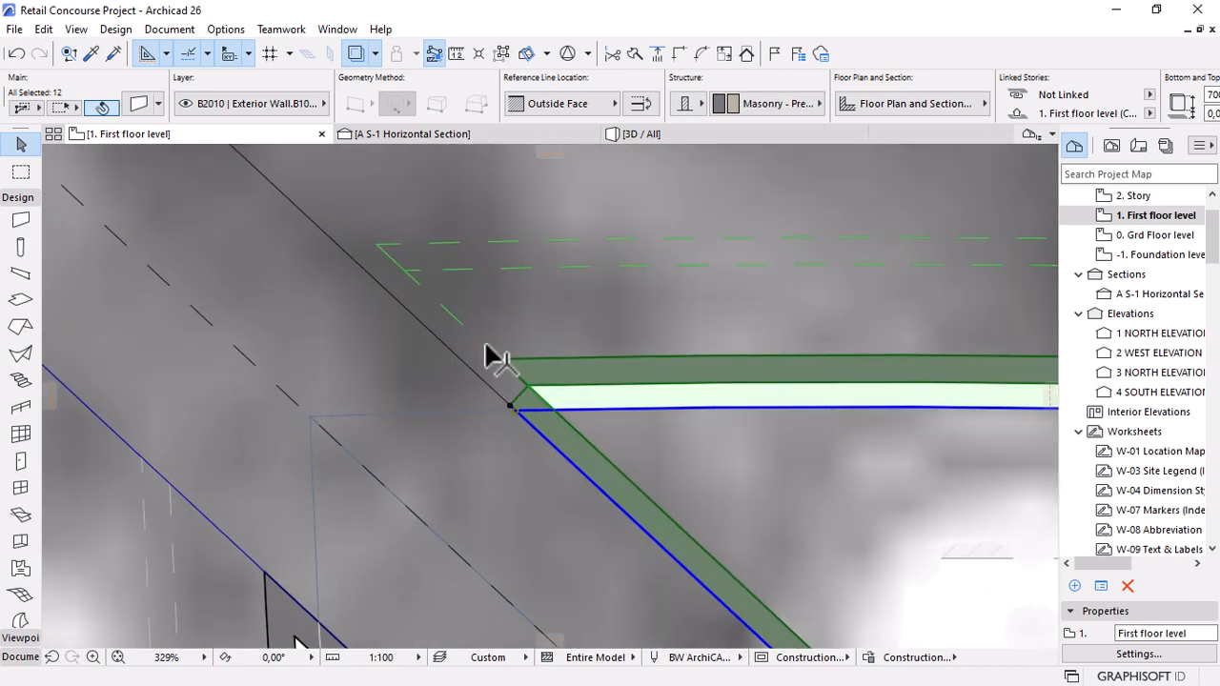
scroll(495, 353, "down", 2)
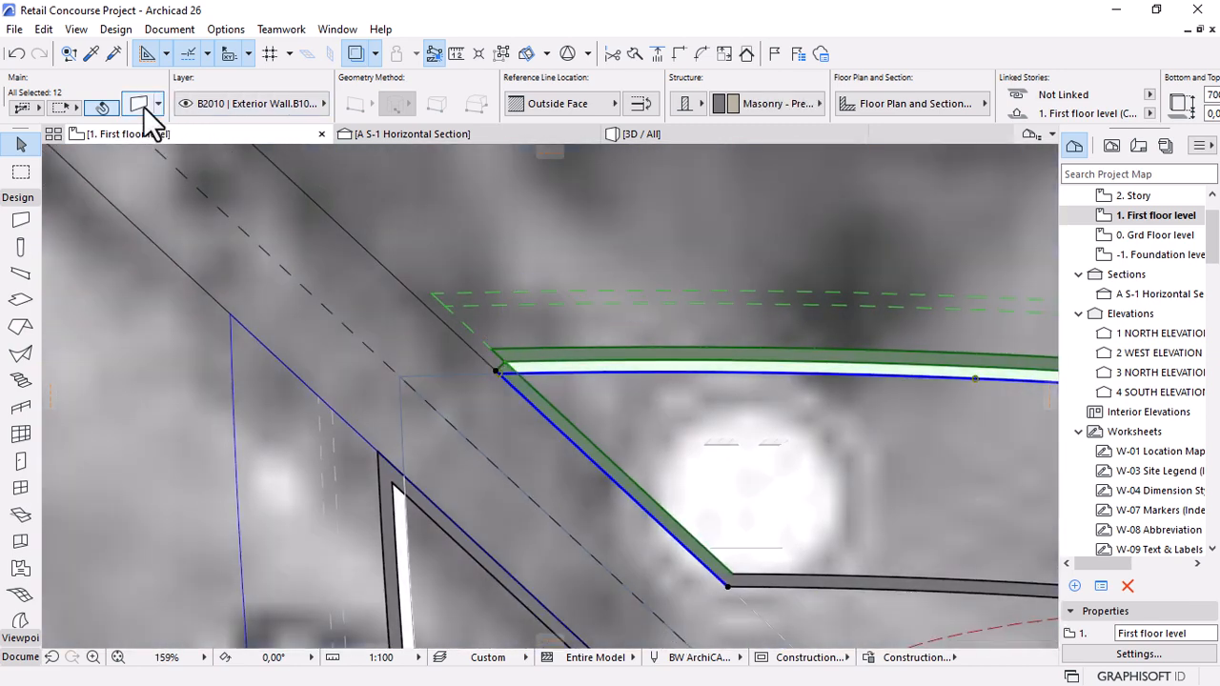
left_click(505, 57)
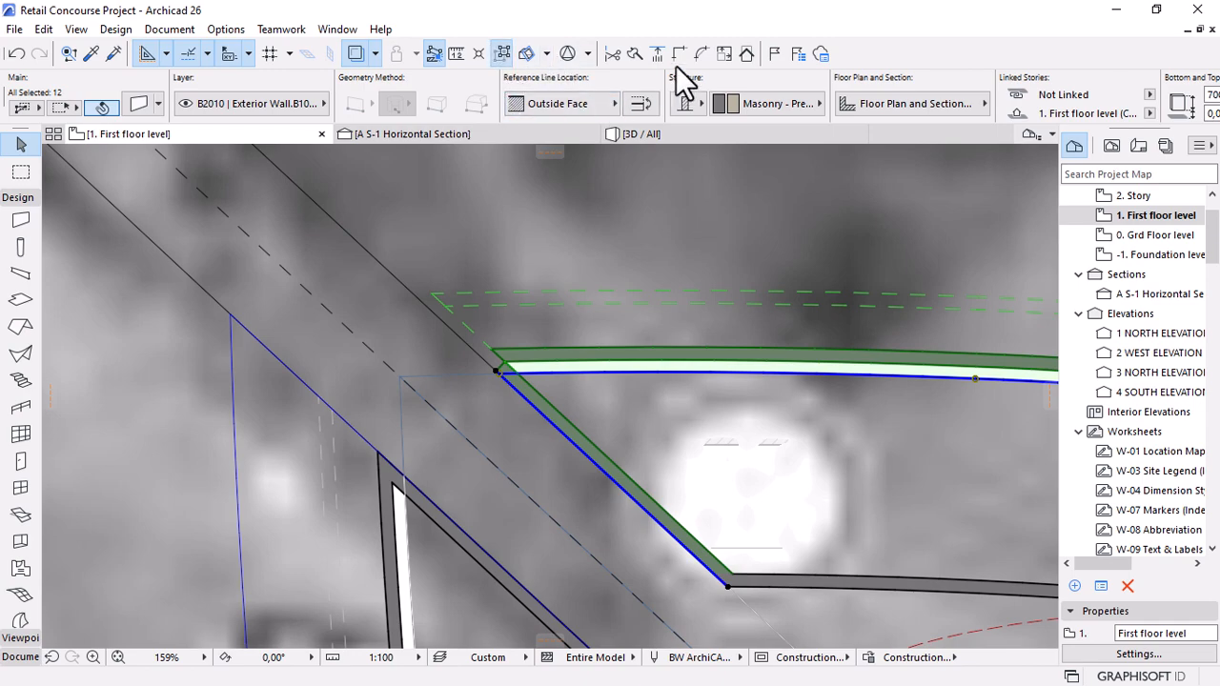
left_click(619, 166)
Examine the full wall outline of both building halves over the site image.
scroll(616, 276, "down", 8)
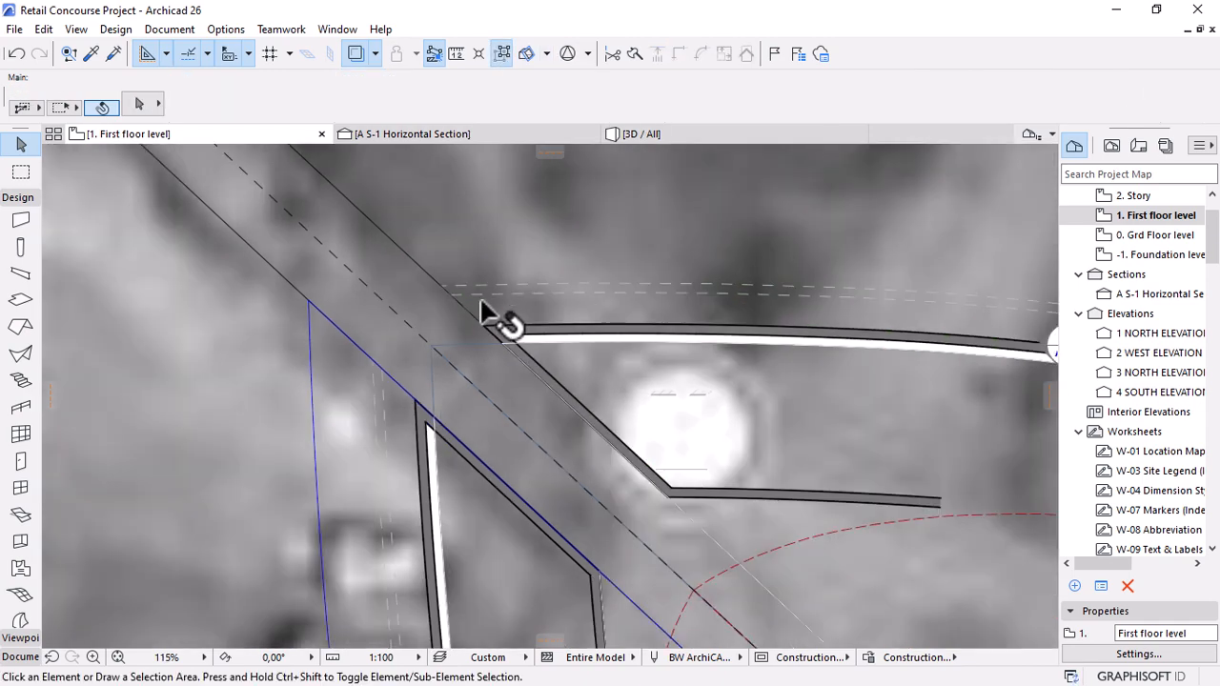
scroll(405, 281, "down", 4)
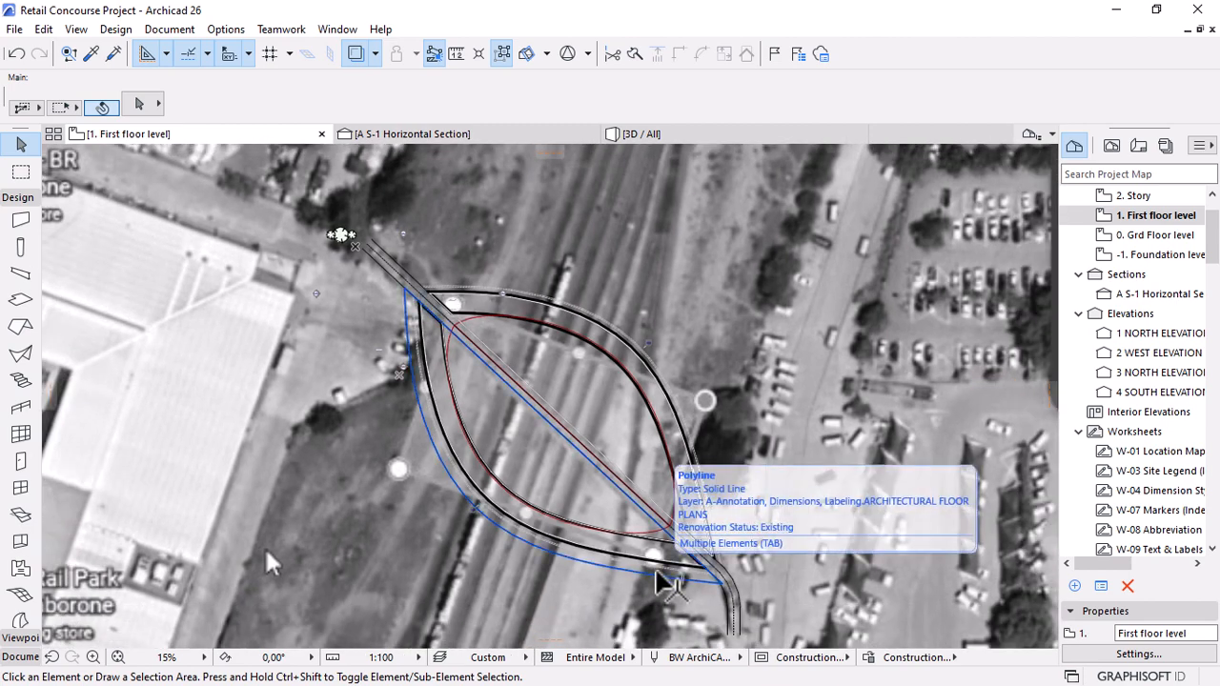
scroll(658, 583, "up", 3)
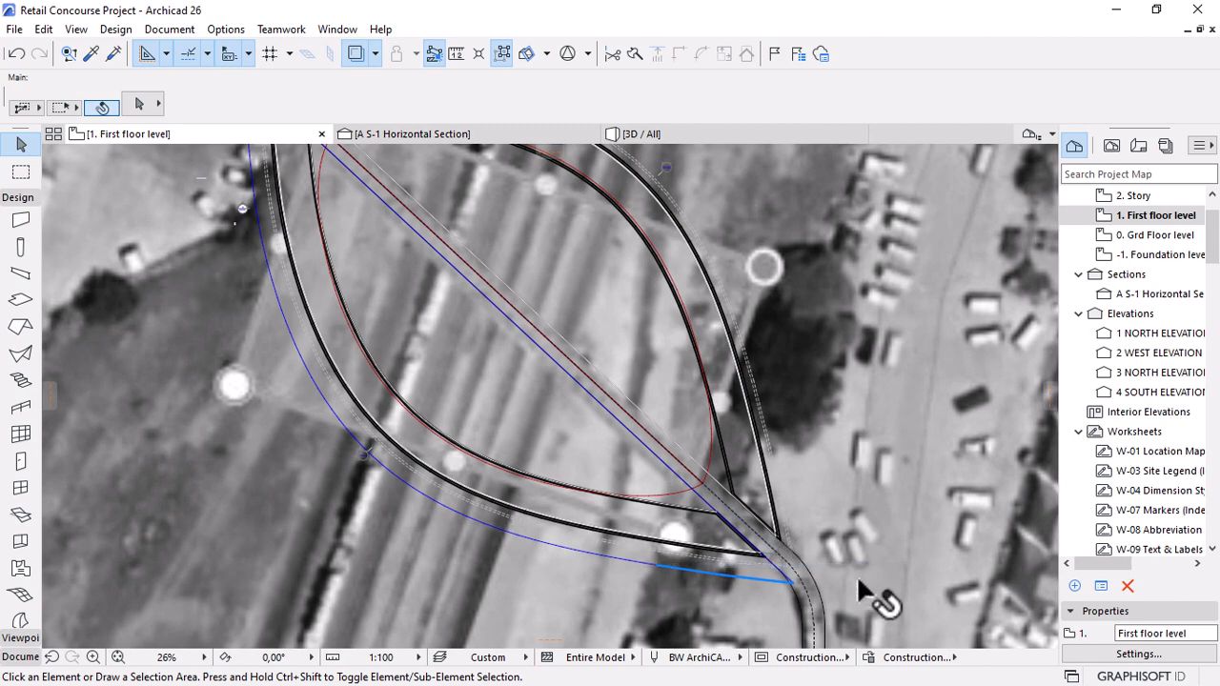
scroll(265, 539, "down", 2)
scroll(534, 468, "down", 2)
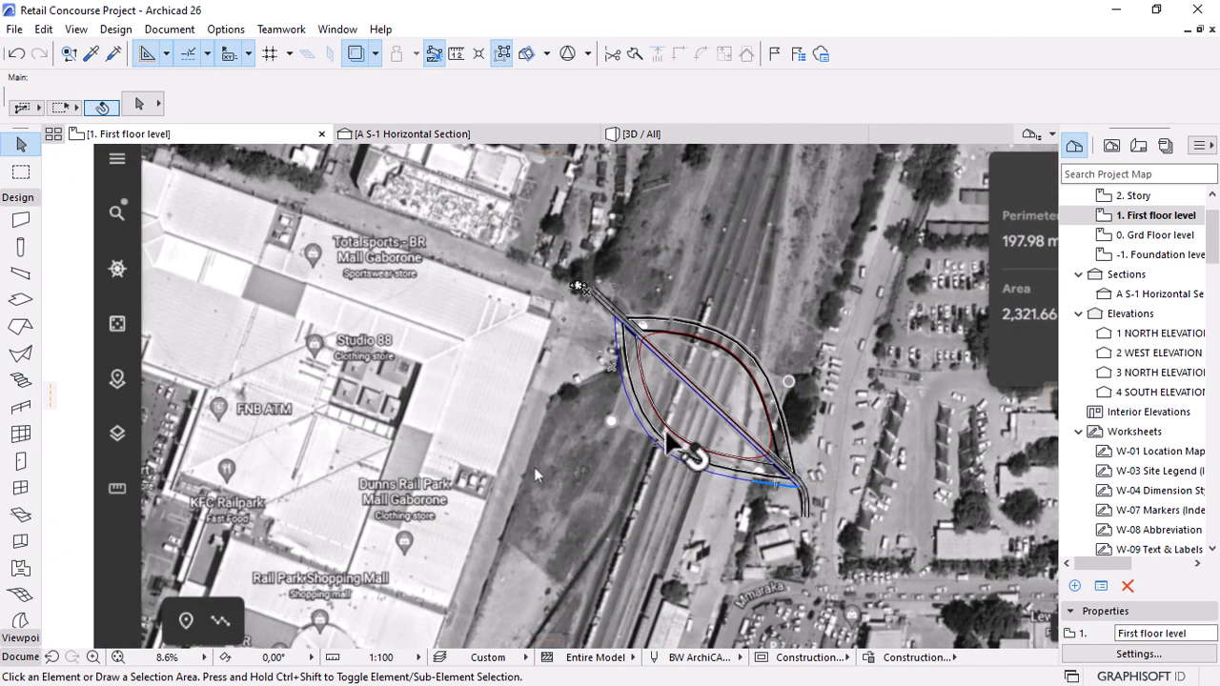
scroll(473, 480, "up", 4)
Open the 3D view and transfer the slanted curved wall's settings to both straight closing walls at one passage end.
left_click(650, 134)
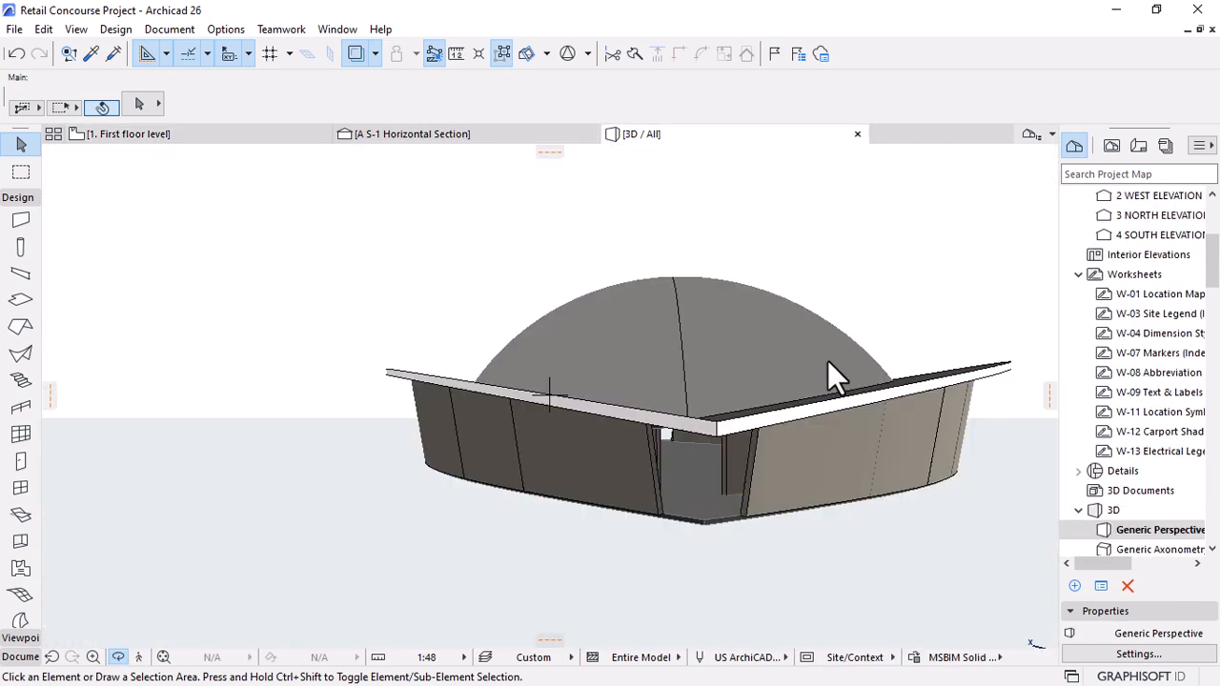
left_click(827, 362)
middle_click_drag(865, 463, 624, 400, "shift")
scroll(623, 401, "up", 5)
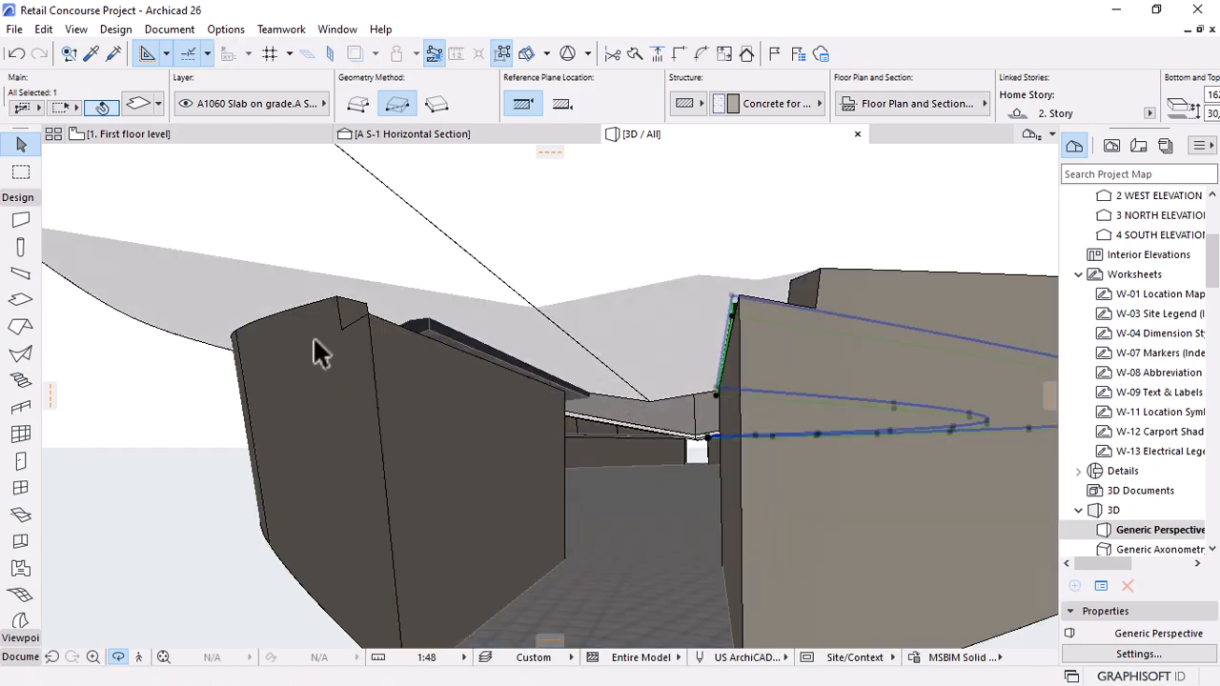
key("Escape")
left_click(438, 381, "alt")
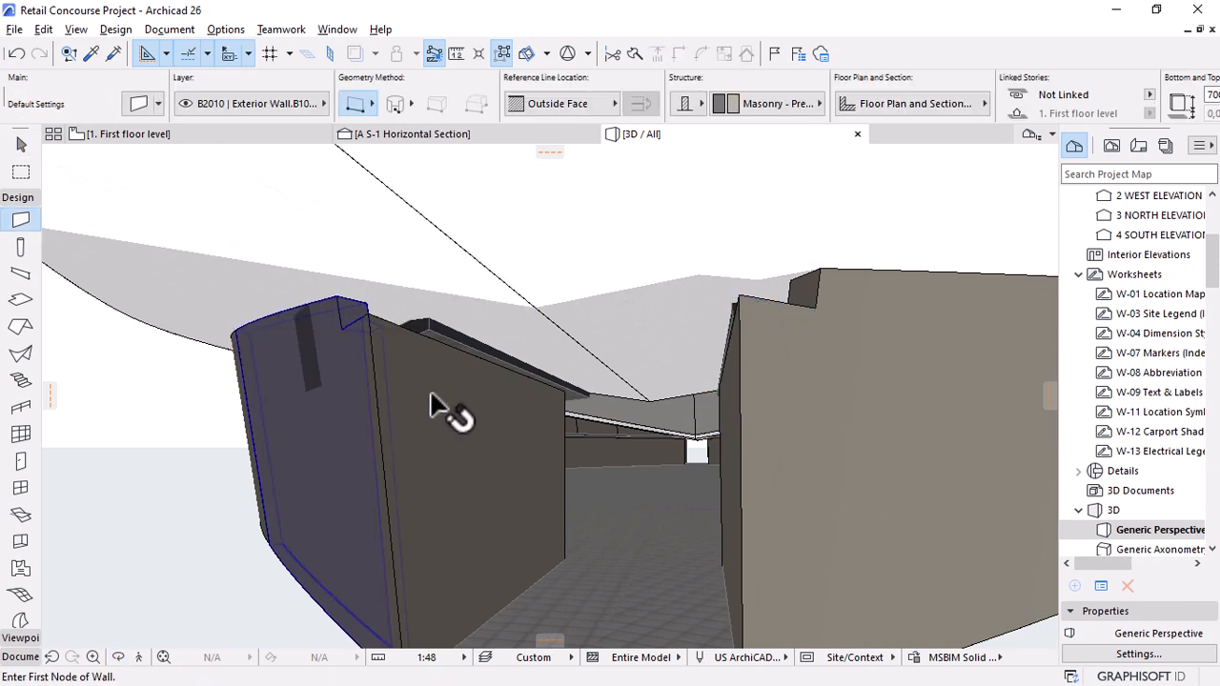
left_click(730, 396, "ctrl+alt")
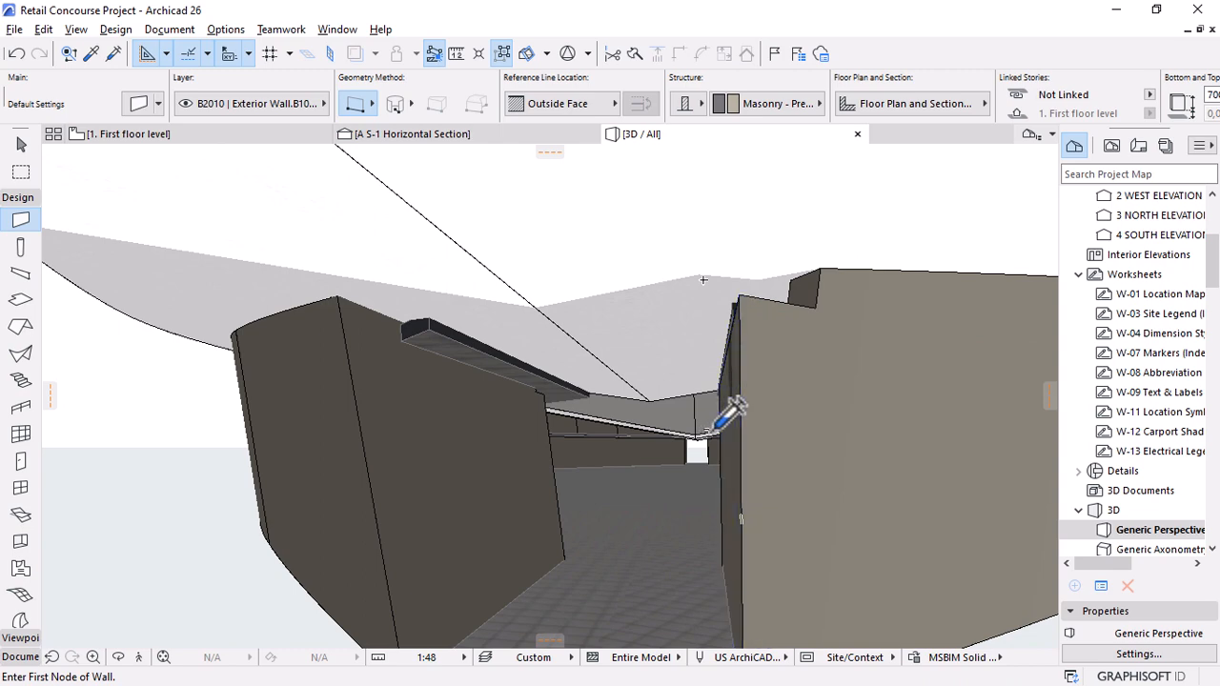
Transfer the slanted wall settings to both straight closing walls at the opposite end of the passage.
middle_click_drag(722, 448, 763, 420, "shift")
scroll(735, 441, "down", 5)
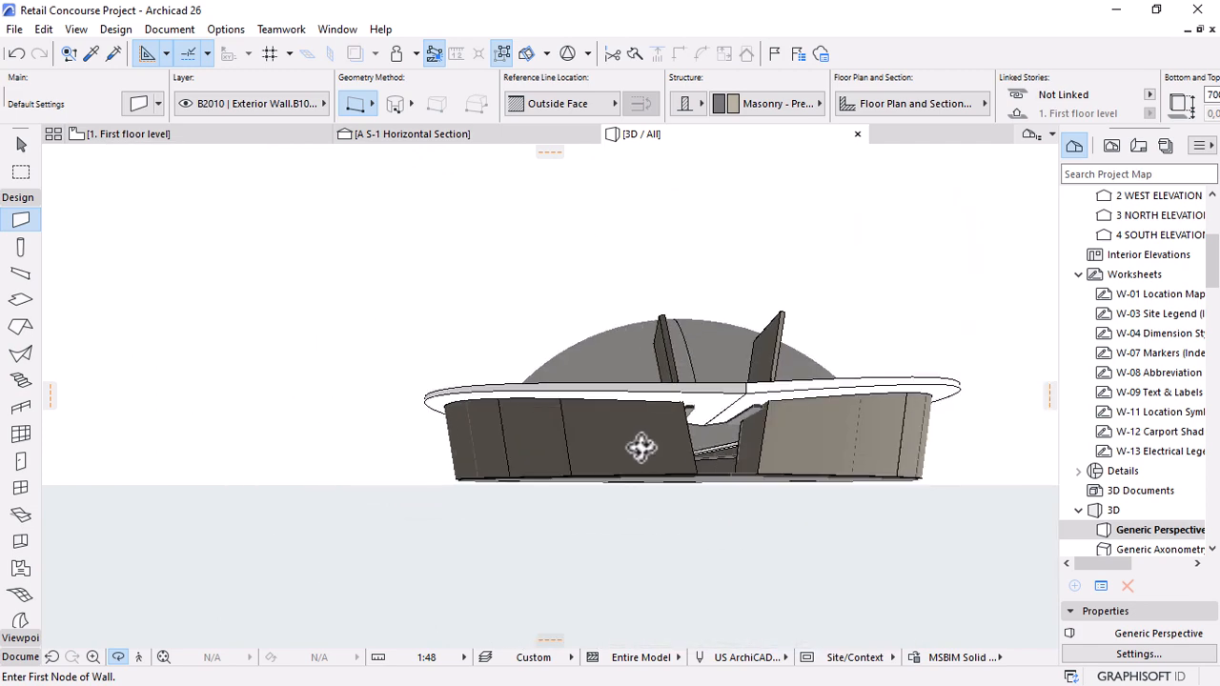
middle_click_drag(852, 496, 846, 444, "shift")
scroll(654, 409, "up", 10)
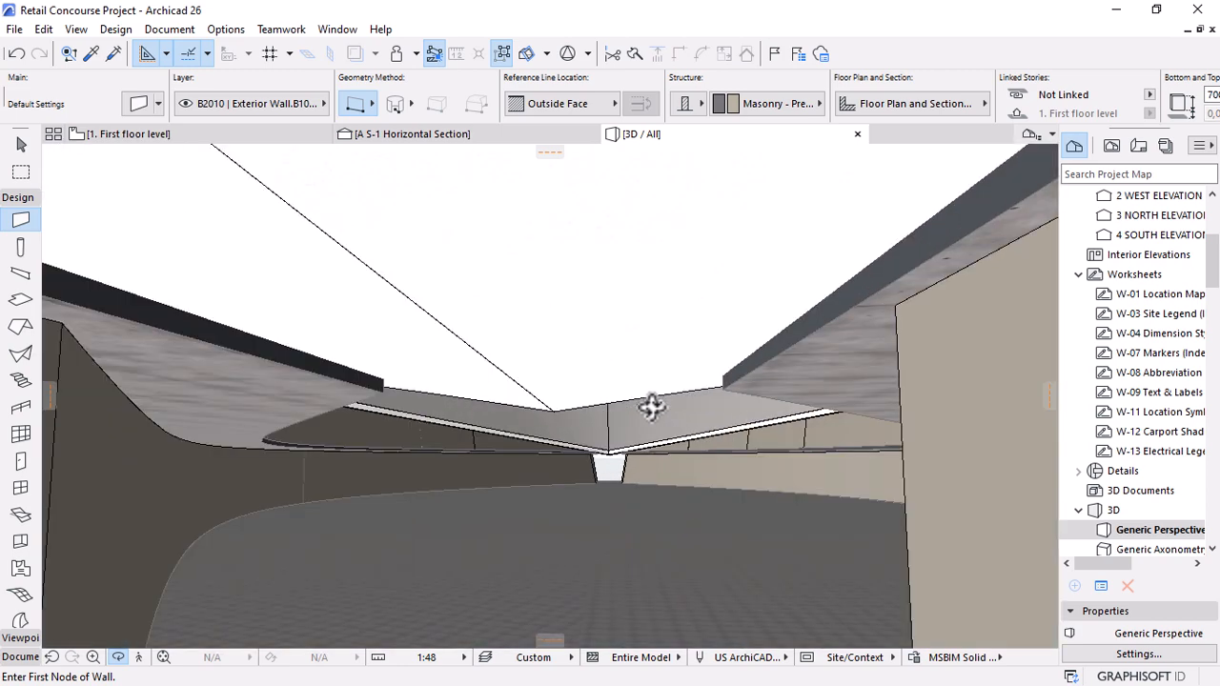
scroll(651, 407, "down", 12)
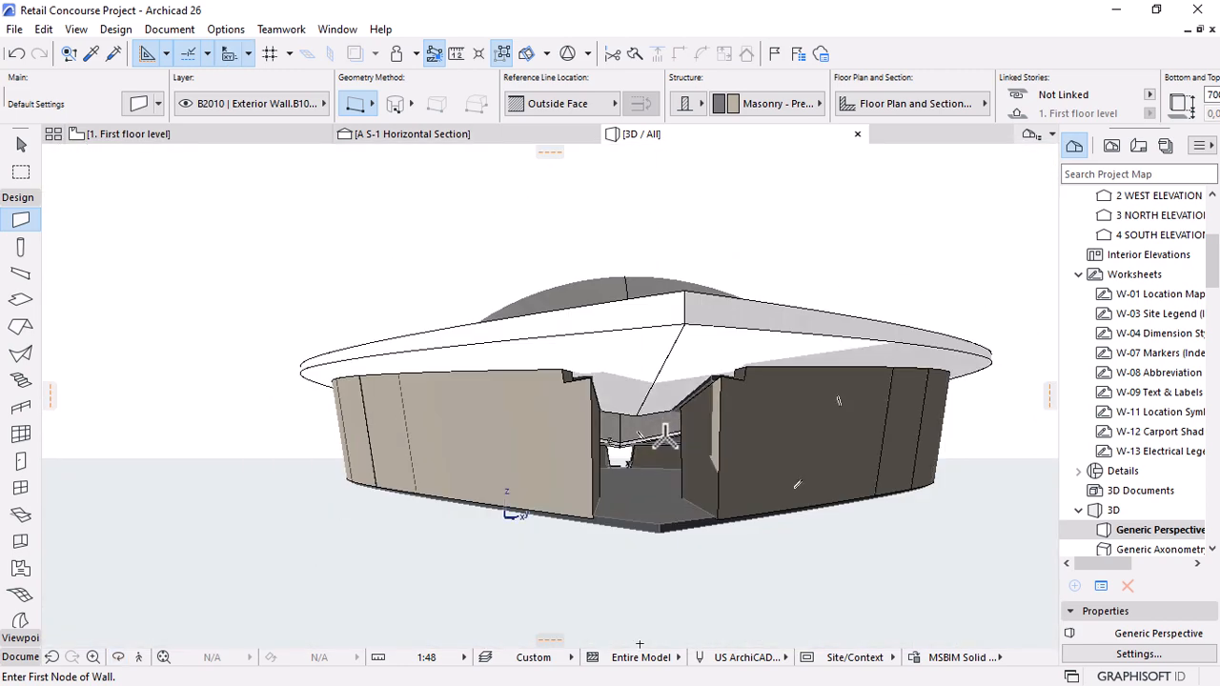
left_click(717, 434, "ctrl+alt")
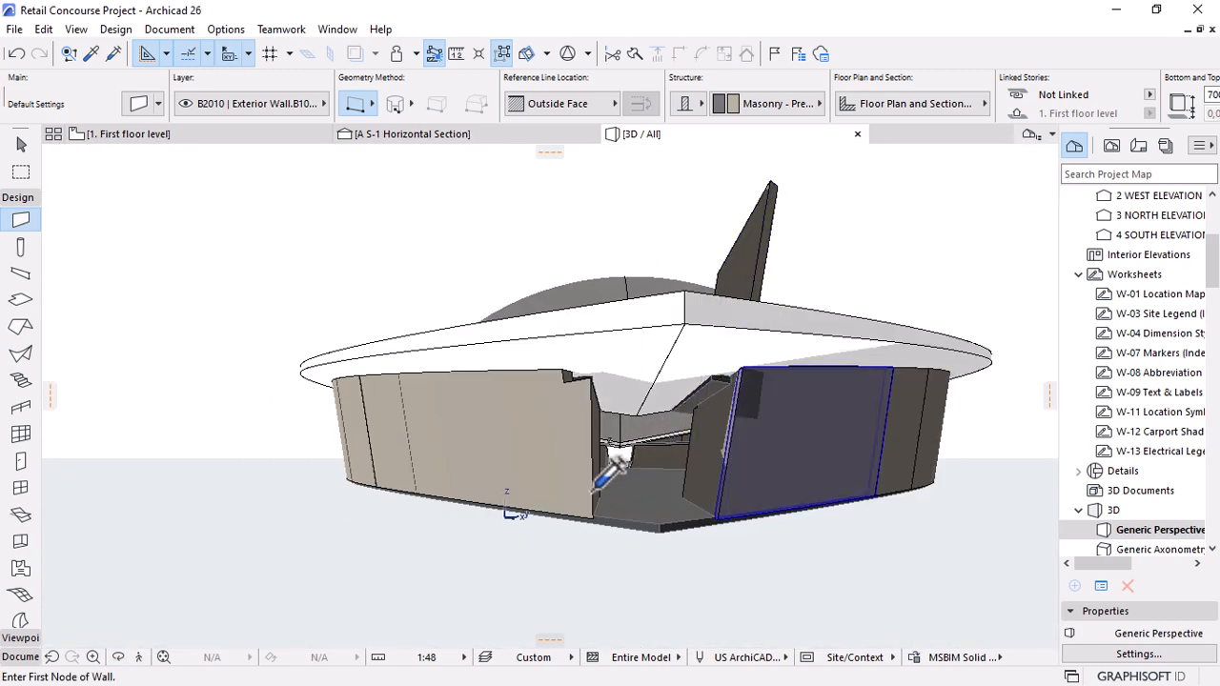
scroll(735, 480, "up", 3)
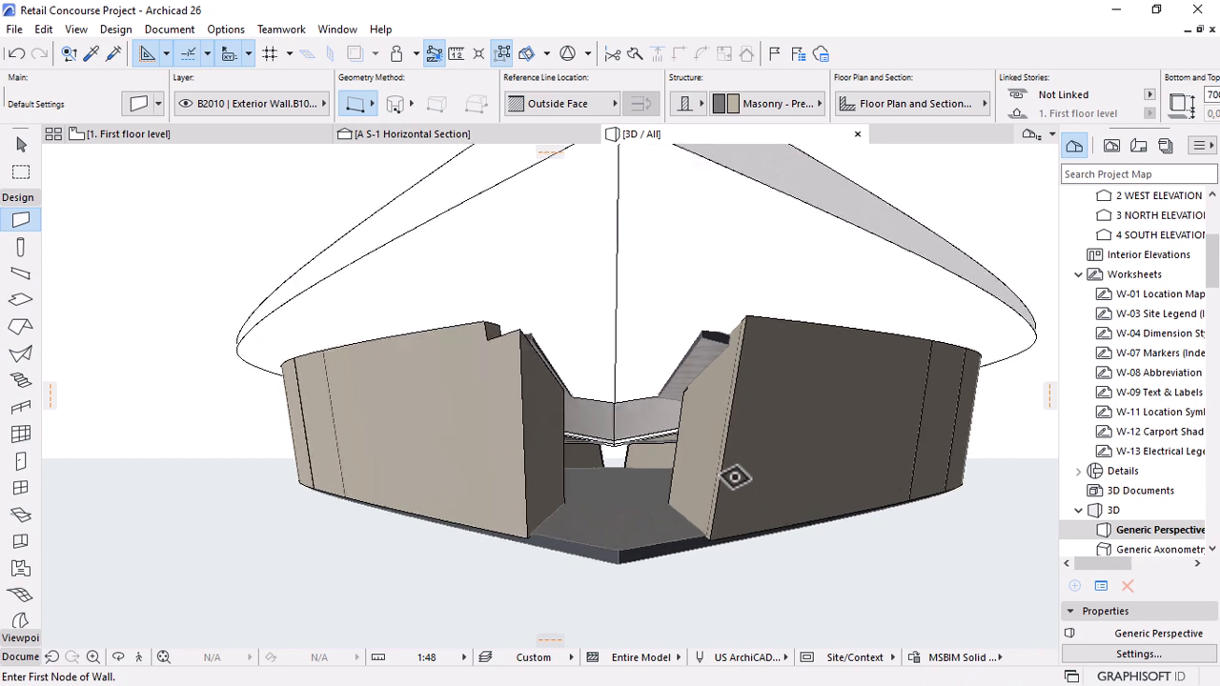
left_click(534, 418, "ctrl+alt")
key("Escape")
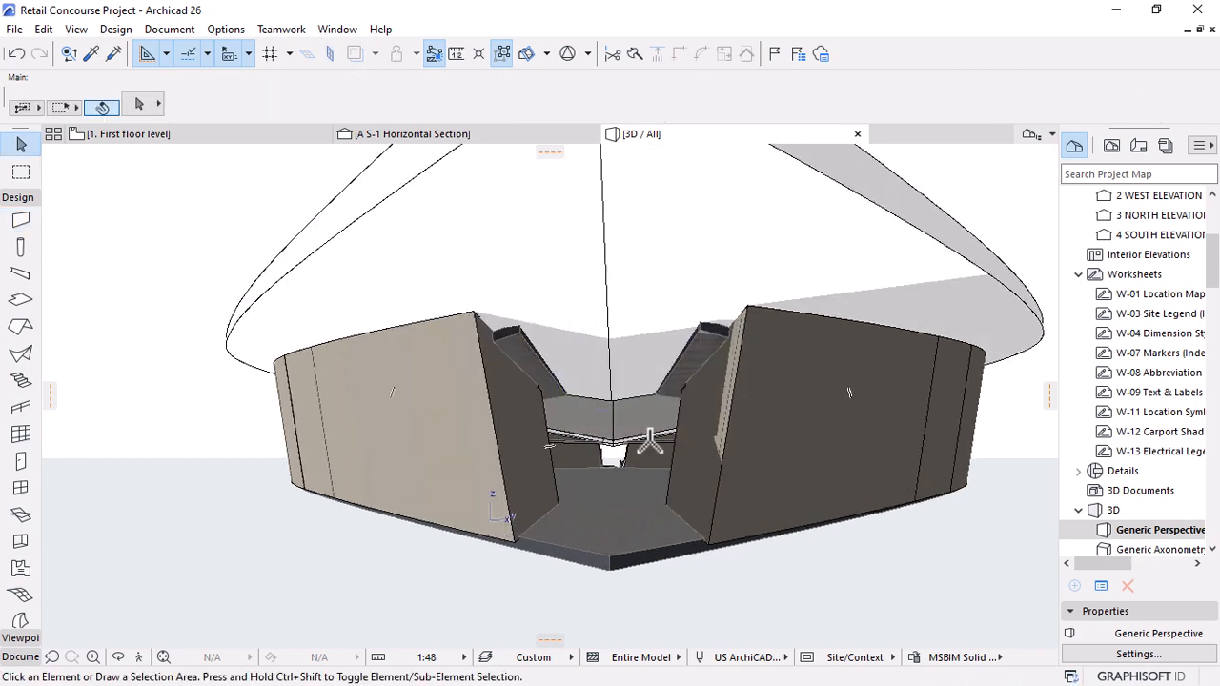
Offset the protruding passage-side edges of both second-story slabs back to the slanted closing walls at this end.
left_click(535, 360)
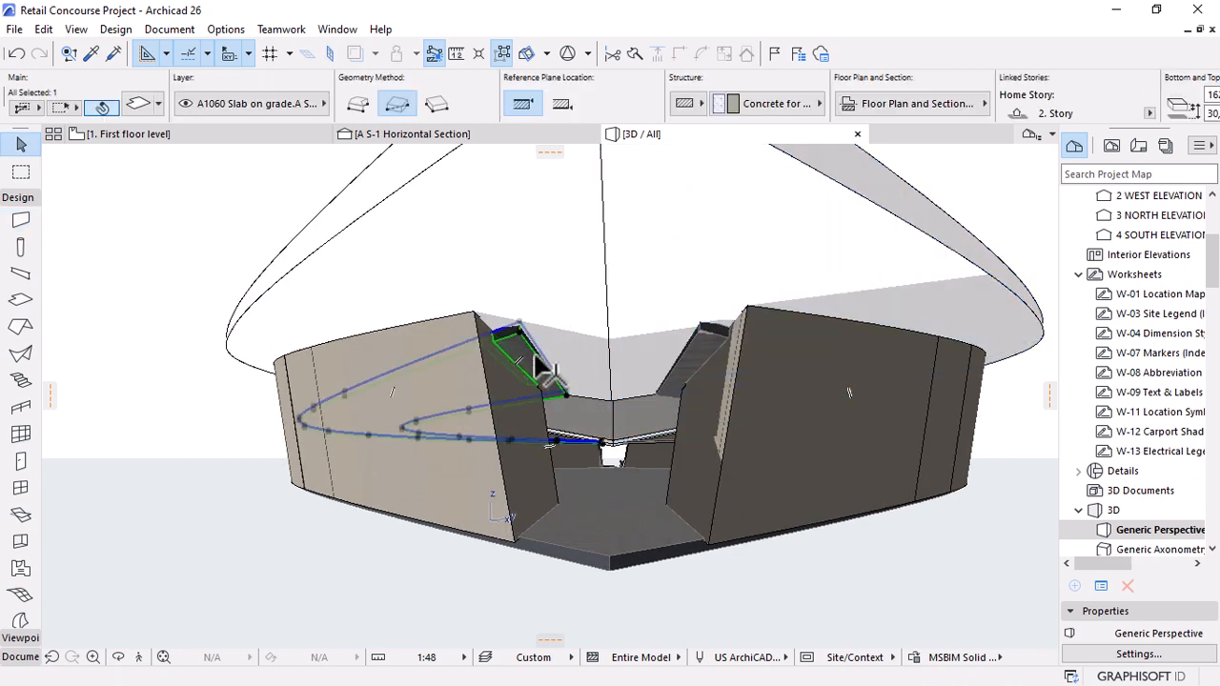
left_click(557, 372)
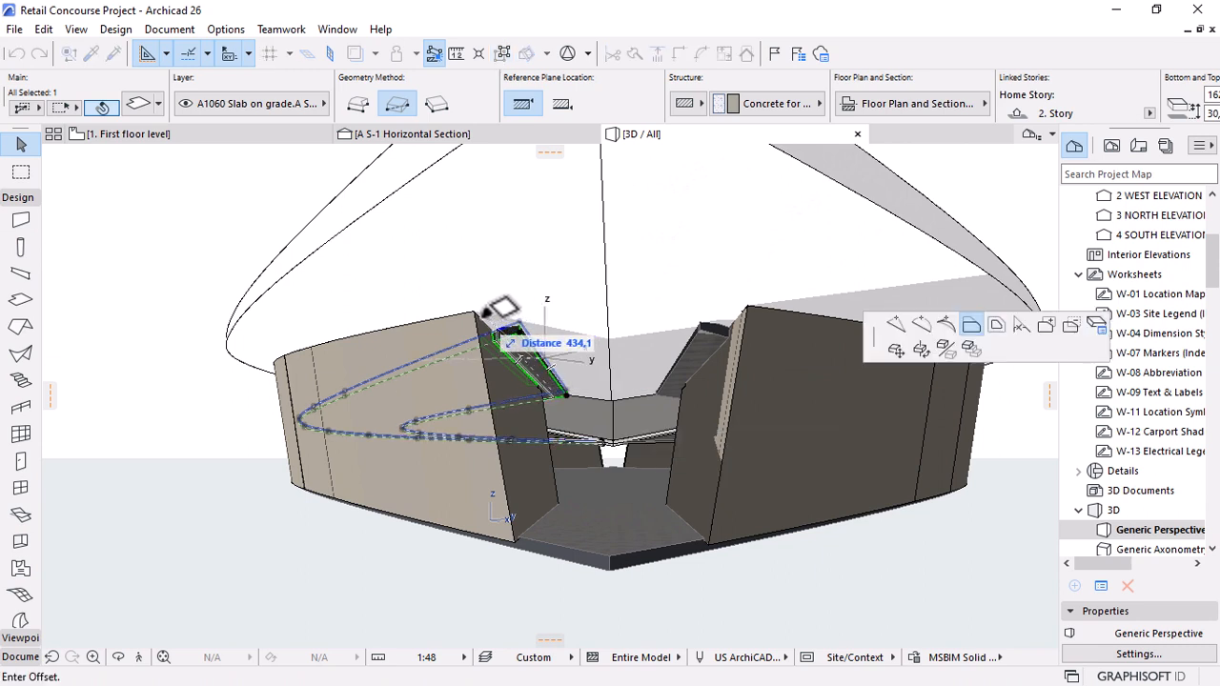
left_click(550, 365)
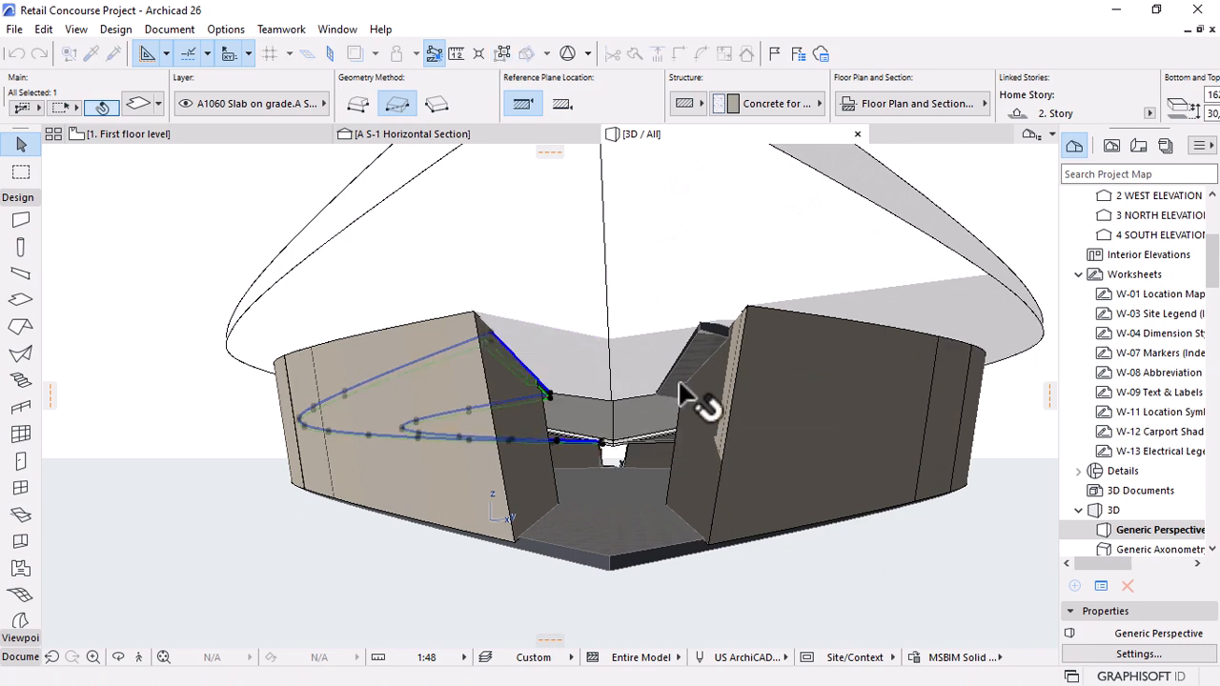
key("Escape")
left_click(698, 360)
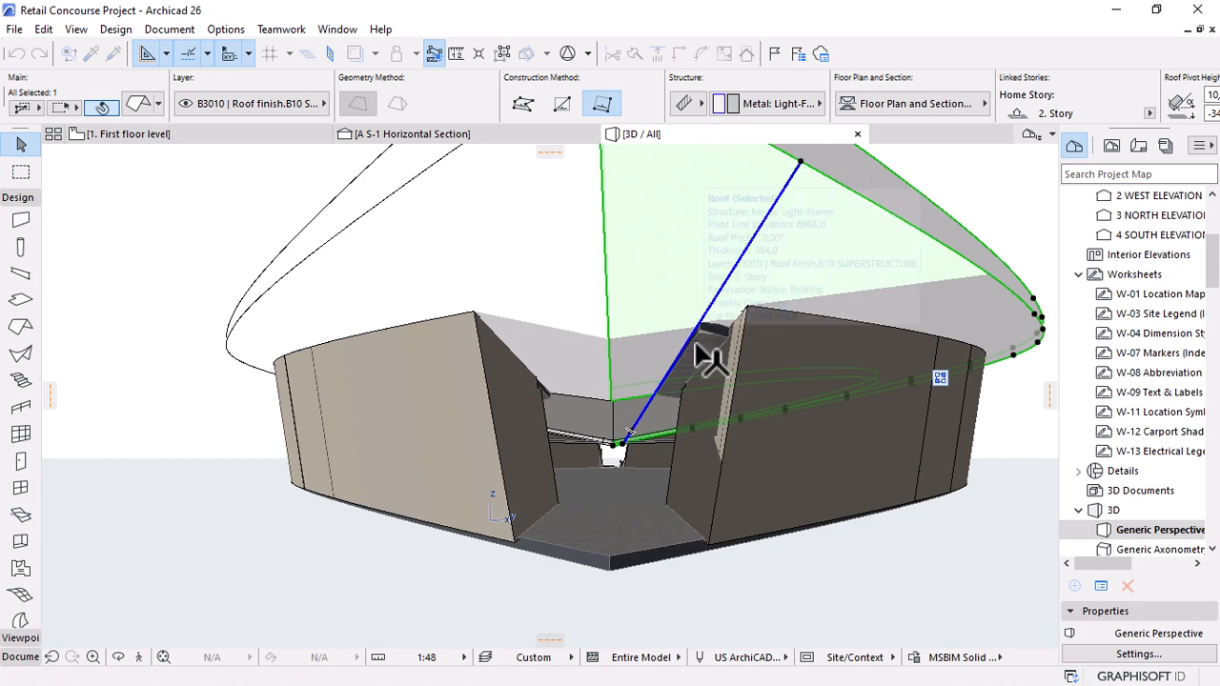
left_click(714, 347)
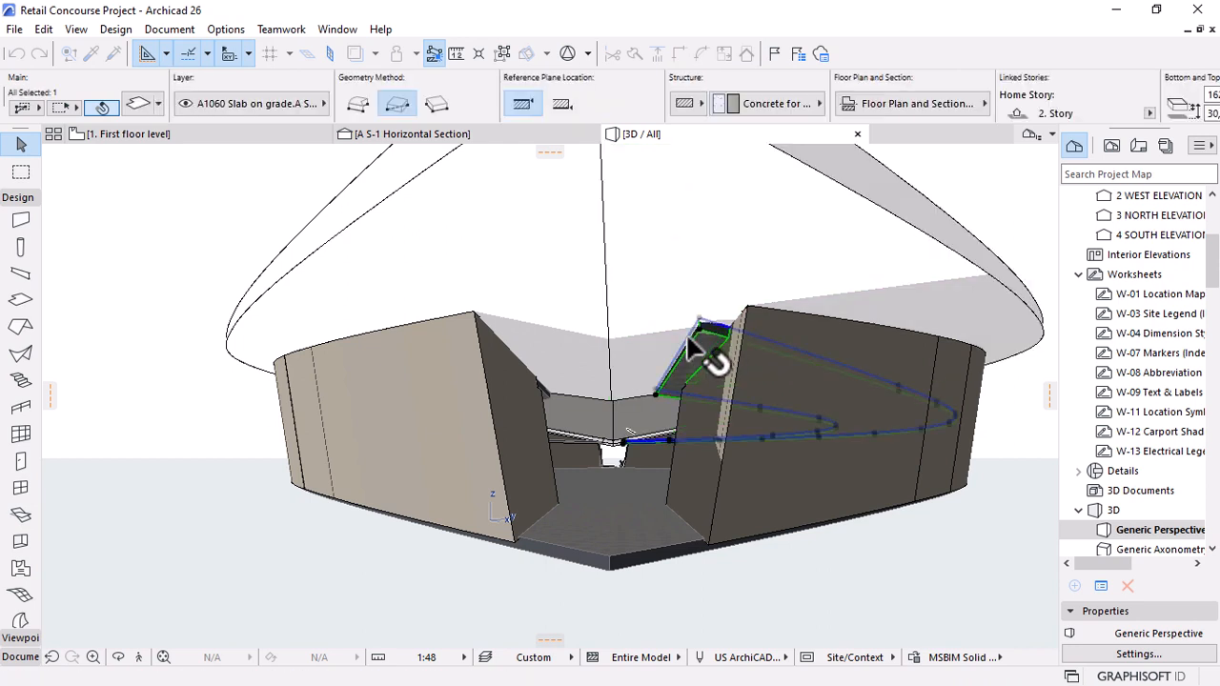
left_click(692, 339)
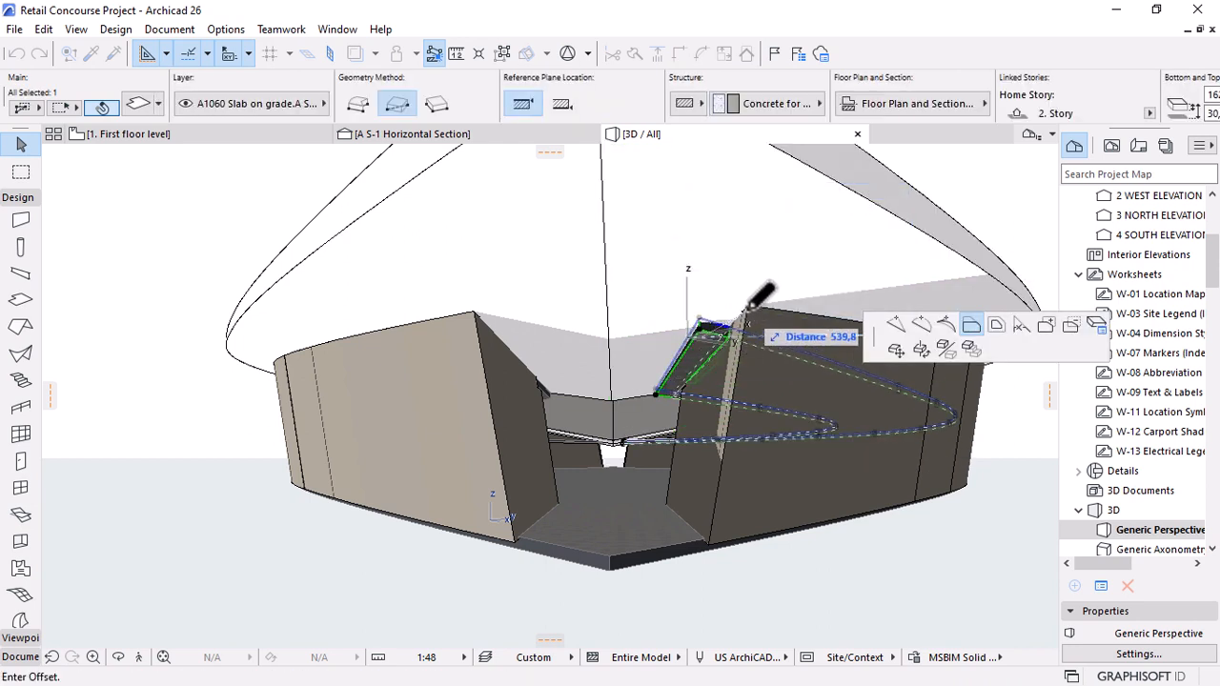
left_click(749, 303)
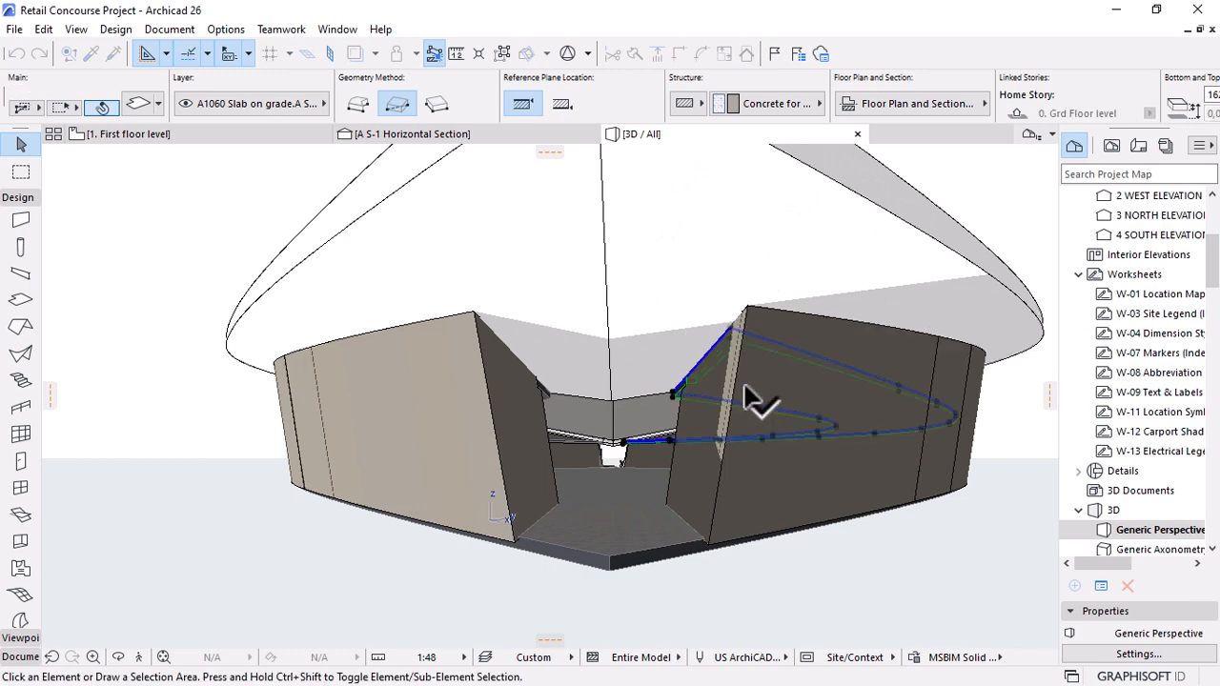
Offset the passage-side edge of one second-story slab back to the slanted closing wall's upper corner at the opposite passage end.
middle_click_drag(752, 397, 356, 405, "shift")
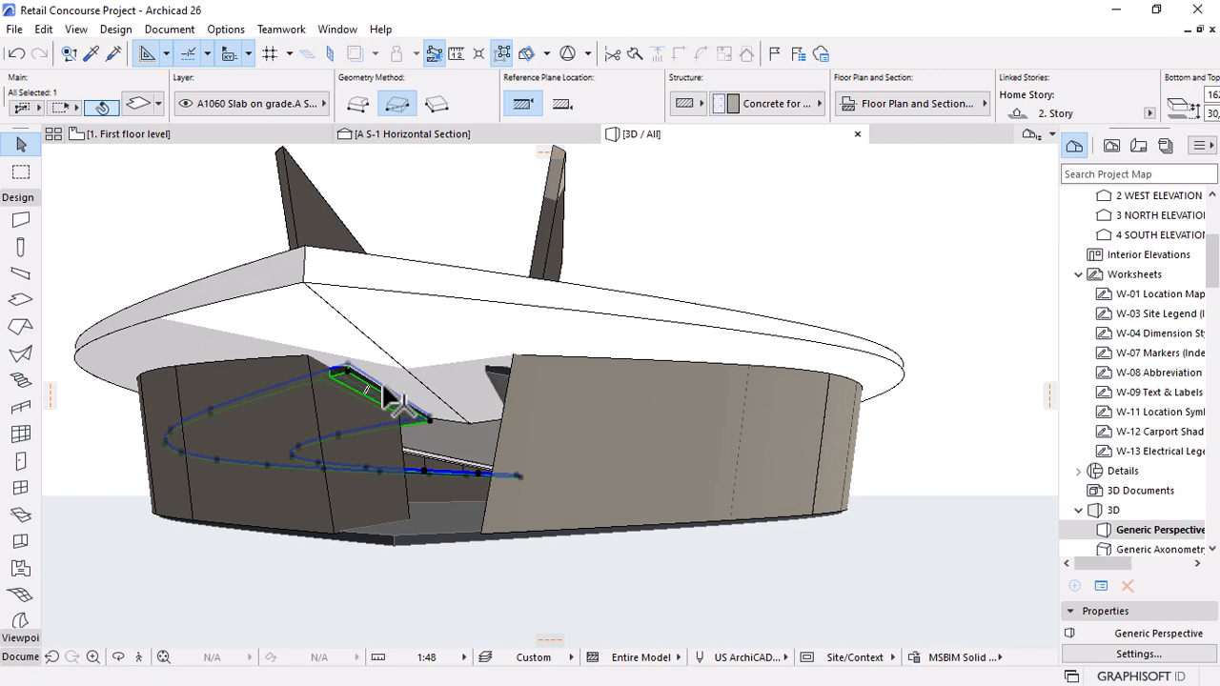
left_click(396, 400)
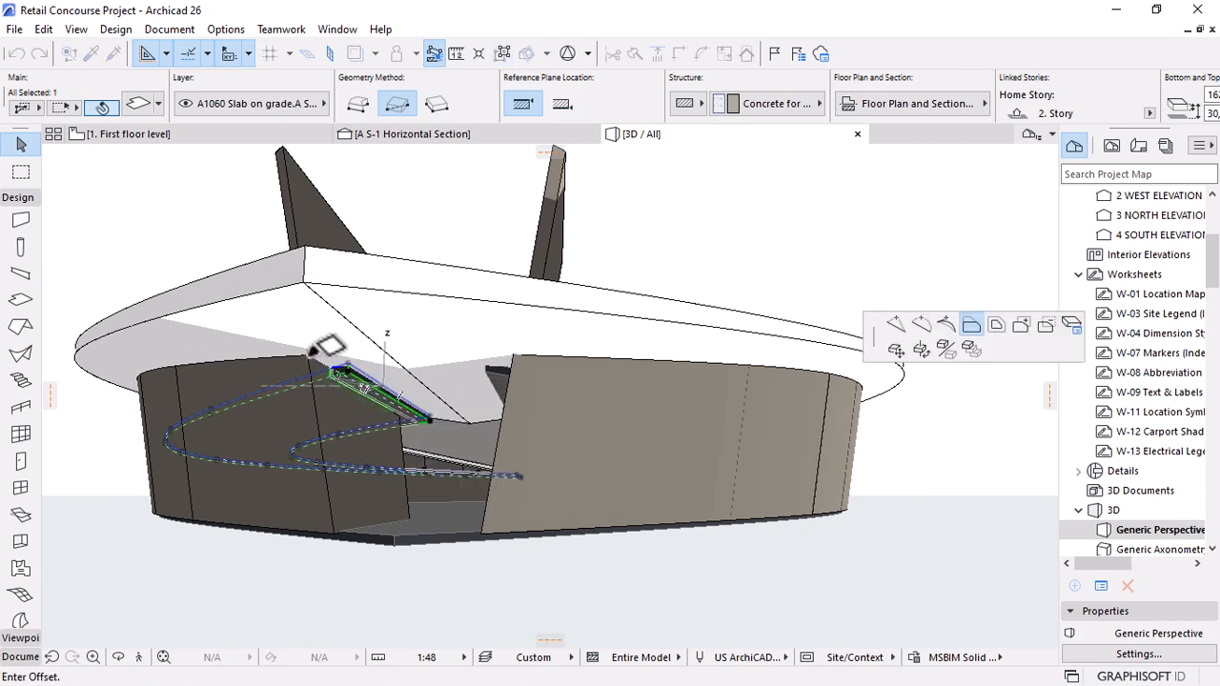
middle_click_drag(329, 416, 451, 425, "shift")
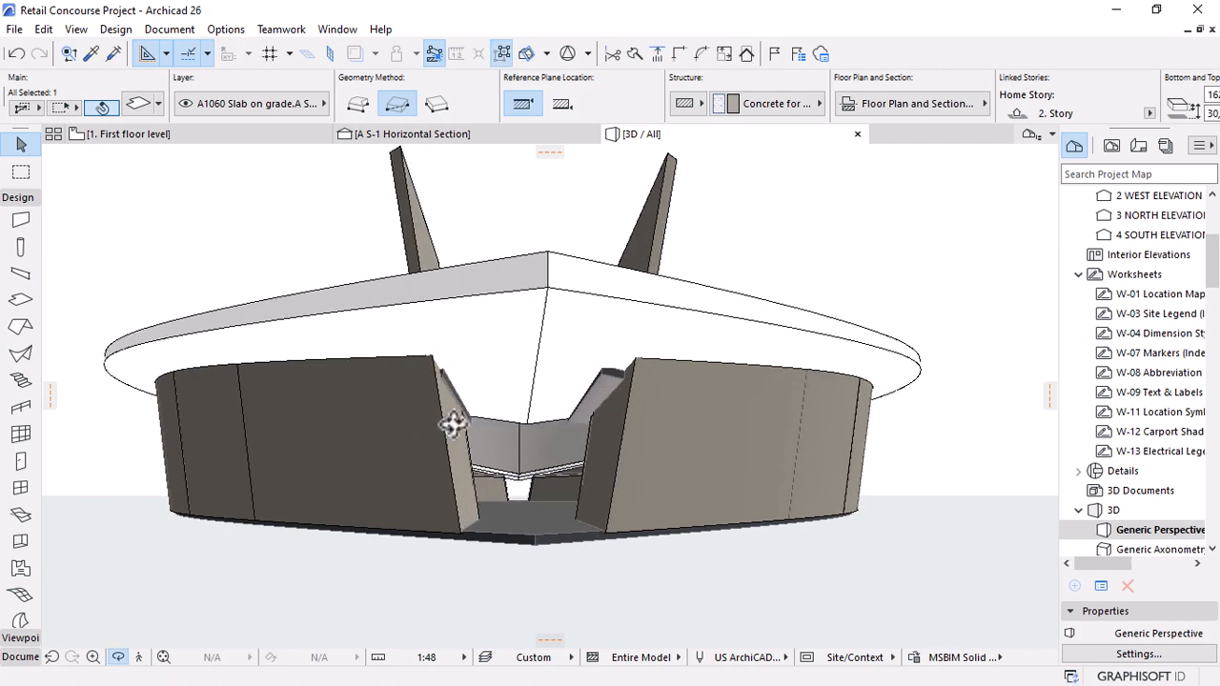
scroll(457, 422, "up", 5)
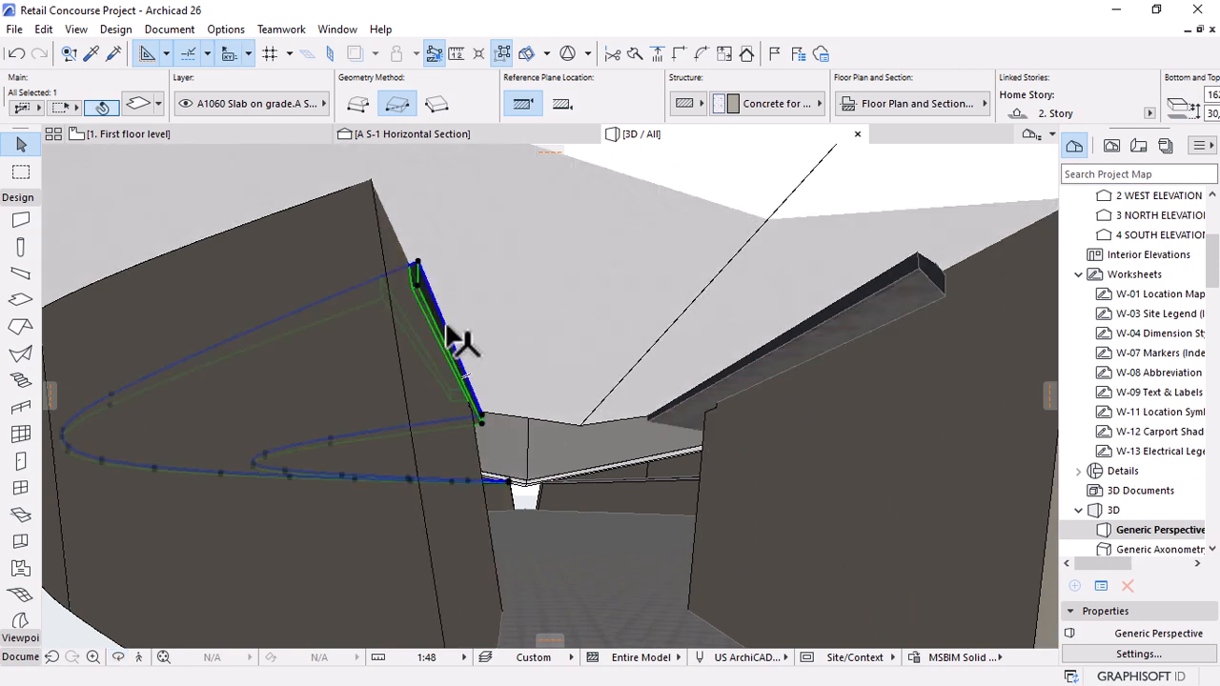
left_click(457, 339)
left_click(375, 178)
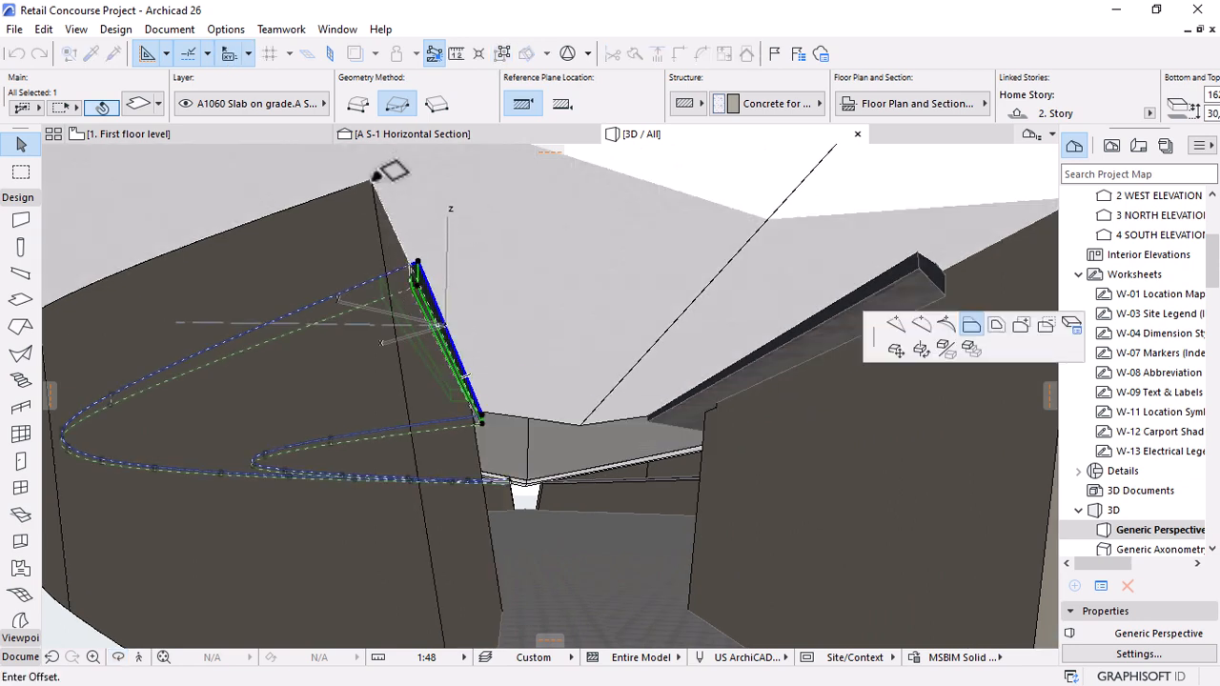
Offset the protruding passage-side edge of the other second-story slab back towards its slanted closing wall.
left_click(834, 316)
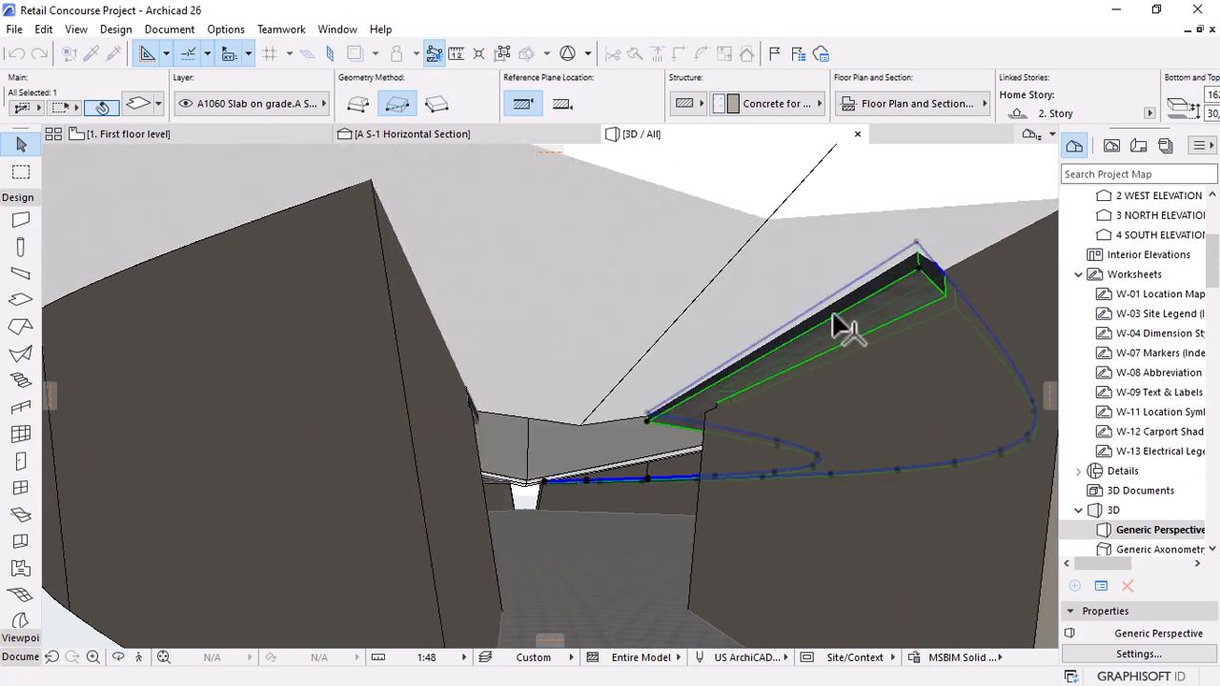
left_click(865, 277)
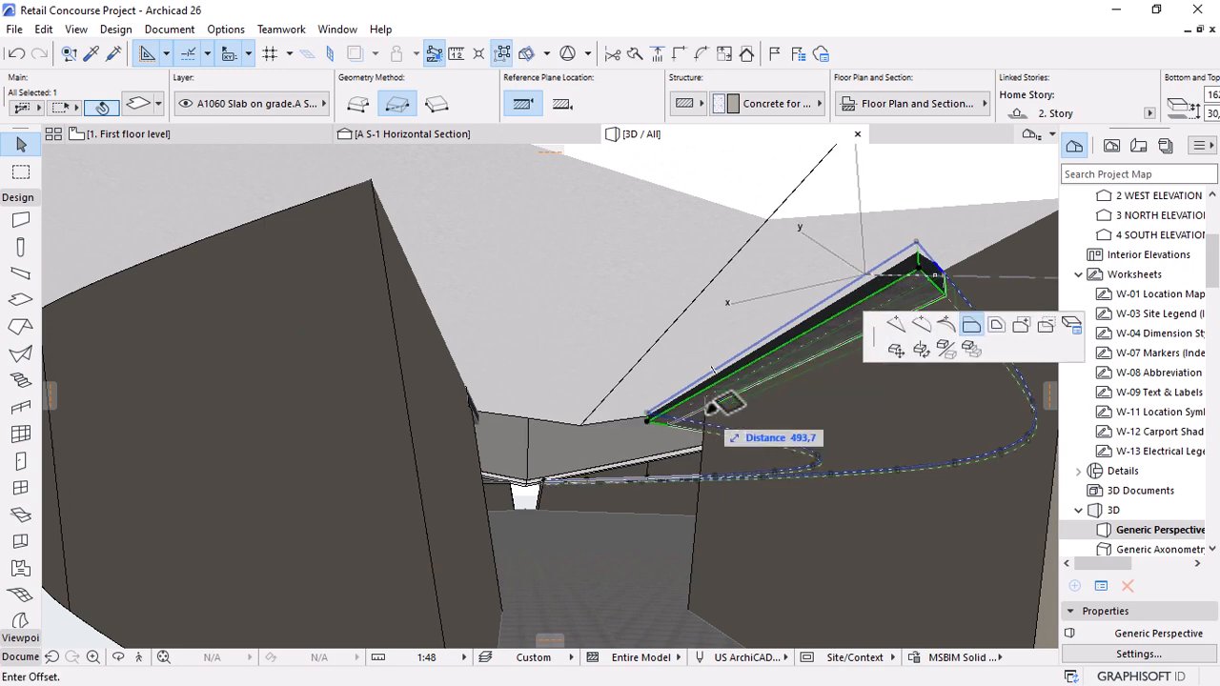
left_click(709, 410)
middle_click_drag(904, 404, 697, 318)
left_click(763, 303)
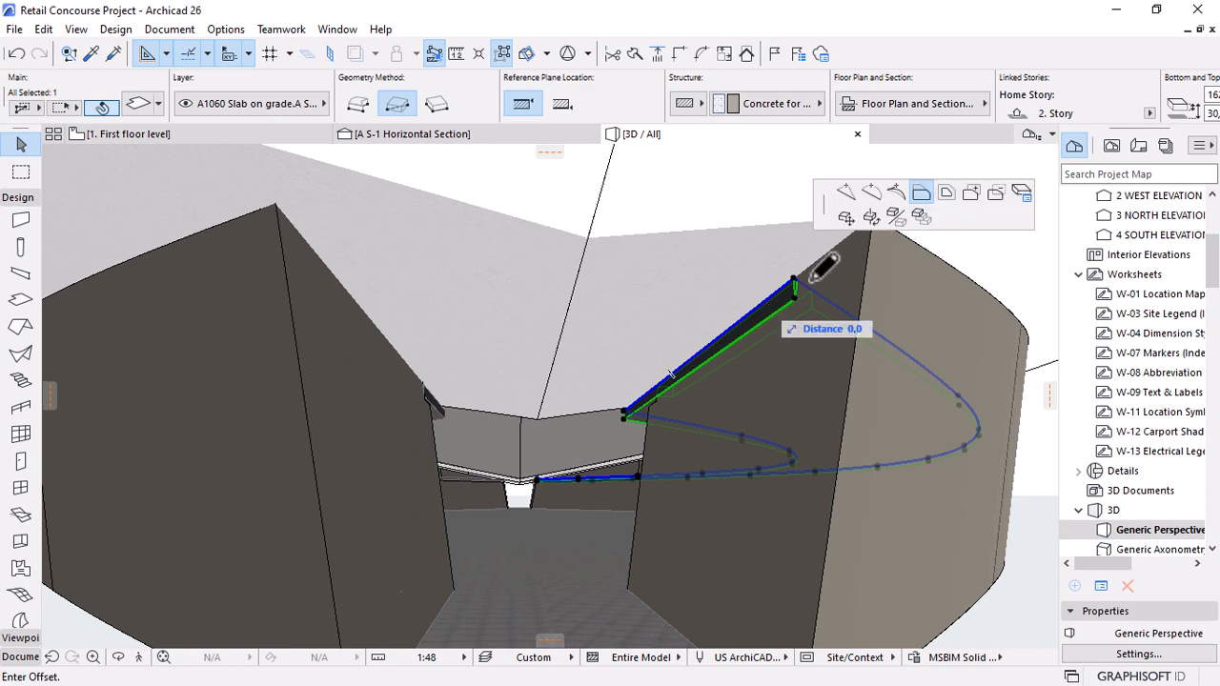
left_click(873, 218)
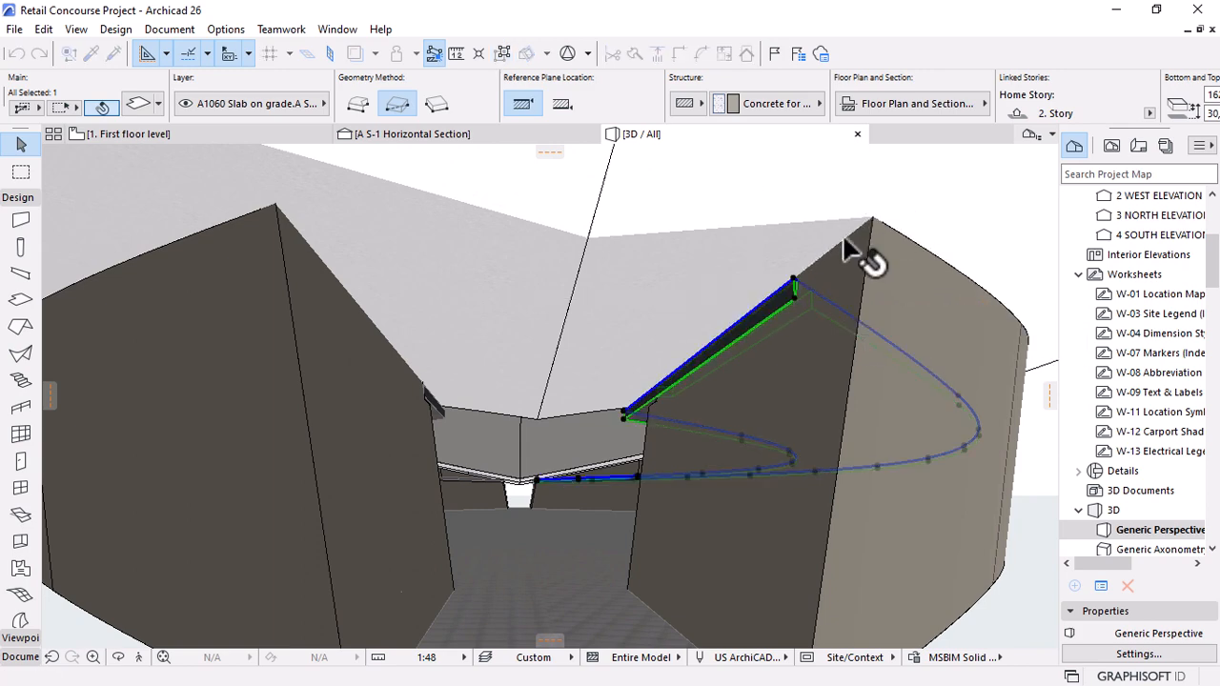
Offset the same slab's remaining overhang back to the slanted closing wall, using the wall's corners as reference, and deselect it.
middle_click_drag(749, 375, 512, 397, "shift")
scroll(515, 395, "up", 6)
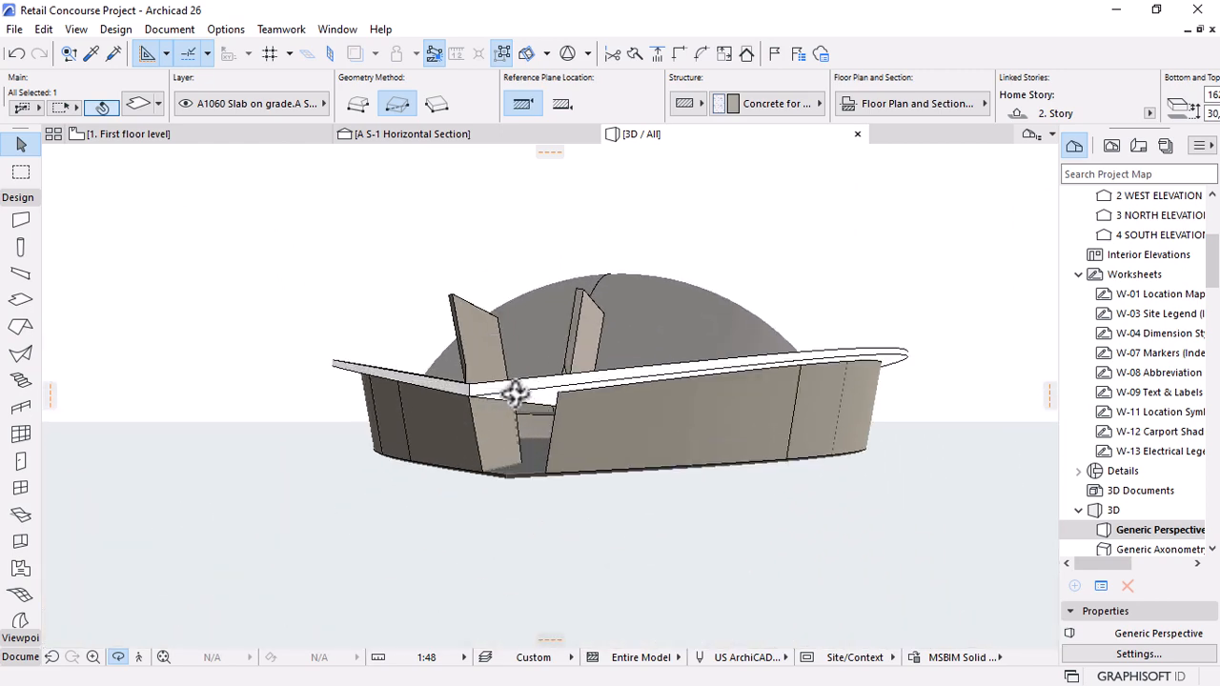
middle_click_drag(572, 455, 742, 485, "shift")
scroll(963, 467, "up", 8)
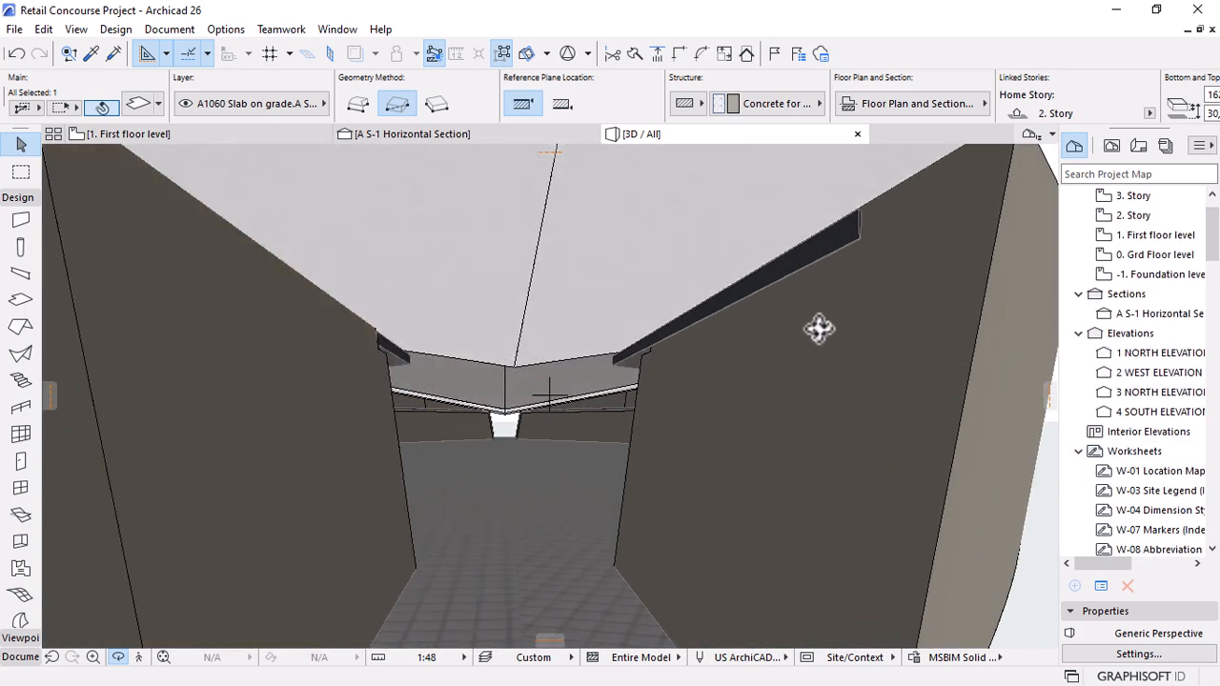
left_click(843, 243)
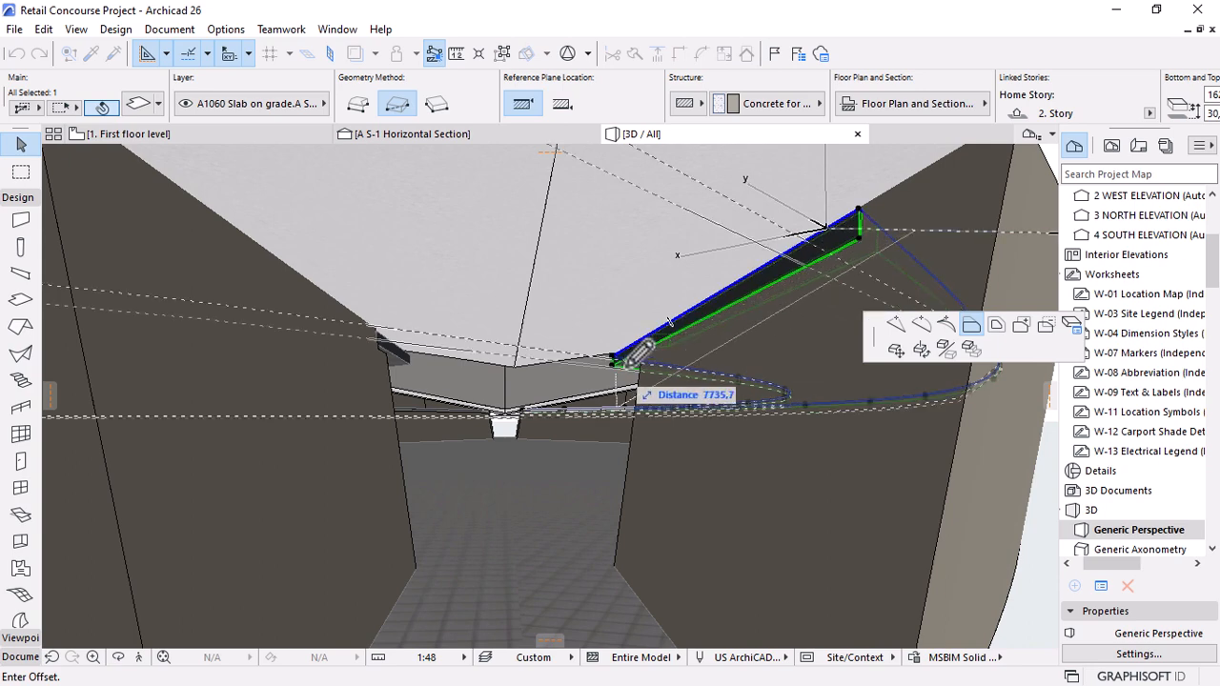
left_click(656, 351)
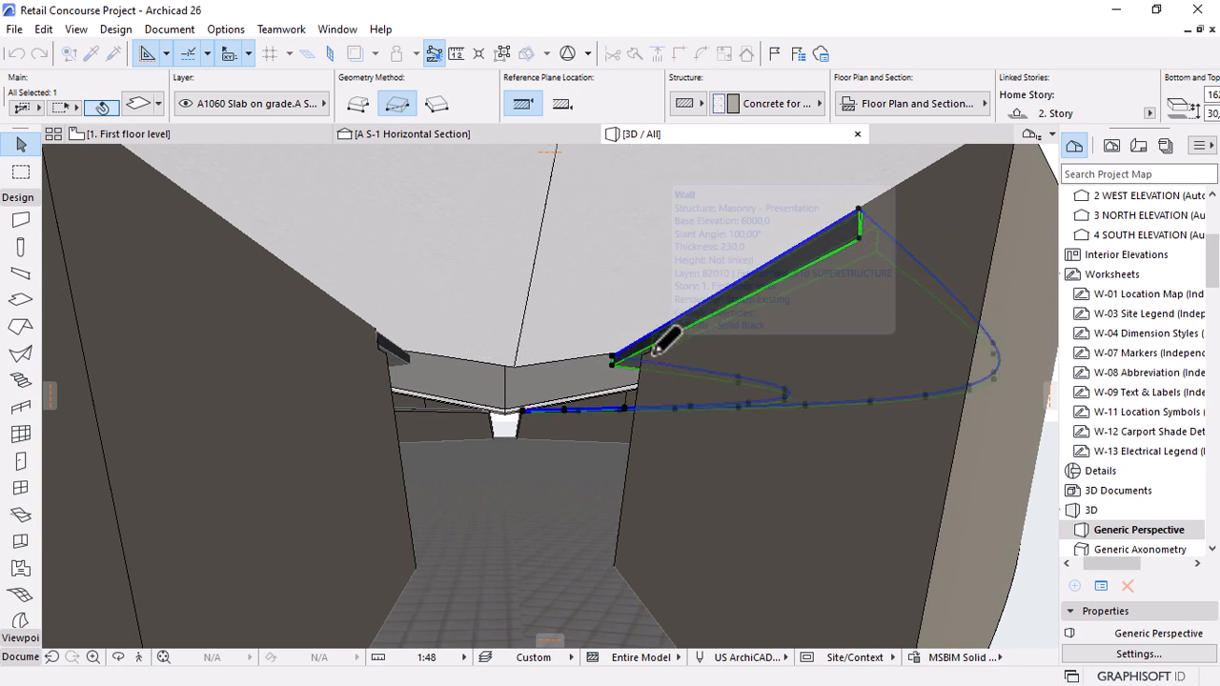
scroll(293, 374, "down", 2)
left_click(753, 277)
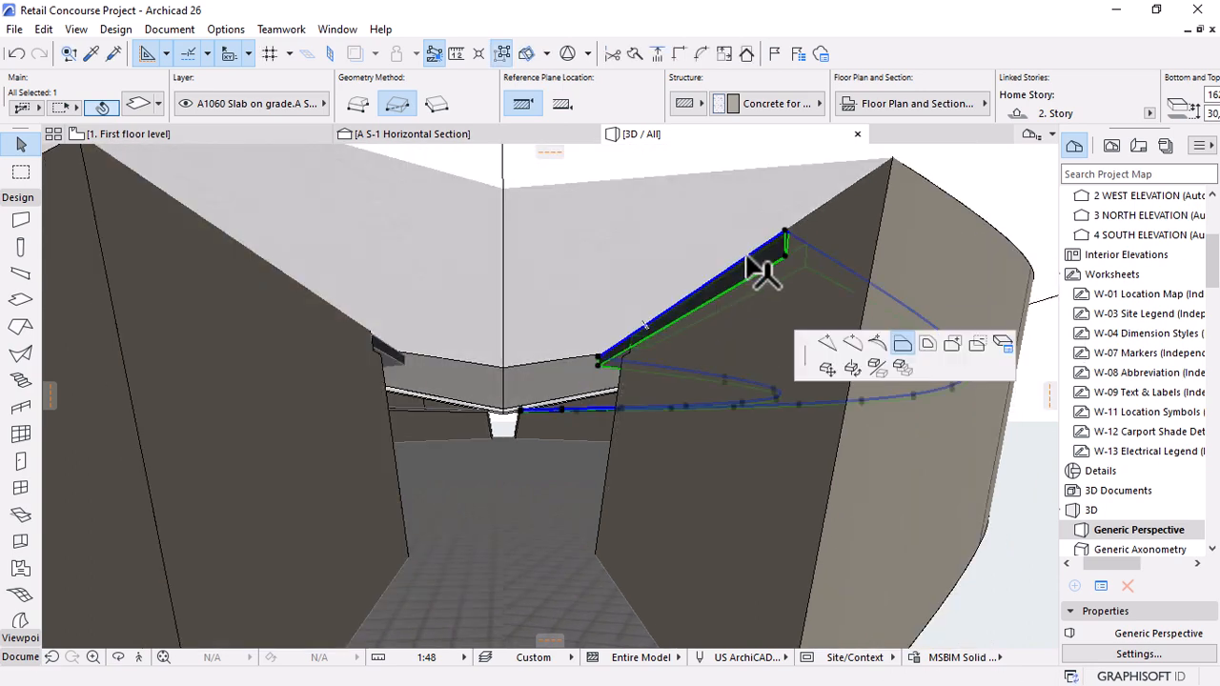
left_click(894, 160)
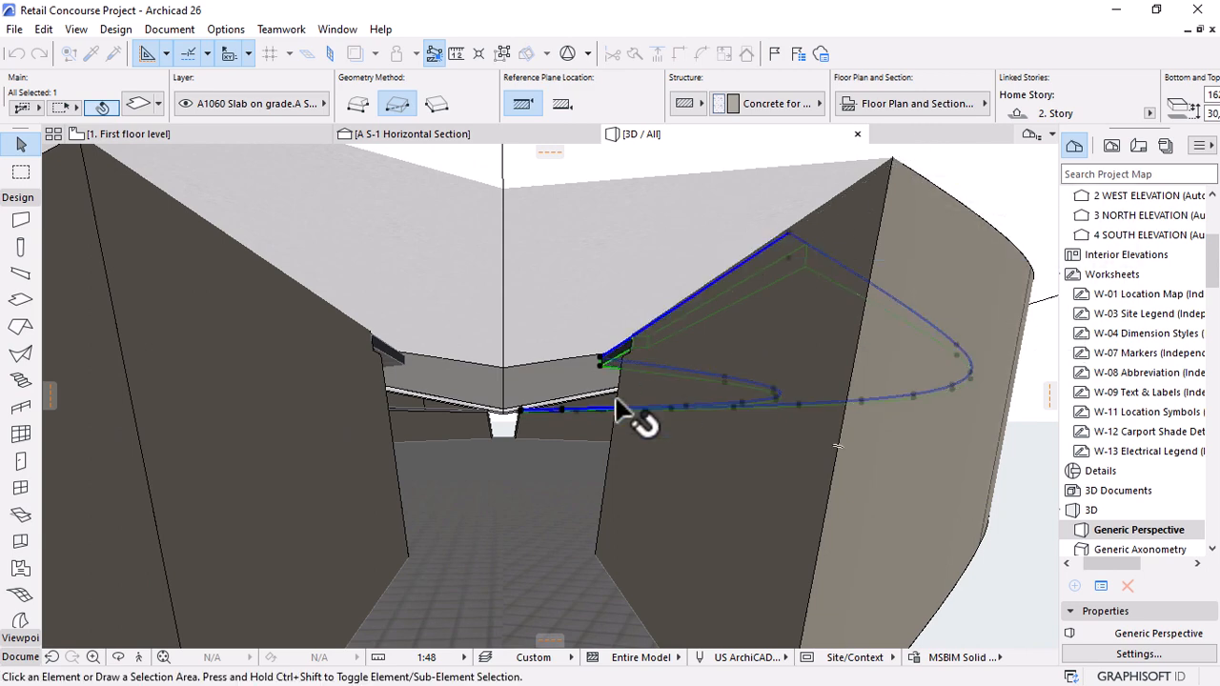
key("Escape")
Set the four slanted closing walls that rise through the roof at both passage ends as Solid Element Operations targets.
scroll(538, 406, "down", 5)
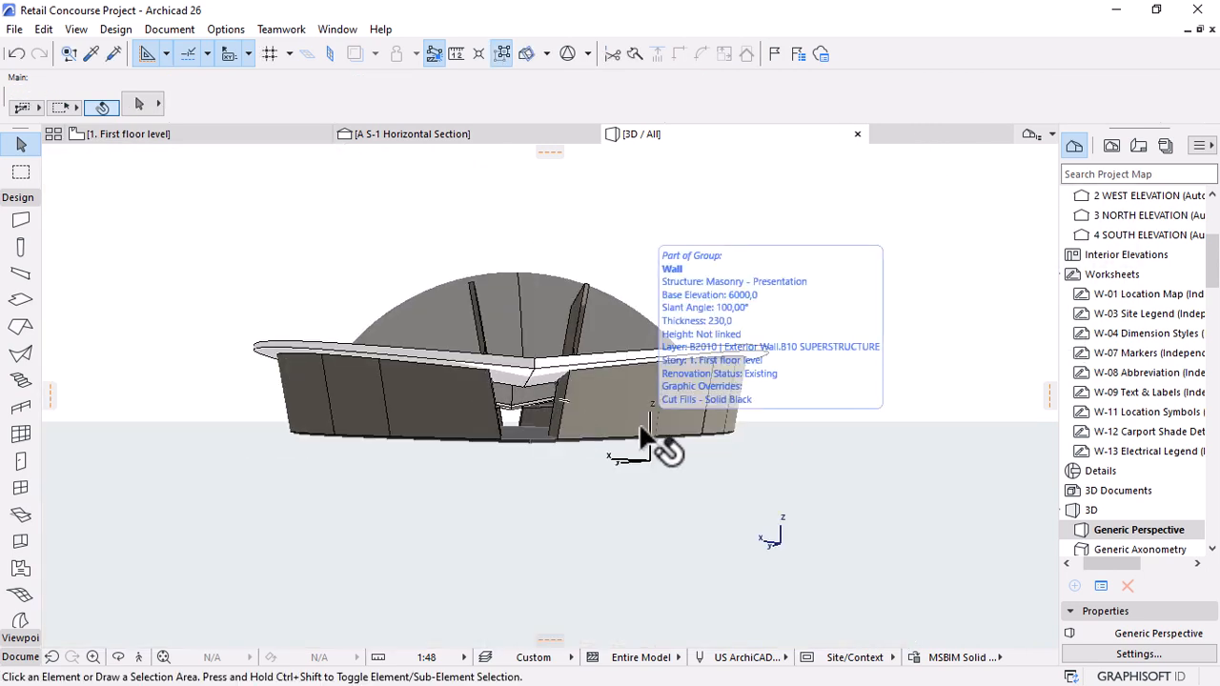
scroll(643, 436, "down", 3)
middle_click_drag(773, 488, 520, 495, "shift")
middle_click_drag(530, 341, 731, 395, "shift")
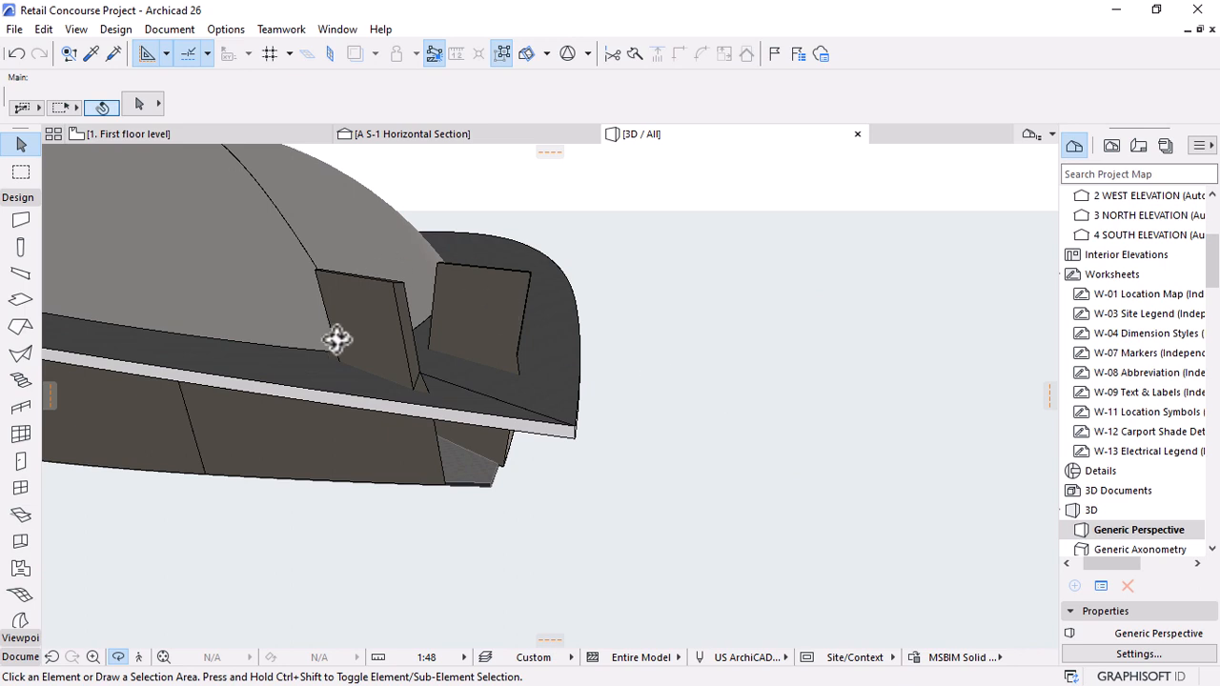
middle_click_drag(337, 339, 900, 510, "shift")
left_click(477, 461)
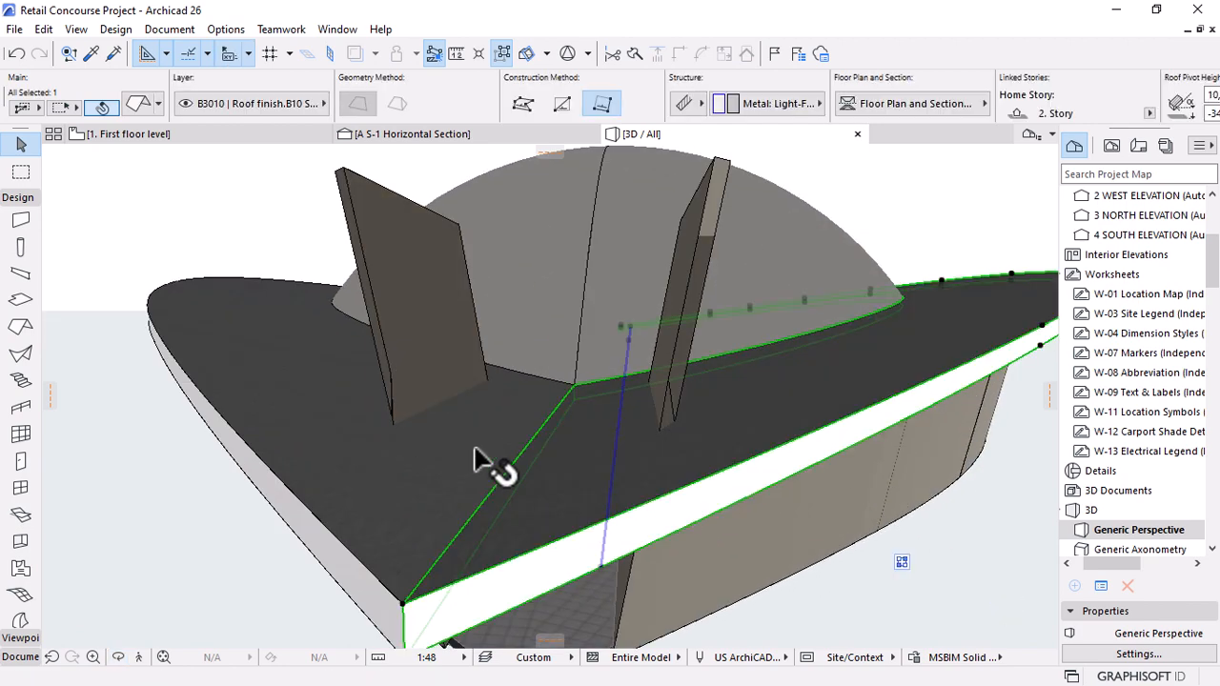
left_click(391, 324)
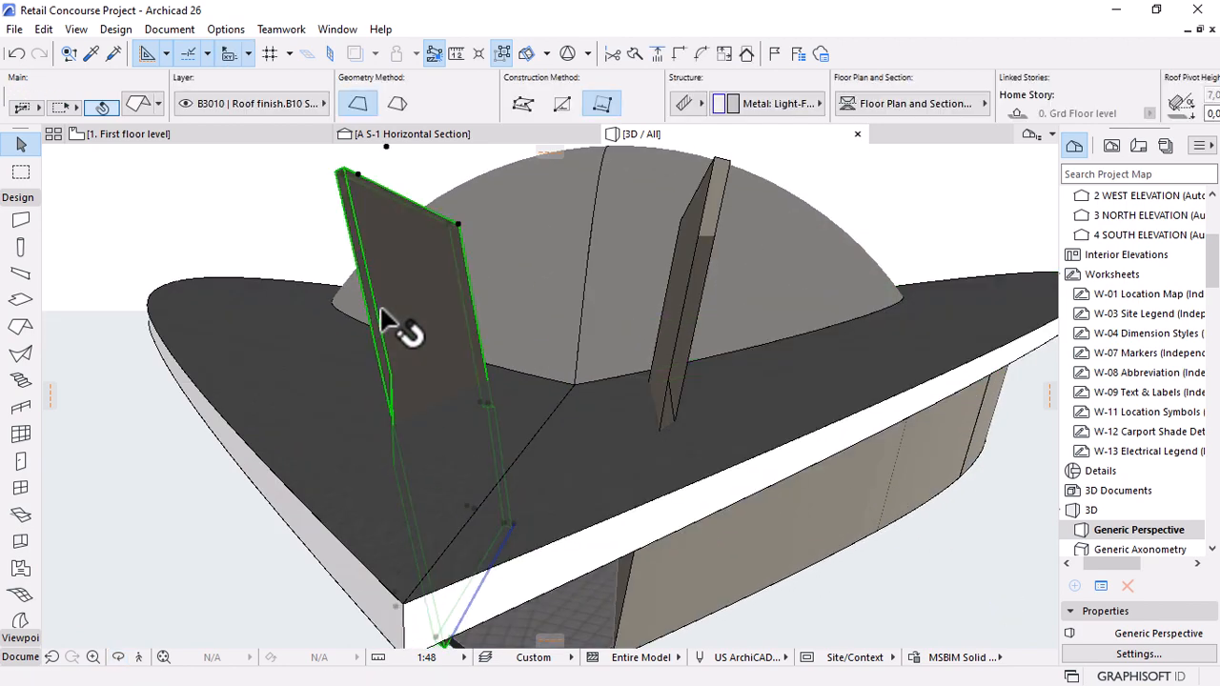
left_click(701, 282, "shift")
right_click(925, 184)
key("Escape")
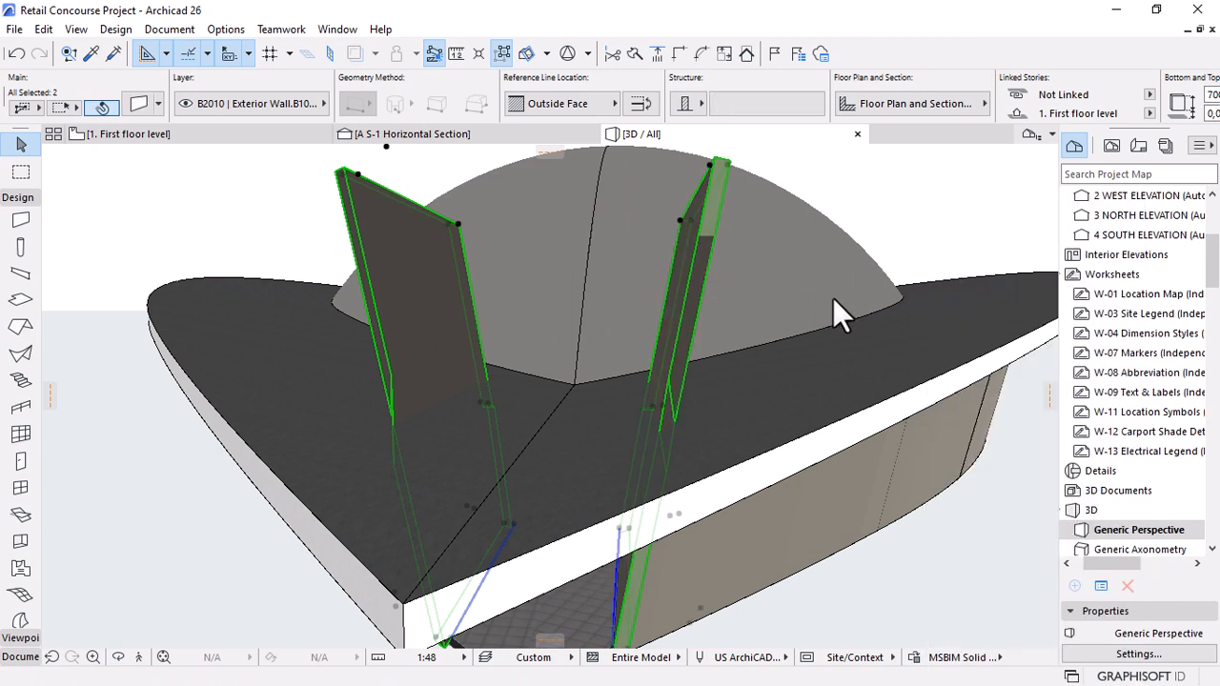
scroll(833, 297, "down", 6)
left_click_drag(693, 313, 604, 207)
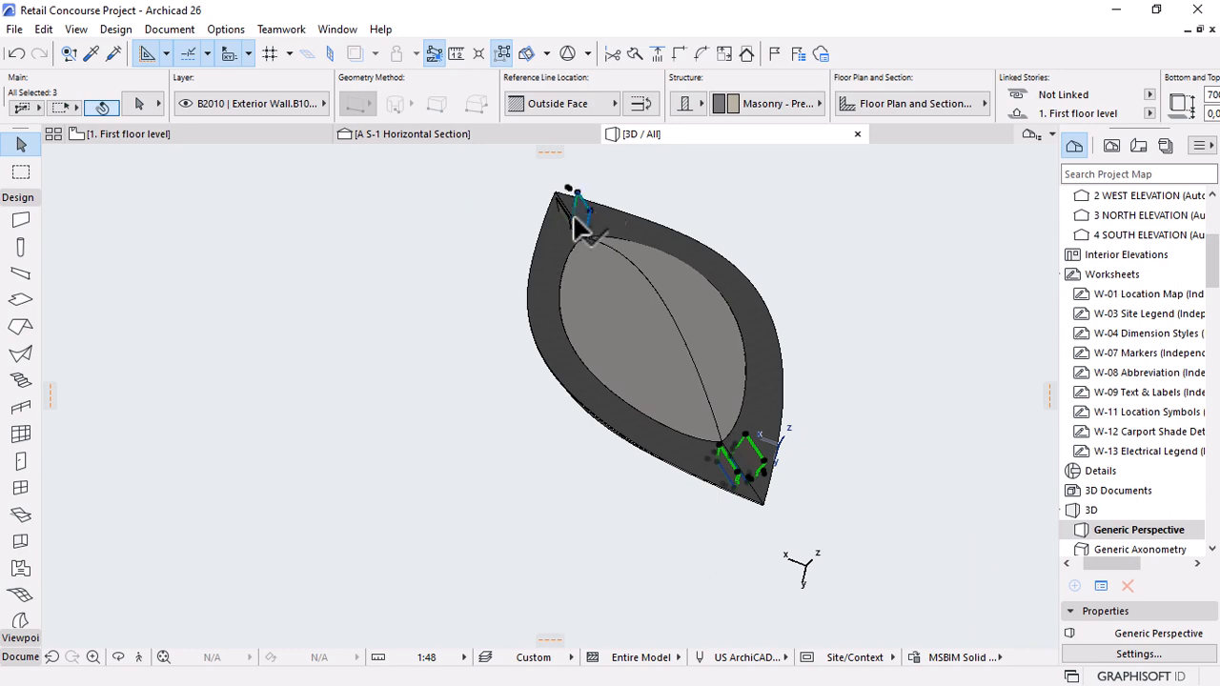
right_click(847, 250)
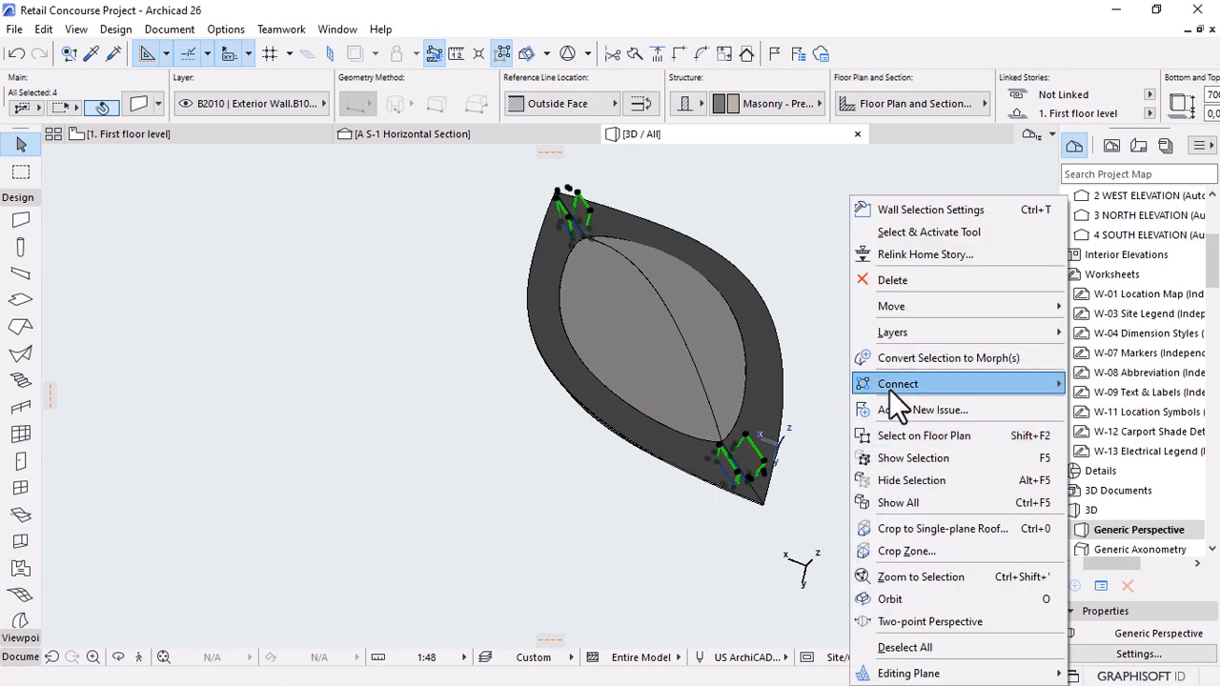
mouse_move(889, 389)
left_click(716, 431)
Set both leaf-shaped roof halves as operators and execute Subtraction with upwards extrusion on the closing walls.
scroll(718, 296, "up", 4)
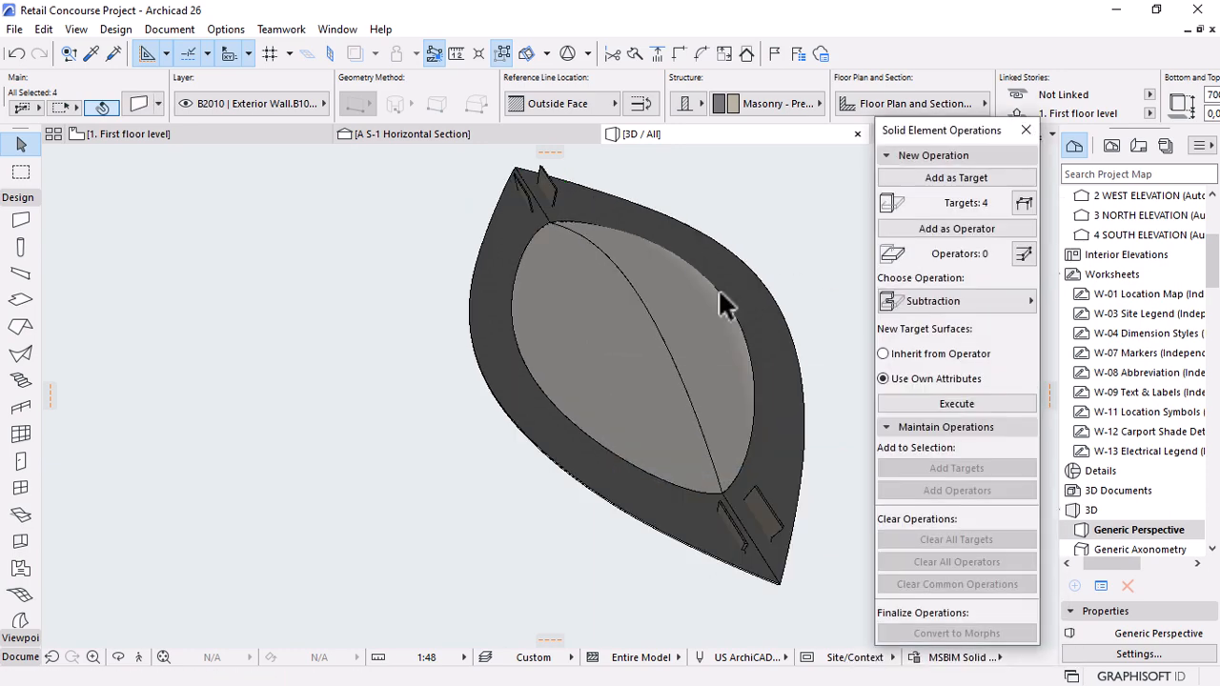
left_click(525, 441)
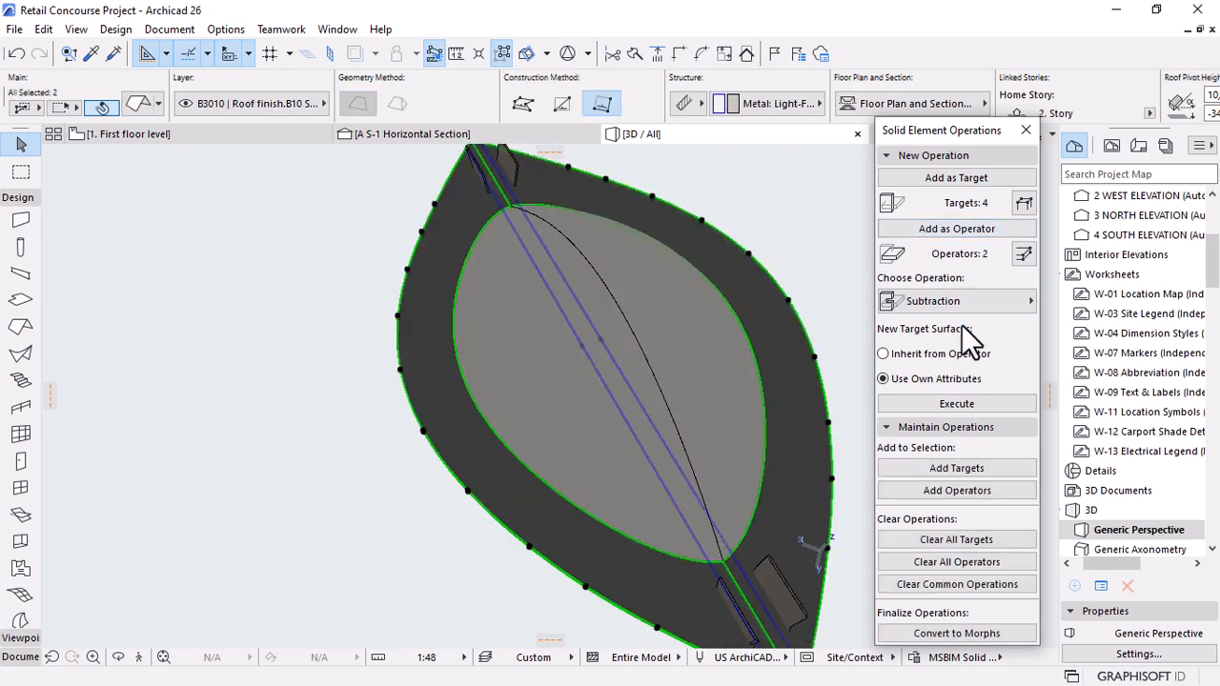
left_click(956, 302)
left_click(753, 324)
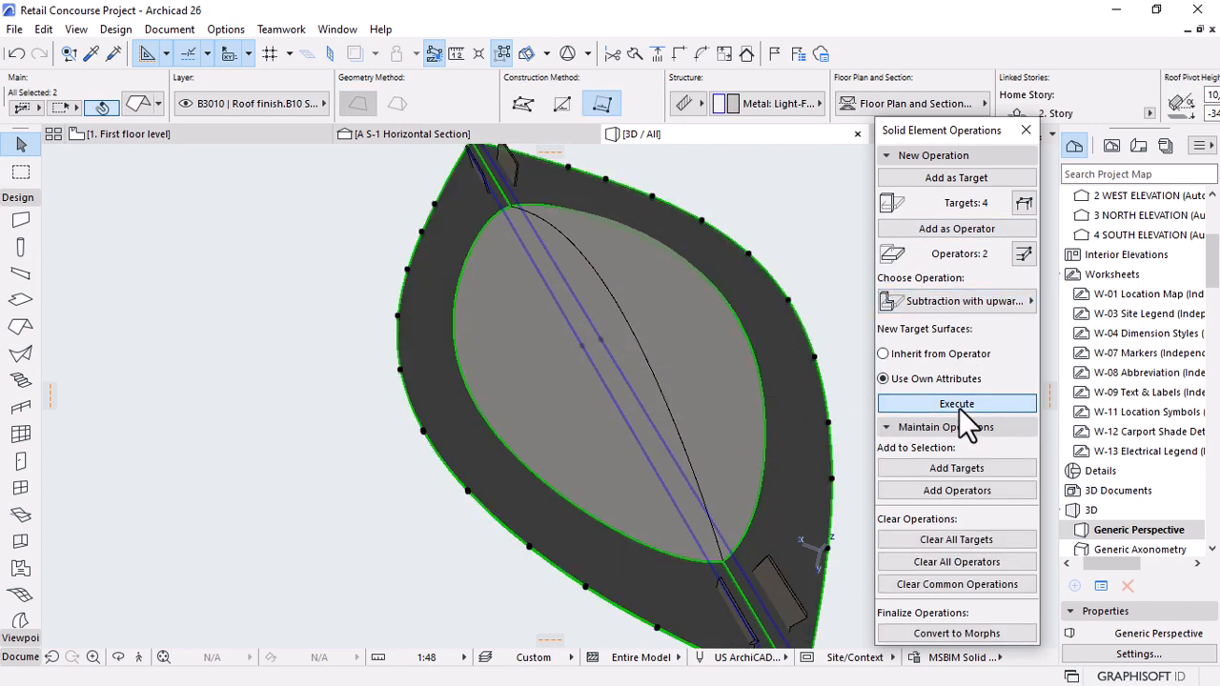
left_click(957, 405)
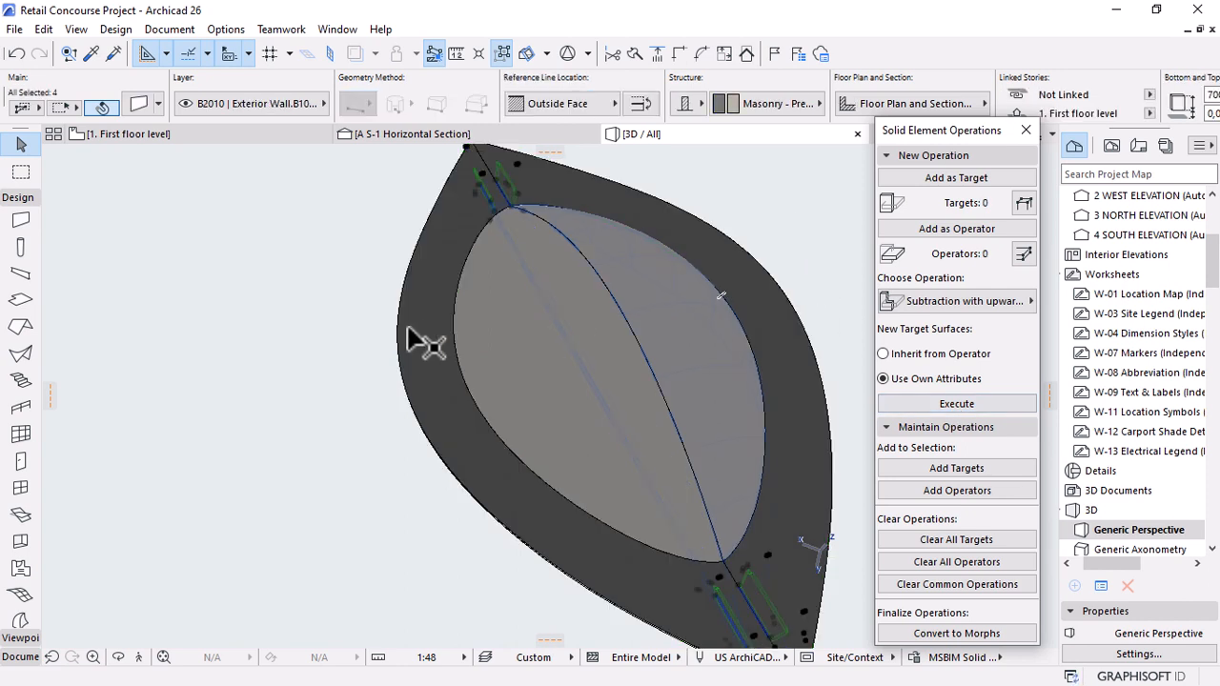
key("Escape")
Examine the passage entrances, interior and roof of the building from all sides in 3D.
scroll(510, 384, "down", 2)
middle_click_drag(559, 416, 470, 295, "shift")
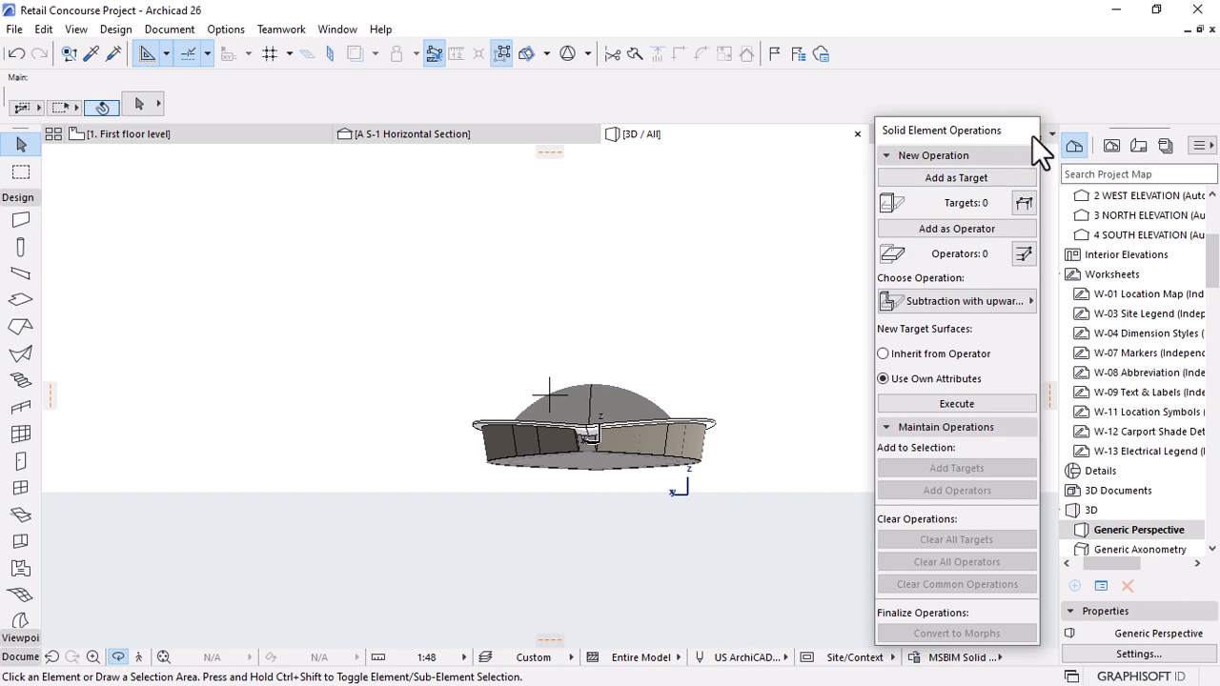
scroll(635, 420, "up", 5)
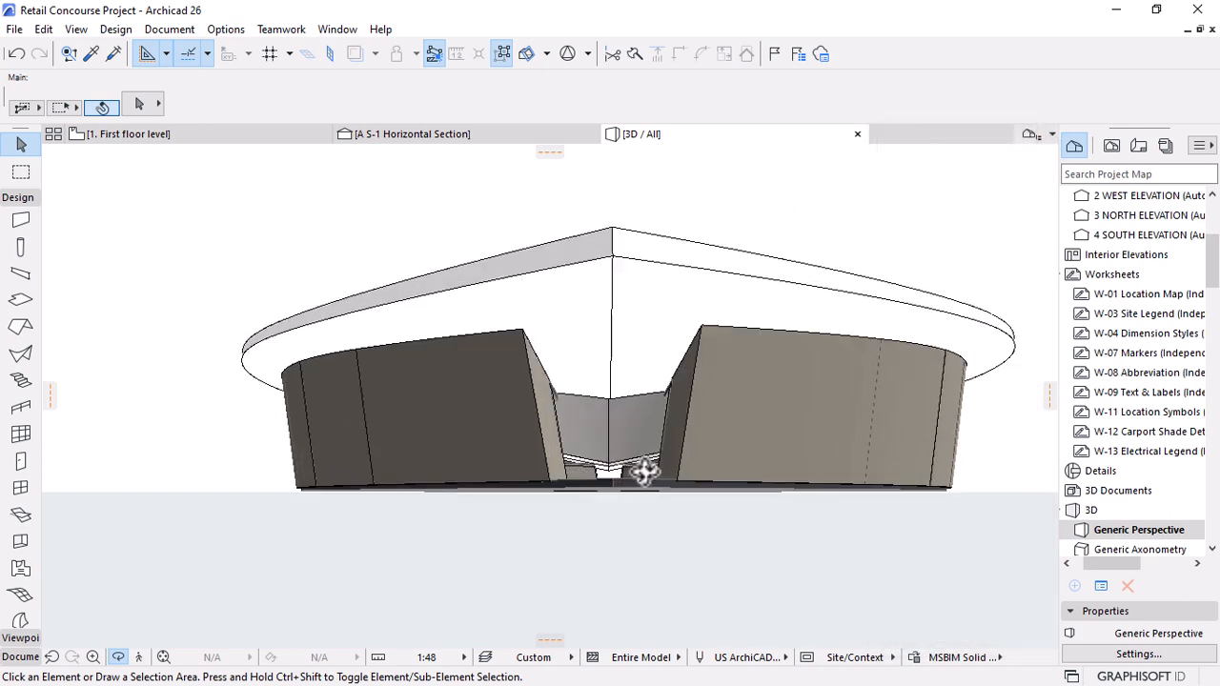
middle_click_drag(644, 470, 612, 488, "shift")
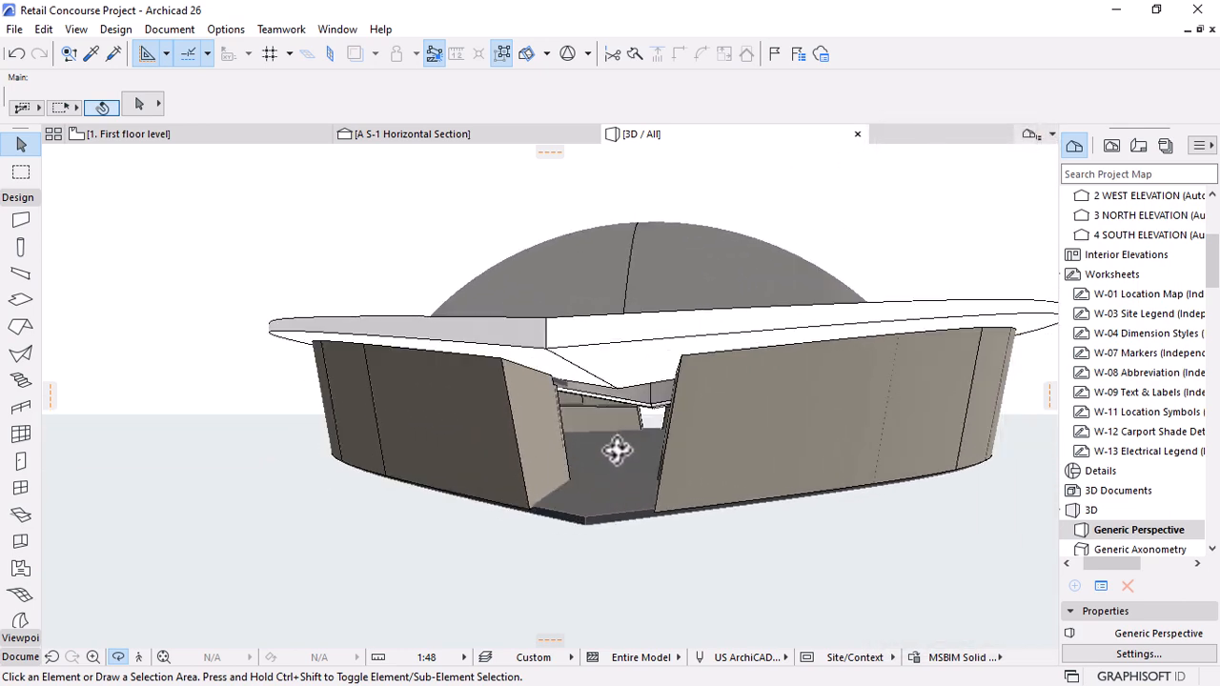
scroll(617, 450, "up", 6)
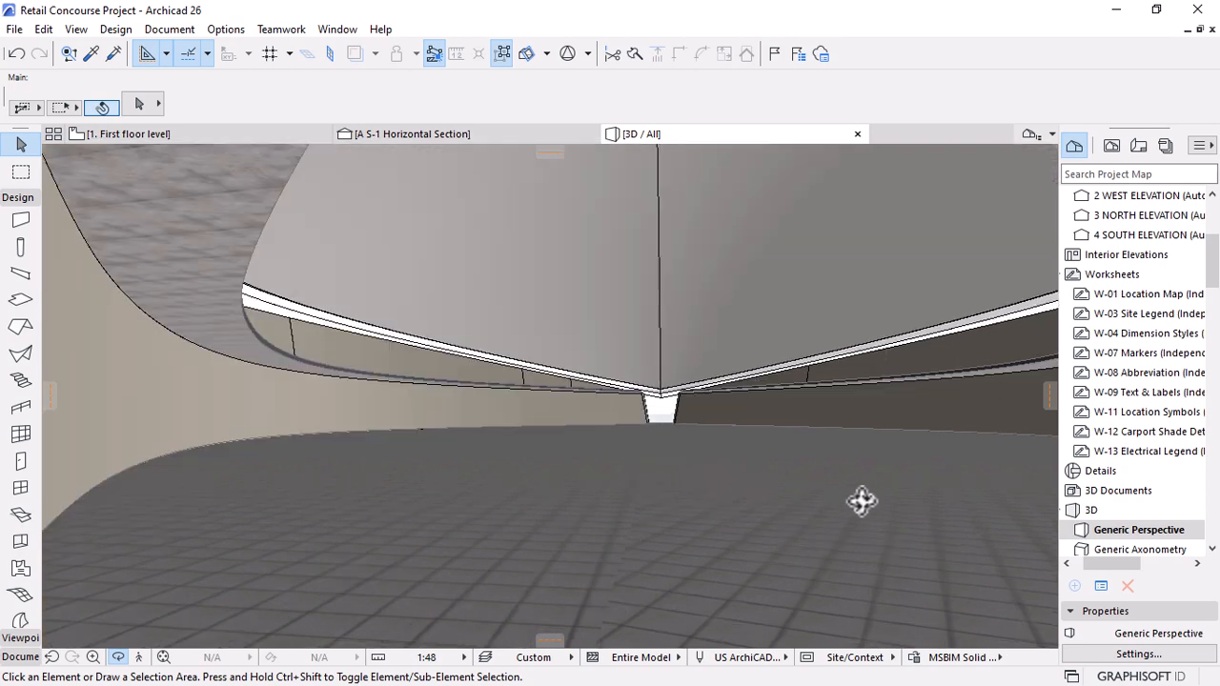
middle_click_drag(861, 502, 653, 385, "shift")
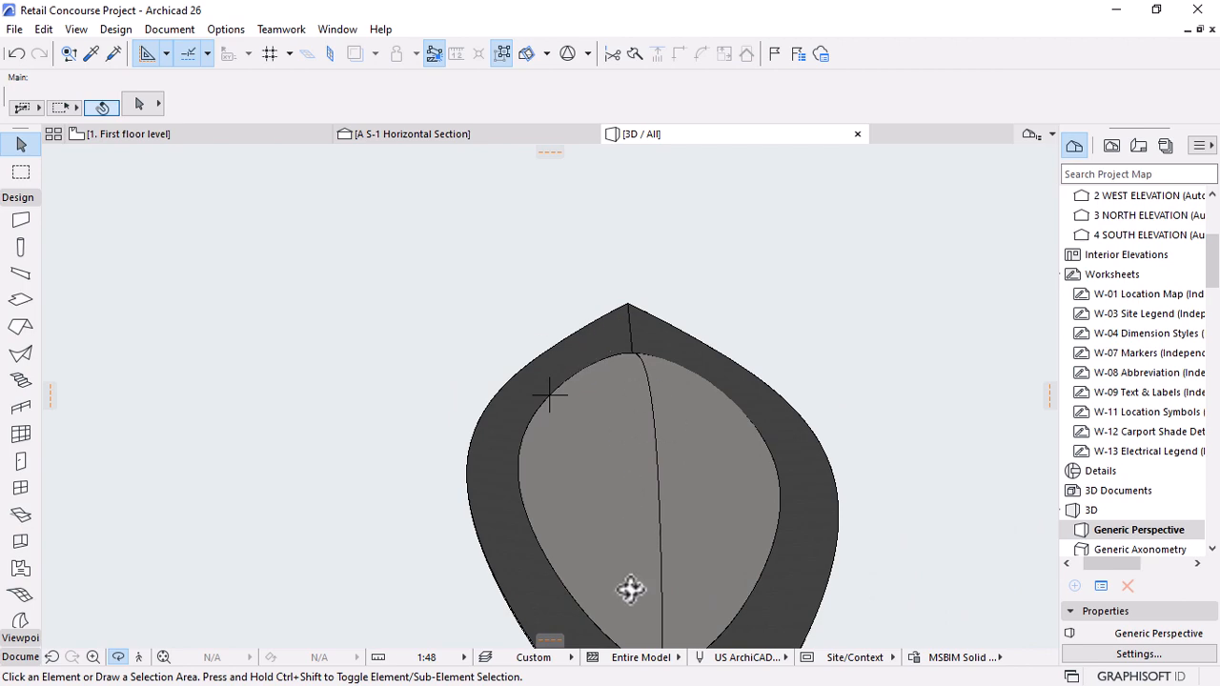
middle_click_drag(631, 589, 807, 504, "shift")
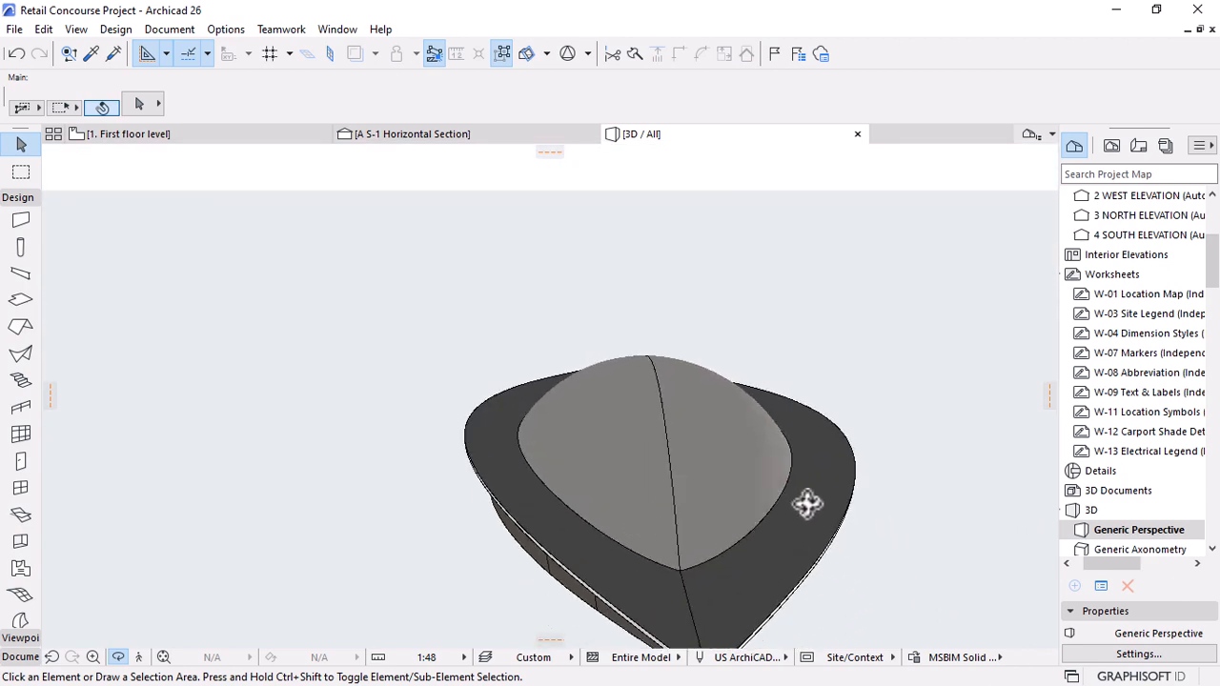
middle_click_drag(635, 546, 567, 498, "shift")
middle_click_drag(581, 454, 696, 486, "shift")
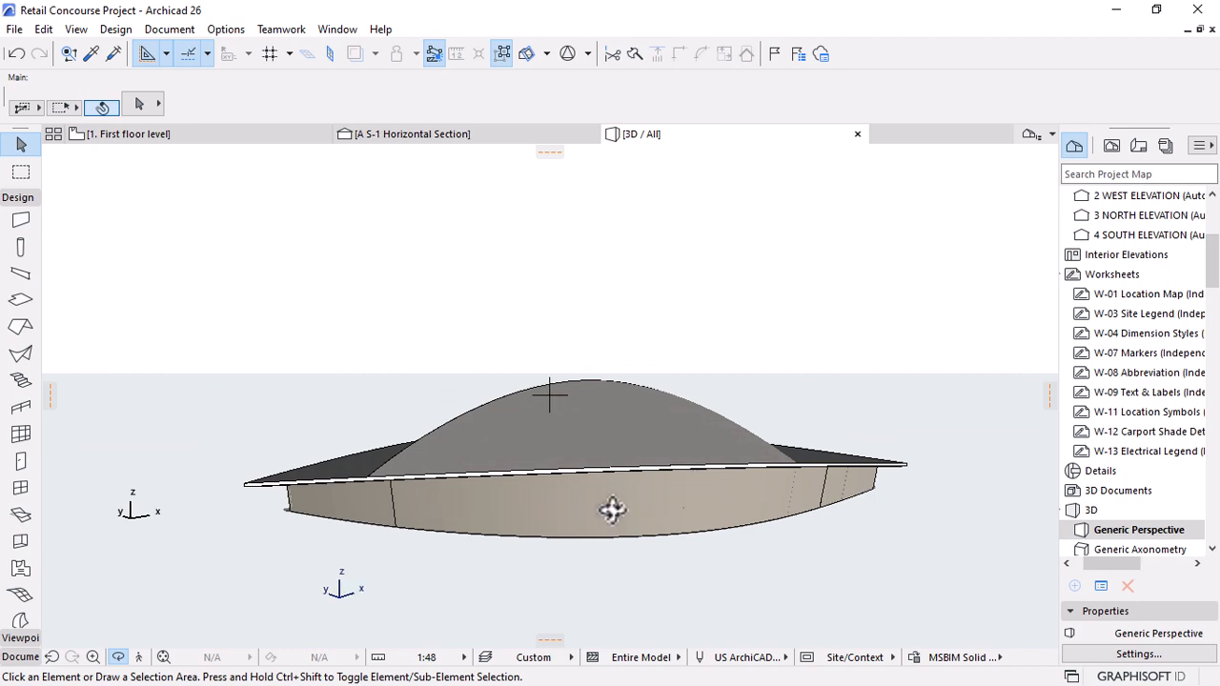
middle_click_drag(612, 510, 572, 552, "shift")
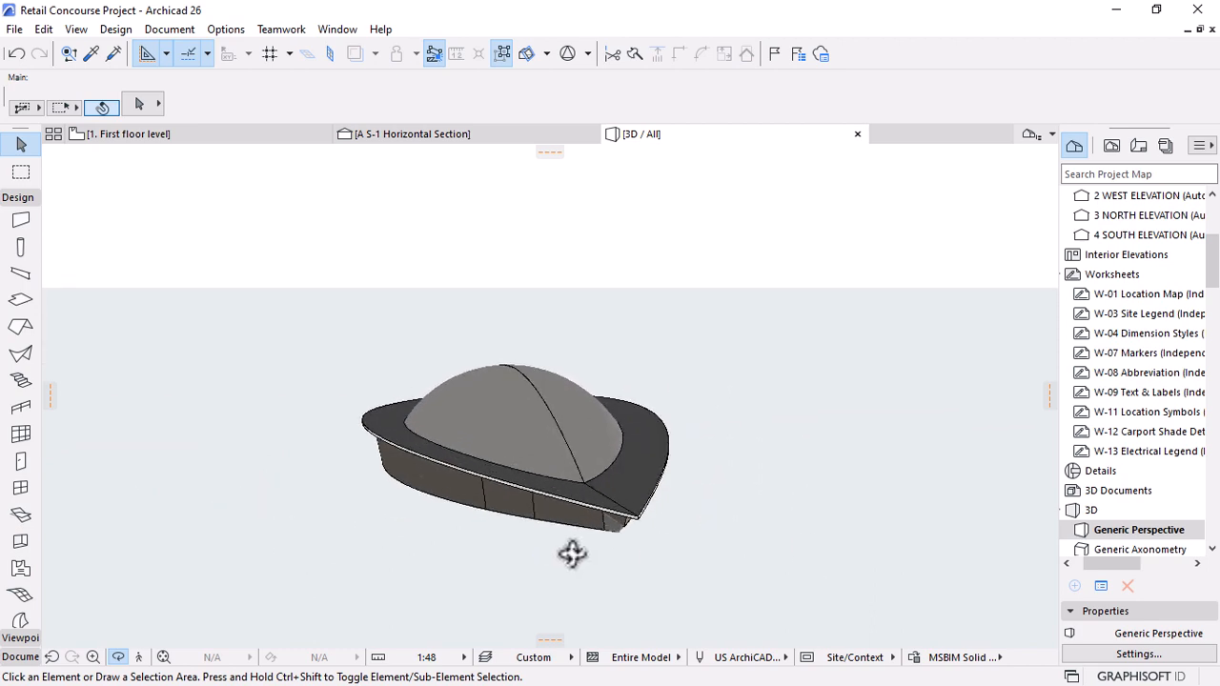
scroll(572, 552, "up", 10)
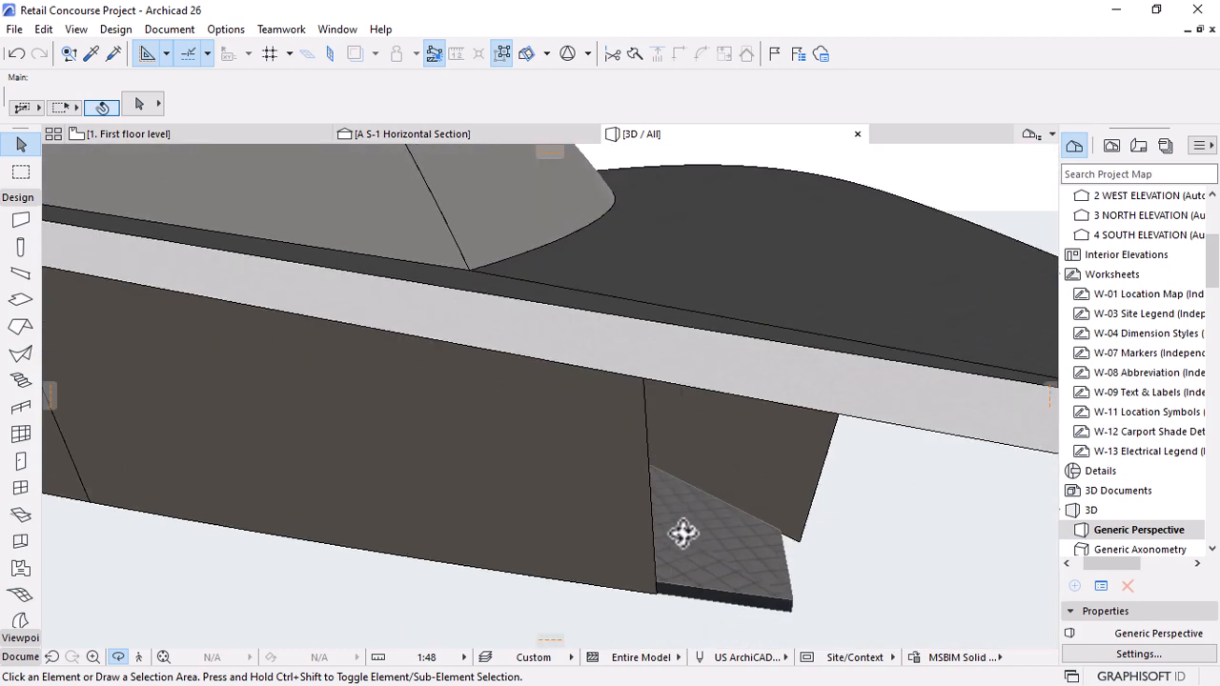
Select the slab protruding past the exterior wall at the building's edge and examine the slab and roof in 3D.
middle_click_drag(684, 533, 774, 584, "shift")
left_click(787, 585)
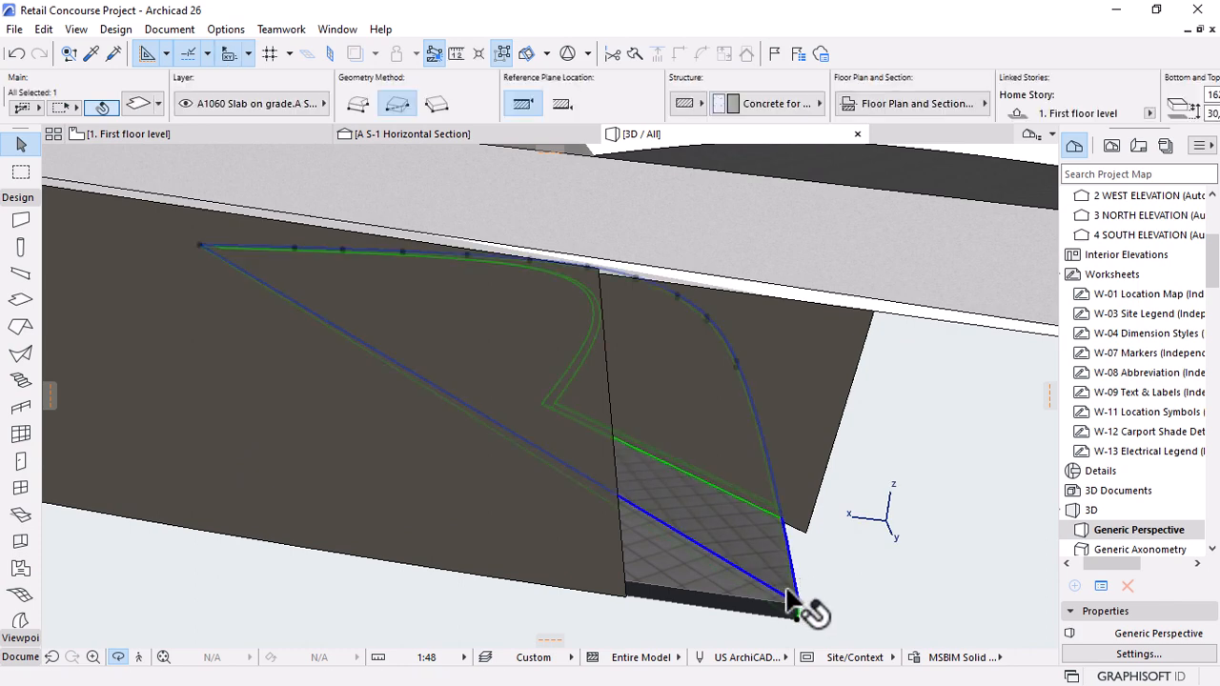
scroll(766, 521, "down", 10)
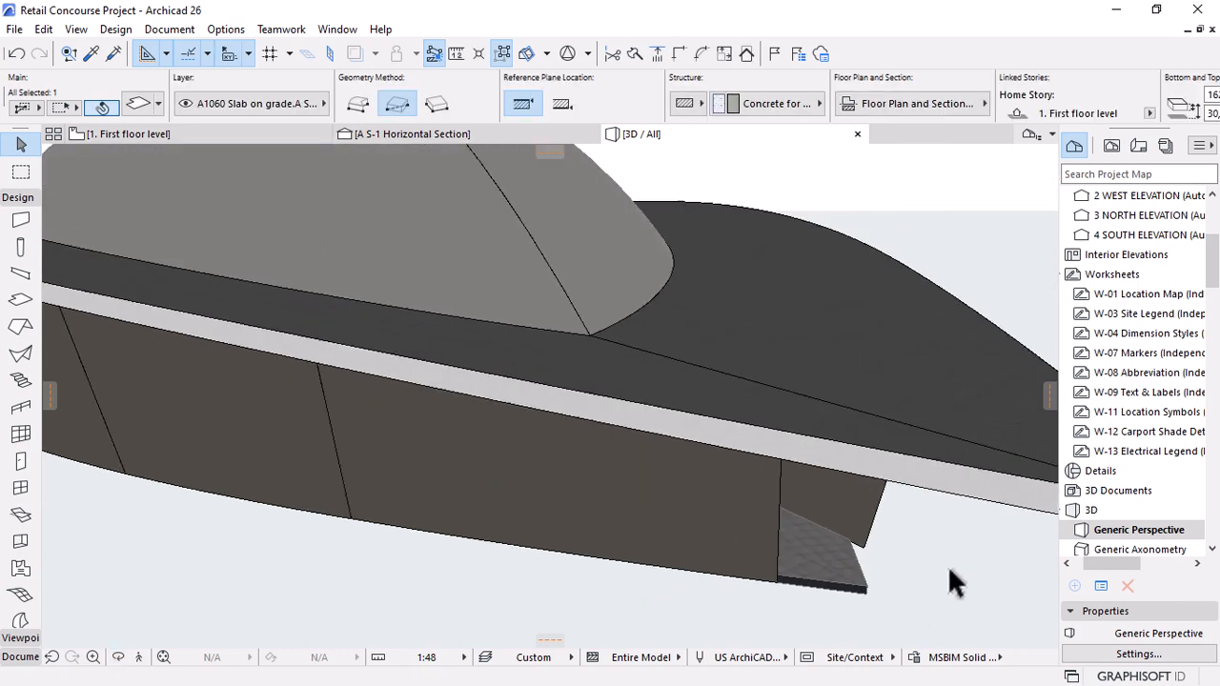
middle_click_drag(813, 506, 733, 478, "shift")
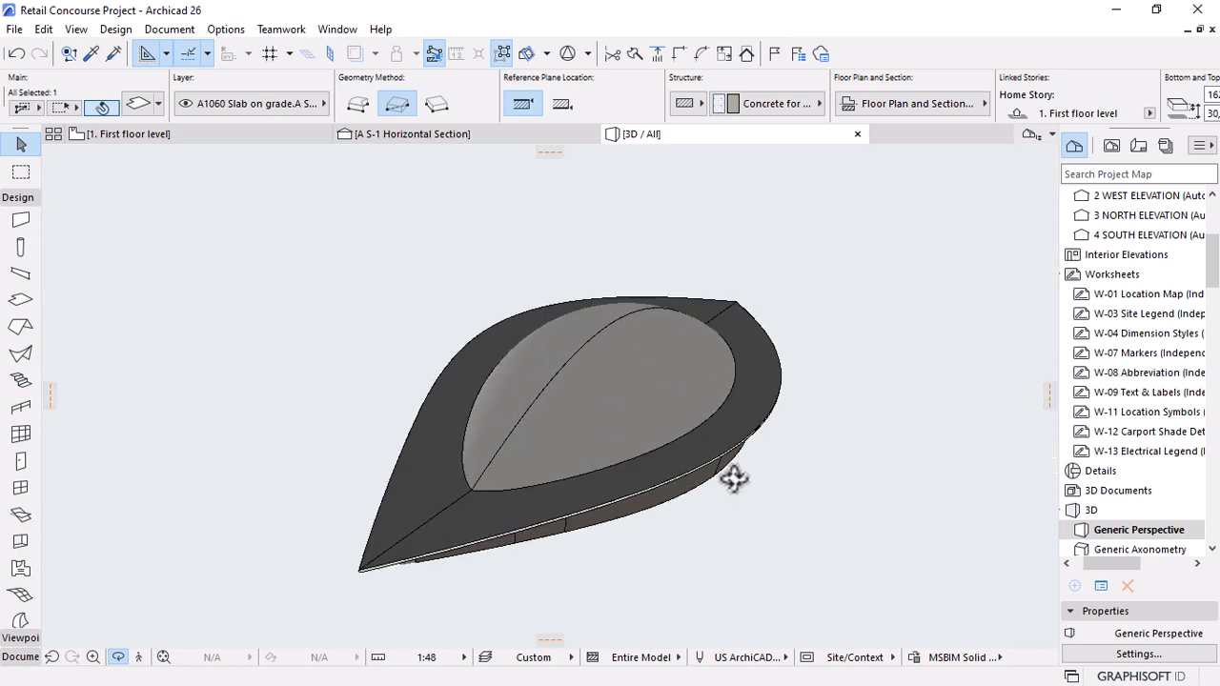
scroll(1143, 305, "up", 5)
Open the 3. Story floor plan and switch off the trace reference.
double_click(1144, 274)
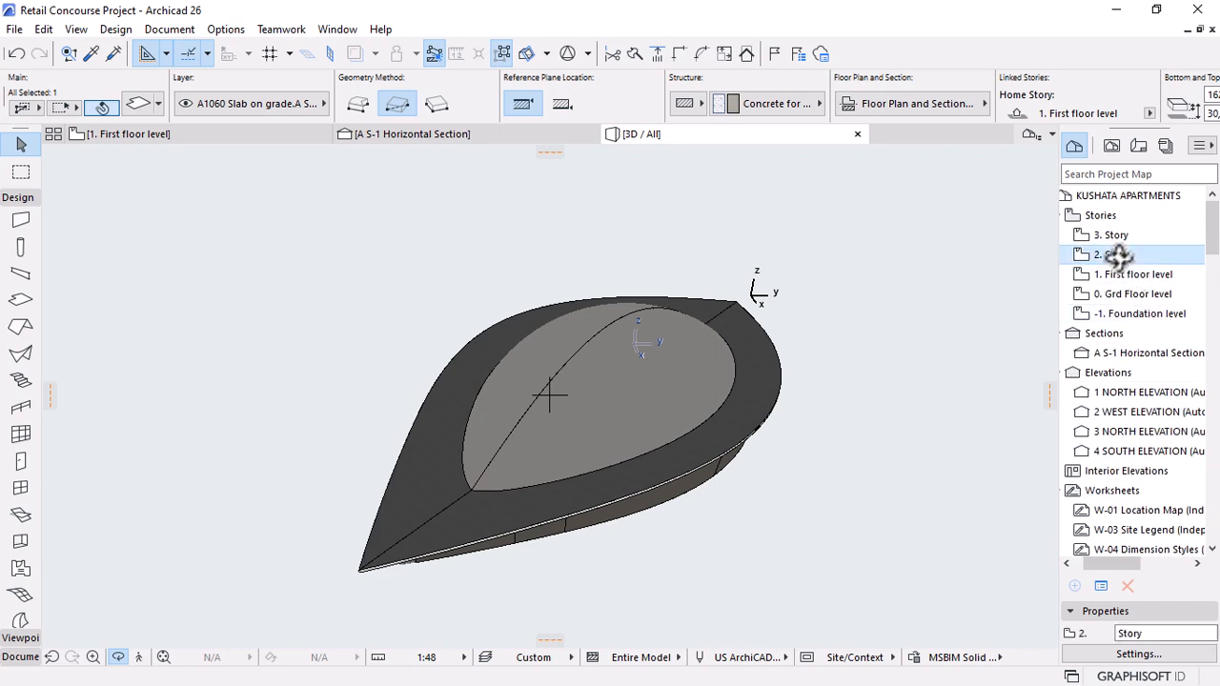
double_click(1122, 256)
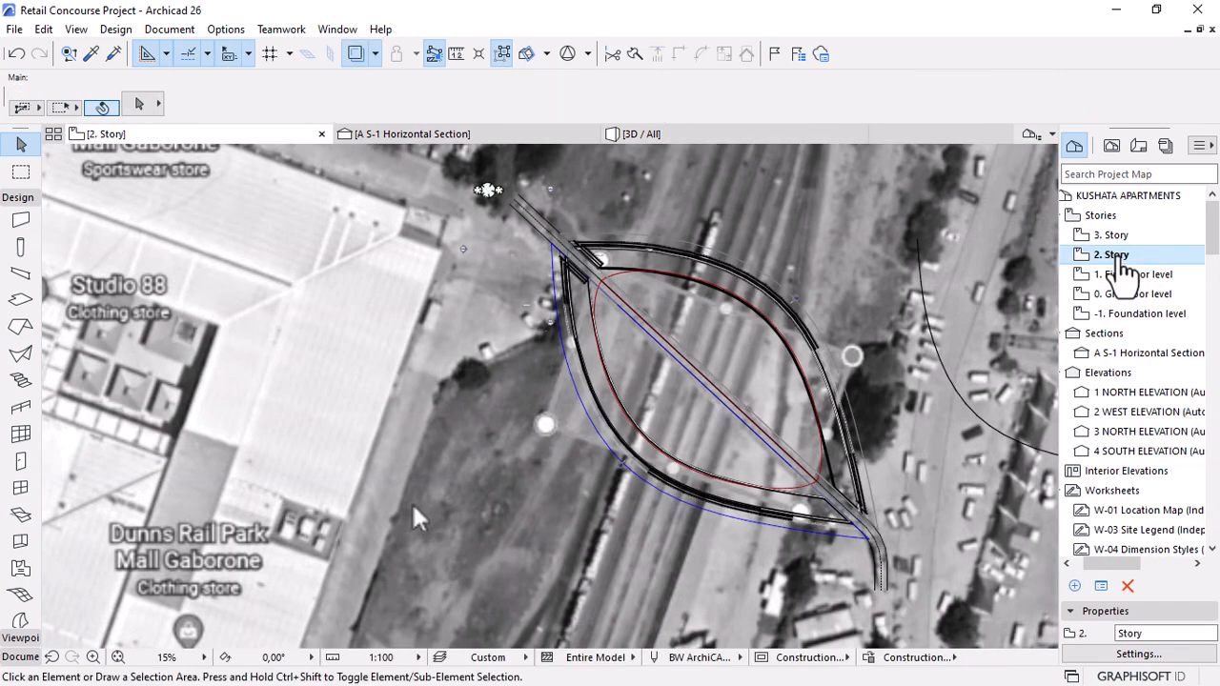
scroll(887, 334, "up", 2)
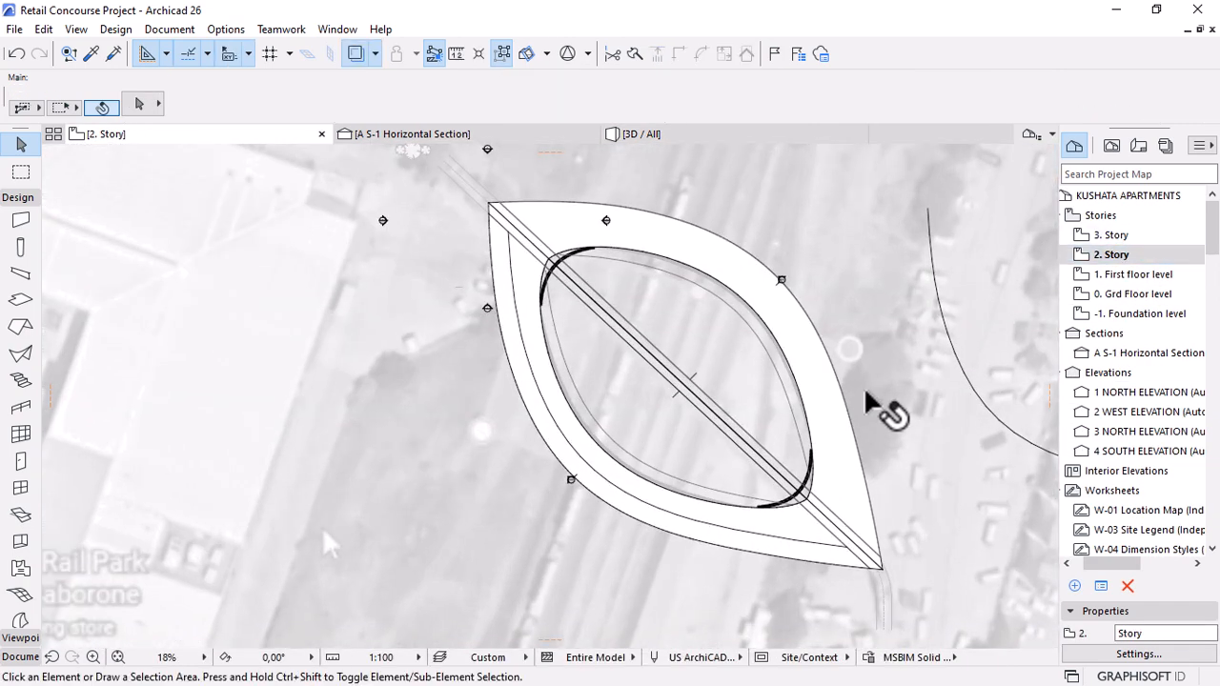
left_click(1115, 236)
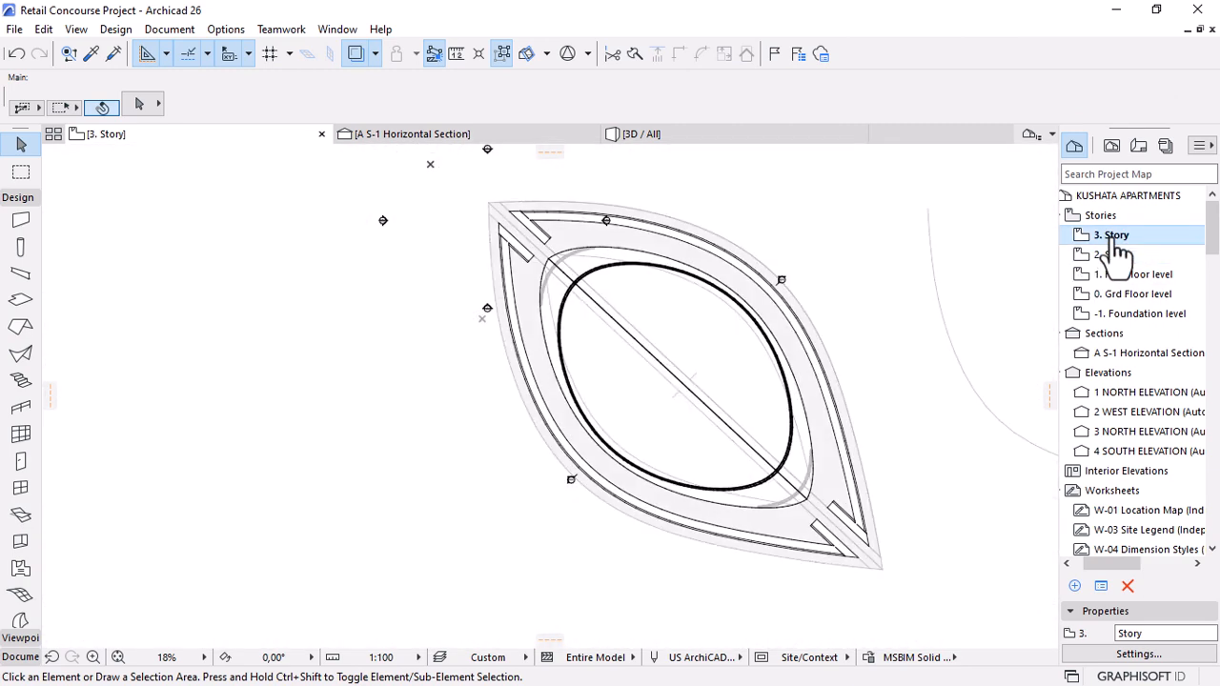
left_click(354, 53)
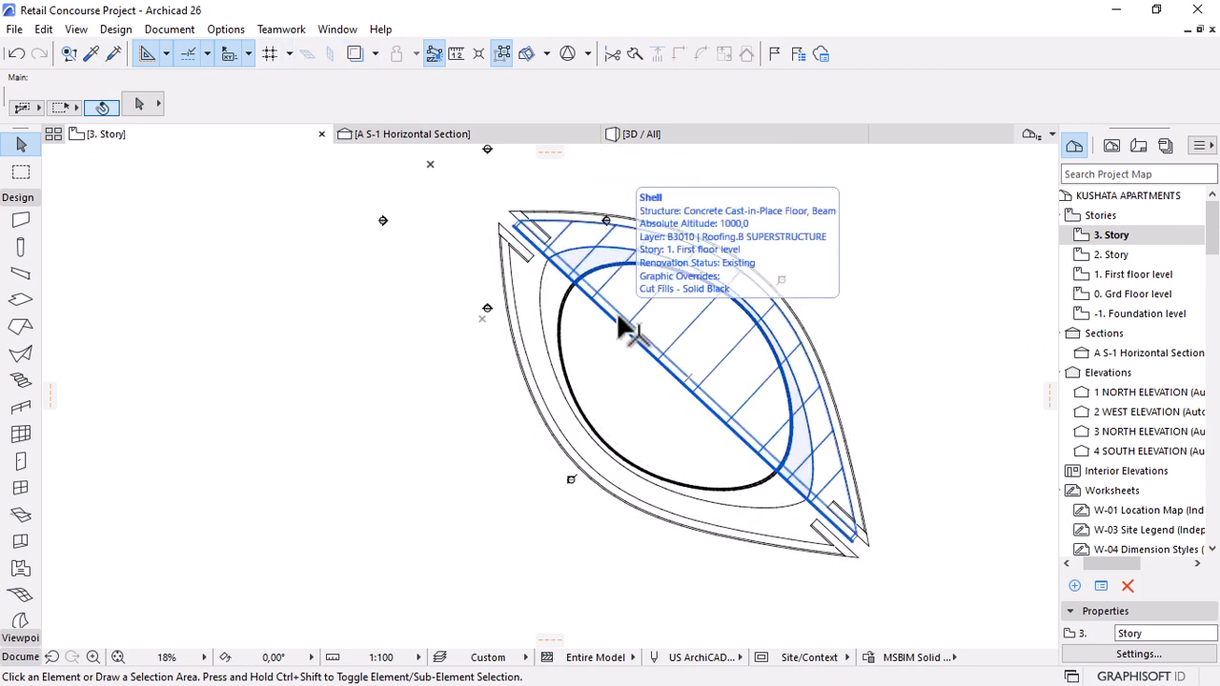
Inspect the exterior wall on 3. Story, then the outer outline and both roof shells on the 2. Story plan.
left_click(519, 319)
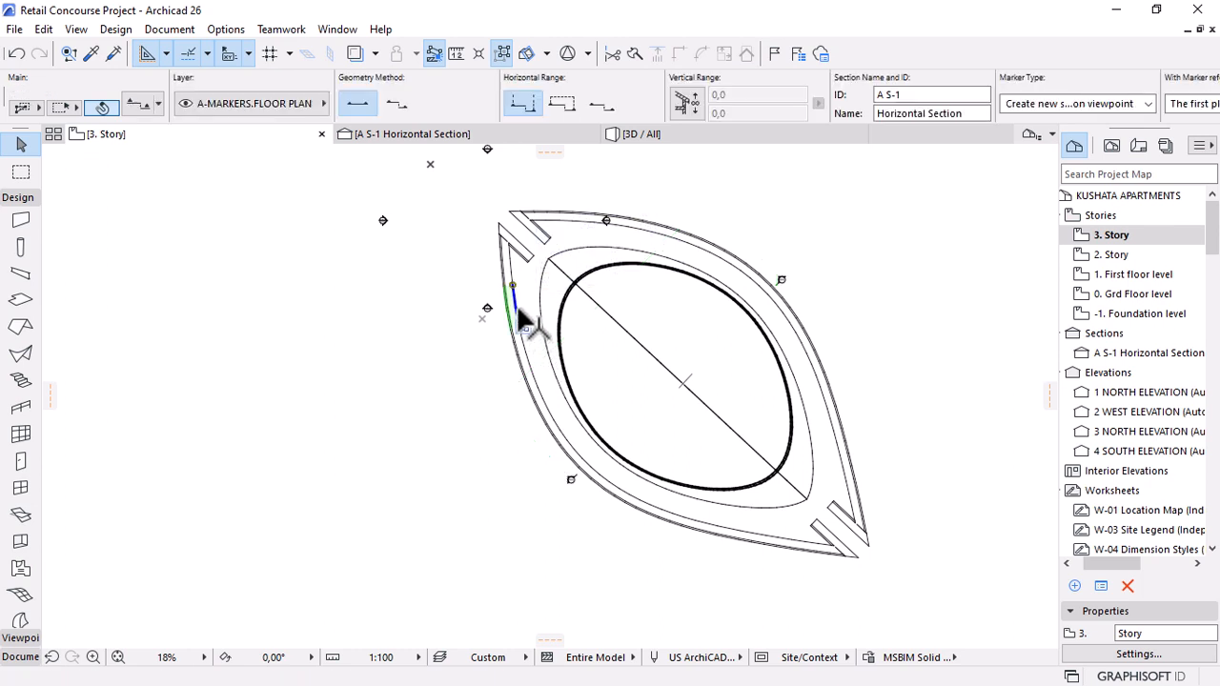
left_click(585, 458)
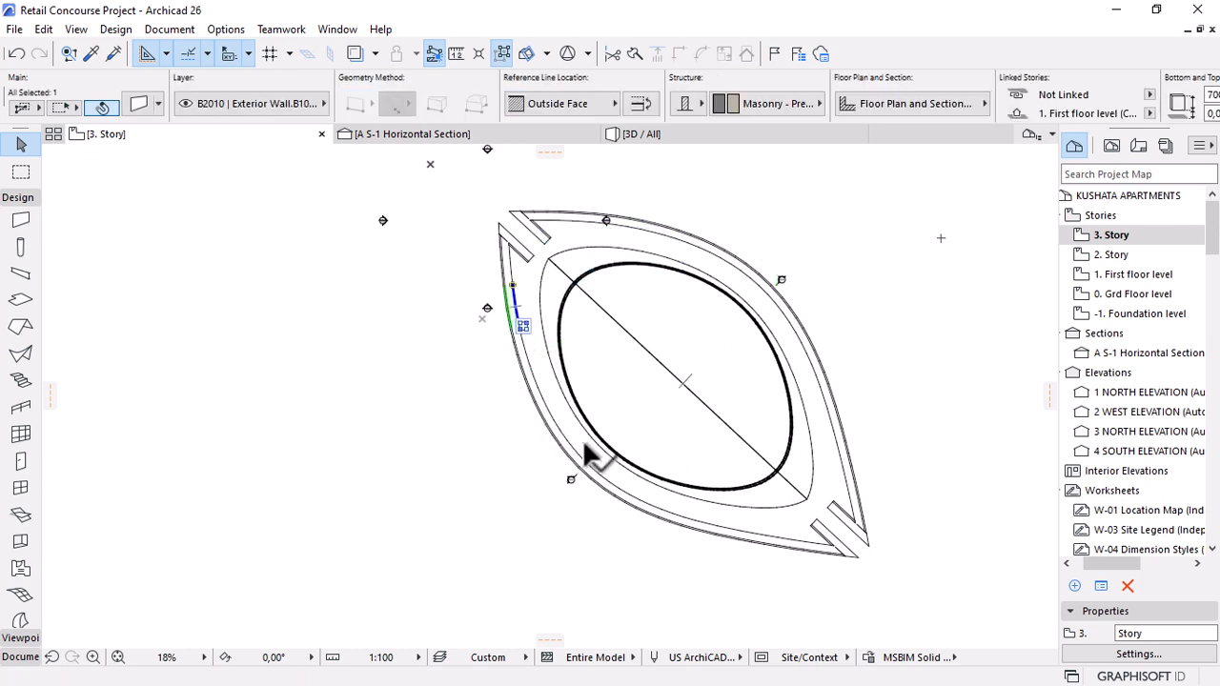
left_click(1110, 261)
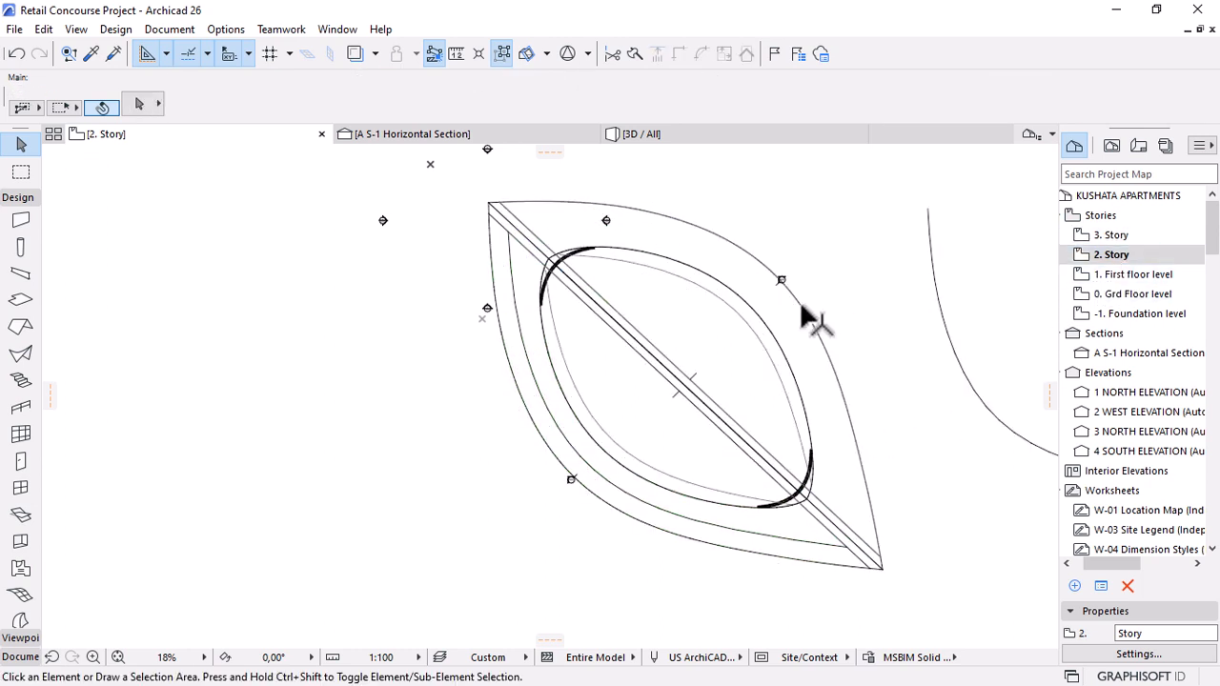
key("Escape")
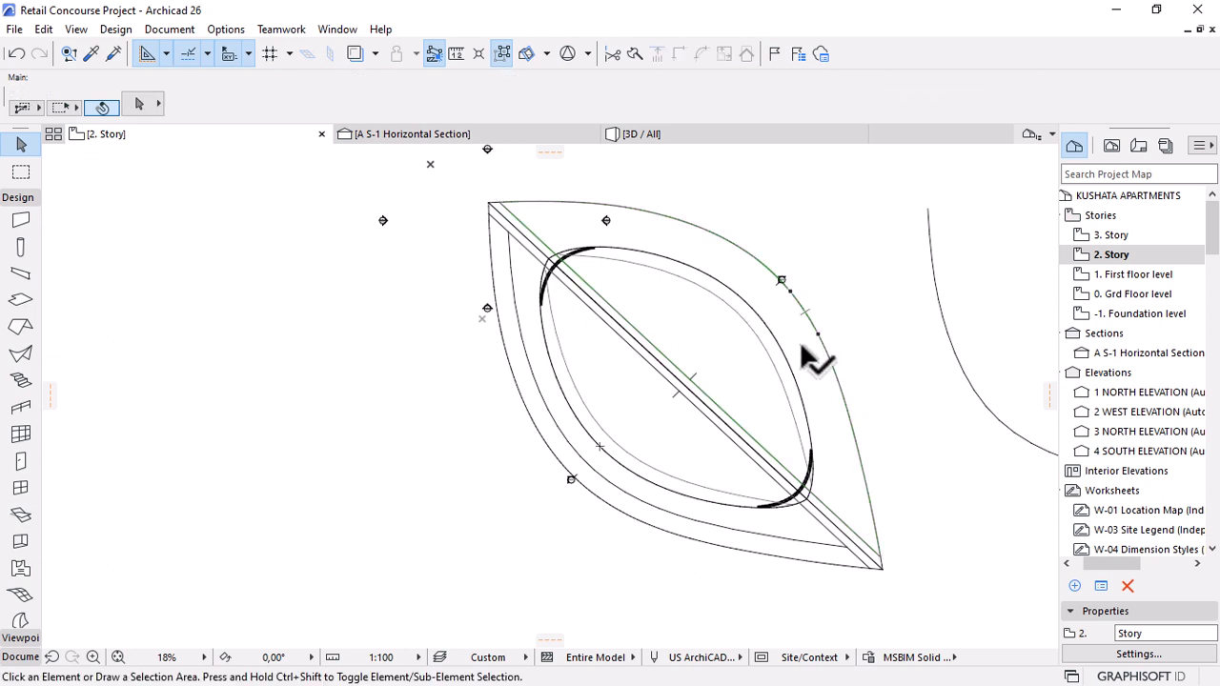
left_click(806, 371)
key("Escape")
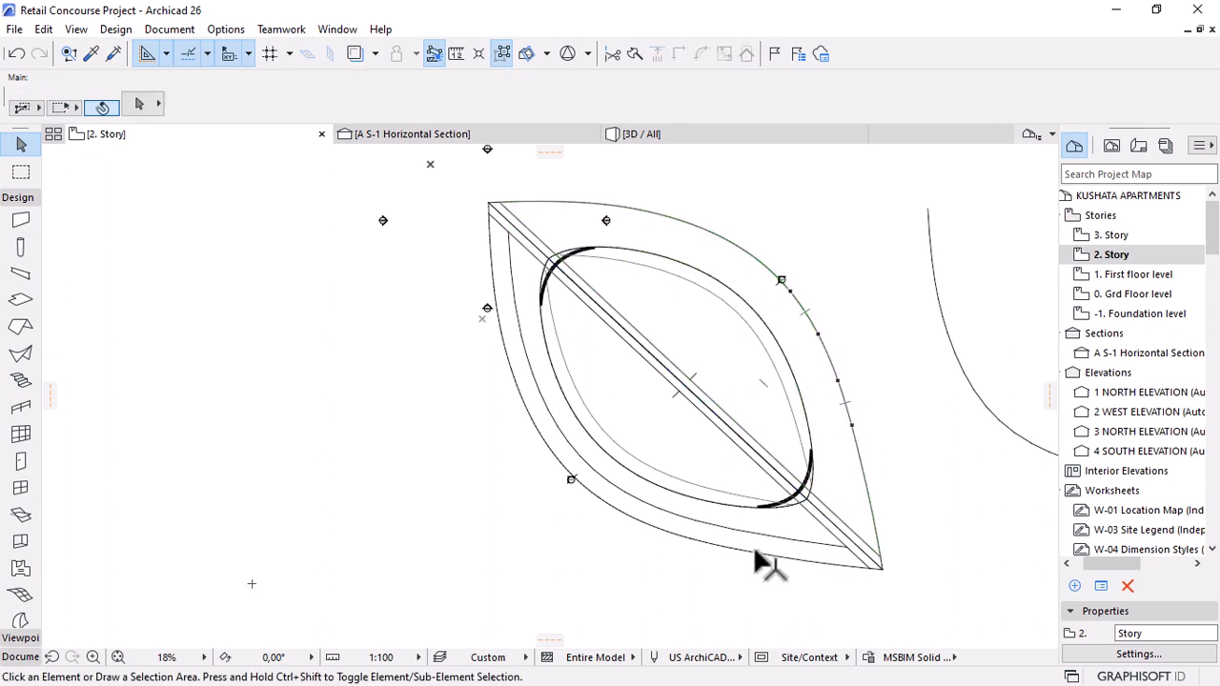
left_click(800, 419)
key("Escape")
left_click(723, 355)
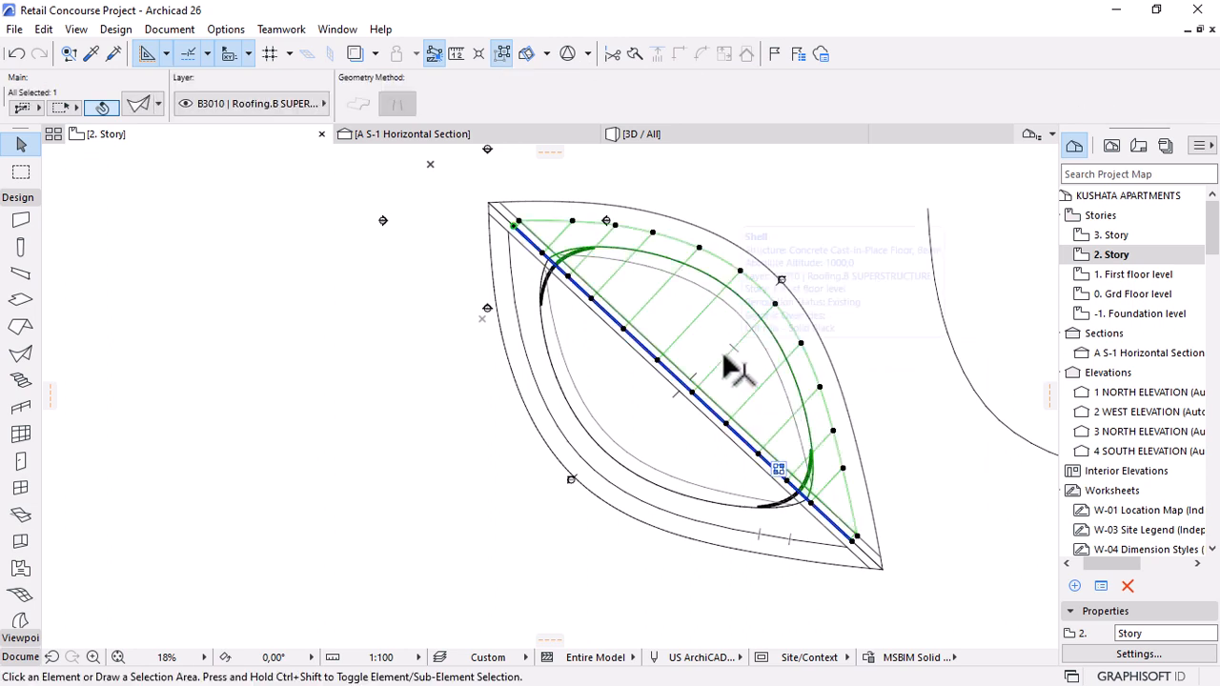
key("Escape")
left_click(722, 410)
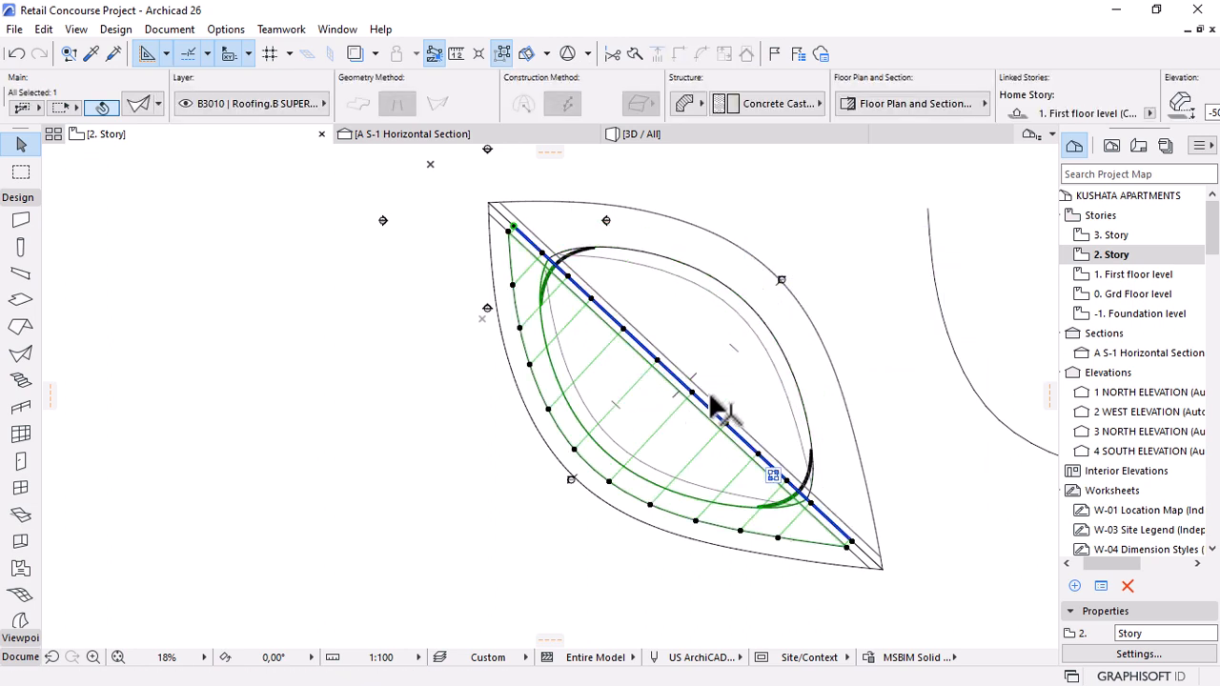
key("Escape")
Delete the stray spline lying outside the leaf-shaped building on the 2. Story plan.
scroll(708, 435, "down", 2)
scroll(734, 464, "up", 3)
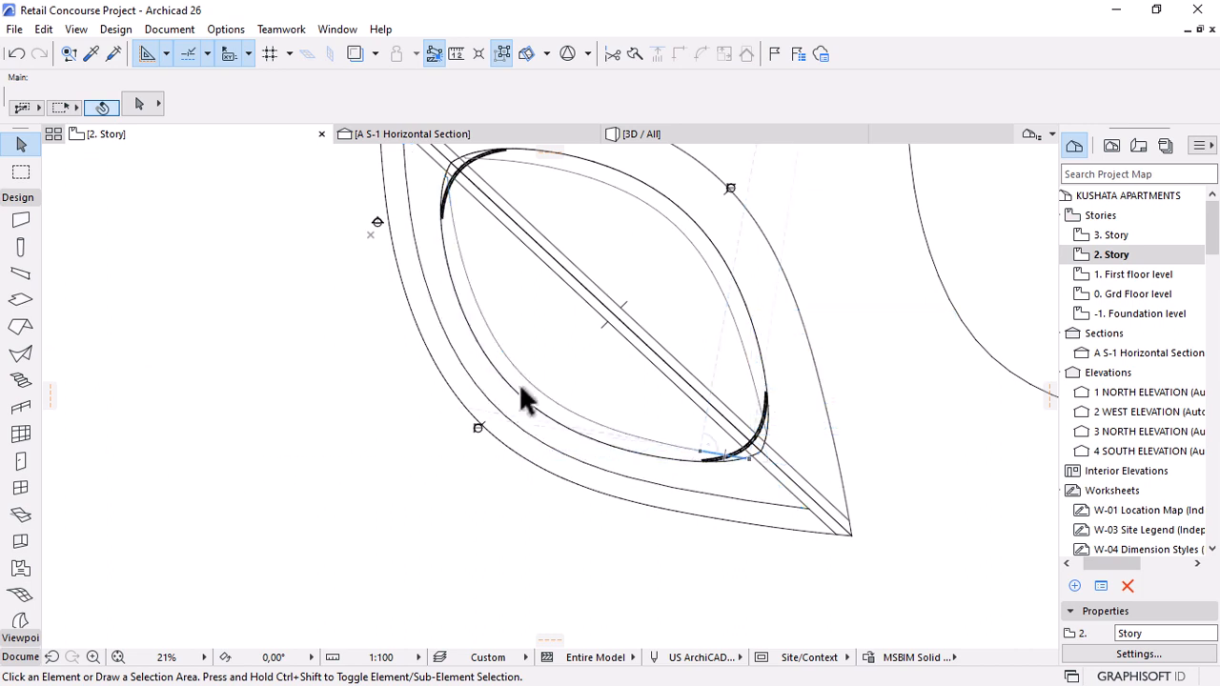
scroll(524, 431, "down", 2)
left_click(787, 379)
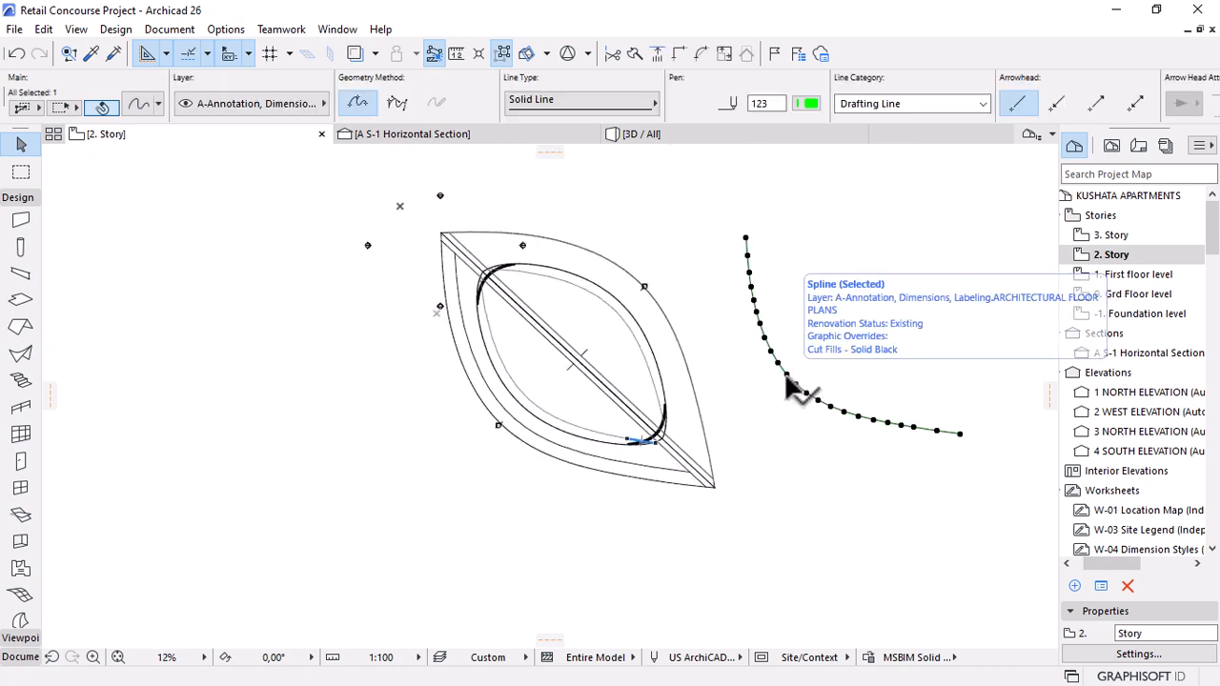
key("Delete")
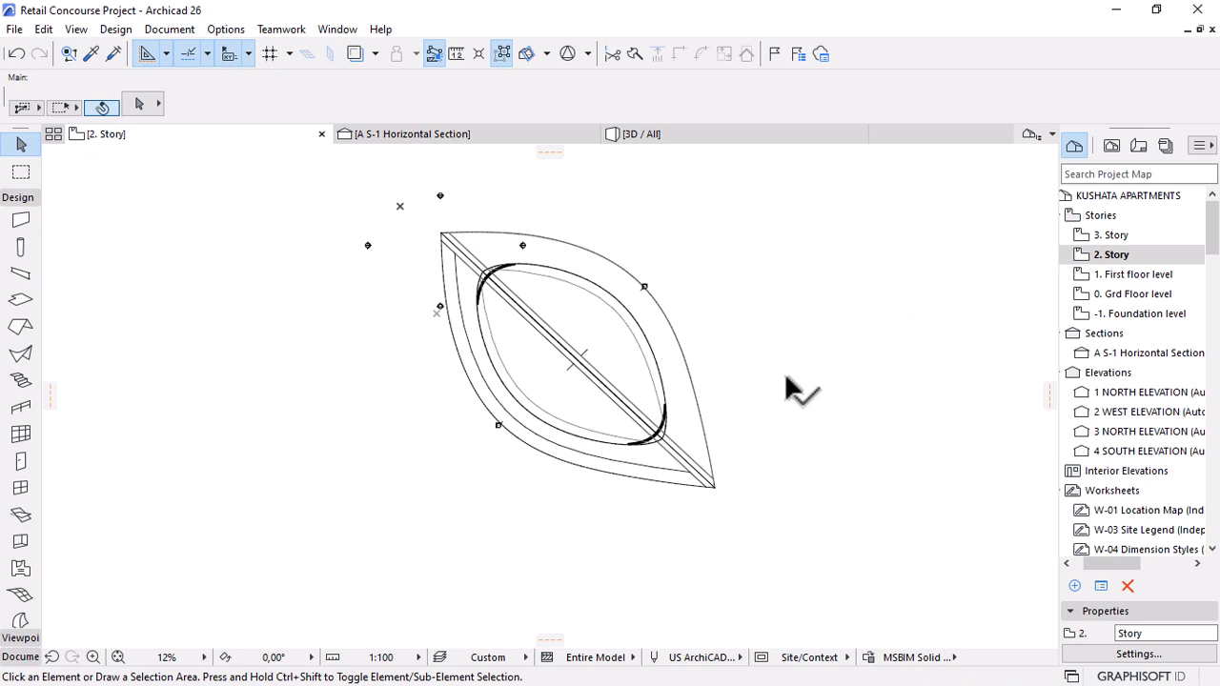
Draw a straight polyline at 45° from the central passage to the building's outer curve near section marker A S-1.
left_click(36, 199)
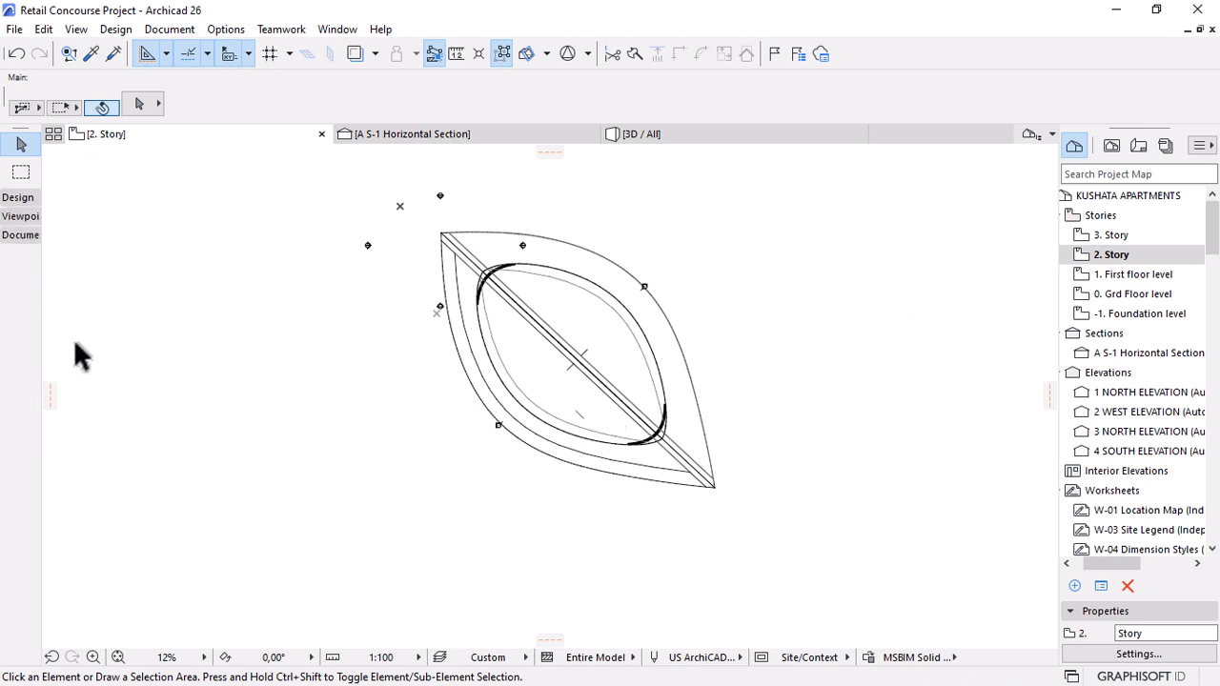
left_click(19, 545)
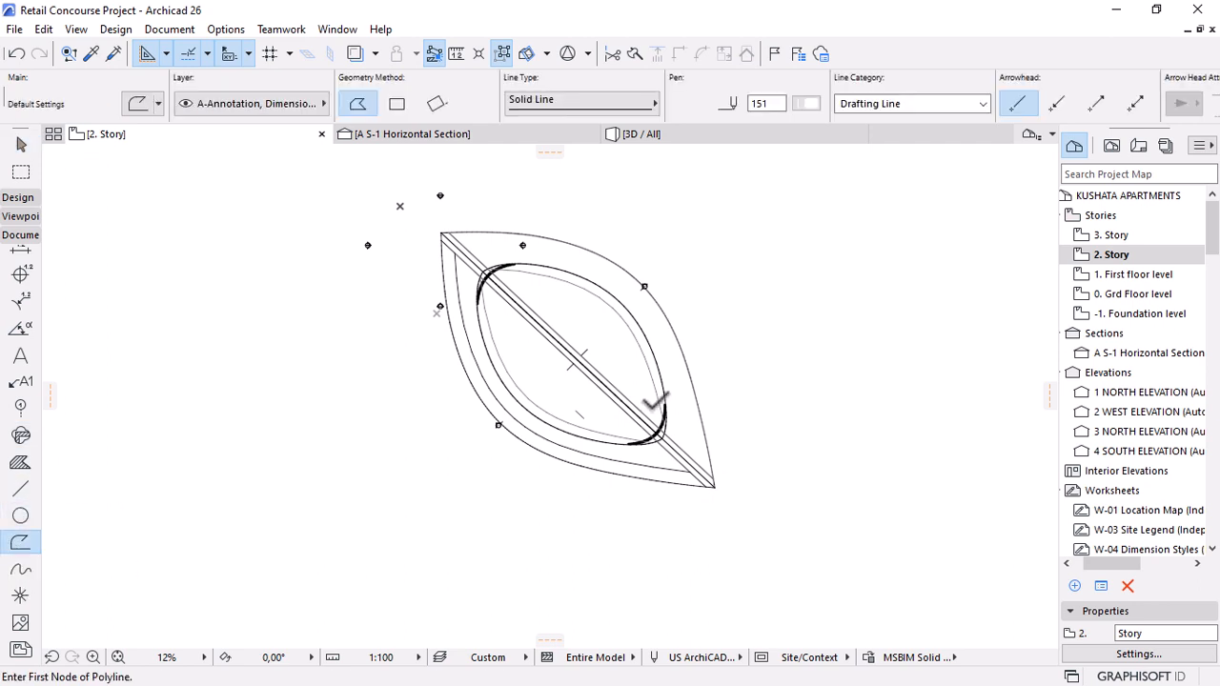
scroll(493, 357, "up", 4)
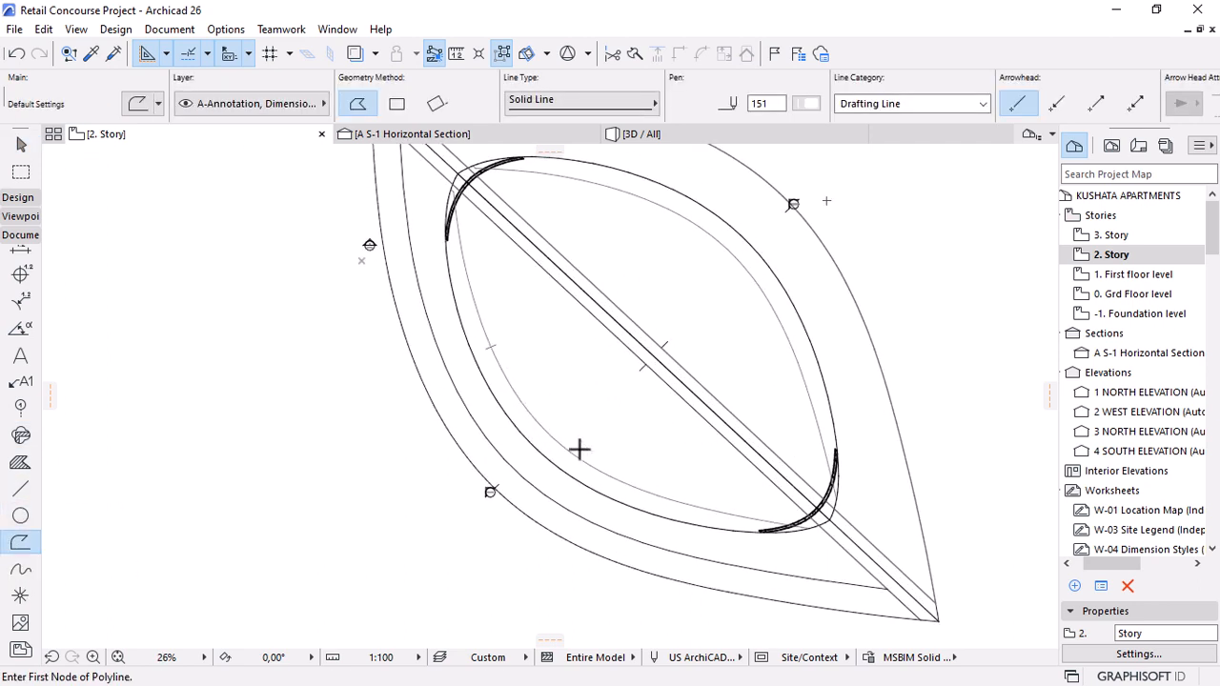
left_click(639, 370)
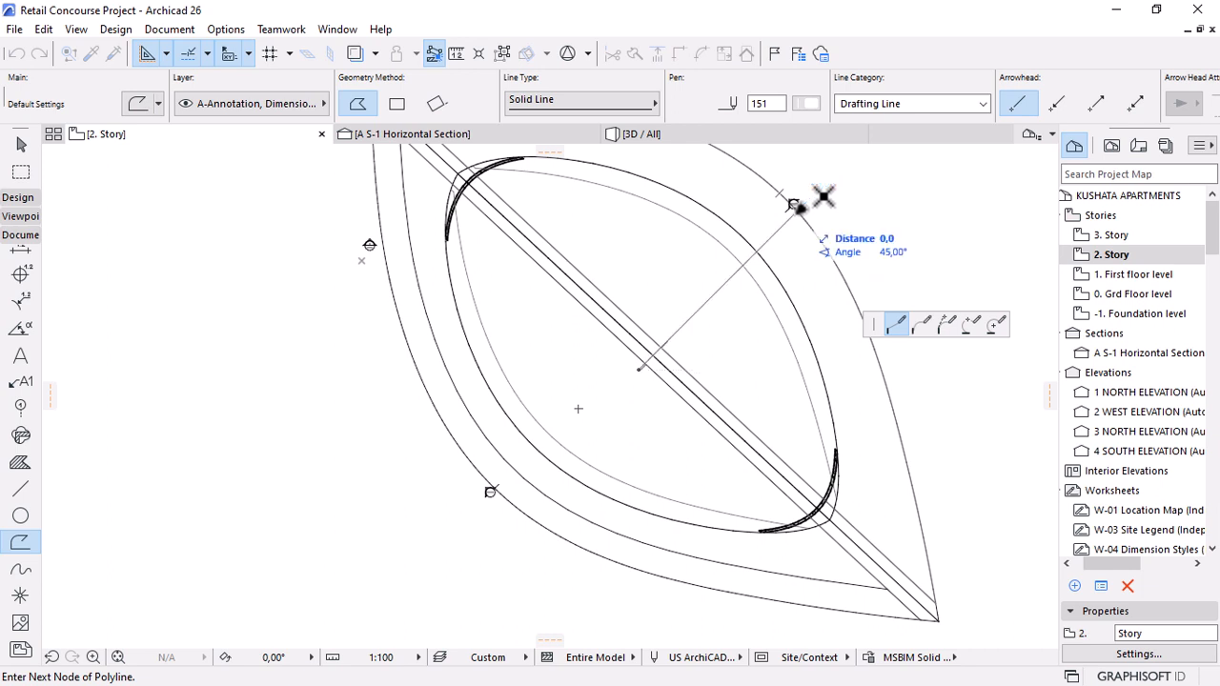
scroll(752, 386, "down", 3)
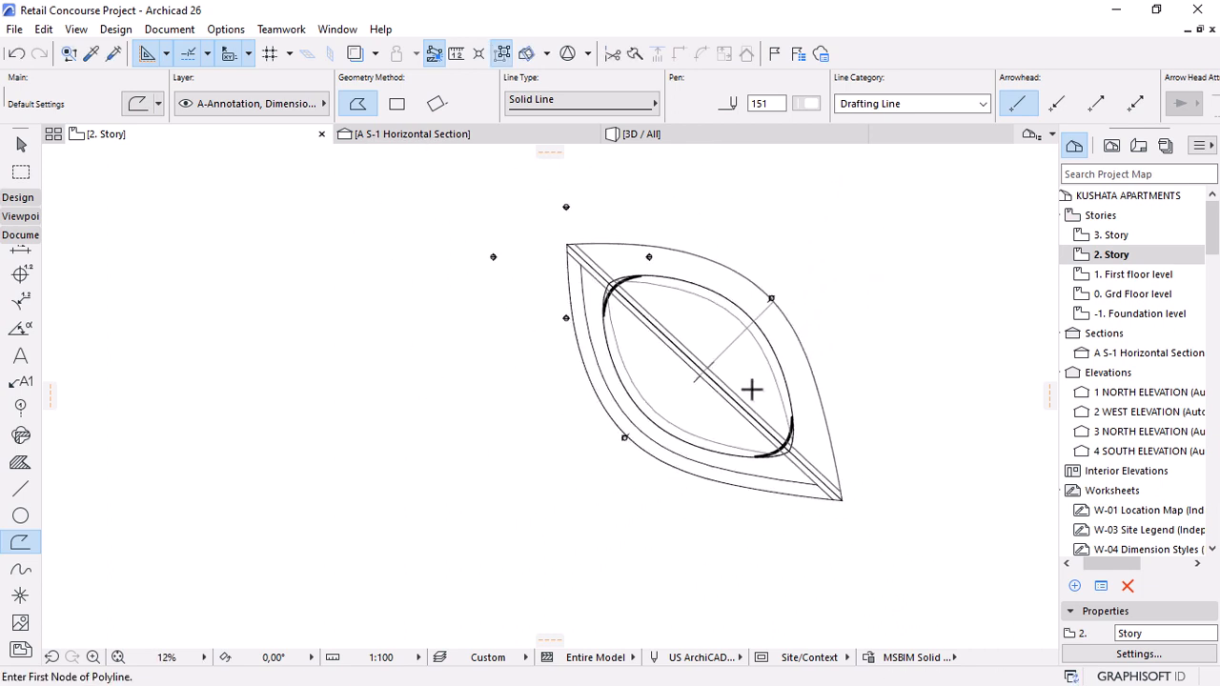
key("Escape")
Extend the polyline's inner end across the passage to the opposite outer curve, beside the other section marker.
left_click(701, 373)
left_click(697, 379)
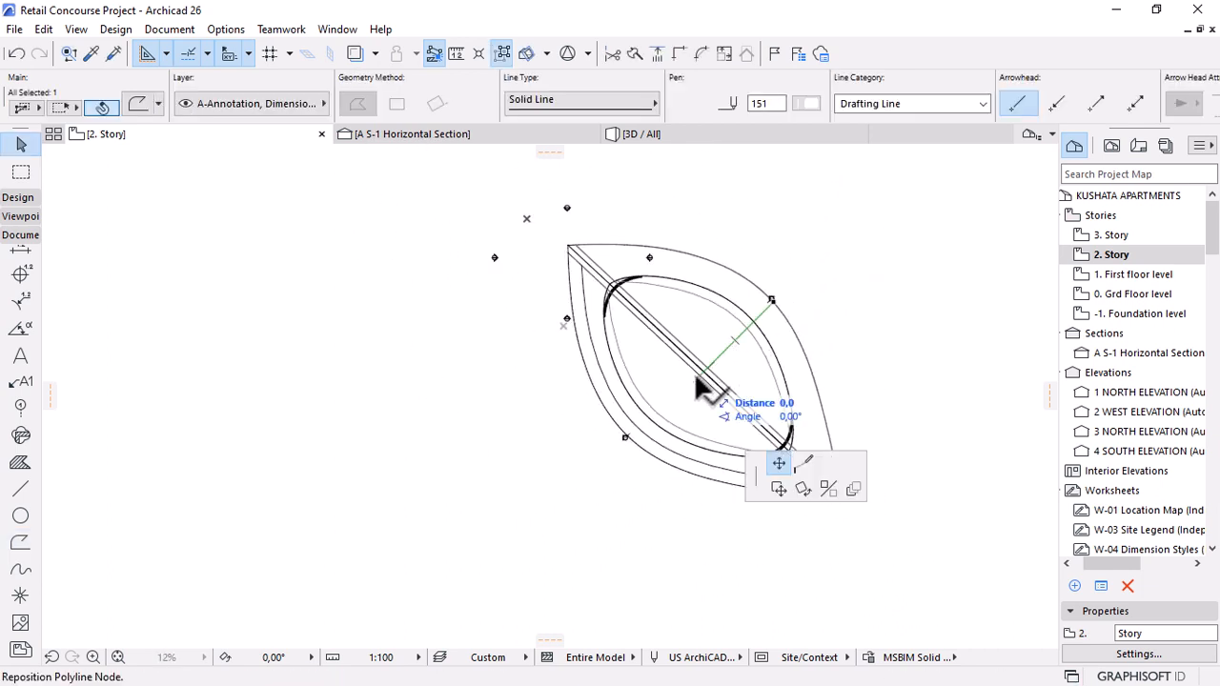
key("Escape")
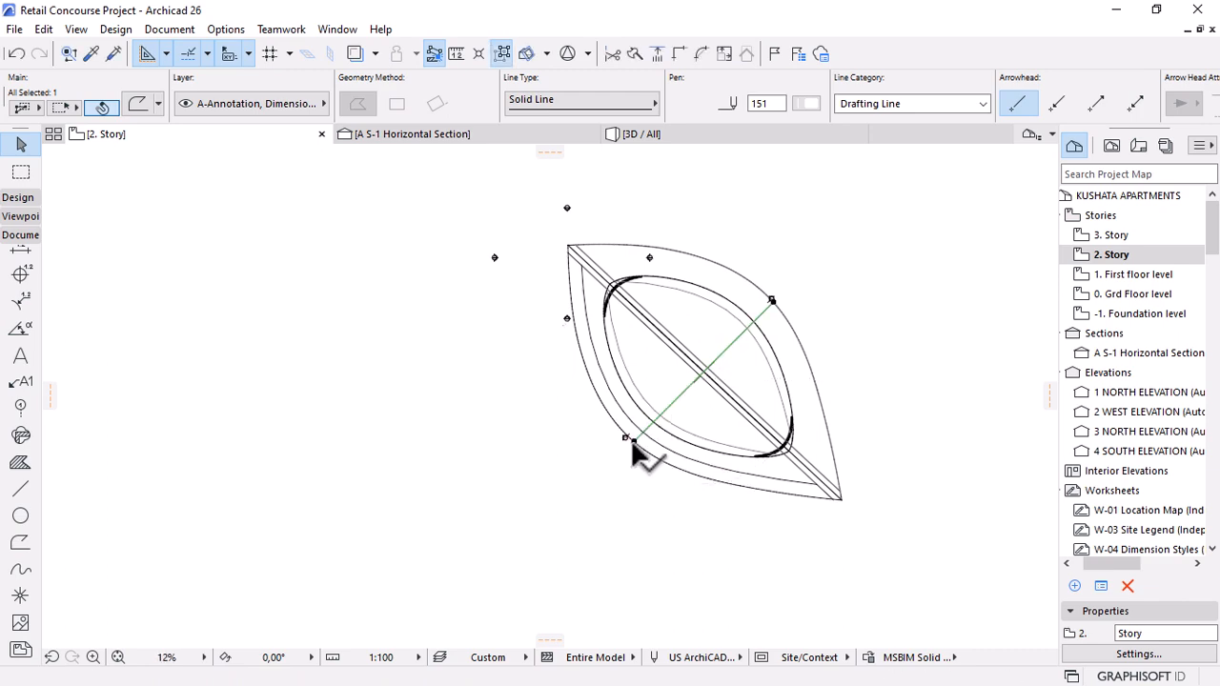
scroll(631, 439, "up", 3)
left_click(635, 441)
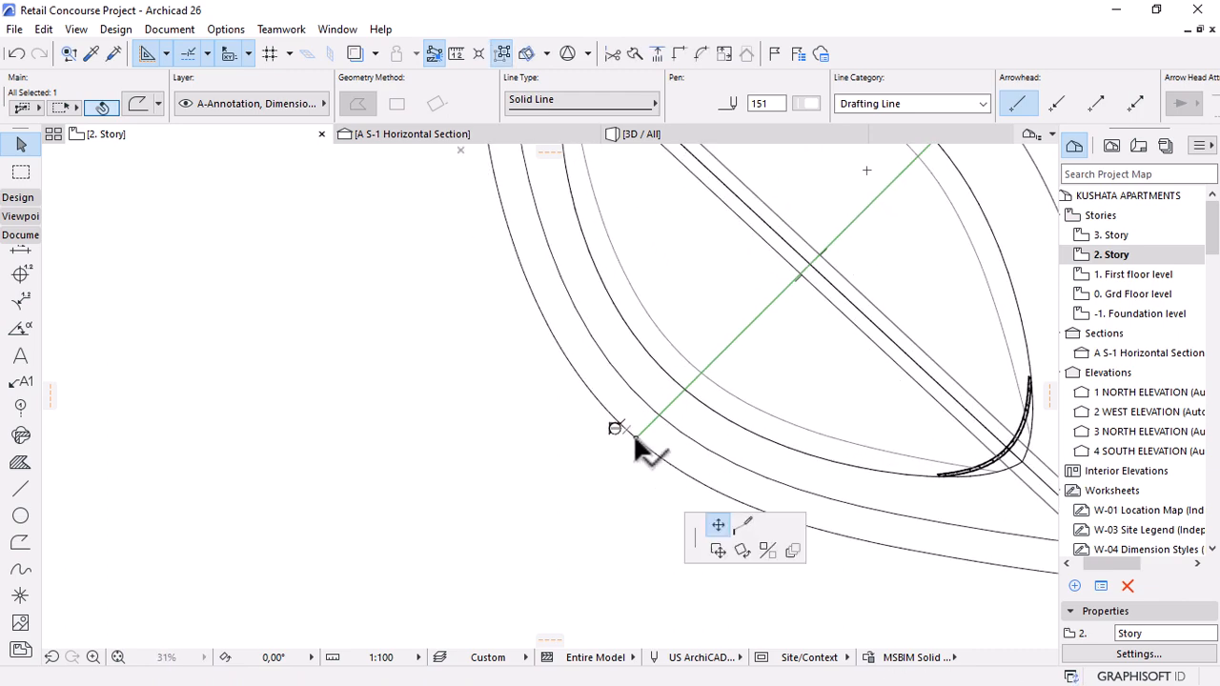
scroll(634, 444, "down", 3)
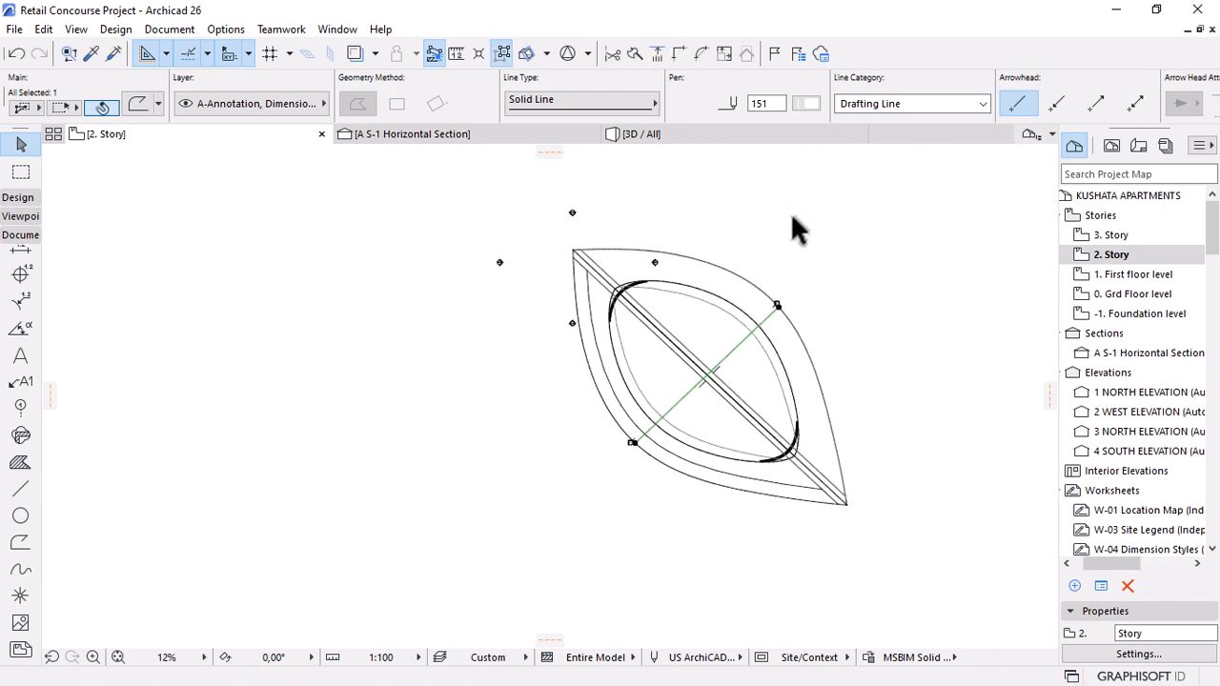
Move the polyline's end node at section marker A S-1 along the outer curve to the nearby snap point.
scroll(798, 229, "up", 5)
scroll(760, 409, "up", 3)
left_click(760, 406)
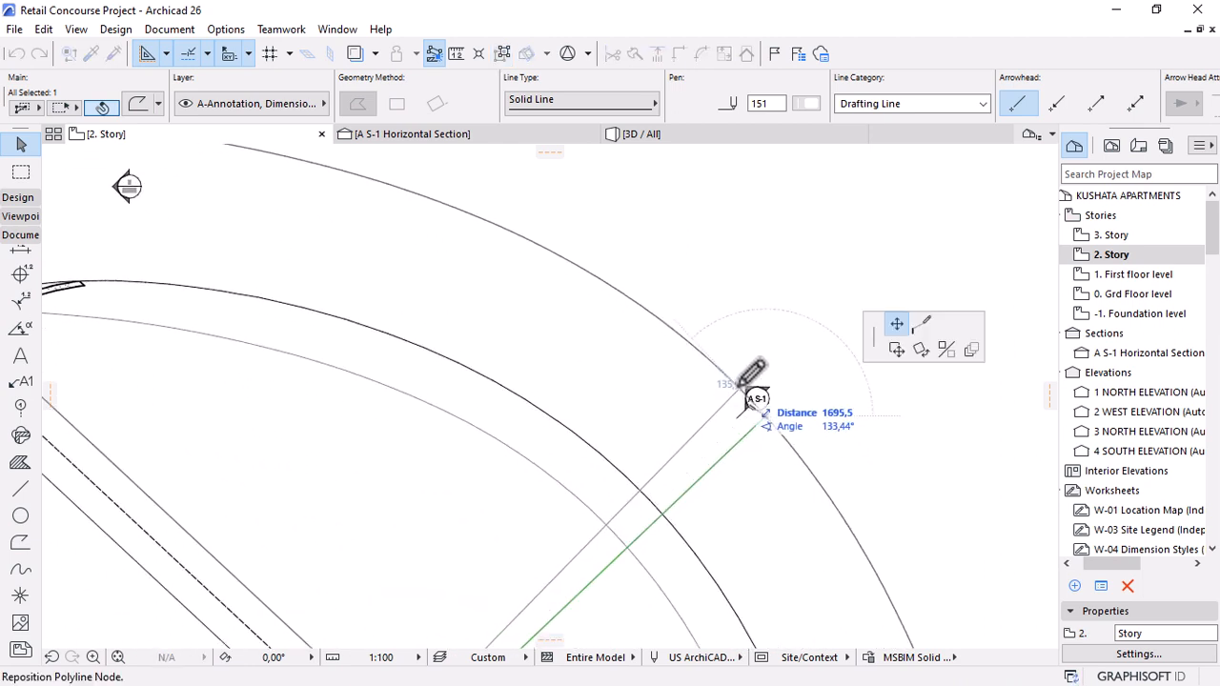
left_click(763, 415)
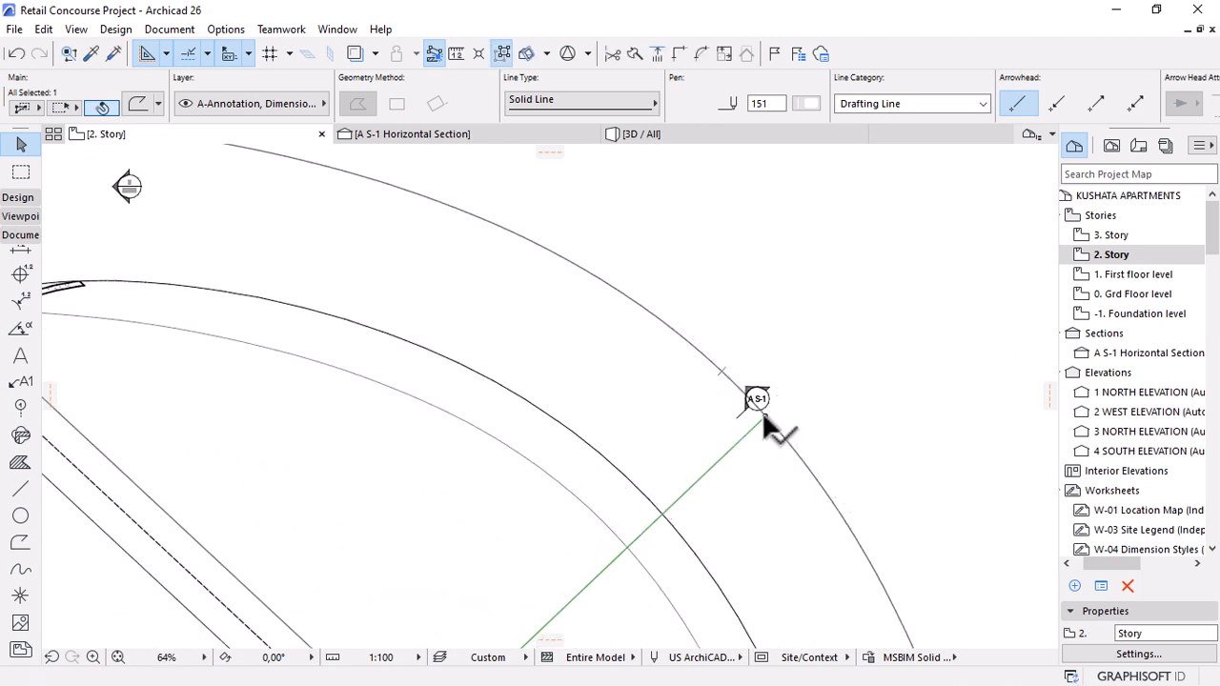
left_click(765, 416)
left_click(721, 371)
scroll(786, 298, "down", 8)
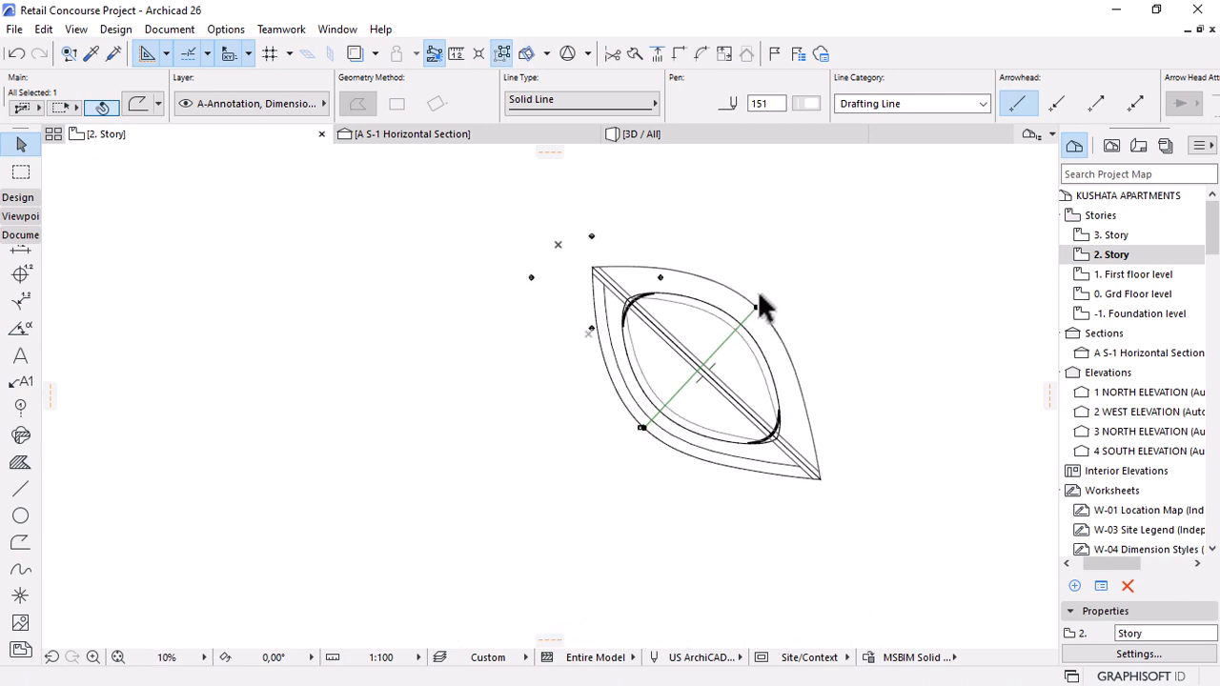
scroll(696, 400, "up", 6)
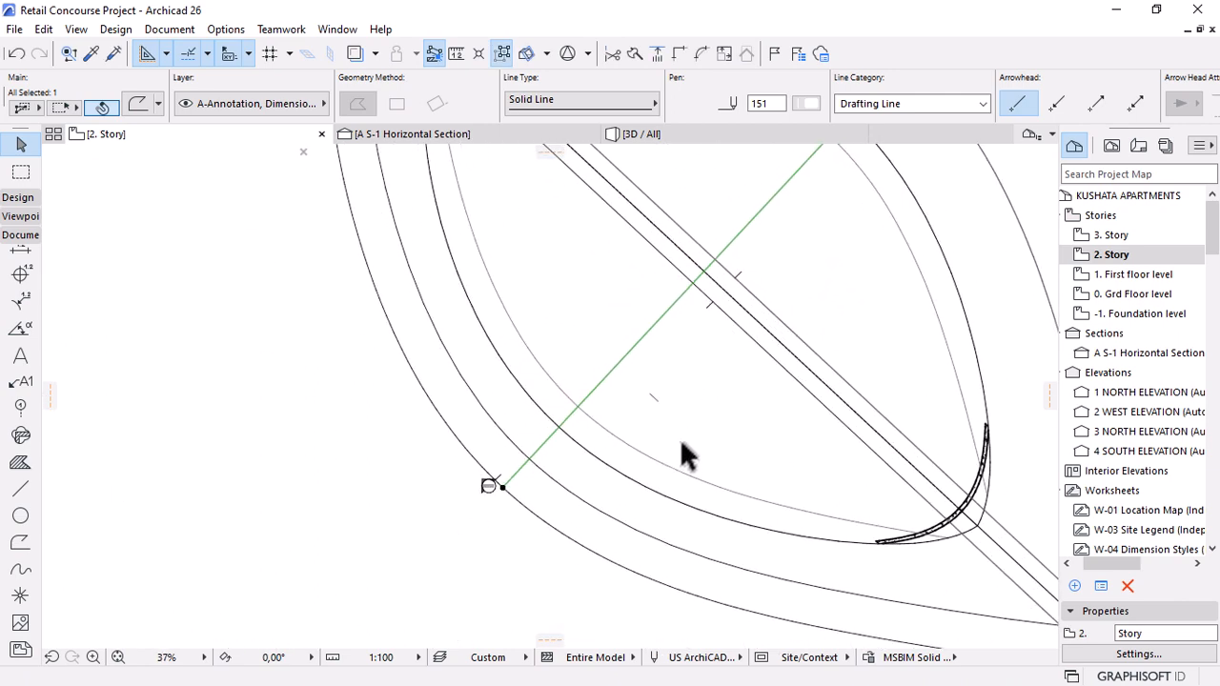
scroll(686, 456, "down", 3)
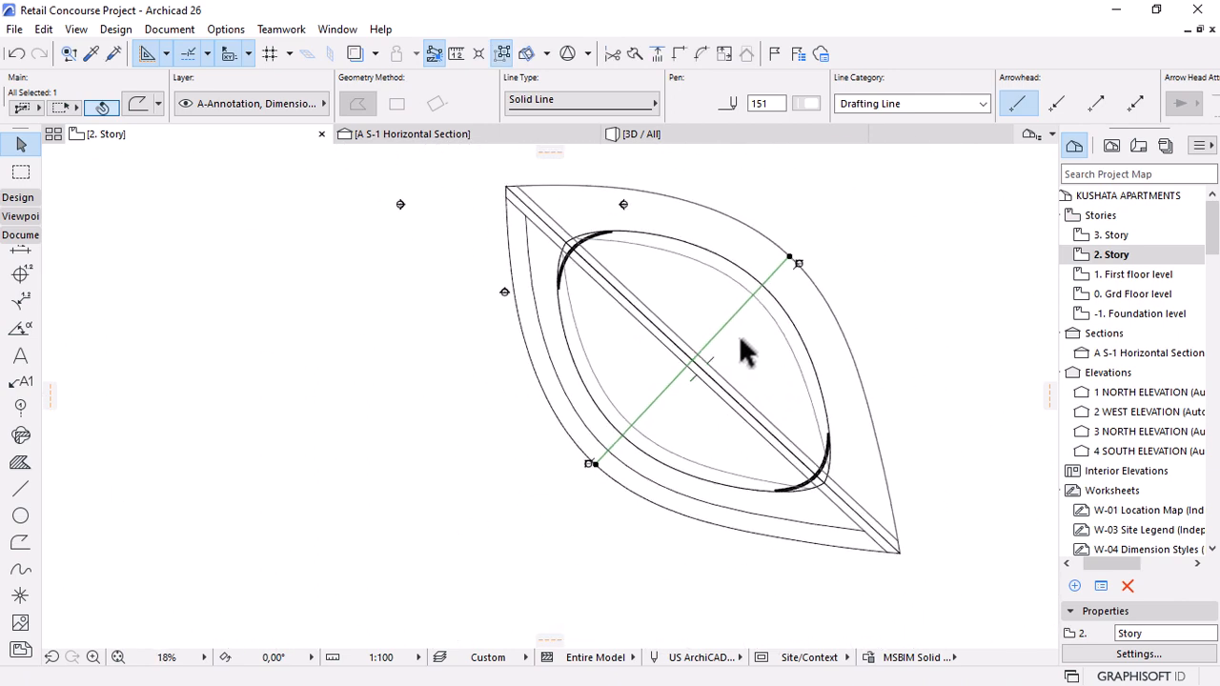
left_click(740, 390)
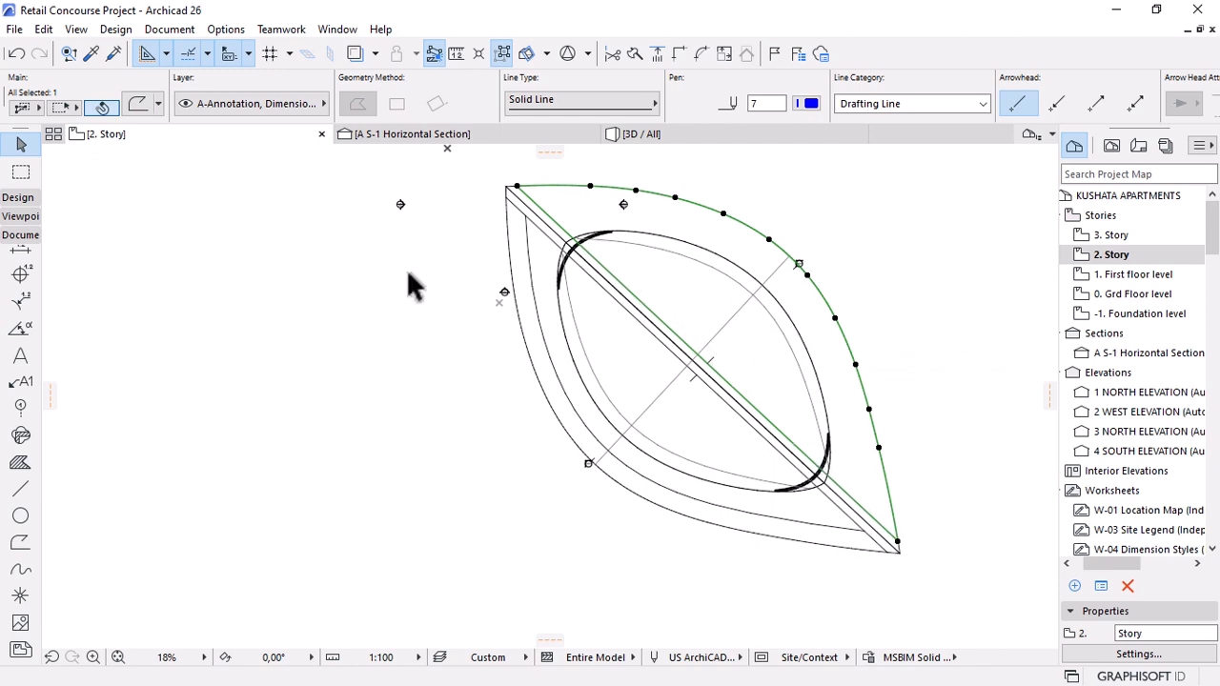
left_click(20, 541)
scroll(509, 176, "up", 1)
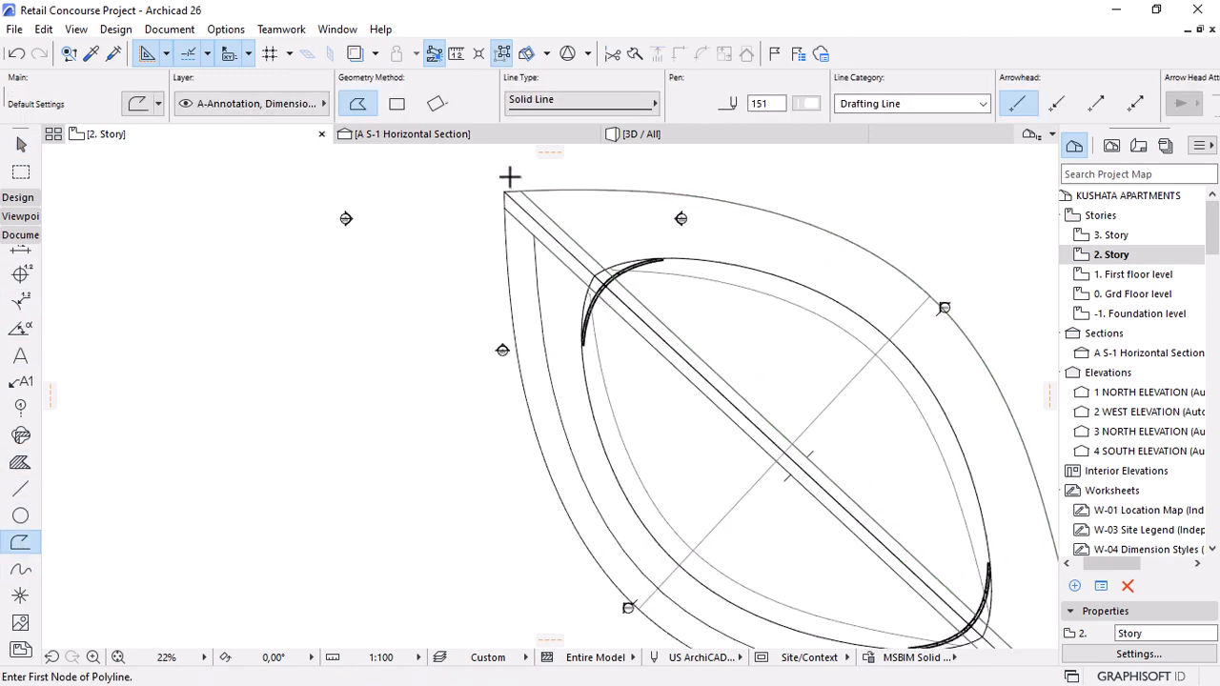
scroll(509, 176, "up", 3)
key("Escape")
Mirror a copy of the half-leaf boundary polyline about the building's central diagonal axis.
left_click(562, 227)
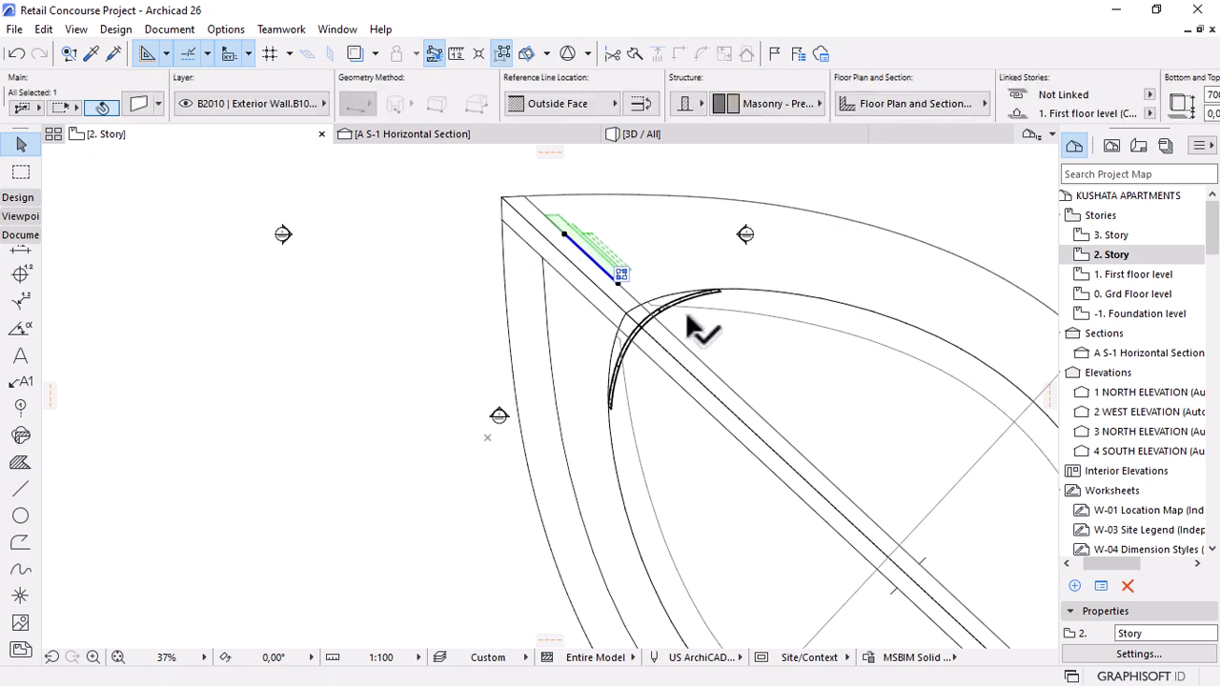
key("Escape")
left_click(920, 246)
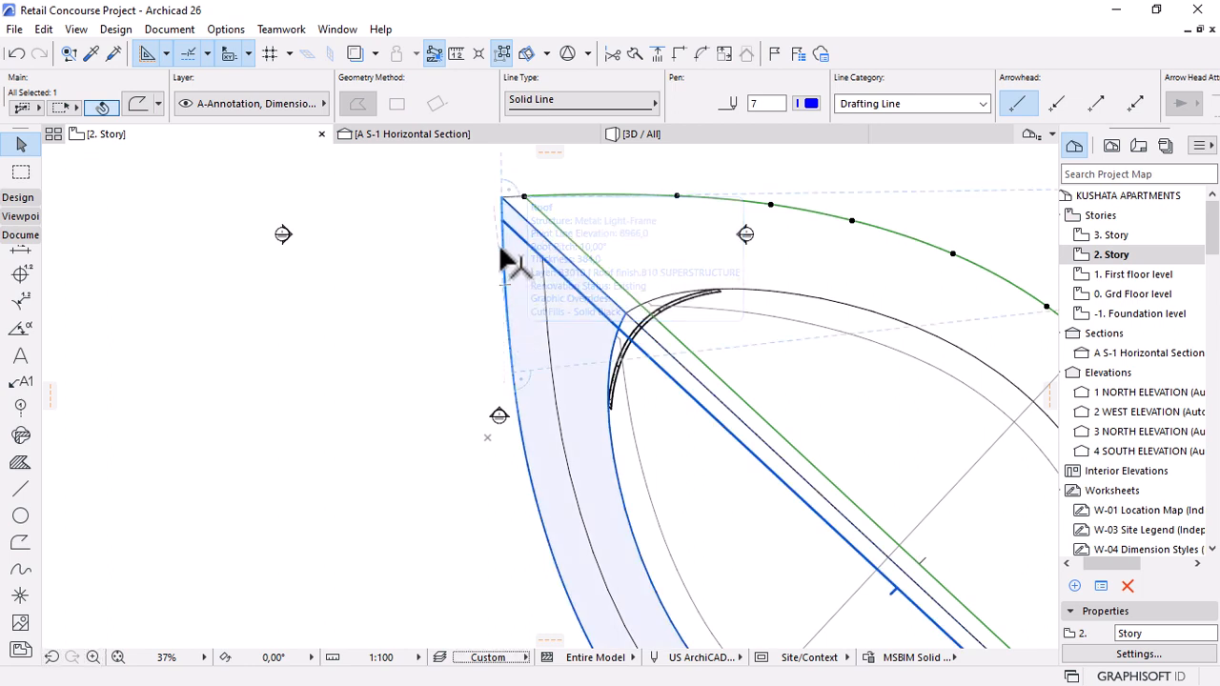
key("ctrl+alt+m")
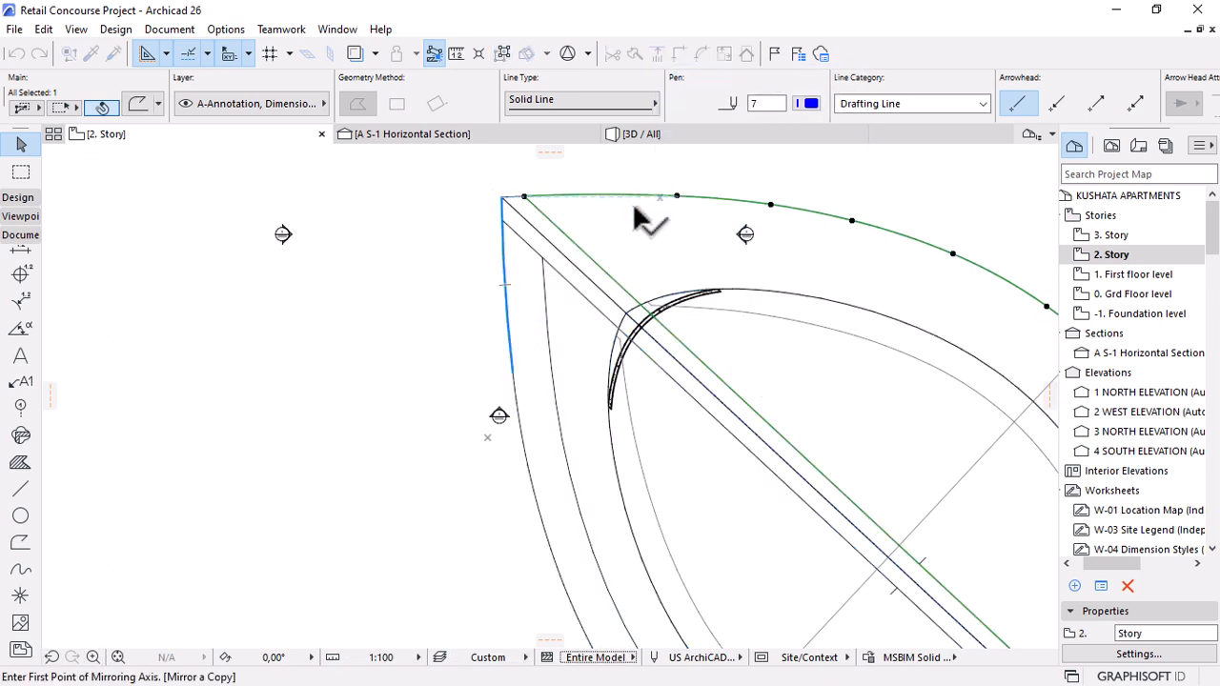
left_click(502, 197)
left_click(596, 288)
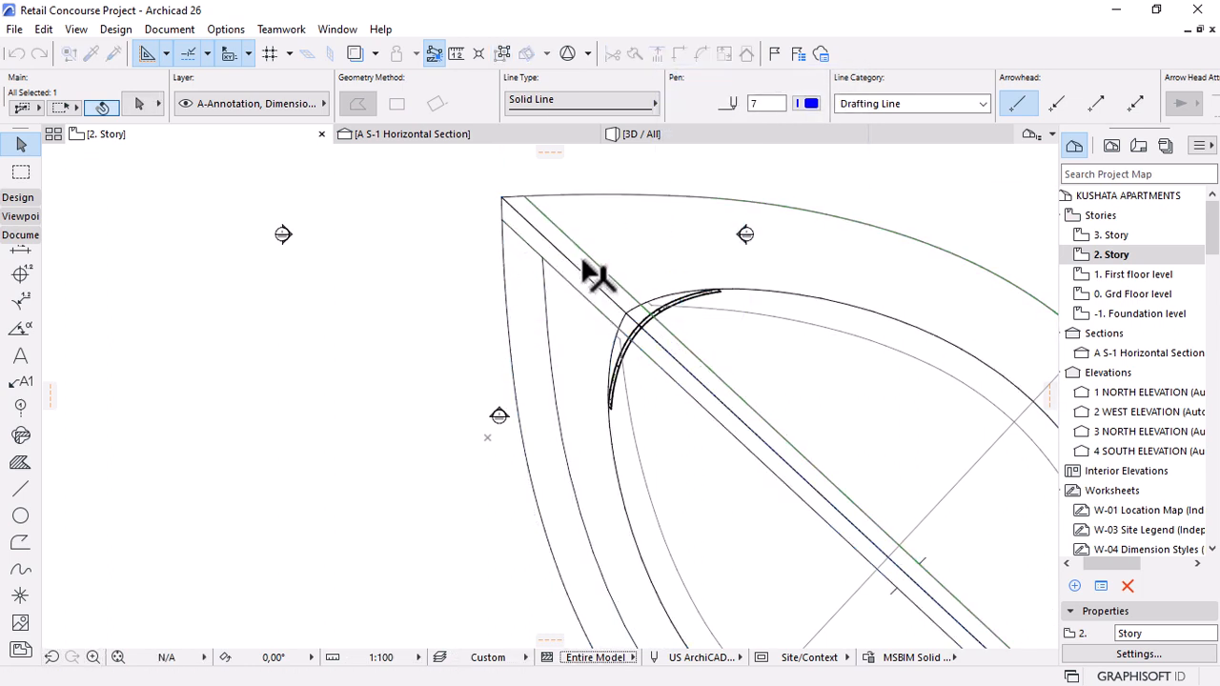
Drag a copy of both half-leaf boundary polylines to the empty area beside the building.
scroll(562, 205, "down", 8)
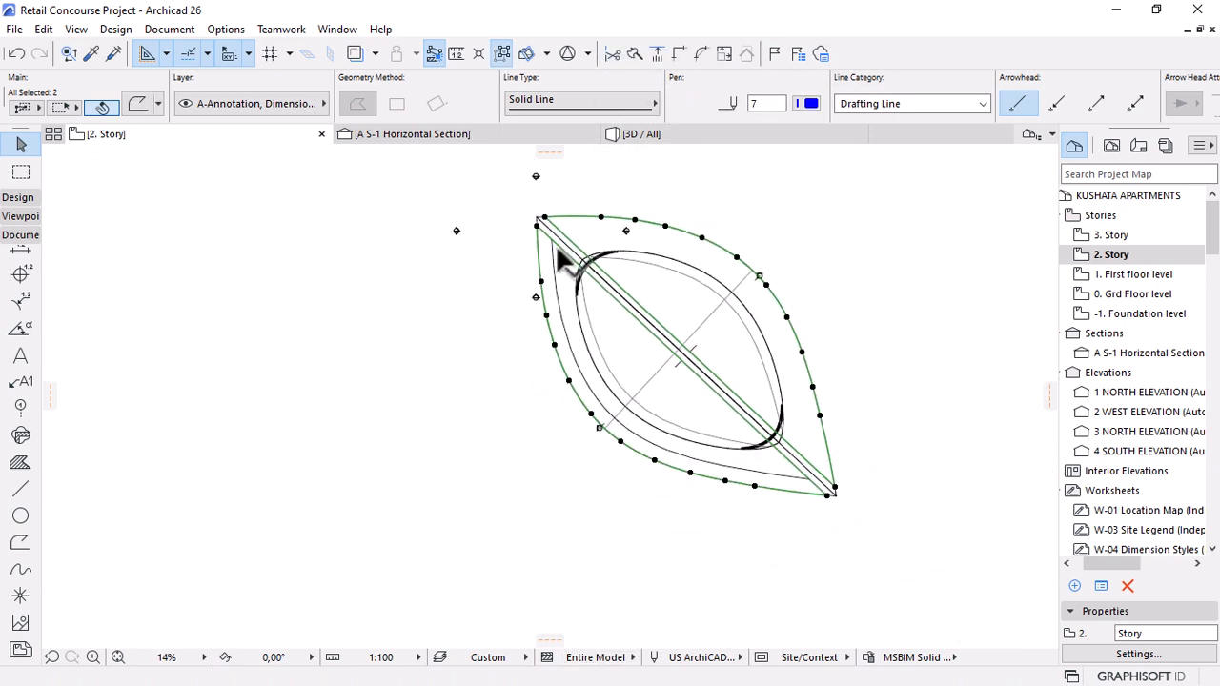
key("ctrl+alt+d")
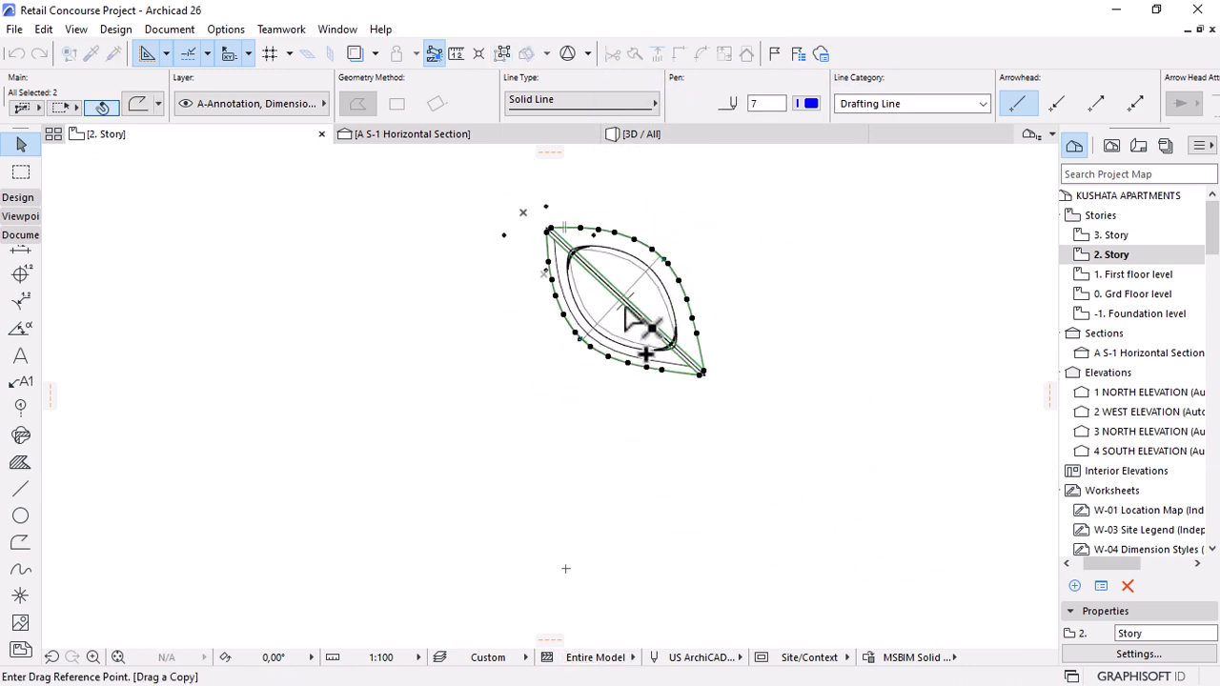
left_click(626, 307)
left_click(815, 315)
left_click(932, 312)
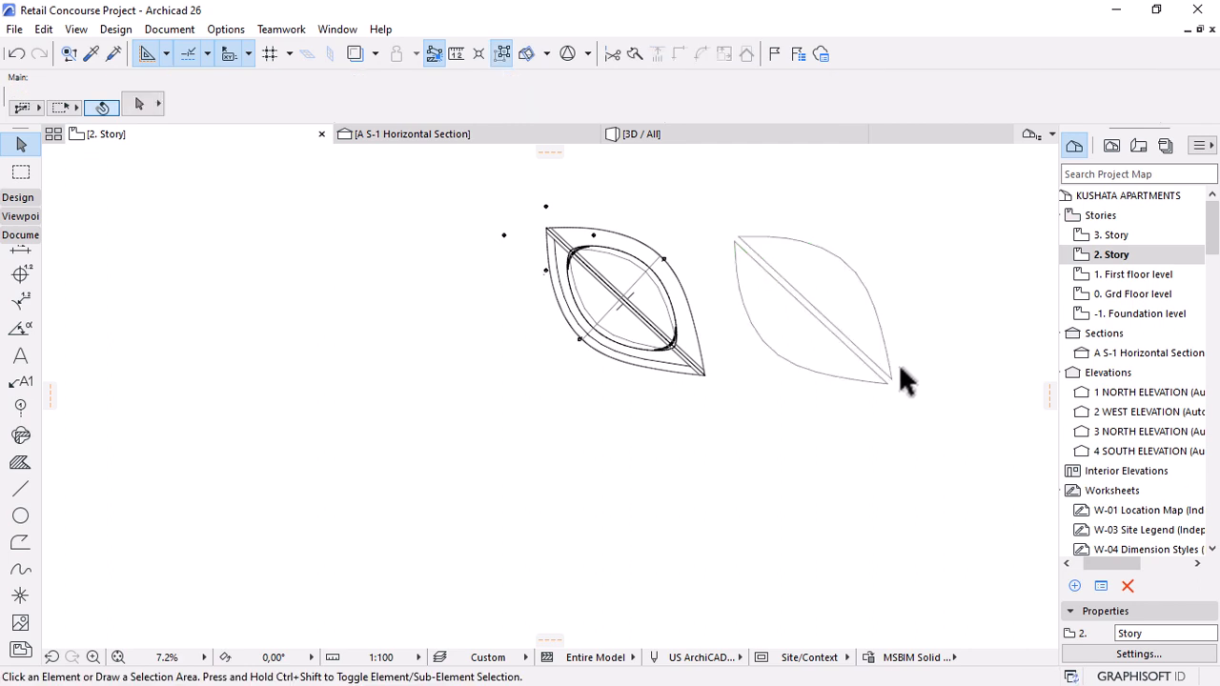
Close both ends of the passage between the copied leaf halves with short straight lines.
scroll(899, 371, "up", 4)
left_click(21, 488)
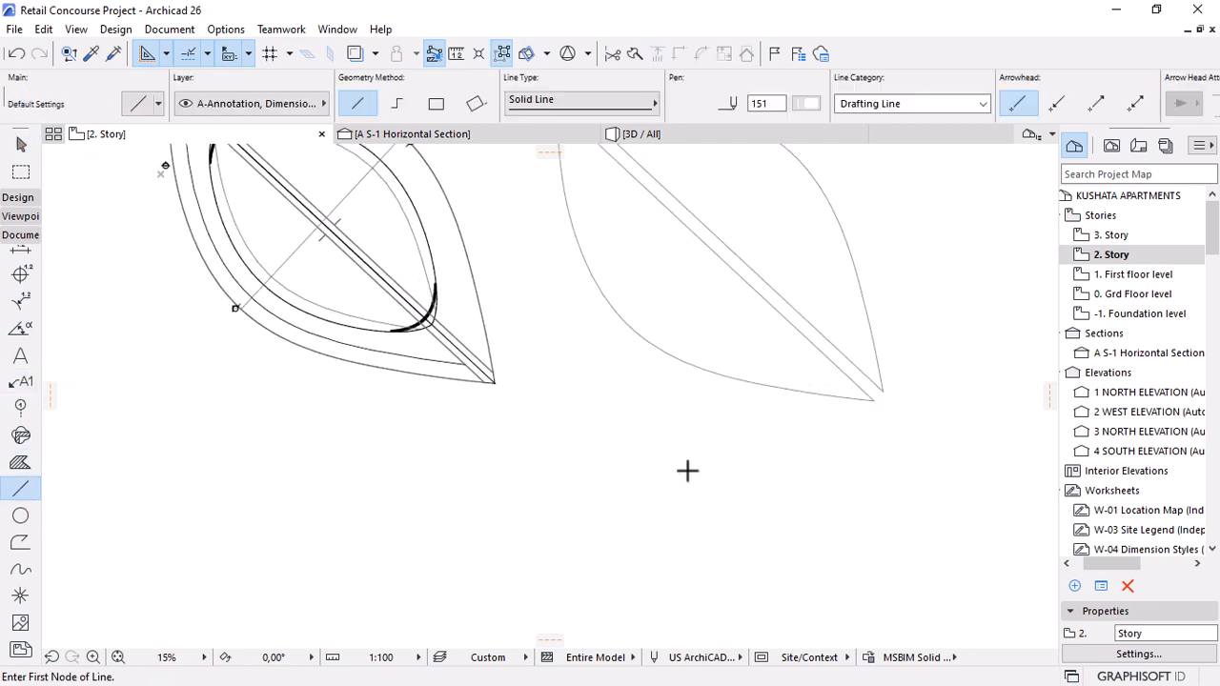
left_click(872, 401)
left_click(883, 391)
scroll(880, 484, "down", 3)
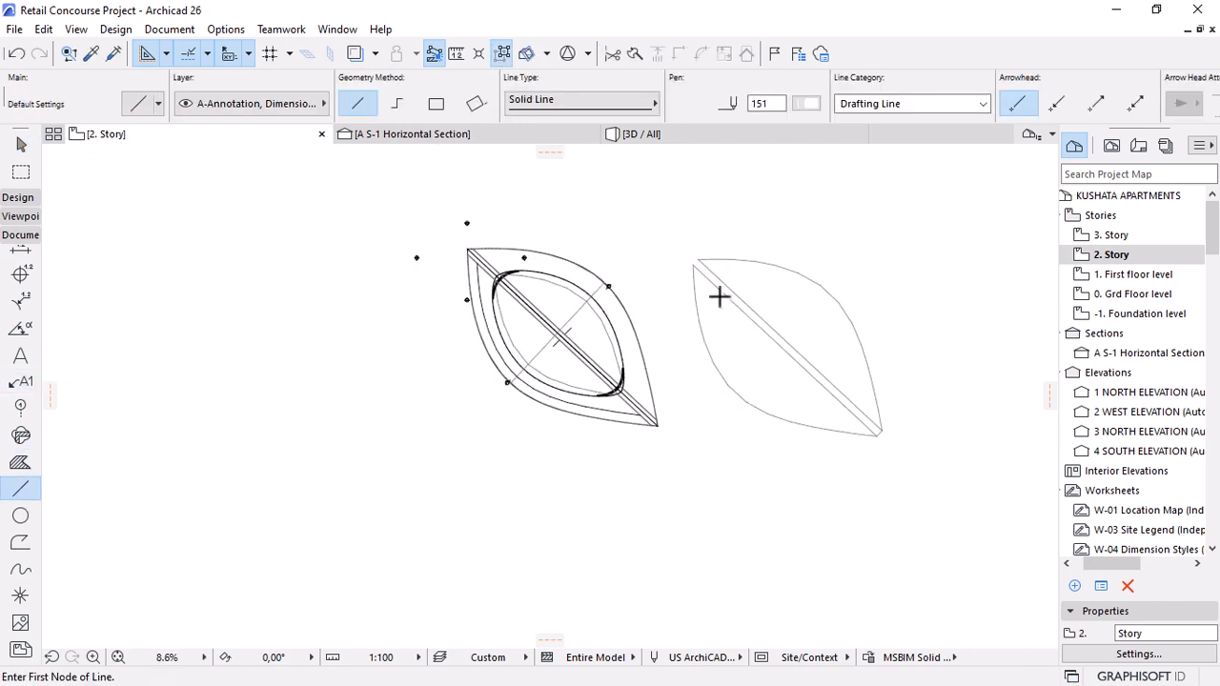
left_click(695, 260)
left_click(699, 271)
Trace the closed central passage of the copied outline as a single closed polyline.
scroll(891, 378, "up", 4)
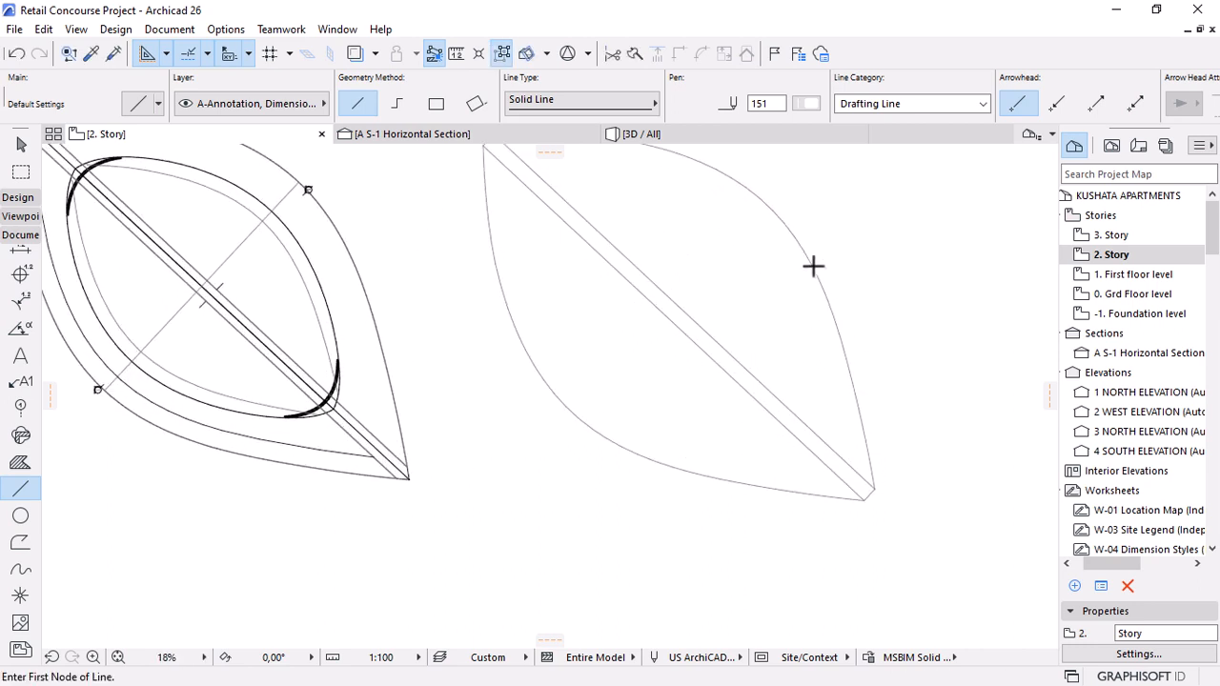
scroll(739, 456, "down", 2)
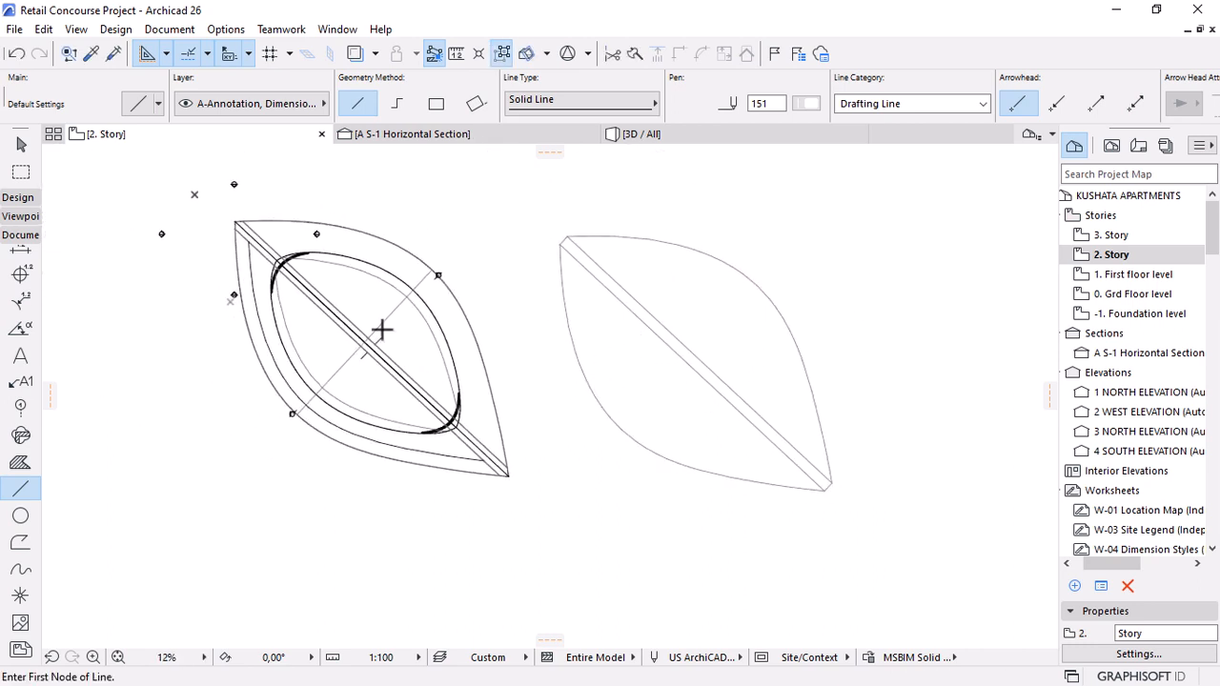
scroll(696, 313, "up", 2)
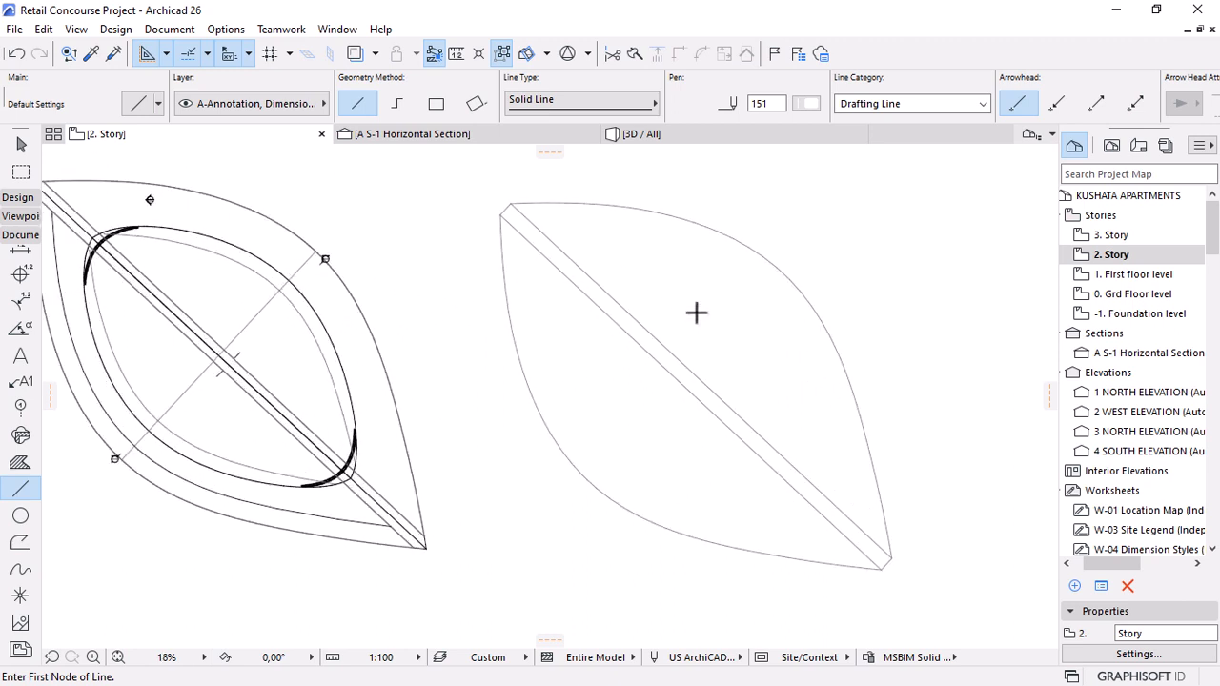
left_click(686, 393)
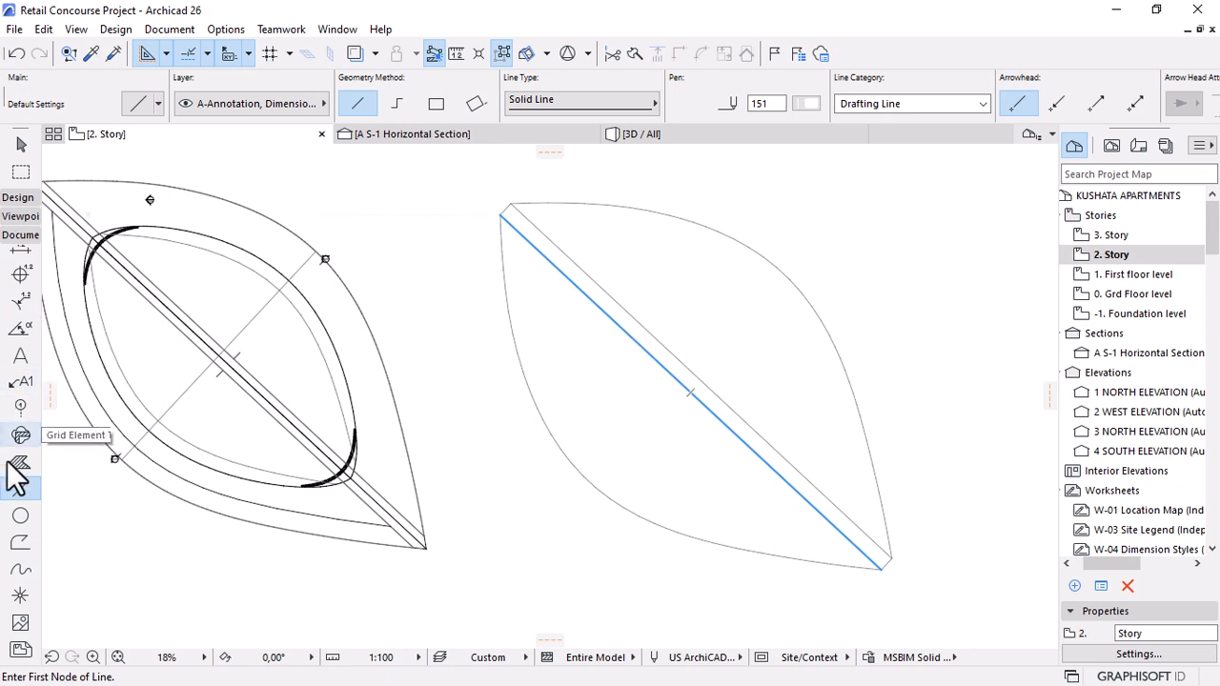
left_click(20, 541)
scroll(583, 320, "up", 4)
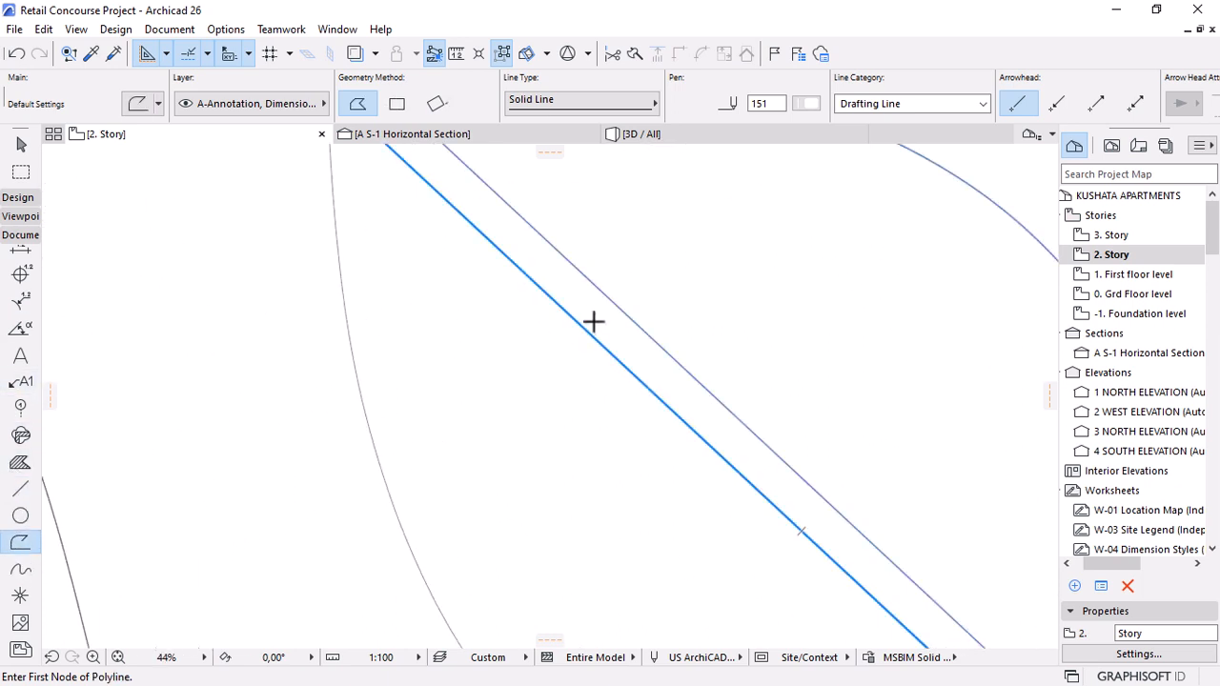
key("Escape")
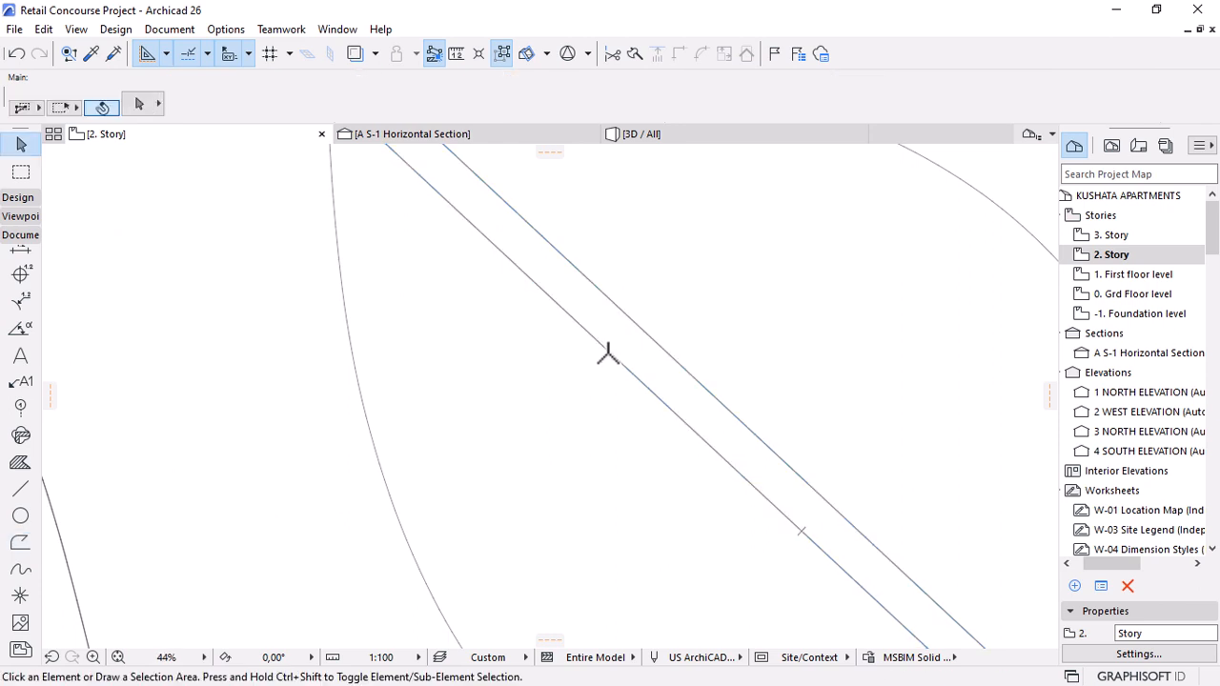
left_click(698, 350)
scroll(692, 352, "down", 4)
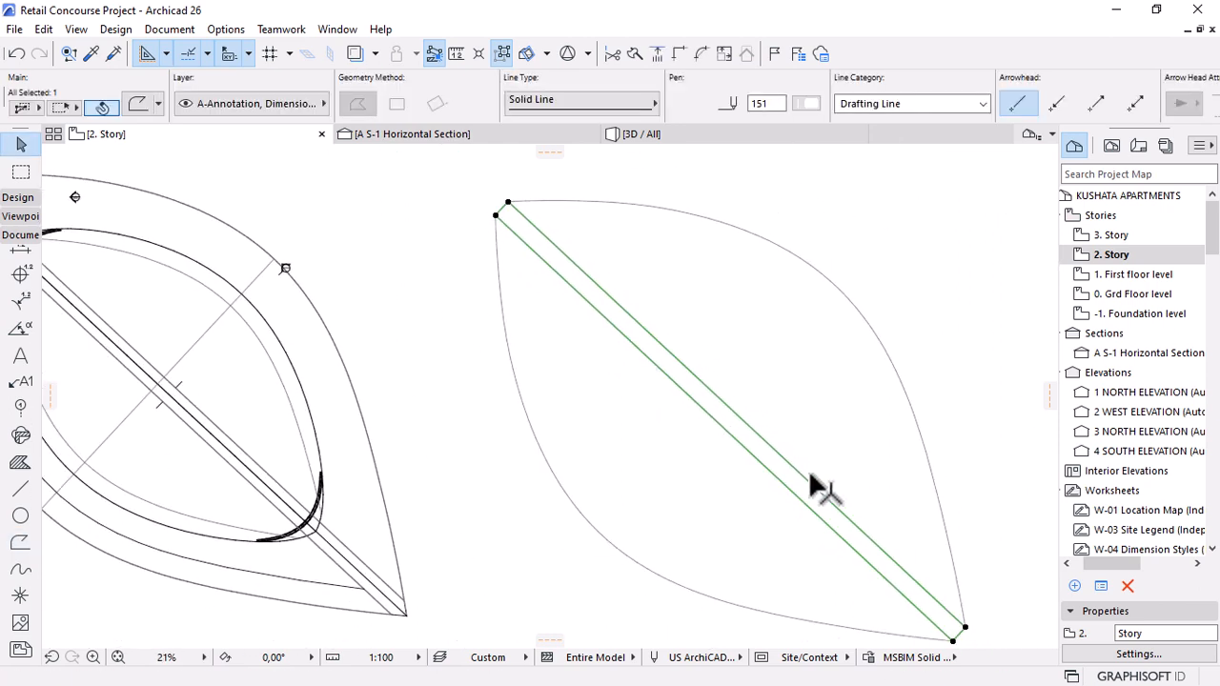
scroll(733, 431, "down", 2)
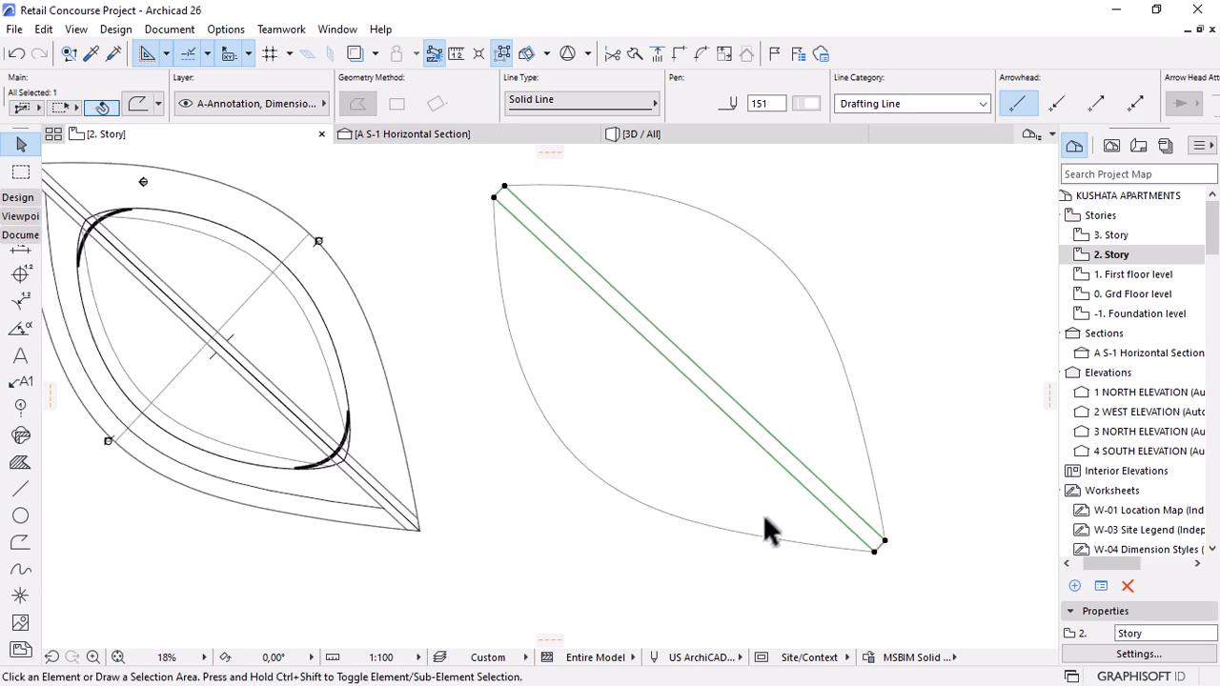
key("Escape")
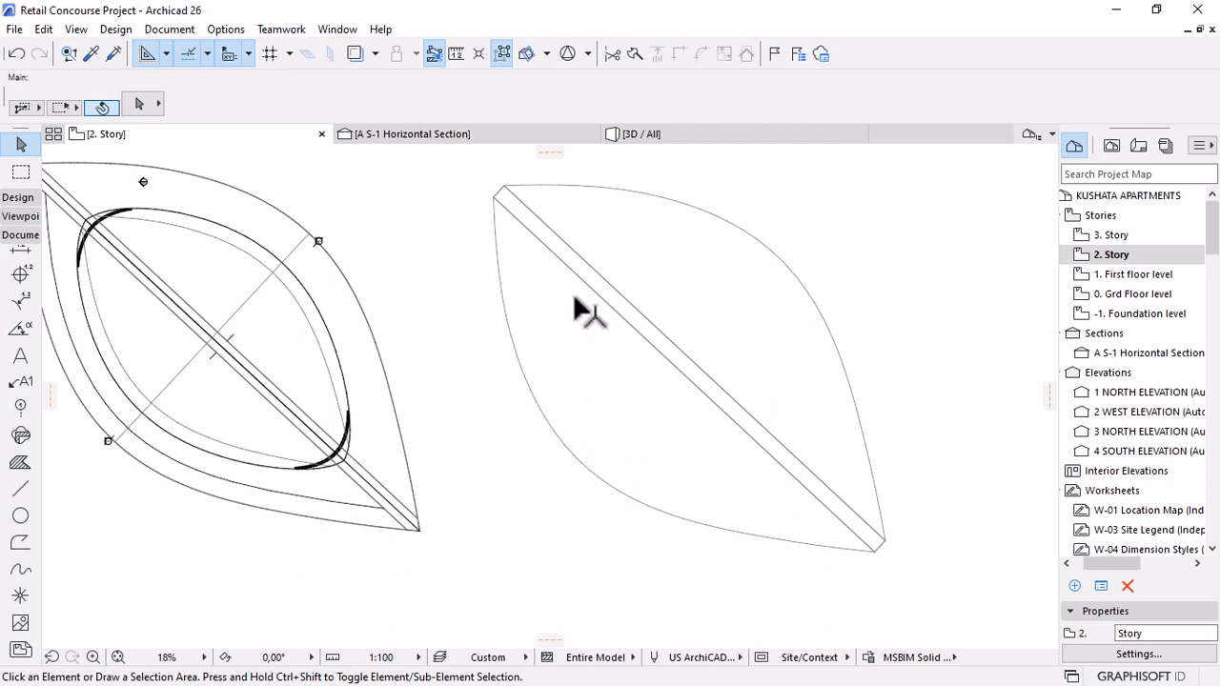
Draw a polyline along the copied passage's centreline, between the midpoints of its two short ends.
left_click(644, 328, "alt")
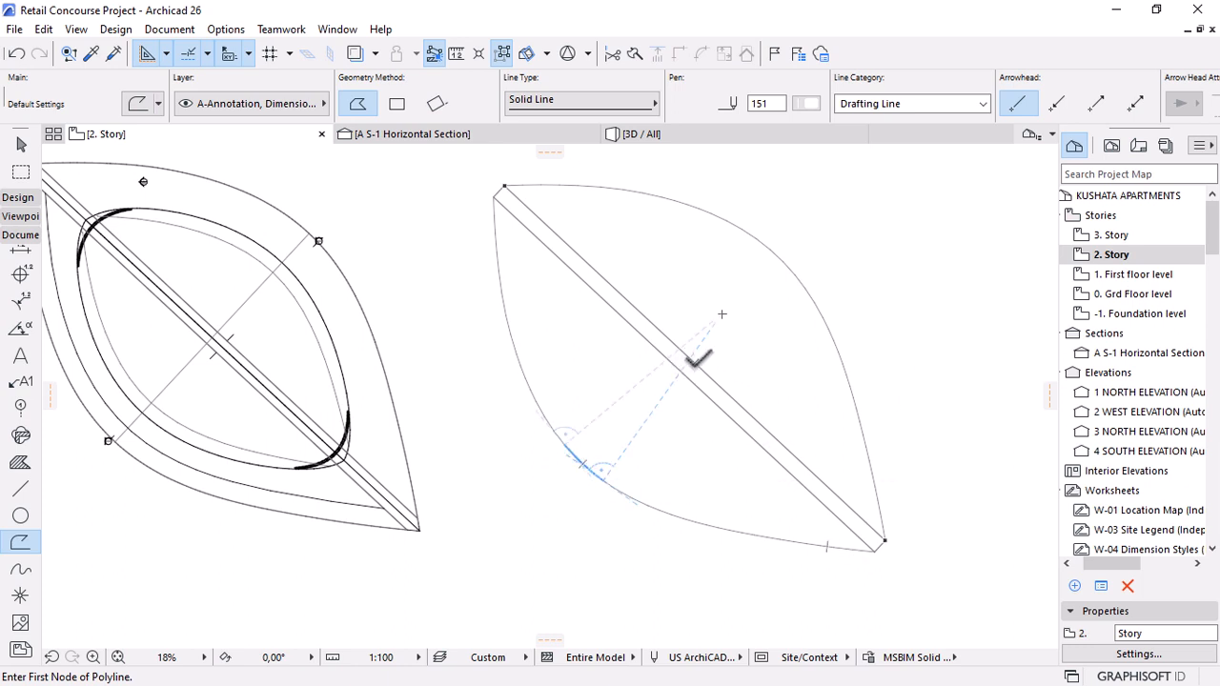
left_click(879, 547)
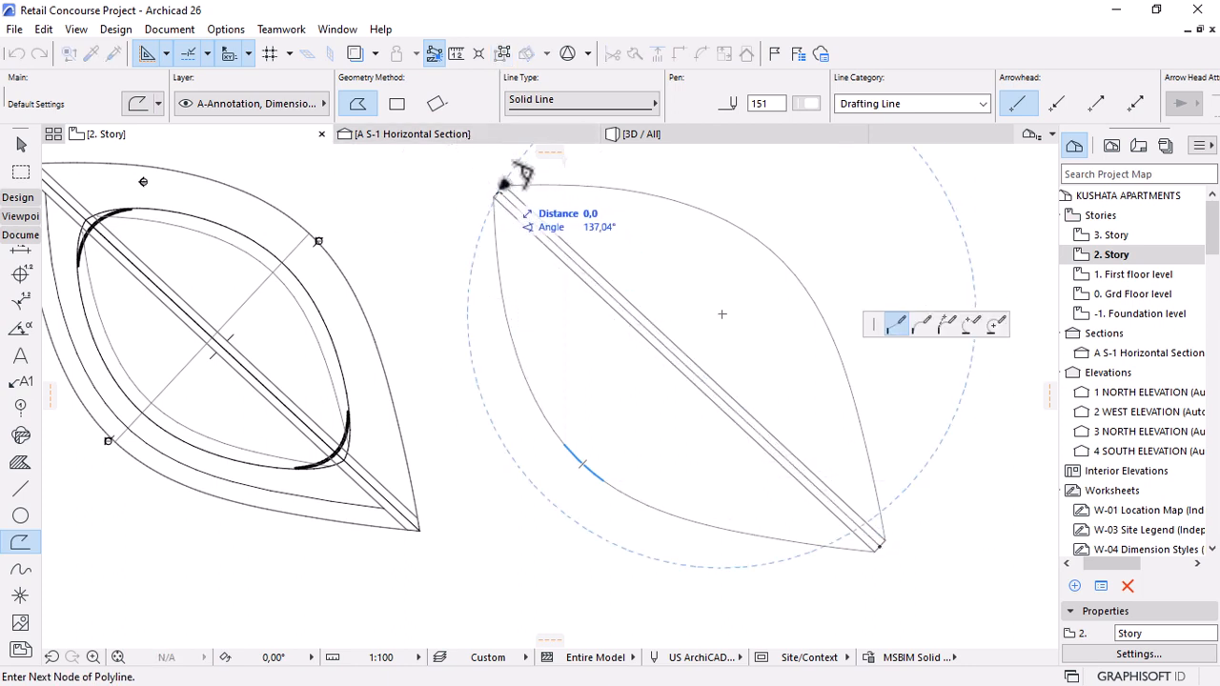
double_click(496, 191)
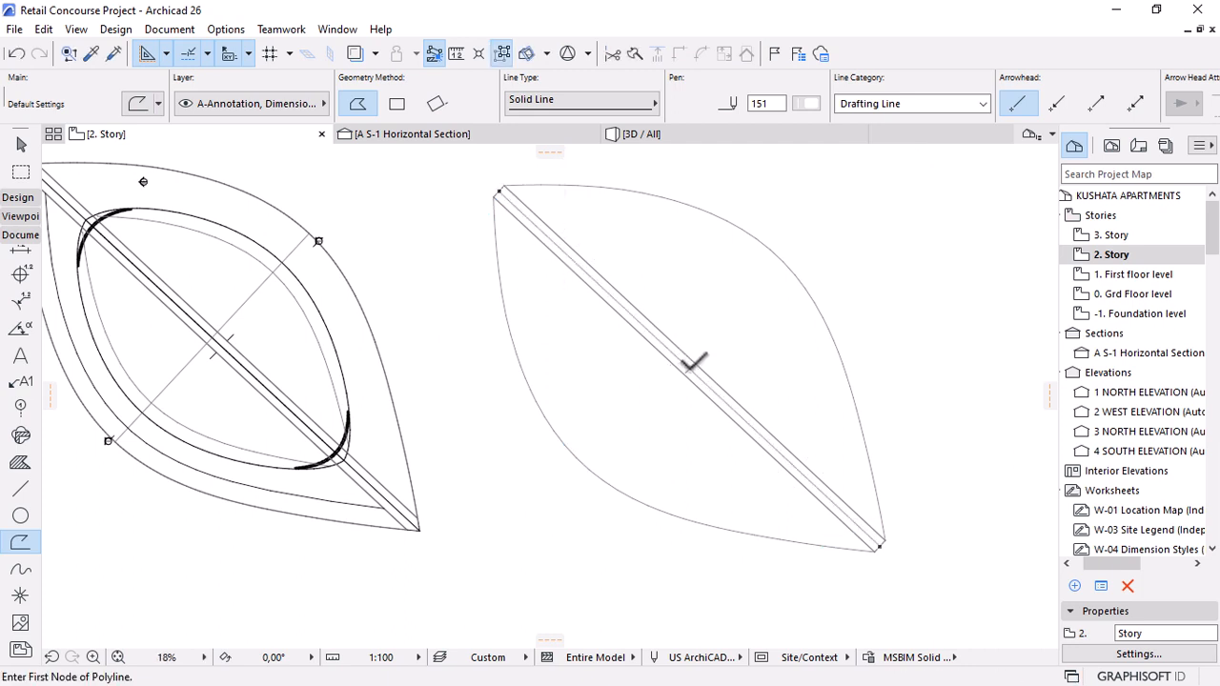
Draw a straight polyline about 22,858 mm long from the middle of the passage's centreline to the lower half's outer curve.
left_click(686, 366)
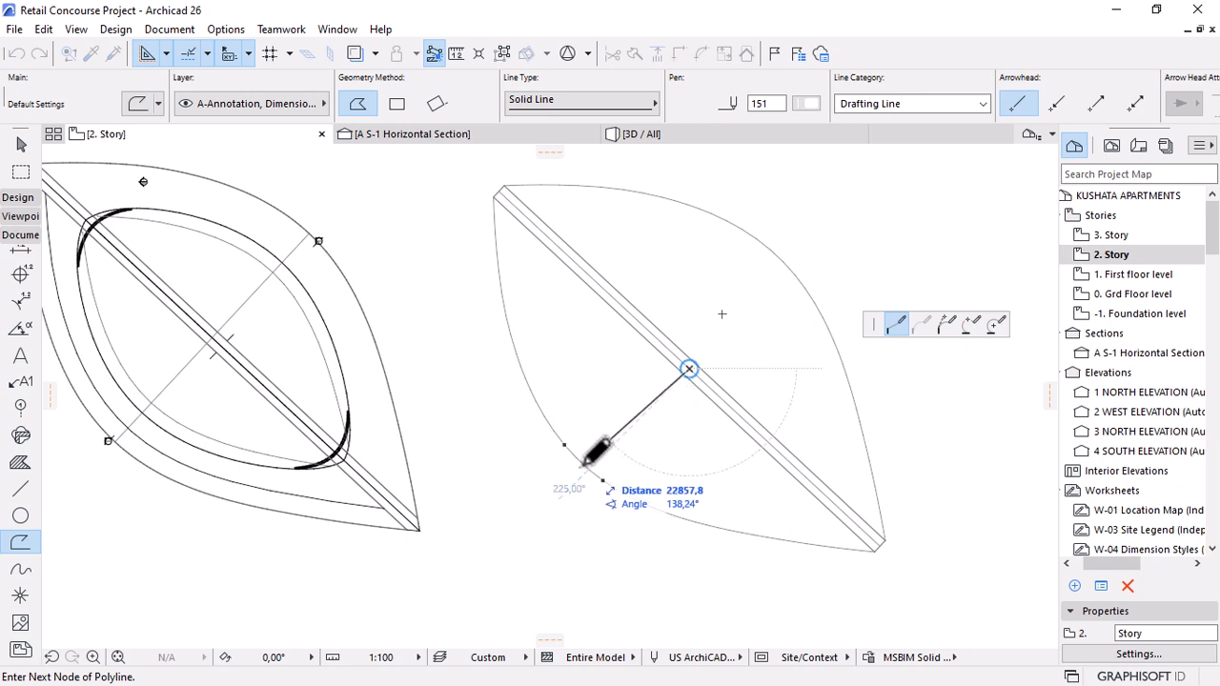
double_click(584, 464)
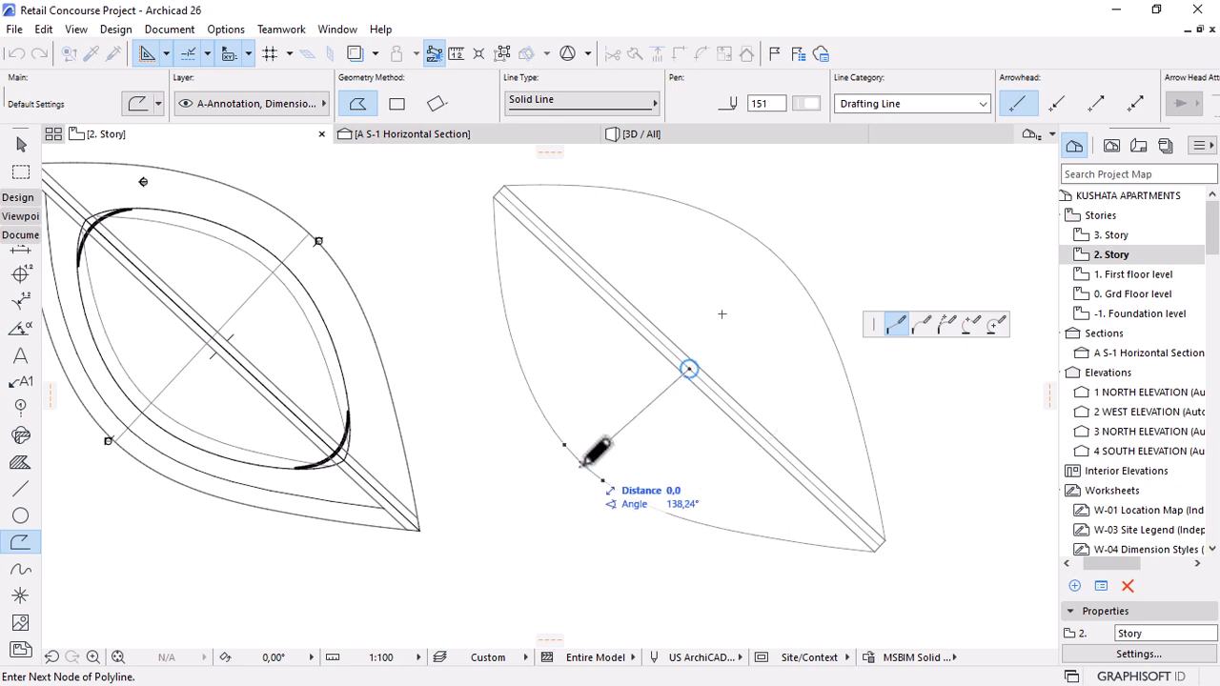
key("Escape")
Set up a Drag multiplication of the cross polyline with Increment and Spread and Pick Path before Input enabled.
left_click(659, 399)
left_click(686, 372)
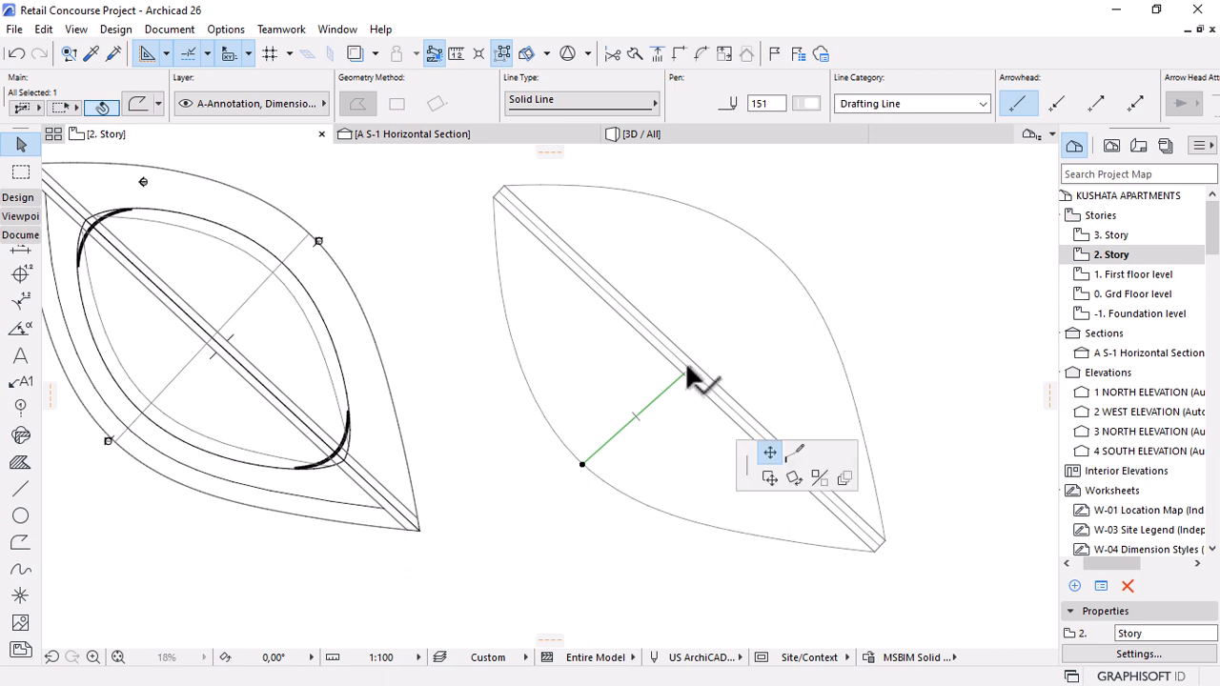
left_click(971, 350)
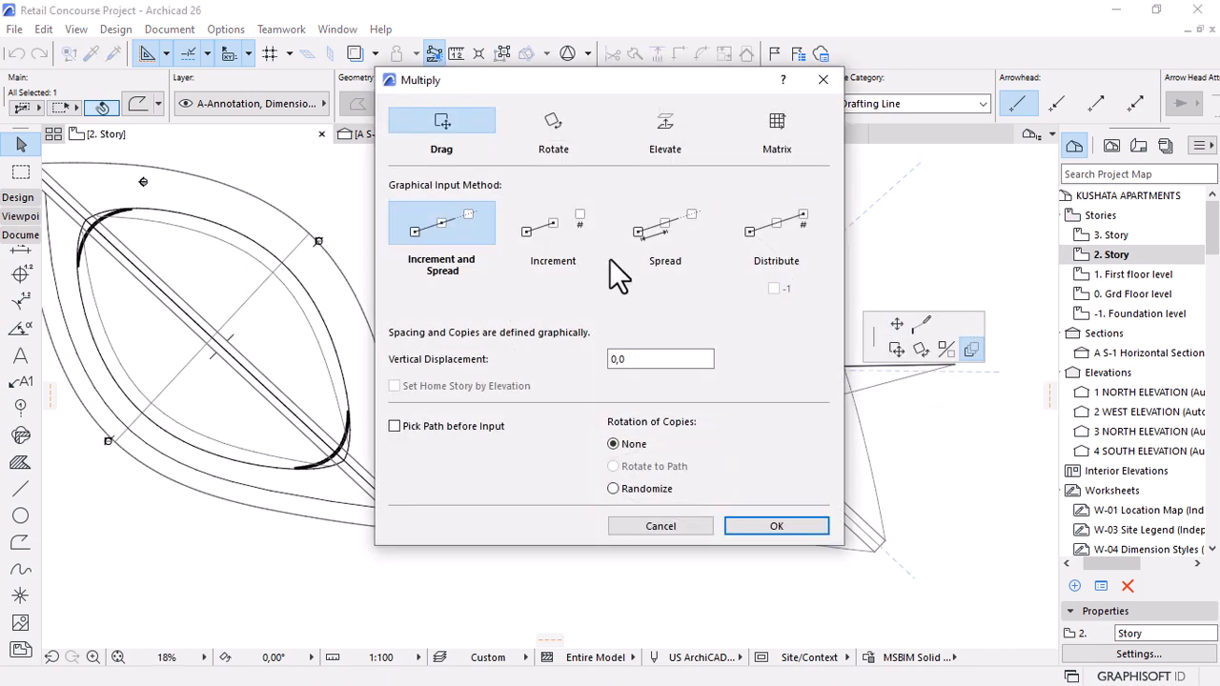
left_click(423, 426)
left_click(750, 532)
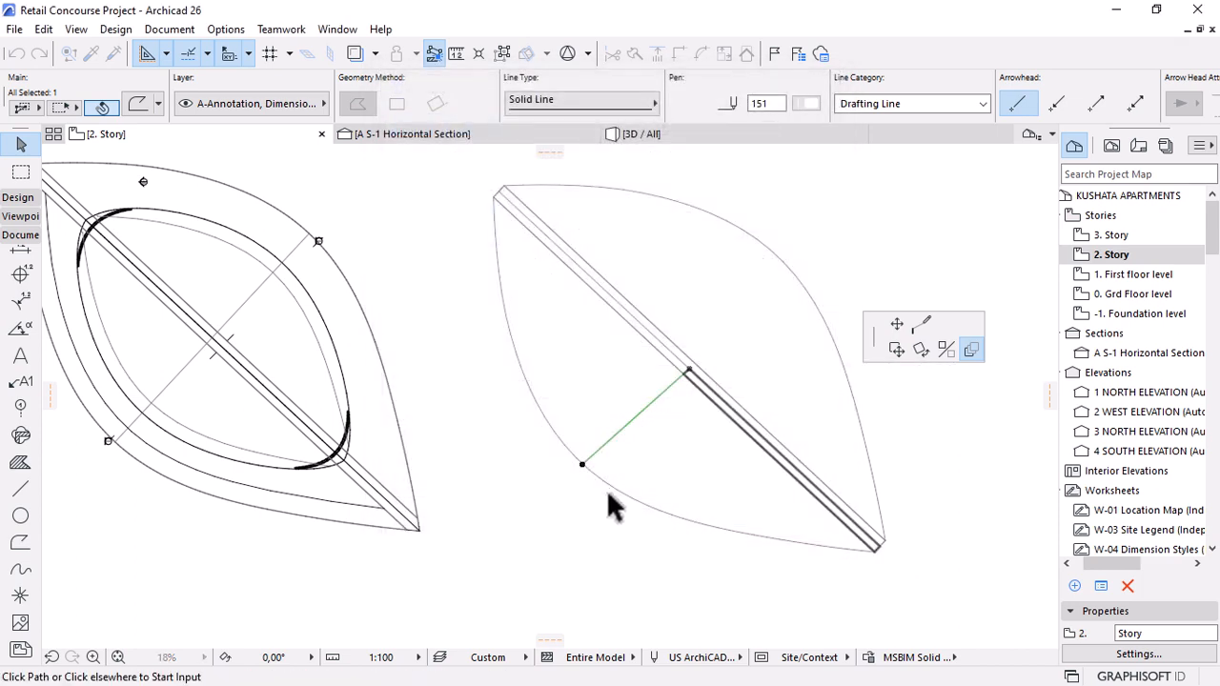
left_click(548, 420)
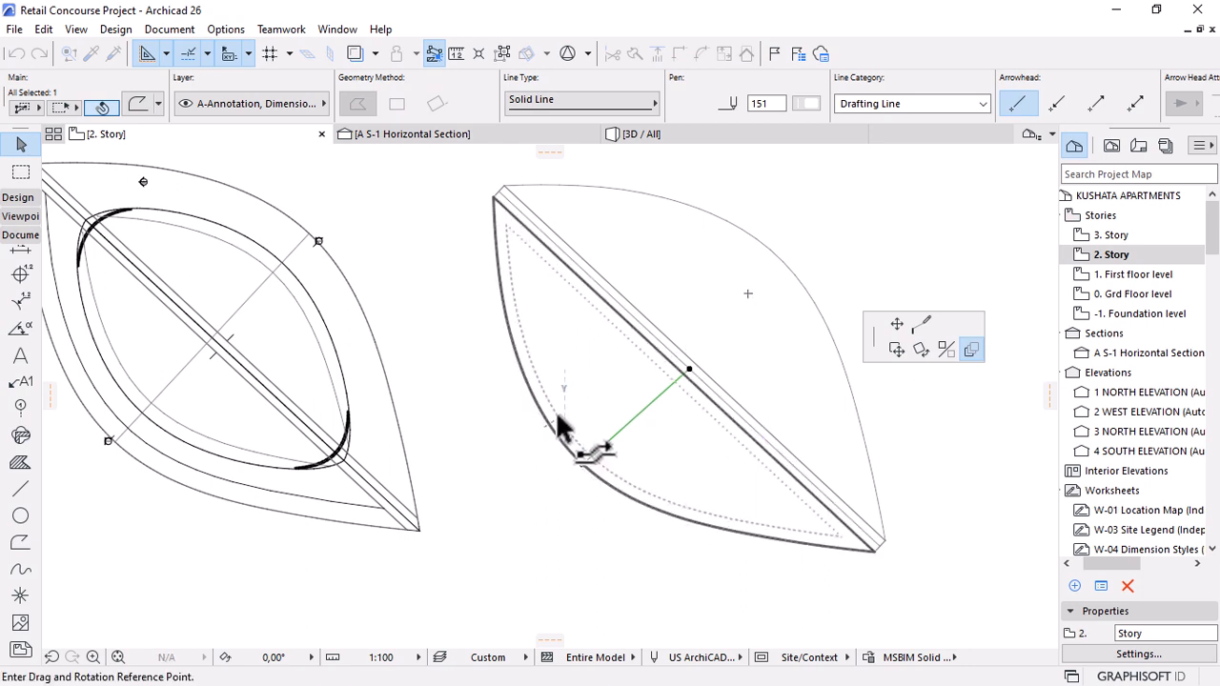
left_click(559, 422)
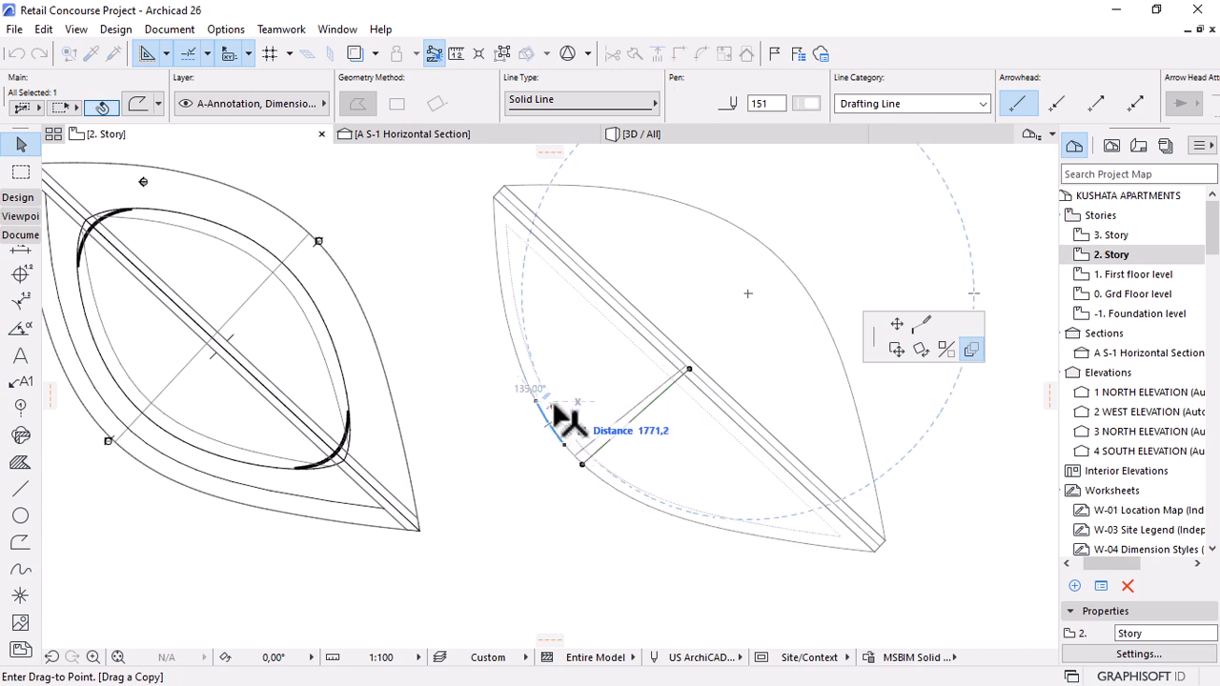
type("1000")
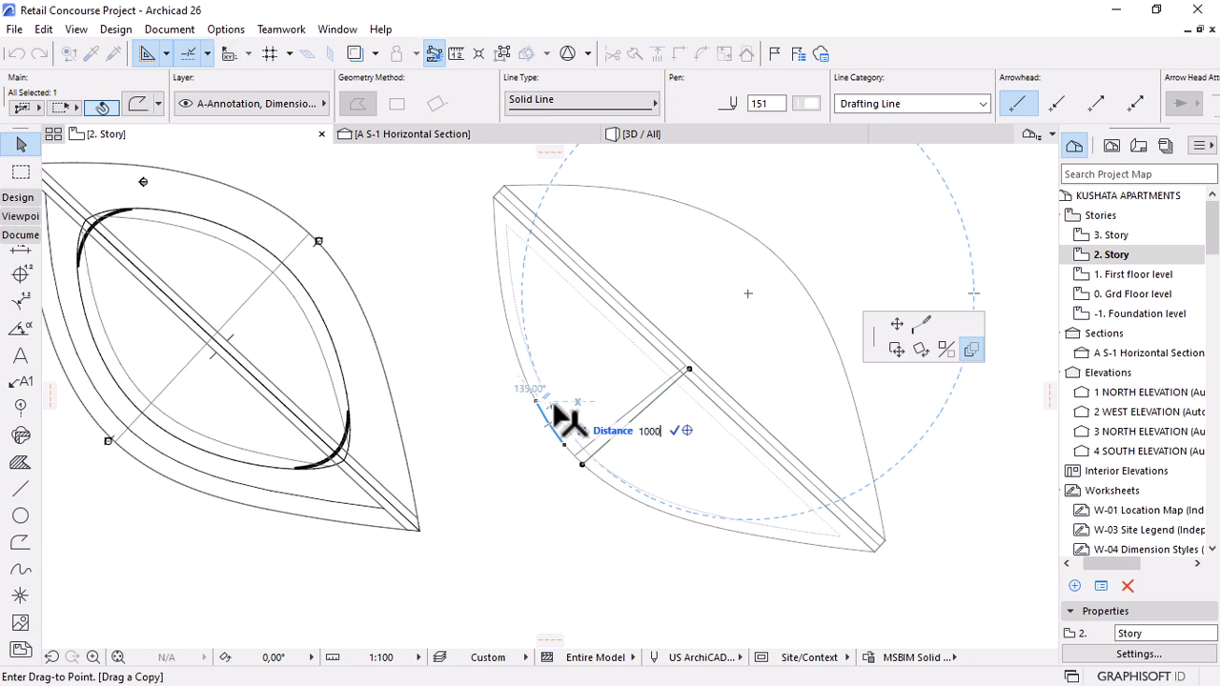
key("Return")
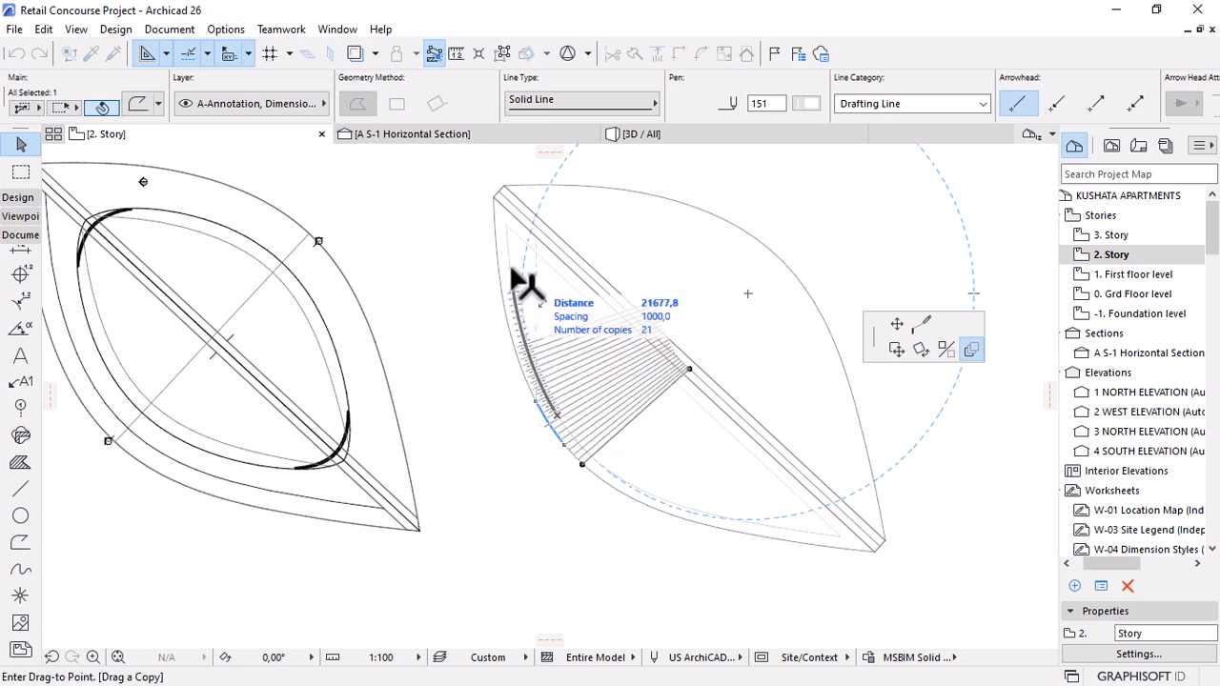
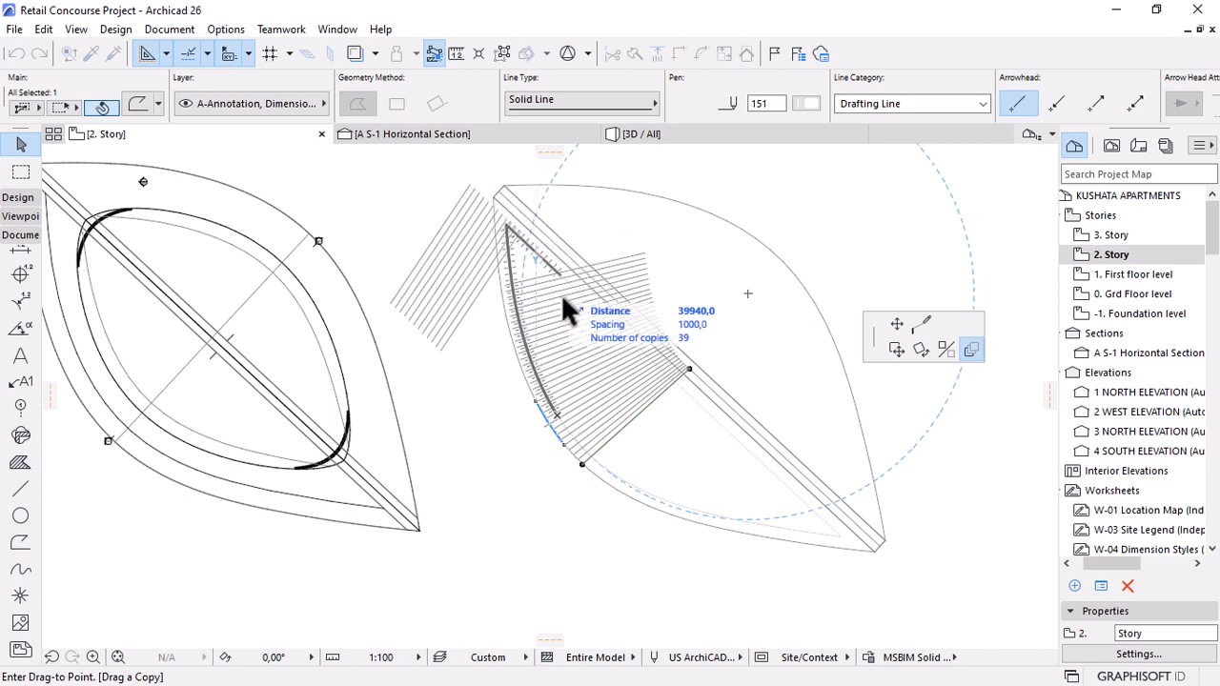
key("Escape")
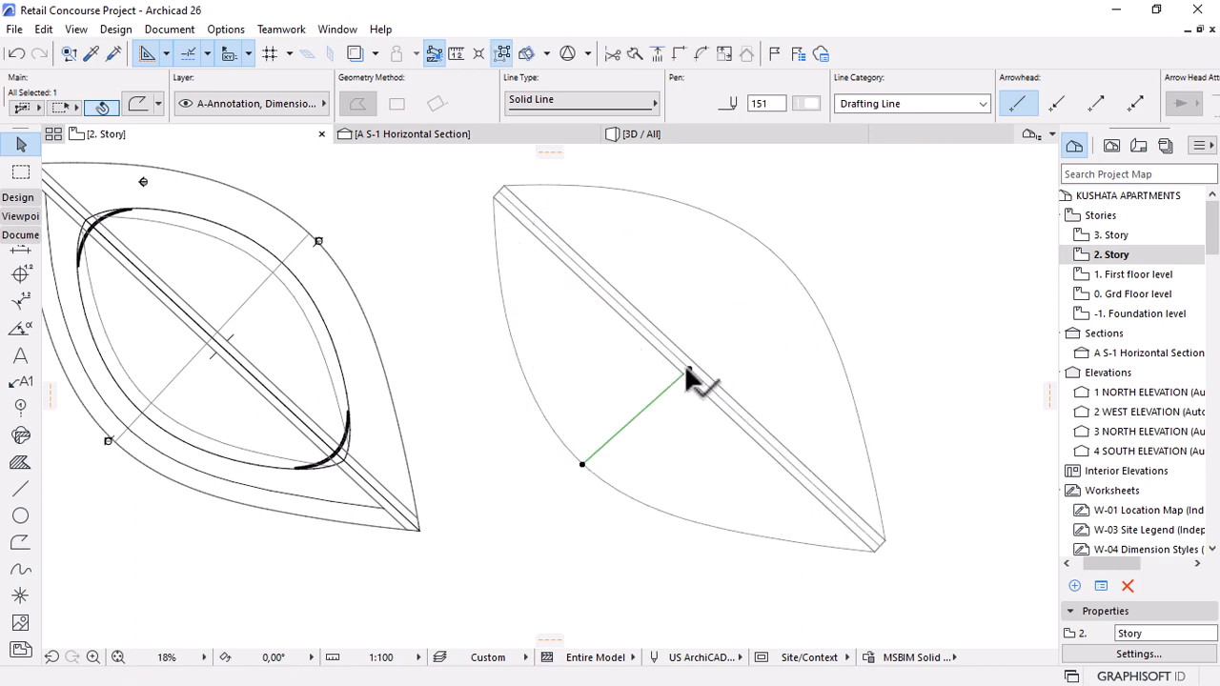
Multiply the cross polyline along the lower outer curve towards the outline's upper-left tip at 2000 mm spacing, with copies rotated to the path.
left_click(688, 369)
left_click(970, 350)
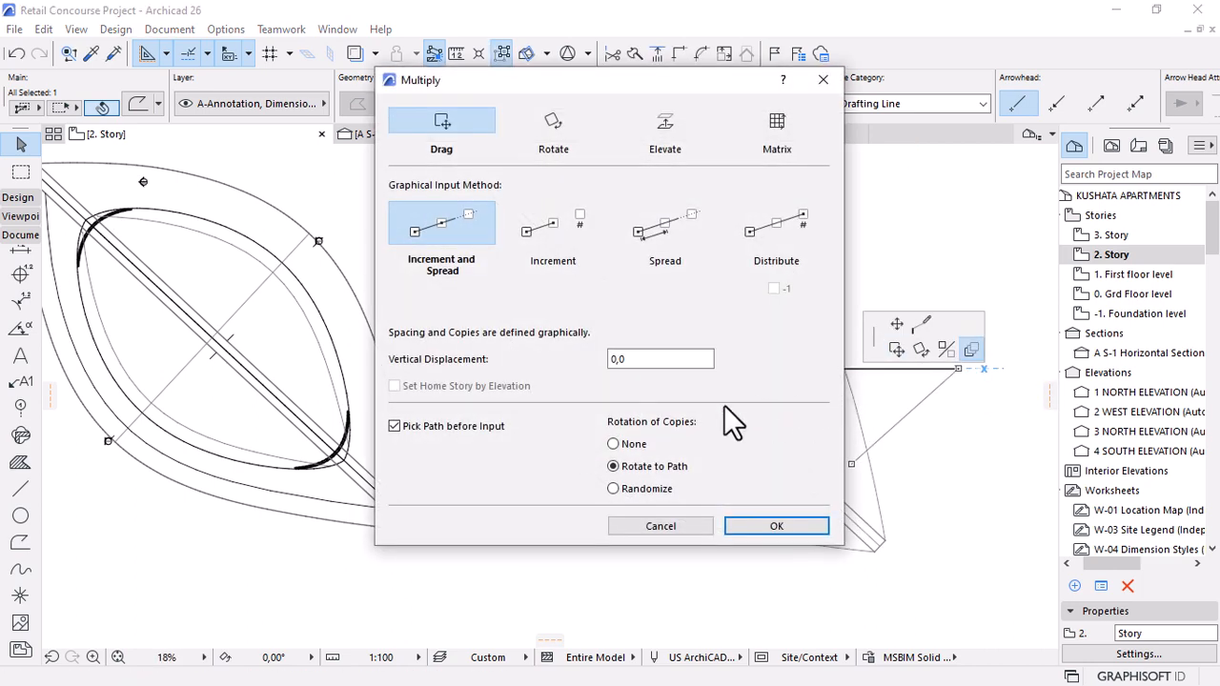
left_click(739, 525)
left_click(578, 465)
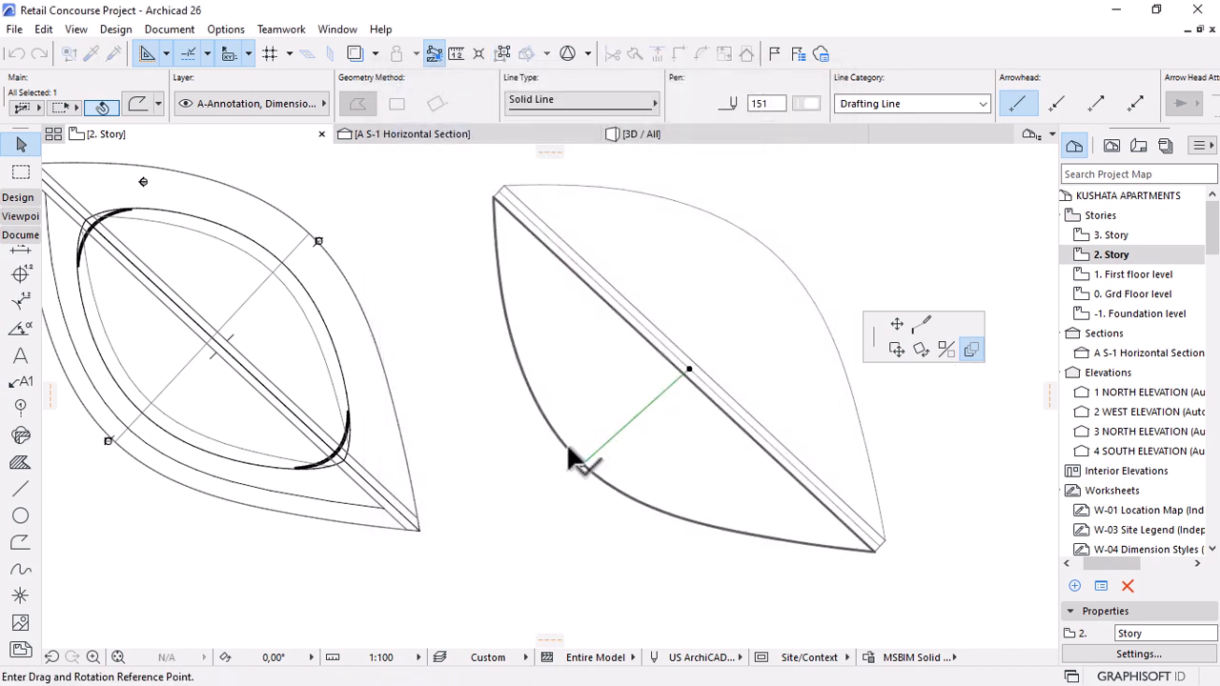
left_click(581, 464)
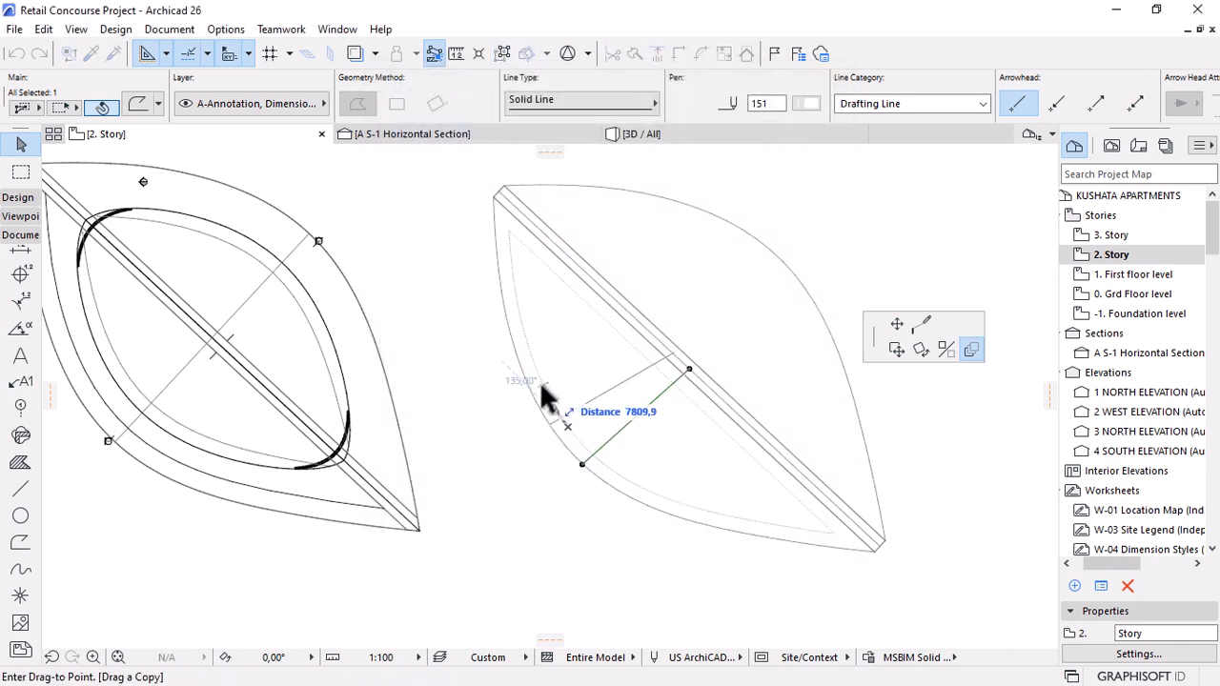
type("2000")
key("Return")
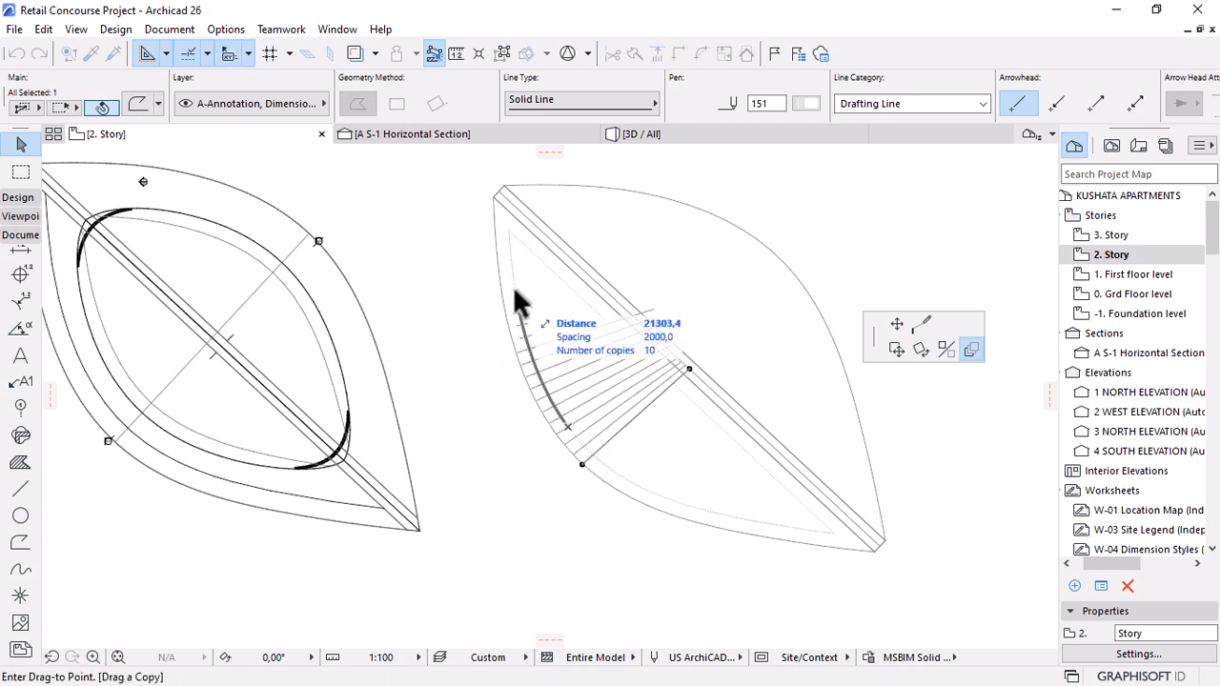
left_click(503, 204)
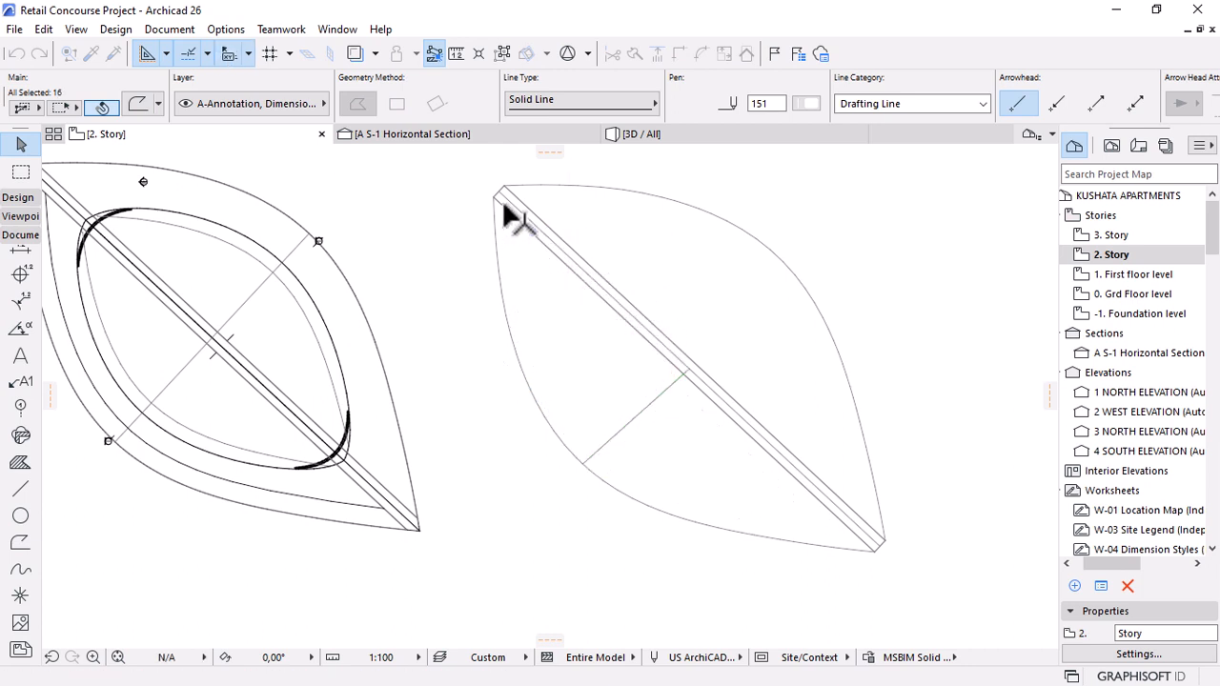
Undo the multiplication of the cross lines and redo it.
scroll(503, 204, "down", 1)
scroll(664, 372, "up", 1)
middle_click_drag(664, 372, 608, 310)
scroll(521, 261, "up", 1)
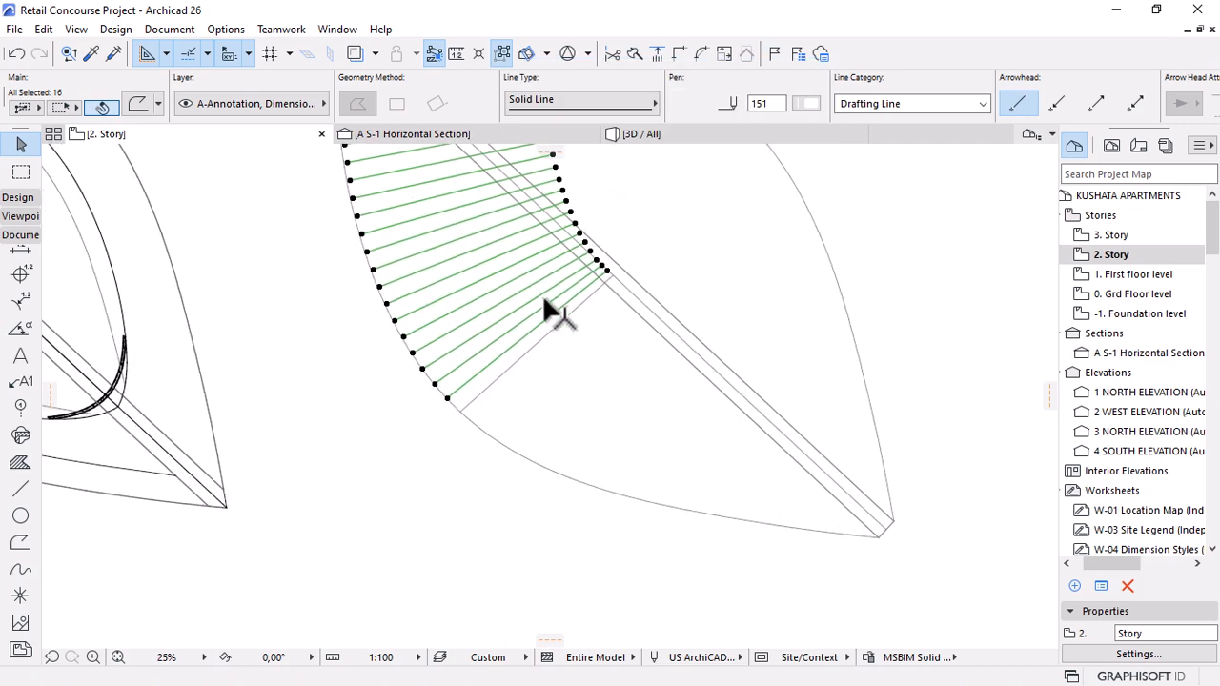
left_click(567, 317)
scroll(655, 475, "down", 2)
key("ctrl+z")
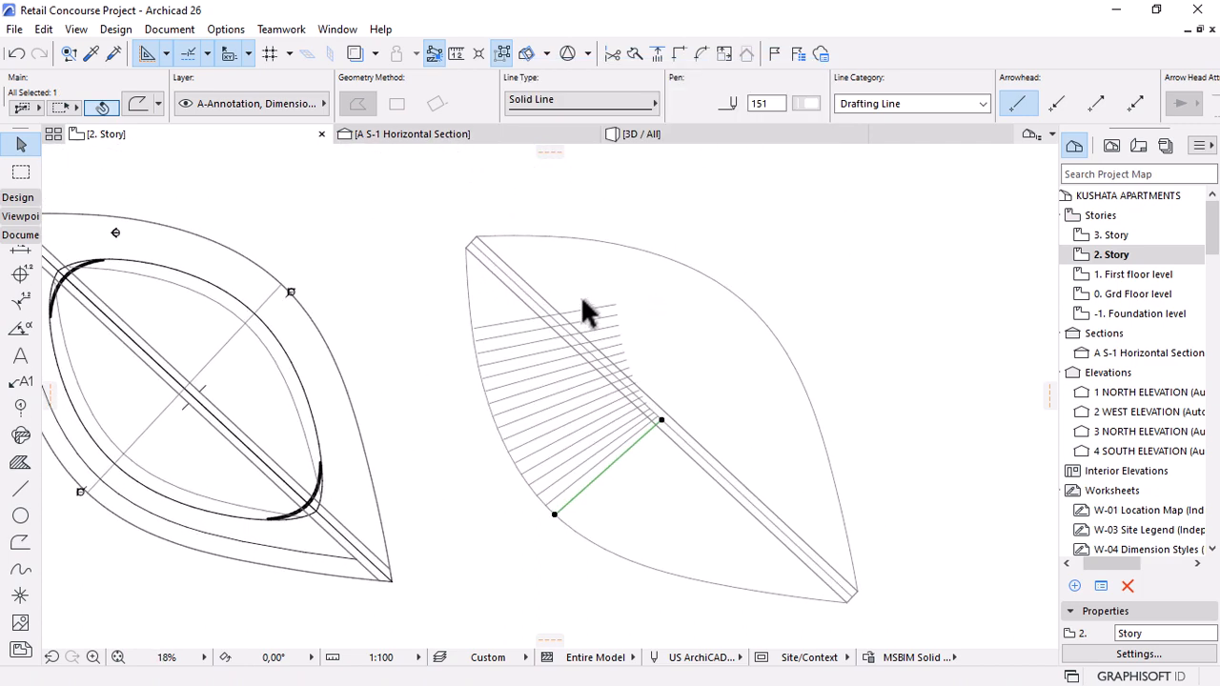
left_click(39, 54)
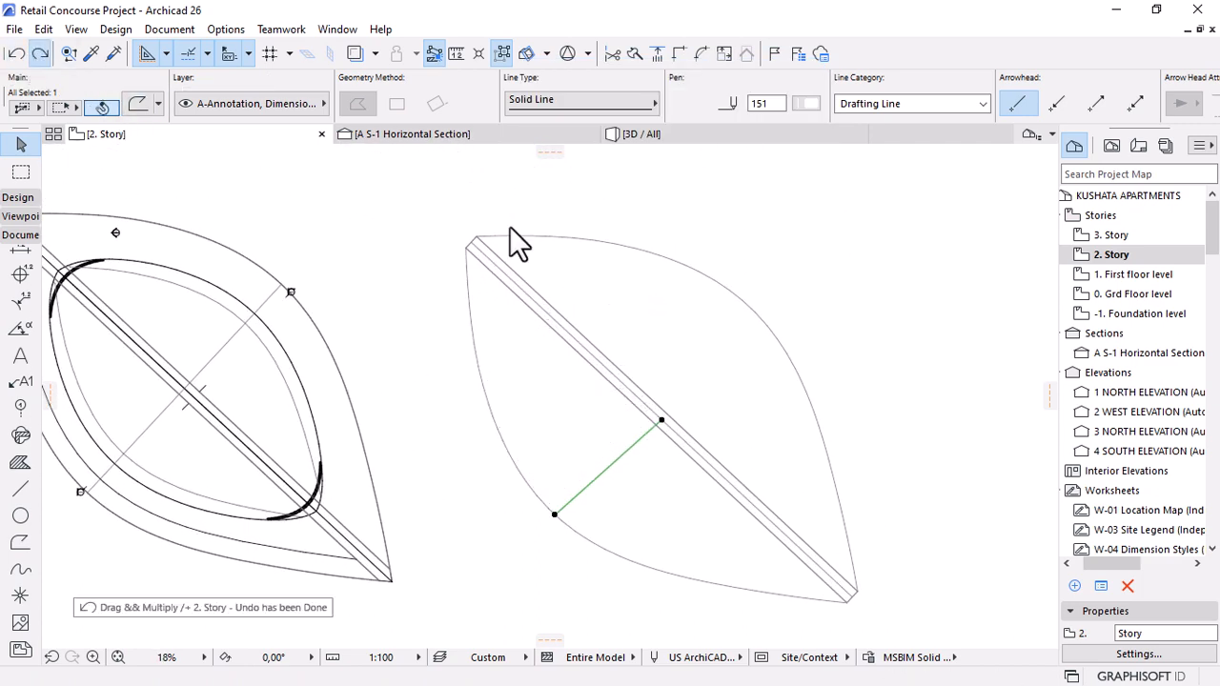
left_click(589, 256)
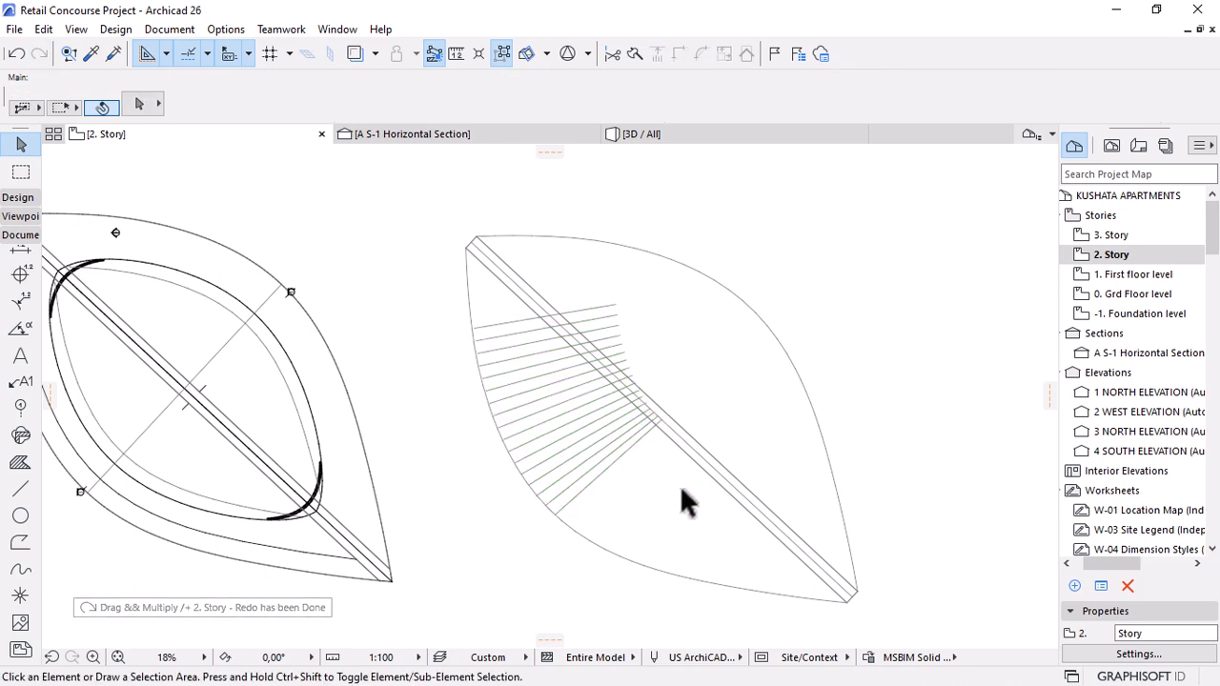
Multiply the original cross polyline along the lower outer curve towards the outline's lower-right tip at 2000 mm spacing.
scroll(681, 498, "up", 3)
left_click(591, 378)
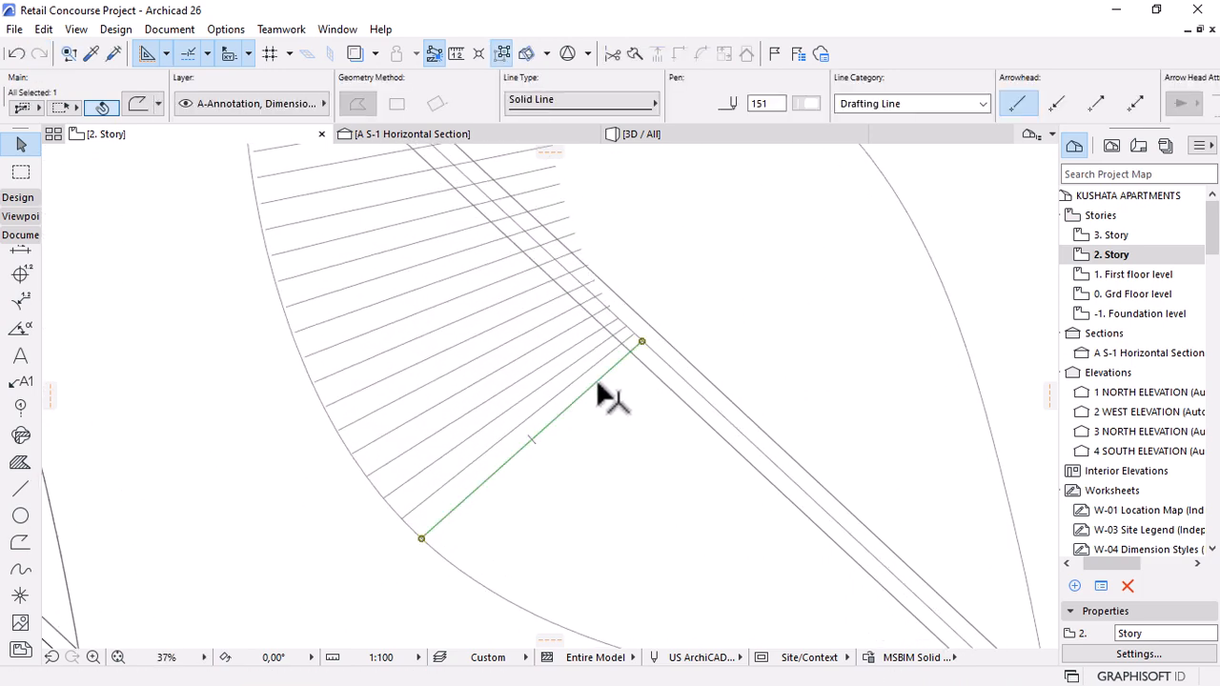
left_click(641, 340)
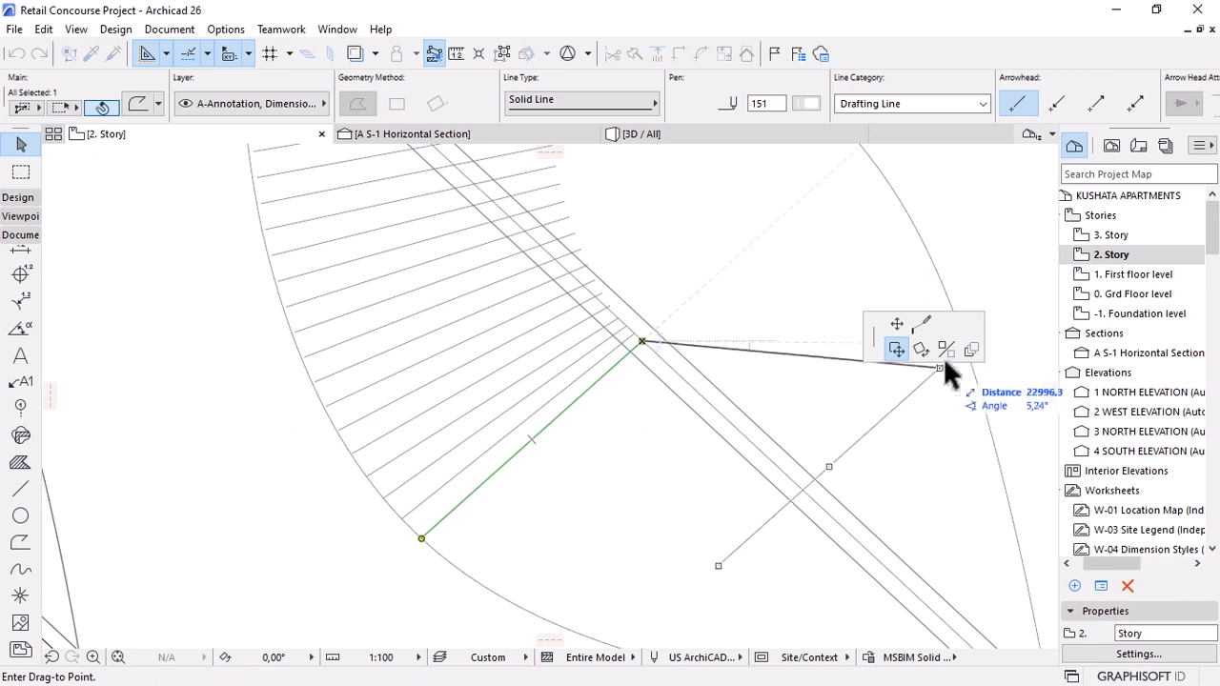
left_click(971, 350)
left_click(780, 526)
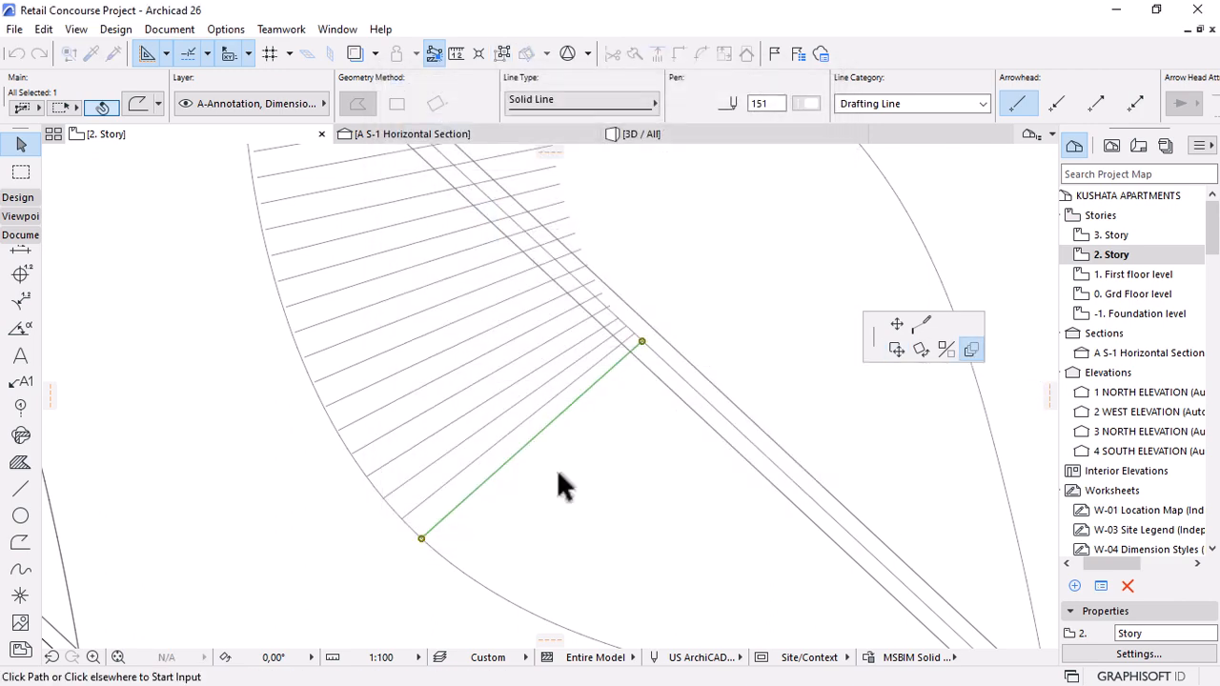
scroll(536, 478, "down", 2)
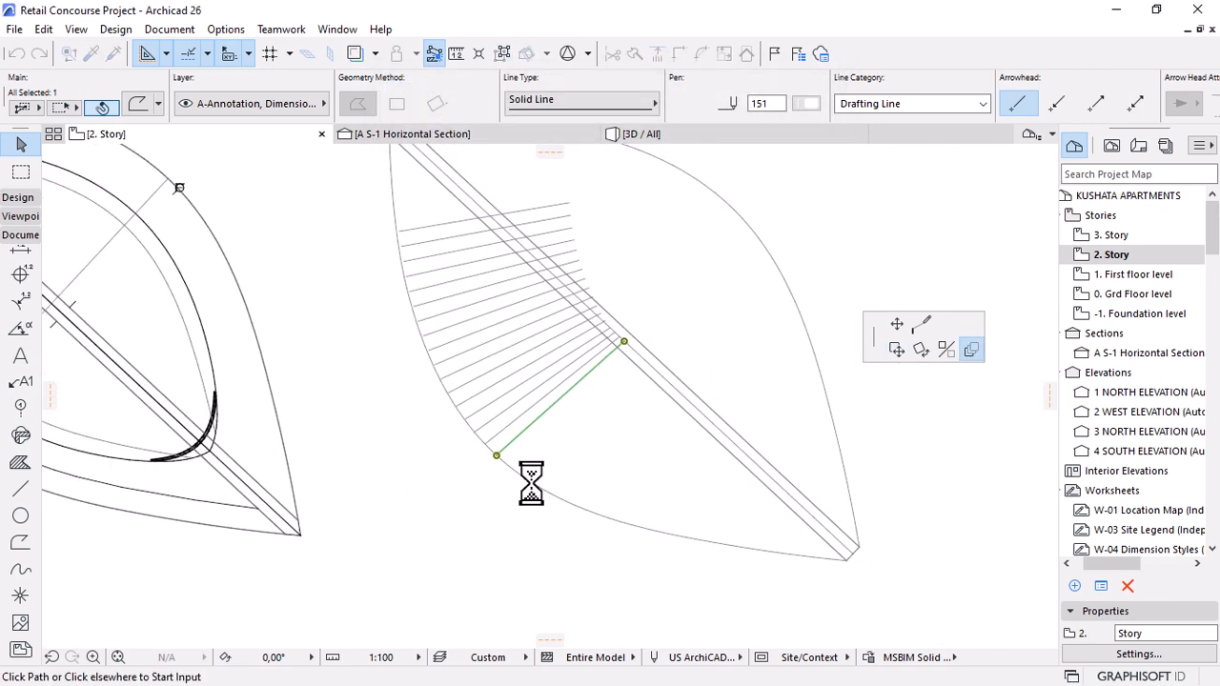
left_click(567, 492)
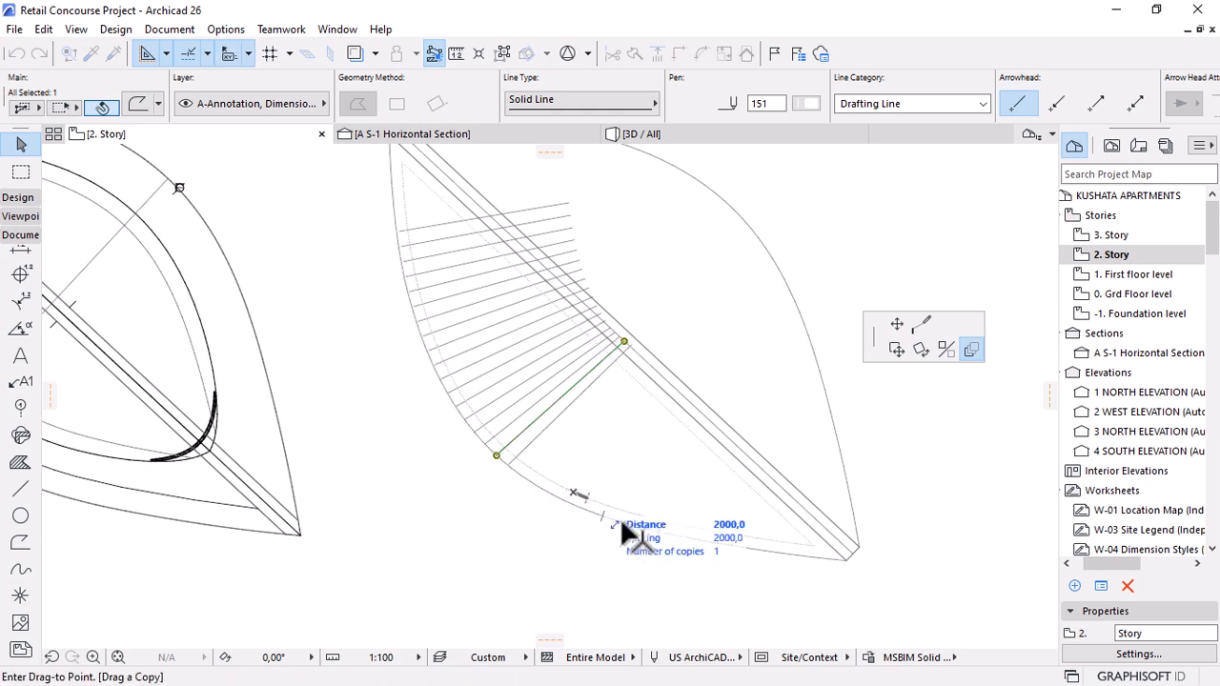
left_click(880, 512)
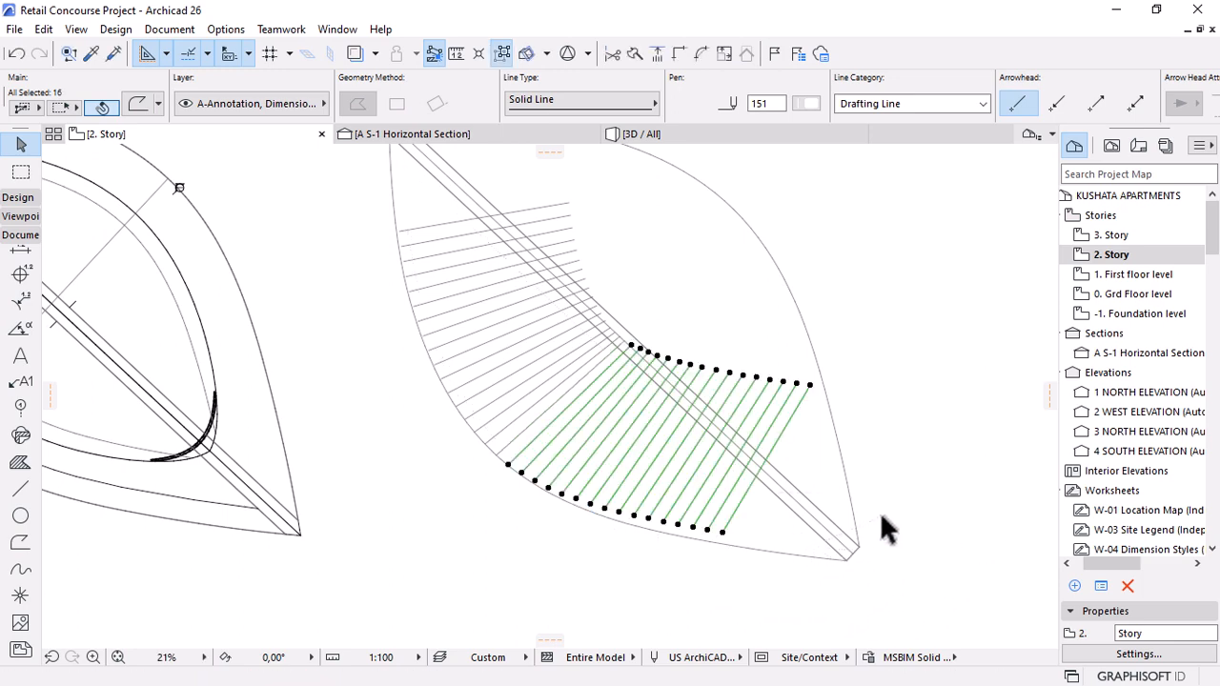
Adjust the selected cross lines on the lower-right side of the outline to the lower outer curve.
scroll(674, 505, "down", 2)
scroll(646, 532, "up", 2)
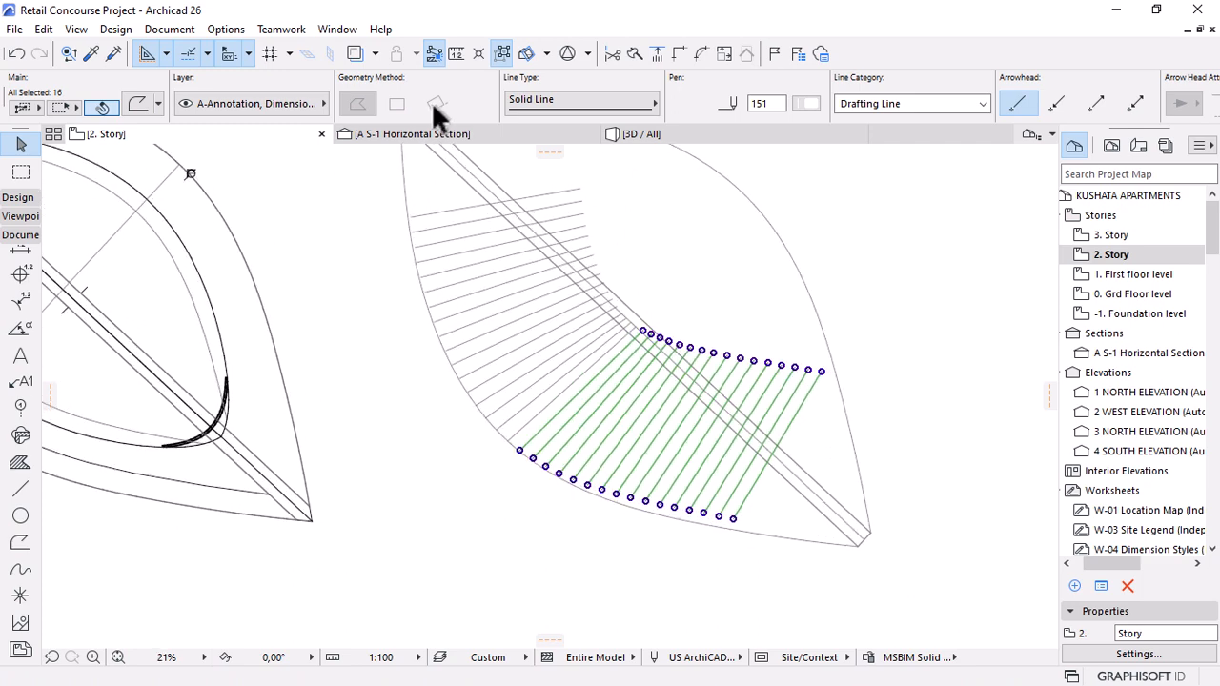
left_click(656, 53)
left_click(692, 528)
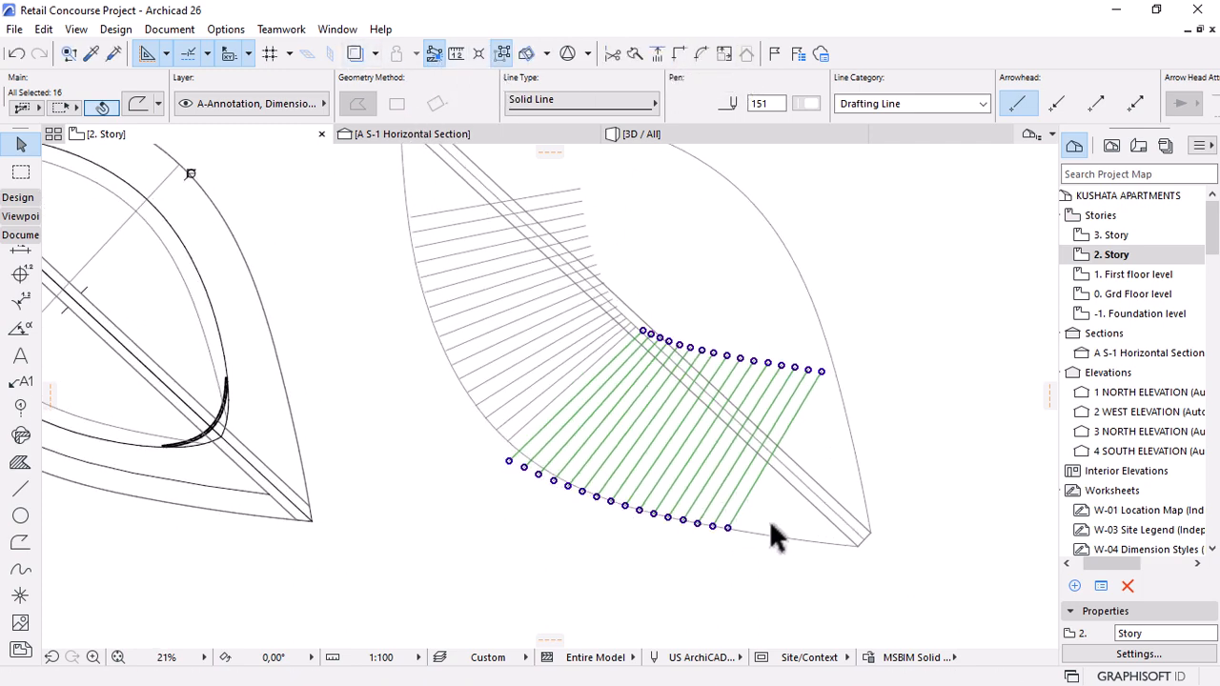
Select the upper-left group of cross lines together and adjust their outer ends to the outline's outer curve.
left_click(434, 212)
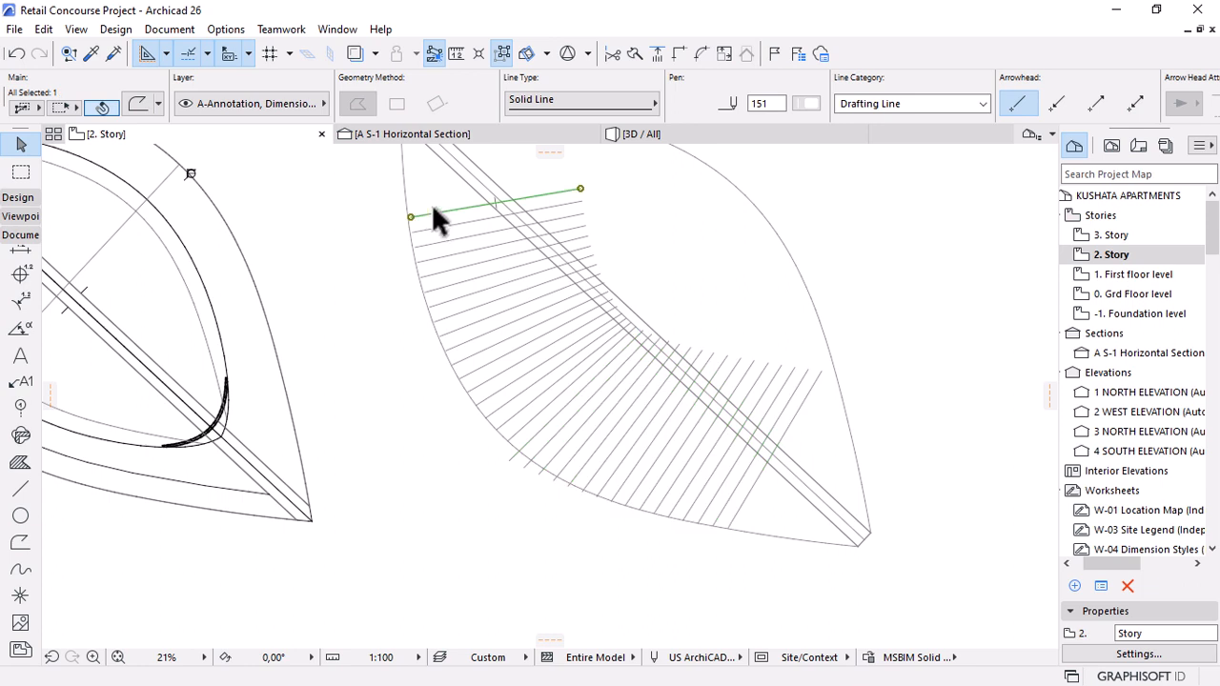
left_click(498, 51)
left_click(656, 53)
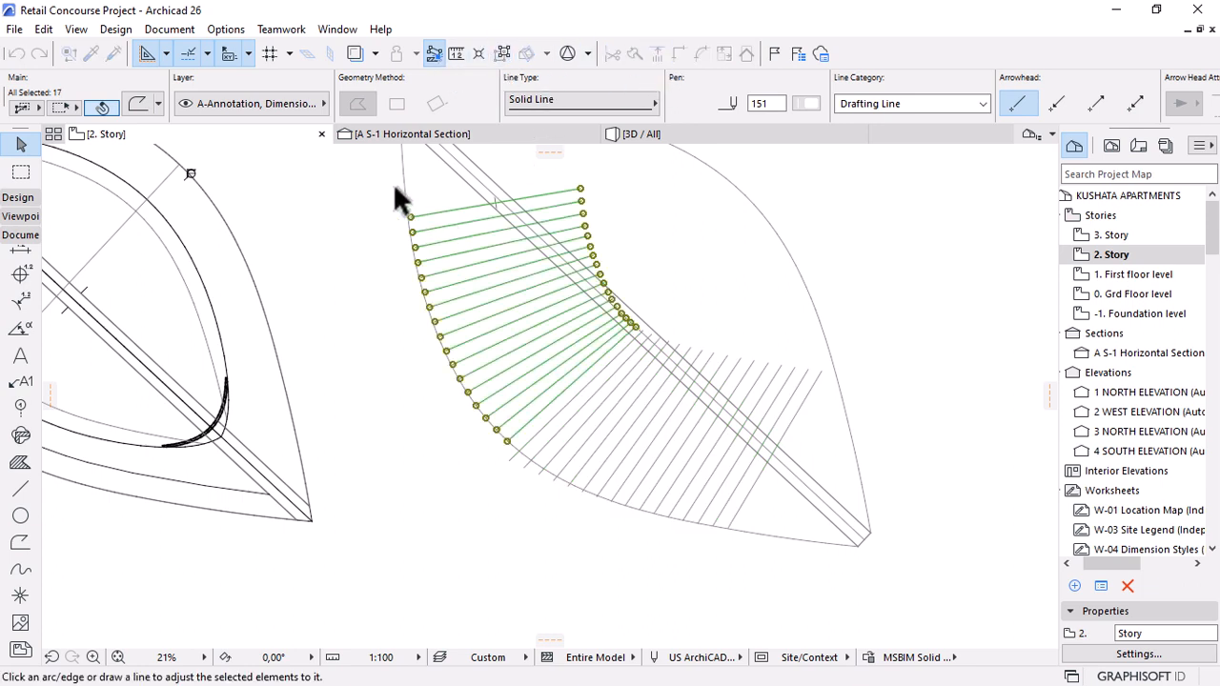
left_click(405, 193)
left_click(415, 505)
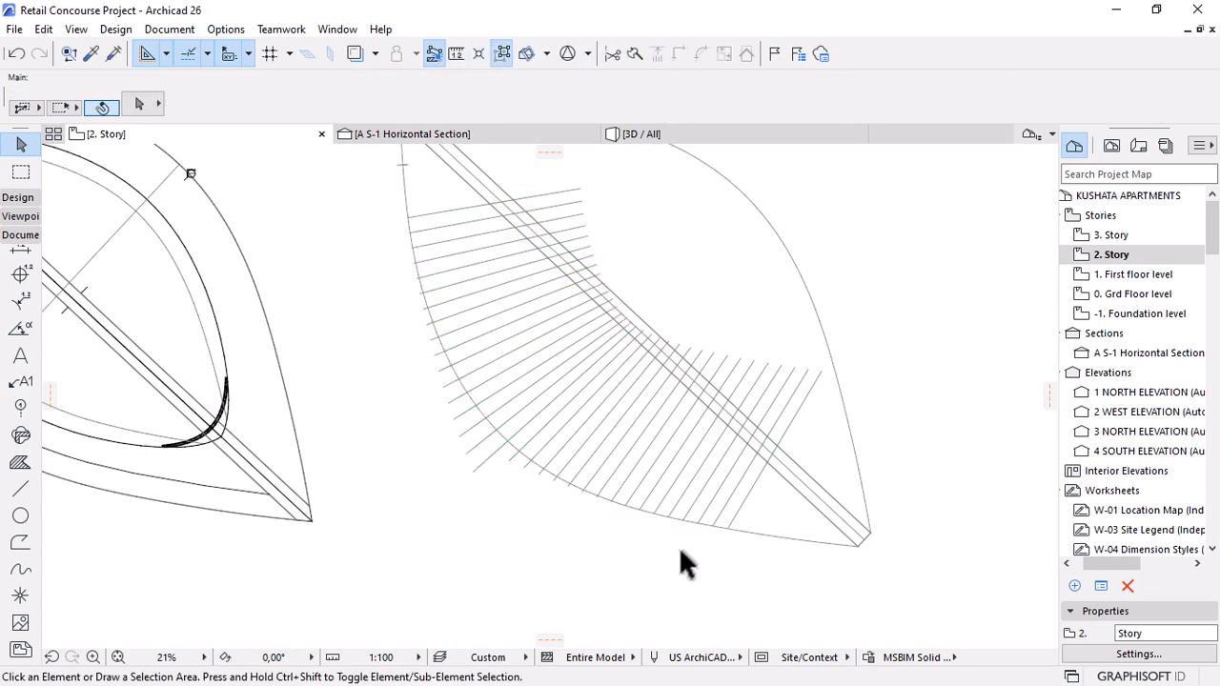
Multiply the last lower-right cross line along the outer curve at 2000 mm spacing, filling the gap to the lower-right tip.
scroll(678, 546, "down", 8)
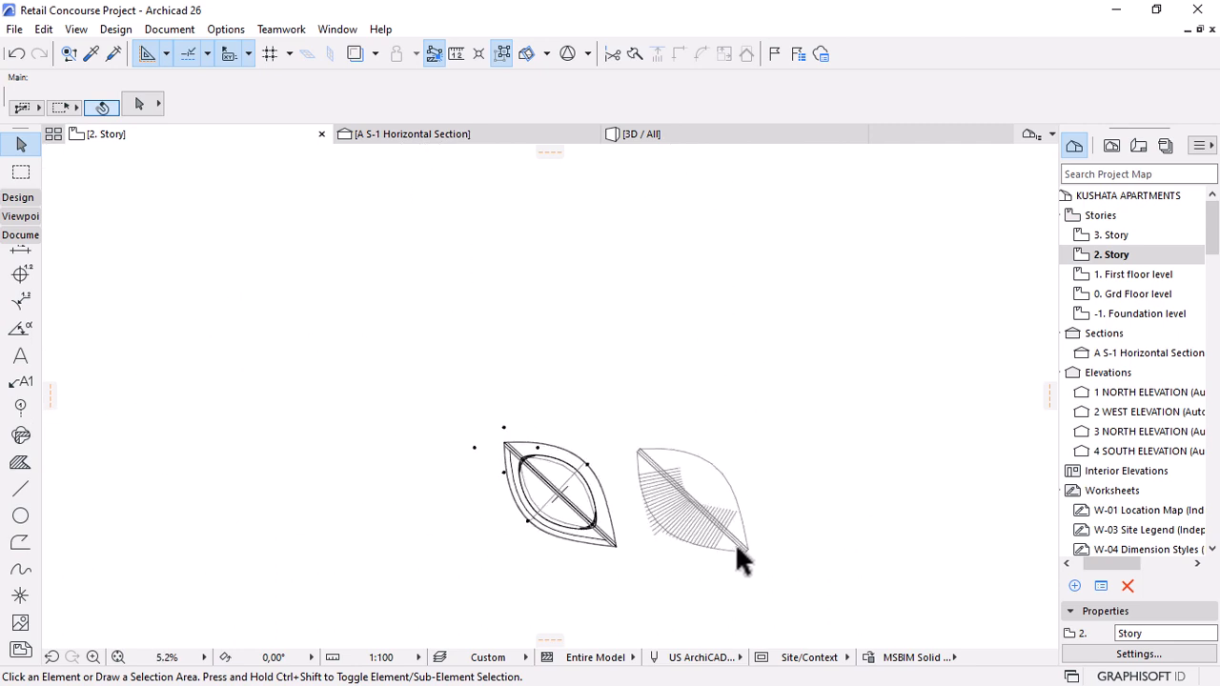
scroll(716, 562, "up", 7)
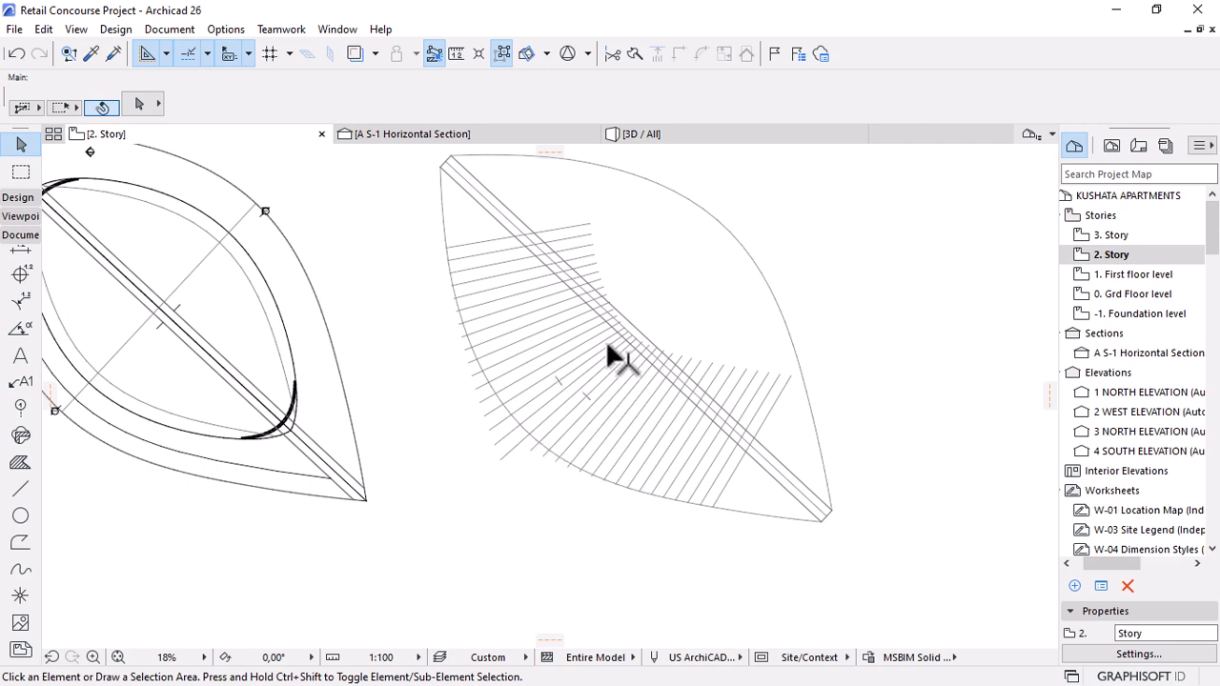
scroll(605, 339, "up", 1)
scroll(802, 562, "up", 2)
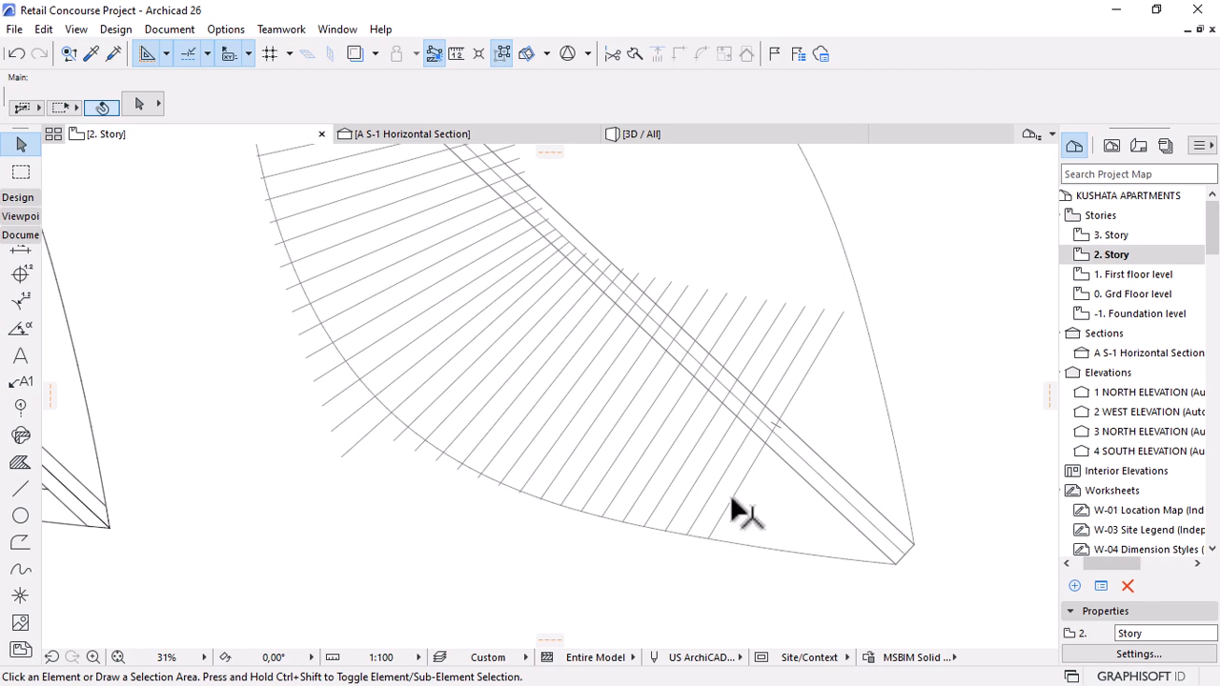
left_click(749, 471)
left_click(749, 471)
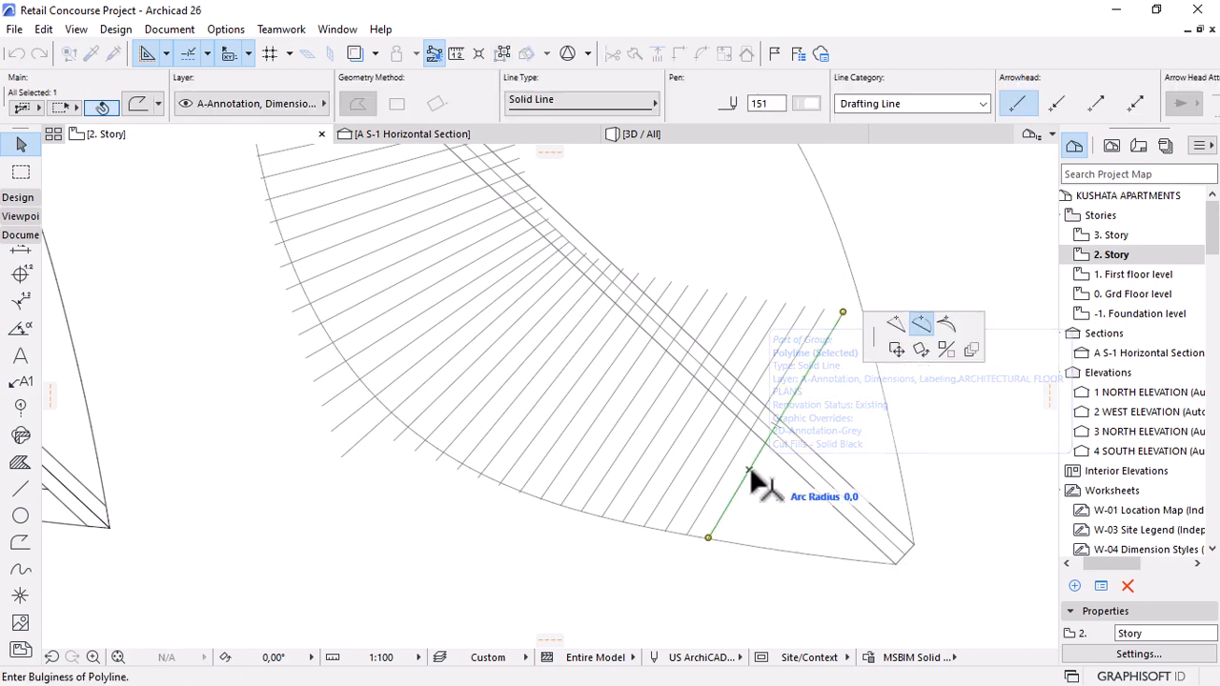
left_click(971, 350)
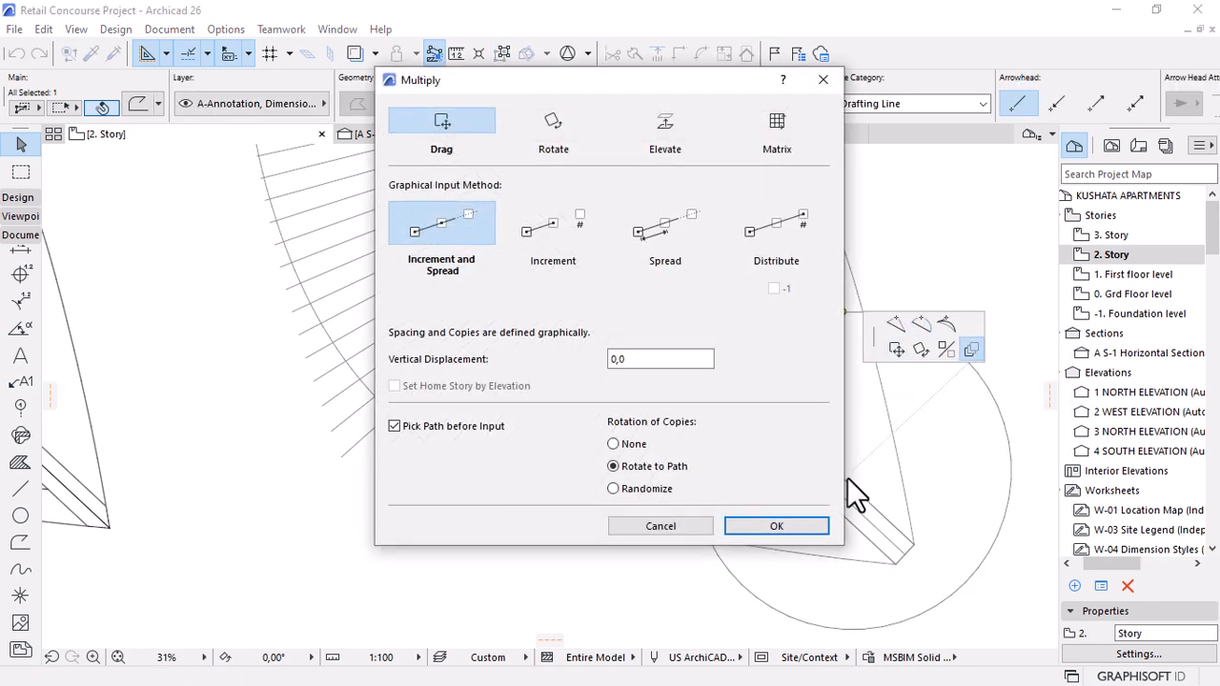
left_click(772, 526)
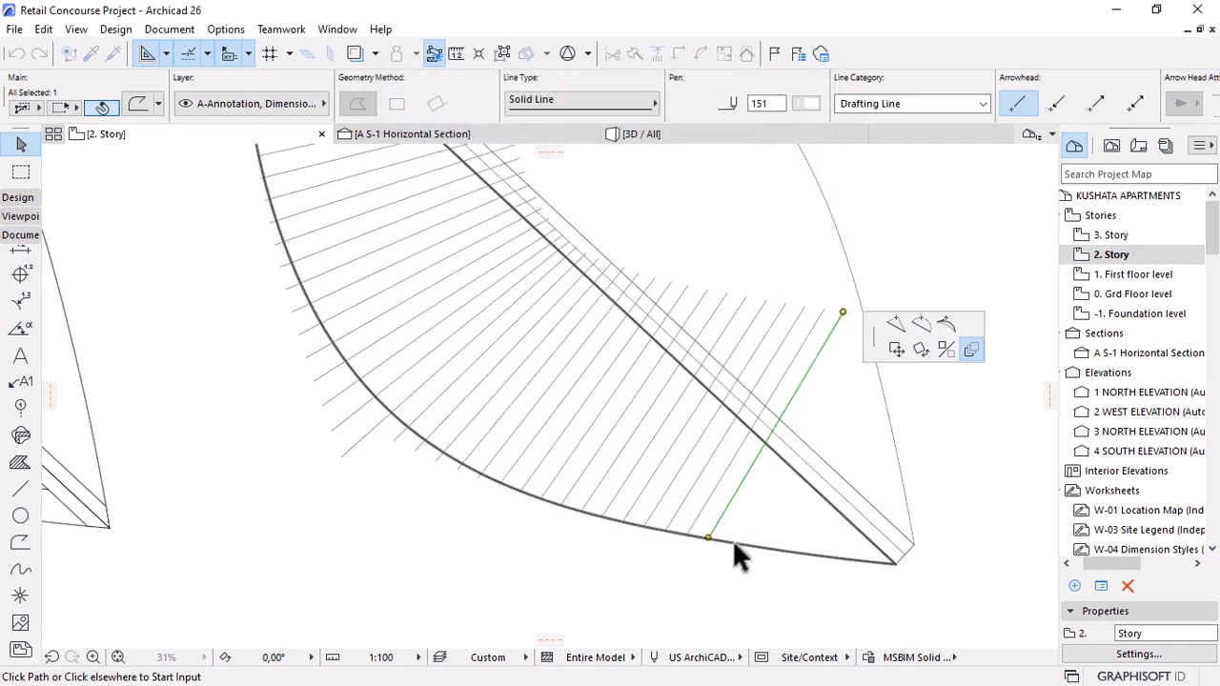
left_click(732, 539)
left_click(739, 532)
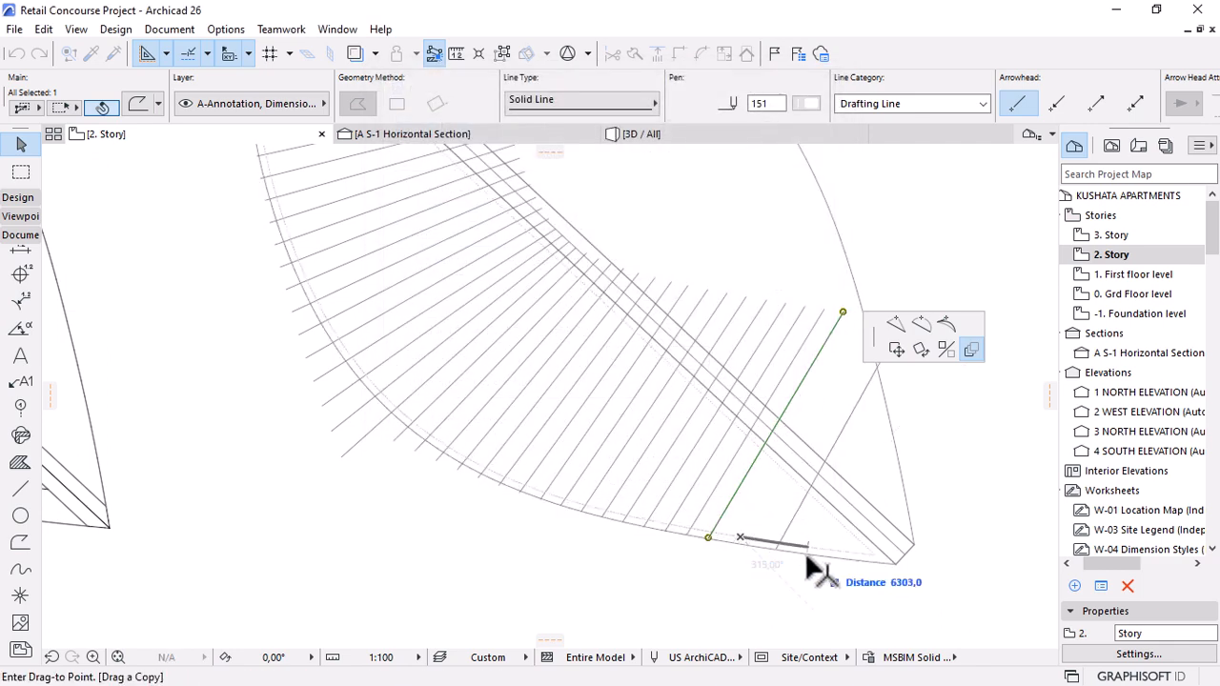
type("2000")
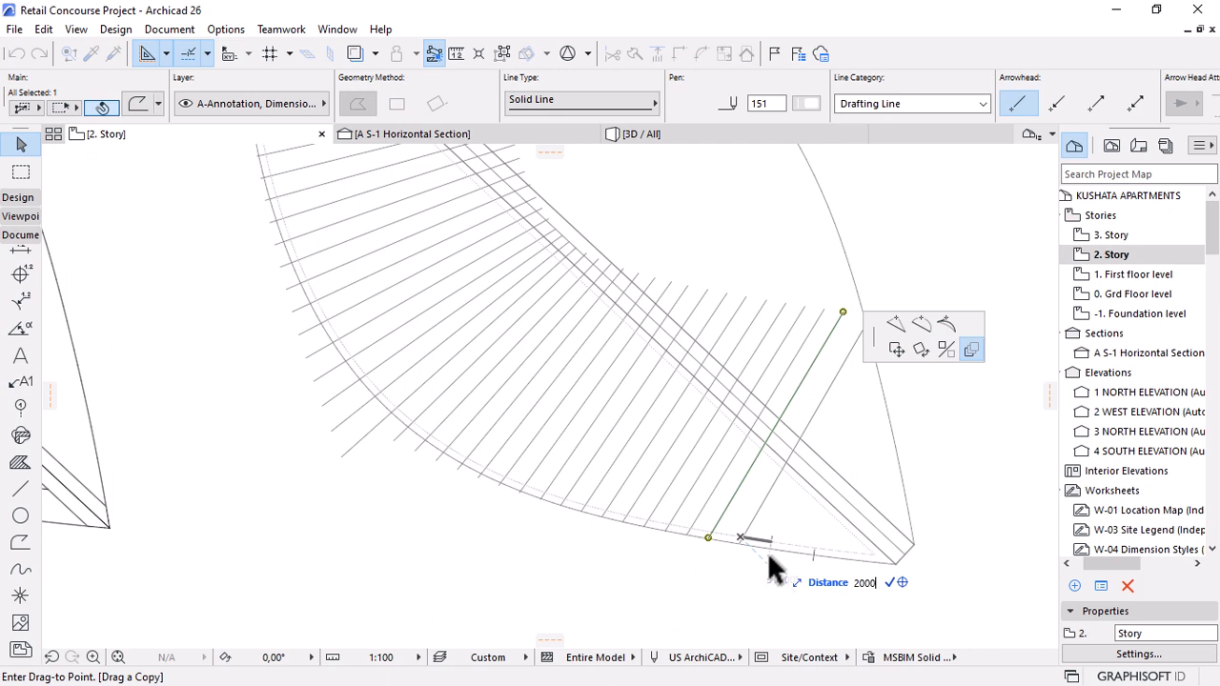
key("Return")
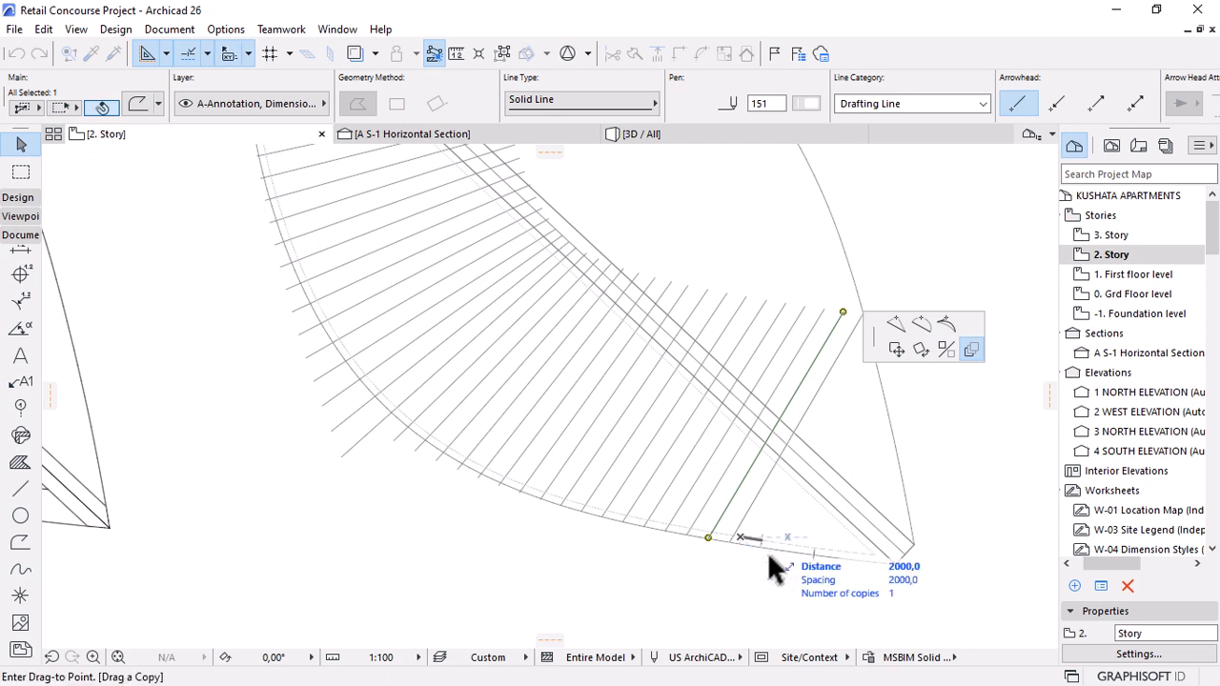
left_click(939, 506)
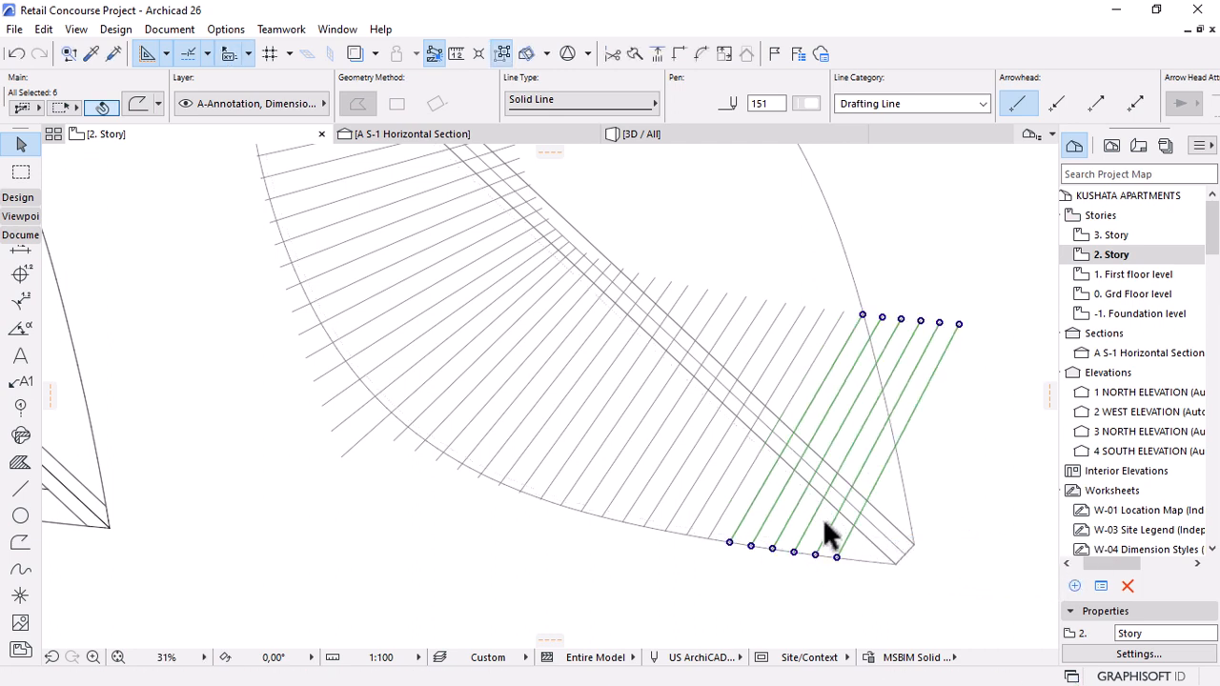
key("Escape")
Multiply the uppermost cross line along the outer curve towards the outline's upper-left tip at 2000 mm spacing, adding three copies.
scroll(916, 538, "down", 6)
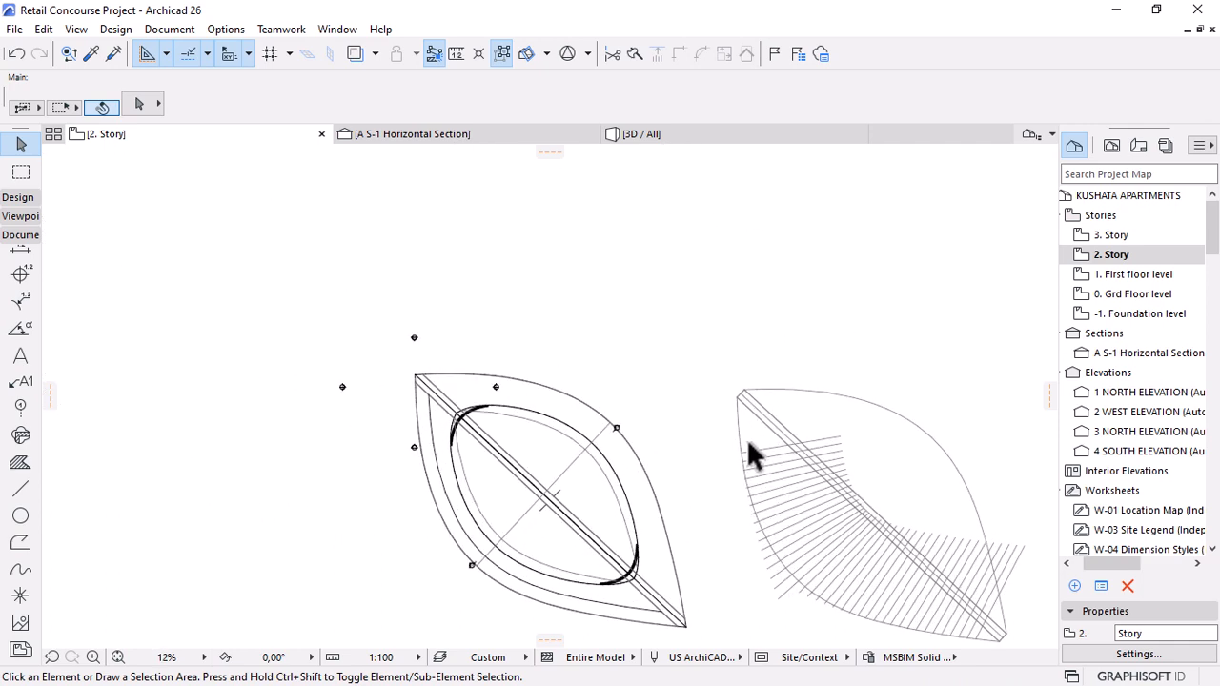
scroll(747, 438, "up", 6)
left_click(739, 467)
left_click(729, 469)
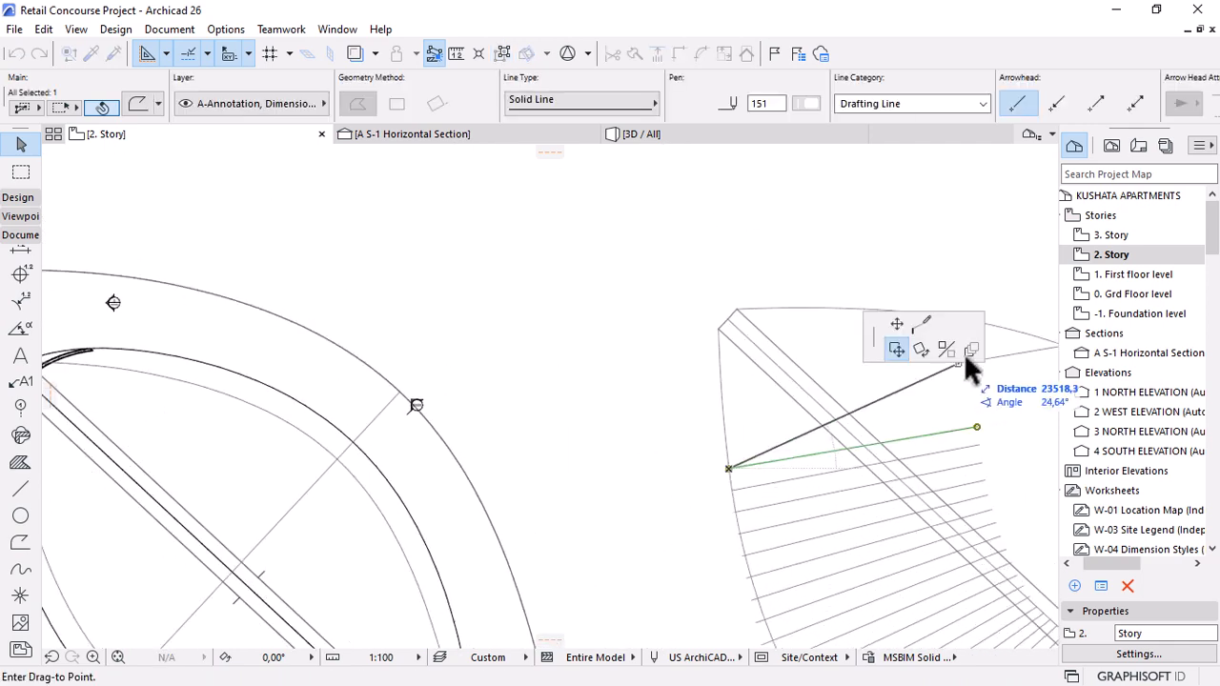
left_click(970, 349)
left_click(796, 539)
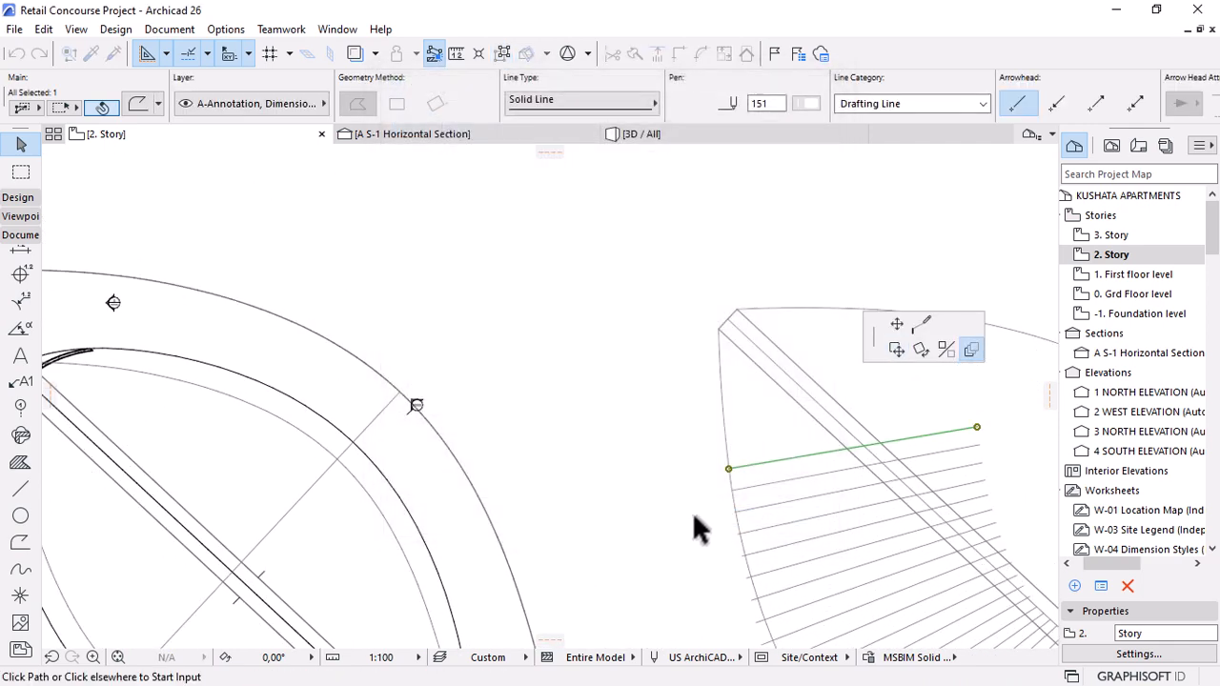
left_click(747, 450)
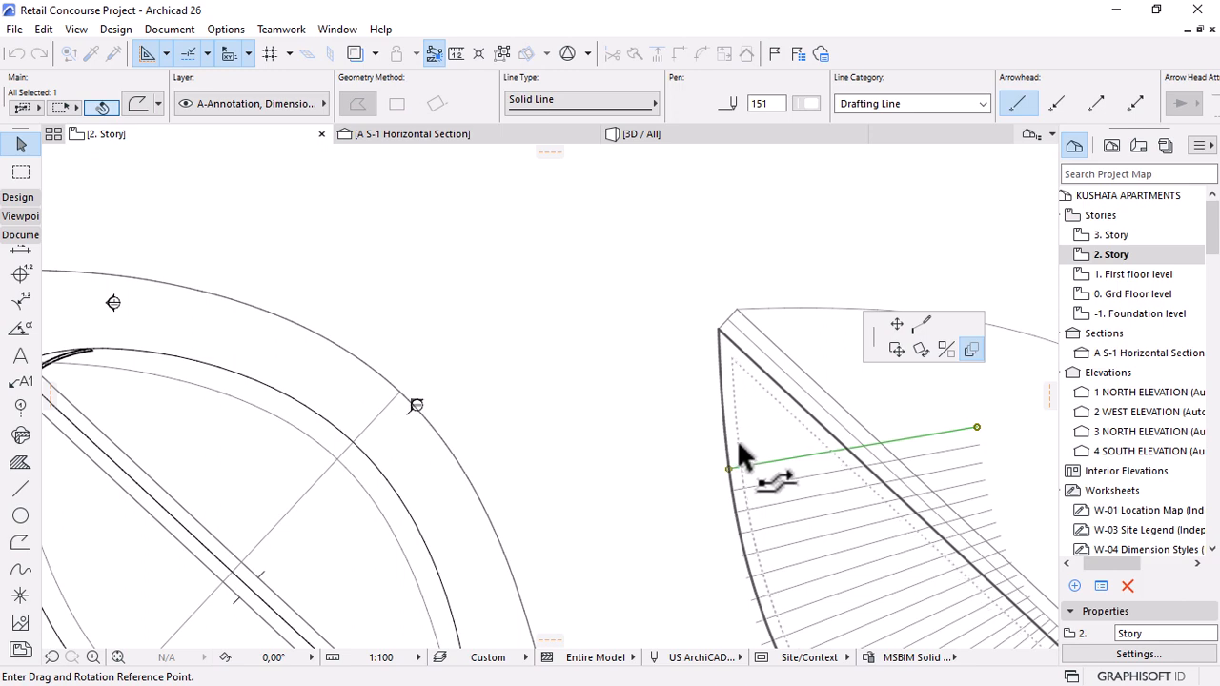
left_click(730, 467)
type("2000")
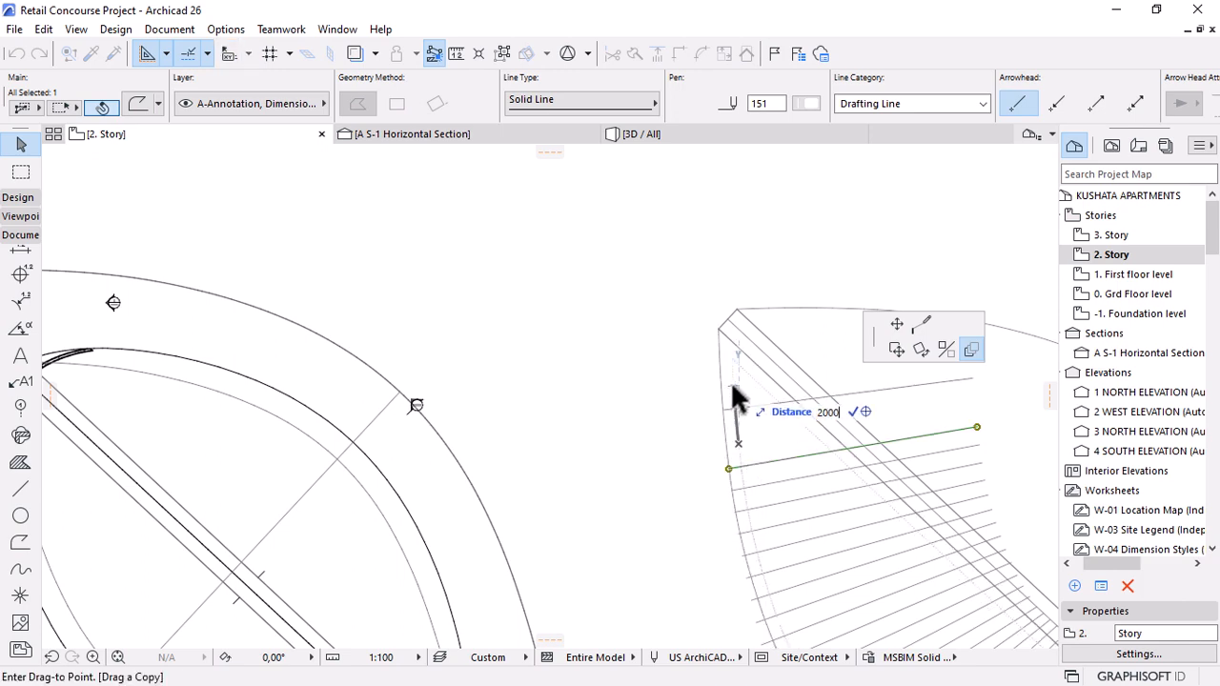
key("Return")
left_click(776, 236)
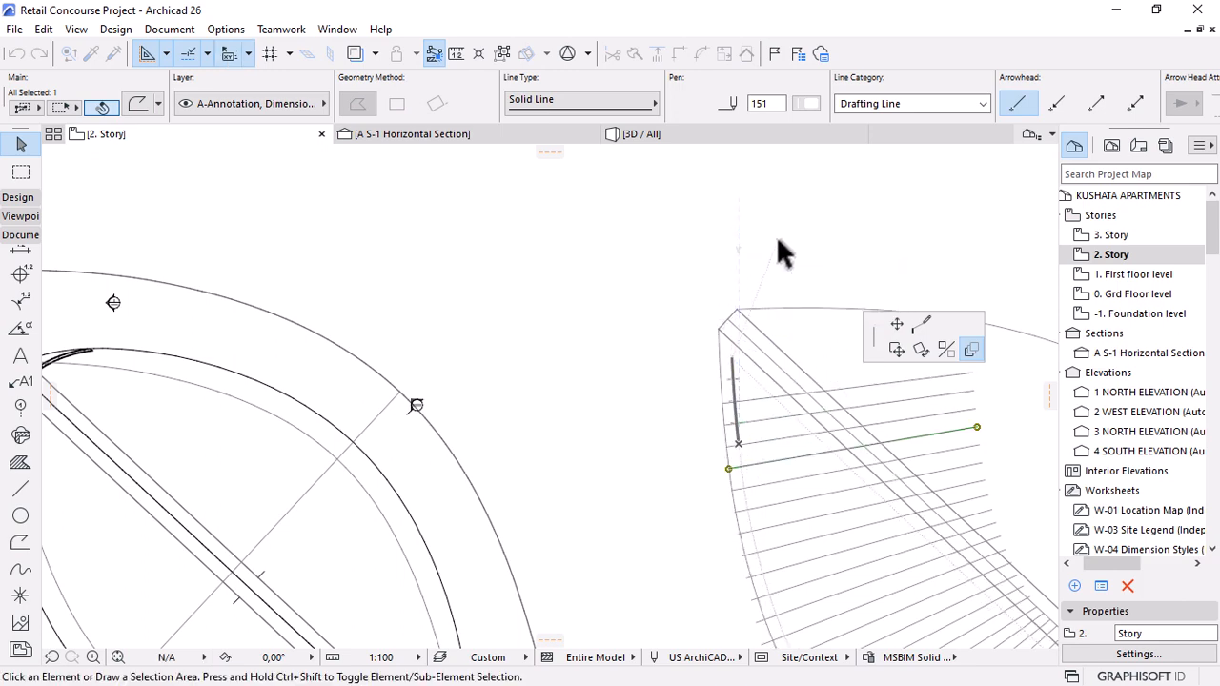
scroll(773, 272, "down", 3)
scroll(774, 282, "up", 2)
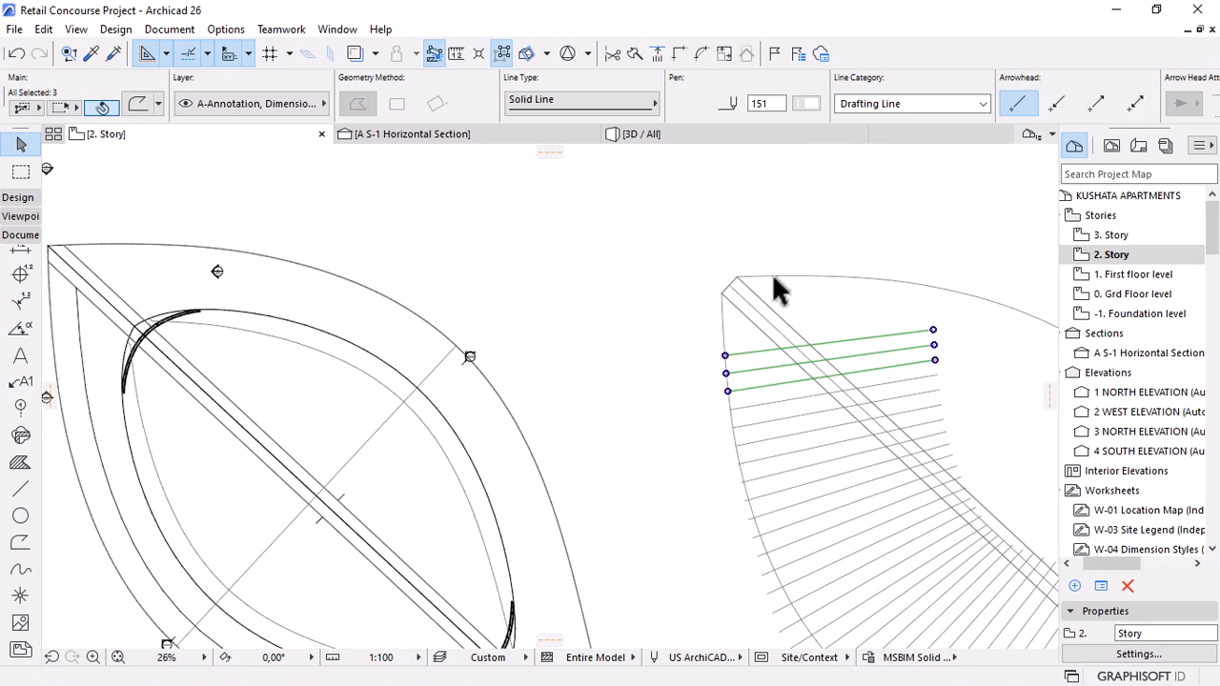
Multiply the newest uppermost cross line along the outer curve at 2000 mm spacing, adding two more copies near the upper-left tip.
scroll(744, 341, "up", 5)
left_click(697, 408)
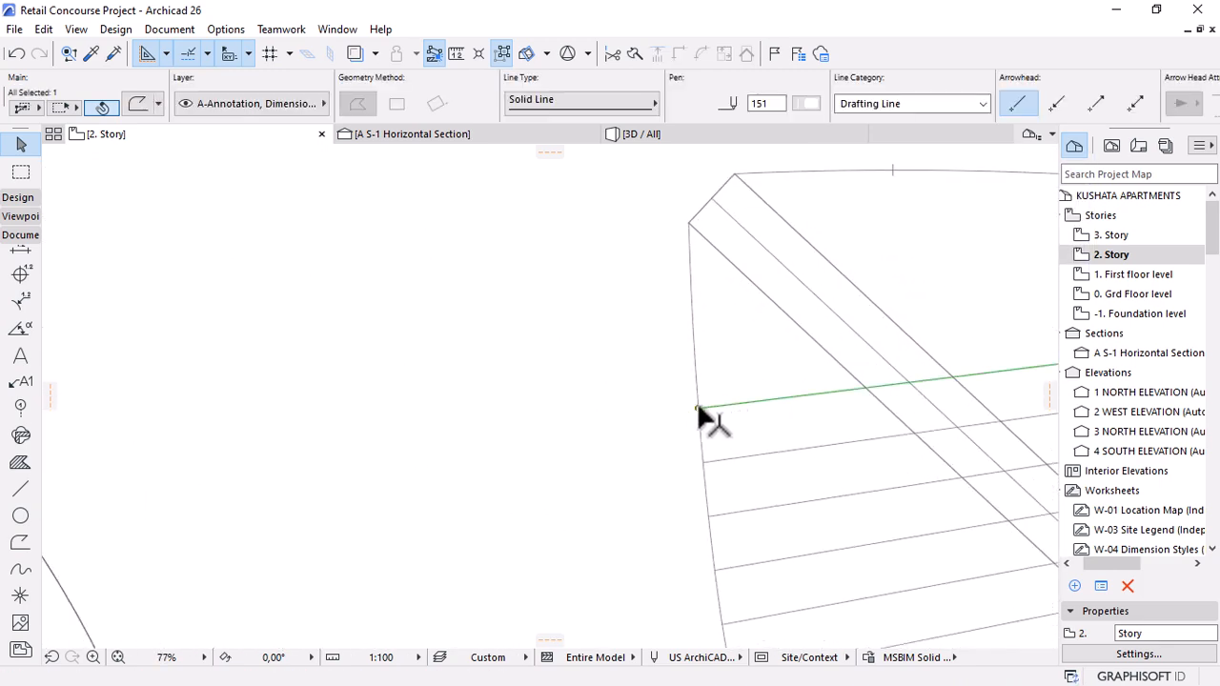
left_click(697, 408)
left_click(965, 352)
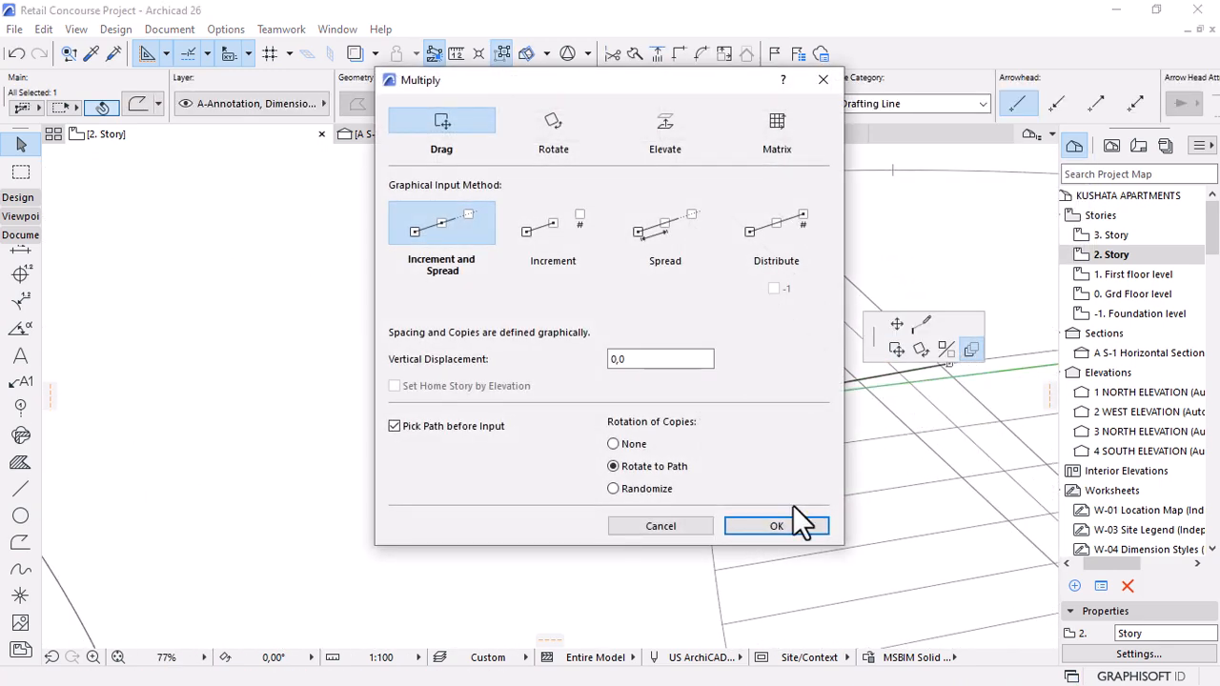
left_click(772, 526)
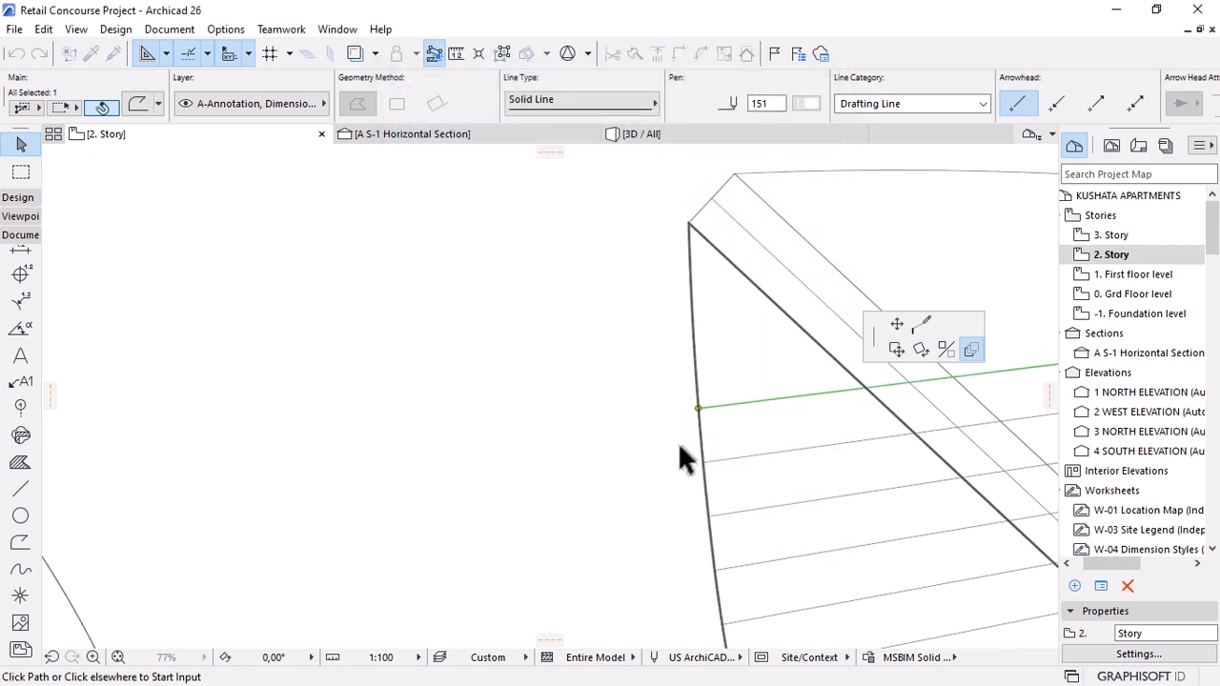
left_click(708, 385)
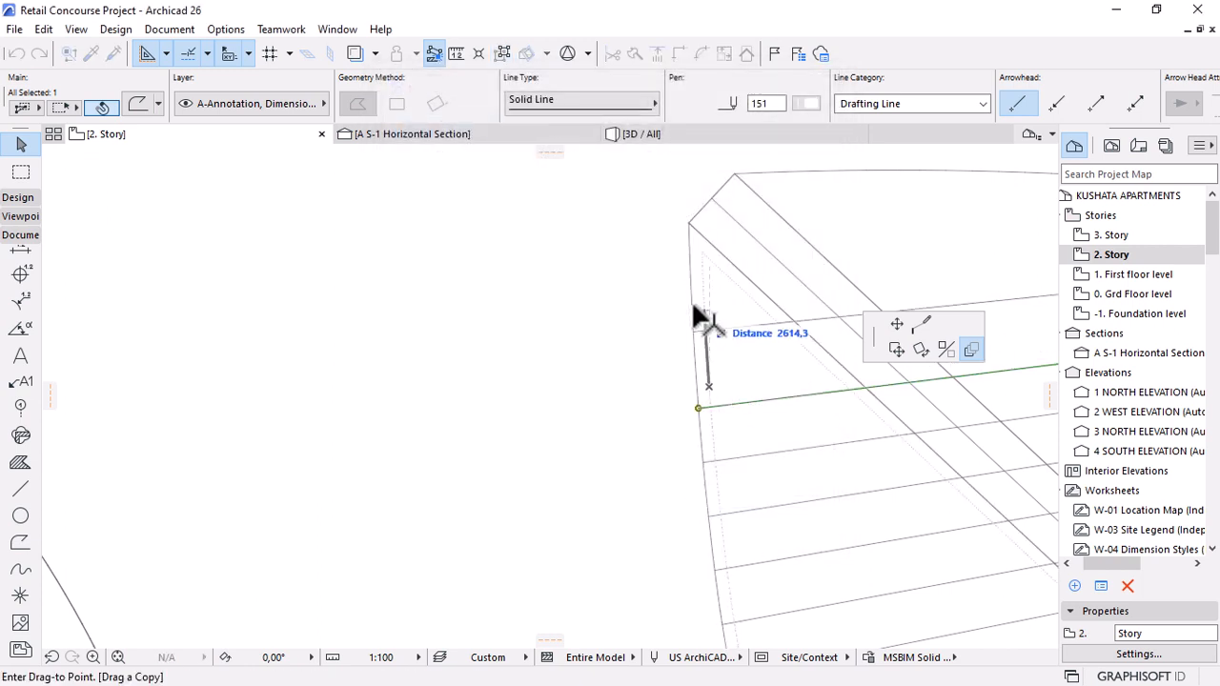
type("2000")
key("Return")
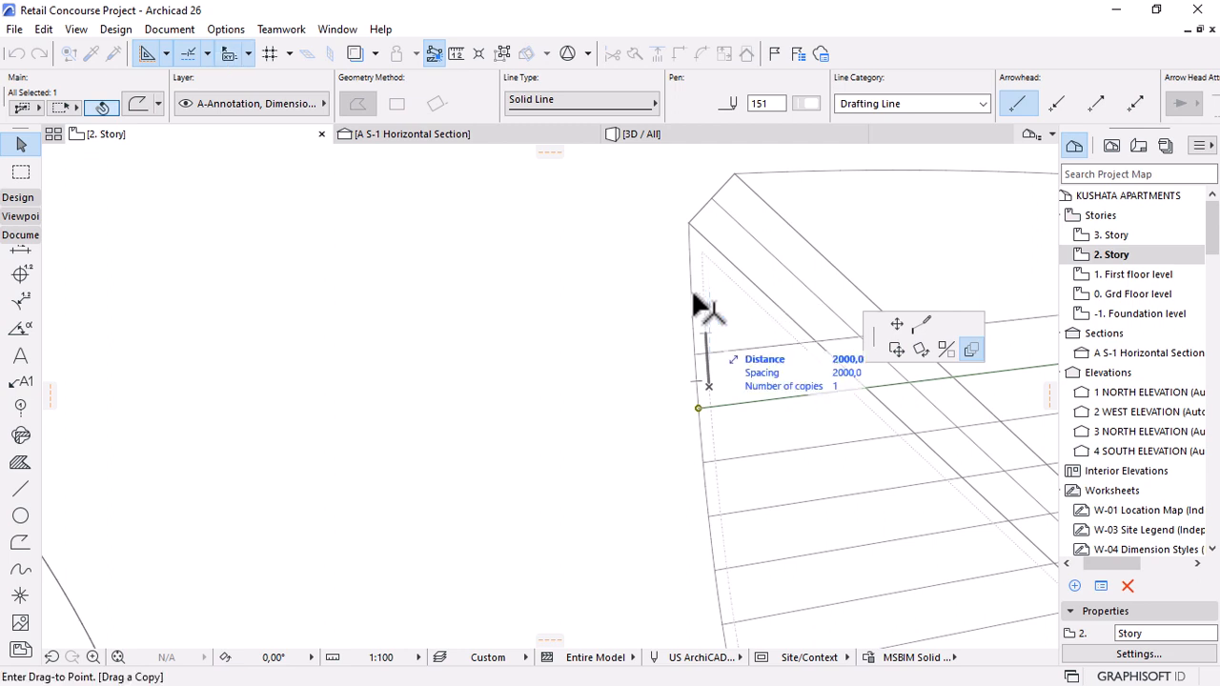
left_click(703, 183)
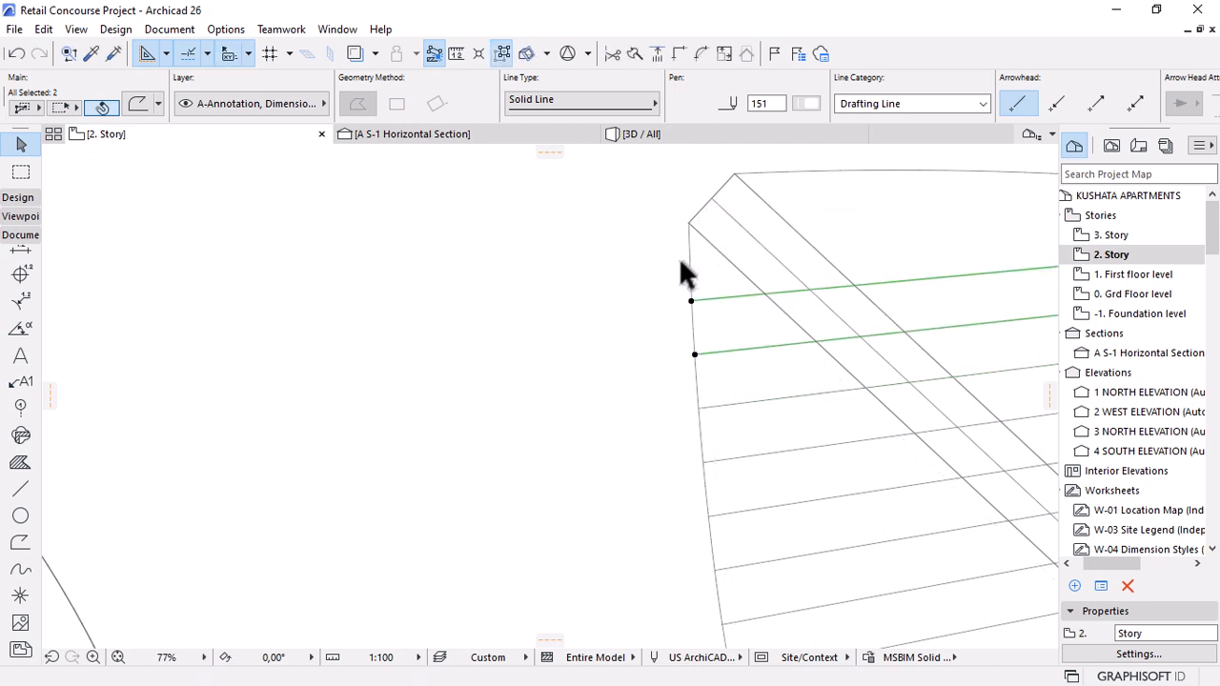
scroll(680, 278, "down", 3)
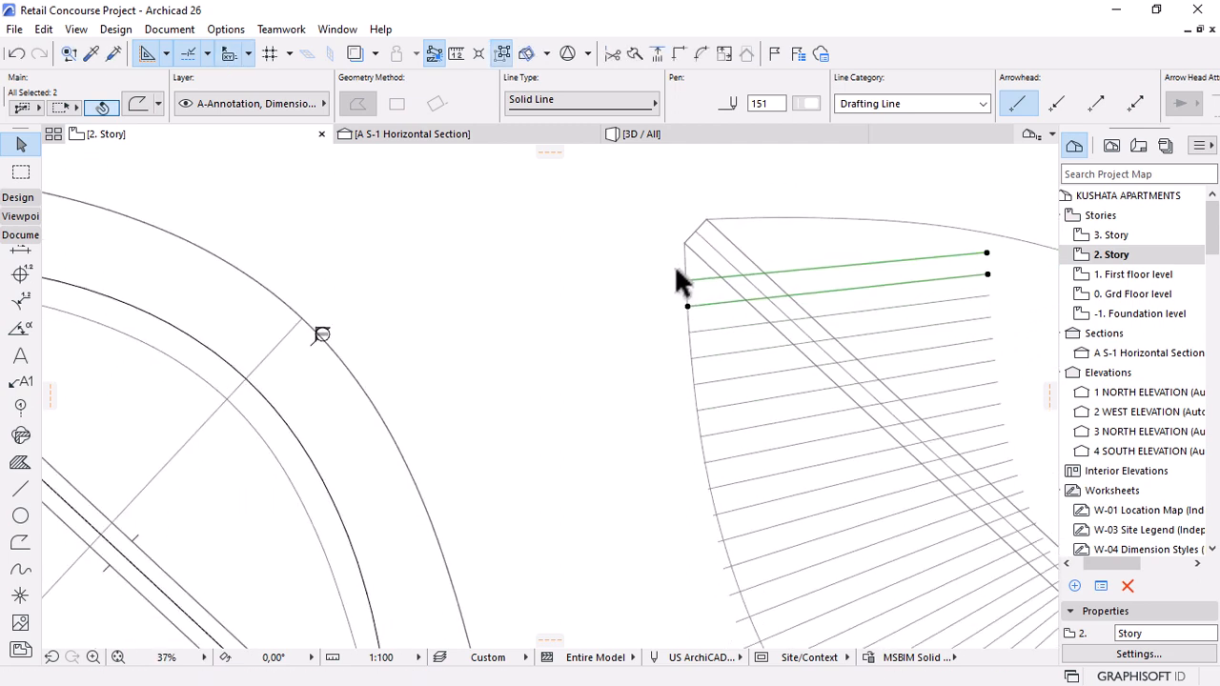
left_click(712, 331, "shift")
left_click(500, 55)
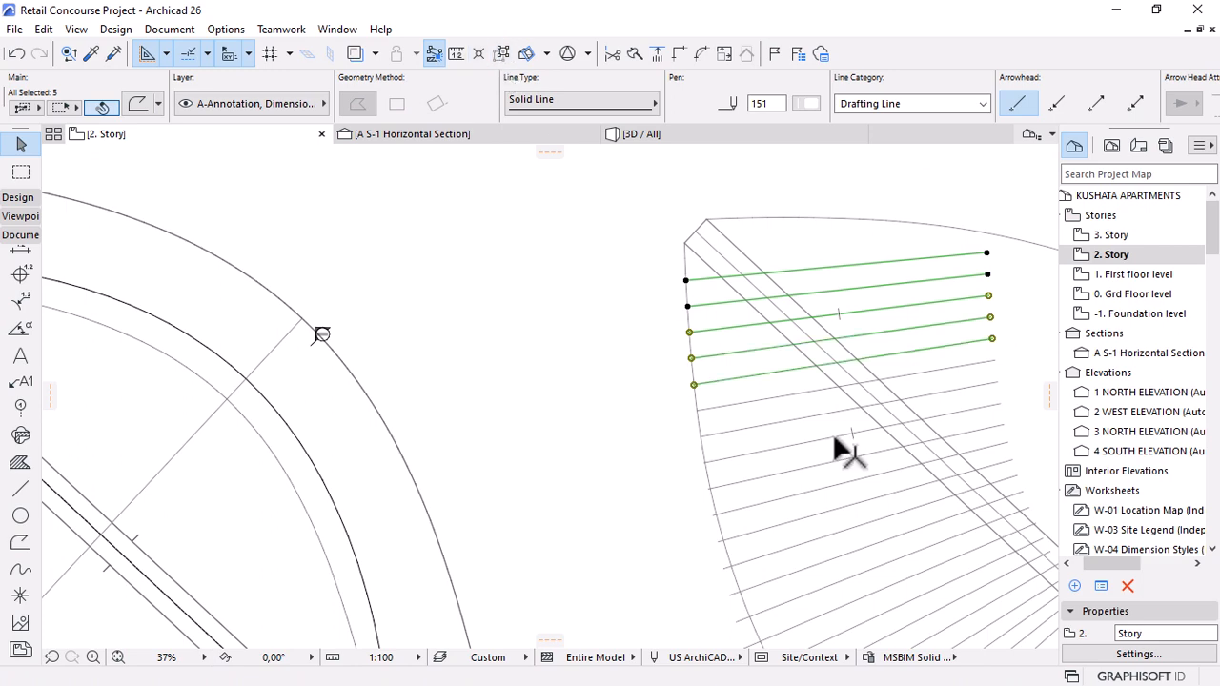
key("Escape")
Try to multiply only the last lower-right cross line along the outer curve into the remaining tip gap at 2000 mm spacing.
scroll(587, 296, "down", 3)
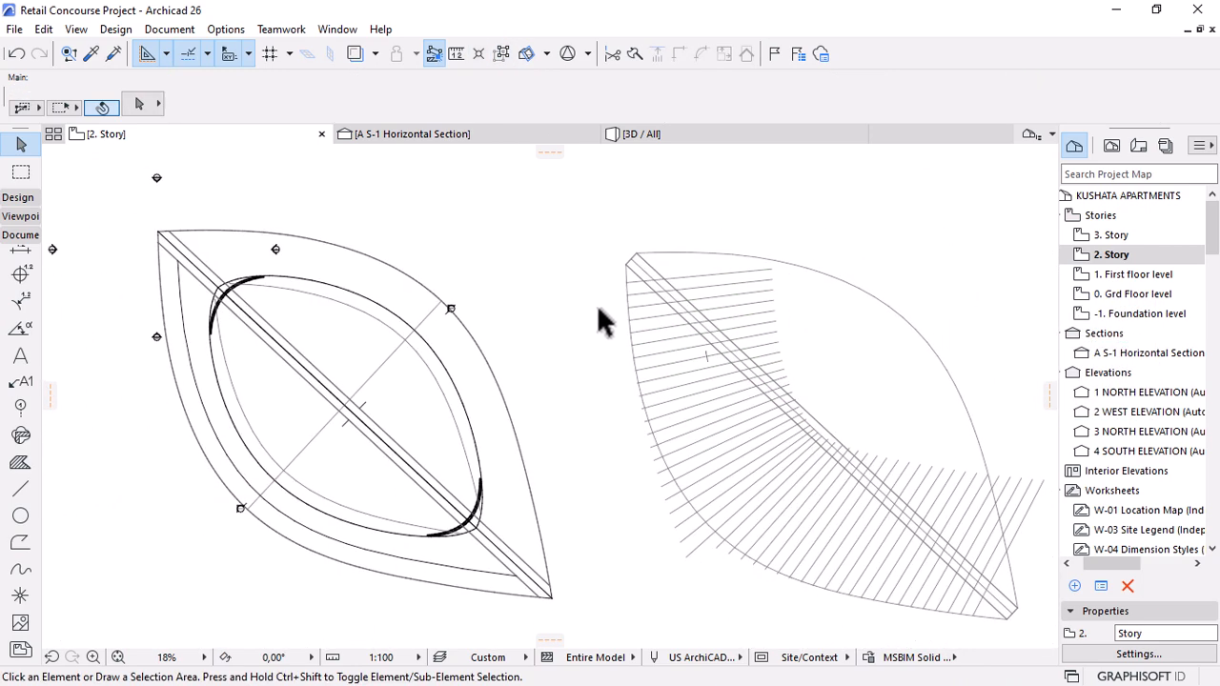
scroll(744, 449, "up", 4)
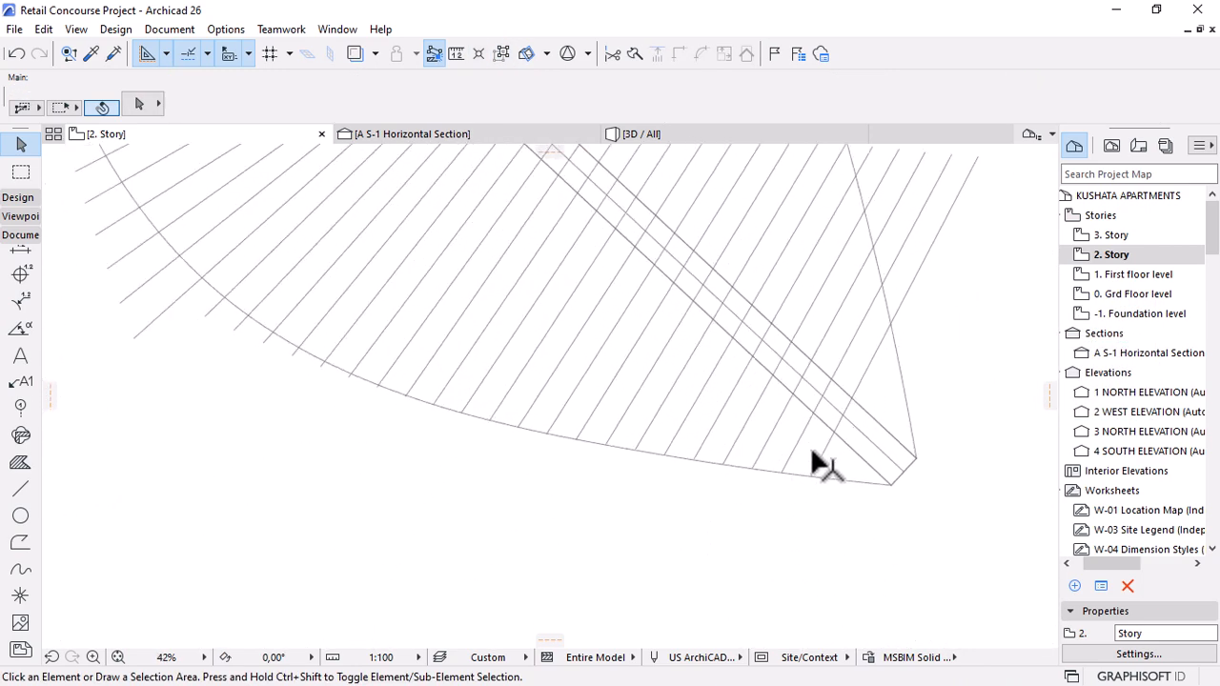
left_click(502, 54)
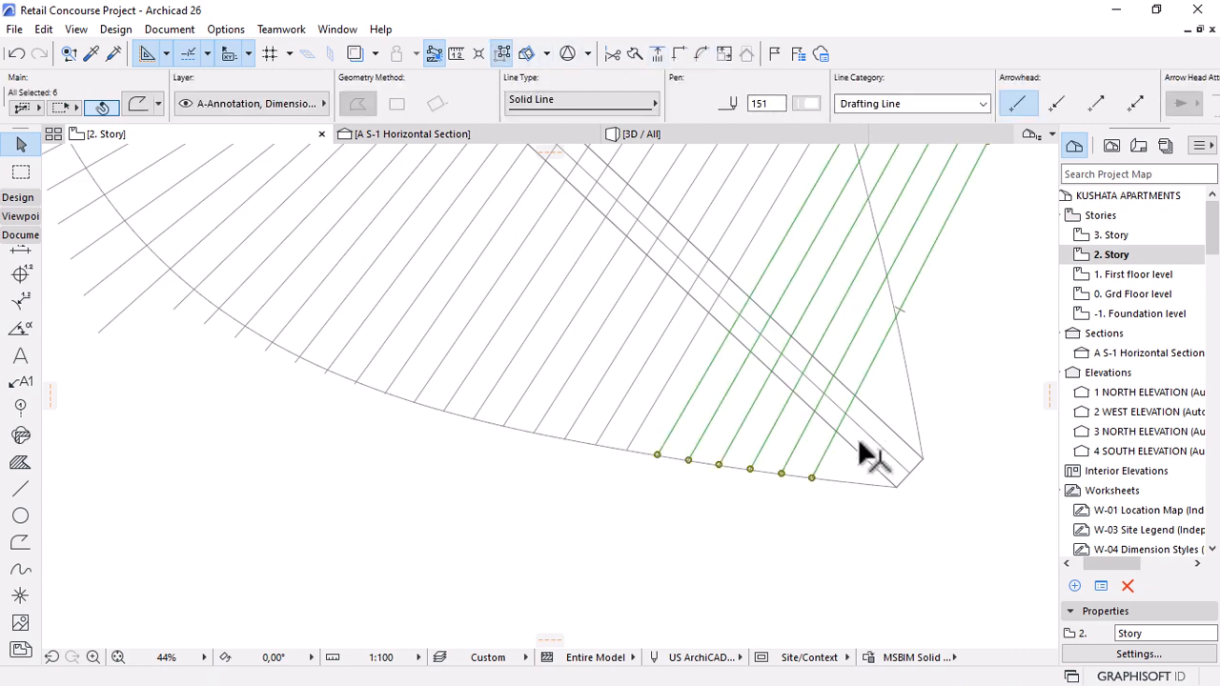
key("Escape")
left_click(811, 476)
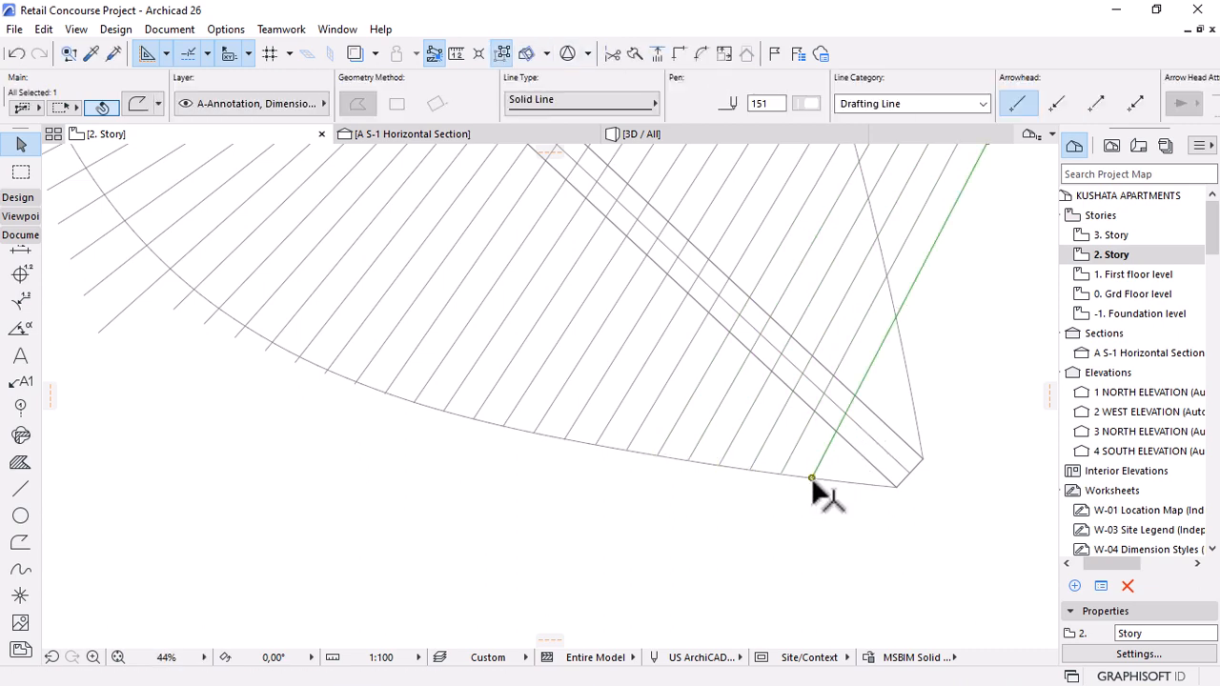
left_click(811, 477)
left_click(969, 350)
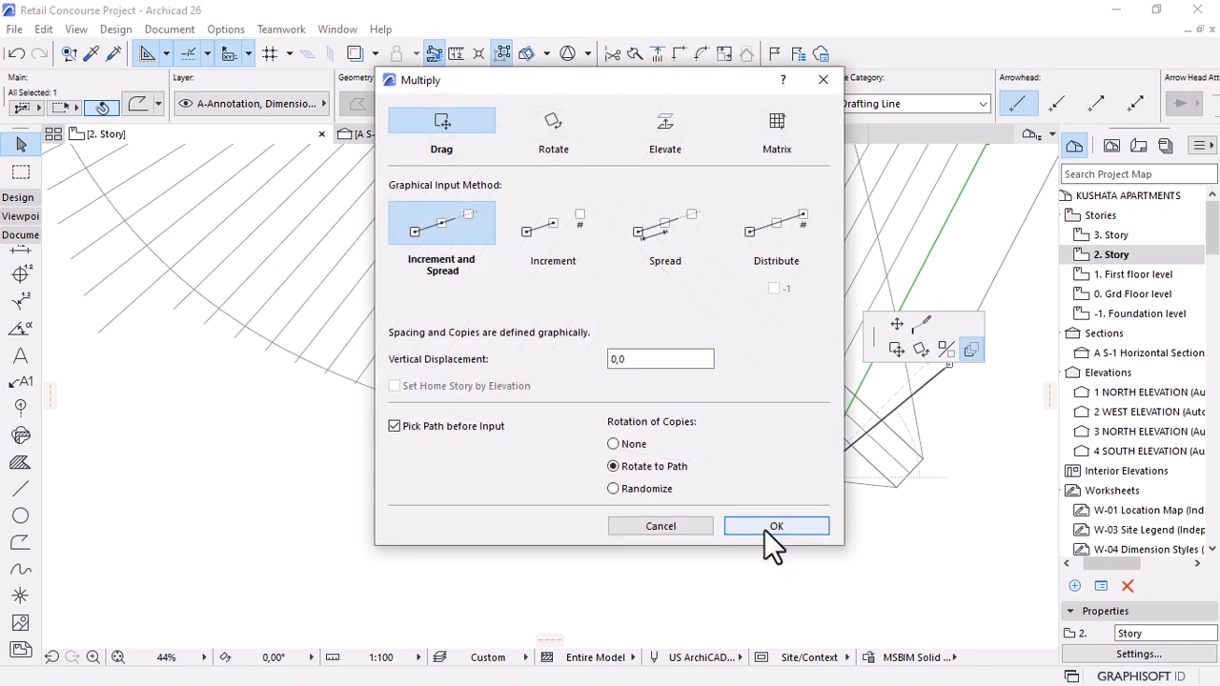
left_click(770, 525)
left_click(835, 476)
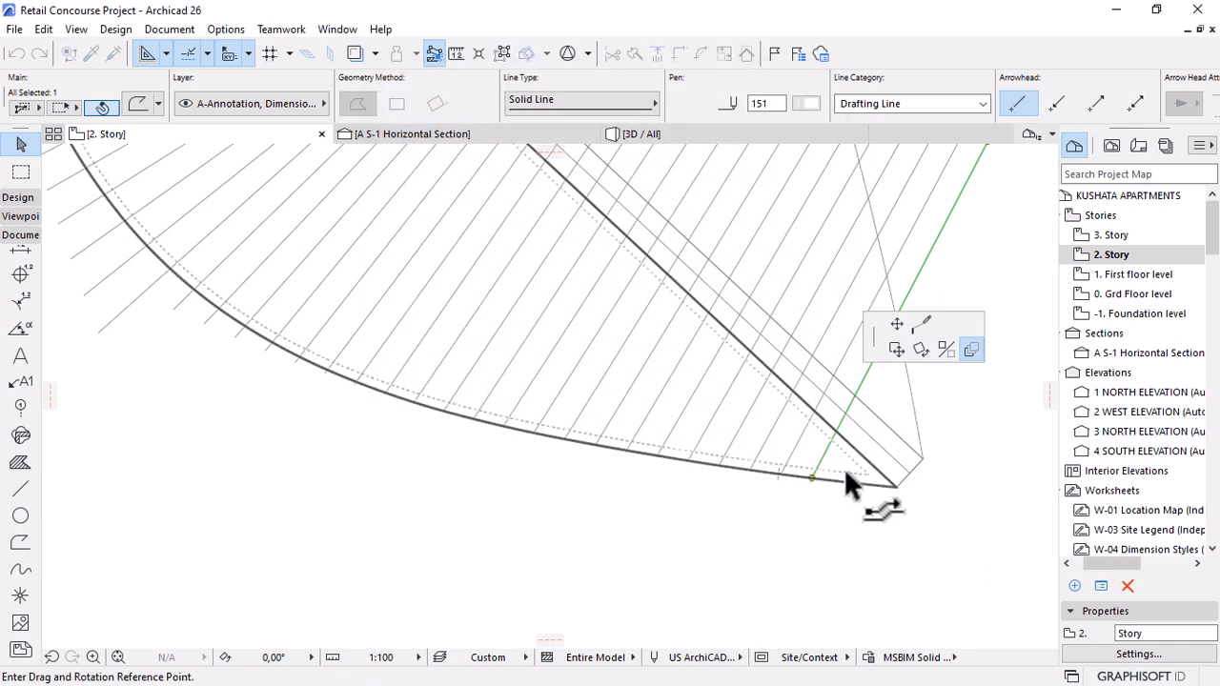
left_click(844, 472)
type("r2000")
key("Return")
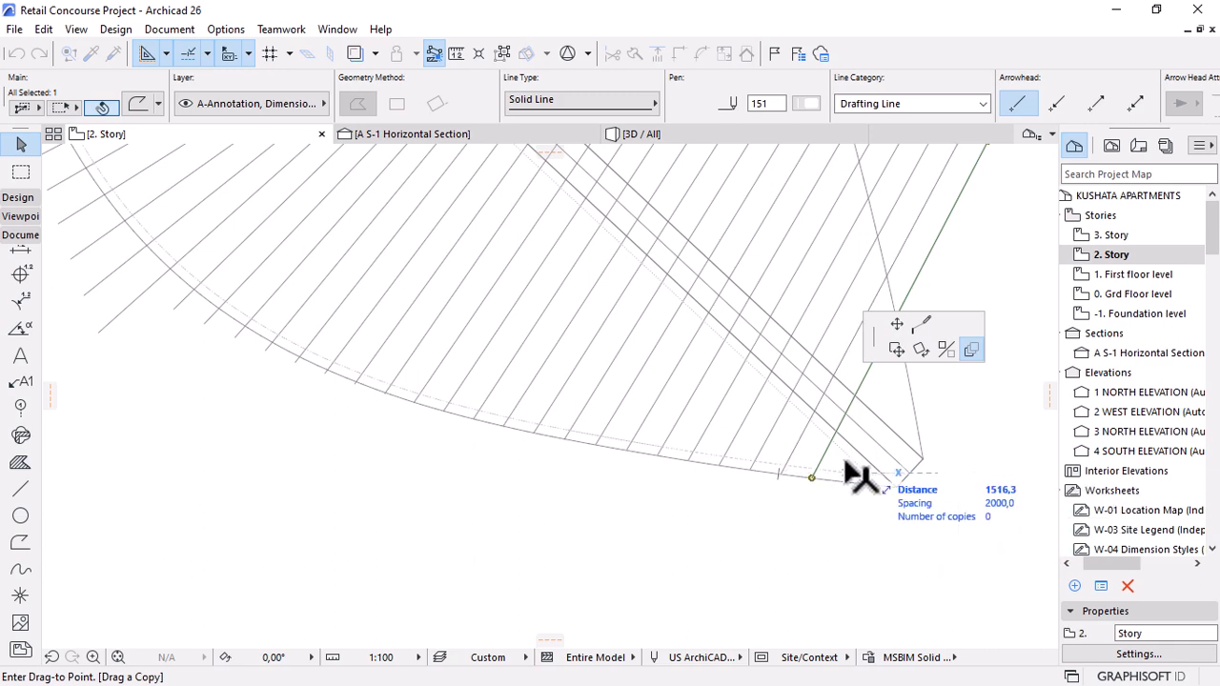
key("Escape")
key("Escape")
Select all groups of cross lines together and try to adjust their outer ends to the outline's lower outer curve.
scroll(938, 501, "down", 5)
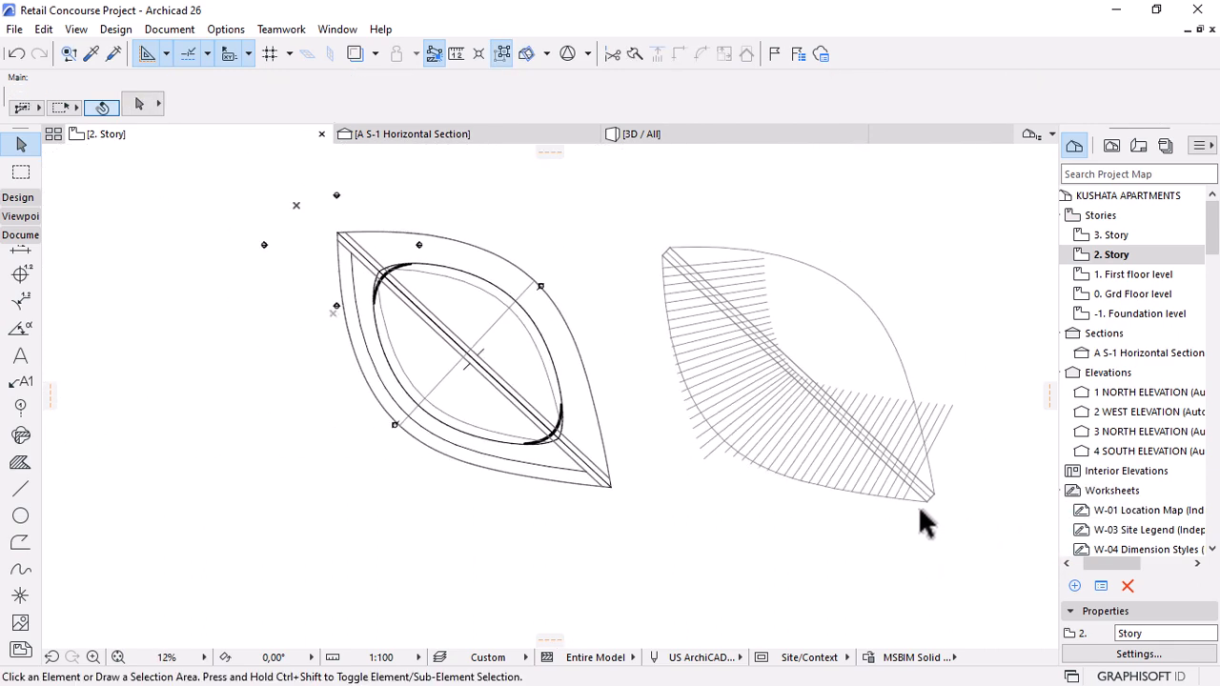
scroll(905, 495, "up", 2)
scroll(934, 500, "down", 2)
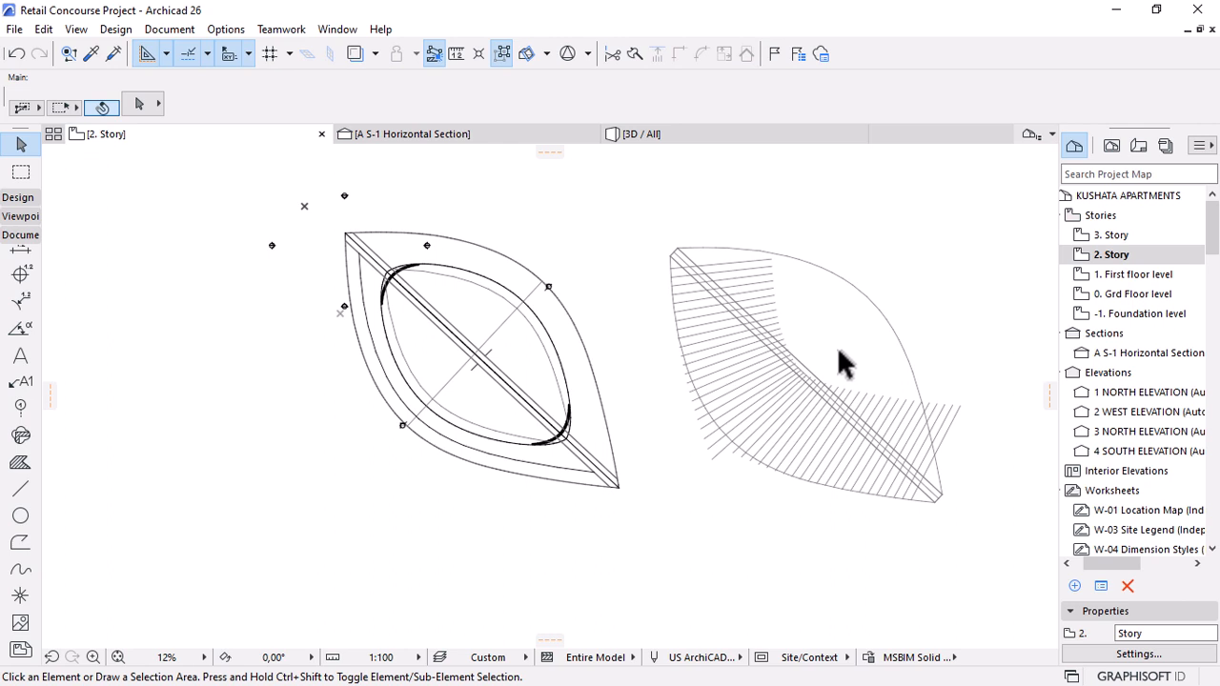
scroll(869, 402, "up", 2)
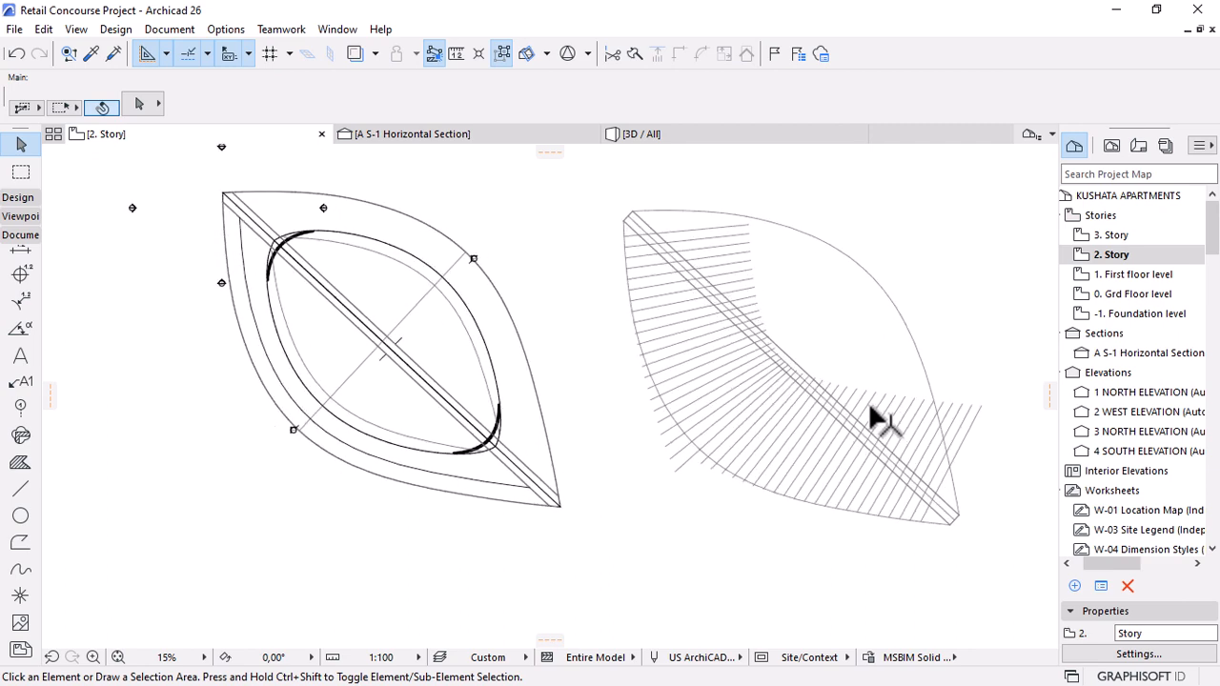
scroll(836, 341, "up", 1)
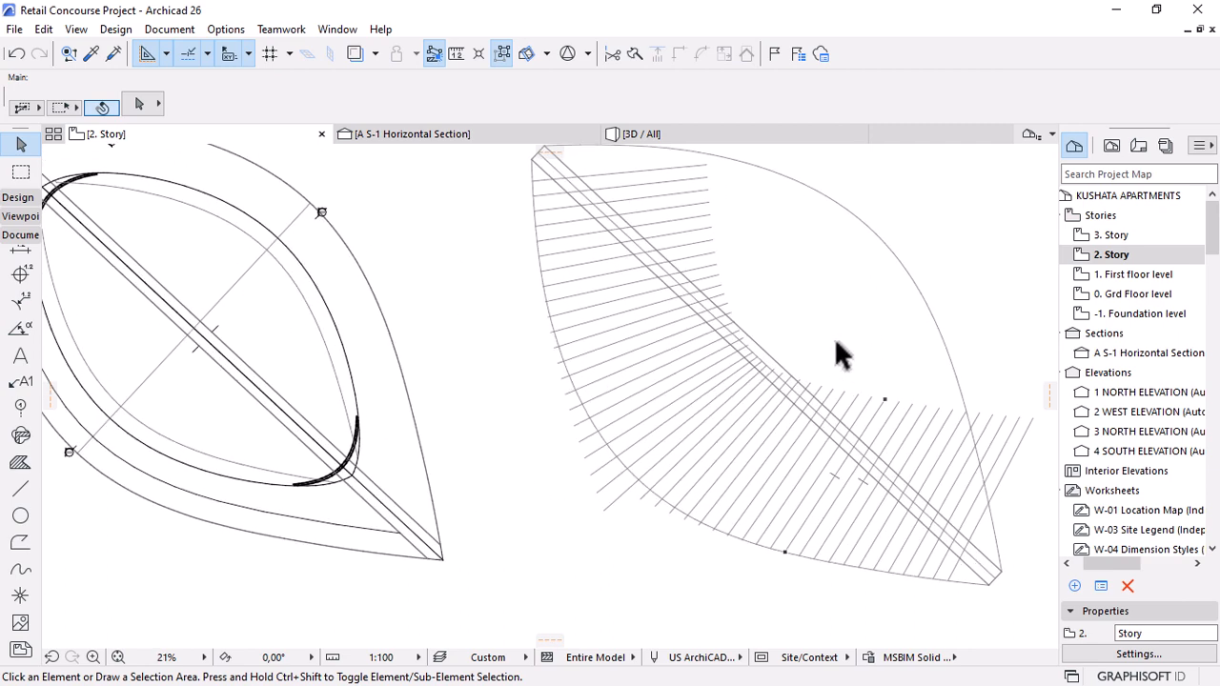
left_click(710, 468)
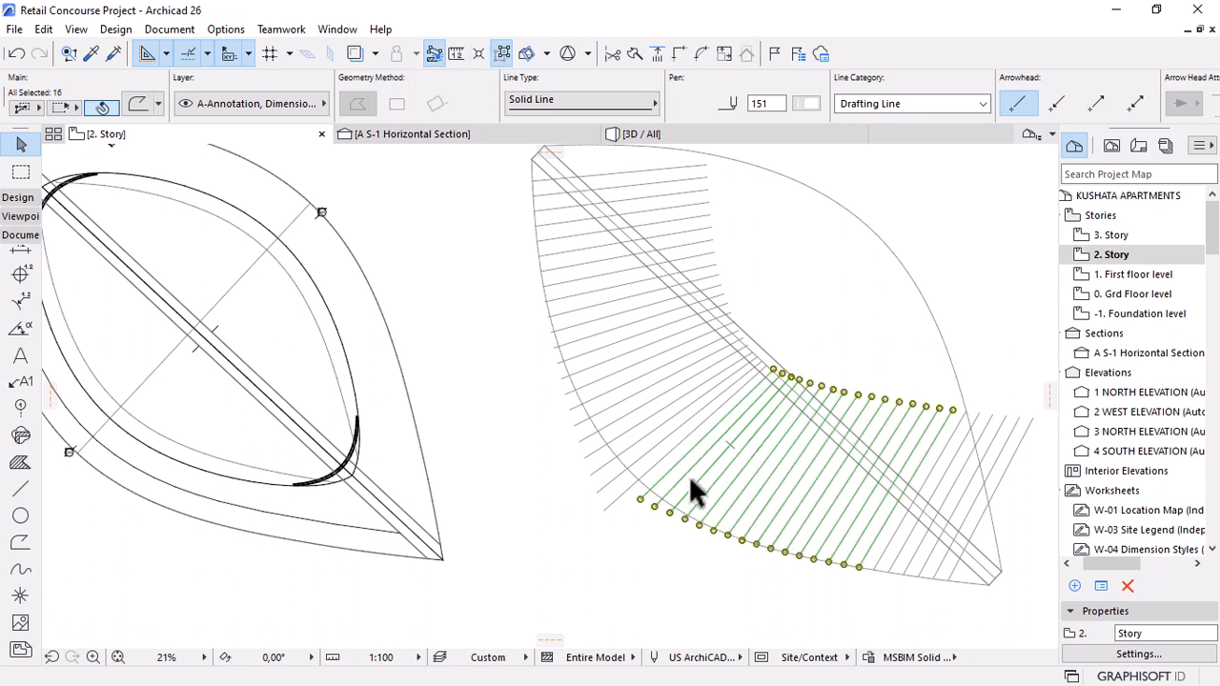
left_click(896, 560, "shift")
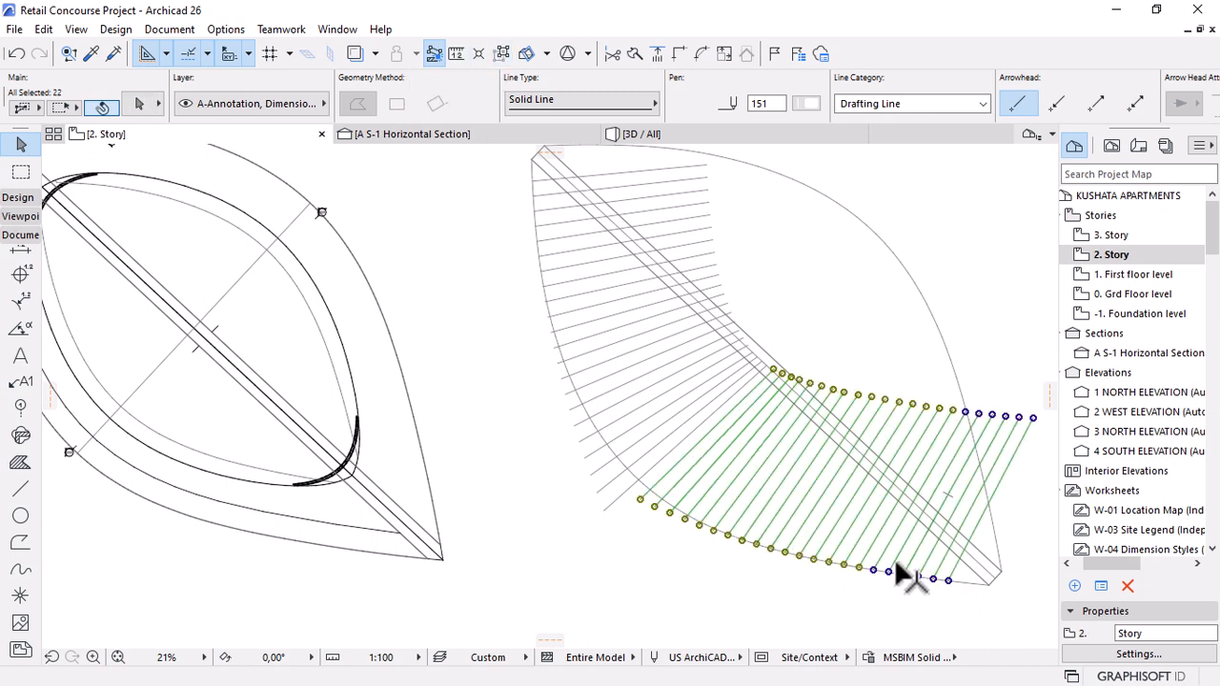
left_click(678, 438, "shift")
left_click(570, 235, "shift")
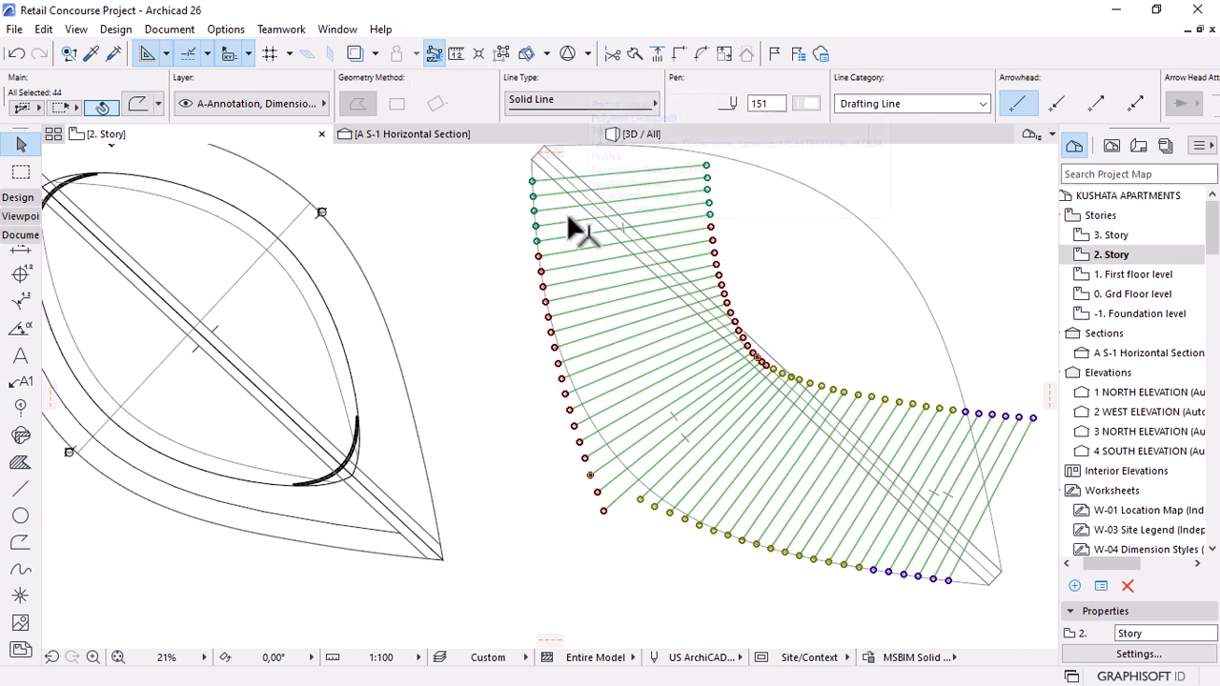
left_click(502, 54)
left_click(658, 54)
scroll(643, 464, "up", 3)
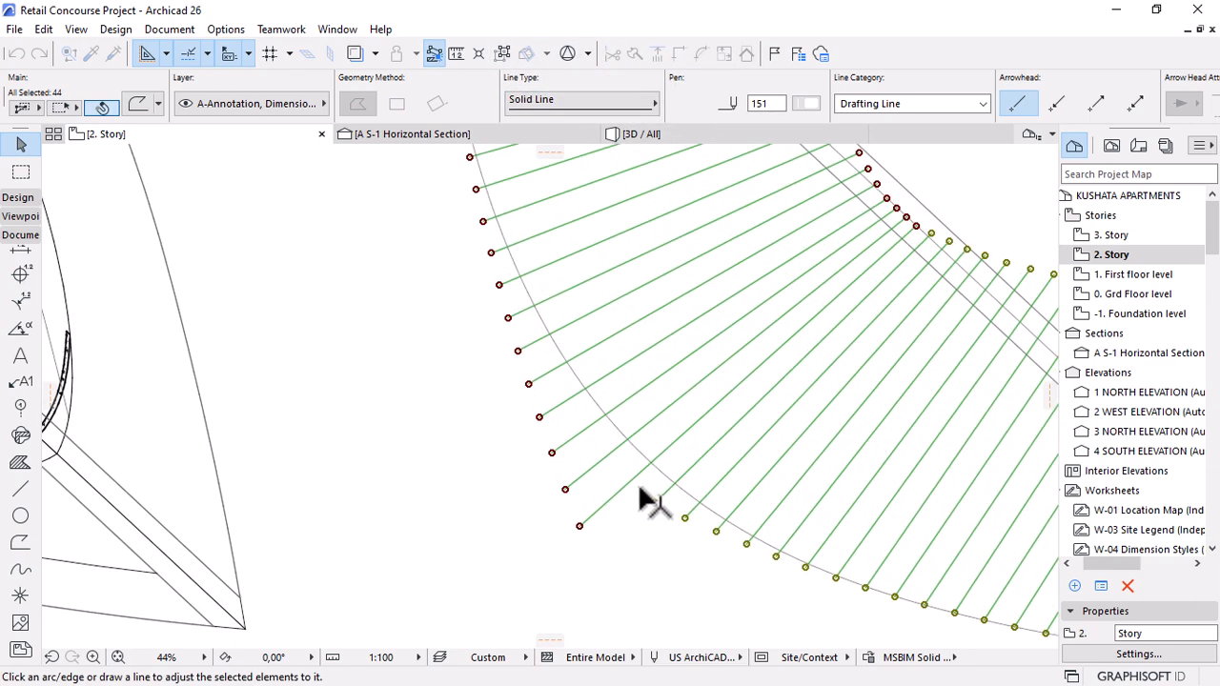
left_click(661, 470)
scroll(611, 468, "down", 3)
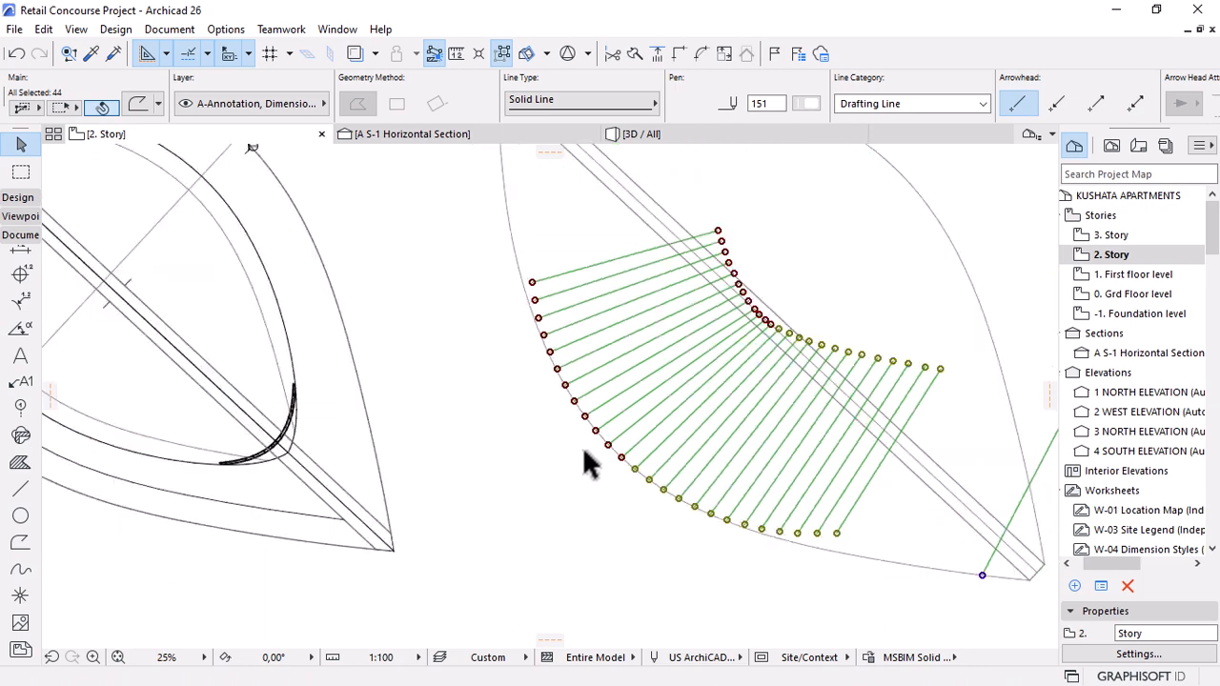
scroll(521, 314, "up", 3)
scroll(522, 314, "up", 3)
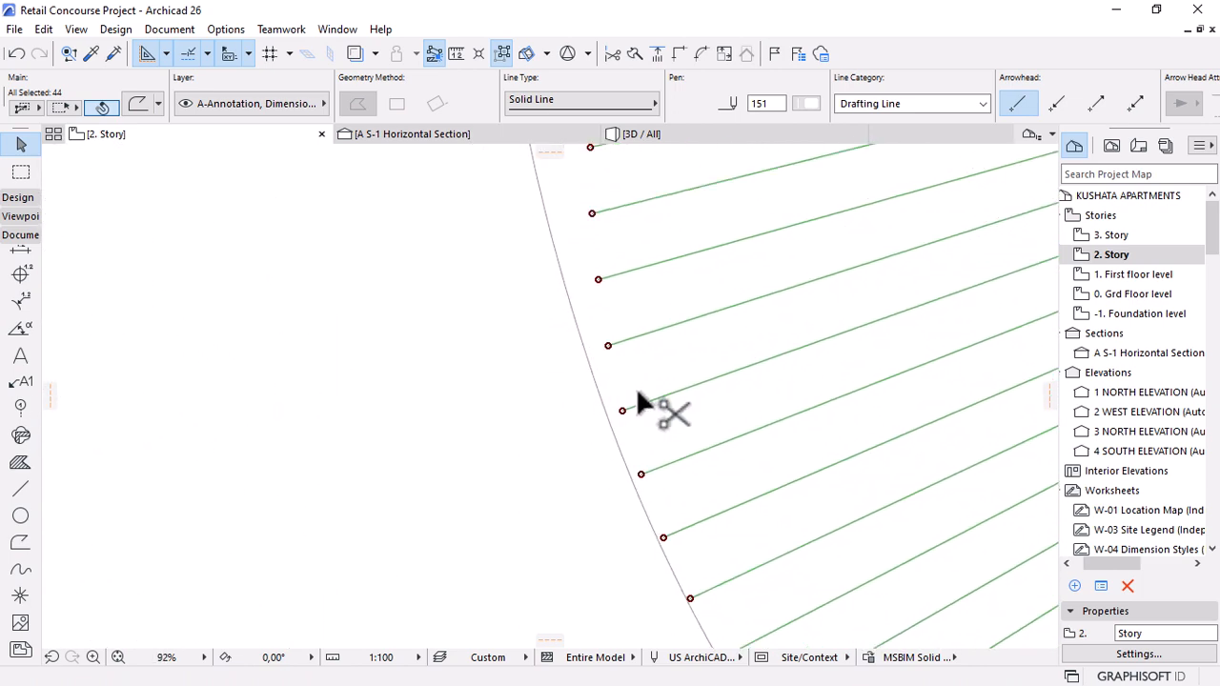
Undo the adjustment of all the cross lines to the outer curve and clear the selection.
key("ctrl+z")
scroll(512, 319, "down", 5)
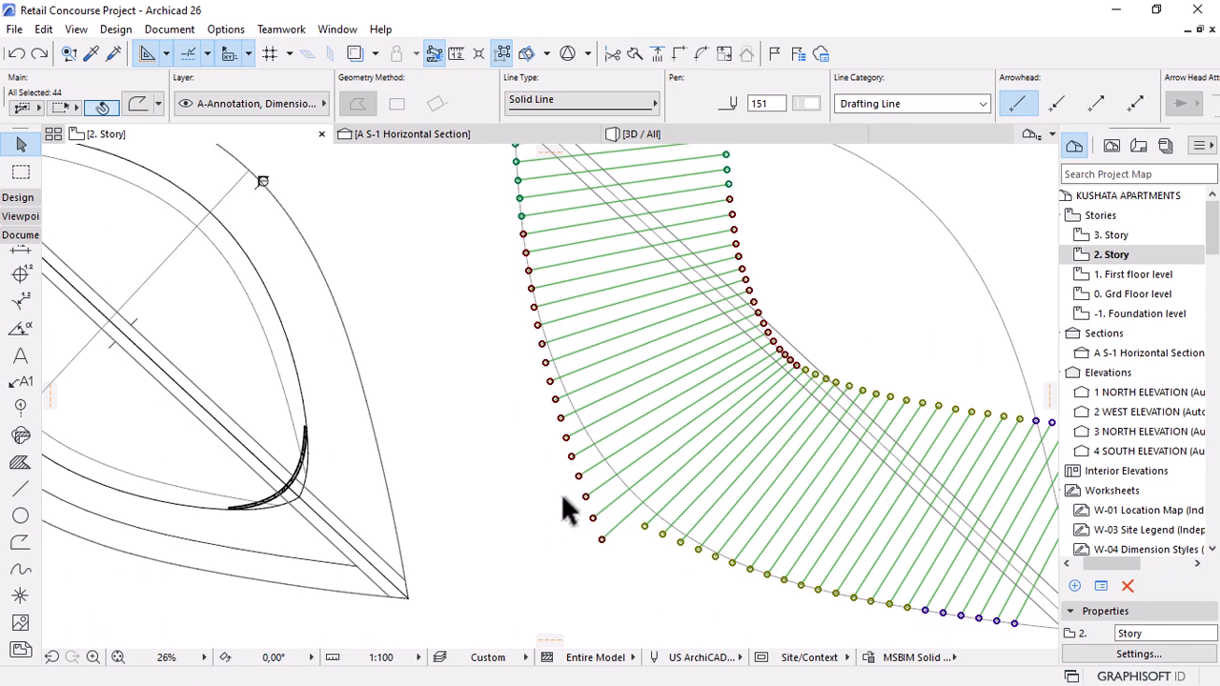
key("Escape")
scroll(654, 504, "down", 1)
scroll(600, 281, "up", 1)
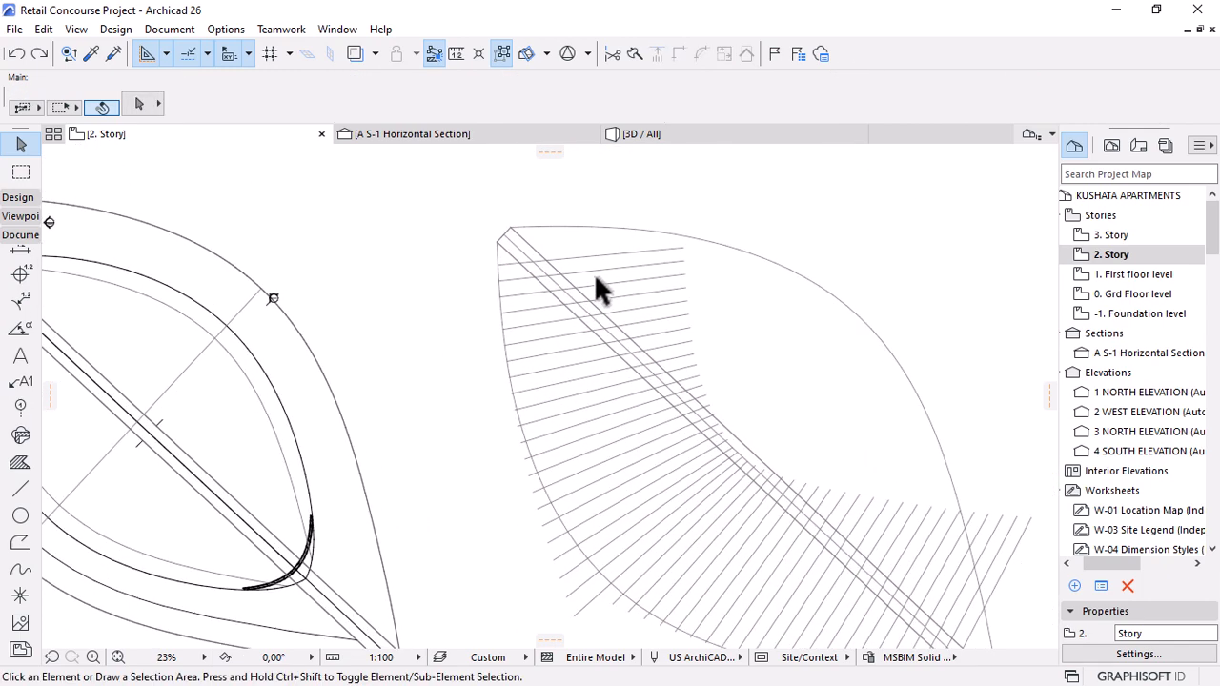
scroll(518, 258, "up", 5)
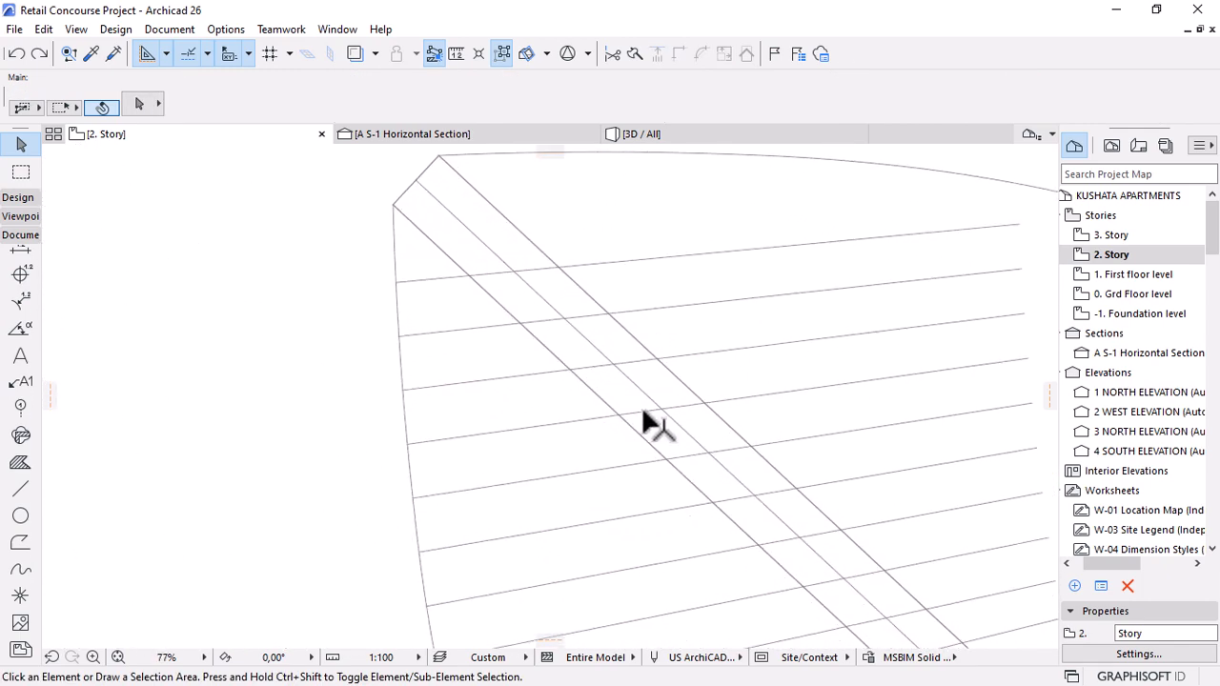
Trim the cross line segments between the central strip's lower edge and centre line, starting near the leaf's upper-left tip.
left_click(490, 273, "ctrl")
left_click(540, 320, "ctrl")
left_click(692, 472, "ctrl")
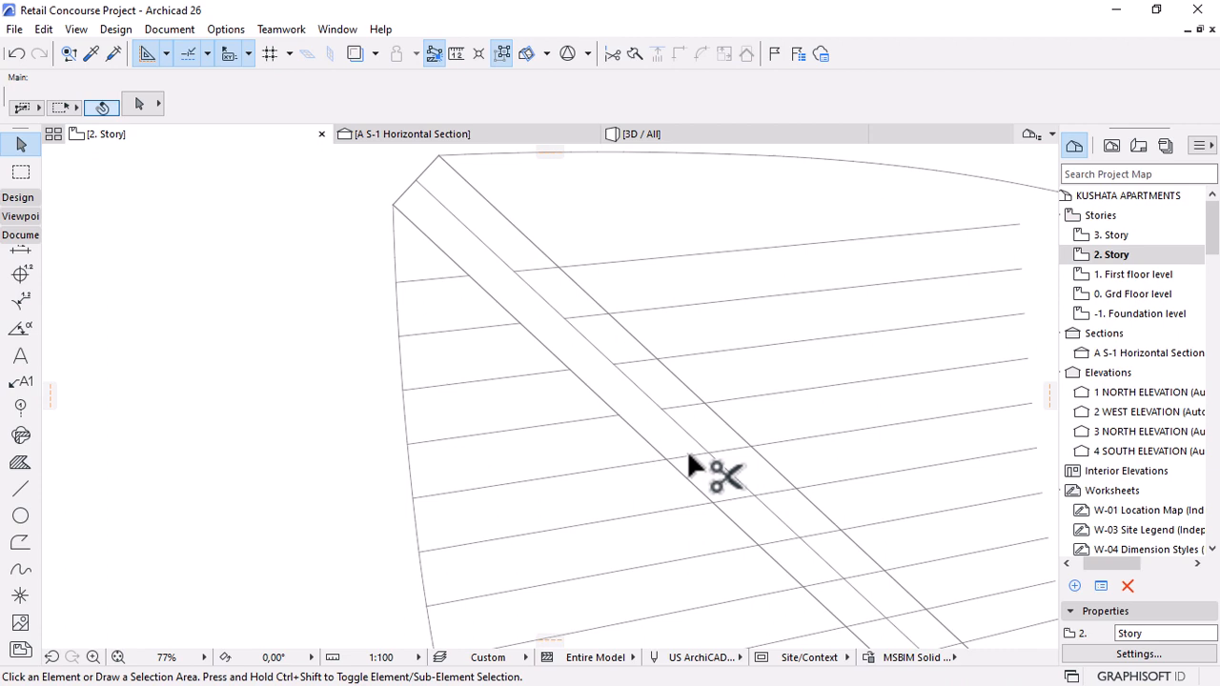
left_click(740, 496, "ctrl")
left_click(783, 539, "ctrl")
left_click(824, 578, "ctrl")
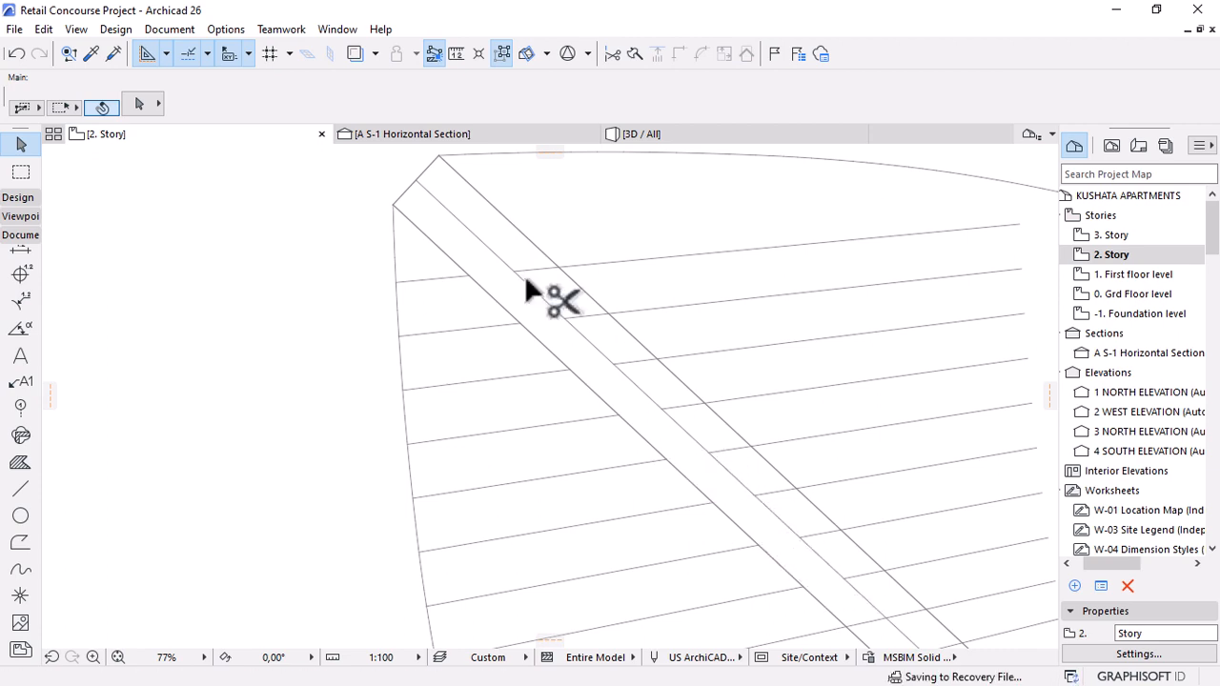
Trim the remaining cross line segments out of the strip's lower band, along its middle and down to the lower-right tip.
scroll(439, 225, "down", 5)
scroll(629, 384, "up", 2)
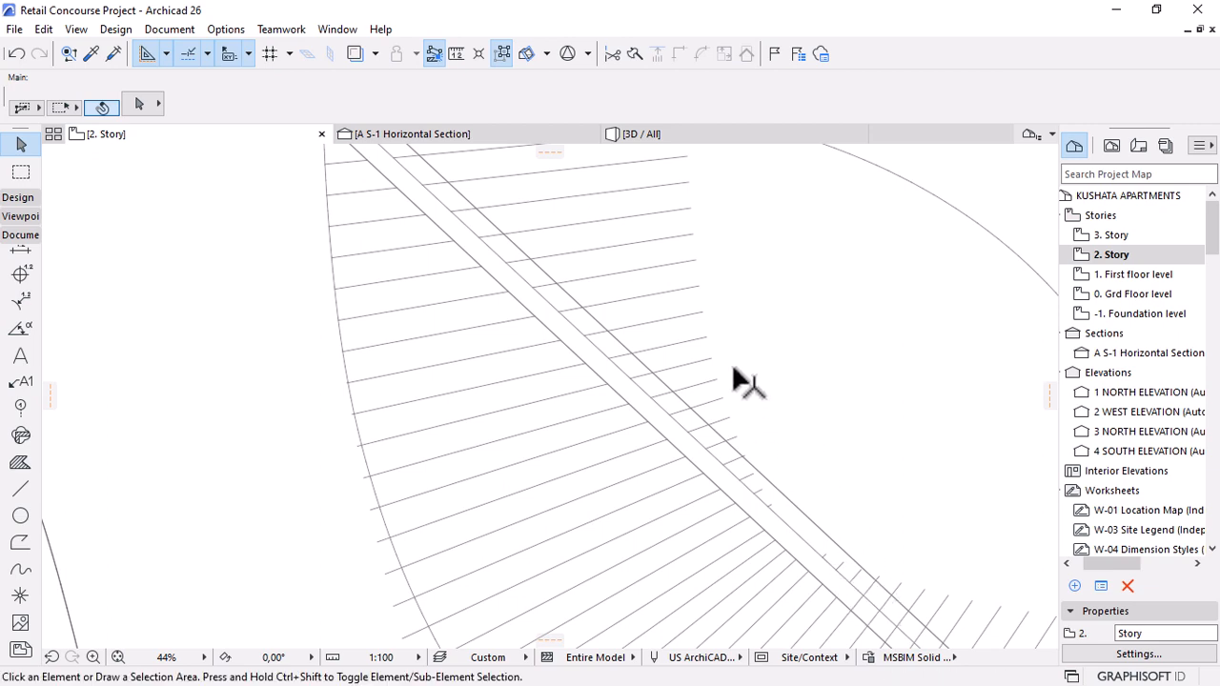
scroll(715, 347, "down", 2)
scroll(885, 593, "up", 3)
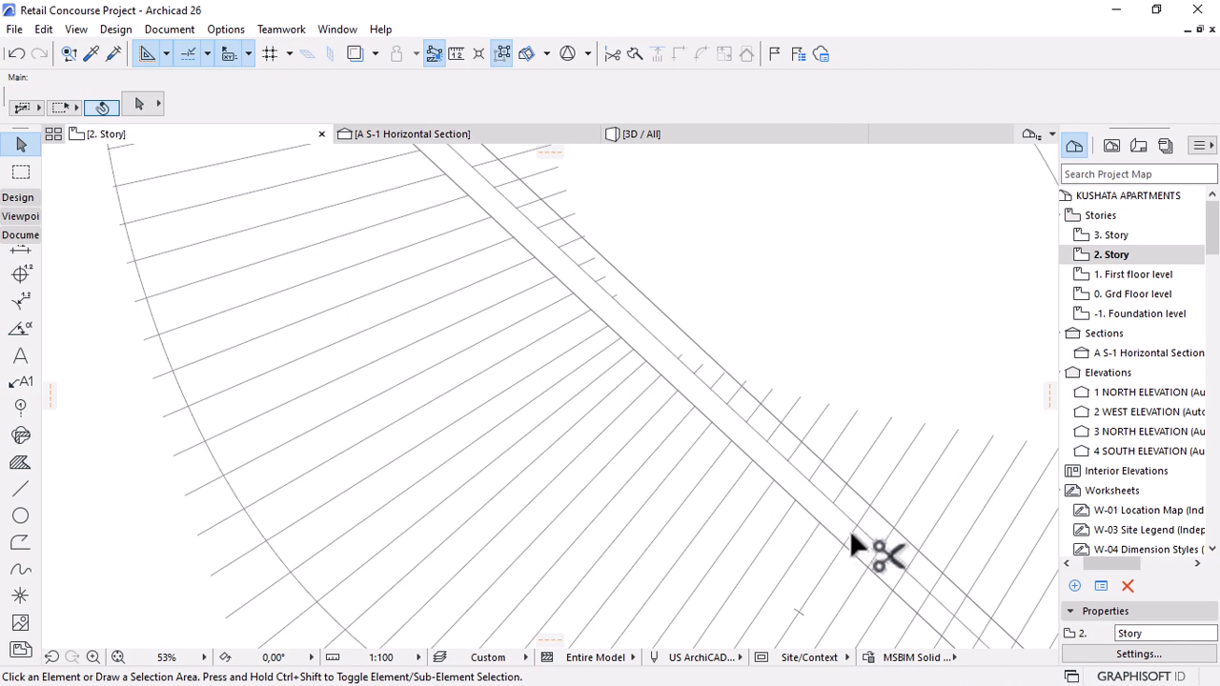
scroll(646, 349, "down", 3)
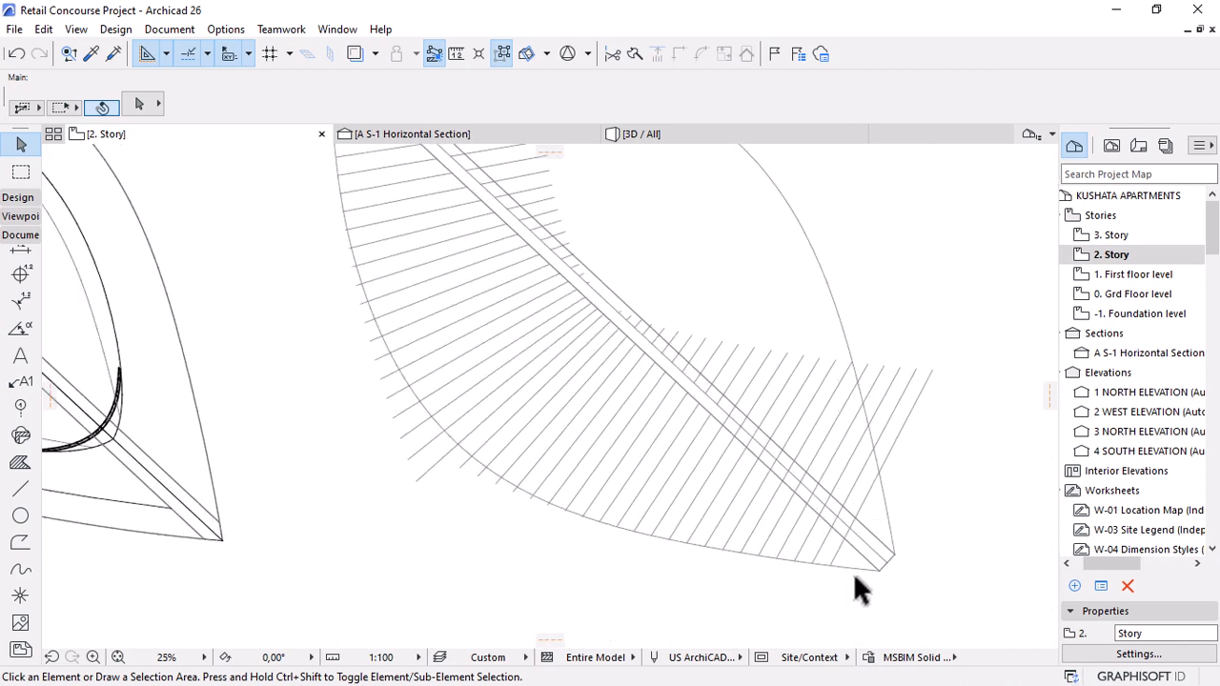
scroll(848, 562, "up", 3)
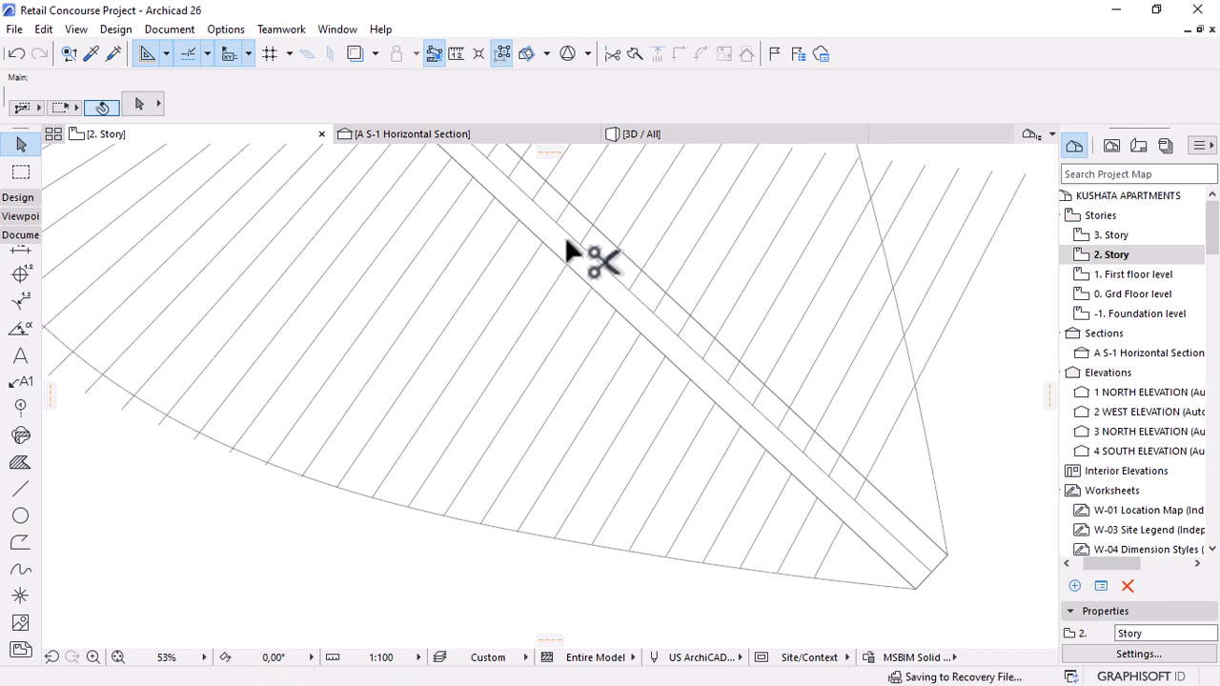
scroll(826, 535, "down", 1)
scroll(827, 543, "down", 6)
left_click(887, 427)
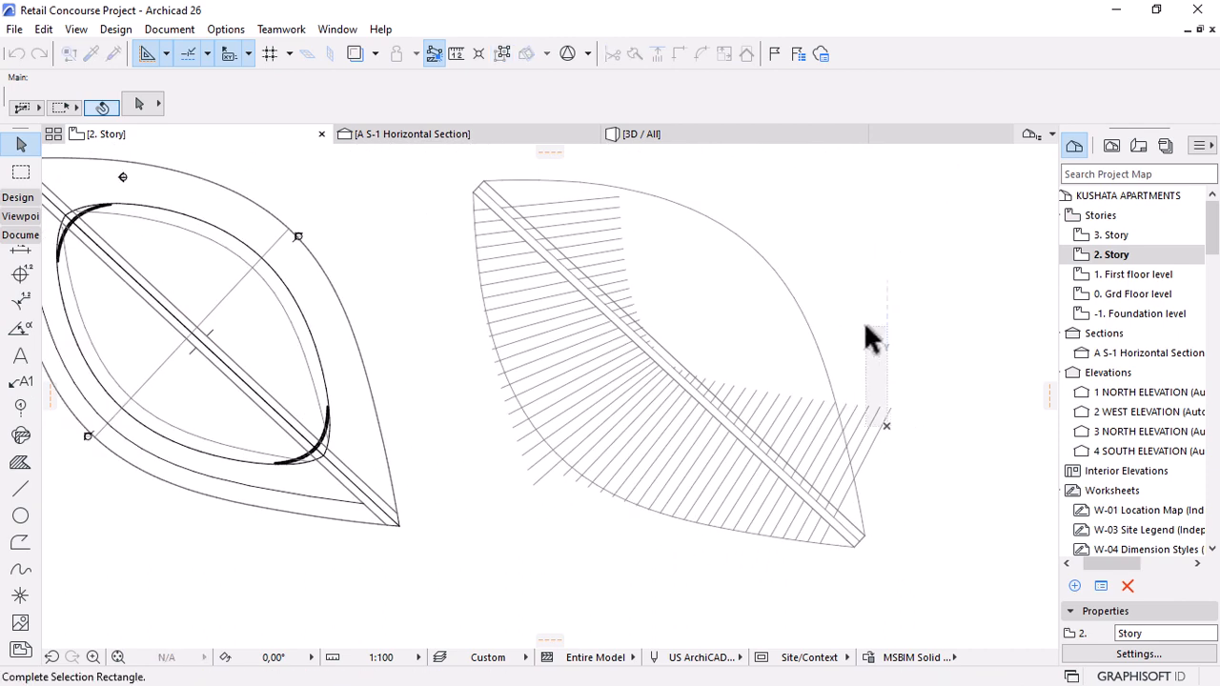
left_click(899, 416)
left_click(886, 423)
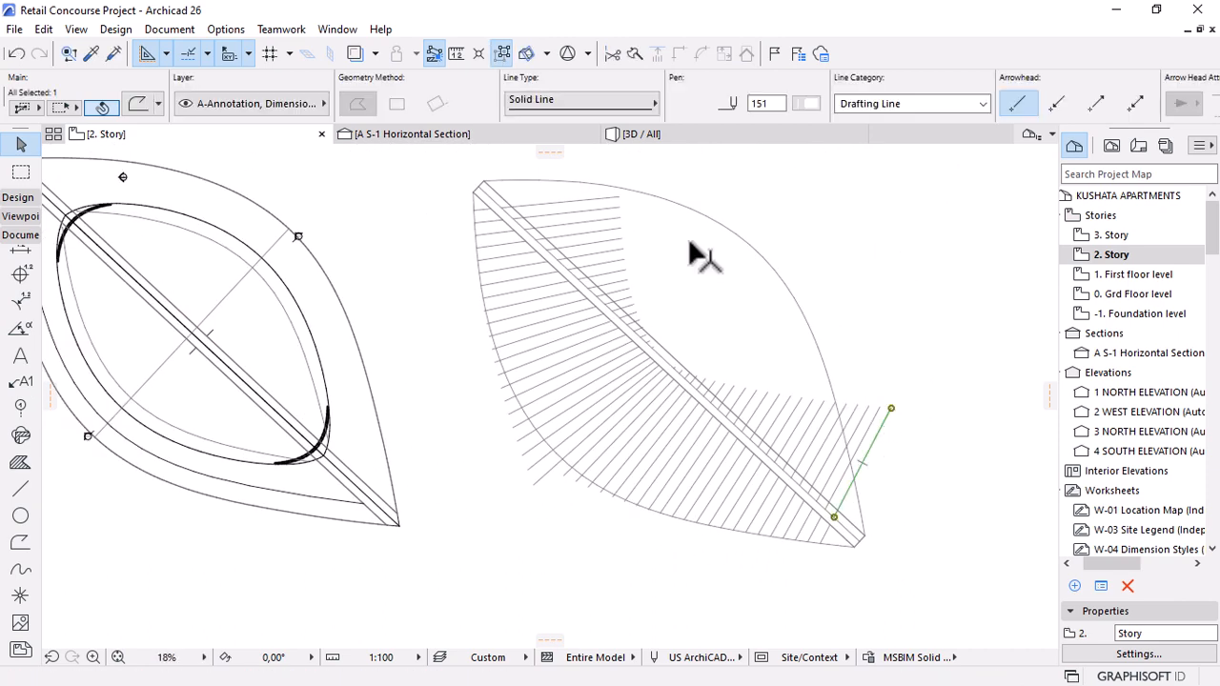
left_click(795, 409, "shift")
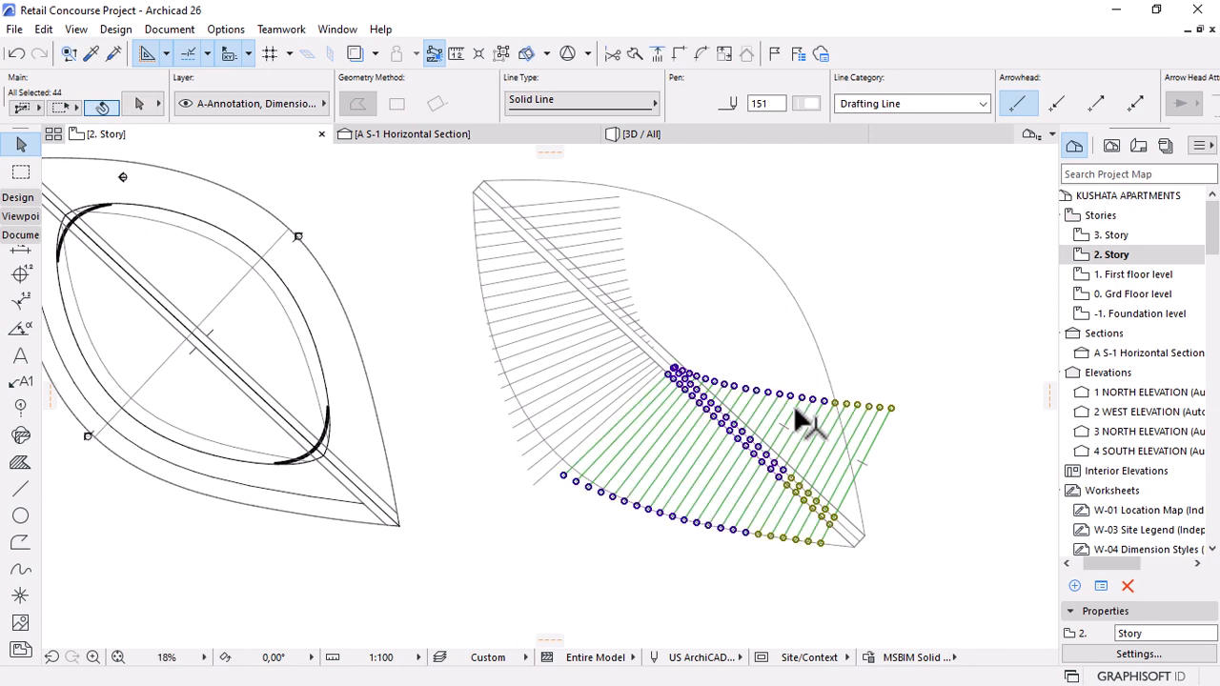
scroll(842, 476, "up", 3)
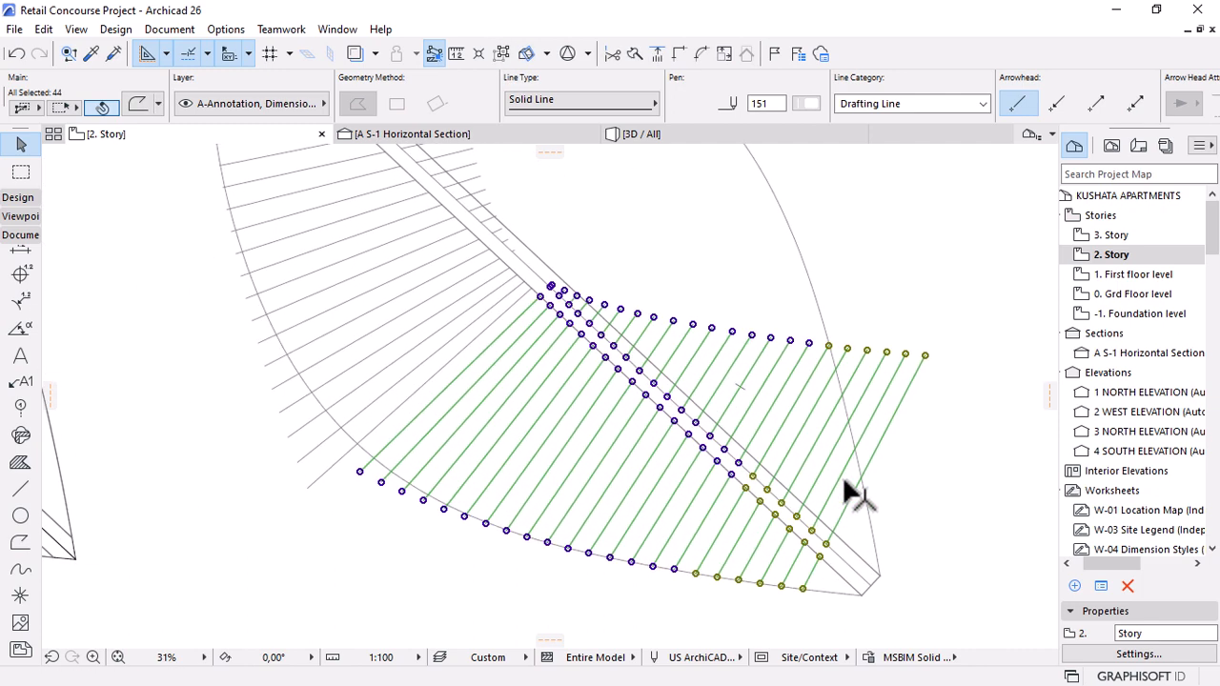
key("Escape")
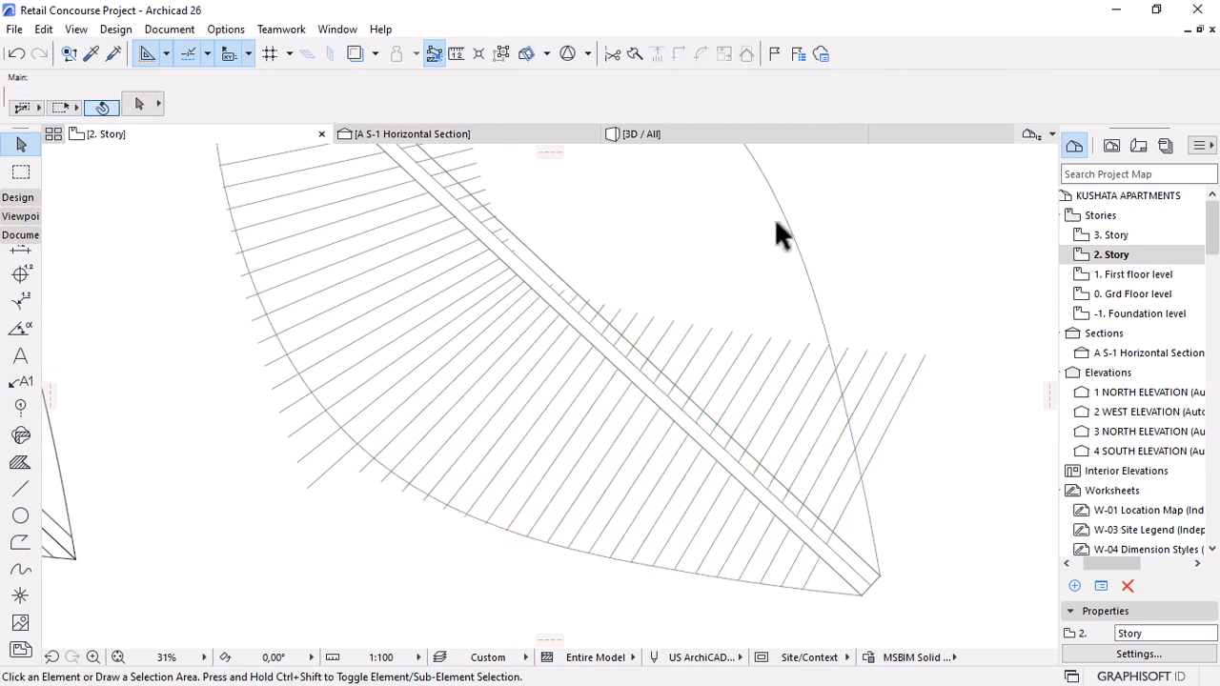
Delete the leftover cross line pieces extending above the strip's centre line near the leaf's lower-right tip.
left_click(983, 308)
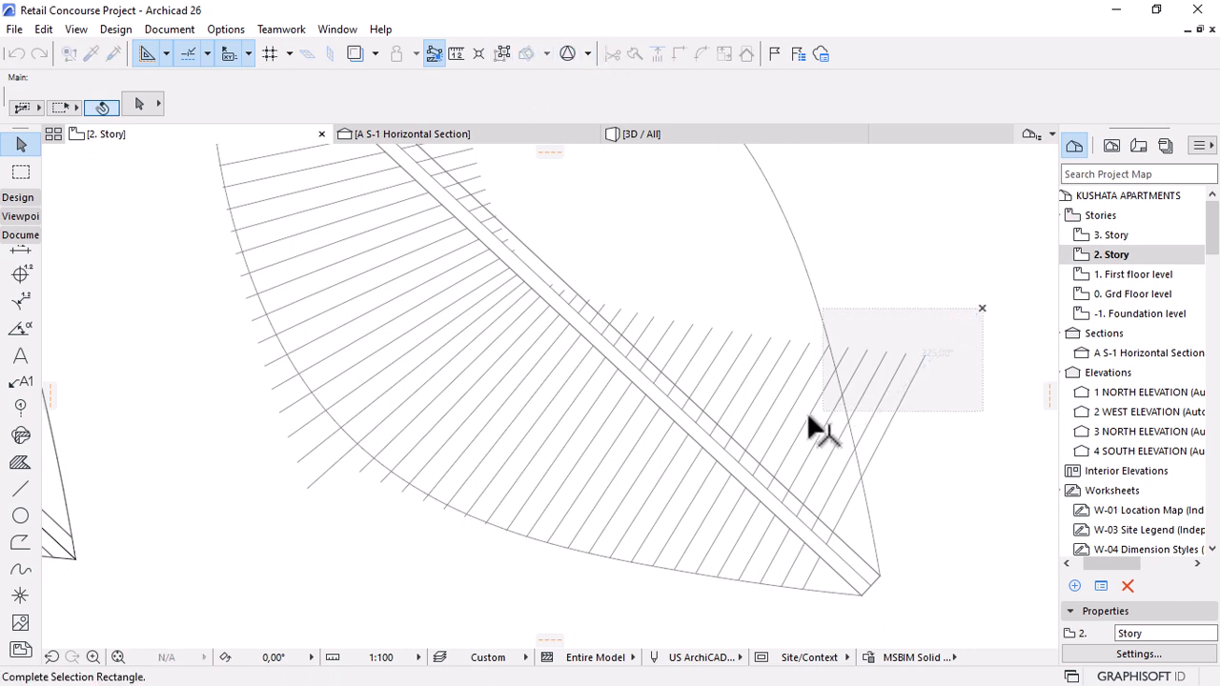
left_click(708, 401)
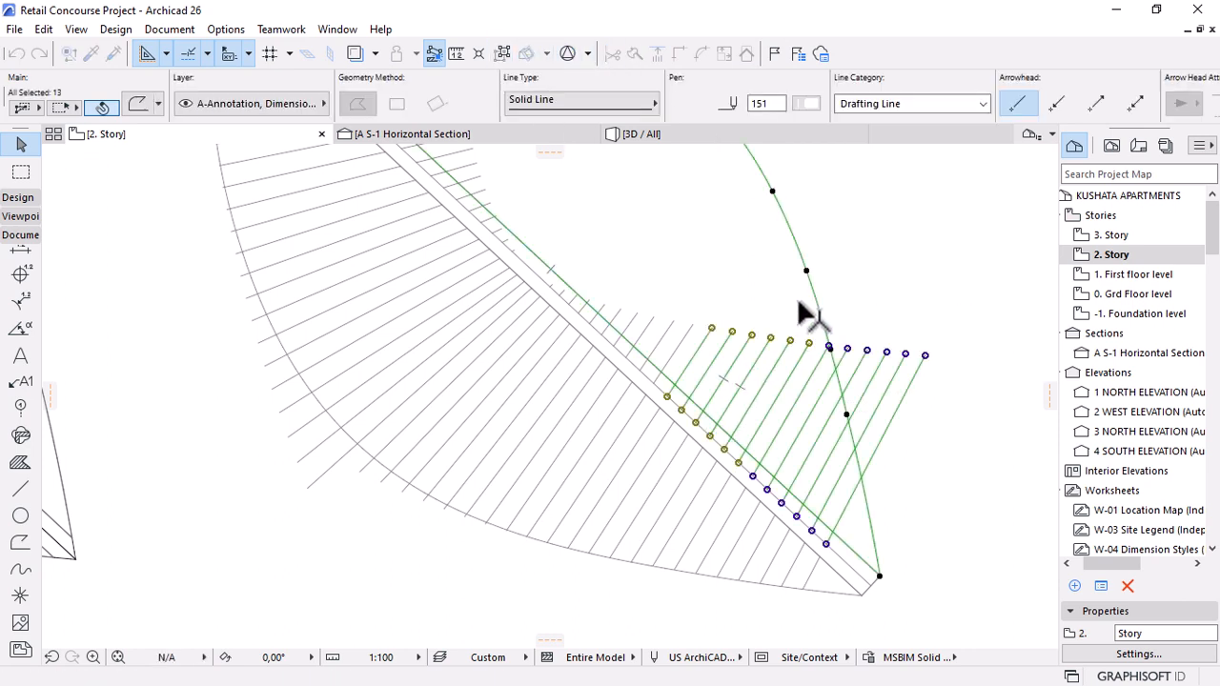
key("Delete")
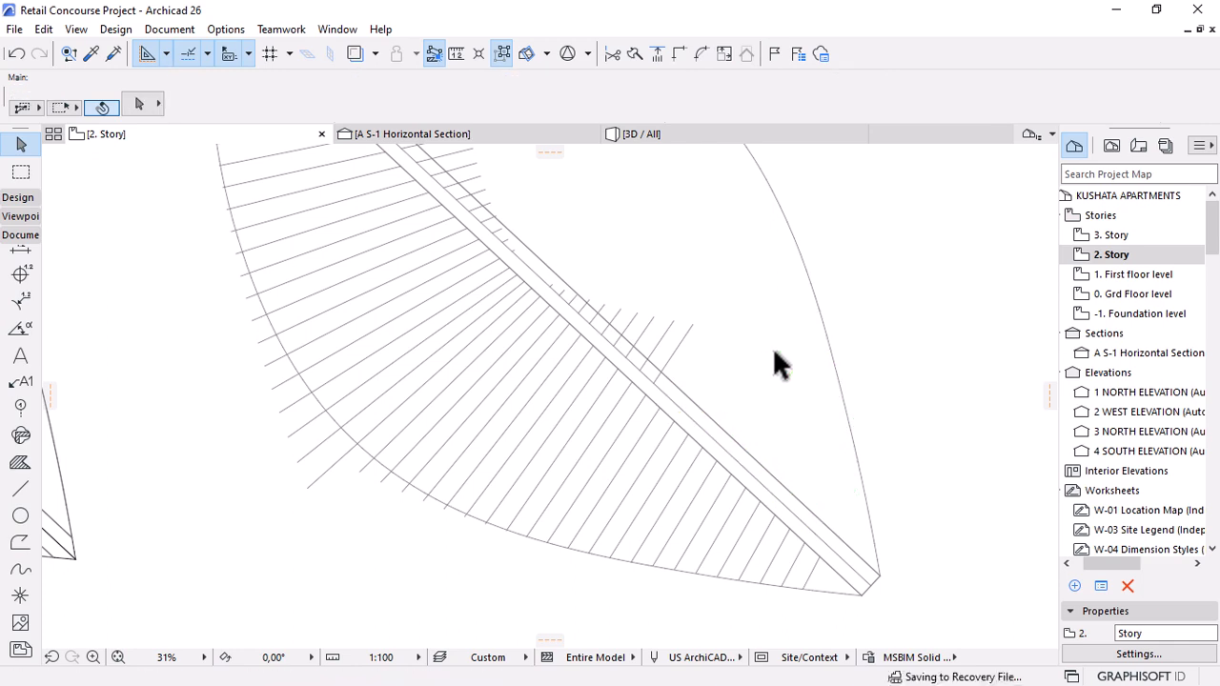
Delete the long leftover cross line pieces above the strip's centre line near the upper-left tip, in two window selections.
scroll(777, 376, "down", 3)
scroll(629, 198, "up", 4)
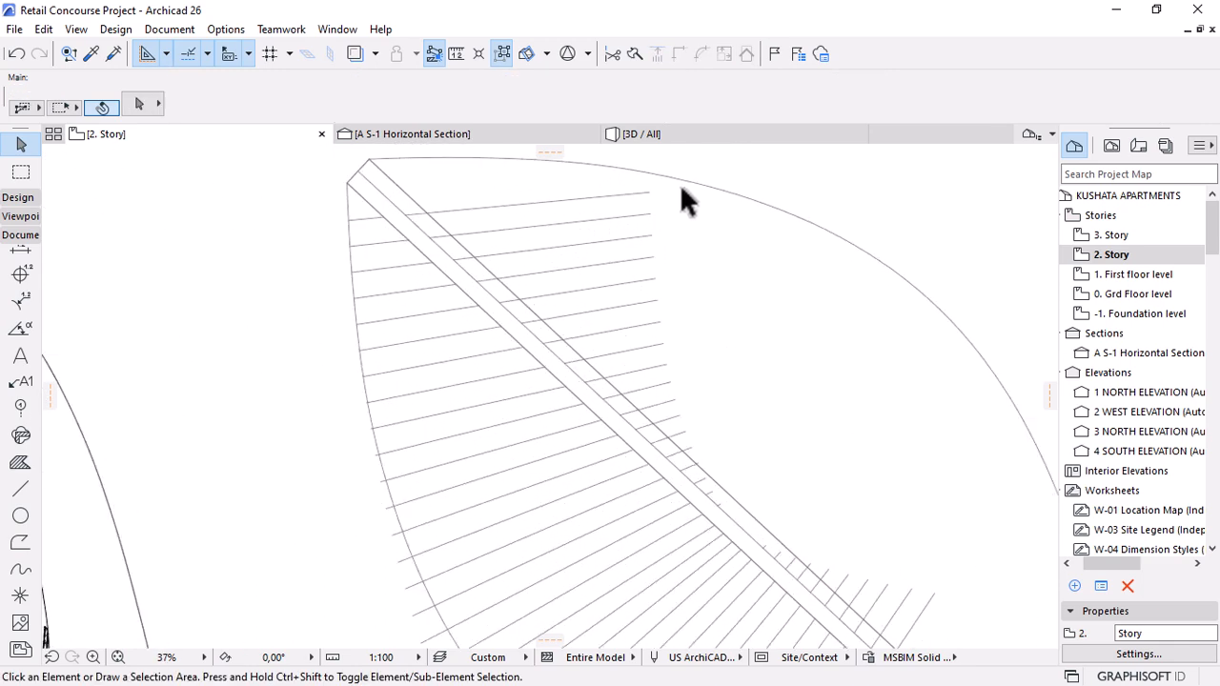
left_click(680, 185)
left_click(579, 334)
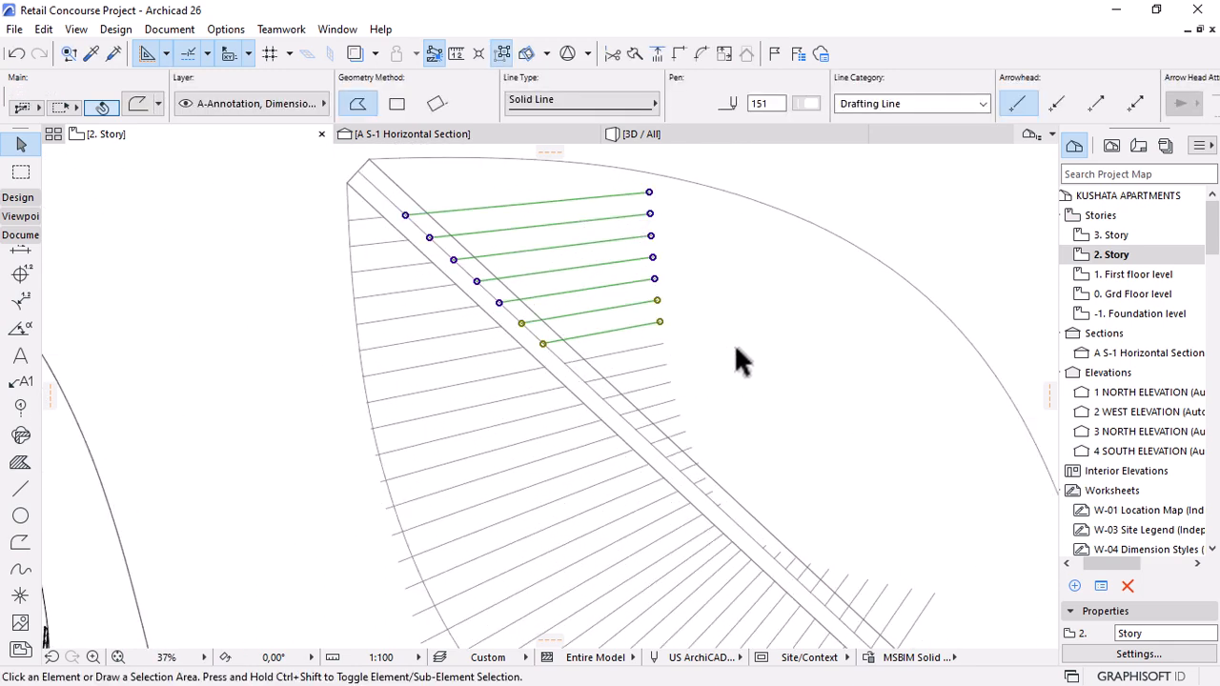
key("Delete")
left_click(730, 305)
left_click(641, 395)
key("Delete")
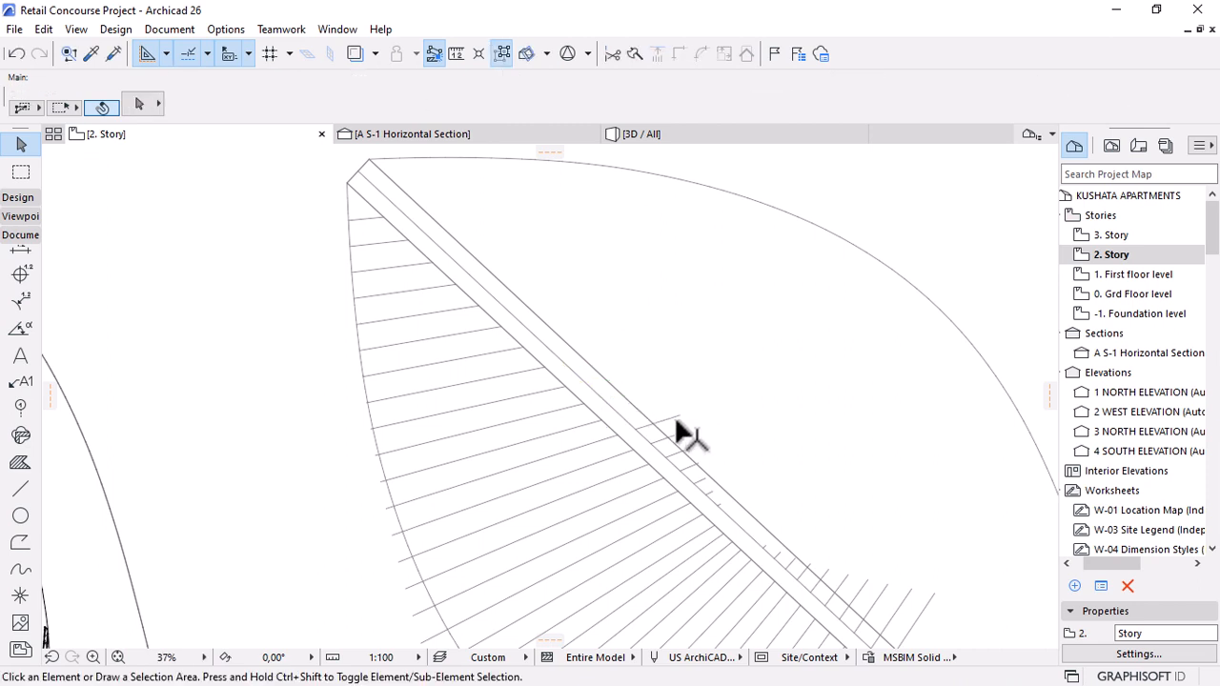
Delete the short leftover cross line stubs one by one along the upper-left stretch of the strip's upper band.
left_click(676, 425)
key("Delete")
left_click(682, 448)
key("Delete")
left_click(678, 454)
key("Delete")
left_click(691, 466)
key("Delete")
left_click(698, 481)
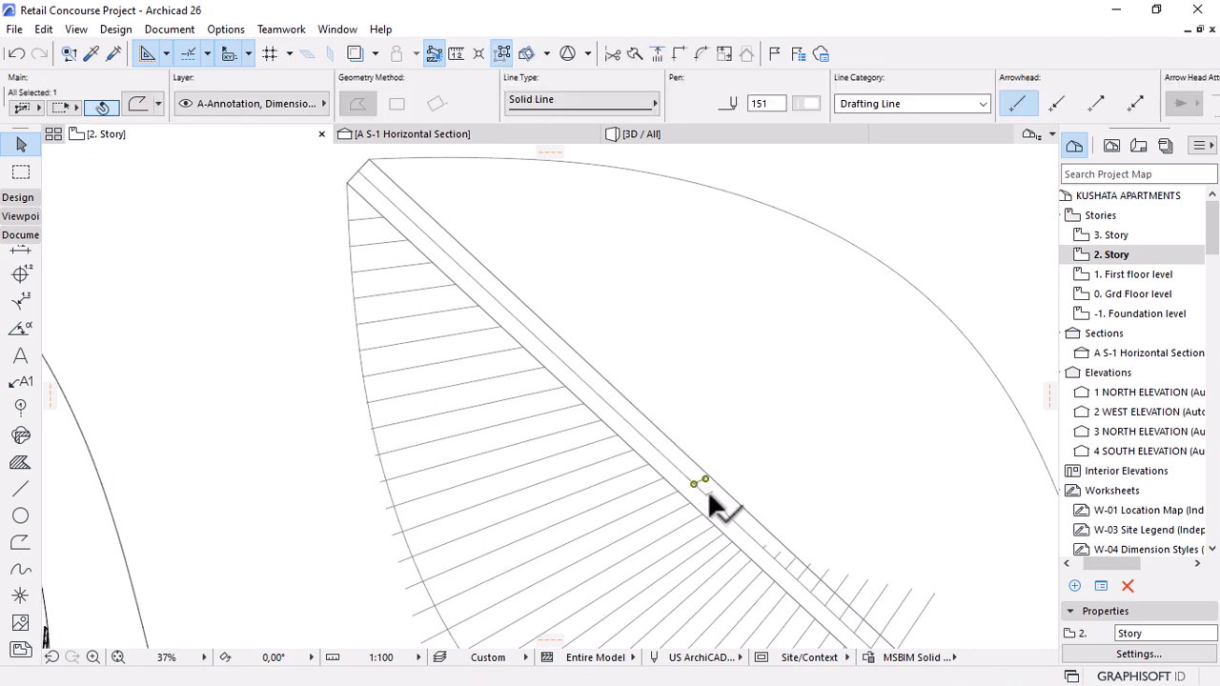
key("Delete")
left_click(719, 500)
key("Delete")
left_click(719, 499)
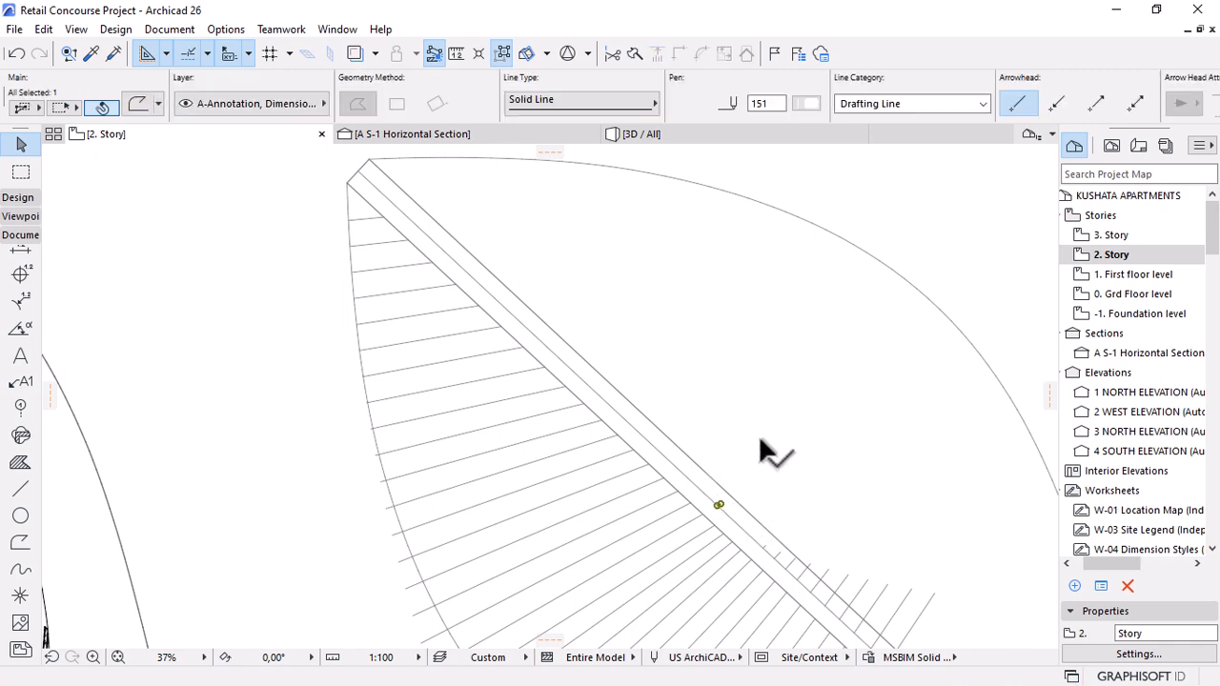
key("Delete")
Delete the last leftover cross line pieces crossing the strip's upper band just past its middle, one at a time.
scroll(713, 343, "down", 4)
scroll(739, 496, "up", 2)
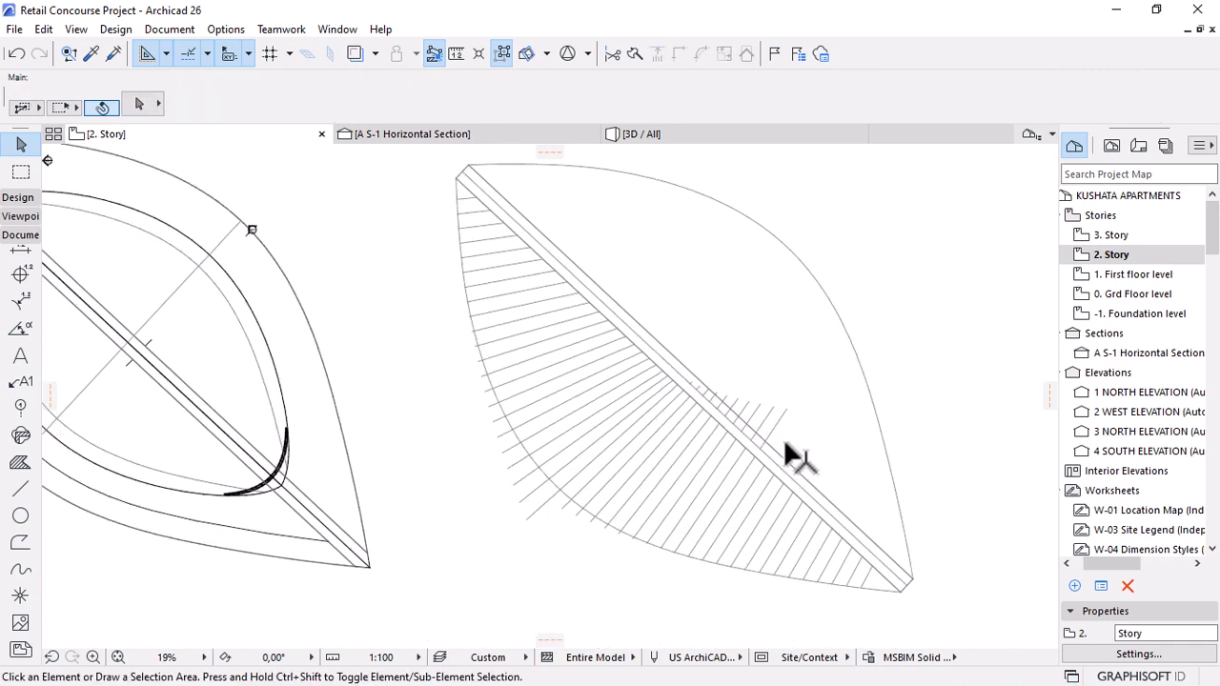
scroll(785, 444, "up", 3)
left_click(648, 347)
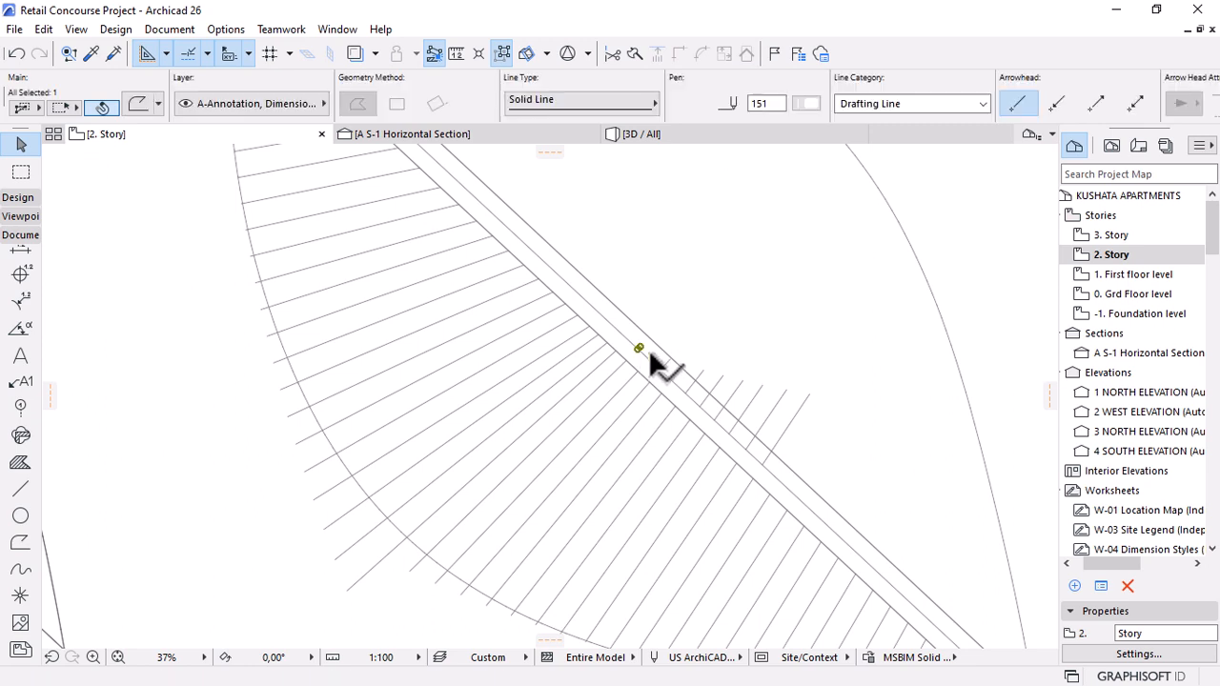
key("Delete")
left_click(657, 357)
key("Delete")
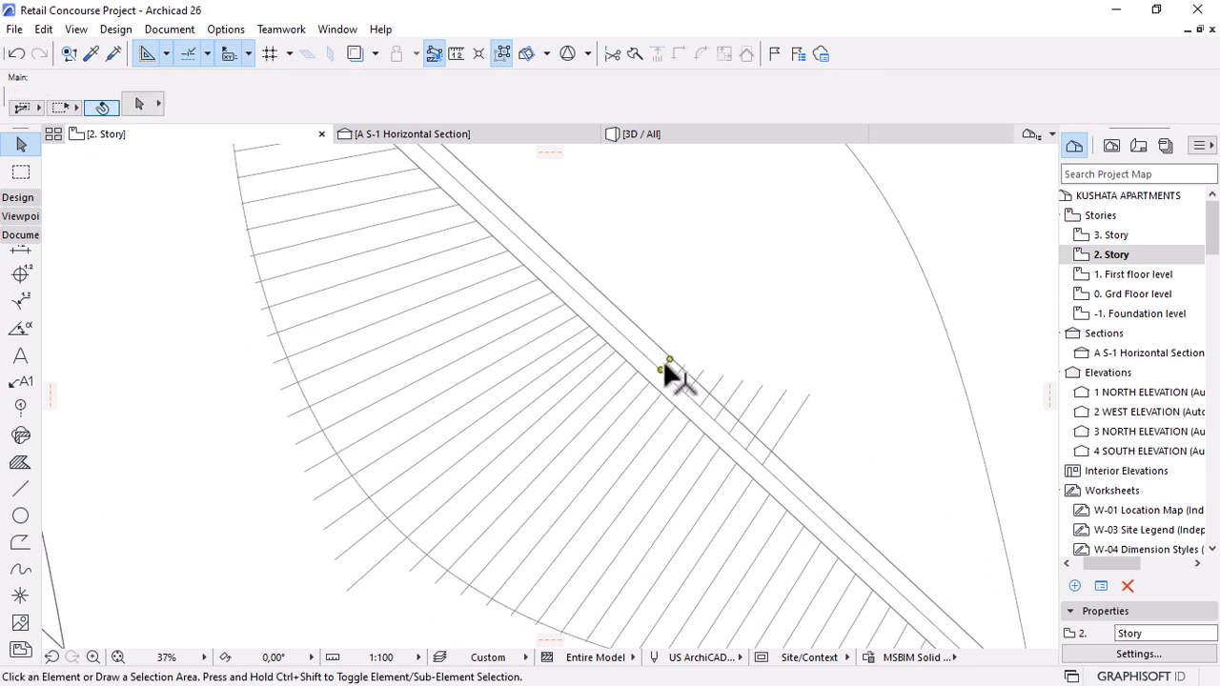
left_click(663, 366)
key("Delete")
left_click(679, 373)
key("Delete")
left_click(706, 373)
key("Delete")
left_click(721, 381)
key("Delete")
left_click(739, 386)
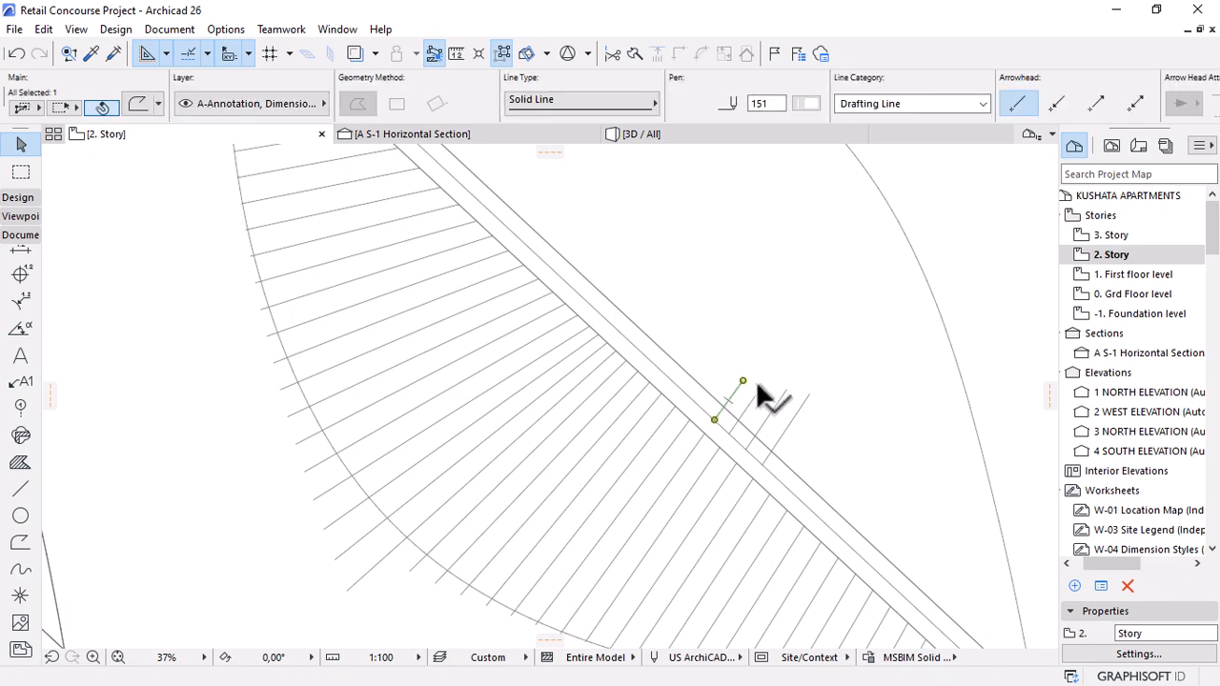
key("Delete")
left_click(782, 391)
key("Delete")
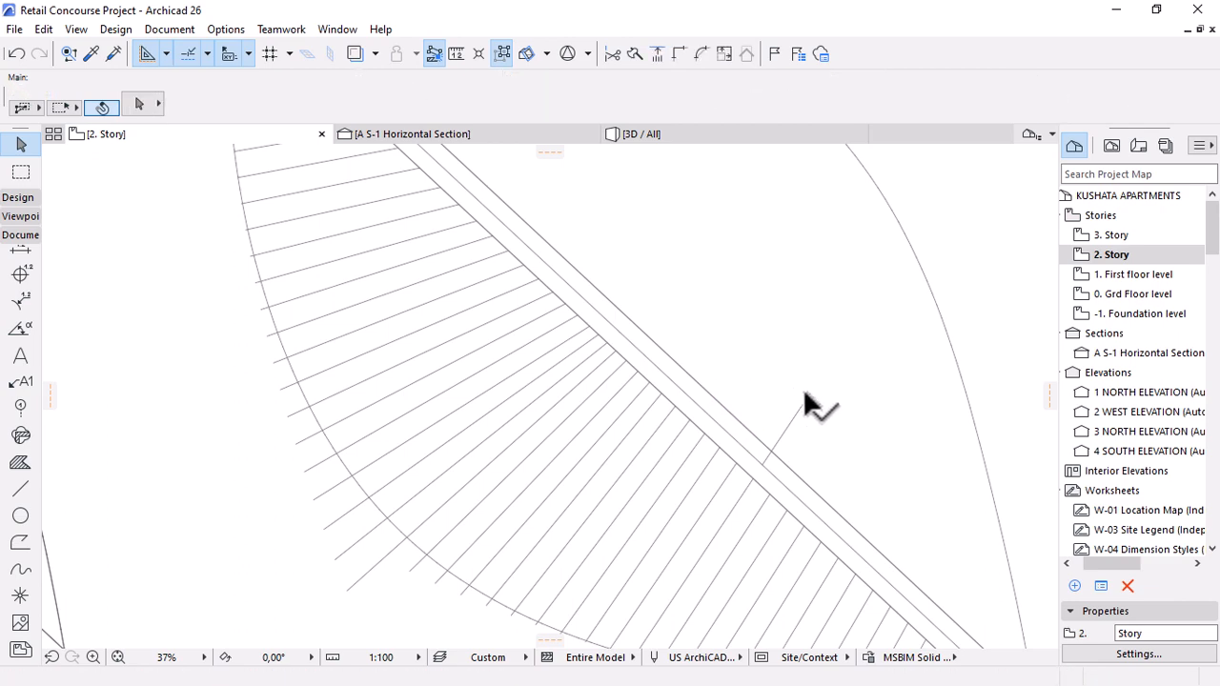
left_click(806, 399)
key("Delete")
Select all groups of trimmed cross lines in the leaf's lower half, with group selection active.
scroll(772, 407, "down", 4)
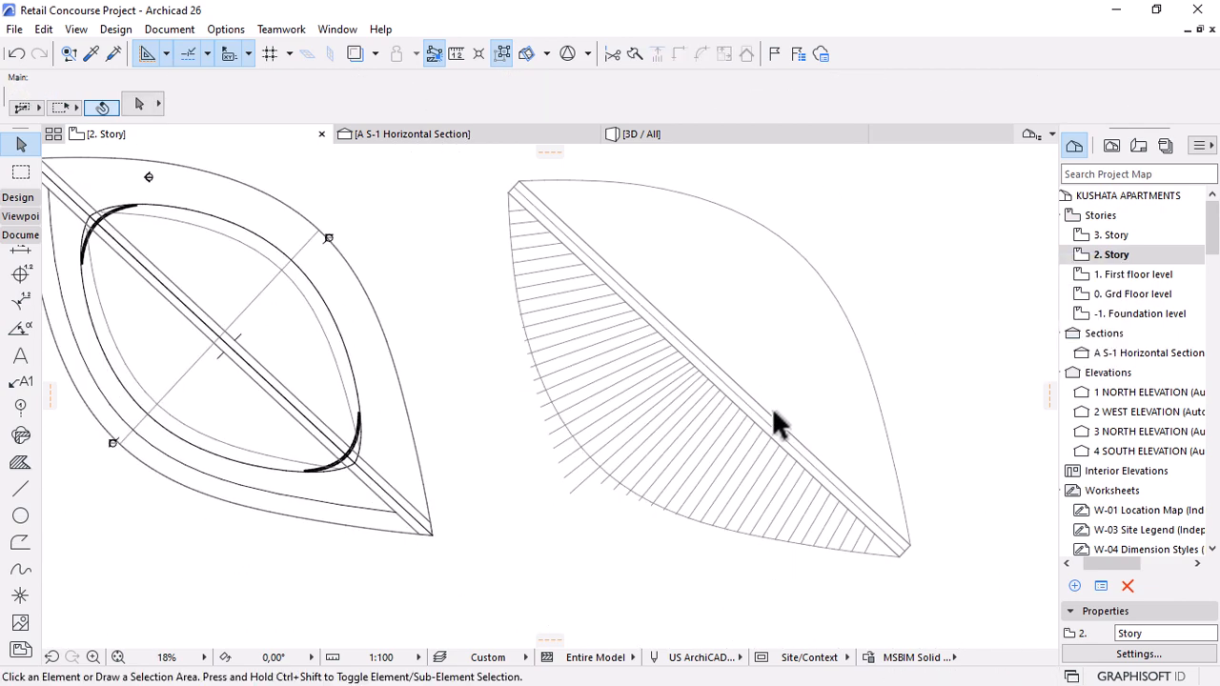
scroll(788, 466, "up", 2)
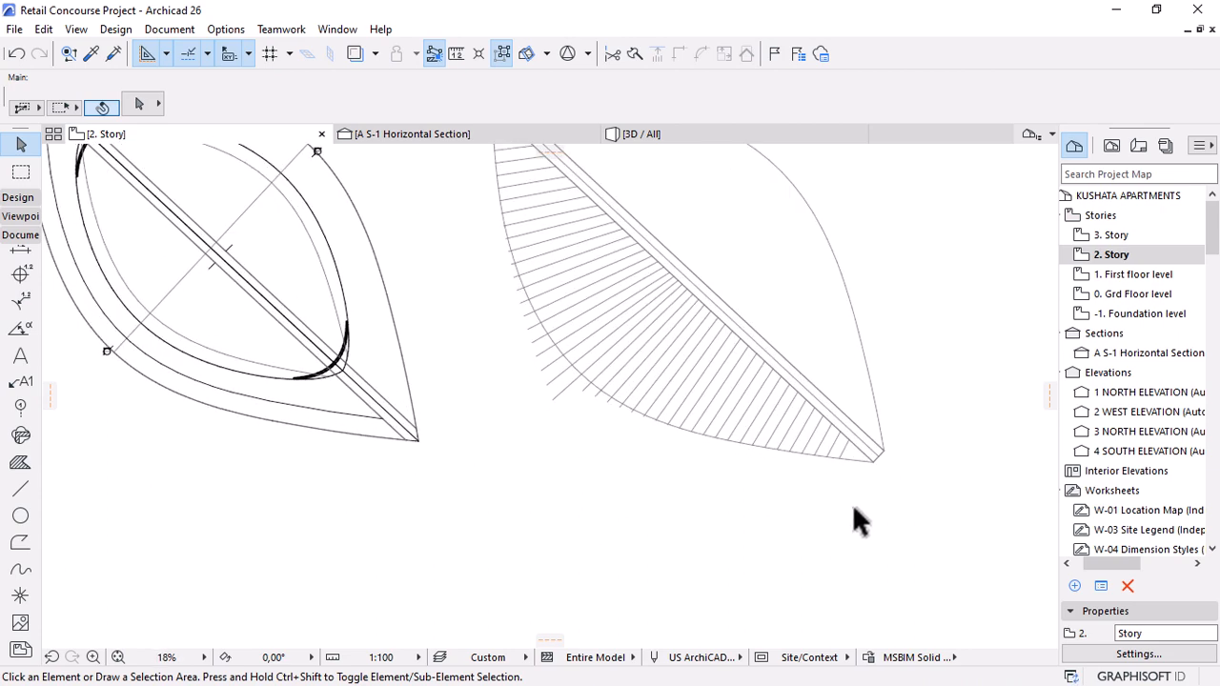
scroll(856, 514, "down", 3)
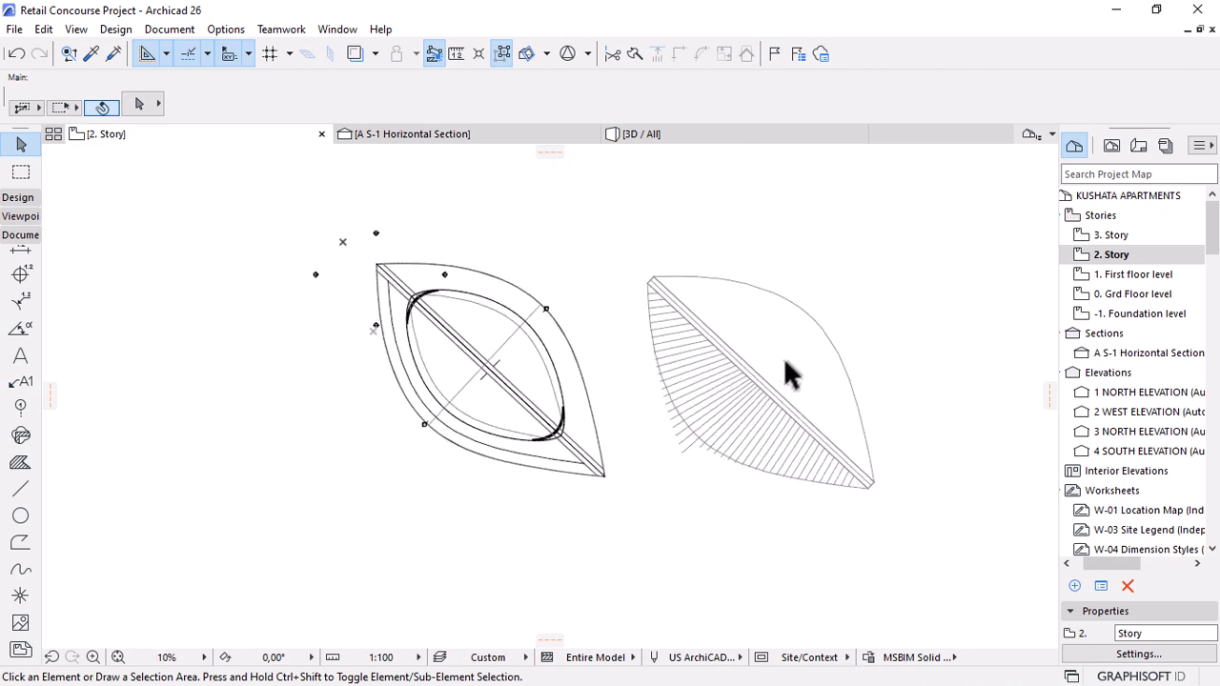
scroll(730, 387, "up", 1)
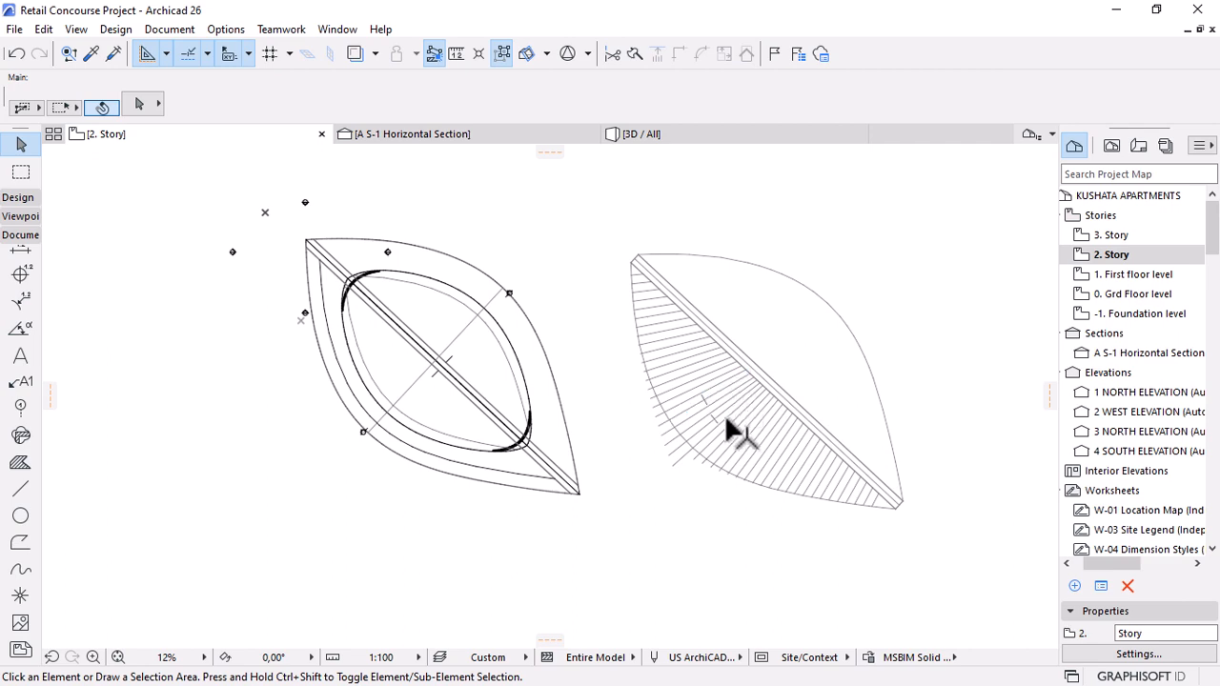
left_click(719, 422)
scroll(766, 435, "up", 4)
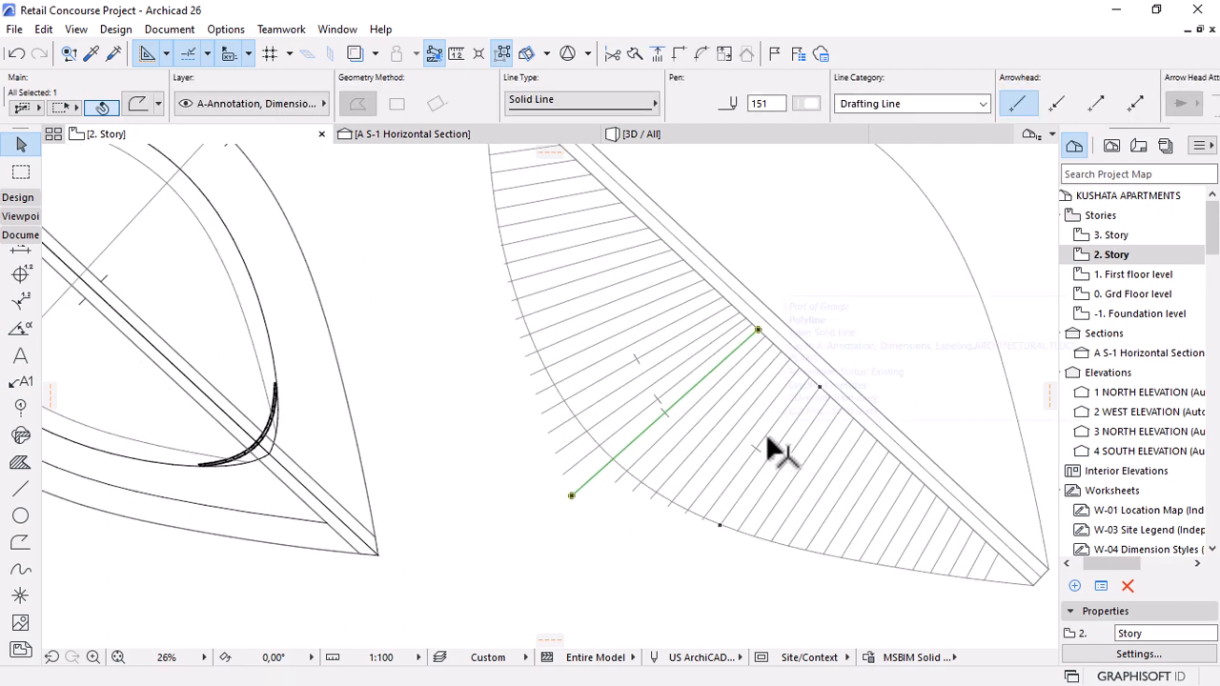
left_click(906, 545, "shift")
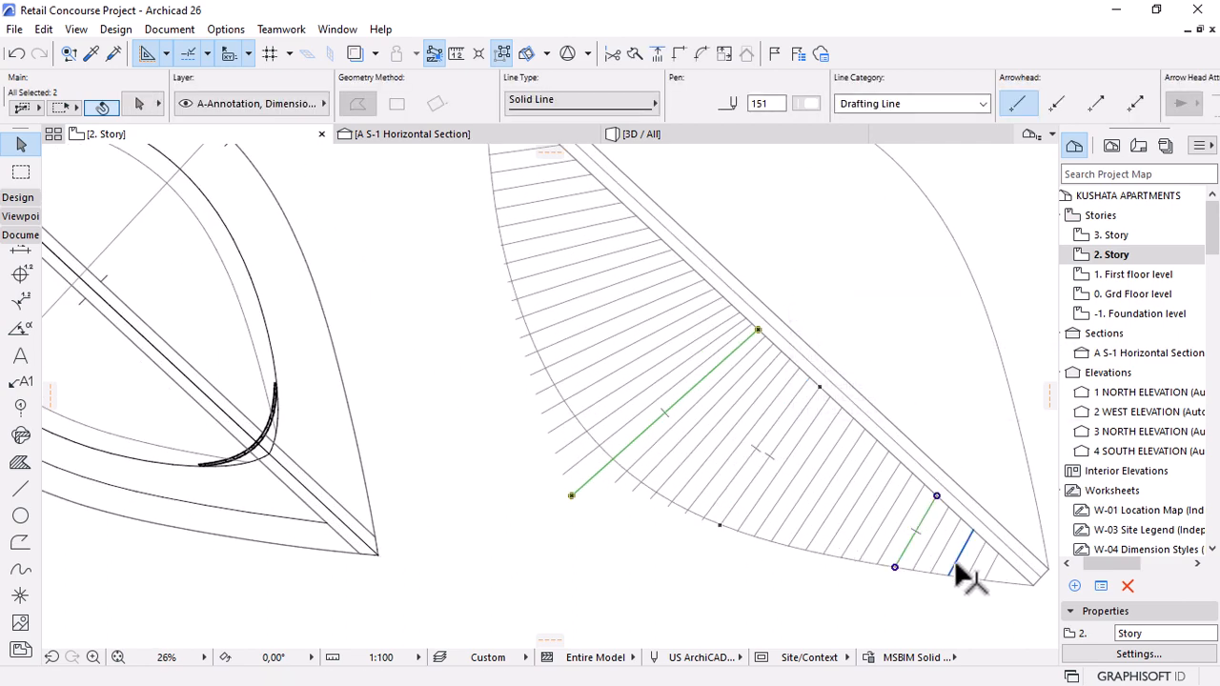
left_click(560, 236, "shift")
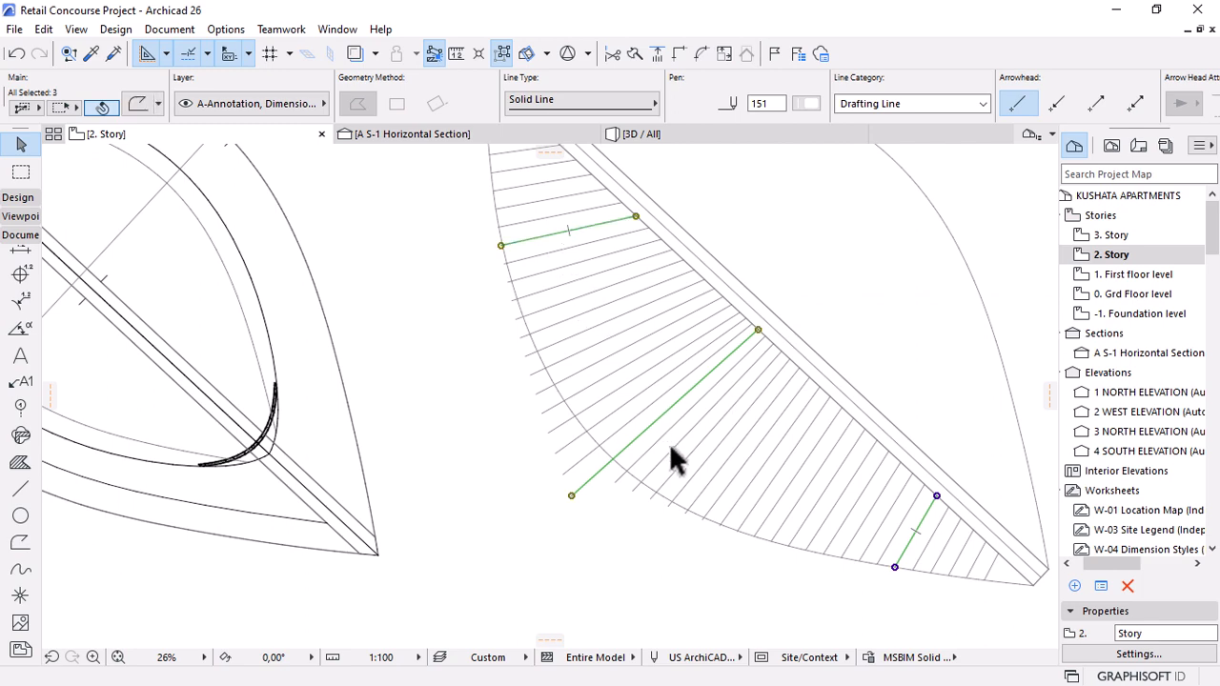
scroll(670, 447, "down", 3)
left_click(578, 270, "shift")
left_click(503, 56)
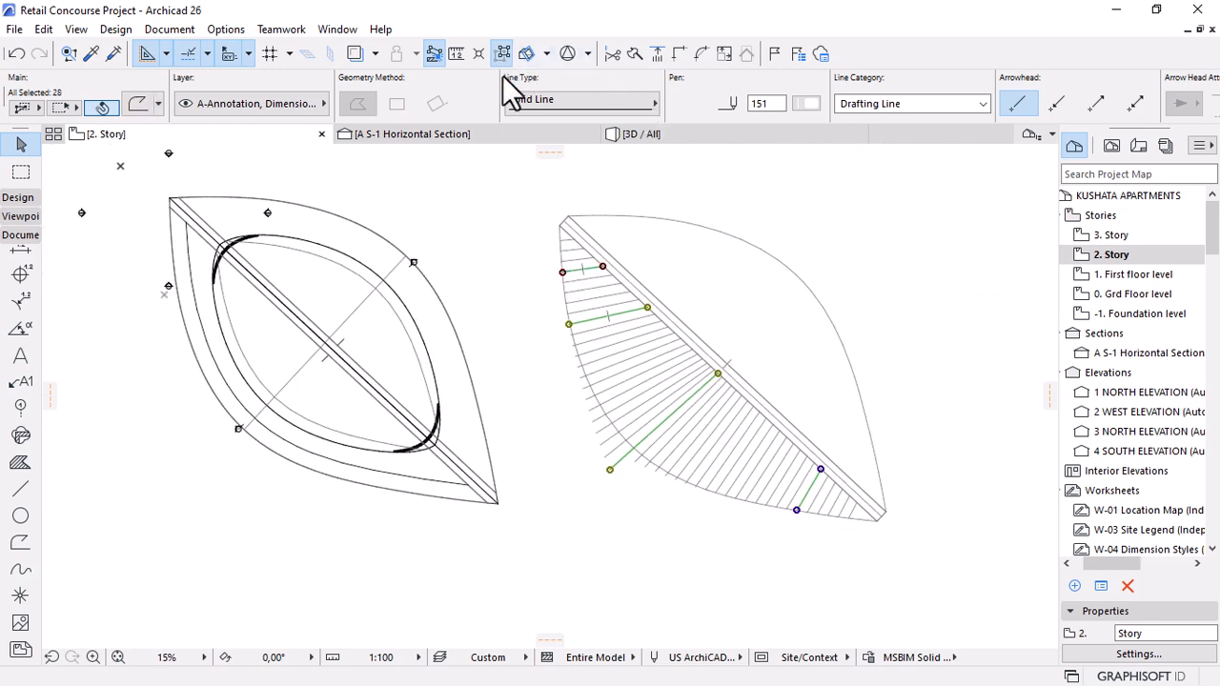
left_click(744, 469, "shift")
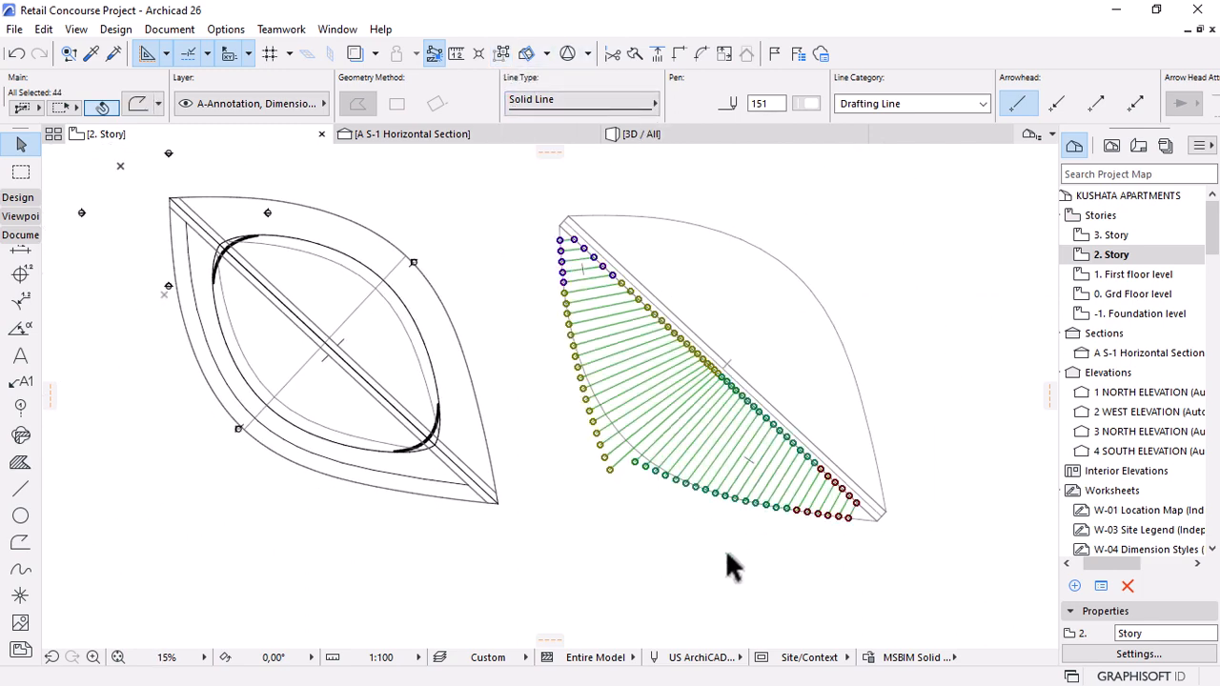
Mirror a copy of the selected cross lines about the strip's centre line into the leaf's upper half.
key("ctrl+alt+m")
scroll(858, 532, "up", 5)
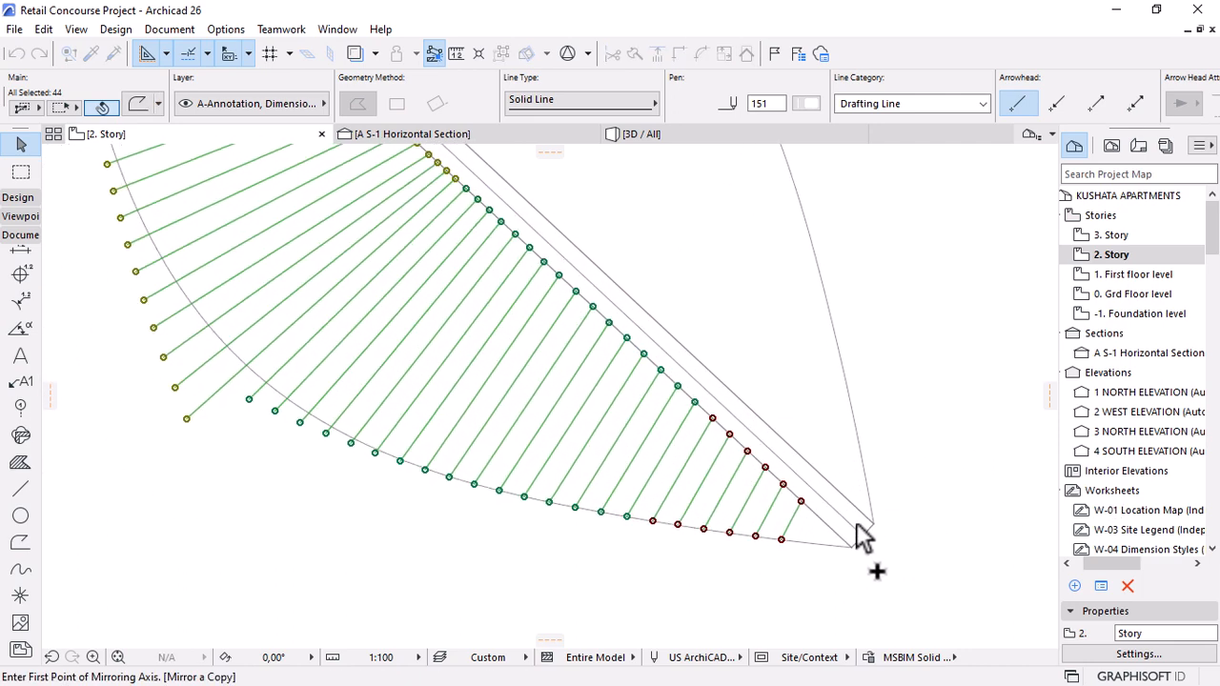
left_click(857, 529)
left_click(693, 359)
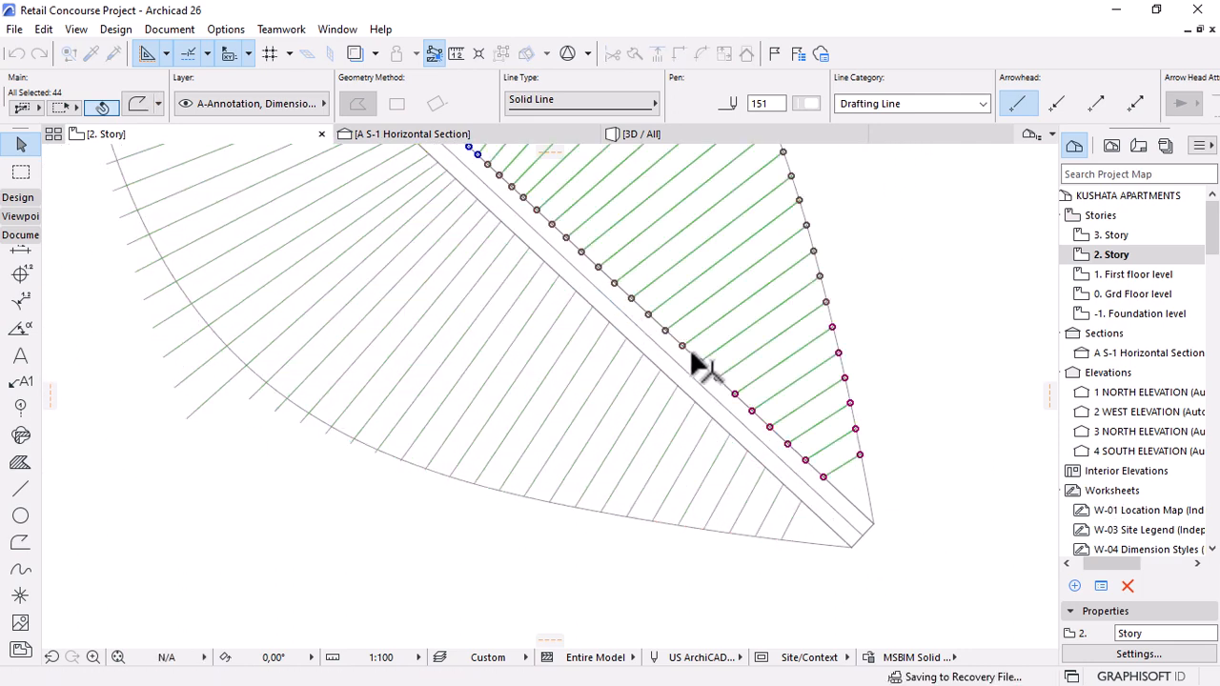
Clear the selection and examine the mirrored cross lines across both halves of the leaf.
scroll(912, 456, "down", 5)
left_click(929, 551)
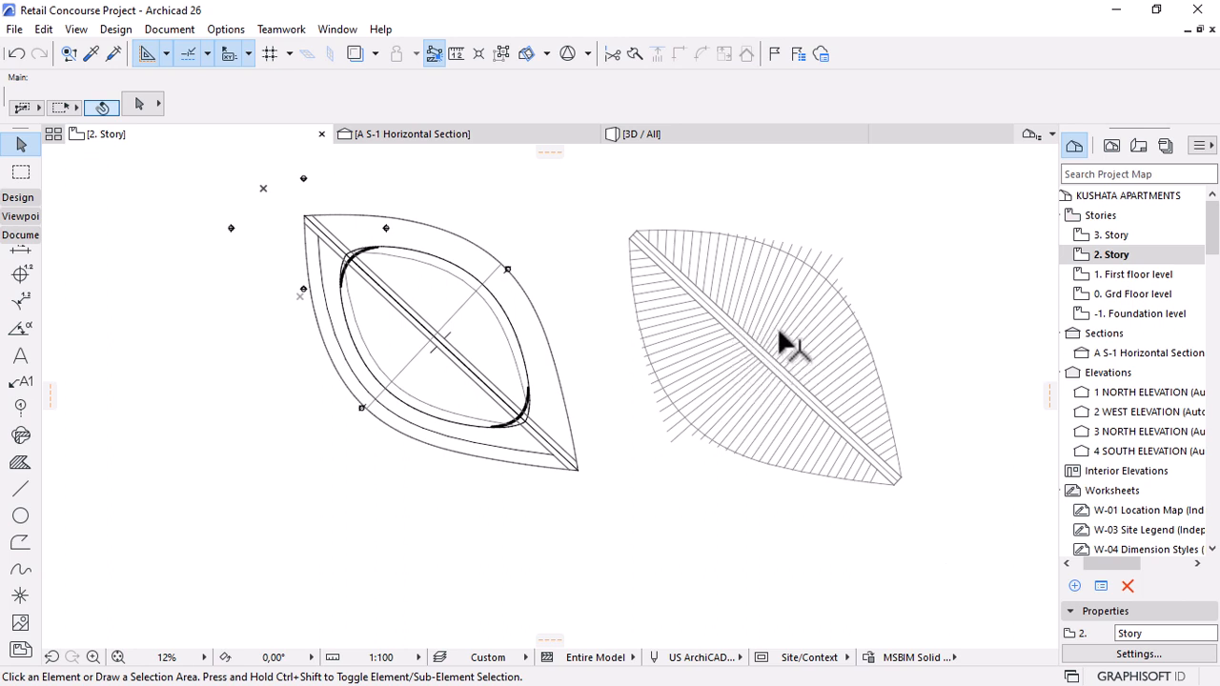
scroll(832, 314, "up", 2)
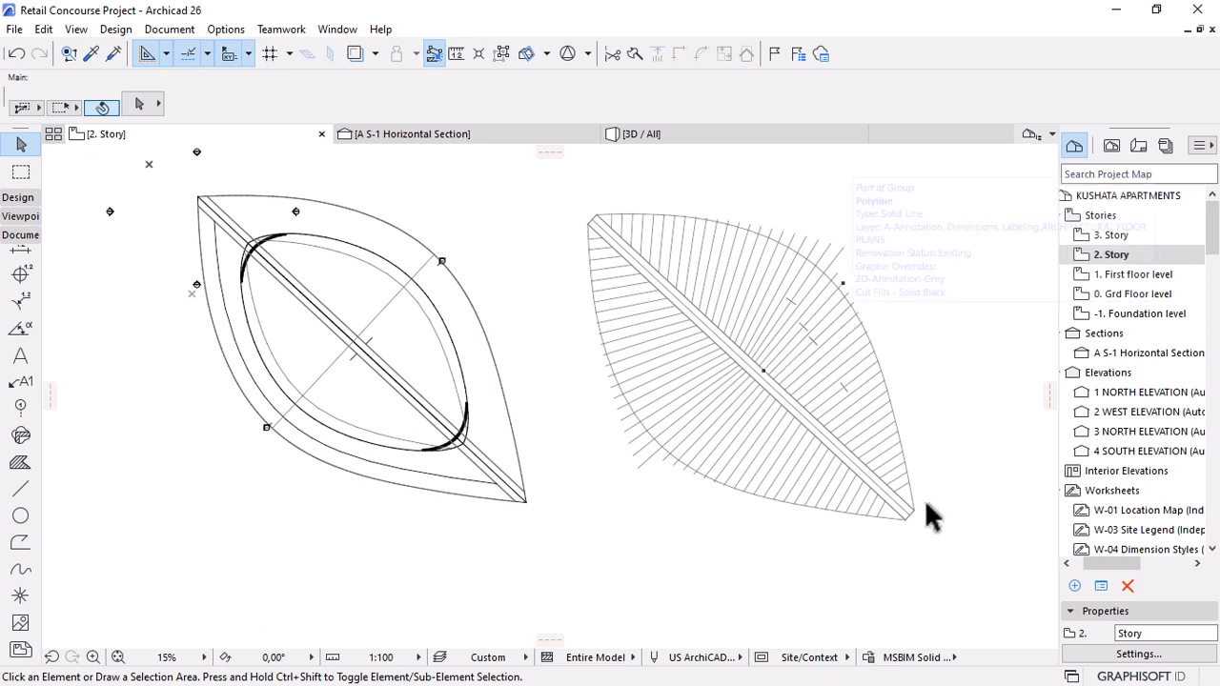
scroll(924, 503, "up", 2)
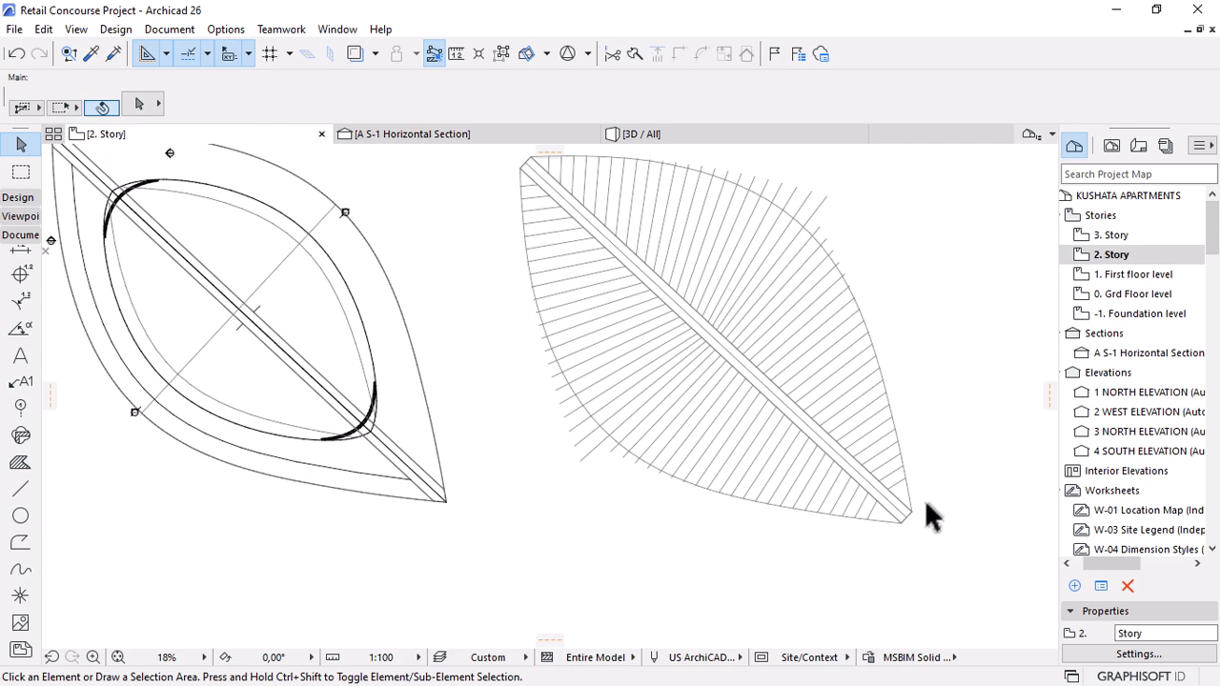
scroll(812, 374, "down", 2)
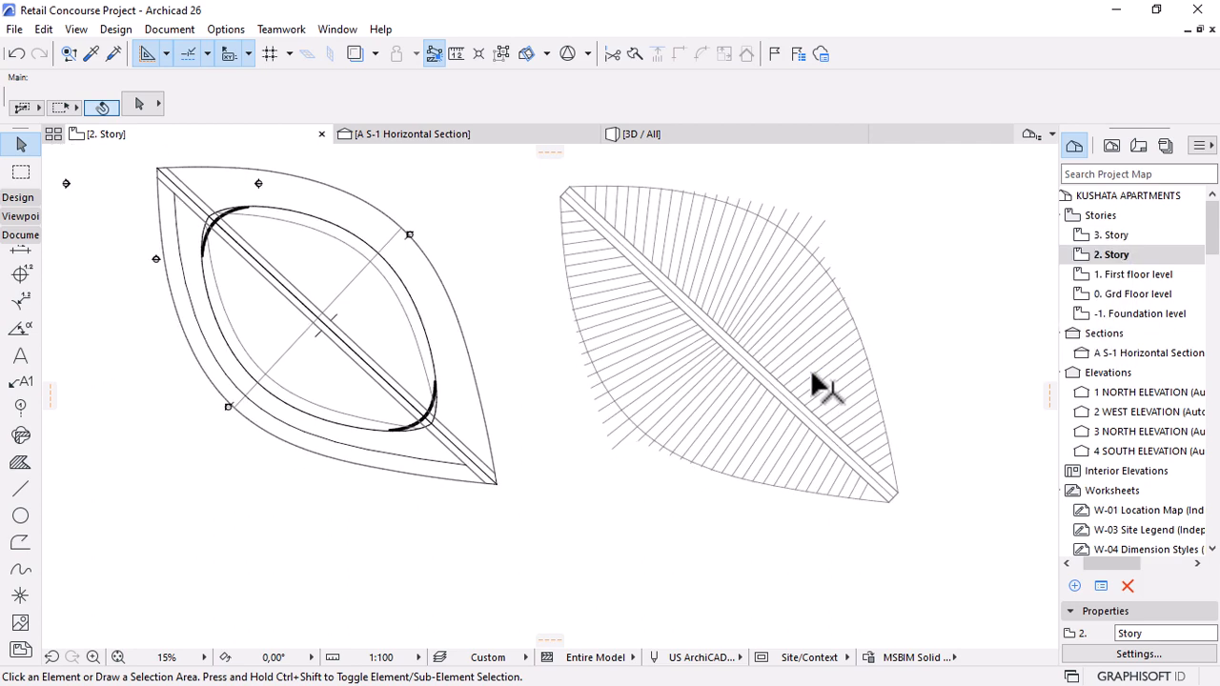
scroll(811, 372, "down", 3)
scroll(750, 376, "up", 3)
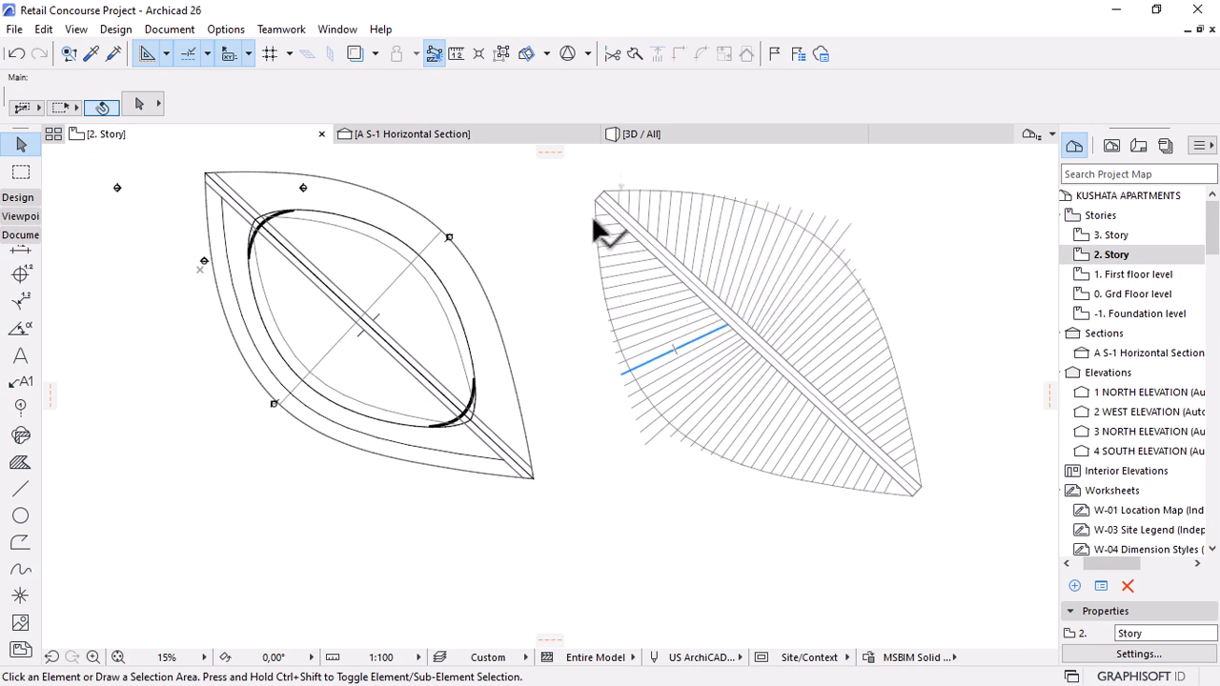
Try filling the gaps between the cross lines at the lower half's pointed end with morphs, using the Morph tool's box geometry method.
left_click(17, 197)
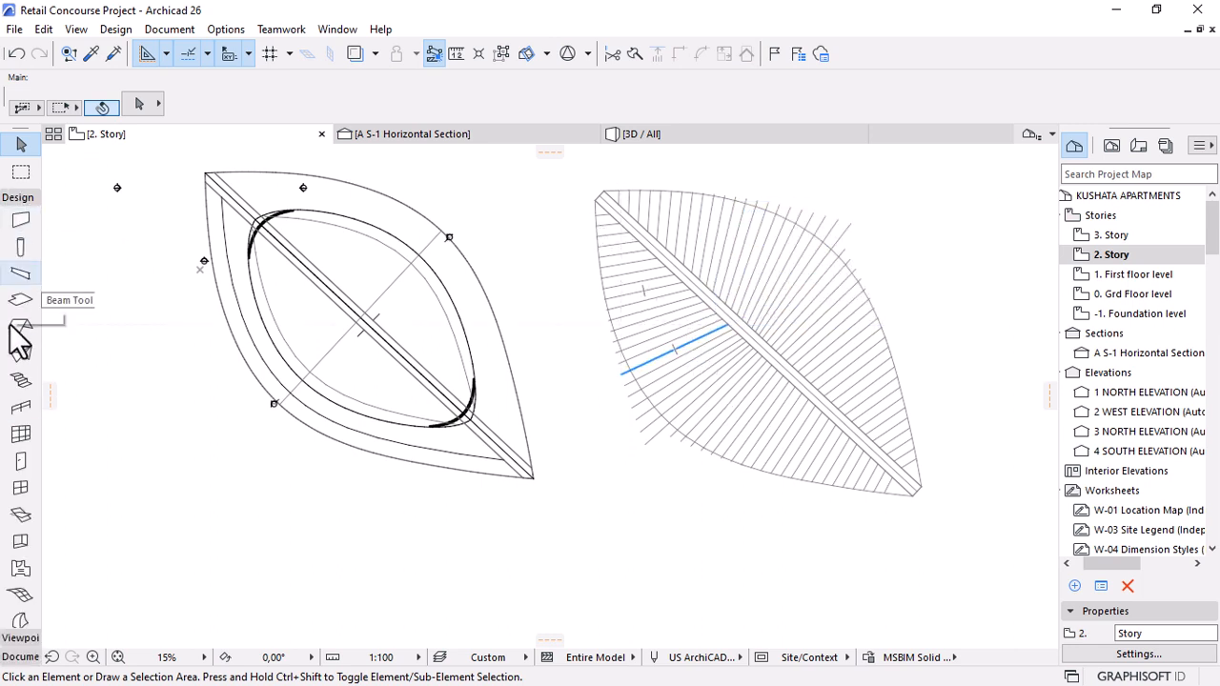
scroll(17, 544, "down", 3)
left_click(20, 477)
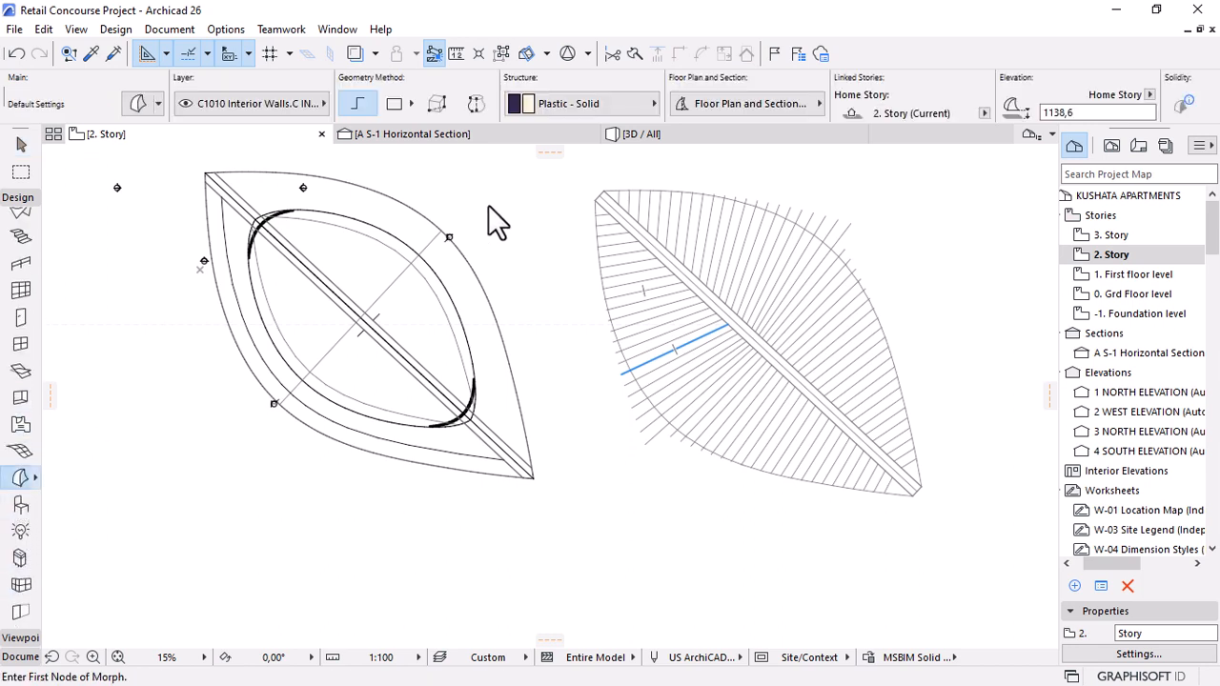
left_click(430, 101)
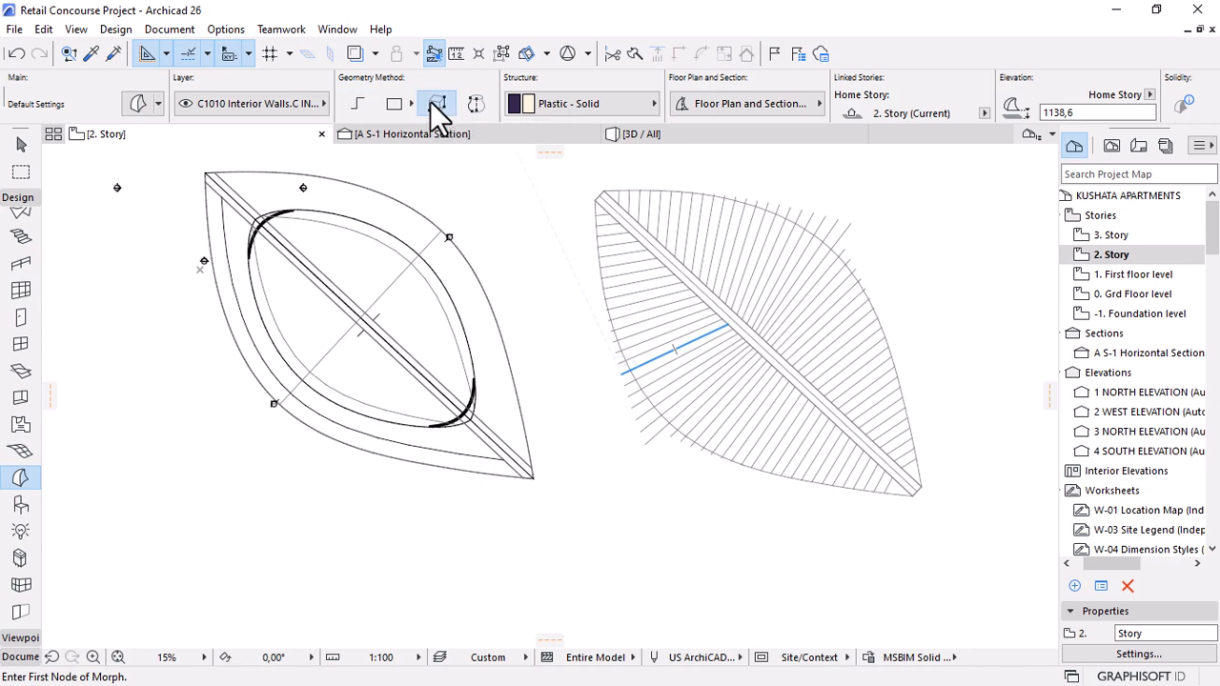
left_click(574, 110)
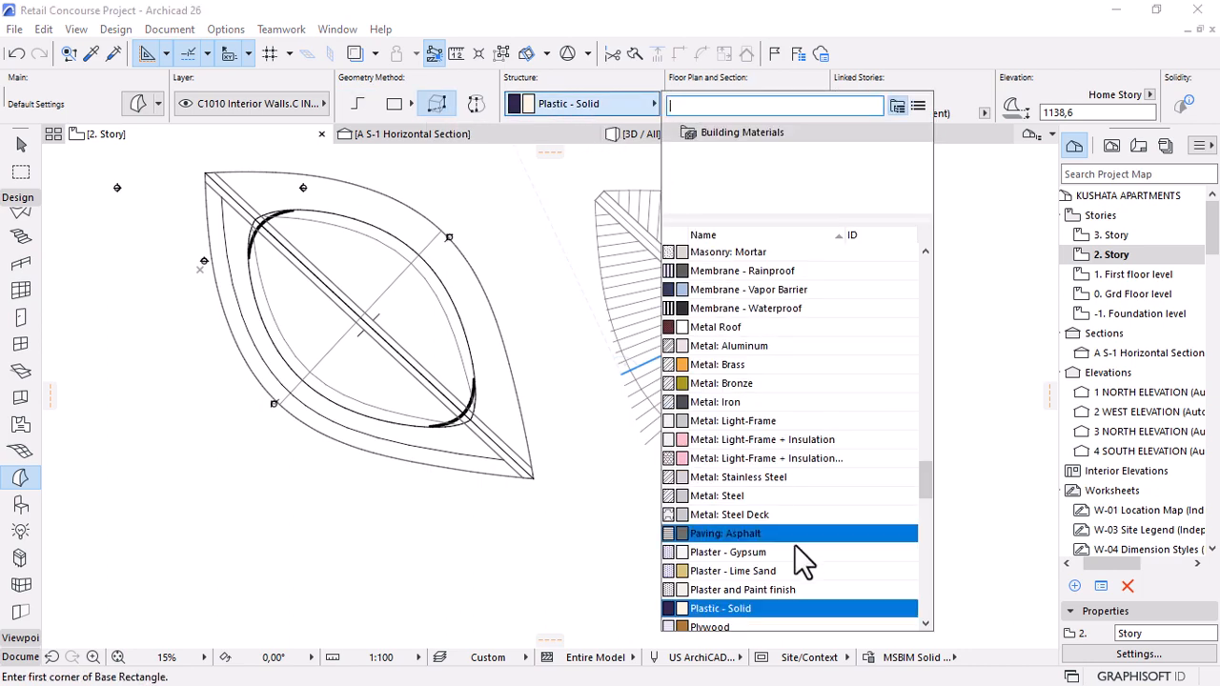
left_click(588, 302)
scroll(879, 485, "up", 5)
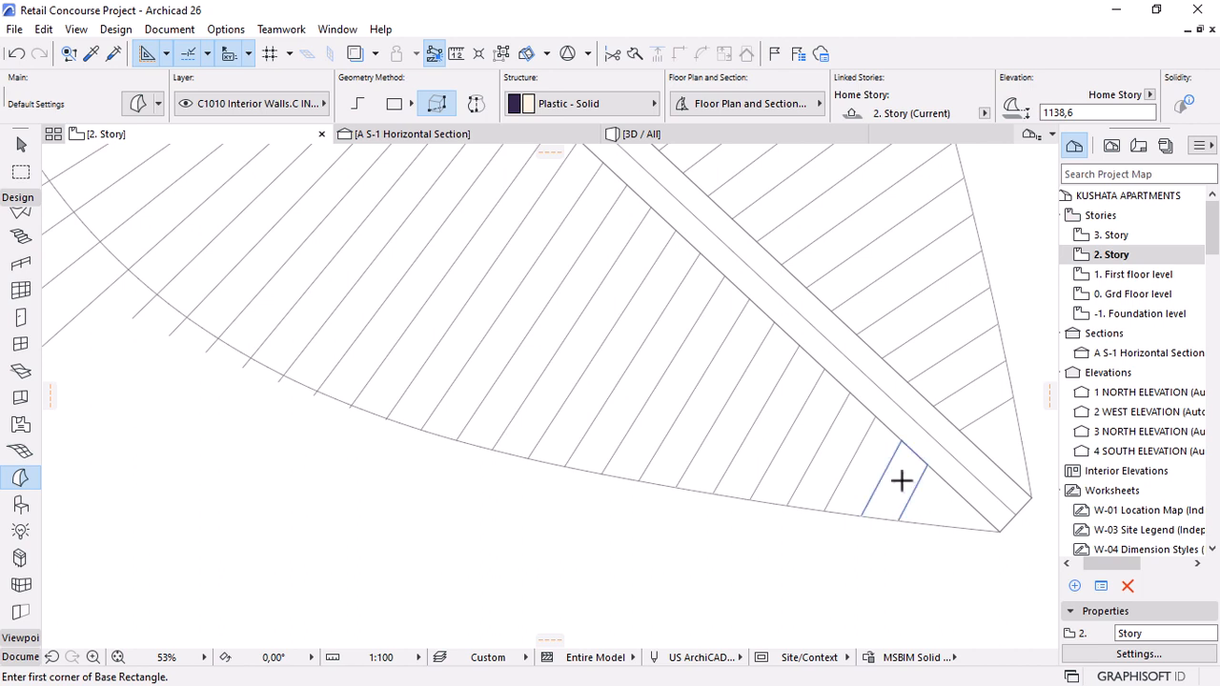
key("space")
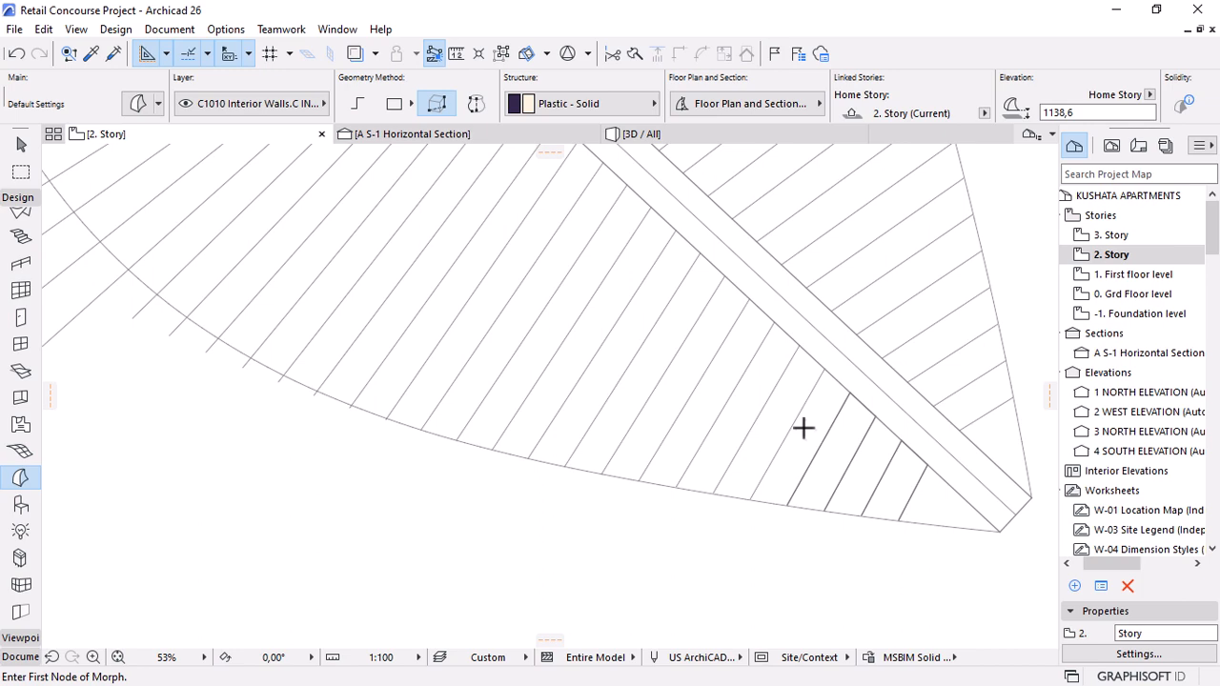
Continue creating morphs from the gaps between cross lines along the leaf's lower half, working away from the tip.
scroll(896, 500, "down", 4)
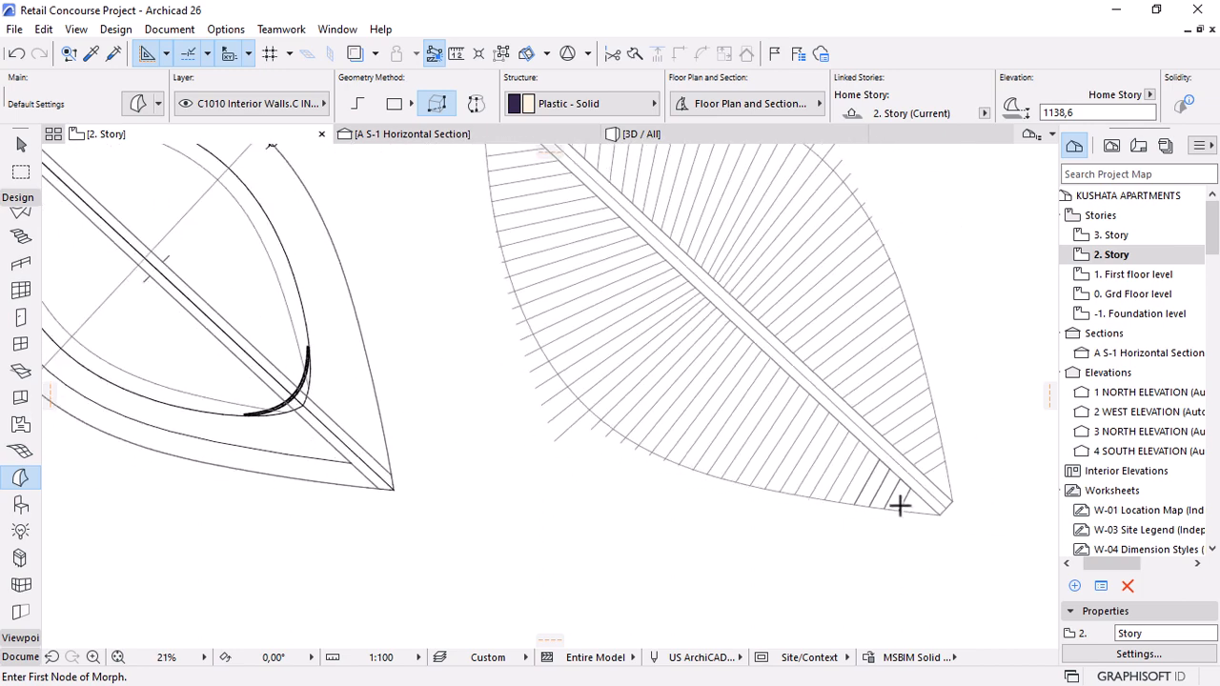
scroll(855, 479, "up", 3)
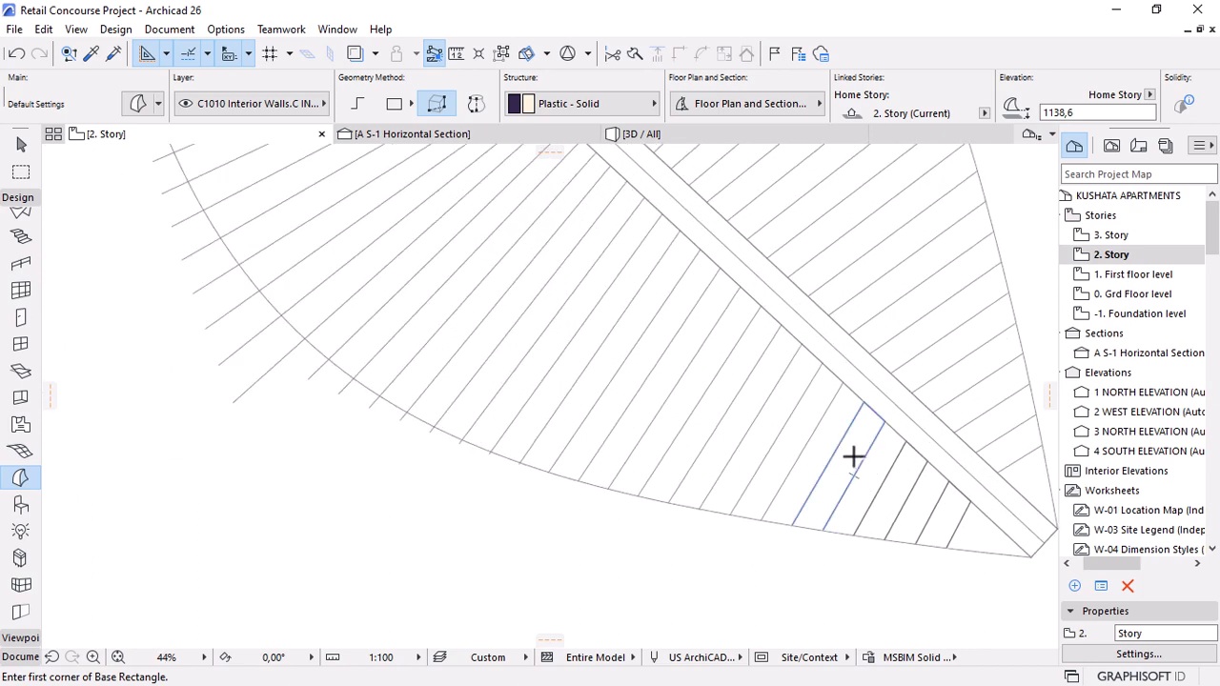
left_click(804, 426)
left_click(755, 383)
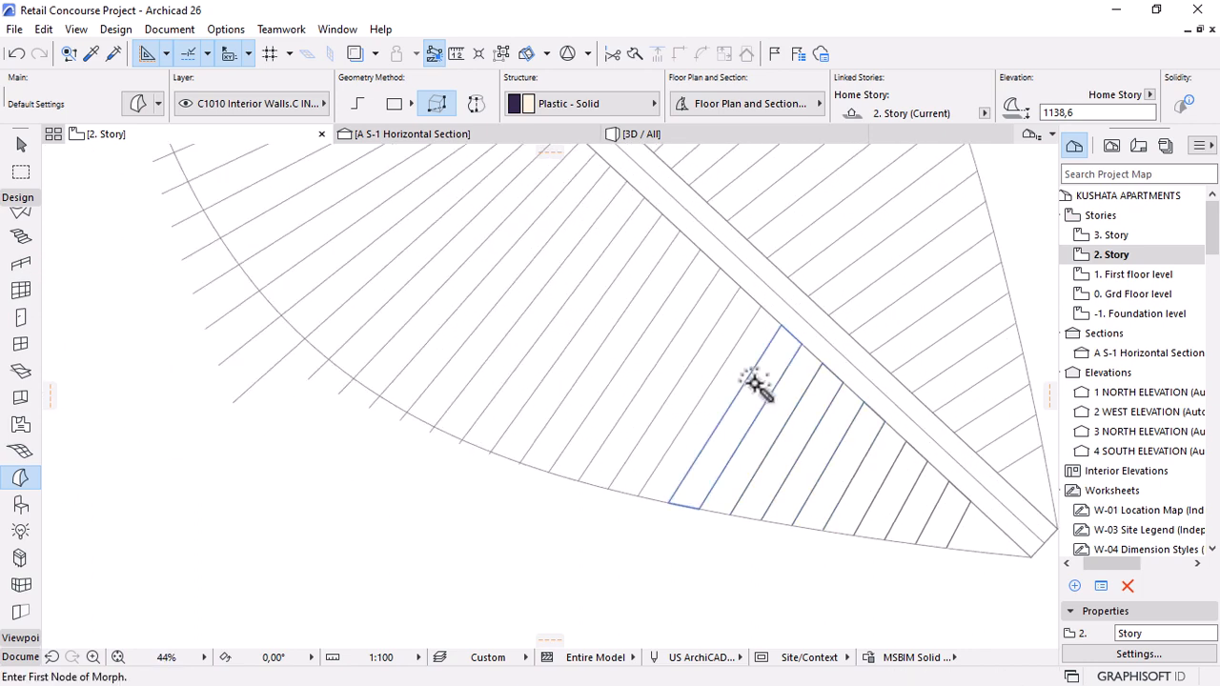
left_click(711, 348)
left_click(669, 329)
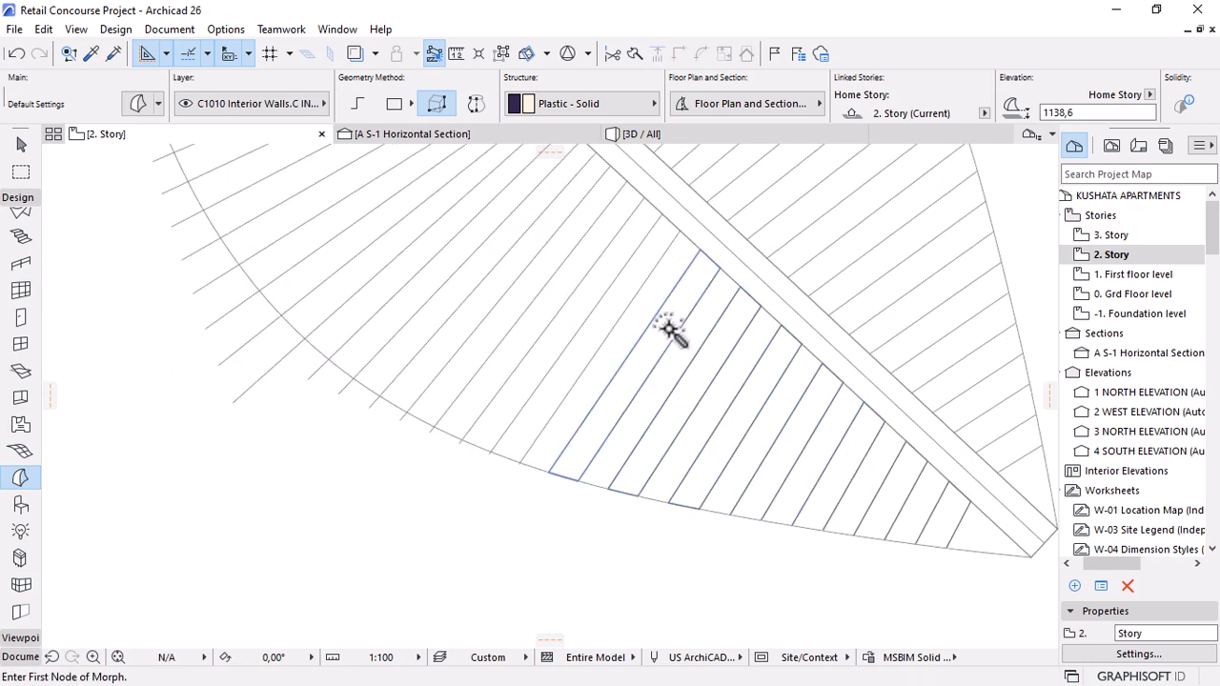
left_click(626, 284)
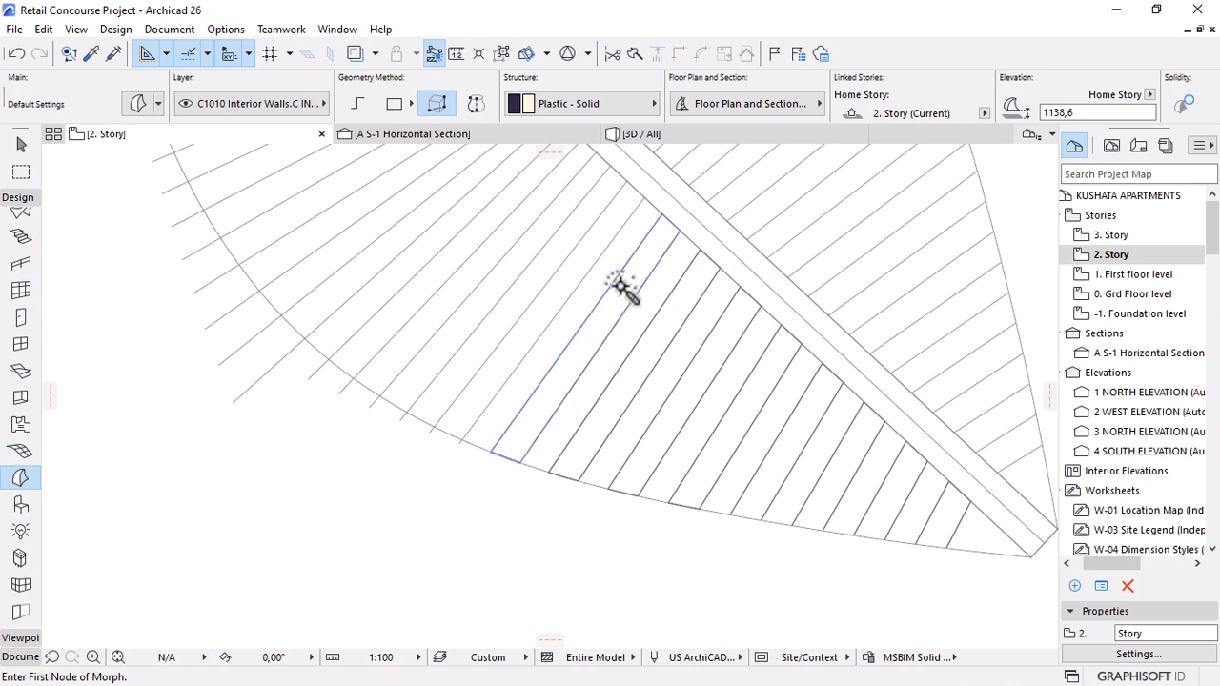
left_click(569, 245)
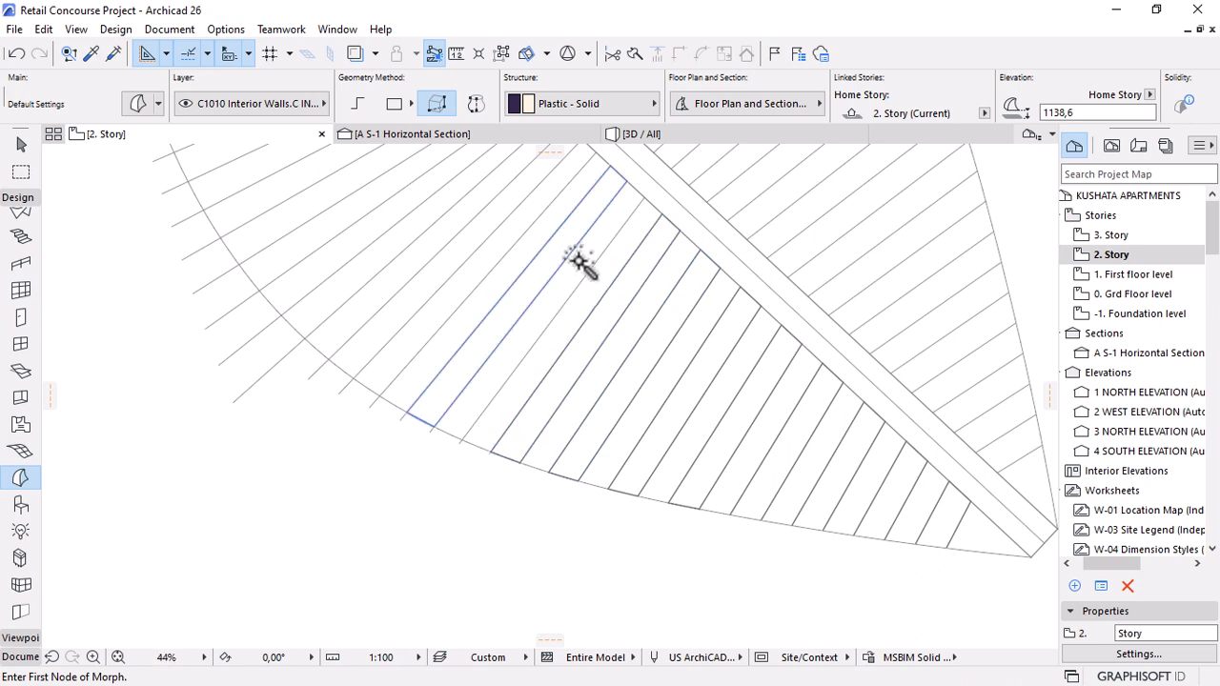
left_click(546, 234)
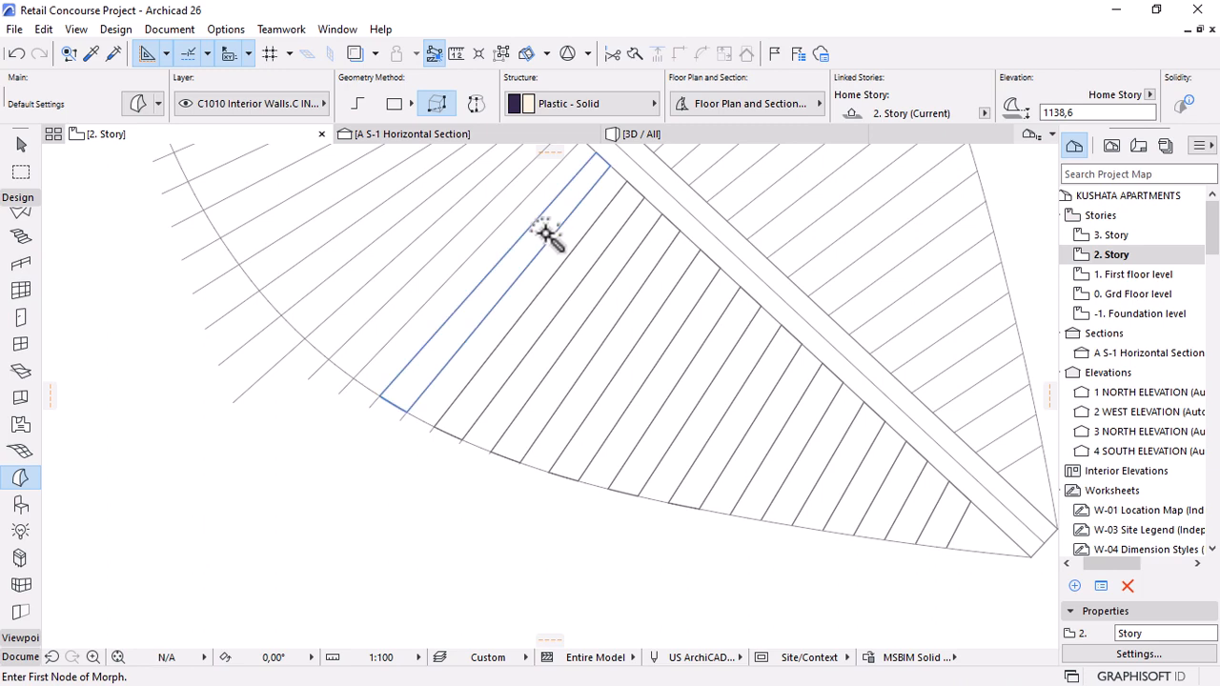
left_click(484, 219)
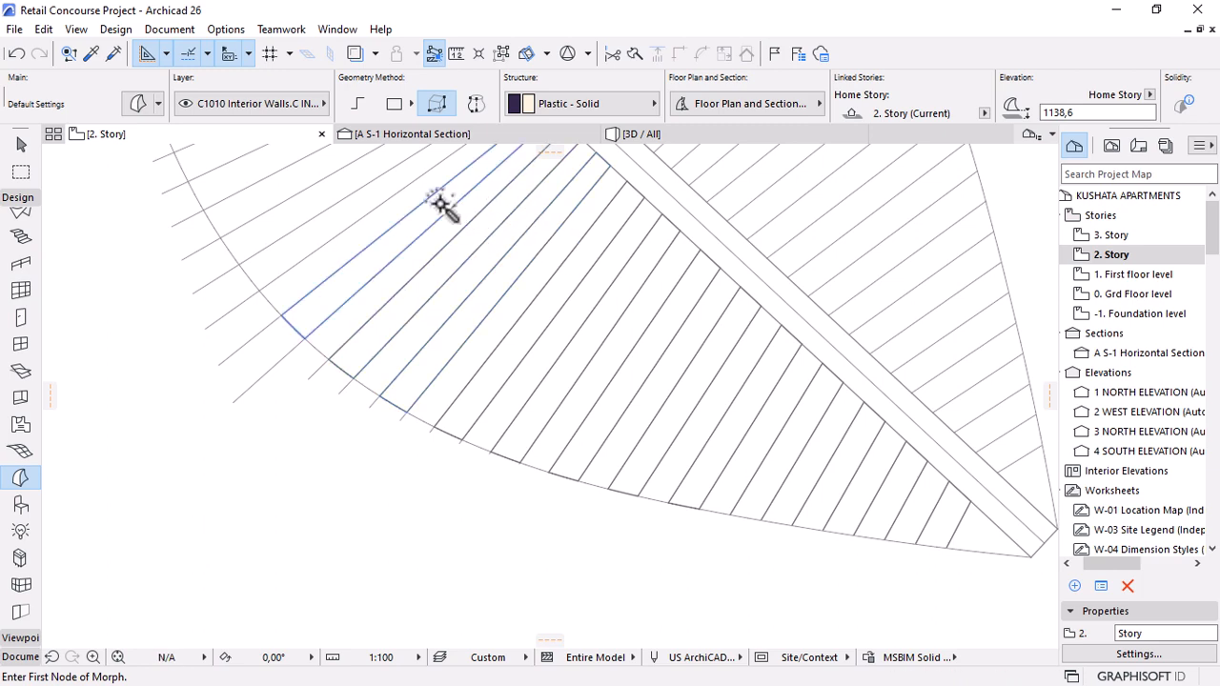
left_click(378, 193)
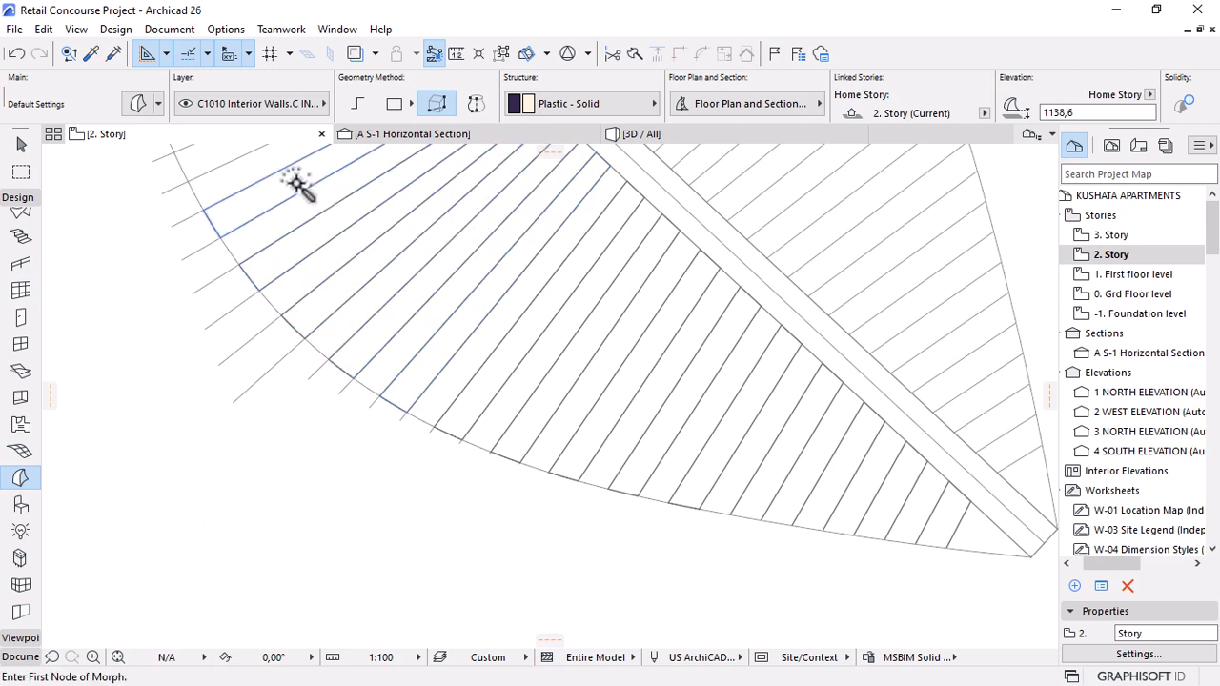
Open the 3D view and examine the morph strips from the lower half beside the domed roof model.
scroll(550, 362, "down", 5)
scroll(507, 275, "up", 1)
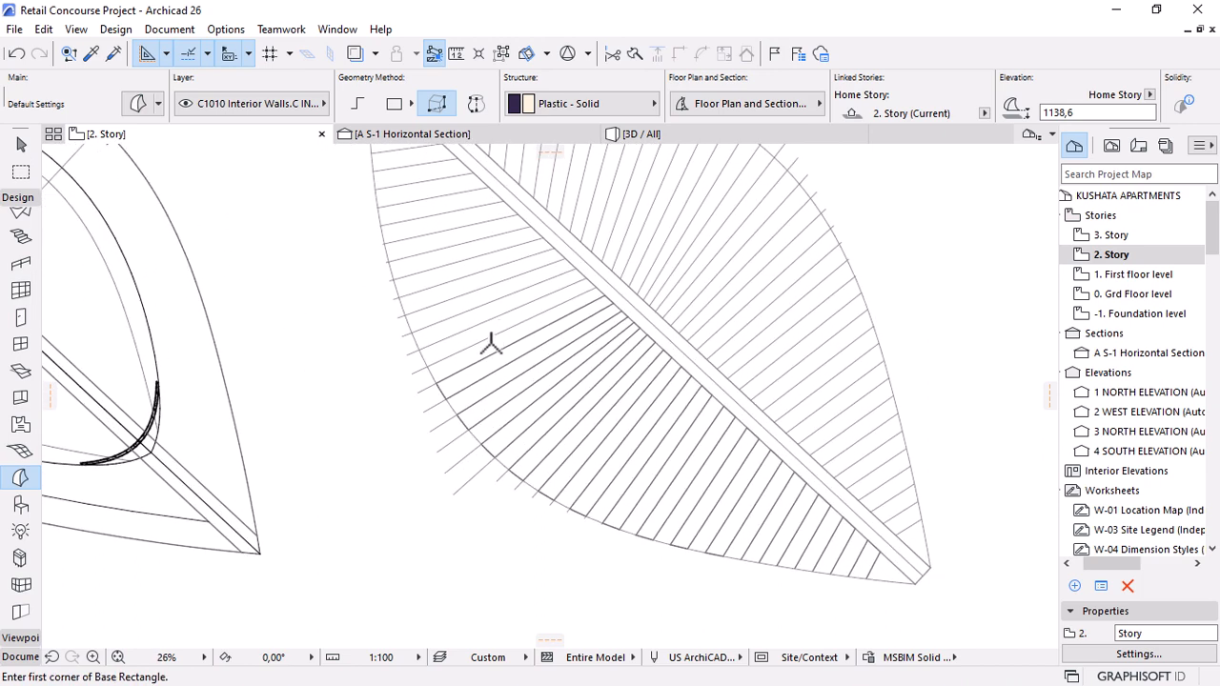
scroll(446, 329, "up", 1)
scroll(446, 328, "up", 2)
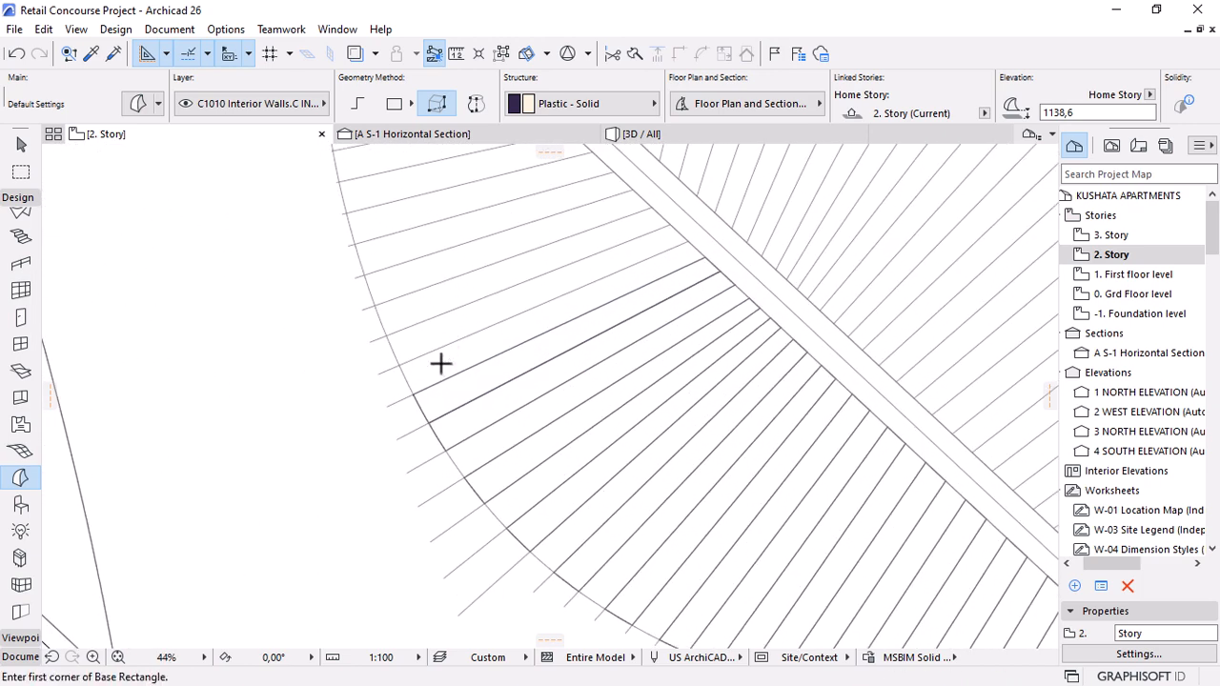
left_click(701, 138)
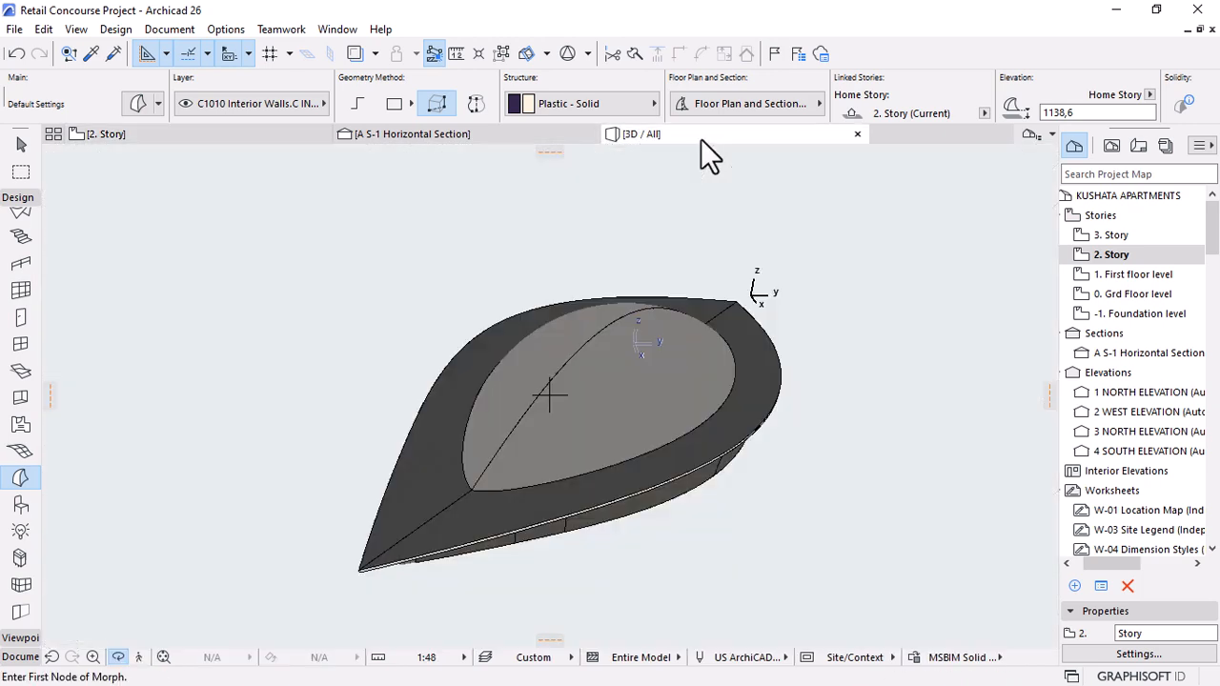
middle_click_drag(712, 263, 657, 518, "shift")
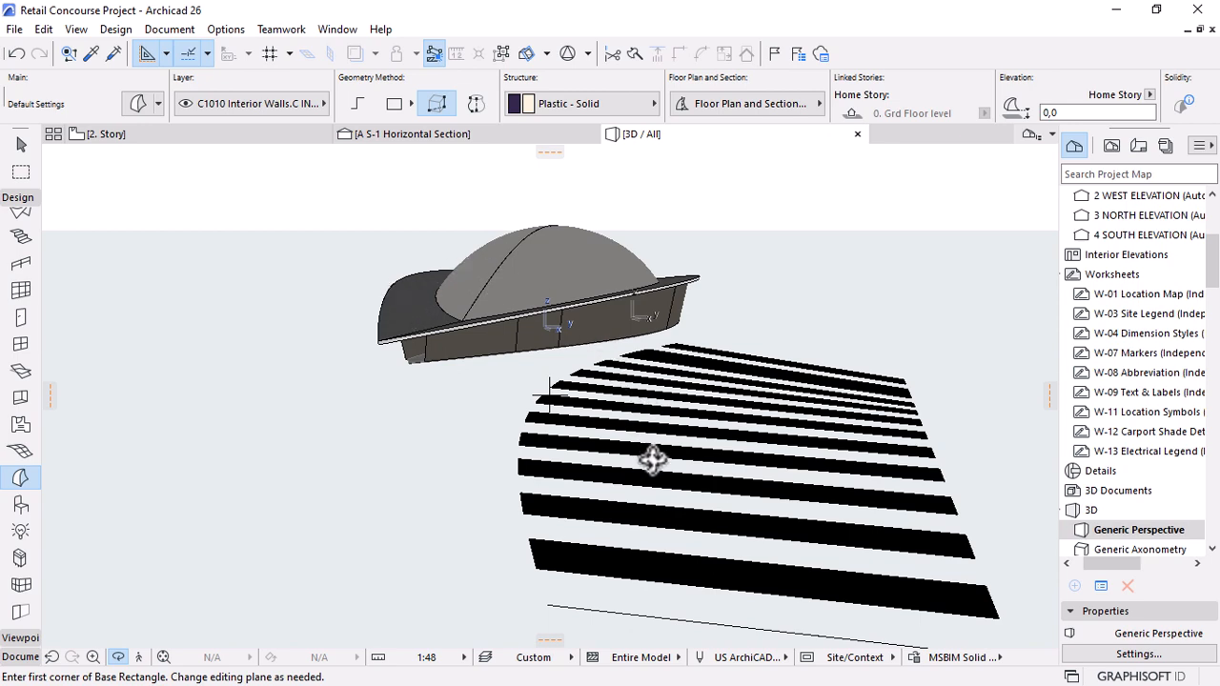
Return to the 2. Story plan and undo the morphs created along the leaf's lower half.
left_click(169, 135)
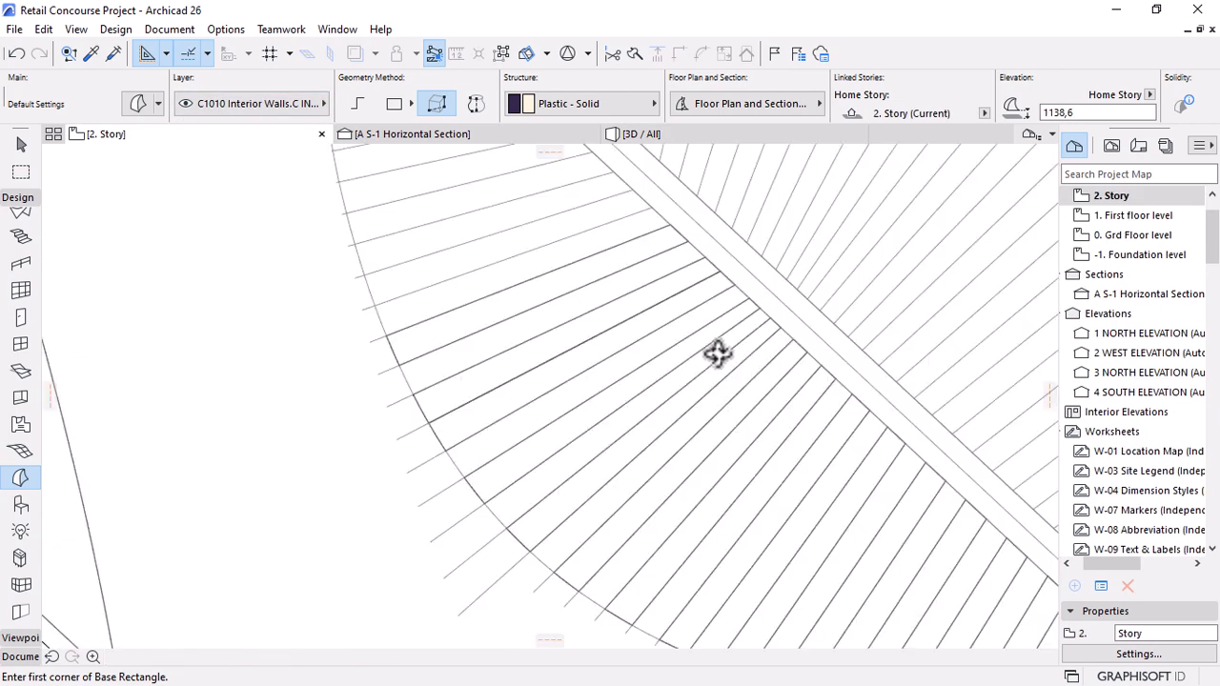
scroll(648, 345, "down", 5)
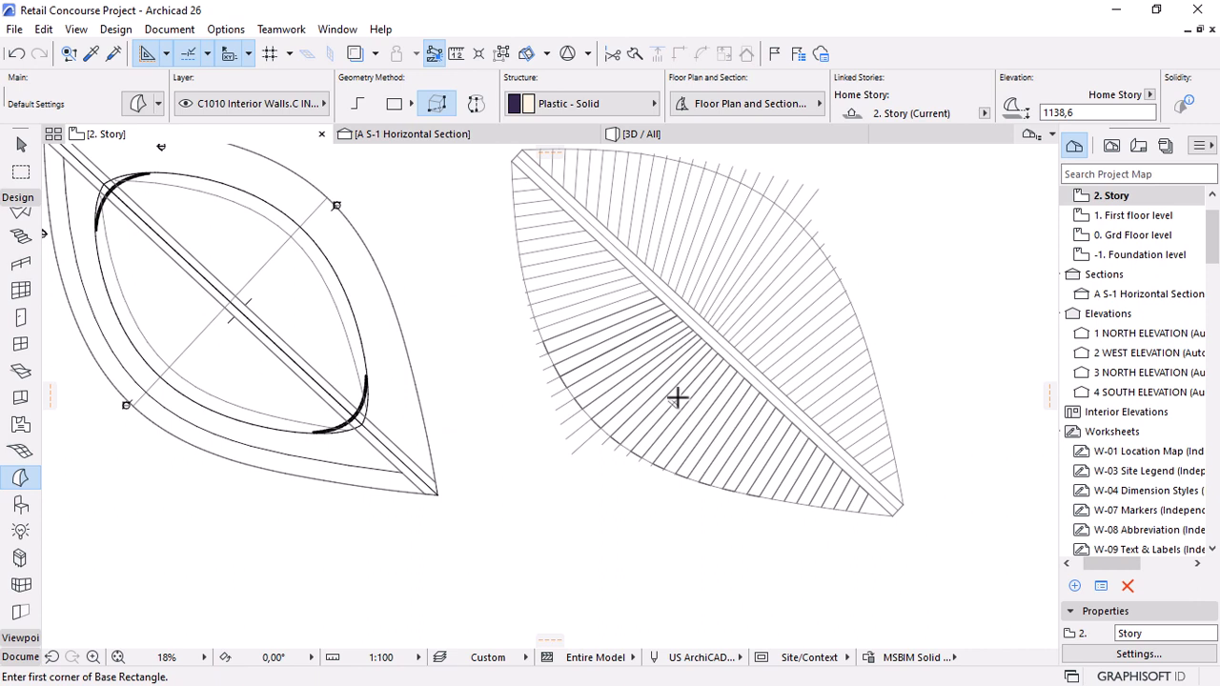
key("ctrl+z")
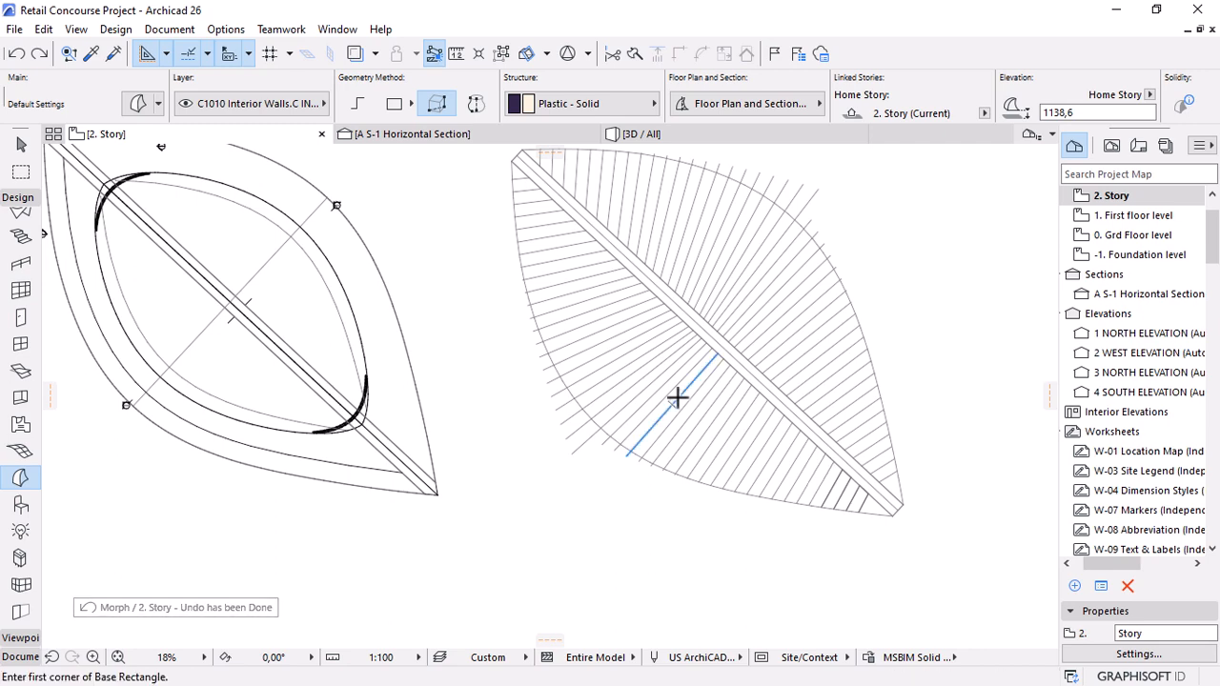
Delete the remaining morphs between the cross lines near the leaf's lower tip.
scroll(849, 505, "up", 3)
key("Escape")
left_click(866, 497)
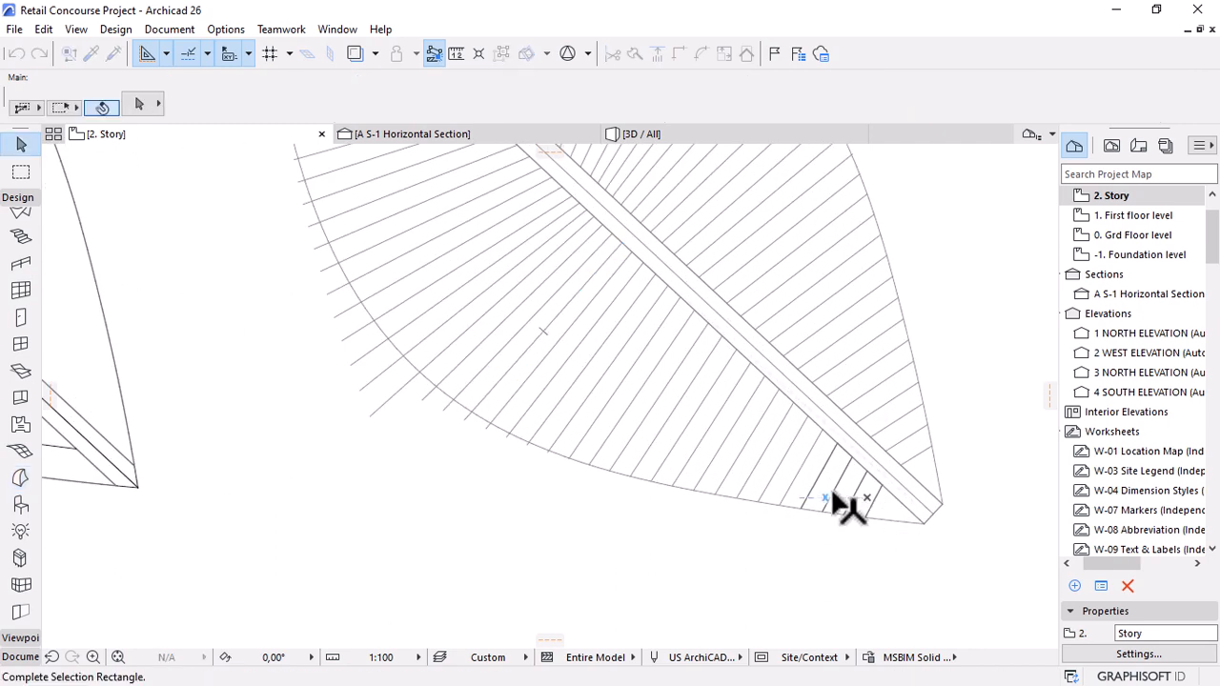
key("Escape")
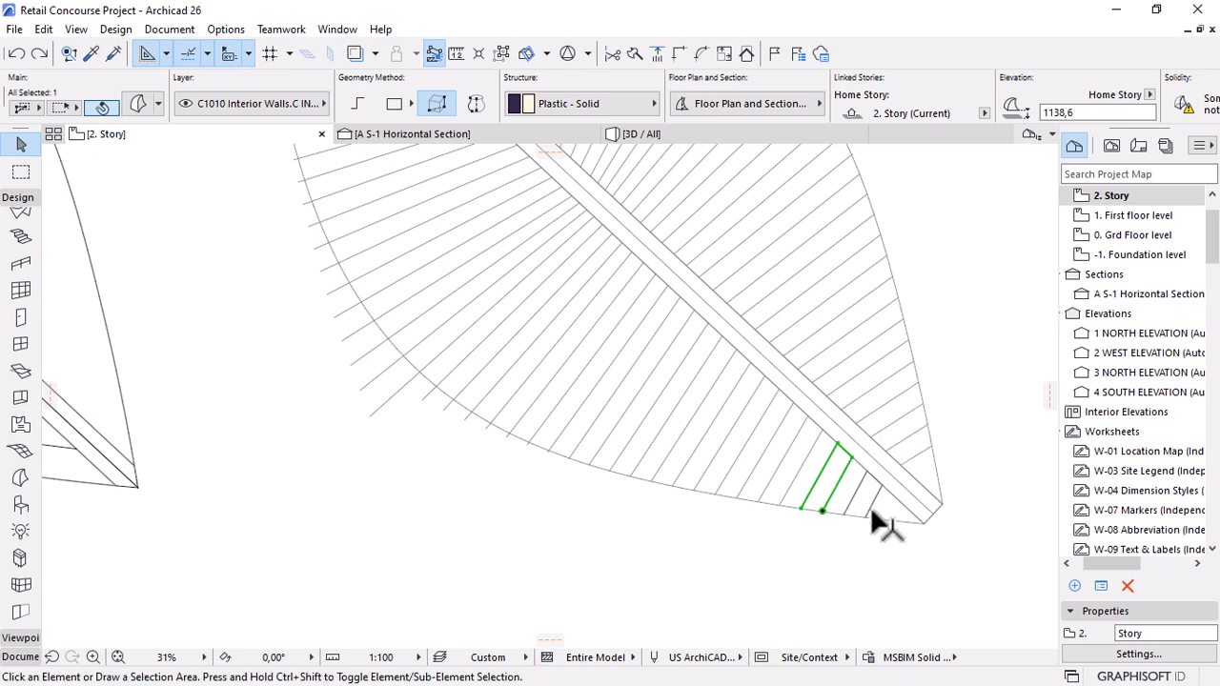
key("Escape")
left_click(847, 521)
key("Escape")
Extend the group of six cross lines nearest the lower tip past the leaf's edge, adjusting them to a line drawn just outside it.
scroll(853, 505, "up", 12)
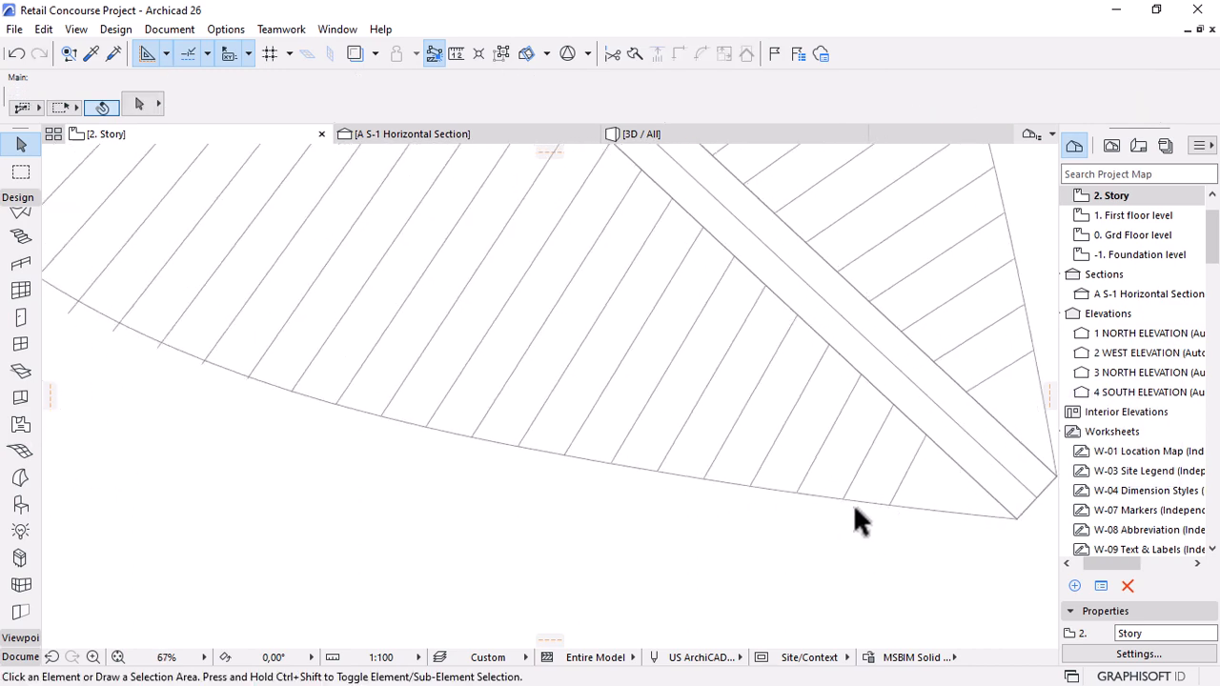
scroll(798, 465, "down", 1)
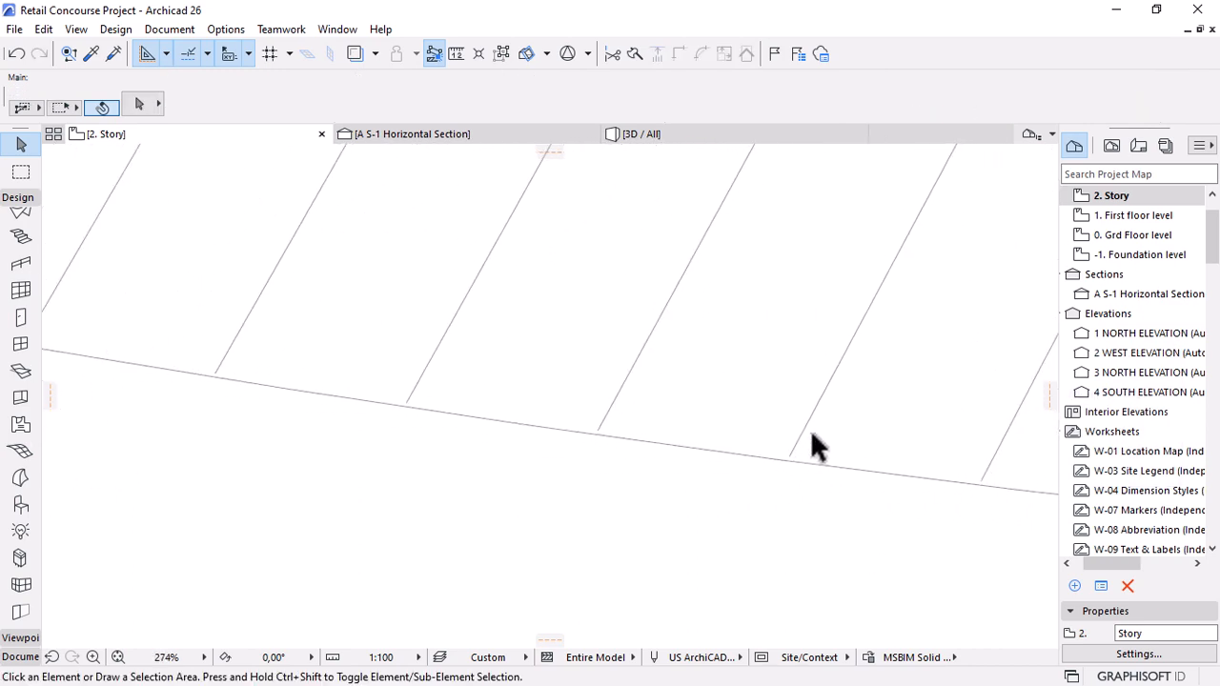
left_click(992, 463)
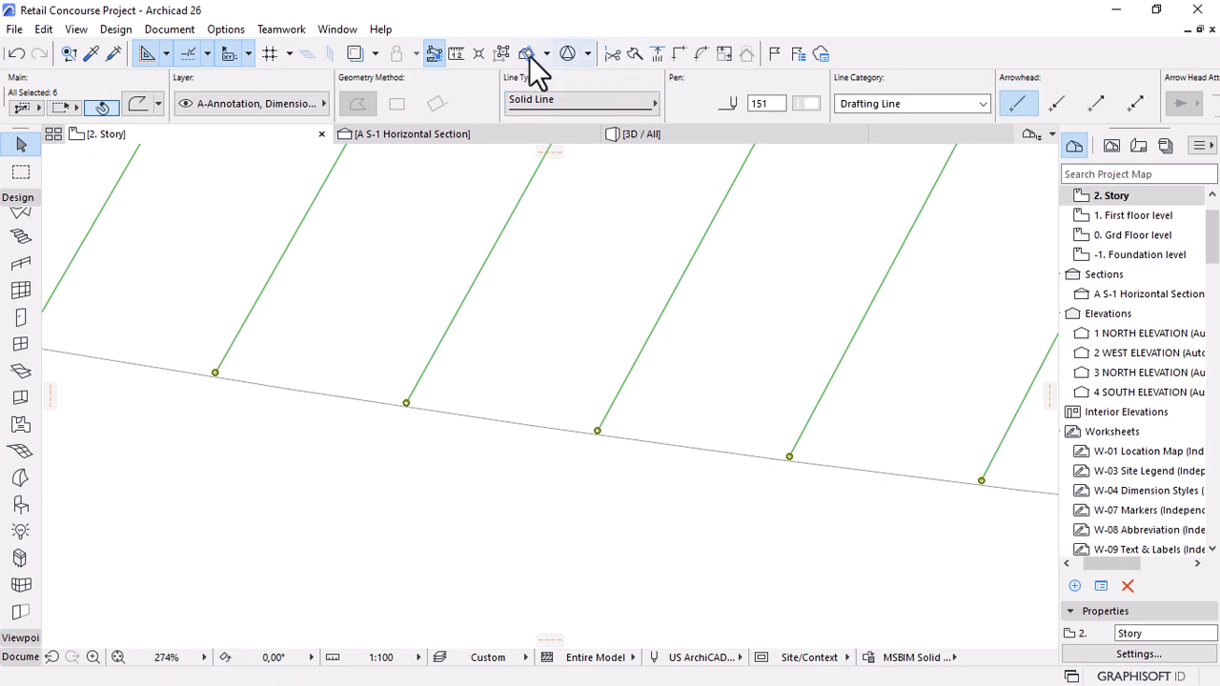
left_click(657, 54)
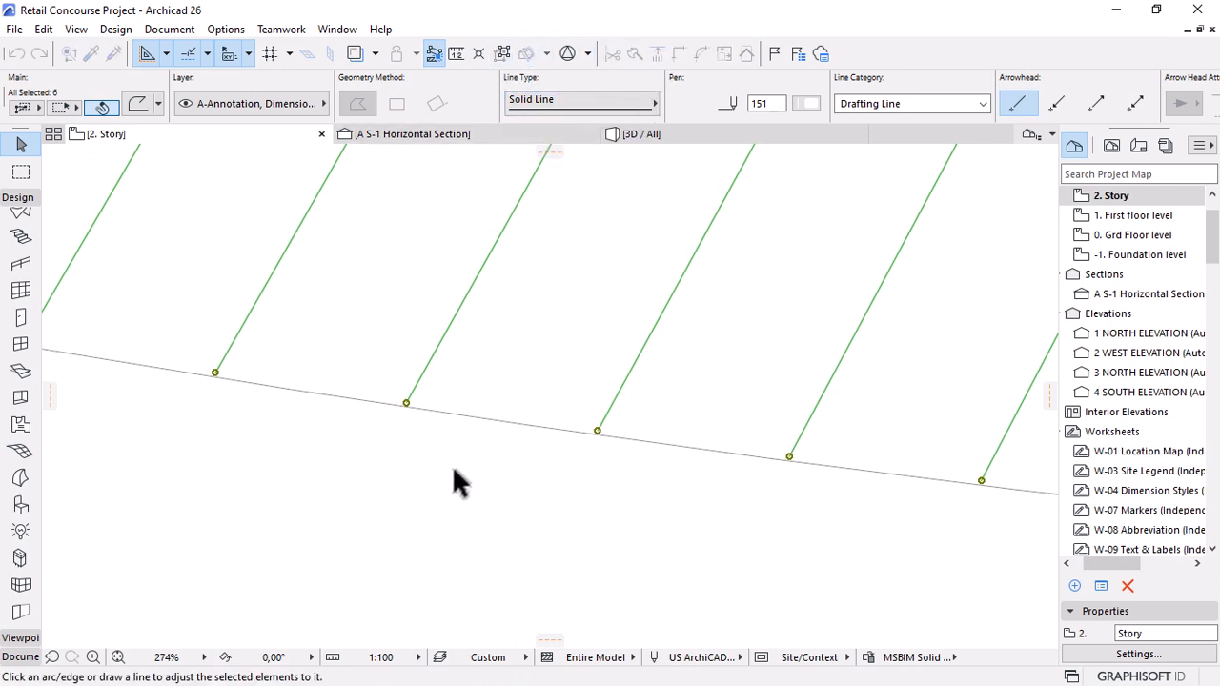
left_click(422, 463)
left_click(796, 519)
scroll(667, 525, "down", 5)
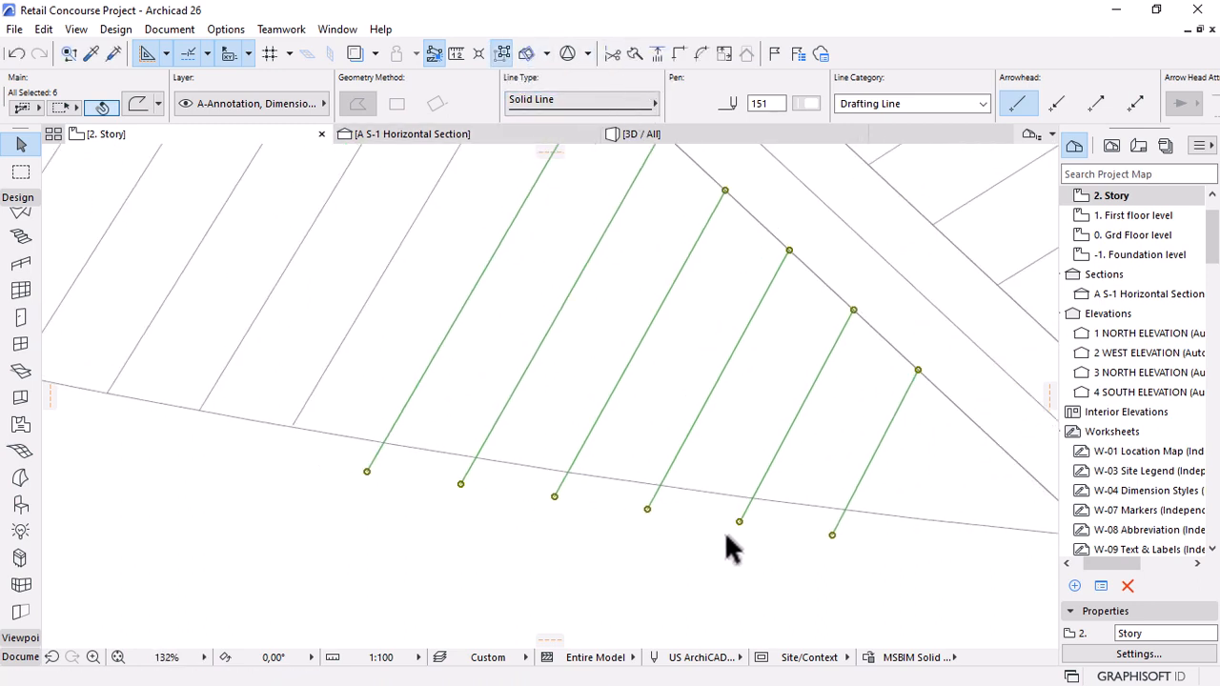
Extend the next two cross lines, beyond the six already lengthened near the lower tip, individually past the leaf's lower edge.
left_click(332, 362)
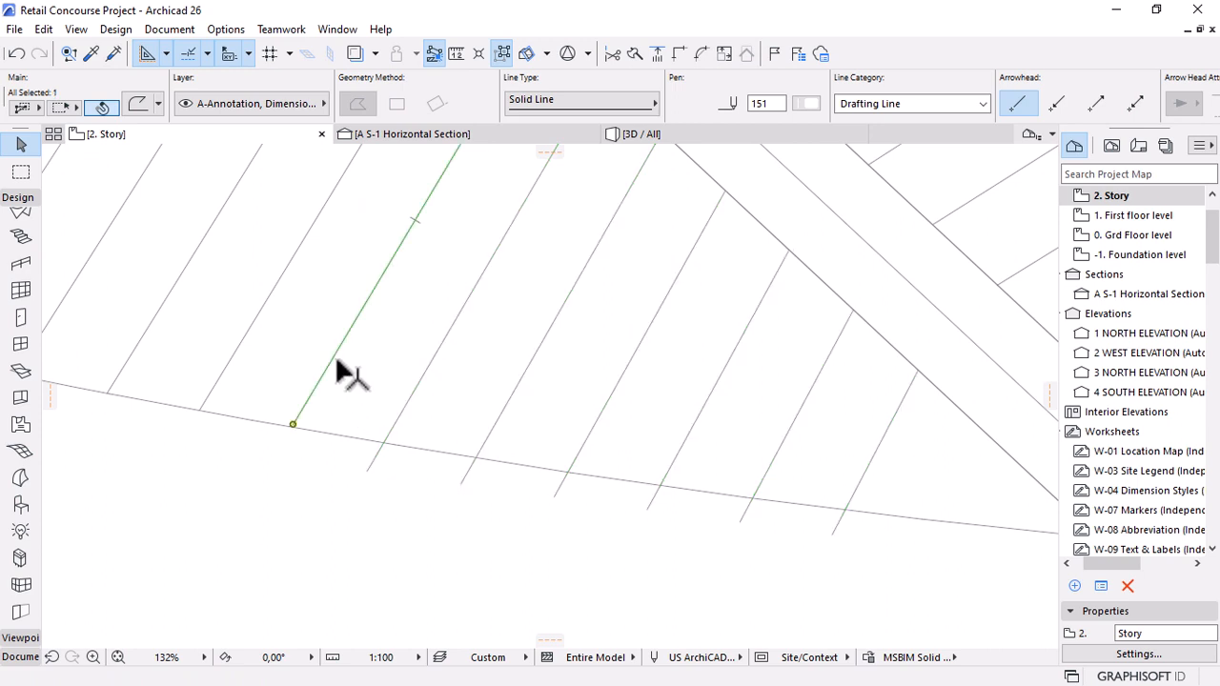
left_click(657, 53)
left_click(143, 444)
left_click(286, 502)
left_click(216, 386)
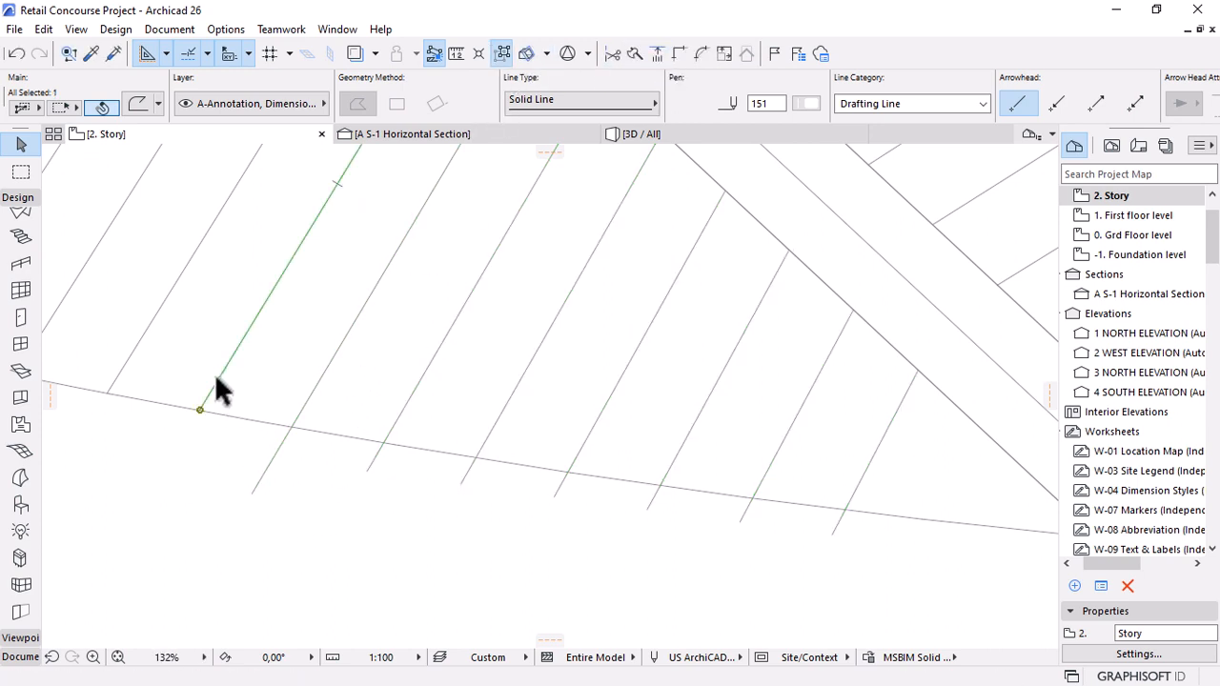
scroll(96, 439, "up", 8)
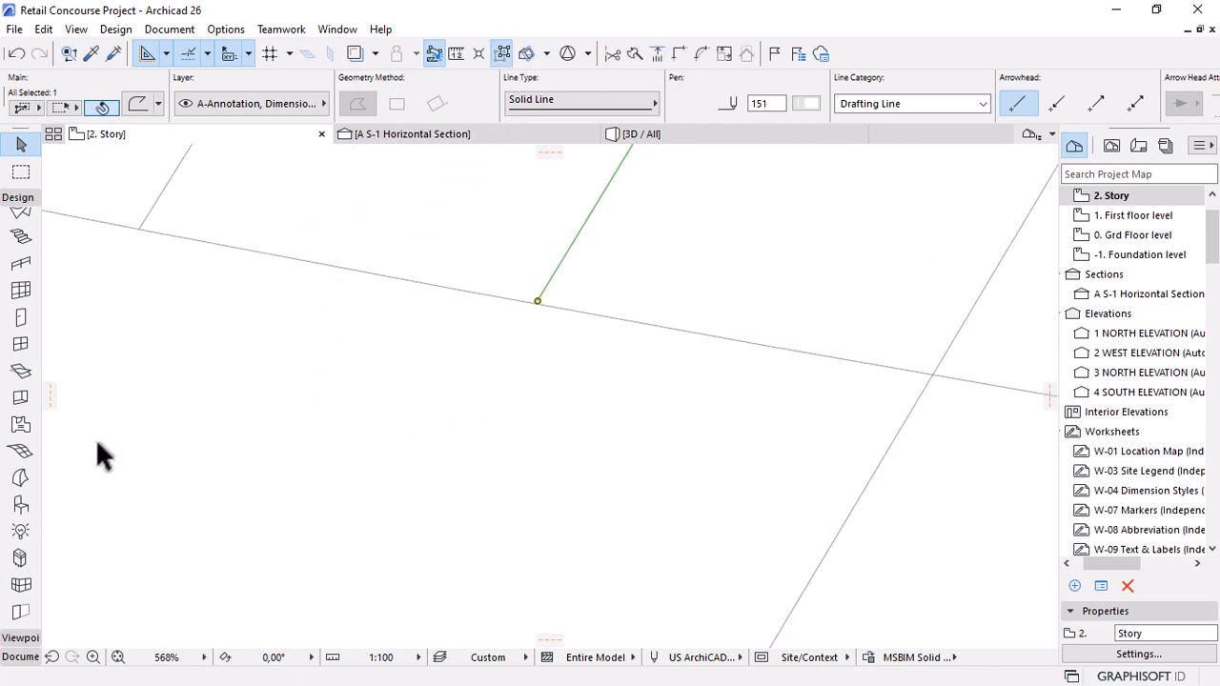
left_click(659, 53)
left_click(239, 346)
left_click(490, 447)
key("Escape")
scroll(342, 356, "down", 5)
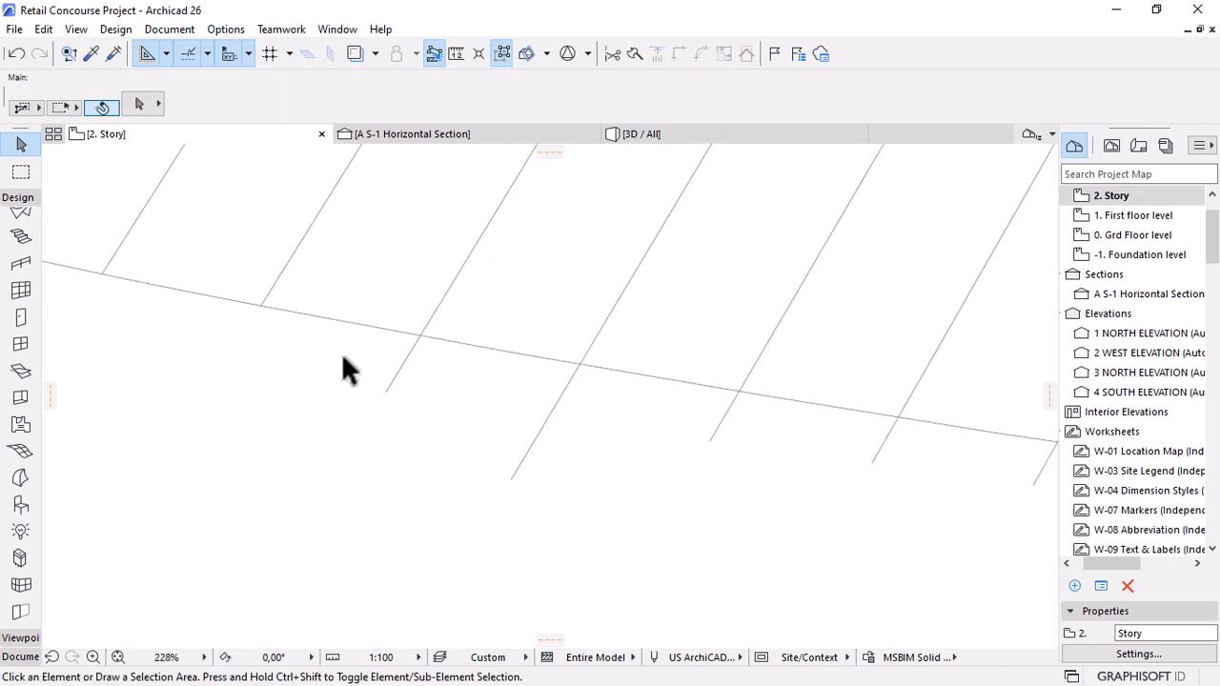
scroll(345, 363, "down", 8)
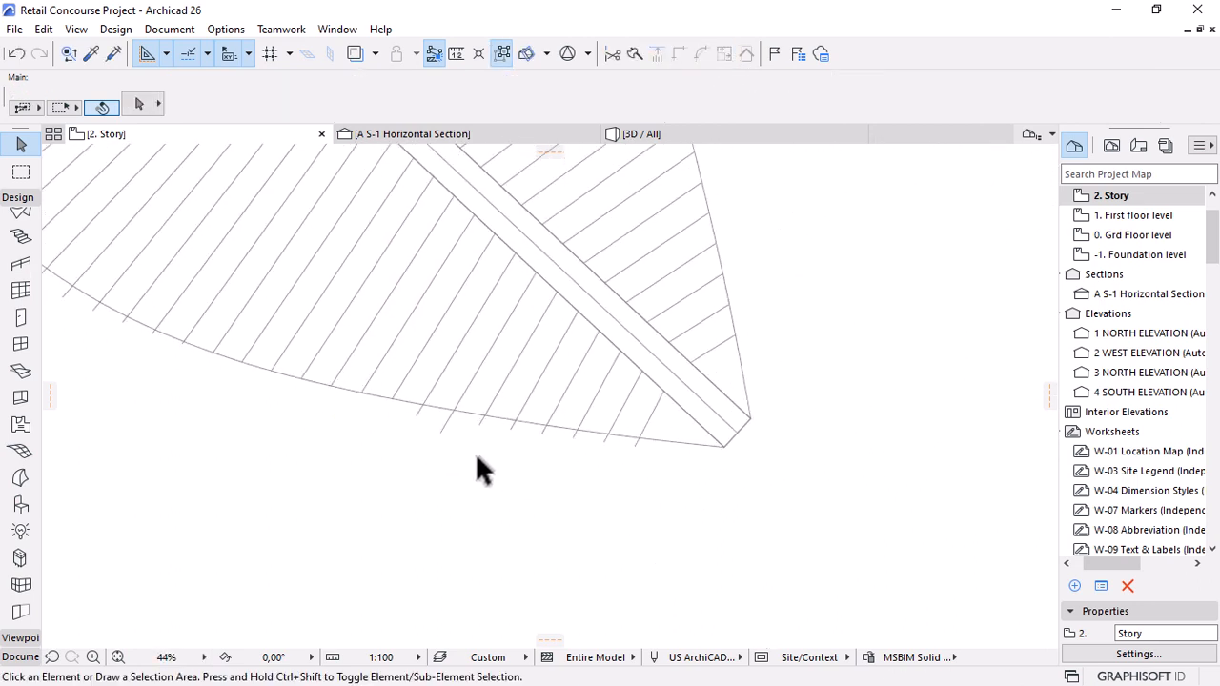
Try to move the cross line nearest the lower tip 100 along the spine's edge, and undo the move.
scroll(667, 426, "up", 3)
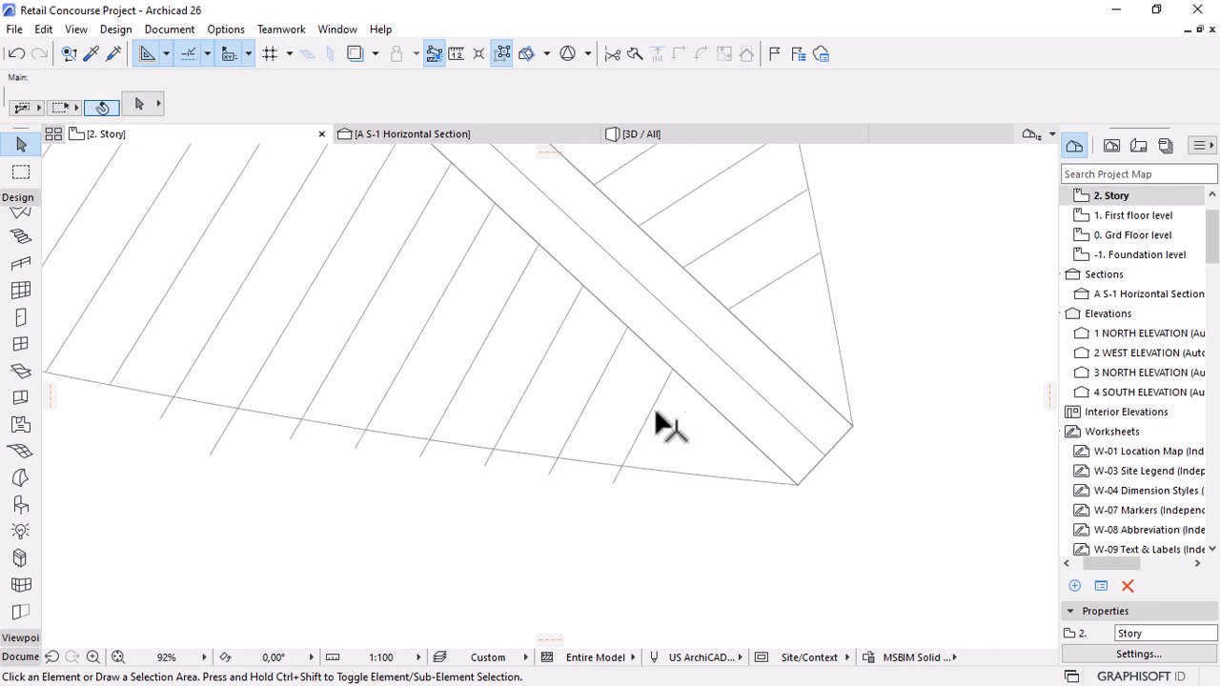
left_click(657, 398)
scroll(661, 374, "up", 2)
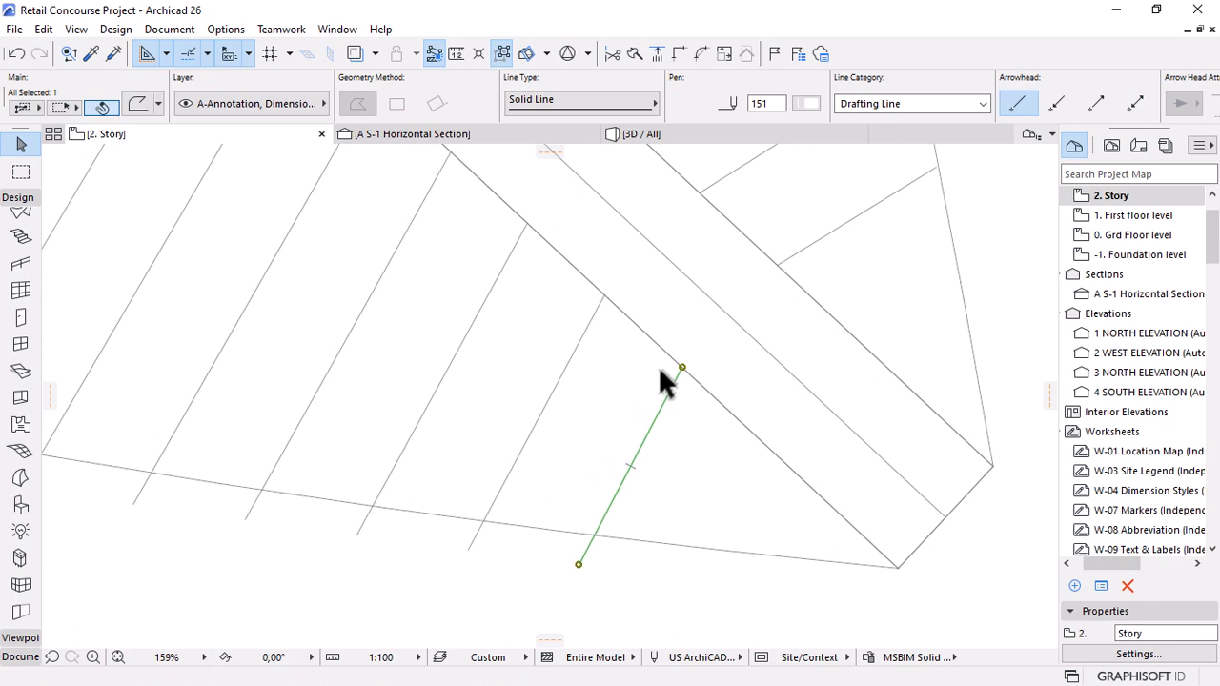
left_click(683, 368)
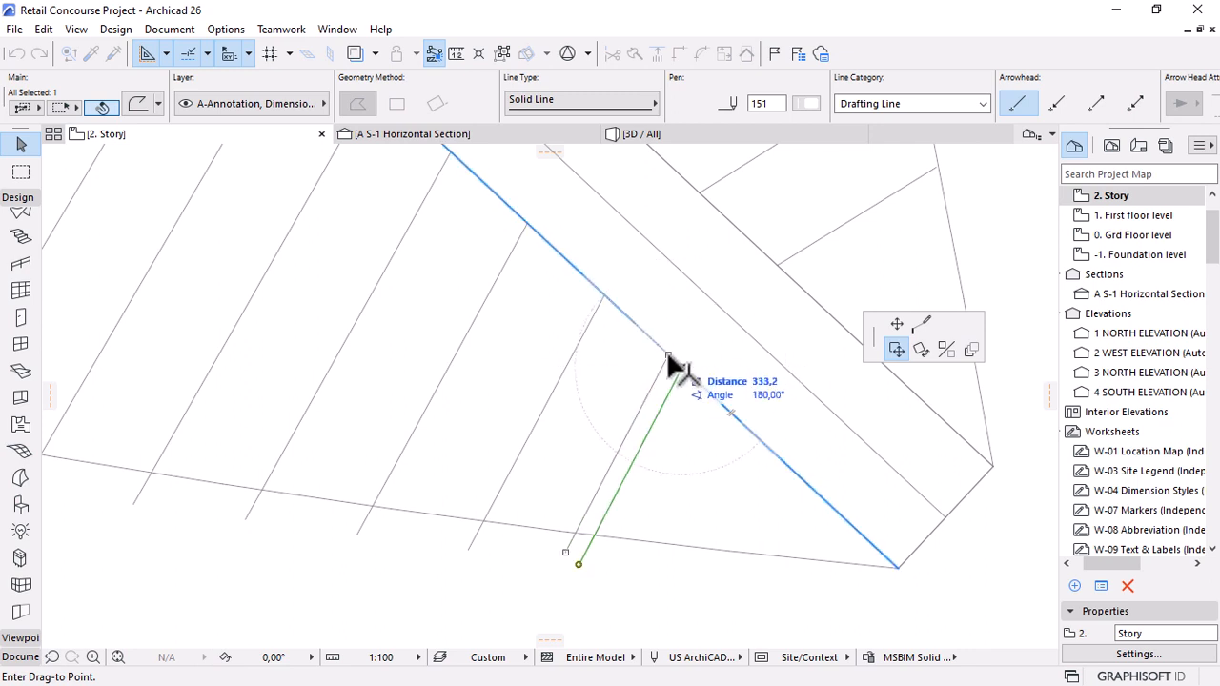
type("100")
key("Return")
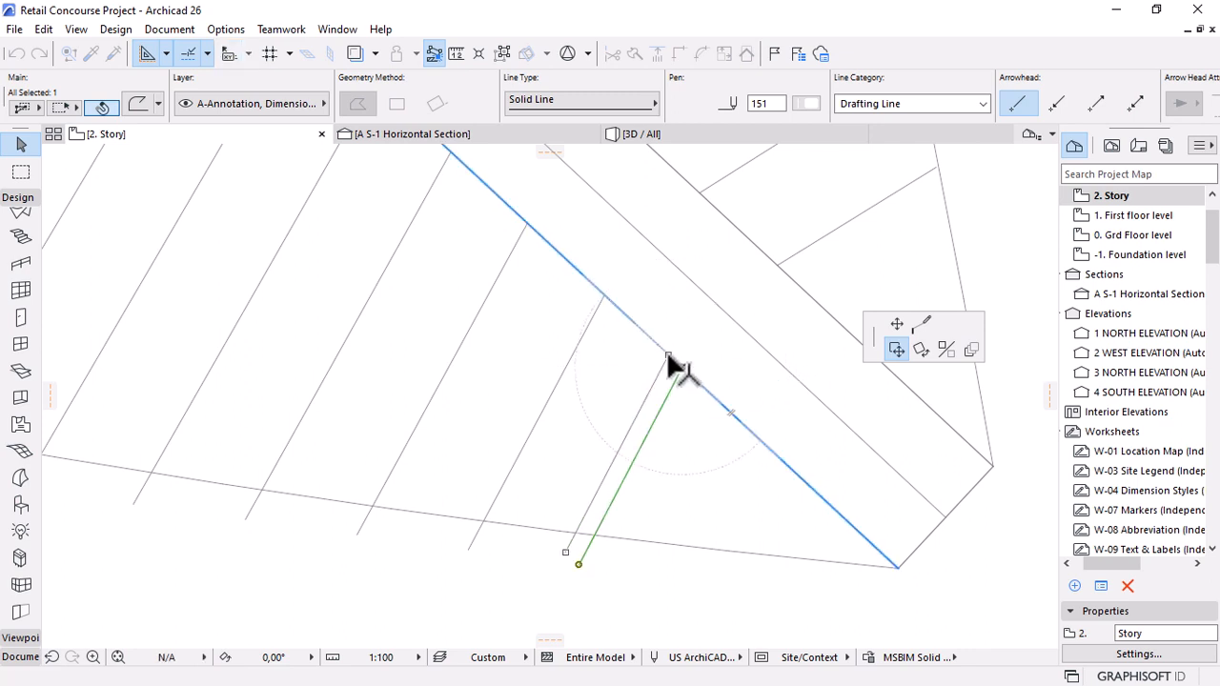
key("ctrl+z")
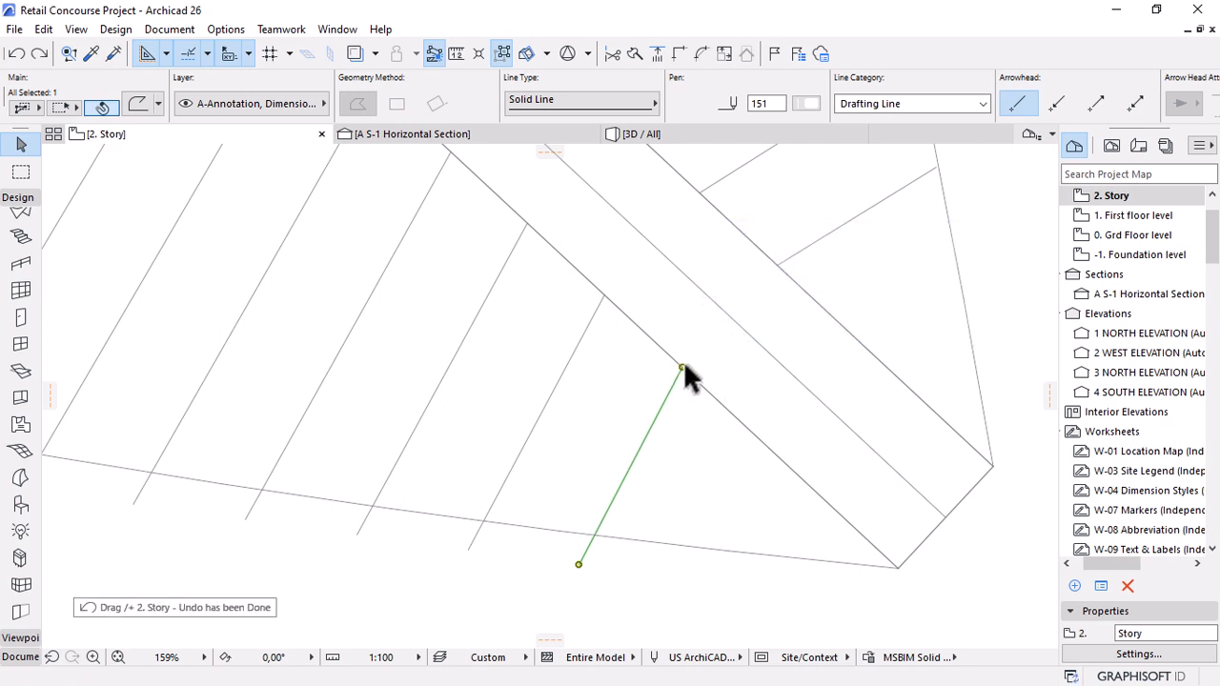
left_click(682, 368)
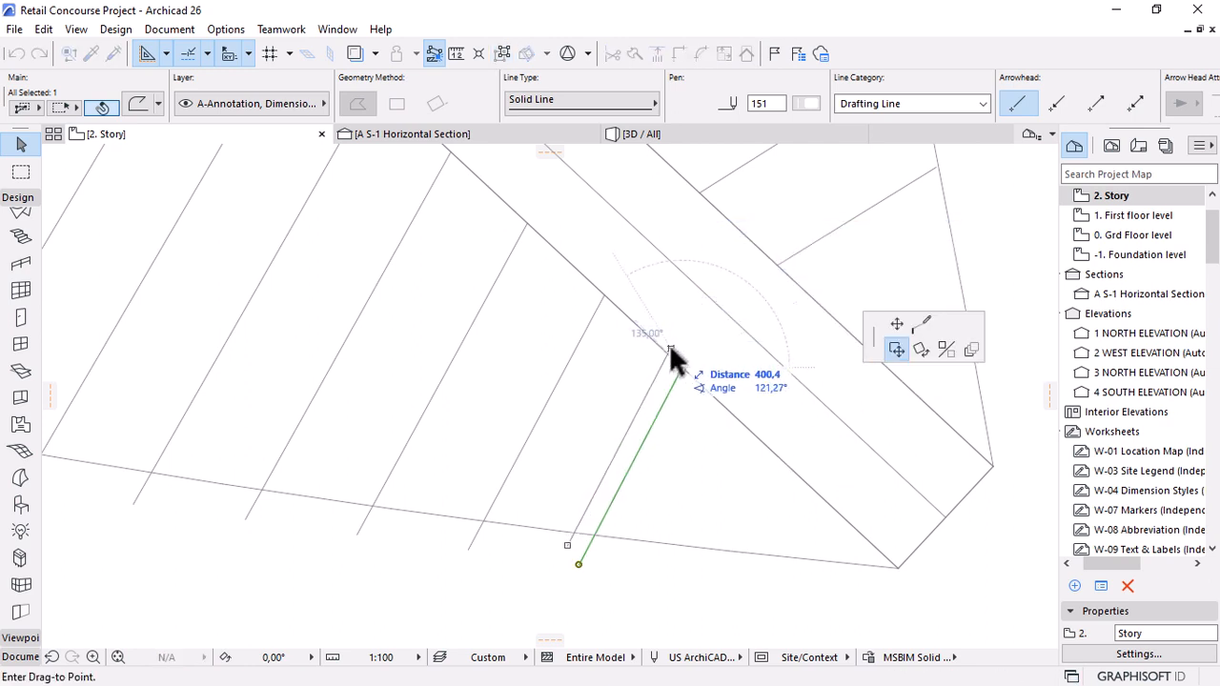
scroll(727, 404, "down", 5)
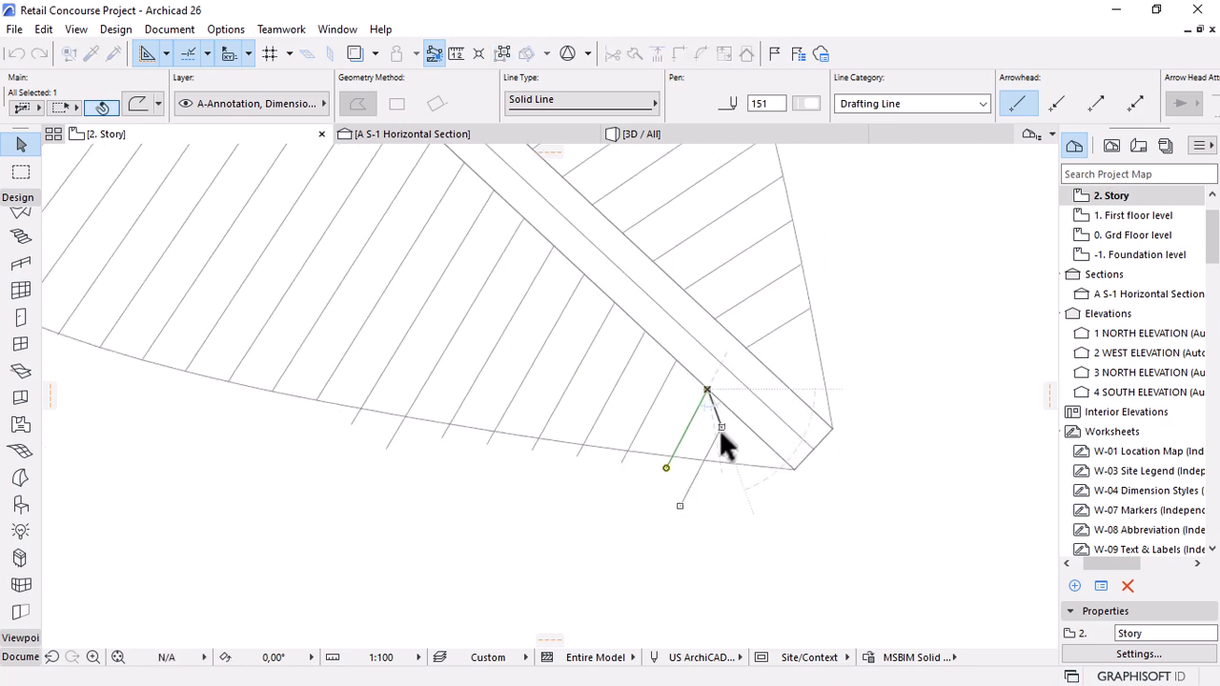
key("Escape")
Select the groups of cross lines across the leaf's lower half, from the lower tip to the upper tip.
scroll(808, 560, "down", 1)
scroll(807, 558, "down", 1)
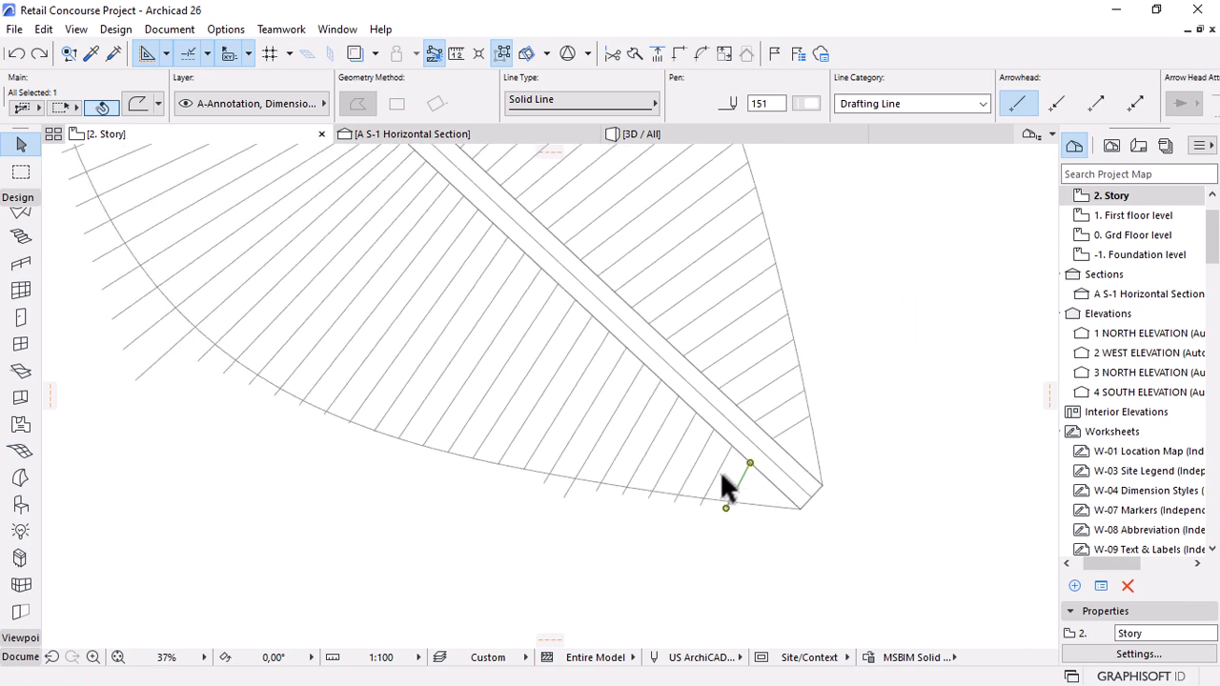
left_click(644, 451, "shift")
left_click(558, 411, "shift")
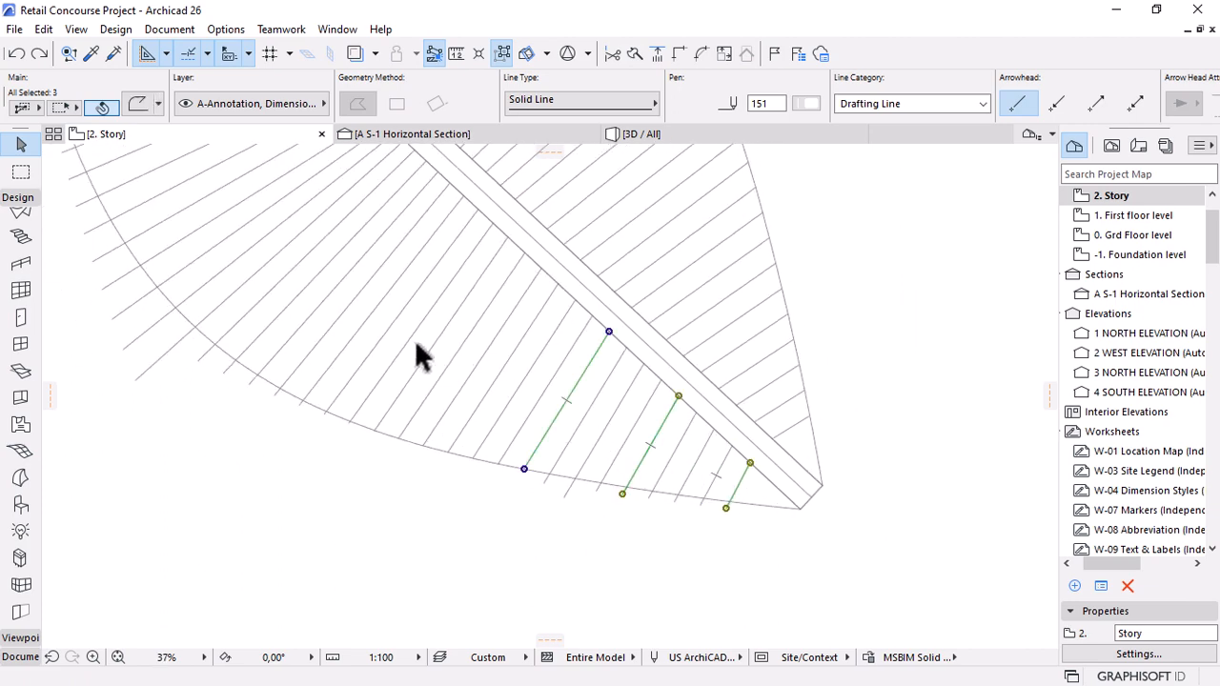
left_click(389, 333, "shift")
scroll(757, 498, "down", 3)
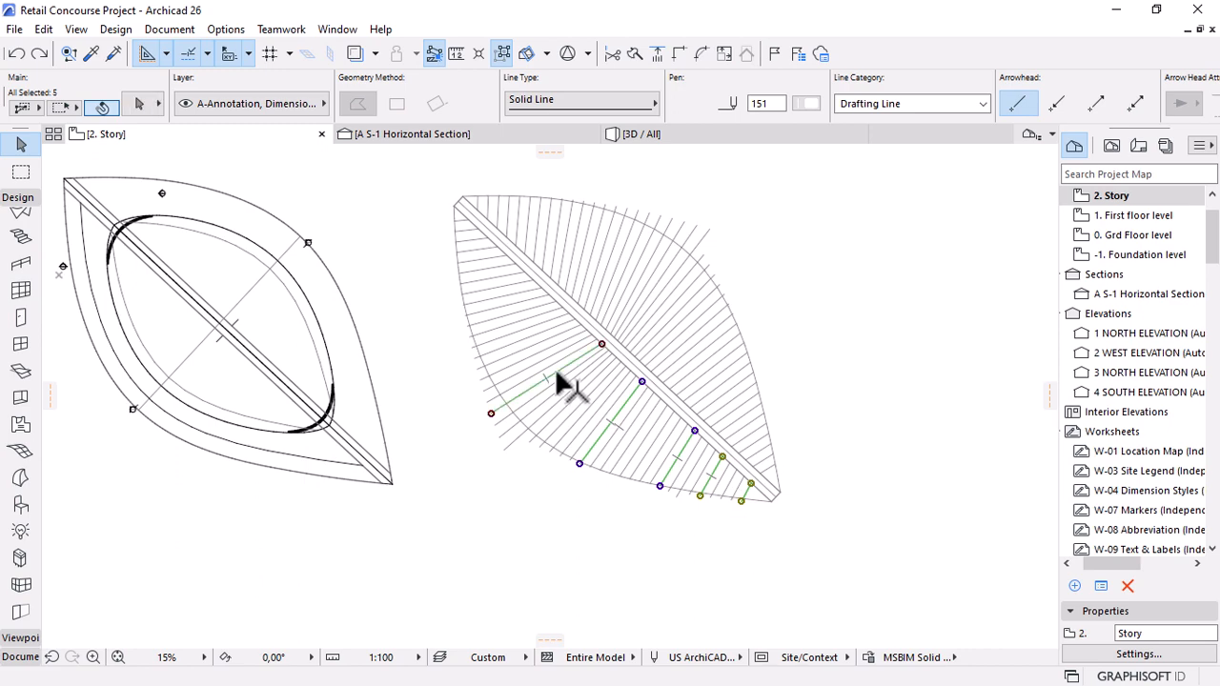
left_click(499, 298, "shift")
left_click(467, 241, "shift")
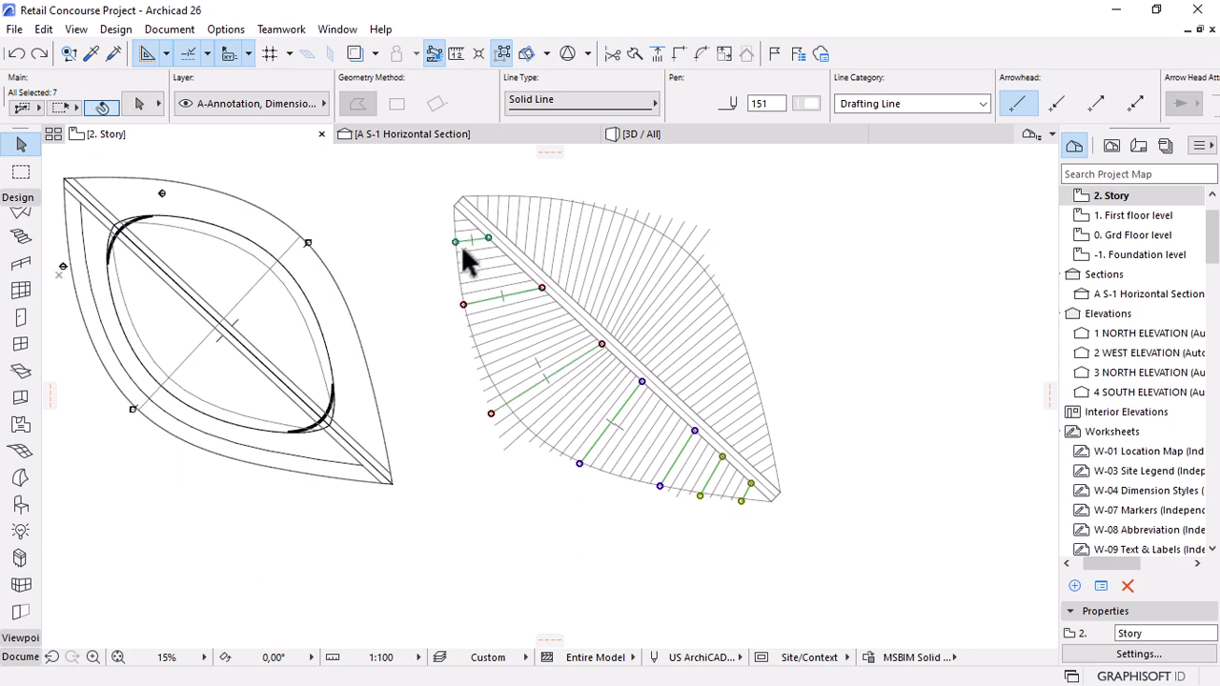
Try to place a copy of the selected cross lines a short distance along the spine's edge.
left_click(458, 57)
scroll(795, 463, "up", 5)
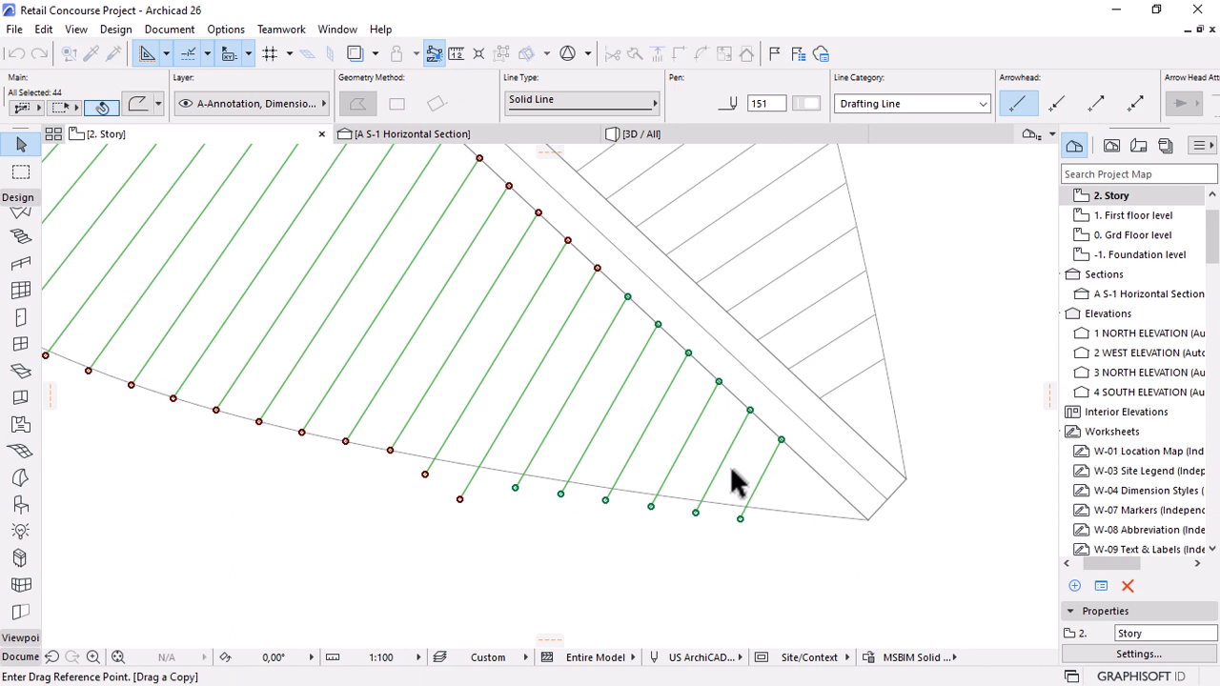
scroll(777, 450, "up", 2)
left_click(787, 436)
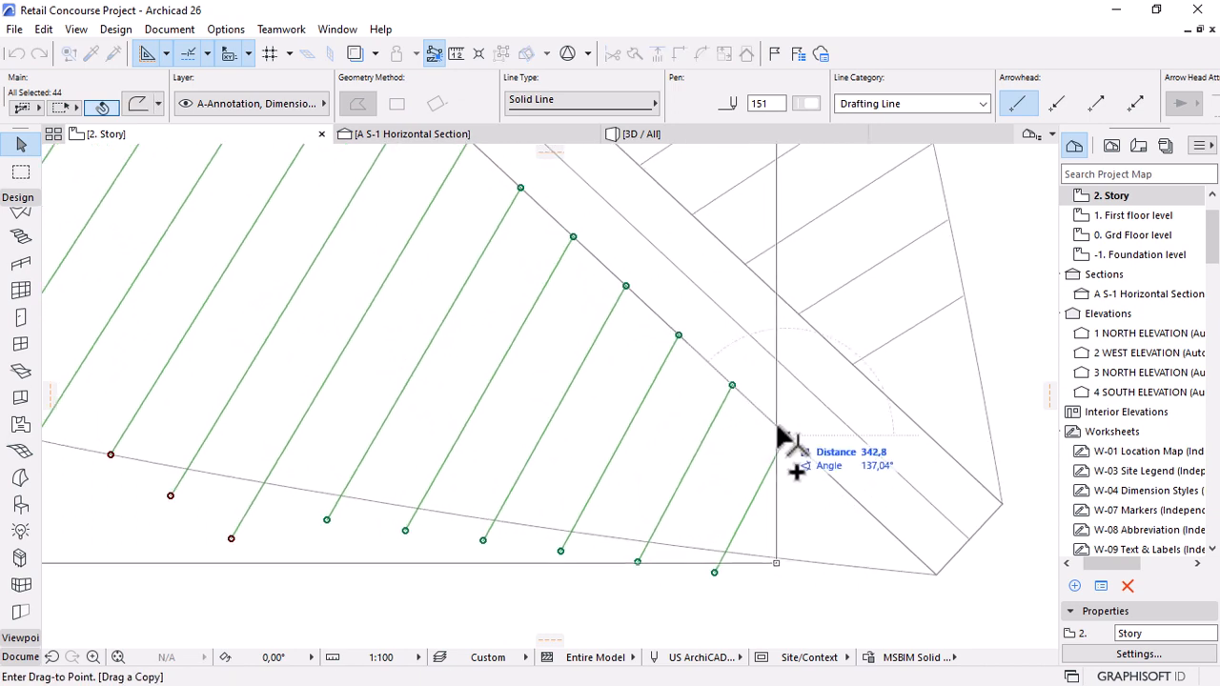
left_click(779, 435)
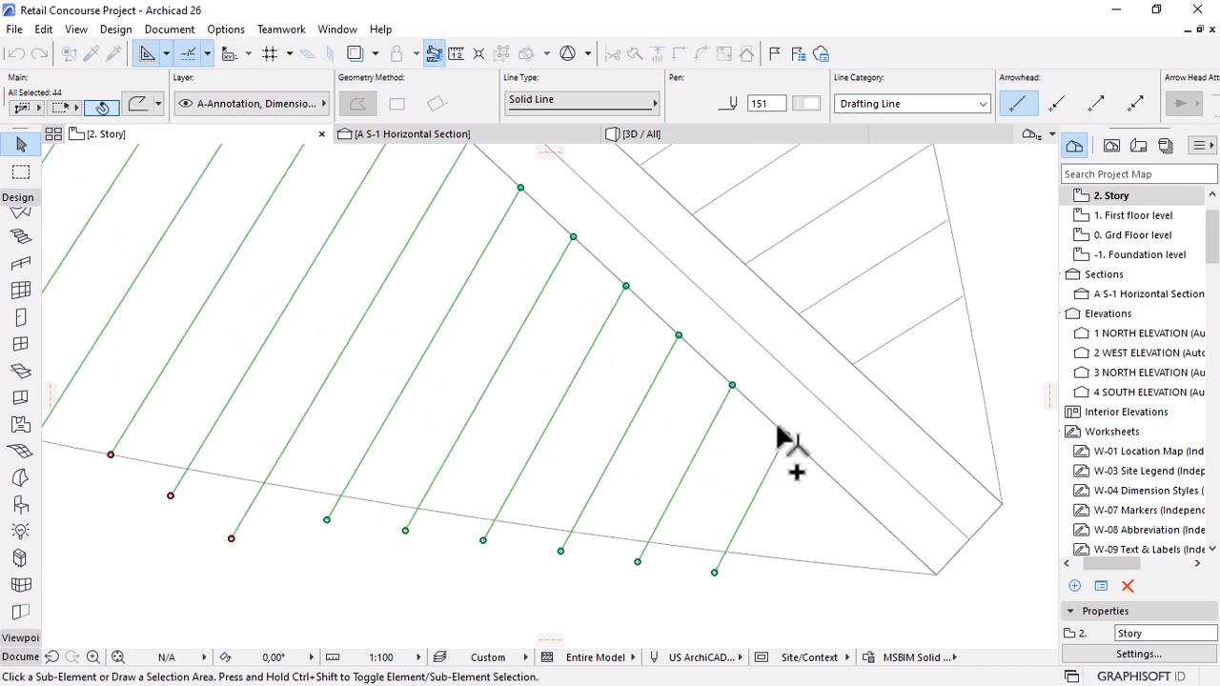
key("Escape")
Check the spacing of the doubled cross lines at both ends of the leaf and undo the copy.
scroll(887, 548, "down", 5)
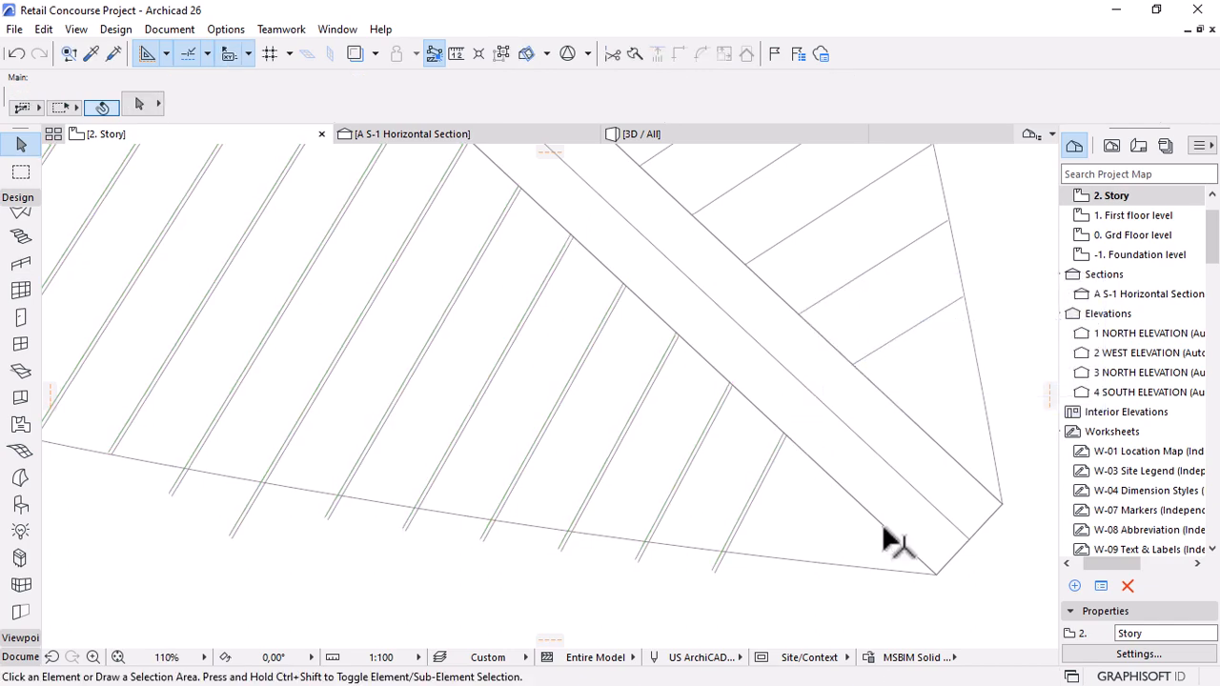
scroll(873, 567, "down", 6)
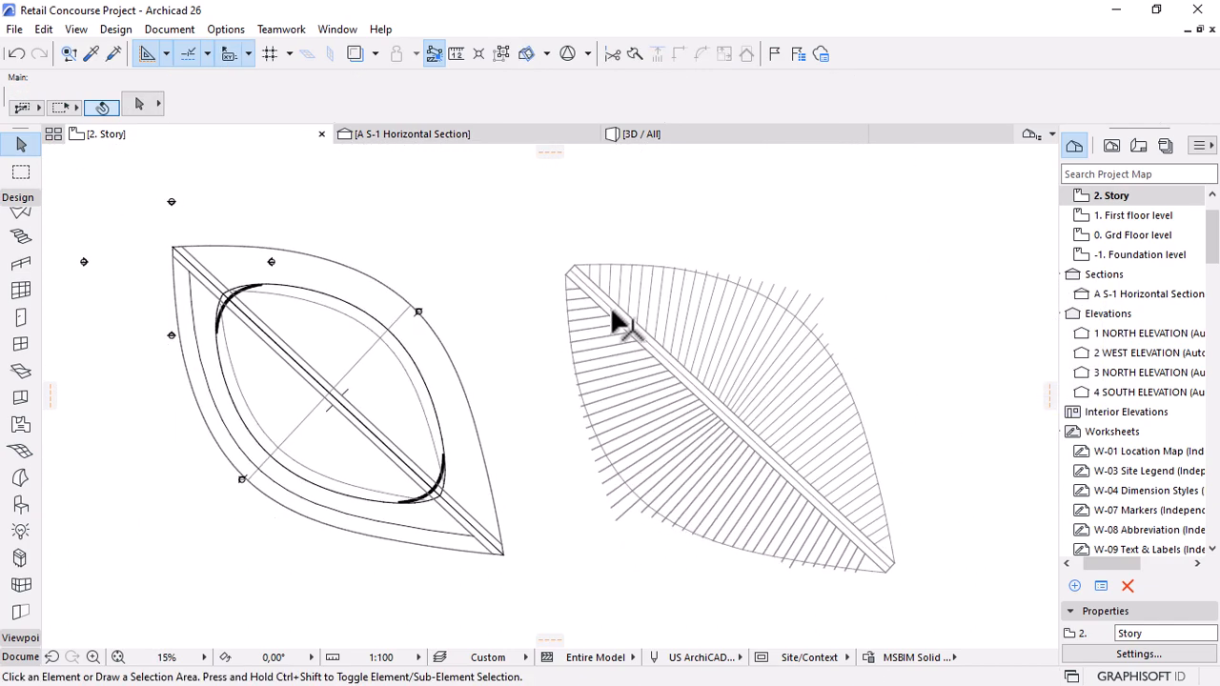
scroll(668, 314, "up", 8)
scroll(600, 345, "up", 5)
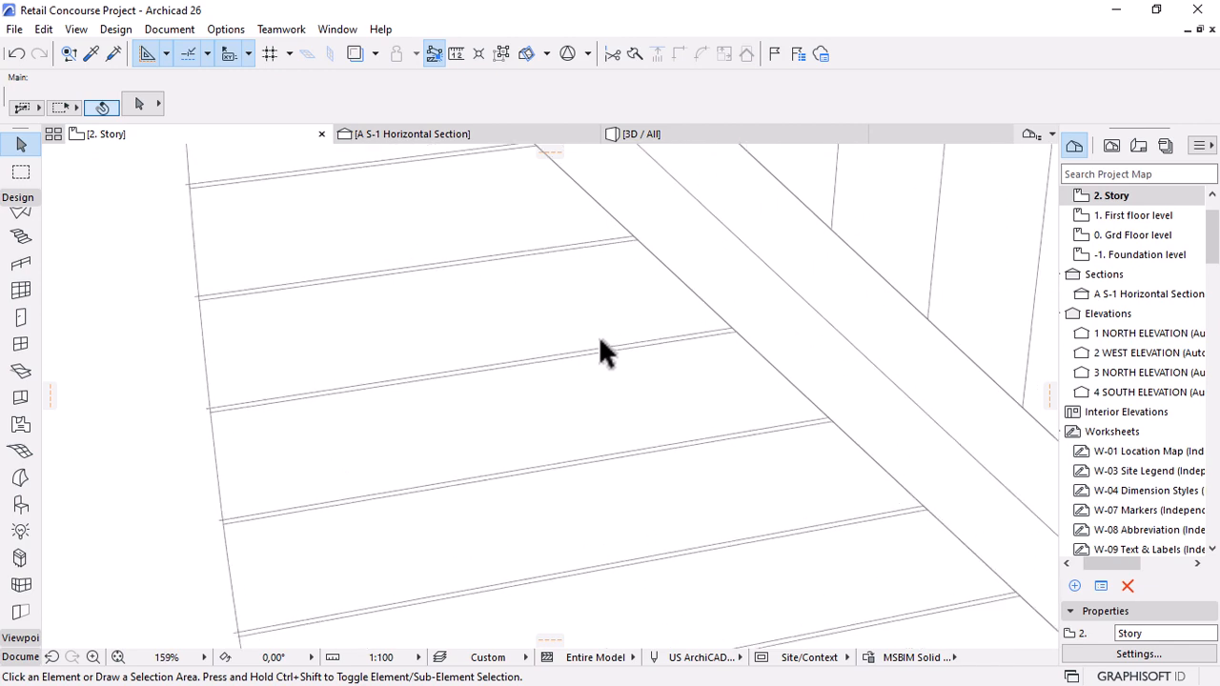
scroll(523, 324, "down", 9)
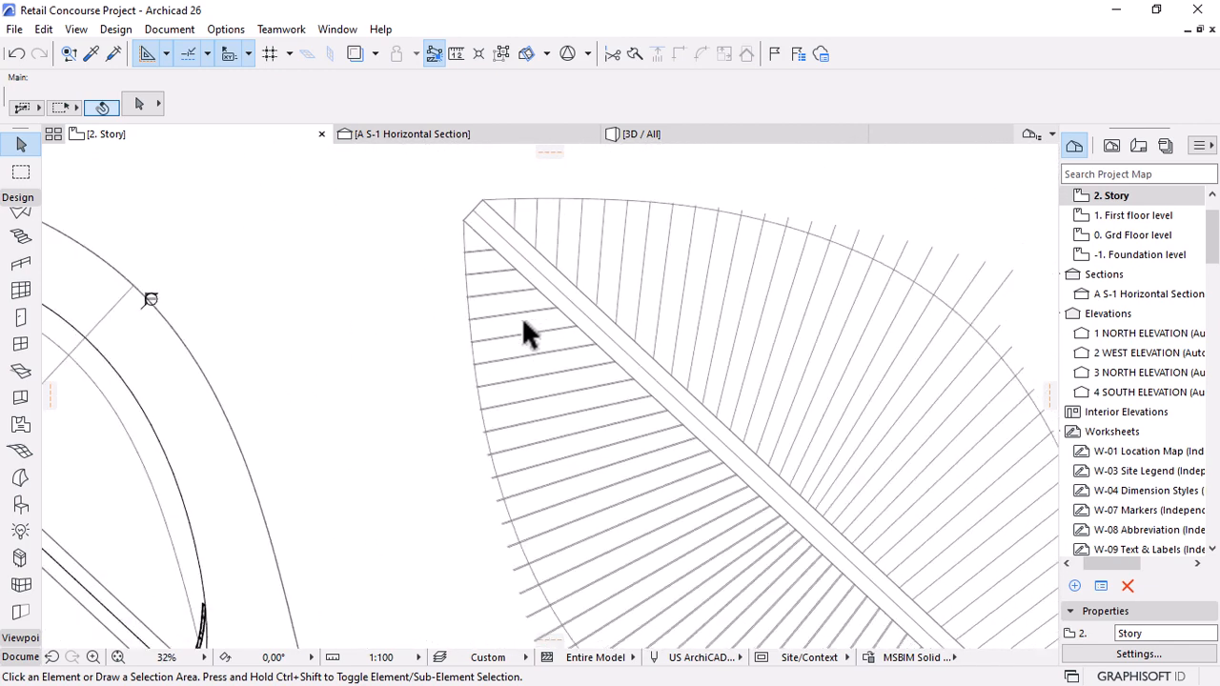
scroll(523, 324, "down", 4)
scroll(779, 576, "up", 5)
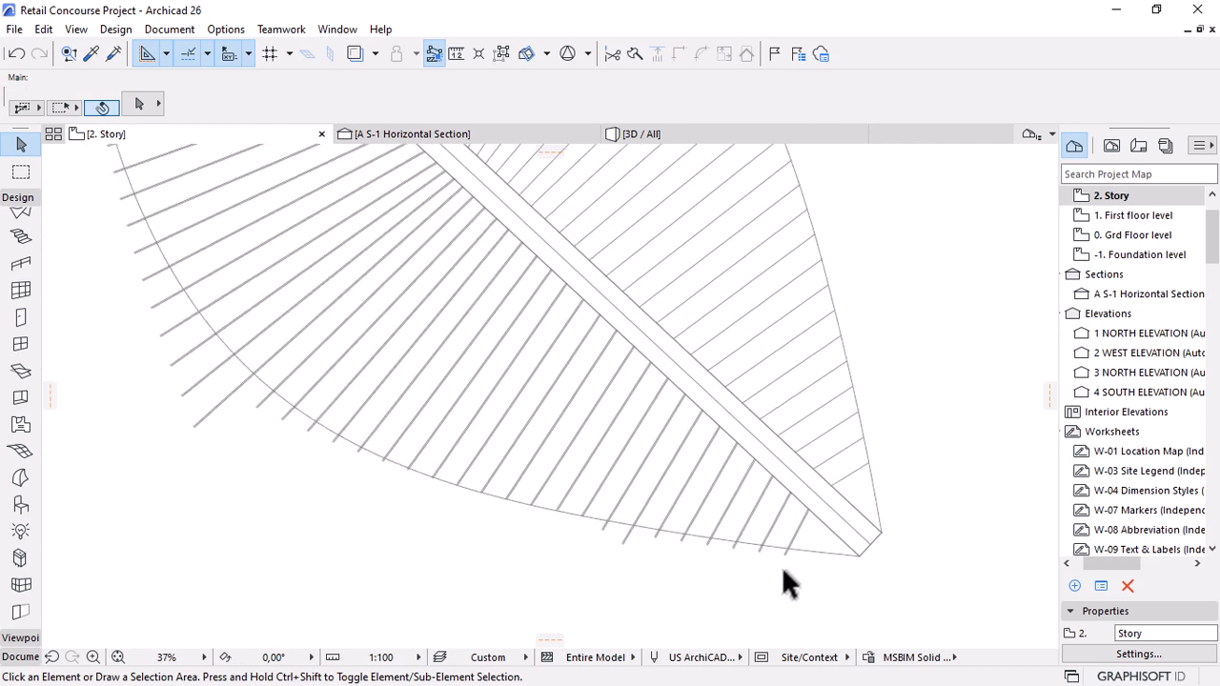
scroll(799, 467, "up", 7)
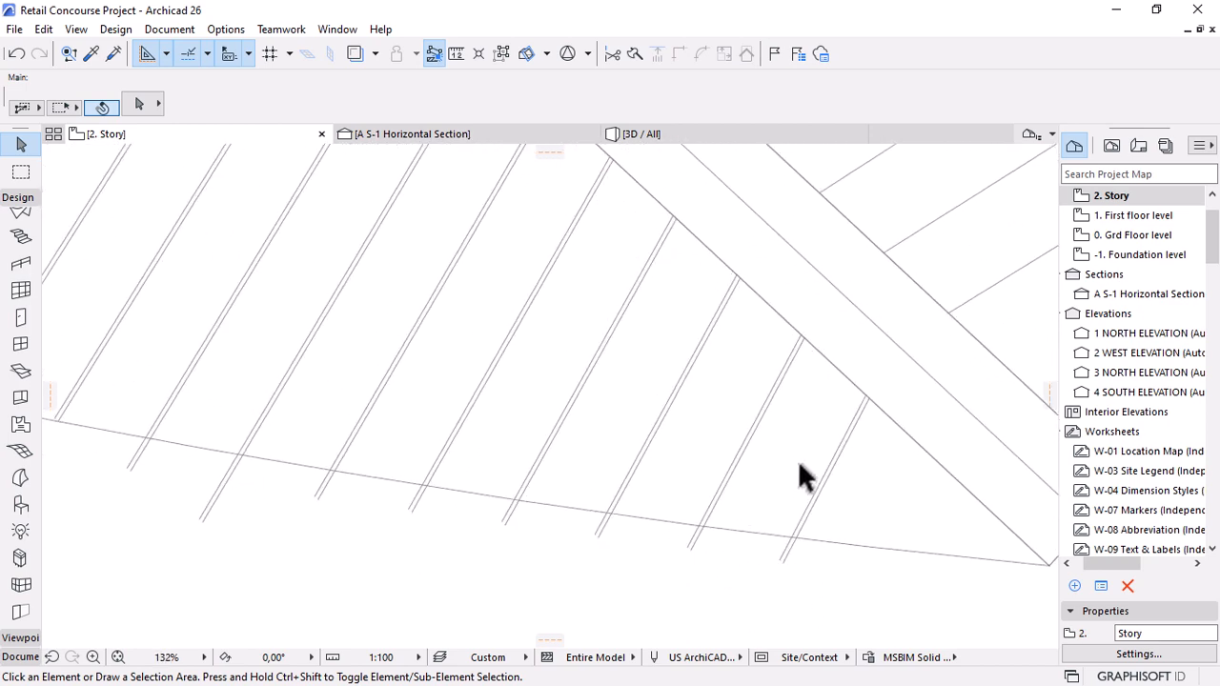
key("ctrl+z")
Copy the selected lower-half cross lines 200 along the spine's edge towards the upper tip.
scroll(879, 408, "up", 3)
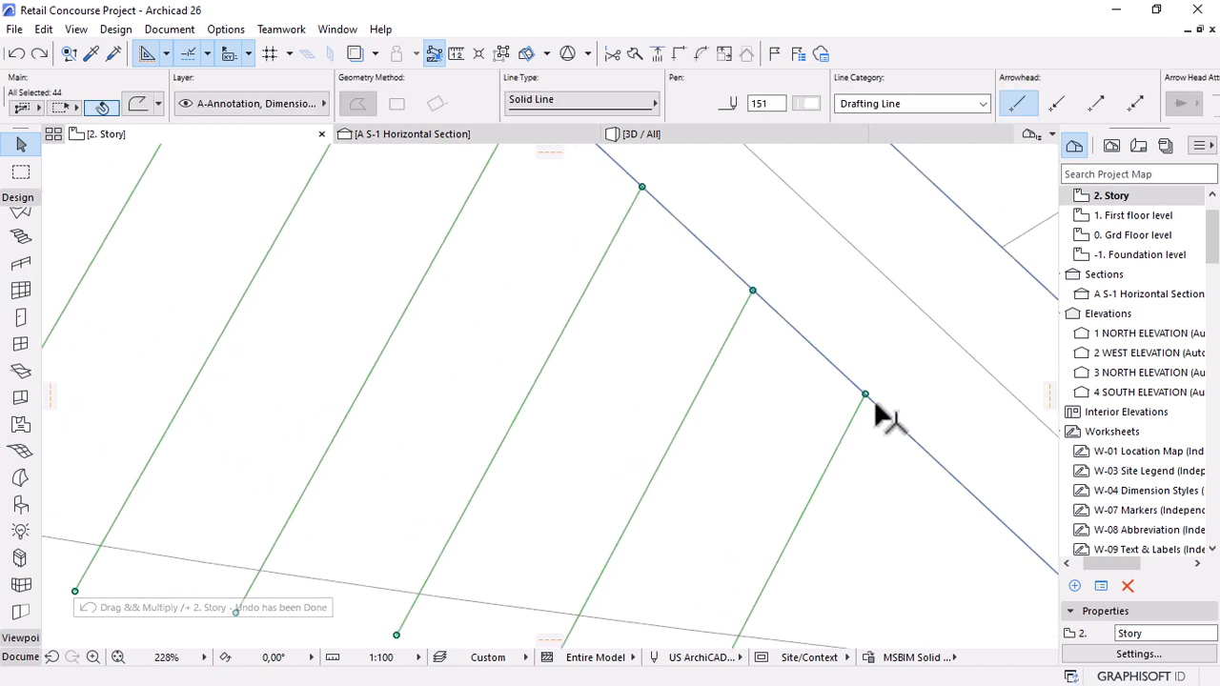
key("ctrl+shift+d")
left_click(864, 394)
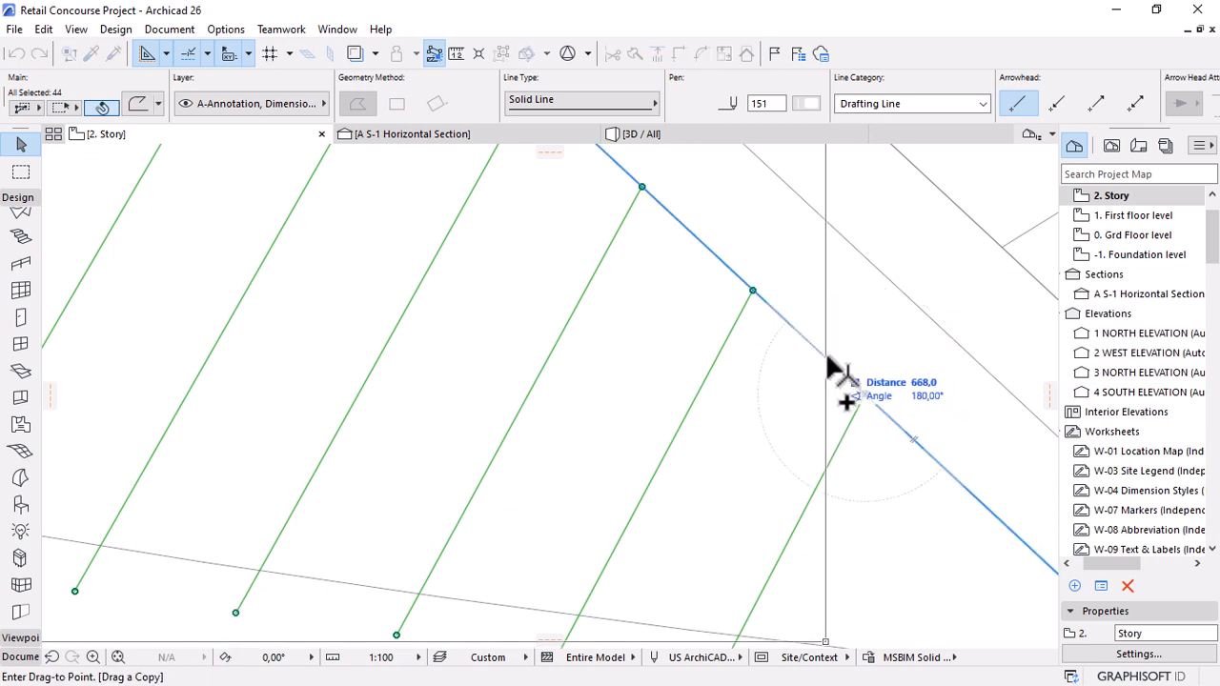
type("200")
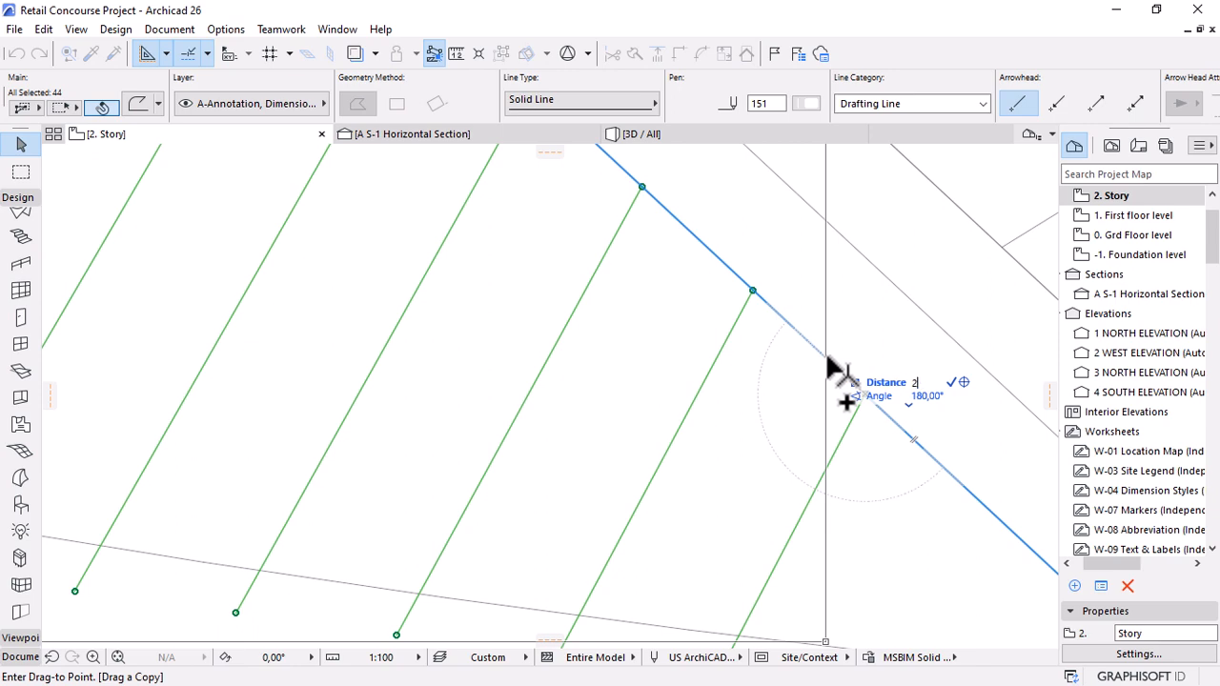
key("Return")
scroll(830, 372, "down", 6)
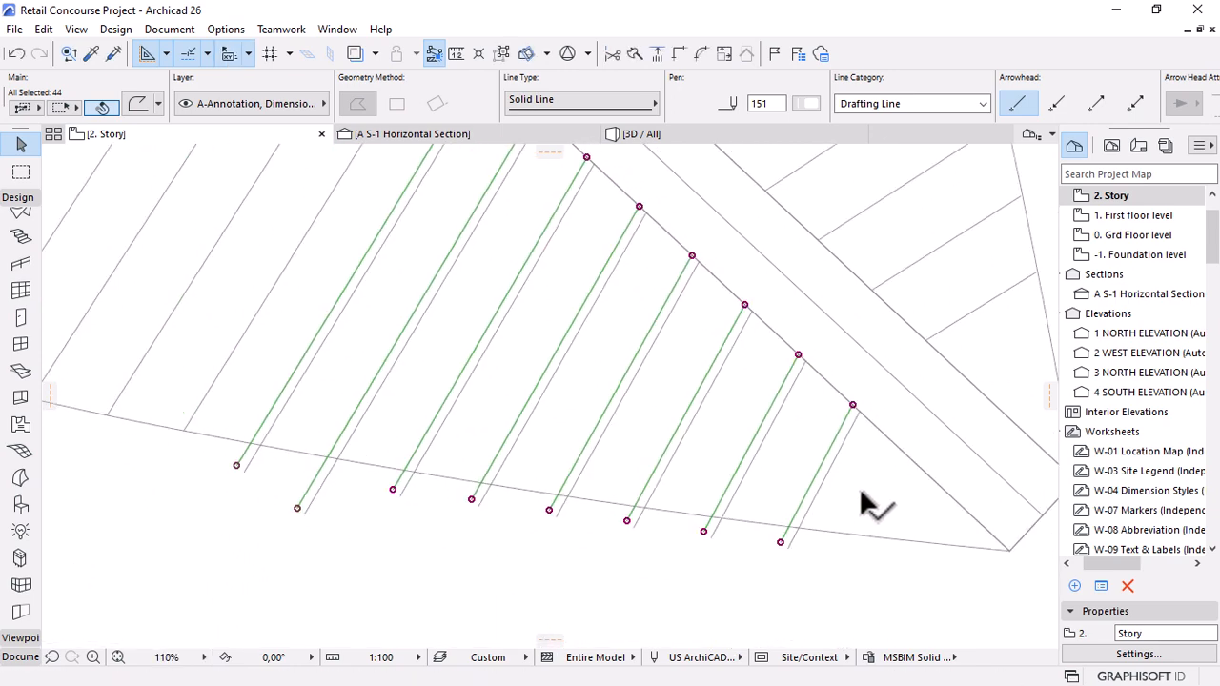
Extend 16 of the rib lines on the lower half of the copied leaf outline past its outer curve.
key("Escape")
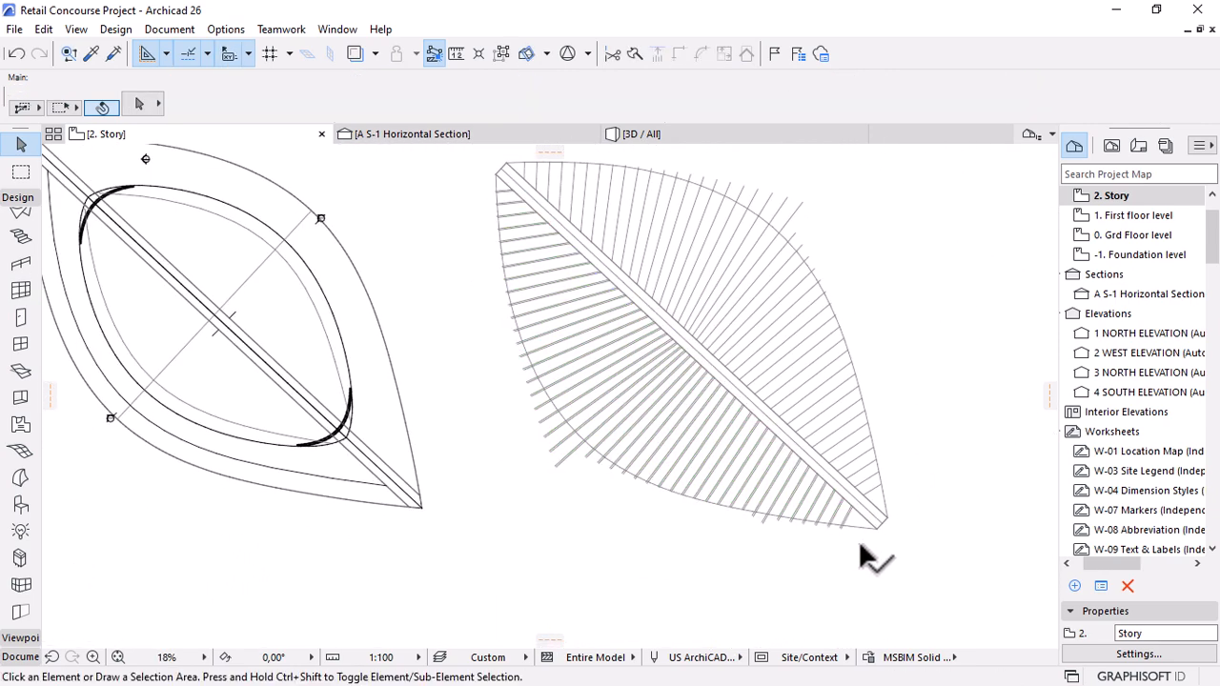
scroll(750, 422, "up", 2)
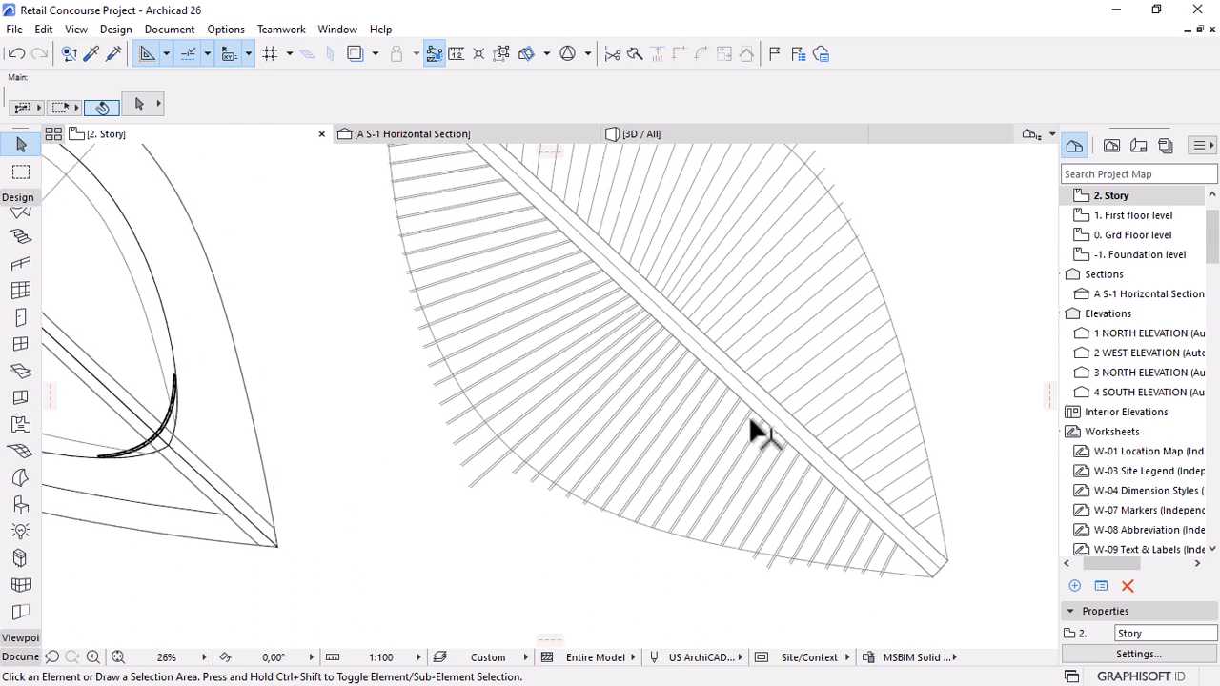
scroll(767, 576, "up", 6)
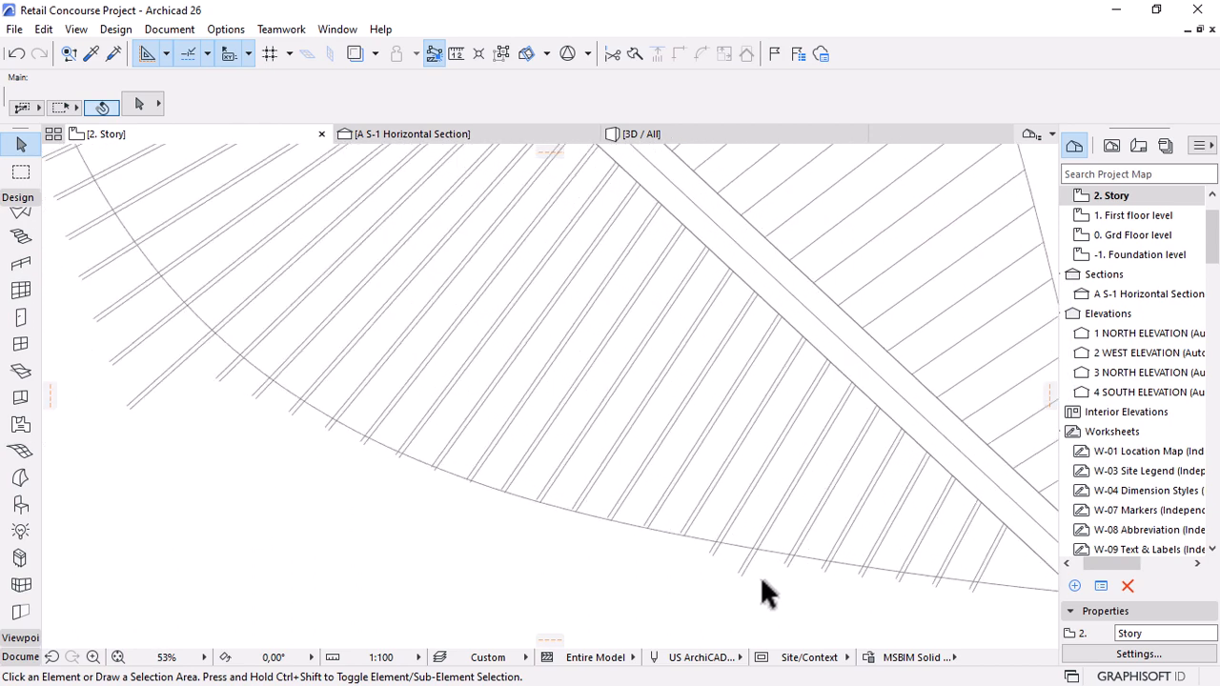
left_click(697, 410)
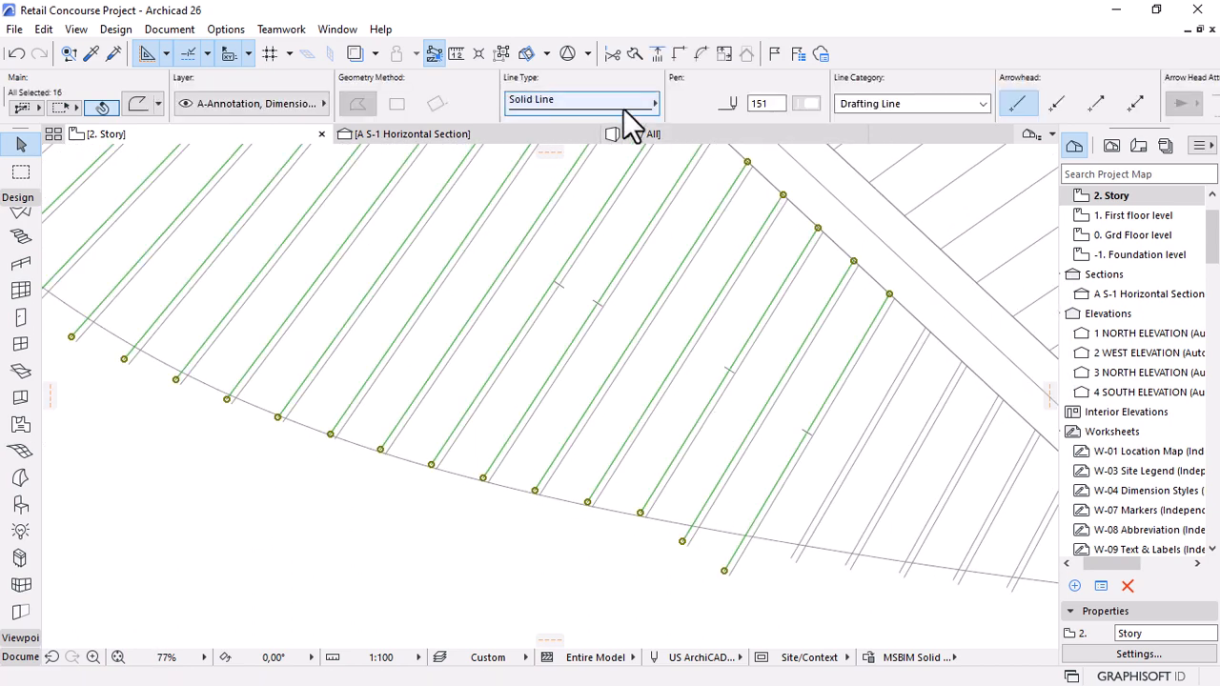
left_click(138, 417)
left_click(631, 619)
scroll(707, 514, "down", 4)
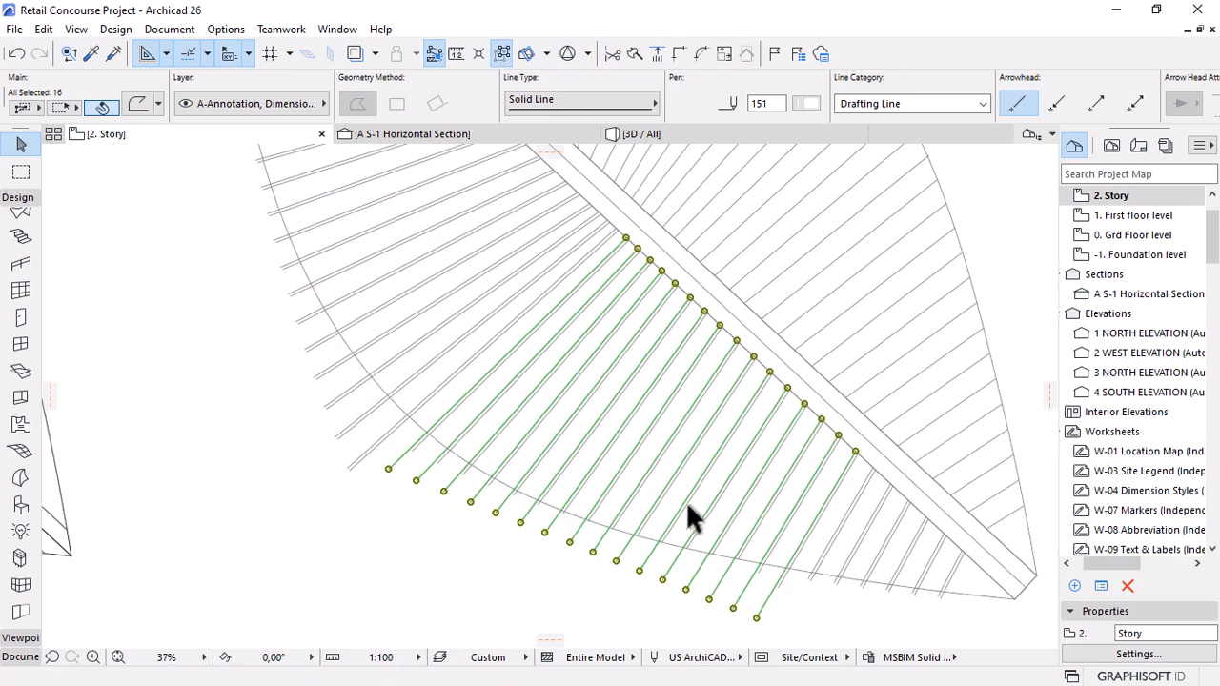
scroll(686, 500, "down", 1)
key("Escape")
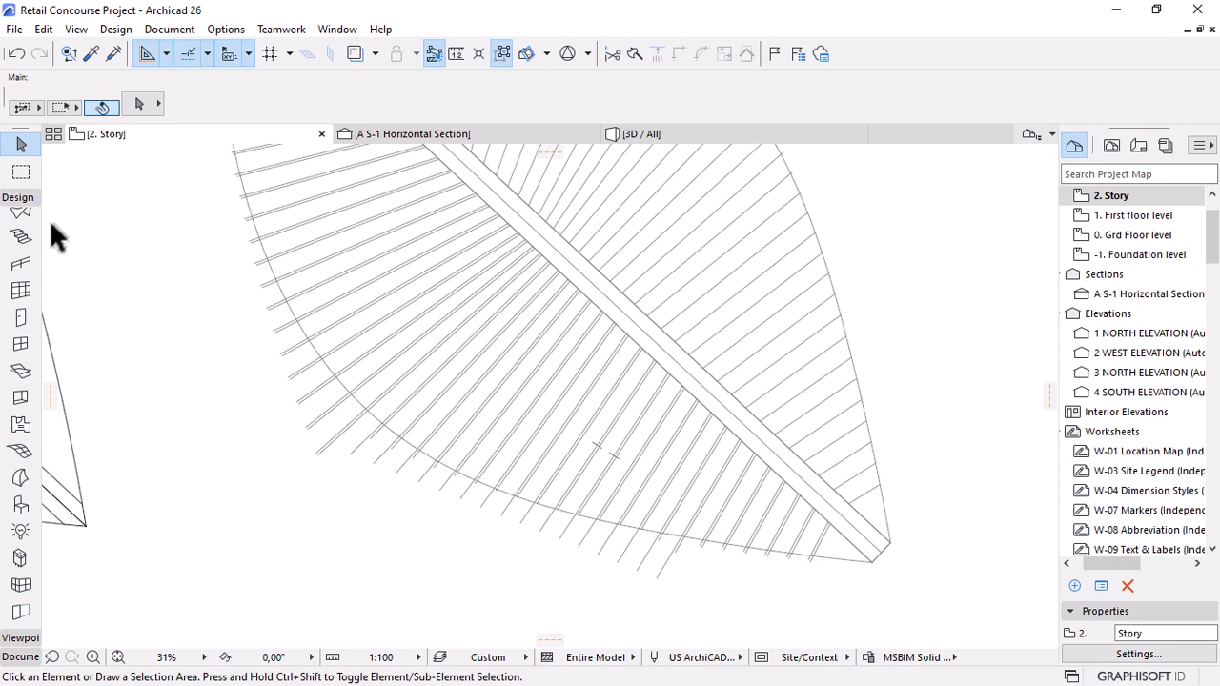
Create morphs with the Magic Wand in the wide bays between the paired rib lines on the leaf's lower half.
scroll(768, 547, "up", 8)
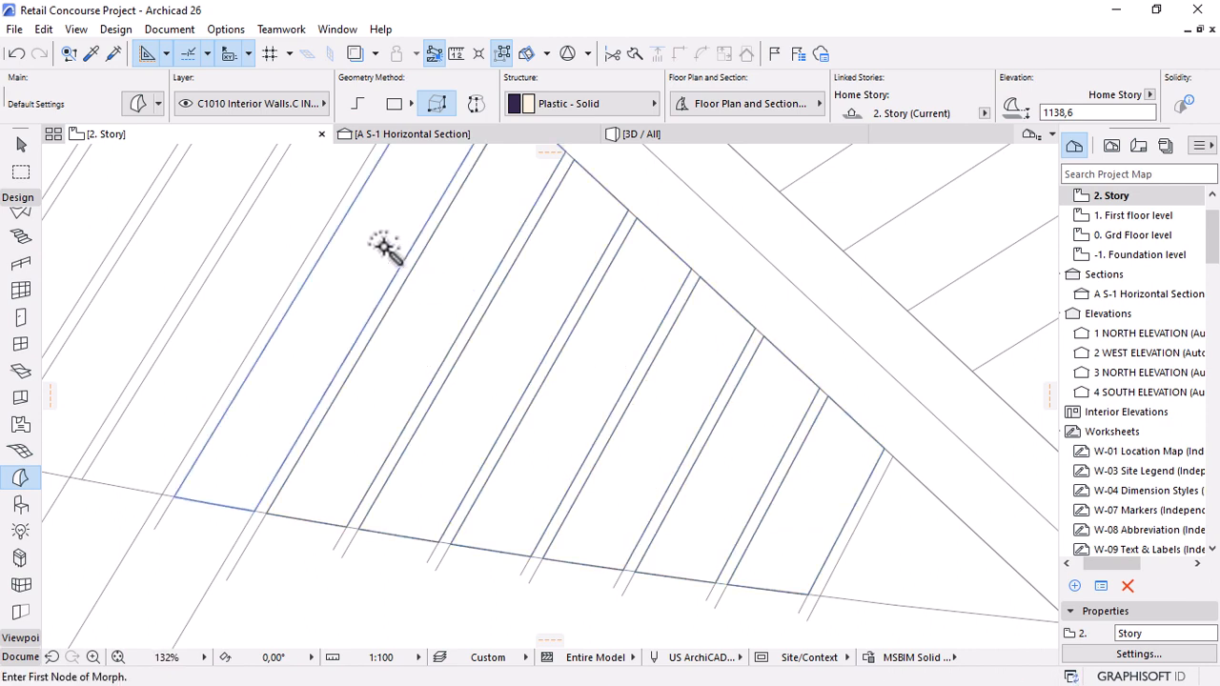
scroll(803, 479, "down", 5)
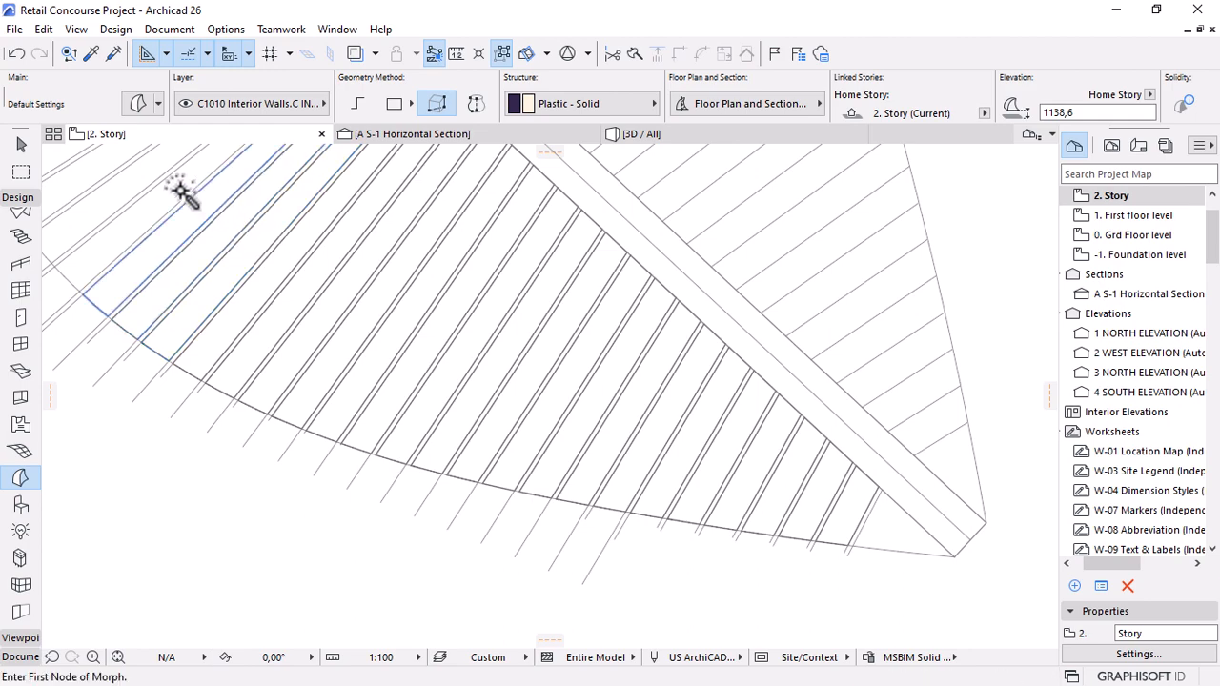
scroll(784, 467, "down", 10)
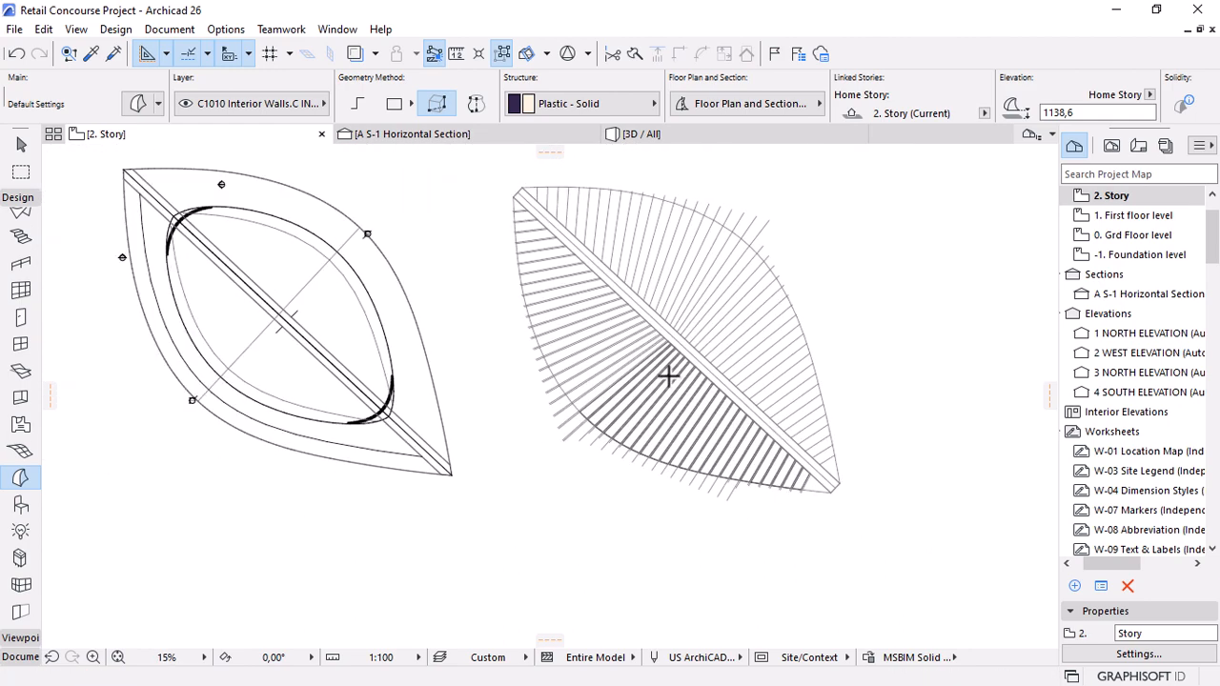
scroll(668, 377, "up", 5)
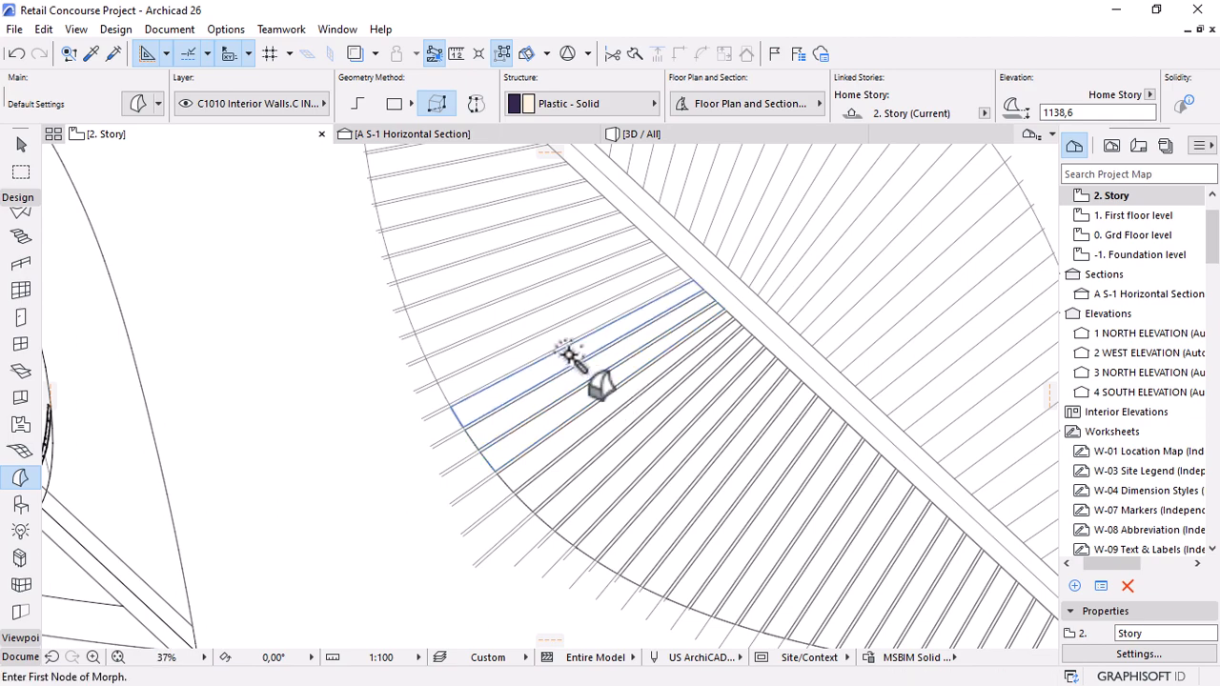
scroll(573, 298, "down", 3)
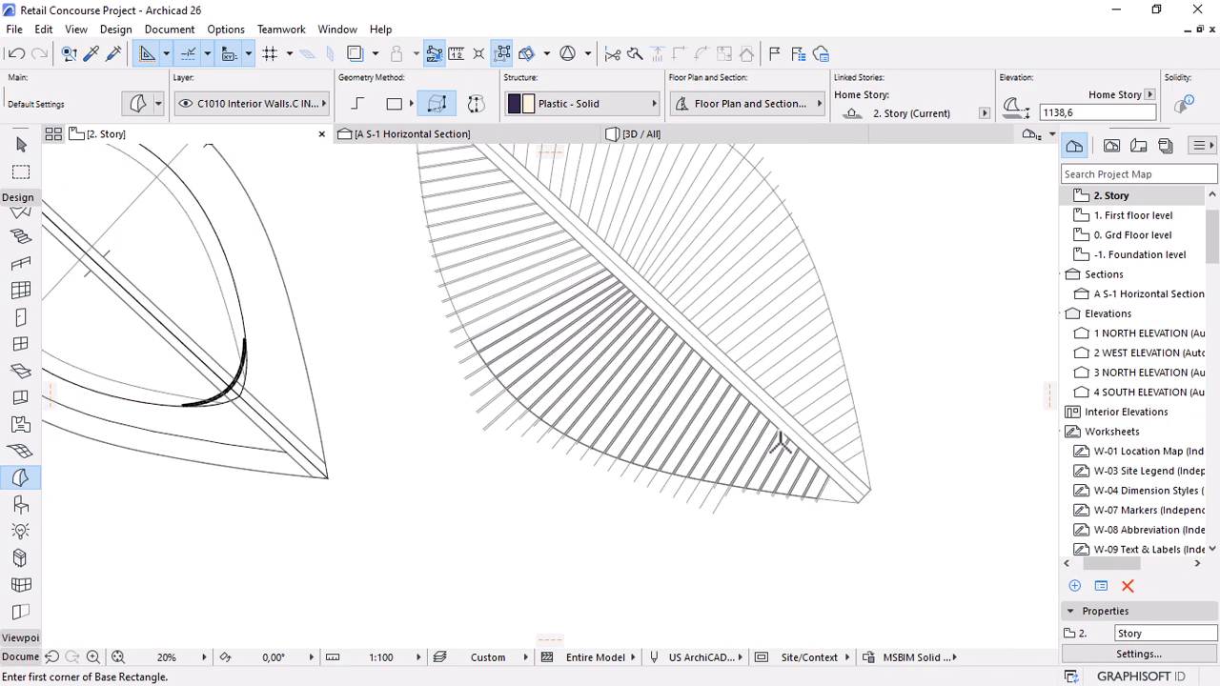
scroll(782, 505, "up", 4)
scroll(860, 513, "up", 2)
key("Escape")
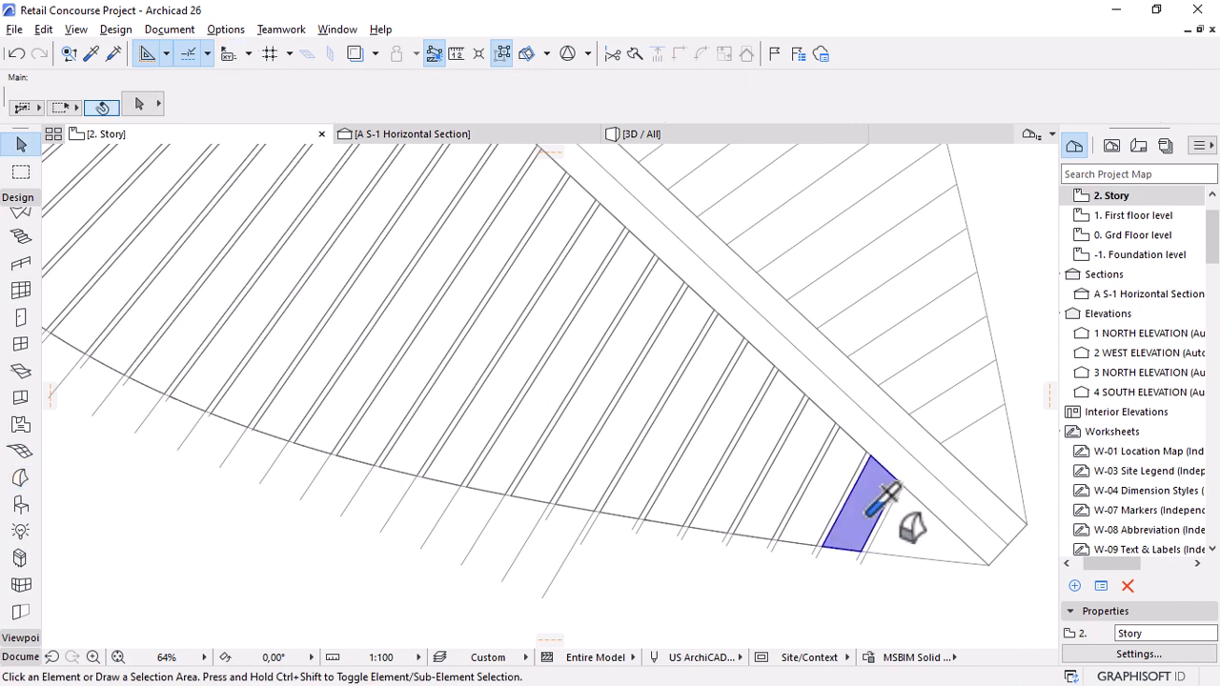
Select all the bay morphs and move them from the copied leaf's lower tip to the matching tip of the original building plan.
left_click(881, 496, "alt")
key("ctrl+a")
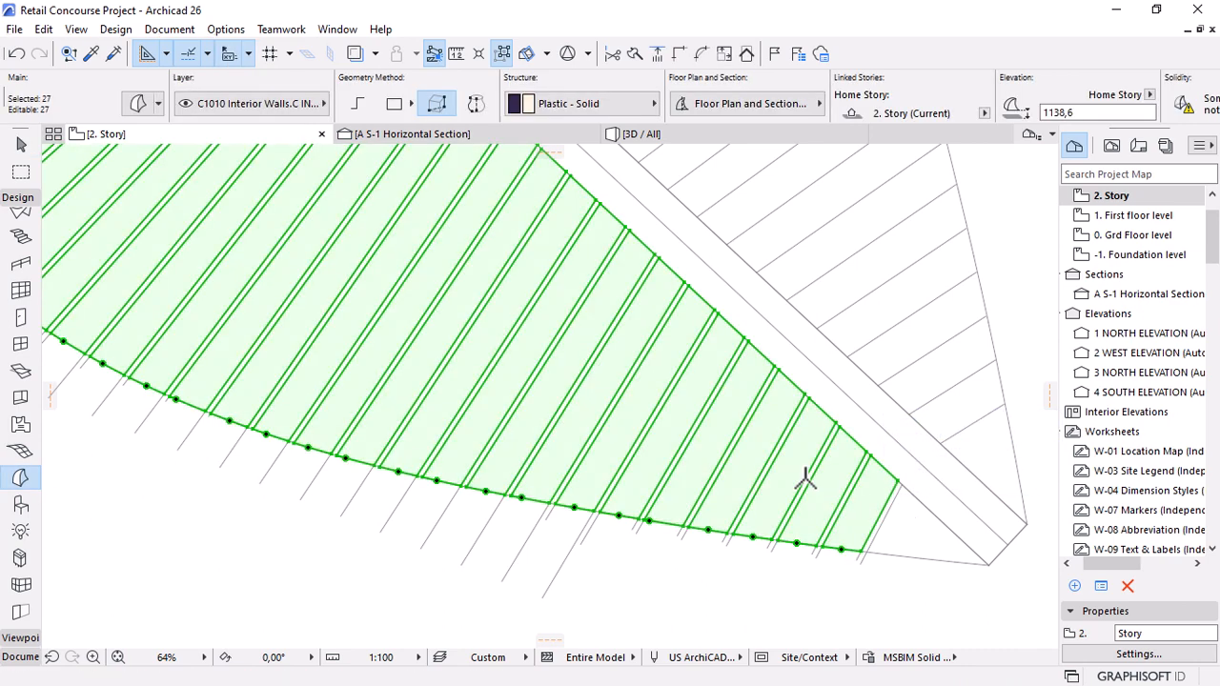
scroll(929, 551, "down", 3)
scroll(929, 551, "down", 2)
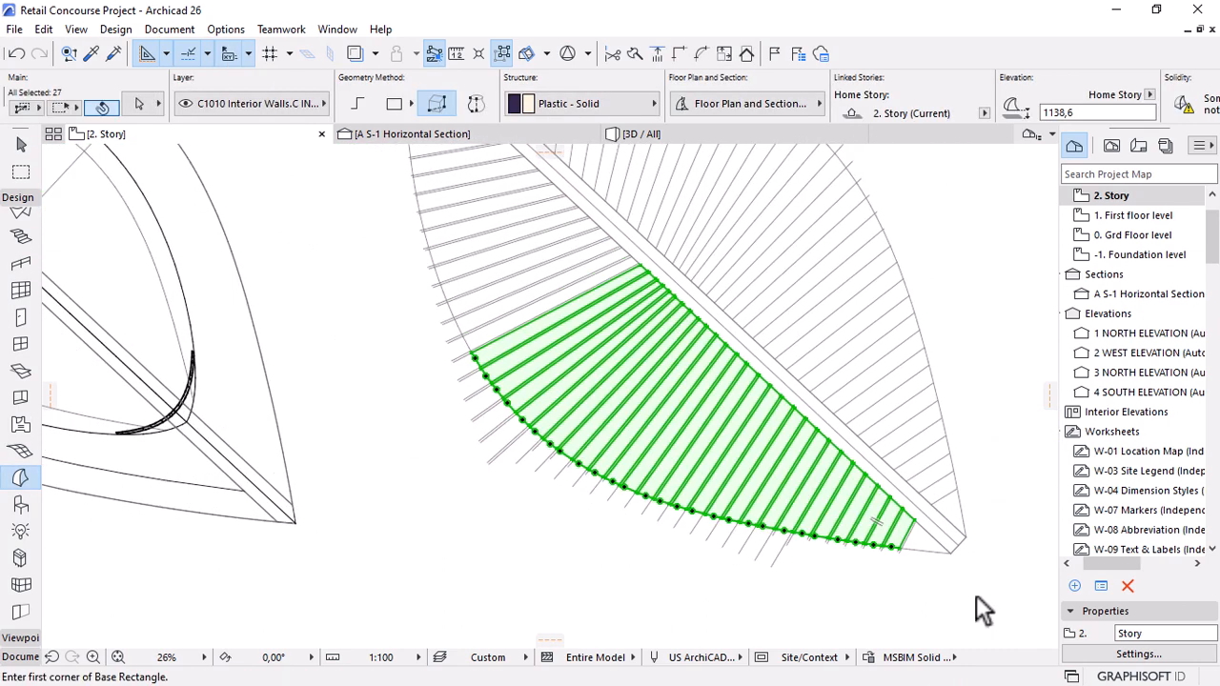
key("ctrl+d")
left_click(952, 554)
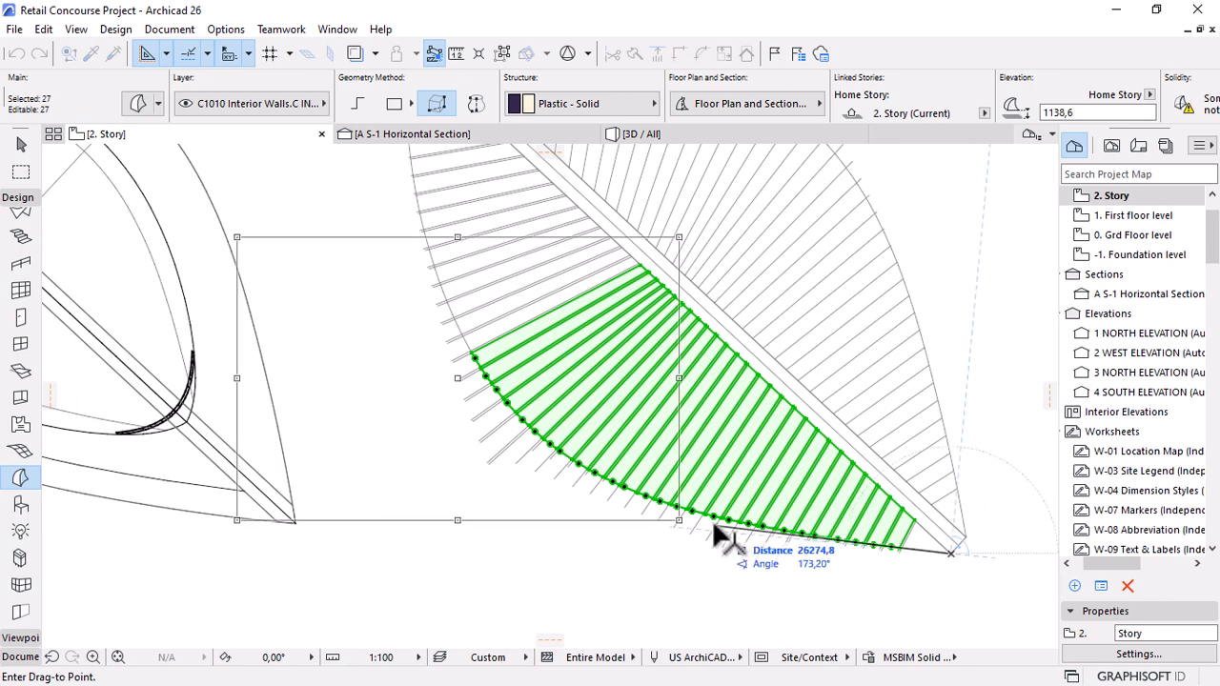
scroll(980, 444, "down", 2)
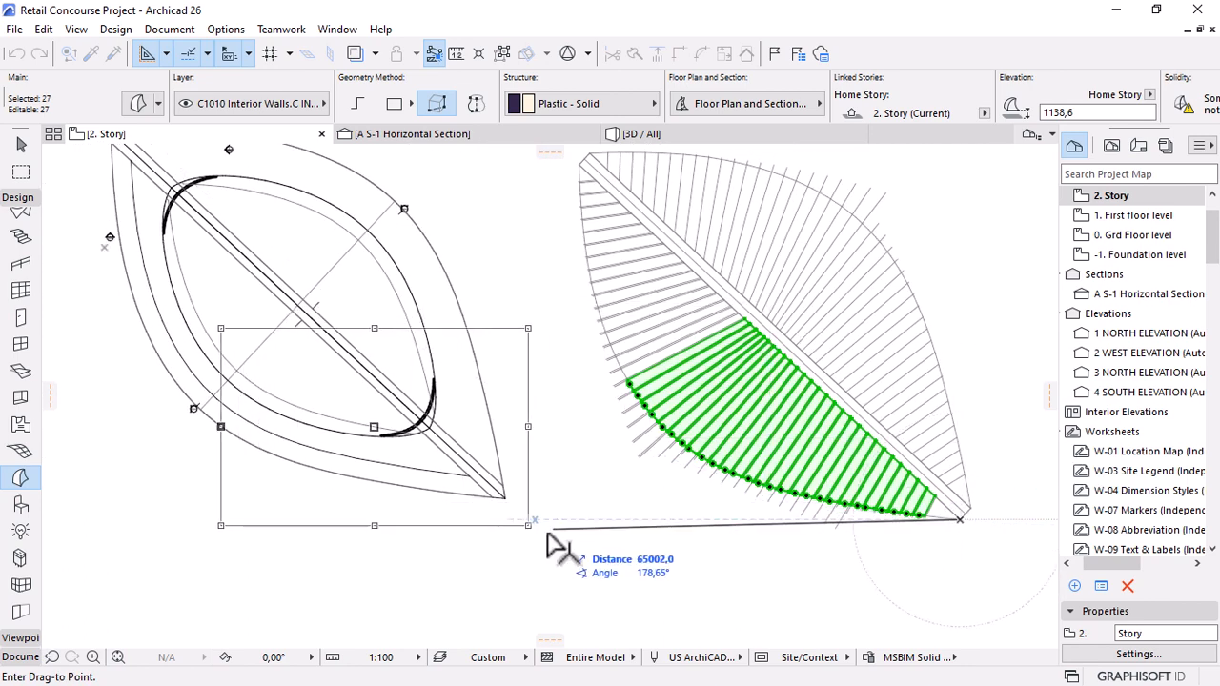
left_click(497, 506)
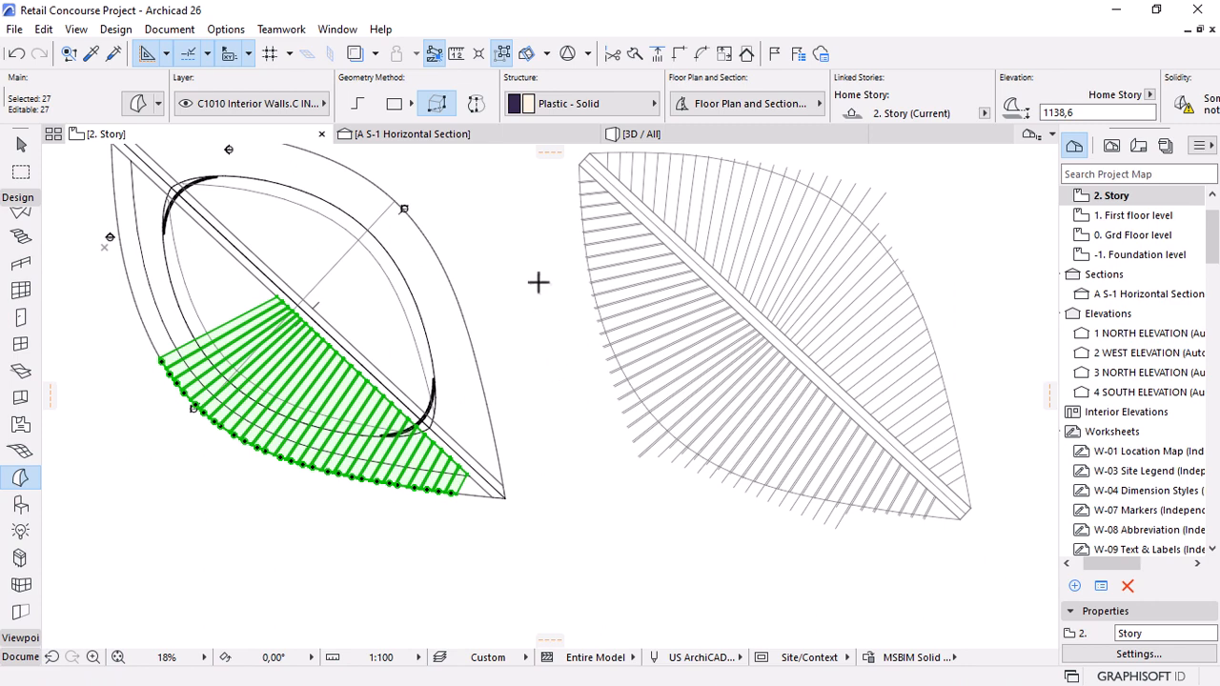
In the 3D view, set the dome roof shell as the target for Solid Element Operations.
left_click(644, 136)
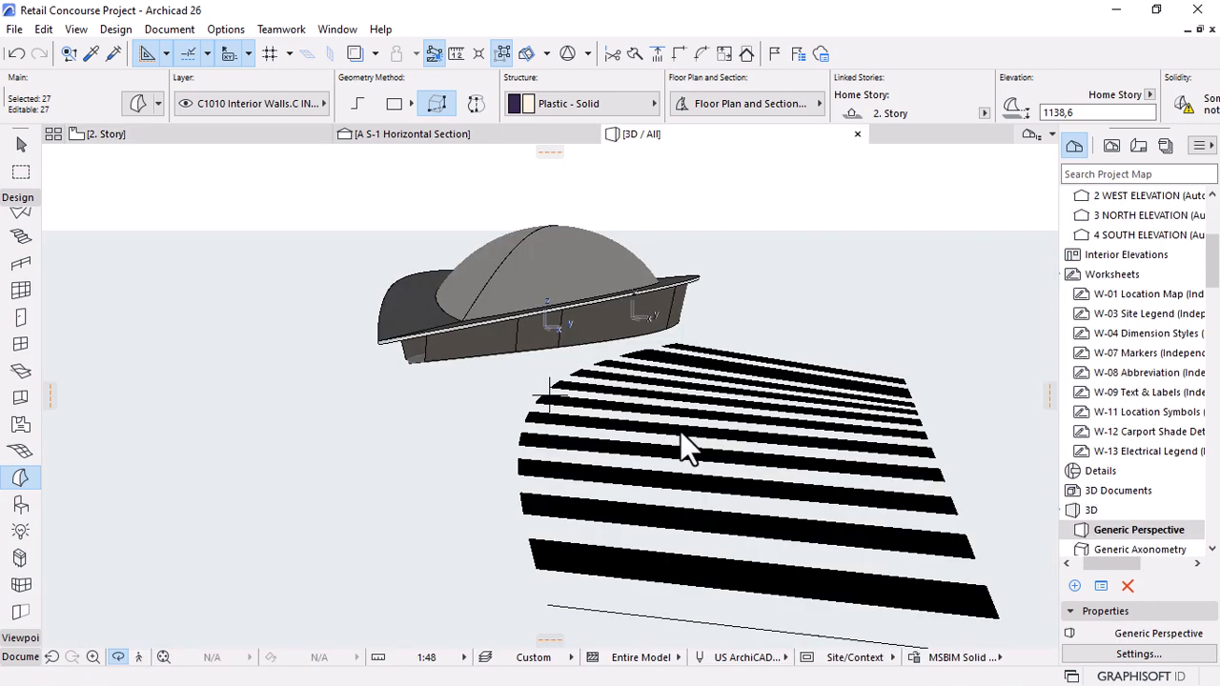
left_click_drag(489, 372, 749, 382)
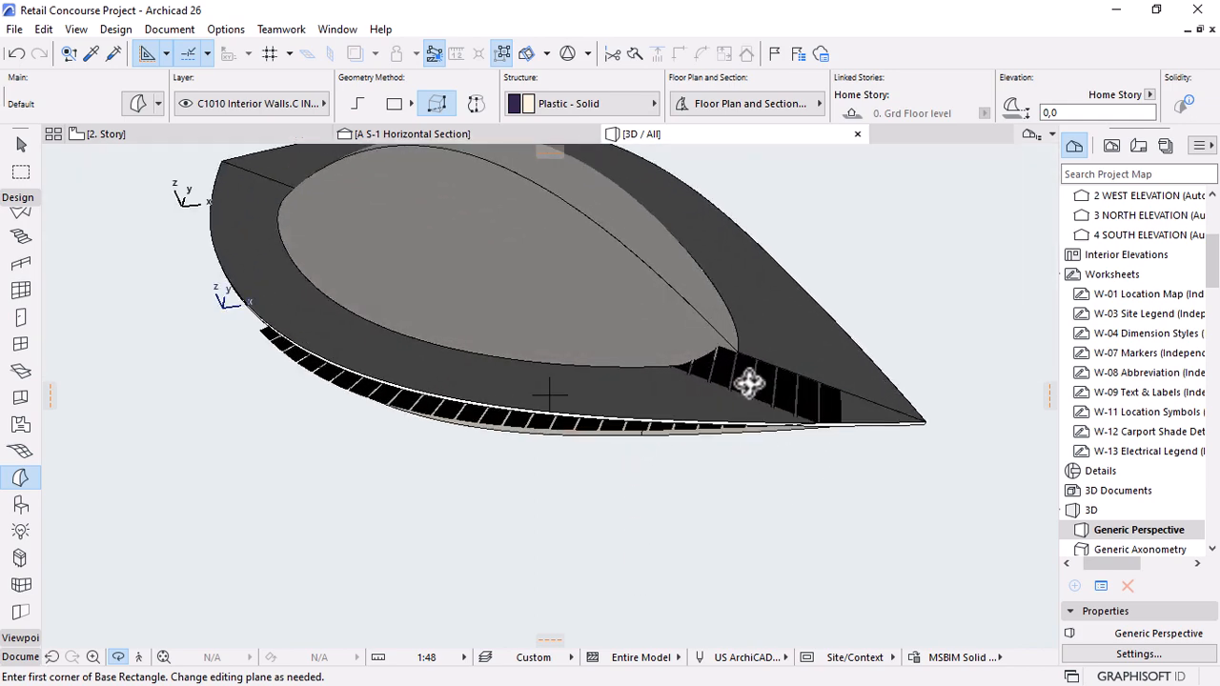
key("Escape")
left_click(525, 264)
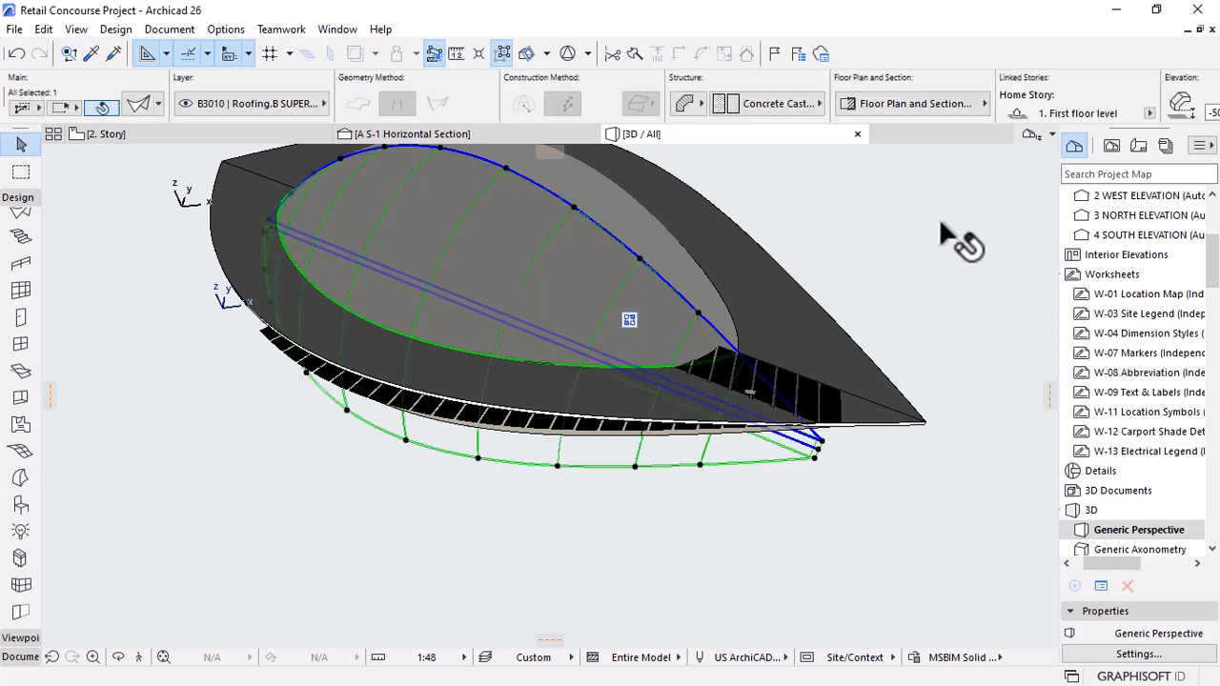
right_click(896, 197)
mouse_move(959, 401)
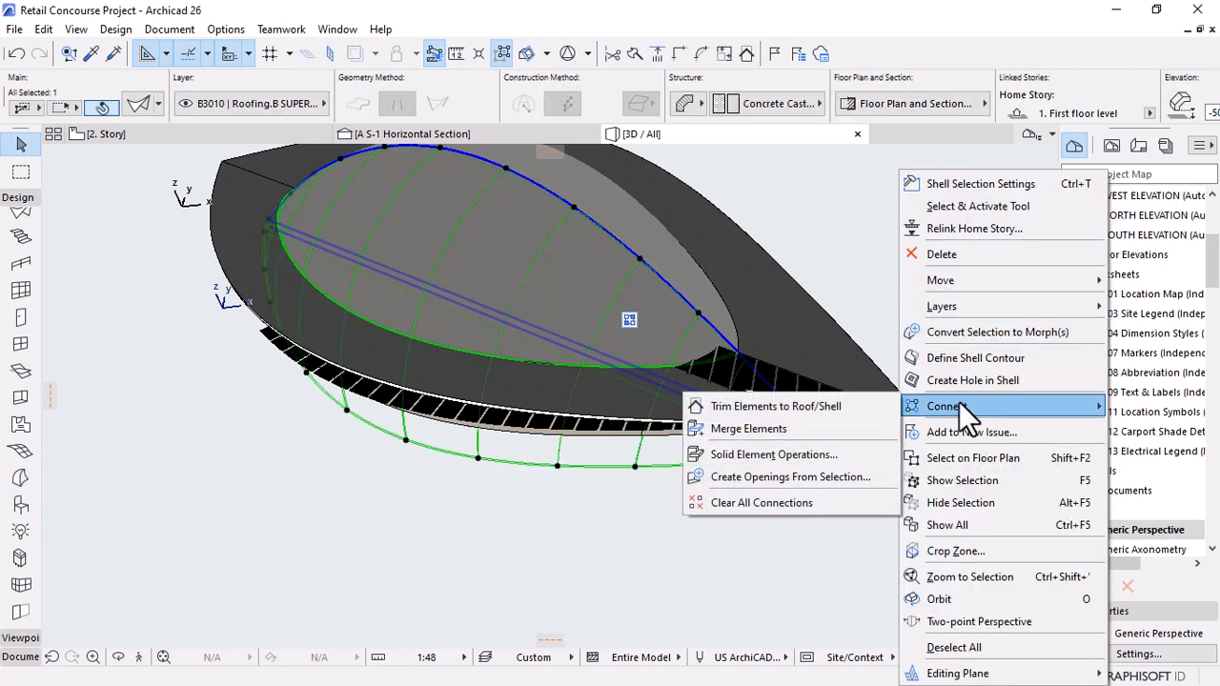
left_click(754, 452)
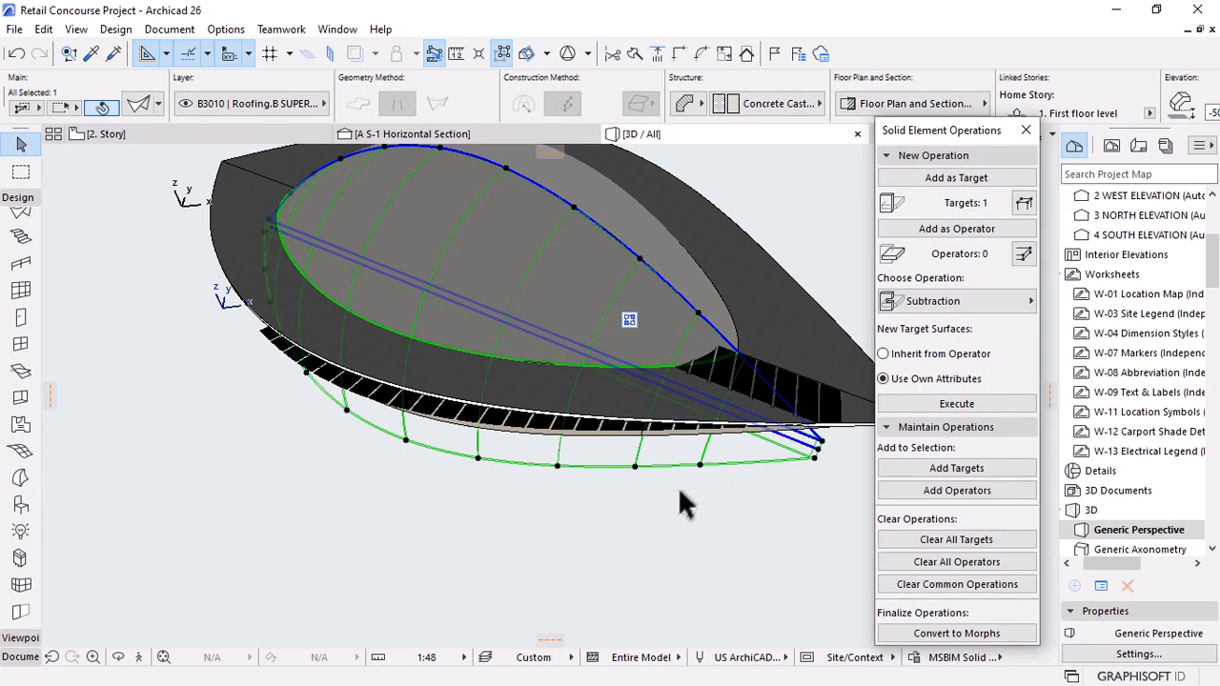
Add the 27 bay morphs selected on the 2. Story floor plan as operators for the solid element operation.
left_click(604, 435)
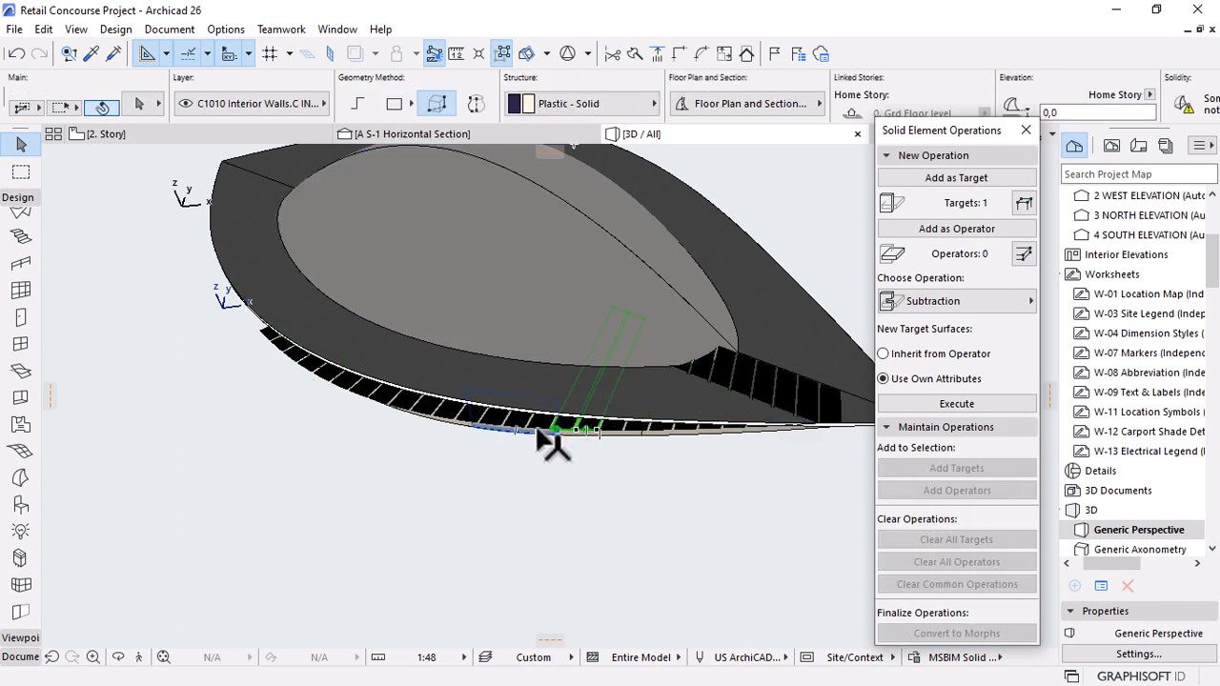
left_click(177, 137)
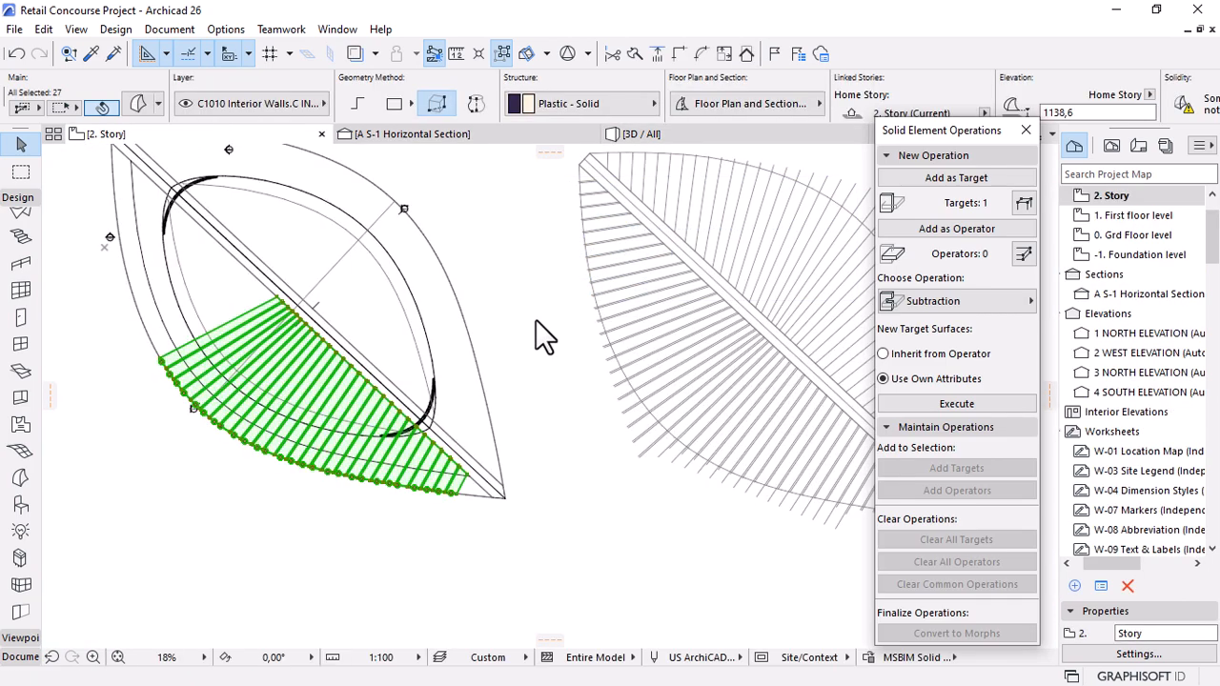
left_click(684, 133)
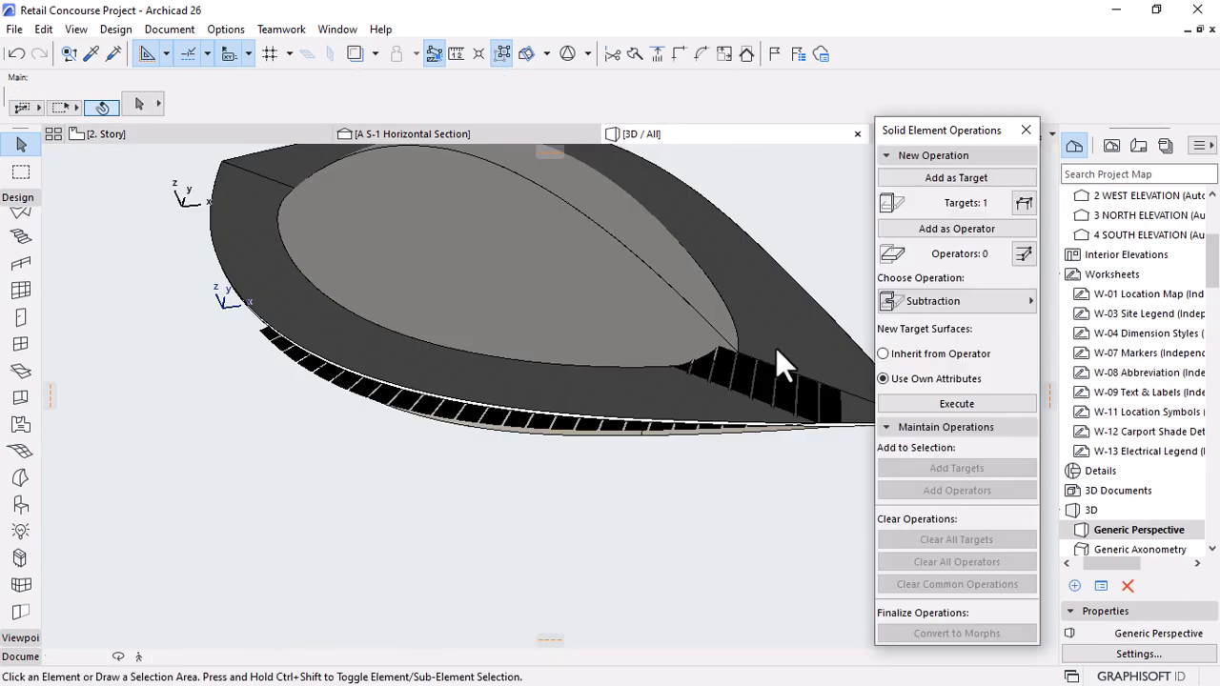
left_click(790, 383)
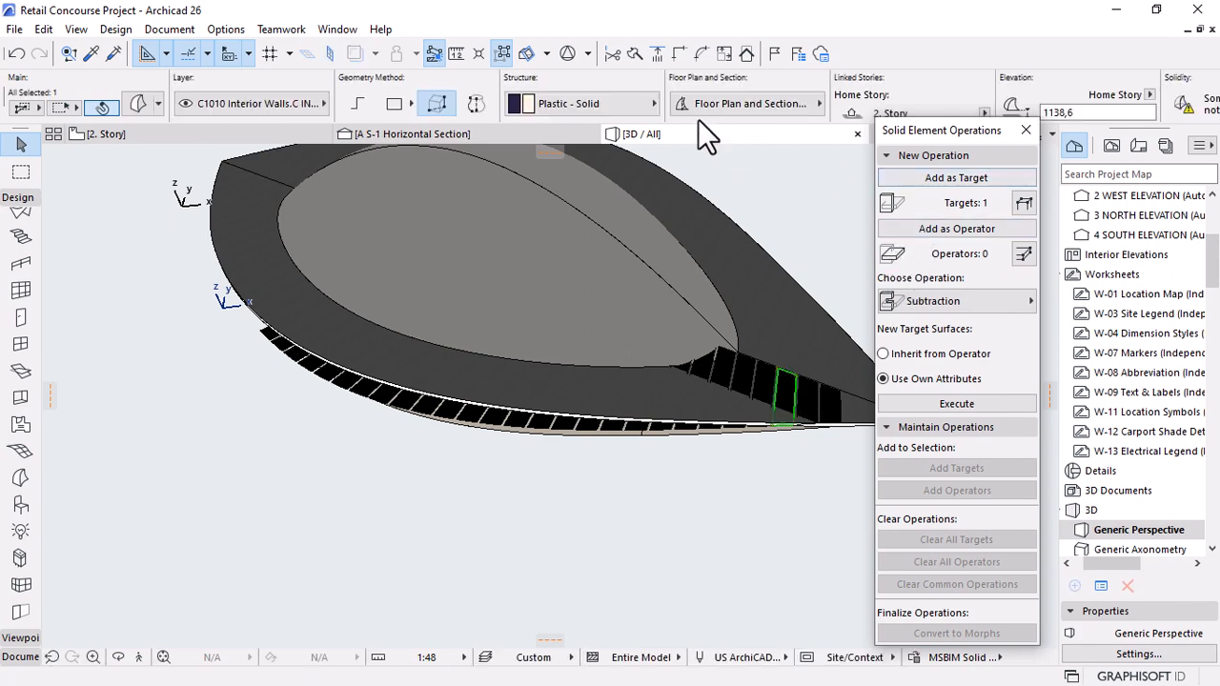
left_click(177, 132)
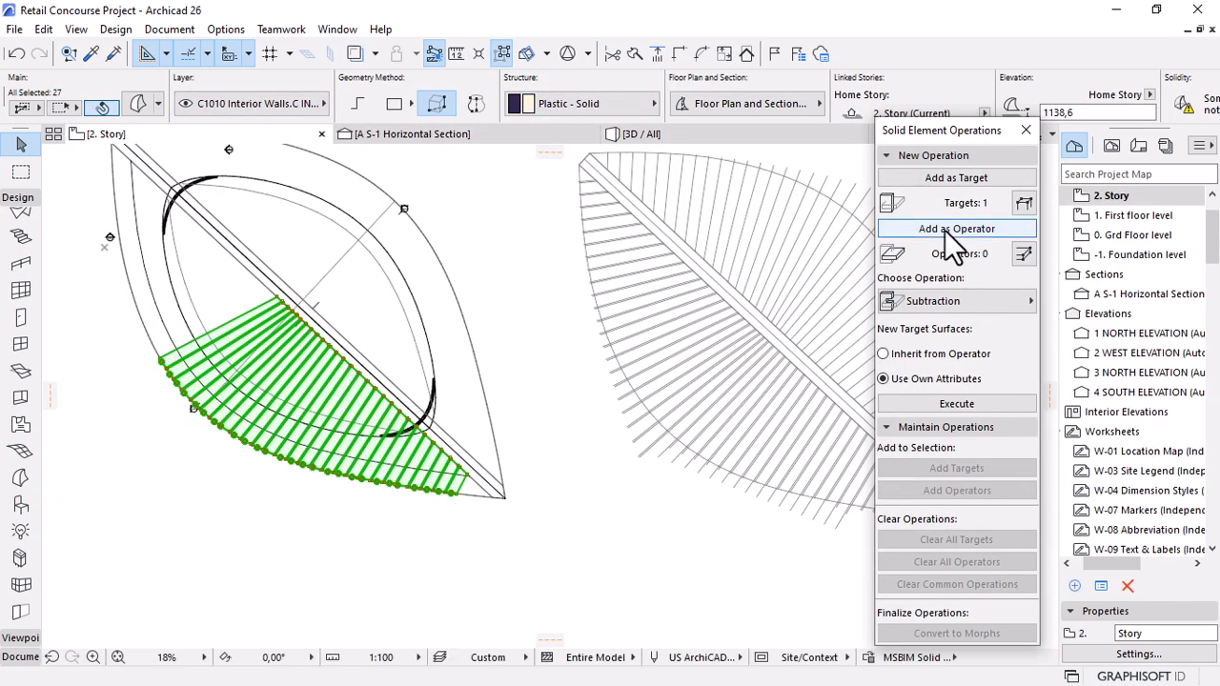
left_click(956, 228)
Cut the dome shell with the bay morphs in the 3D view using Subtraction with upward extrusion.
left_click(746, 134)
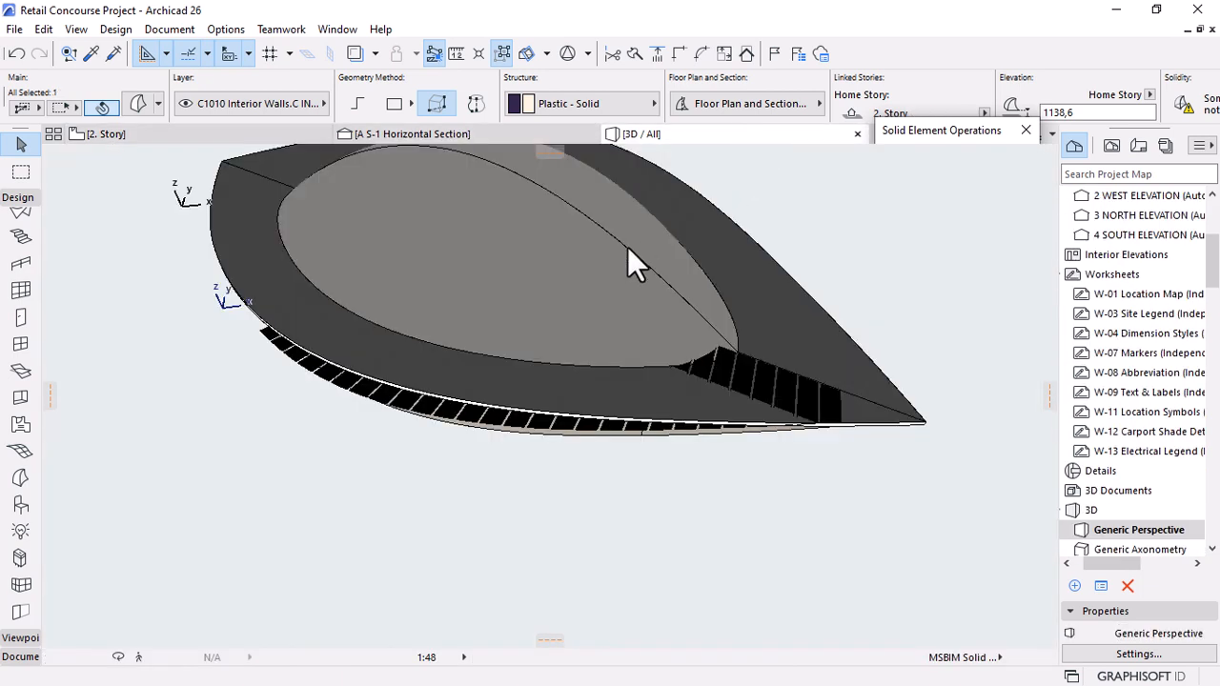
left_click(924, 301)
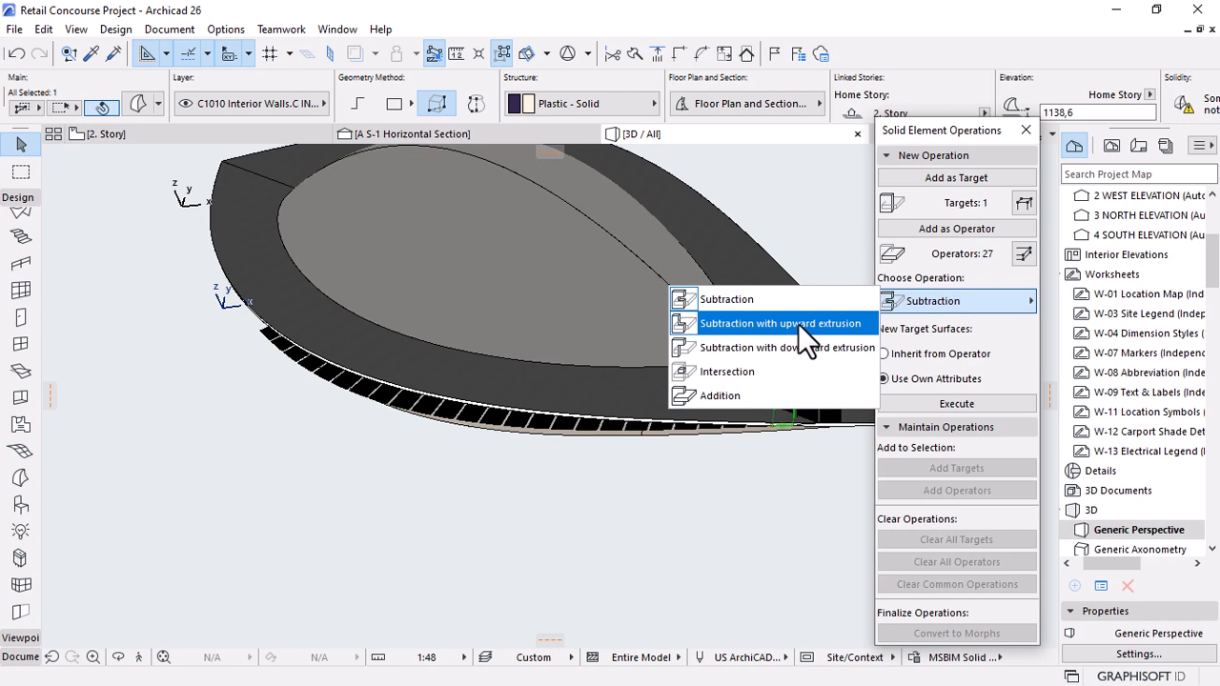
left_click(769, 323)
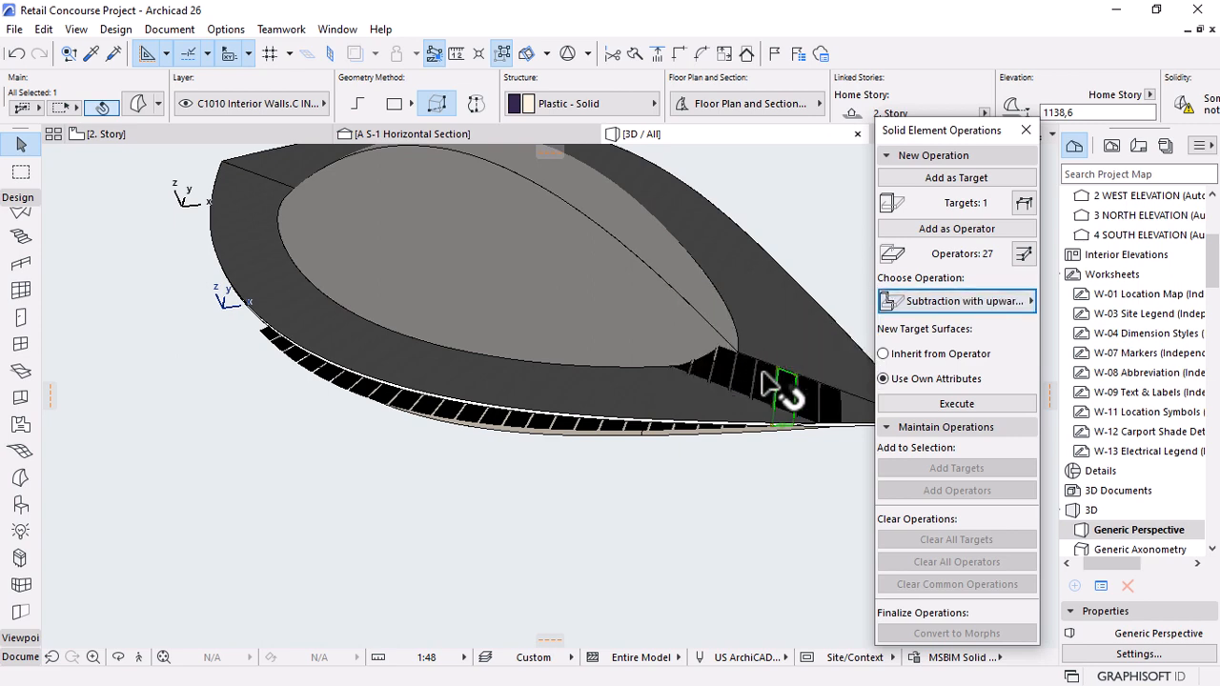
left_click(930, 401)
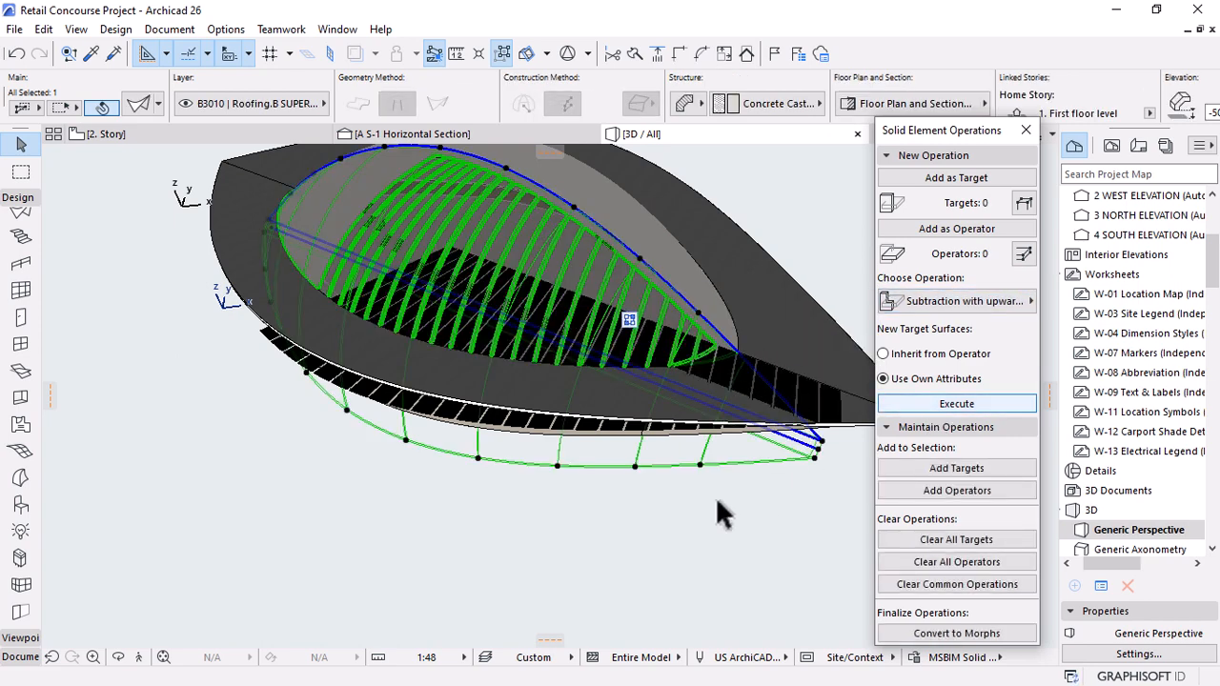
left_click(615, 502)
scroll(537, 458, "down", 3)
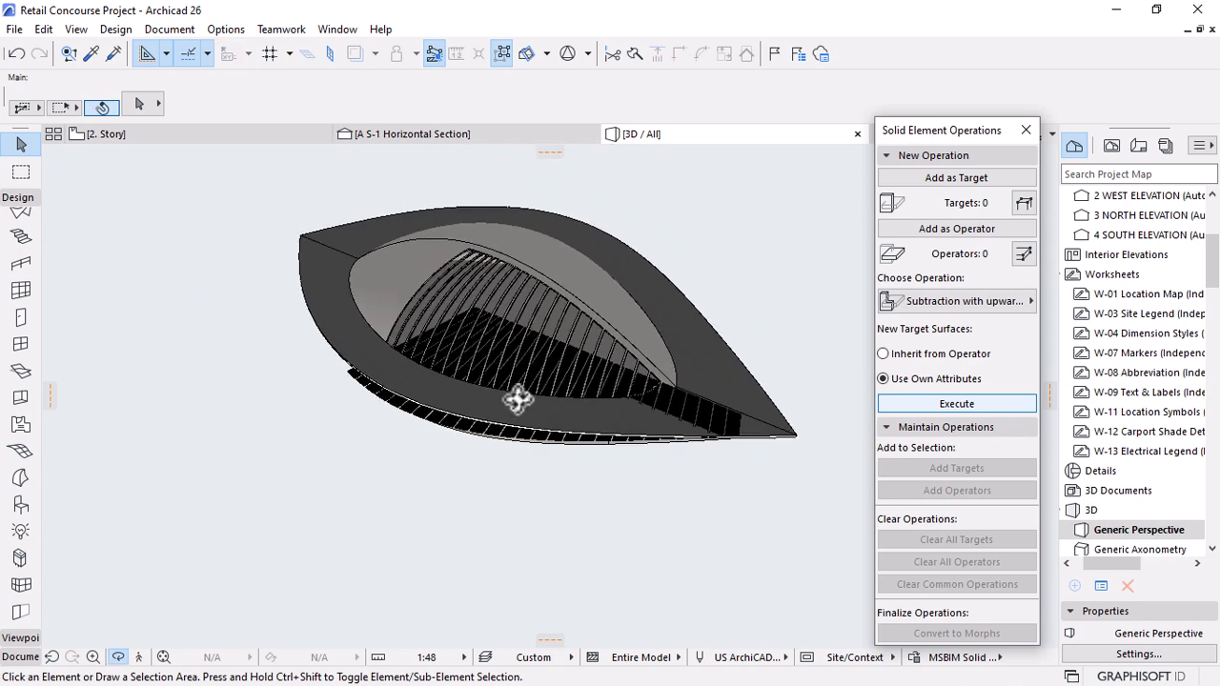
middle_click_drag(550, 470, 746, 378, "shift")
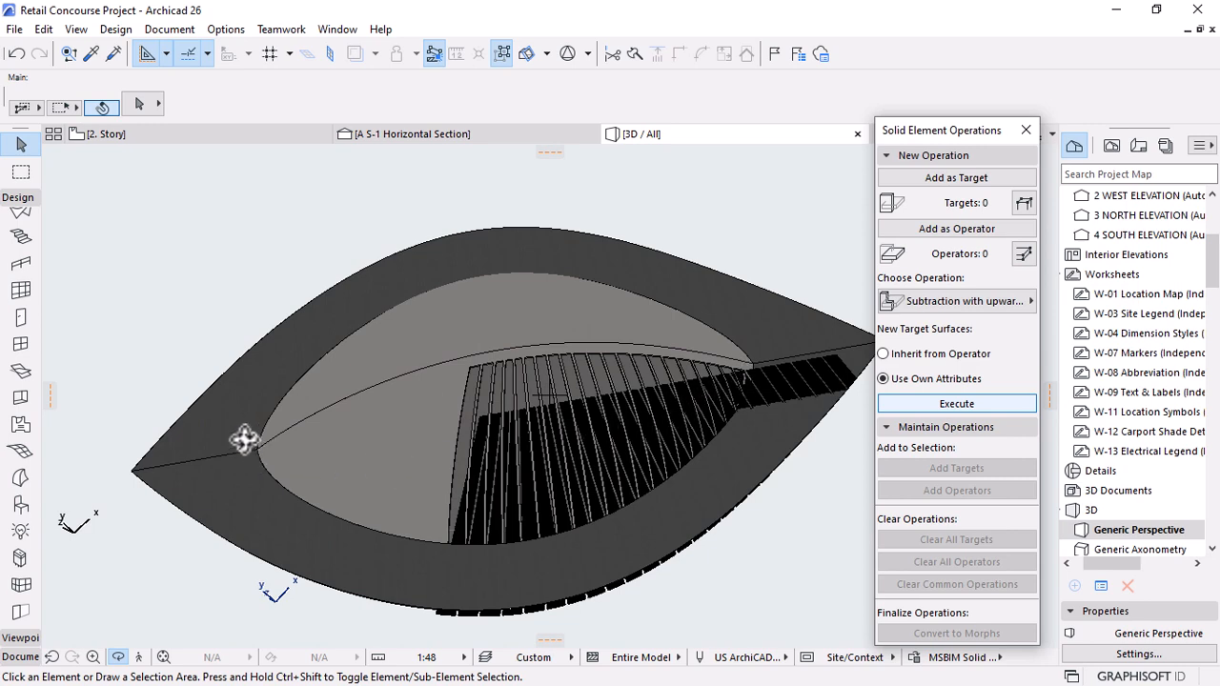
middle_click_drag(244, 439, 622, 405, "shift")
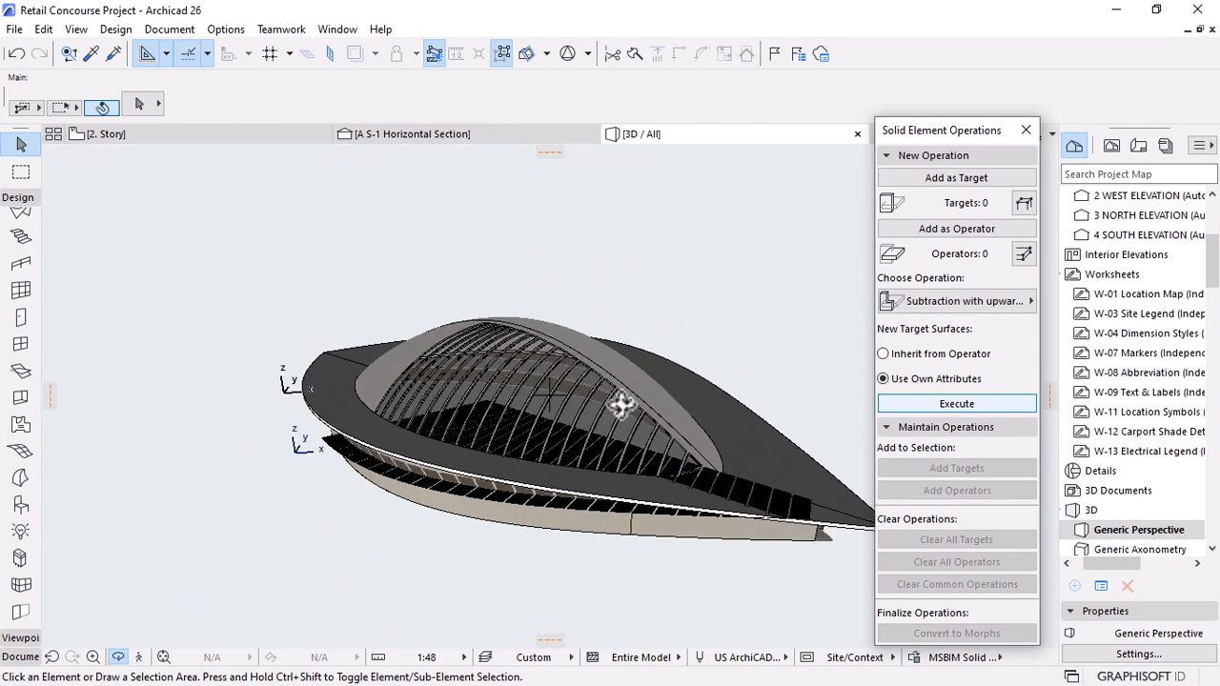
scroll(622, 405, "up", 5)
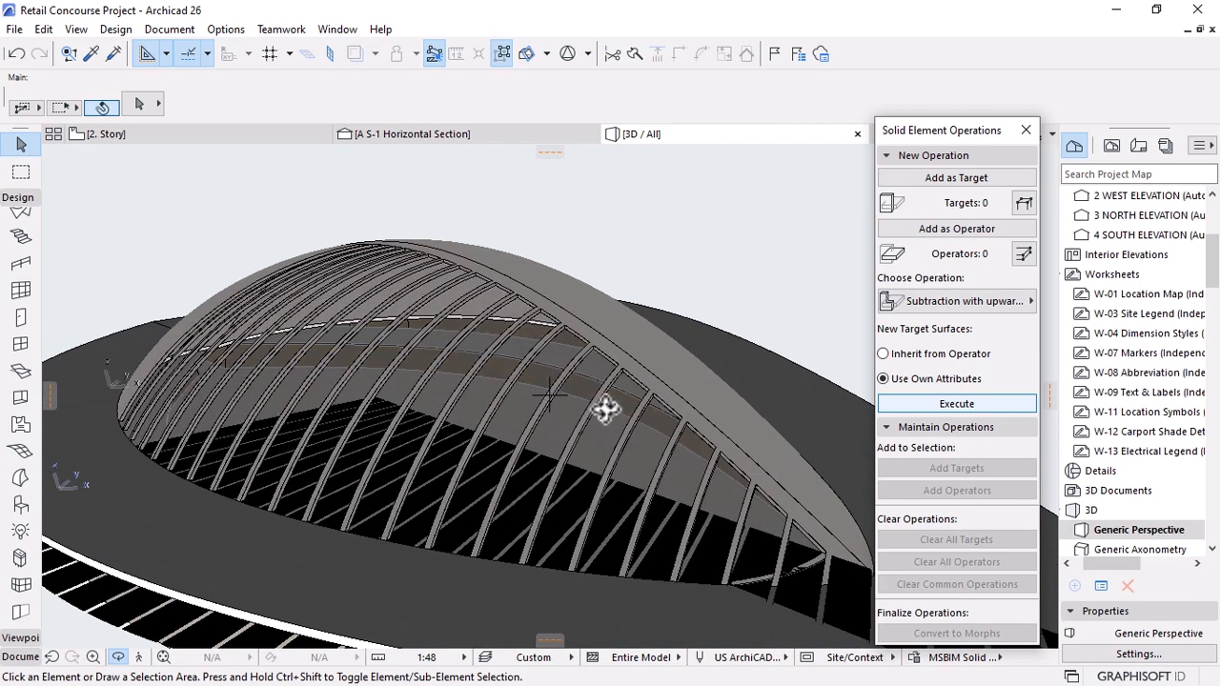
Inspect the cut, ribbed dome shell from close up and from farther away in the 3D view.
scroll(598, 435, "up", 5)
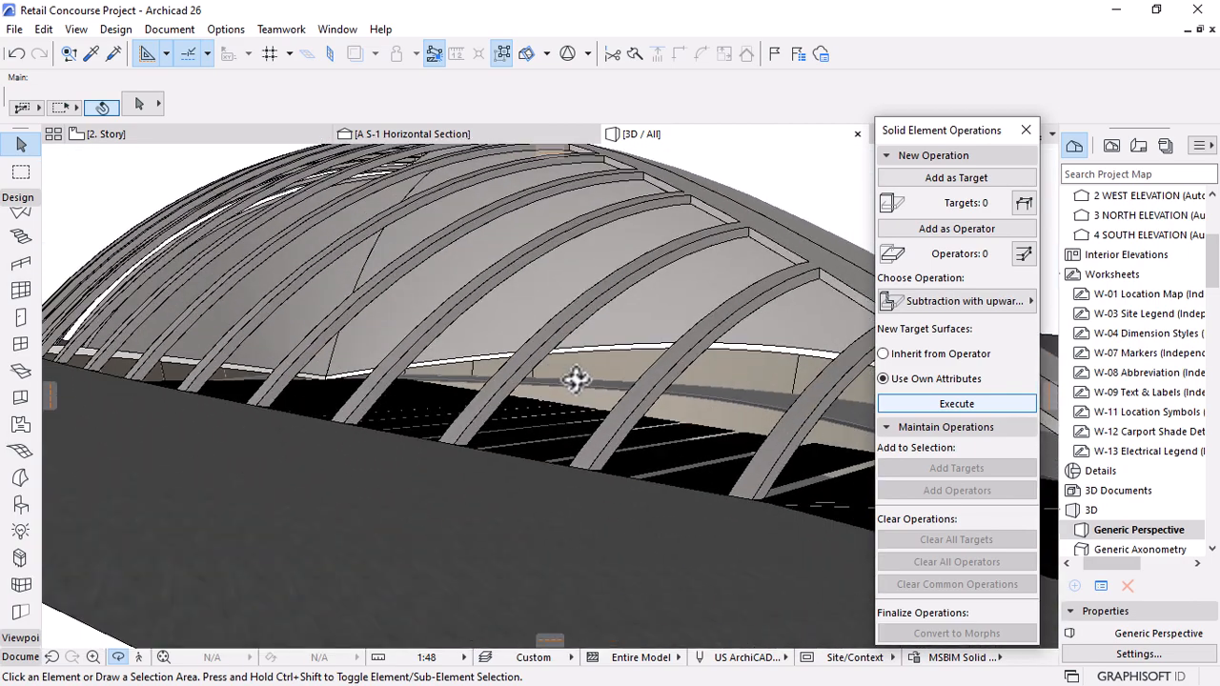
left_click_drag(576, 379, 585, 391)
left_click_drag(479, 359, 506, 386)
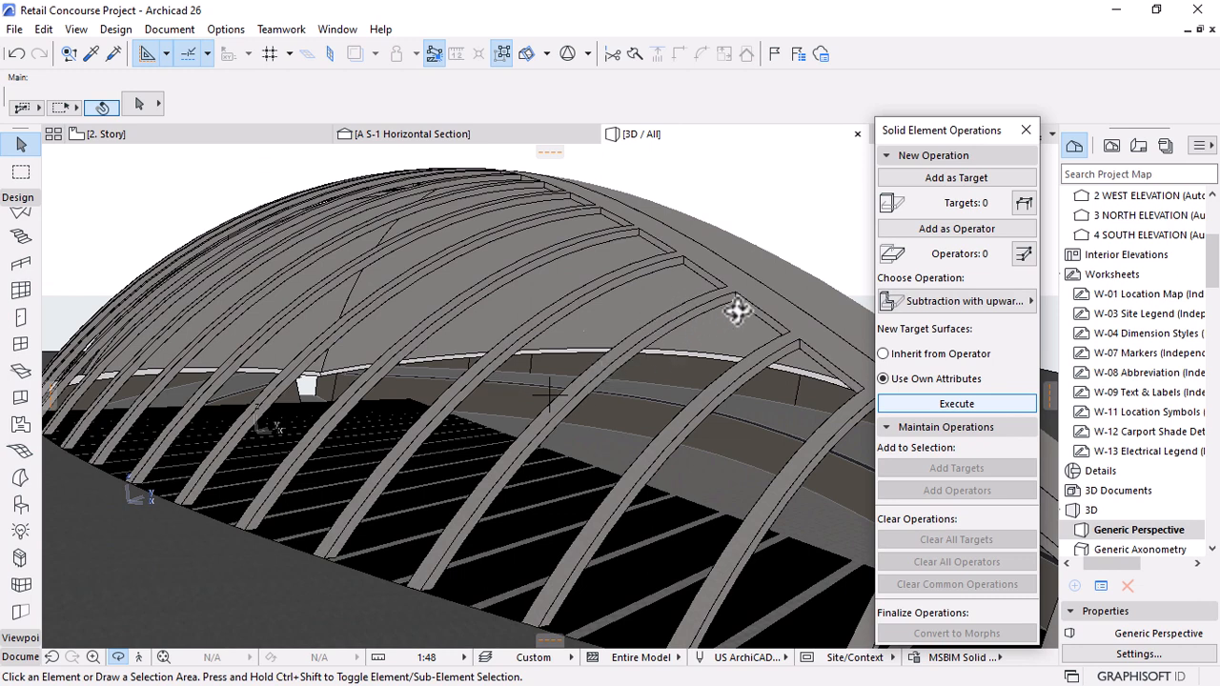
left_click(681, 300)
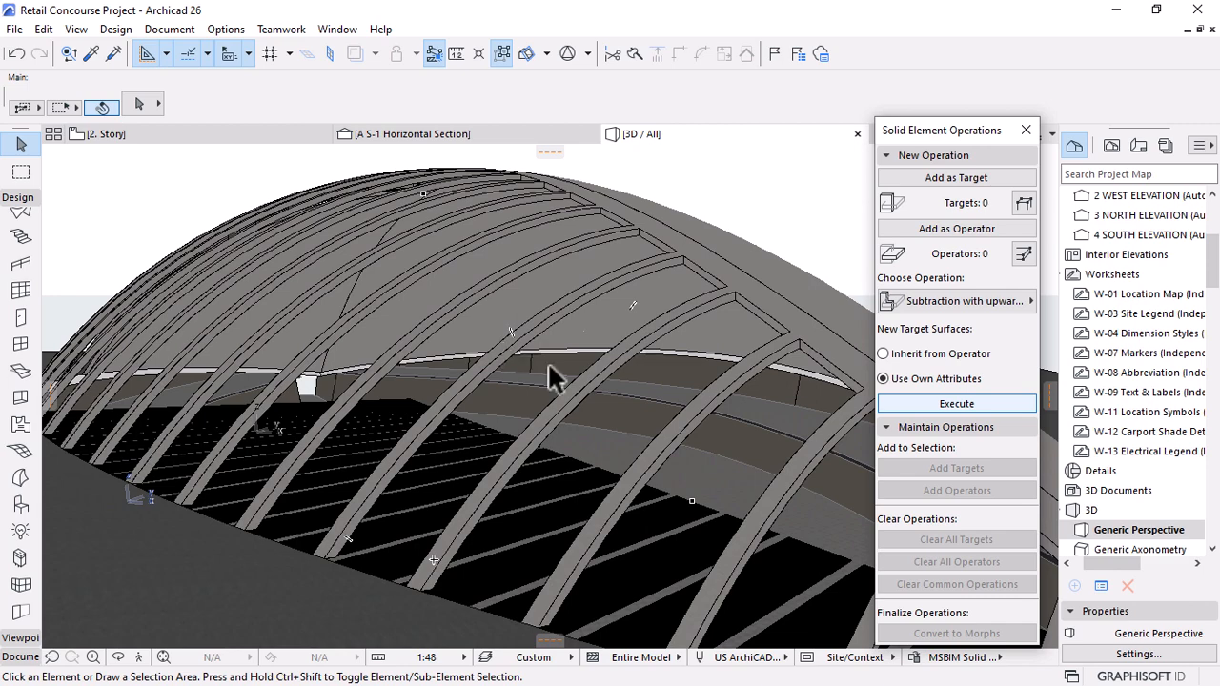
mouse_move(626, 389)
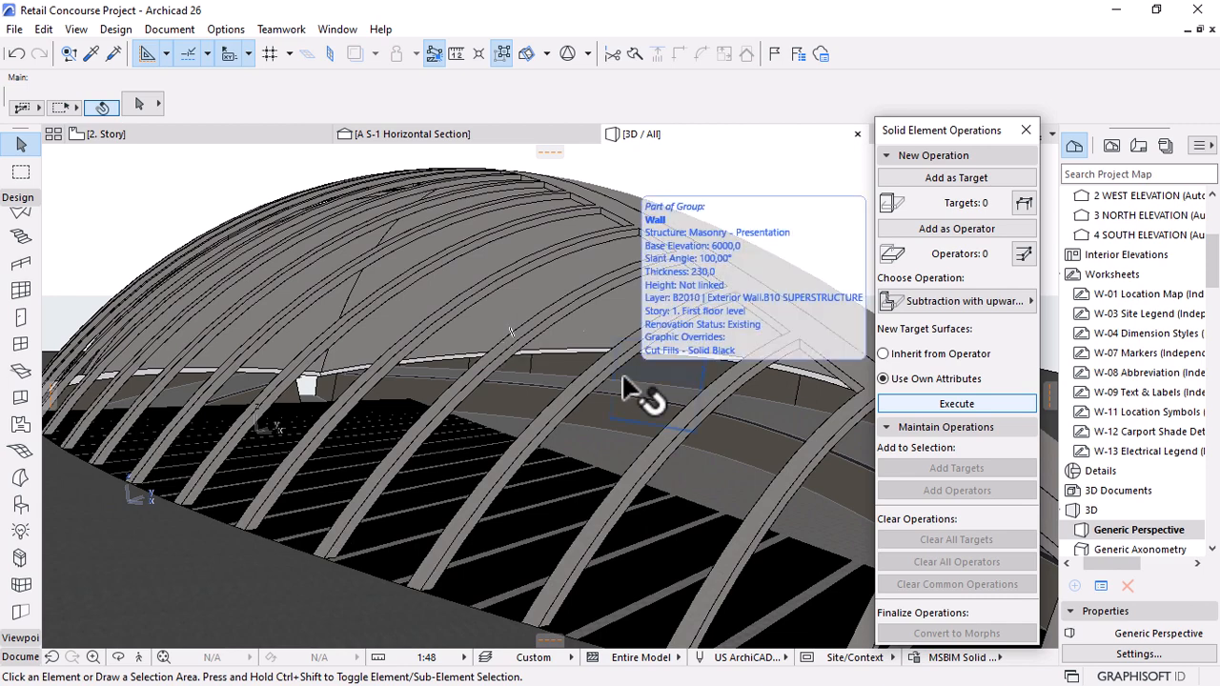
scroll(587, 354, "down", 10)
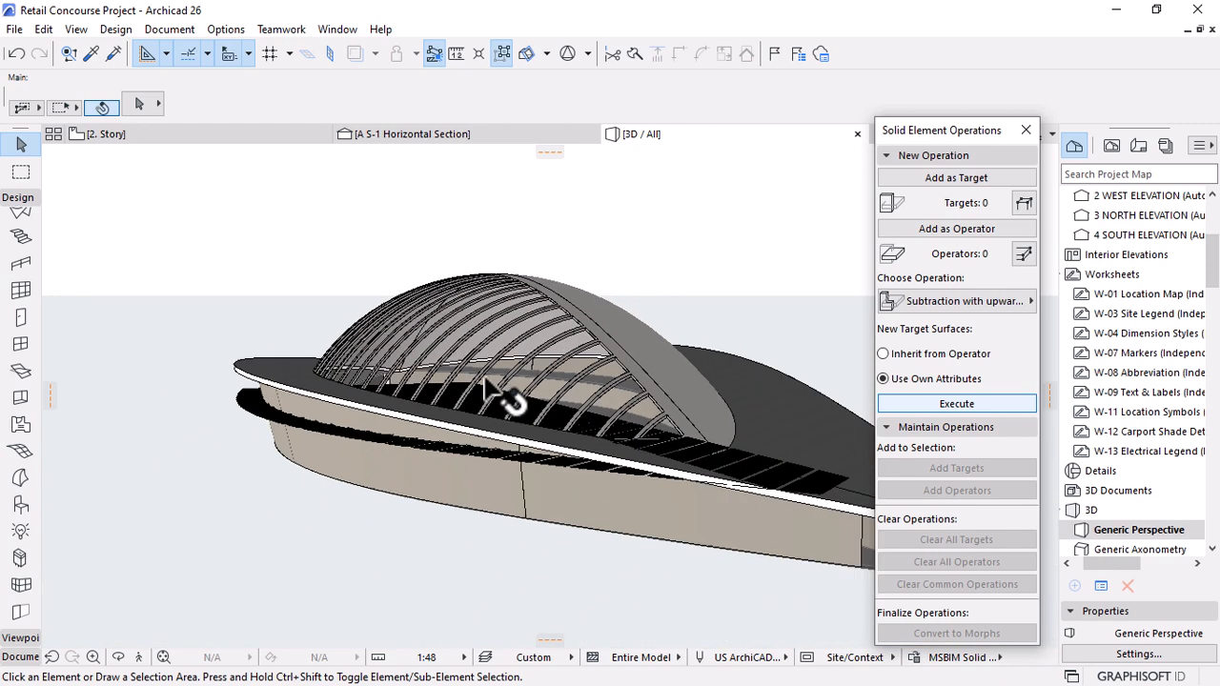
middle_click_drag(603, 479, 637, 369, "shift")
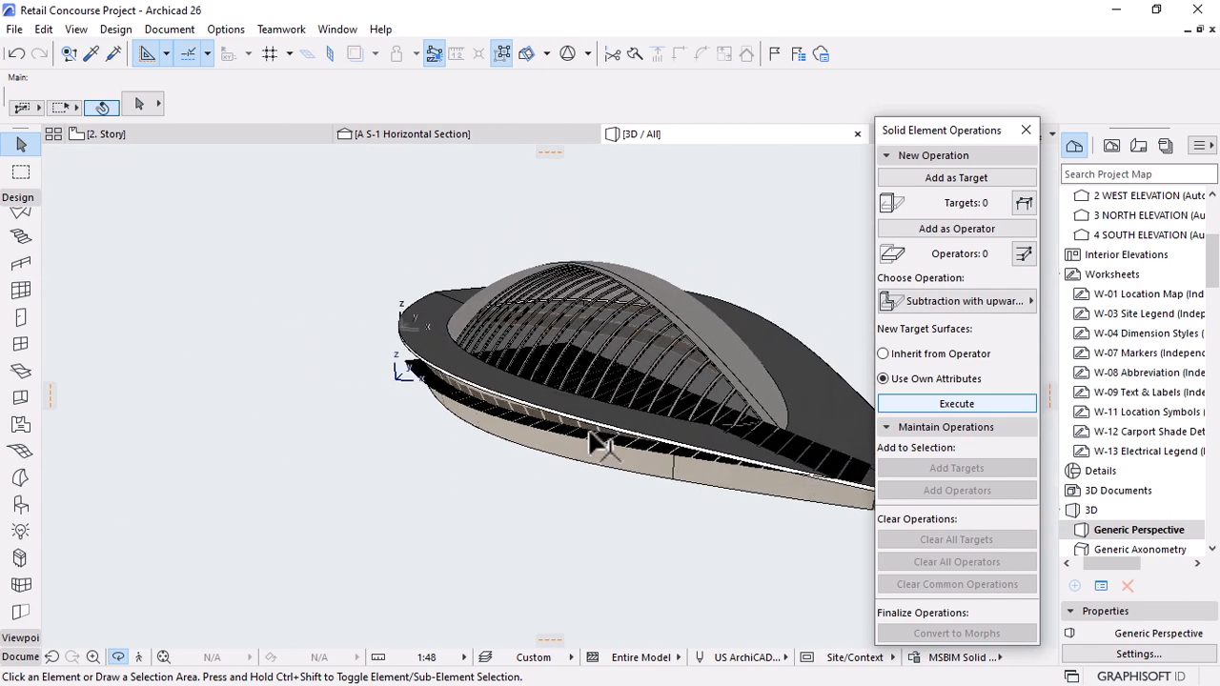
Select the bay morphs as one group in the 3D view, delete them all, and close Solid Element Operations.
left_click(555, 452)
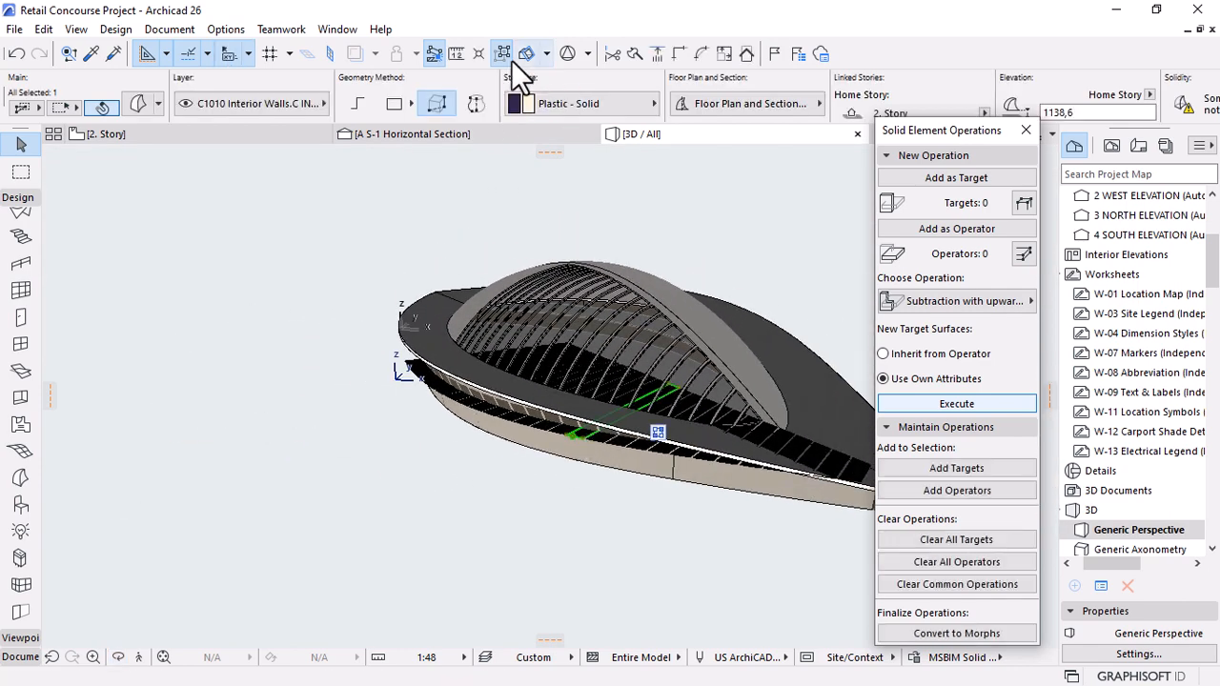
left_click(480, 166)
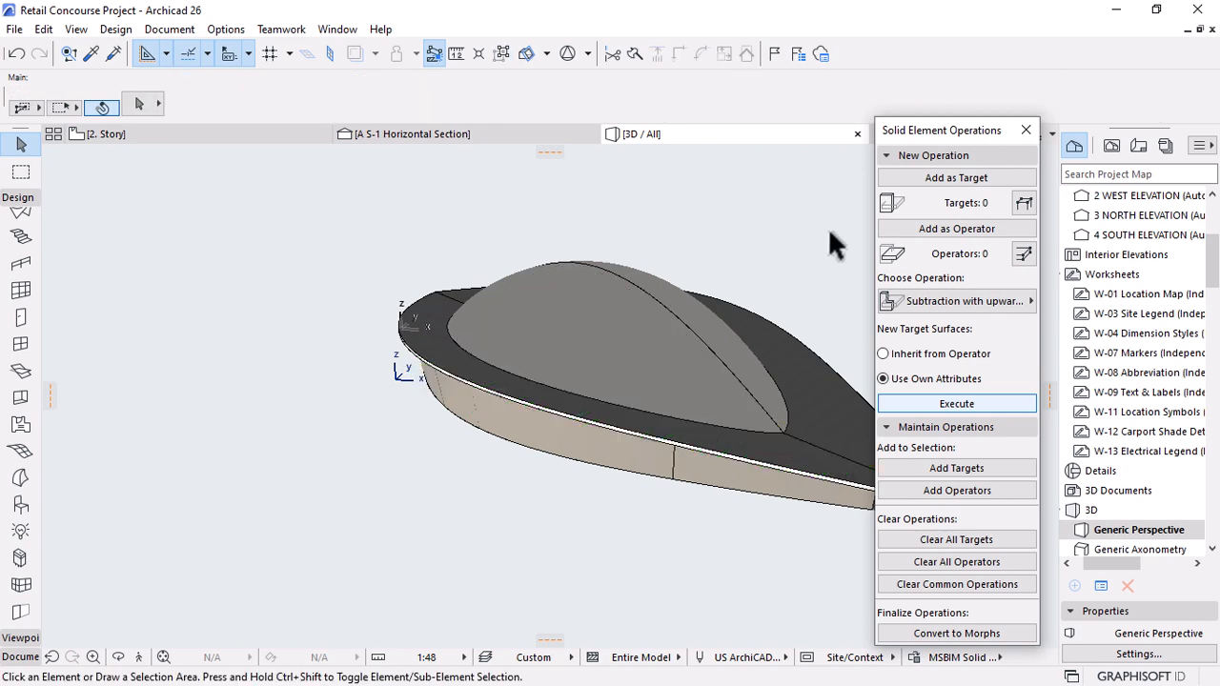
left_click(1025, 130)
On the 2. Story floor plan, select the closed outline polyline around the copied leaf's lower half.
left_click(128, 138)
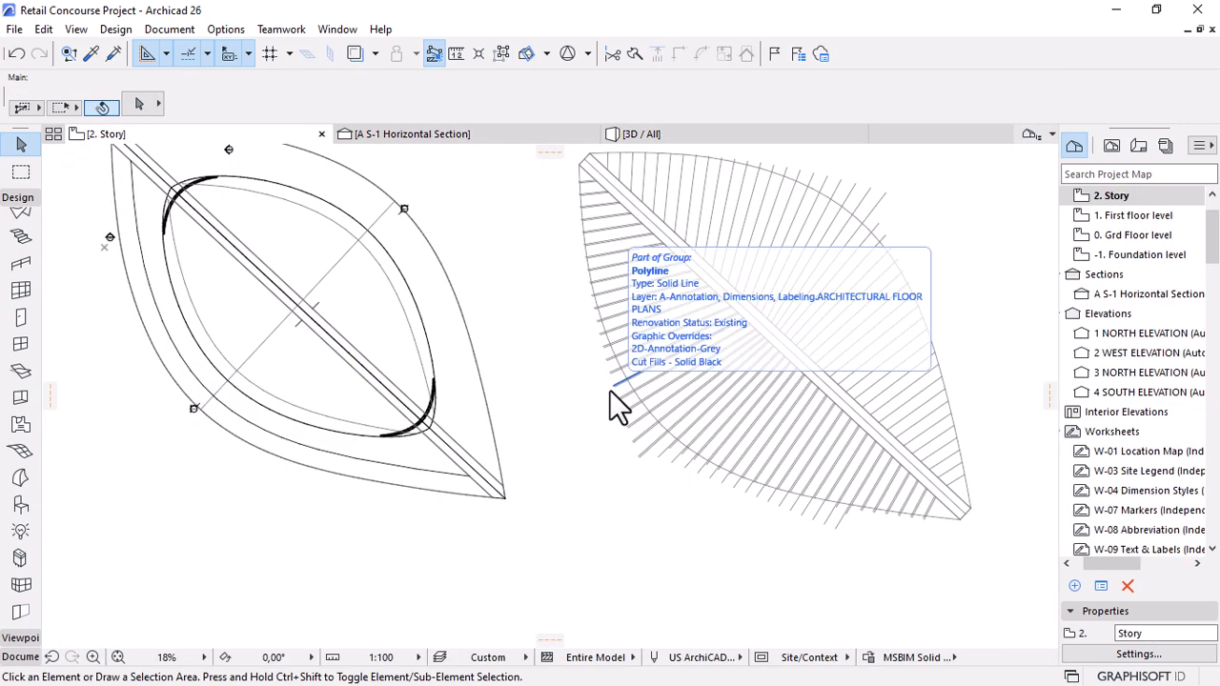
scroll(959, 409, "up", 1)
scroll(884, 492, "down", 2)
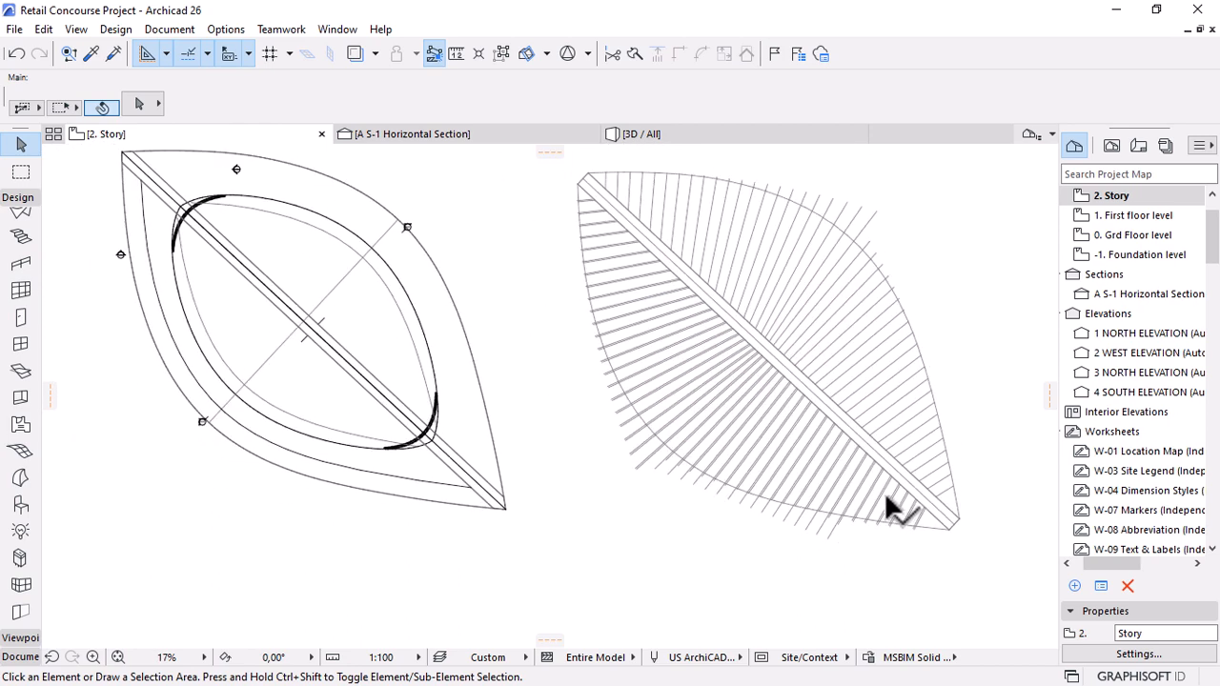
scroll(881, 420, "up", 1)
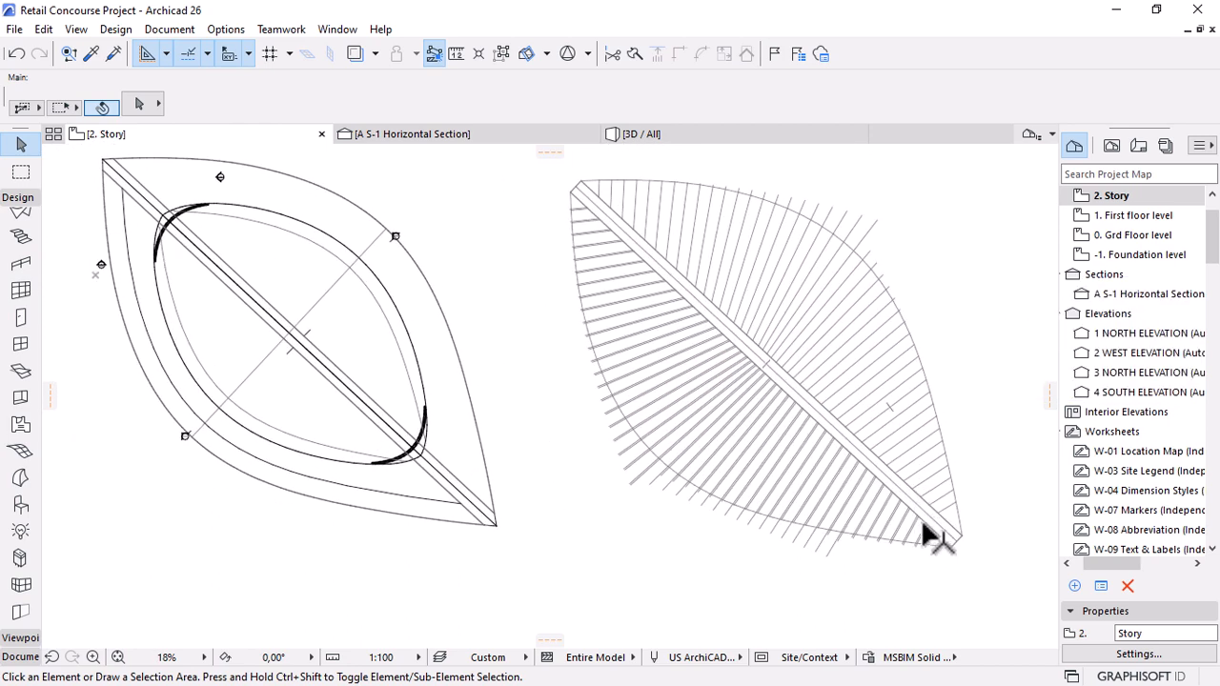
left_click(933, 548)
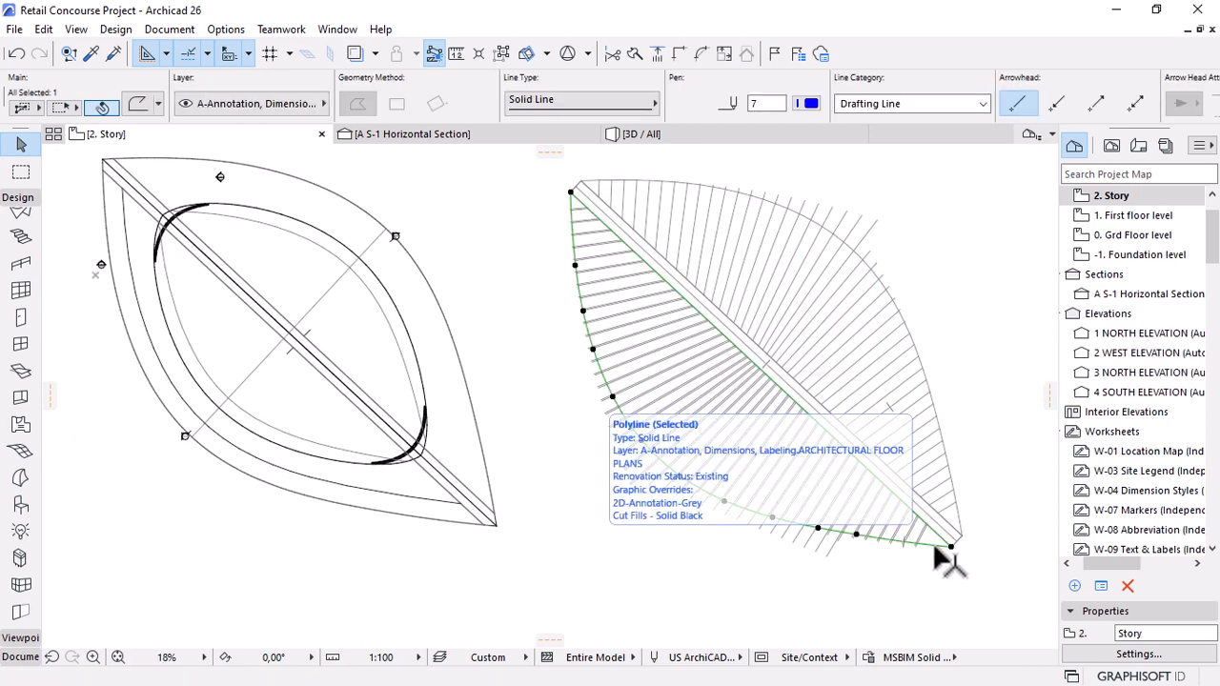
left_click(855, 535)
left_click(946, 324)
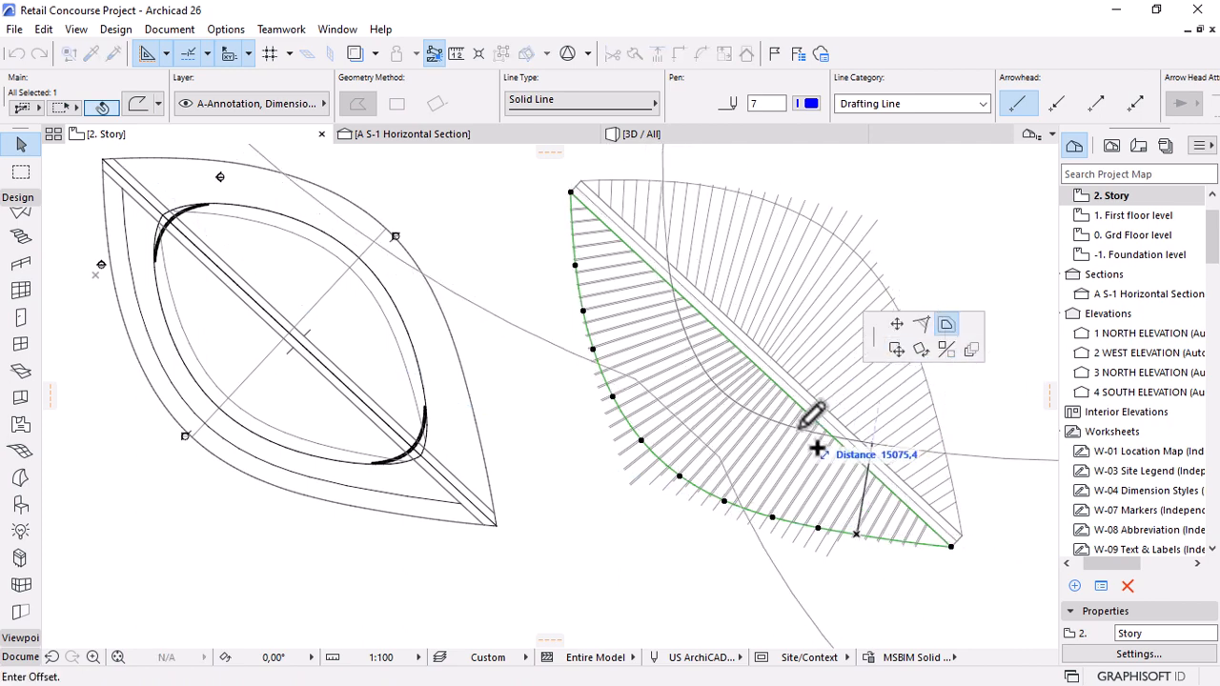
key("Escape")
Place a copy of the selected half-leaf outline in the empty area beside the copied leaf.
scroll(939, 545, "up", 3)
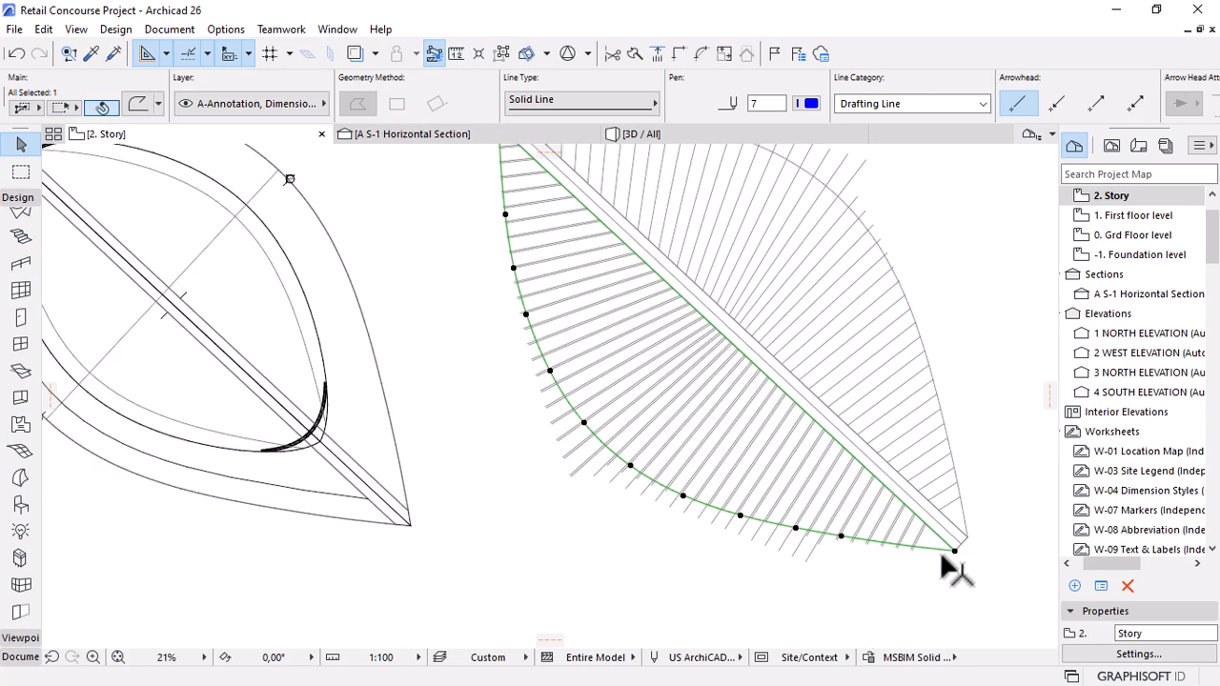
key("ctrl+shift+d")
left_click(960, 550)
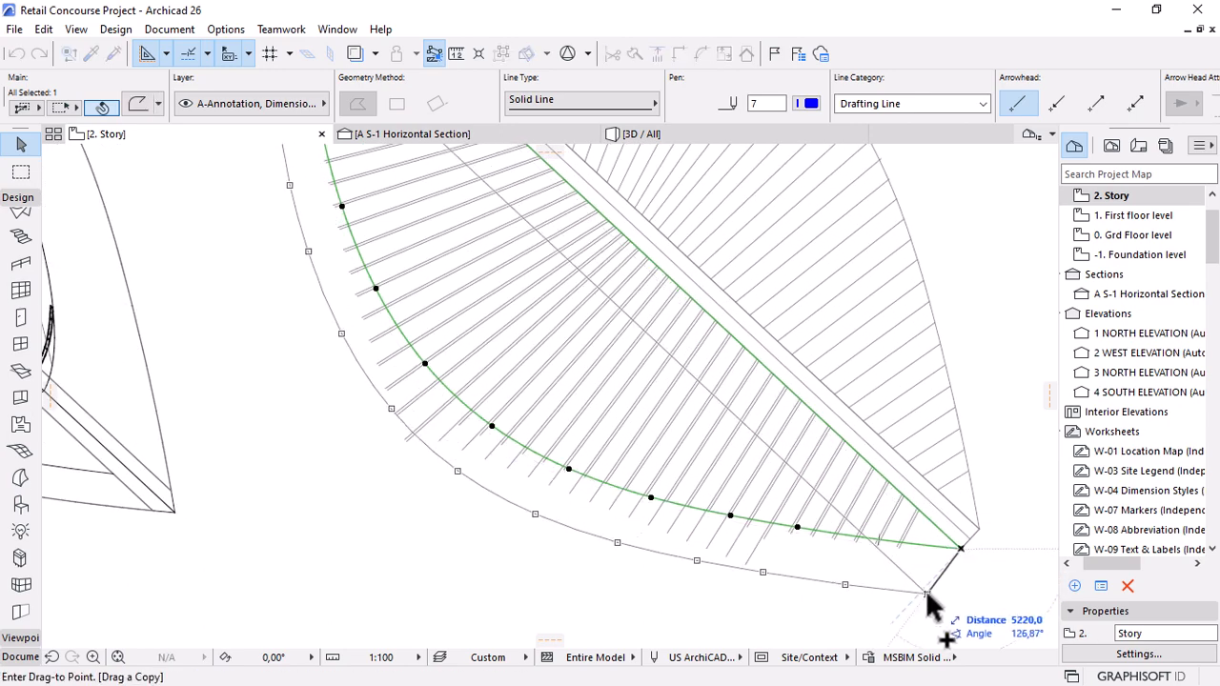
scroll(949, 558, "down", 3)
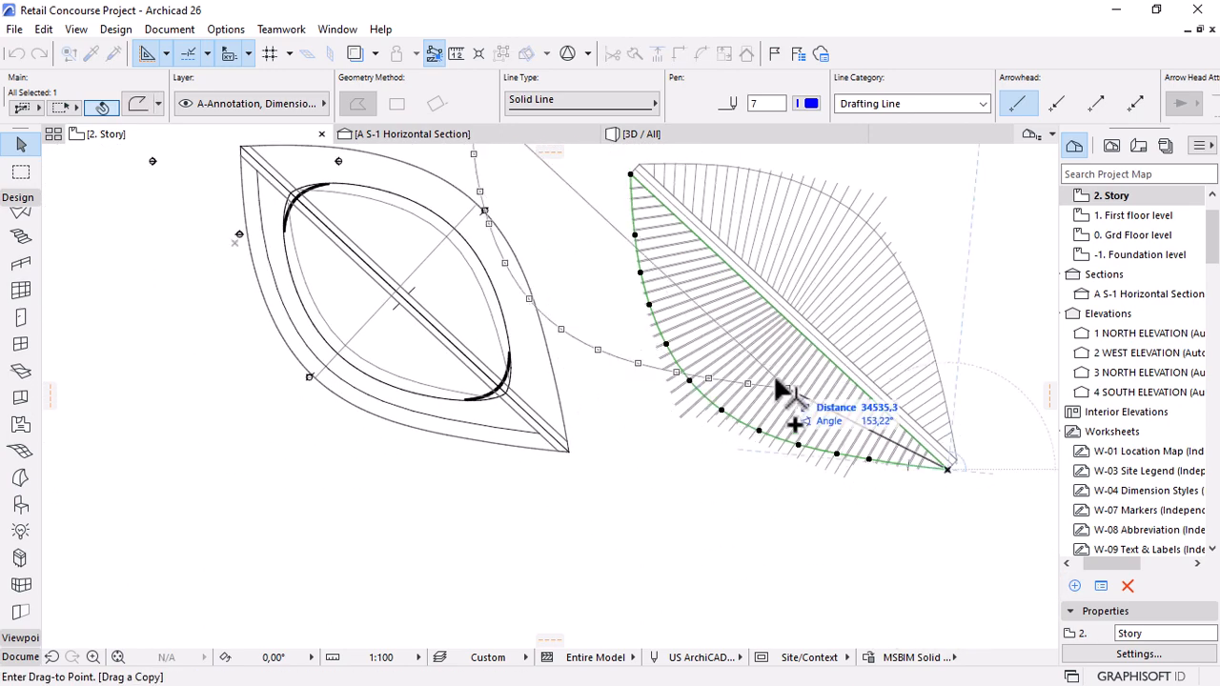
scroll(791, 390, "down", 3)
left_click(972, 423)
scroll(969, 407, "up", 3)
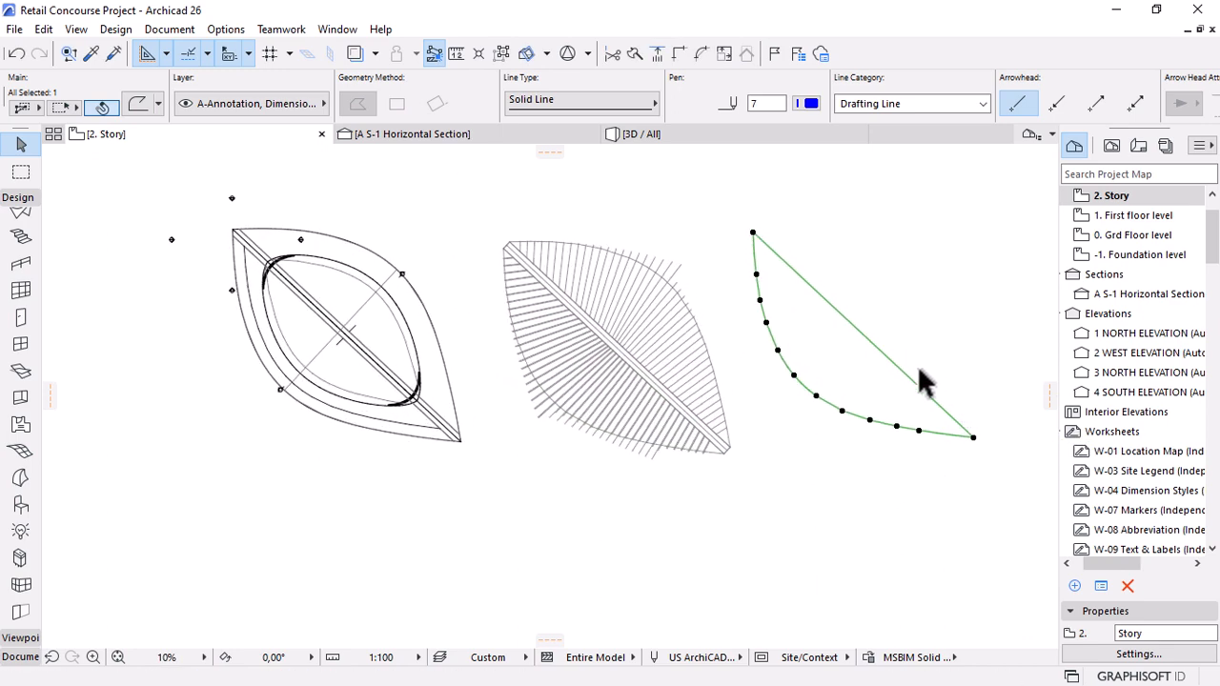
Trim the straight edge off the duplicated outline and move the remaining curve back to the copied leaf's lower tip.
key("Escape")
left_click(865, 338, "ctrl")
left_click(965, 439)
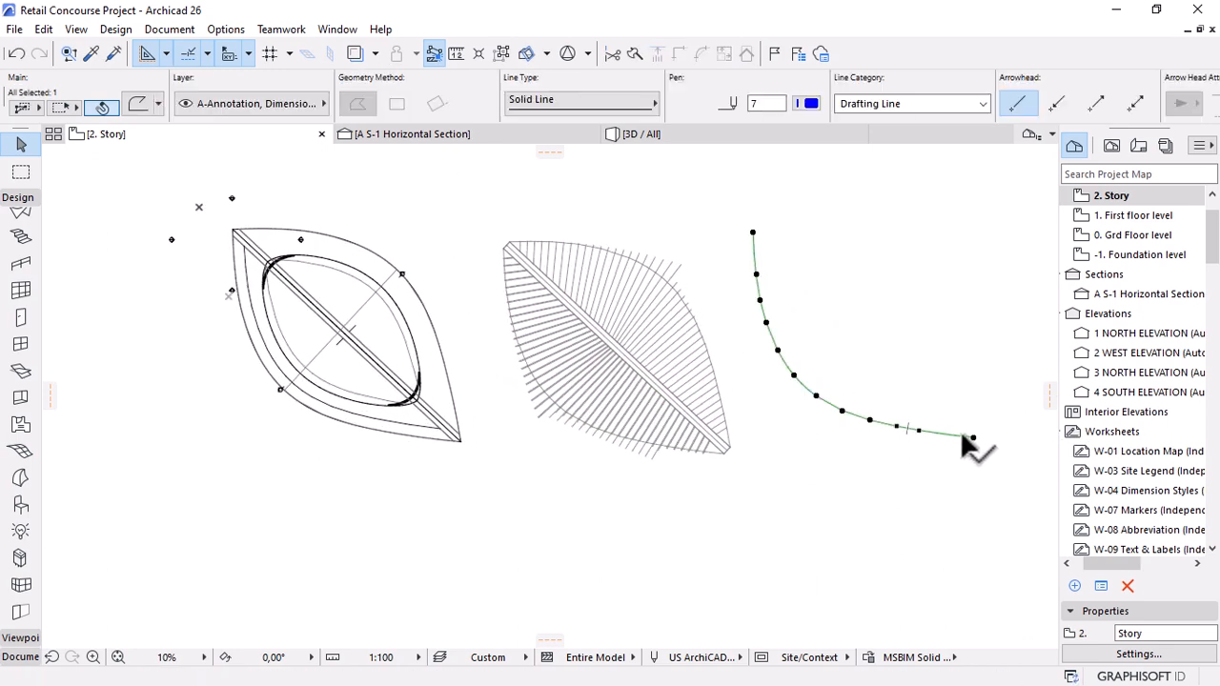
key("ctrl+d")
left_click(969, 439)
scroll(706, 453, "up", 4)
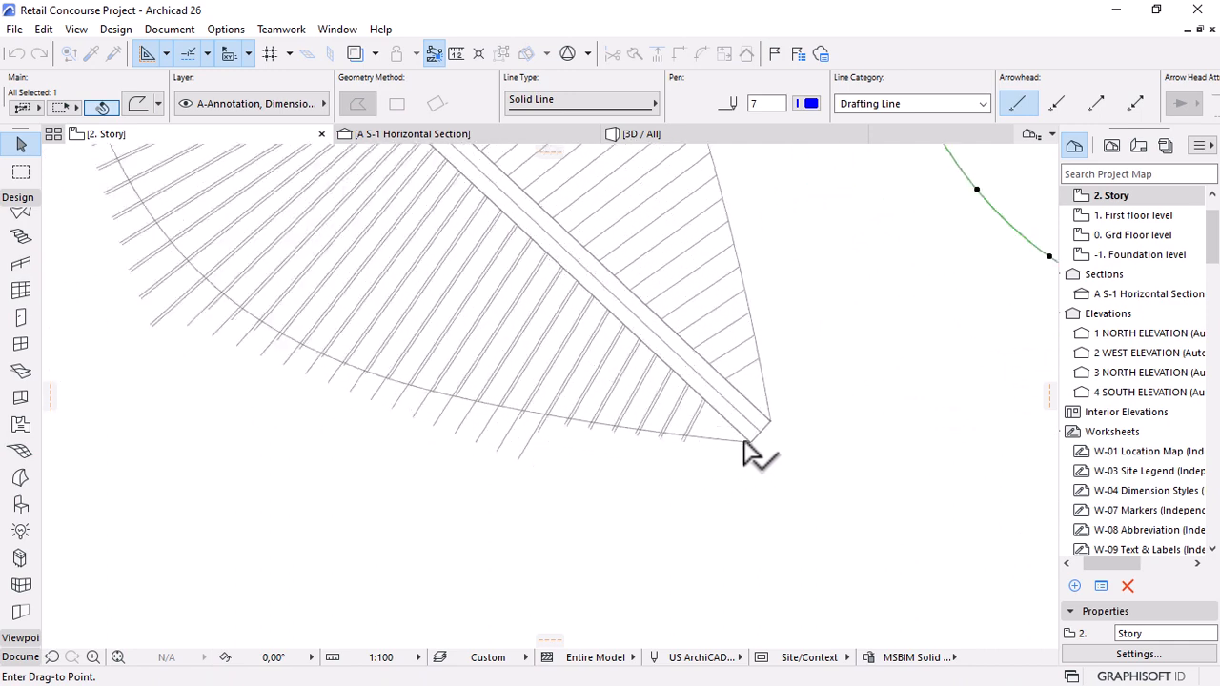
left_click(751, 443)
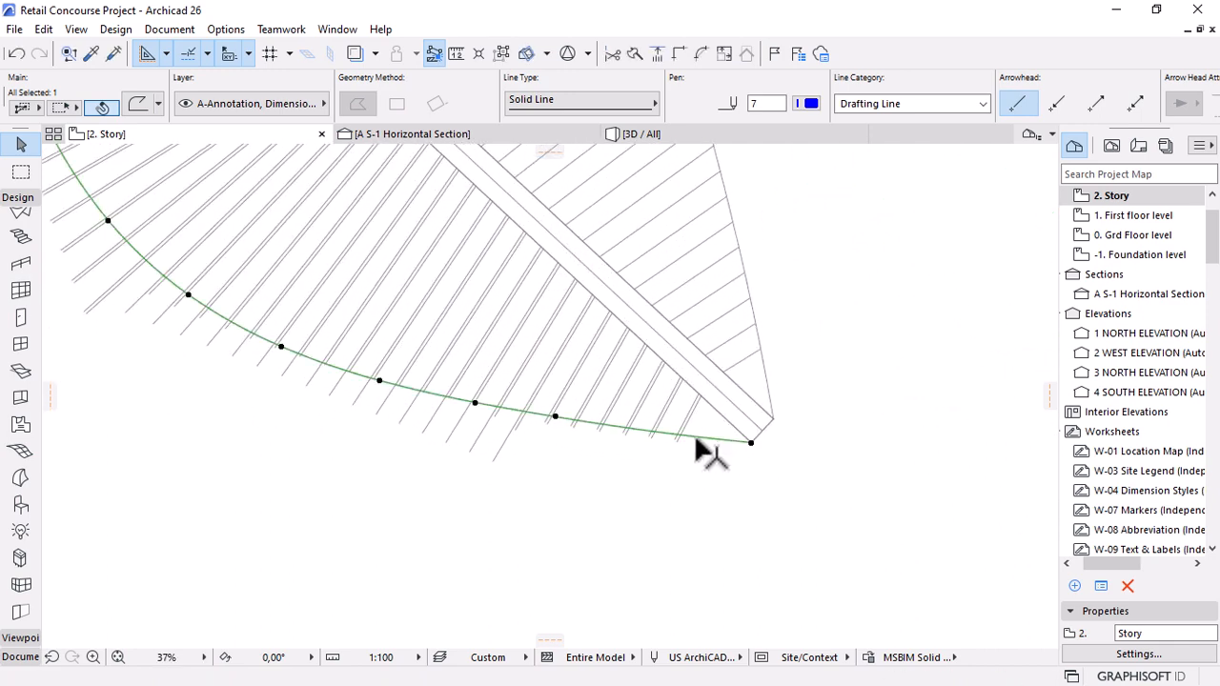
Offset the curved polyline inward across the ribs toward the midrib by about 10357 mm.
left_click(554, 411)
scroll(571, 381, "down", 5)
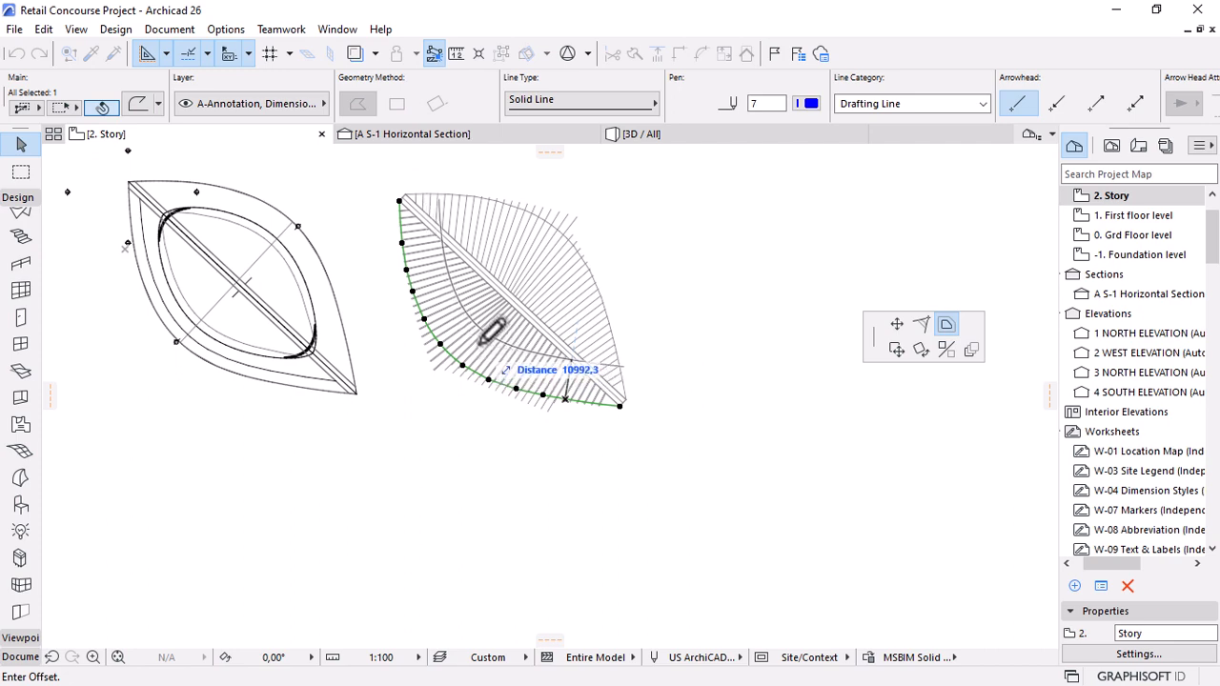
scroll(488, 331, "up", 4)
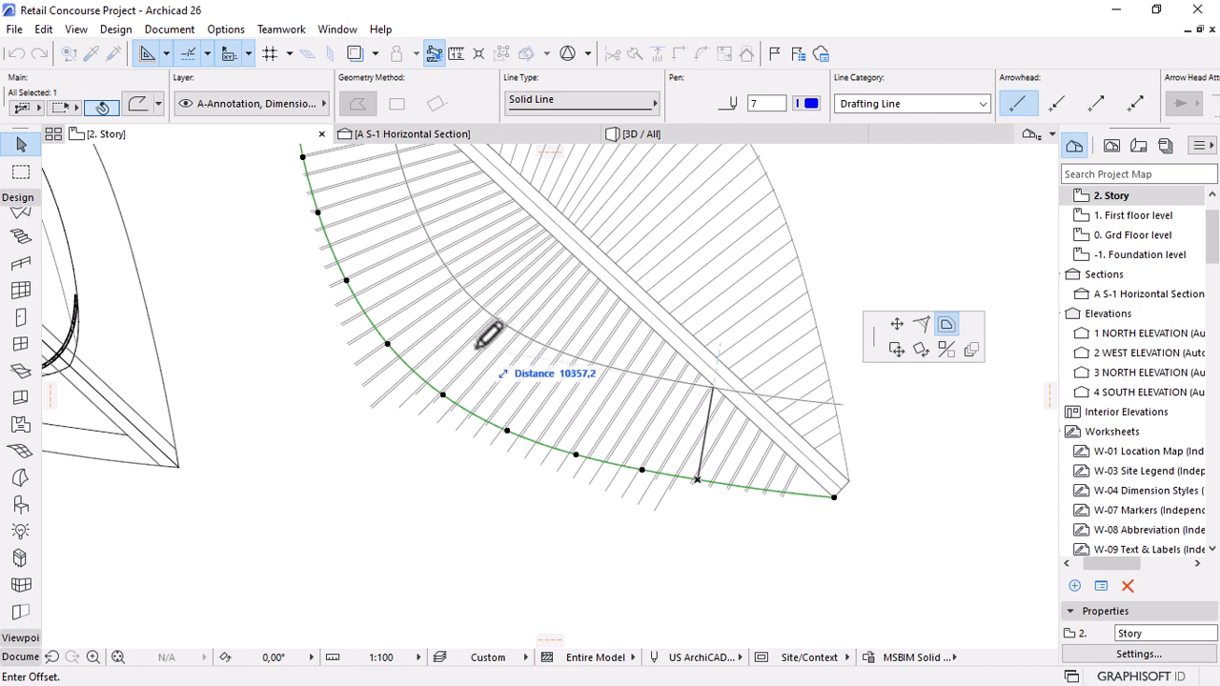
left_click(489, 334)
scroll(706, 417, "down", 2)
scroll(604, 262, "up", 1)
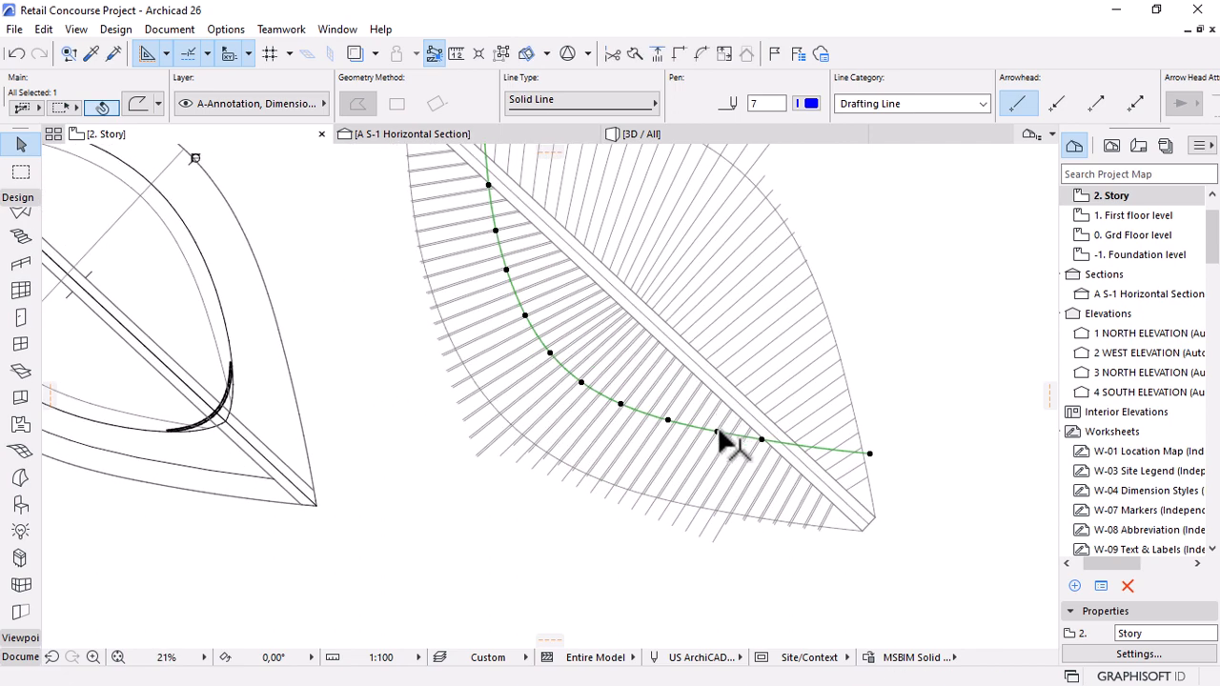
Create a parallel offset copy of the inner curve a short distance away on its outer side.
left_click(722, 437)
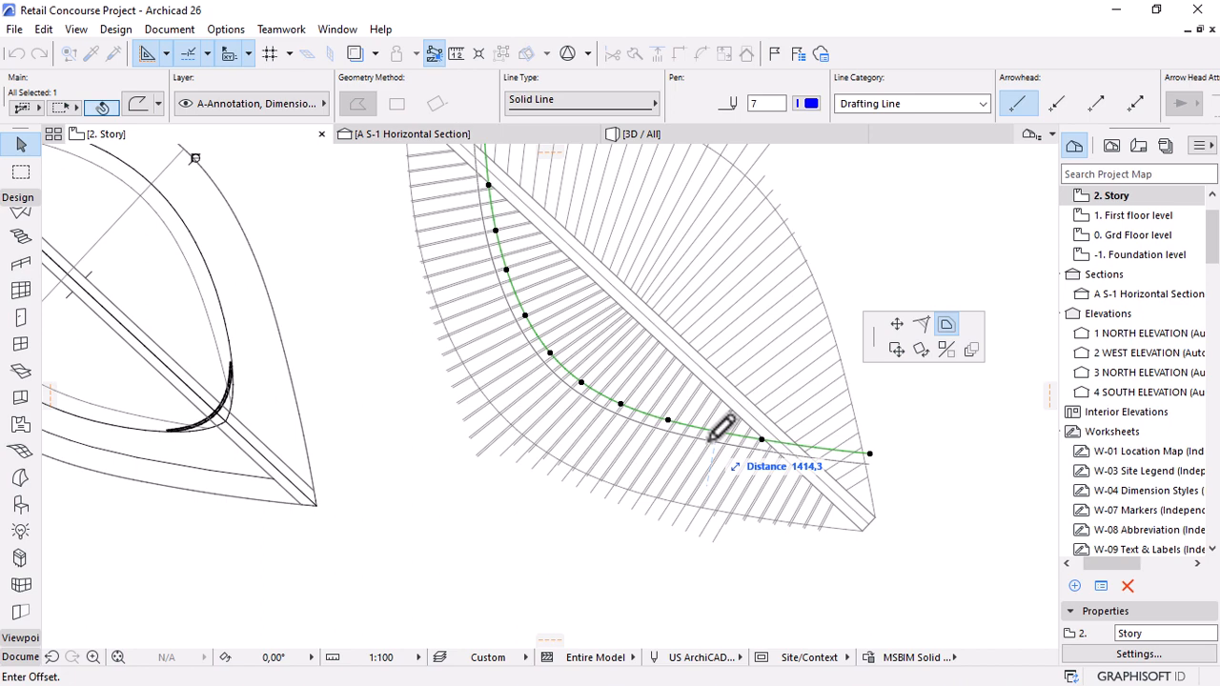
key("Escape")
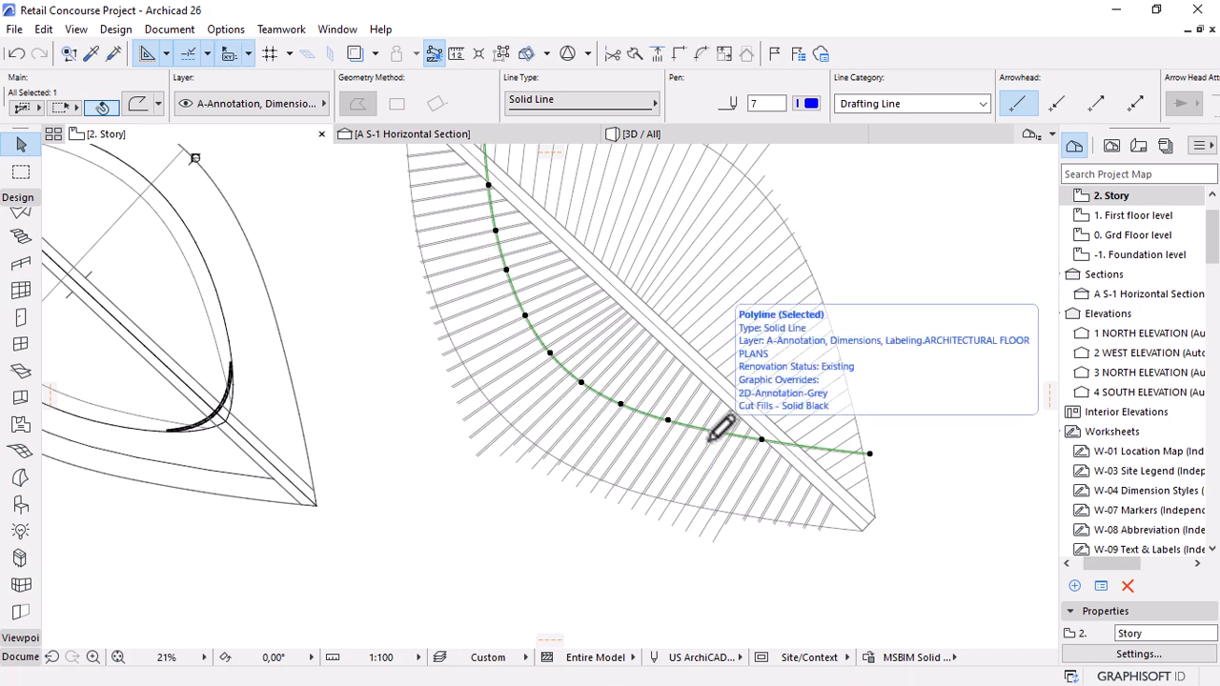
key("Escape")
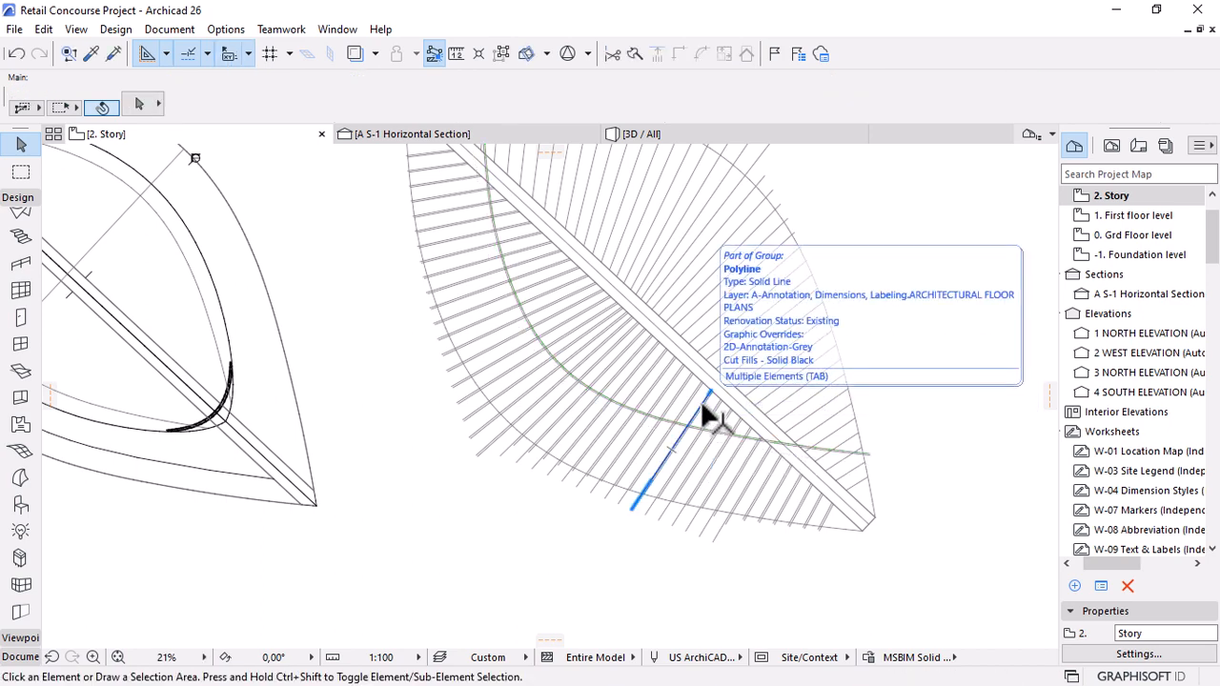
Widen the gap between the two parallel curves by offsetting the outer one outward in repeated small steps, using 100 mm for the last.
scroll(702, 405, "up", 6)
left_click(686, 406)
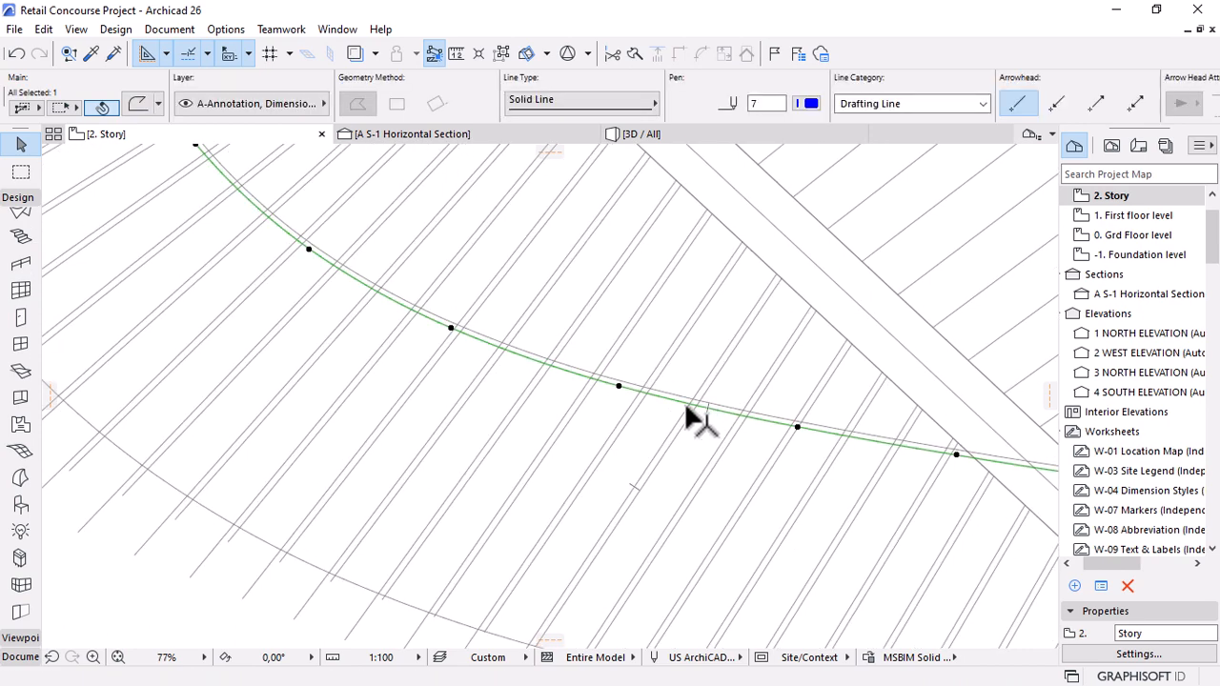
left_click(618, 380)
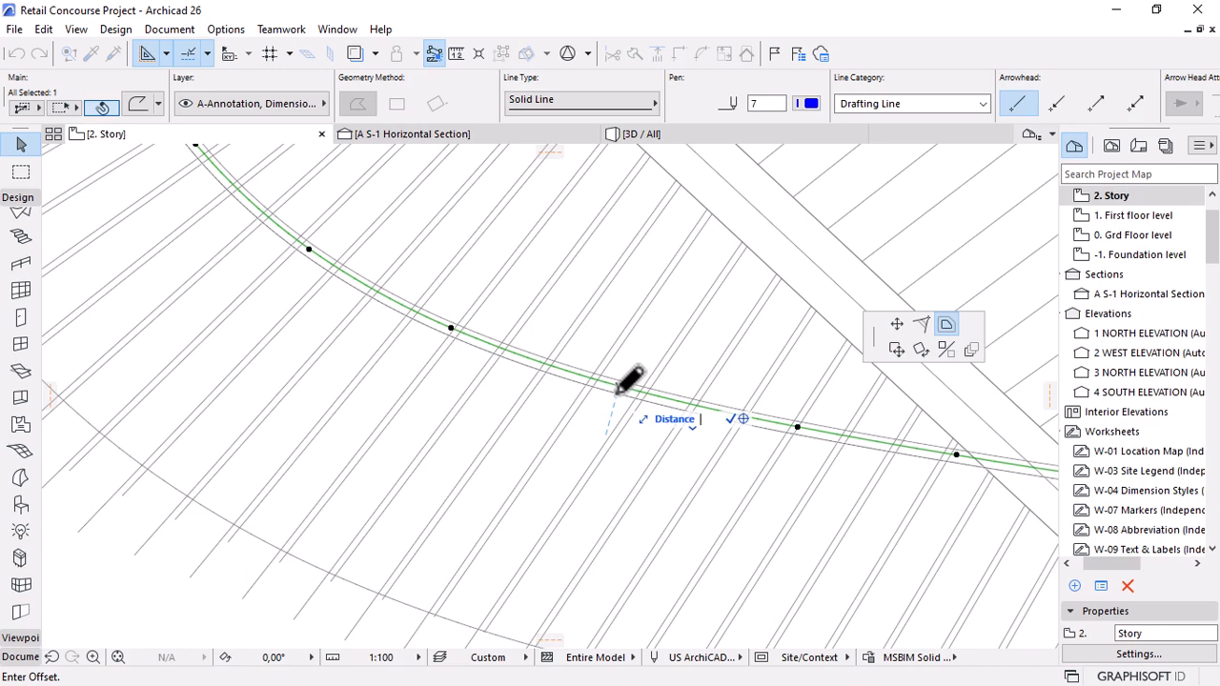
key("Escape")
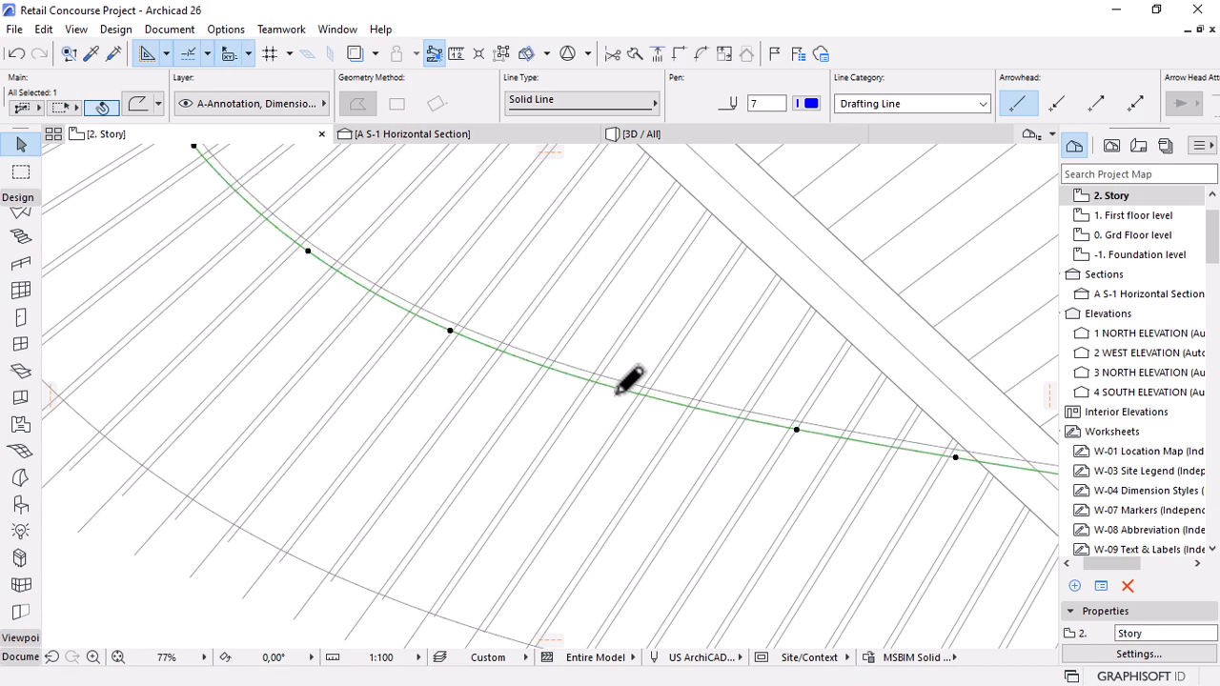
scroll(603, 441, "down", 5)
scroll(601, 462, "up", 5)
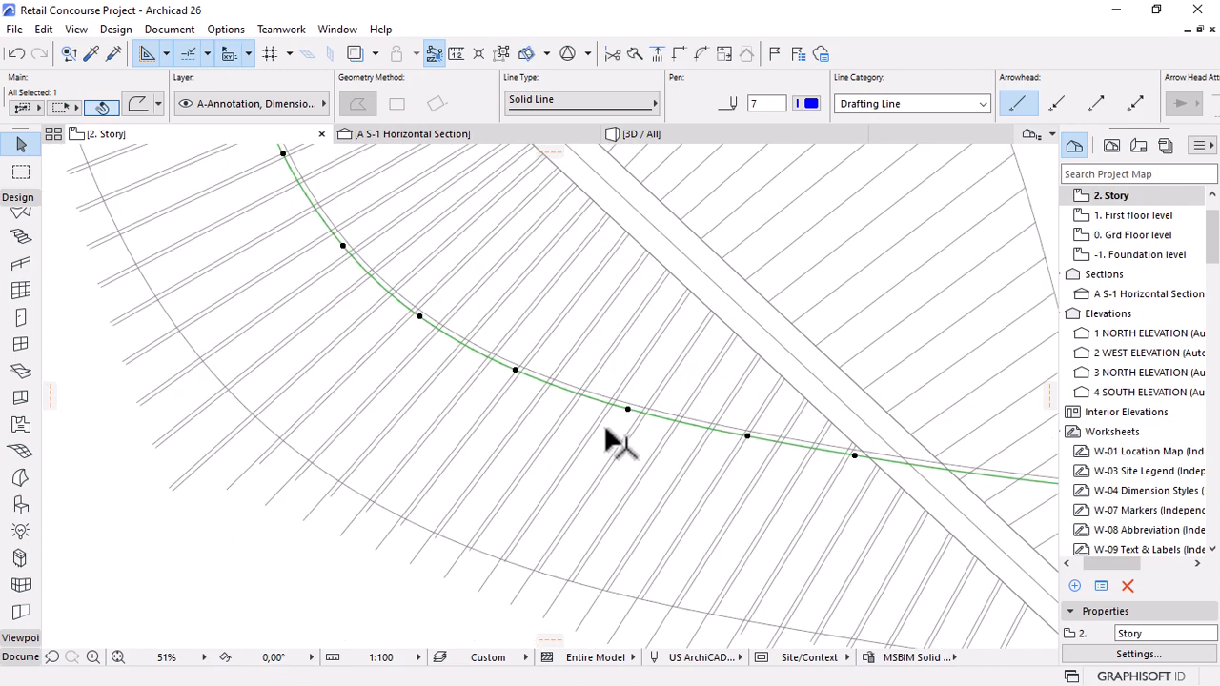
left_click(647, 393)
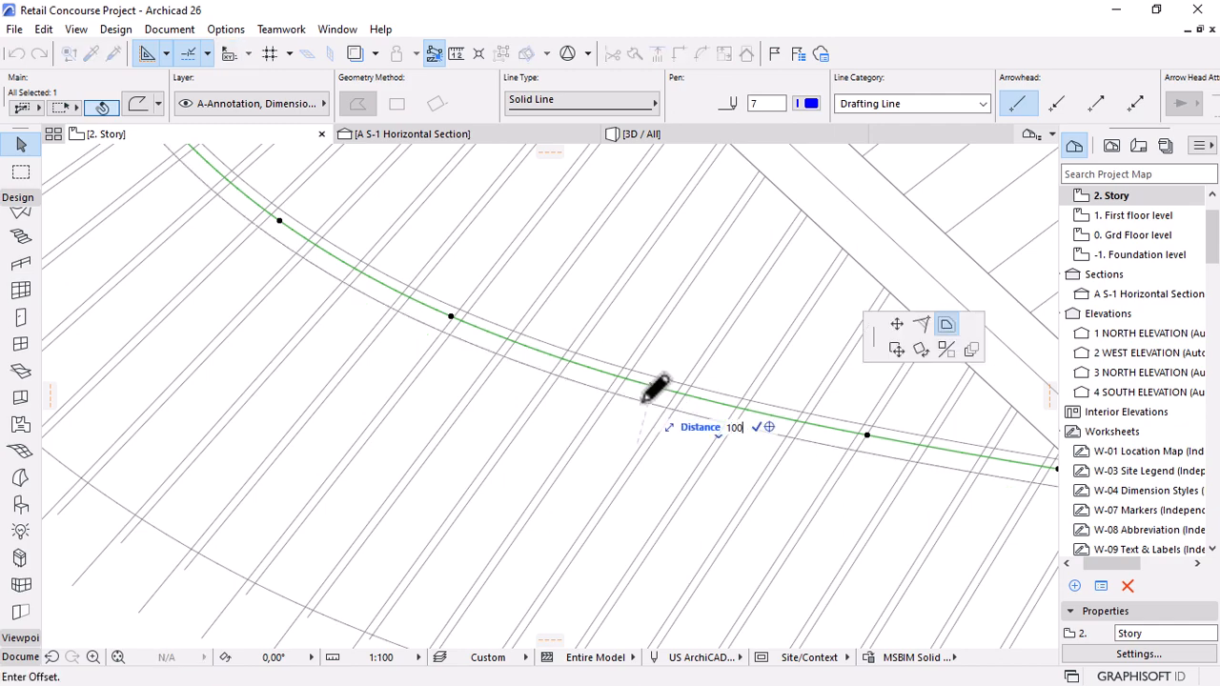
key("Escape")
key("Escape")
scroll(686, 408, "up", 1)
scroll(678, 405, "down", 9)
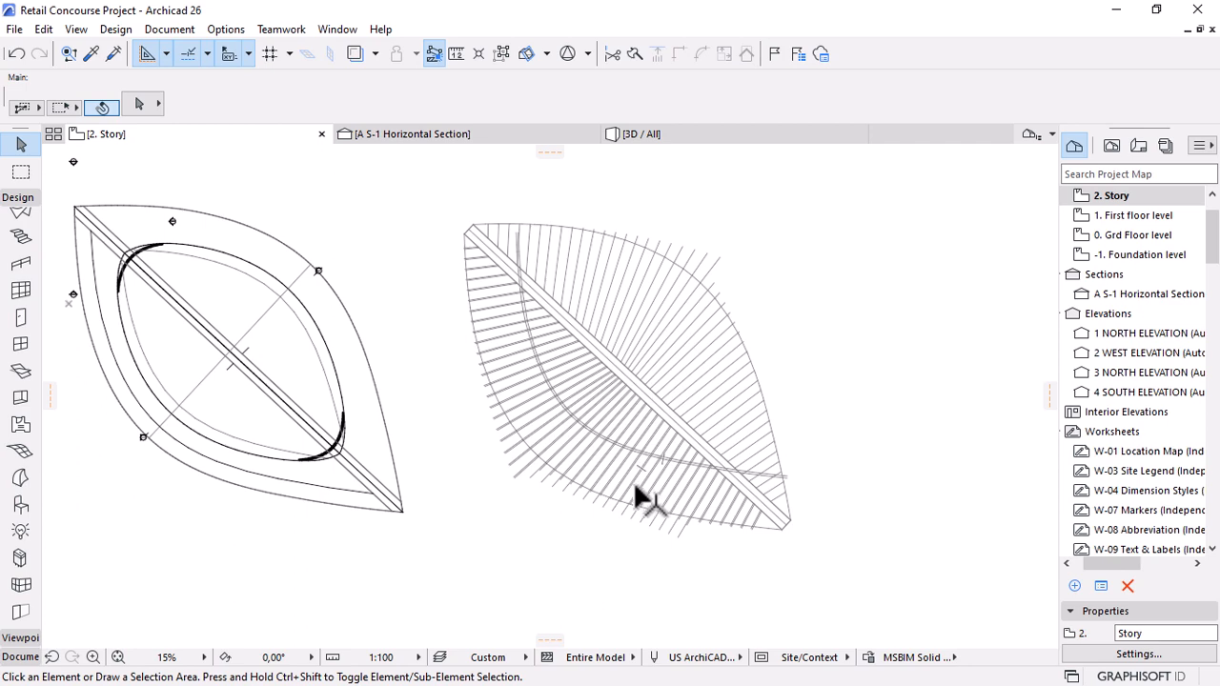
scroll(666, 518, "up", 1)
scroll(666, 518, "up", 2)
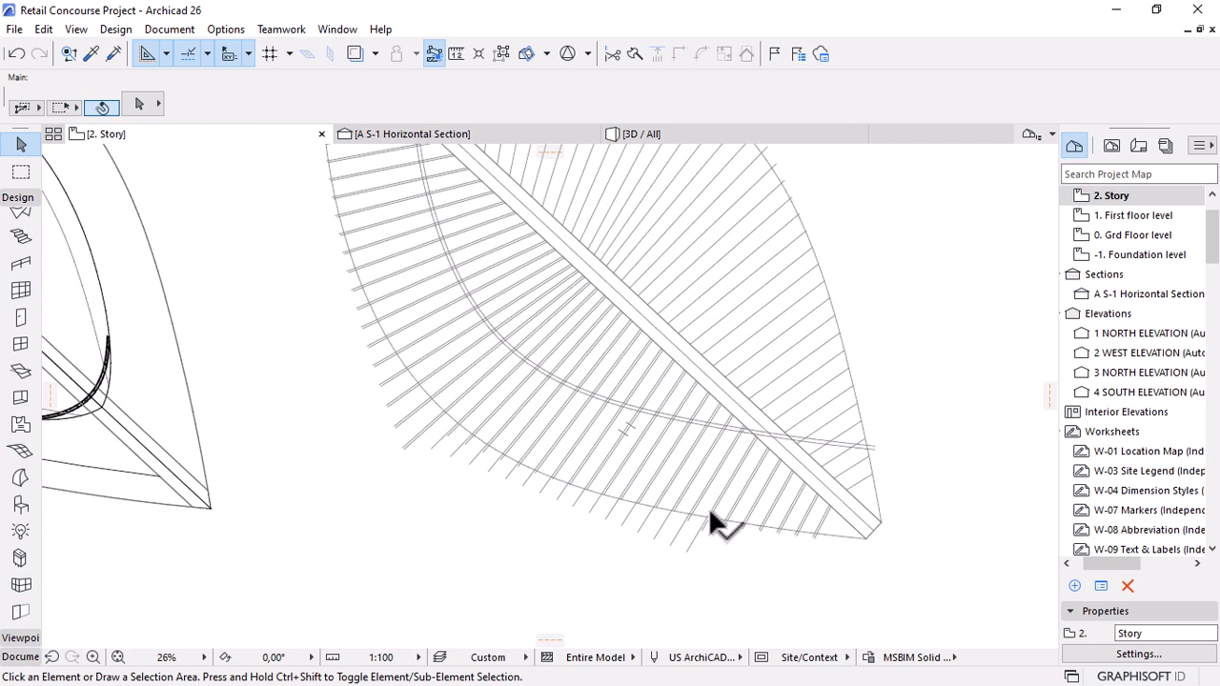
scroll(721, 517, "down", 3)
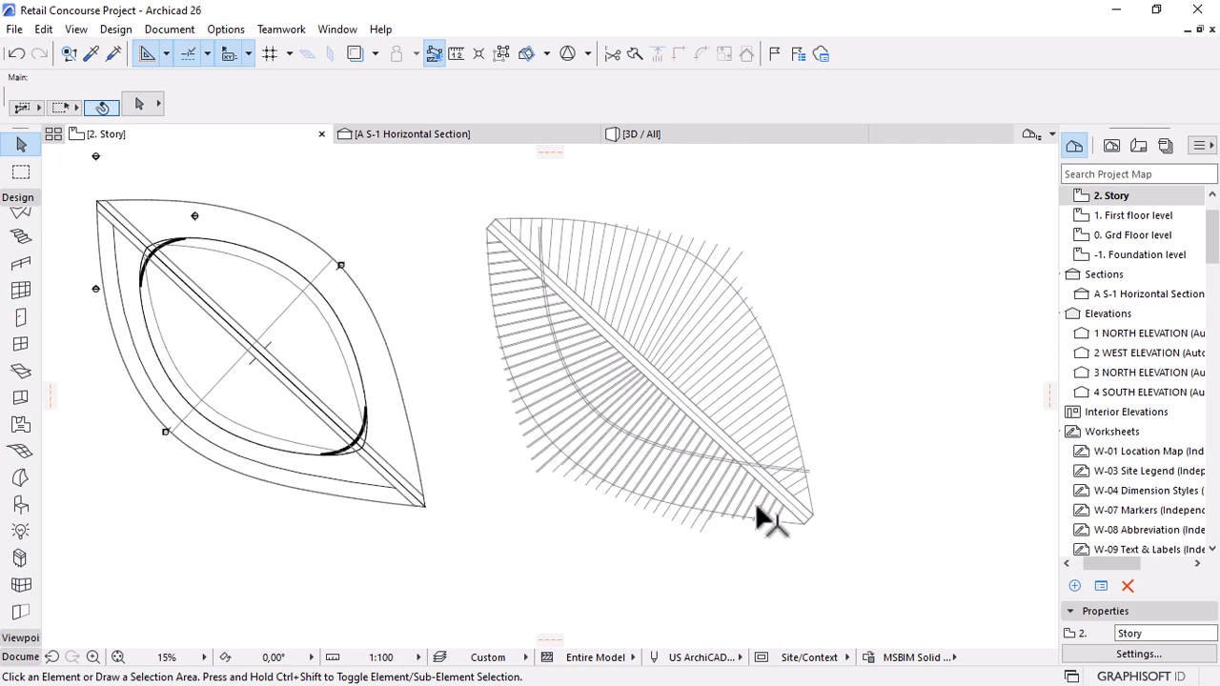
scroll(727, 449, "up", 2)
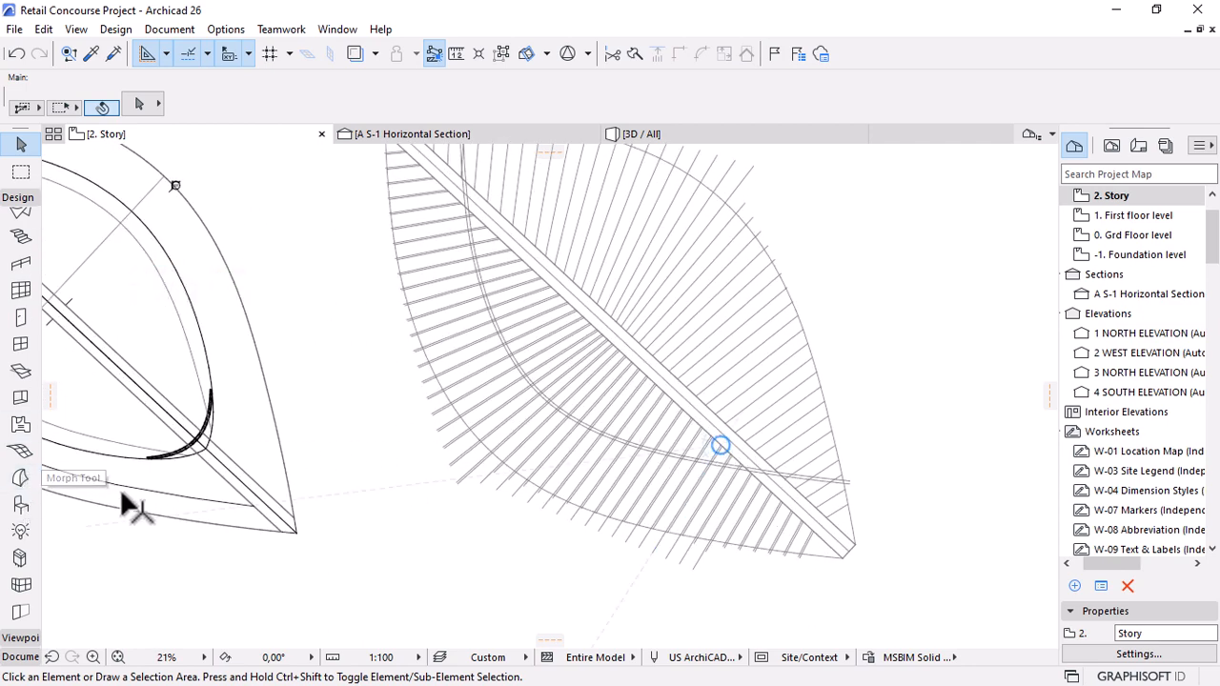
scroll(10, 305, "up", 3)
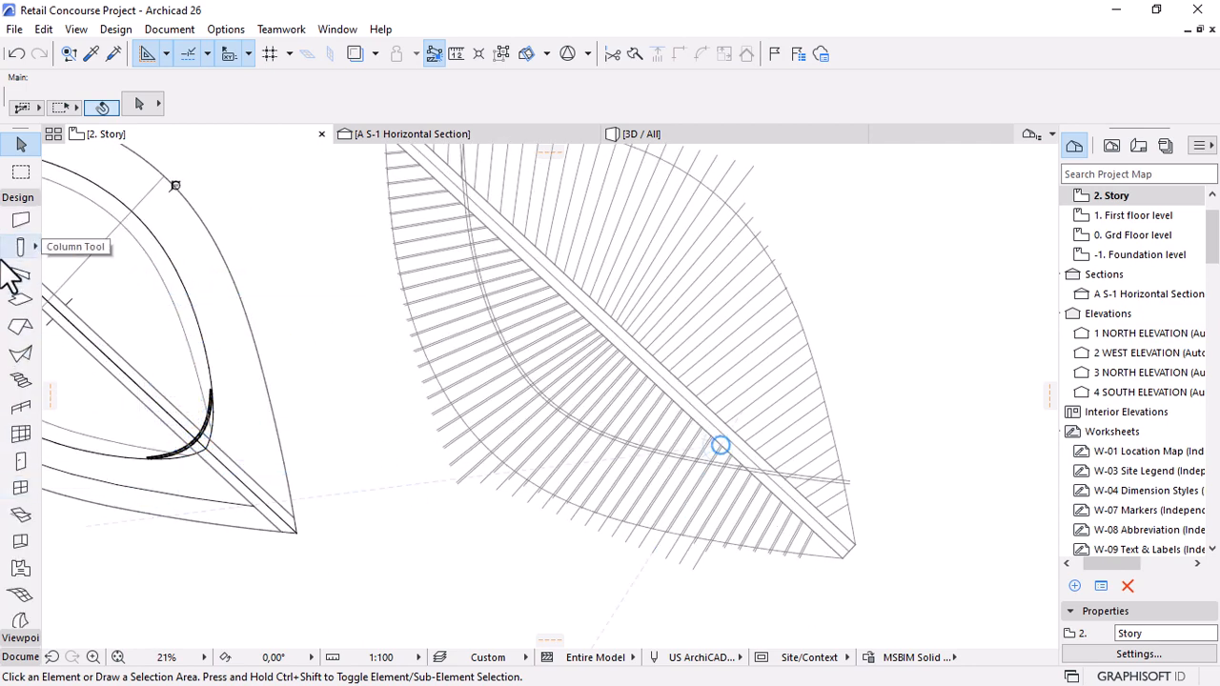
scroll(52, 234, "up", 2)
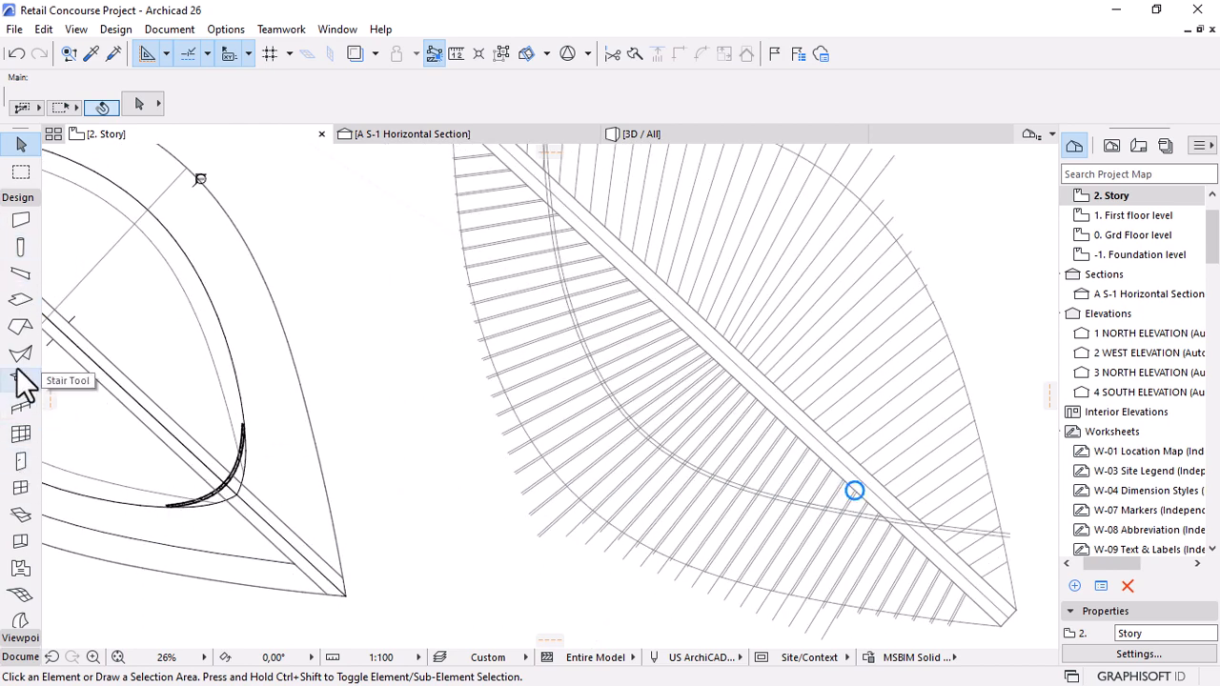
scroll(22, 505, "down", 3)
left_click(20, 477)
scroll(679, 490, "down", 3)
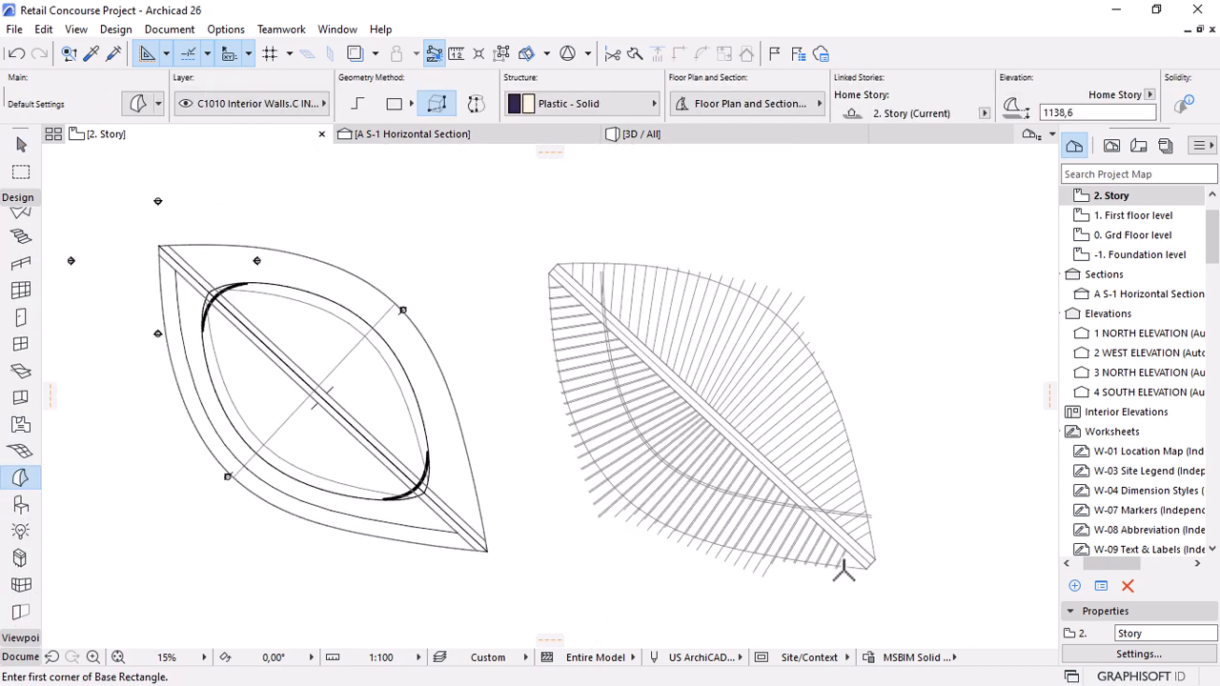
scroll(843, 570, "up", 4)
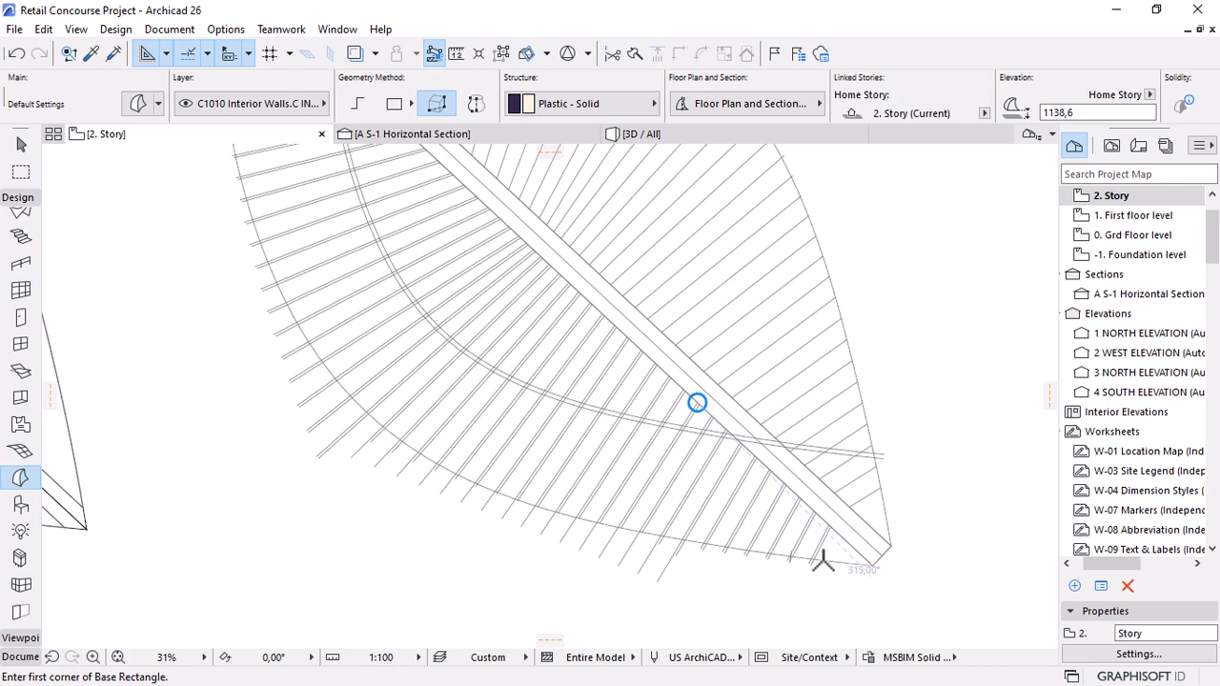
scroll(869, 471, "down", 3)
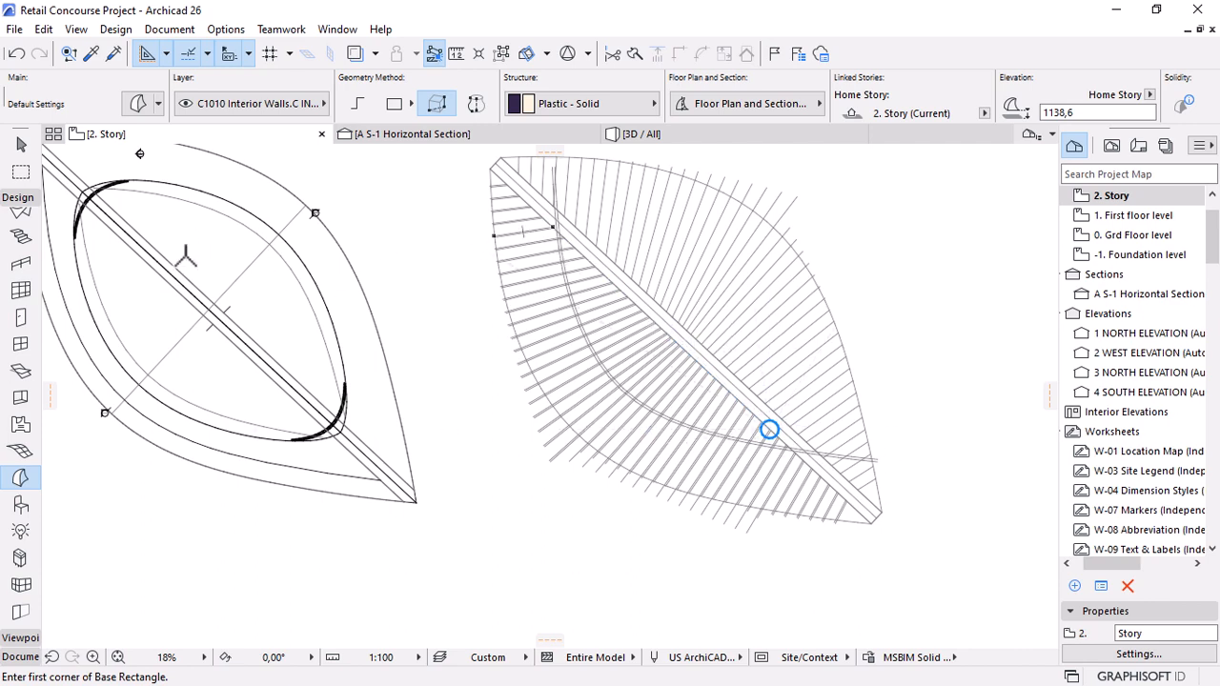
scroll(812, 365, "down", 3)
scroll(345, 367, "up", 2)
key("Escape")
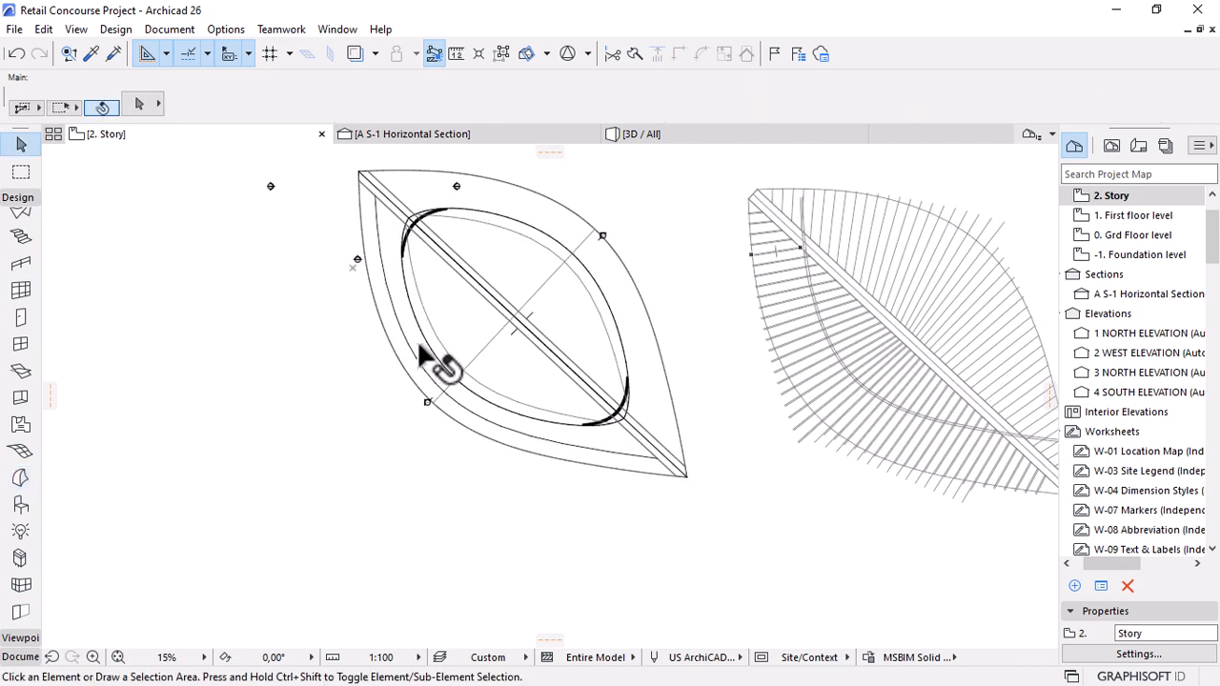
Examine the roof elements of the original leaf and the ribs in the copied leaf drawing by selecting them.
left_click(419, 345)
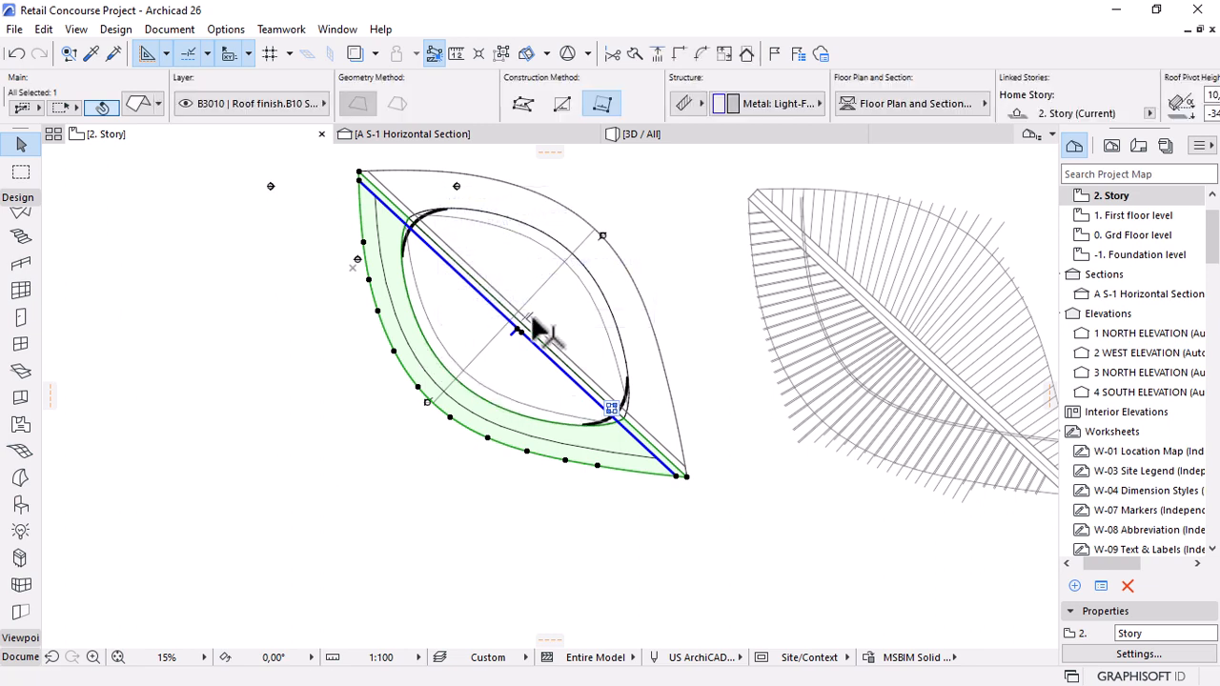
left_click(615, 271)
key("Escape")
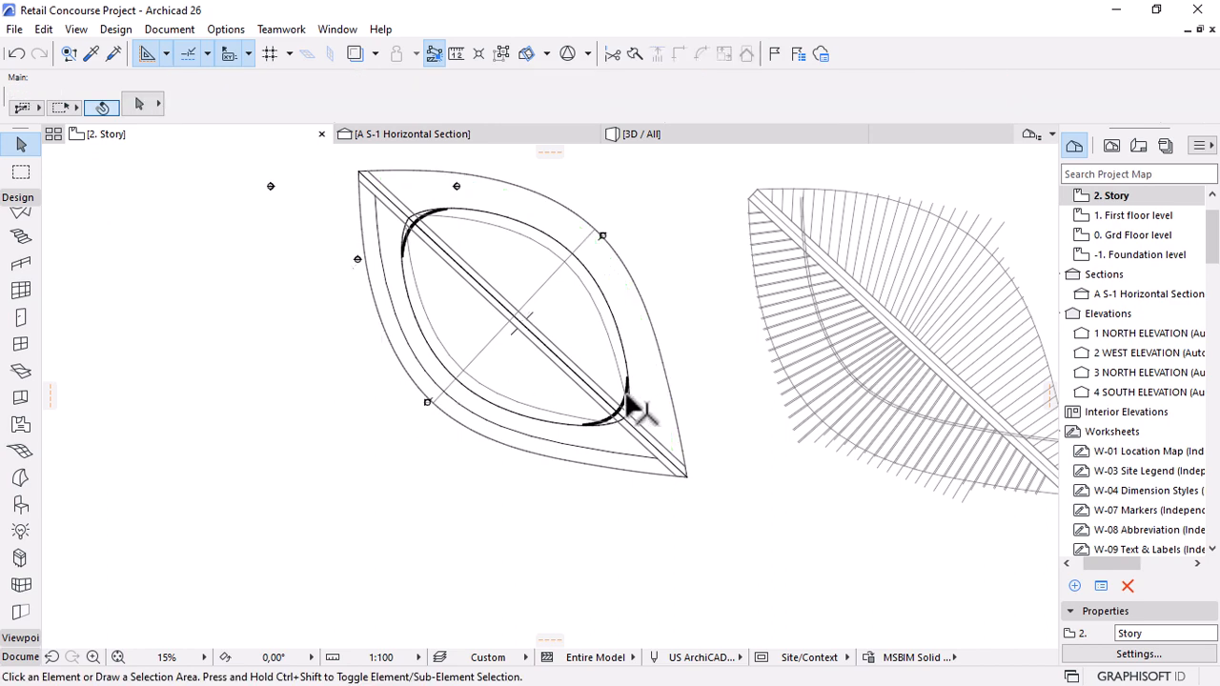
scroll(629, 401, "down", 2)
scroll(917, 452, "up", 2)
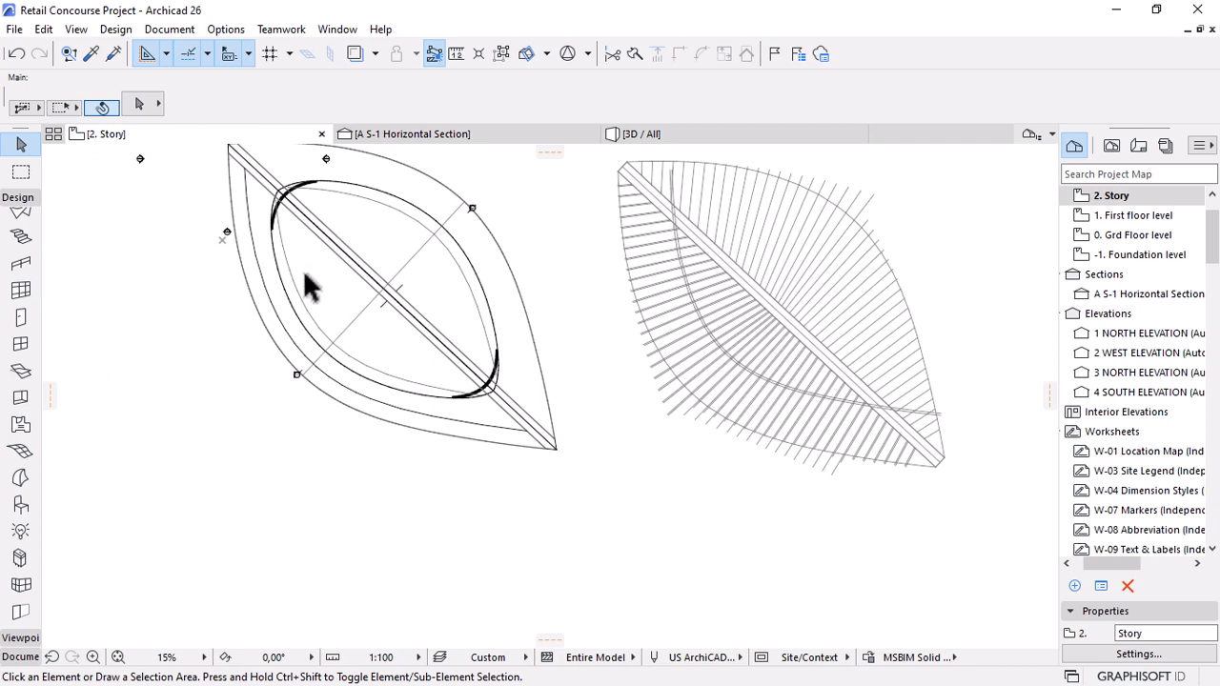
scroll(543, 355, "down", 2)
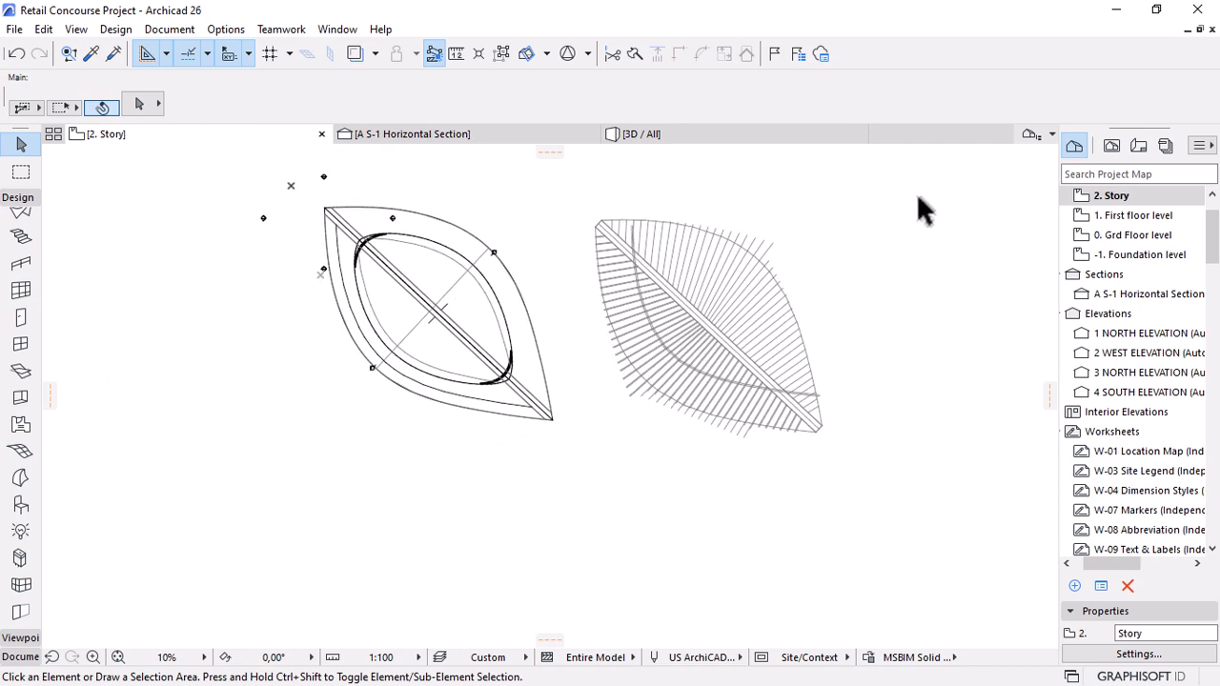
left_click_drag(918, 197, 611, 412)
left_click(815, 383)
scroll(733, 434, "up", 4)
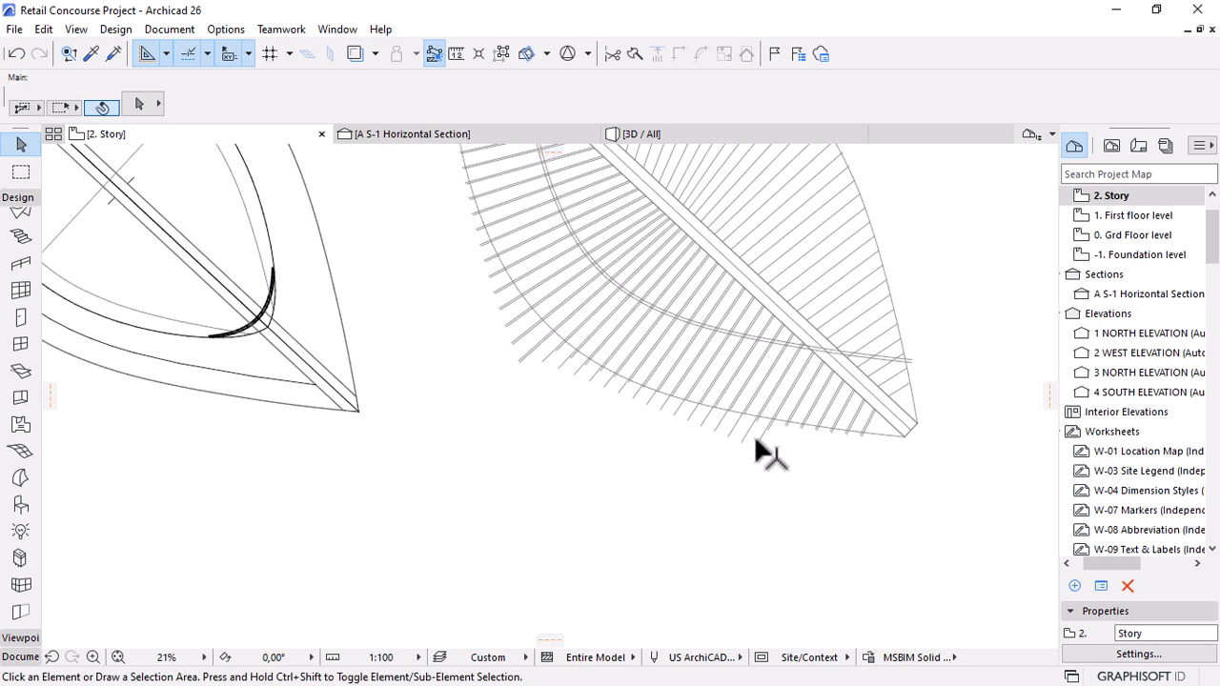
left_click(527, 357, "shift")
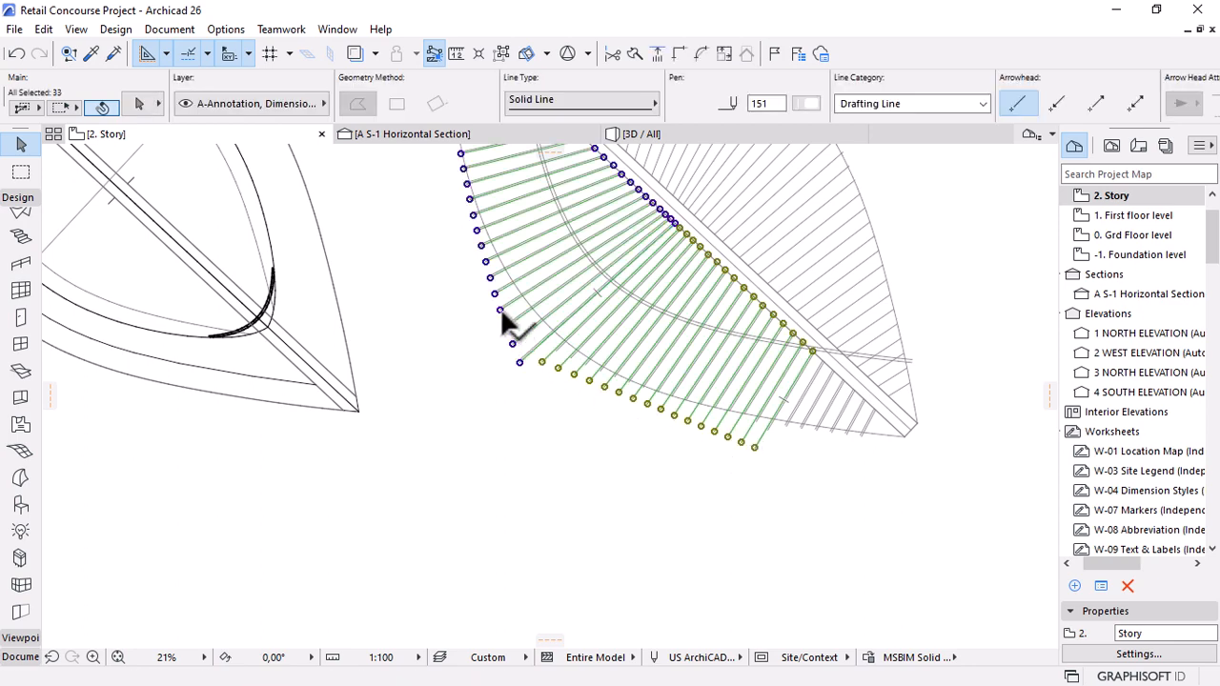
scroll(614, 452, "down", 3)
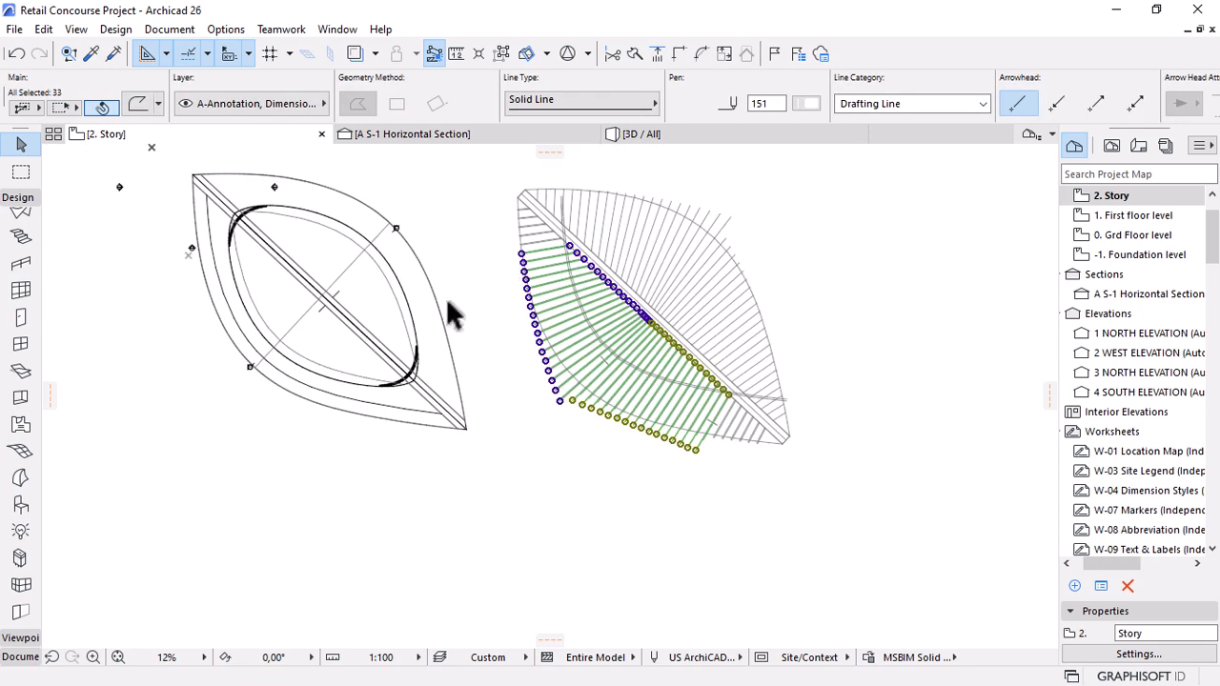
scroll(233, 269, "up", 1)
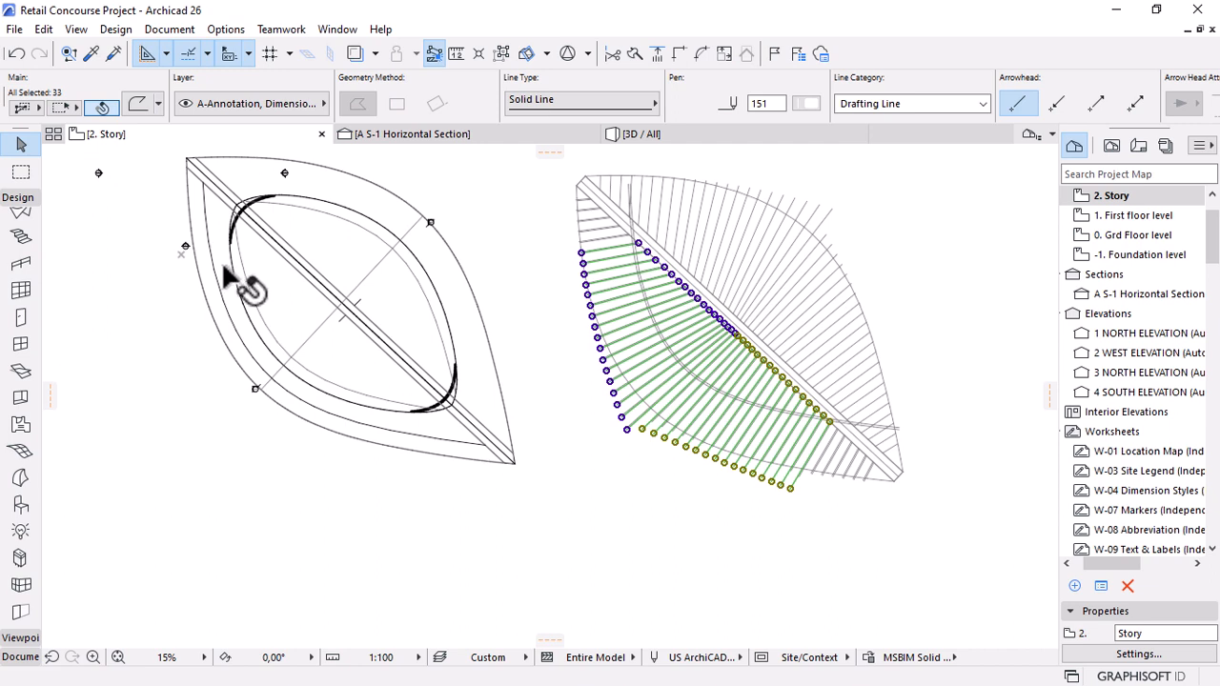
Copy the lower-half roof shell from the original leaf onto the ribbed leaf drawing, using the leaves' lower tips as reference points.
left_click(389, 444)
left_click(320, 430)
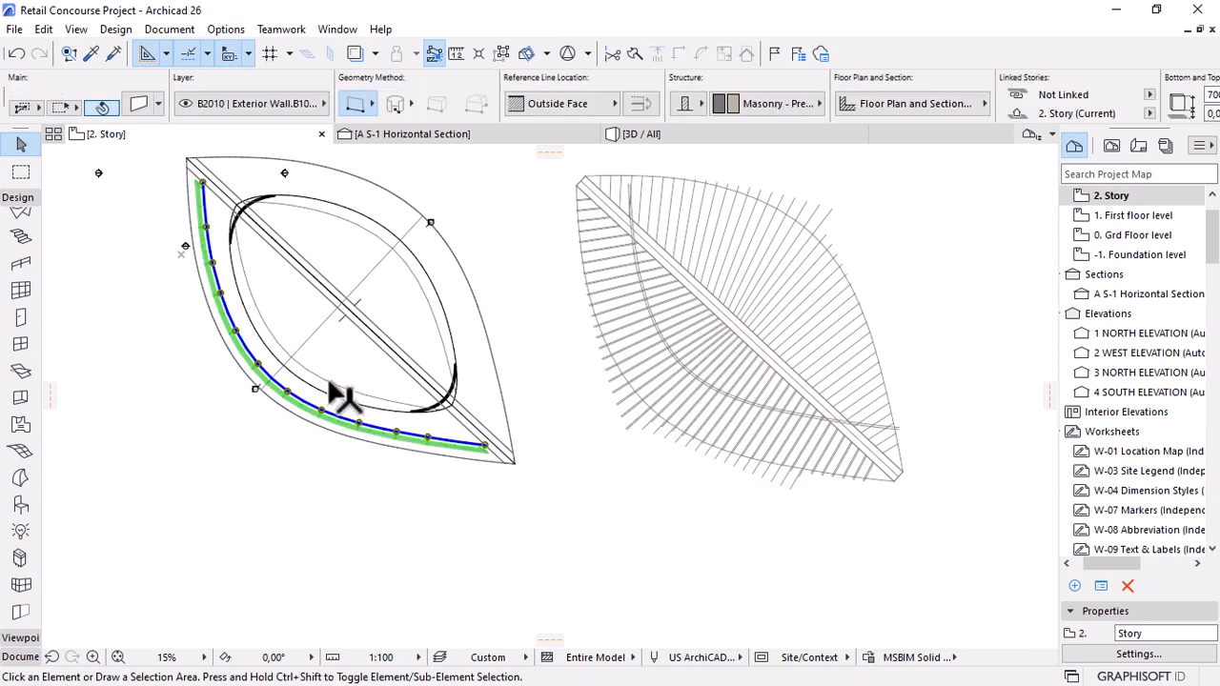
left_click(324, 365)
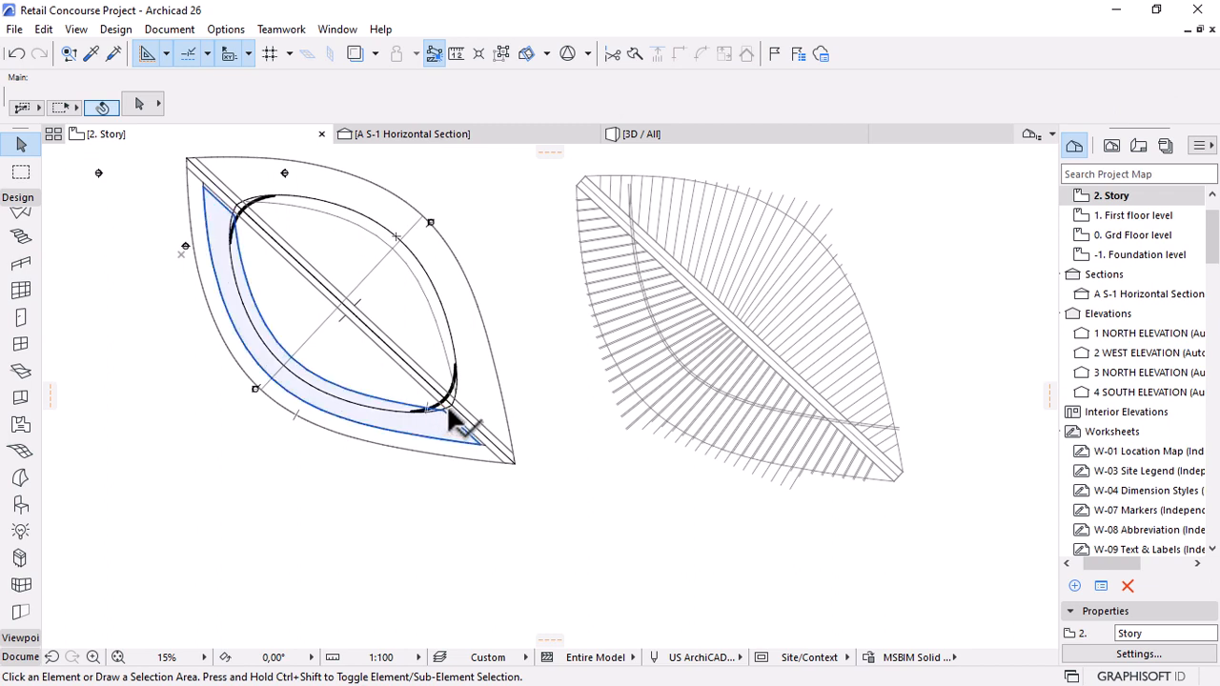
left_click(482, 445)
key("ctrl+shift+d")
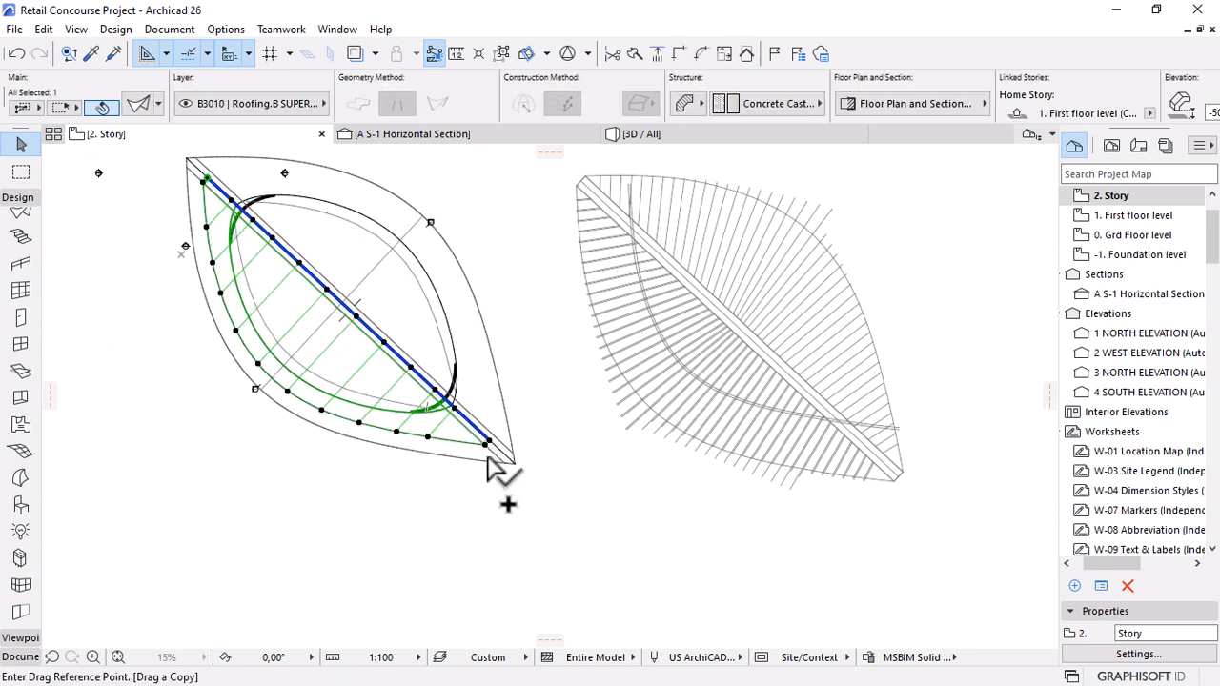
left_click(506, 464)
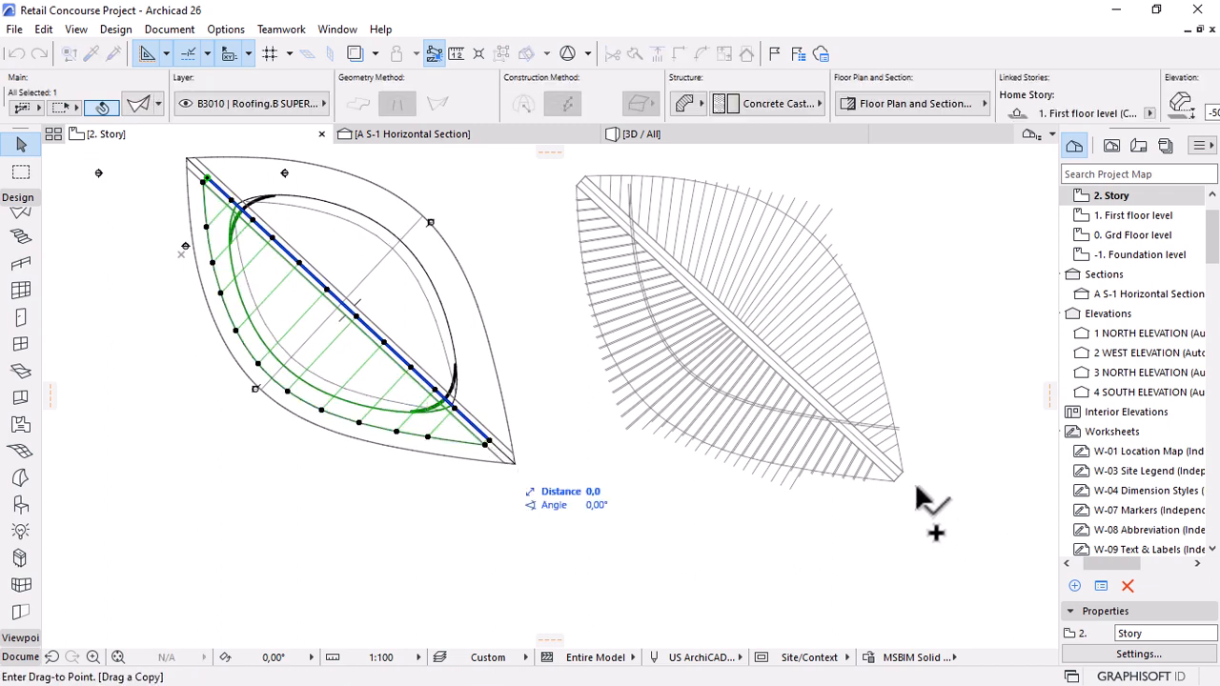
left_click(894, 484)
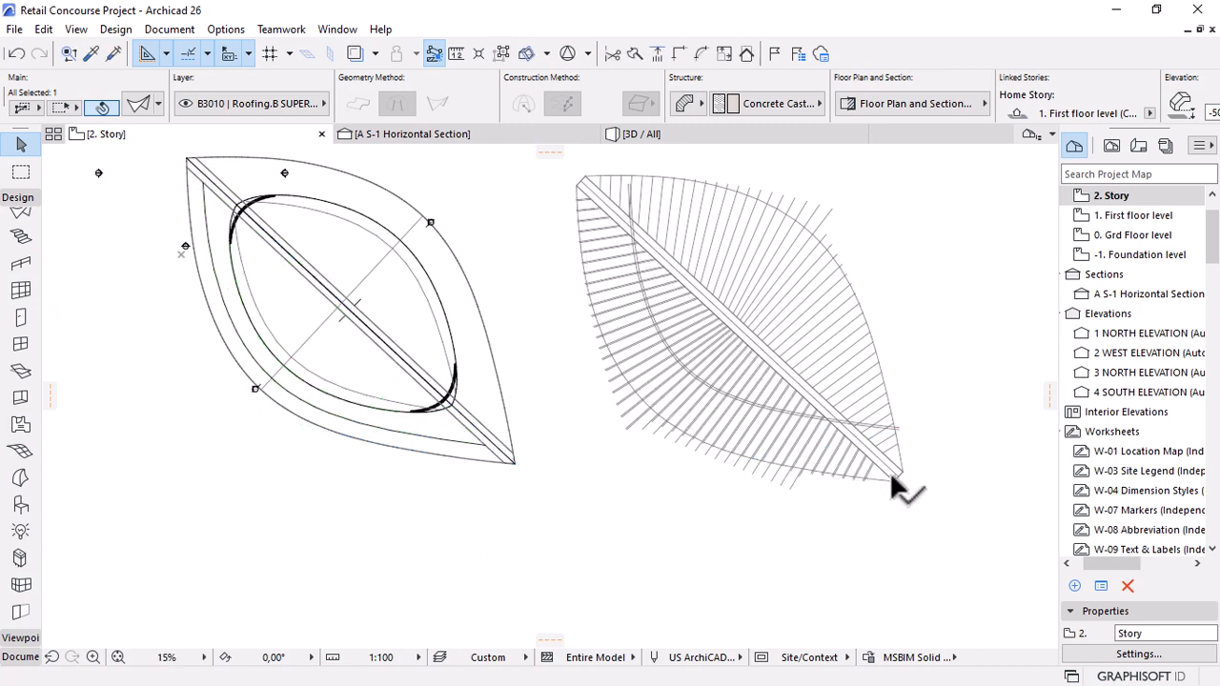
Try to create a hole in the copied shell and trim away its outer band, and undo the trim.
scroll(863, 445, "up", 3)
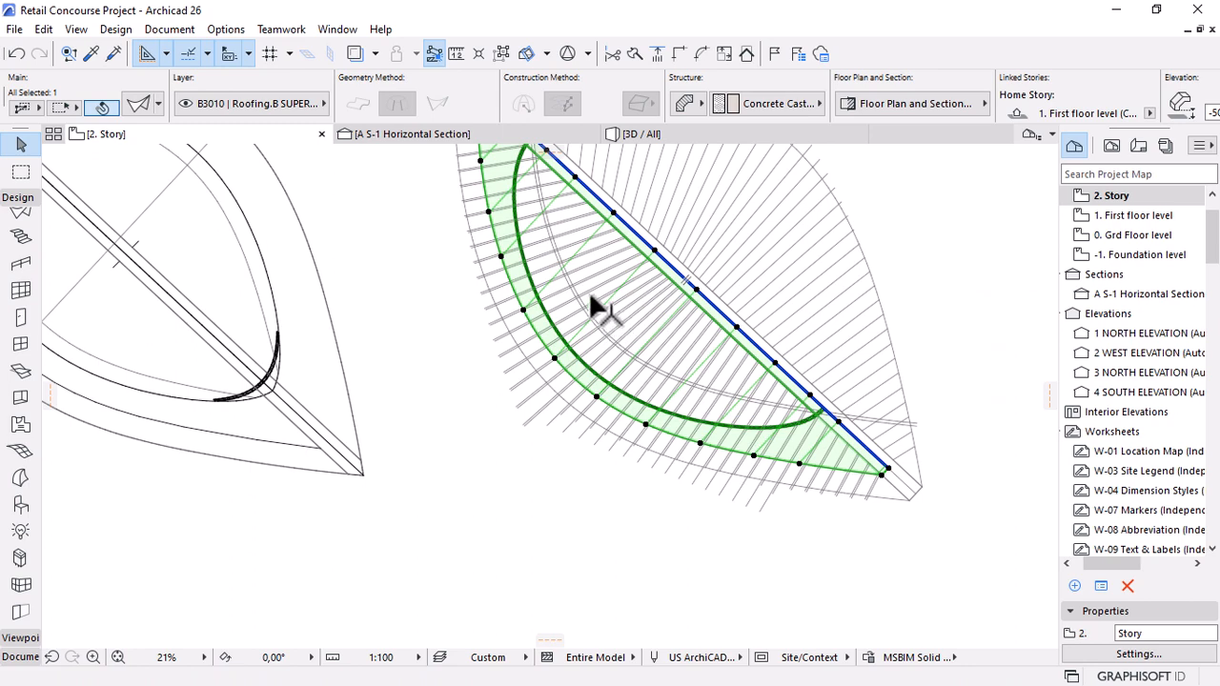
right_click(916, 174)
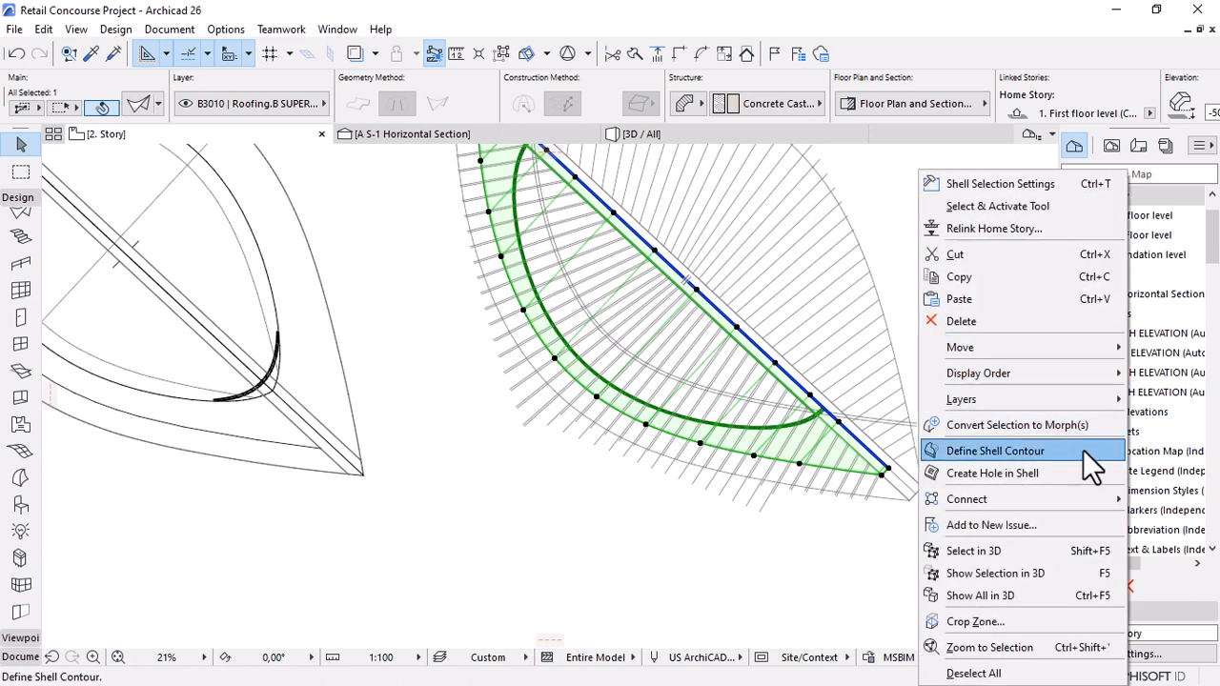
left_click(975, 477)
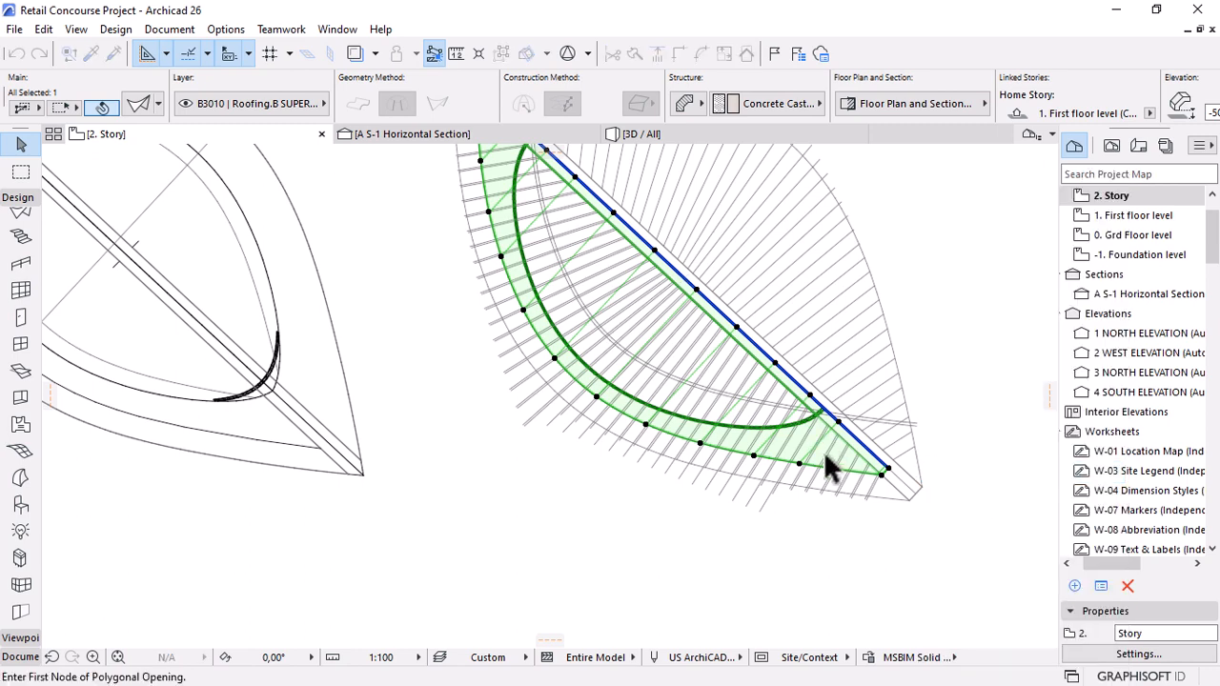
scroll(829, 464, "up", 5)
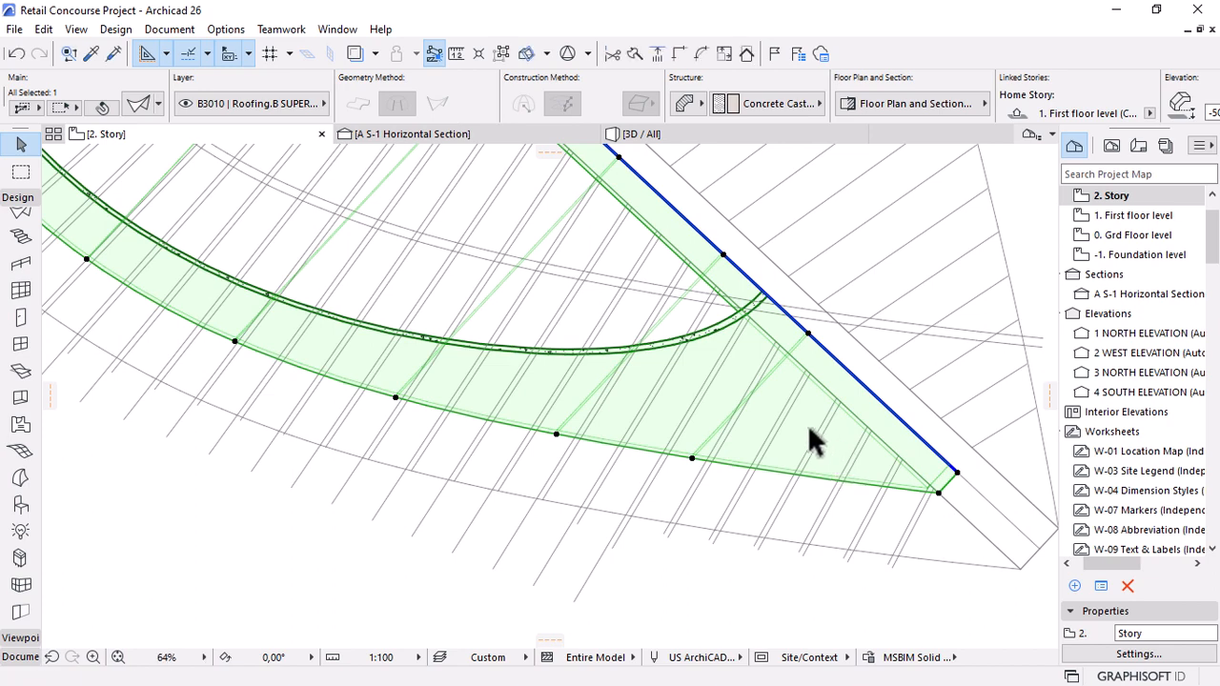
left_click(805, 437)
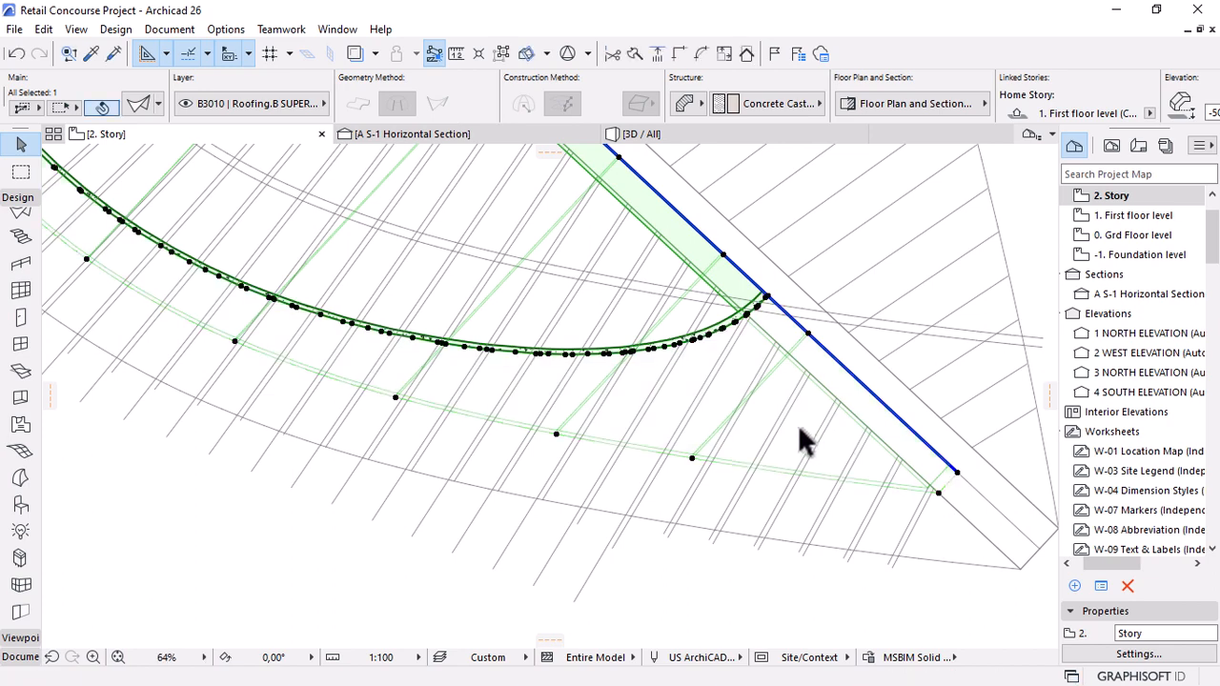
key("ctrl+z")
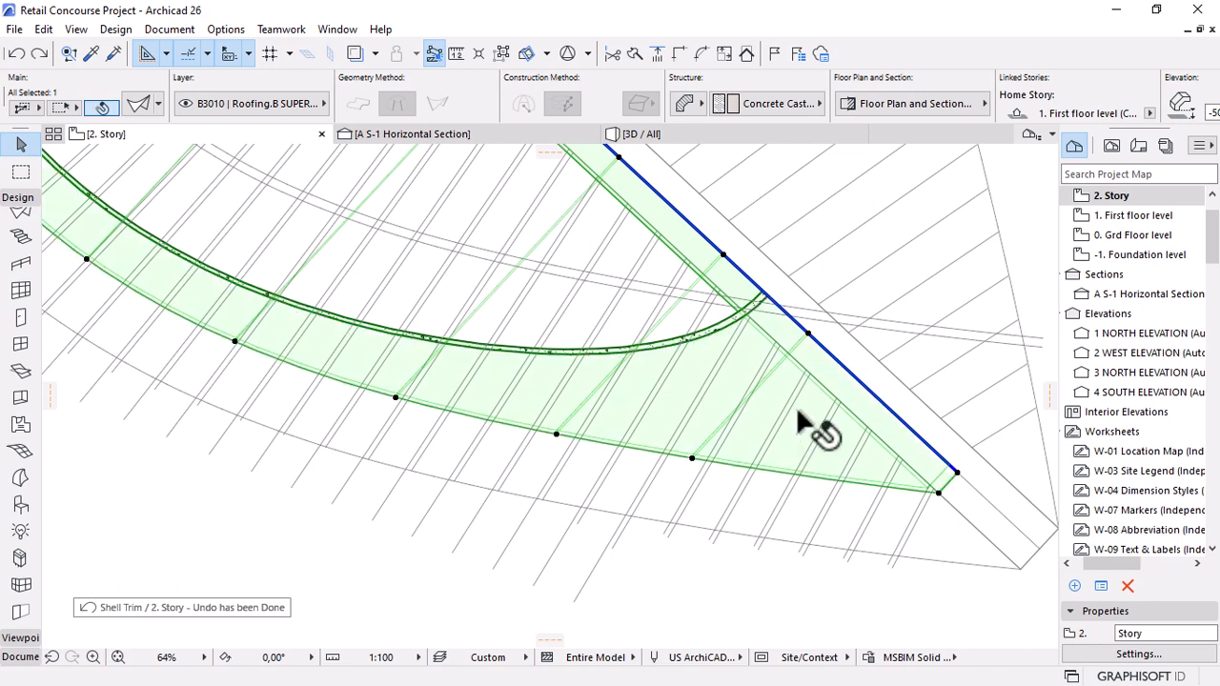
Try to redefine the copied shell's contour along its inner curve, and discard the copied shell.
right_click(808, 336)
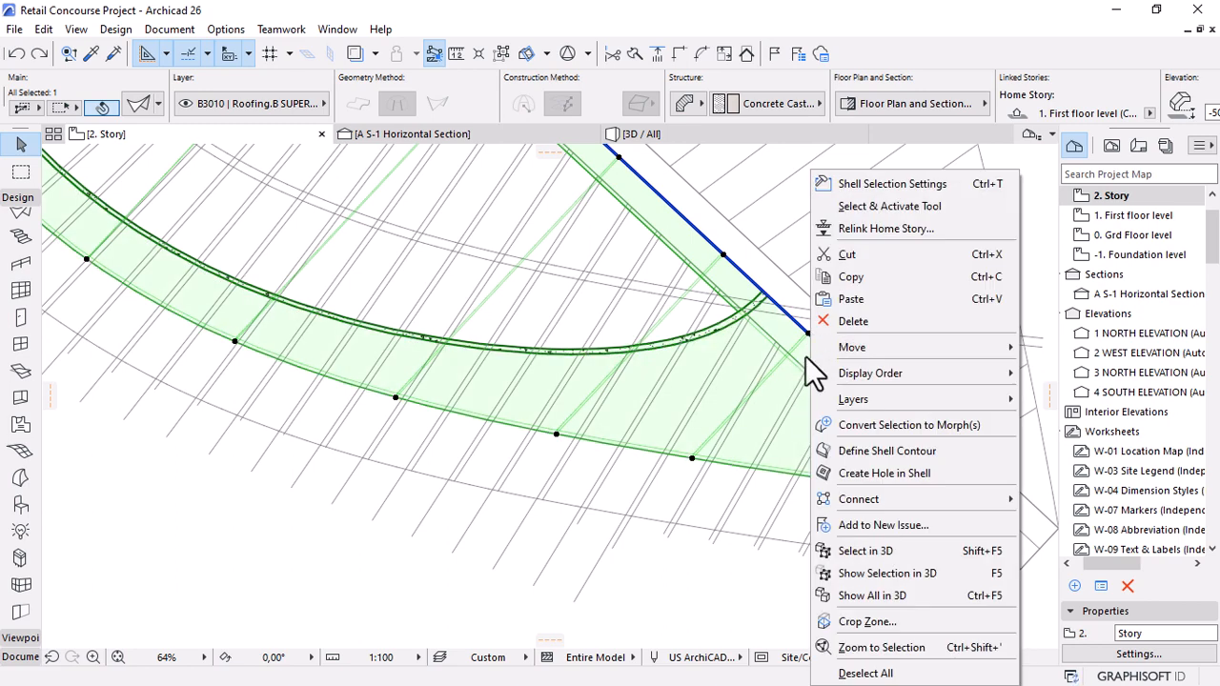
left_click(881, 450)
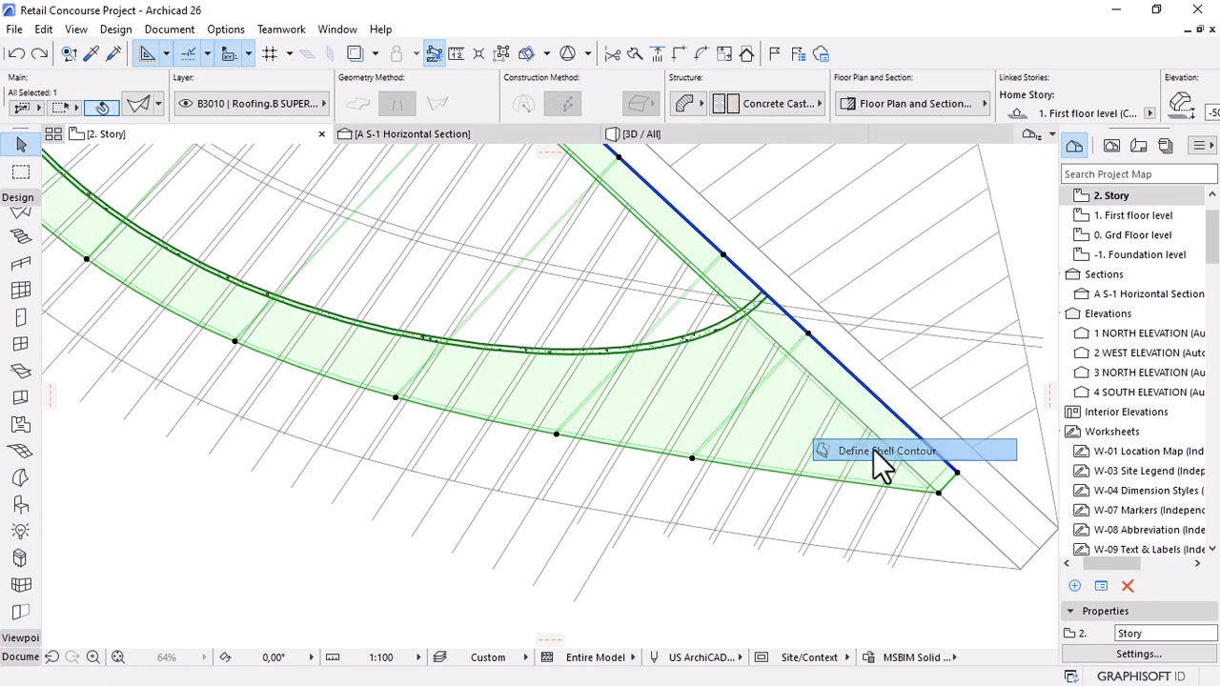
left_click(790, 440)
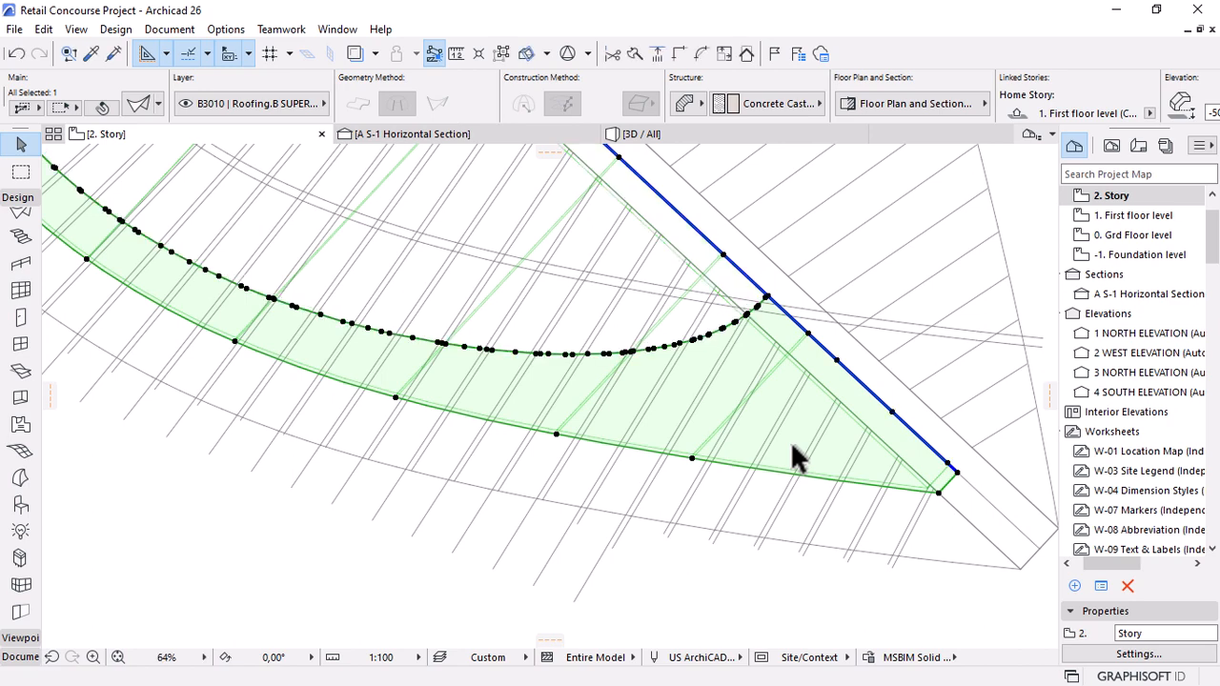
key("Escape")
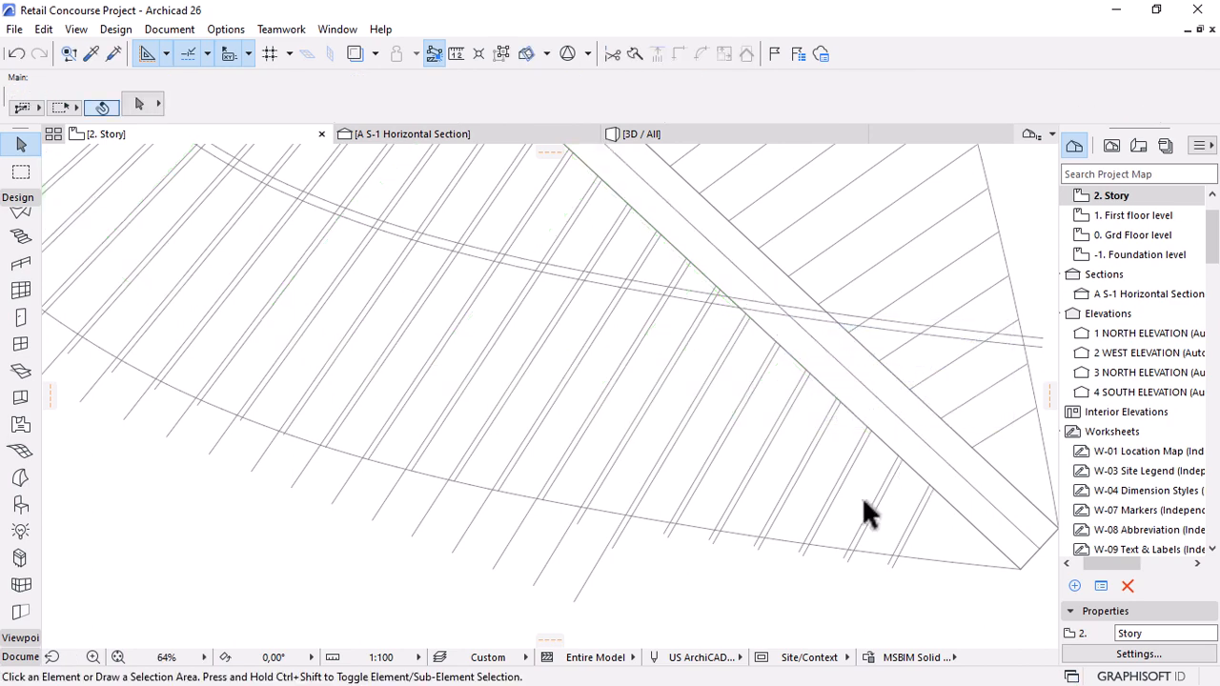
Create morphs with the Magic Wand in the bays between the ribs, from the lower tip to the middle of the ribbed leaf's lower half.
scroll(862, 502, "down", 5)
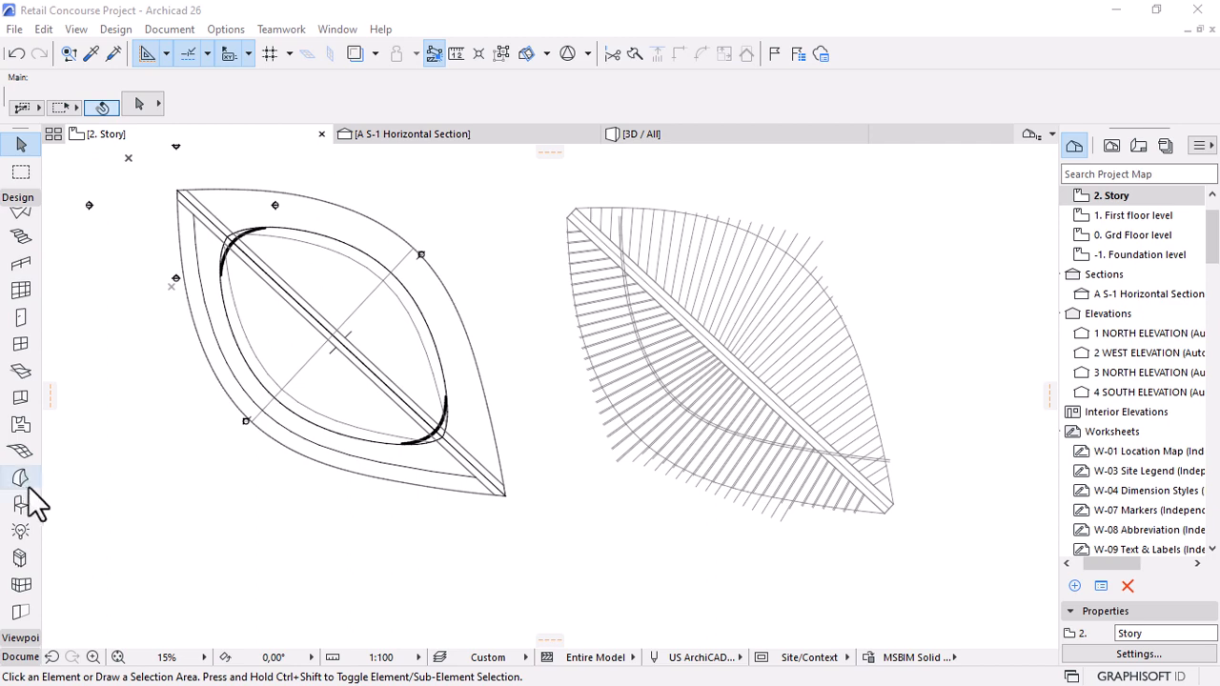
scroll(877, 514, "up", 2)
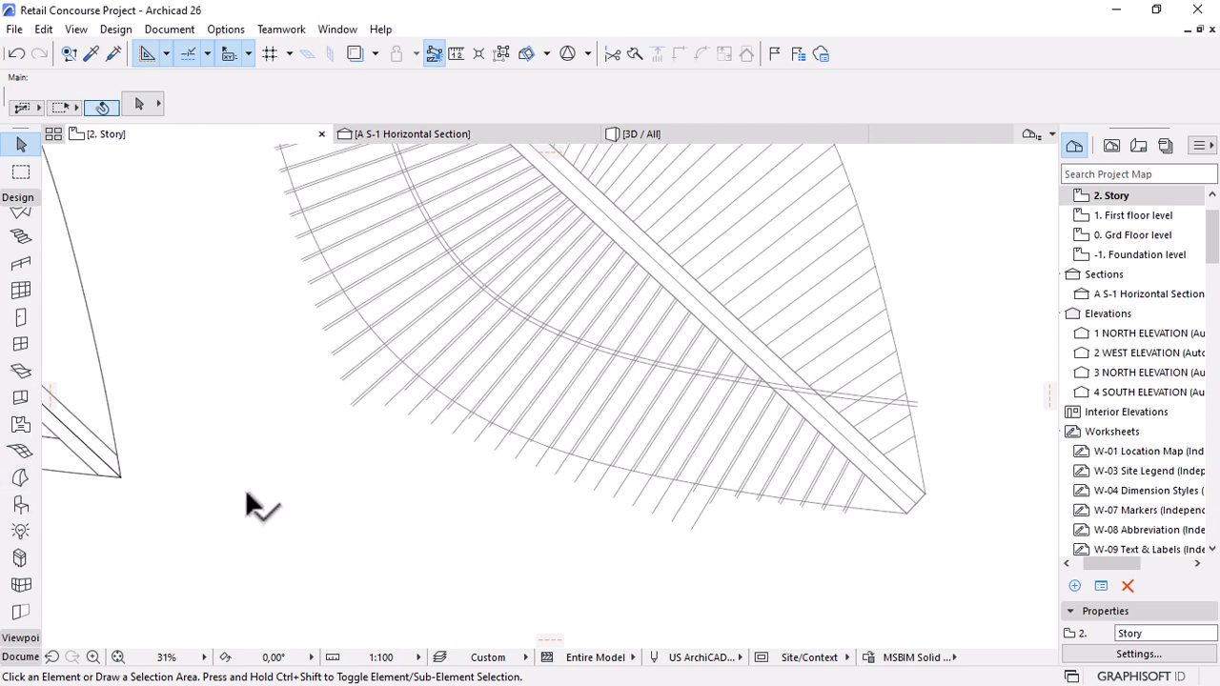
left_click(21, 477)
scroll(849, 480, "up", 2)
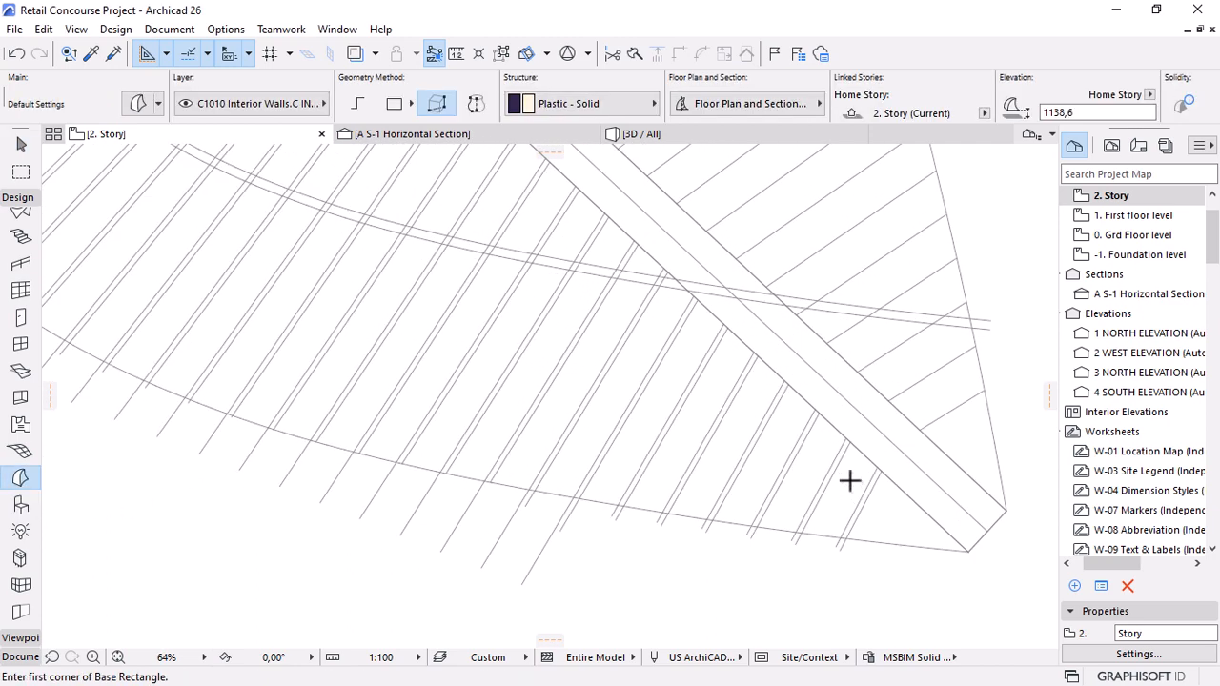
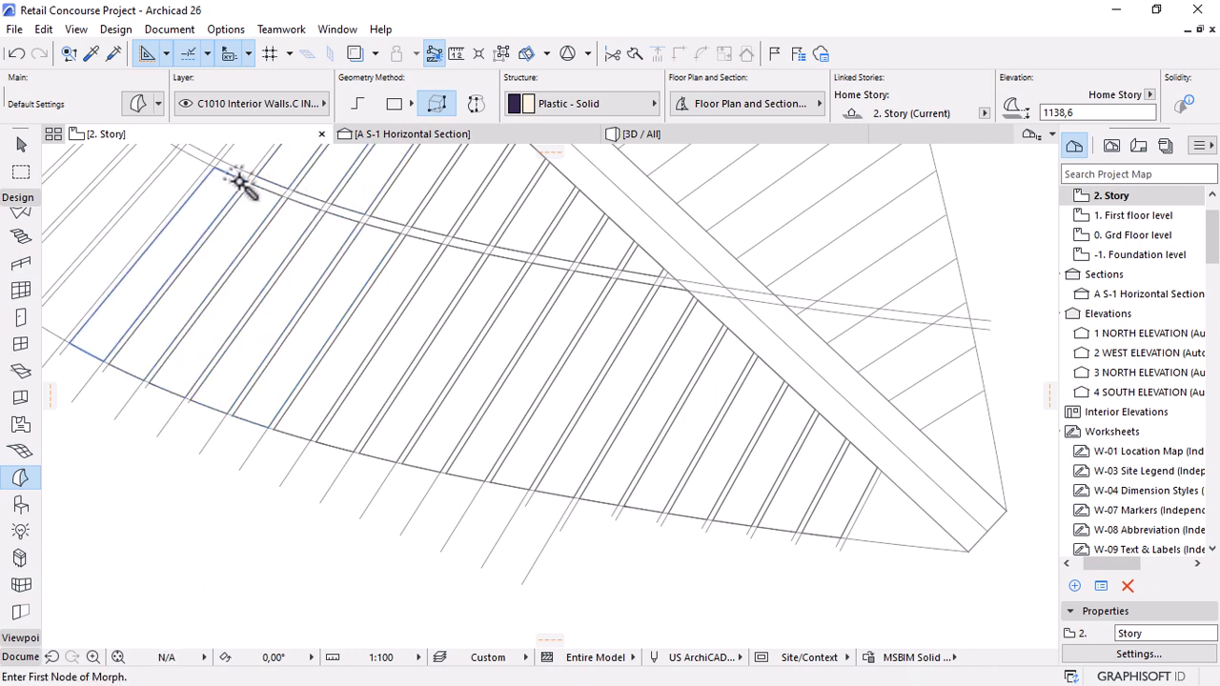
scroll(815, 475, "down", 4)
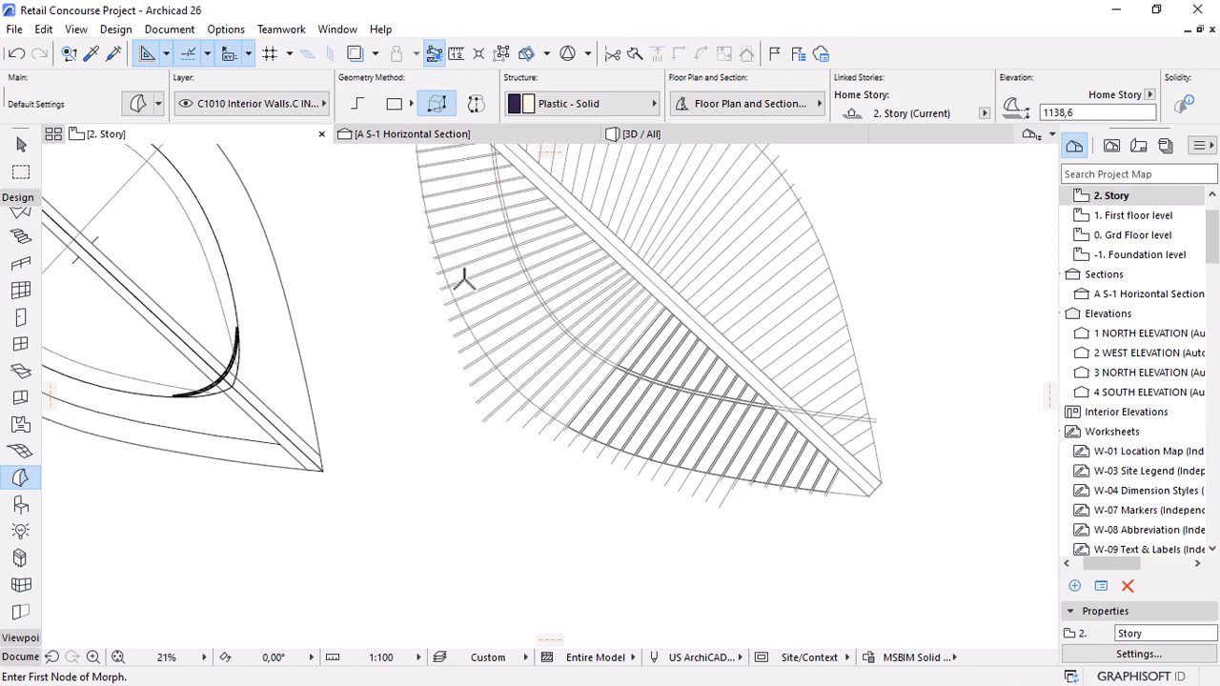
scroll(520, 337, "up", 2)
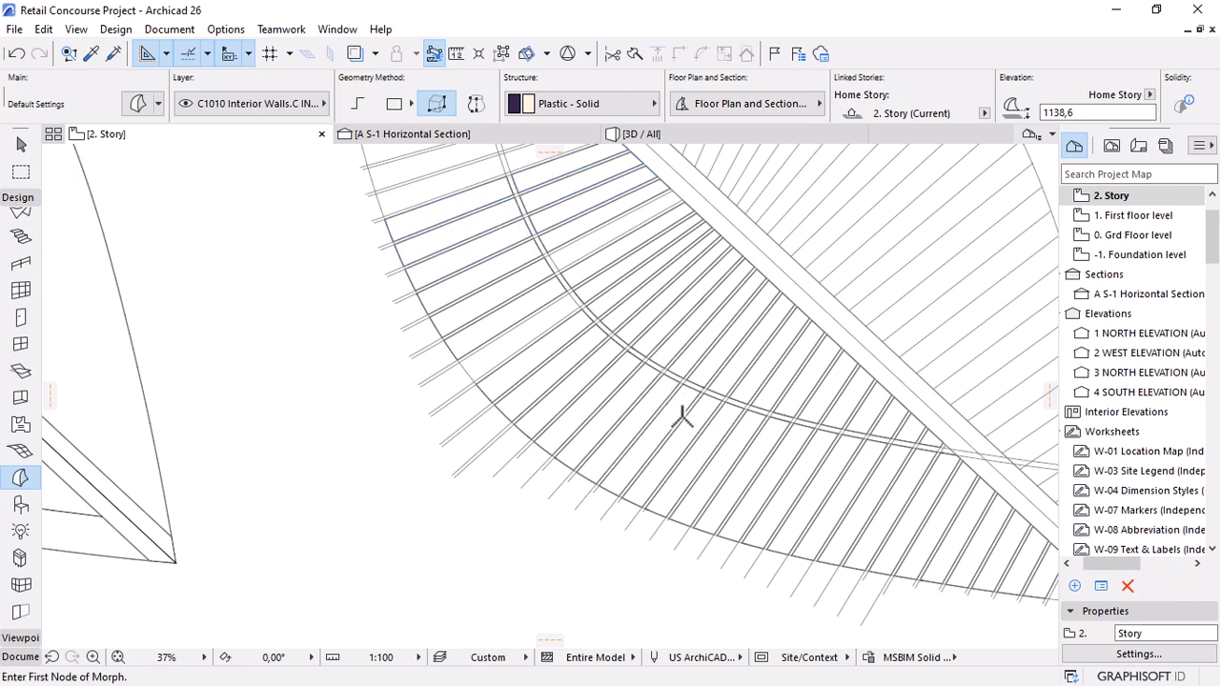
Fill the remaining bays up to the leaf's upper tip with Magic Wand morphs on both sides of the curved cross rib.
scroll(644, 358, "down", 4)
scroll(644, 357, "up", 5)
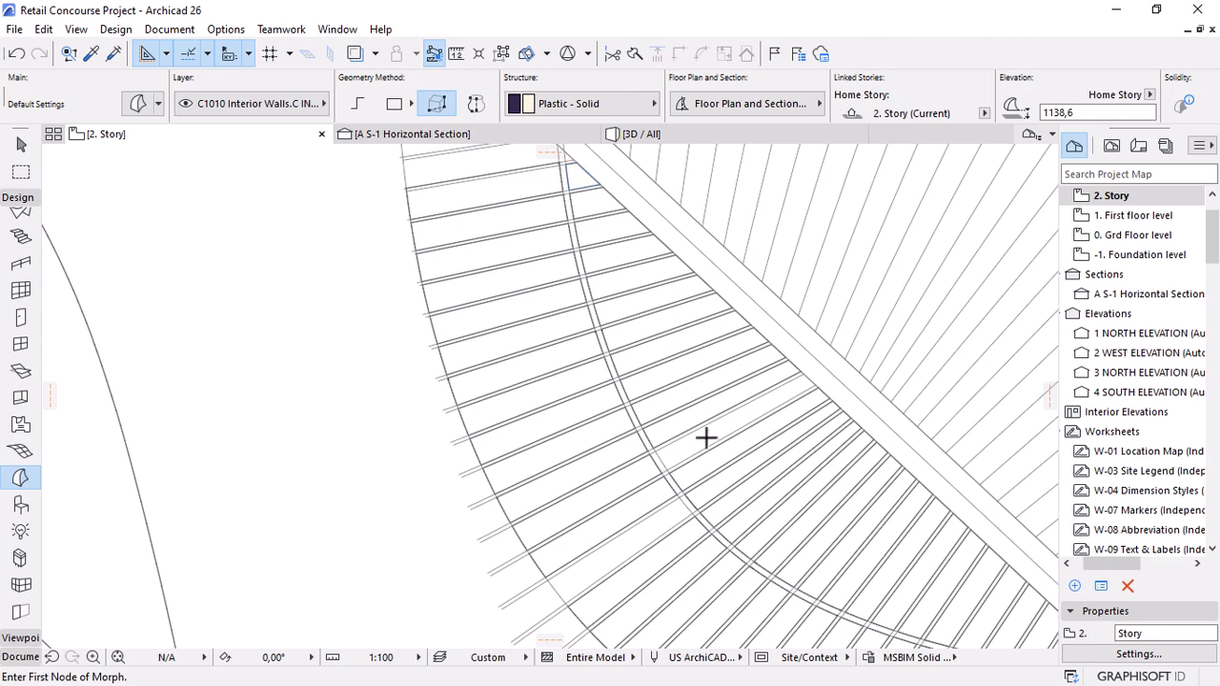
scroll(706, 437, "down", 3)
scroll(593, 270, "up", 3)
left_click(577, 283)
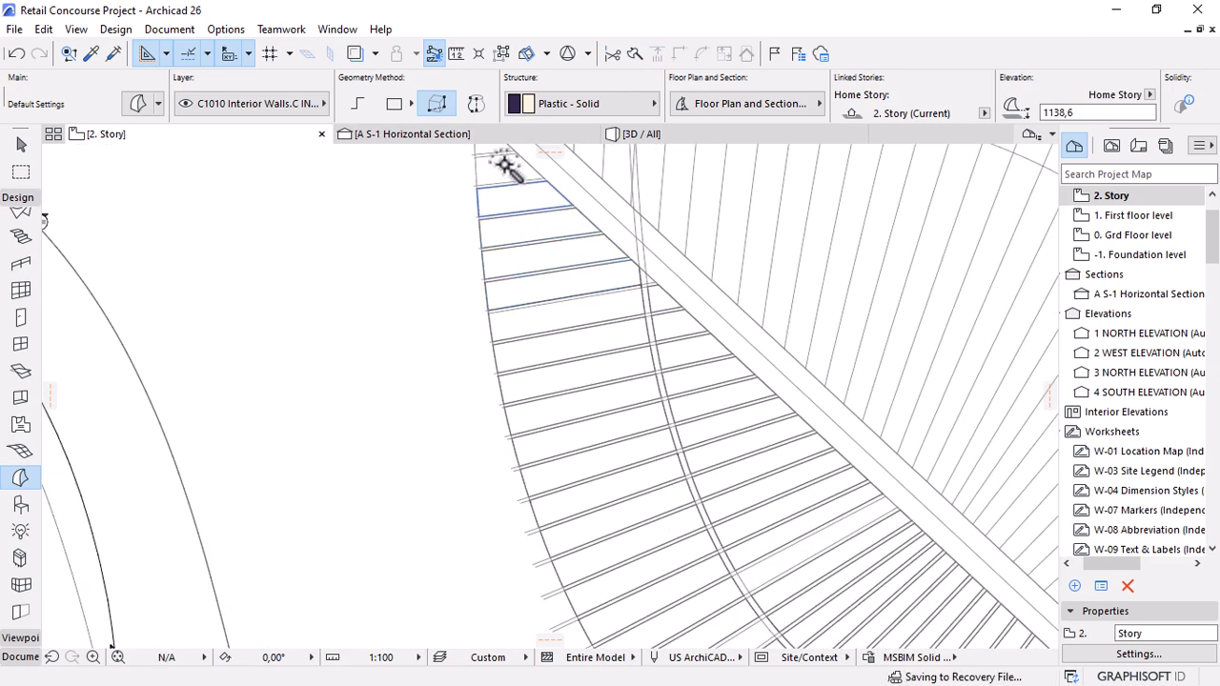
scroll(658, 266, "down", 3)
scroll(556, 181, "up", 3)
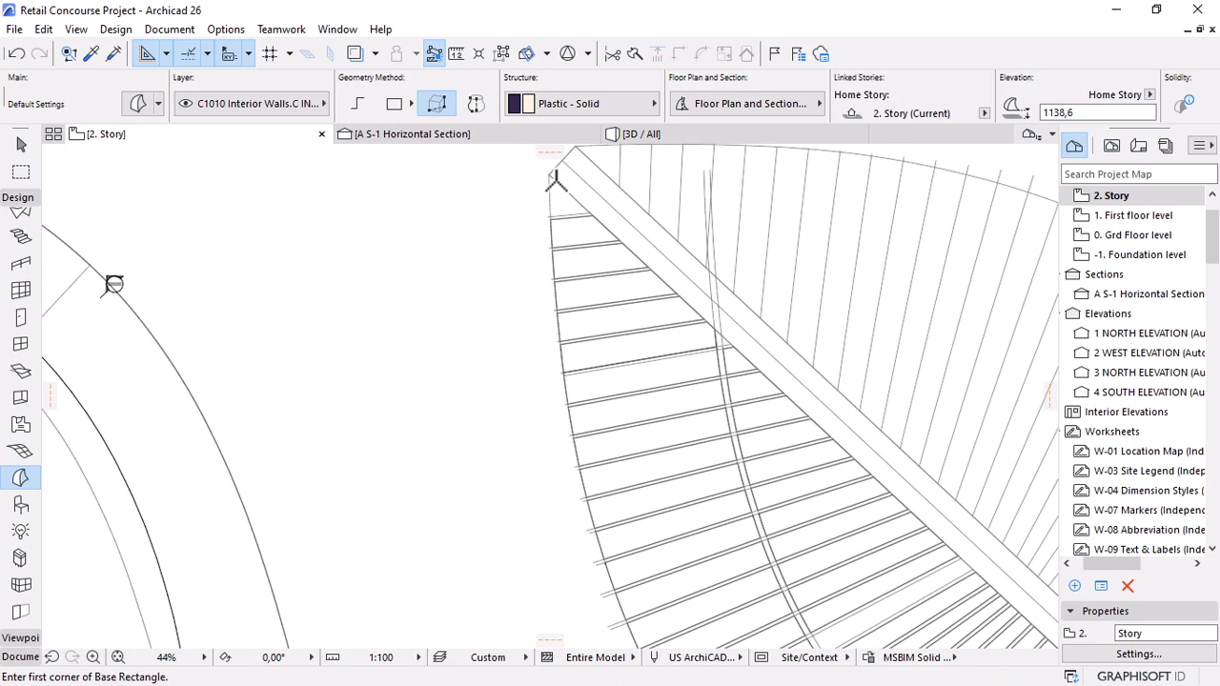
scroll(468, 208, "down", 4)
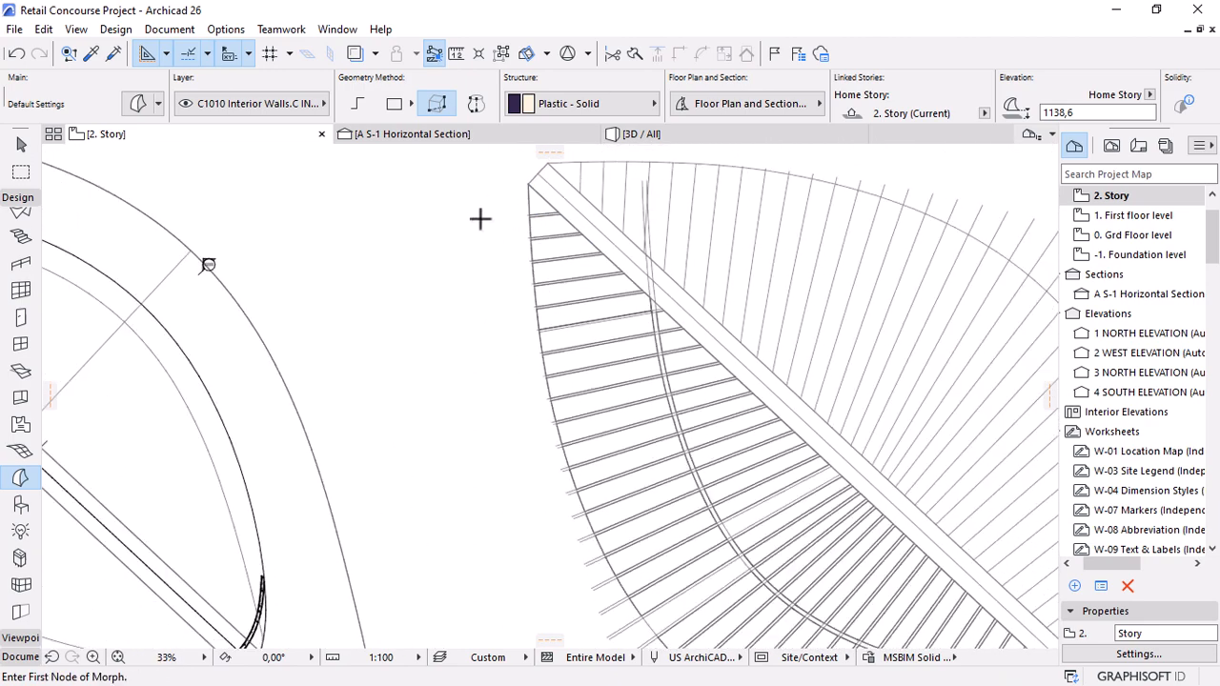
Delete the triangular morph at the upper tip of the ribbed leaf.
scroll(915, 594, "down", 1)
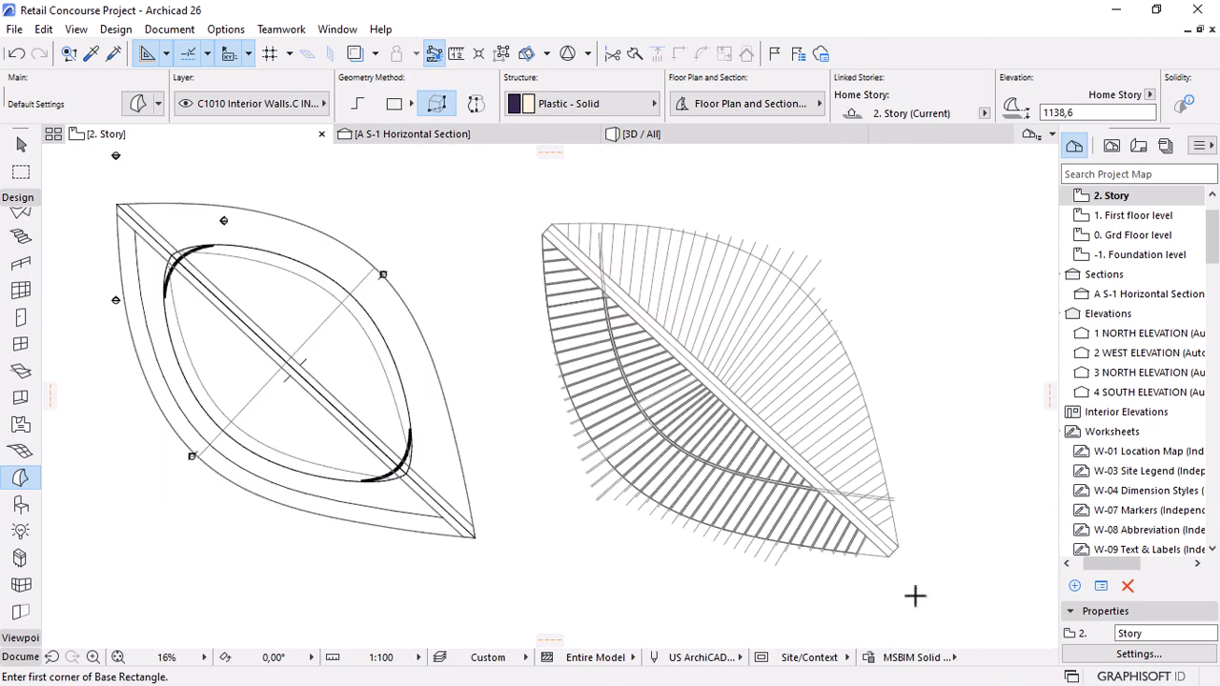
scroll(861, 572, "up", 3)
scroll(861, 572, "up", 1)
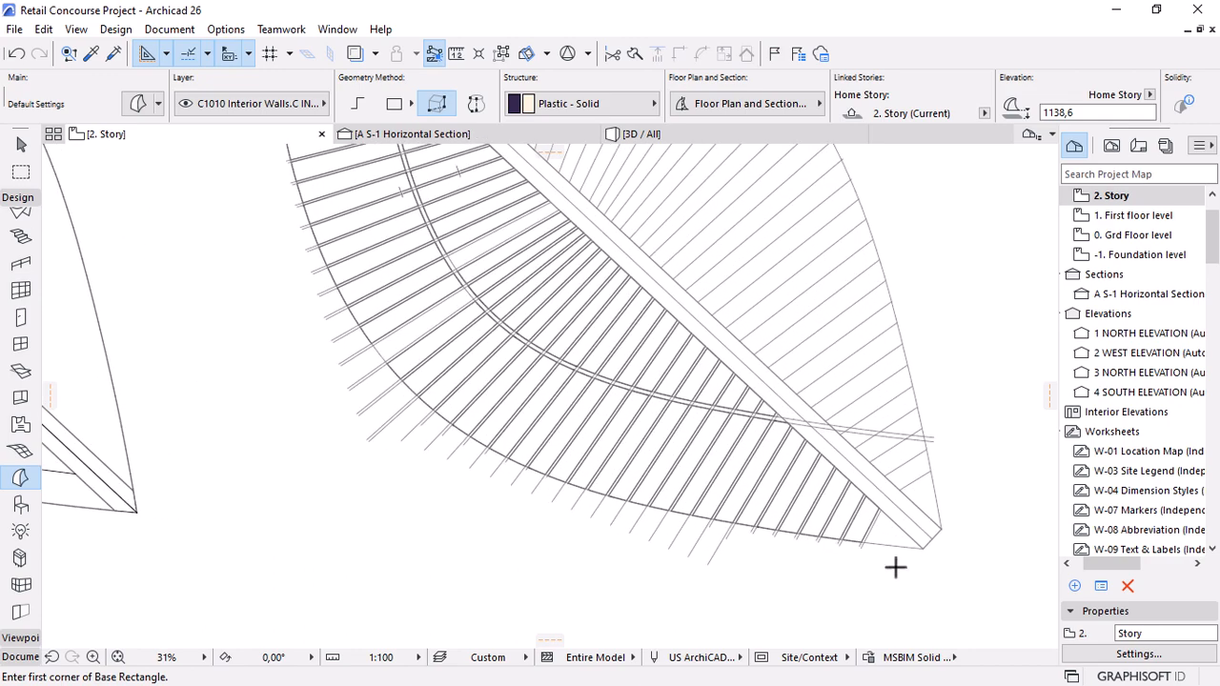
scroll(853, 525, "down", 3)
scroll(558, 218, "up", 7)
key("Escape")
left_click(565, 303)
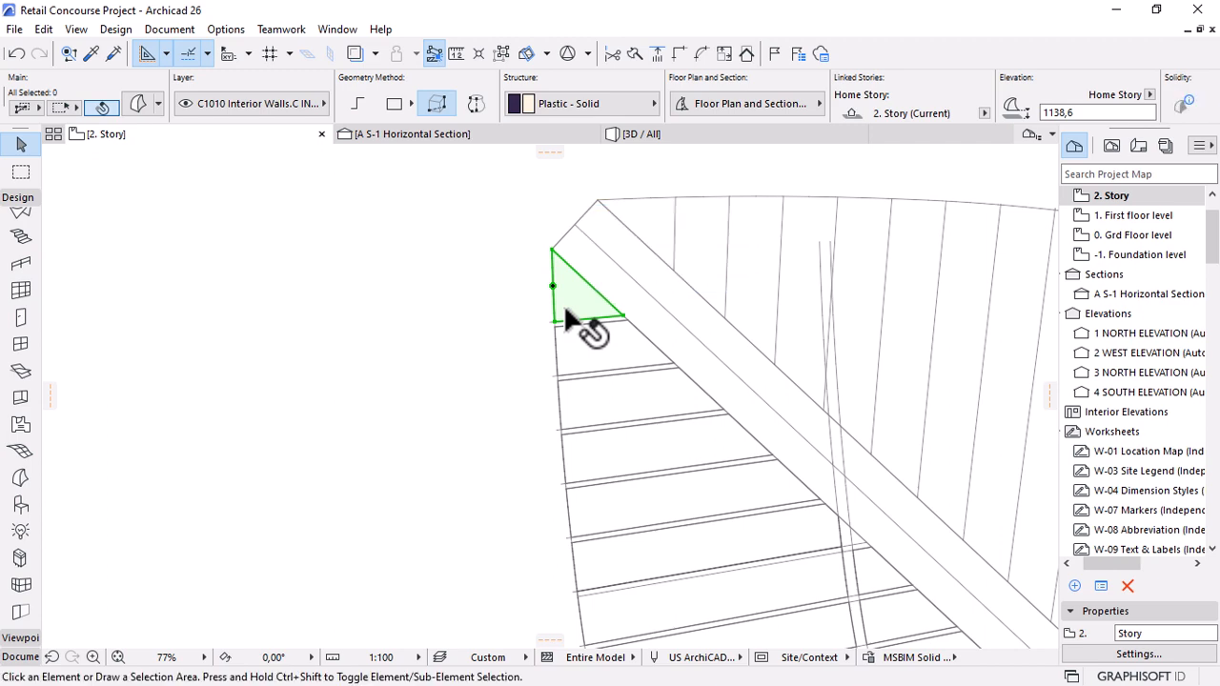
key("Escape")
Select all the rib-bay morphs and move them onto the original leaf, using the leaves' lower tips as reference points.
left_click(591, 352, "alt")
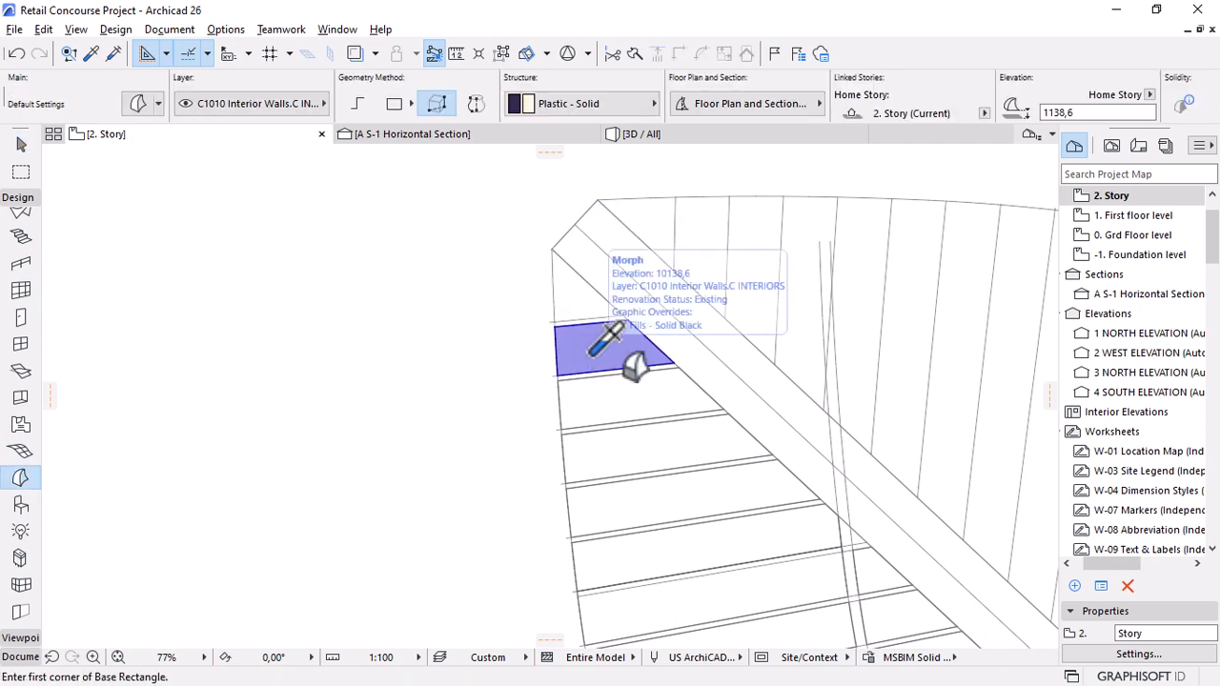
key("ctrl+a")
scroll(547, 282, "down", 5)
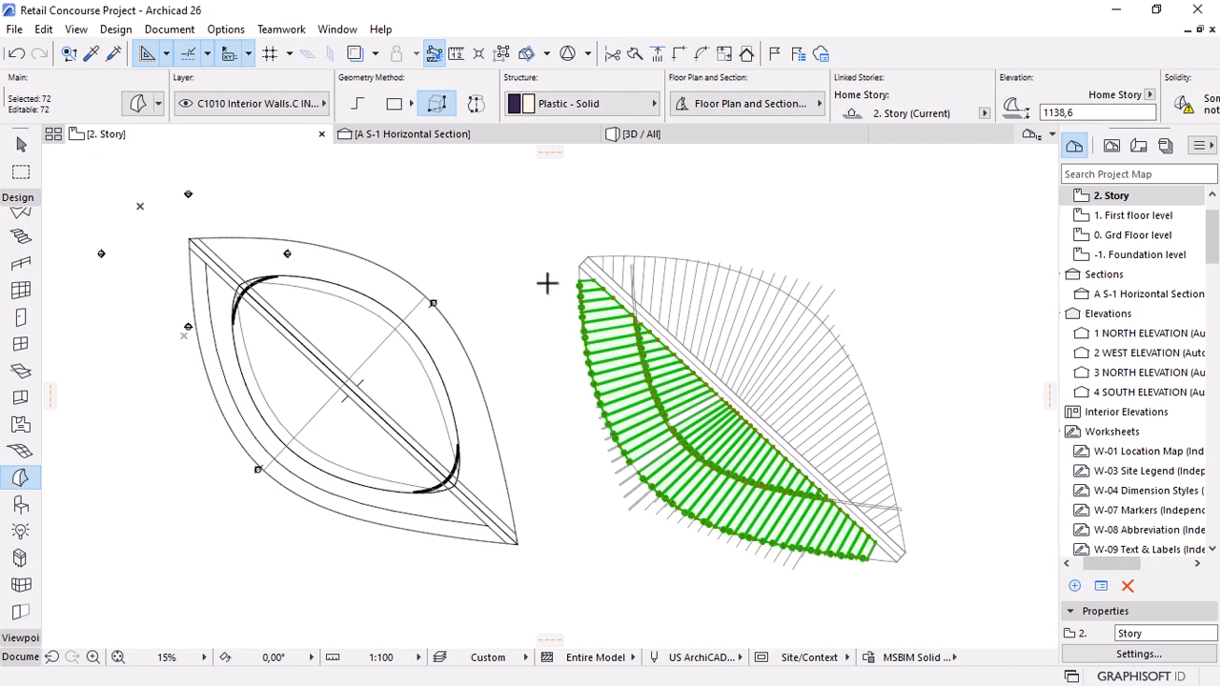
scroll(901, 595, "up", 4)
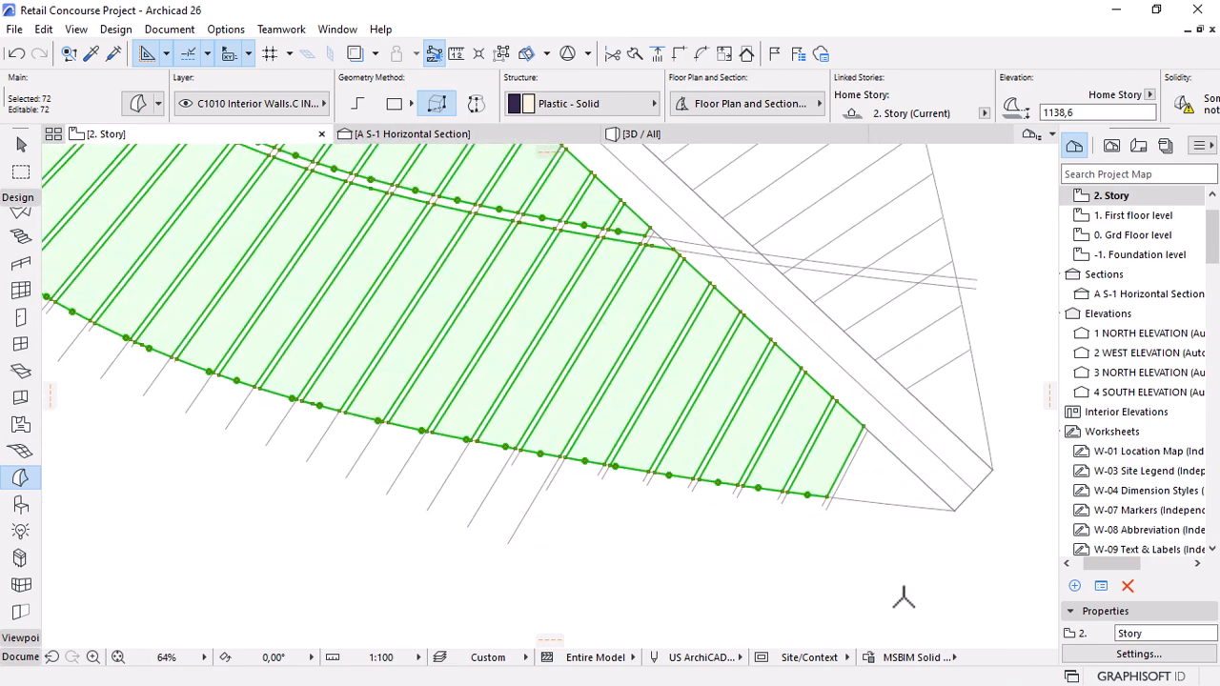
left_click(953, 508)
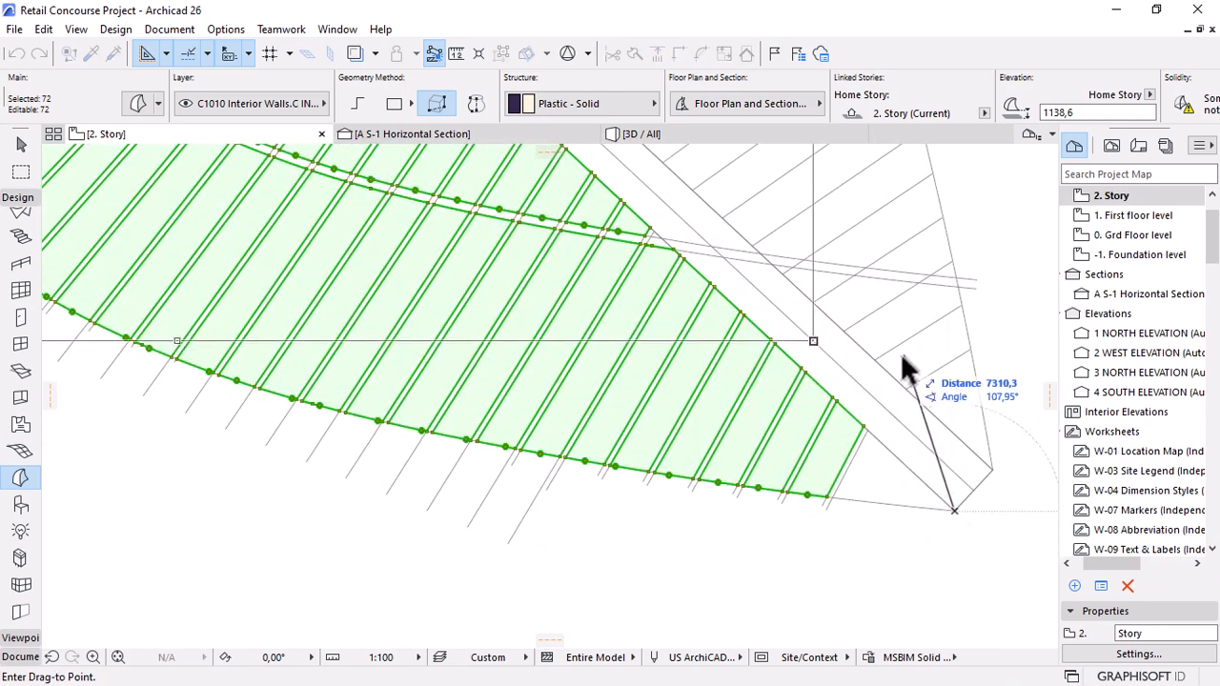
scroll(953, 401, "down", 2)
scroll(915, 438, "down", 2)
scroll(620, 419, "up", 4)
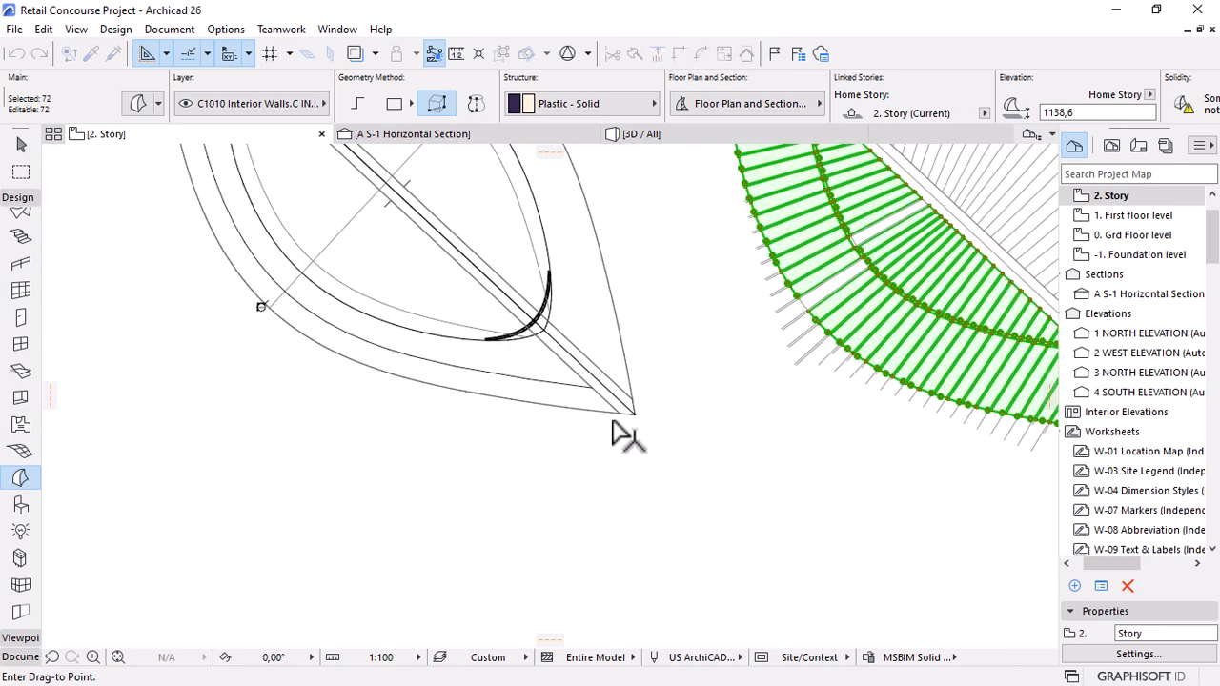
left_click(717, 426)
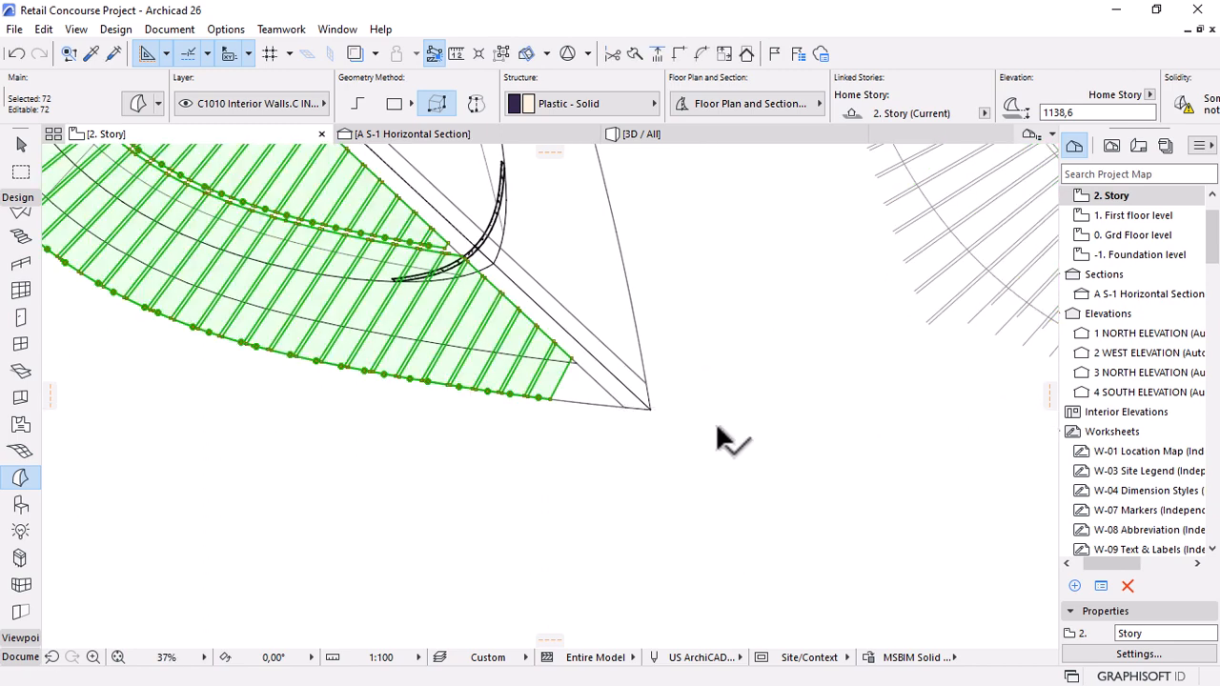
scroll(717, 429, "down", 3)
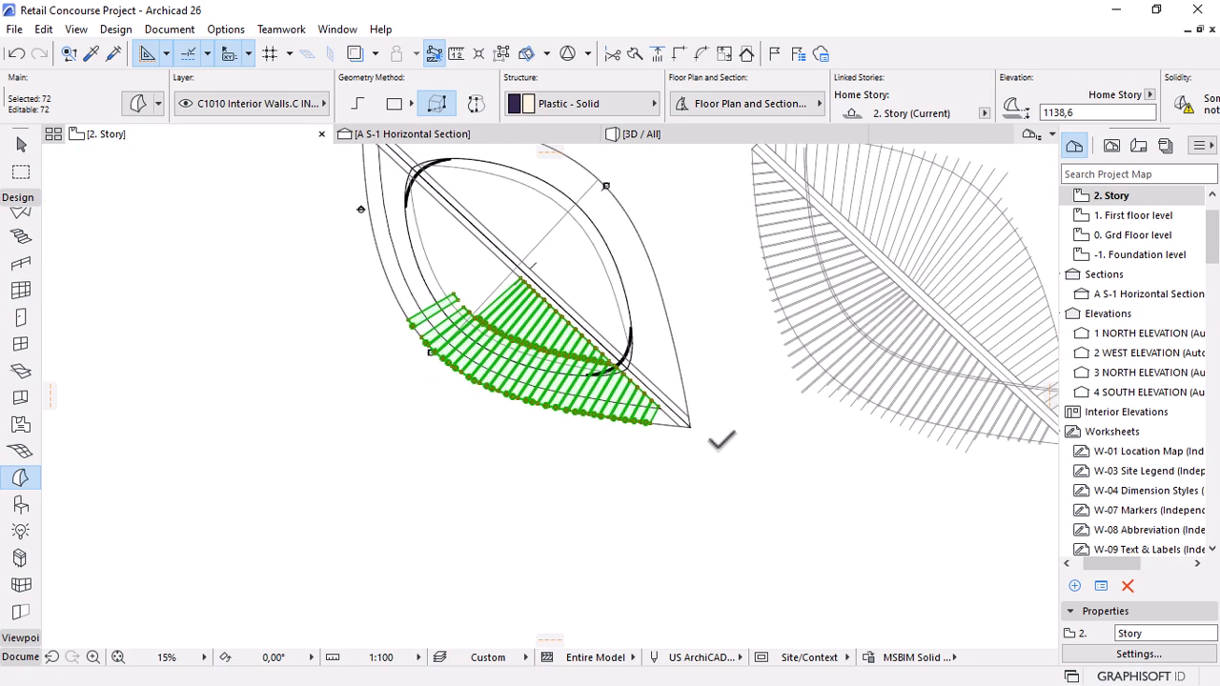
Set the dome's front half shell as the target of a solid element operation in the 3D view.
left_click(660, 133)
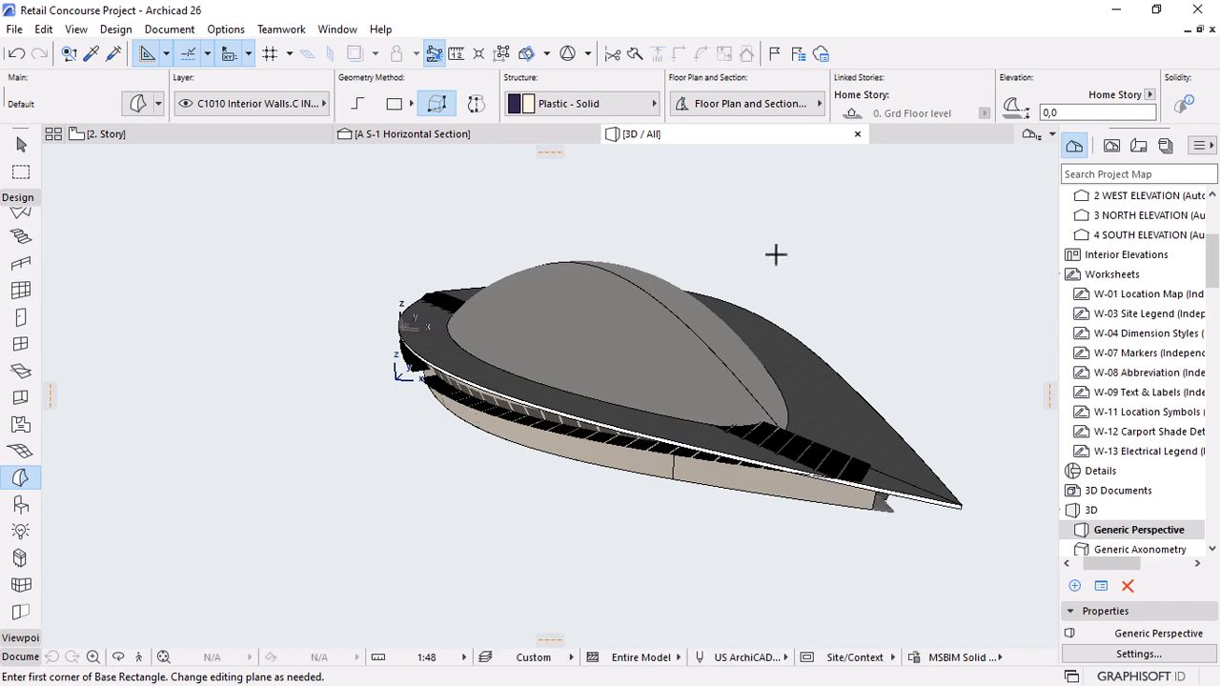
key("Escape")
left_click(645, 353)
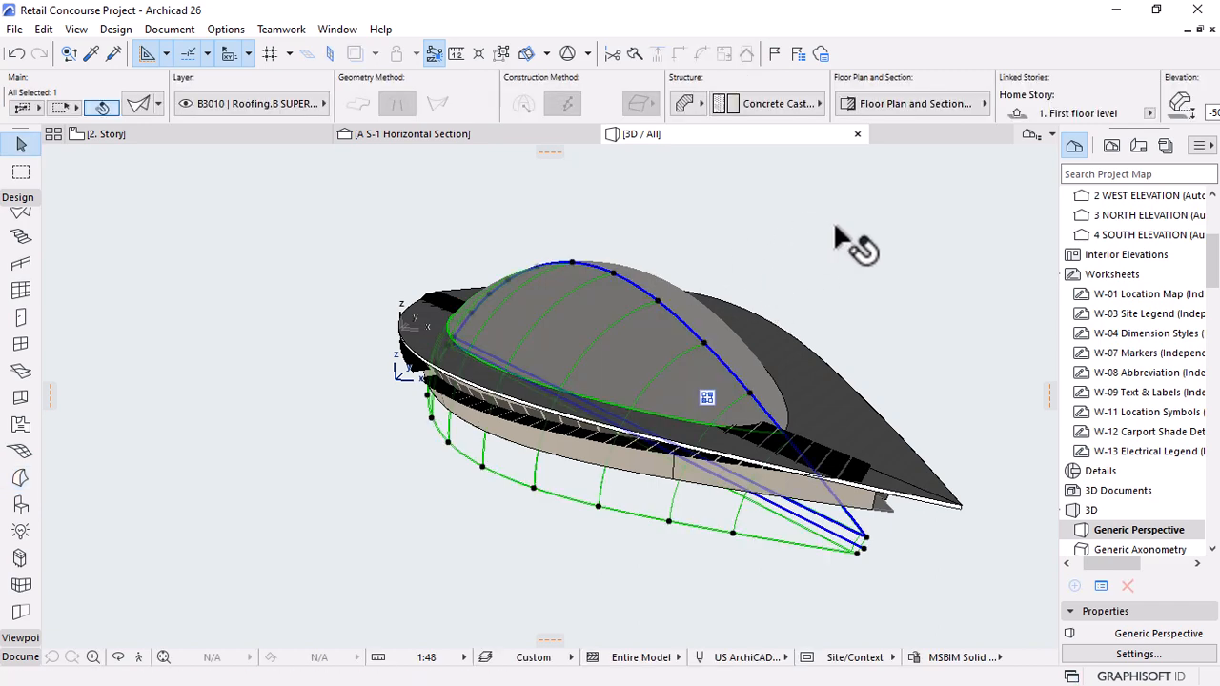
right_click(944, 431)
mouse_move(926, 412)
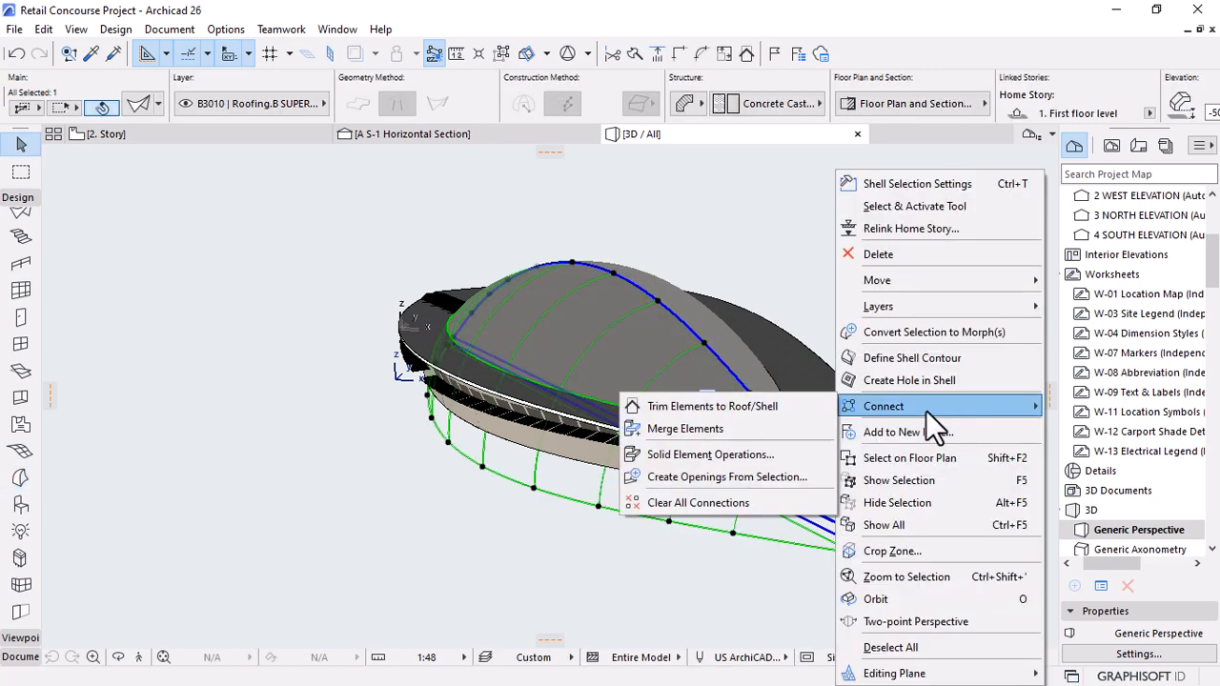
left_click(732, 460)
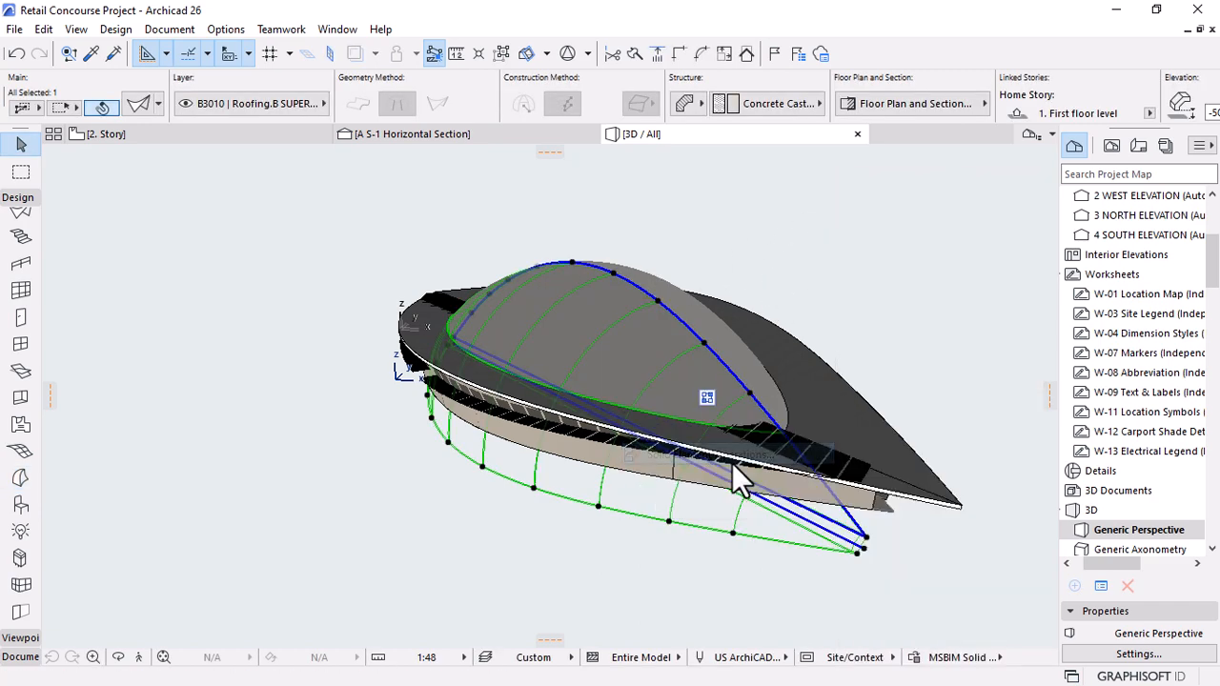
Add the grouped rib-bay morphs as operators and cut them from the dome shell using Subtraction with upward extrusion.
left_click(825, 461)
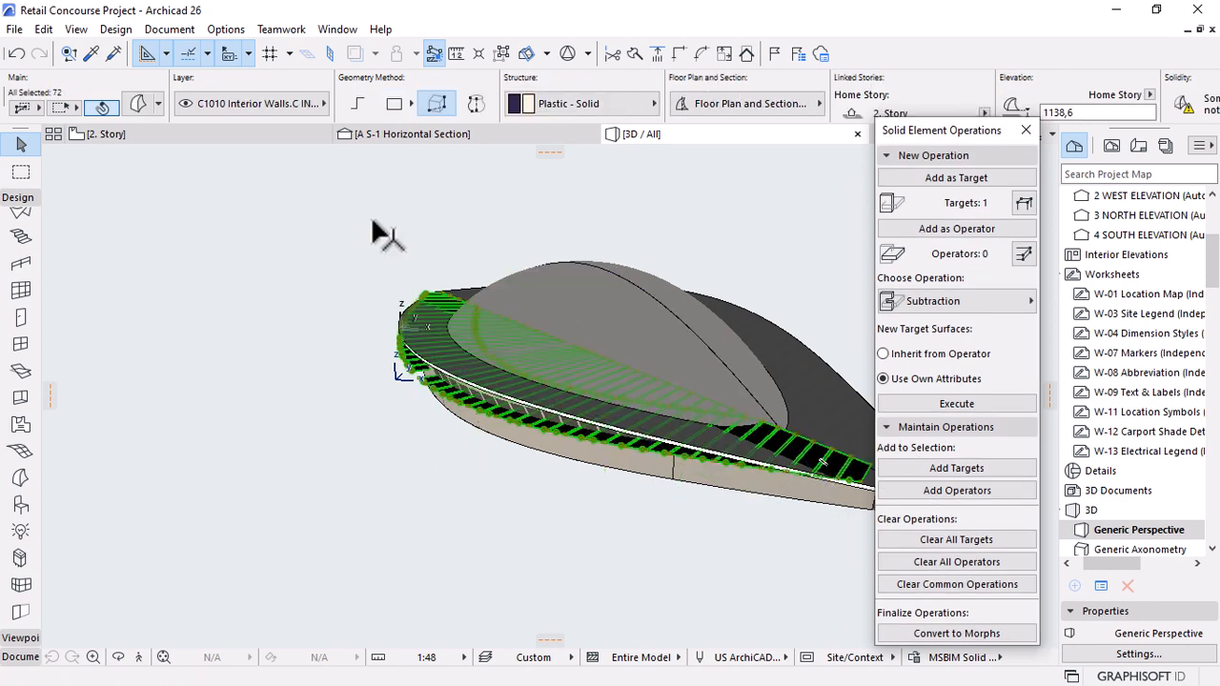
left_click(940, 229)
left_click(945, 303)
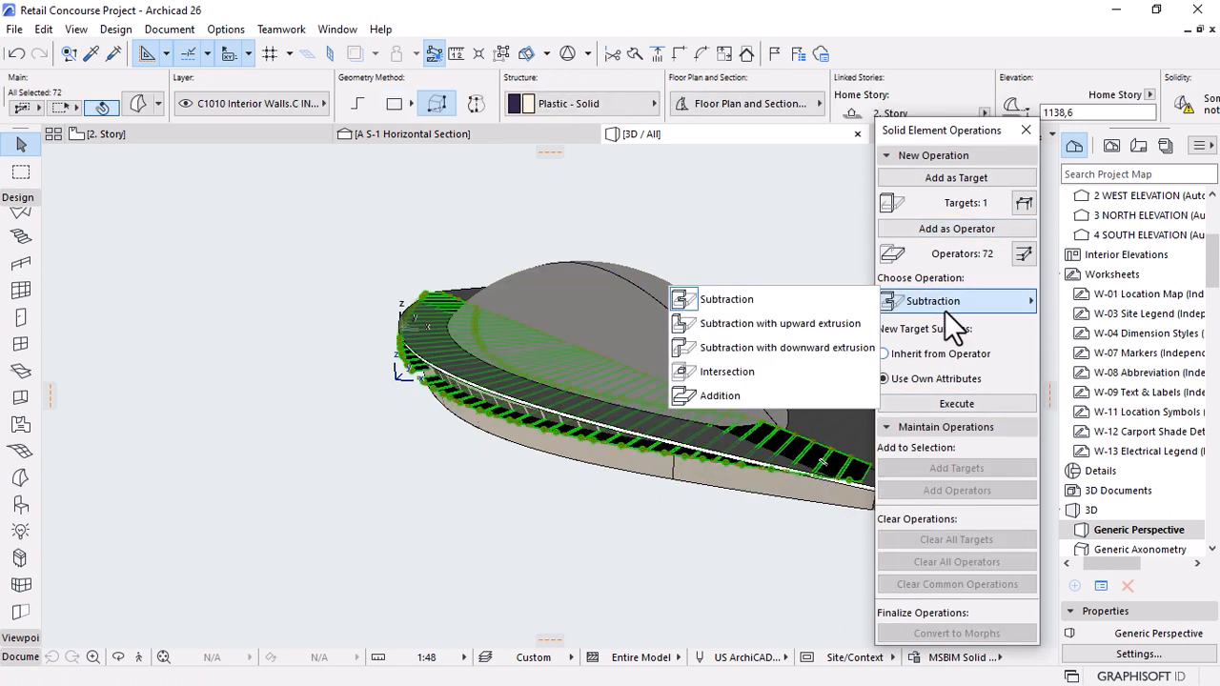
left_click(823, 324)
left_click(942, 405)
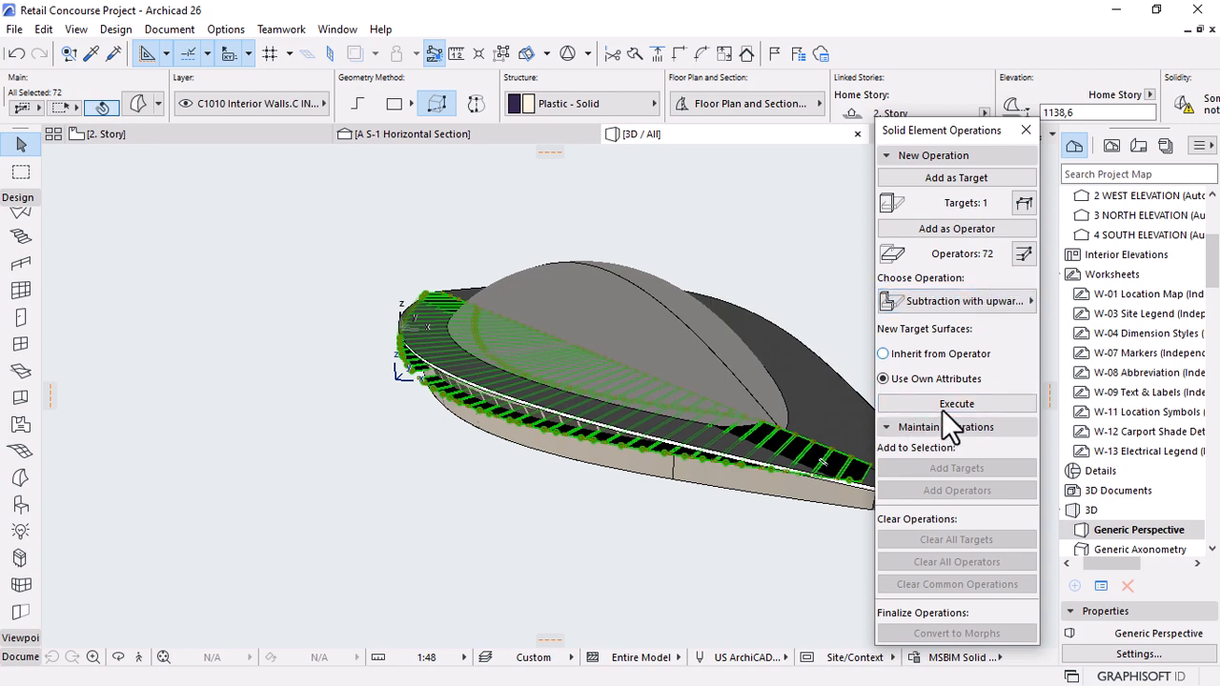
left_click(405, 531)
Examine the openings cut in the dome shell and the cutting morphs beneath it from several angles and up close.
middle_click_drag(467, 329, 340, 464, "shift")
middle_click_drag(424, 417, 456, 418, "shift")
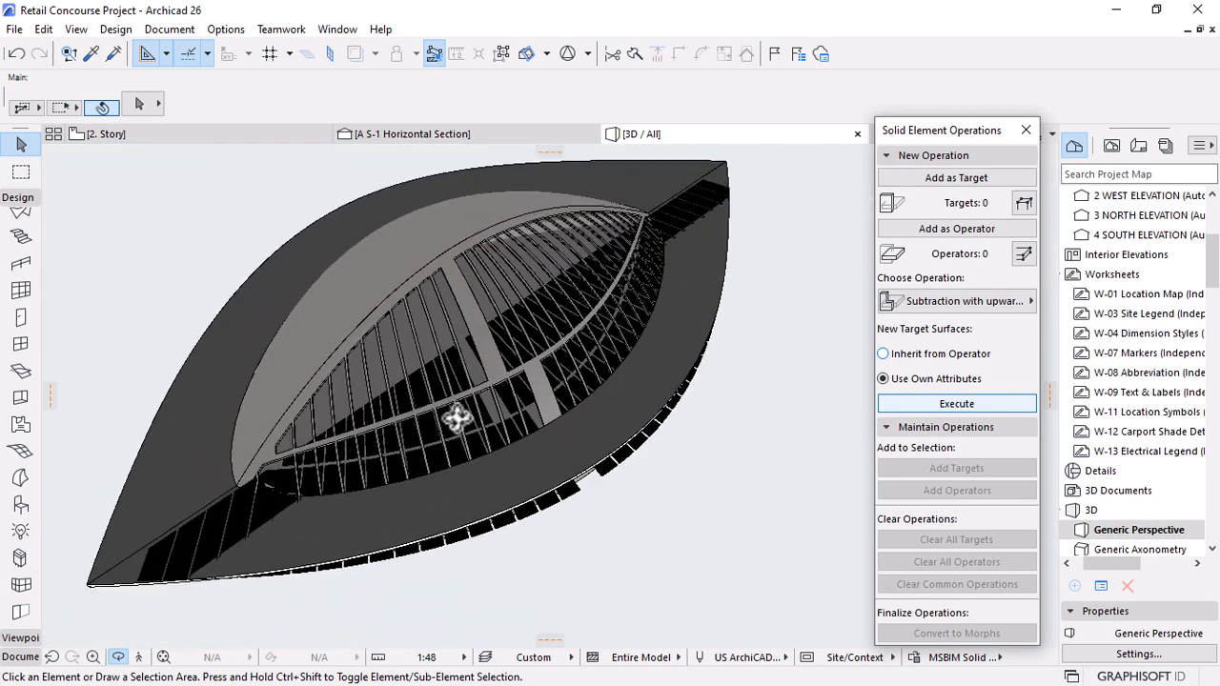
middle_click_drag(628, 302, 514, 363, "shift")
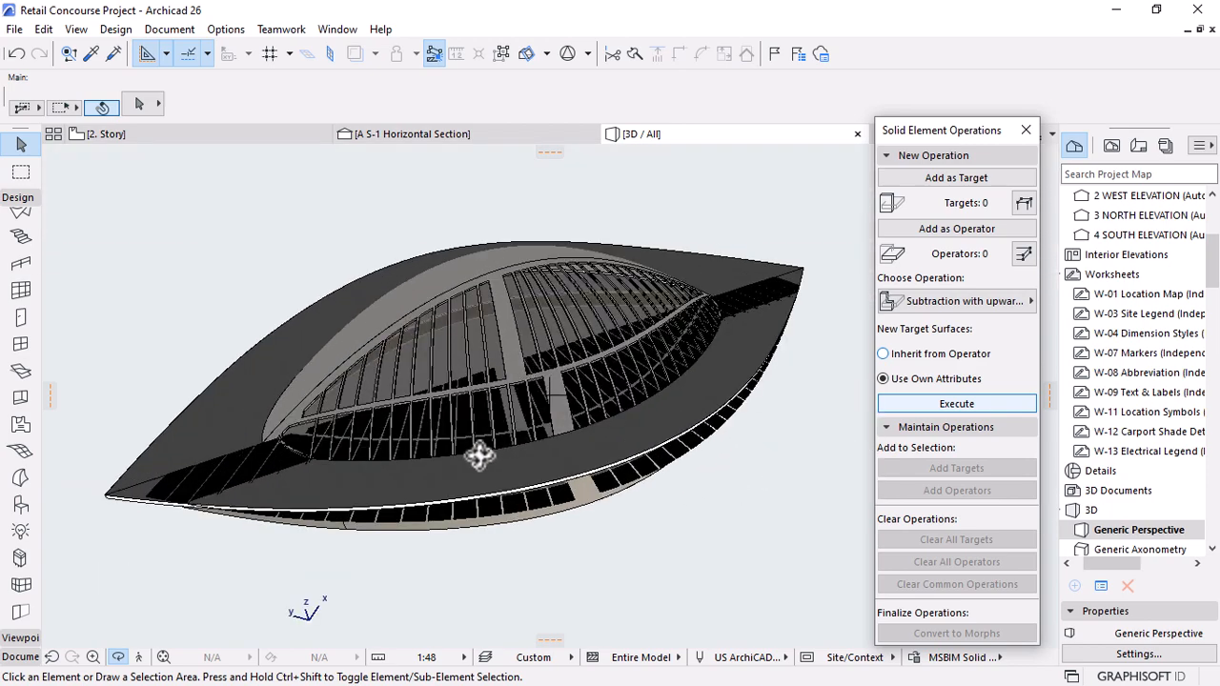
middle_click_drag(479, 456, 386, 433, "shift")
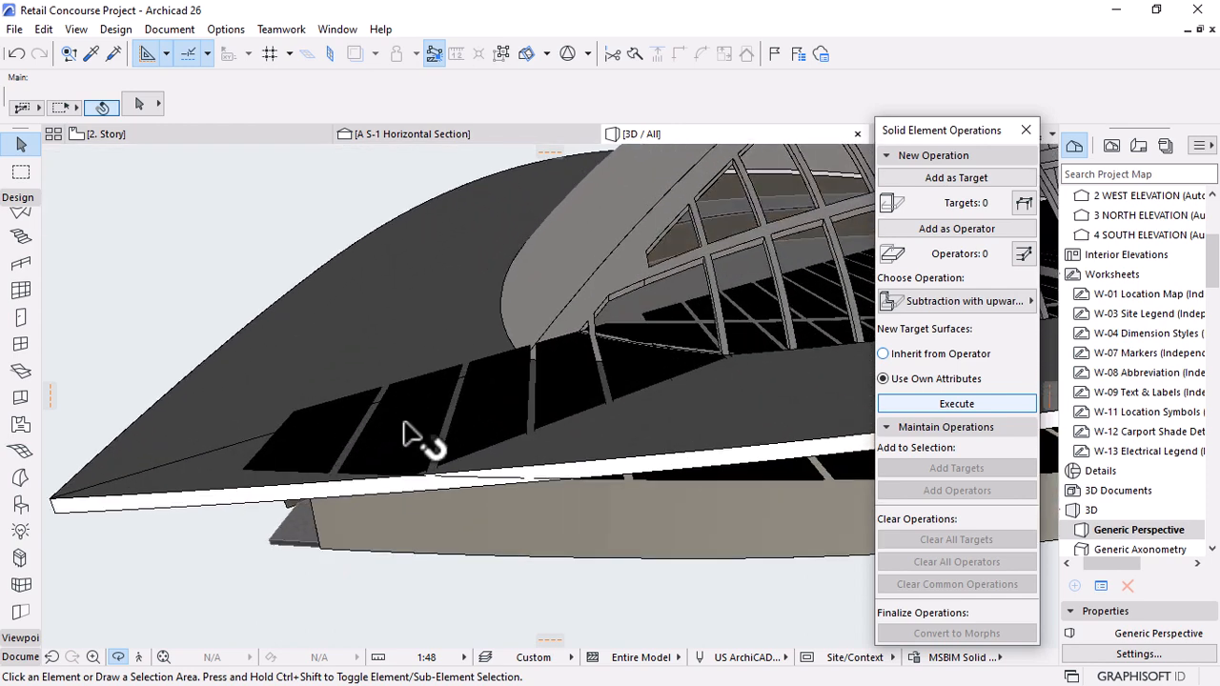
left_click(417, 400)
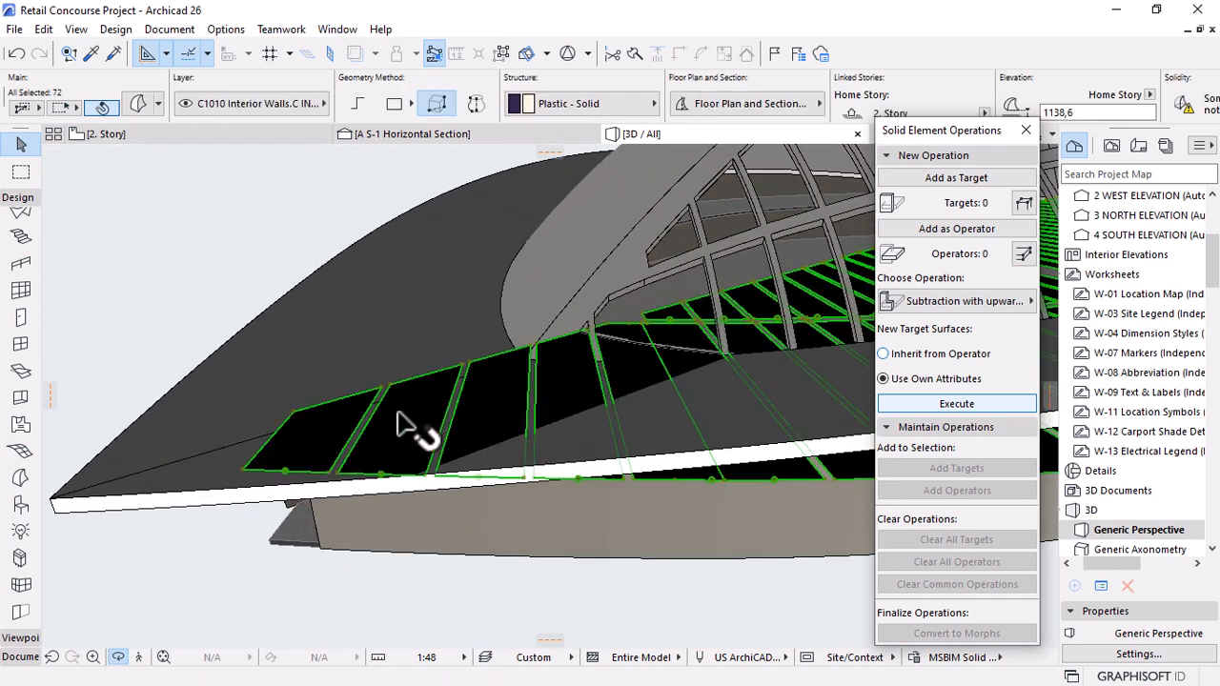
left_click(650, 425)
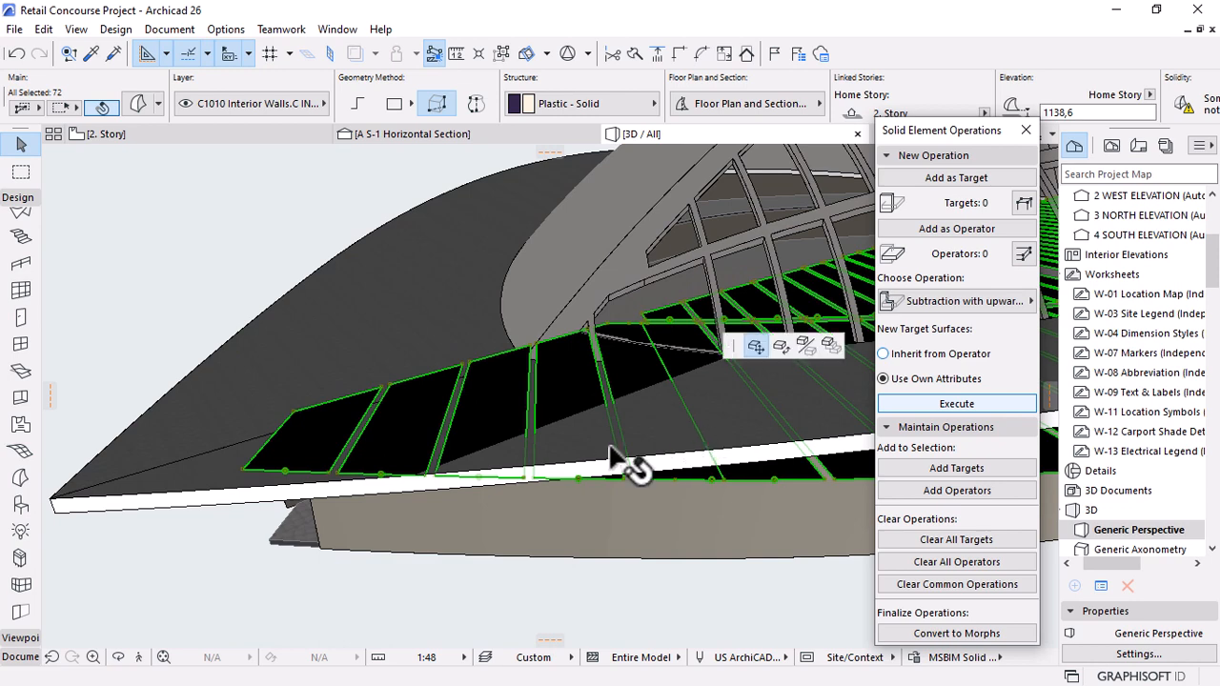
key("Escape")
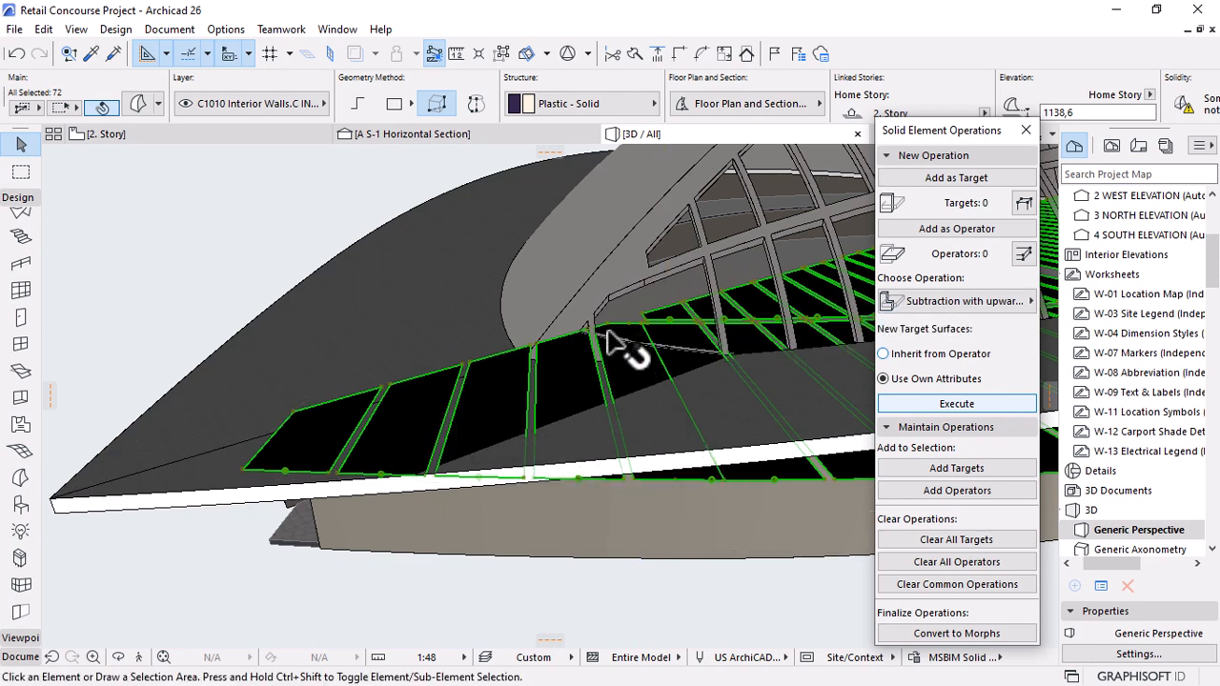
key("Escape")
scroll(410, 380, "down", 5)
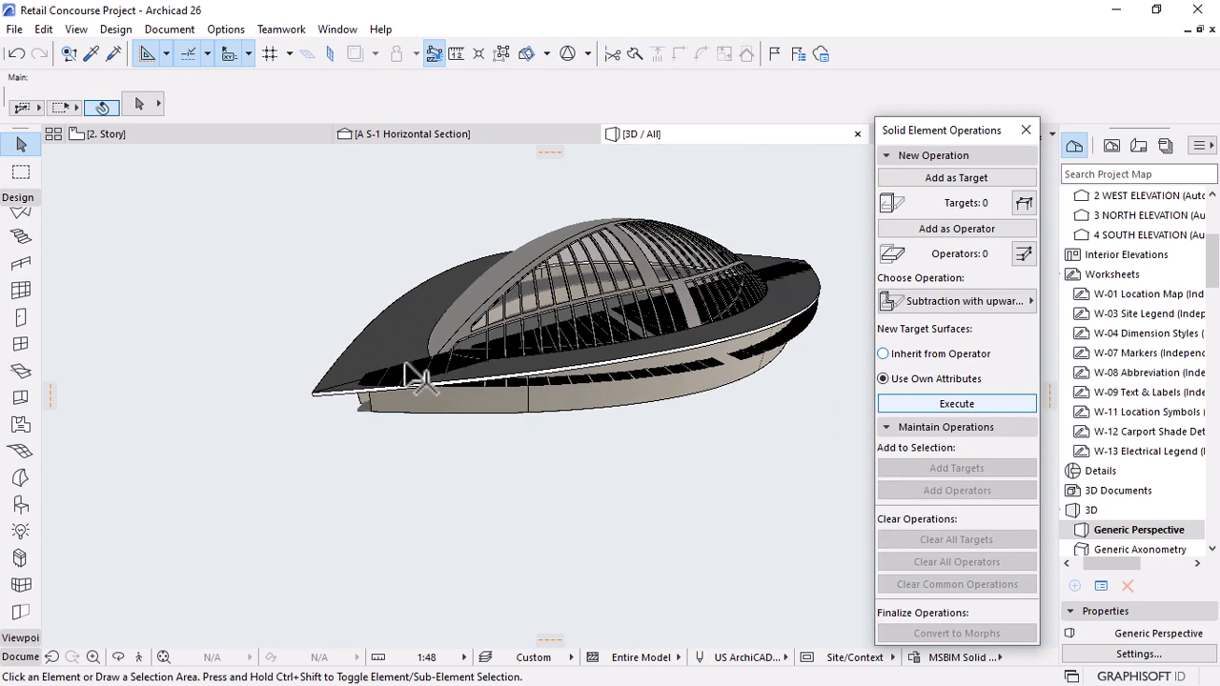
scroll(406, 364, "down", 1)
scroll(643, 269, "up", 3)
middle_click_drag(680, 376, 548, 400, "shift")
scroll(548, 400, "up", 5)
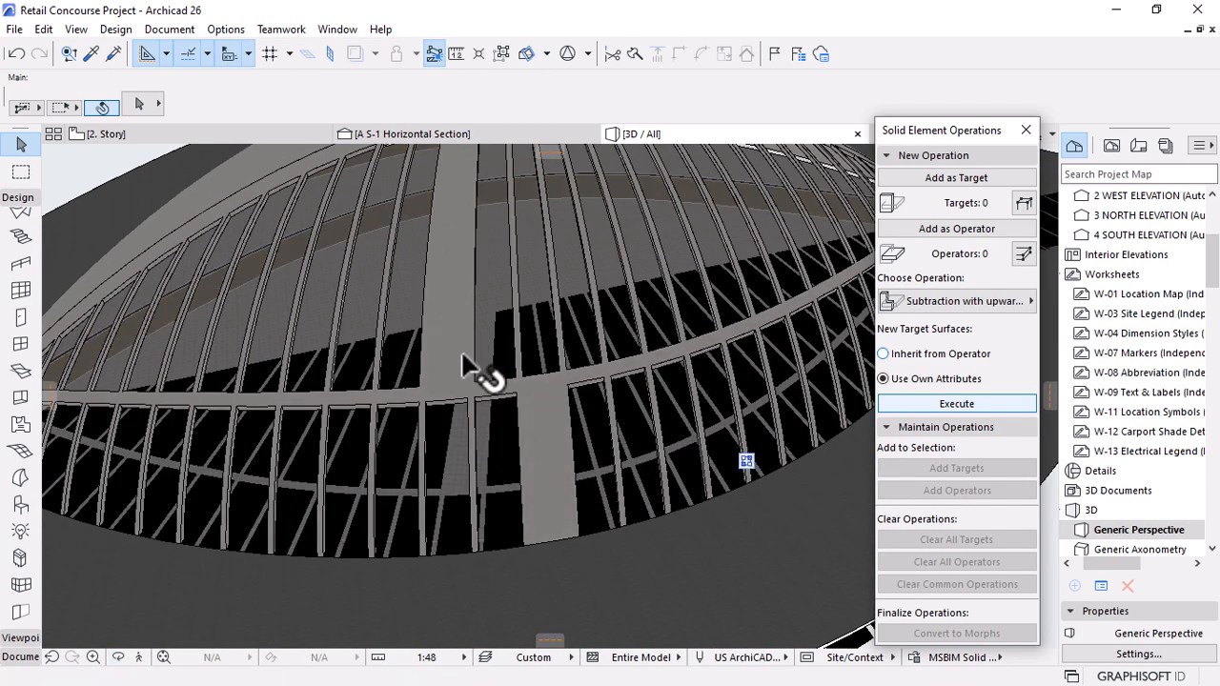
left_click(542, 419)
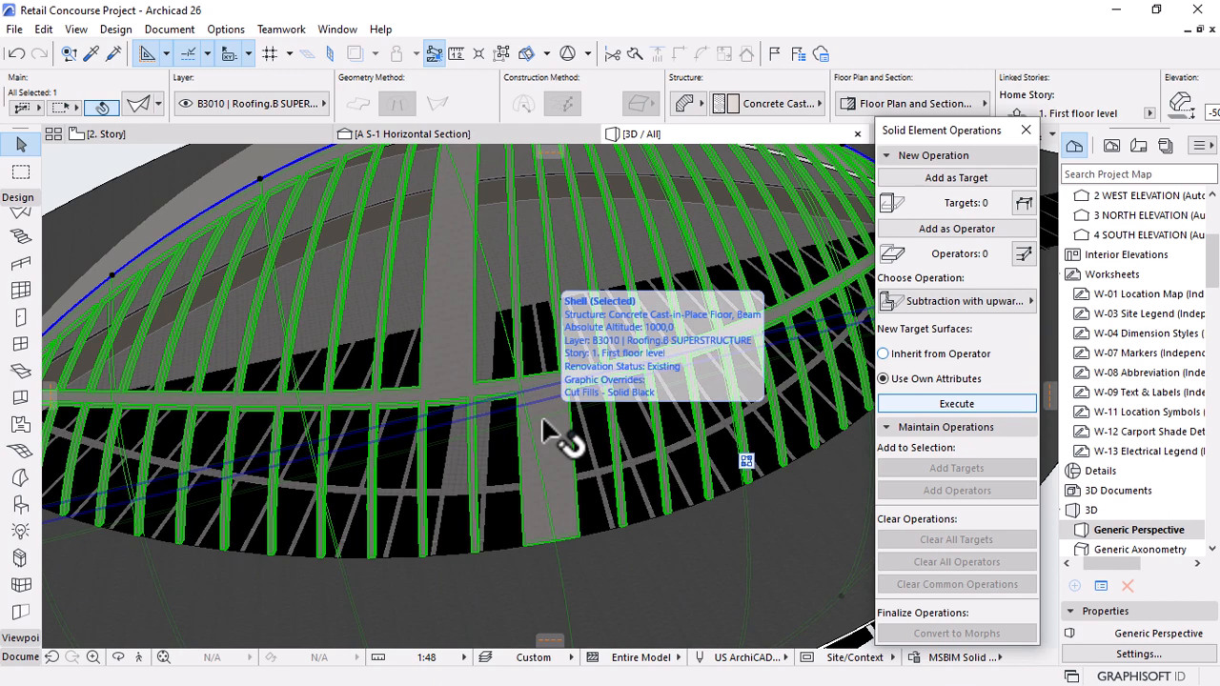
key("Escape")
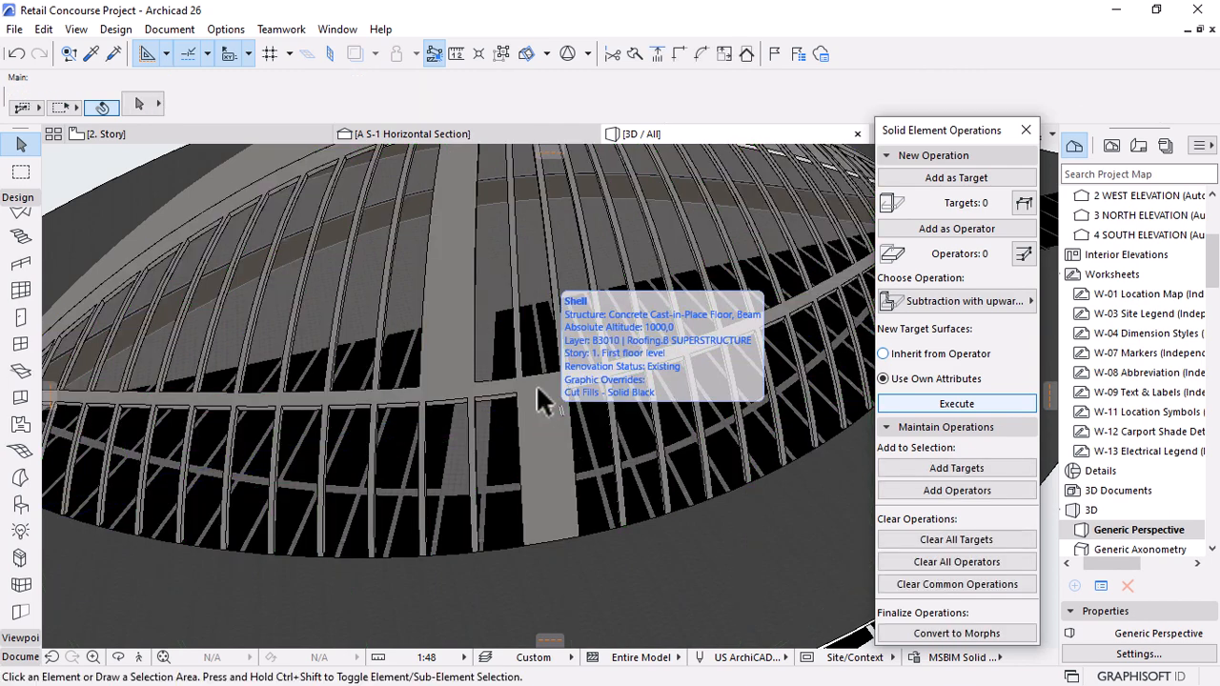
scroll(538, 389, "down", 10)
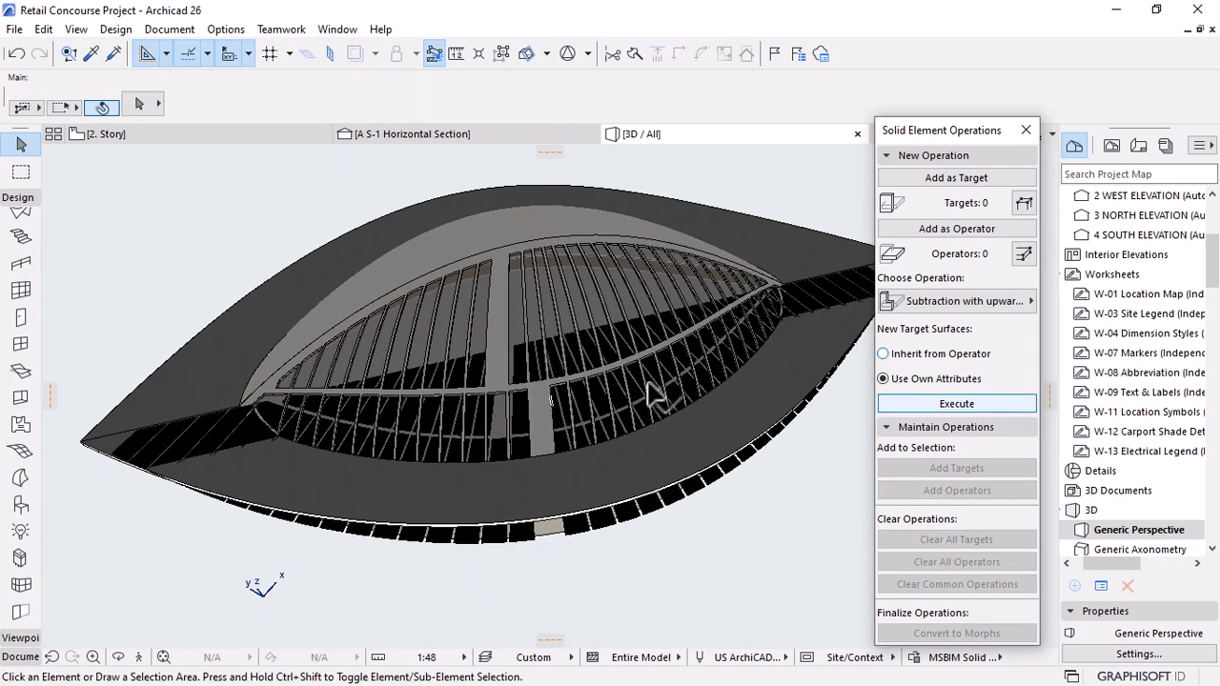
scroll(649, 383, "up", 8)
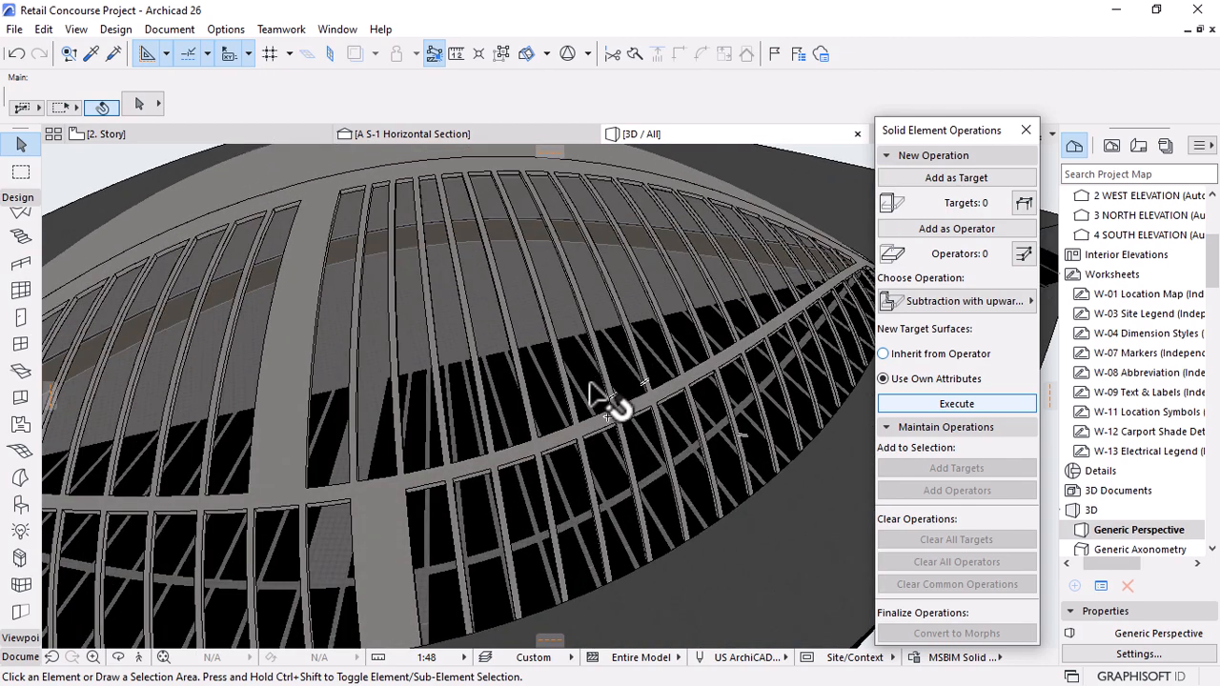
Isolate a single cutting morph from its group and try deleting it to close its opening above the dome's curved cross rib.
left_click(589, 385)
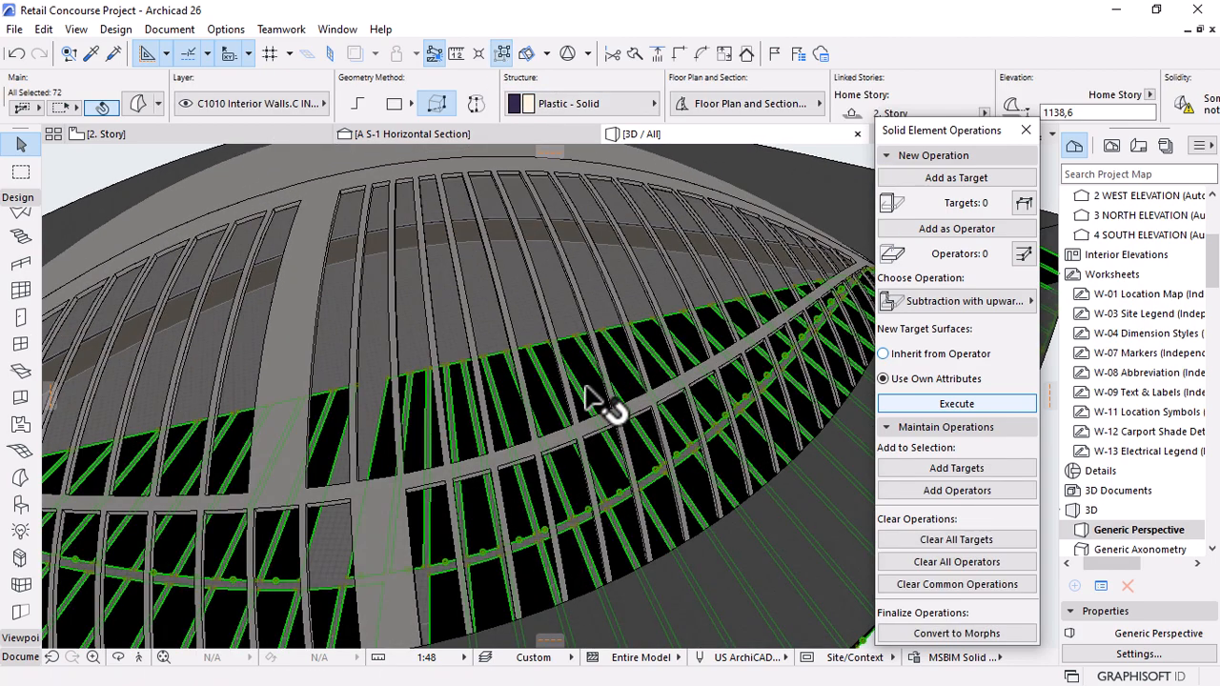
left_click(588, 387)
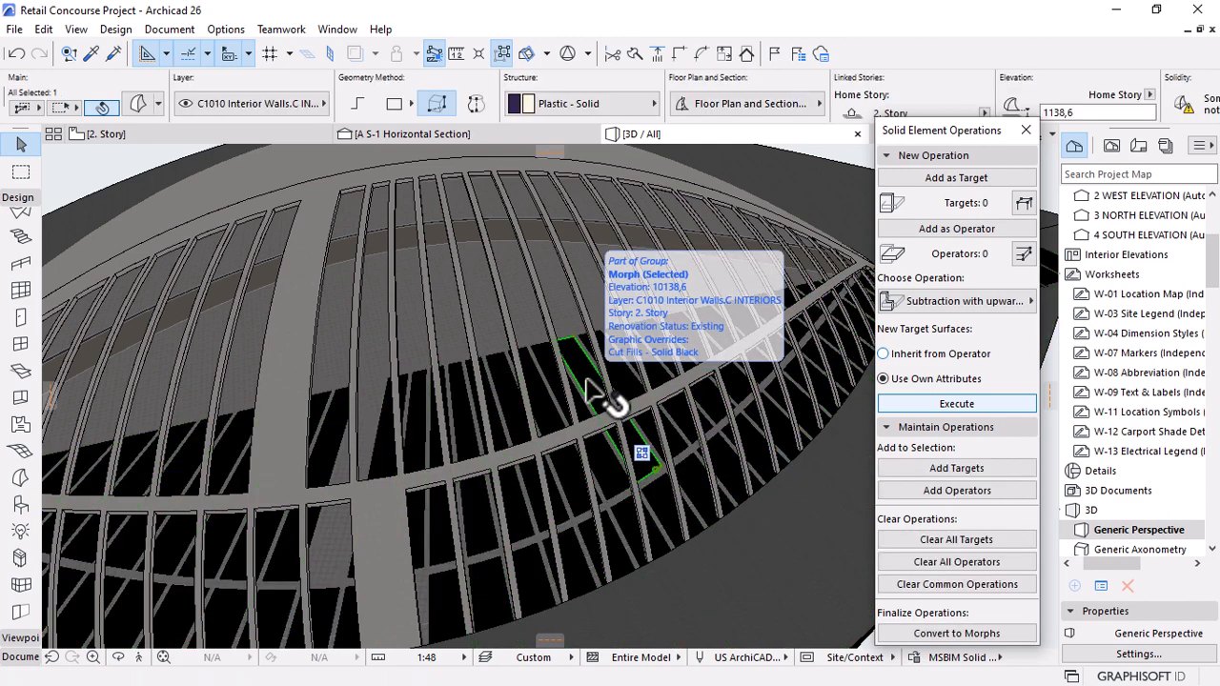
key("Escape")
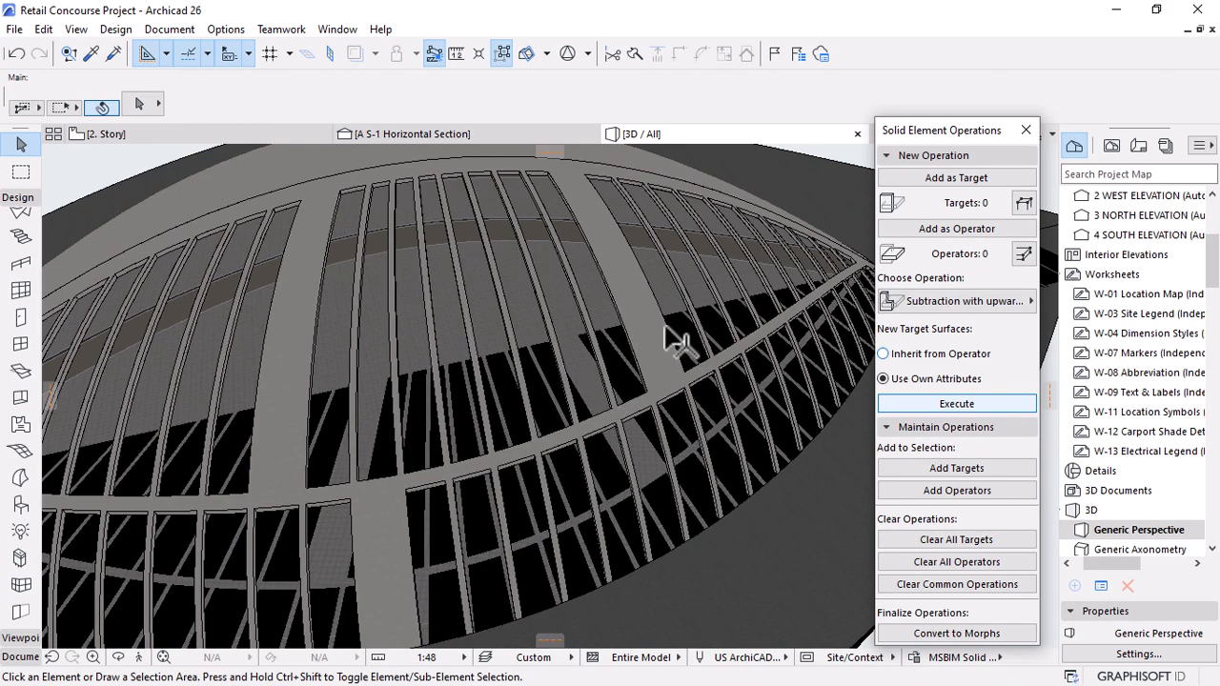
scroll(672, 338, "down", 8)
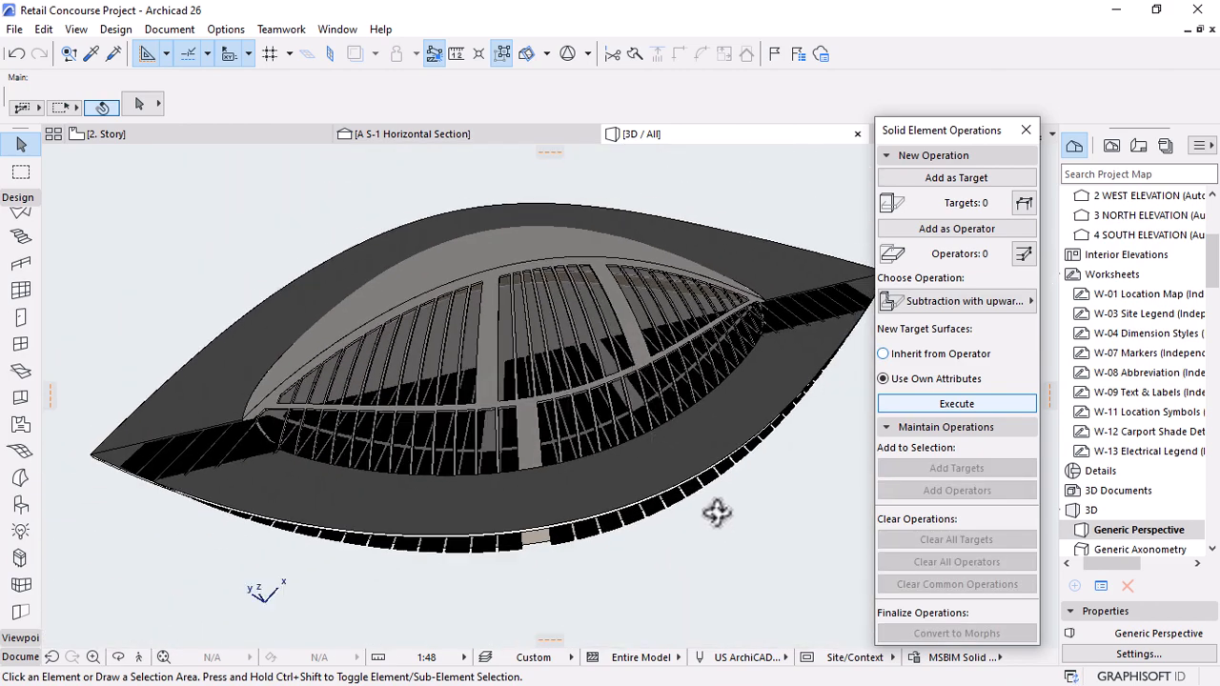
Try deleting another single cutting morph in the lower row of bays near the dome's end.
middle_click_drag(717, 513, 771, 548, "shift")
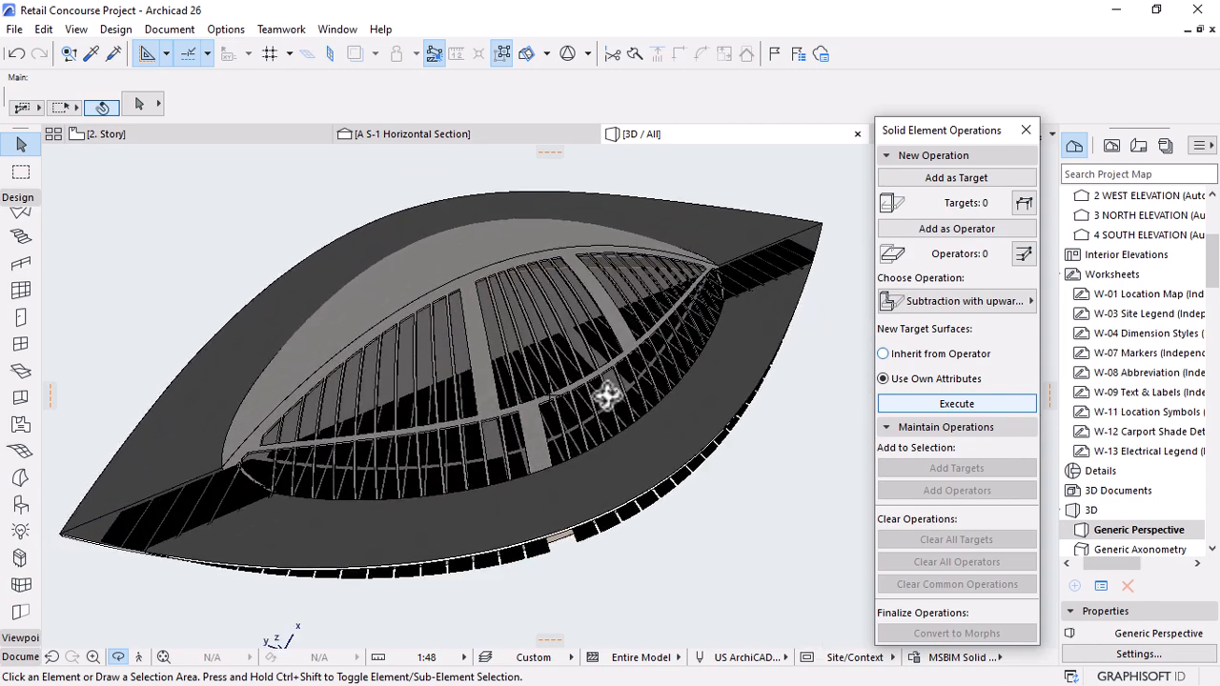
middle_click_drag(608, 395, 745, 418, "shift")
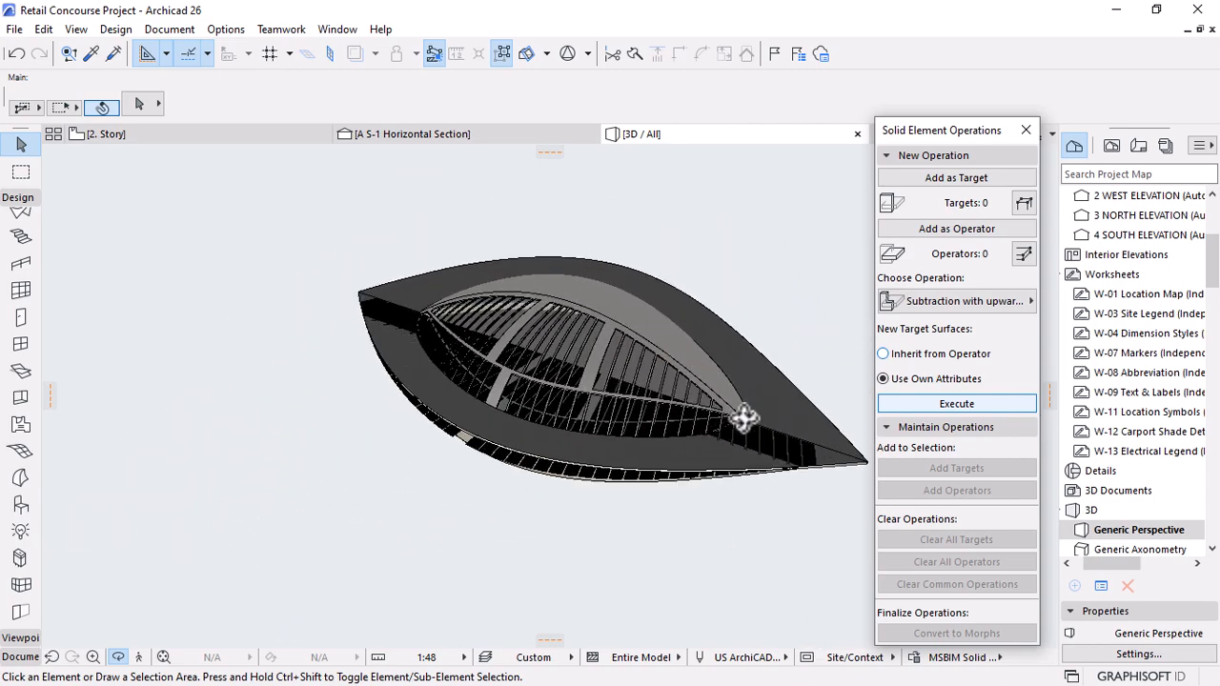
scroll(744, 417, "up", 10)
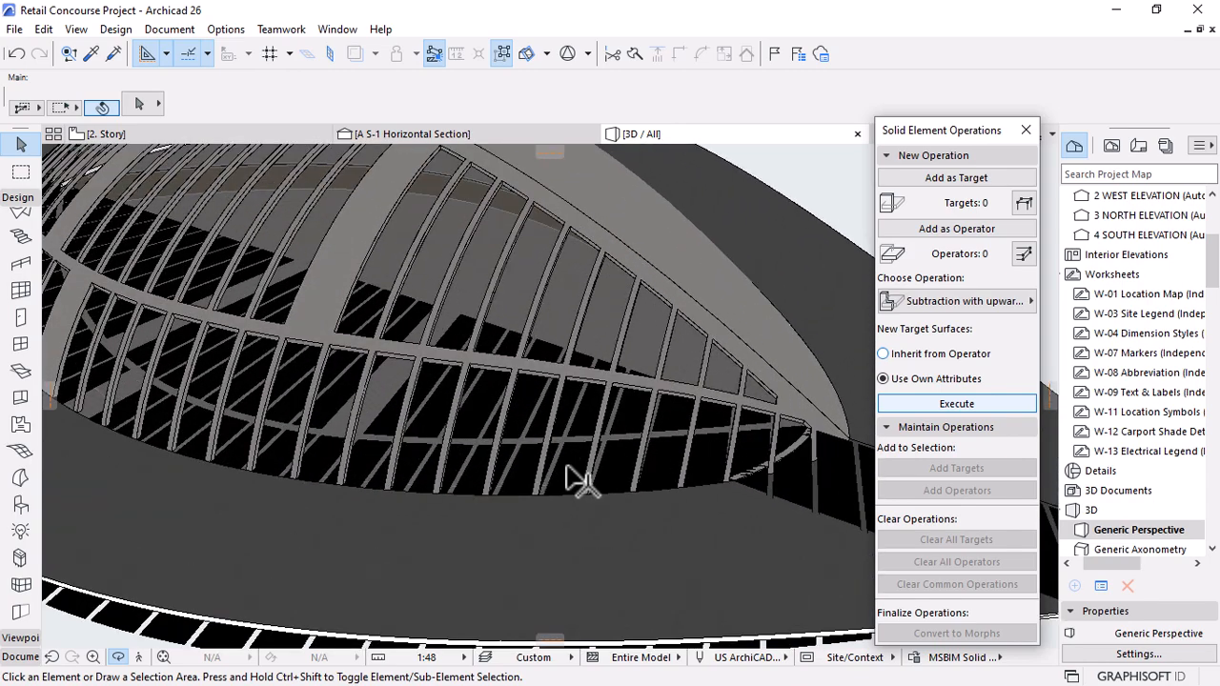
left_click(569, 474)
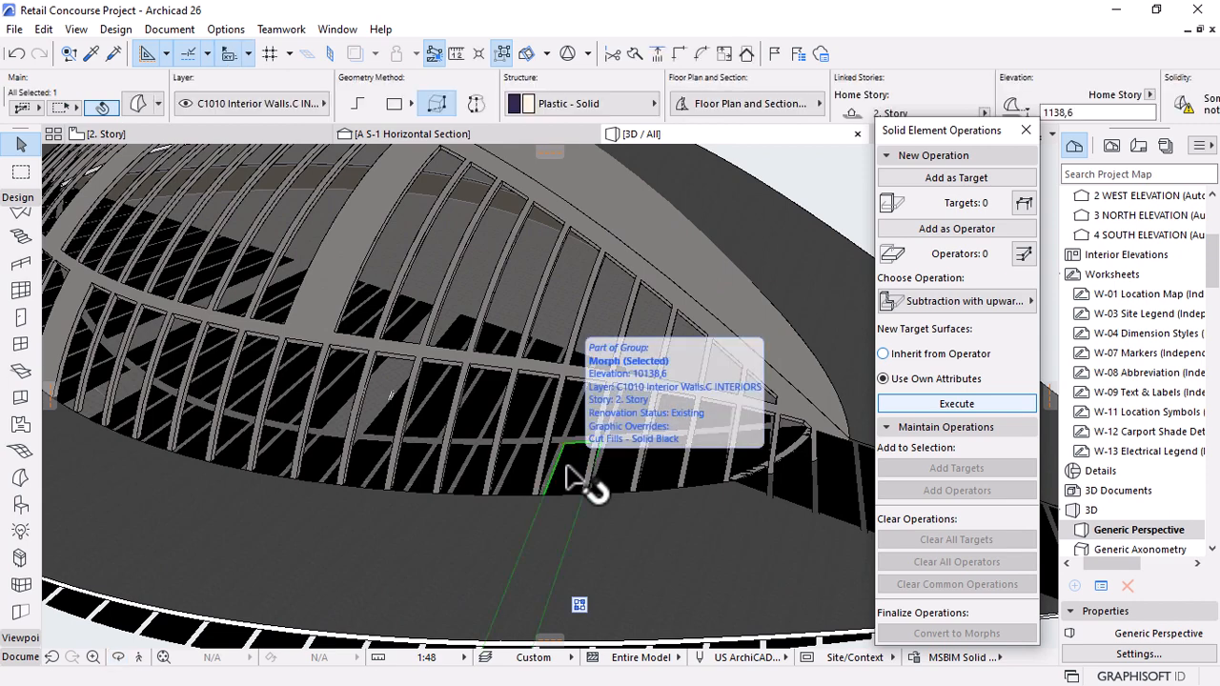
key("Delete")
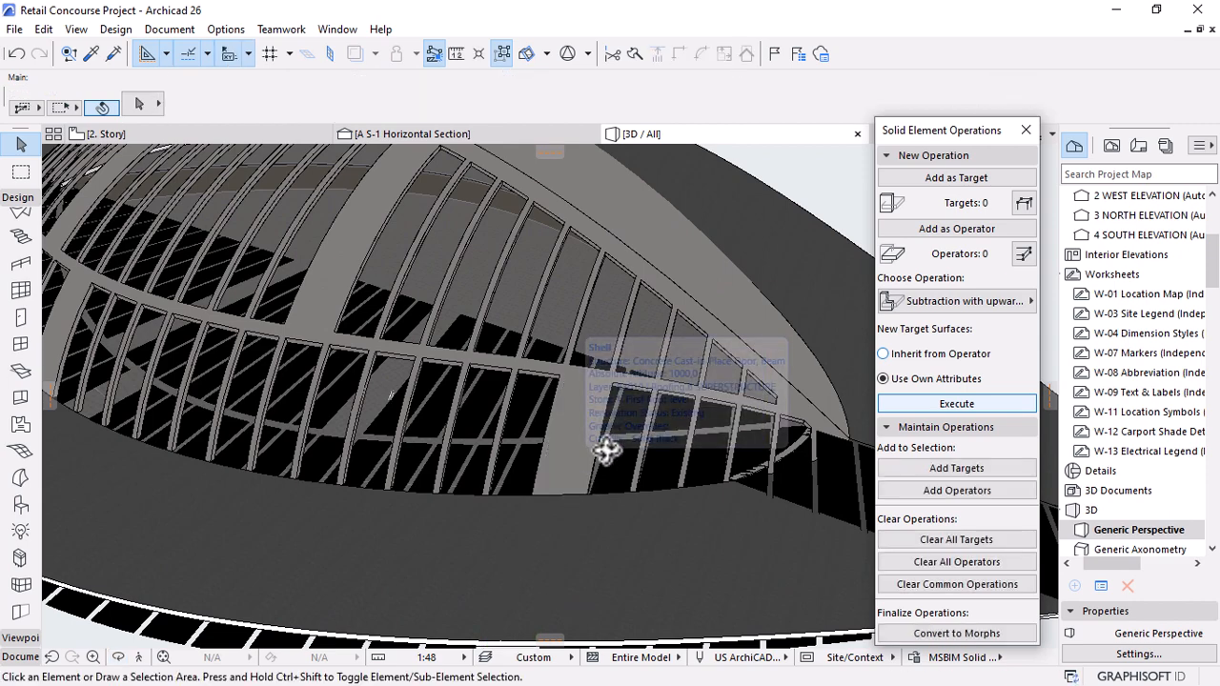
scroll(646, 416, "down", 3)
scroll(645, 416, "down", 8)
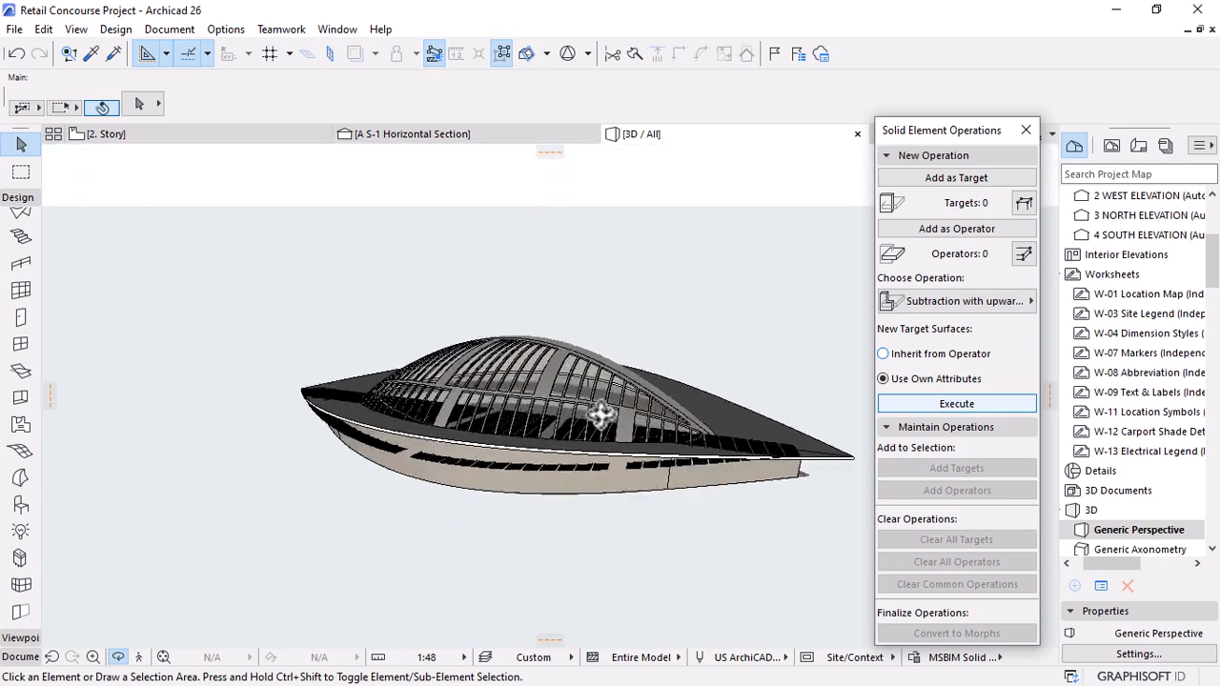
middle_click_drag(622, 412, 337, 516, "shift")
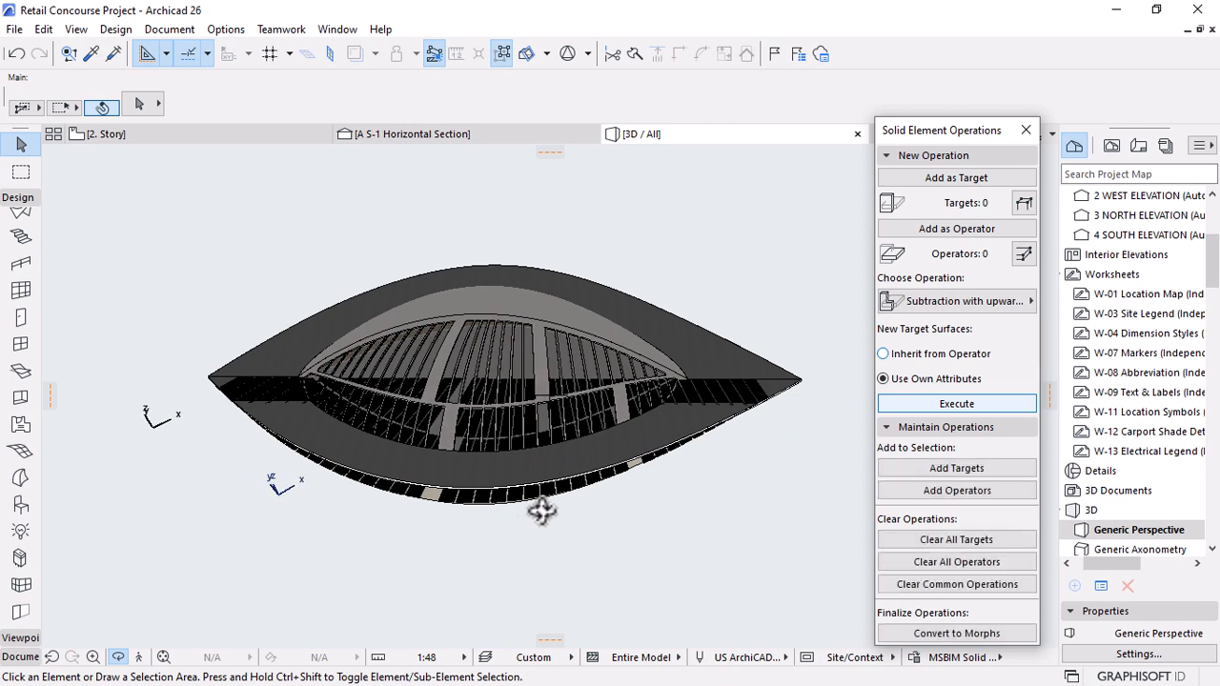
Undo the deletion of the two cutting morphs and clear the selection.
key("ctrl+z")
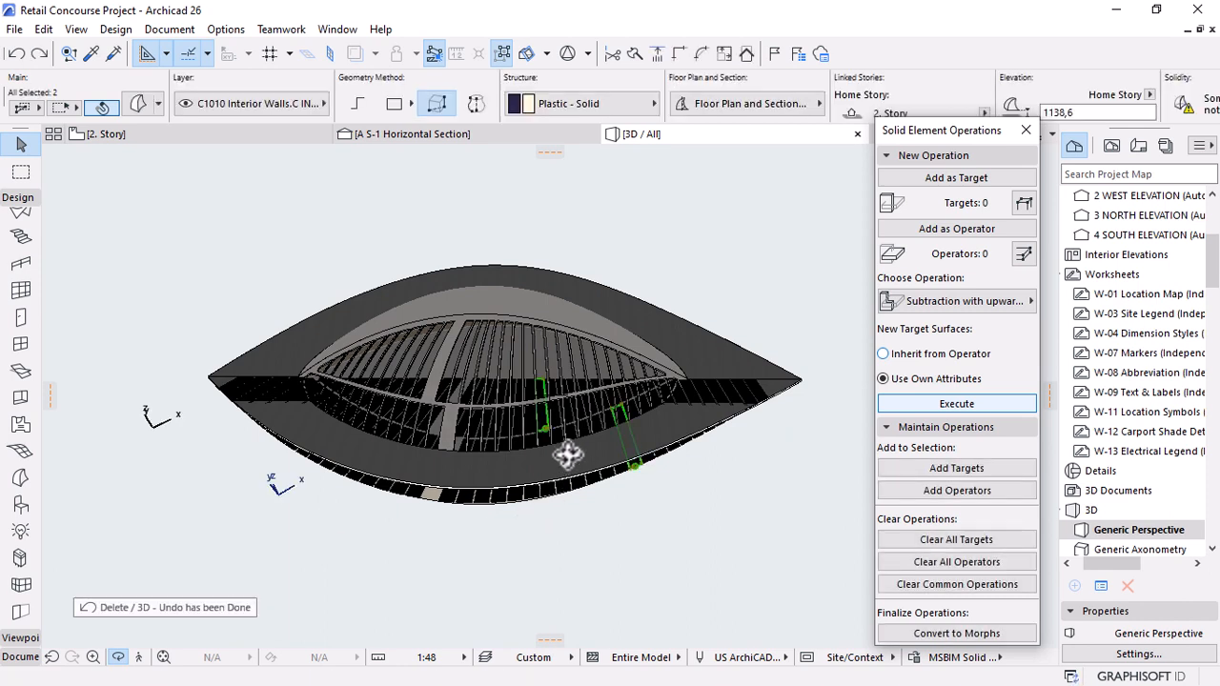
scroll(591, 391, "up", 2)
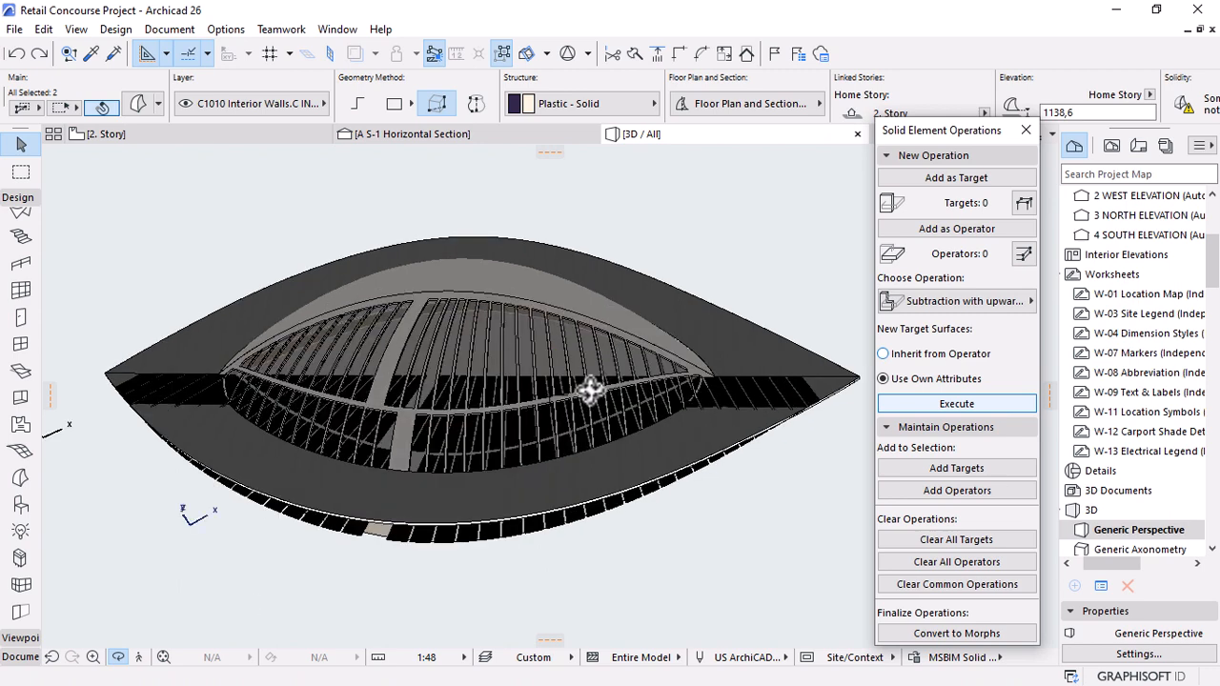
key("Escape")
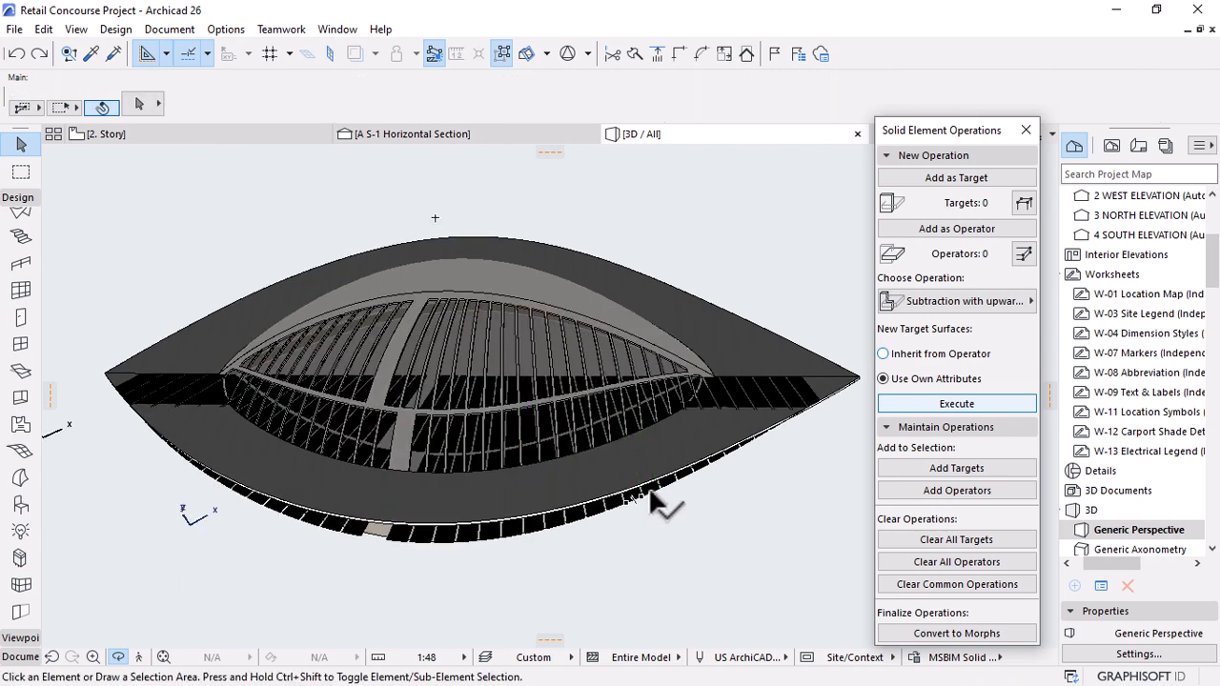
Remove the upward subtraction link of a single morph at the roof's outer edge, keeping the morph, to close its lower-row bay.
left_click(652, 491)
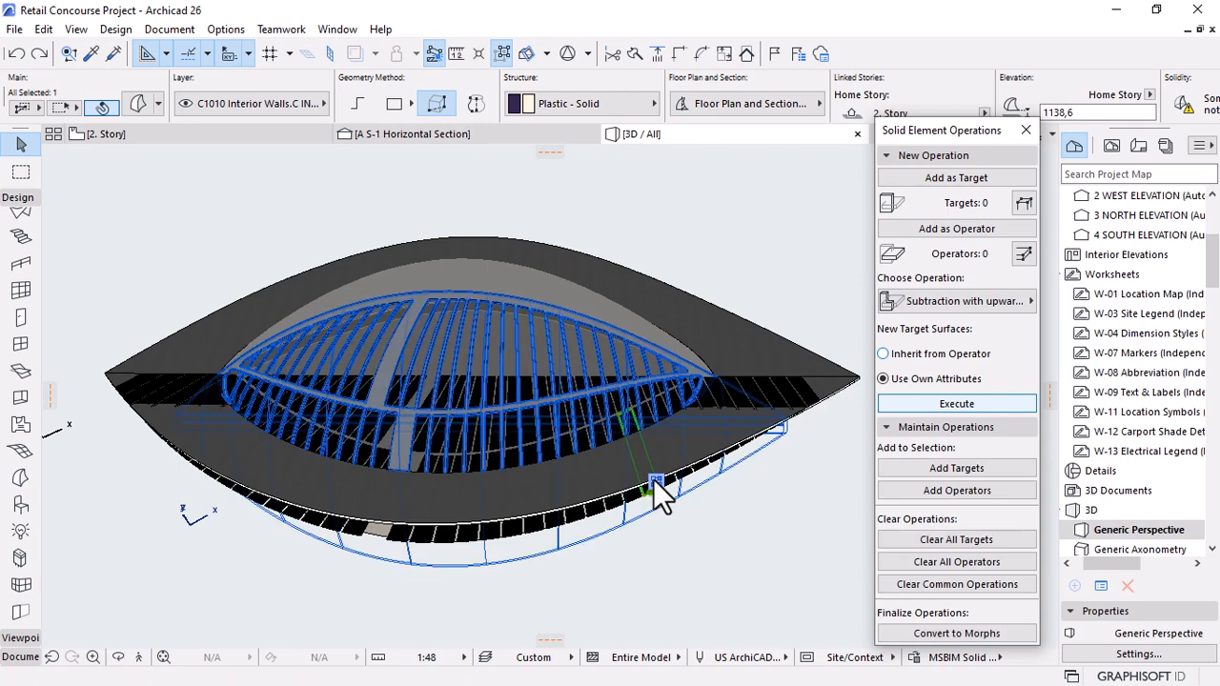
scroll(708, 500, "up", 5)
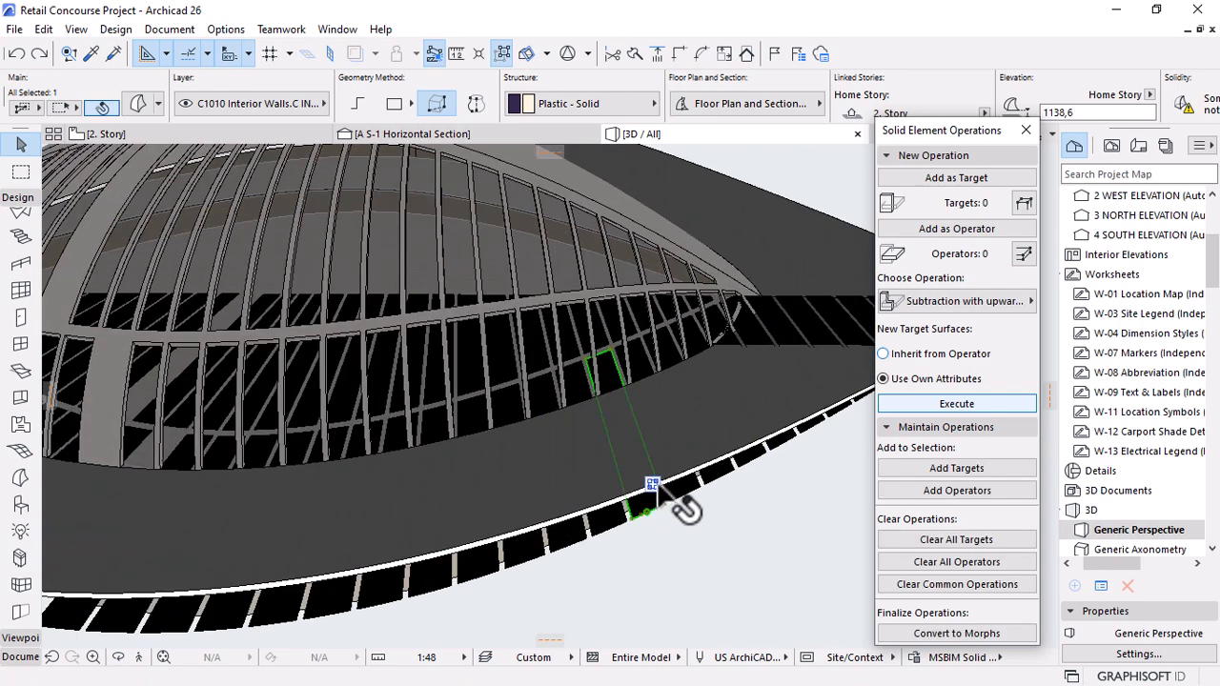
mouse_move(652, 491)
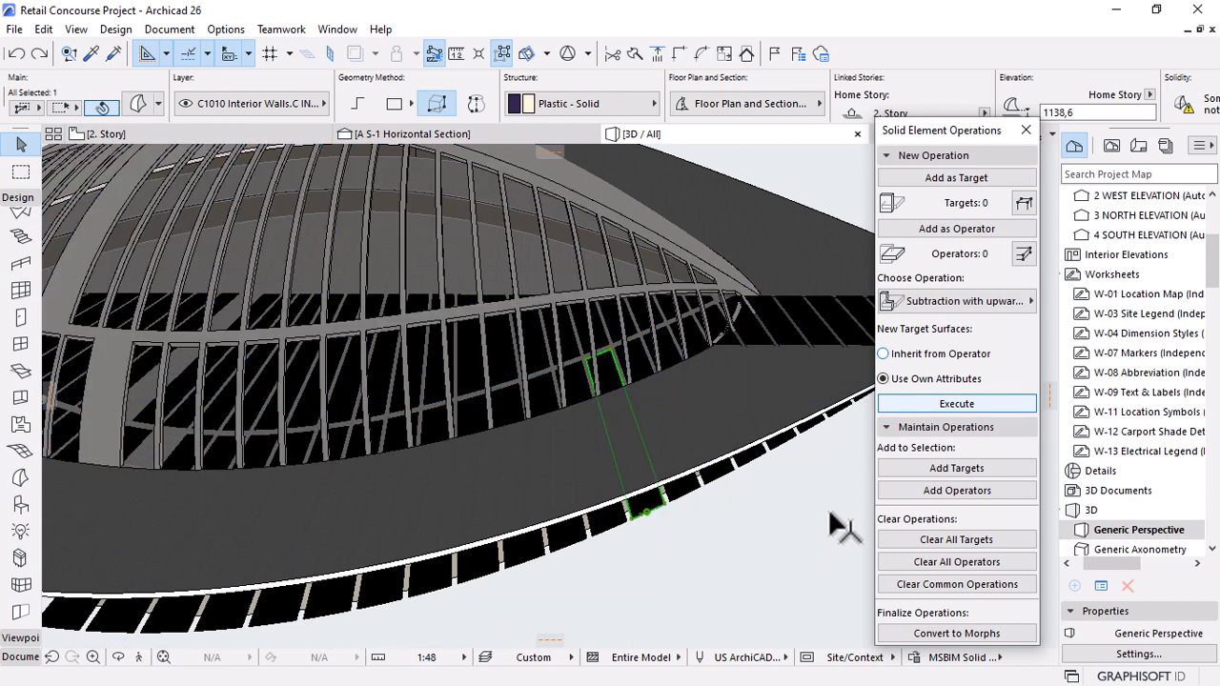
scroll(829, 522, "down", 4)
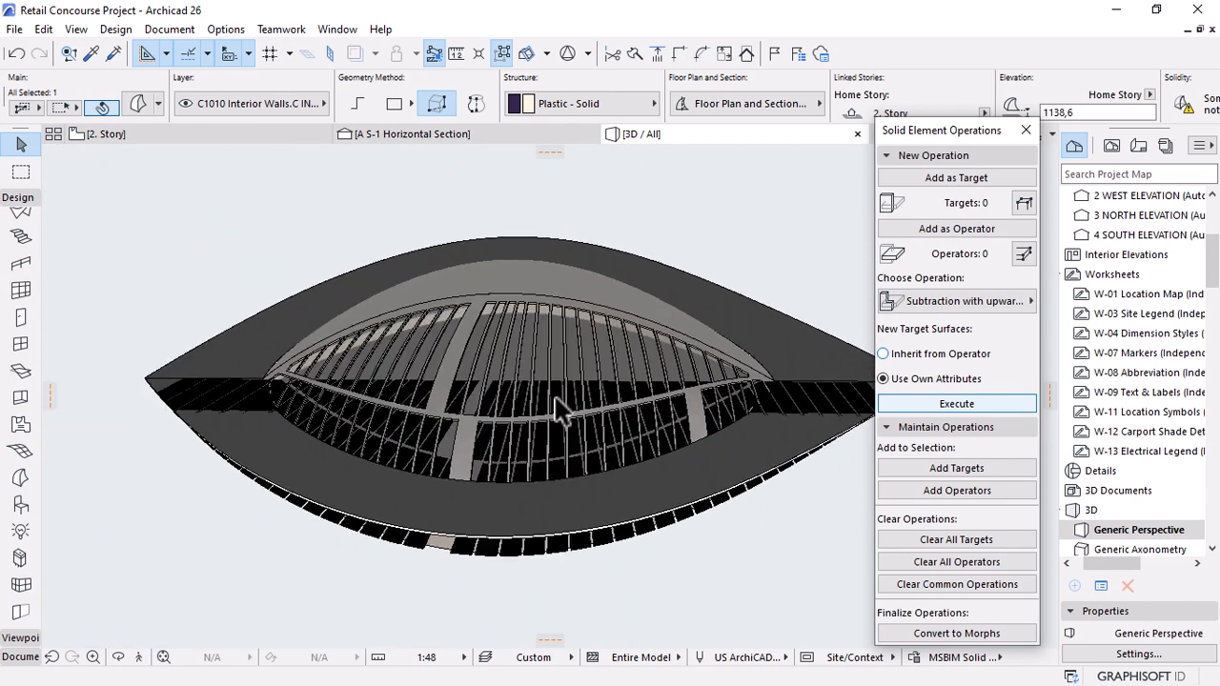
Remove the subtraction link of a single morph near the dome's centre to close its bay above the cross rib.
scroll(558, 402, "up", 3)
middle_click_drag(558, 402, 551, 424, "shift")
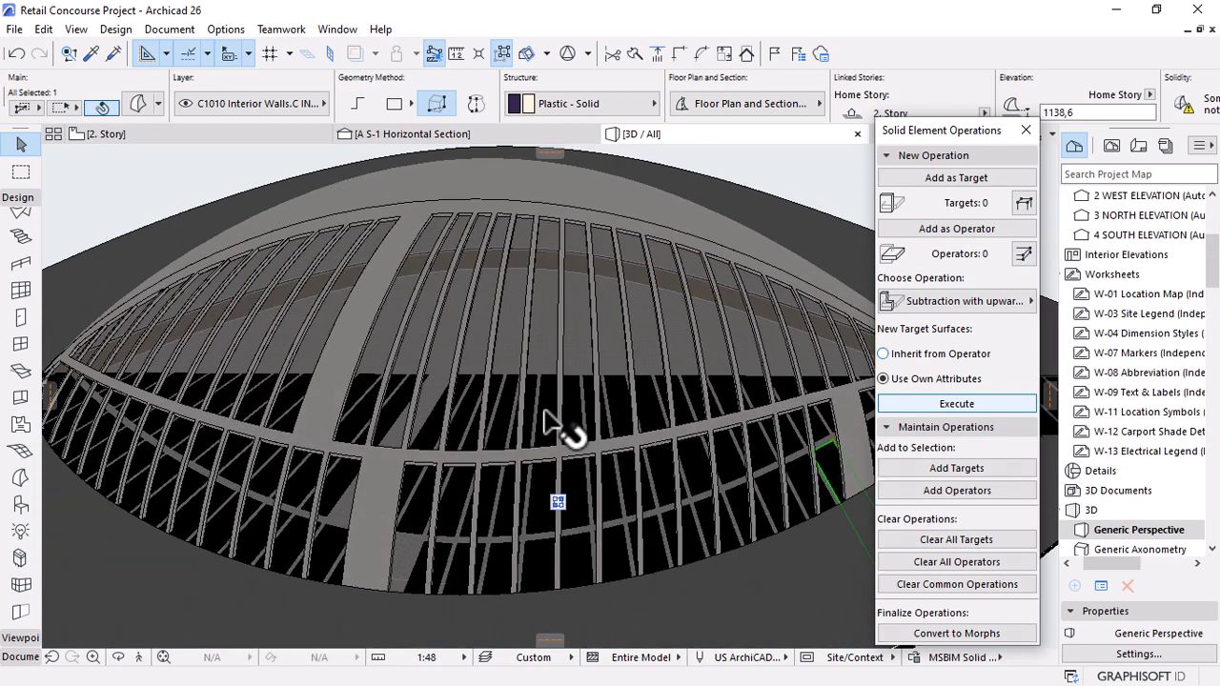
mouse_move(554, 503)
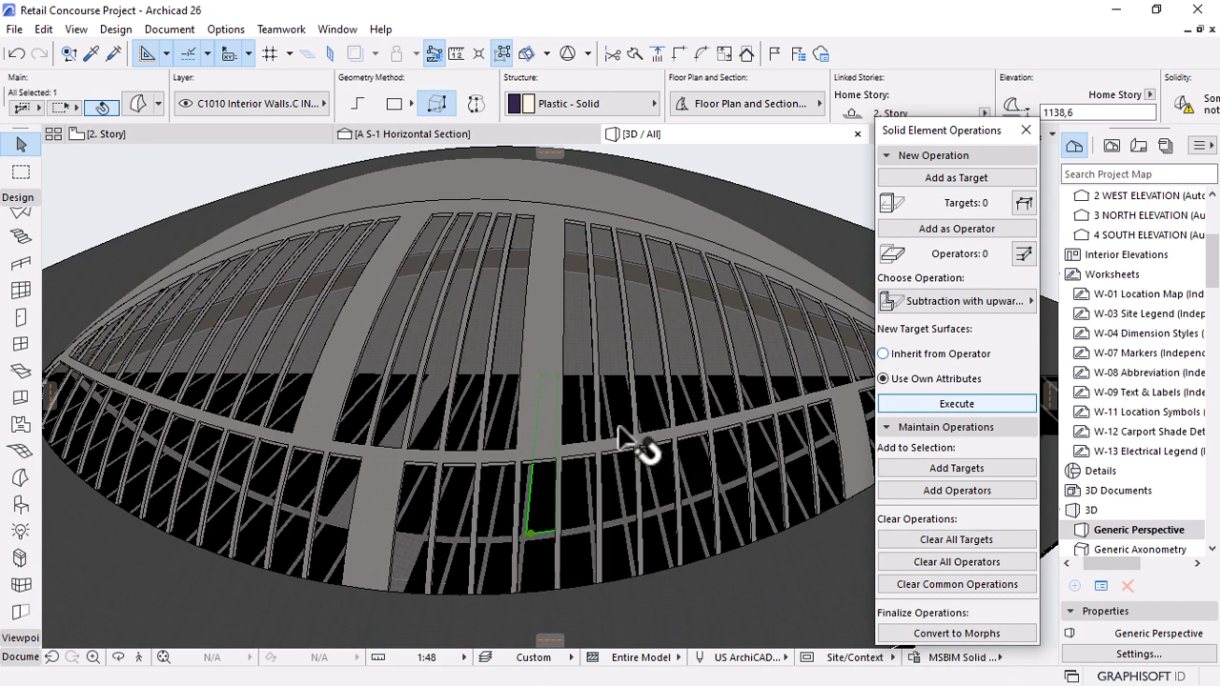
scroll(573, 409, "down", 3)
left_click(753, 602)
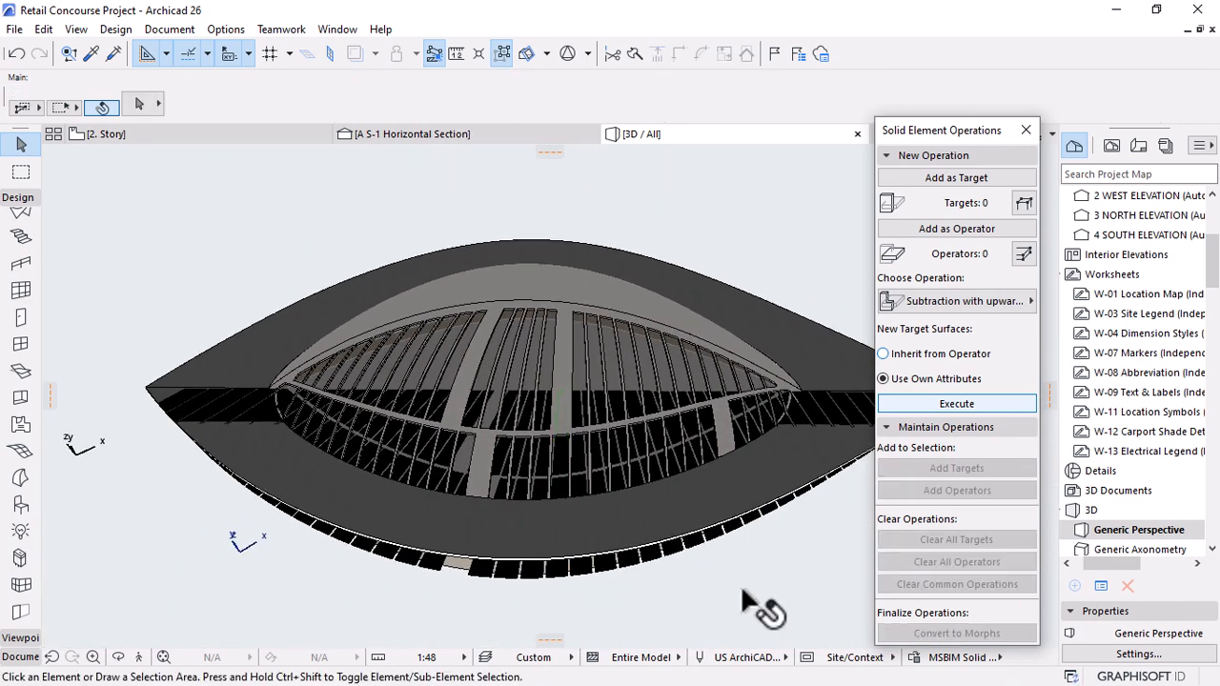
Remove the subtraction link of a lower-row morph near the dome's opposite end to close that bay.
scroll(563, 470, "down", 4)
mouse_move(564, 470)
left_mouse_down()
mouse_move(177, 391)
mouse_move(604, 412)
mouse_move(558, 496)
mouse_move(545, 498)
mouse_move(554, 465)
left_mouse_up()
scroll(525, 572, "up", 8)
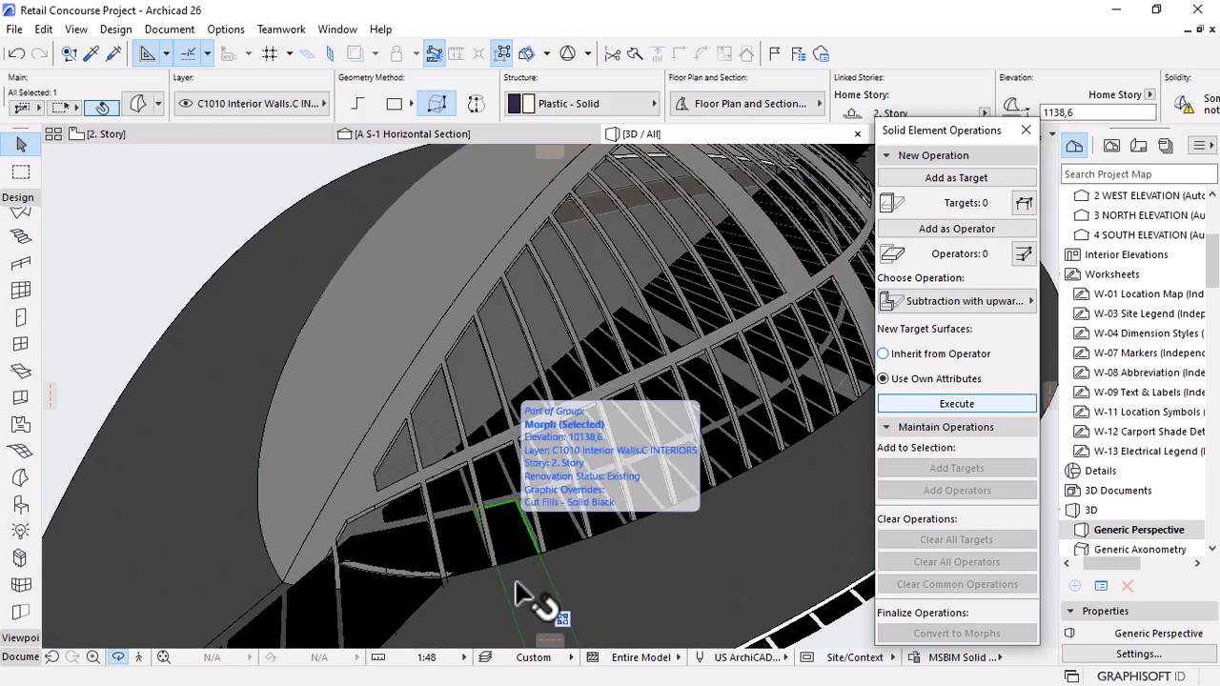
left_click(561, 619)
mouse_move(741, 590)
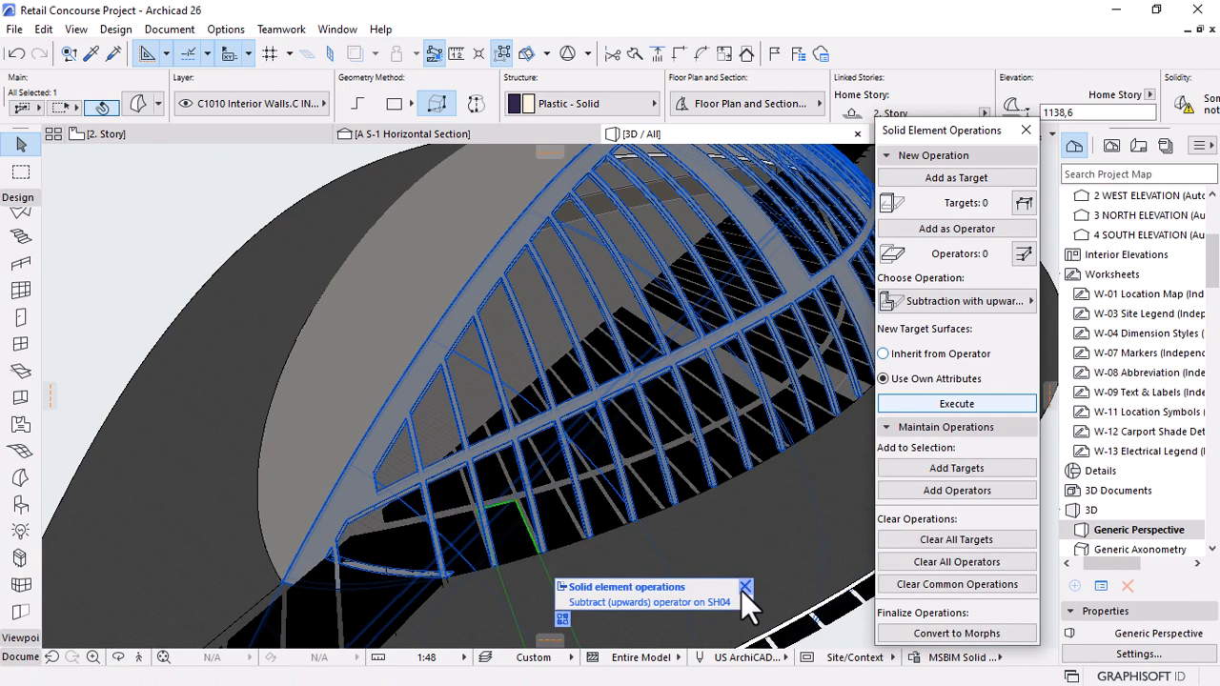
key("Escape")
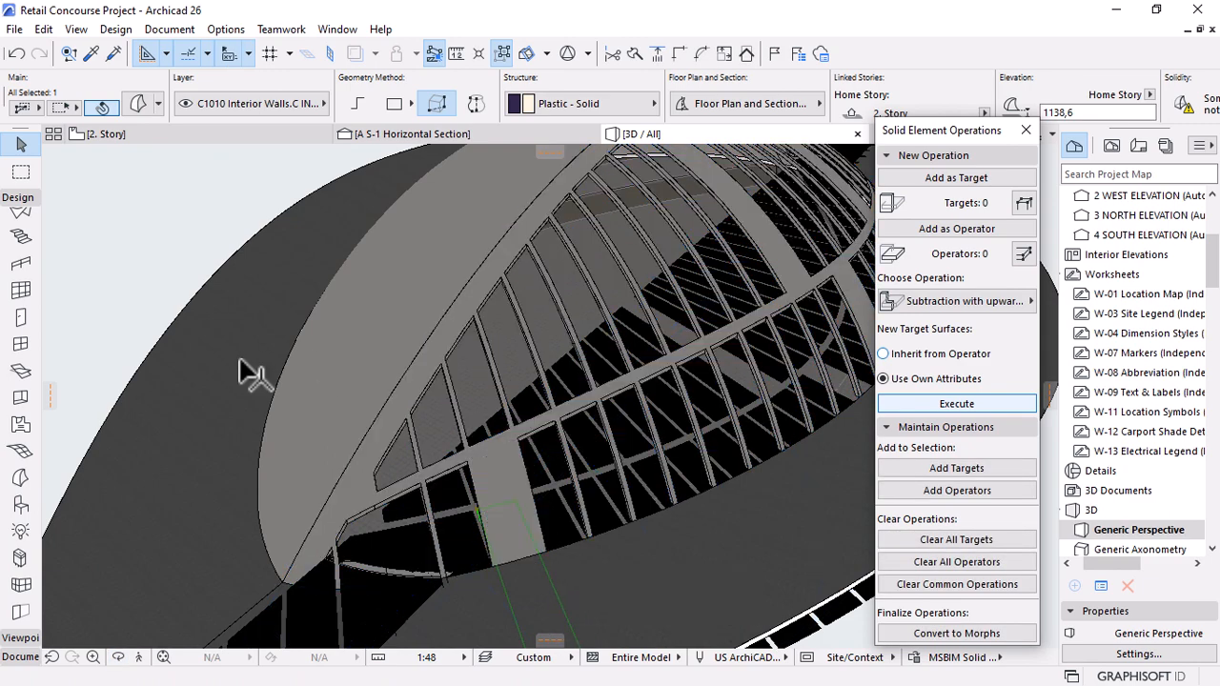
Examine the closed bays and the dome roof's overall shape from several sides and eye levels.
scroll(489, 465, "down", 8)
scroll(501, 474, "down", 3)
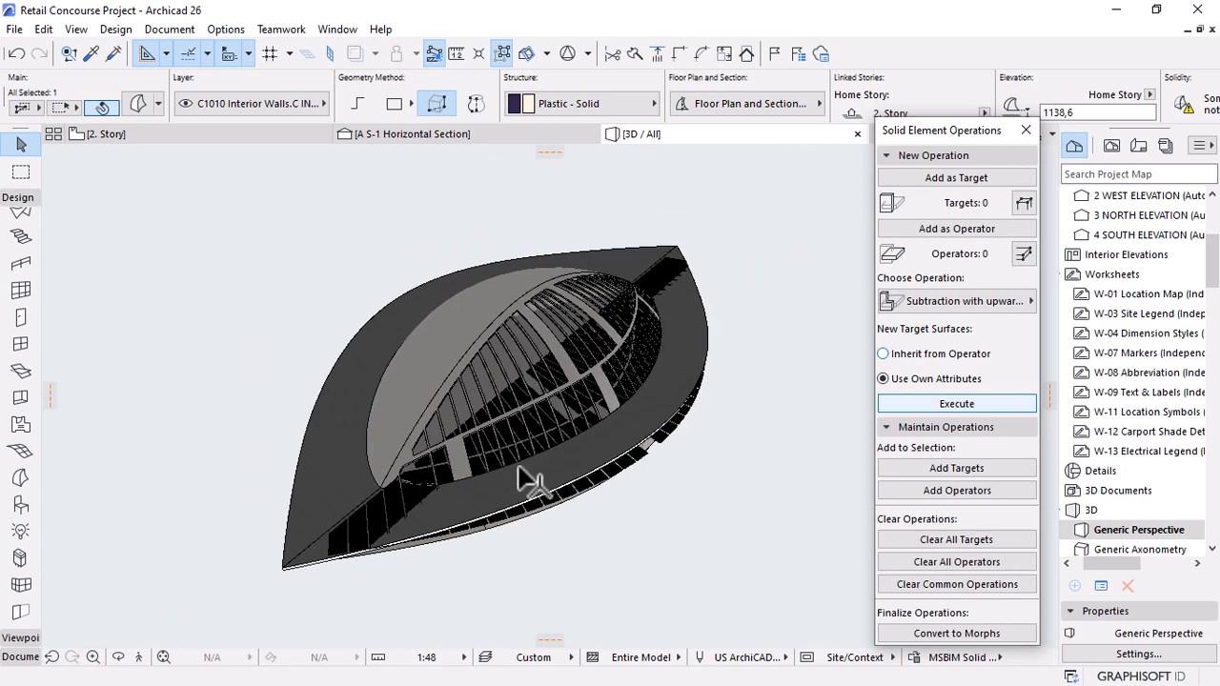
middle_click_drag(531, 482, 757, 365, "shift")
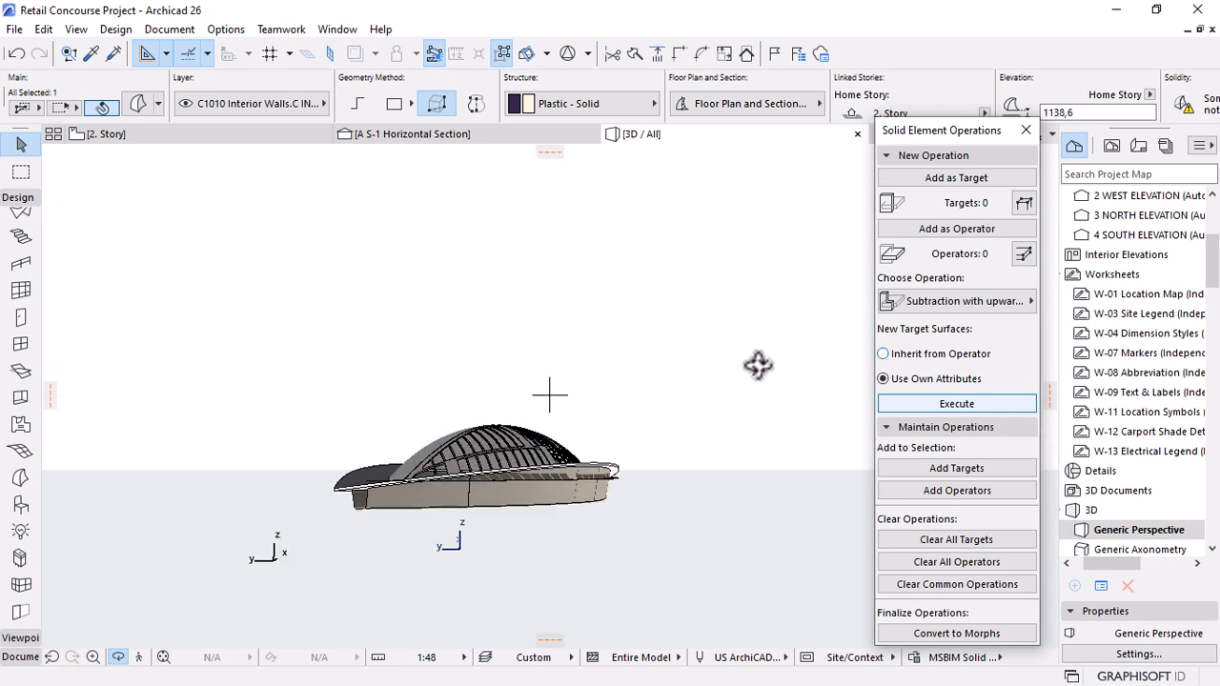
middle_click_drag(588, 463, 556, 523, "shift")
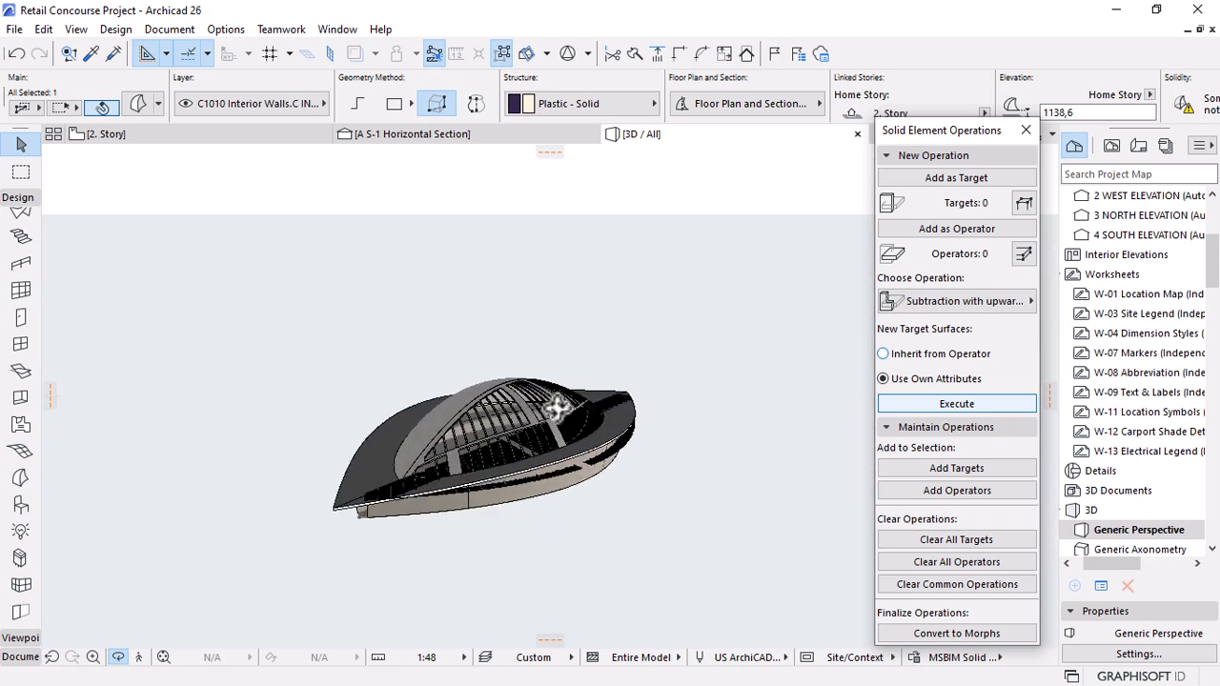
middle_click_drag(570, 431, 272, 430, "shift")
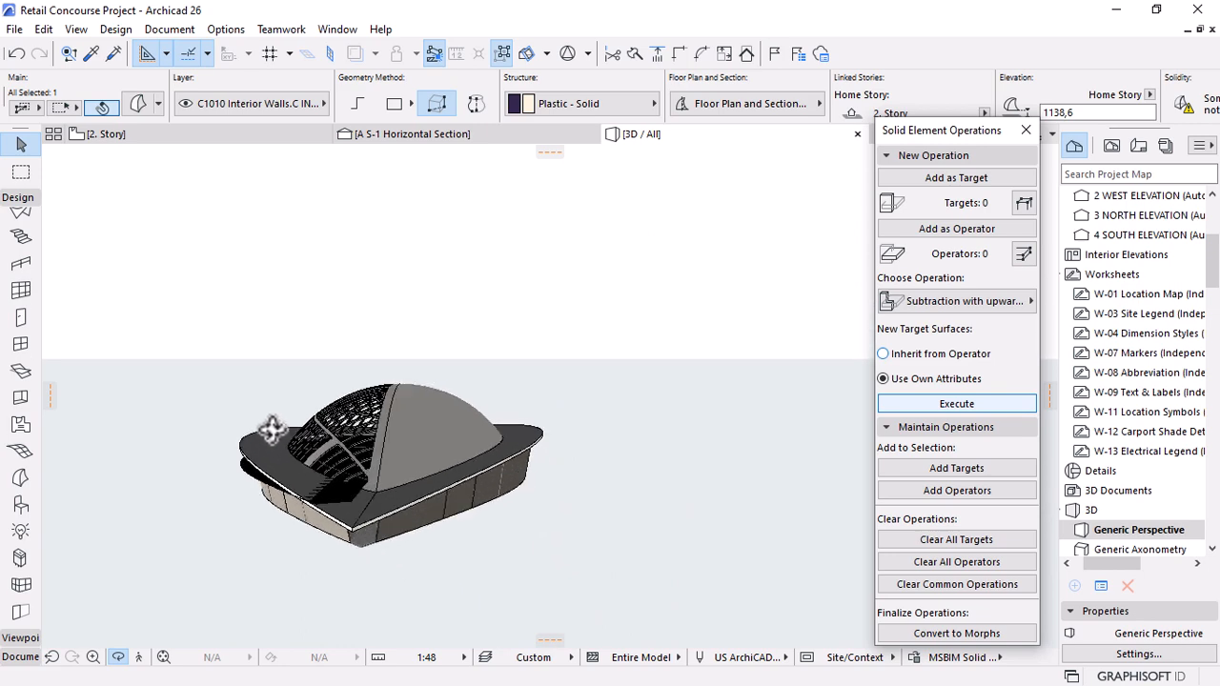
middle_click_drag(354, 431, 352, 386, "shift")
scroll(360, 425, "up", 3)
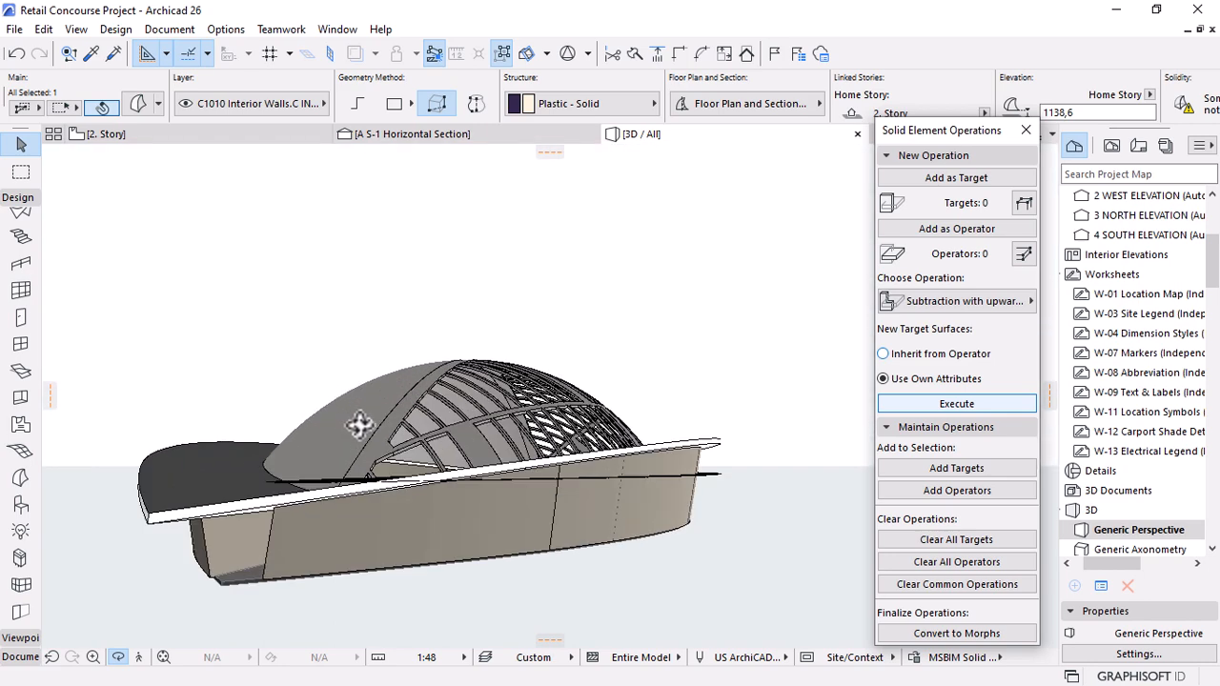
left_click_drag(360, 425, 354, 485)
scroll(403, 392, "up", 3)
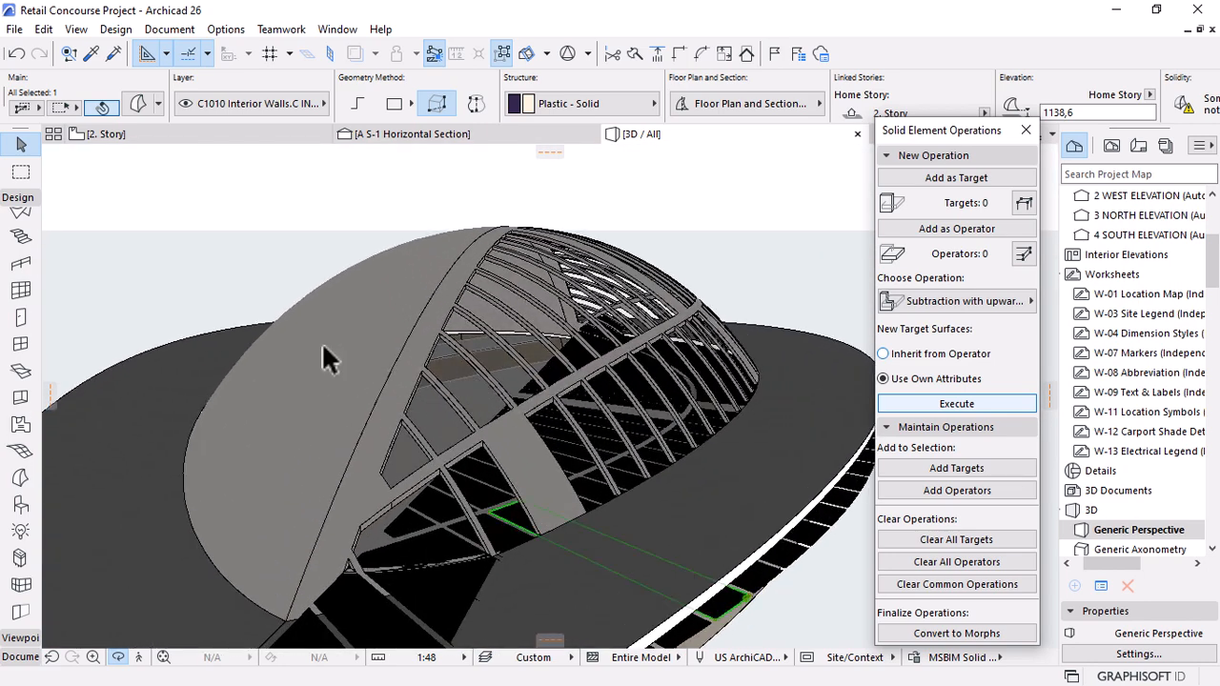
key("Escape")
left_click(350, 295)
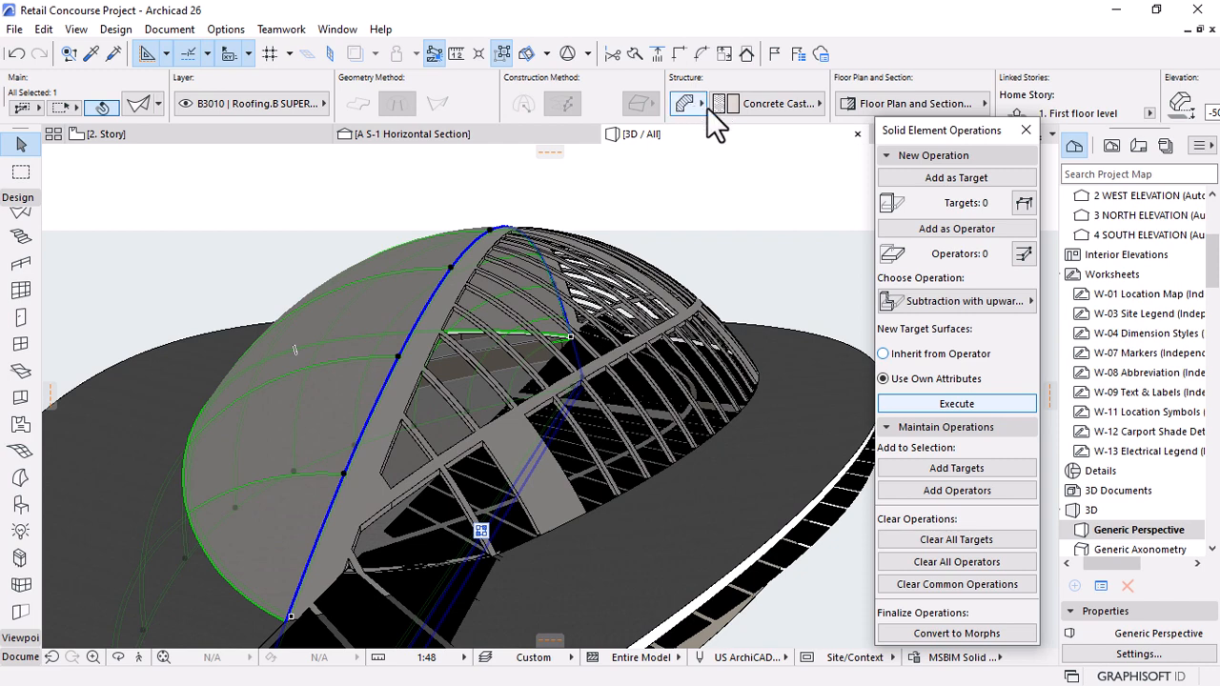
left_click(768, 103)
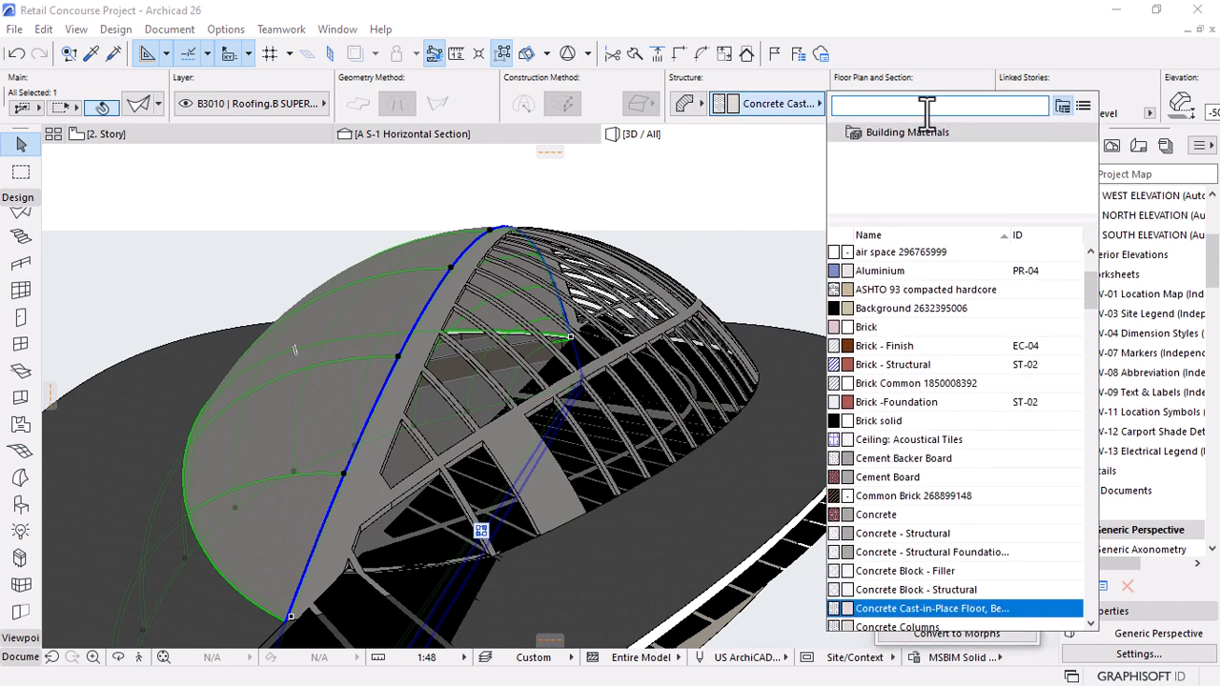
type("gla")
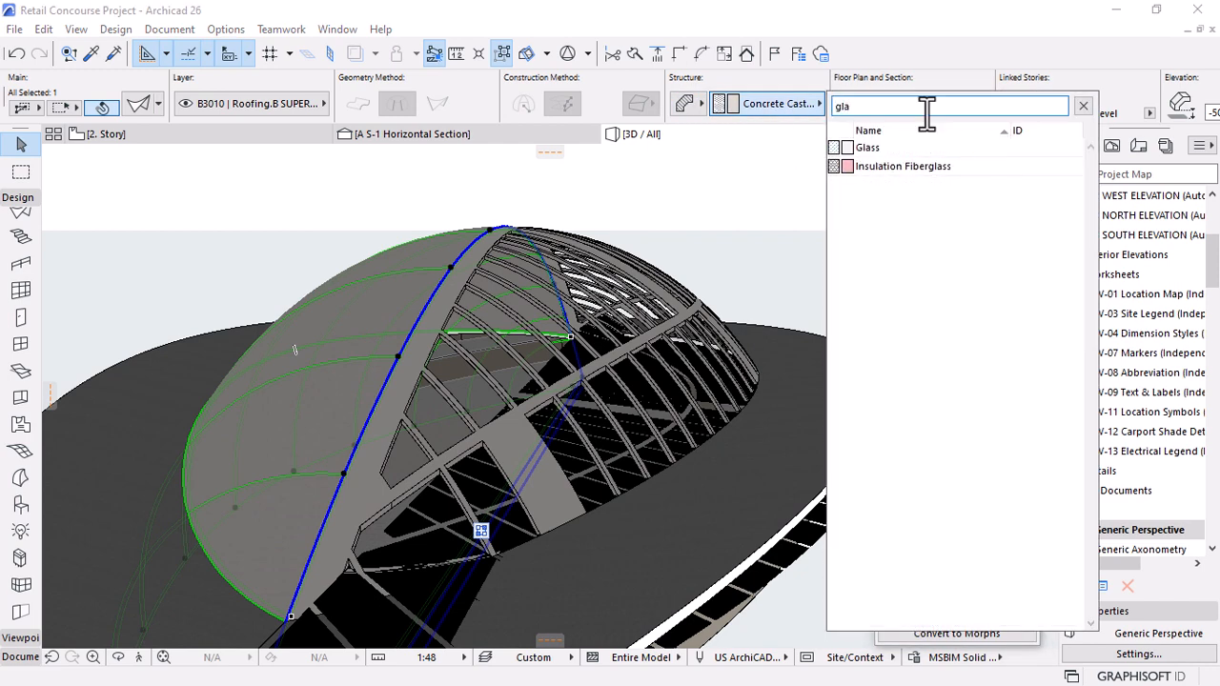
key("Escape")
key("Escape")
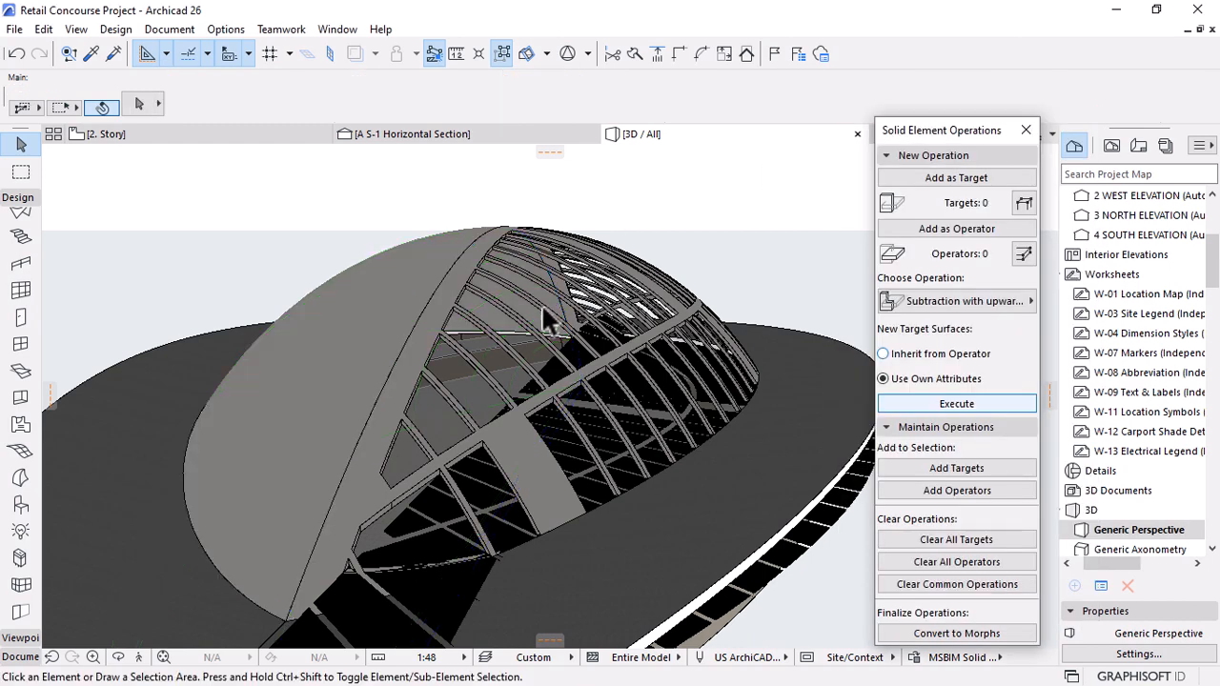
On the 2. Story plan, copy both dome half shells onto the plain leaf-shaped outline beside the ribbed roof.
scroll(452, 360, "down", 5)
left_click(196, 140)
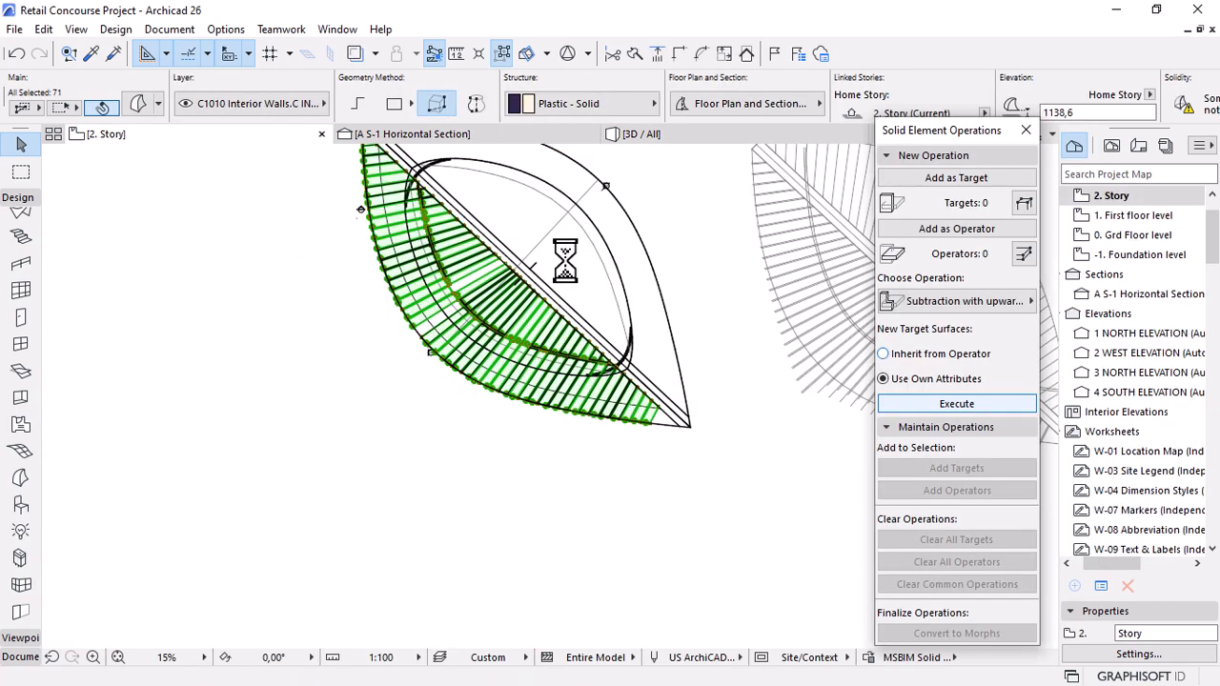
key("Escape")
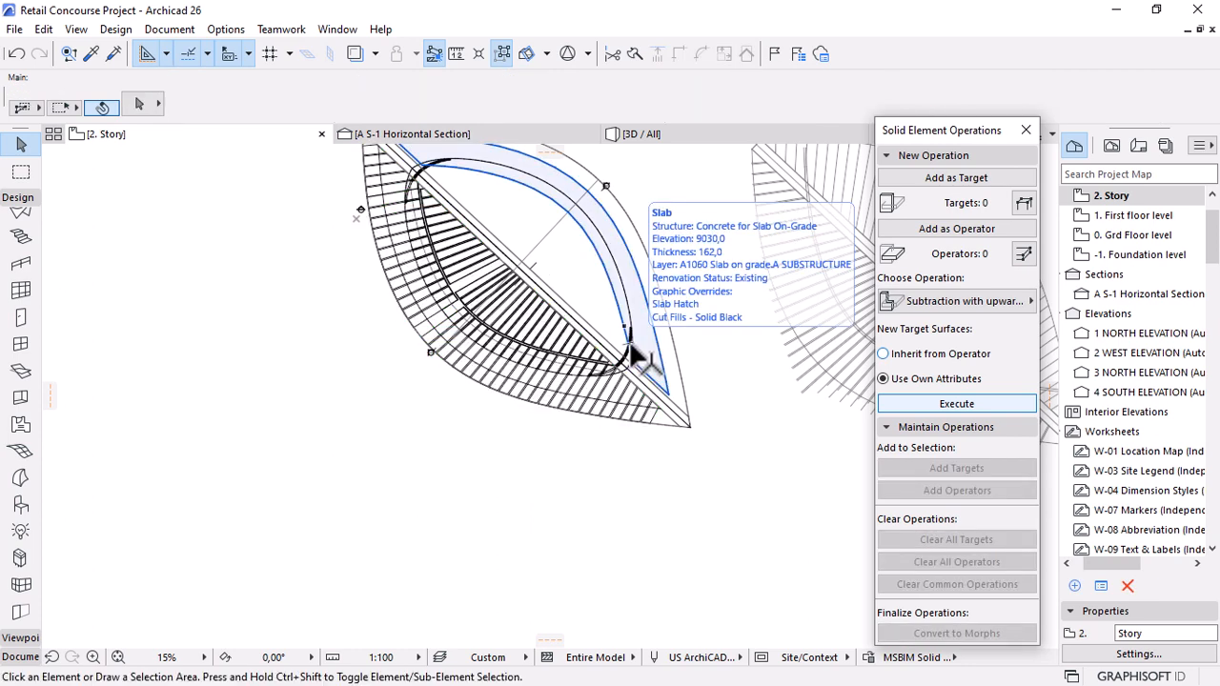
left_click(634, 374)
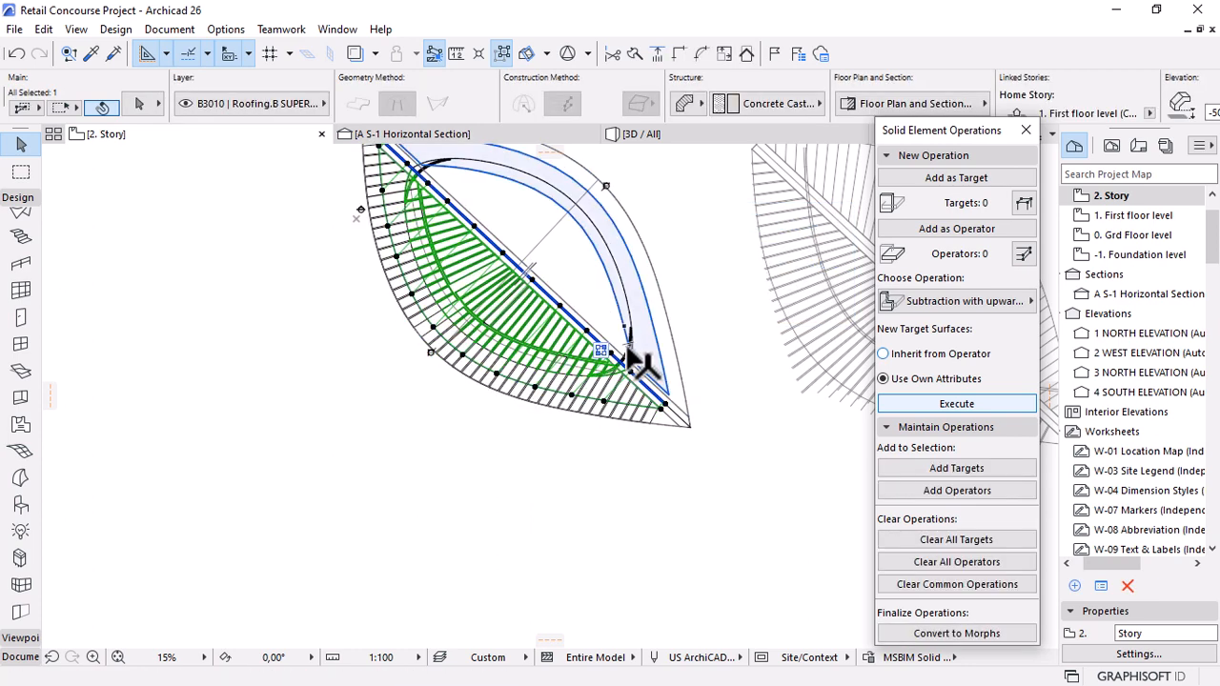
scroll(629, 362, "up", 3)
scroll(629, 362, "up", 3)
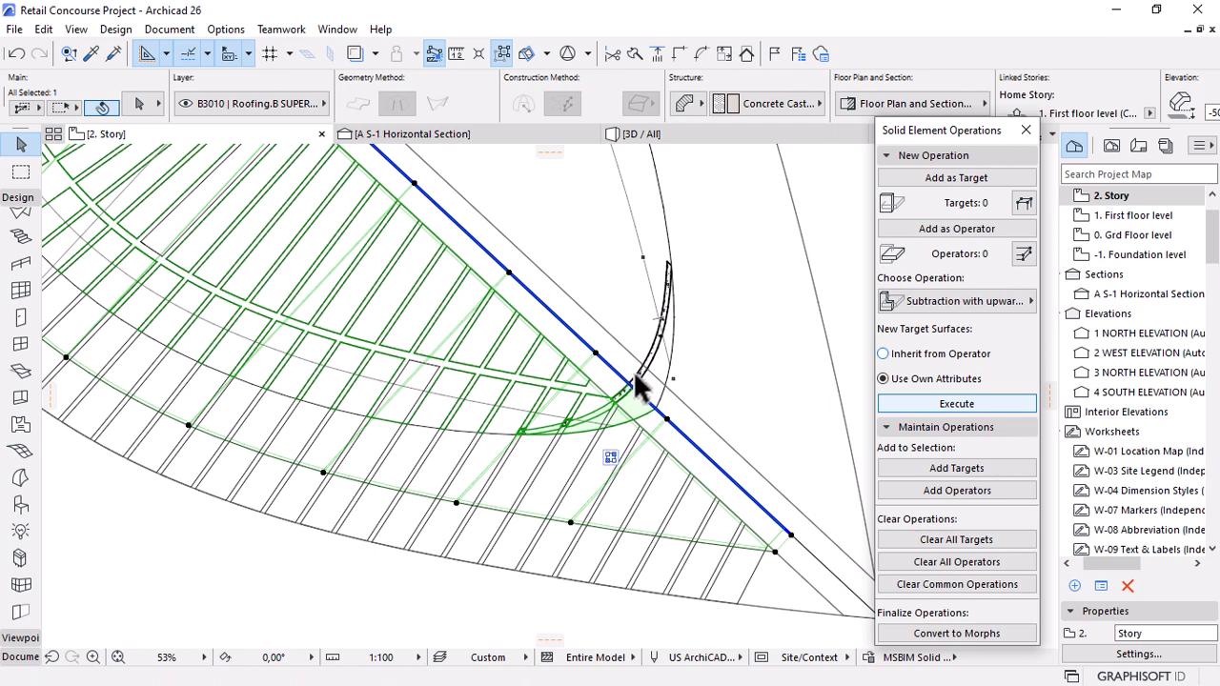
left_click(662, 382, "shift")
scroll(672, 374, "down", 3)
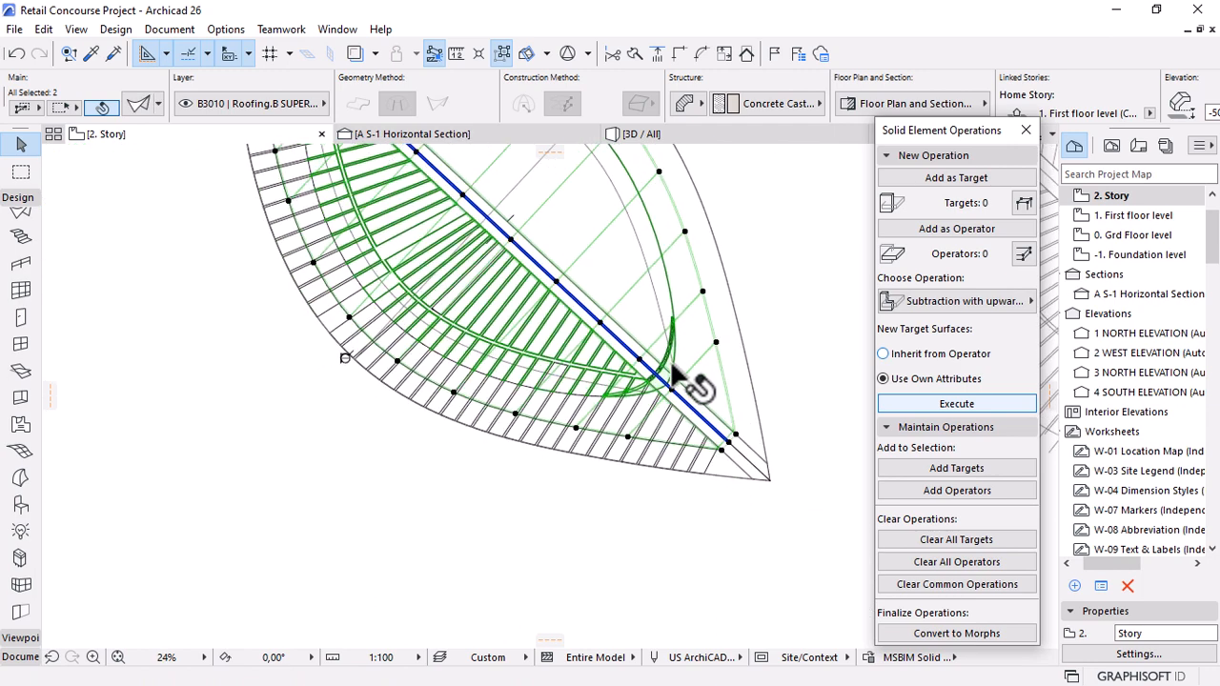
scroll(671, 370, "down", 3)
key("ctrl+shift+d")
left_click(616, 317)
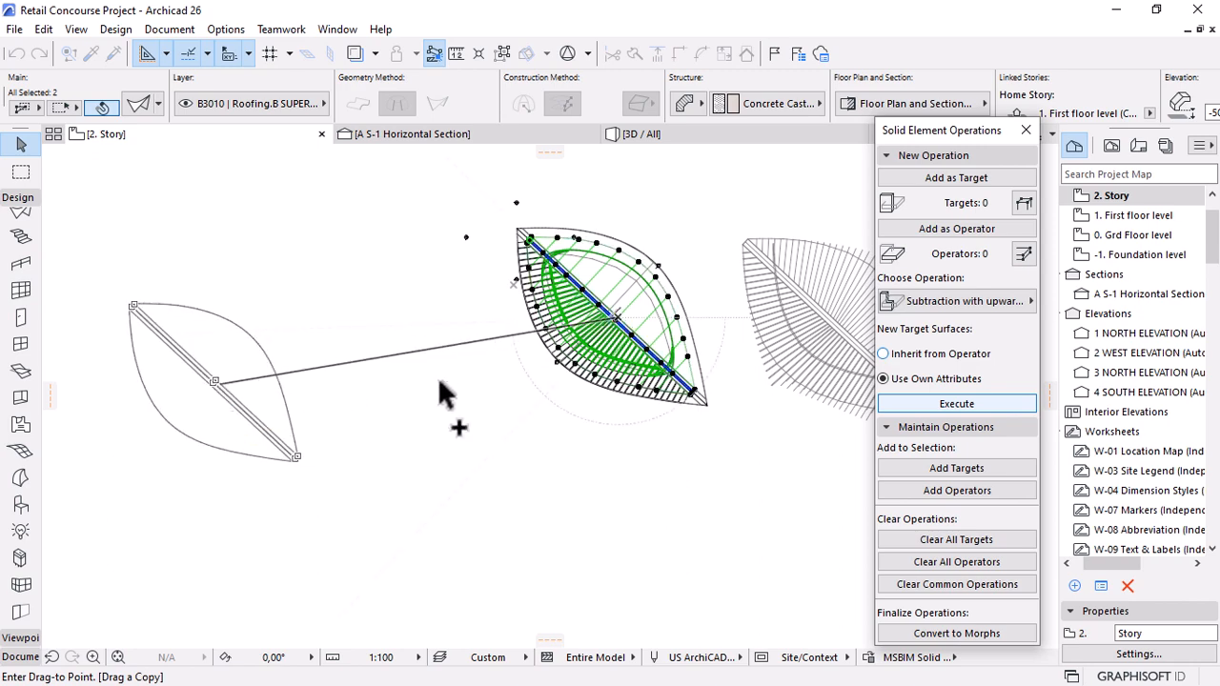
scroll(670, 263, "up", 1)
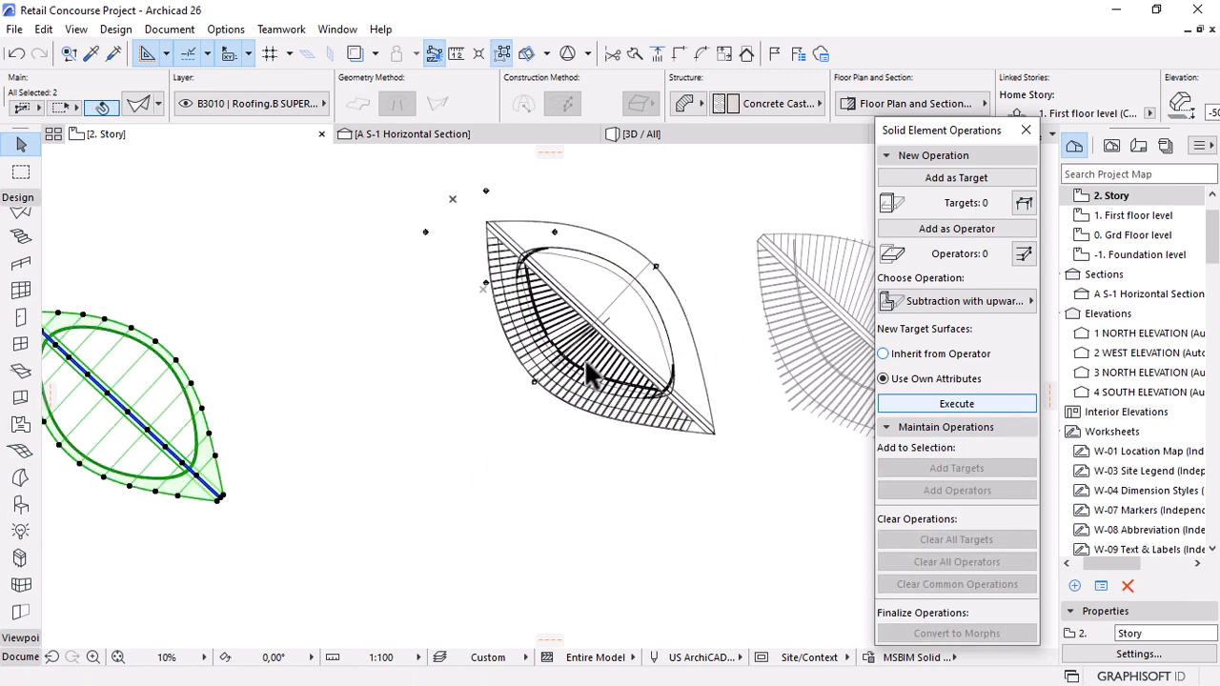
scroll(671, 314, "up", 4)
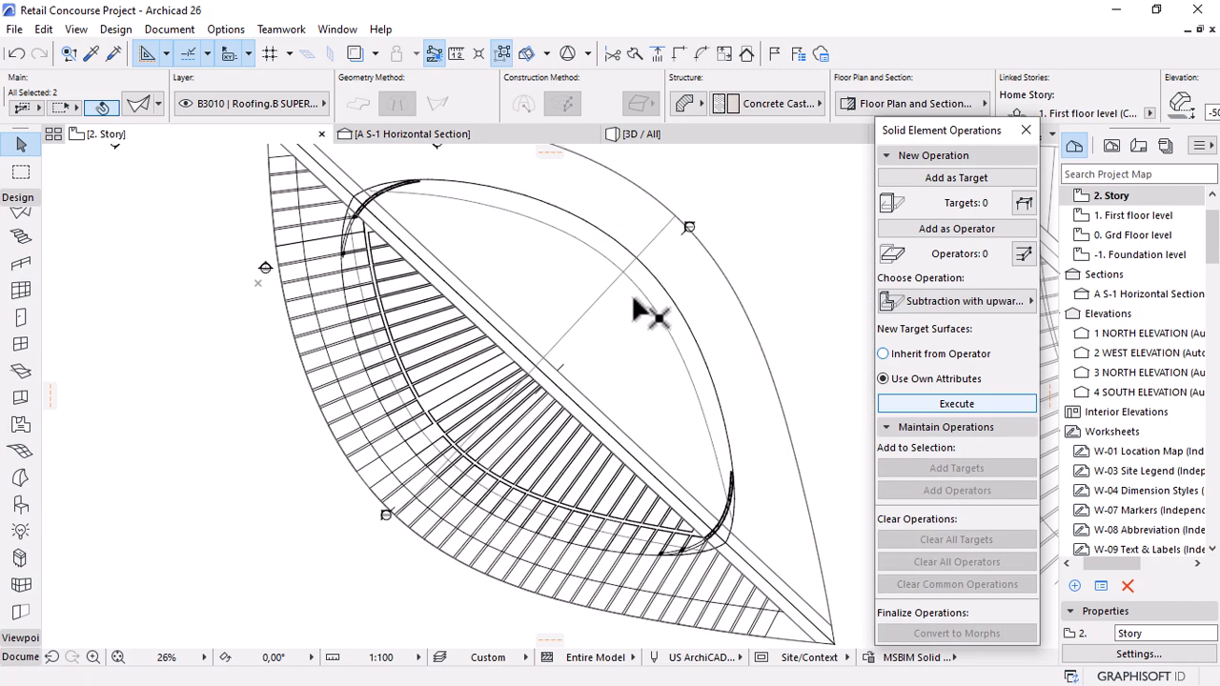
key("Escape")
left_click(598, 307)
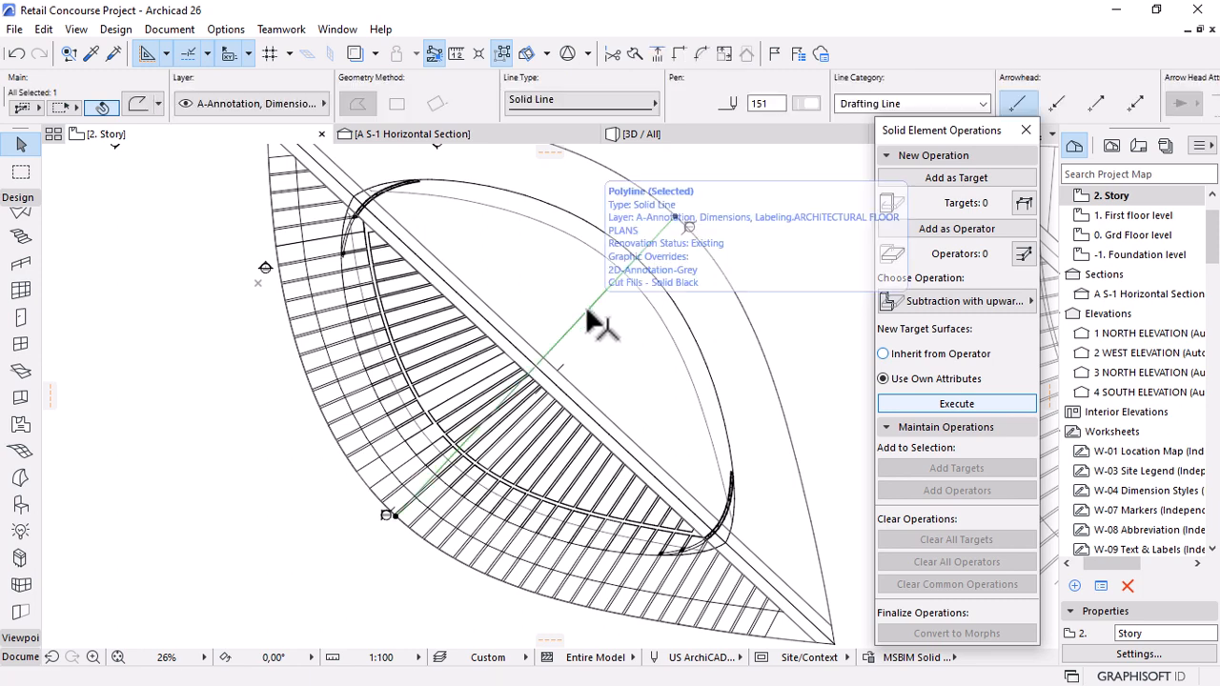
scroll(596, 320, "down", 2)
key("Escape")
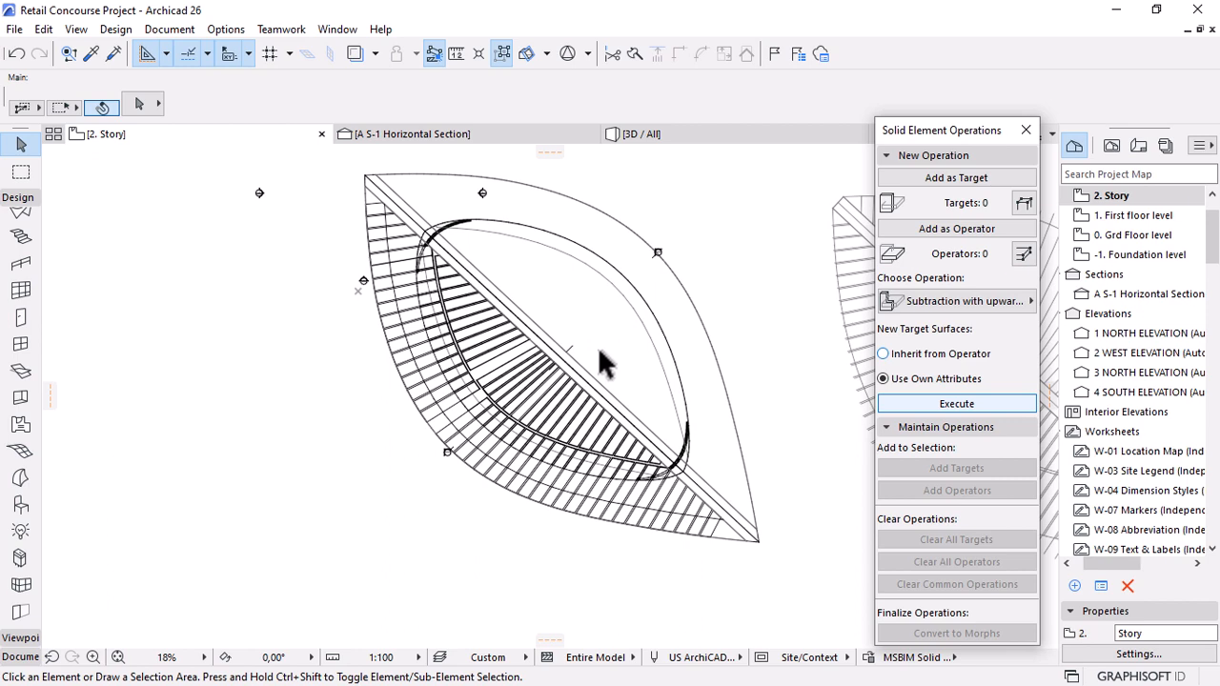
In the 3D model, set the building material of the dome's solid, unribbed half shell to Glass.
left_click(642, 138)
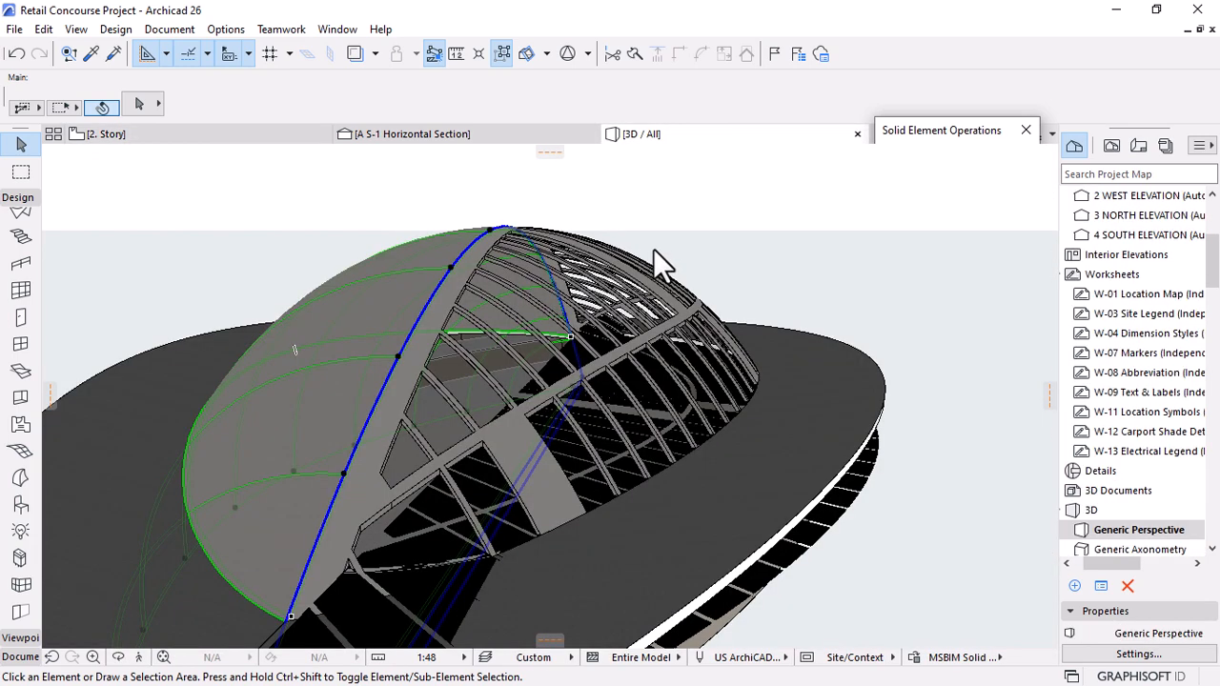
scroll(555, 374, "up", 2)
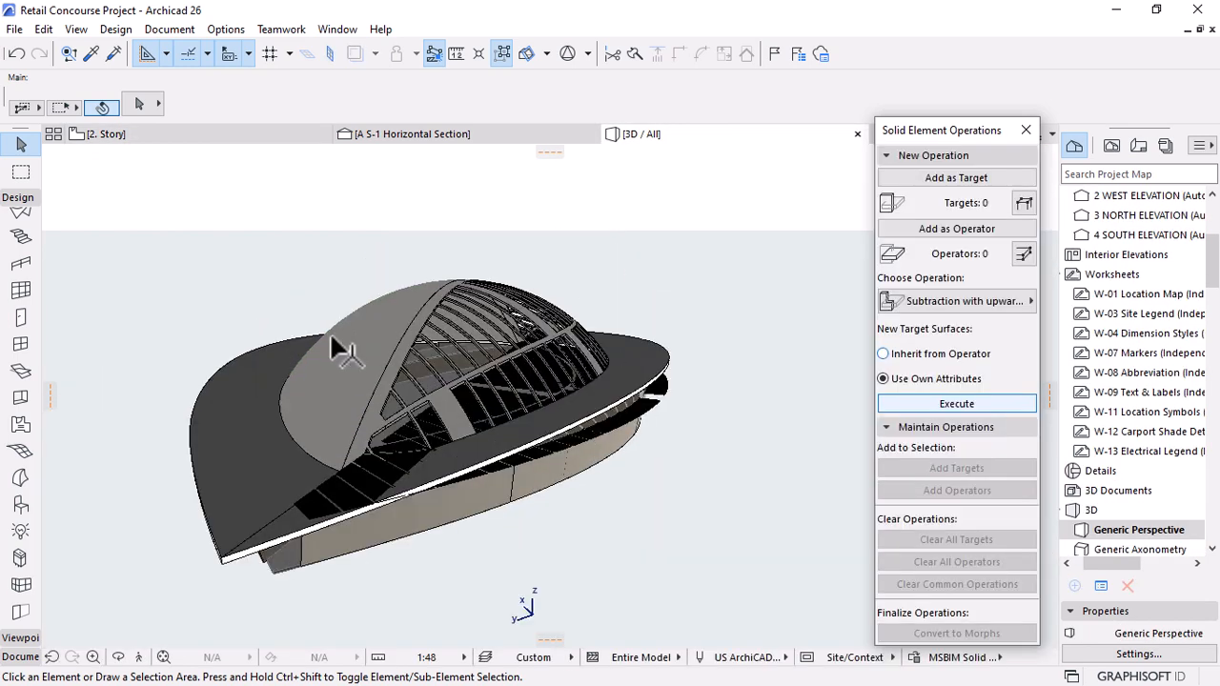
scroll(315, 286, "up", 5)
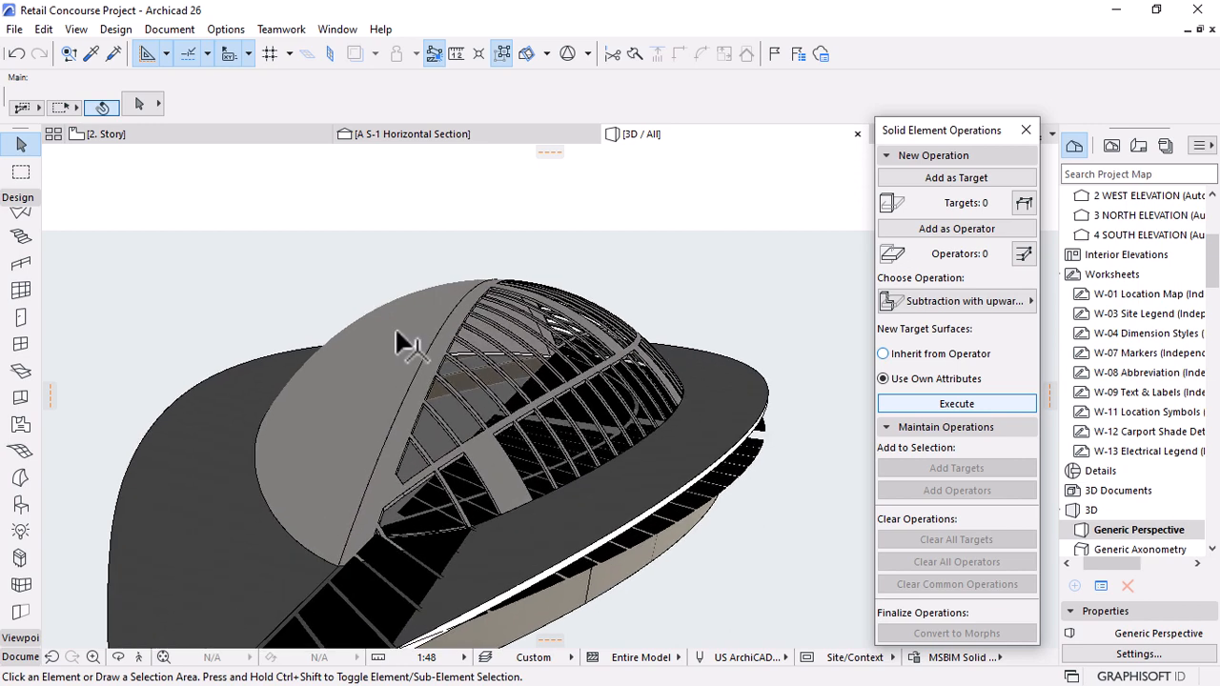
left_click(396, 333)
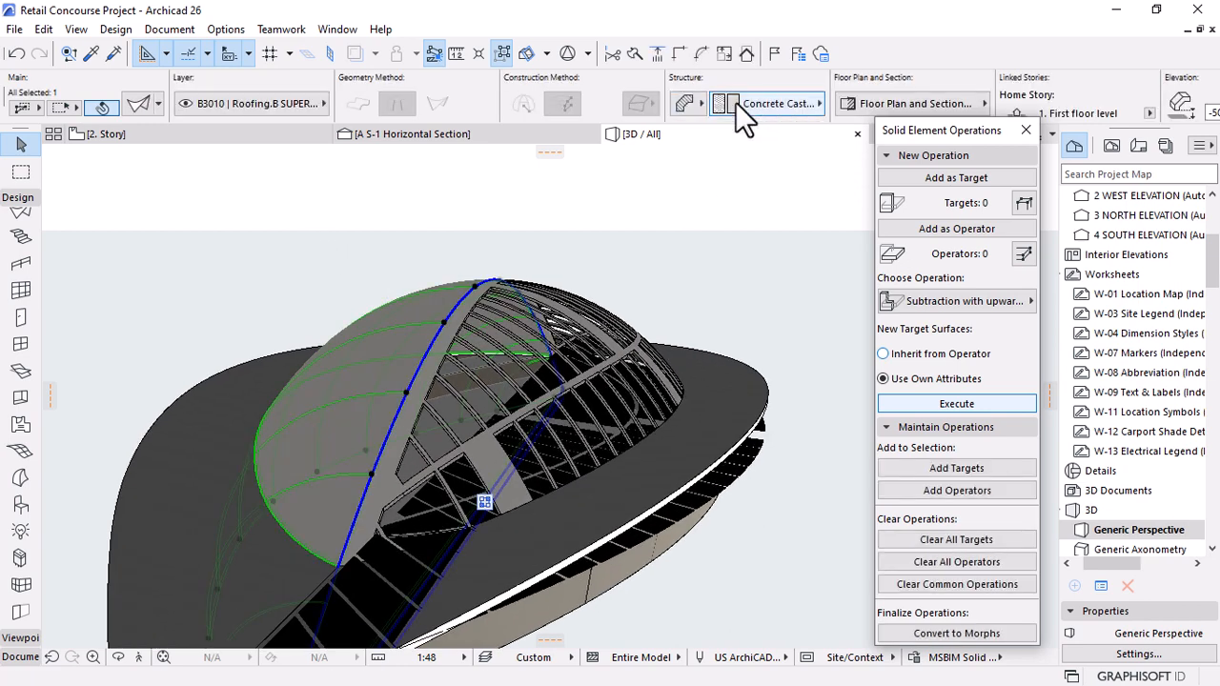
left_click(740, 105)
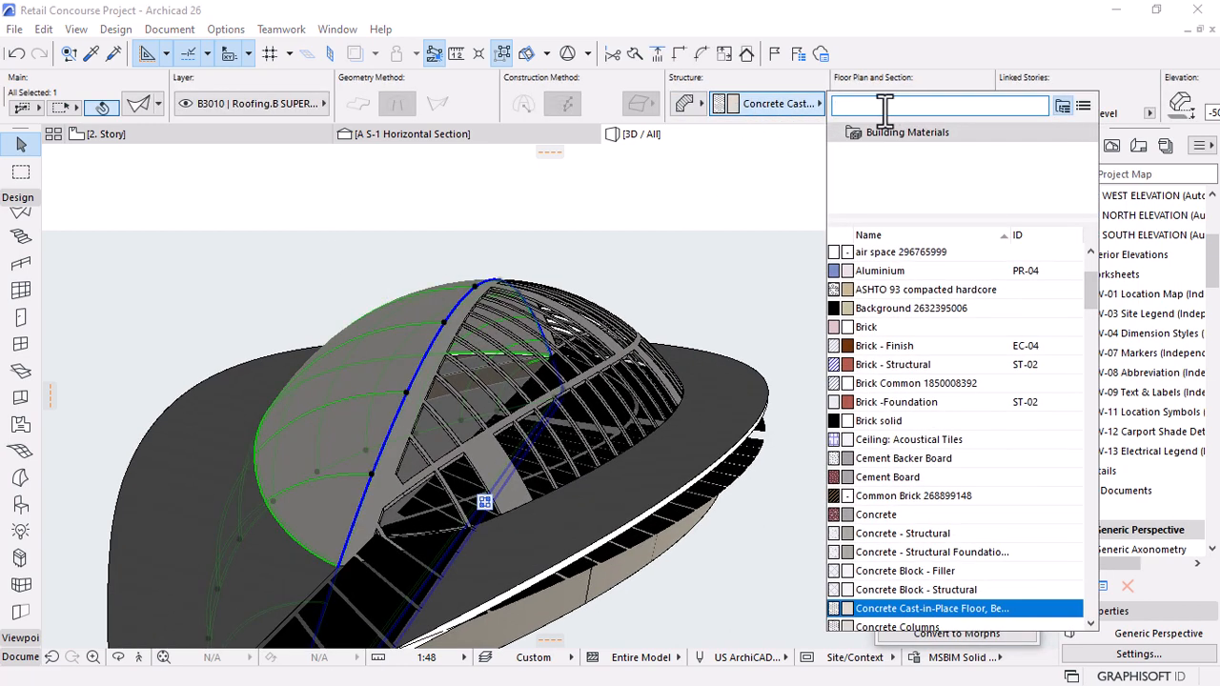
type("glass")
left_click(901, 147)
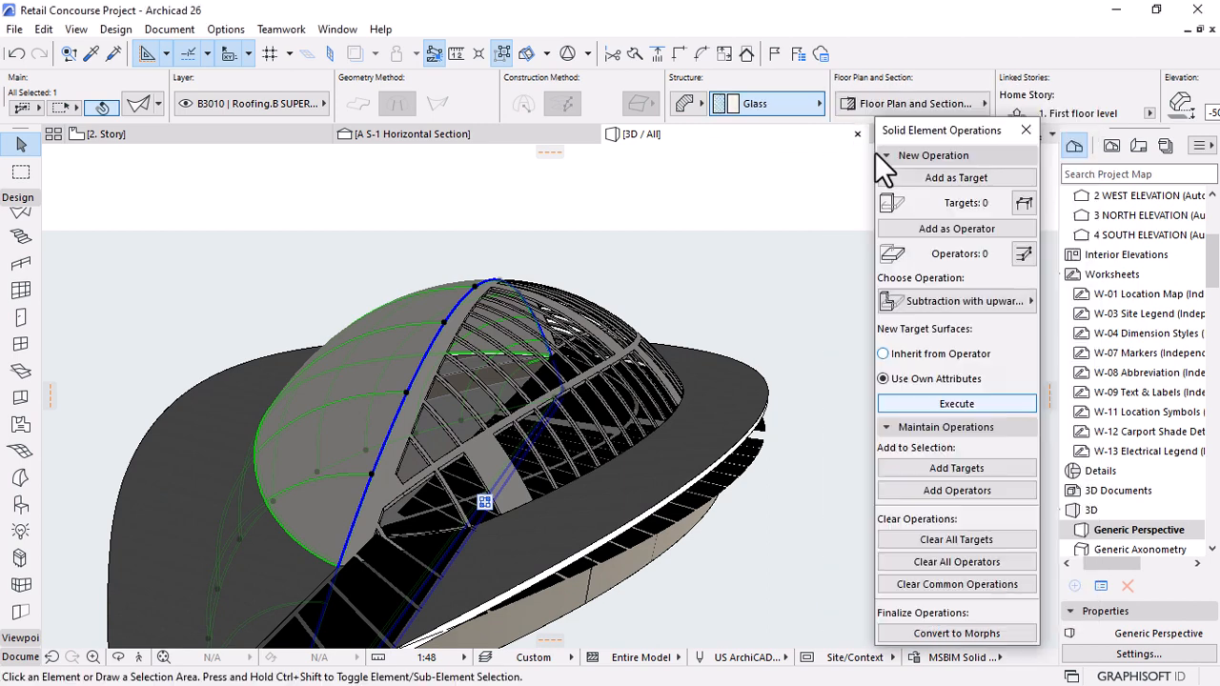
Set the thickness of the glass half shell to 20 in its shell settings.
left_click(131, 103)
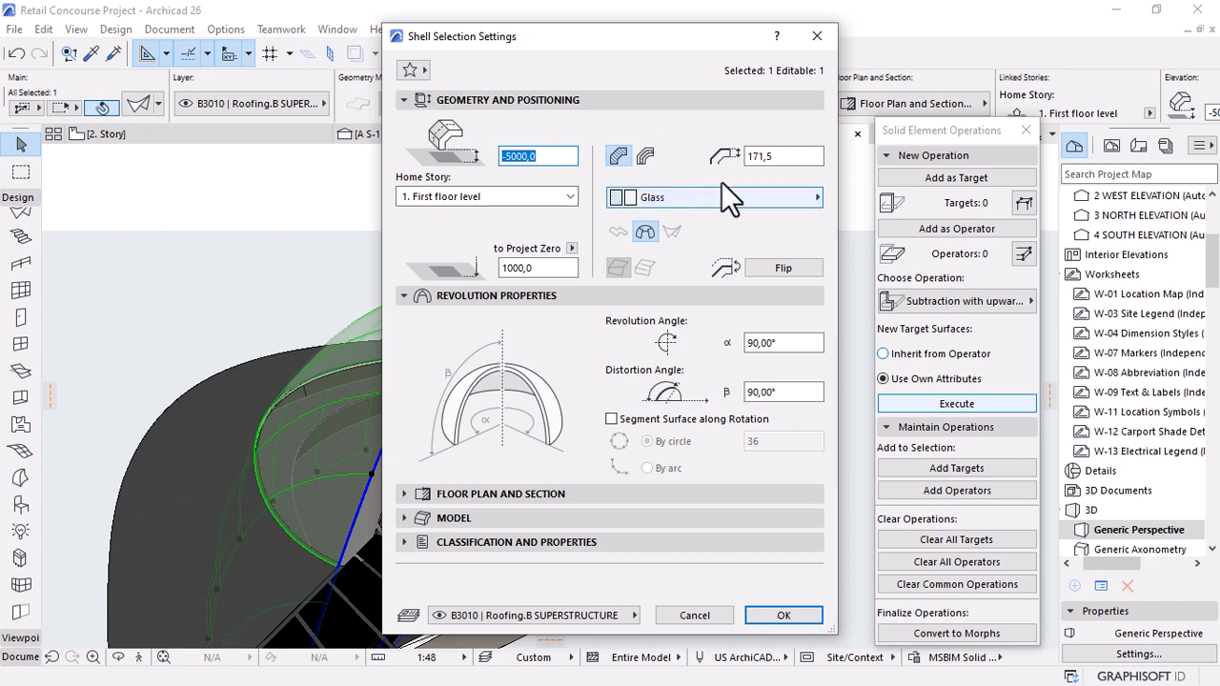
key("Tab")
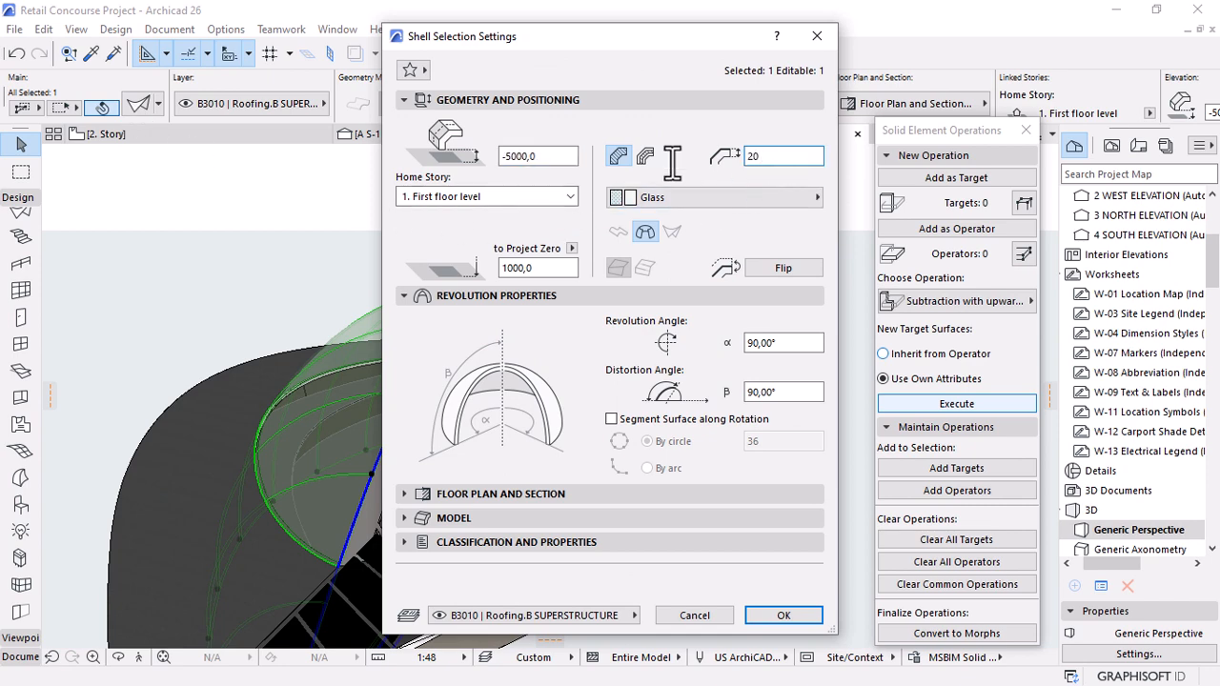
key("Return")
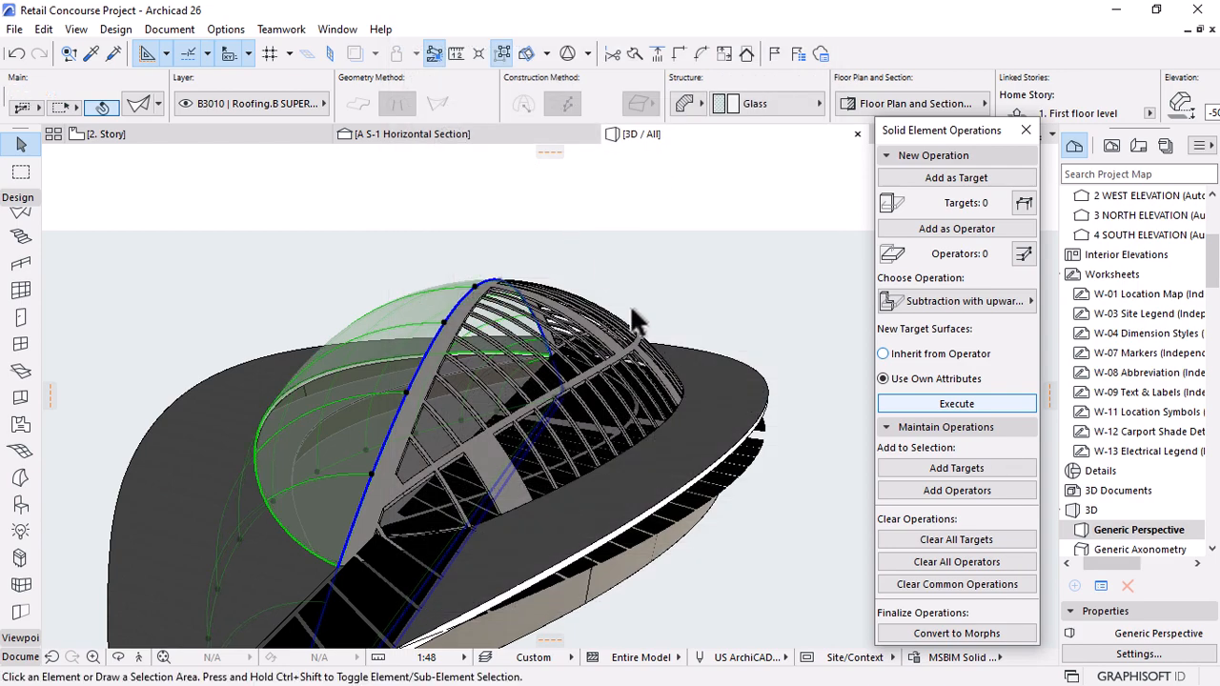
key("Escape")
scroll(661, 366, "down", 3)
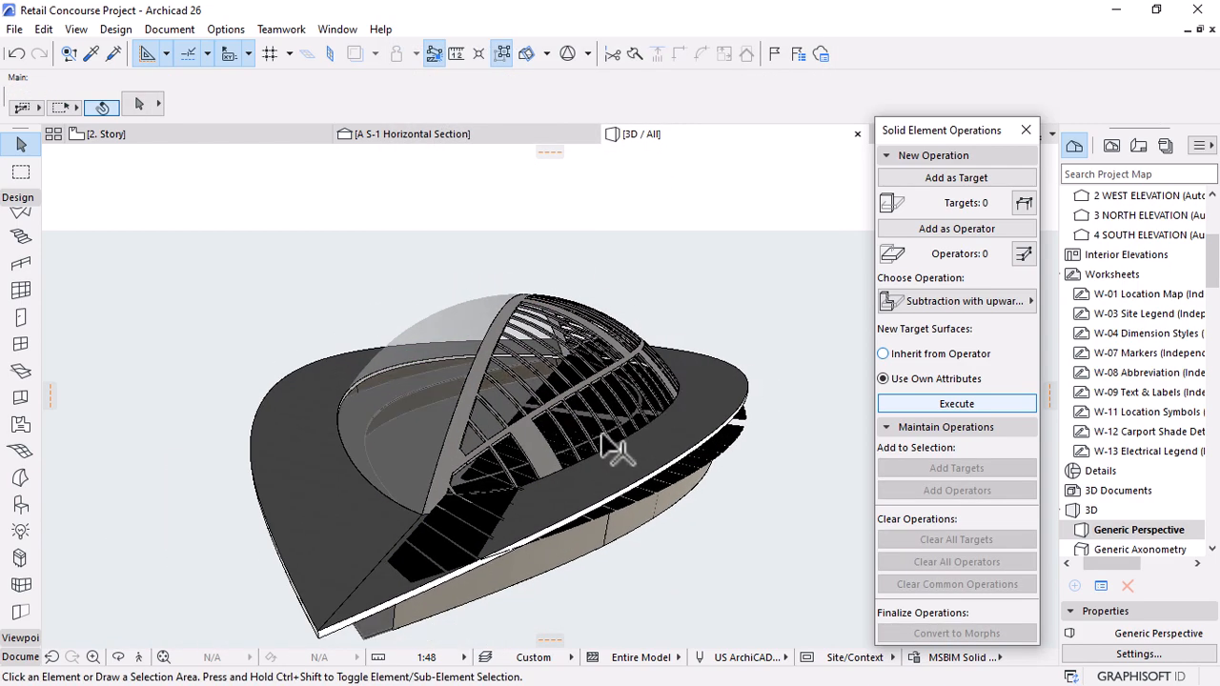
middle_click_drag(615, 446, 656, 438, "shift")
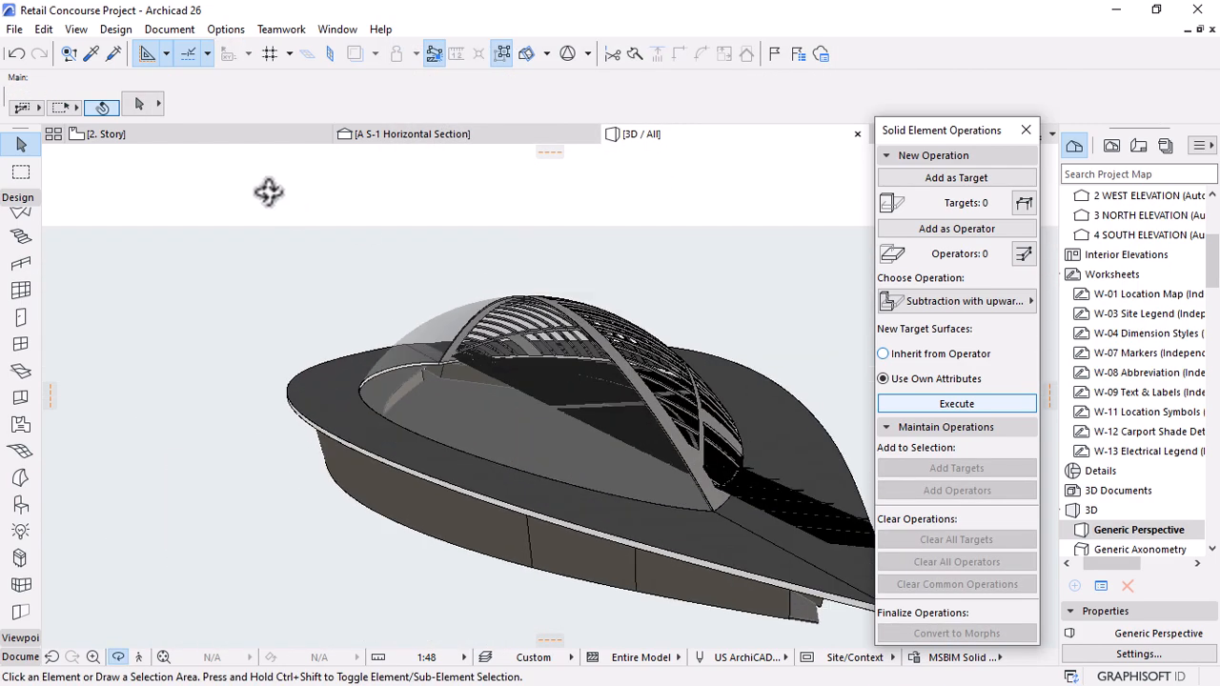
Mirror a copy of the glass half shell across its straight central edge on the 2. Story plan and inspect it beneath the ribs in 3D.
left_click(167, 134)
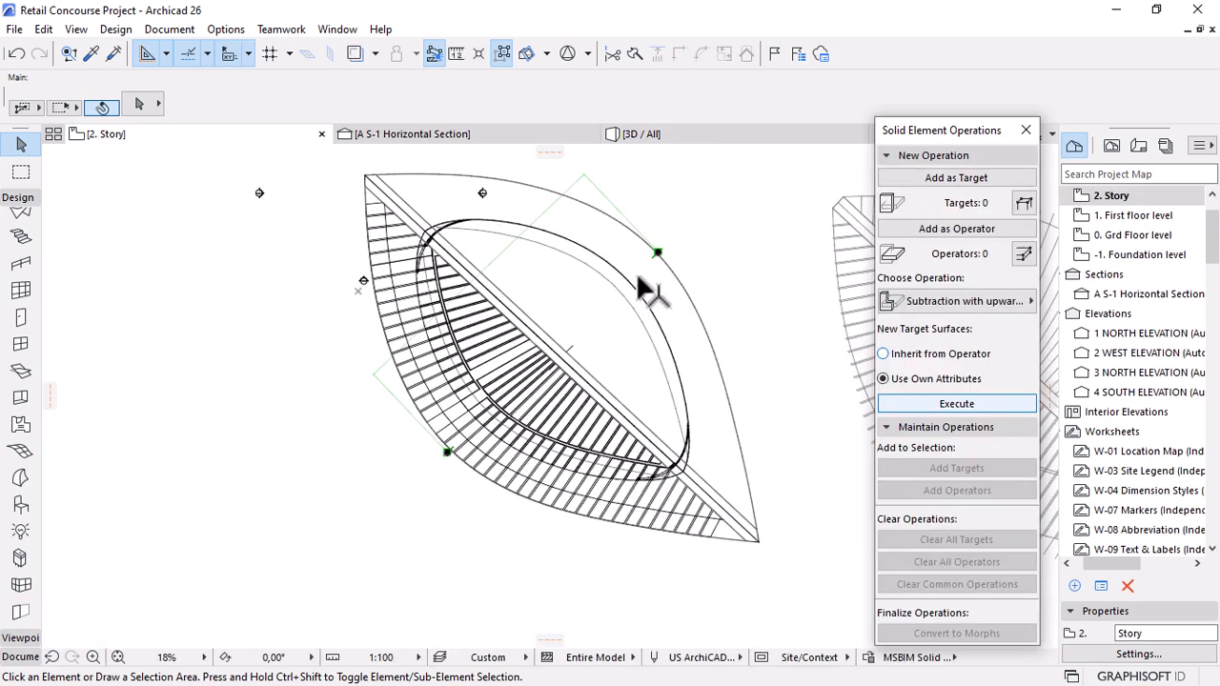
left_click(641, 377)
key("ctrl+alt+m")
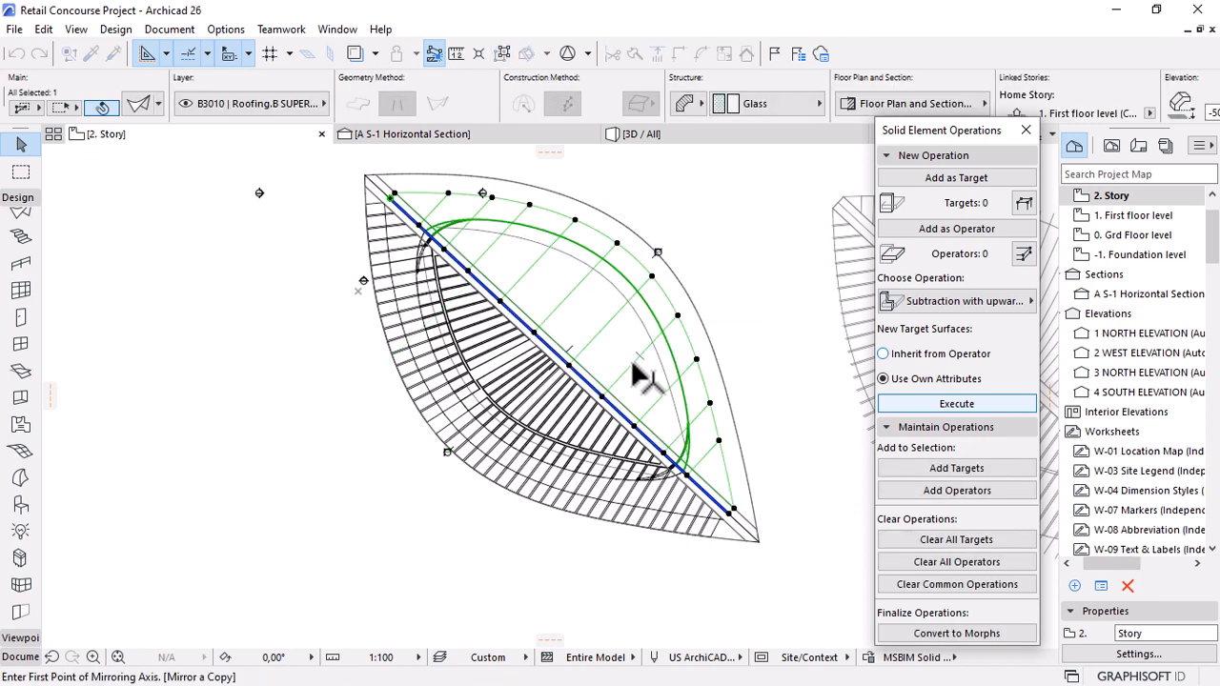
left_click(605, 397)
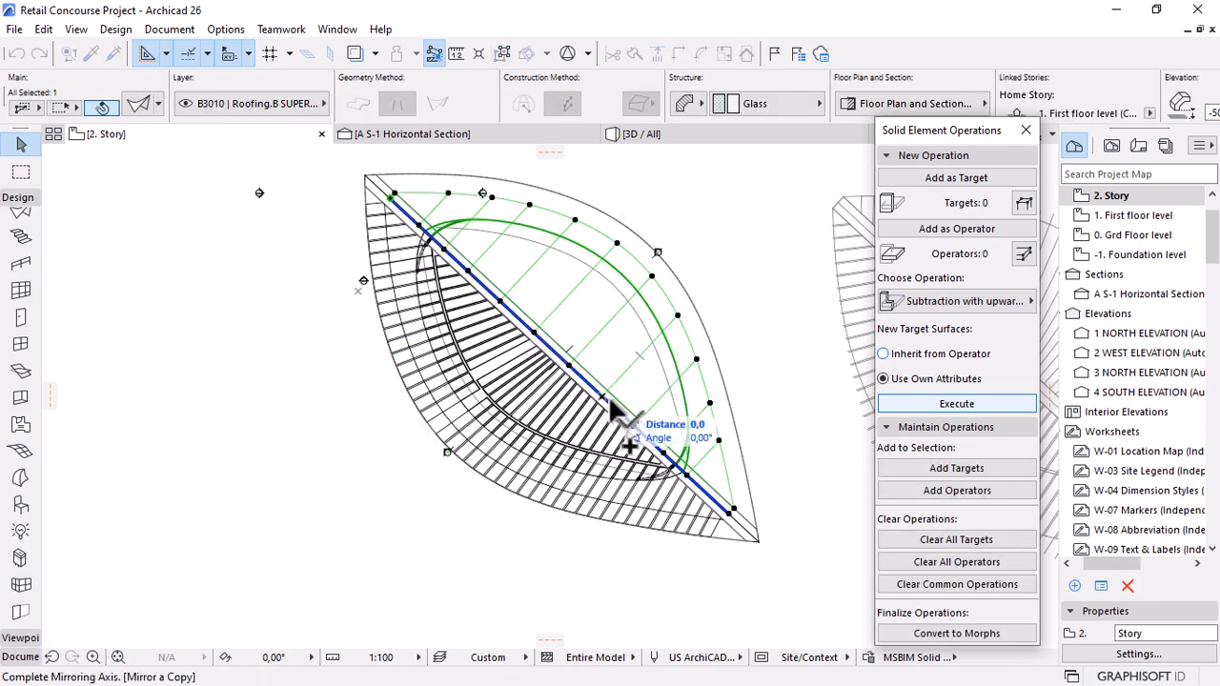
left_click(731, 511)
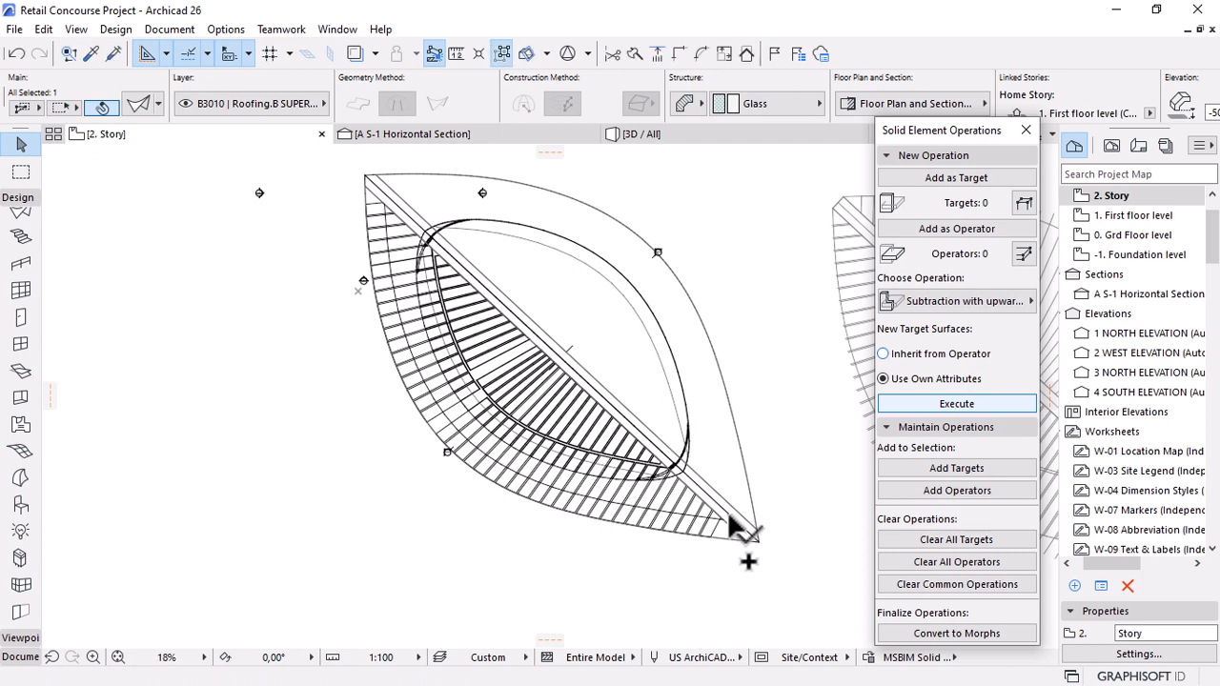
left_click(648, 135)
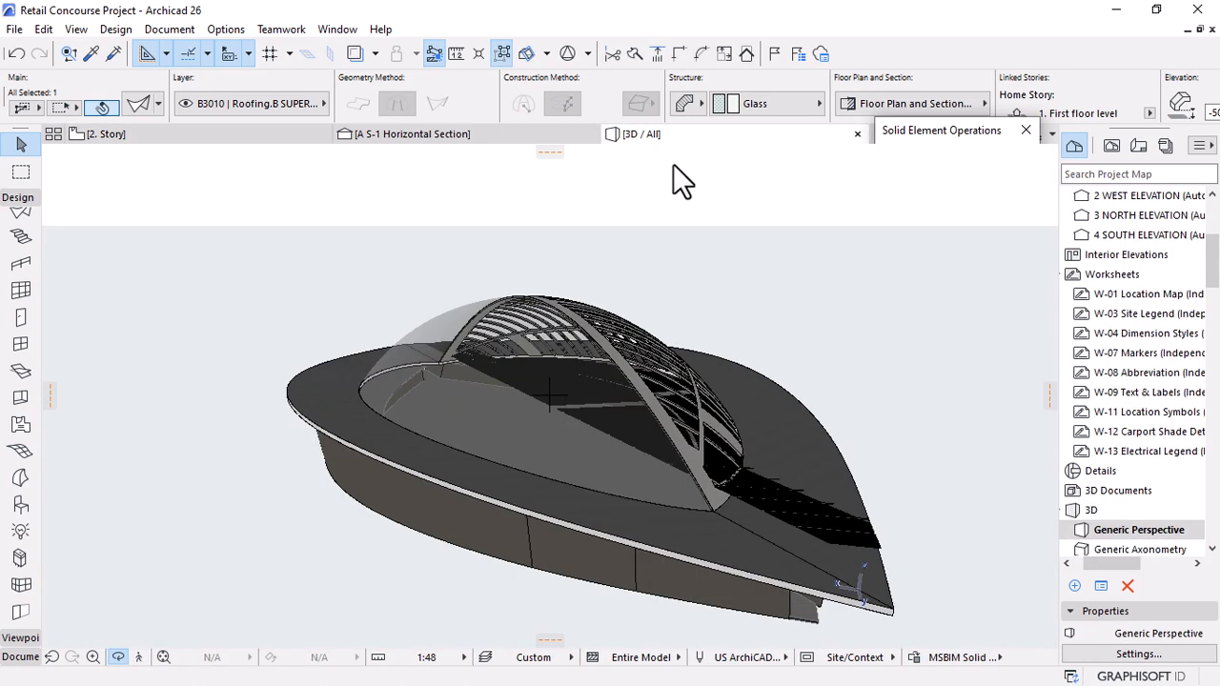
middle_click_drag(692, 238, 763, 416, "shift")
scroll(548, 444, "up", 5)
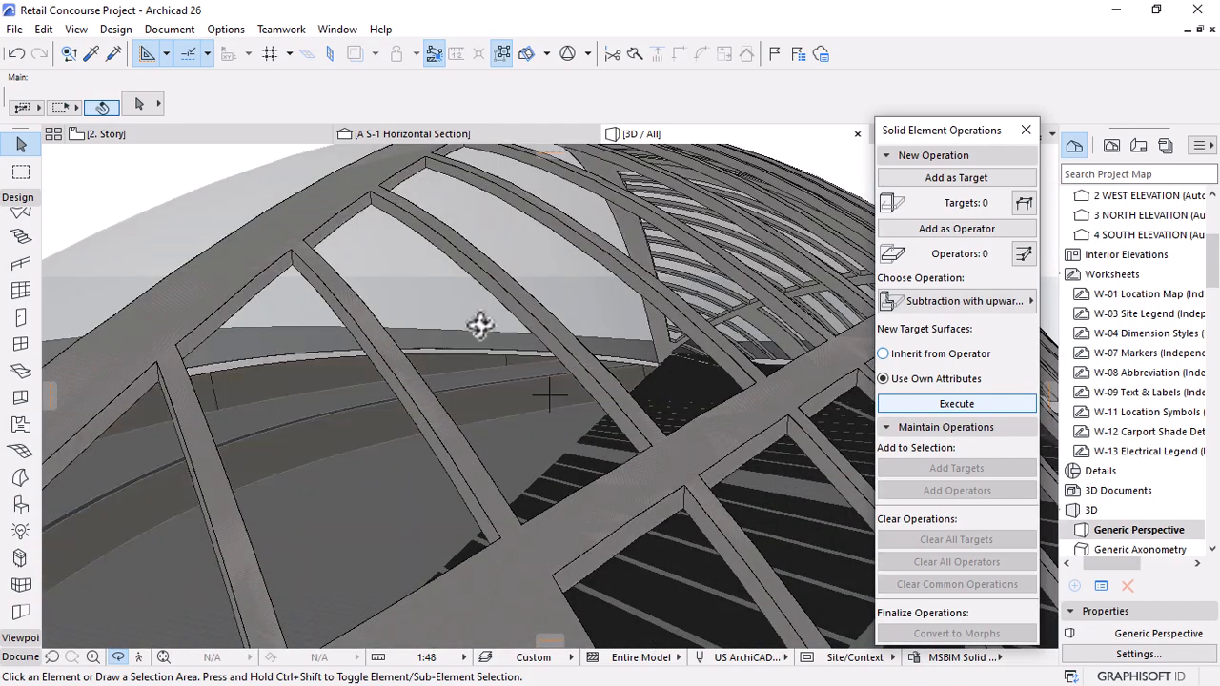
middle_click_drag(479, 325, 435, 390, "shift")
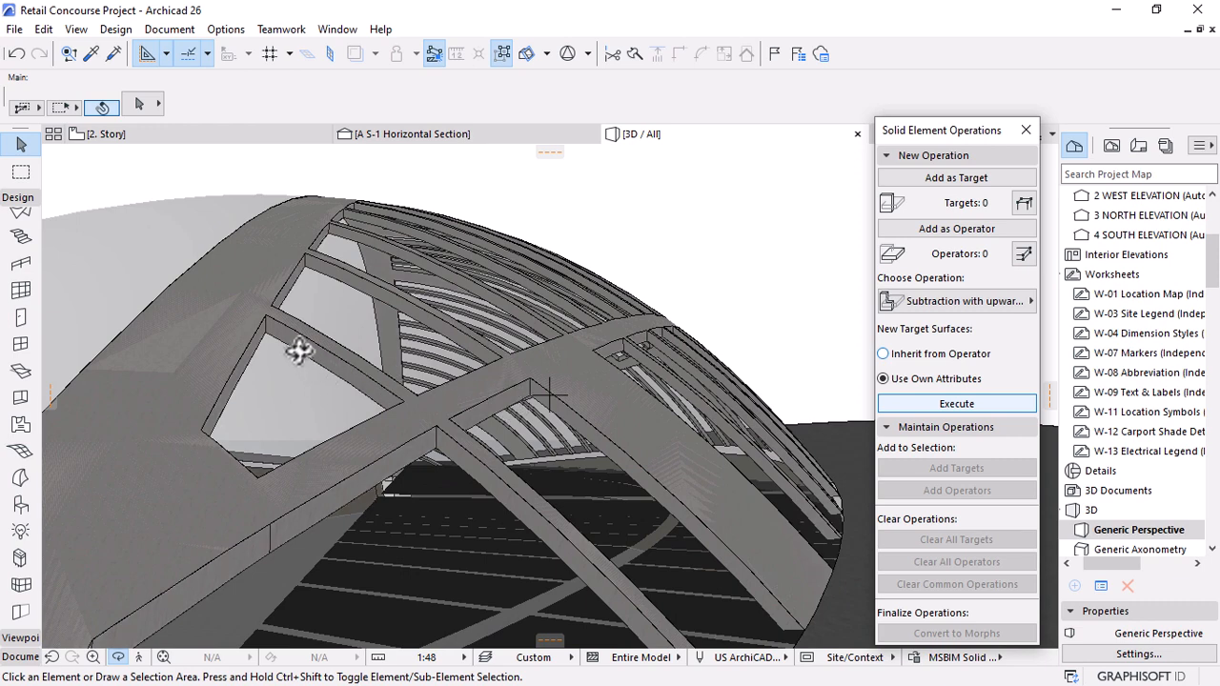
Open the A S-1 Horizontal Section with the whole dome in view and close the Solid Element Operations palette.
left_click(450, 133)
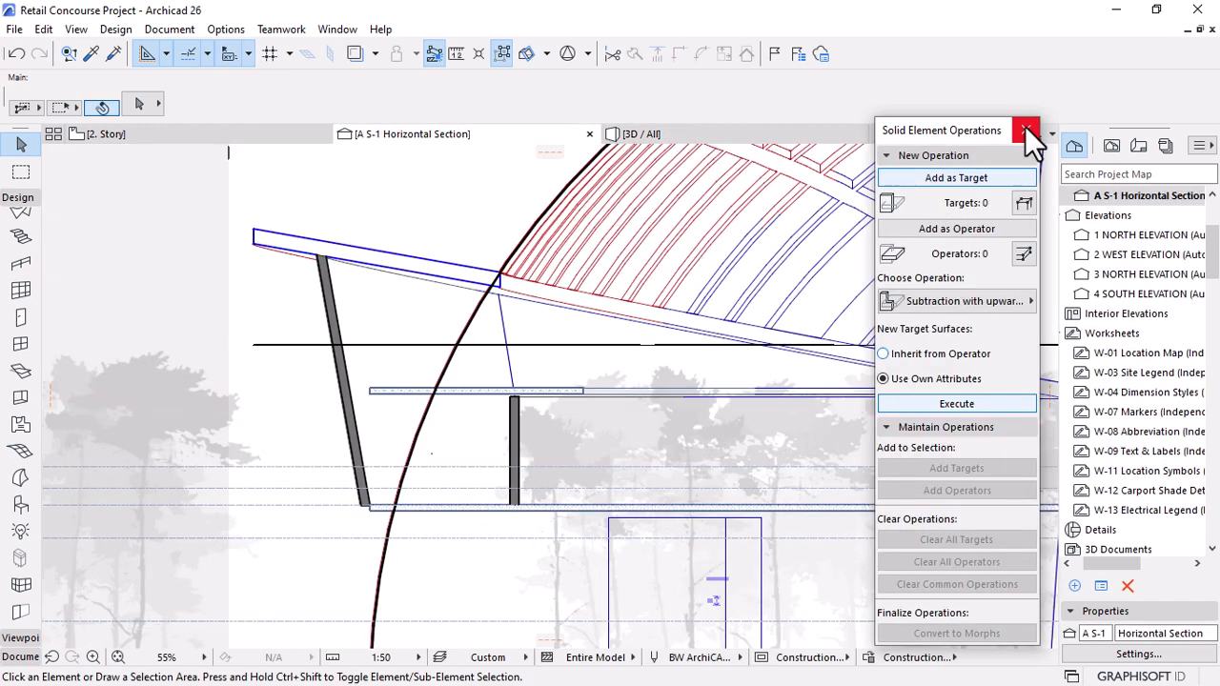
left_click(1026, 129)
scroll(398, 333, "down", 5)
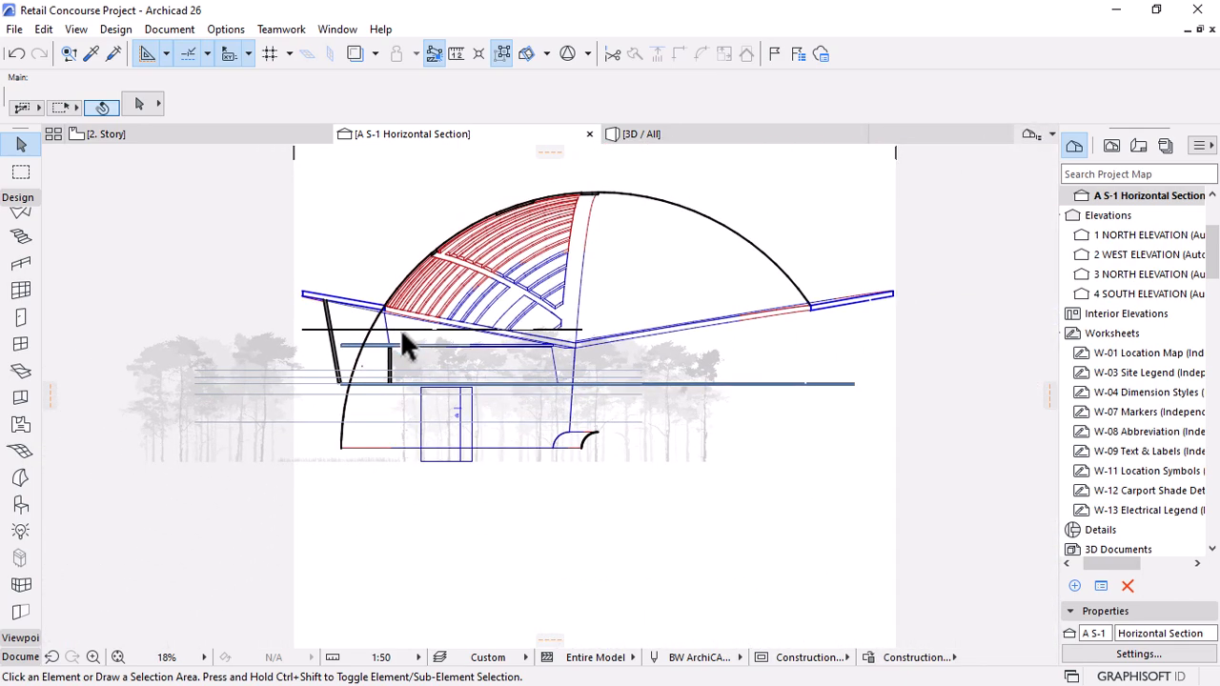
Examine the ribbed shell and the glass shell along the dome's curve and at its crown in the section.
scroll(334, 343, "up", 5)
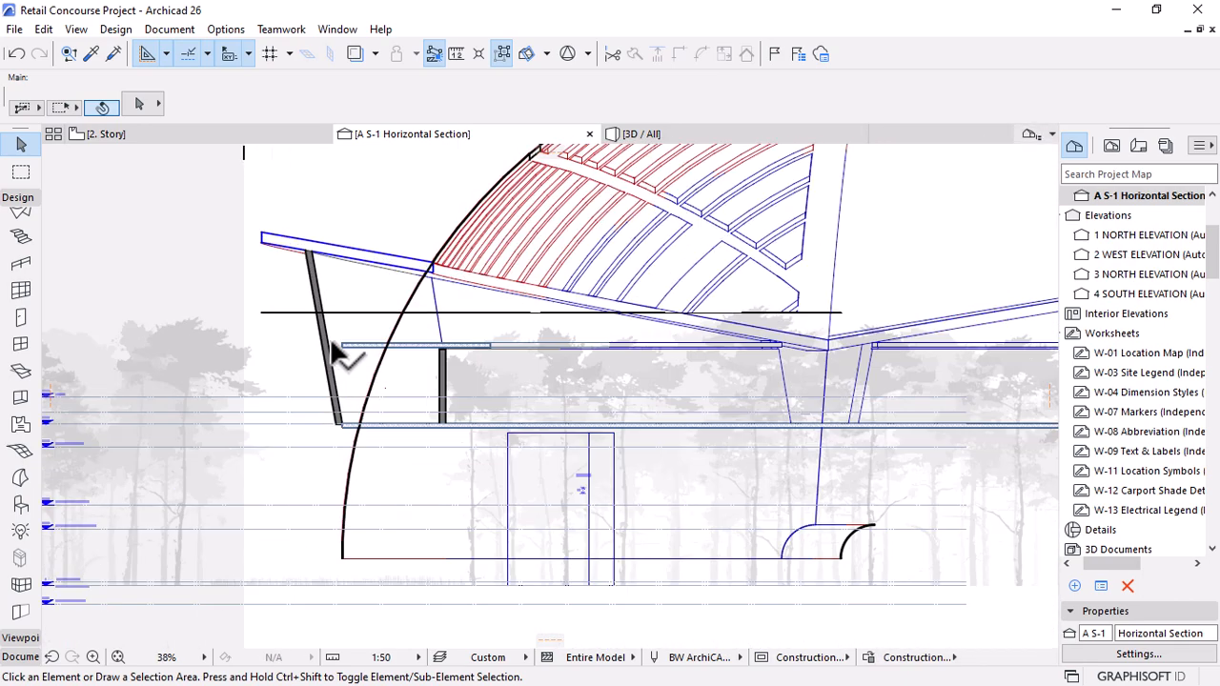
scroll(305, 429, "down", 3)
scroll(267, 383, "down", 2)
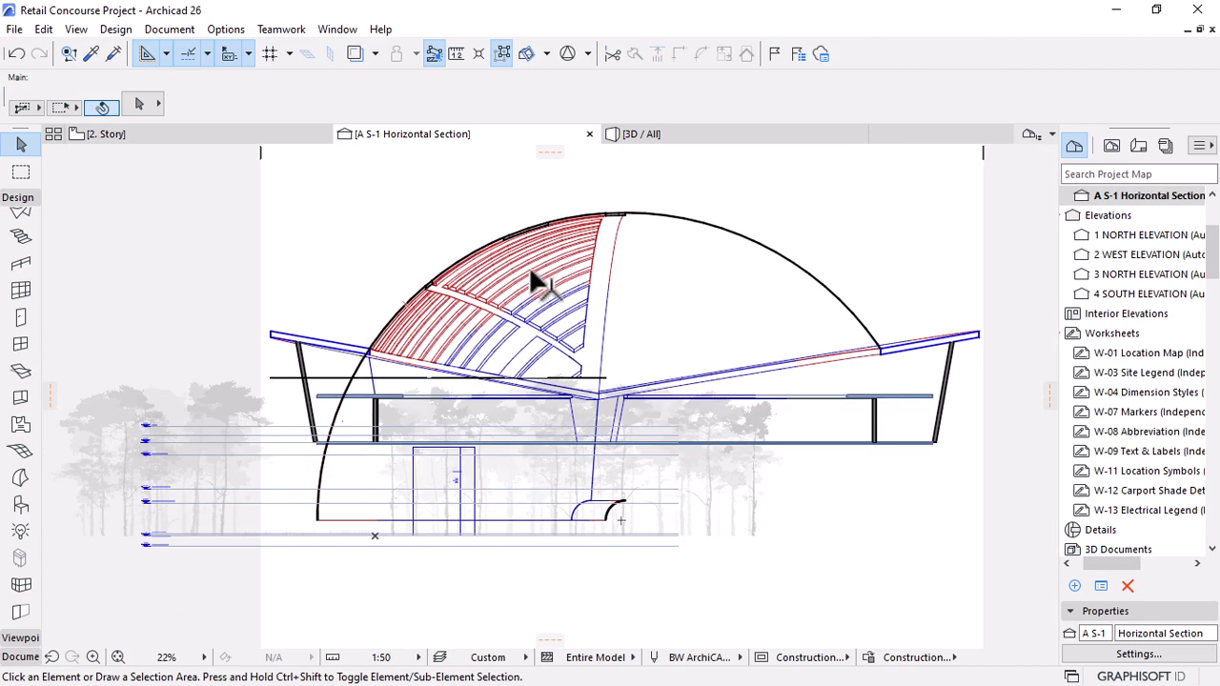
scroll(580, 205, "up", 6)
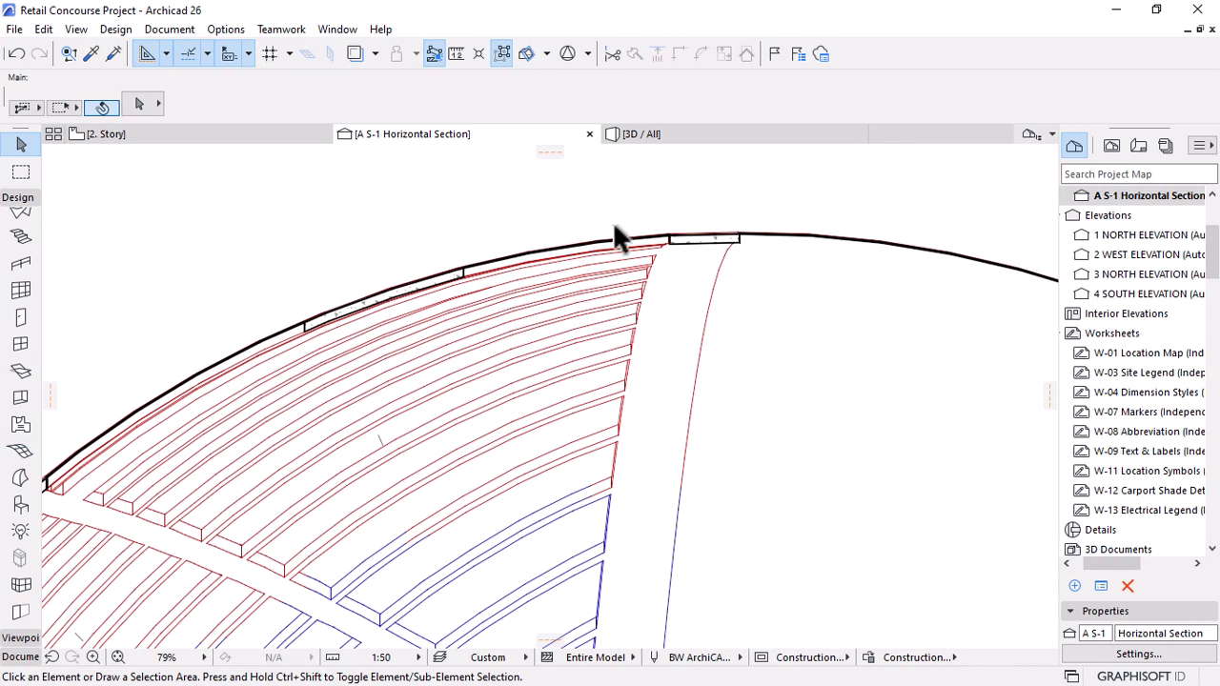
scroll(684, 256, "down", 2)
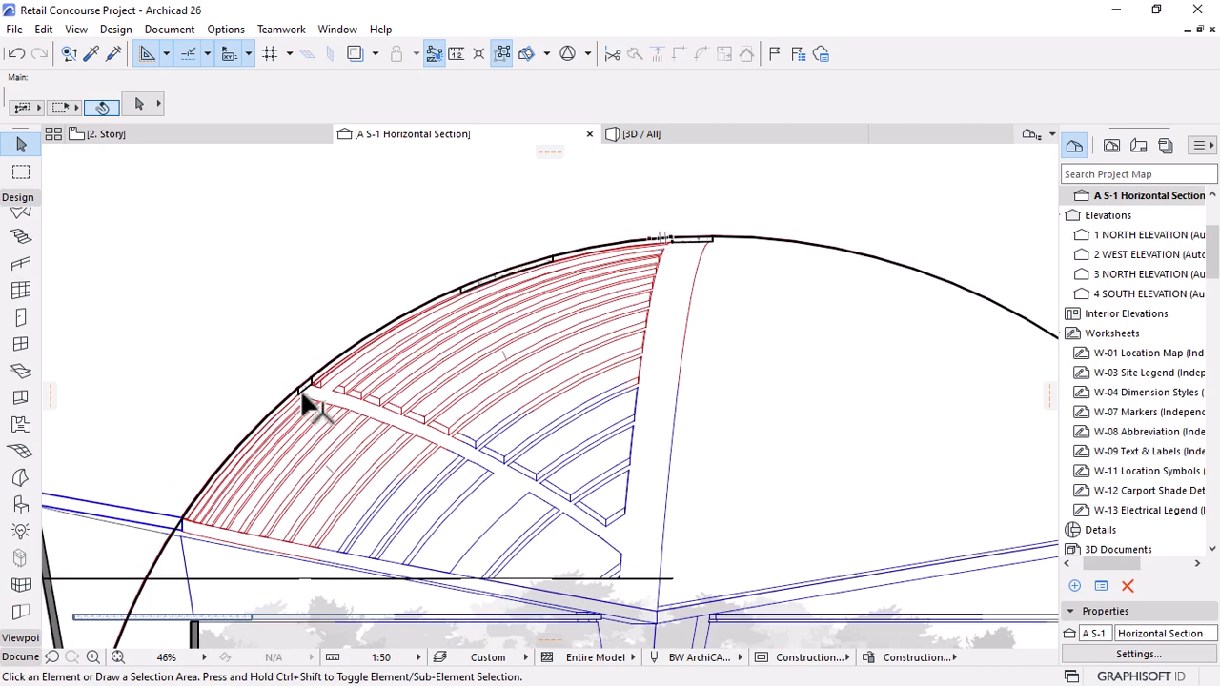
scroll(593, 303, "down", 3)
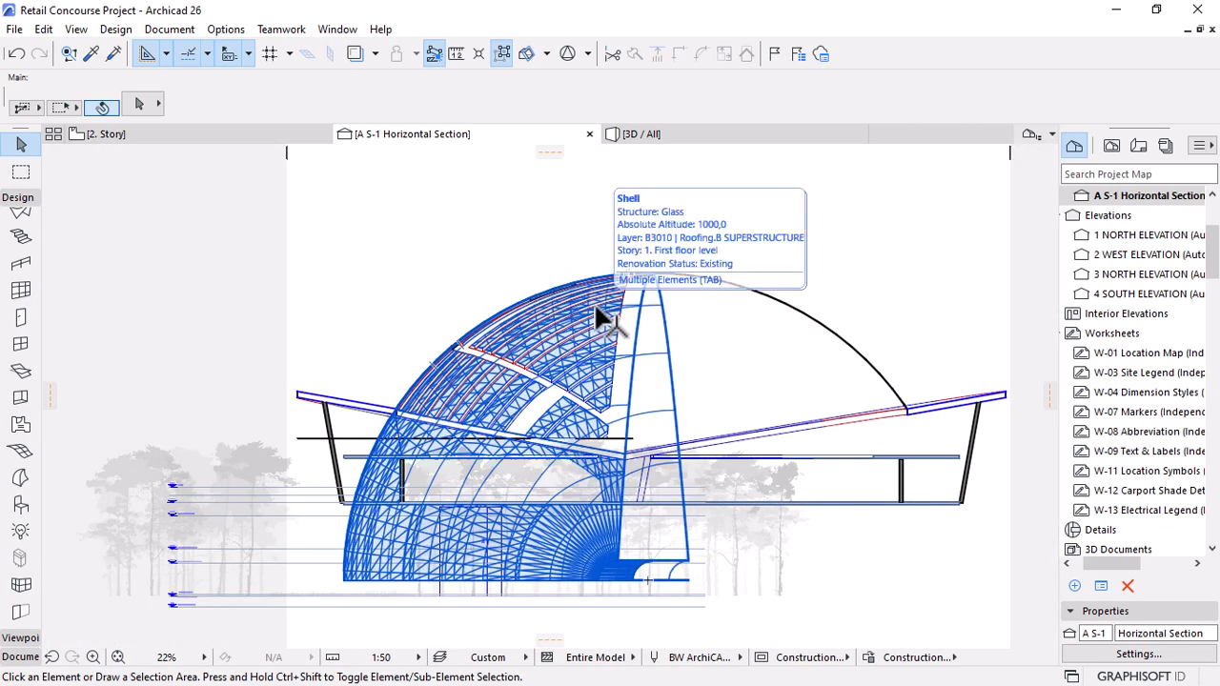
scroll(596, 304, "up", 9)
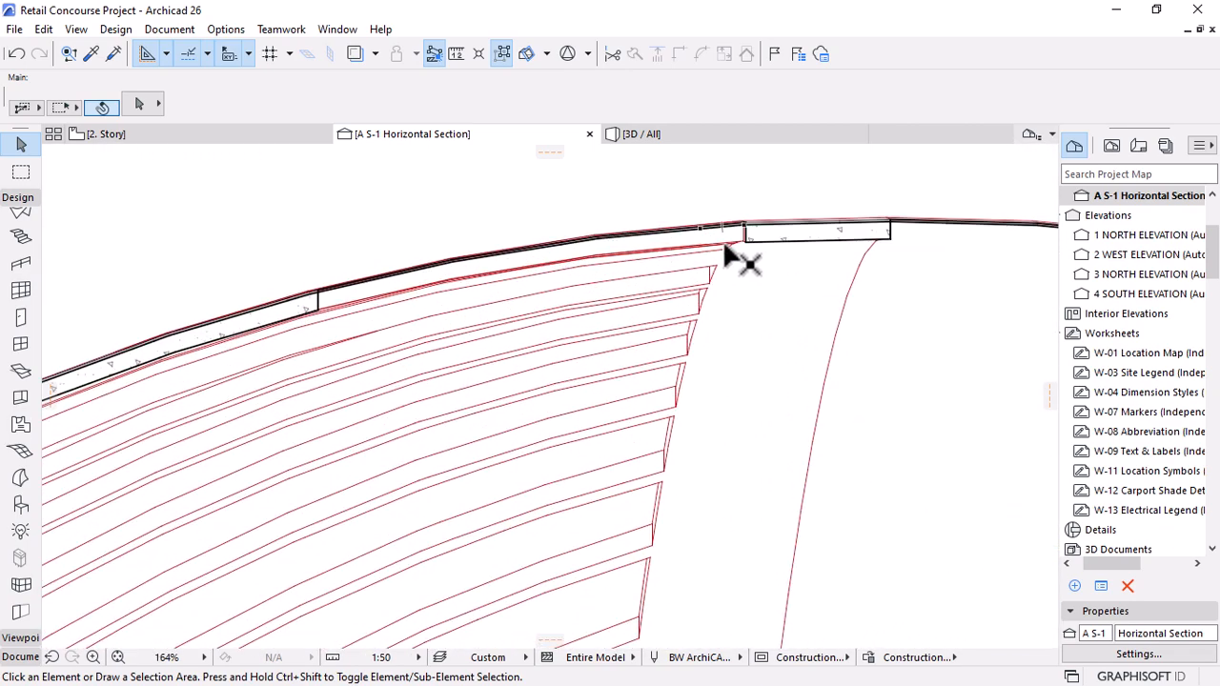
left_click(728, 252)
key("Escape")
scroll(717, 238, "up", 6)
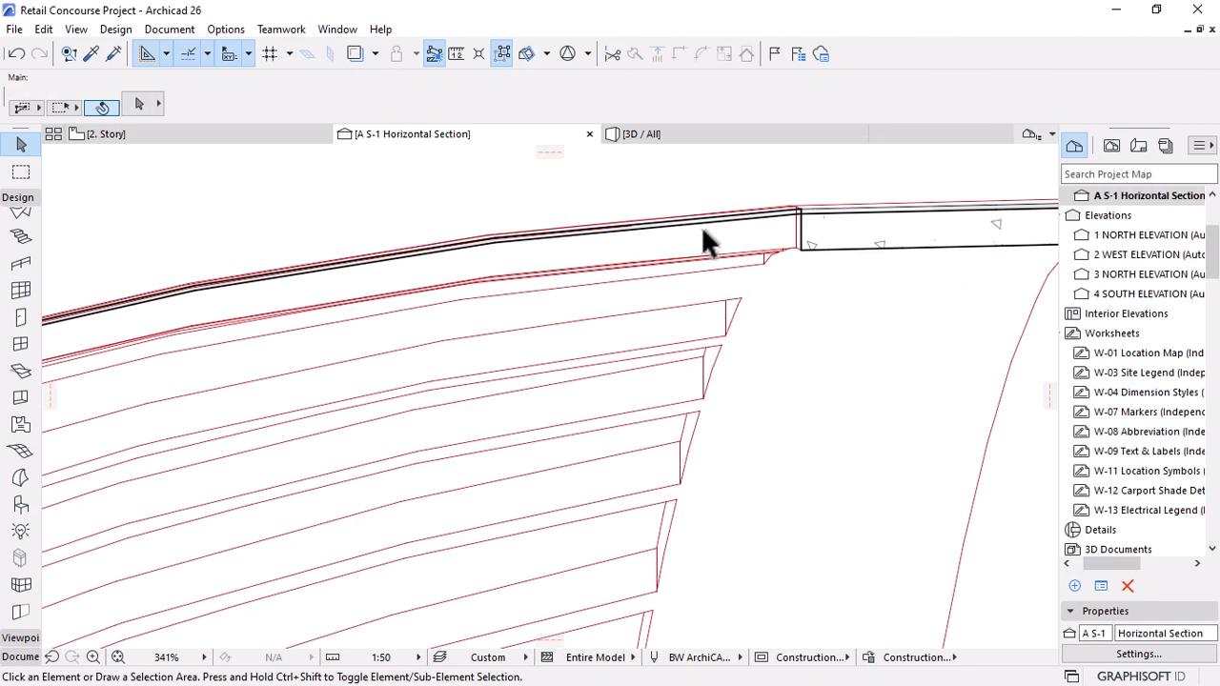
Set the thickness of the ribbed concrete shell to 200 in the section view.
left_click(732, 218)
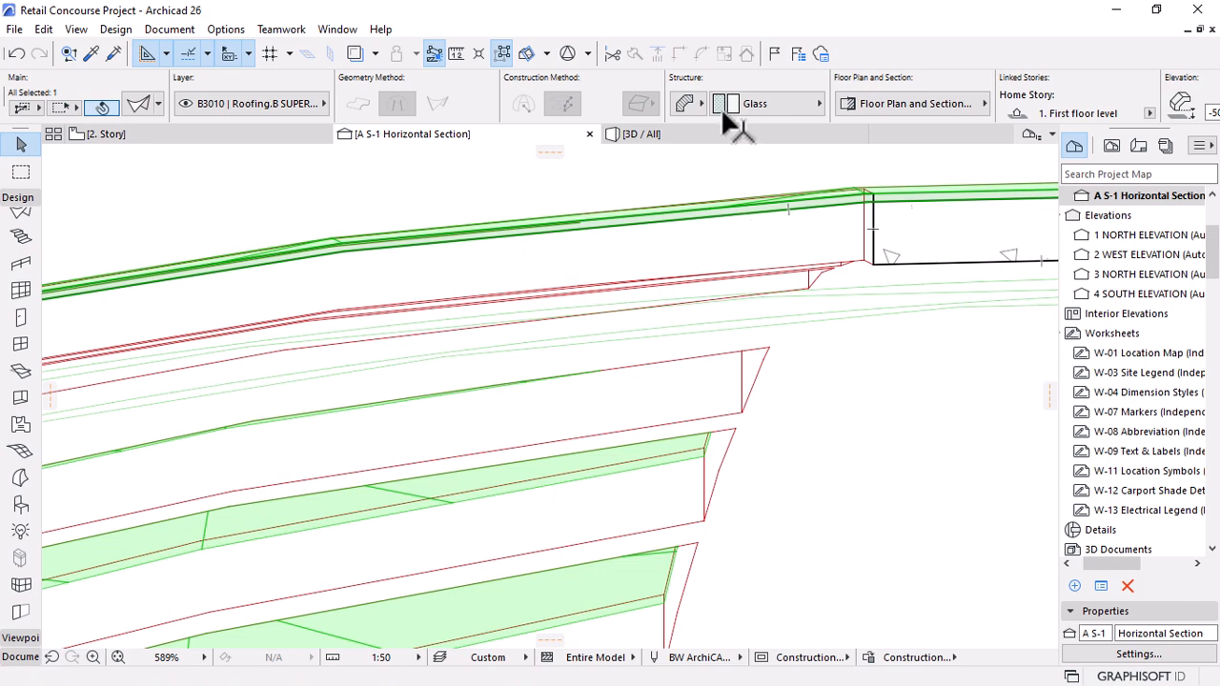
scroll(701, 95, "down", 2)
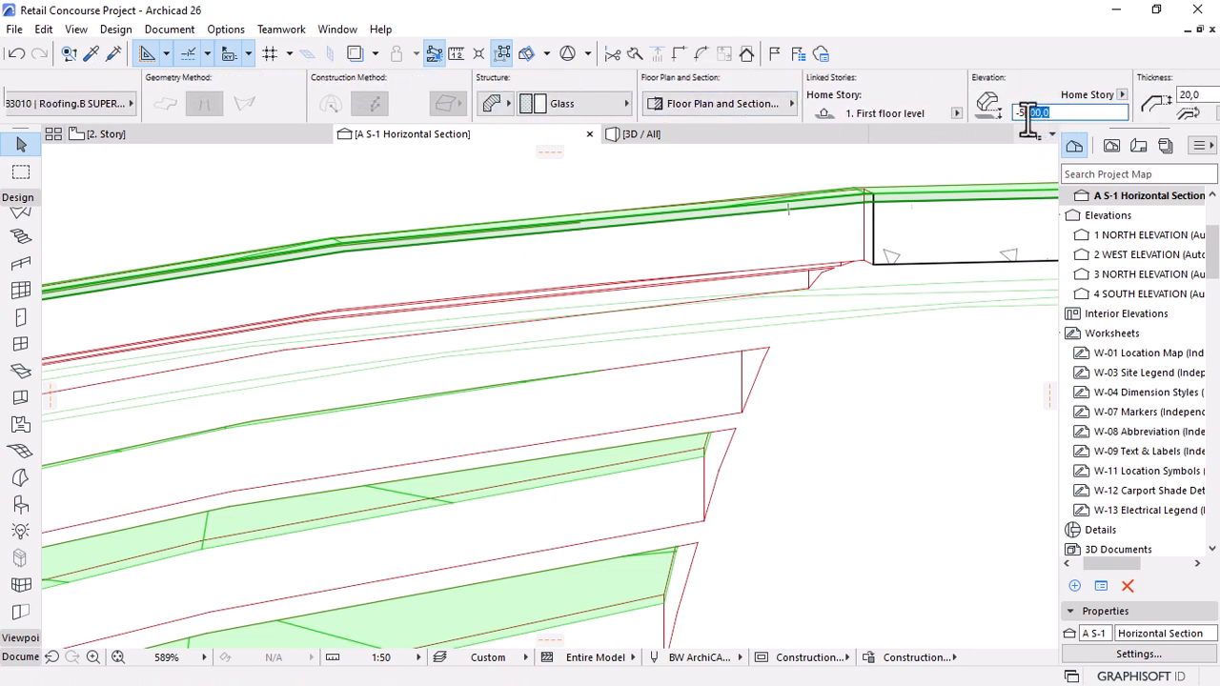
left_click(893, 260)
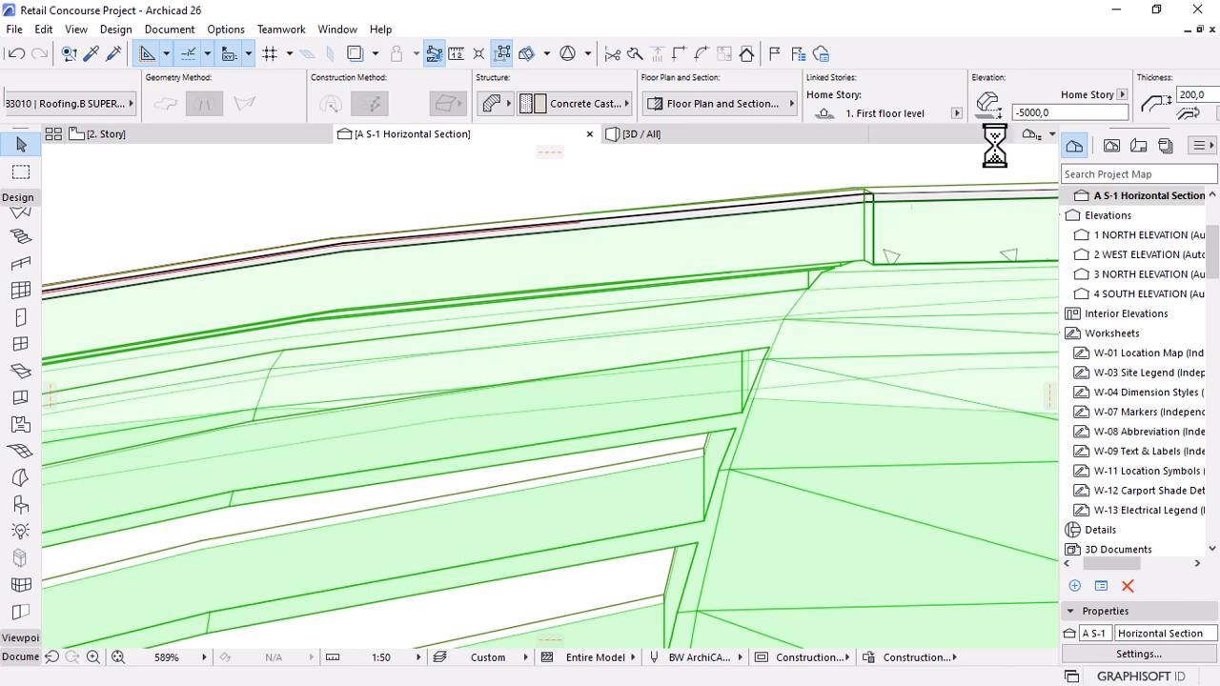
key("Escape")
Lower the glass shell on the ribbed side by setting its pivot line elevation to -5100.
left_click(877, 199)
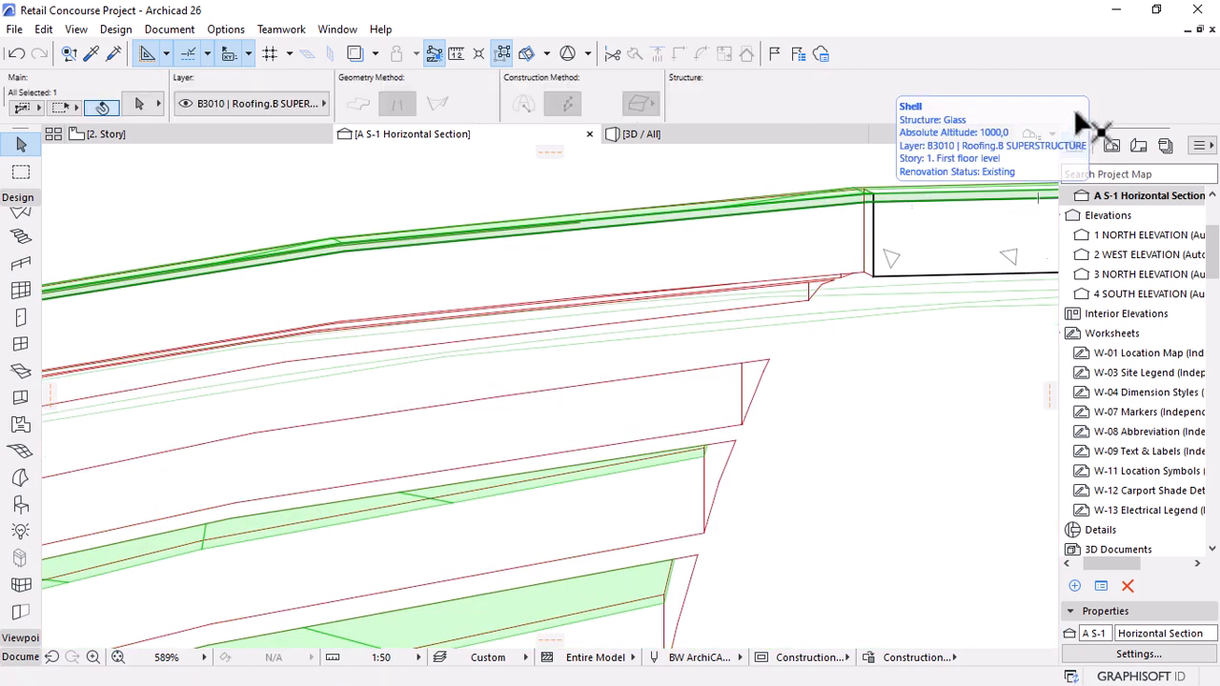
scroll(980, 105, "right", 5)
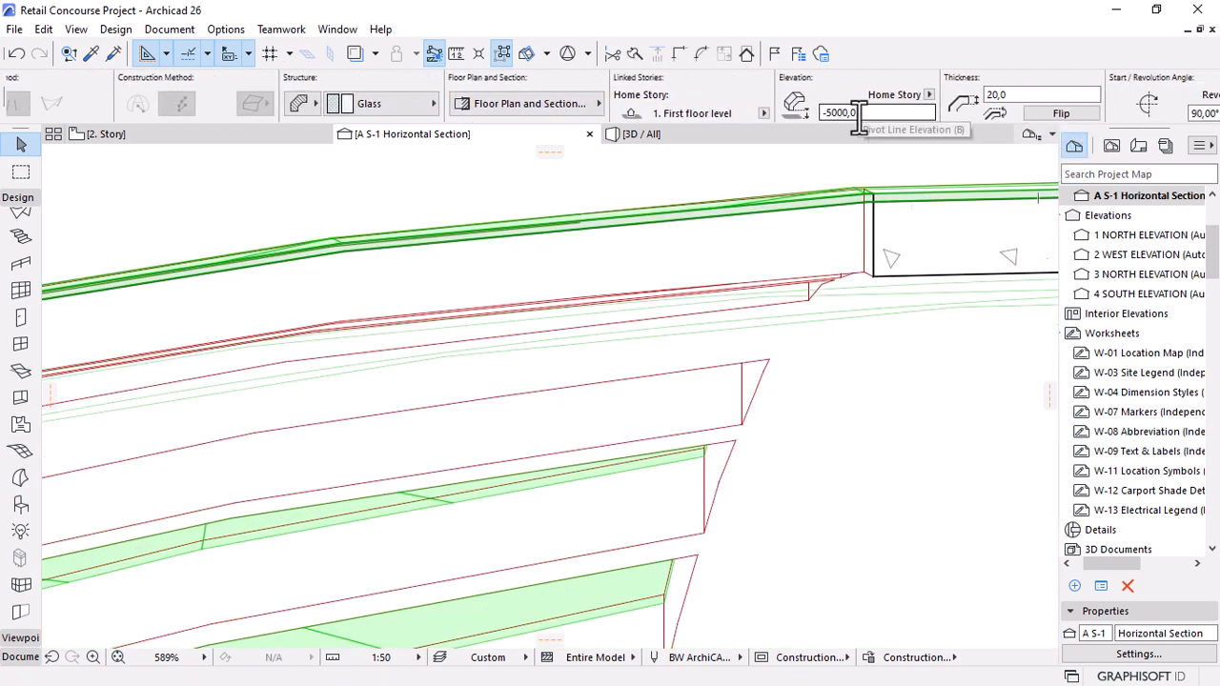
left_click_drag(858, 113, 837, 112)
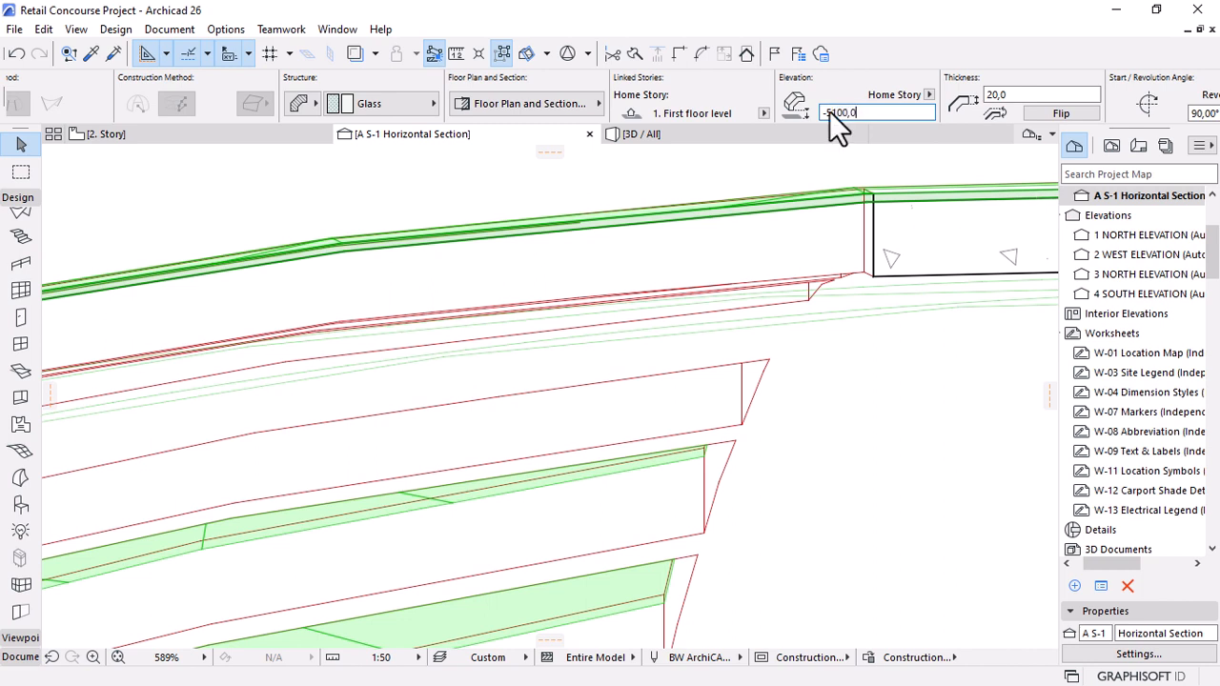
key("Return")
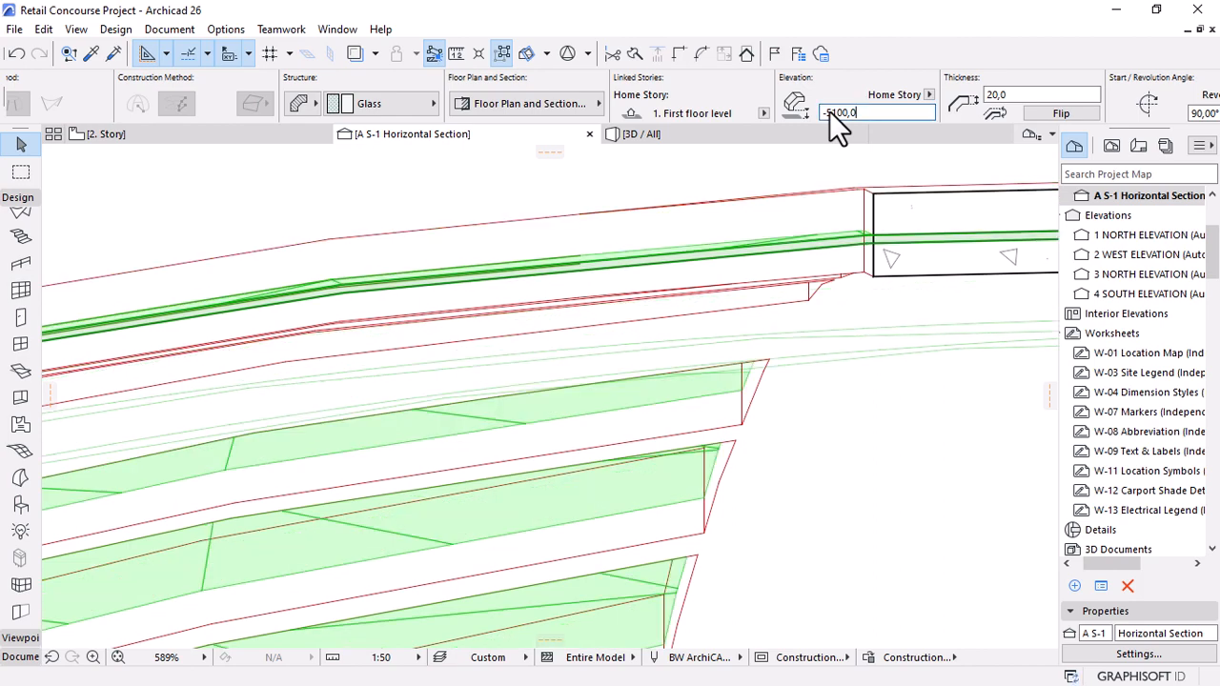
scroll(453, 247, "down", 5)
scroll(543, 286, "down", 1)
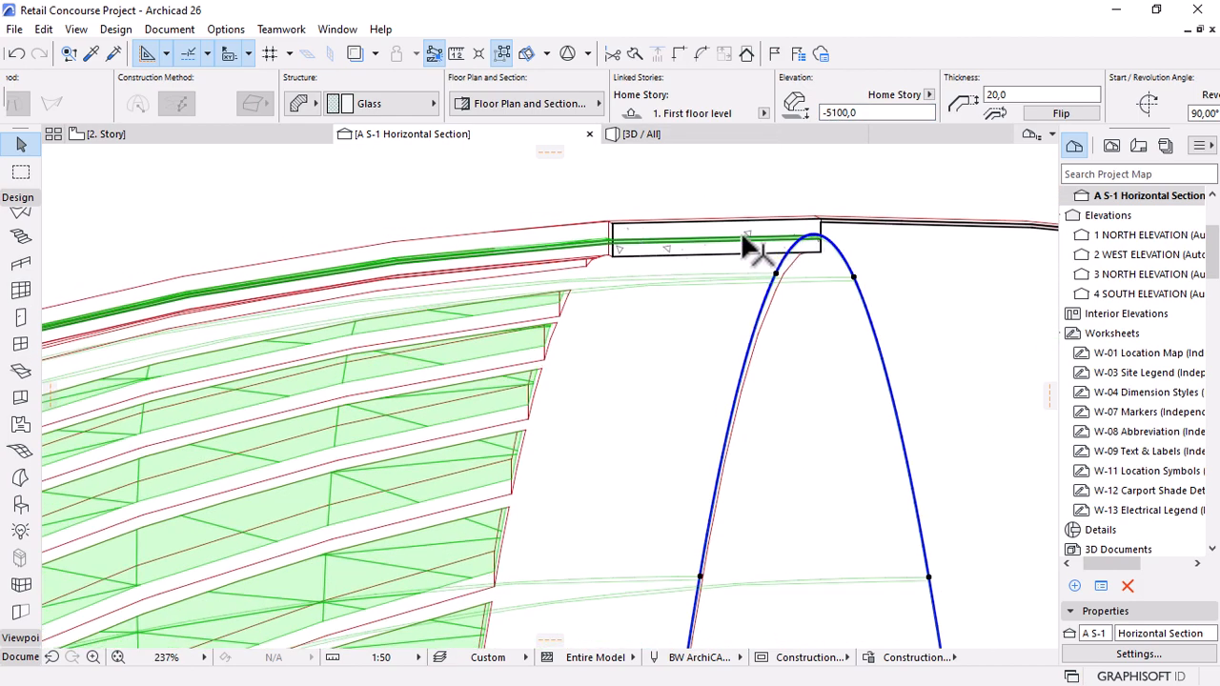
scroll(748, 249, "down", 8)
left_click(680, 190)
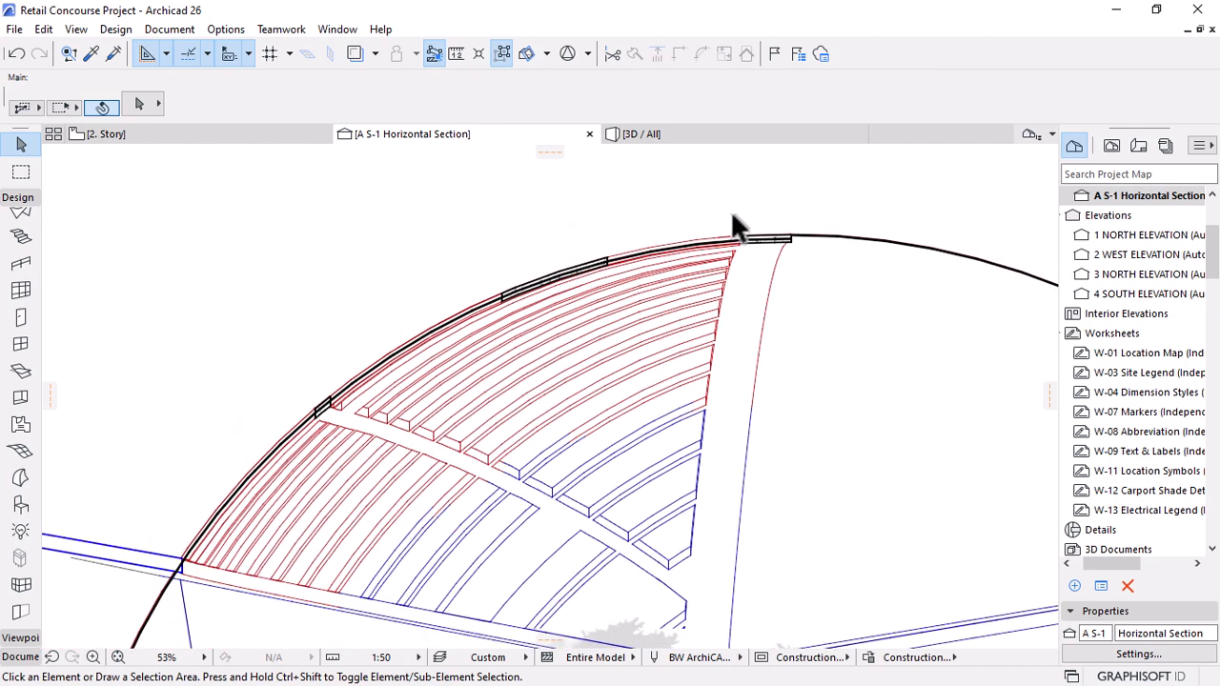
scroll(734, 227, "down", 2)
In the 3D model, change the building material of the dome's ribbed half shell to Aluminium.
left_click(667, 134)
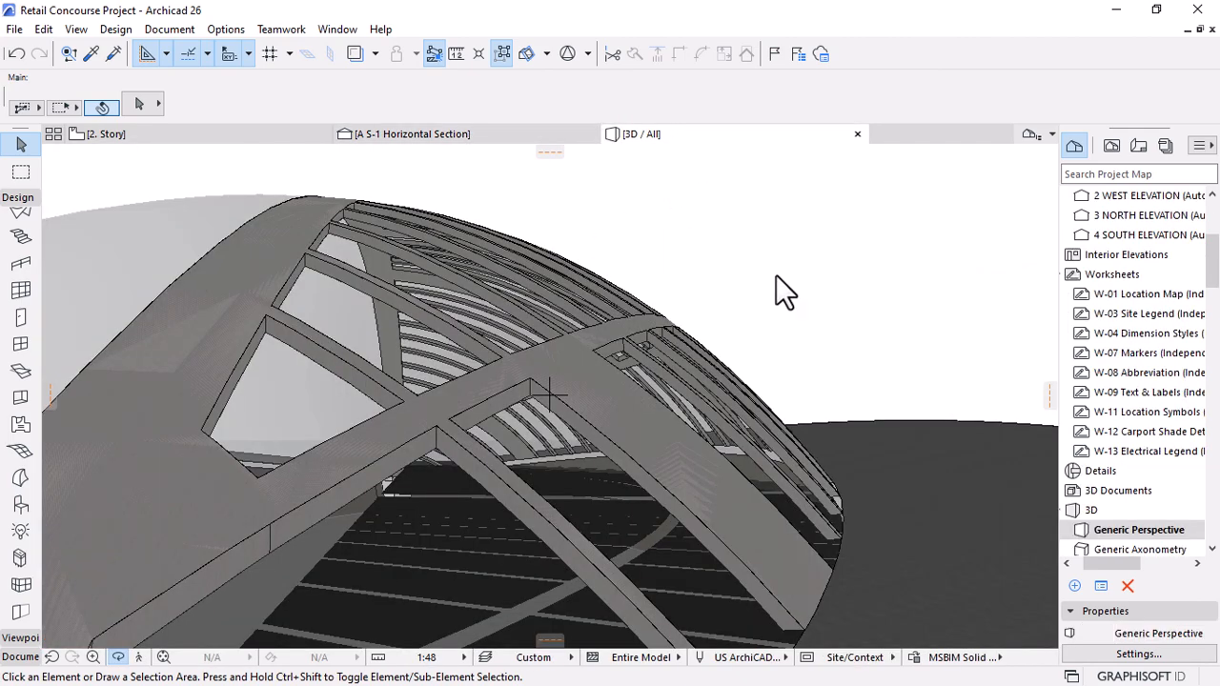
middle_click_drag(745, 313, 343, 362, "shift")
middle_click_drag(655, 402, 479, 343, "shift")
middle_click_drag(620, 364, 621, 364, "shift")
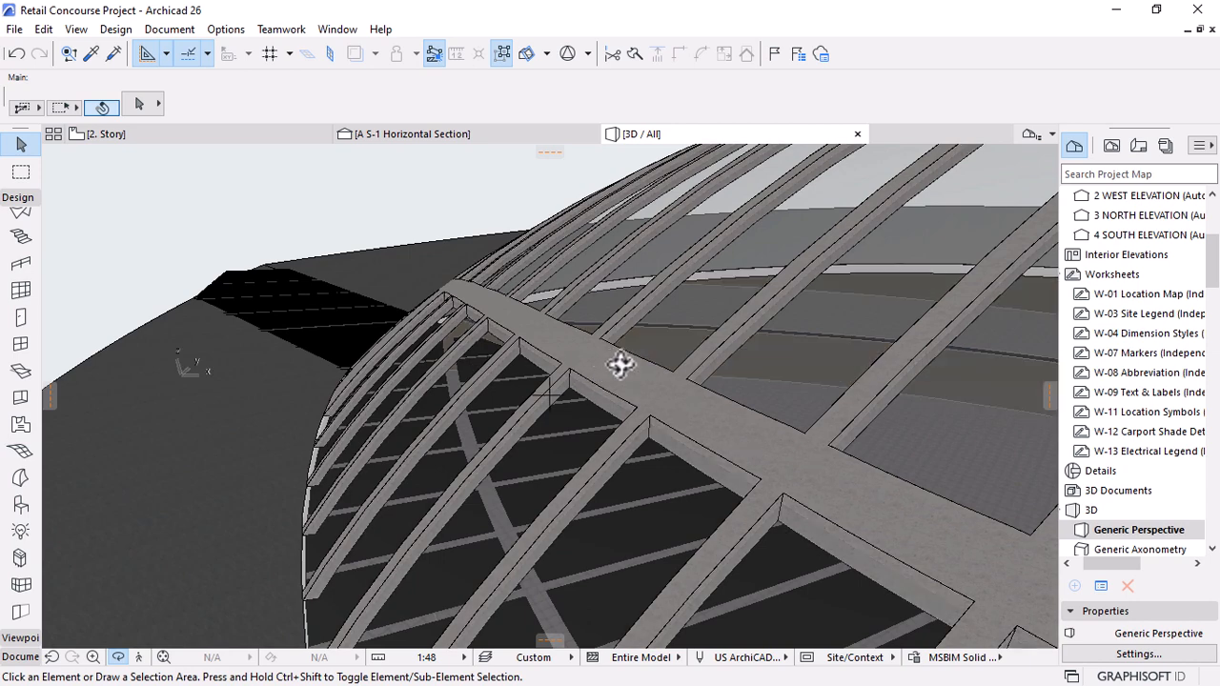
left_click(627, 380)
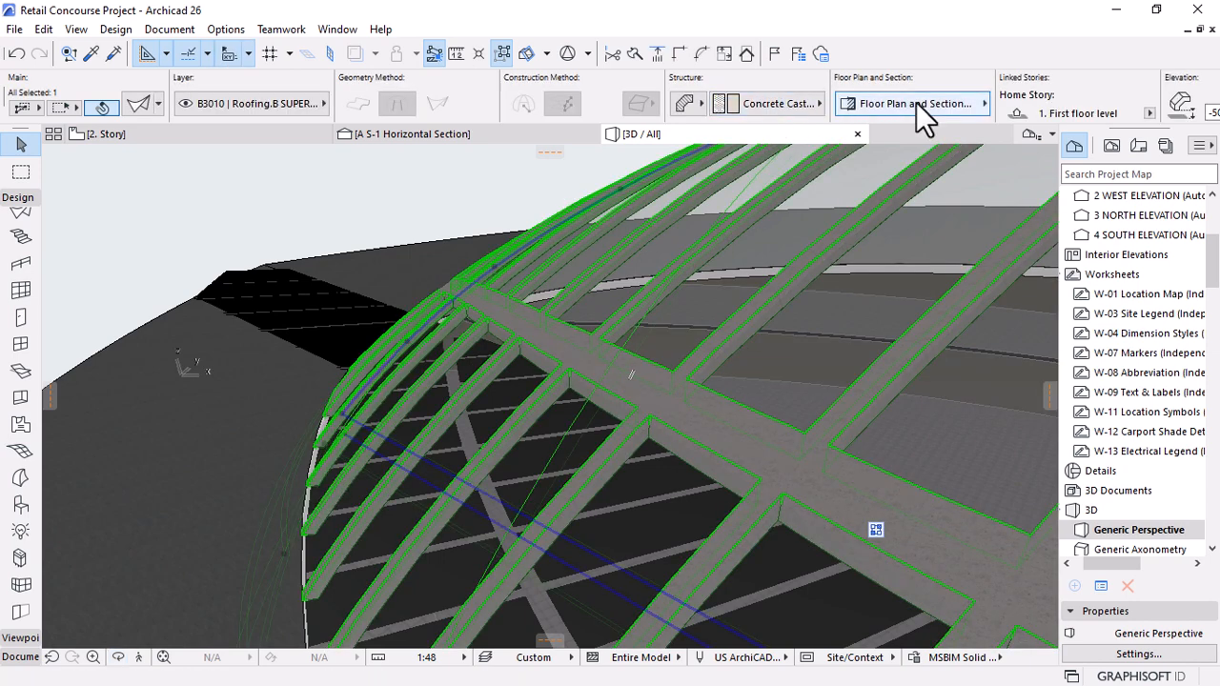
left_click(765, 110)
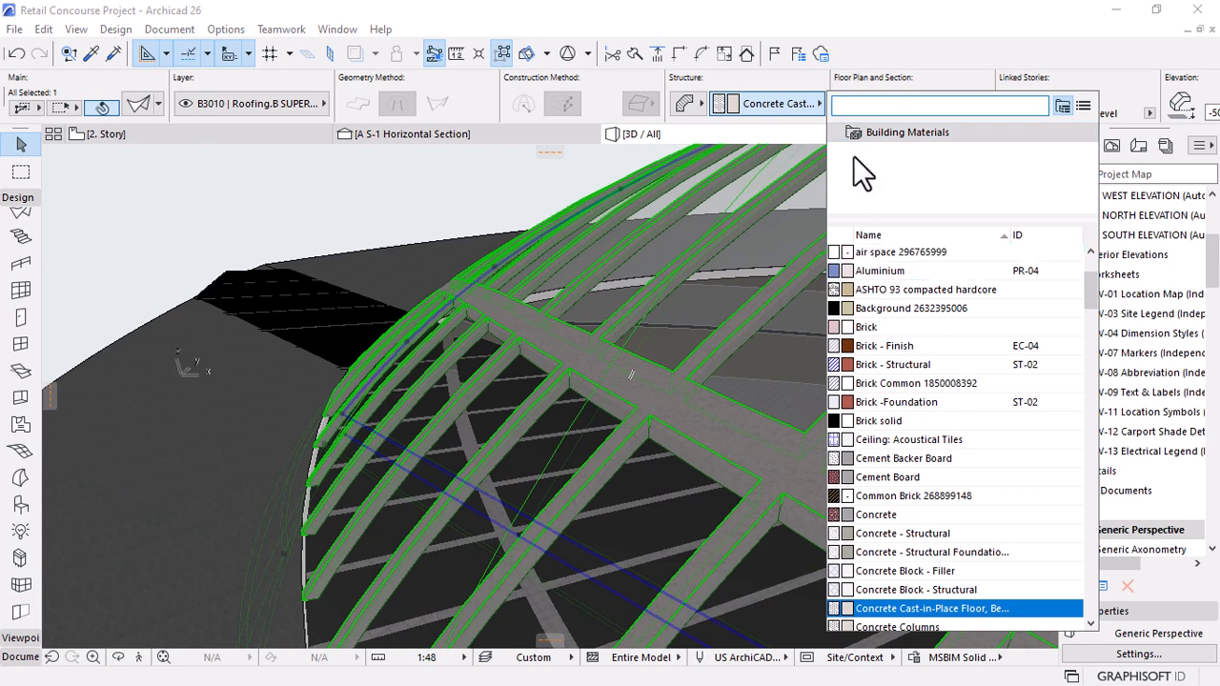
left_click(883, 270)
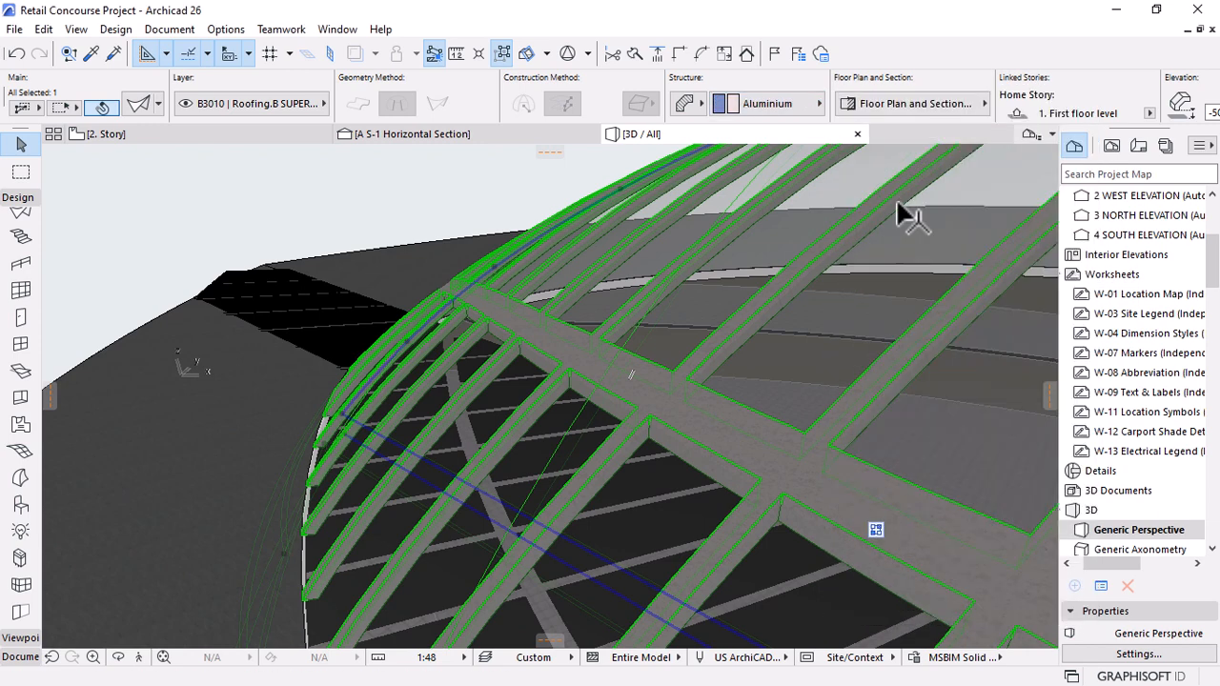
key("Escape")
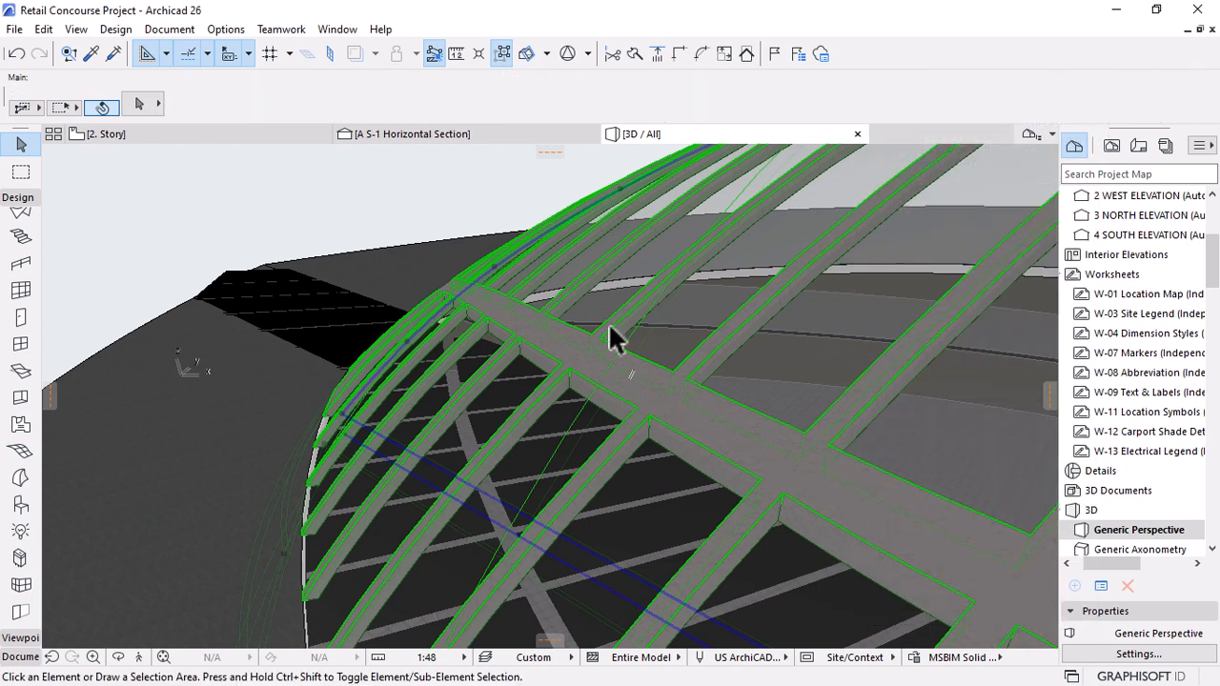
Select the ribbed side's glass half shell from below the building and load it as target in Solid Element Operations.
middle_click_drag(608, 323, 525, 291, "shift")
scroll(525, 292, "down", 7)
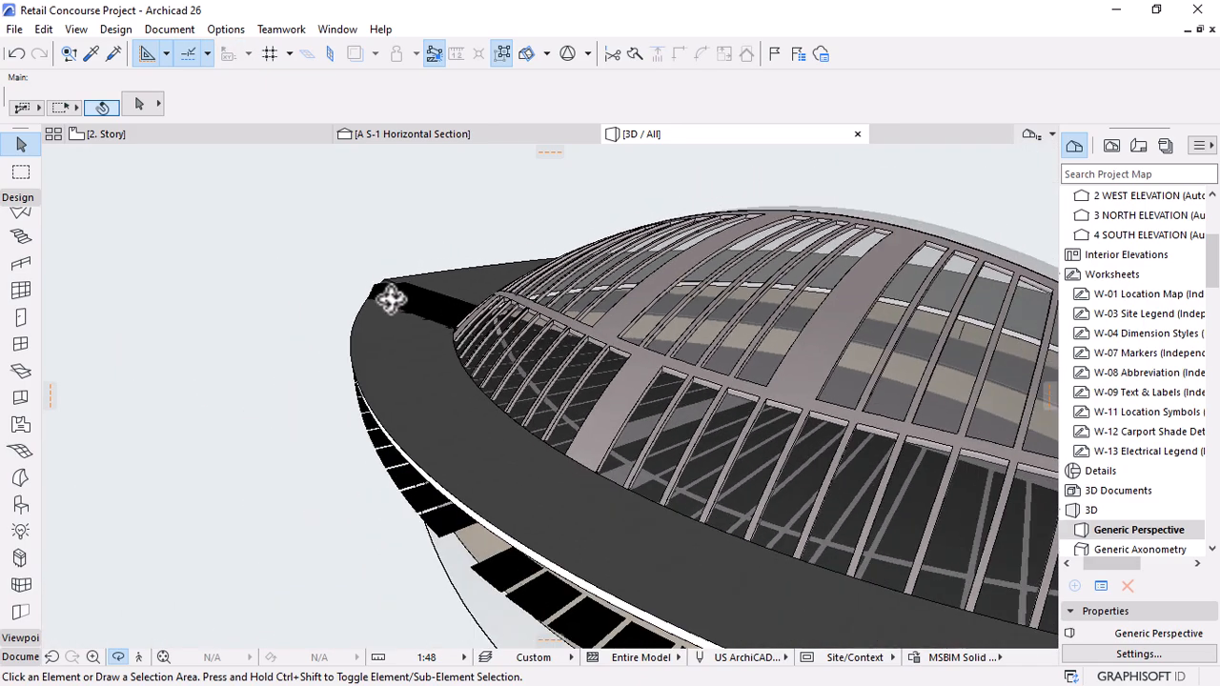
middle_click_drag(818, 486, 781, 540, "shift")
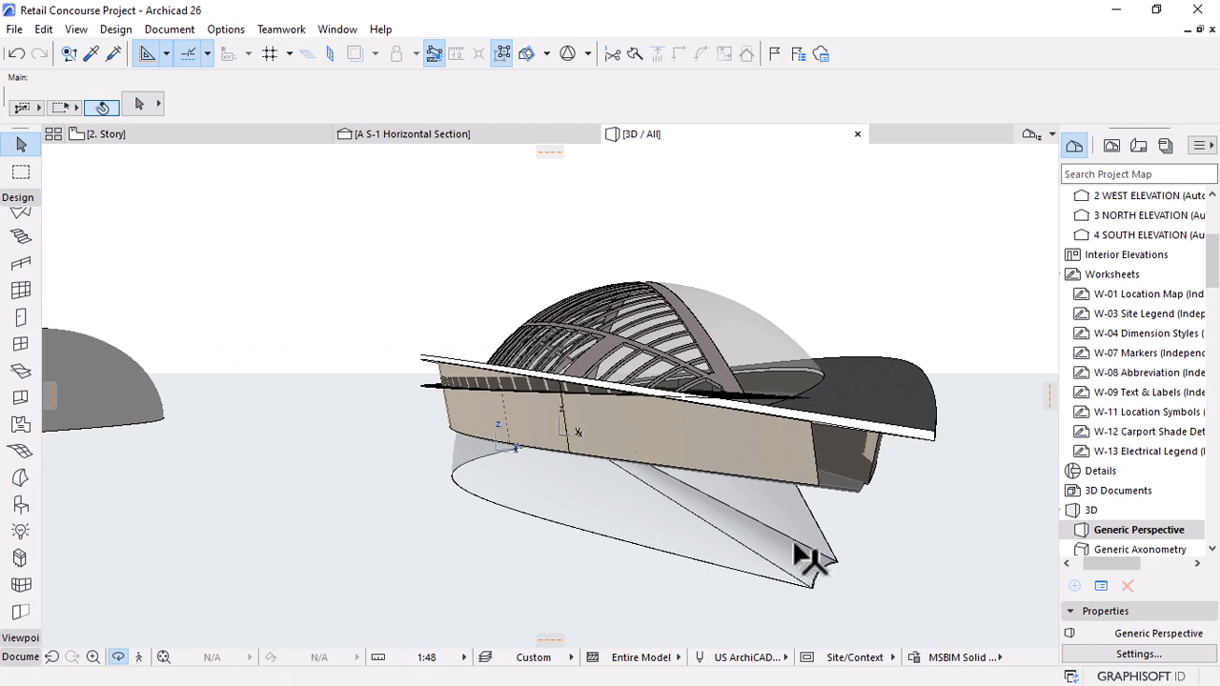
left_click(705, 531)
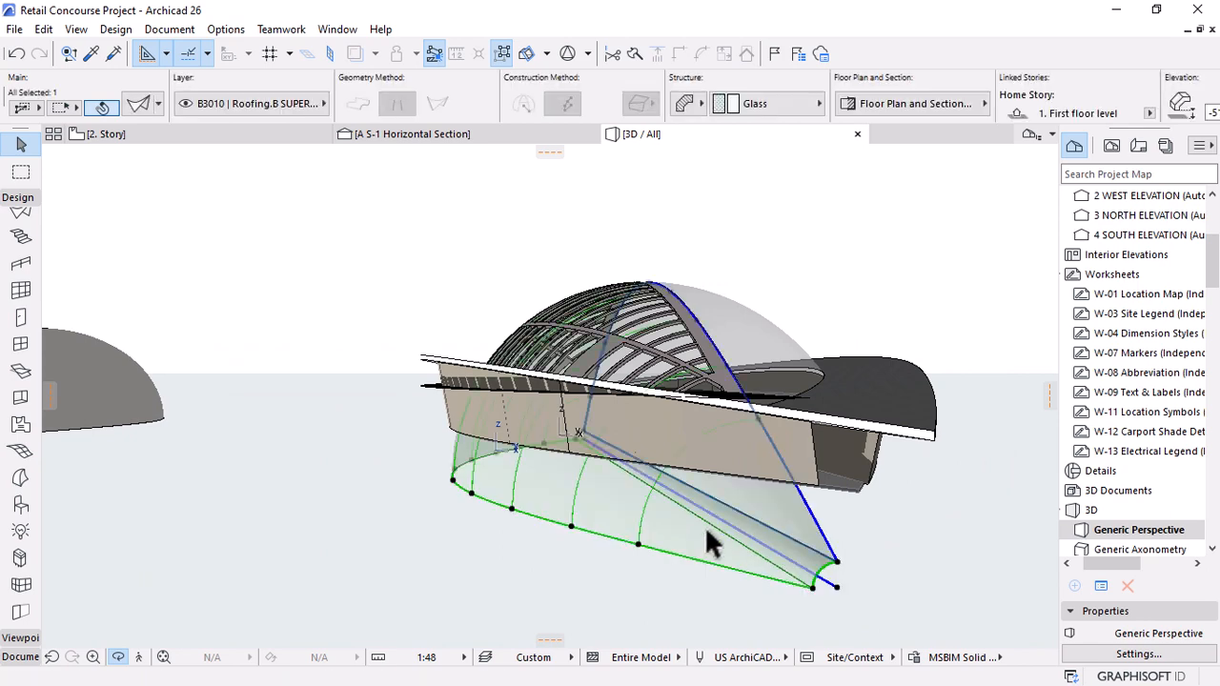
right_click(806, 216)
mouse_move(887, 407)
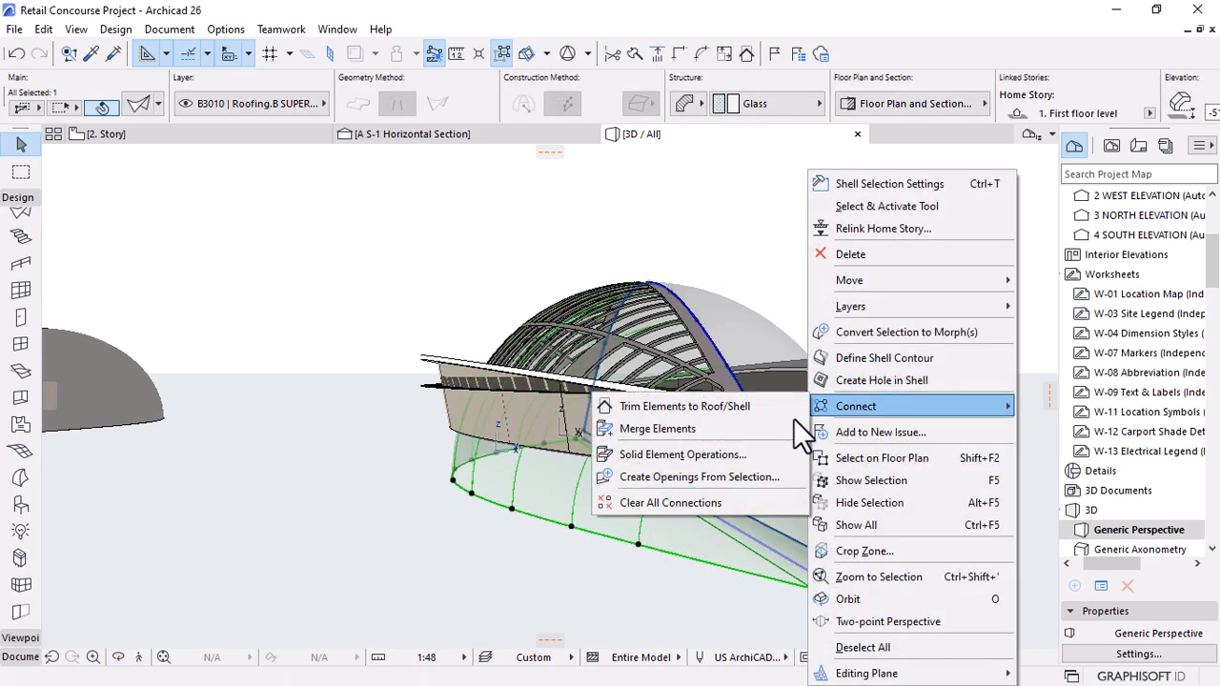
left_click(667, 454)
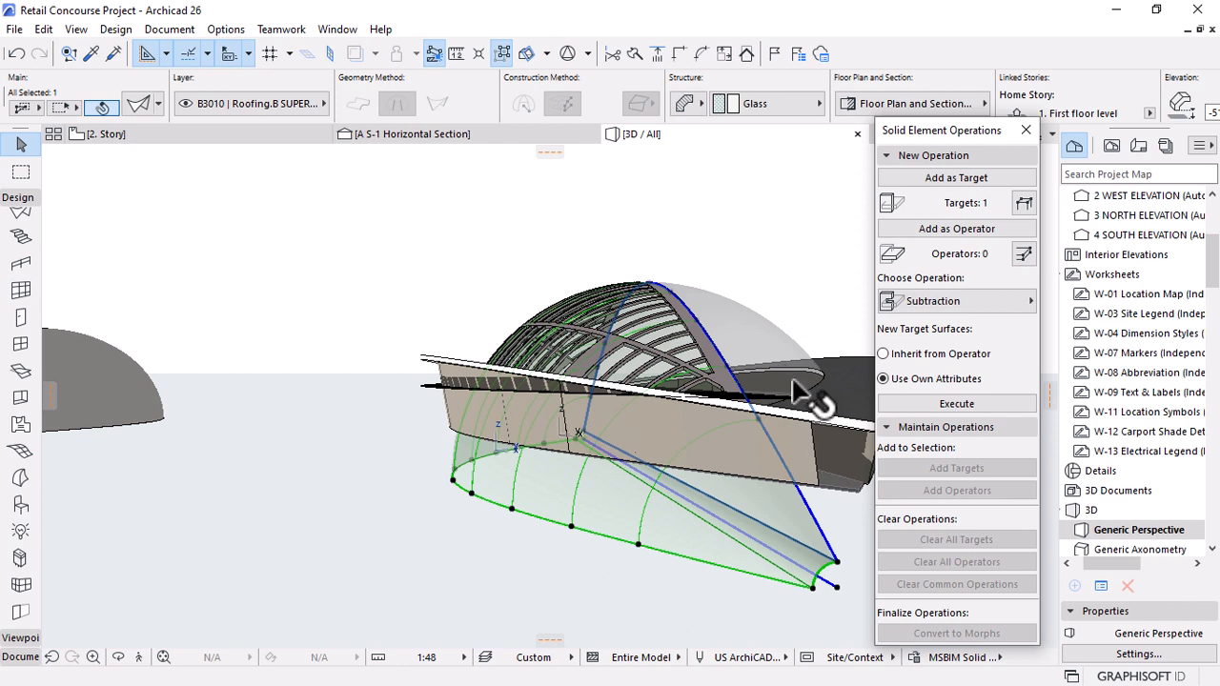
Cut the glass half shell below the roof, using the sloping metal roof as operator for a subtraction with downward extrusion.
left_click(832, 419)
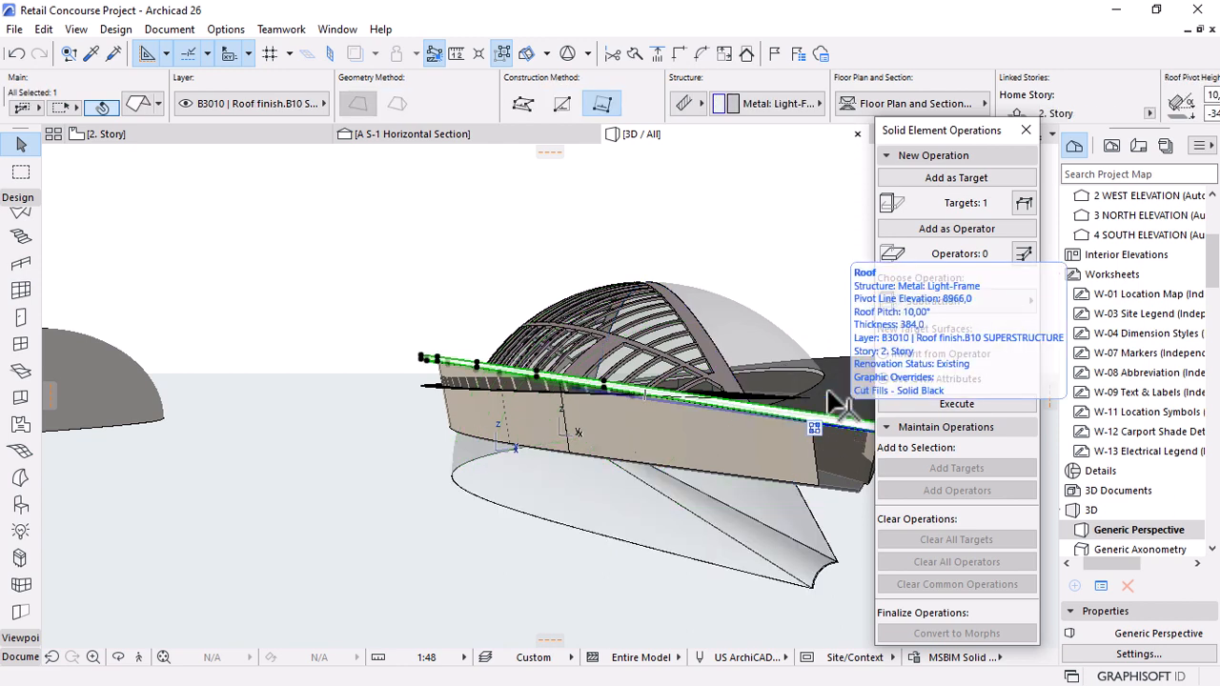
left_click(948, 175)
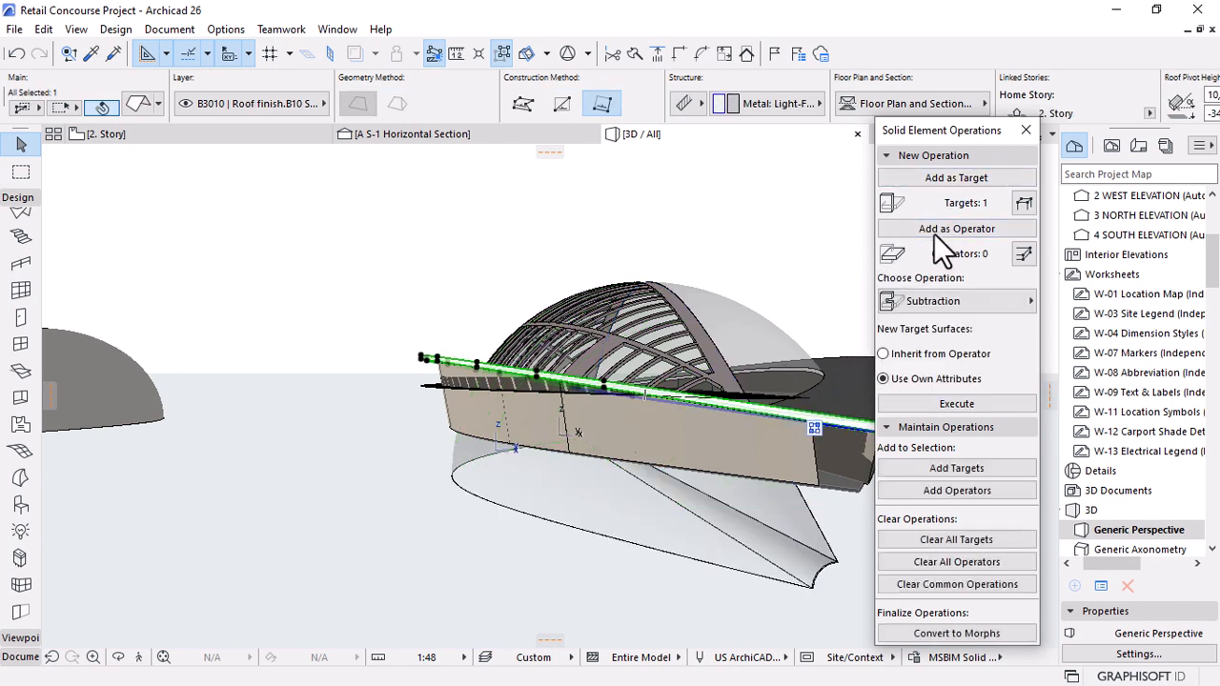
left_click(956, 228)
left_click(952, 300)
left_click(748, 347)
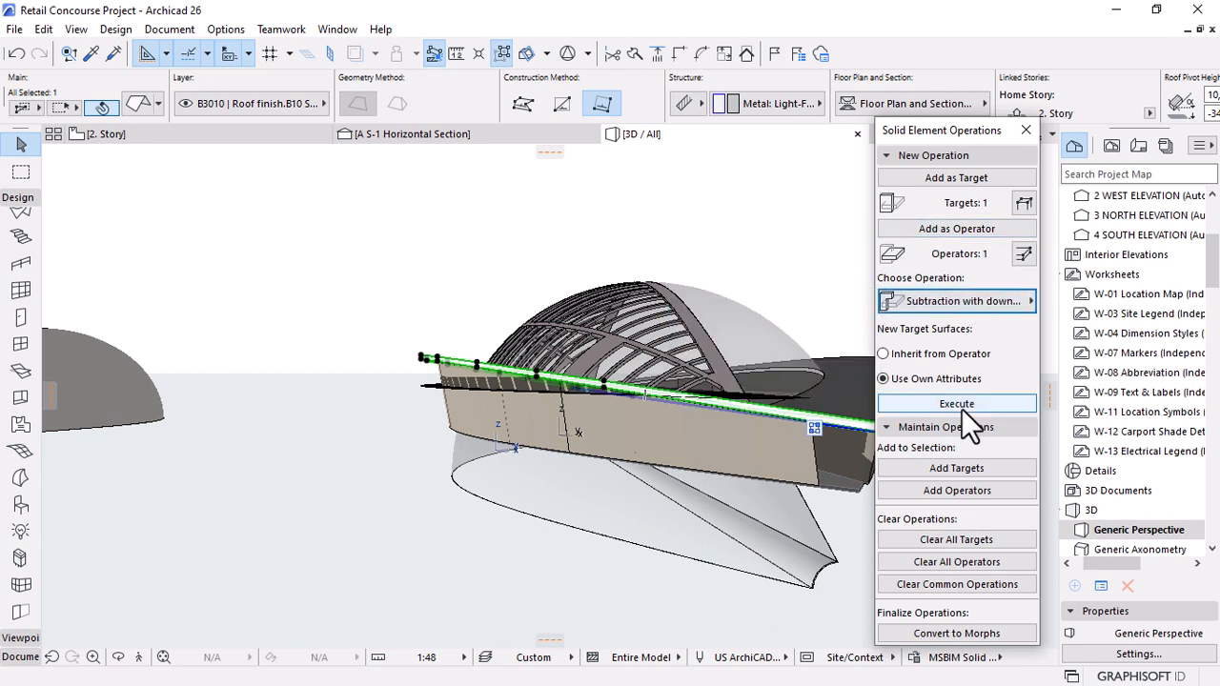
left_click(959, 404)
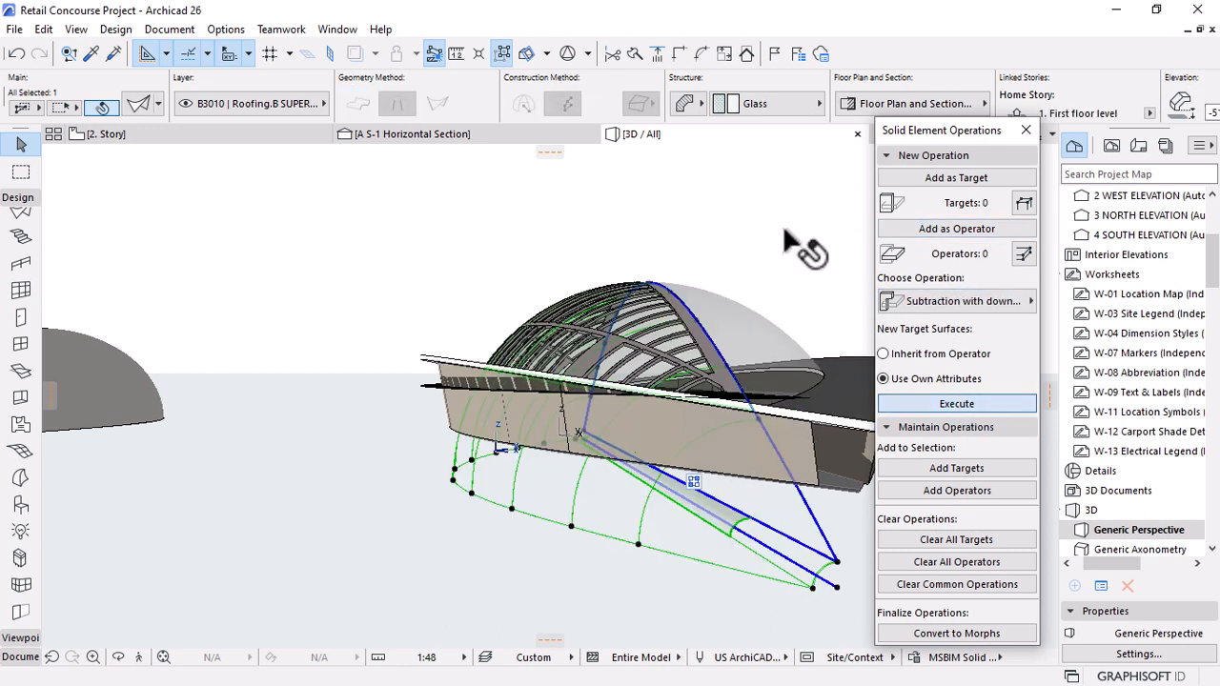
left_click(685, 221)
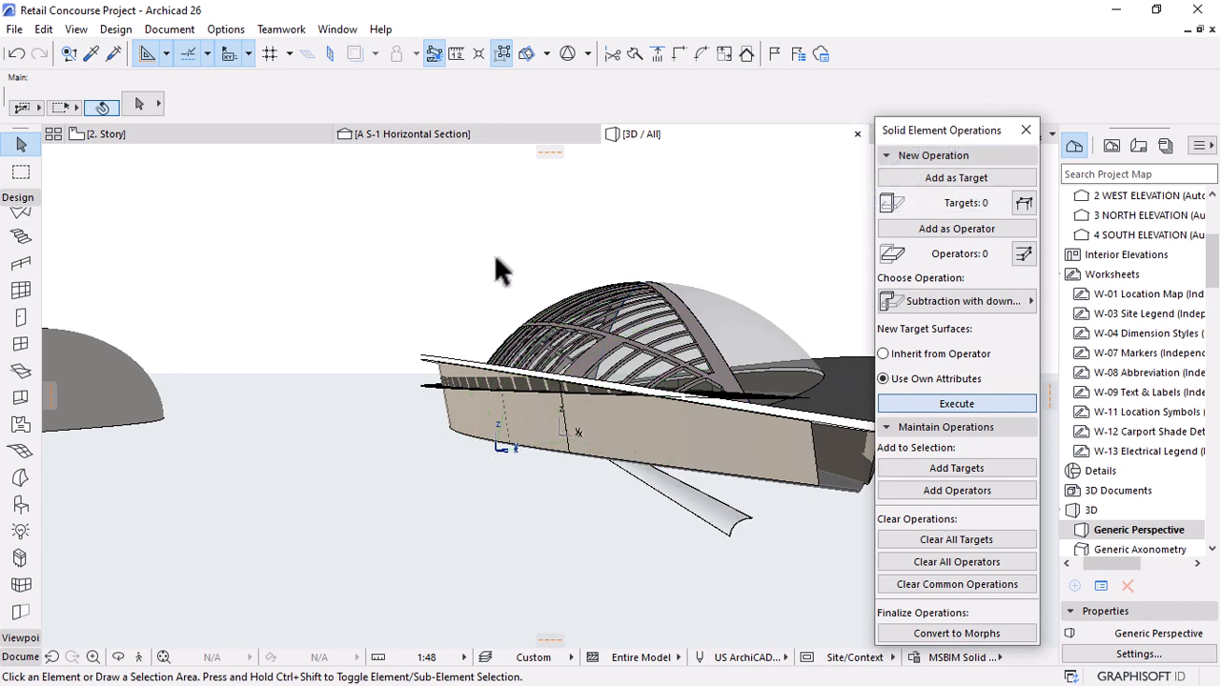
left_click(683, 226)
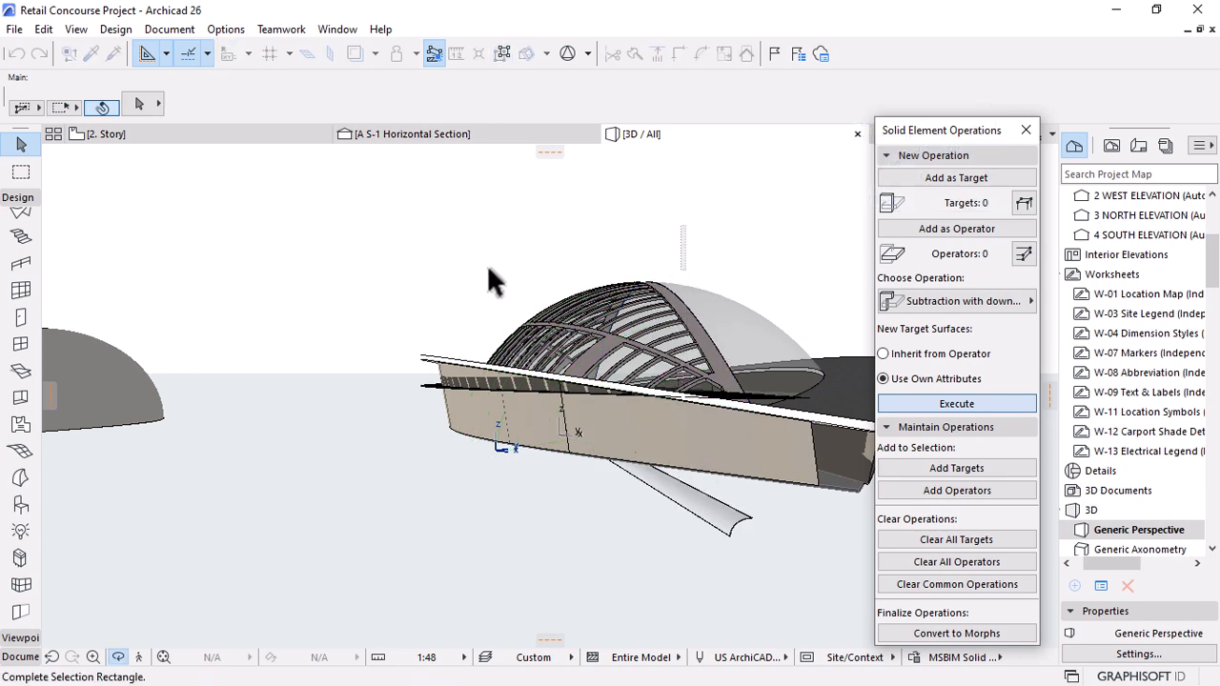
key("Escape")
Select the ribbed side's glass half shell by its leftover strip beneath the building and inspect it along the dome's arch.
middle_click_drag(609, 436, 642, 493, "shift")
scroll(575, 425, "up", 5)
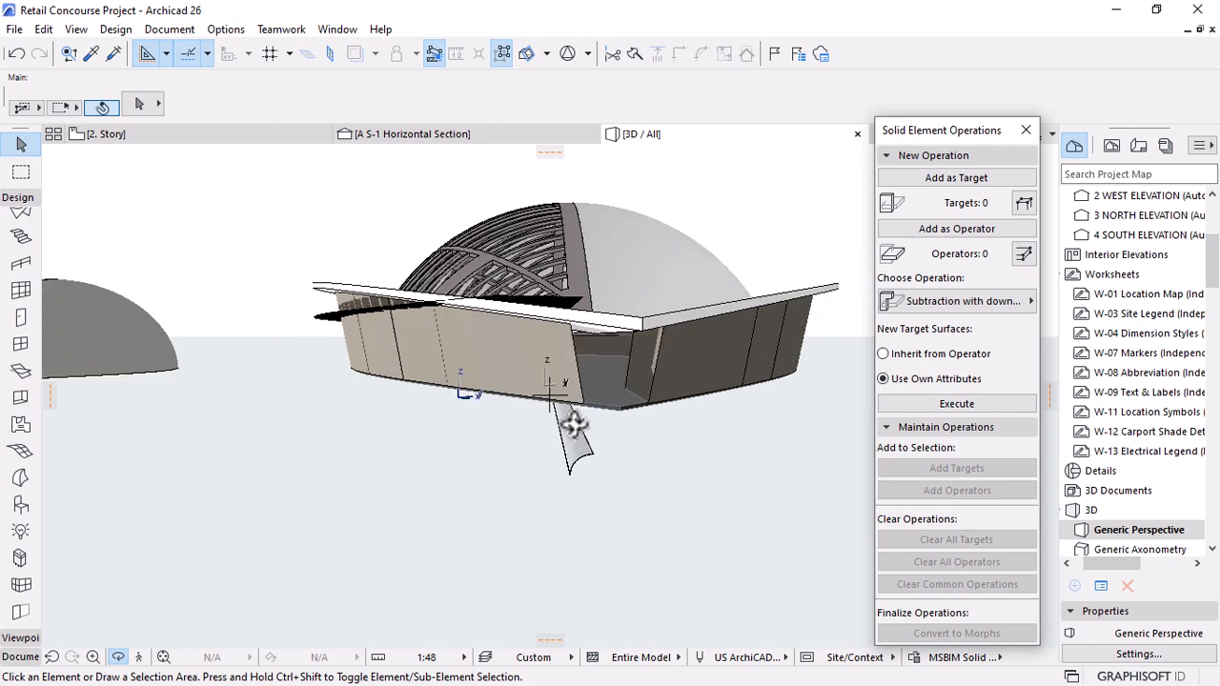
left_click(595, 463)
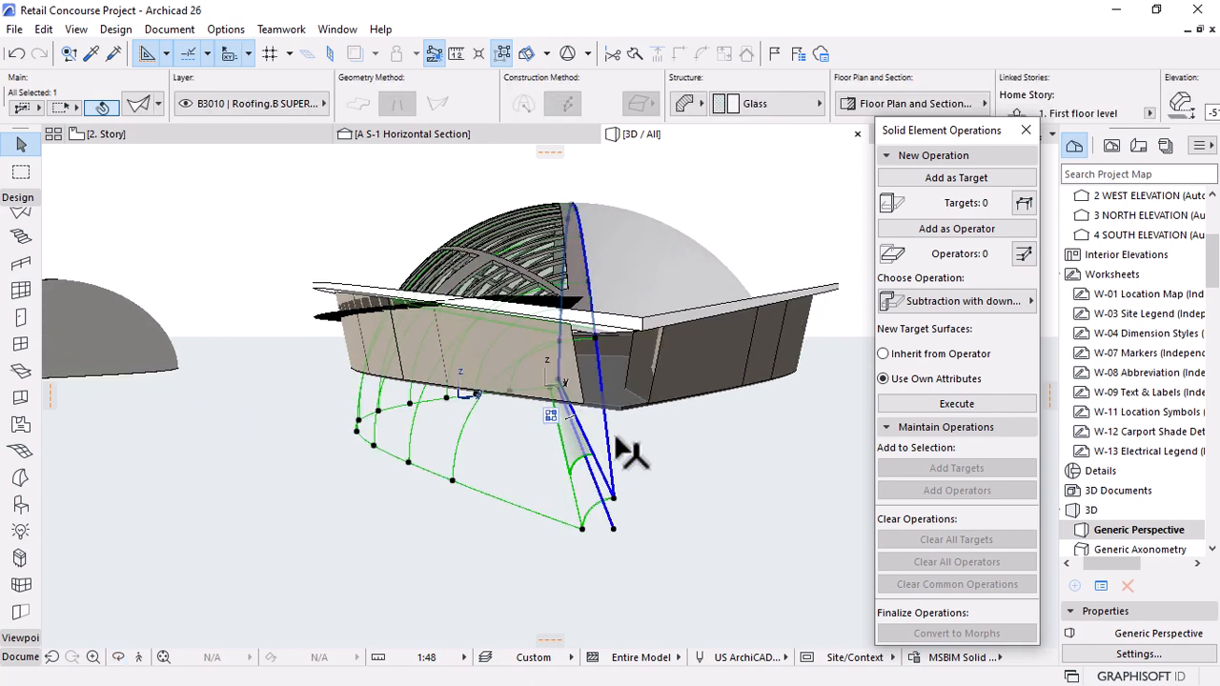
middle_click_drag(664, 353, 651, 401, "shift")
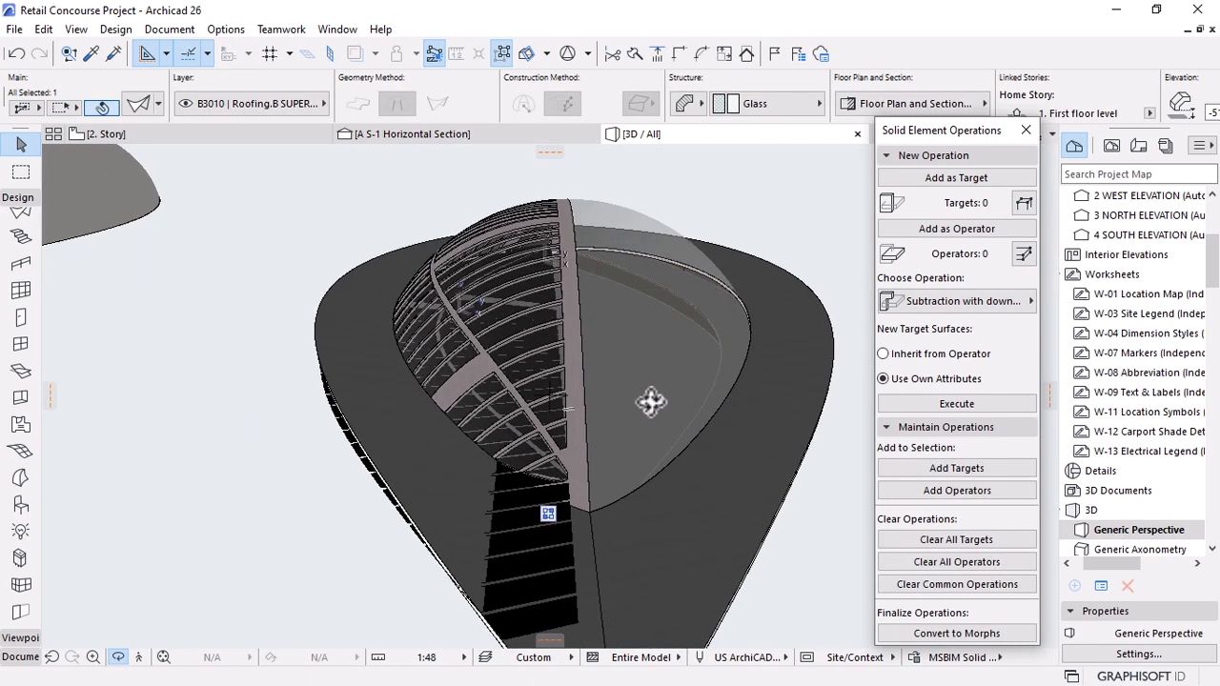
scroll(654, 333, "down", 2)
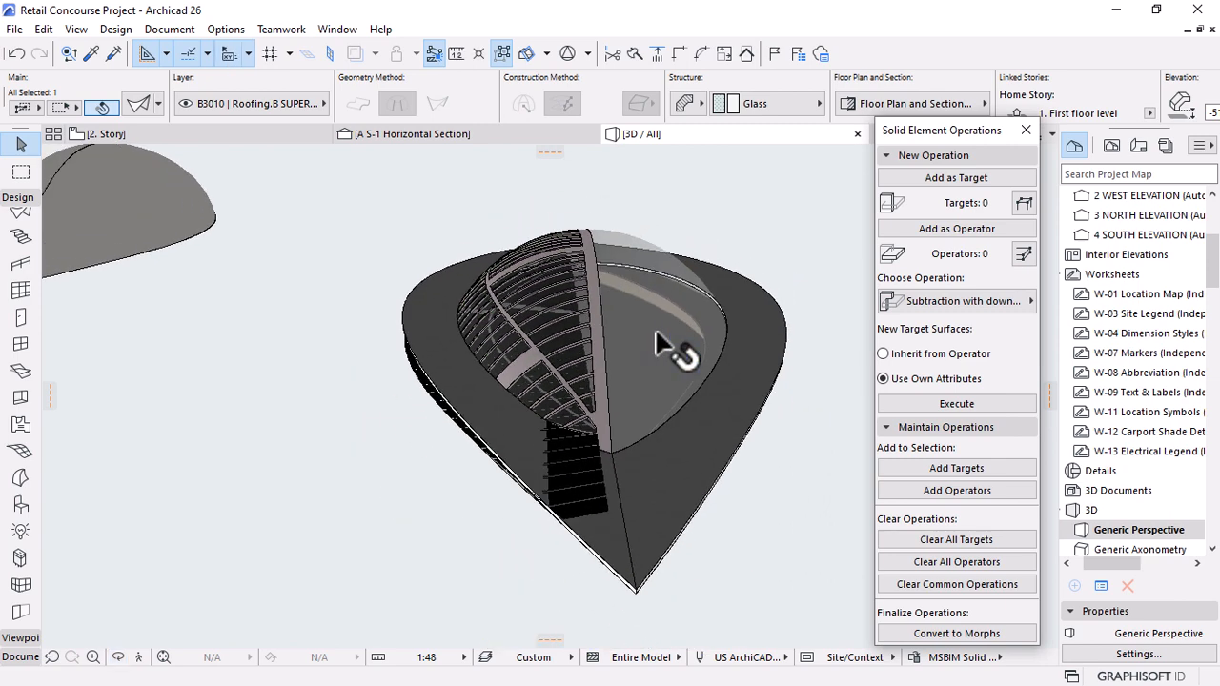
scroll(645, 569, "up", 4)
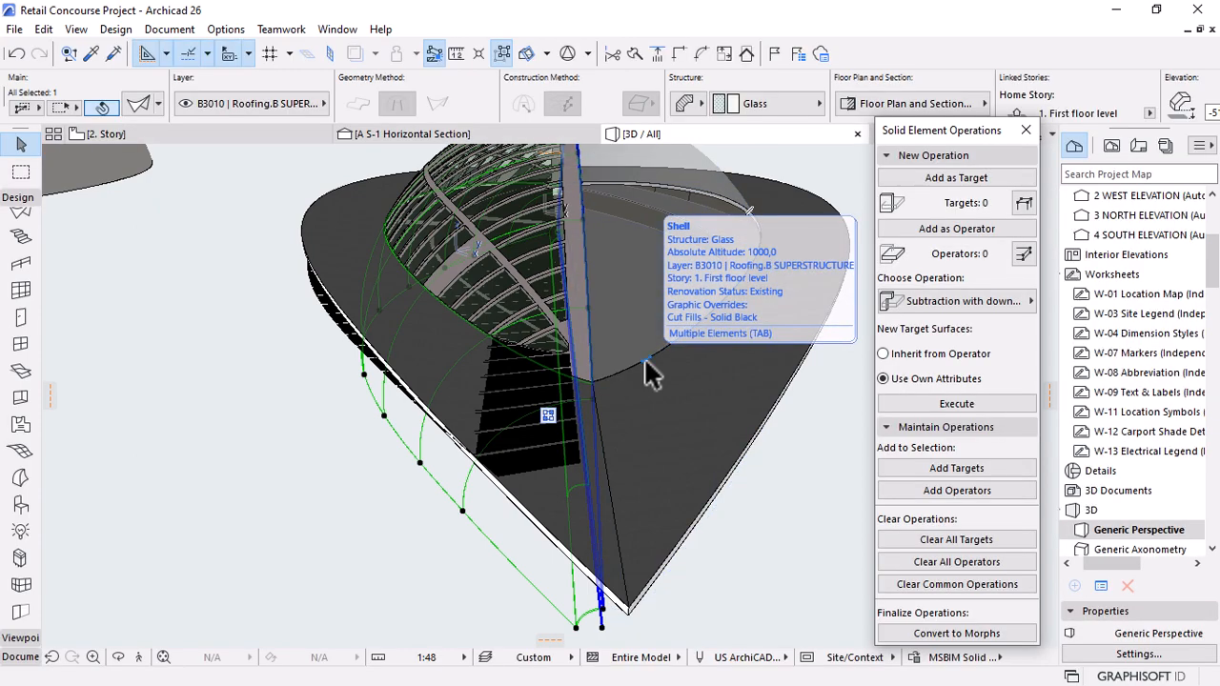
middle_click_drag(648, 372, 603, 244, "shift")
scroll(575, 176, "up", 3)
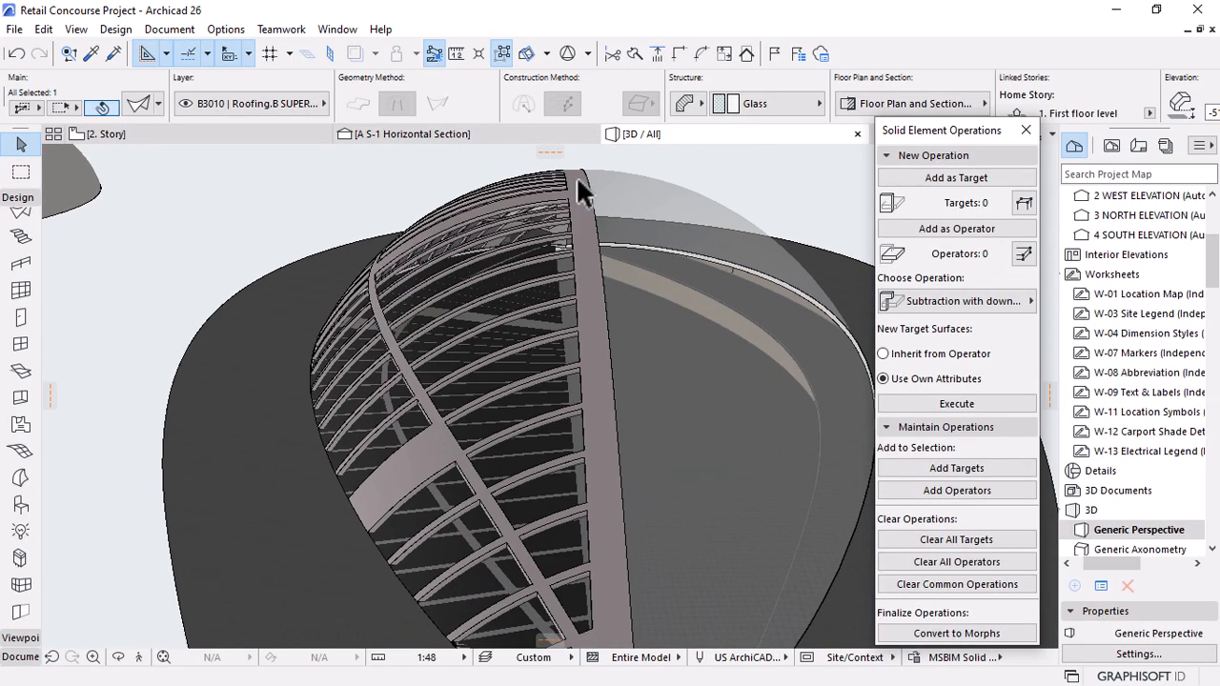
scroll(576, 176, "up", 4)
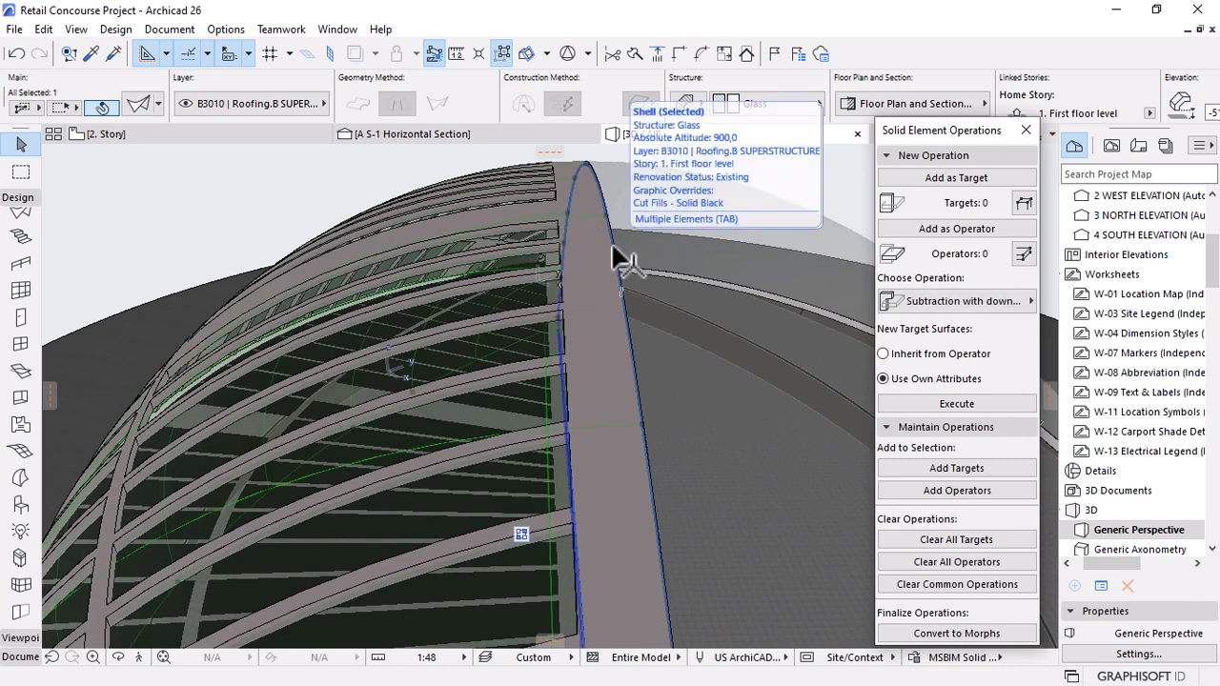
Load the selected glass half shell as the target in Solid Element Operations and clear the selection.
left_click(621, 263)
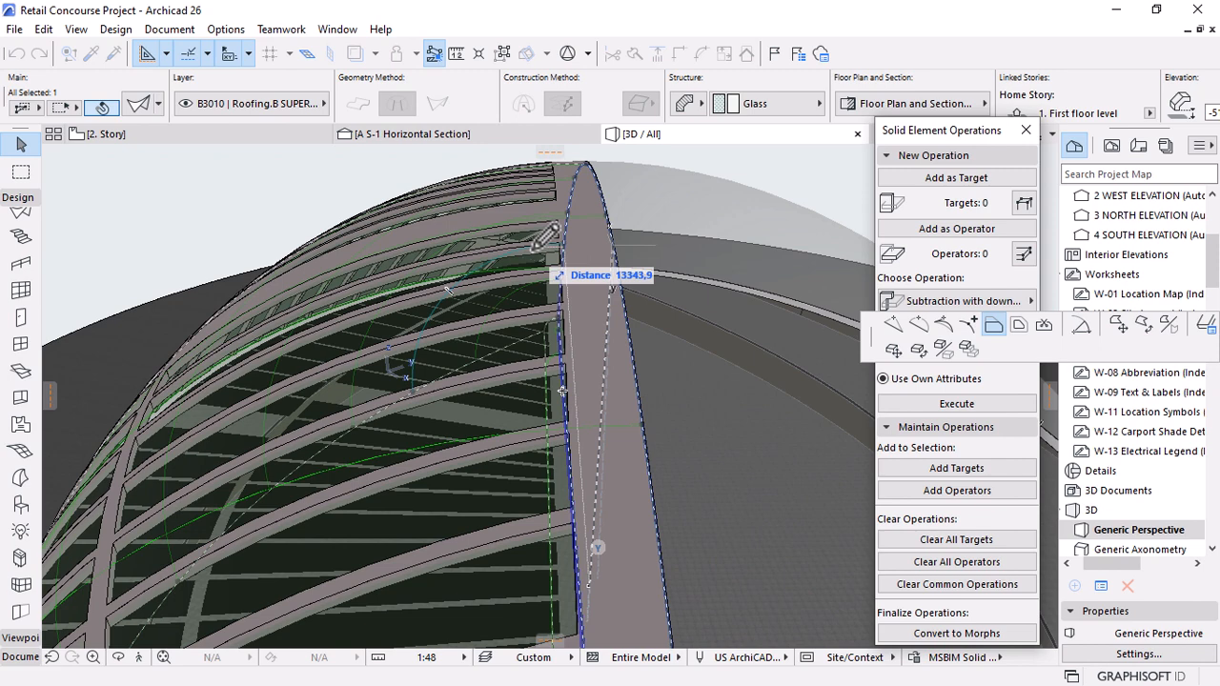
left_click(585, 238)
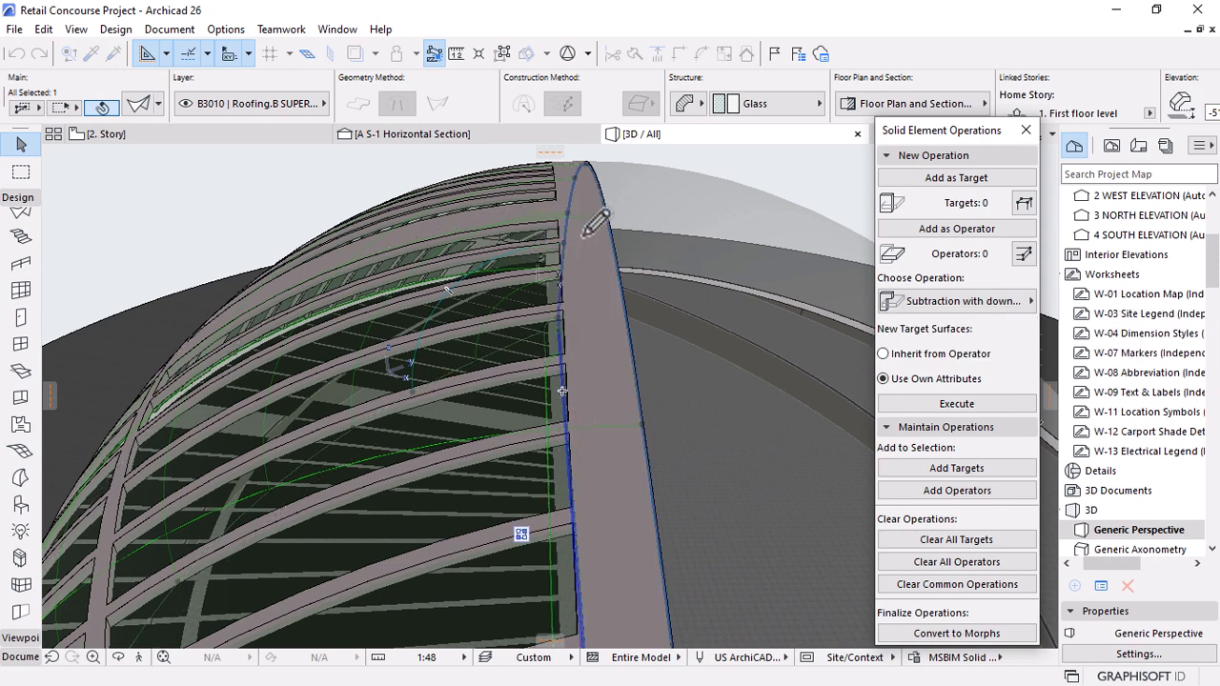
left_click(951, 178)
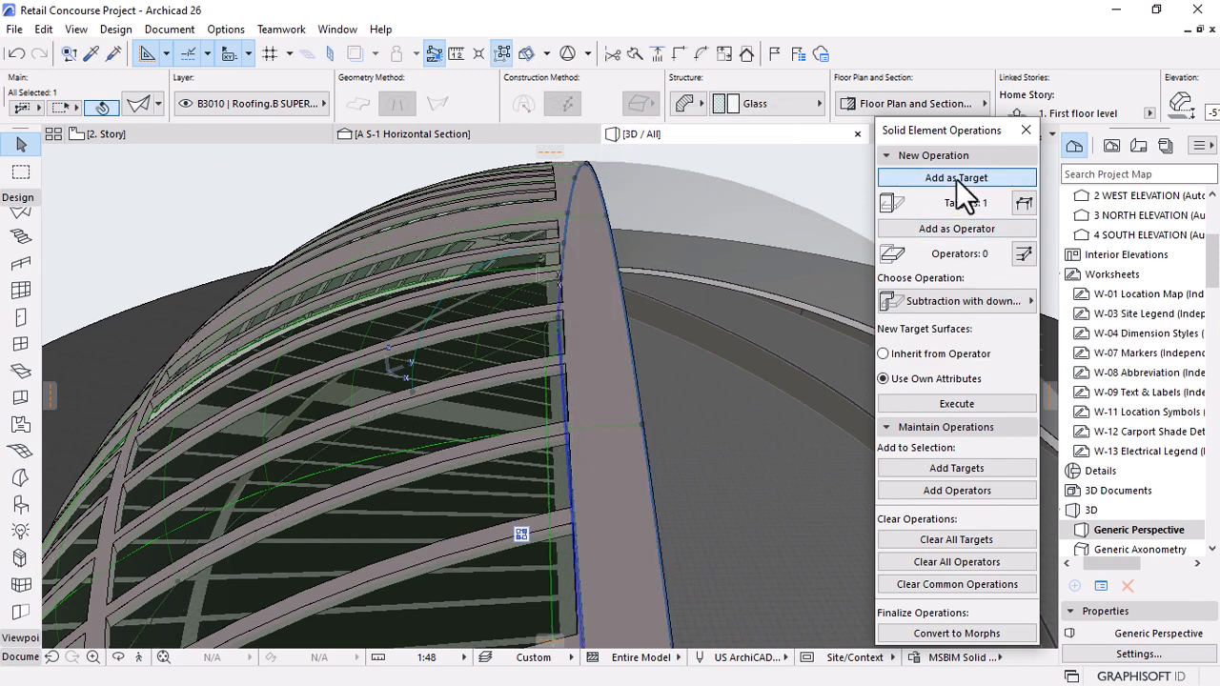
key("Escape")
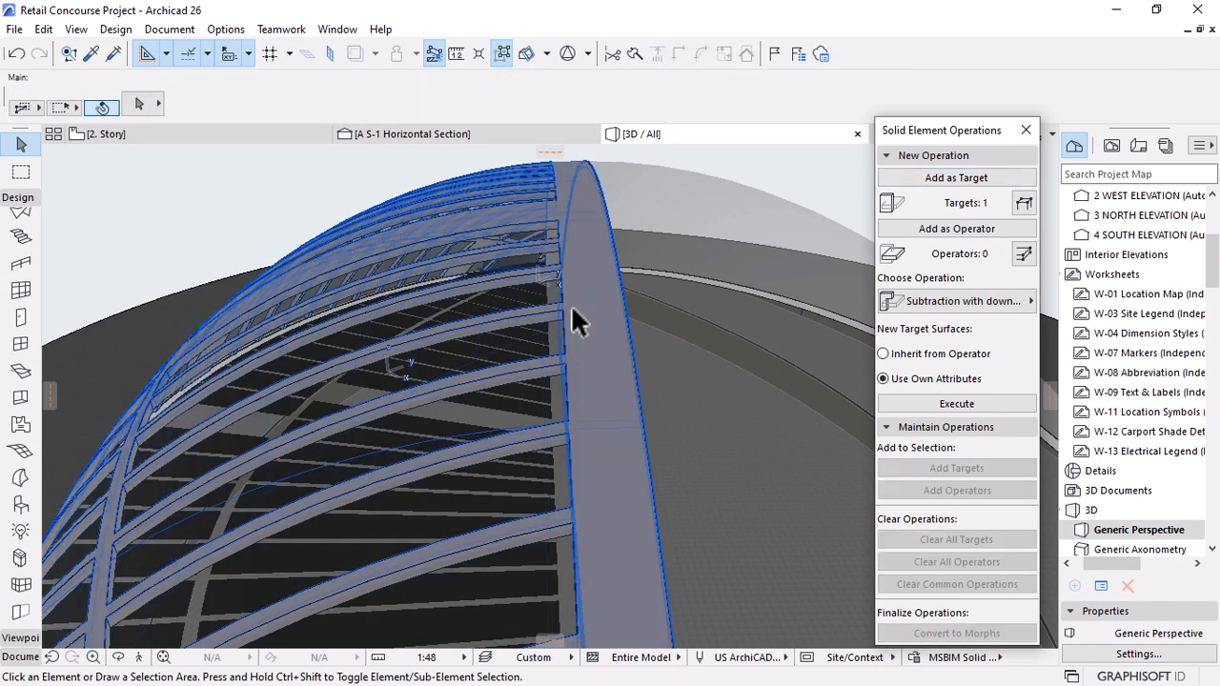
Subtract the ribbed aluminium half shell as operator from the glass target, using subtraction with downward extrusion.
left_click(608, 299)
left_click(991, 229)
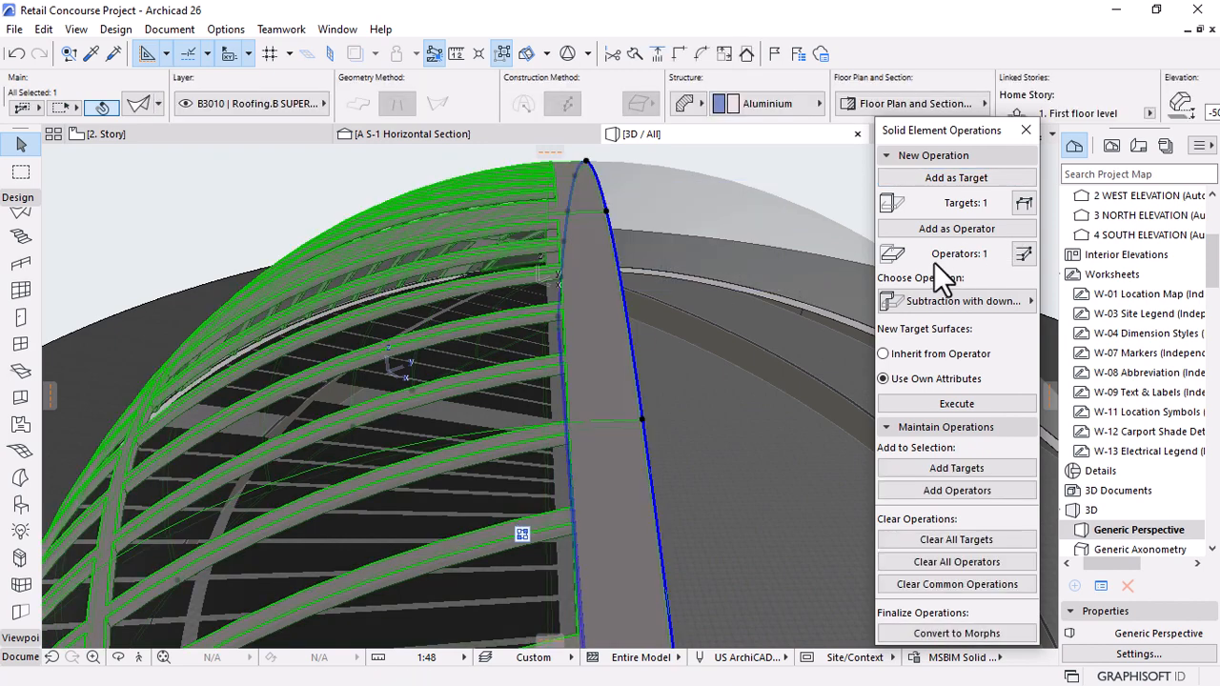
left_click(939, 305)
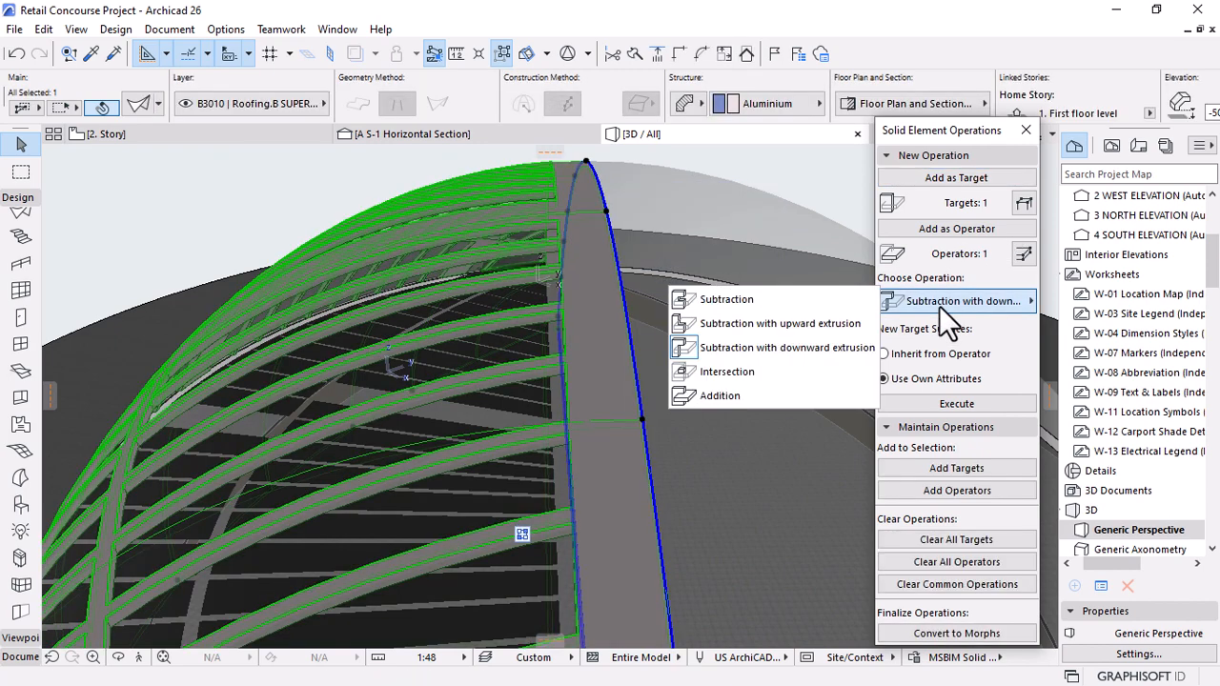
left_click(721, 351)
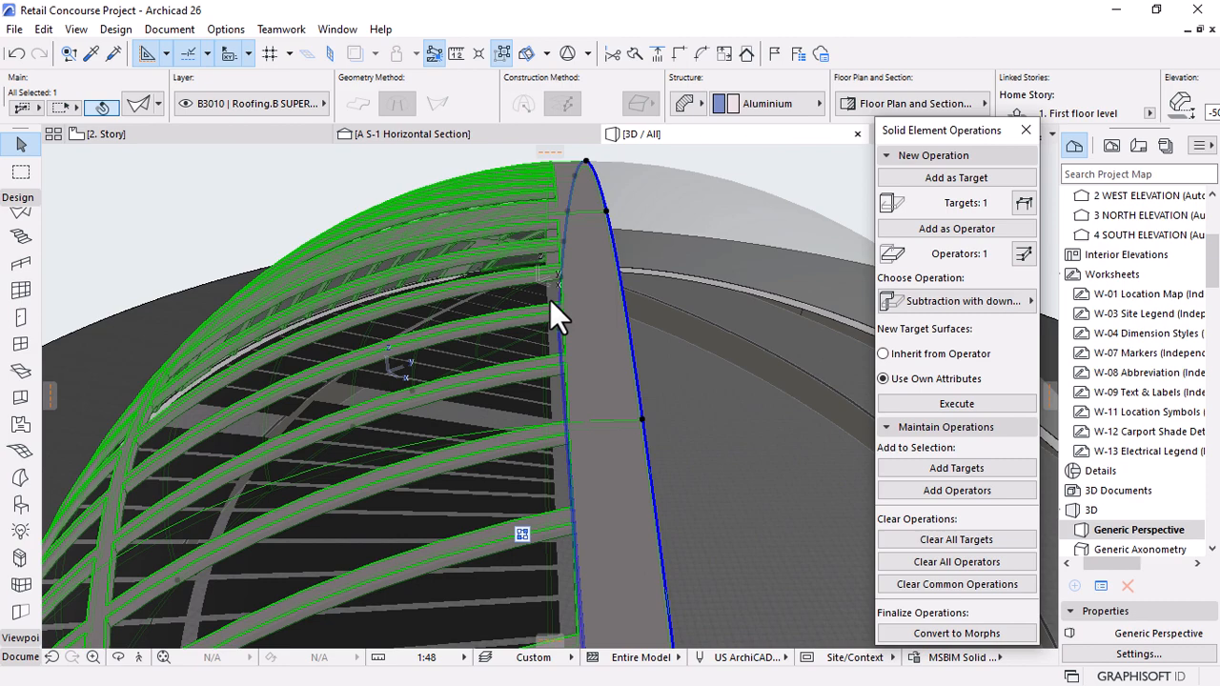
key("ctrl+z")
Examine the leftover glass pieces beneath the building from below and from the side.
scroll(539, 232, "down", 4)
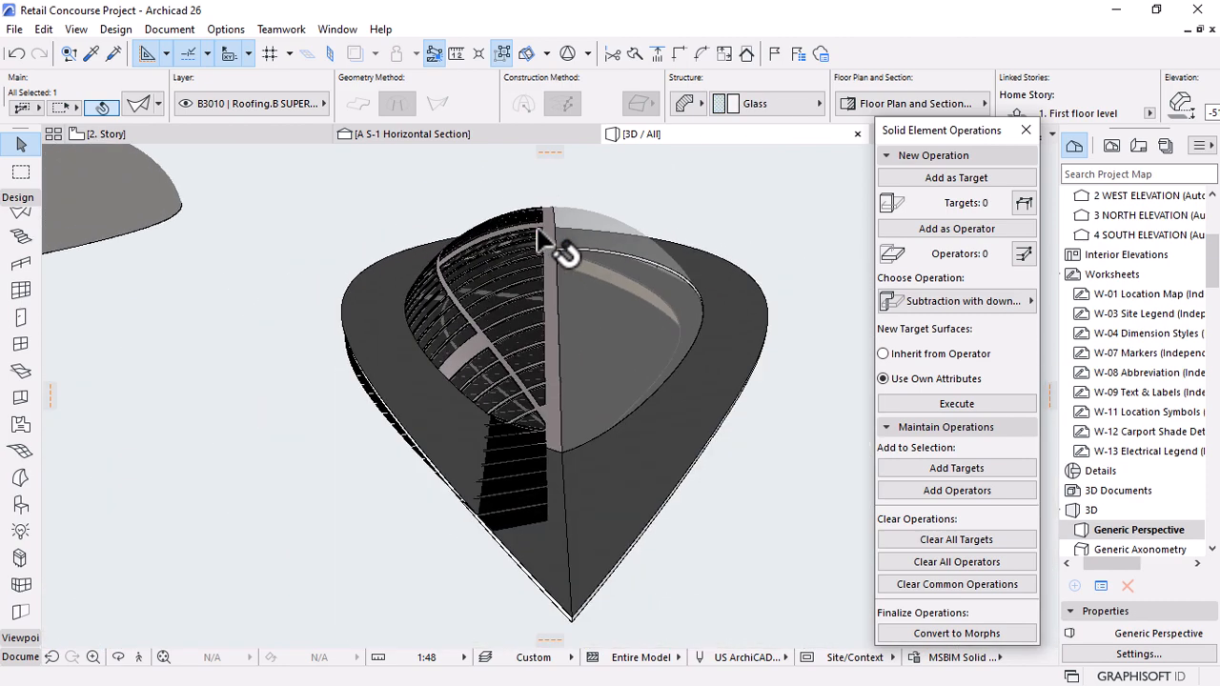
scroll(539, 238, "down", 2)
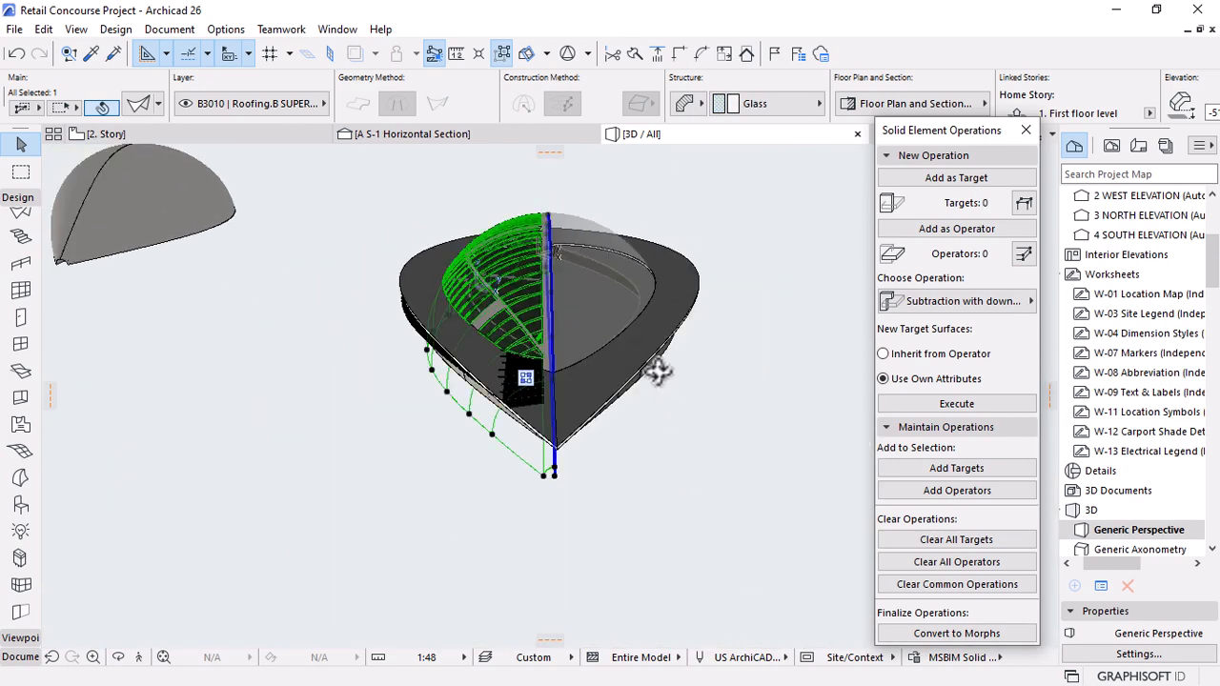
middle_click_drag(657, 372, 531, 353, "shift")
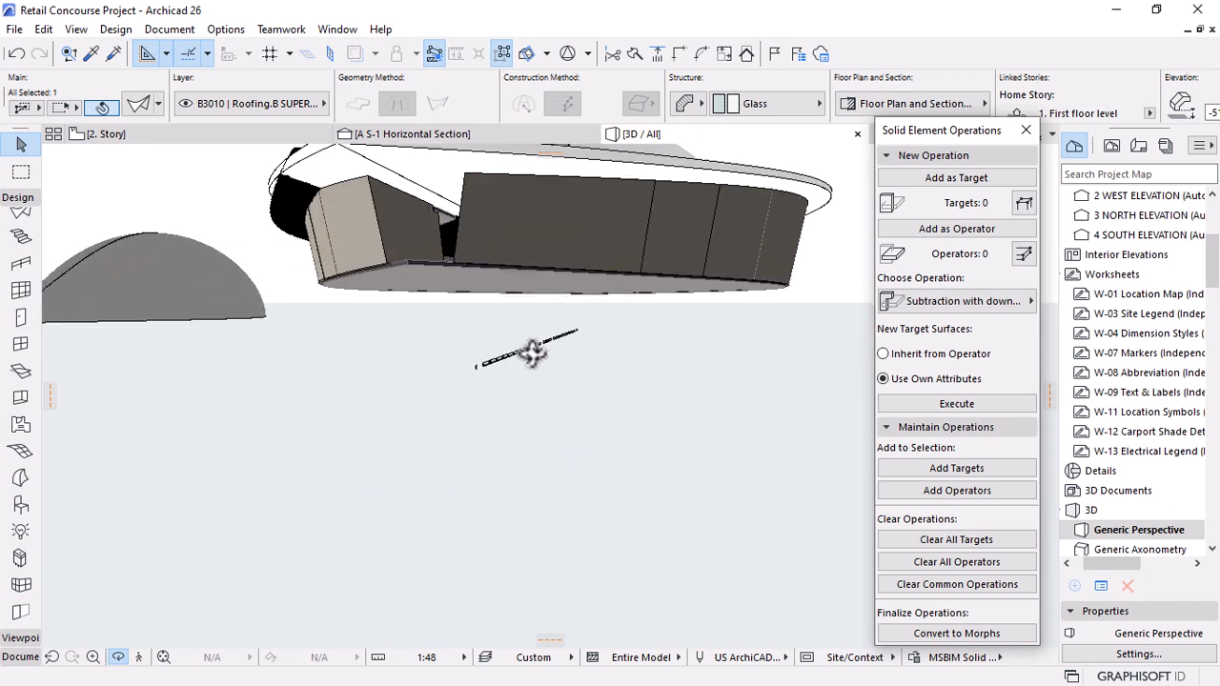
scroll(532, 353, "up", 5)
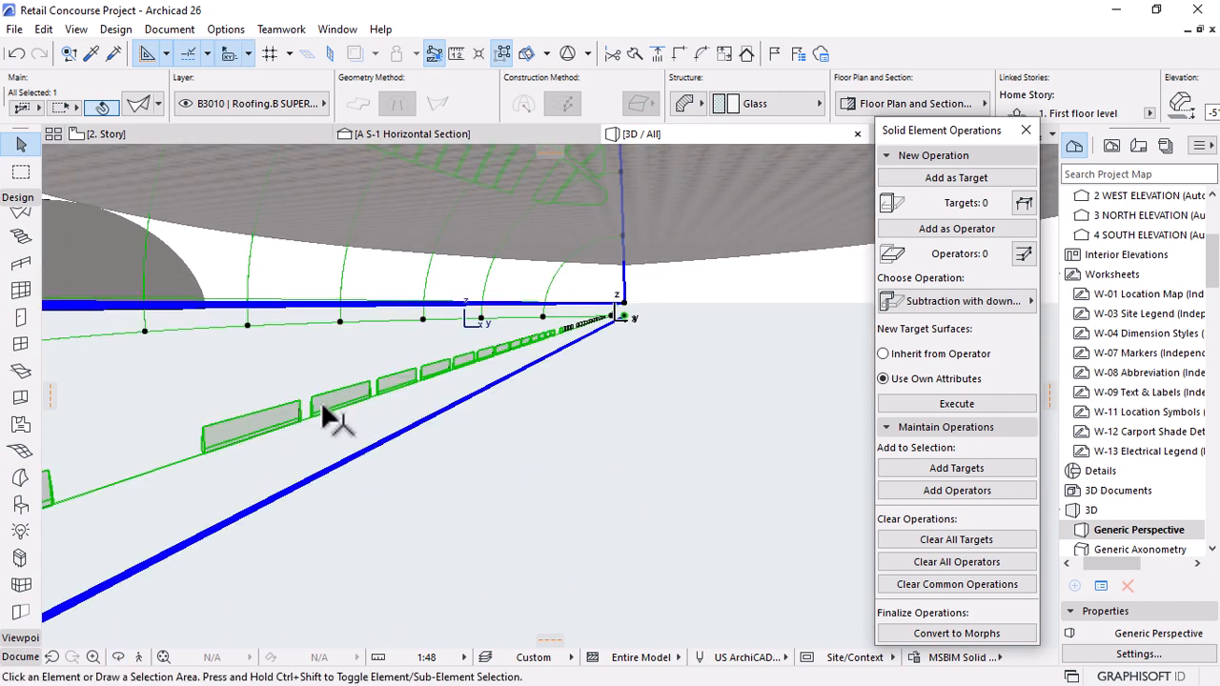
key("Escape")
left_click(371, 419)
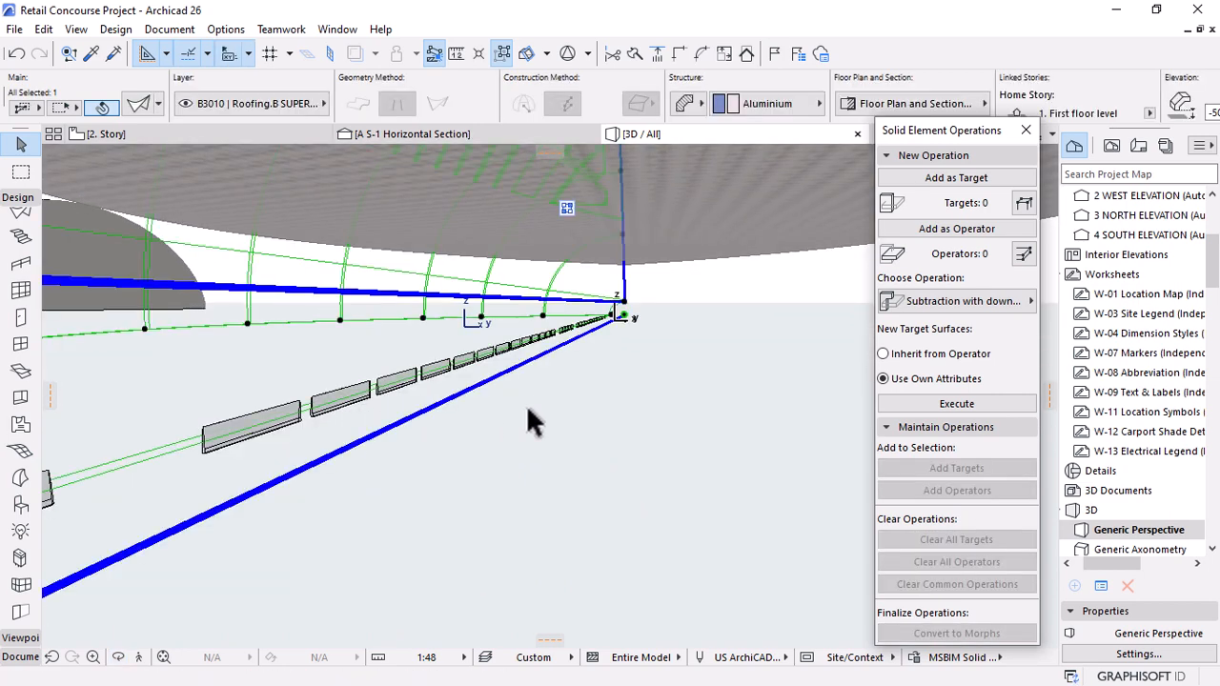
scroll(585, 468, "down", 5)
left_click(624, 459)
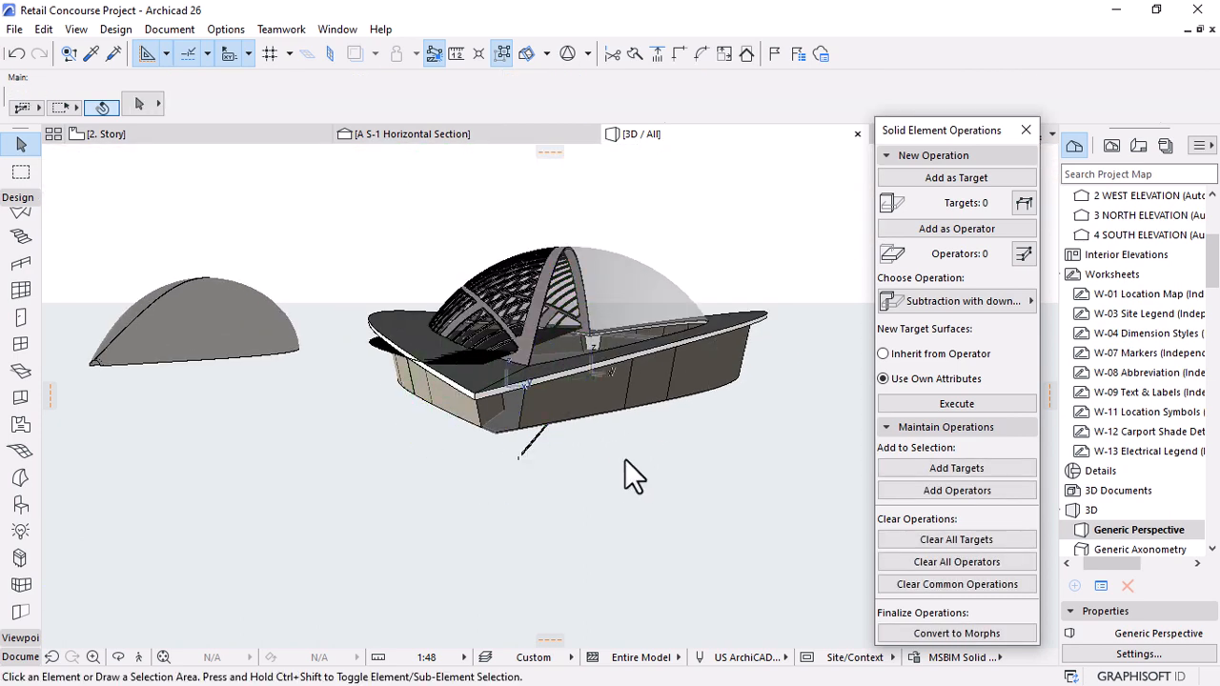
mouse_move(613, 479)
middle_mouse_down("shift")
mouse_move(631, 433)
mouse_move(682, 473)
mouse_move(520, 439)
mouse_move(563, 486)
mouse_move(554, 446)
mouse_move(629, 463)
mouse_move(520, 326)
mouse_move(482, 335)
mouse_move(541, 372)
mouse_move(559, 226)
mouse_move(632, 398)
mouse_move(484, 381)
mouse_move(684, 459)
mouse_move(422, 423)
mouse_move(667, 479)
mouse_move(553, 490)
mouse_move(626, 441)
mouse_move(558, 490)
mouse_move(538, 474)
mouse_move(550, 510)
middle_mouse_up("shift")
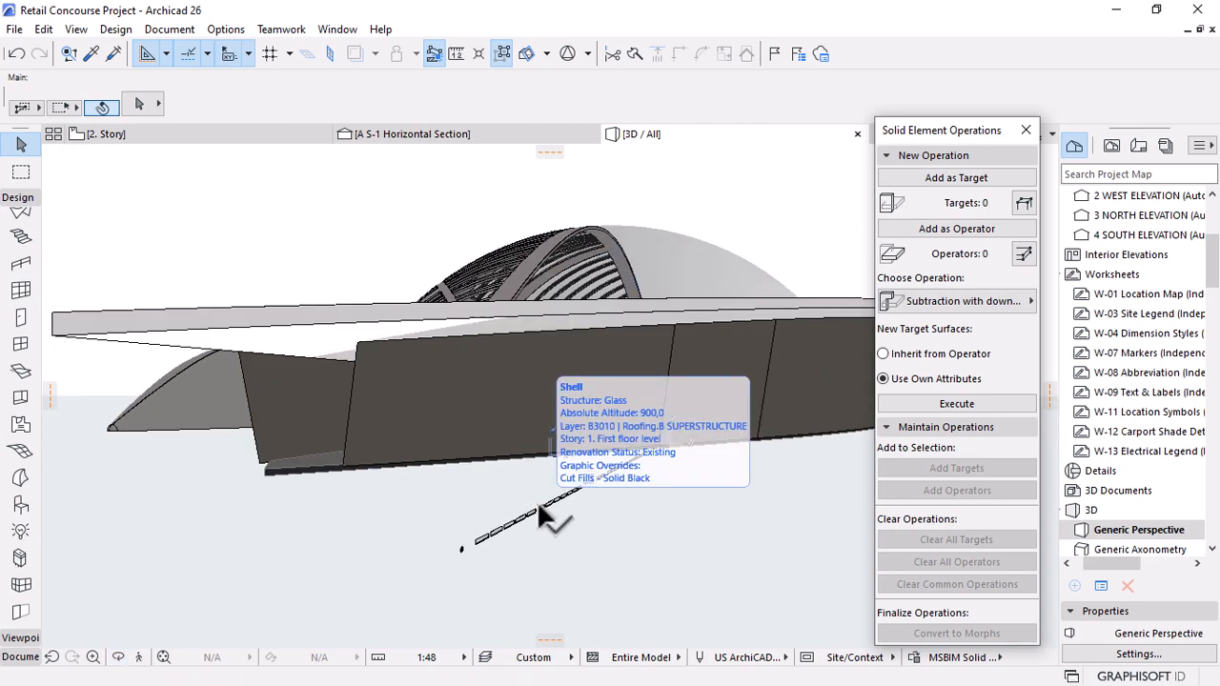
Try to convert the ribbed side's glass half shell to a morph.
left_click(539, 516)
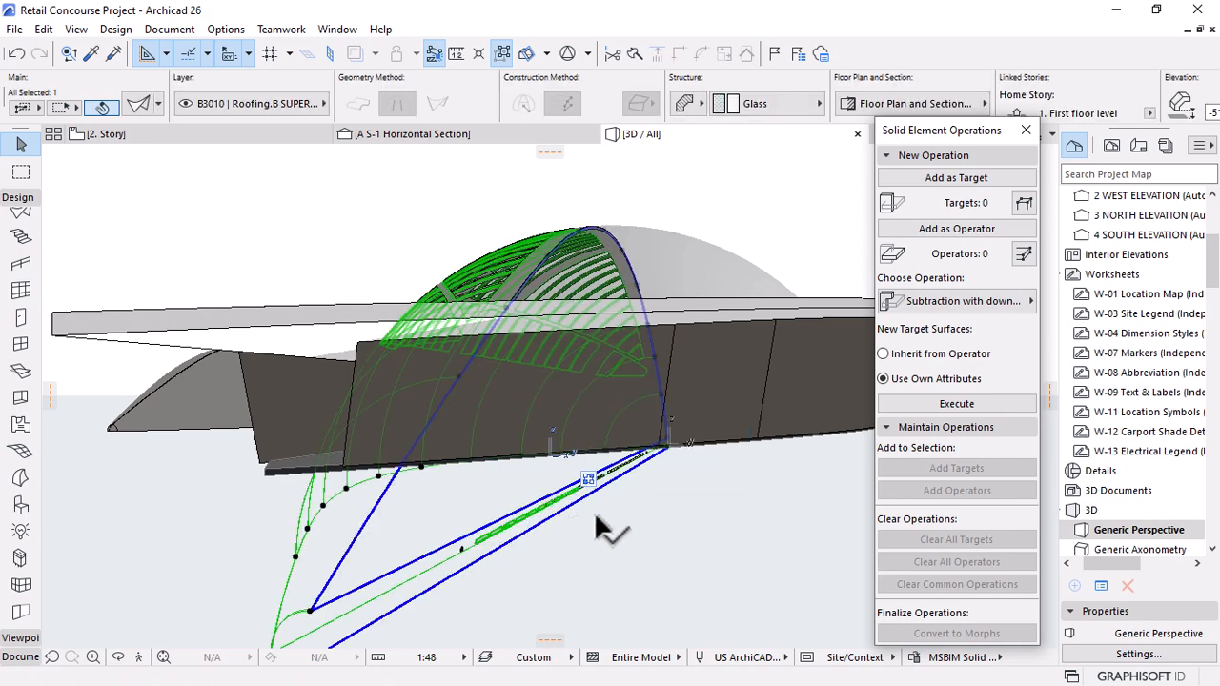
right_click(704, 271)
left_click(716, 164)
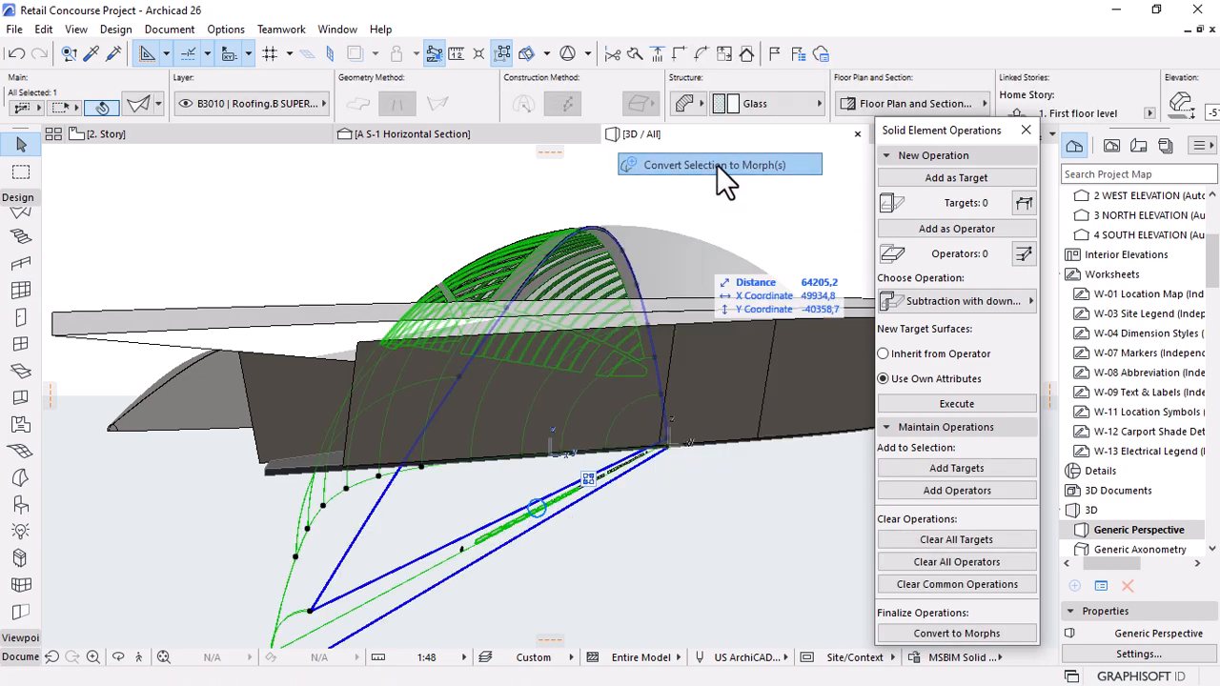
left_click(710, 270)
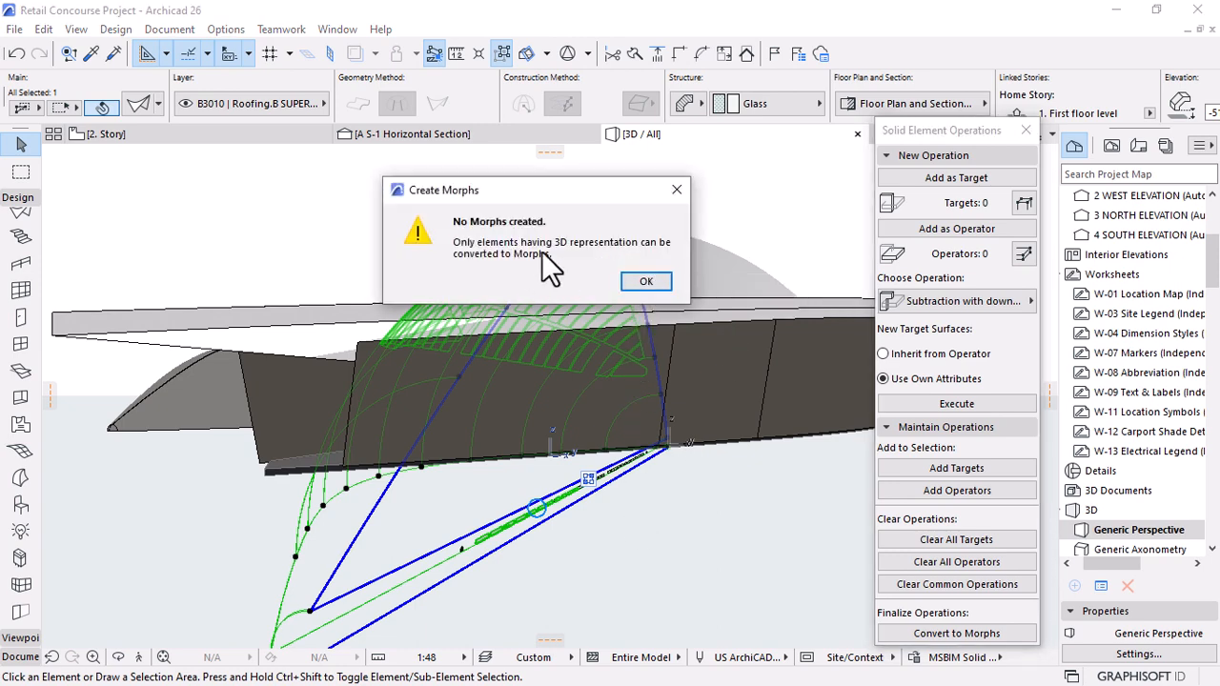
left_click(641, 282)
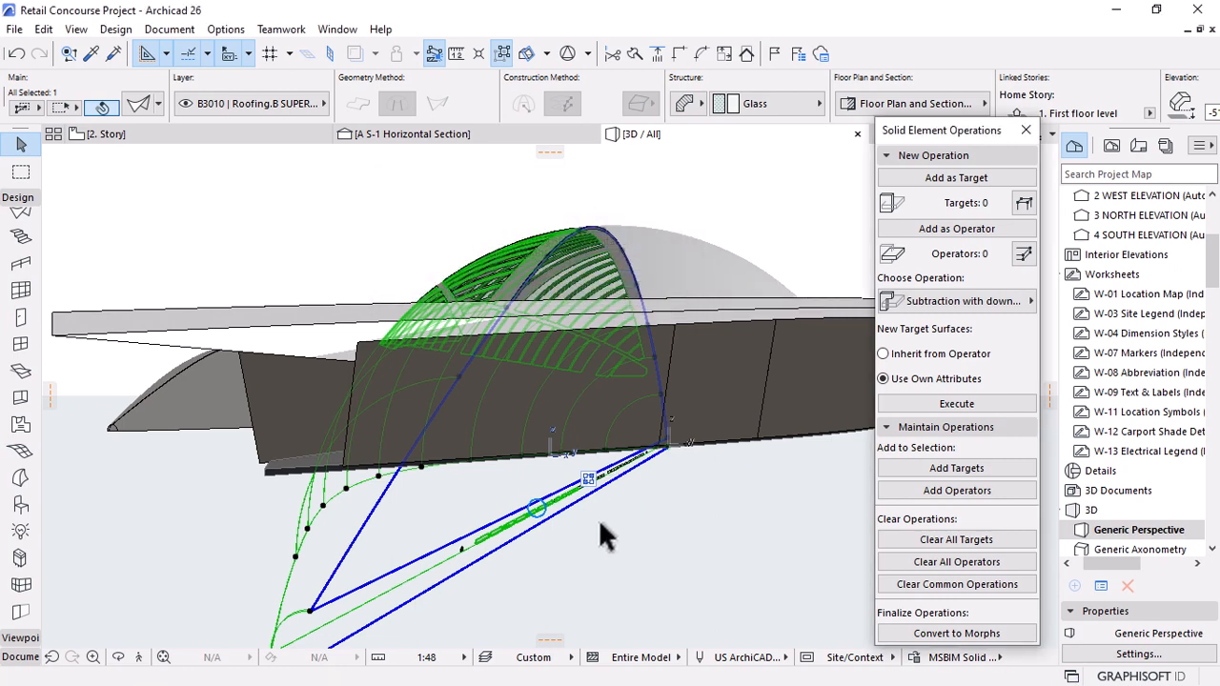
left_click(596, 551)
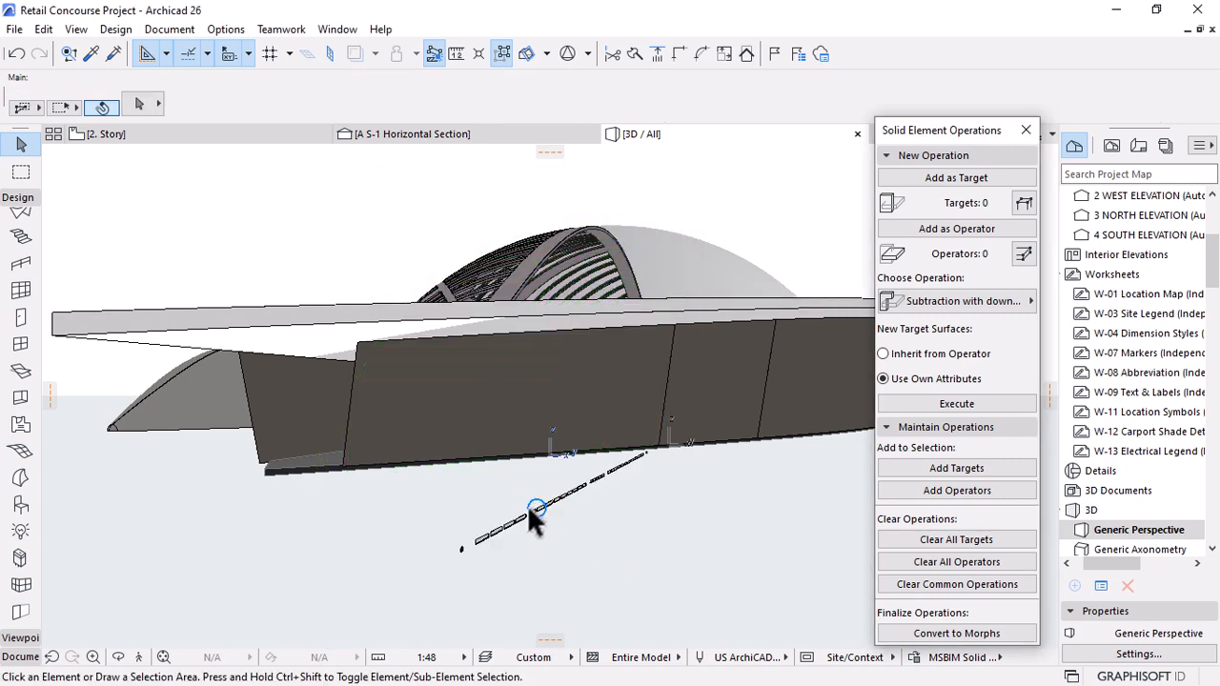
Select both on-grade concrete slabs at the building's base as operators for the next solid element operation.
left_click(521, 524)
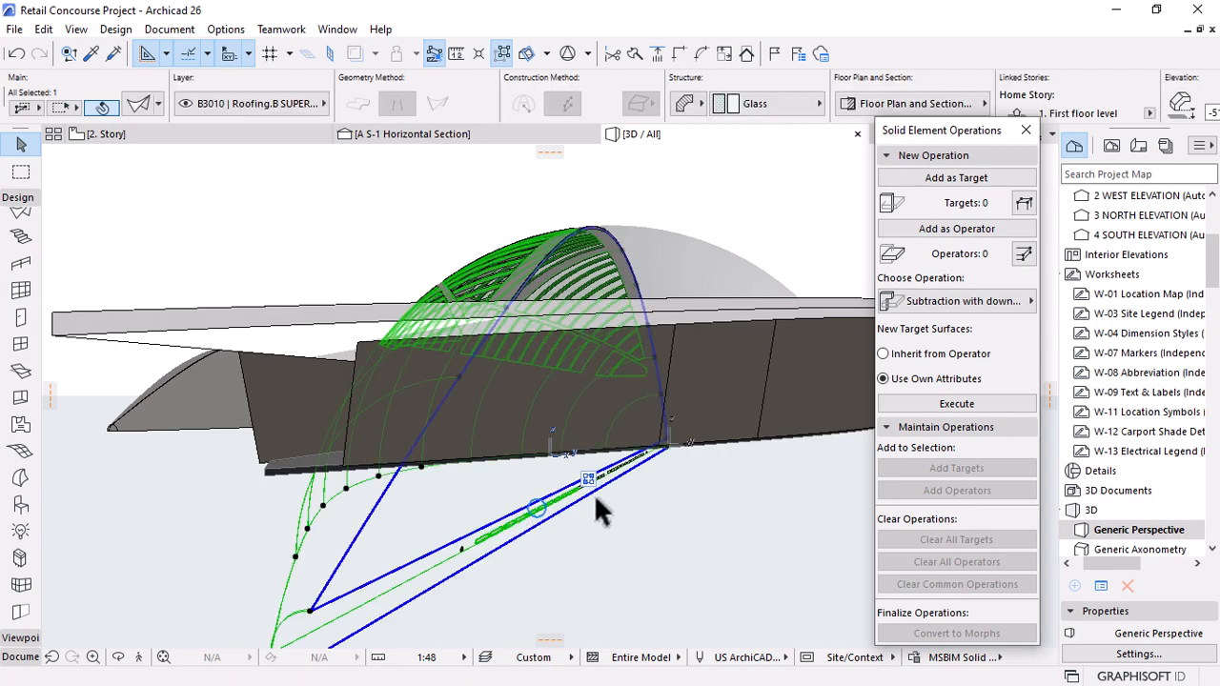
middle_click_drag(593, 494, 585, 451, "shift")
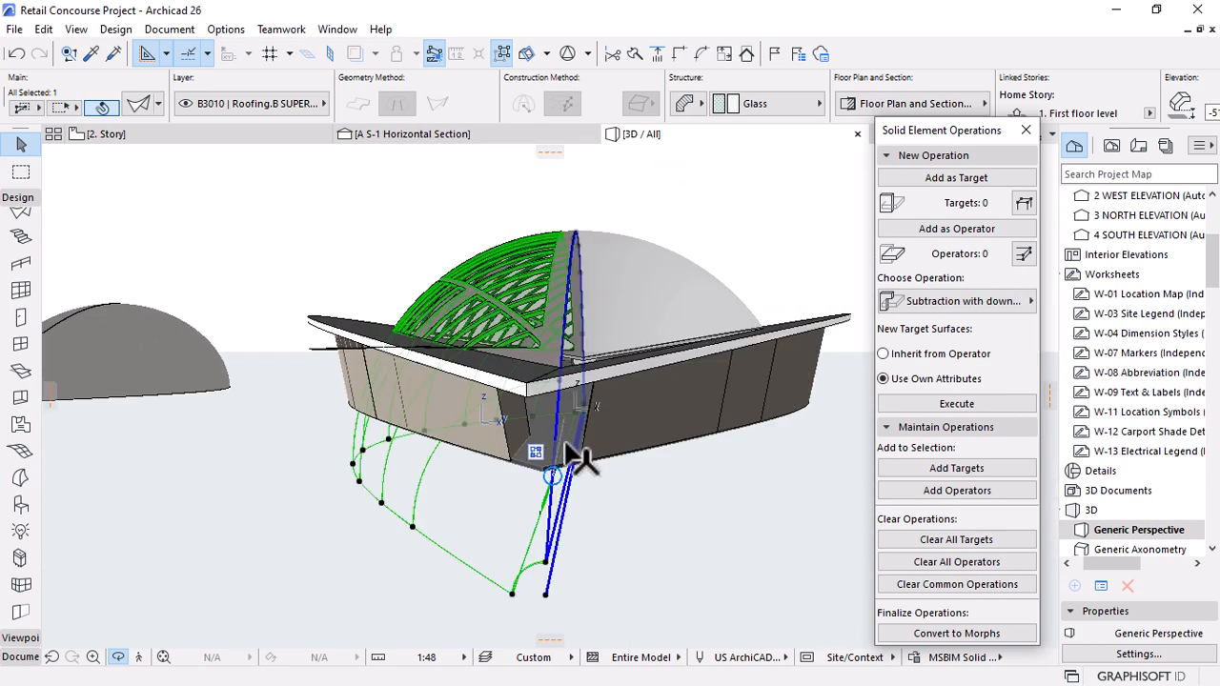
key("Escape")
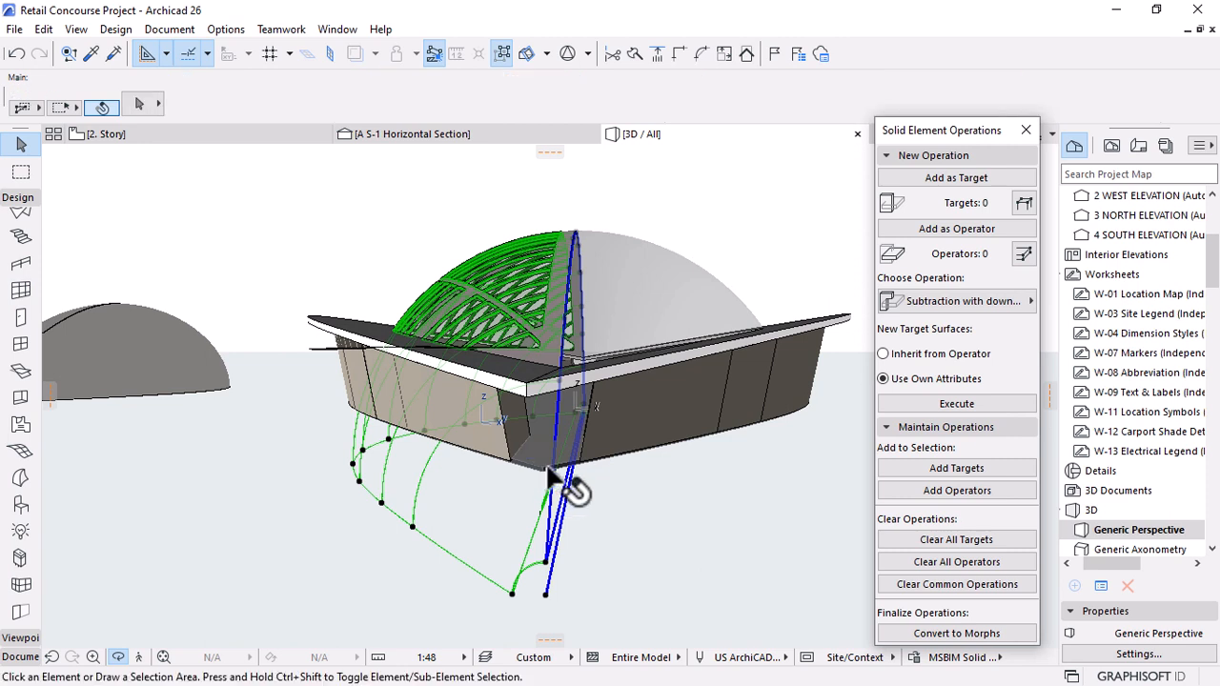
left_click(543, 465)
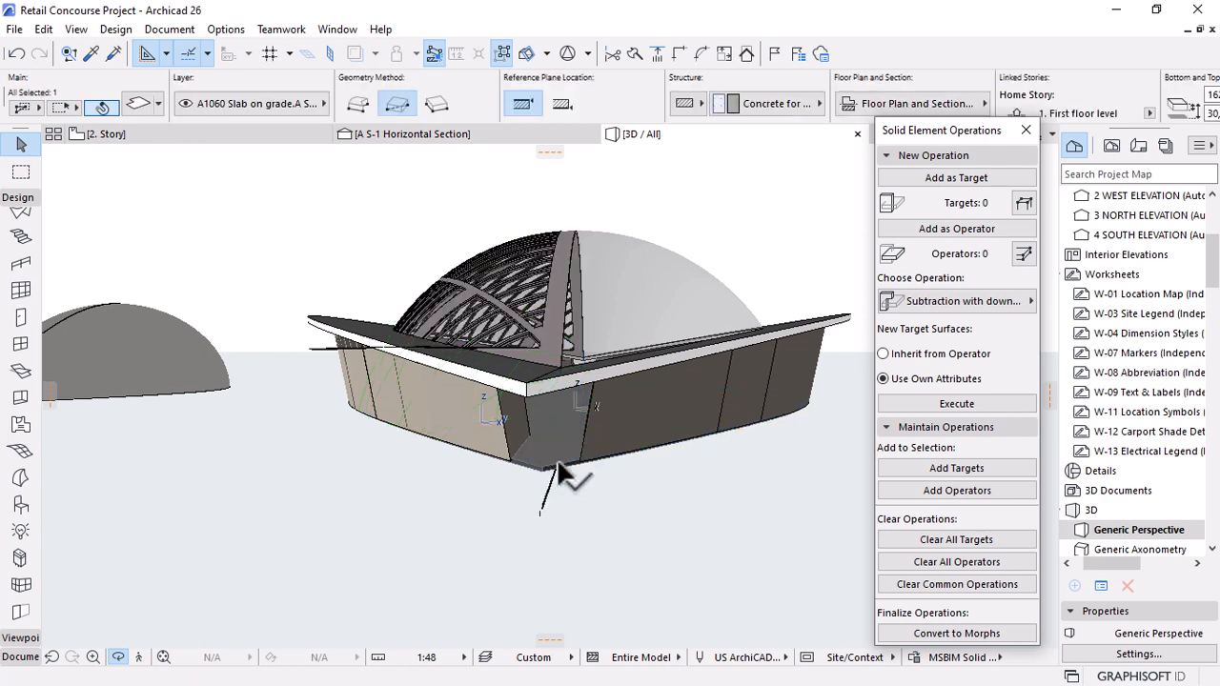
key("Escape")
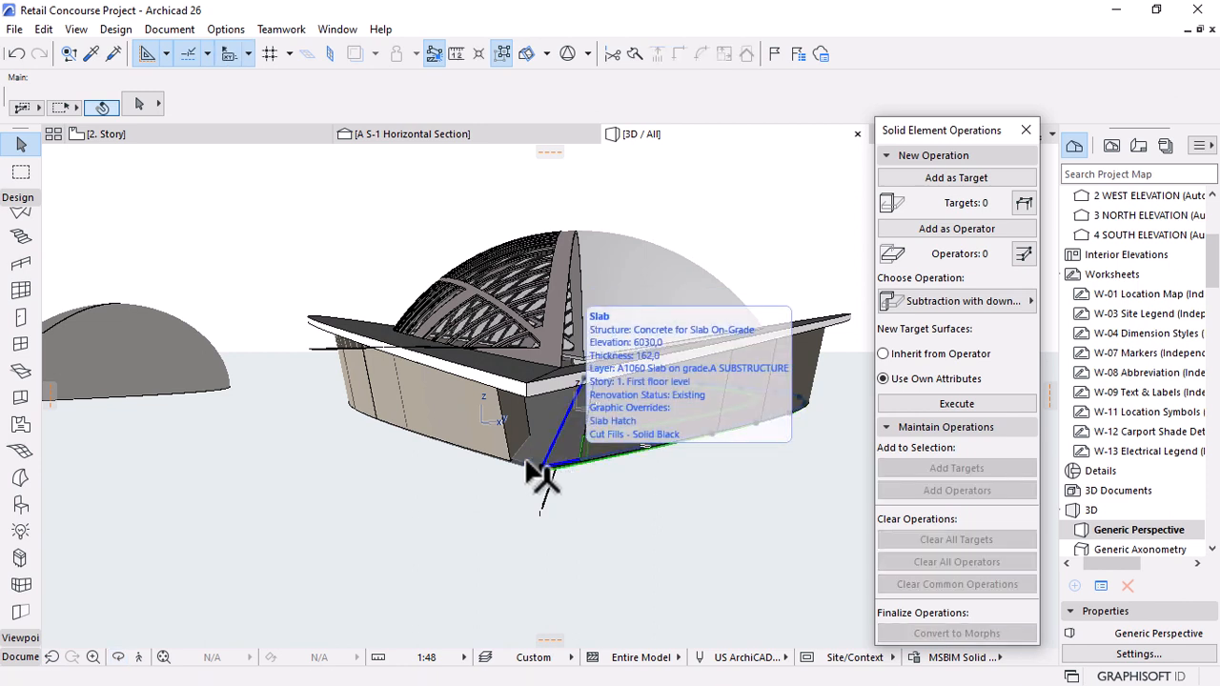
left_click(525, 461)
left_click(525, 461, "shift")
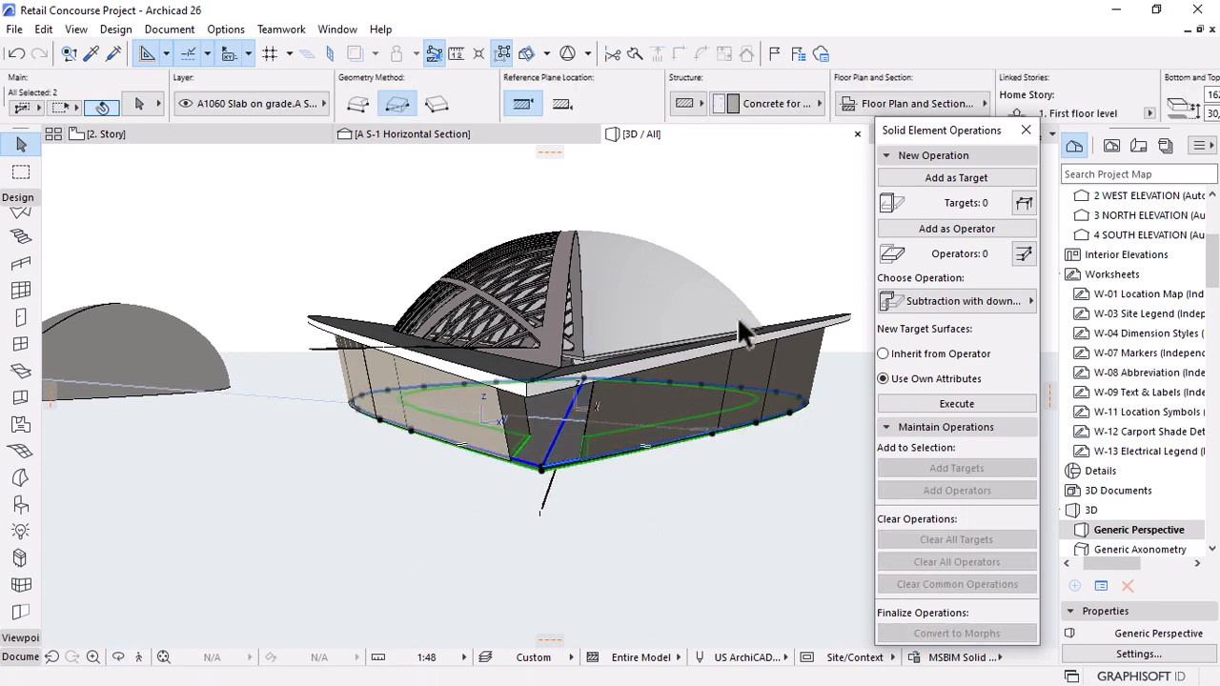
Trim the glass half shell beneath the building by subtracting the two slabs from it with downward extrusion.
left_click(544, 506)
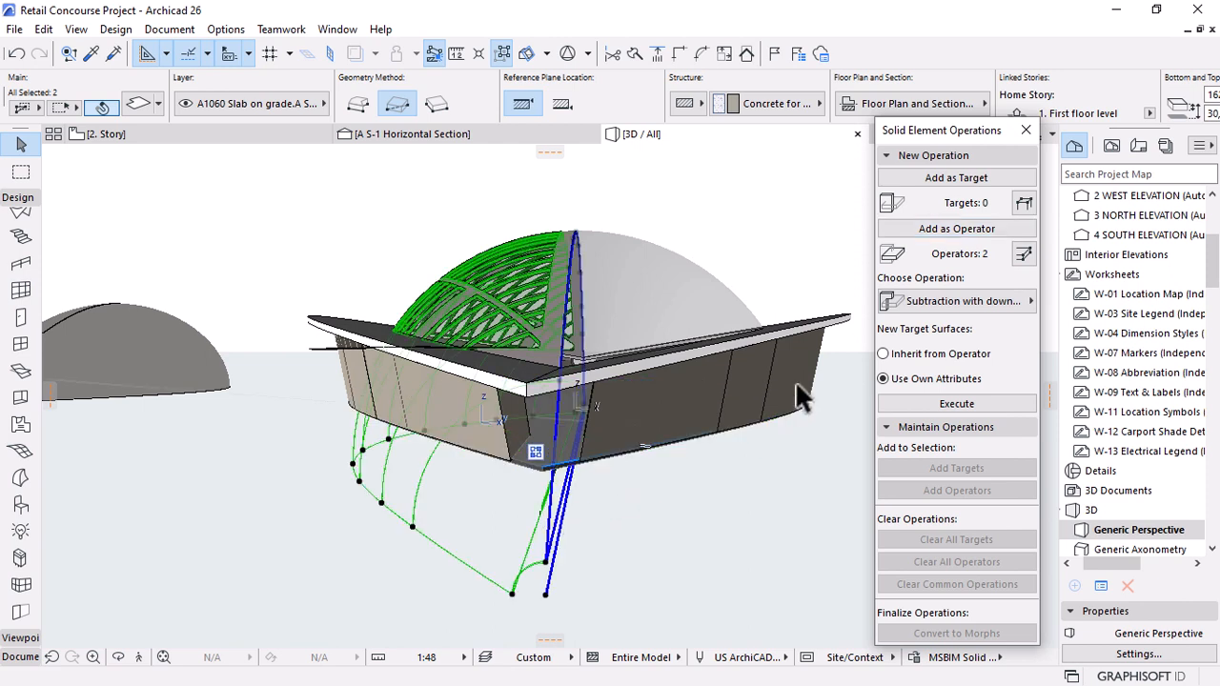
left_click(936, 183)
left_click(932, 400)
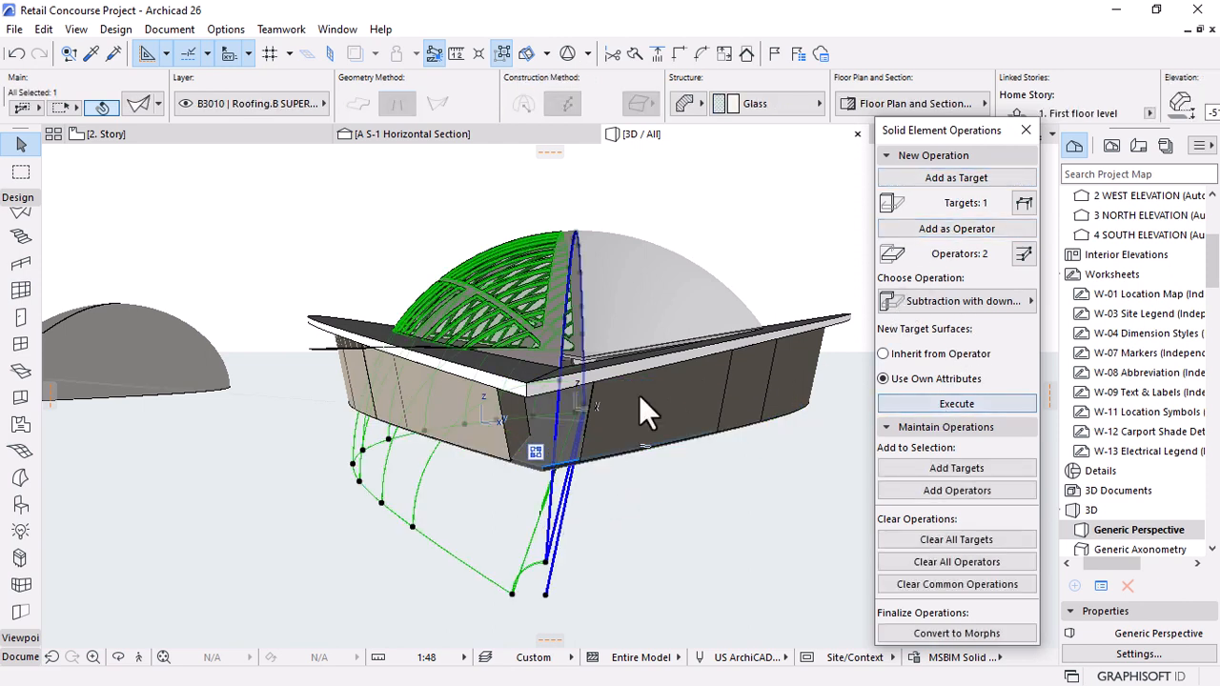
left_click(659, 512)
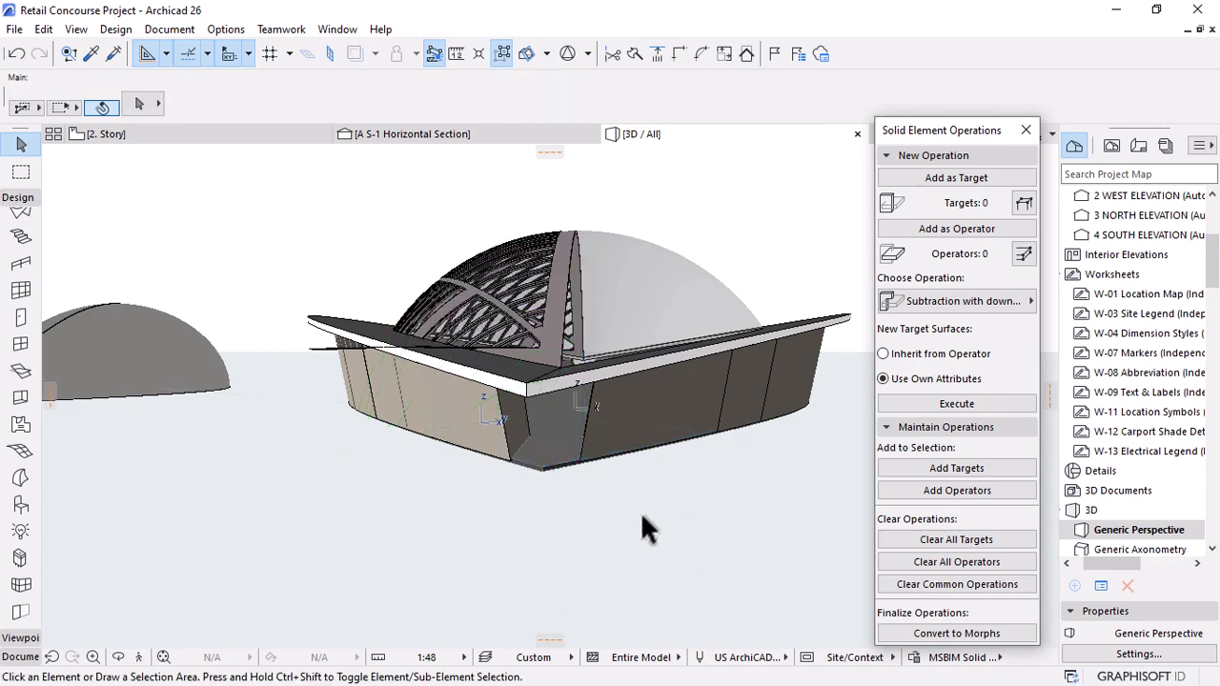
Save the retail concourse project.
middle_click_drag(633, 488, 688, 531, "shift")
left_click(14, 29)
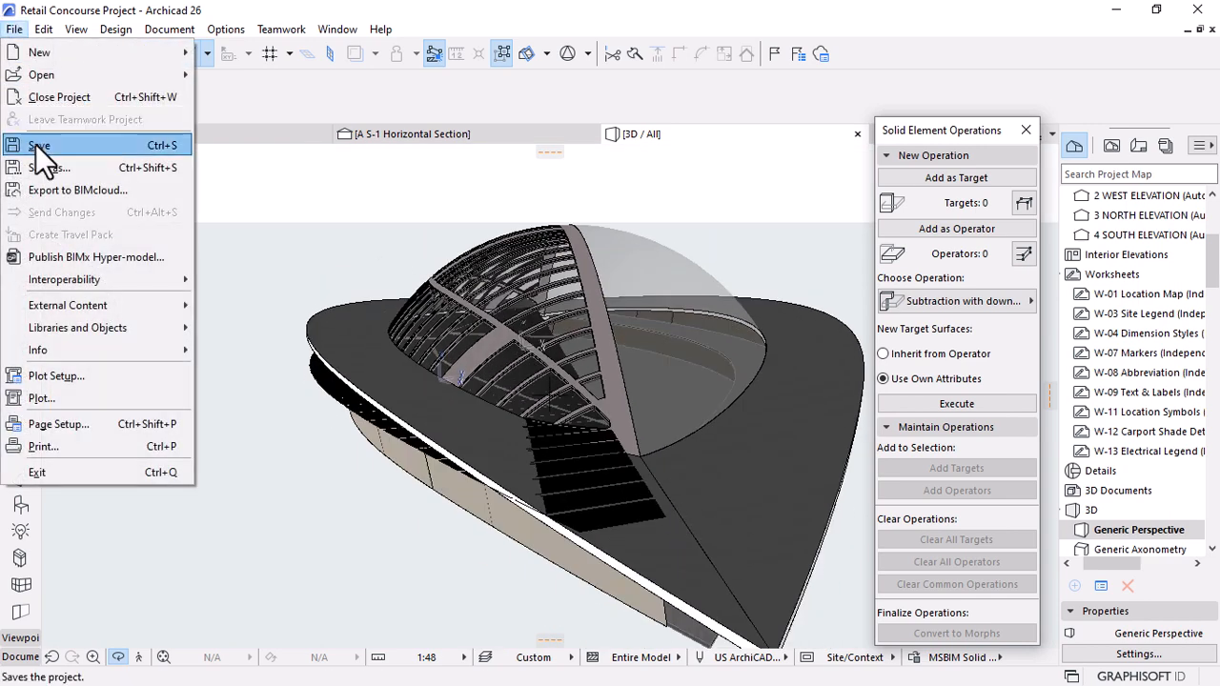
left_click(38, 144)
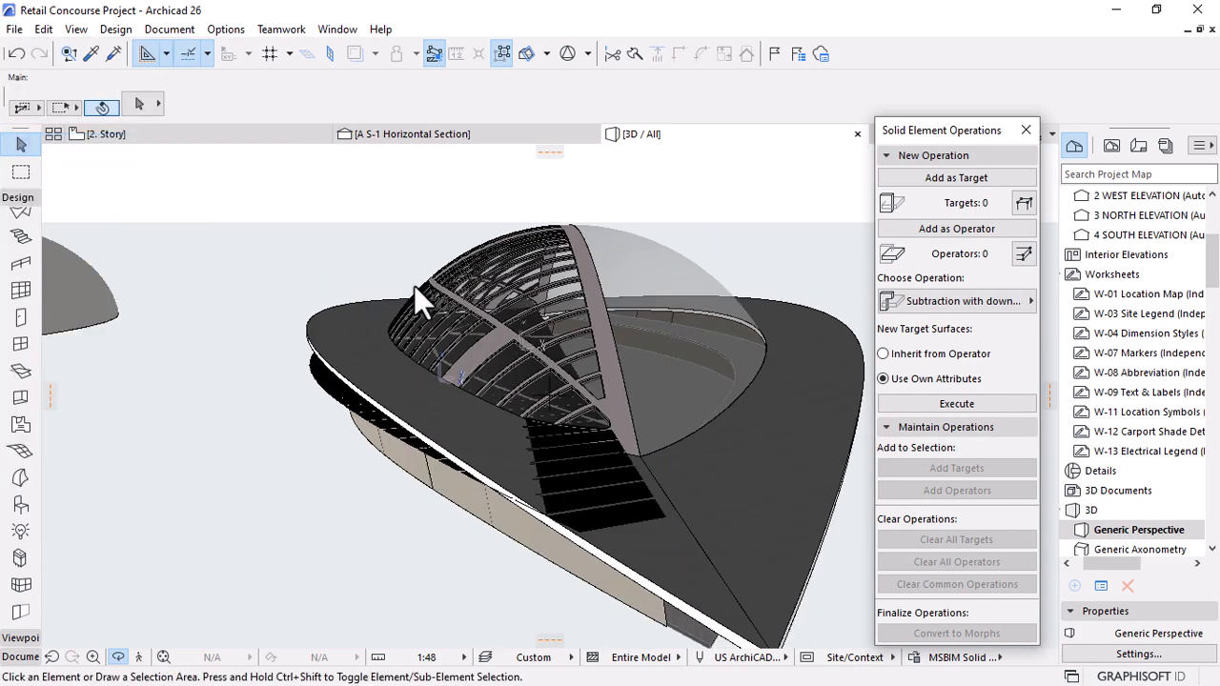
Examine the ribbed dome and the flat black panels around the roof edge from above and from the side.
middle_click_drag(412, 625, 283, 555, "shift")
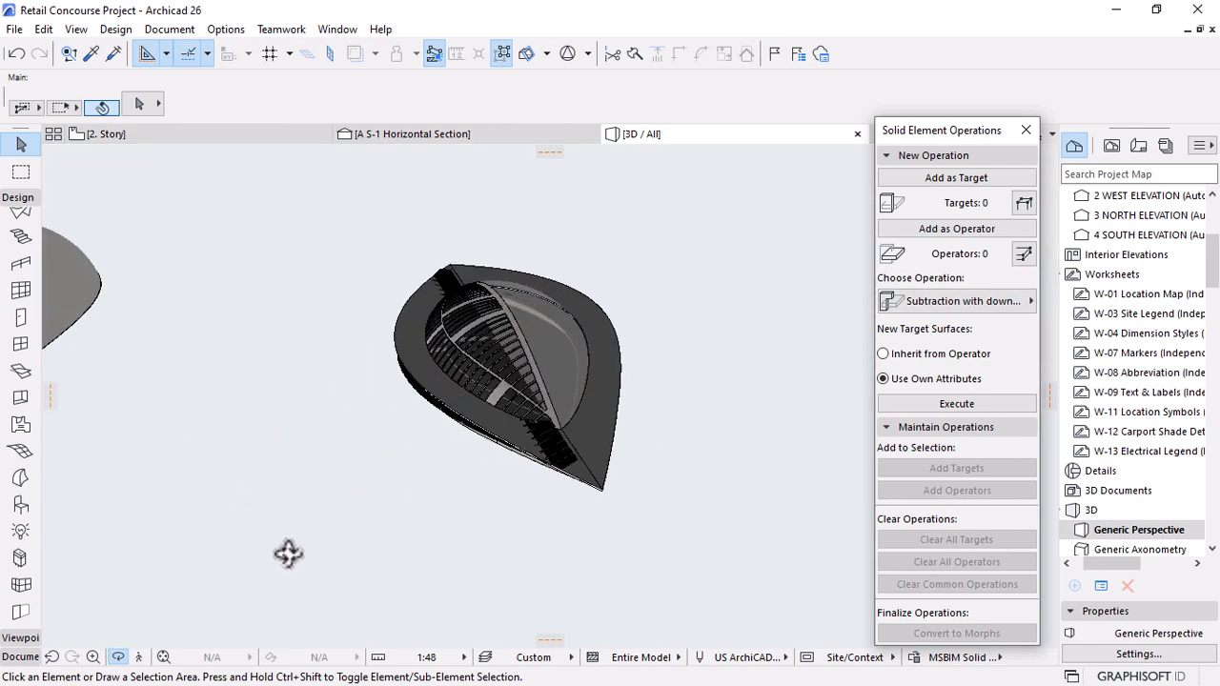
scroll(556, 299, "up", 10)
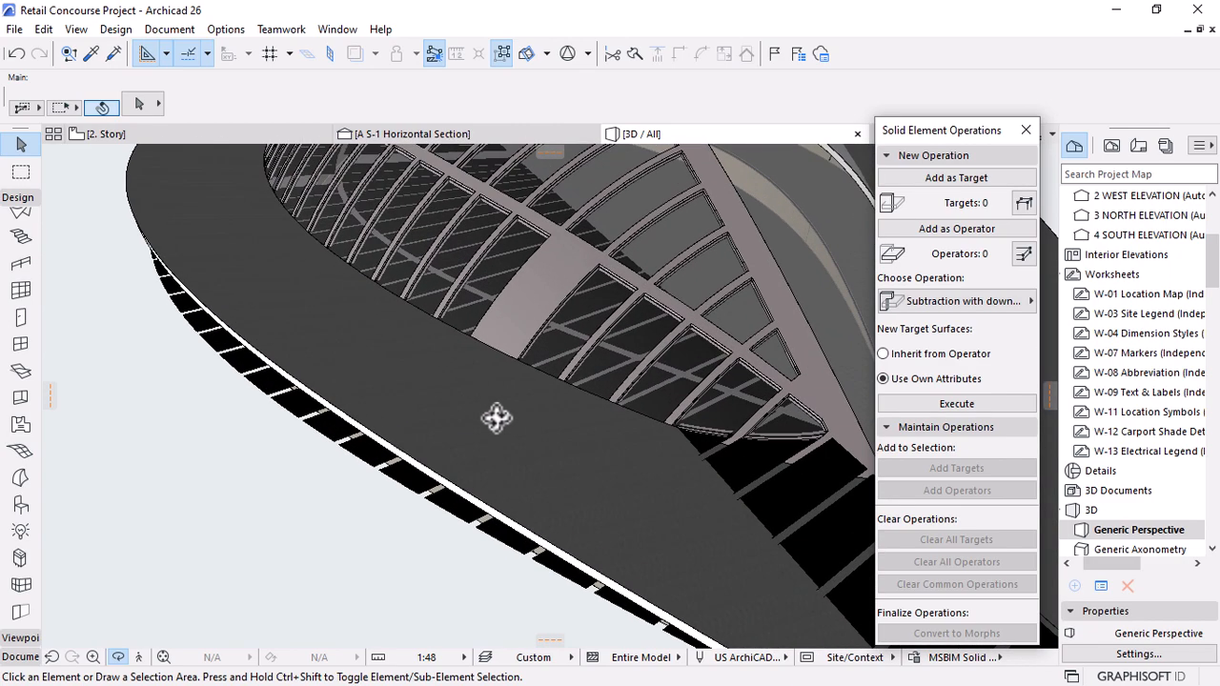
middle_click_drag(496, 417, 519, 412, "shift")
middle_click_drag(523, 485, 464, 553, "shift")
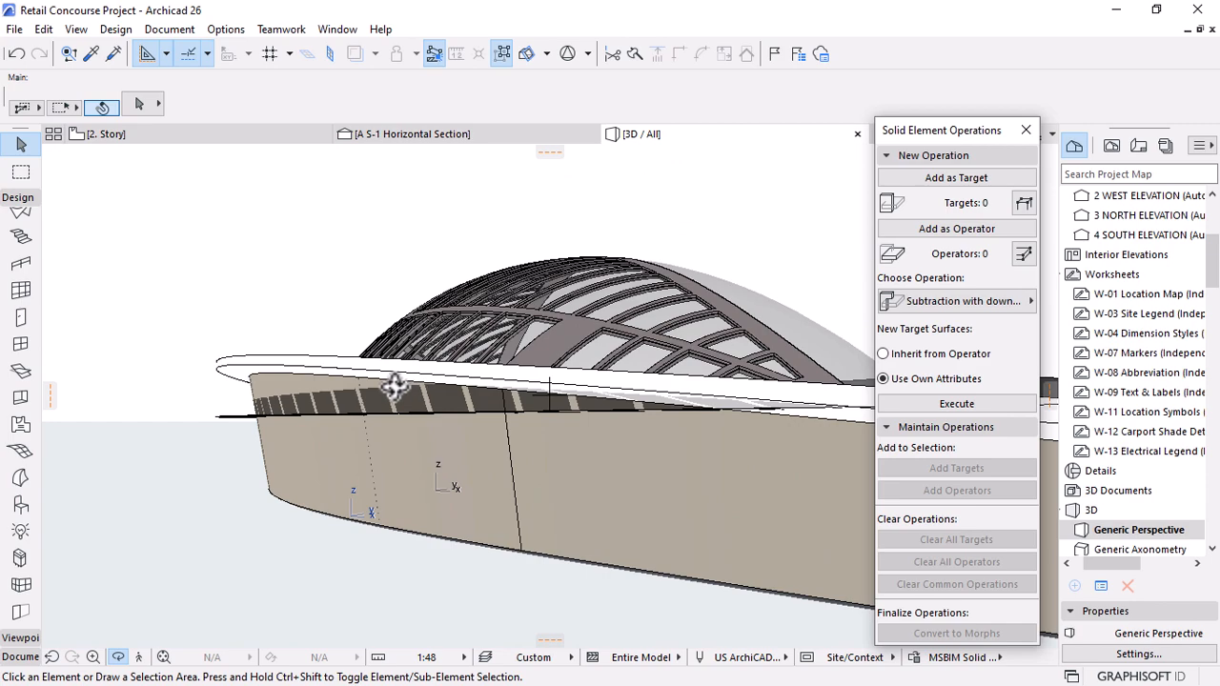
scroll(284, 395, "down", 7)
middle_click_drag(473, 420, 569, 564, "shift")
middle_click_drag(803, 540, 1021, 154, "shift")
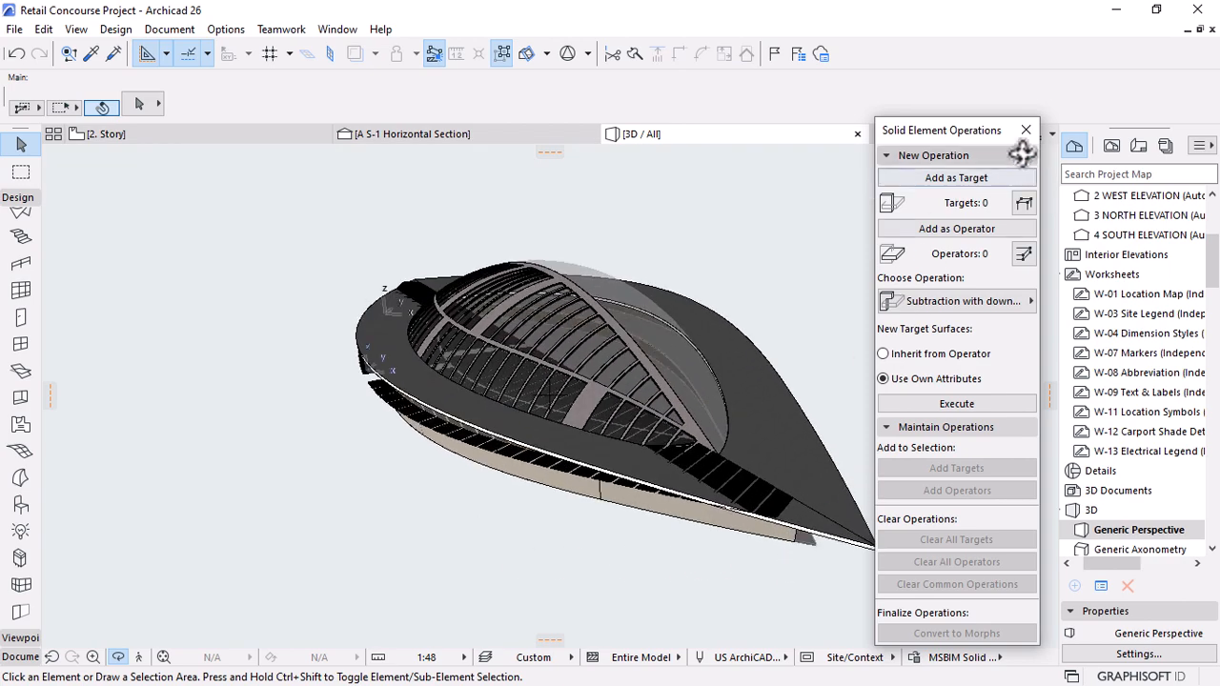
Move the group of flat black morph panels vertically from roof level down to the base of the exterior wall.
left_click(1024, 138)
scroll(702, 544, "up", 3)
mouse_move(705, 543)
middle_mouse_down("shift")
mouse_move(643, 491)
mouse_move(502, 457)
mouse_move(449, 324)
mouse_move(520, 387)
mouse_move(460, 373)
mouse_move(558, 359)
mouse_move(479, 329)
mouse_move(534, 419)
mouse_move(442, 409)
mouse_move(477, 422)
mouse_move(485, 442)
mouse_move(539, 428)
mouse_move(633, 443)
mouse_move(624, 425)
mouse_move(537, 409)
mouse_move(454, 428)
mouse_move(683, 479)
mouse_move(827, 427)
mouse_move(825, 411)
mouse_move(809, 408)
mouse_move(769, 349)
mouse_move(457, 416)
mouse_move(629, 413)
mouse_move(825, 383)
mouse_move(828, 400)
mouse_move(811, 311)
mouse_move(448, 447)
mouse_move(471, 476)
mouse_move(174, 485)
mouse_move(225, 427)
middle_mouse_up("shift")
left_click(225, 434)
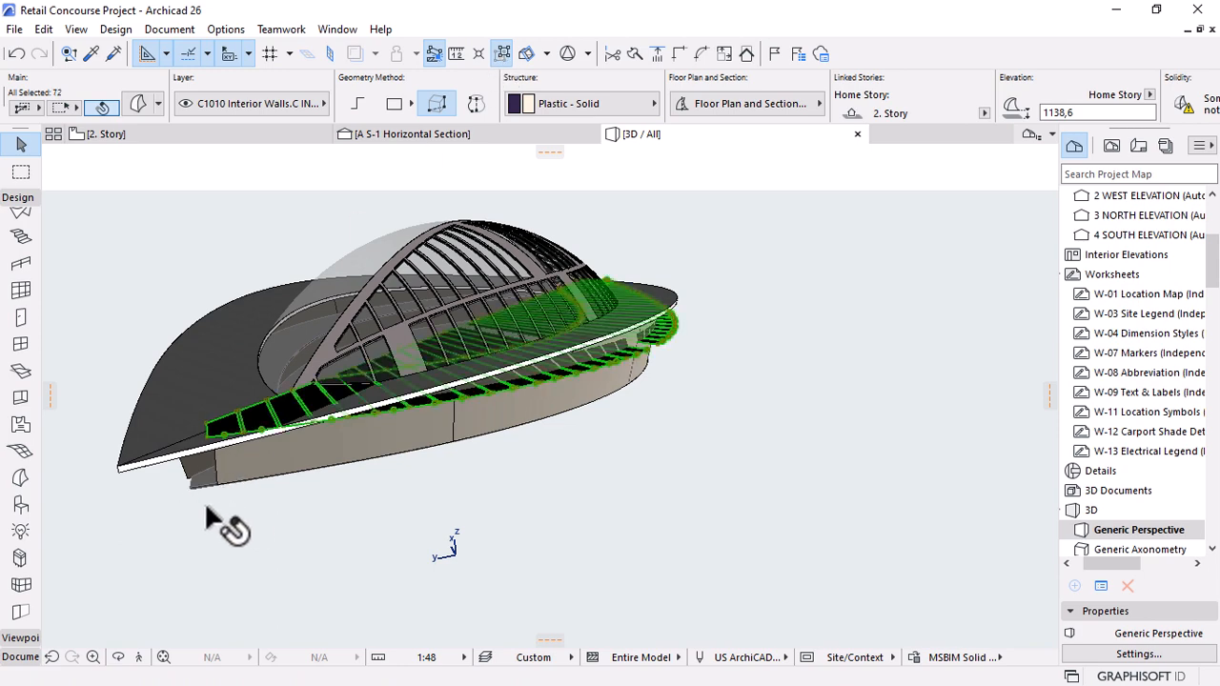
key("ctrl+d")
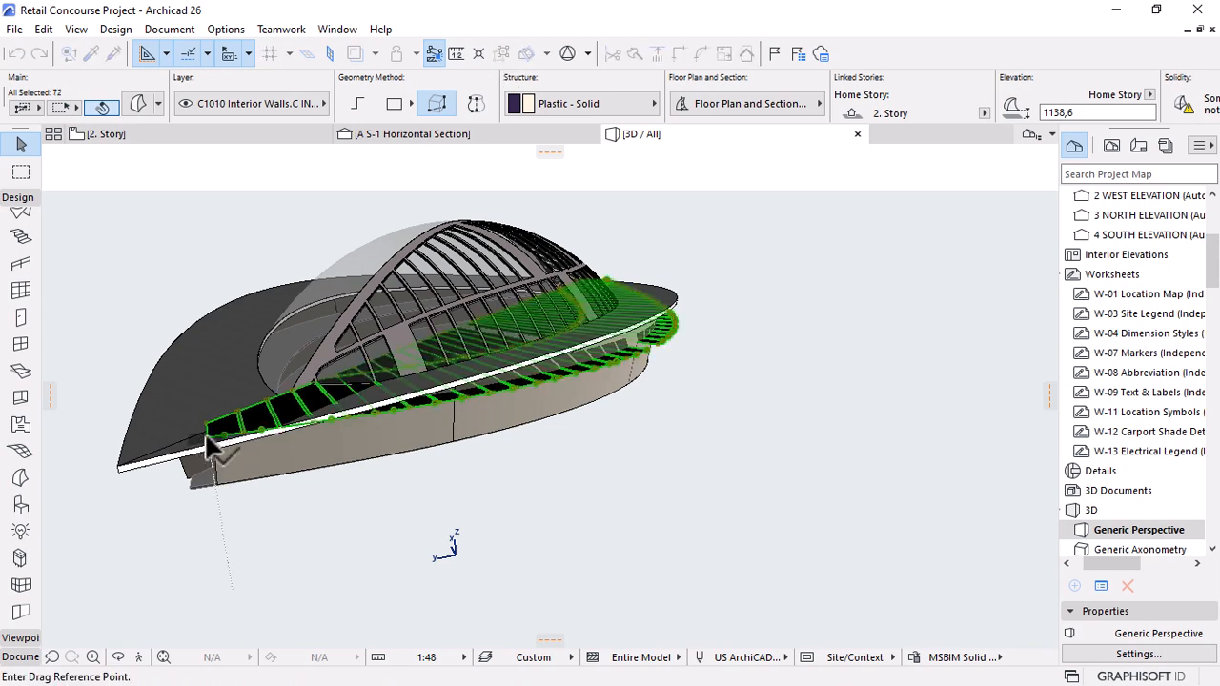
left_click(206, 448)
scroll(212, 489, "up", 3)
scroll(212, 489, "up", 3)
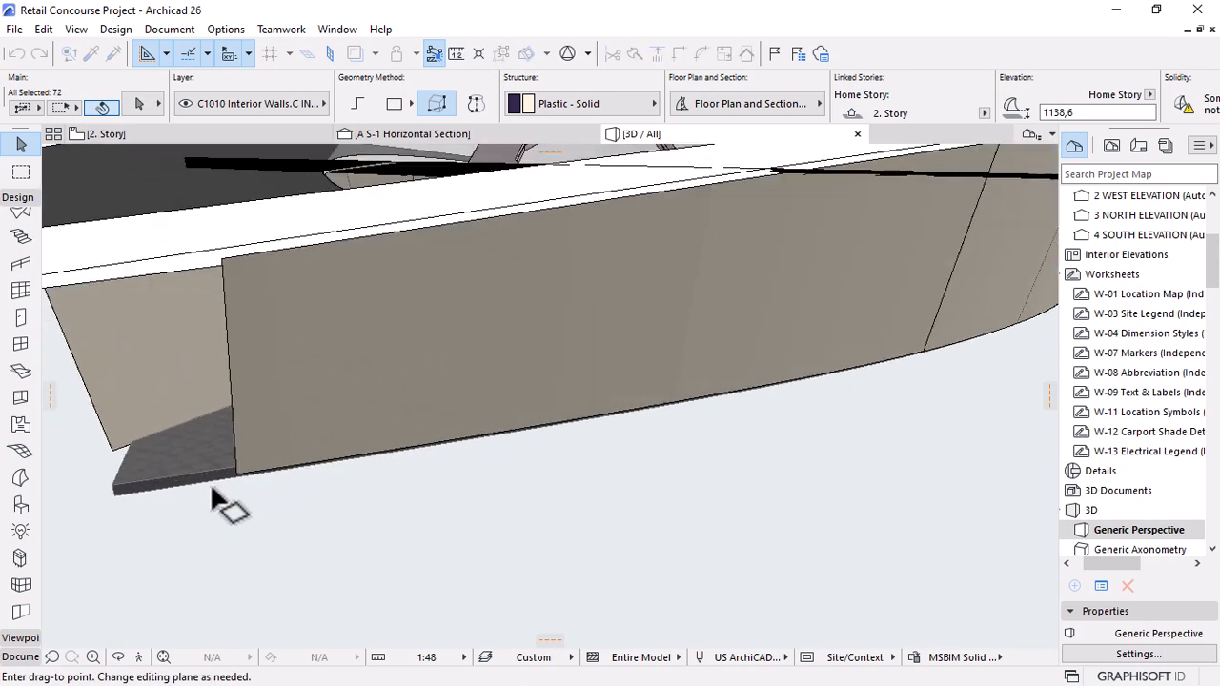
left_click(113, 486)
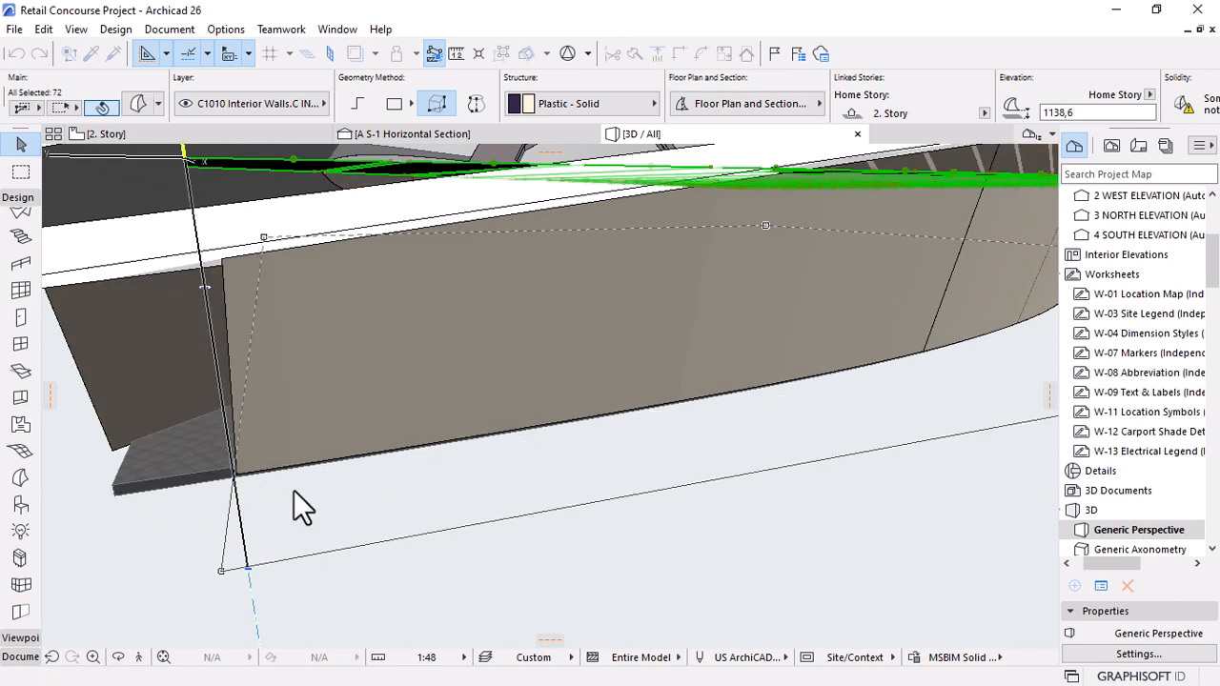
scroll(295, 501, "down", 6)
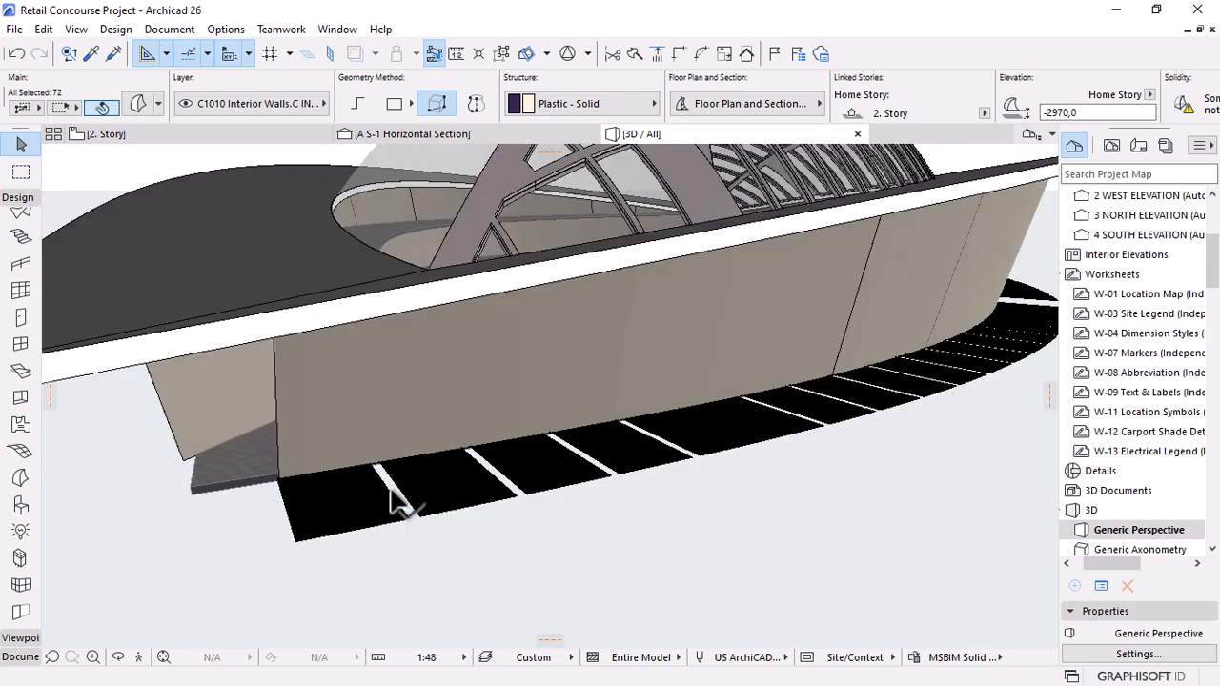
scroll(506, 594, "down", 2)
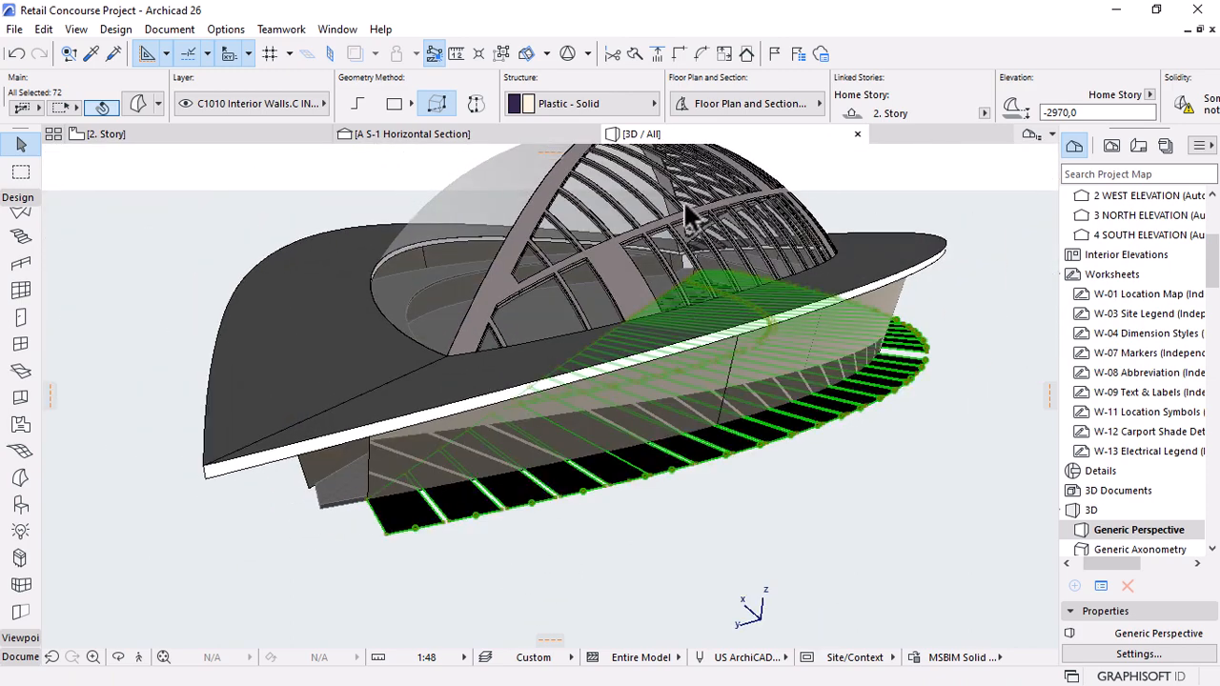
Raise the group of black morph panels vertically by 300,0 from the wall's base.
scroll(380, 540, "up", 2)
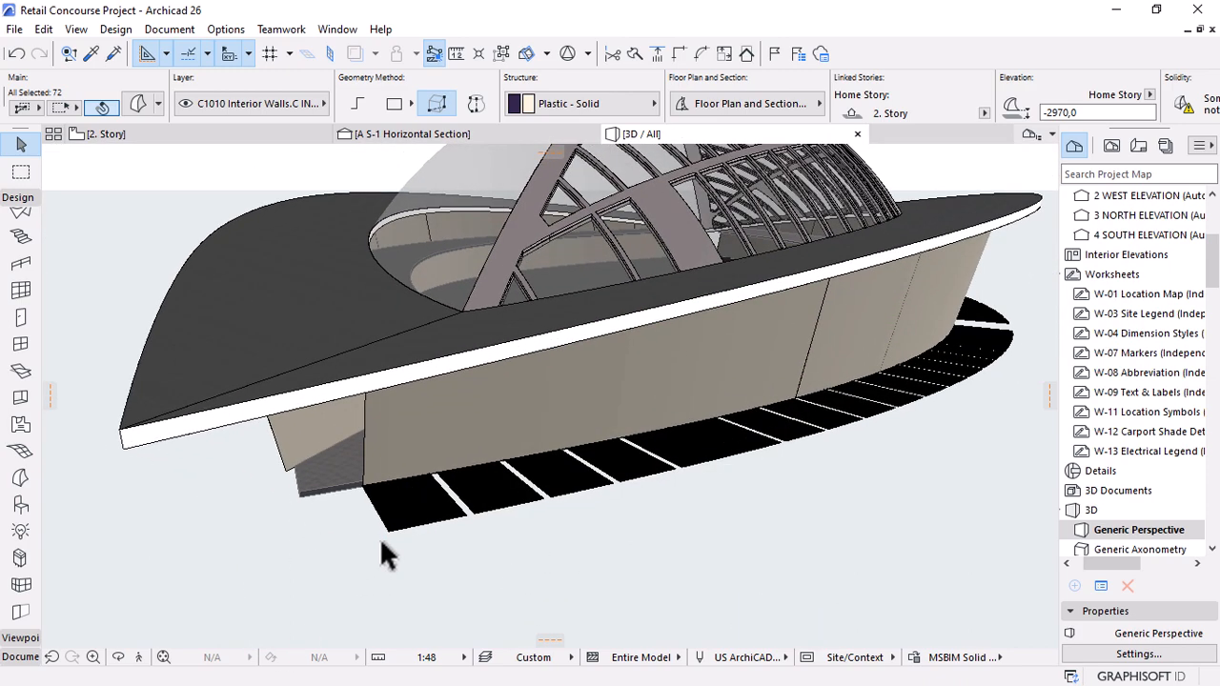
key("ctrl+d")
left_click(384, 534)
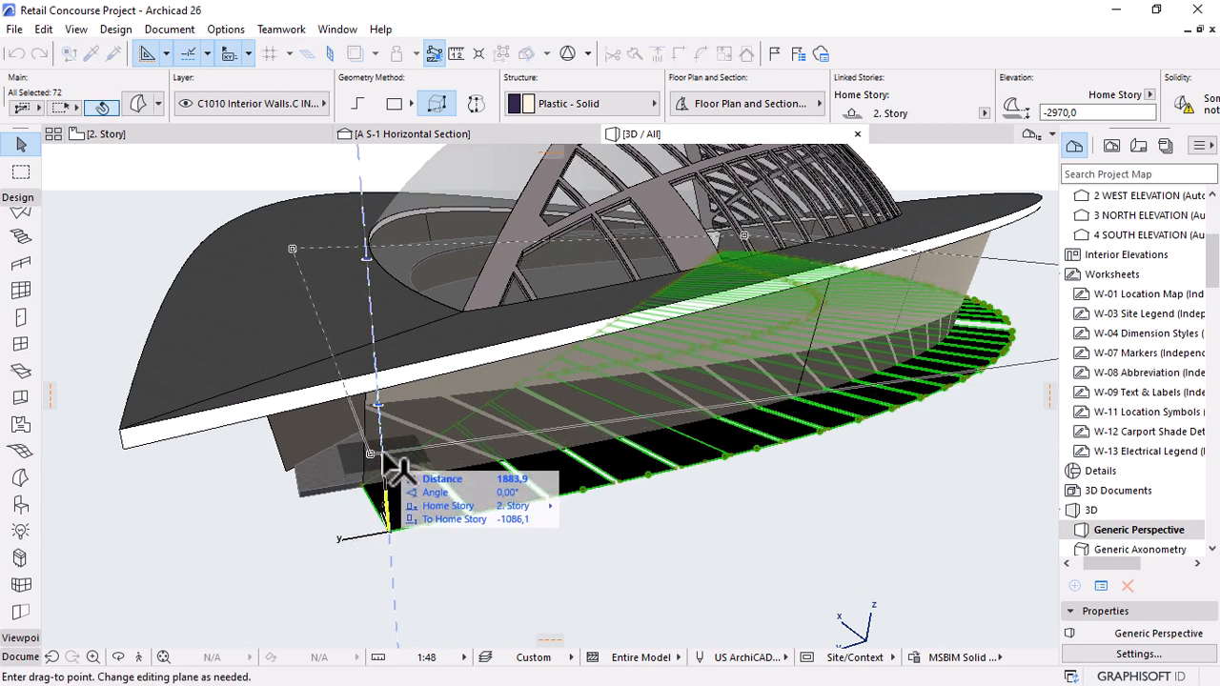
type("300,0")
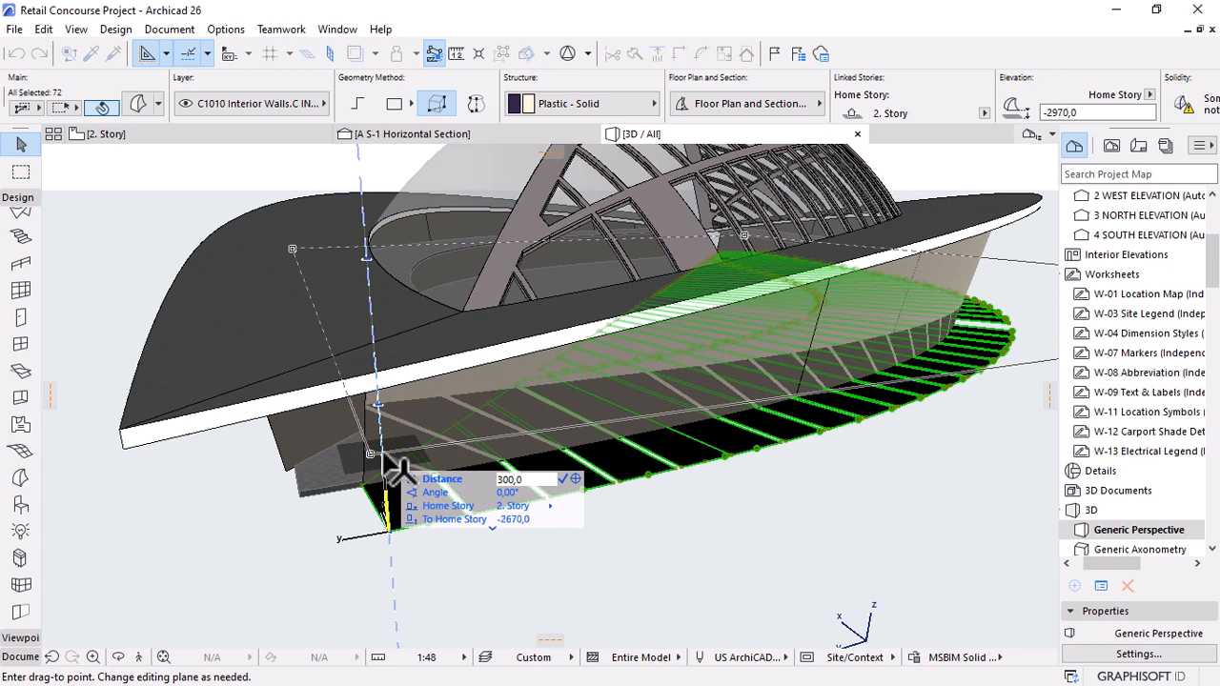
key("Return")
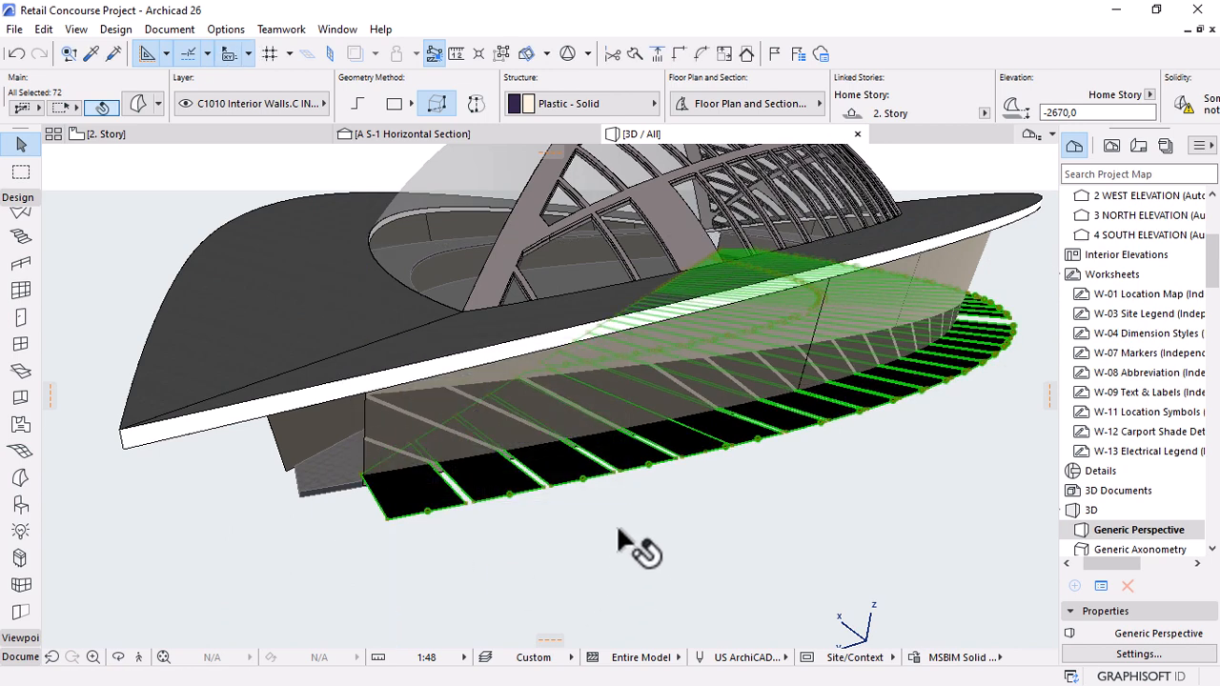
Set the selected group of black morph panels as operators for a new solid element operation.
middle_click_drag(618, 531, 294, 520, "shift")
middle_click_drag(643, 446, 730, 432, "shift")
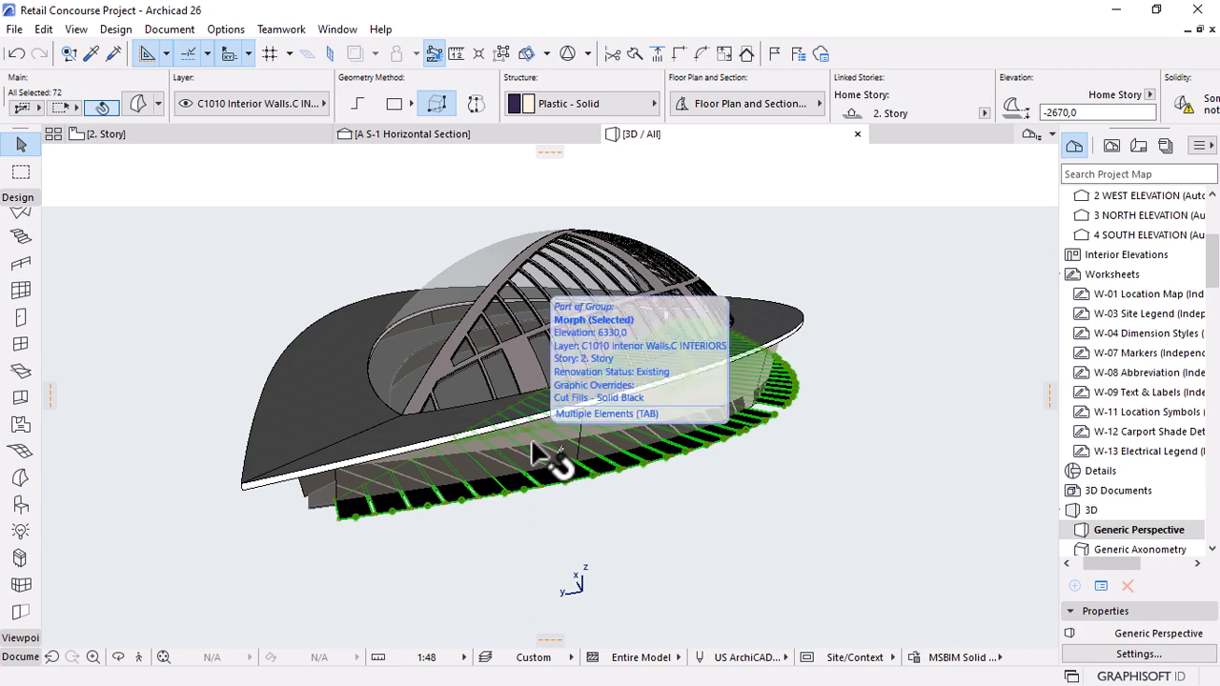
scroll(734, 426, "up", 3)
scroll(646, 498, "down", 3)
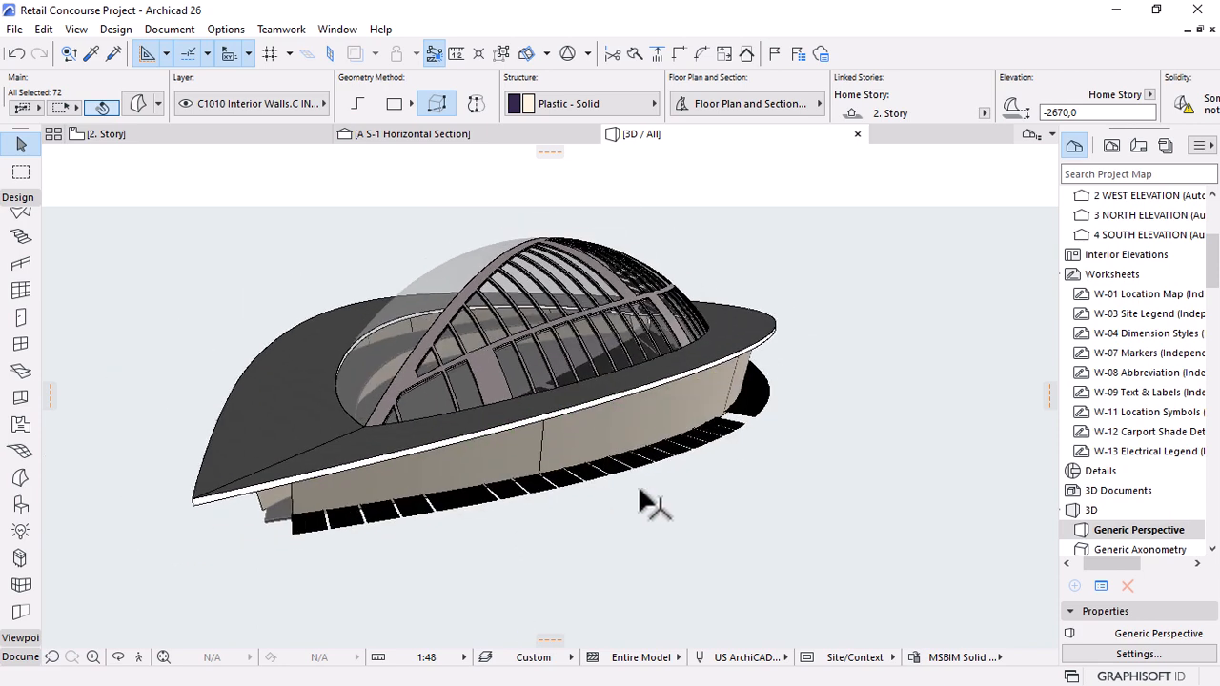
right_click(838, 292)
mouse_move(896, 406)
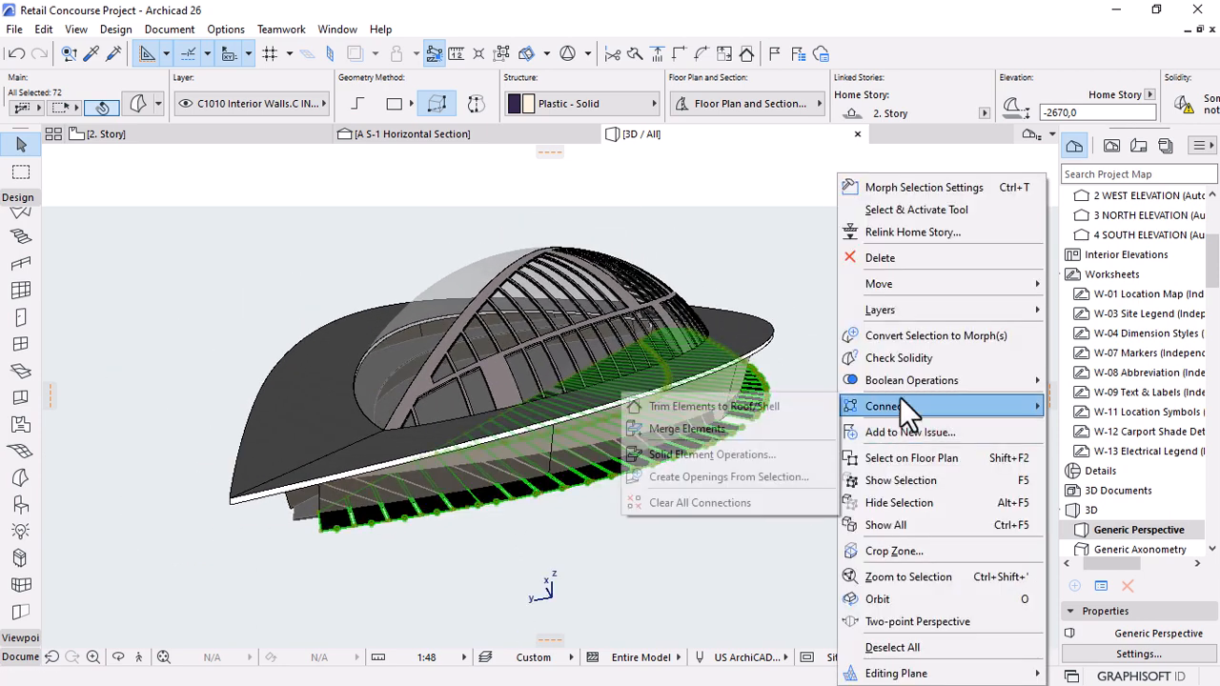
left_click(705, 455)
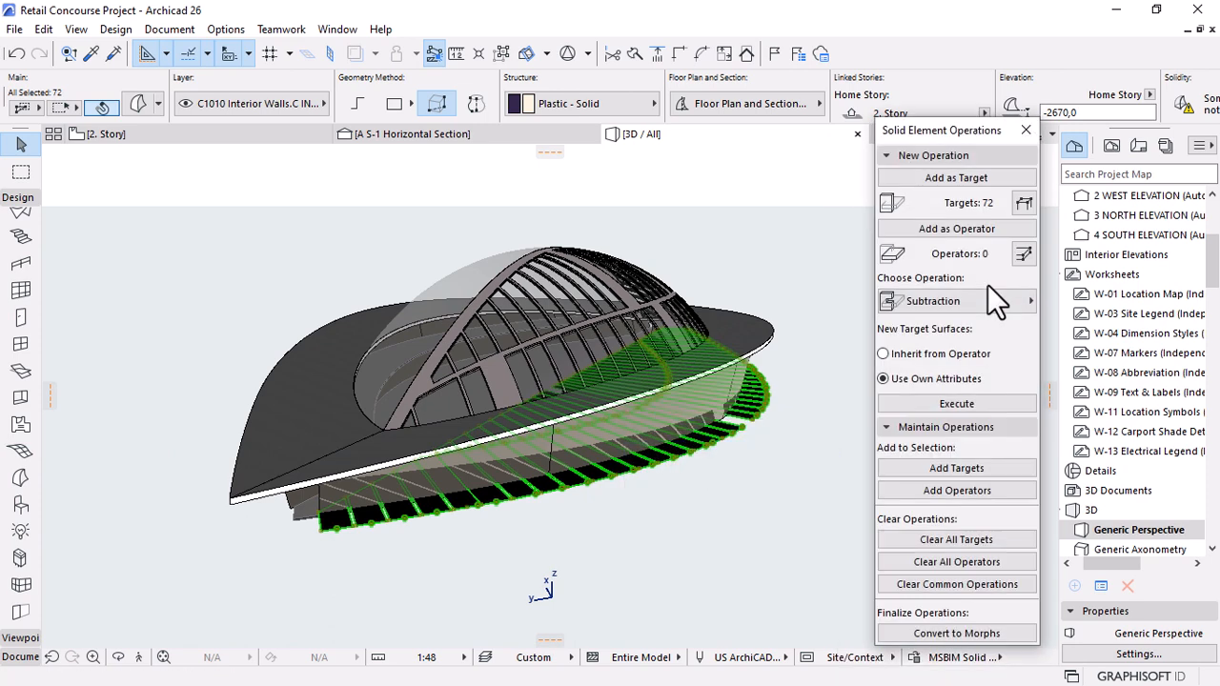
scroll(286, 551, "up", 1)
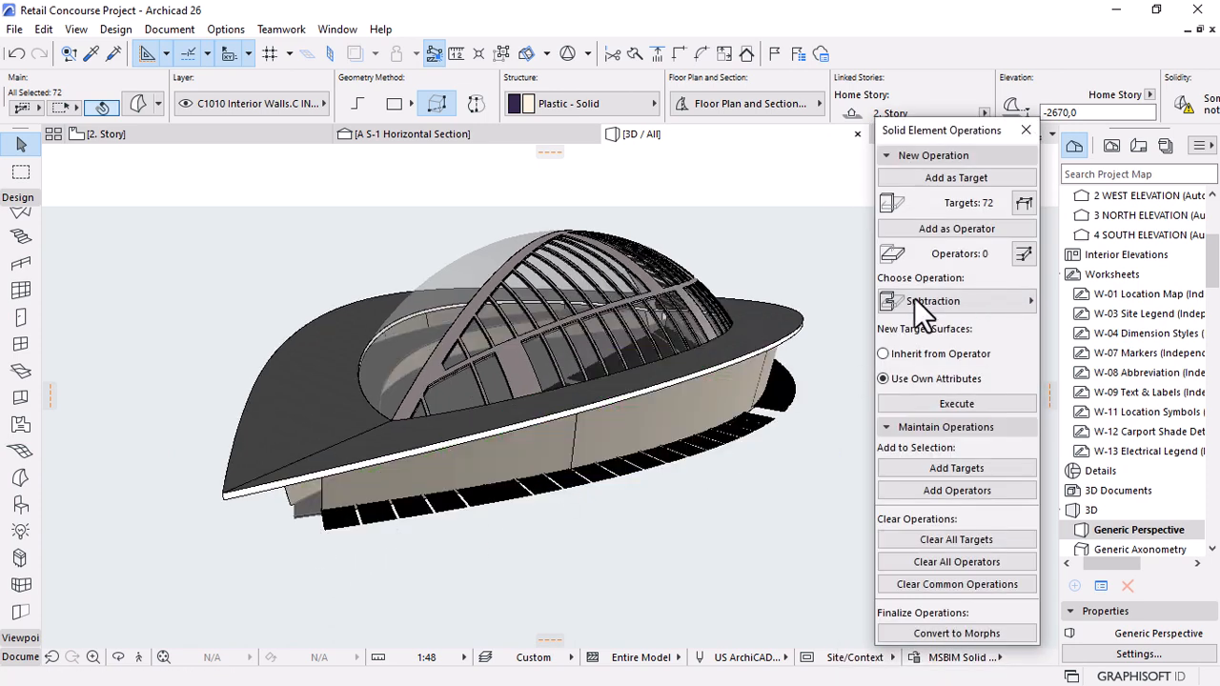
left_click(940, 229)
Cut the exterior walls on the ribbed side with the morph panels, using subtraction with upward extrusion.
scroll(343, 520, "up", 2)
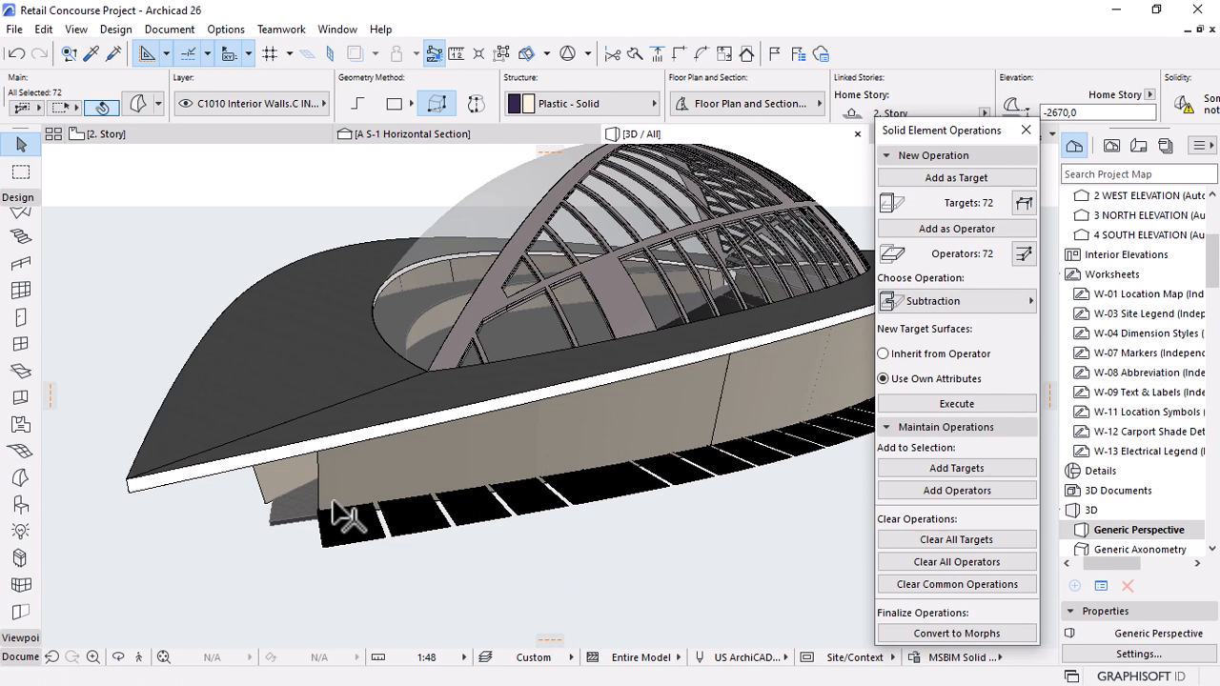
left_click(389, 466)
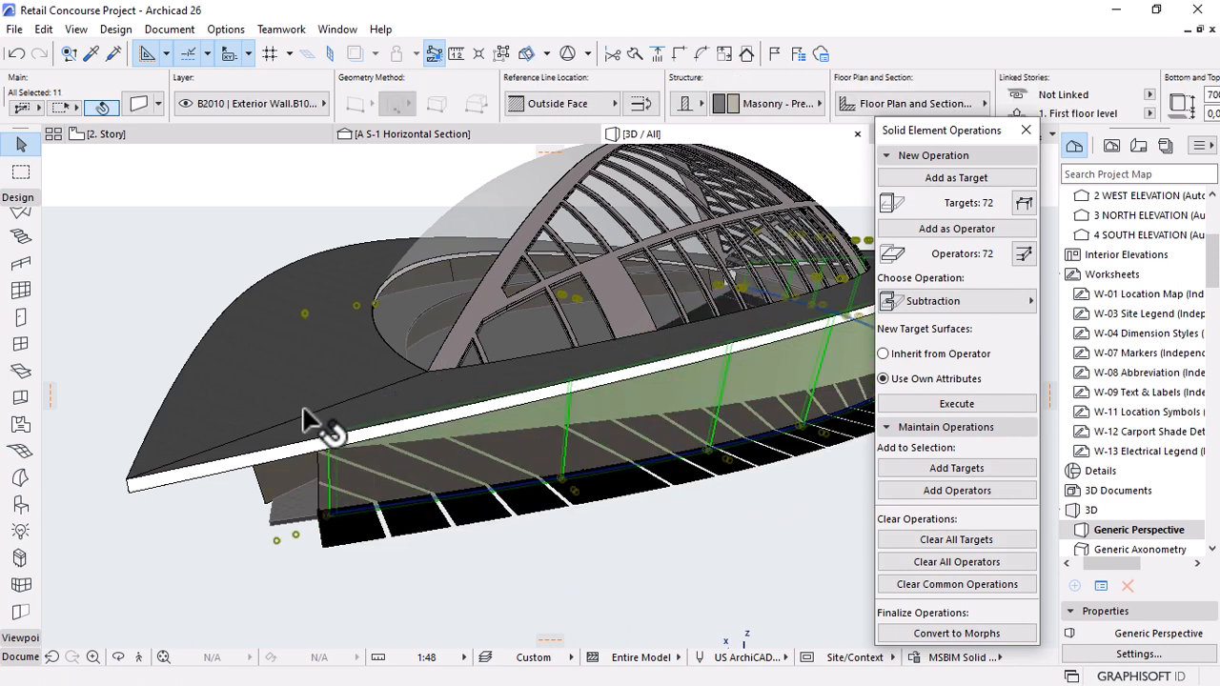
scroll(281, 437, "down", 2)
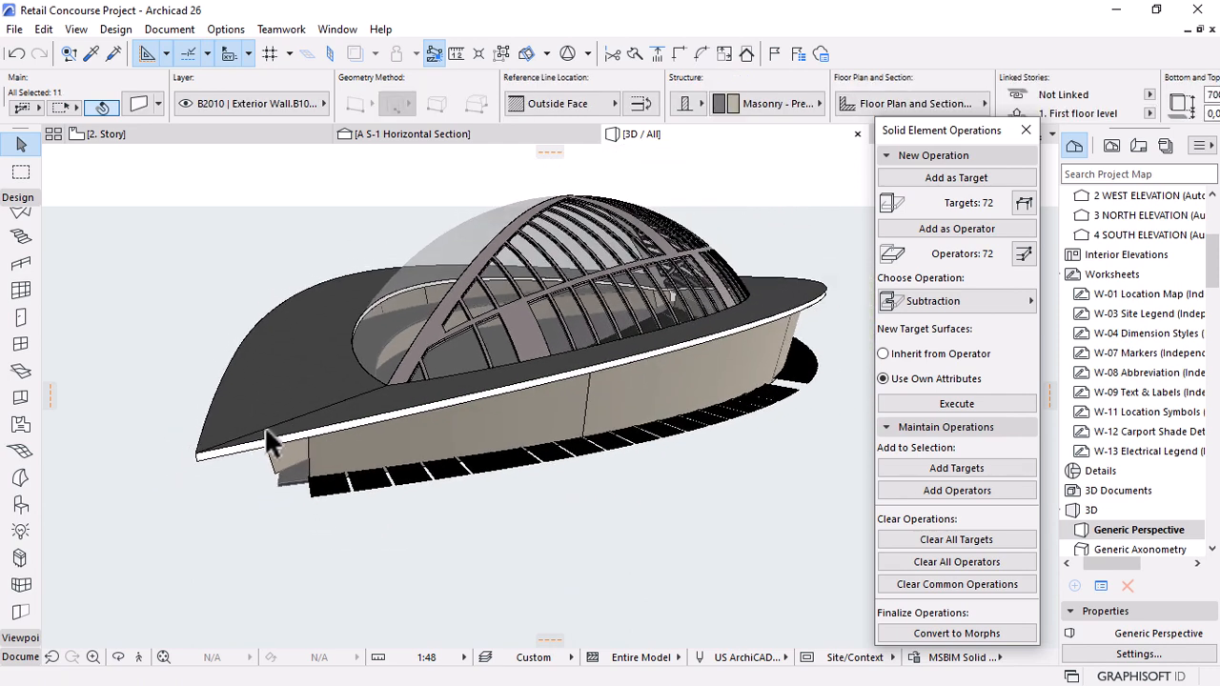
left_click(960, 176)
left_click(980, 303)
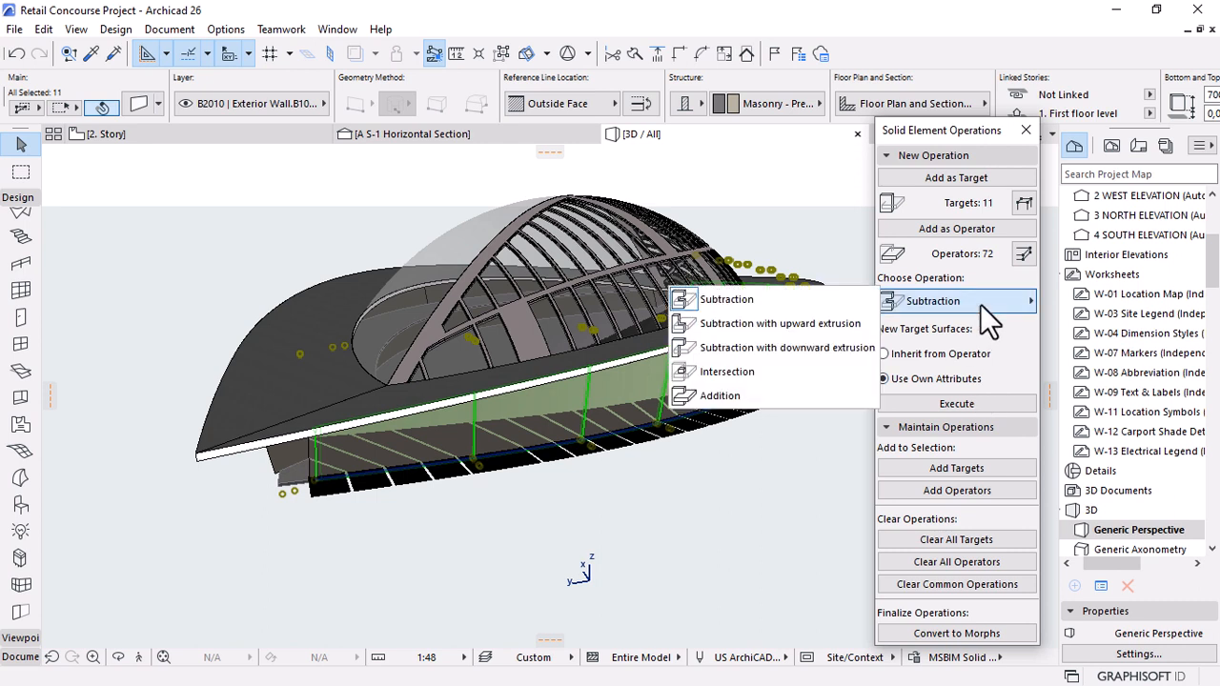
left_click(801, 324)
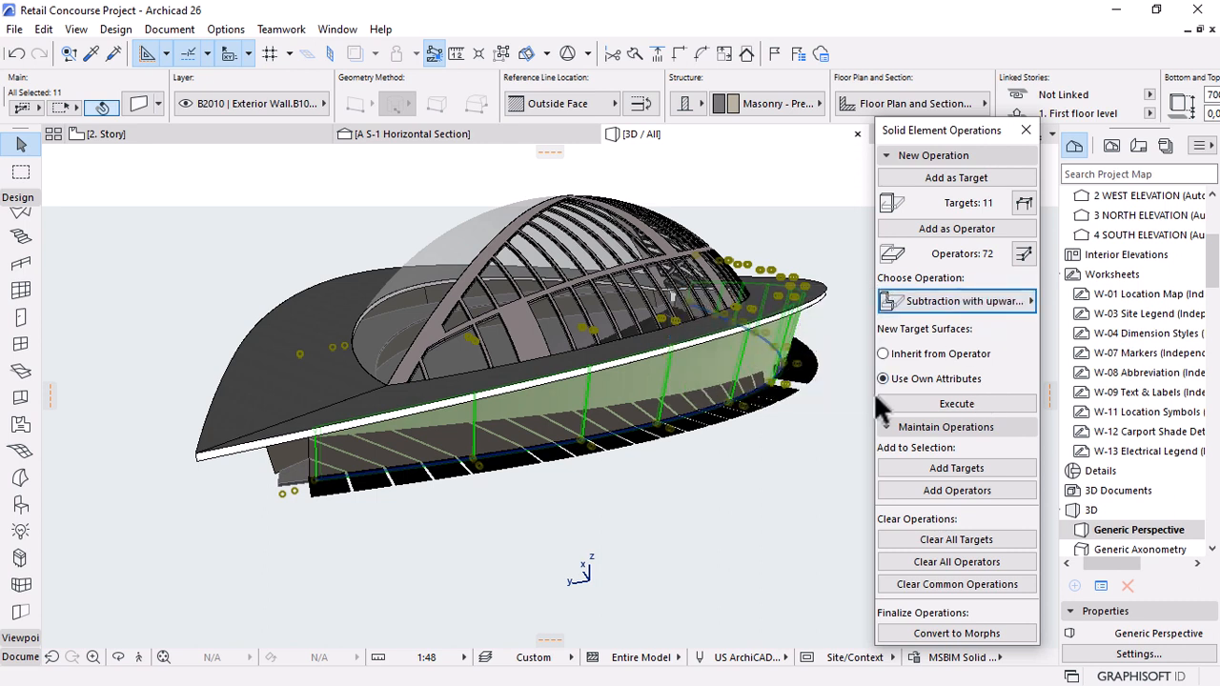
left_click(968, 402)
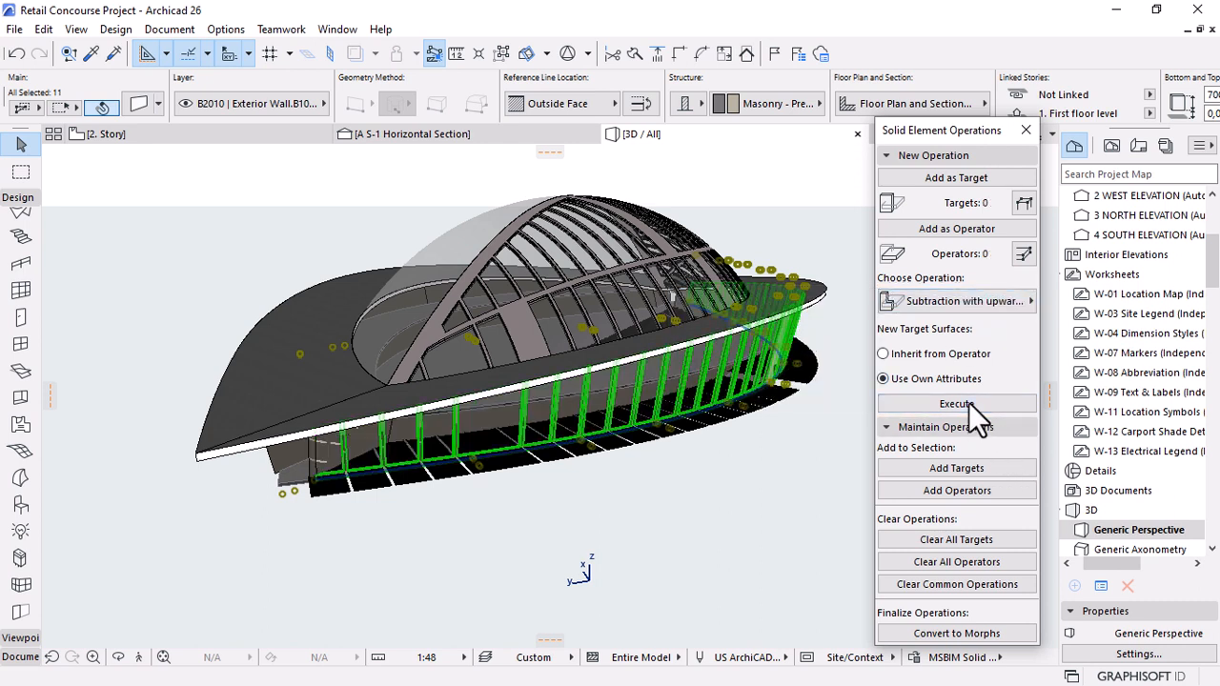
left_click(817, 454)
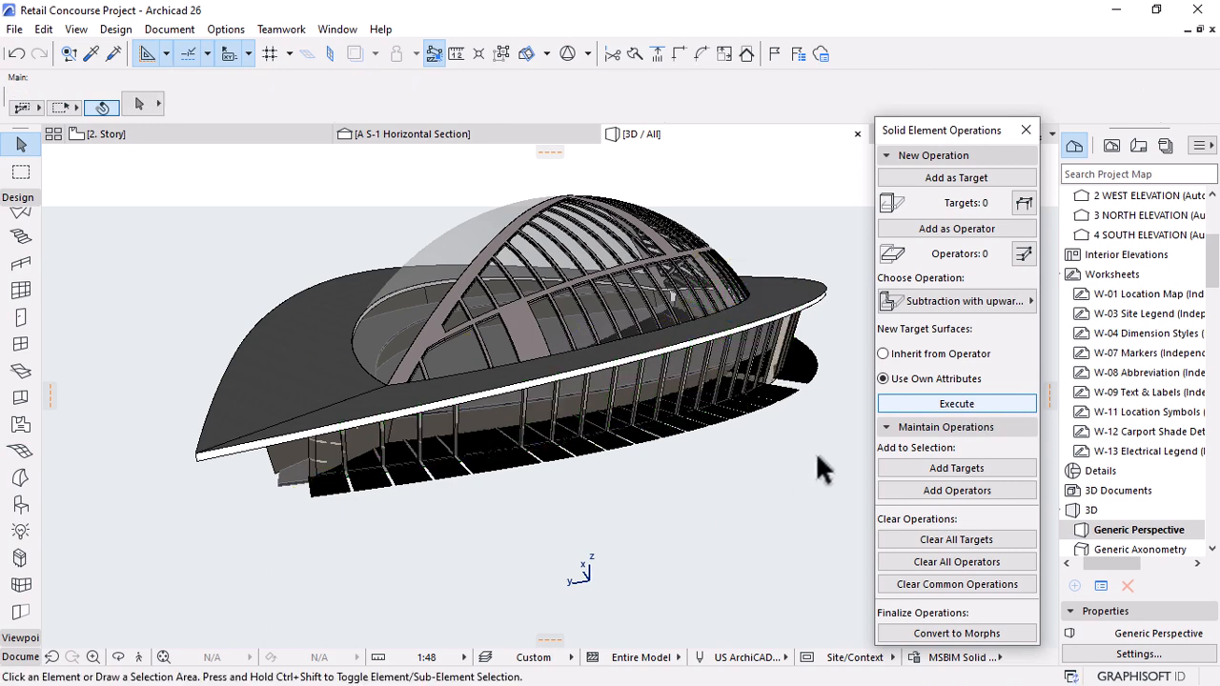
Examine the cut exterior wall and its remaining upright columns from close up and from both ends.
scroll(324, 465, "down", 2)
middle_click_drag(481, 467, 339, 459, "shift")
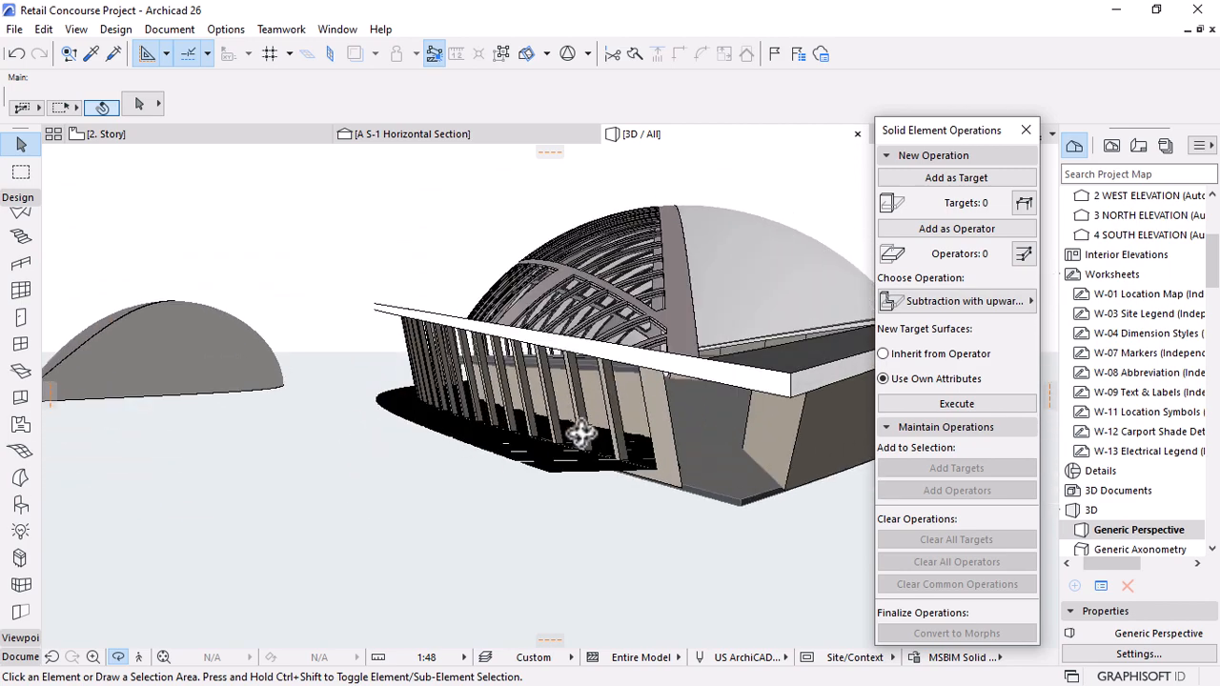
middle_click_drag(581, 433, 705, 365, "shift")
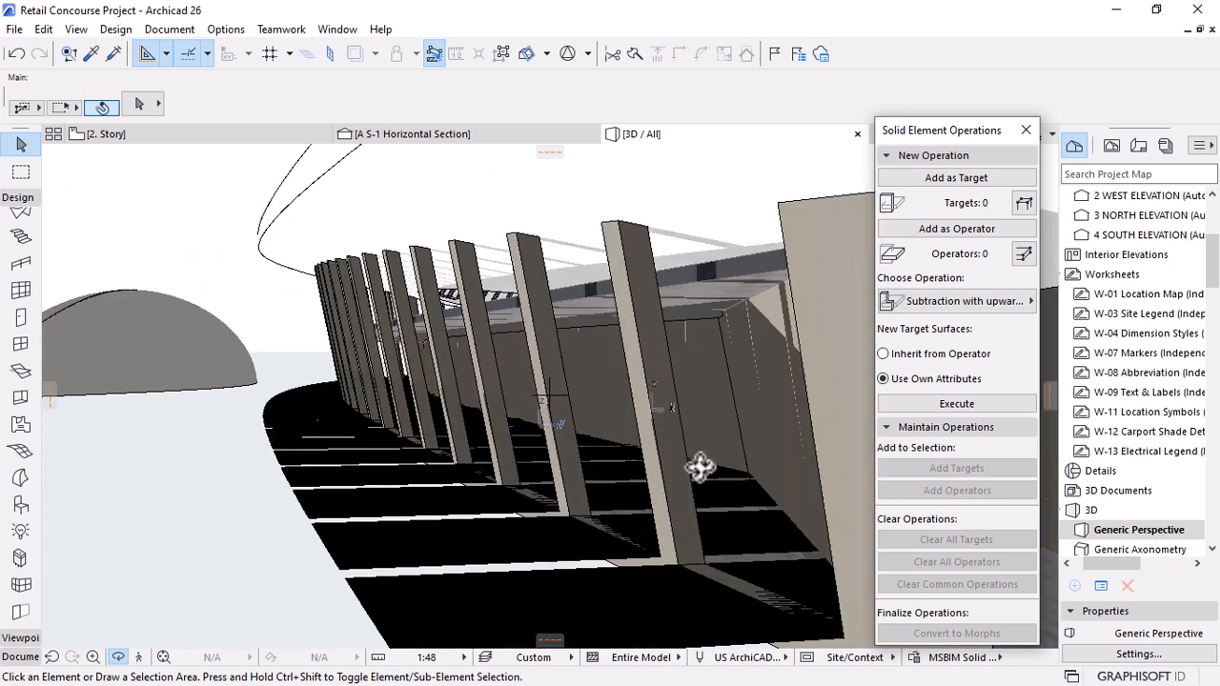
middle_click_drag(529, 384, 621, 454, "shift")
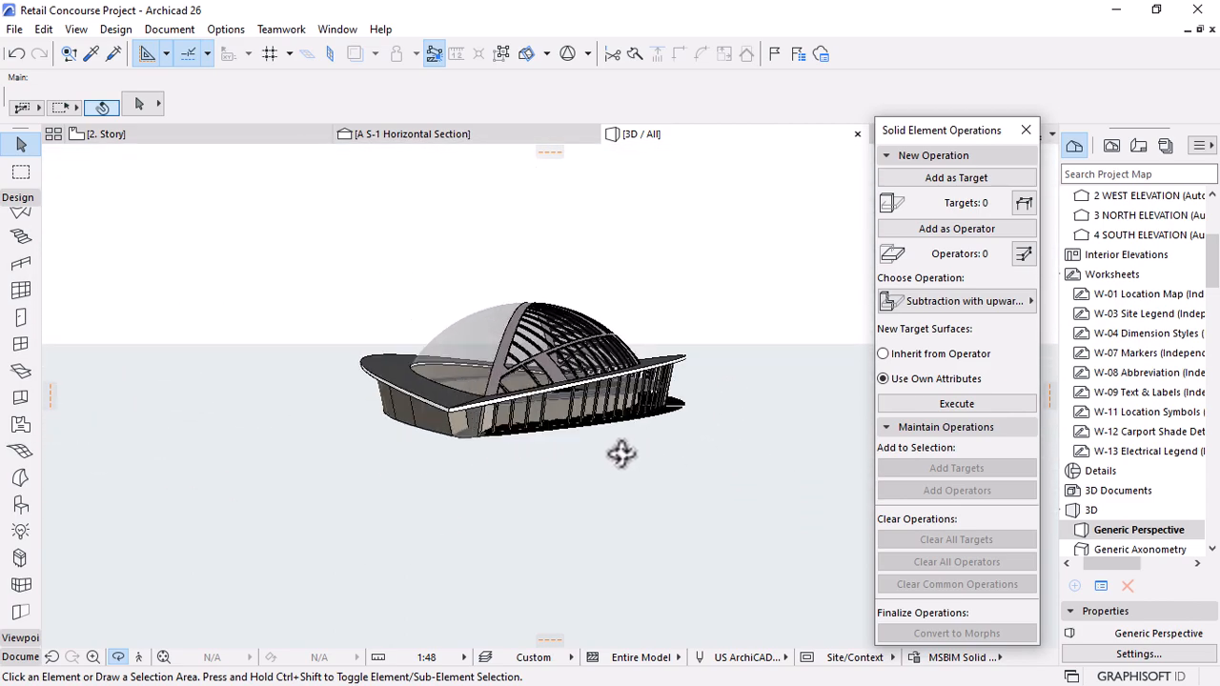
scroll(512, 417, "up", 5)
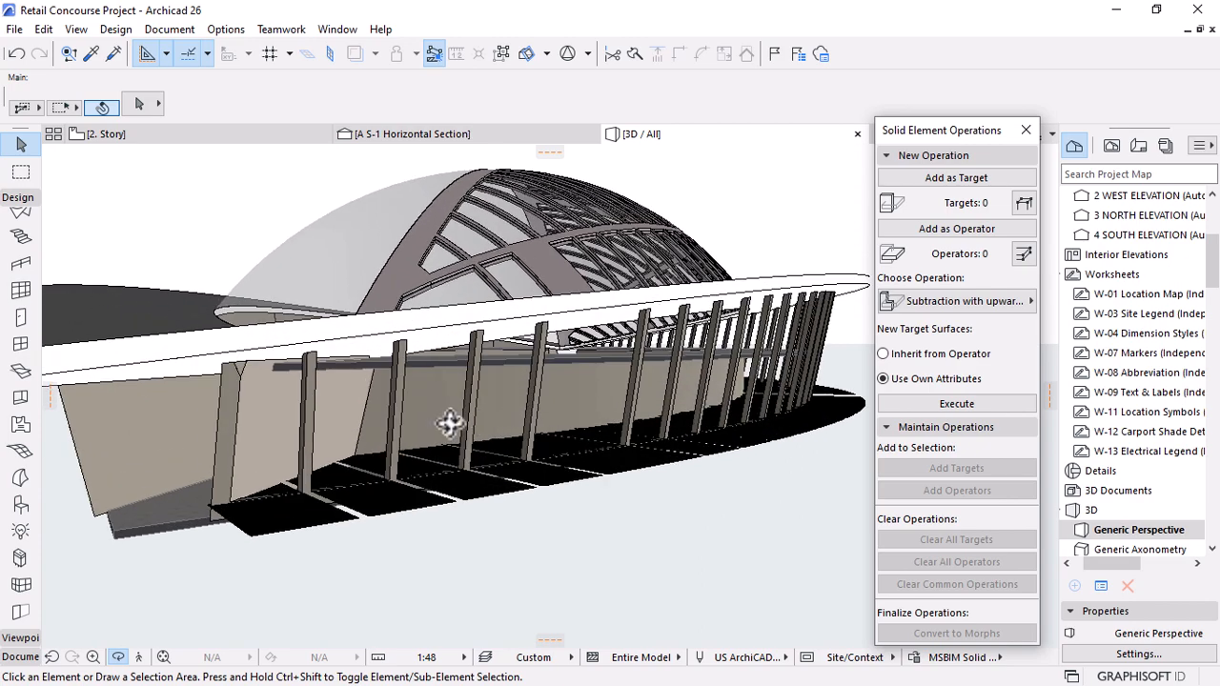
middle_click_drag(449, 425, 455, 398, "shift")
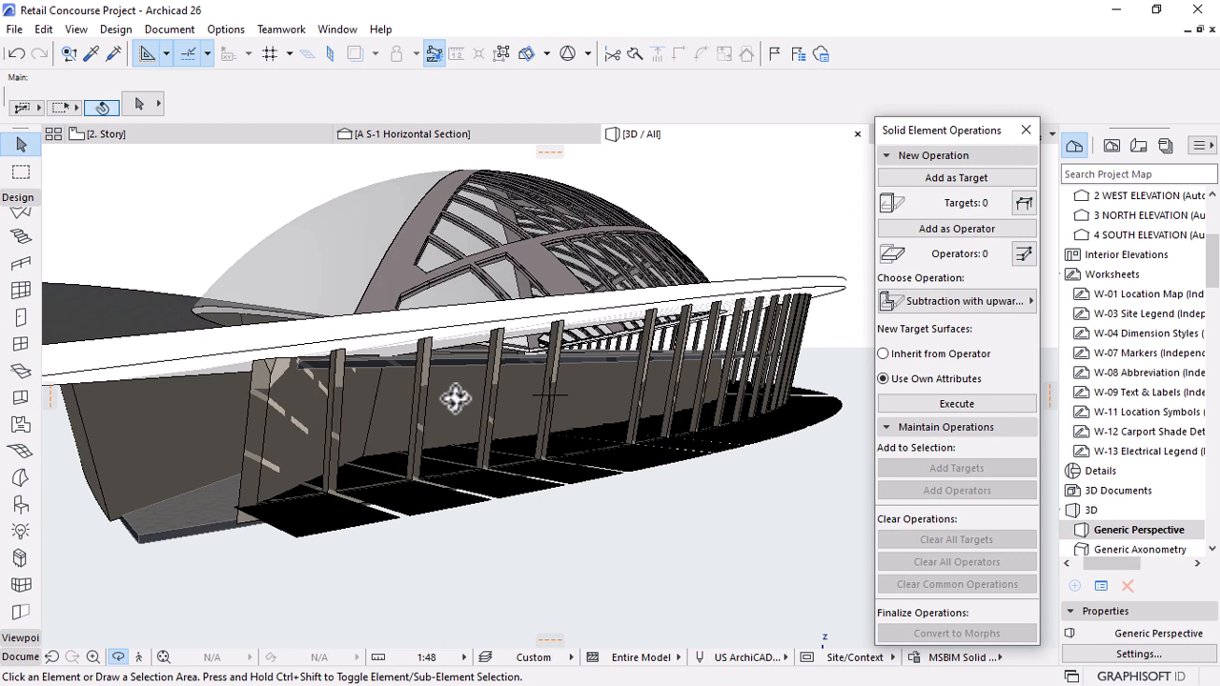
On the first floor level plan, copy the ribbed side's curved exterior walls in place, using their end corner as the reference point.
left_click(205, 135)
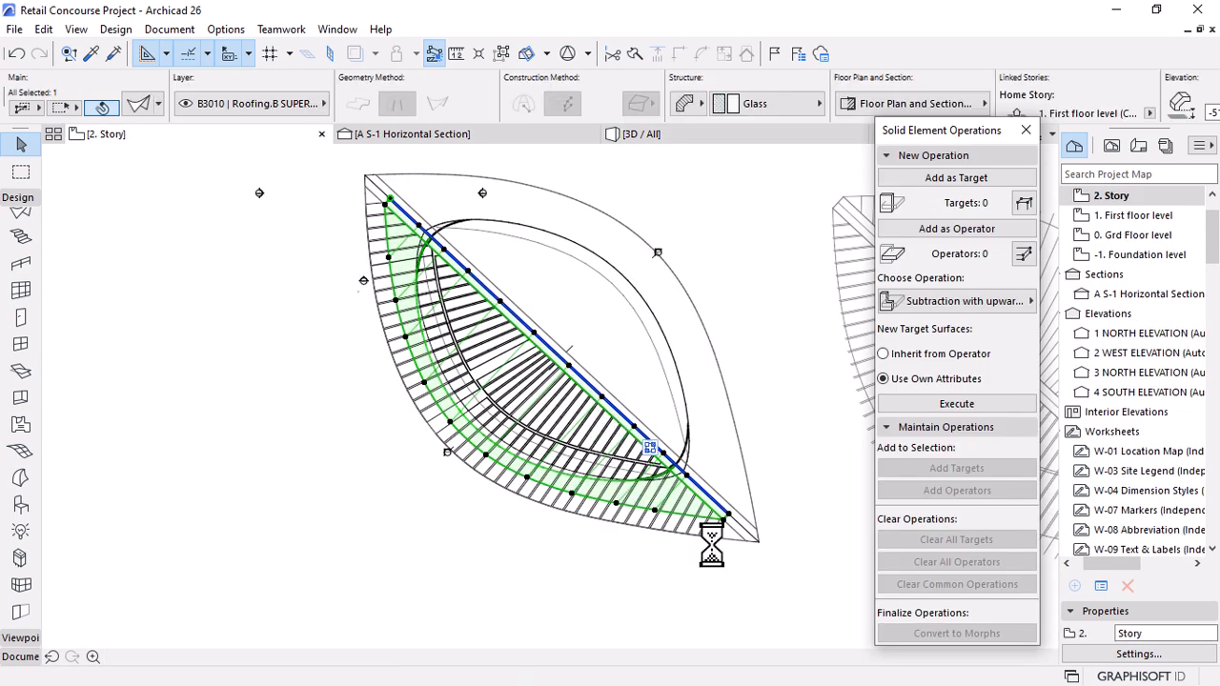
double_click(1130, 217)
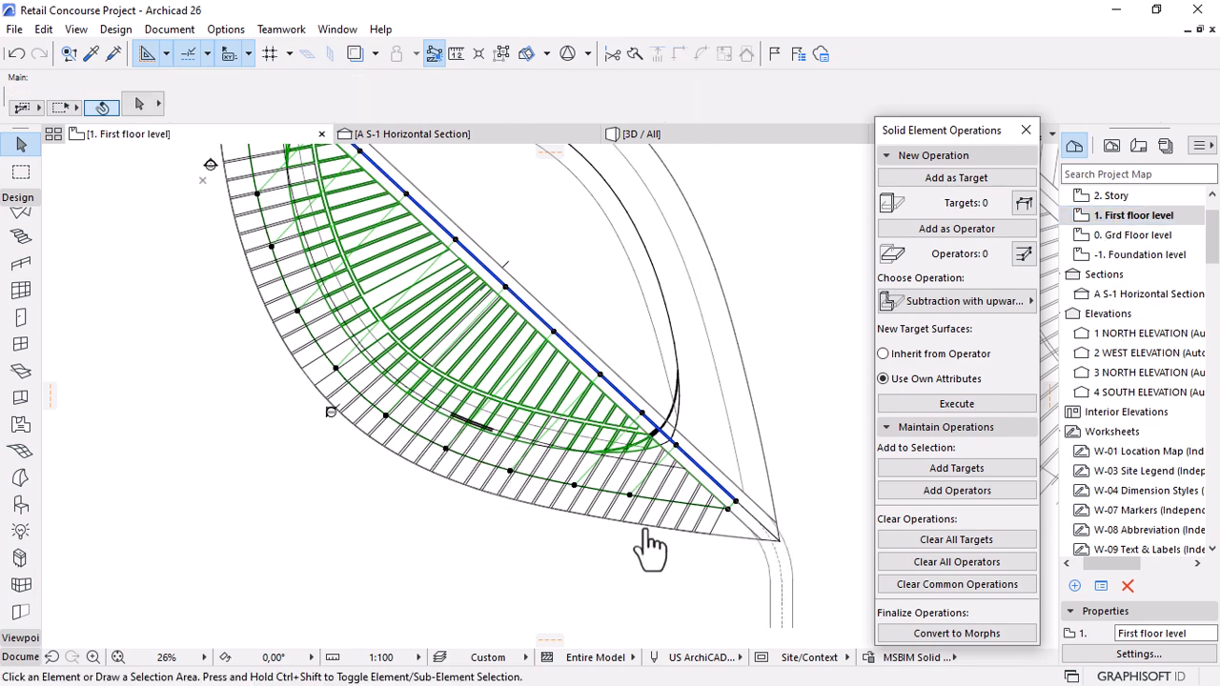
scroll(732, 519, "up", 5)
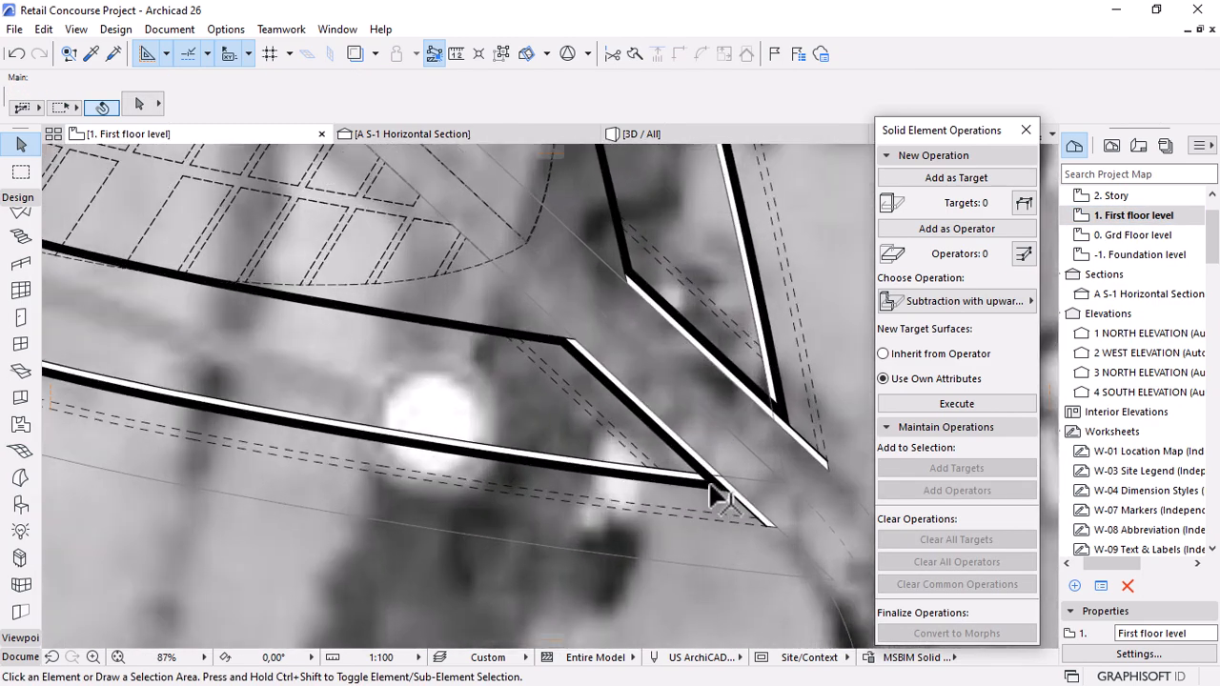
scroll(716, 497, "up", 4)
left_click(677, 492)
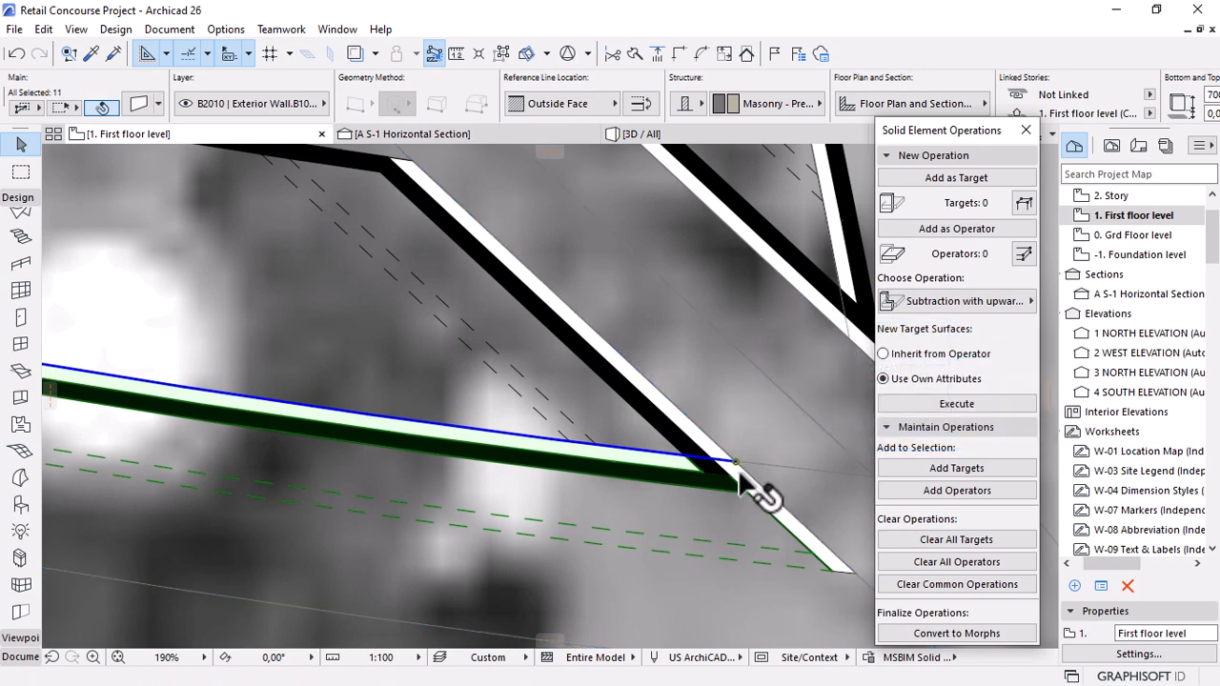
scroll(739, 473, "down", 3)
left_click(736, 472)
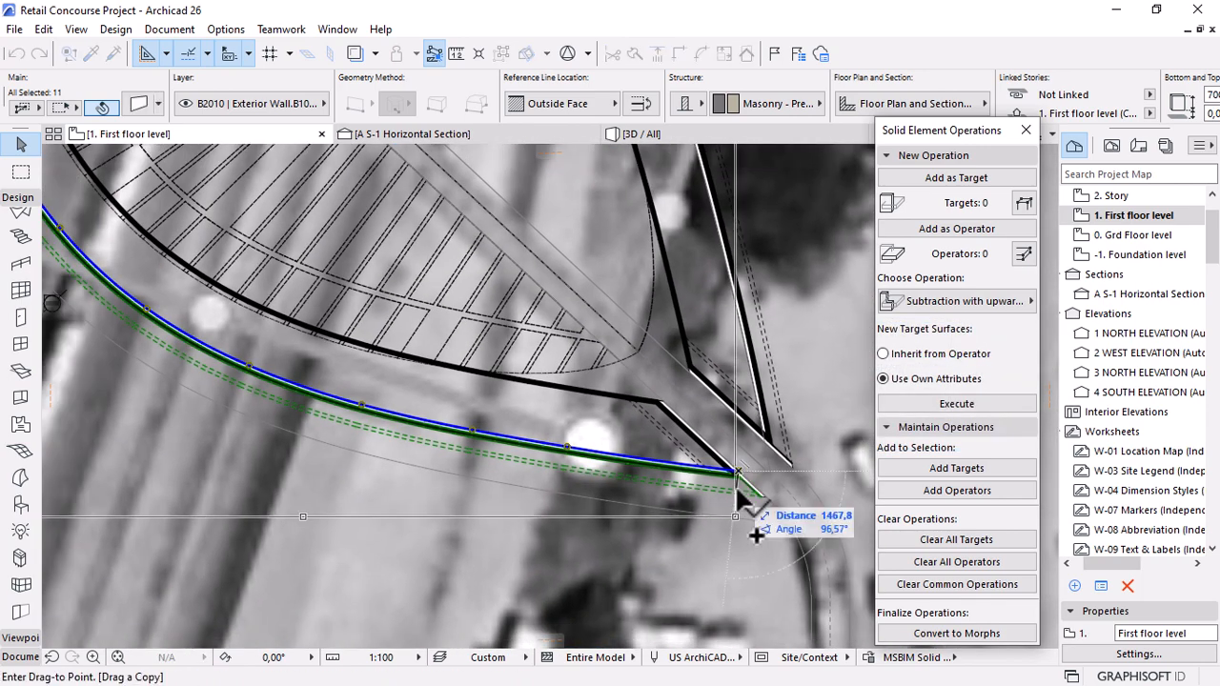
scroll(739, 474, "up", 5)
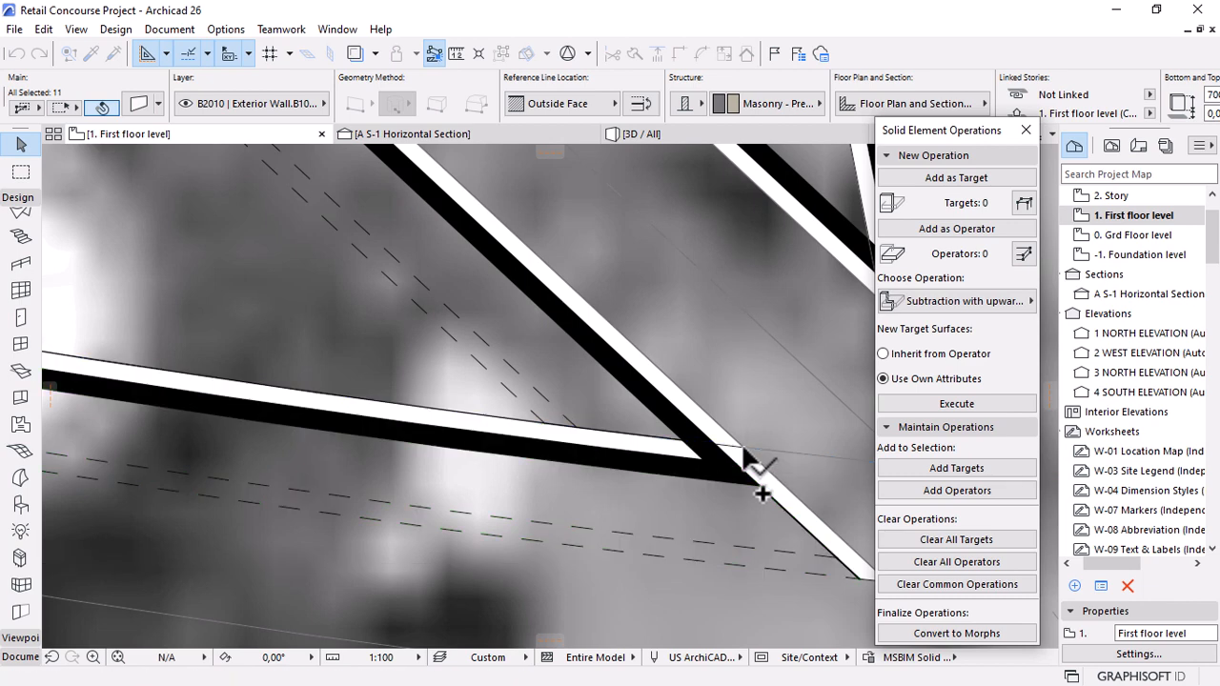
Set the copied exterior walls' reference line location to Center and their thickness to 20,0.
left_click(563, 102)
left_click(667, 125)
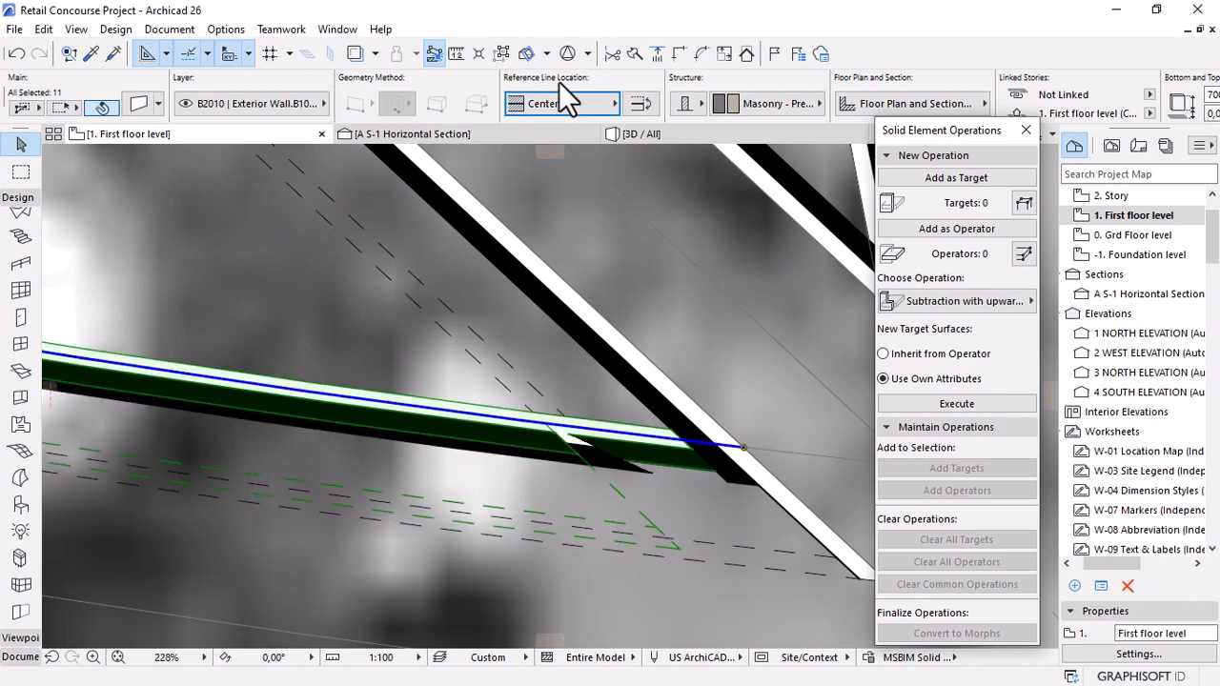
scroll(535, 92, "down", 7)
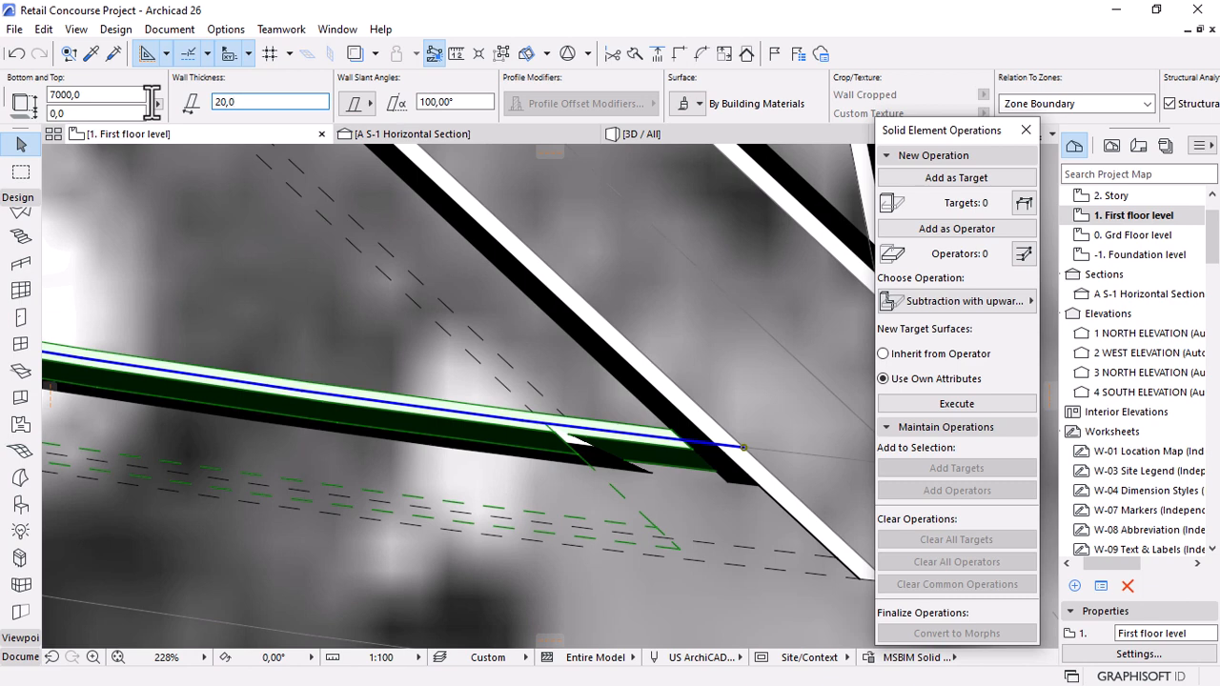
key("Return")
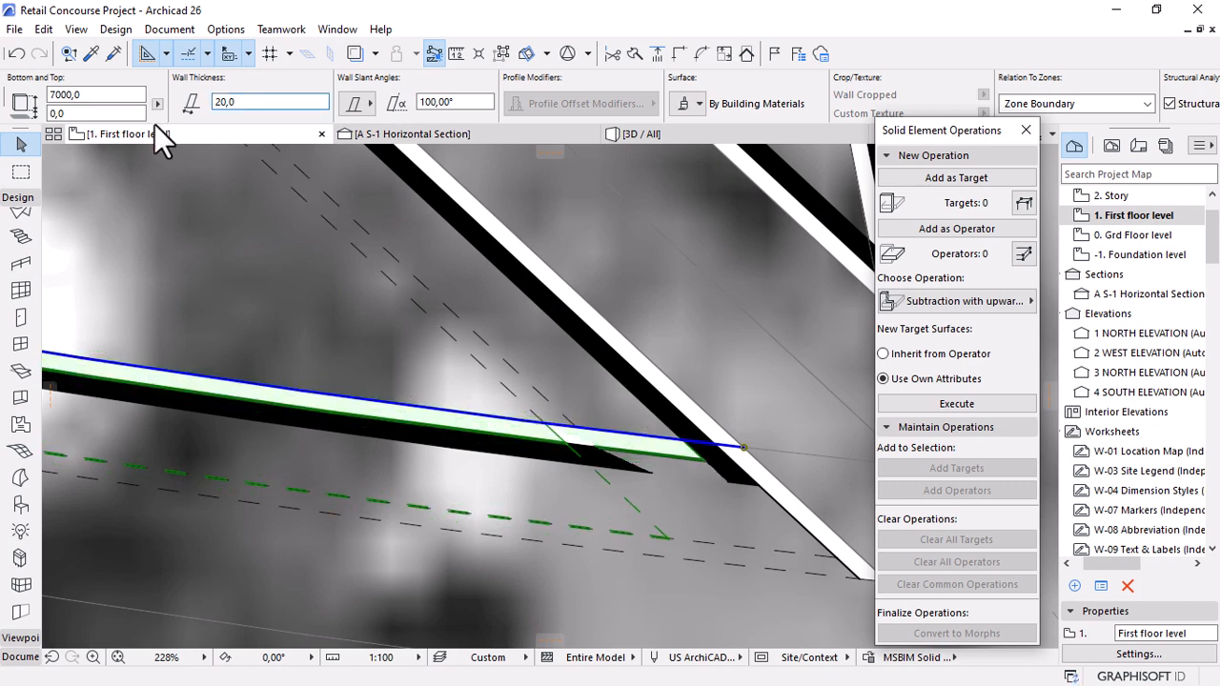
scroll(651, 464, "down", 5)
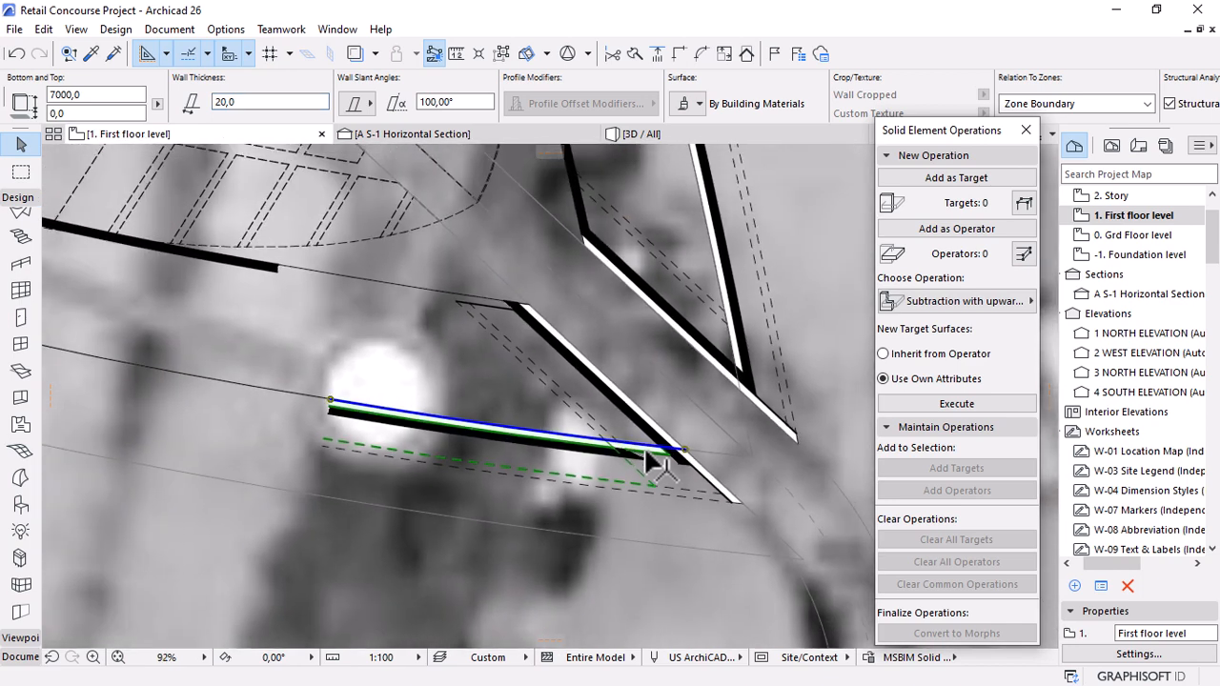
scroll(372, 111, "up", 10)
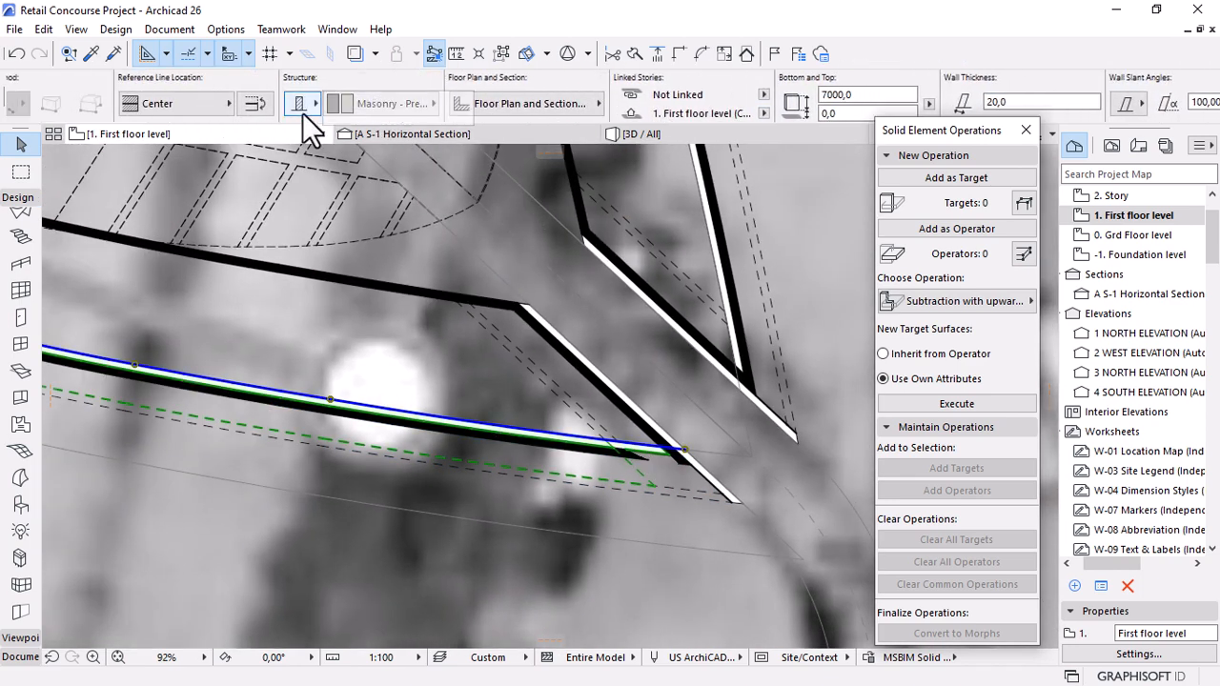
scroll(686, 482, "up", 8)
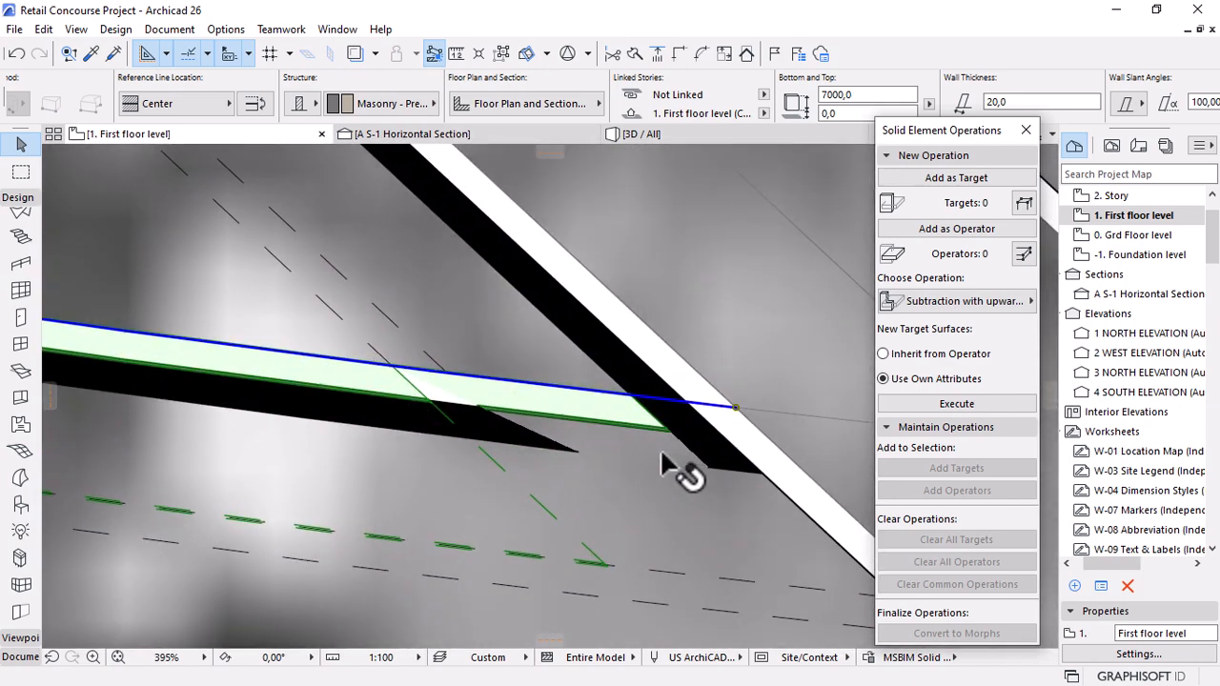
Assign the Glass building material to the copied exterior walls in the 3D view.
left_click(636, 134)
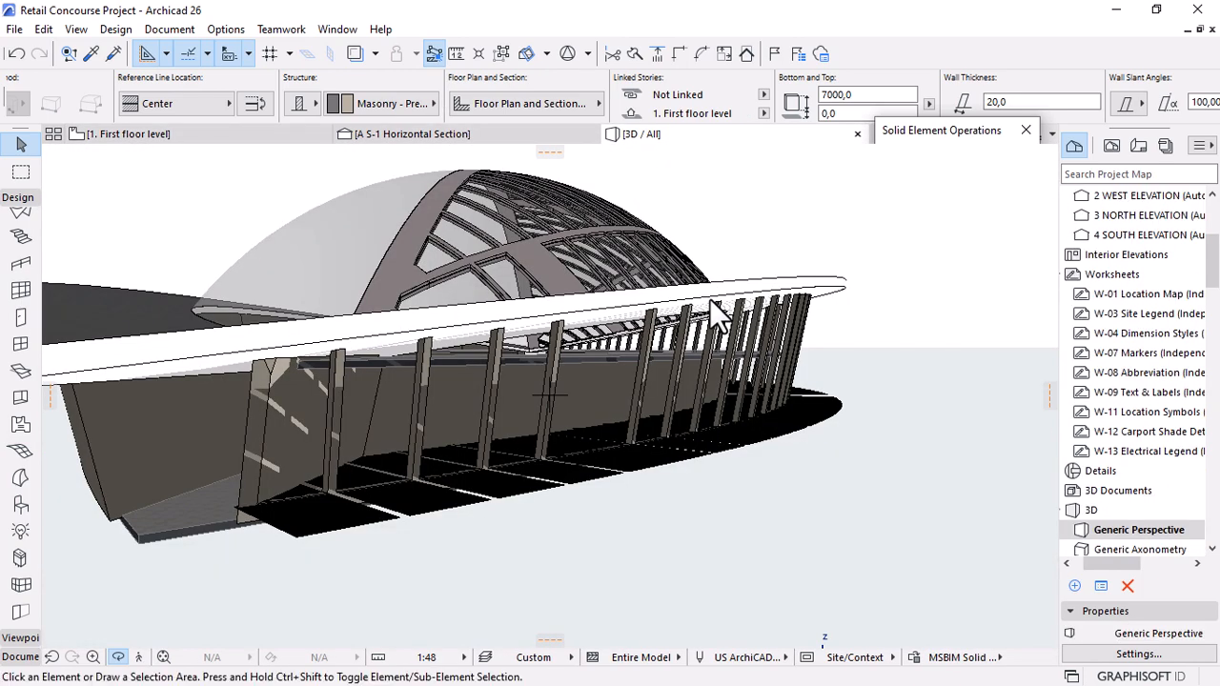
scroll(709, 299, "up", 5)
middle_click_drag(702, 329, 283, 234, "shift")
left_click(270, 191)
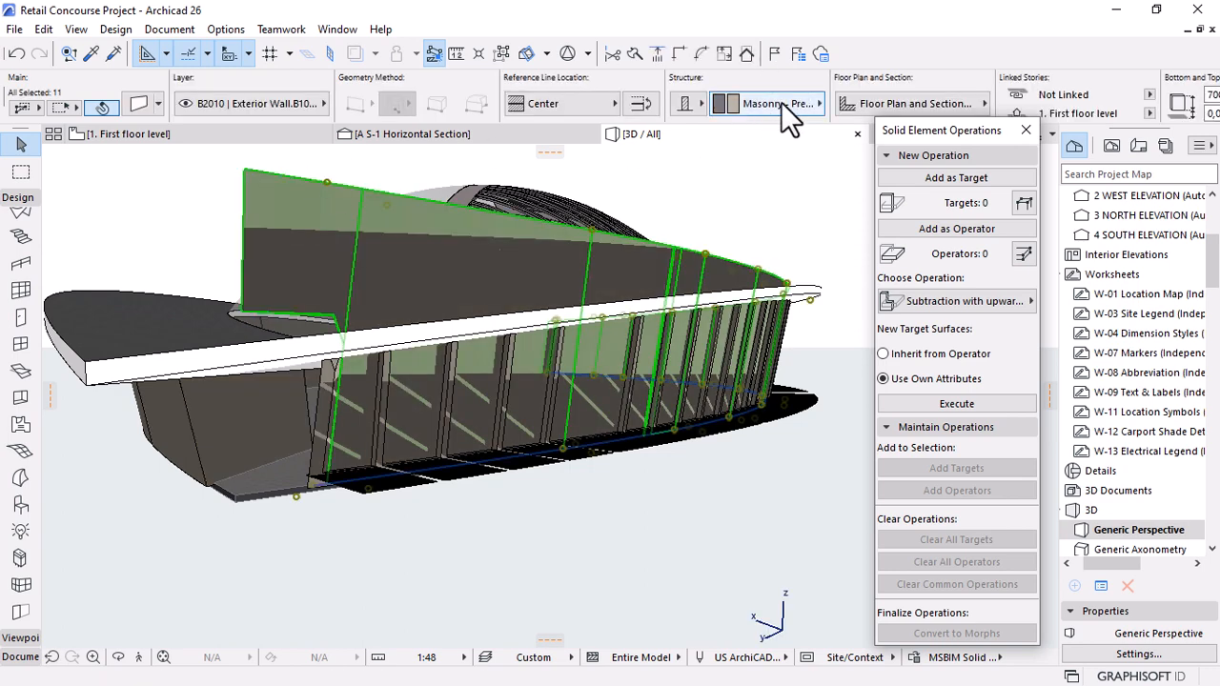
left_click(780, 102)
type("glas")
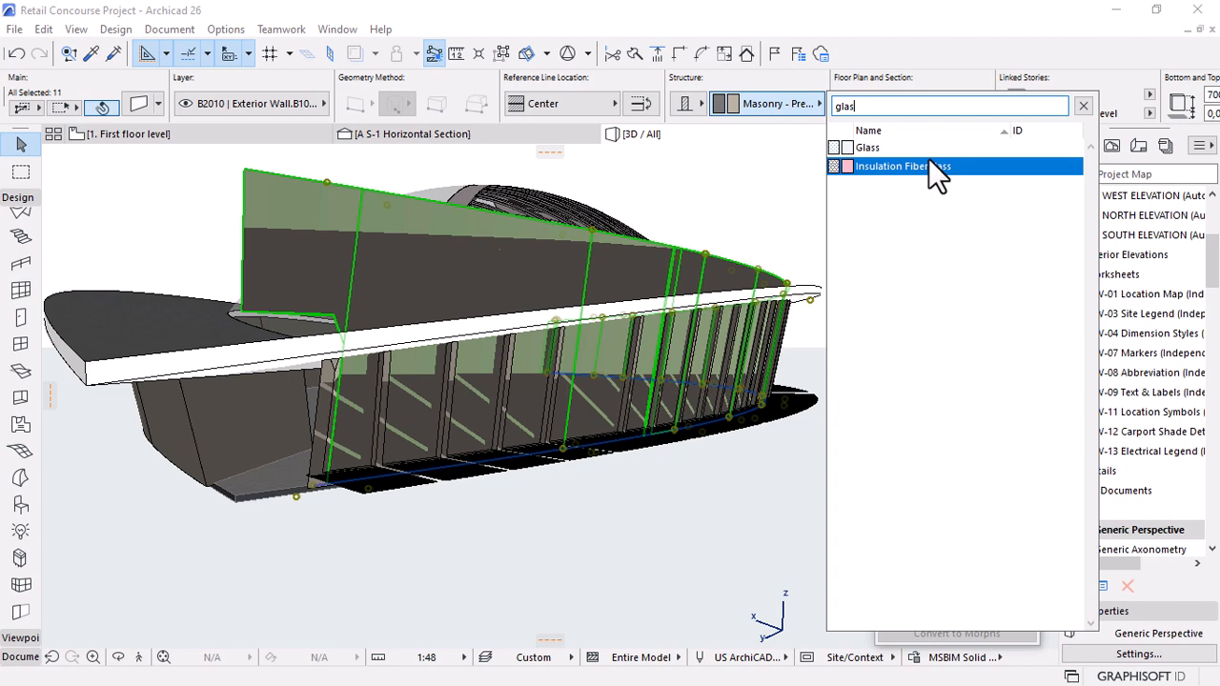
left_click(877, 148)
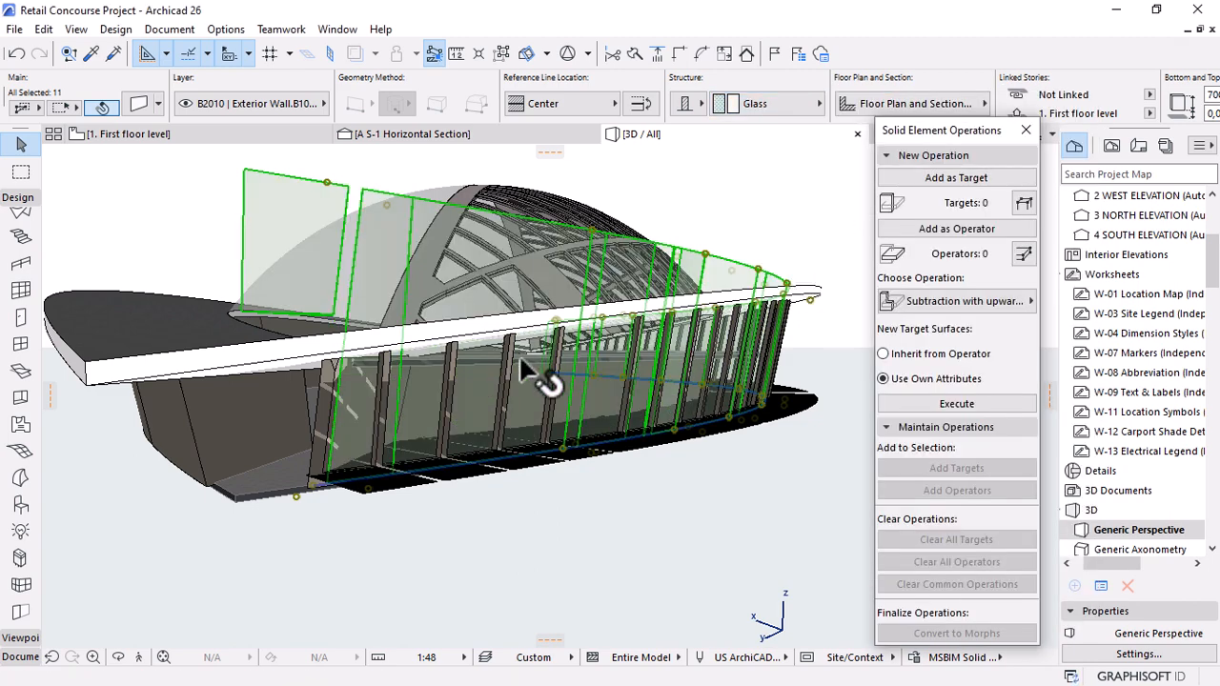
Trim the glass walls above the roof using subtraction with upward extrusion, with the roof finish as the operator.
middle_click_drag(519, 354, 556, 427, "shift")
scroll(518, 348, "up", 6)
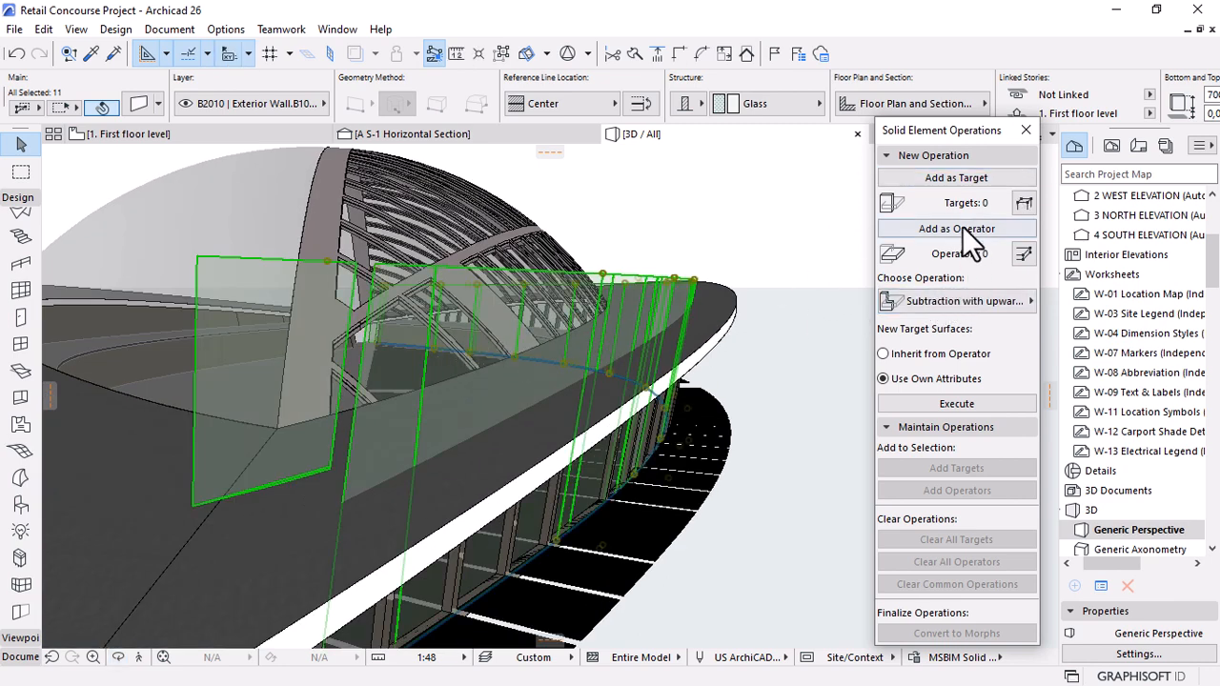
left_click(955, 177)
left_click(732, 319)
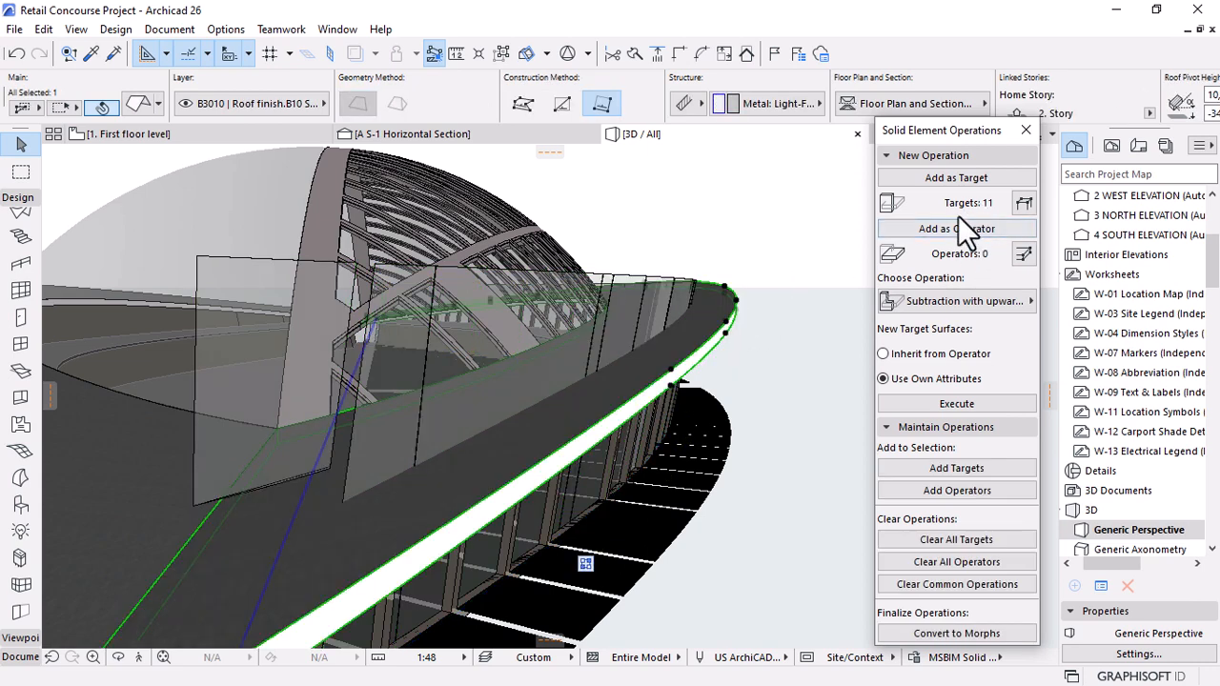
left_click(957, 229)
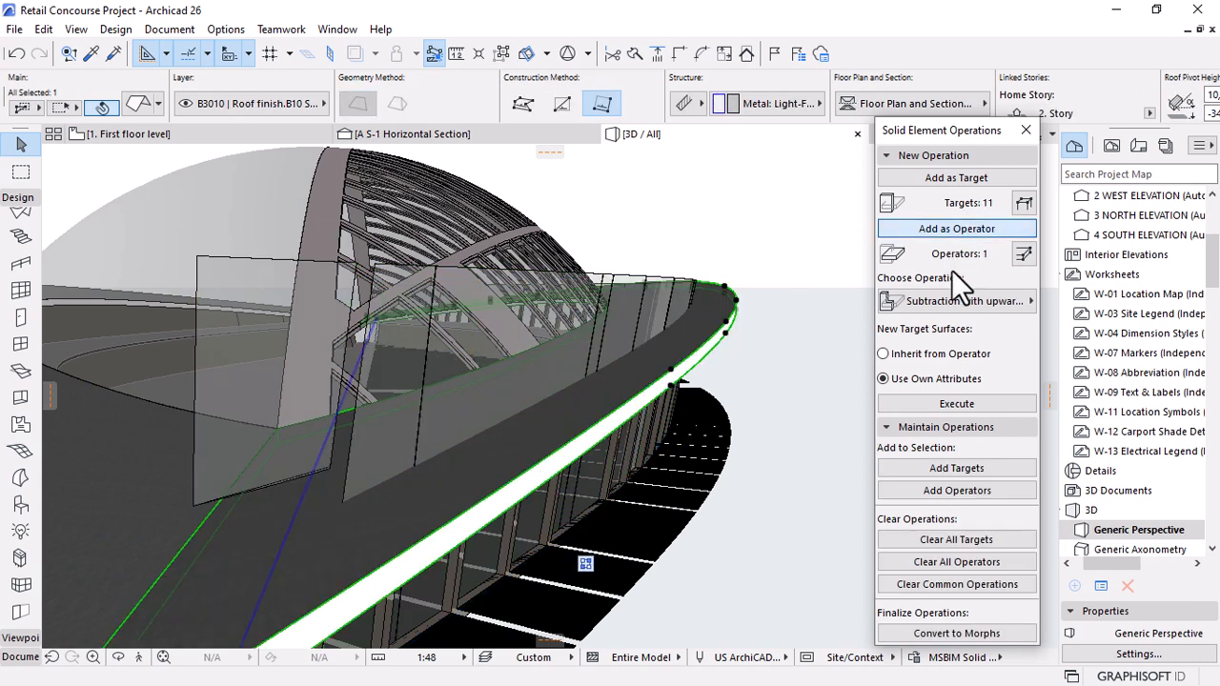
left_click(968, 403)
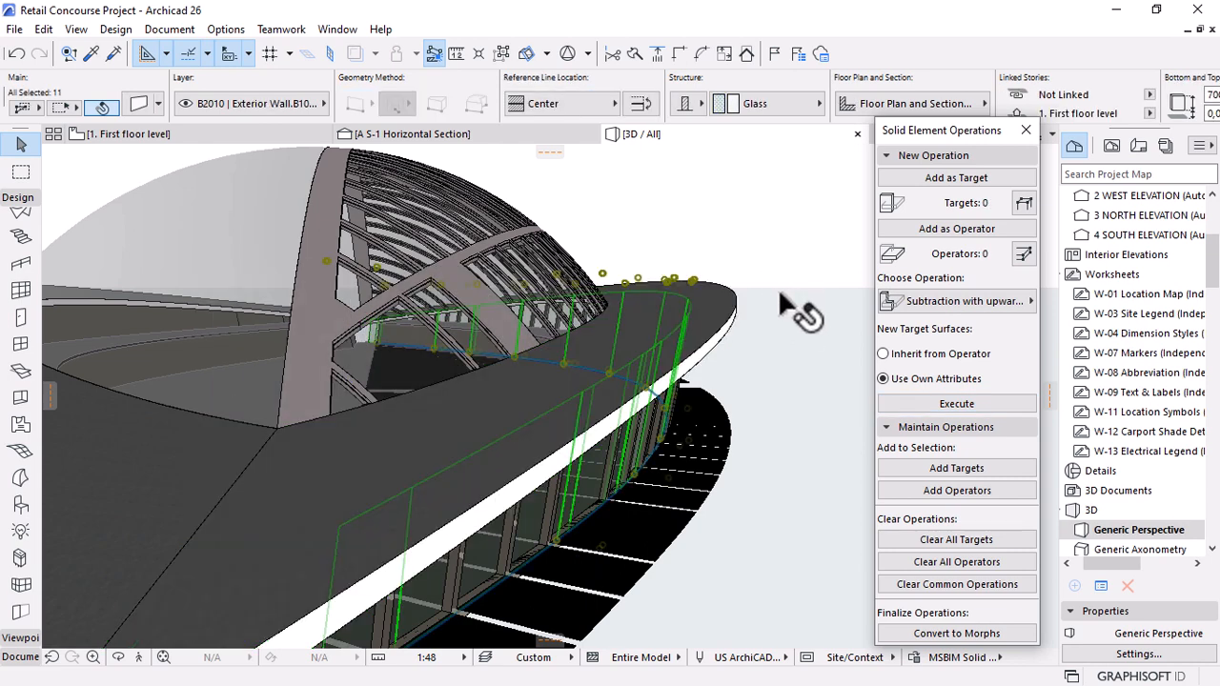
left_click(779, 296)
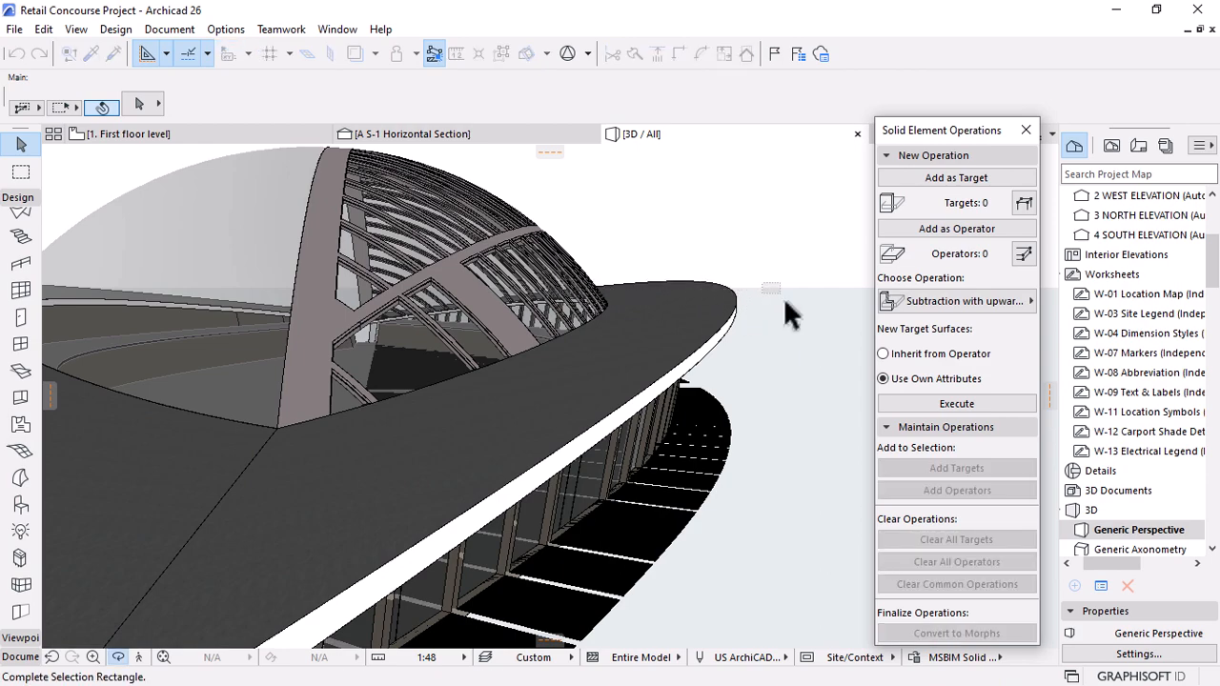
left_click(785, 301)
Remove the upward subtraction on wall B2010.26 from a single morph panel beyond the central solid pier.
middle_click_drag(795, 285, 664, 401, "shift")
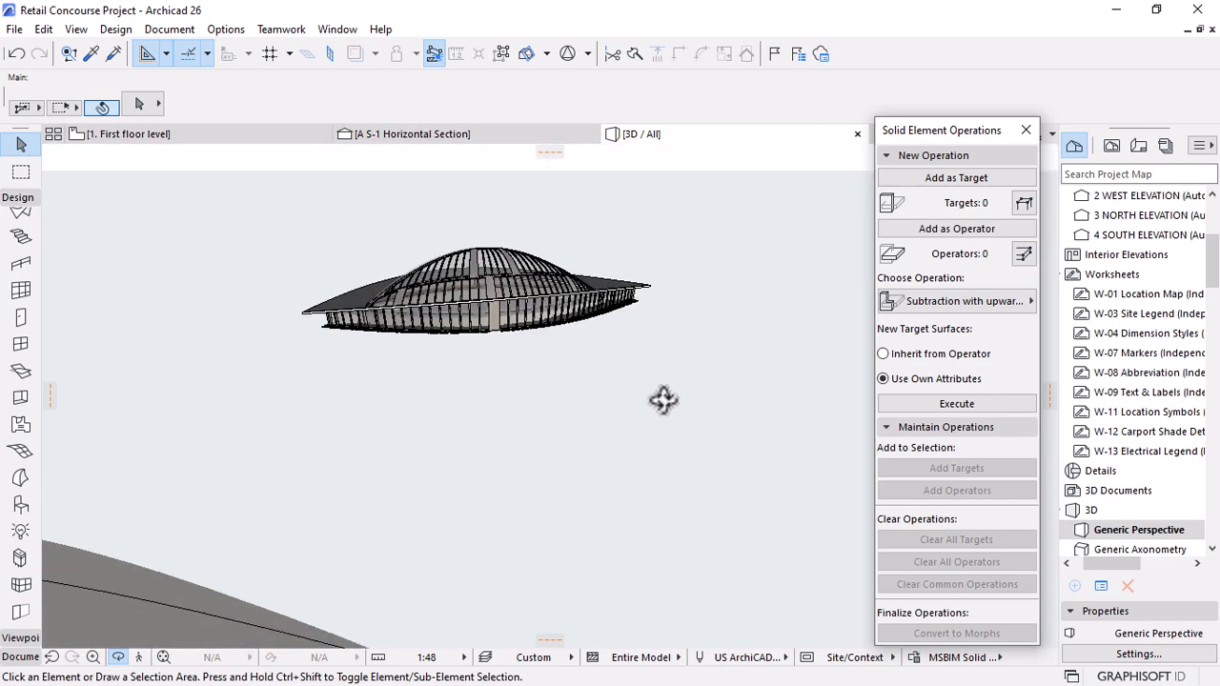
scroll(545, 283, "up", 5)
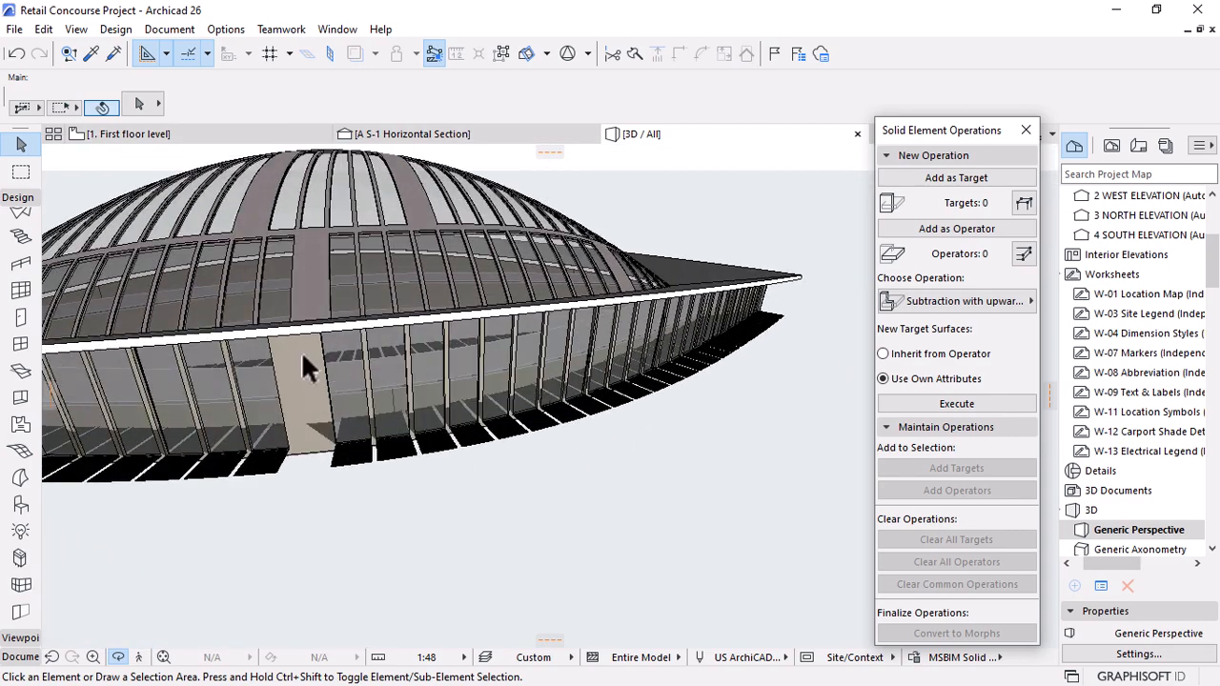
left_click(575, 426)
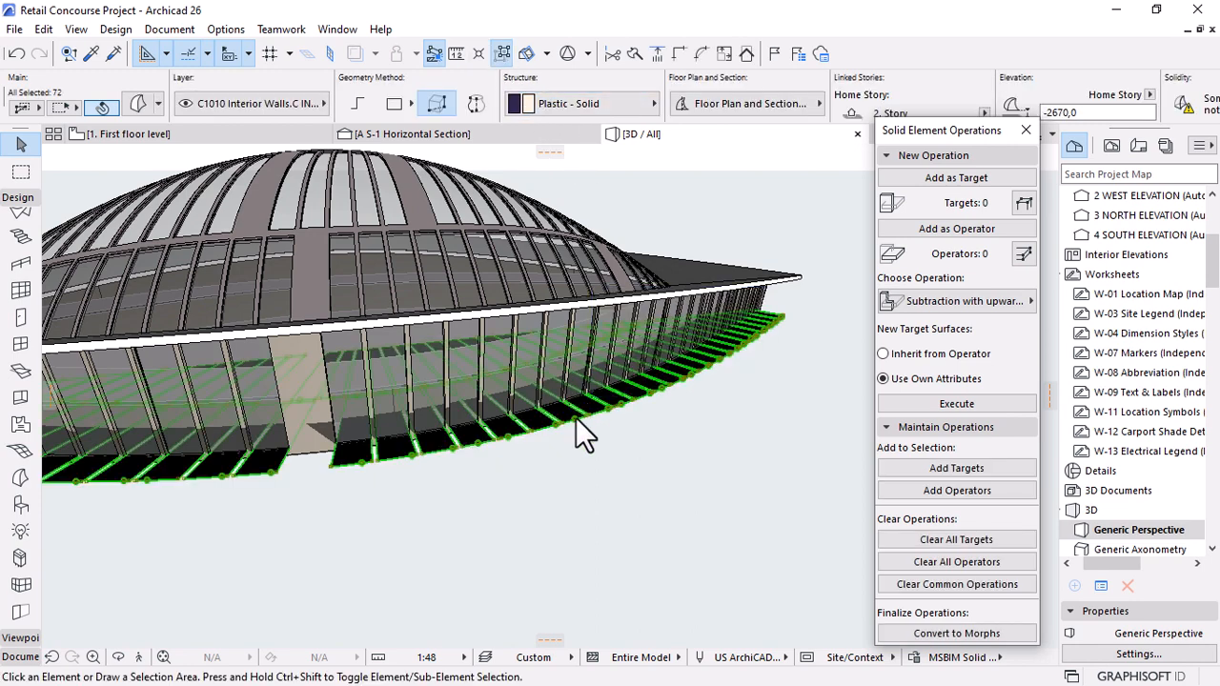
left_click(576, 419)
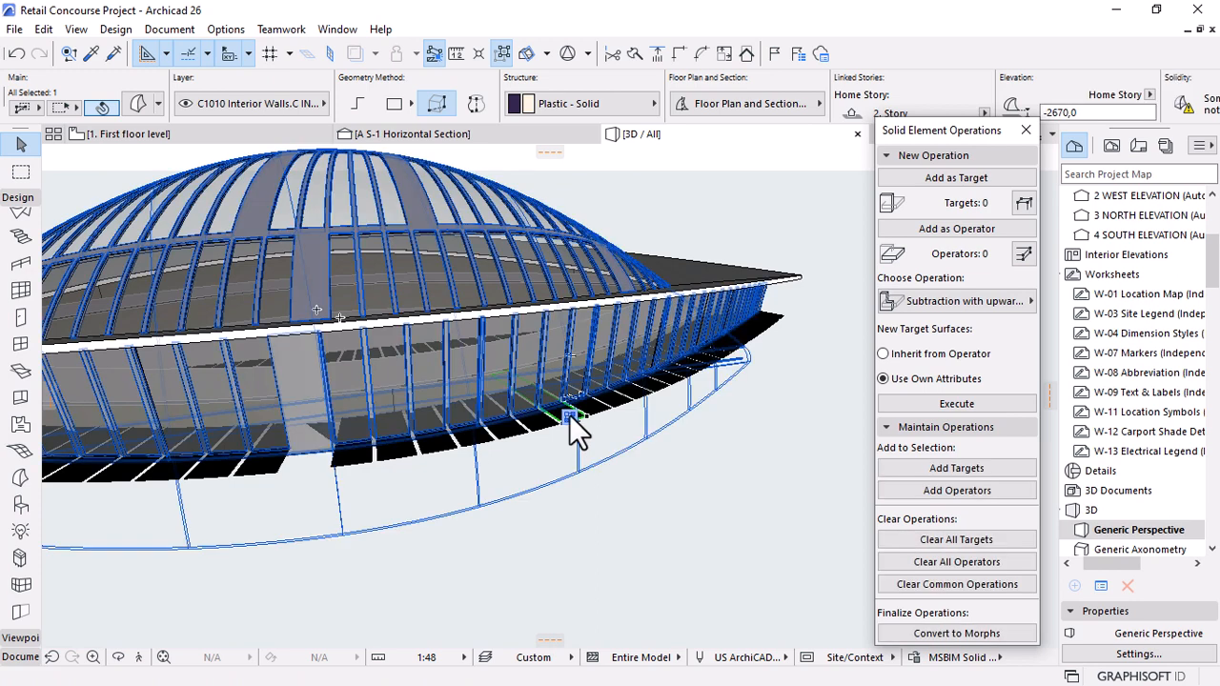
left_click(570, 416)
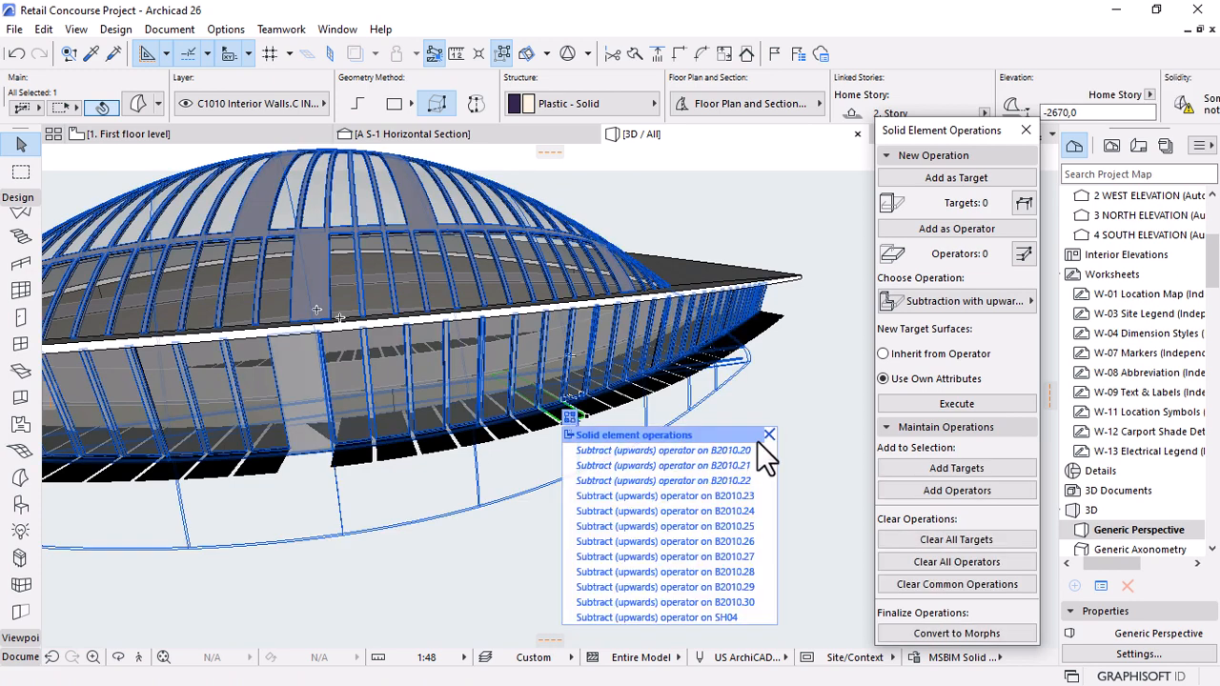
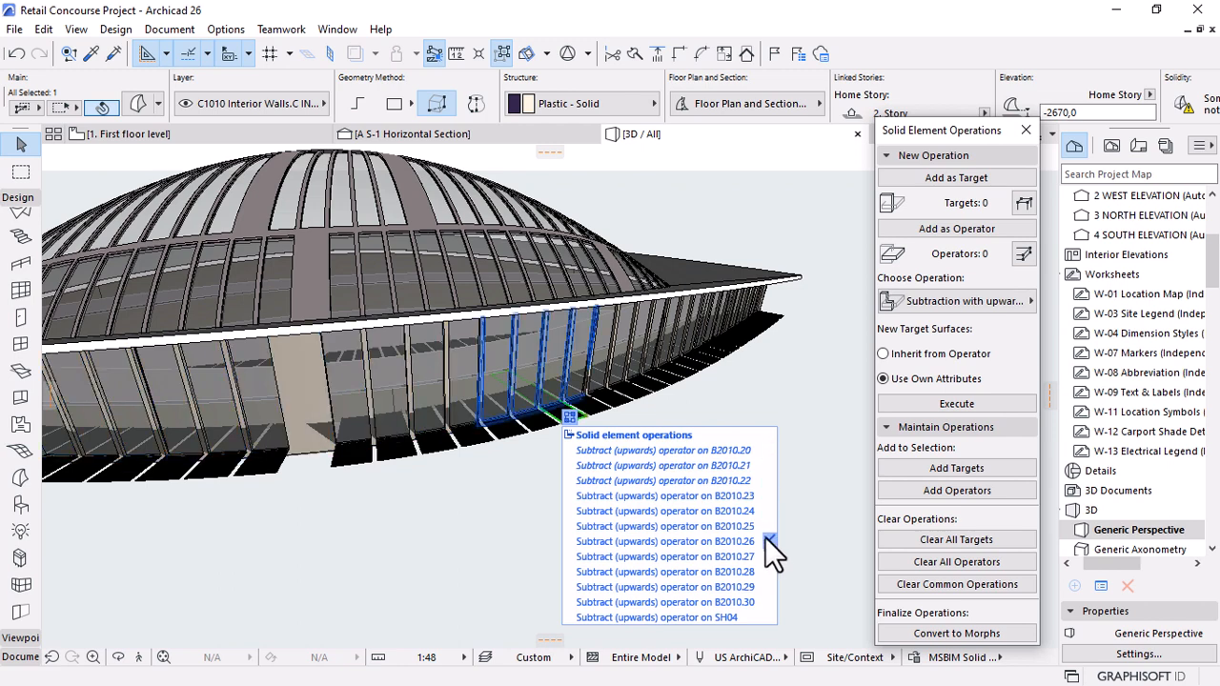
left_click(767, 540)
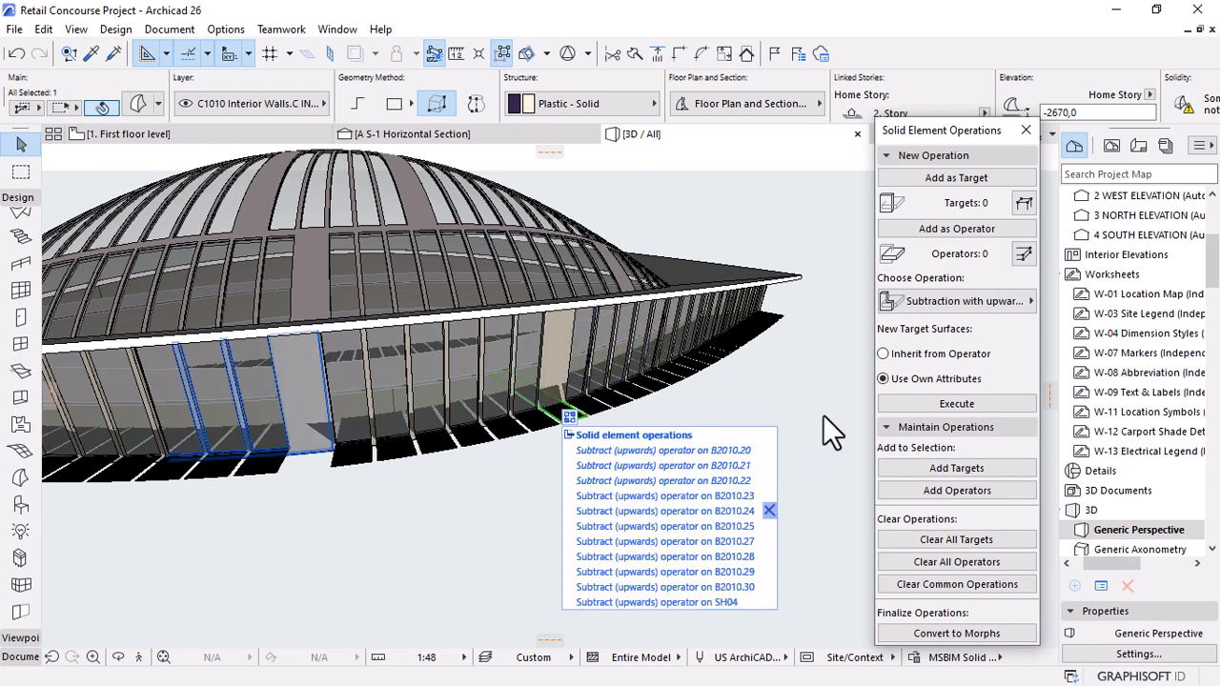
left_click(742, 370)
Remove the upward subtraction on wall B2010.21 from a single morph panel on the other side of the central pier.
scroll(783, 319, "down", 5)
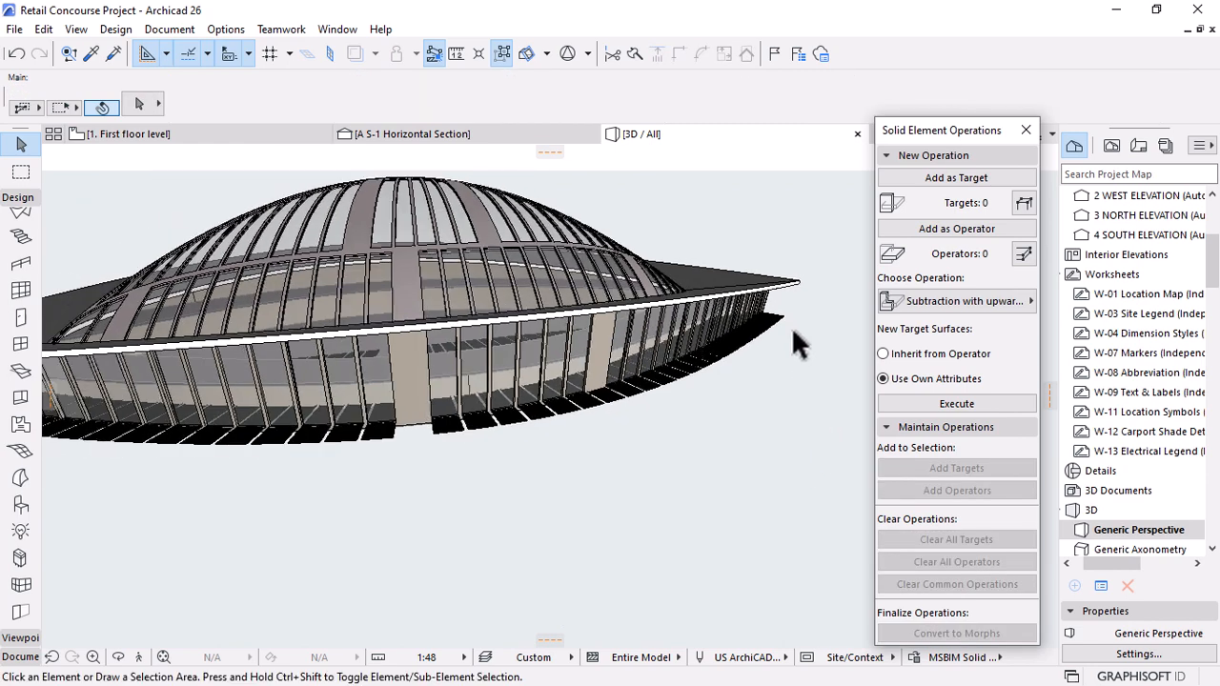
scroll(785, 335, "down", 2)
scroll(381, 410, "up", 5)
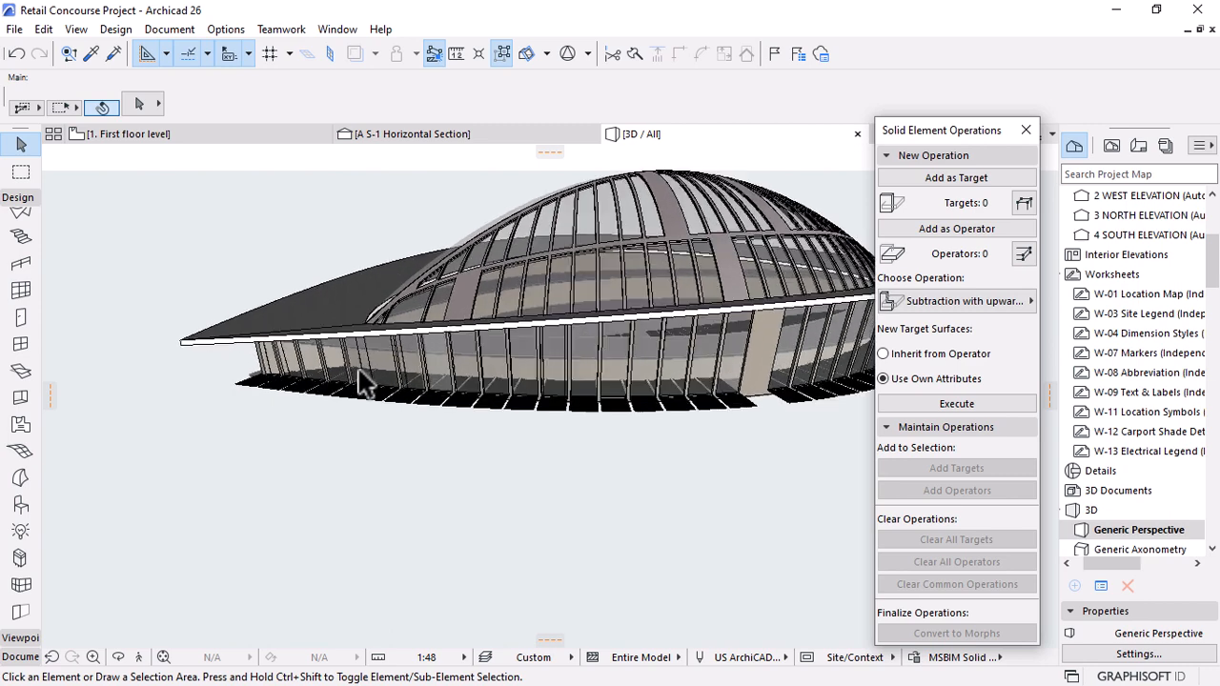
left_click(445, 410)
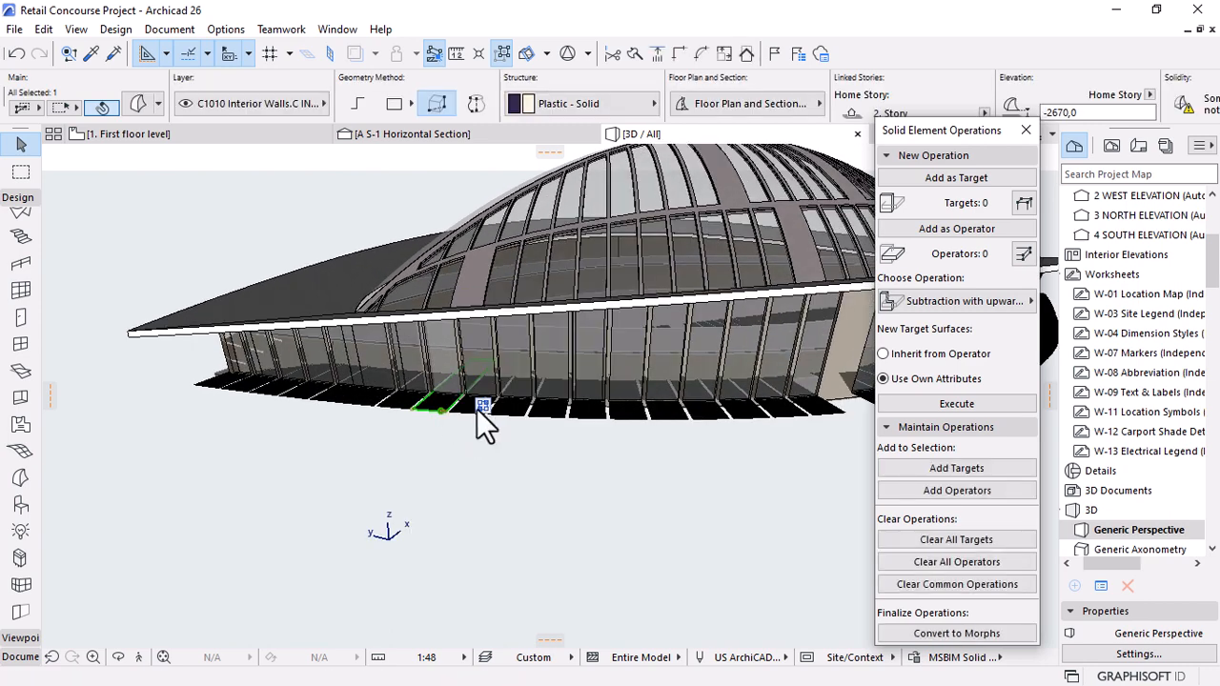
left_click(483, 407)
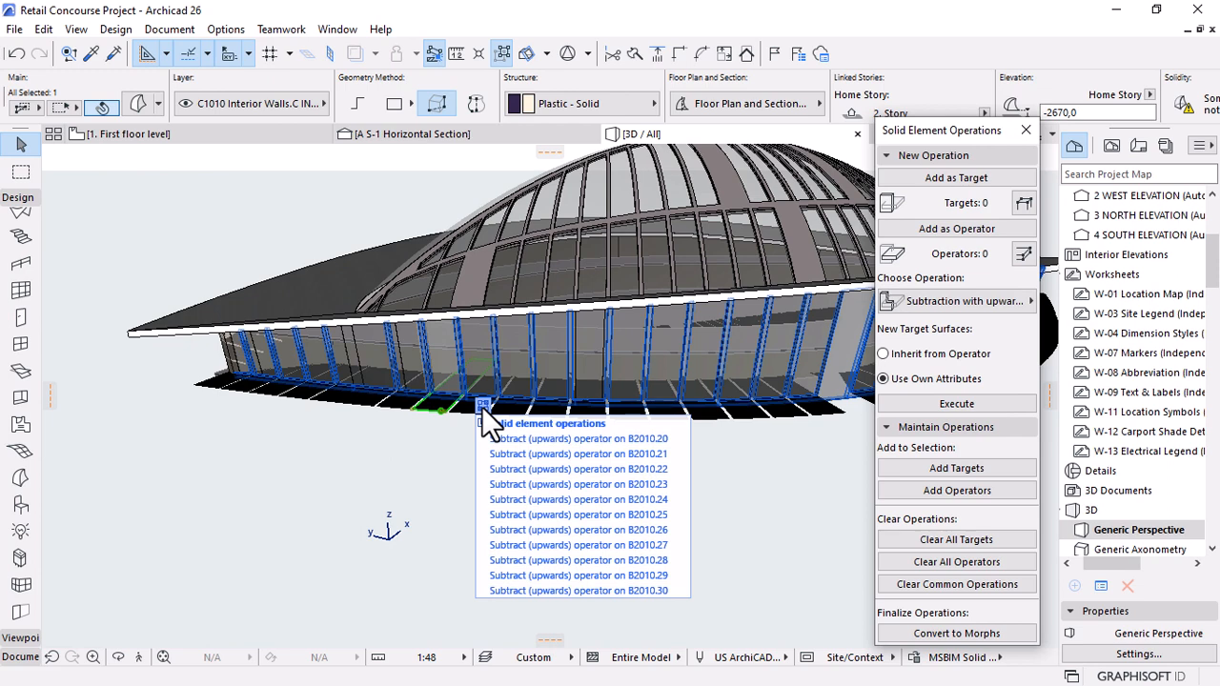
left_click(682, 454)
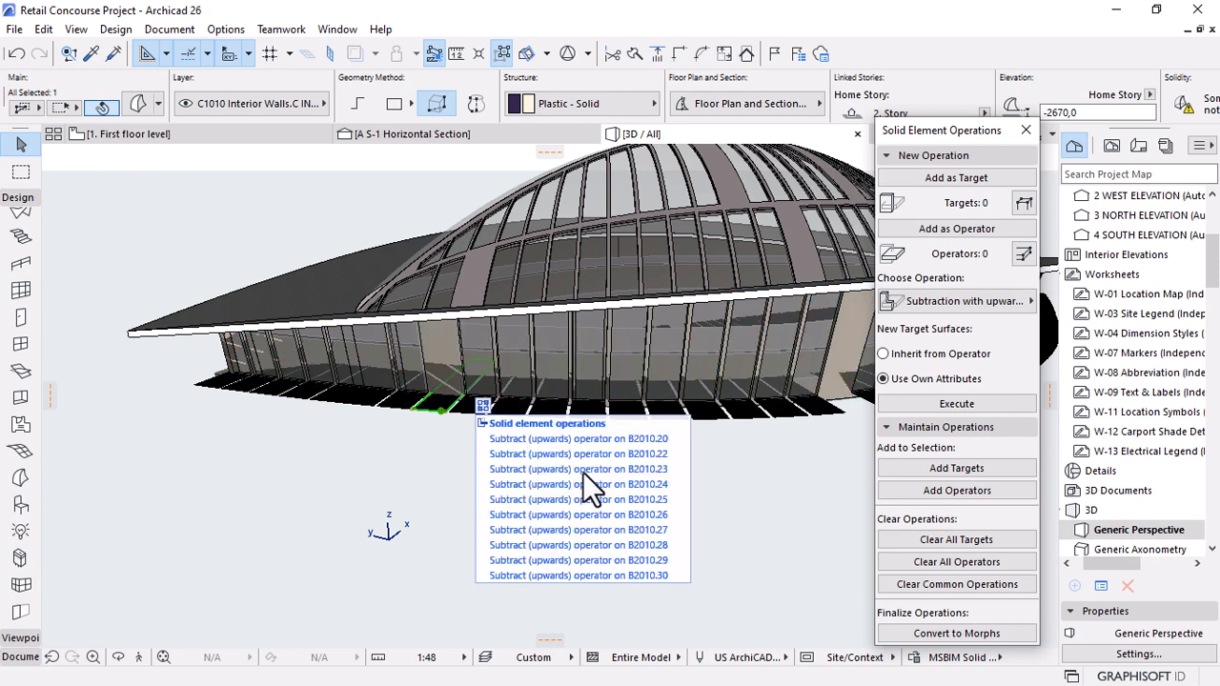
left_click(265, 467)
scroll(146, 379, "down", 3)
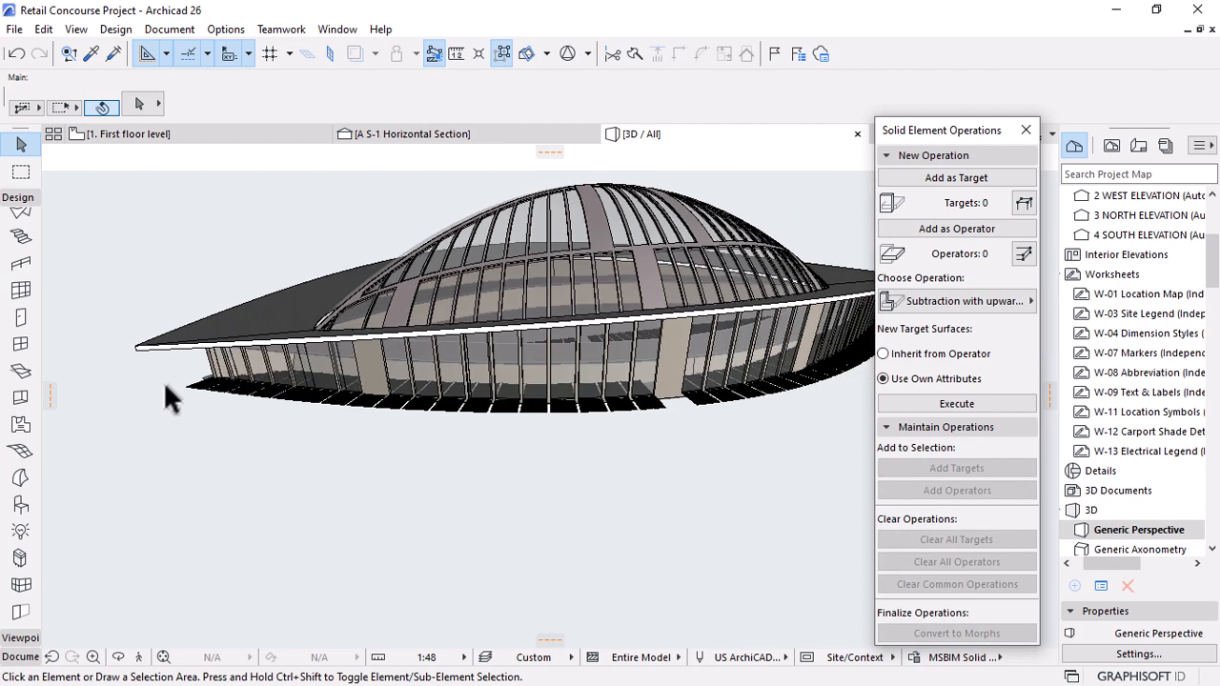
key("o")
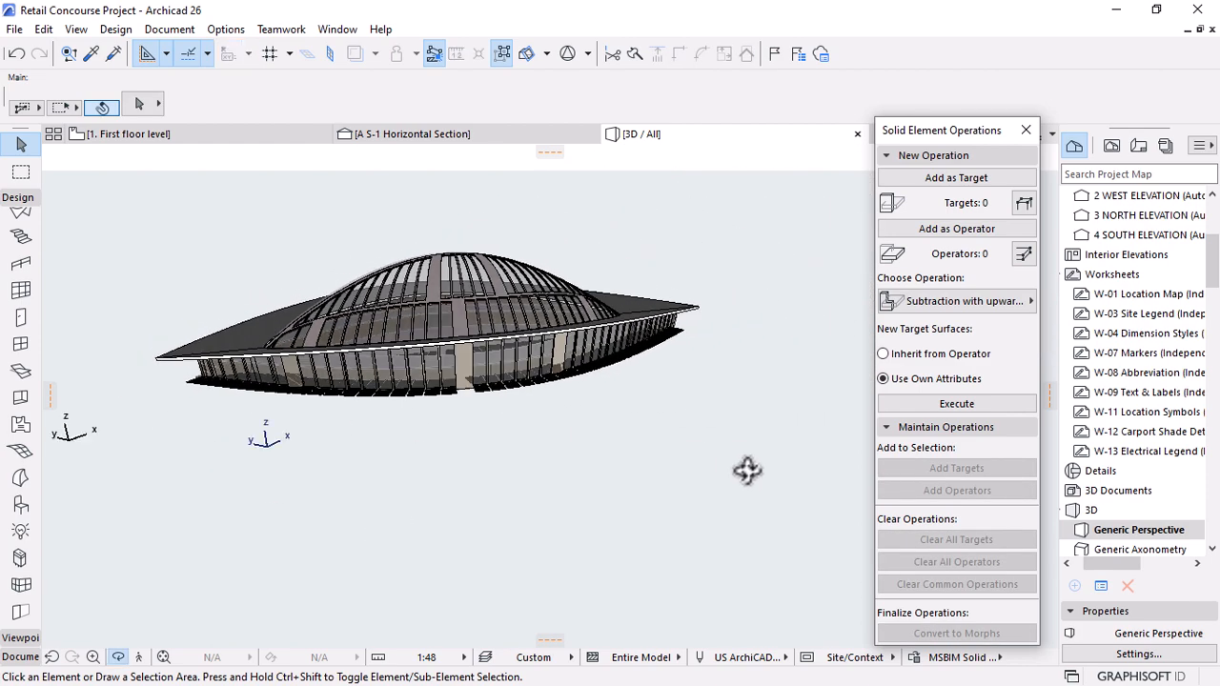
Examine the concourse's glass walls, solid piers and ribbed dome from outside and inside to check the trimming under the roof.
left_click_drag(747, 470, 602, 355)
scroll(572, 321, "up", 3)
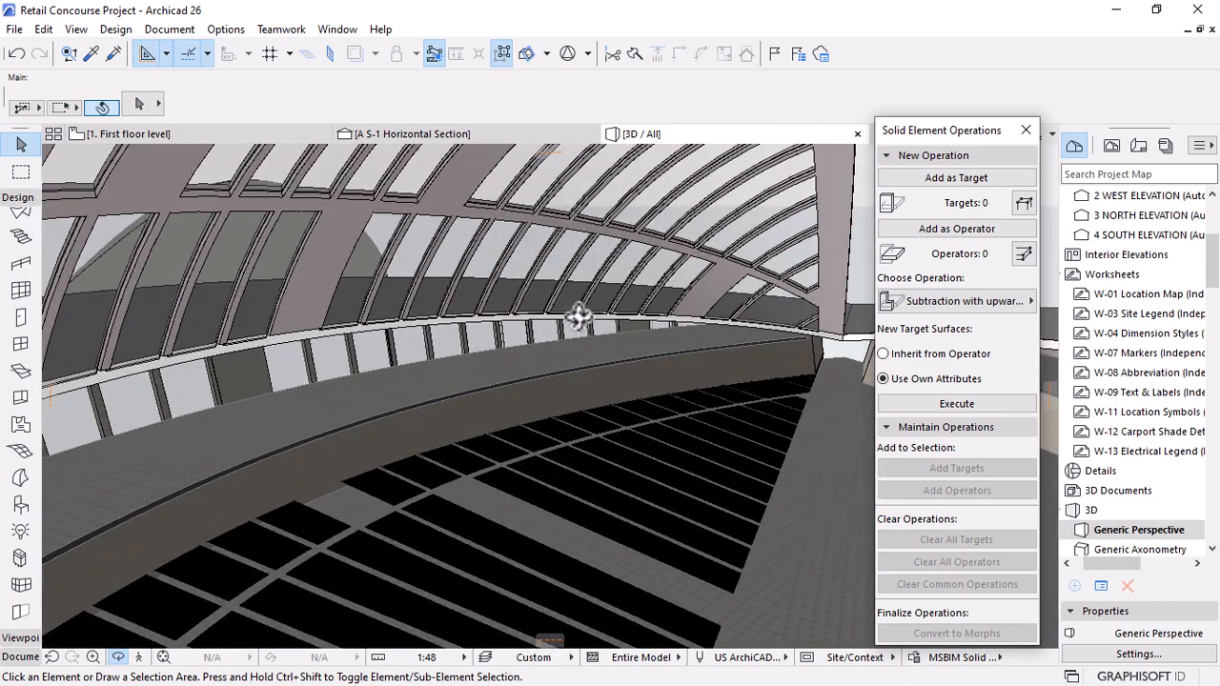
scroll(578, 317, "up", 2)
left_click_drag(539, 312, 715, 416)
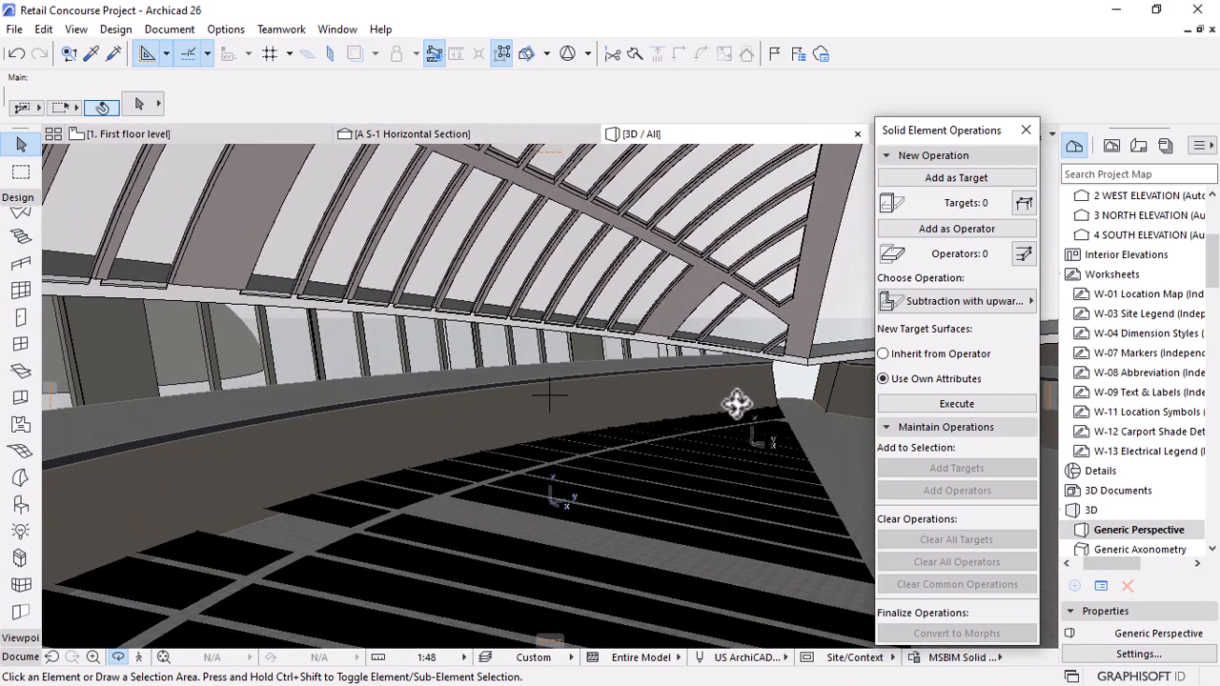
left_click_drag(719, 410, 581, 339)
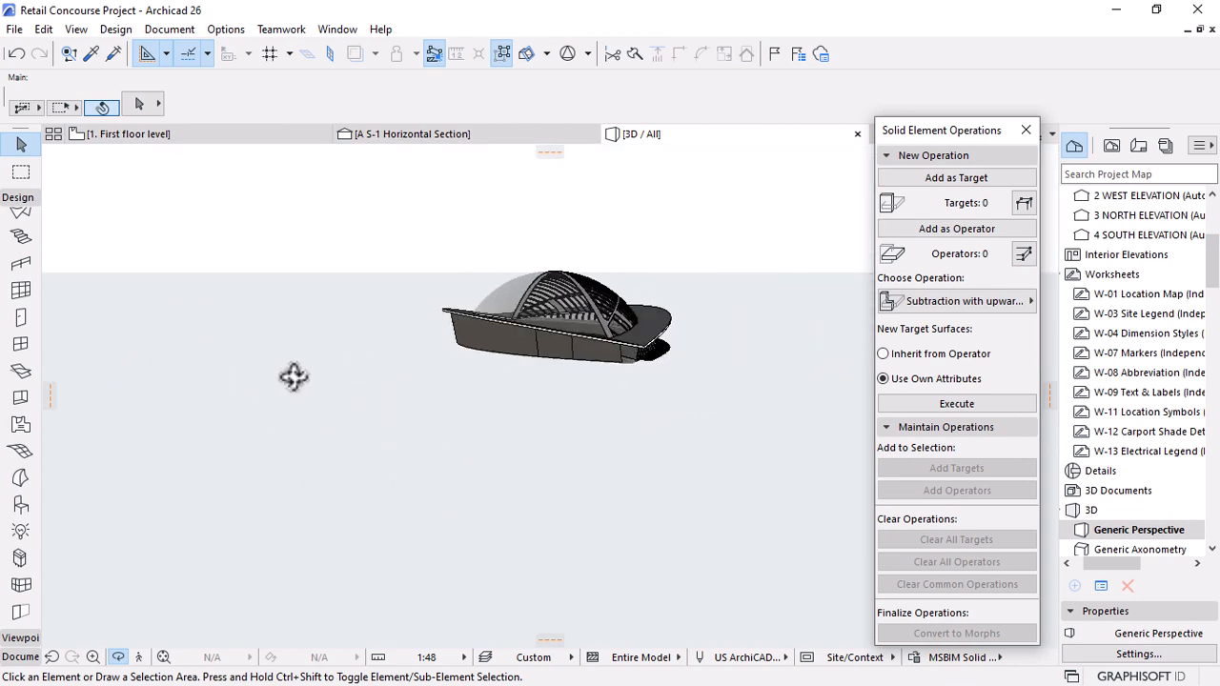
left_click_drag(460, 365, 436, 343)
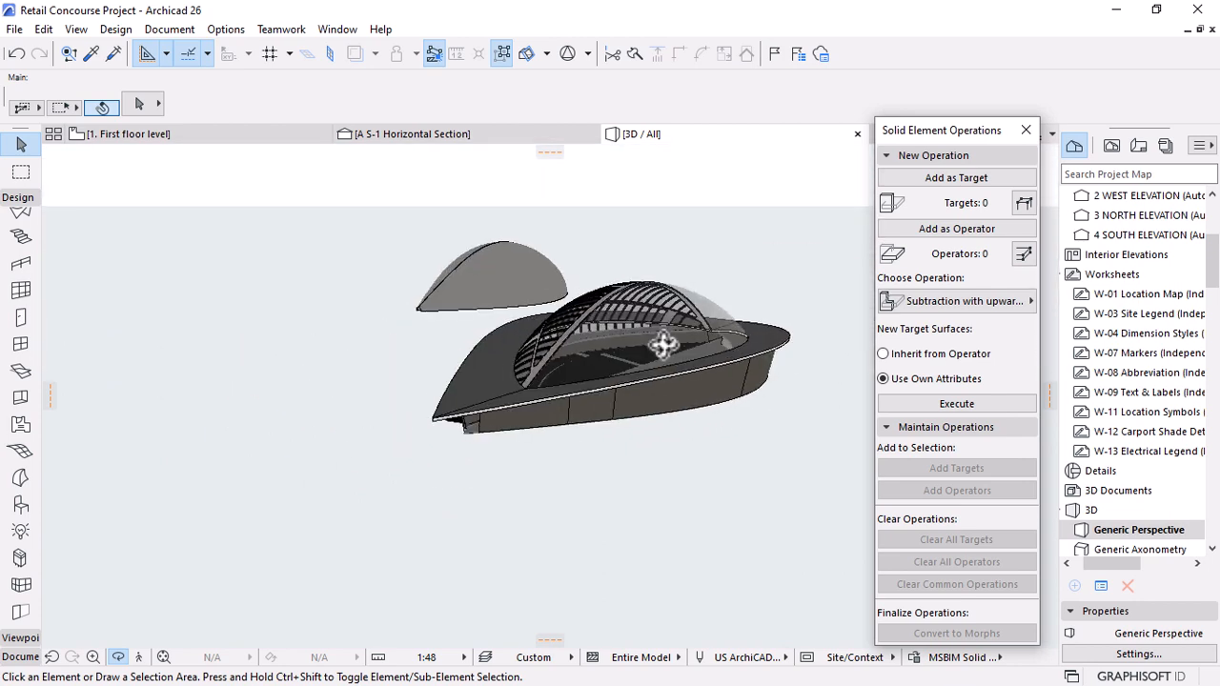
left_click_drag(664, 345, 812, 334)
left_click_drag(328, 360, 548, 330)
scroll(615, 364, "up", 3)
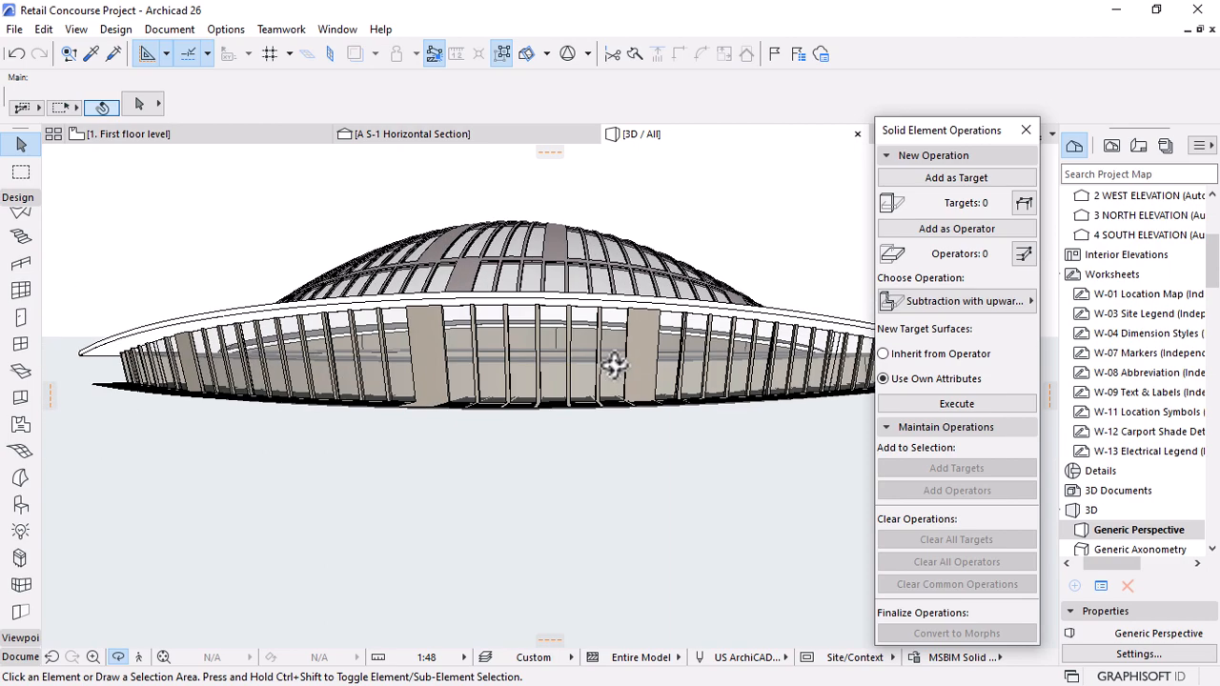
left_click_drag(612, 364, 286, 395)
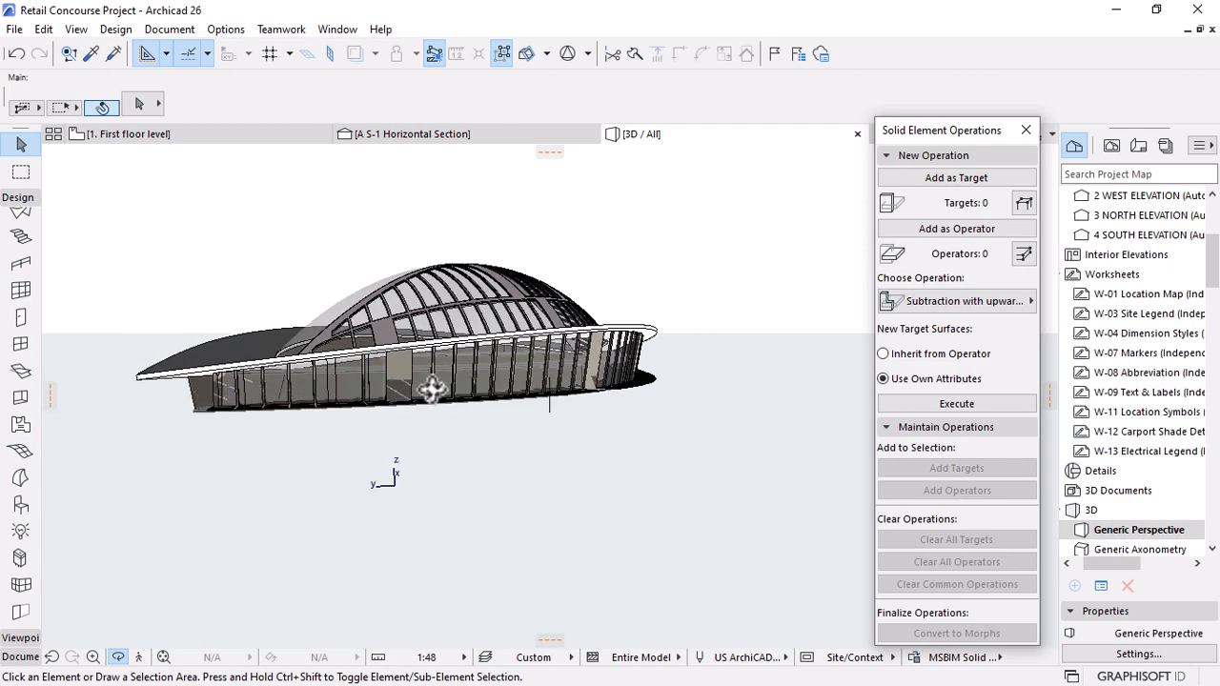
left_click_drag(665, 371, 361, 368)
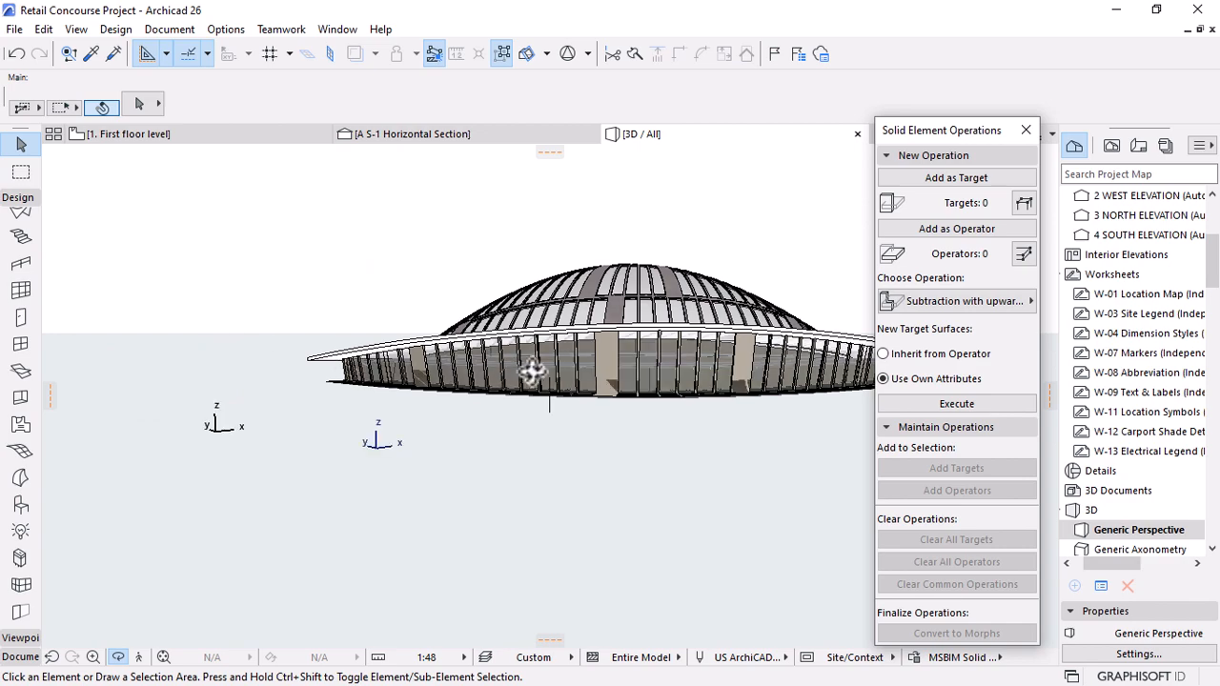
left_click_drag(532, 372, 255, 406)
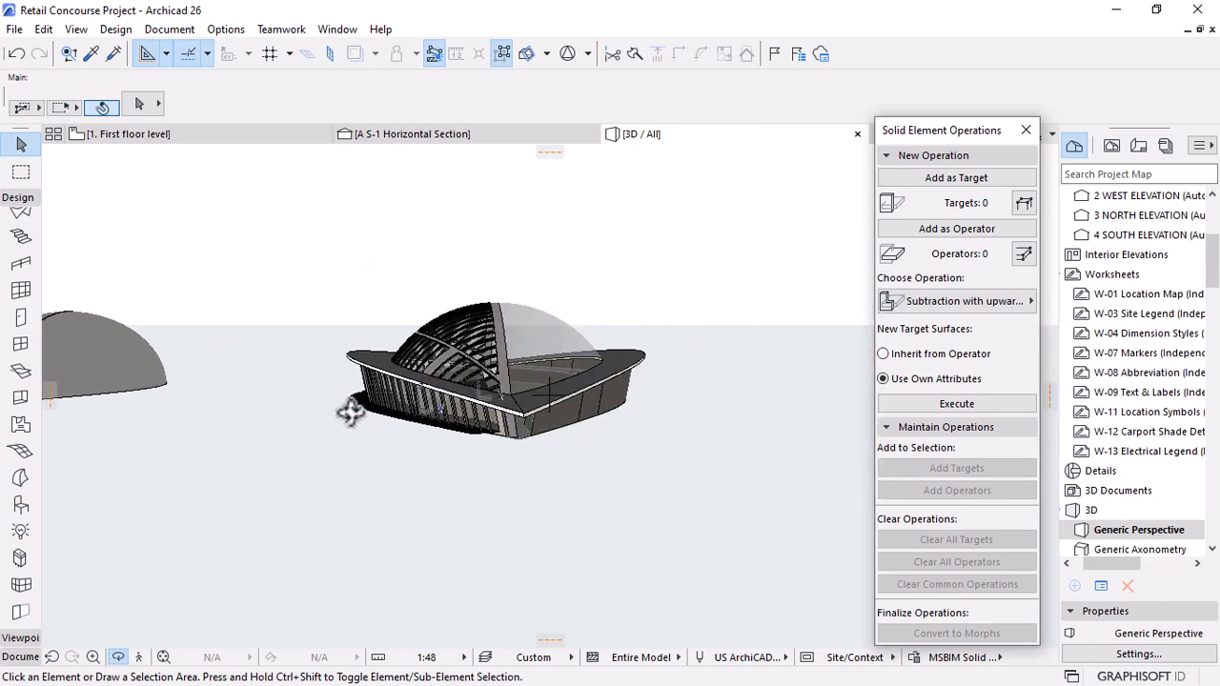
mouse_move(350, 412)
left_mouse_down()
mouse_move(504, 381)
mouse_move(565, 417)
mouse_move(600, 368)
mouse_move(711, 441)
mouse_move(223, 335)
mouse_move(388, 418)
mouse_move(445, 417)
left_mouse_up()
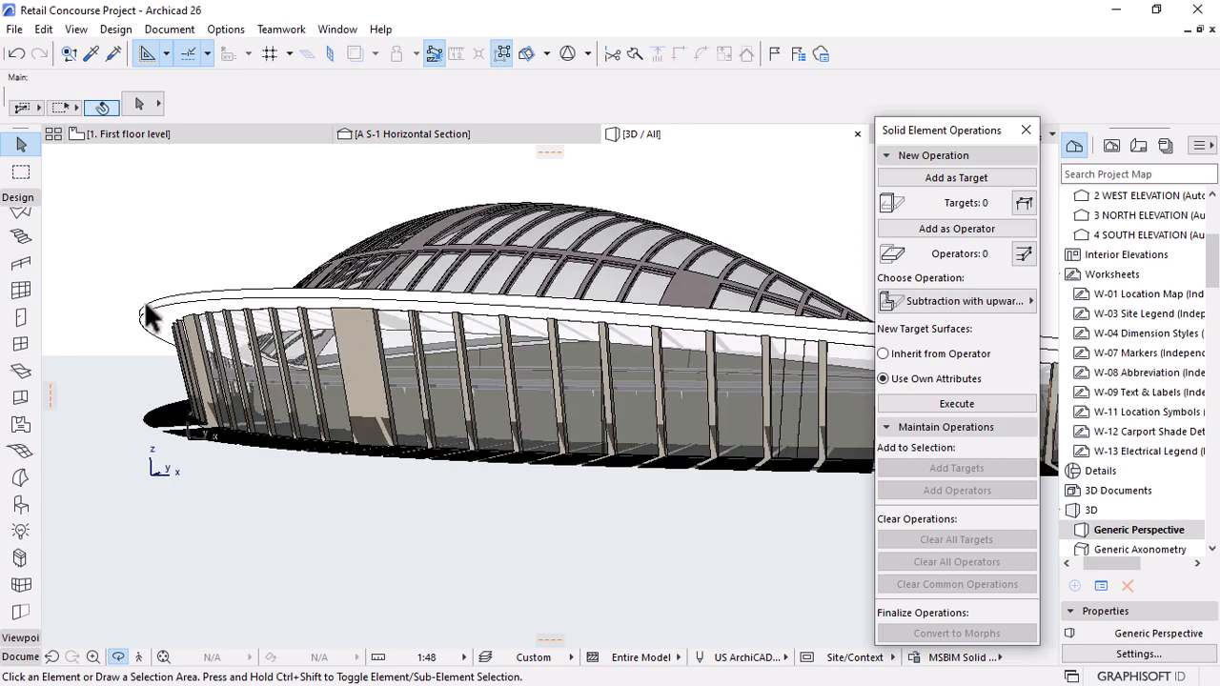
Copy the roof finish straight down so the duplicate sits partway up the facade's glass walls.
left_click(221, 307)
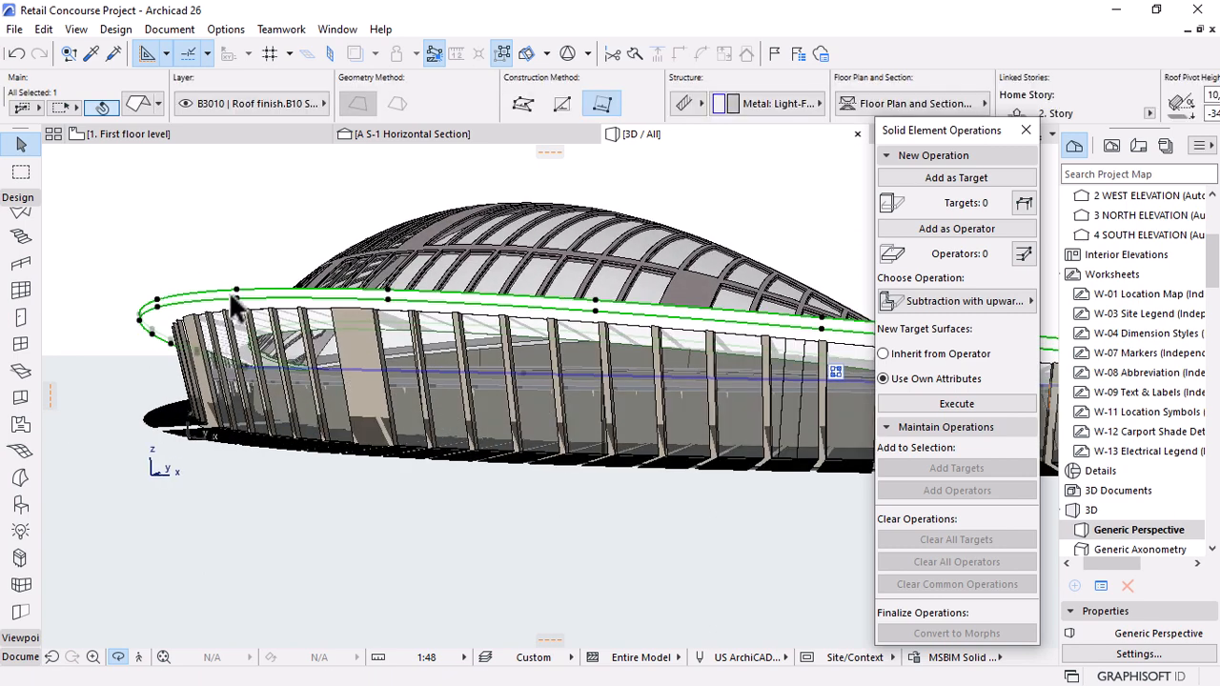
key("Escape")
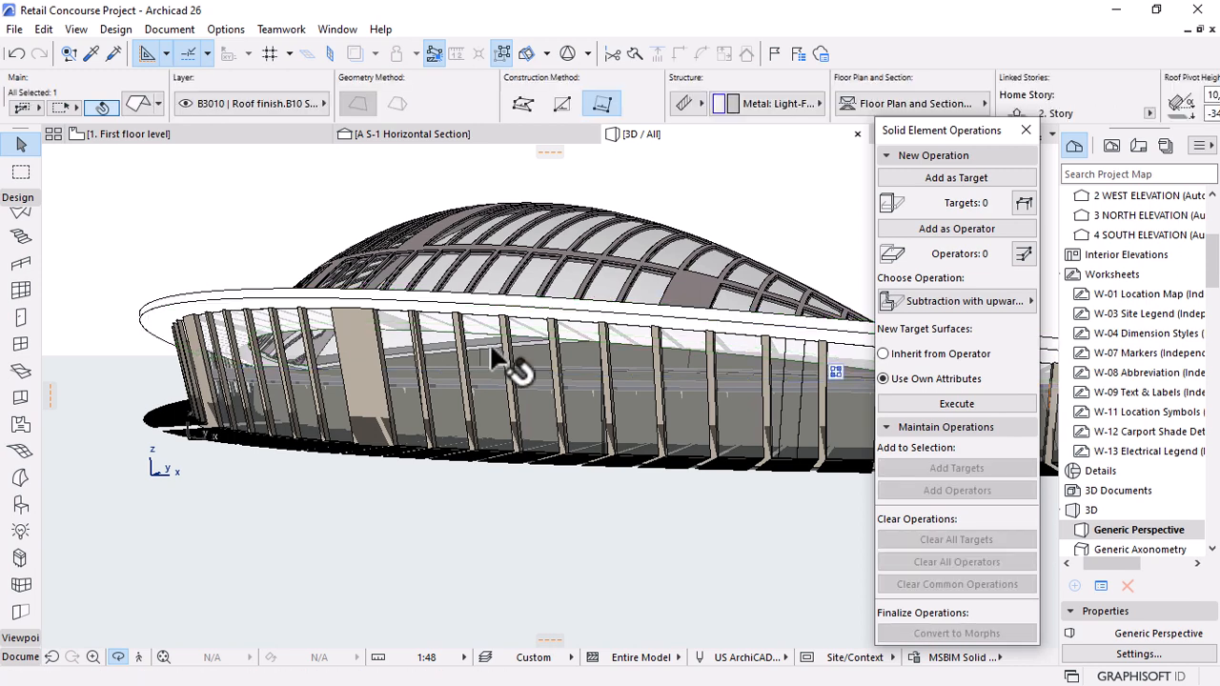
left_click(498, 358)
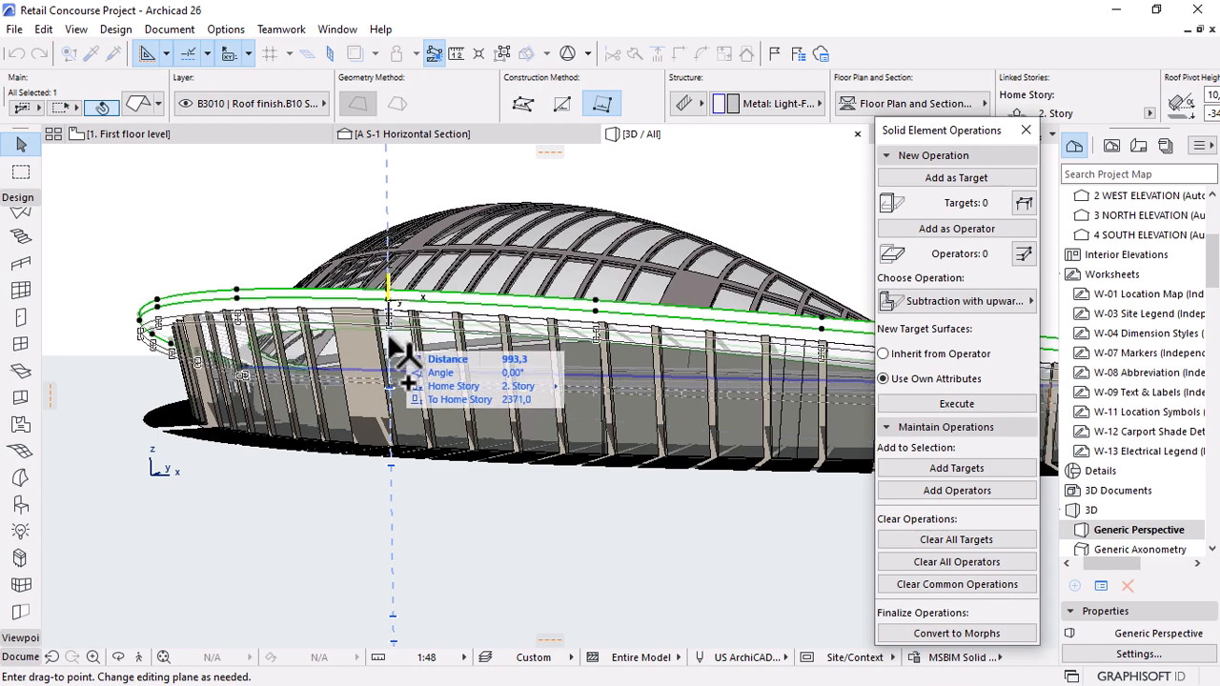
left_click(389, 368)
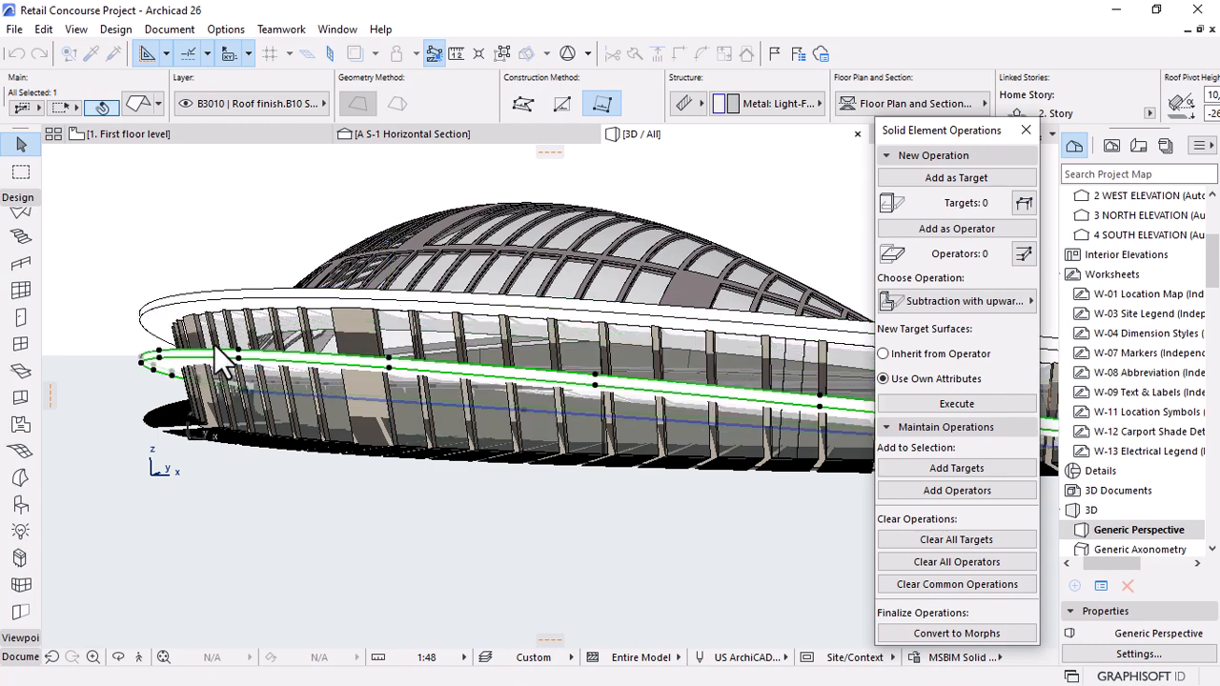
Offset the lowered roof copy's outline inward by about 1300 mm so its edge sits closer to the columns.
scroll(501, 385, "down", 3)
scroll(401, 358, "down", 3)
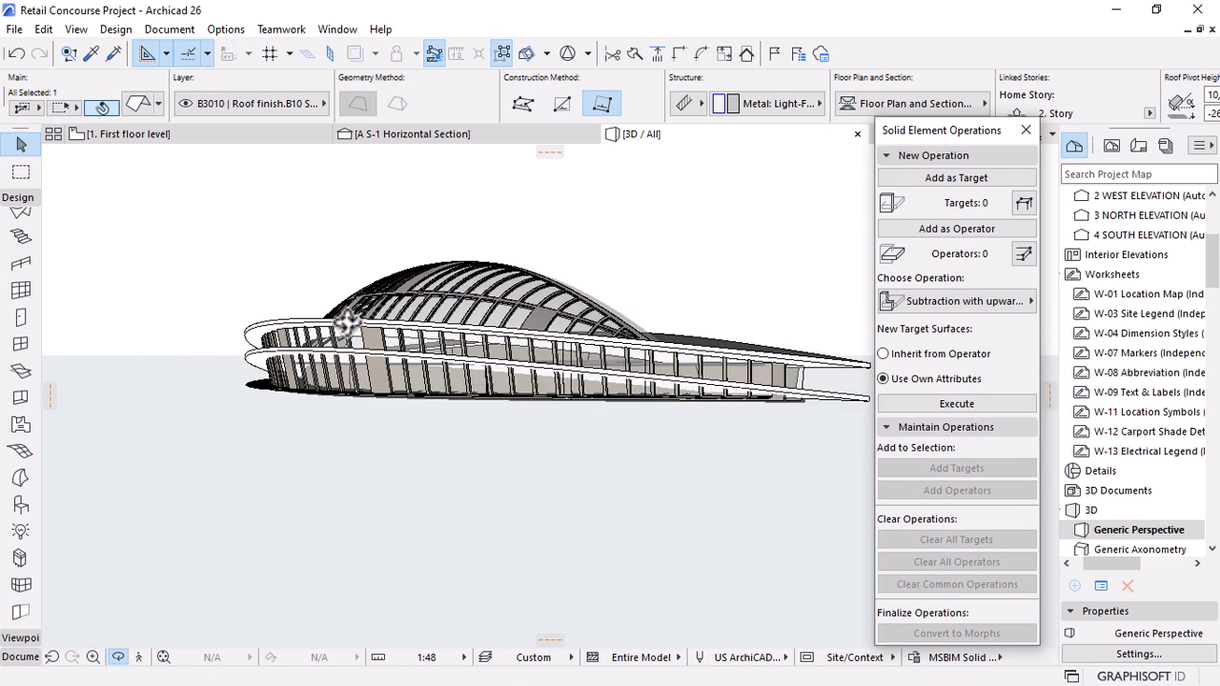
left_click_drag(252, 412, 630, 384)
left_click_drag(422, 386, 670, 435)
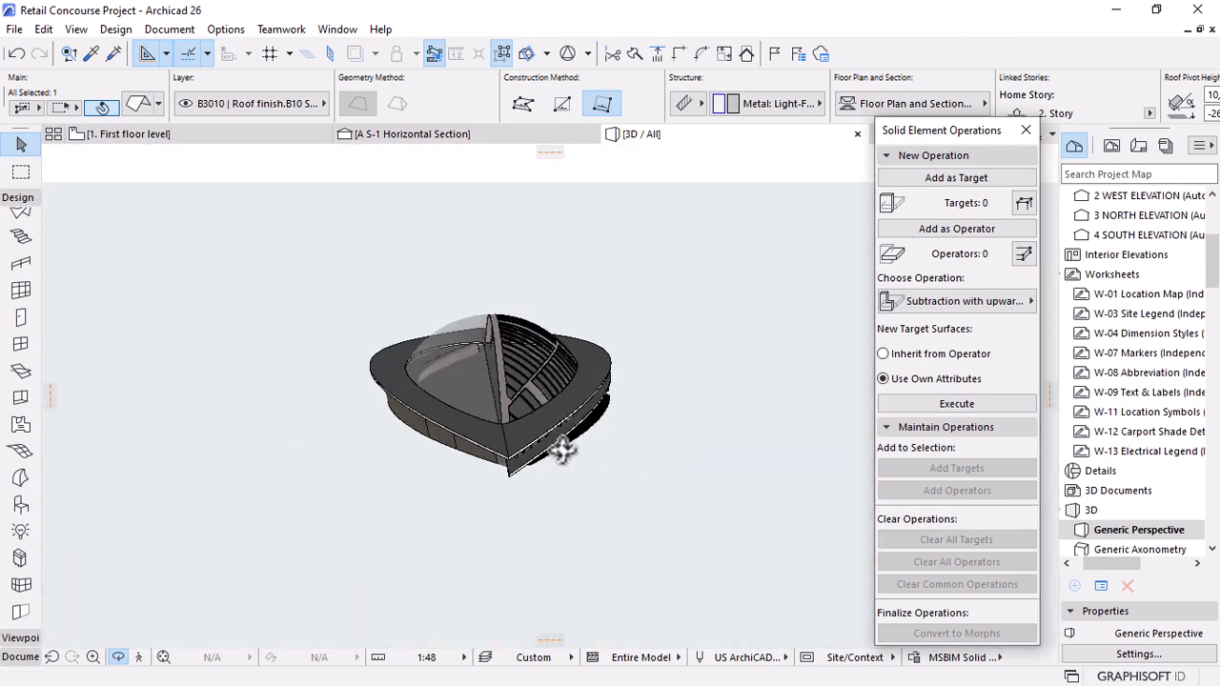
scroll(563, 450, "up", 5)
left_click_drag(583, 387, 317, 329)
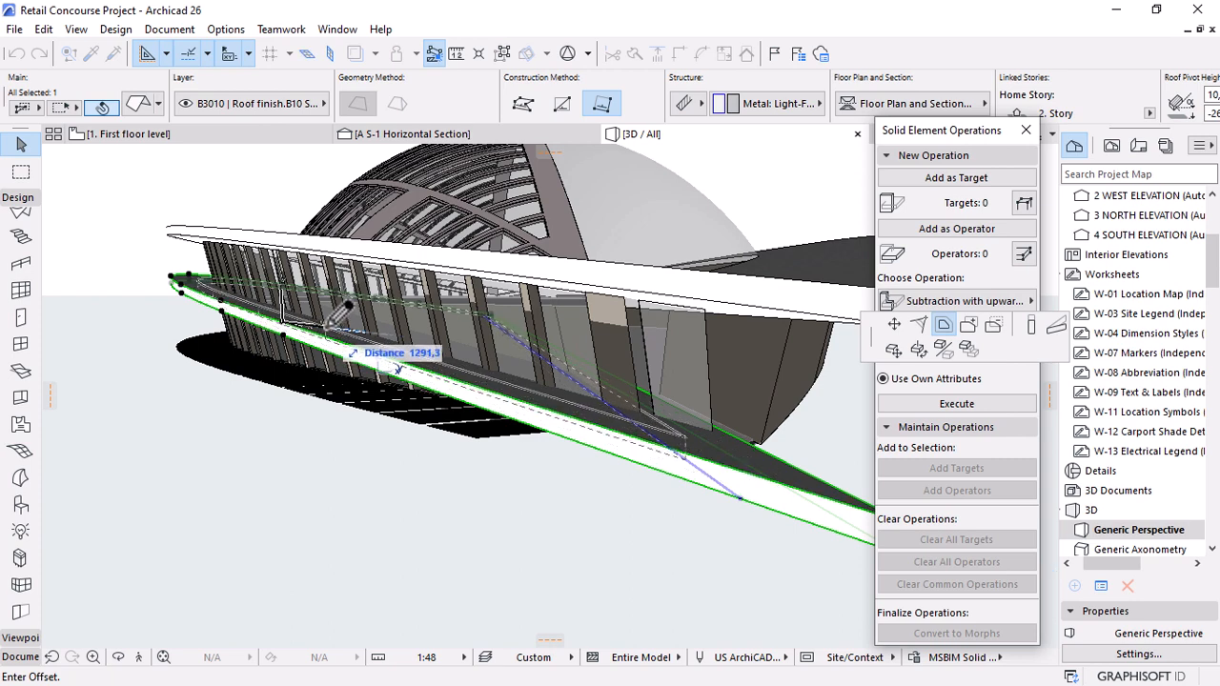
left_click(328, 324)
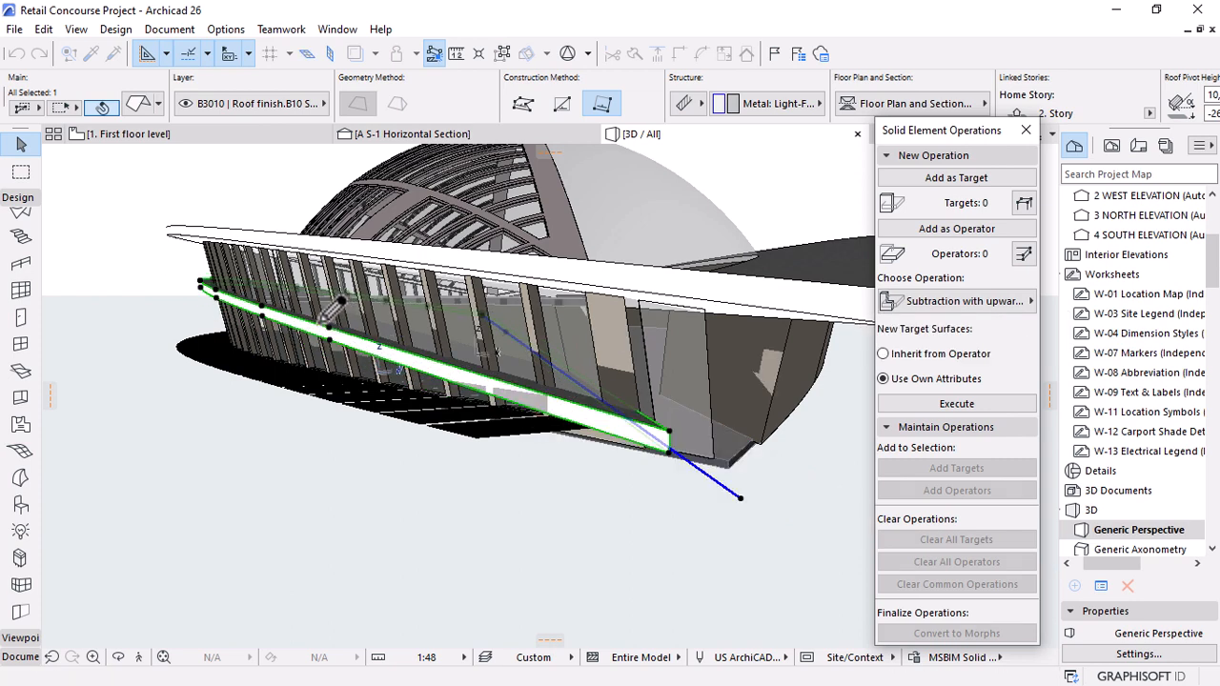
Offset the lowered roof copy's outline slightly further inward to leave a narrow band in front of the columns.
middle_click_drag(670, 474, 398, 333, "shift")
scroll(401, 343, "up", 10)
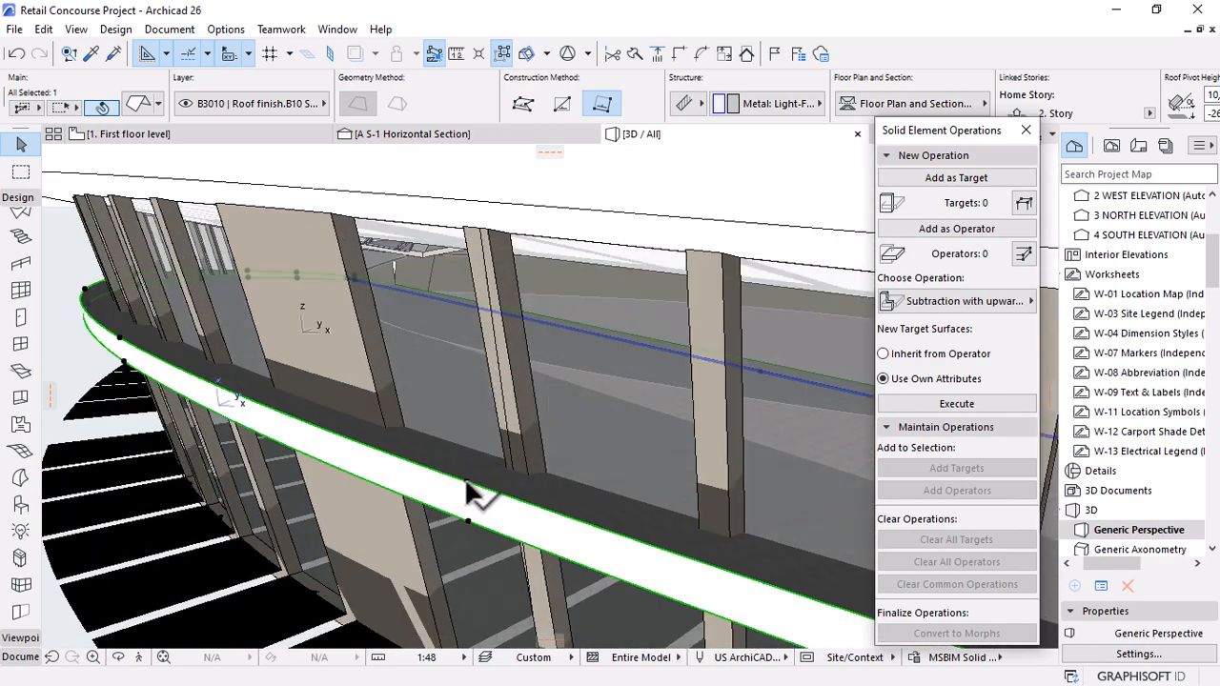
left_click(466, 493)
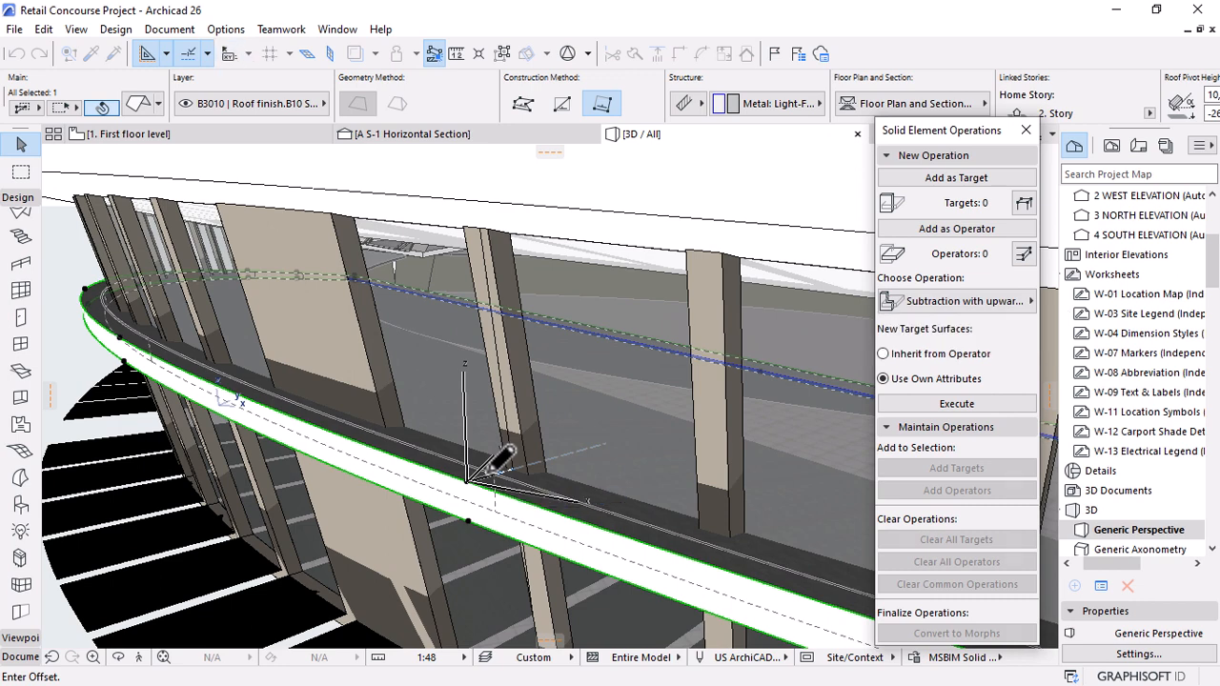
left_click(490, 471)
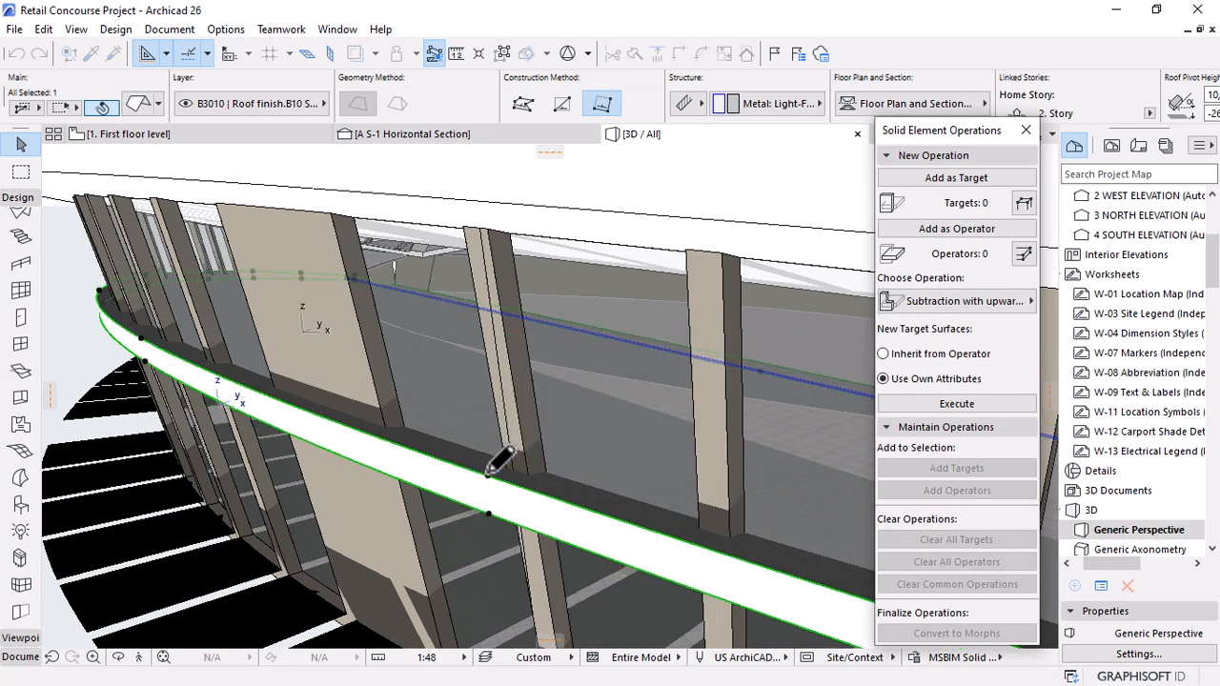
key("Escape")
key("o")
scroll(324, 362, "down", 8)
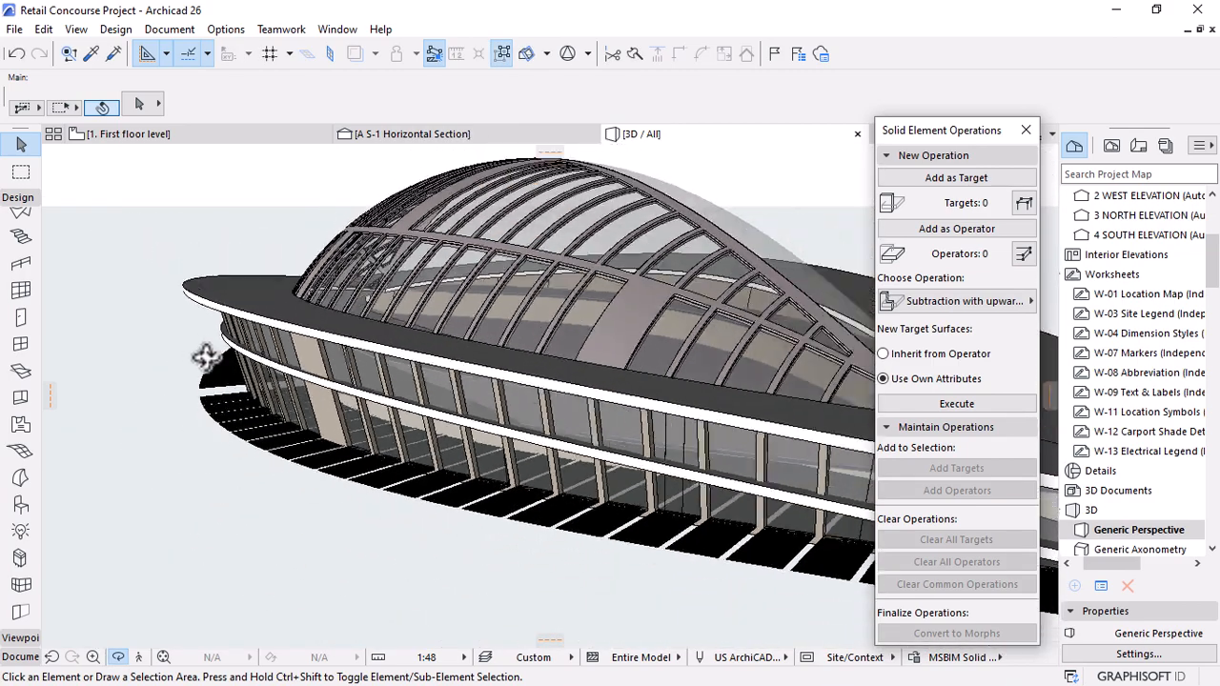
Assign the Metal: Aluminum building material to the lowered roof band running around the facade.
left_click_drag(533, 510, 483, 434)
scroll(416, 448, "up", 6)
scroll(484, 434, "up", 4)
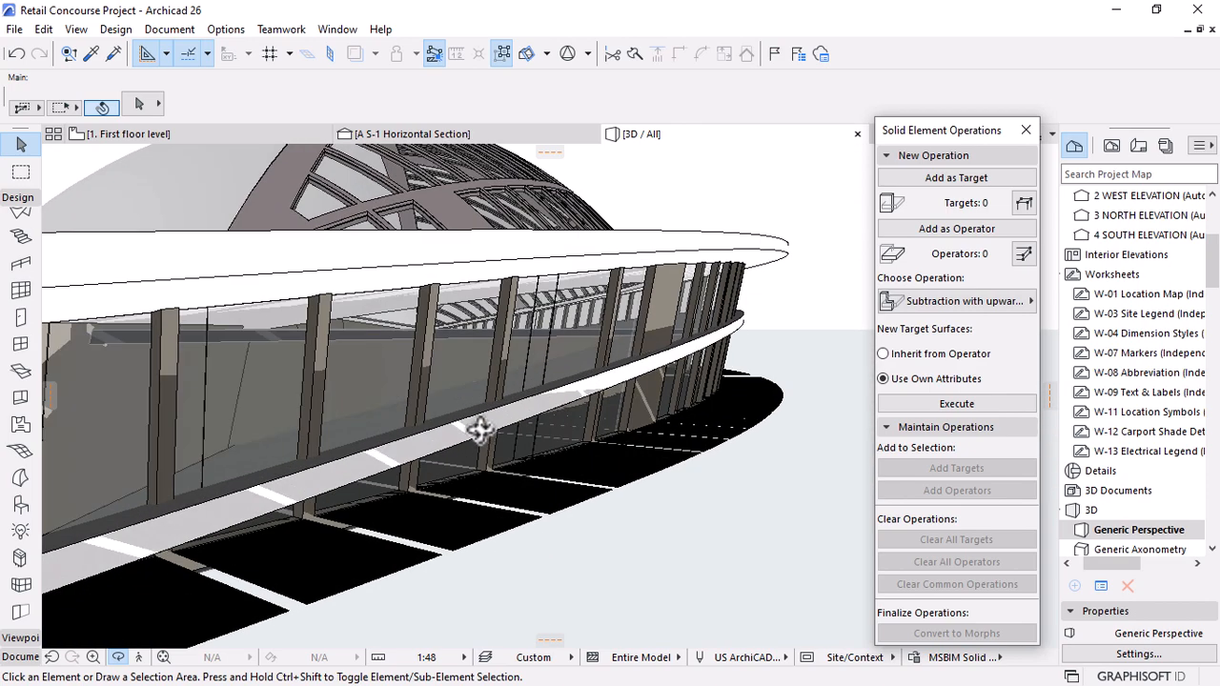
left_click(522, 431)
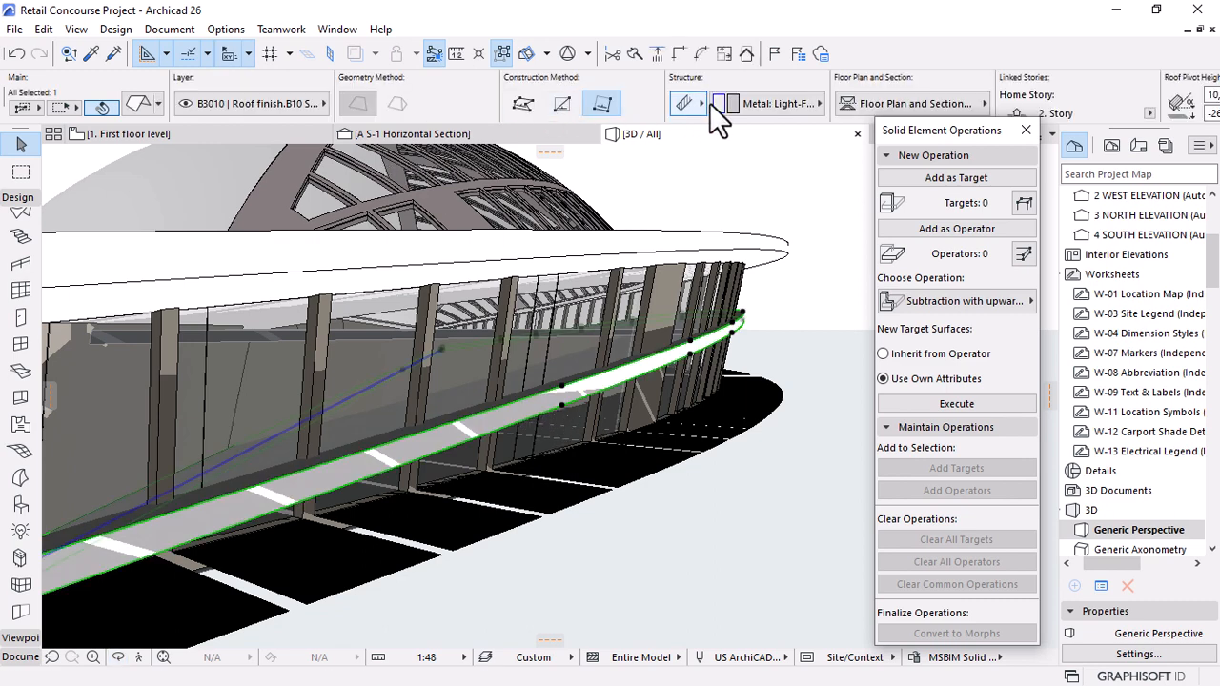
left_click(765, 103)
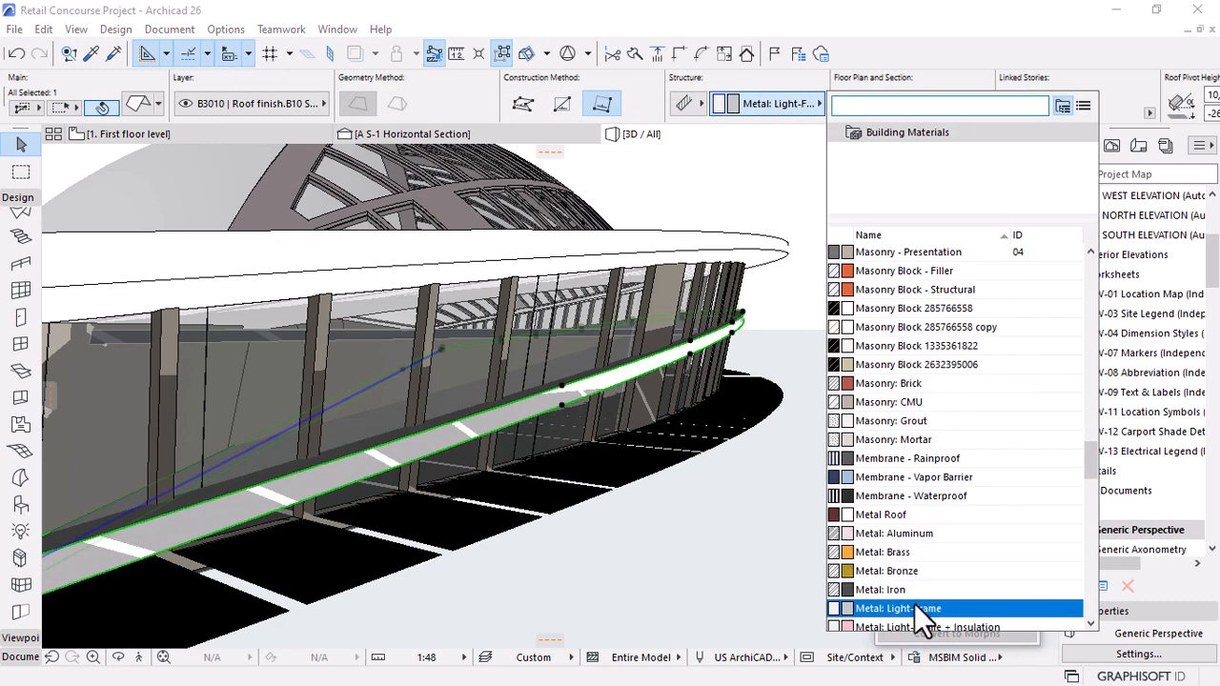
left_click(917, 538)
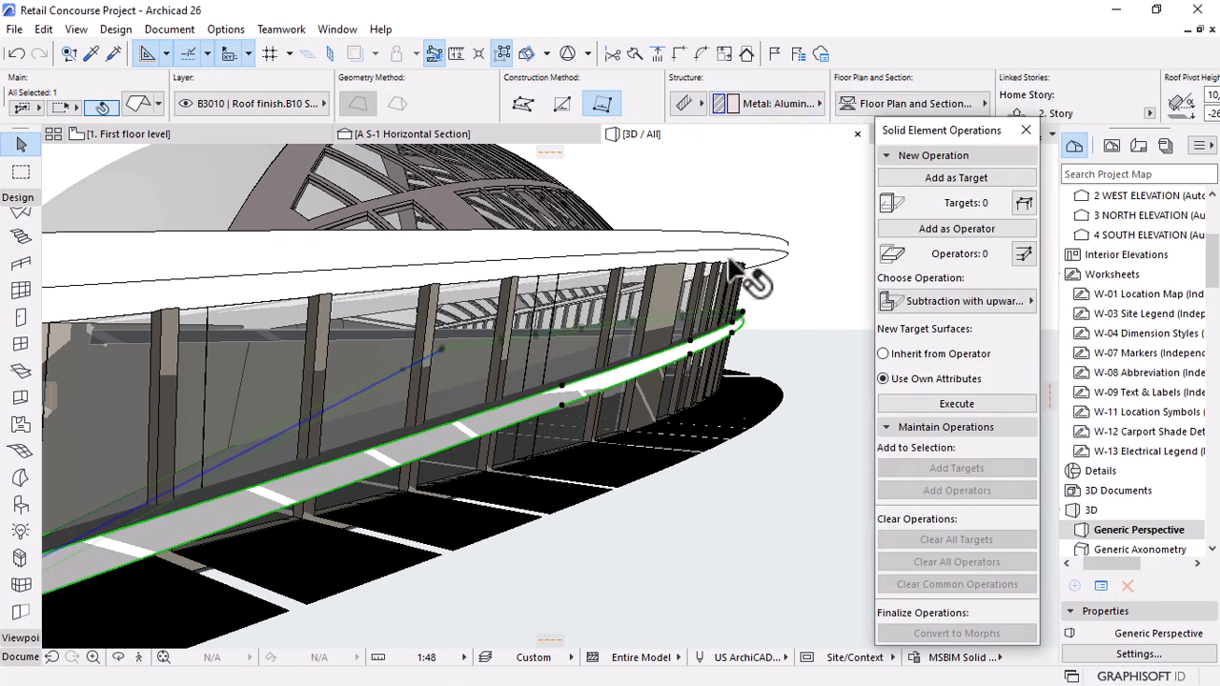
Turn off the Metal - Zinc and both Whitewash surface overrides in the lowered roof band's settings.
double_click(668, 241)
left_click(475, 485)
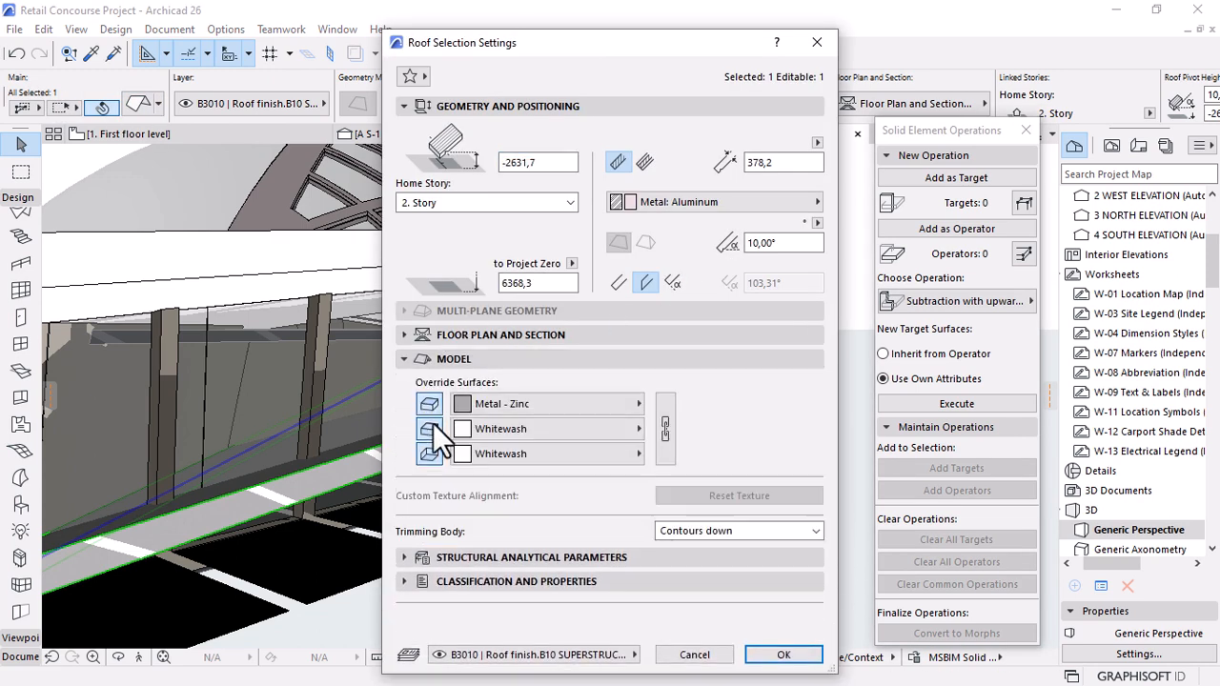
left_click(430, 403)
left_click(430, 428)
left_click(430, 454)
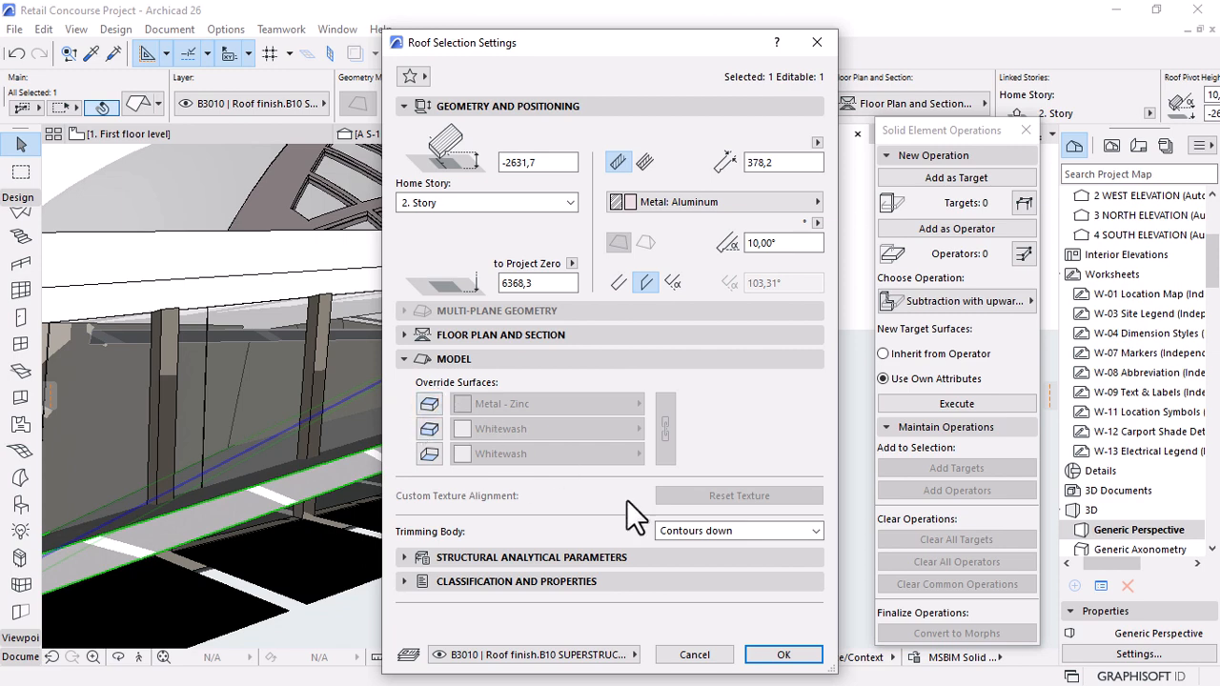
left_click(783, 655)
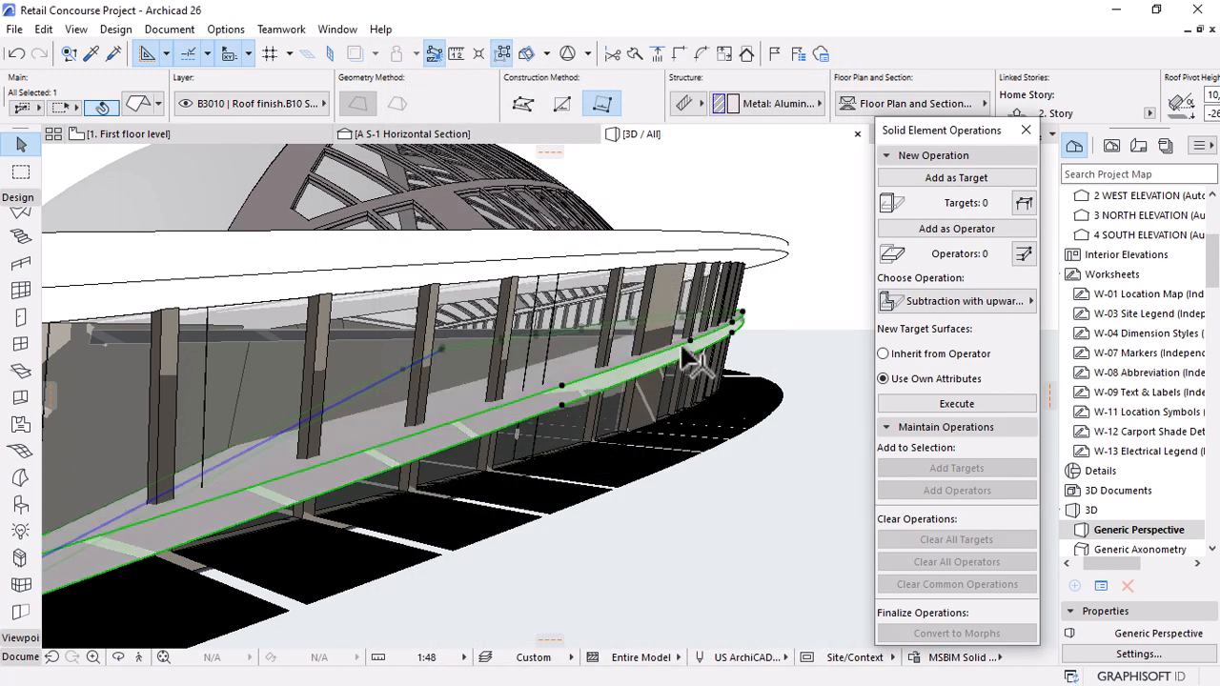
key("Escape")
Inspect the aluminum roof band from inside the concourse and save the project.
scroll(622, 338, "down", 3)
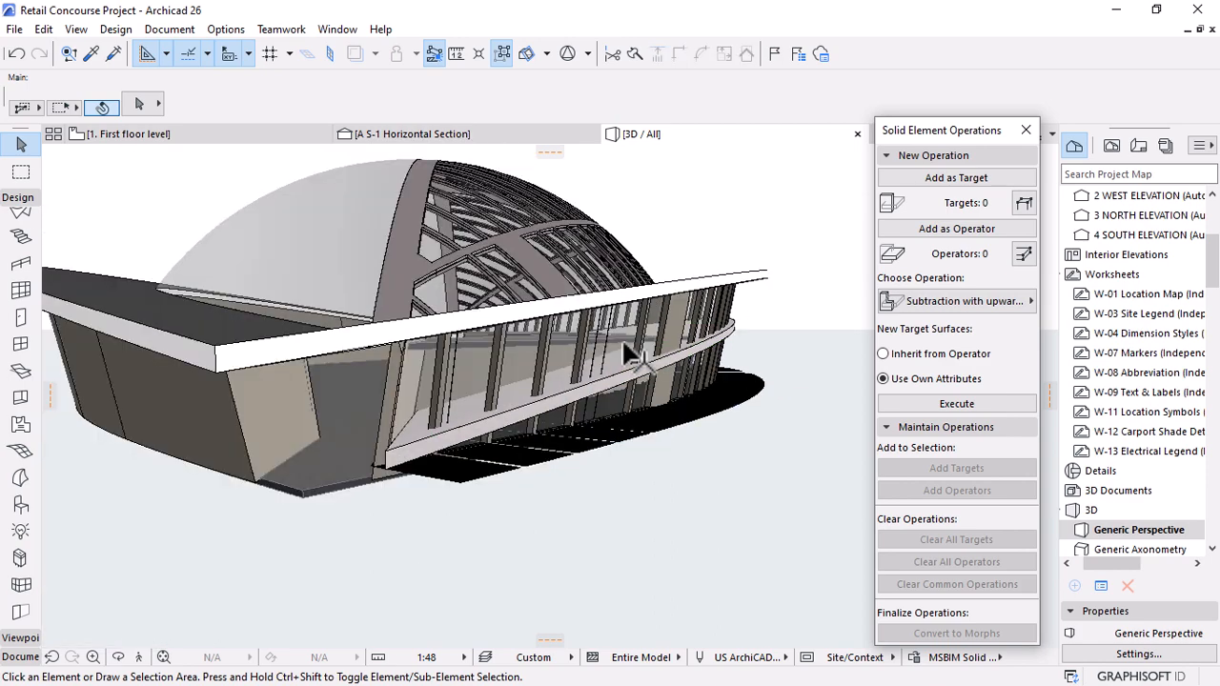
middle_click_drag(454, 459, 407, 398, "shift")
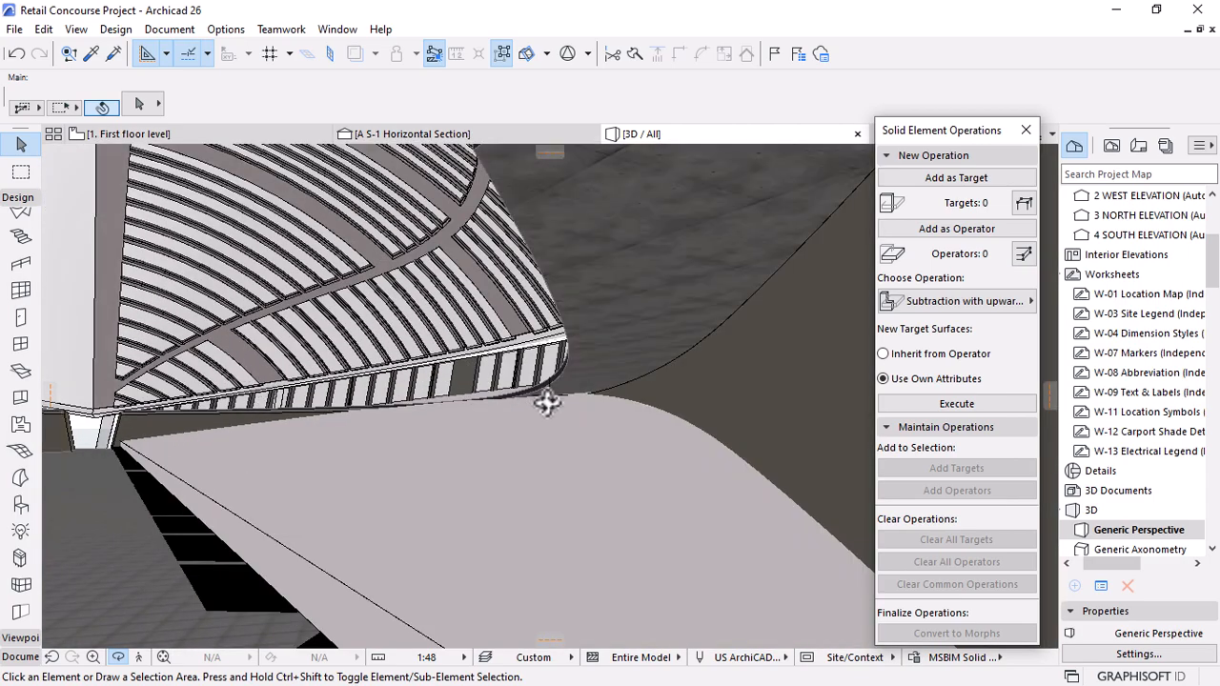
left_click(560, 309)
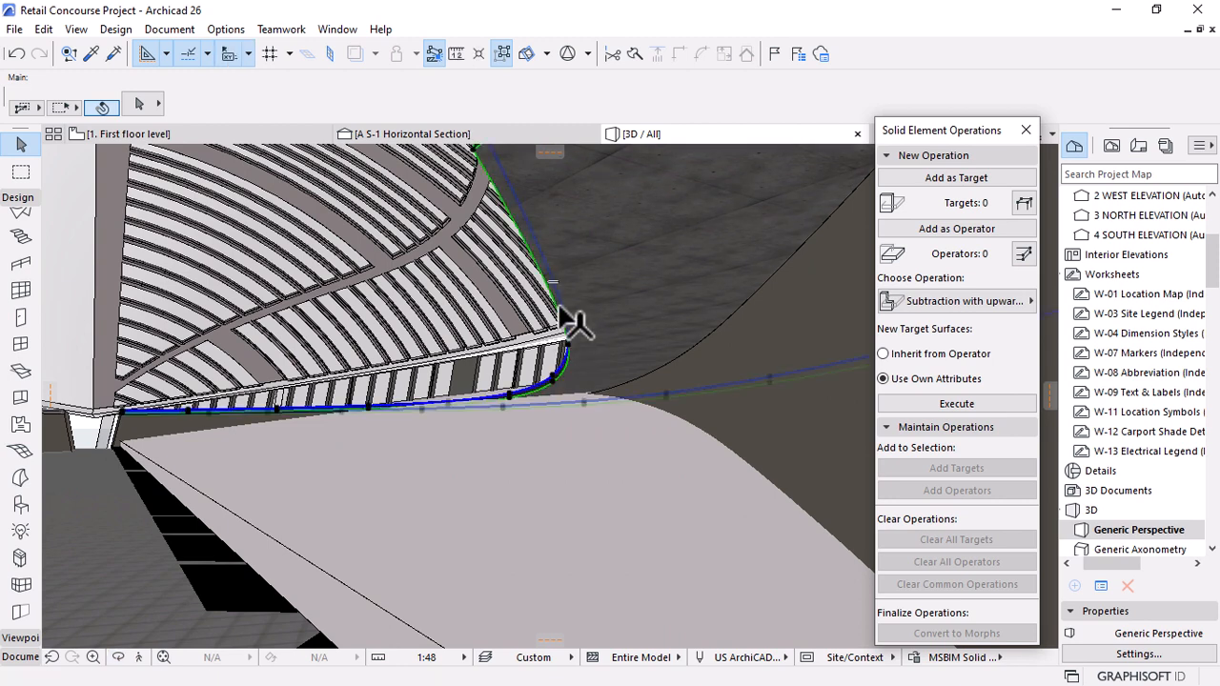
left_click(234, 523)
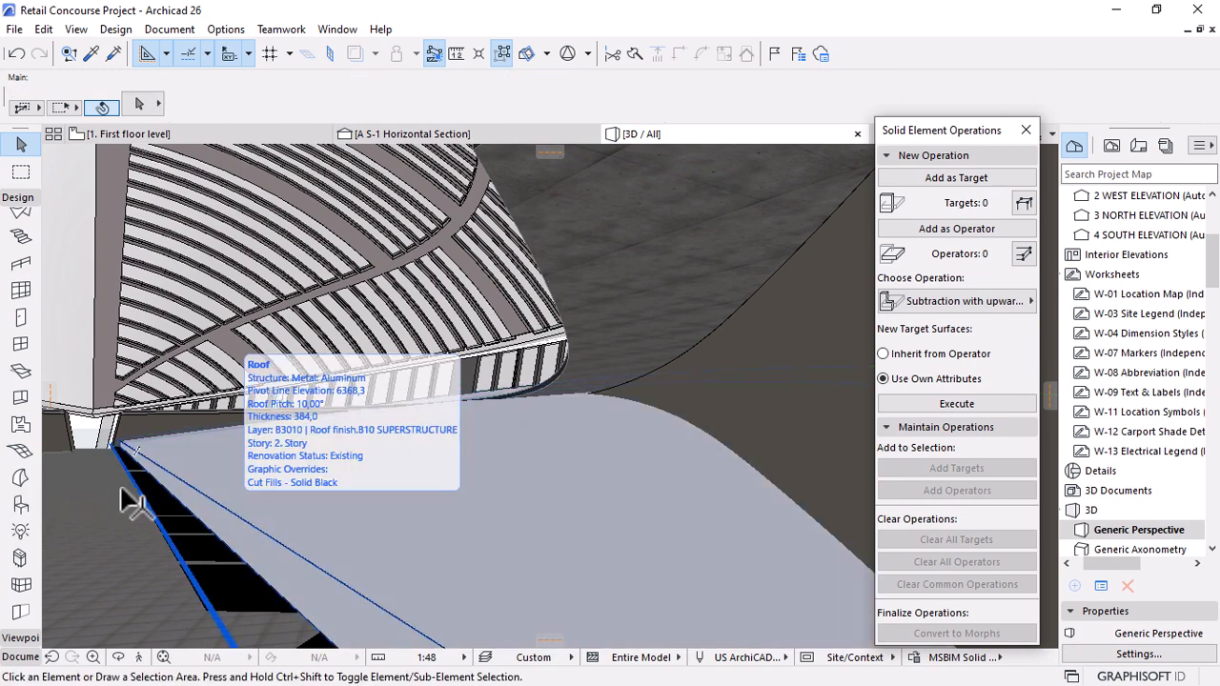
key("Escape")
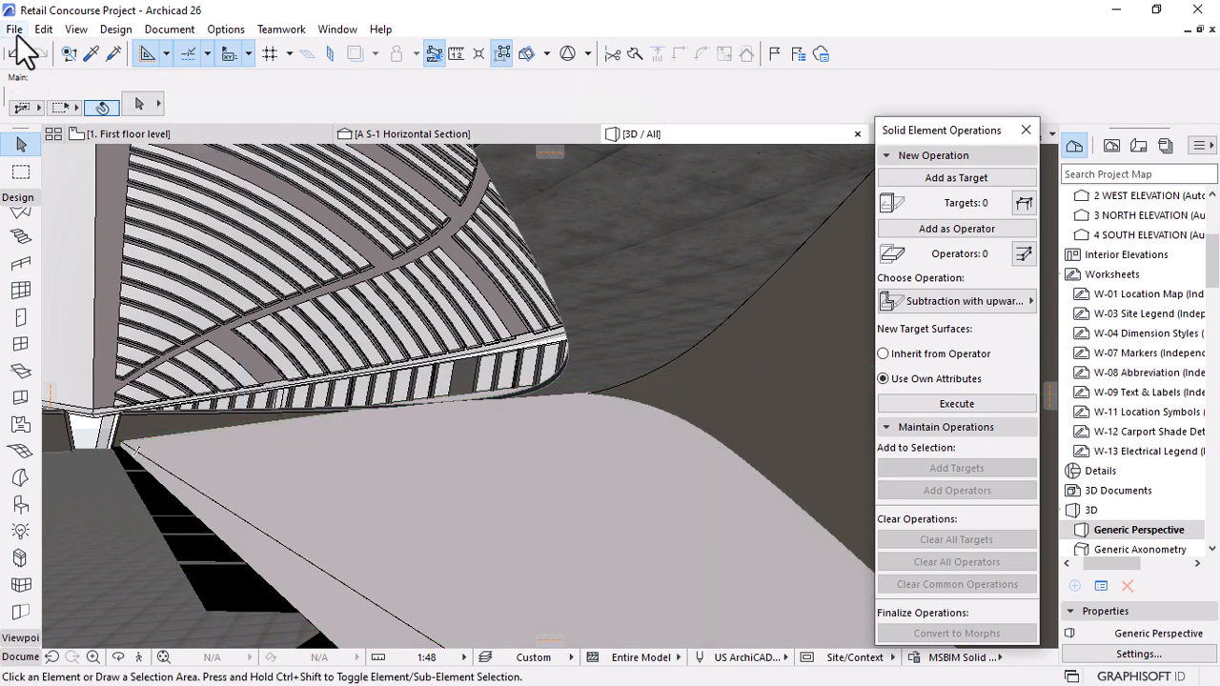
left_click(15, 28)
left_click(40, 147)
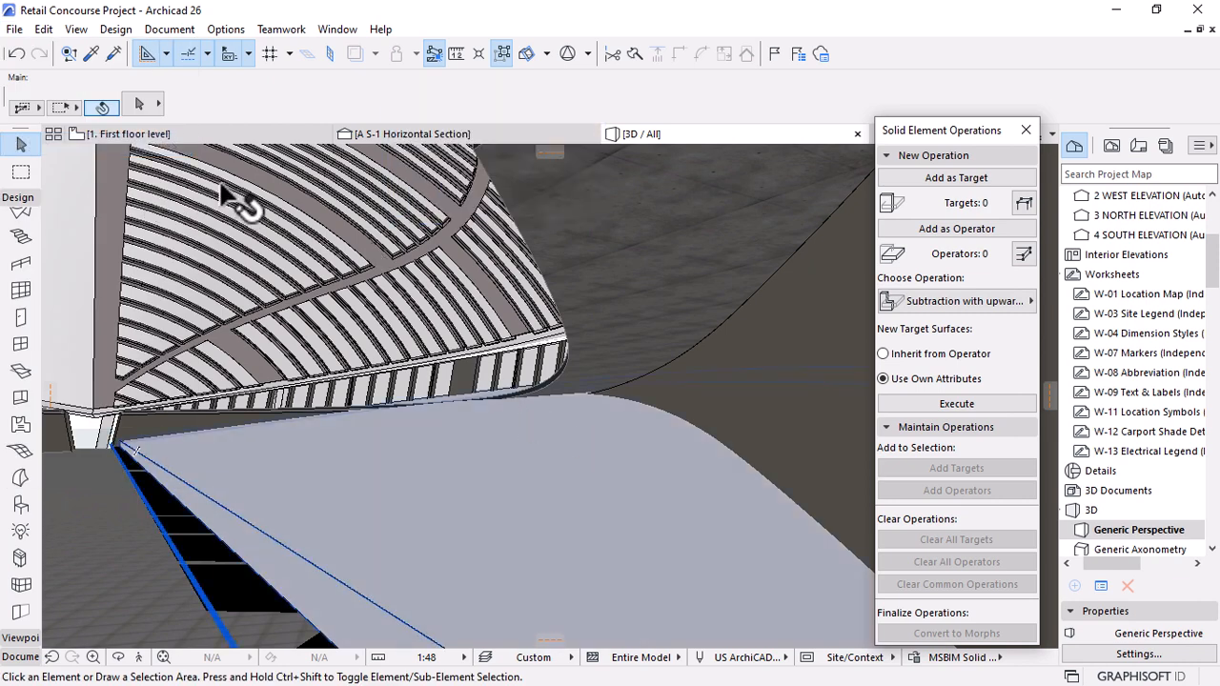
Close the Solid Element Operations palette and clear the wall selection in the first floor level plan.
left_click(174, 138)
key("ctrl+a")
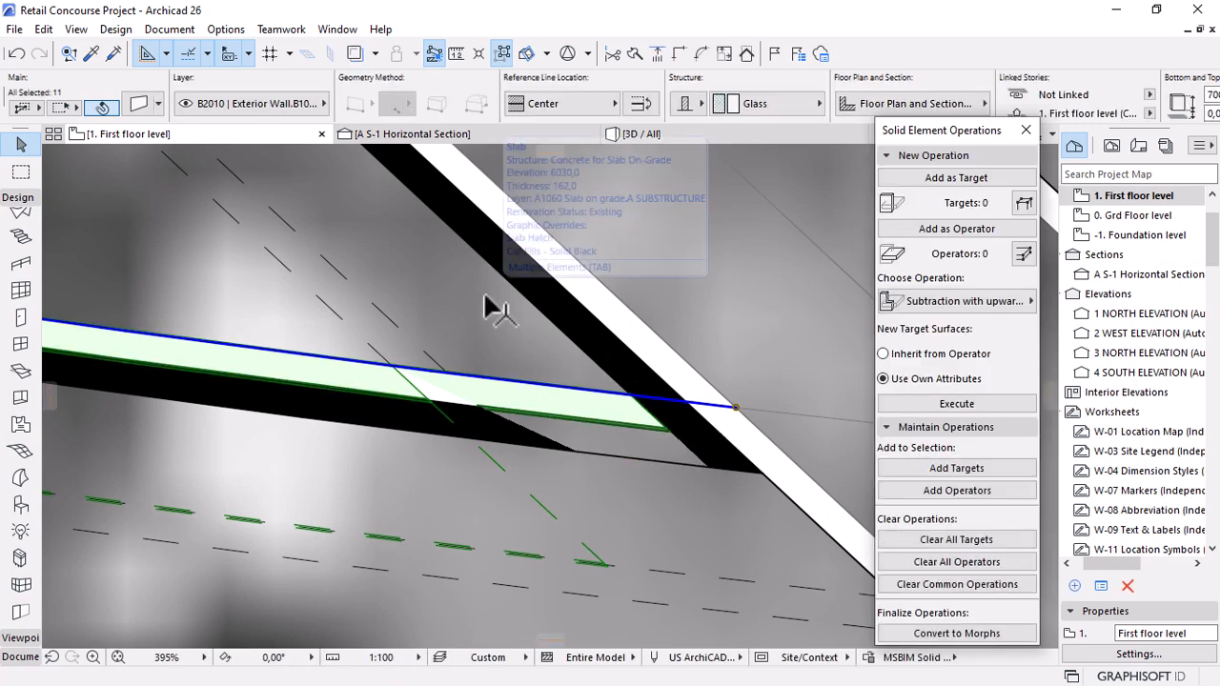
scroll(735, 367, "down", 10)
left_click(1022, 139)
scroll(1096, 305, "up", 1)
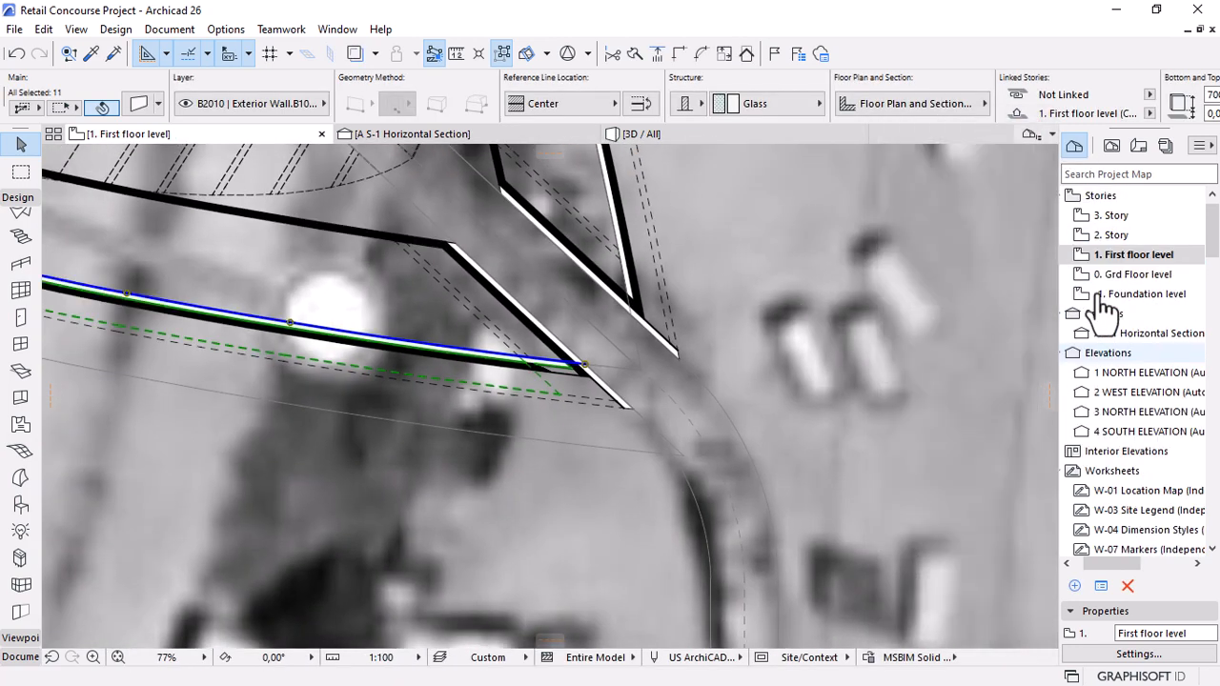
scroll(631, 426, "down", 7)
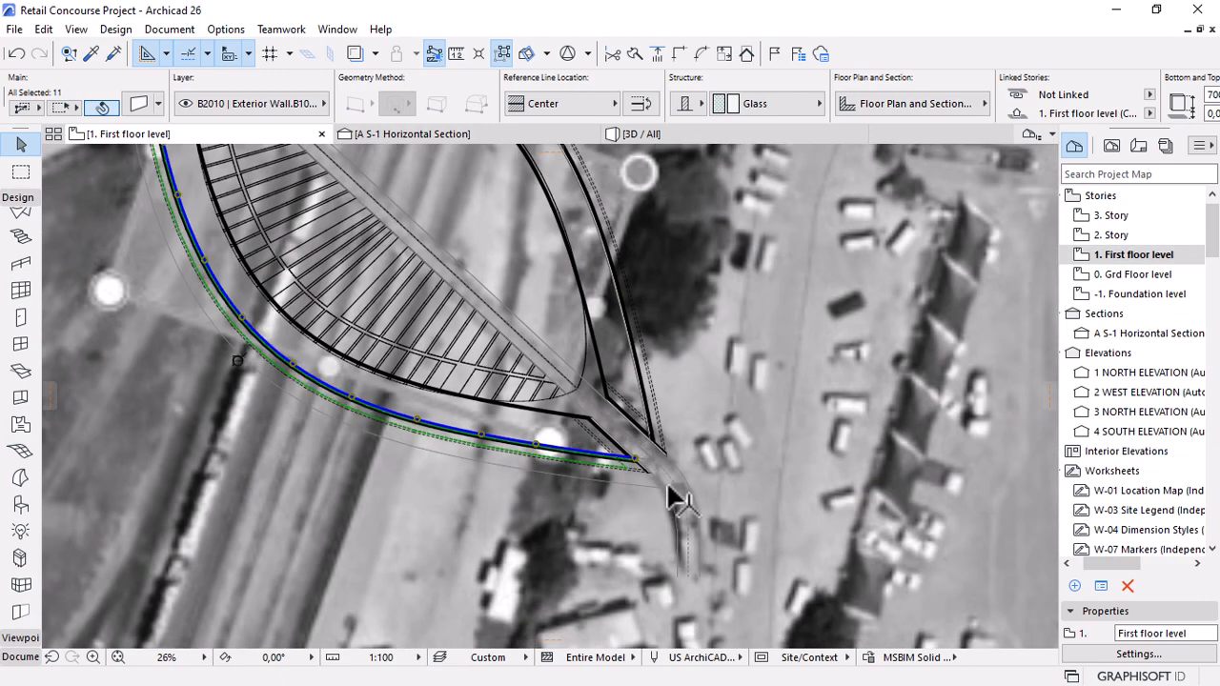
scroll(398, 433, "up", 3)
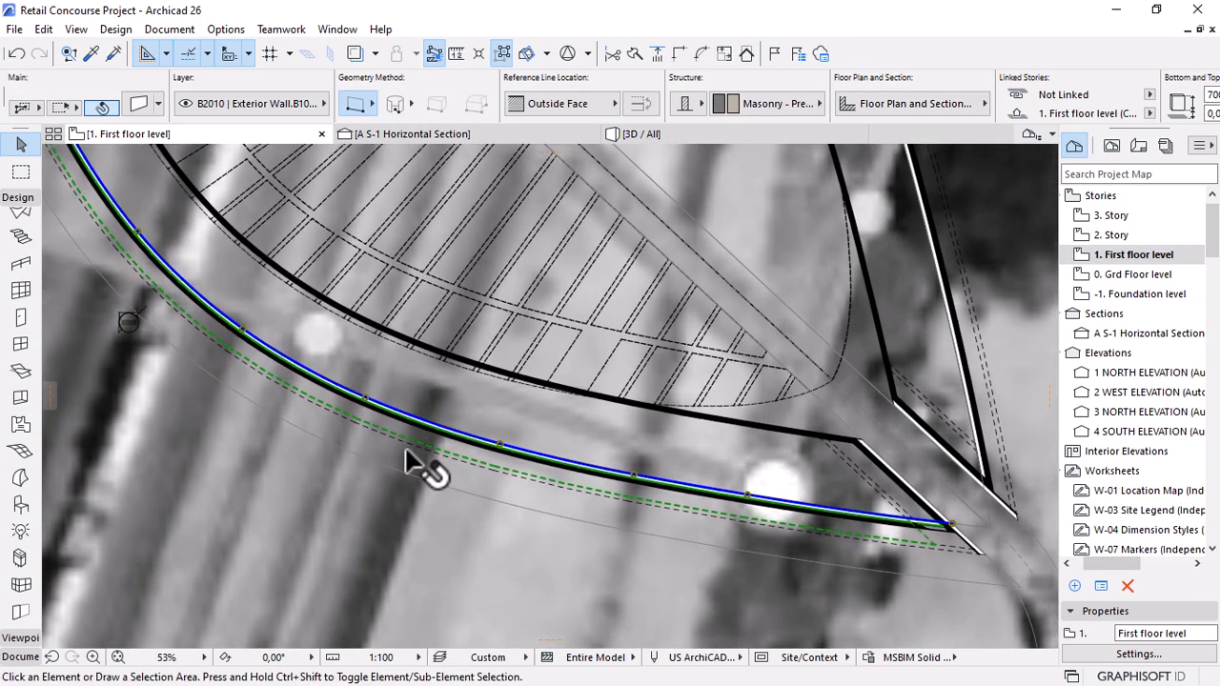
key("Escape")
left_click(408, 450)
key("Escape")
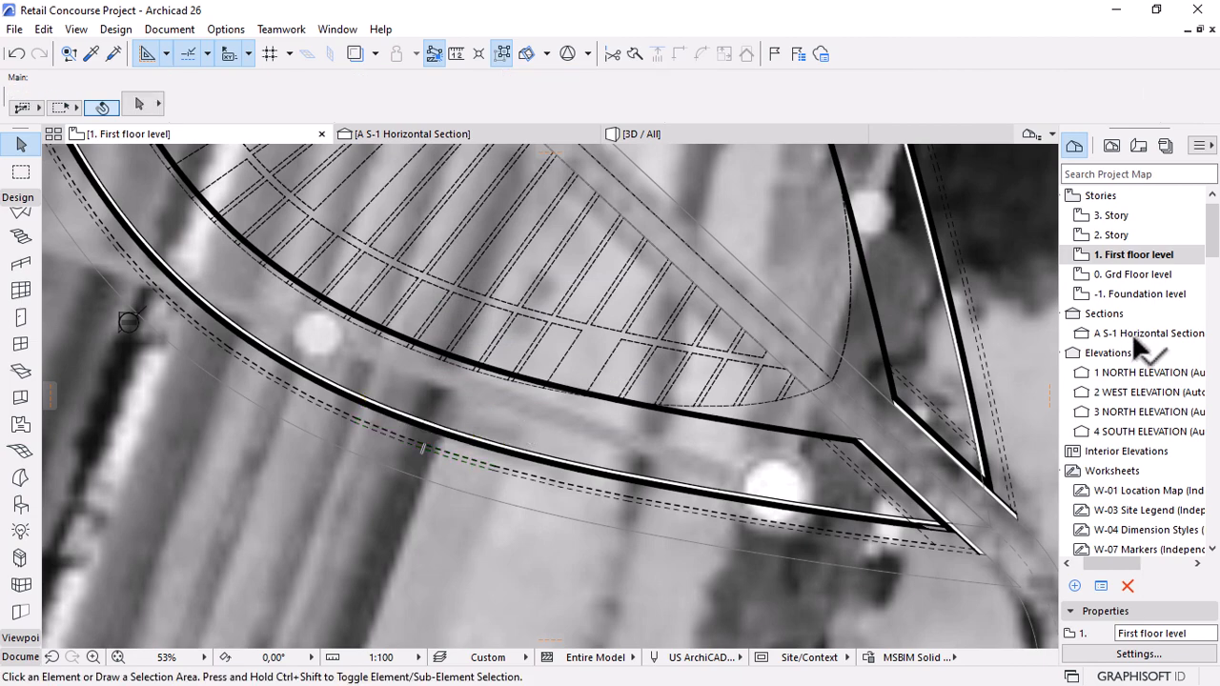
Open the 2. Story plan and check which elements form the lines along the curved ribbed facade.
left_click(1115, 236)
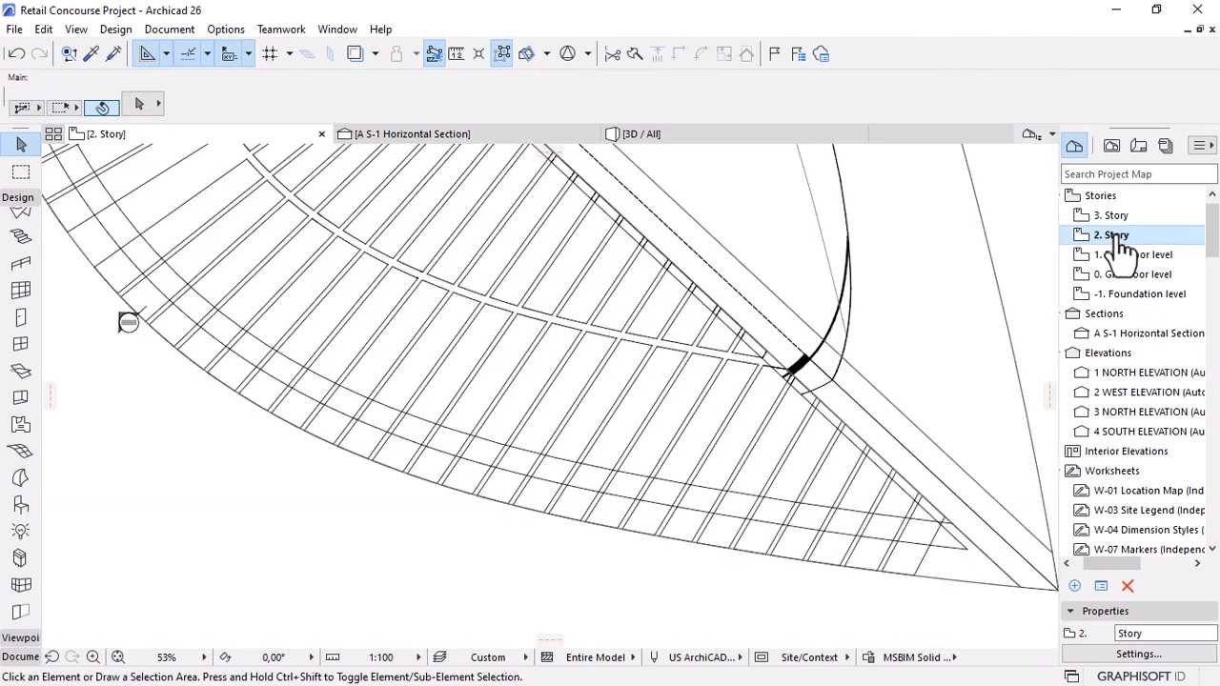
scroll(800, 534, "down", 3)
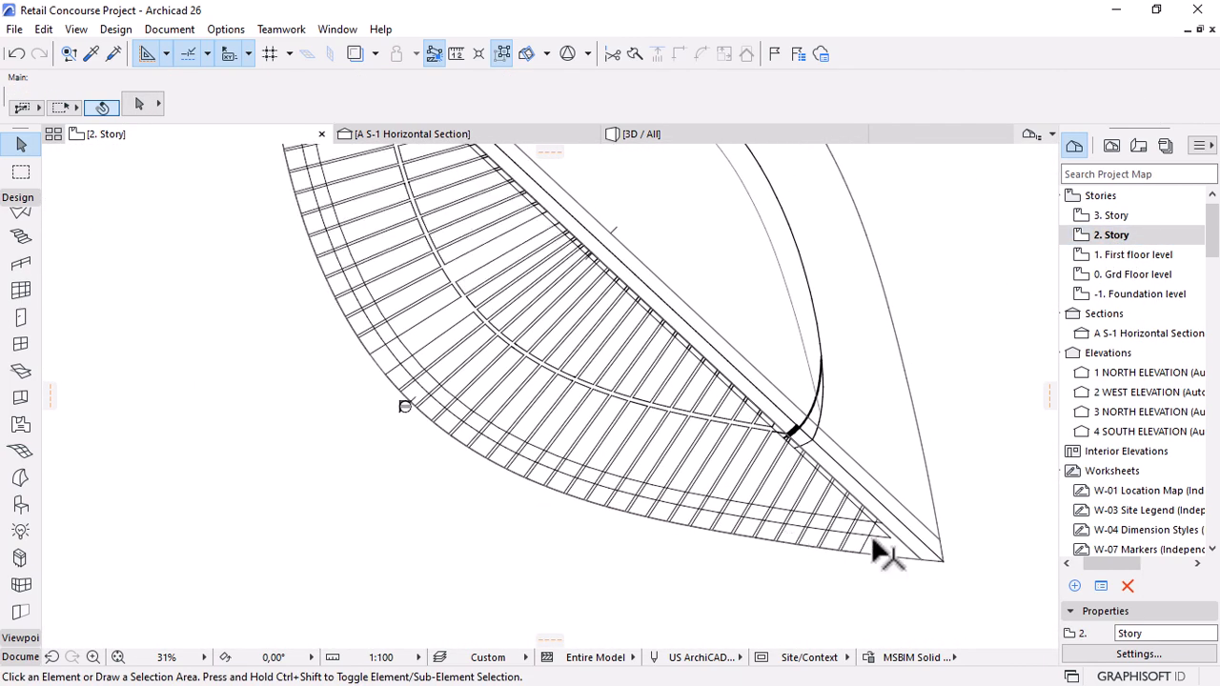
left_click(871, 540)
key("Escape")
left_click(594, 471)
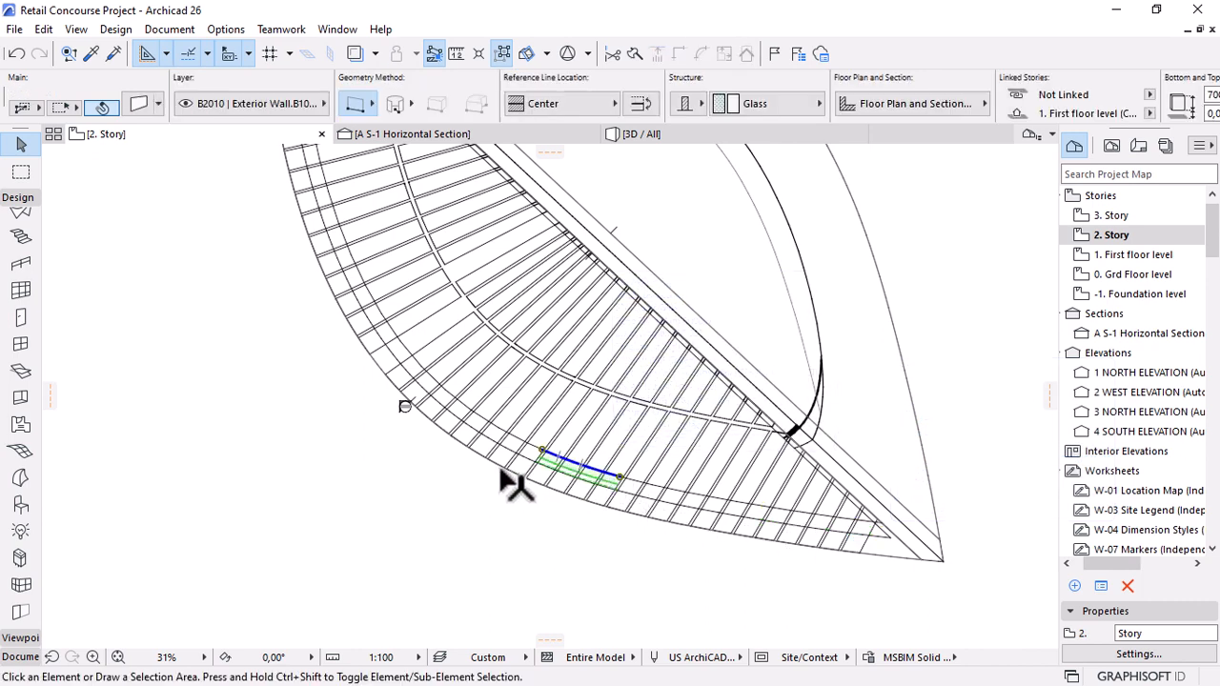
key("Escape")
scroll(573, 558, "down", 1)
scroll(574, 556, "down", 2)
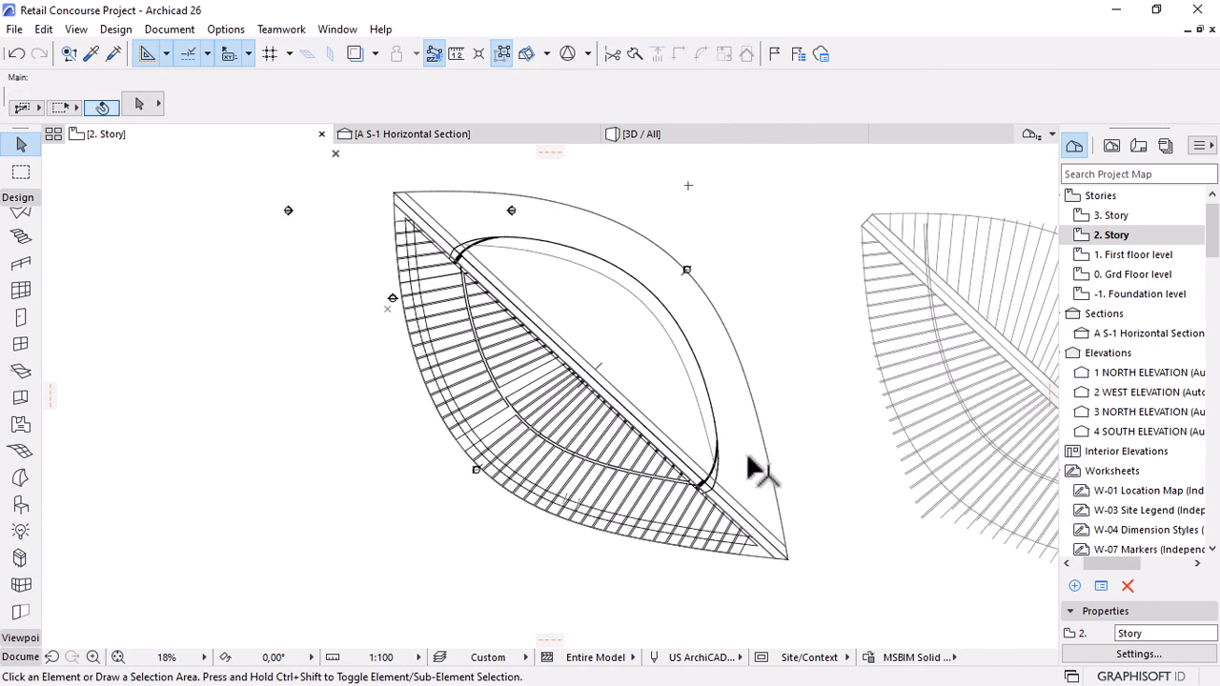
Return to the first floor level plan and examine the outline, slab and masonry wall along the curved facade for the roof band.
left_click(1134, 257)
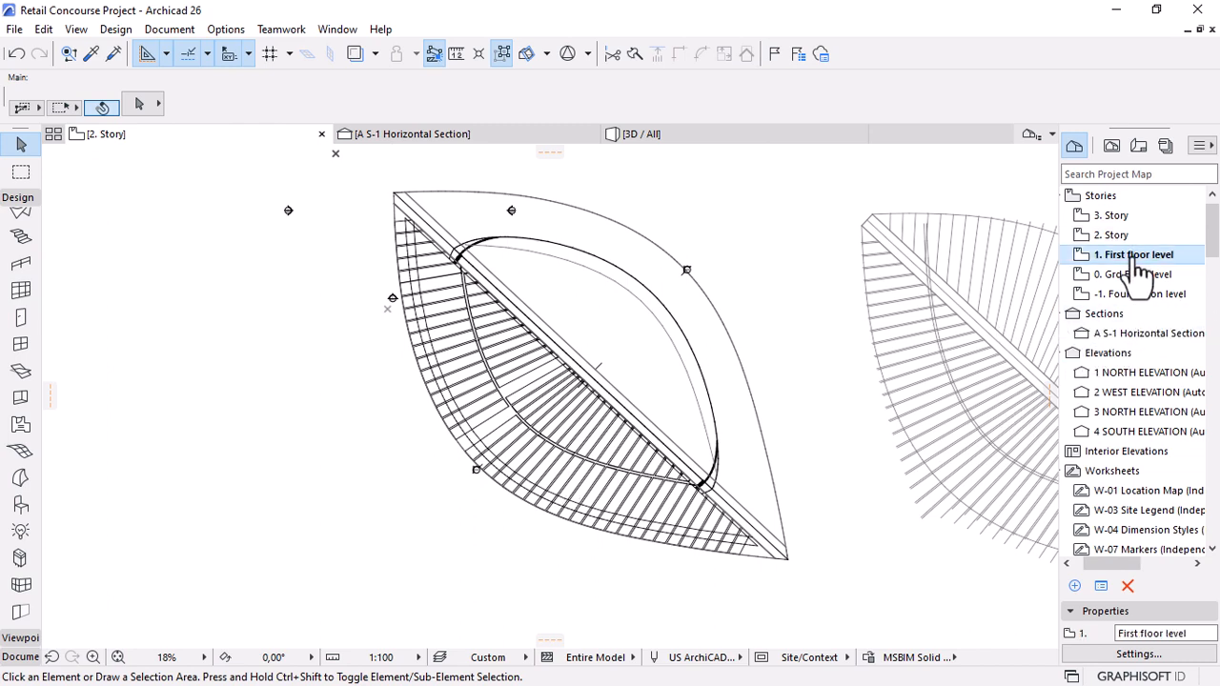
double_click(1134, 257)
scroll(571, 534, "up", 3)
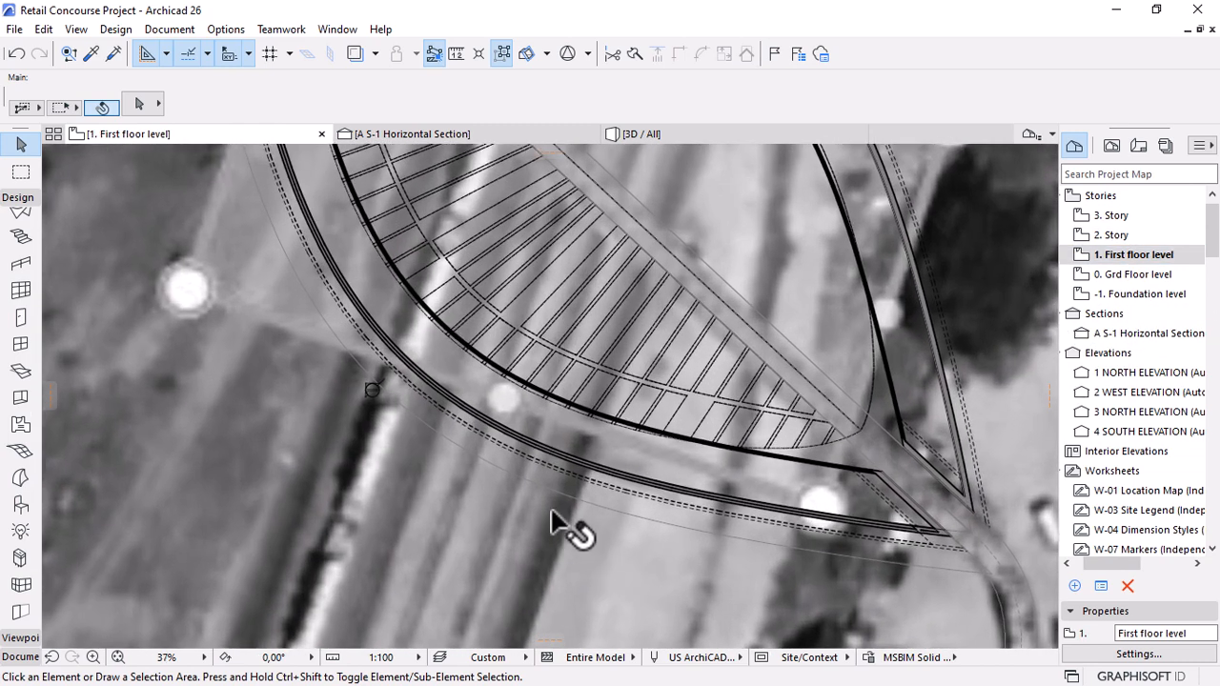
left_click(505, 478)
scroll(461, 434, "up", 2)
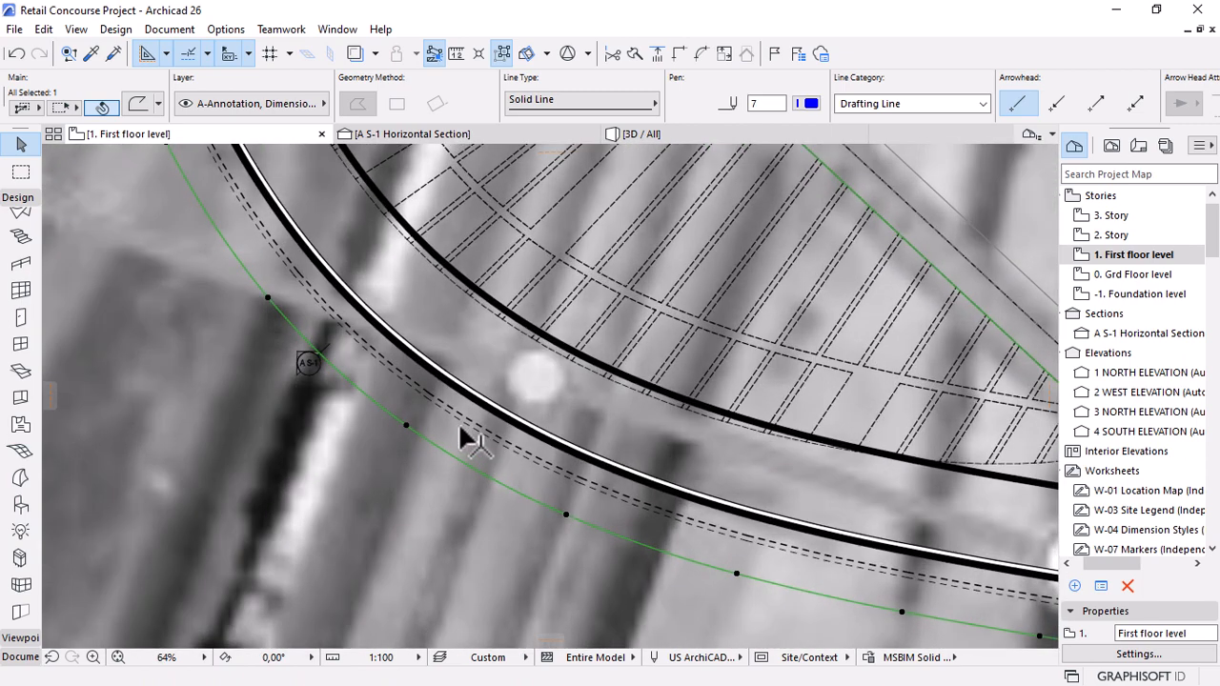
left_click(515, 372)
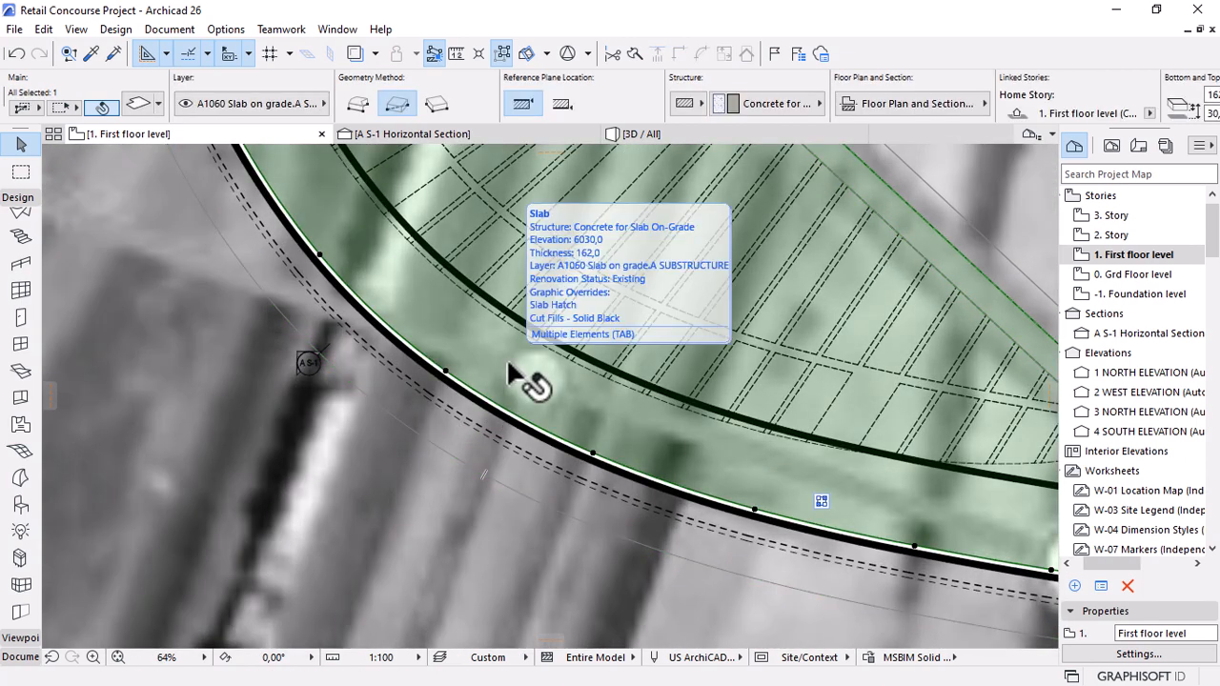
key("Escape")
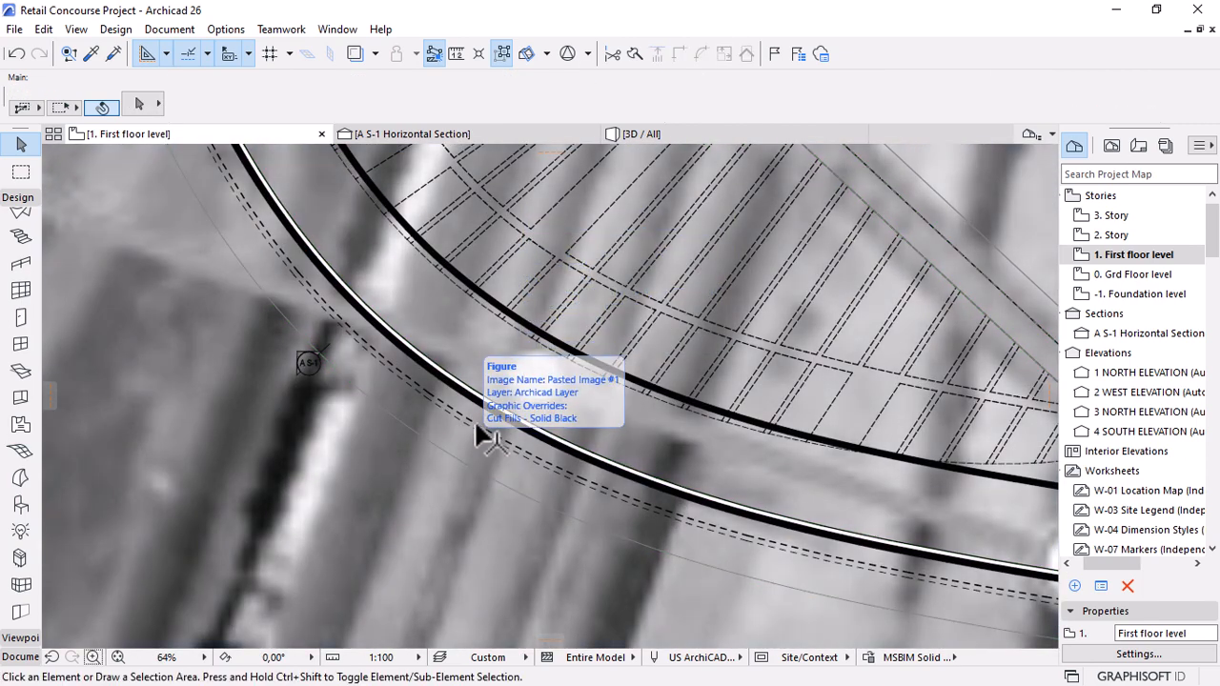
left_click(467, 413)
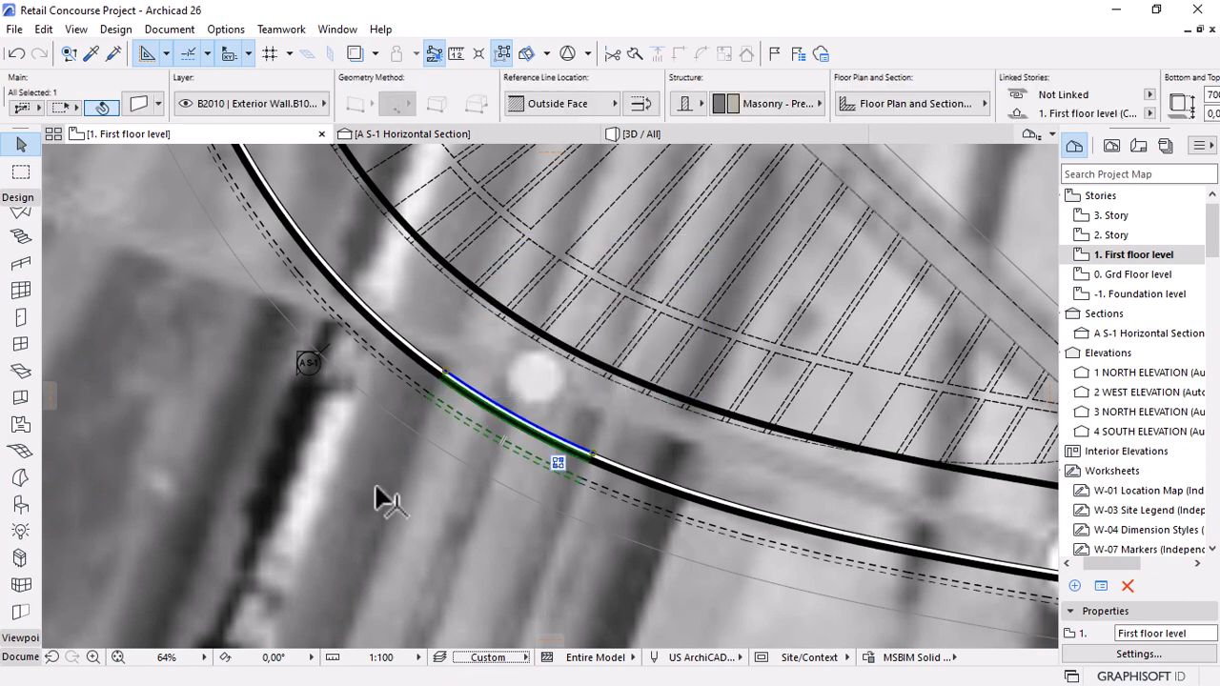
scroll(375, 486, "down", 5)
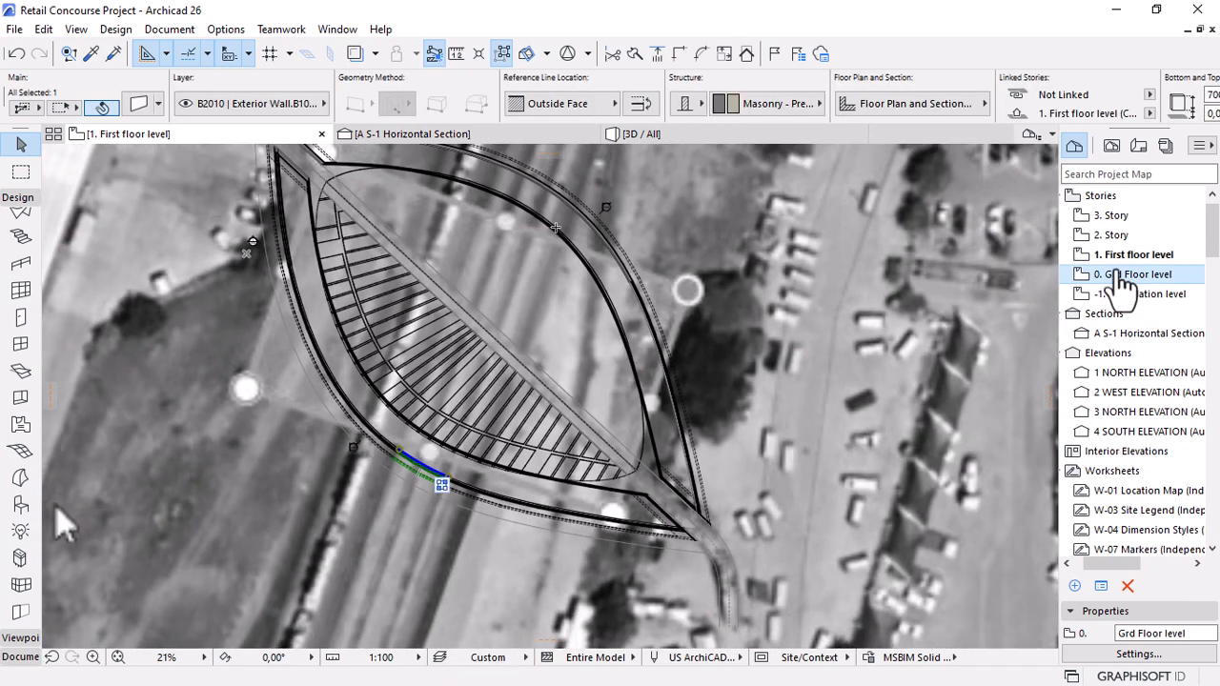
scroll(572, 532, "up", 5)
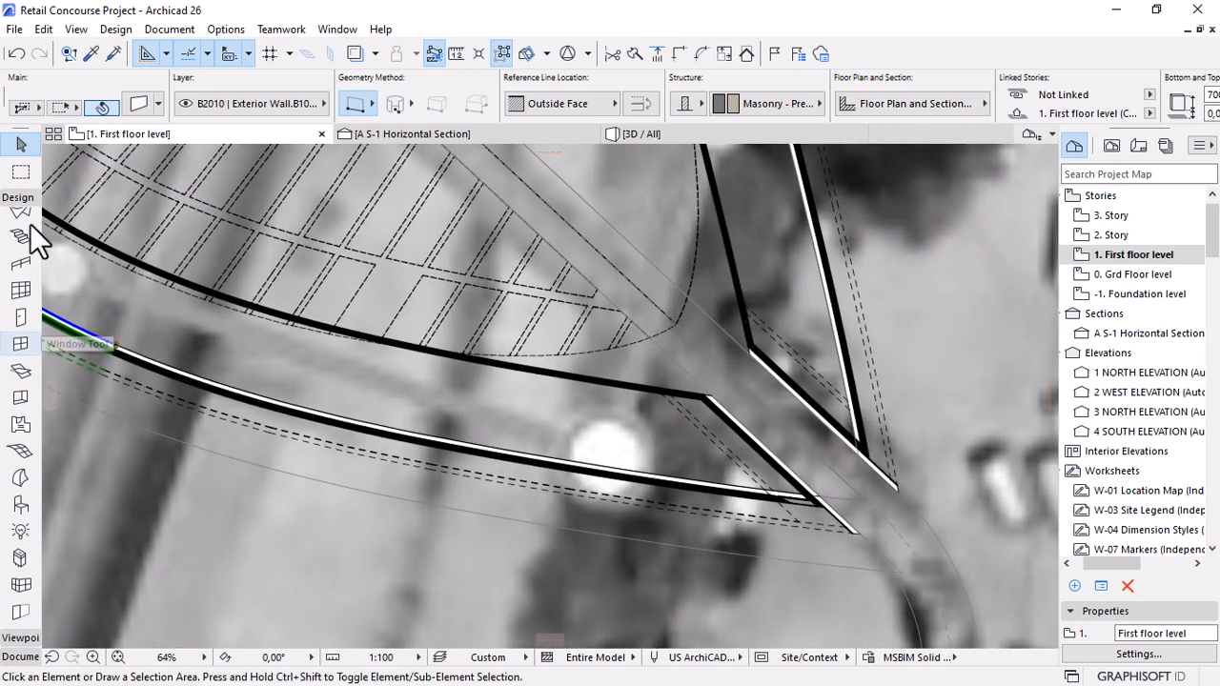
key("Escape")
scroll(19, 425, "up", 2)
Find all roofs in the 2. Story plan and select only the lowered aluminum roof band along the curved facade.
left_click(17, 329)
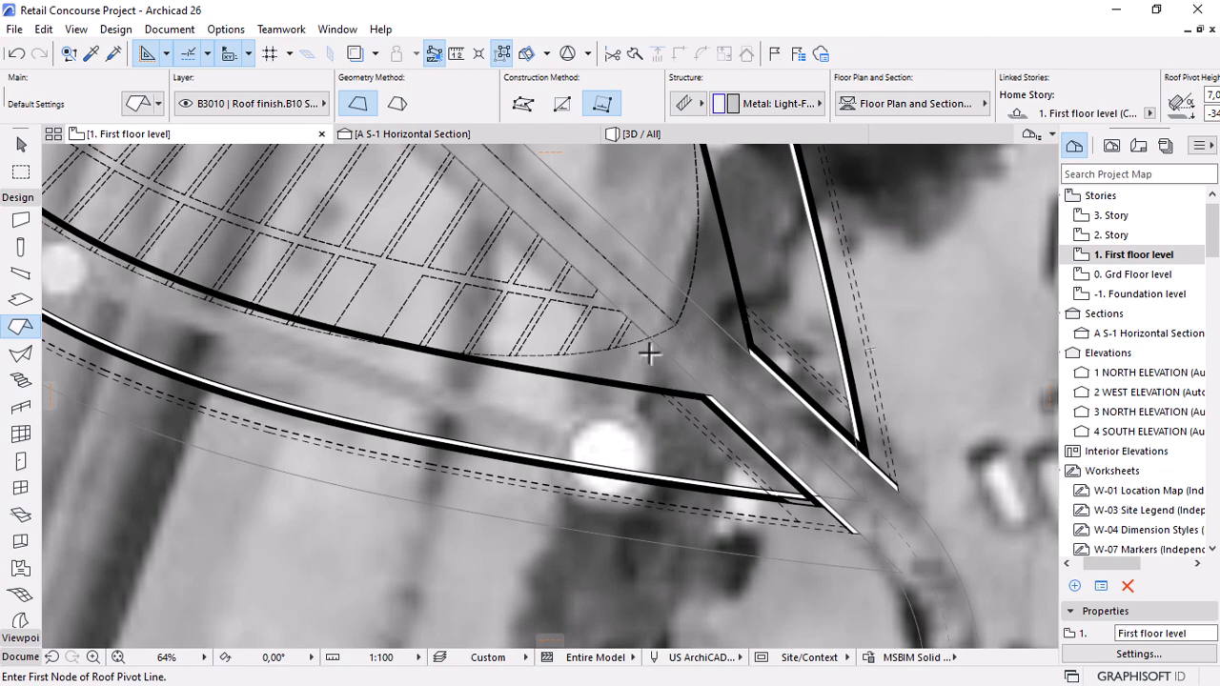
left_click(1127, 236)
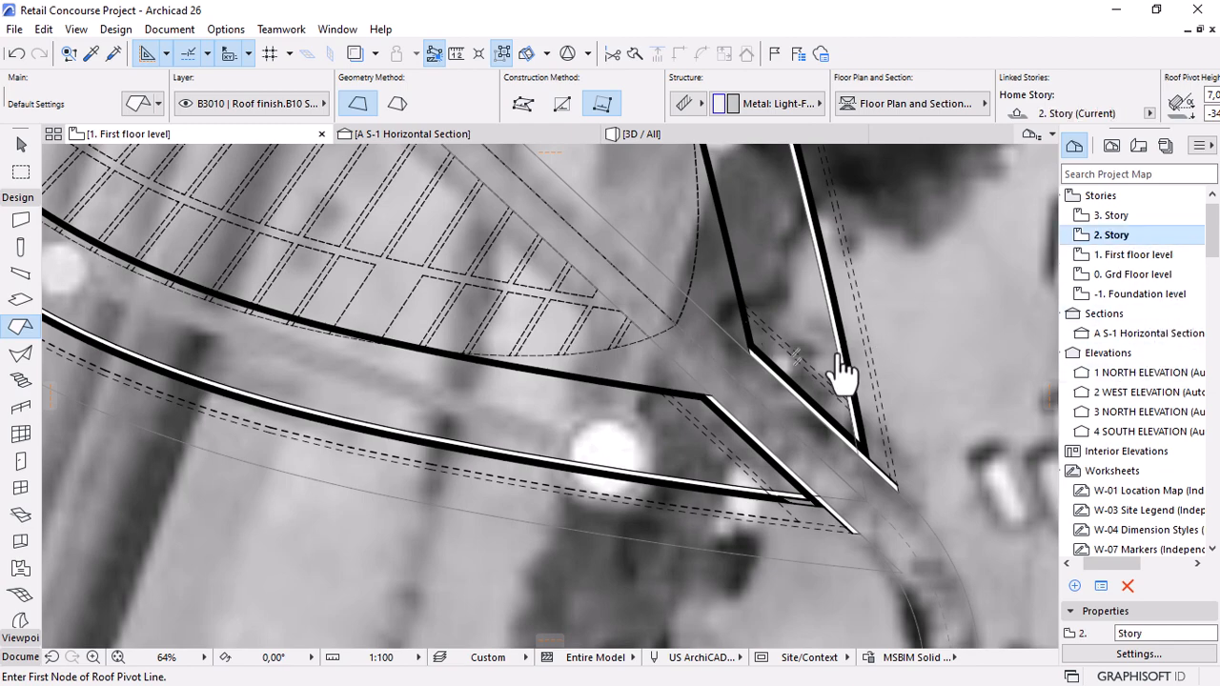
key("ctrl+a")
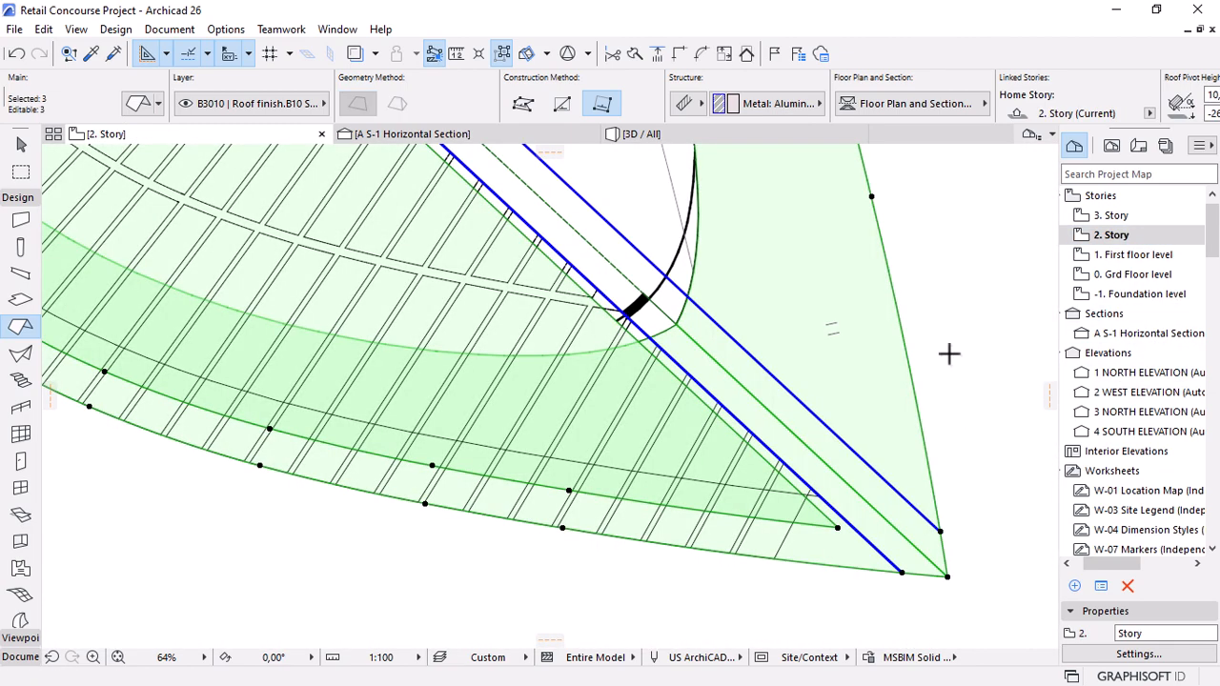
scroll(928, 441, "down", 5)
scroll(487, 369, "up", 8)
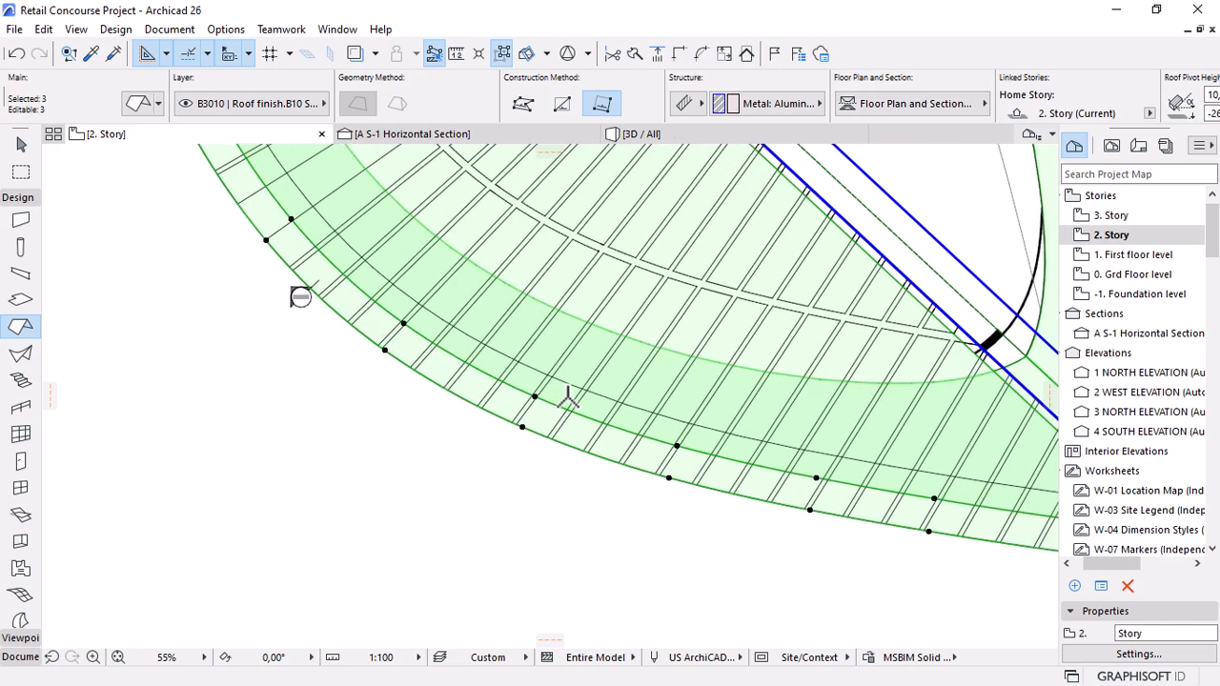
key("Escape")
left_click(520, 408)
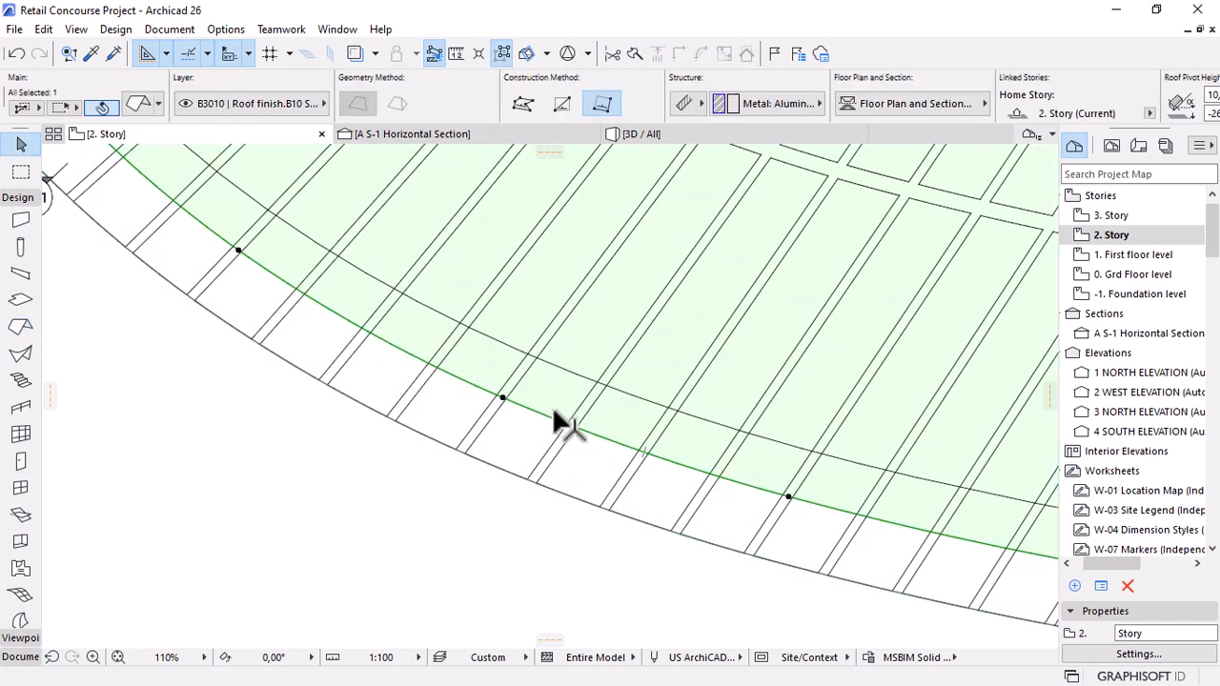
scroll(572, 435, "down", 6)
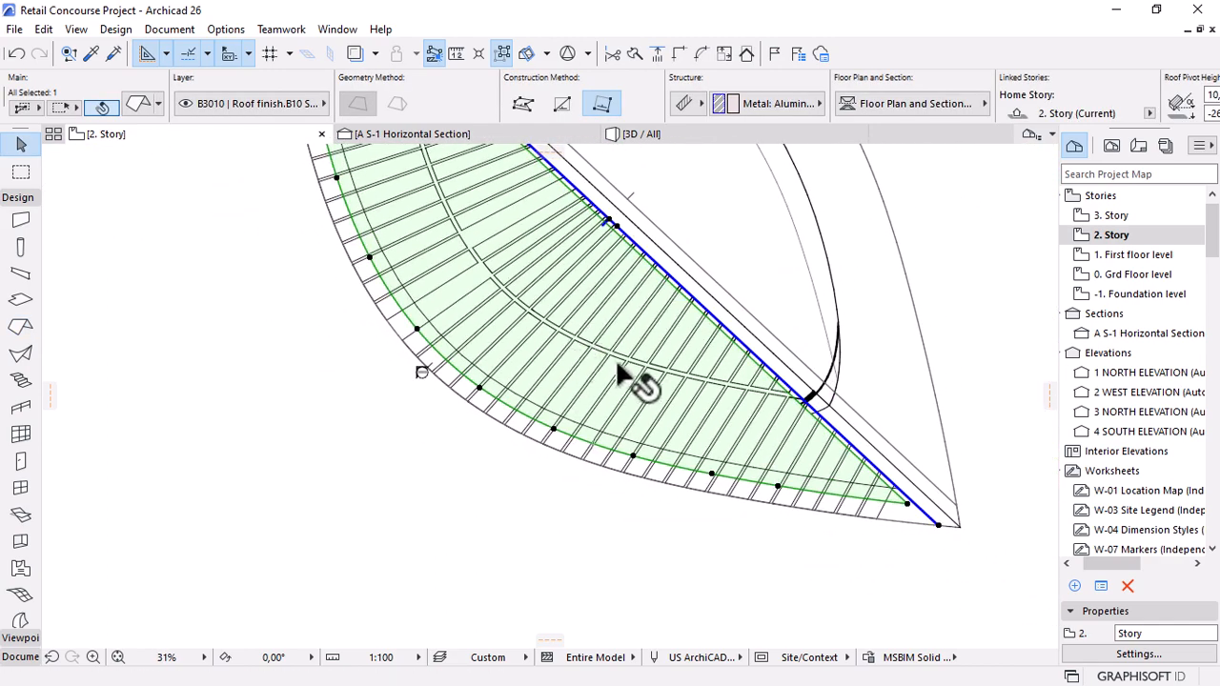
scroll(629, 352, "down", 4)
scroll(546, 186, "up", 2)
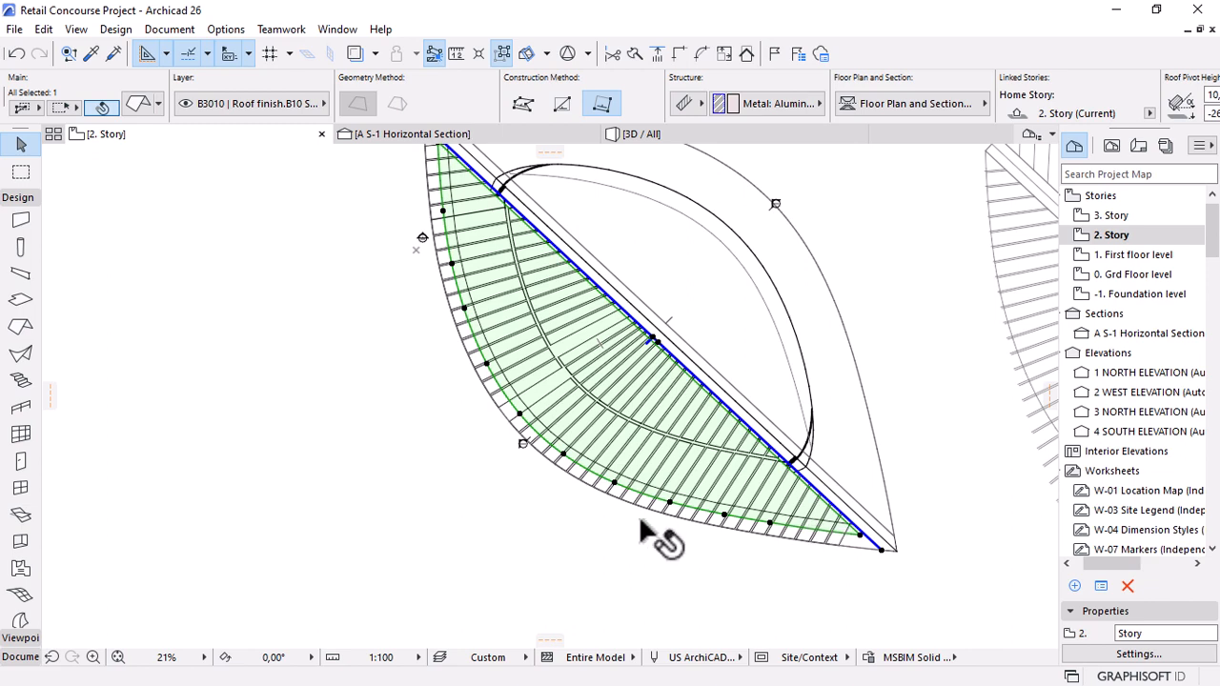
Copy the curved half-leaf polyline from the reference drawing onto the roof plan, matching its lower tip to the roof's lower corner.
scroll(581, 435, "down", 2)
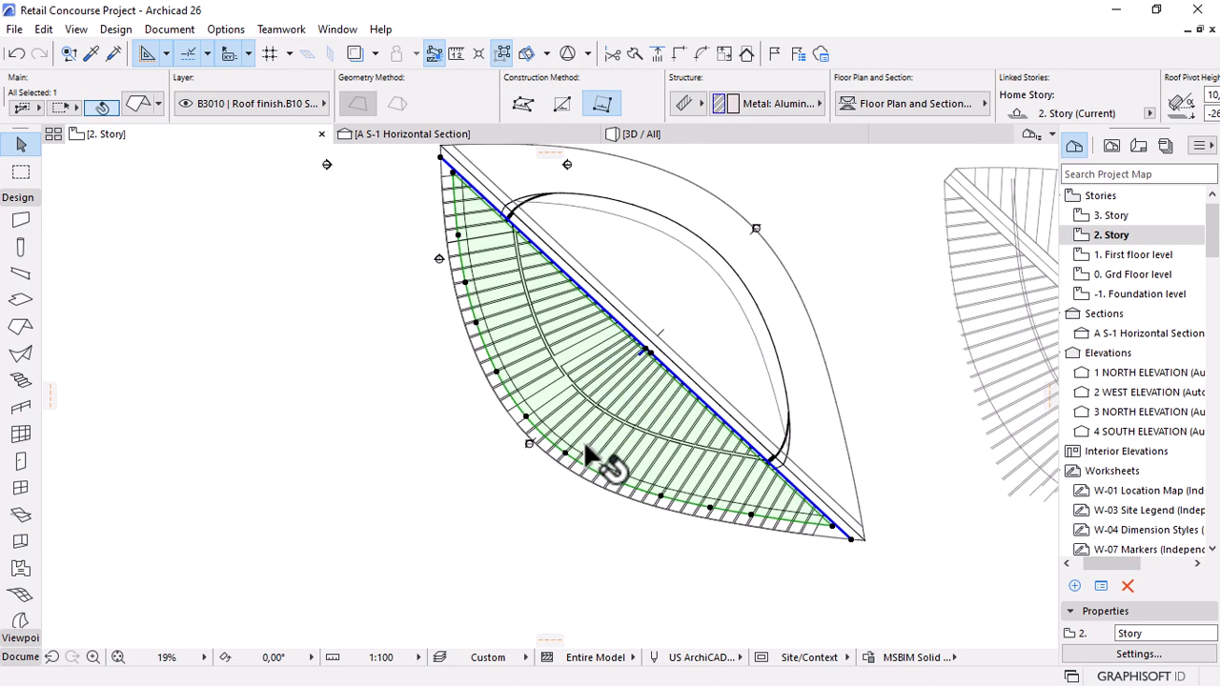
scroll(805, 522, "up", 3)
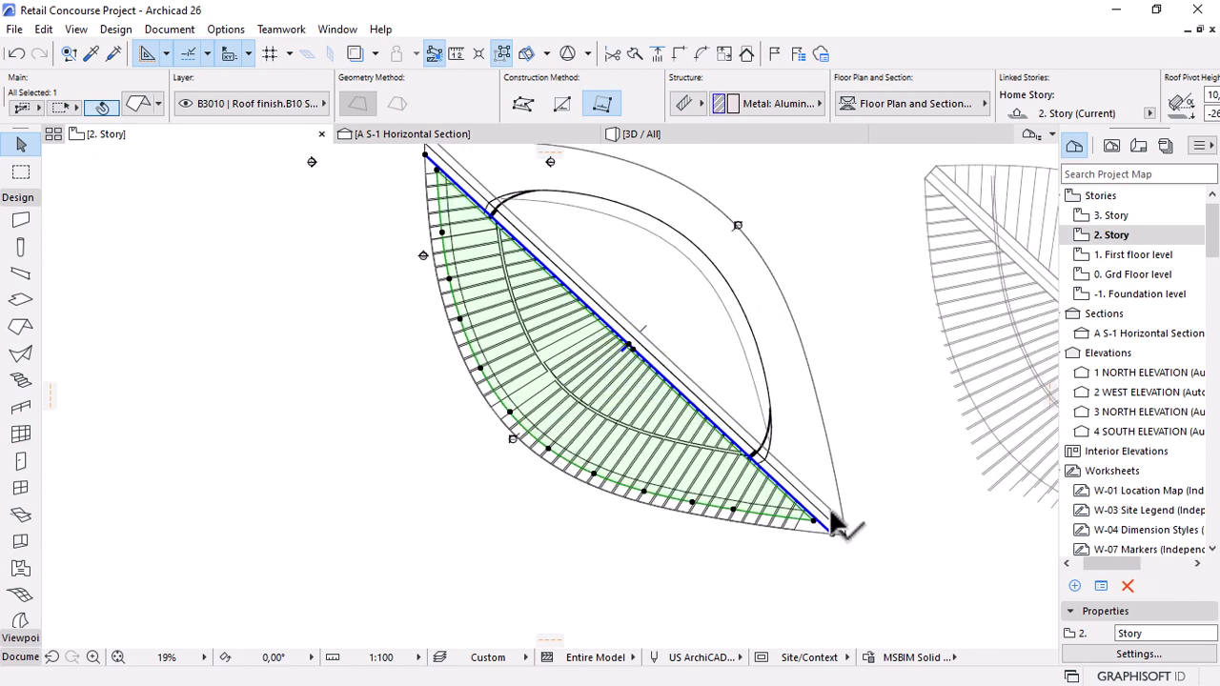
scroll(782, 508, "up", 3)
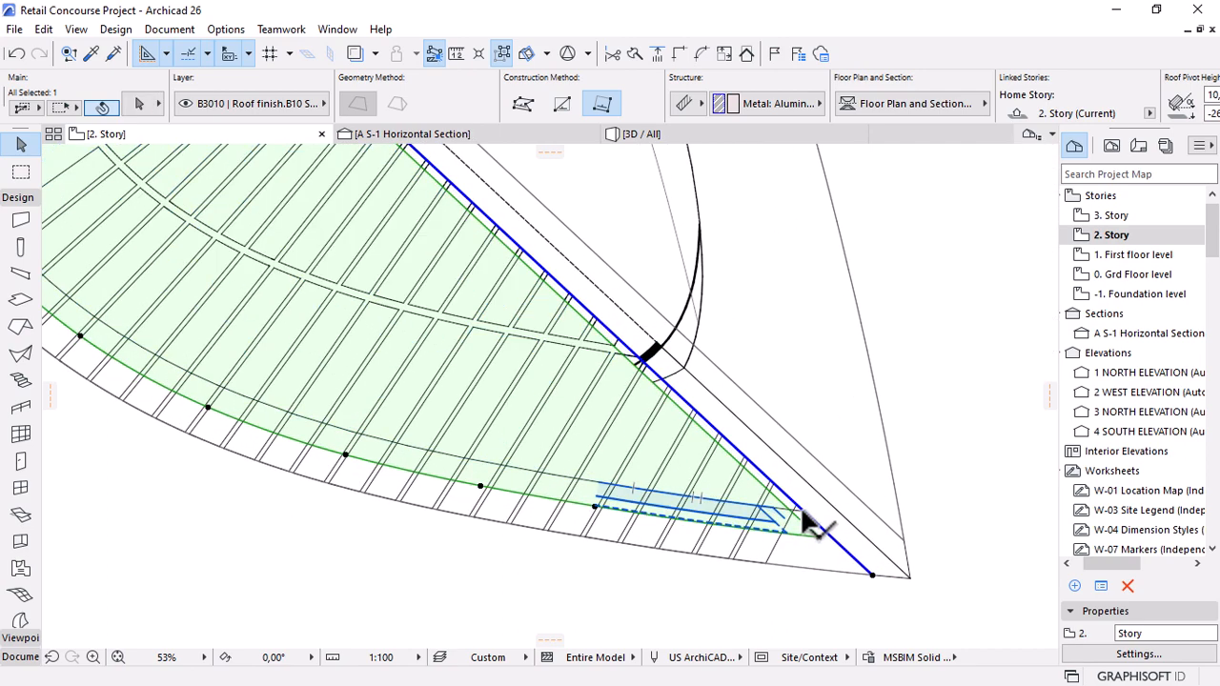
scroll(753, 486, "down", 10)
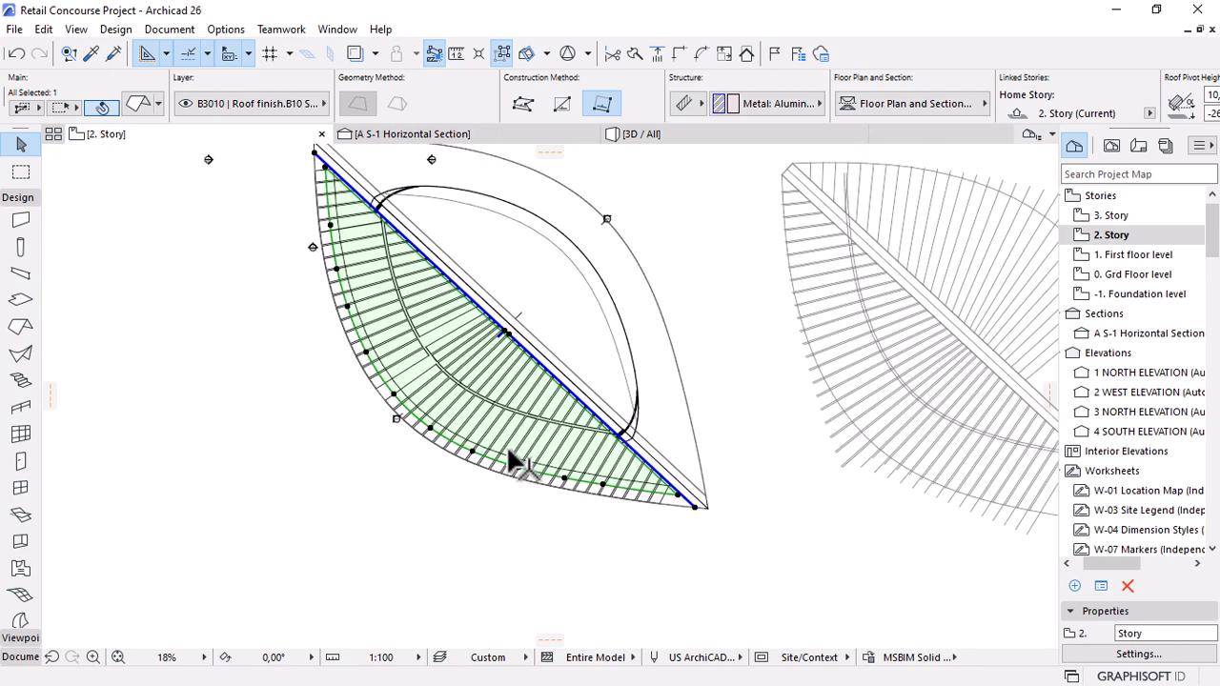
scroll(710, 486, "up", 4)
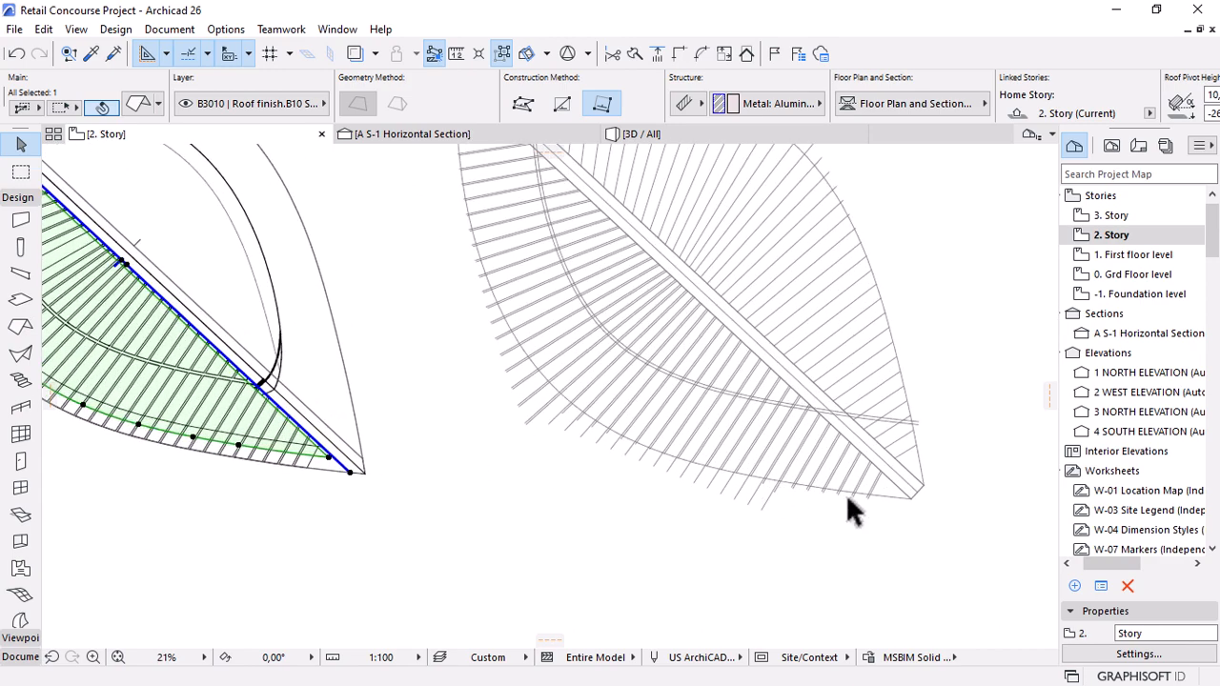
scroll(940, 475, "down", 2)
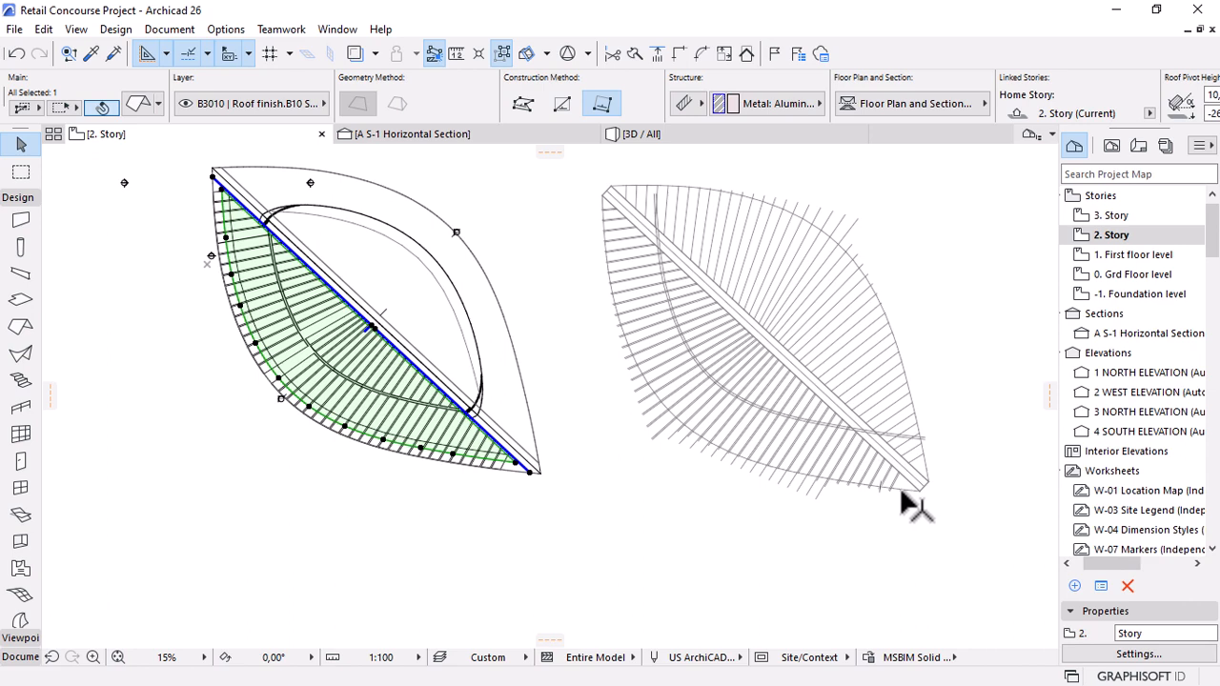
left_click(917, 491)
left_click(919, 489)
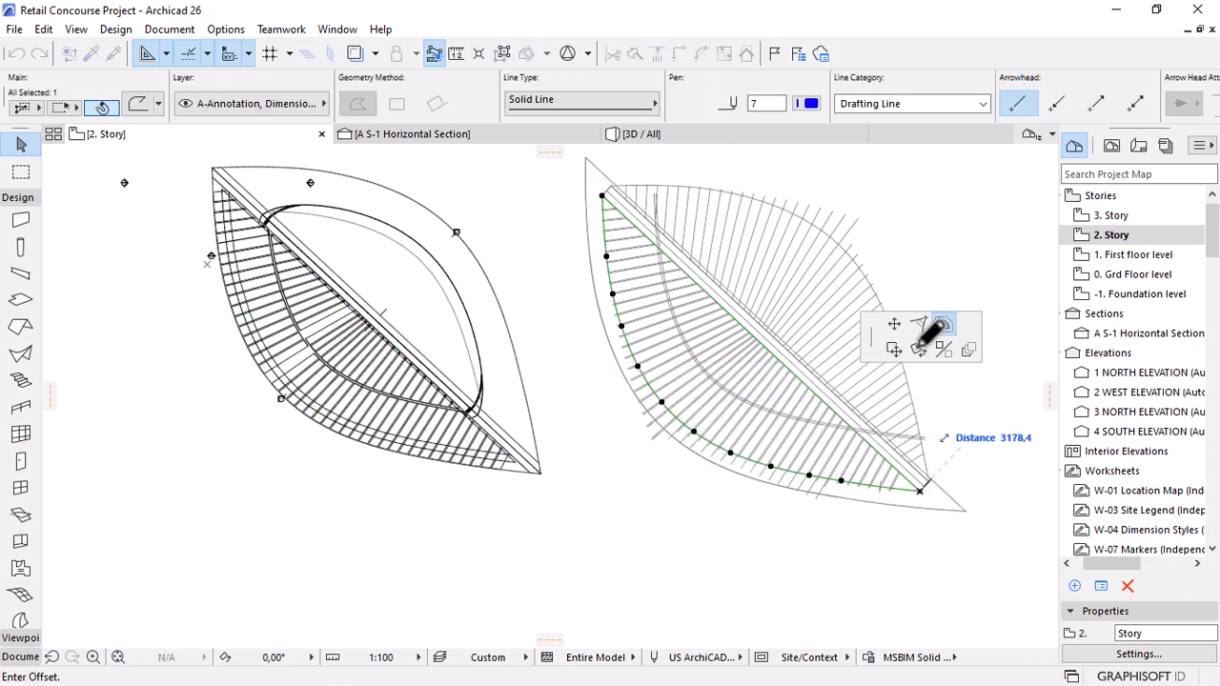
left_click(894, 350)
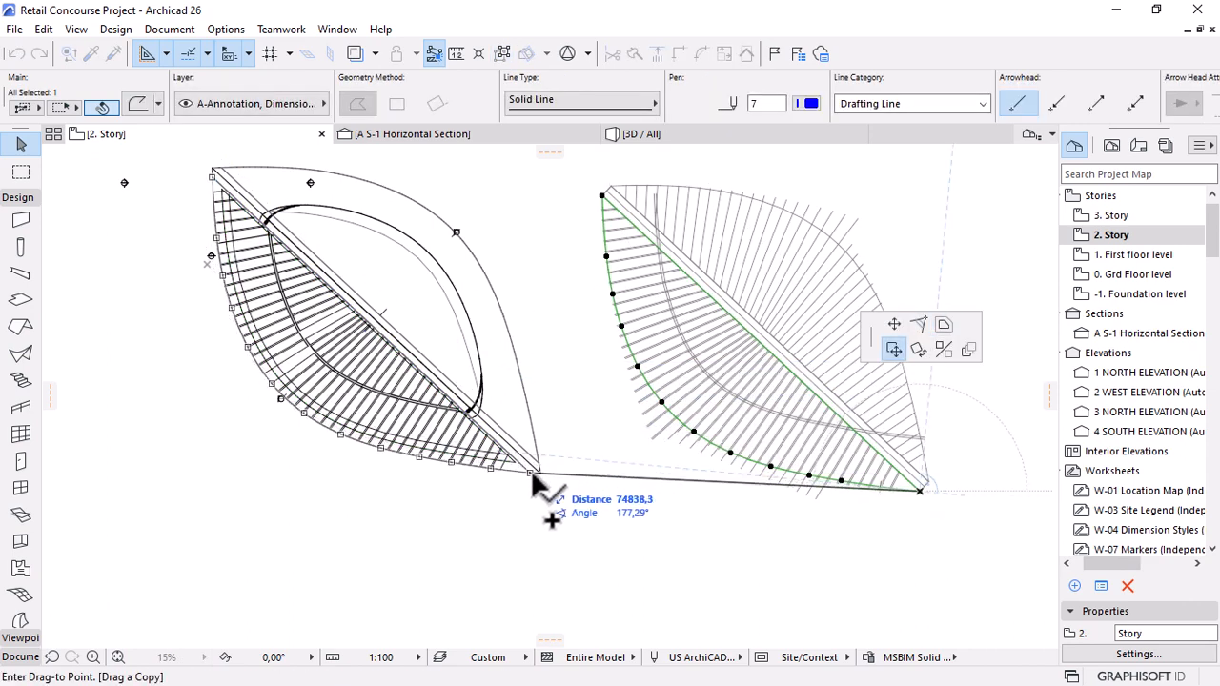
scroll(551, 477, "up", 3)
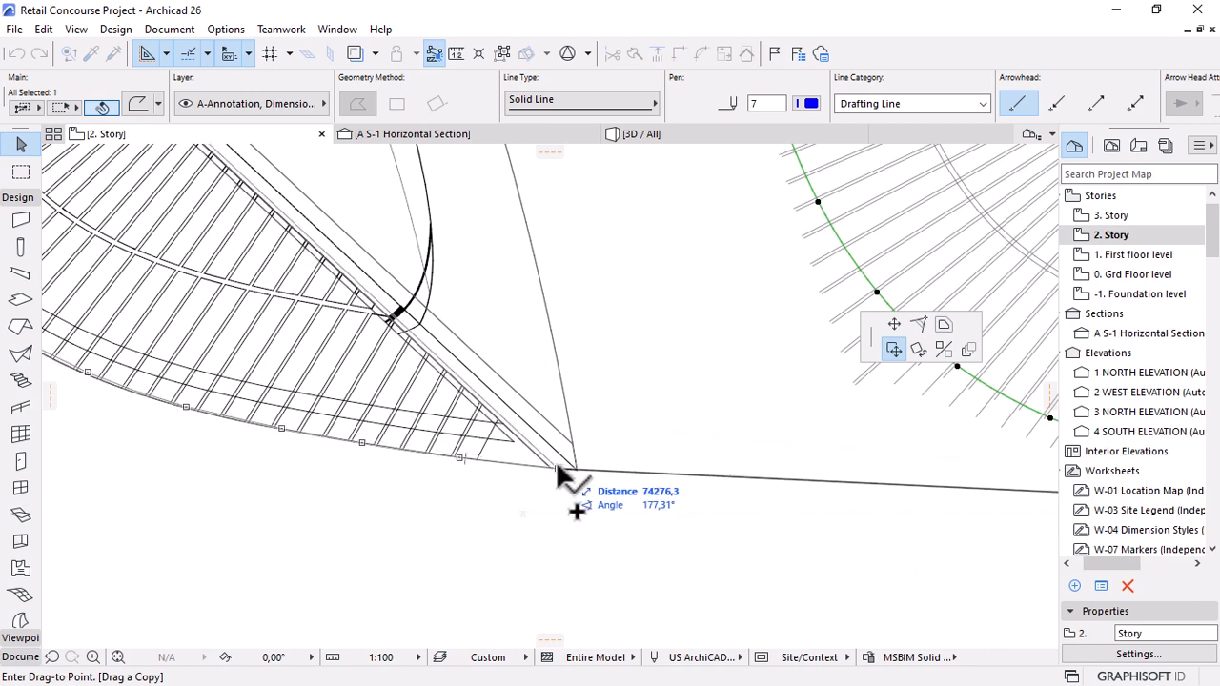
left_click(549, 460)
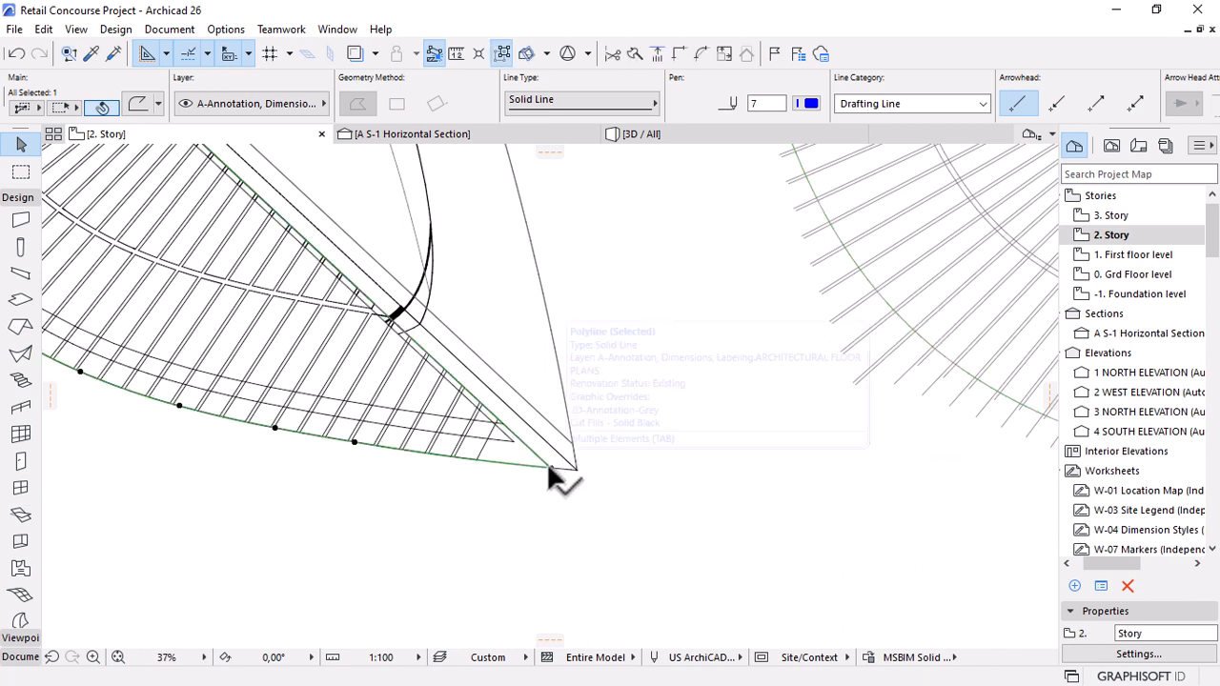
Offset all edges of the copied polyline inward by about 3000.
left_click(353, 440)
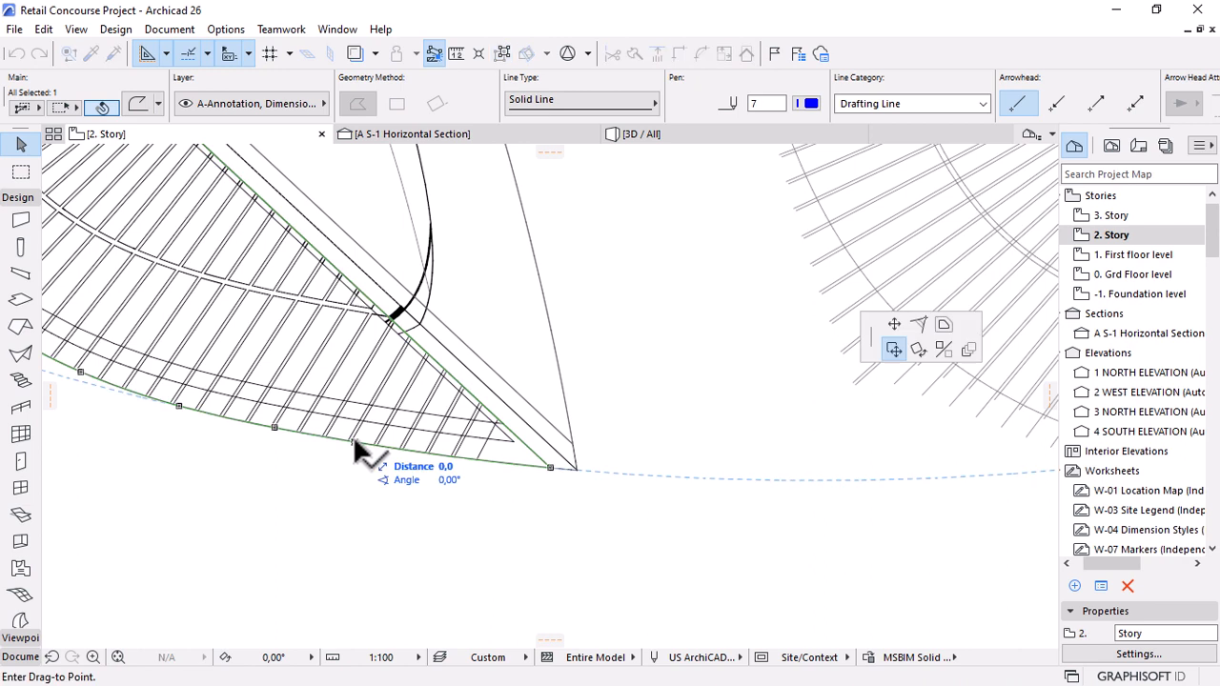
left_click(921, 333)
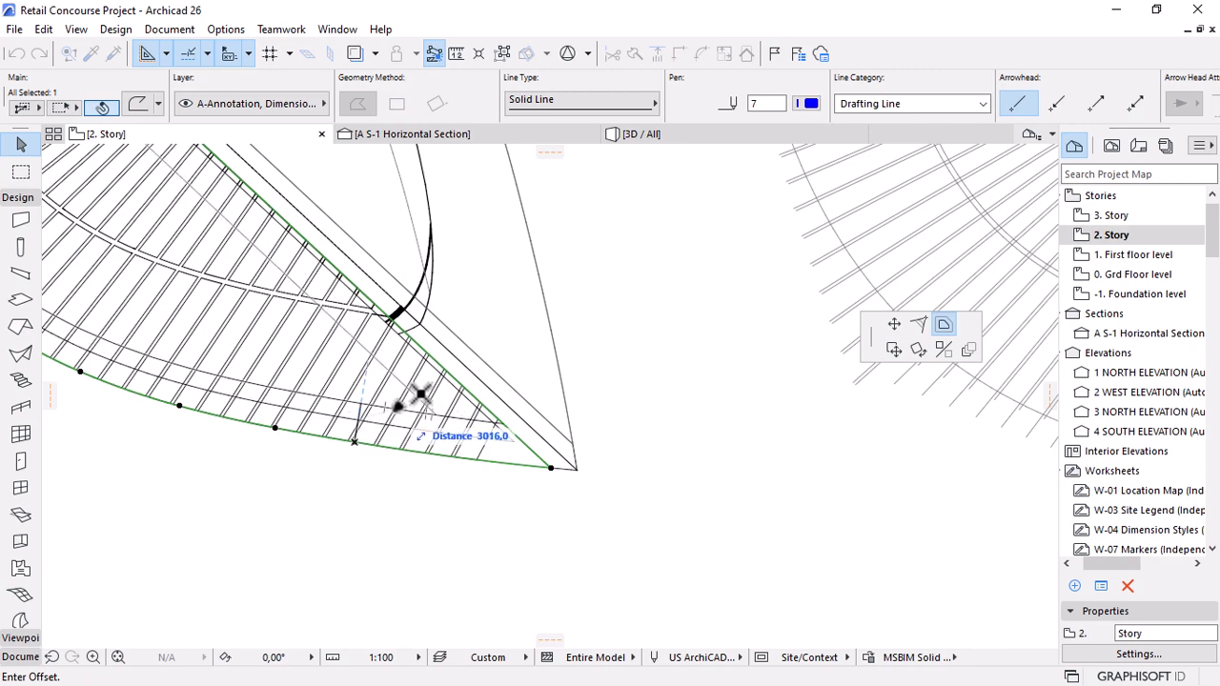
left_click(414, 412)
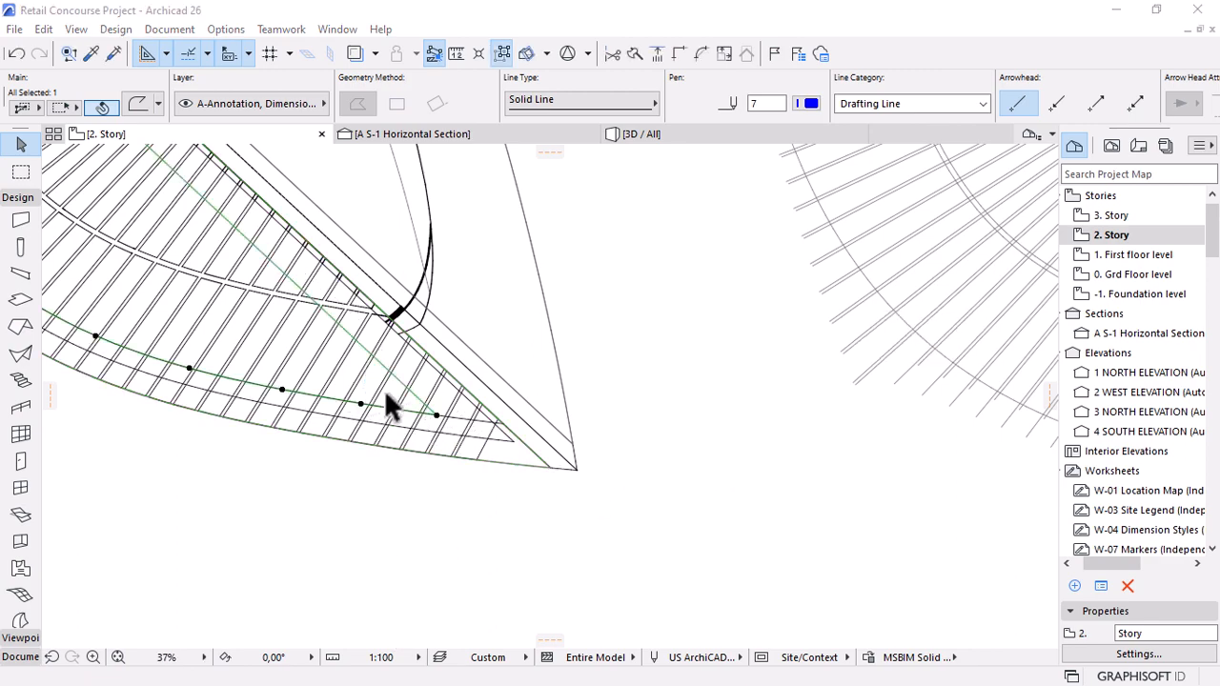
Offset the inner polyline's straight edge outward past the roof's diagonal ridge so the outline extends beyond the roof.
scroll(387, 395, "up", 1)
middle_click_drag(389, 403, 791, 527)
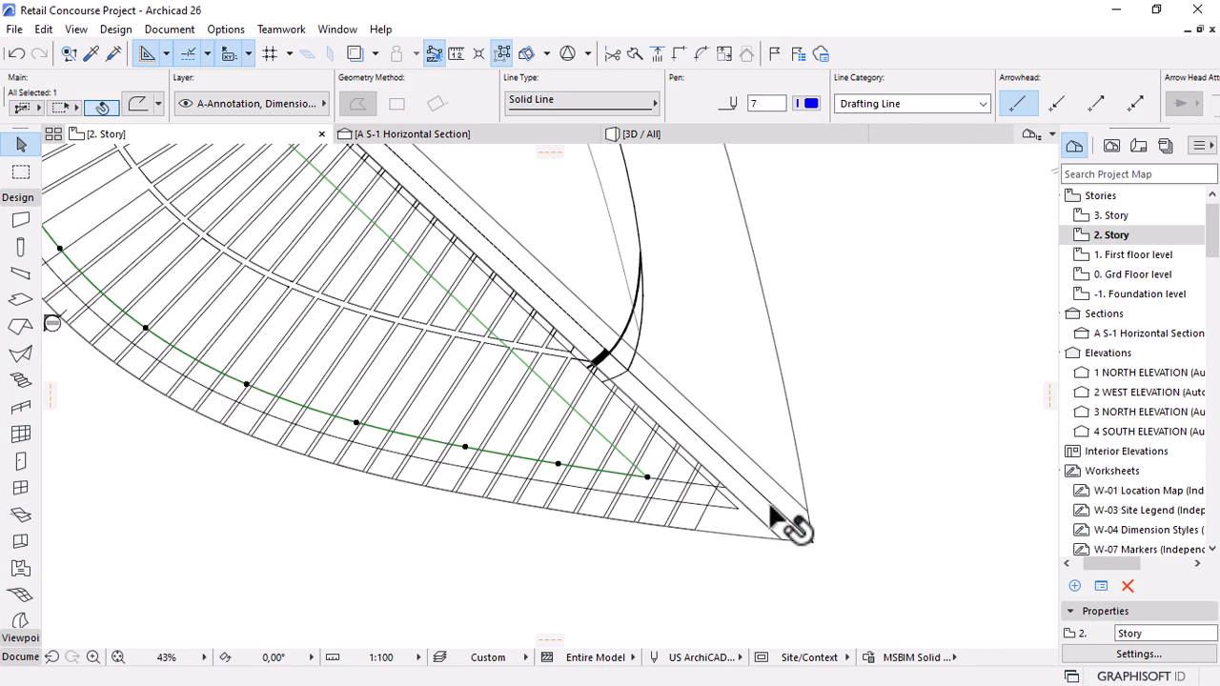
scroll(791, 527, "down", 1)
scroll(790, 519, "down", 1)
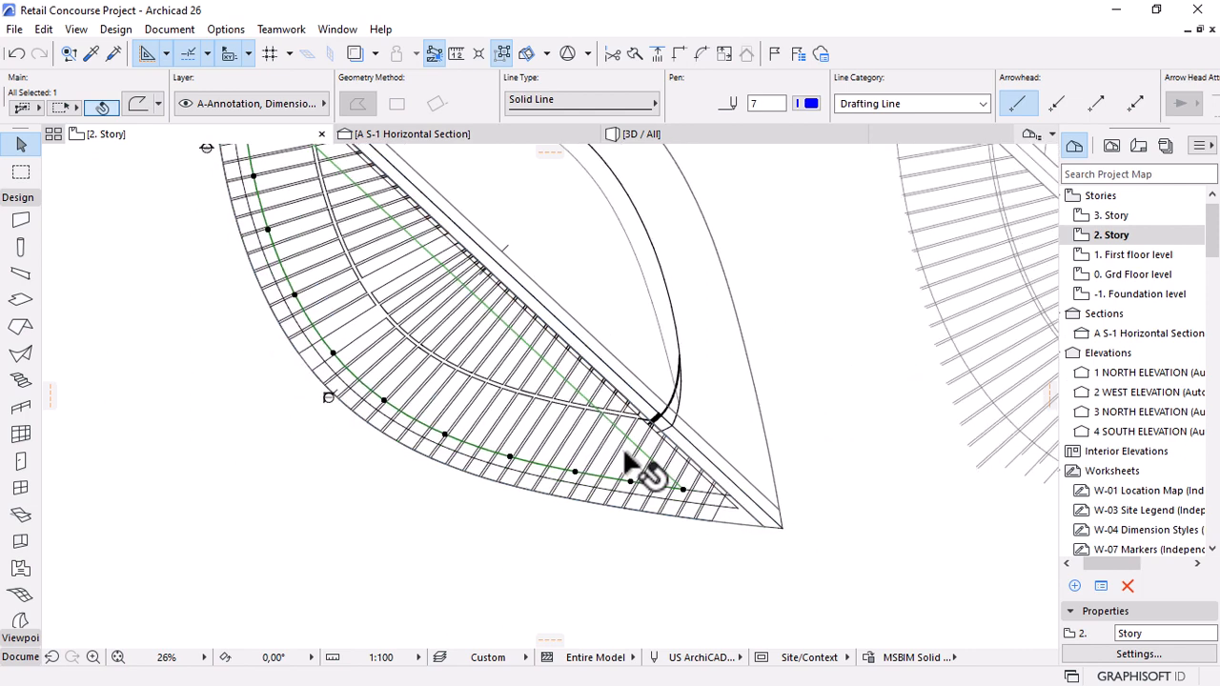
scroll(626, 461, "down", 1)
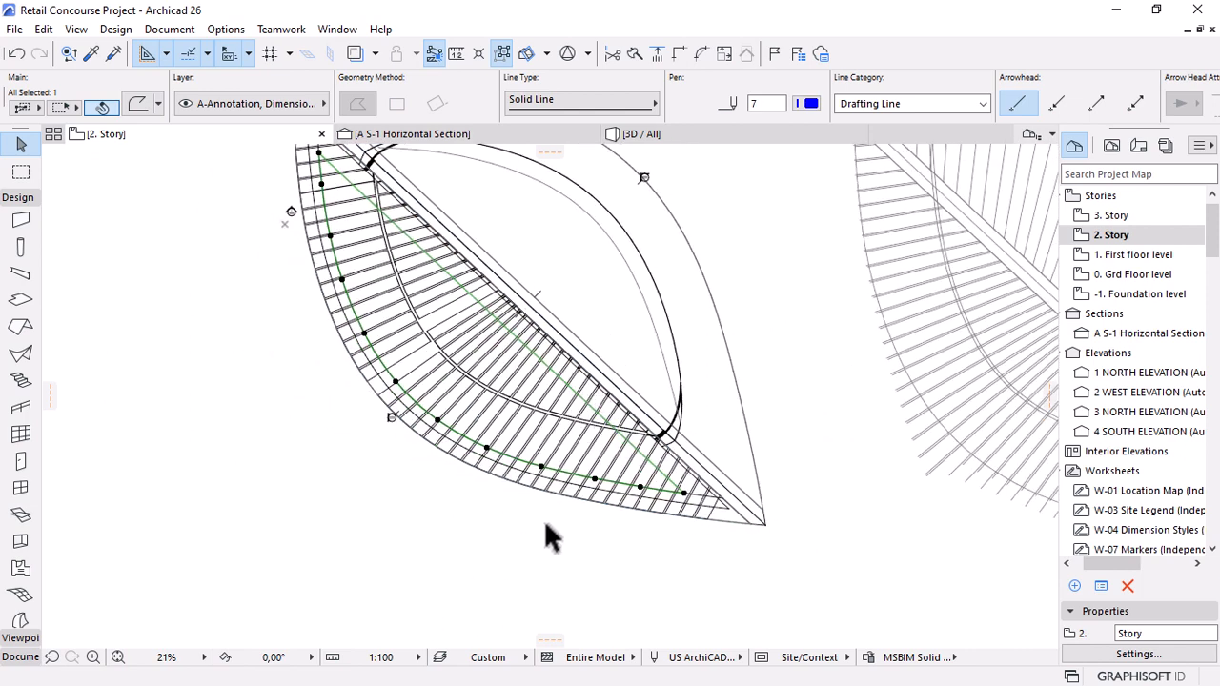
scroll(591, 410, "up", 2)
left_click(575, 395)
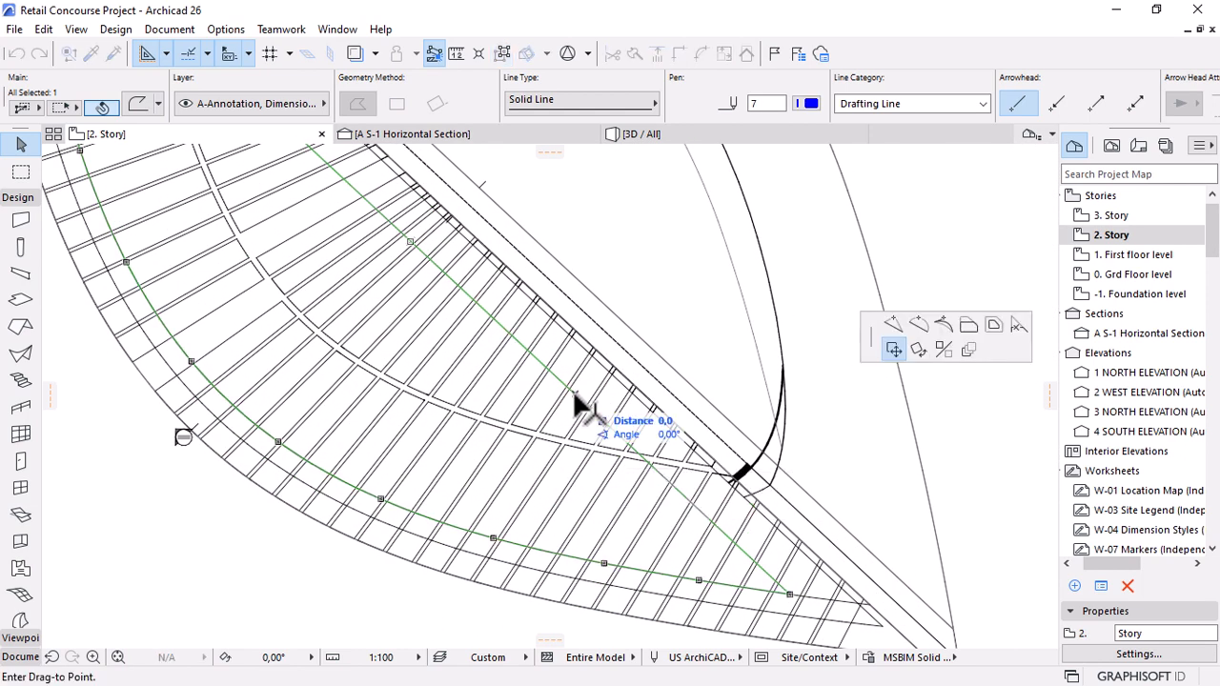
left_click(968, 326)
scroll(552, 419, "down", 3)
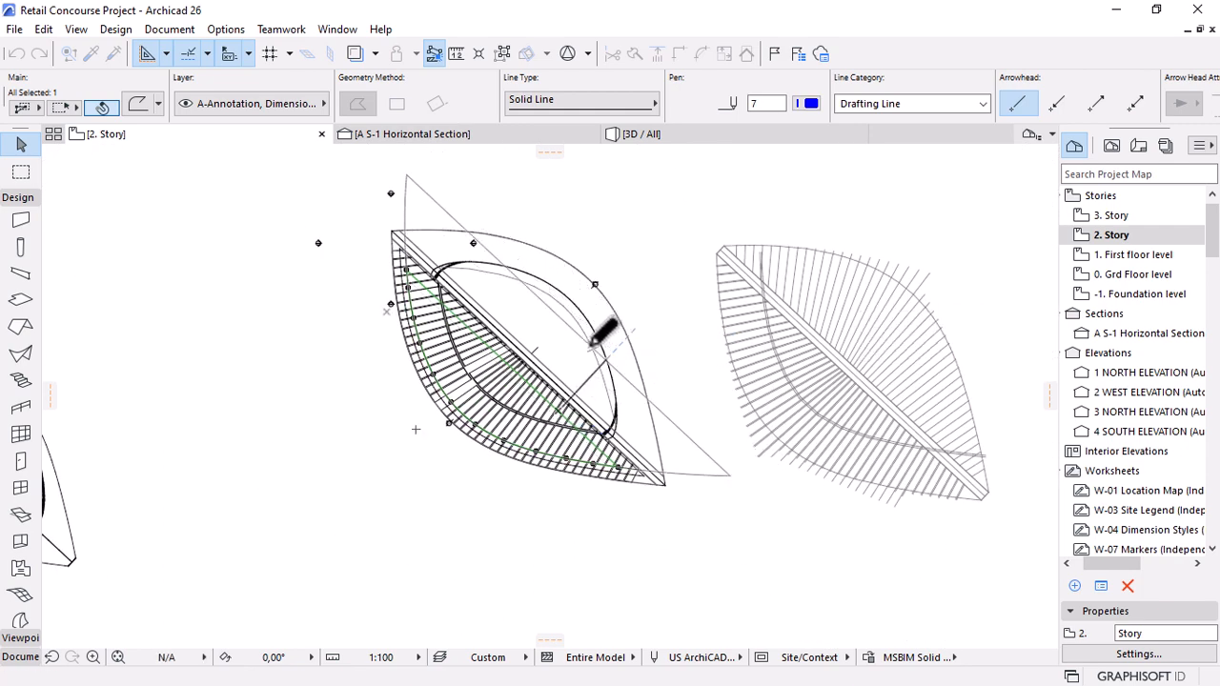
scroll(634, 467, "up", 6)
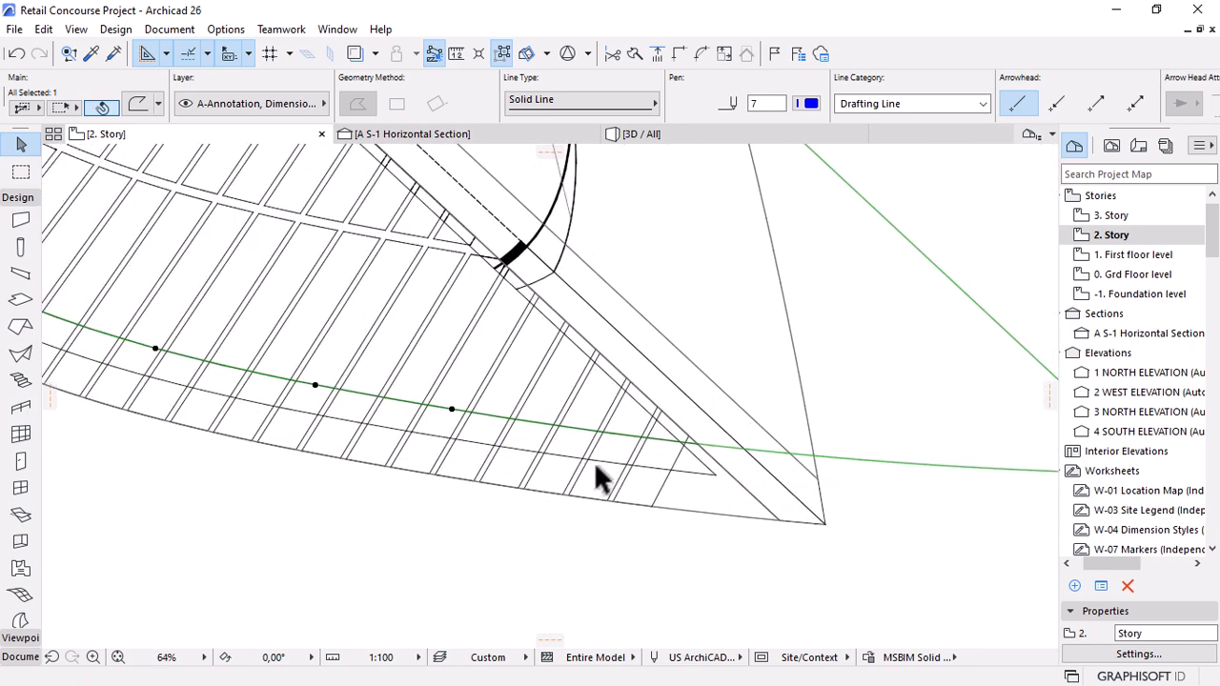
Select the metal roof and subtract the enlarged polyline's area from it, keeping only a narrow curved strip along the outer edge.
left_click(607, 466)
left_click(715, 474)
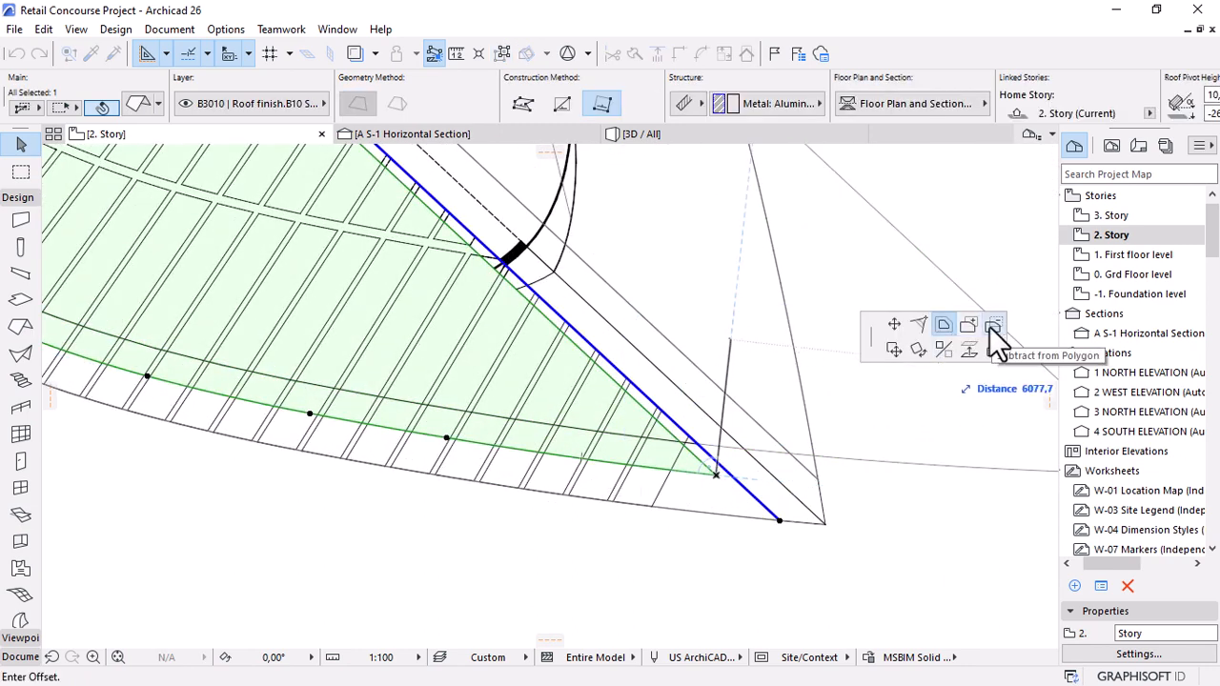
left_click(991, 324)
scroll(642, 477, "down", 2)
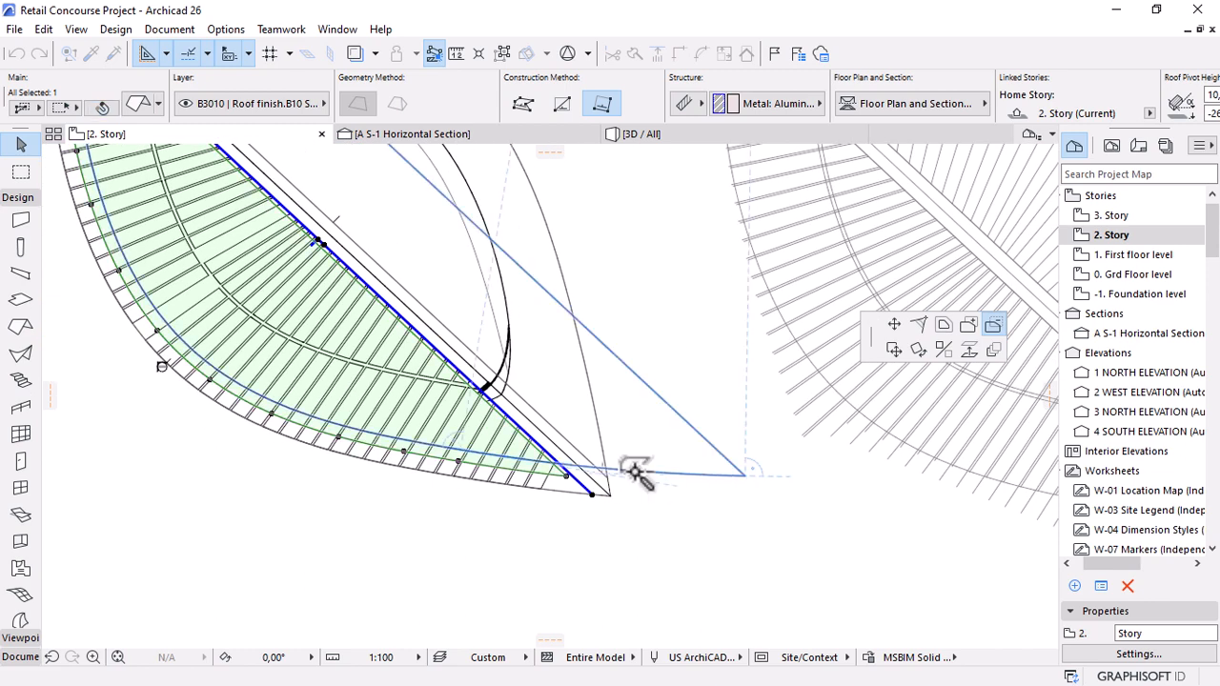
left_click(637, 473)
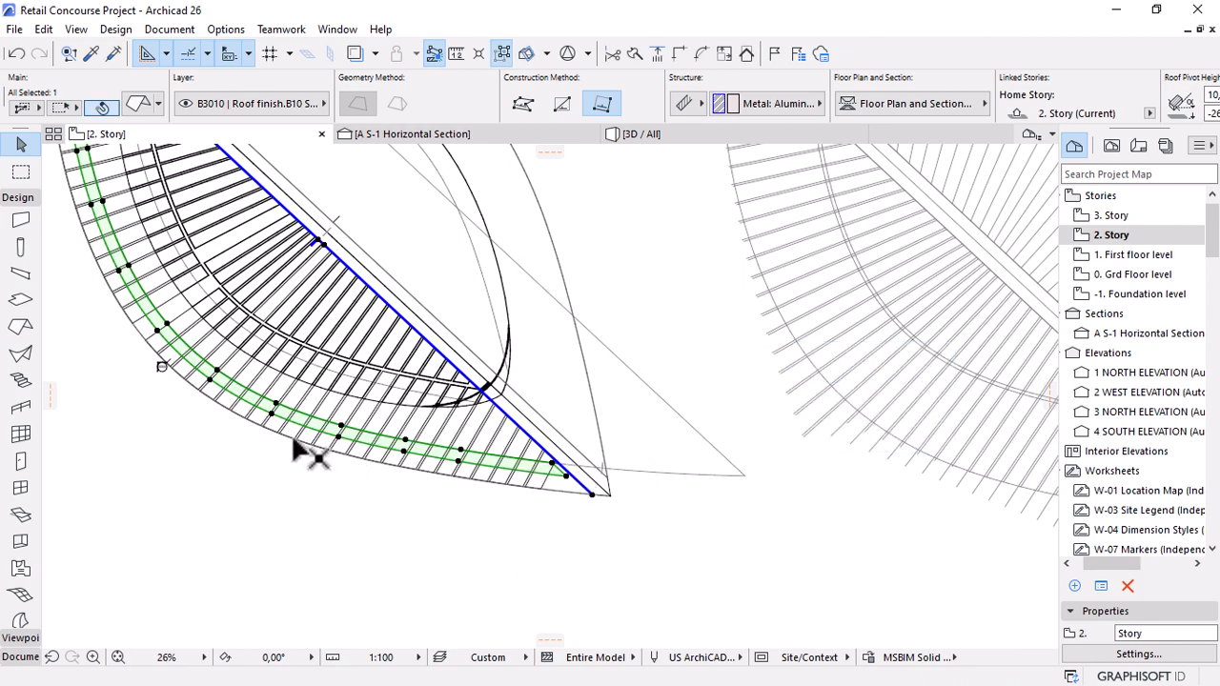
Inspect the curved roof strip on the plan and from beneath the roof in the 3D view.
scroll(691, 596, "down", 3)
scroll(309, 231, "up", 4)
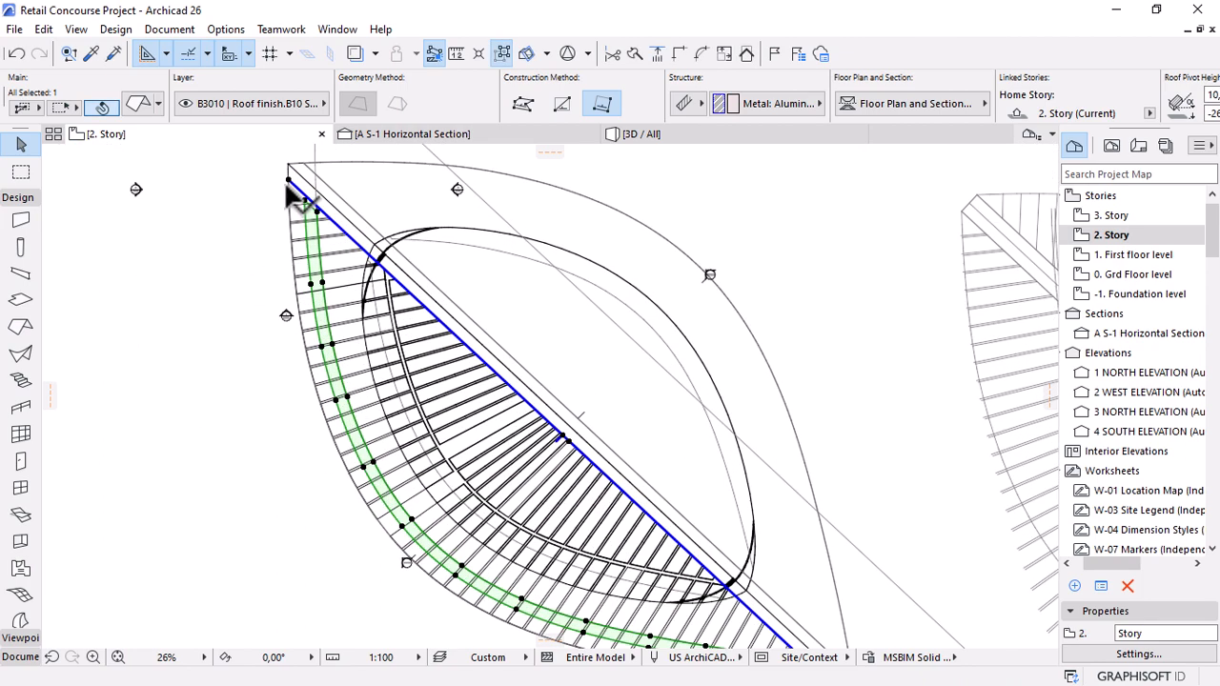
left_click(697, 136)
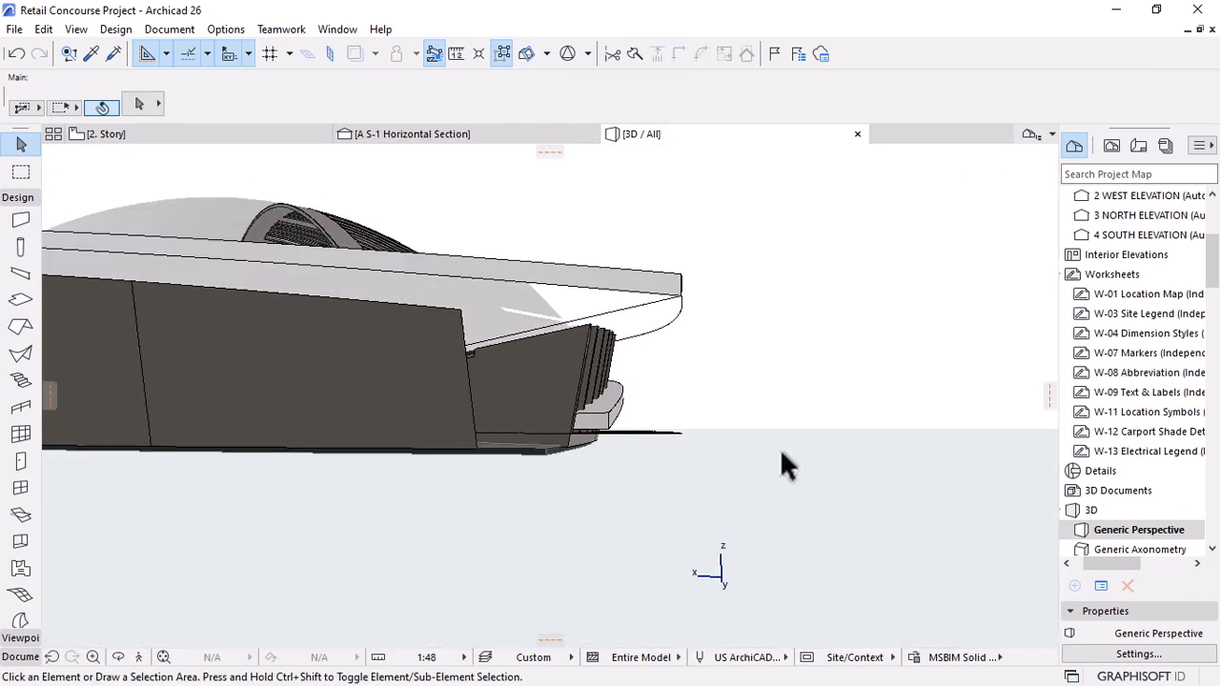
middle_click_drag(783, 465, 548, 424, "shift")
middle_click_drag(583, 384, 513, 459, "shift")
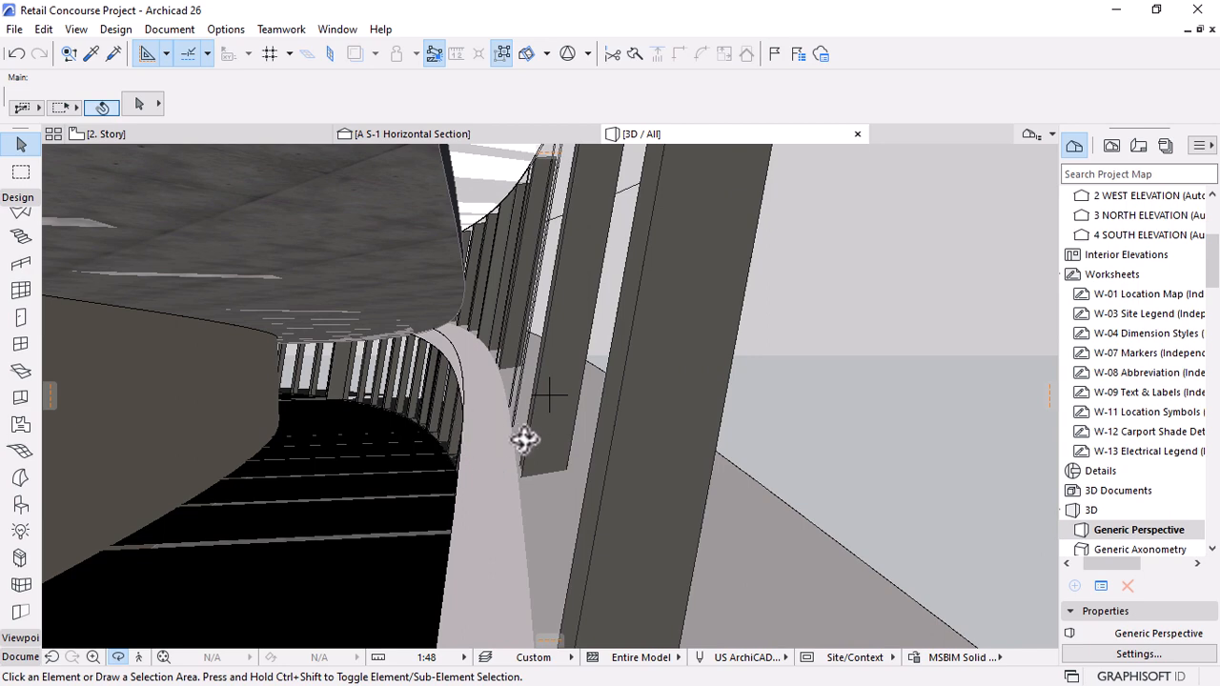
Try to widen the roof strip by offsetting its edges outward on the 2. Story plan, check it in 3D, and undo the edit.
left_click(174, 134)
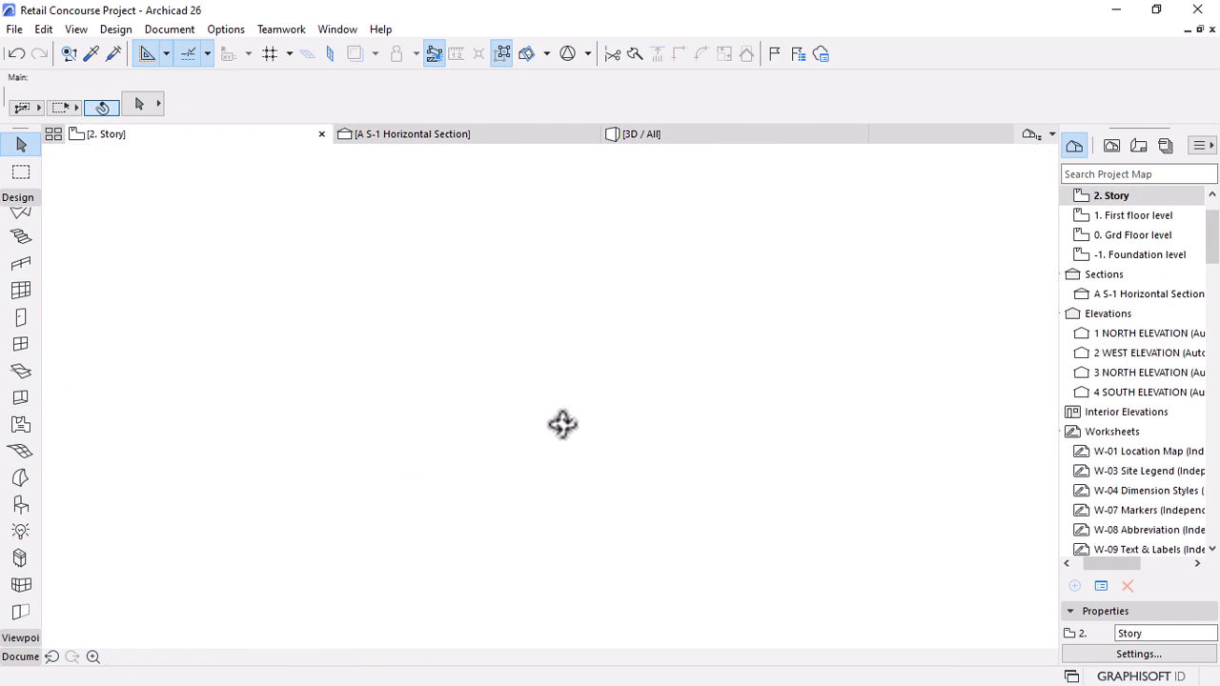
scroll(311, 306, "up", 3)
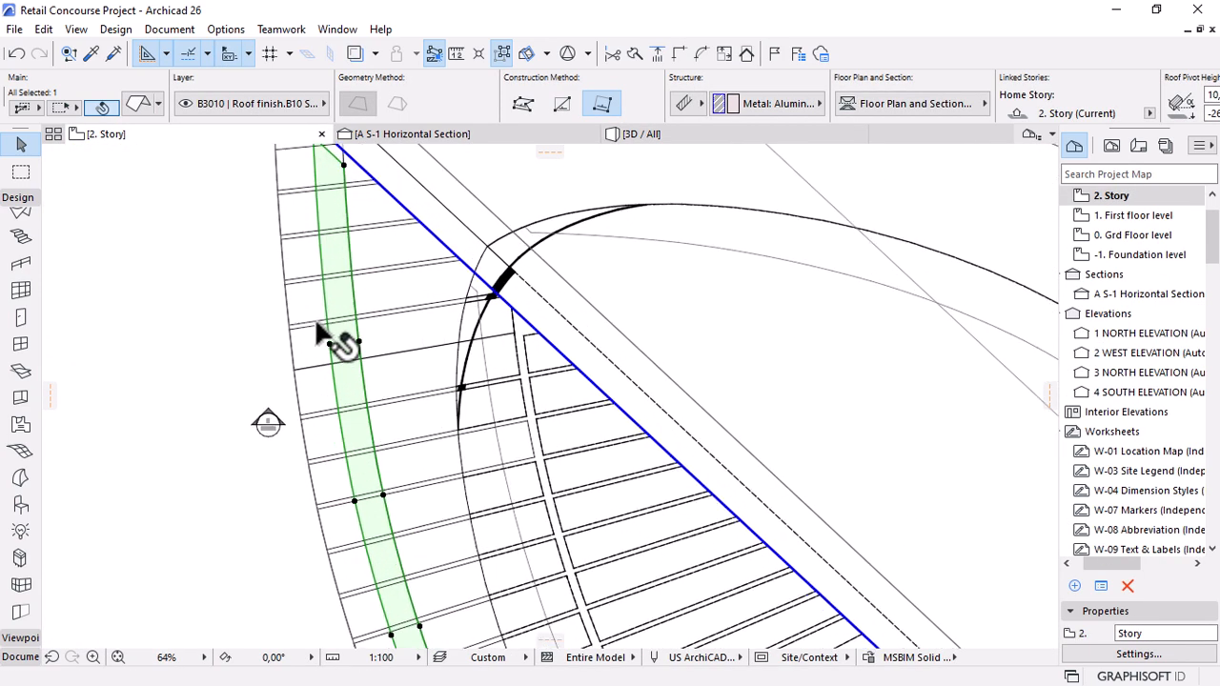
left_click(328, 351)
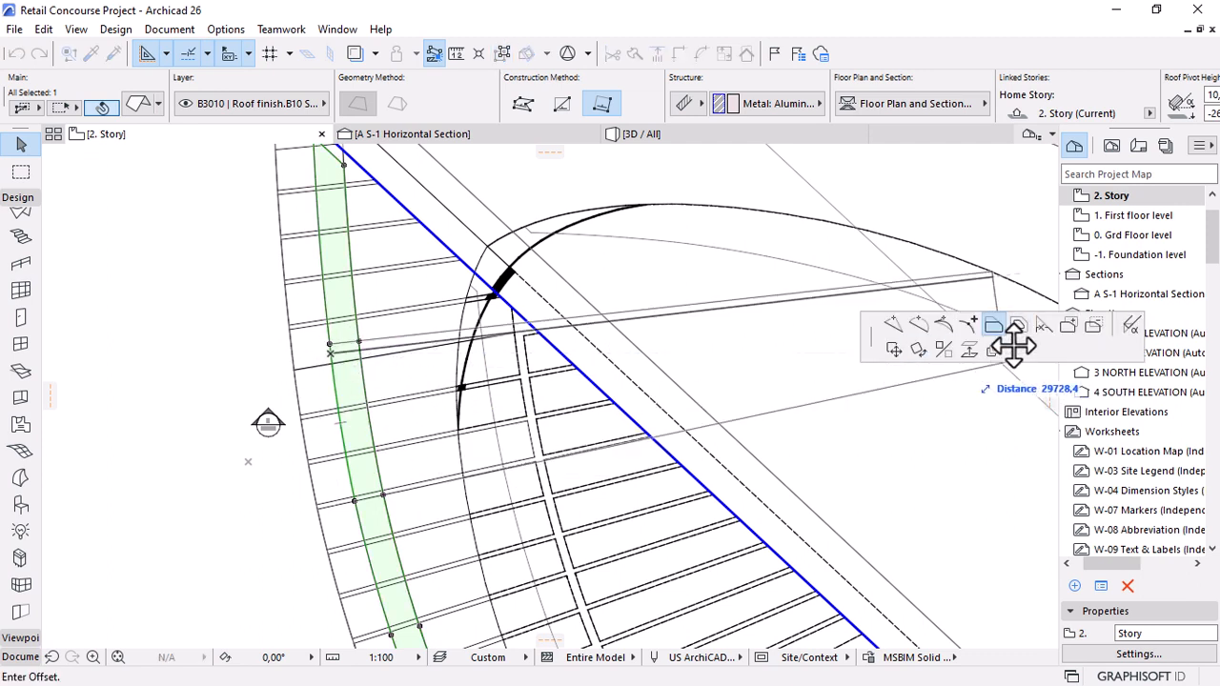
left_click(328, 409)
left_click(665, 131)
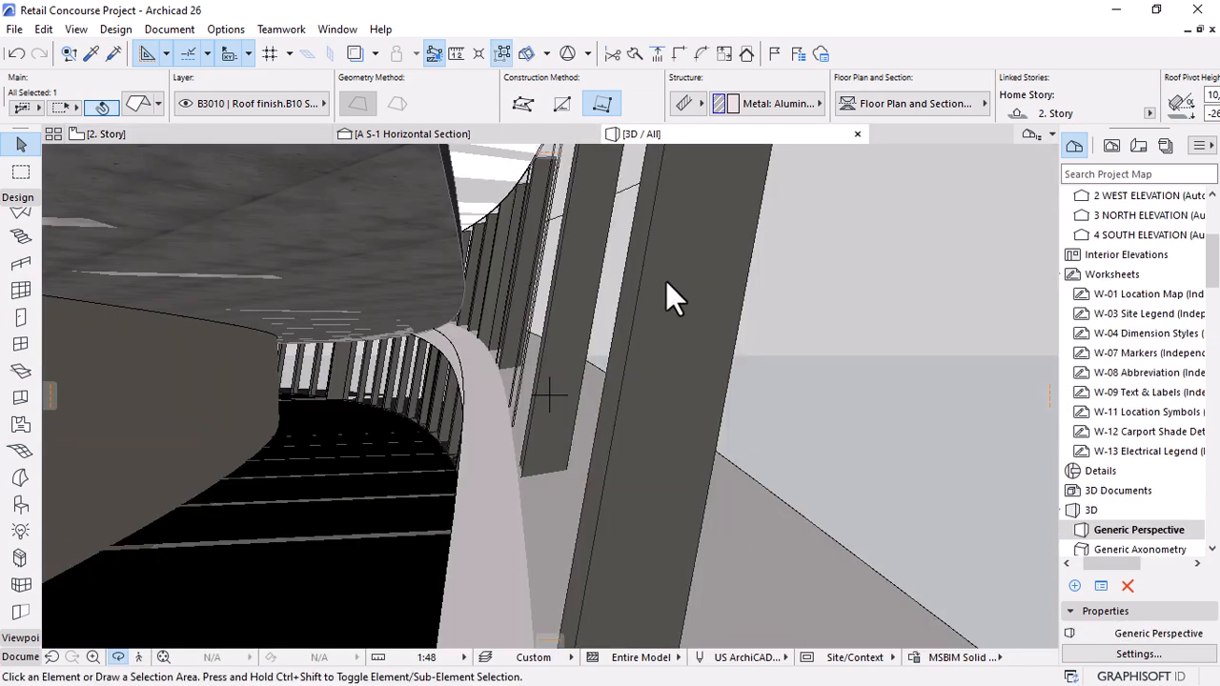
key("Escape")
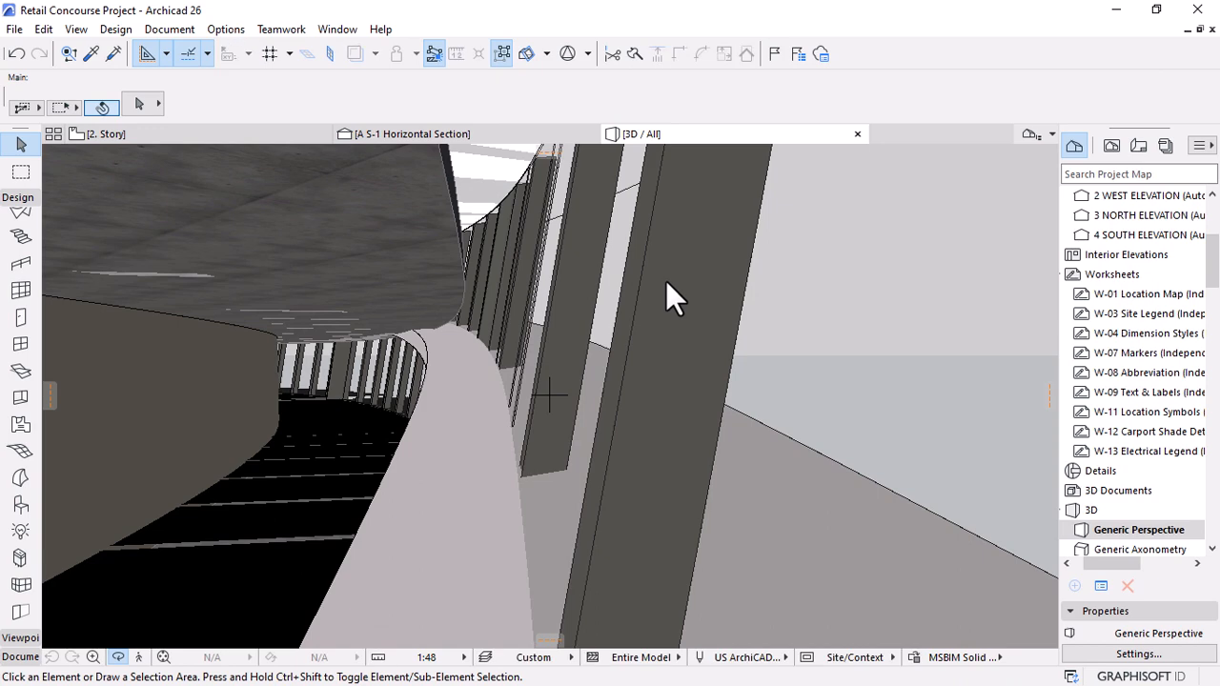
key("ctrl+z")
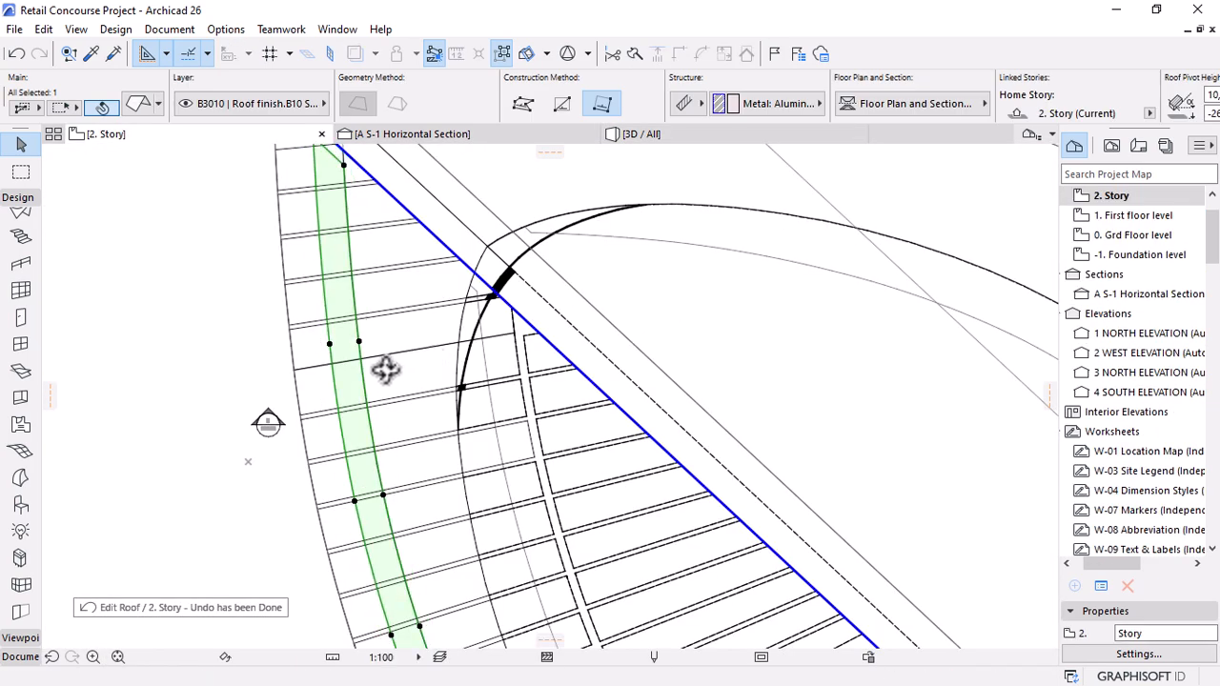
Narrow the roof strip by offsetting all its edges inward by about 360, and inspect it in the 3D view.
left_click(364, 377)
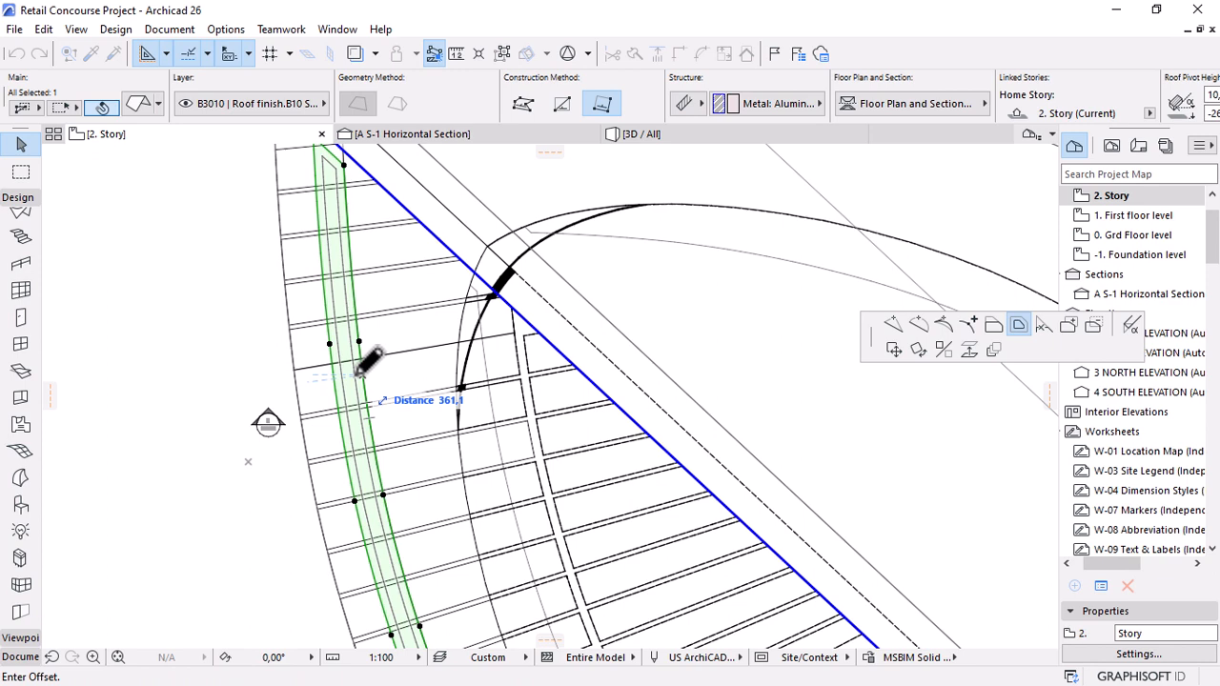
key("Escape")
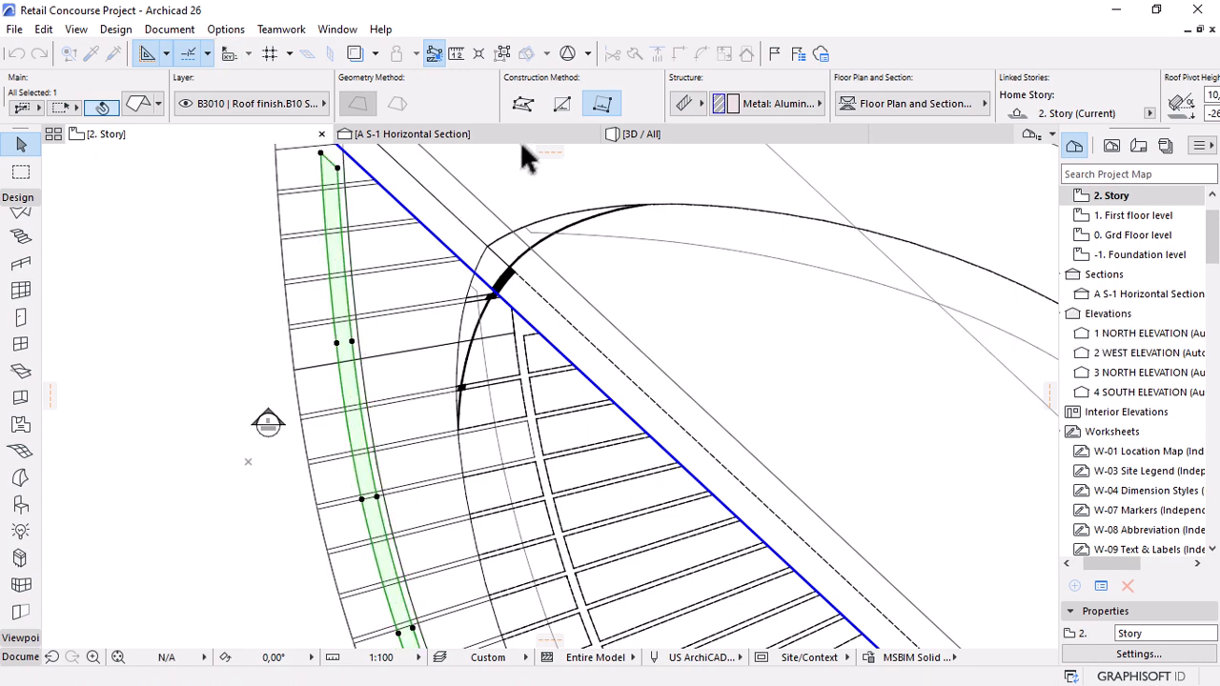
left_click(667, 134)
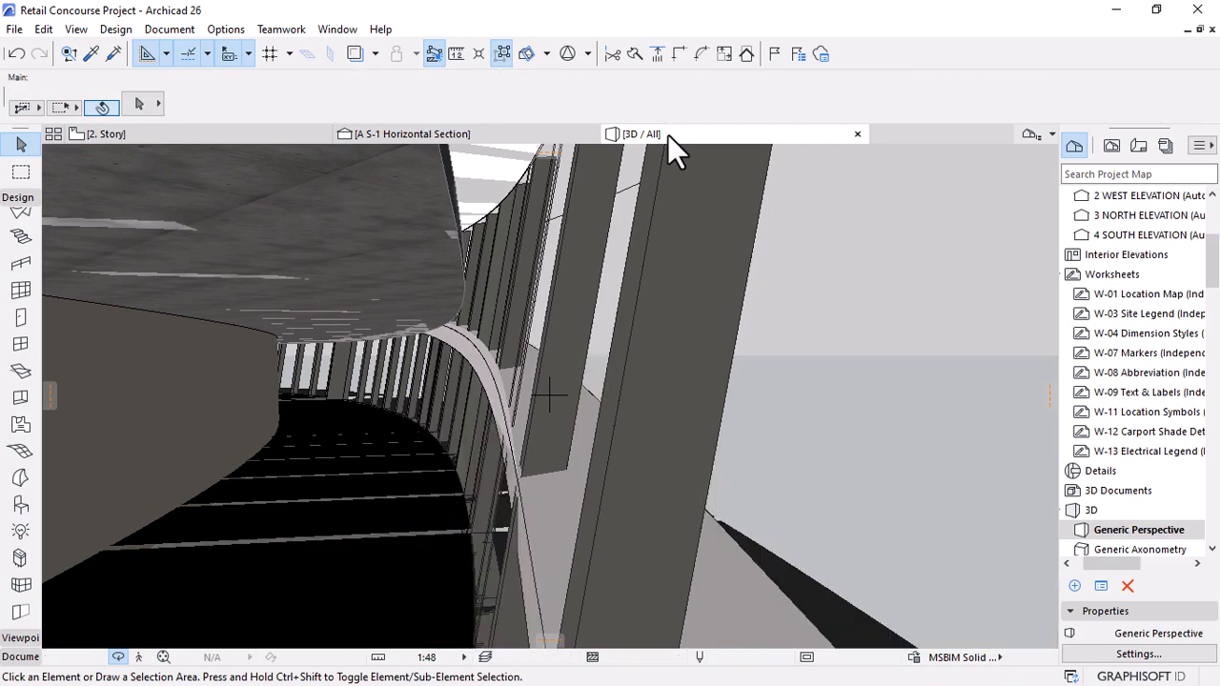
middle_click_drag(762, 341, 733, 321, "shift")
scroll(716, 302, "up", 5)
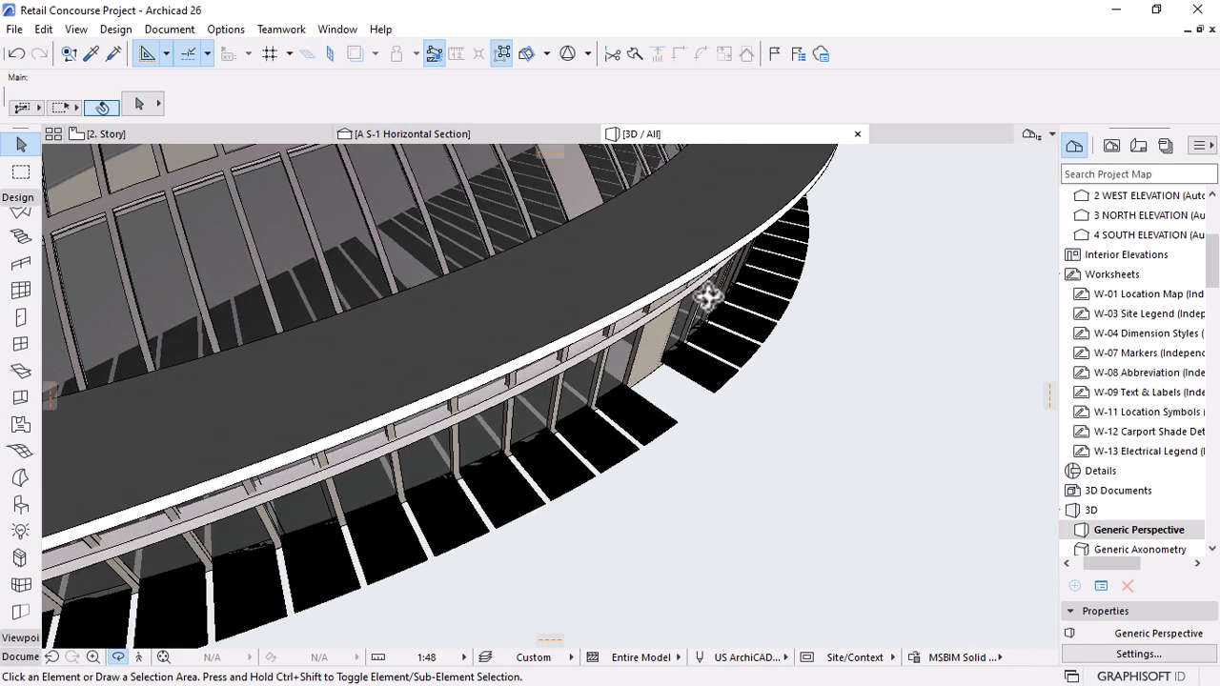
Offset all edges of the metal roof strip by about 100 in the 3D view.
scroll(709, 297, "up", 6)
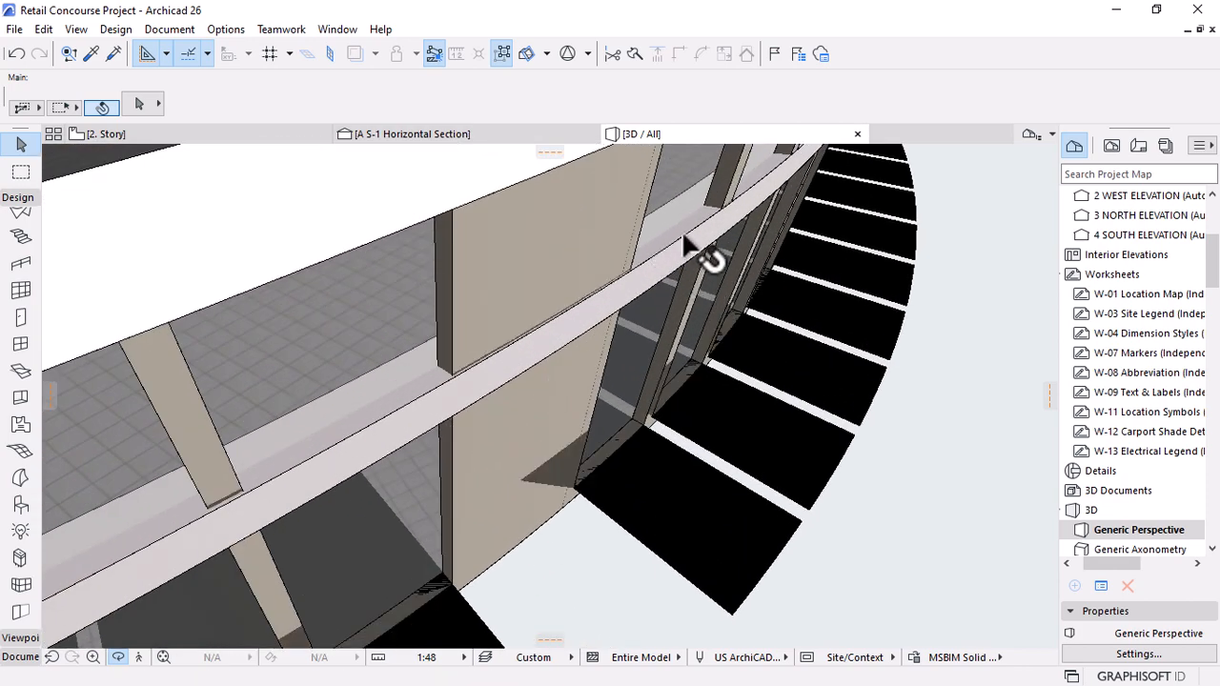
left_click(683, 238)
left_click(631, 276)
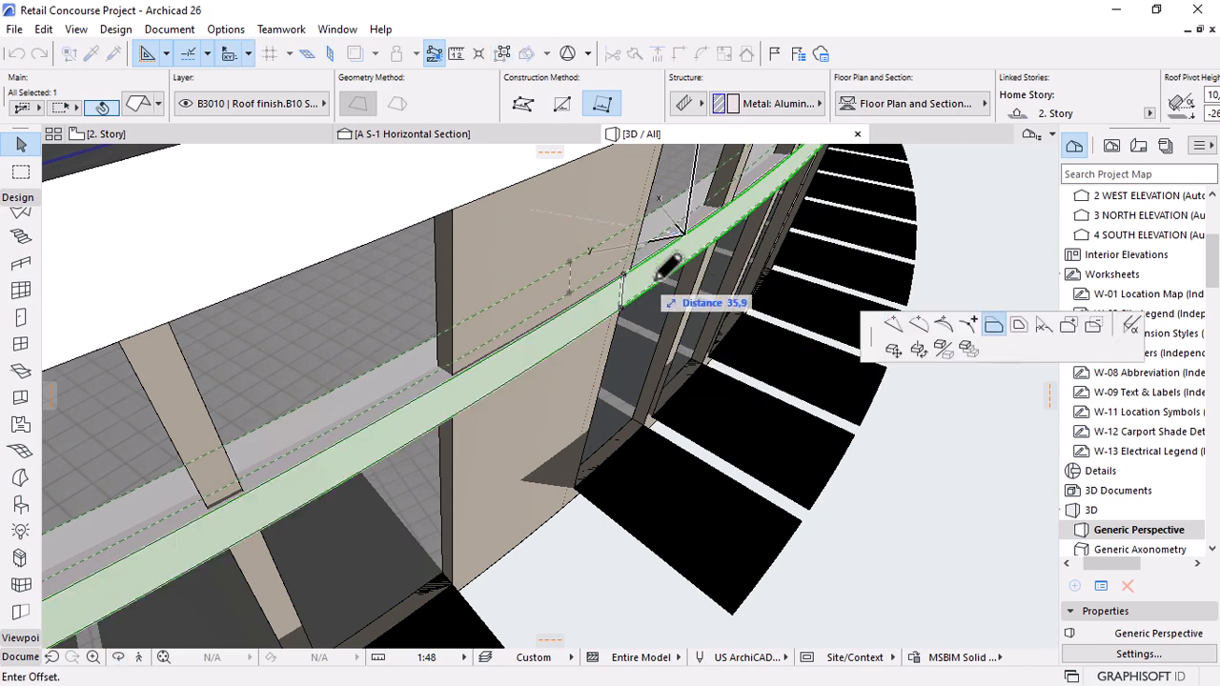
left_click(1016, 326)
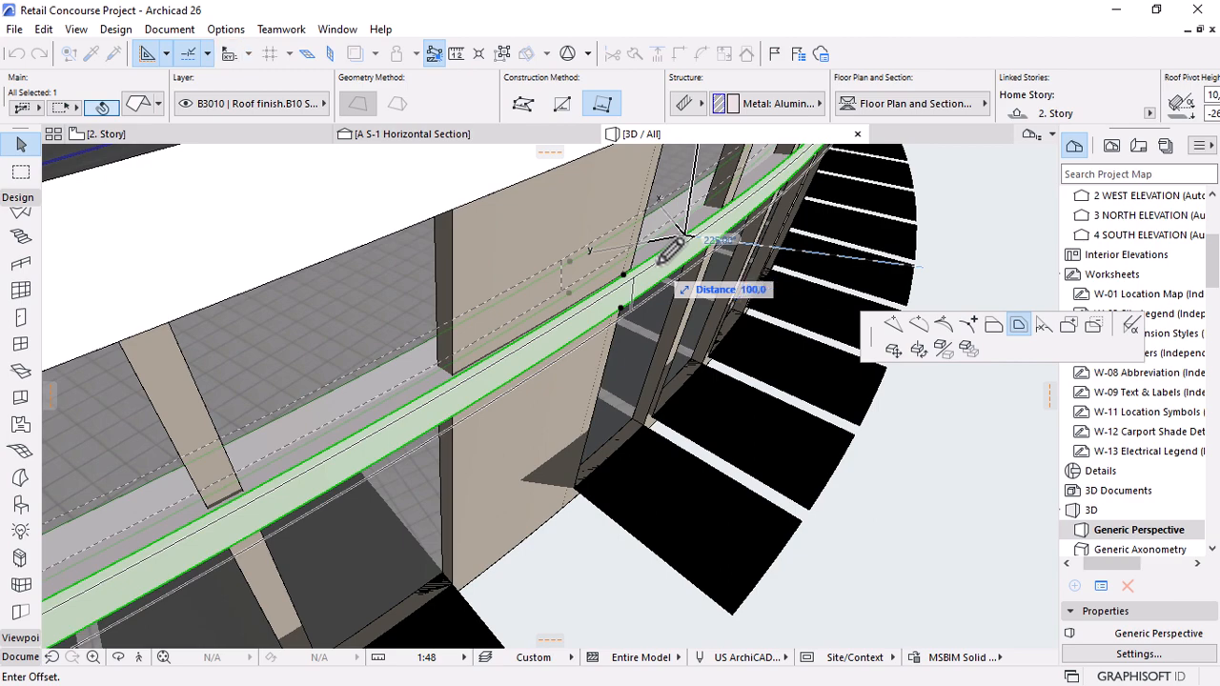
left_click(670, 247)
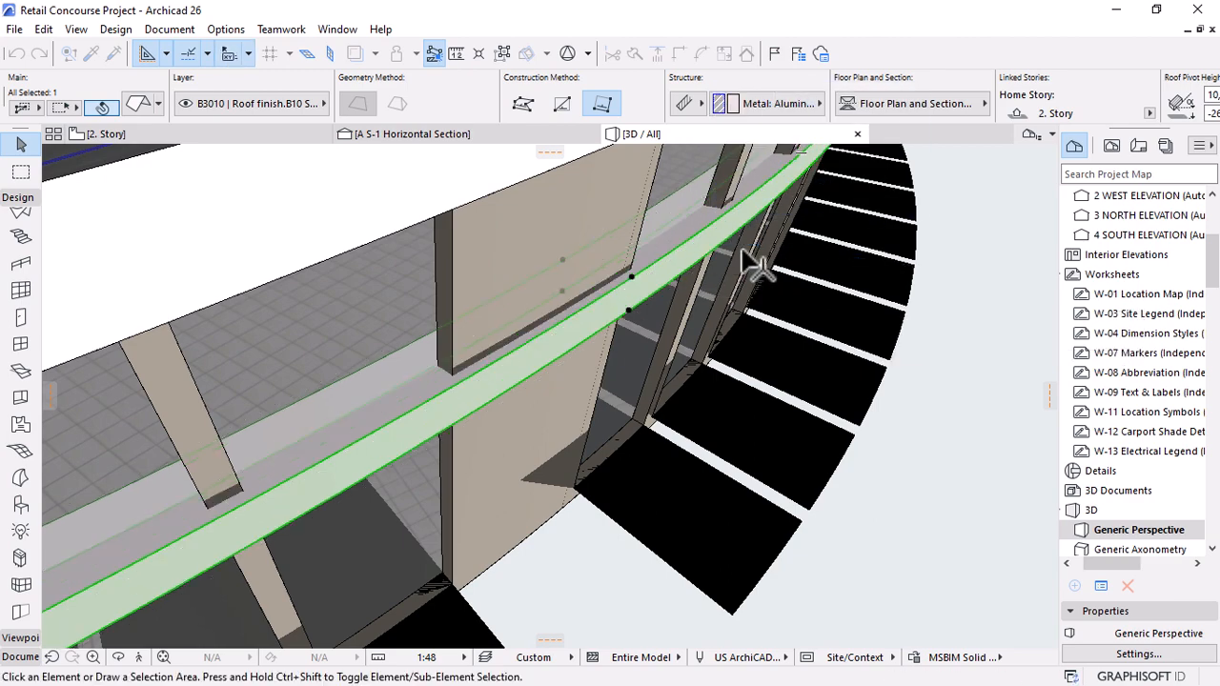
key("Escape")
Extend the metal roof strip at its corner end by offsetting only the end edge outward by about 517.
middle_click_drag(791, 286, 603, 405, "shift")
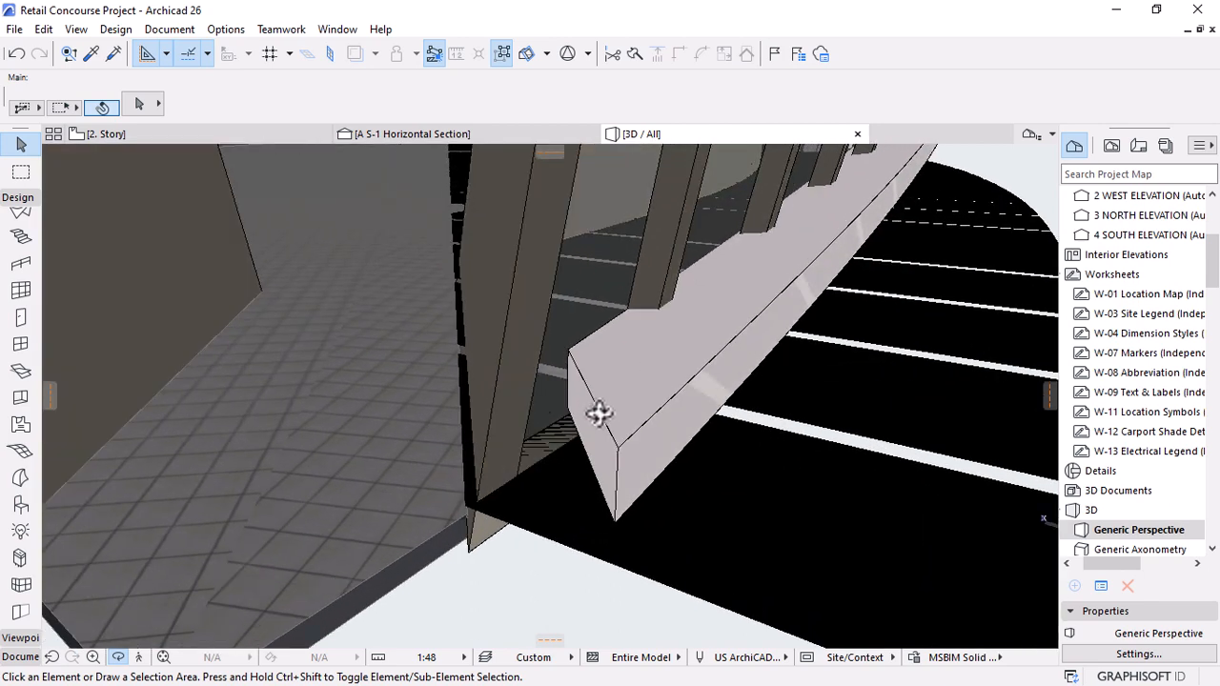
left_click(594, 396)
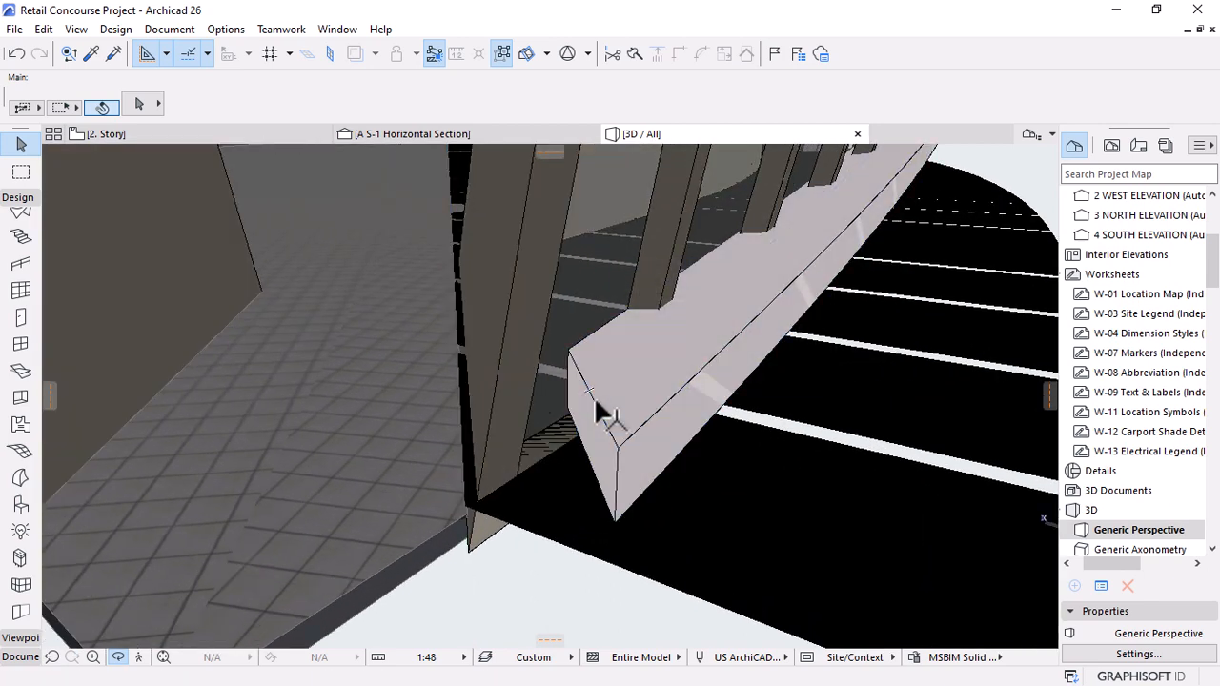
left_click(595, 400)
key("Escape")
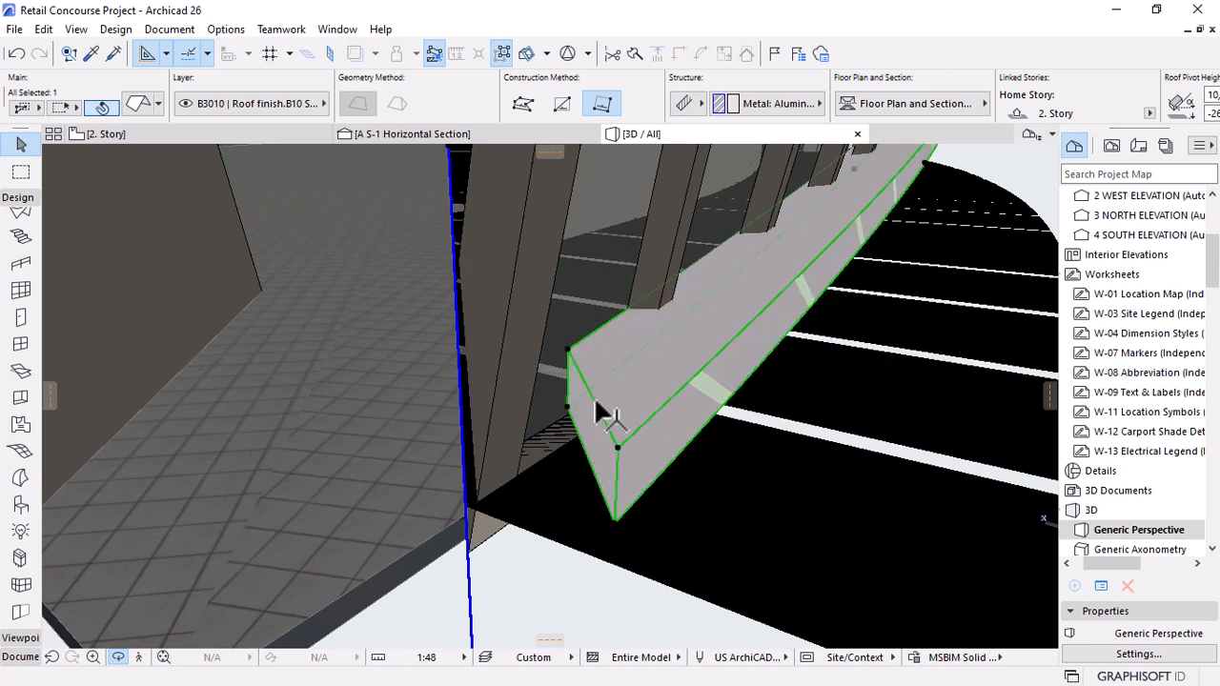
left_click(594, 399)
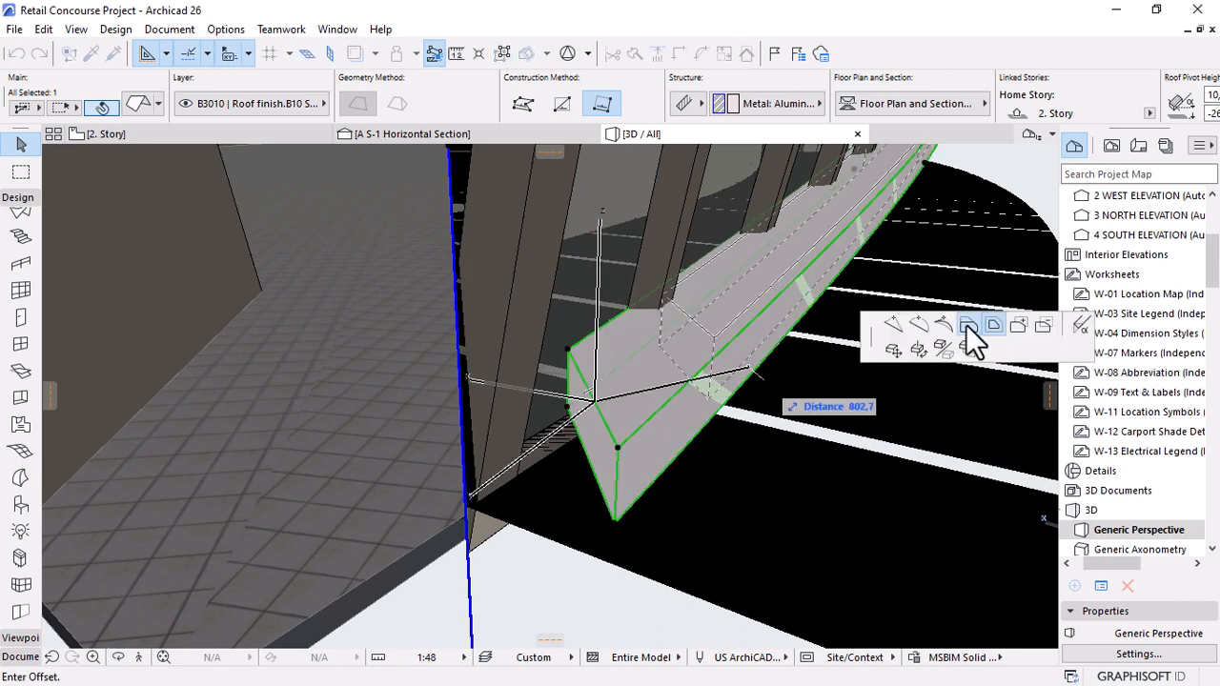
left_click(969, 325)
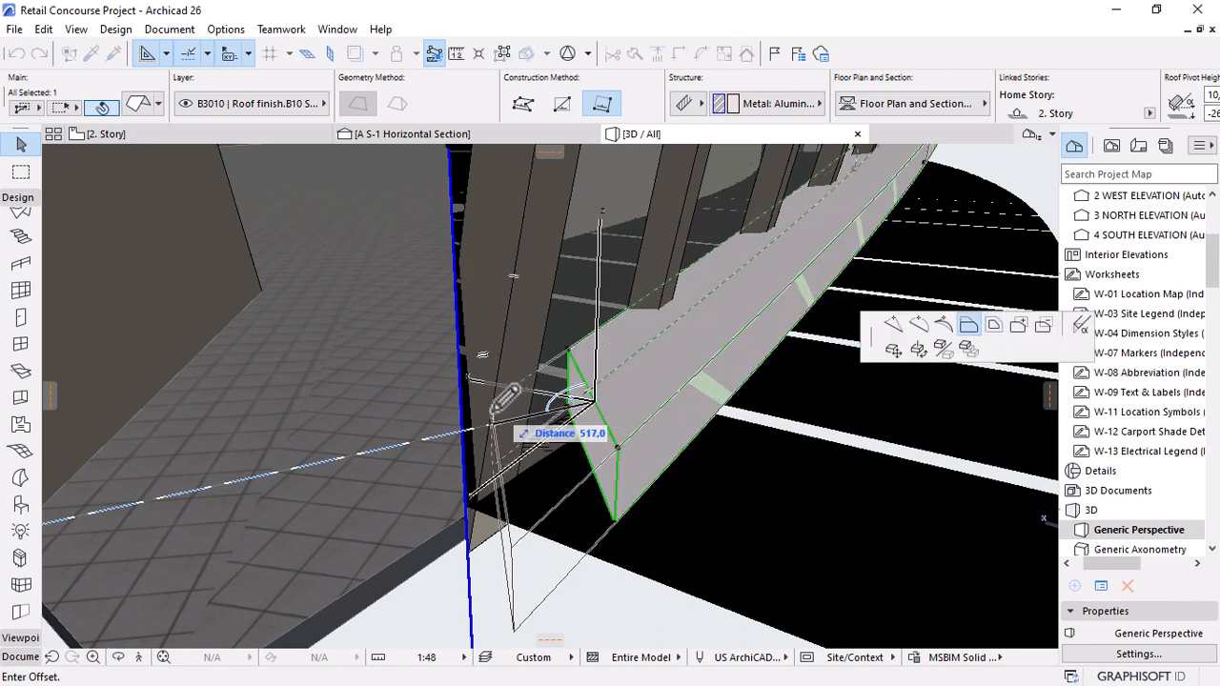
left_click(496, 404)
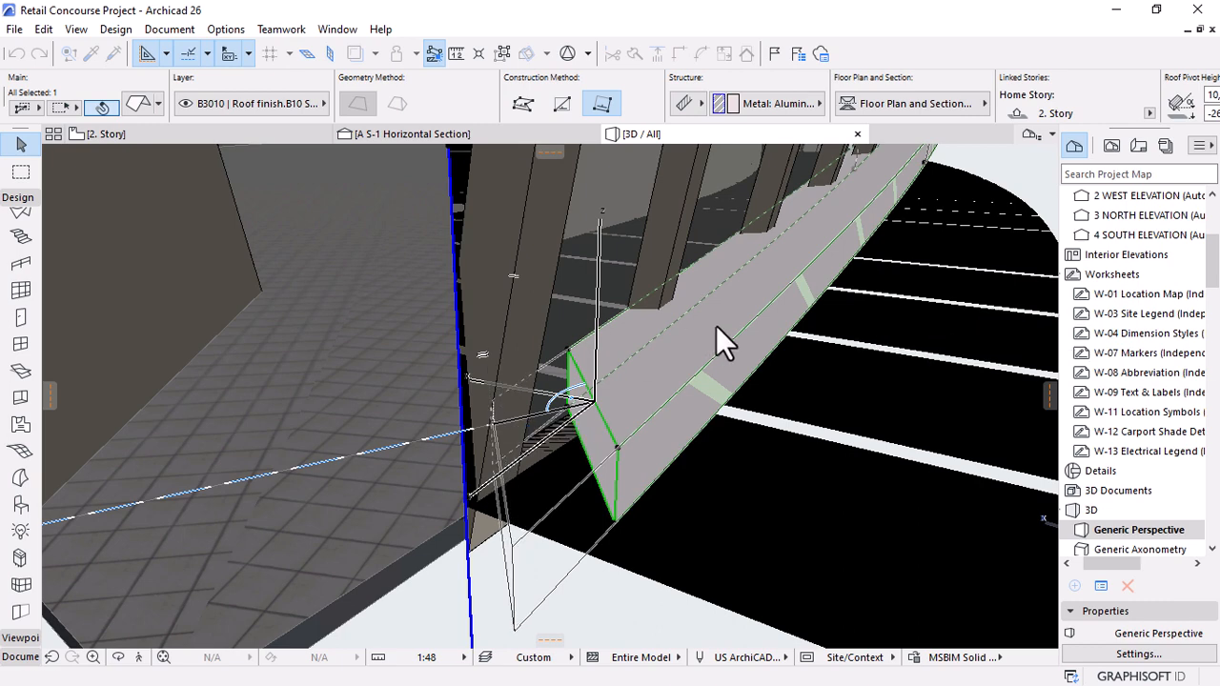
scroll(676, 409, "down", 4)
left_click(678, 408)
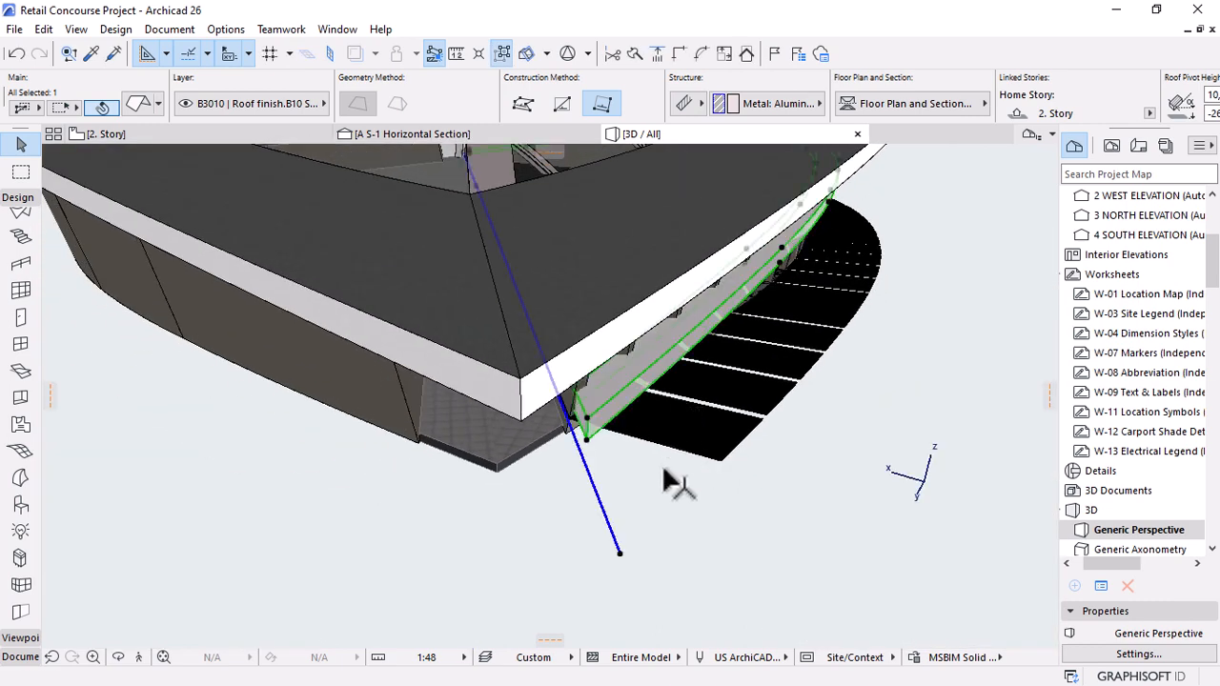
Offset the strip's end edge farther outward so the strip reaches the edge of the last wide facade fin.
middle_click_drag(641, 416, 319, 378, "shift")
scroll(318, 377, "up", 5)
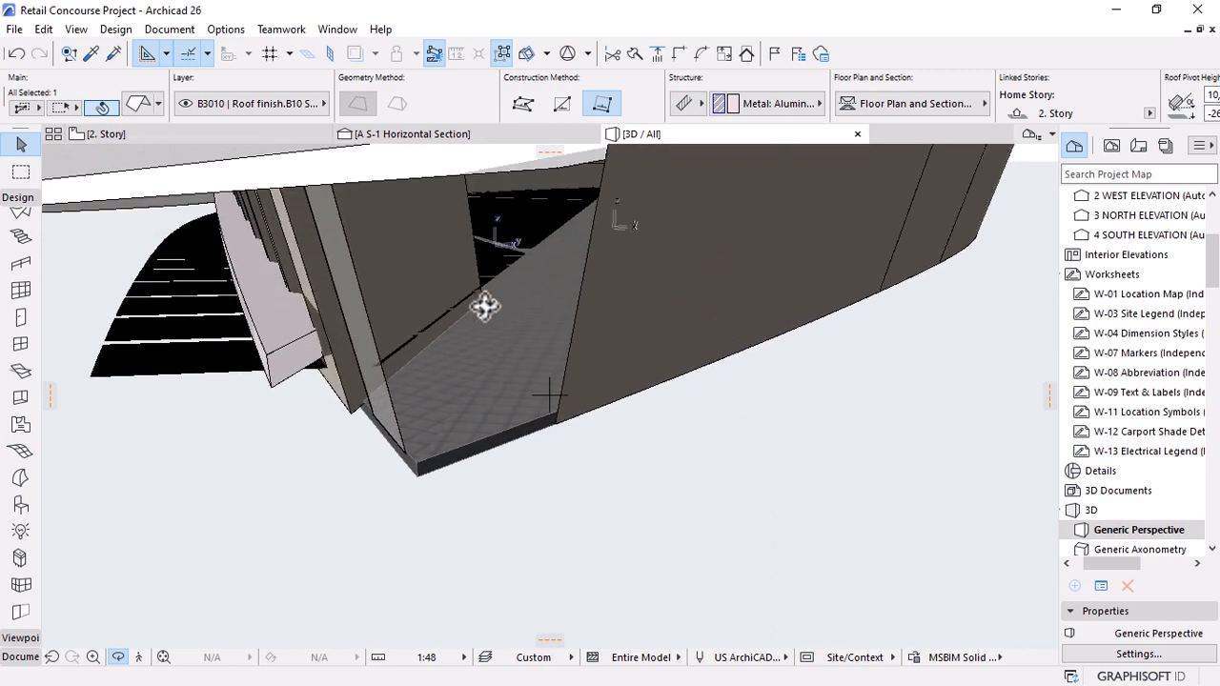
middle_click_drag(485, 305, 488, 303, "shift")
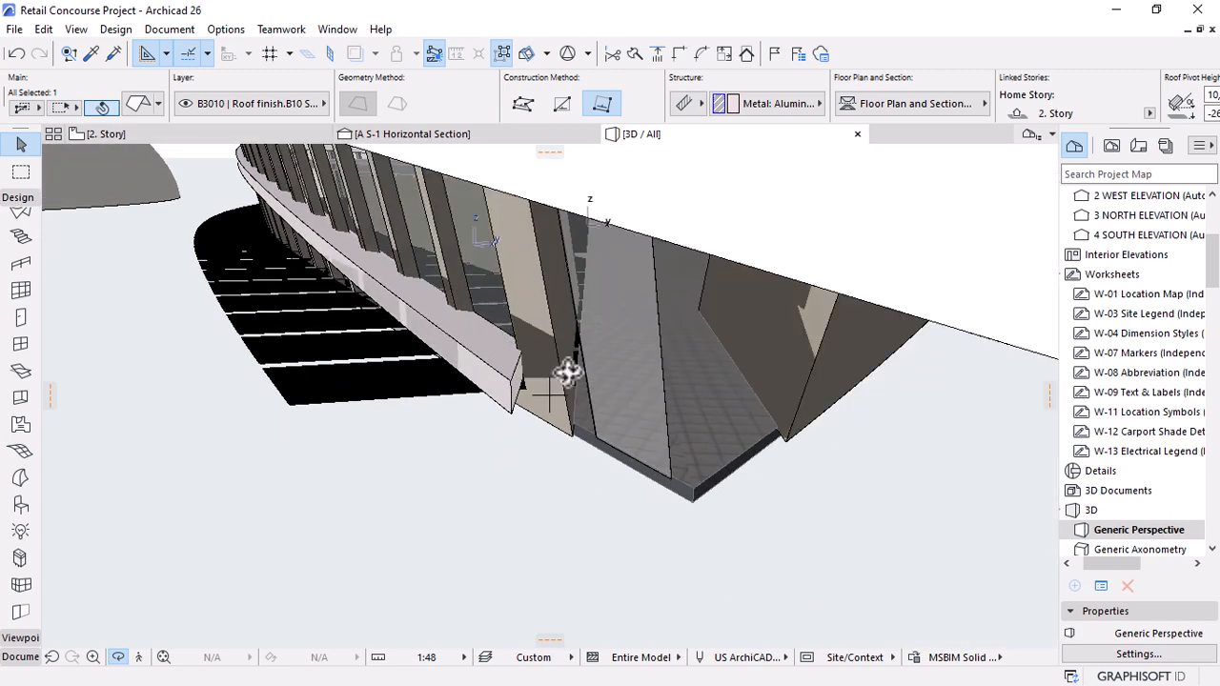
left_click(512, 370)
left_click(514, 365)
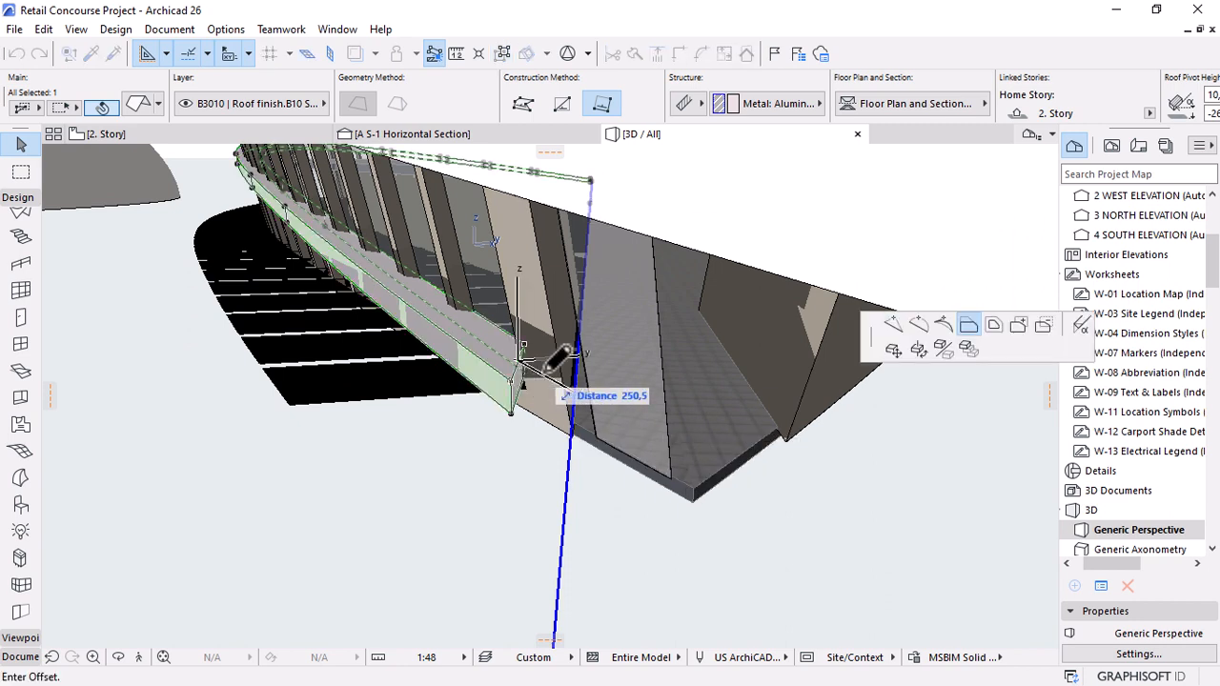
left_click(576, 360)
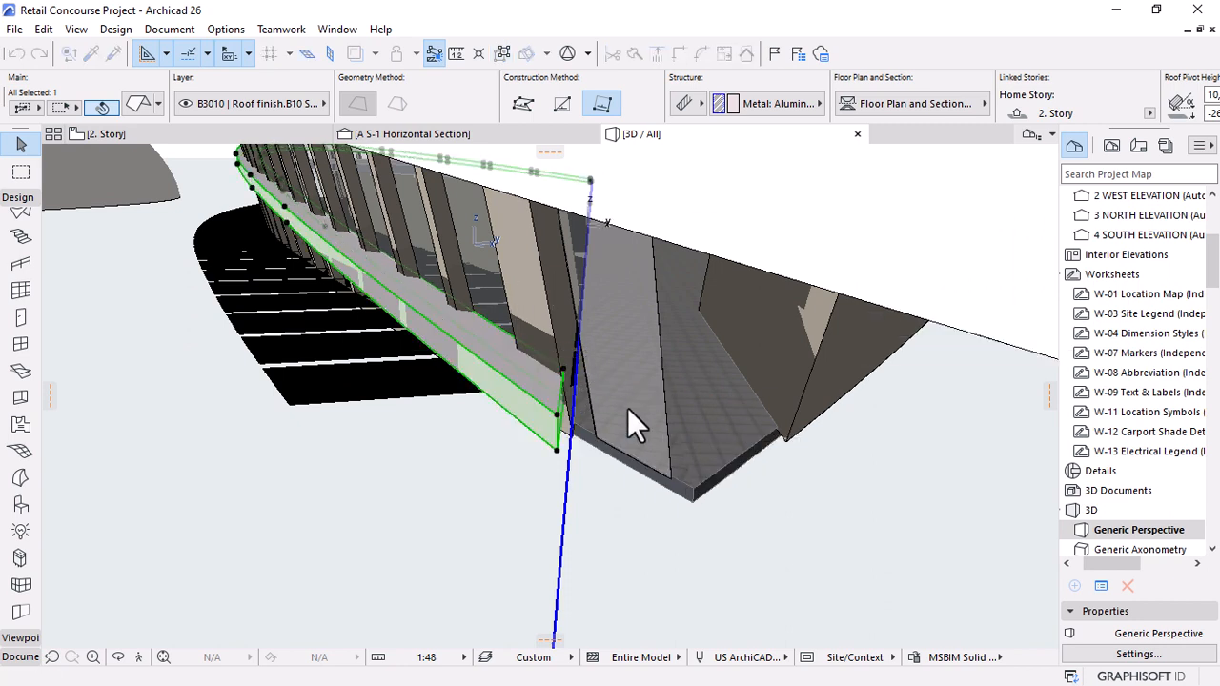
key("Escape")
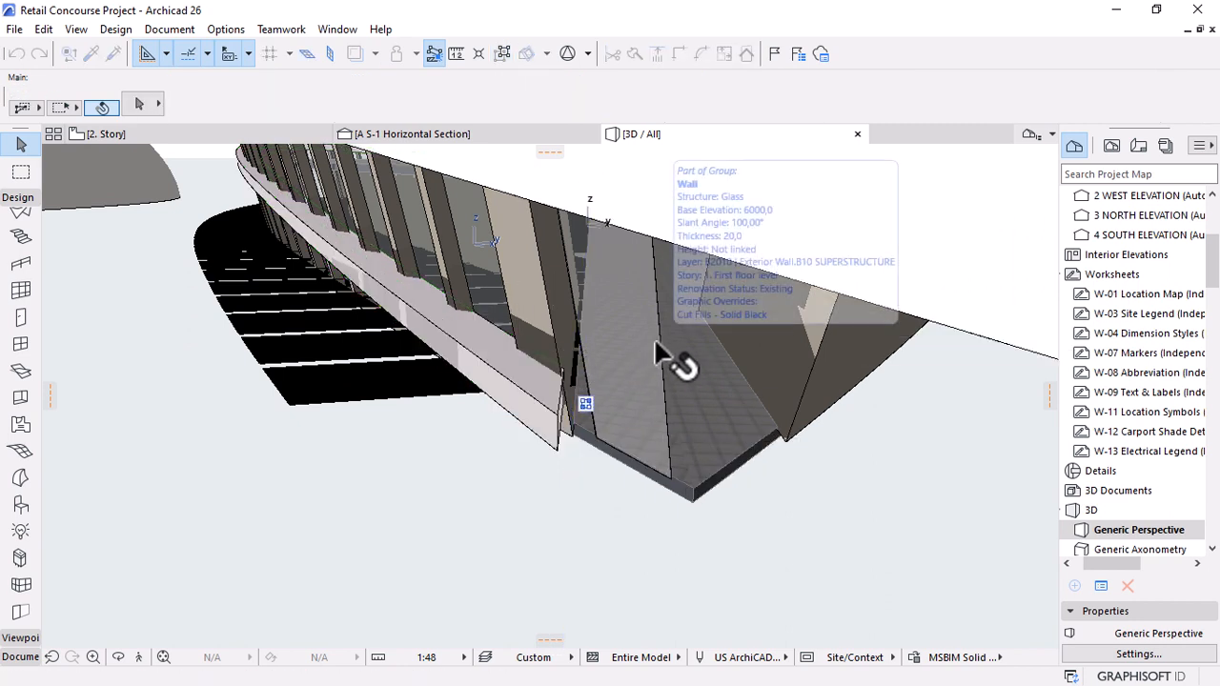
Select the slanted glass wall behind the fins and examine its end near the entrance corner in the 3D view.
left_click(654, 339)
scroll(670, 499, "down", 3)
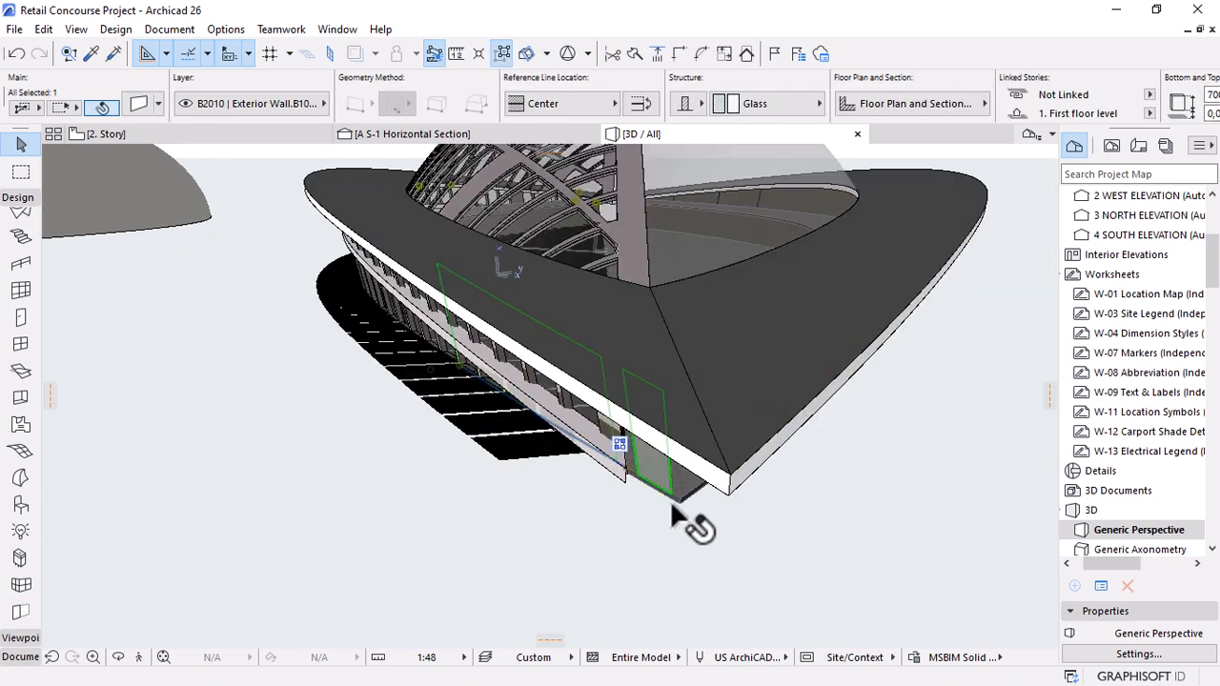
key("o")
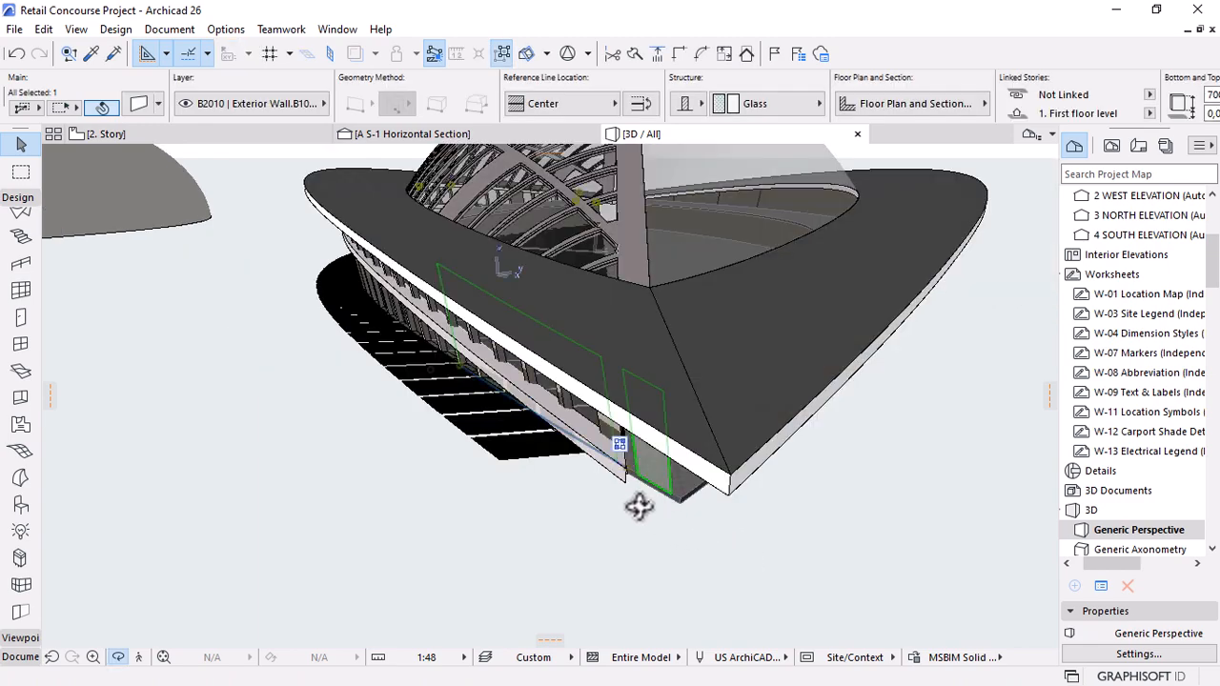
left_click_drag(638, 504, 640, 459)
scroll(655, 398, "up", 4)
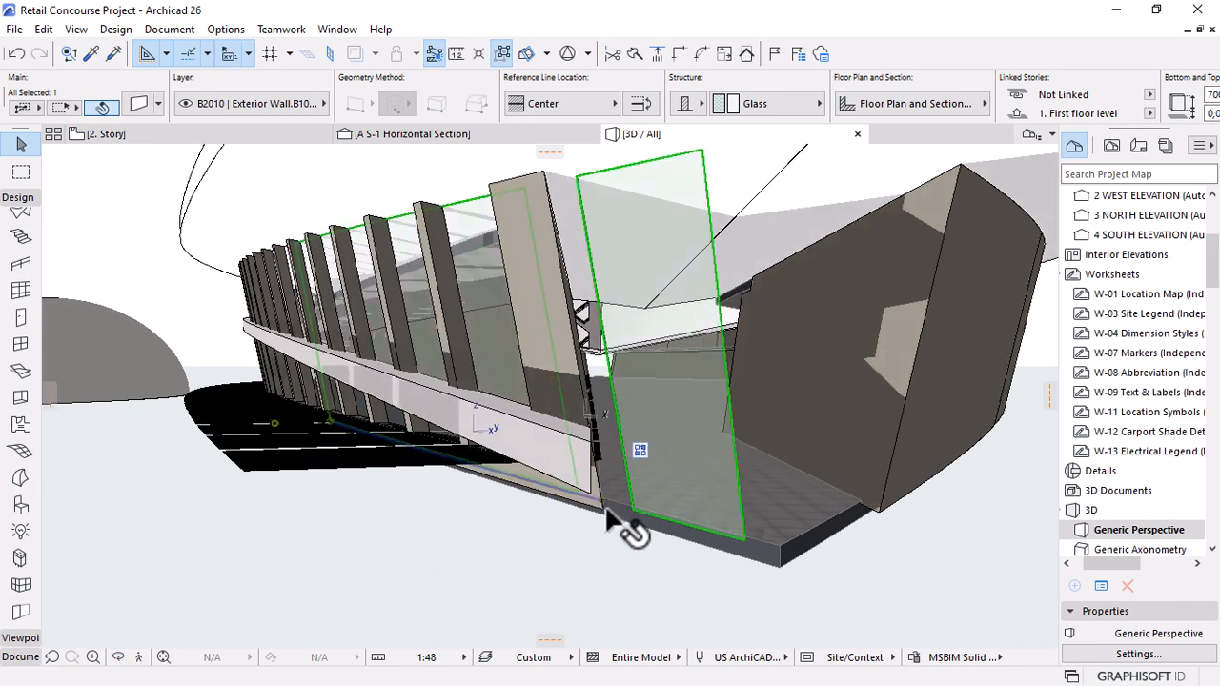
scroll(608, 515, "down", 5)
scroll(624, 576, "up", 3)
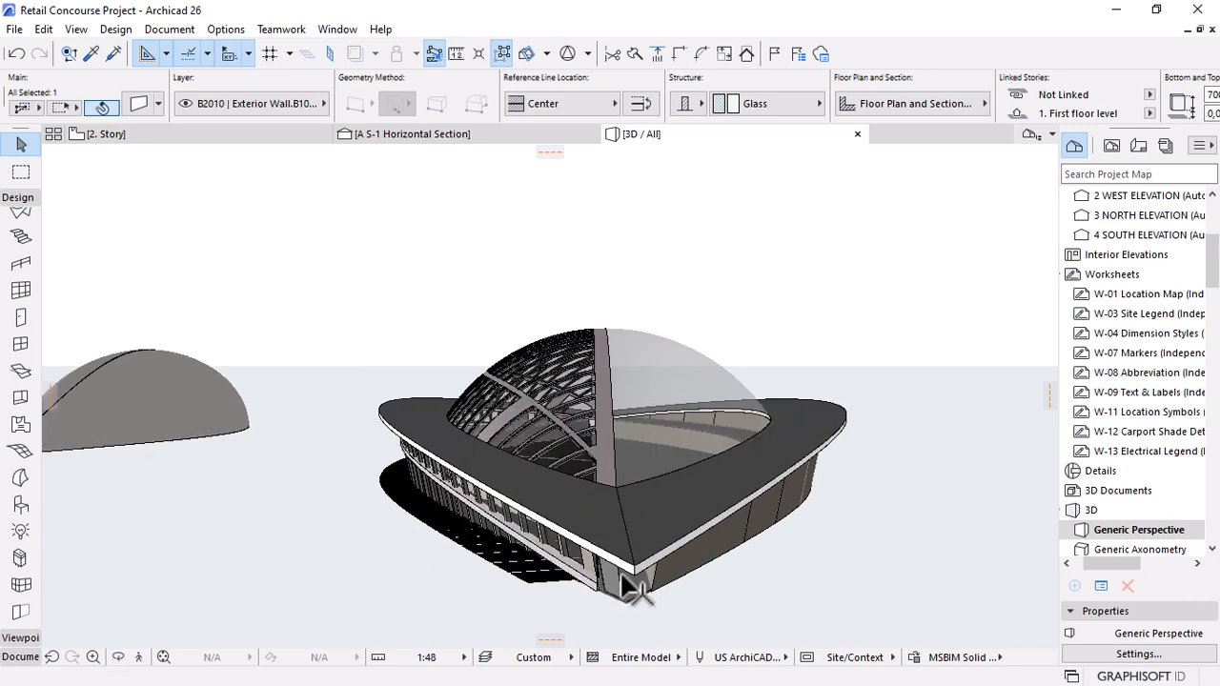
middle_click_drag(627, 550, 743, 534, "shift")
scroll(580, 528, "up", 4)
scroll(562, 515, "down", 3)
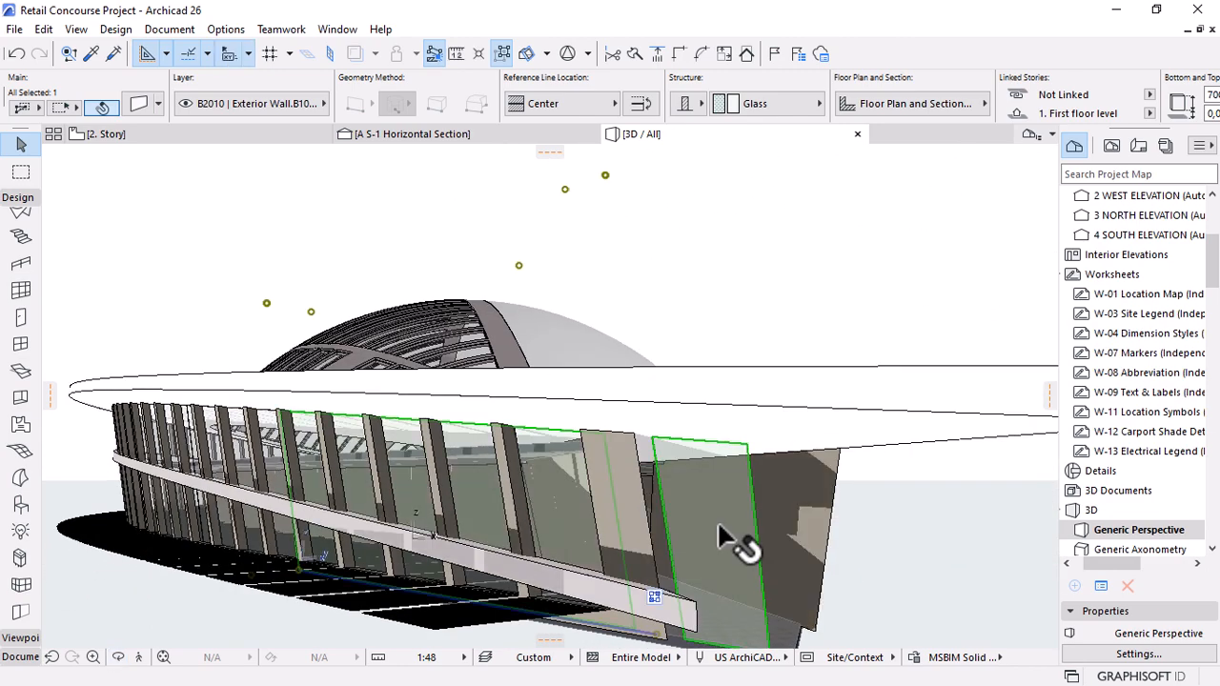
scroll(696, 505, "down", 2)
scroll(698, 514, "up", 3)
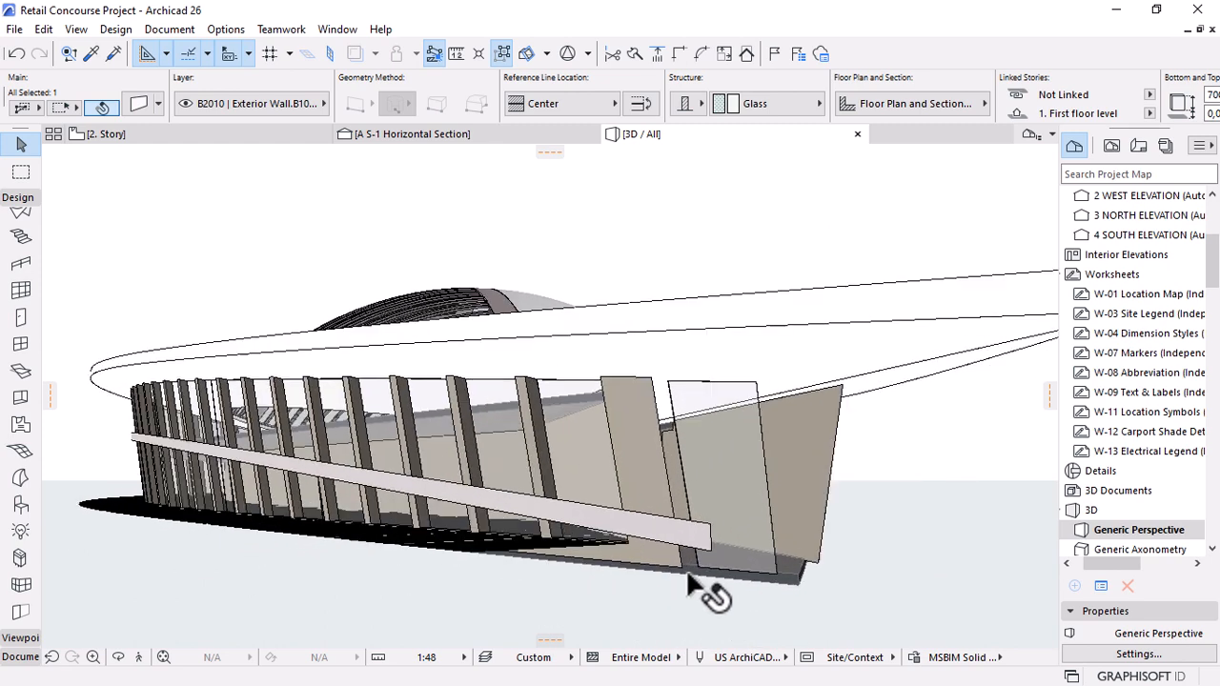
left_click(669, 561)
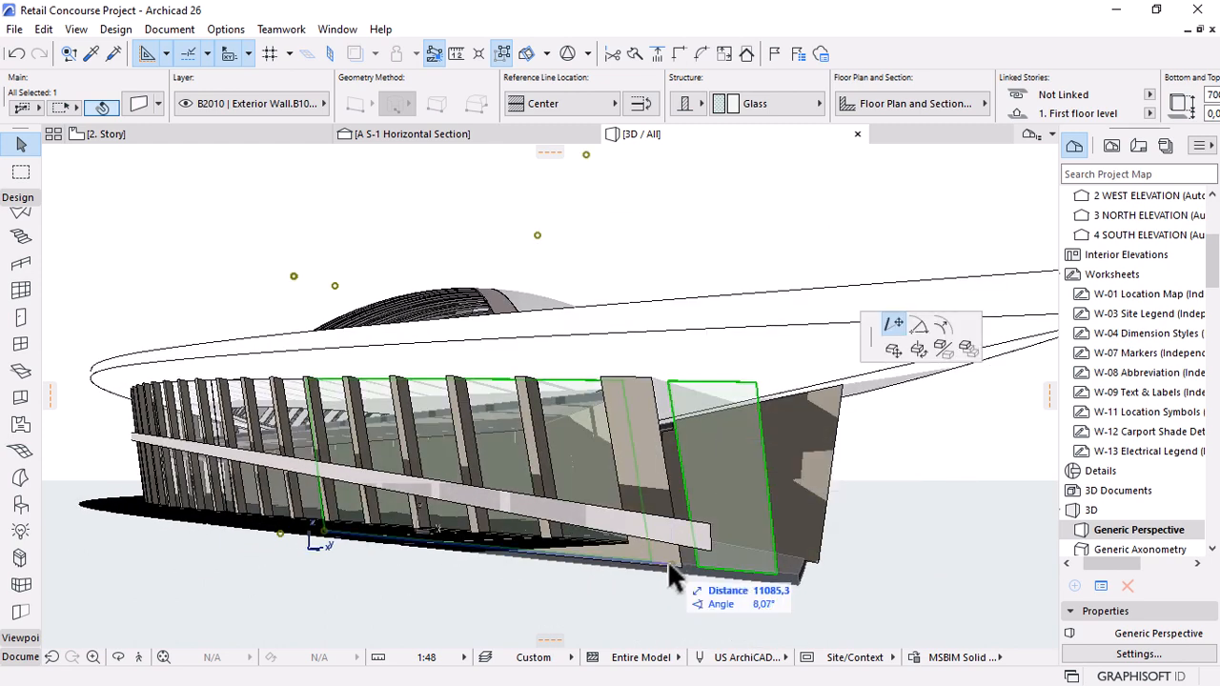
key("Escape")
On the 1. First floor level plan, shorten the slanted glass wall by pulling its corner end back to the crossing inner wall.
left_click(183, 139)
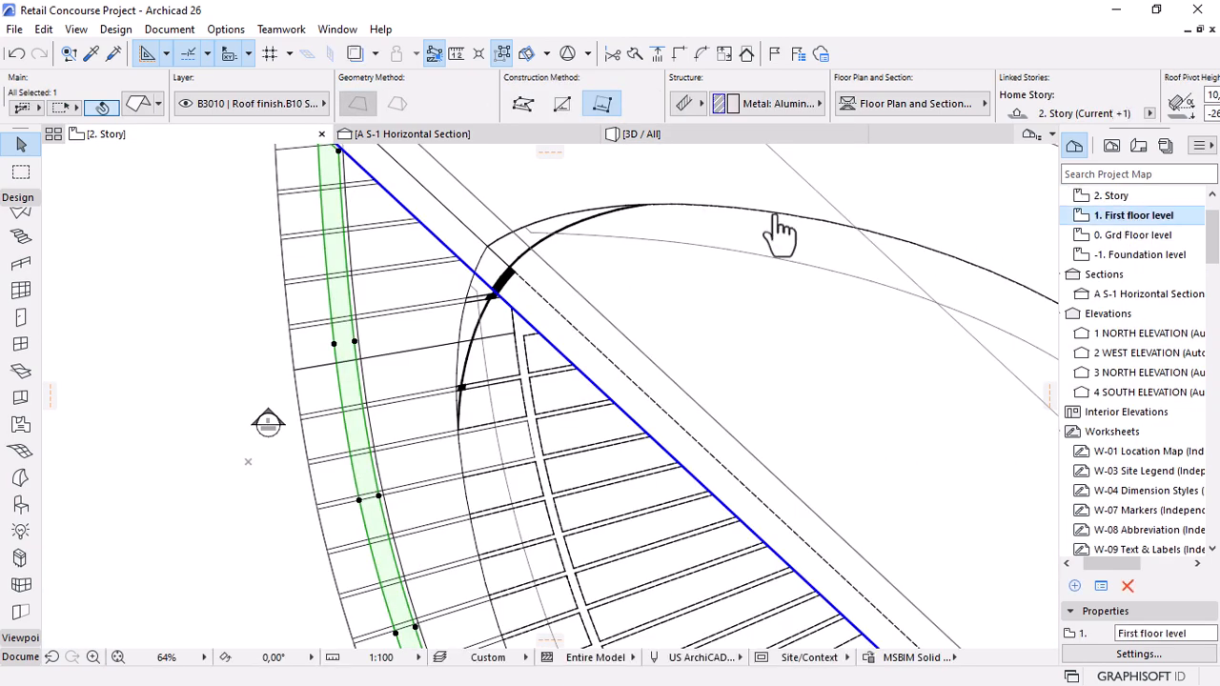
scroll(482, 230, "down", 6)
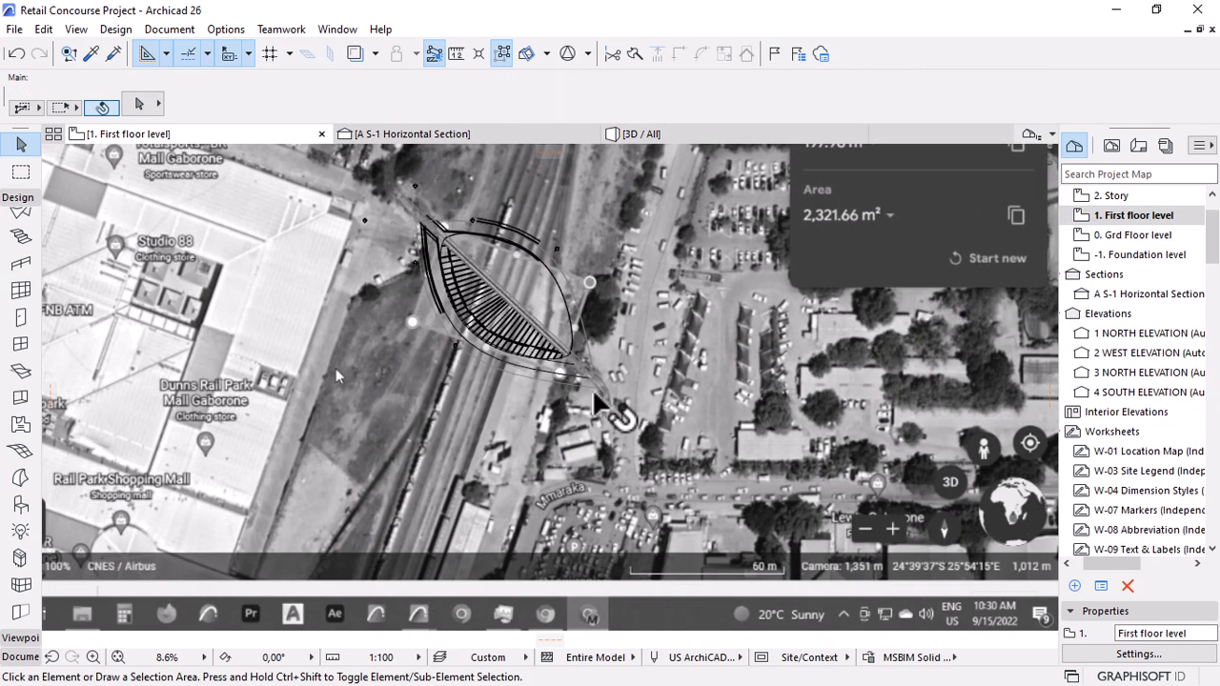
scroll(598, 405, "up", 6)
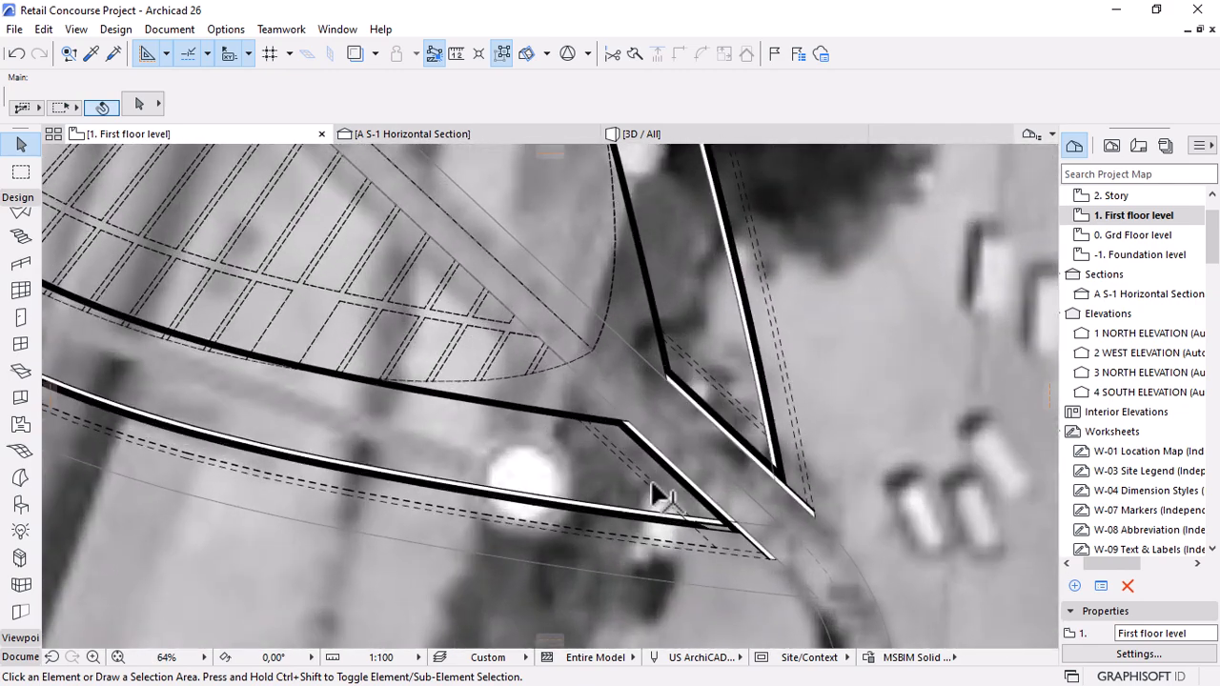
scroll(728, 533, "up", 4)
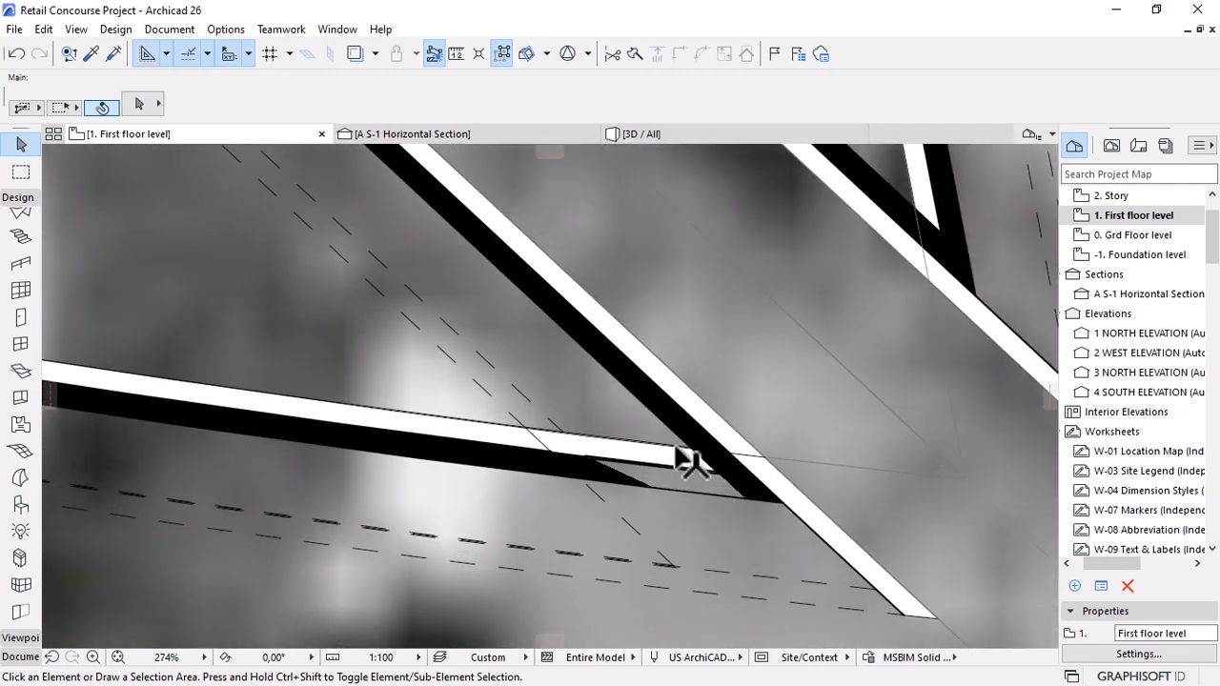
left_click(688, 463)
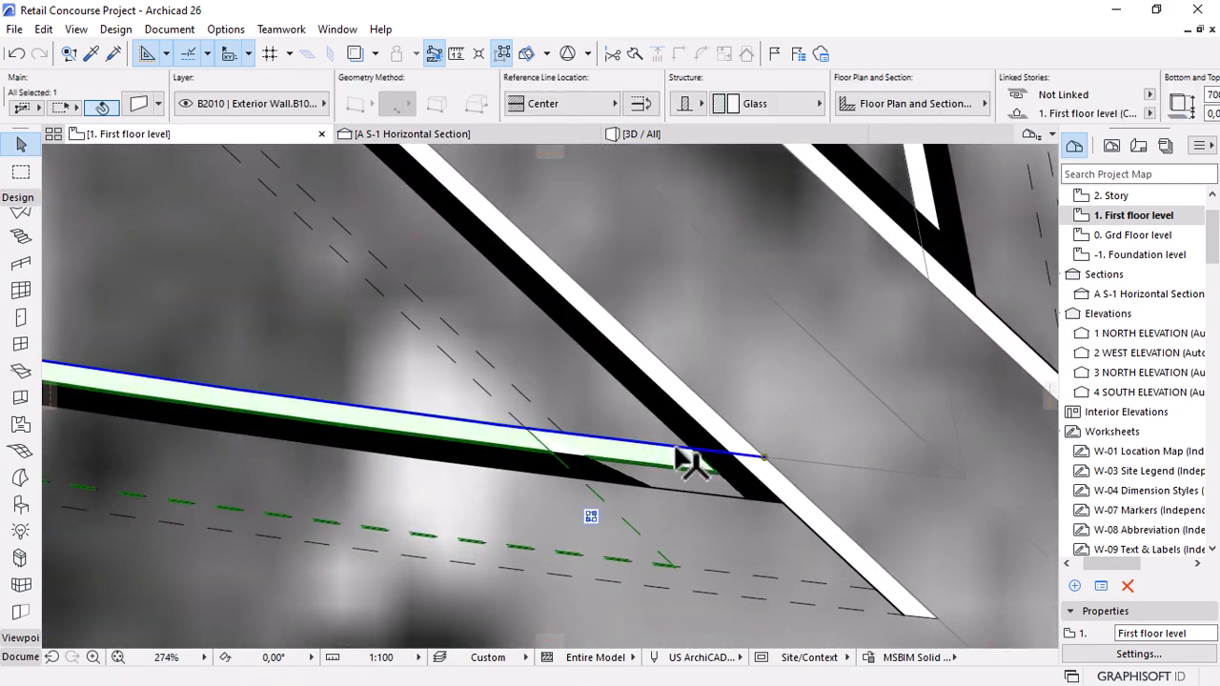
left_click(762, 461)
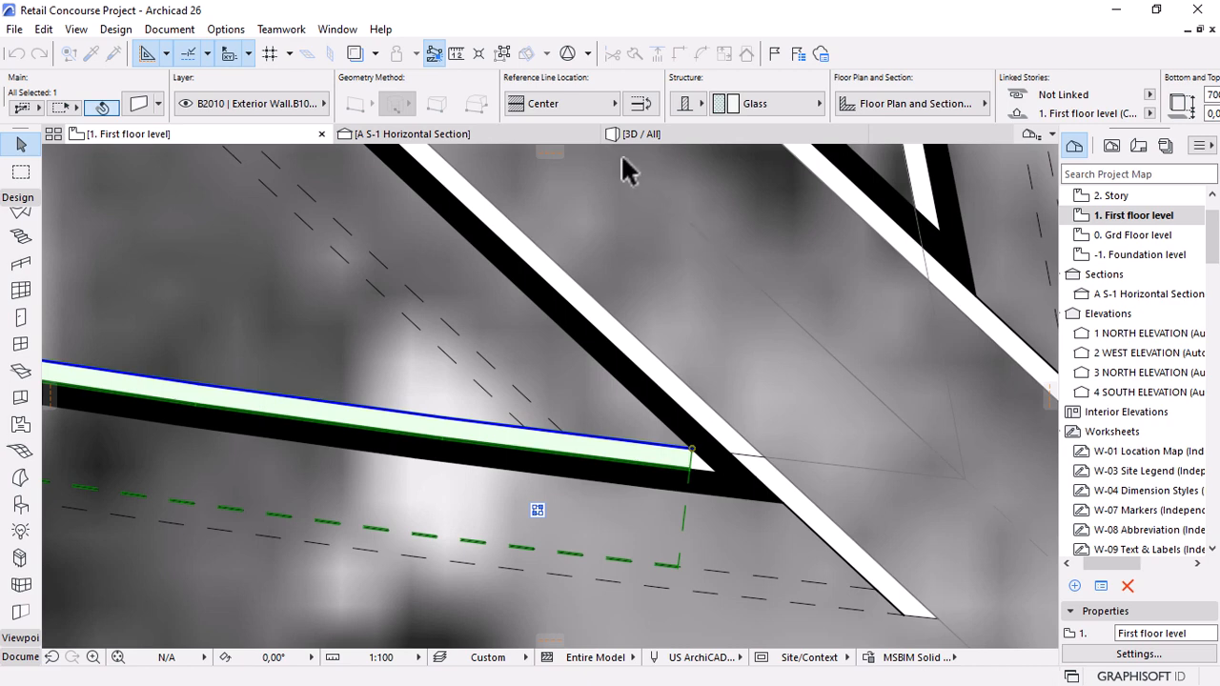
Inspect the shortened glass wall and the entrance corner in 3D, and view the building in the A S-1 section.
left_click(641, 134)
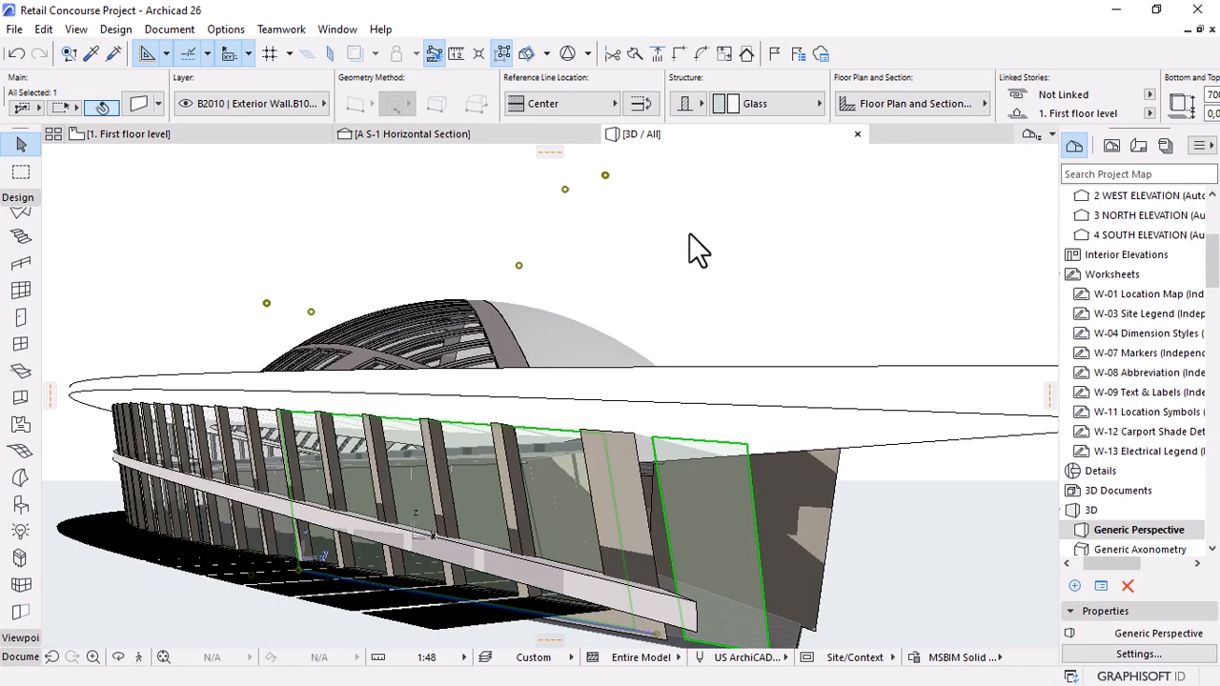
scroll(689, 233, "down", 2)
scroll(726, 471, "down", 3)
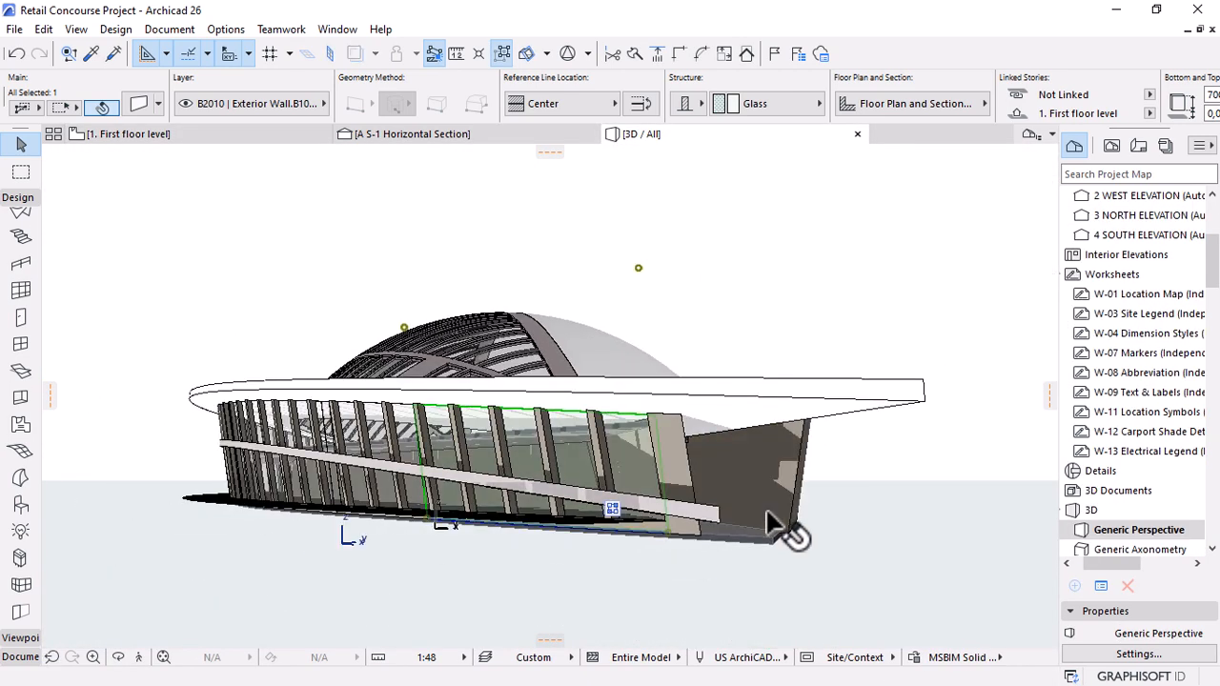
middle_click_drag(767, 514, 772, 441, "shift")
middle_click_drag(787, 484, 752, 590, "shift")
middle_click_drag(305, 371, 572, 281, "shift")
middle_click_drag(658, 391, 442, 454, "shift")
scroll(629, 409, "up", 10)
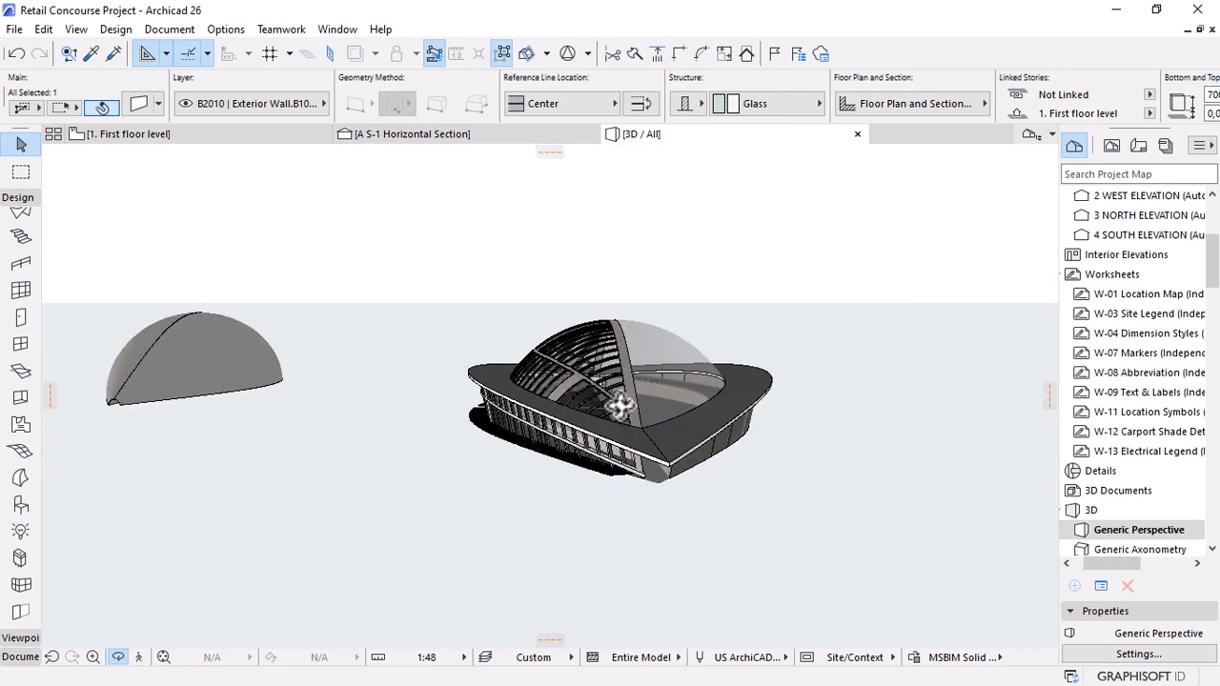
mouse_move(758, 478)
middle_mouse_down("shift")
mouse_move(993, 477)
mouse_move(695, 428)
mouse_move(585, 436)
mouse_move(596, 496)
mouse_move(667, 455)
mouse_move(686, 546)
mouse_move(755, 514)
mouse_move(739, 492)
mouse_move(702, 537)
mouse_move(735, 537)
mouse_move(512, 203)
mouse_move(435, 131)
middle_mouse_up("shift")
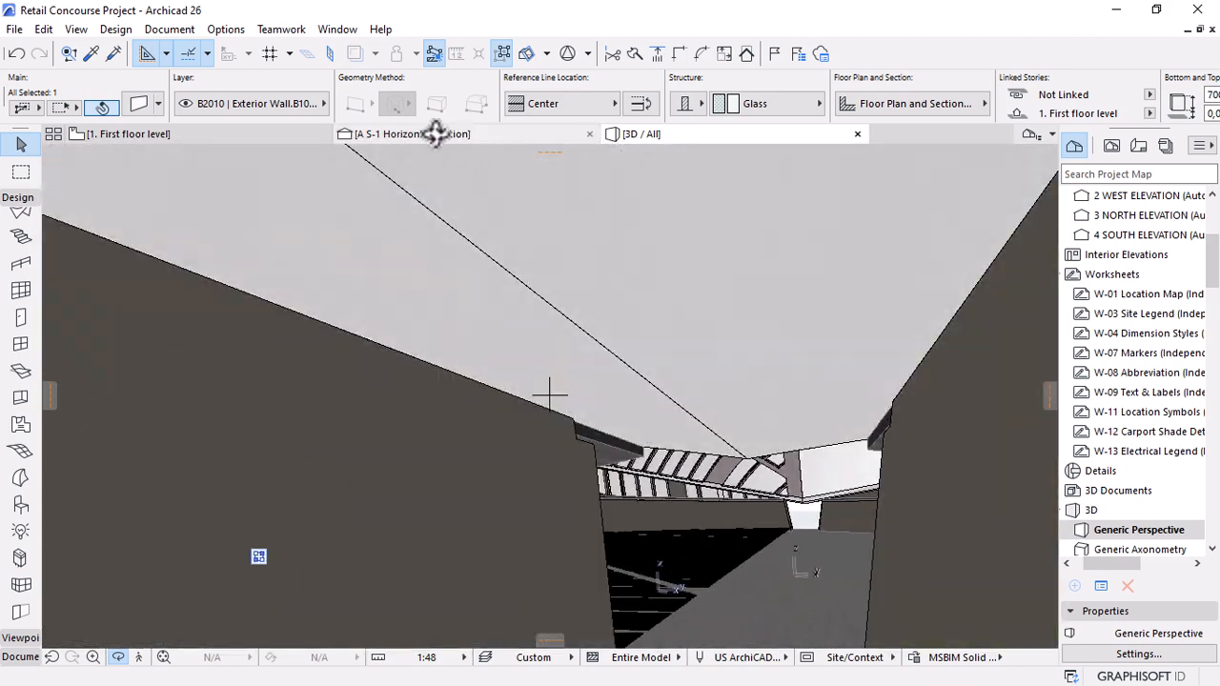
left_click(435, 133)
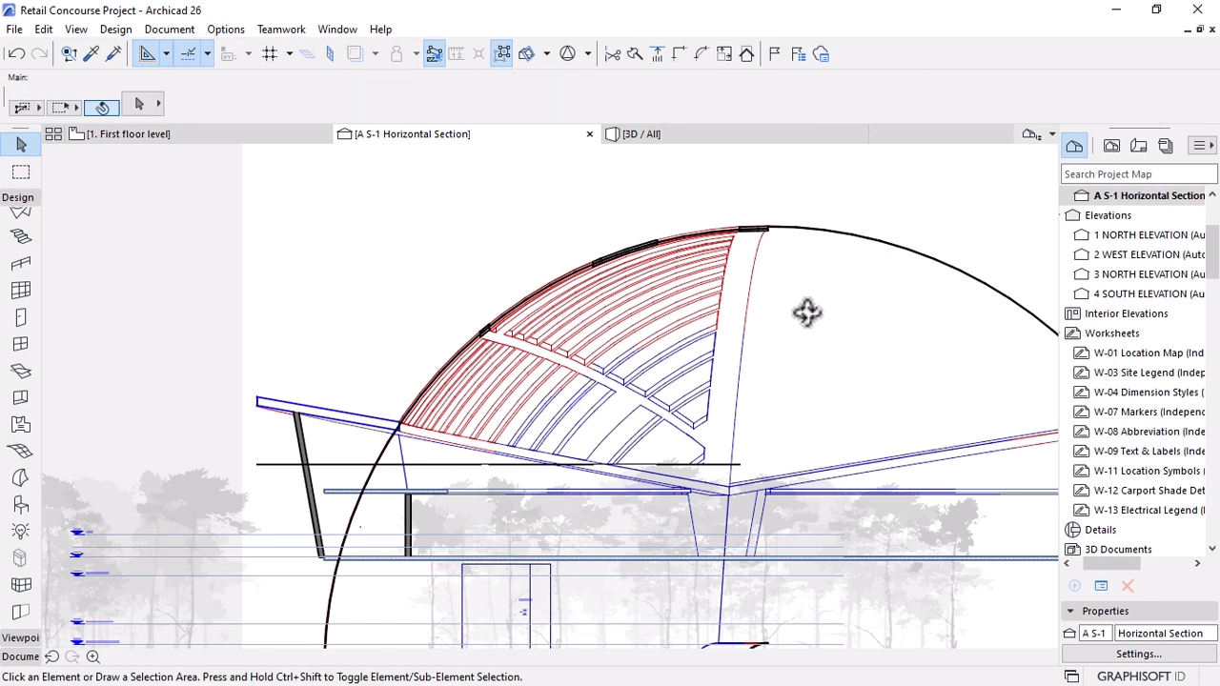
scroll(737, 345, "down", 3)
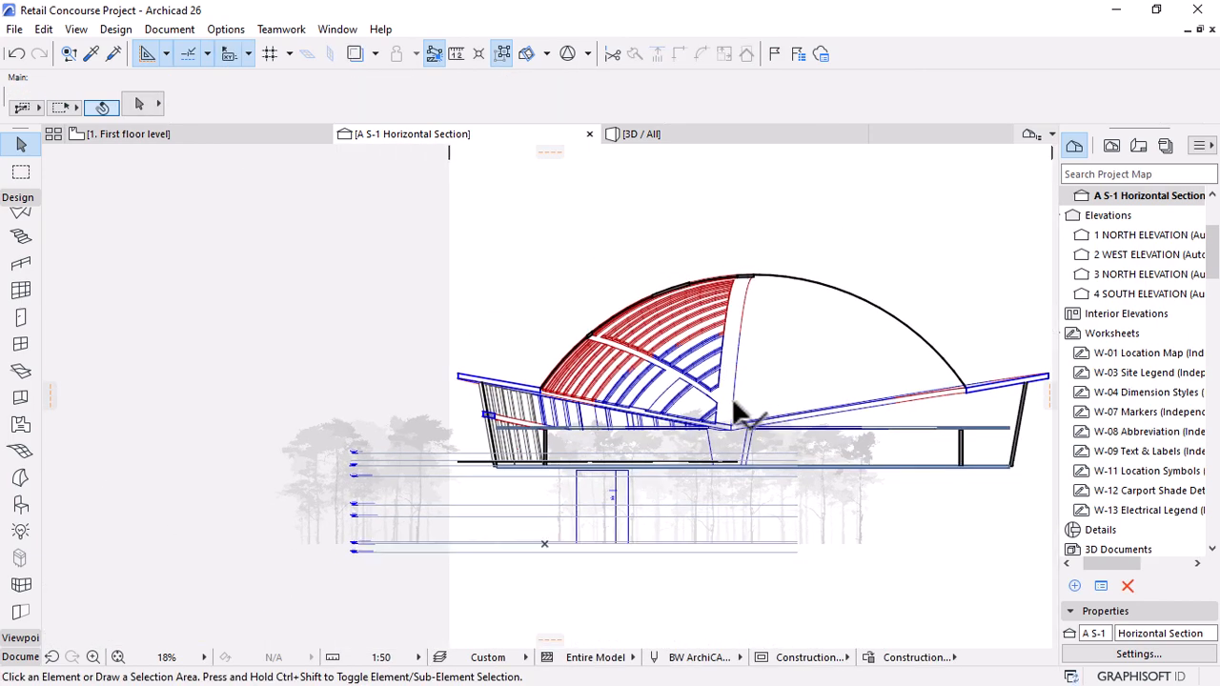
Select the upper floor slab in the A S-1 section and examine the gap between its end and the slanted glass wall.
scroll(571, 463, "up", 8)
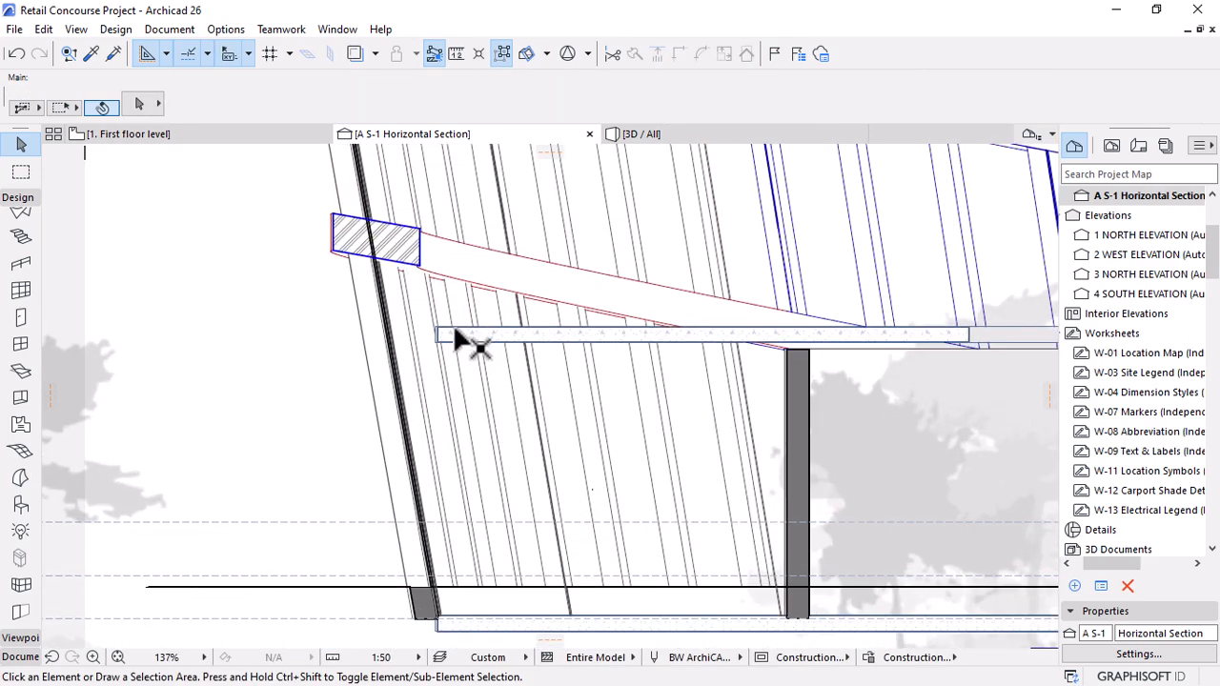
left_click(467, 341)
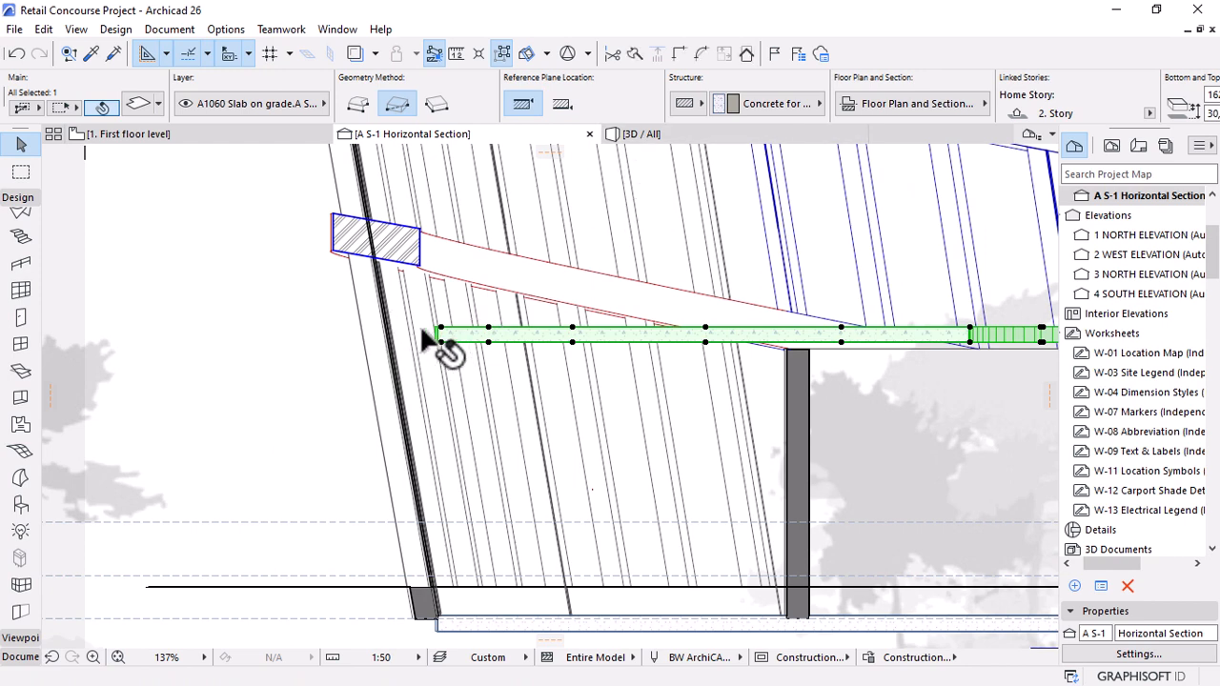
scroll(389, 334, "up", 8)
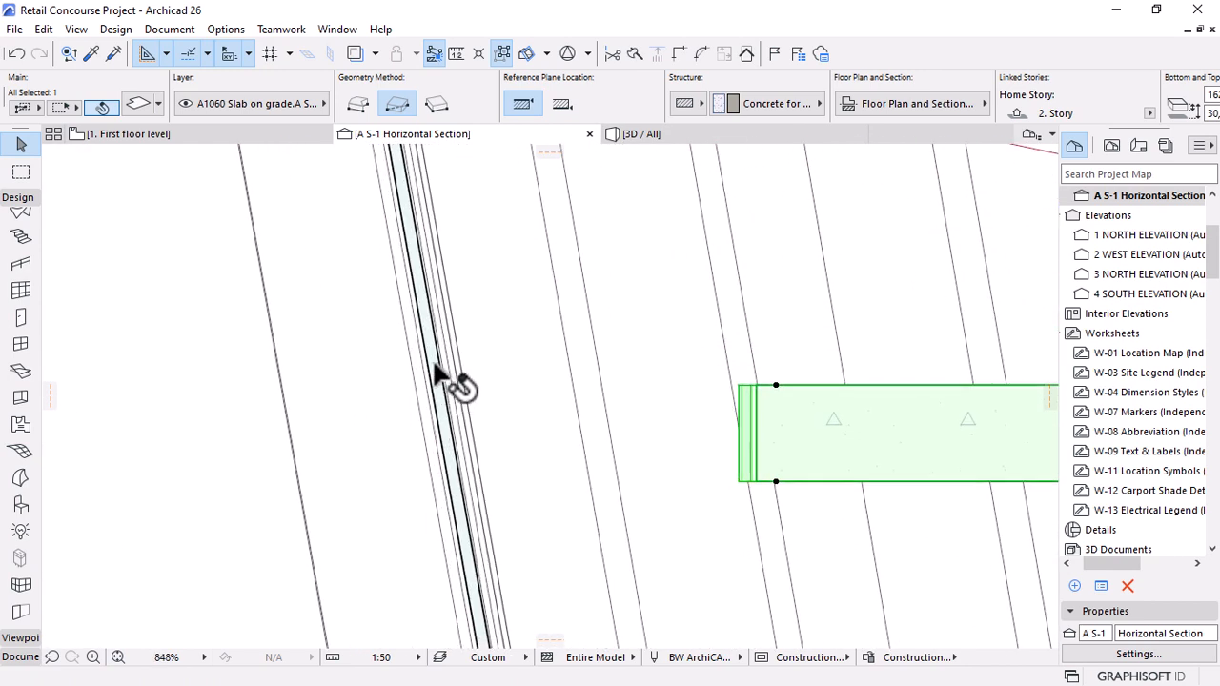
Inspect the upper floor slab's edge along the curved metal strip, fins and glass wall in the 3D view.
left_click(731, 136)
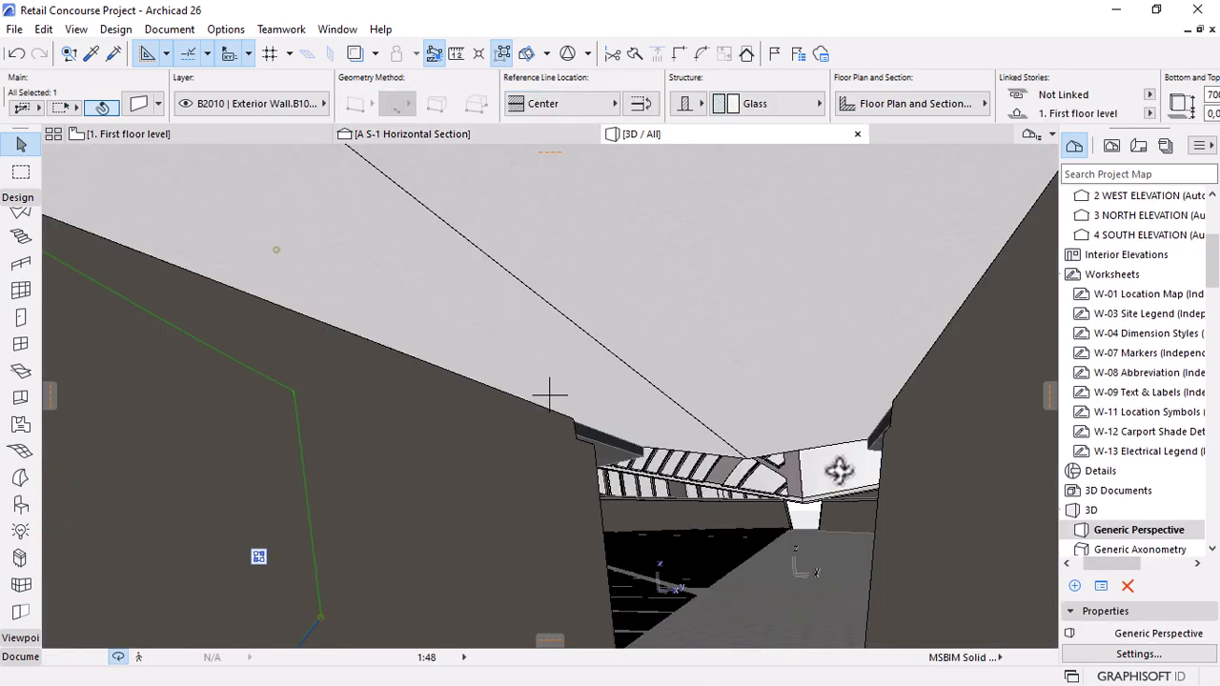
scroll(606, 417, "down", 5)
left_click_drag(554, 465, 524, 462)
scroll(553, 438, "up", 5)
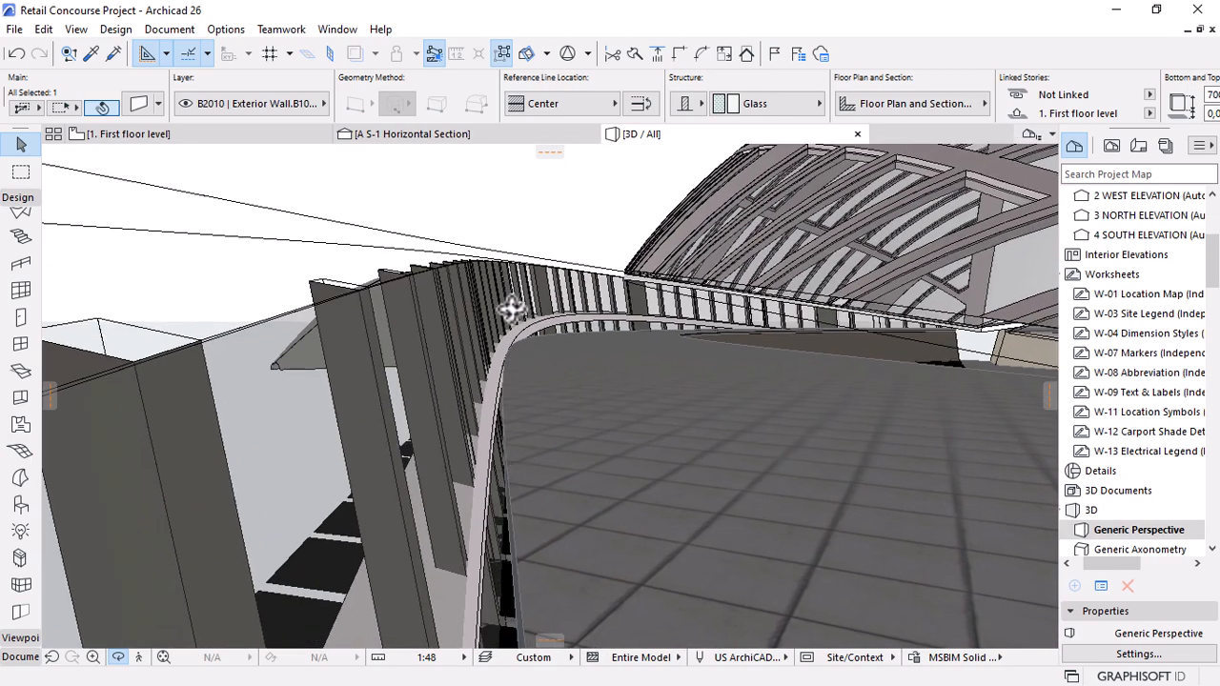
left_click_drag(511, 306, 516, 410)
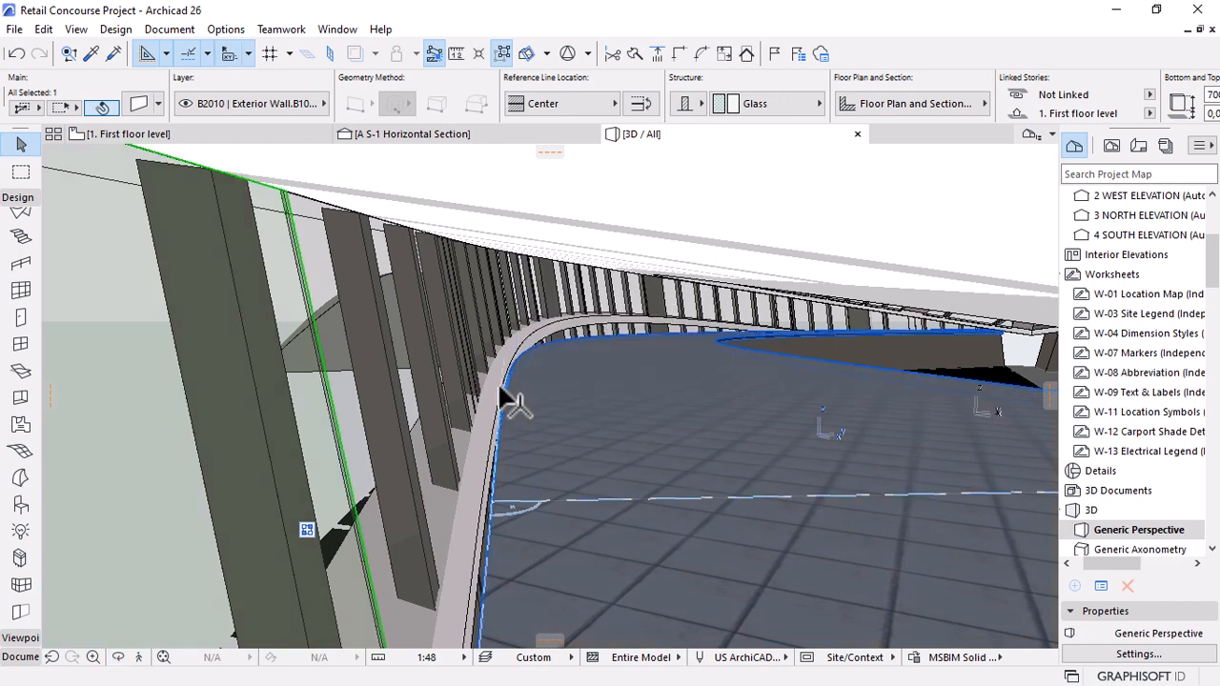
scroll(497, 386, "up", 3)
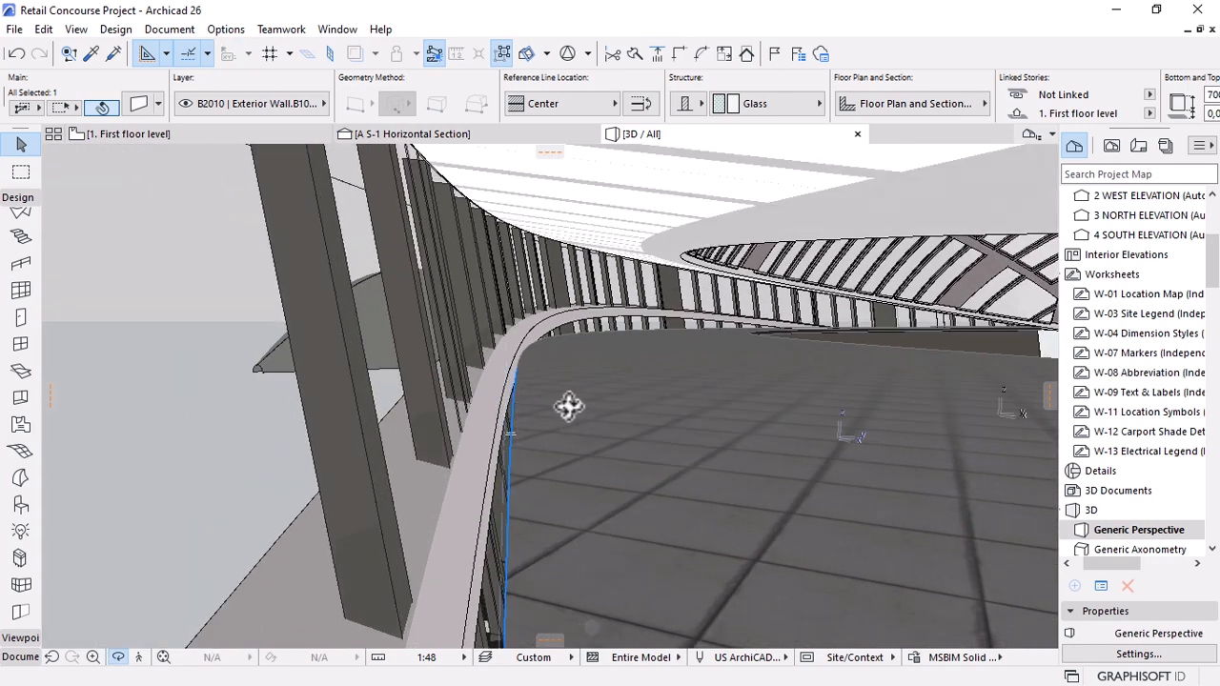
middle_click_drag(569, 407, 545, 416, "shift")
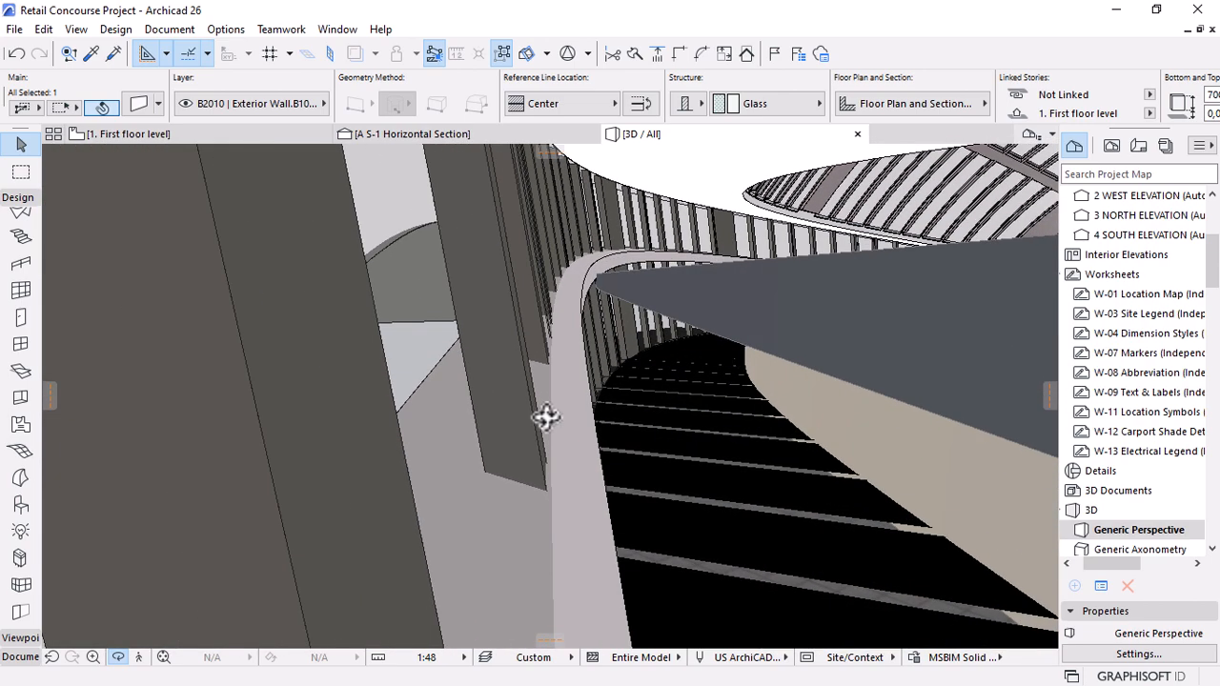
middle_click_drag(610, 348, 711, 239, "shift")
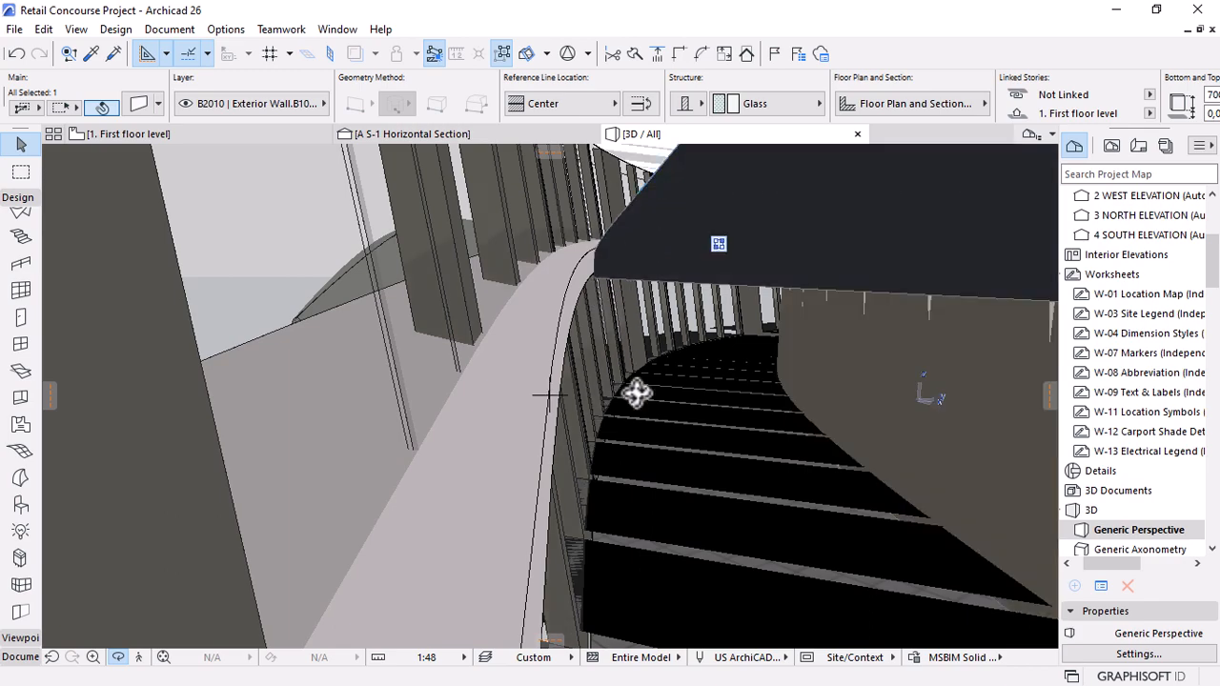
middle_click_drag(517, 433, 539, 330, "shift")
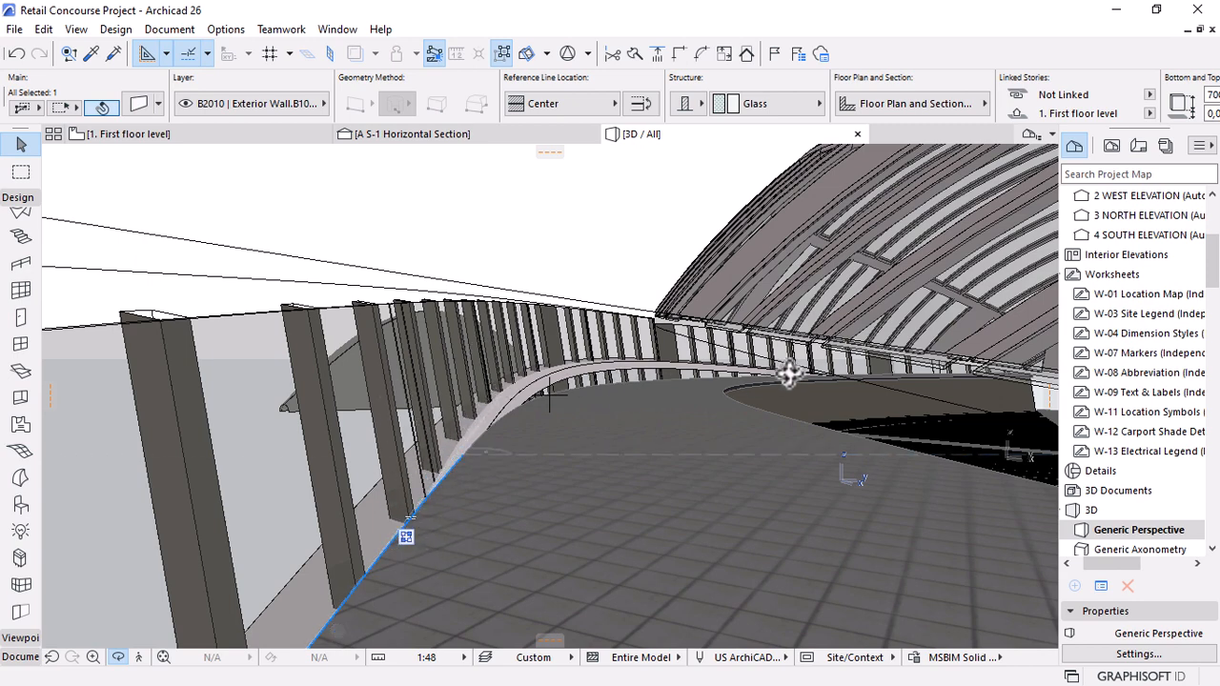
scroll(692, 372, "down", 5)
mouse_move(616, 426)
middle_mouse_down("shift")
mouse_move(741, 403)
mouse_move(515, 409)
mouse_move(788, 430)
mouse_move(836, 474)
mouse_move(788, 417)
mouse_move(761, 450)
mouse_move(616, 430)
middle_mouse_up("shift")
In the A S-1 section, check the upper slab's end against the curved strip and slanted fins, leaving the slab deselected.
left_click(412, 134)
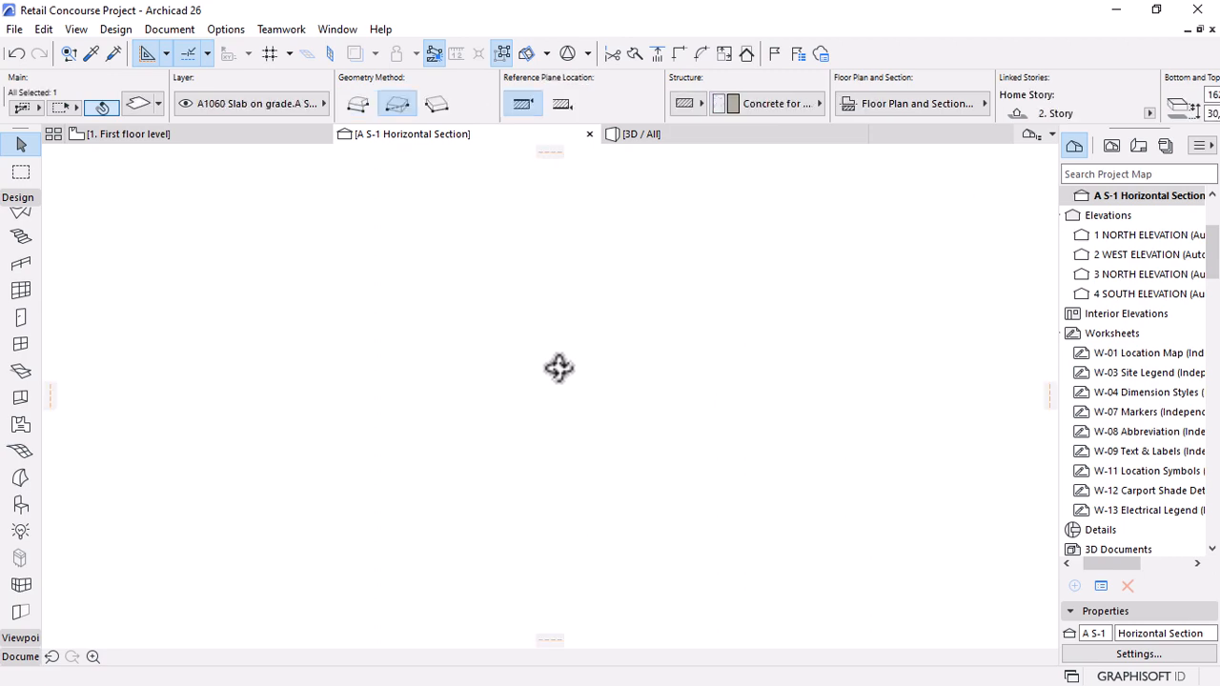
scroll(417, 362, "down", 8)
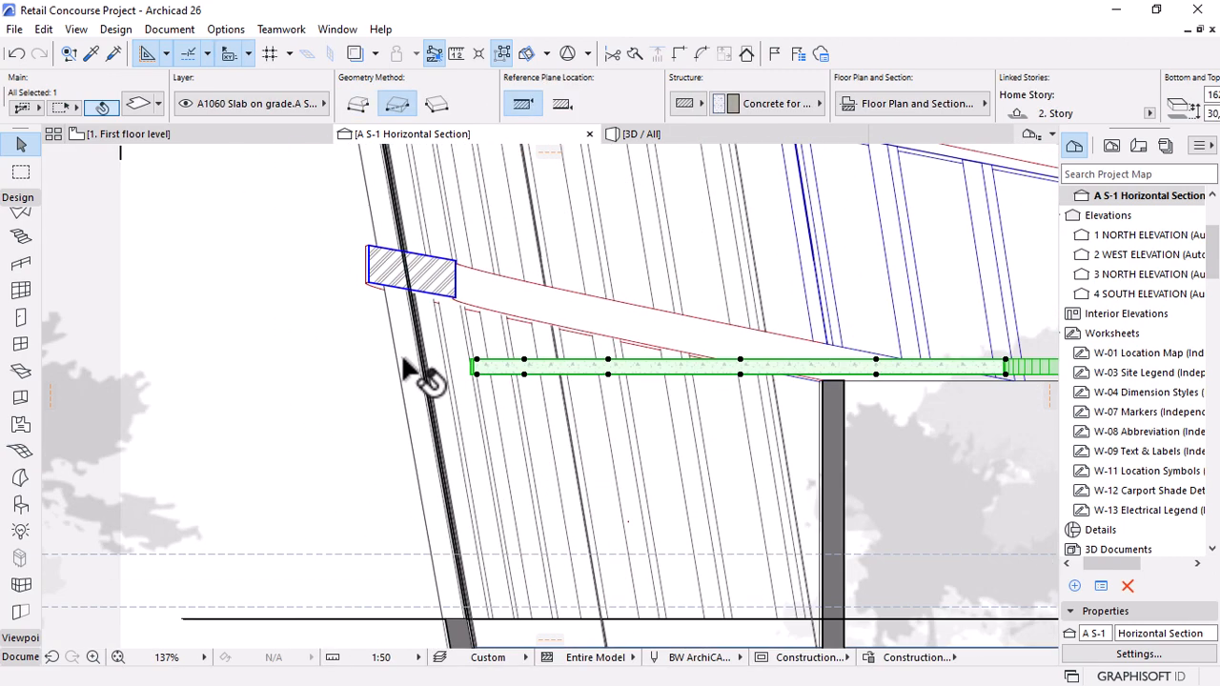
scroll(406, 363, "down", 3)
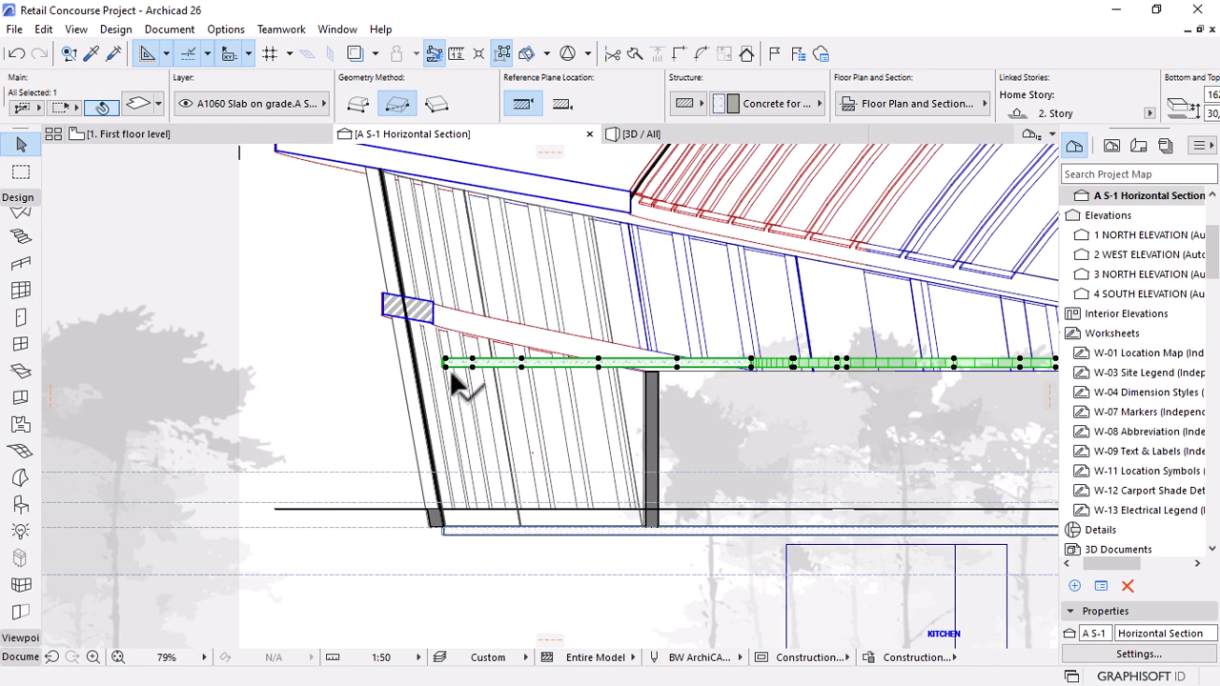
key("Escape")
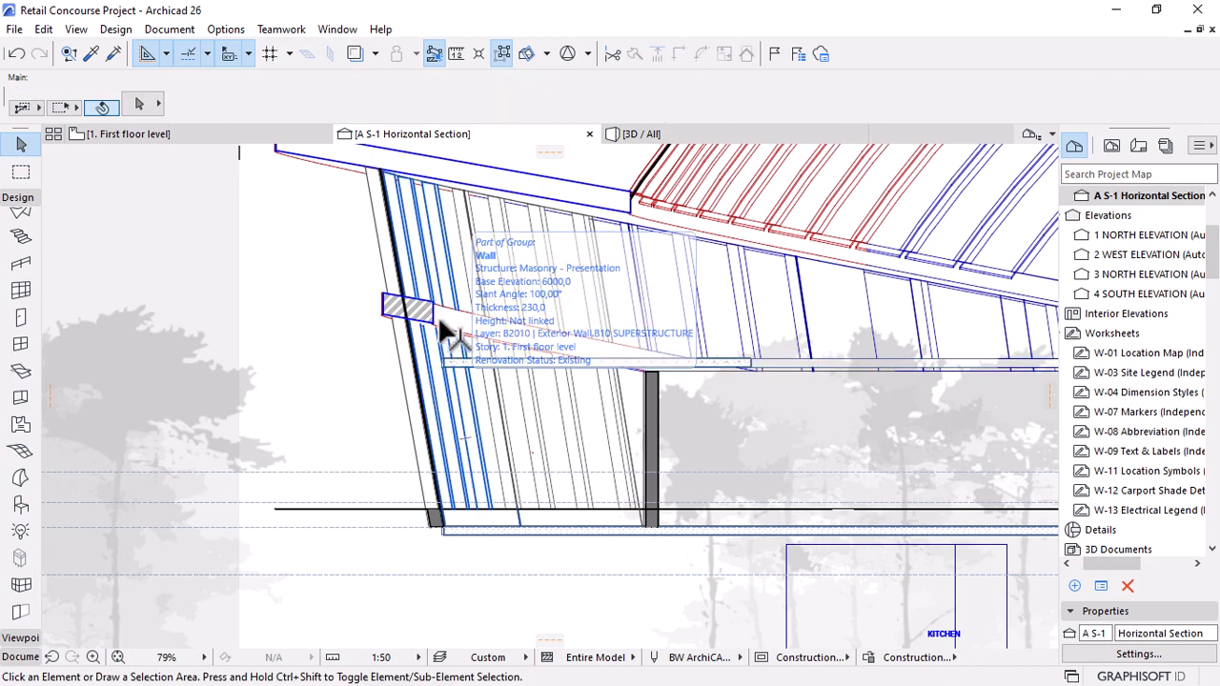
scroll(441, 324, "up", 5)
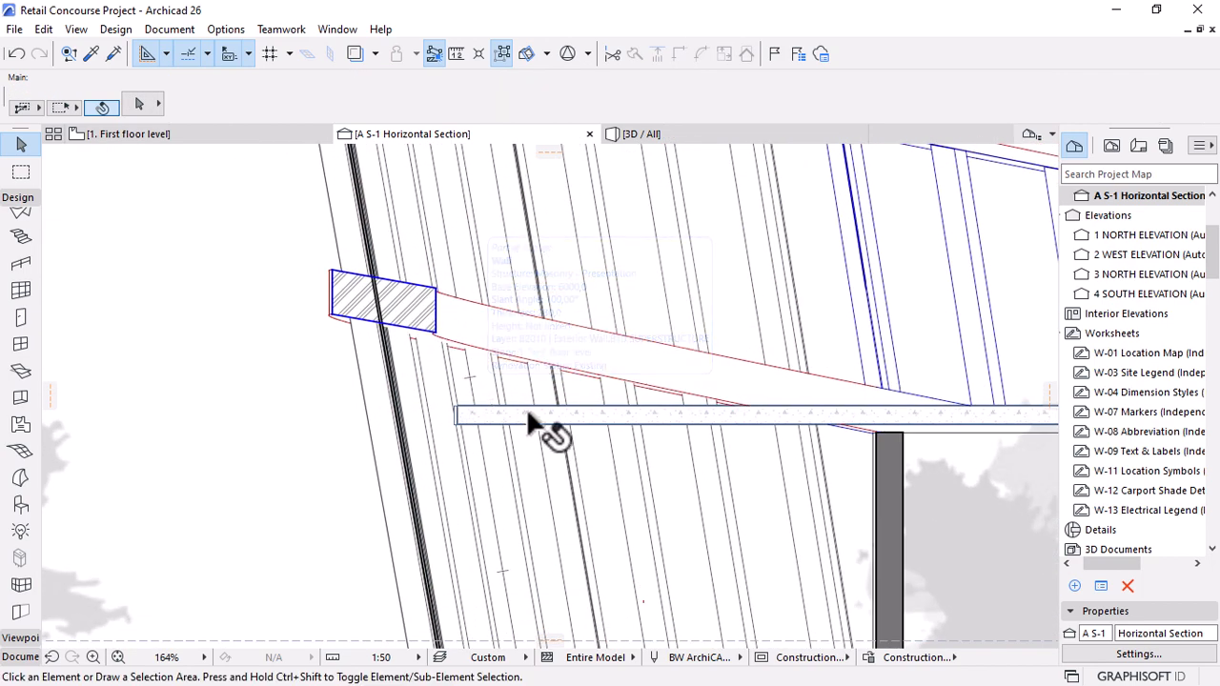
scroll(438, 305, "down", 10)
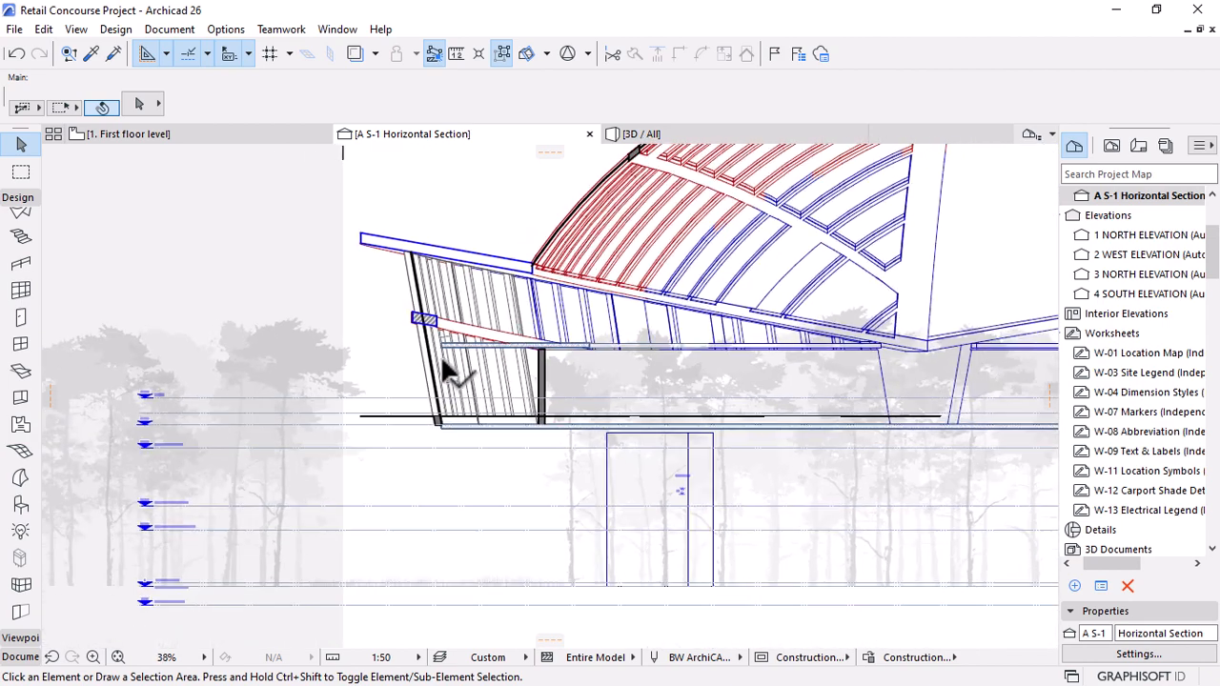
scroll(470, 467, "down", 5)
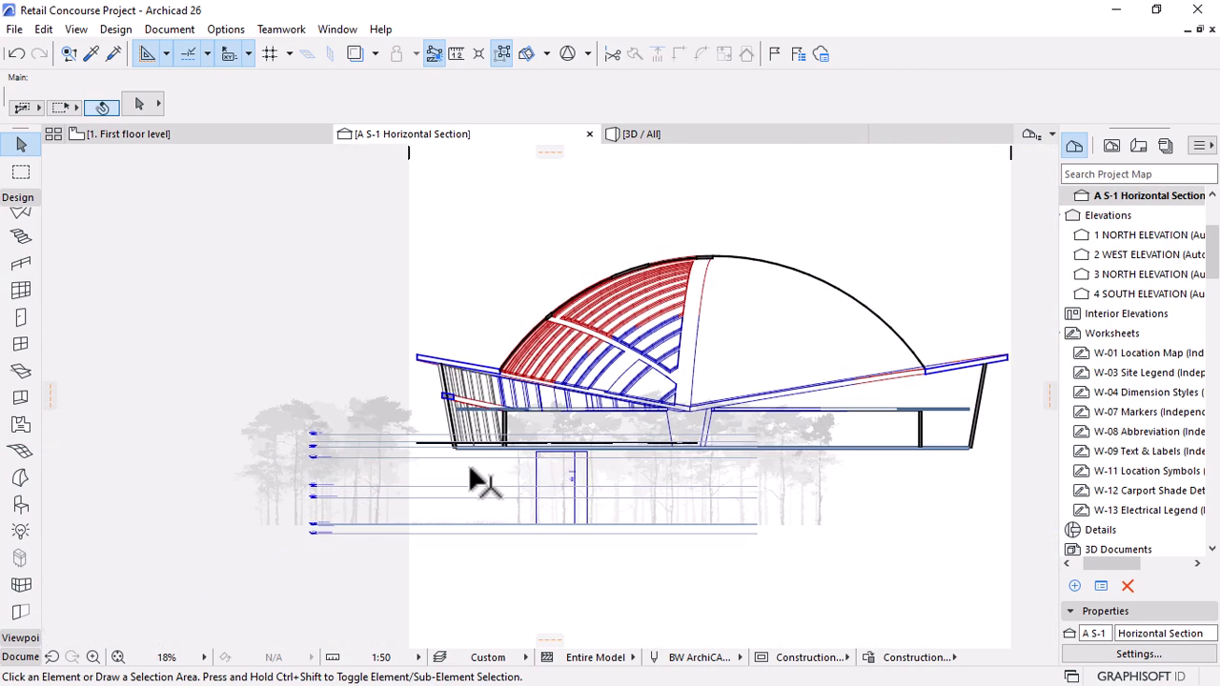
Delete the kitchen enclosure below the first floor slab in the A S-1 section.
scroll(562, 510, "up", 5)
left_click(587, 452)
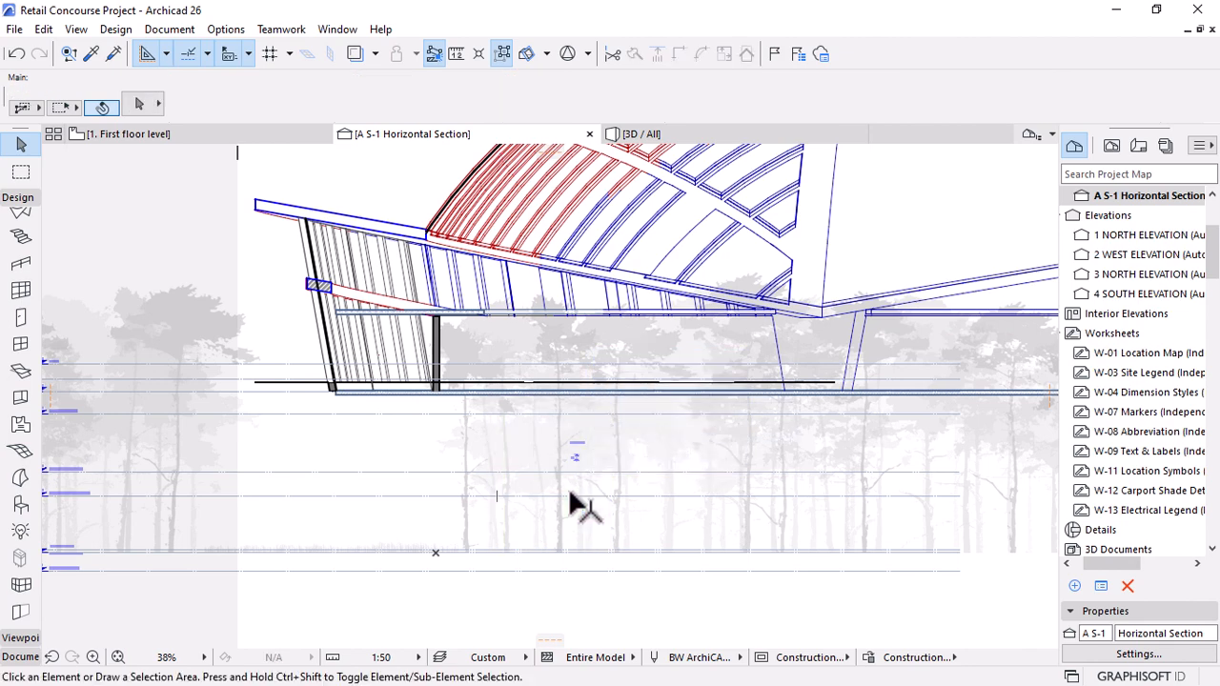
scroll(500, 515, "down", 3)
scroll(758, 391, "up", 2)
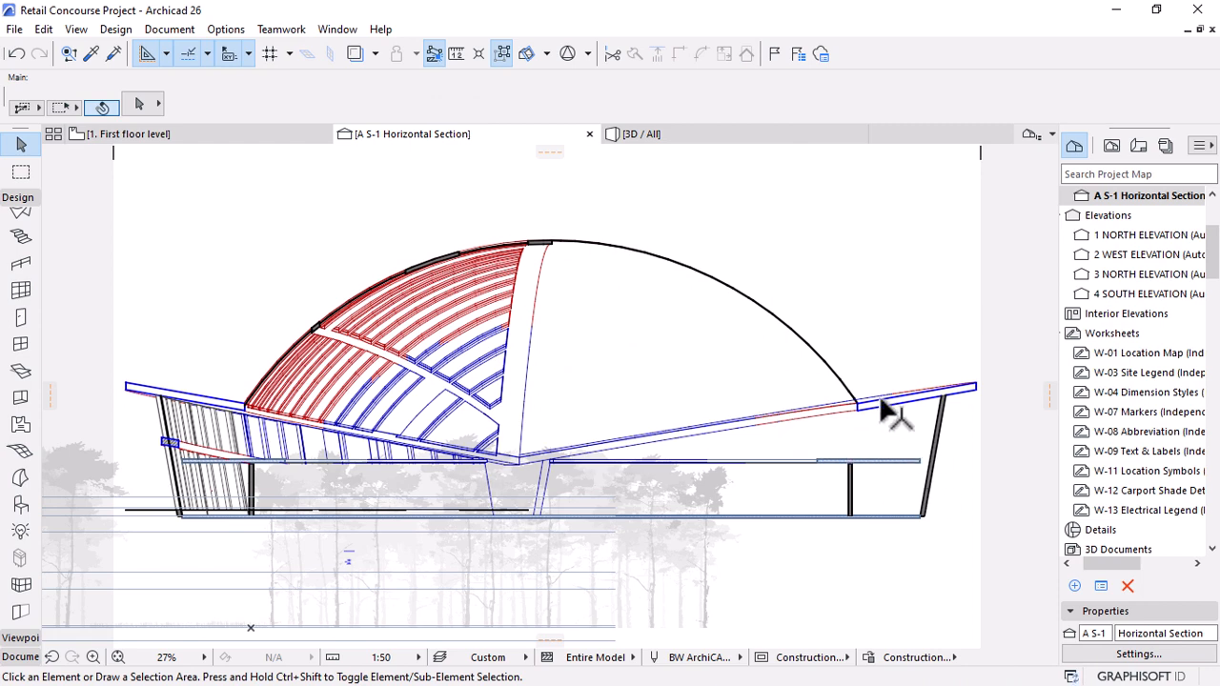
Delete the glass dome shell, the sloping roof and the cut slanted wall on the building half without ribs.
left_click(811, 357)
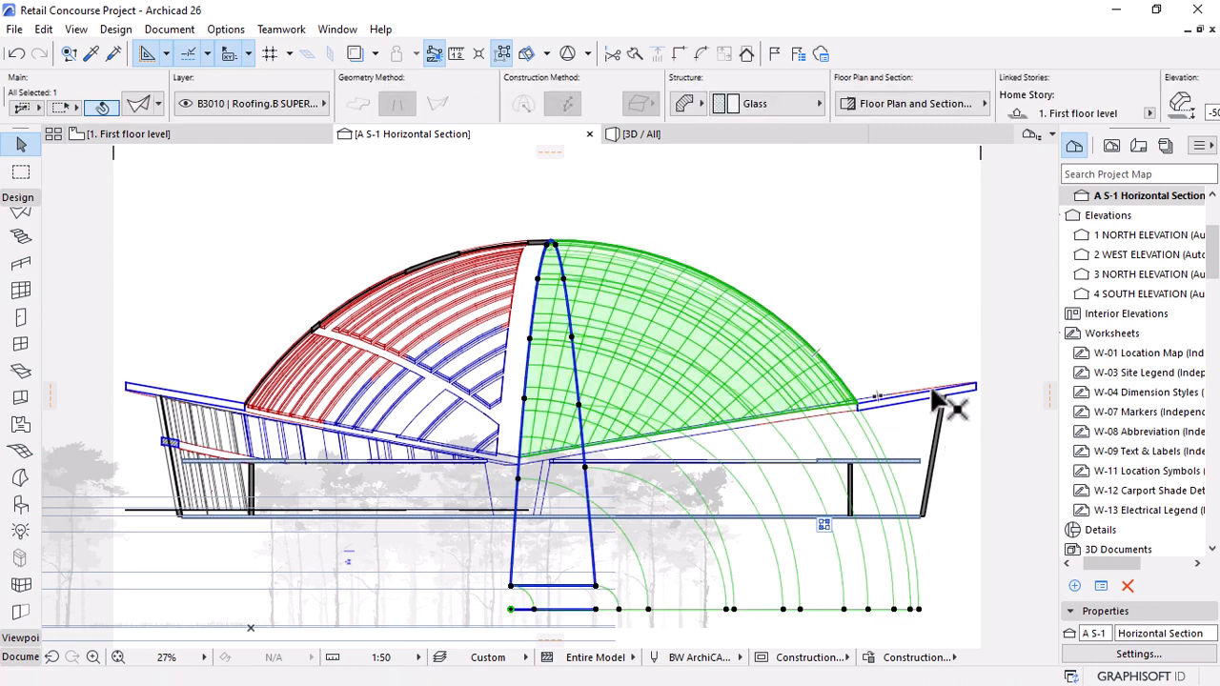
left_click(934, 446, "shift")
left_click(946, 446, "shift")
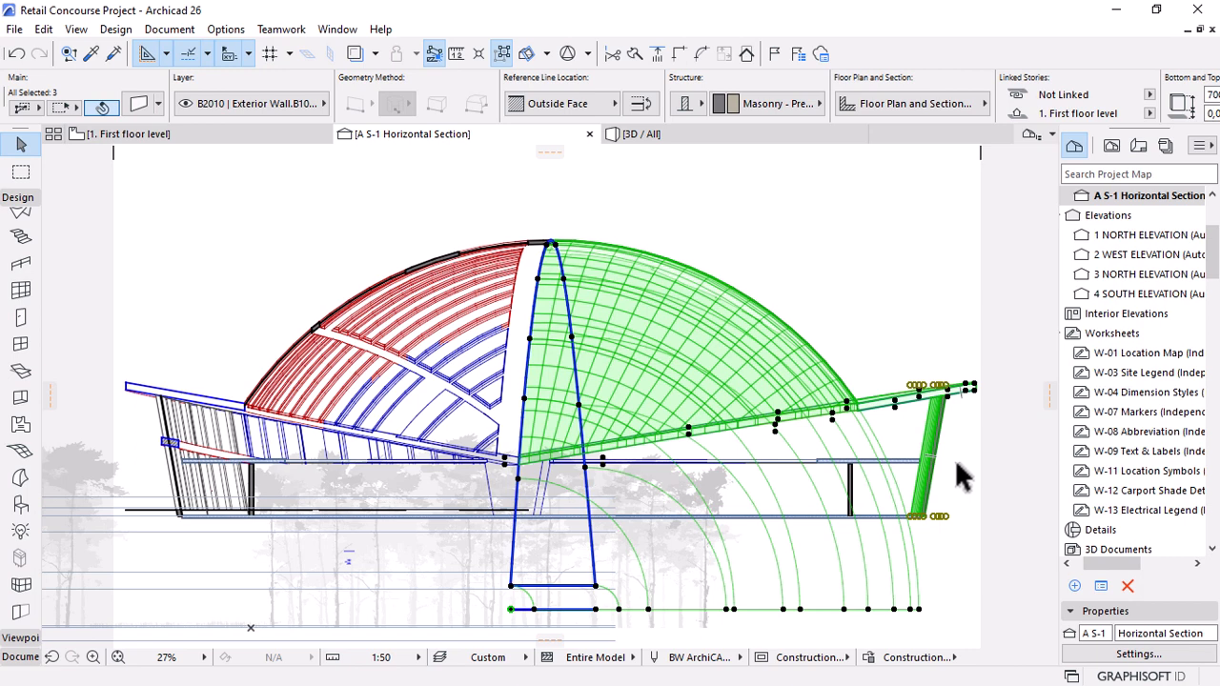
key("Delete")
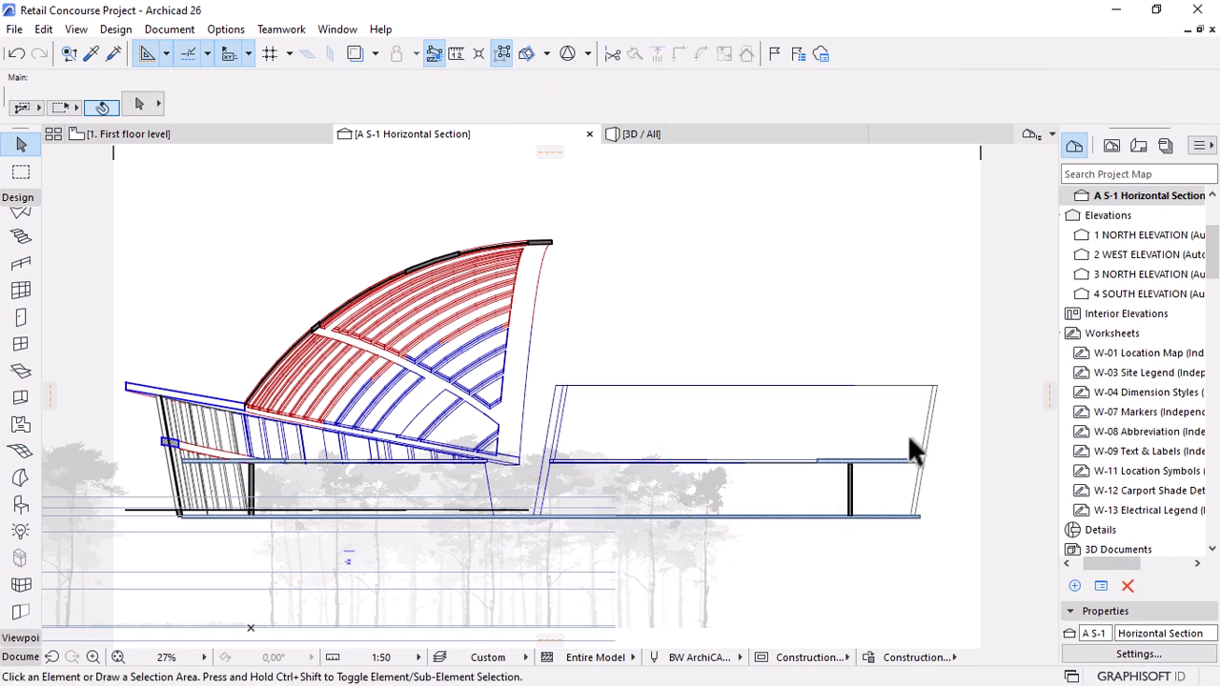
Delete the upper floor slab, the cut inner wall and the outermost slanted wall on the half without ribs, then turn off group suspension.
left_click(868, 463)
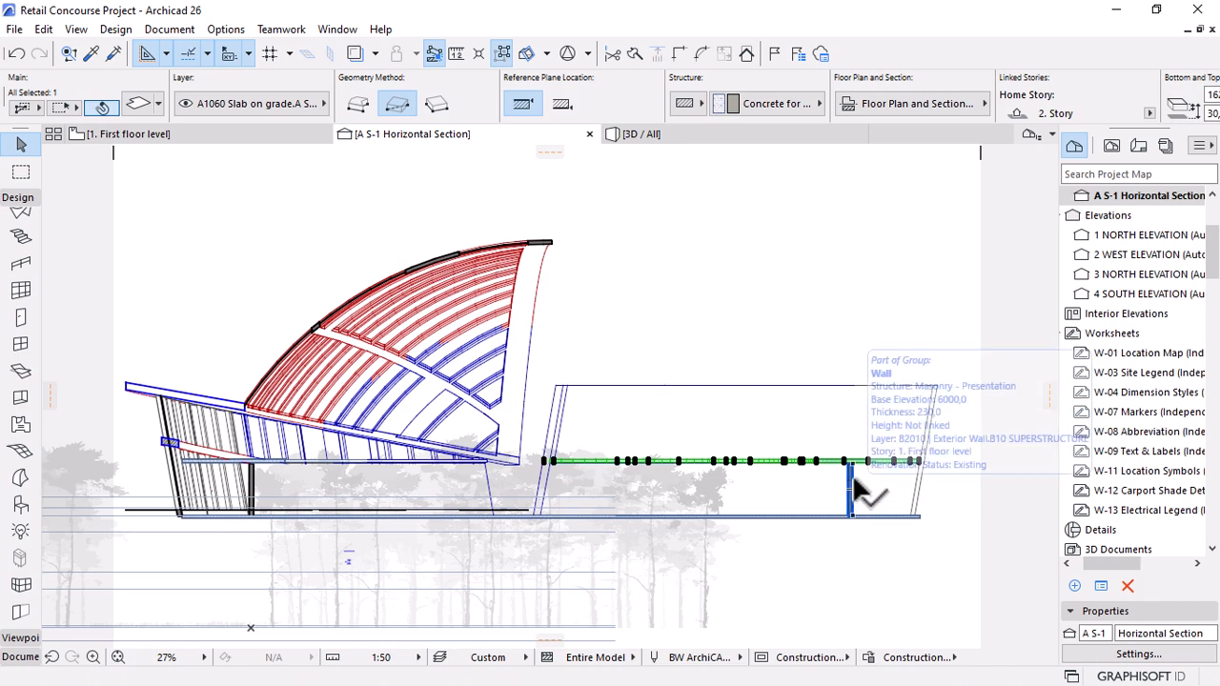
left_click(852, 488)
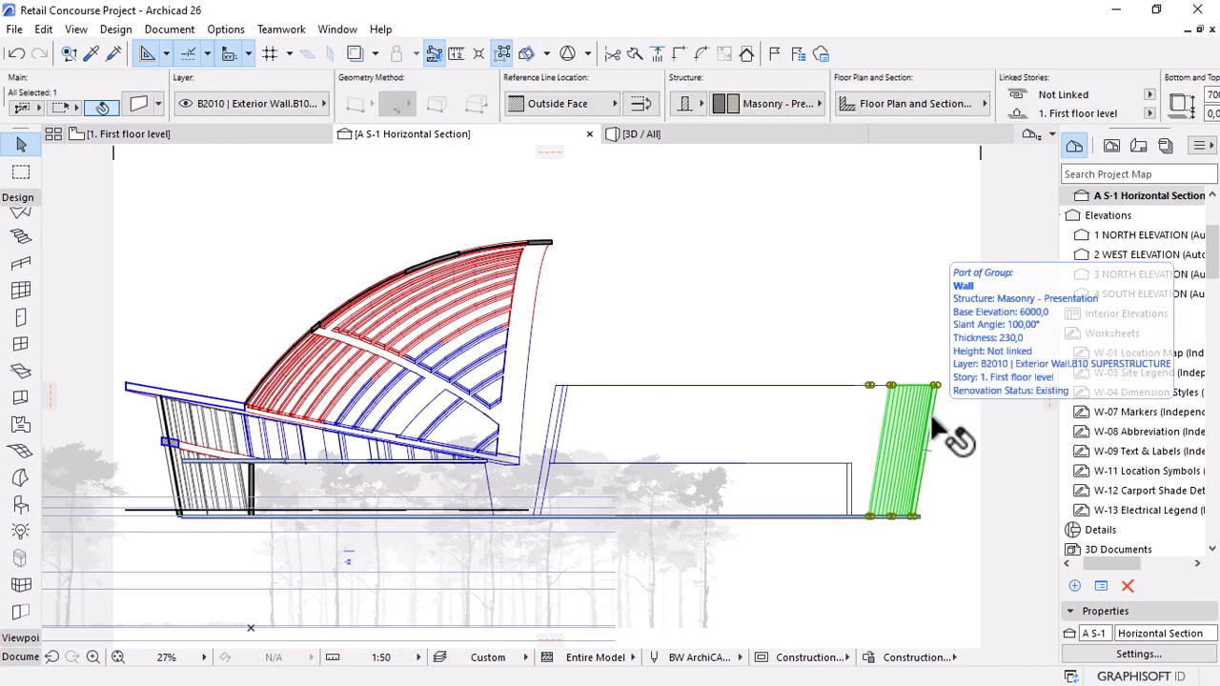
key("Escape")
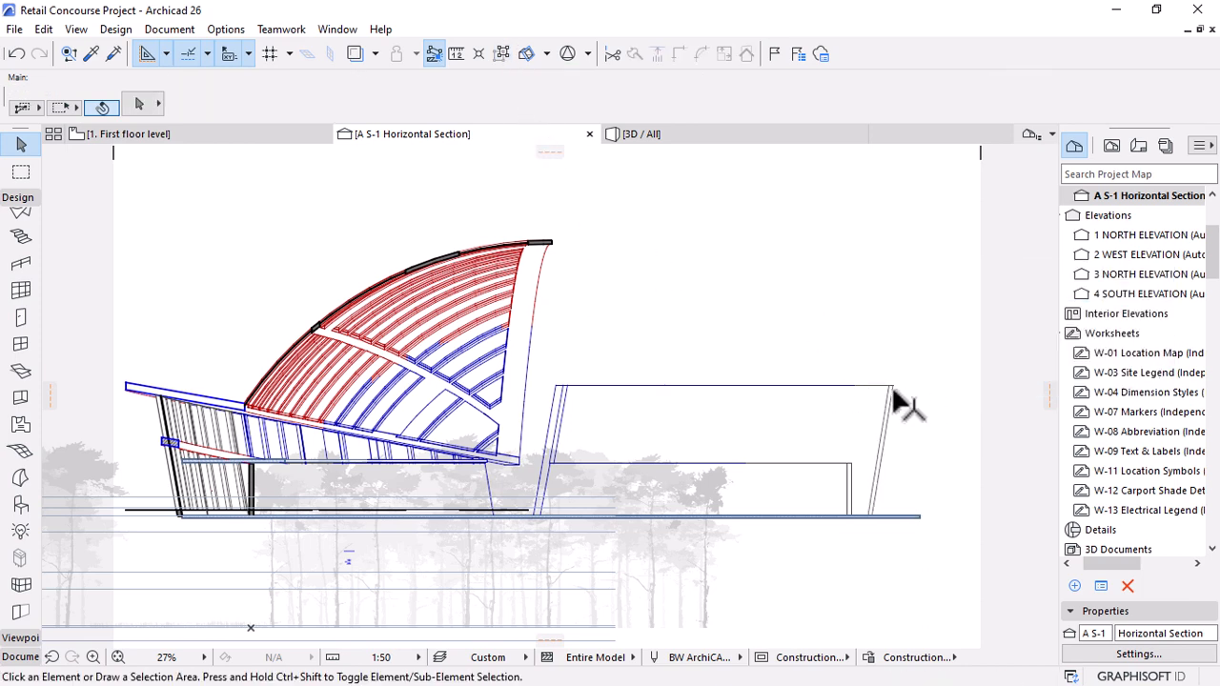
Delete the remaining slanted wall group, the inner wall group and the first floor slab on the half without ribs.
left_click(894, 392)
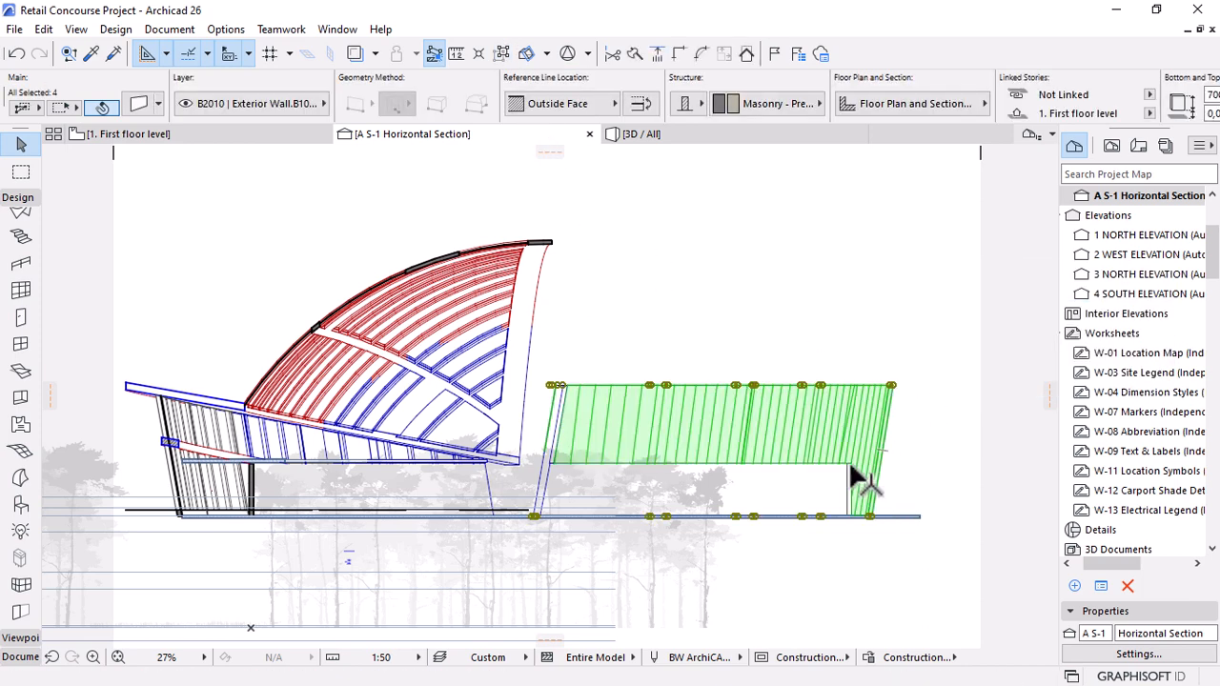
key("Delete")
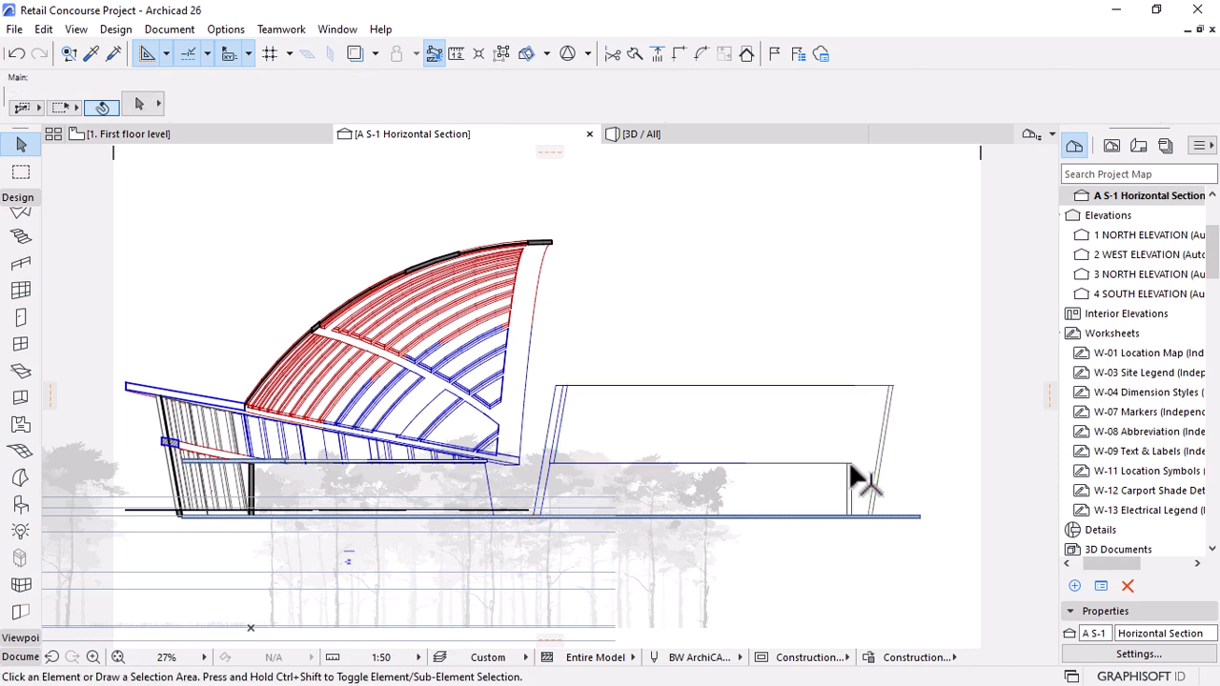
left_click(850, 467)
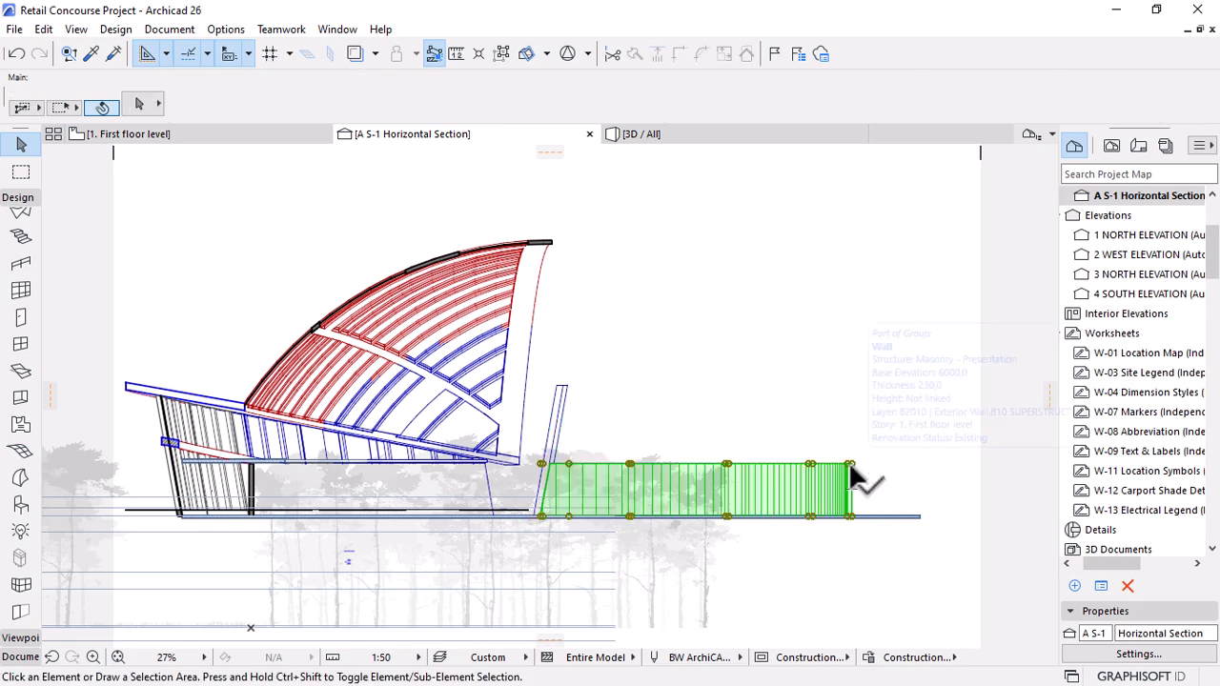
key("Delete")
left_click(913, 517)
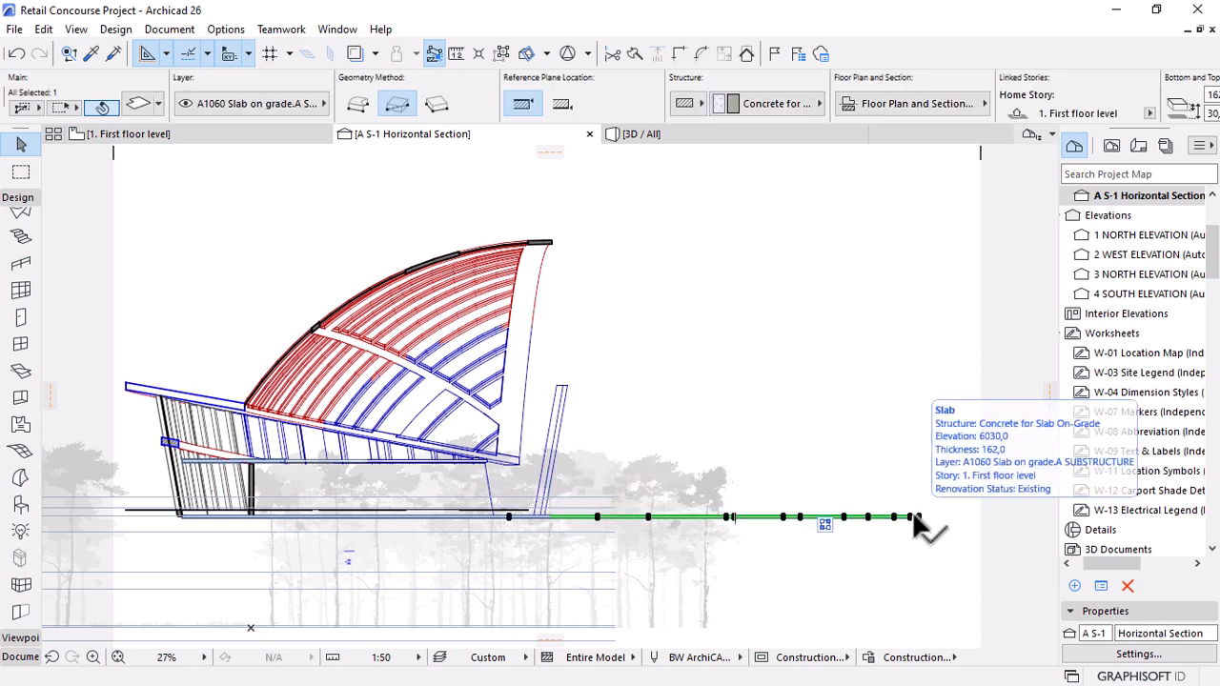
Delete the leftover masonry wall standing apart from the ribbed half dome in 3D, and inspect the remaining half.
left_click(730, 138)
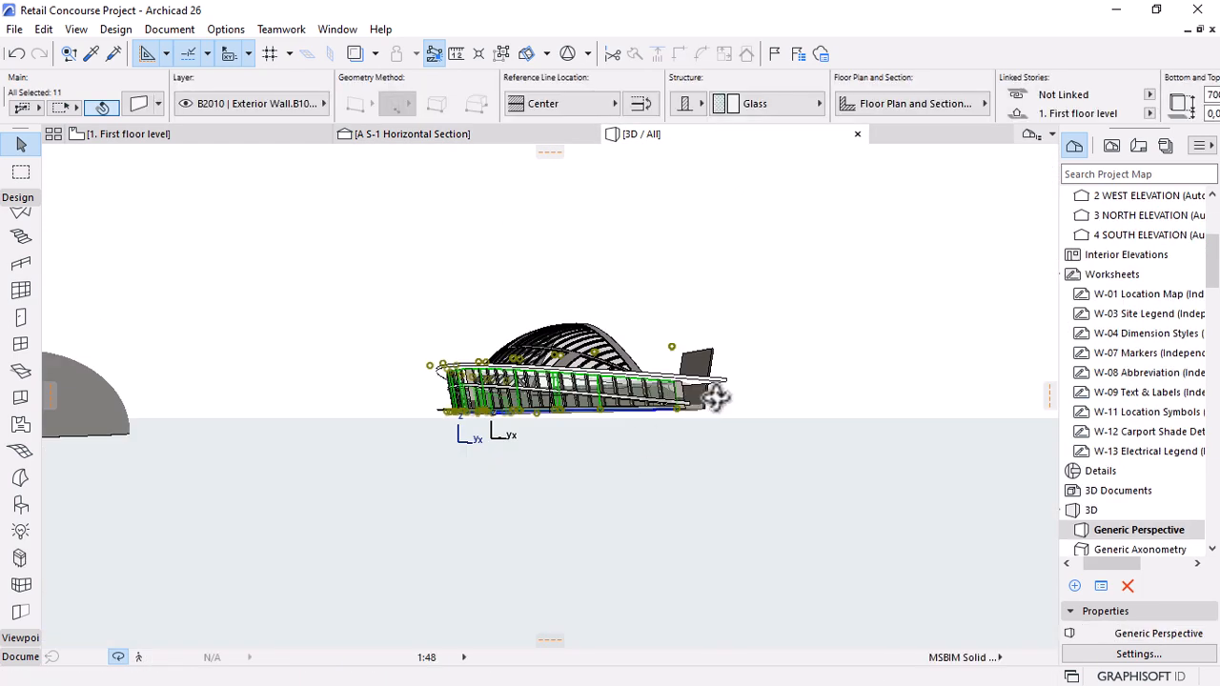
middle_click_drag(717, 399, 574, 426, "shift")
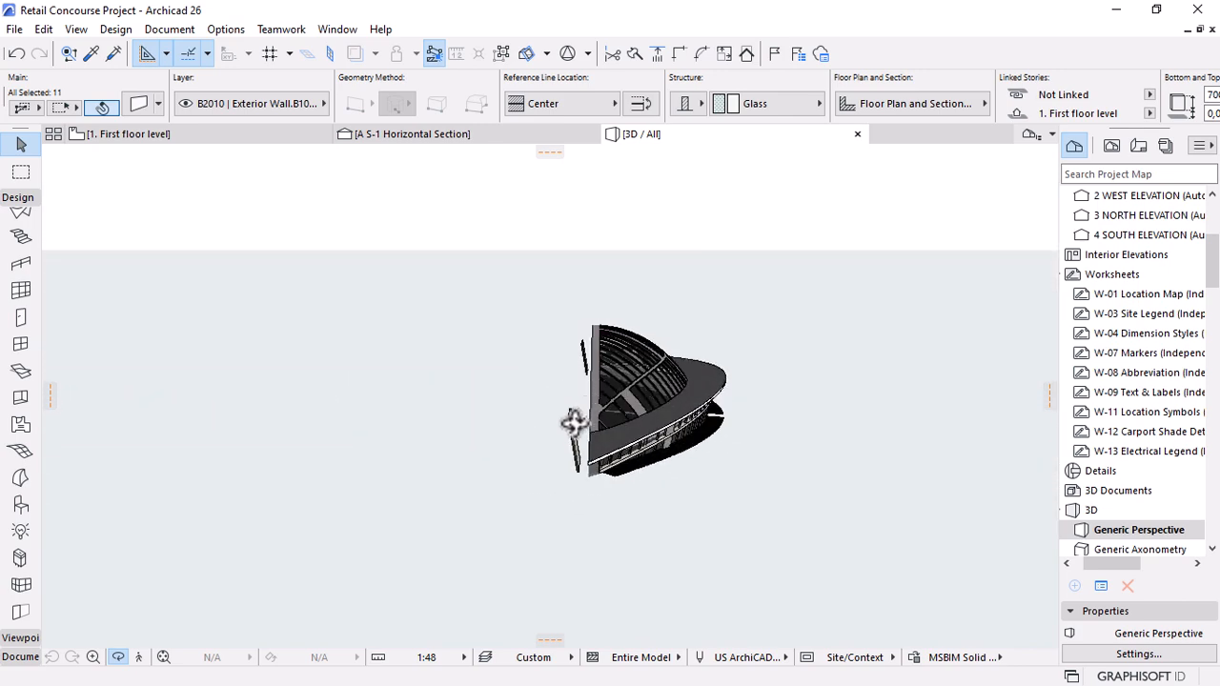
scroll(576, 427, "up", 4)
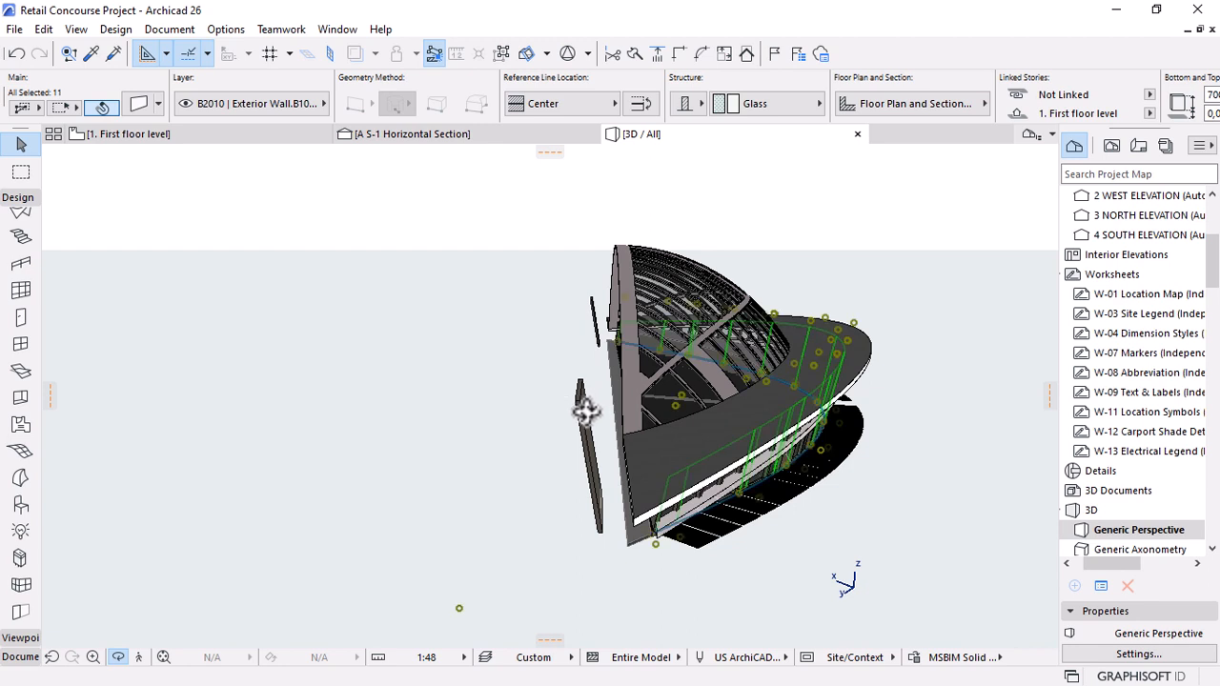
left_click(584, 411)
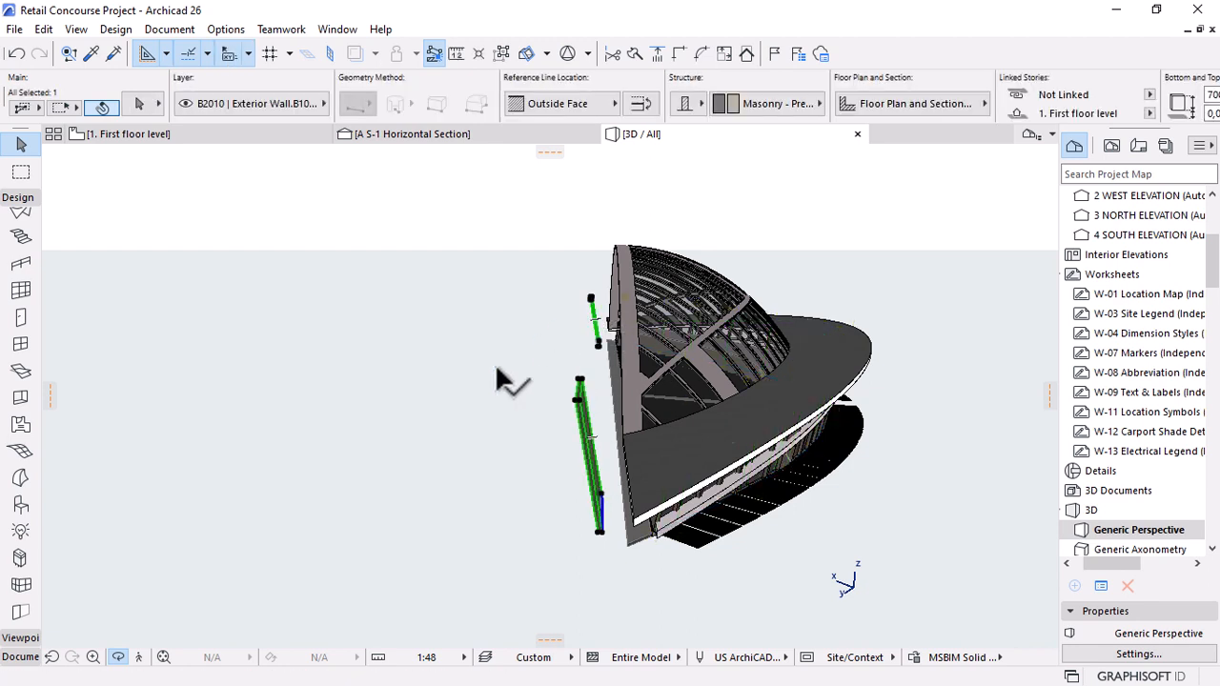
key("Delete")
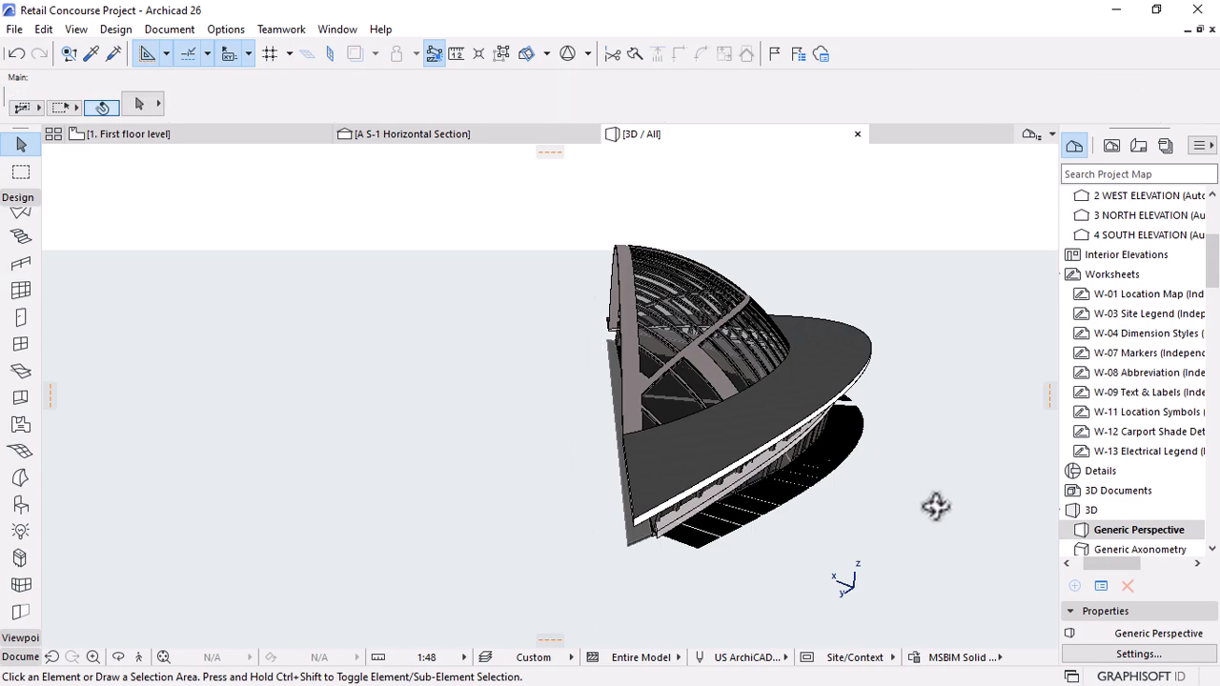
middle_click_drag(936, 507, 893, 452, "shift")
scroll(696, 410, "up", 5)
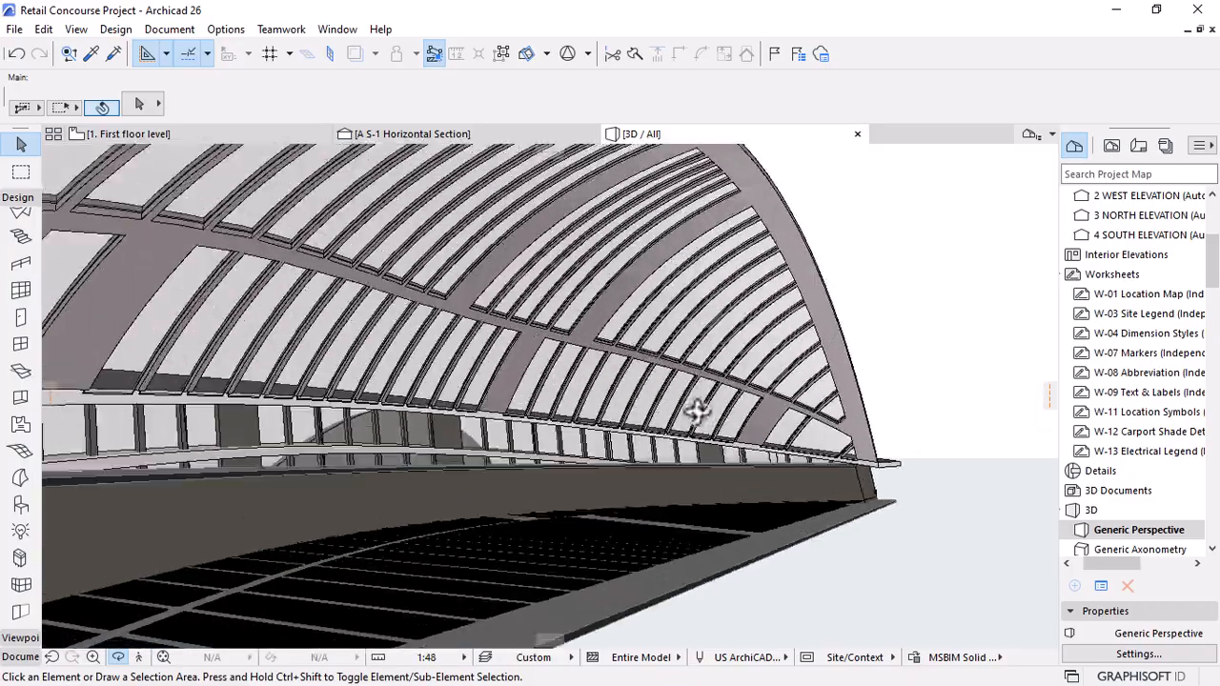
Examine the remaining ribbed half of the concourse in 3D from inside, from above and along its cut edge.
middle_click_drag(697, 409, 697, 467, "shift")
scroll(697, 467, "up", 10)
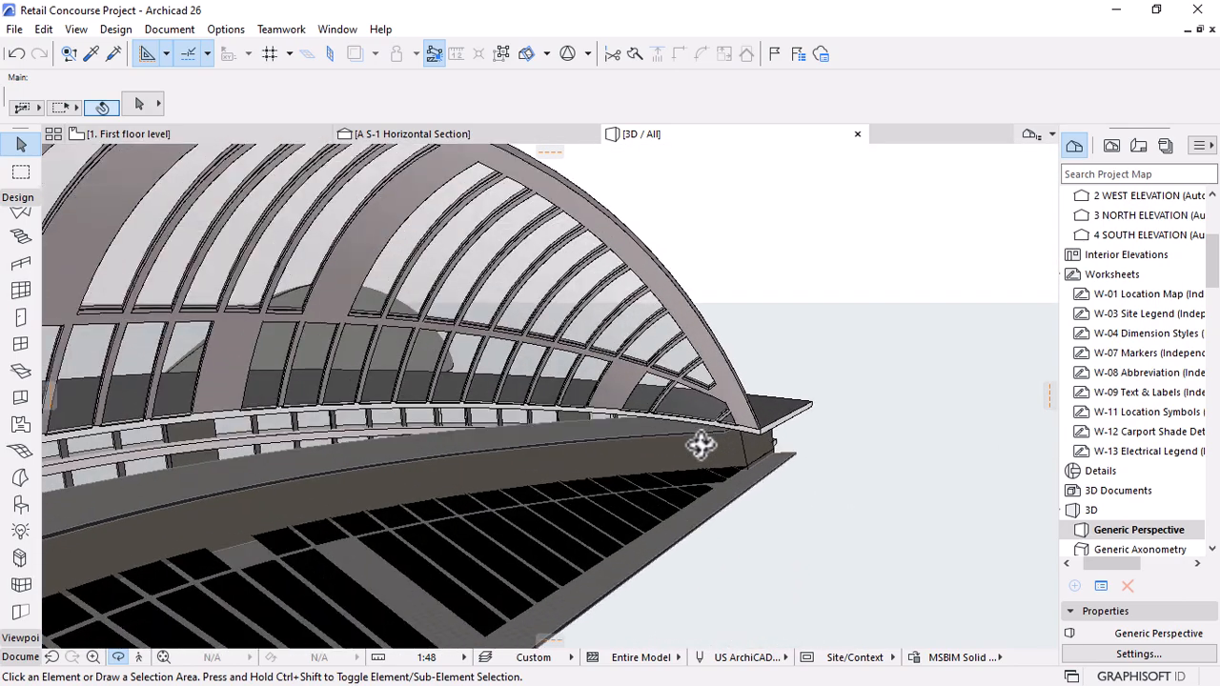
middle_click_drag(777, 448, 627, 466, "shift")
middle_click_drag(453, 514, 563, 430, "shift")
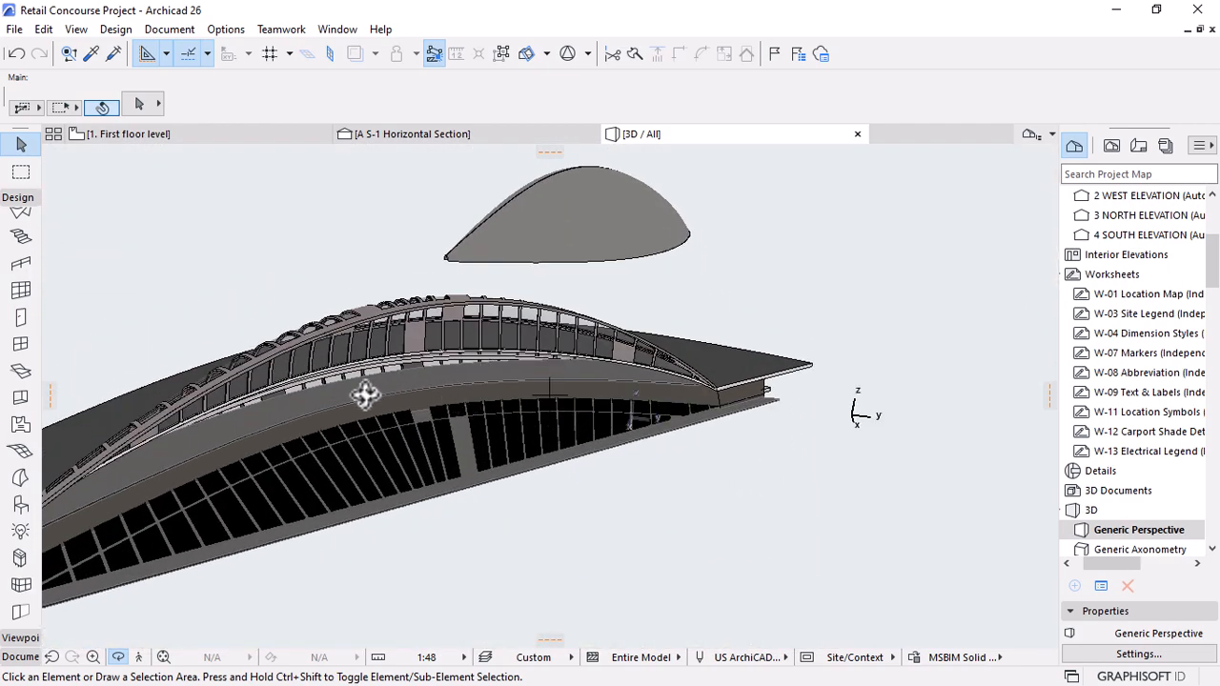
scroll(598, 431, "down", 6)
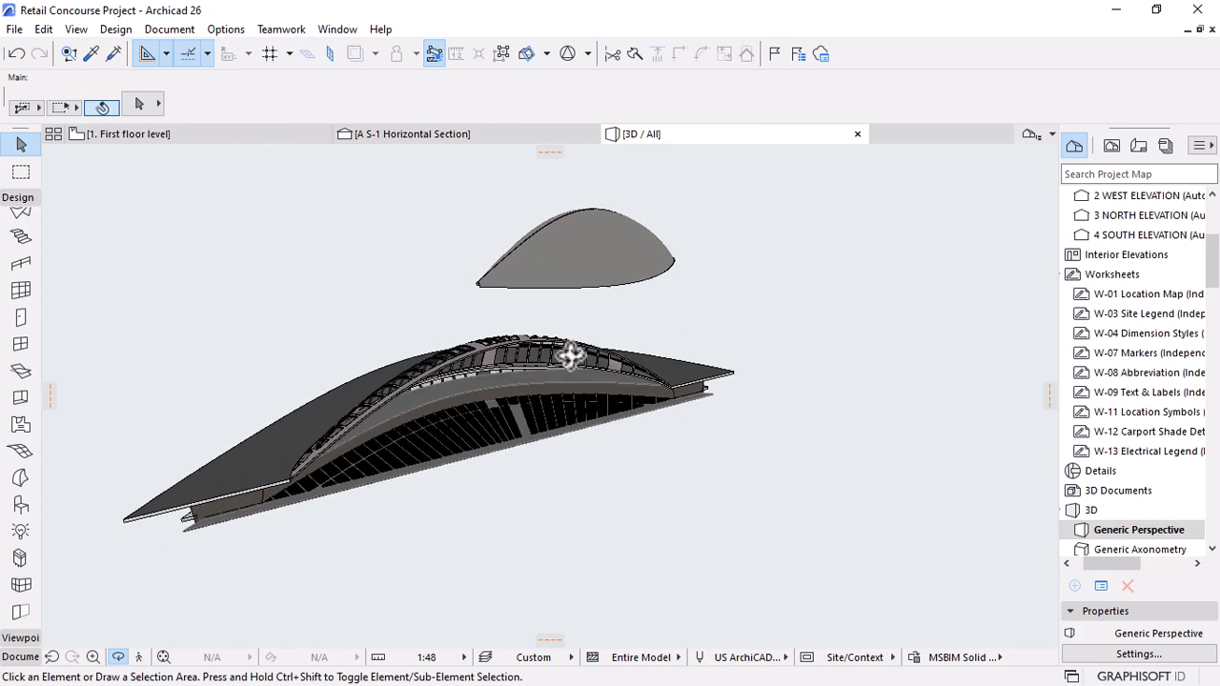
middle_click_drag(553, 422, 540, 358, "shift")
middle_click_drag(645, 416, 705, 447, "shift")
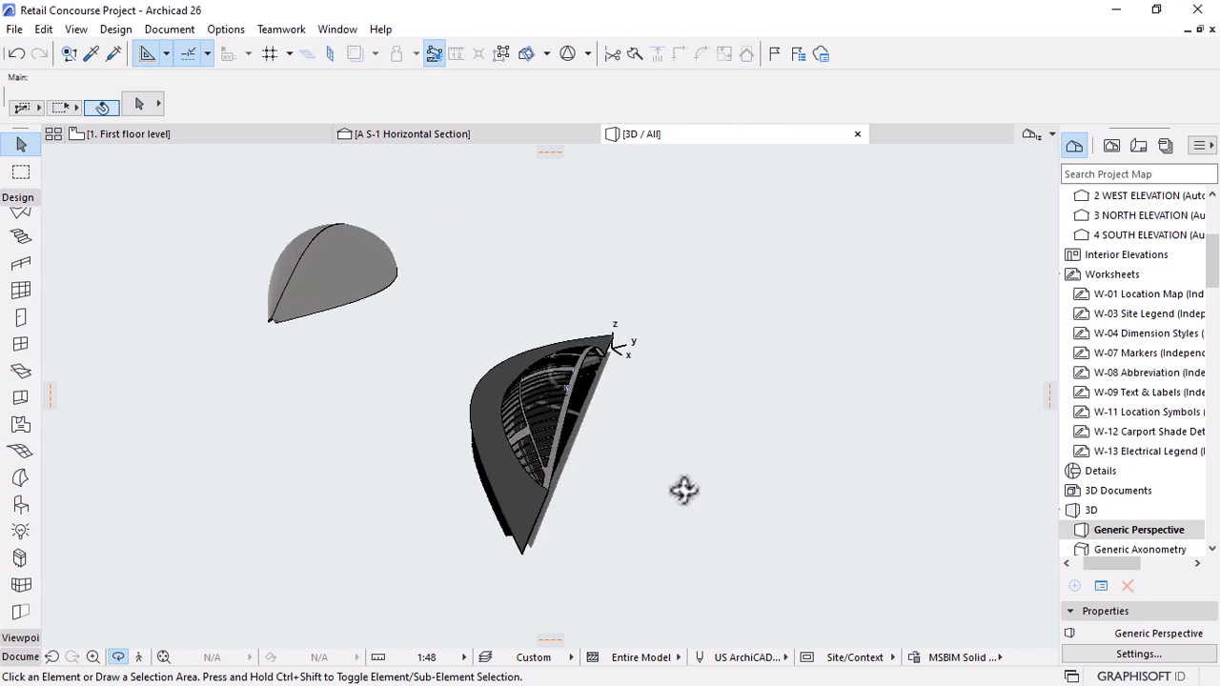
middle_click_drag(684, 490, 635, 426, "shift")
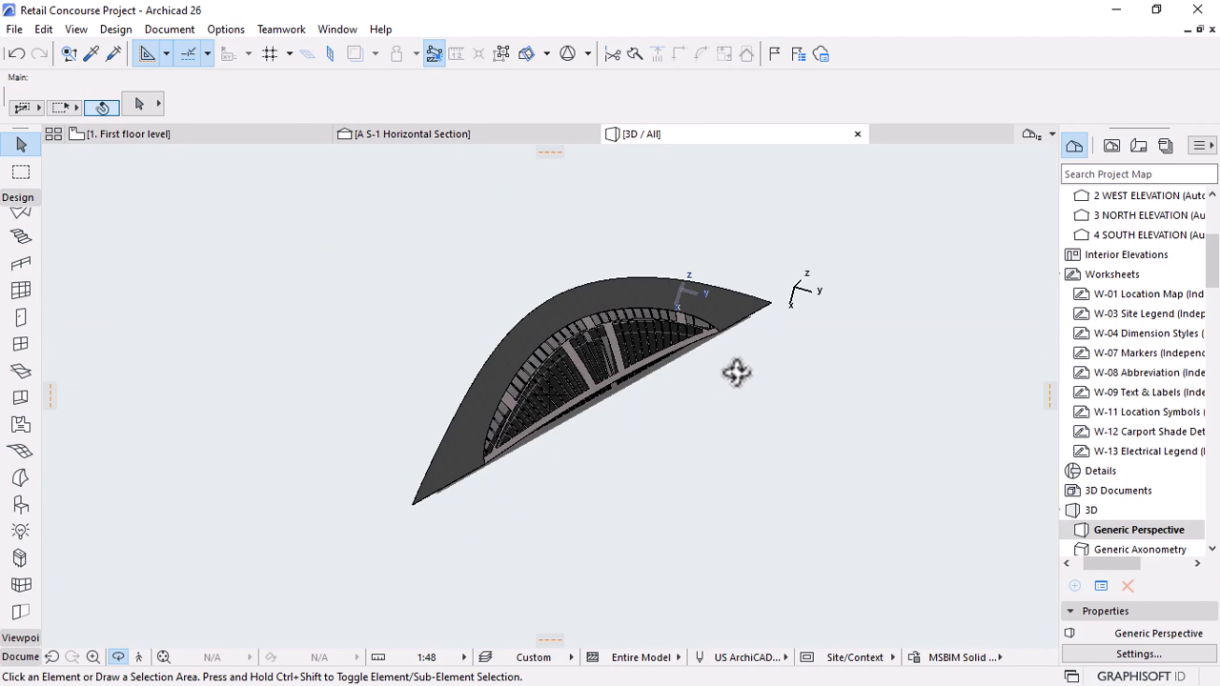
middle_click_drag(670, 410, 591, 469, "shift")
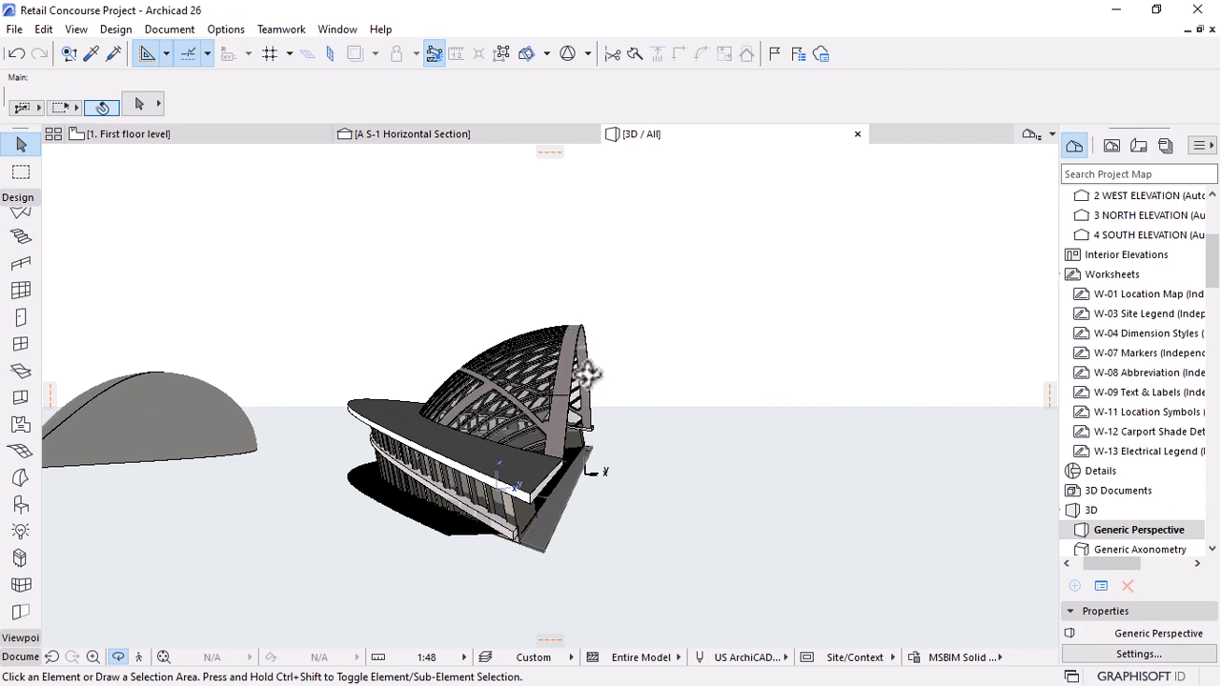
middle_click_drag(624, 456, 69, 154, "shift")
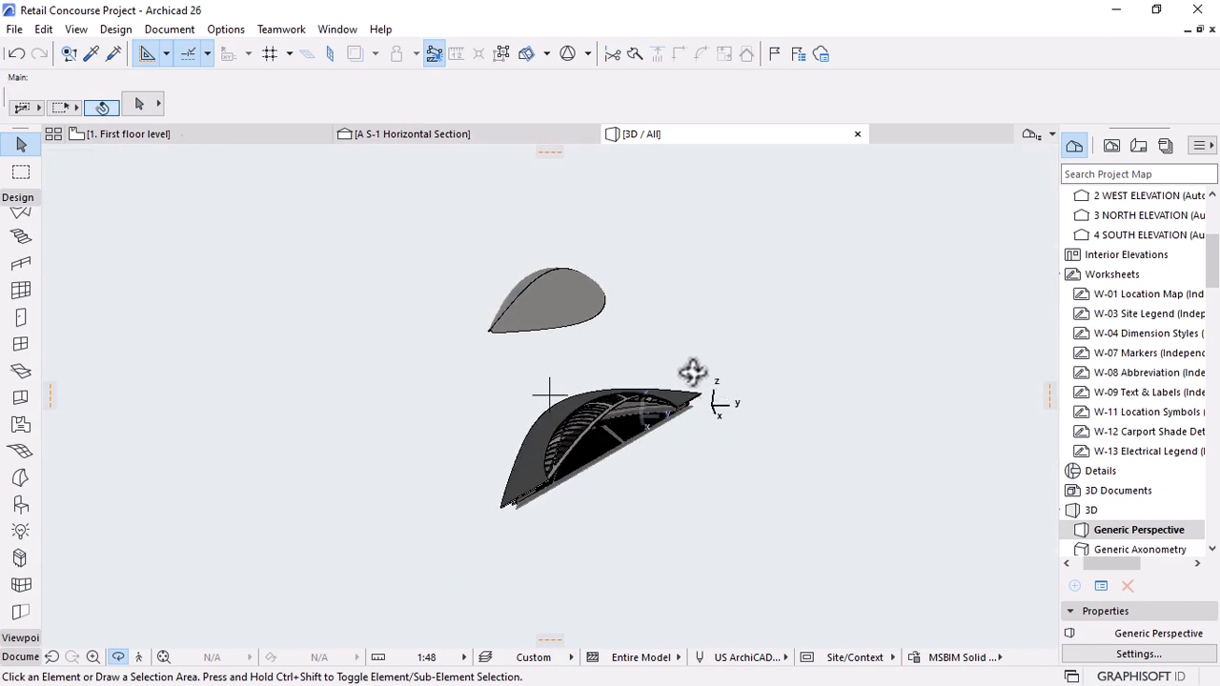
On the first floor plan, clear the wall selection and enclose the ribbed half in an all-story marquee about 69700 by 67900.
left_click(158, 131)
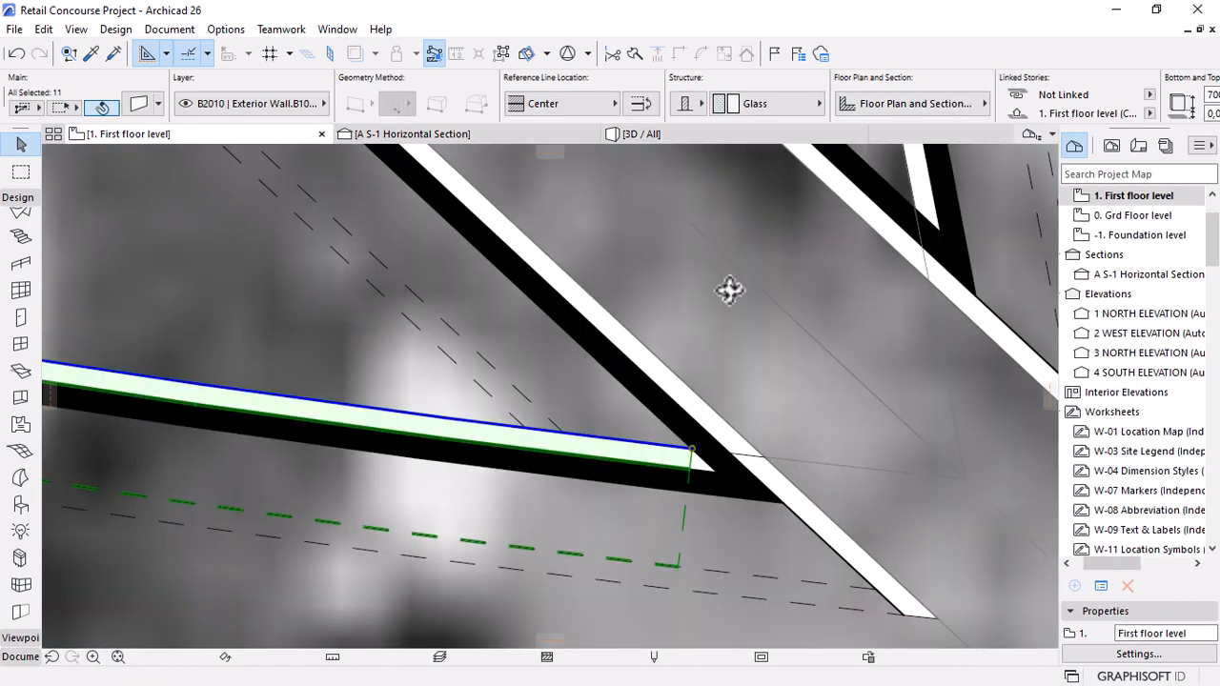
scroll(683, 348, "down", 15)
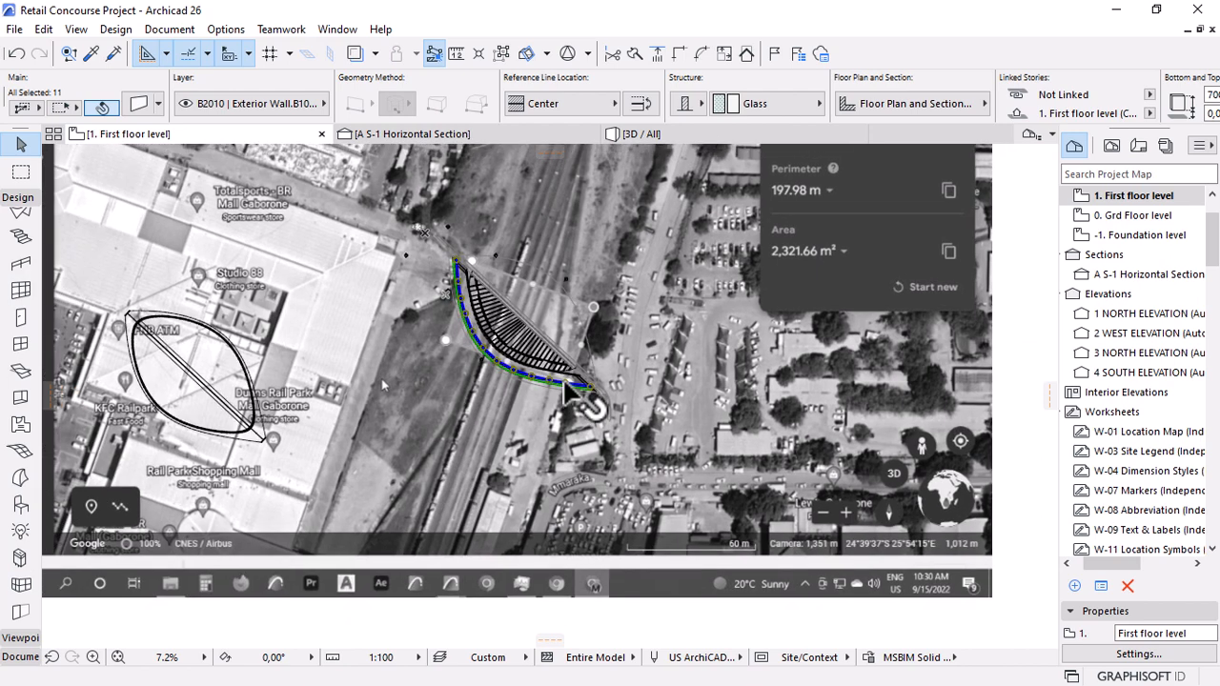
left_click(21, 172)
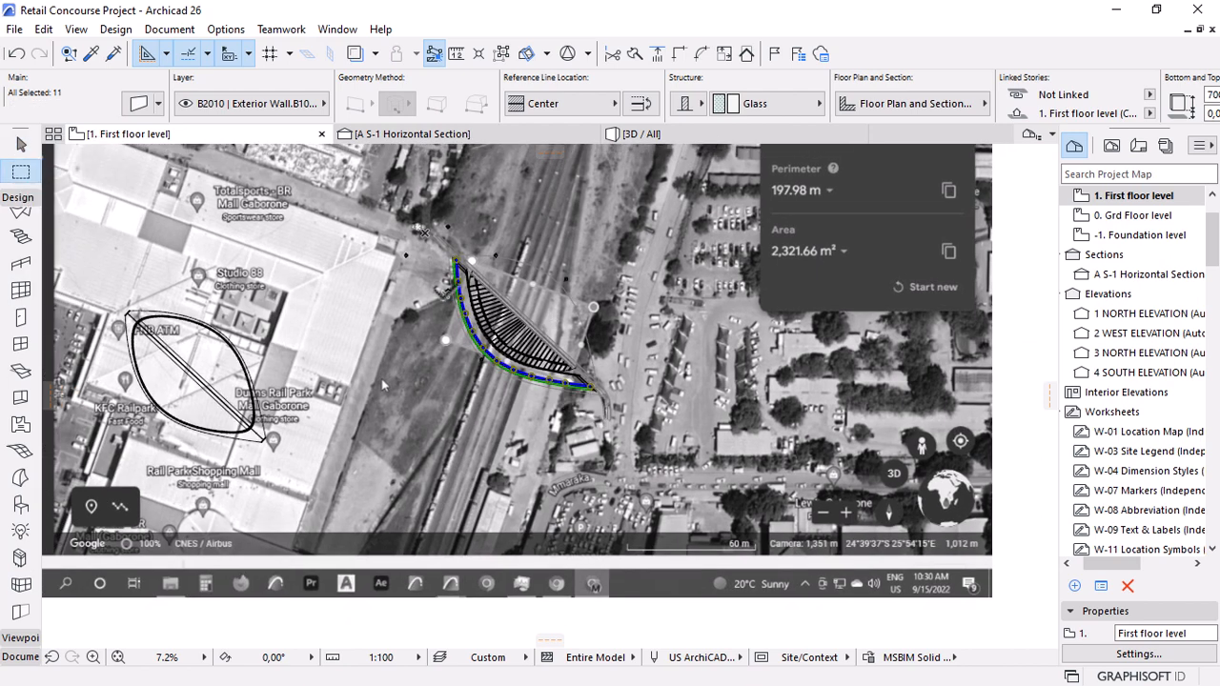
scroll(419, 271, "up", 3)
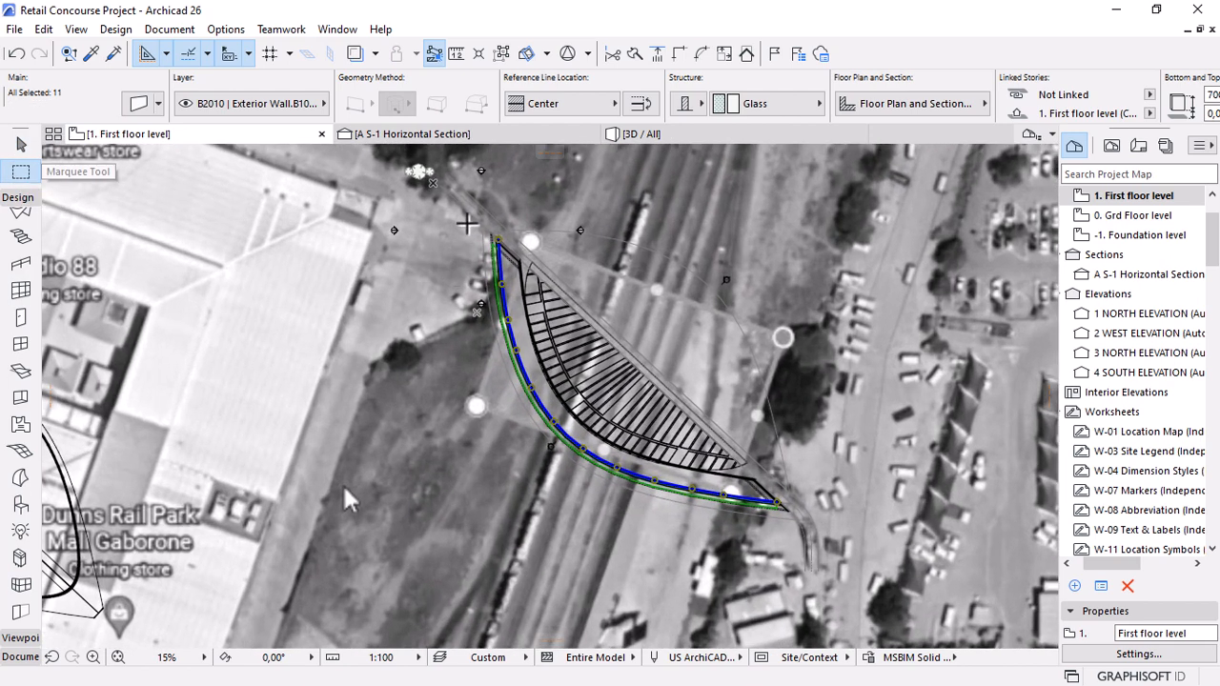
key("Escape")
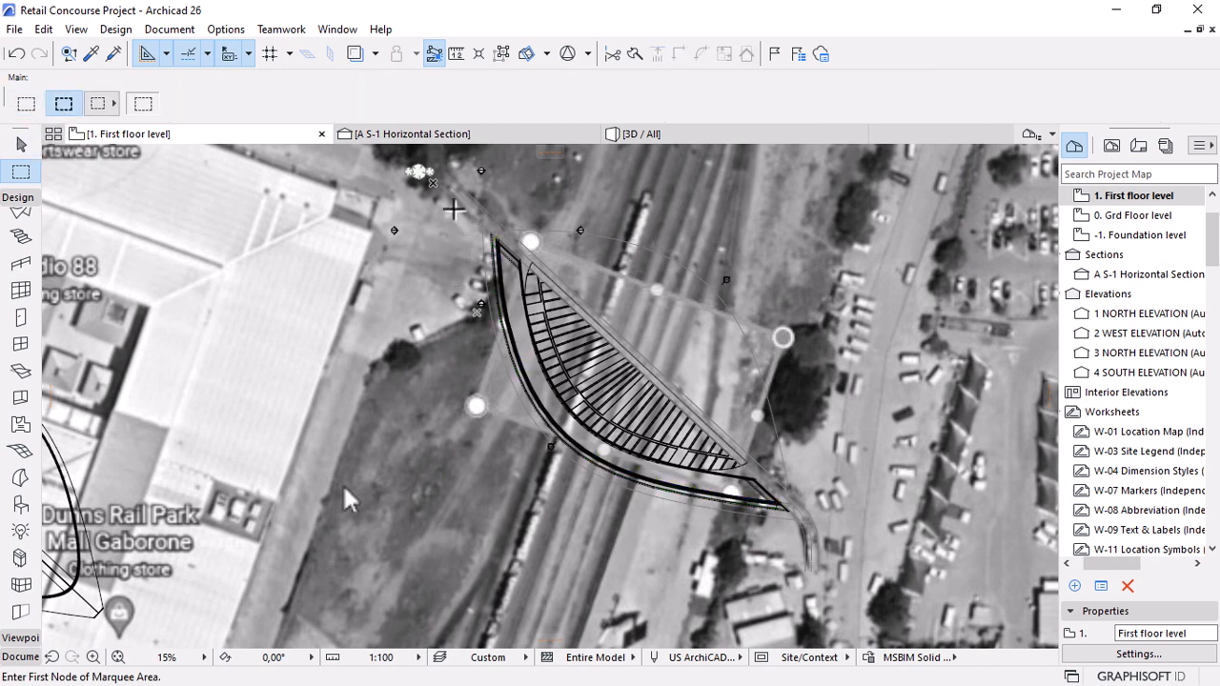
left_click(455, 191)
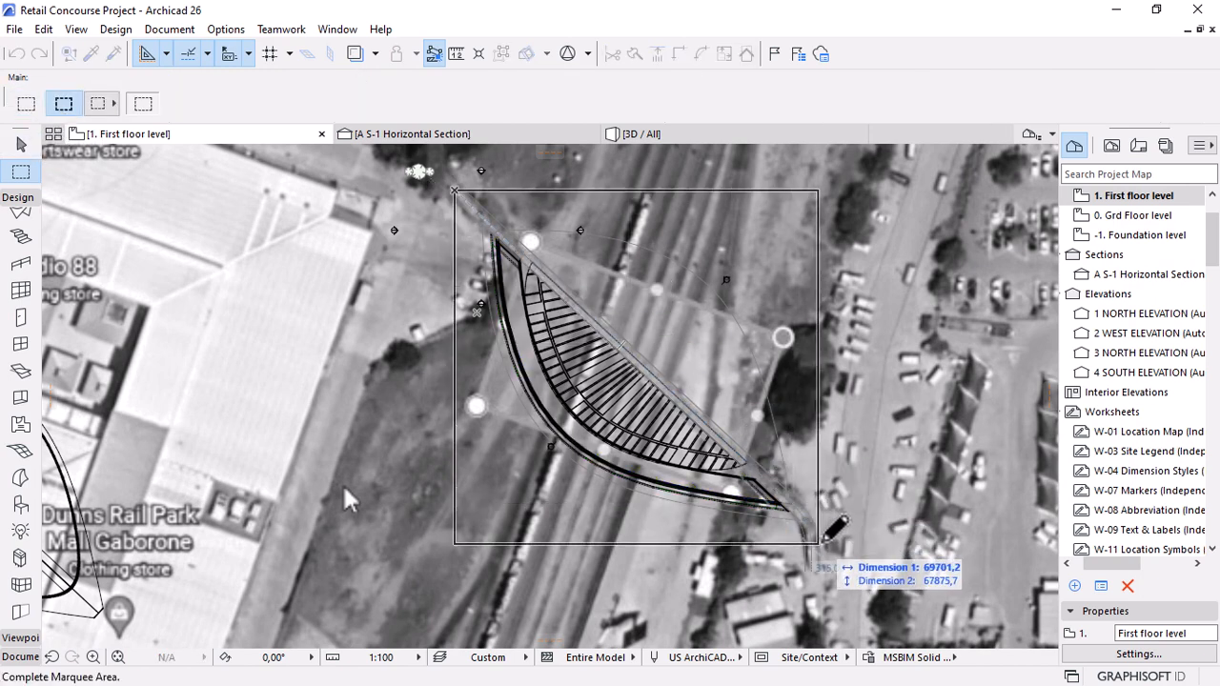
left_click(818, 543)
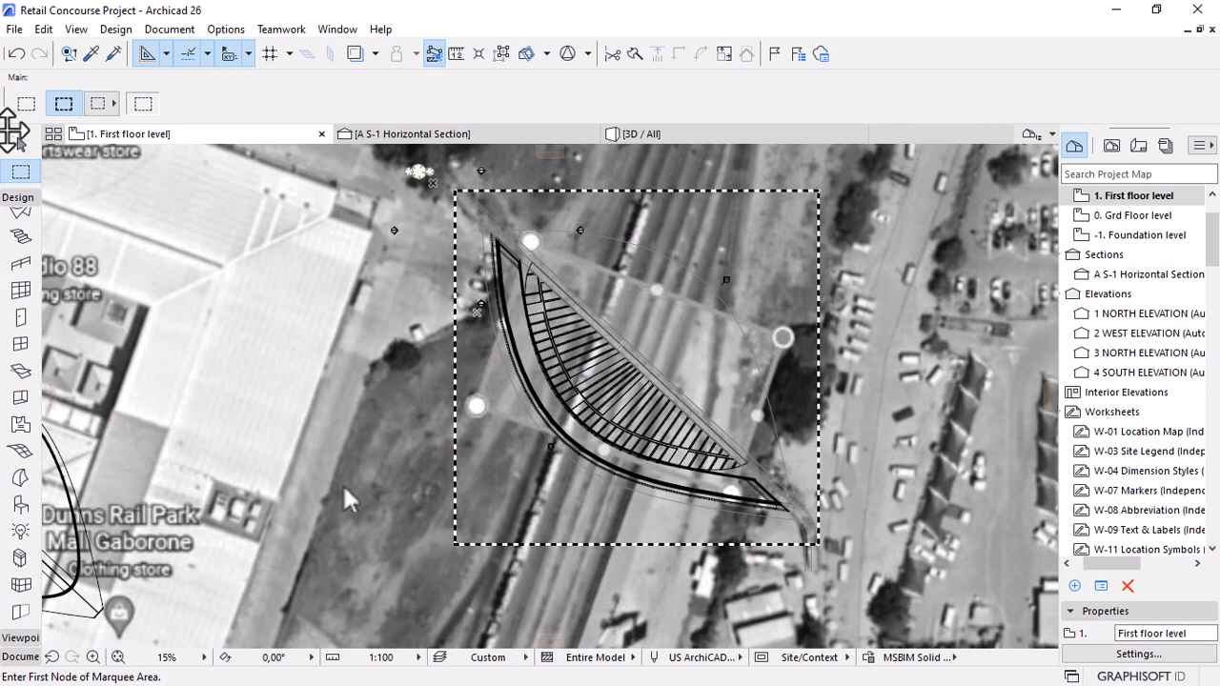
left_click(19, 154)
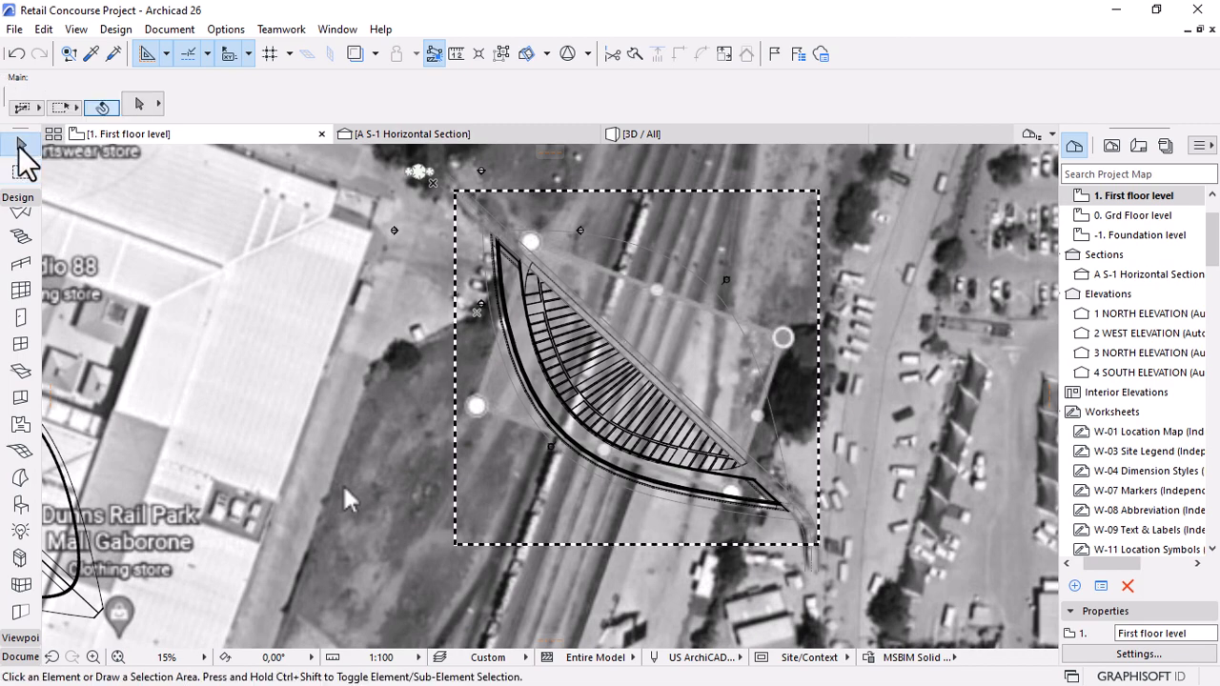
Mirror a copy of everything in the marquee about the central spine beam's straight outer edge, accepting changes on unseen stories.
scroll(632, 485, "up", 3)
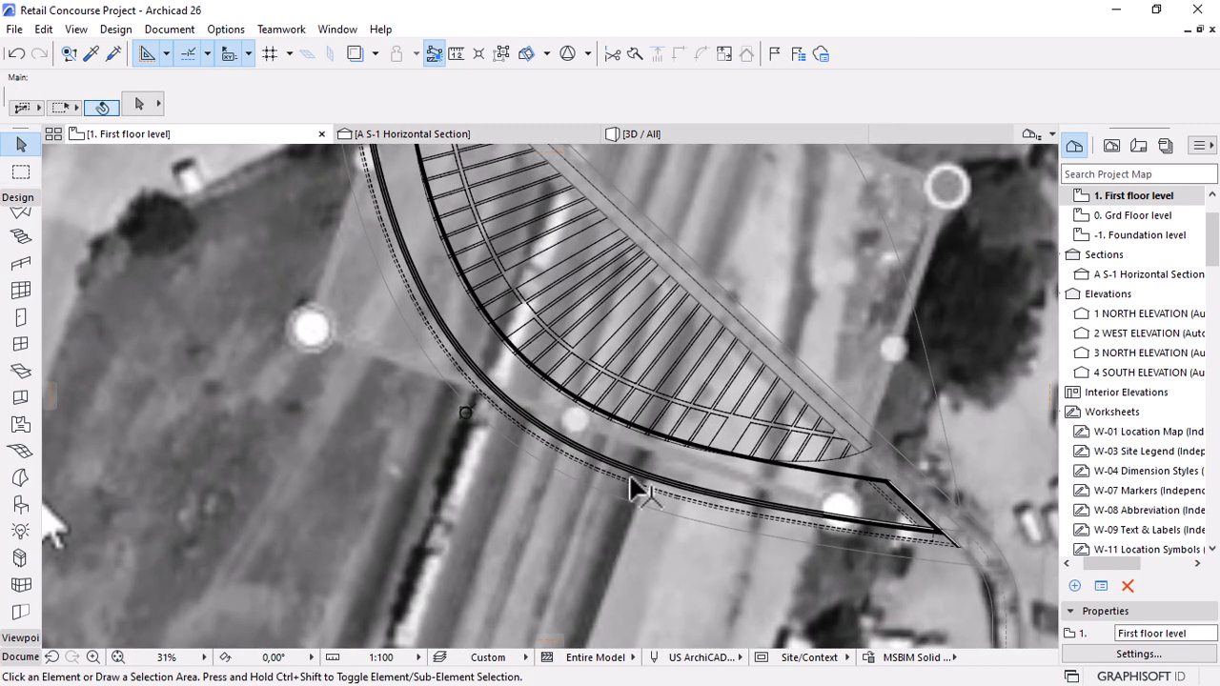
scroll(625, 485, "down", 3)
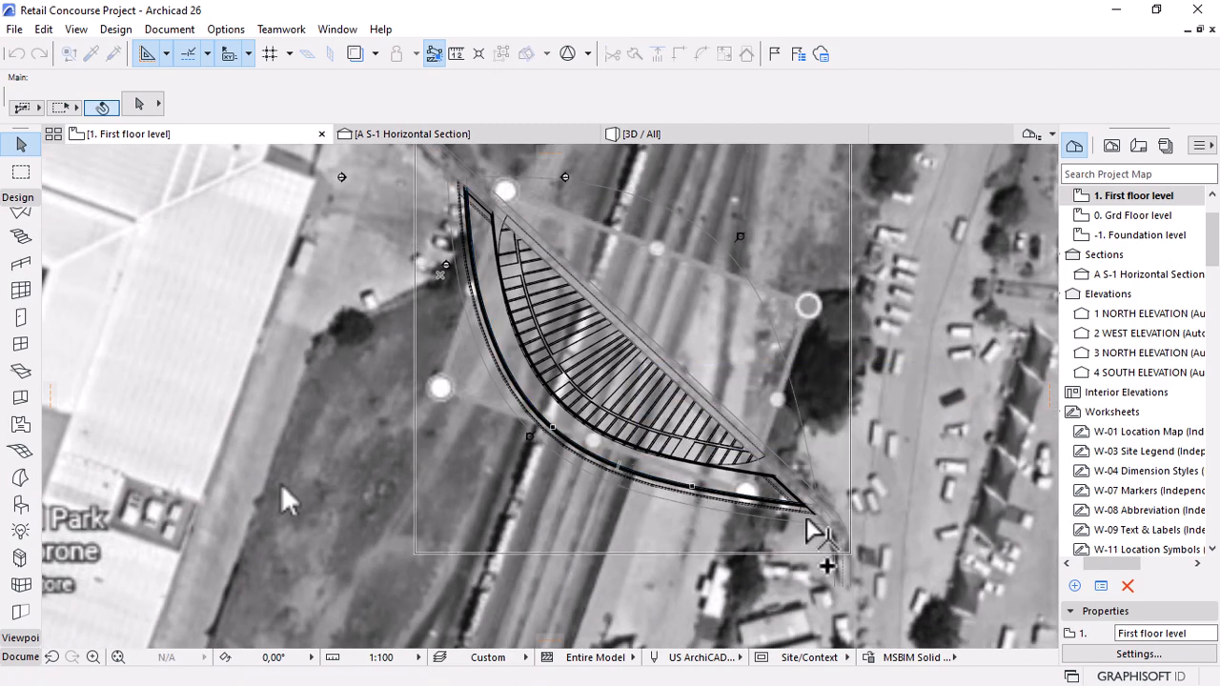
scroll(815, 491, "up", 3)
scroll(815, 490, "up", 5)
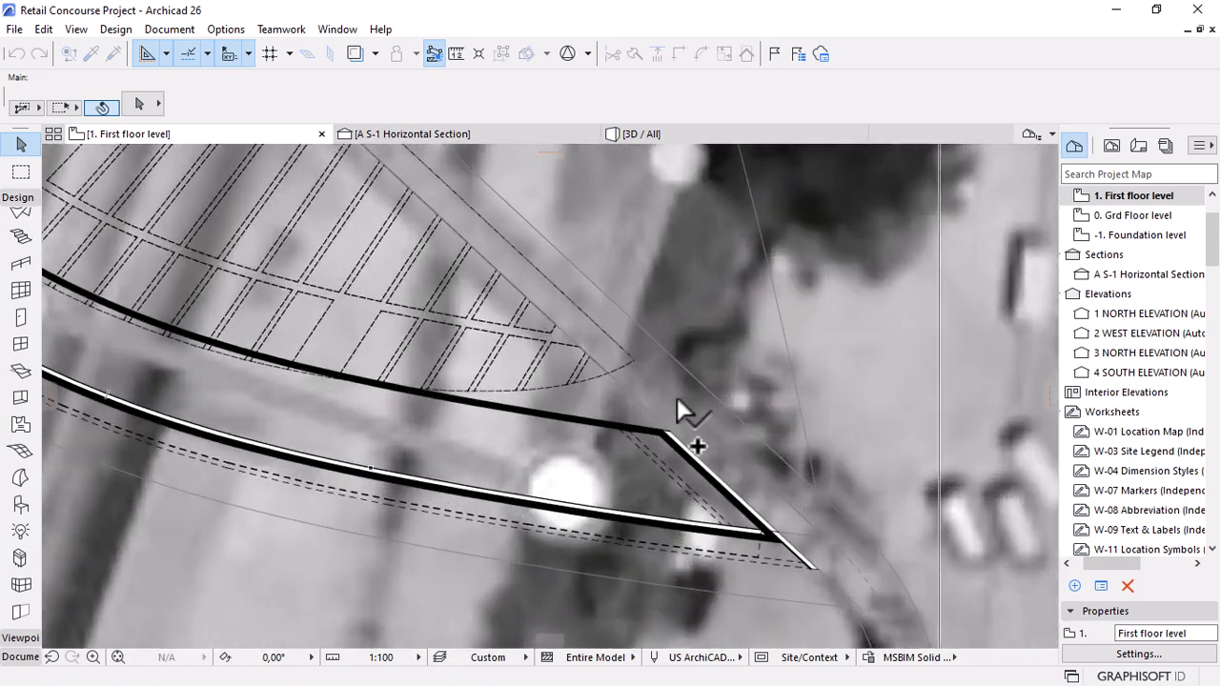
left_click(634, 360)
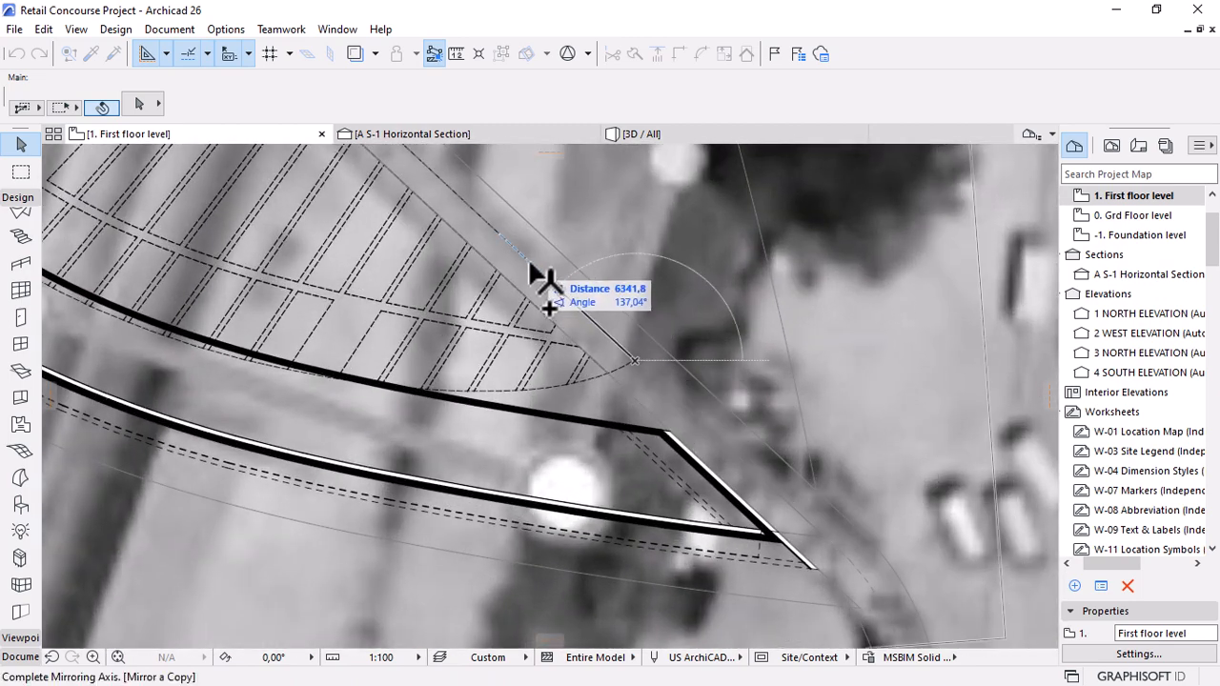
left_click(531, 261)
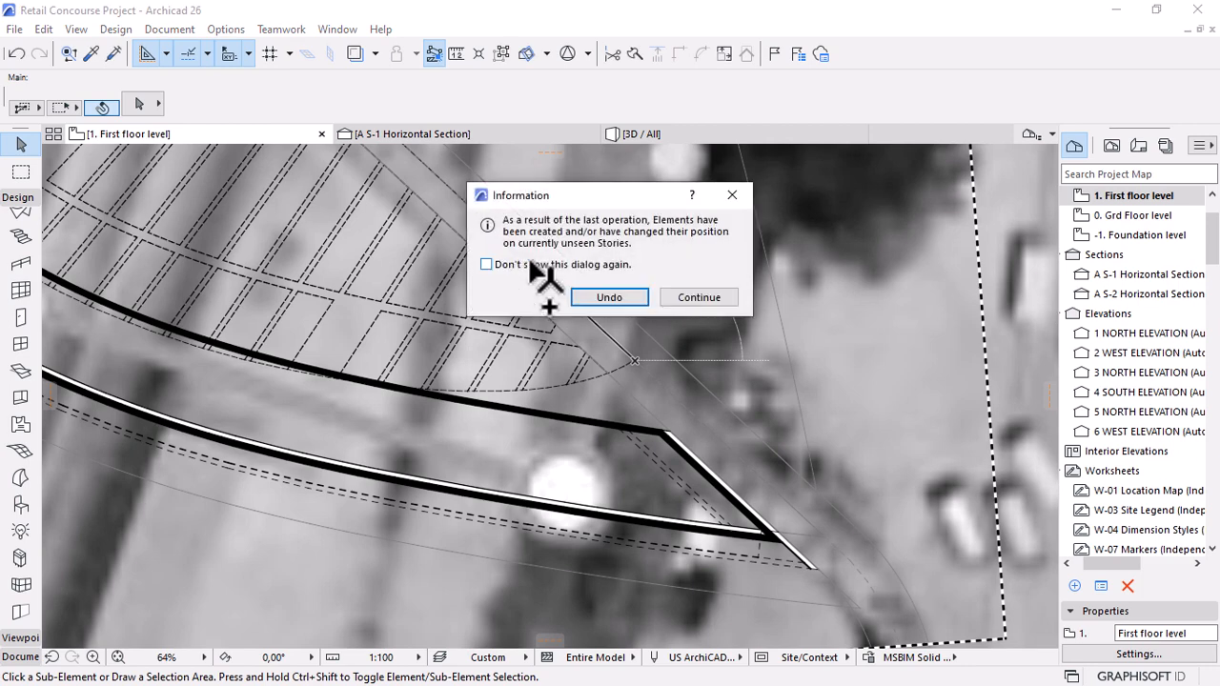
left_click(706, 303)
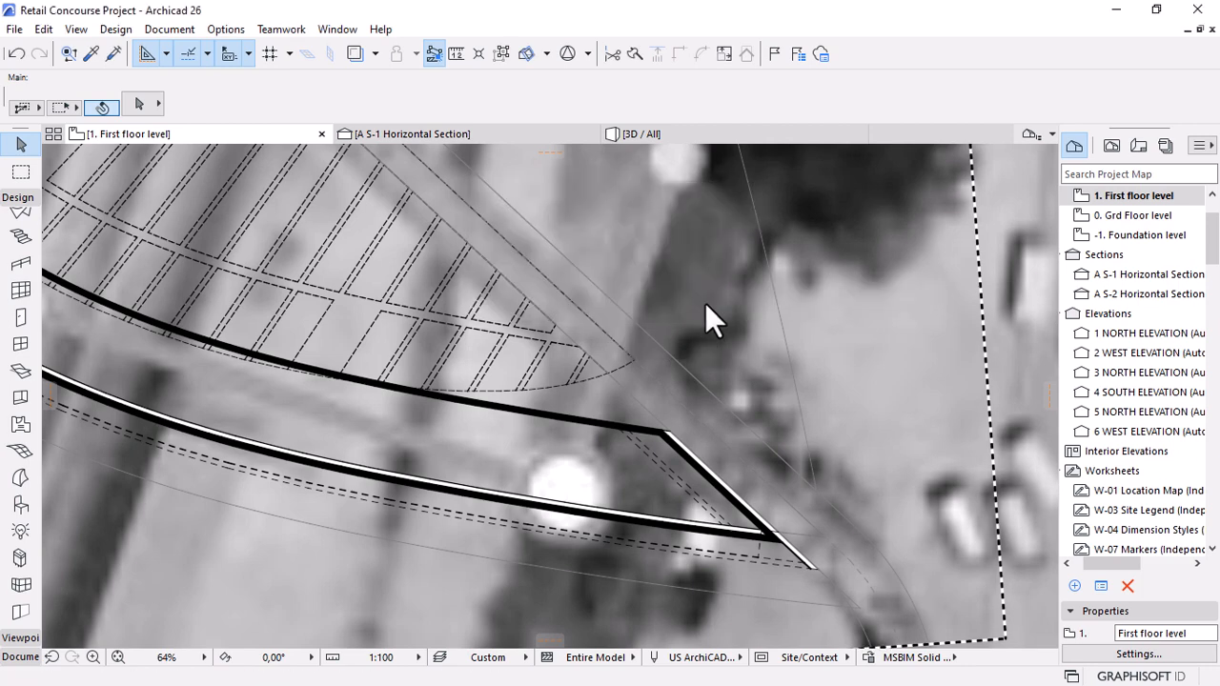
key("ctrl+a")
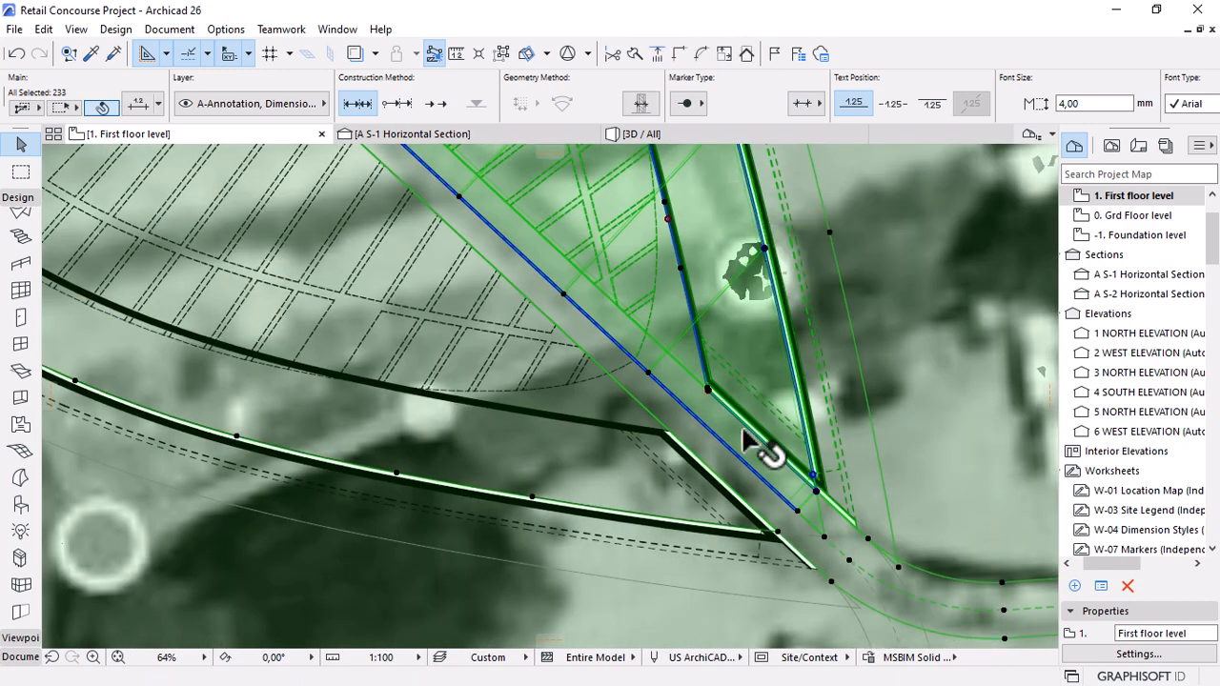
scroll(768, 467, "down", 9)
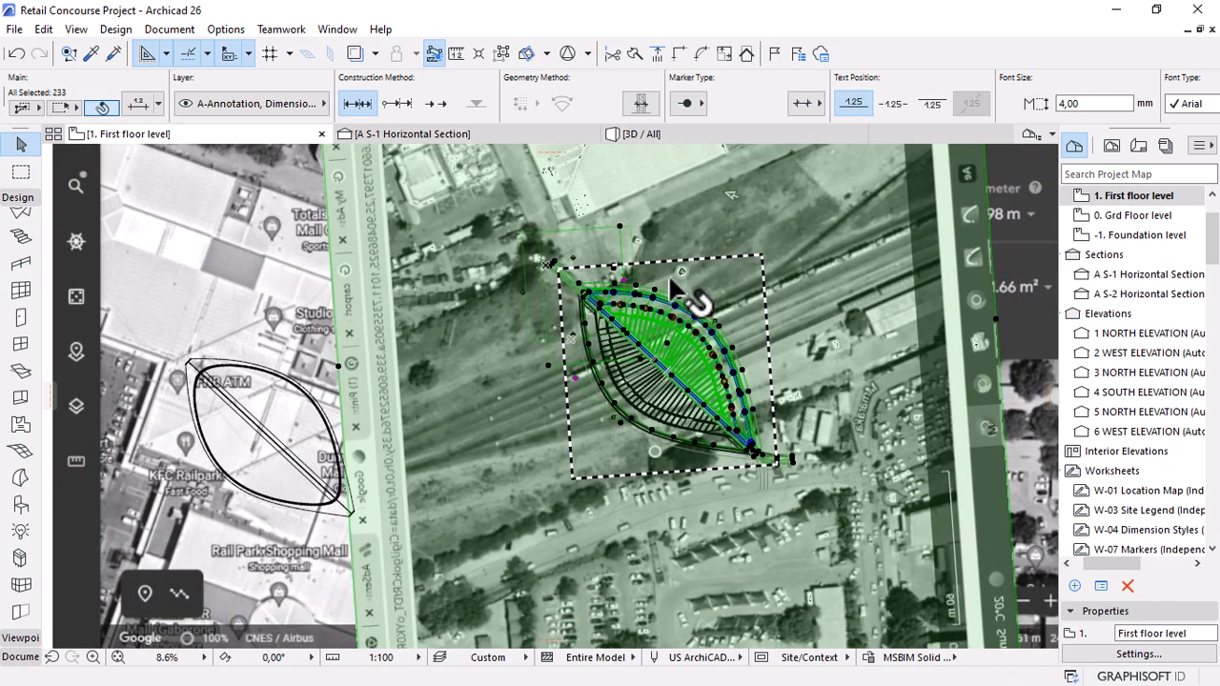
scroll(688, 289, "up", 3)
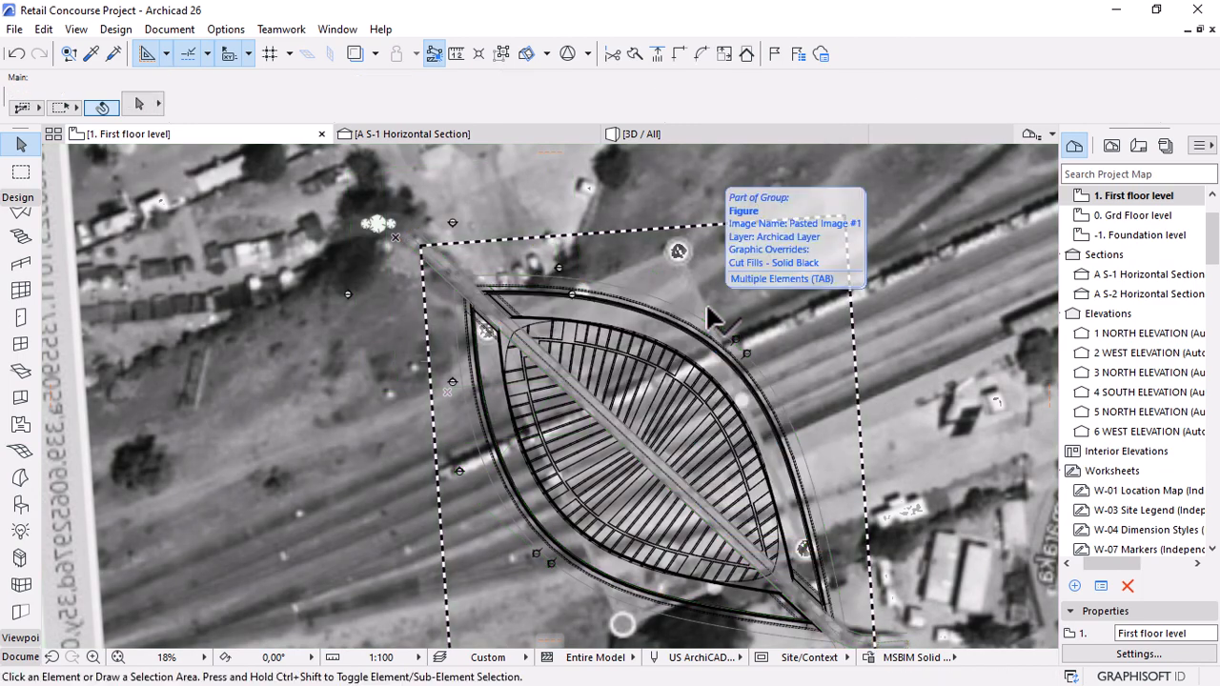
Examine the completed concourse in 3D from above, from the side, at the pointed entrance and inside the dome.
left_click(658, 133)
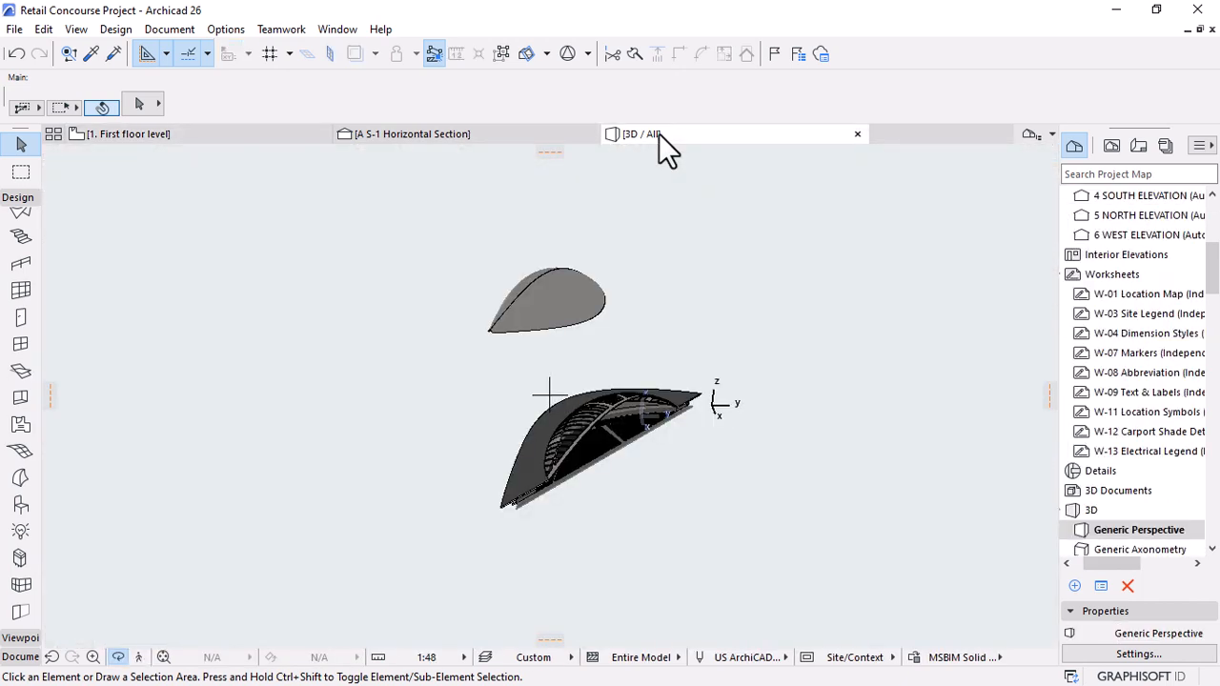
middle_click_drag(711, 548, 565, 479, "shift")
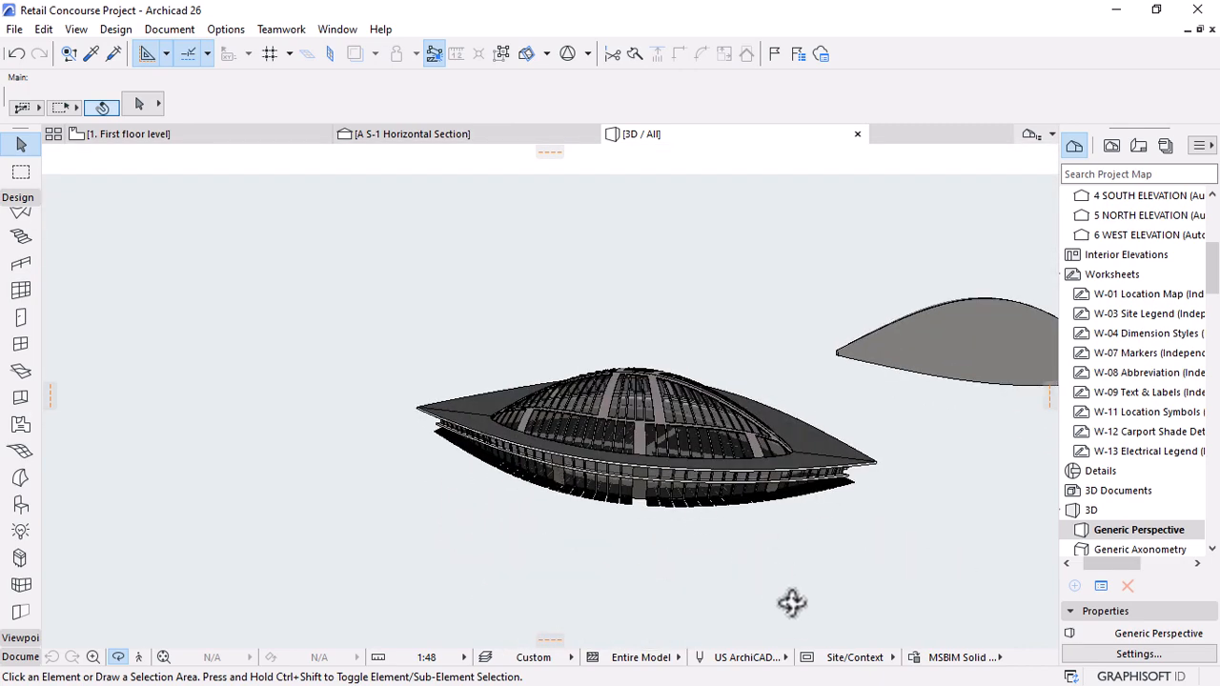
middle_click_drag(792, 603, 570, 443, "shift")
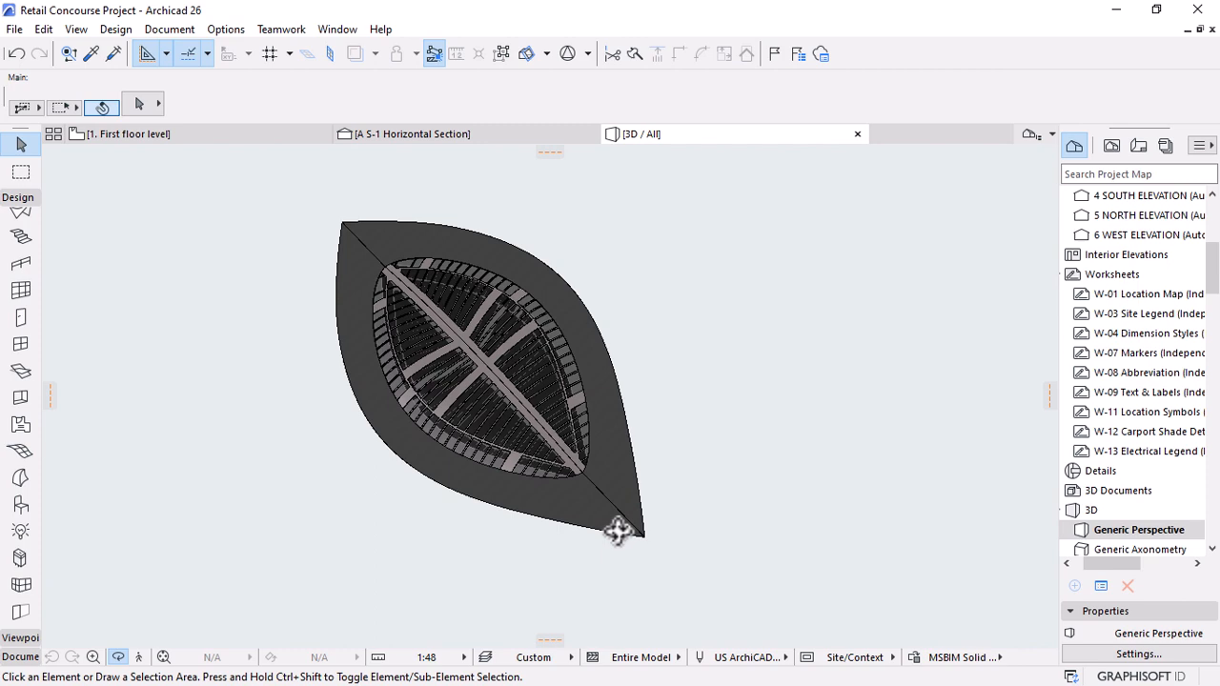
left_click_drag(618, 532, 299, 481)
left_click_drag(684, 602, 513, 427)
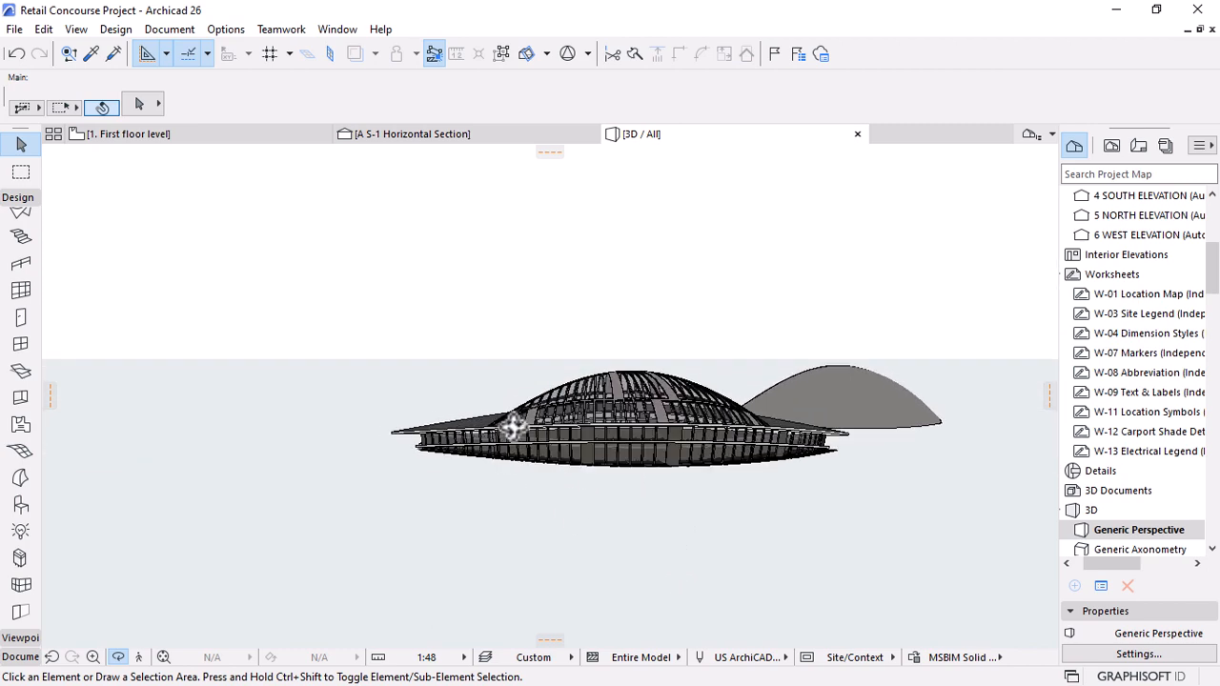
left_click_drag(665, 469, 538, 467)
scroll(497, 438, "up", 2)
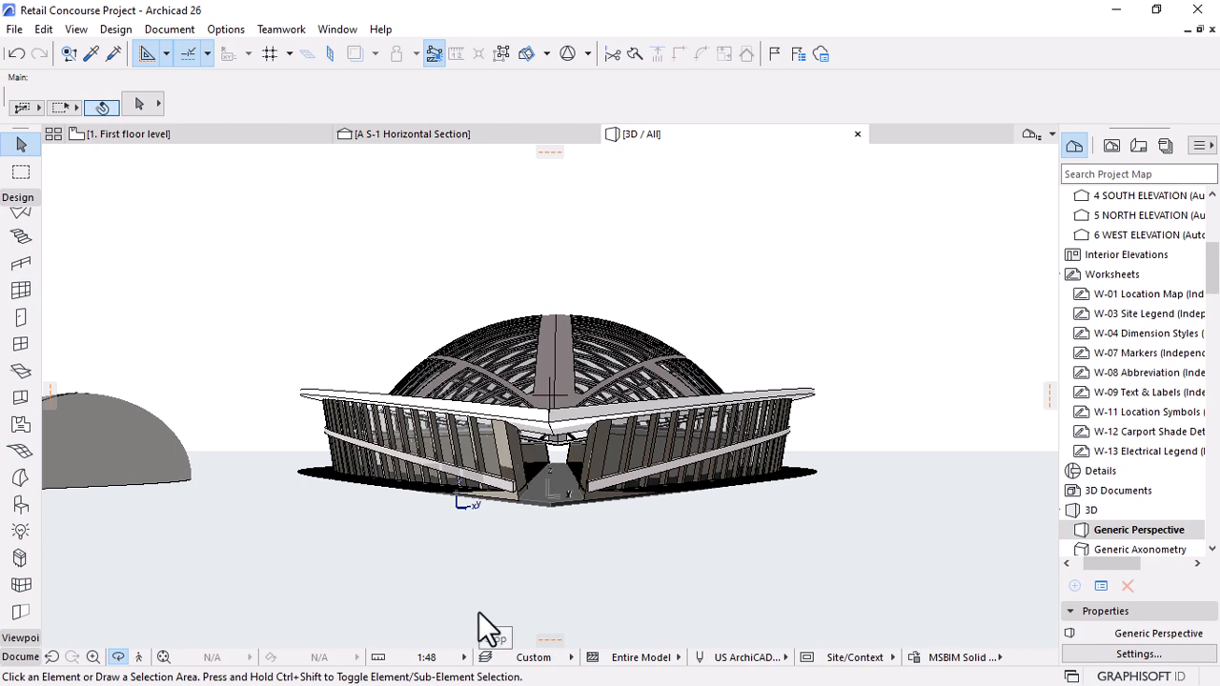
left_click_drag(490, 588, 704, 347)
scroll(899, 338, "up", 8)
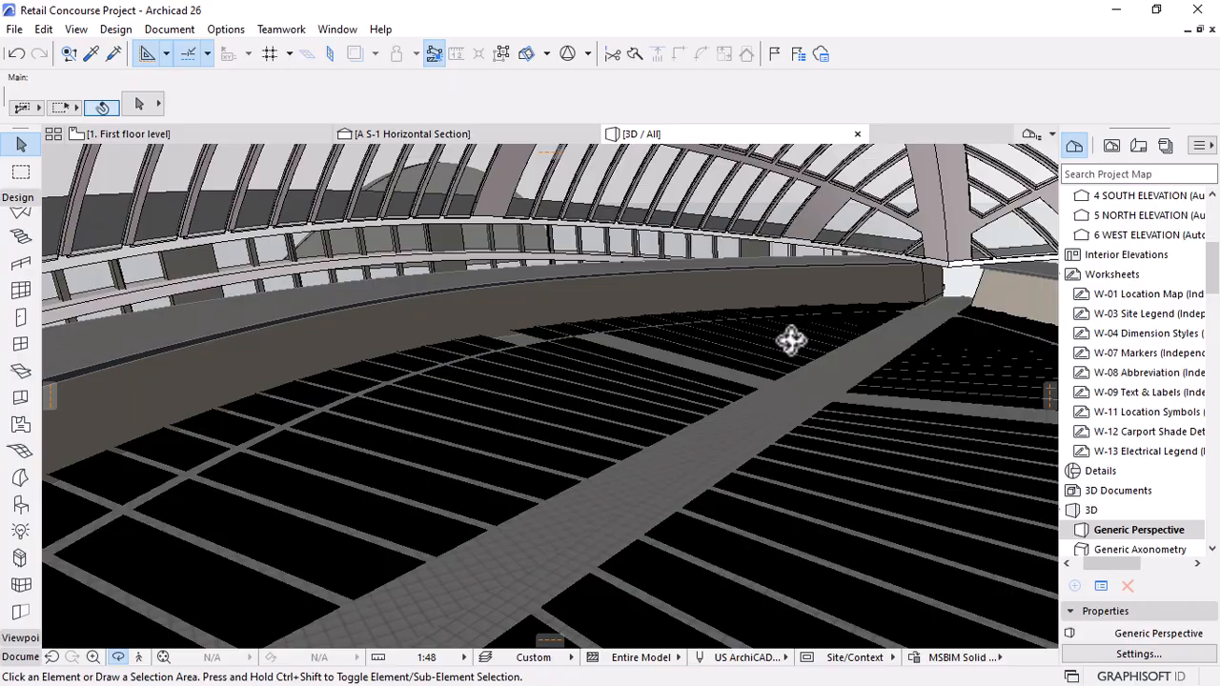
left_click_drag(791, 340, 595, 340)
scroll(593, 345, "down", 10)
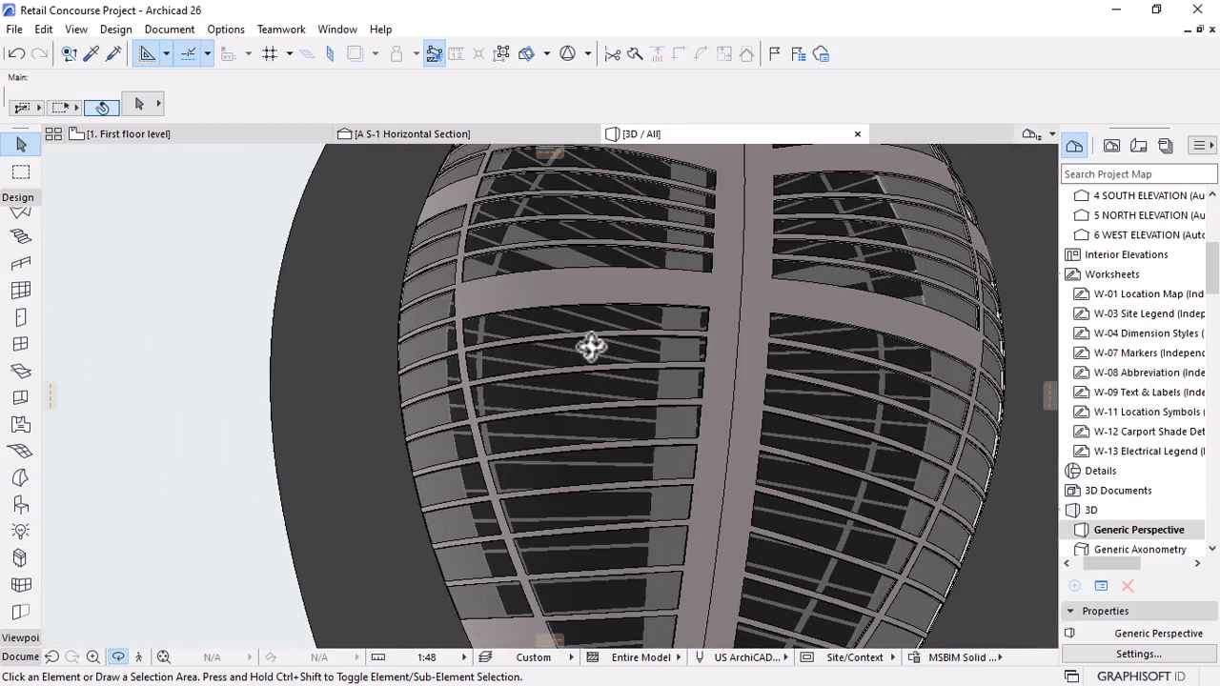
left_click_drag(872, 397, 379, 571)
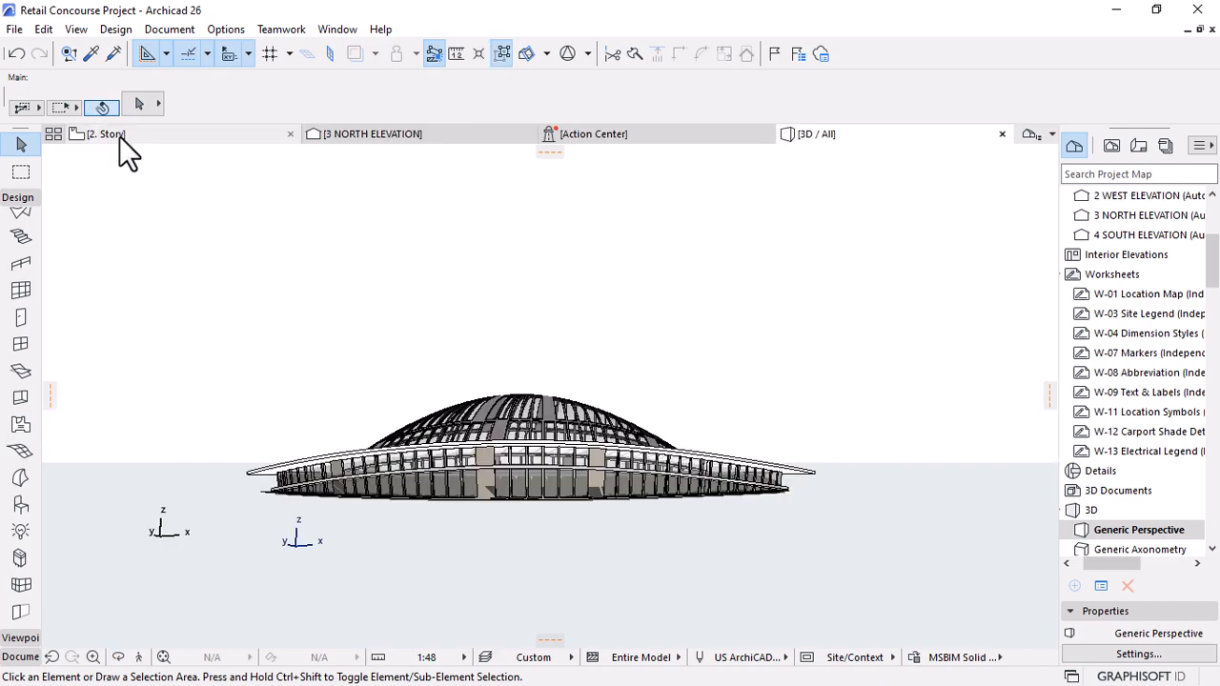
Check the ribbed roof layout on the 2. Story floor plan, and return to the 3D view of the building.
left_click(103, 134)
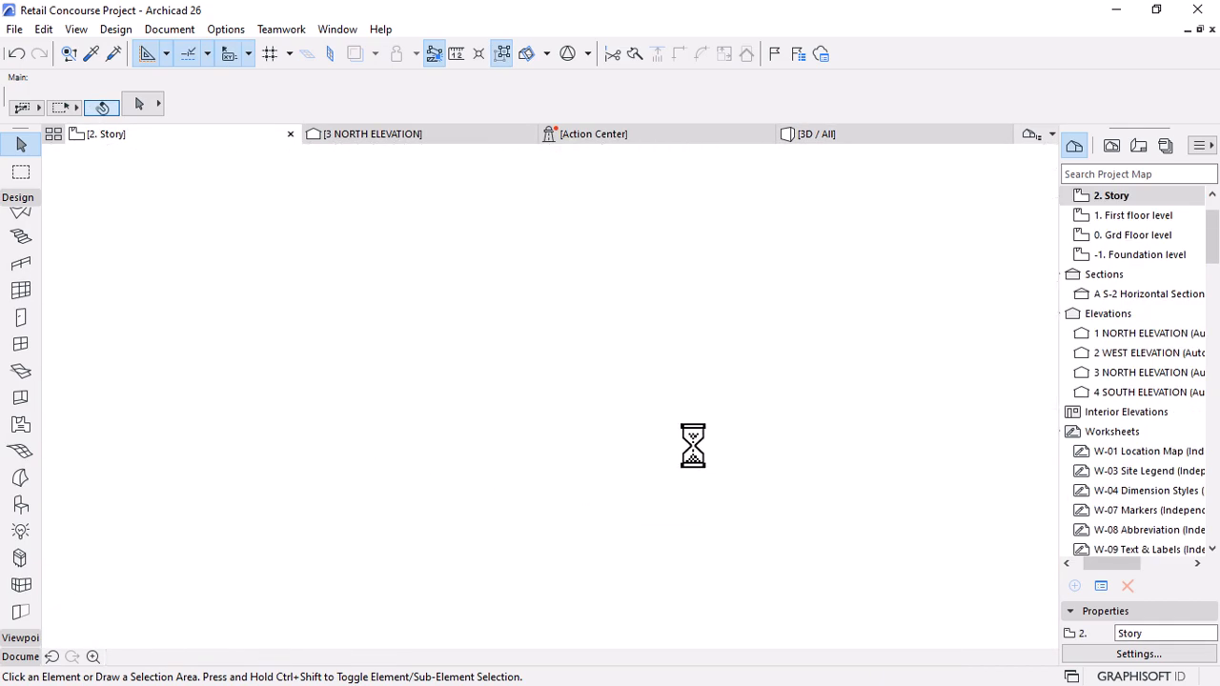
scroll(708, 483, "down", 4)
scroll(706, 441, "up", 5)
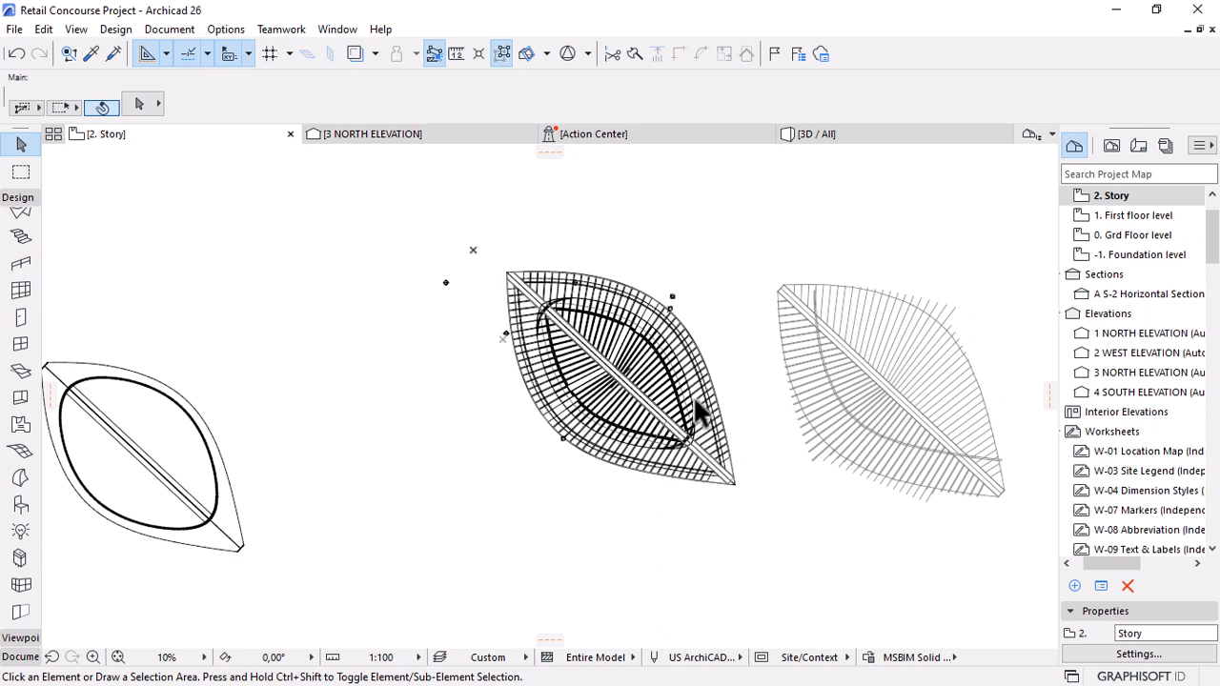
left_click(817, 135)
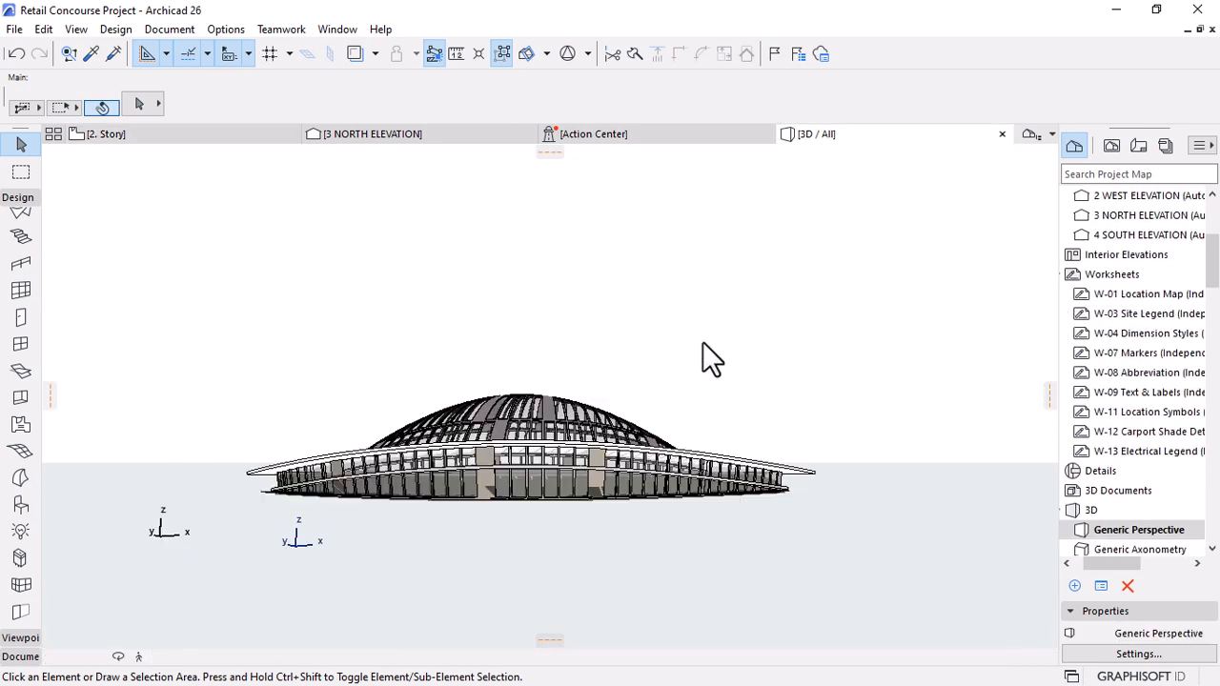
Examine the completed concourse in 3D from the front and above, and check the mast and cable lines on the North elevation.
scroll(473, 534, "up", 1)
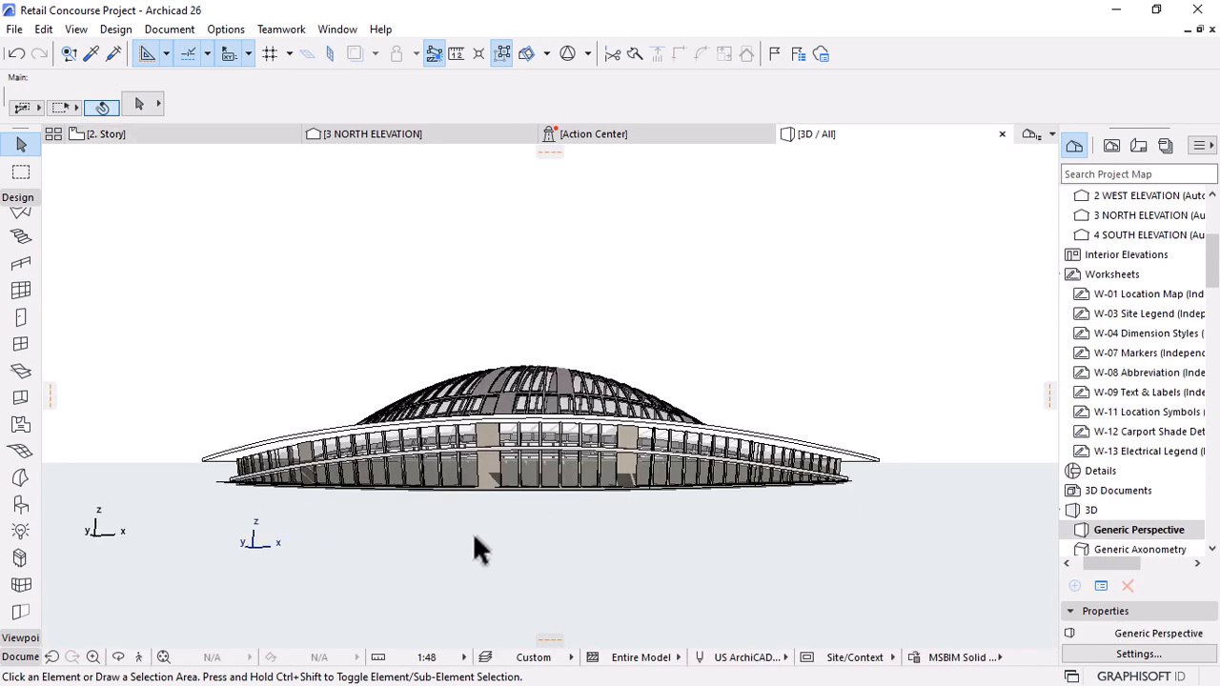
middle_click_drag(477, 548, 710, 511, "shift")
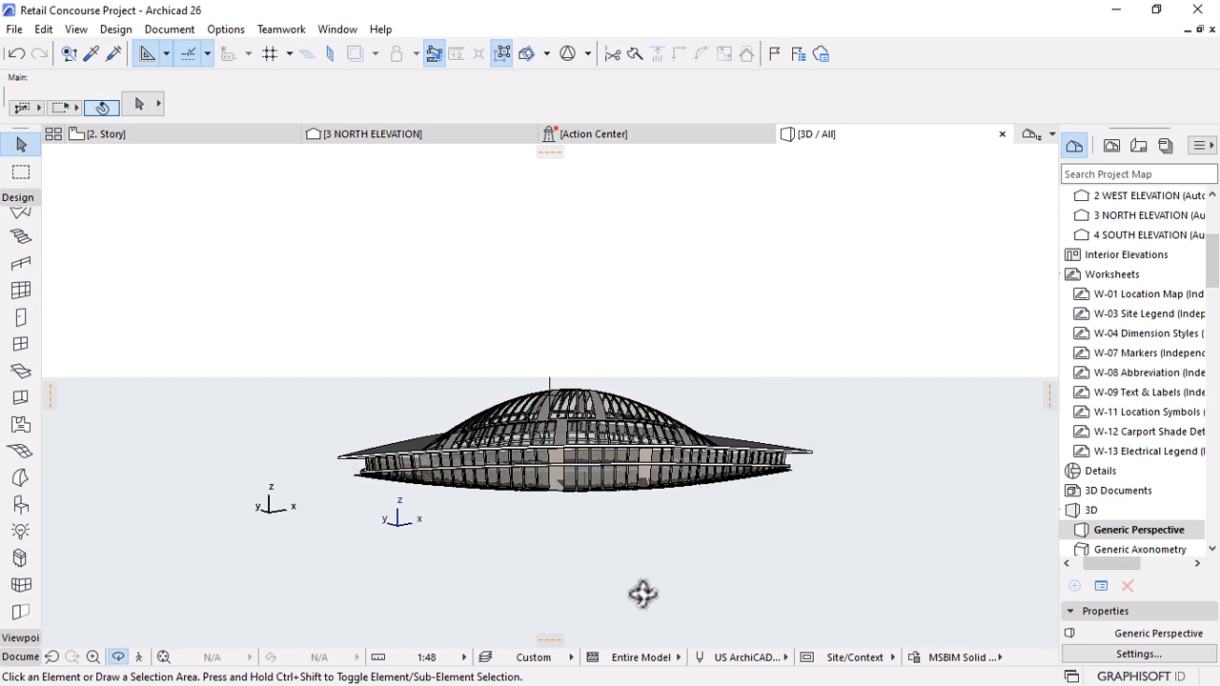
scroll(596, 444, "up", 6)
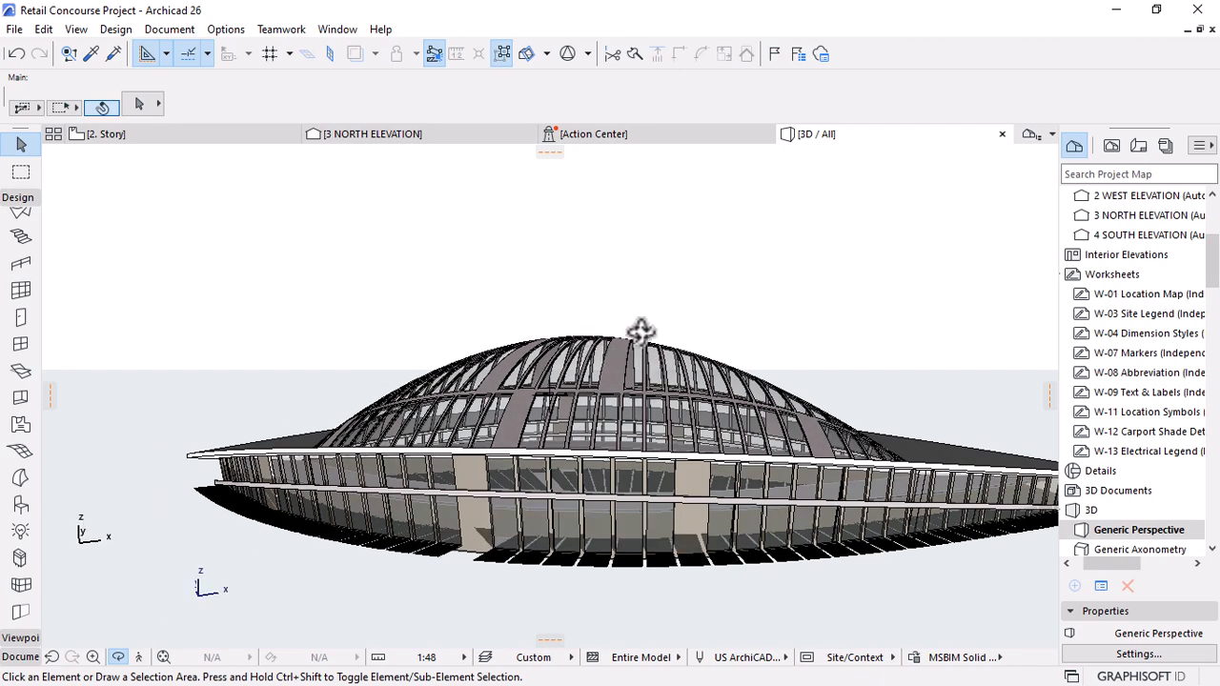
middle_click_drag(880, 395, 635, 286, "shift")
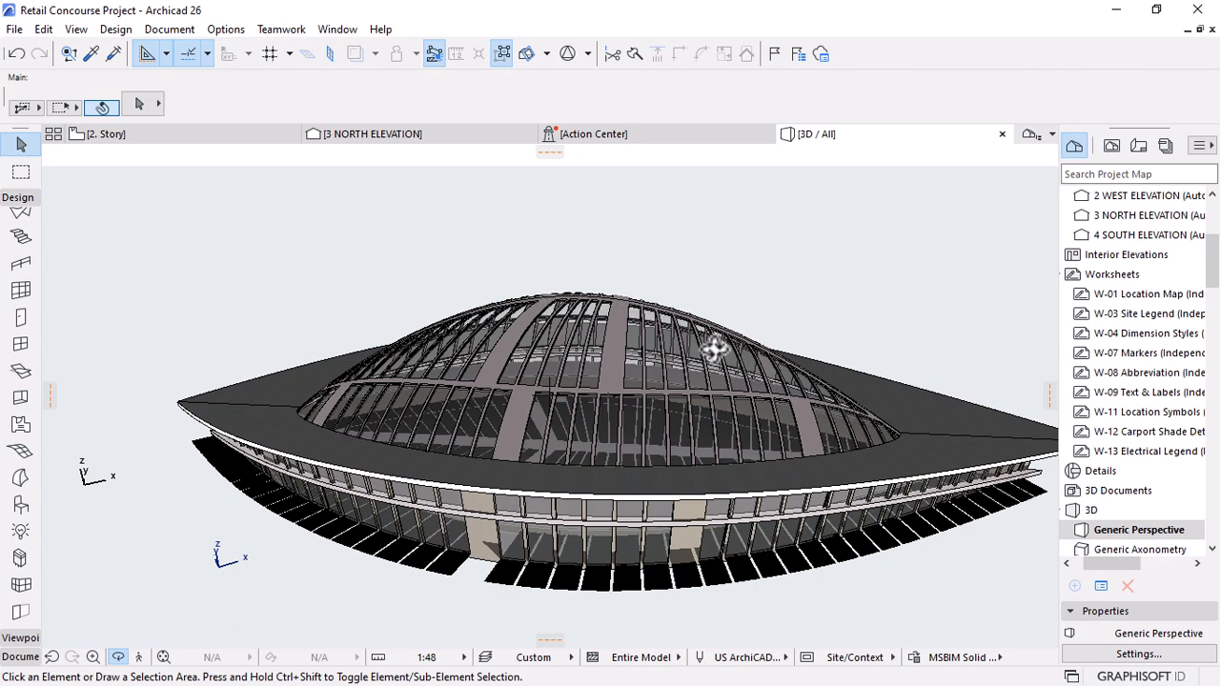
middle_click_drag(799, 456, 649, 508, "shift")
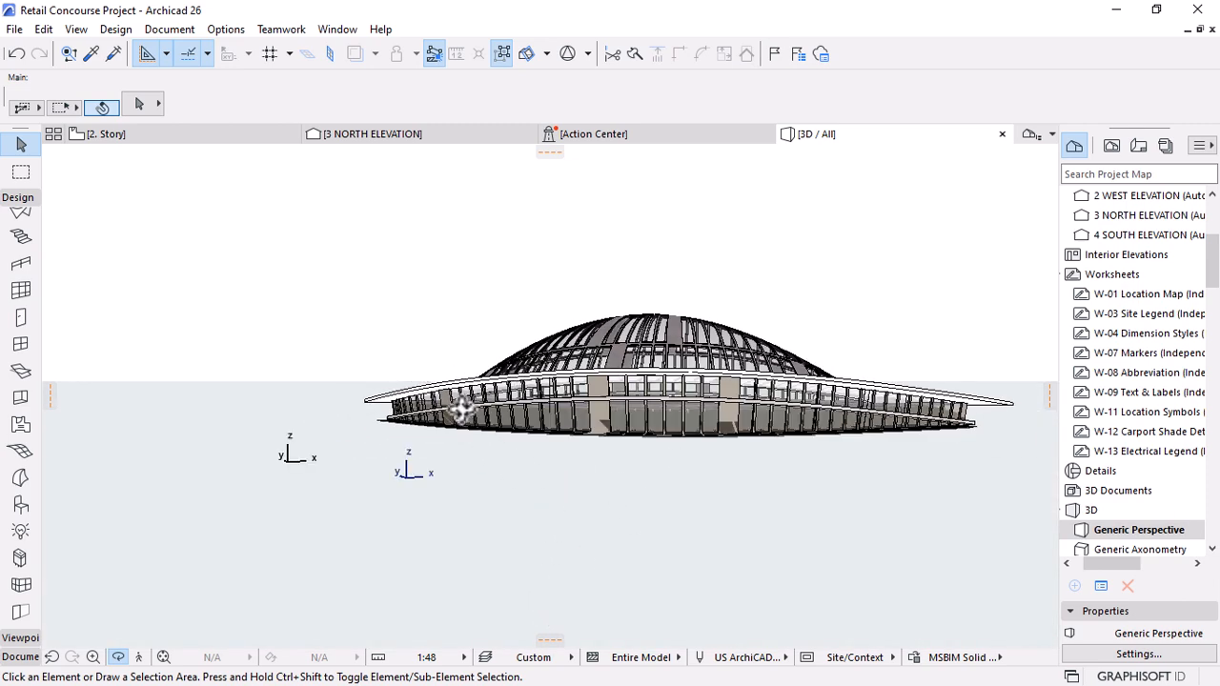
middle_click_drag(462, 408, 923, 390, "shift")
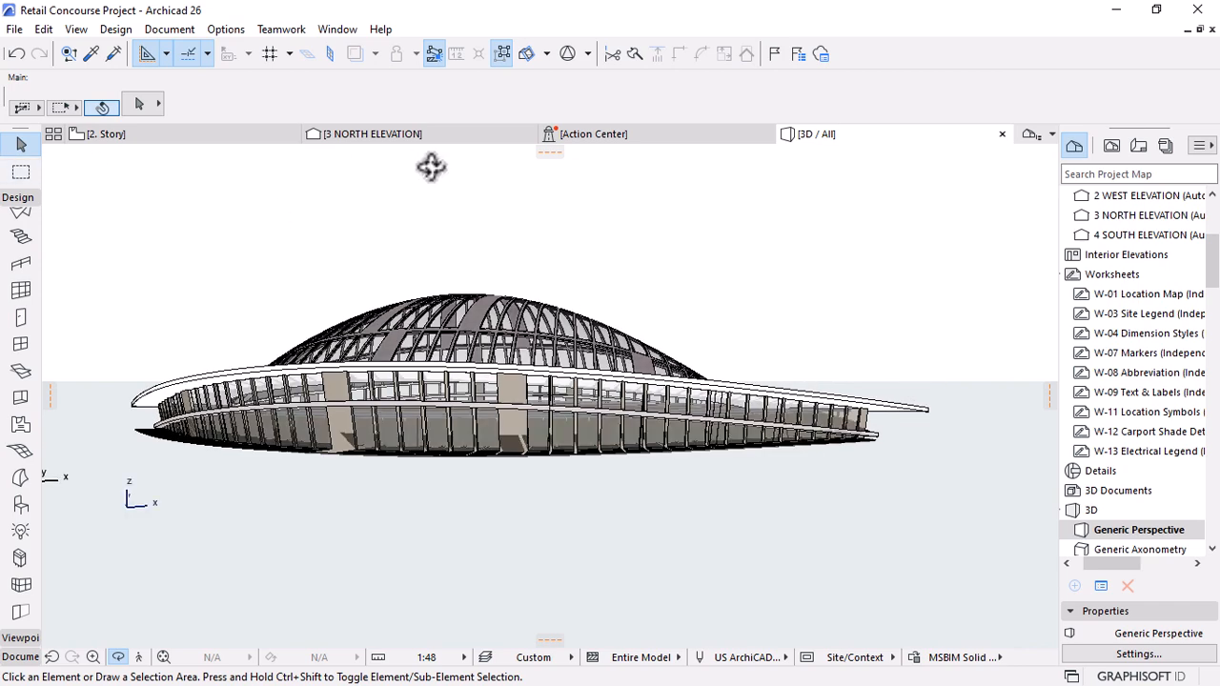
left_click(420, 135)
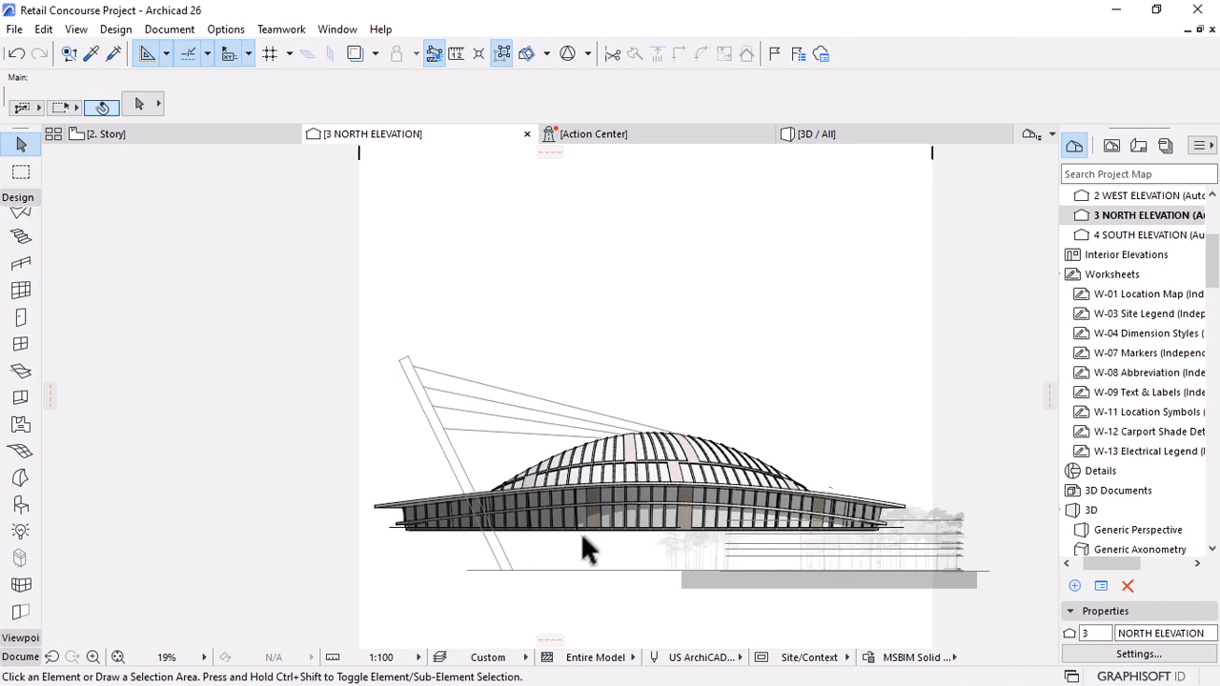
scroll(580, 532, "up", 1)
middle_click_drag(581, 531, 561, 453)
scroll(446, 332, "up", 3)
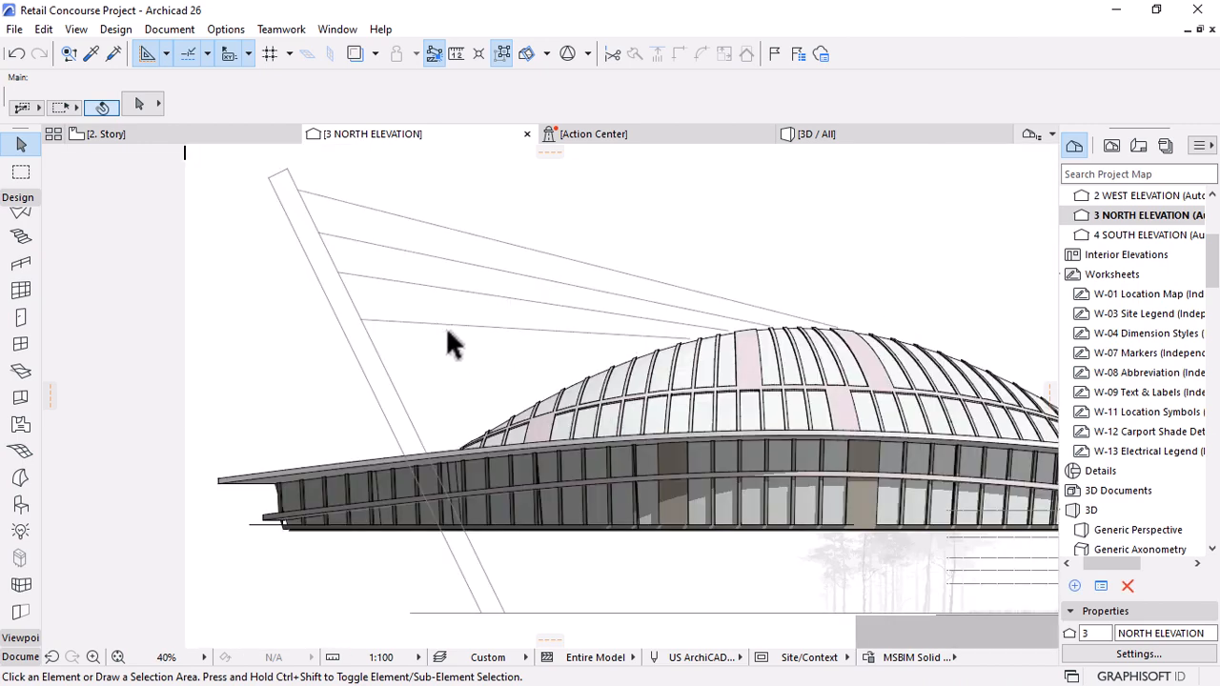
scroll(552, 314, "down", 3)
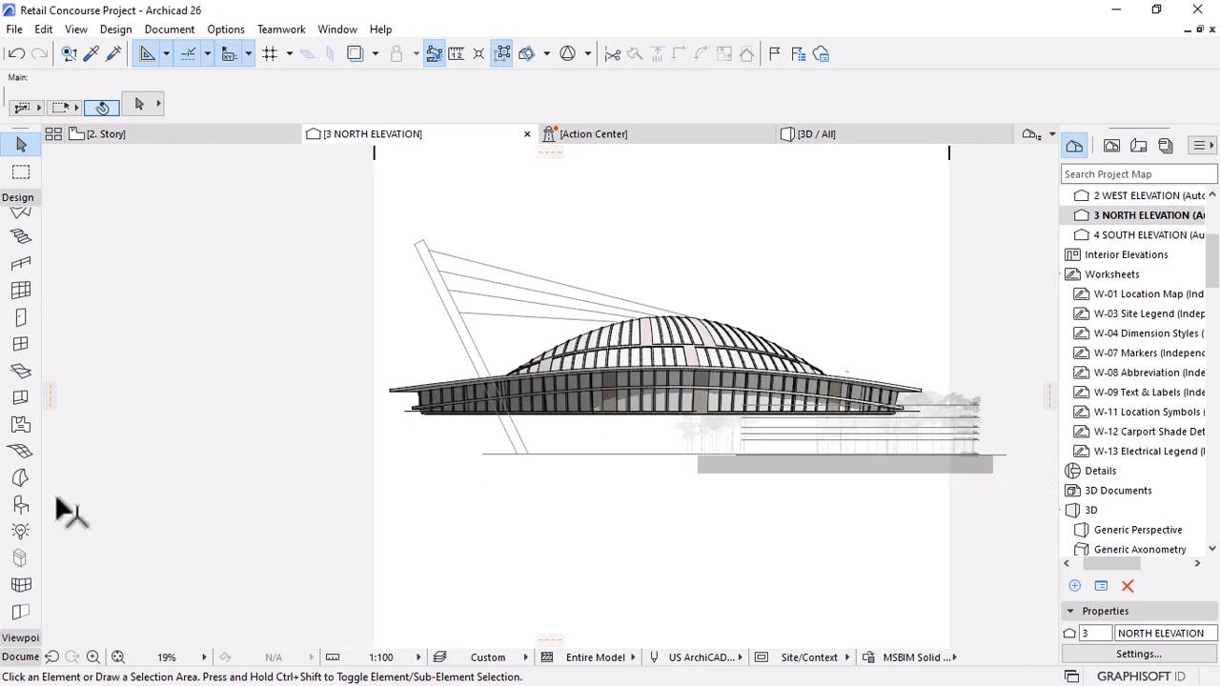
Start a polyline at the mast's inner base corner and run it along the inner edge past the tip, about 37950 long at 116.08°.
left_click(20, 656)
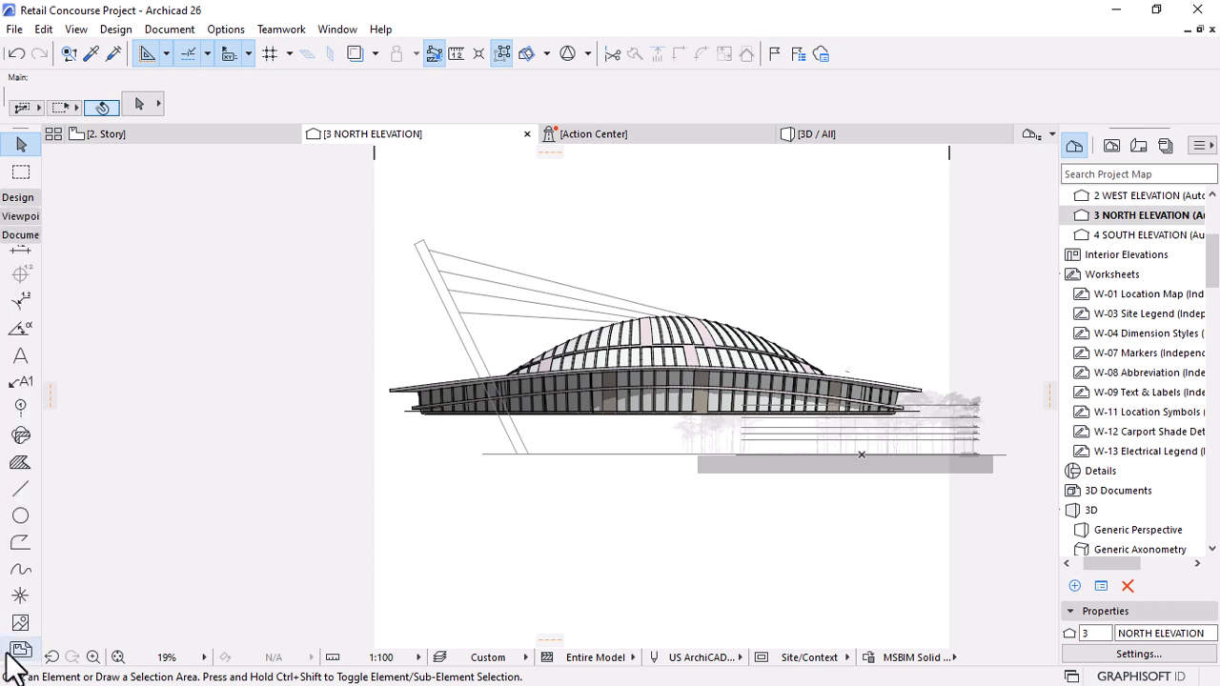
left_click(20, 541)
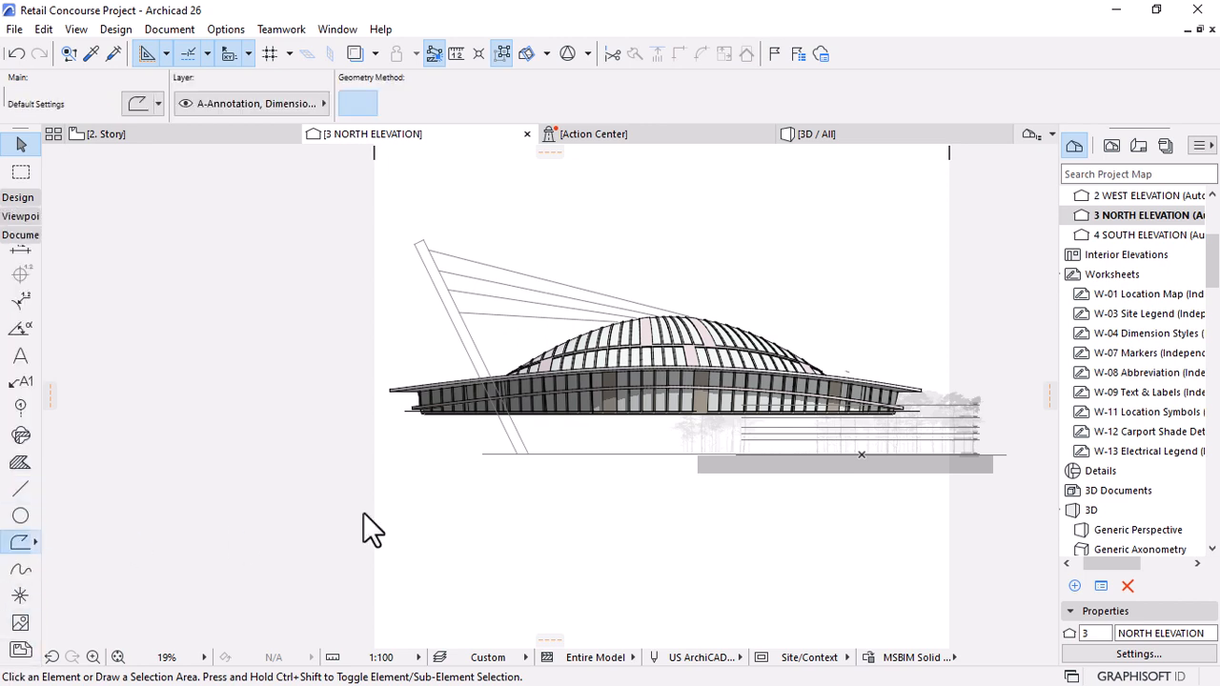
scroll(451, 372, "up", 3)
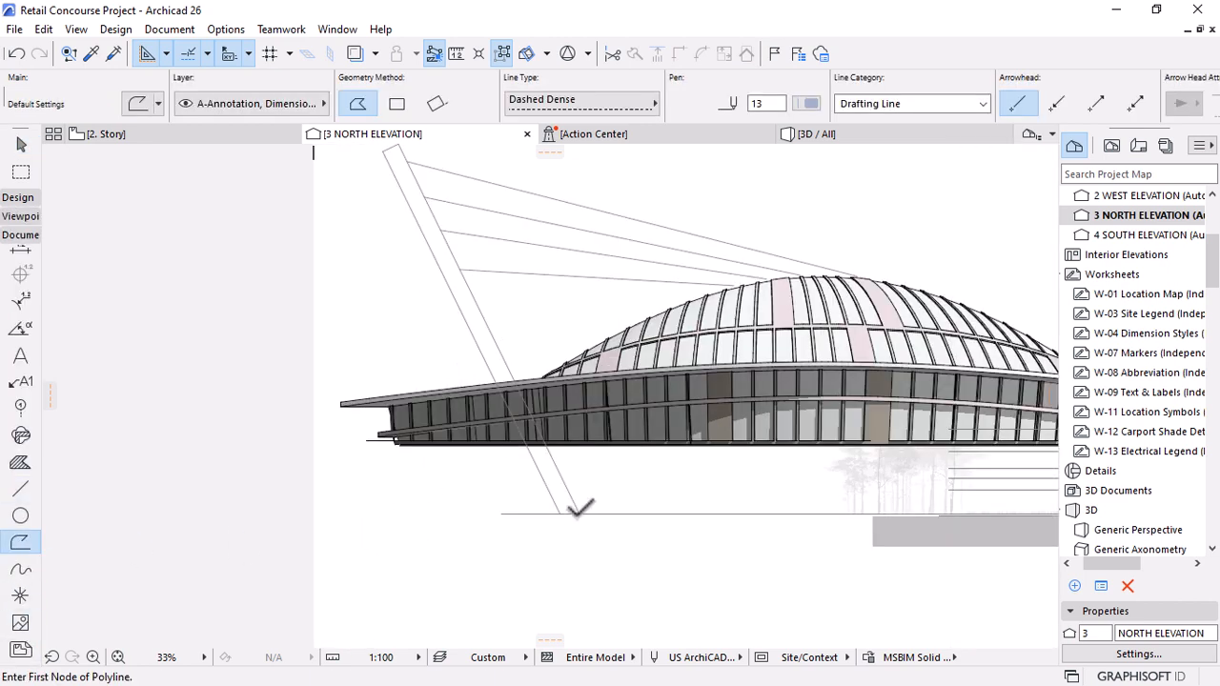
left_click(578, 514)
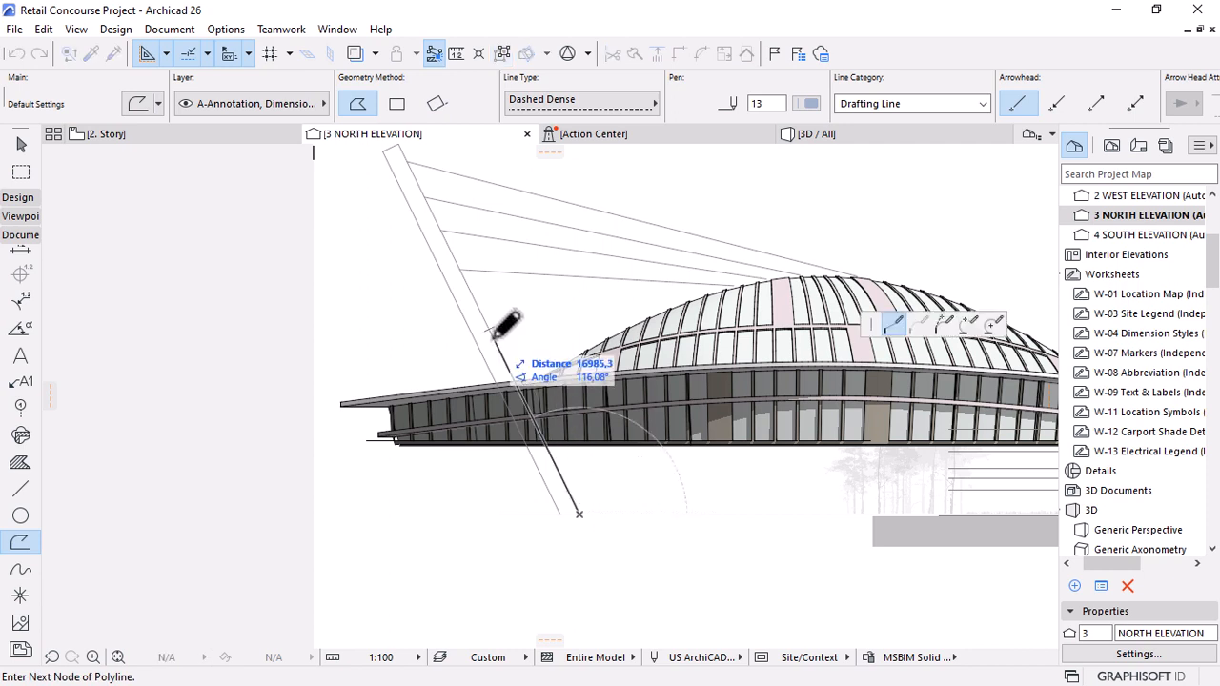
scroll(467, 218, "down", 2)
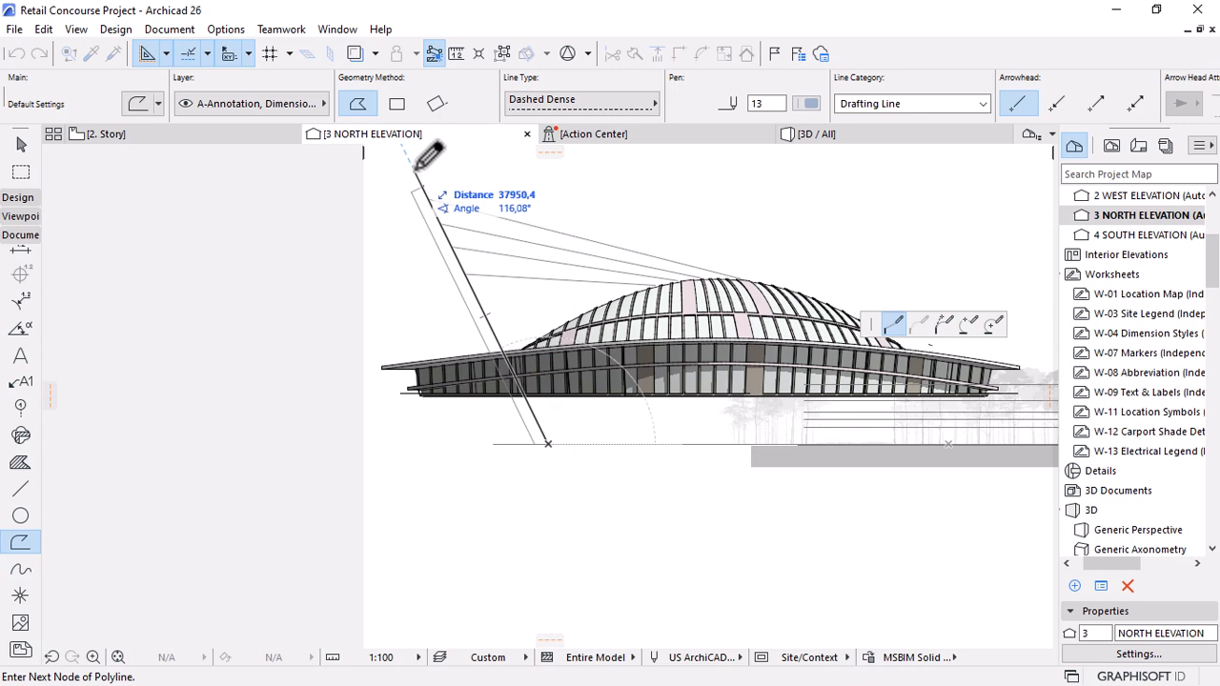
left_click(413, 171)
Continue the polyline into a small open hook of short angled segments above the mast tip, finish it and select it for checking.
scroll(408, 173, "up", 2)
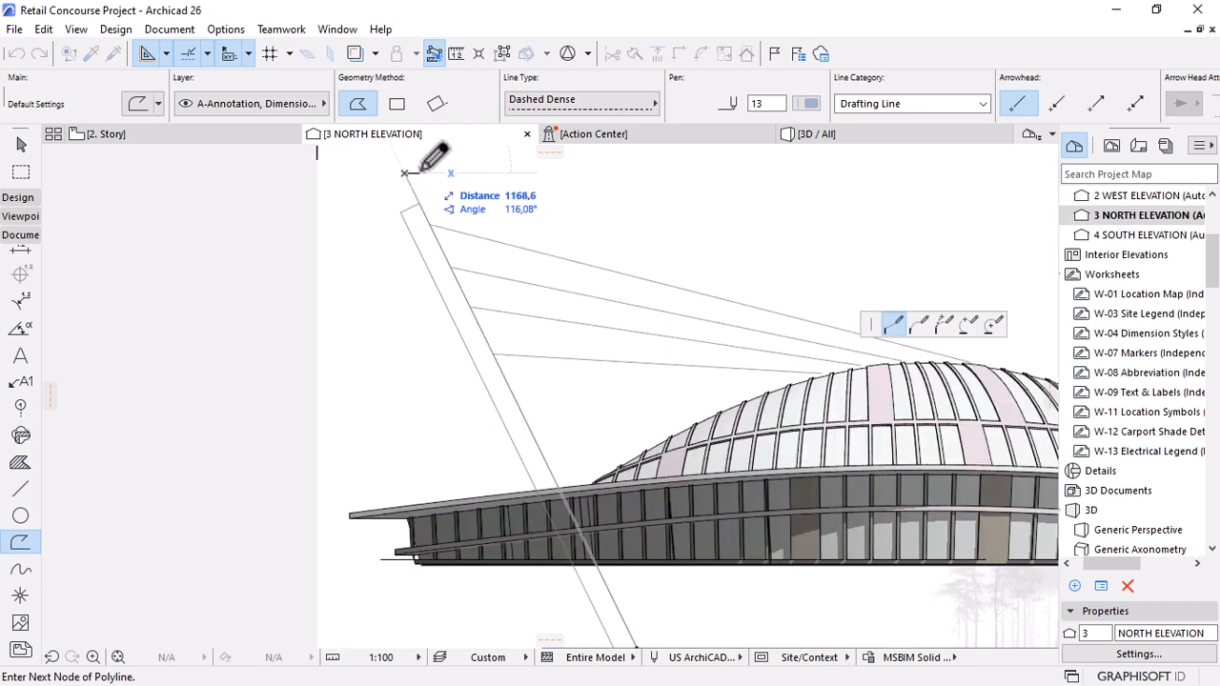
scroll(430, 199, "down", 3)
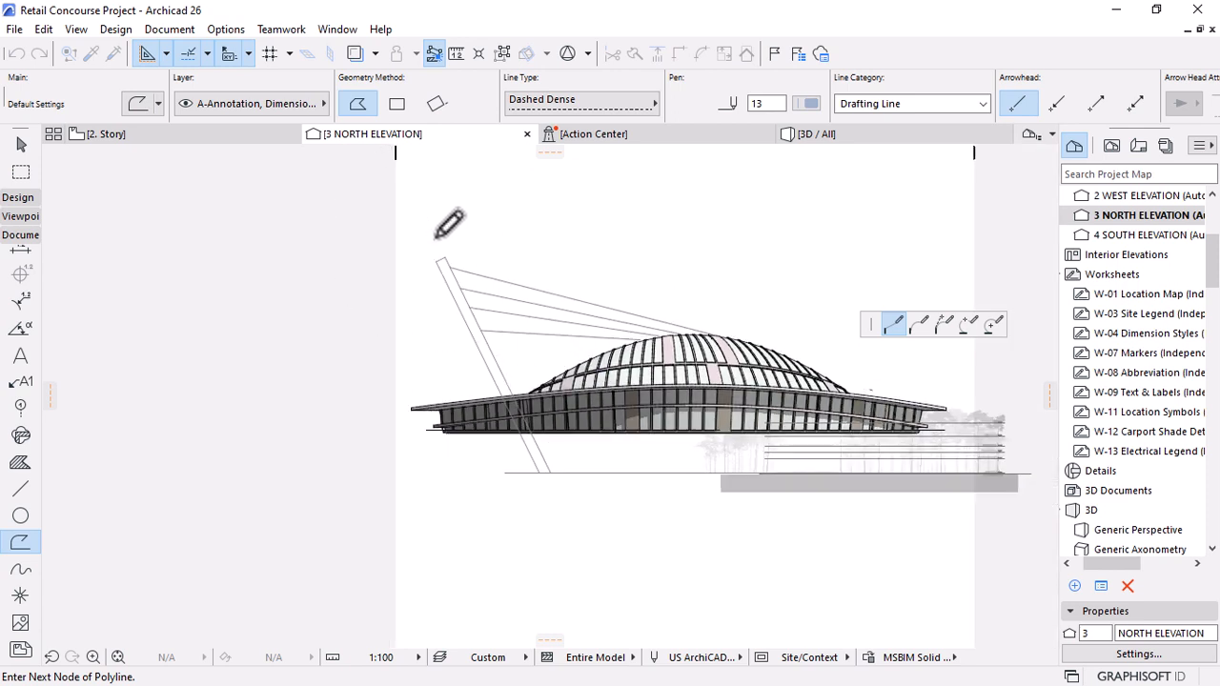
scroll(461, 239, "up", 3)
left_click(444, 254)
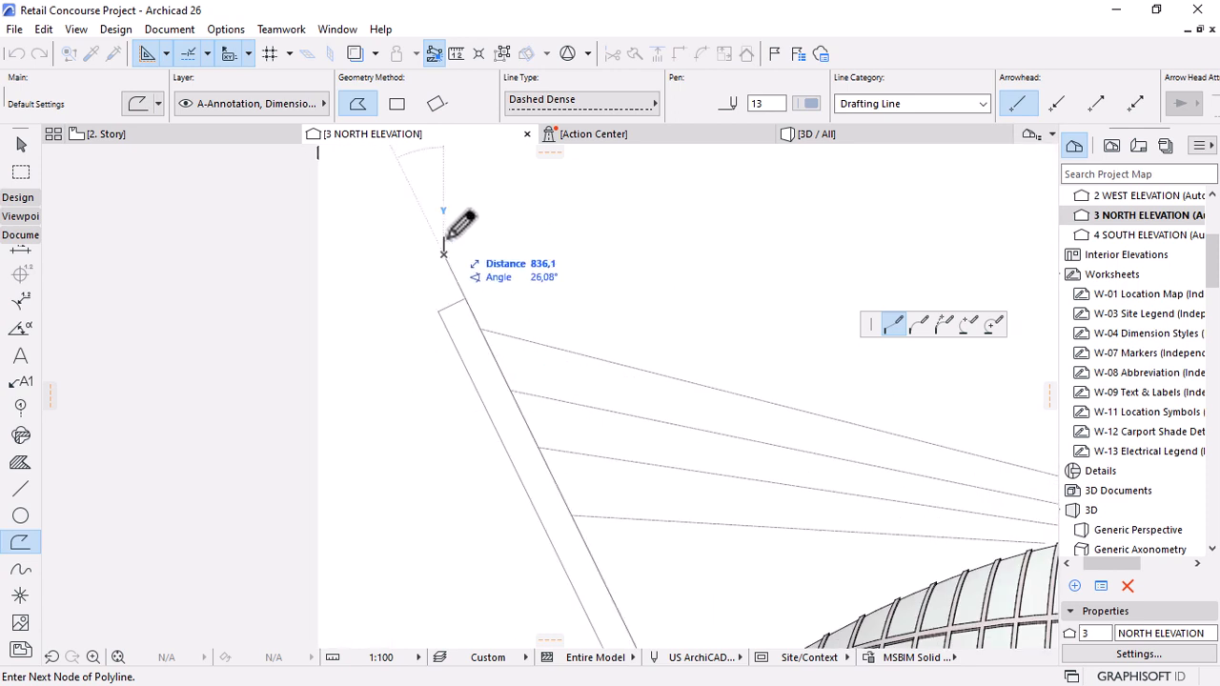
left_click(432, 213)
left_click(394, 217)
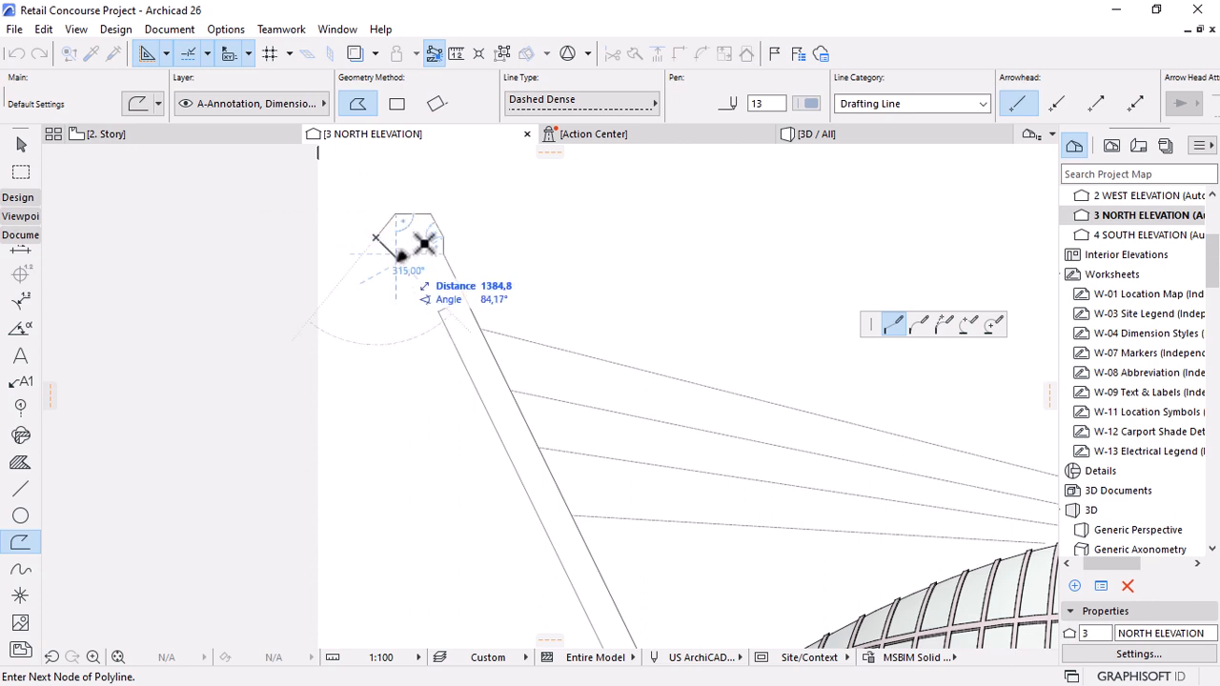
double_click(424, 244)
scroll(419, 225, "down", 5)
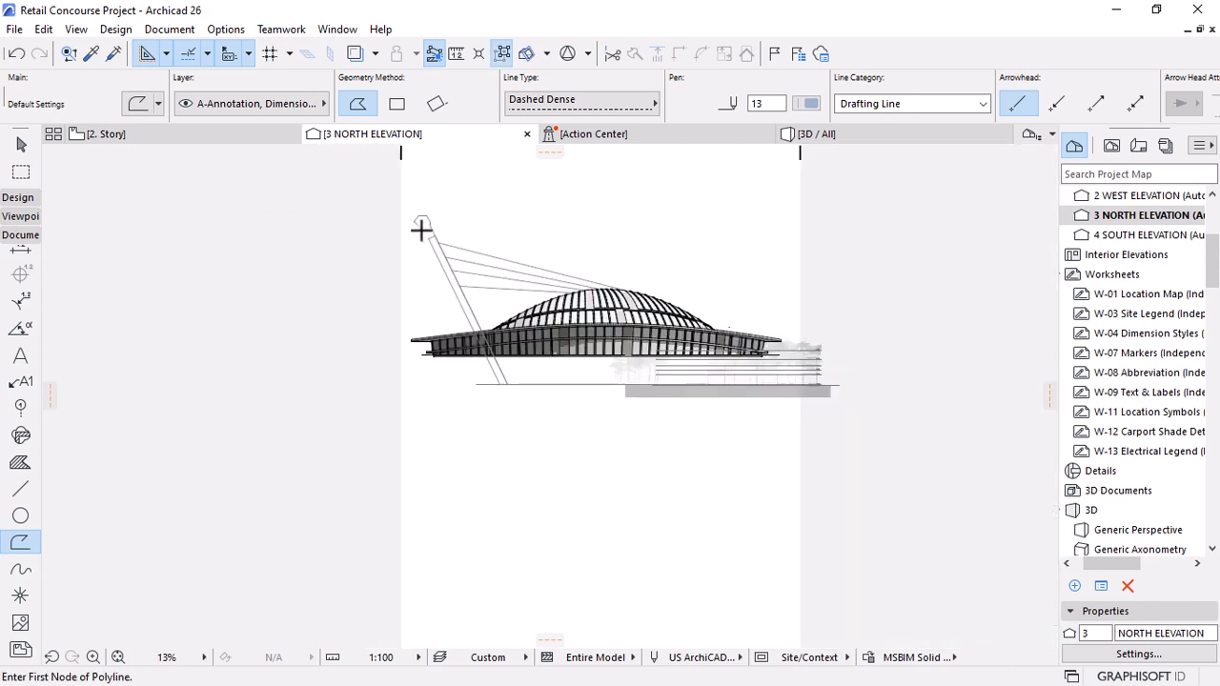
key("Escape")
left_click(425, 215)
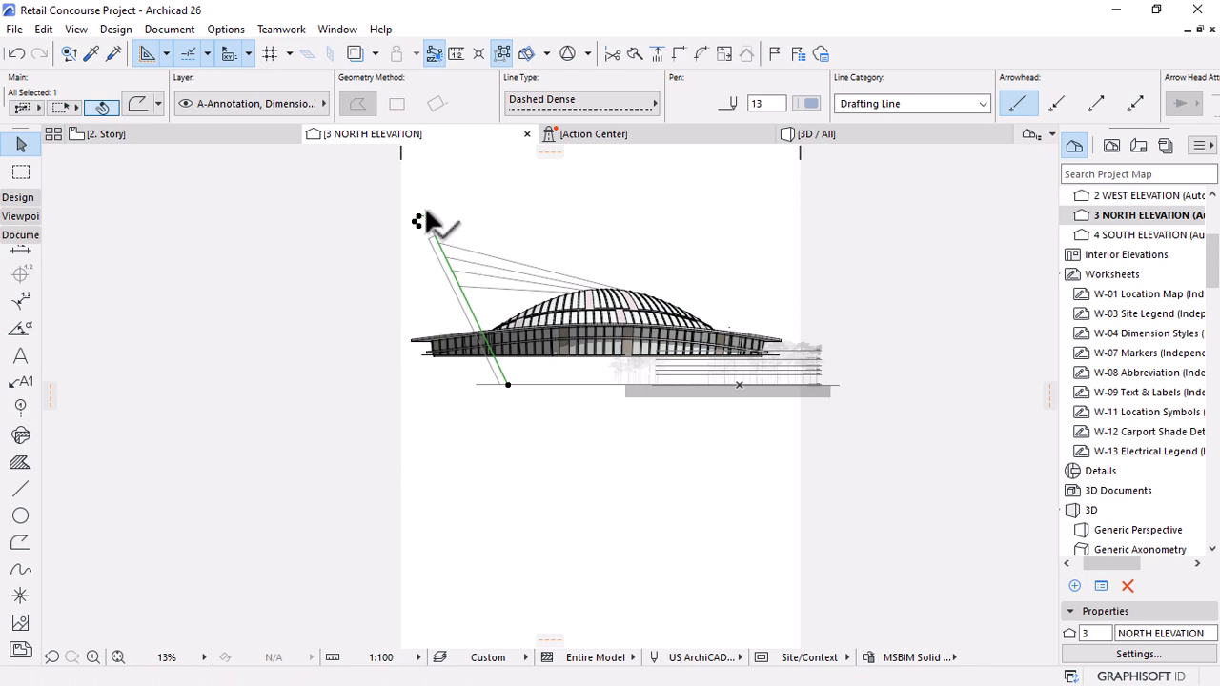
scroll(424, 221, "up", 3)
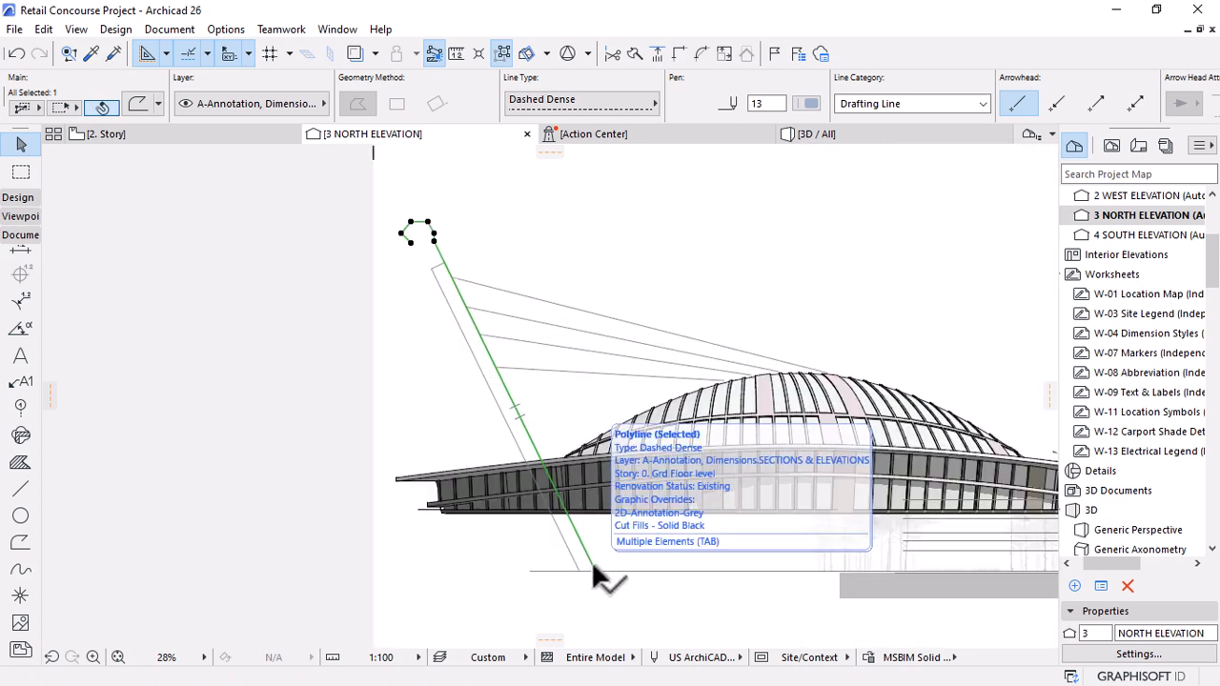
Widen the mast outline's base by moving its outer ground-level corner 1000 outward along the ground line.
left_click(578, 569)
left_click(579, 571)
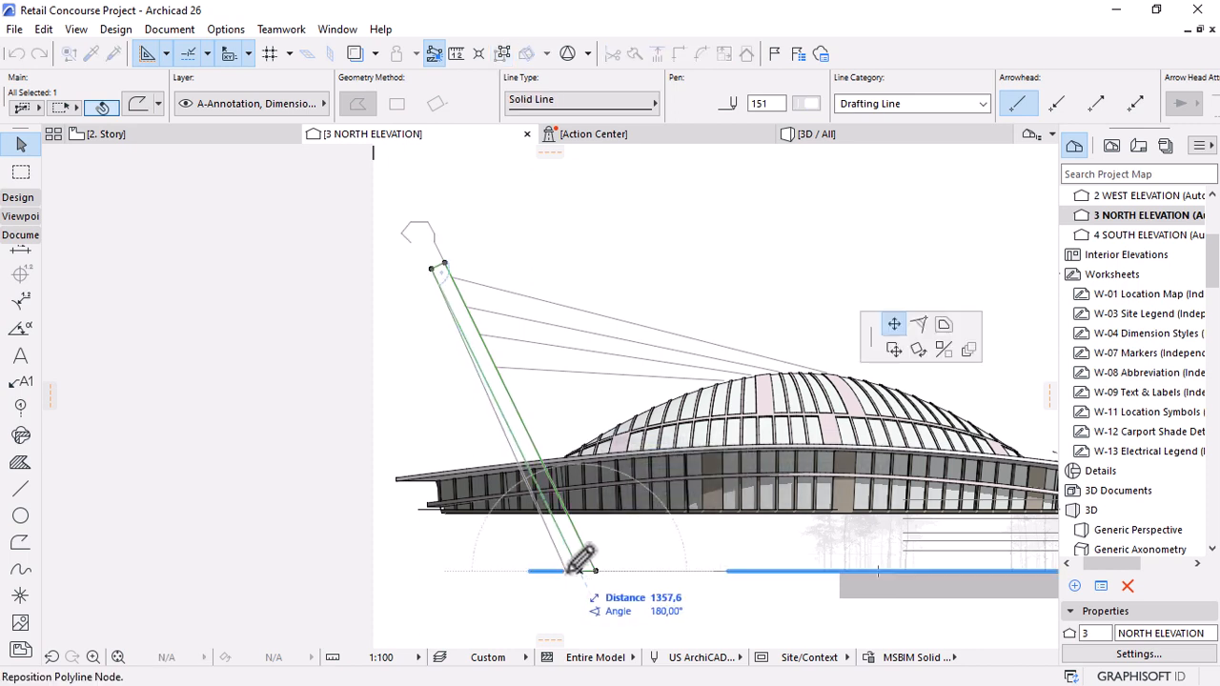
type("1000")
key("Return")
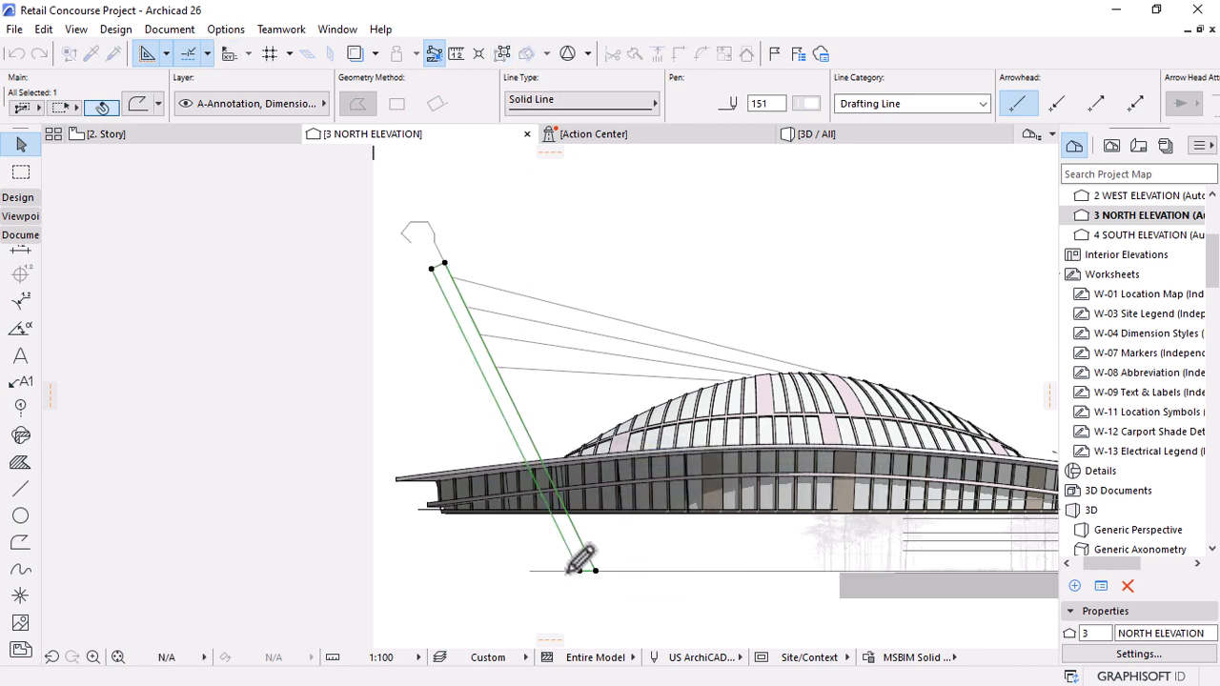
left_click(504, 318)
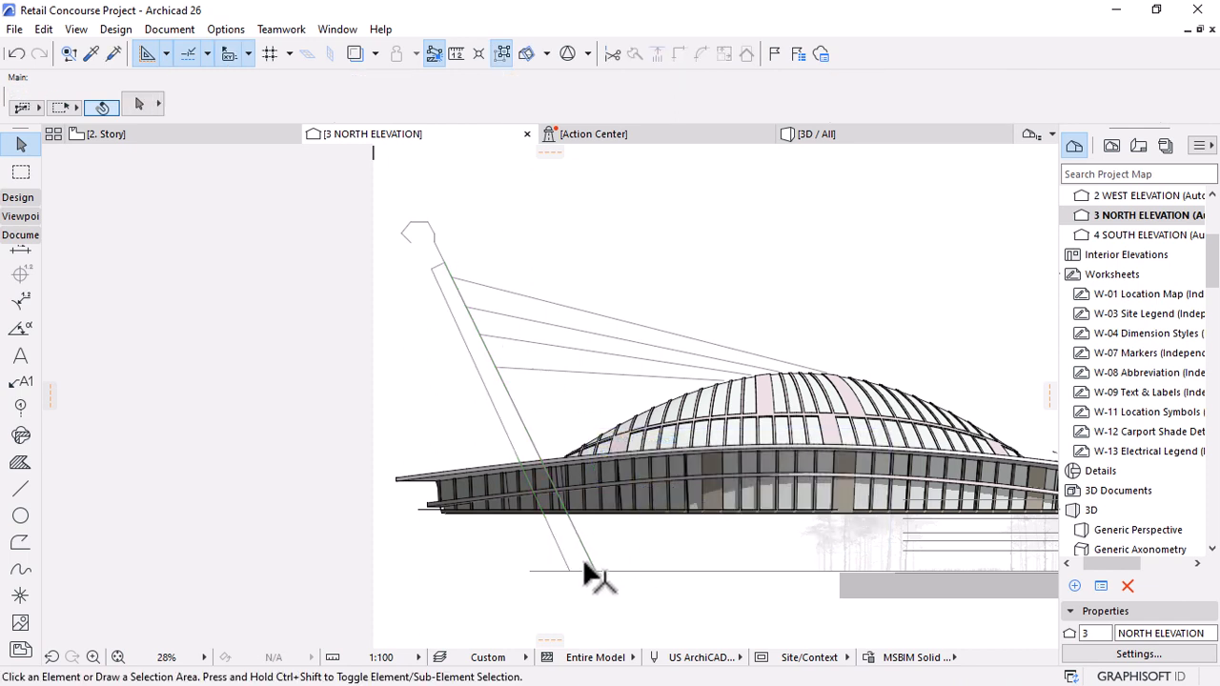
Narrow the mast outline's tip by moving its outer top corner inward along the tip edge.
left_click(431, 264)
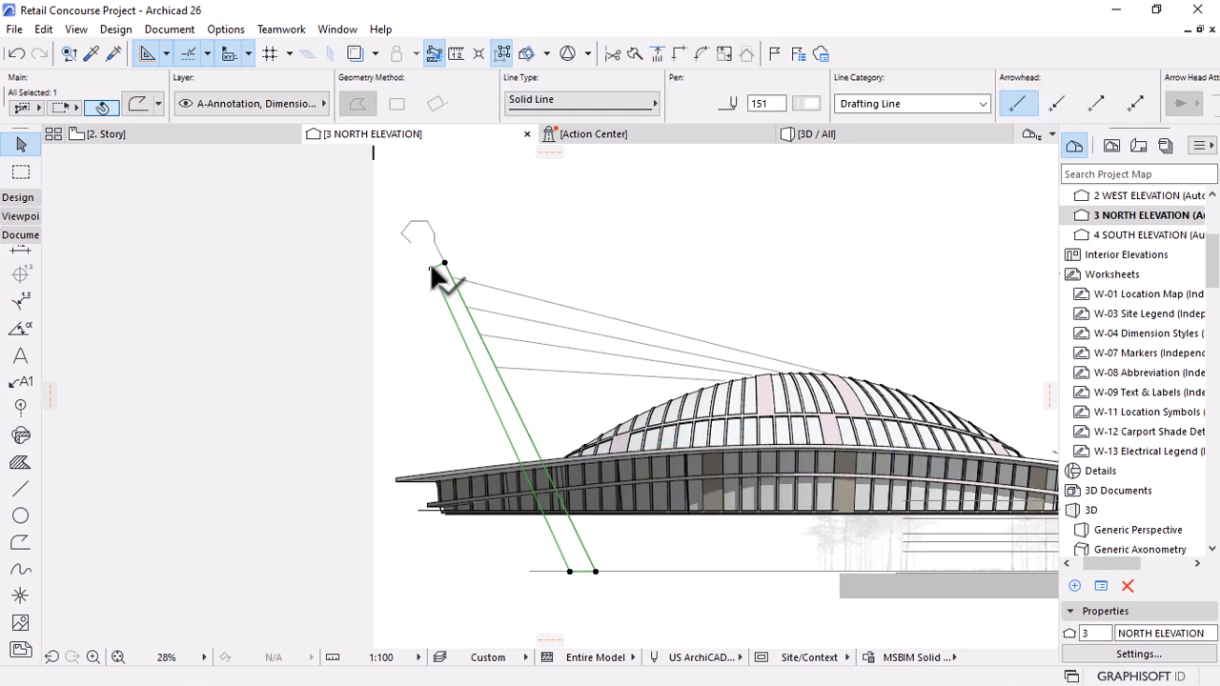
scroll(431, 265, "up", 5)
left_click(431, 266)
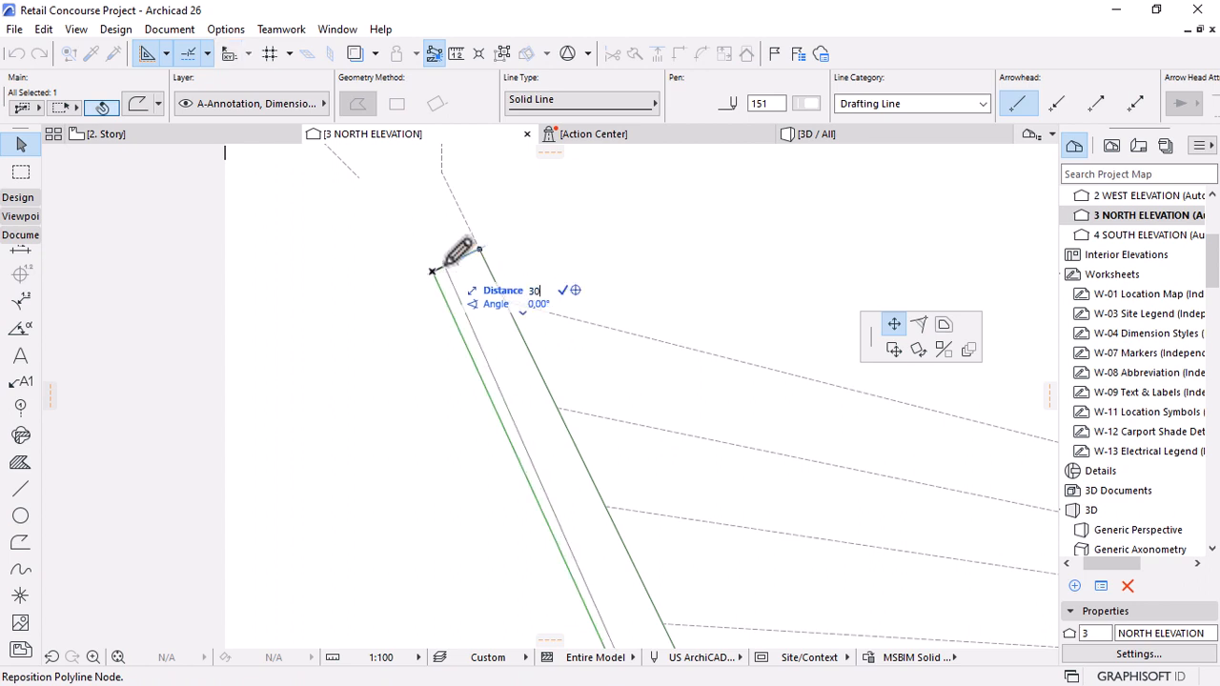
key("Return")
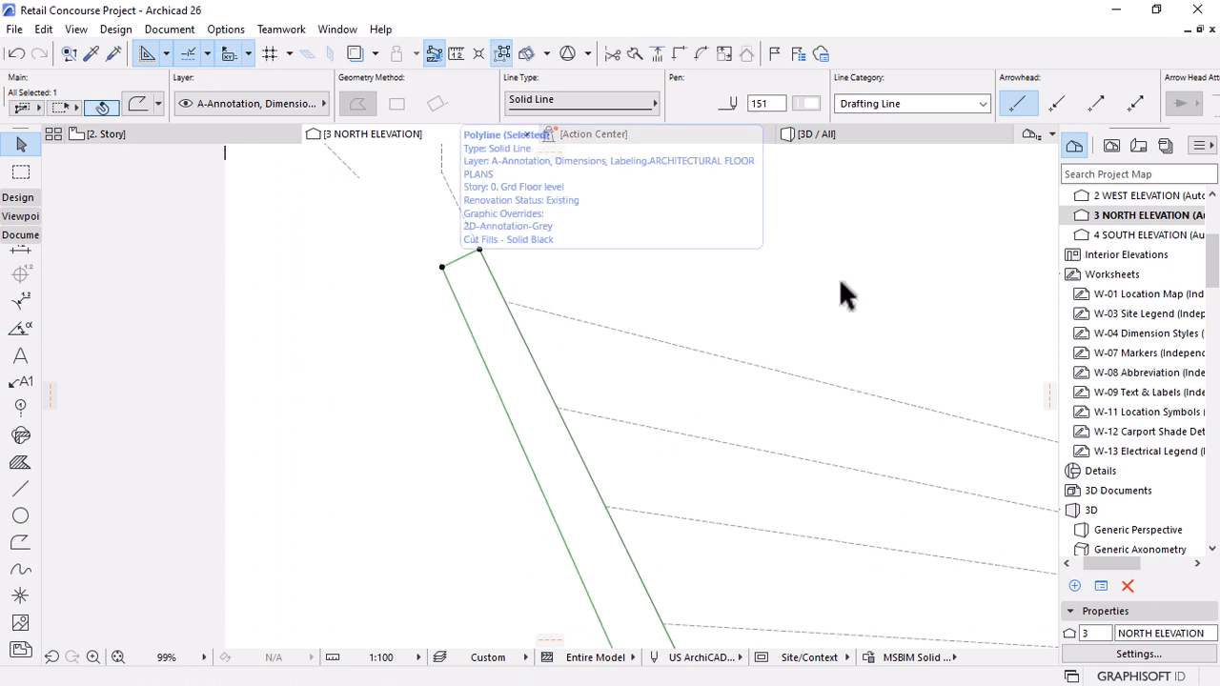
scroll(452, 275, "down", 3)
scroll(441, 268, "down", 3)
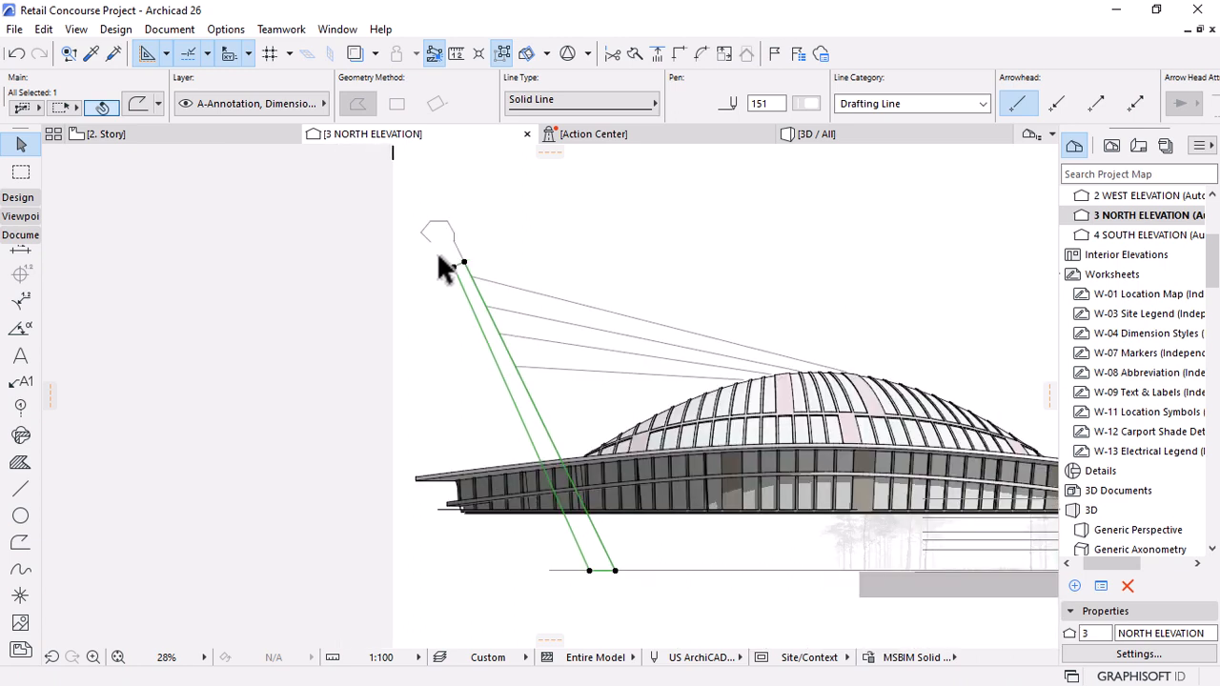
scroll(438, 257, "down", 2)
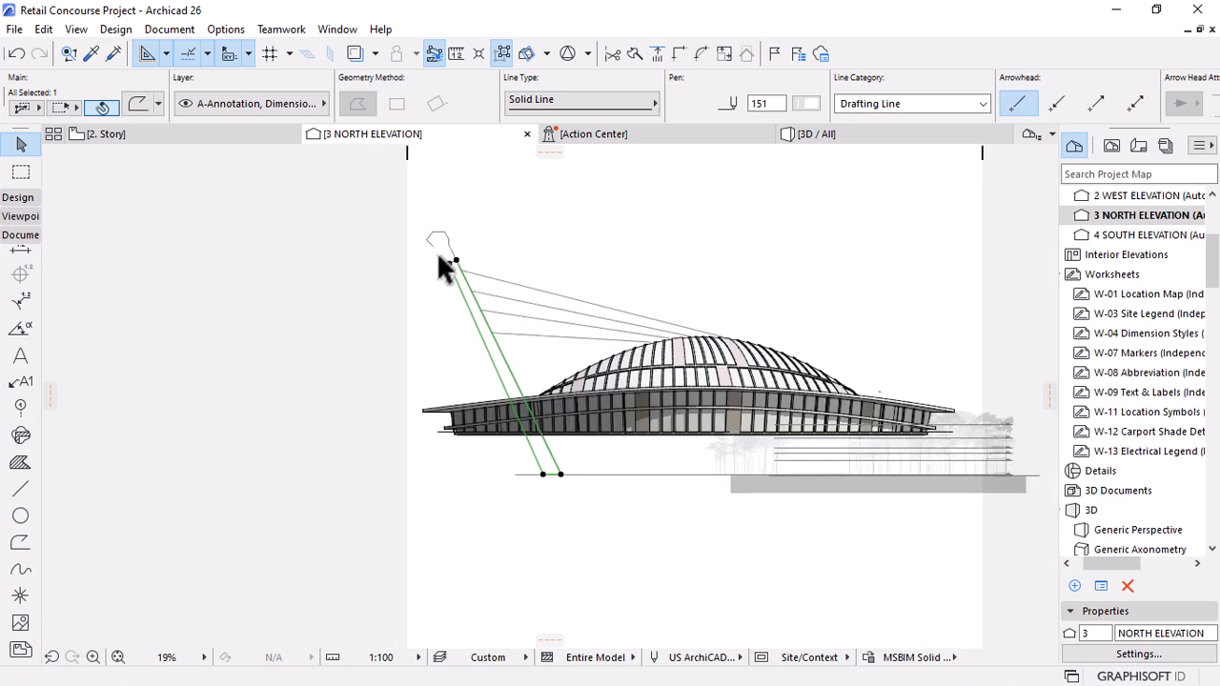
Using the mast outline's solid line settings, draw a 3000 by 7000 rectangle below ground from the mast's outer base corner.
left_click(551, 474, "alt")
key("Escape")
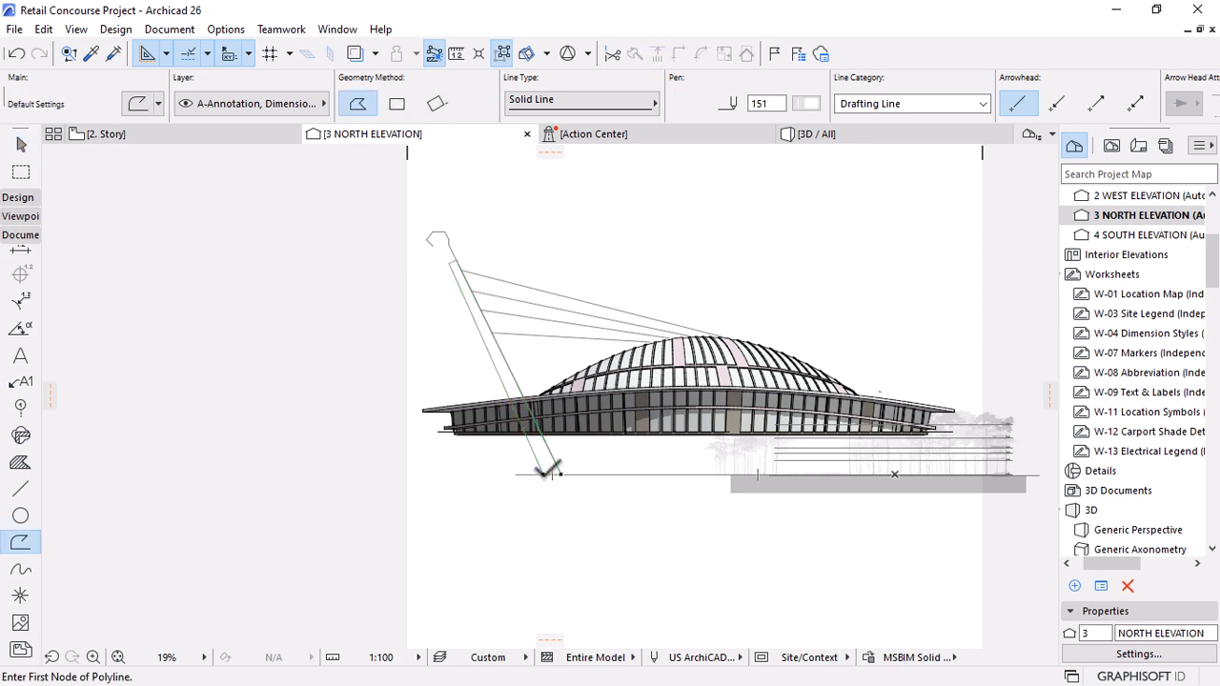
left_click(396, 103)
left_click(420, 270)
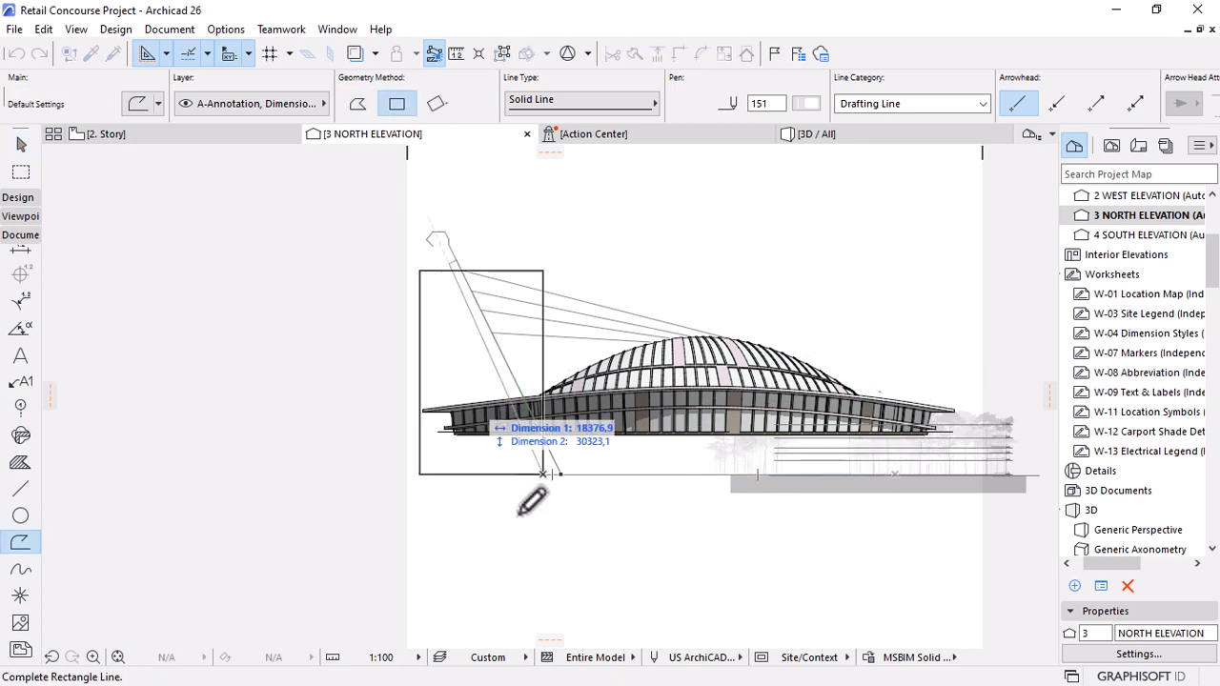
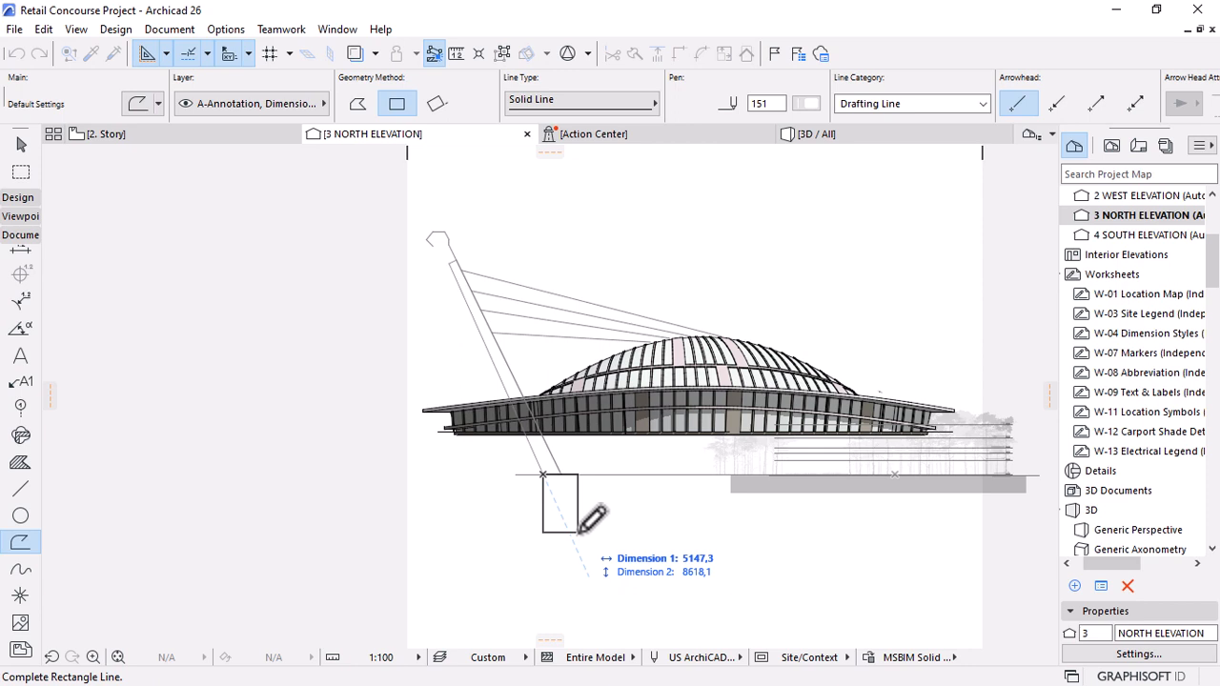
type("3000")
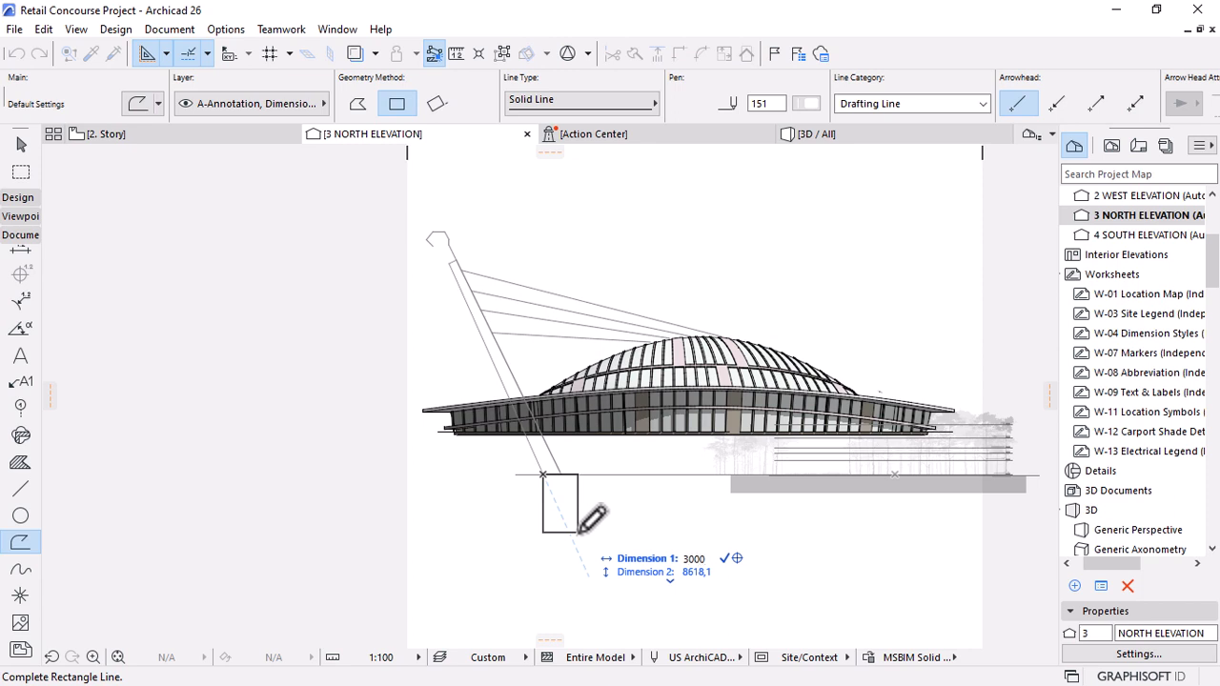
key("Tab")
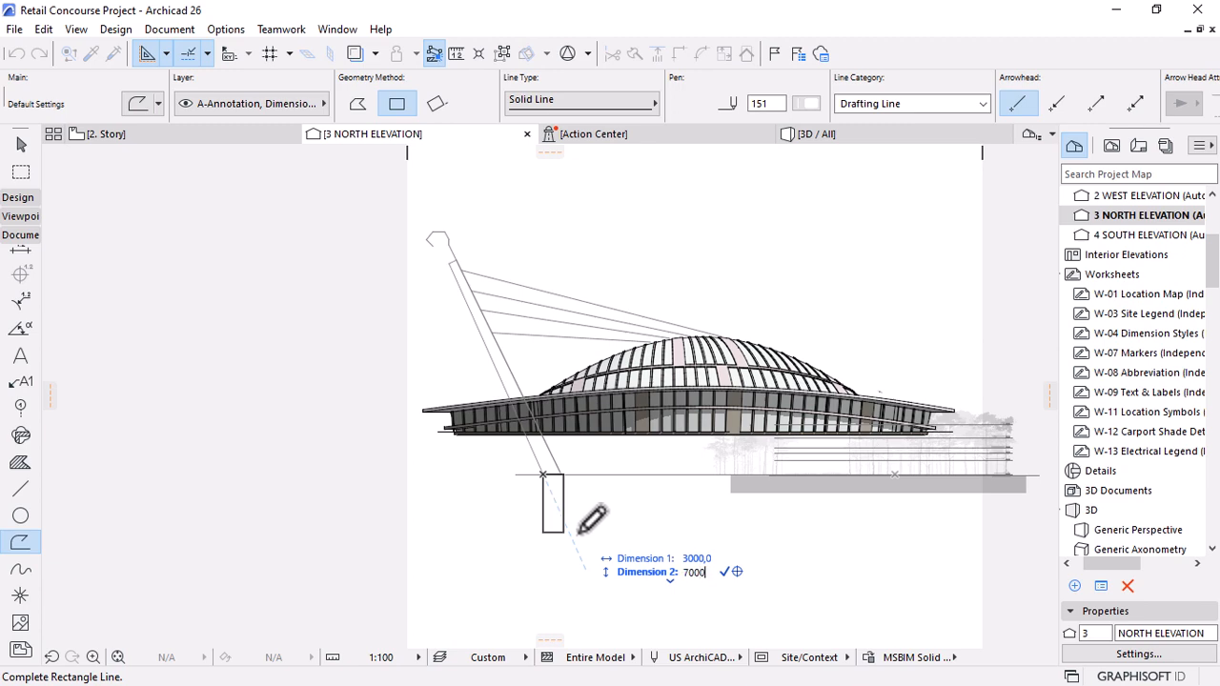
key("Return")
scroll(553, 504, "up", 4)
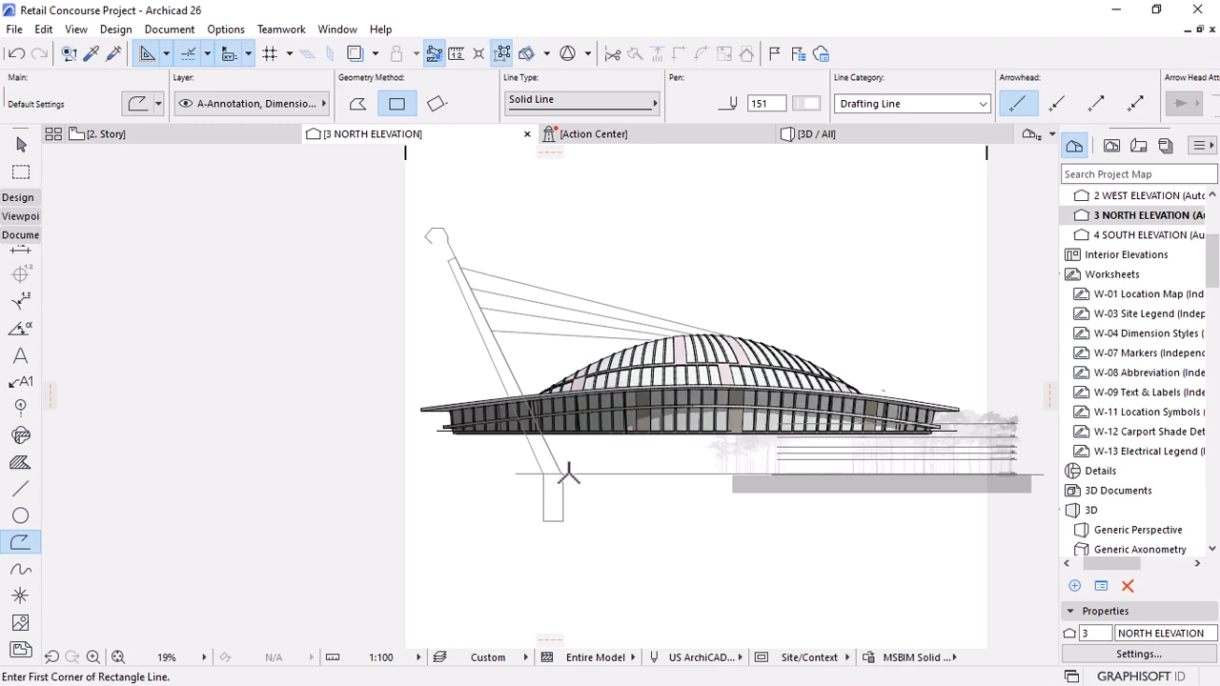
Move the footing rectangle up 2000 so it straddles the ground line under the mast.
key("Escape")
left_click(584, 459)
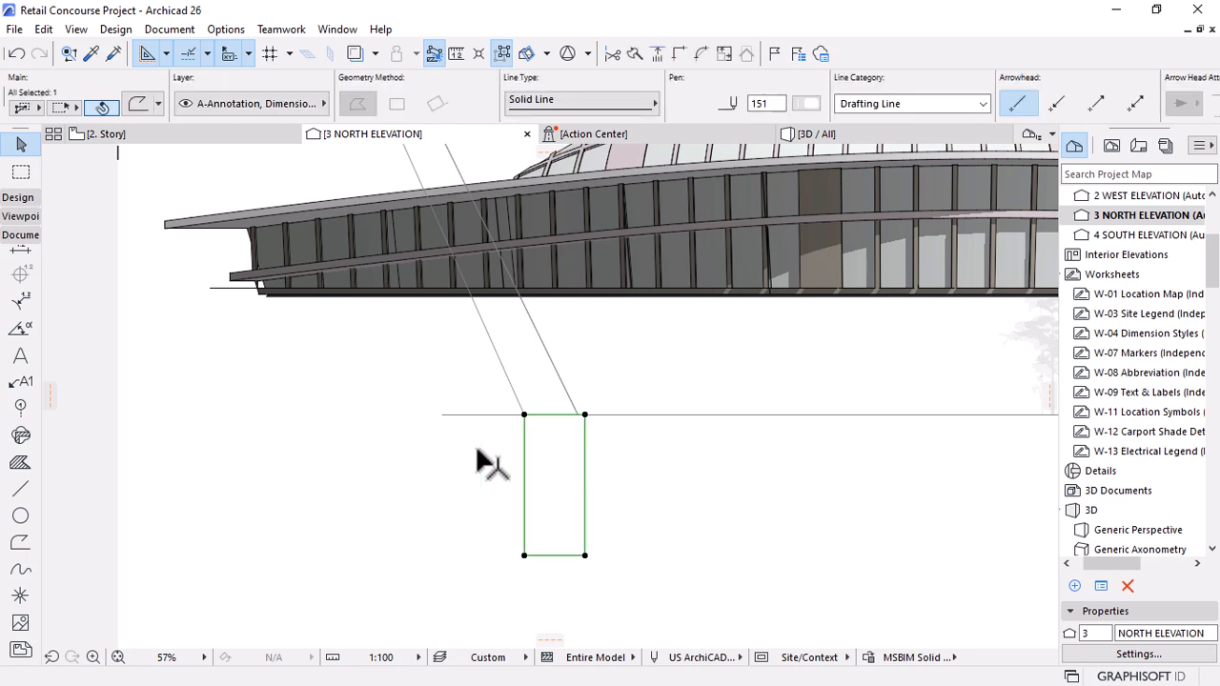
key("ctrl+d")
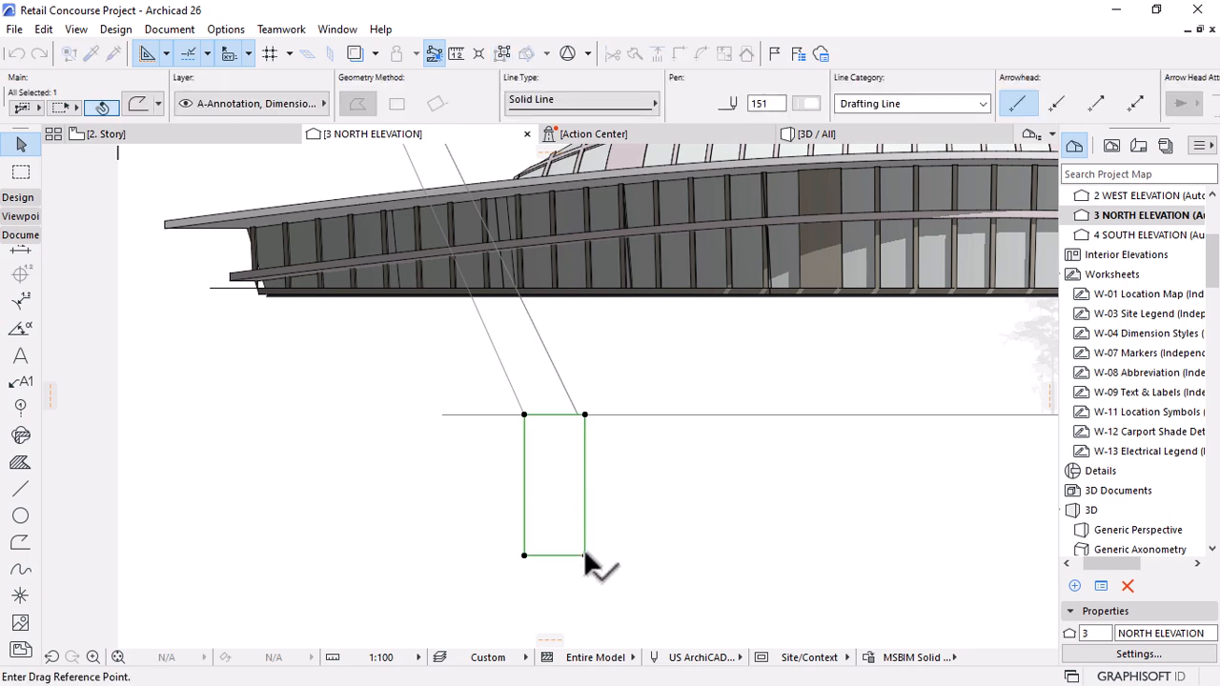
left_click(584, 414)
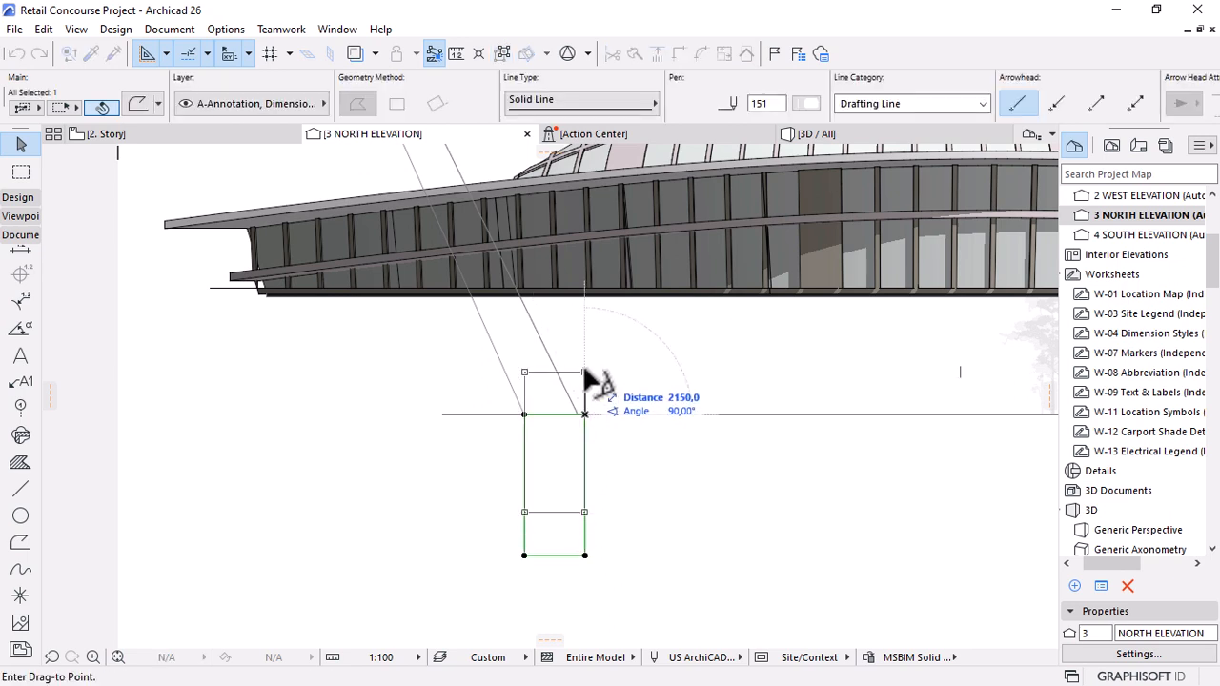
type("2000")
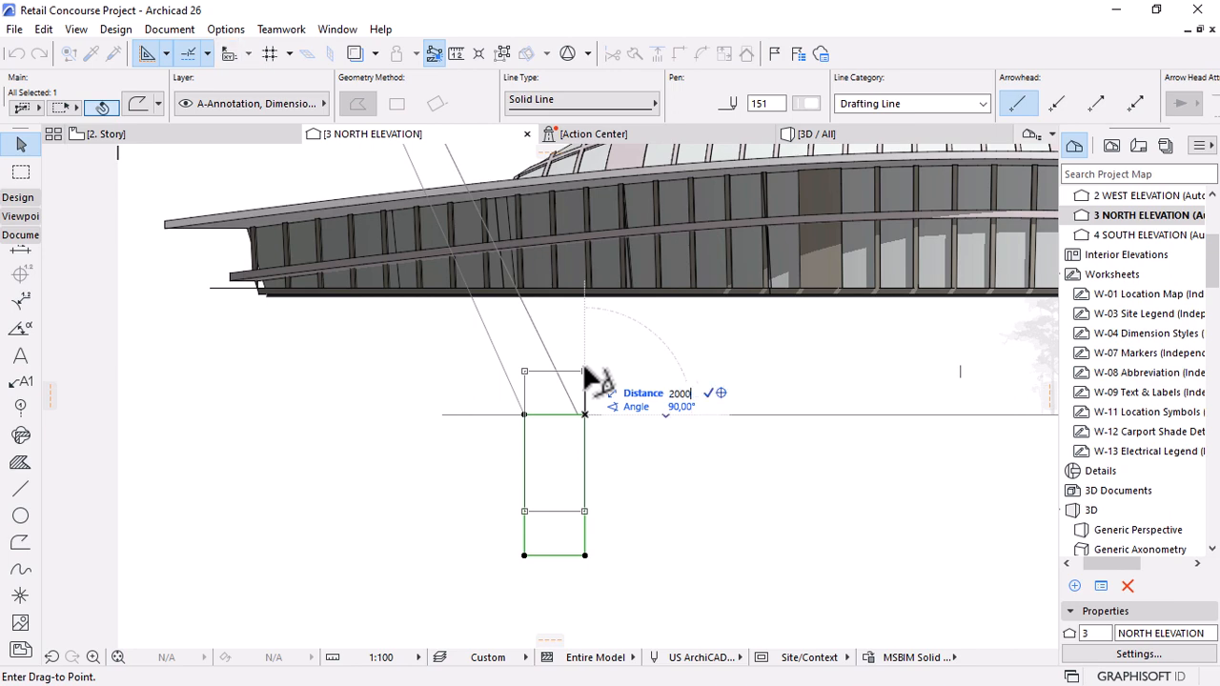
key("Return")
Extend the ground line's mast-side end outward, well past the footing rectangle.
scroll(389, 441, "down", 6)
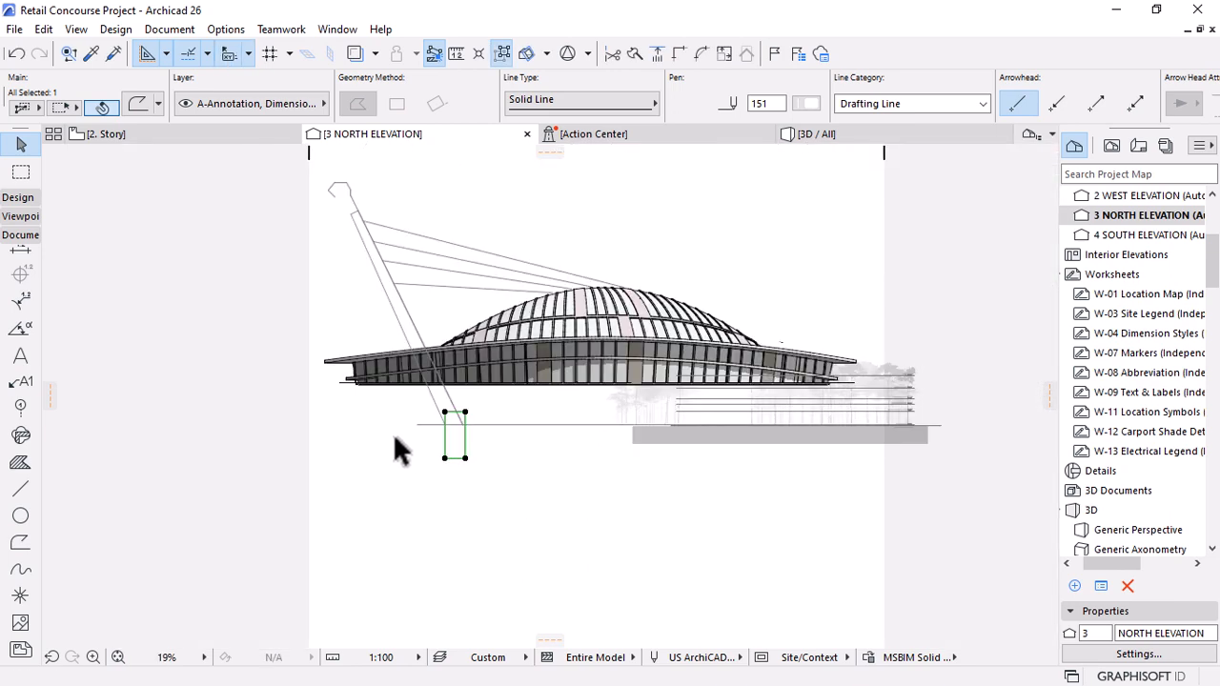
scroll(555, 429, "down", 2)
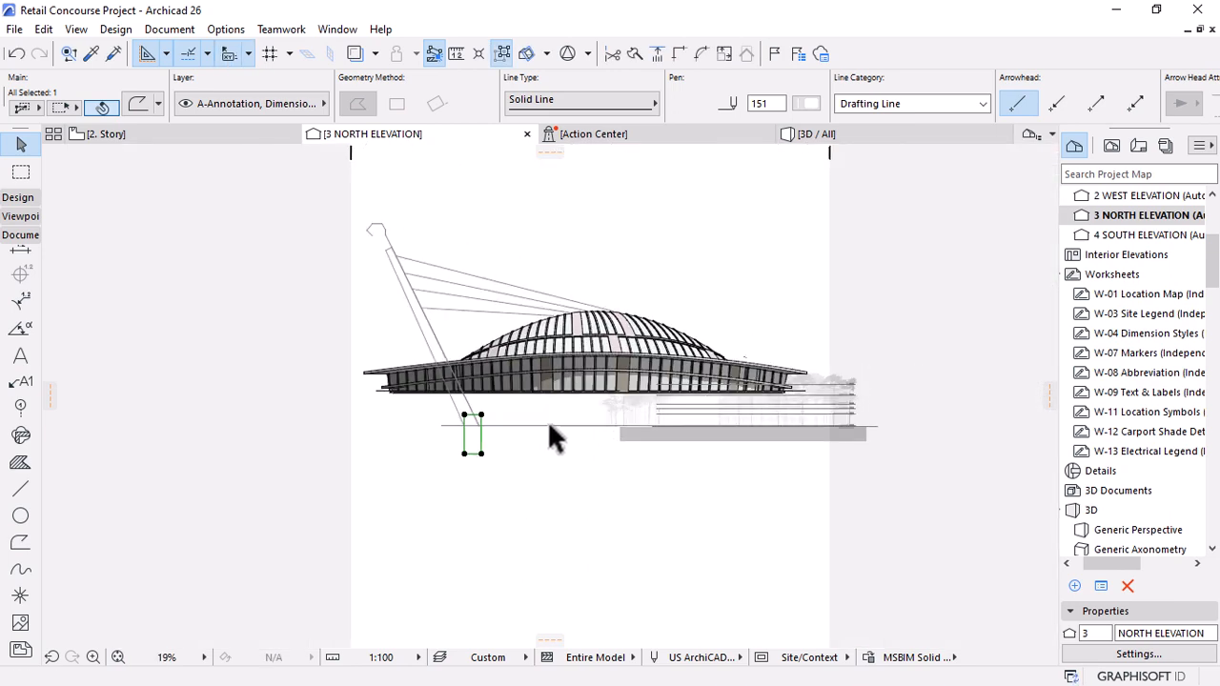
left_click(442, 425)
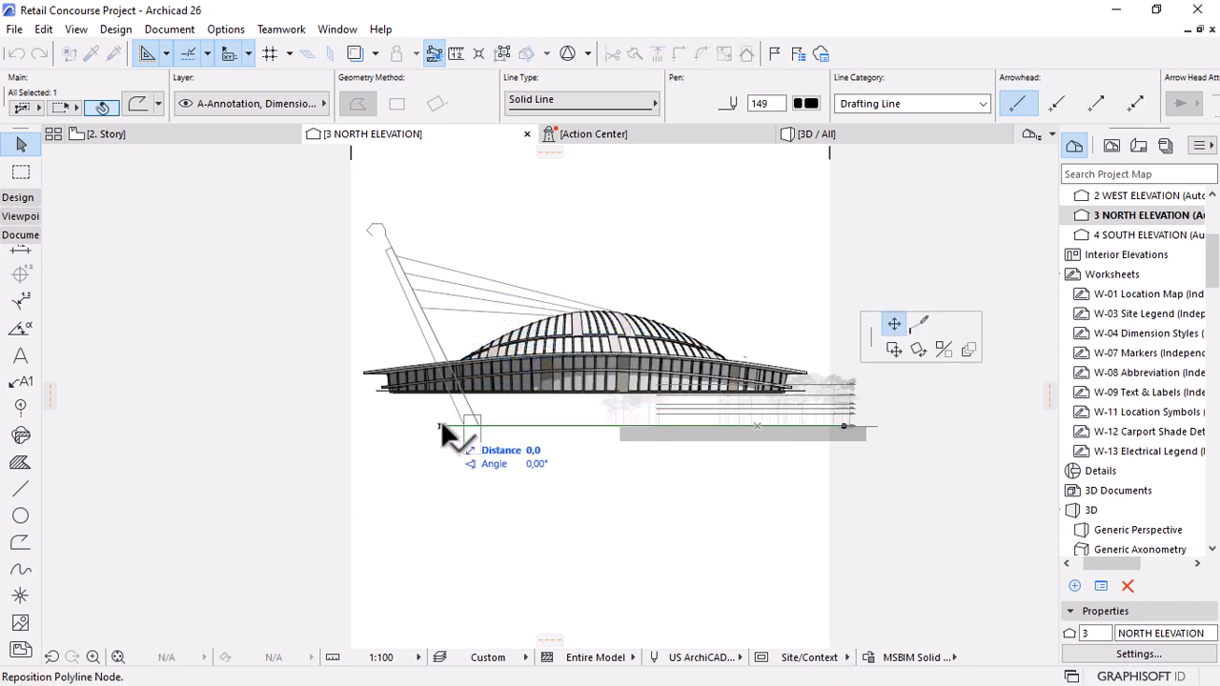
left_click(323, 426)
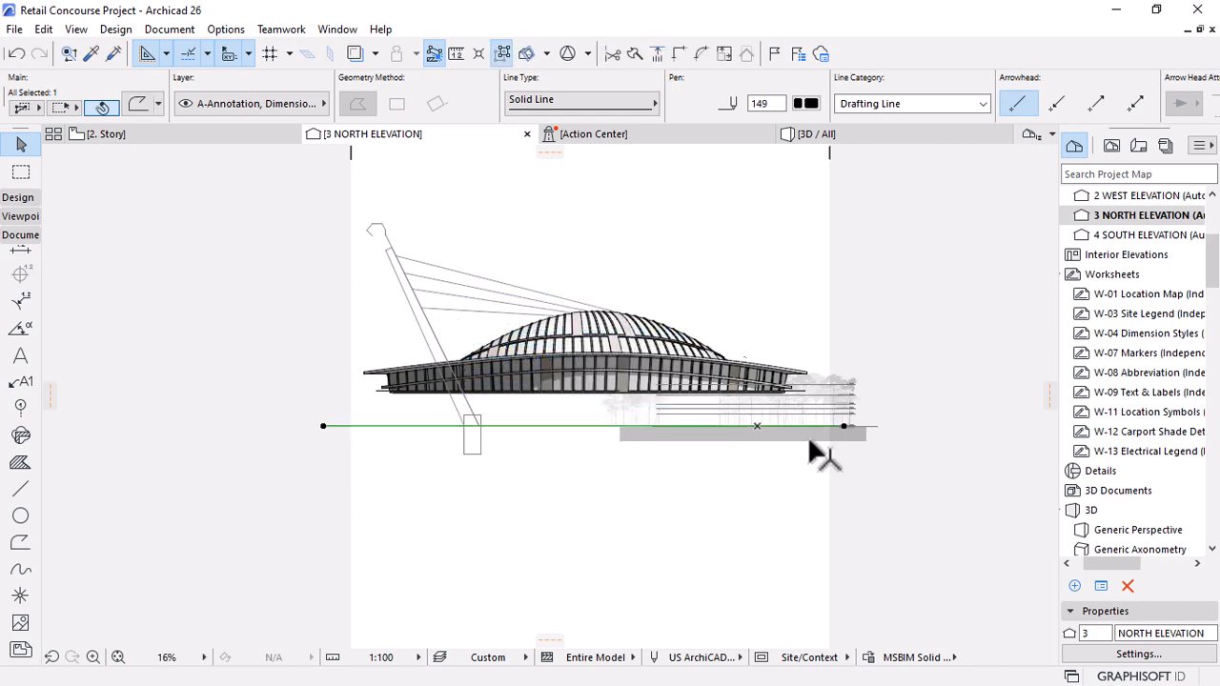
Shorten the footing rectangle by lowering its top edge to the ground line.
scroll(728, 405, "up", 2)
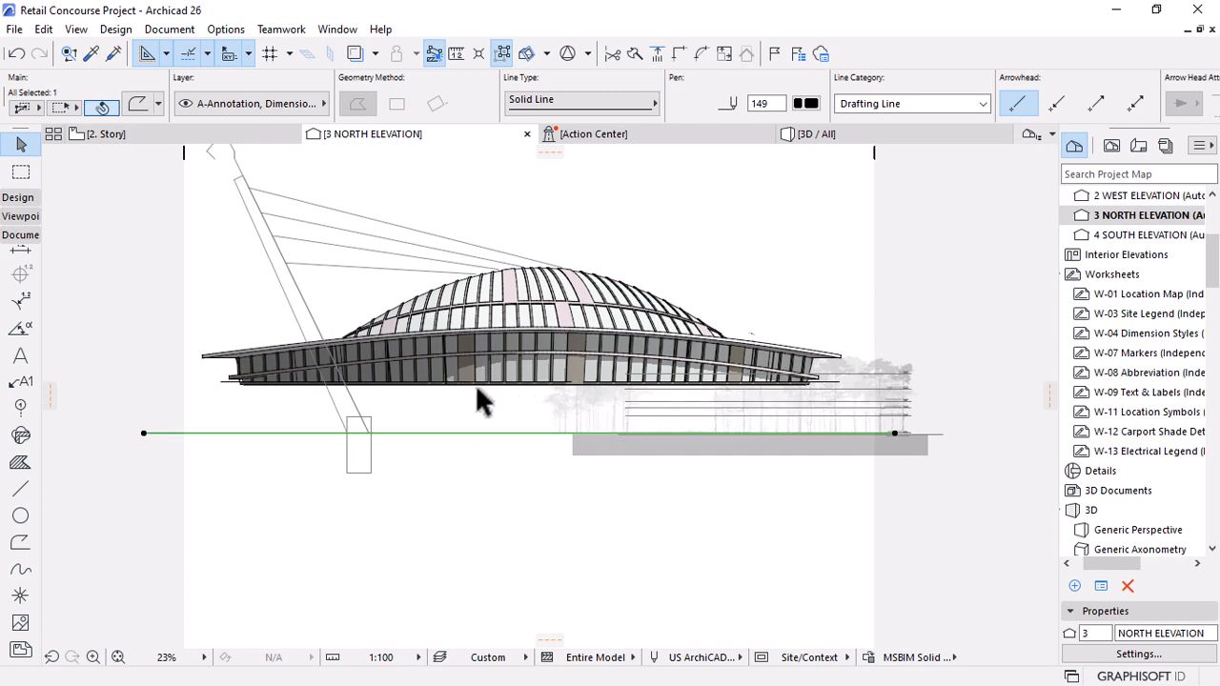
scroll(486, 391, "up", 3)
left_click(272, 440)
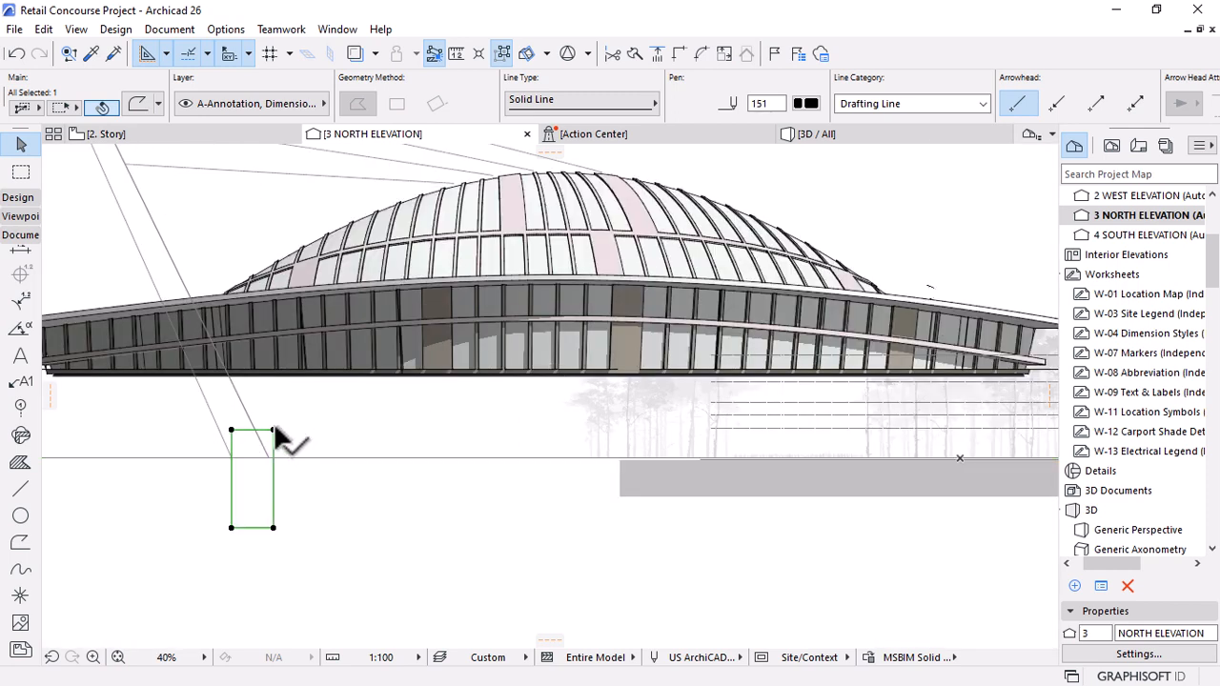
left_click(252, 432)
left_click(270, 458)
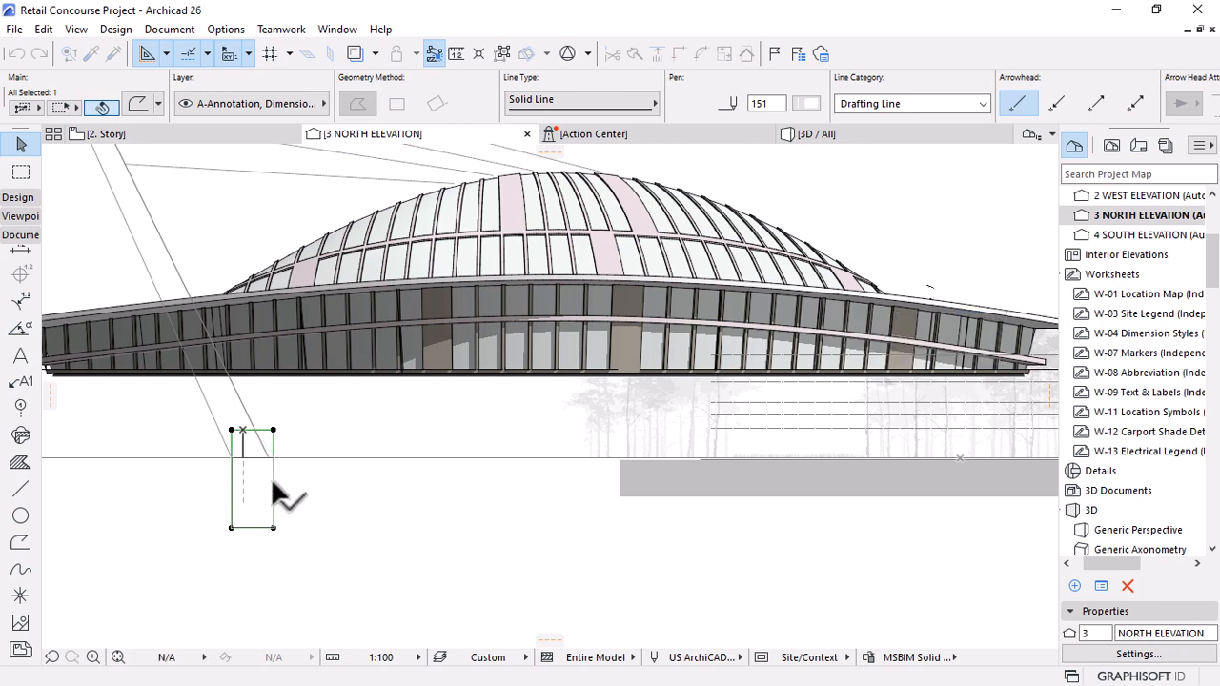
scroll(168, 472, "up", 3)
scroll(170, 479, "up", 1)
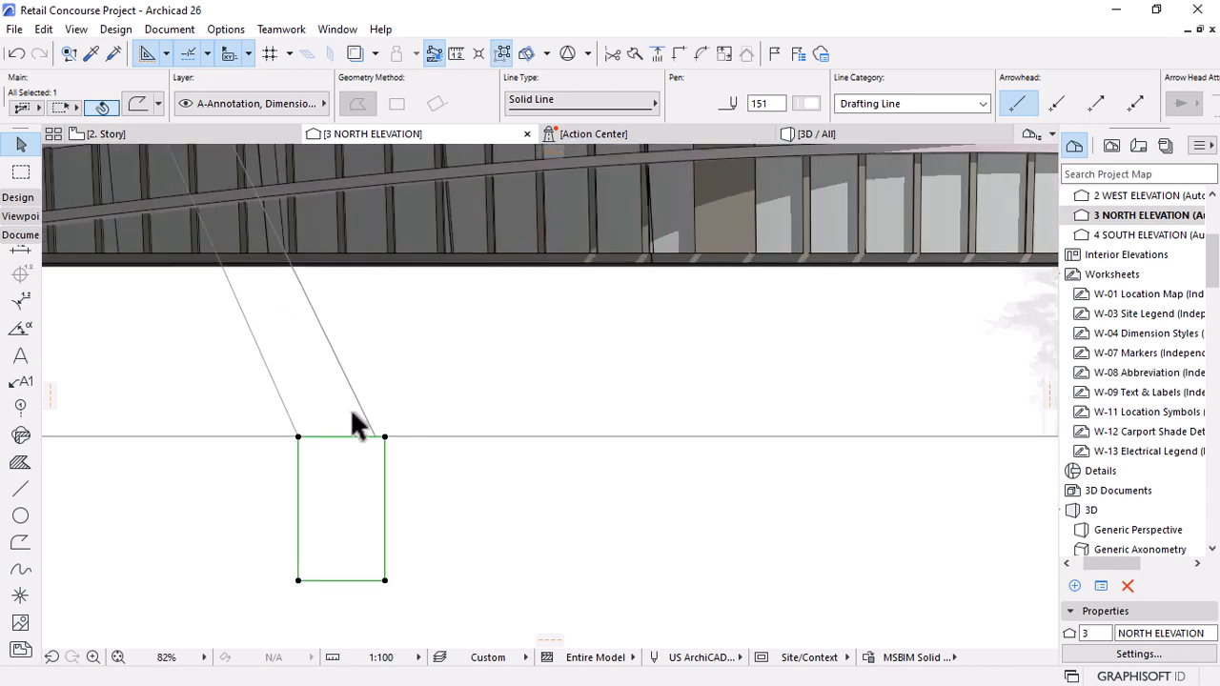
Move the base endpoint of the dashed mast line along the ground to the footing rectangle's inner top corner.
left_click(355, 404)
left_click(371, 431)
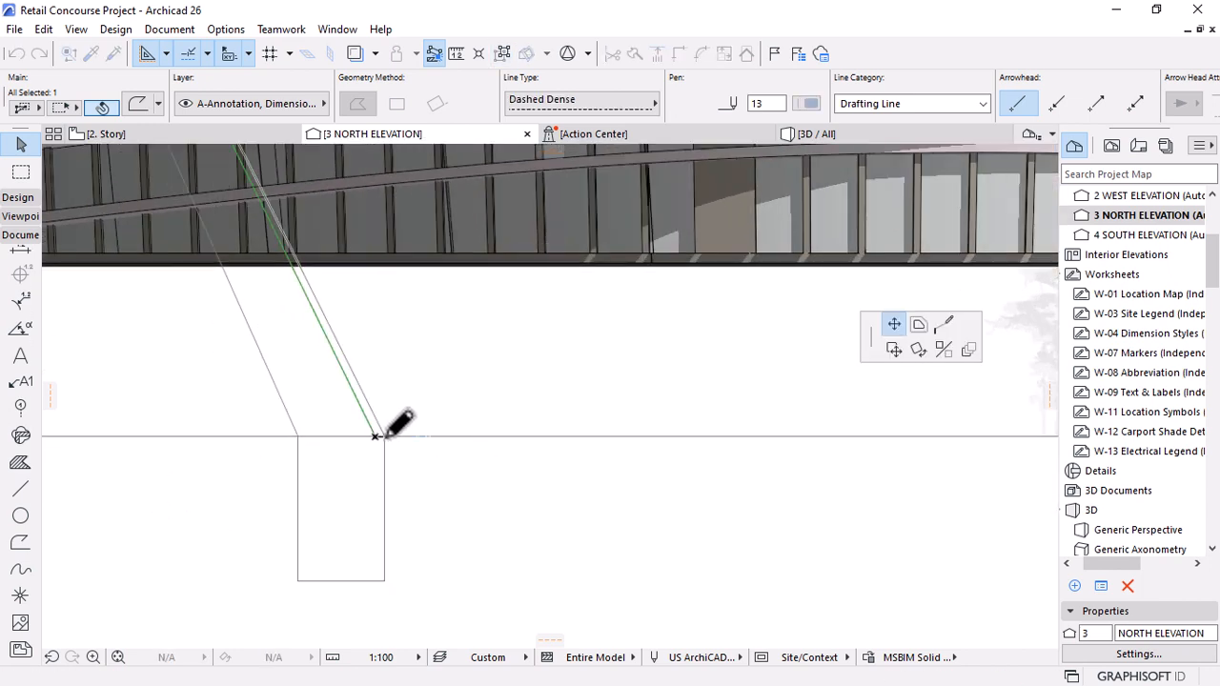
left_click(384, 435)
scroll(546, 422, "down", 4)
left_click(448, 416)
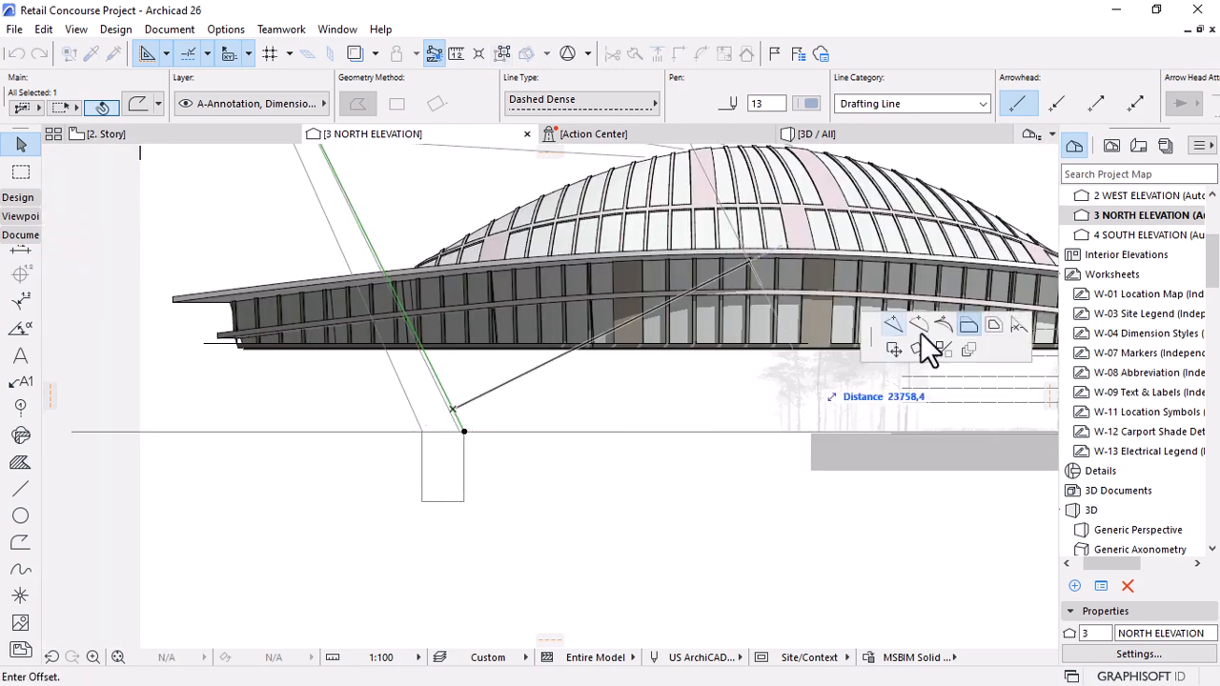
key("Escape")
Move the solid mast outline's inner ground-level corner to the footing rectangle's inner top corner.
scroll(450, 440, "up", 5)
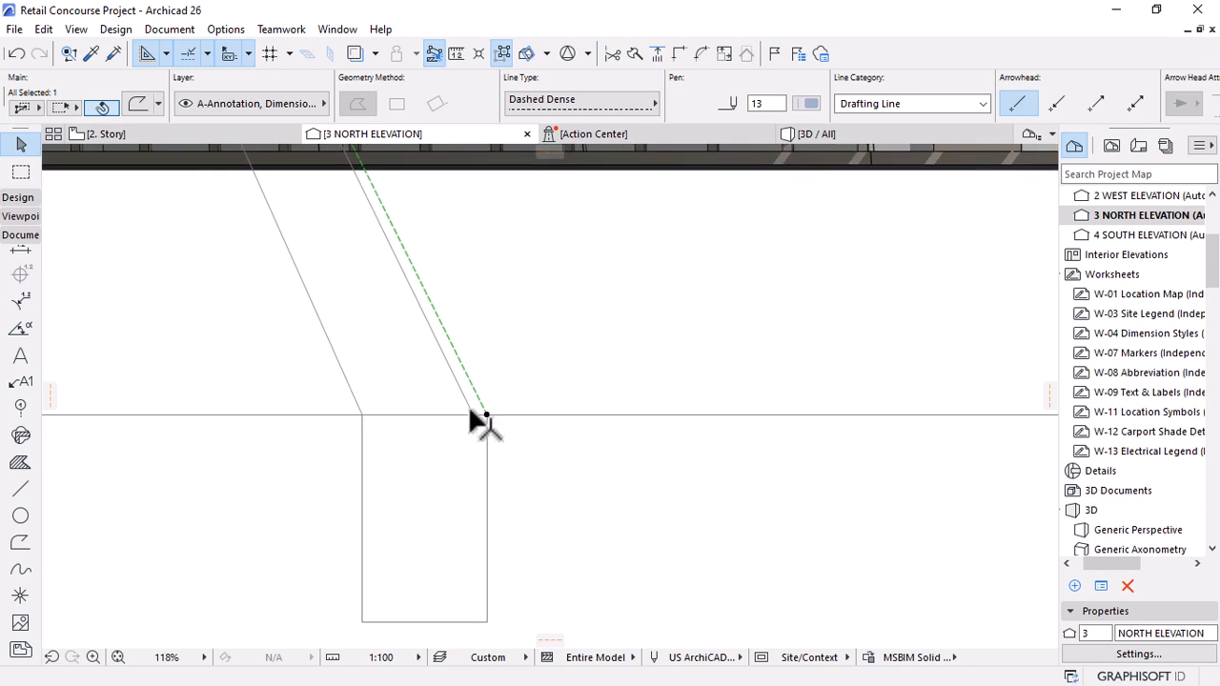
left_click(474, 416)
left_click(474, 416)
left_click(488, 416)
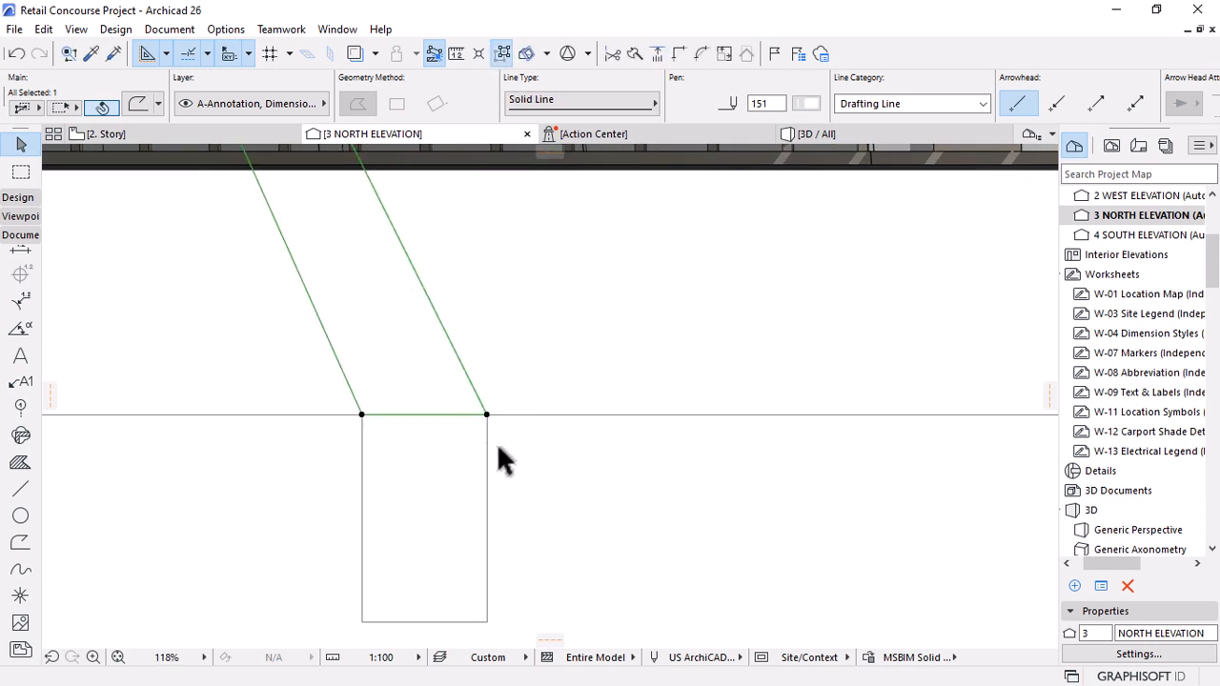
Raise the footing rectangle 1500 vertically so its upper part stands above the ground line.
scroll(461, 448, "down", 8)
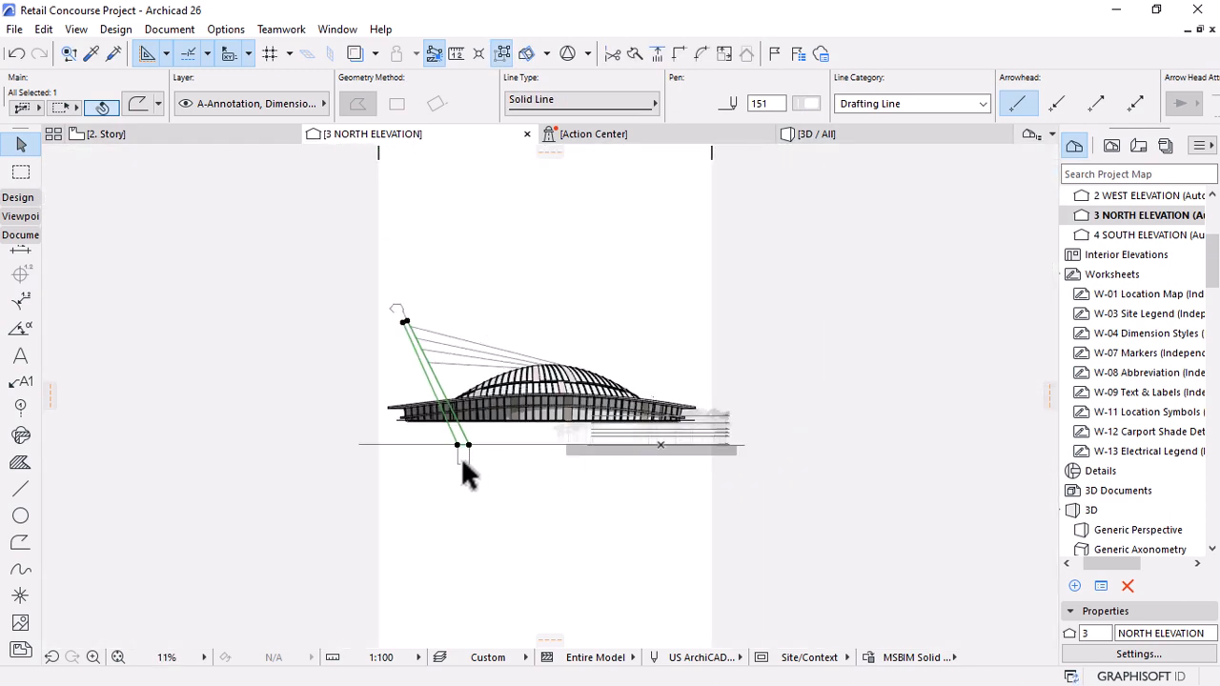
scroll(400, 355, "up", 1)
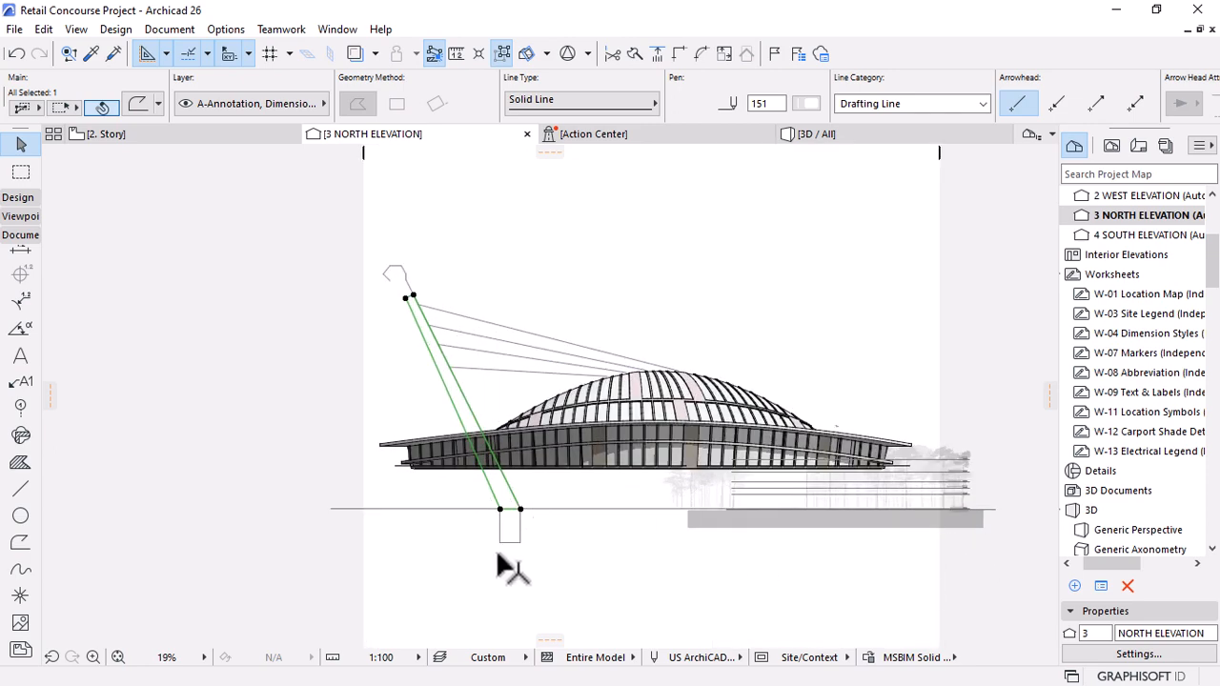
scroll(499, 557, "up", 5)
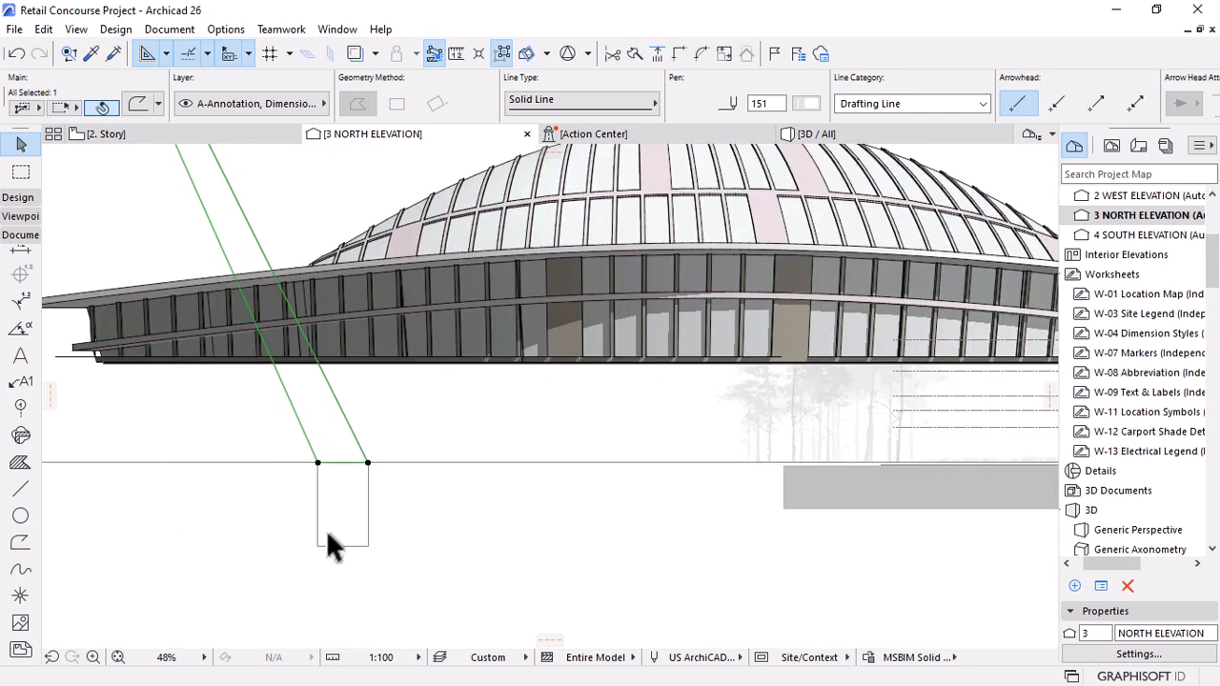
left_click(326, 529)
left_click(368, 504)
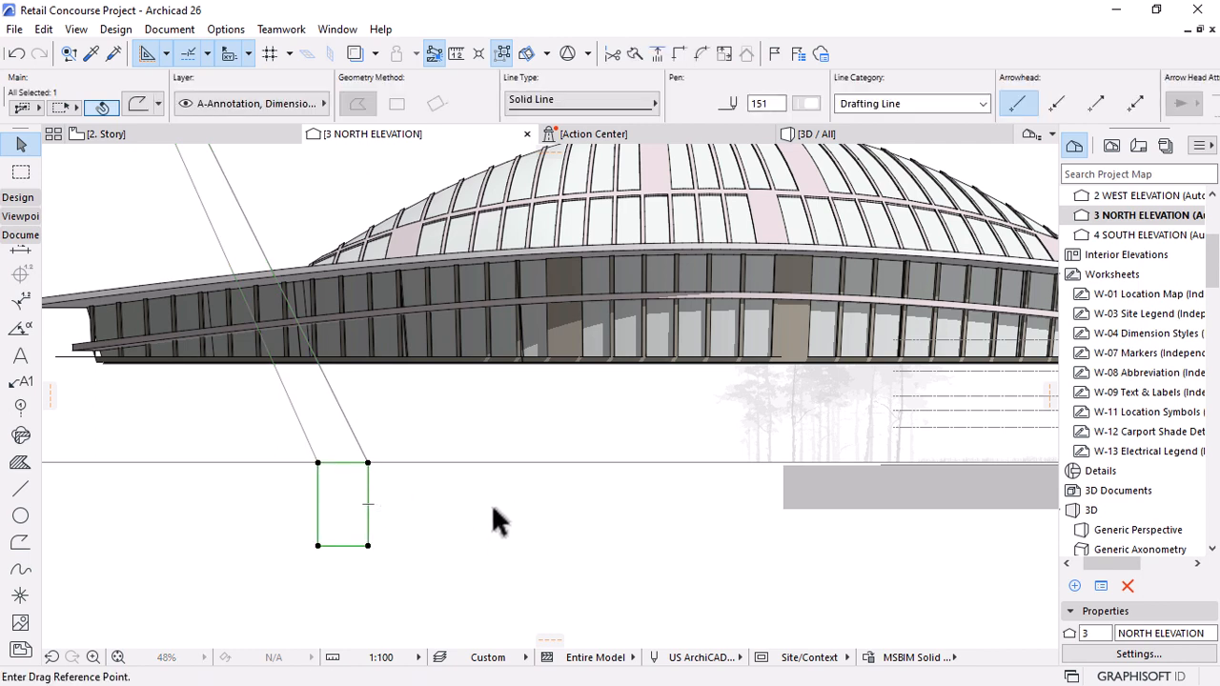
left_click(491, 534)
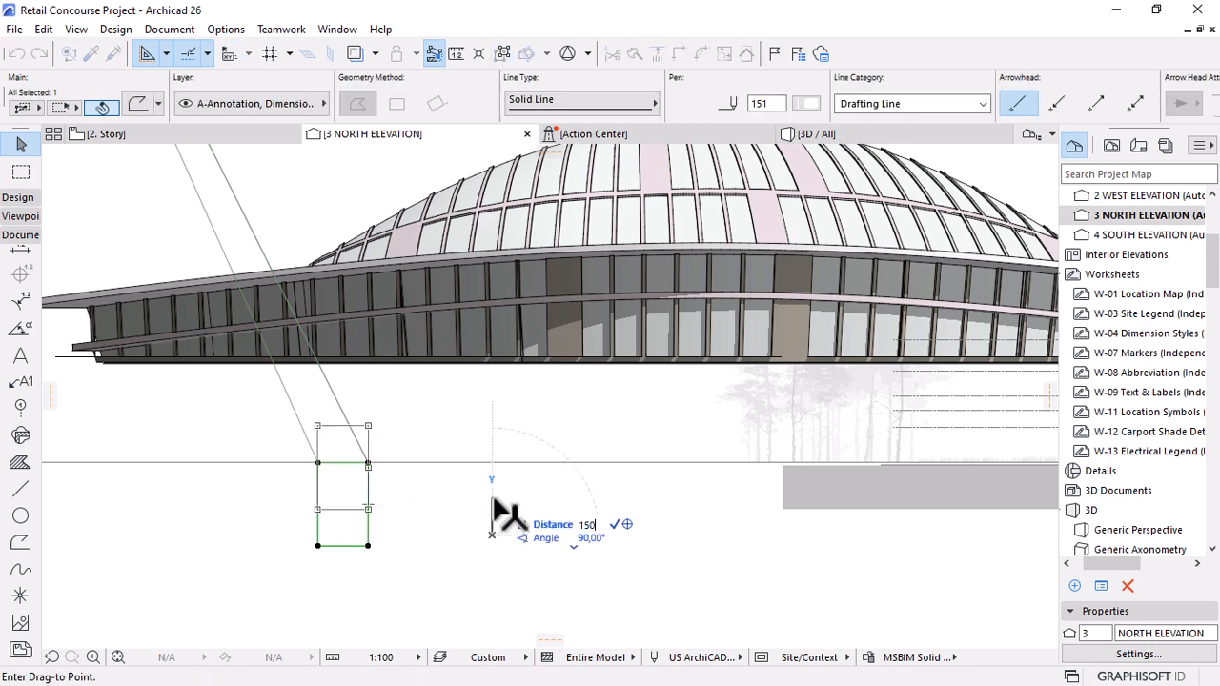
type("150")
key("Return")
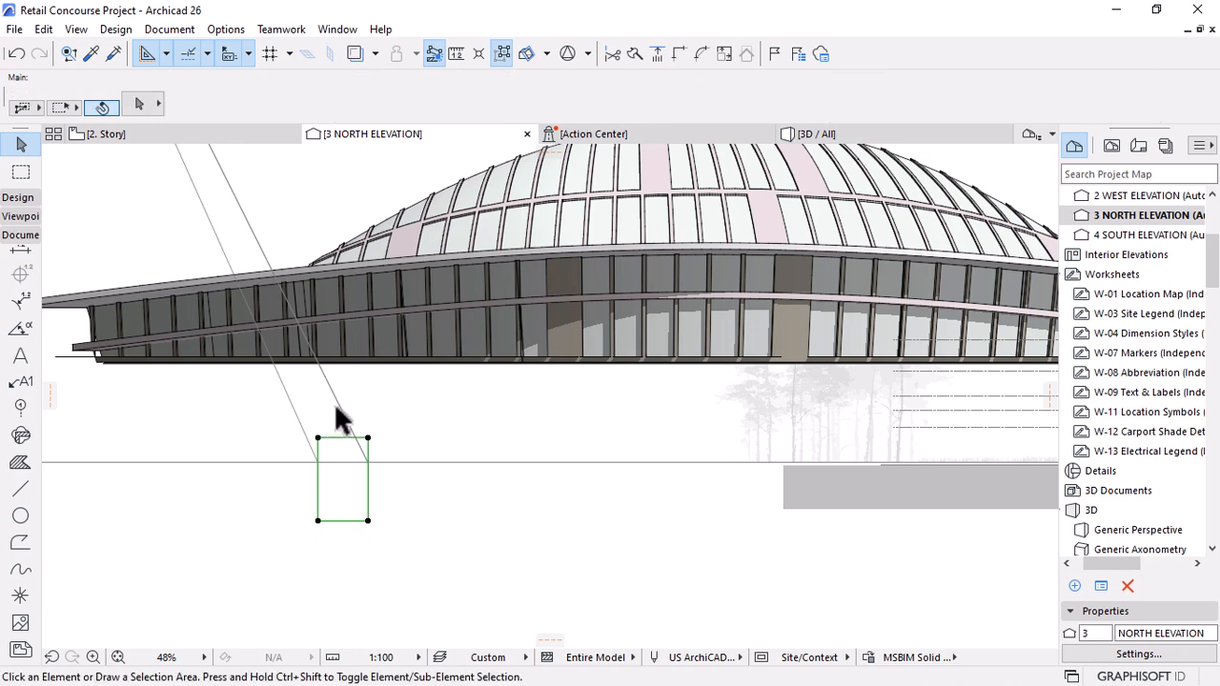
Raise the dashed mast line's base endpoint and both base corners of the mast outline to the footing rectangle's top corners.
left_click(335, 406)
left_click(368, 462)
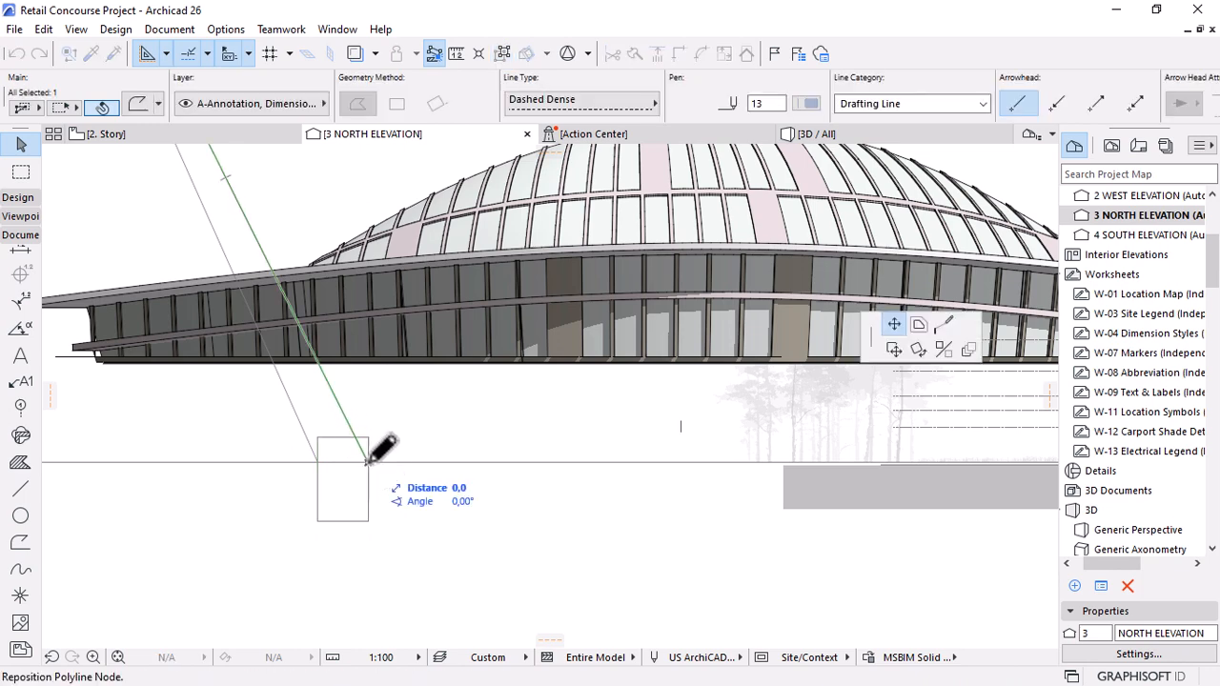
left_click(368, 437)
left_click(301, 420)
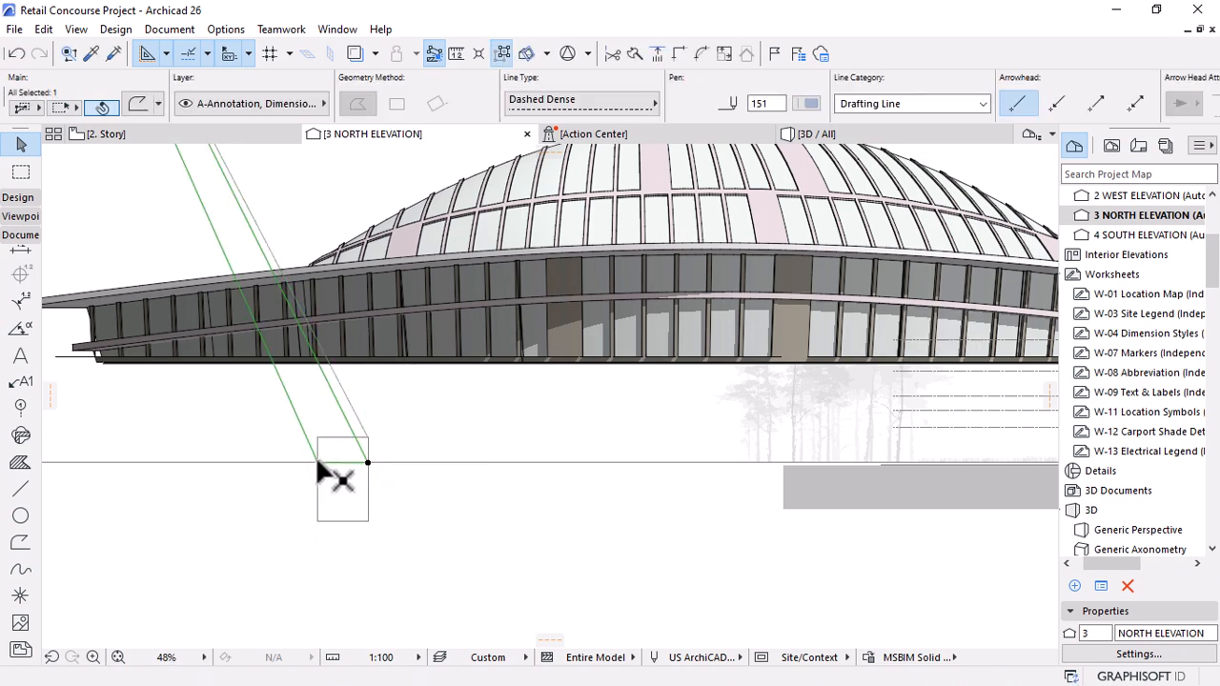
left_click(317, 437)
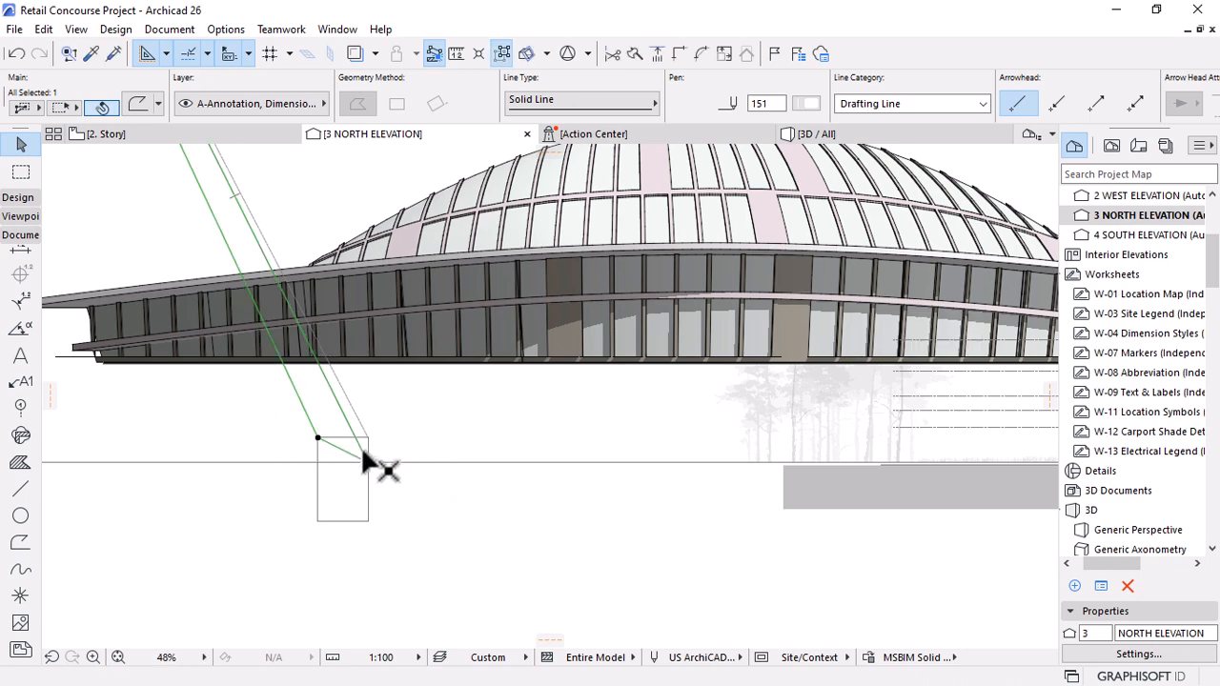
left_click(368, 463)
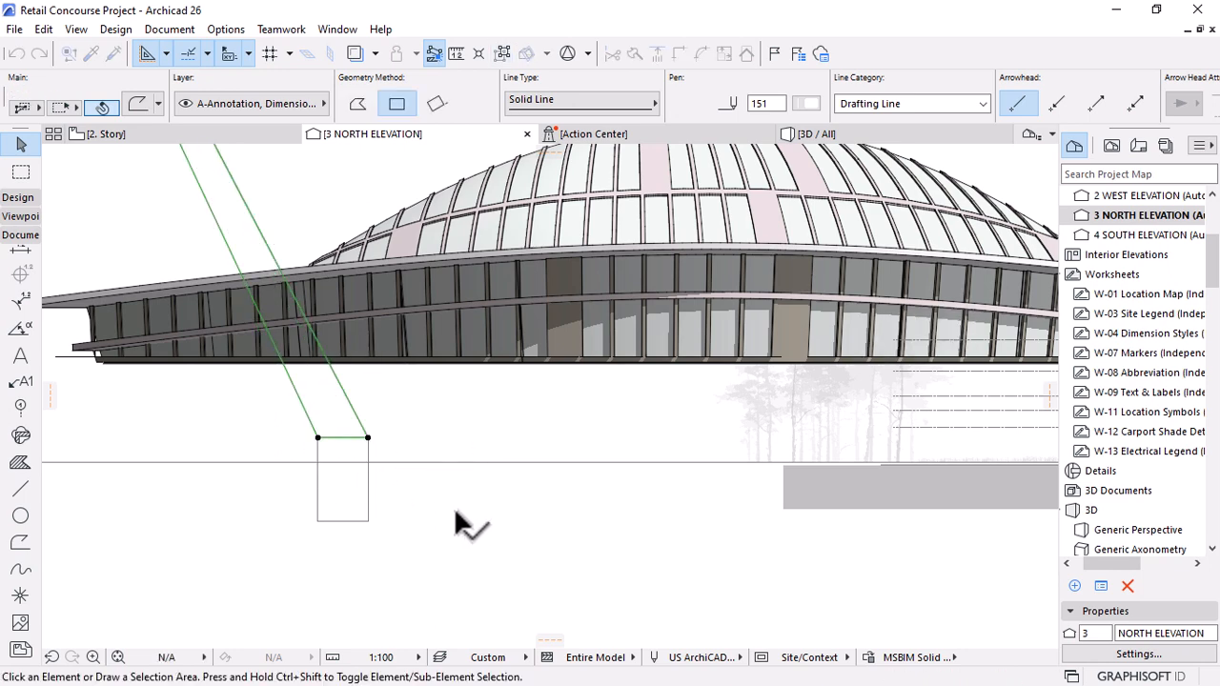
left_click(417, 518)
Reshape the open hook above the mast tip by moving its outermost vertex and its free end slightly inward and down.
scroll(410, 519, "down", 5)
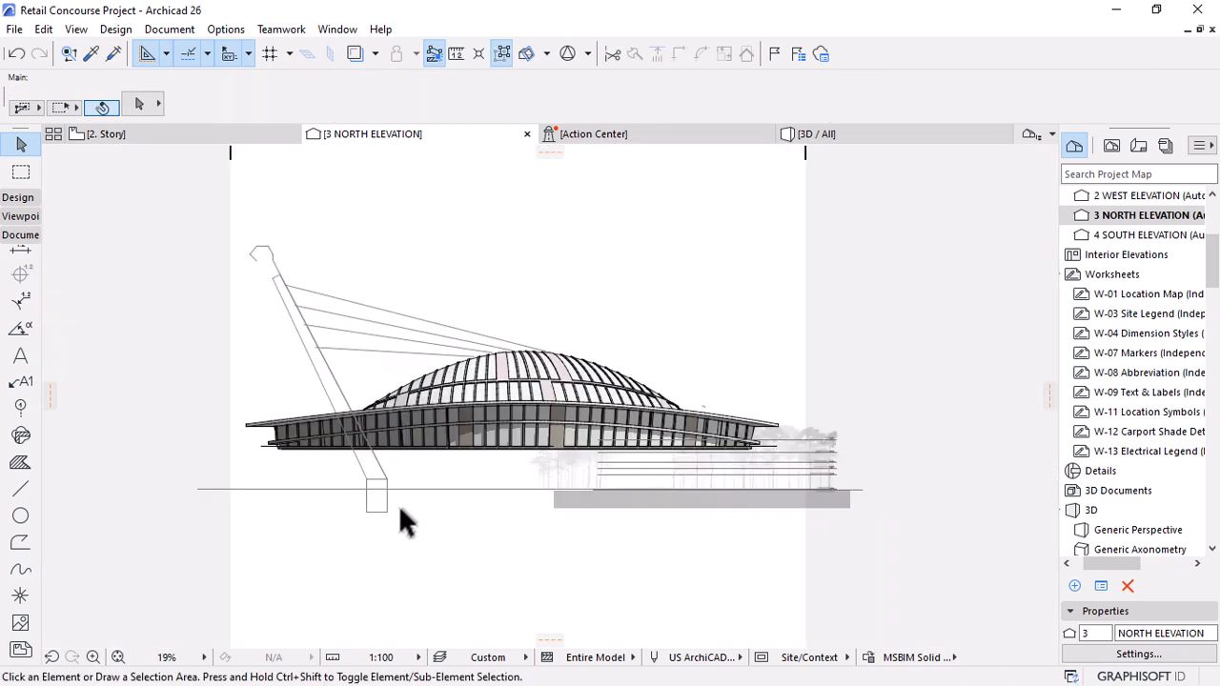
scroll(398, 504, "down", 1)
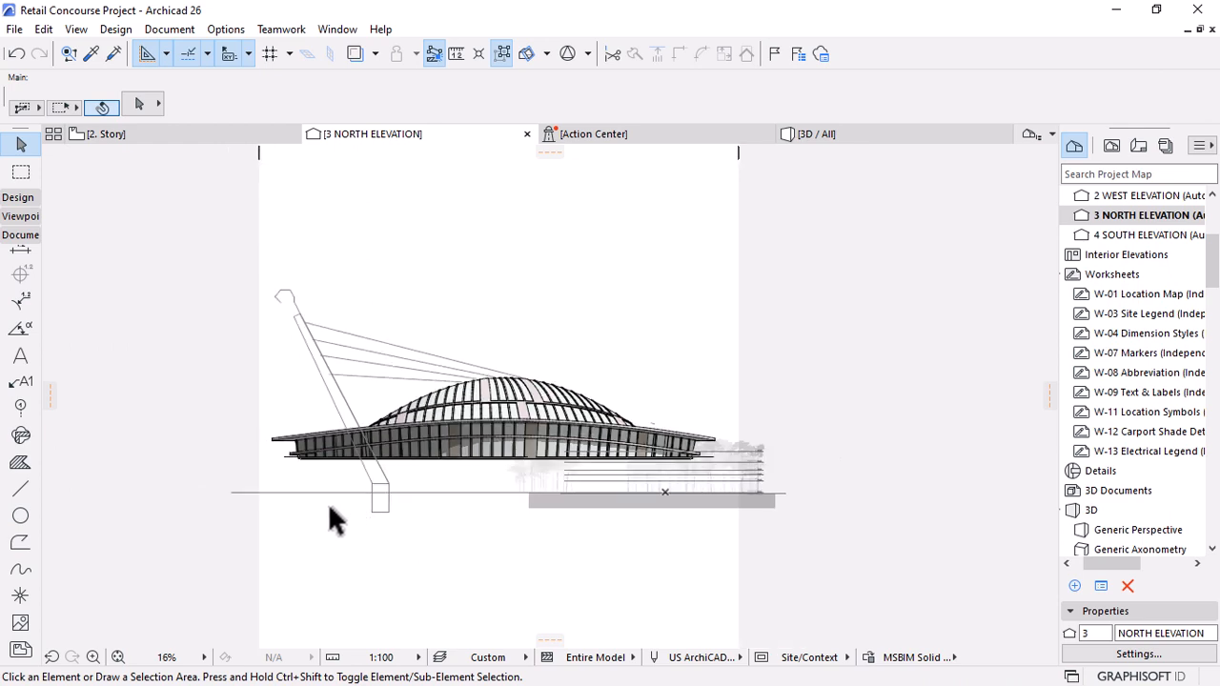
scroll(329, 506, "up", 2)
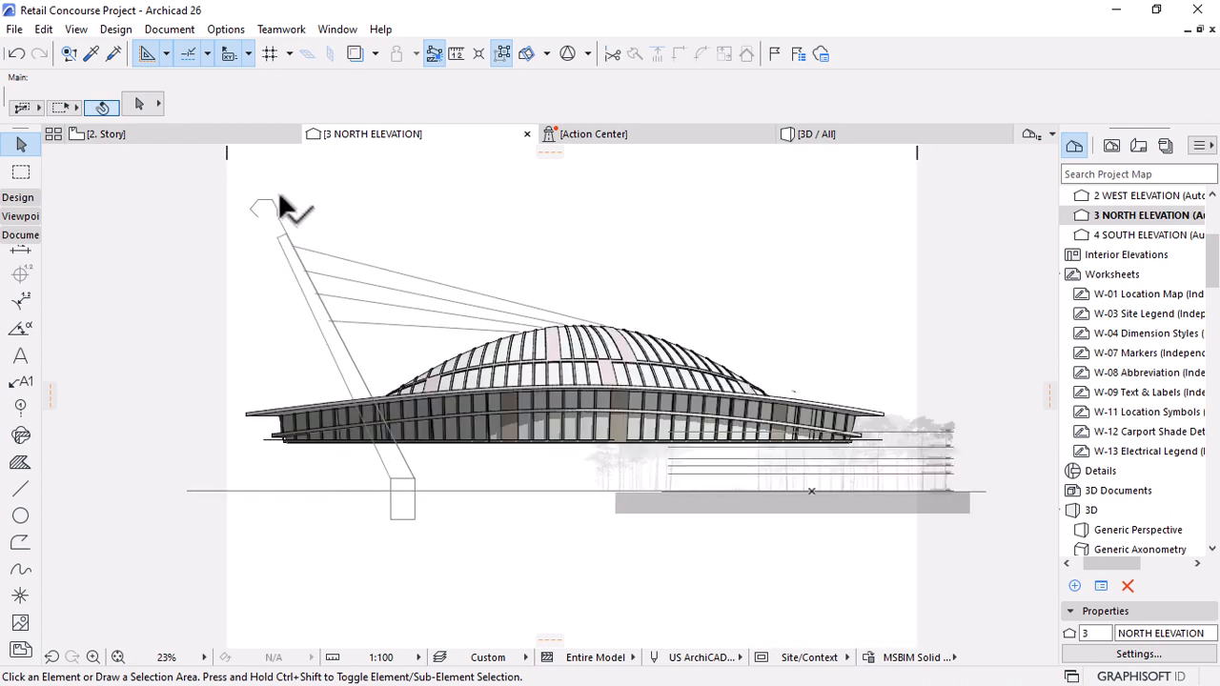
scroll(249, 200, "up", 7)
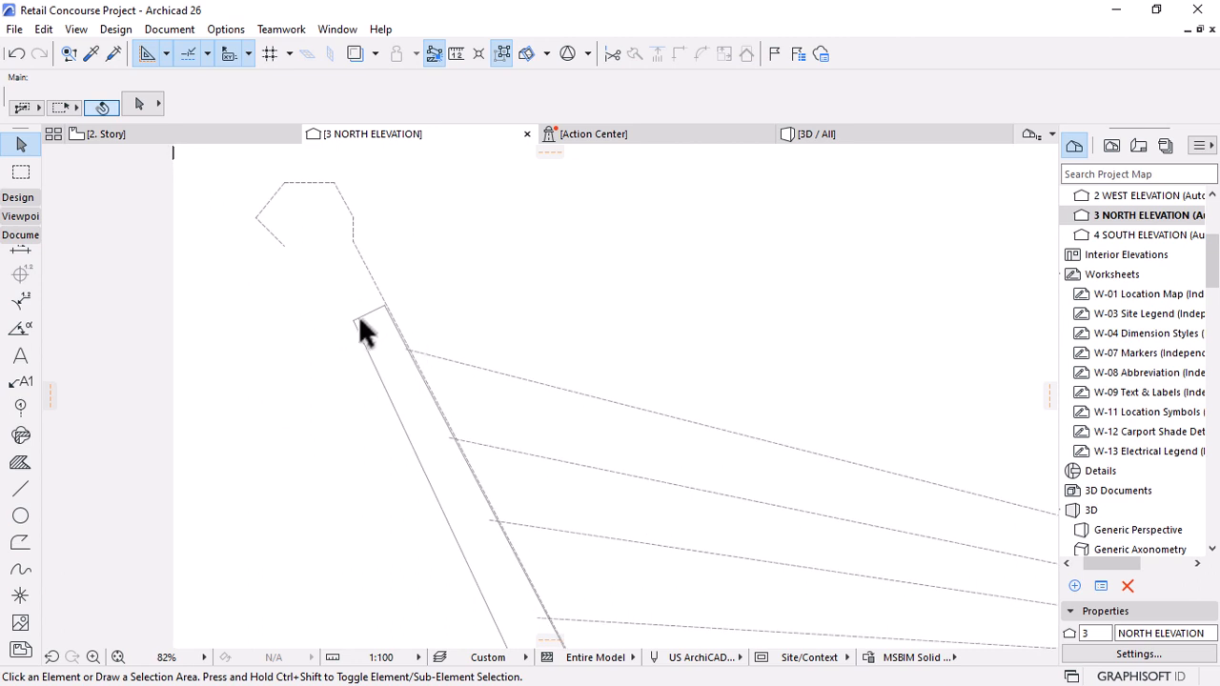
left_click(349, 218)
left_click(256, 218)
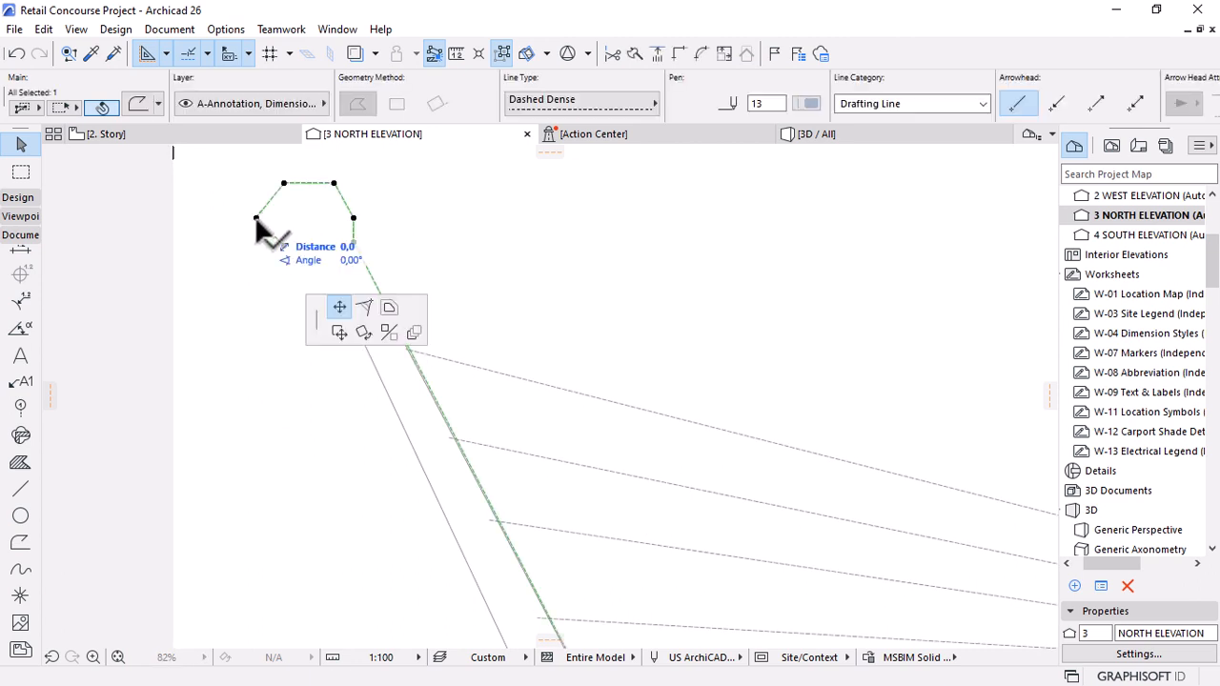
left_click(267, 228)
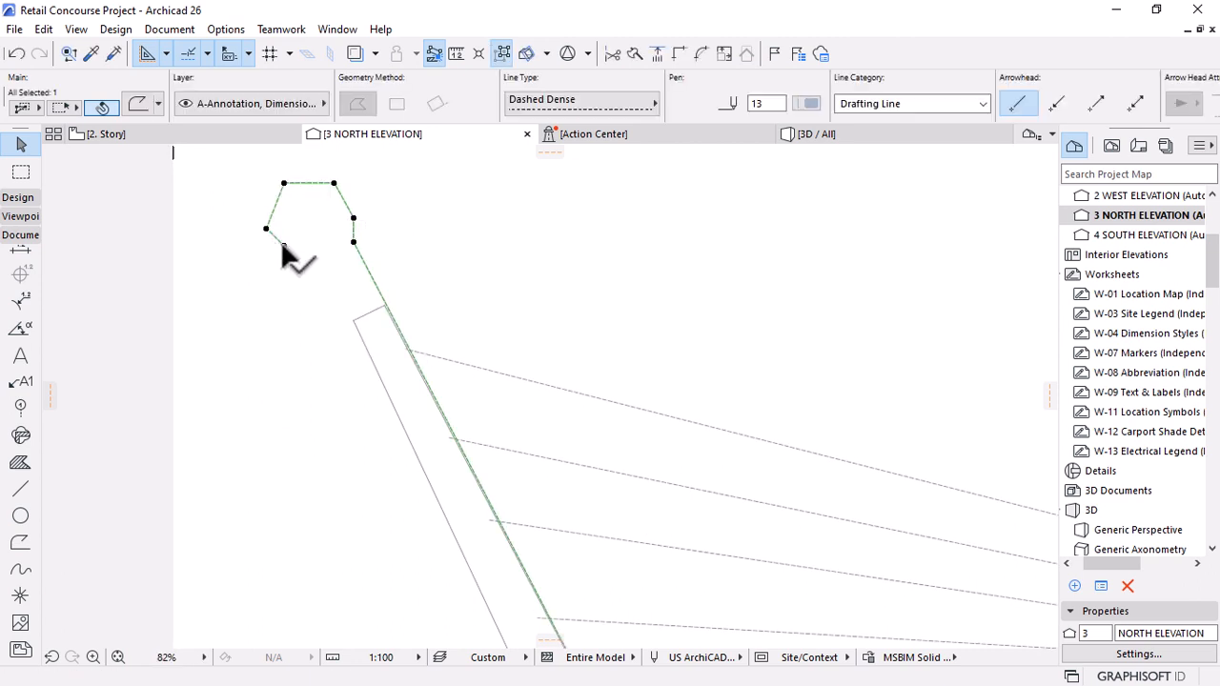
left_click(284, 245)
left_click(302, 254)
Extend the solid mast outline's two tip corners to meet the lowest vertex of the dashed hook's vertical segment, keeping the end edge parallel.
left_click(353, 327)
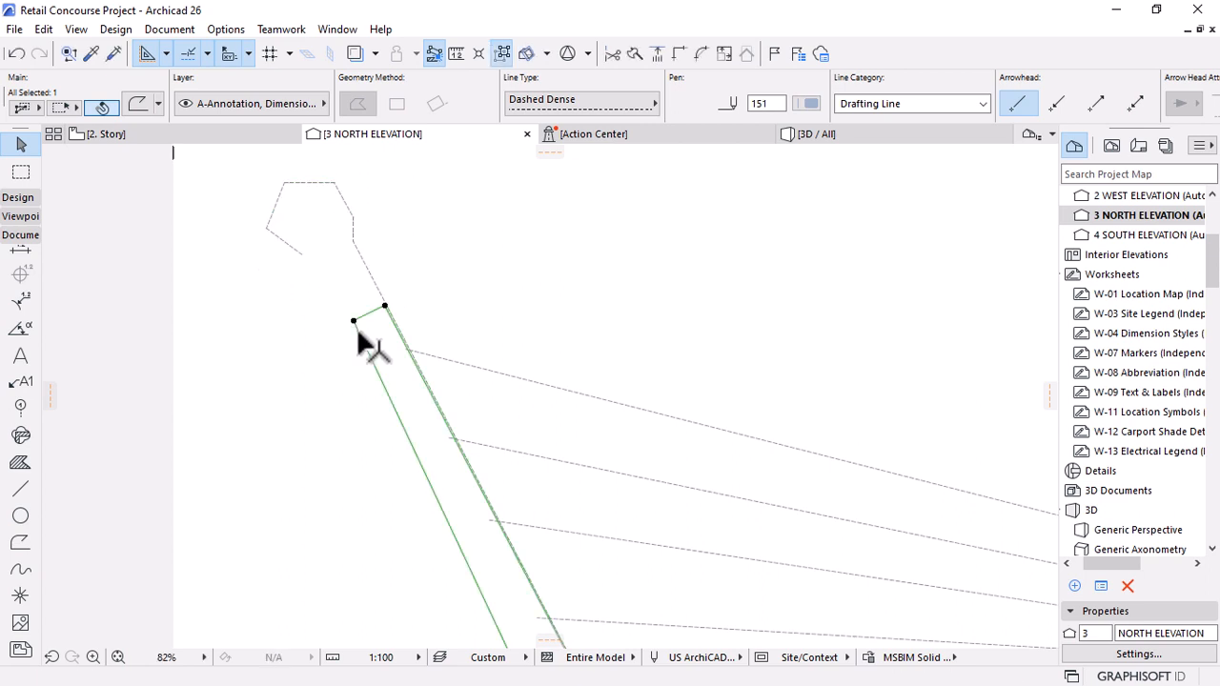
left_click(383, 306)
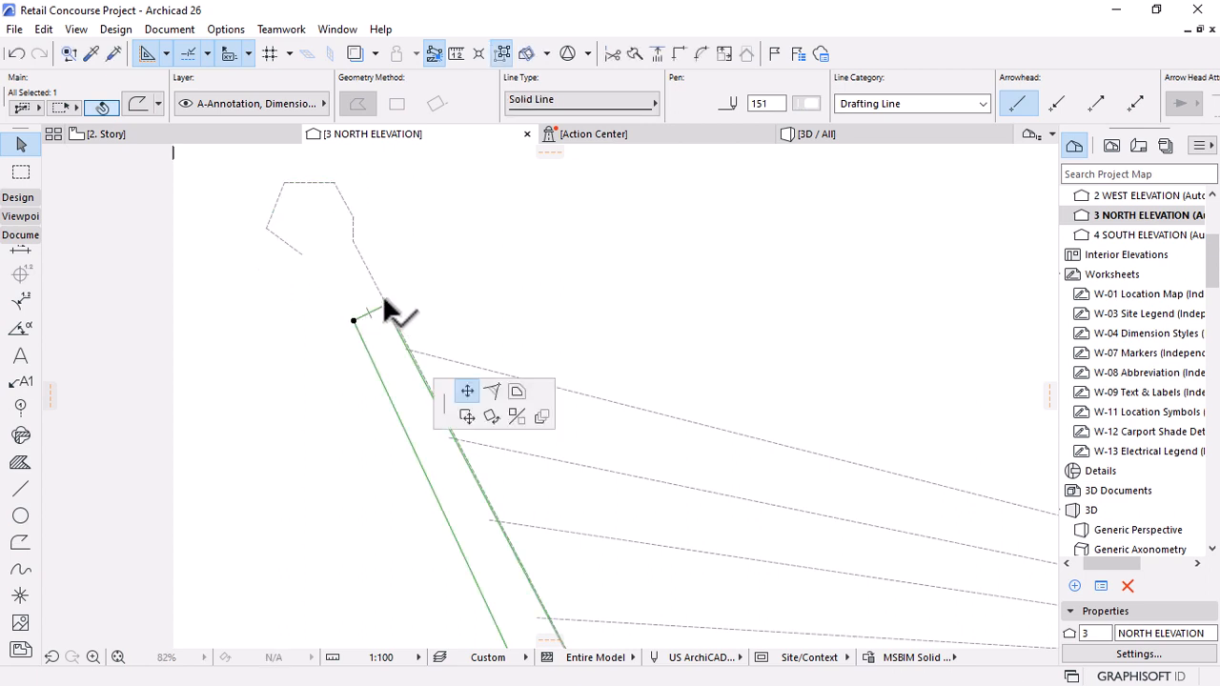
left_click(354, 242)
left_click(353, 320)
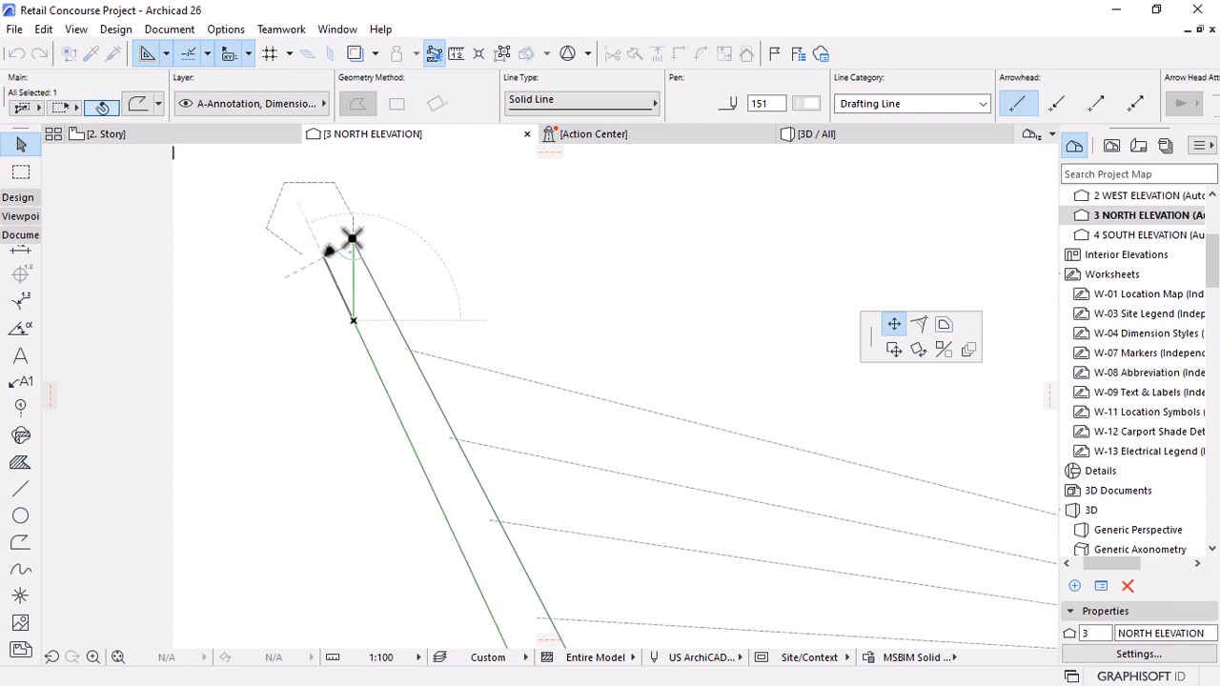
left_click(326, 251)
scroll(338, 251, "down", 5)
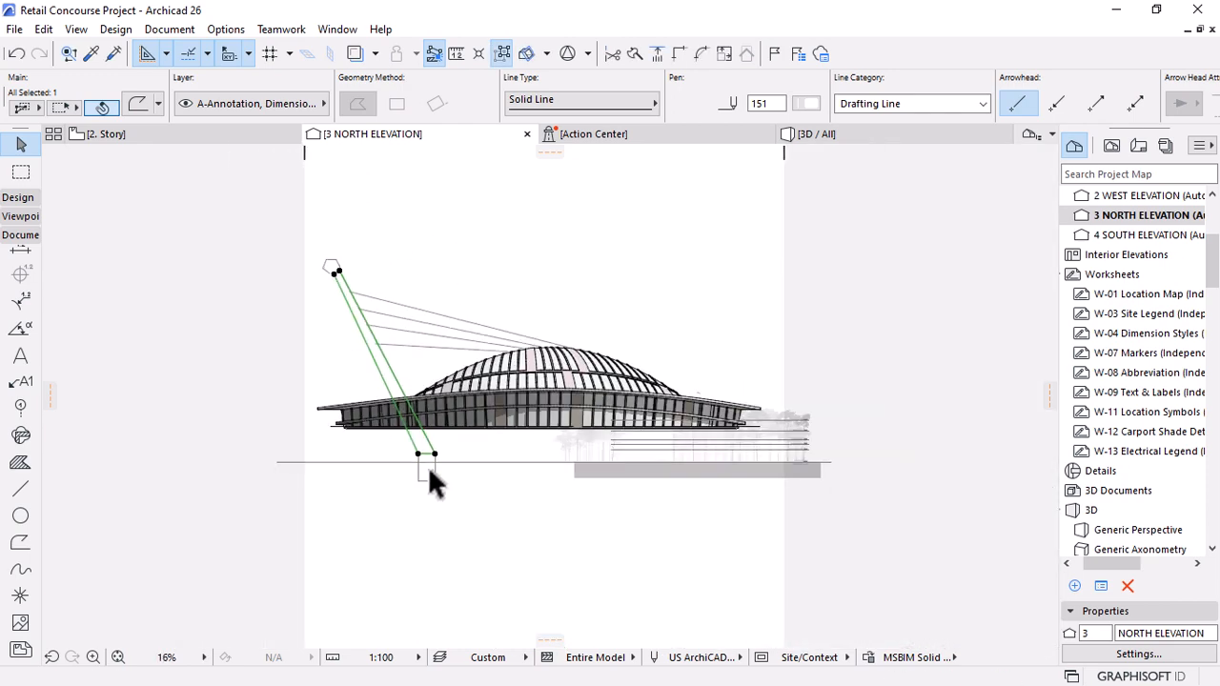
left_click(454, 498)
scroll(453, 500, "down", 1)
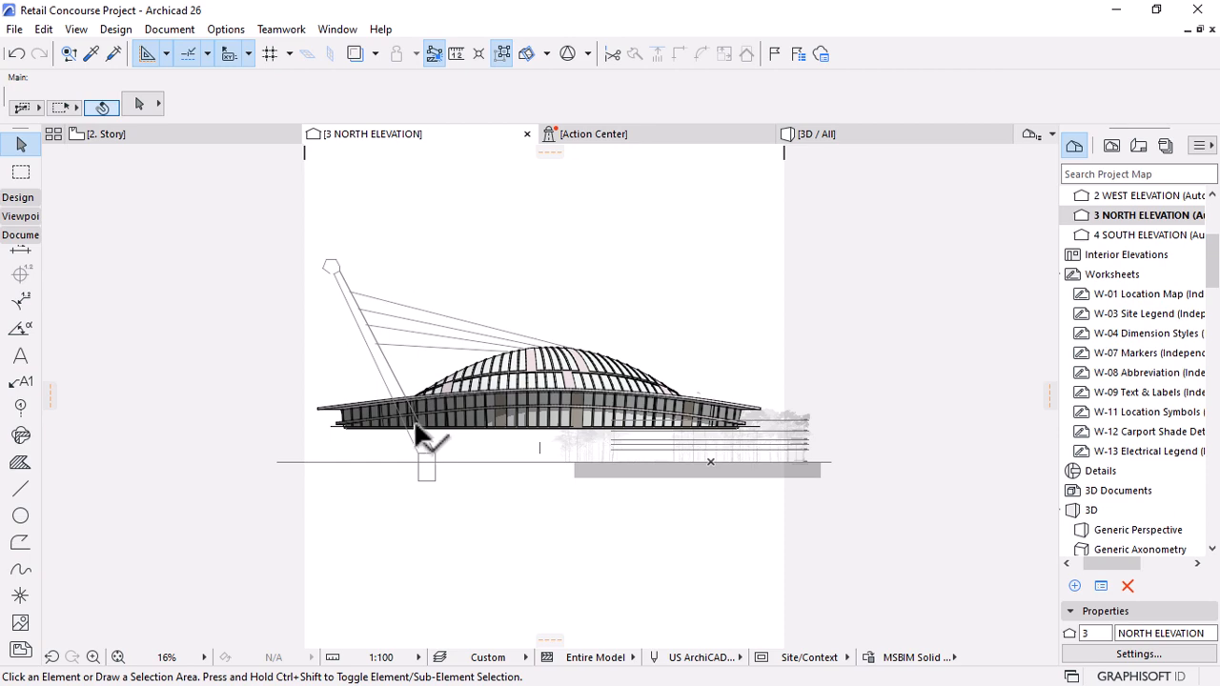
Delete the dashed hook-shaped polyline running along the mast.
scroll(401, 463, "up", 1)
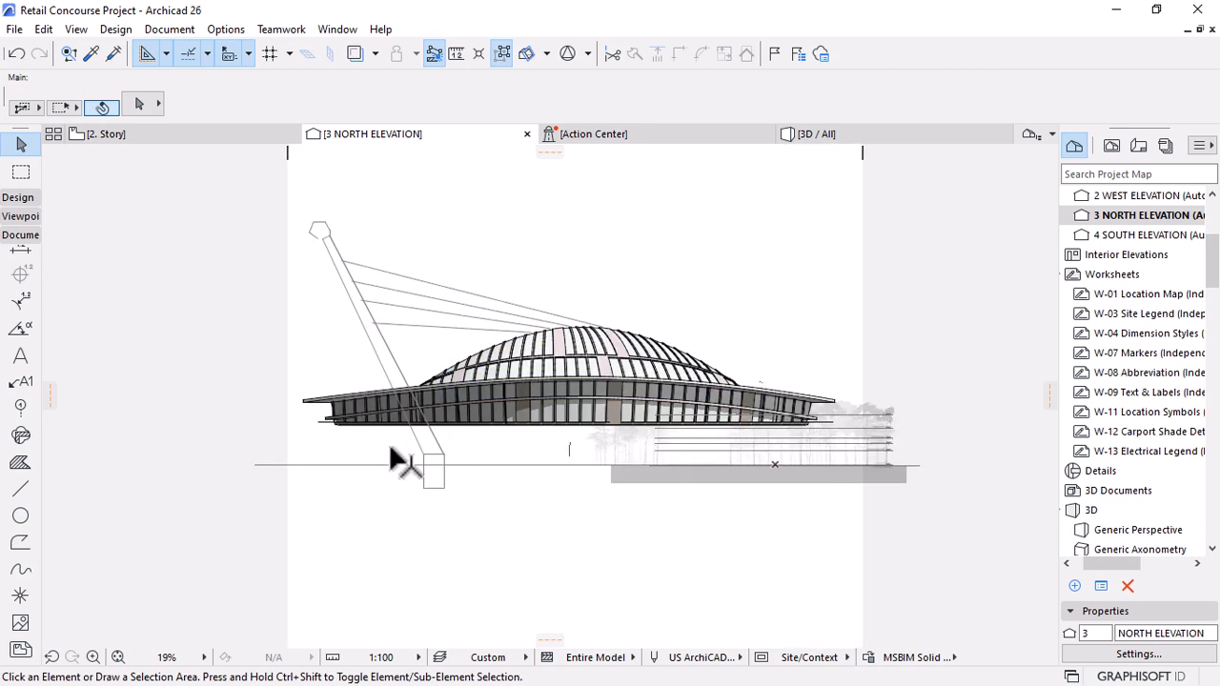
scroll(310, 171, "up", 5)
scroll(310, 171, "up", 7)
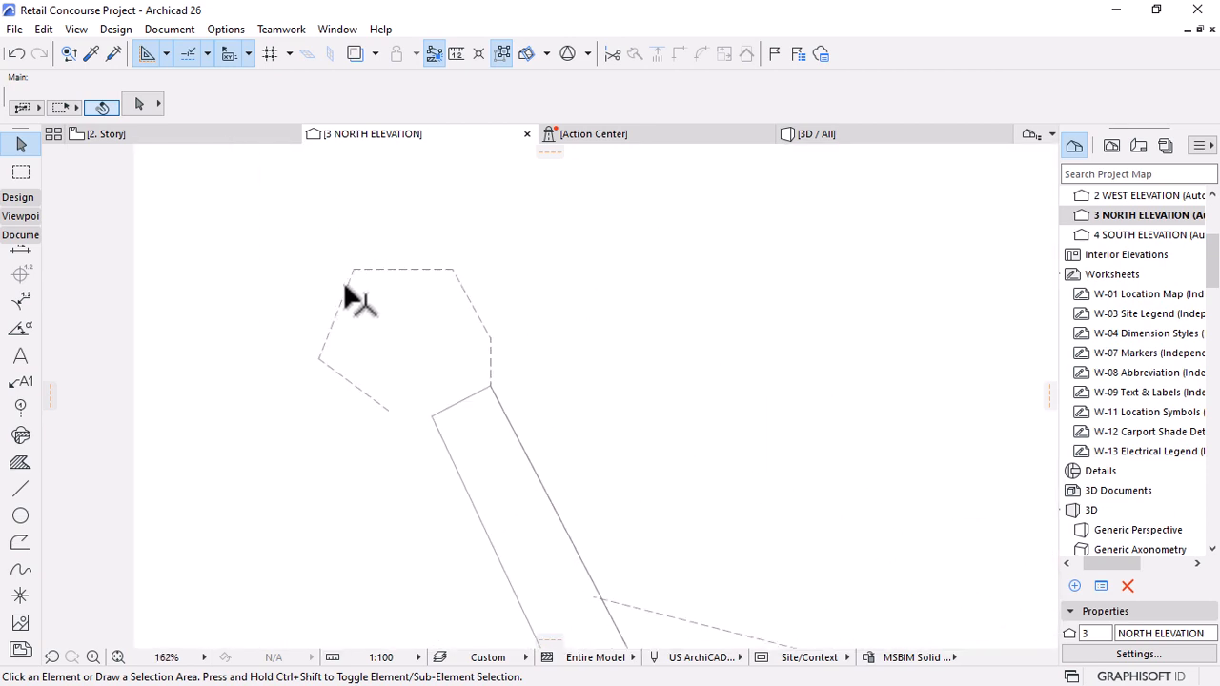
left_click(321, 331)
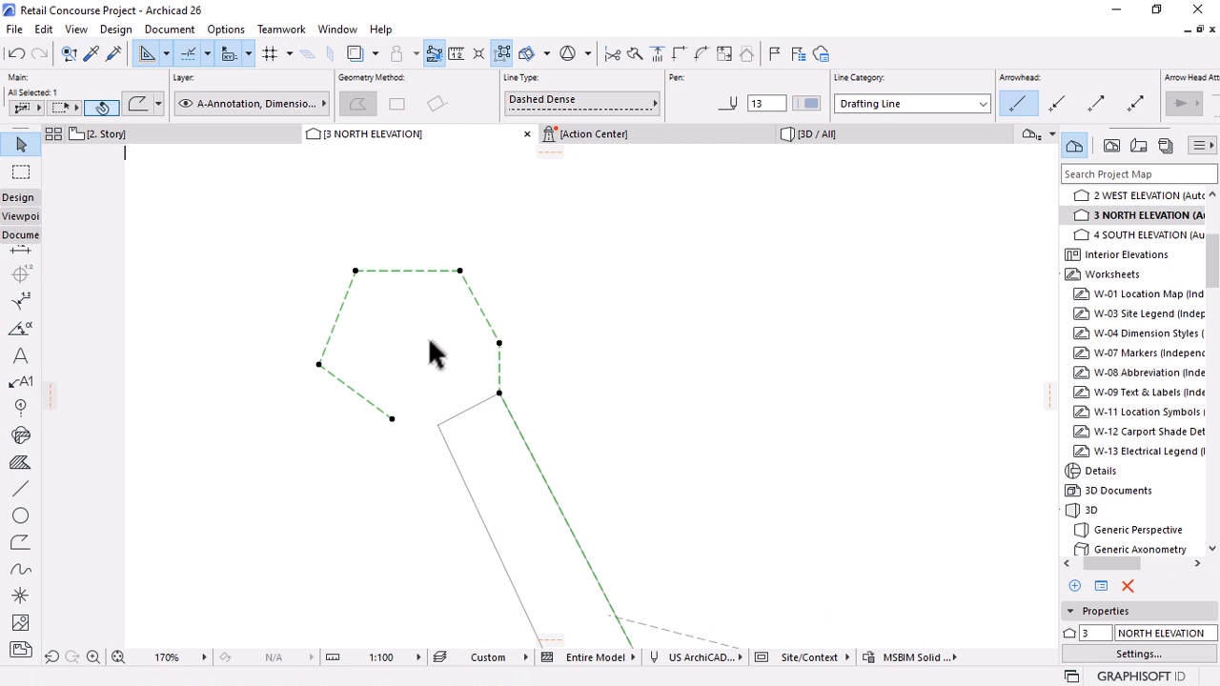
key("Delete")
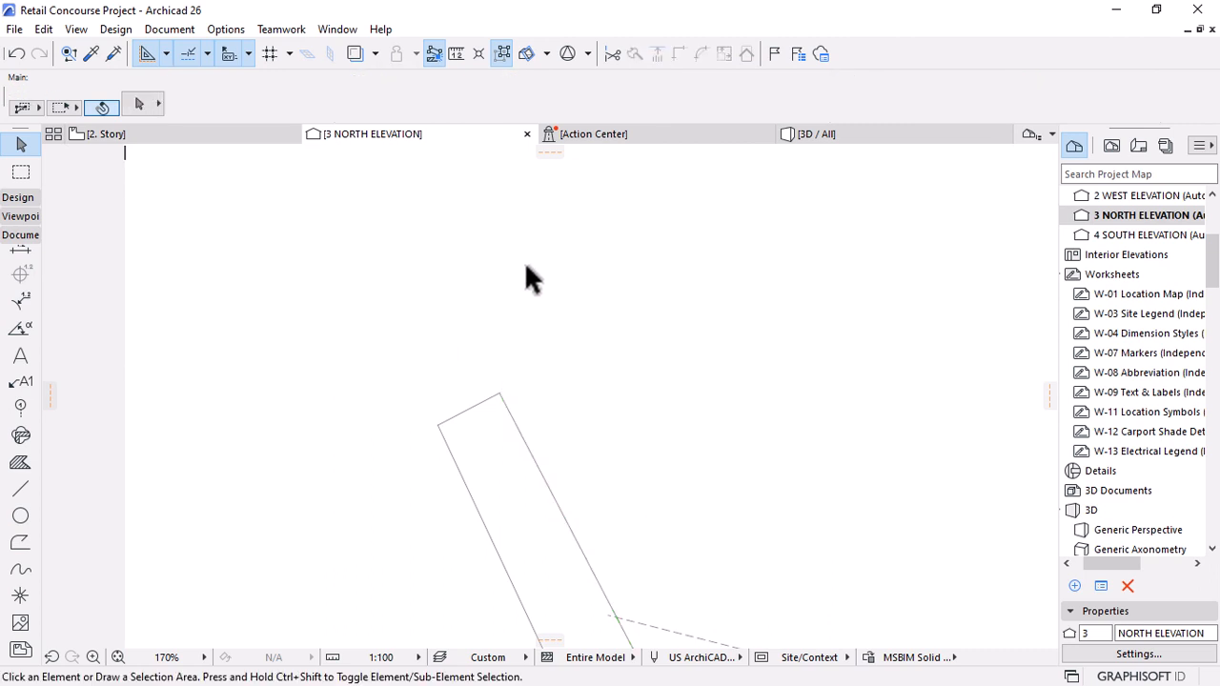
scroll(444, 261, "down", 6)
scroll(400, 242, "down", 3)
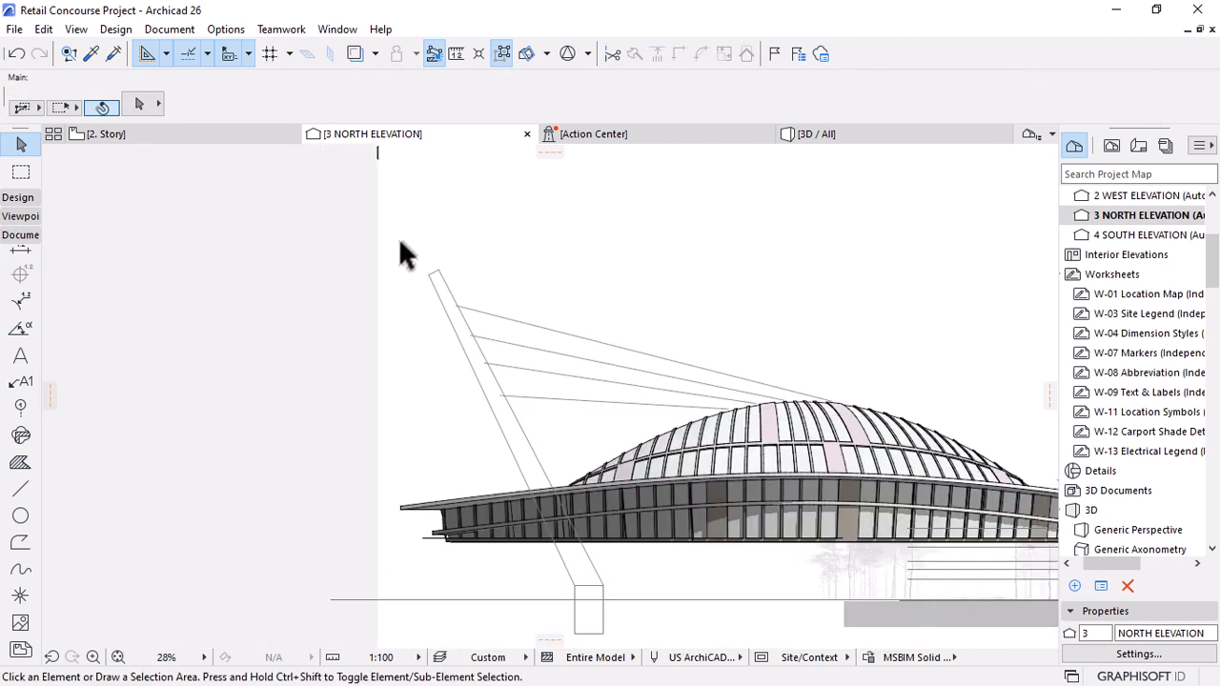
Draw a rotated rectangle about 2150 by 2060 on the mast tip, starting at its outer corner and following the mast's outer edge.
scroll(410, 247, "up", 4)
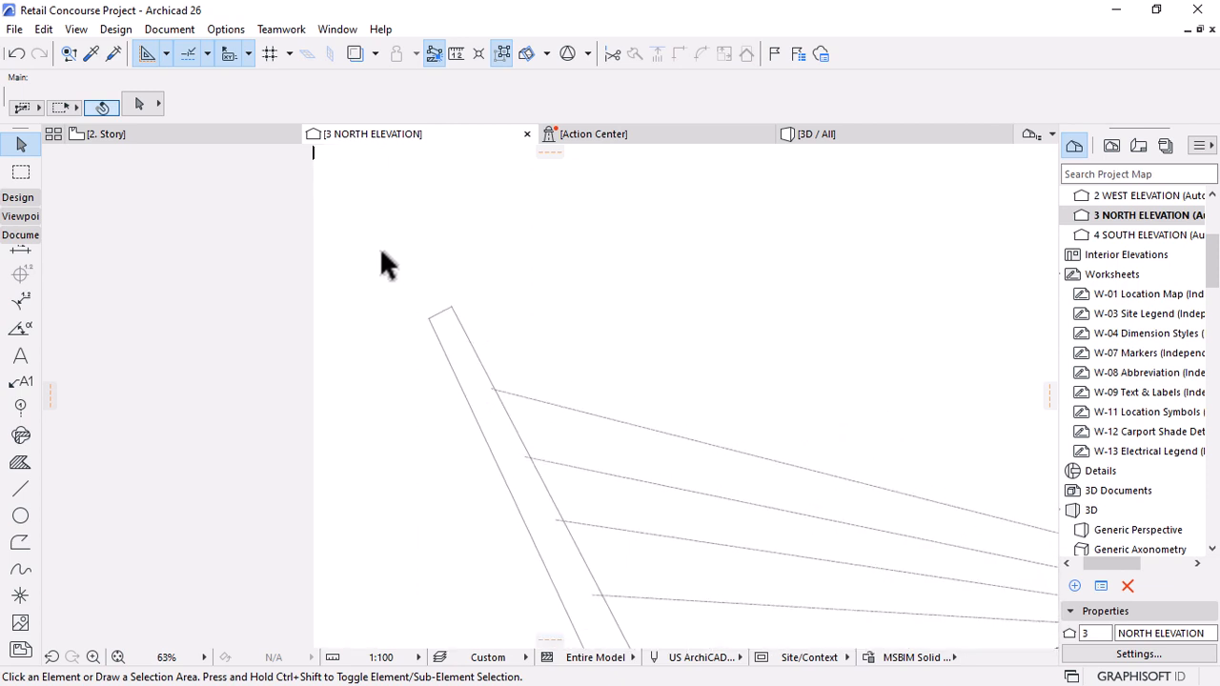
left_click(20, 542)
key("g")
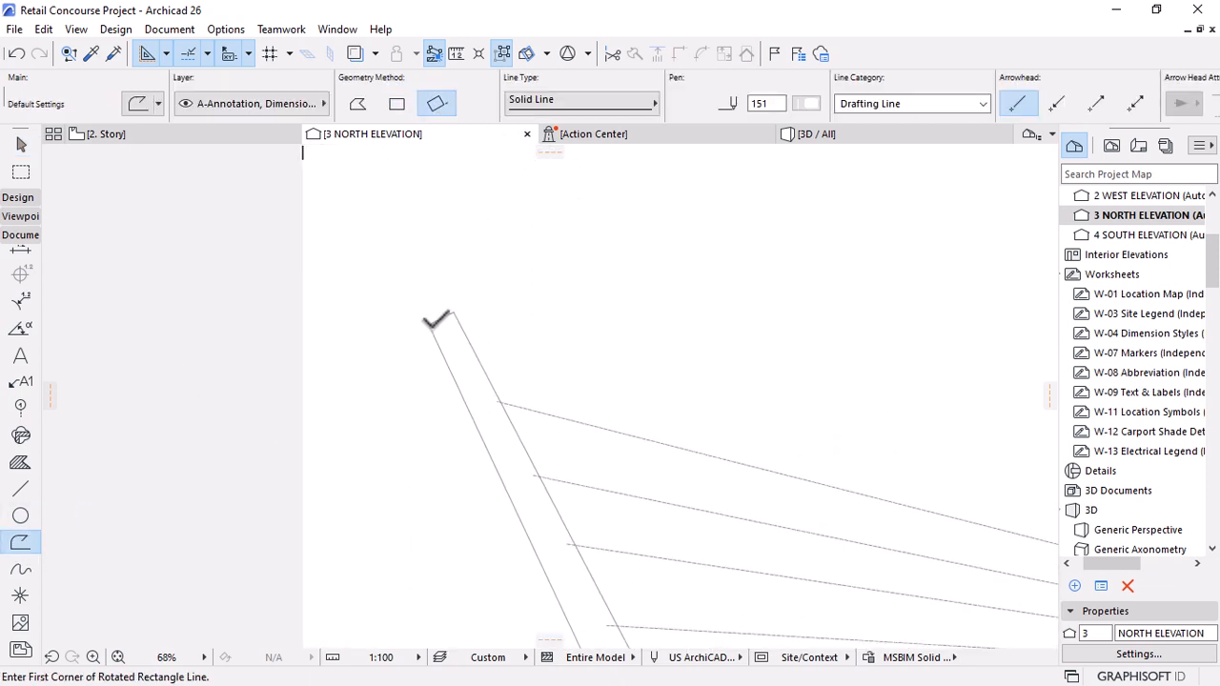
left_click(430, 323)
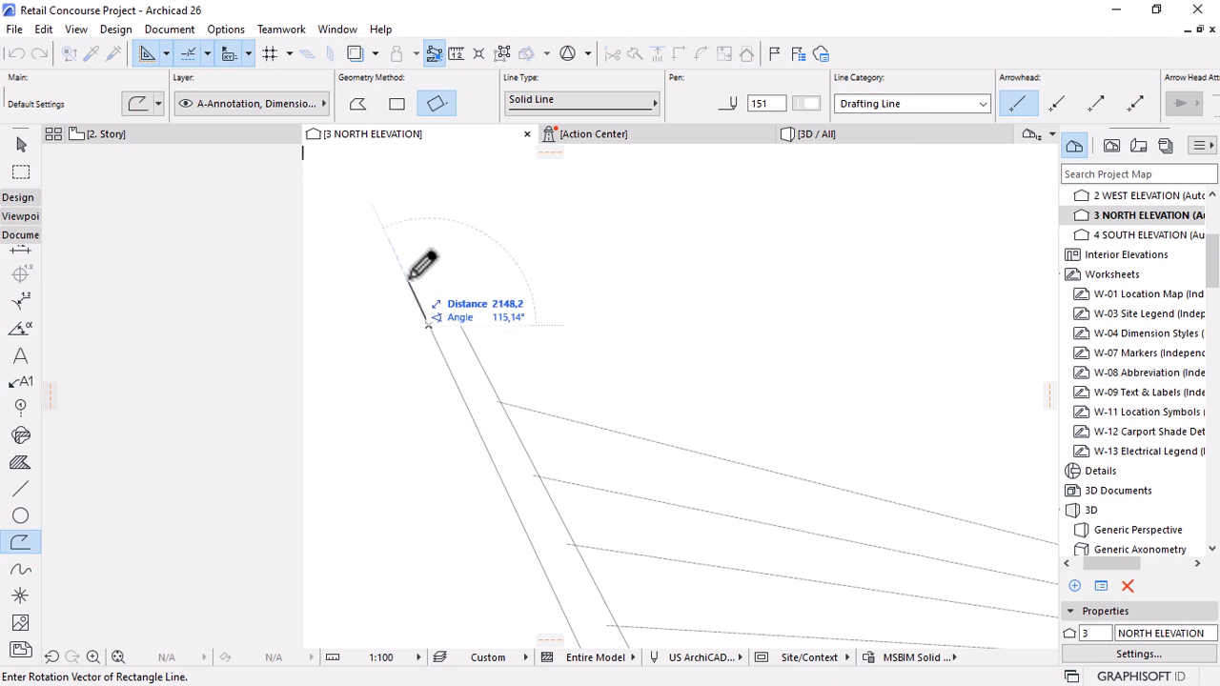
left_click(407, 278)
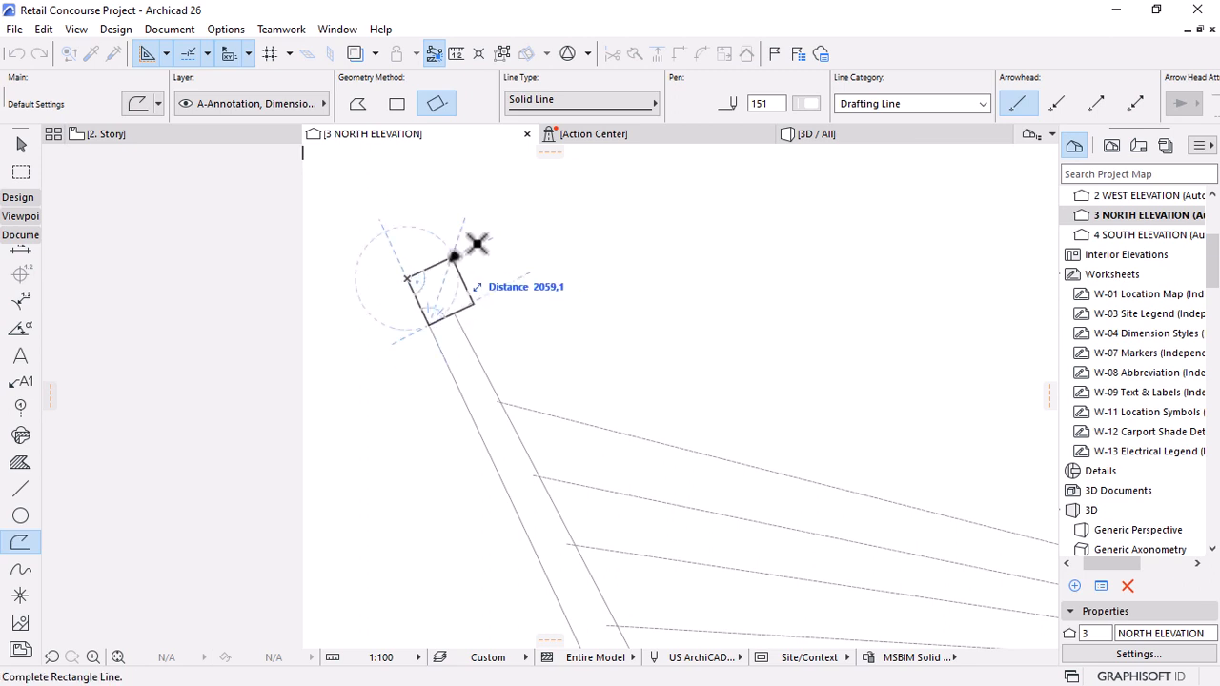
left_click(456, 253)
key("Escape")
Narrow the tip rectangle by moving its inner lower corner to the mast's inner tip corner and its inner upper corner about 1030 inward.
left_click(472, 304)
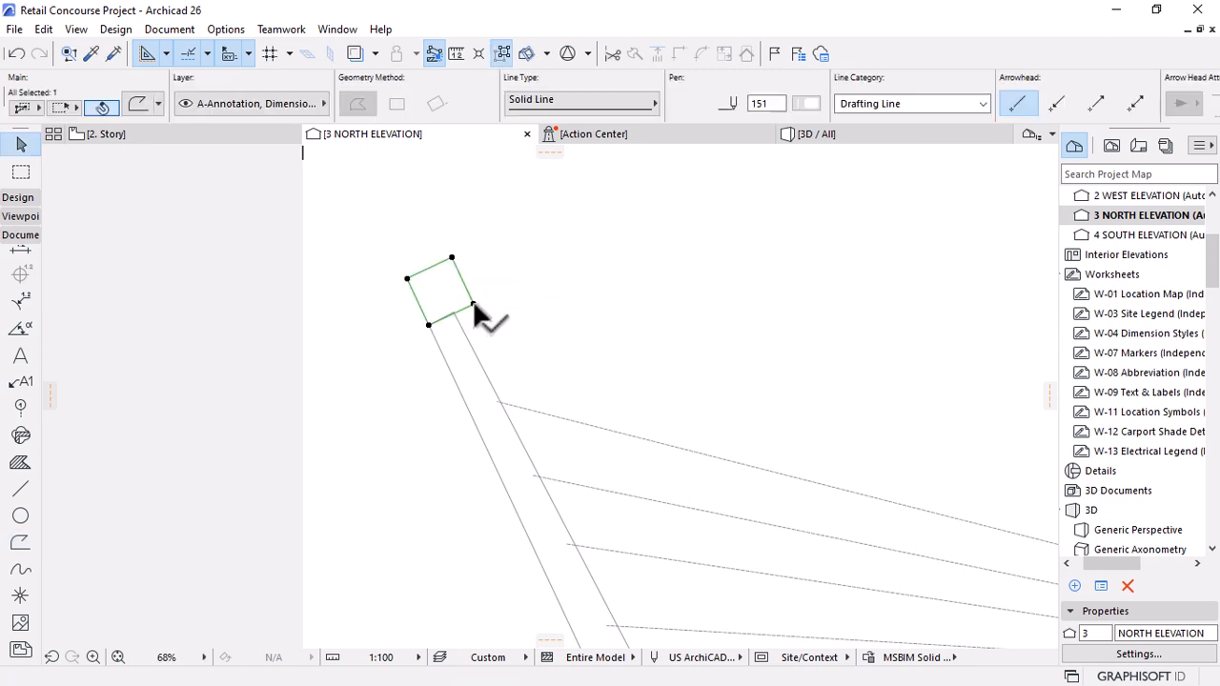
left_click(473, 303)
left_click(454, 312)
scroll(454, 312, "up", 5)
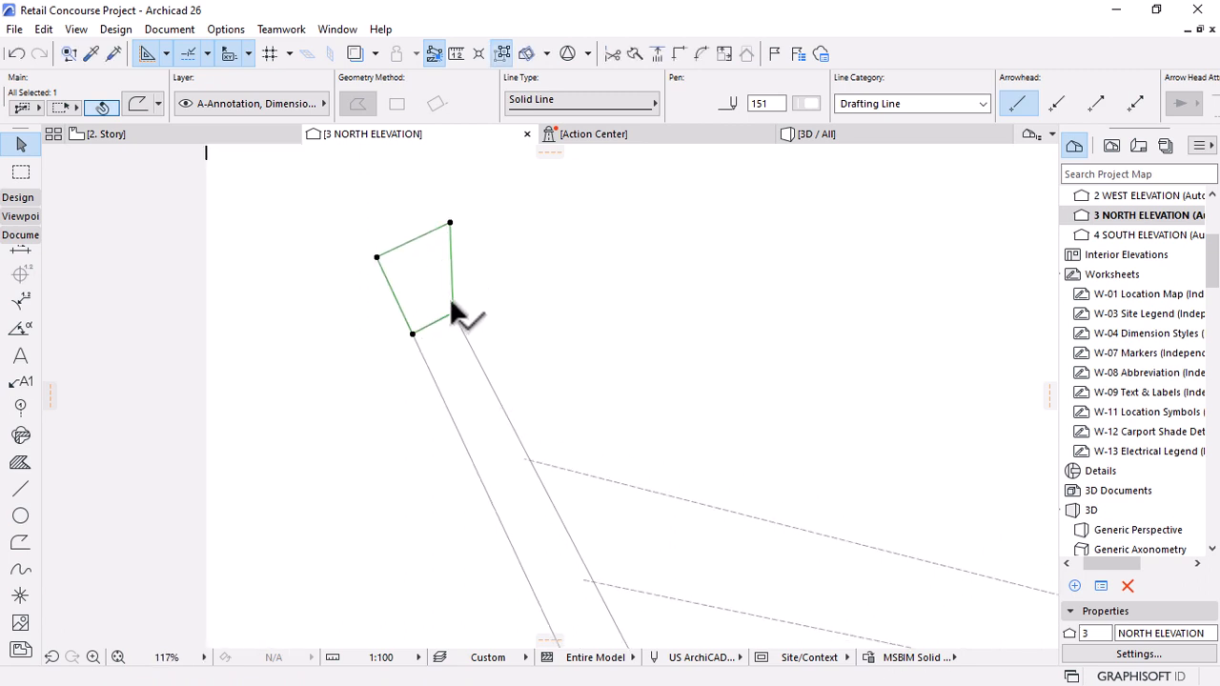
left_click(447, 178)
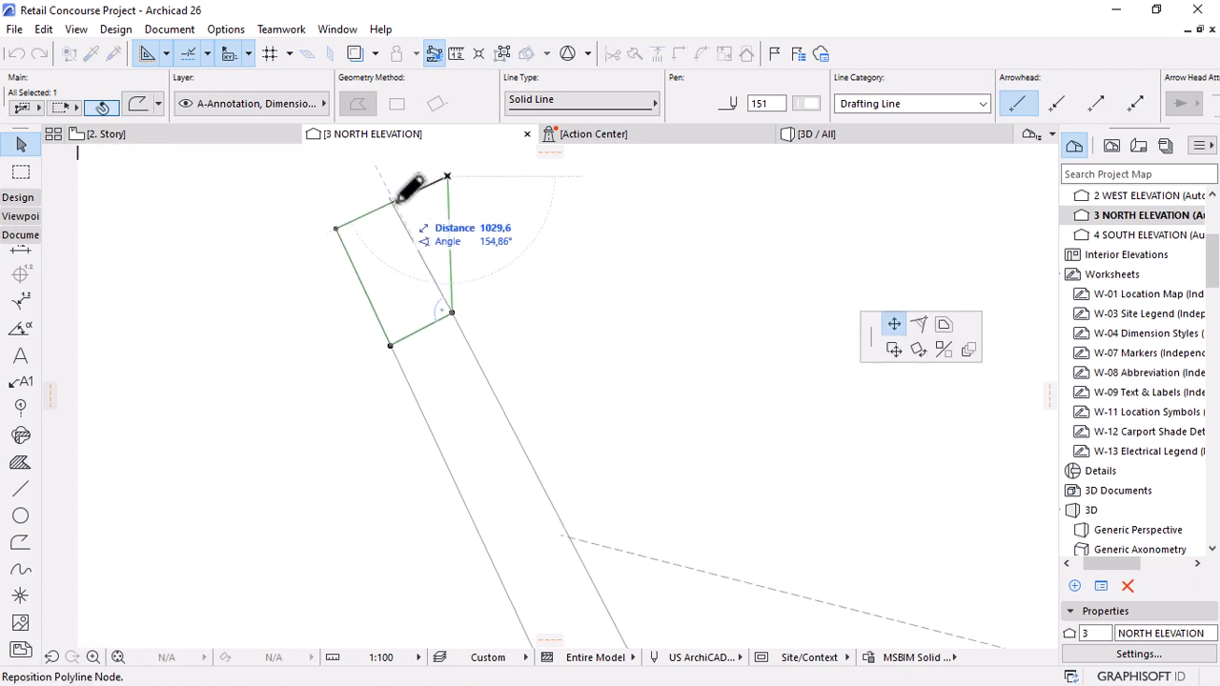
left_click(392, 203)
Insert a vertex on the tip shape's inner side and pull it outward to form a five-sided cap.
left_click(412, 238)
left_click(571, 323)
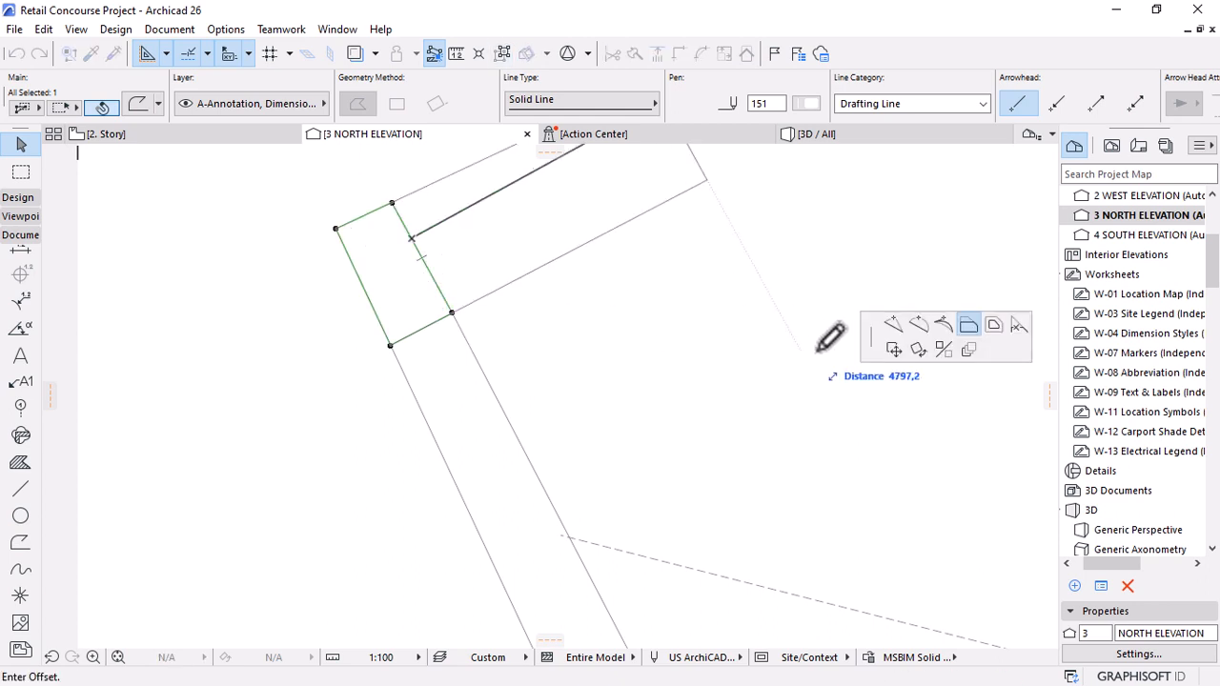
left_click(890, 326)
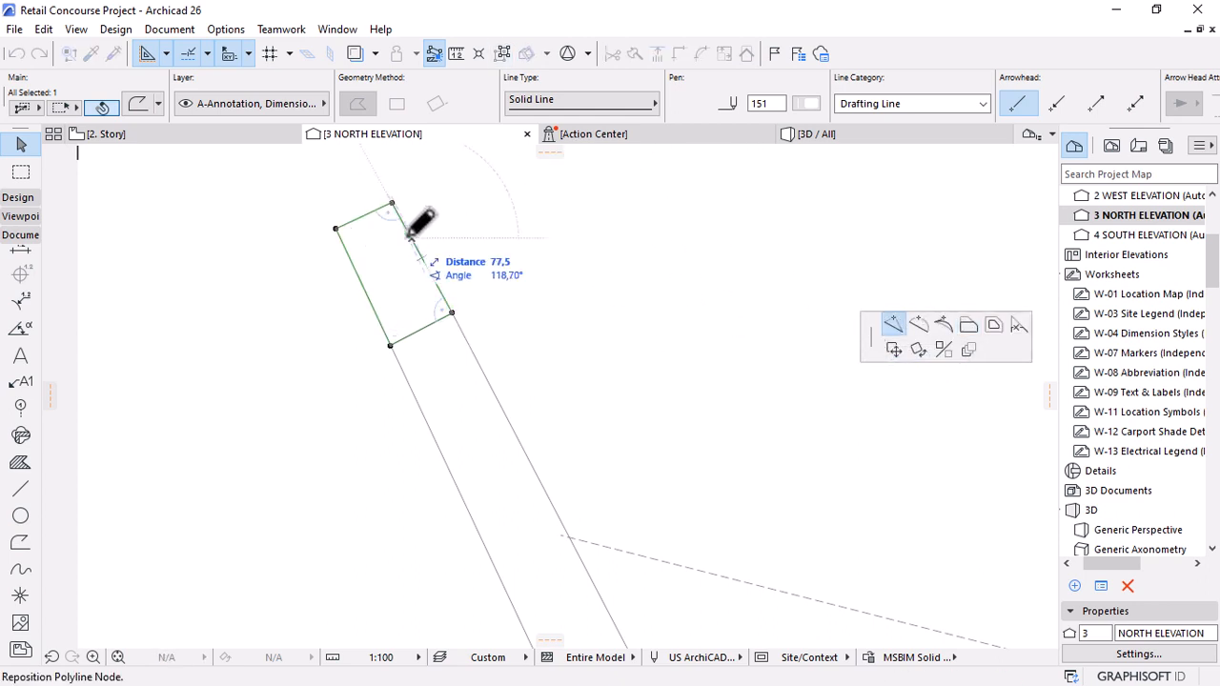
left_click(455, 235)
scroll(403, 239, "down", 5)
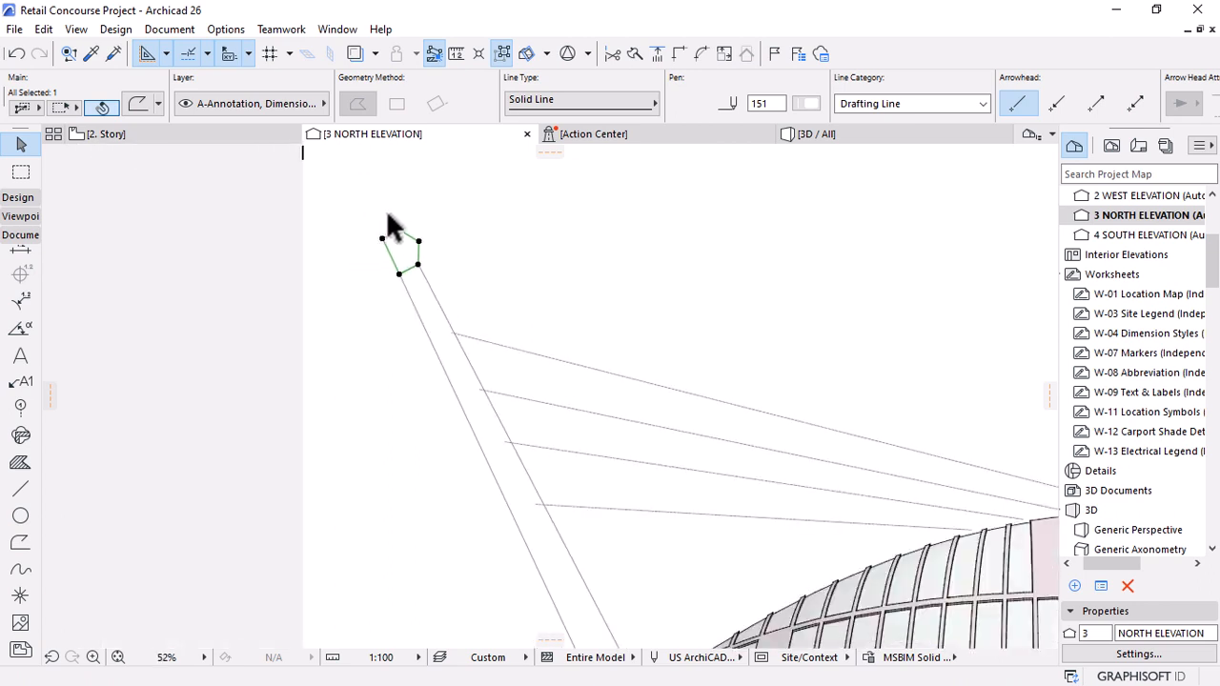
left_click(309, 254)
scroll(400, 264, "up", 5)
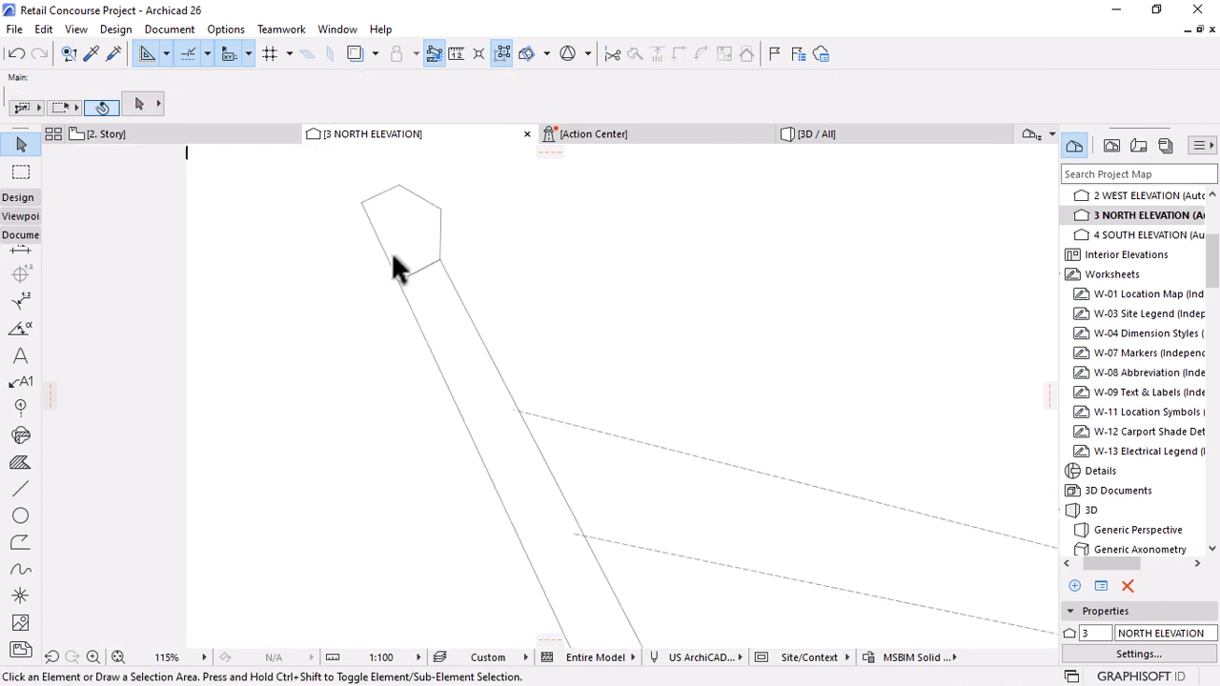
left_click(410, 344)
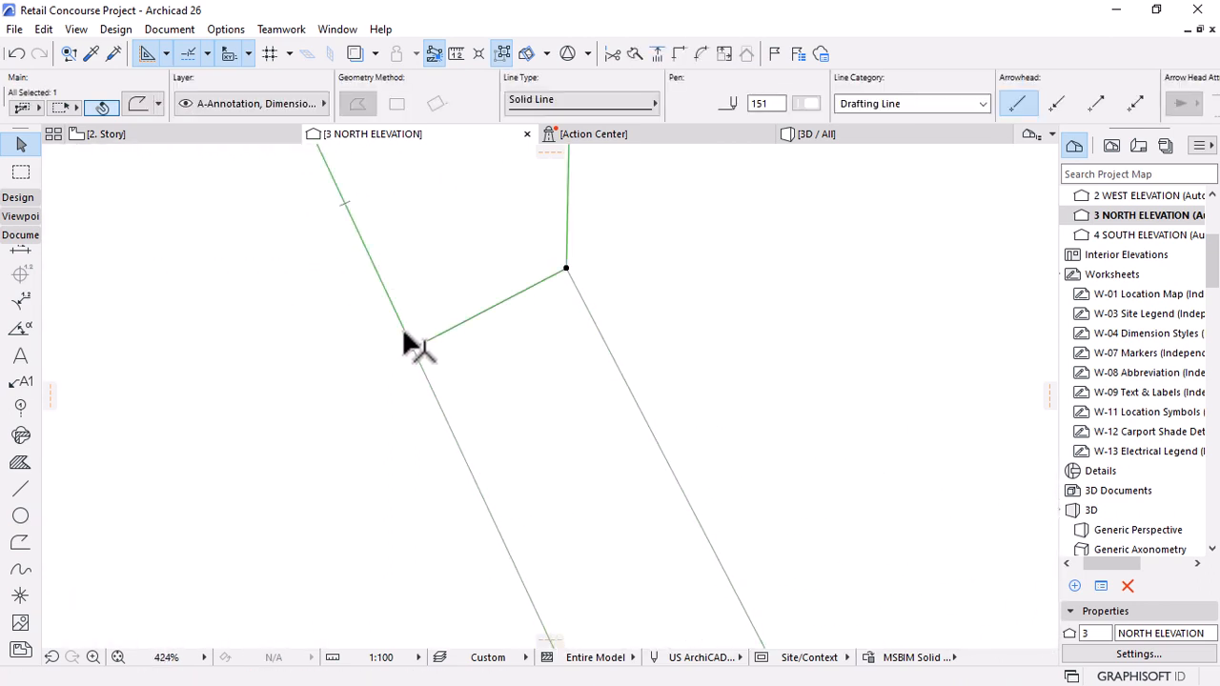
left_click(399, 212)
scroll(419, 238, "down", 6)
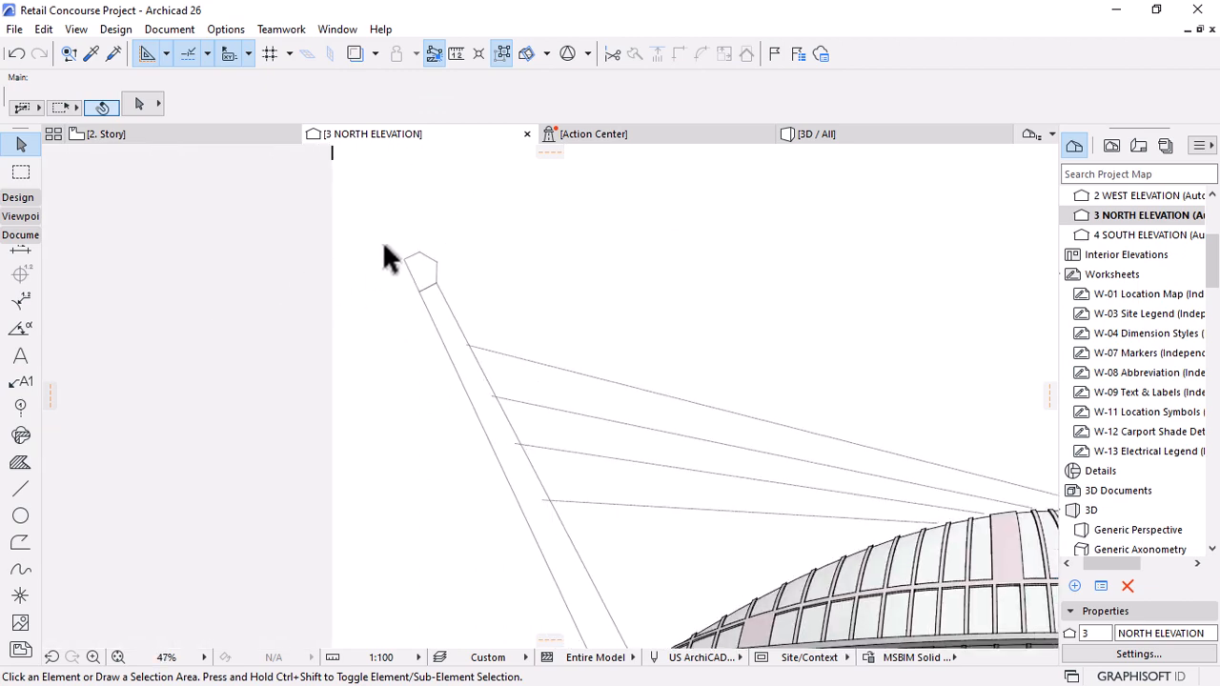
scroll(391, 257, "down", 1)
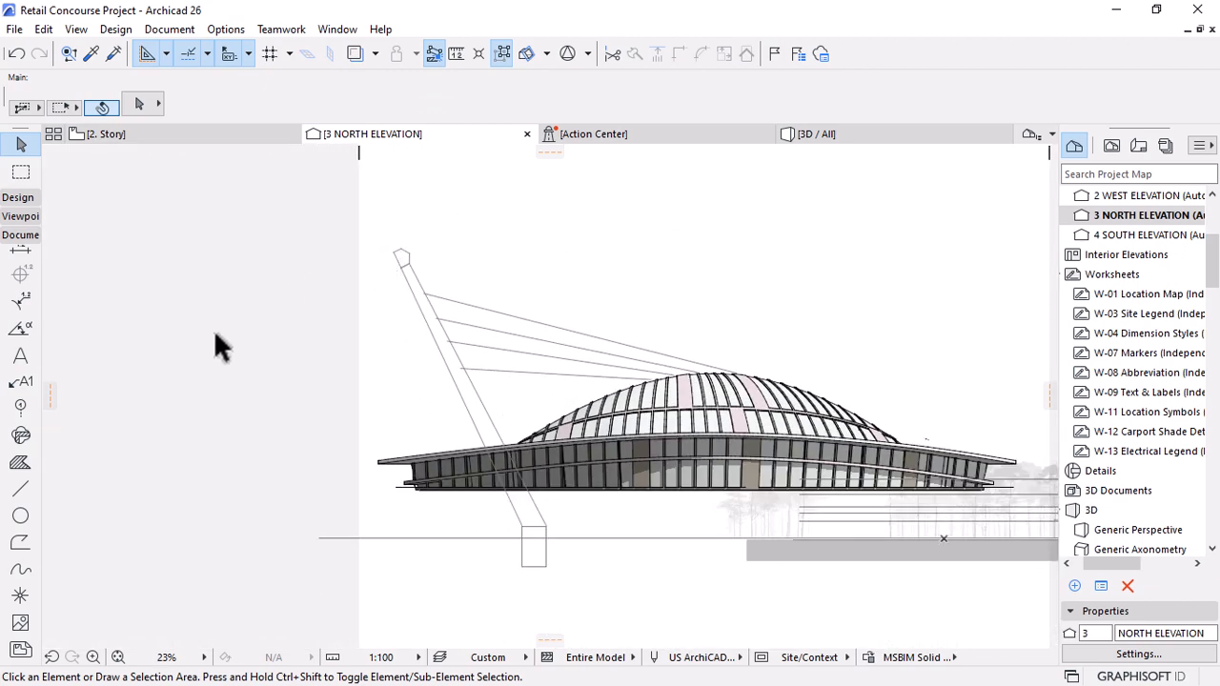
scroll(572, 400, "down", 1)
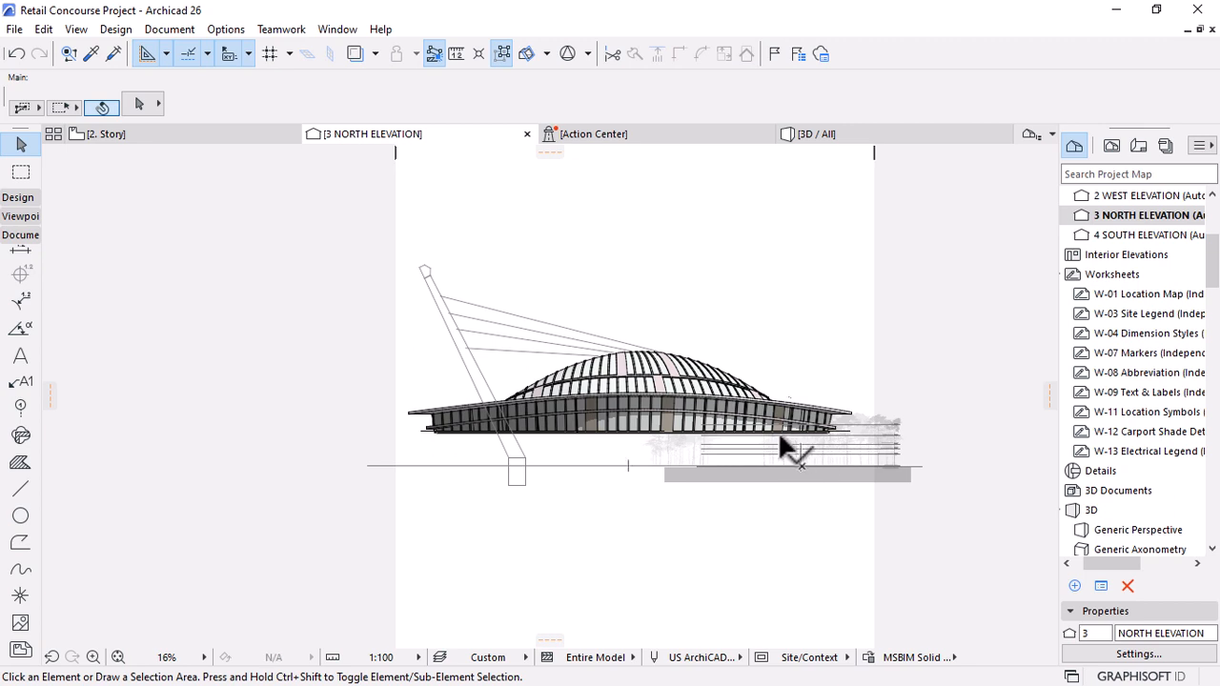
Draw a narrow slanted rectangular strut about 6650 long from the building's underside to the ground line, above the grey base block.
mouse_move(776, 448)
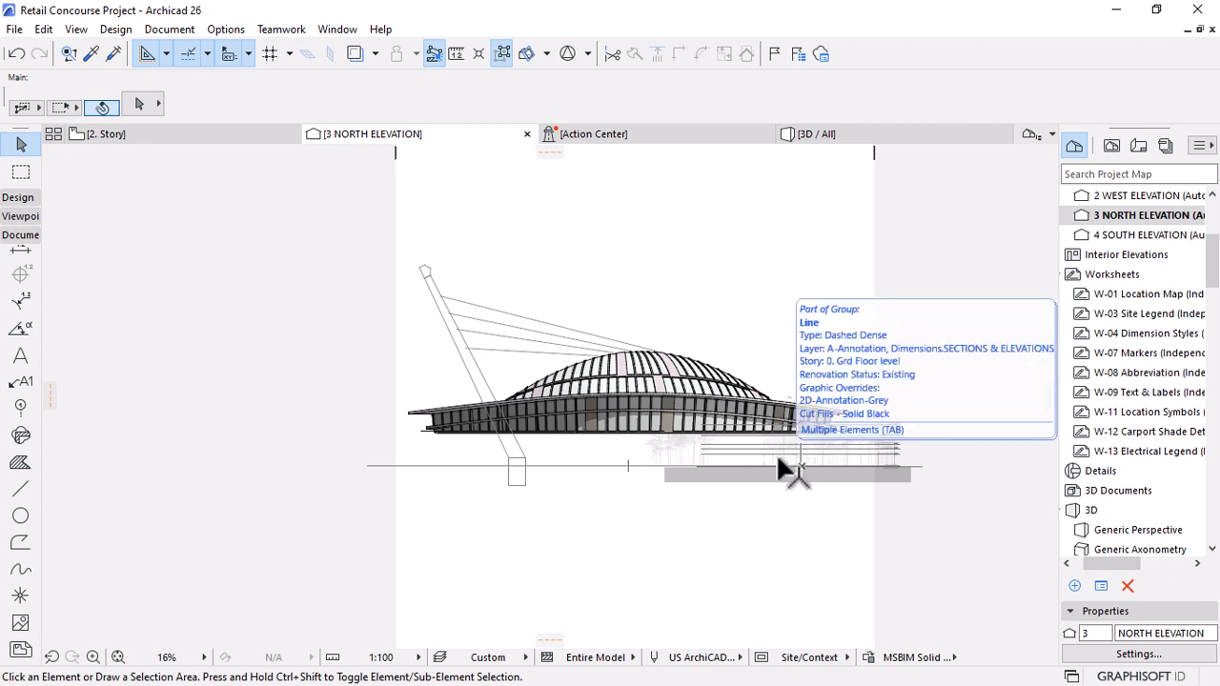
scroll(796, 446, "up", 2)
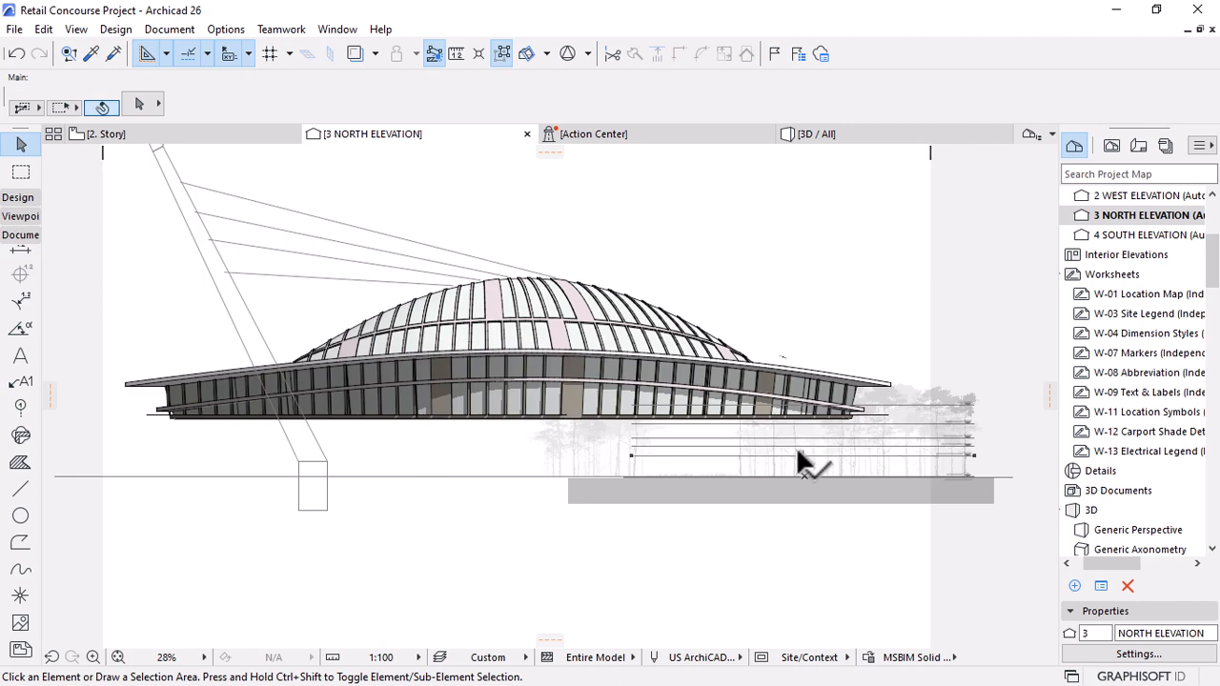
left_click(256, 339, "alt")
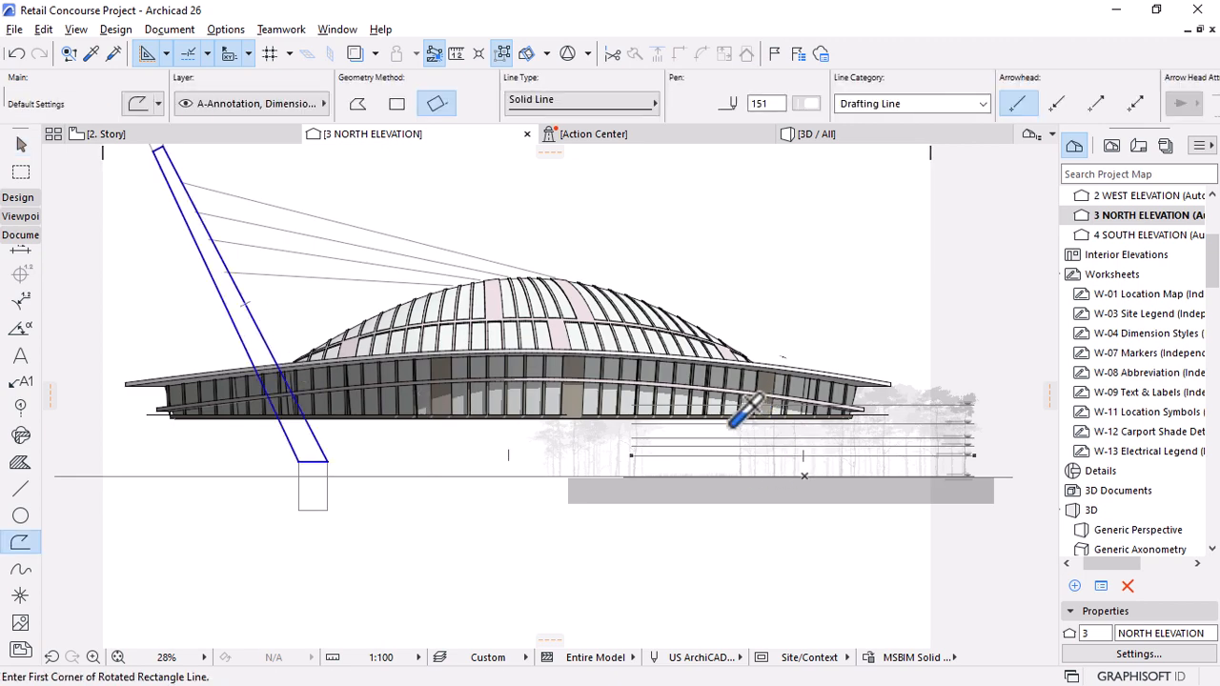
left_click(733, 423)
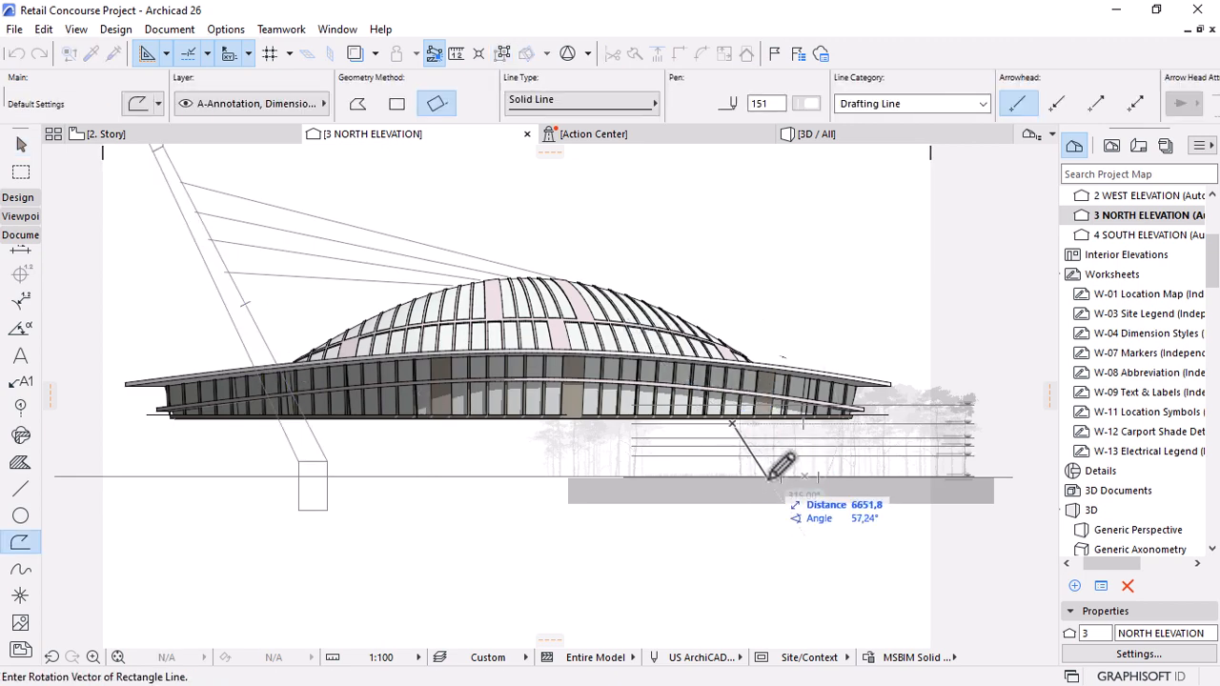
left_click(769, 474)
left_click(773, 473)
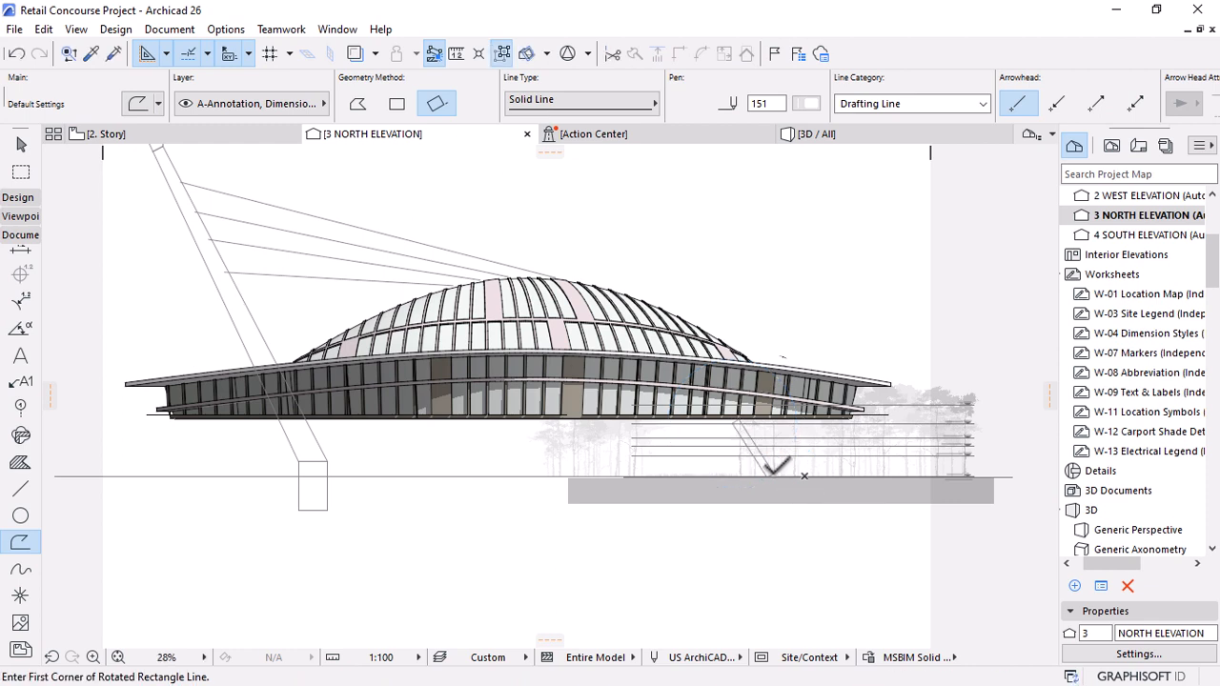
key("Escape")
Mirror a copy of the slanted strut about a vertical axis through its base to form a V-shaped support.
left_click(772, 473)
key("ctrl+alt+m")
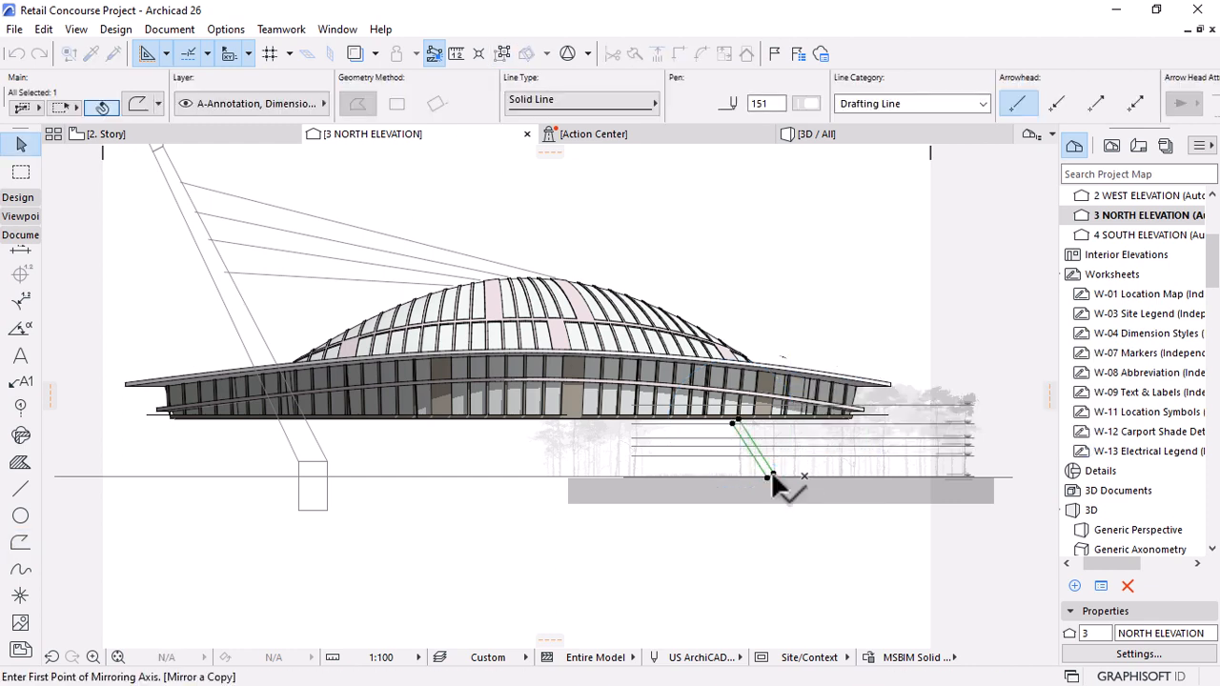
left_click(770, 474)
left_click(771, 419)
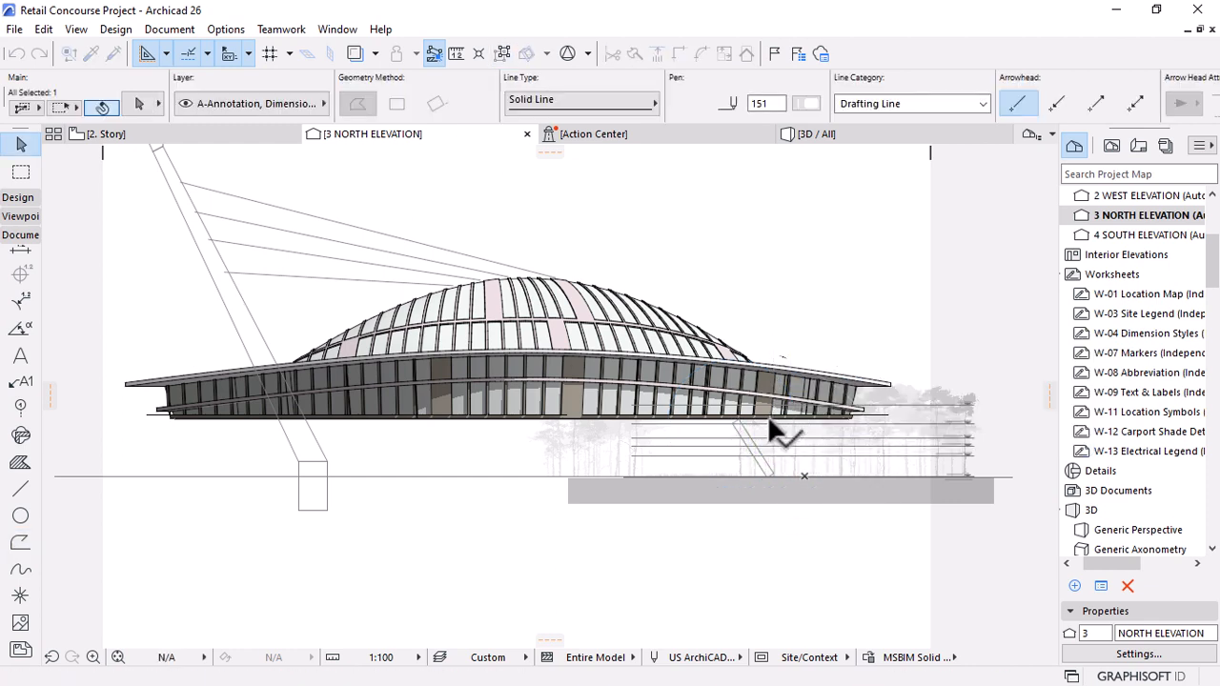
Close the Action Center view, keeping the North elevation open.
scroll(822, 467, "down", 2)
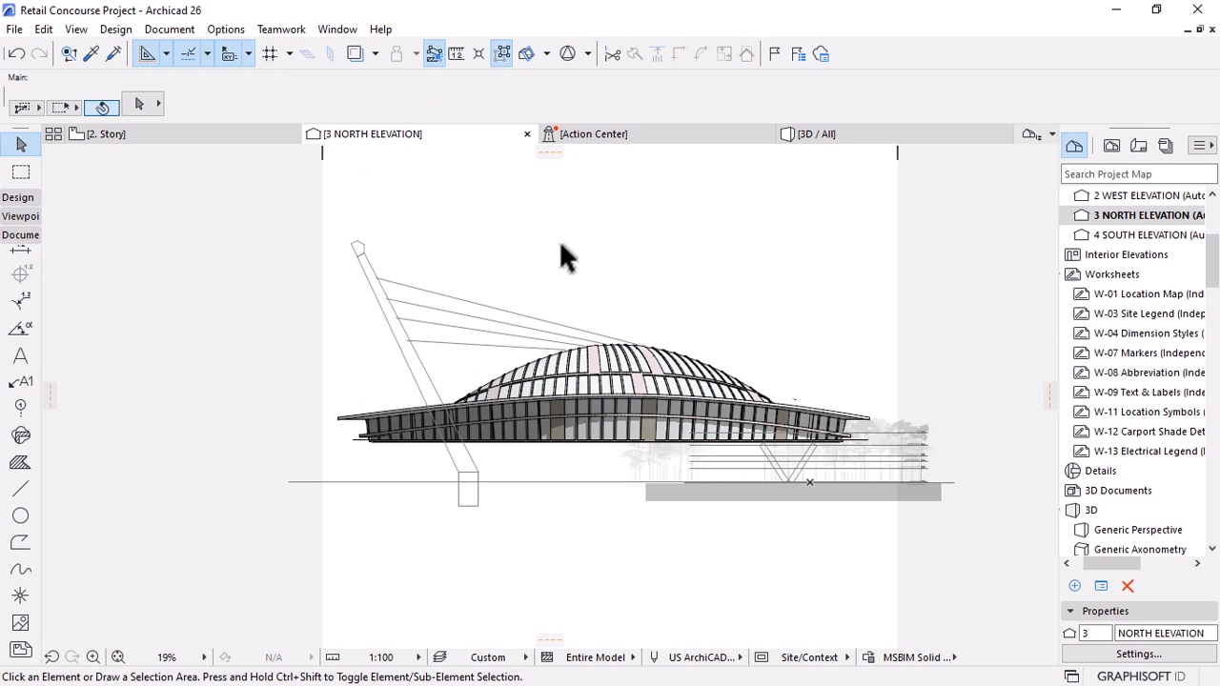
left_click(760, 135)
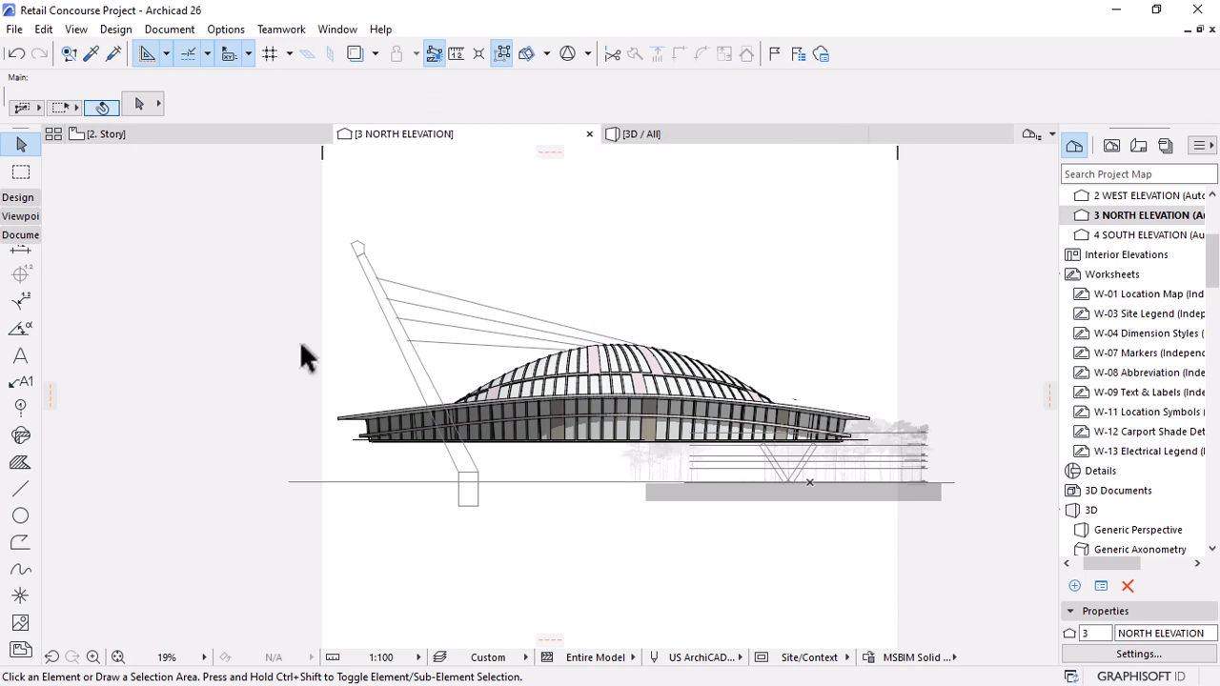
scroll(278, 460, "up", 1)
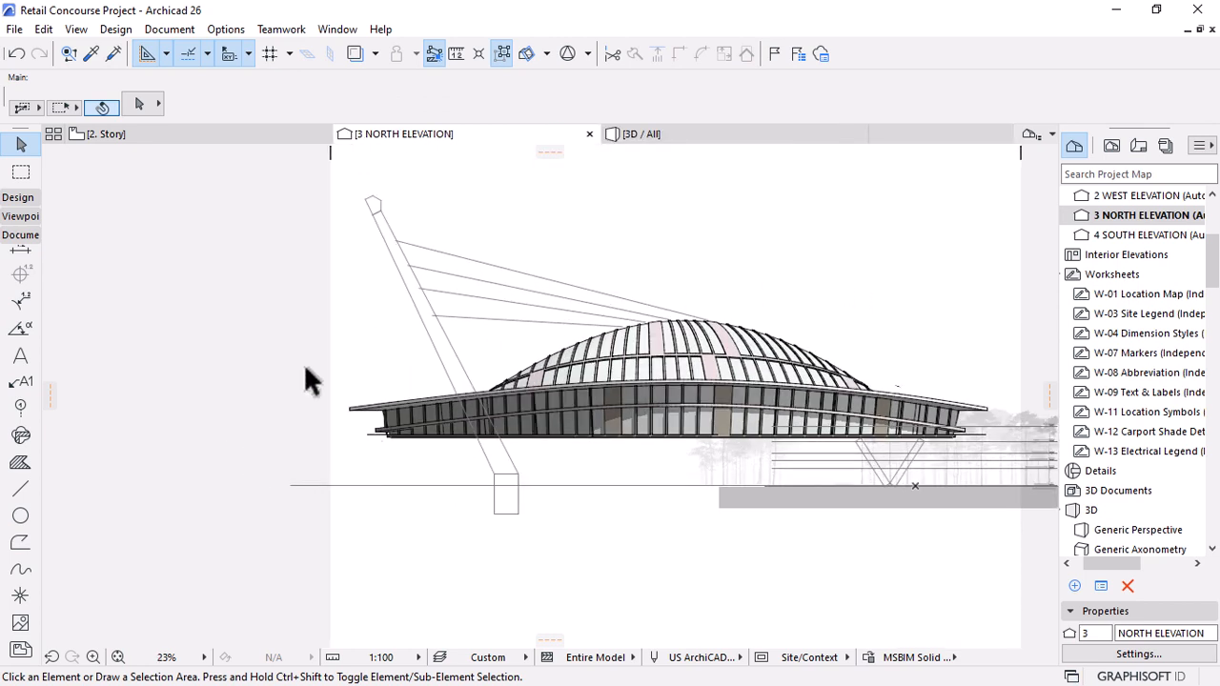
Curve both long sides of the mast into gentle arcs bulging towards the dome.
left_click(448, 341)
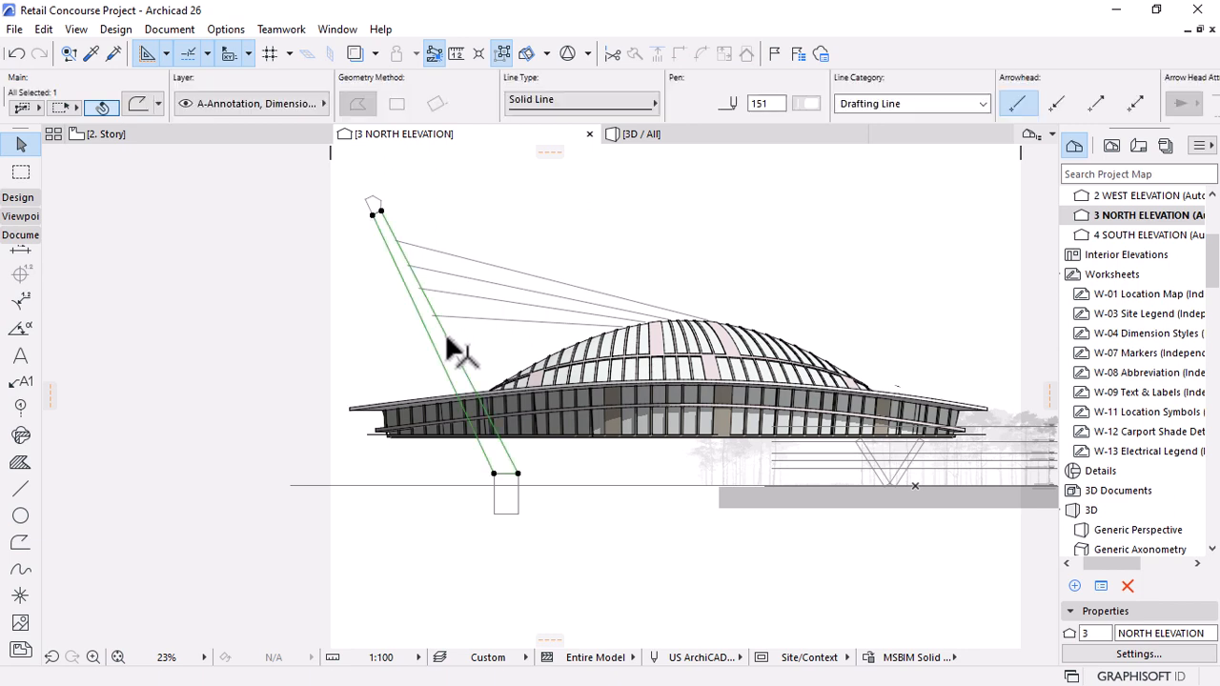
left_click(450, 343)
left_click(918, 325)
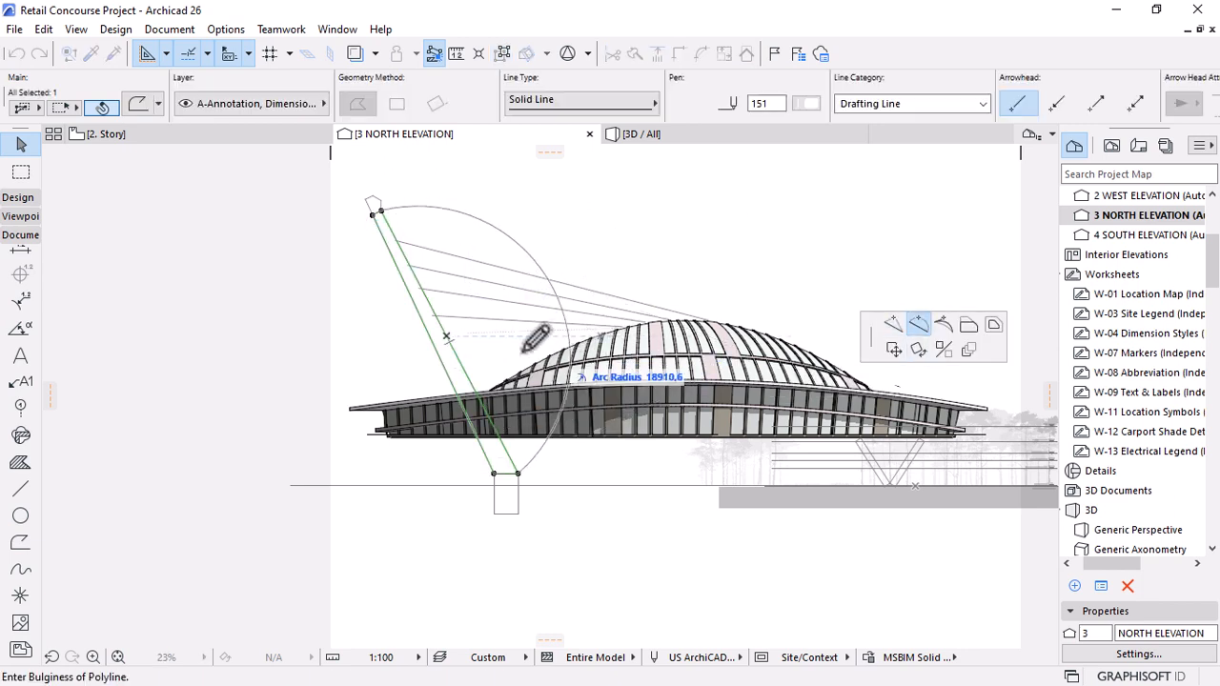
left_click(465, 353)
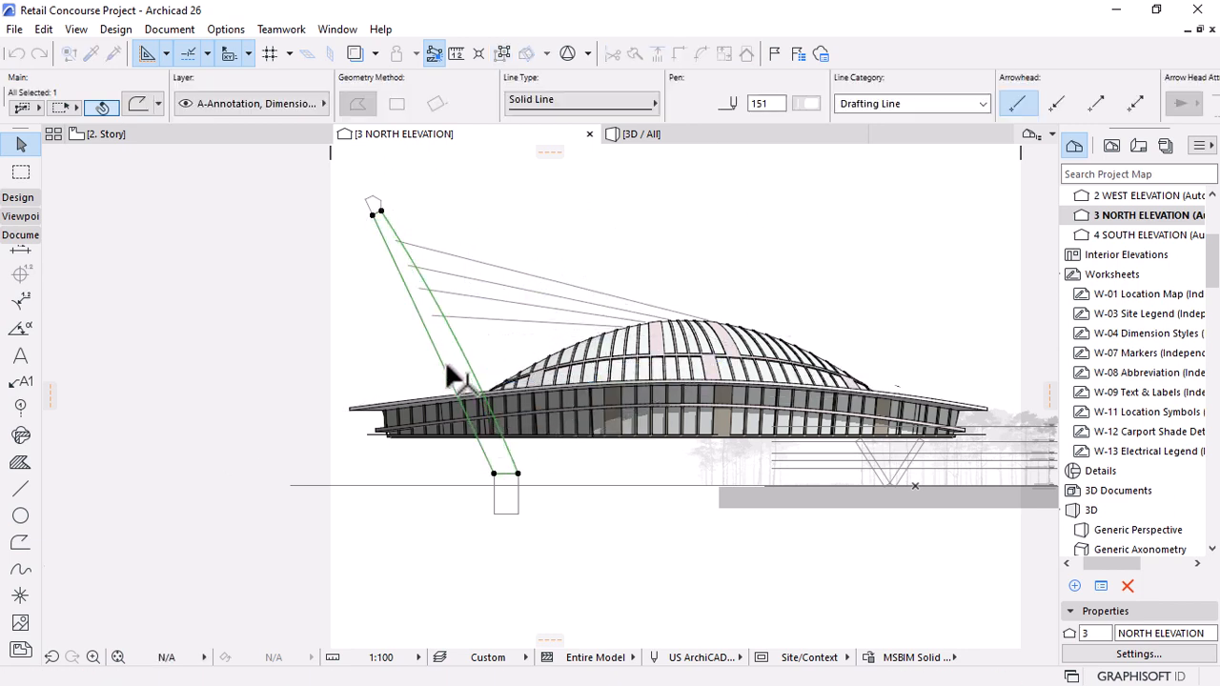
left_click(443, 363)
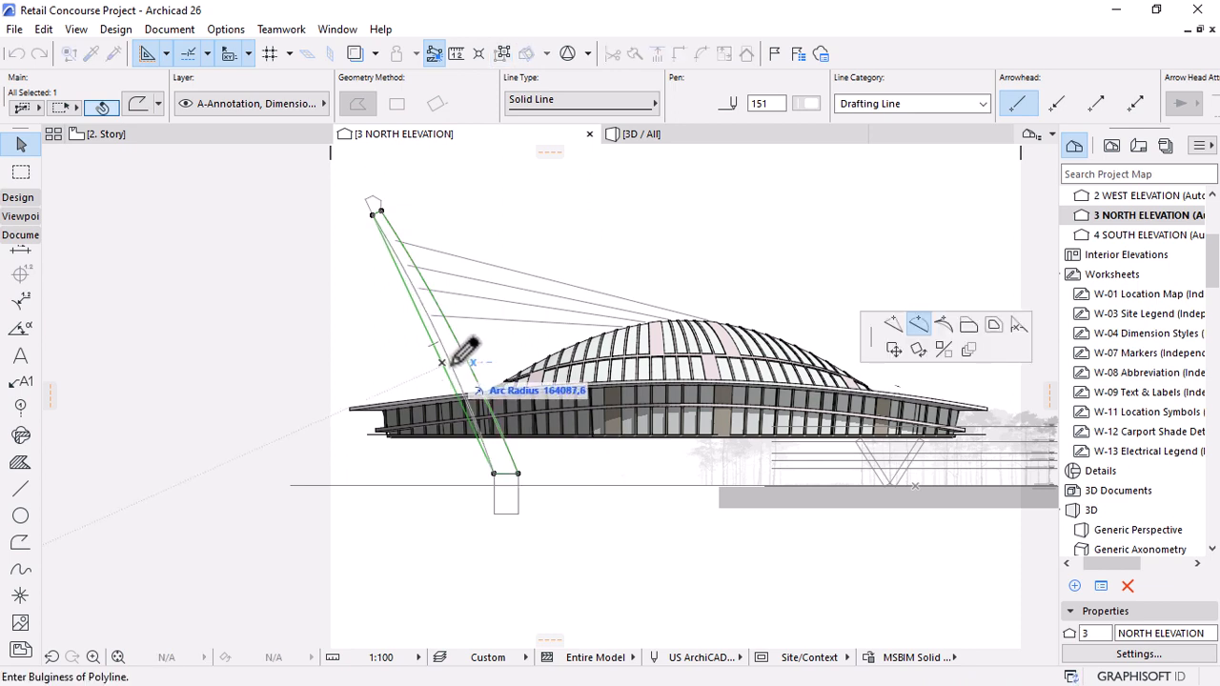
left_click(457, 360)
key("Escape")
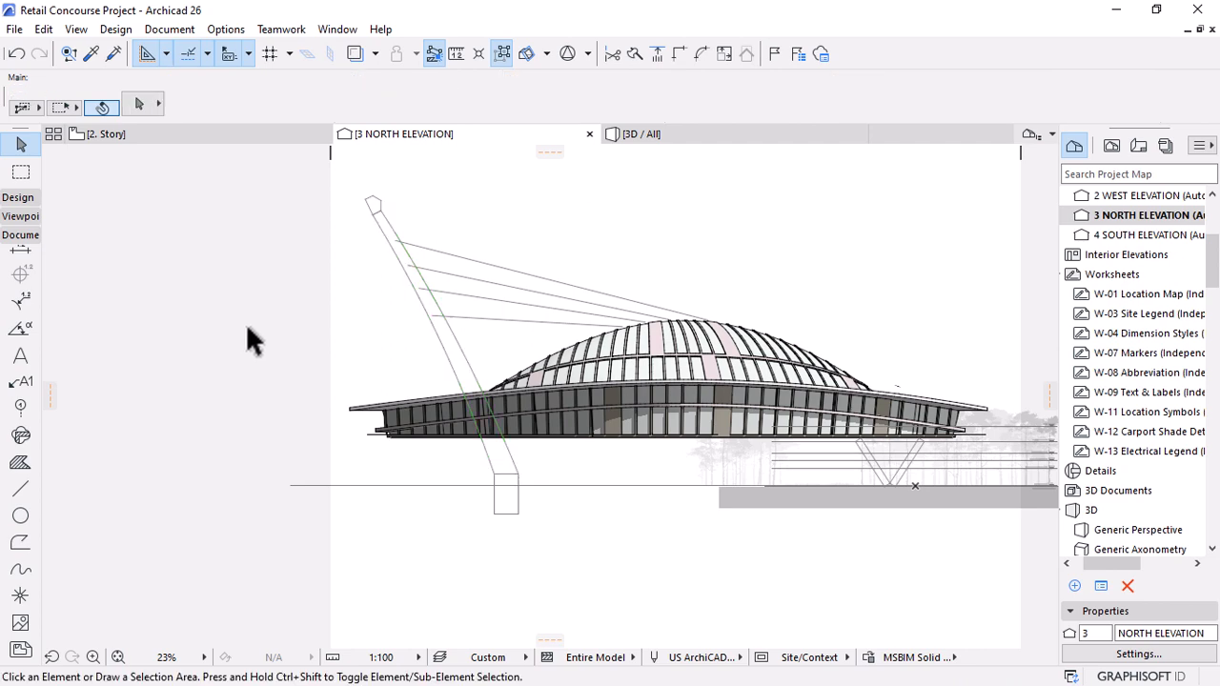
Increase the curvature of the mast's dome-facing side by pulling its arc slightly further towards the dome.
scroll(543, 355, "down", 2)
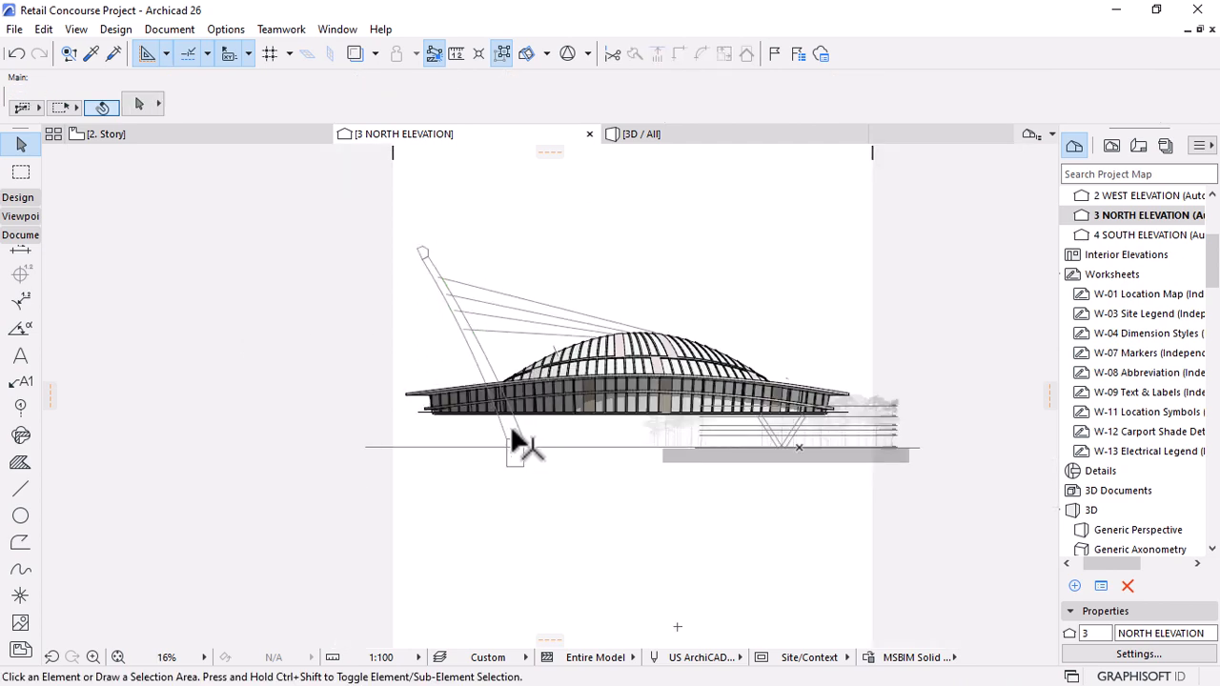
scroll(506, 443, "up", 3)
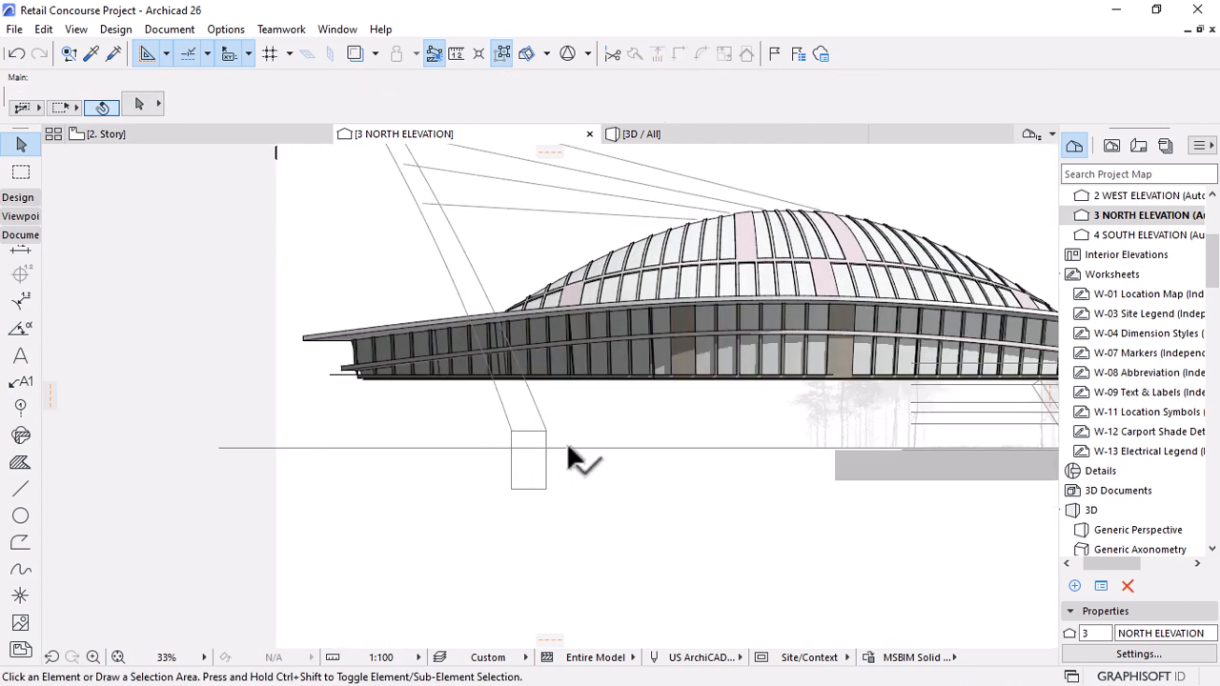
scroll(586, 493, "down", 2)
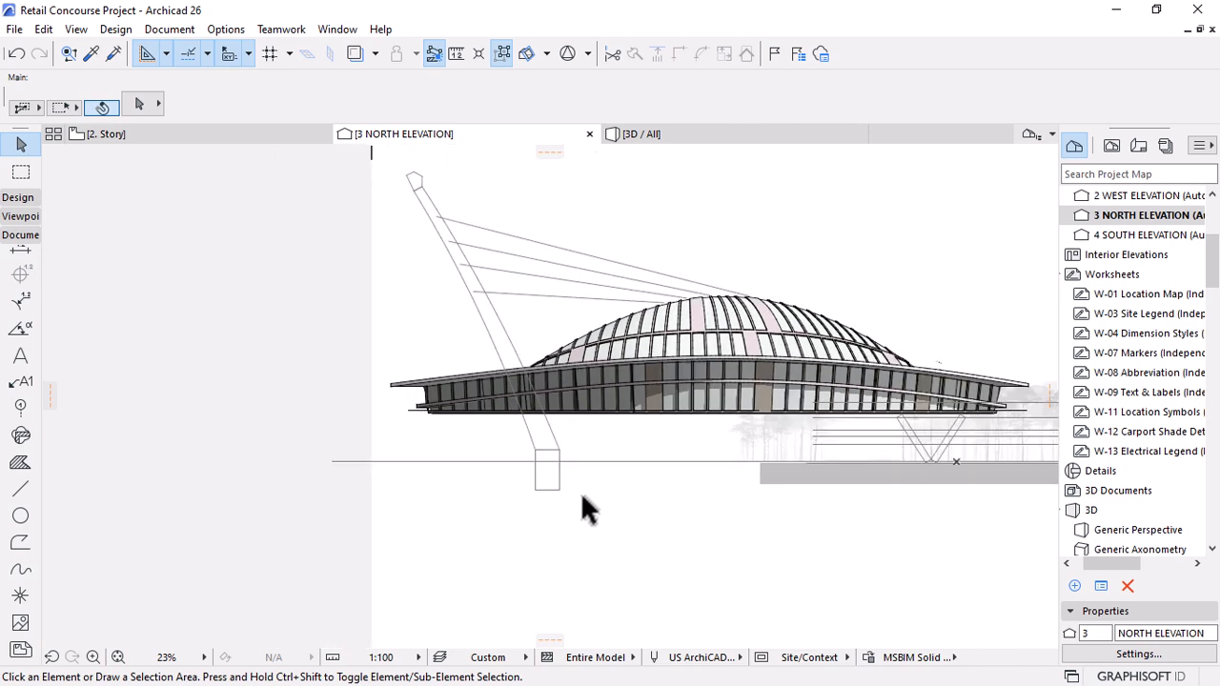
scroll(582, 498, "down", 1)
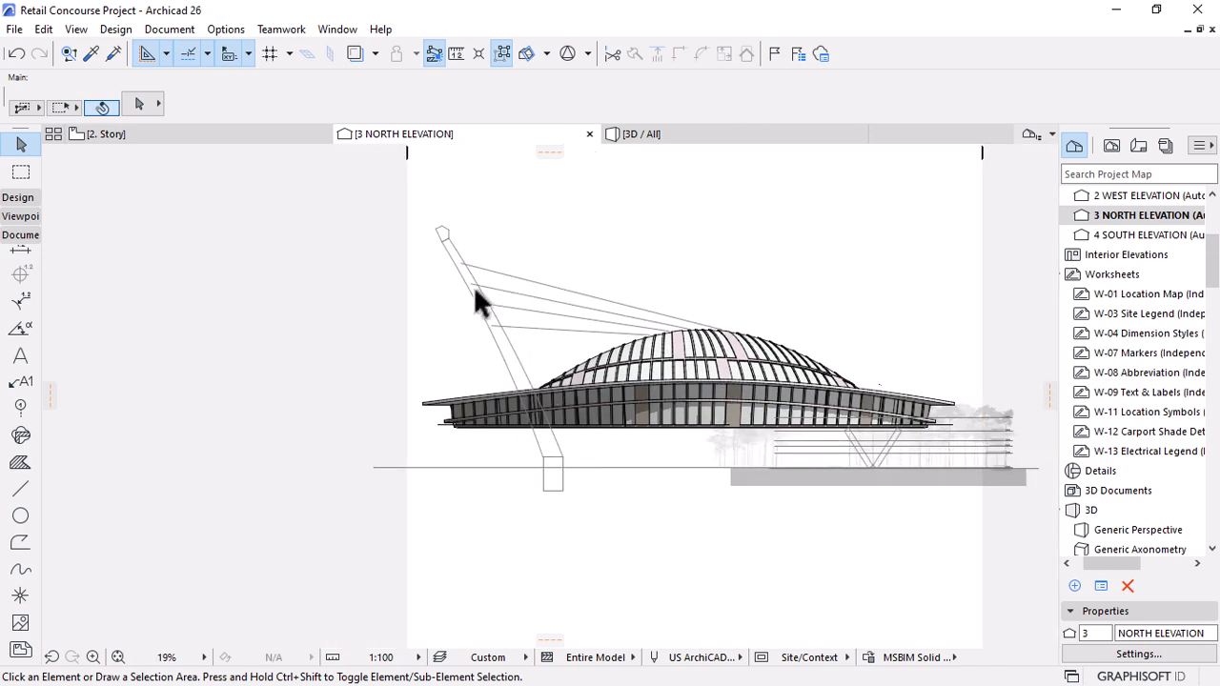
scroll(486, 305, "up", 8)
left_click(517, 322)
left_click(517, 321)
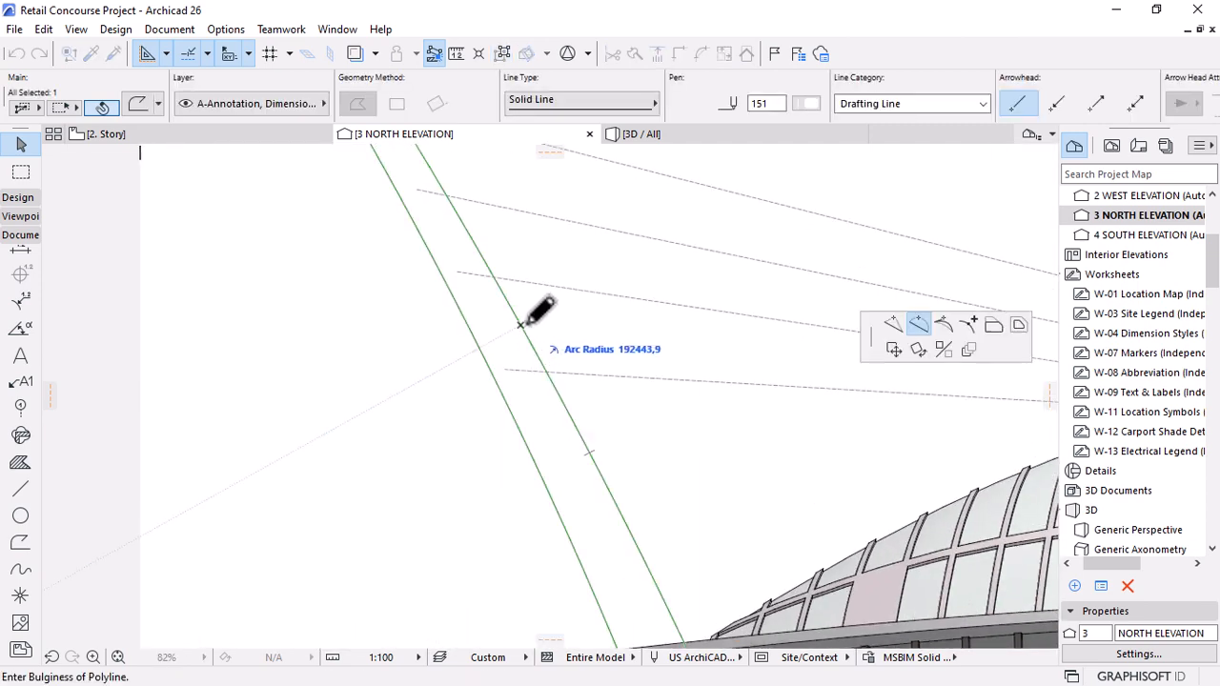
left_click(524, 322)
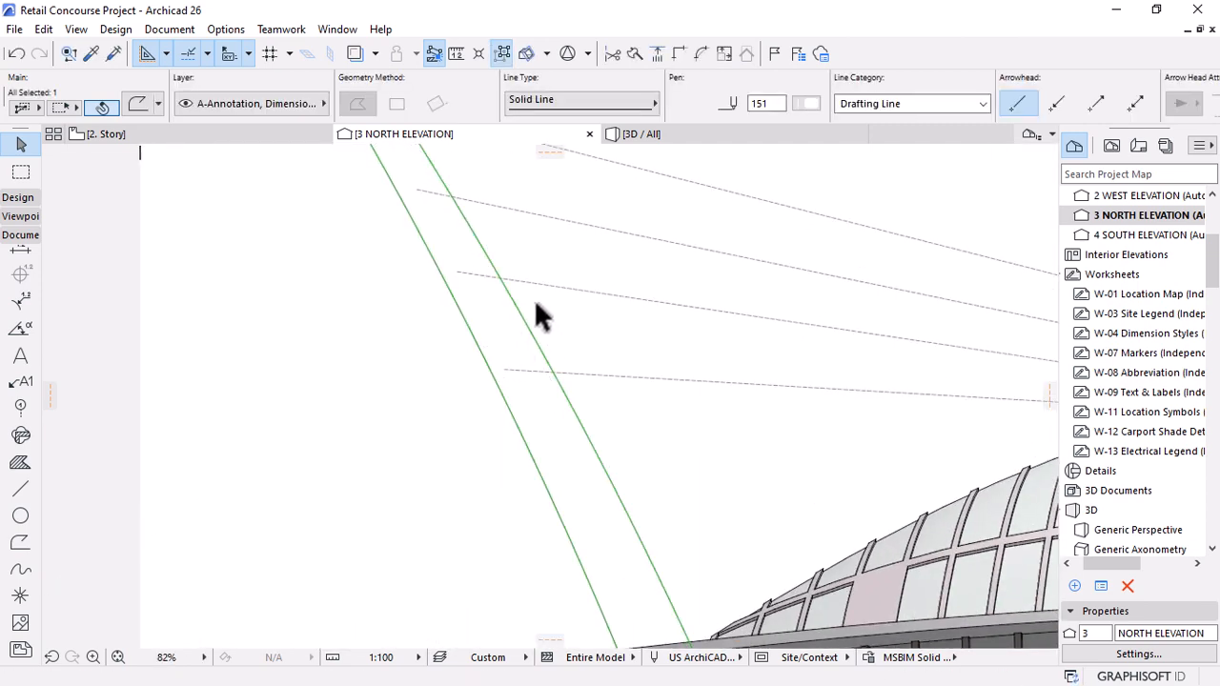
Deepen the arc of the mast's outer side, and bow the dome-facing side further to match.
scroll(532, 307, "down", 5)
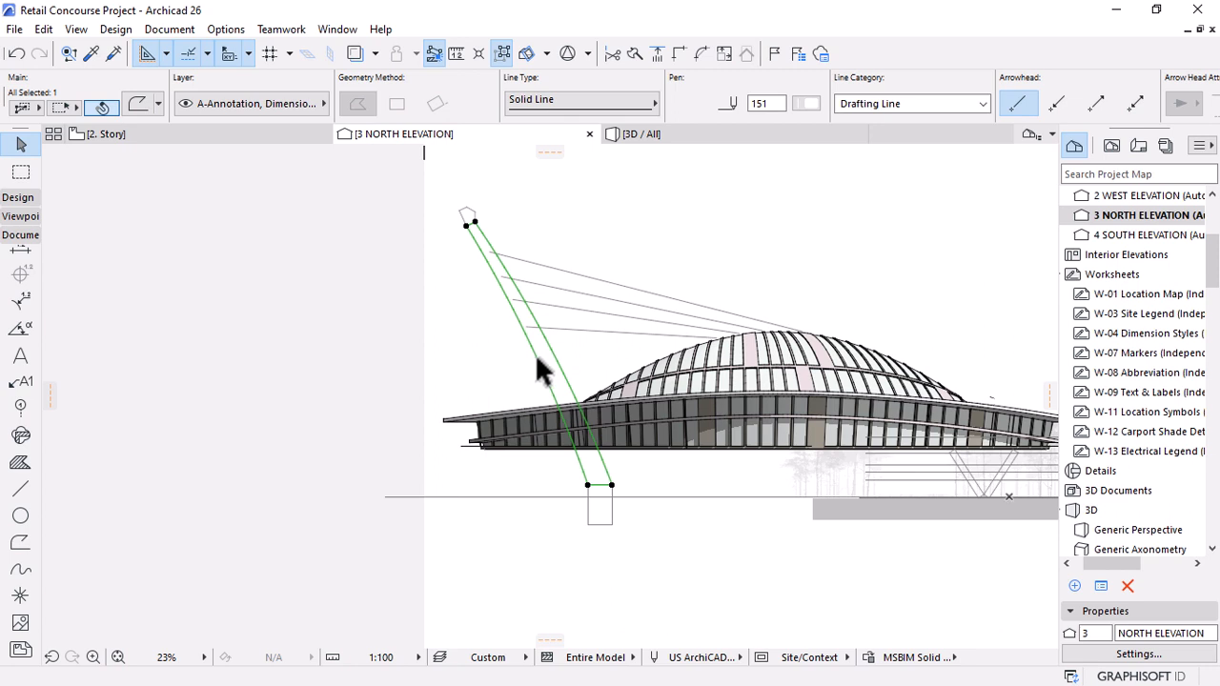
left_click(537, 355)
scroll(545, 352, "up", 1)
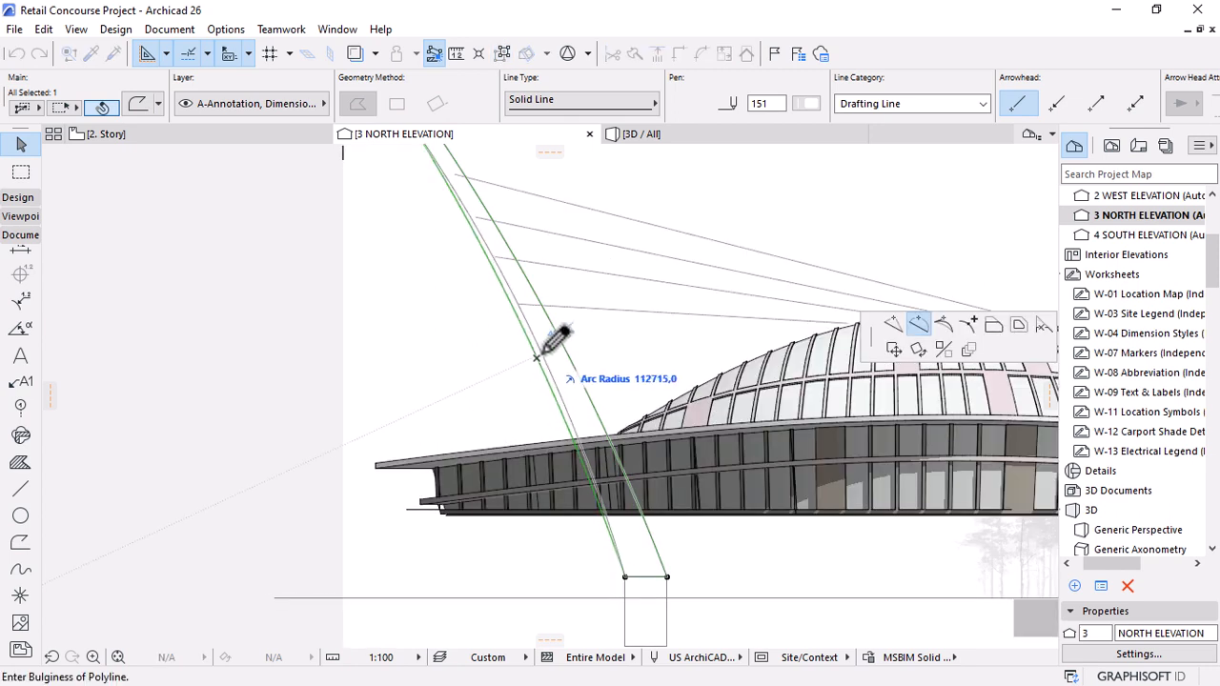
left_click(538, 355)
left_click(560, 339)
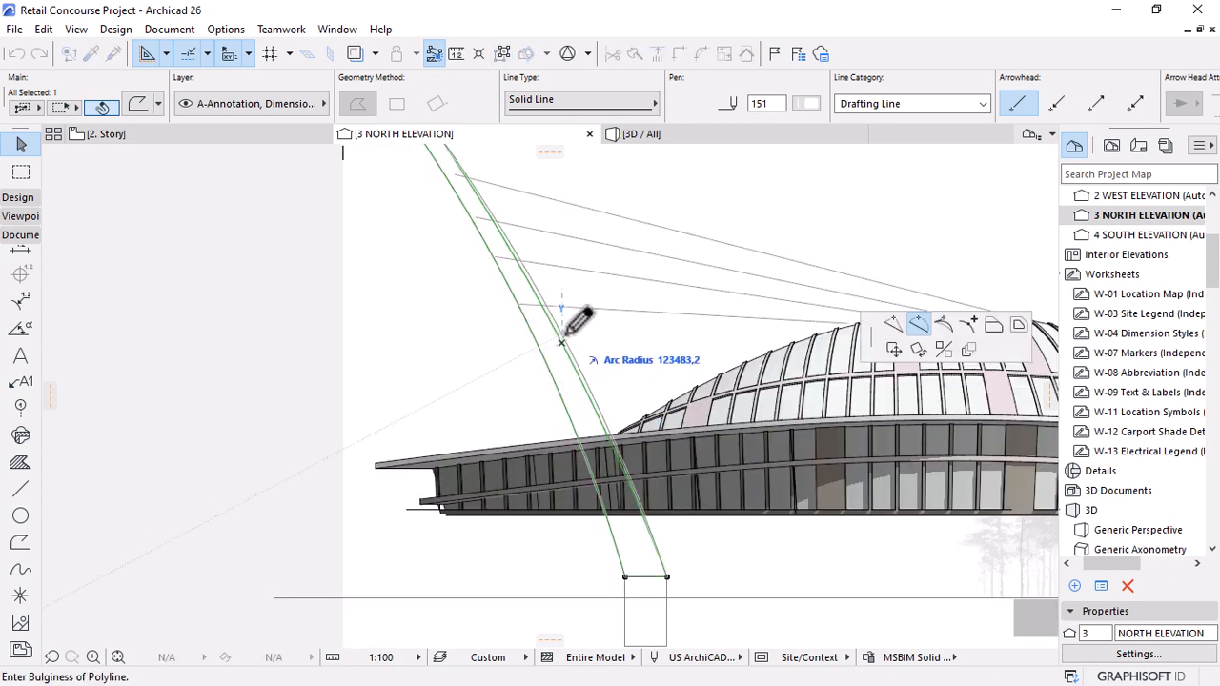
left_click(582, 316)
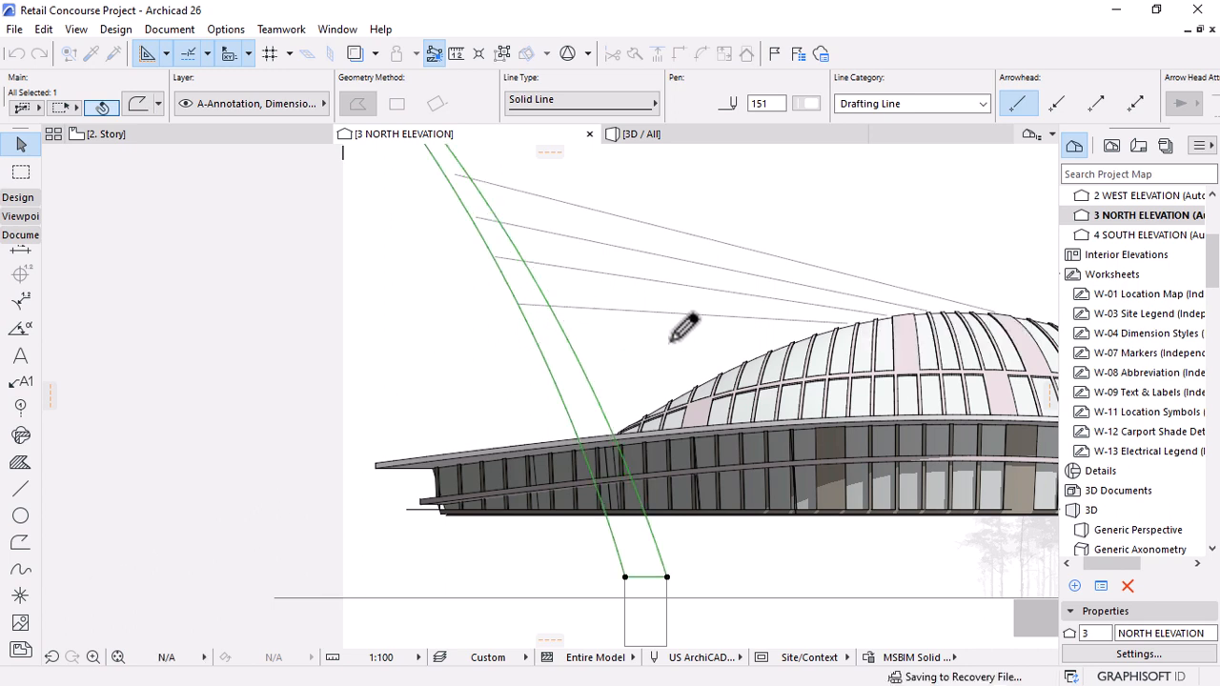
key("Escape")
Reposition the mast cap's outer corner vertex farther away from the dome, slightly lower, so the cap's outer side slants more.
scroll(572, 391, "down", 4)
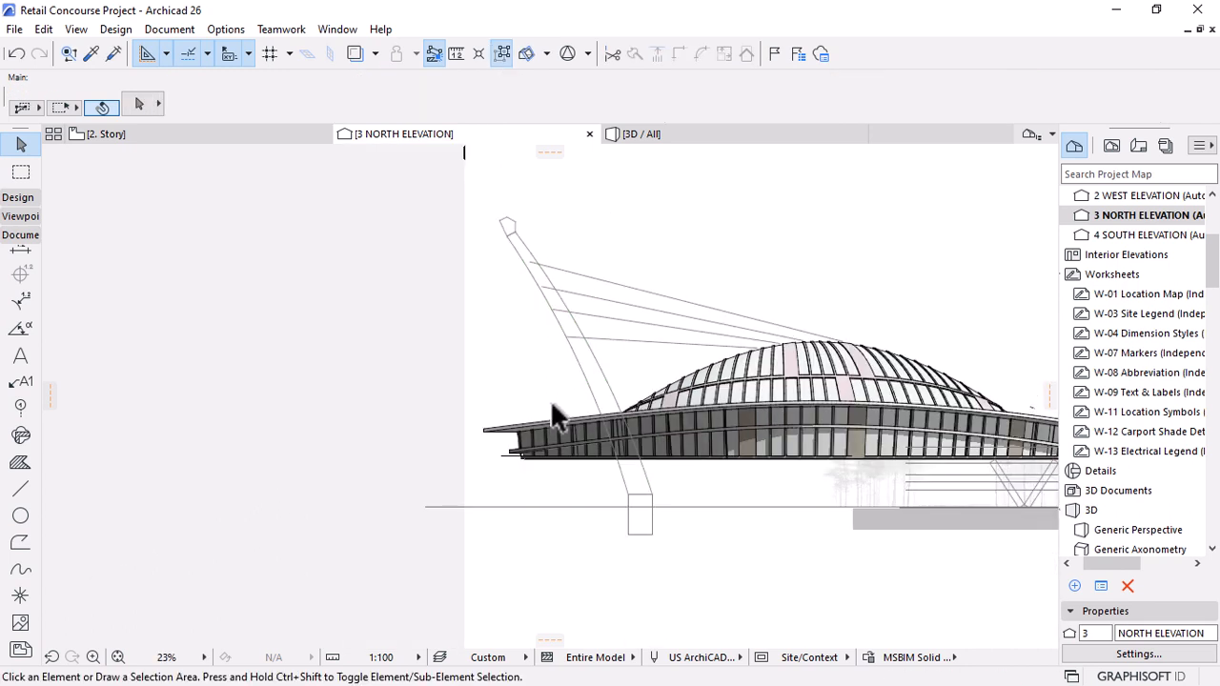
scroll(357, 395, "down", 2)
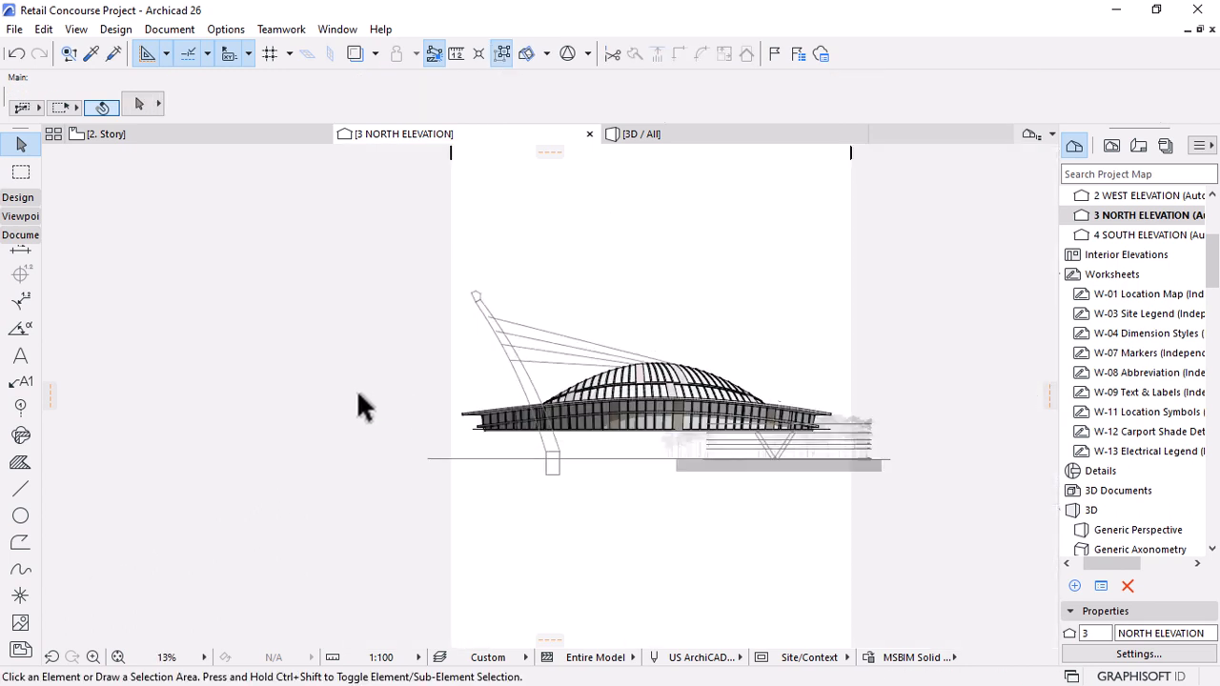
scroll(618, 473, "up", 1)
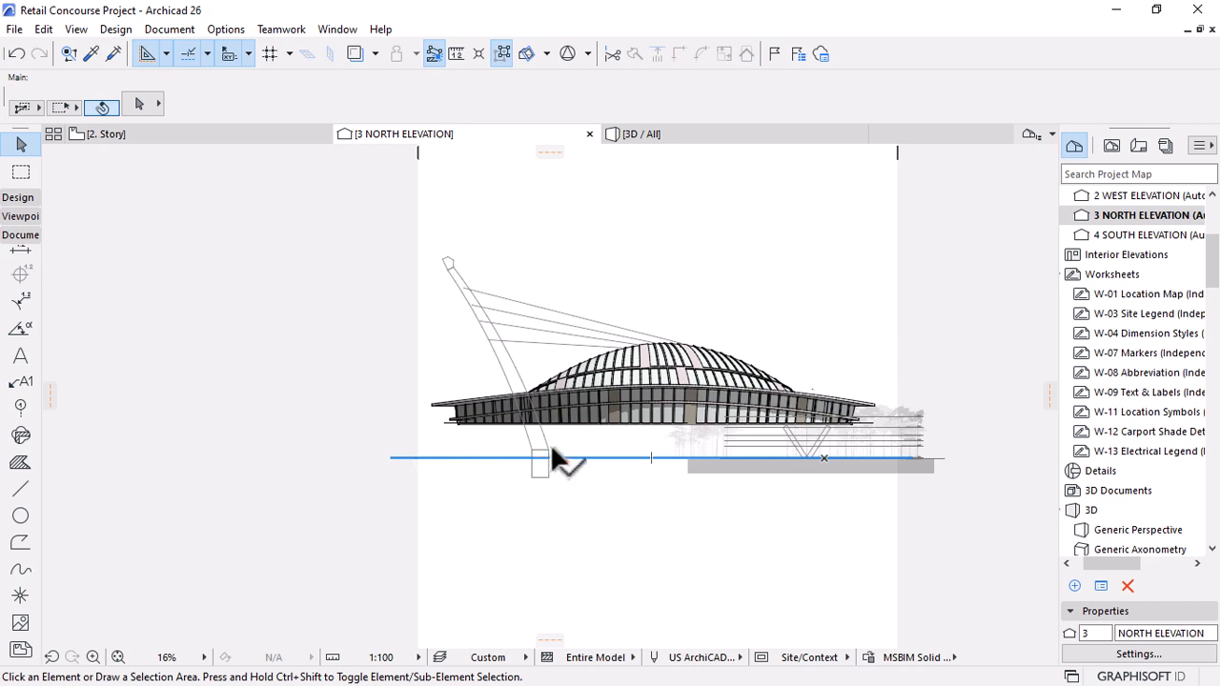
scroll(553, 452, "up", 2)
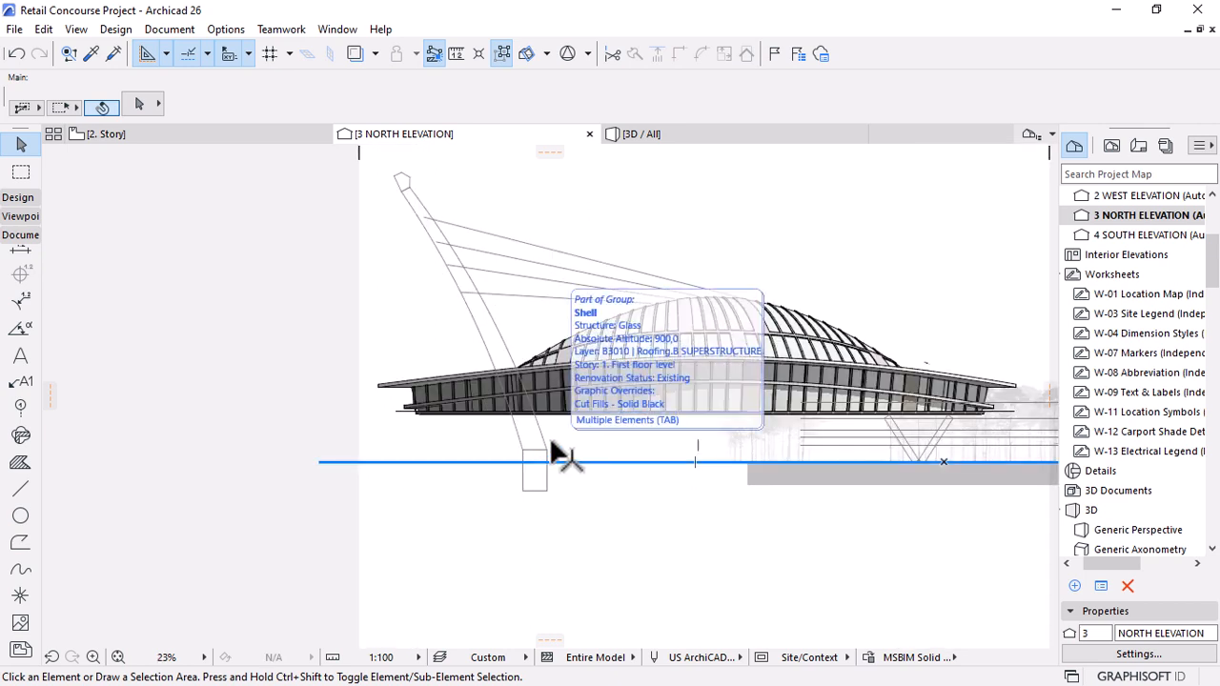
scroll(362, 150, "up", 7)
scroll(362, 150, "up", 1)
left_click(516, 266)
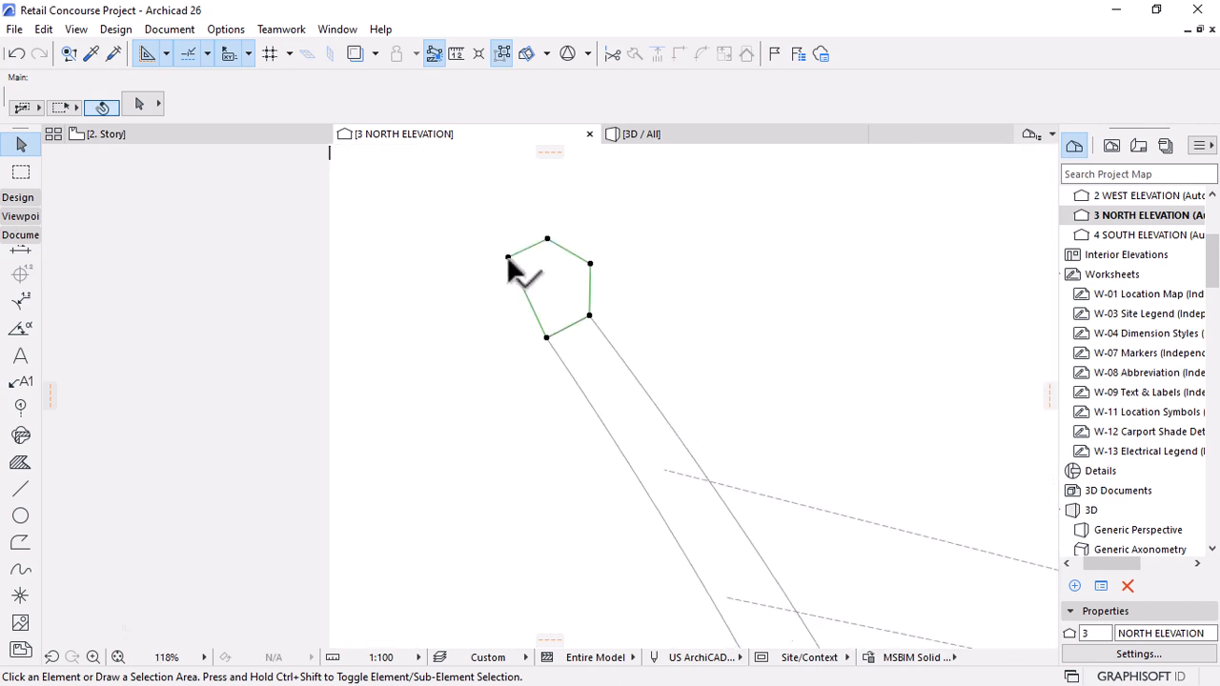
left_click(510, 257)
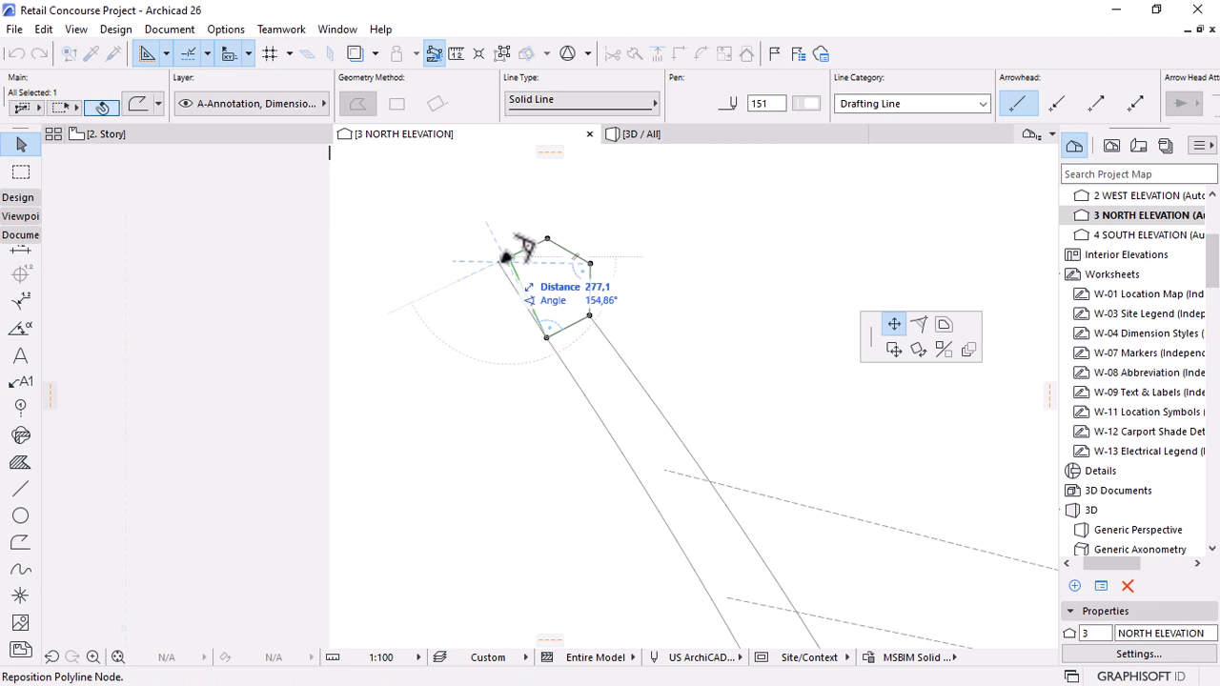
scroll(522, 245, "up", 4)
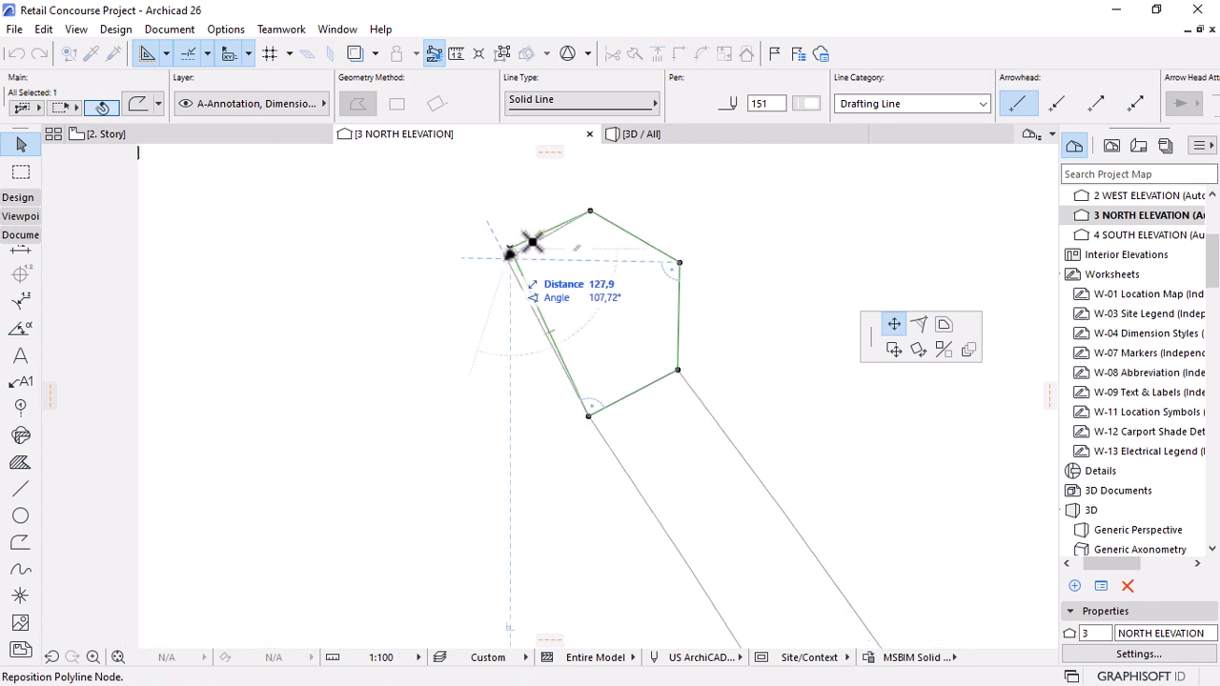
left_click(510, 255)
scroll(467, 255, "down", 2)
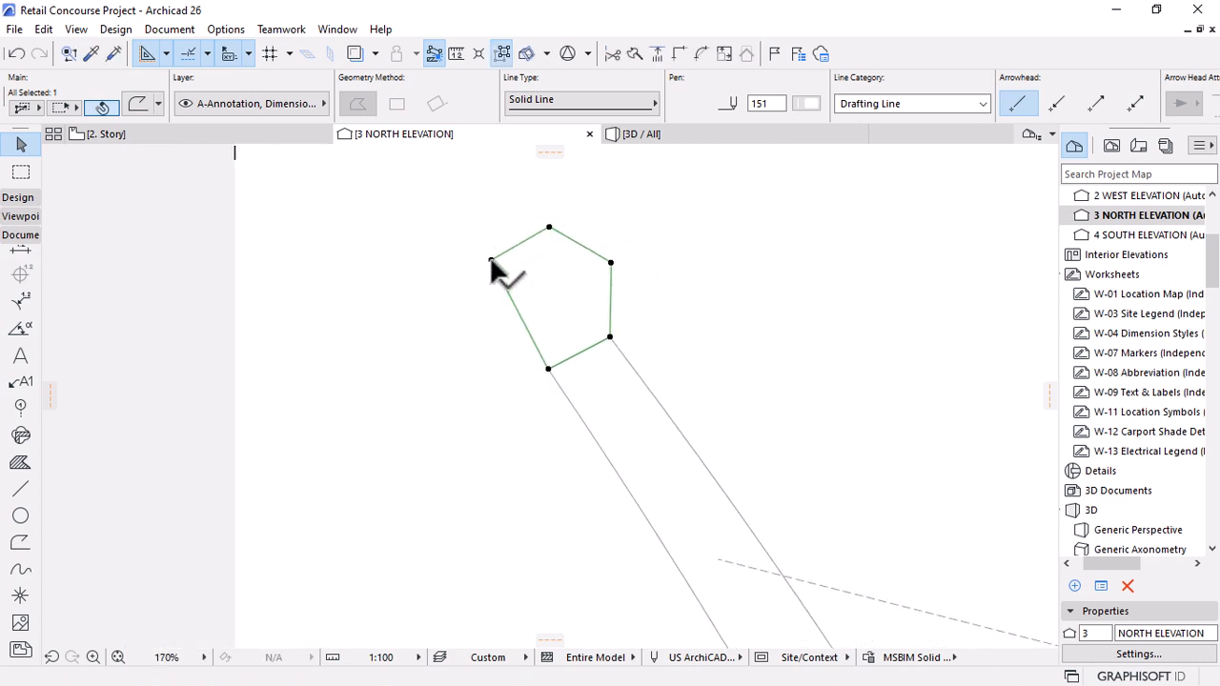
left_click(490, 260)
left_click(479, 264)
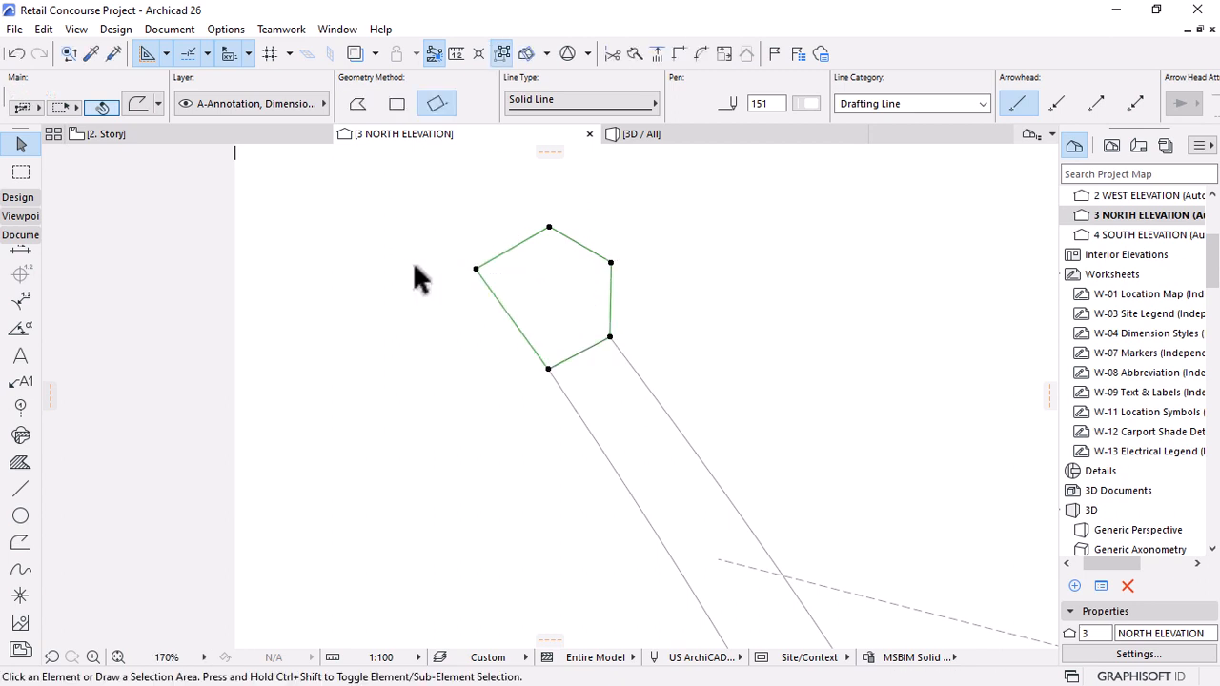
left_click(413, 270)
Insert a vertex on the mast cap's upper outer edge and pull it outward to form a six-sided cap.
scroll(434, 289, "down", 3)
scroll(419, 290, "down", 2)
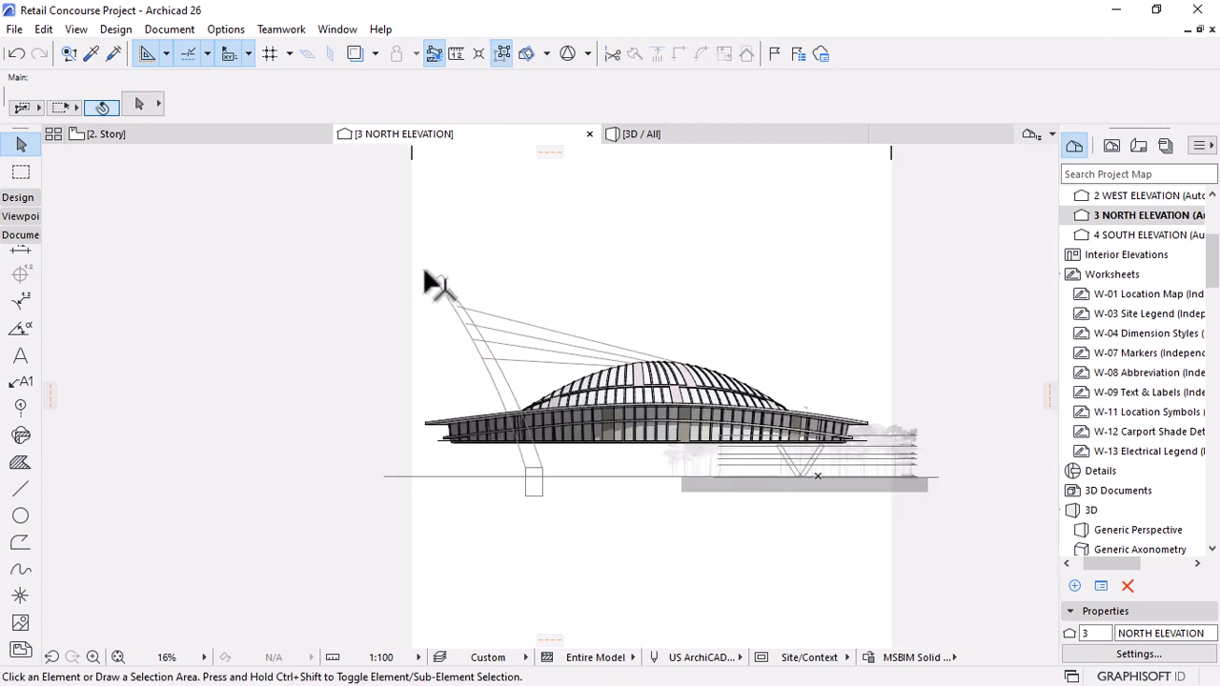
scroll(444, 292, "up", 5)
left_click(502, 313)
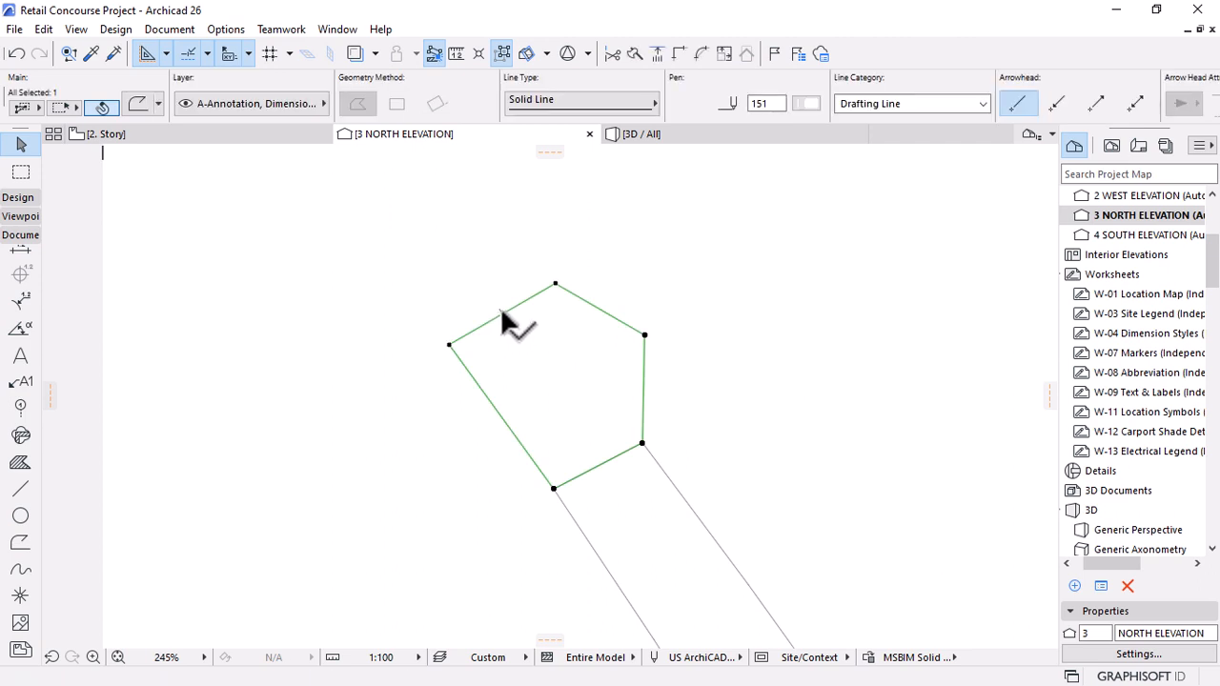
left_click(502, 314)
left_click(892, 325)
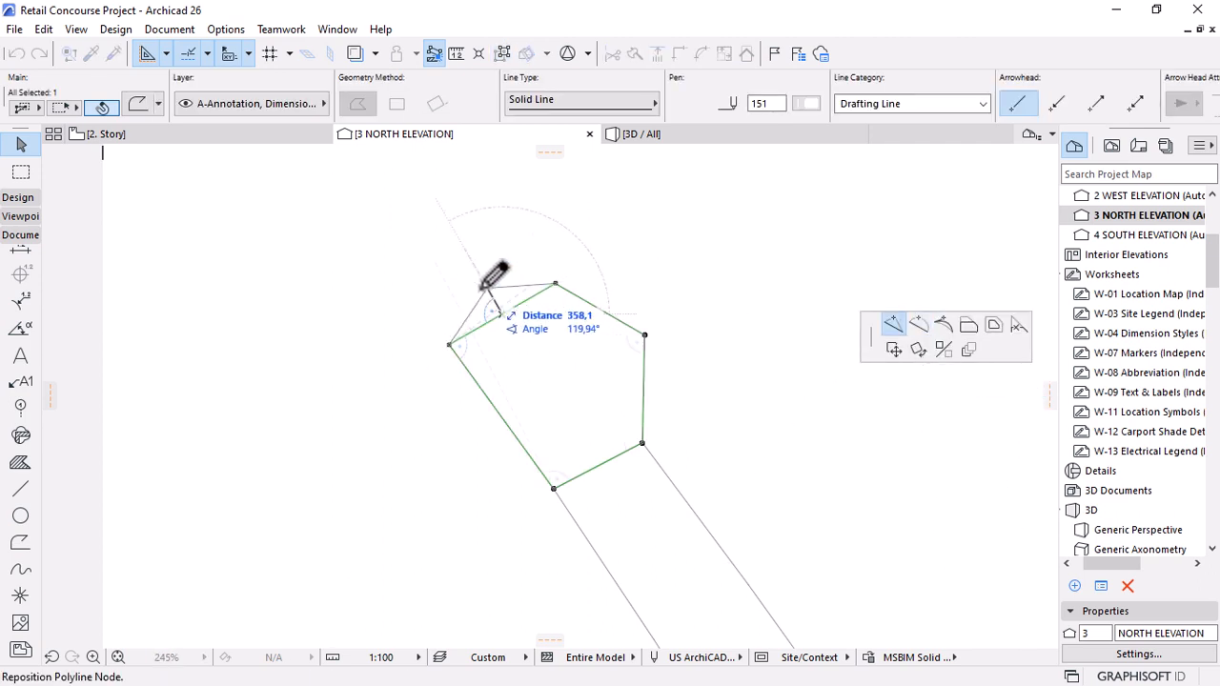
left_click(474, 286)
key("Escape")
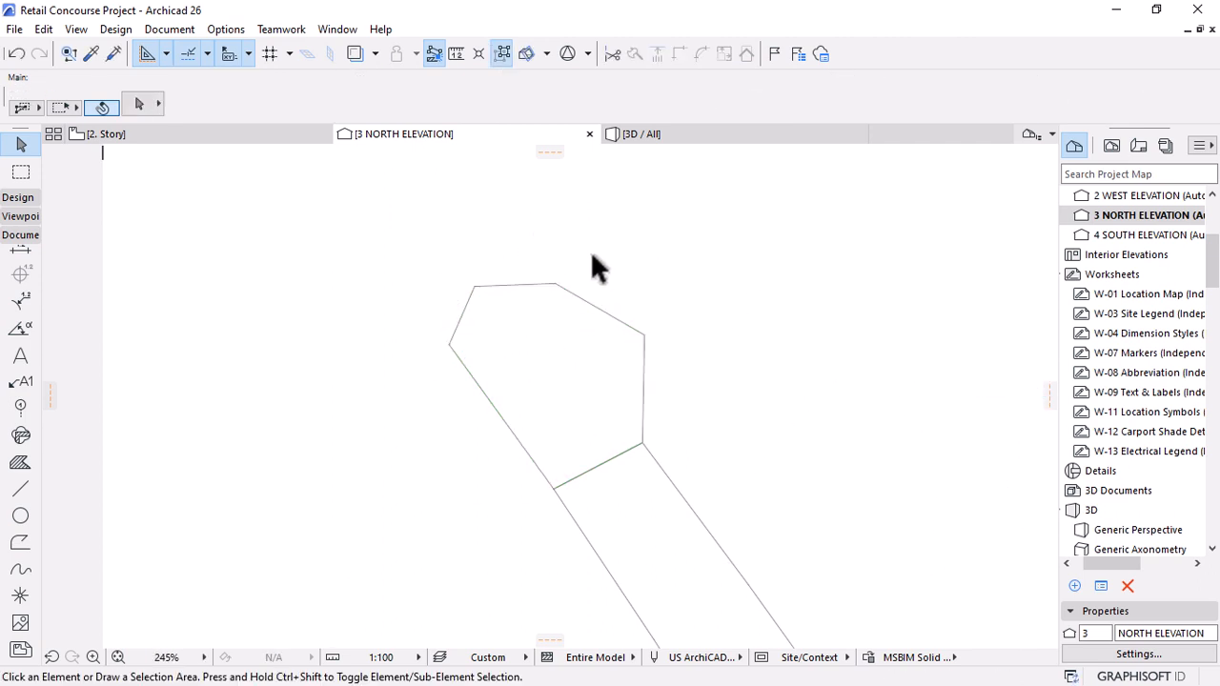
Widen the mast's rectangular footing by offsetting both of its vertical sides outward by about 800 mm each.
scroll(517, 264, "down", 5)
scroll(425, 254, "down", 4)
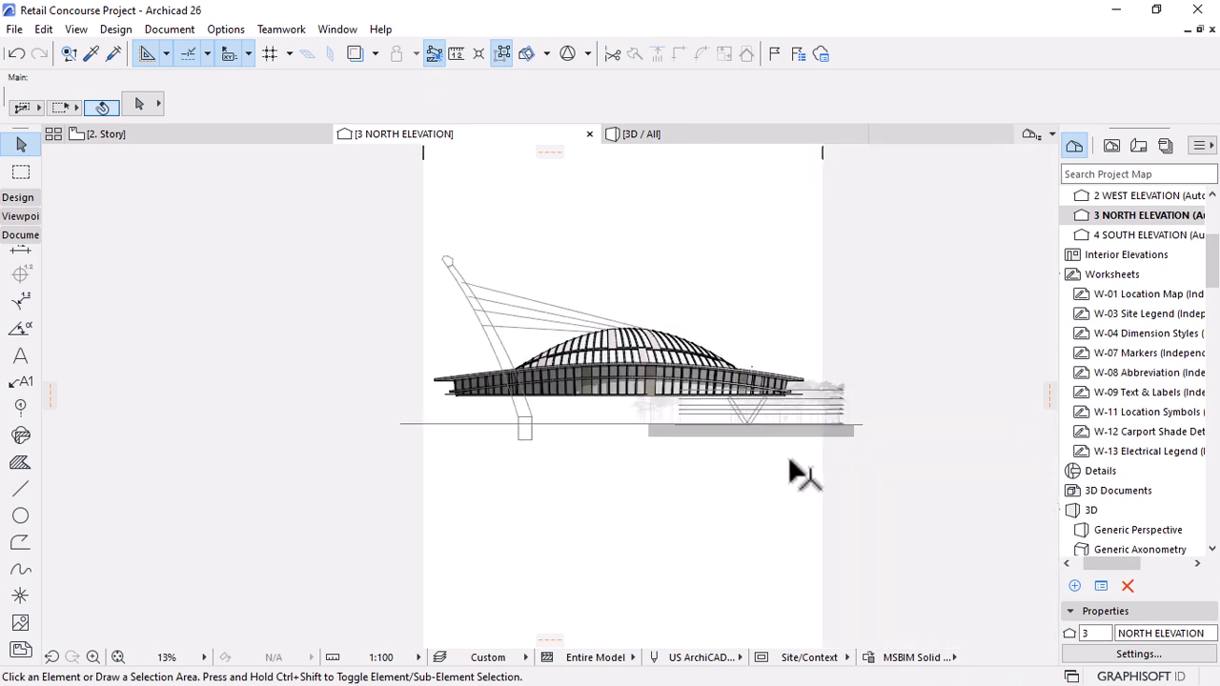
scroll(514, 394, "up", 1)
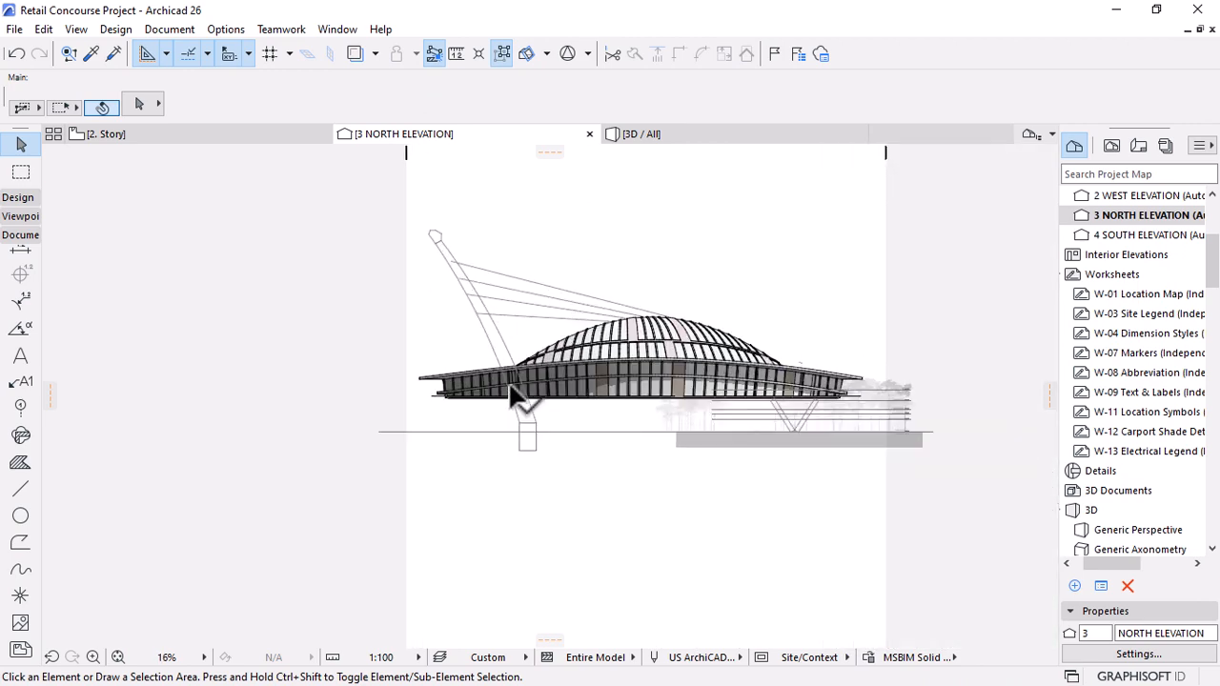
scroll(519, 443, "up", 6)
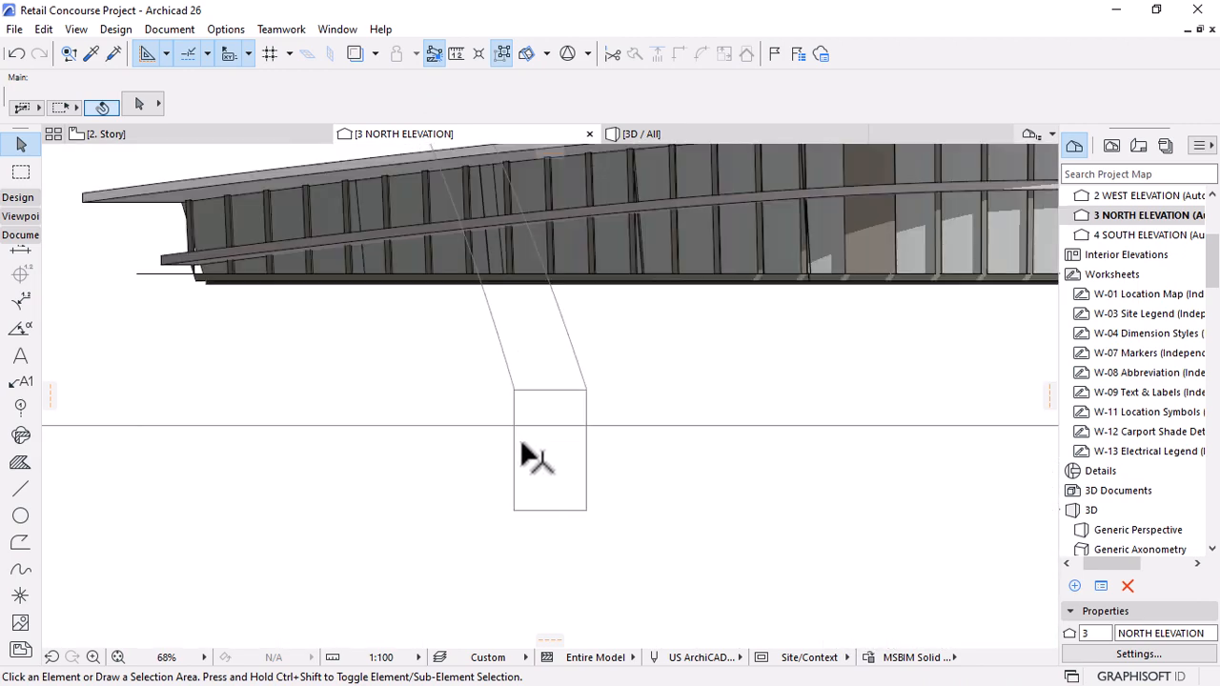
left_click(514, 450)
left_click(514, 450)
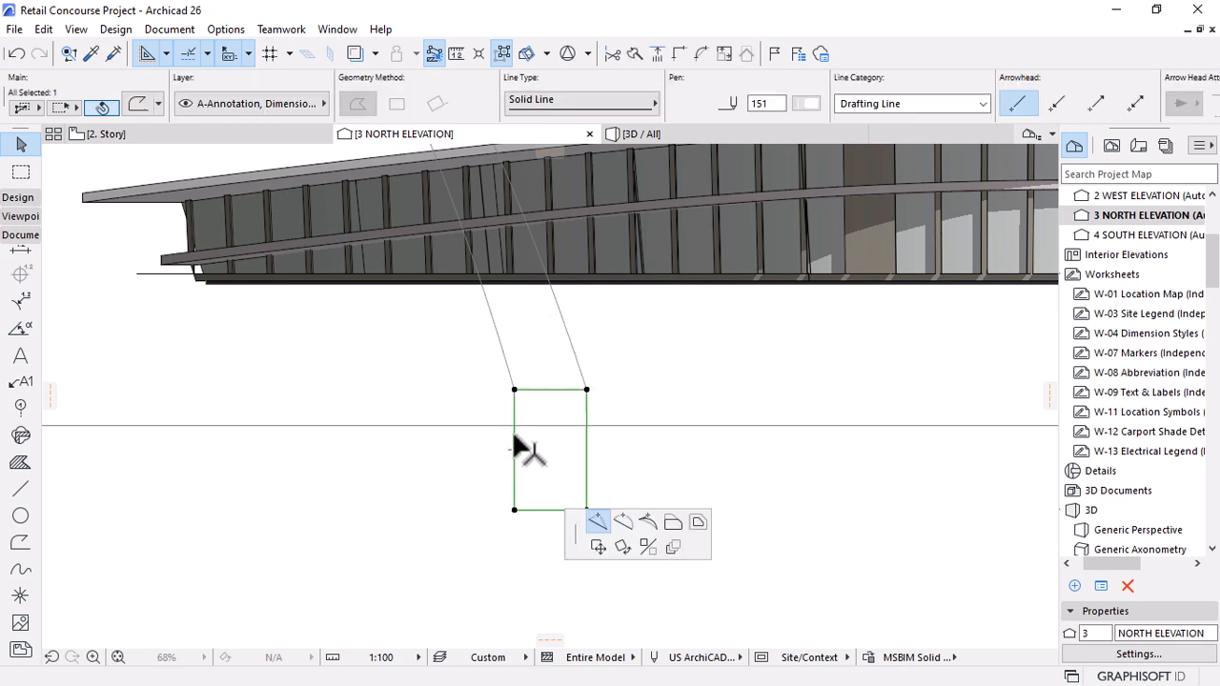
left_click(969, 325)
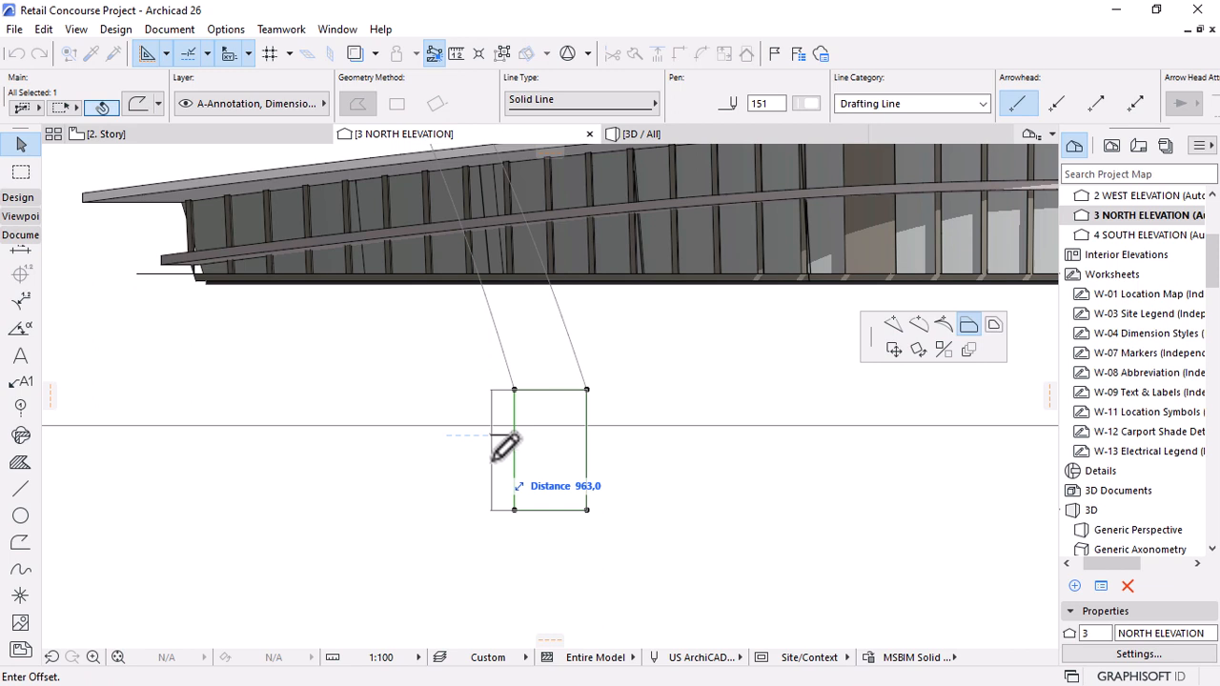
key("Escape")
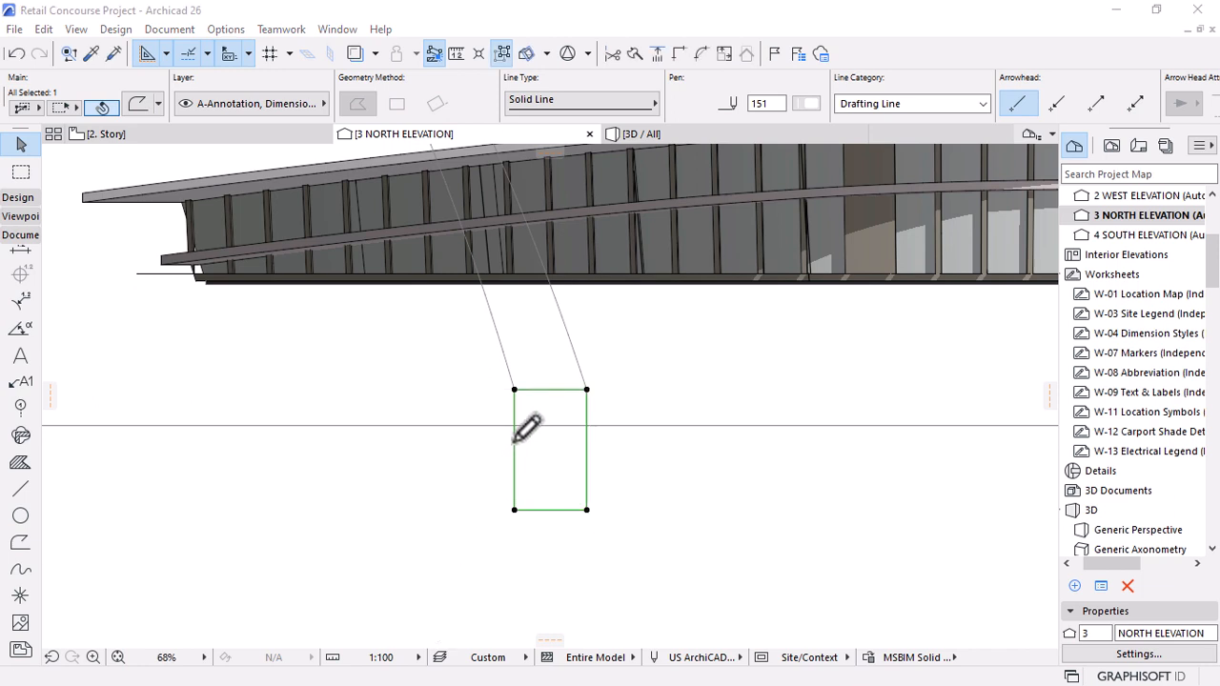
left_click(515, 429)
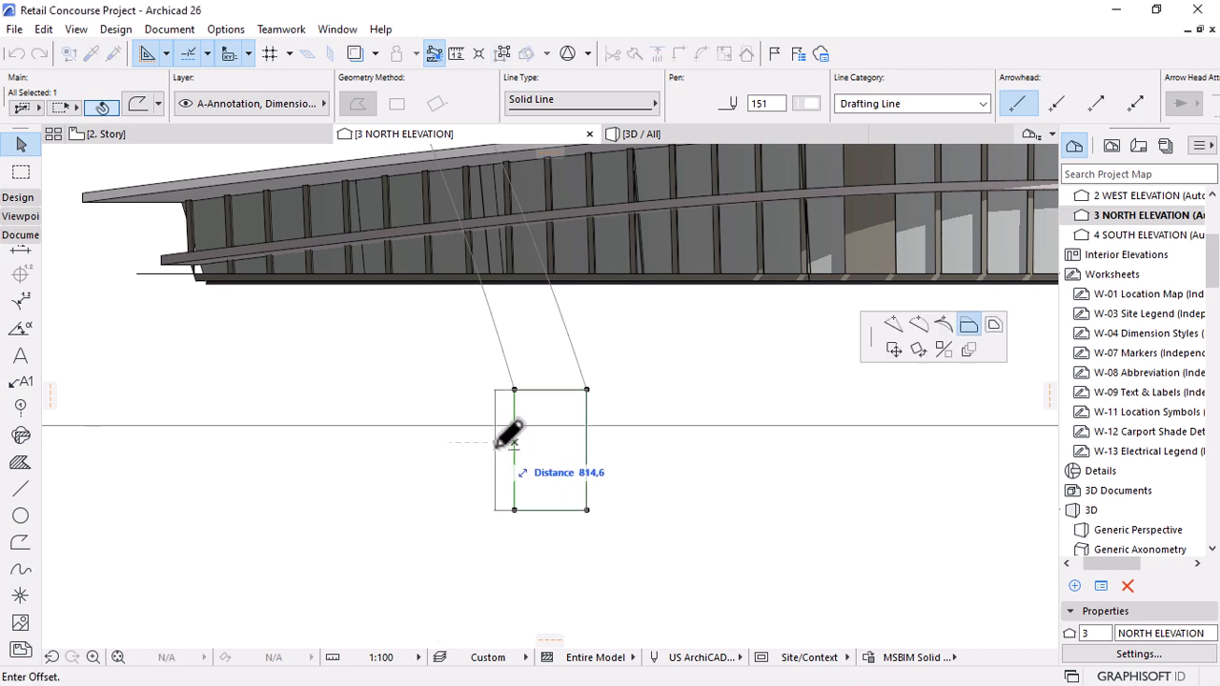
key("Escape")
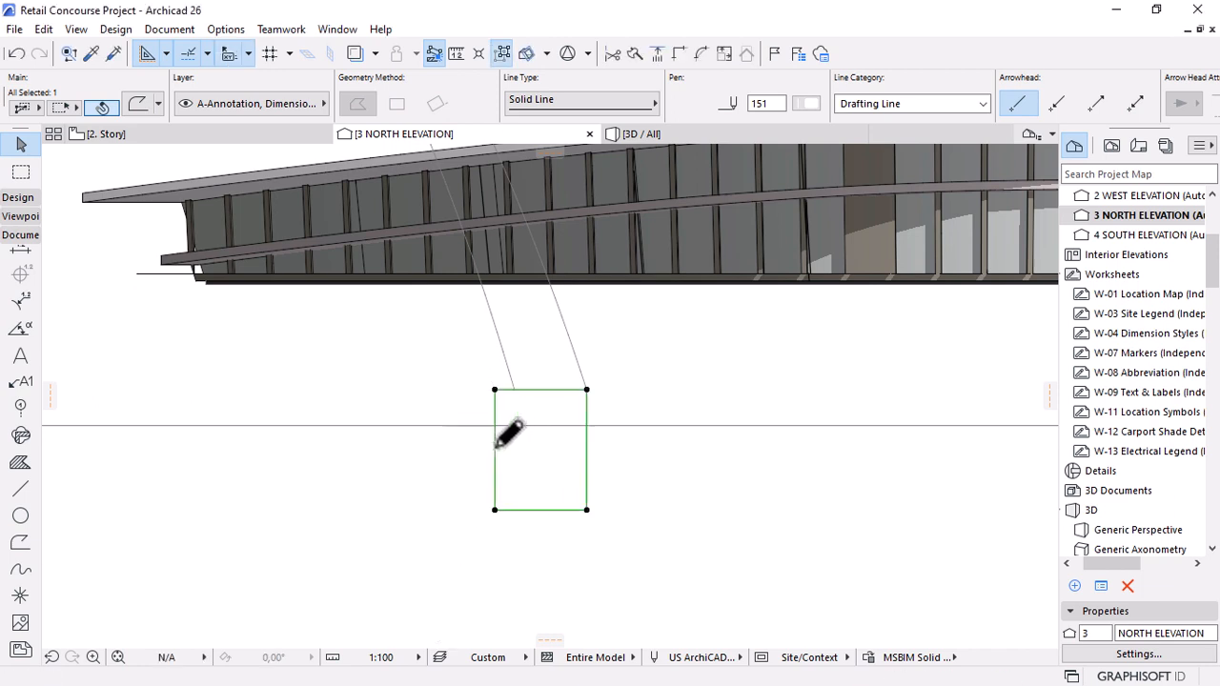
left_click(587, 421)
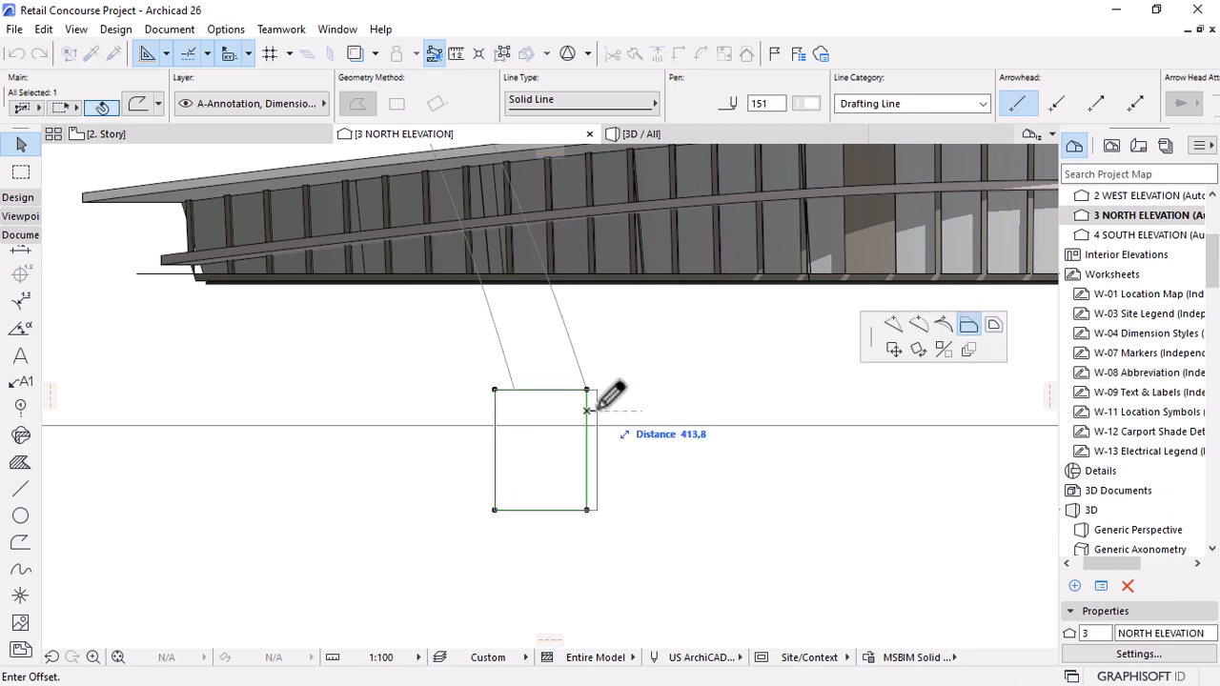
left_click(606, 404)
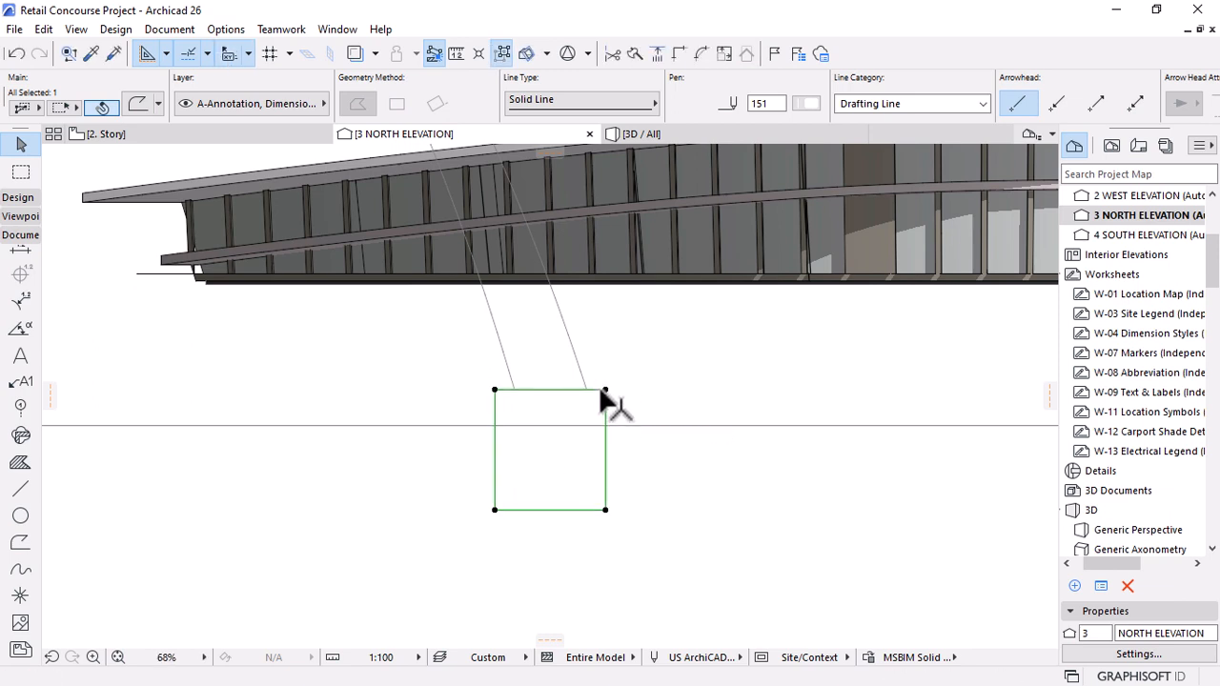
Taper the footing into a trapezoid by moving its two upper corners onto the lower ends of the mast's sides.
left_click(605, 390)
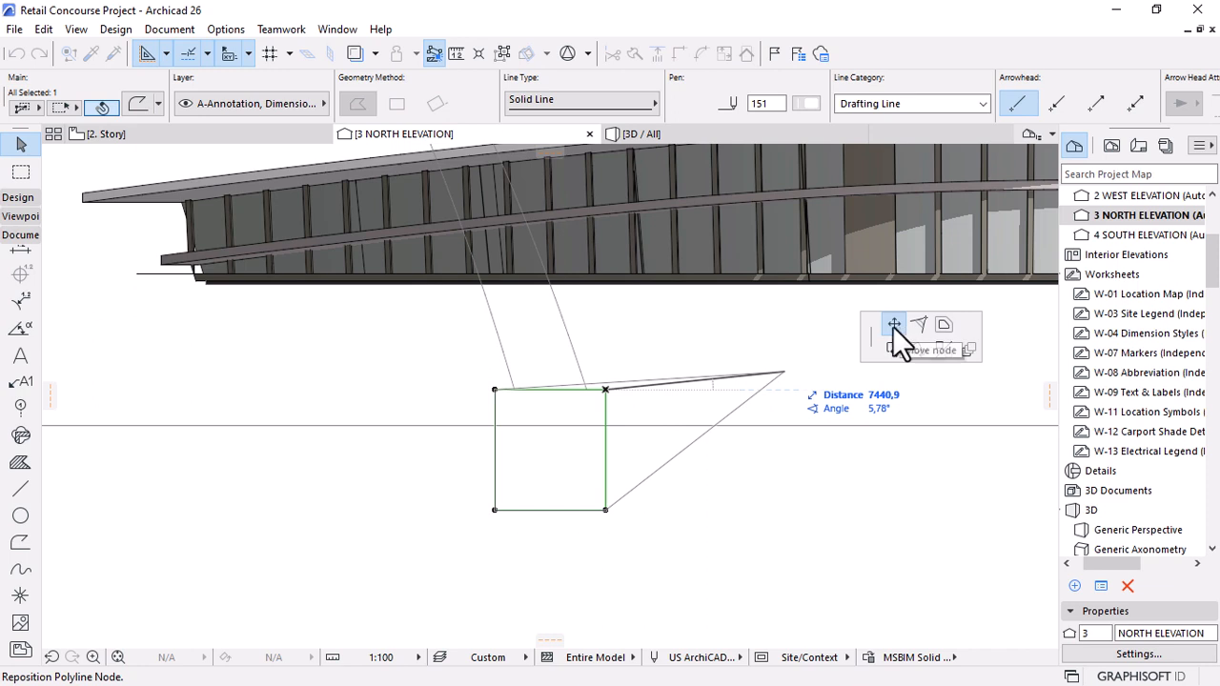
left_click(893, 325)
left_click(586, 388)
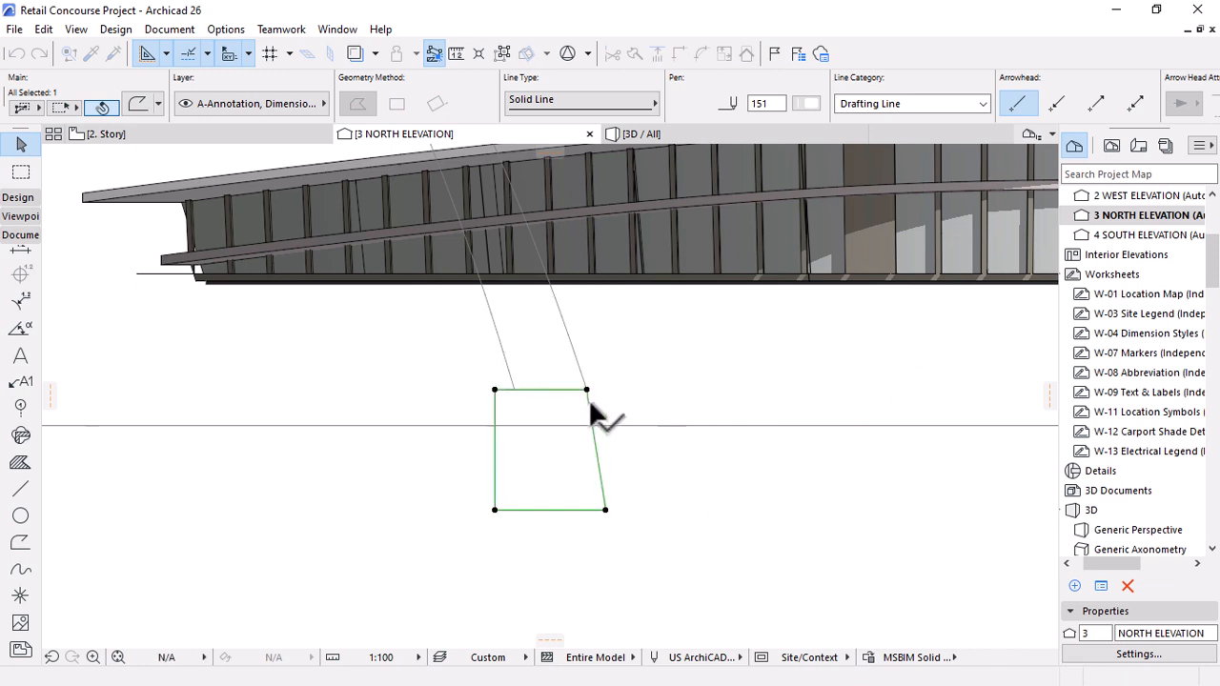
left_click(493, 389)
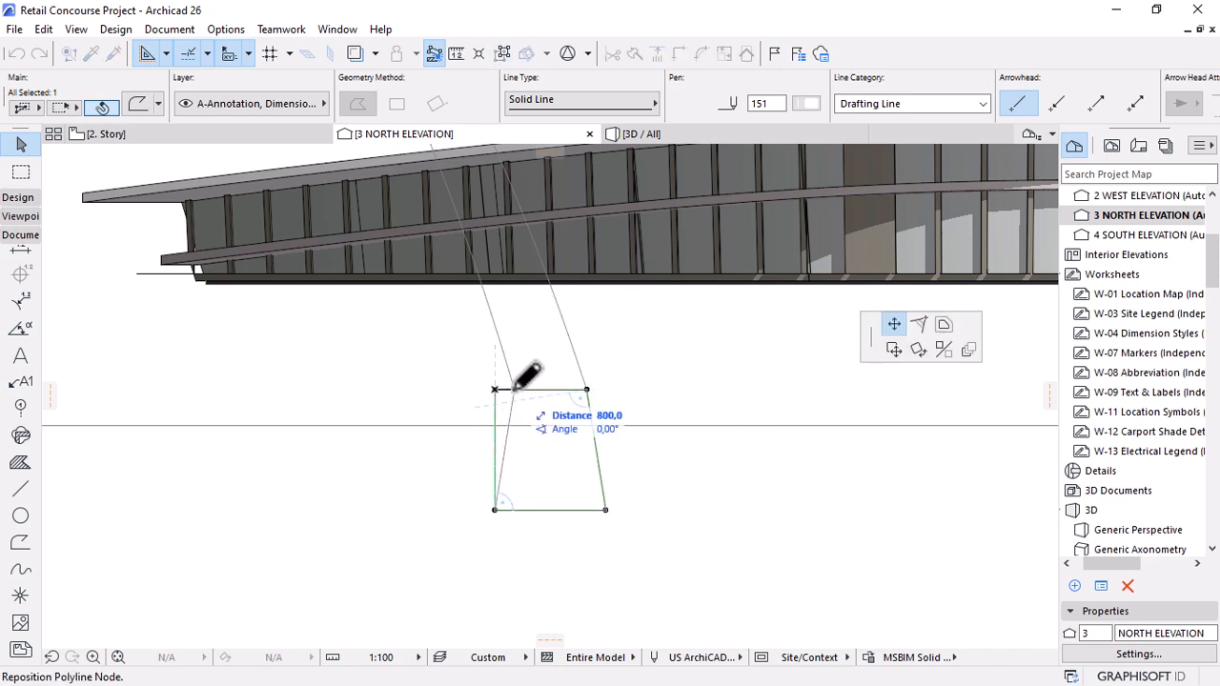
left_click(513, 389)
left_click(737, 474)
scroll(725, 467, "down", 3)
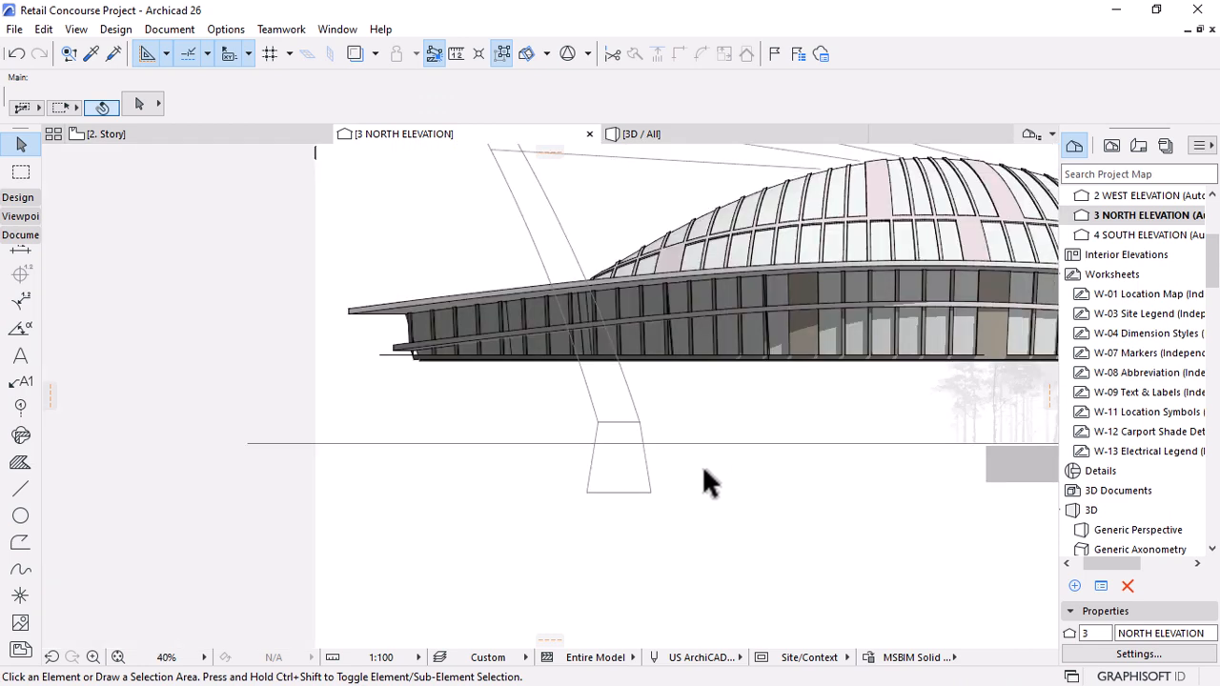
left_click(652, 492)
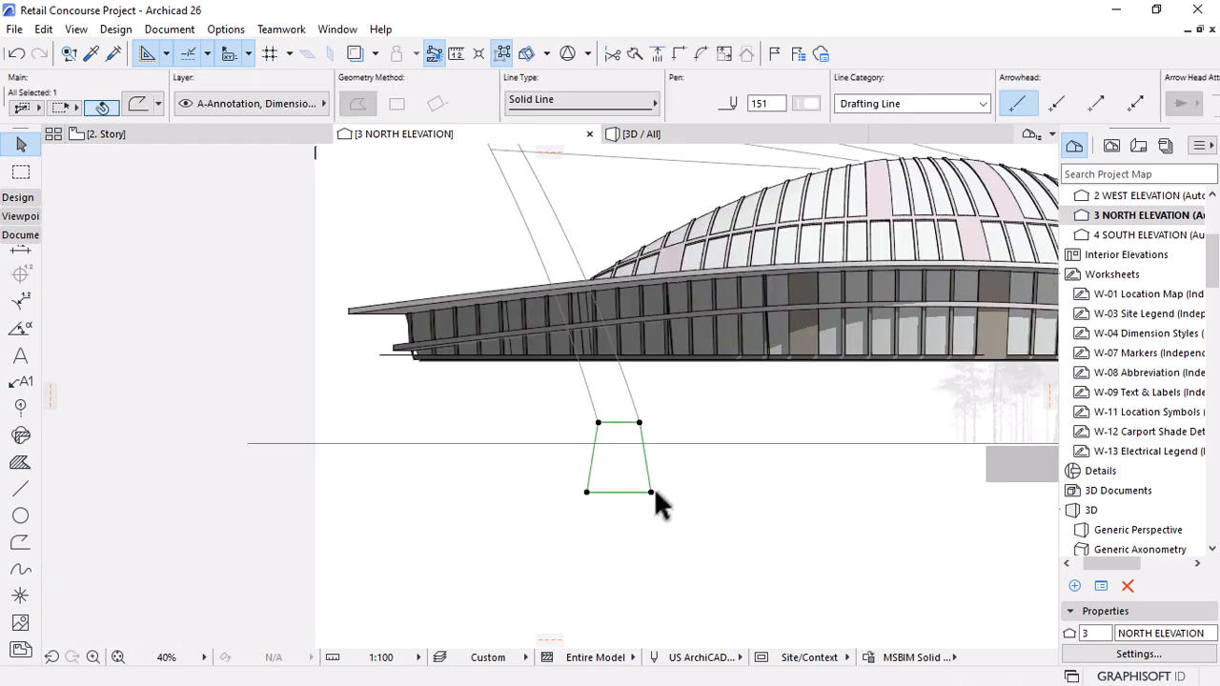
left_click(580, 498)
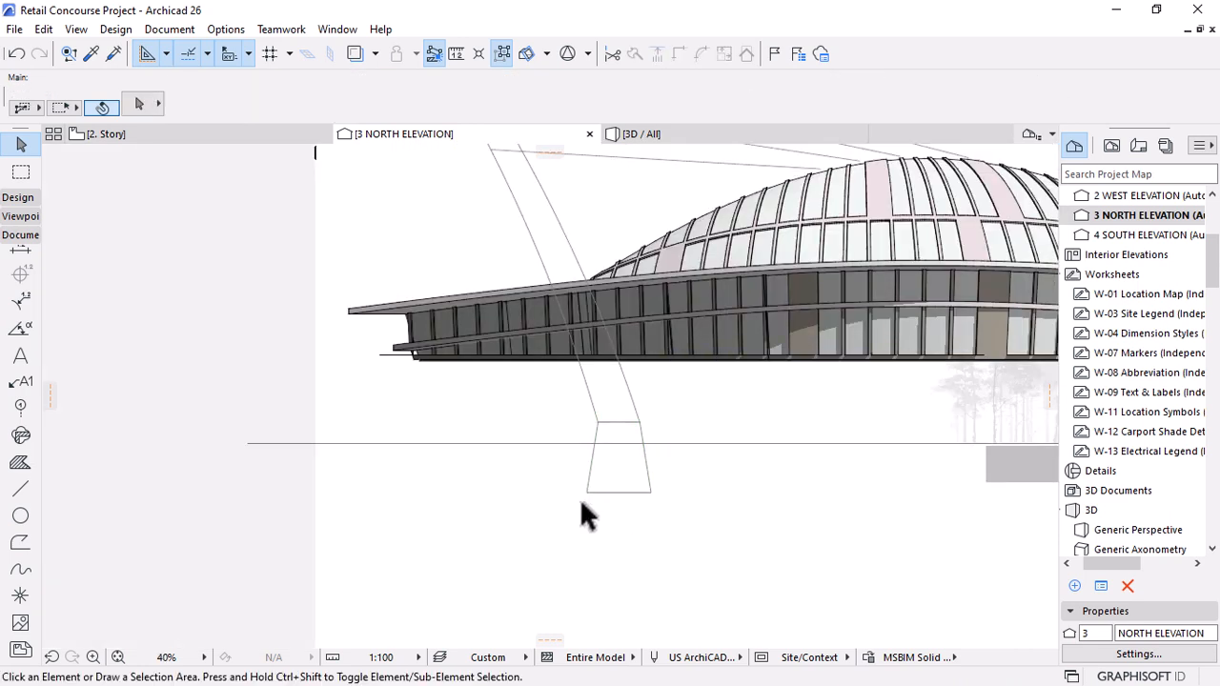
scroll(580, 498, "down", 2)
scroll(585, 516, "down", 1)
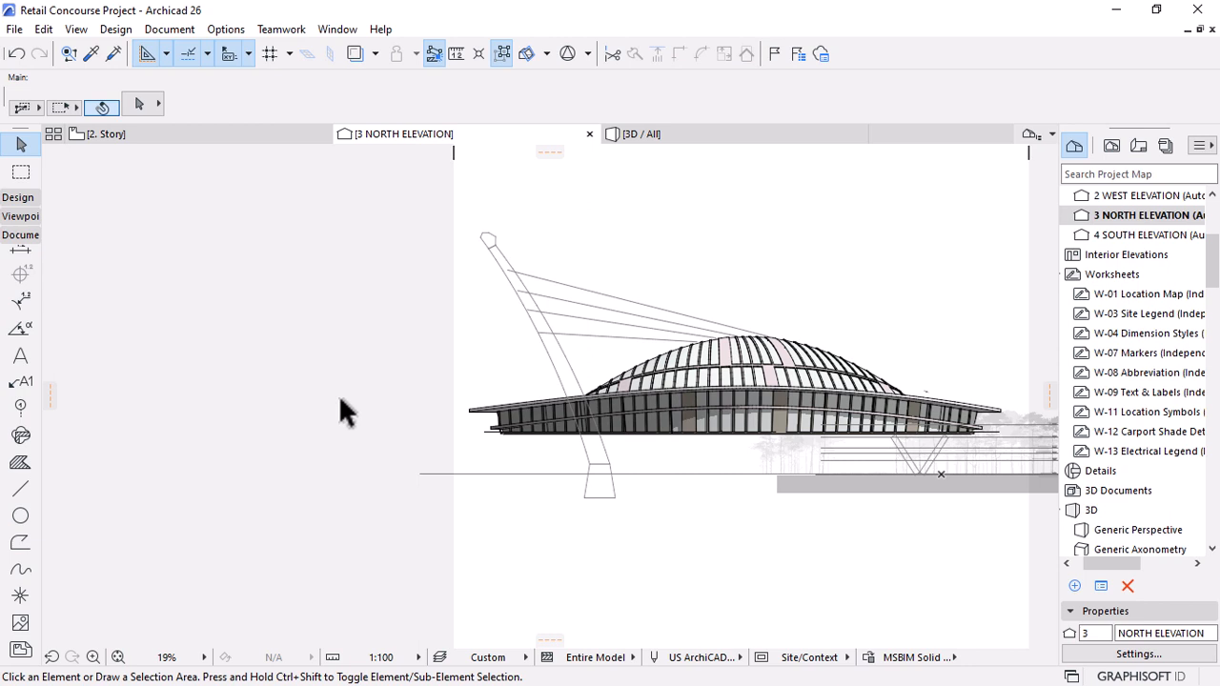
Create Morphs from the outlines of the mast, its six-sided cap and its trapezoidal footing by tracing them with the Magic Wand.
left_click(19, 199)
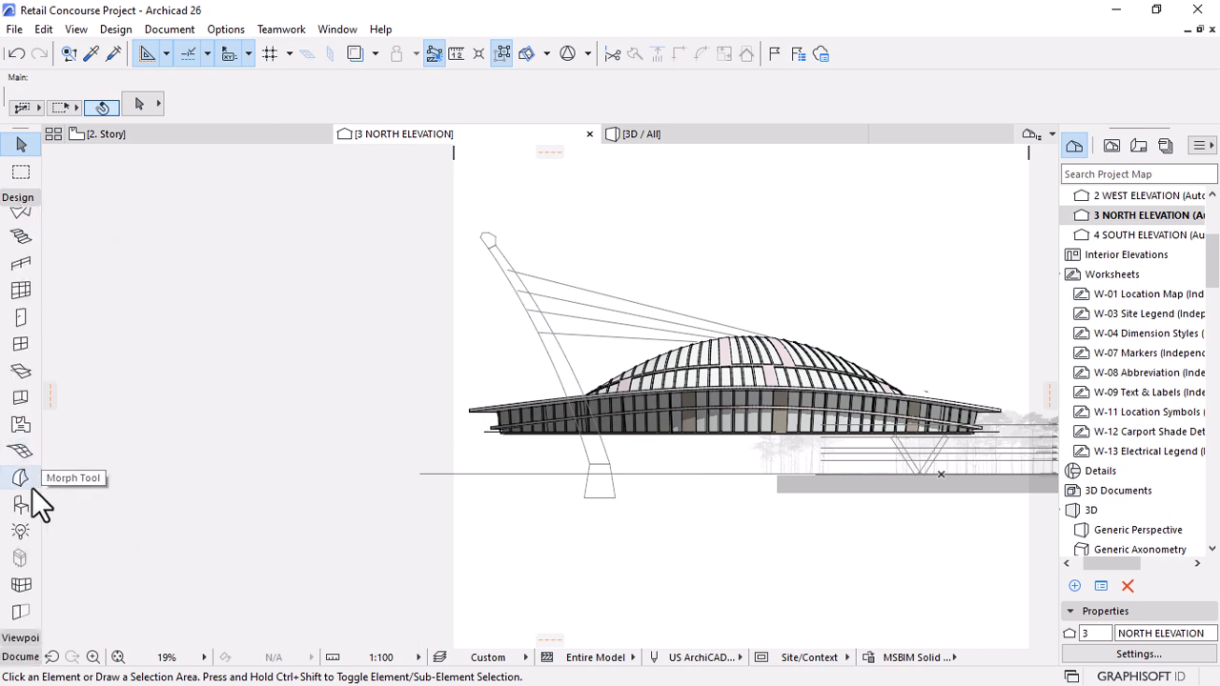
left_click(32, 487)
scroll(506, 261, "up", 2)
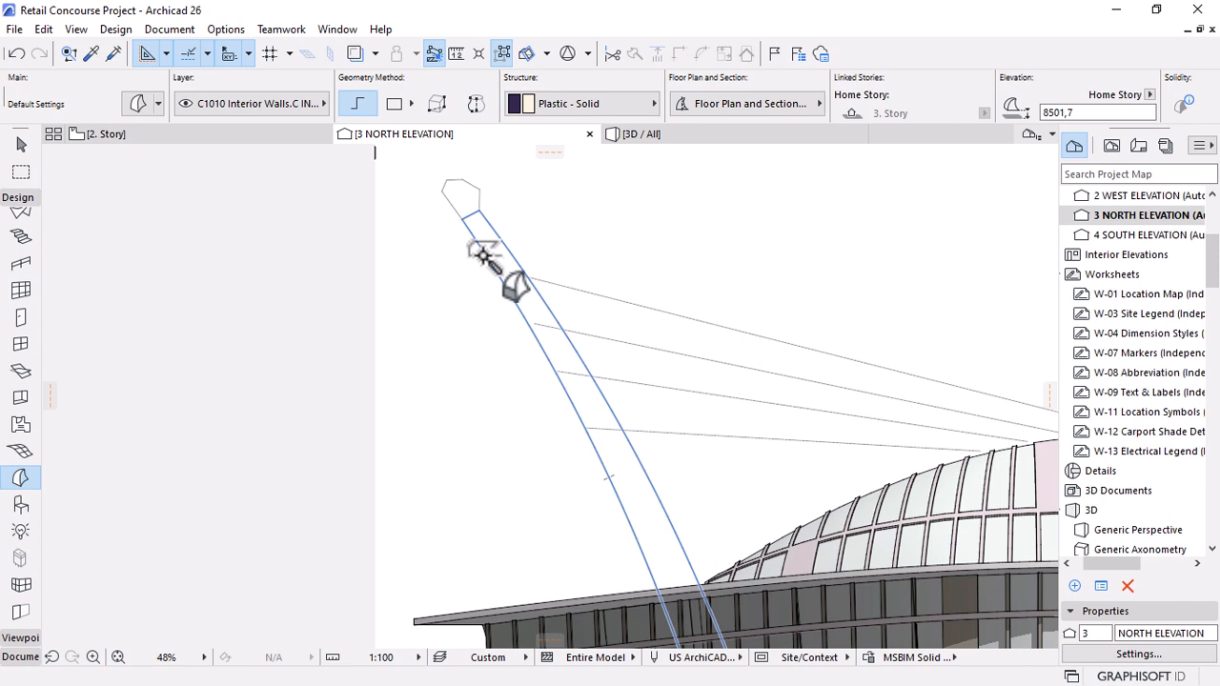
scroll(455, 212, "down", 1)
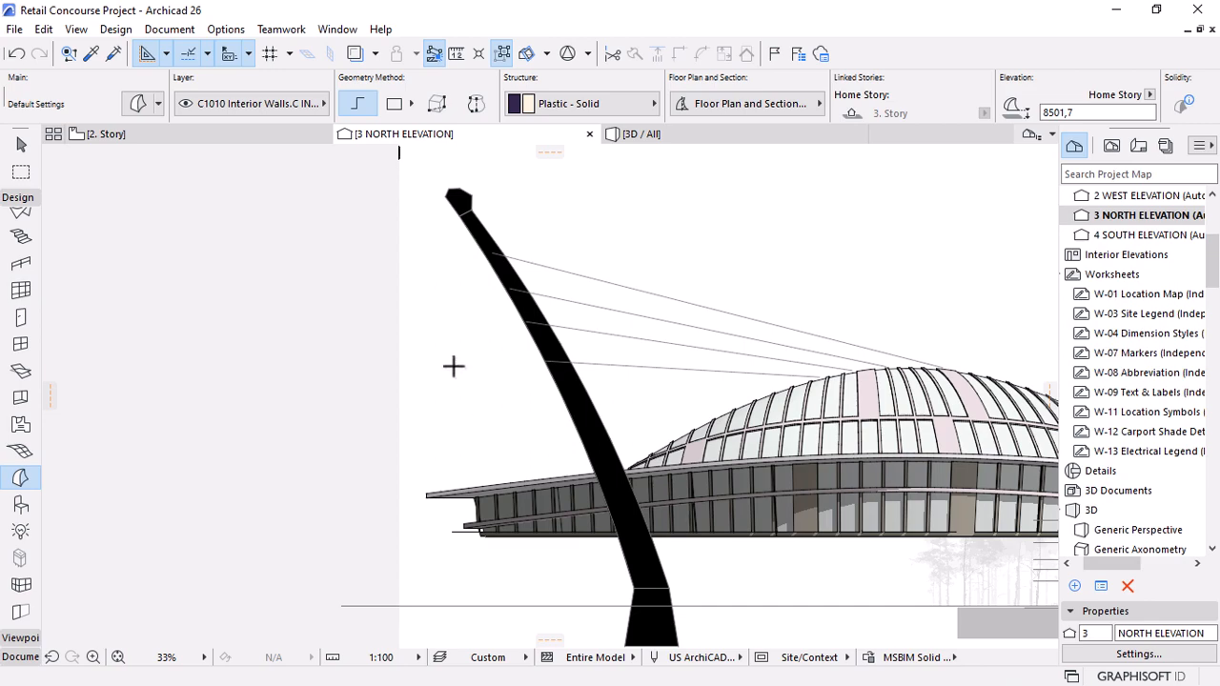
scroll(453, 366, "down", 2)
Select the cap, mast and footing morphs together in the 3D view and set their building material to Steel.
left_click(726, 134)
middle_click_drag(769, 252, 901, 154, "shift")
left_click(894, 164, "shift")
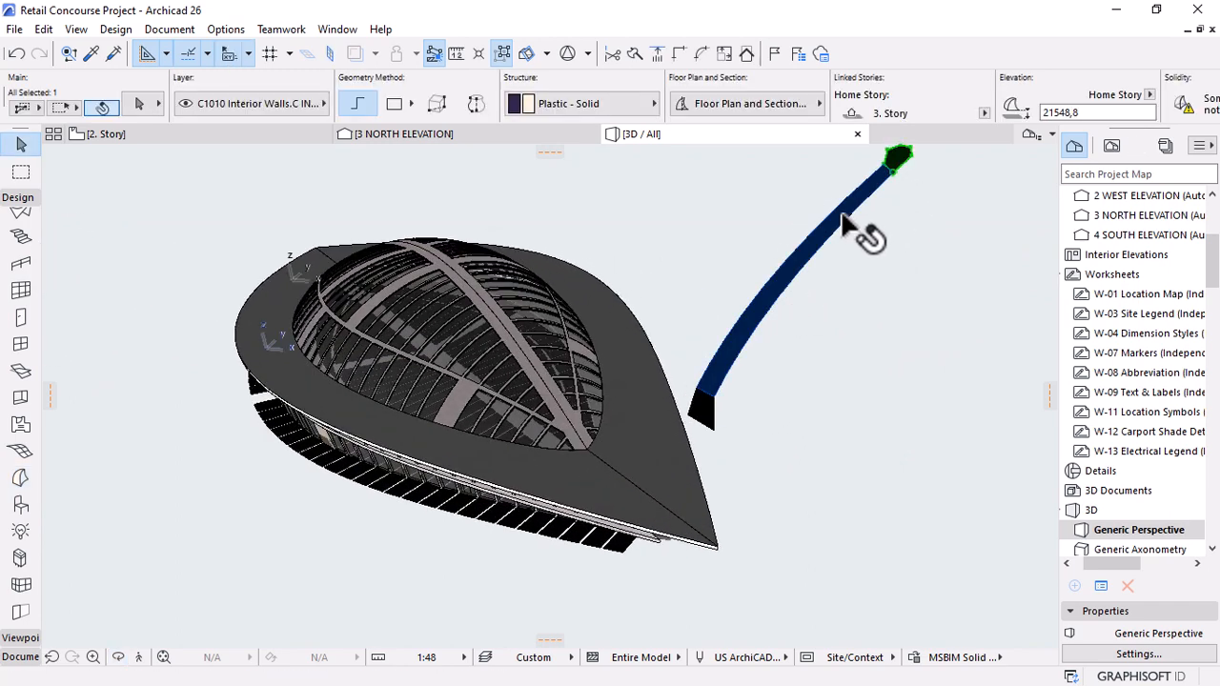
left_click(841, 217, "shift")
left_click(706, 414, "shift")
left_click(613, 104)
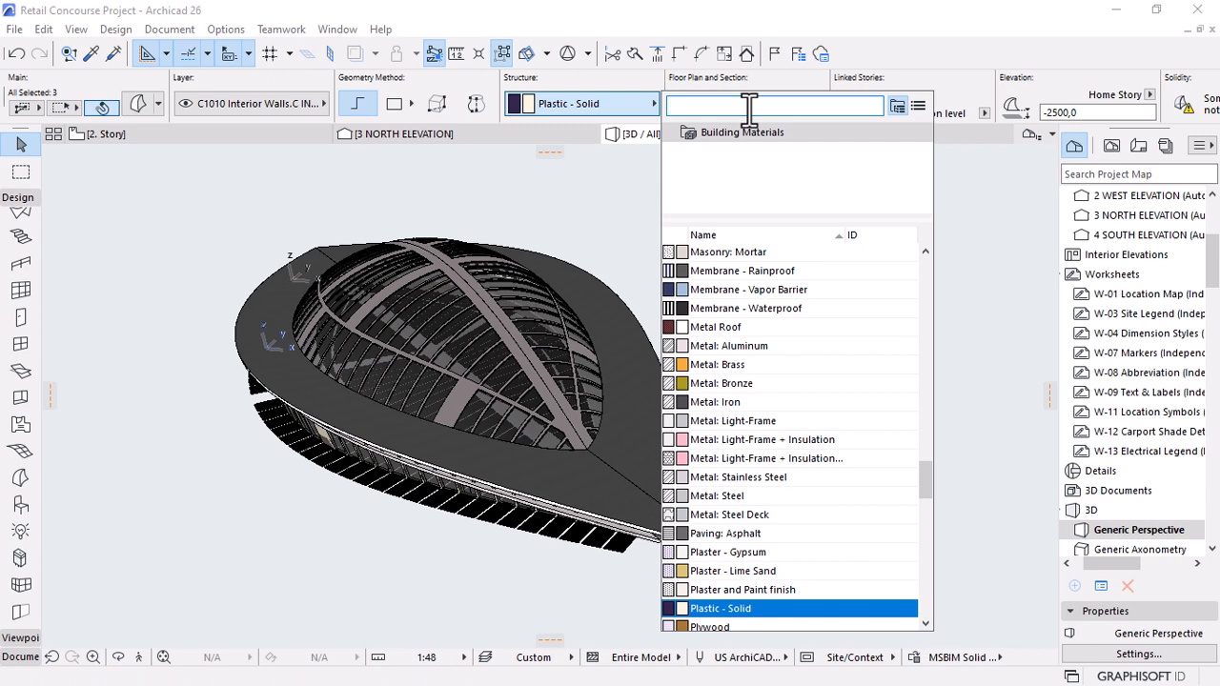
type("s")
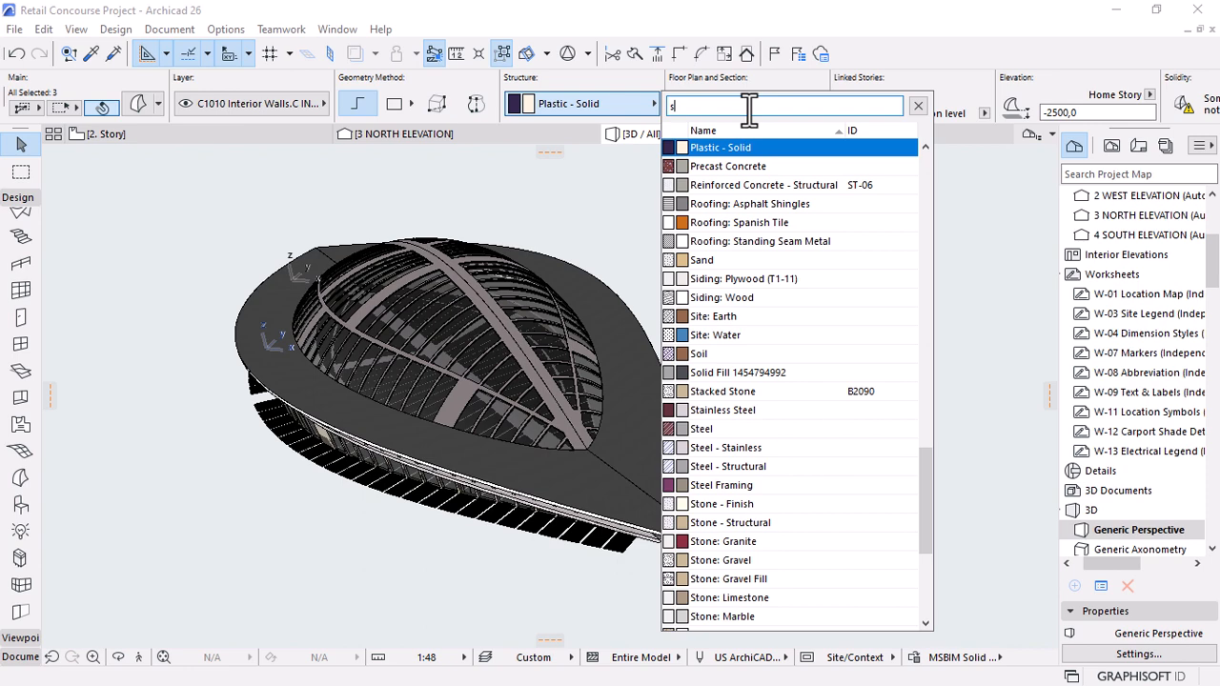
type("t")
scroll(742, 176, "up", 1)
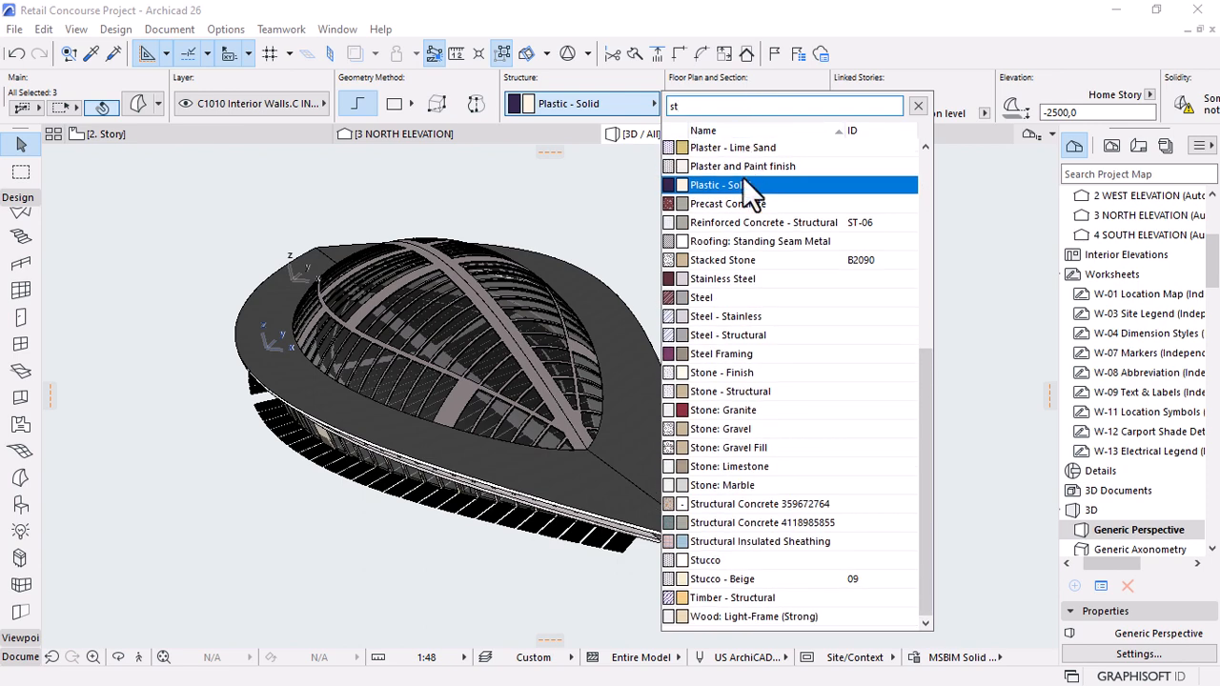
left_click(724, 298)
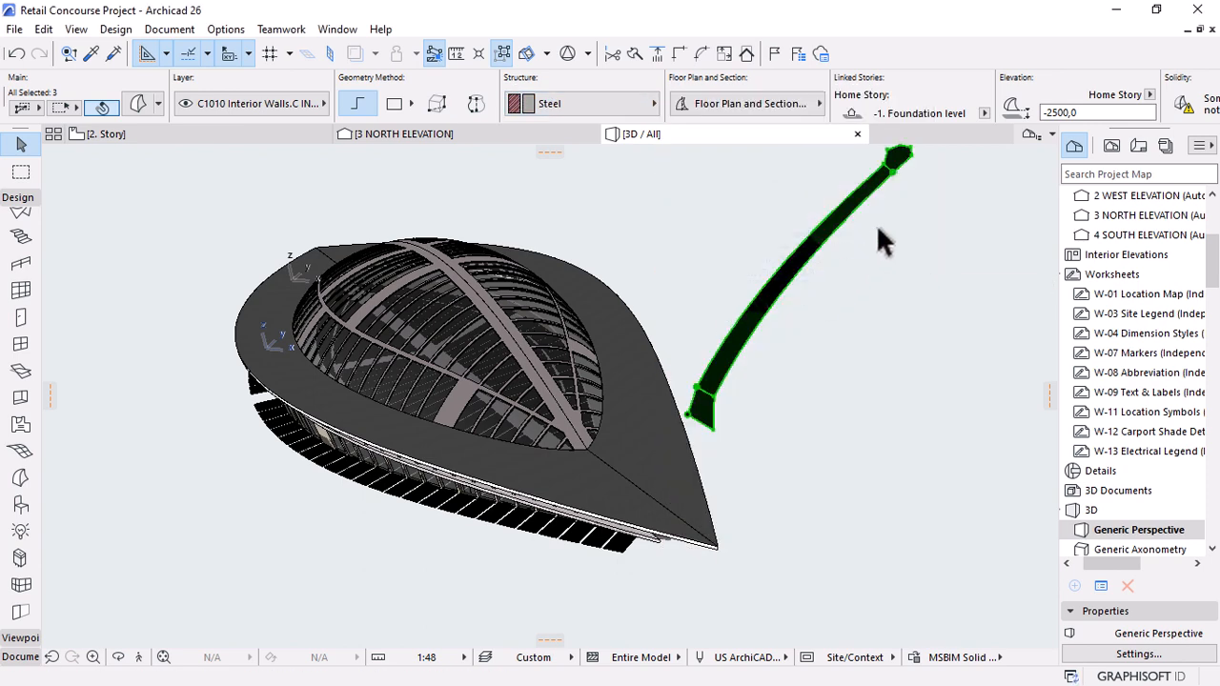
Extrude the selected cap, mast and footing faces together perpendicularly by 2000 mm to make them solid.
scroll(910, 169, "up", 5)
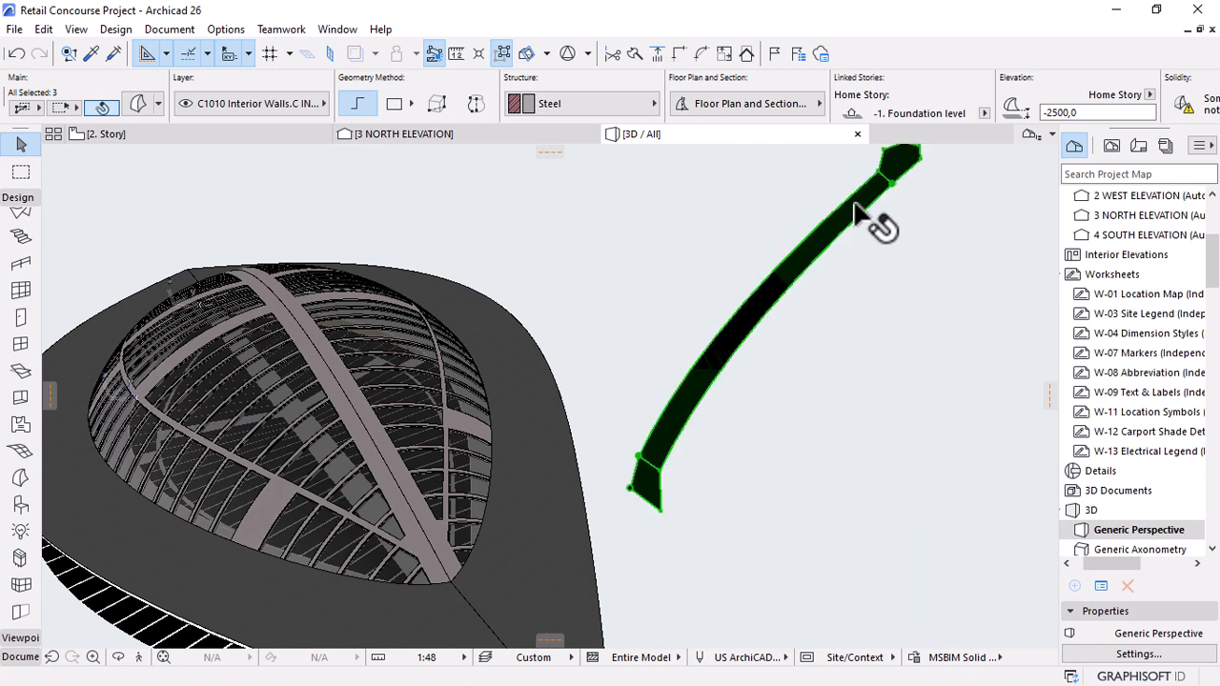
left_click(855, 207)
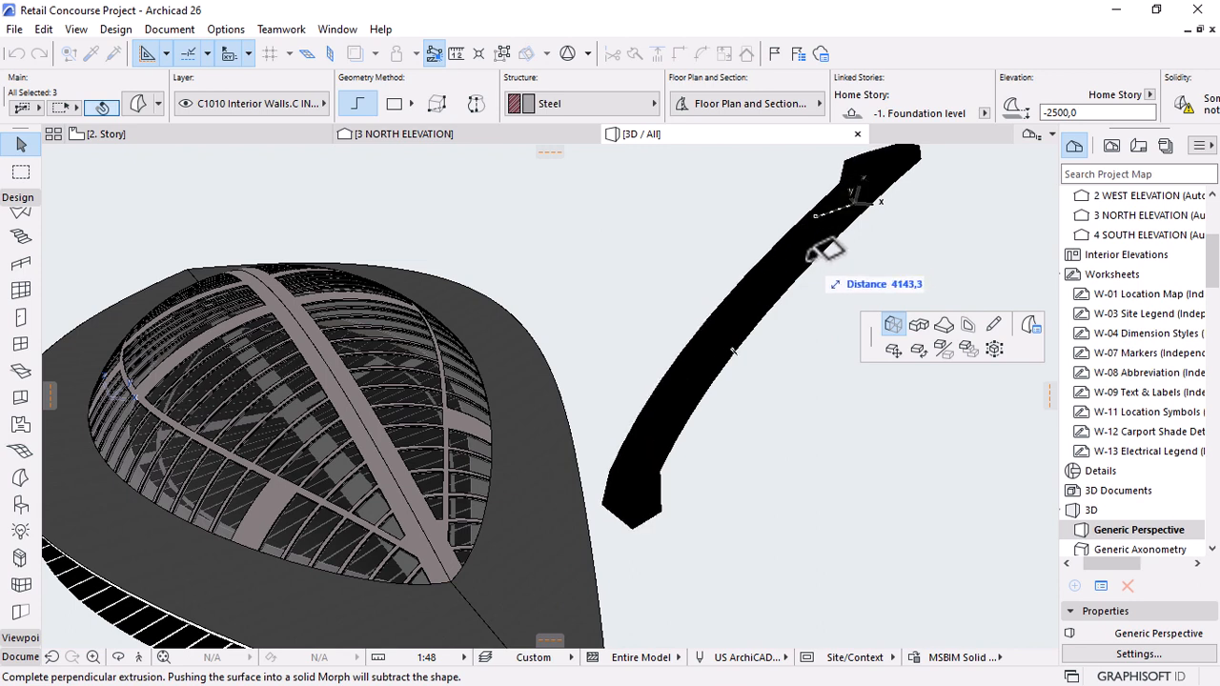
type("250")
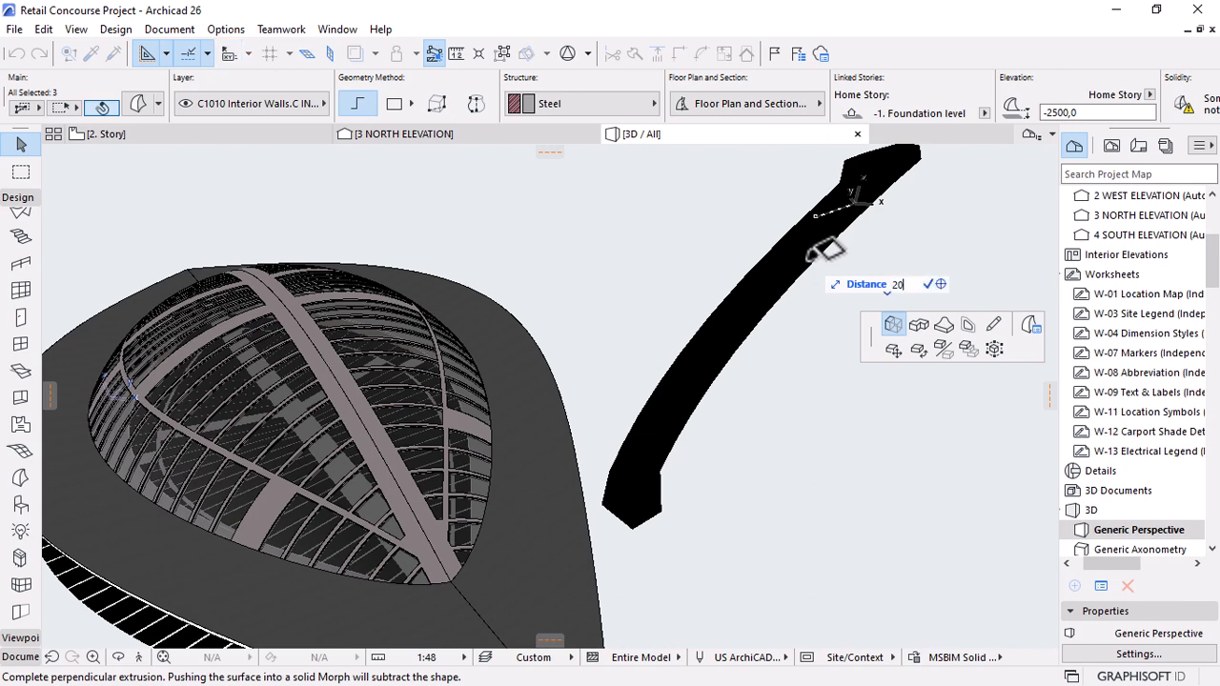
type("0,0")
key("Return")
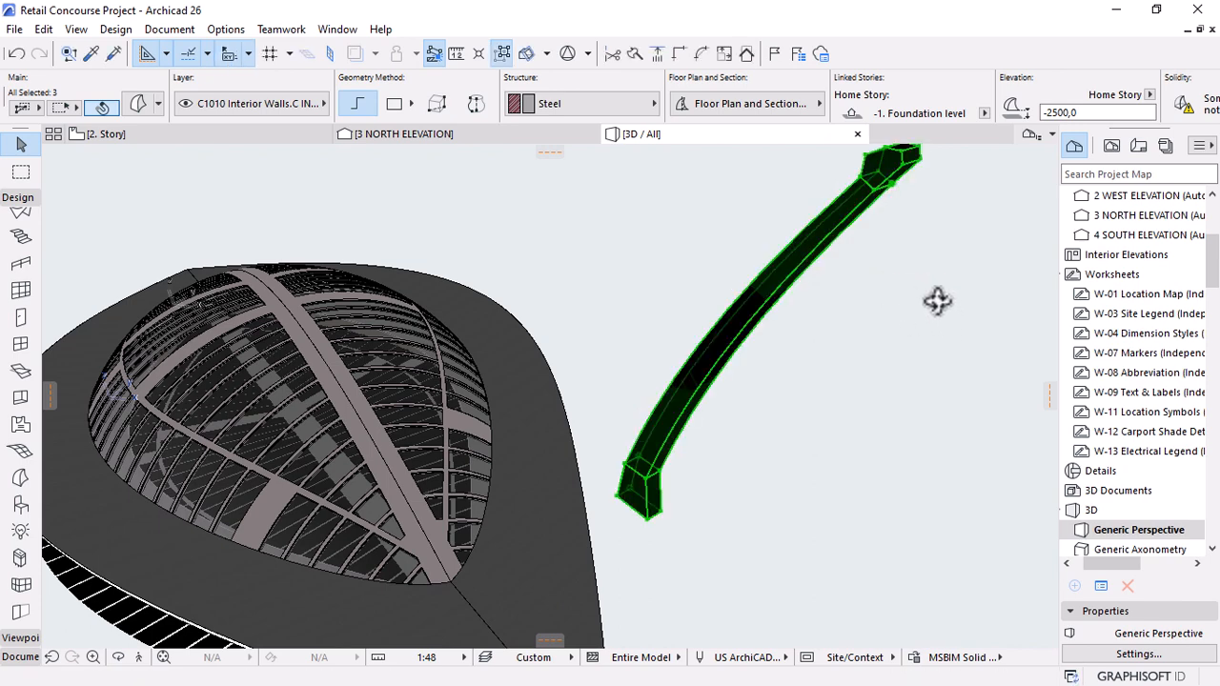
Turn off the Color: Black surface override on the three mast morphs, leaving them with their own material's surface.
middle_click_drag(937, 301, 643, 372, "shift")
middle_click_drag(834, 429, 653, 324, "shift")
left_click(654, 239)
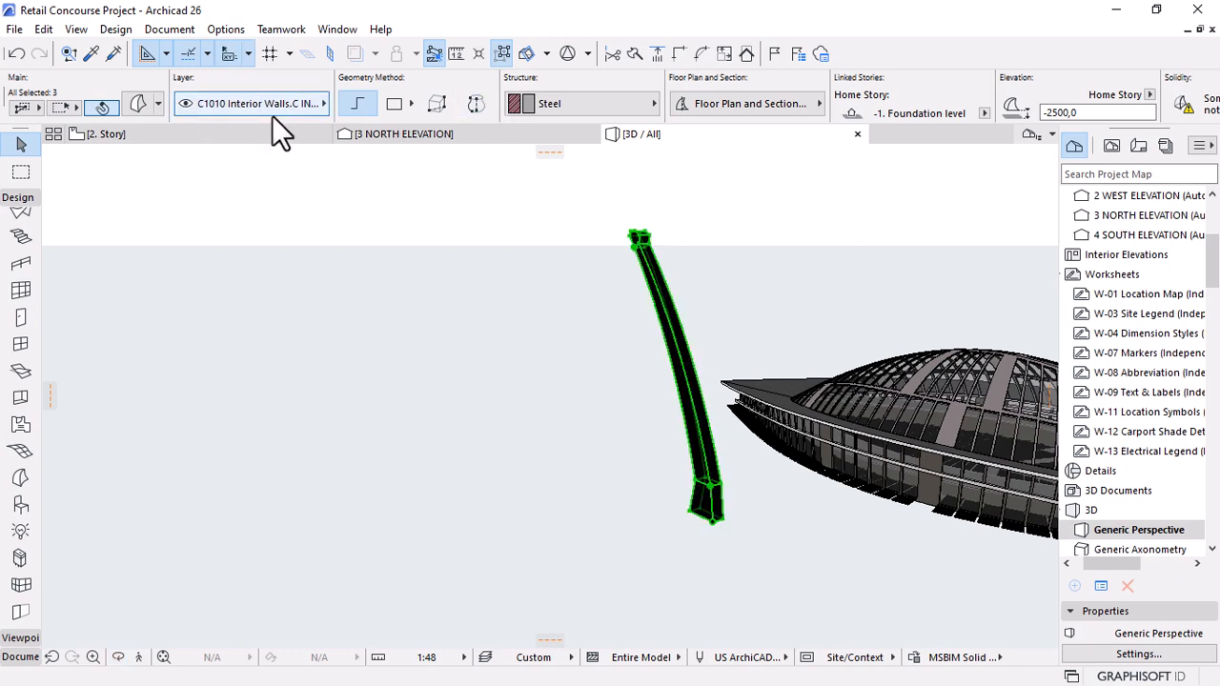
left_click(141, 99)
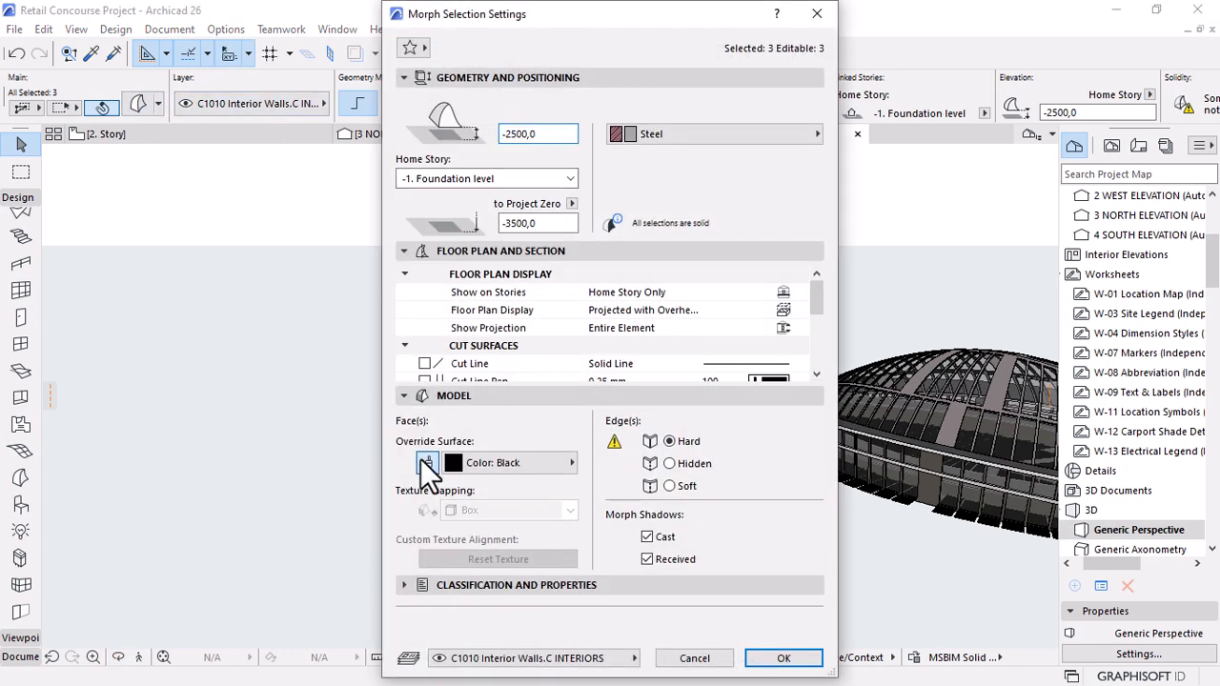
left_click(777, 659)
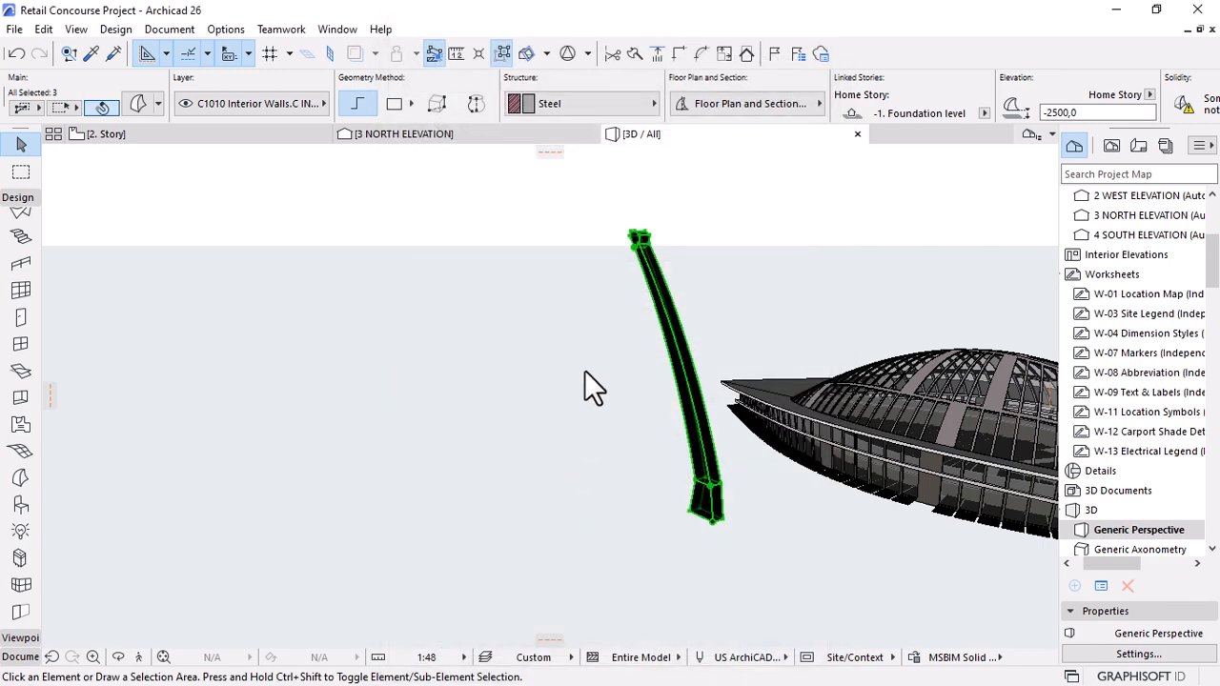
key("Escape")
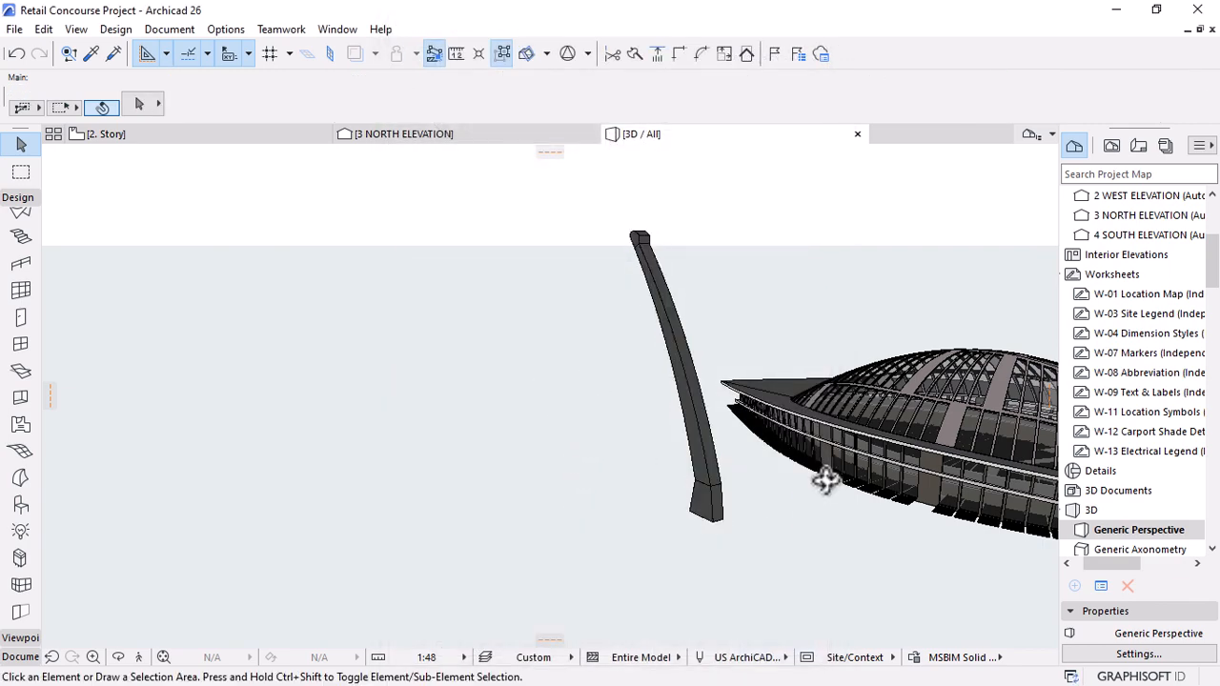
middle_click_drag(826, 481, 565, 271, "shift")
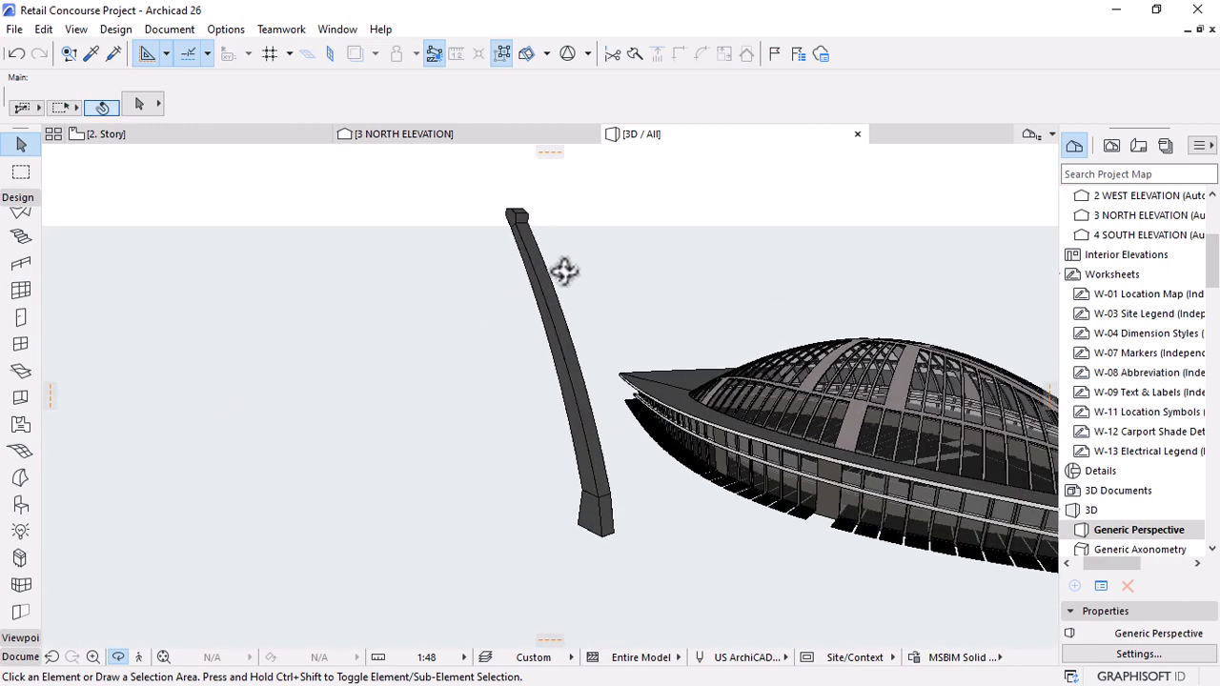
scroll(564, 272, "up", 4)
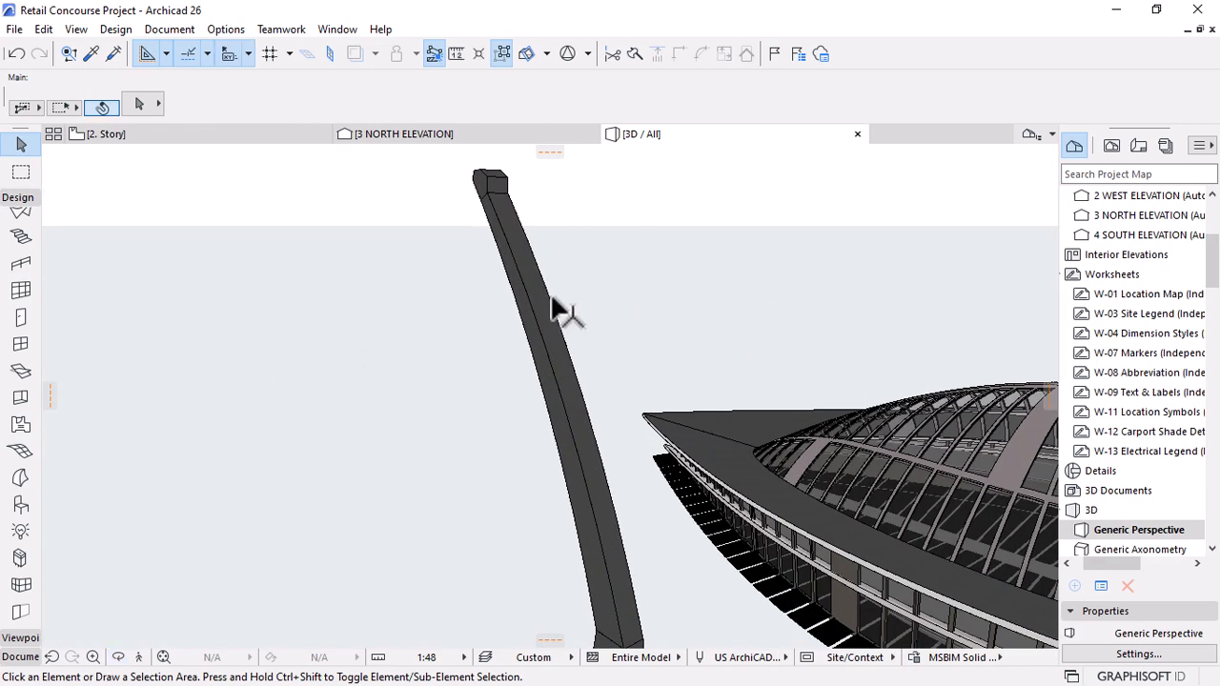
Try a Fillet with a 100 mm radius on the mast's long corner edge.
left_click(562, 310)
scroll(548, 343, "up", 3)
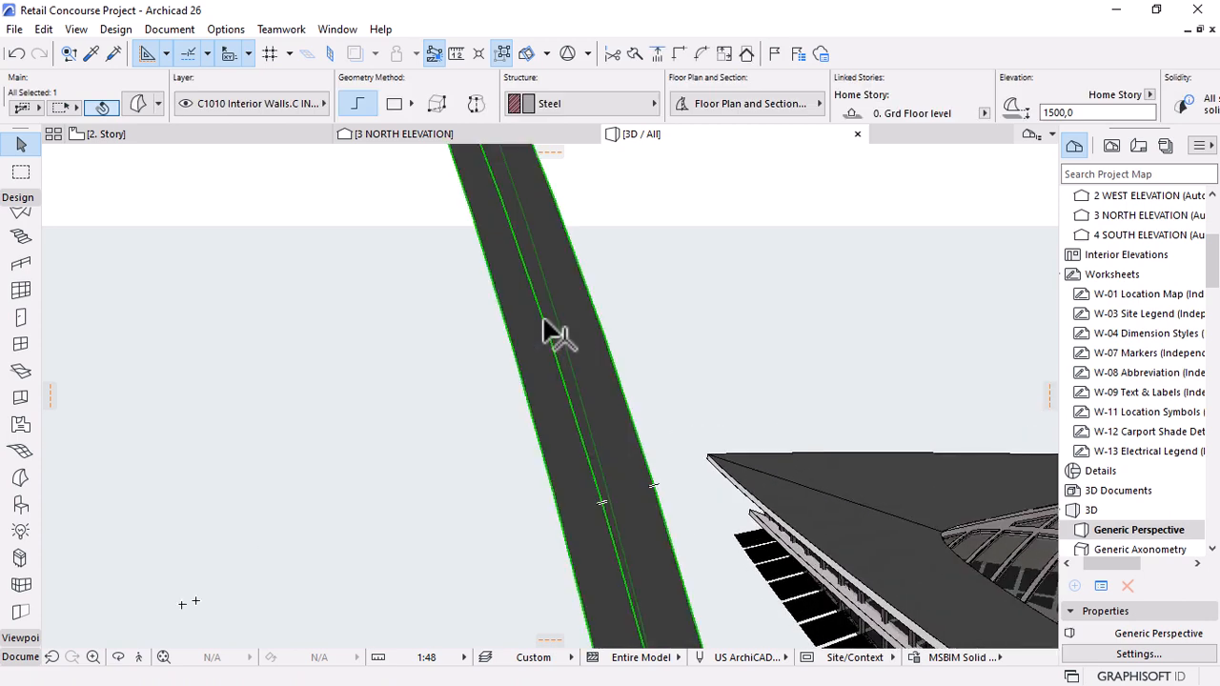
left_click(550, 334)
left_click(1018, 326)
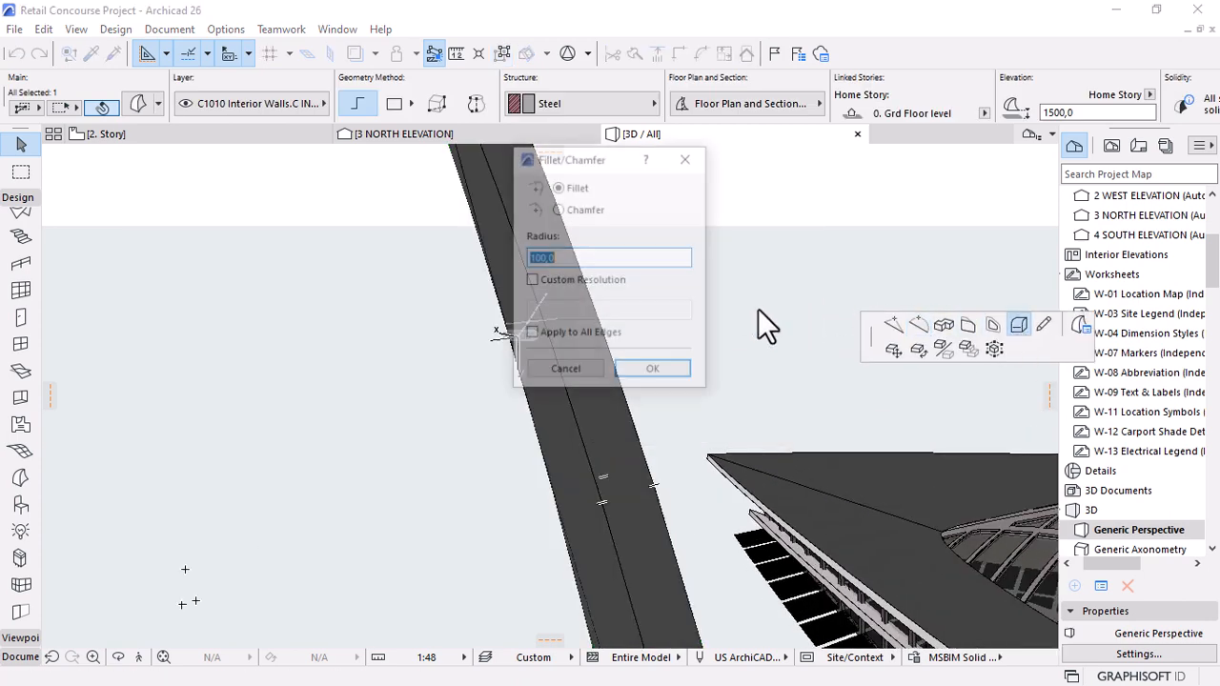
left_click(531, 334)
left_click(643, 376)
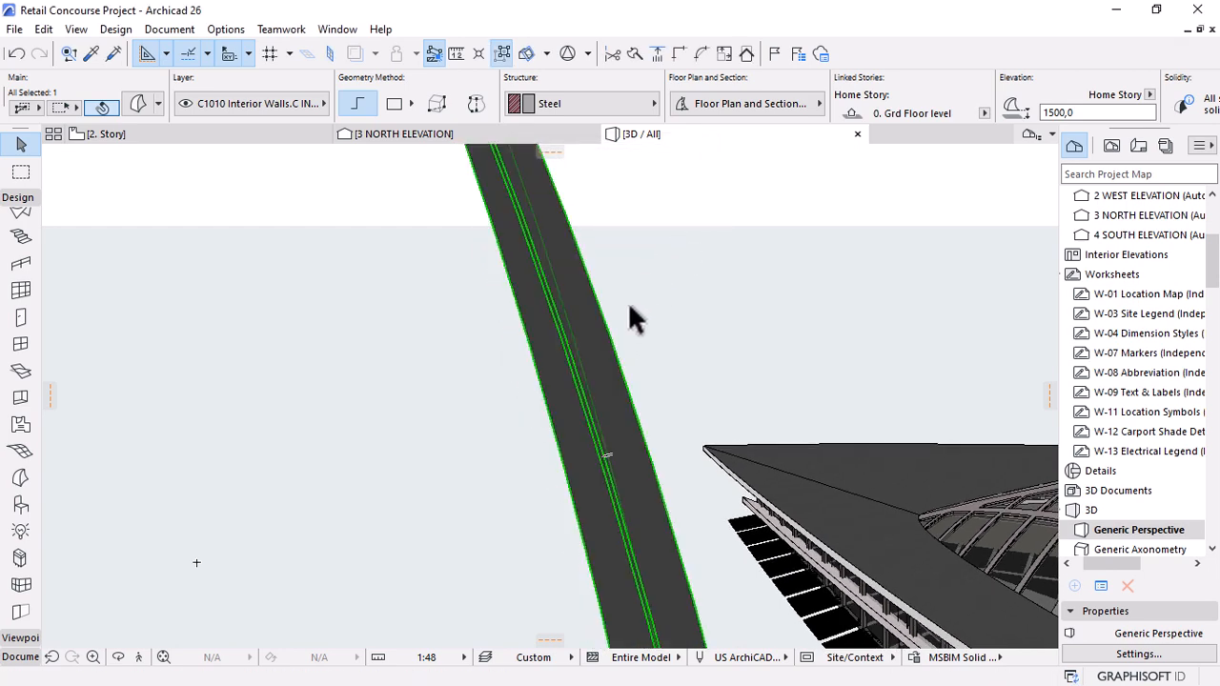
key("ctrl+z")
Chamfer the mast's long corner edge facing the view with a value of 500 mm.
left_click(563, 335)
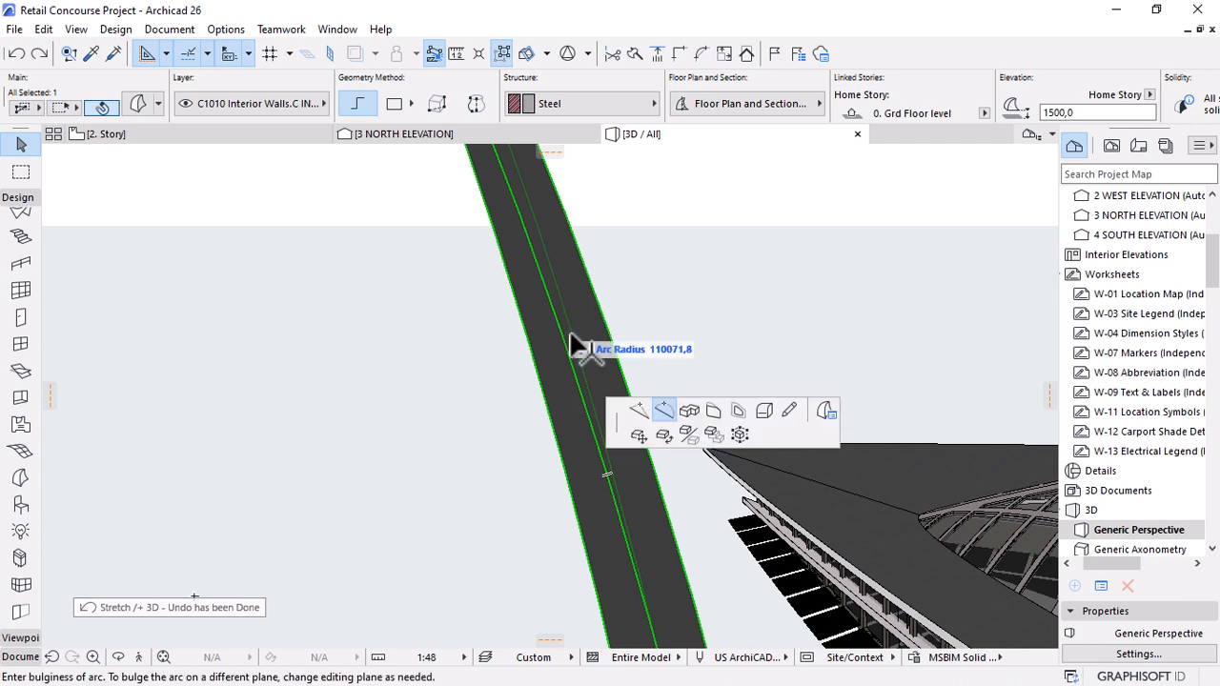
left_click(1011, 328)
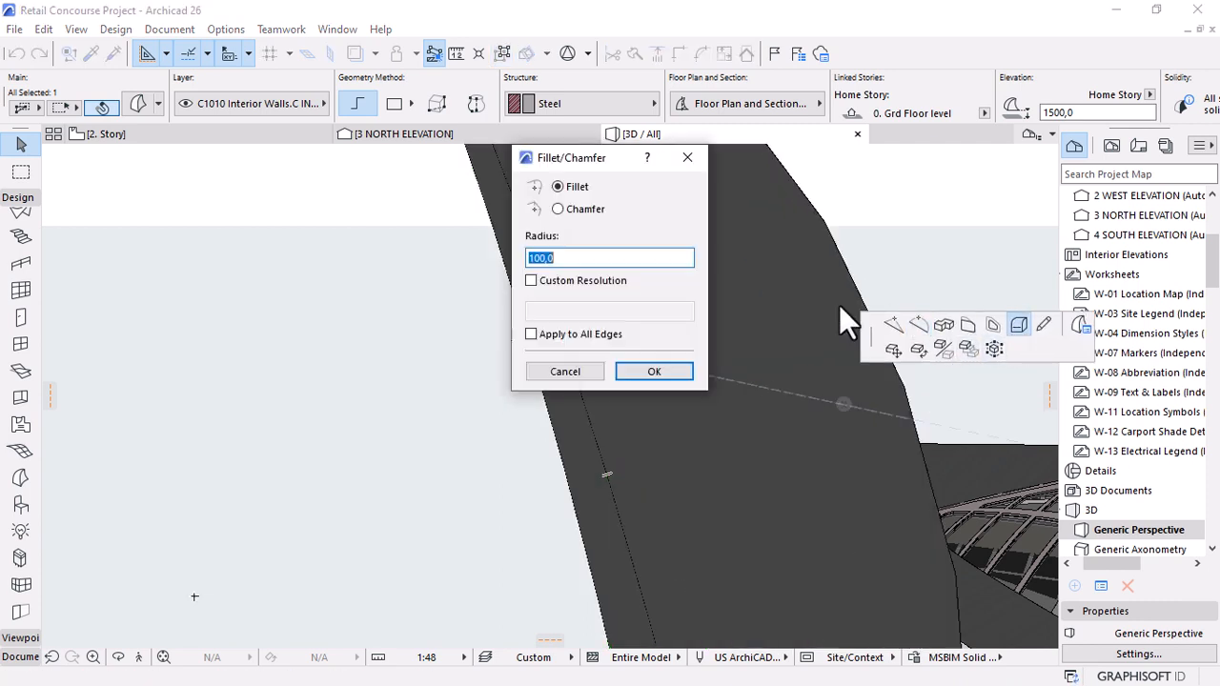
left_click(558, 209)
type("300")
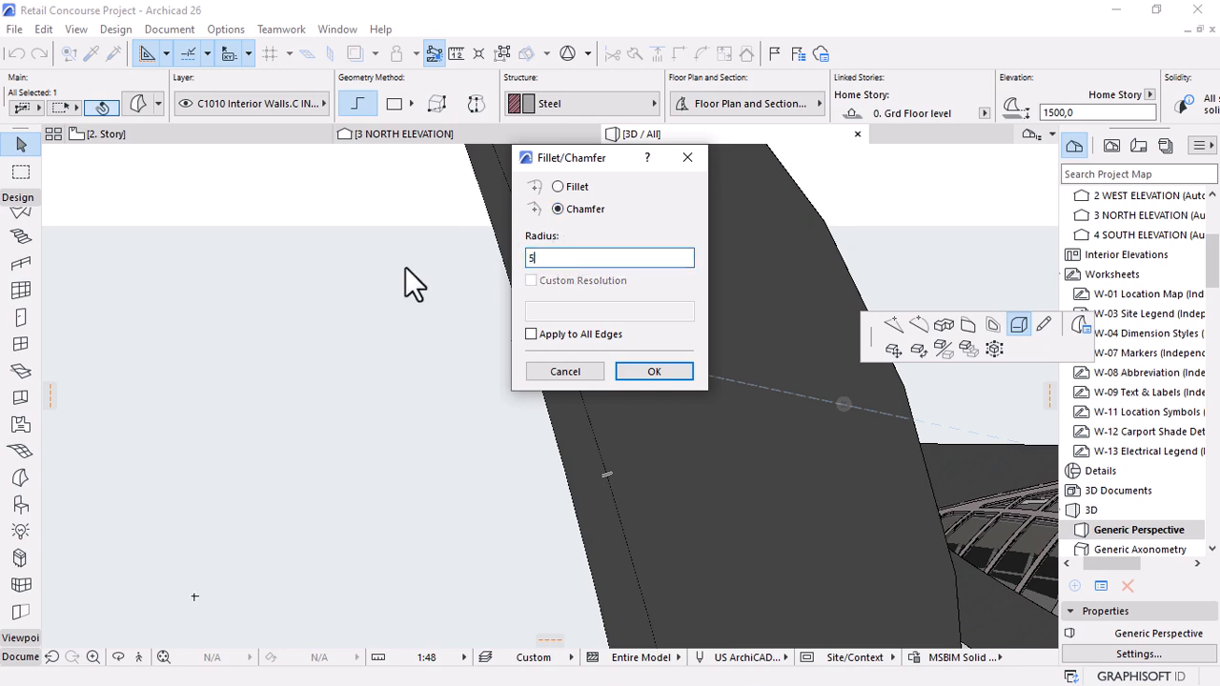
key("Return")
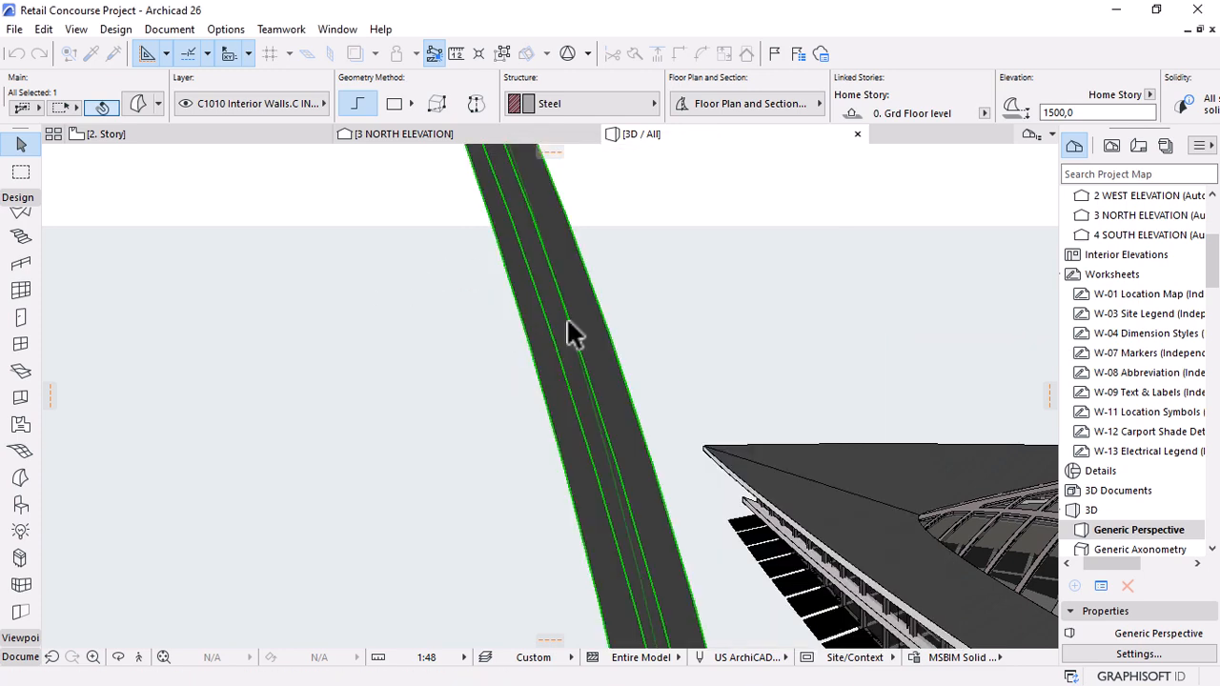
left_click(658, 282)
Select the footing, mast and cap morphs together and show only this selection in 3D.
scroll(530, 295, "down", 2)
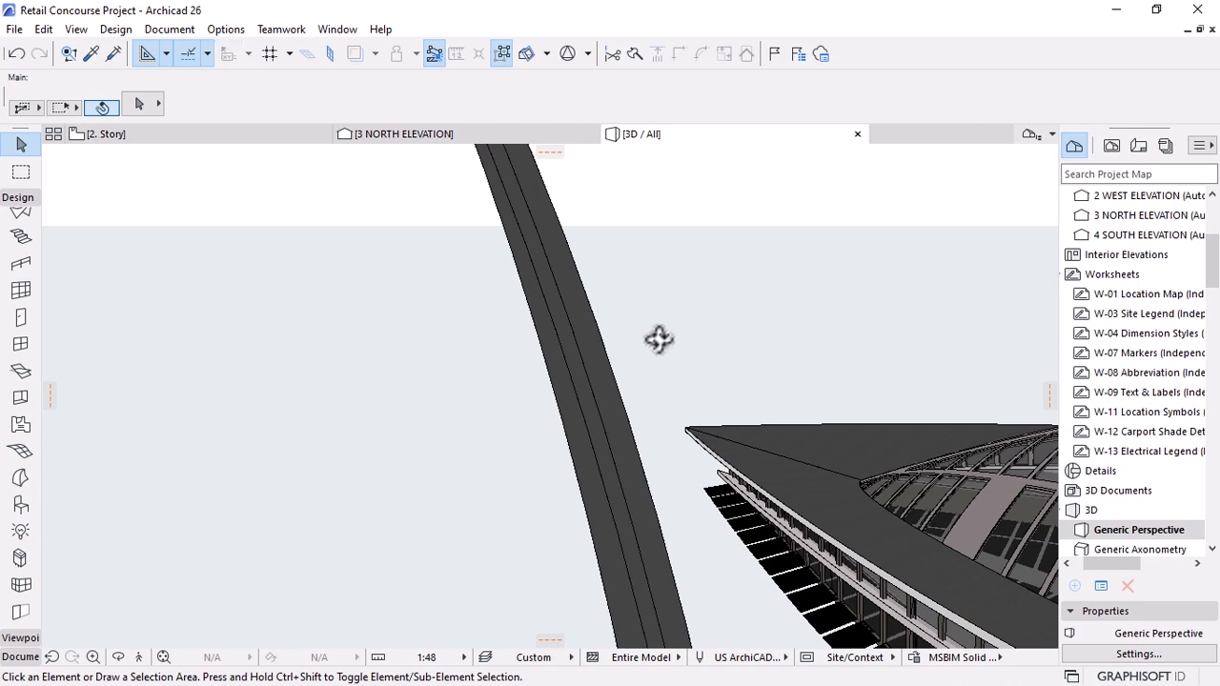
left_click_drag(657, 339, 646, 407)
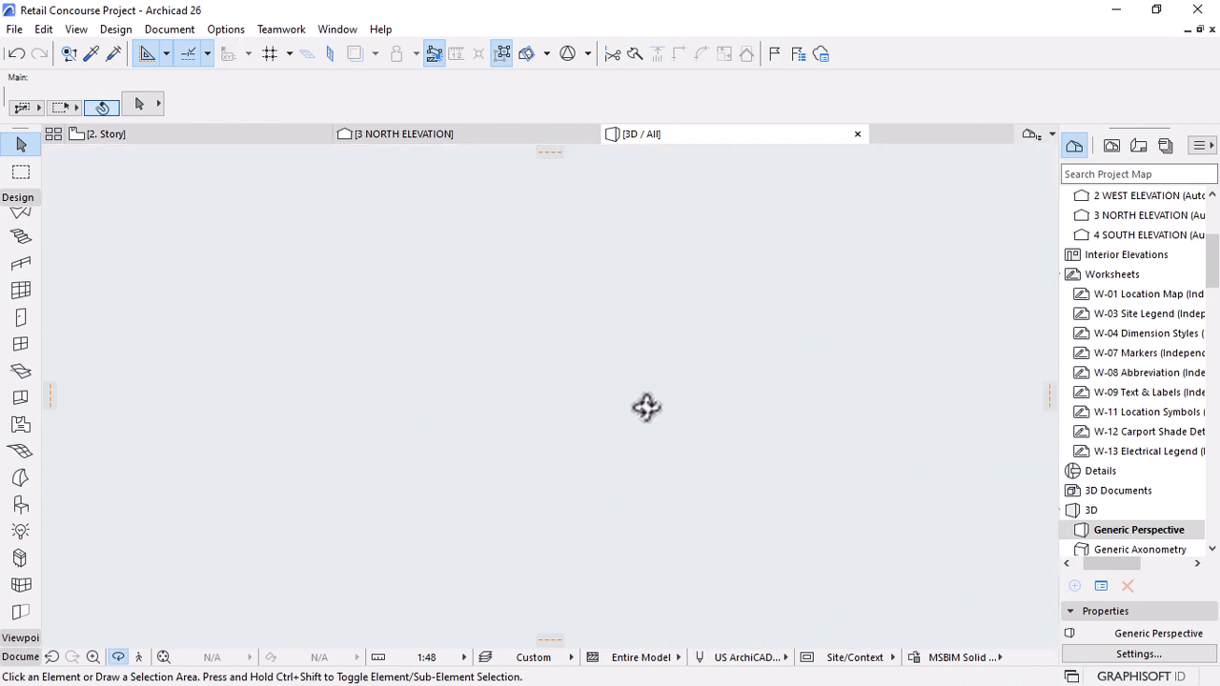
left_click(160, 656)
scroll(423, 408, "up", 5)
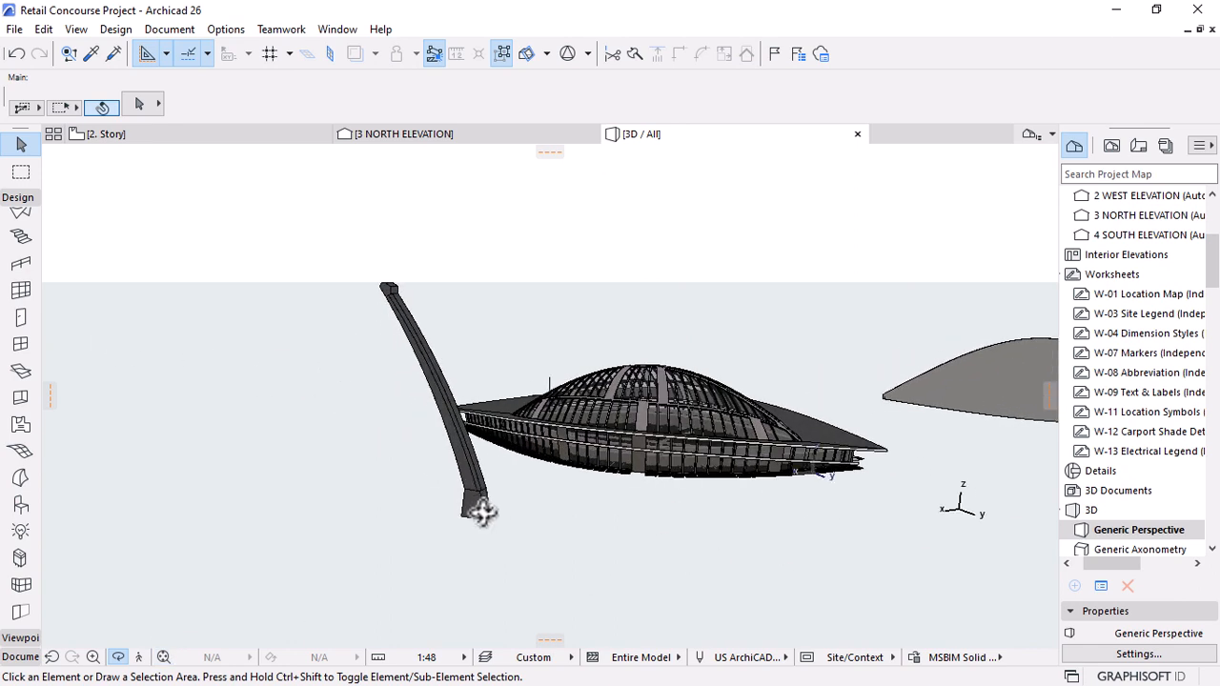
key("Escape")
left_click(476, 507)
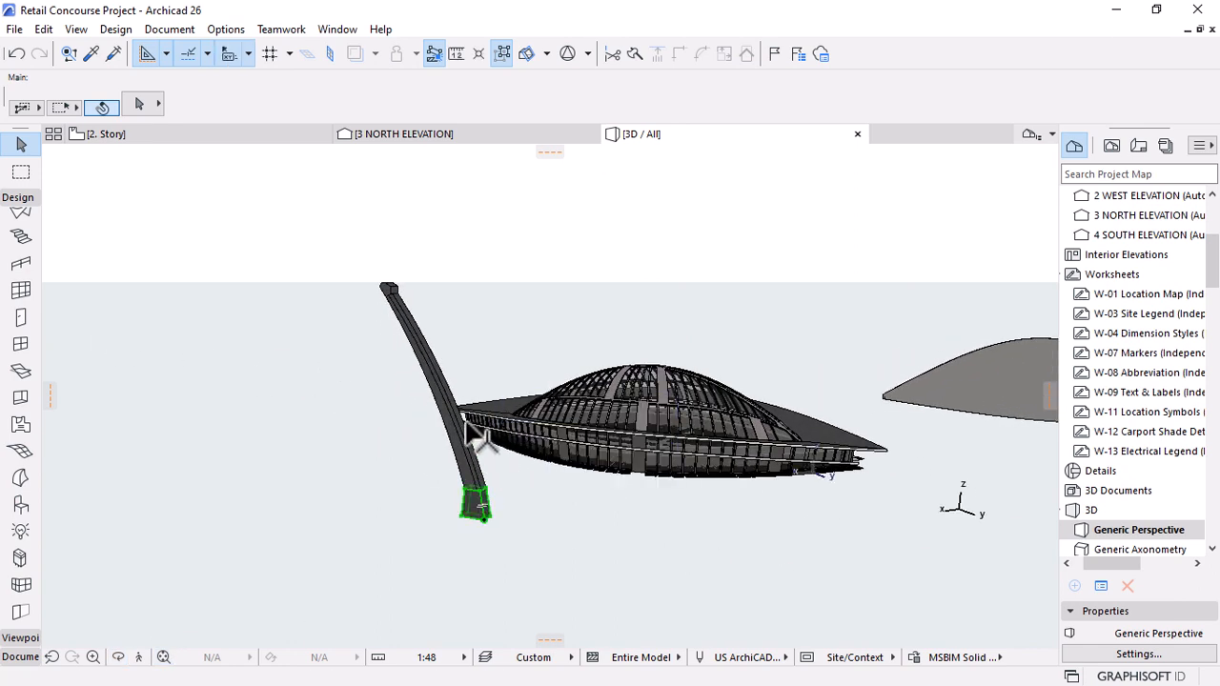
left_click(424, 334, "shift")
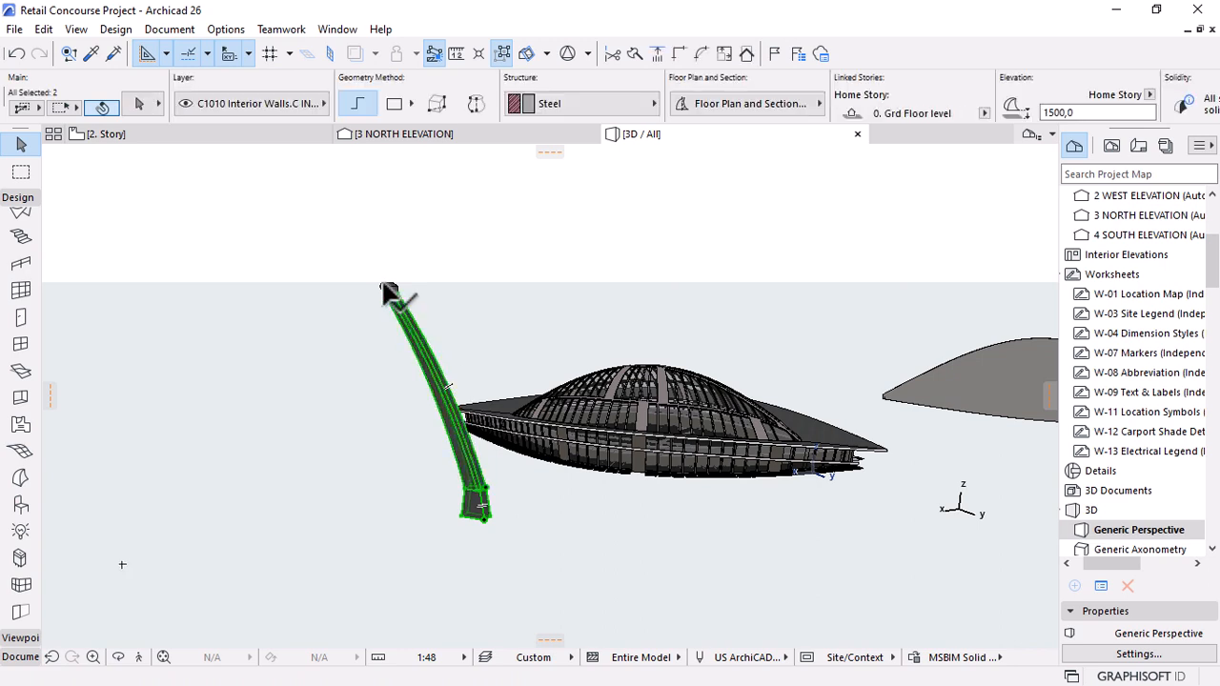
mouse_move(389, 296)
key("F5")
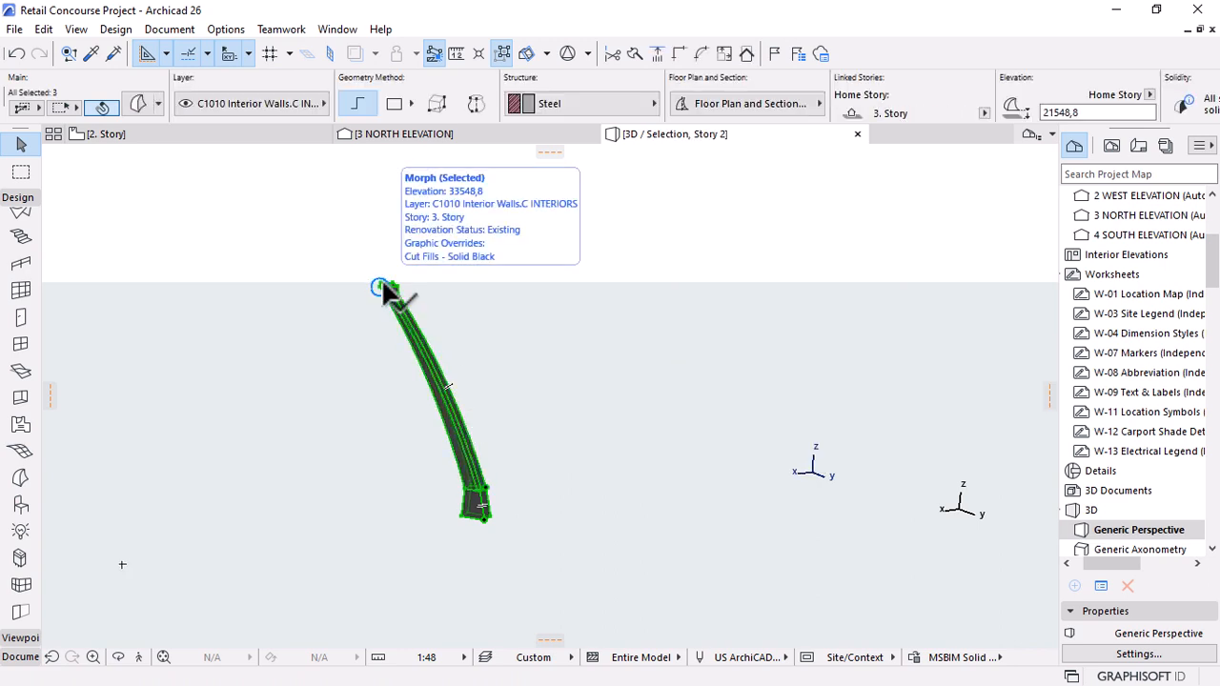
Chamfer the mast's second long edge, on the side opposite the first chamfer, with a value of 500 mm.
middle_click_drag(420, 384, 508, 343, "shift")
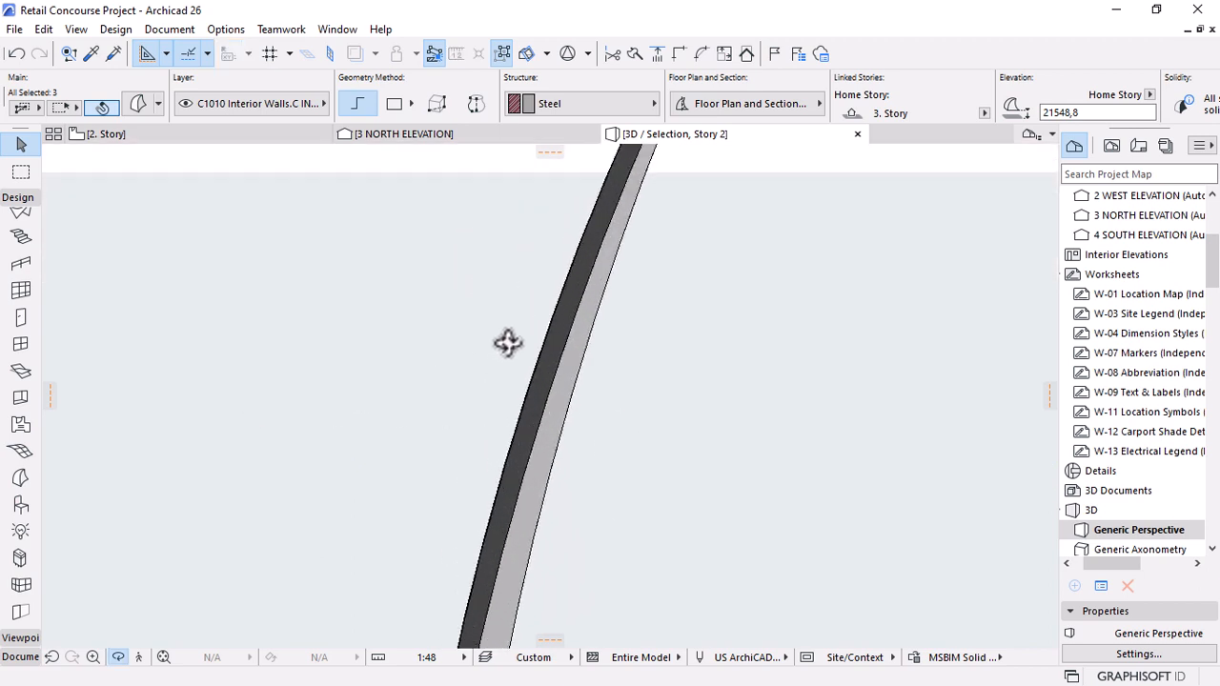
left_click(574, 320)
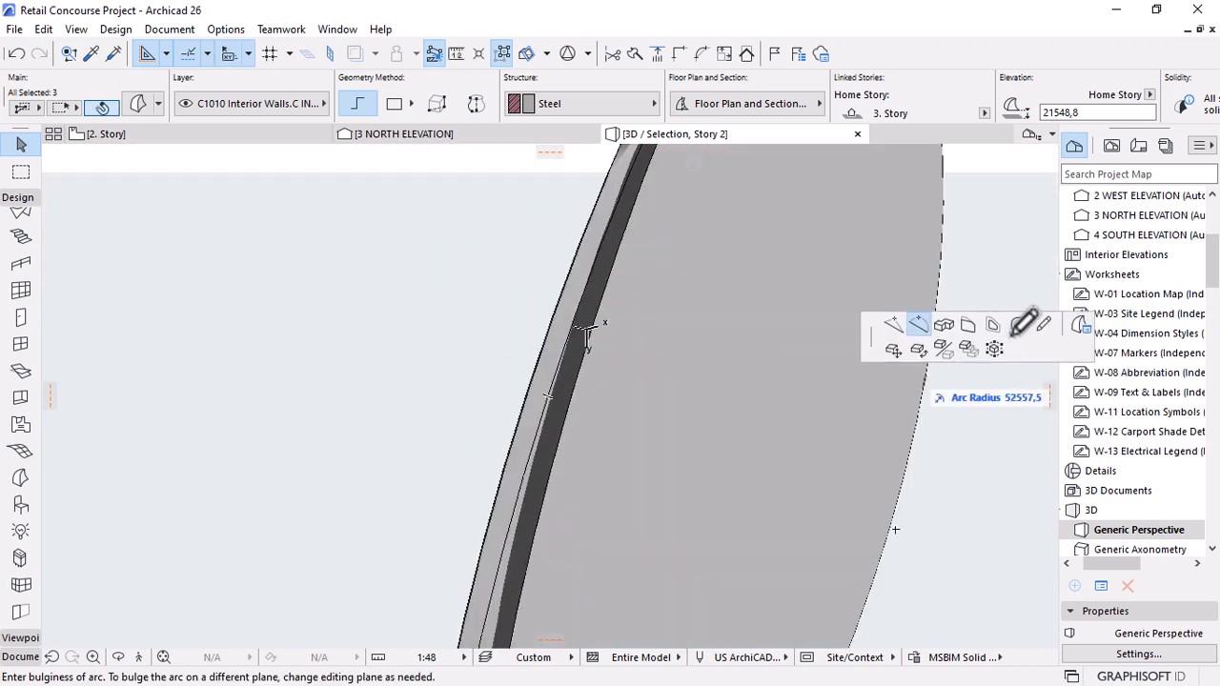
left_click(1019, 325)
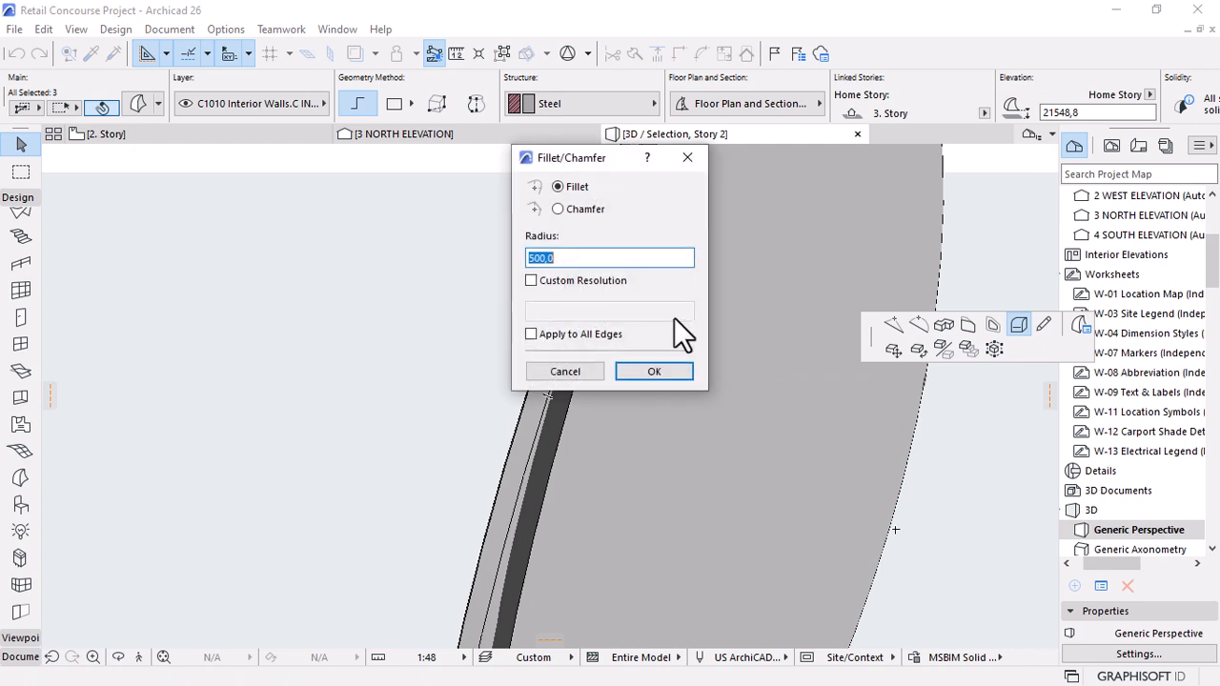
left_click(557, 210)
left_click(654, 372)
scroll(680, 305, "down", 5)
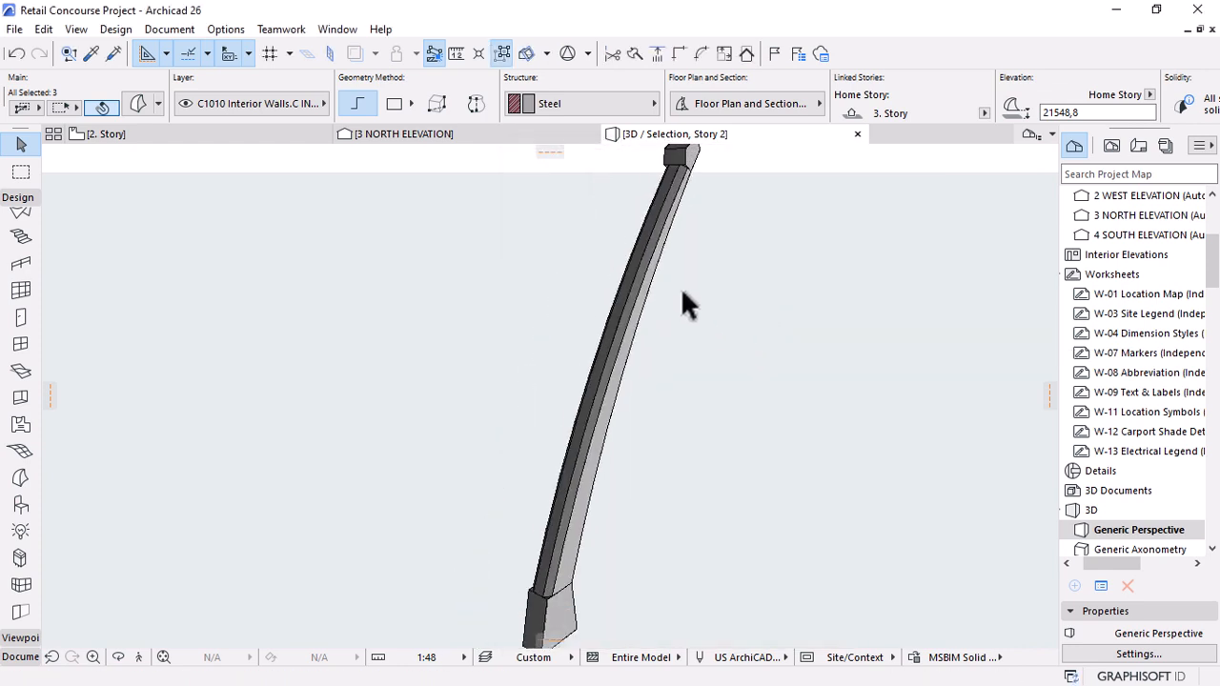
Chamfer the footing's two upright edges that line up with the mast's chamfered edges.
middle_click_drag(689, 422, 841, 574, "shift")
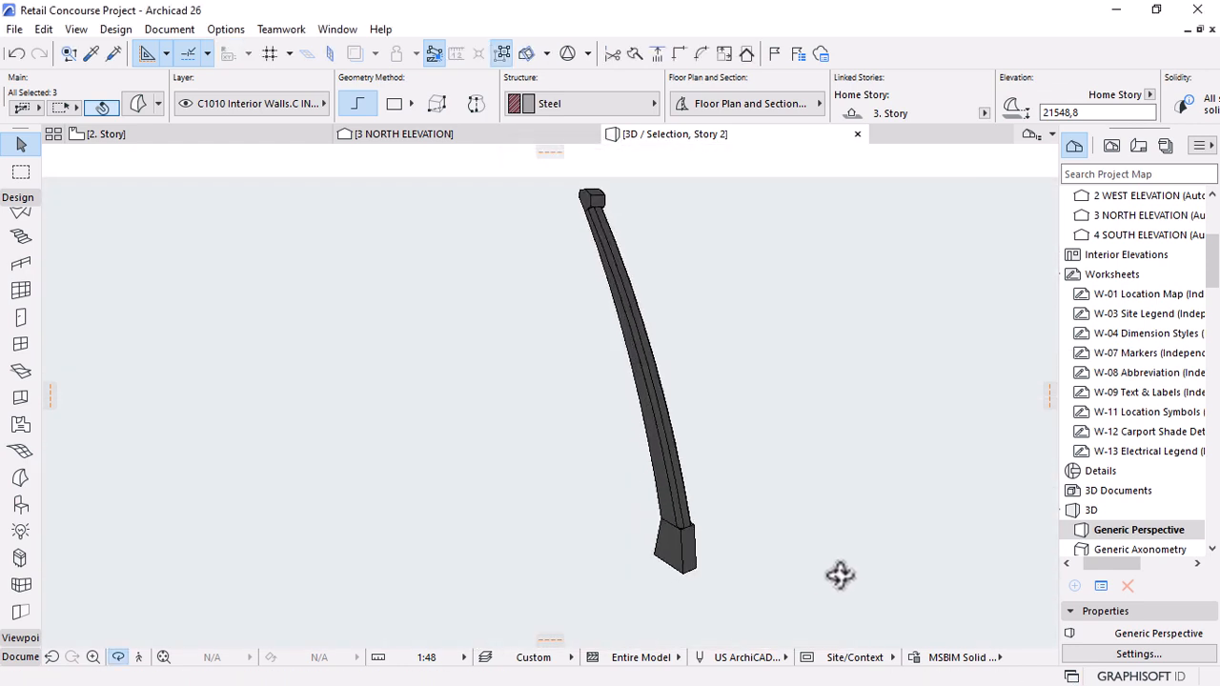
scroll(650, 530, "up", 6)
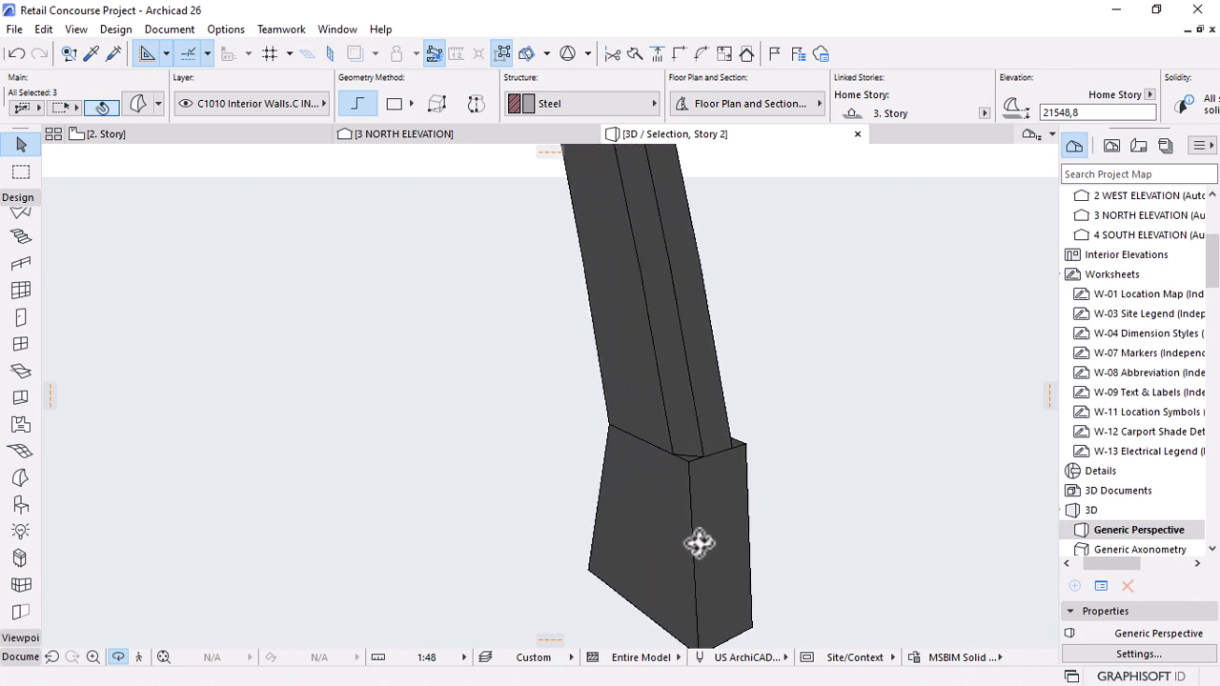
left_click(692, 498)
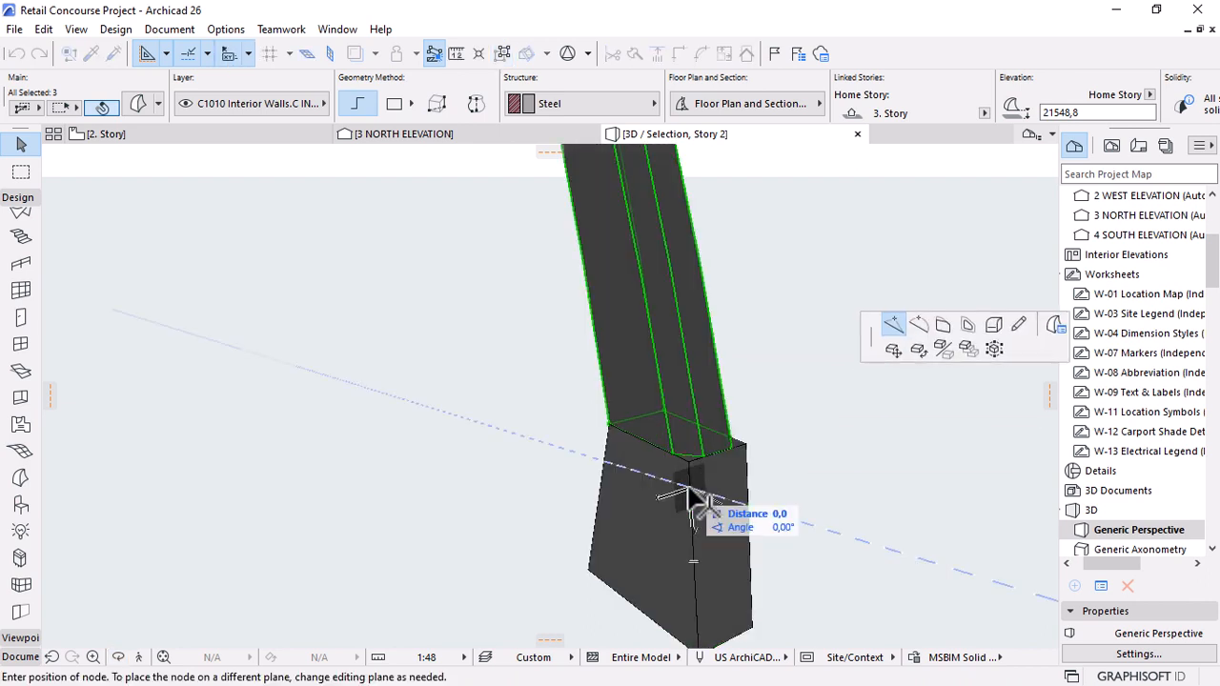
left_click(993, 324)
left_click(656, 373)
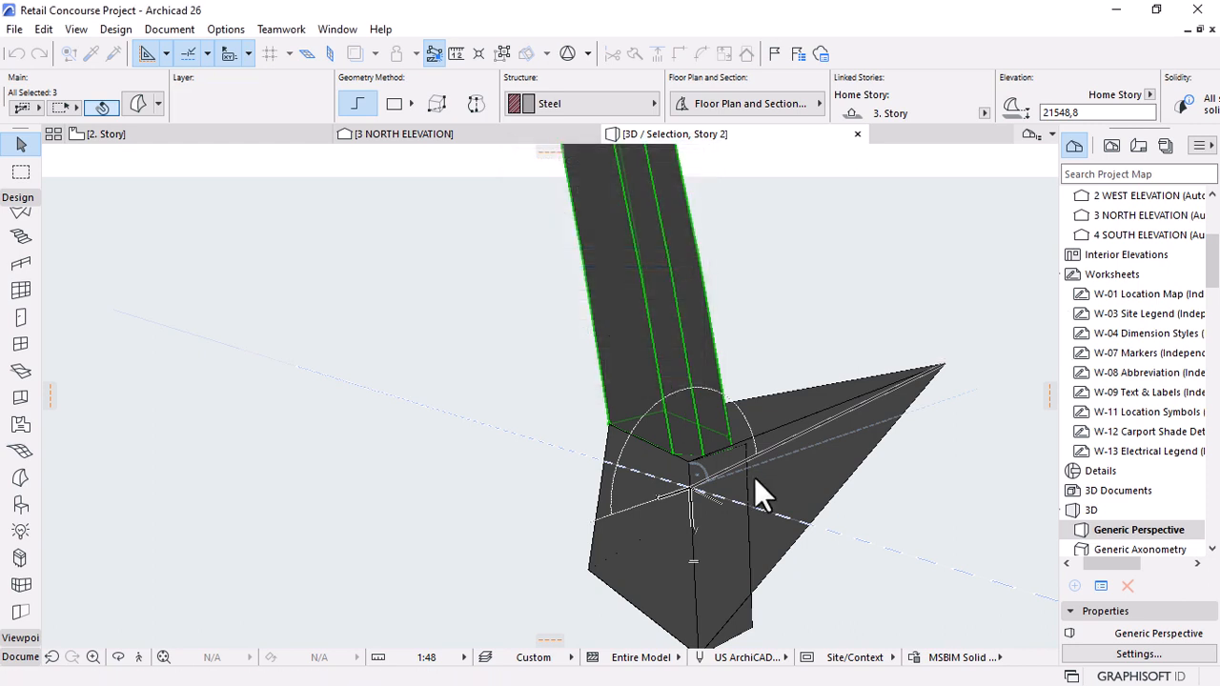
left_click(749, 488)
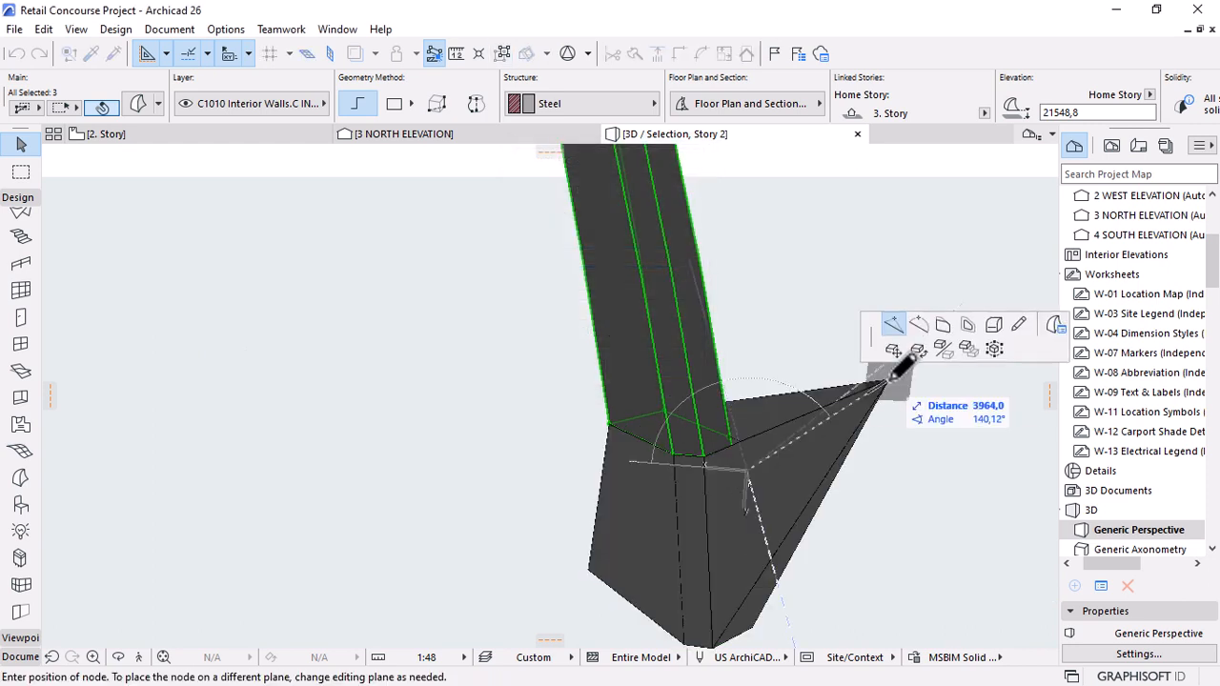
left_click(993, 324)
left_click(655, 372)
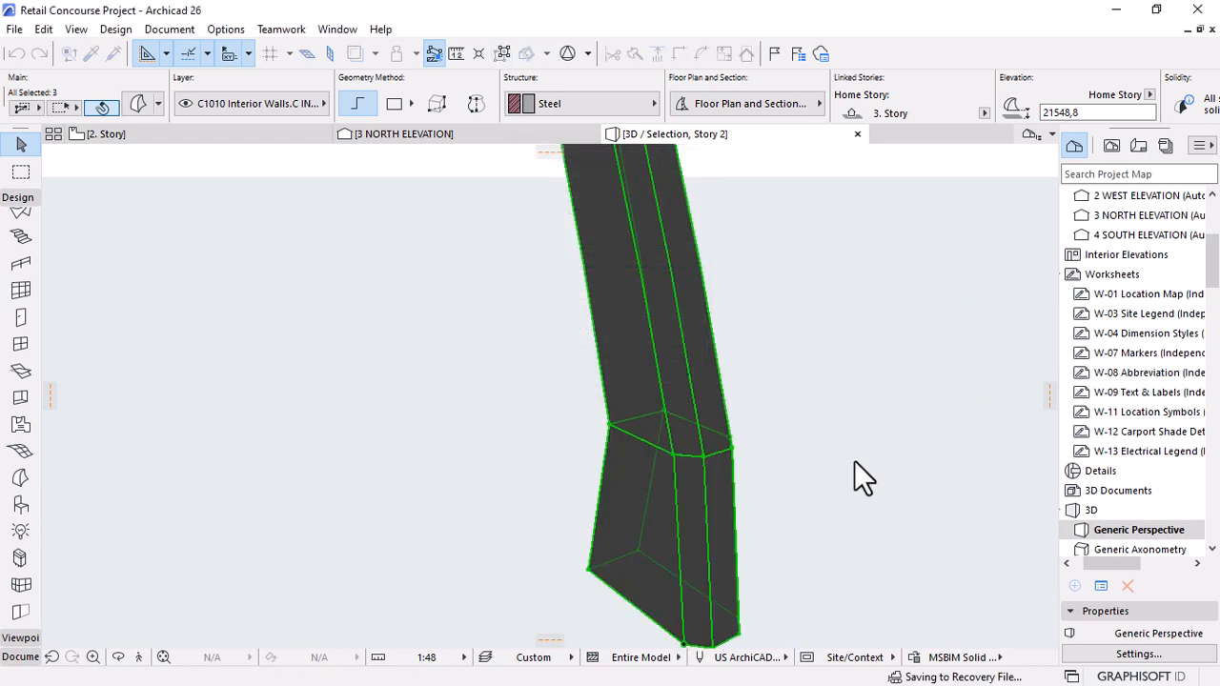
Try moving one unchamfered bottom corner of the footing outward by about 990 mm.
scroll(851, 448, "up", 5)
mouse_move(853, 433)
middle_mouse_down("shift")
mouse_move(968, 406)
mouse_move(742, 368)
mouse_move(463, 390)
mouse_move(389, 362)
middle_mouse_up("shift")
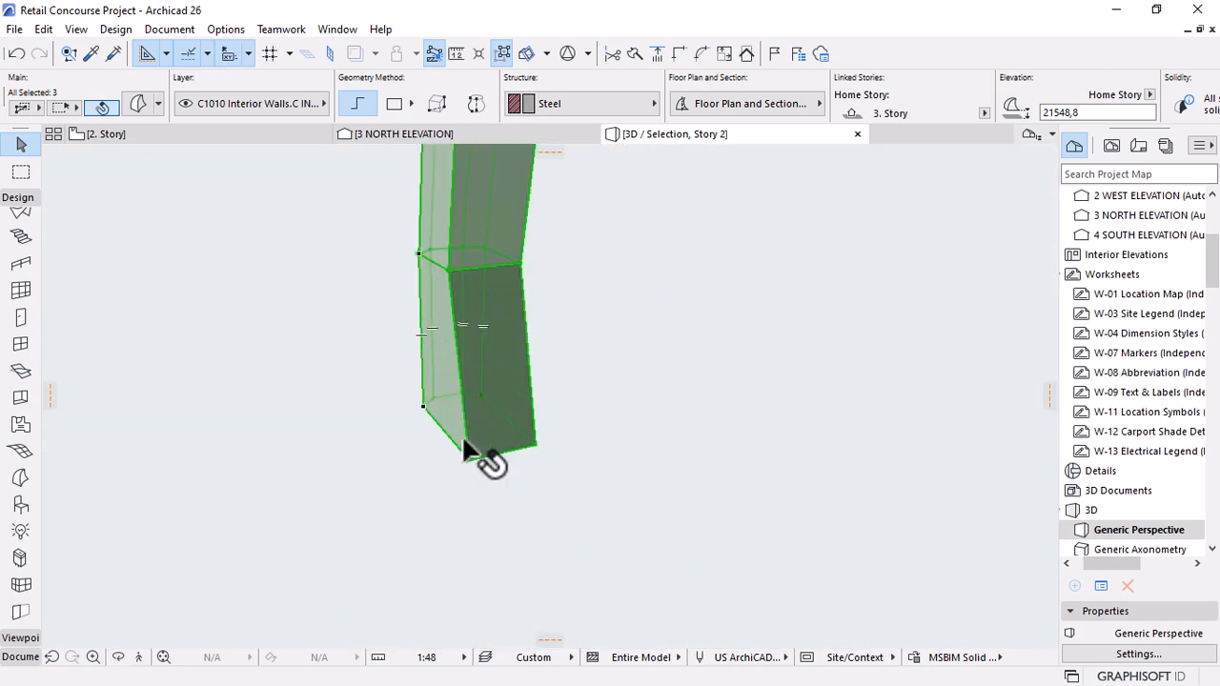
middle_click_drag(467, 458, 544, 422, "shift")
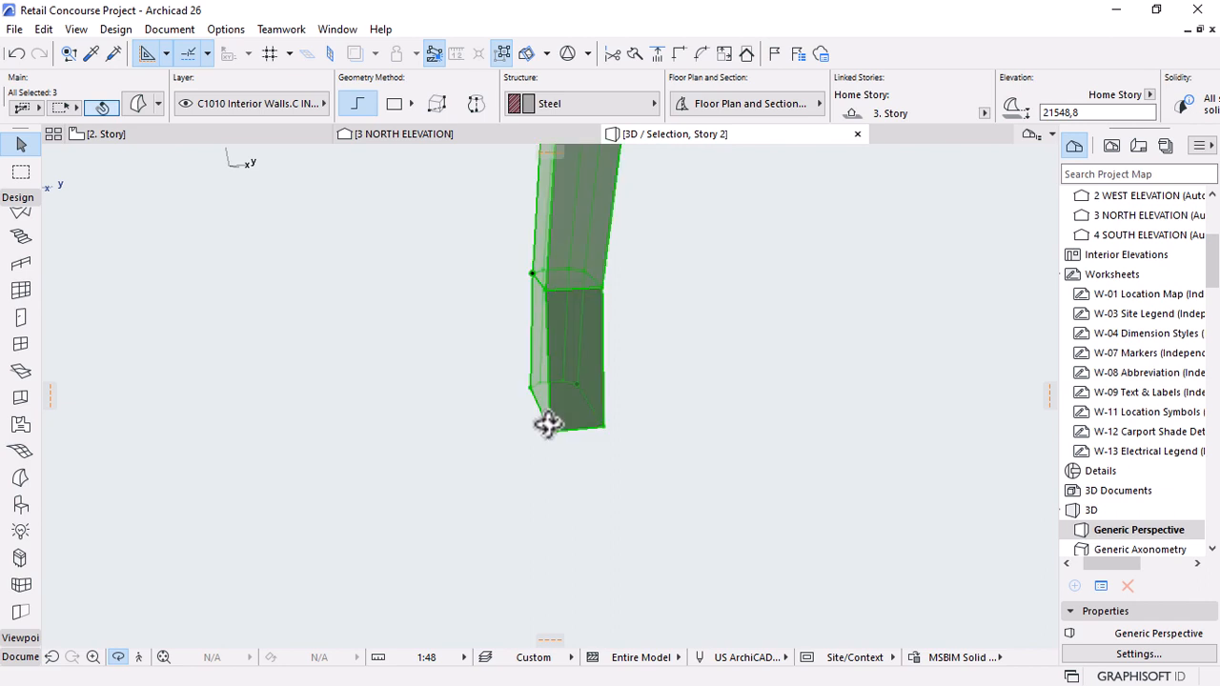
left_click(547, 352)
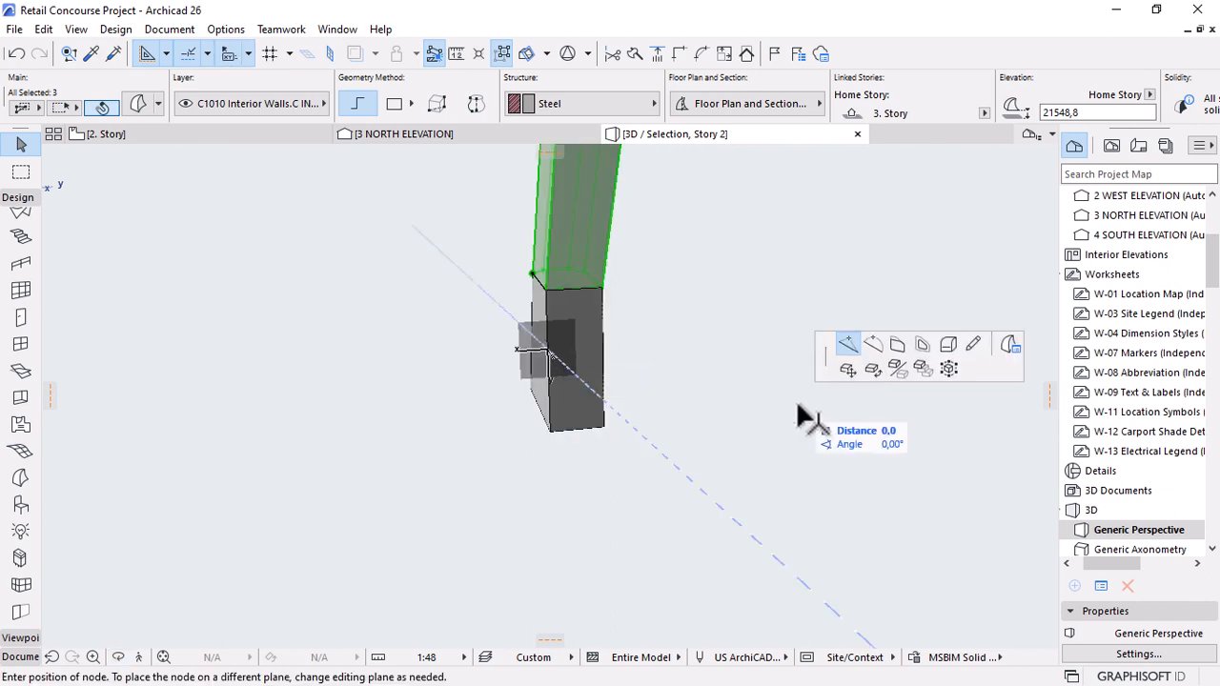
key("Escape")
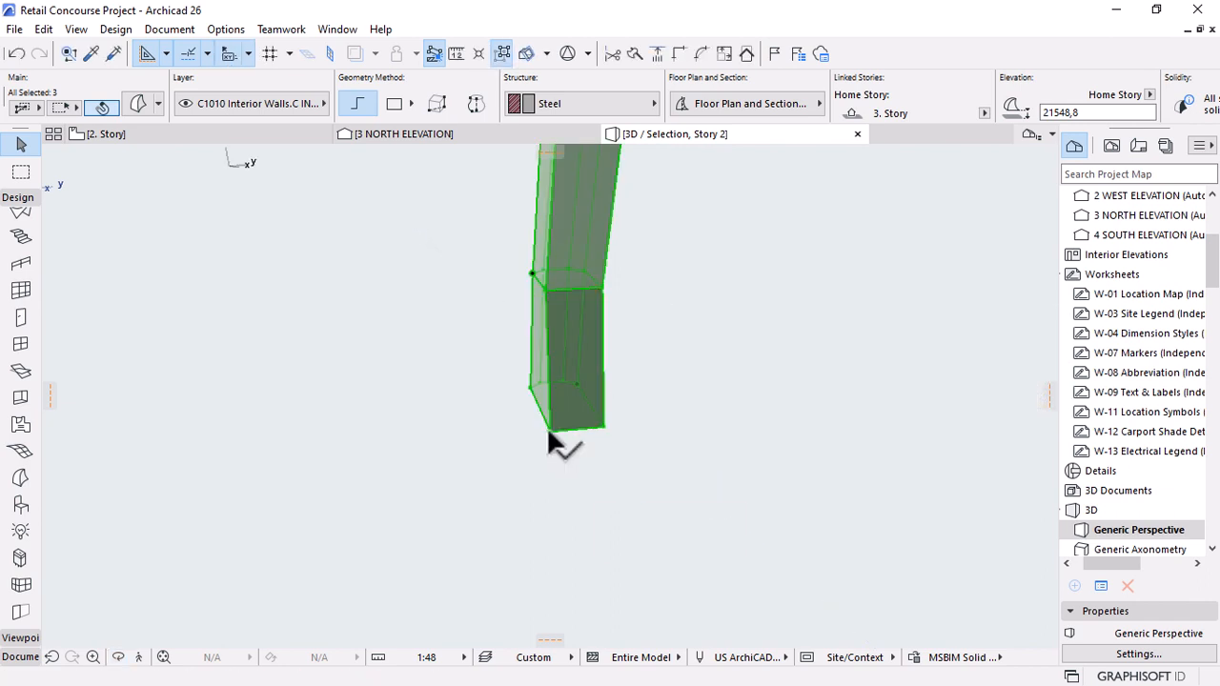
left_click(547, 426)
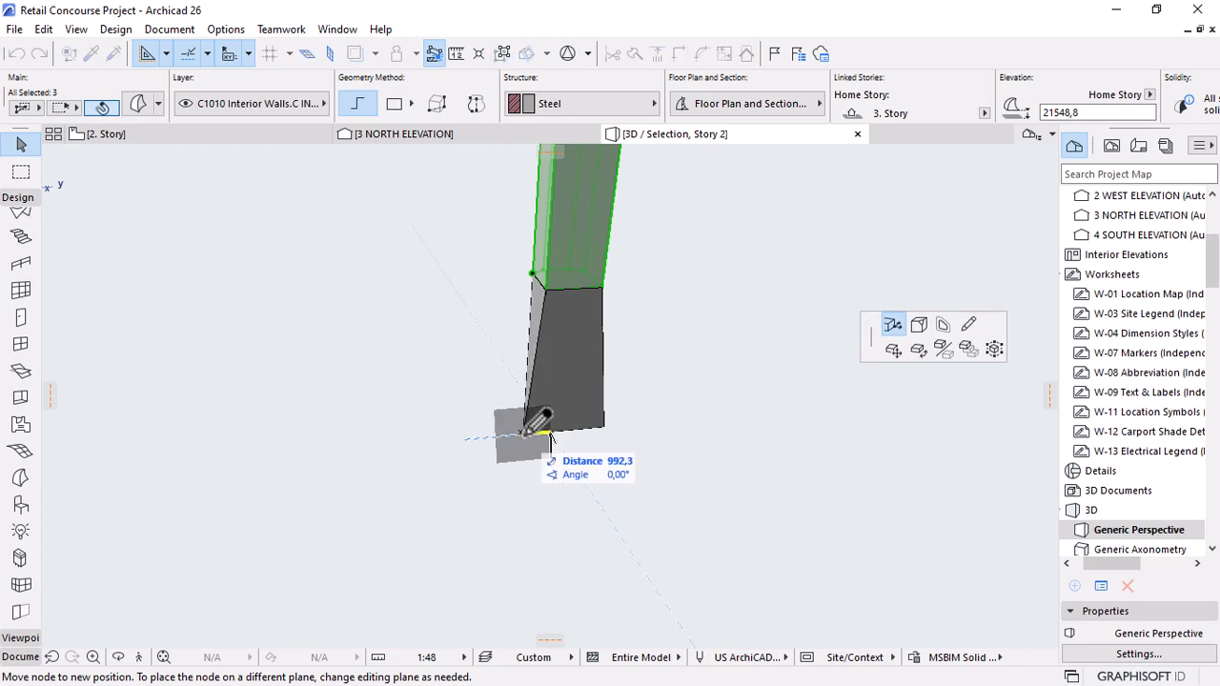
left_click(527, 431)
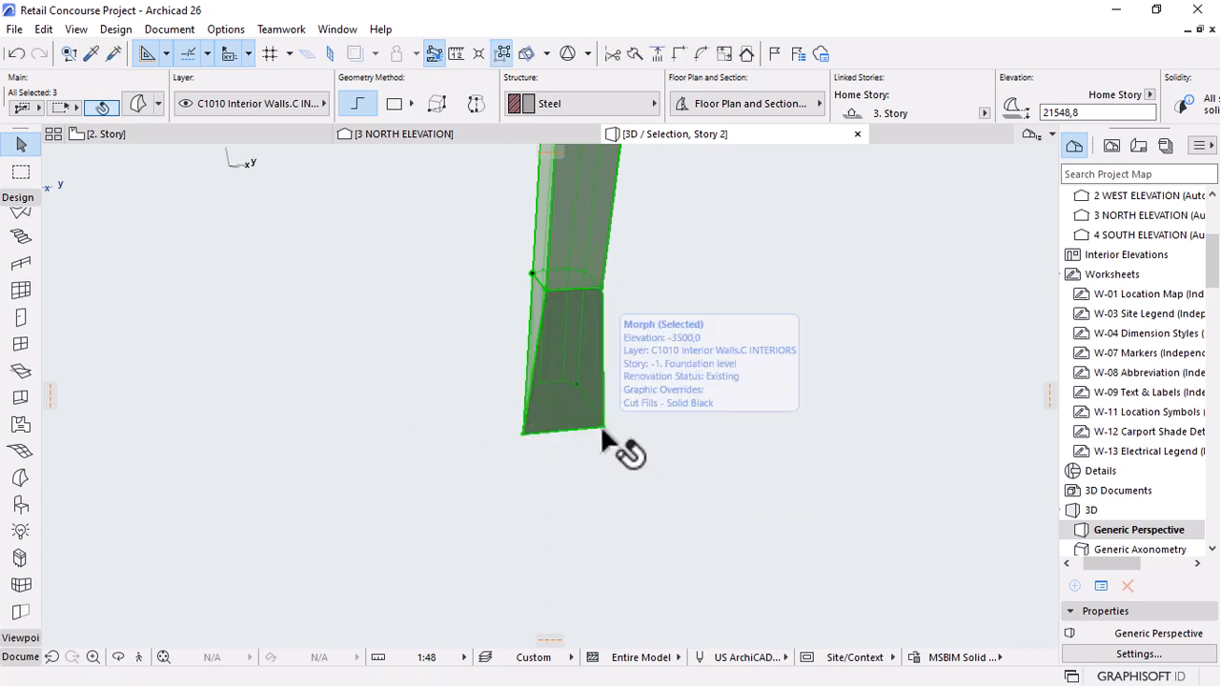
key("ctrl+z")
Move the footing's two unchamfered bottom corners outward by 700 mm each to widen its base.
left_click(547, 425)
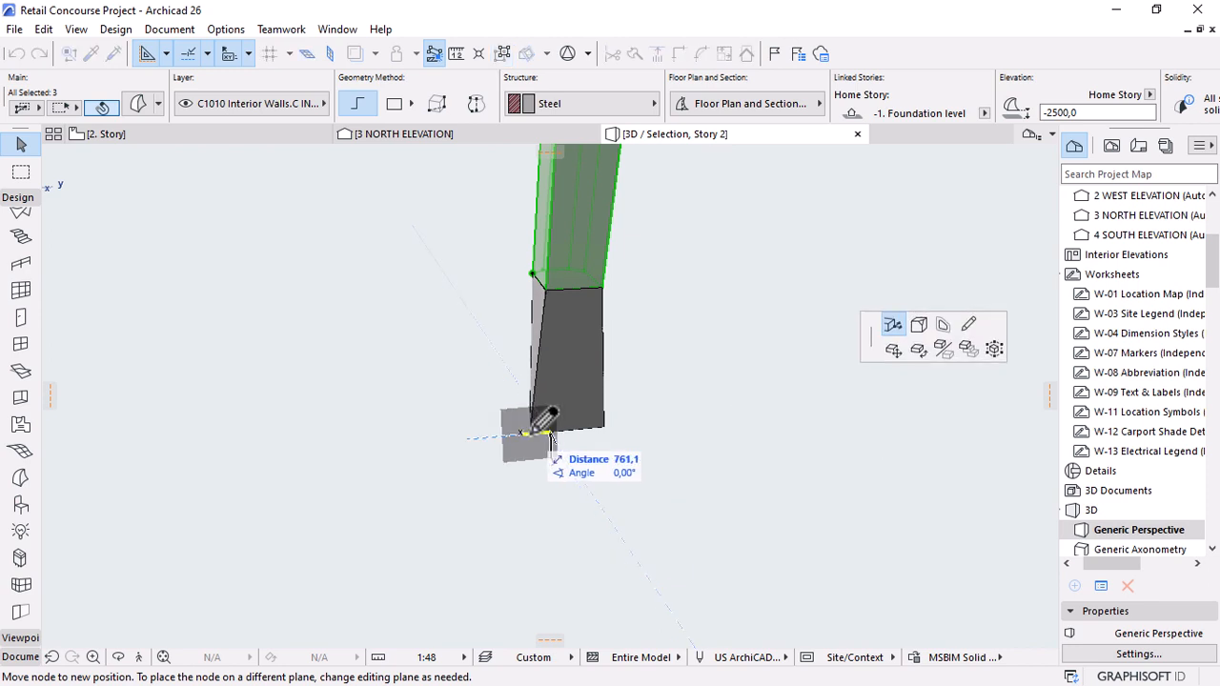
type("700")
key("Return")
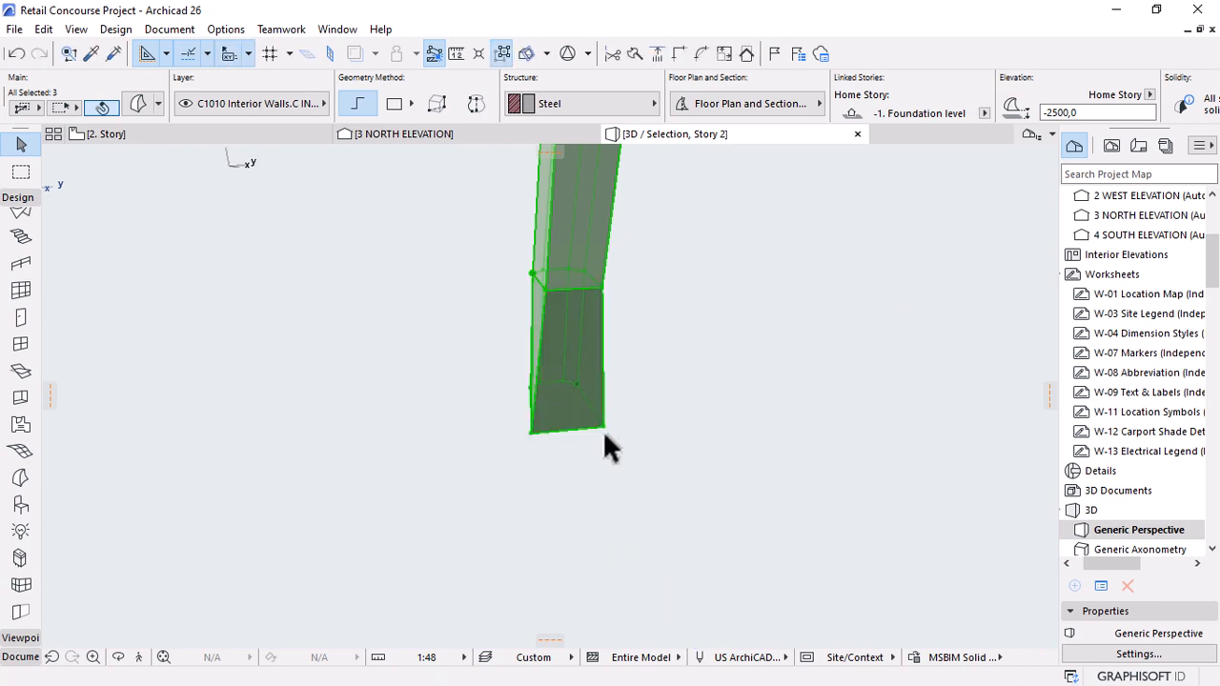
left_click(606, 431)
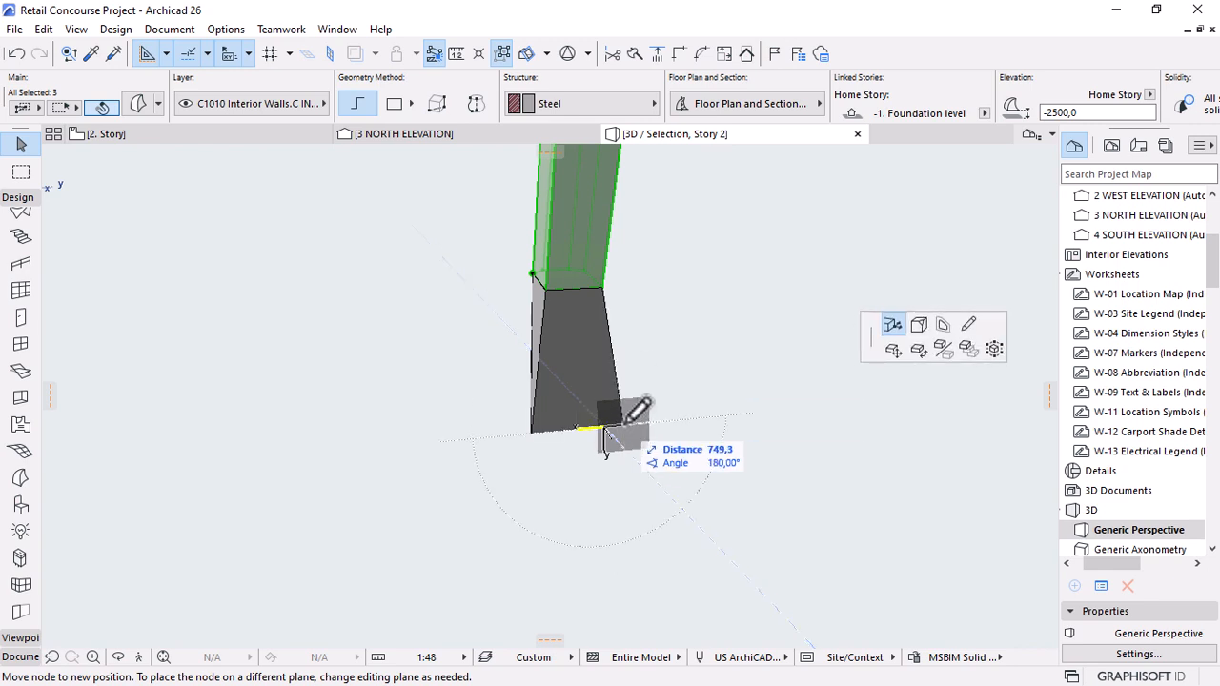
type("700")
key("Return")
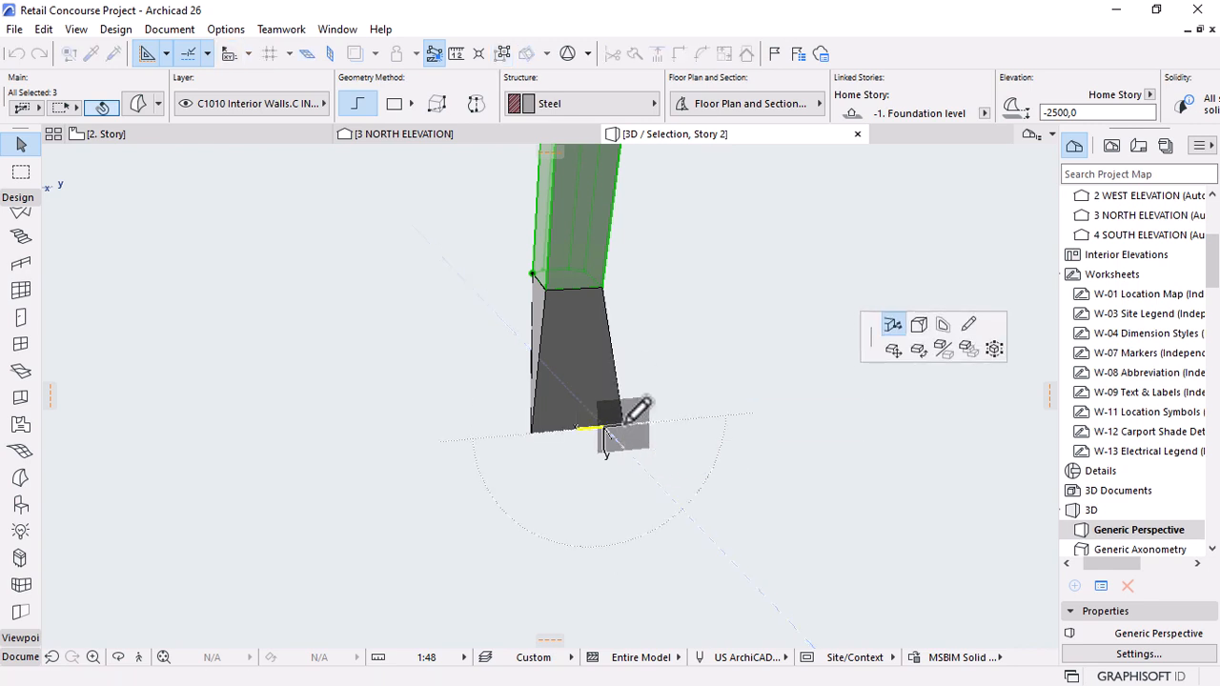
Try to chamfer one of the mast's remaining sharp long edges while several morphs are selected together.
middle_click_drag(495, 462, 811, 275, "shift")
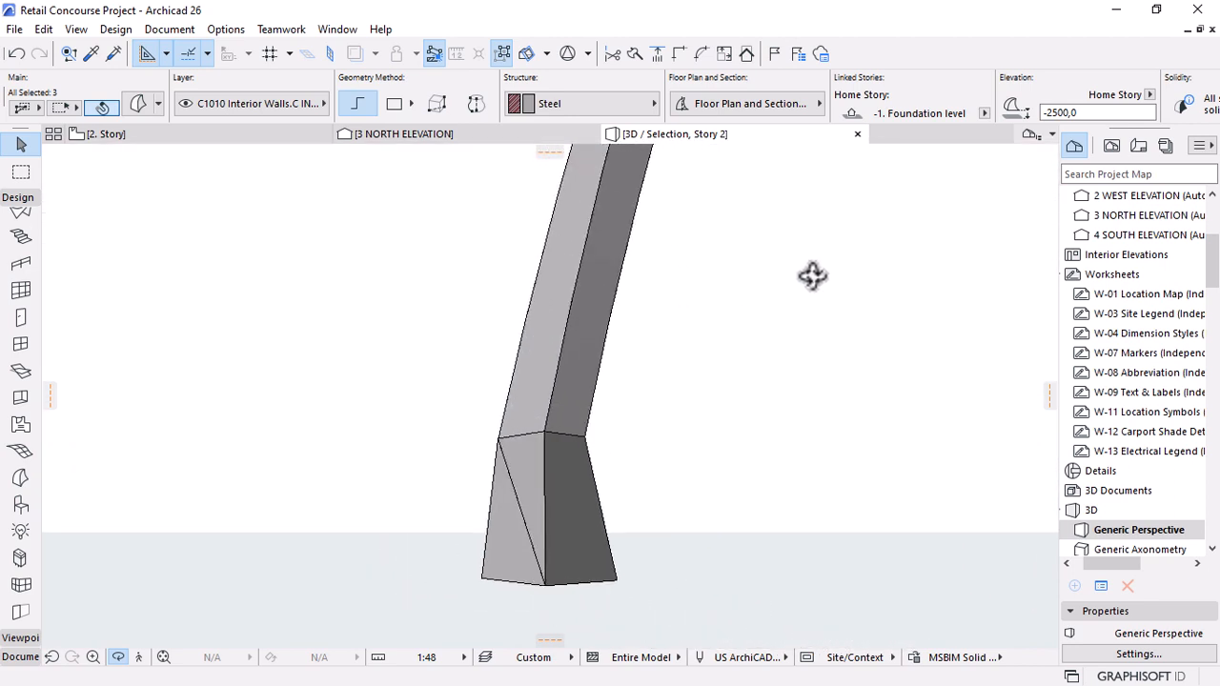
left_click(589, 252)
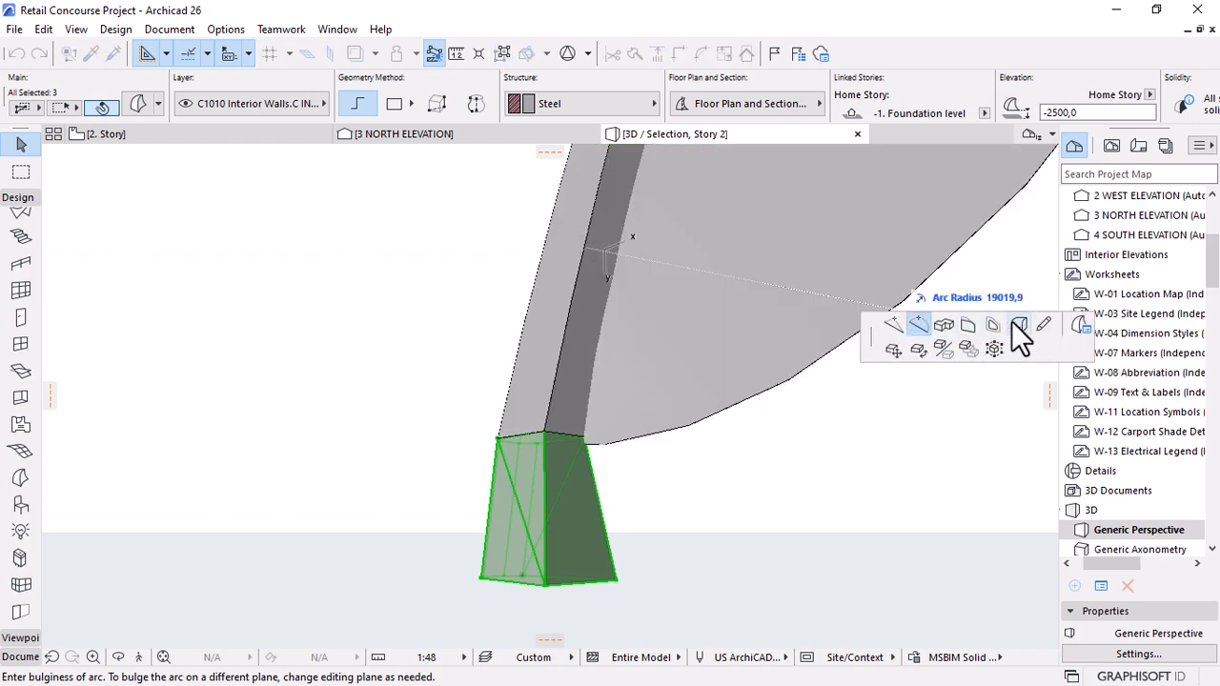
left_click(1016, 325)
left_click(646, 370)
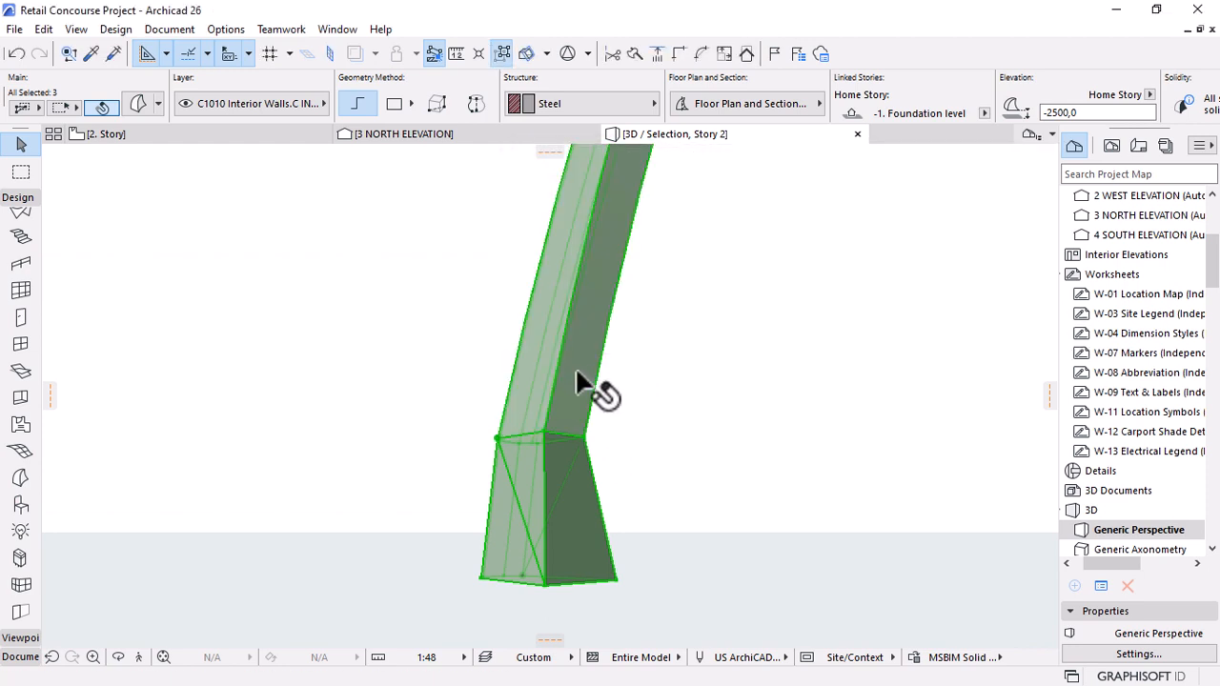
middle_click_drag(735, 373, 527, 444, "shift")
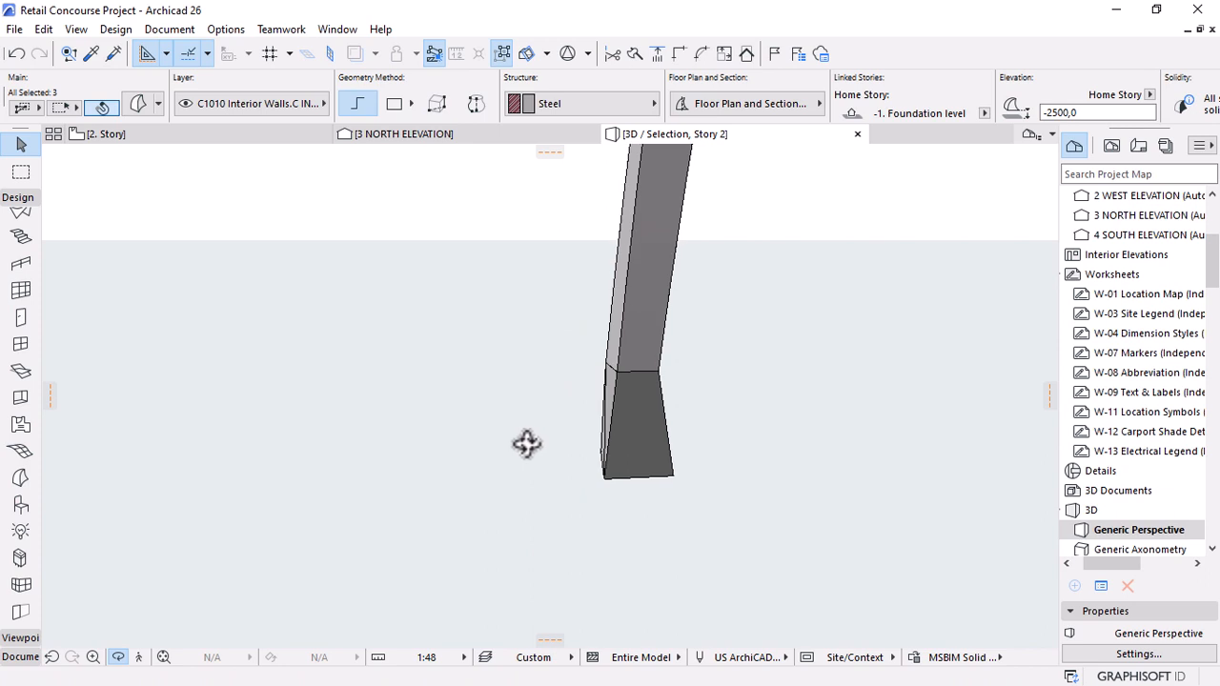
key("ctrl+z")
key("Escape")
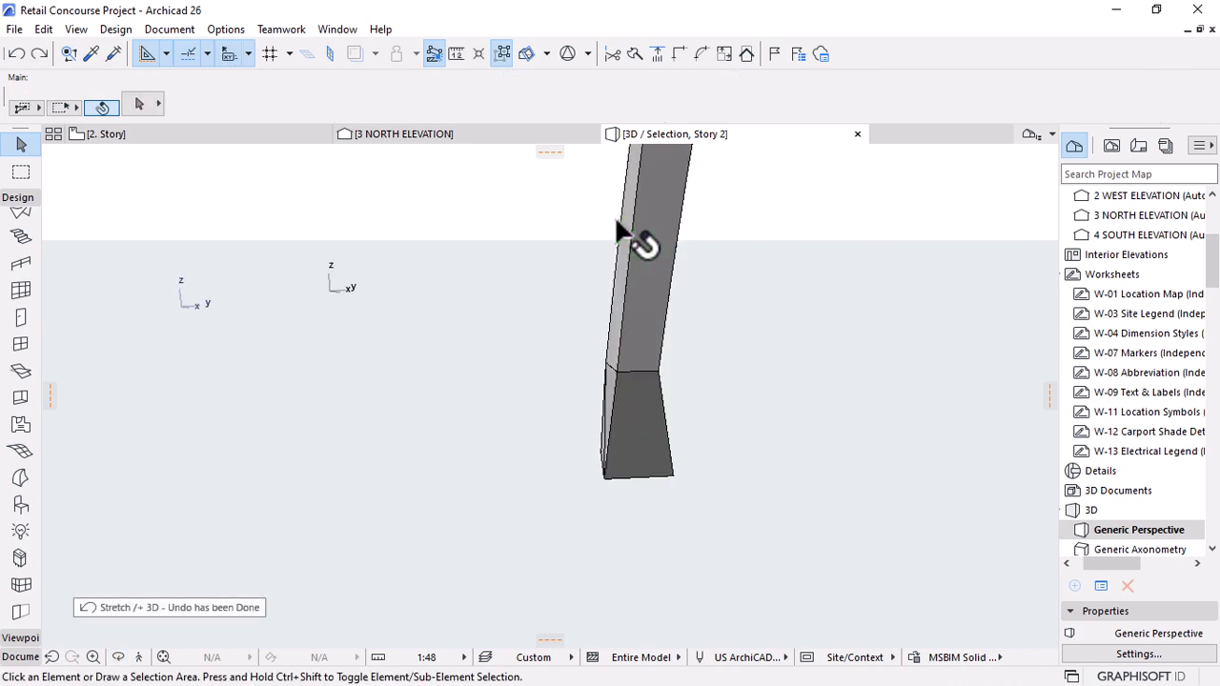
Chamfer the mast's third long edge, next to the footing's unchamfered side, with a value of 500 mm.
middle_click_drag(615, 215, 624, 247, "shift")
left_click(636, 249)
left_click(638, 238)
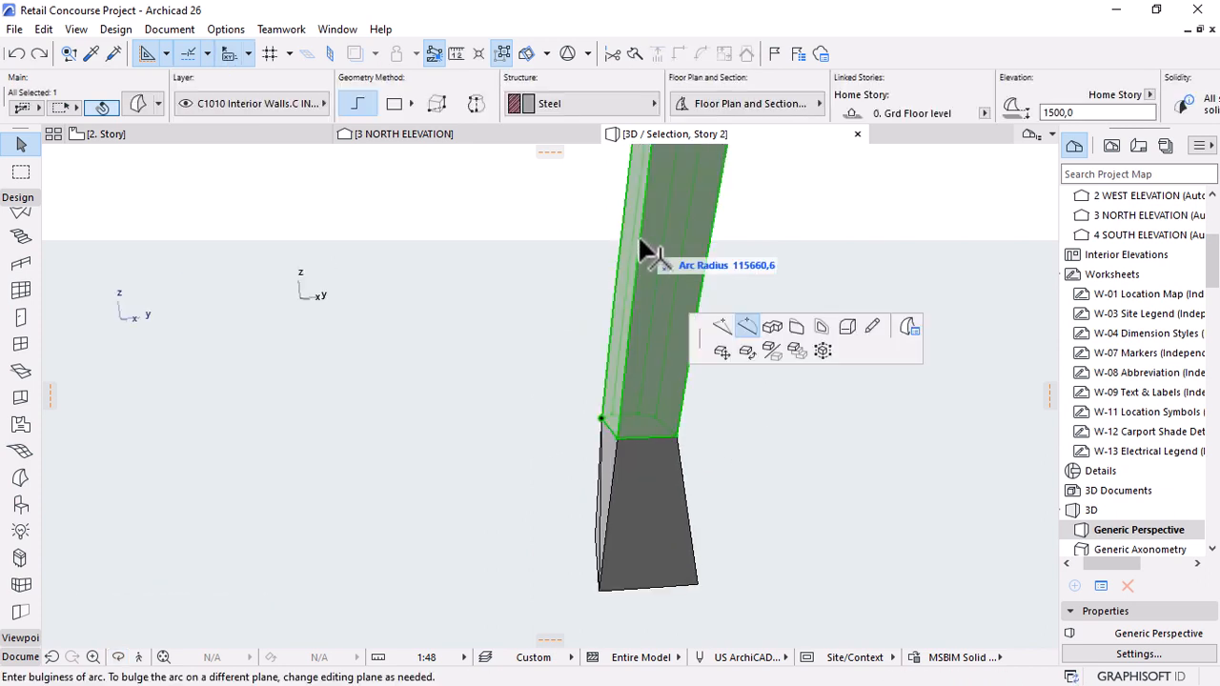
left_click(1014, 327)
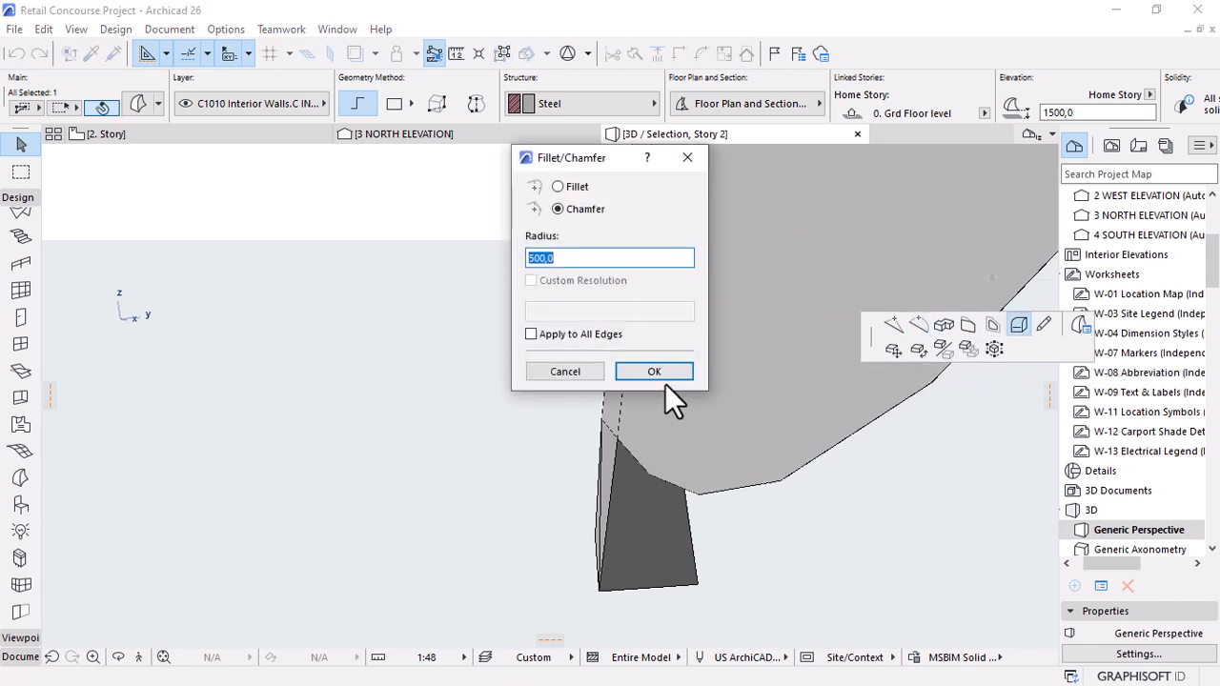
left_click(654, 374)
left_click(779, 353)
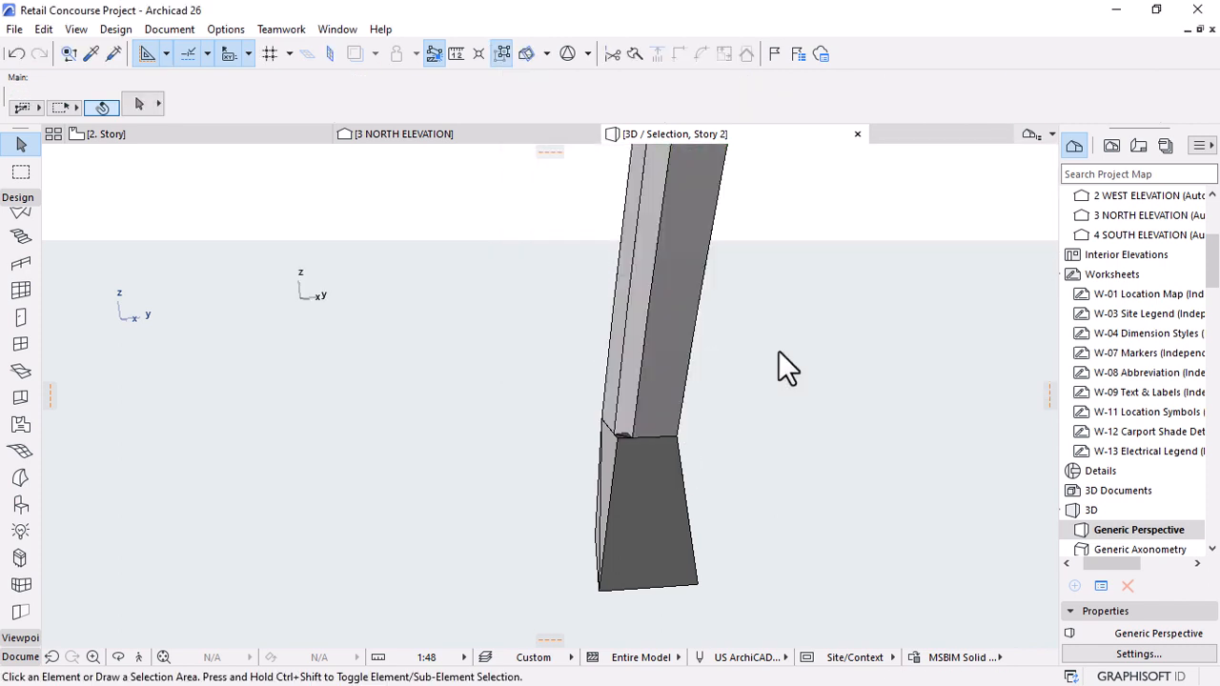
Chamfer the mast's fourth long edge, on the side opposite the third chamfer.
middle_click_drag(779, 352, 822, 360, "shift")
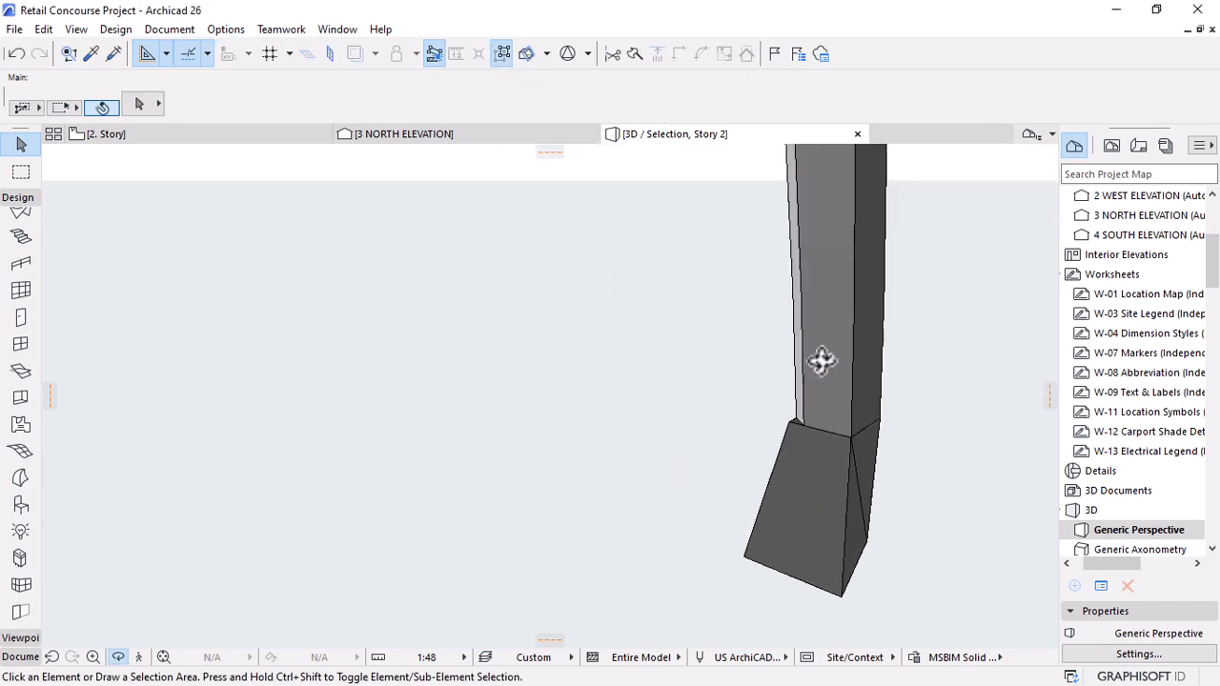
left_click(867, 211)
left_click(866, 195)
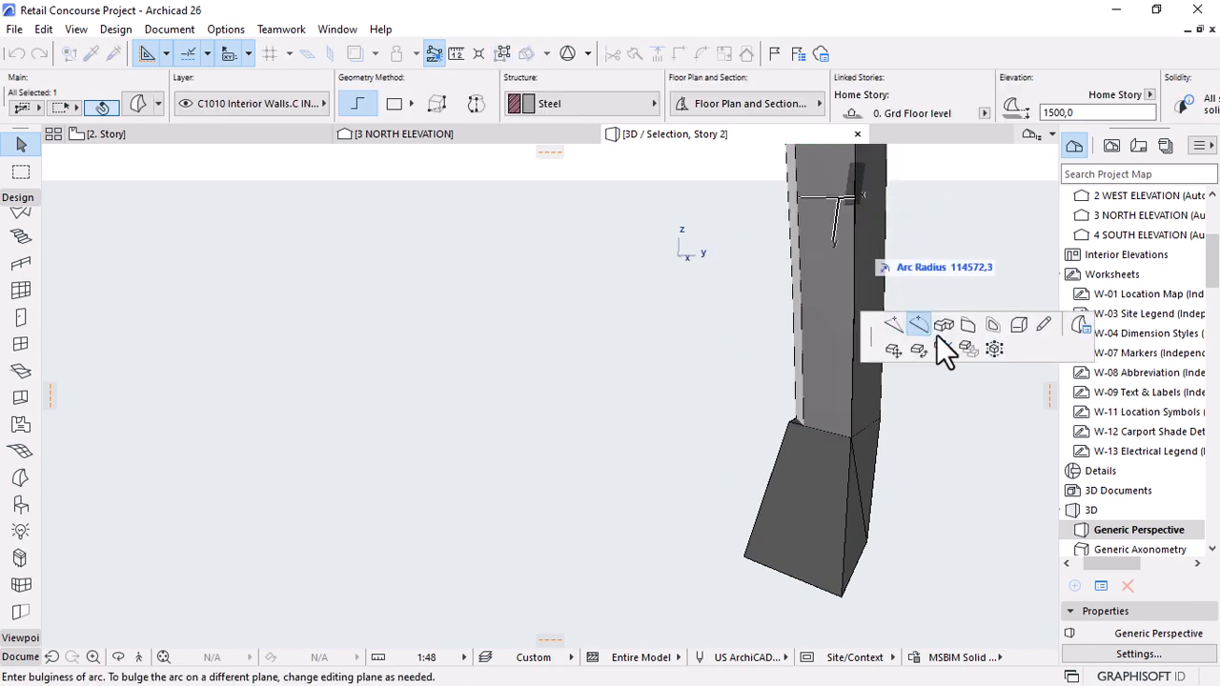
left_click(1019, 327)
left_click(654, 370)
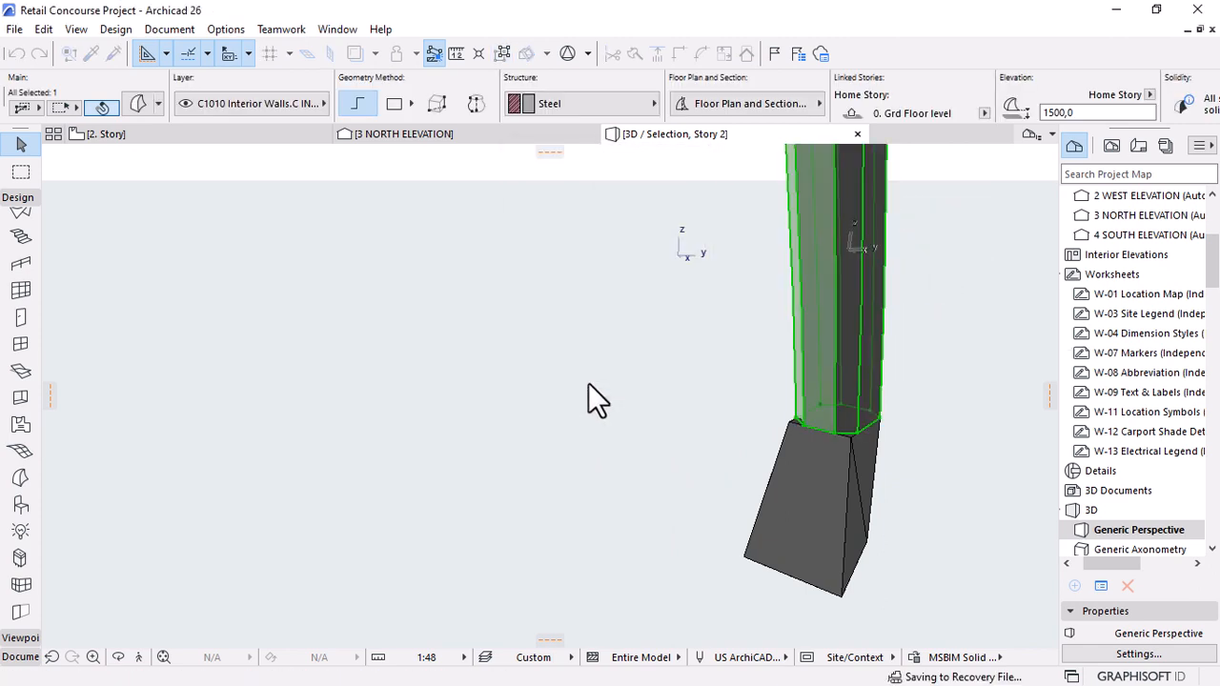
left_click(956, 534)
Chamfer the flared footing's upright edge below the mast's fourth chamfered edge with a value of 500 mm.
middle_click_drag(812, 513, 703, 401, "shift")
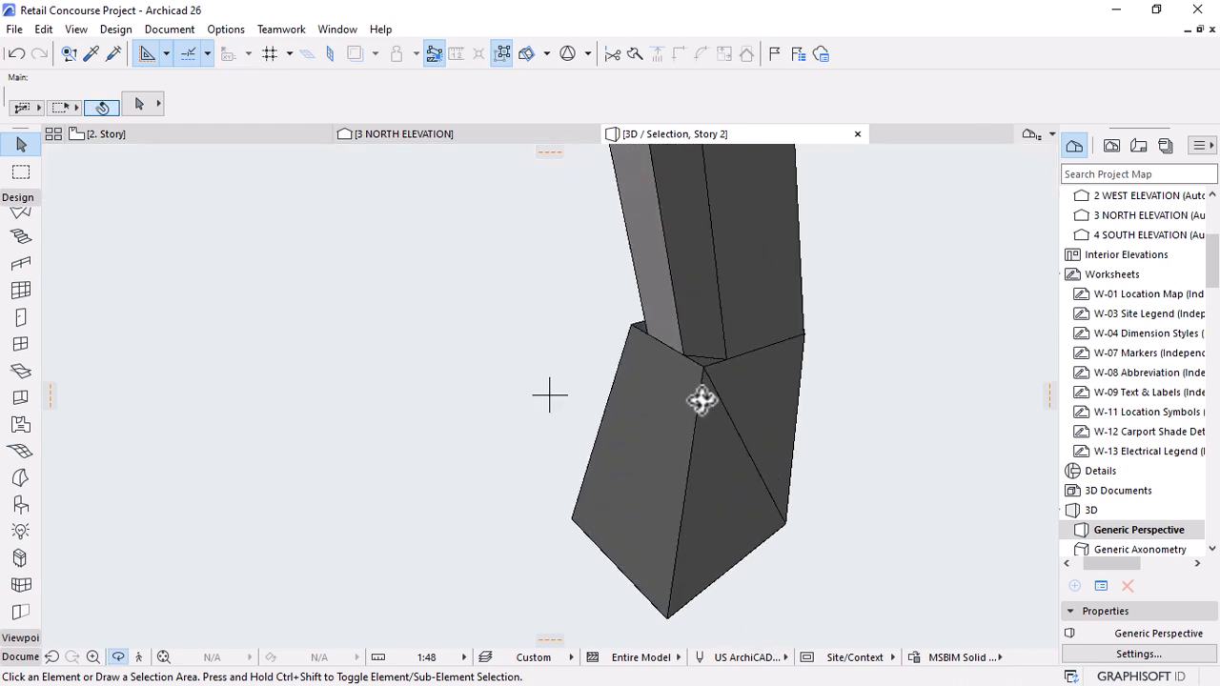
left_click(706, 409)
left_click(703, 407)
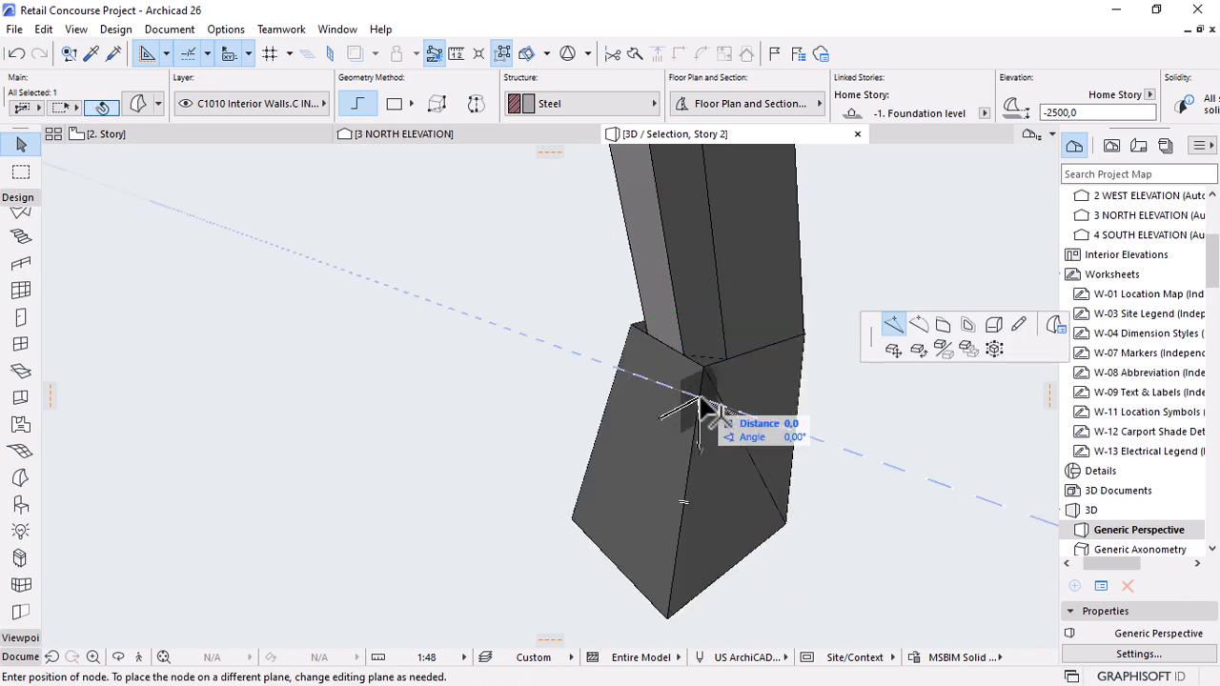
left_click(992, 326)
left_click(641, 372)
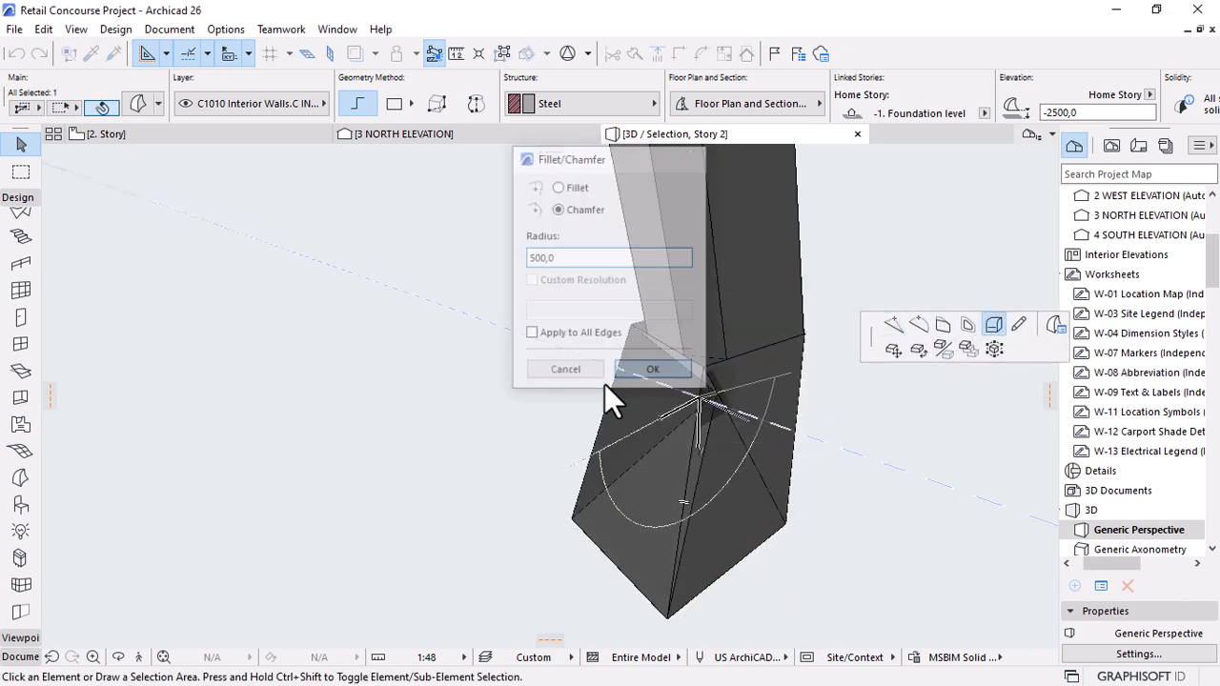
left_click(649, 267)
left_click(531, 321)
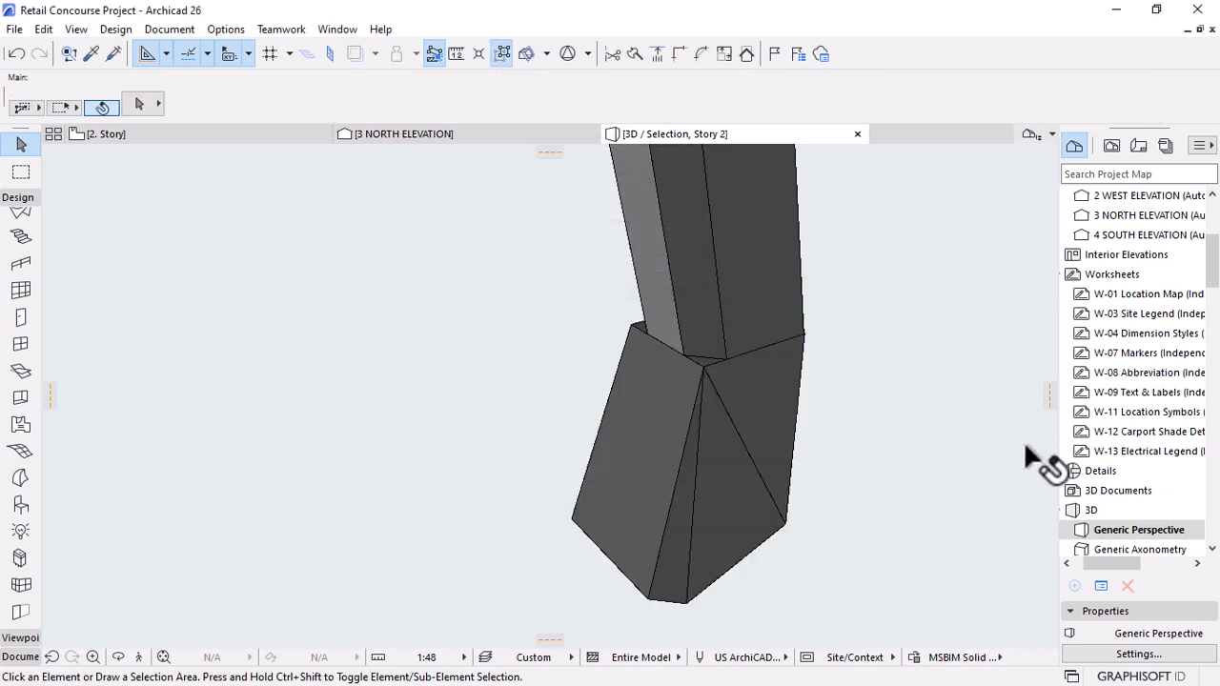
Chamfer the footing's last sharp upright edge, below the mast's third chamfered edge.
middle_click_drag(741, 500, 486, 432, "shift")
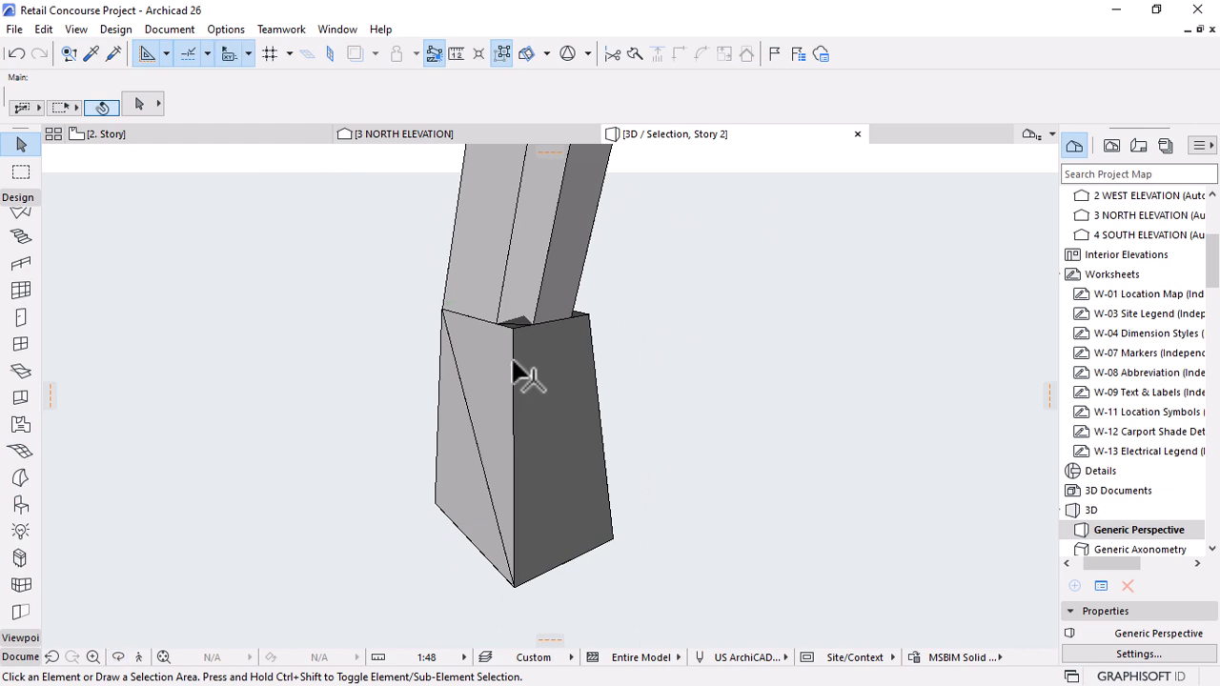
left_click(520, 375)
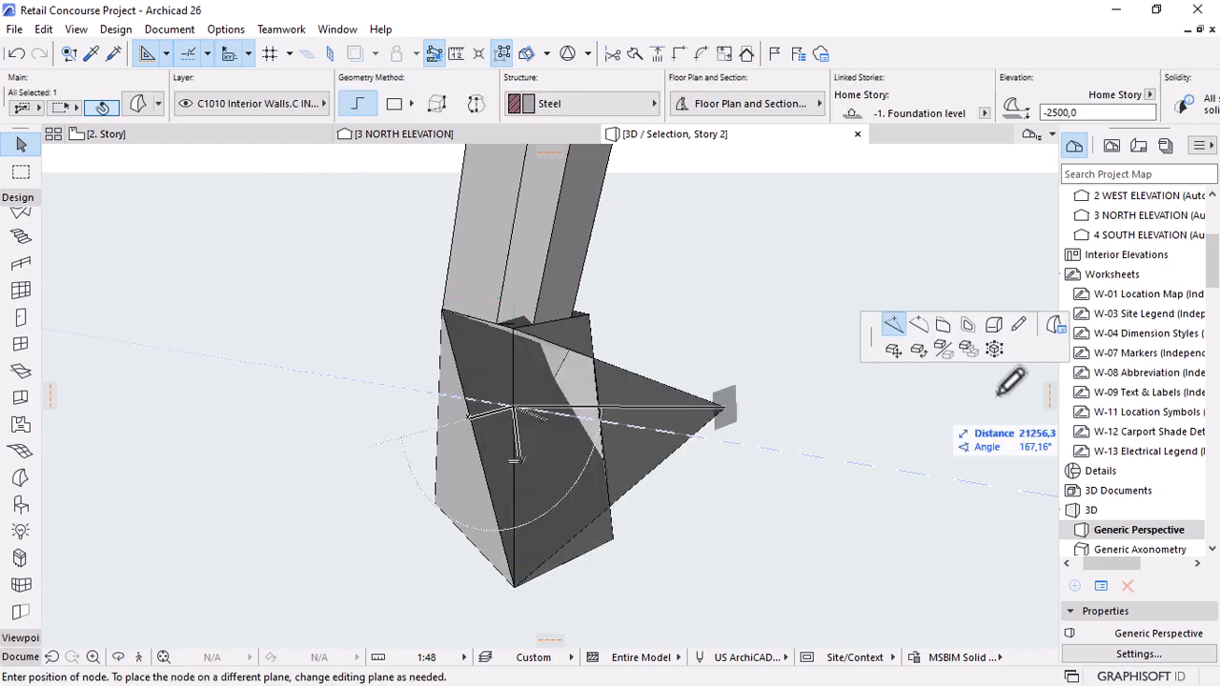
left_click(994, 328)
left_click(654, 372)
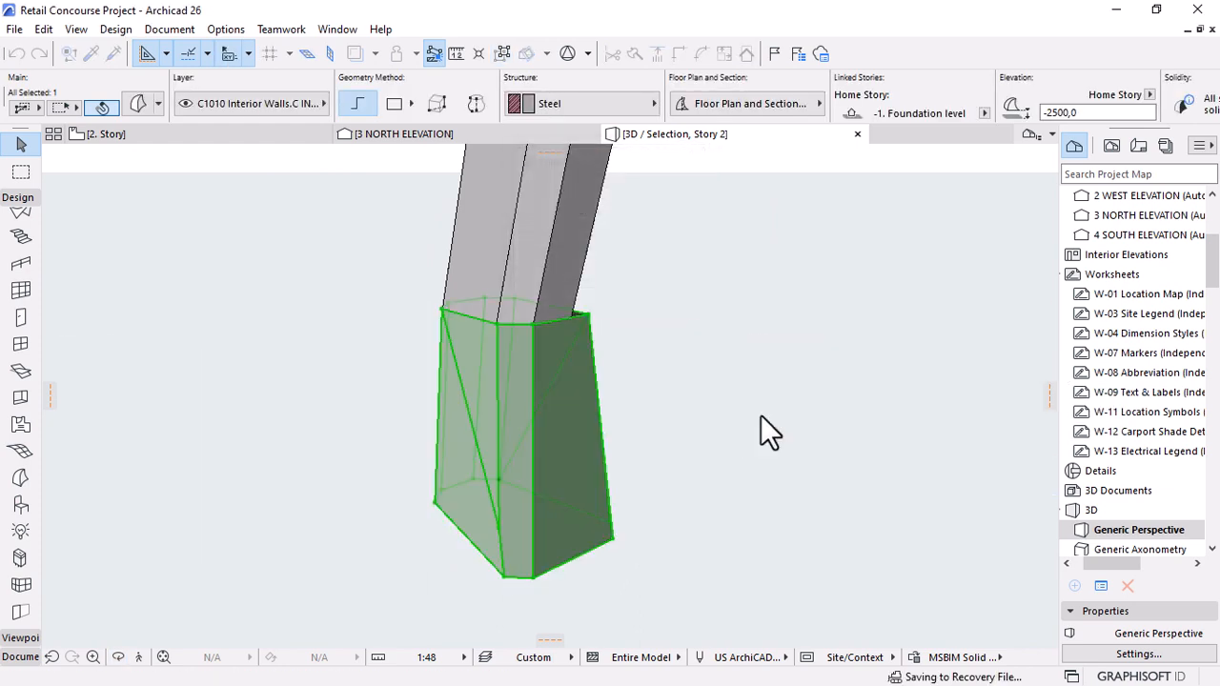
left_click(714, 420)
middle_click_drag(715, 420, 582, 440, "shift")
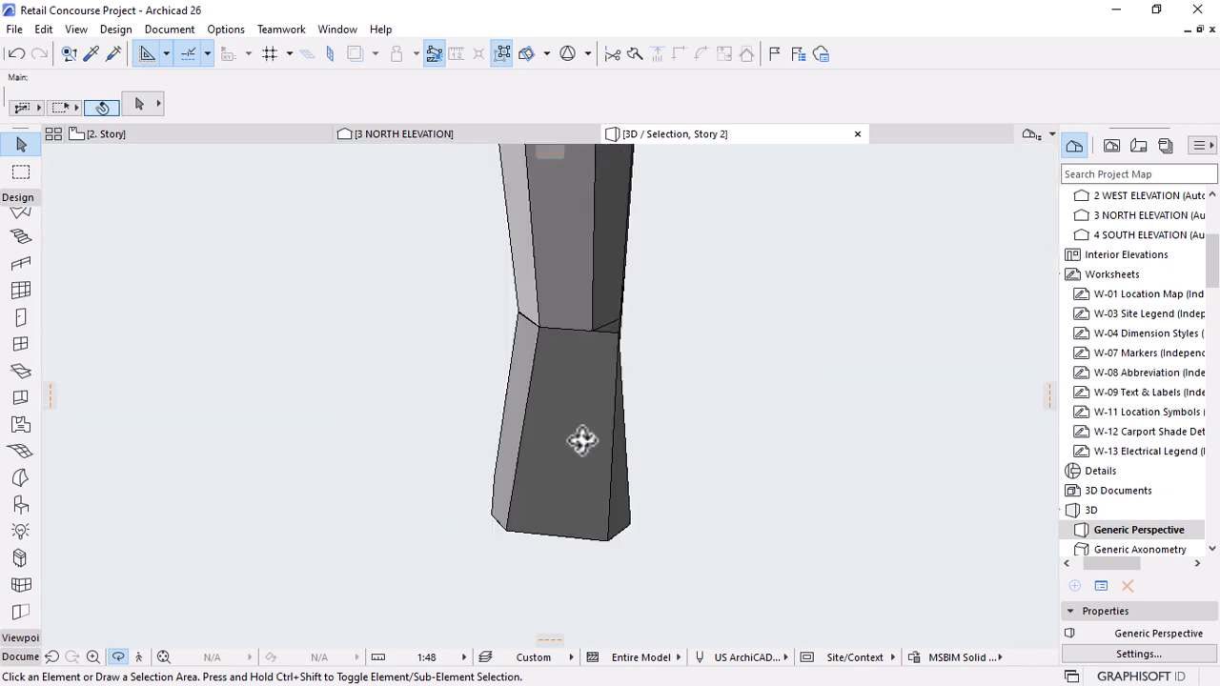
Move the footing's protruding top corner node onto the nearest lower corner of the mast's chamfer.
middle_click_drag(562, 381, 597, 333, "shift")
scroll(596, 333, "up", 4)
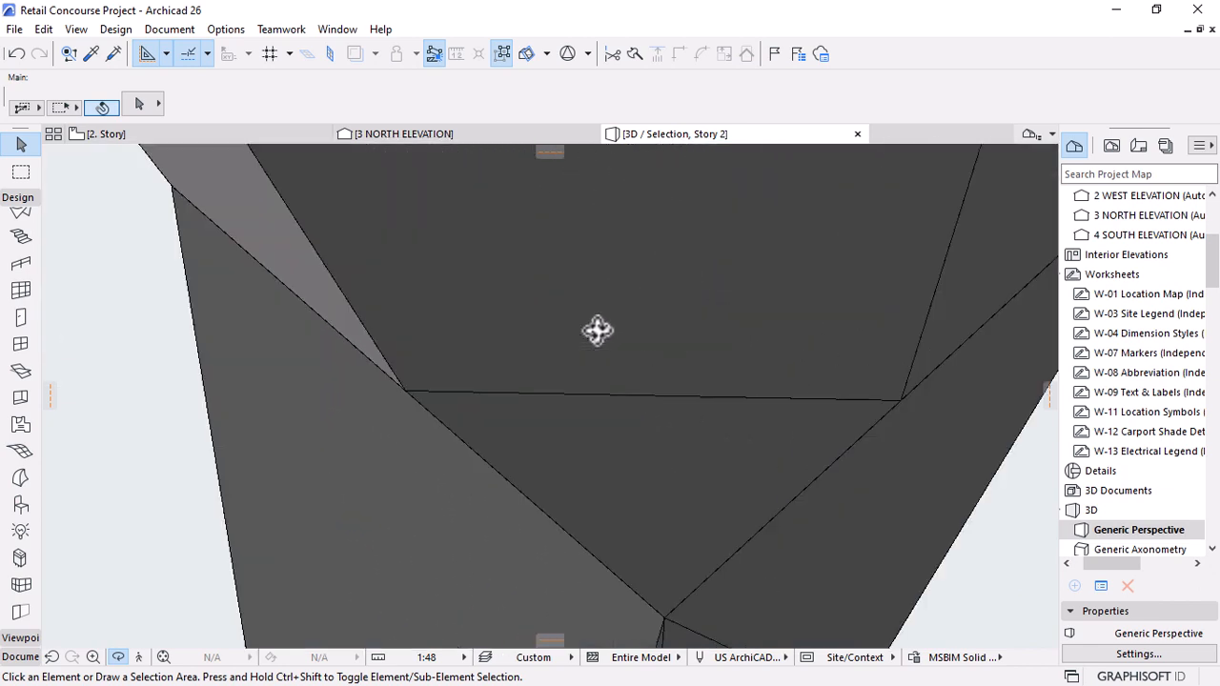
left_click(625, 505)
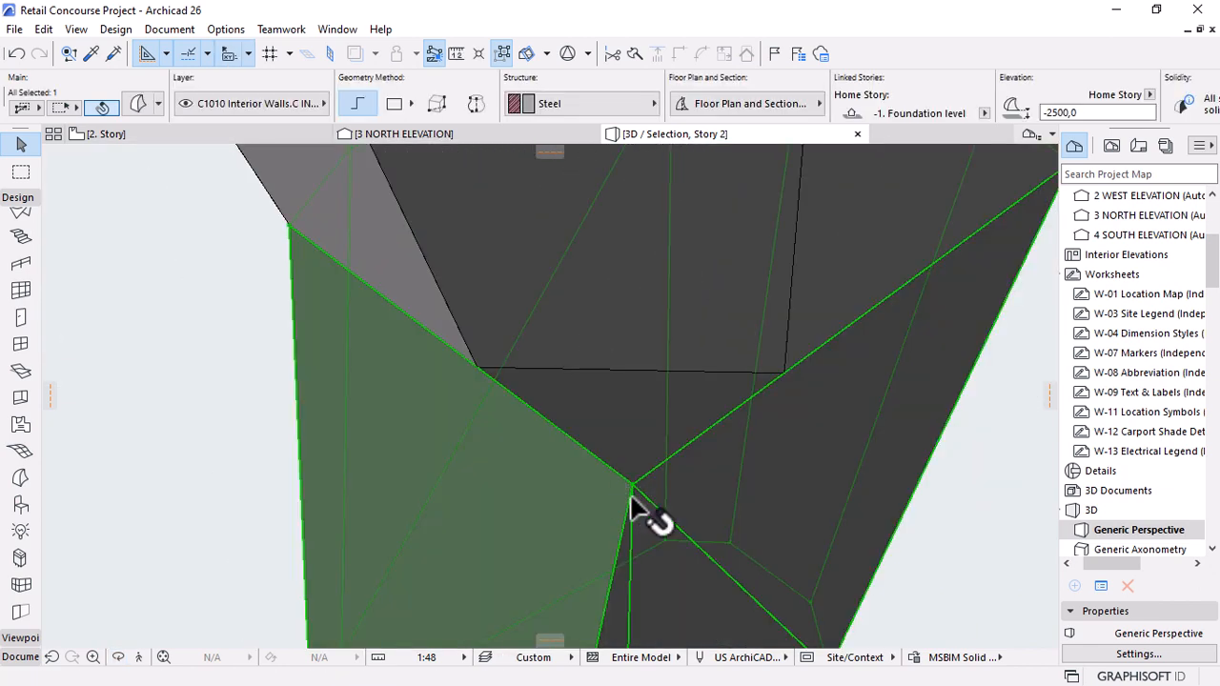
left_click(632, 485)
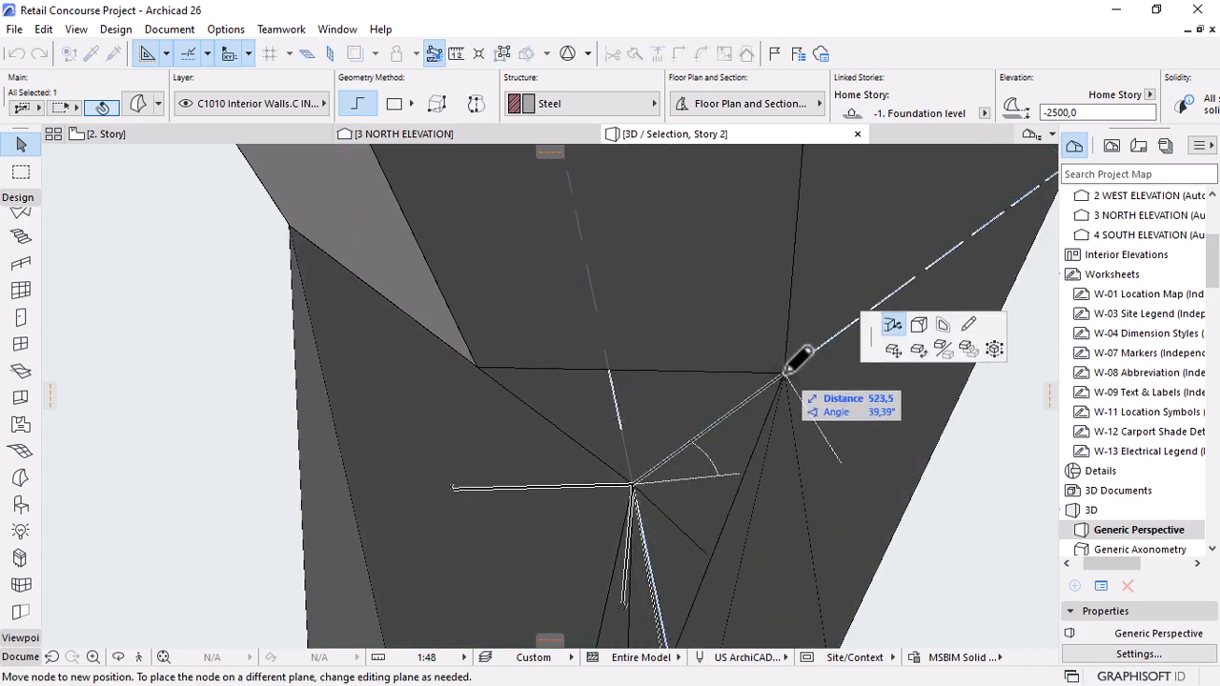
left_click(779, 374)
scroll(746, 385, "down", 4)
key("Escape")
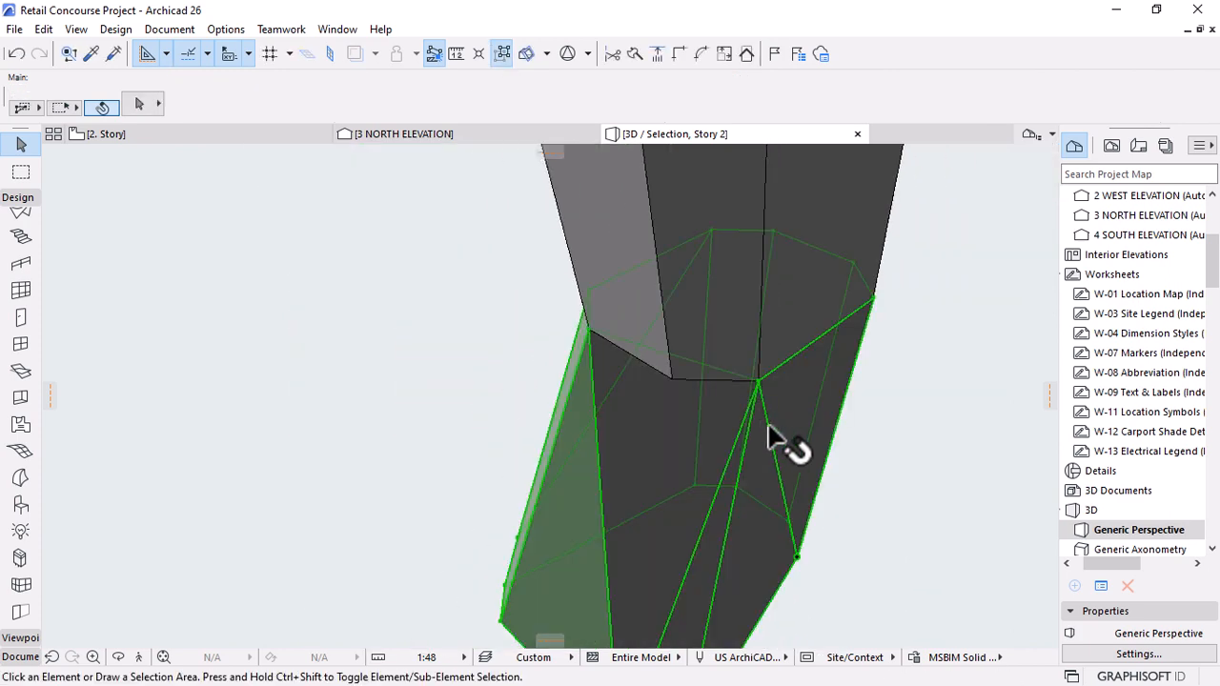
Undo the top corner move, the last two footing chamfers and the last two mast chamfers.
middle_click_drag(768, 425, 433, 321, "shift")
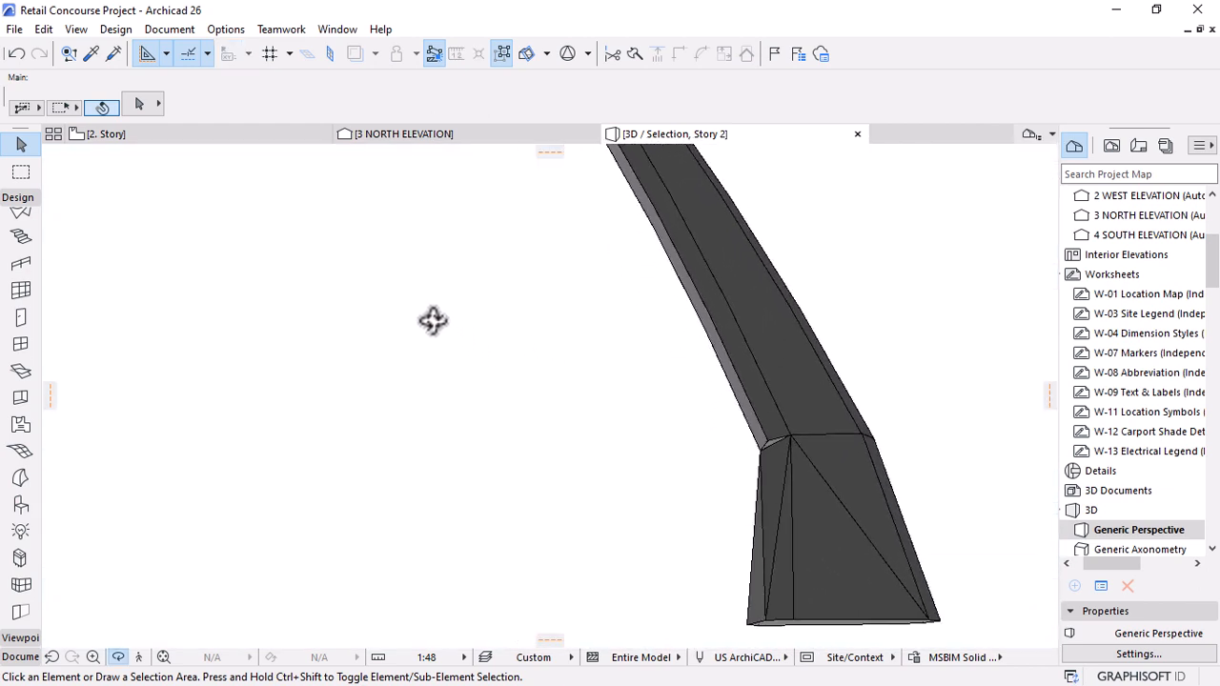
left_click(778, 456)
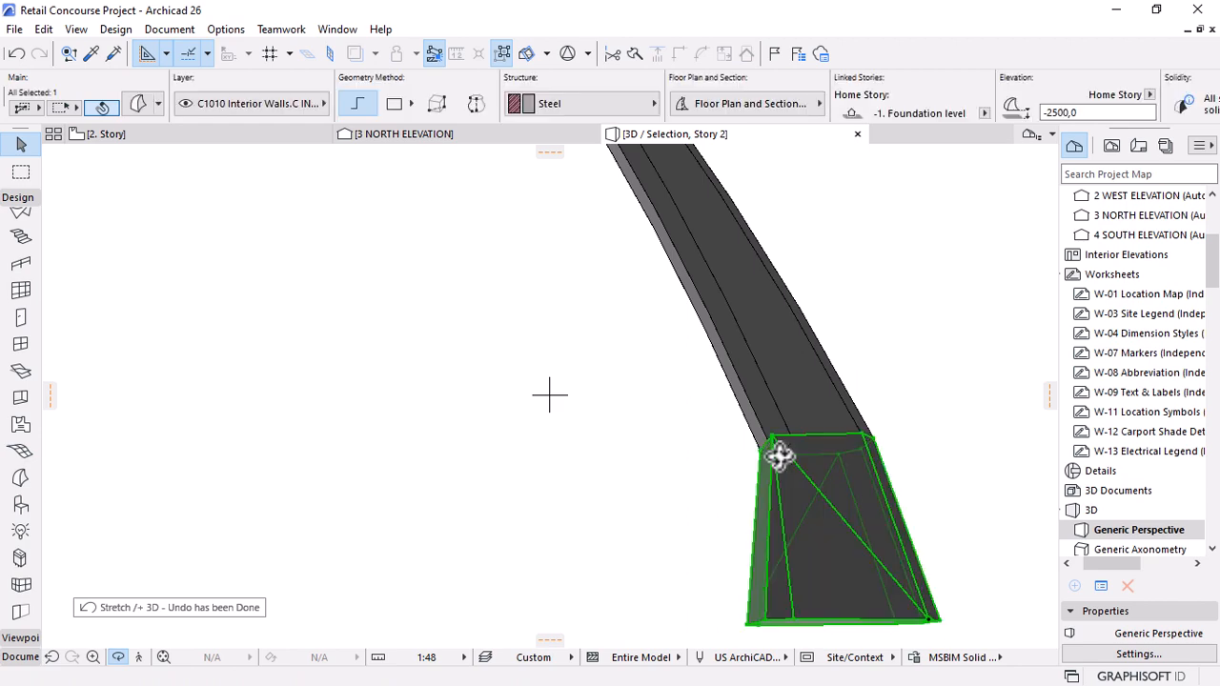
middle_click_drag(778, 457, 492, 462, "shift")
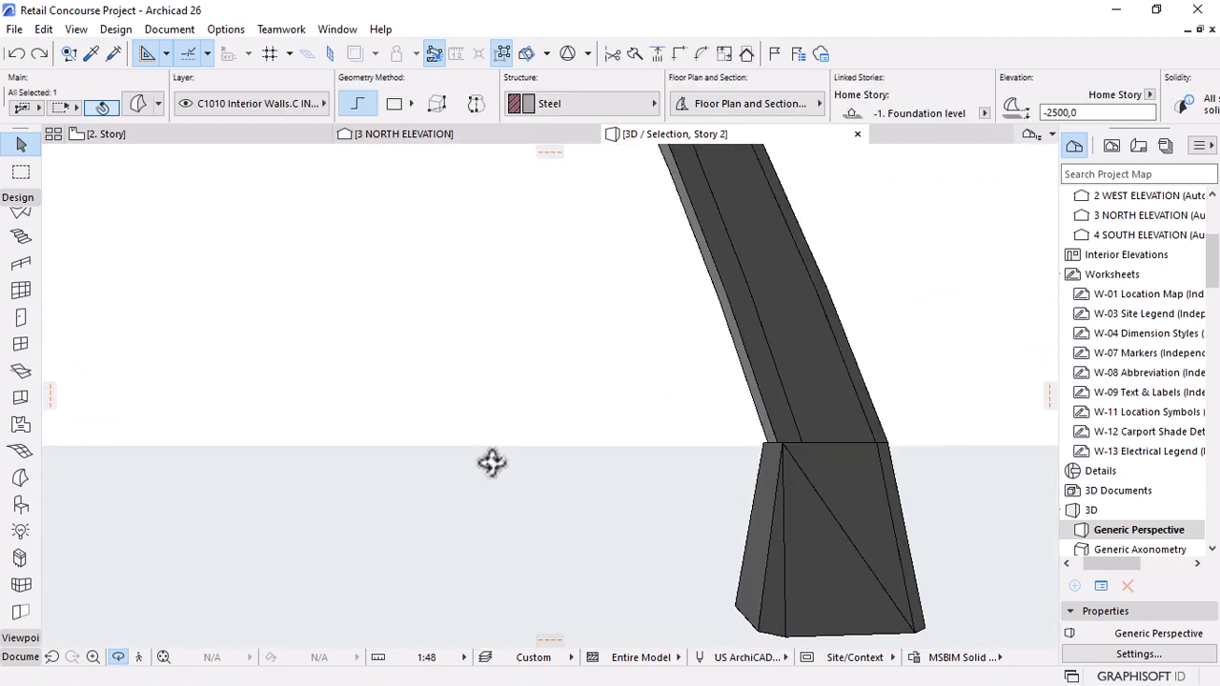
middle_click_drag(648, 536, 847, 568, "shift")
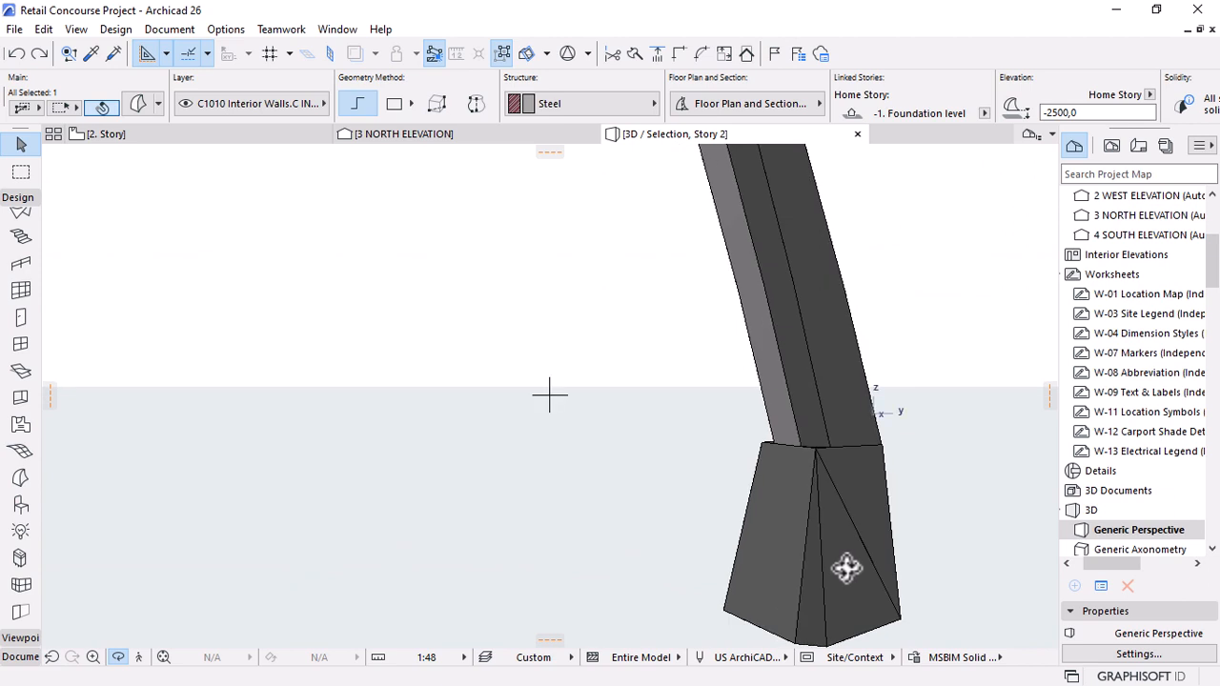
key("ctrl+z")
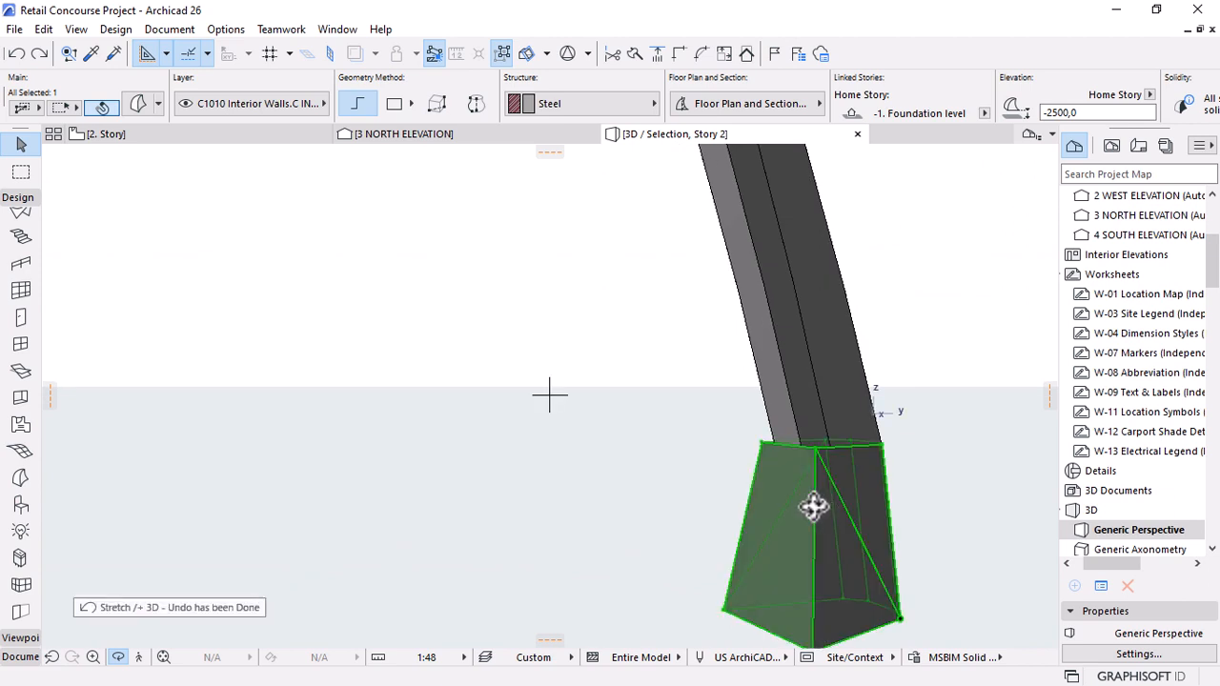
middle_click_drag(767, 499, 575, 484, "shift")
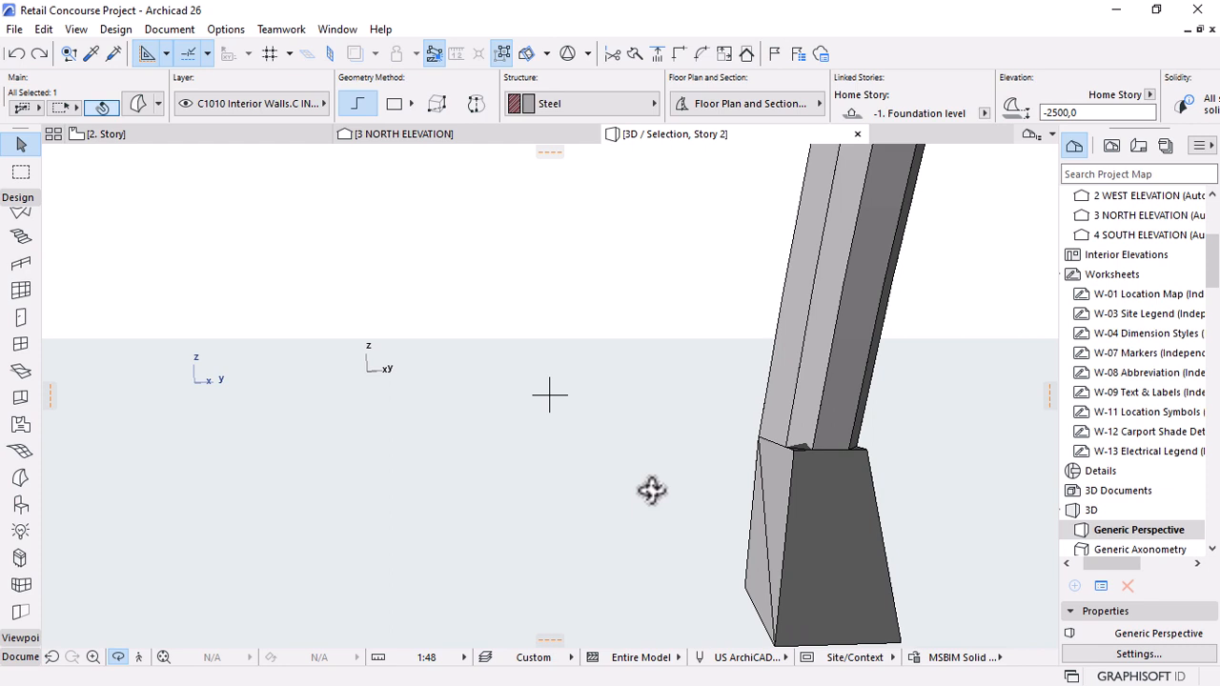
key("ctrl+z")
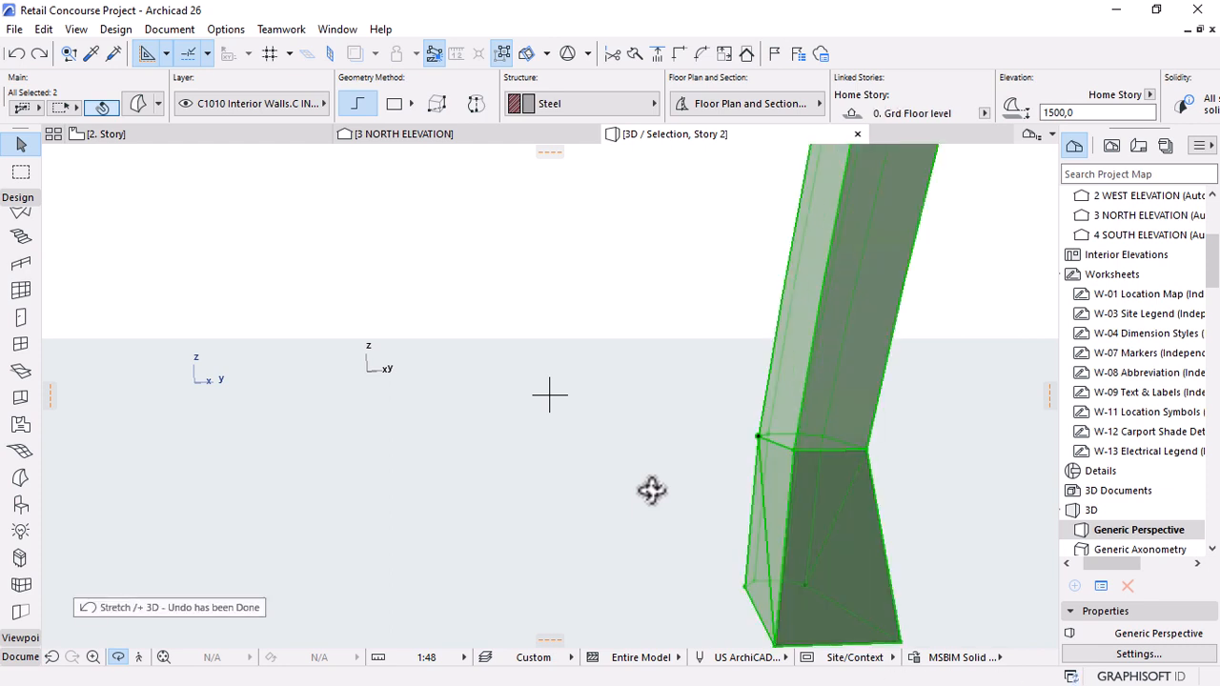
Undo the outward moves of the footing's two bottom corners.
middle_click_drag(666, 466, 606, 464, "shift")
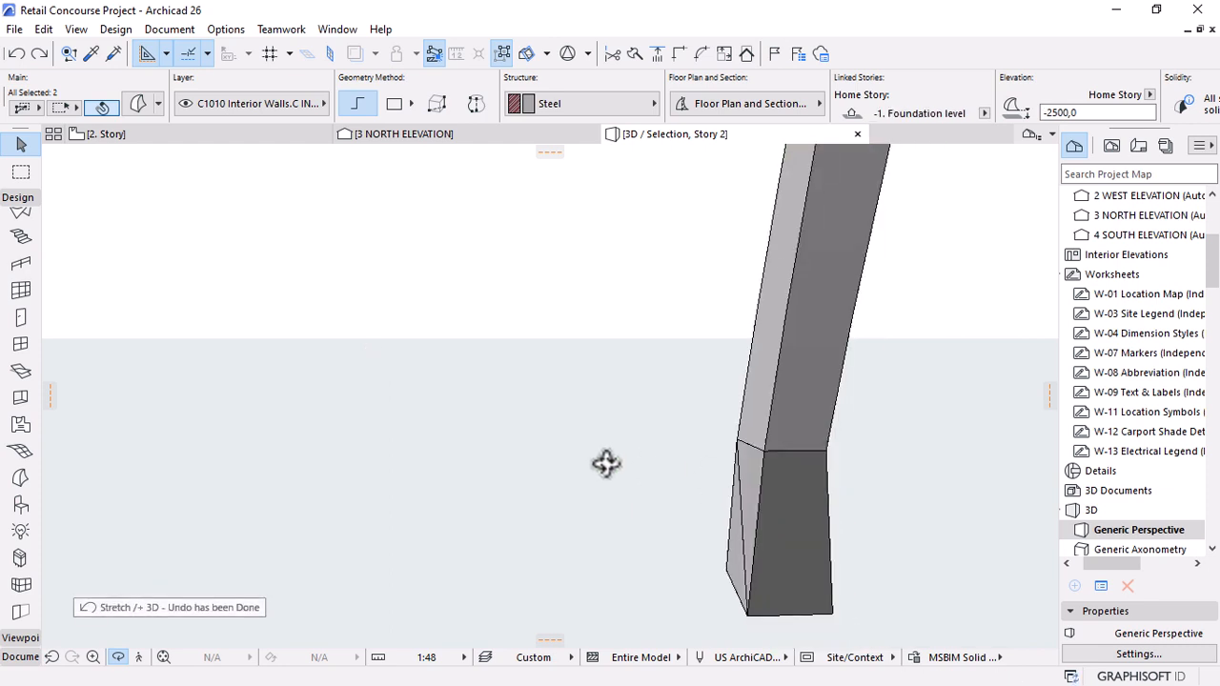
middle_click_drag(838, 587, 984, 610, "shift")
middle_click_drag(586, 521, 861, 505, "shift")
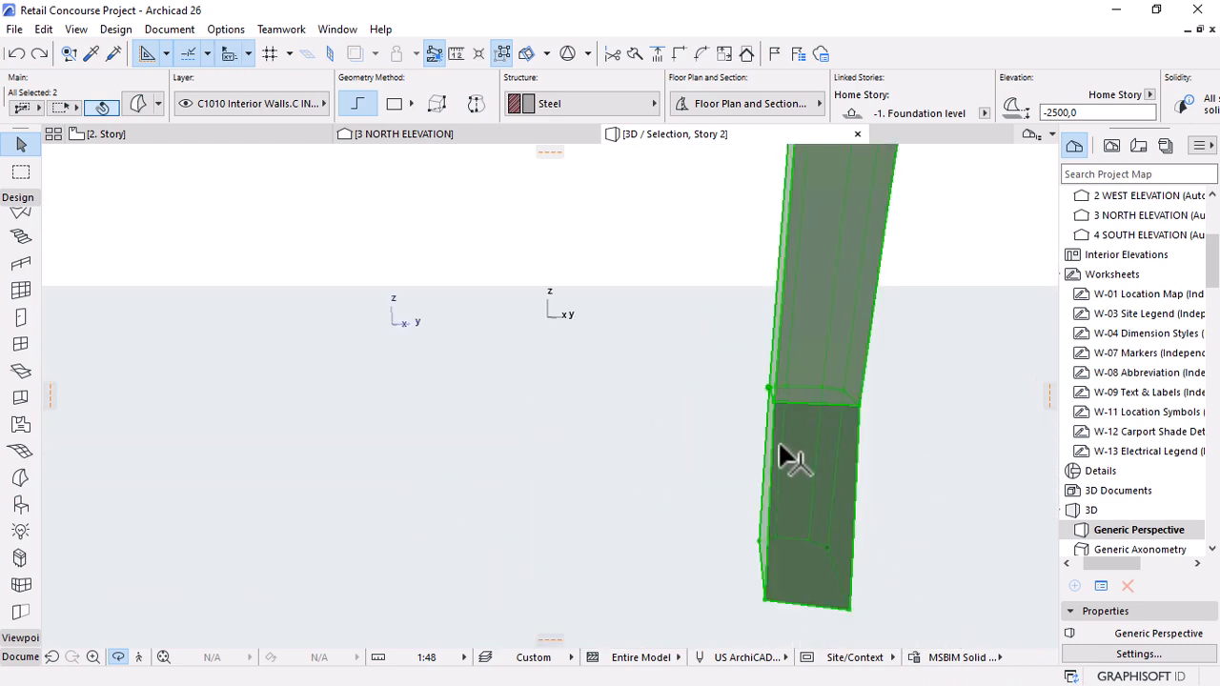
Chamfer one of the unflared footing's two remaining sharp upright edges.
key("Escape")
middle_click_drag(714, 553, 700, 468, "shift")
left_click(674, 440)
left_click(680, 460)
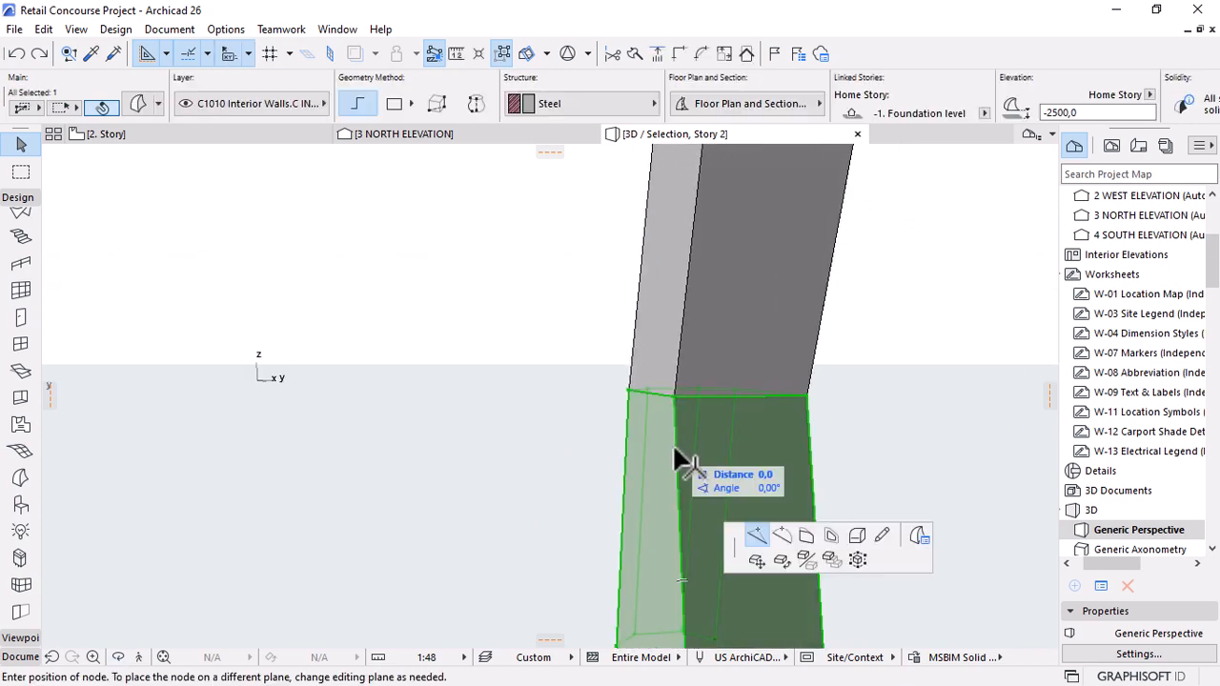
left_click(994, 325)
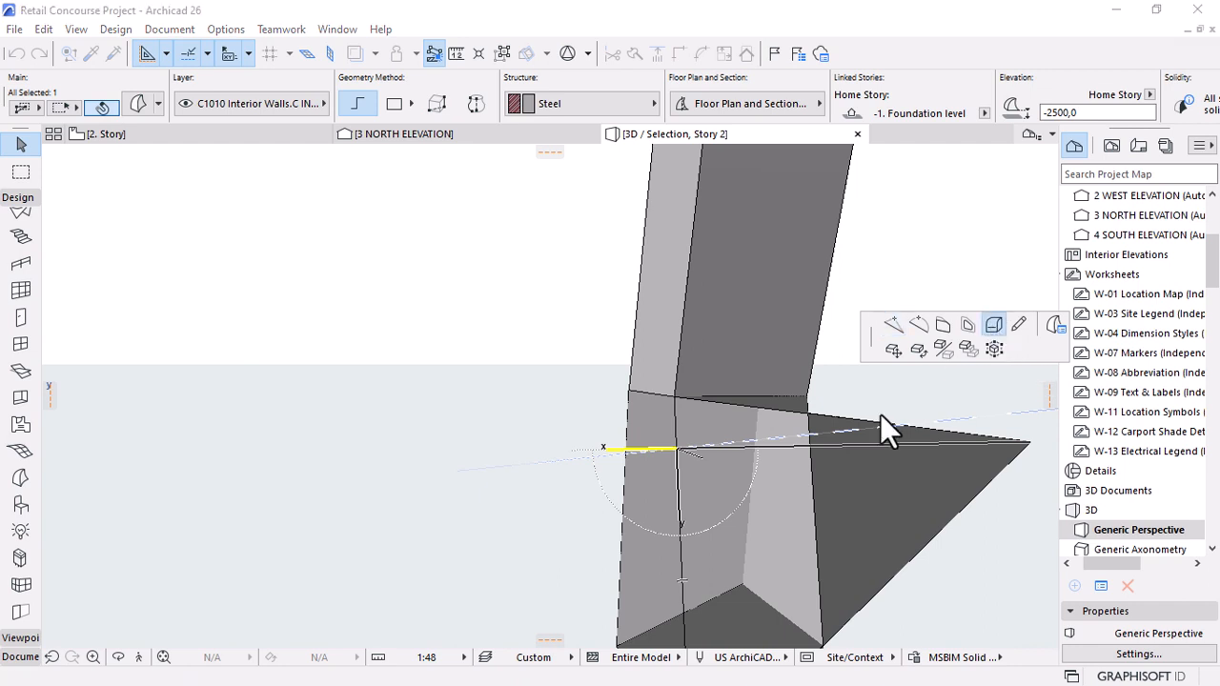
left_click(640, 372)
key("Escape")
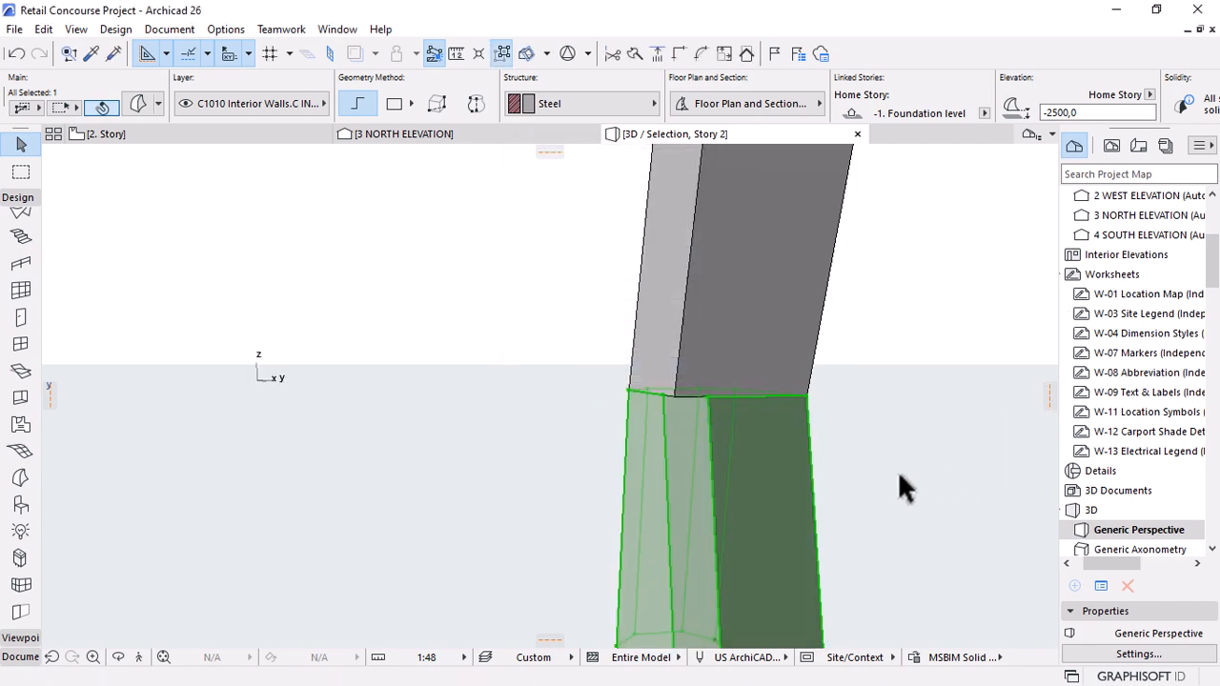
Chamfer the mast's sharp long edge directly above the footing's newly chamfered upright edge.
middle_click_drag(983, 369, 589, 427, "shift")
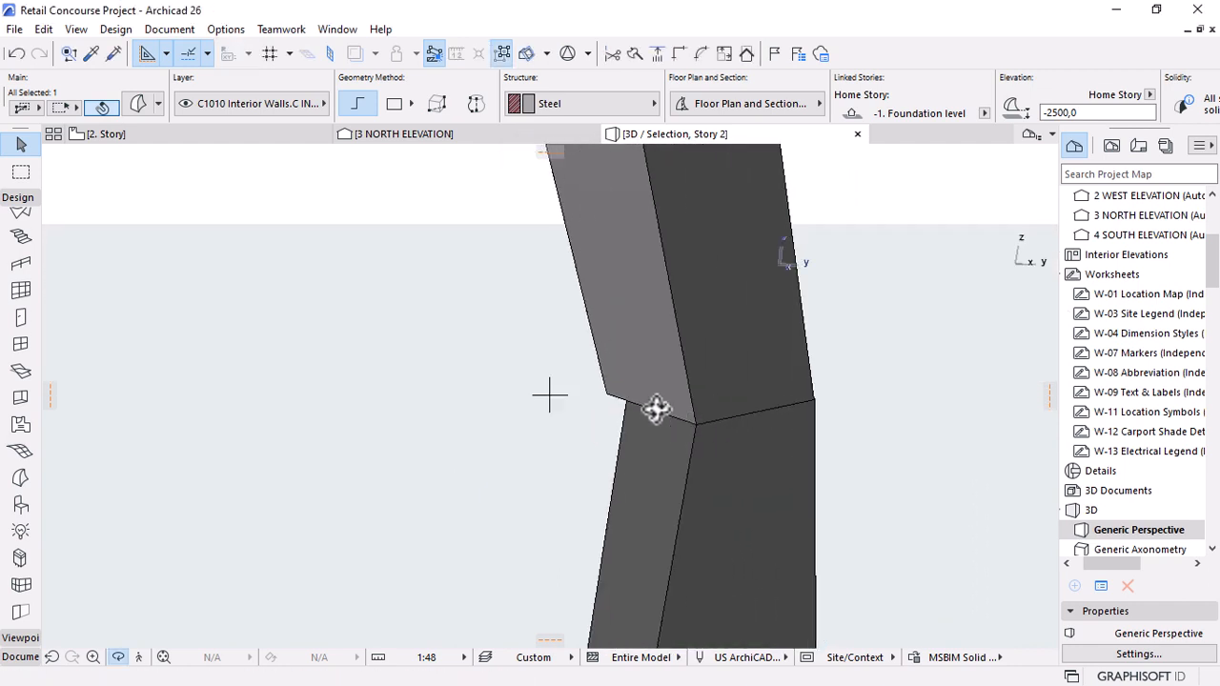
middle_click_drag(656, 410, 823, 327, "shift")
left_click(709, 219)
left_click(710, 207)
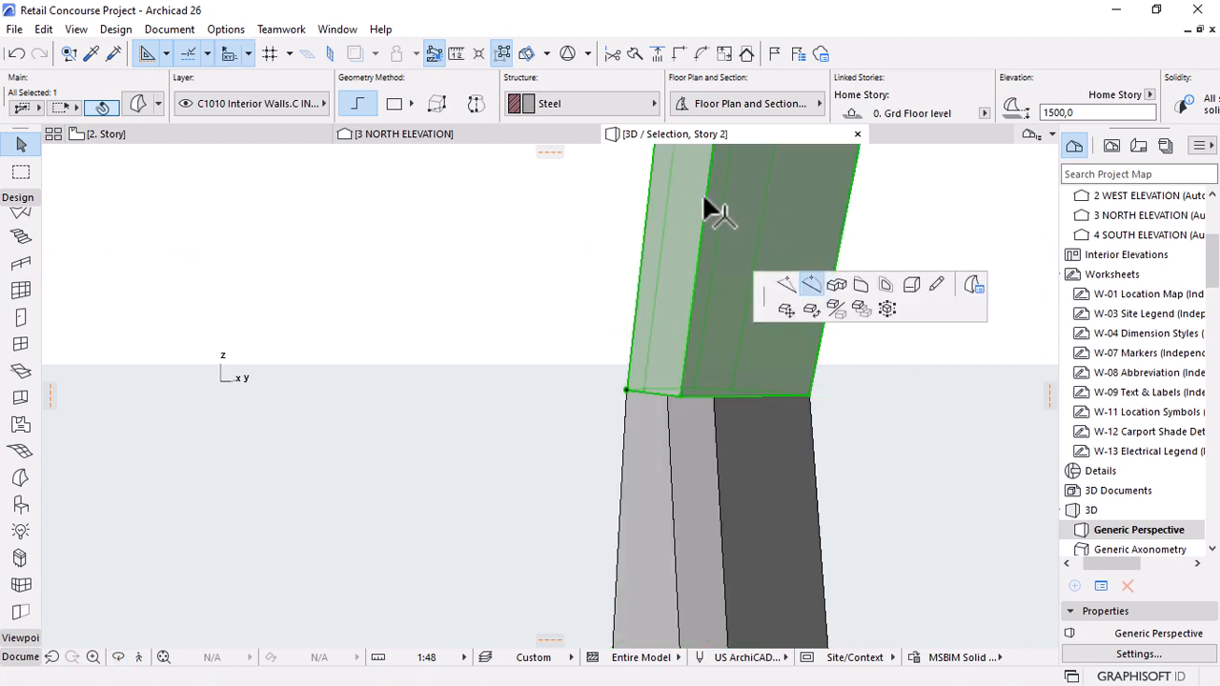
left_click(1019, 325)
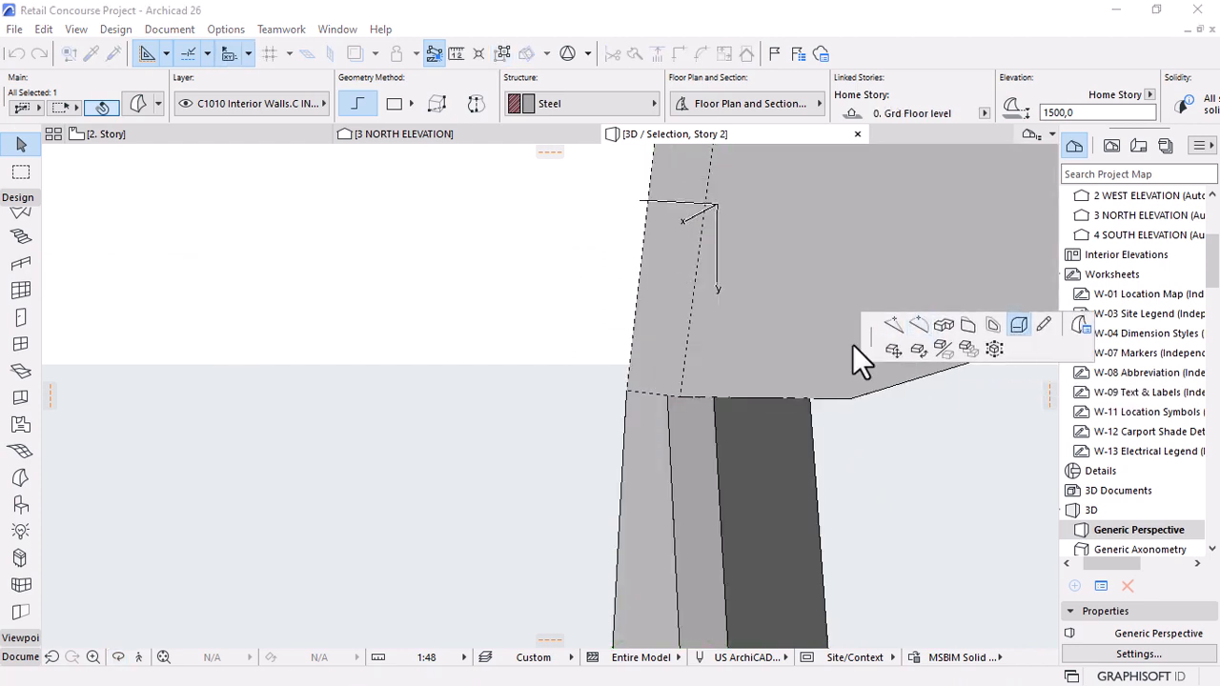
left_click(640, 372)
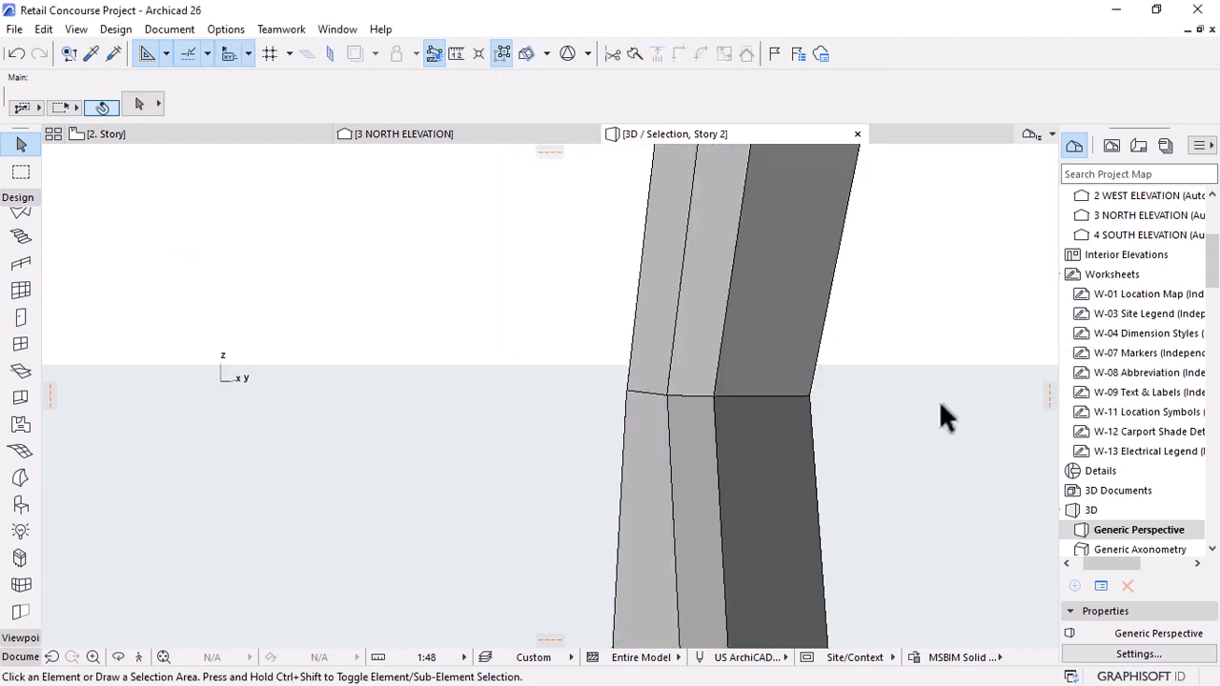
Try to chamfer the mast's remaining sharp long edge on the opposite side.
middle_click_drag(940, 414, 752, 288, "shift")
left_click(770, 265)
left_click(772, 254)
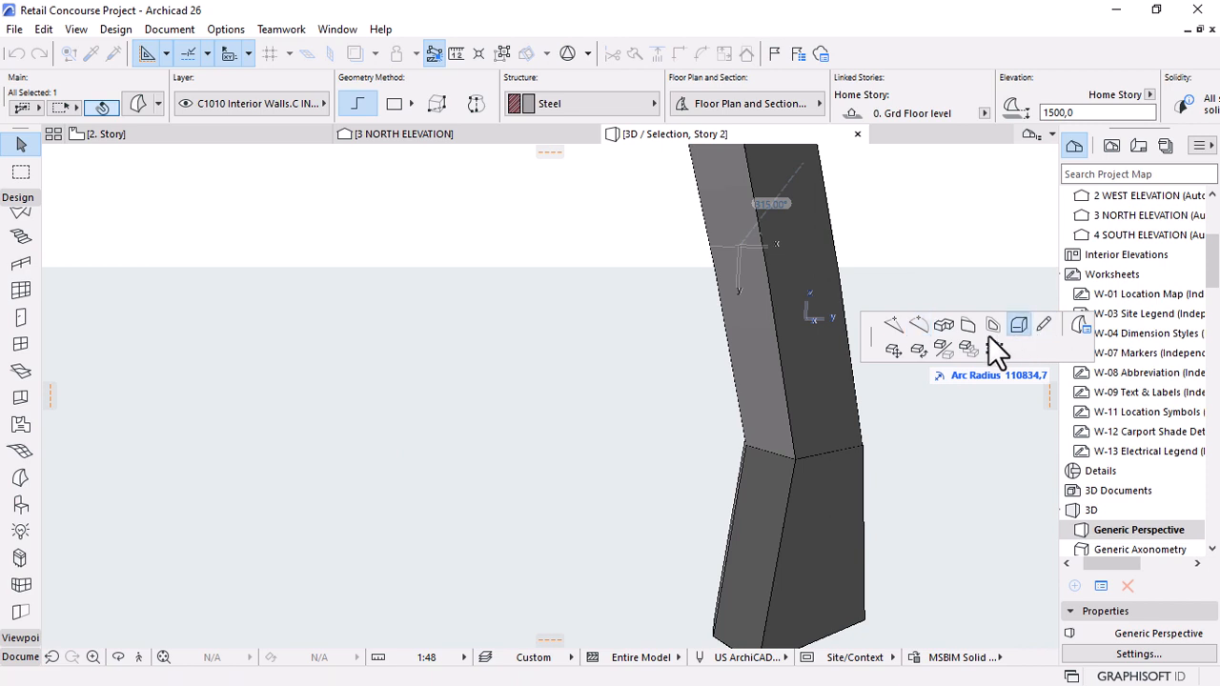
left_click(992, 349)
left_click(677, 373)
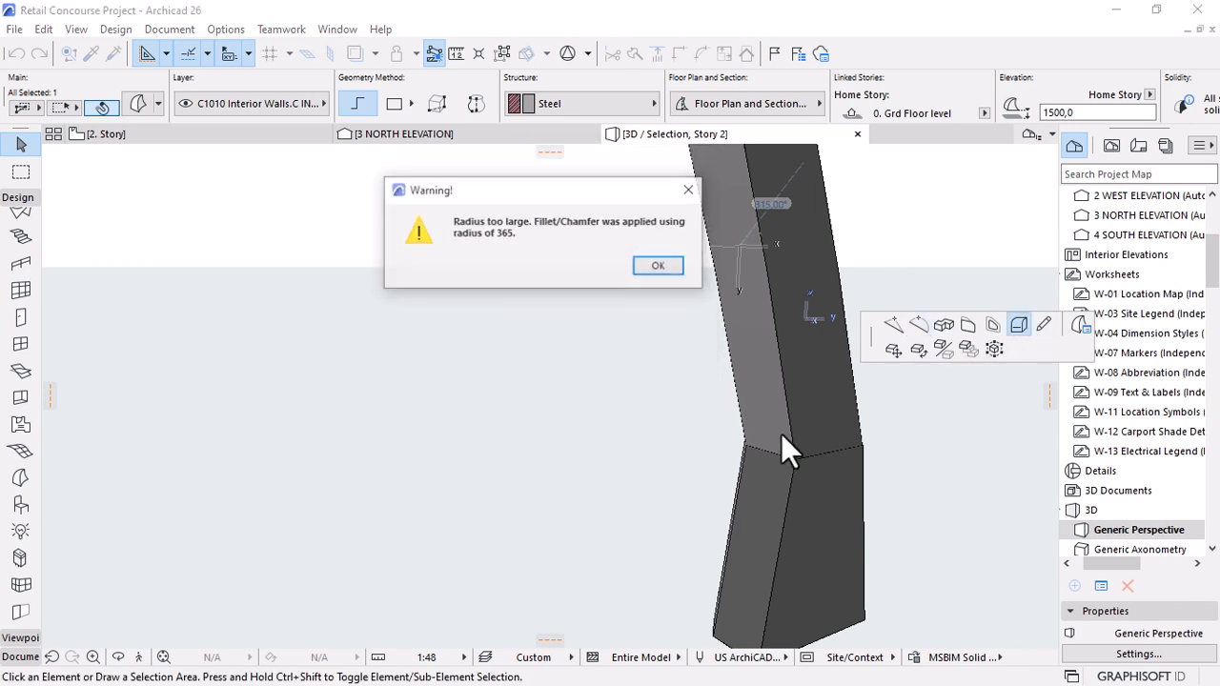
left_click(658, 268)
key("Escape")
Chamfer the mast's last sharp long edge with a radius of 365,7.
middle_click_drag(956, 454, 588, 447, "shift")
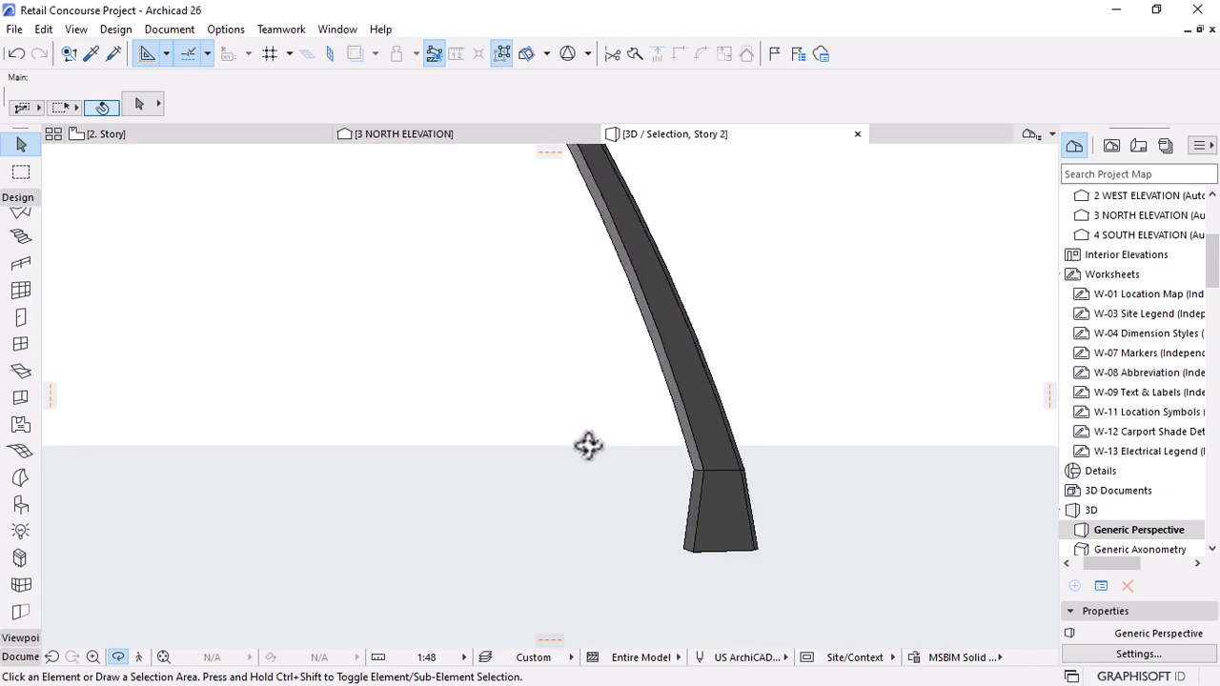
middle_click_drag(624, 317, 688, 335, "shift")
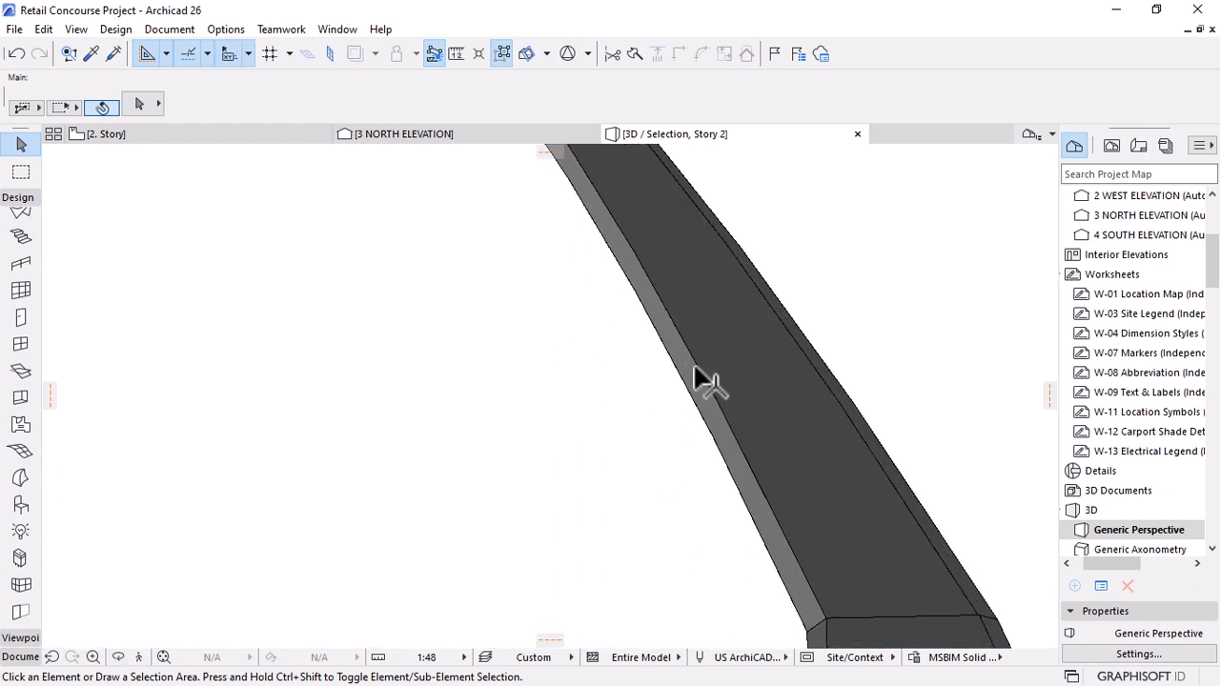
left_click(694, 367)
left_click(697, 364)
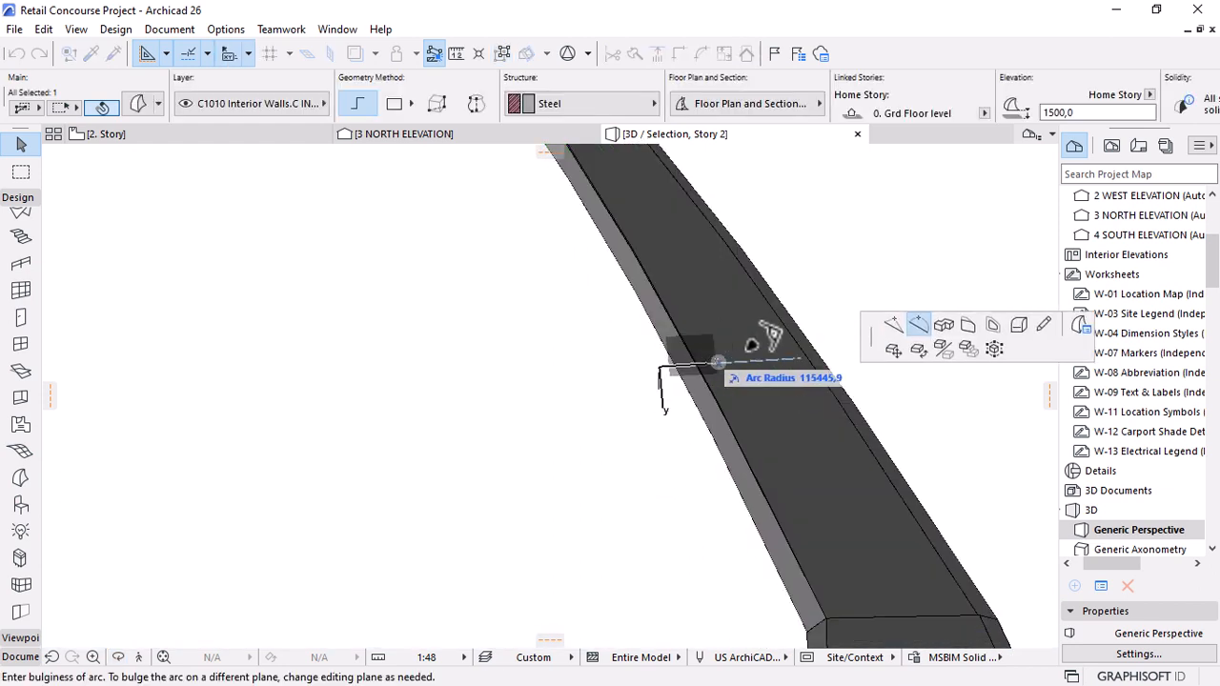
left_click(836, 330)
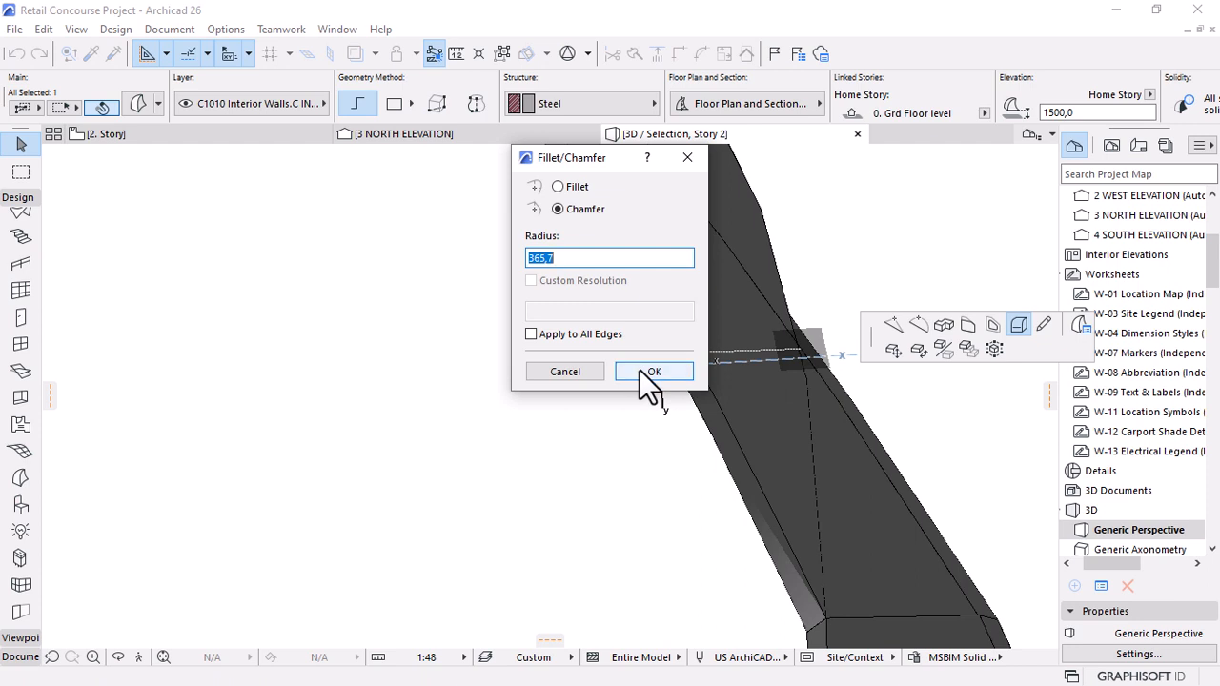
left_click(641, 372)
left_click(908, 299)
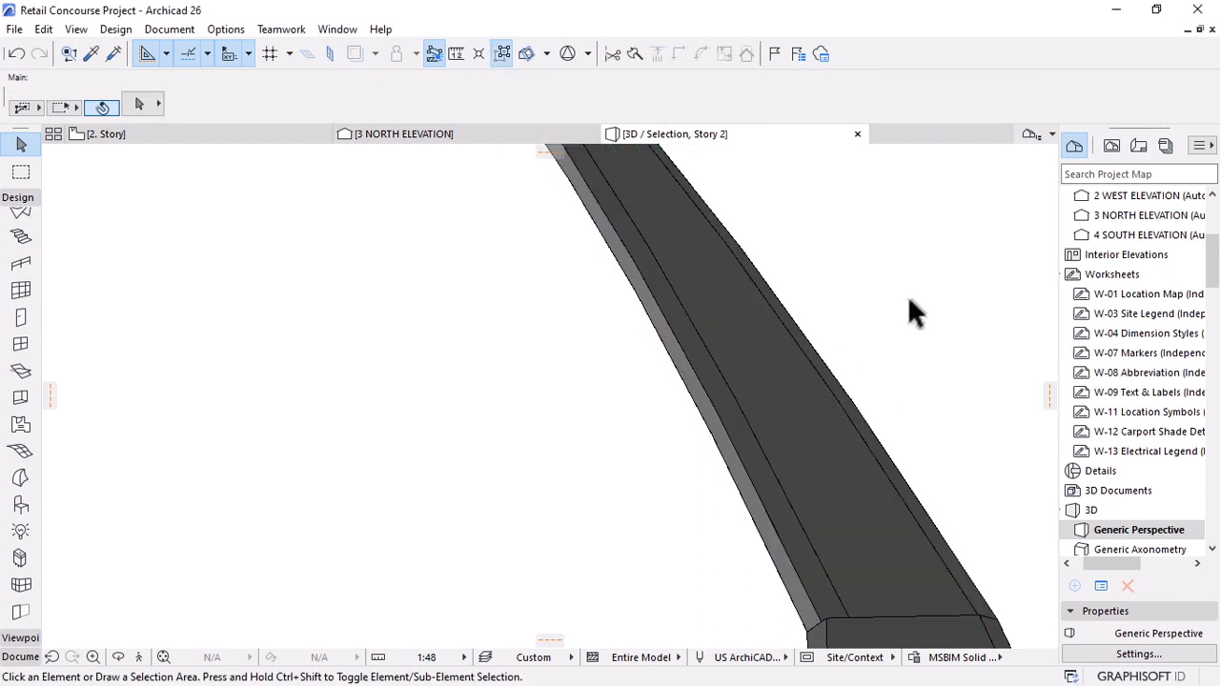
Chamfer the footing's last sharp upright edge, below the mast's newest chamfer, with a radius of 365,7.
middle_click_drag(910, 308, 852, 493, "shift")
scroll(692, 463, "up", 5)
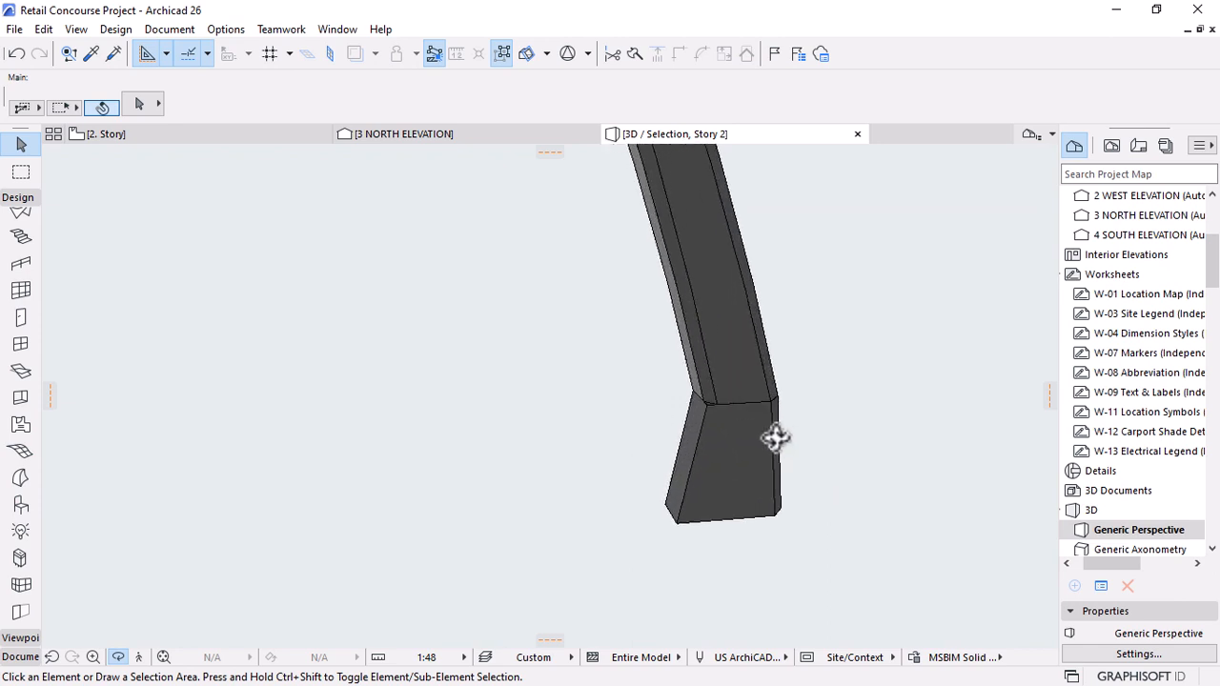
scroll(699, 439, "up", 2)
left_click(703, 429)
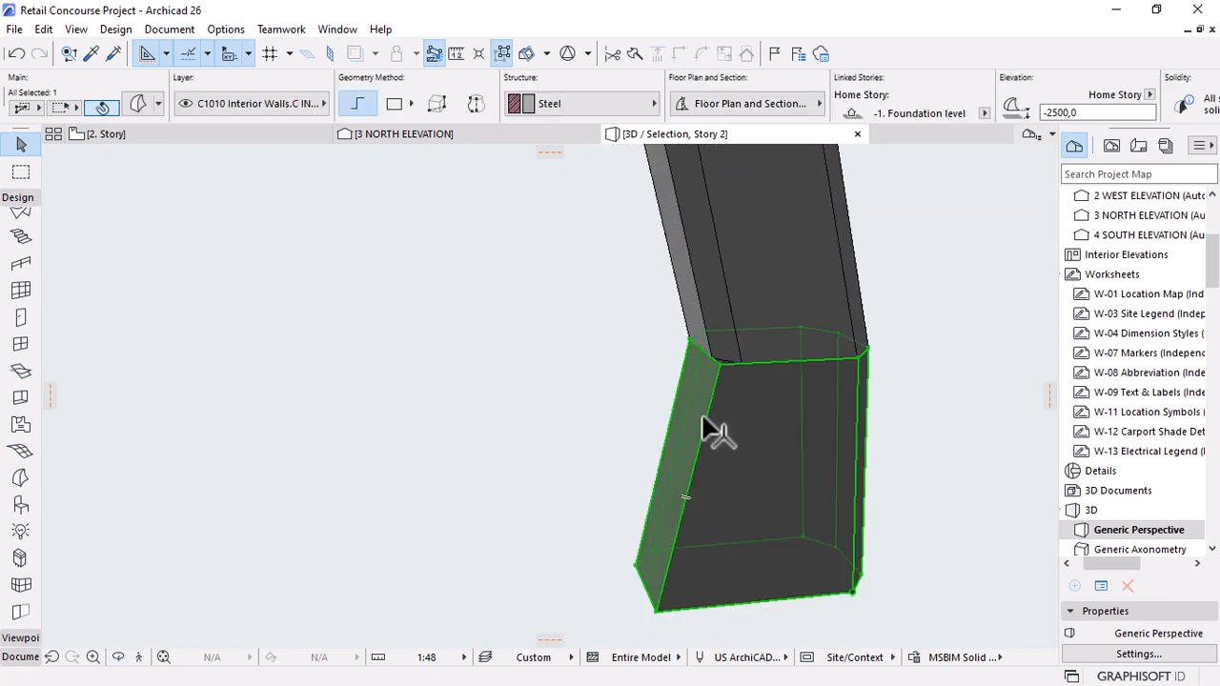
left_click(700, 446)
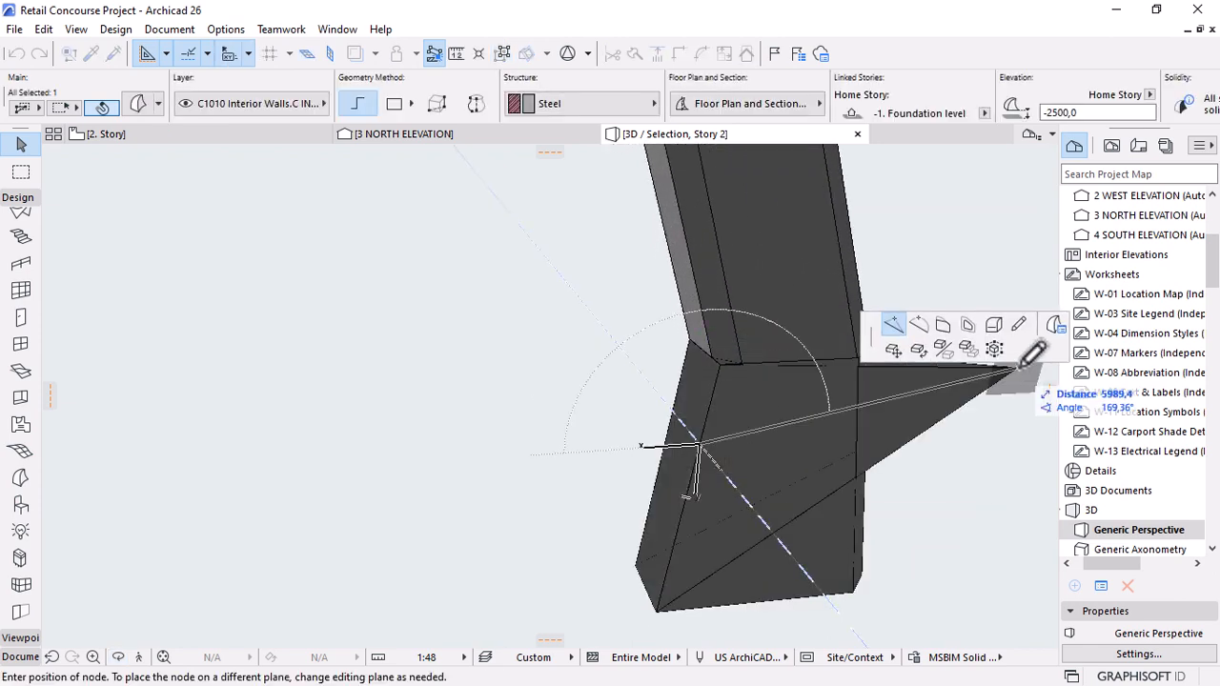
left_click(994, 325)
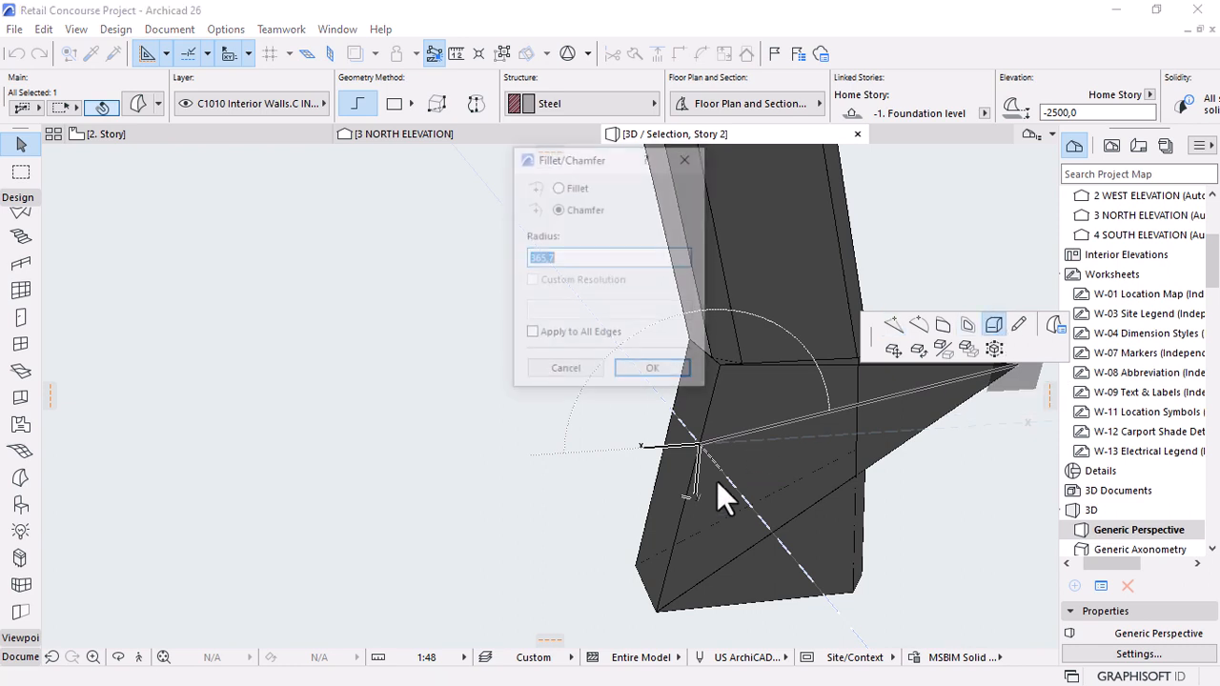
left_click(631, 369)
left_click(553, 405)
Chamfer all edges of the cap at the mast's upper end with a radius of 365,7.
middle_click_drag(868, 381, 663, 405, "shift")
scroll(618, 369, "up", 5)
left_click(717, 349)
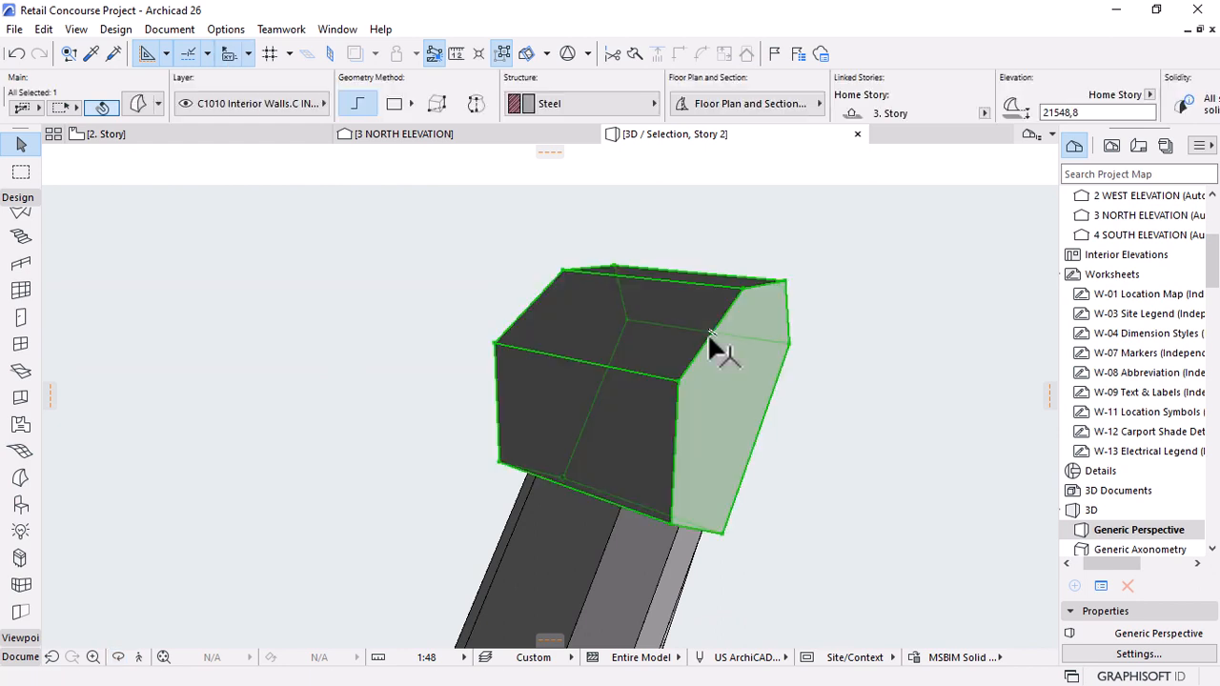
left_click(708, 347)
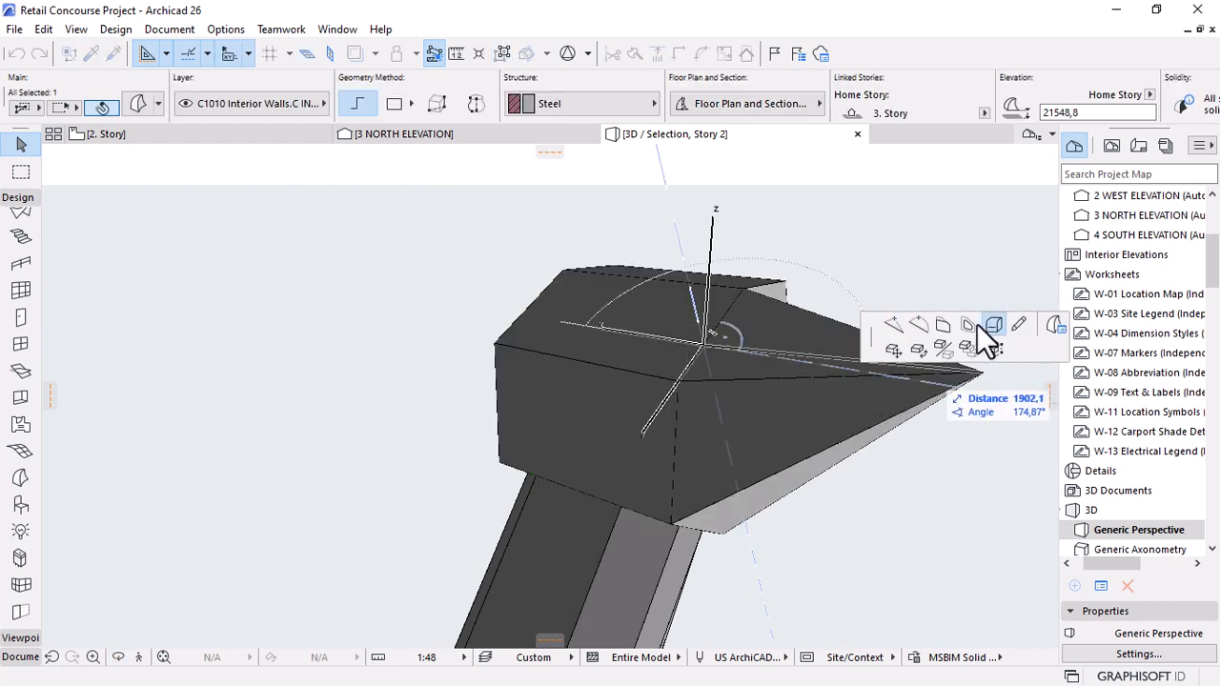
left_click(981, 325)
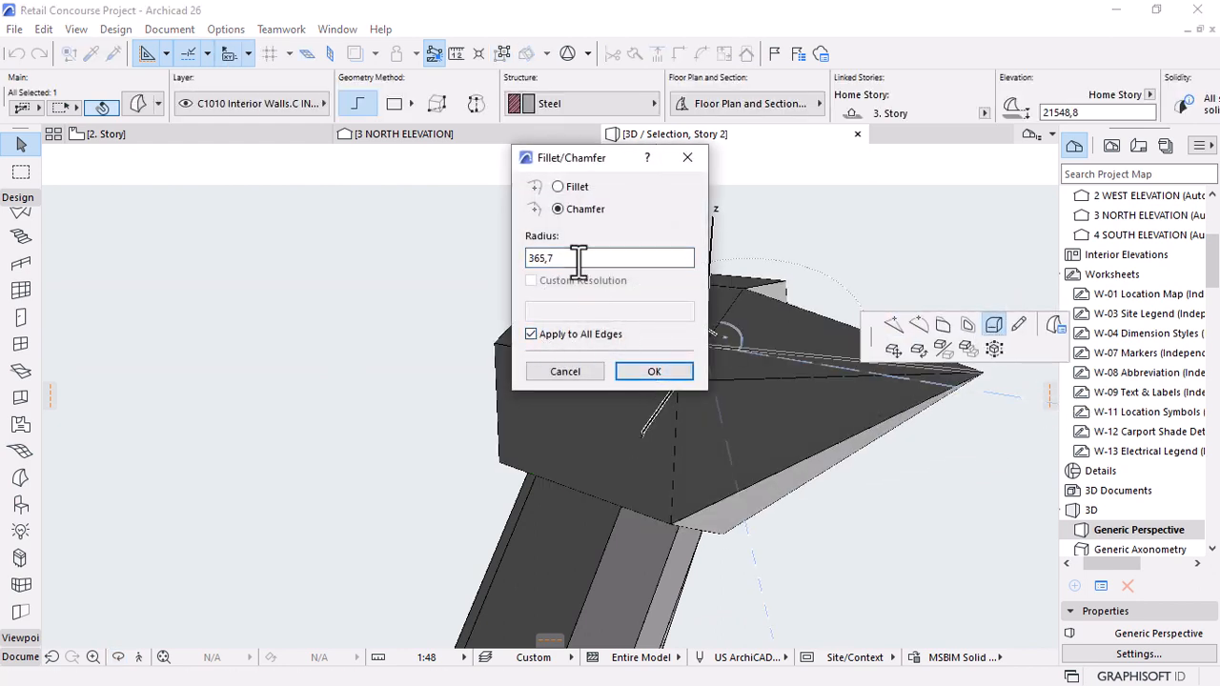
left_click(656, 371)
left_click(862, 287)
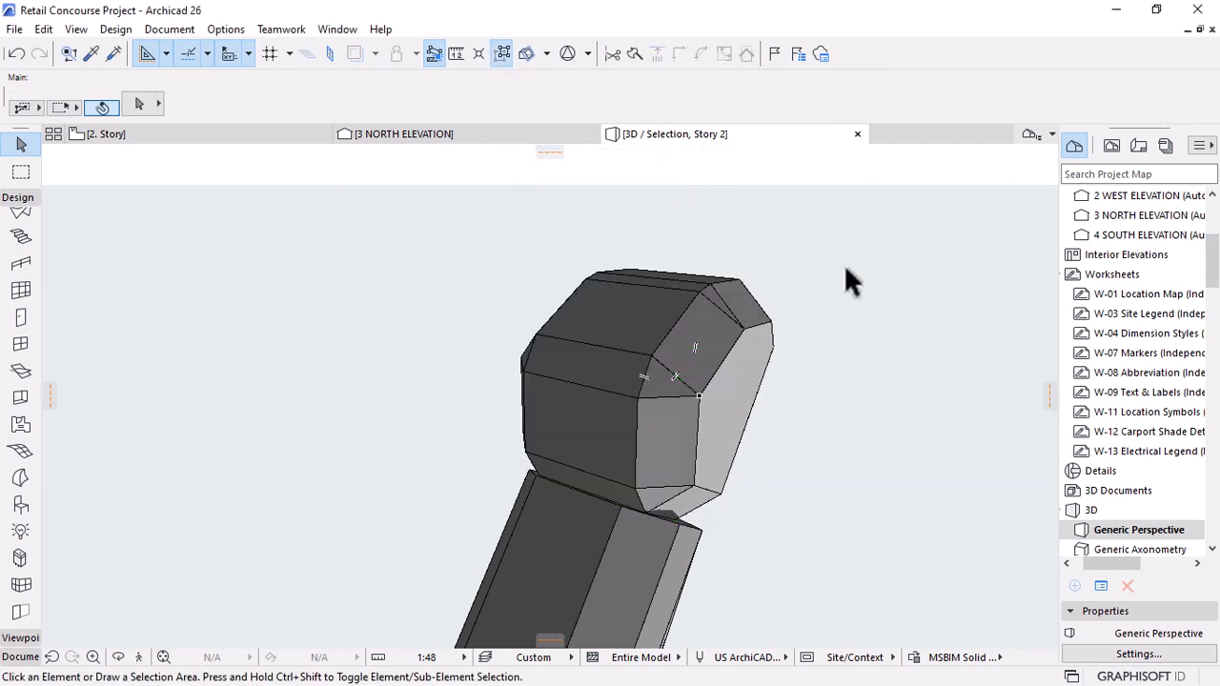
Examine the joint between the chamfered cap and the mast's upper end, and the overall mast shape, from several angles.
key("o")
scroll(703, 297, "down", 5)
left_click_drag(547, 372, 982, 366)
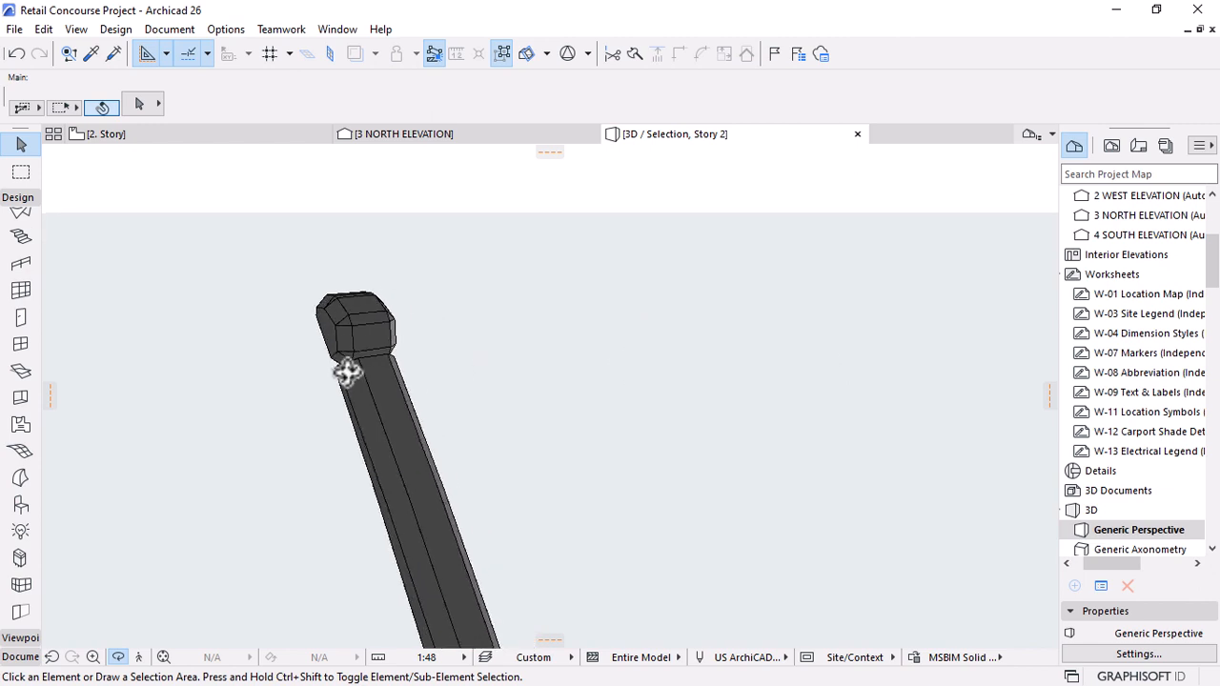
left_click_drag(347, 372, 451, 318)
scroll(456, 322, "up", 5)
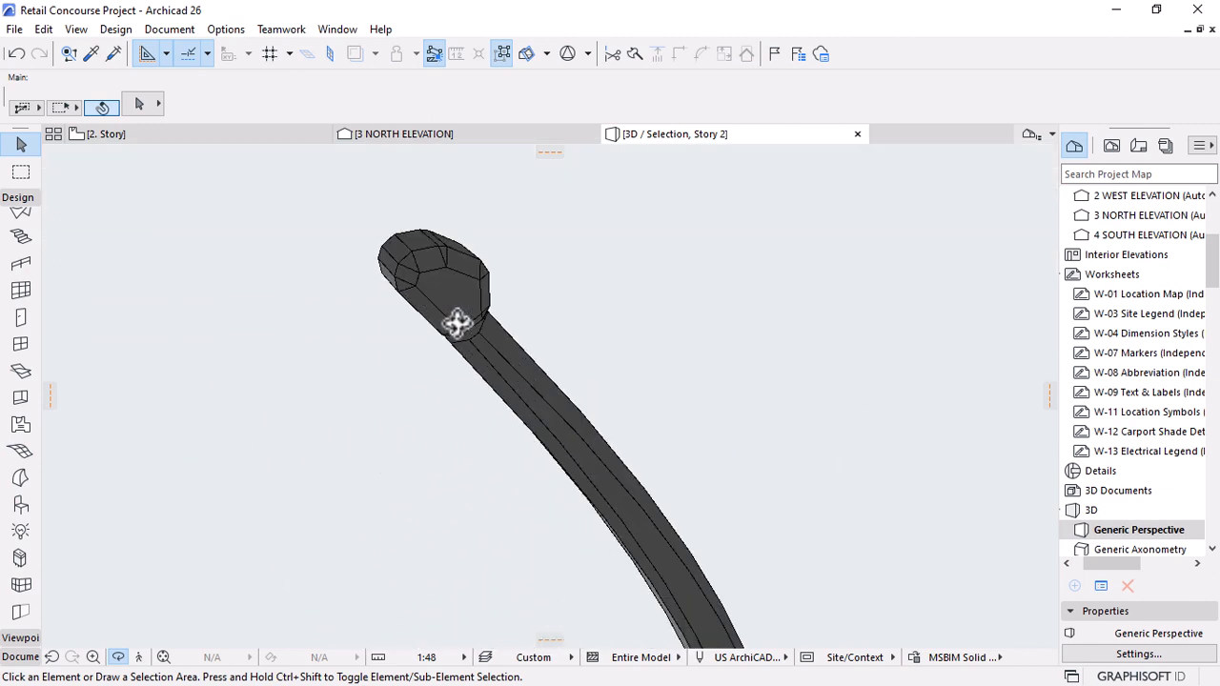
scroll(456, 322, "up", 5)
left_click(560, 397)
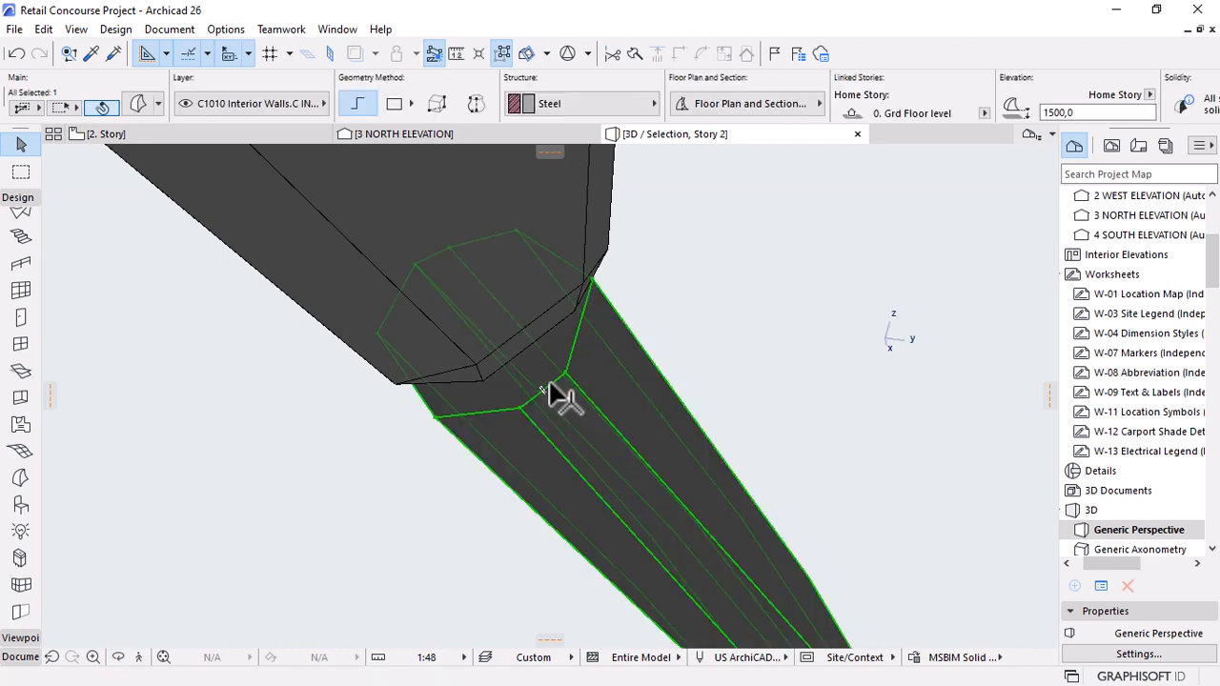
left_click(558, 383)
key("Escape")
left_click(717, 293)
middle_click_drag(716, 294, 582, 339, "shift")
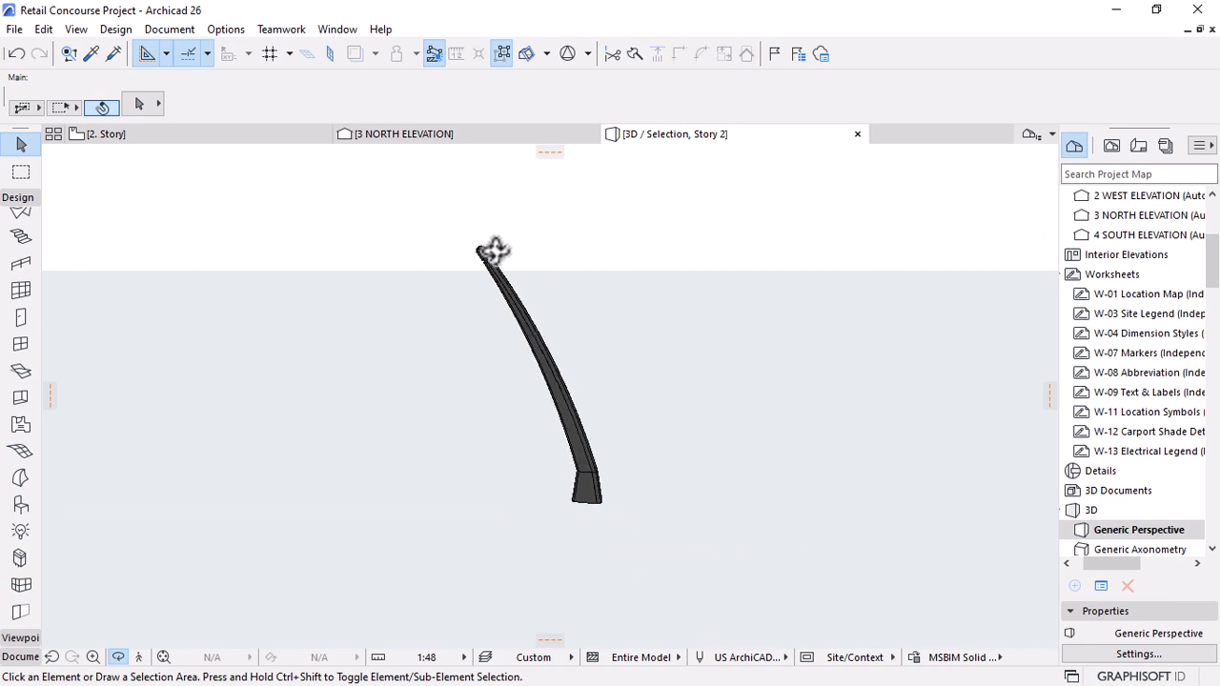
Select the pieces of the curved steel mast and set their floor plan display to All Relevant Stories.
left_click(504, 313)
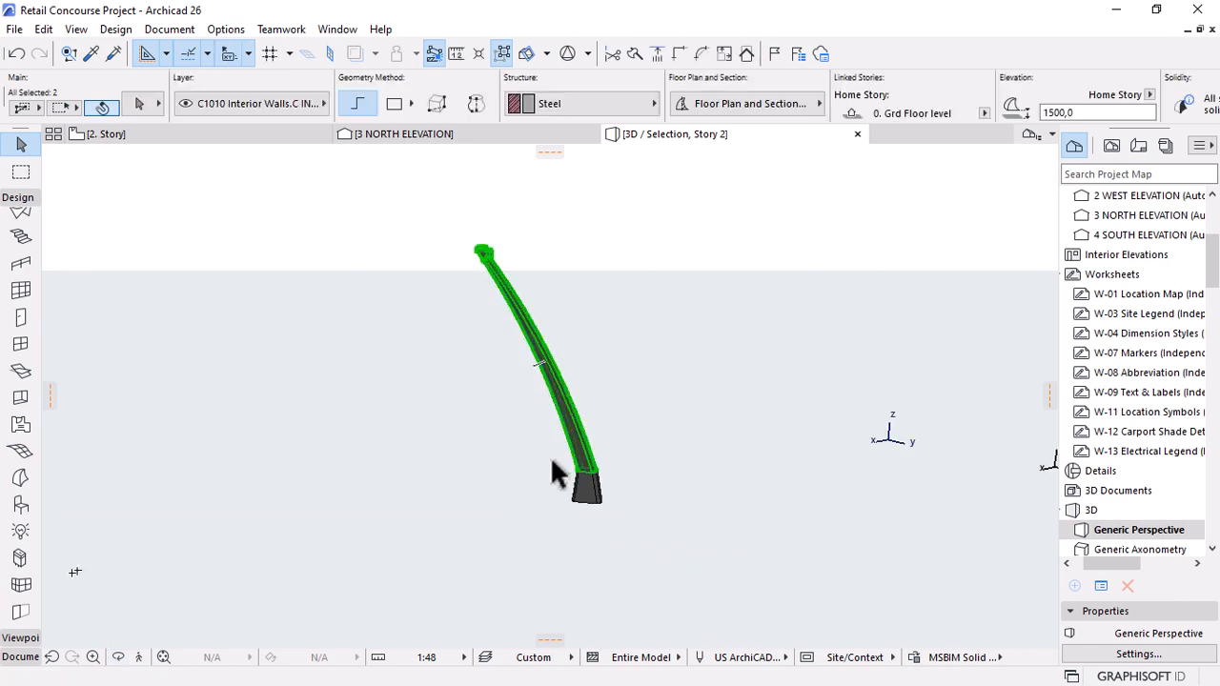
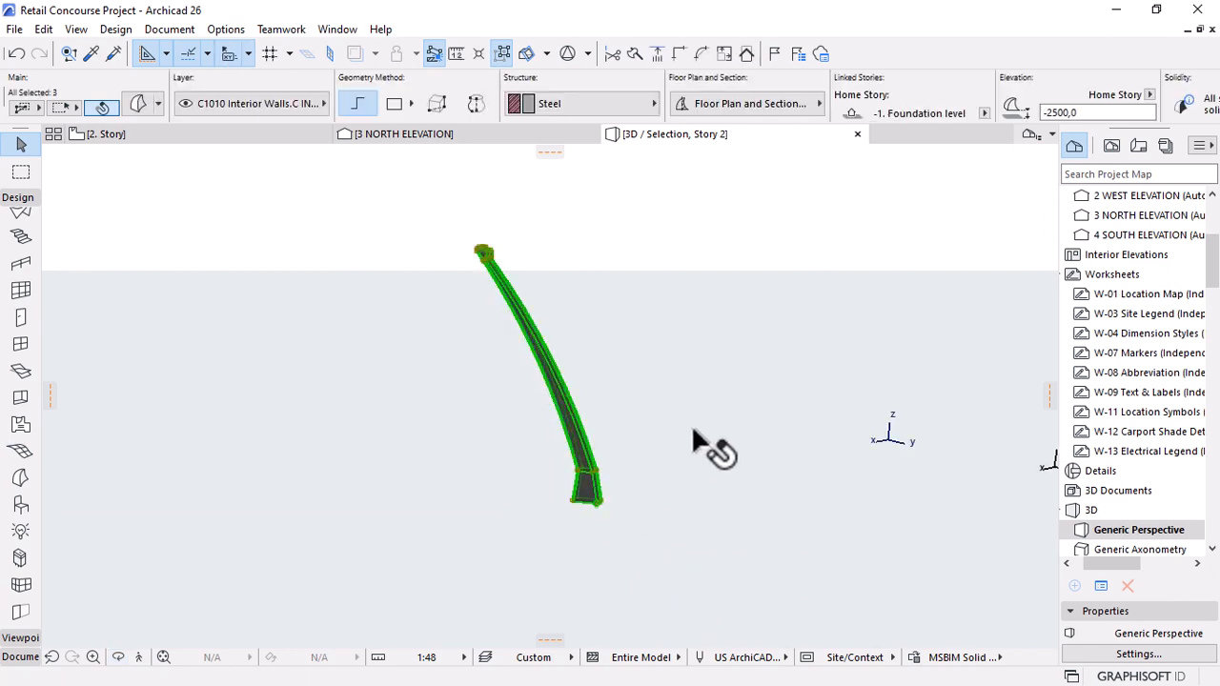
left_click(627, 428)
left_click(105, 133)
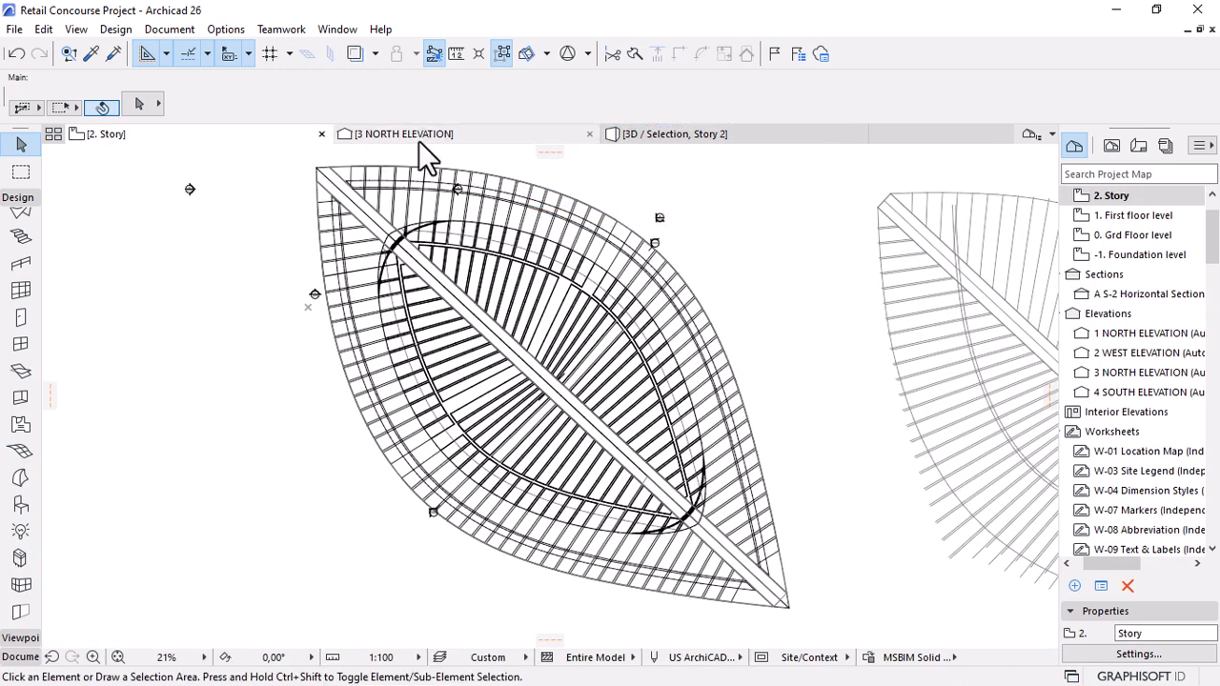
left_click(699, 133)
mouse_move(529, 136)
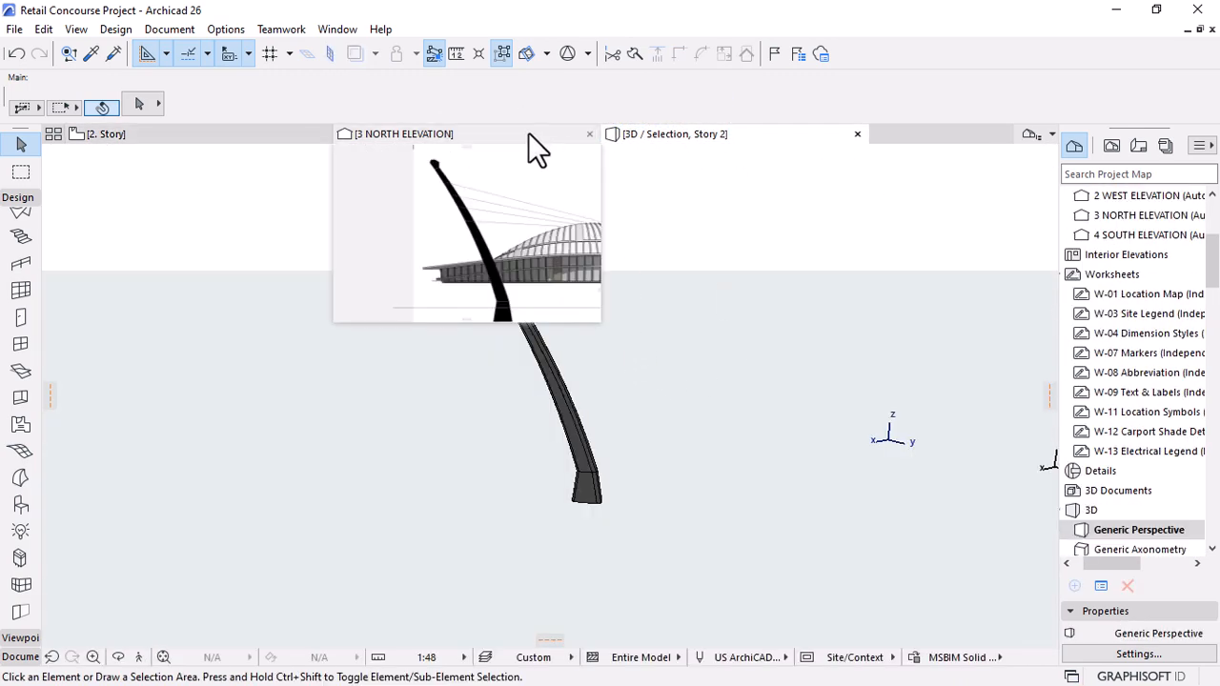
left_click(564, 389)
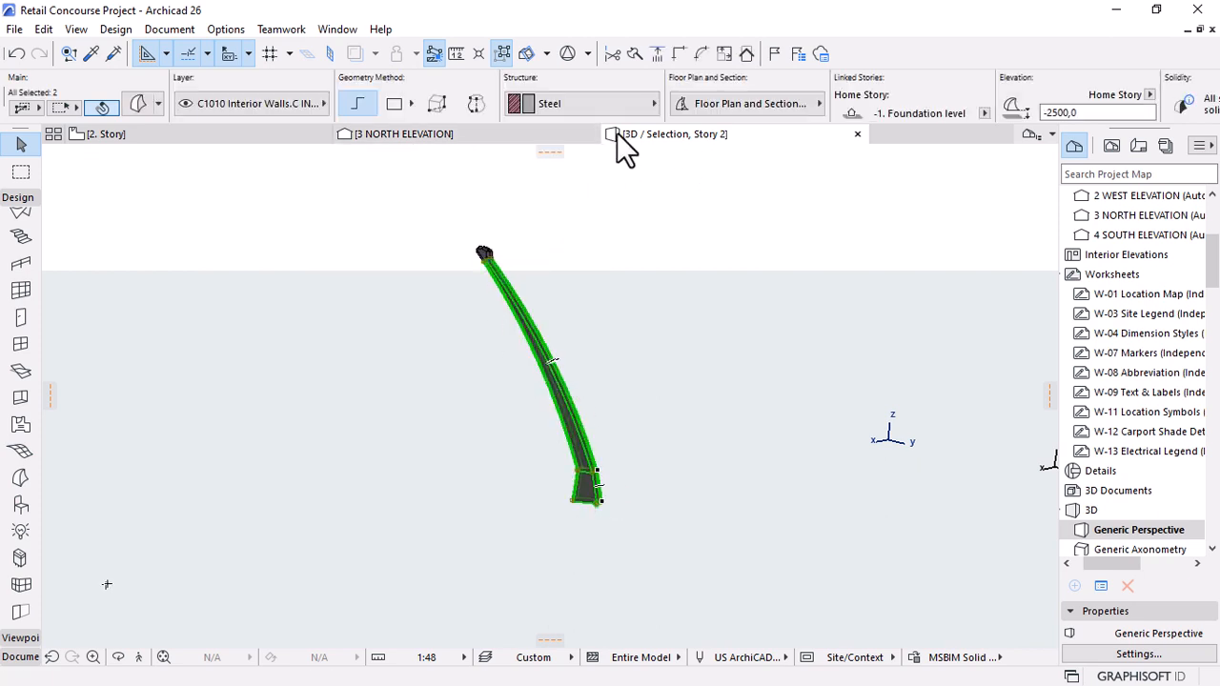
left_click(803, 105)
left_click(642, 120)
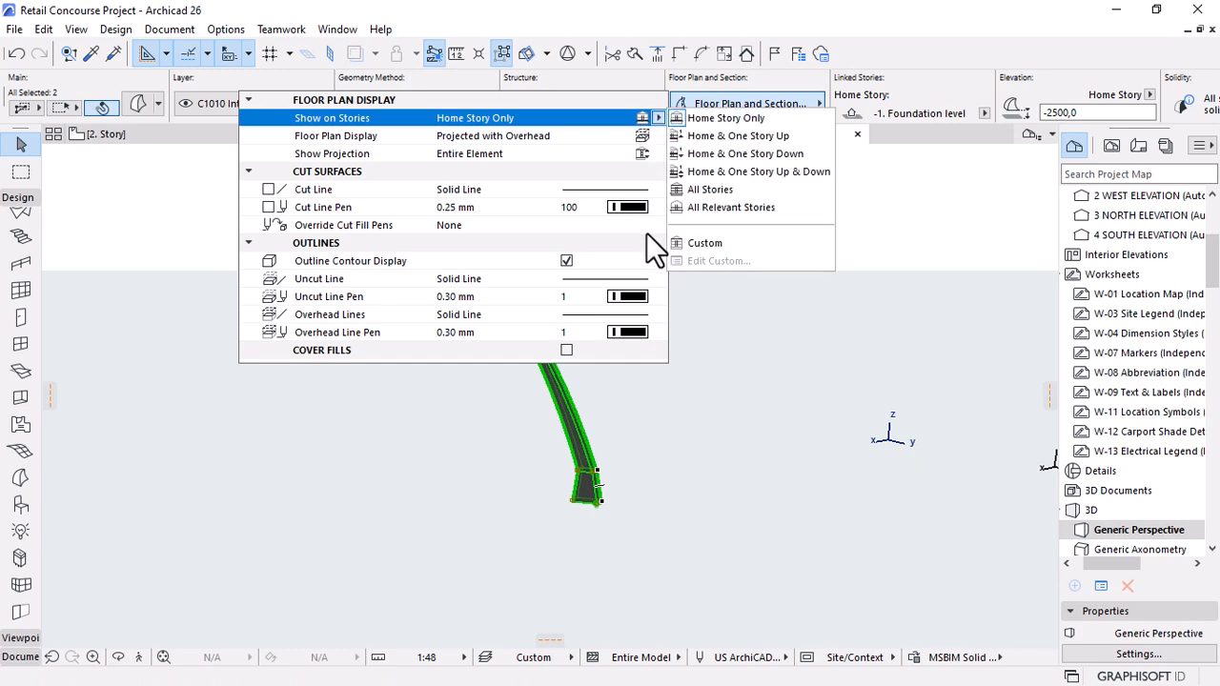
left_click(714, 205)
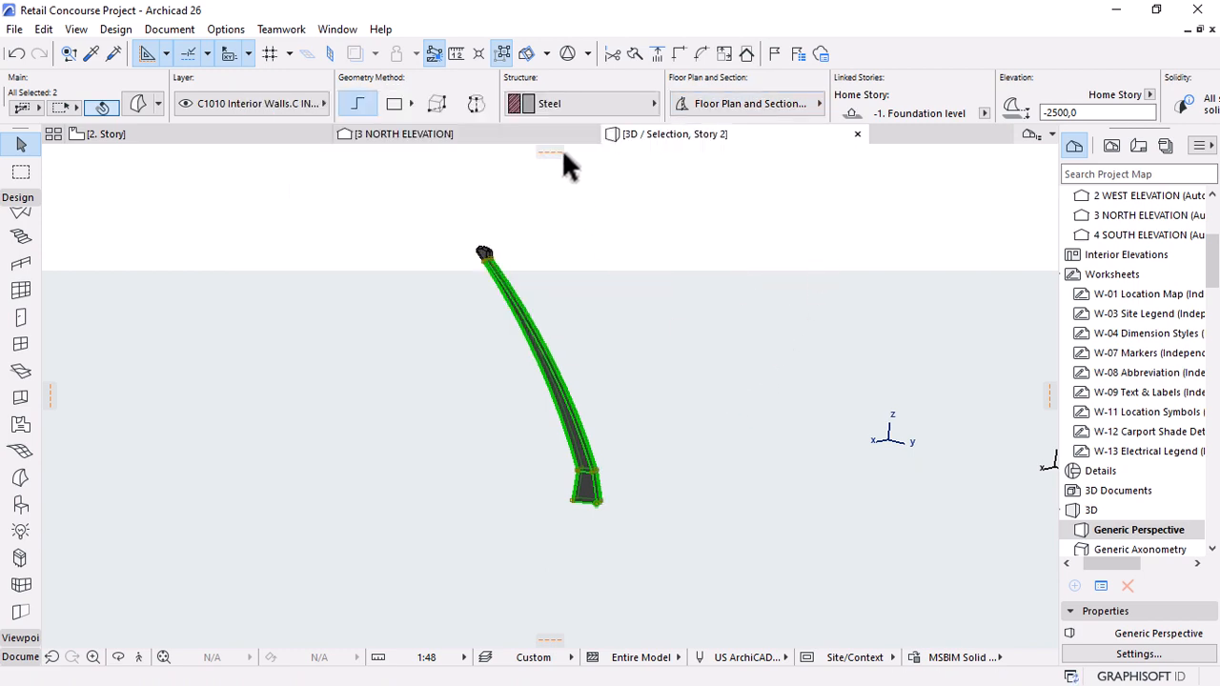
Review the mast in the north elevation and open the First floor level plan.
left_click(457, 134)
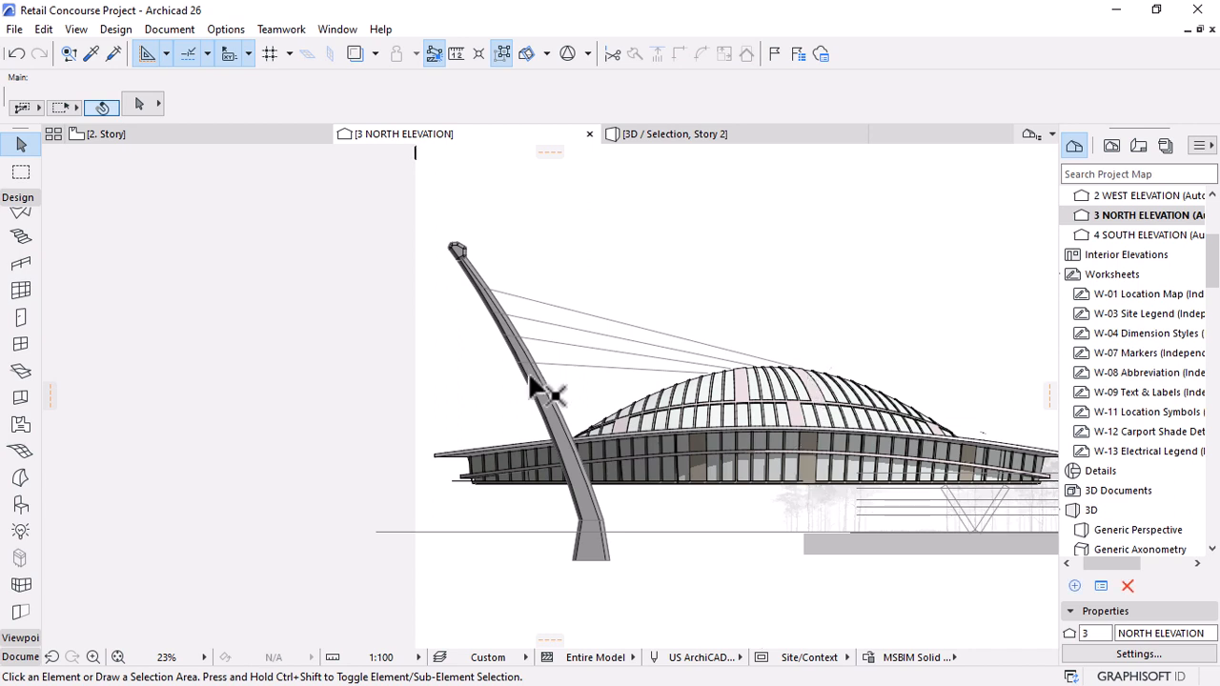
scroll(532, 382, "down", 3)
scroll(1158, 286, "up", 2)
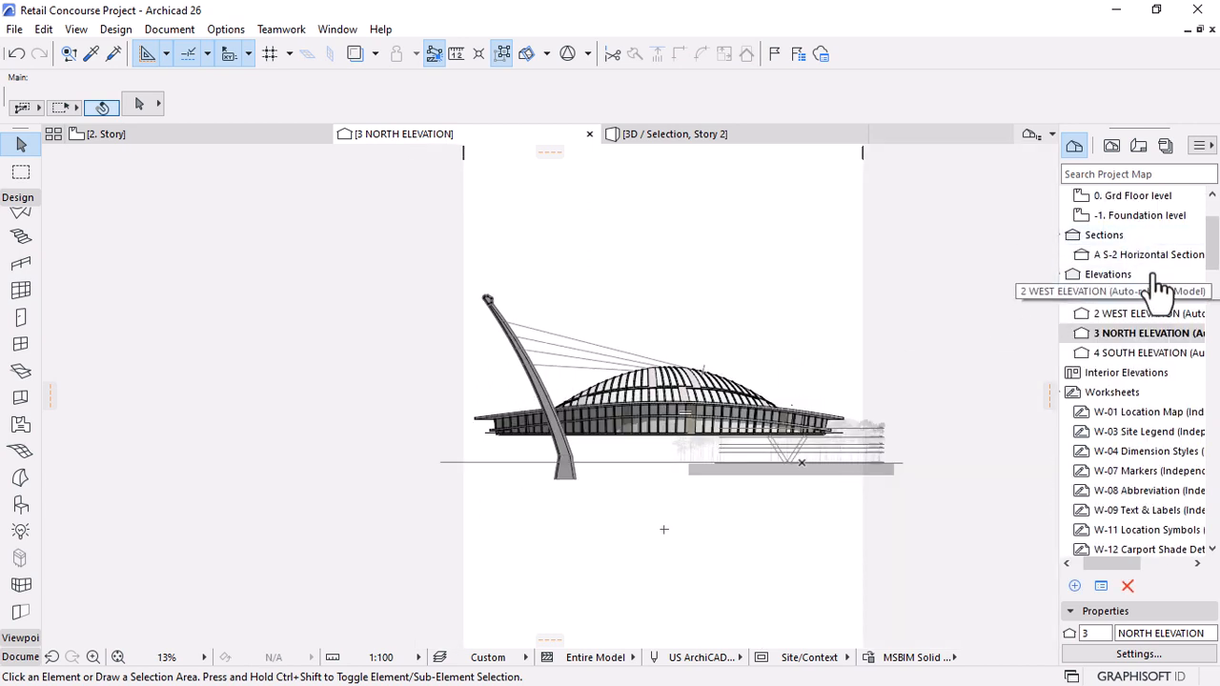
scroll(1105, 276, "up", 2)
double_click(1111, 273)
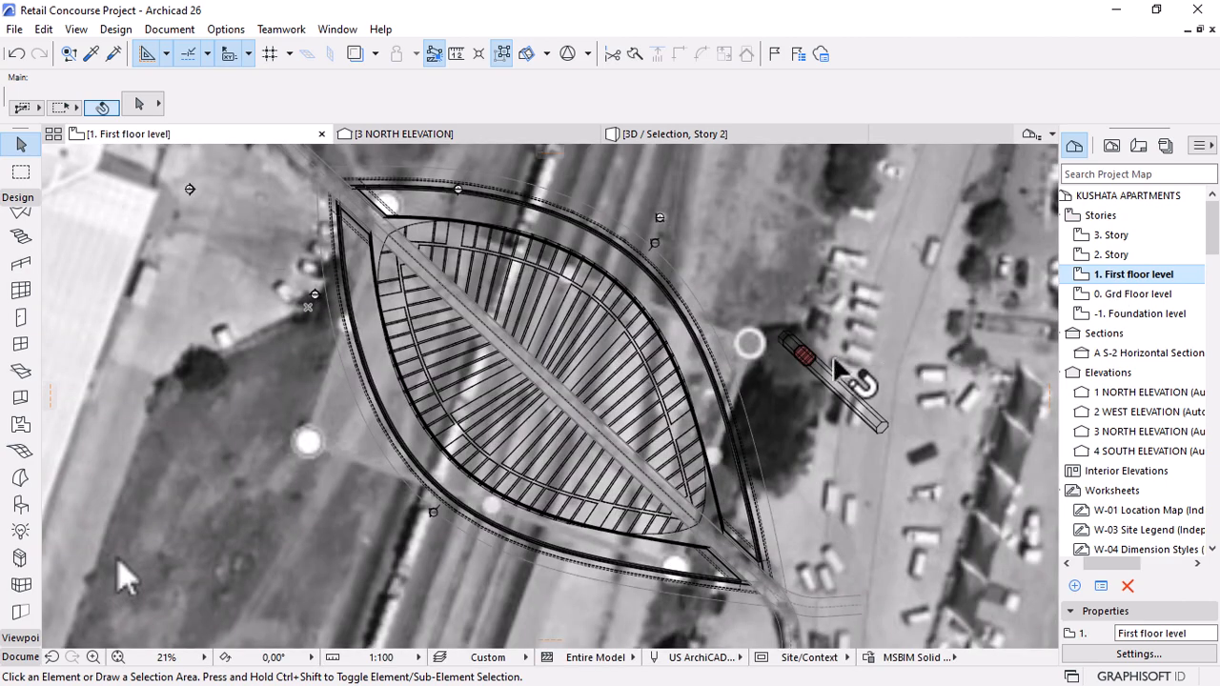
Move the grouped curved mast in plan from the parking area to the building's outer edge near its south-eastern tip.
left_click(813, 363)
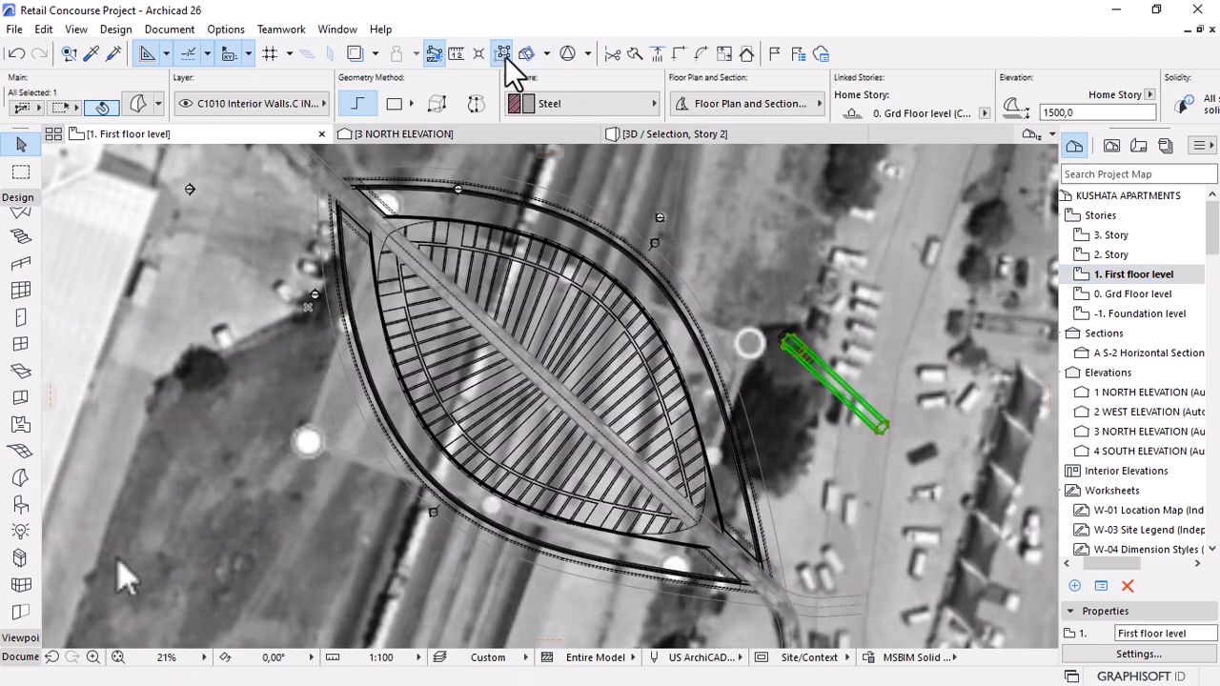
left_click(785, 338)
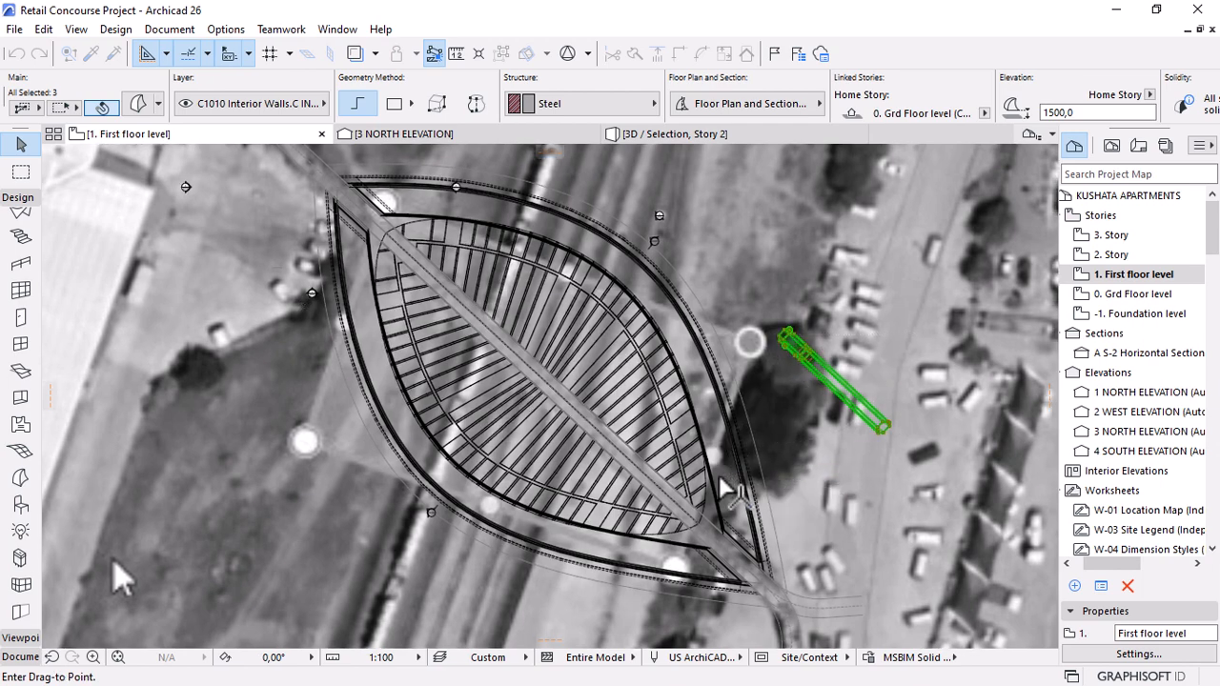
scroll(730, 443, "up", 5)
left_click(722, 416)
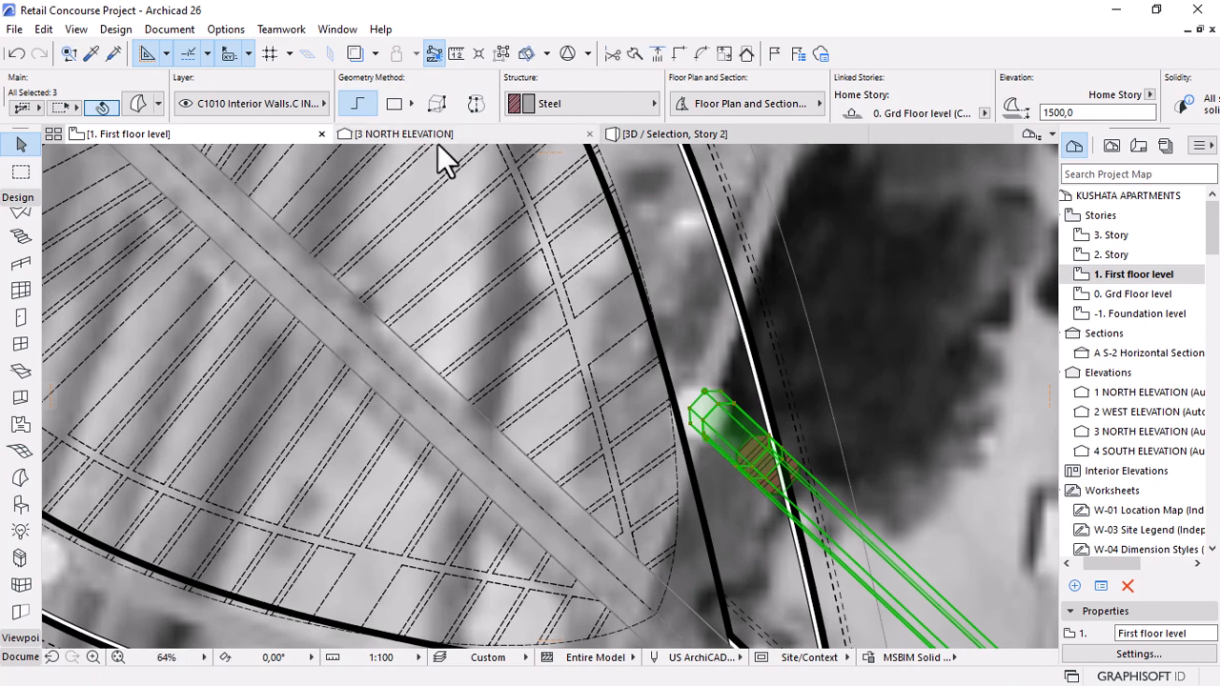
Enclose the building and mast in a marquee on the plan and view only that area in 3D.
scroll(629, 267, "down", 6)
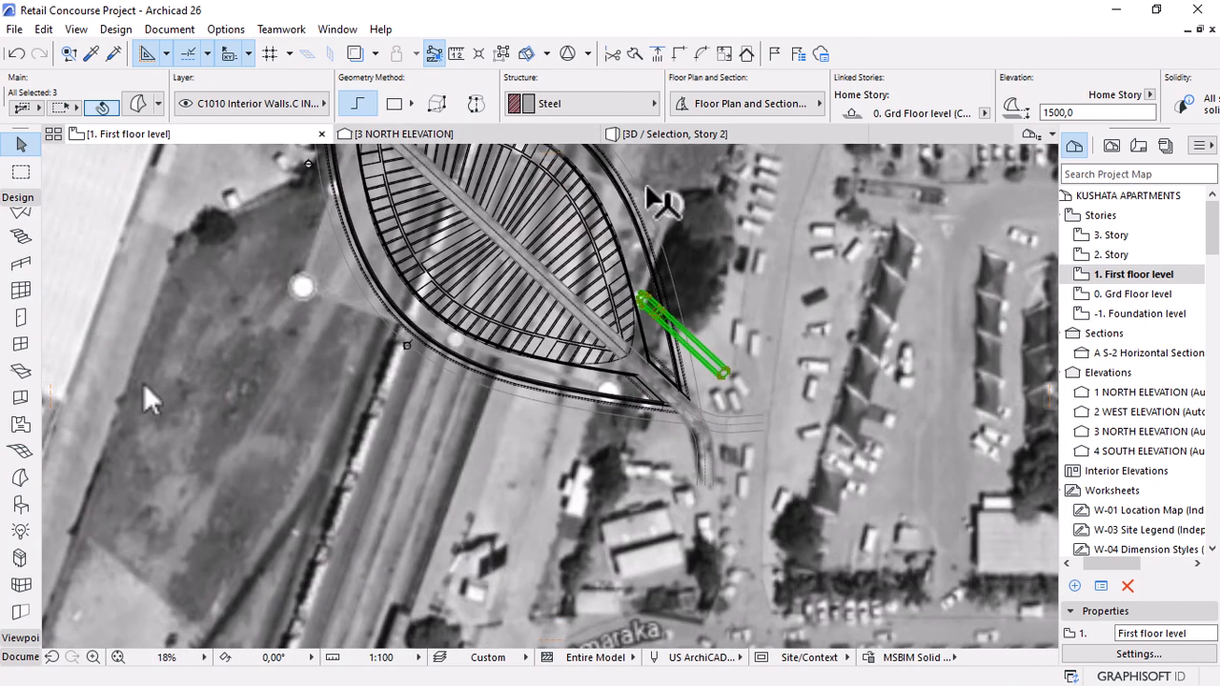
left_click(660, 133)
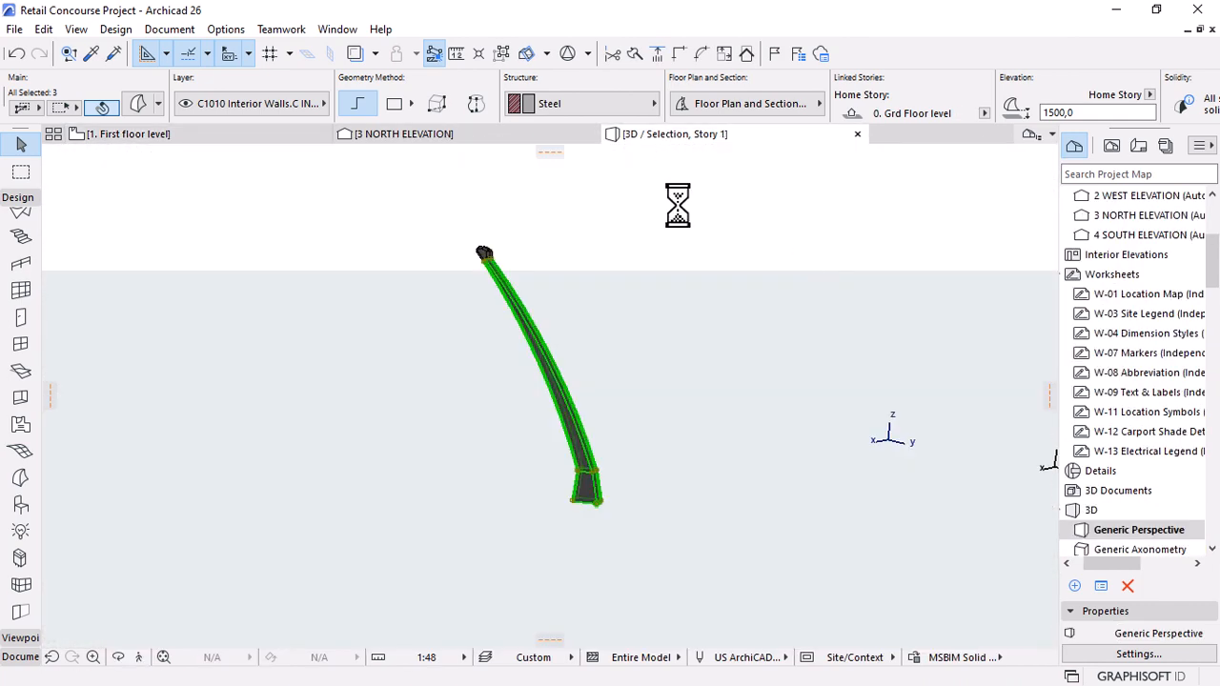
left_click(195, 136)
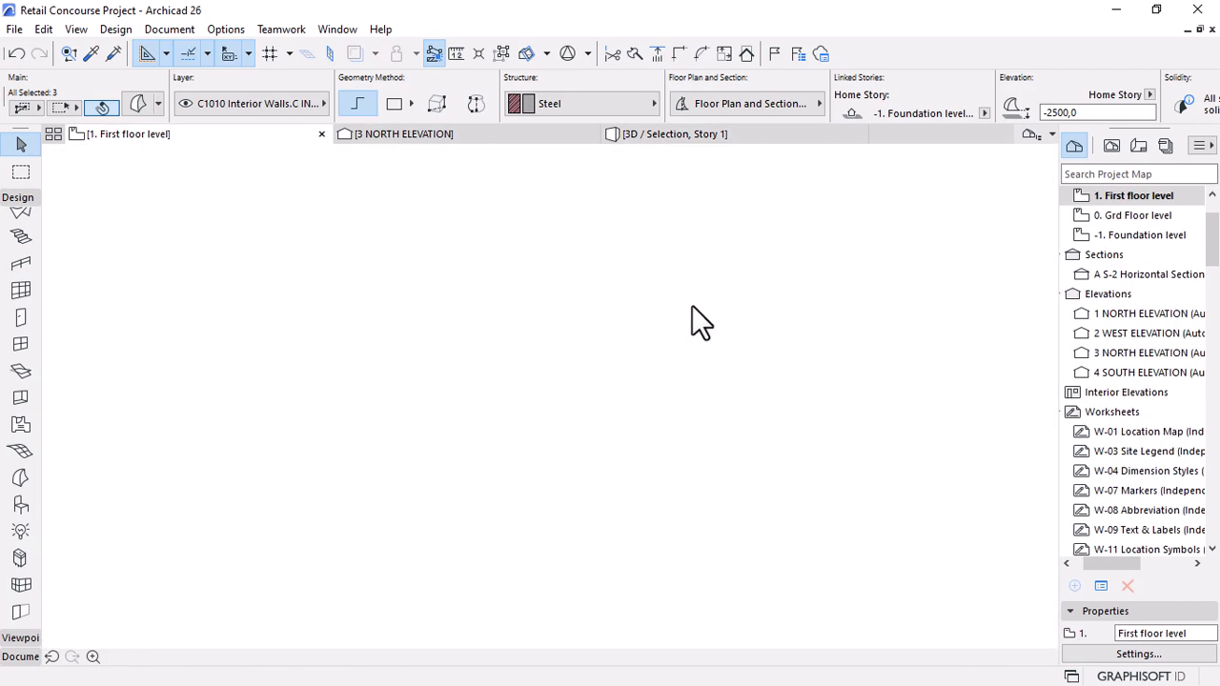
scroll(691, 372, "down", 5)
left_click(21, 172)
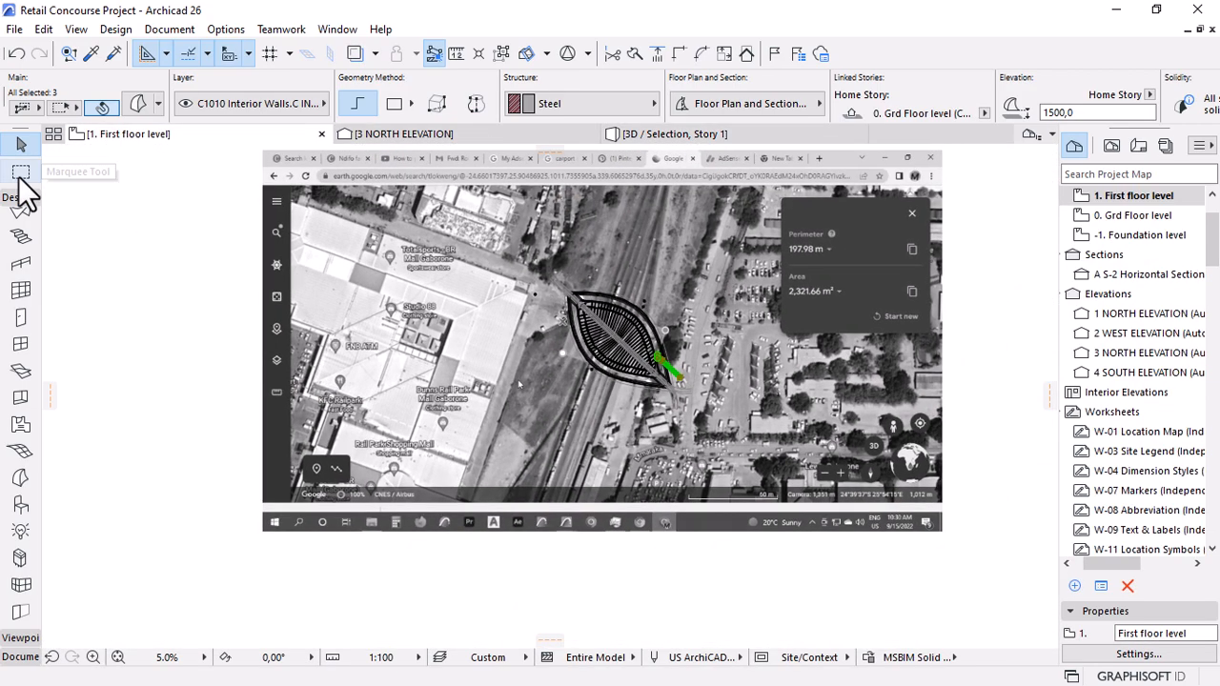
left_click(467, 235)
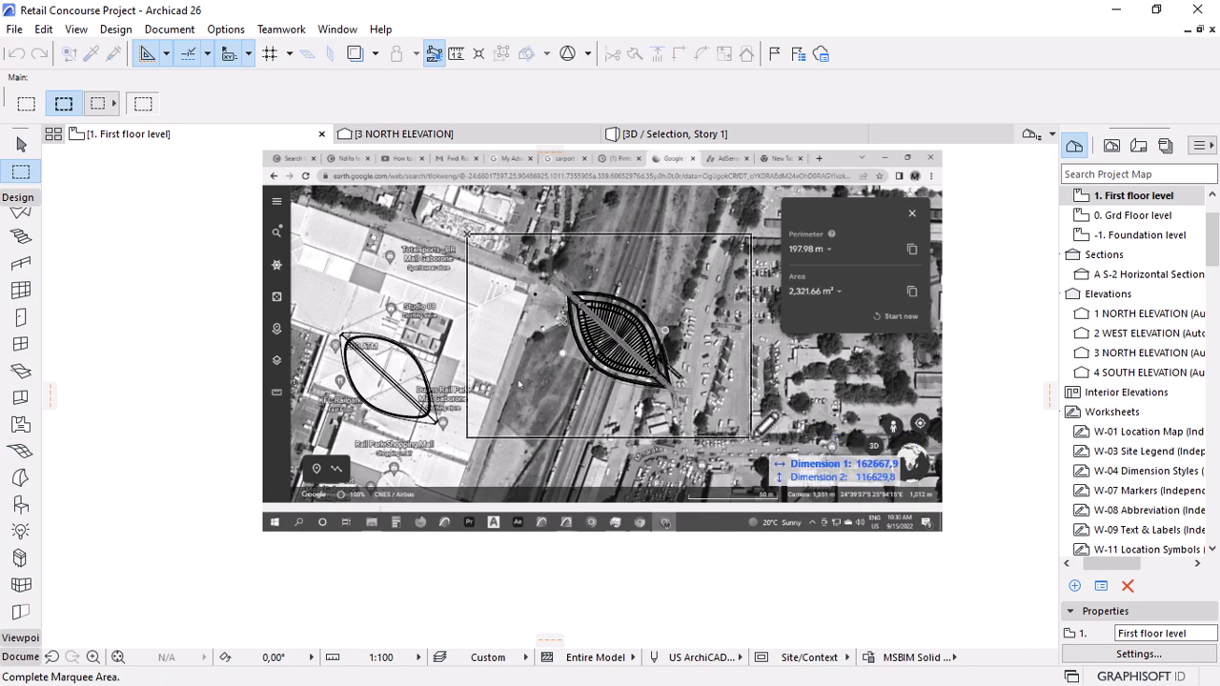
left_click(752, 439)
key("F5")
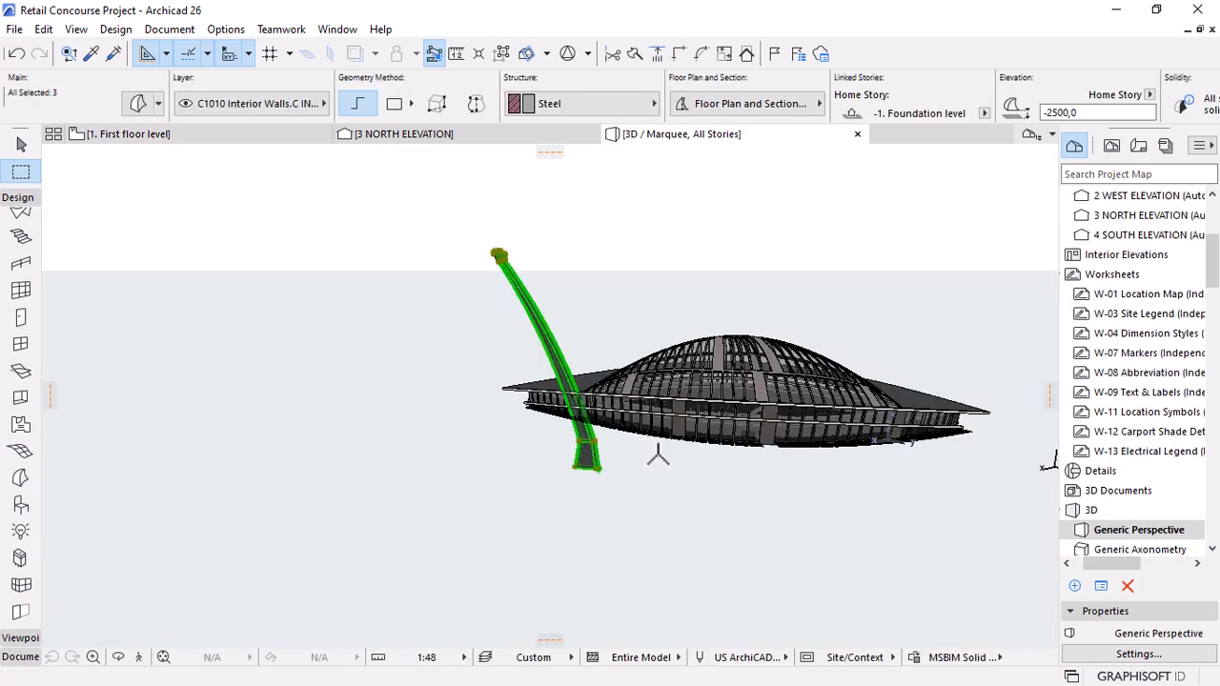
middle_click_drag(637, 494, 781, 452, "shift")
middle_click_drag(585, 428, 965, 436, "shift")
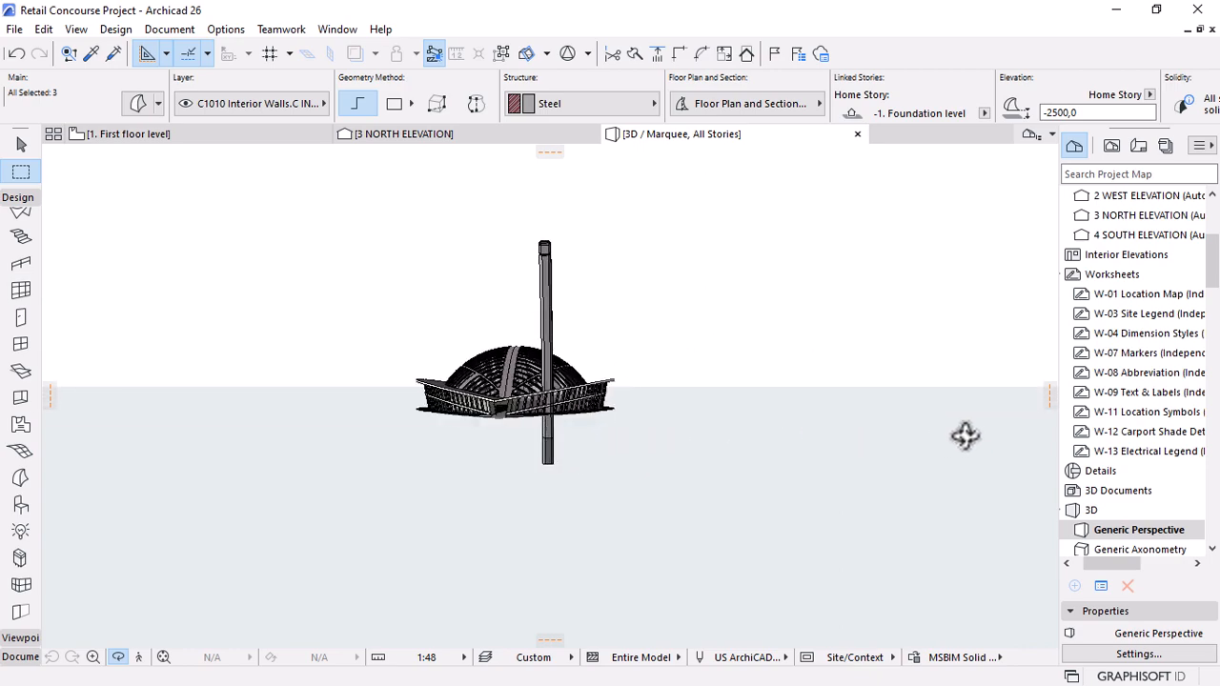
middle_click_drag(515, 387, 924, 485, "shift")
Reselect the whole mast and shift it slightly closer to the building's central spine.
left_click(200, 135)
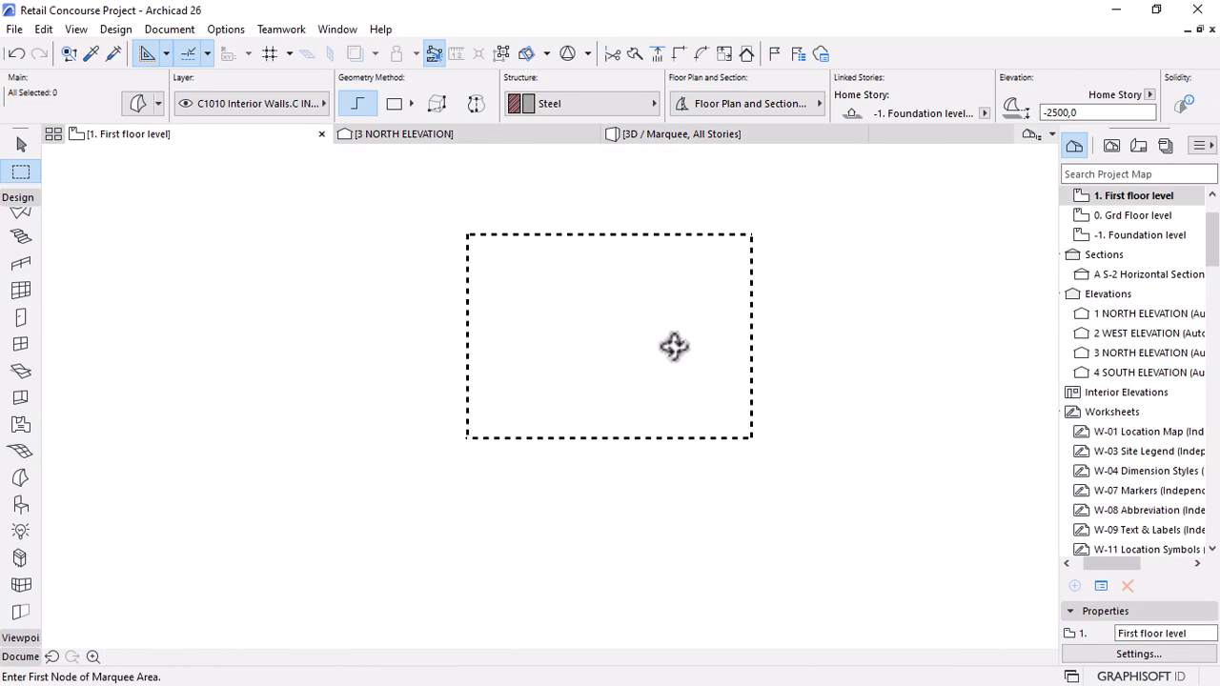
scroll(668, 379, "up", 5)
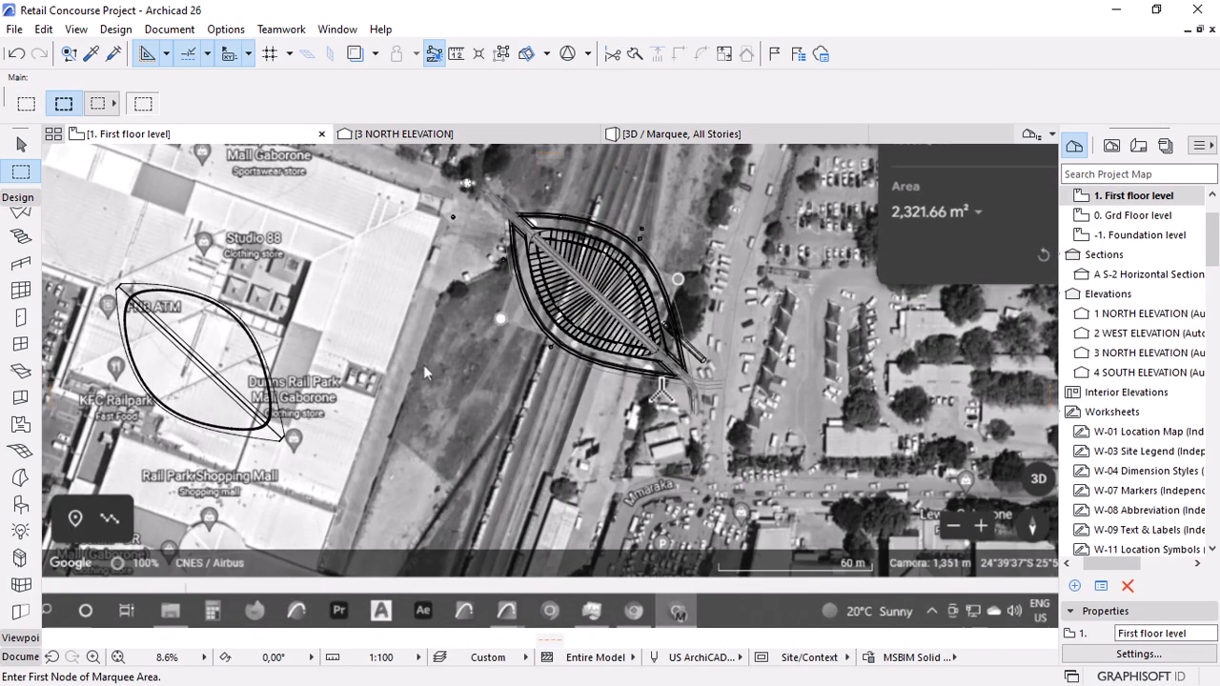
scroll(732, 275, "up", 1)
key("ctrl+a")
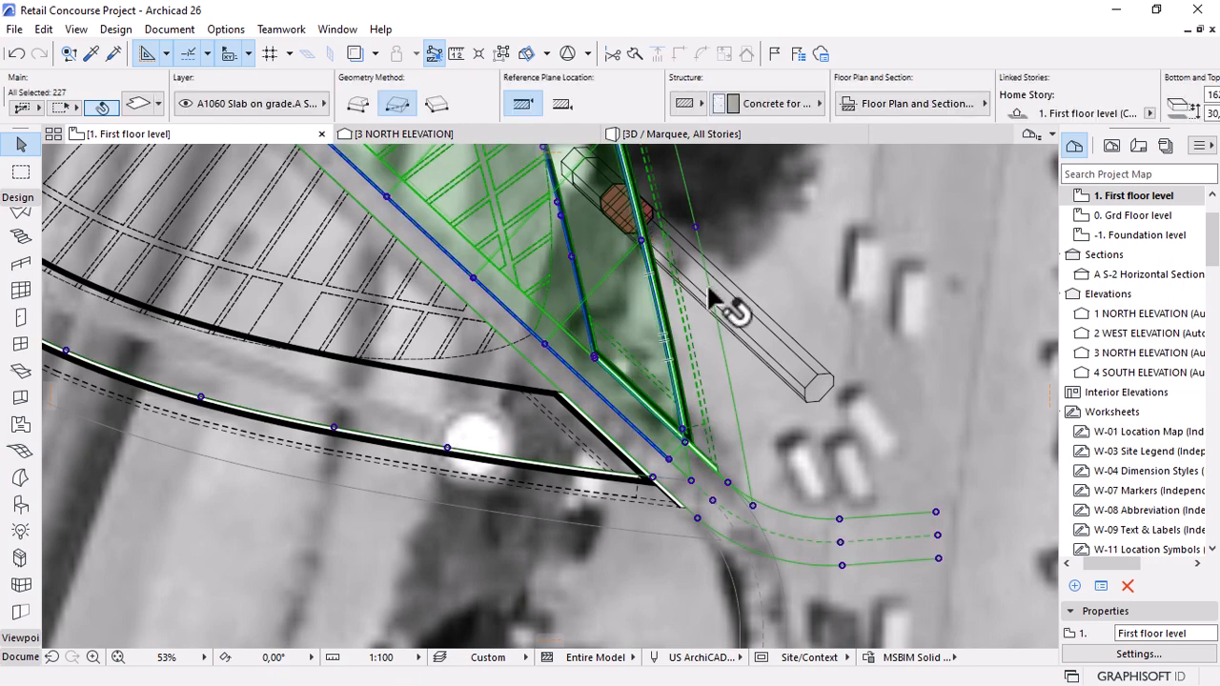
left_click(818, 387)
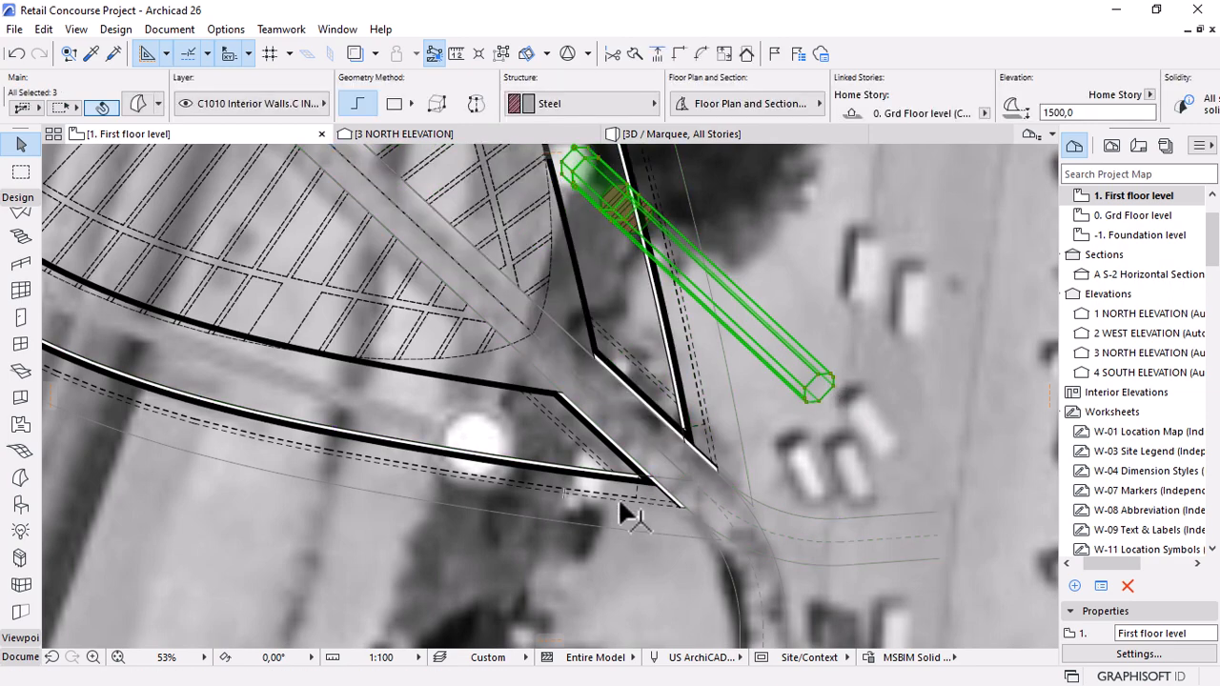
scroll(620, 506, "down", 3)
scroll(598, 349, "up", 3)
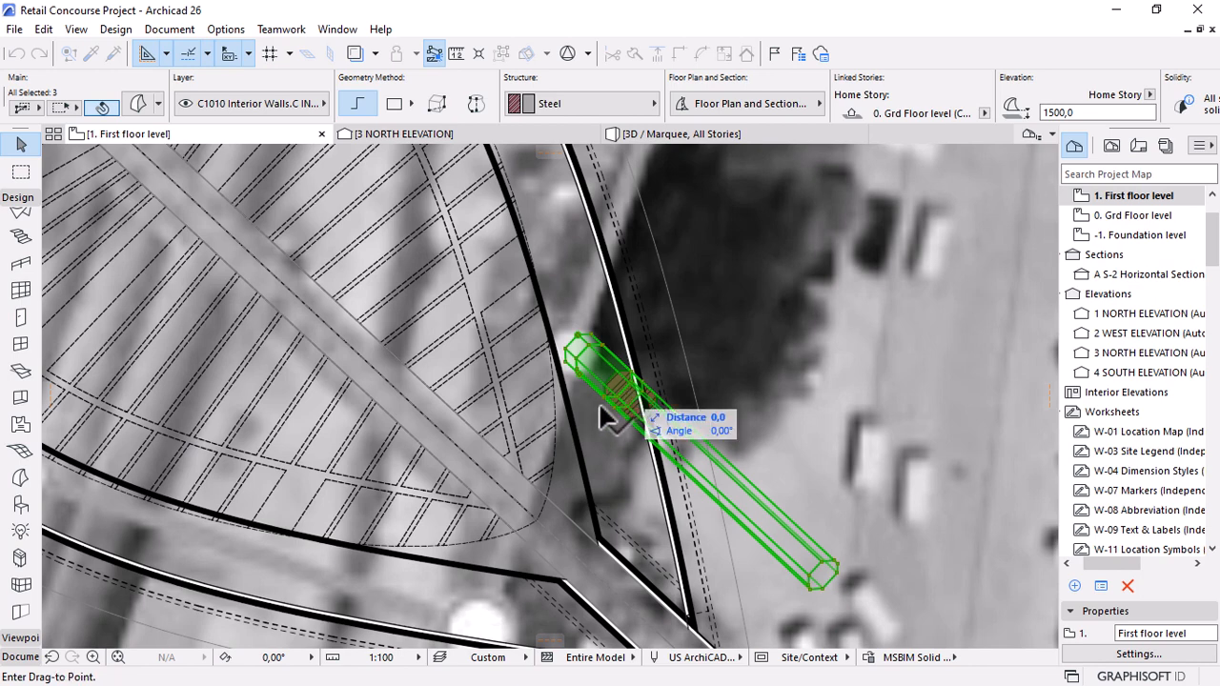
key("Escape")
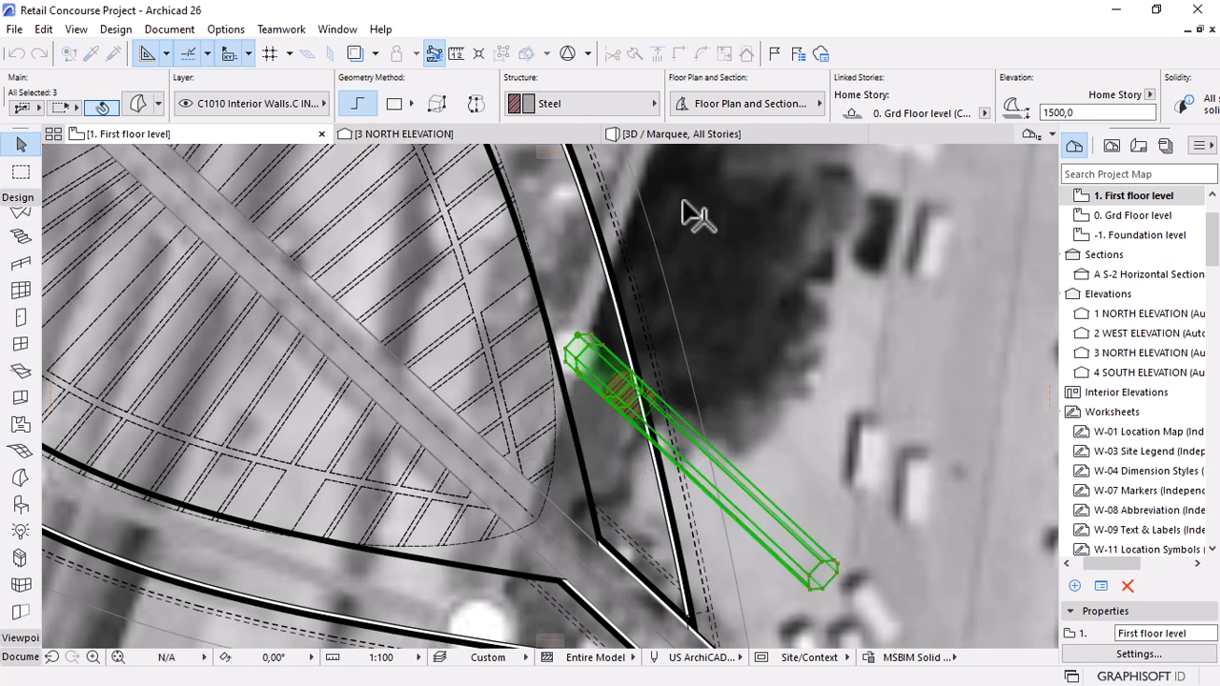
left_click(633, 136)
key("o")
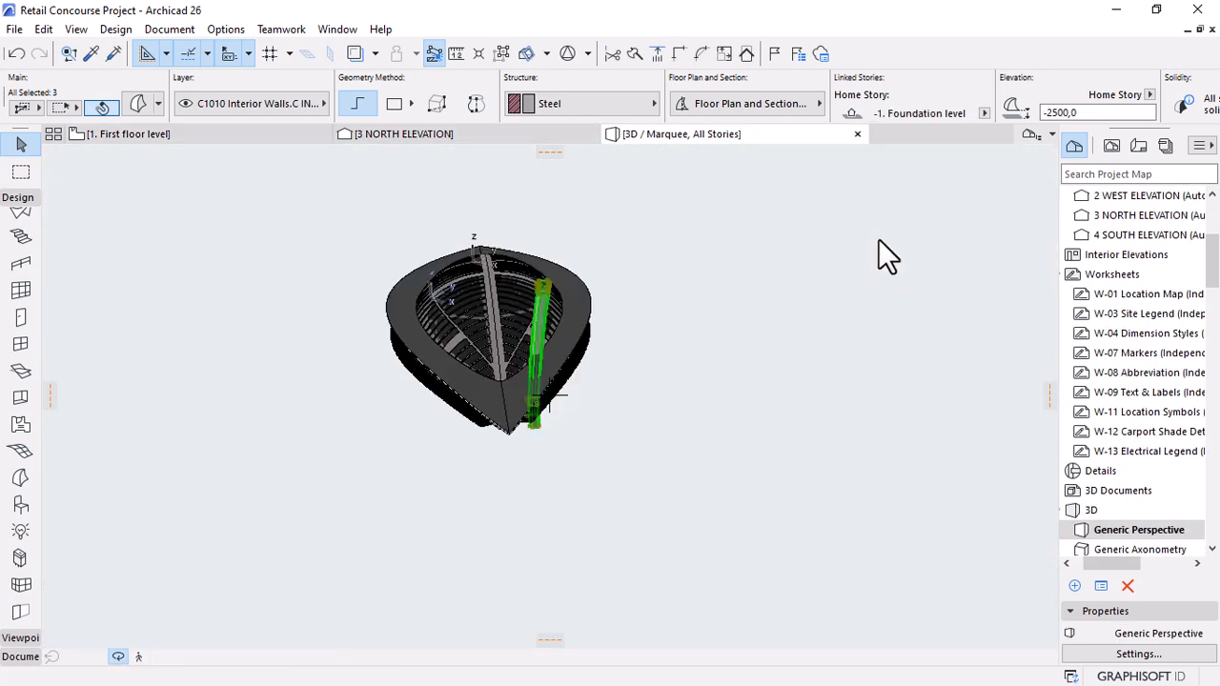
left_click_drag(796, 385, 752, 395)
Mirror a copy of the curved mast across the building's central spine on the First floor level plan.
left_click(133, 134)
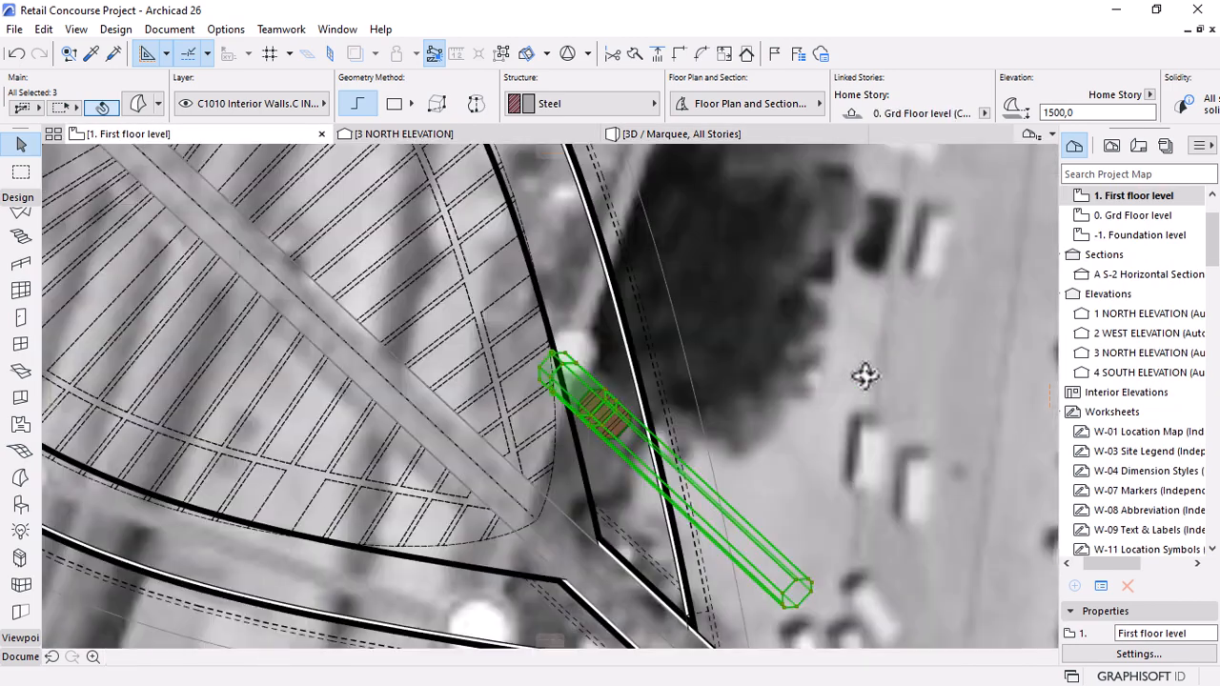
key("ctrl+shift+m")
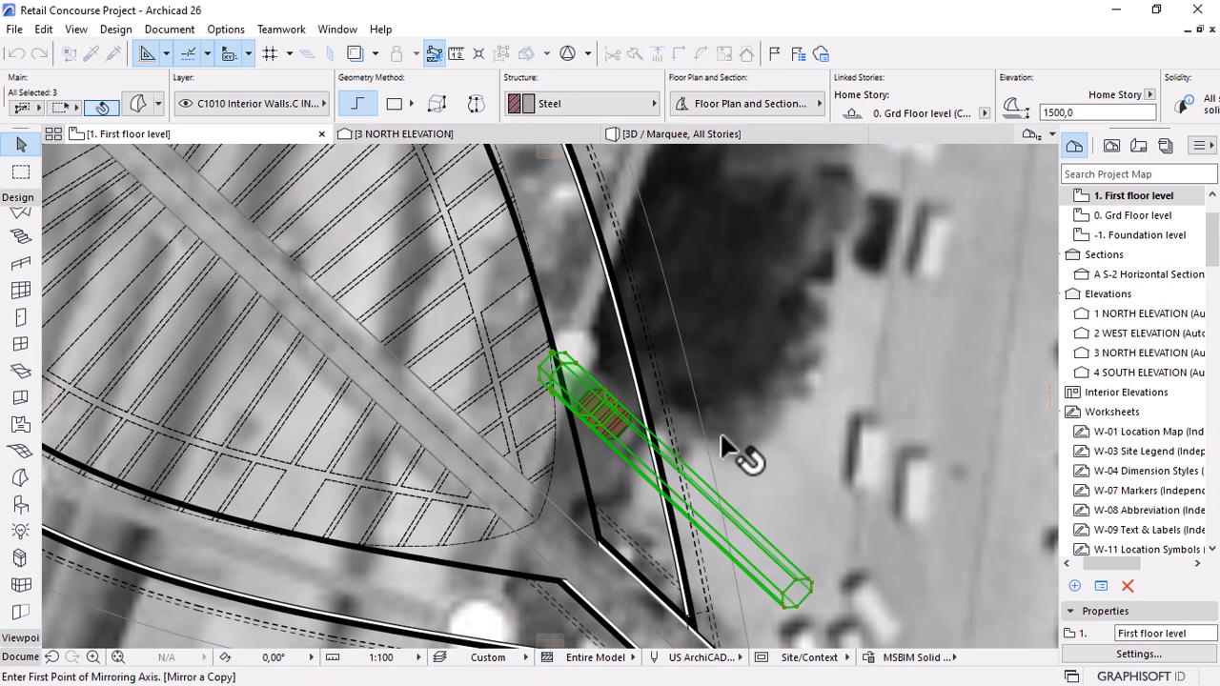
left_click(538, 520)
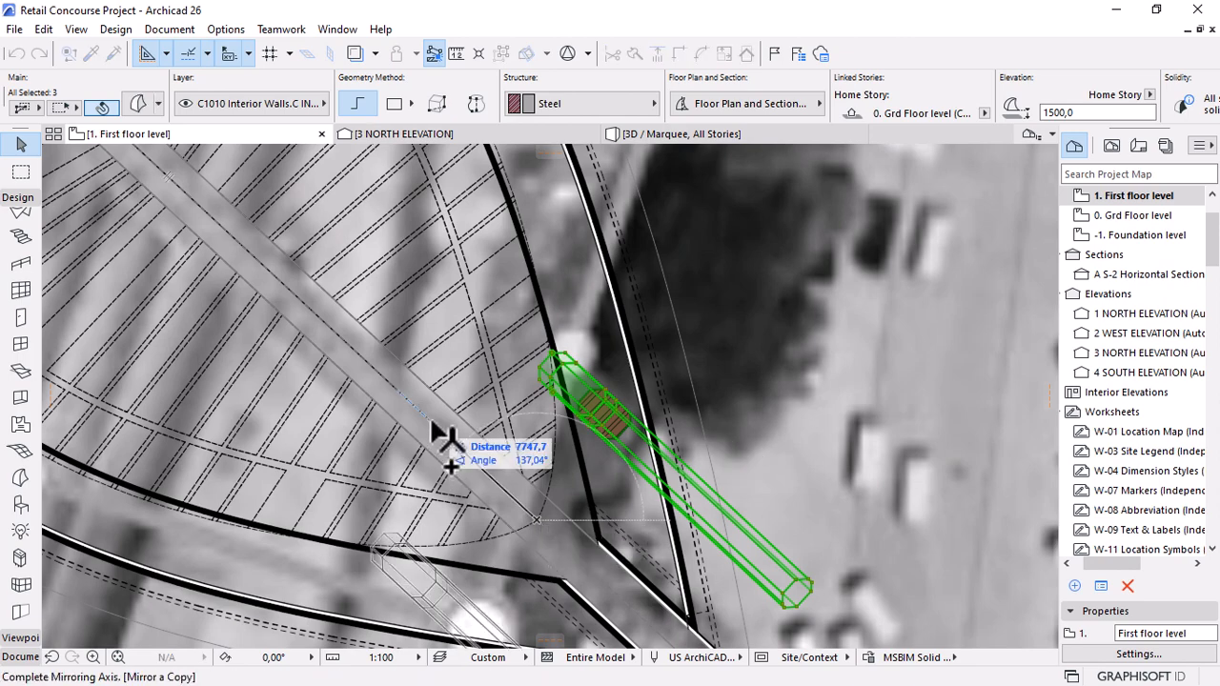
scroll(453, 377, "down", 3)
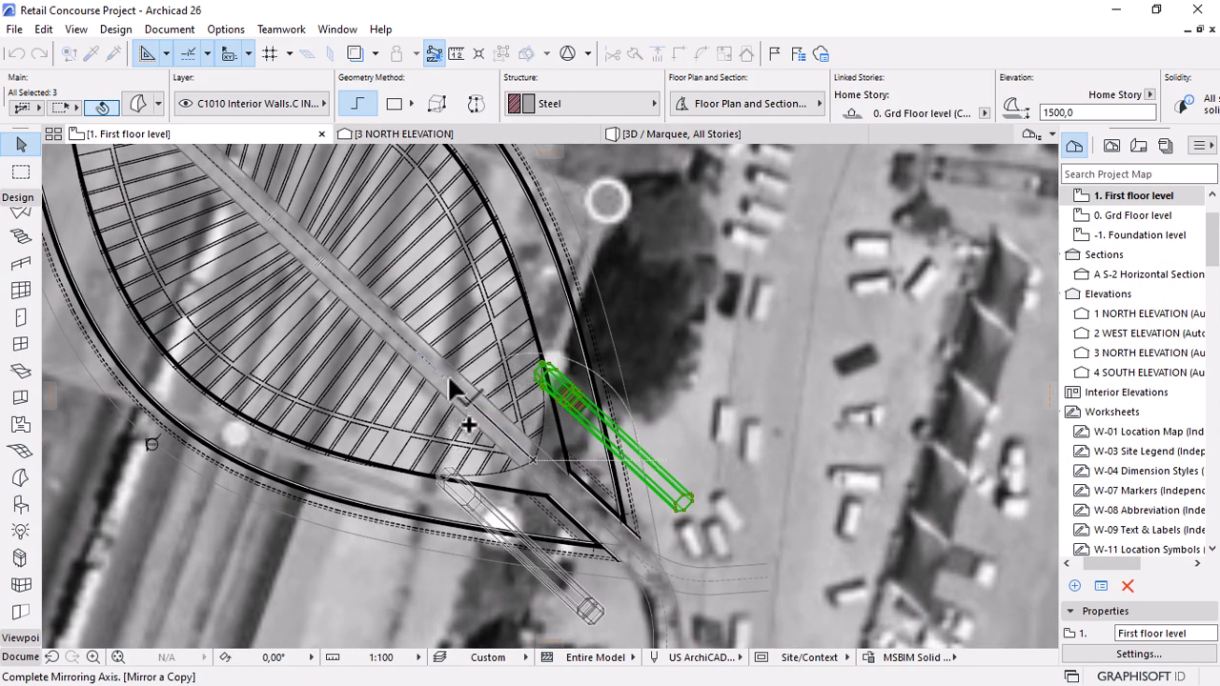
left_click(453, 386)
left_click(695, 296)
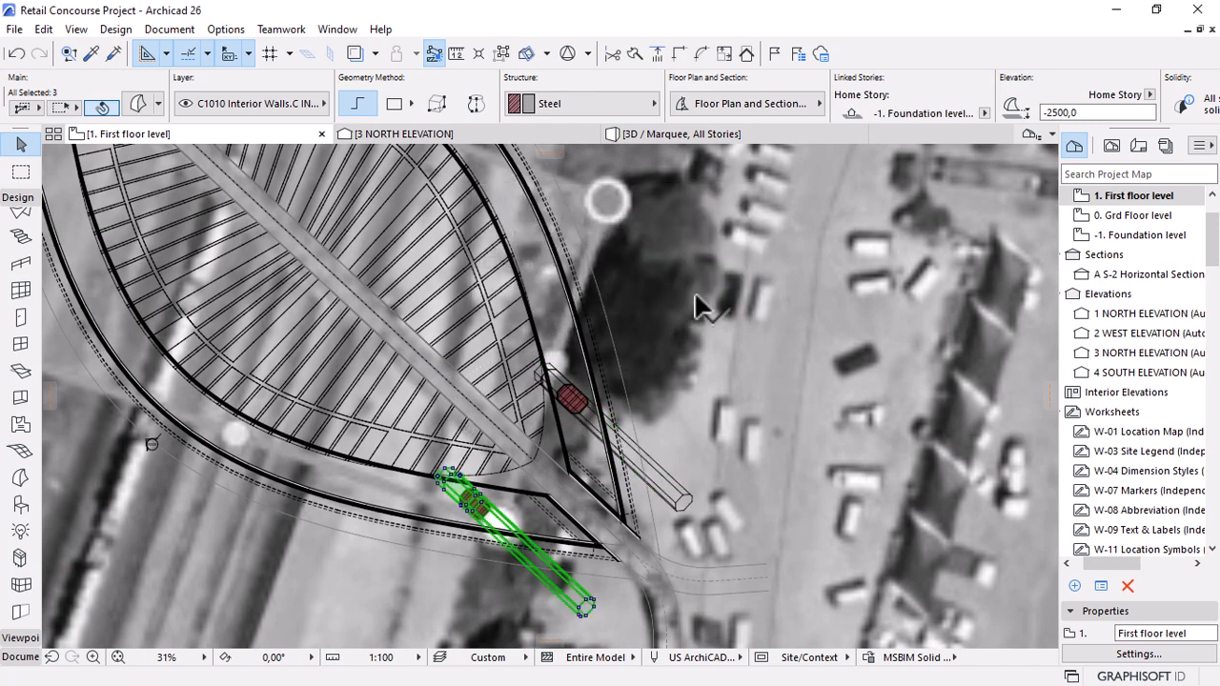
Inspect both masts against the building in 3D from several sides and in the north elevation.
left_click(707, 135)
middle_click_drag(852, 282, 656, 384, "shift")
middle_click_drag(514, 424, 535, 362, "shift")
scroll(536, 362, "up", 10)
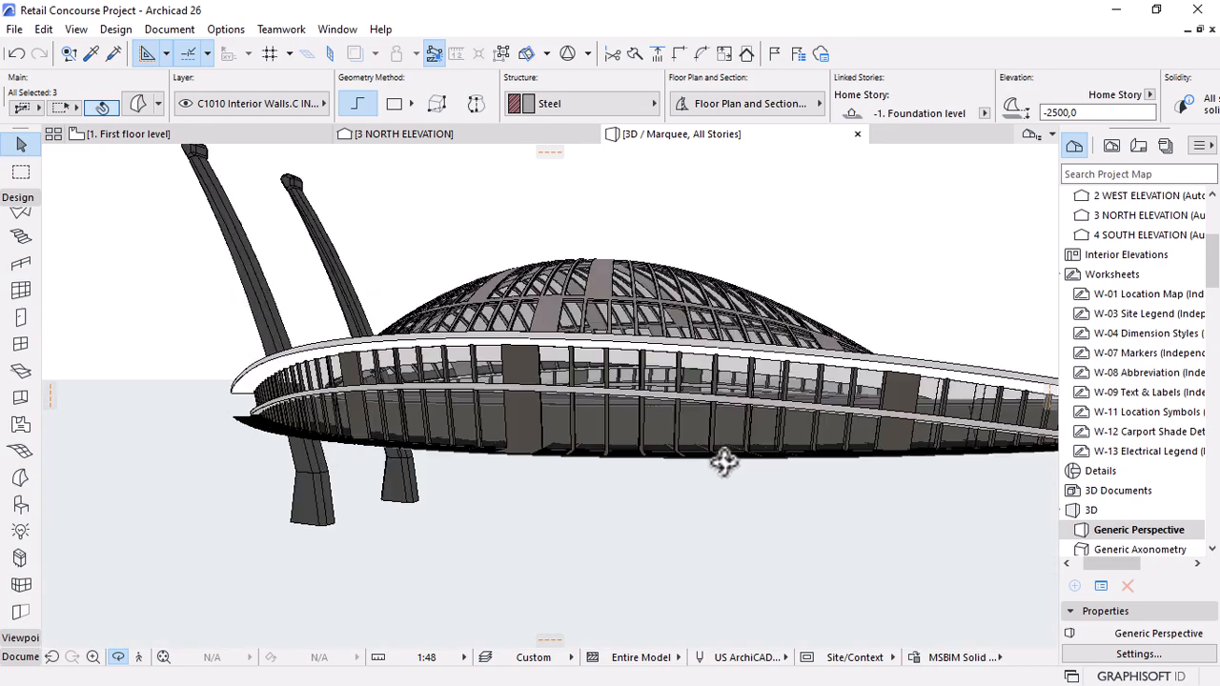
middle_click_drag(724, 463, 870, 440, "shift")
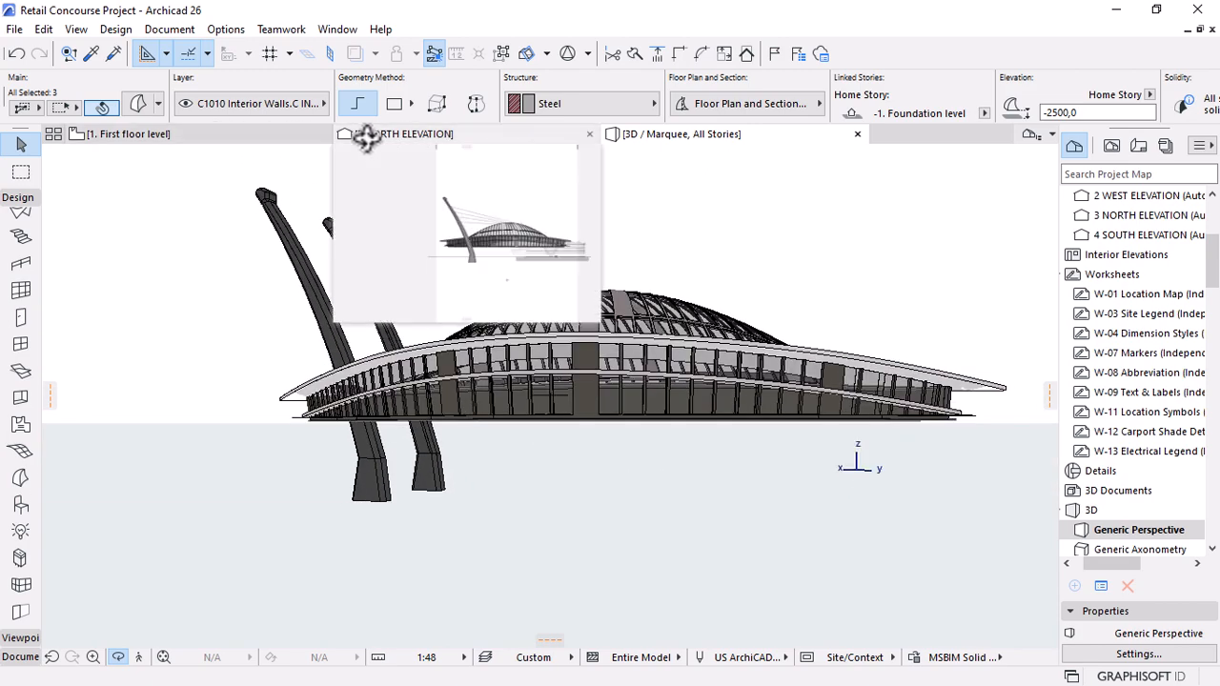
middle_click_drag(817, 403, 178, 178, "shift")
left_click(422, 134)
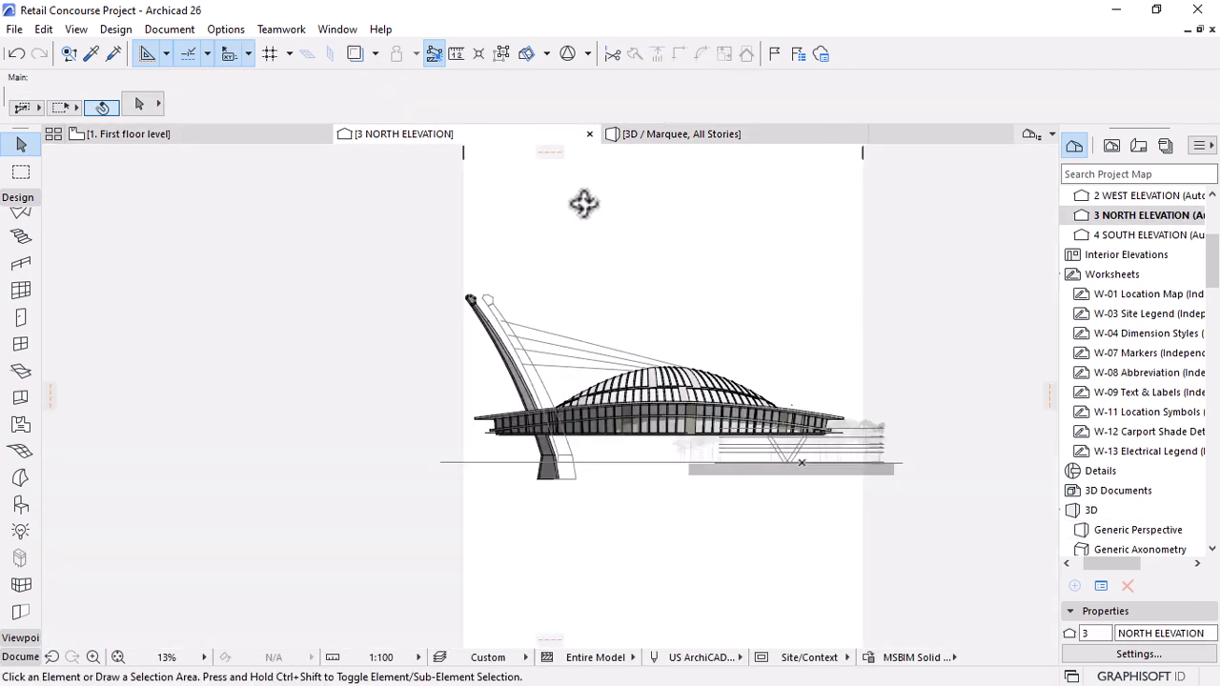
Delete the four dashed cable lines between the old mast outline and the dome roof in the north elevation.
scroll(557, 338, "up", 3)
left_click(504, 330)
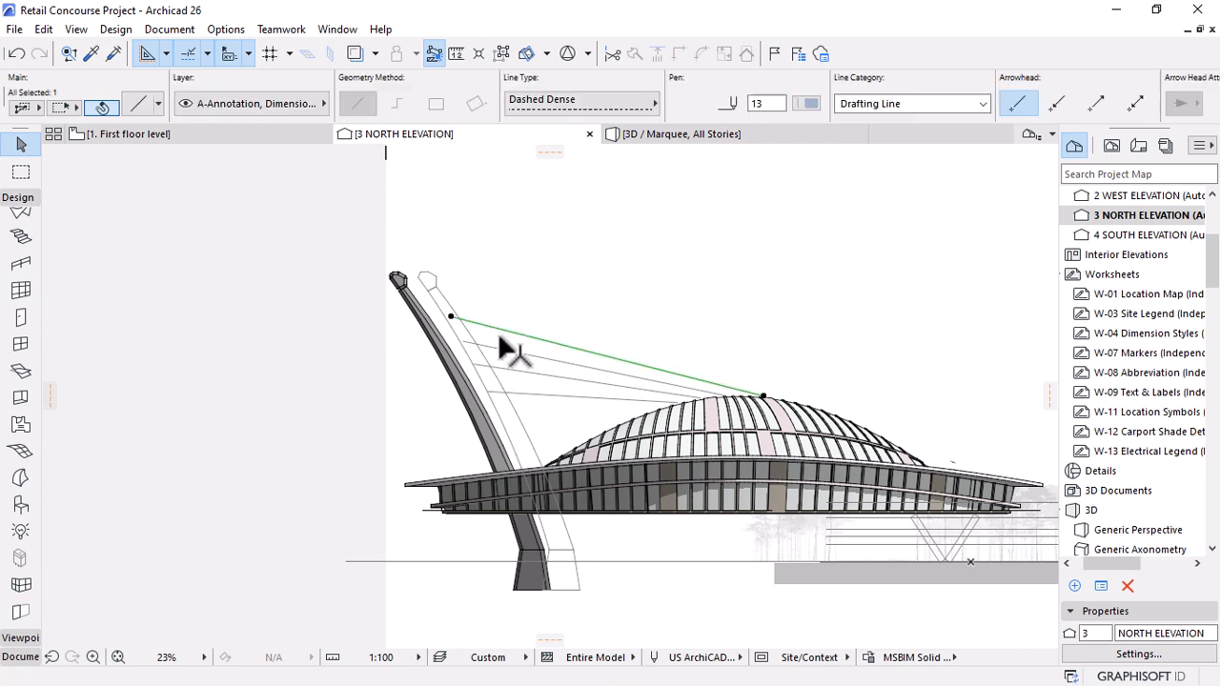
left_click(527, 398, "shift")
left_click(533, 391, "shift")
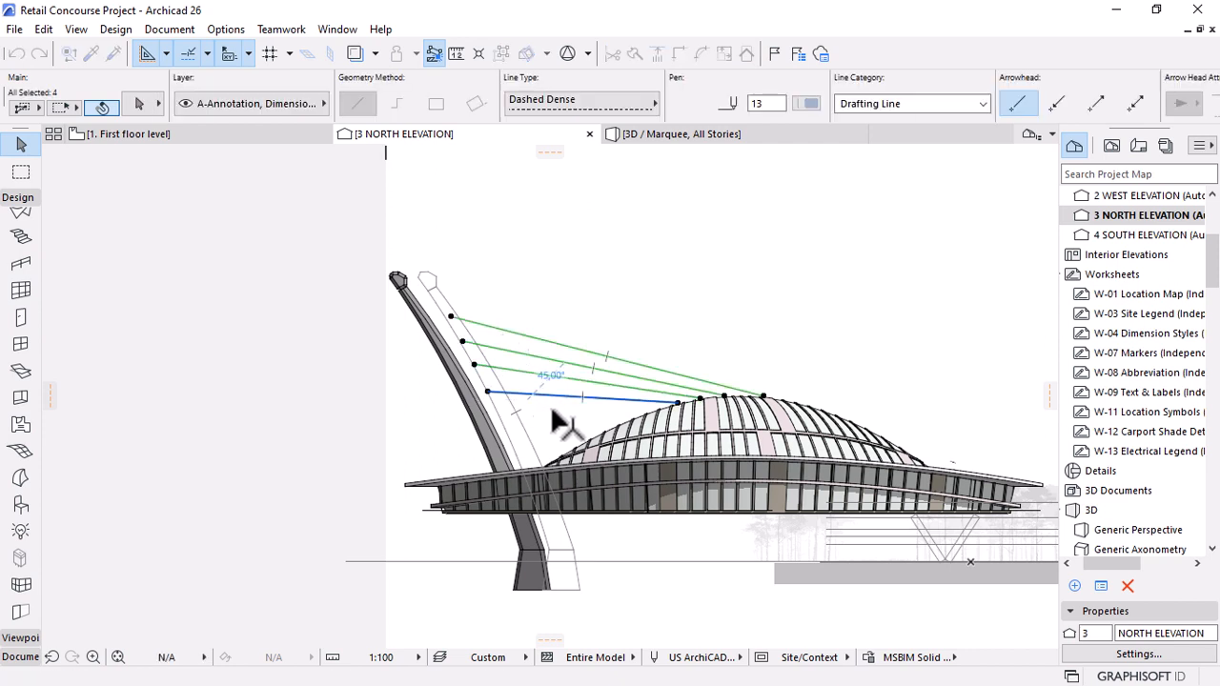
key("Escape")
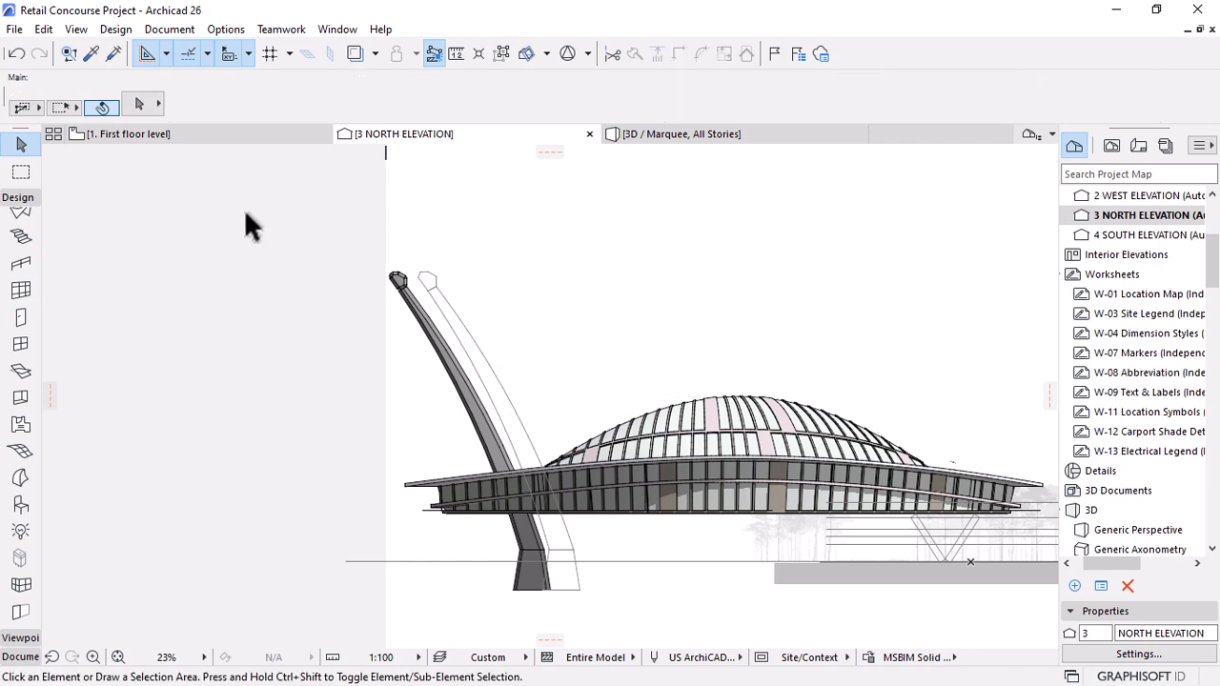
Reshape the V-support's left strut outline by moving its outer top corner up to the underside of the building's floor.
scroll(447, 267, "down", 5)
scroll(639, 366, "up", 4)
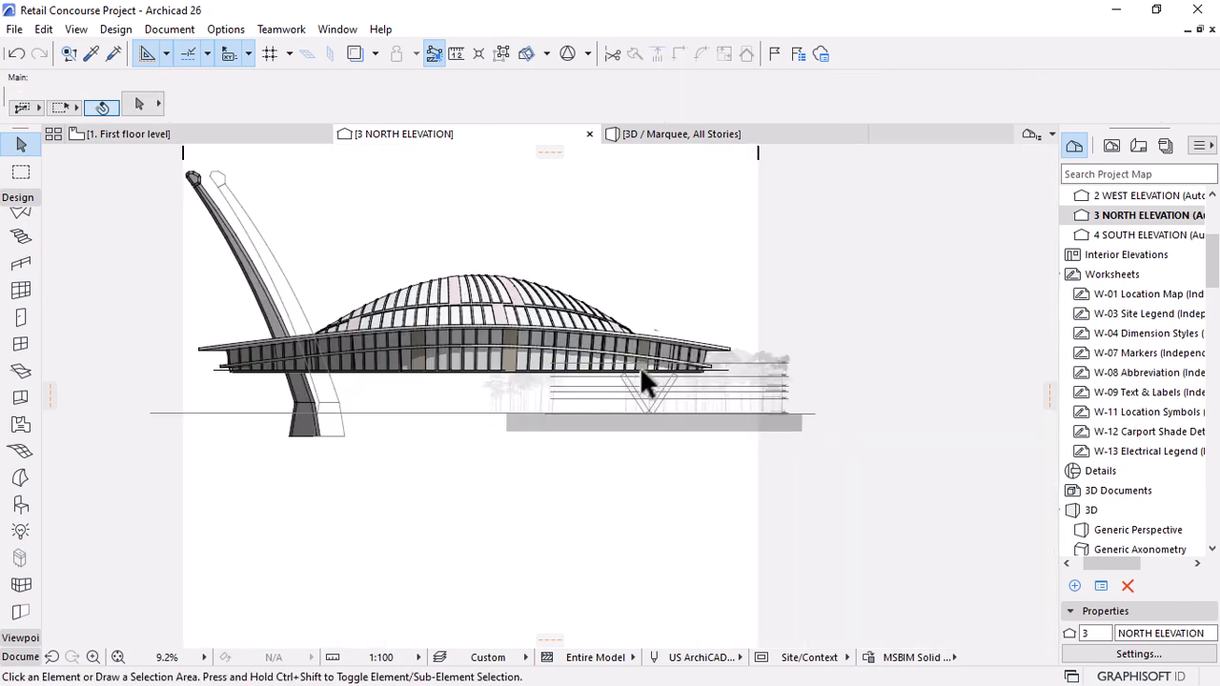
scroll(640, 366, "up", 6)
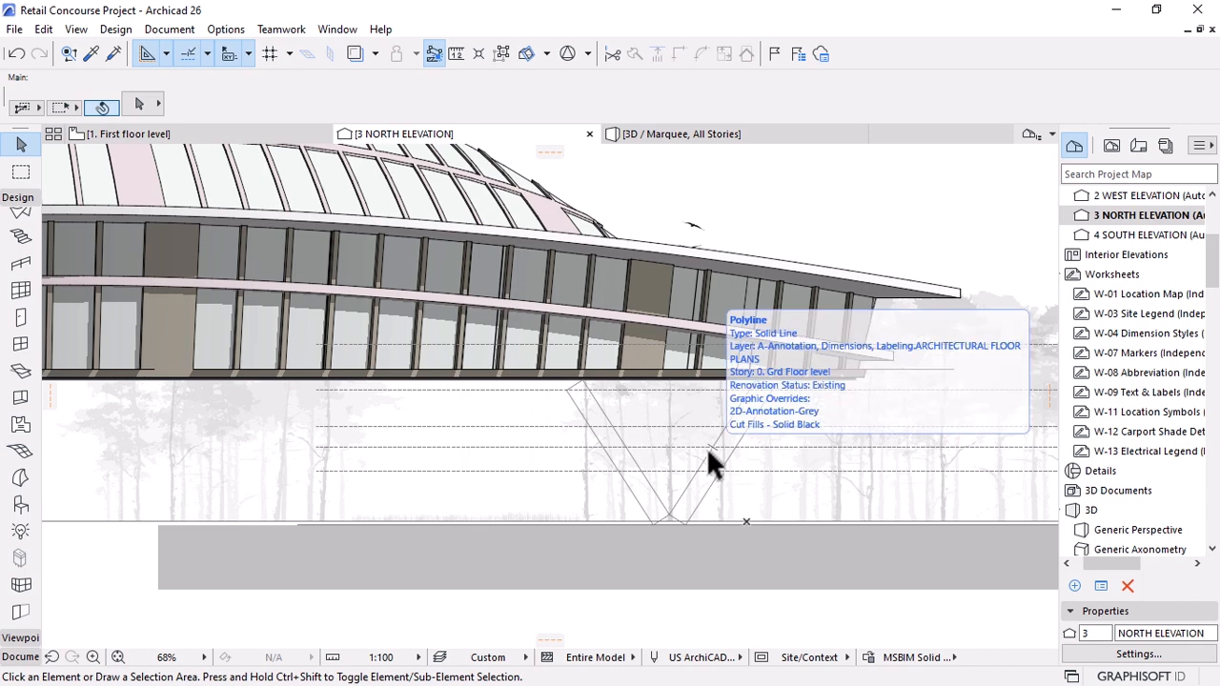
scroll(634, 461, "up", 1)
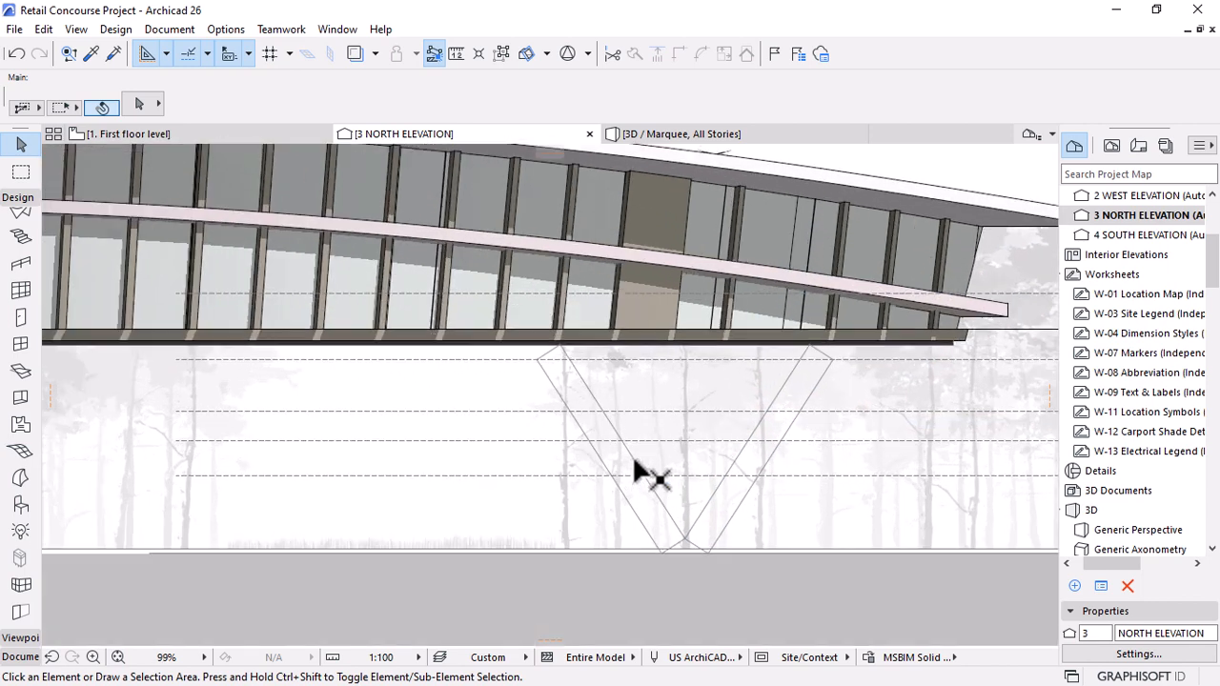
left_click(553, 369)
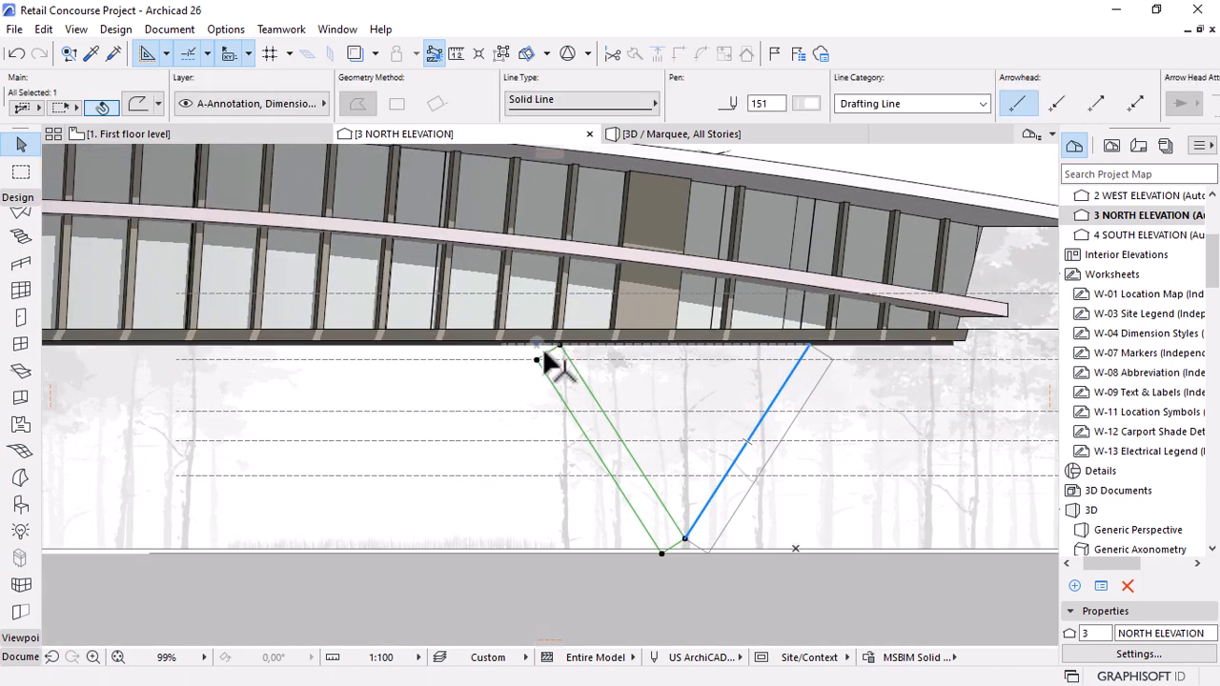
left_click(536, 358)
scroll(539, 340, "up", 3)
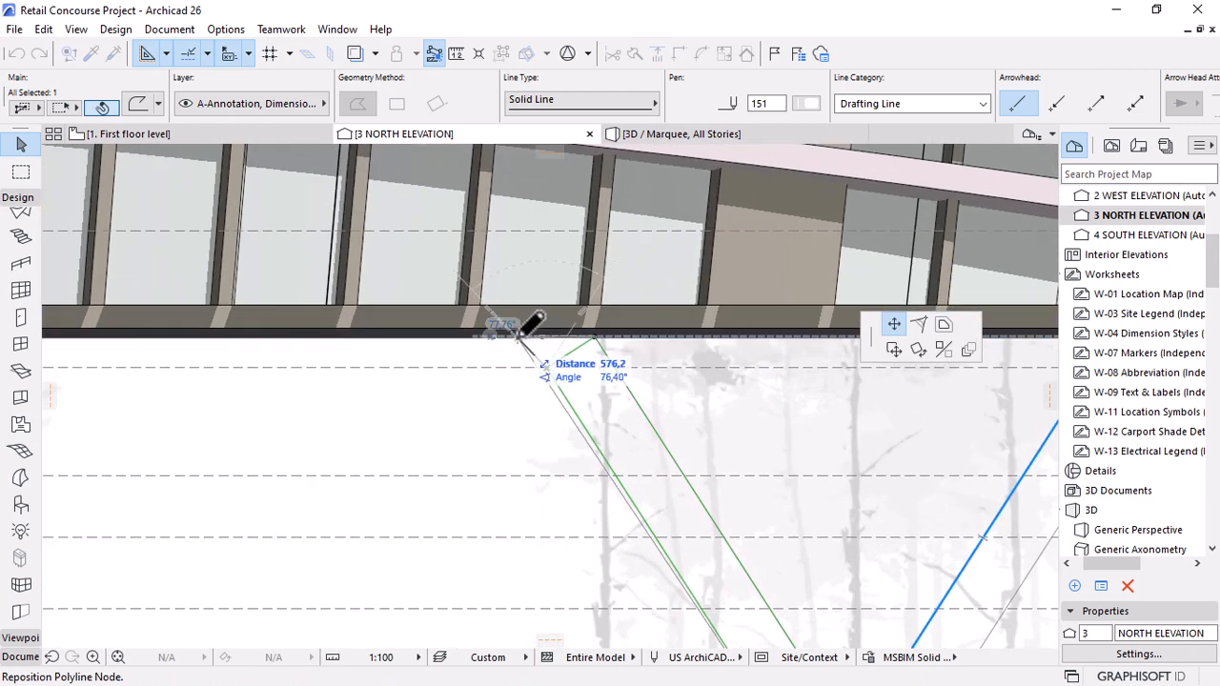
left_click(499, 327)
scroll(511, 340, "down", 2)
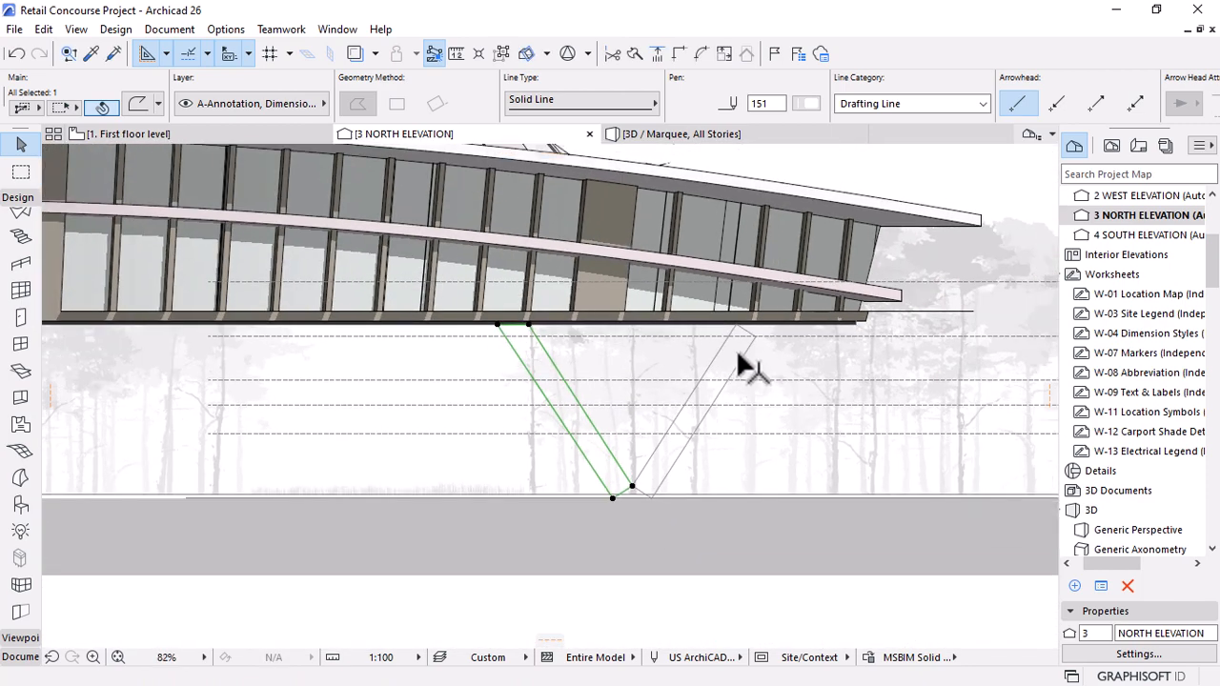
Raise the outer top corner of the right strut outline to the underside of the building's floor.
left_click(754, 338)
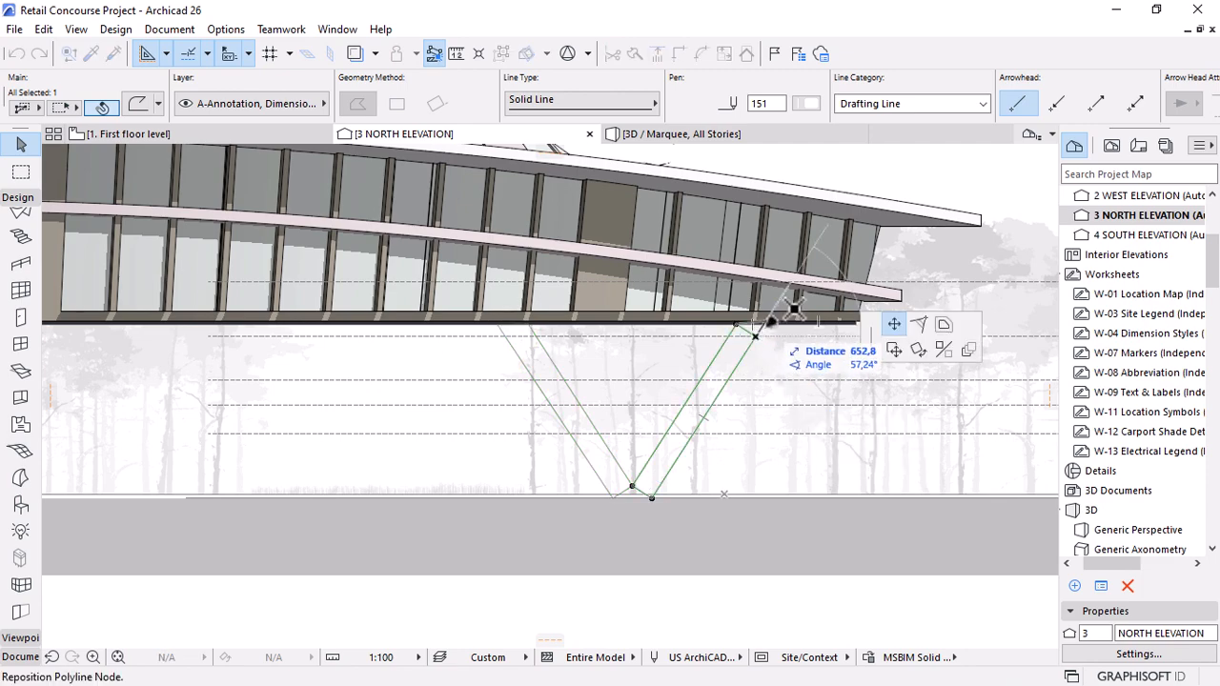
scroll(796, 305, "up", 3)
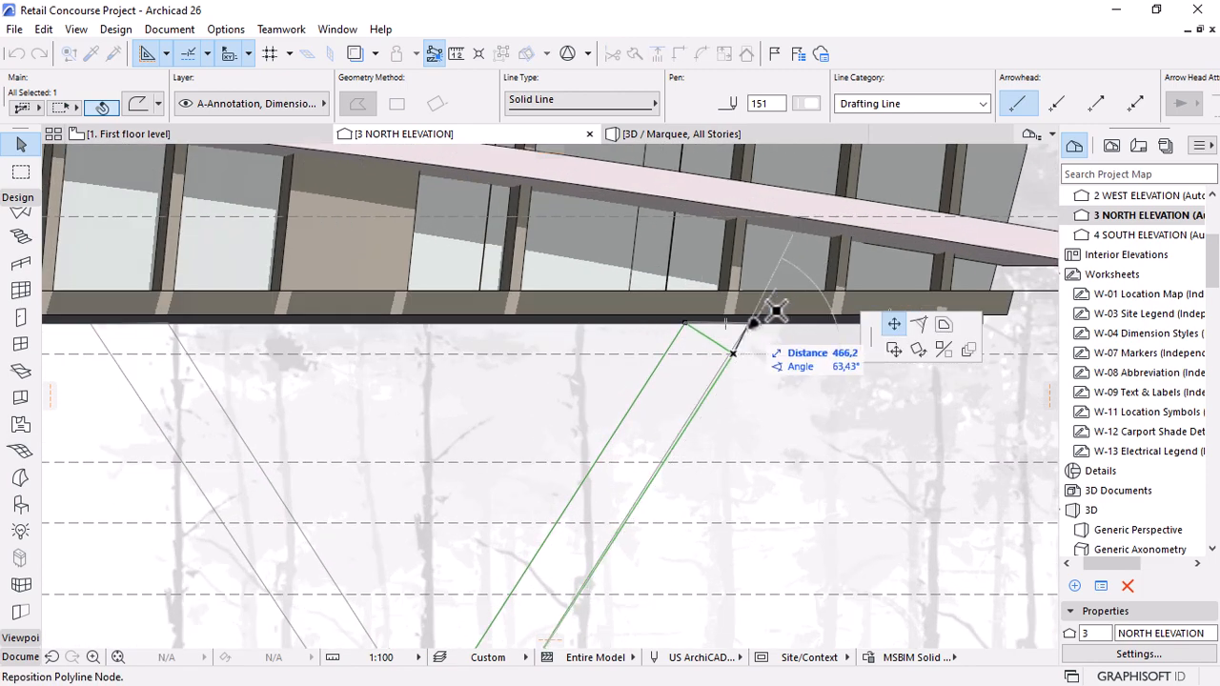
left_click(769, 298)
scroll(769, 298, "down", 4)
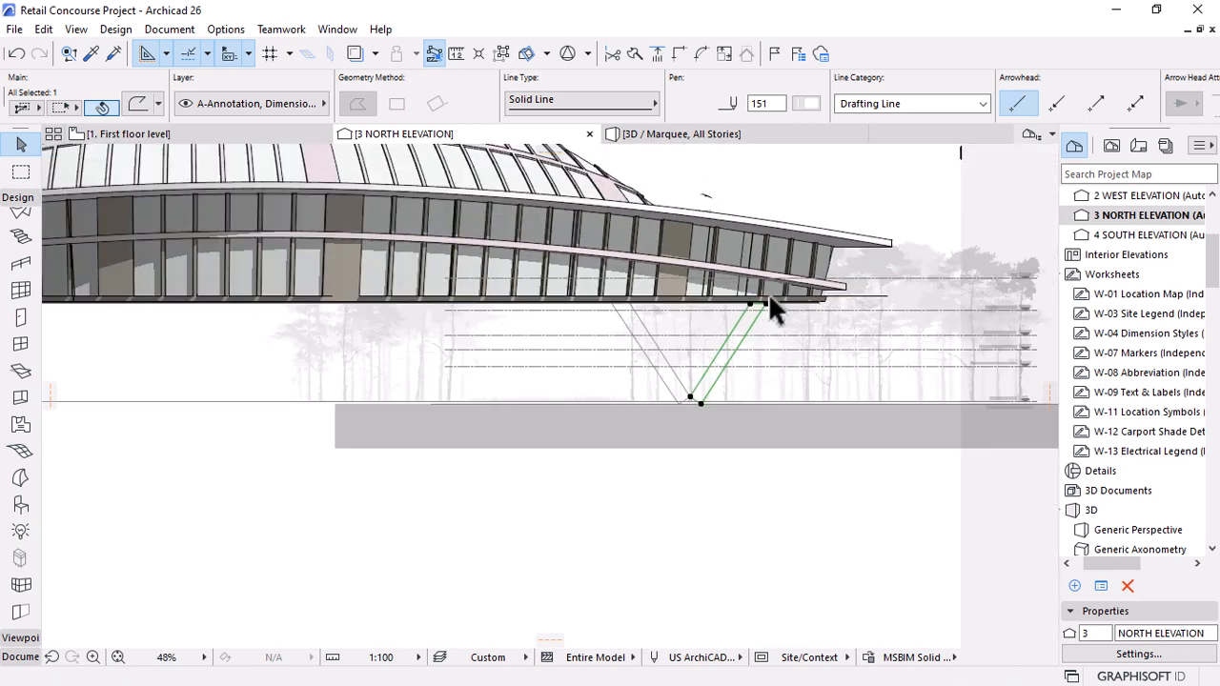
Extend the inner bottom corners of both strut outlines down to the ground line so the struts cross and end flat.
scroll(693, 404, "up", 3)
scroll(695, 401, "up", 2)
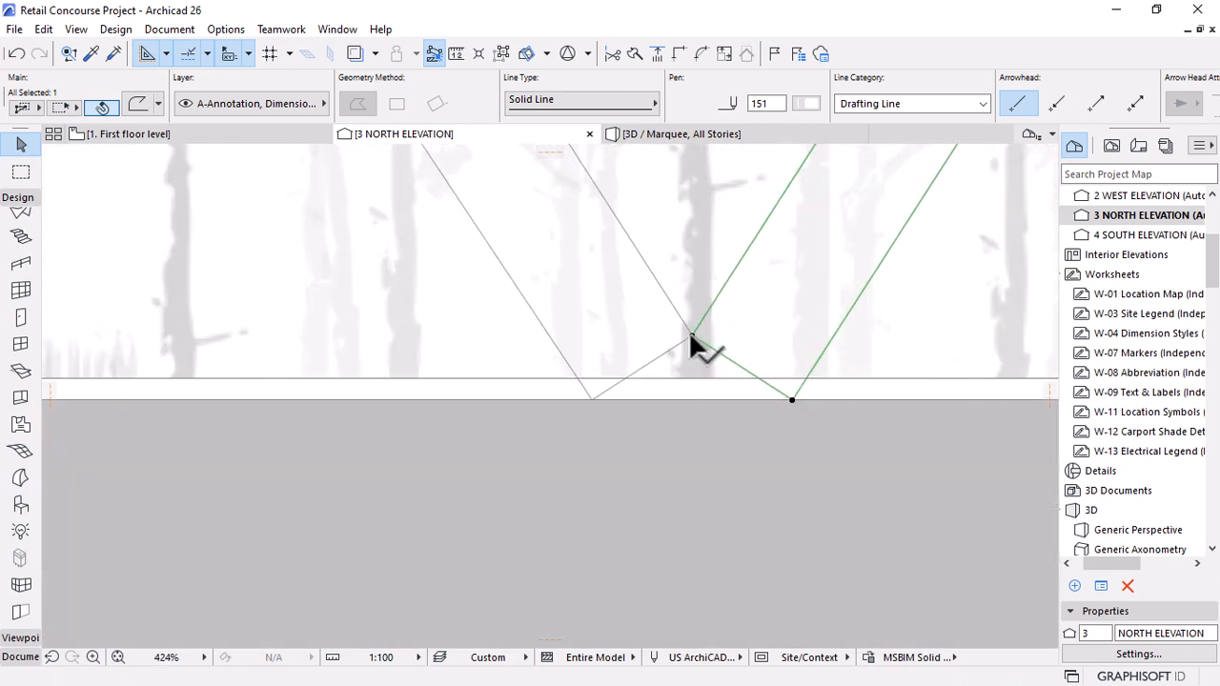
left_click(689, 331)
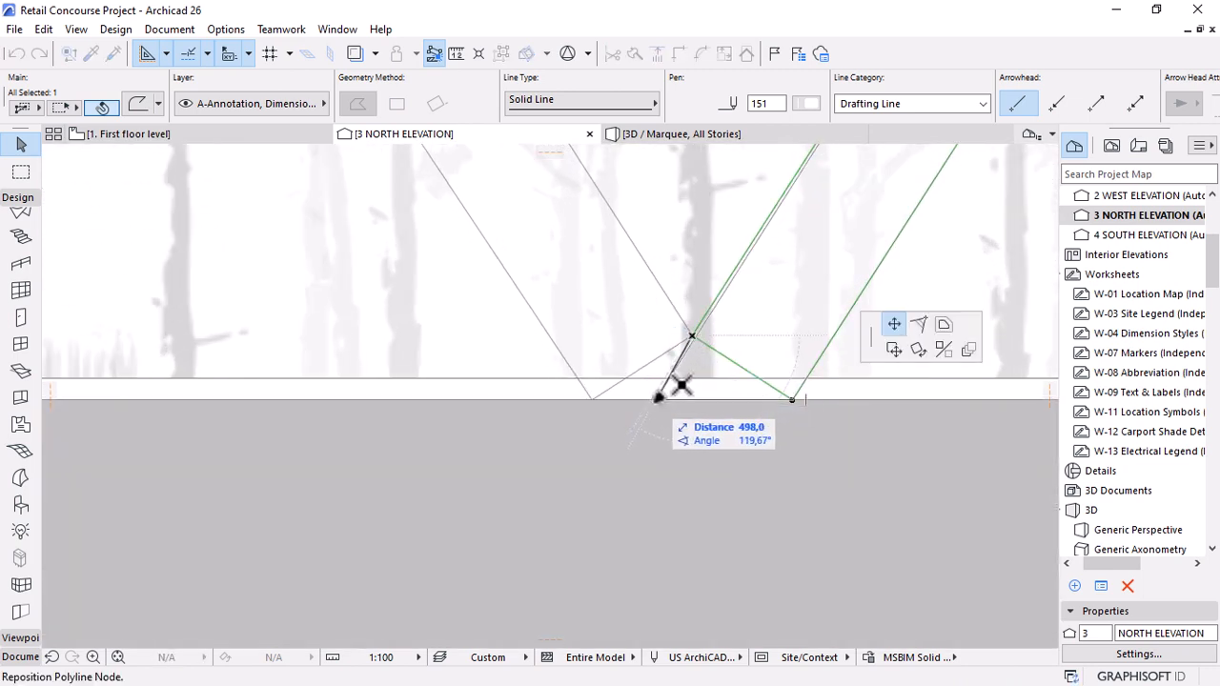
left_click(652, 399)
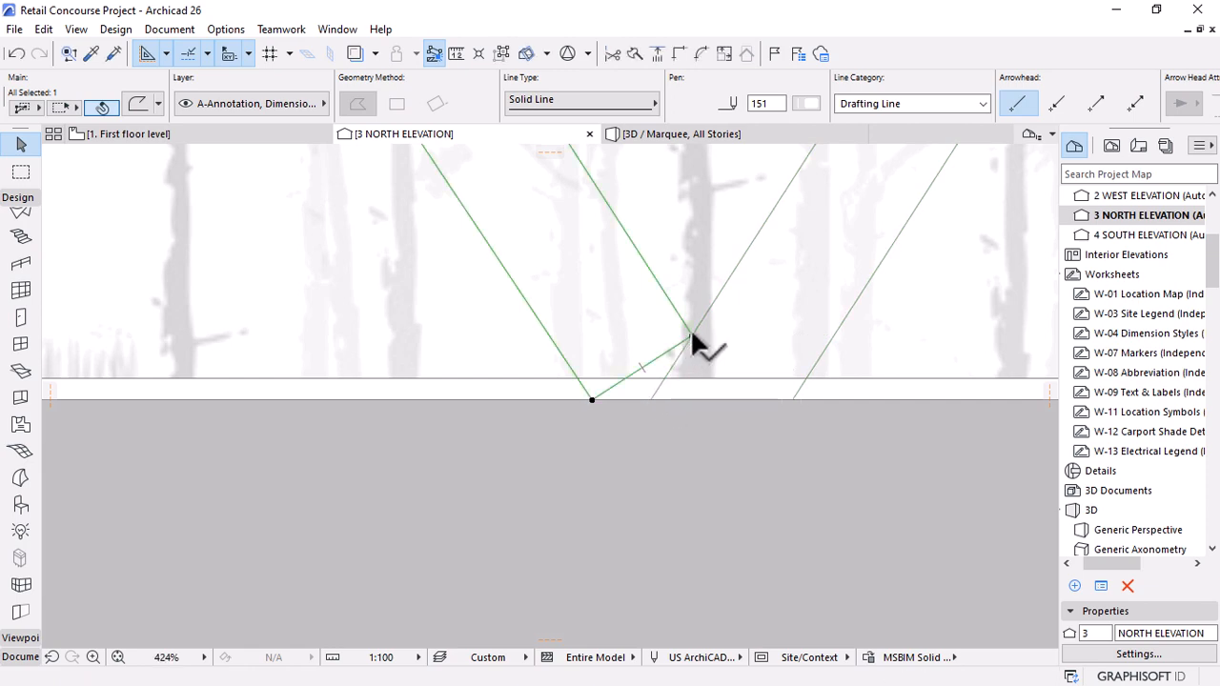
left_click(692, 339)
left_click(730, 399)
scroll(713, 450, "down", 2)
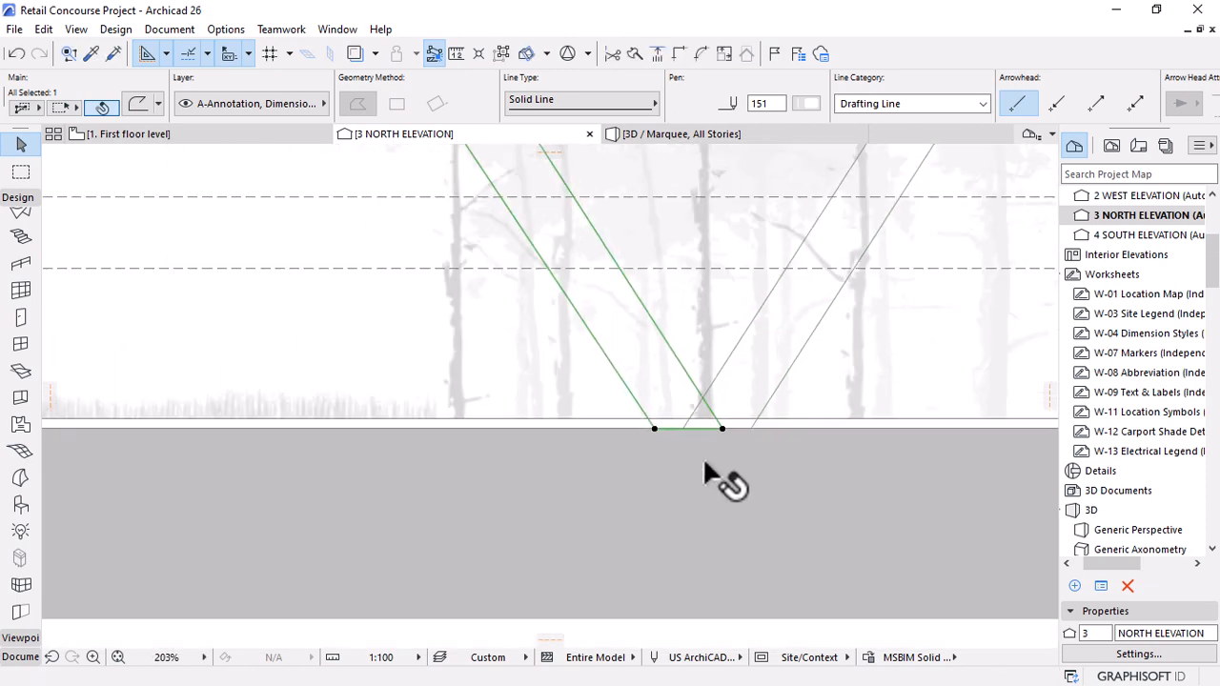
Suspend grouping and copy only the mast's tapered steel base to the foot of the V-shaped struts.
scroll(706, 467, "down", 3)
scroll(814, 407, "down", 3)
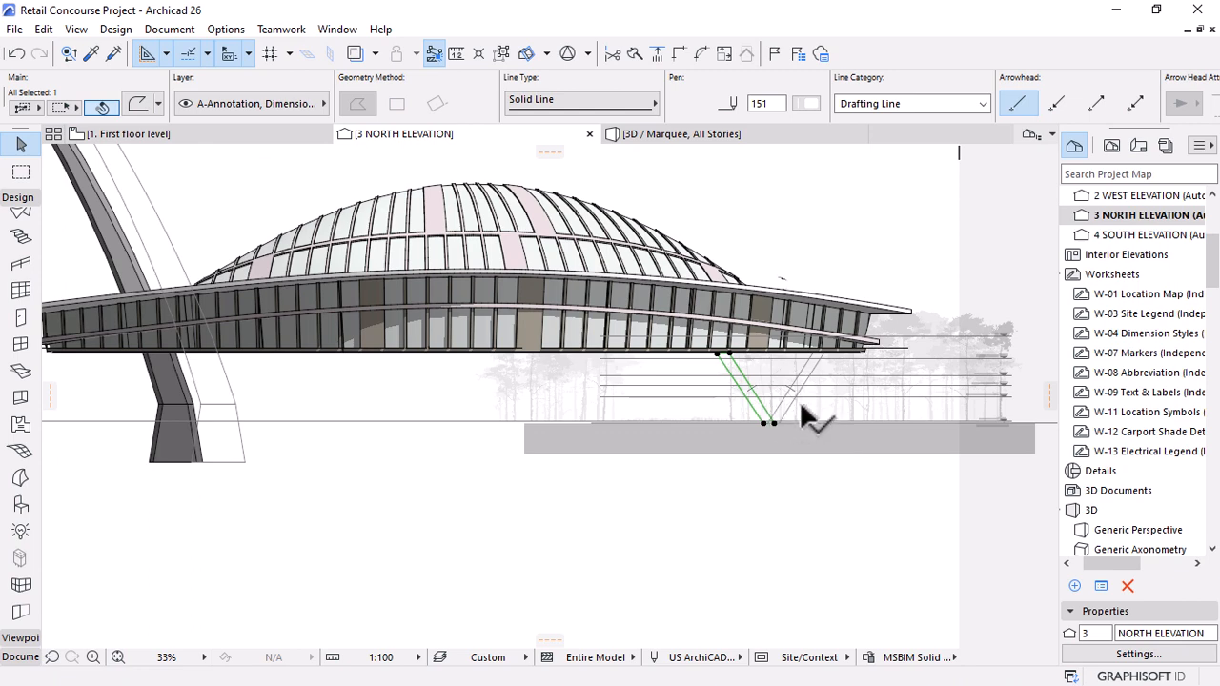
scroll(787, 393, "up", 1)
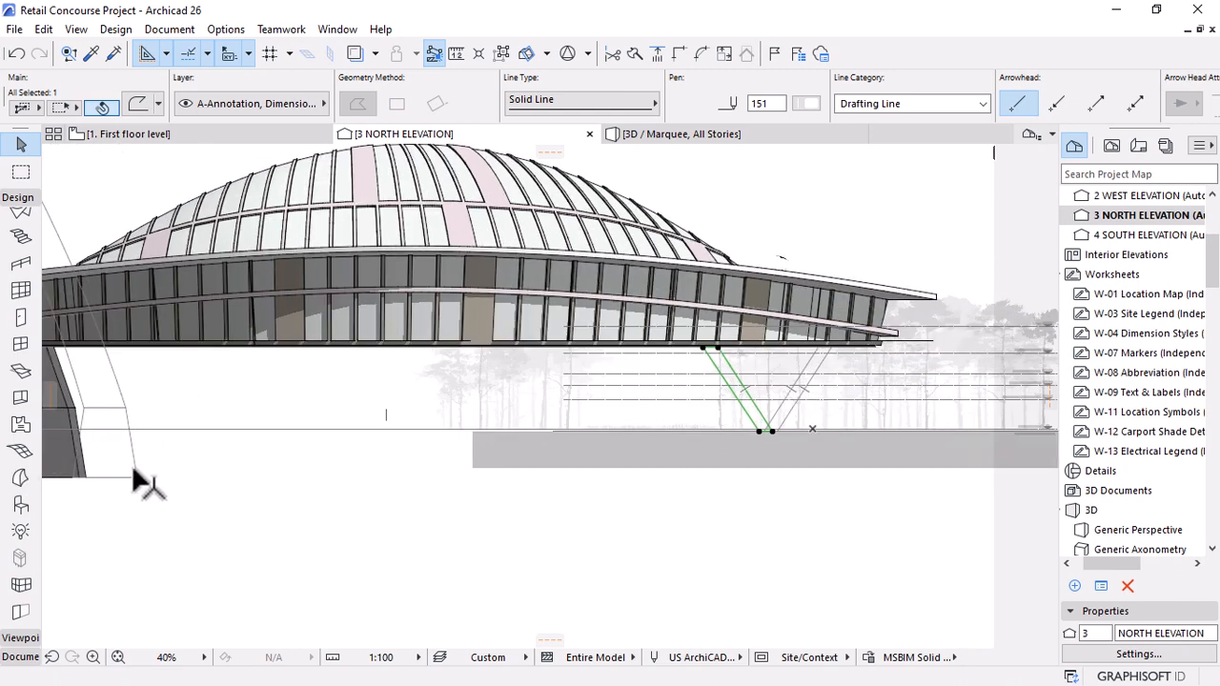
scroll(891, 417, "down", 2)
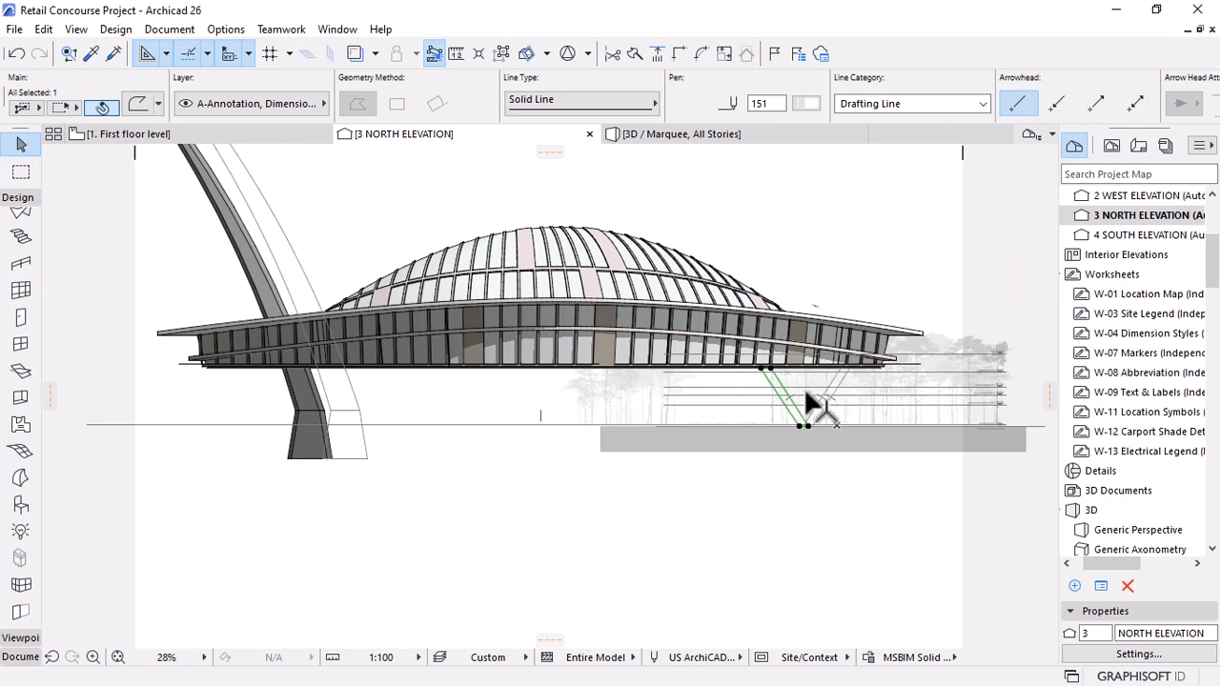
left_click(305, 459)
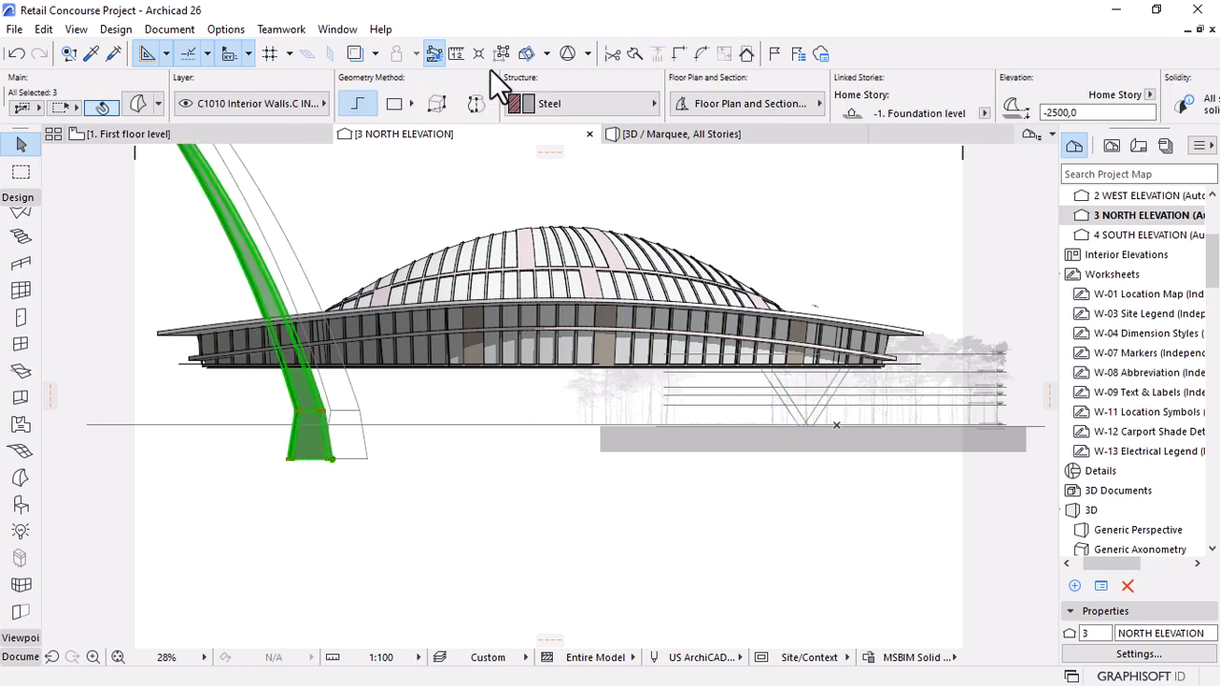
left_click(327, 465)
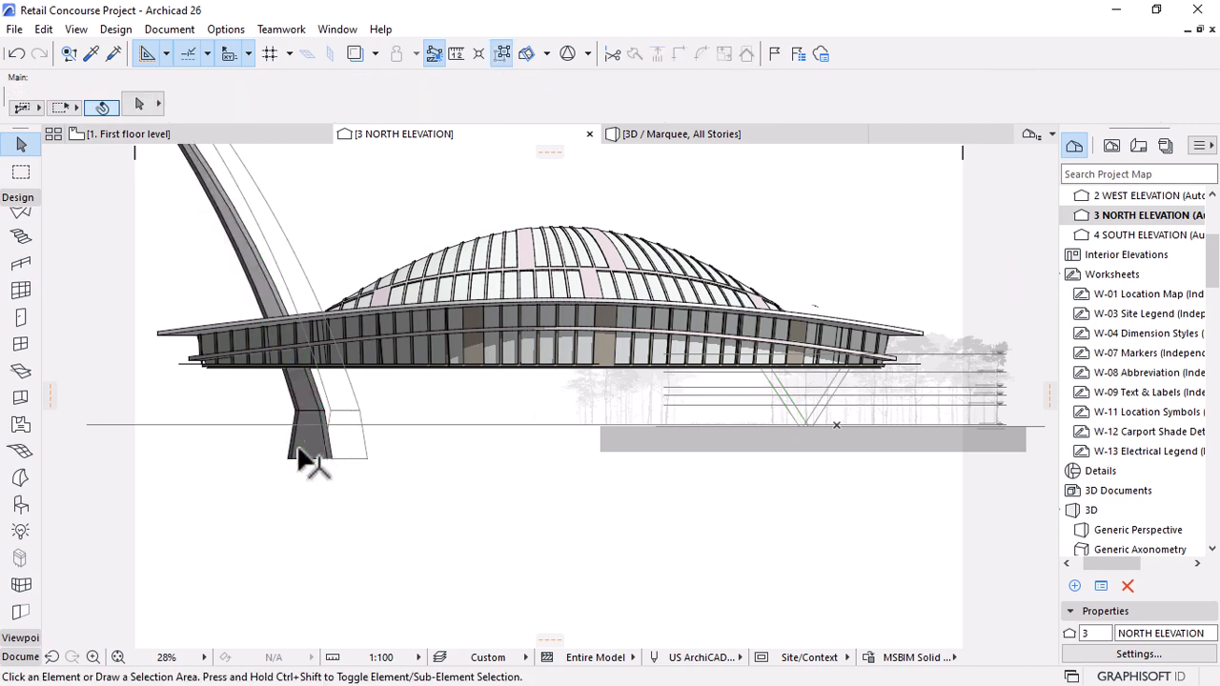
left_click(324, 424)
key("ctrl+alt+d")
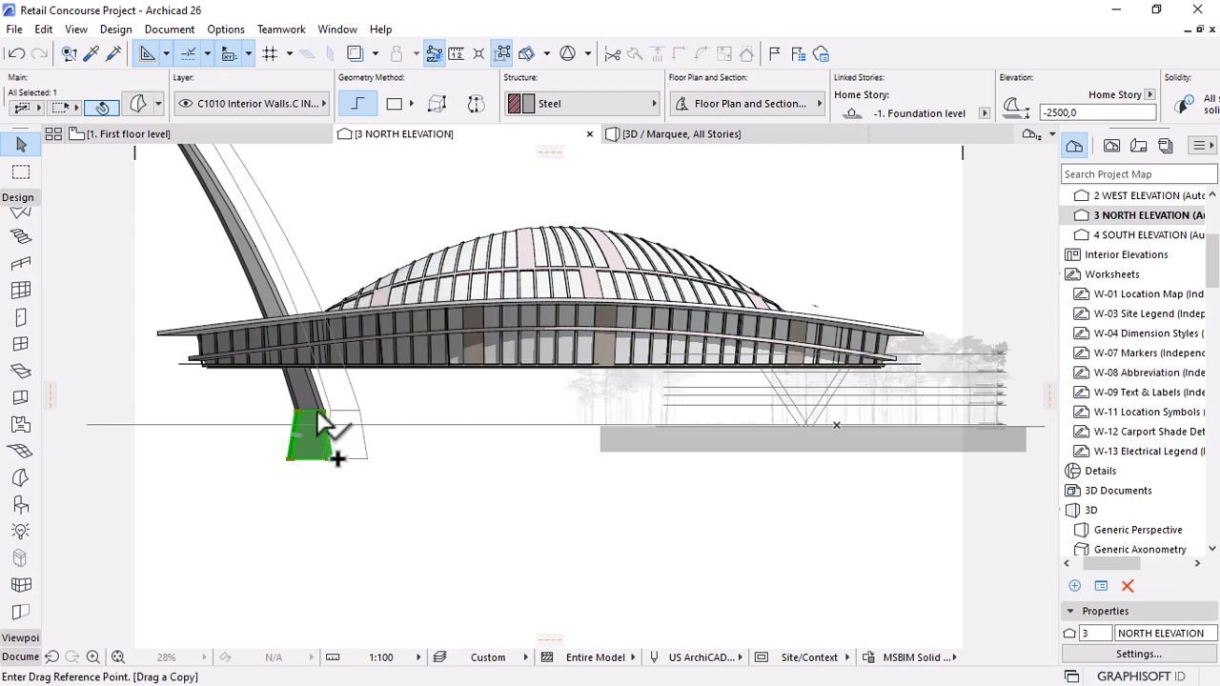
left_click(320, 412)
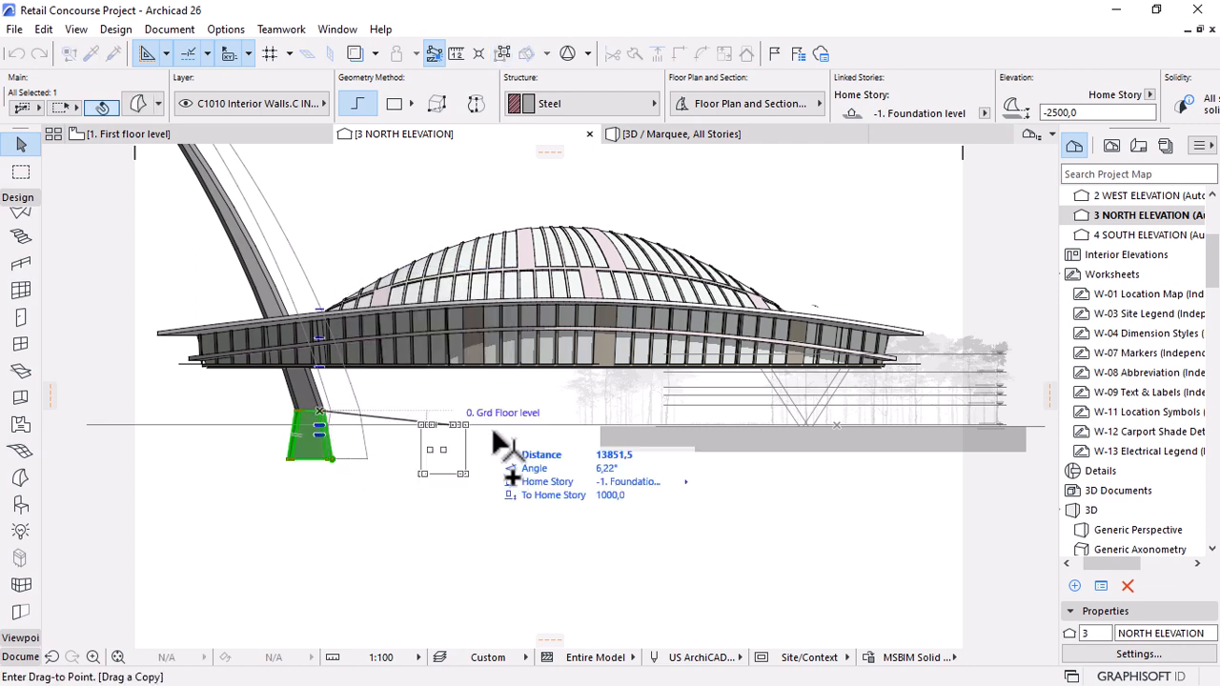
left_click(818, 405)
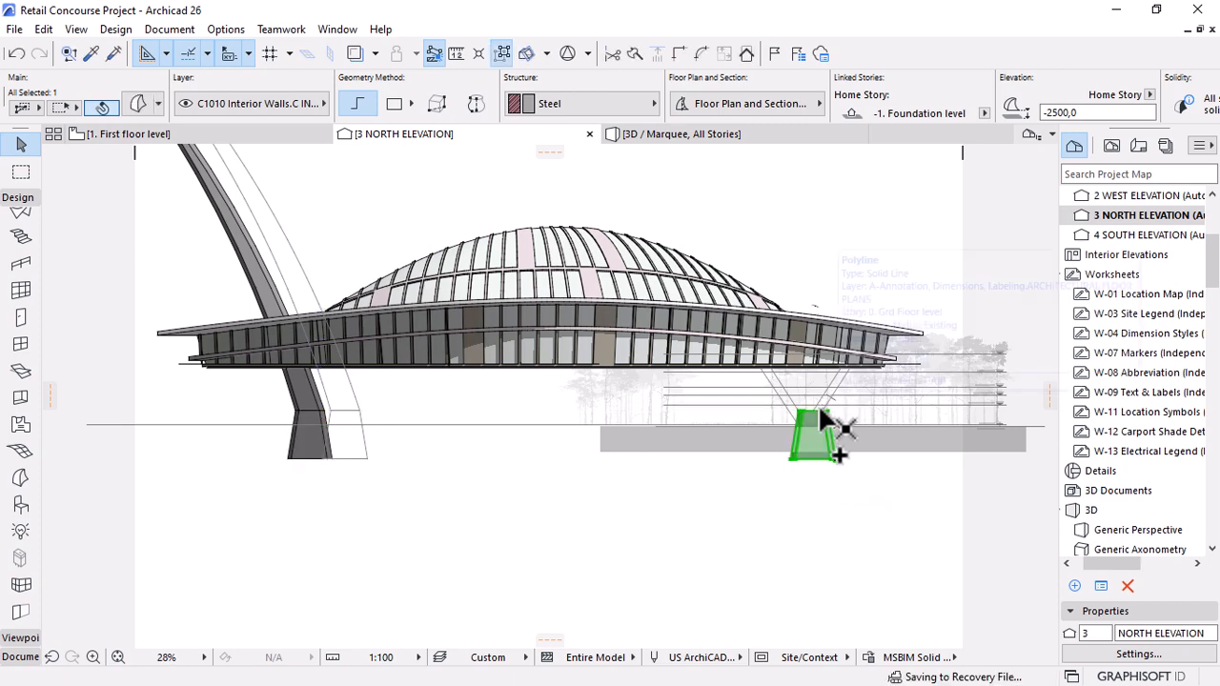
Shift the copied steel base slightly left along its top edge to centre it beneath the two struts.
scroll(826, 405, "up", 8)
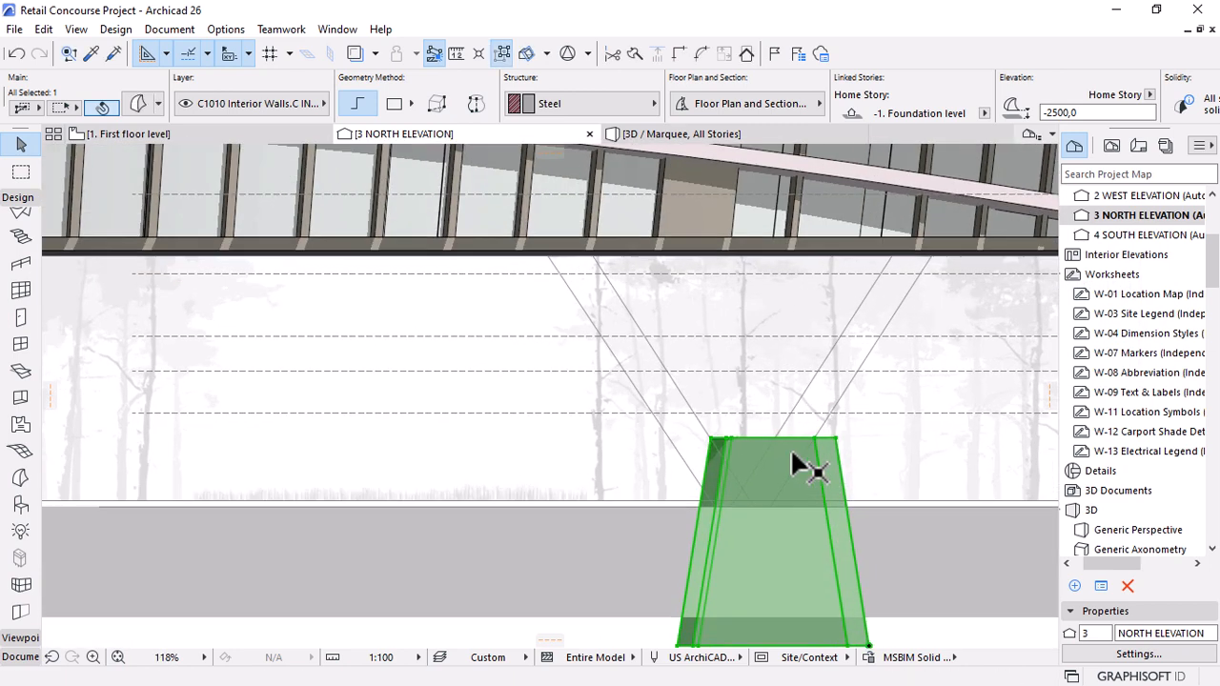
key("ctrl+d")
left_click(811, 437)
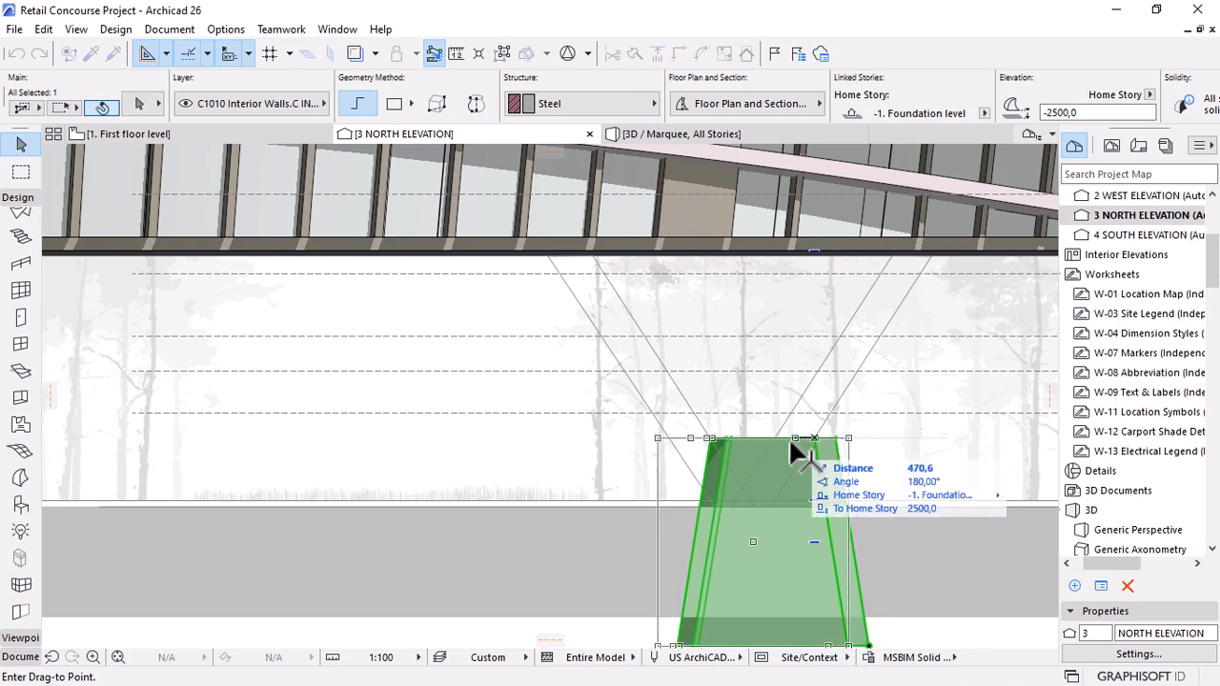
left_click(782, 437)
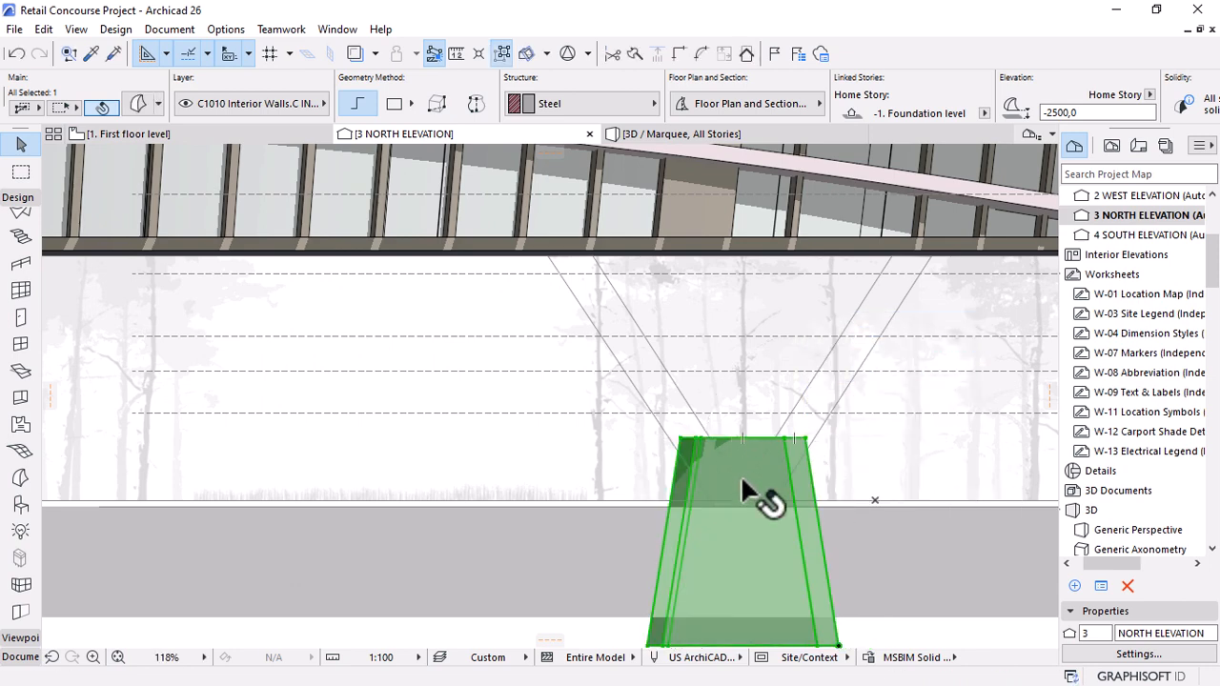
key("ctrl+d")
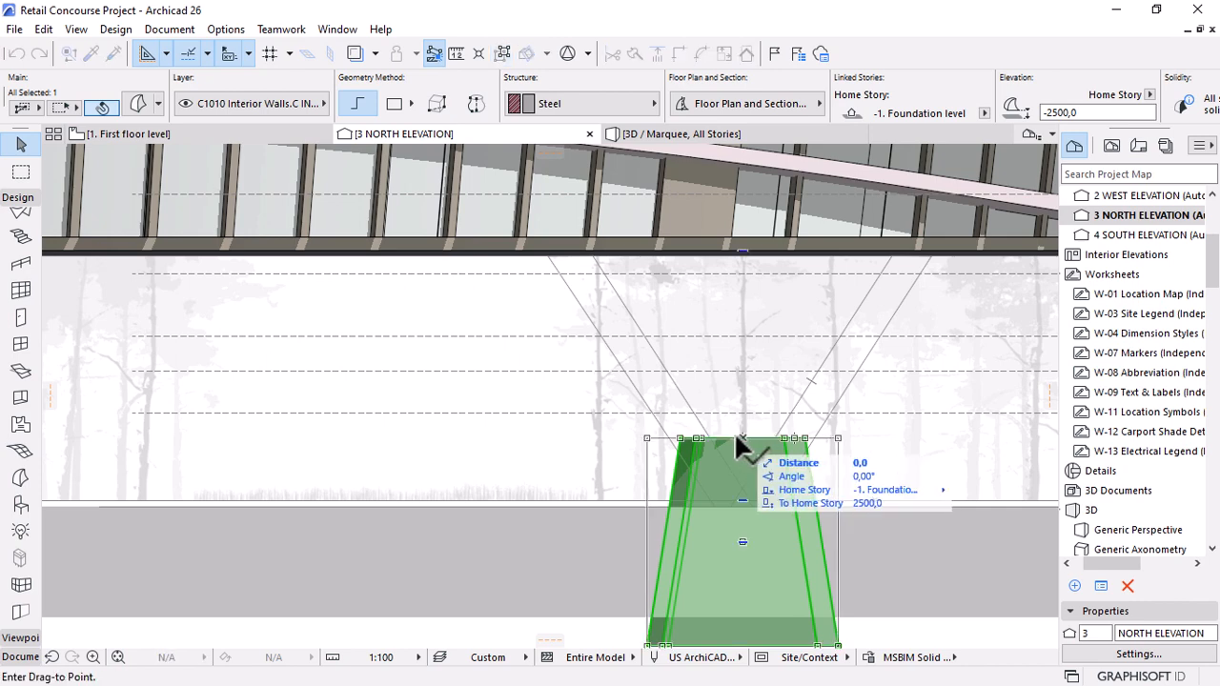
left_click(742, 438)
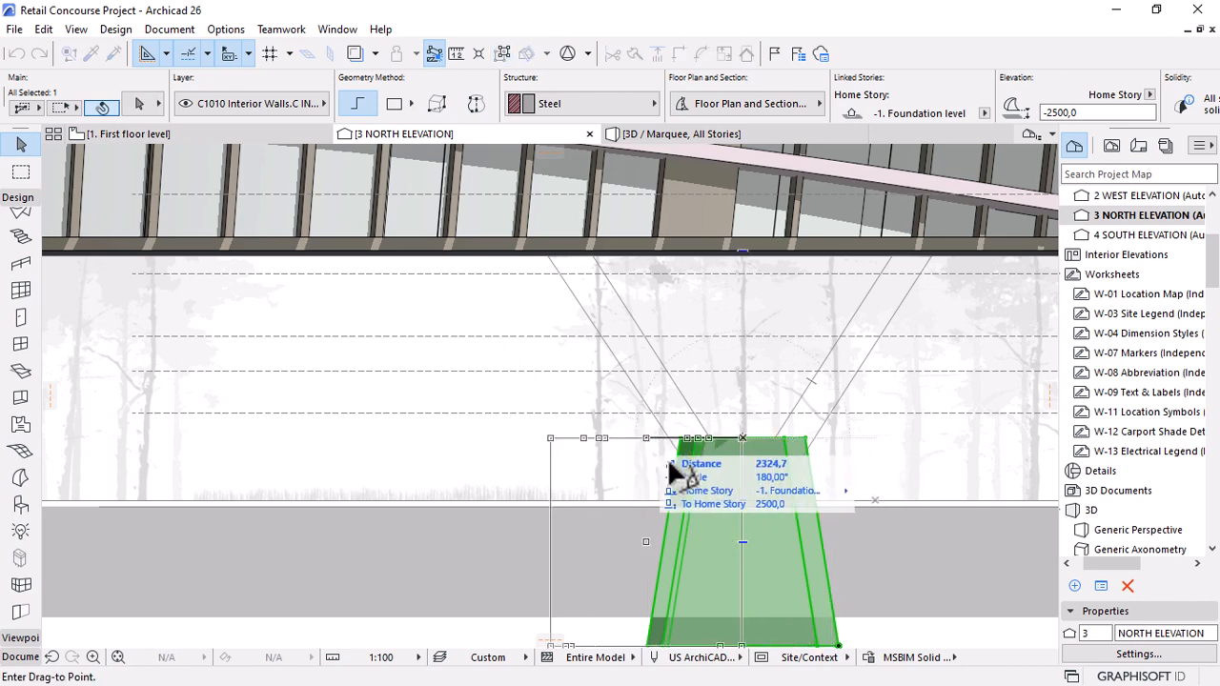
left_click(746, 499)
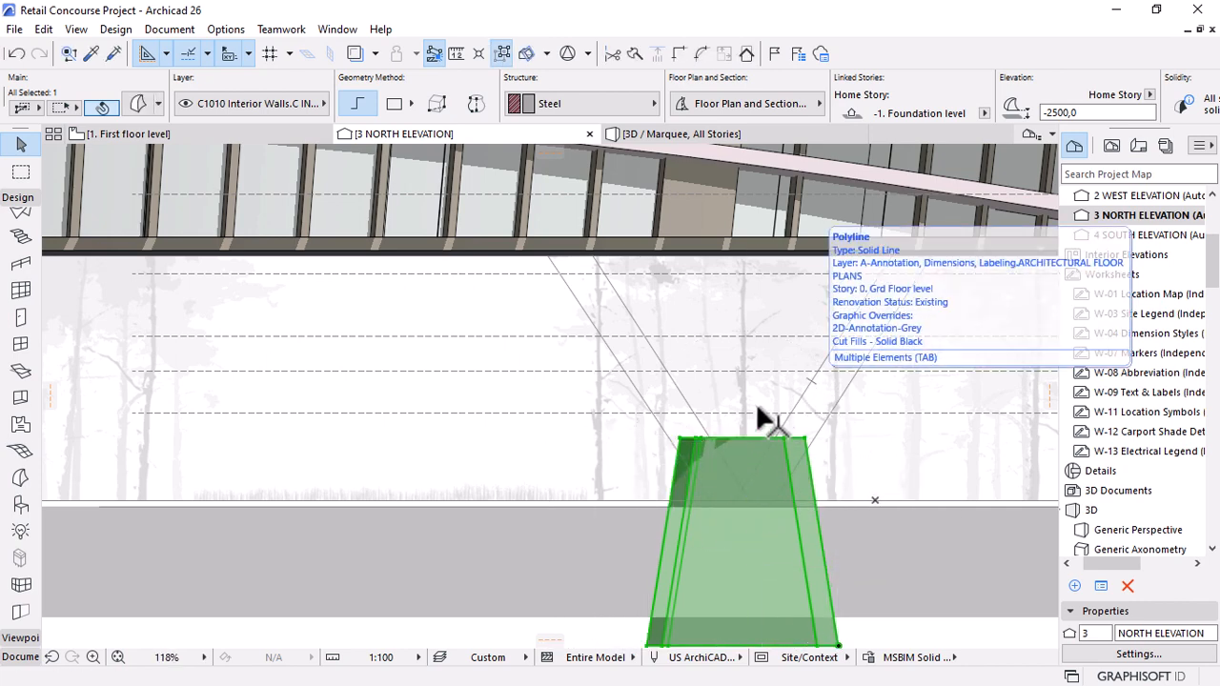
Move the left strut outline horizontally about 475 mm to the right along the ground line, toward the V's centre.
scroll(752, 424, "down", 4)
scroll(753, 360, "up", 4)
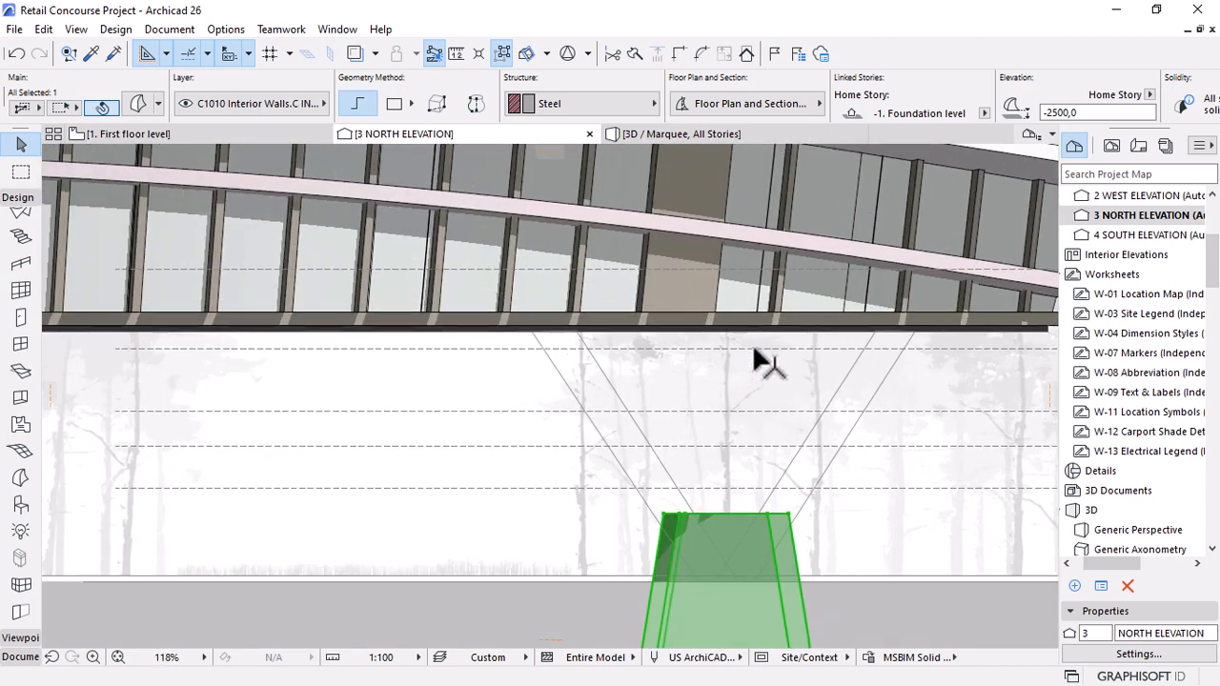
left_click(659, 453)
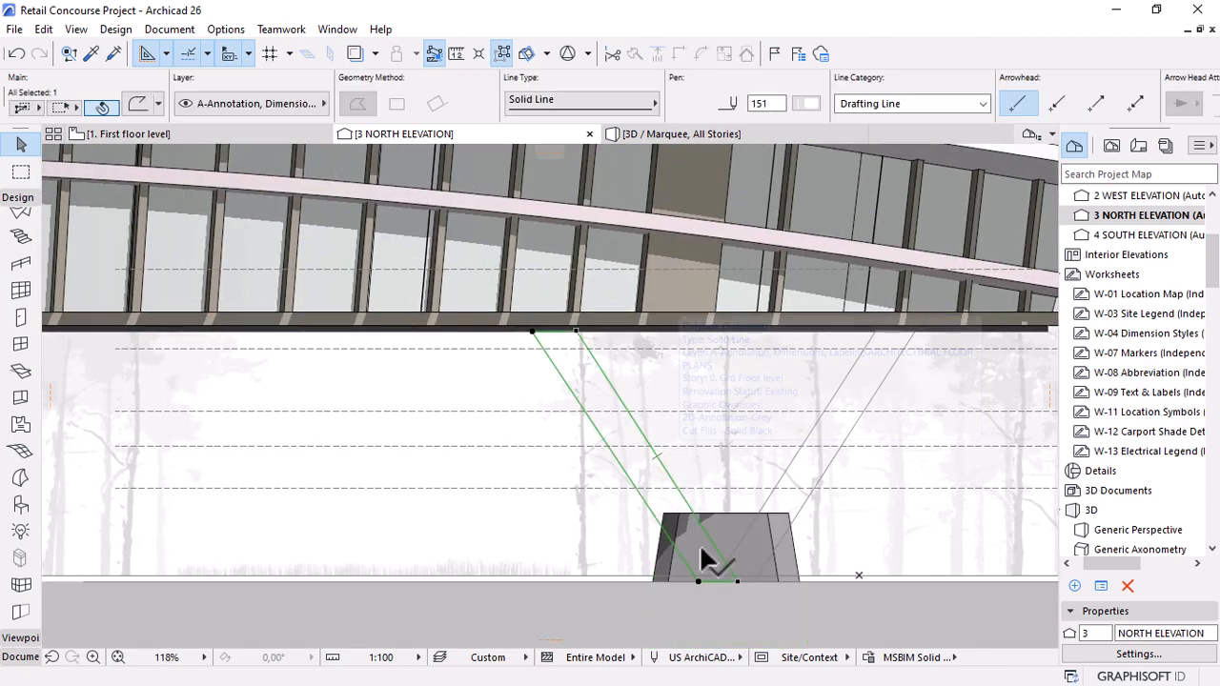
key("ctrl+d")
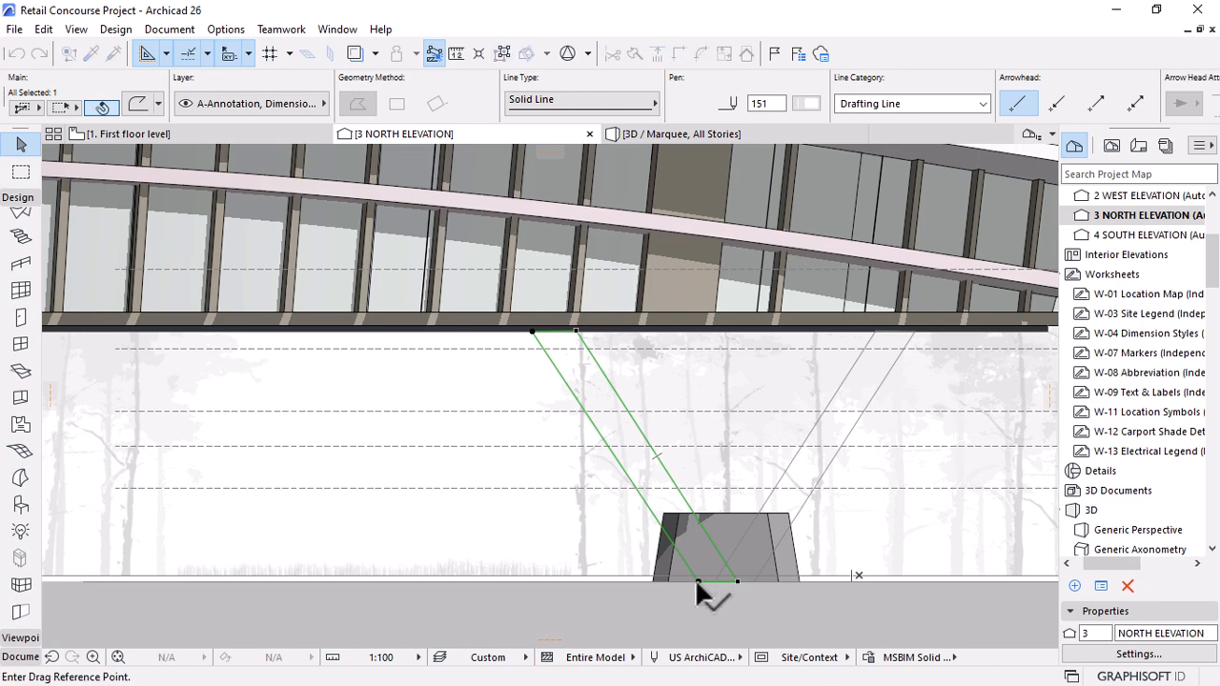
left_click(697, 580)
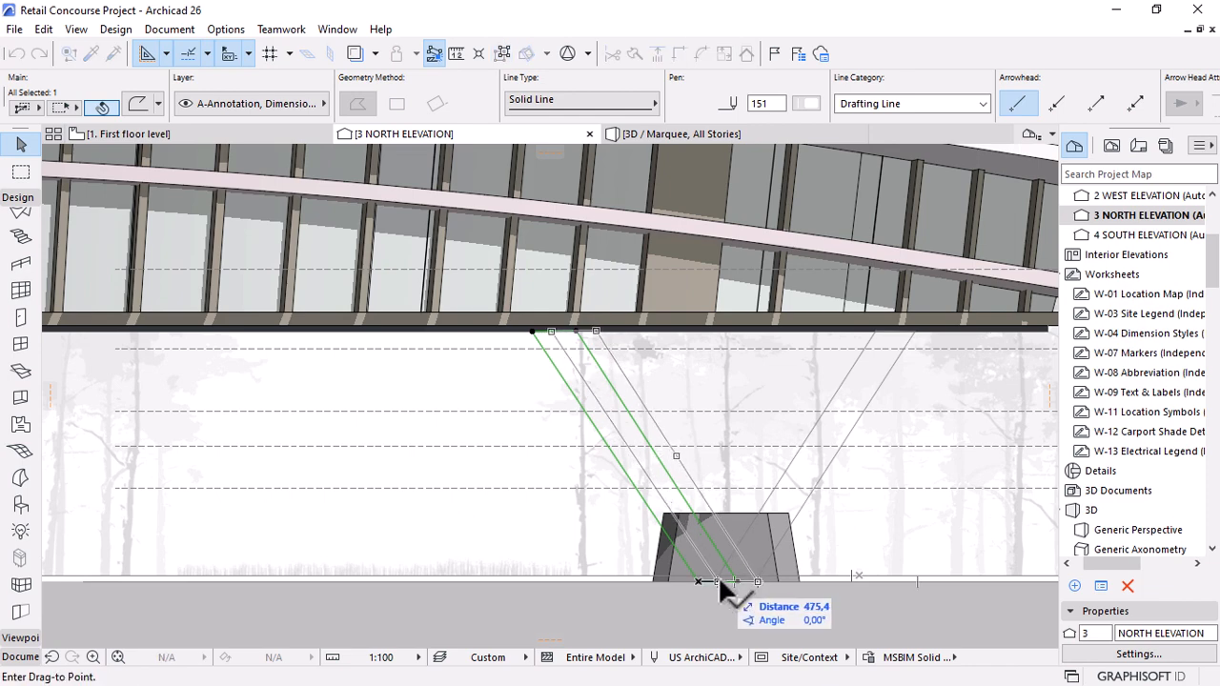
left_click(718, 581)
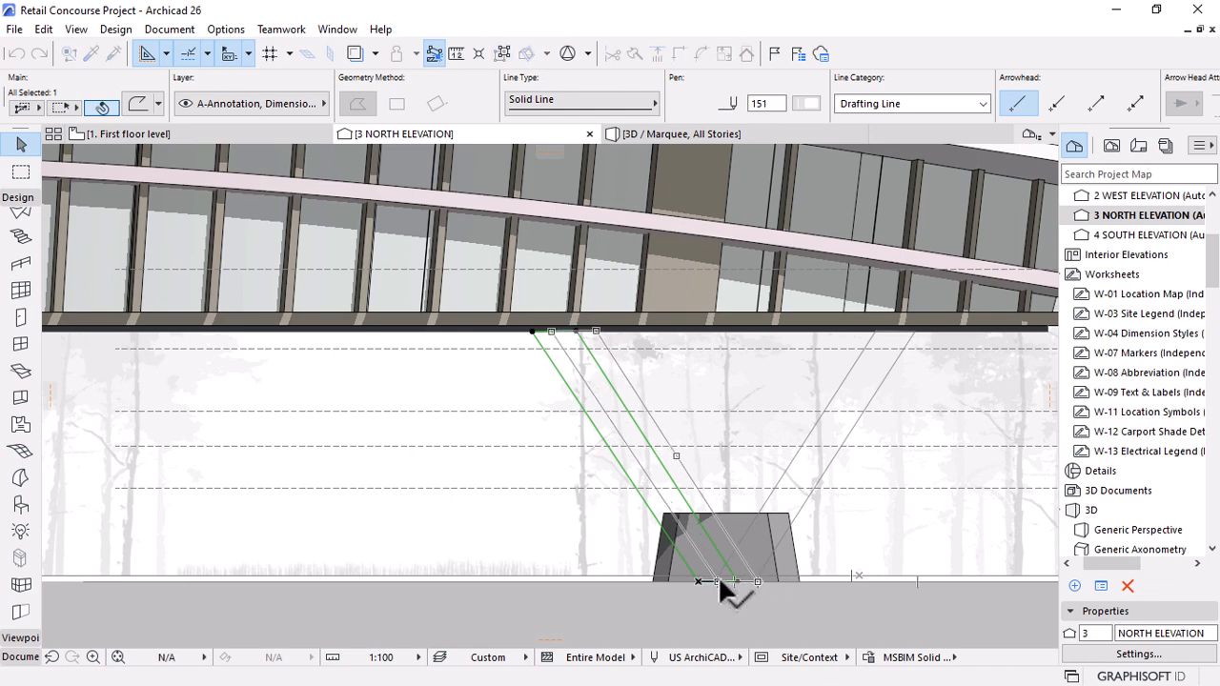
Replace the right strut outline with a mirrored copy of the left one about the steel base's vertical centre axis.
left_click(827, 463)
left_click(702, 495)
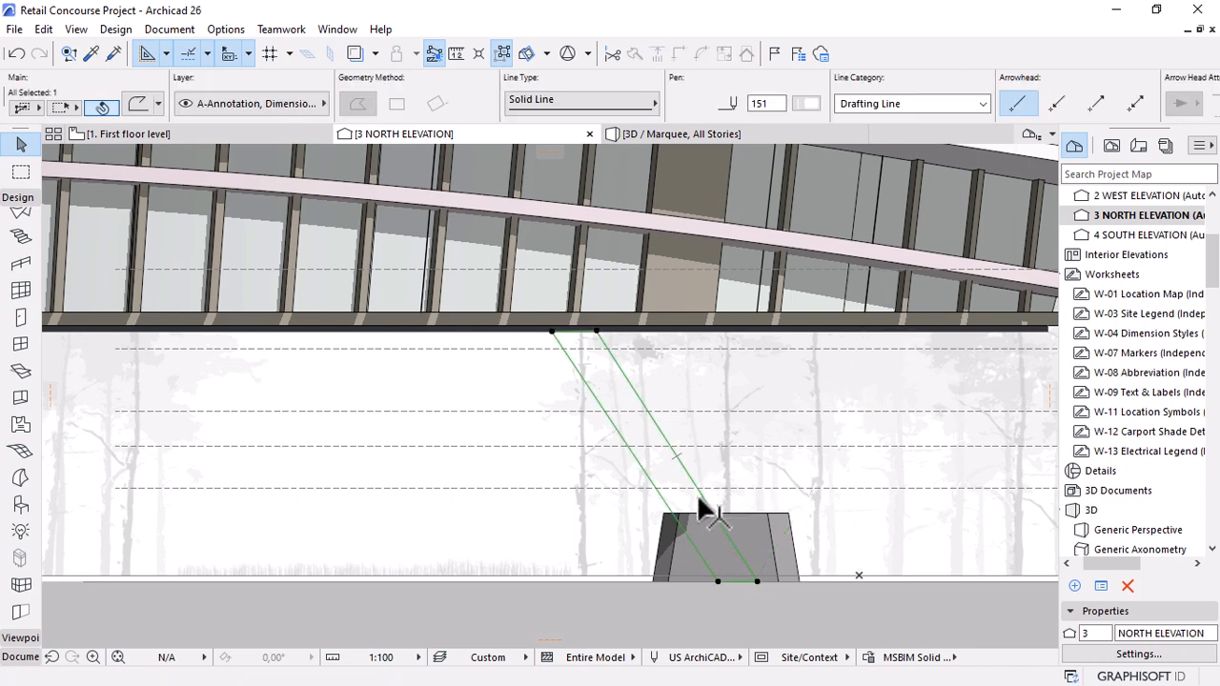
key("ctrl+alt+m")
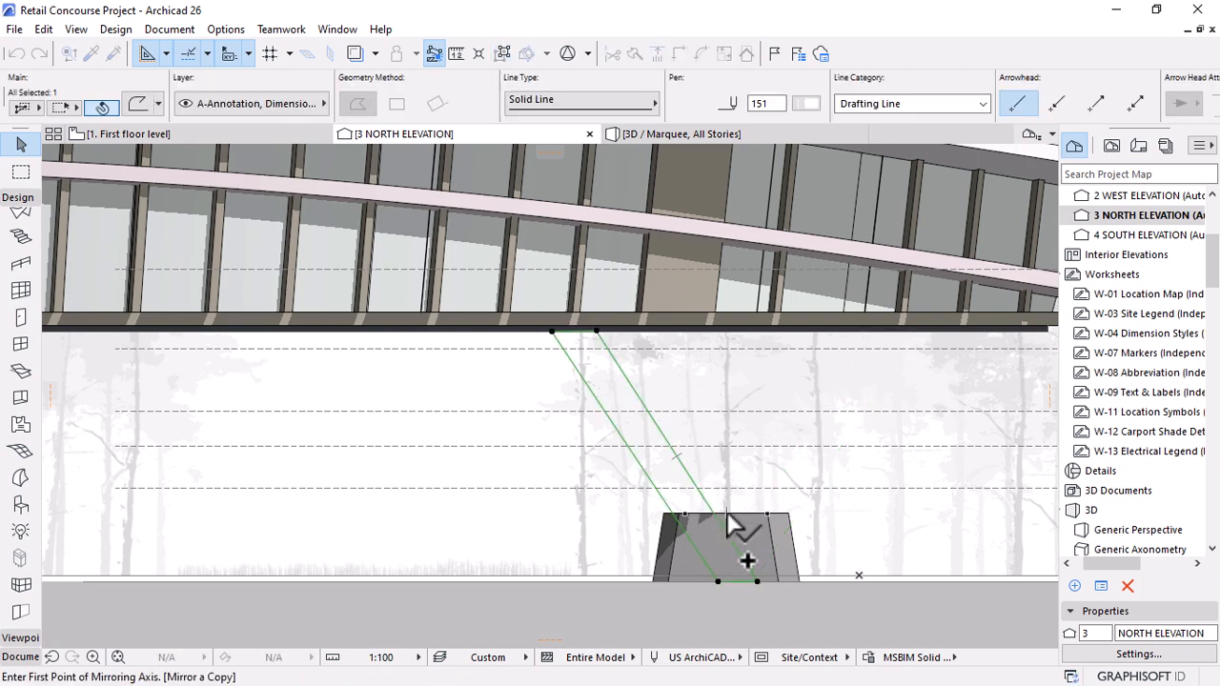
left_click(727, 515)
left_click(725, 419)
scroll(740, 455, "down", 4)
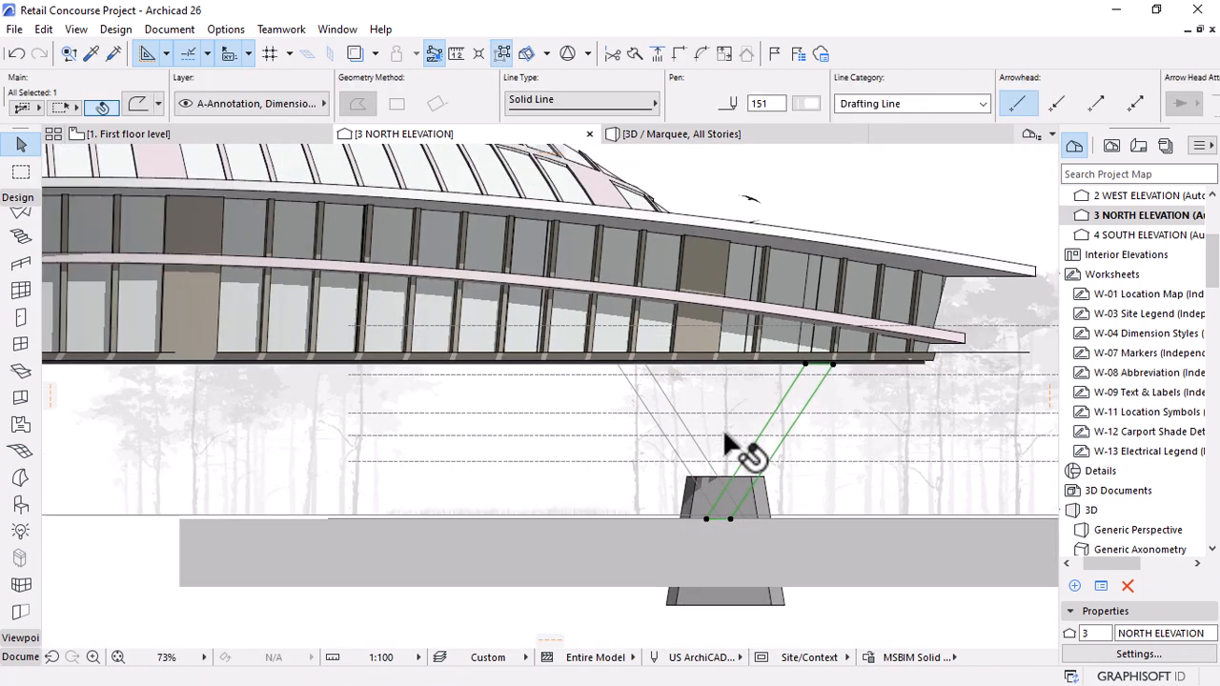
Offset the bottom edges of both strut outlines up to the top edge of the tapered steel base.
scroll(749, 512, "up", 5)
scroll(724, 524, "up", 3)
left_click(727, 518)
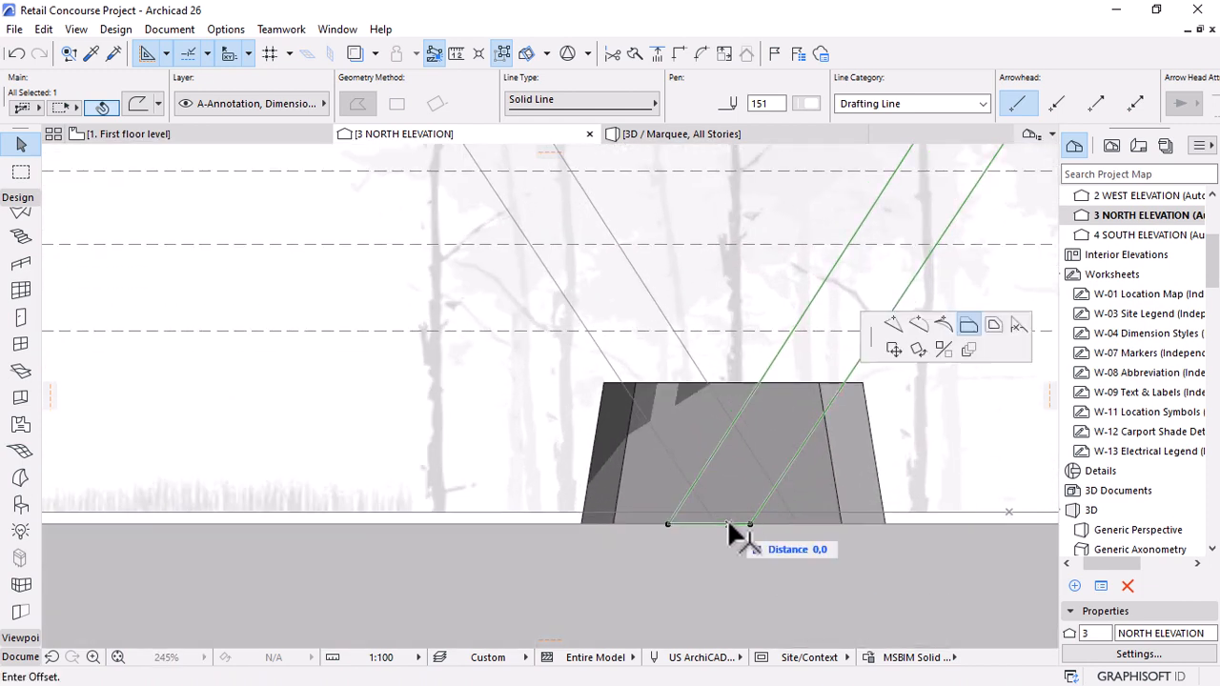
key("Escape")
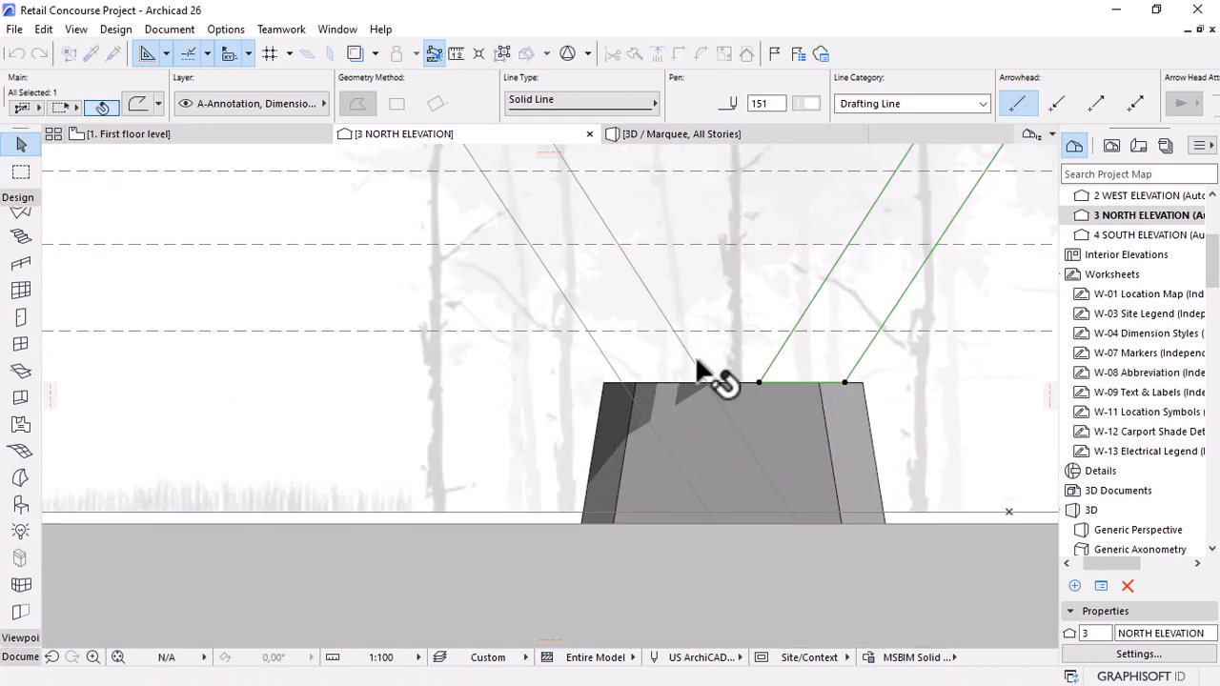
left_click(755, 524)
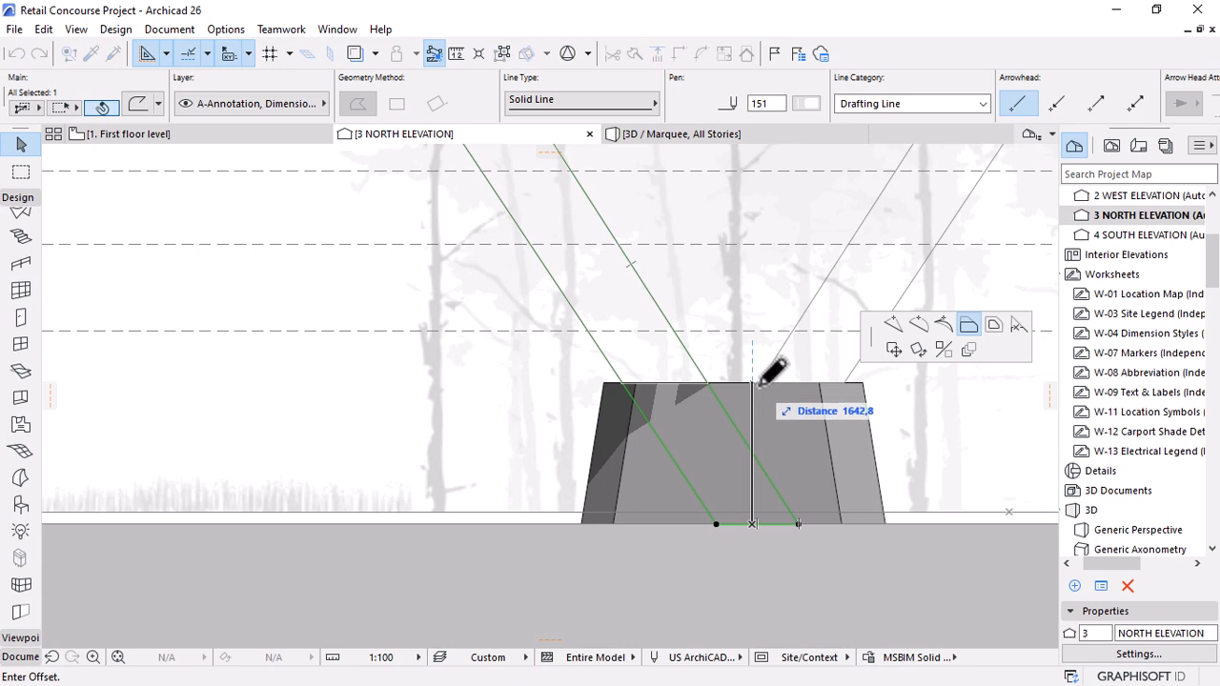
left_click(753, 384)
scroll(729, 420, "down", 5)
key("Escape")
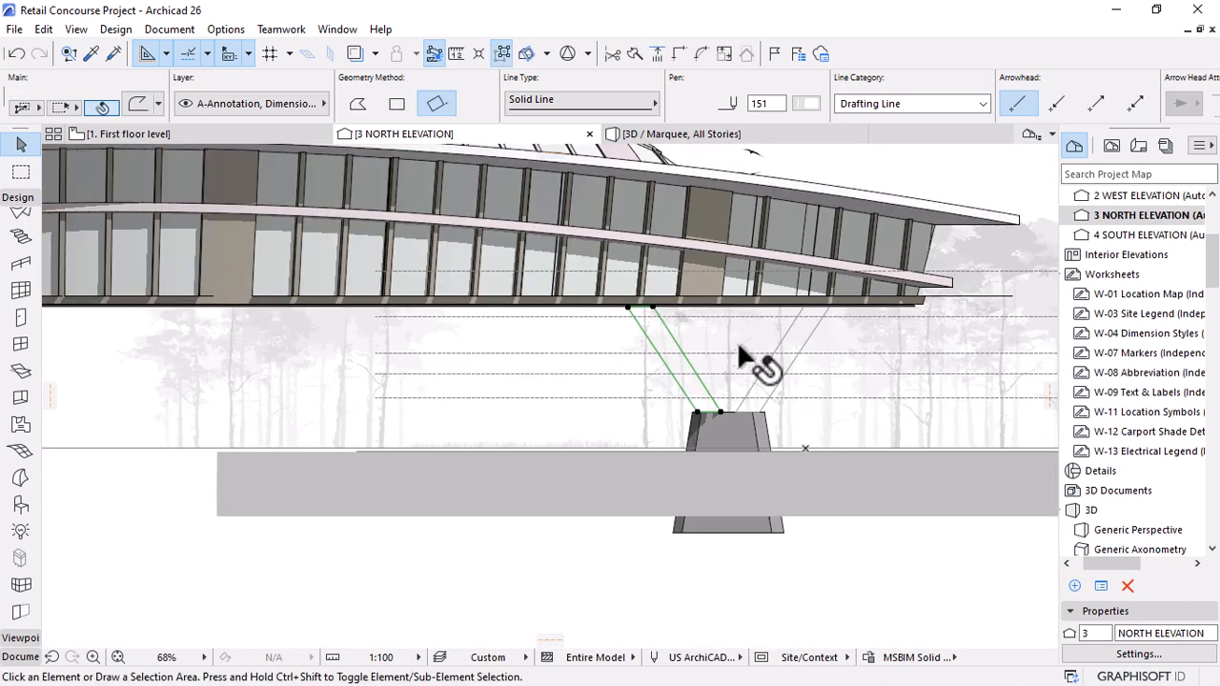
Turn both closed strut outlines into flat morph faces, taking the mast base's morph as the source for the tool.
scroll(805, 386, "down", 5)
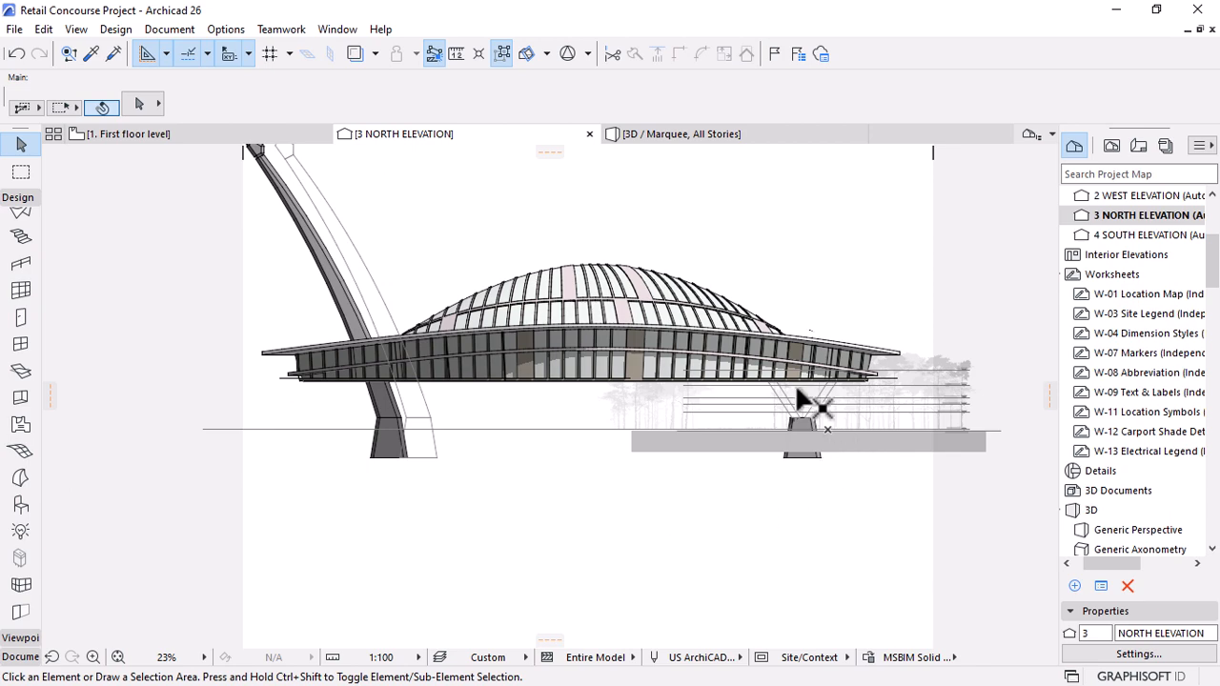
scroll(817, 391, "up", 8)
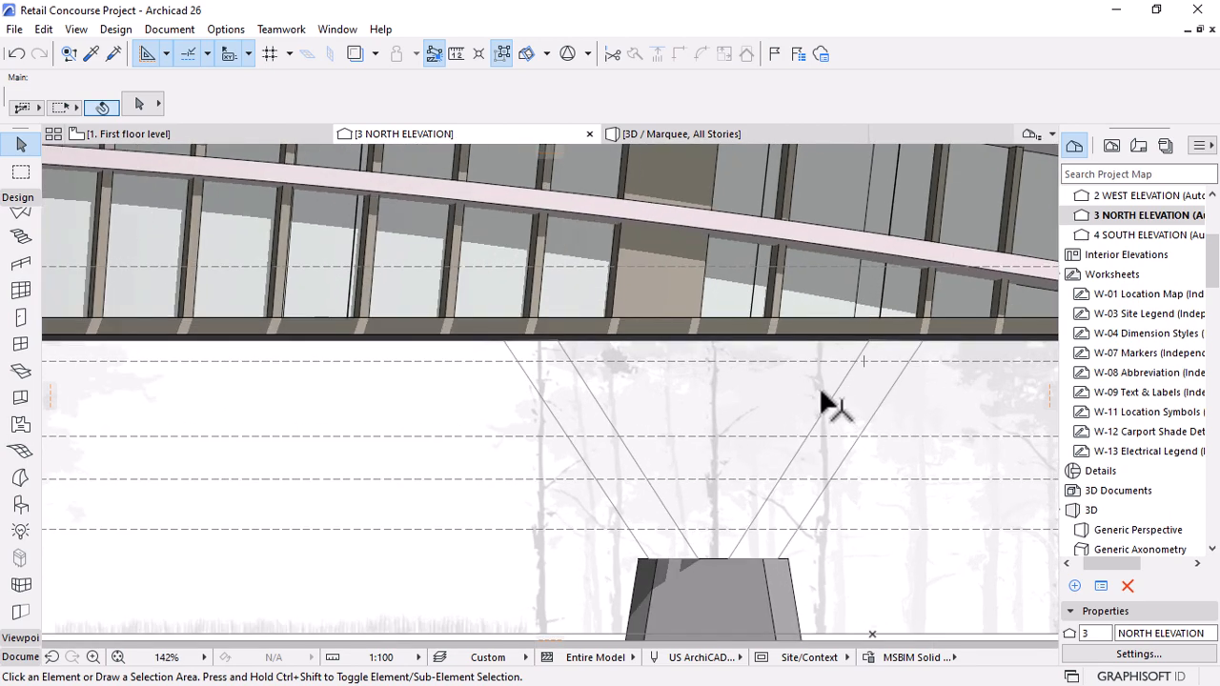
scroll(822, 401, "down", 6)
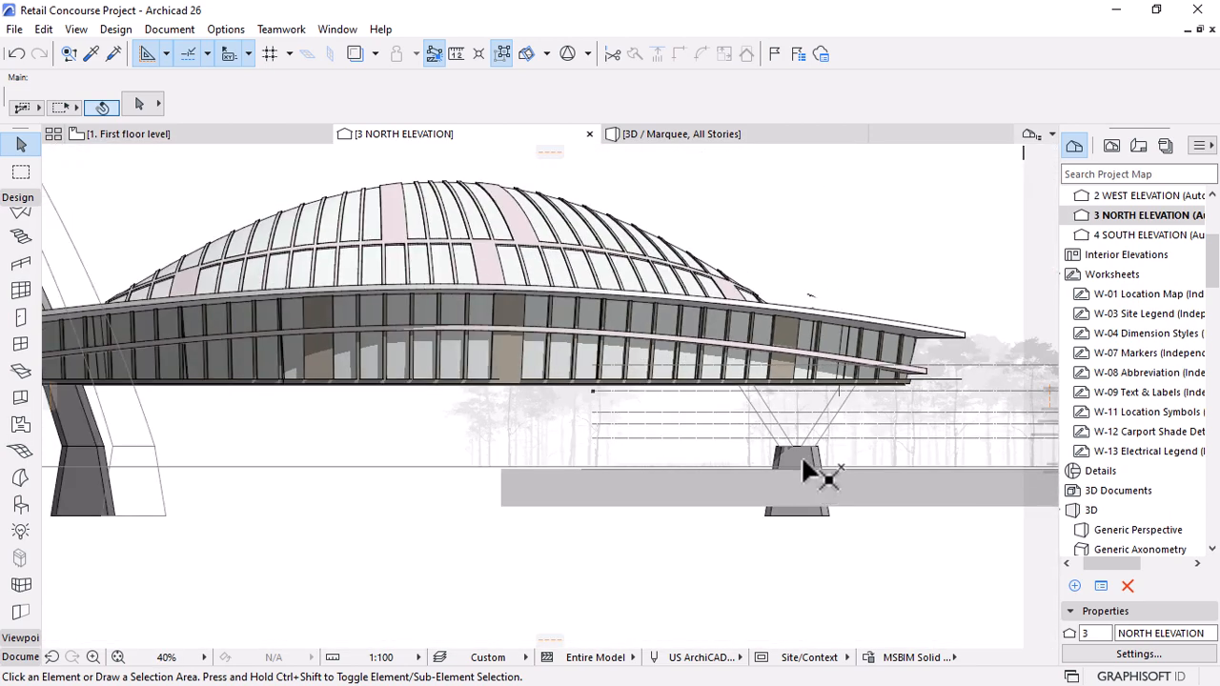
left_click(95, 481, "alt")
scroll(811, 434, "up", 4)
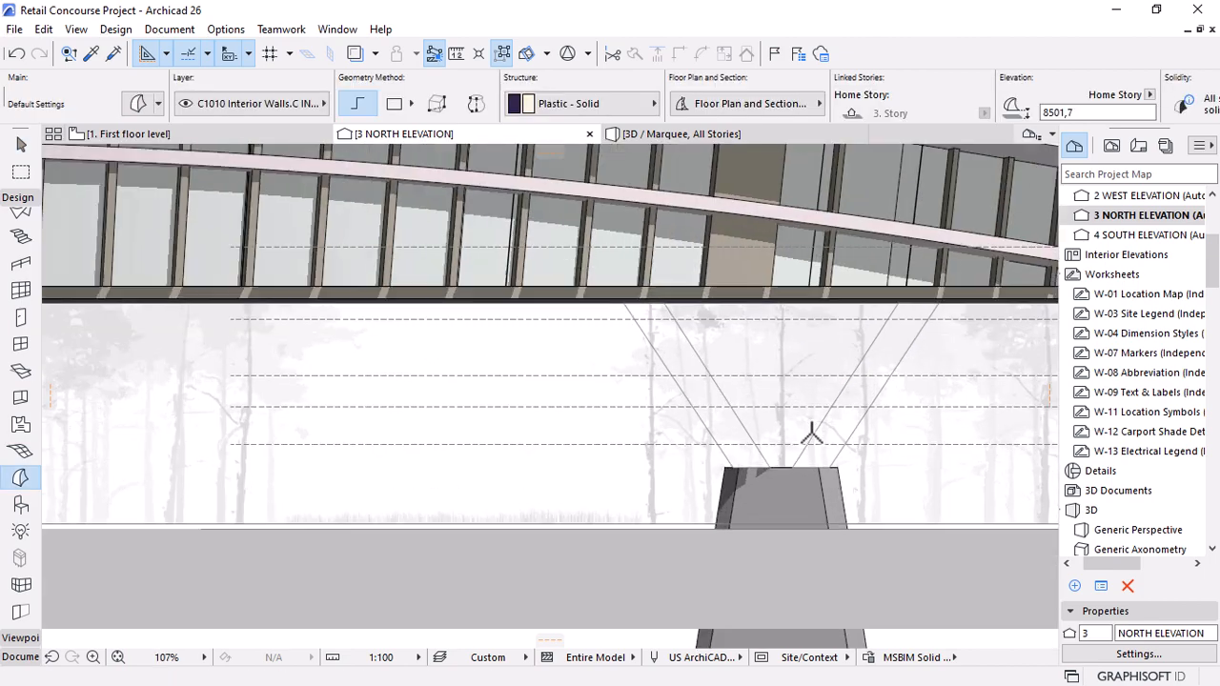
scroll(810, 434, "up", 2)
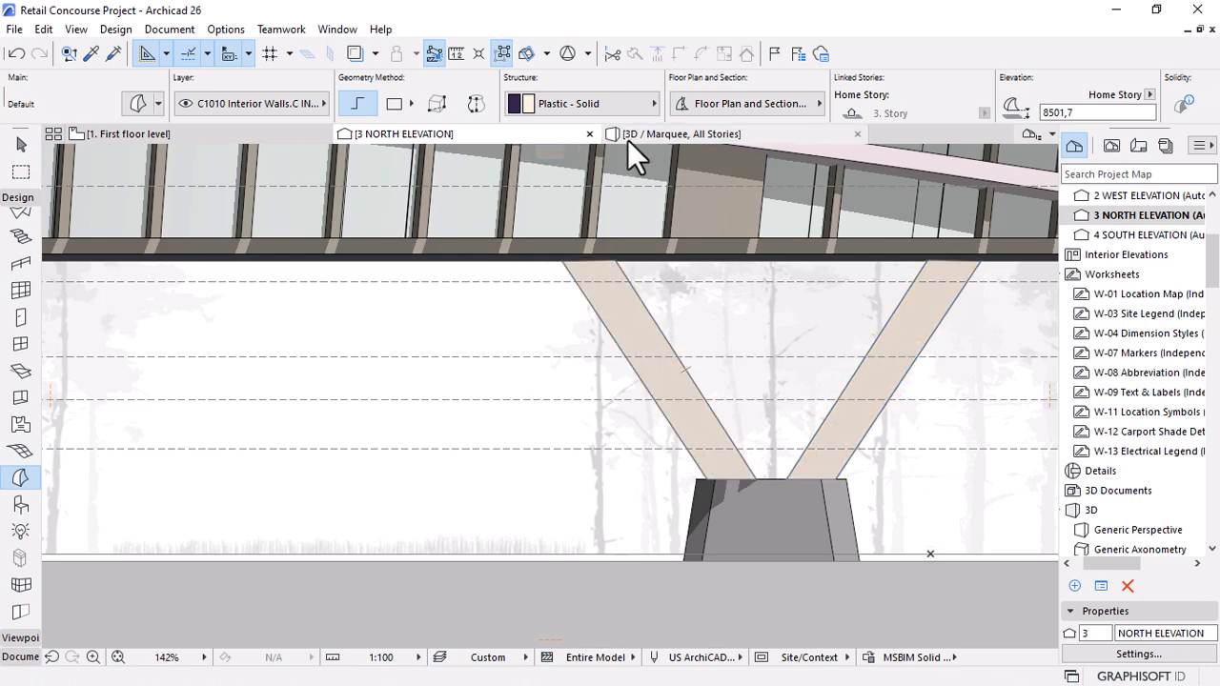
key("Escape")
Select both strut morphs without the background picture or outlines and set their building material to Stainless Steel.
left_click(910, 311)
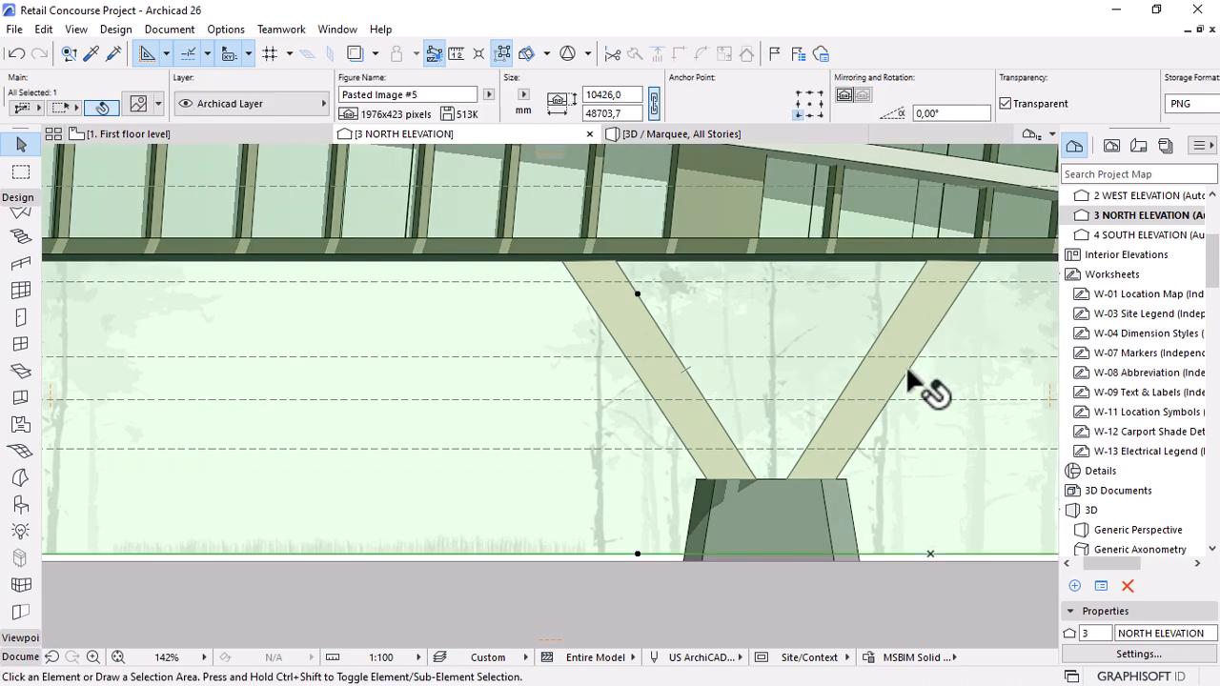
key("Escape")
left_click(907, 375)
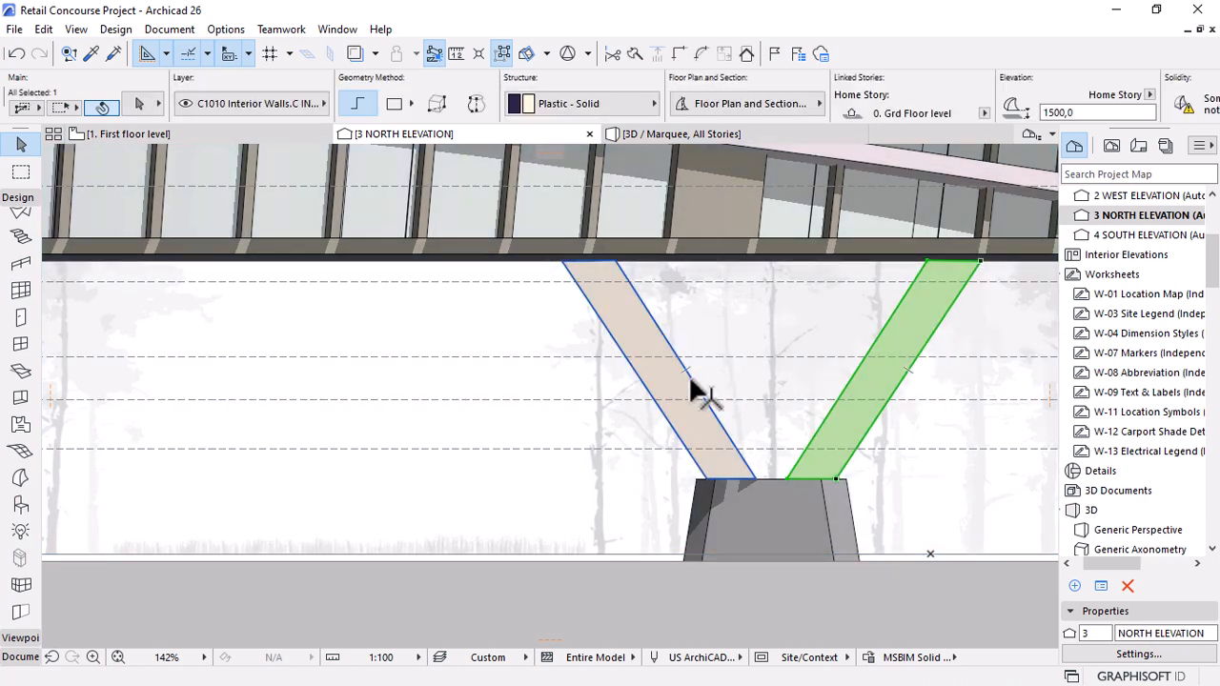
left_click(702, 393, "shift")
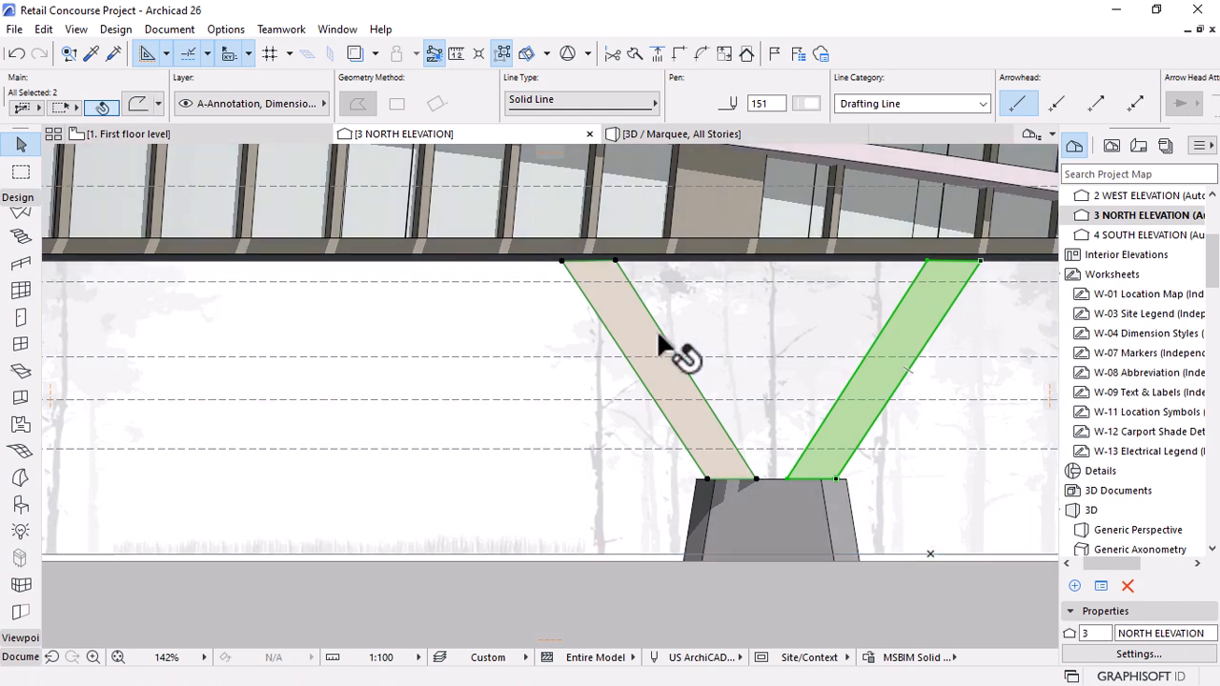
left_click(662, 346, "shift")
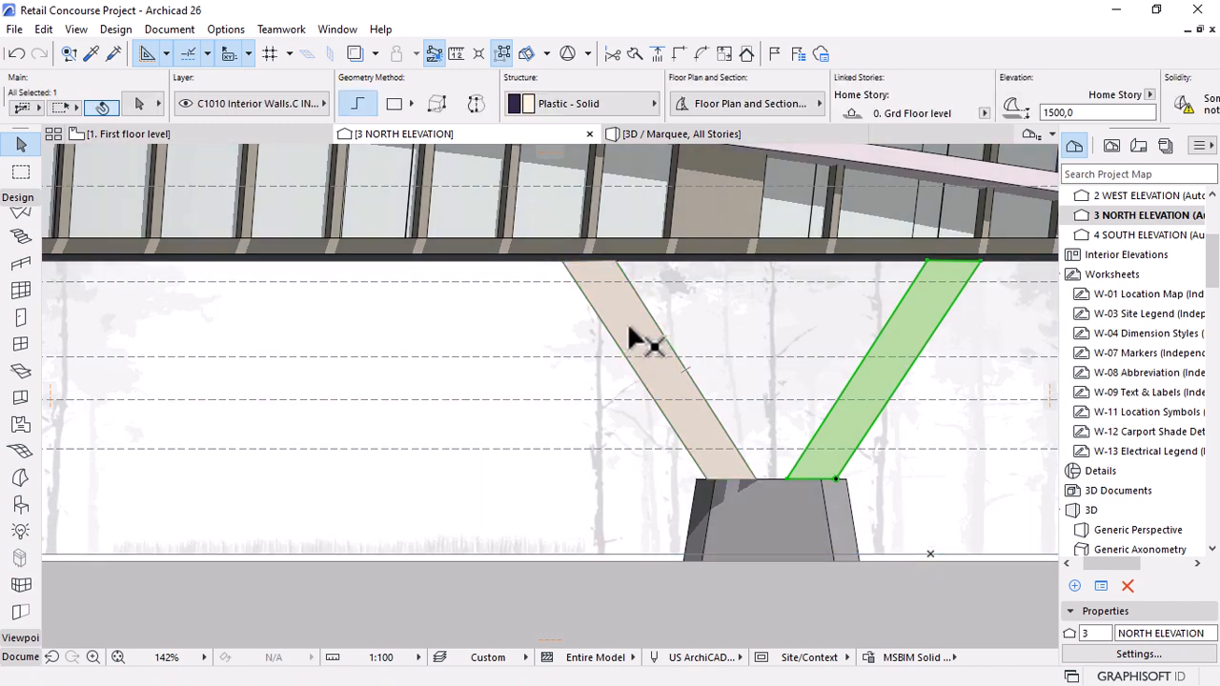
left_click(628, 328, "shift")
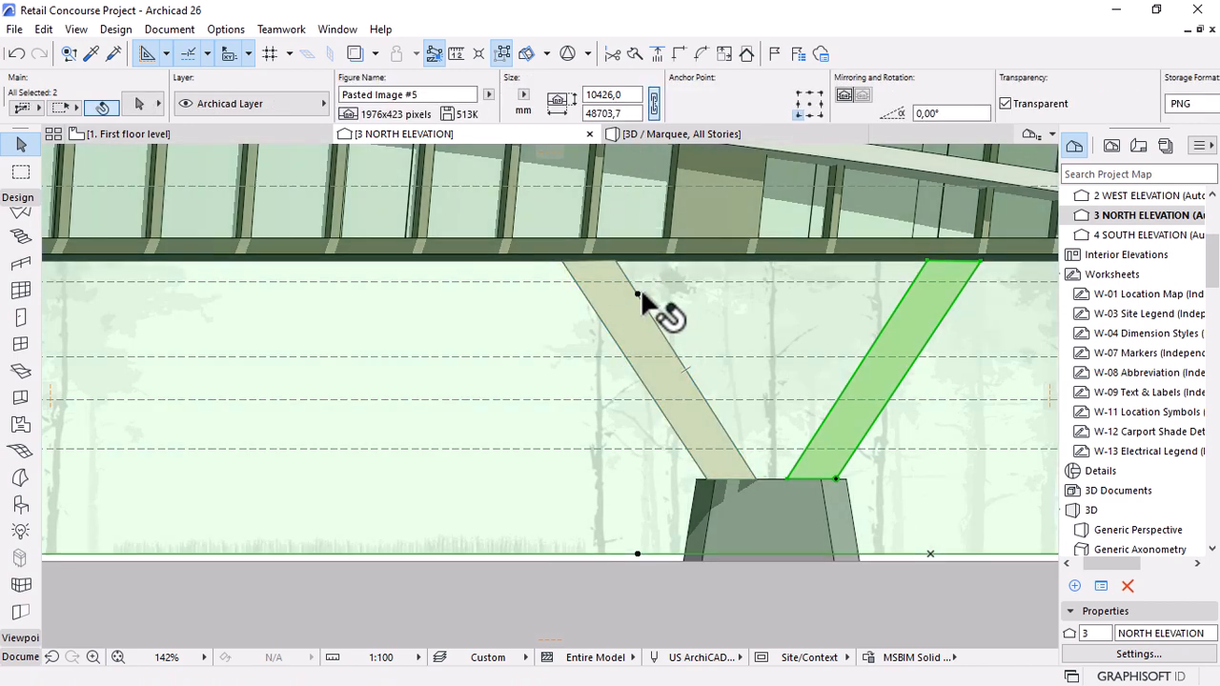
left_click(638, 291, "shift")
left_click(624, 305, "shift")
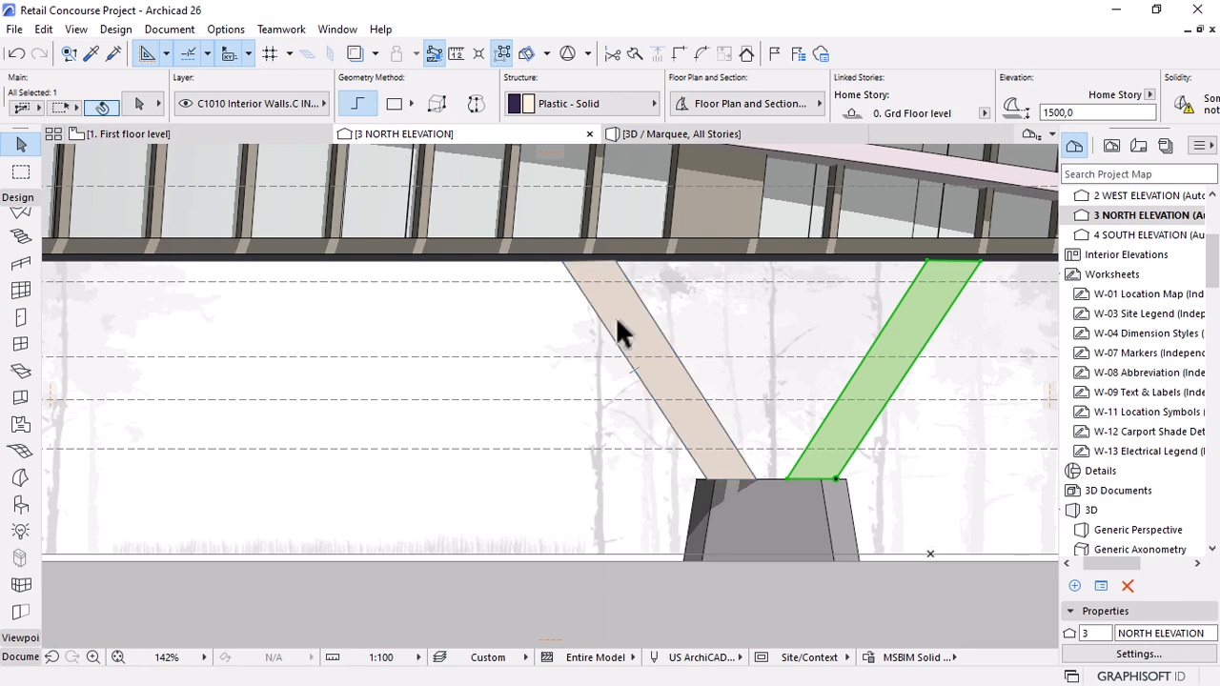
left_click(616, 315, "shift")
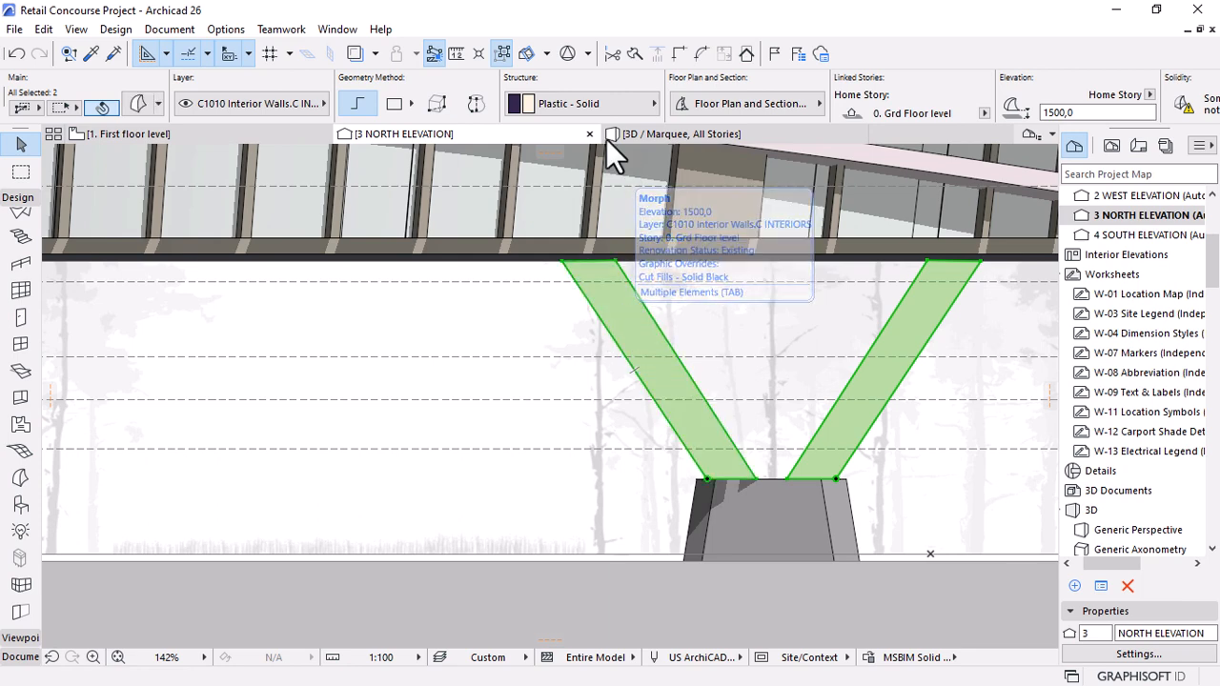
left_click(599, 105)
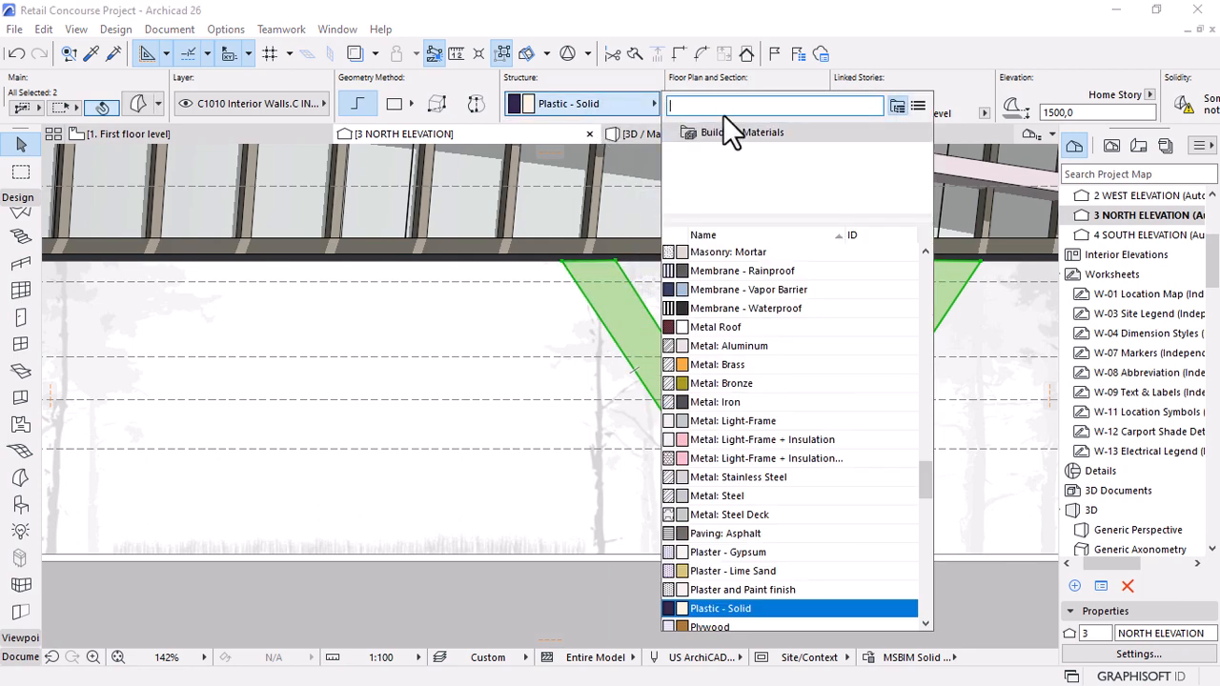
type("st")
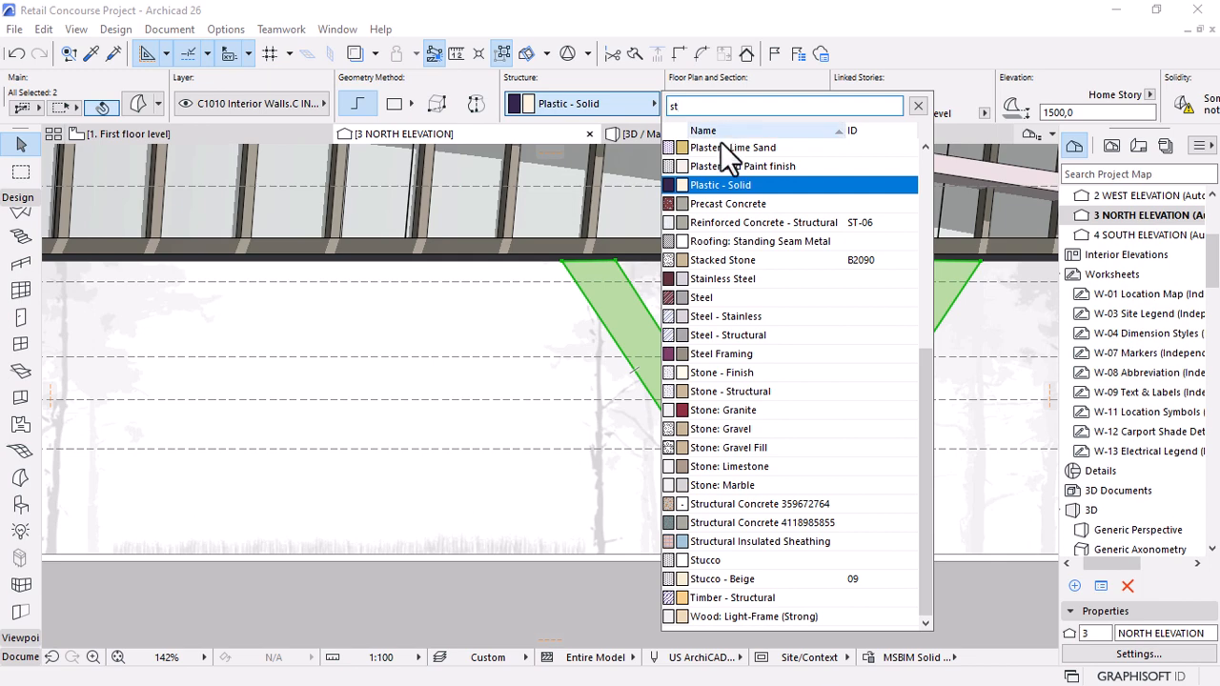
left_click(726, 278)
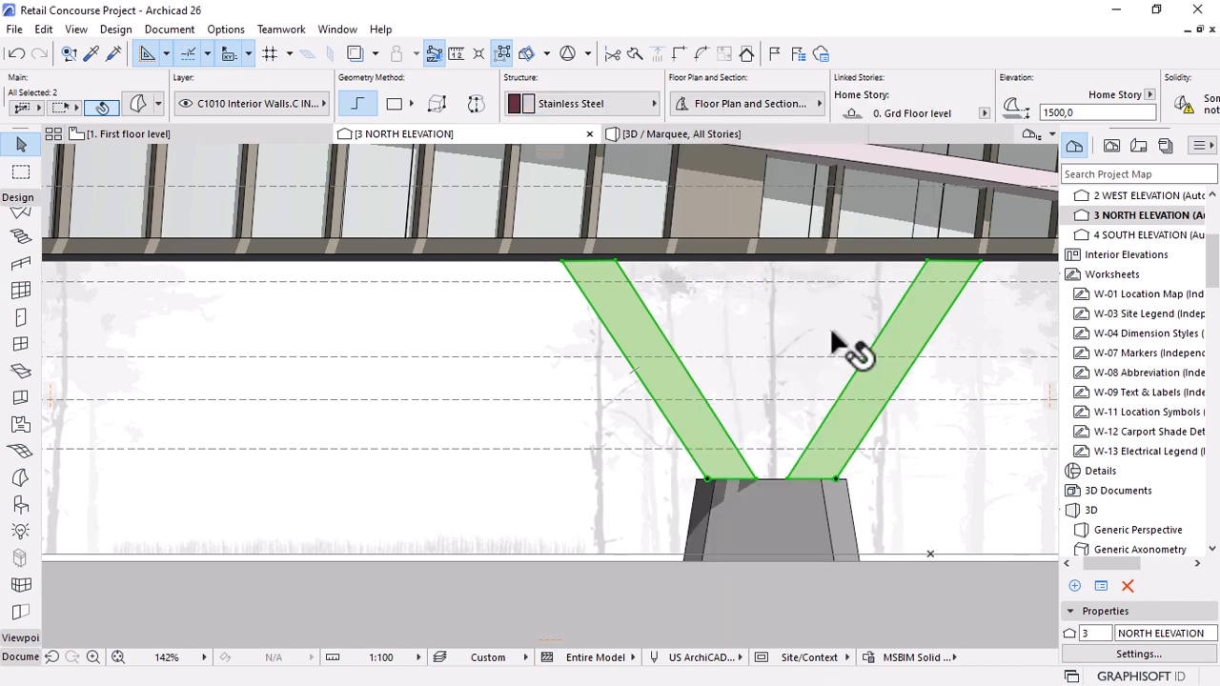
Switch to the 3D view, orbit around to inspect the strut faces against the steel base, and clear the mast selection.
left_click(681, 133)
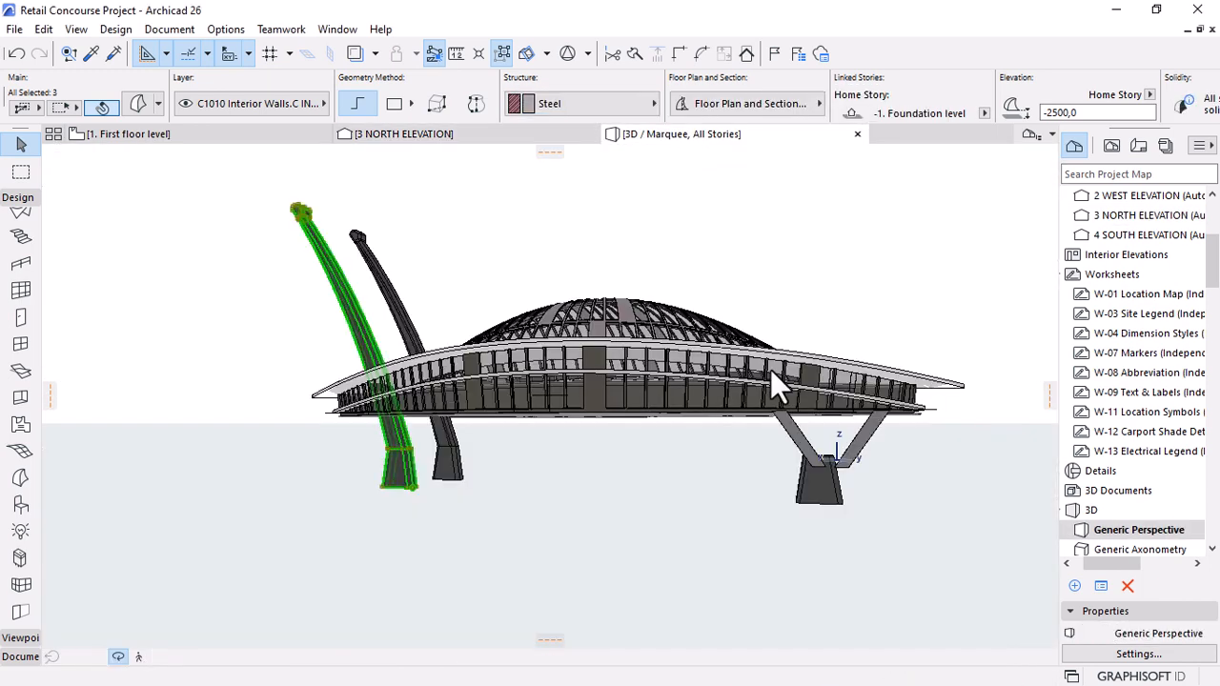
middle_click_drag(837, 452, 896, 416, "shift")
scroll(620, 394, "up", 3)
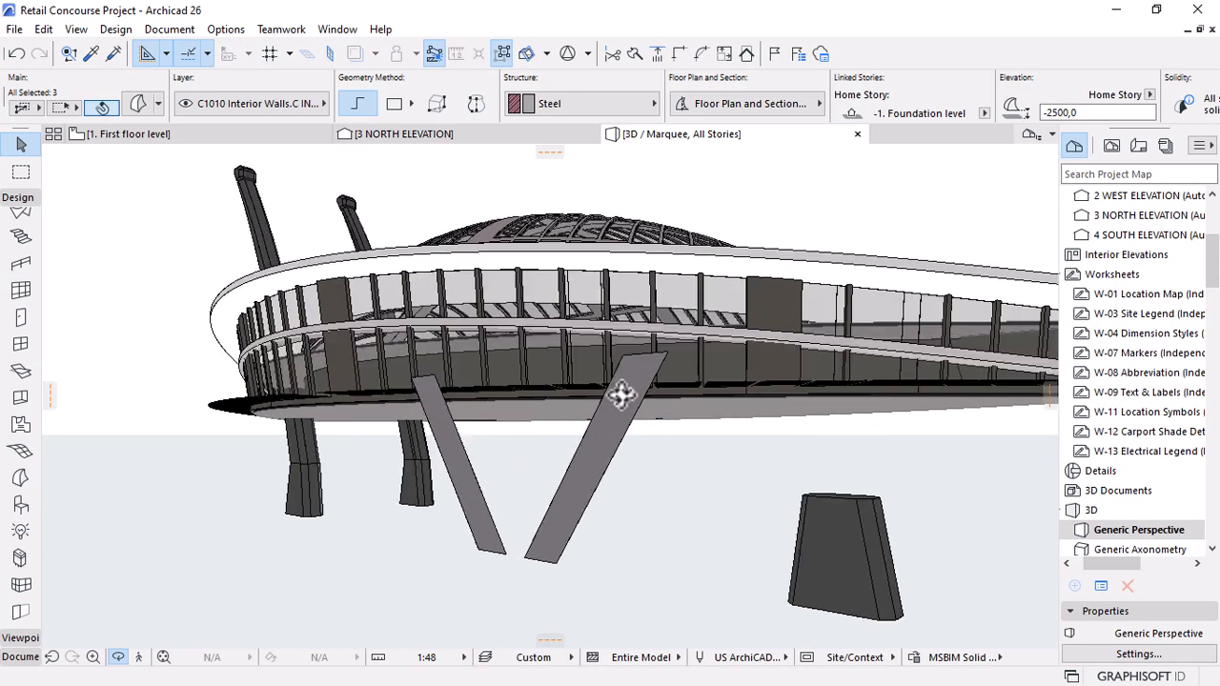
mouse_move(621, 395)
middle_mouse_down("shift")
mouse_move(694, 430)
mouse_move(605, 457)
mouse_move(619, 458)
mouse_move(544, 452)
middle_mouse_up("shift")
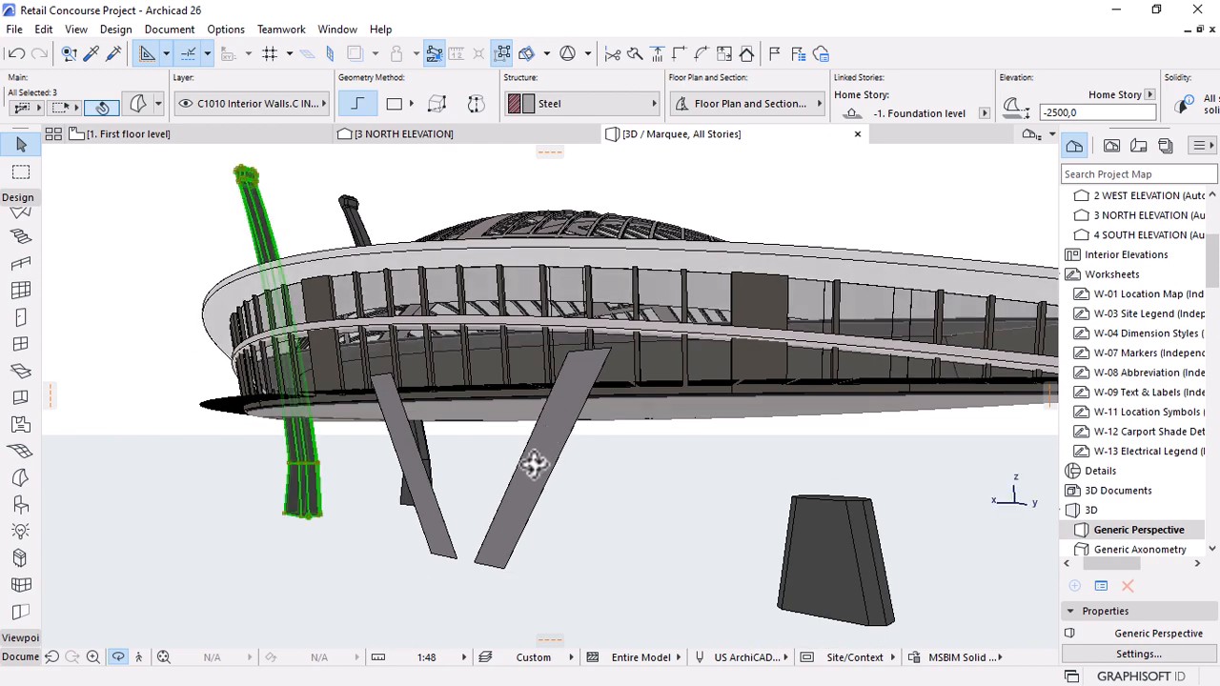
key("Escape")
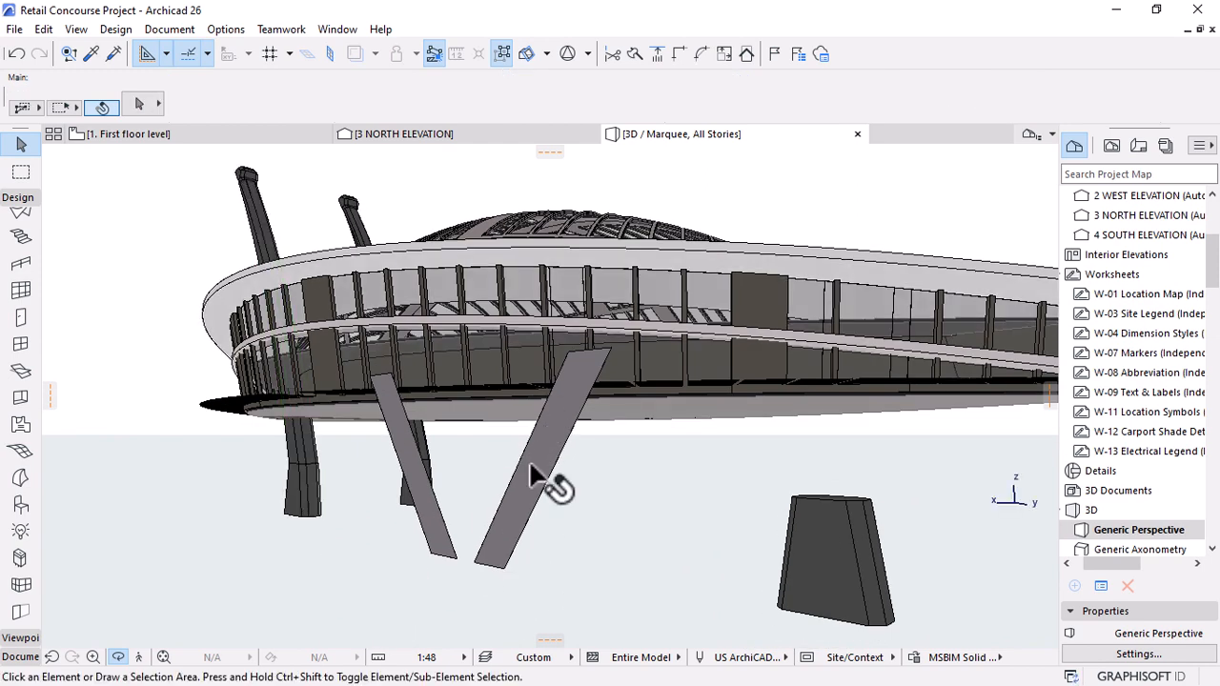
Try extruding the right strut's face perpendicularly by 2000 mm, check its thickness, and undo the extrusion.
left_click(530, 468)
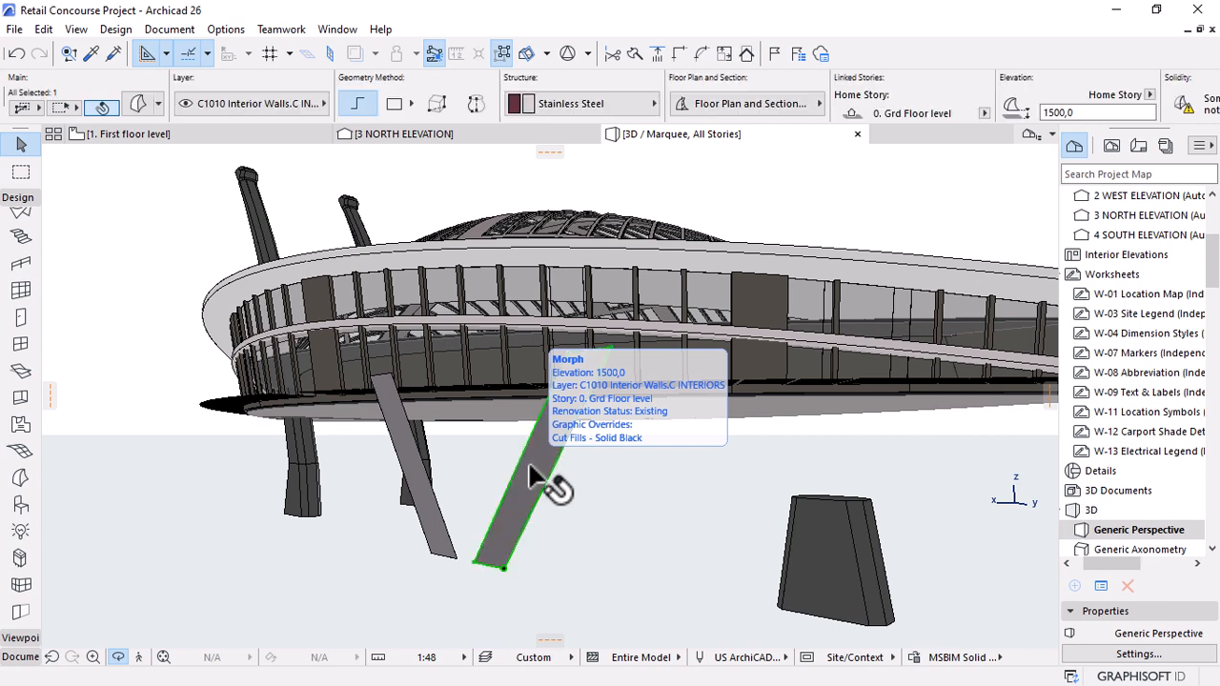
left_click(530, 467)
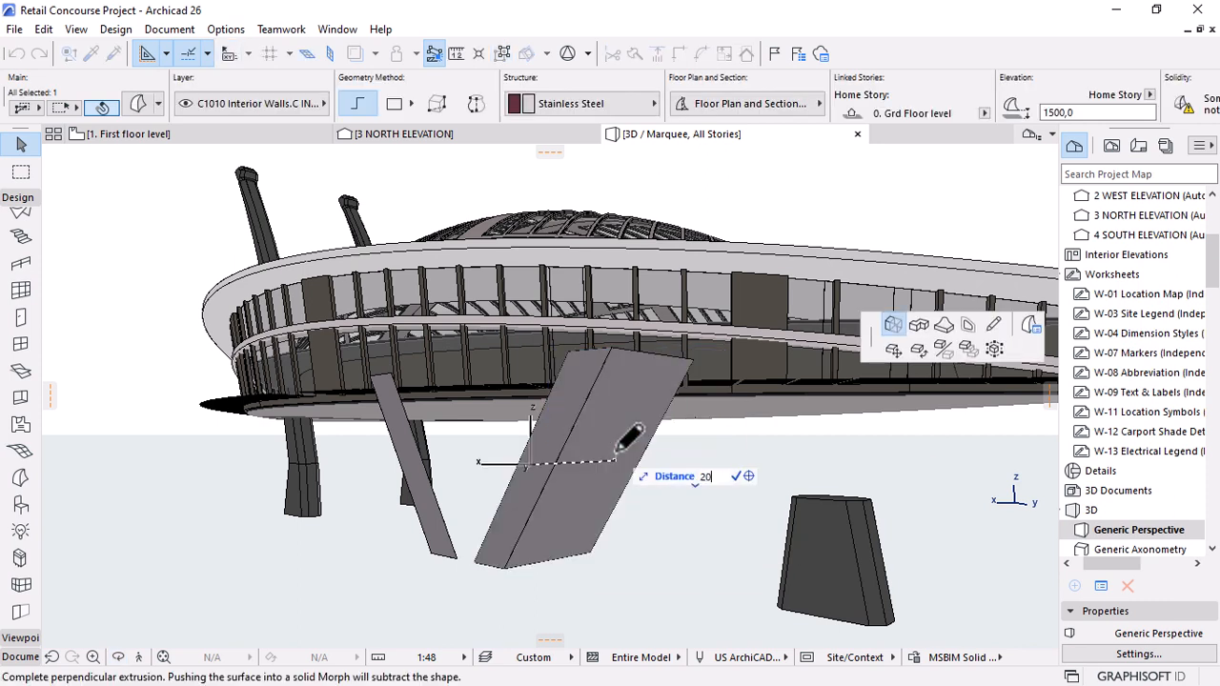
type("2000")
key("Return")
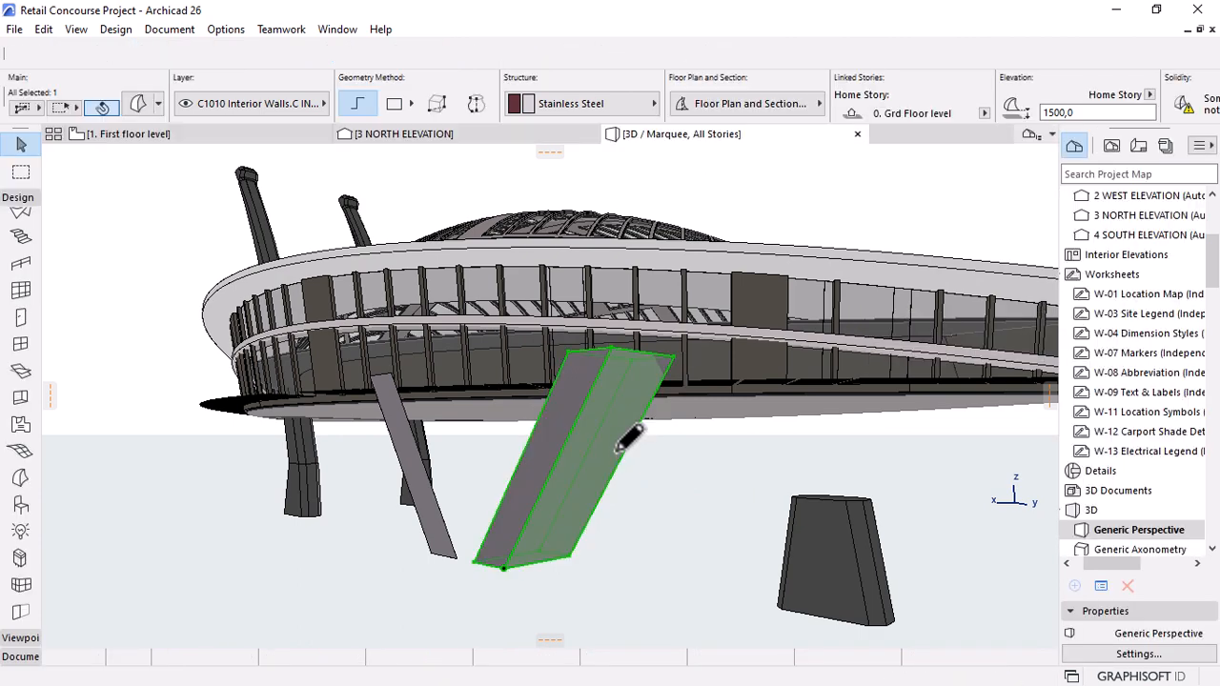
middle_click_drag(491, 503, 2, 304, "shift")
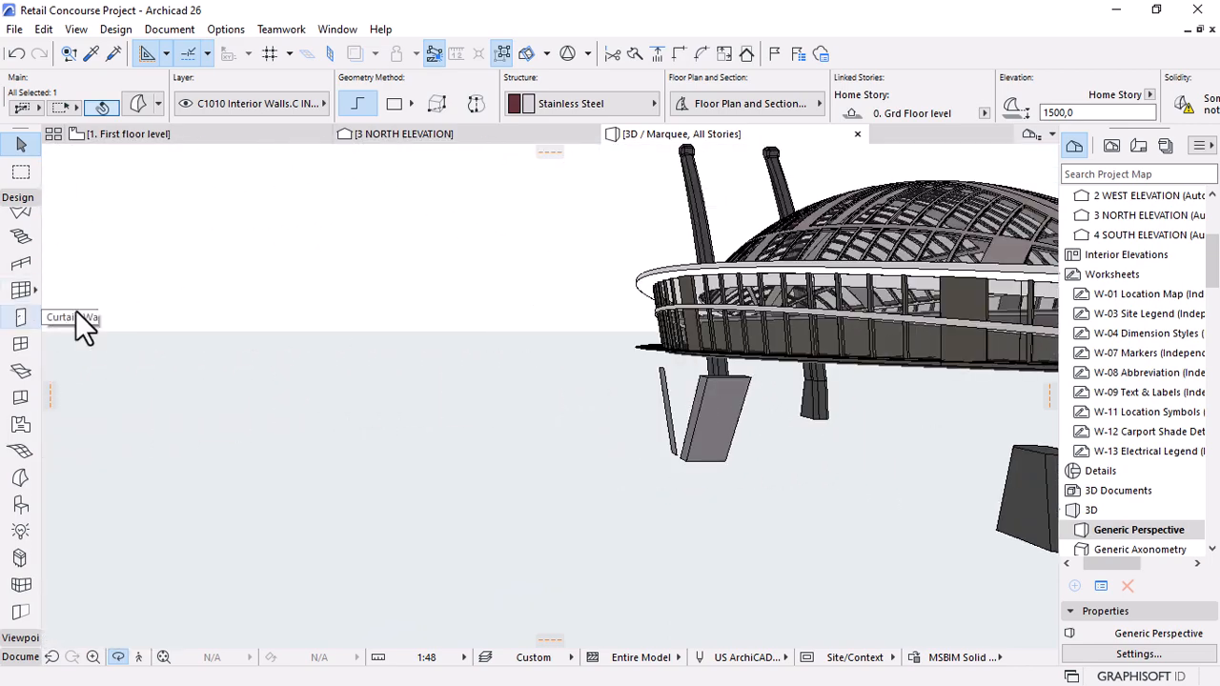
key("ctrl+z")
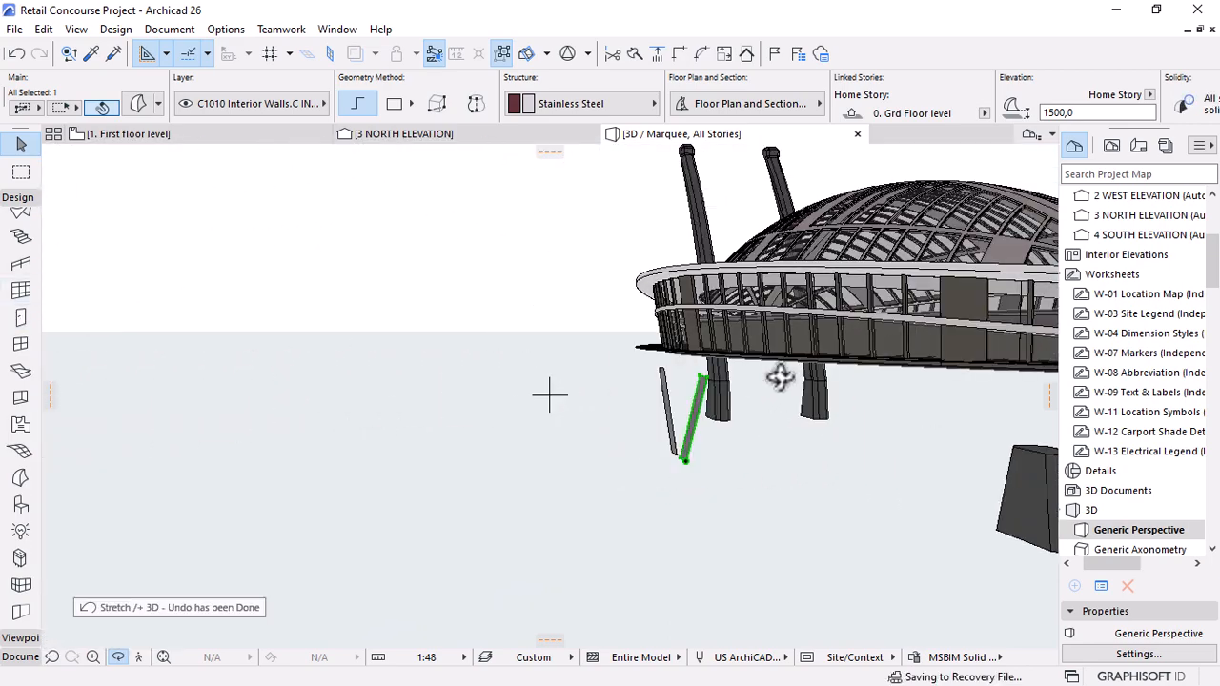
Extrude the right strut's face perpendicularly again, making it thinner than the 2000 mm attempt.
scroll(700, 385, "up", 2)
left_click(703, 390)
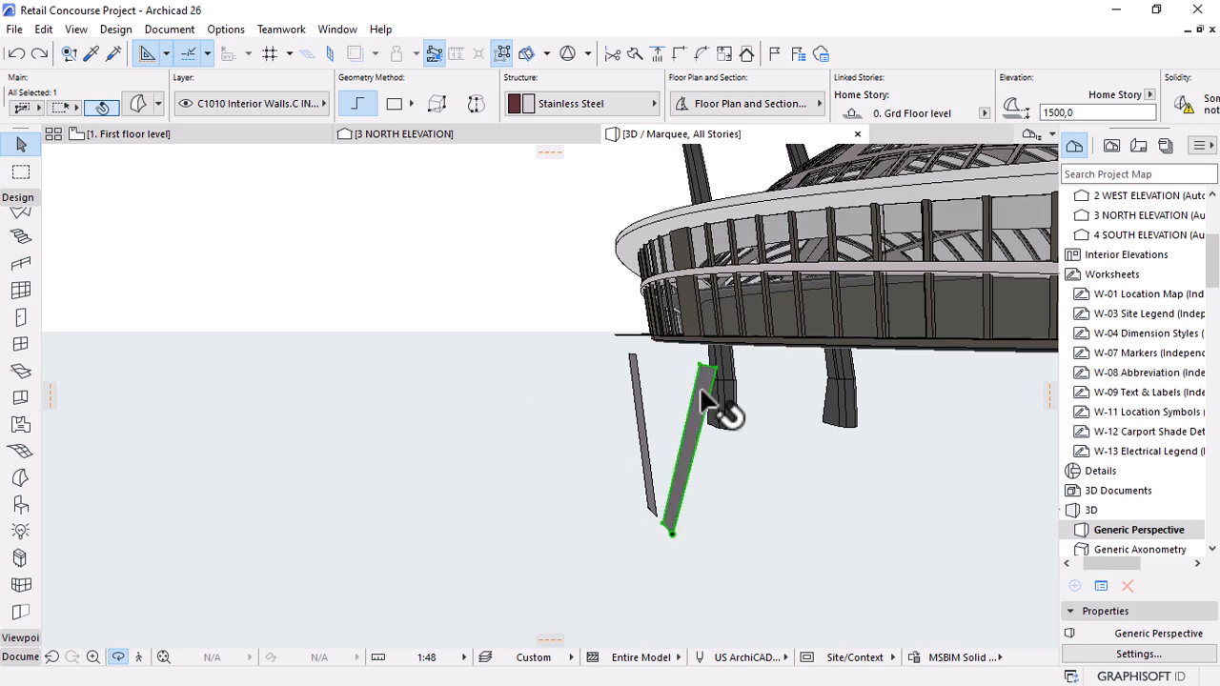
left_click(703, 400)
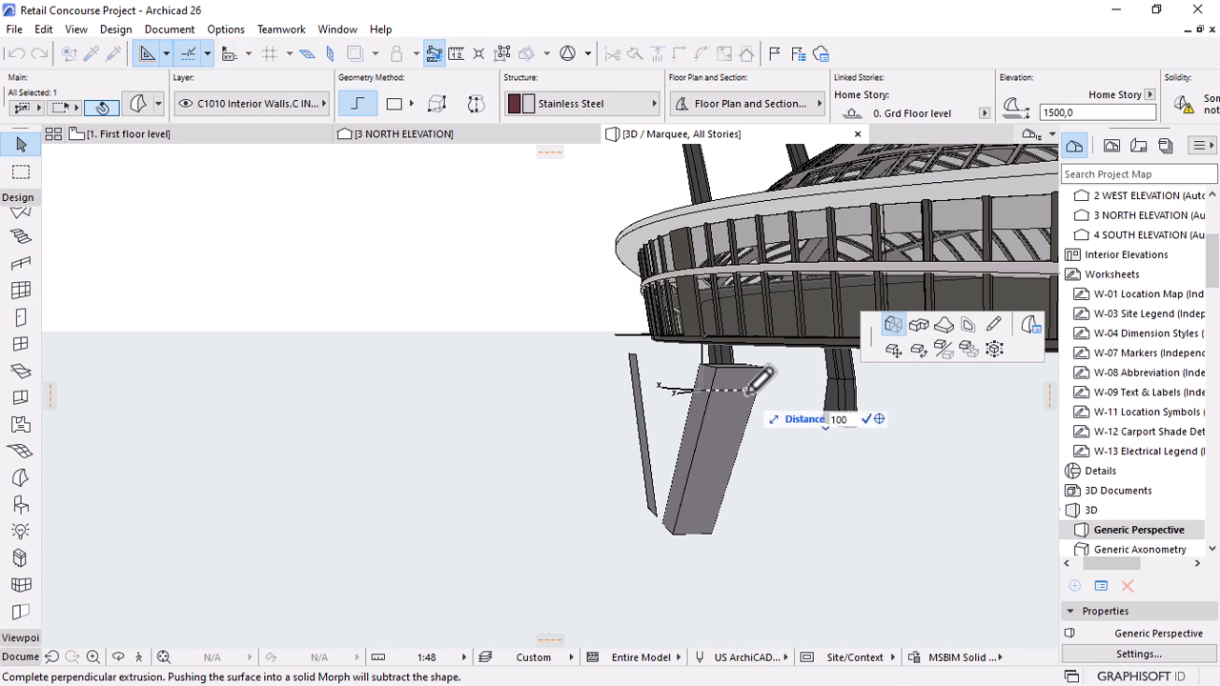
key("Return")
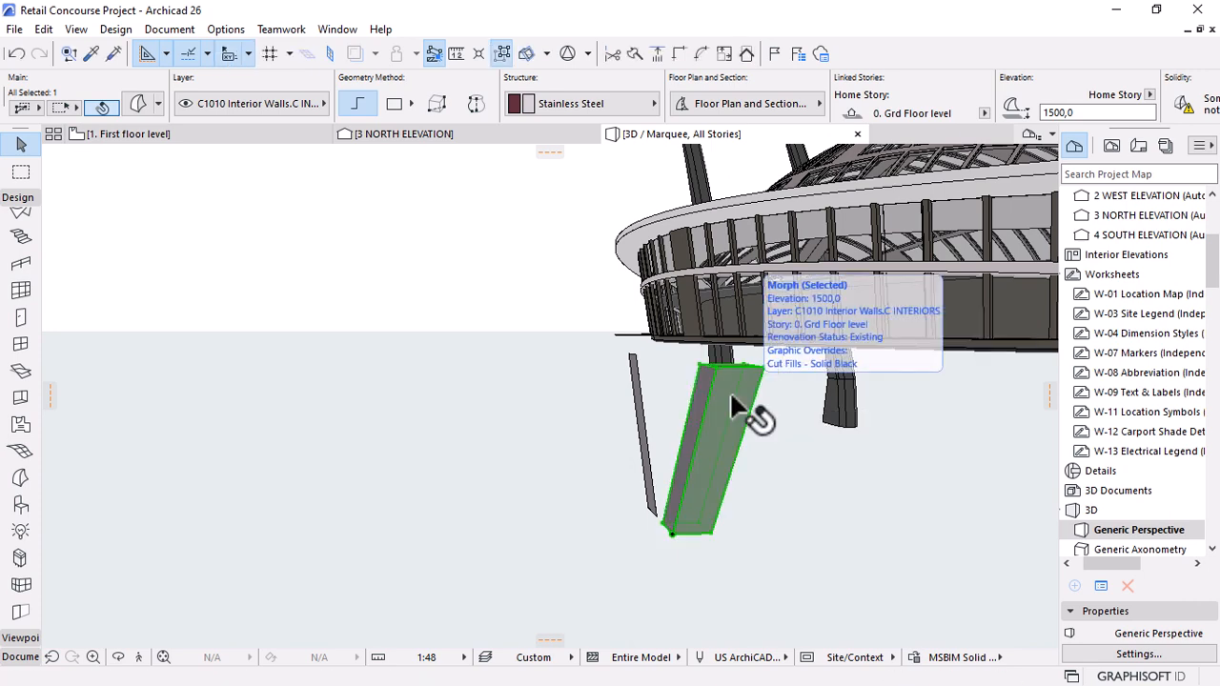
middle_click_drag(604, 415, 822, 474, "shift")
scroll(514, 467, "up", 2)
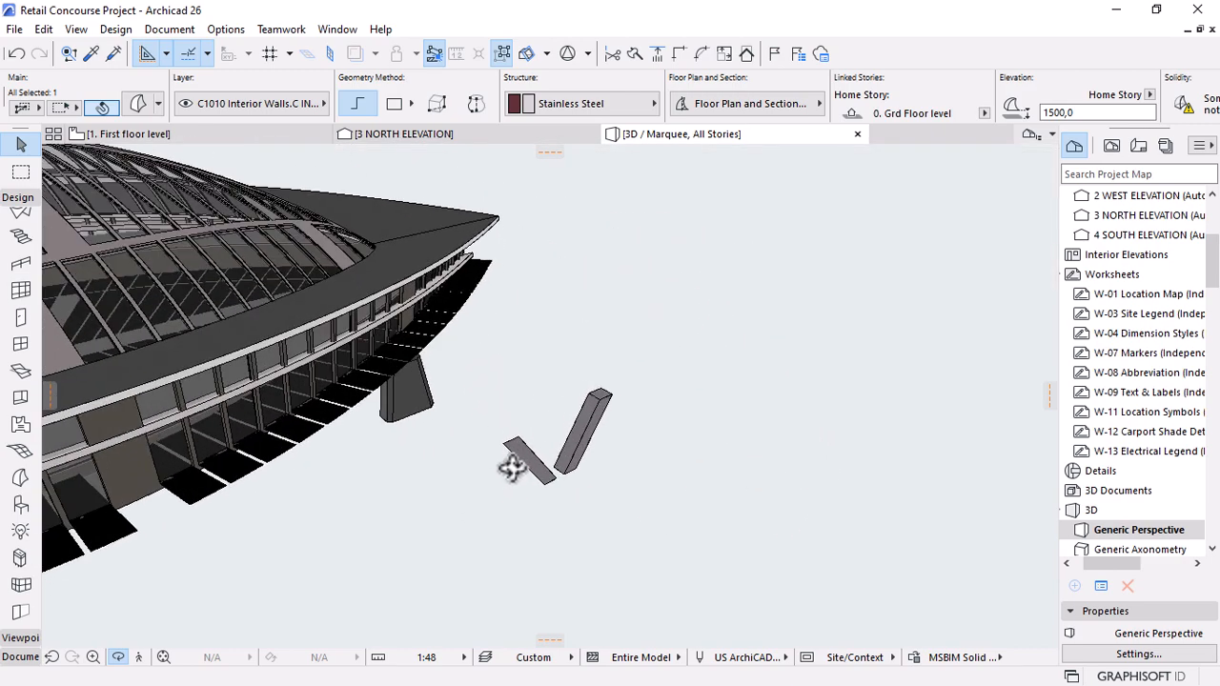
Delete the thin, unextruded left strut morph, leaving only the extruded right strut.
scroll(513, 468, "up", 4)
key("Escape")
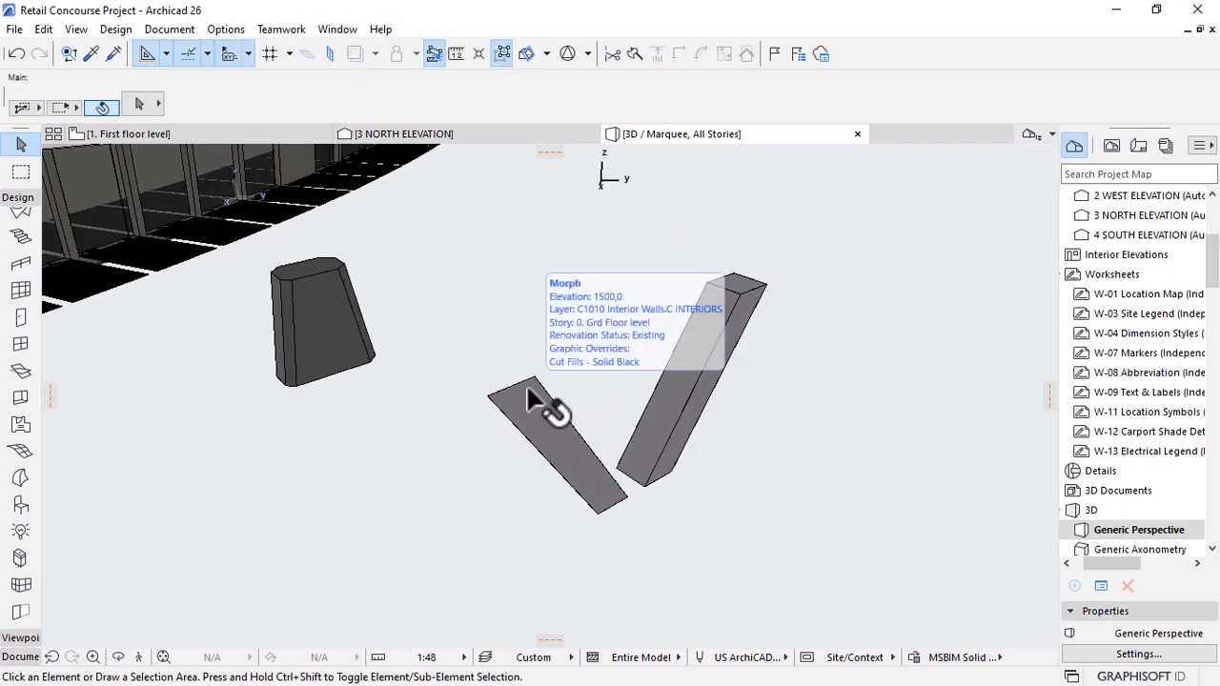
left_click(526, 383)
key("Delete")
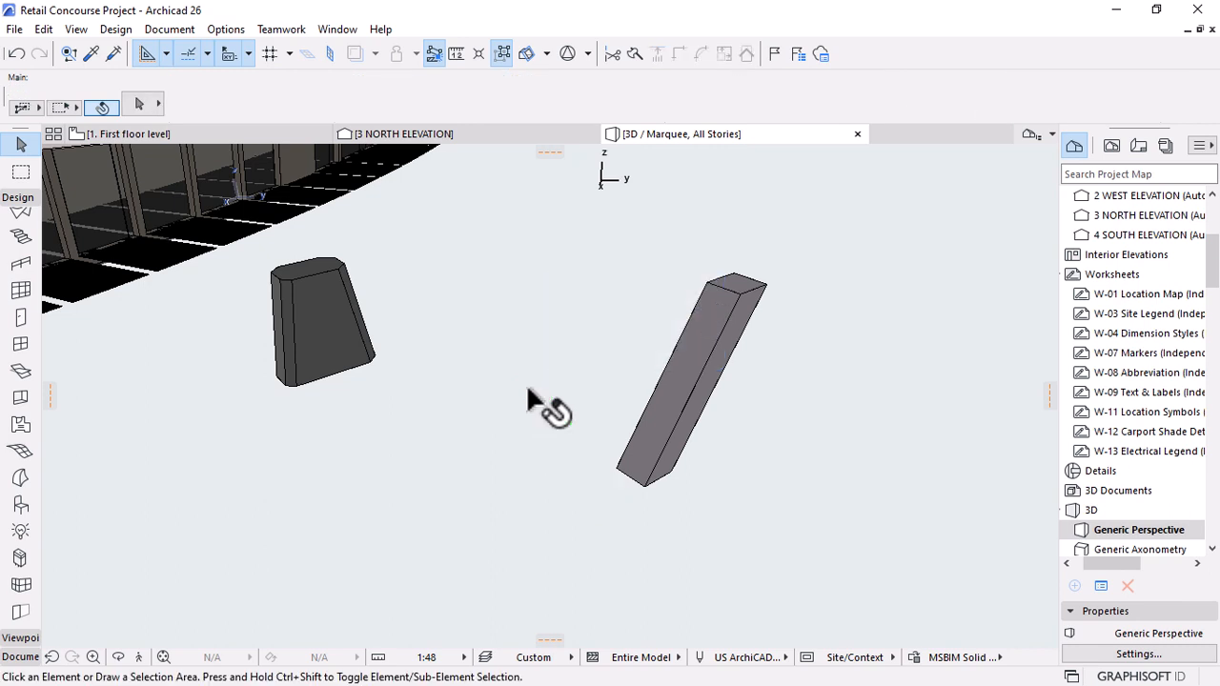
Move the extruded strut by its lower corner onto the top edge of the steel base.
left_click(667, 379)
key("ctrl+d")
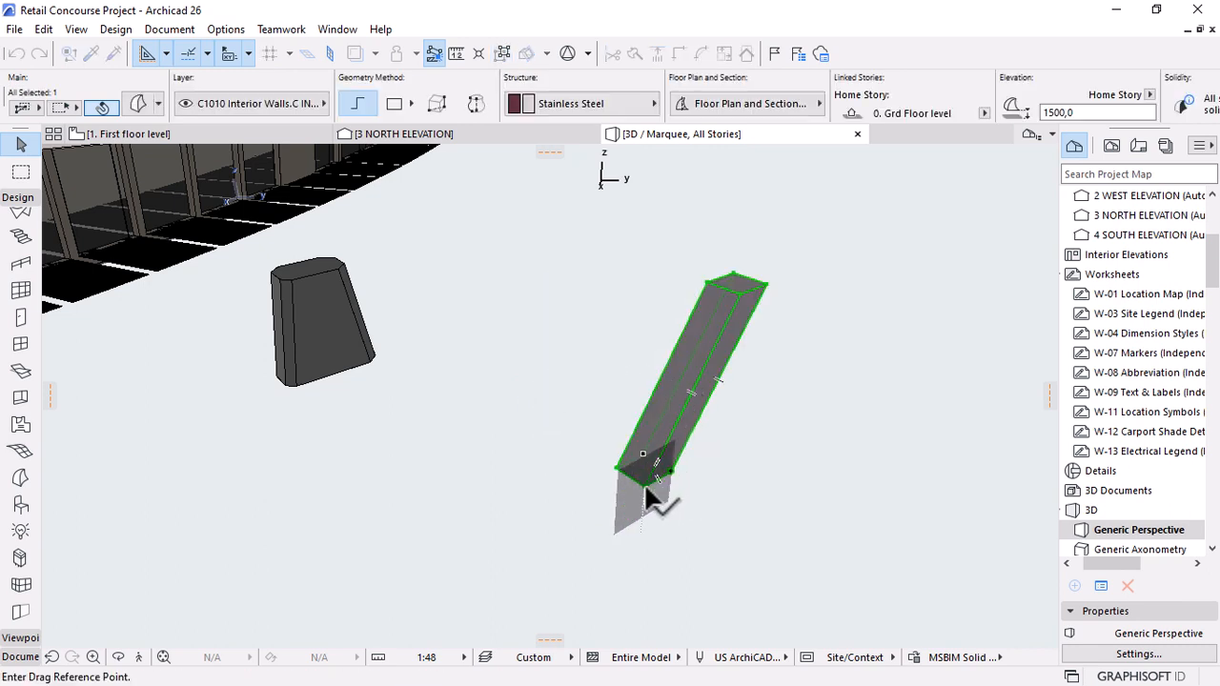
left_click(644, 486)
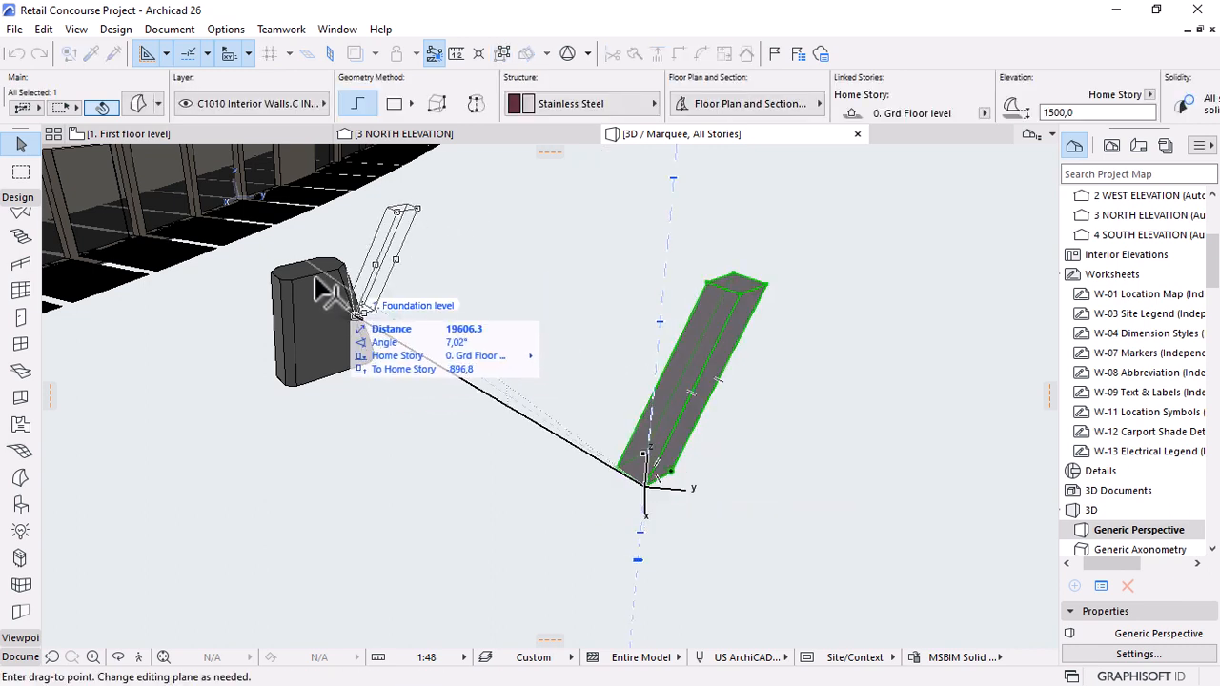
left_click(268, 238)
scroll(298, 269, "up", 5)
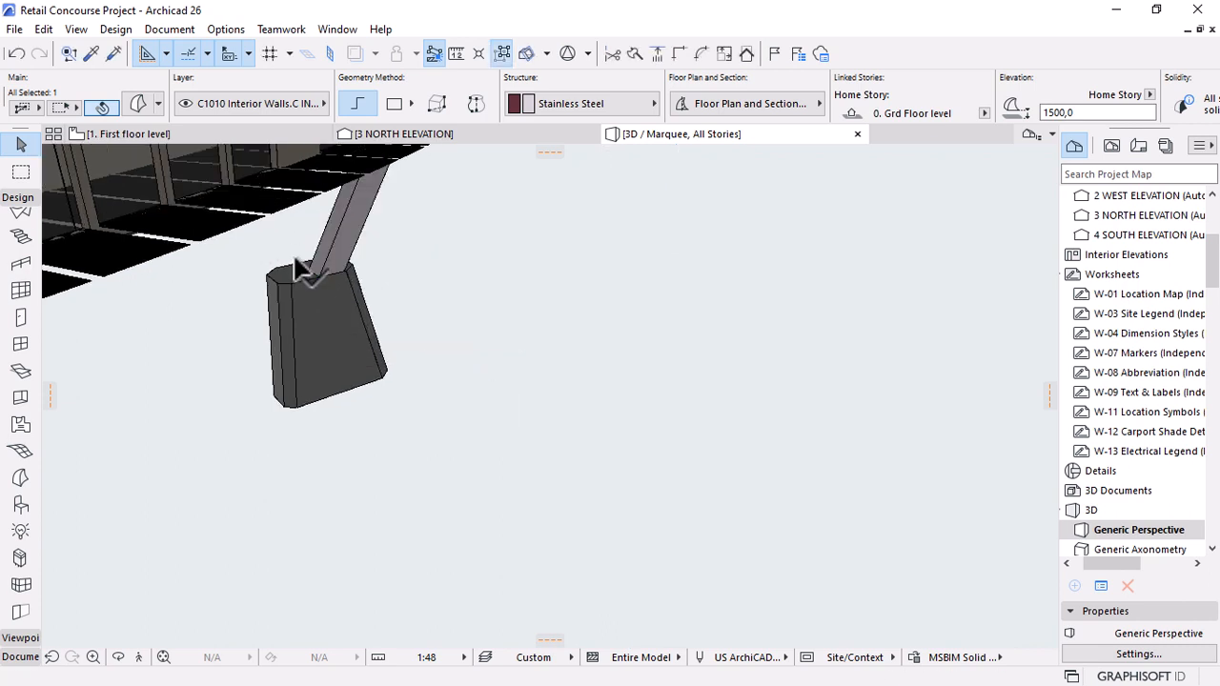
scroll(282, 263, "up", 2)
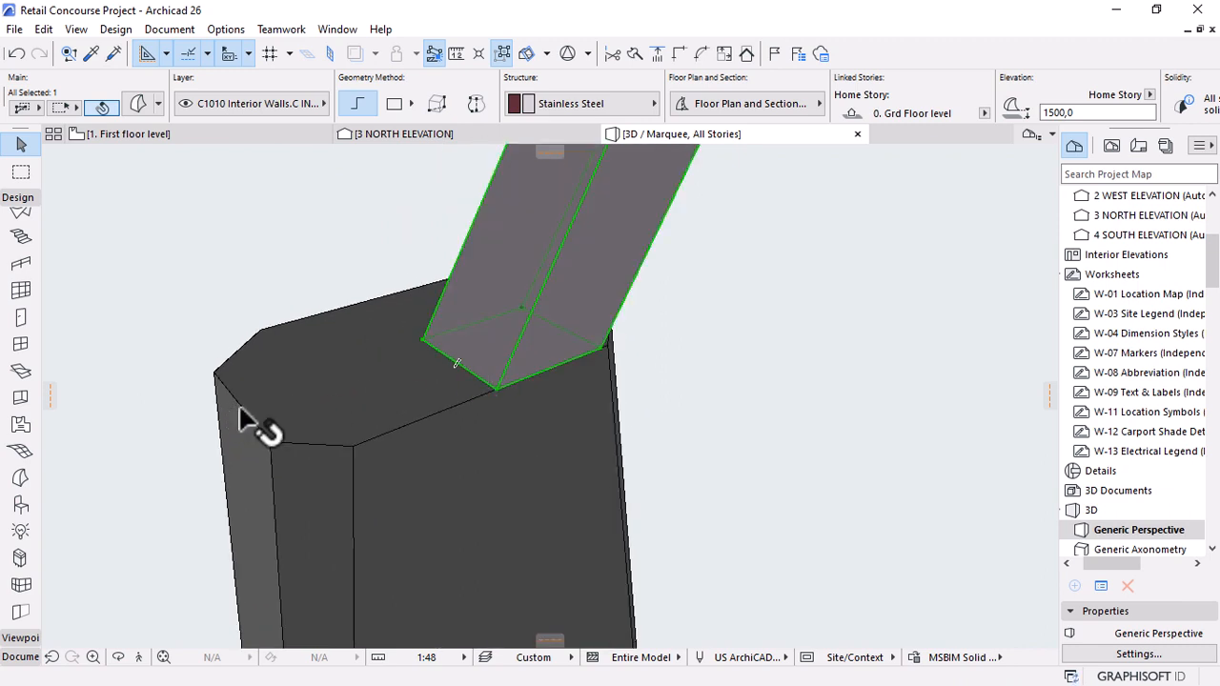
Shift the strut's foot across the base's top to line up with the midpoint of its narrow edge, finishing with a move of about 112 mm.
key("ctrl+d")
left_click(457, 363)
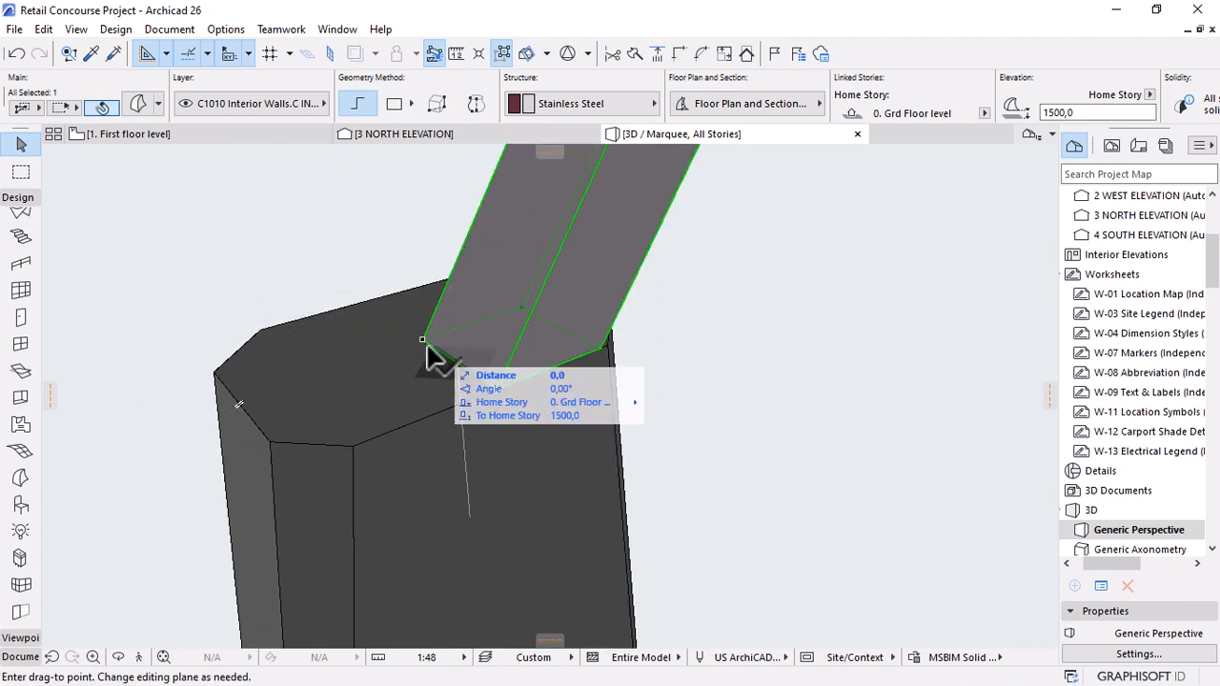
type("500")
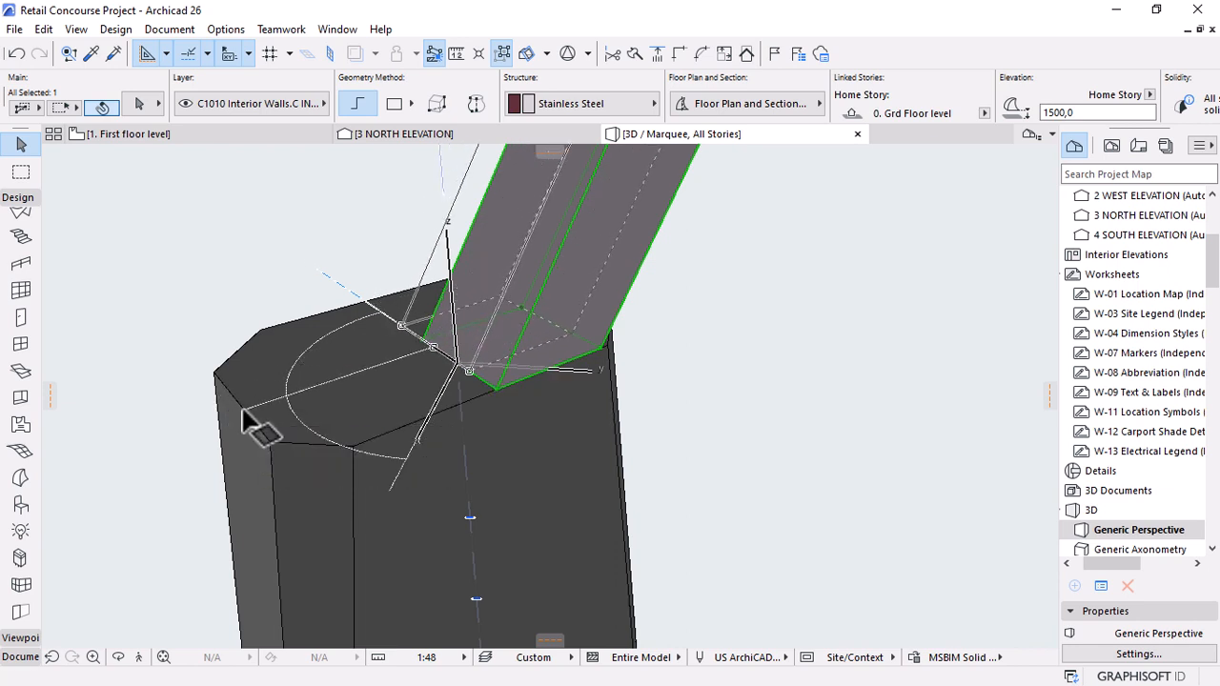
left_click(244, 414)
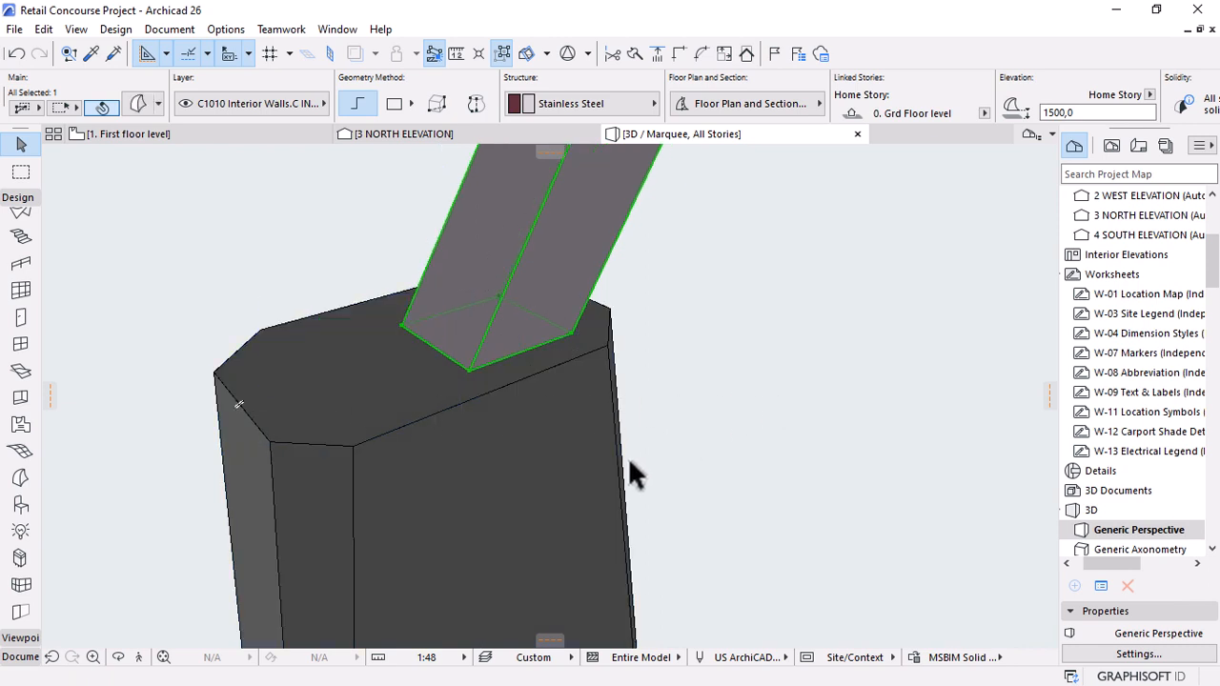
middle_click_drag(481, 473, 675, 514, "shift")
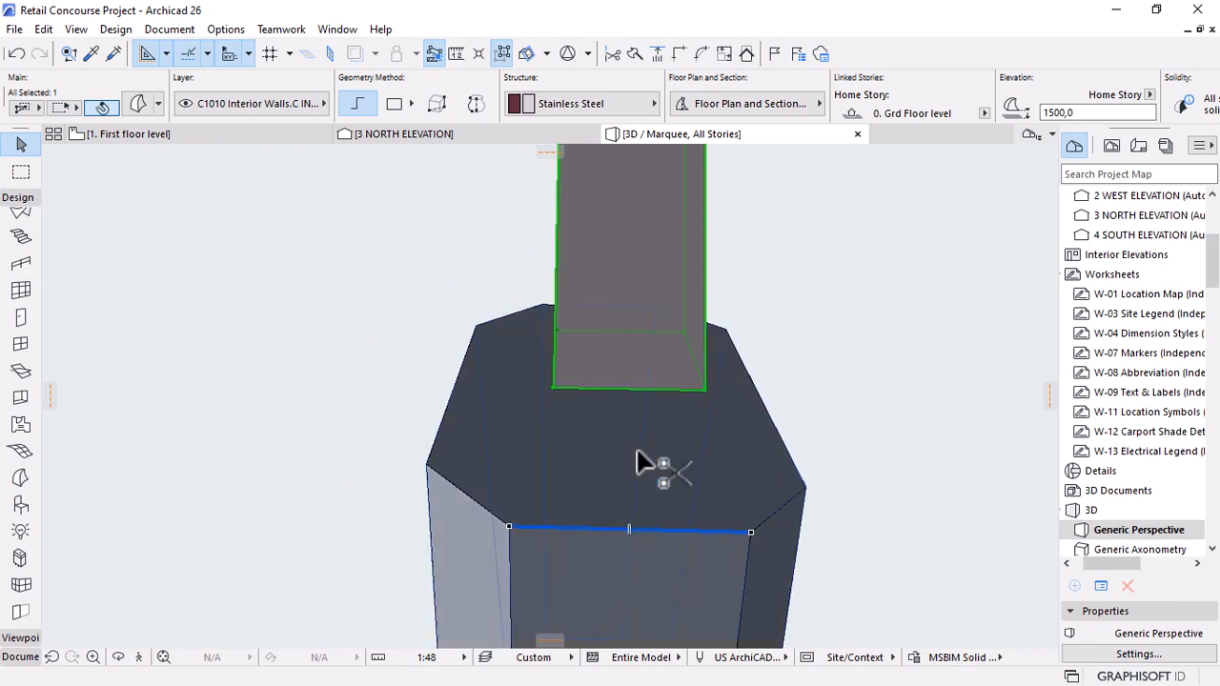
key("ctrl+d")
left_click(629, 390)
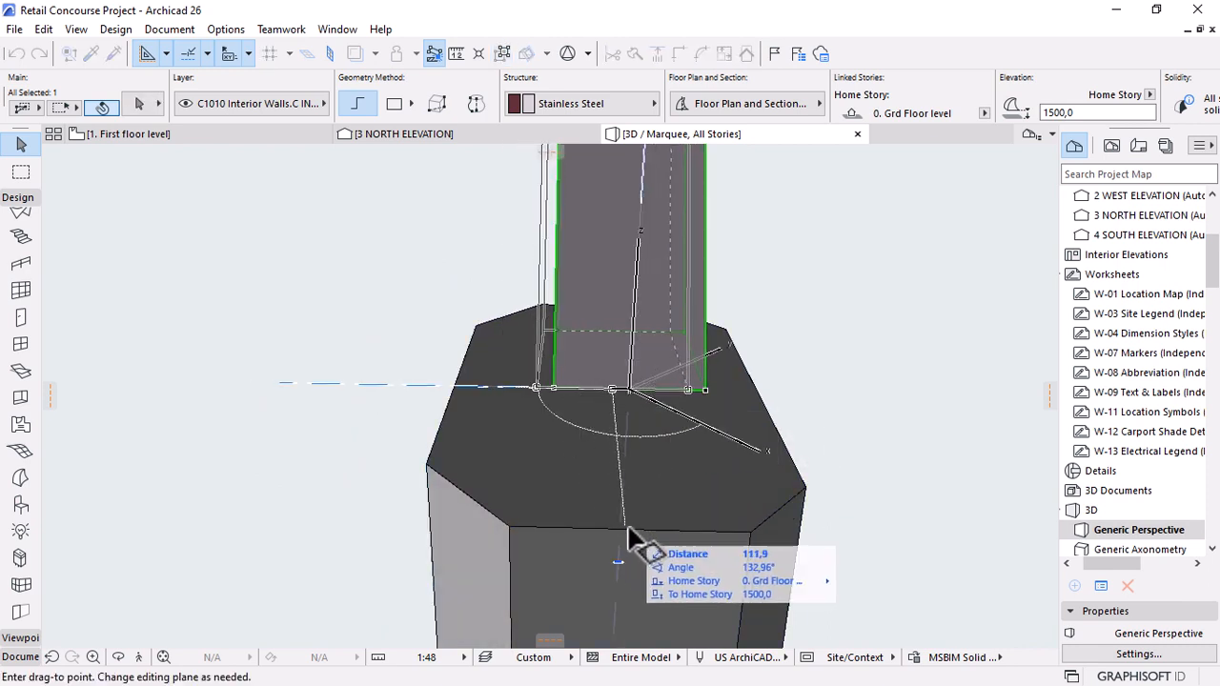
key("Escape")
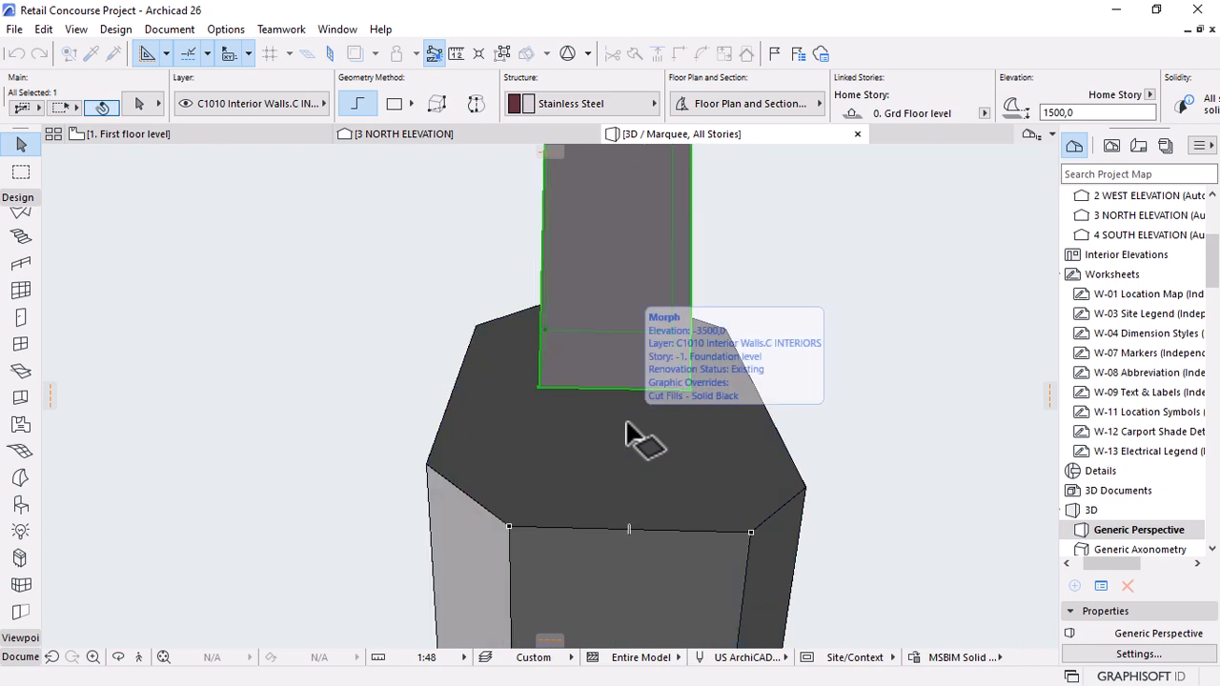
left_click(694, 283)
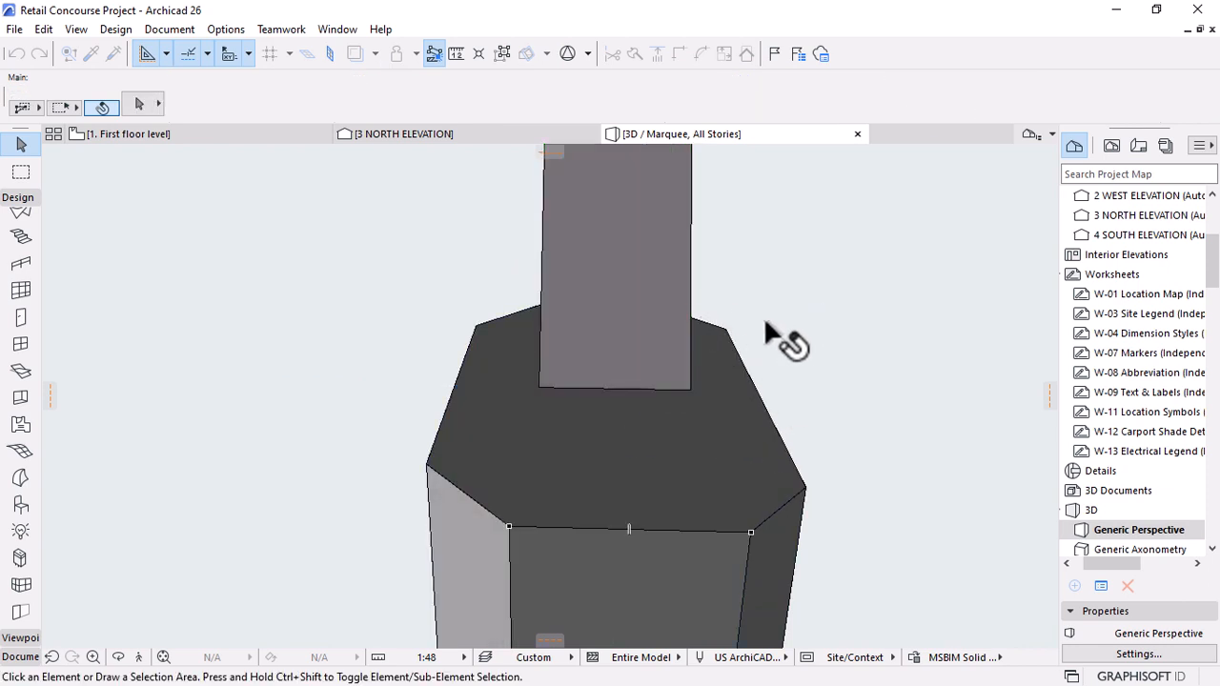
Isolate the strut and the steel base in the 3D view.
left_click(683, 242)
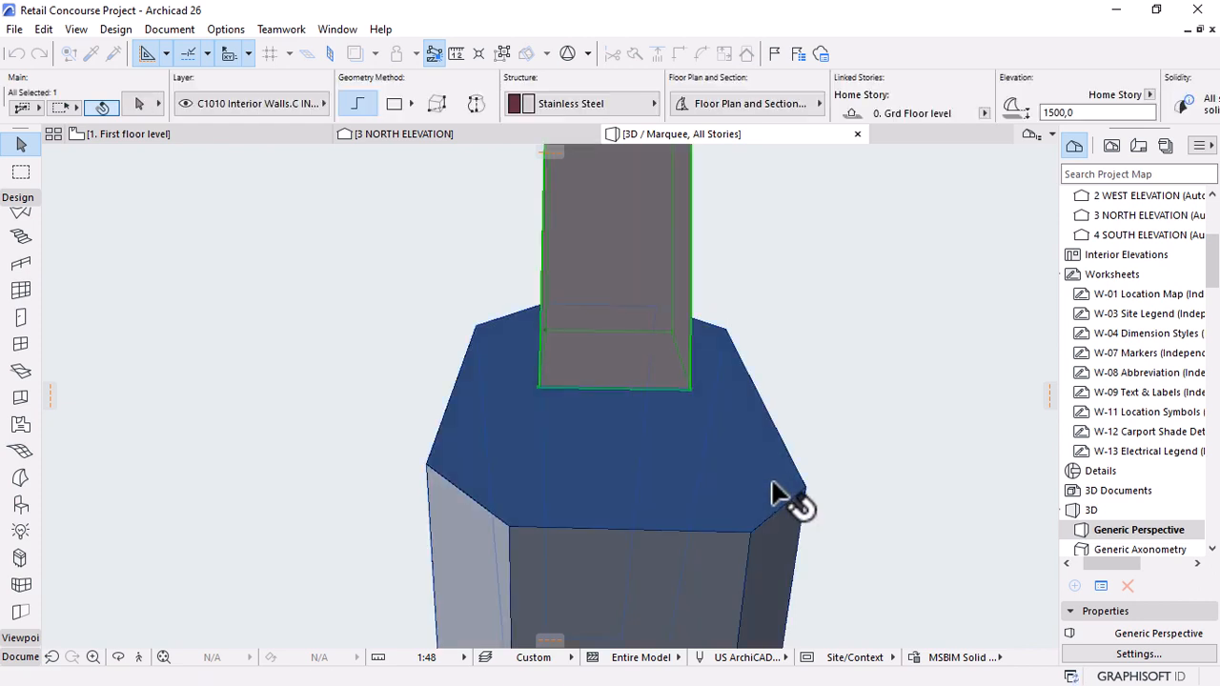
left_click(788, 496, "shift")
key("F5")
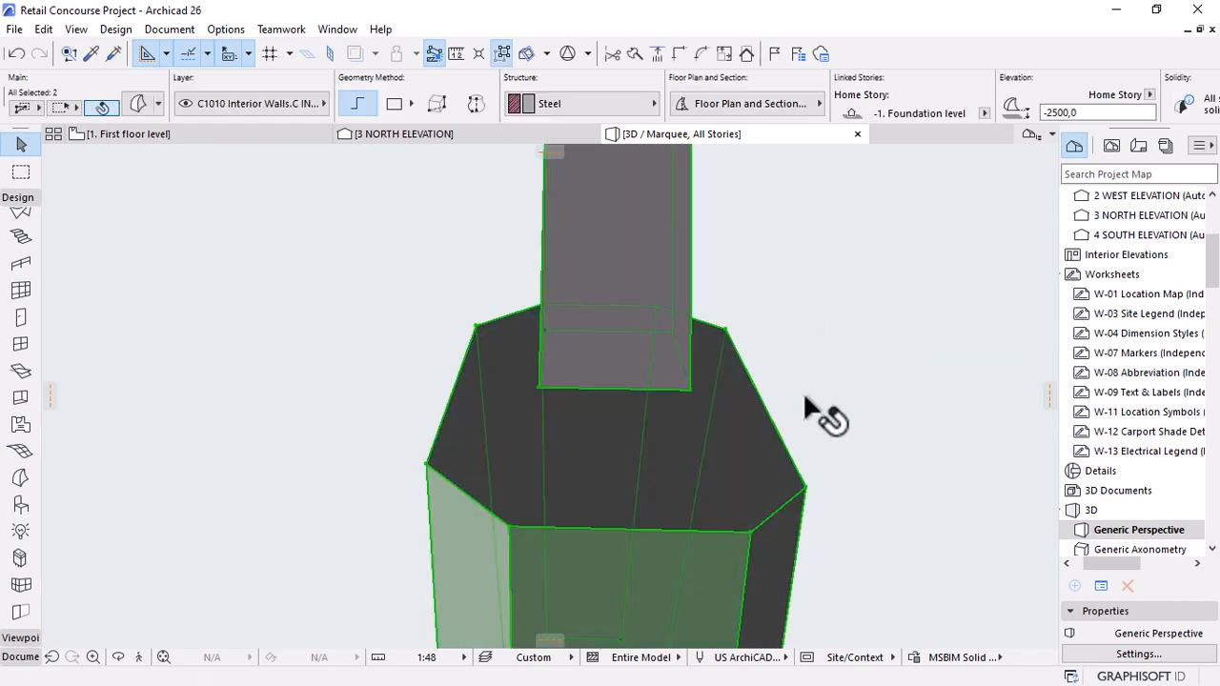
Chamfer the strut's front long edge with a radius of 300 mm, on that edge only.
middle_click_drag(803, 349, 672, 327, "shift")
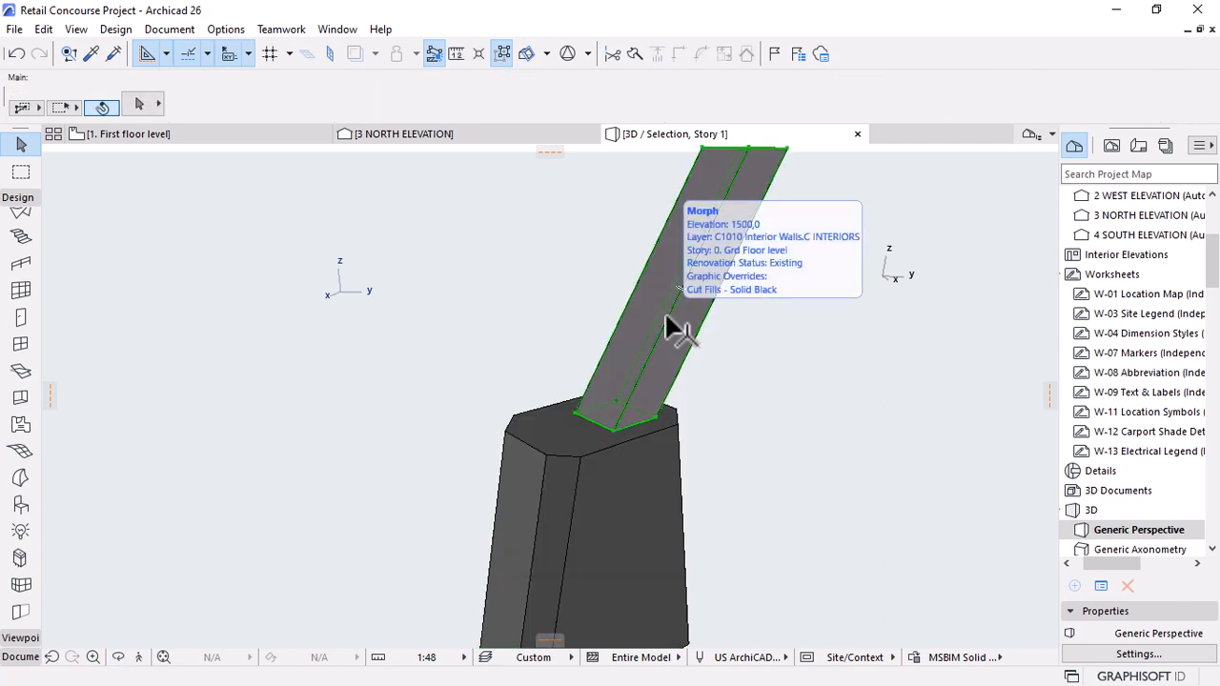
left_click(667, 320)
left_click(670, 324)
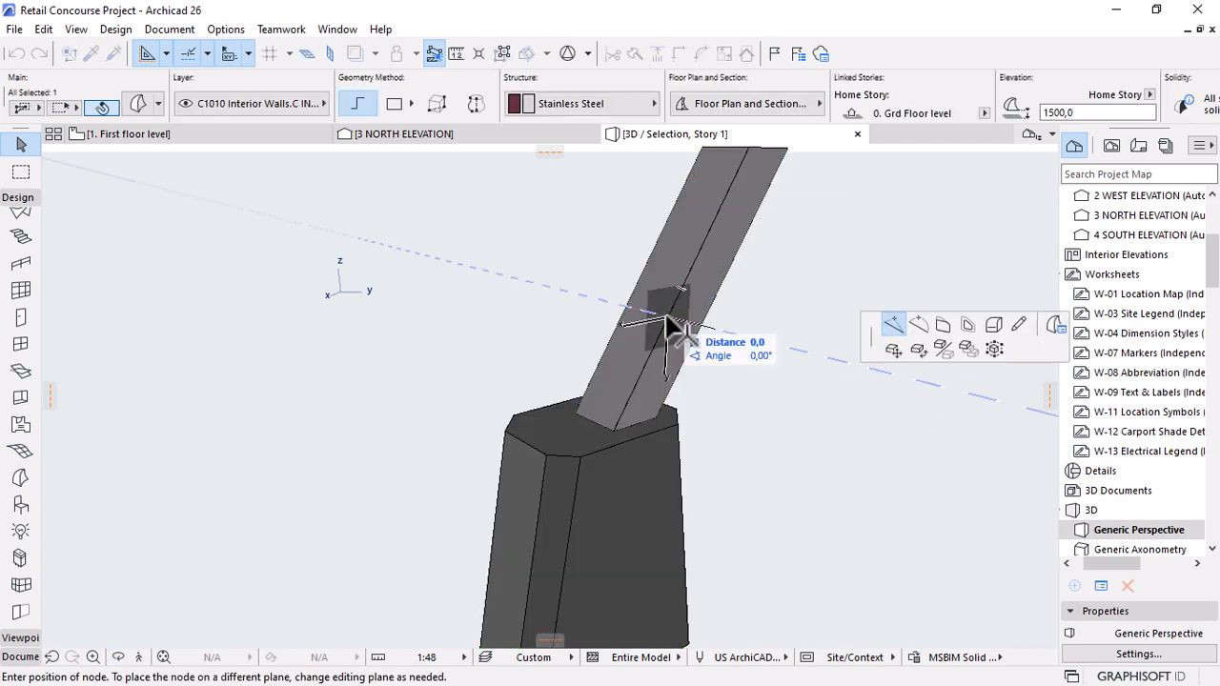
left_click(991, 326)
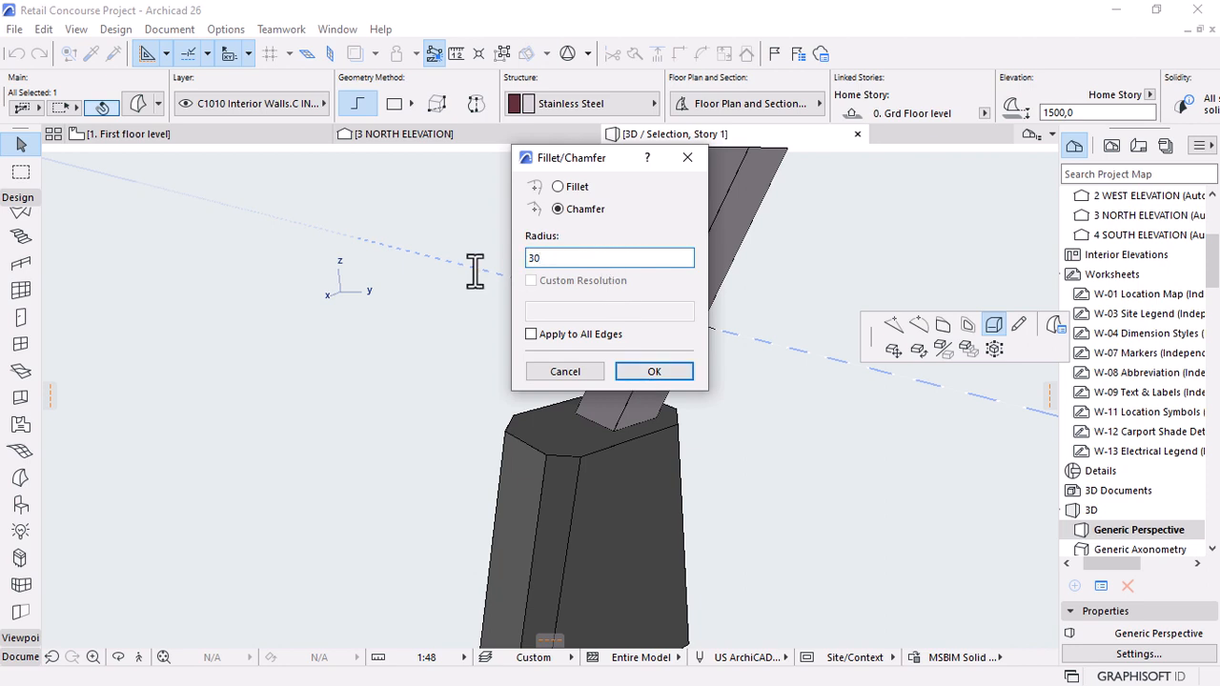
left_click(635, 377)
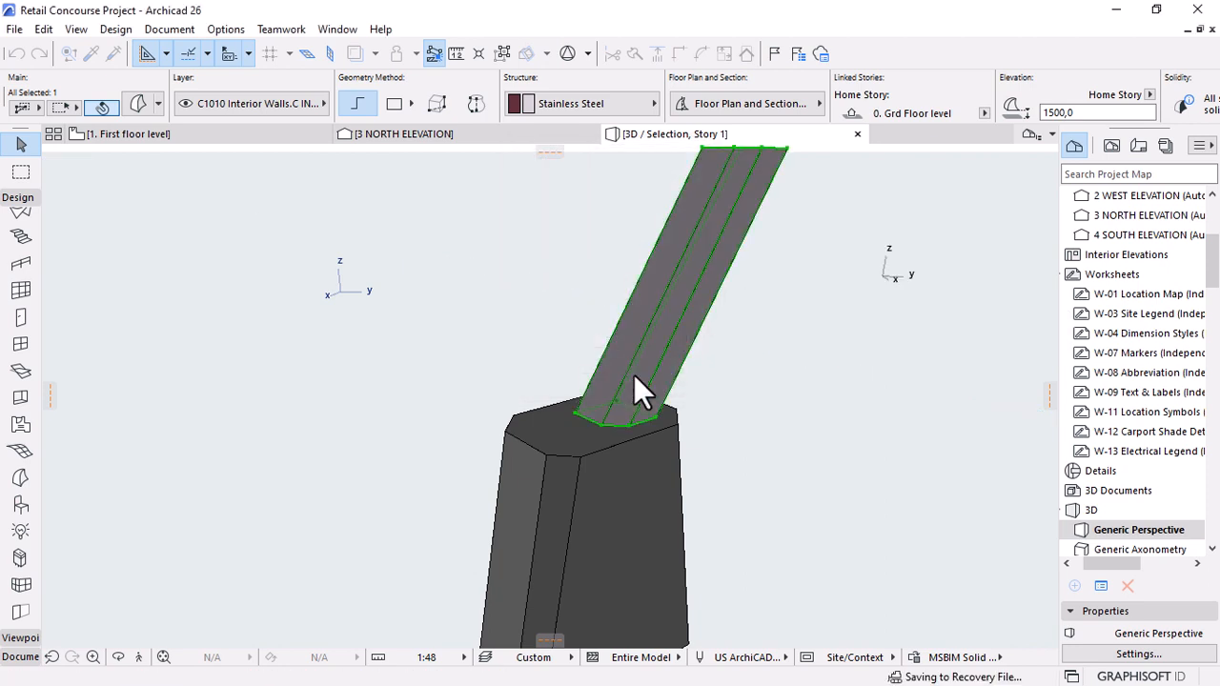
Chamfer the strut's three remaining long edges with the same 300 mm radius, then clear the selection.
middle_click_drag(406, 476, 692, 321, "shift")
left_click(696, 307)
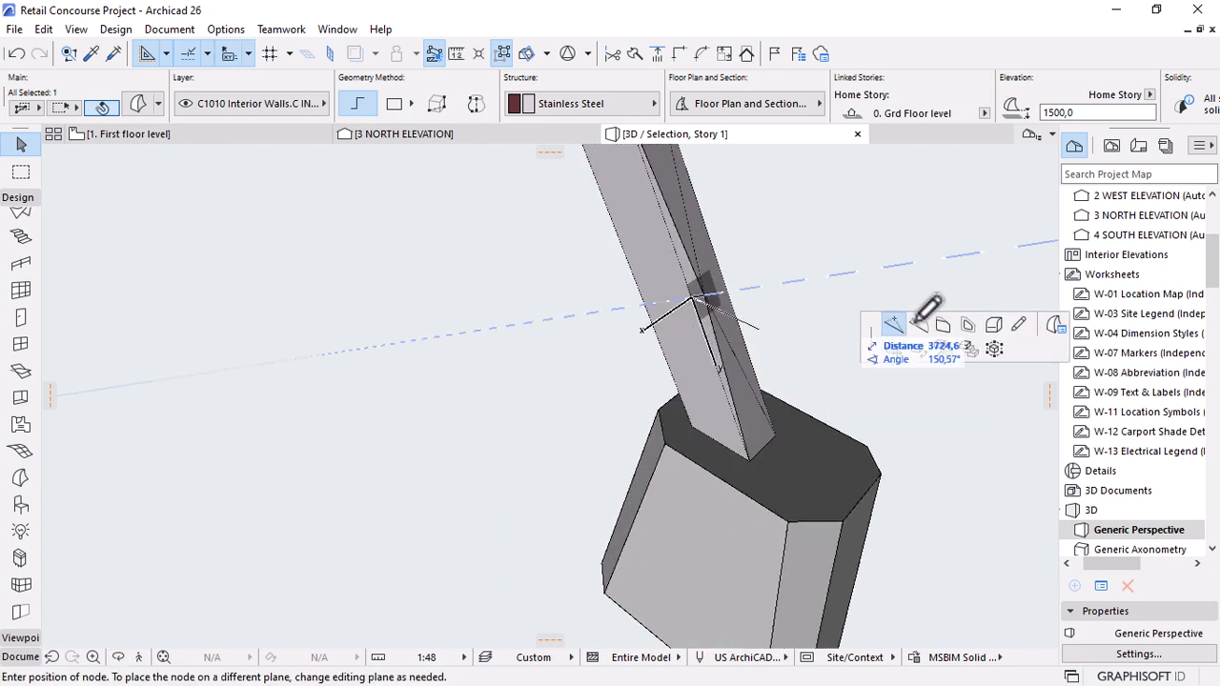
left_click(993, 325)
left_click(667, 372)
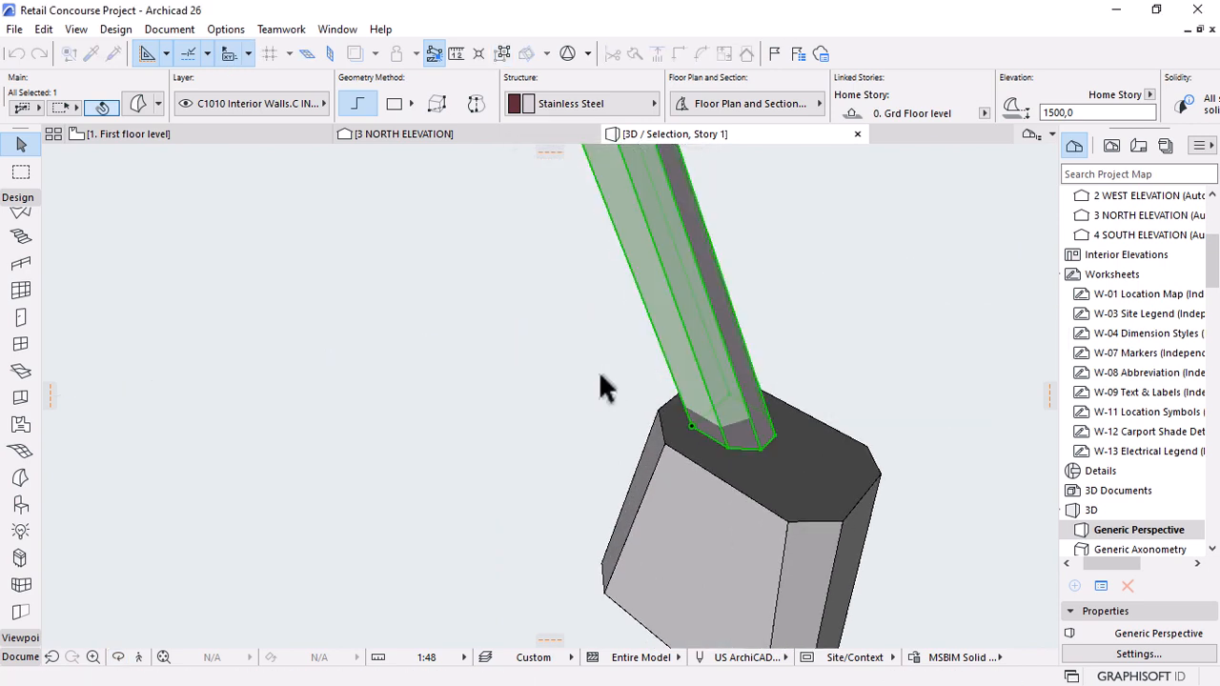
middle_click_drag(956, 468, 673, 387, "shift")
left_click(694, 234)
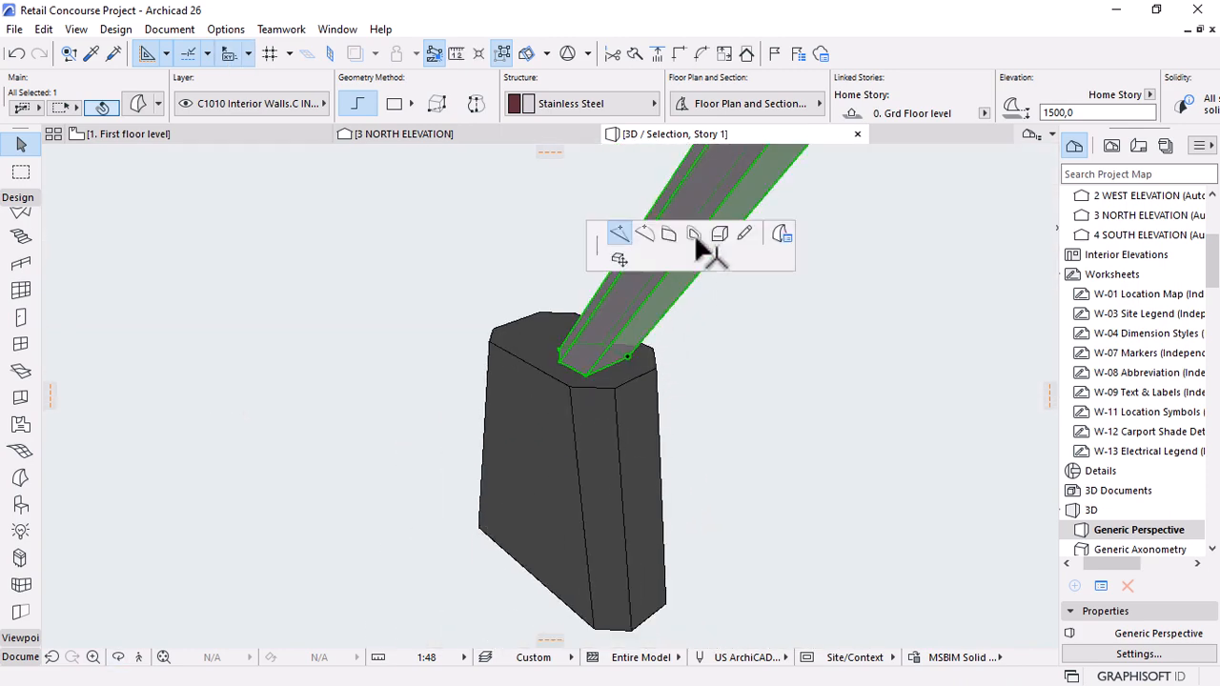
left_click(994, 325)
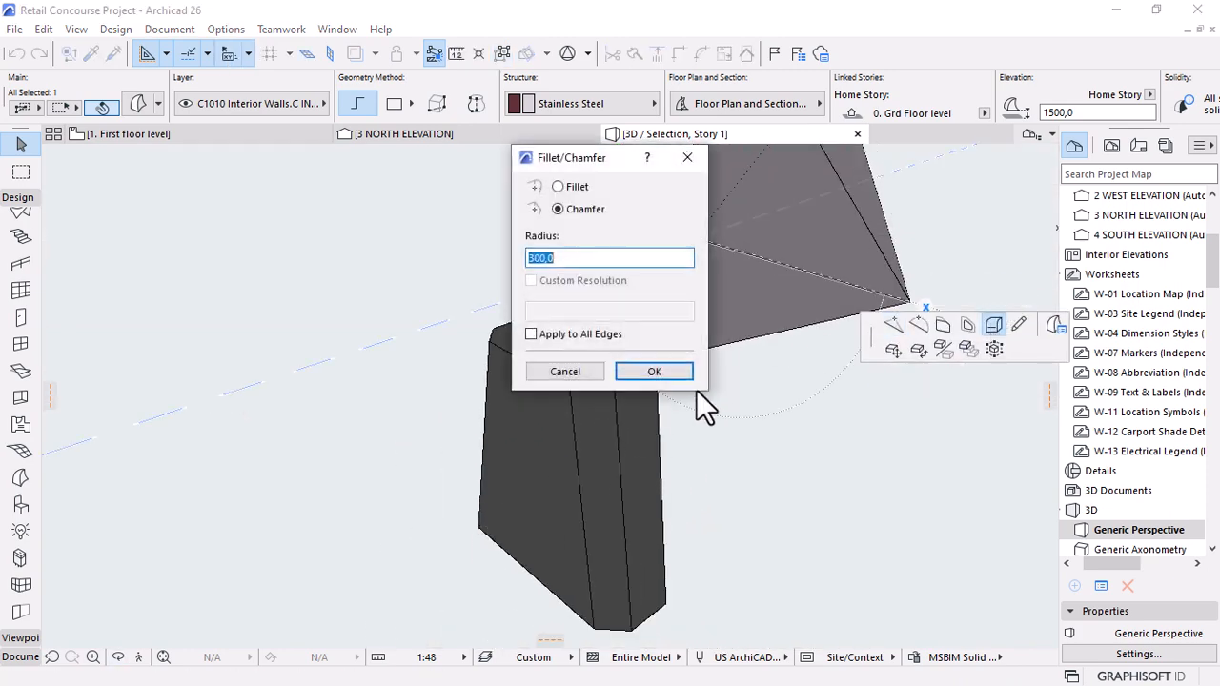
left_click(654, 372)
middle_click_drag(918, 372, 688, 285, "shift")
left_click(675, 237)
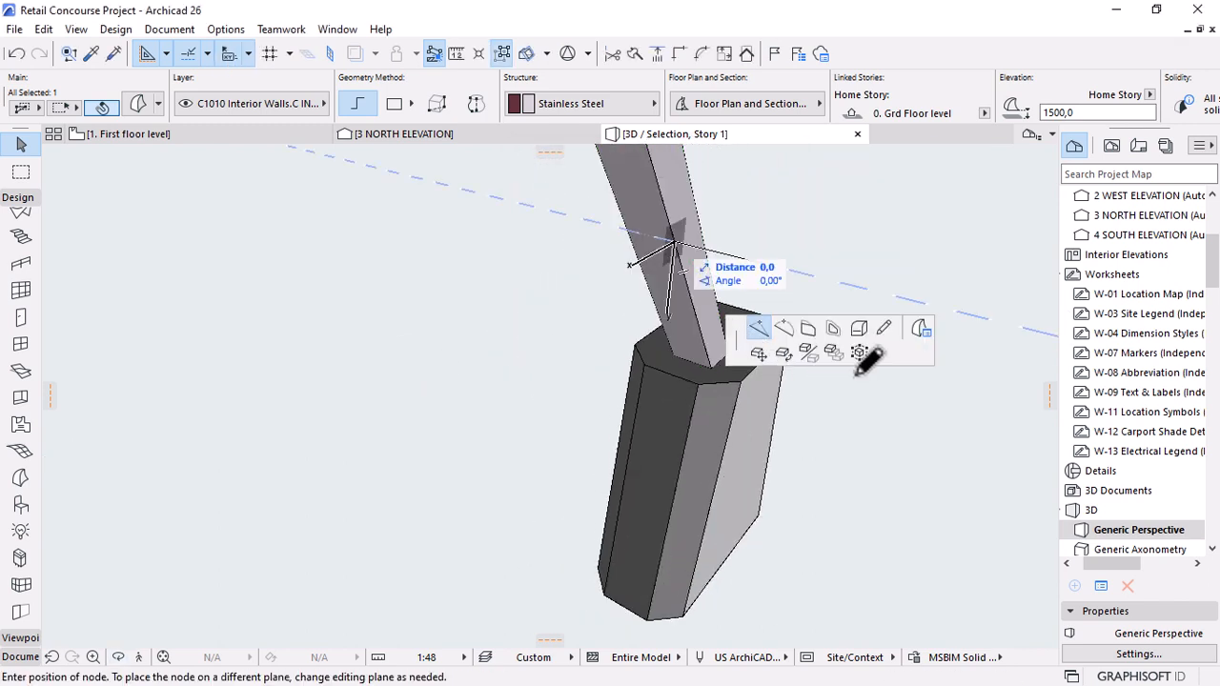
left_click(994, 325)
left_click(656, 372)
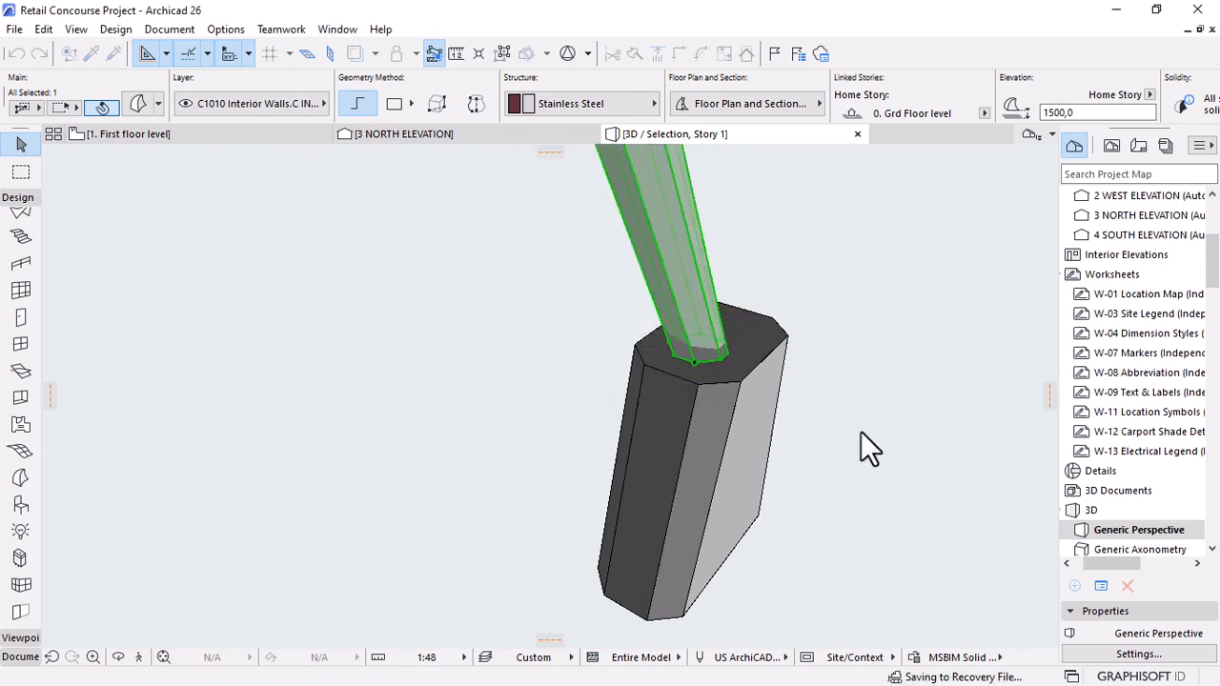
key("Escape")
Examine the strut's base in the first floor and ground floor plans and its position relative to the surrounding drawing.
middle_click_drag(863, 441, 670, 410, "shift")
left_click(201, 136)
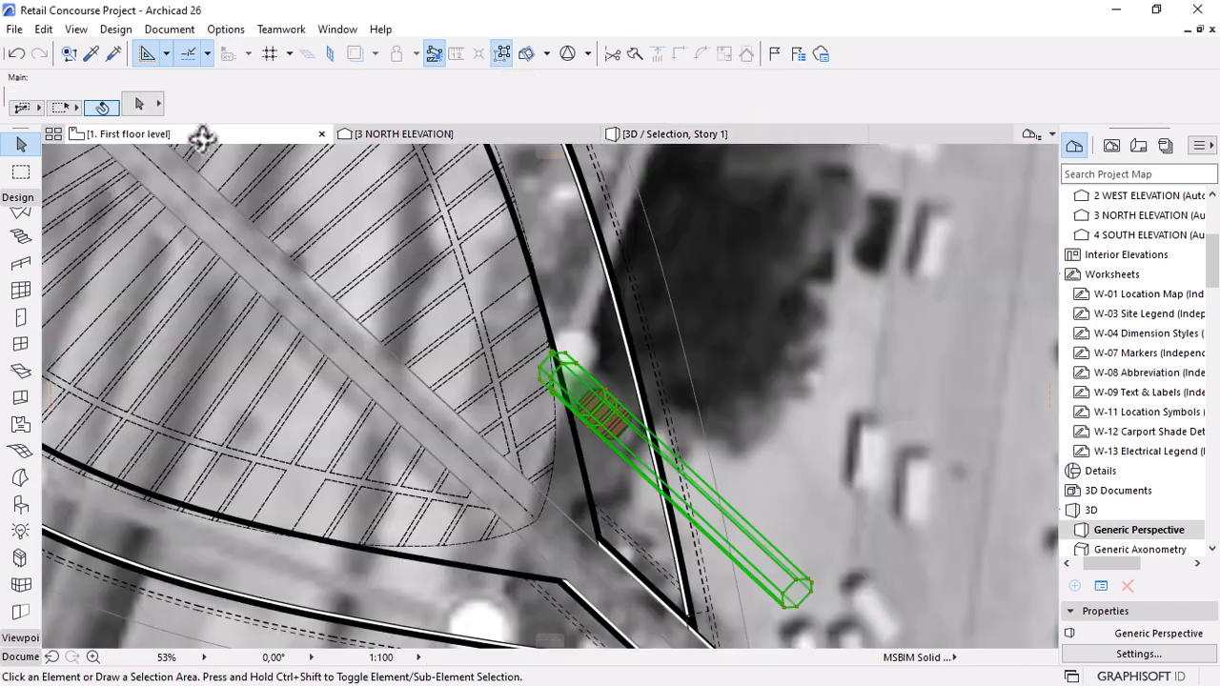
scroll(522, 370, "down", 2)
scroll(791, 463, "down", 3)
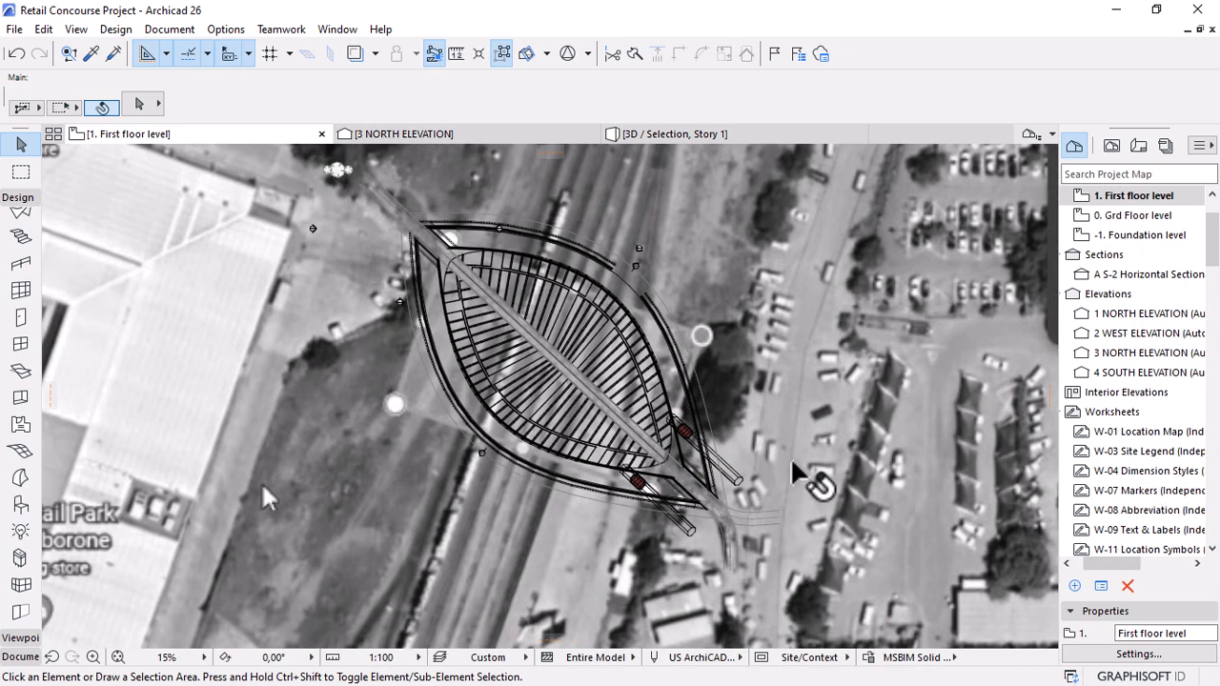
scroll(400, 209, "up", 5)
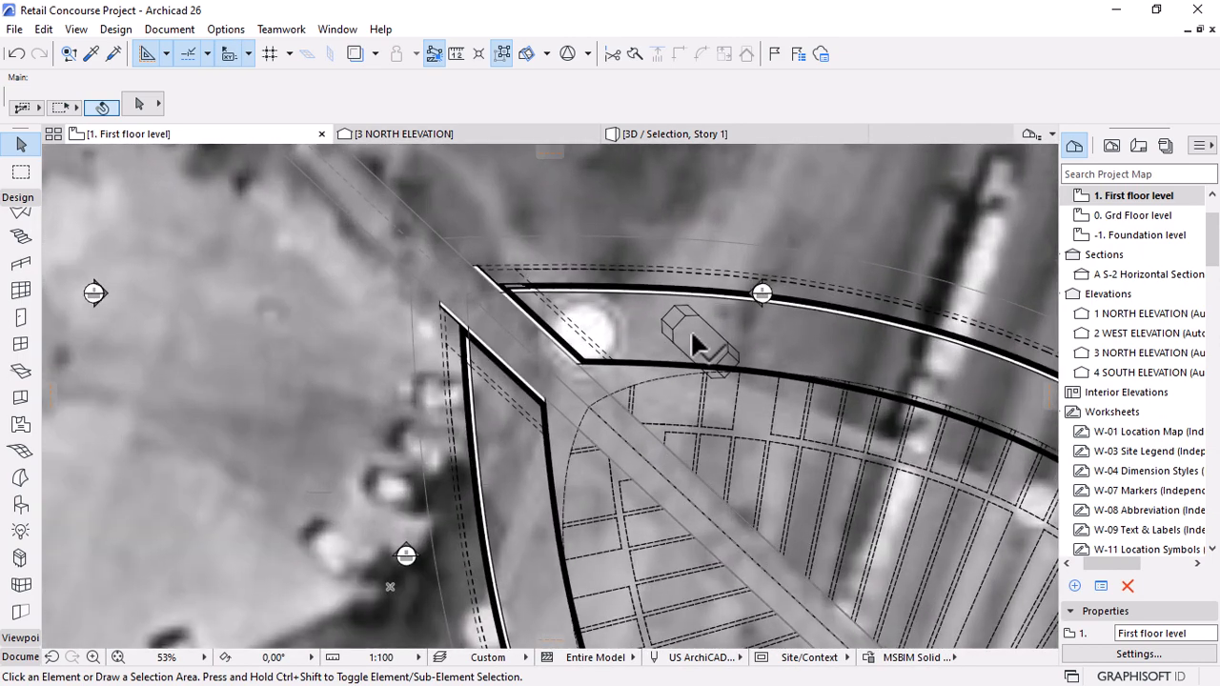
left_click(1127, 216)
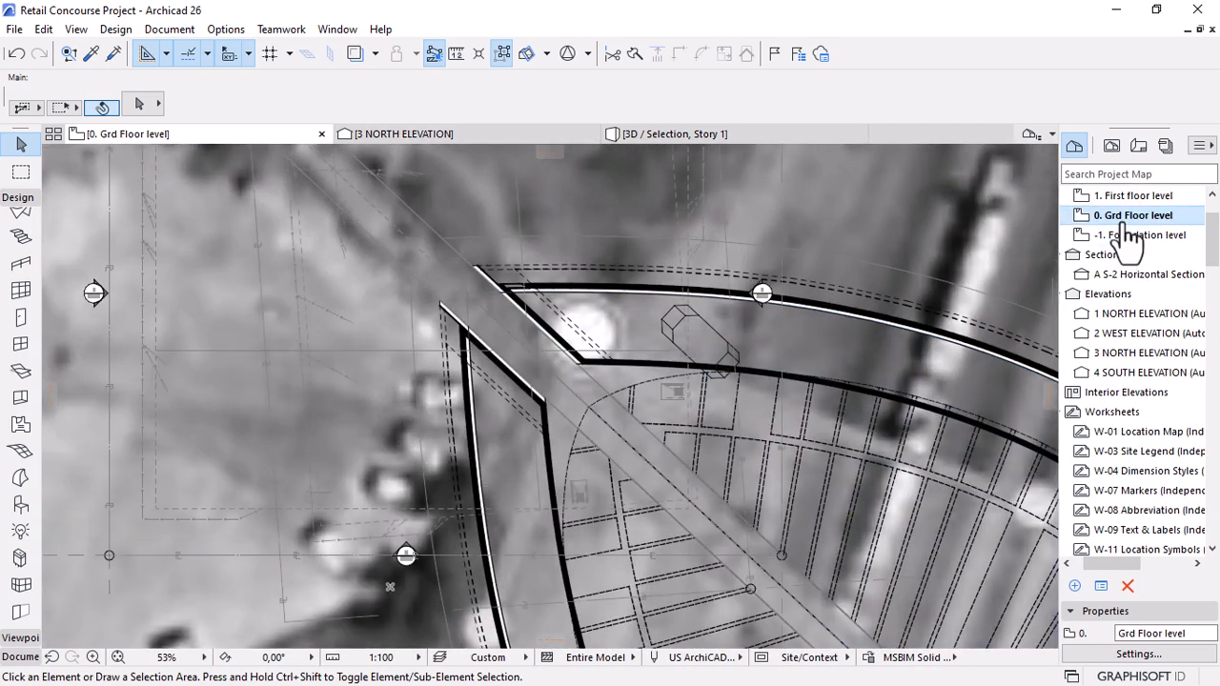
scroll(710, 360, "up", 2)
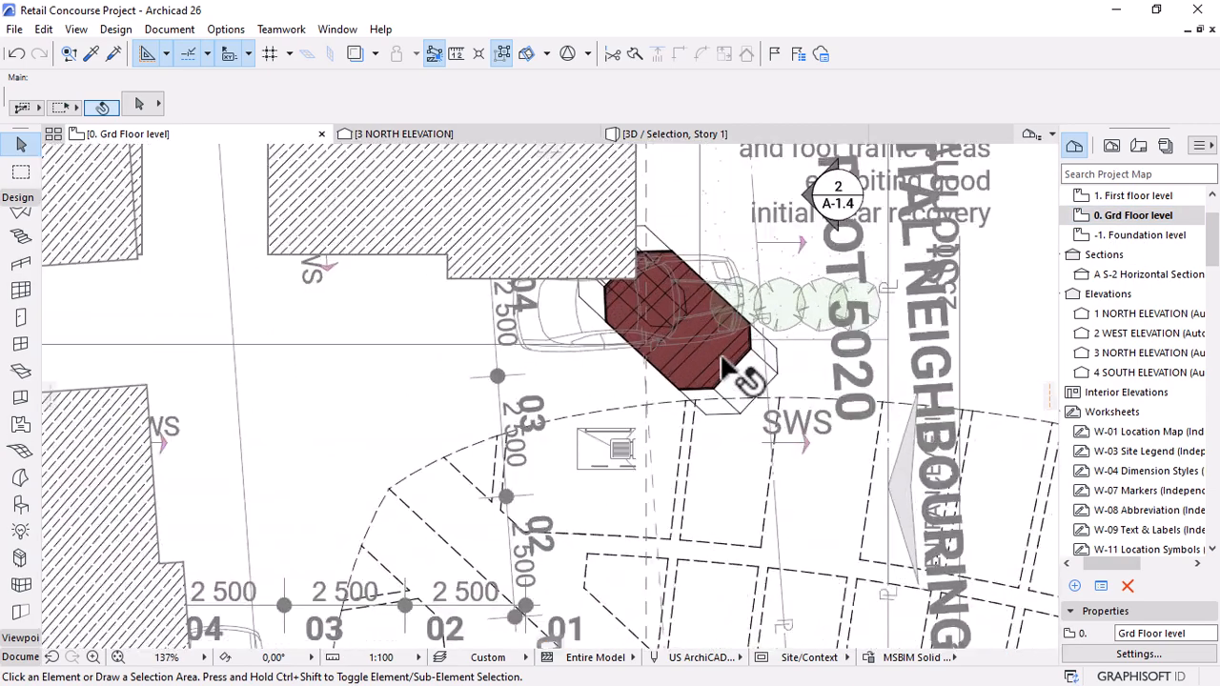
scroll(667, 386, "down", 5)
scroll(650, 397, "down", 1)
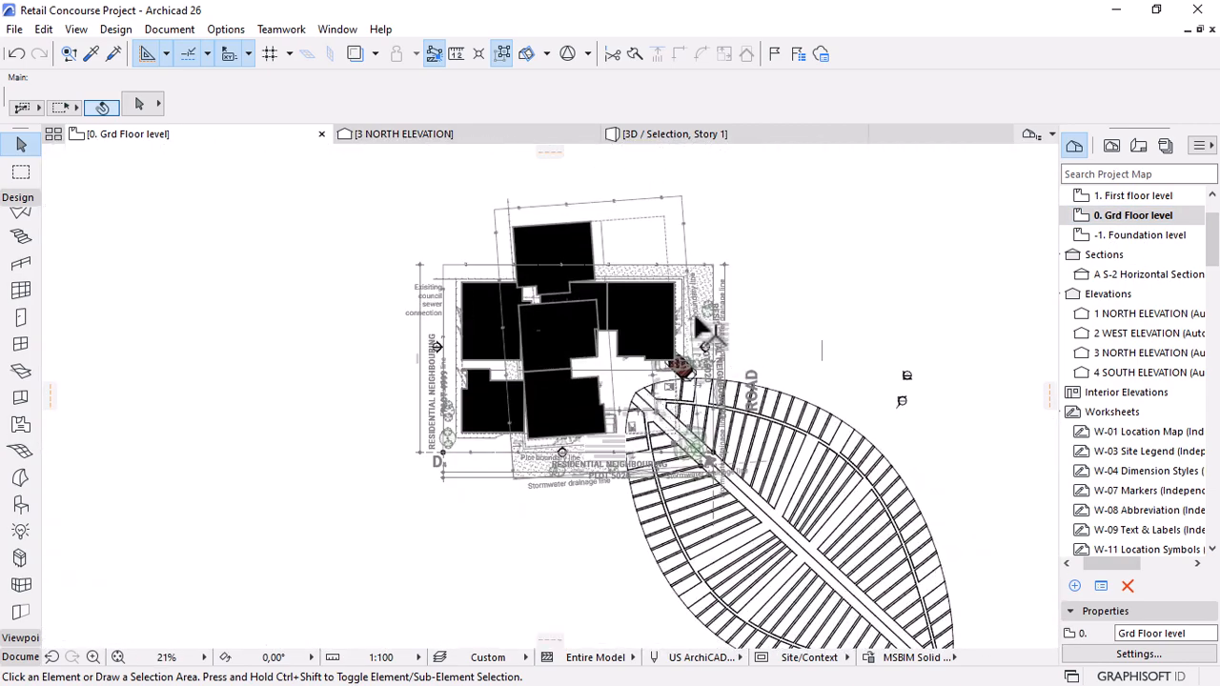
Try deleting all the fills covering the old residential drawing on the ground floor, and undo the deletion.
left_click(599, 315)
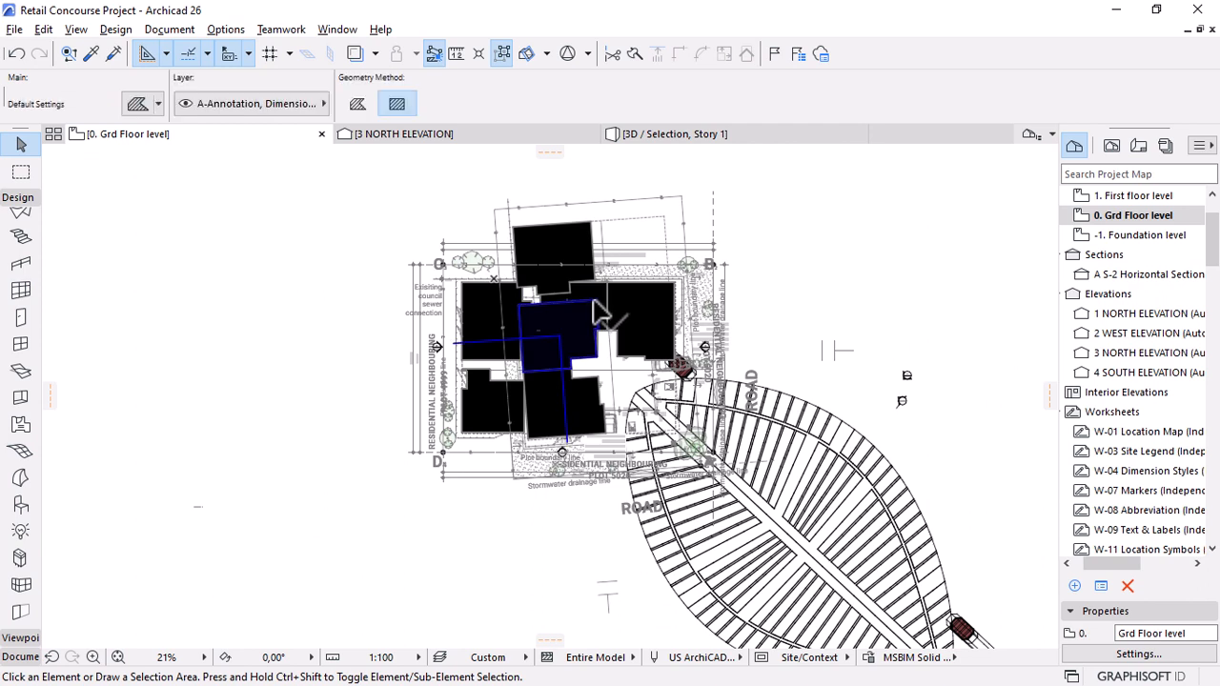
key("Delete")
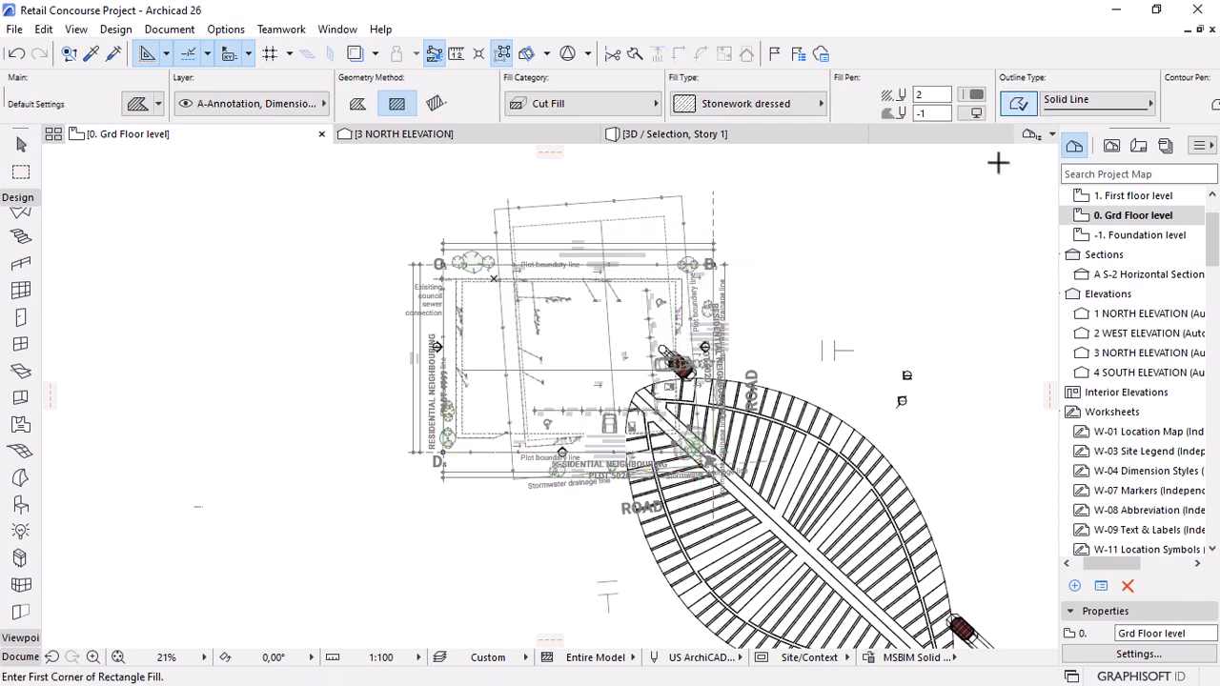
key("ctrl+z")
Open the saved Ground Floor Plan view and focus on the strut above its steel base.
left_click(1111, 147)
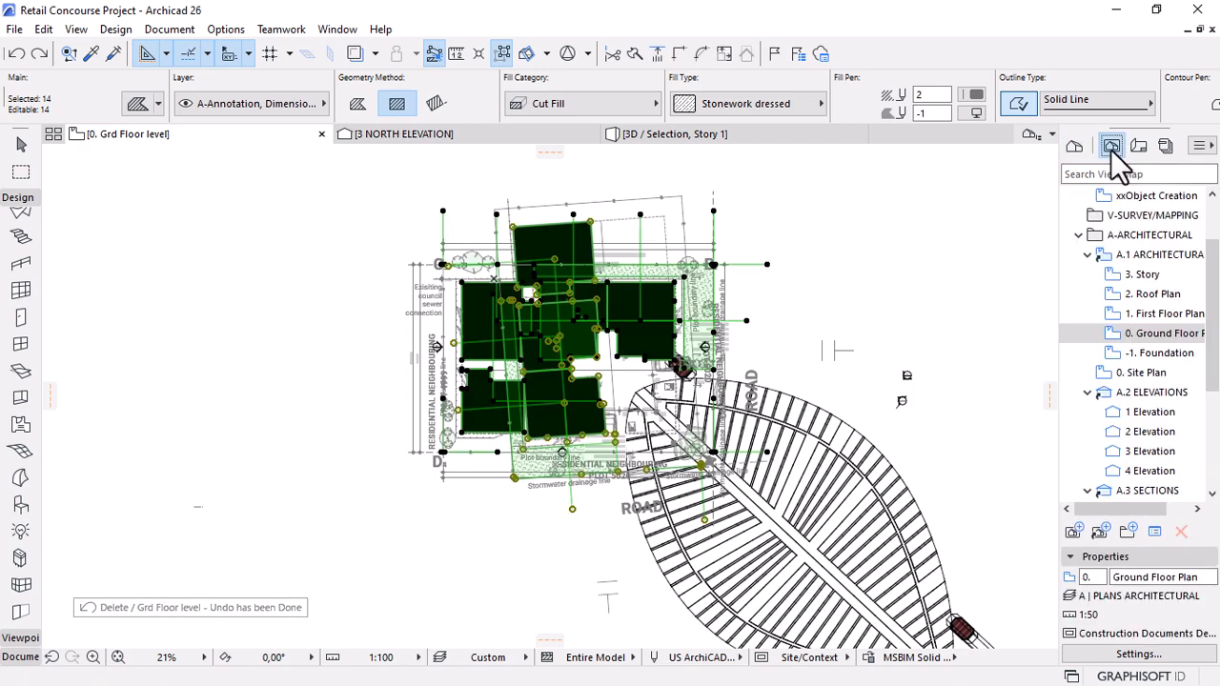
double_click(1115, 333)
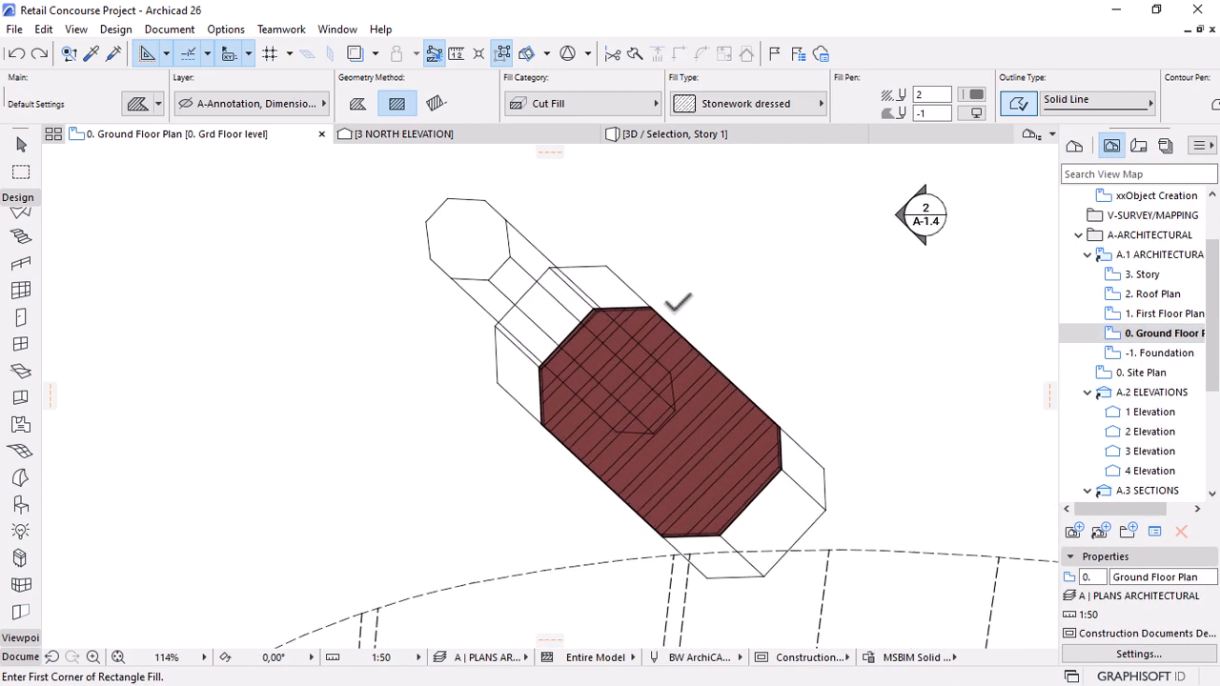
Mirror a copy of the stainless steel strut across the steel base's transverse centreline to form a V-shaped pair.
key("Escape")
left_click(509, 257)
key("ctrl+shift+m")
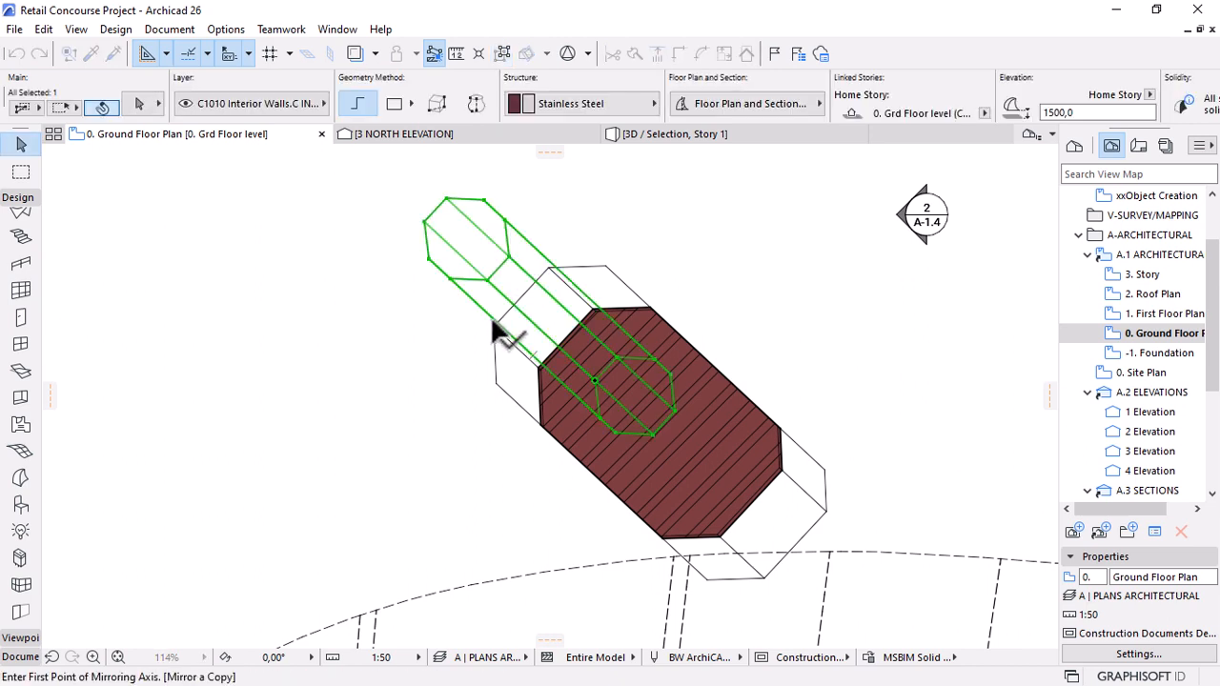
left_click(600, 482)
left_click(714, 368)
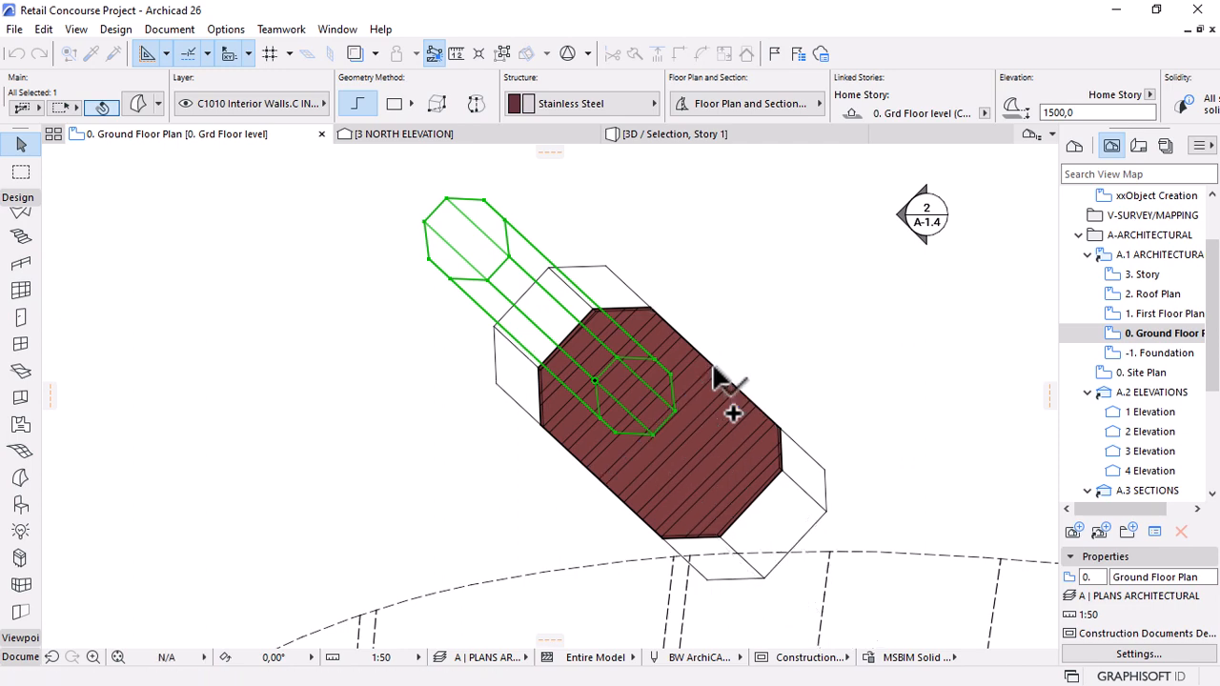
Show the entire model in 3D and examine the V-shaped struts on their base beneath the concourse.
left_click(658, 134)
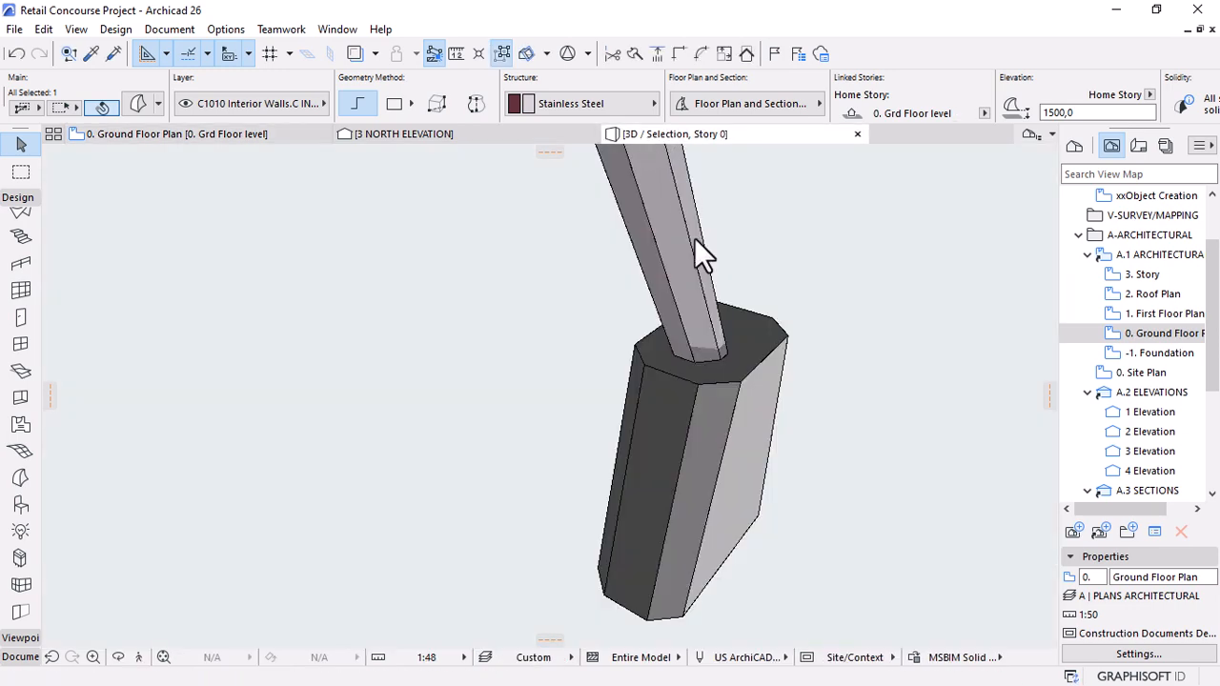
middle_click_drag(713, 337, 691, 229, "shift")
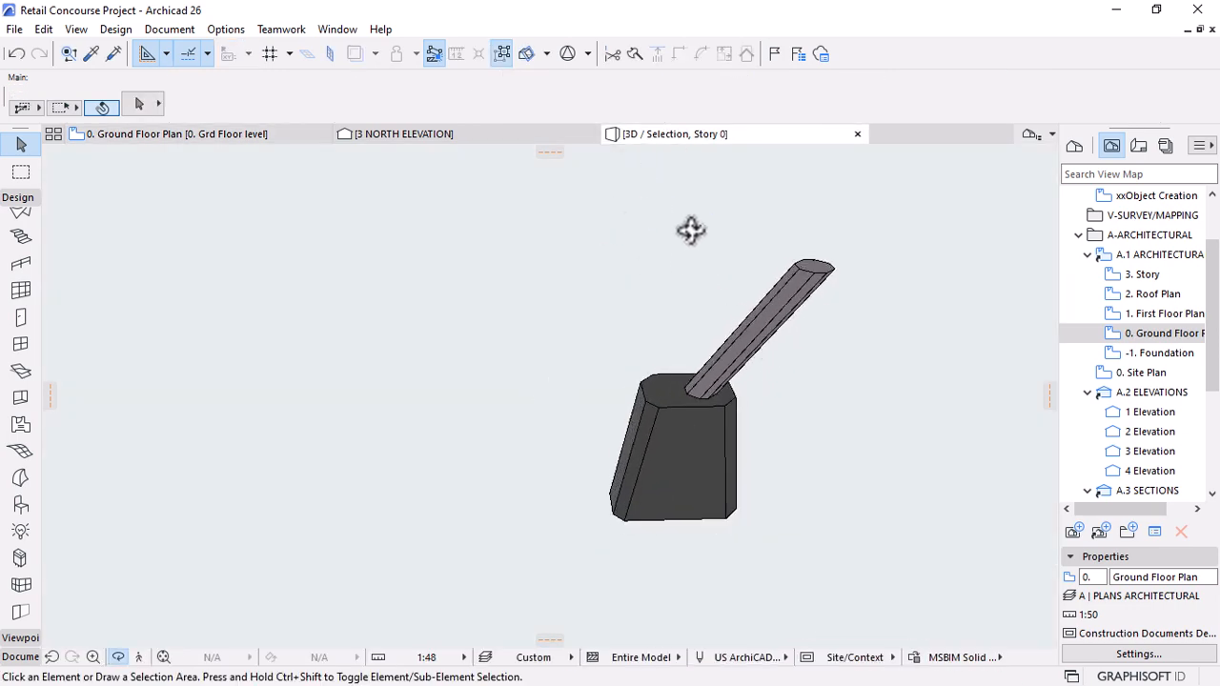
right_click(621, 227)
left_click(747, 420)
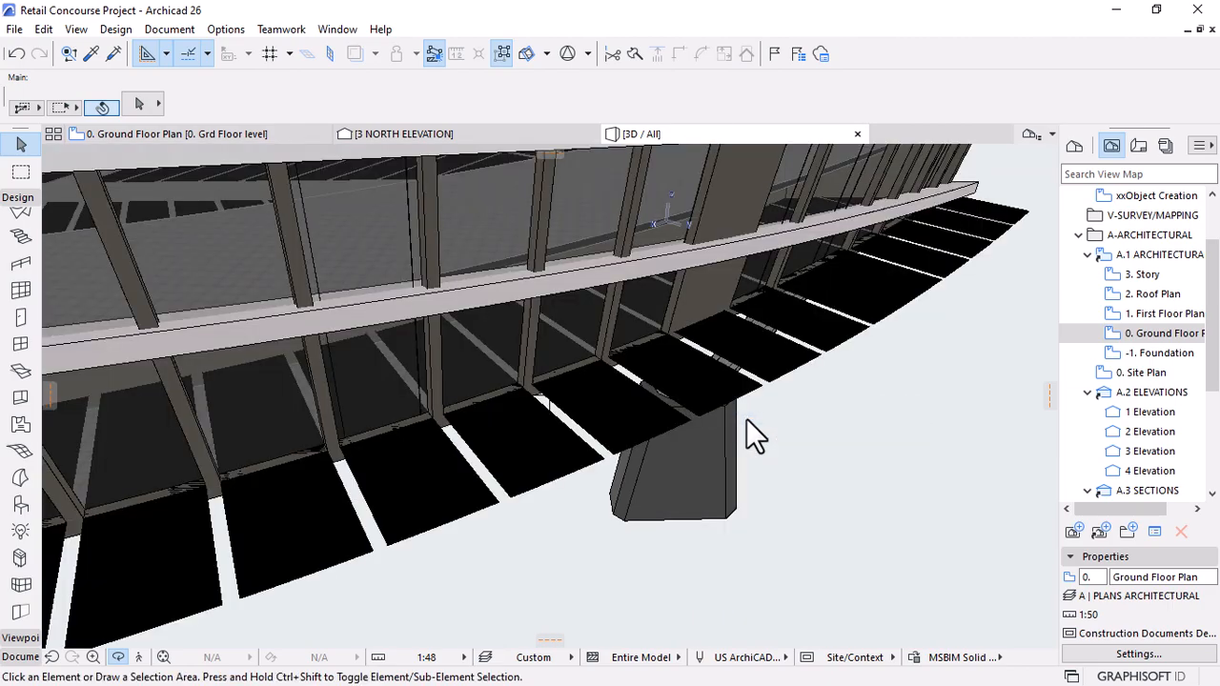
middle_click_drag(754, 466, 811, 480, "shift")
scroll(477, 378, "down", 4)
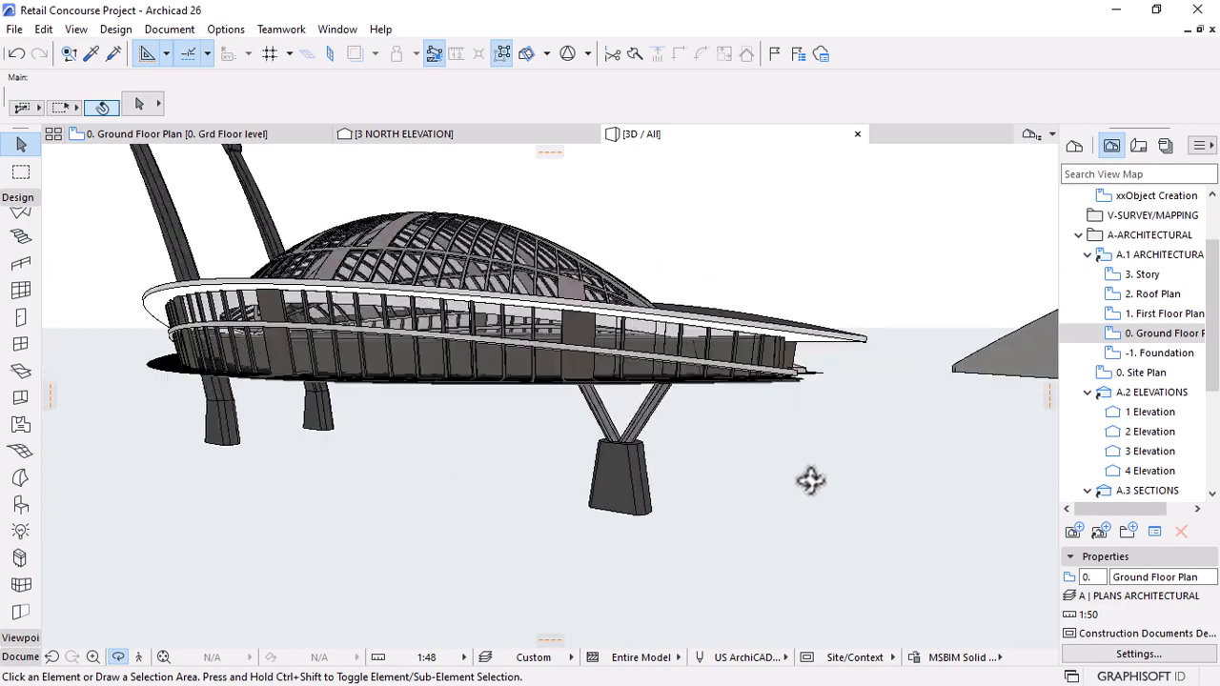
scroll(811, 480, "up", 6)
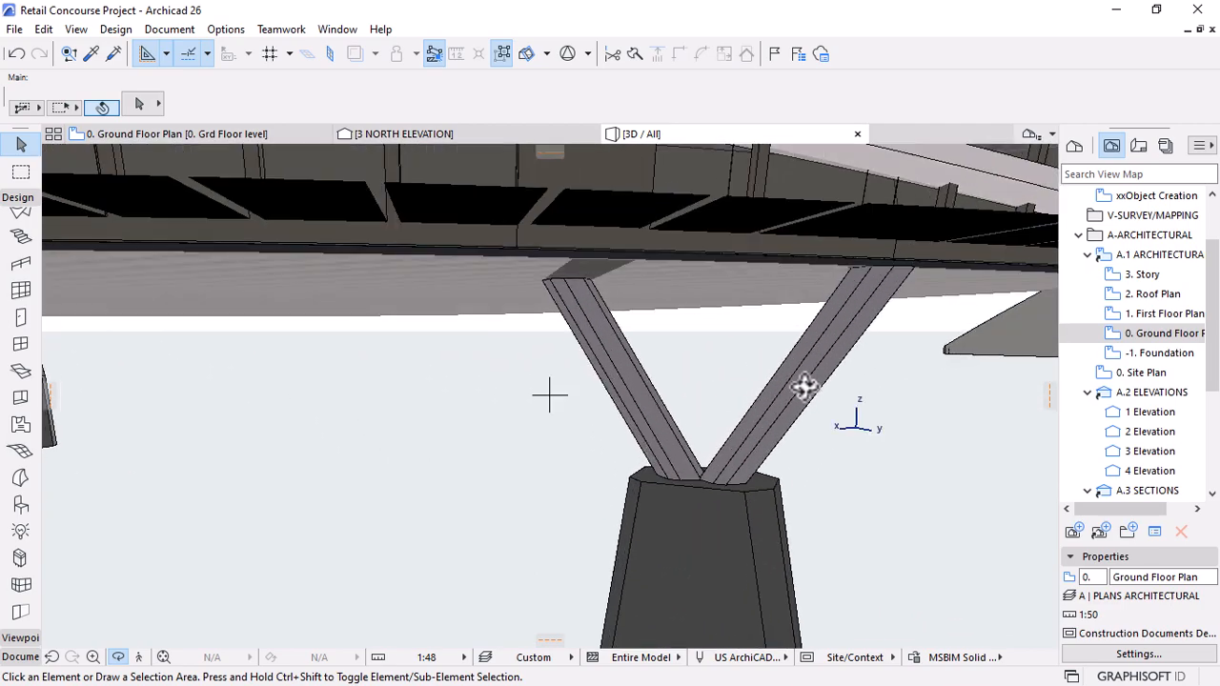
Group both struts with their steel base and mirror a copy across the leaf's central axis in the ground floor plan.
left_click(809, 409)
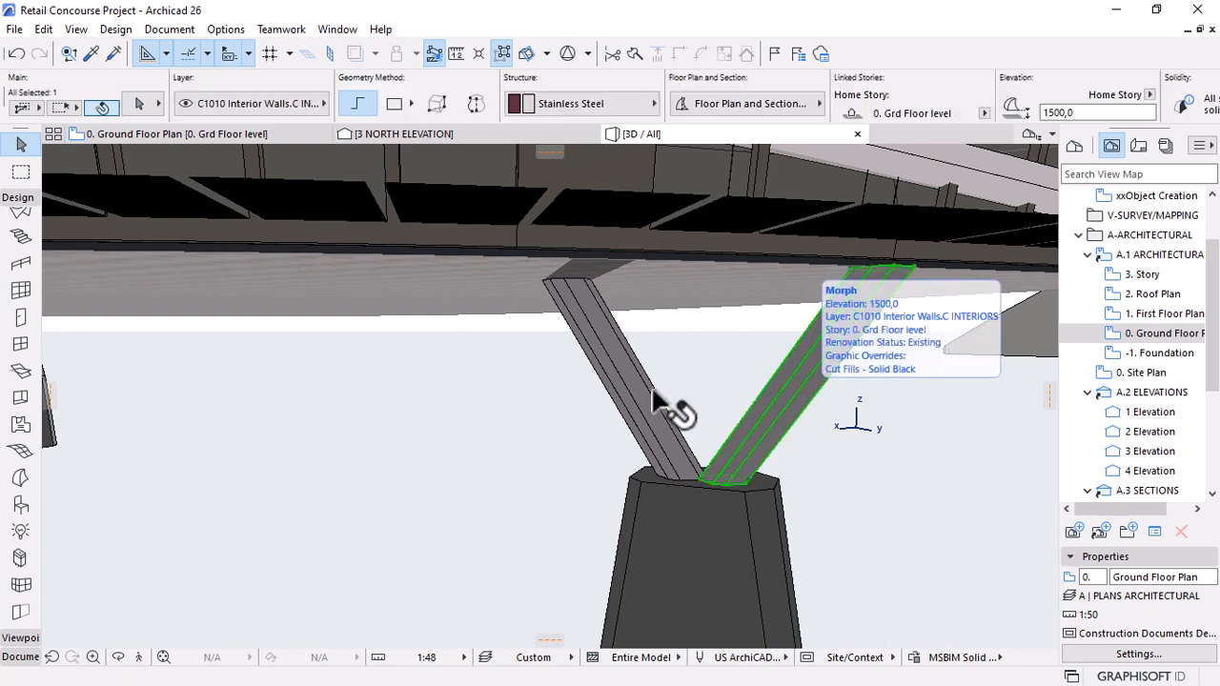
left_click(658, 400, "shift")
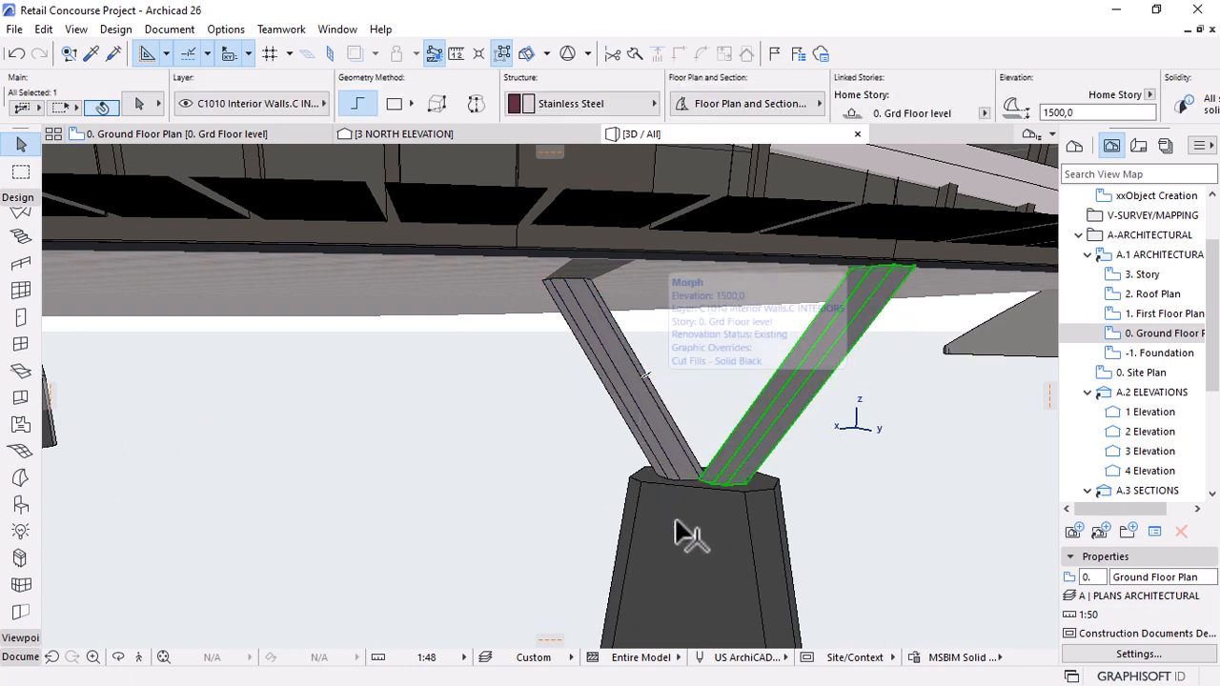
left_click(751, 545, "shift")
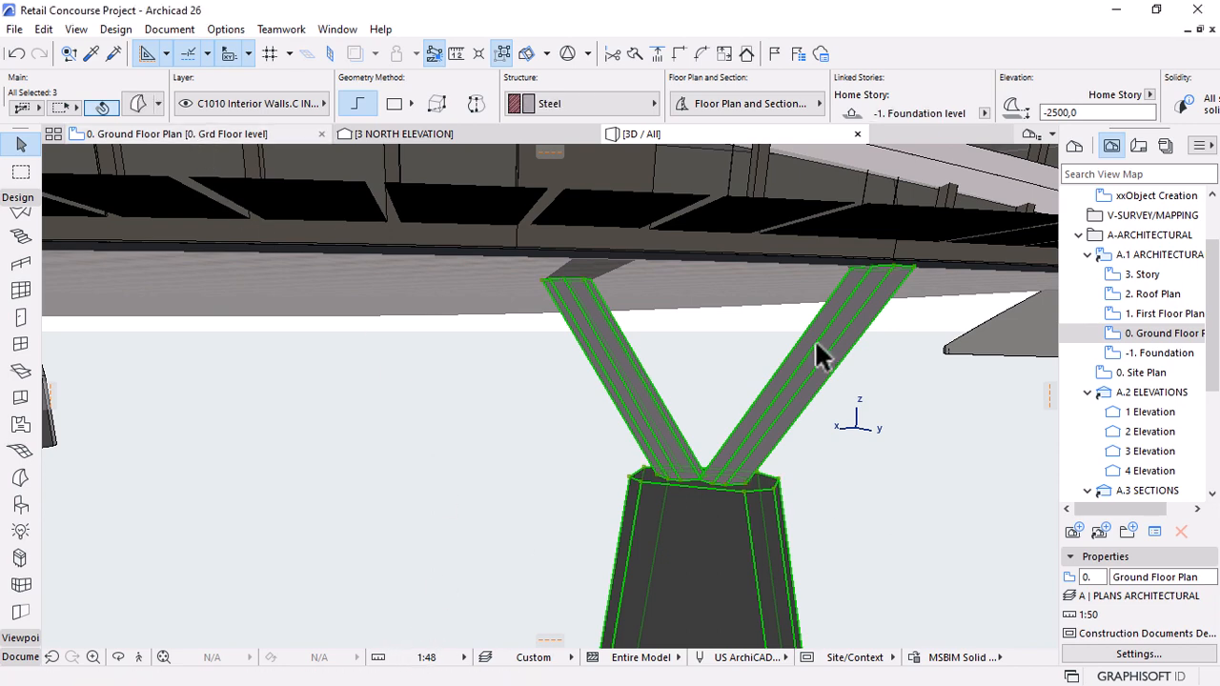
left_click(218, 135)
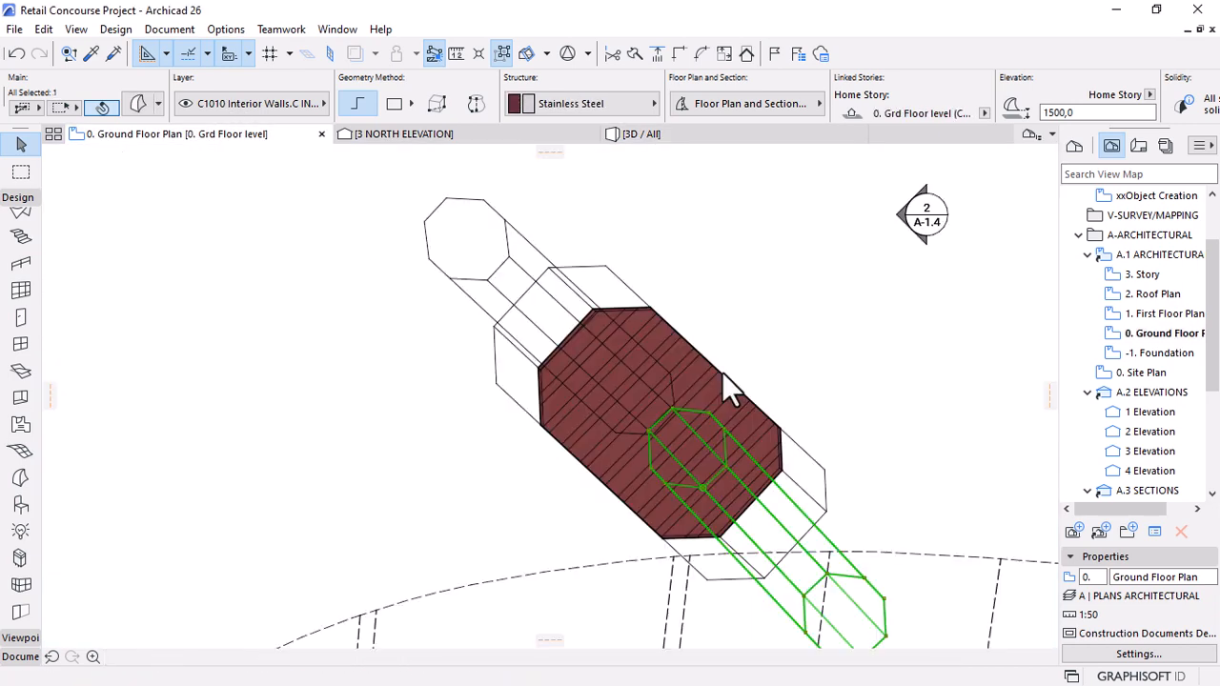
scroll(758, 315, "down", 6)
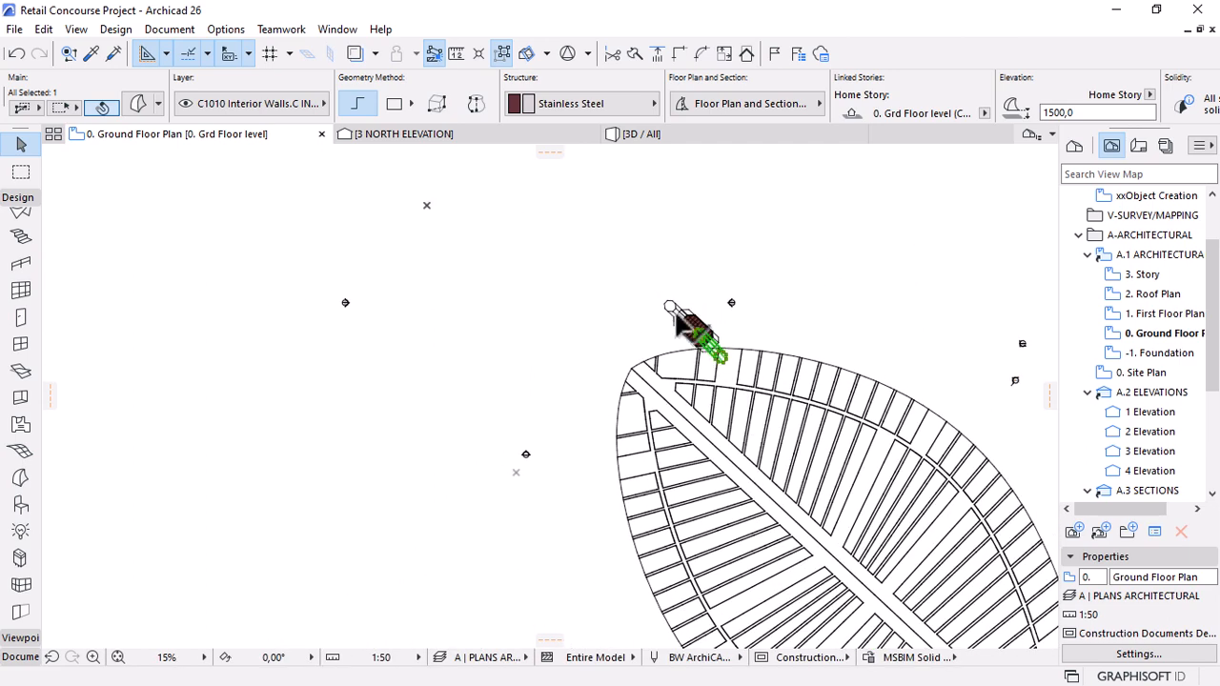
left_click(502, 53)
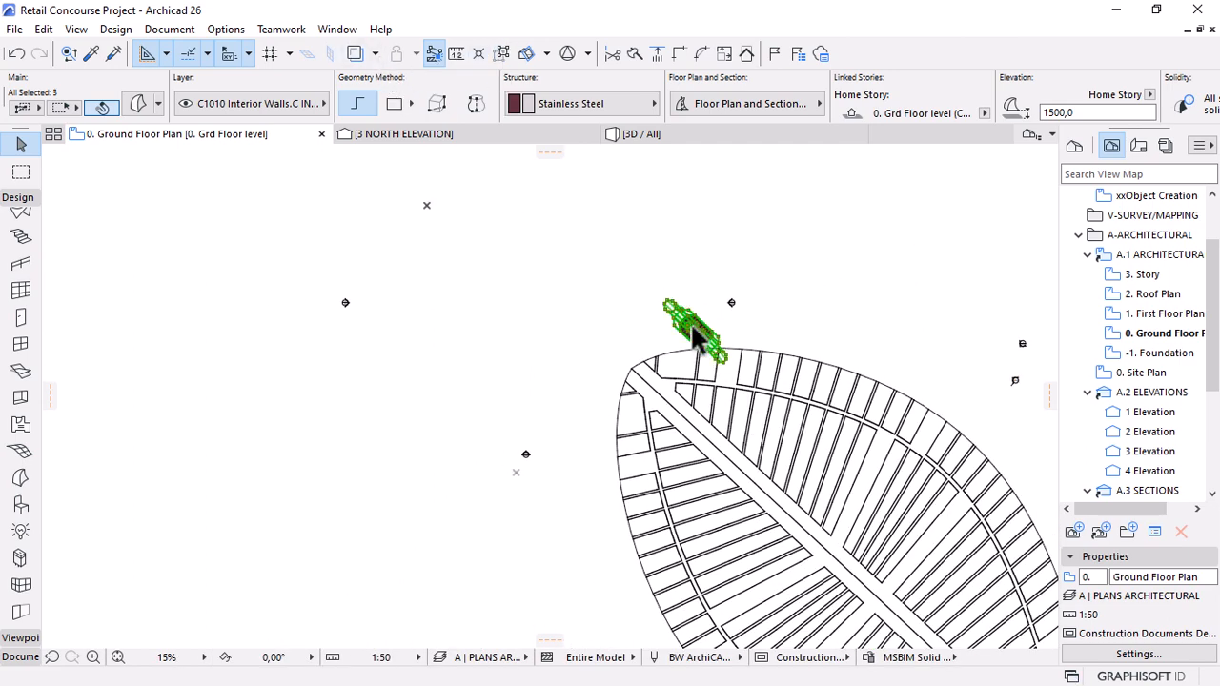
left_click(648, 384)
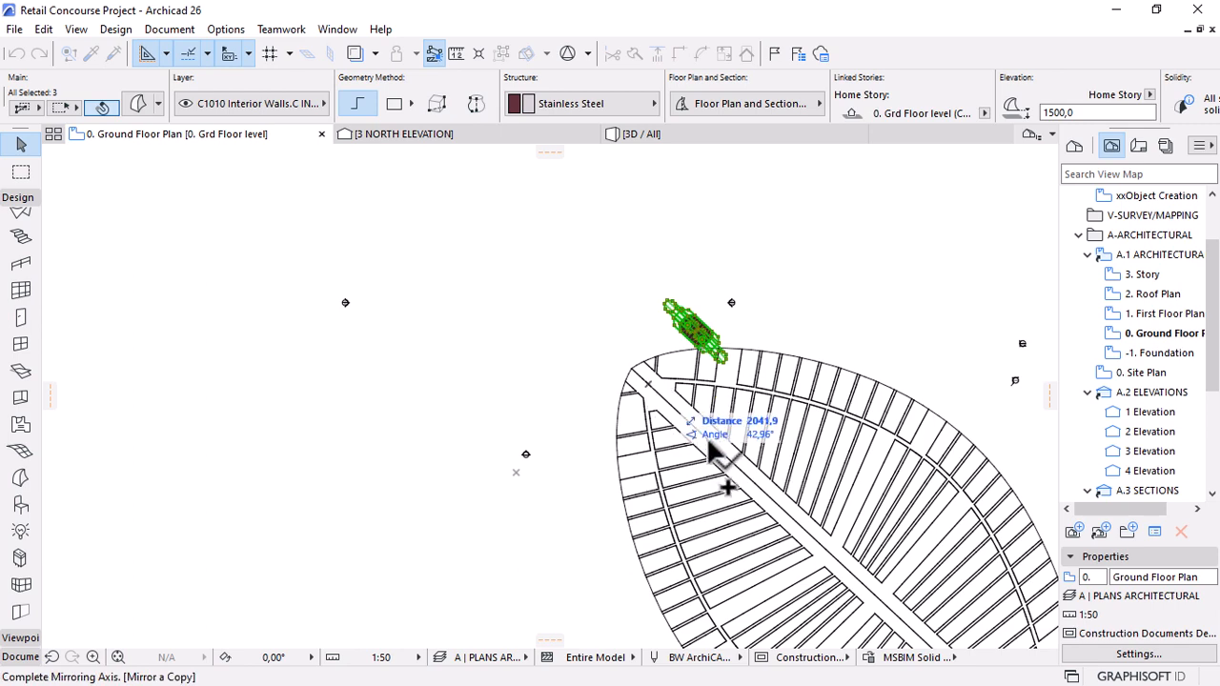
left_click(733, 462)
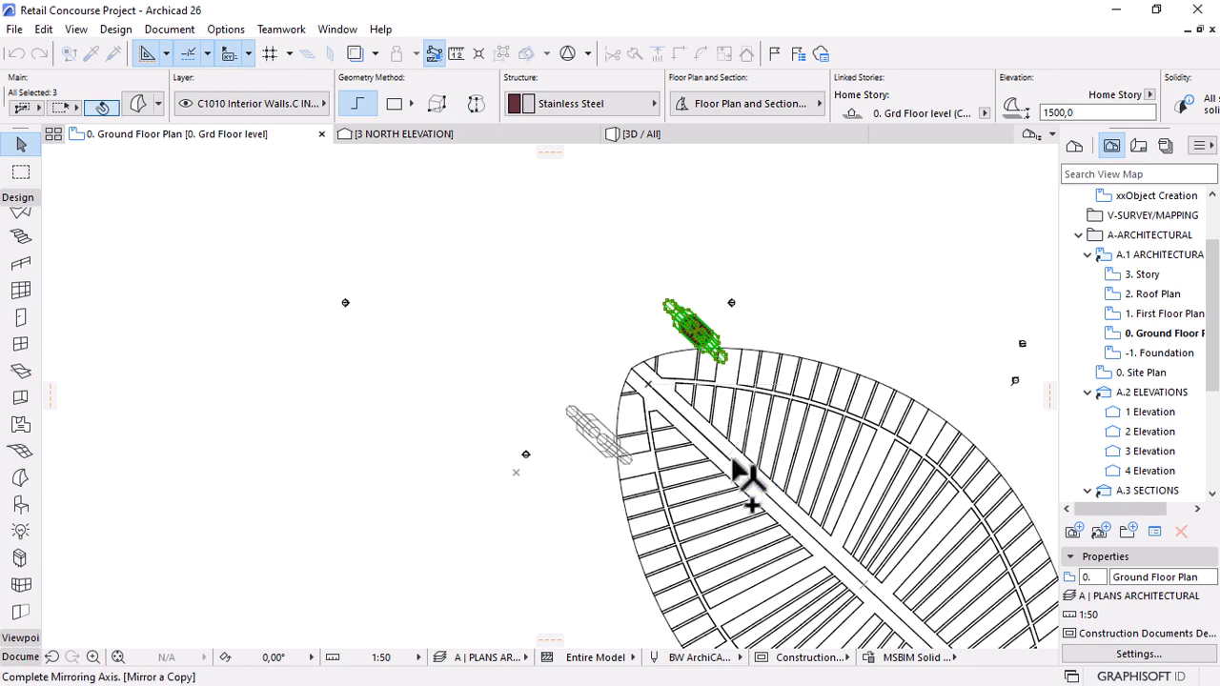
Check both V-shaped supports in 3D and delete the mirrored support group in the ground floor plan.
left_click(647, 139)
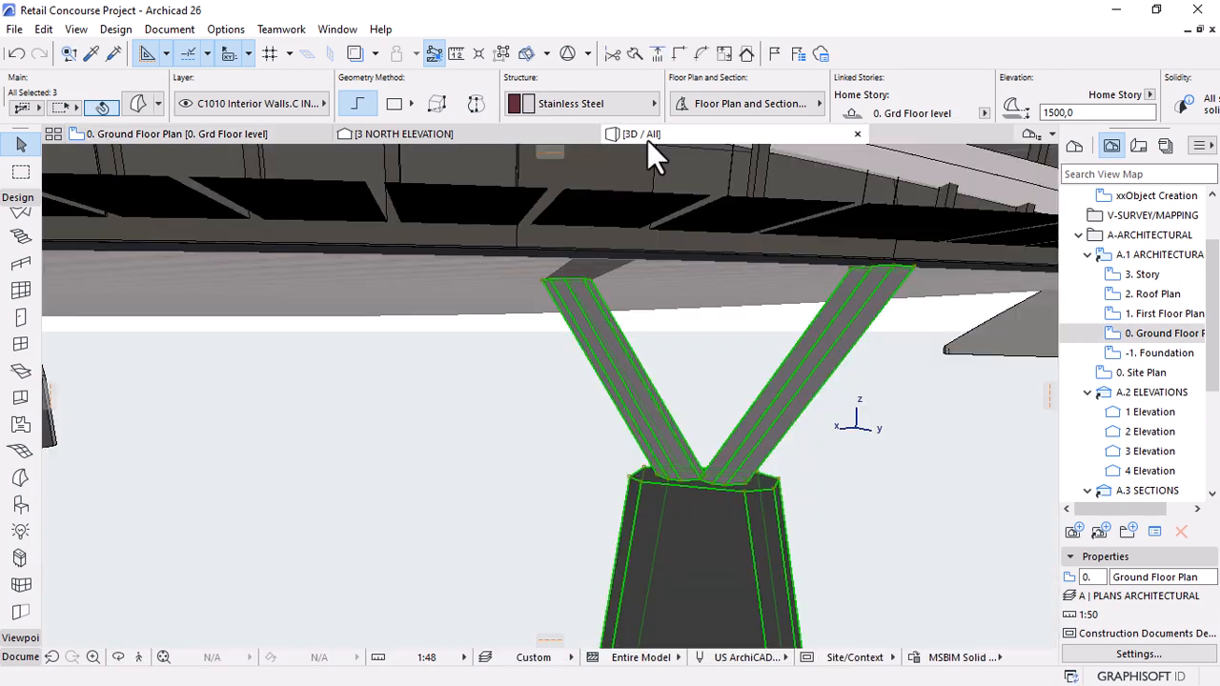
scroll(797, 400, "down", 3)
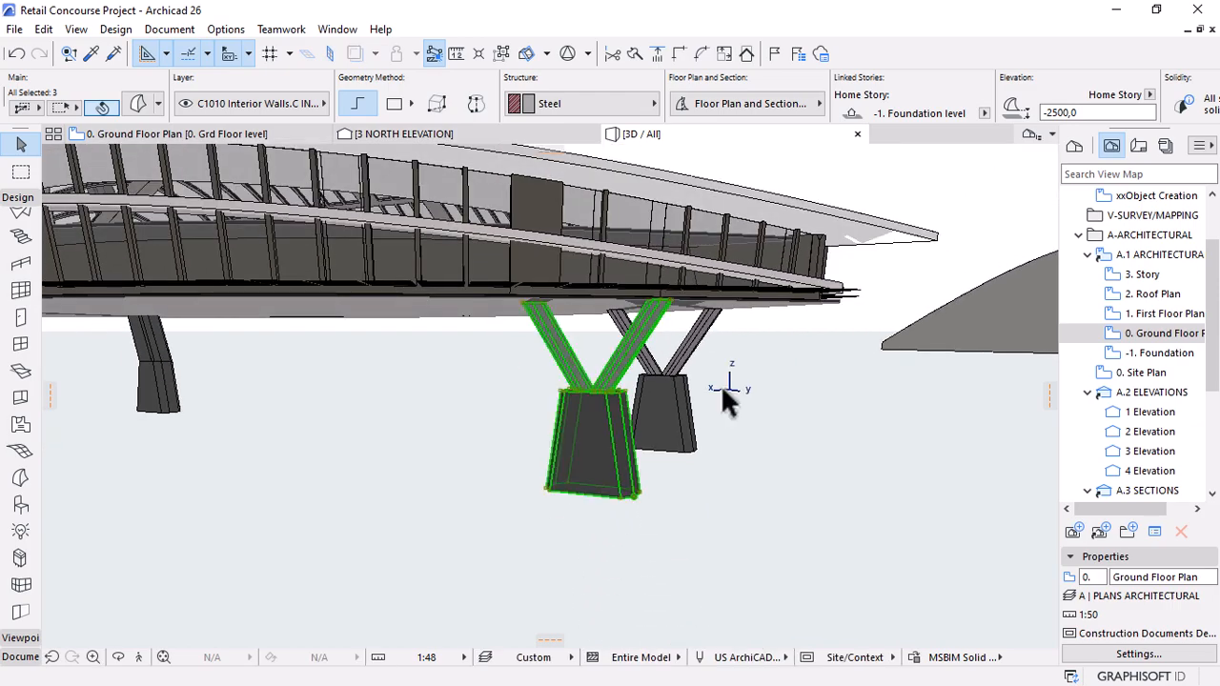
scroll(782, 342, "down", 1)
middle_click_drag(782, 342, 822, 391, "shift")
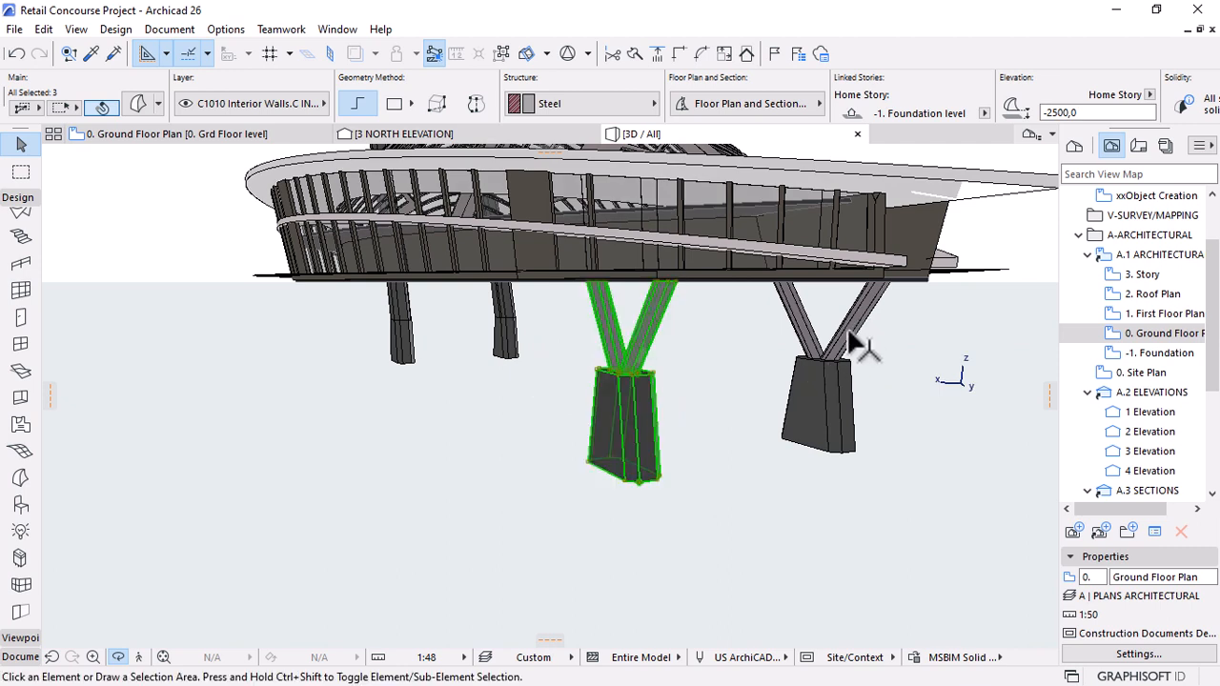
key("Escape")
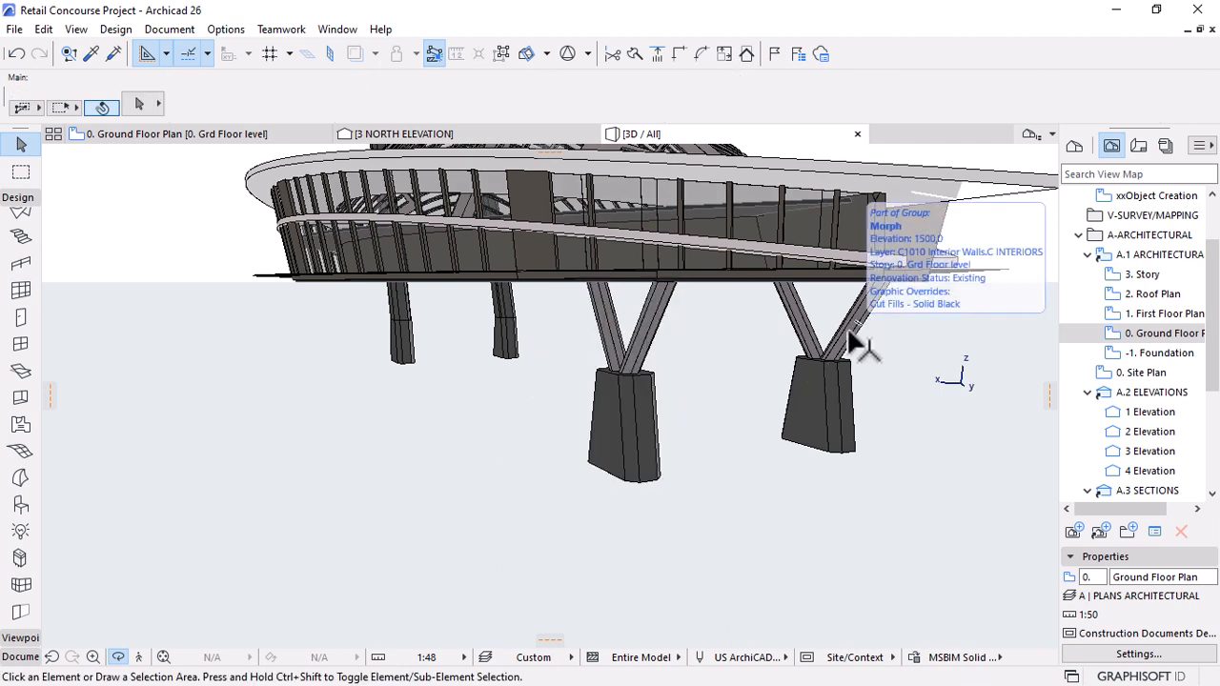
left_click(875, 376)
left_click(886, 380)
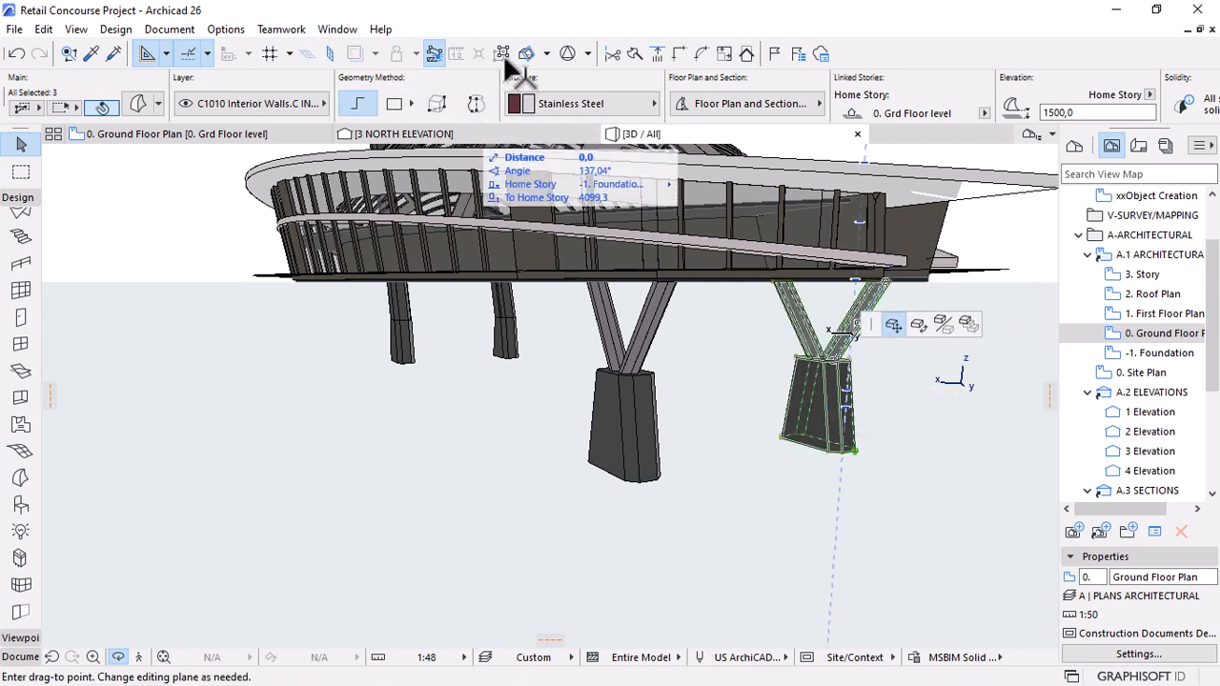
key("Escape")
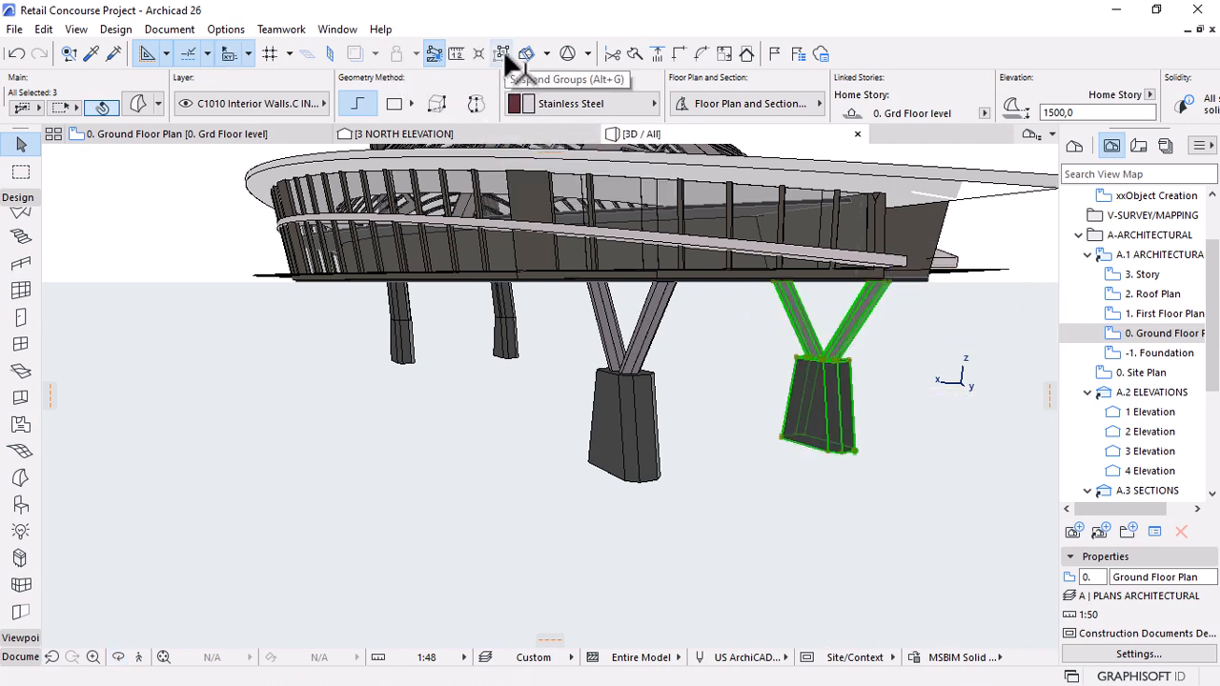
left_click(239, 134)
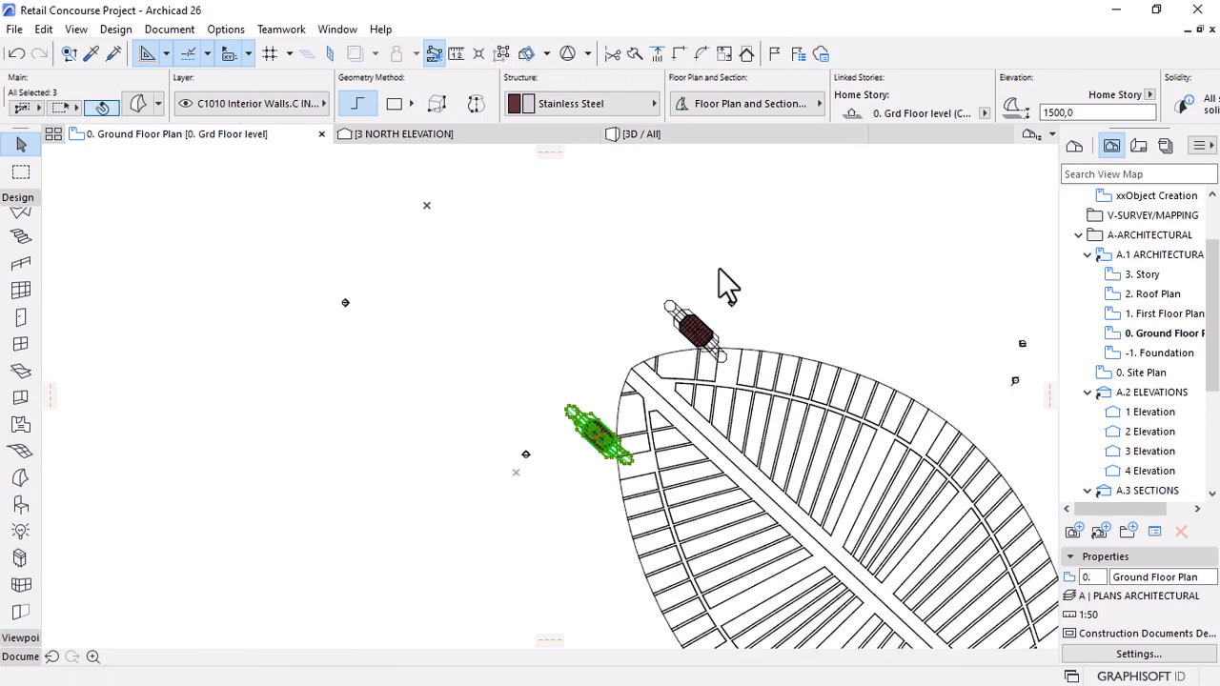
key("Delete")
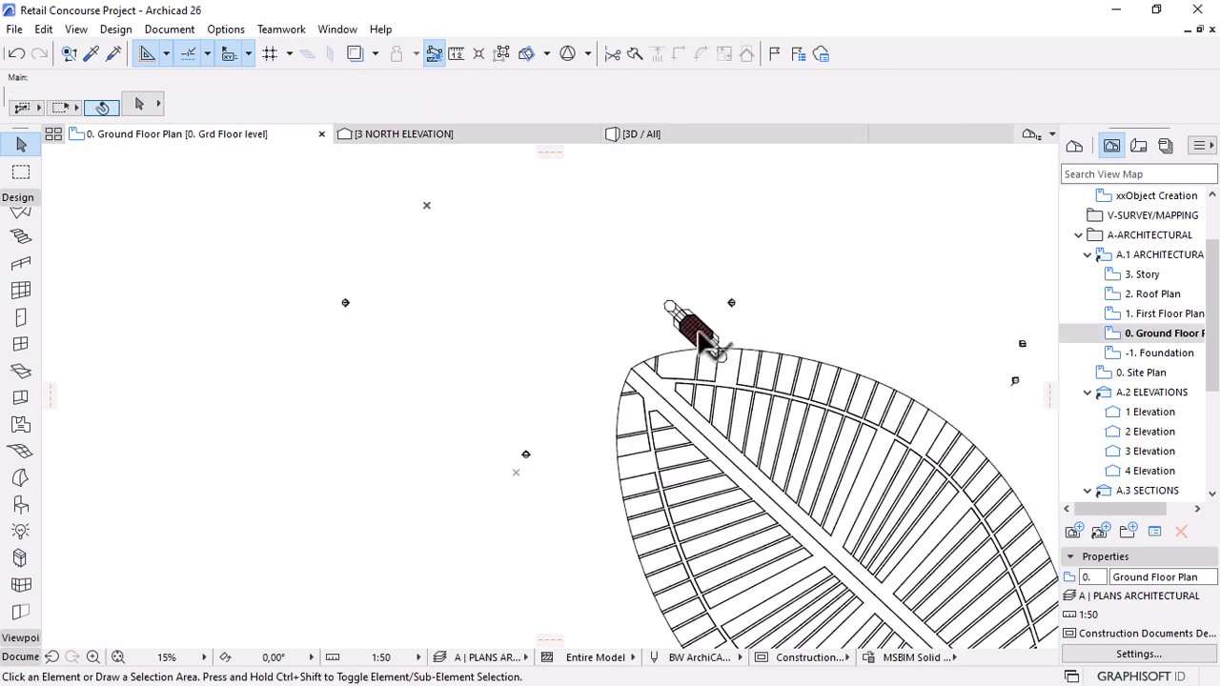
Delete both struts of the remaining support in the ground floor plan, keeping only its steel base.
scroll(699, 334, "up", 5)
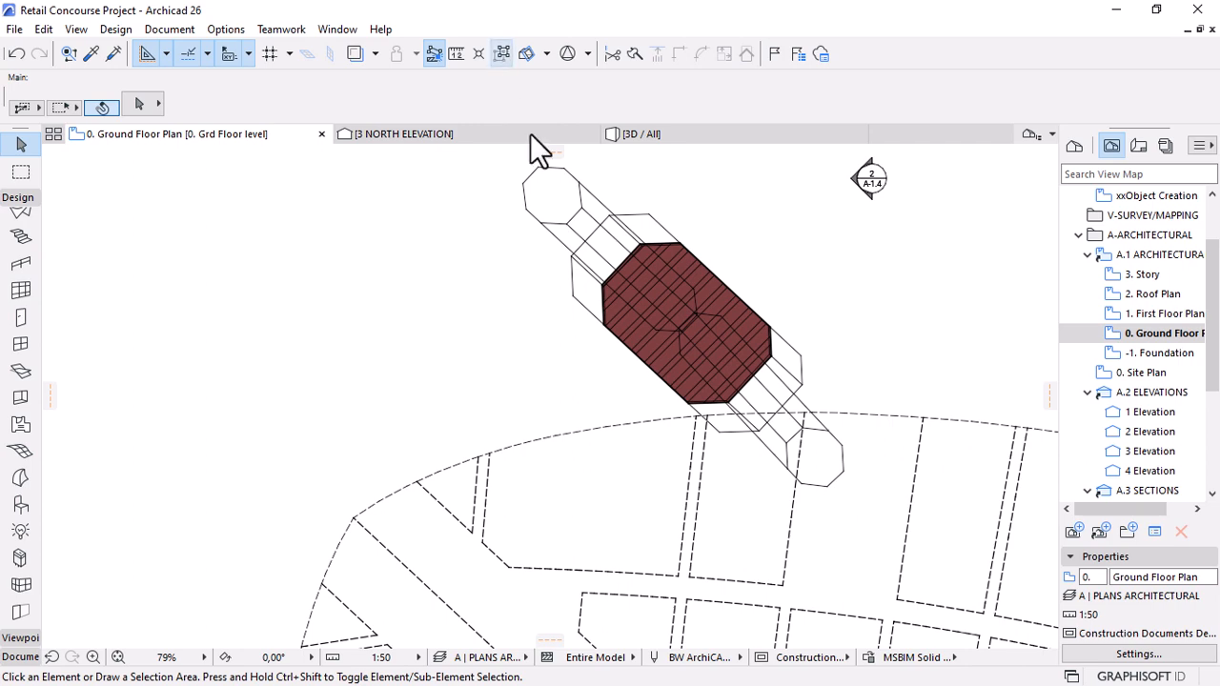
left_click(568, 199)
left_click(832, 432)
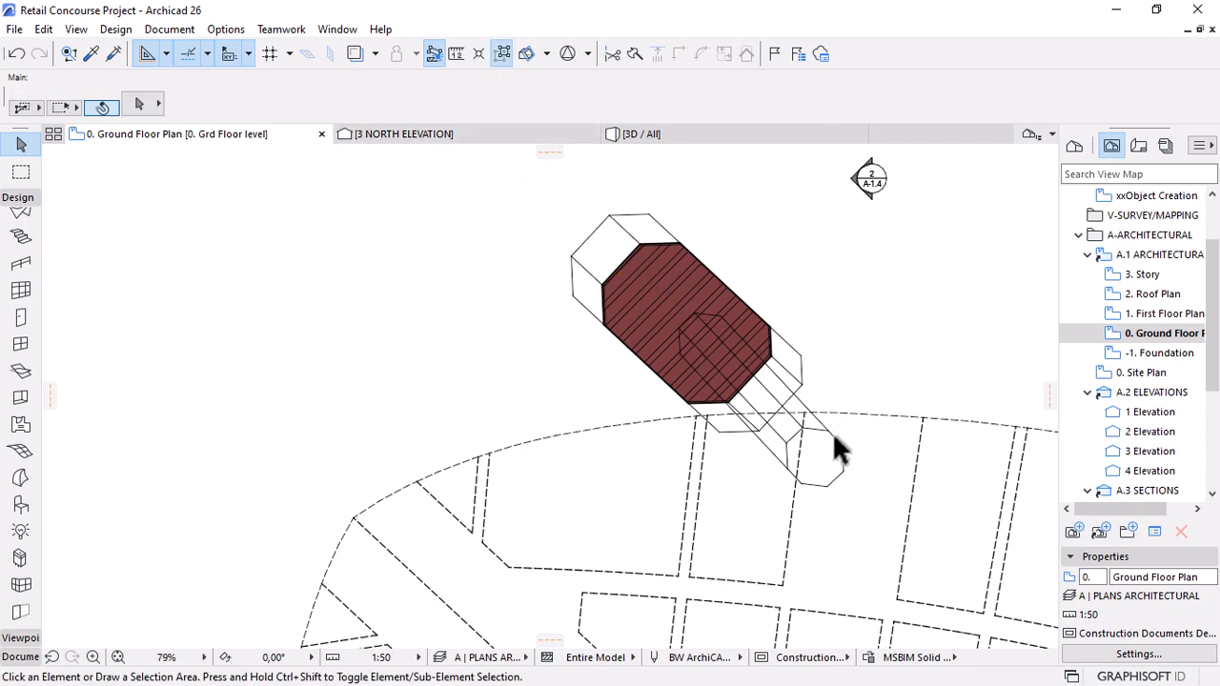
key("Escape")
In the north elevation, widen the left strut outline by offsetting its inner sloping edge 500 mm towards the base's centre.
left_click(407, 133)
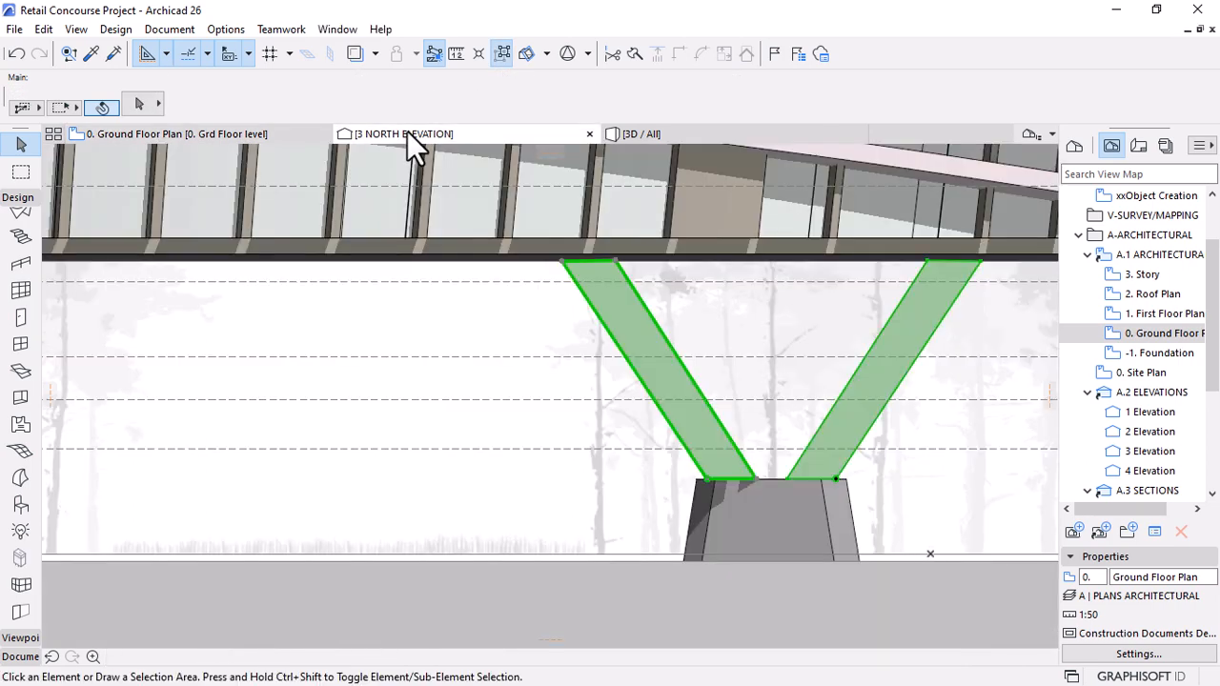
left_click(690, 374)
left_click(688, 373)
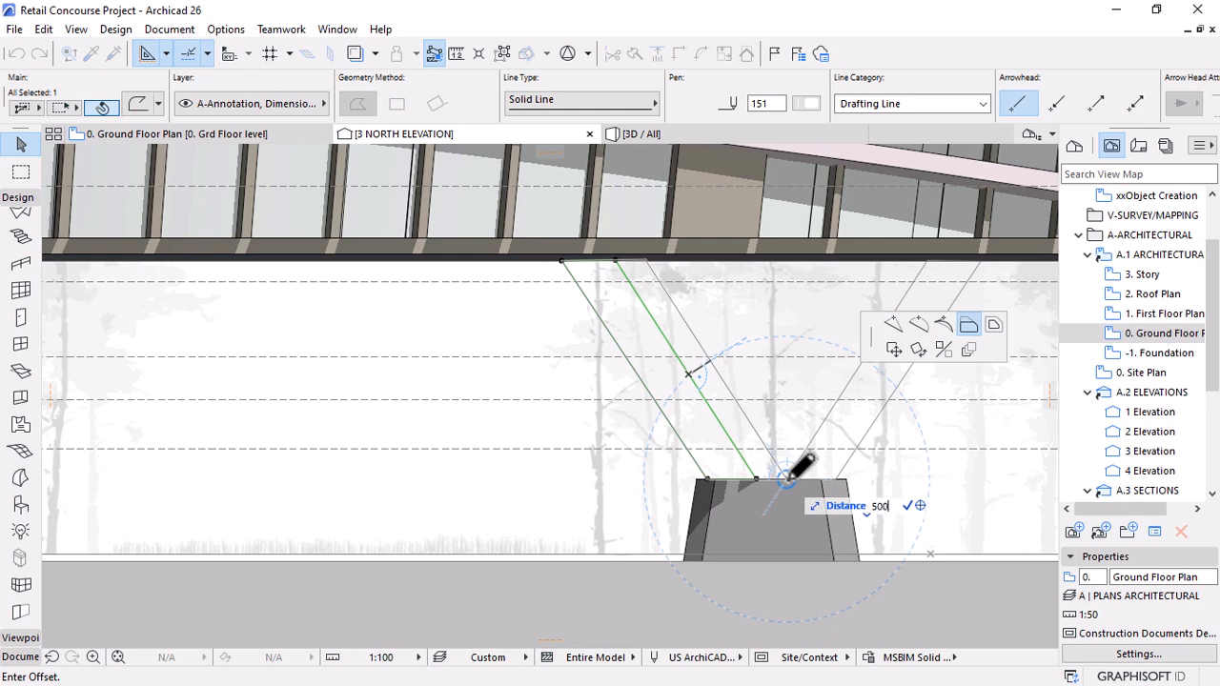
type("500")
key("Return")
Delete the right strut outline from the north elevation and clear the selection.
scroll(688, 419, "down", 3)
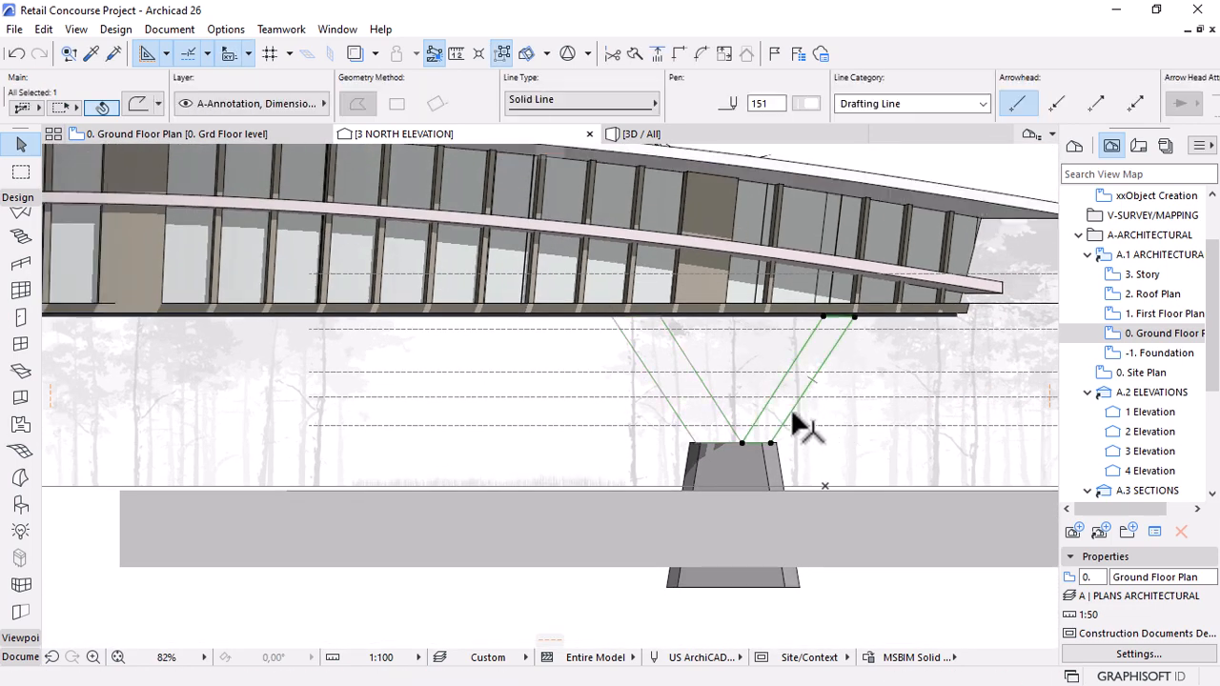
left_click(875, 429)
scroll(861, 448, "down", 5)
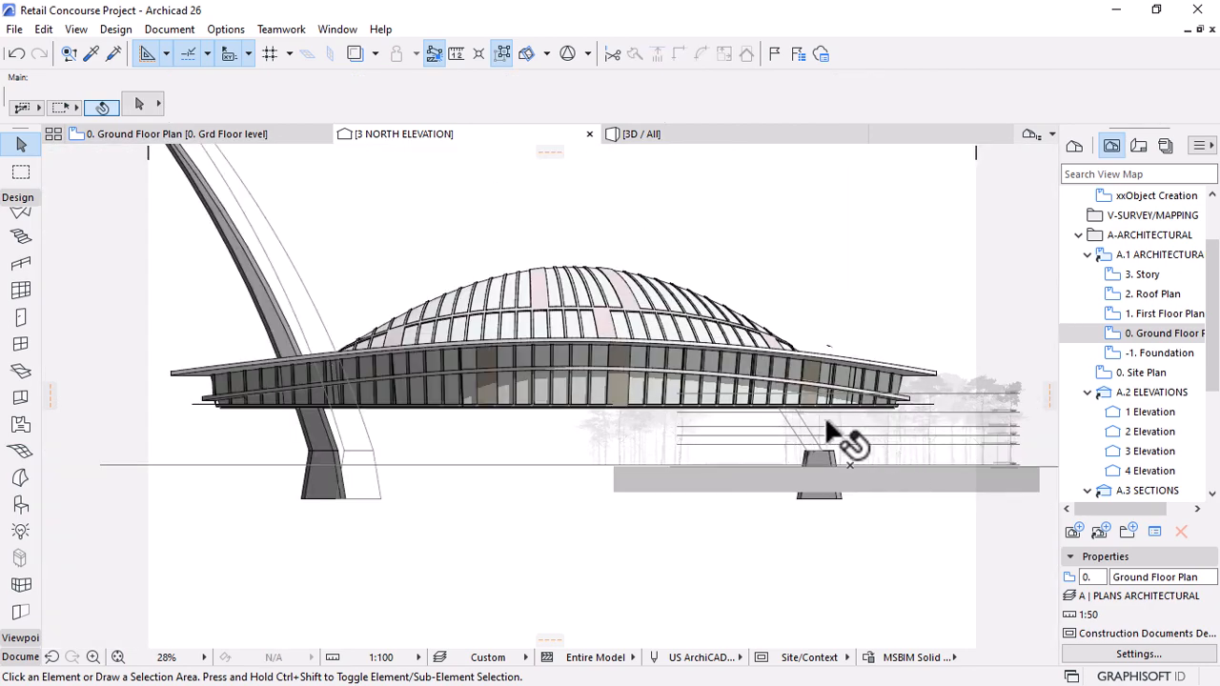
Move the remaining strut outline's lower inner corner about 702 mm horizontally along the base's top to its chamfer edge.
scroll(830, 436, "up", 5)
scroll(839, 462, "up", 3)
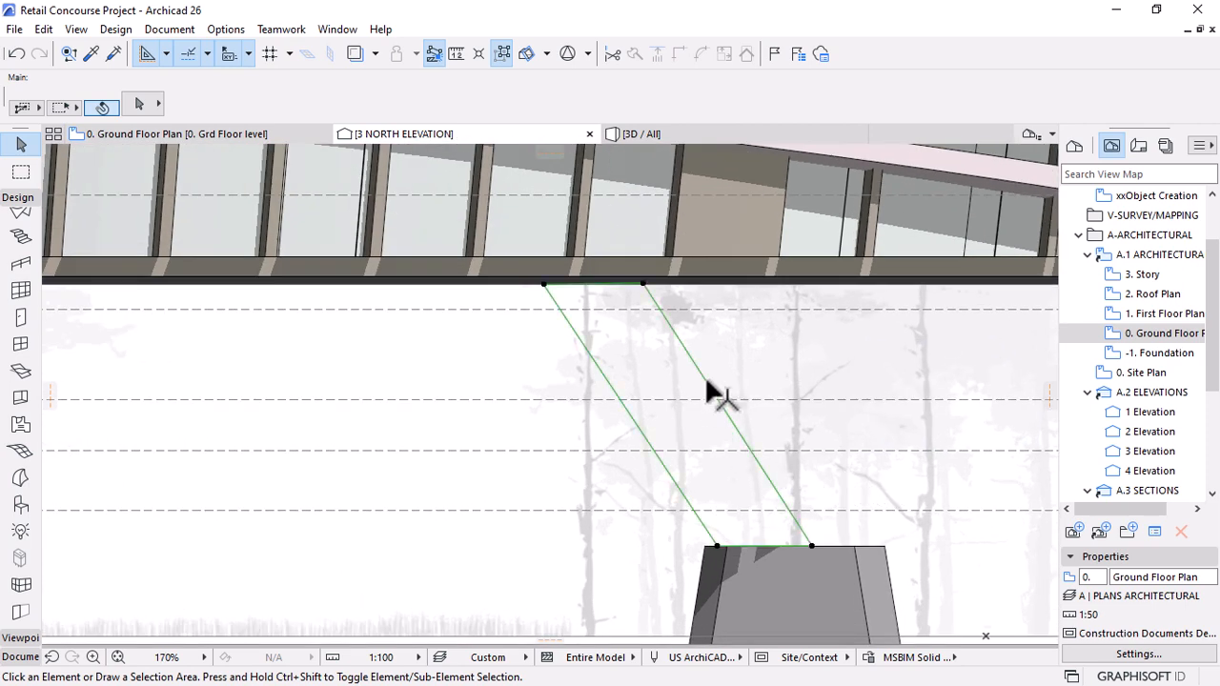
left_click(713, 394)
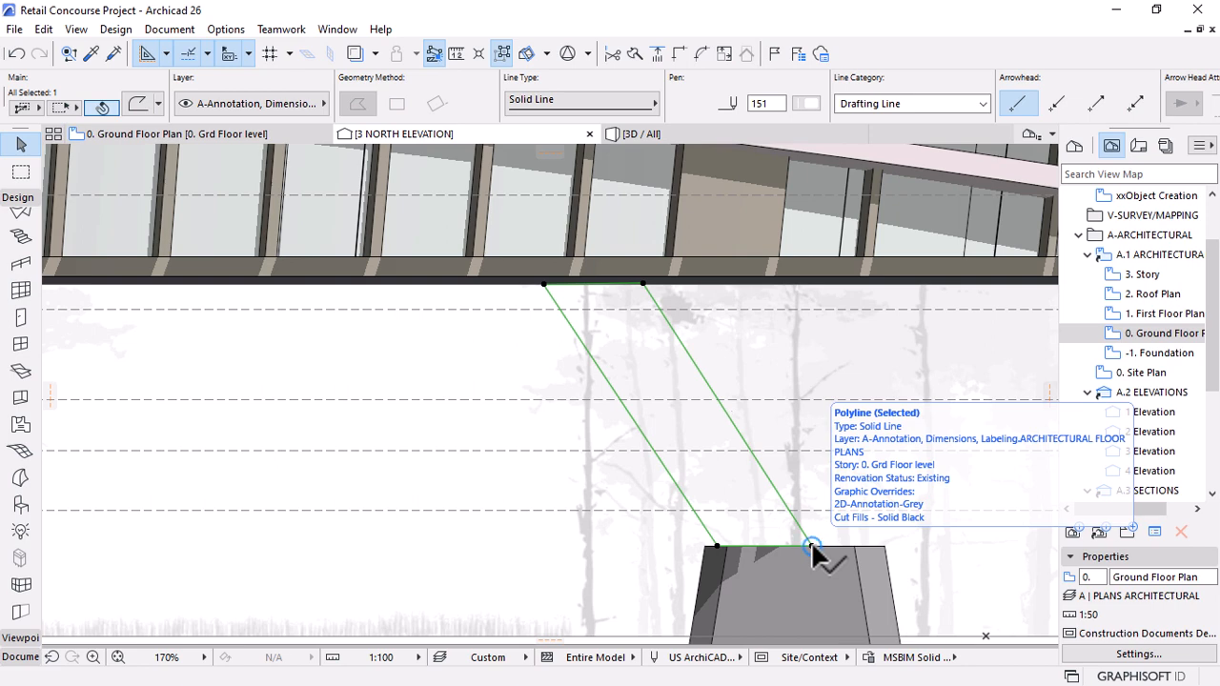
left_click(811, 543)
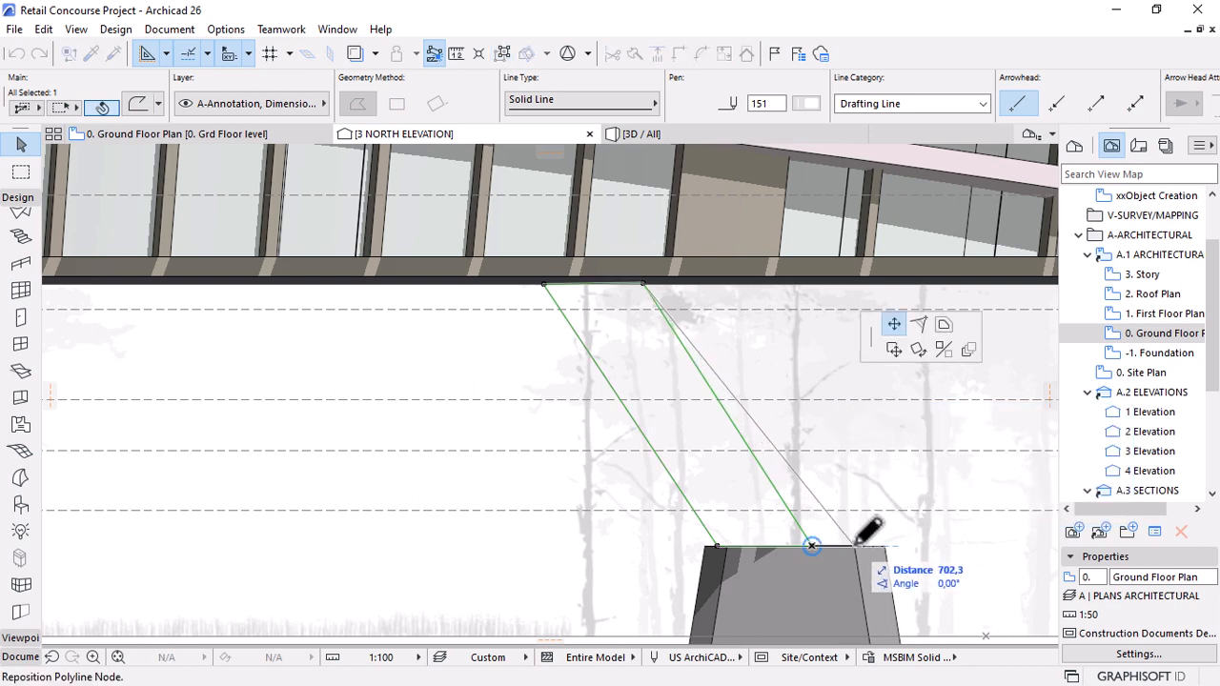
left_click(855, 546)
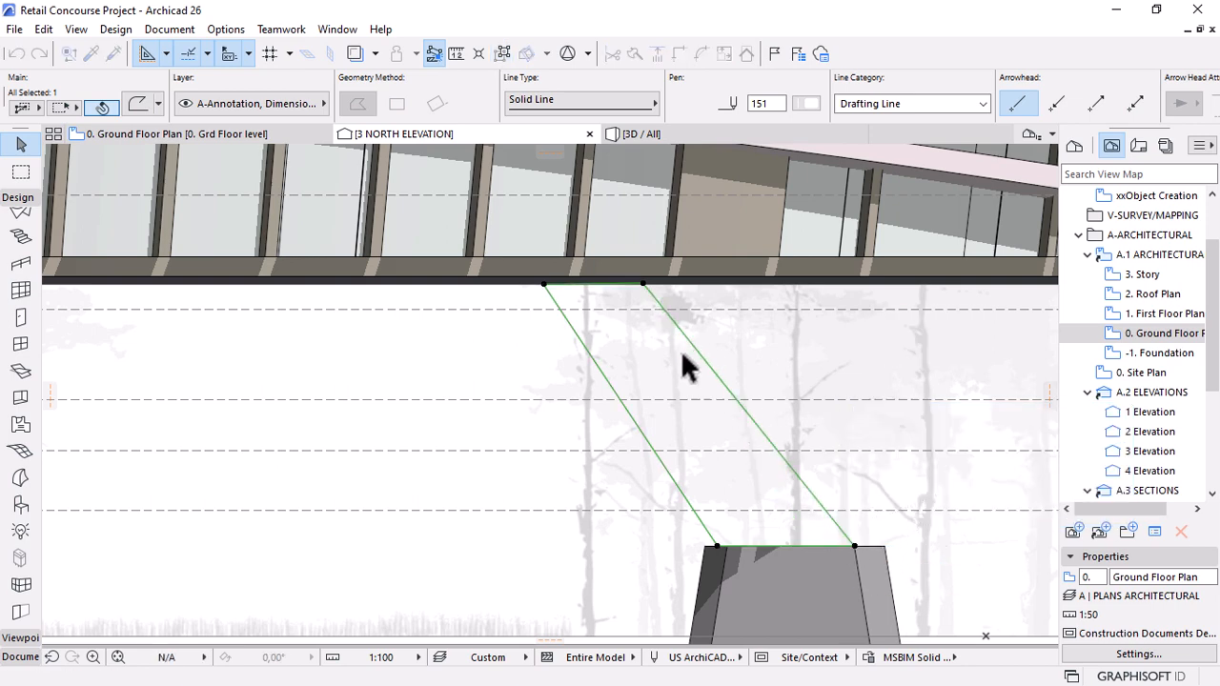
scroll(724, 401, "down", 6)
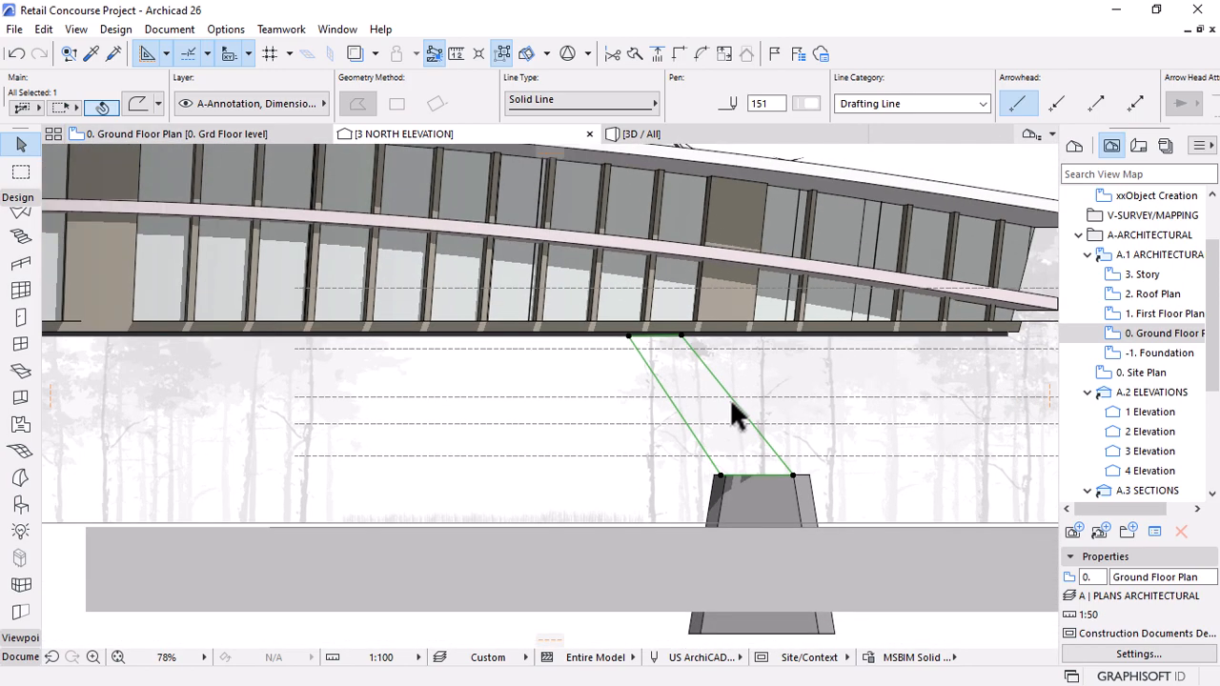
scroll(938, 461, "down", 2)
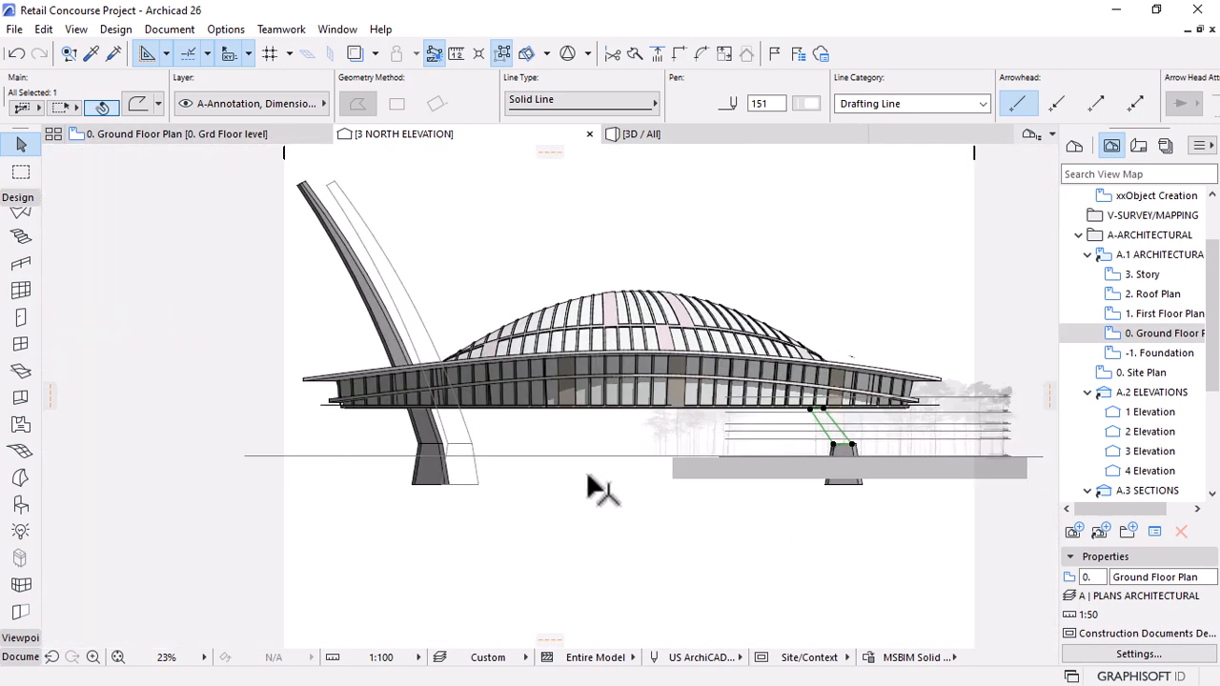
Mirror a copy of the strut outline about the steel base's vertical centreline in the north elevation and clear the selection.
scroll(886, 424, "up", 5)
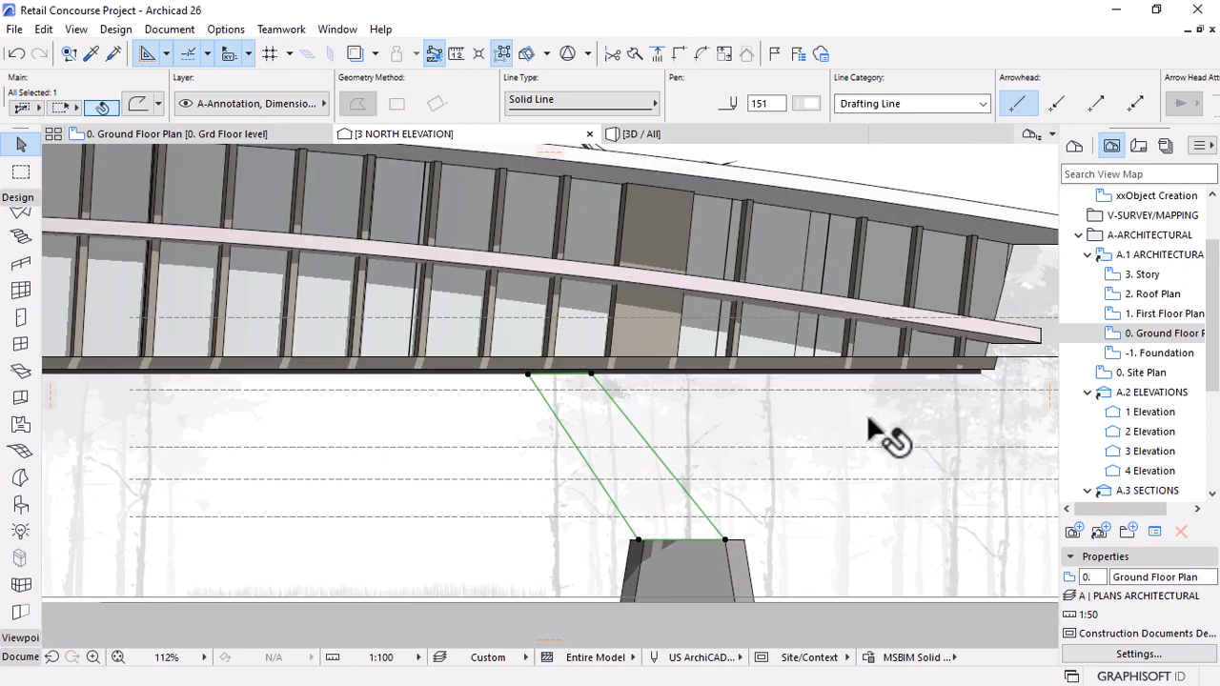
key("ctrl+alt+m")
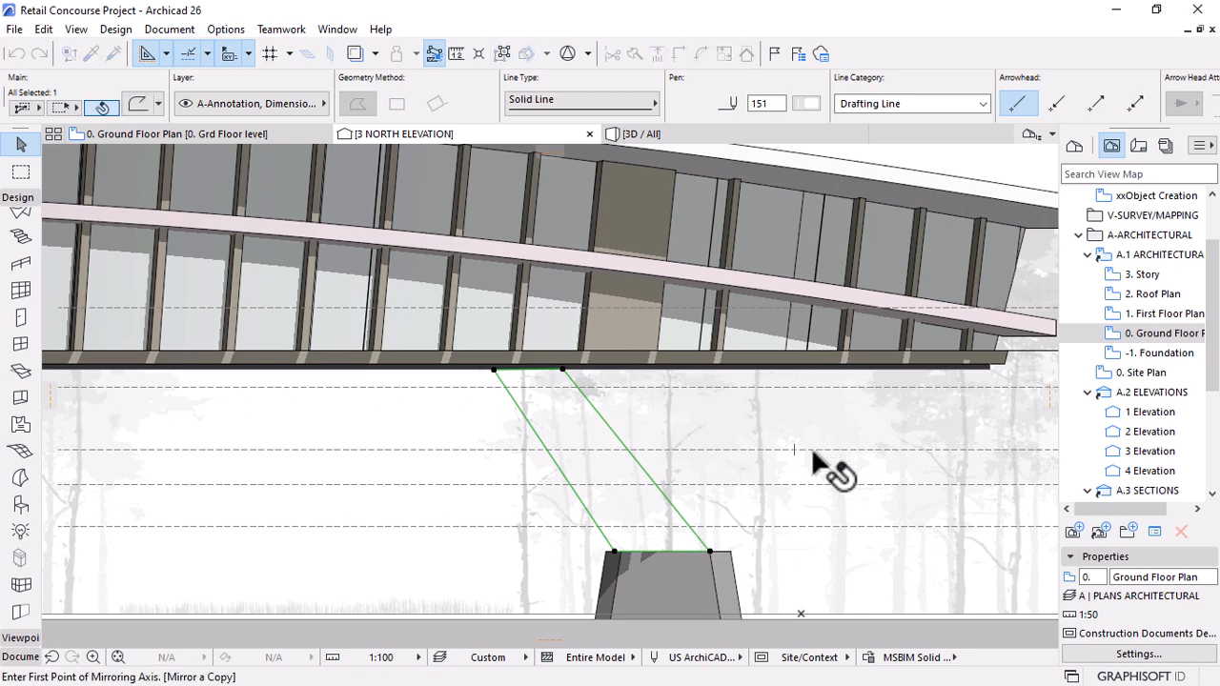
left_click(661, 551)
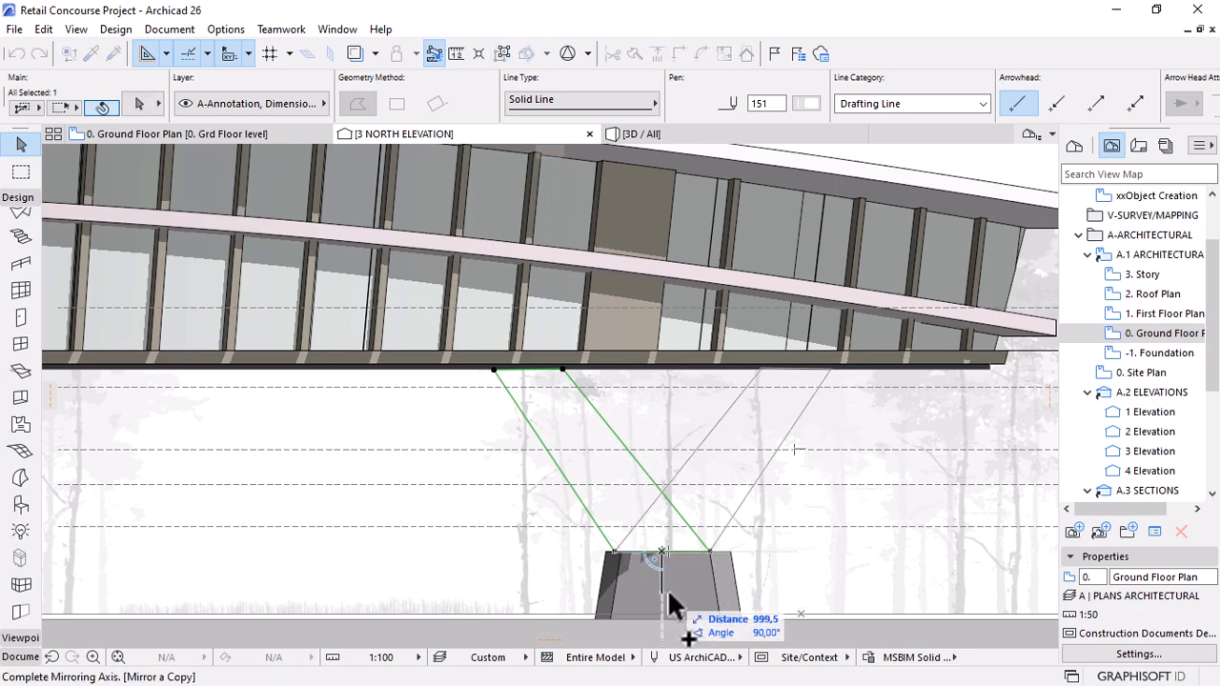
left_click(664, 588)
scroll(848, 419, "down", 8)
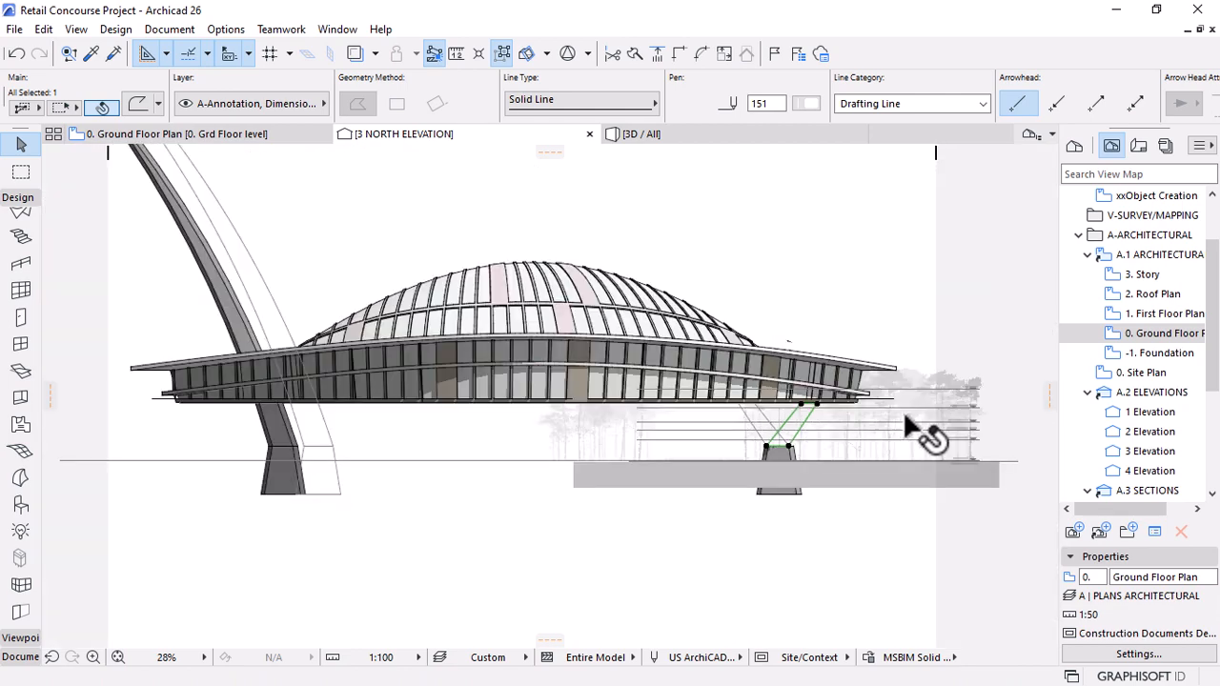
key("Escape")
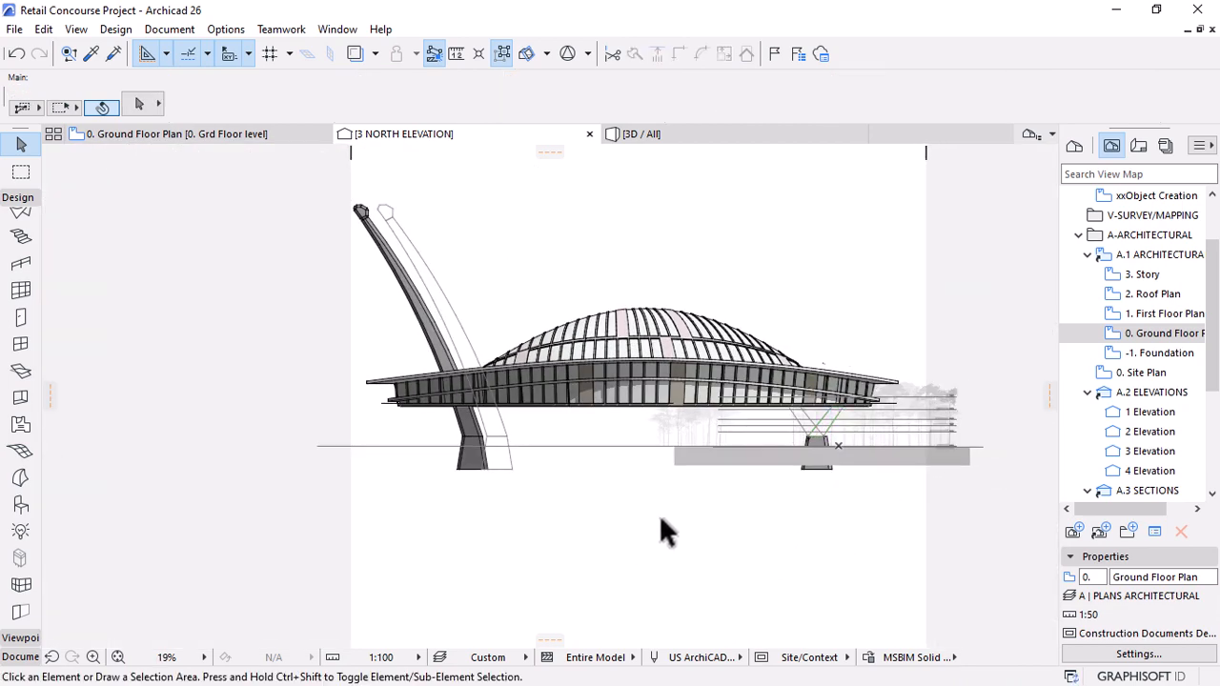
Create a morph face from the left strut outline in the north elevation with the Morph tool.
scroll(830, 417, "up", 8)
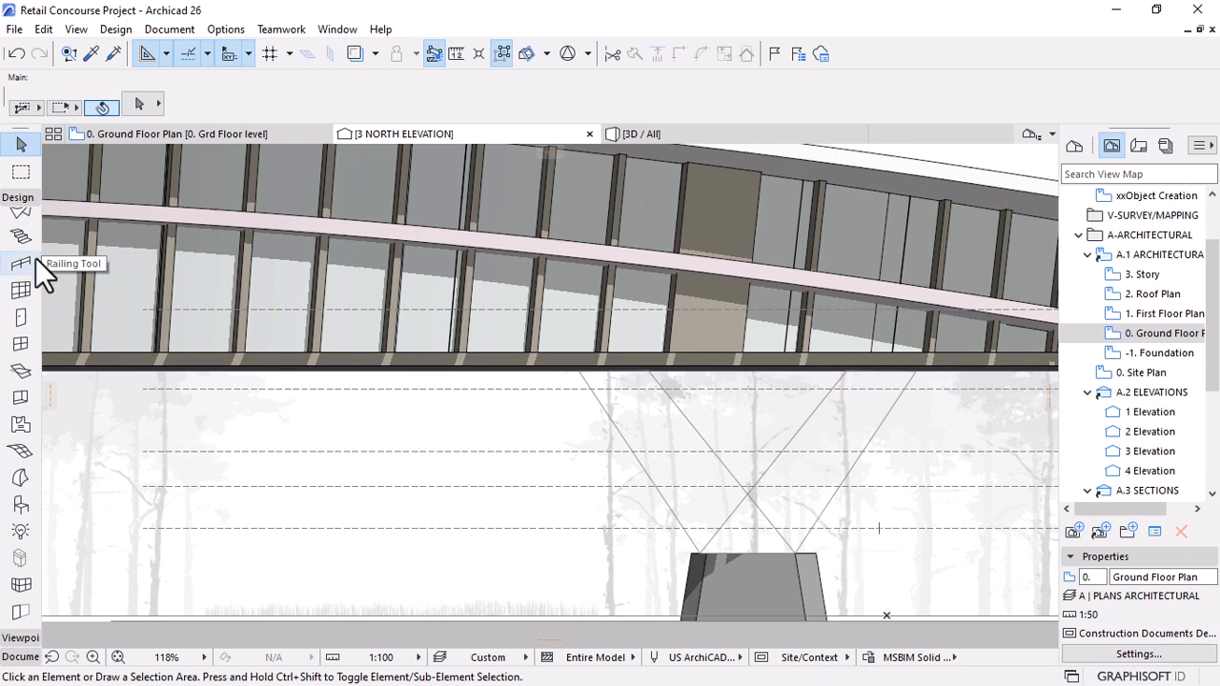
left_click(20, 478)
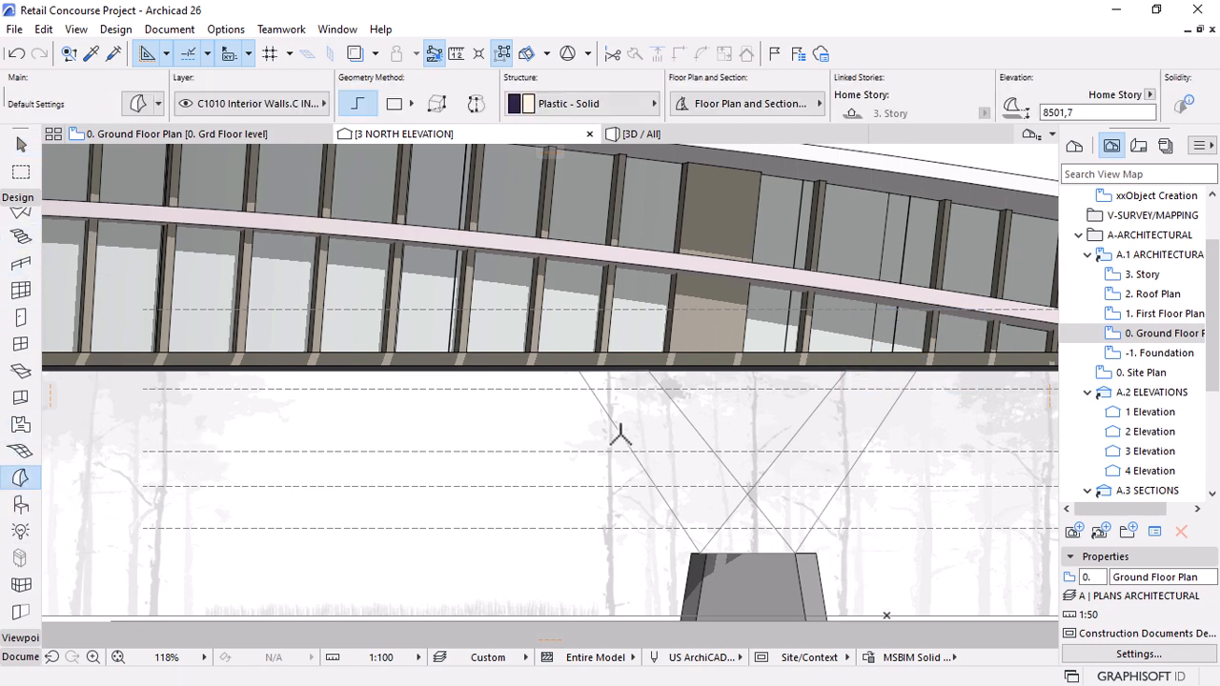
left_click(622, 431)
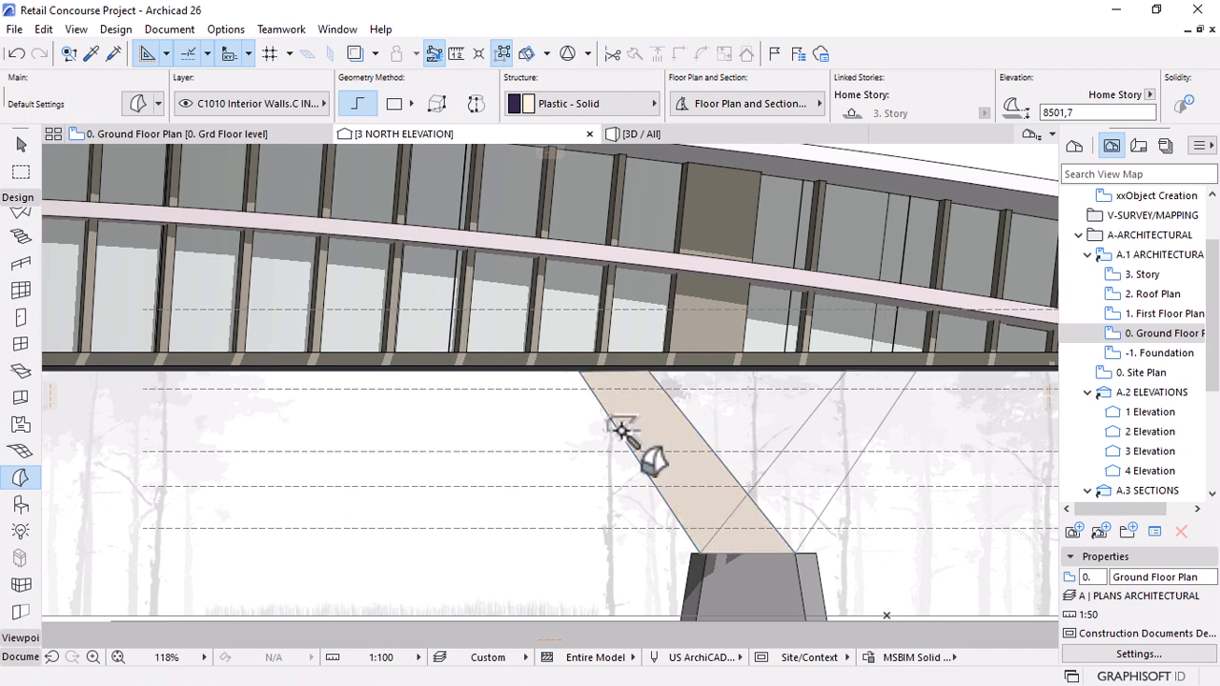
key("Escape")
left_click(654, 419)
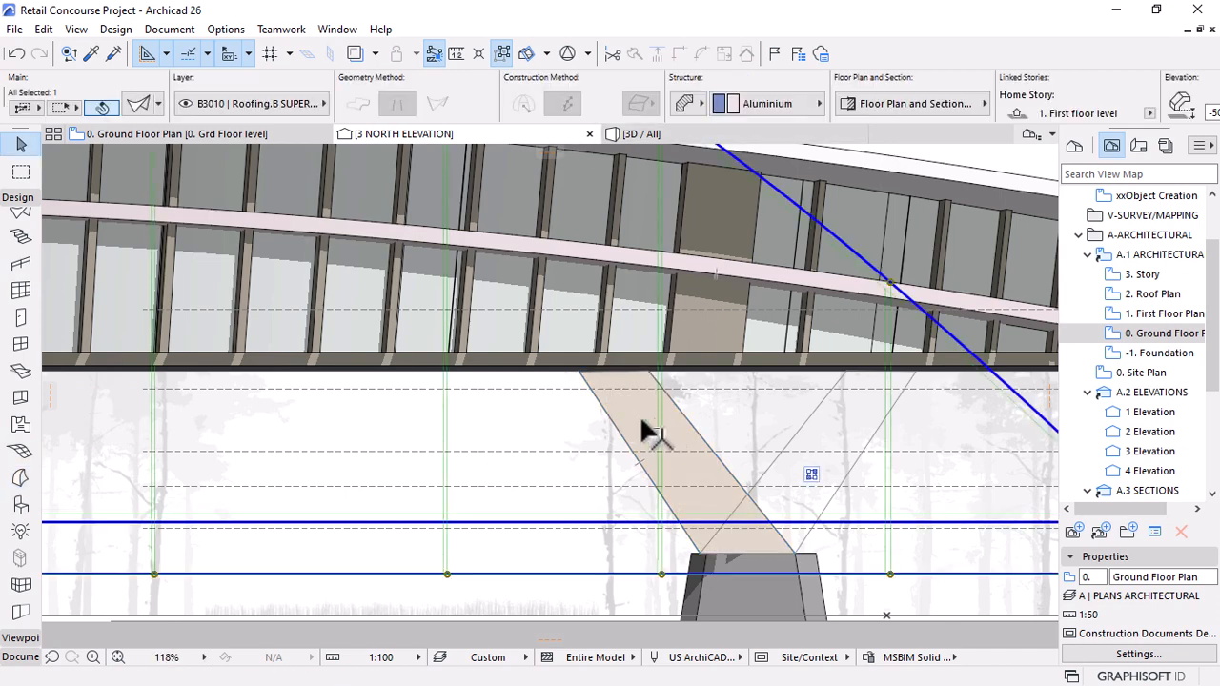
Select the new strut morph in the 3D view and set its building material to Steel.
left_click(658, 134)
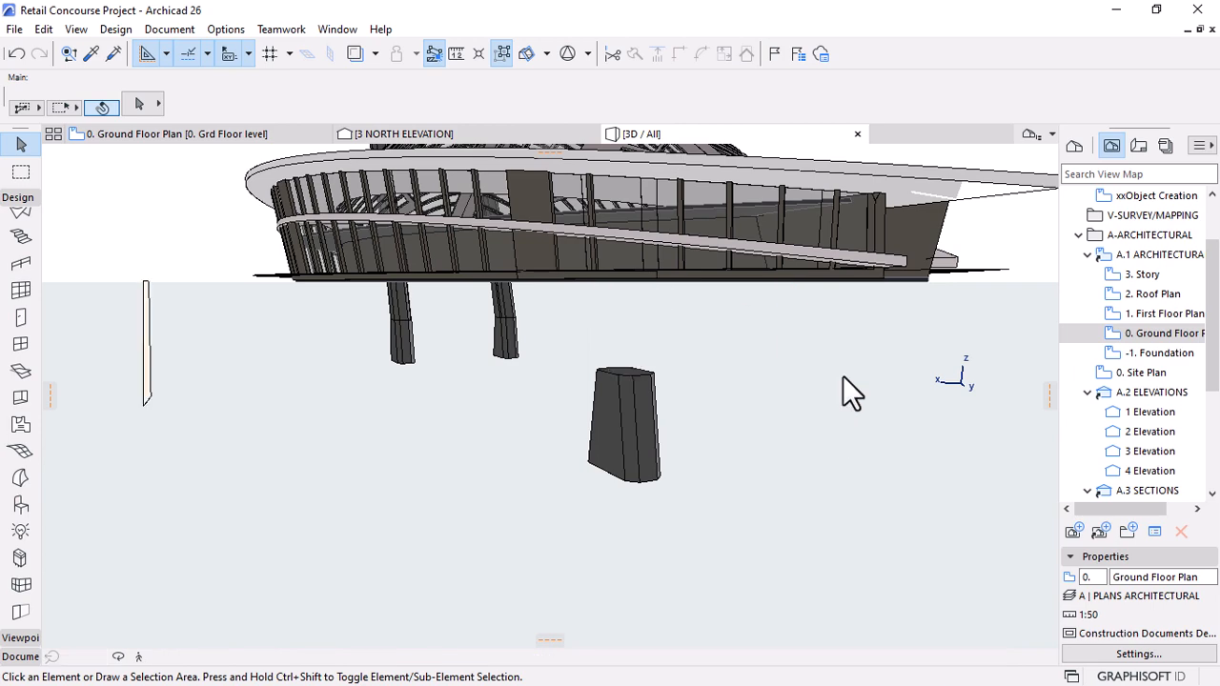
left_click(146, 390)
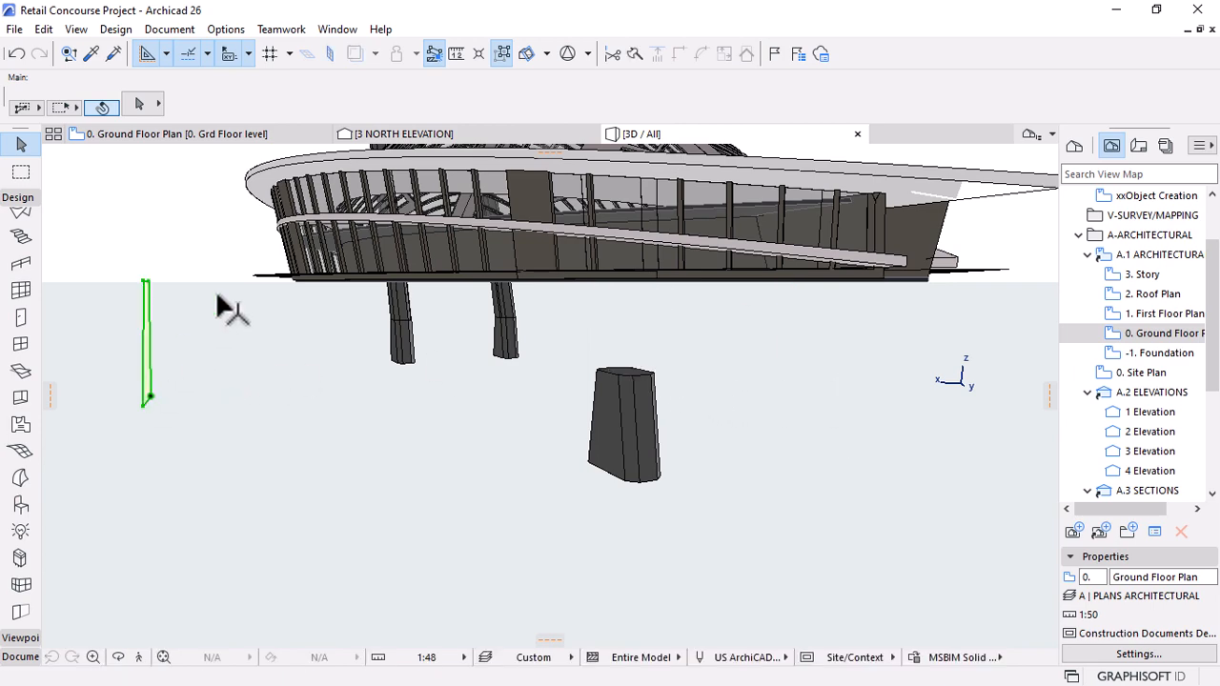
left_click(654, 103)
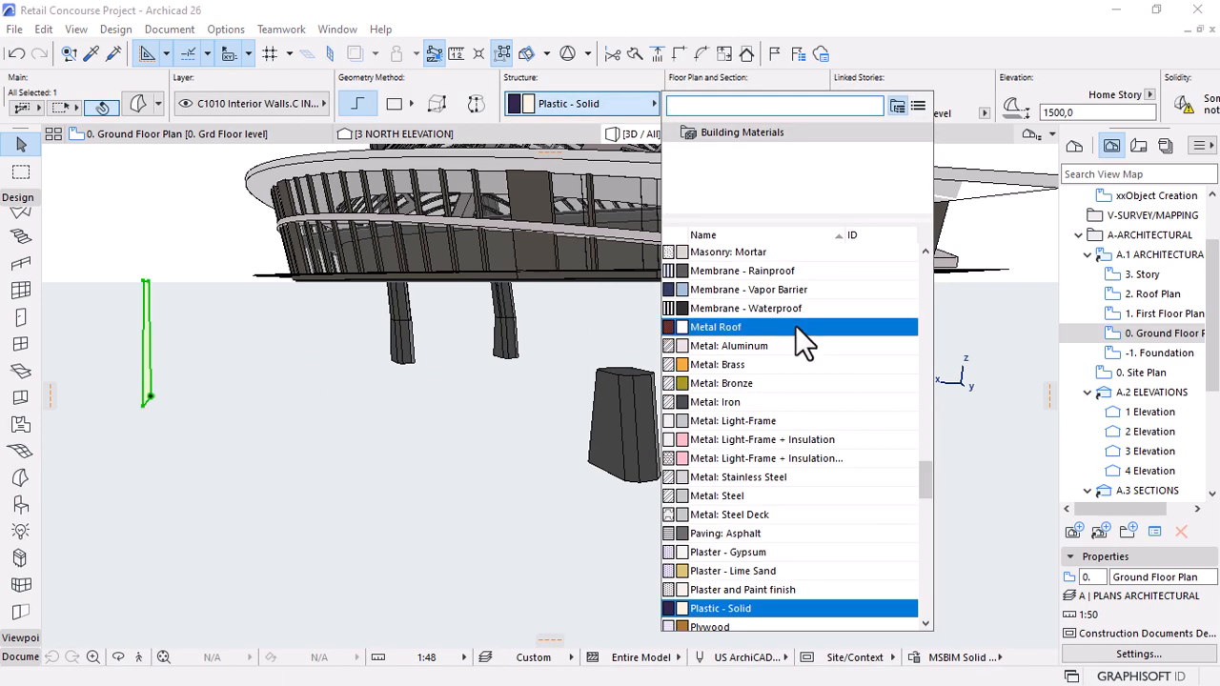
type("st")
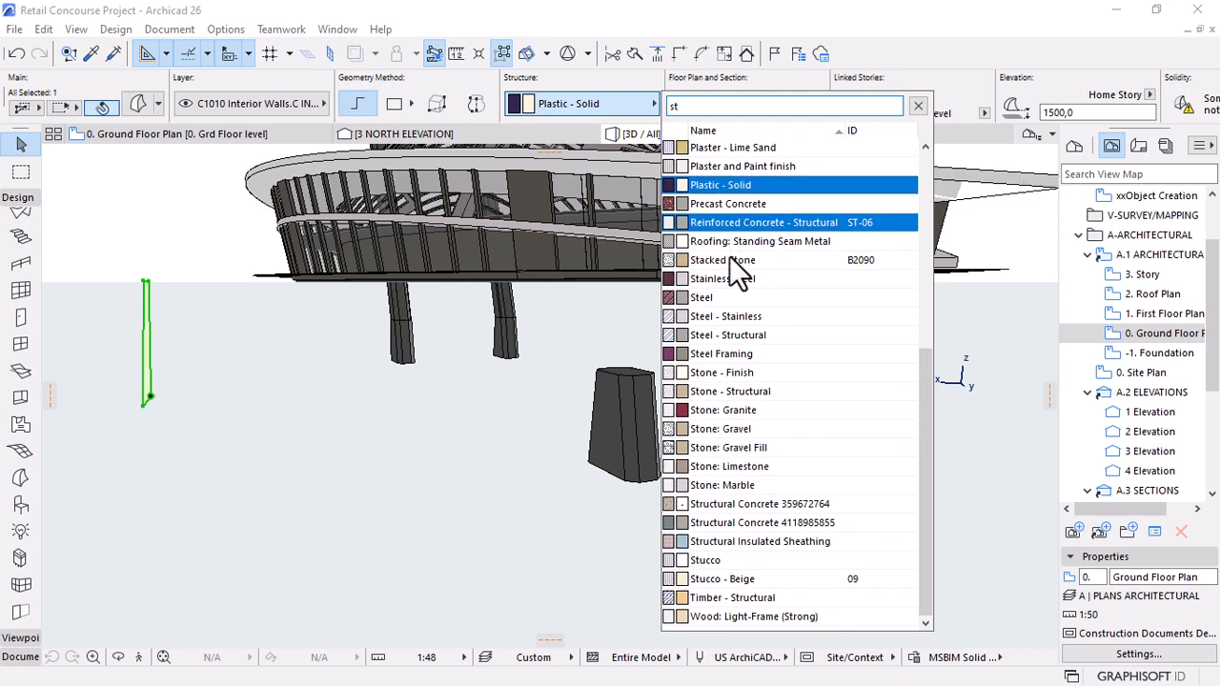
left_click(711, 297)
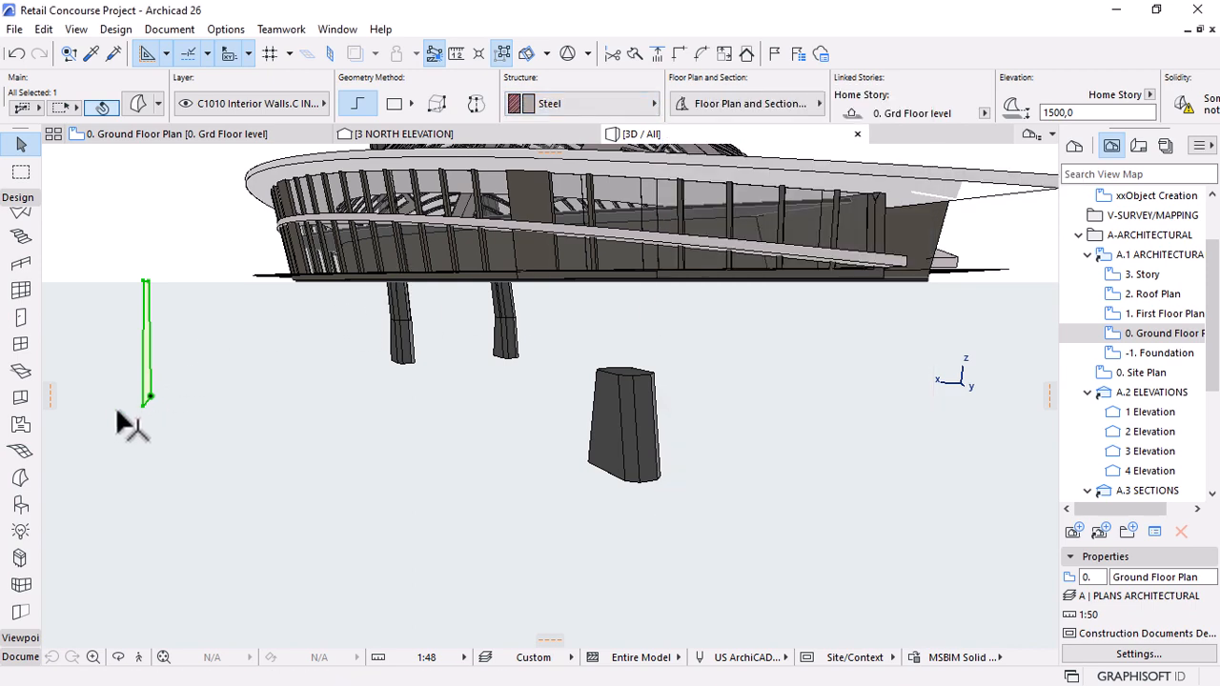
Extrude the strut face perpendicularly by 2000 mm to make it a solid.
scroll(127, 373, "up", 2)
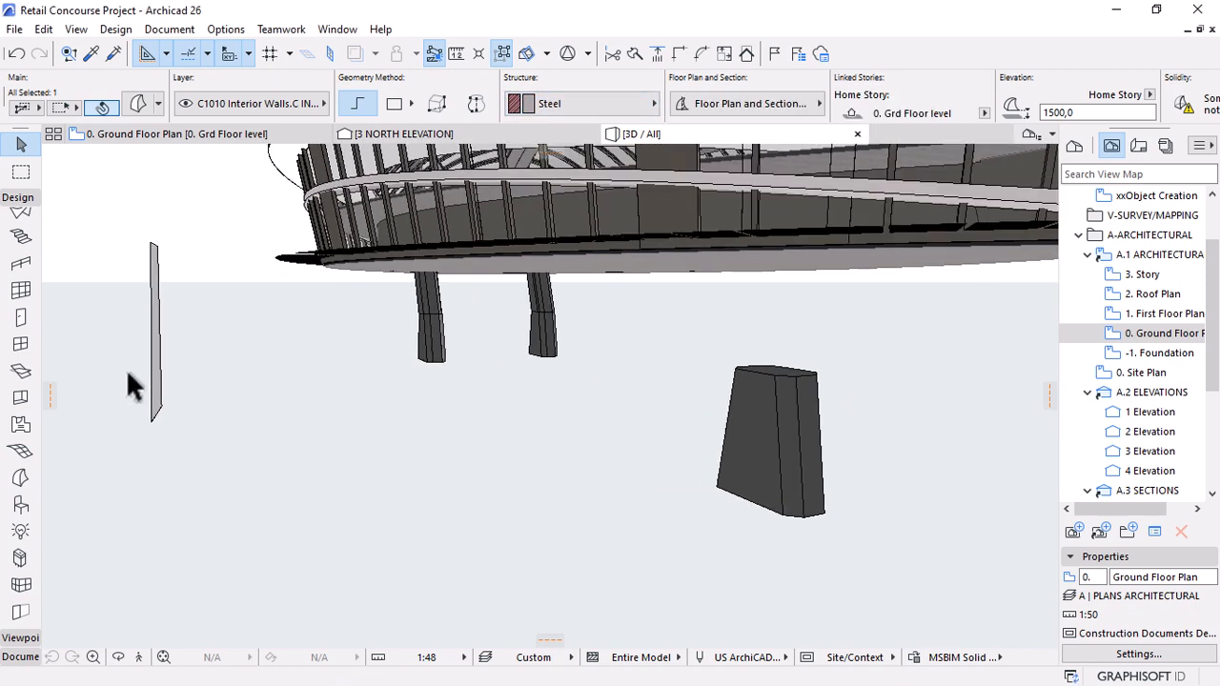
scroll(127, 372, "up", 2)
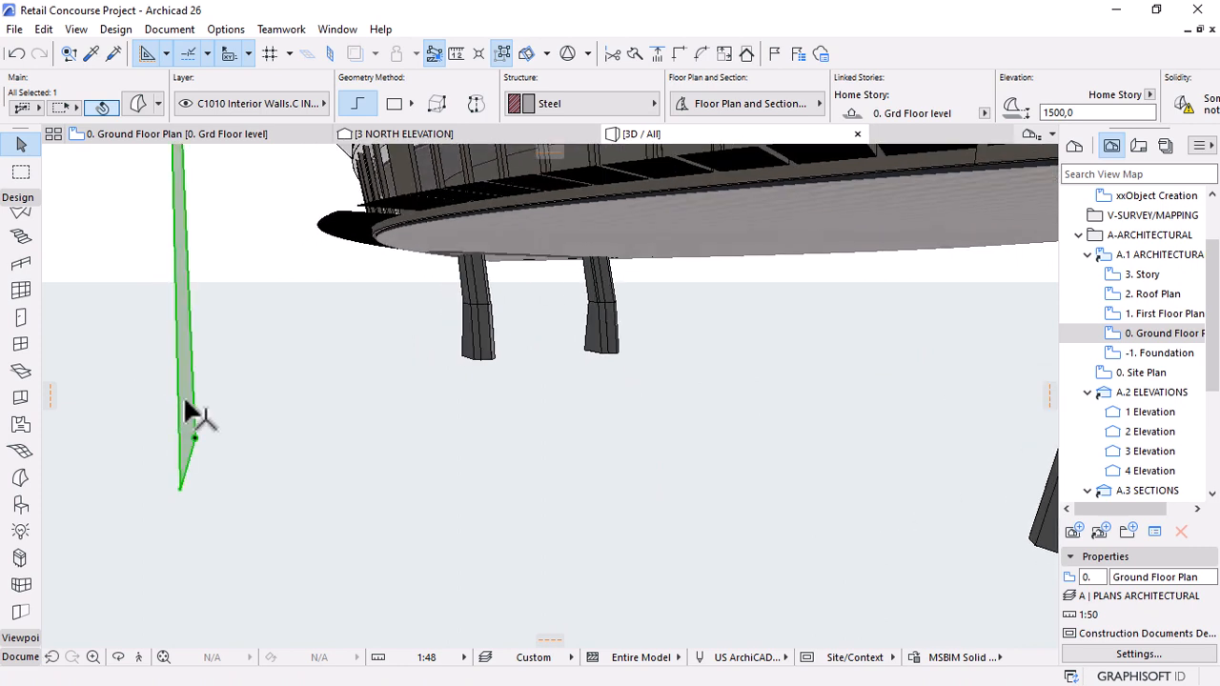
left_click(187, 408)
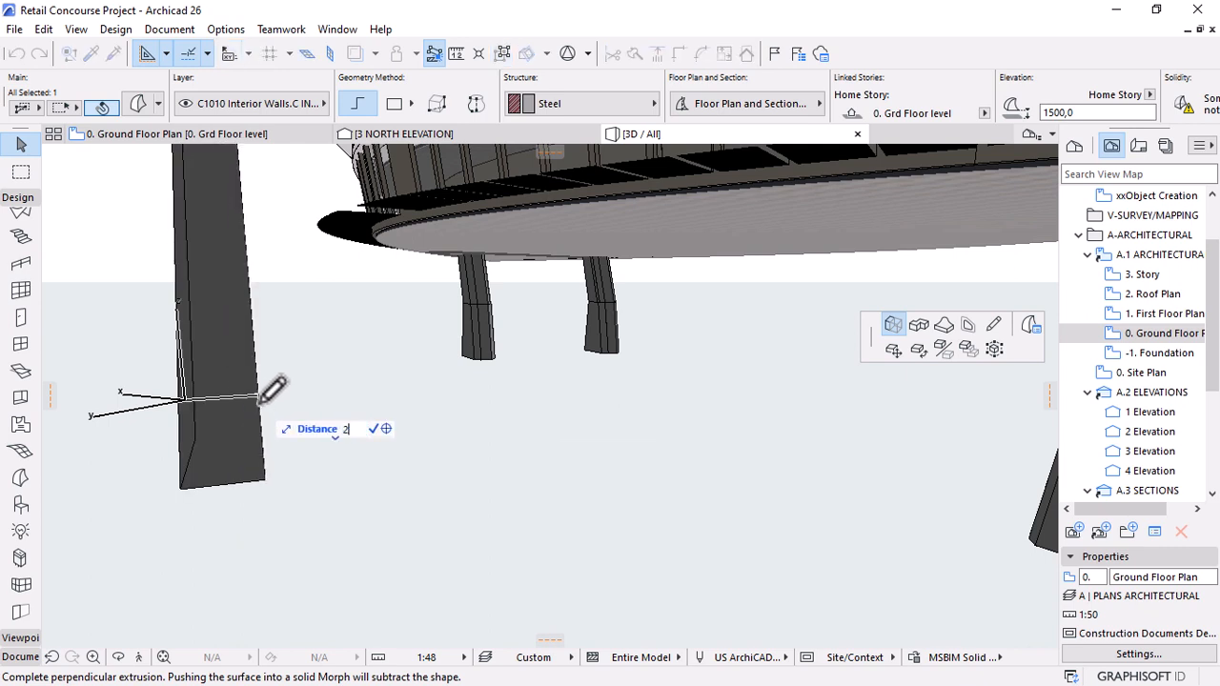
type("2000")
key("Return")
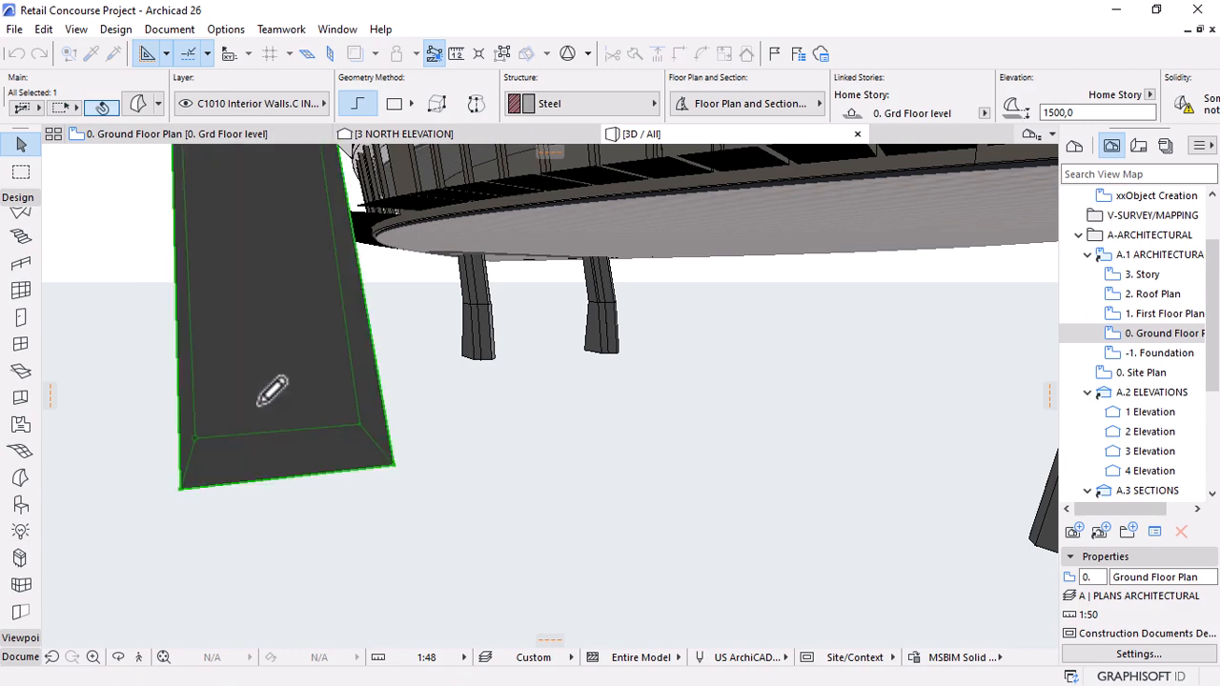
middle_click_drag(273, 389, 169, 128, "shift")
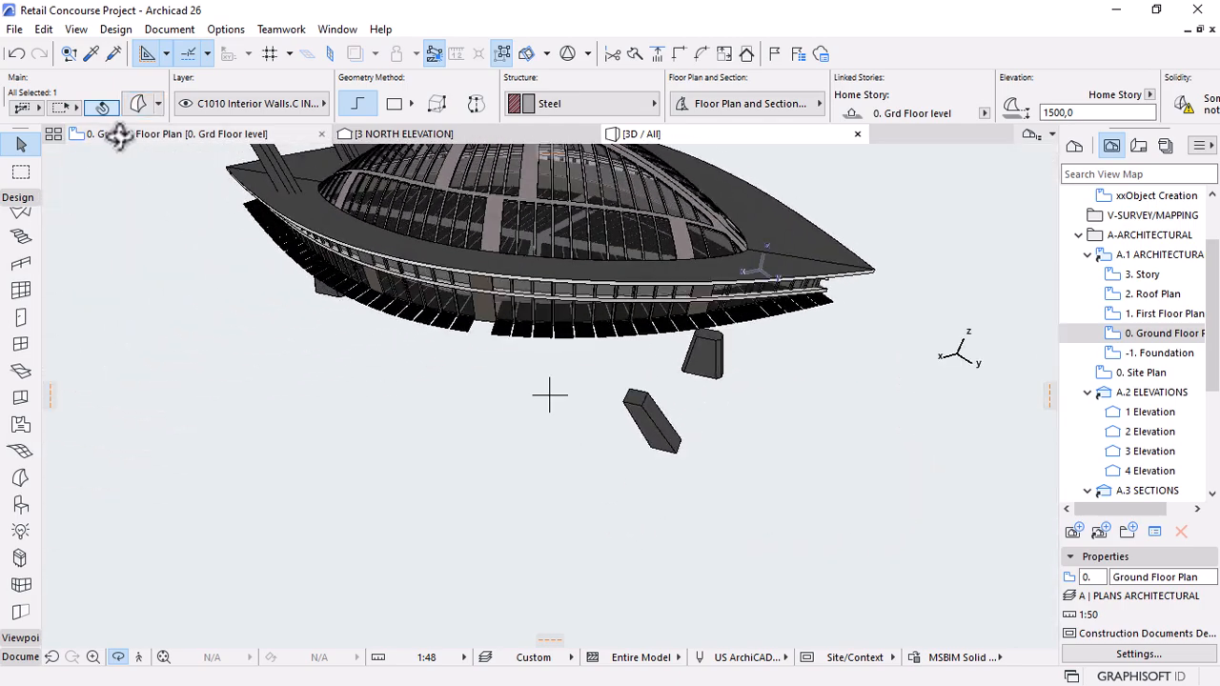
Move the strut morph about 19468 mm in the ground floor plan so it lies over the steel base.
left_click(118, 133)
scroll(777, 246, "down", 10)
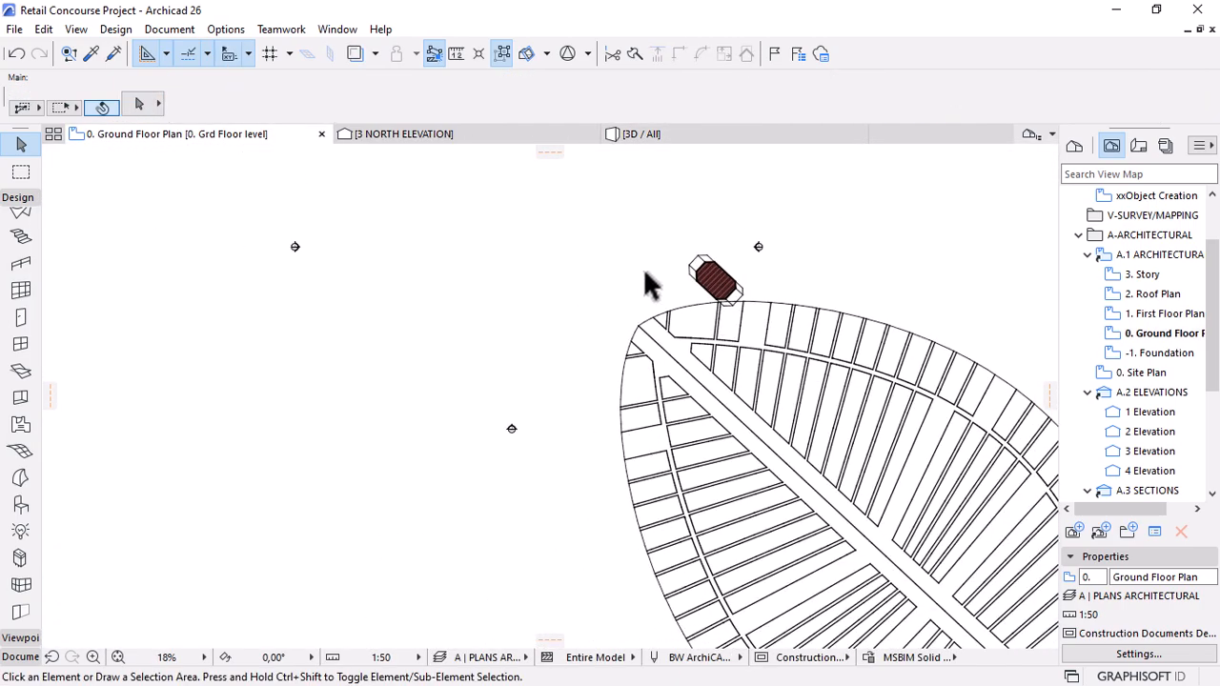
scroll(560, 381, "down", 1)
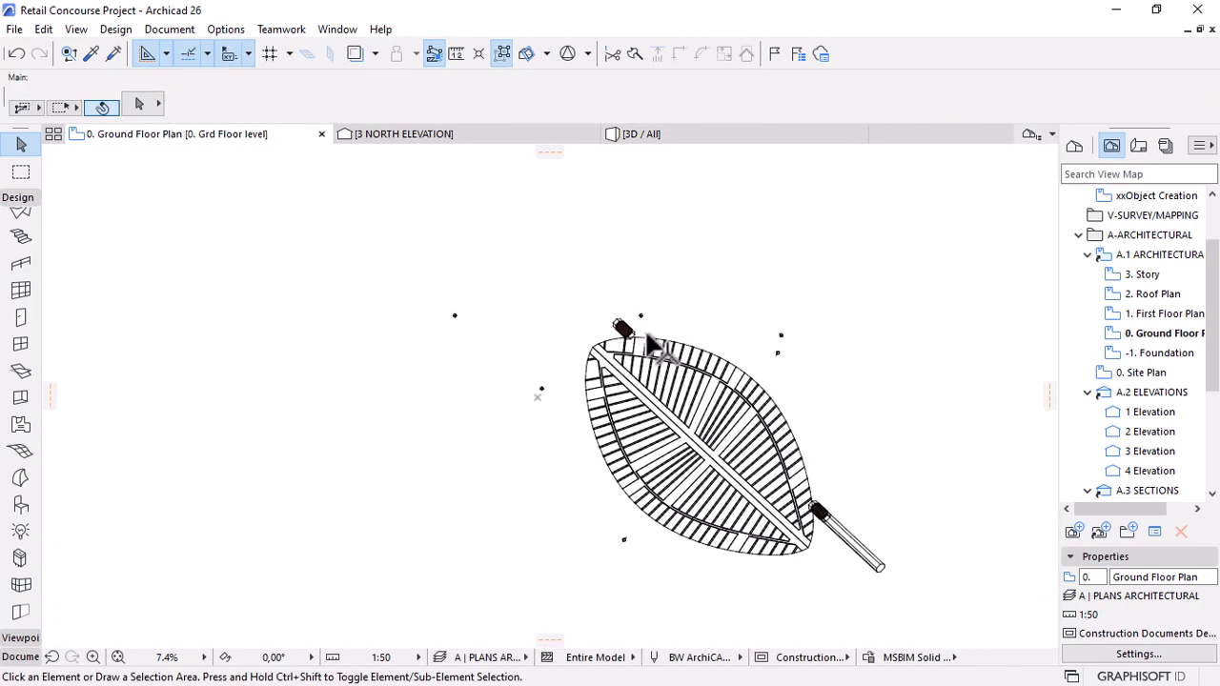
left_click(700, 269)
scroll(695, 245, "up", 5)
key("ctrl+d")
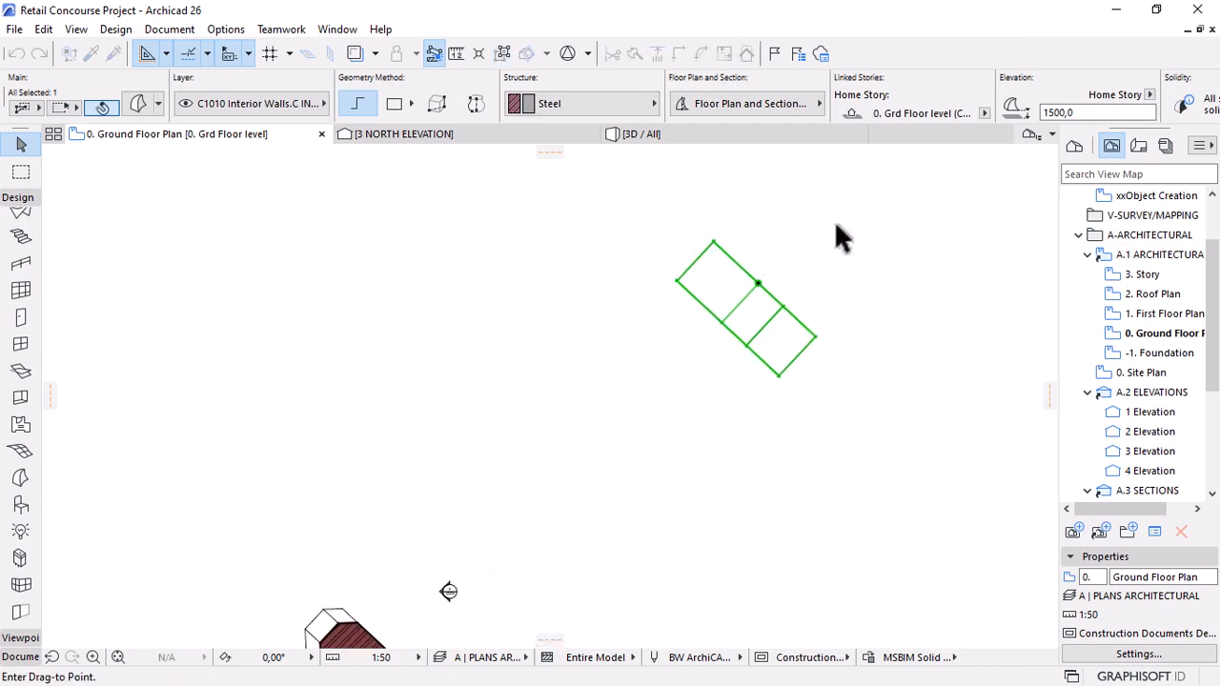
scroll(835, 224, "down", 2)
scroll(604, 432, "up", 5)
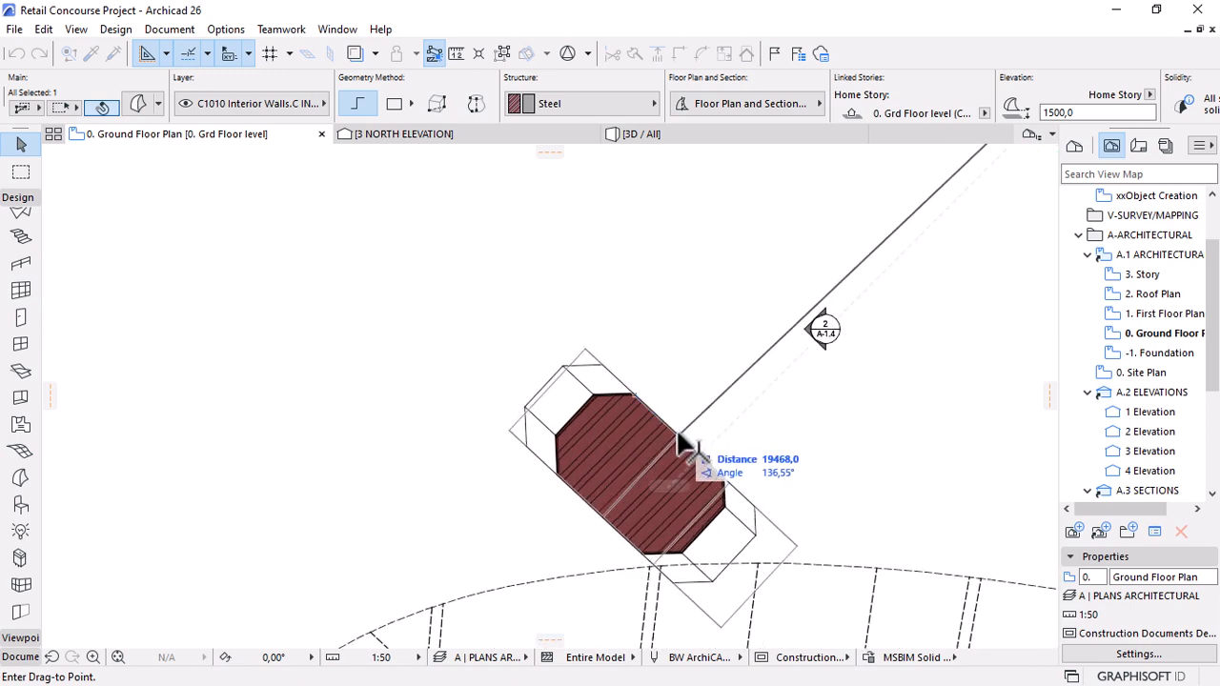
left_click(672, 436)
Shift the strut horizontally in the north elevation until its lower left corner meets the base's top left corner, then clear the selection.
left_click(672, 137)
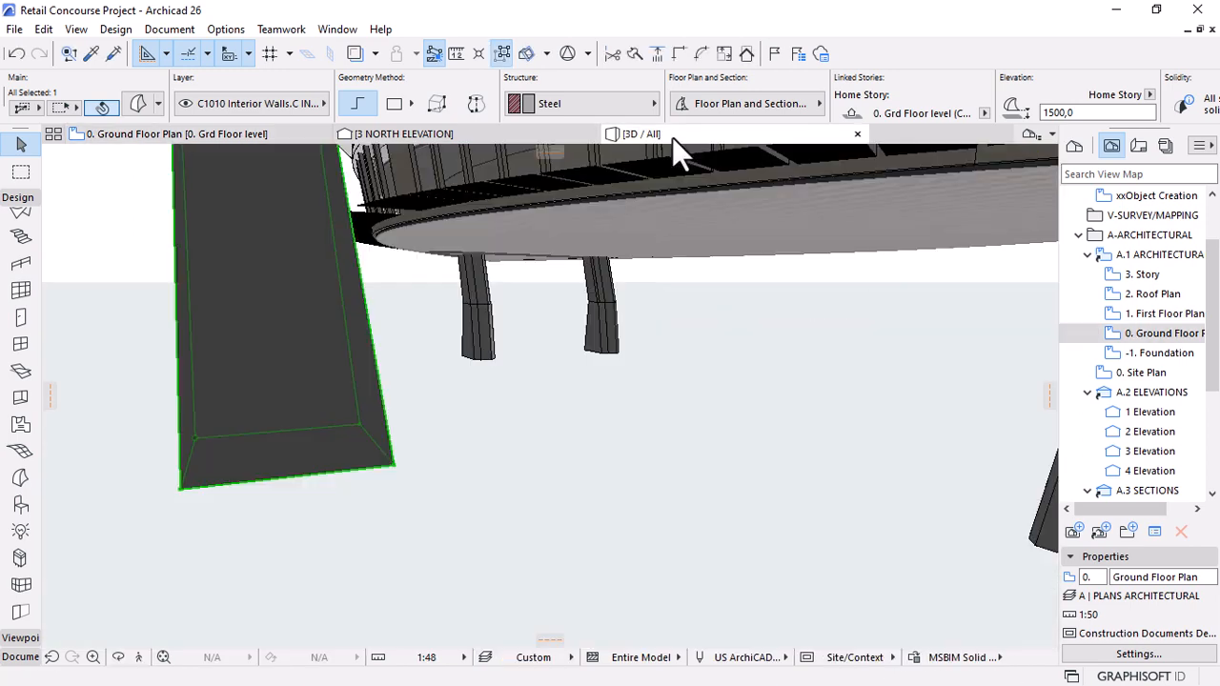
left_click(403, 134)
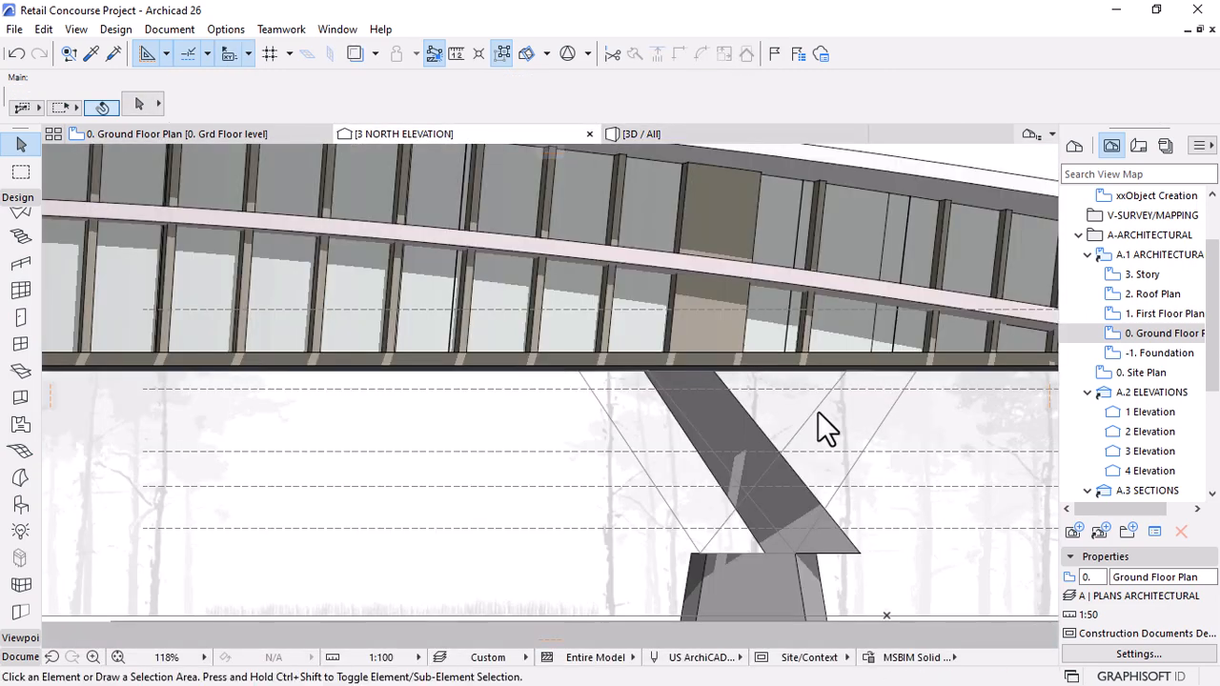
left_click(857, 560)
key("ctrl+d")
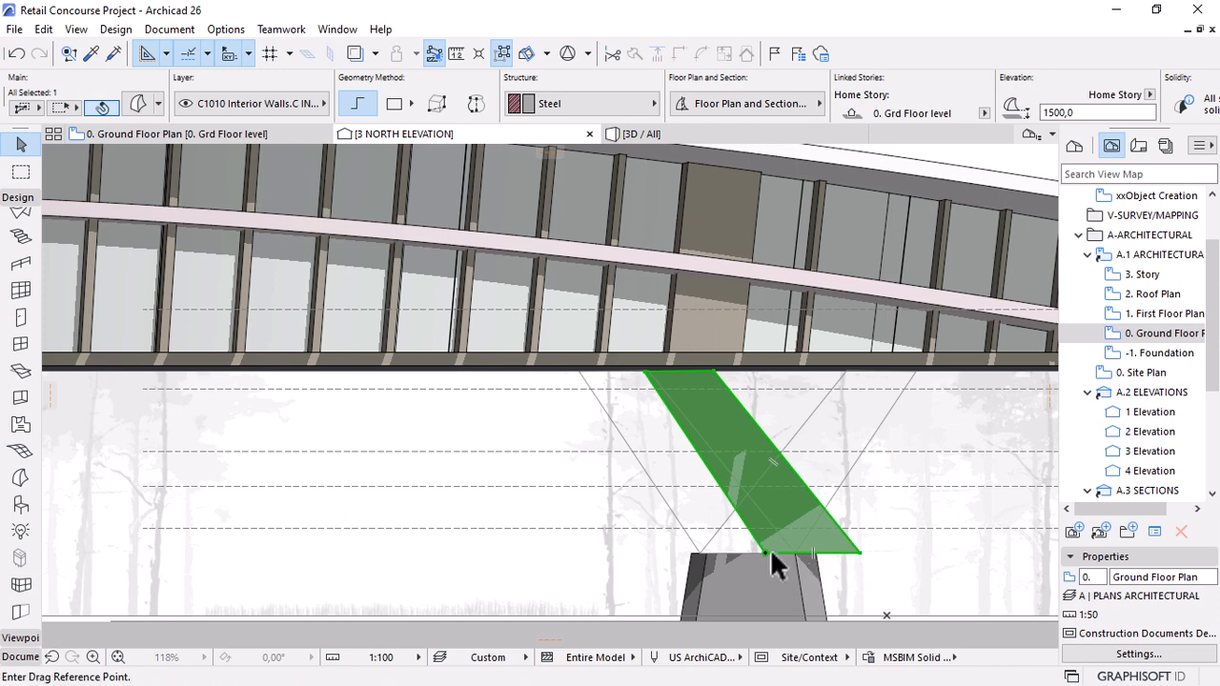
left_click(860, 553)
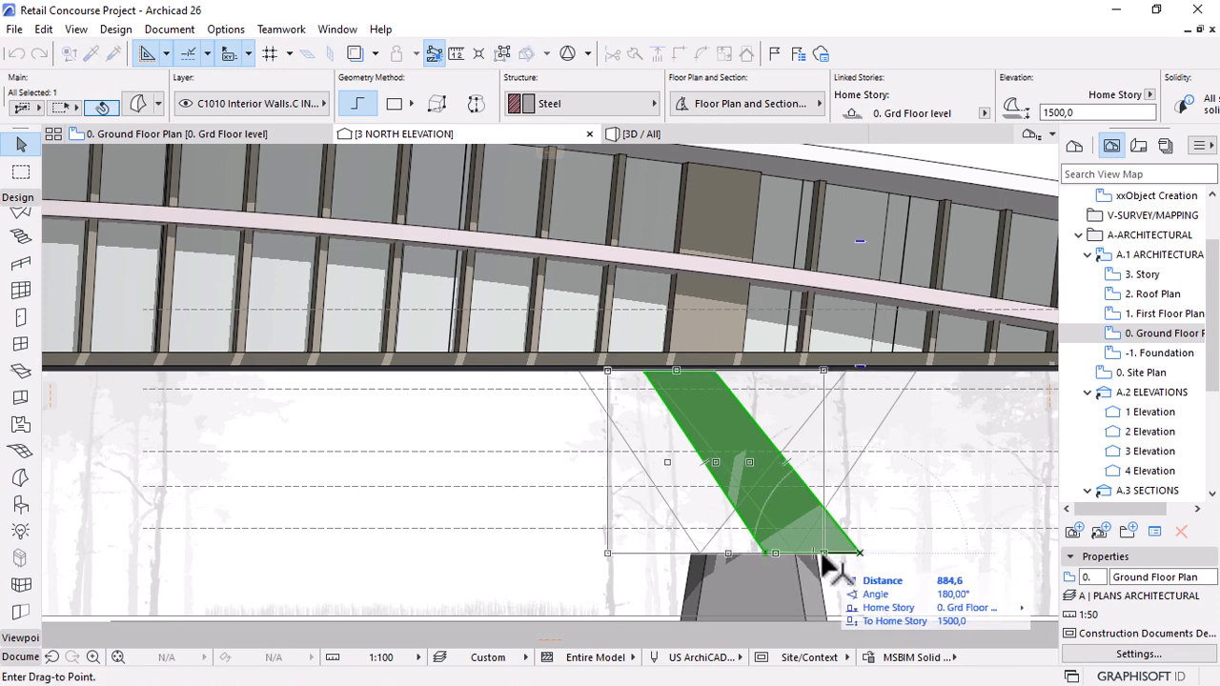
left_click(817, 552)
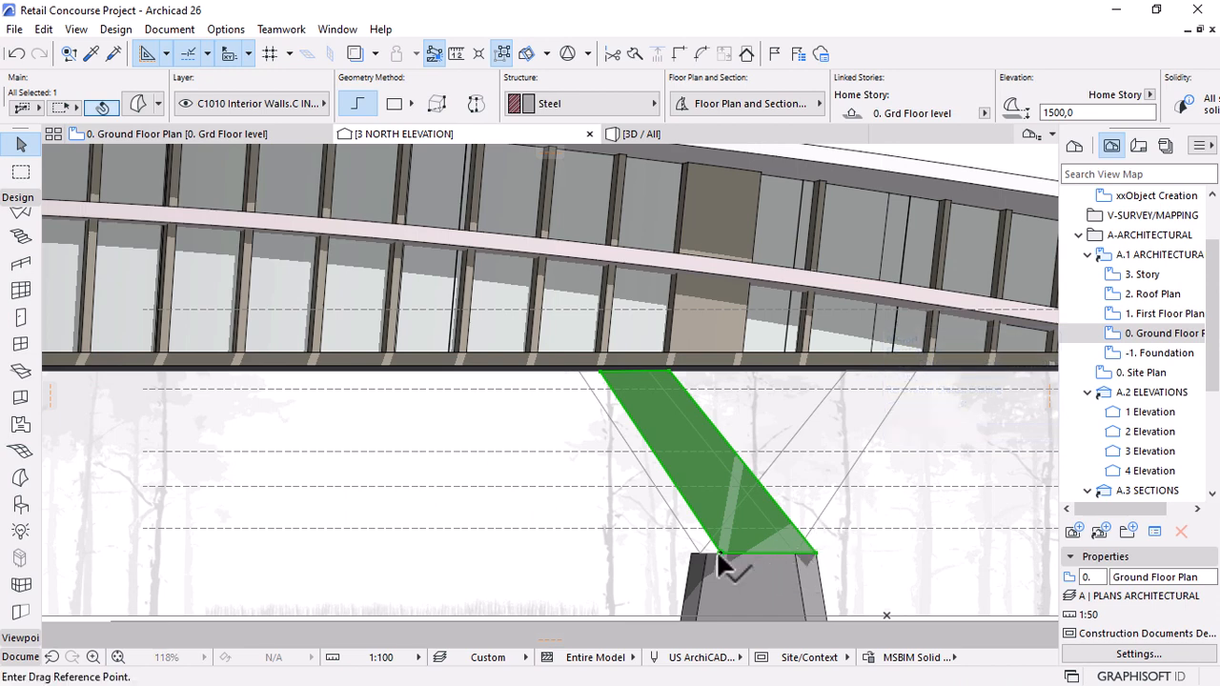
left_click(720, 552)
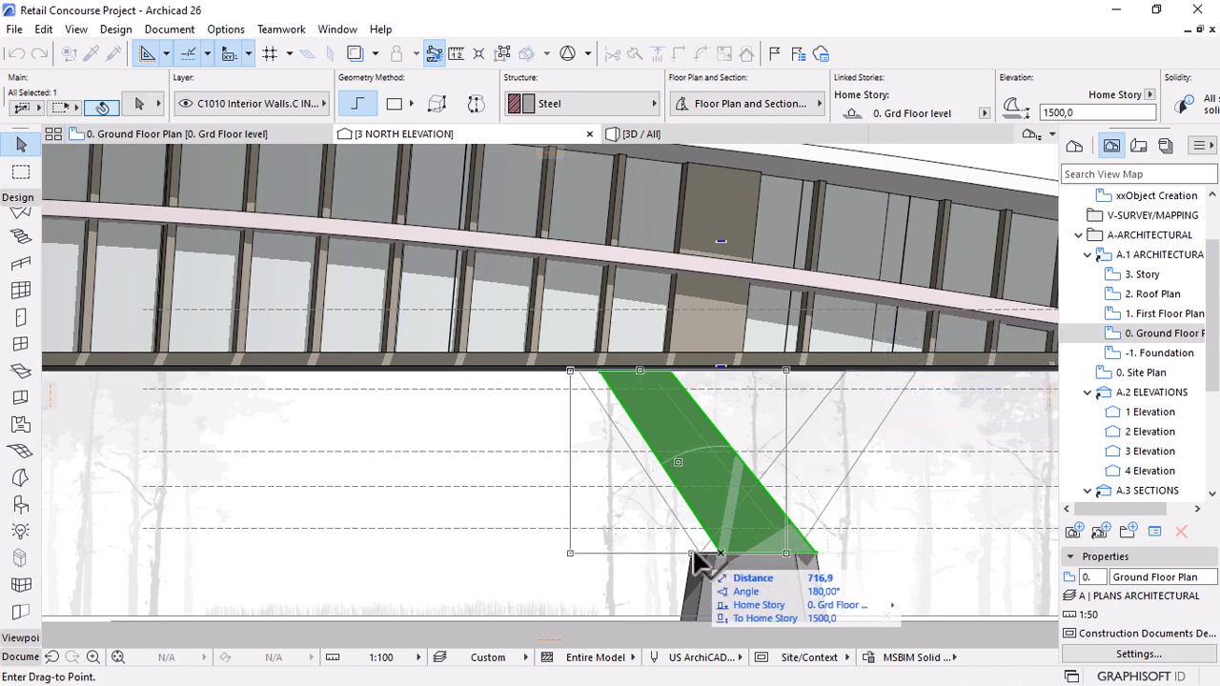
left_click(693, 554)
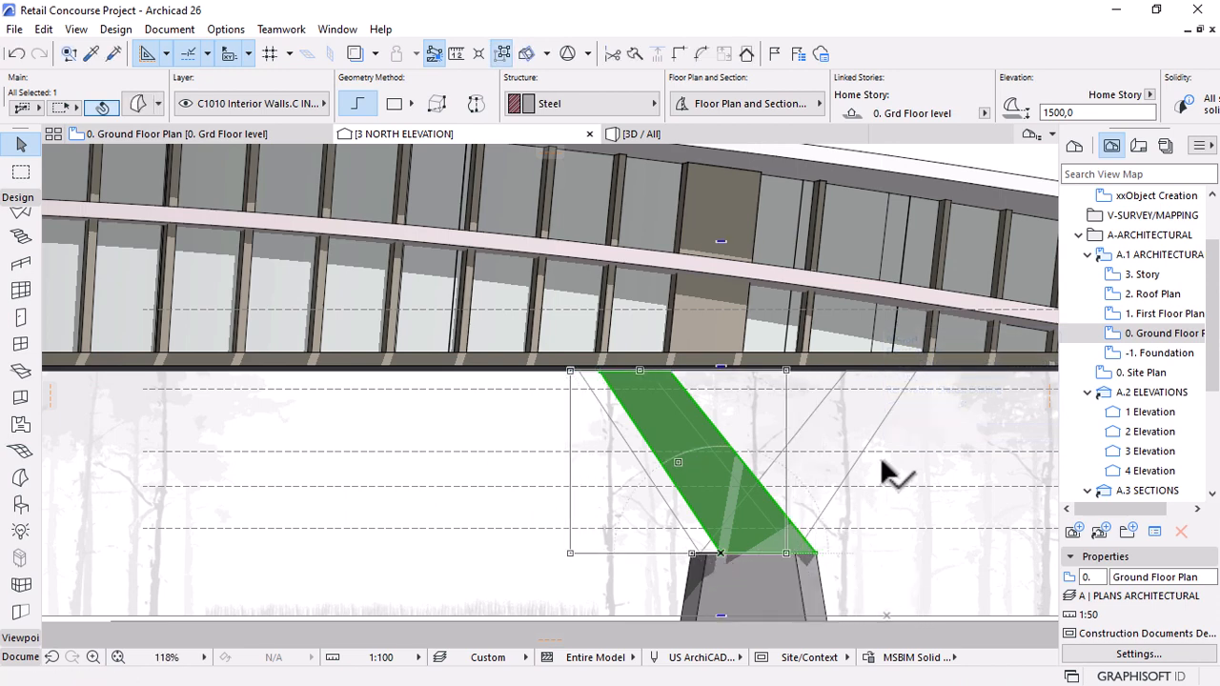
key("Escape")
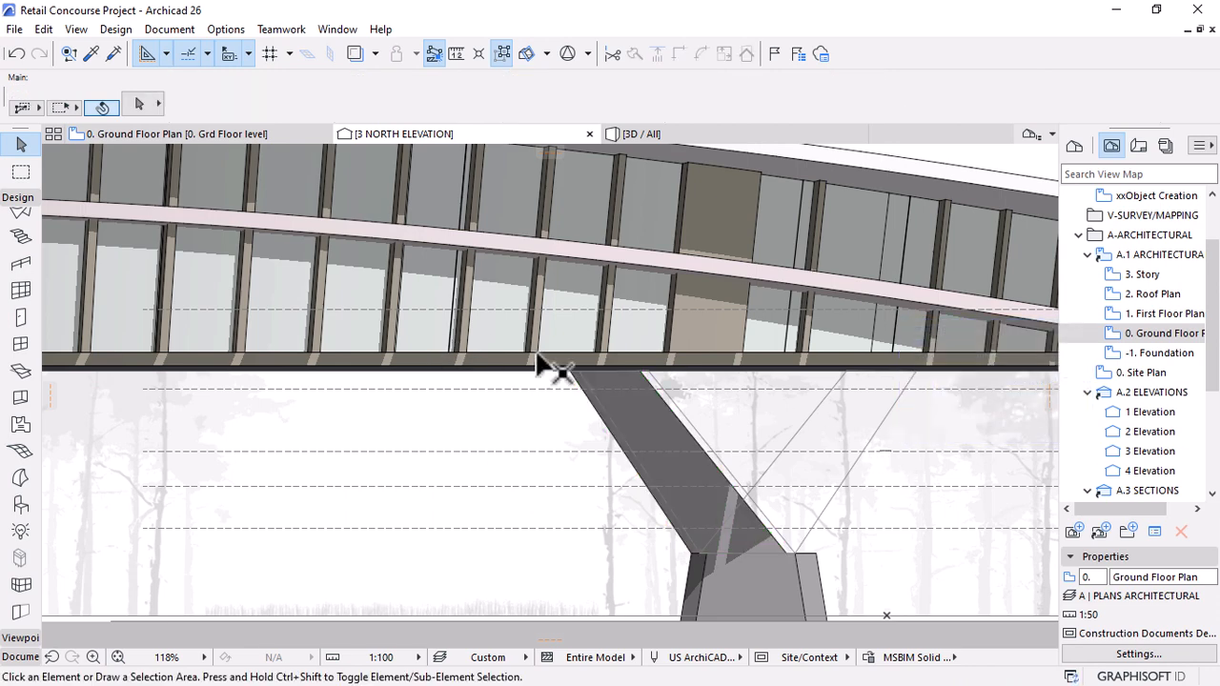
Add the steel base to the strut selection and isolate both in the 3D view to inspect their joint.
left_click(669, 139)
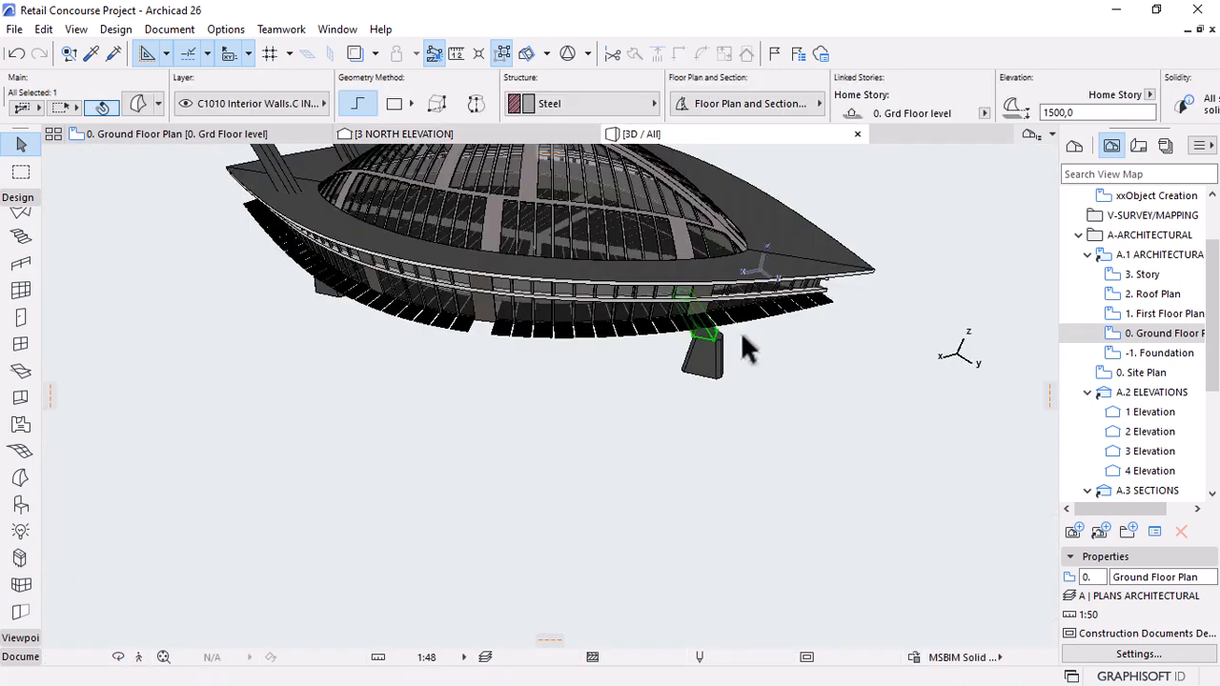
scroll(753, 363, "up", 5)
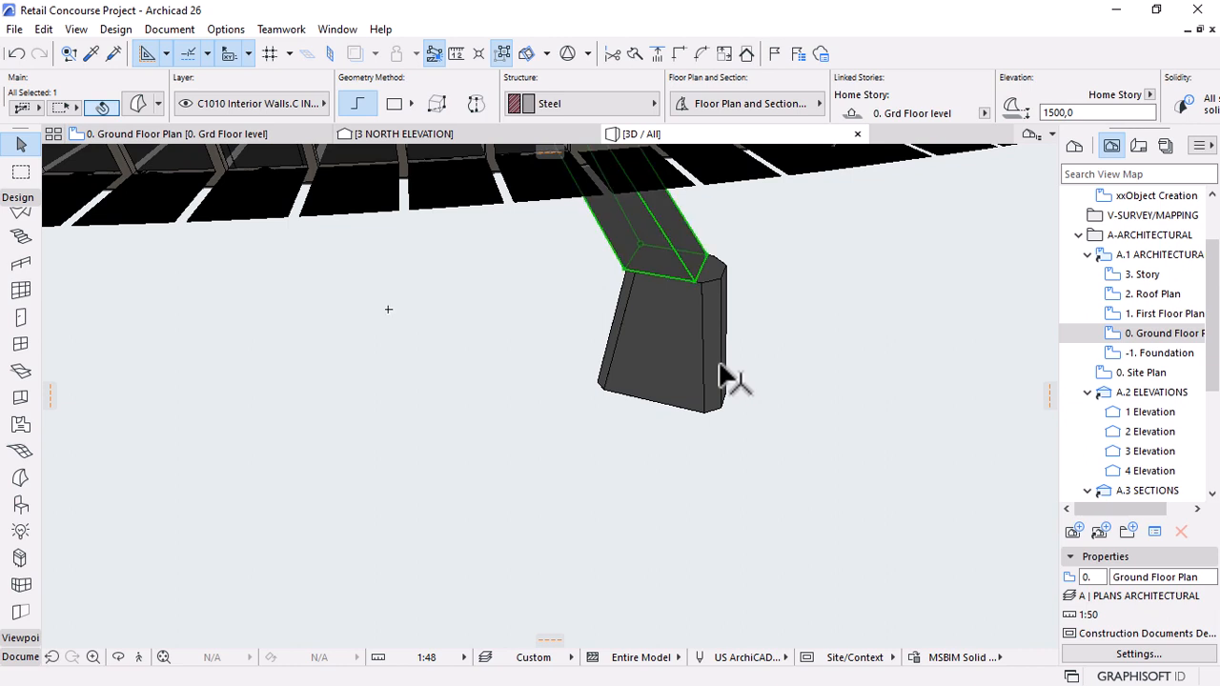
left_click(721, 376)
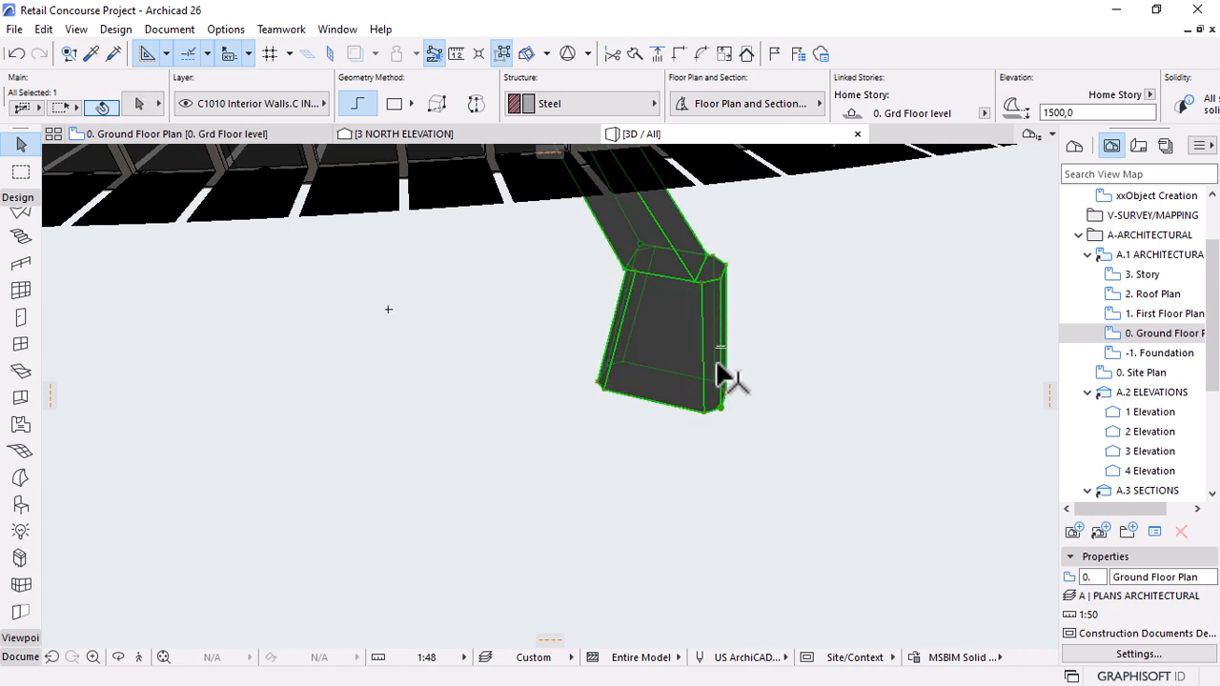
key("F5")
middle_click_drag(795, 372, 632, 229, "shift")
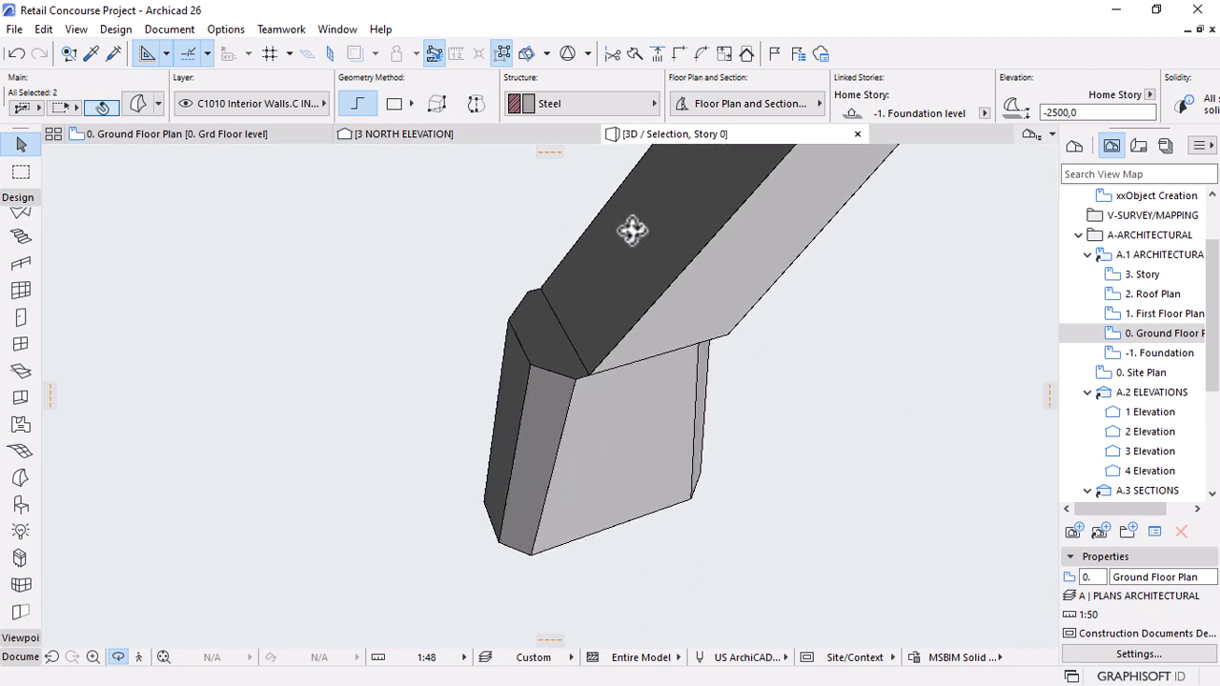
Chamfer the first long edge of the angled steel strut with a radius of 500 mm, then clear the selection.
left_click(750, 208)
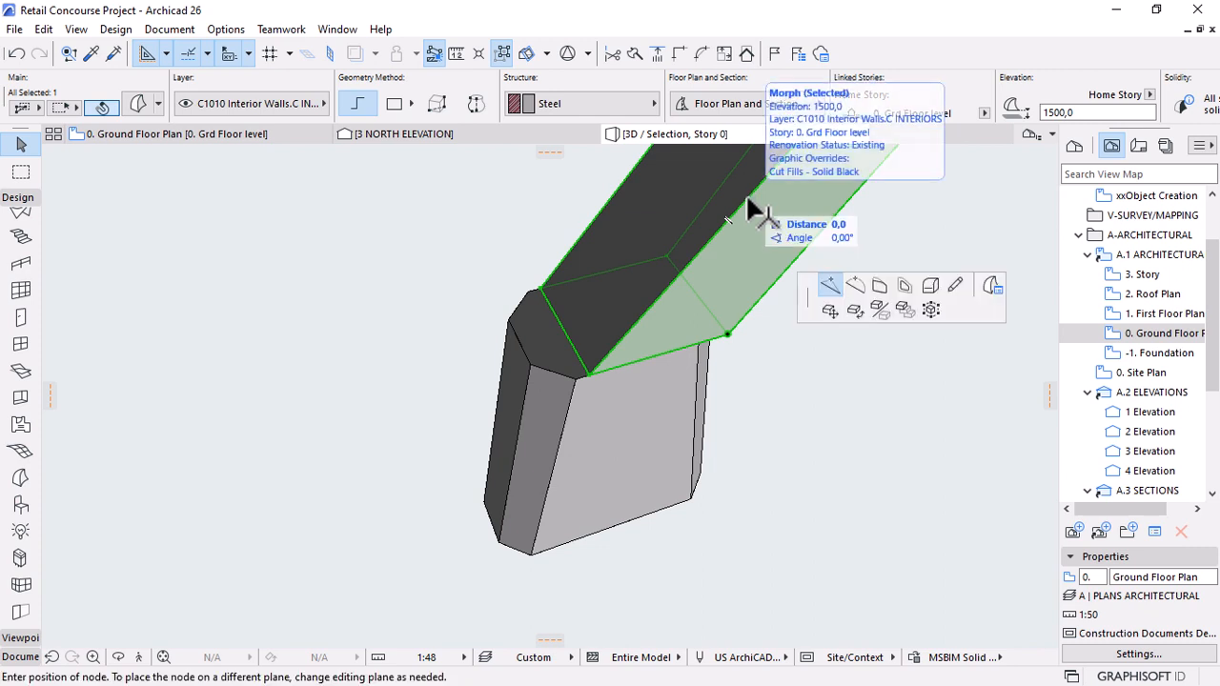
left_click(991, 324)
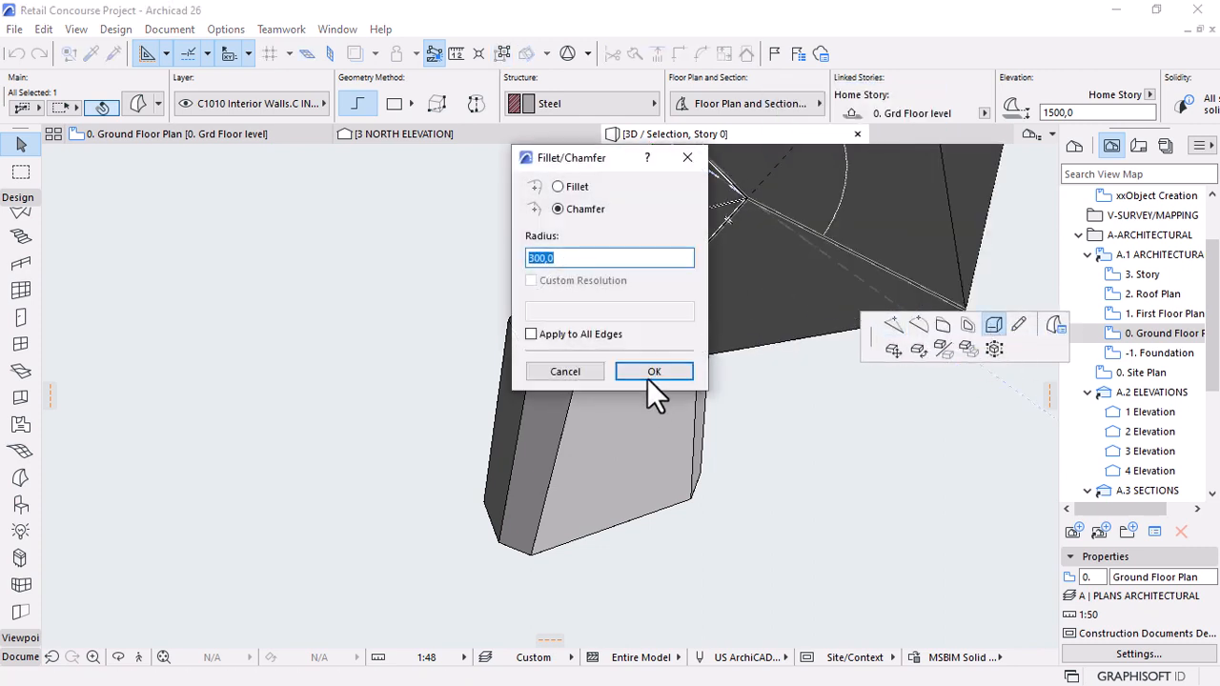
left_click(582, 260)
key("BackSpace")
type("300")
key("Return")
left_click(922, 426)
Chamfer the strut's second long edge, on its opposite side, with the same 500 mm radius.
middle_click_drag(922, 426, 443, 393, "shift")
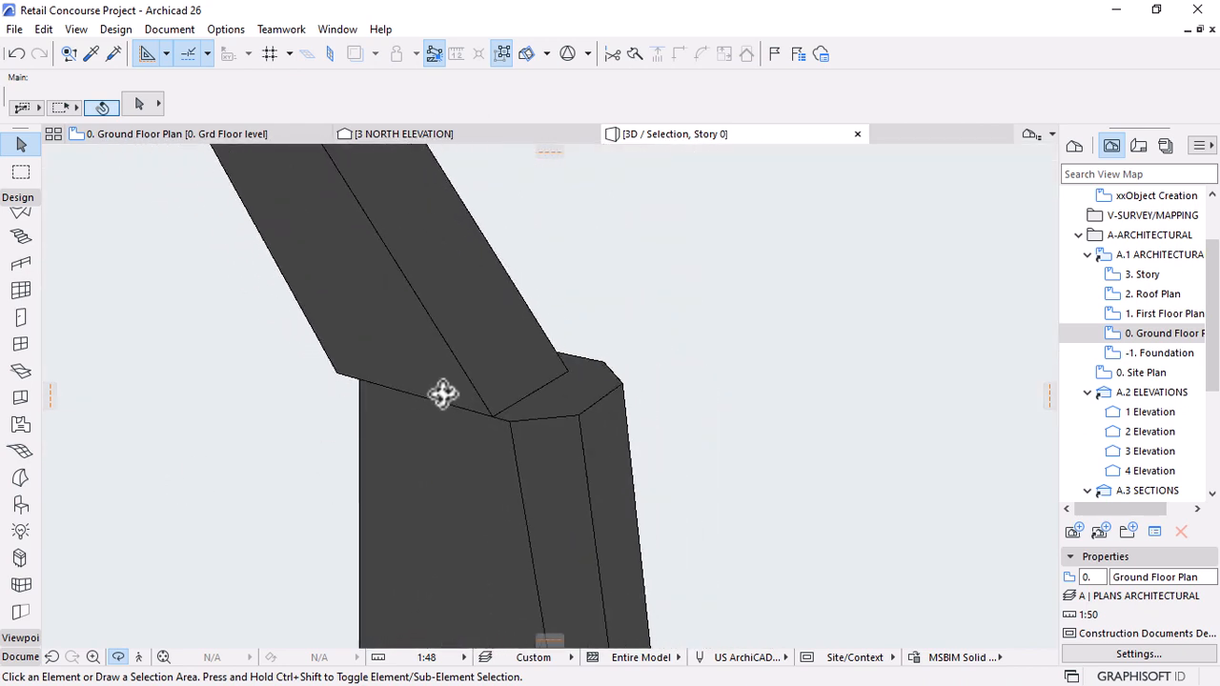
left_click(428, 321)
left_click(433, 322)
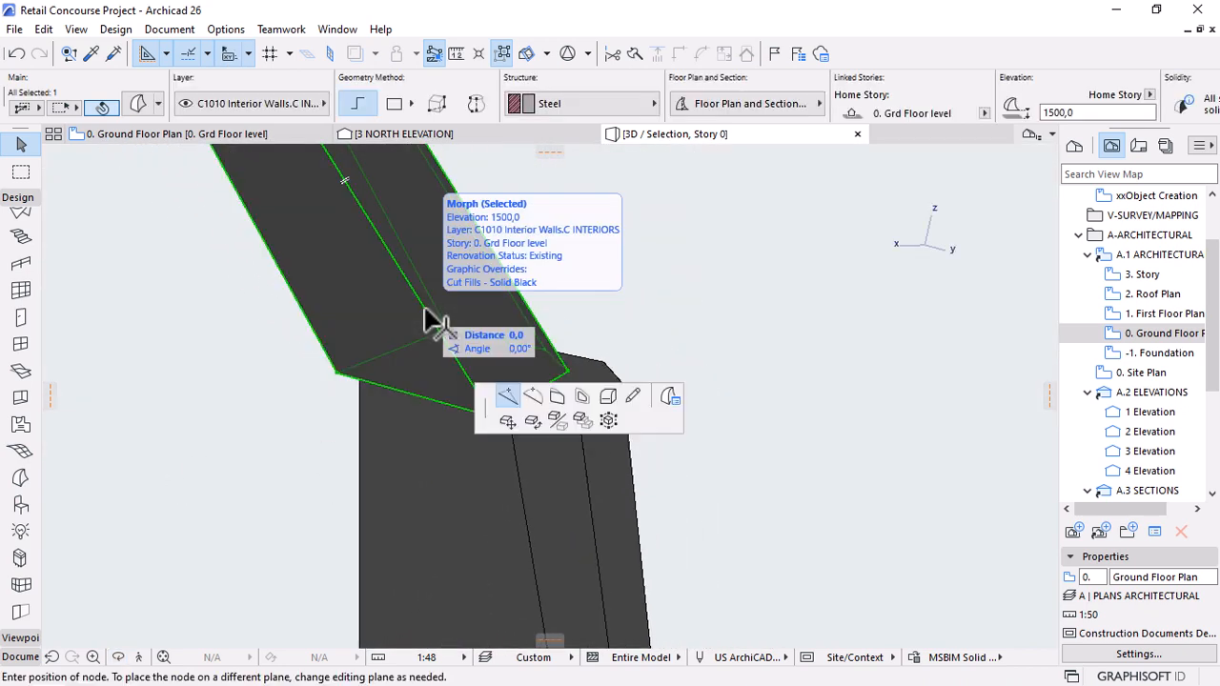
left_click(993, 325)
left_click(667, 371)
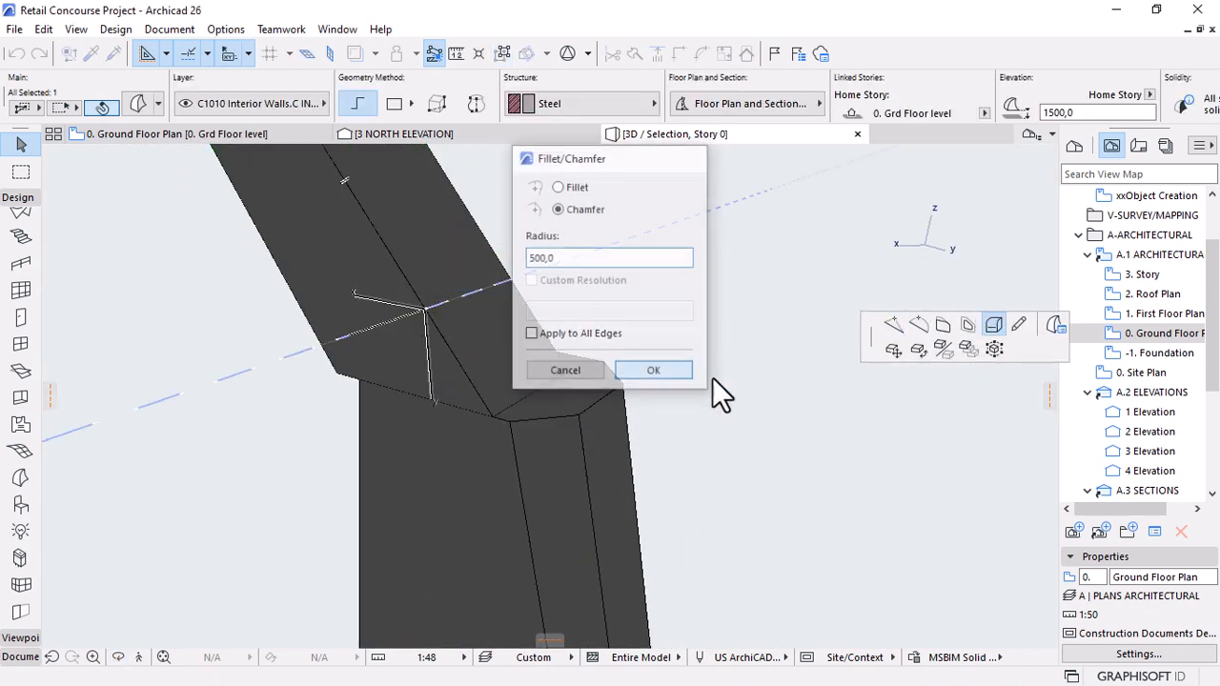
Chamfer the third long edge on the strut's underside using the same radius.
mouse_move(880, 375)
middle_mouse_down("shift")
mouse_move(867, 367)
mouse_move(888, 385)
middle_mouse_up("shift")
middle_click_drag(557, 278, 653, 237, "shift")
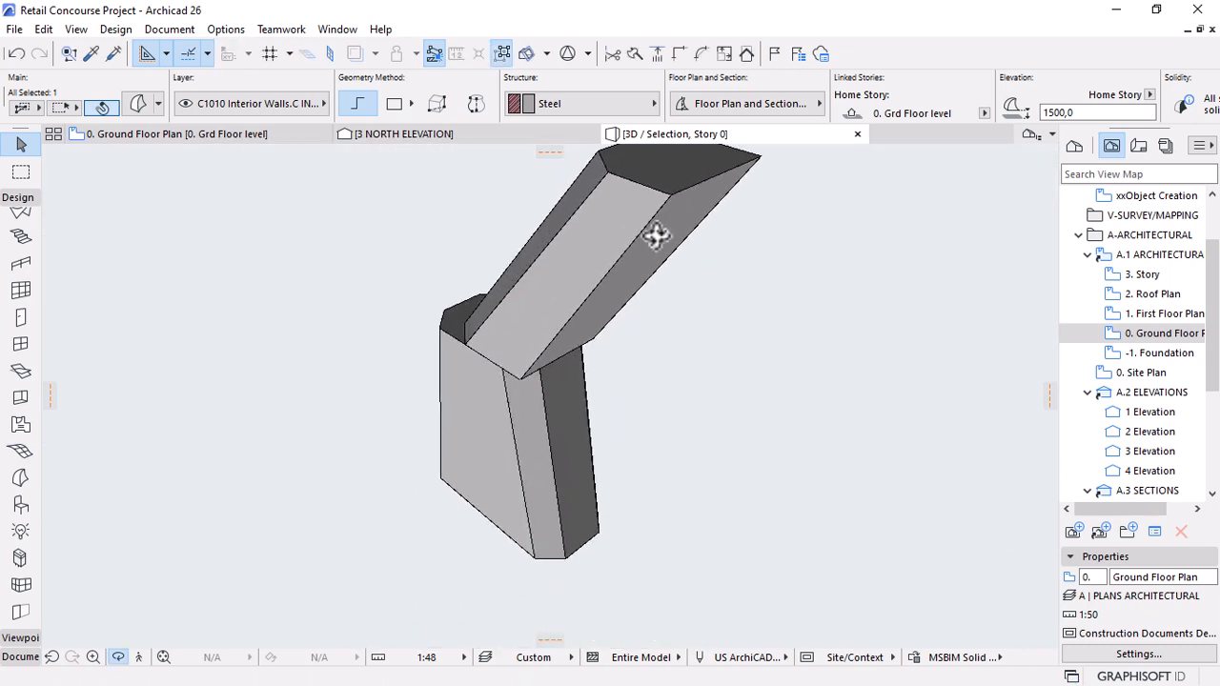
left_click(657, 229)
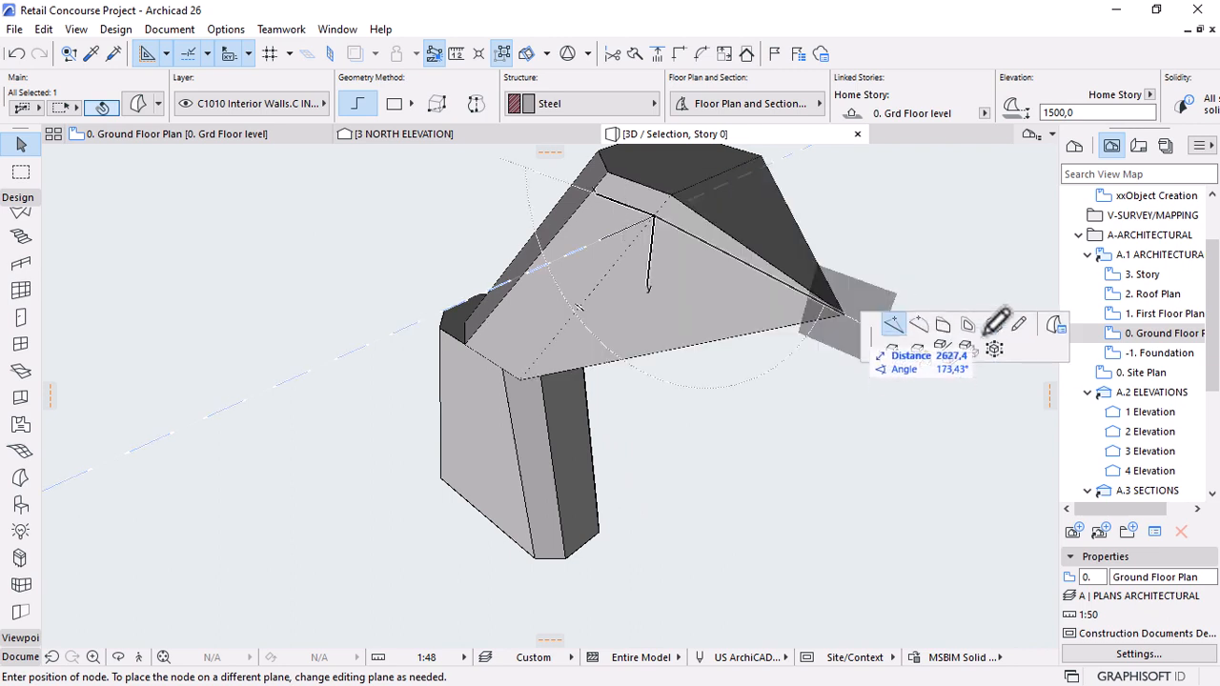
left_click(995, 330)
left_click(650, 373)
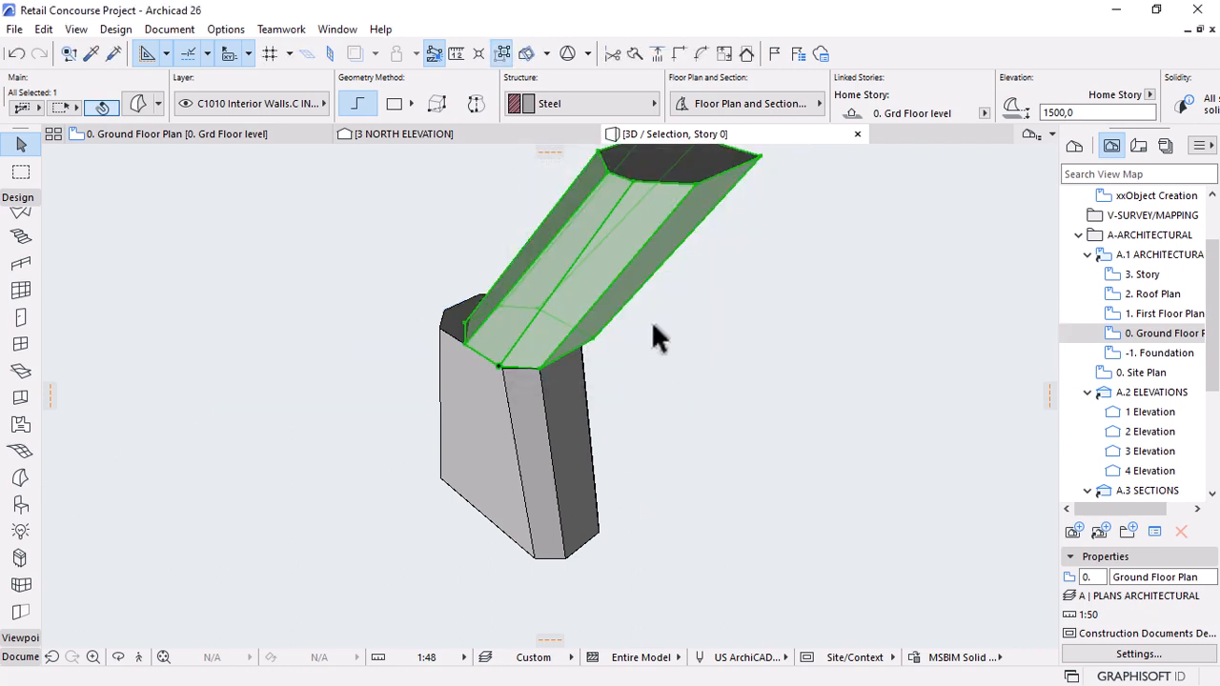
Chamfer the strut's last remaining sharp long edge with the same radius to complete its octagonal profile.
middle_click_drag(843, 367, 554, 356, "shift")
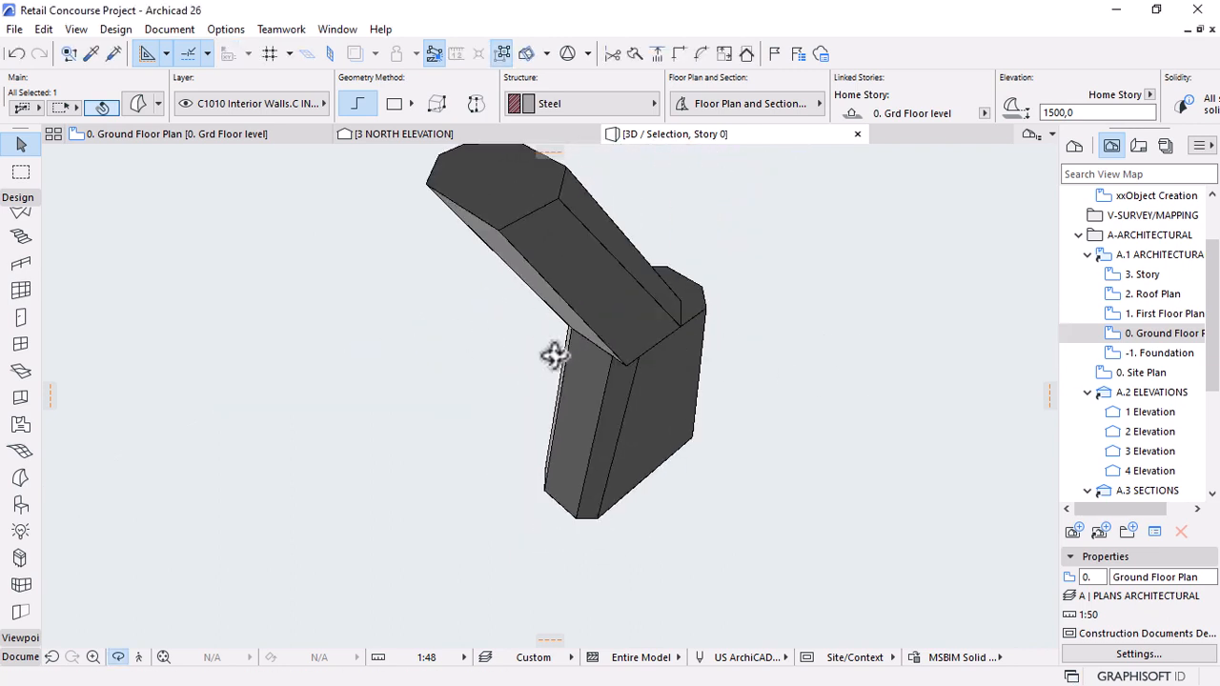
left_click(516, 247)
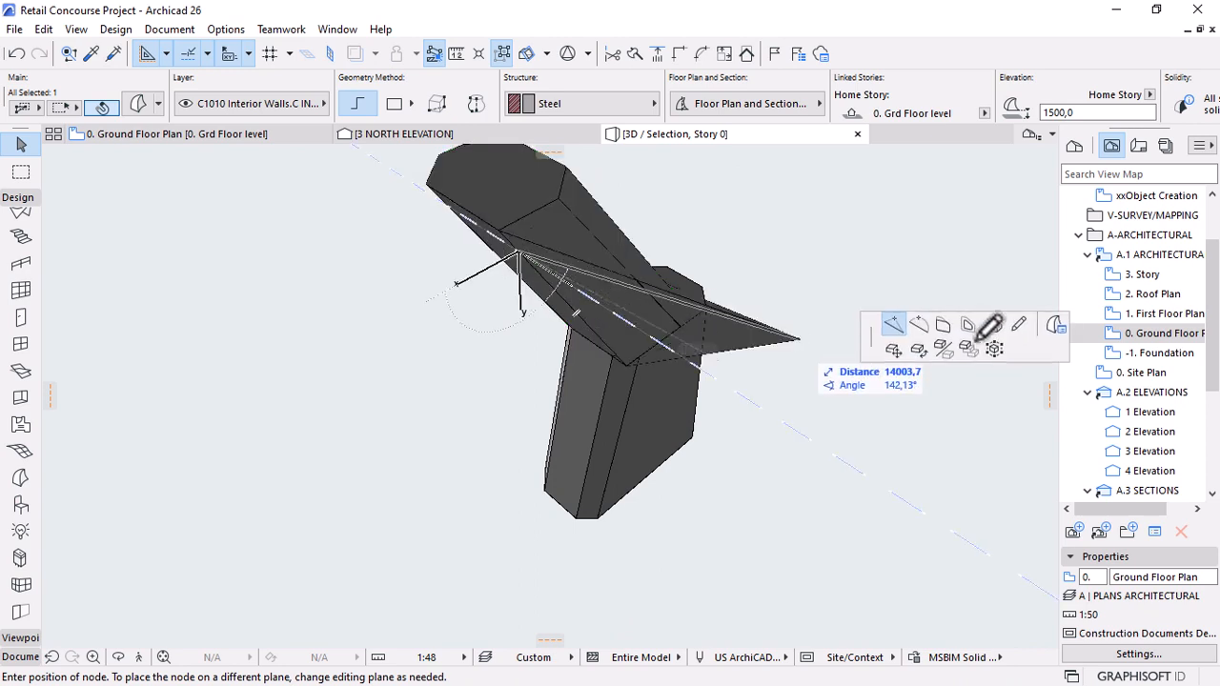
left_click(1018, 325)
left_click(667, 371)
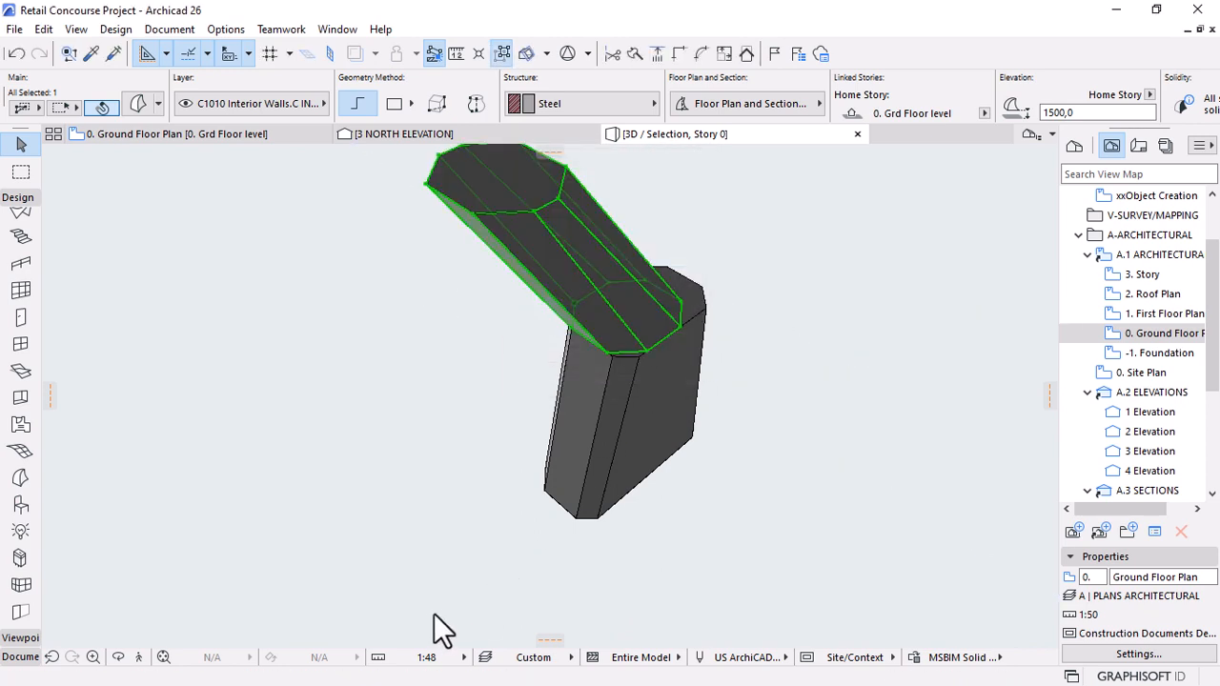
Mirror a copy of the chamfered strut in the ground floor plan across a 2000 mm axis spanning the base's width.
middle_click_drag(544, 385, 372, 296, "shift")
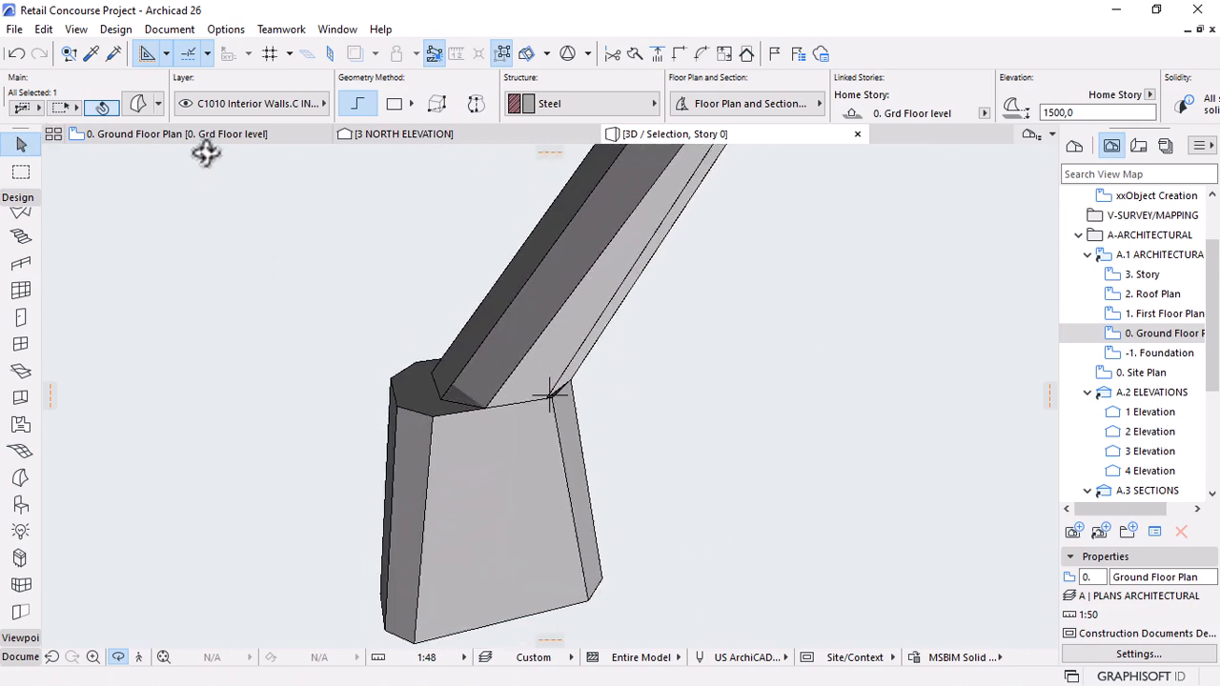
left_click(229, 135)
scroll(625, 362, "down", 3)
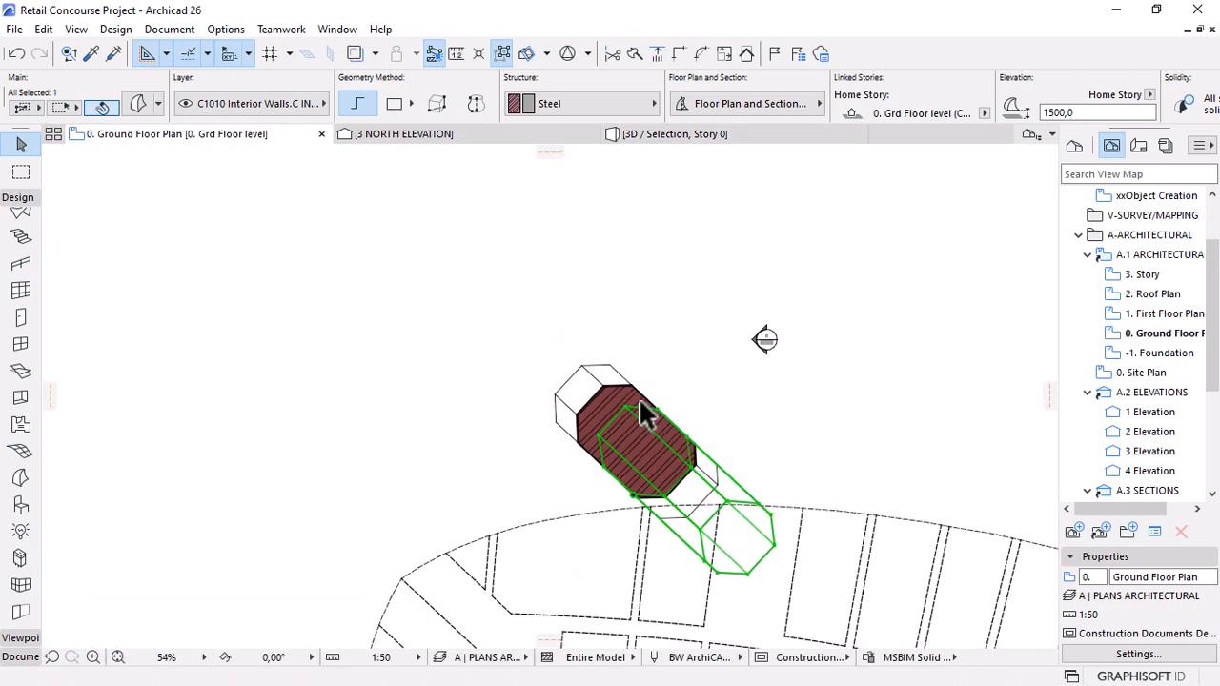
key("ctrl+shift+m")
scroll(629, 481, "up", 2)
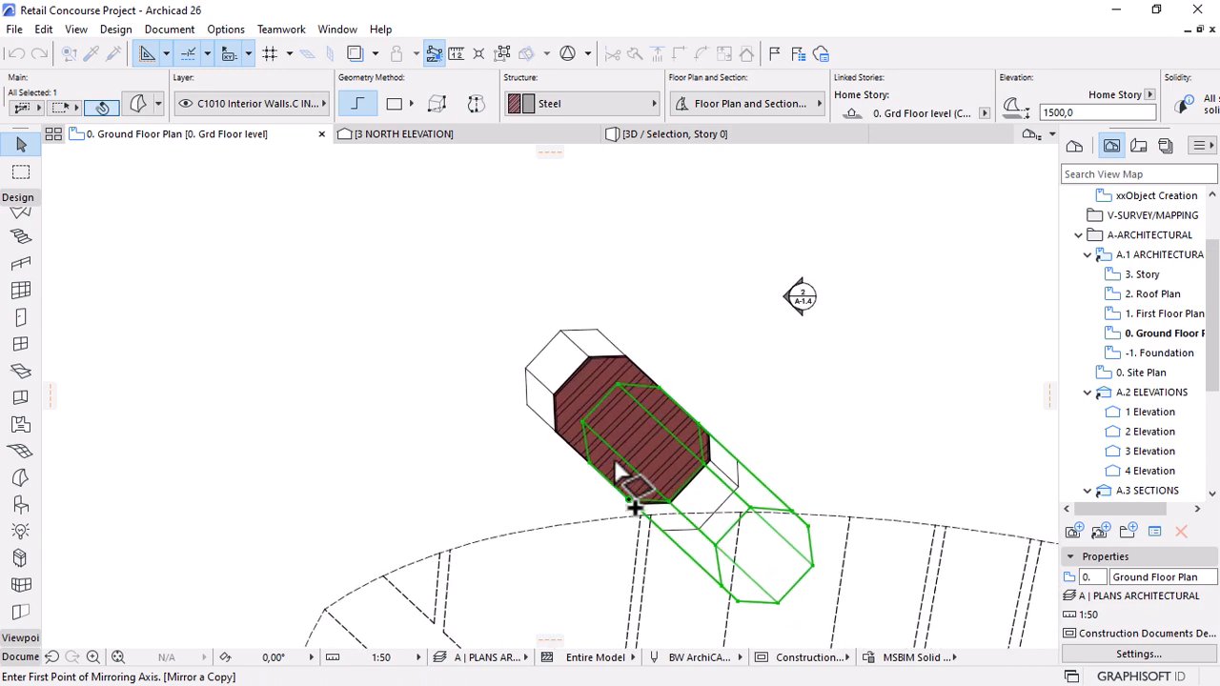
left_click(606, 483)
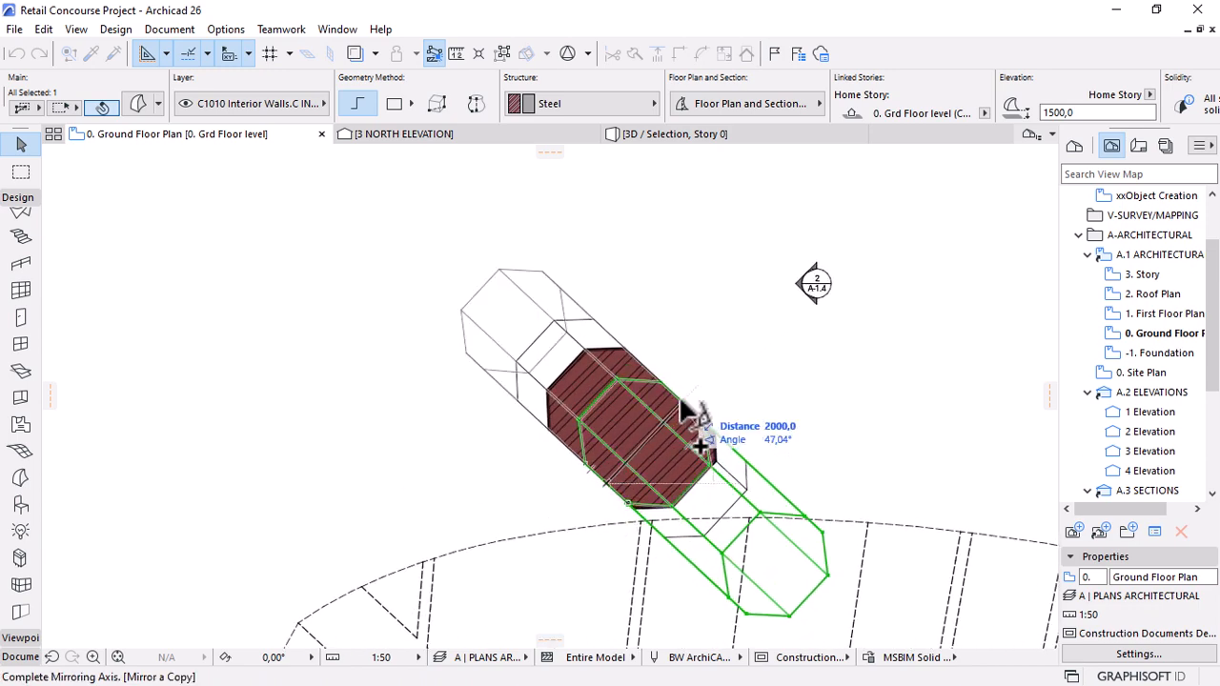
left_click(682, 406)
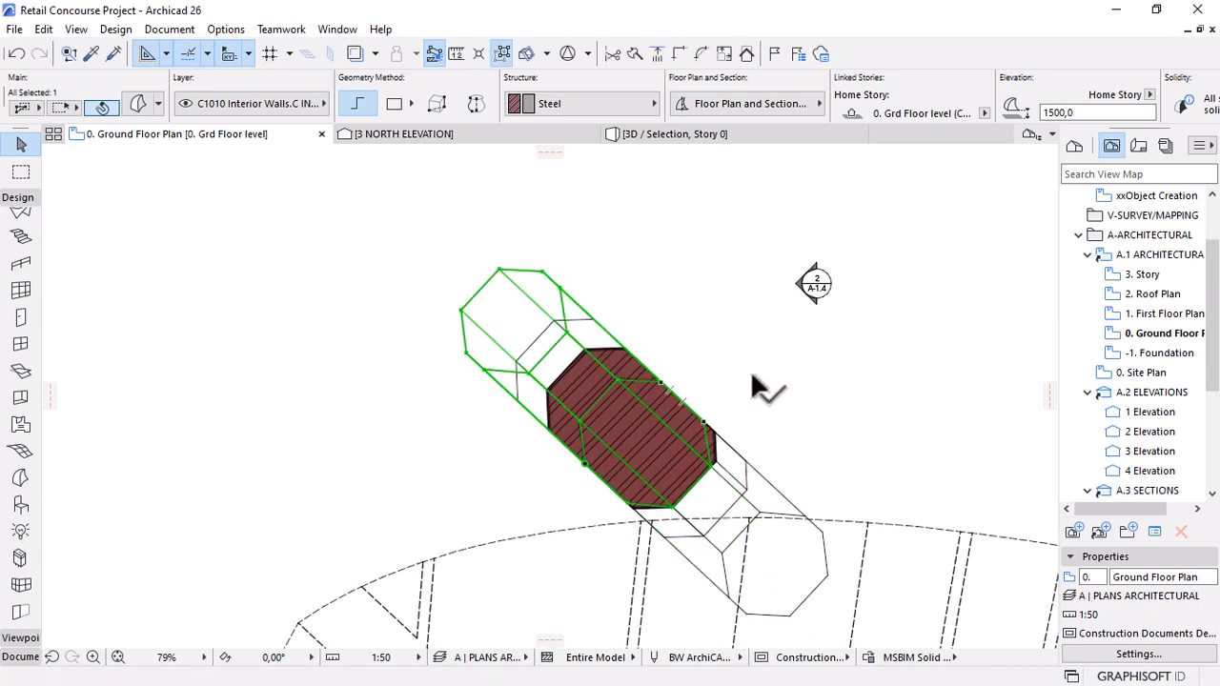
Show all elements in the 3D view and inspect how the strut pair meets the steel base.
scroll(695, 465, "up", 5)
left_click(672, 135)
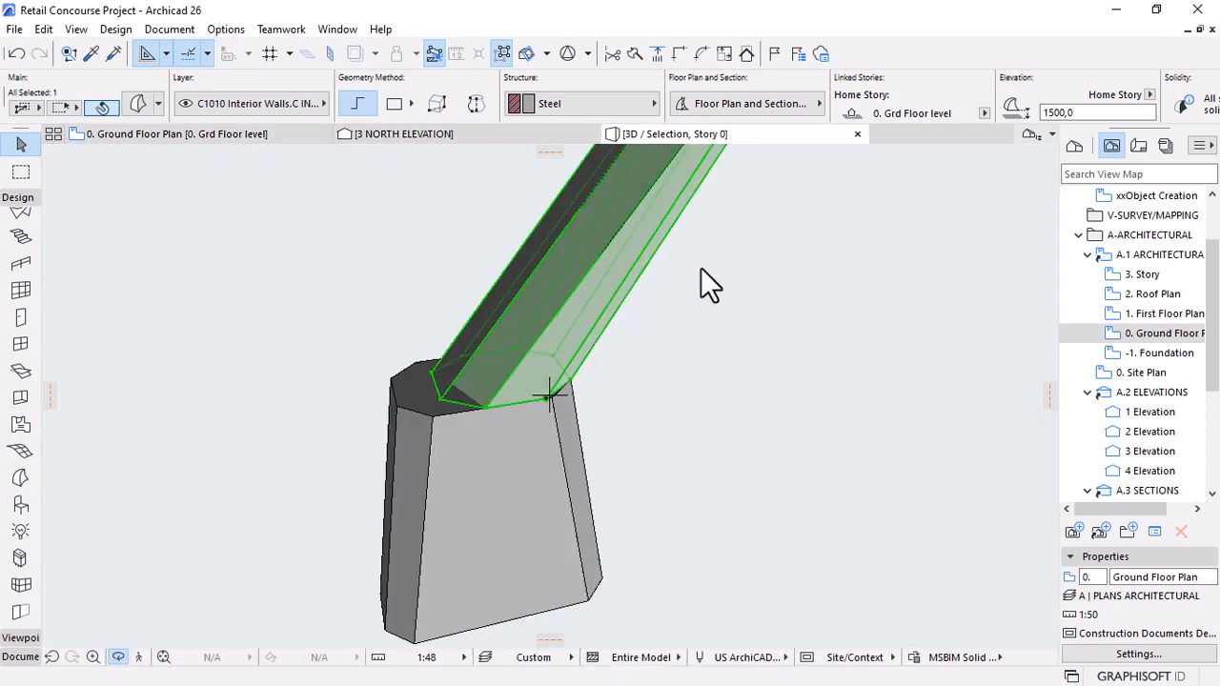
scroll(615, 322, "down", 2)
right_click(839, 354)
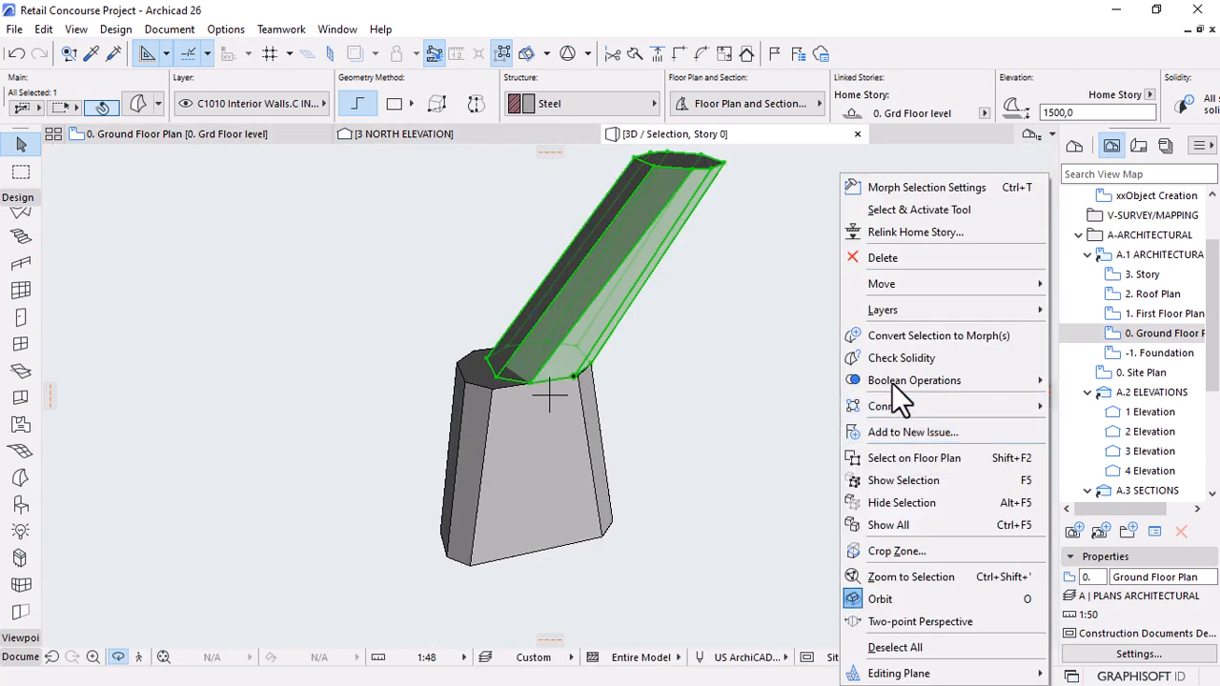
left_click(879, 520)
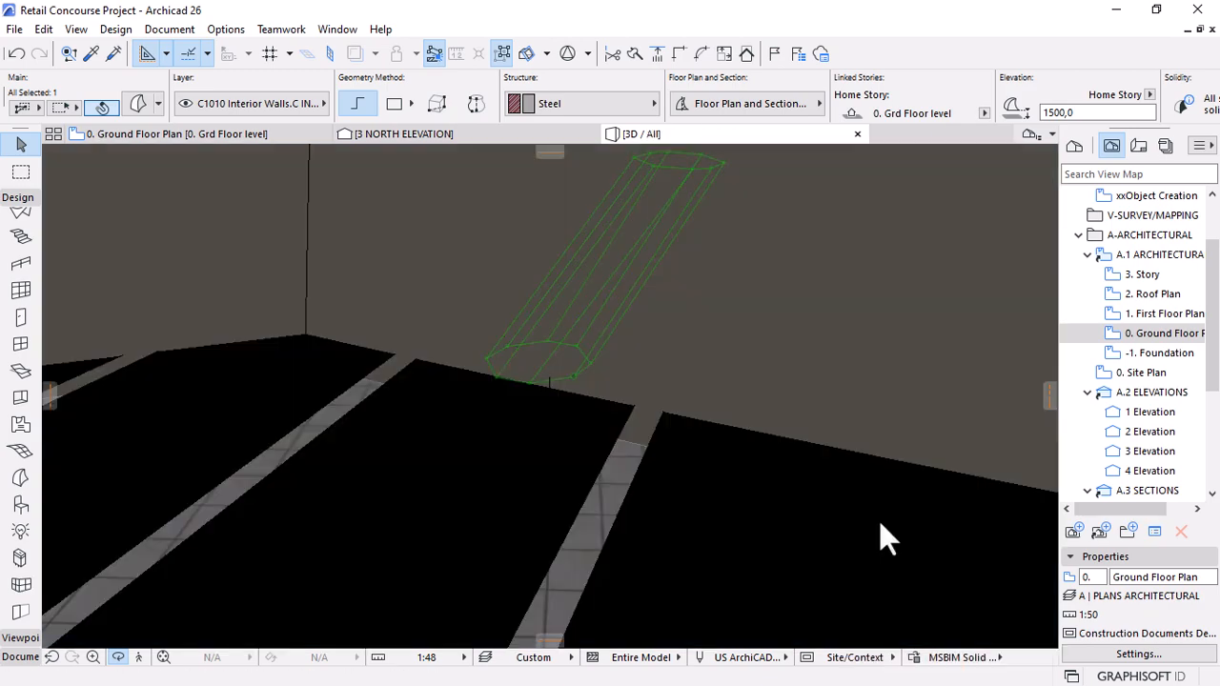
middle_click_drag(607, 425, 806, 361, "shift")
scroll(572, 364, "up", 5)
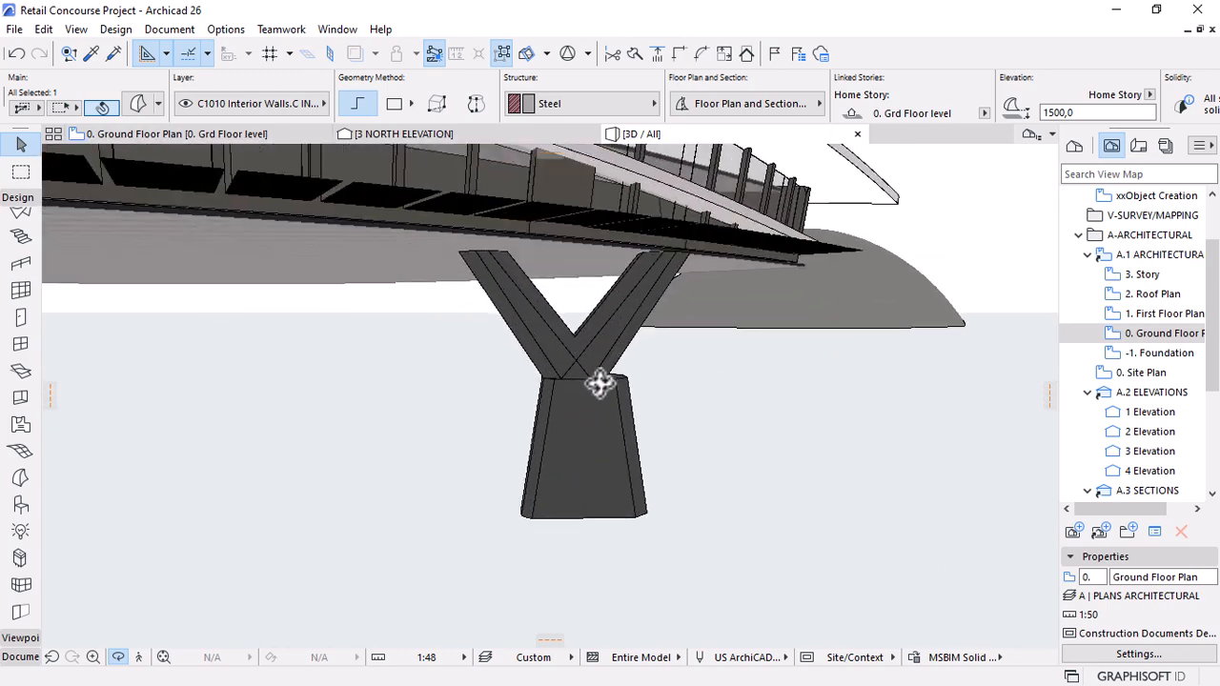
Remove the mirrored strut copy, keeping only the original strut on the base.
middle_click_drag(619, 374, 625, 368, "shift")
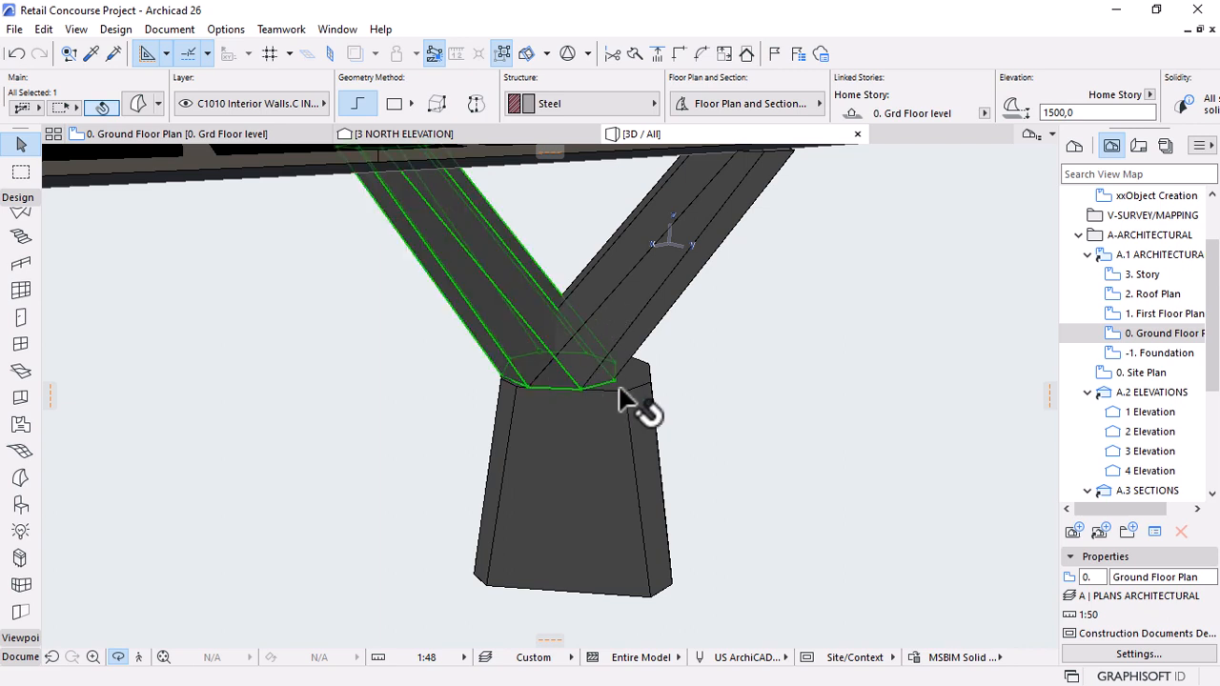
key("Escape")
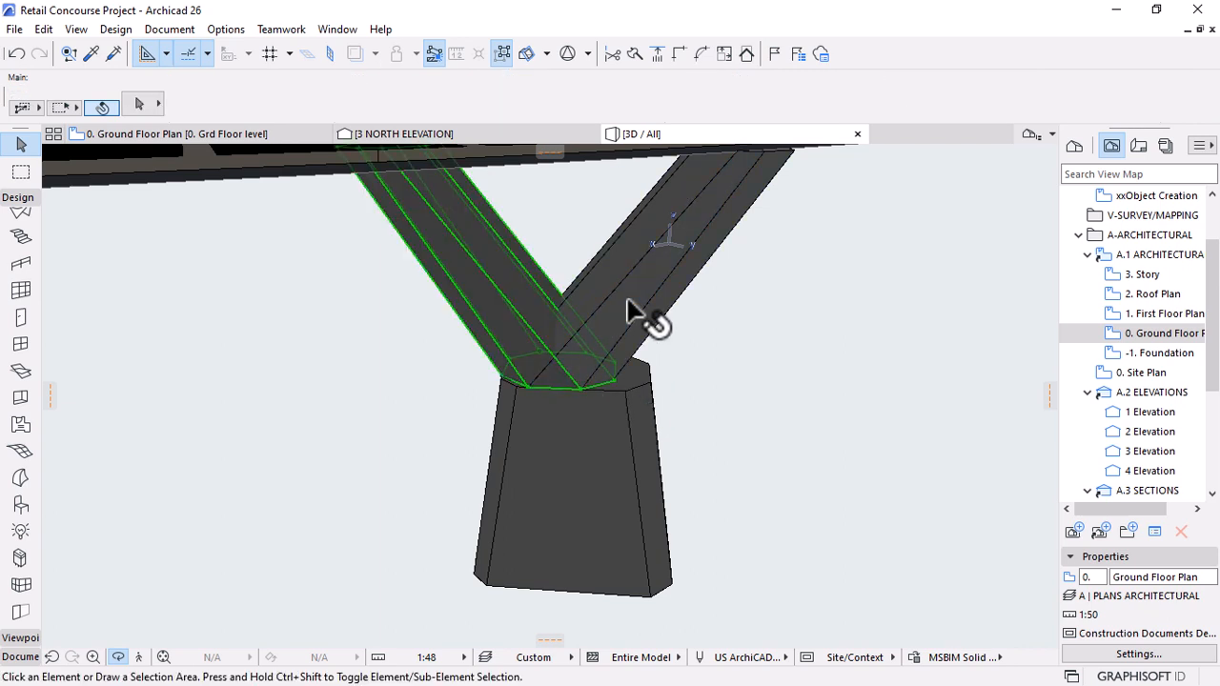
middle_click_drag(100, 157, 468, 278, "shift")
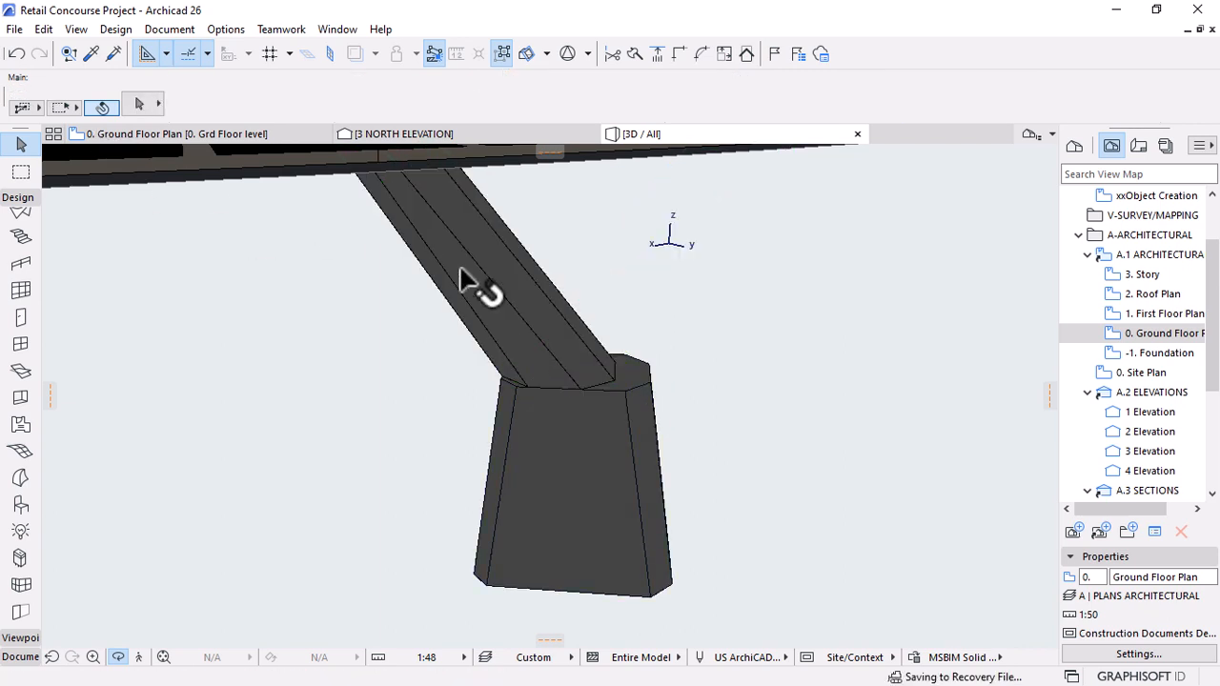
Mirror a copy of the strut in the ground floor plan across the base, starting the axis at its long side's midpoint.
left_click(176, 135)
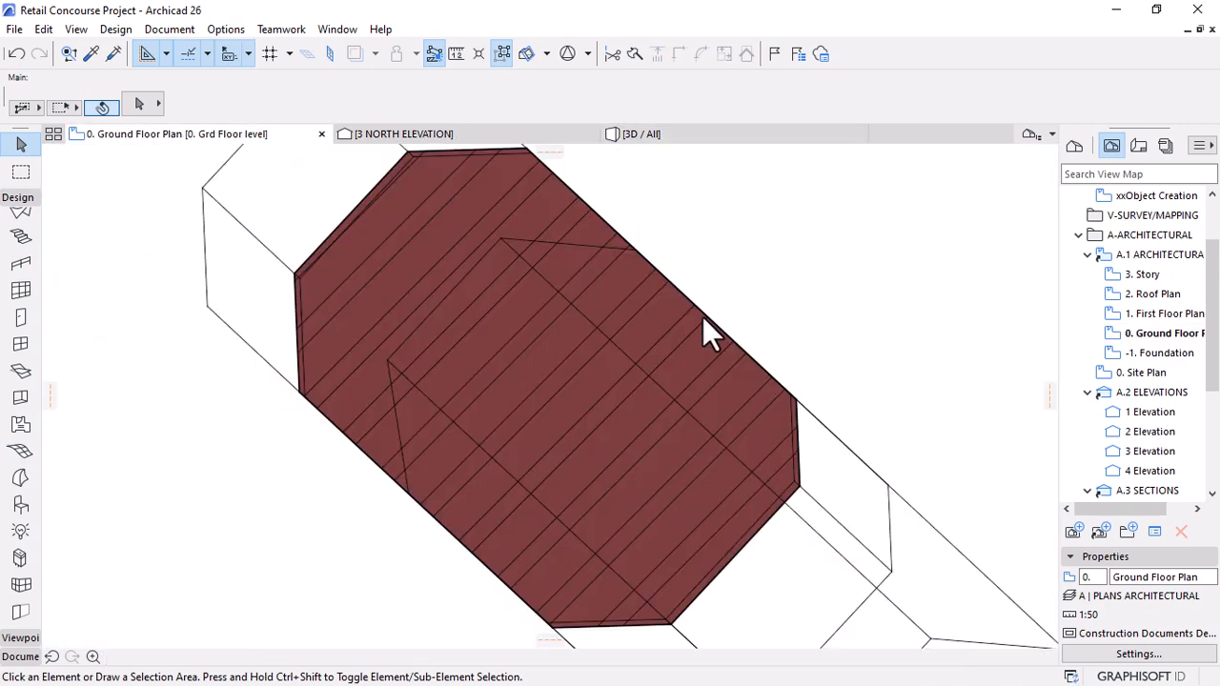
scroll(556, 277, "down", 3)
left_click(716, 422)
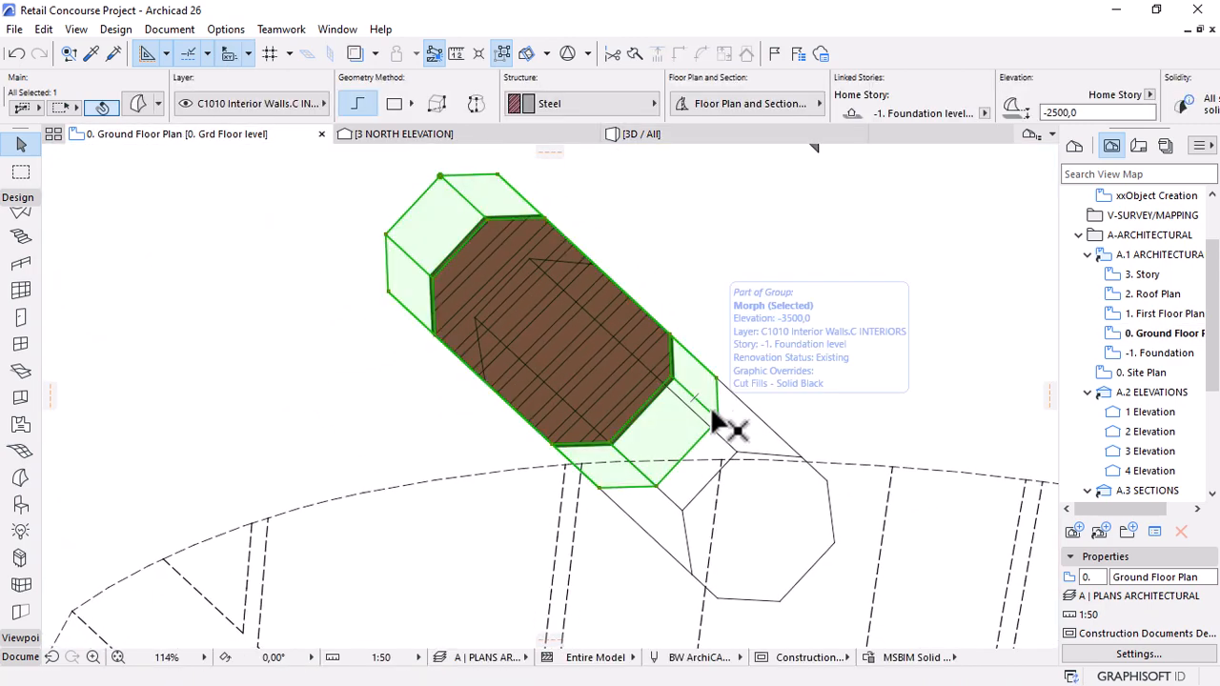
left_click(801, 463)
left_click(799, 460)
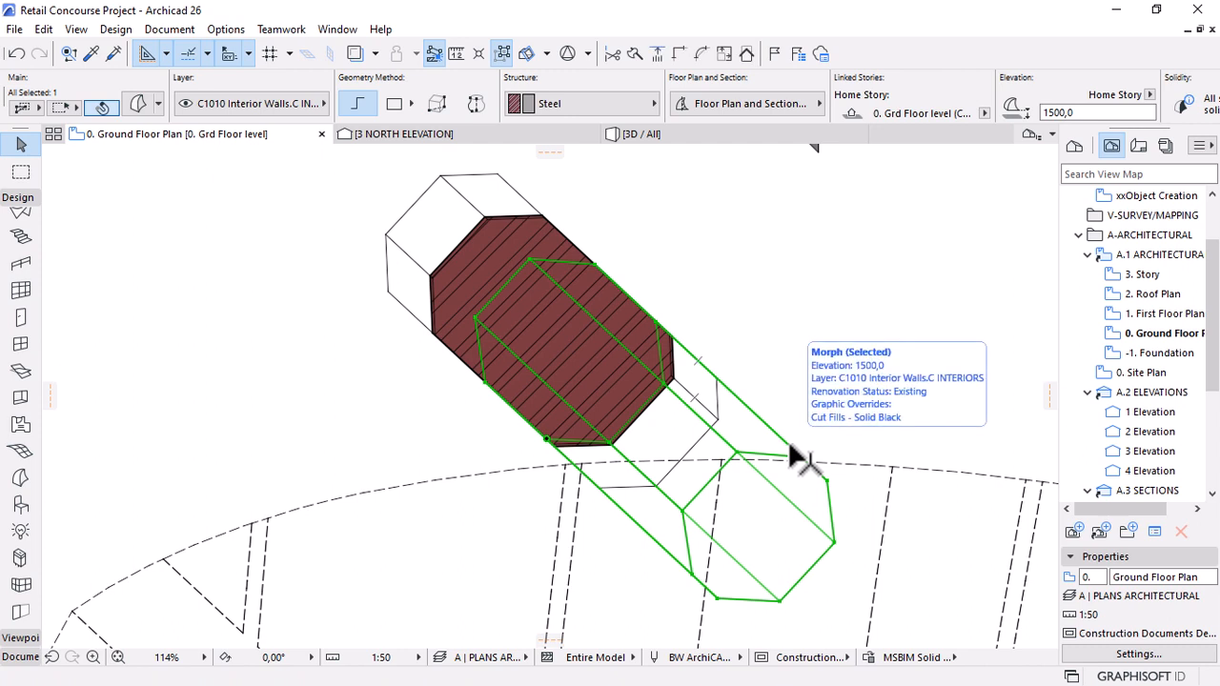
key("ctrl+alt+m")
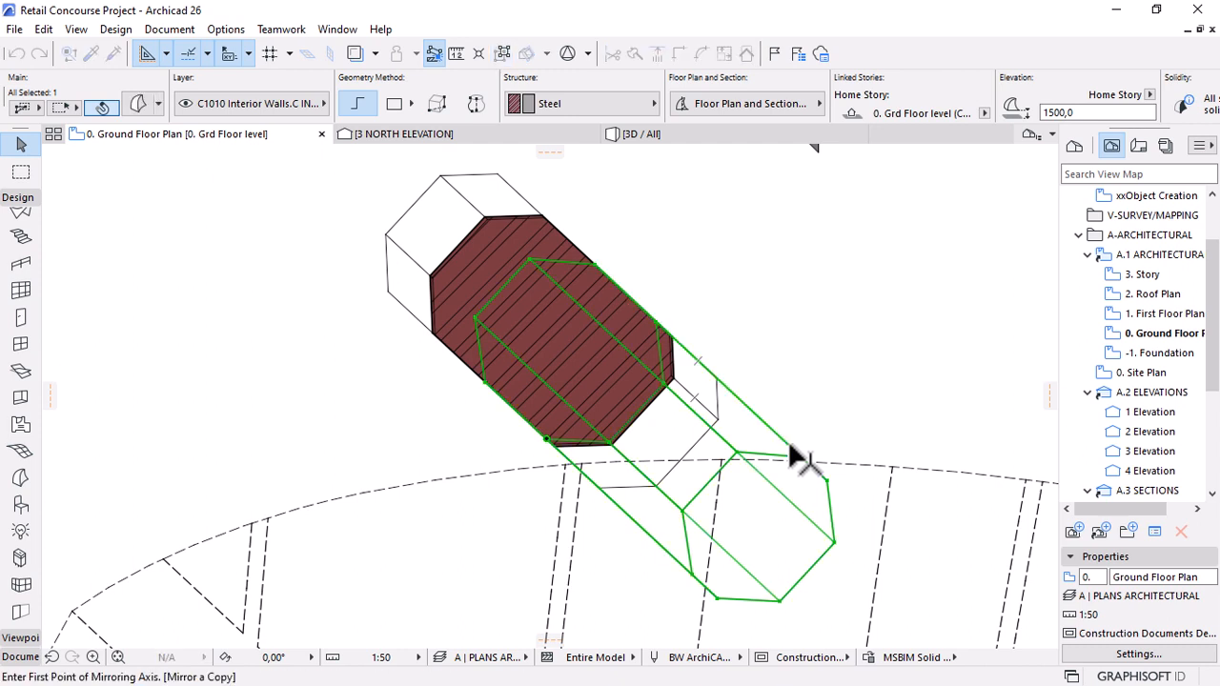
left_click(607, 278)
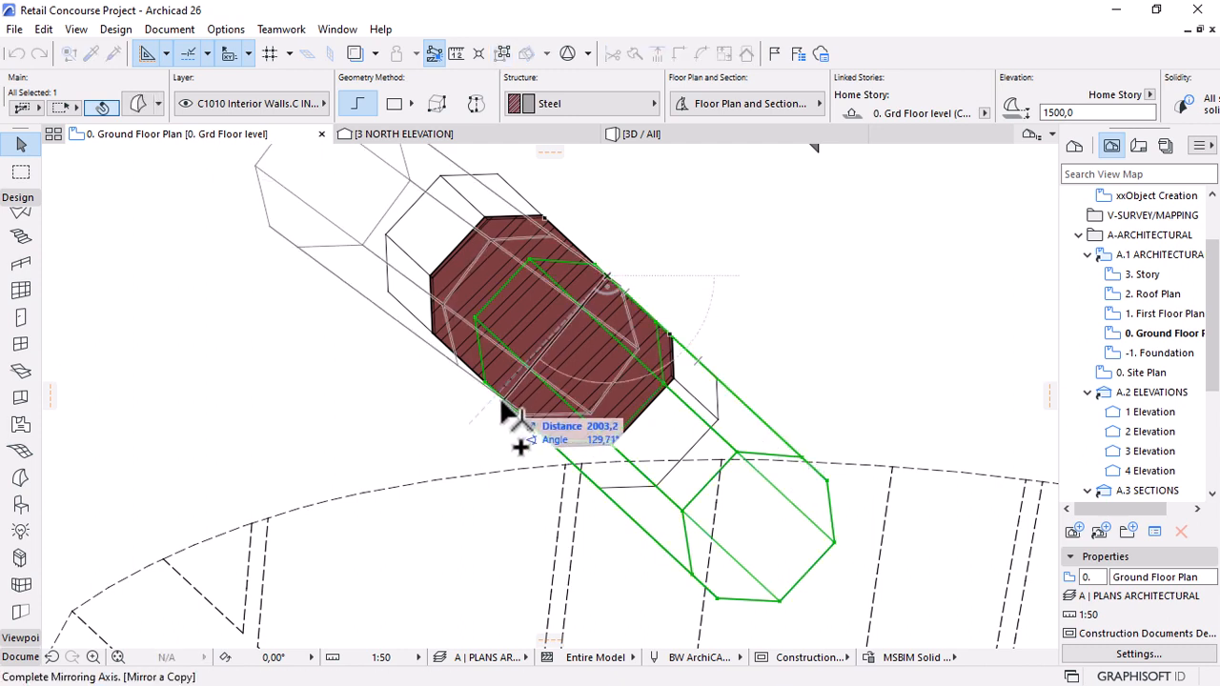
left_click(508, 409)
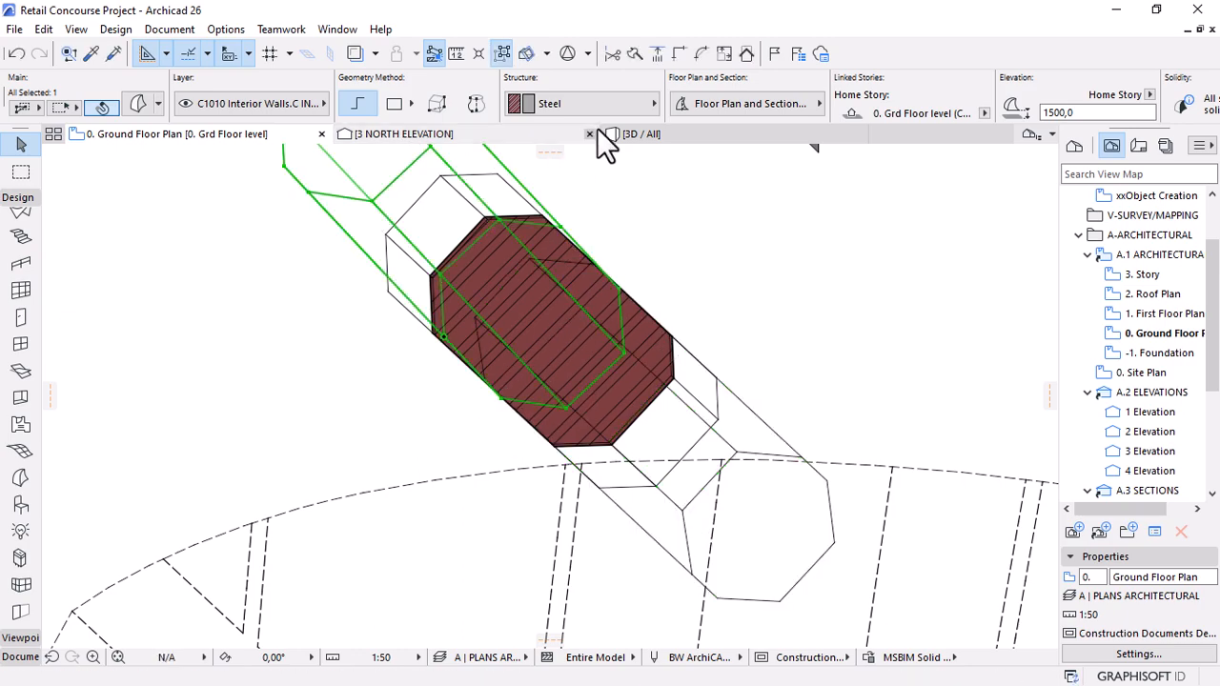
Inspect the mirrored strut pair and its steel base beneath the concourse in the 3D view.
left_click(618, 133)
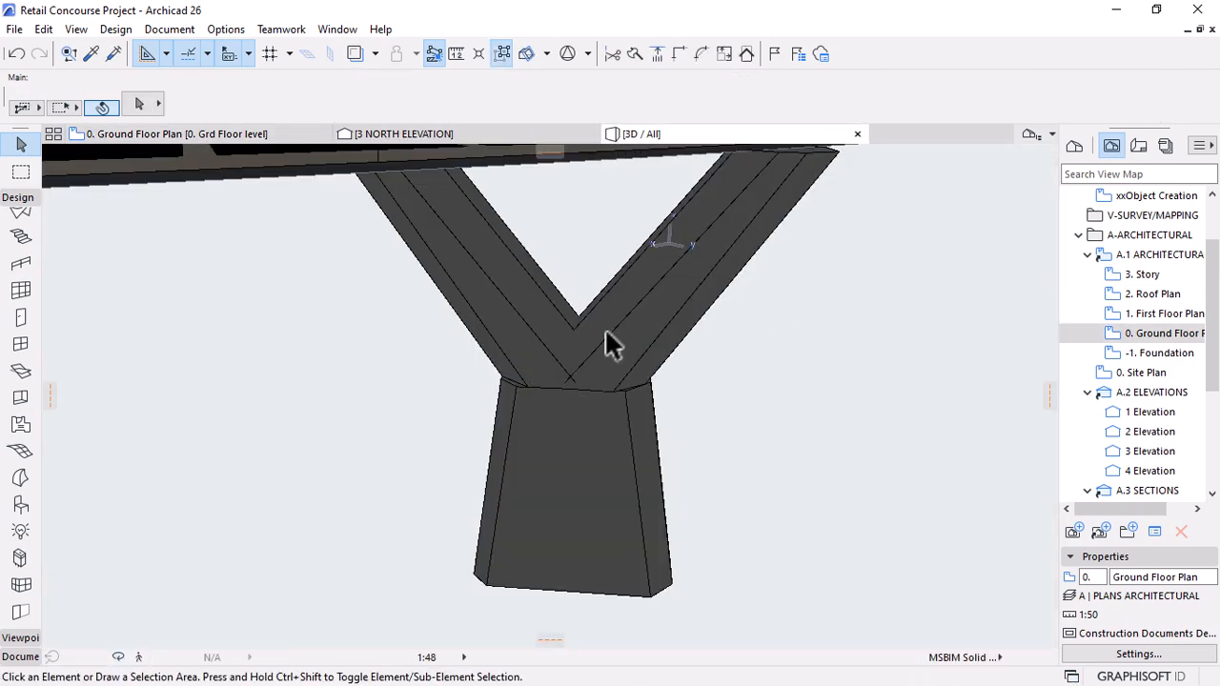
scroll(707, 360, "down", 10)
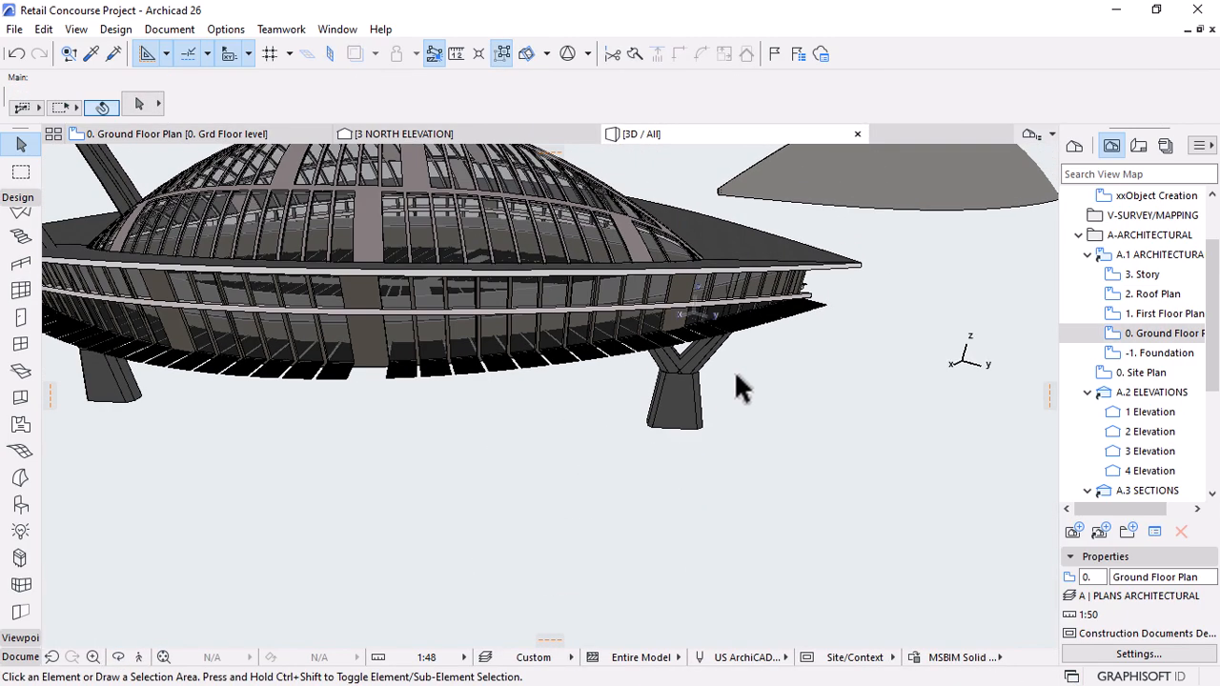
scroll(696, 370, "down", 4)
middle_click_drag(689, 371, 734, 332, "shift")
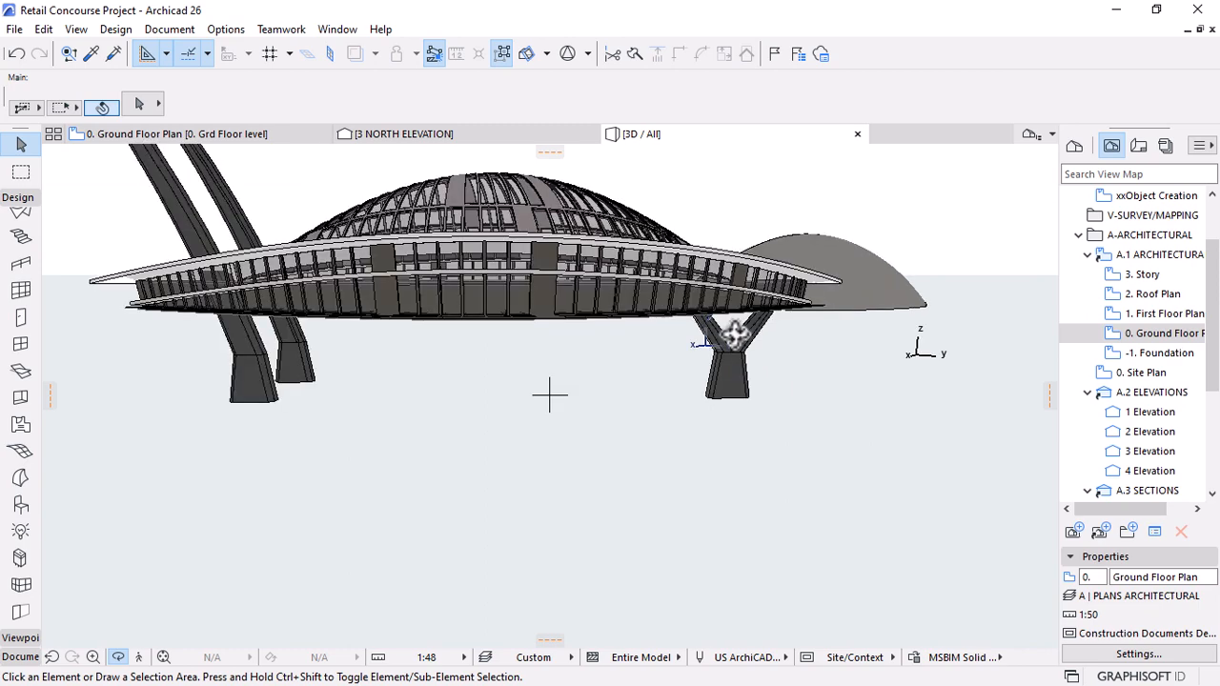
scroll(734, 331, "up", 5)
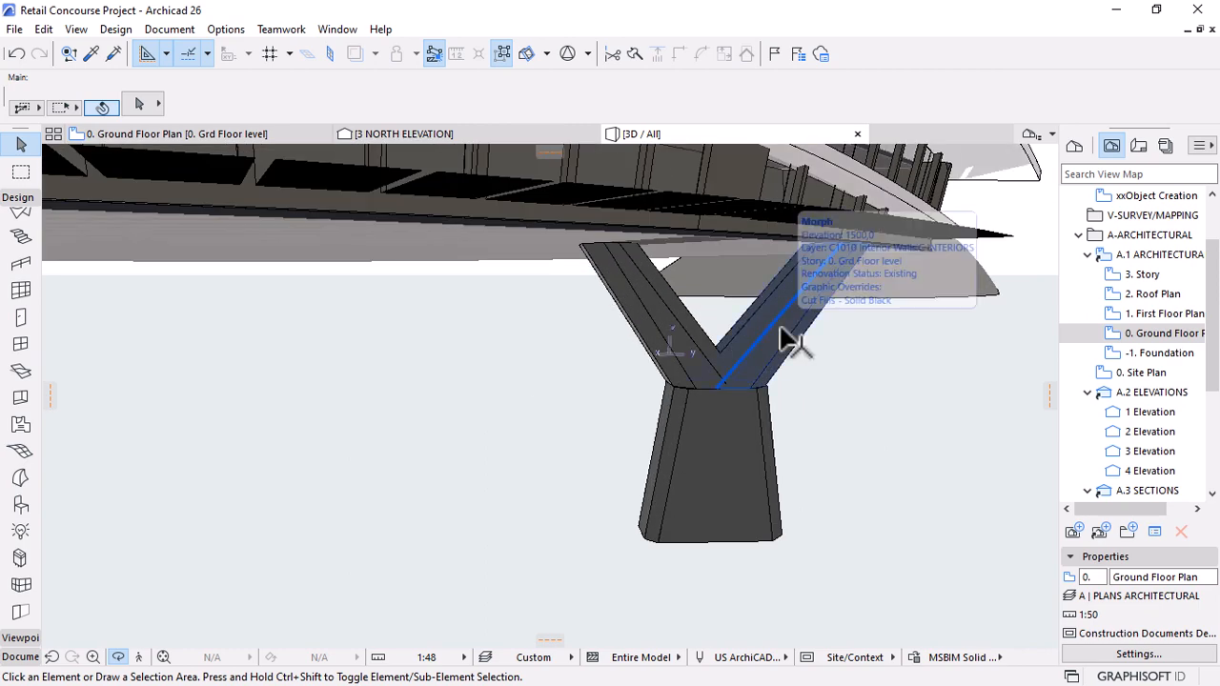
Mirror a copy of both struts and their base across the leaf's central spine in the ground floor plan.
left_click(656, 317)
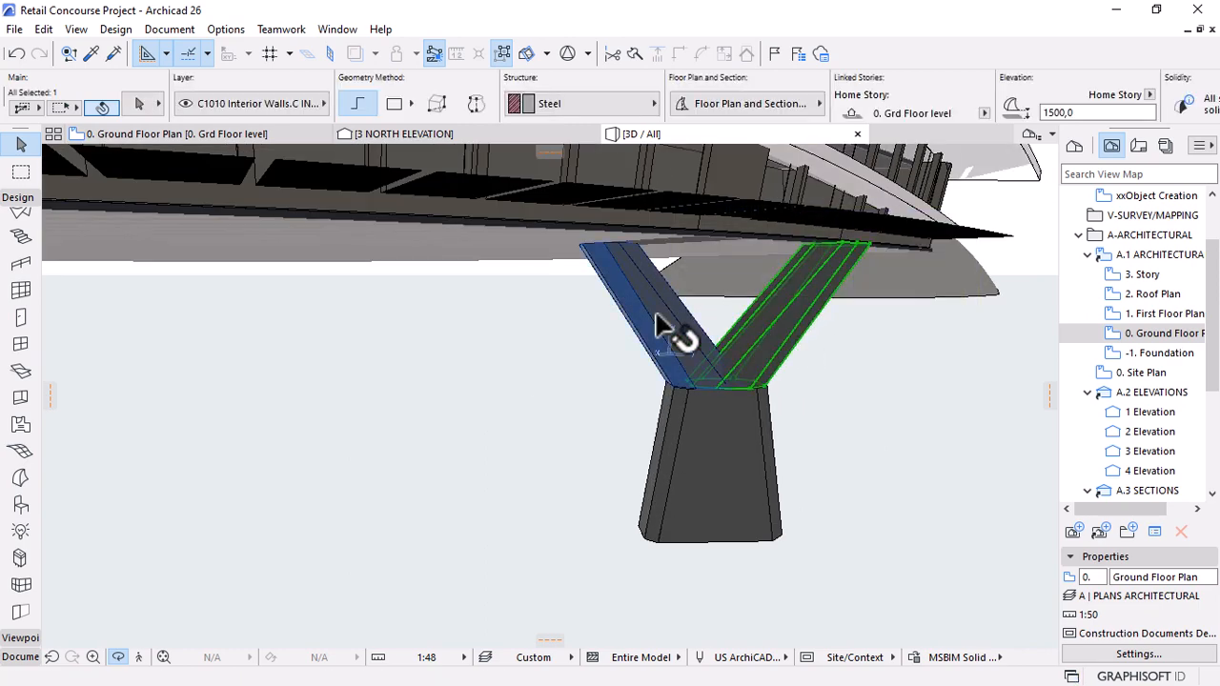
left_click(700, 431, "shift")
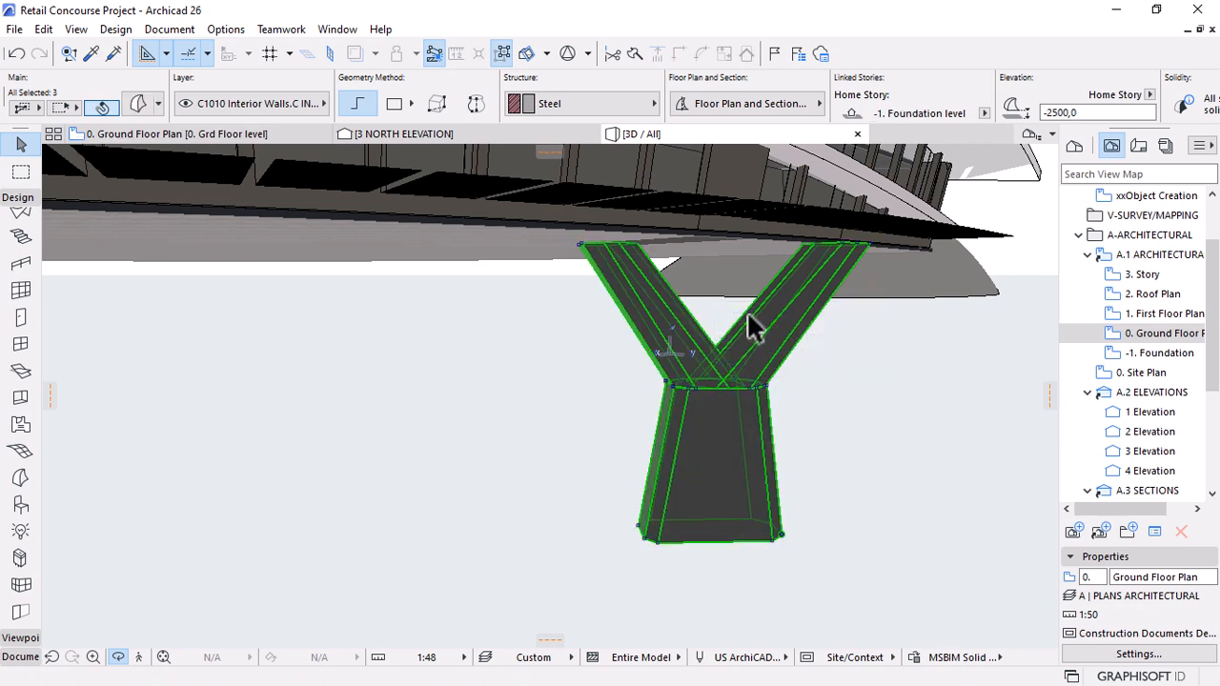
key("F2")
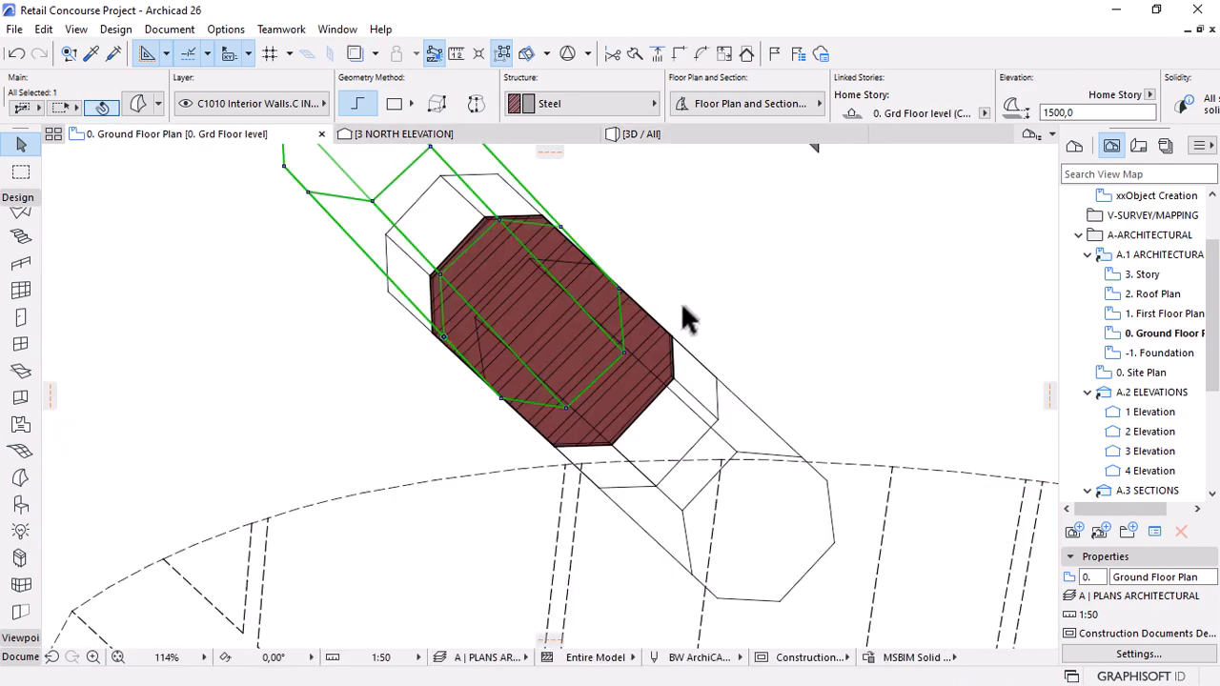
scroll(683, 317, "down", 4)
left_click(490, 48)
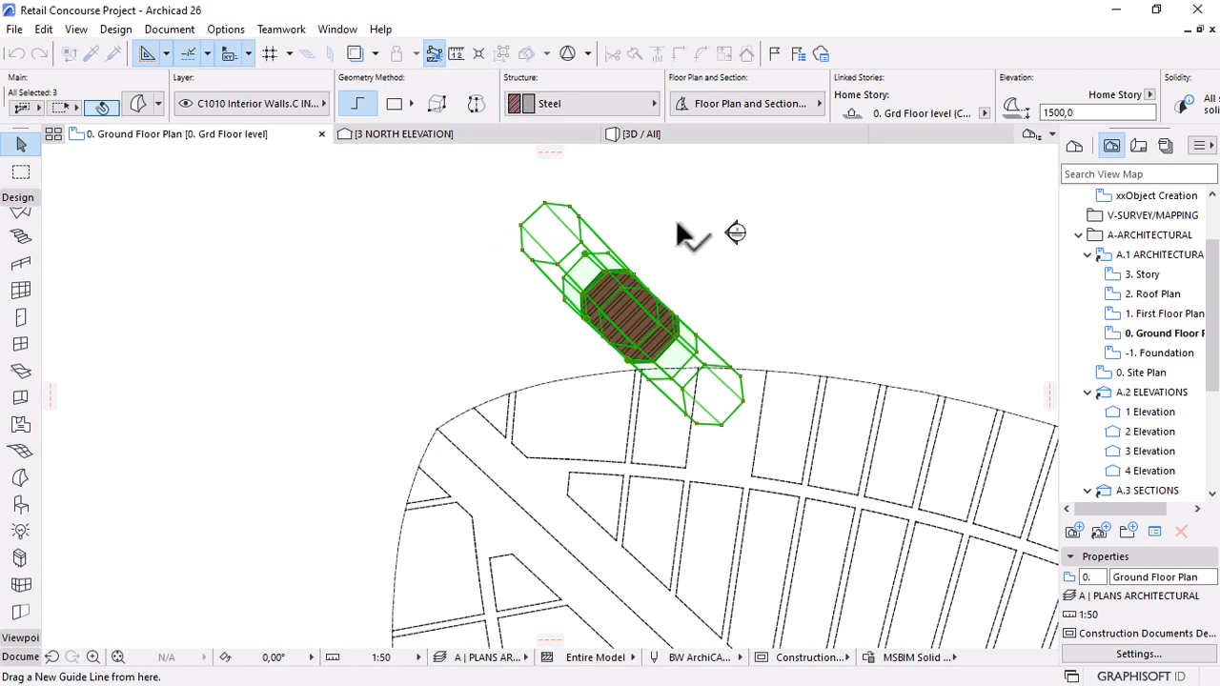
scroll(653, 240, "down", 2)
key("ctrl+alt+m")
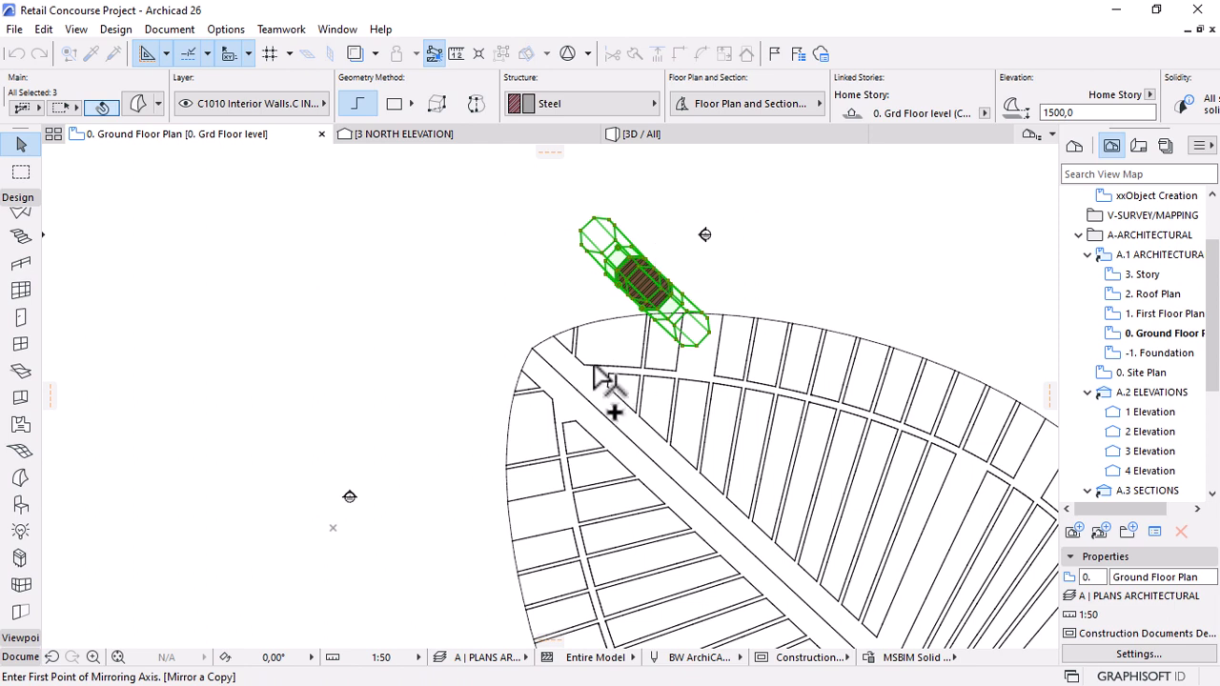
left_click(550, 365)
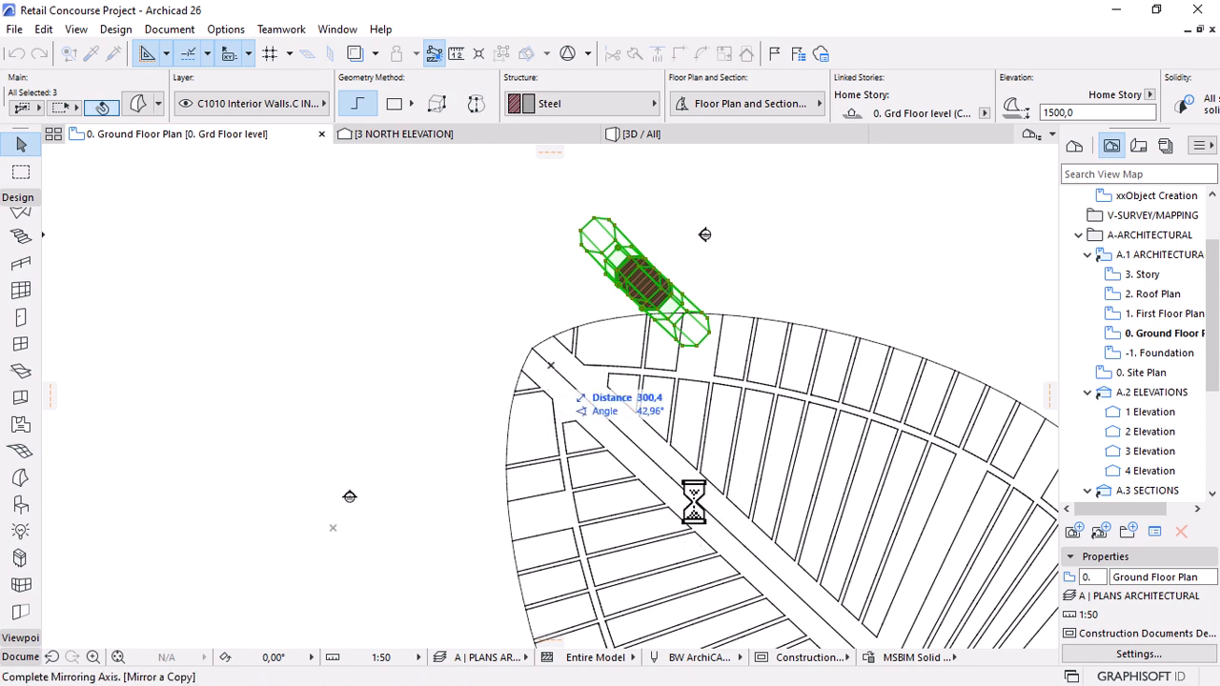
key("Escape")
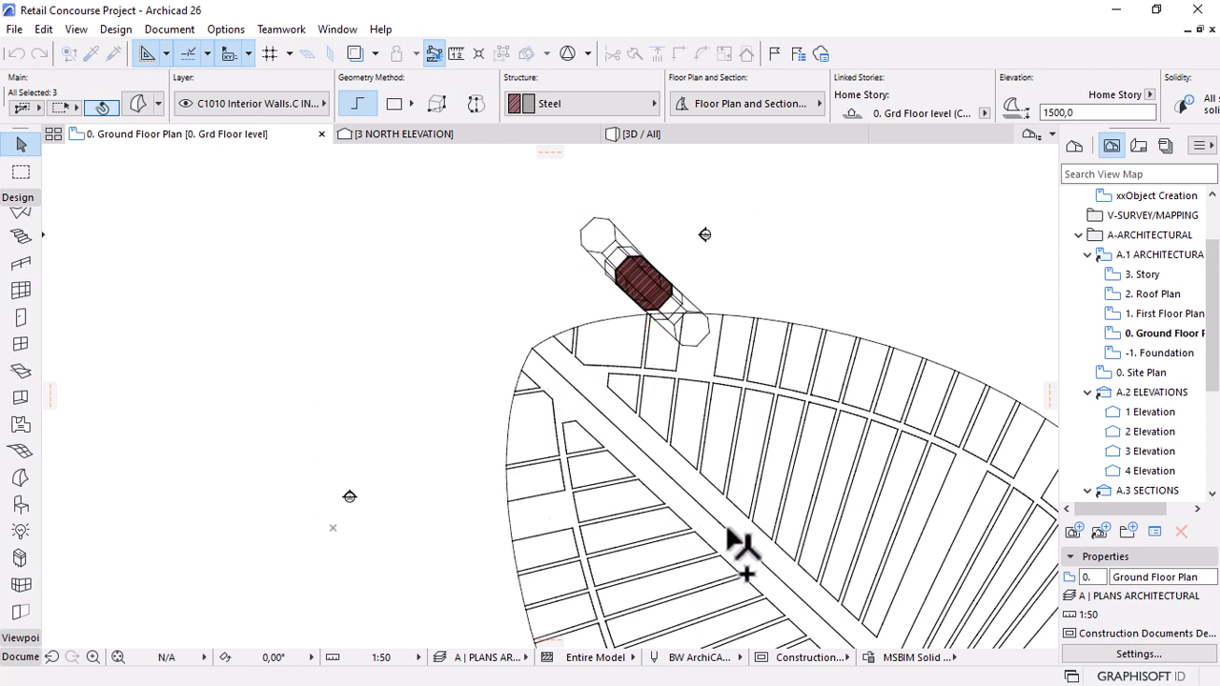
left_click(738, 552)
scroll(518, 294, "down", 3)
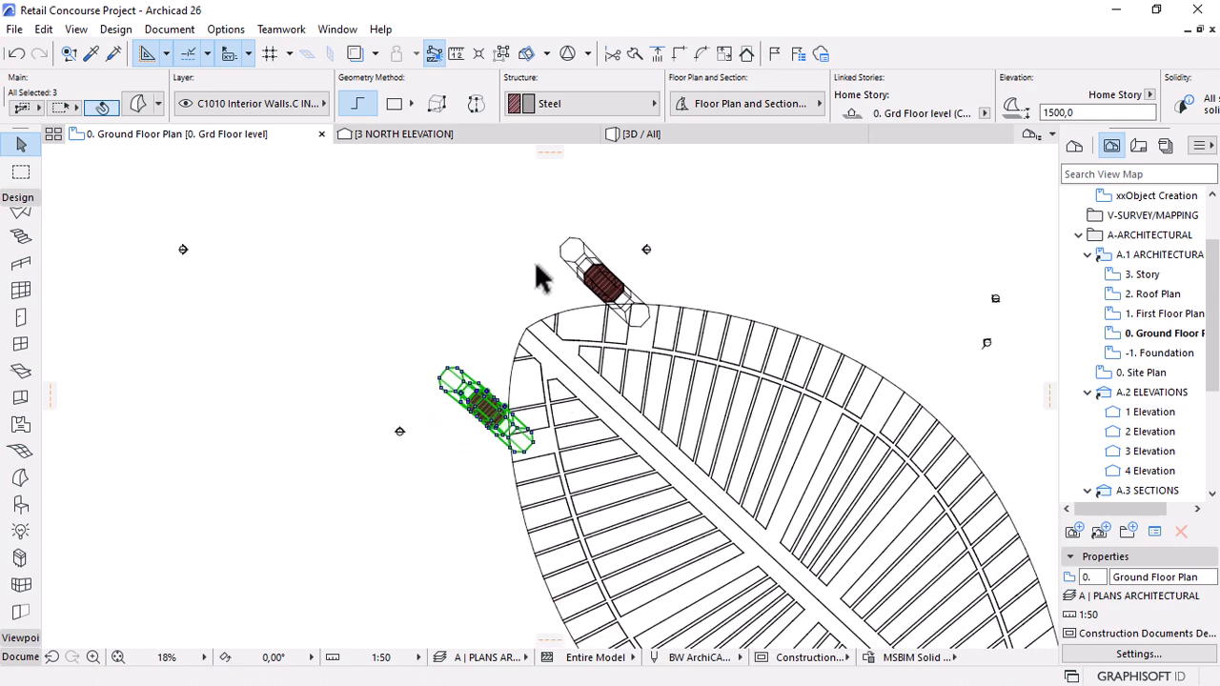
Inspect the two V-shaped supports, the domed roof and the curved masts from several angles in the 3D view.
left_click(656, 136)
scroll(748, 334, "down", 3)
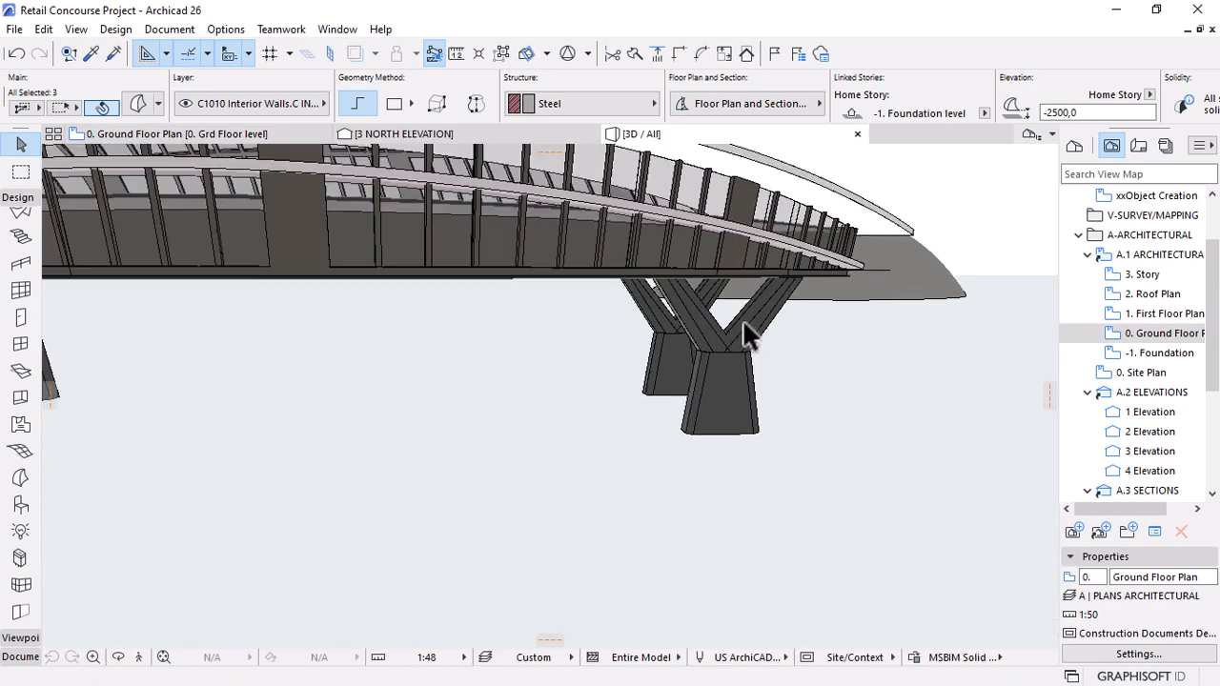
scroll(748, 333, "down", 5)
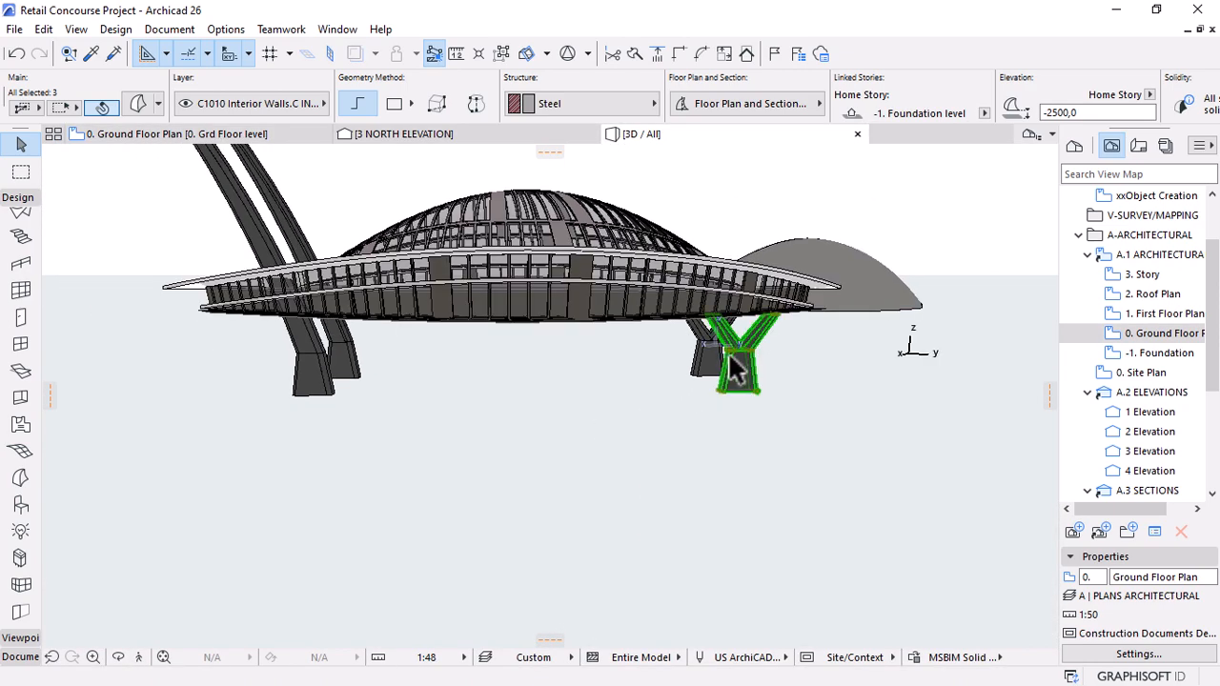
middle_click_drag(732, 372, 878, 375, "shift")
middle_click_drag(662, 379, 793, 397, "shift")
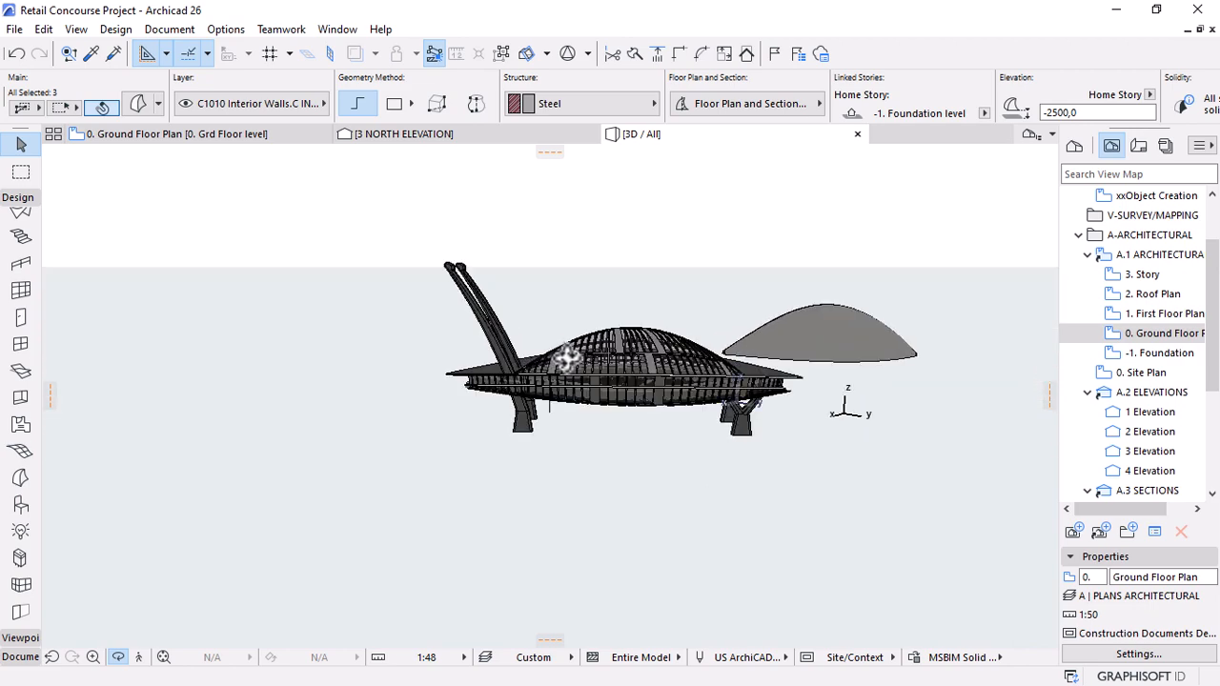
middle_click_drag(567, 358, 386, 259, "shift")
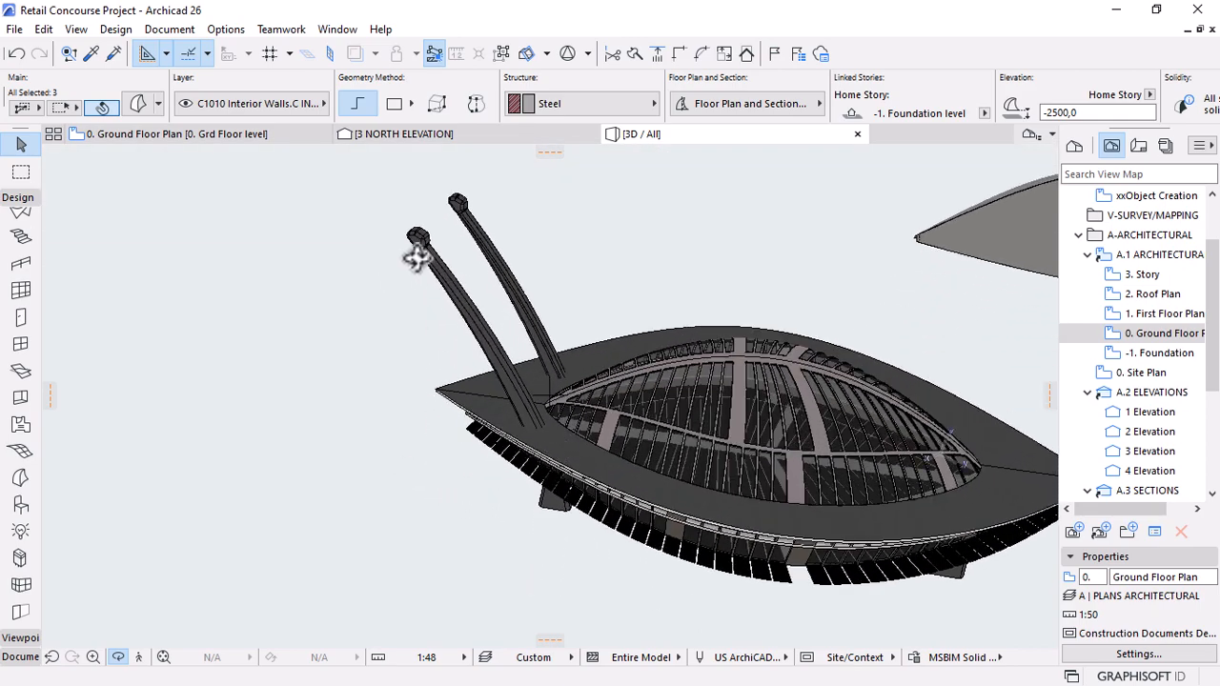
scroll(541, 283, "up", 5)
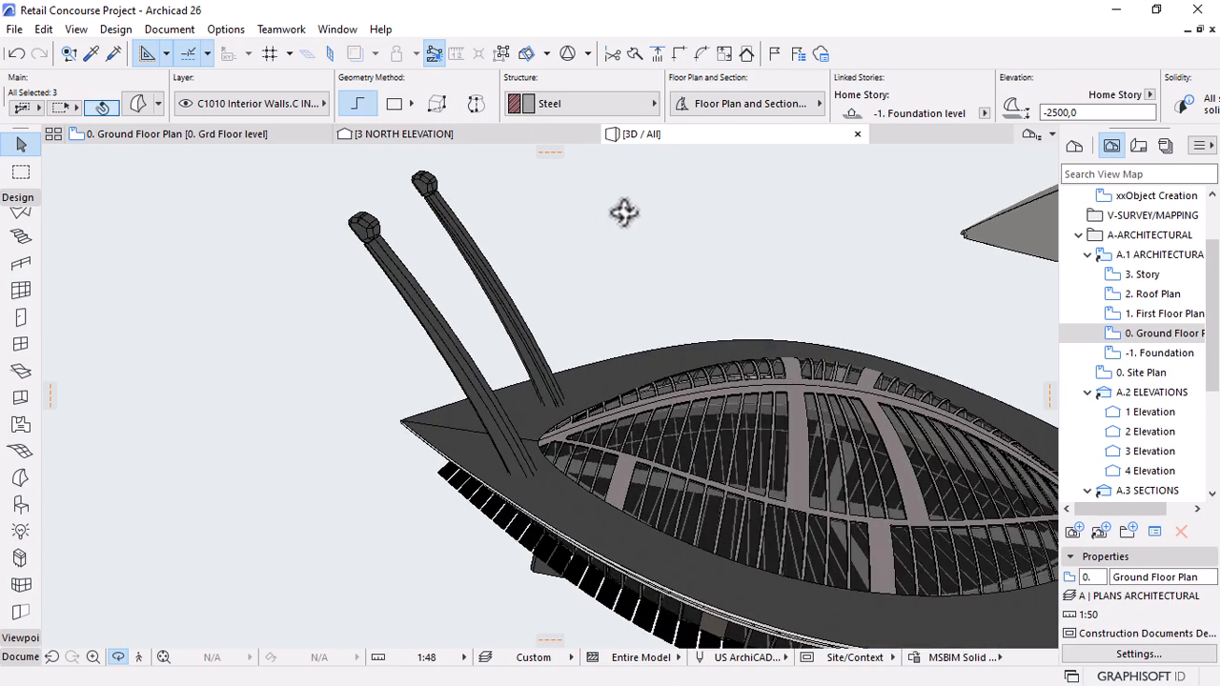
middle_click_drag(739, 361, 348, 381, "shift")
scroll(874, 305, "up", 5)
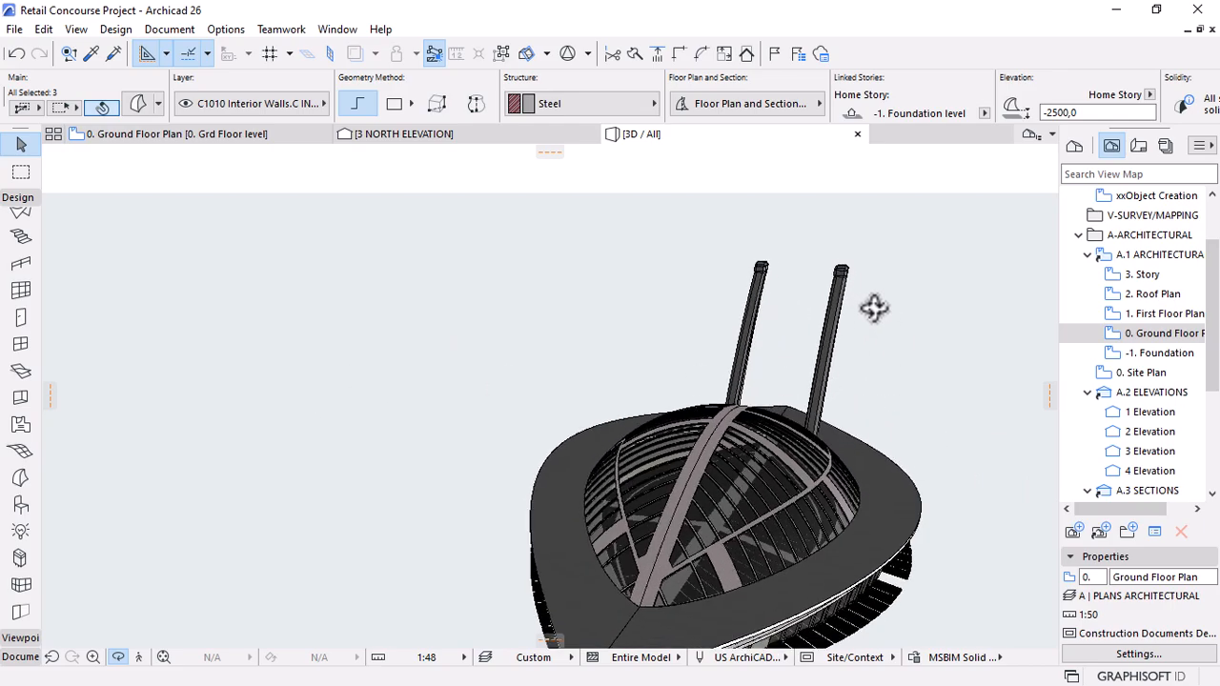
middle_click_drag(860, 299, 394, 264, "shift")
middle_click_drag(428, 303, 744, 417, "shift")
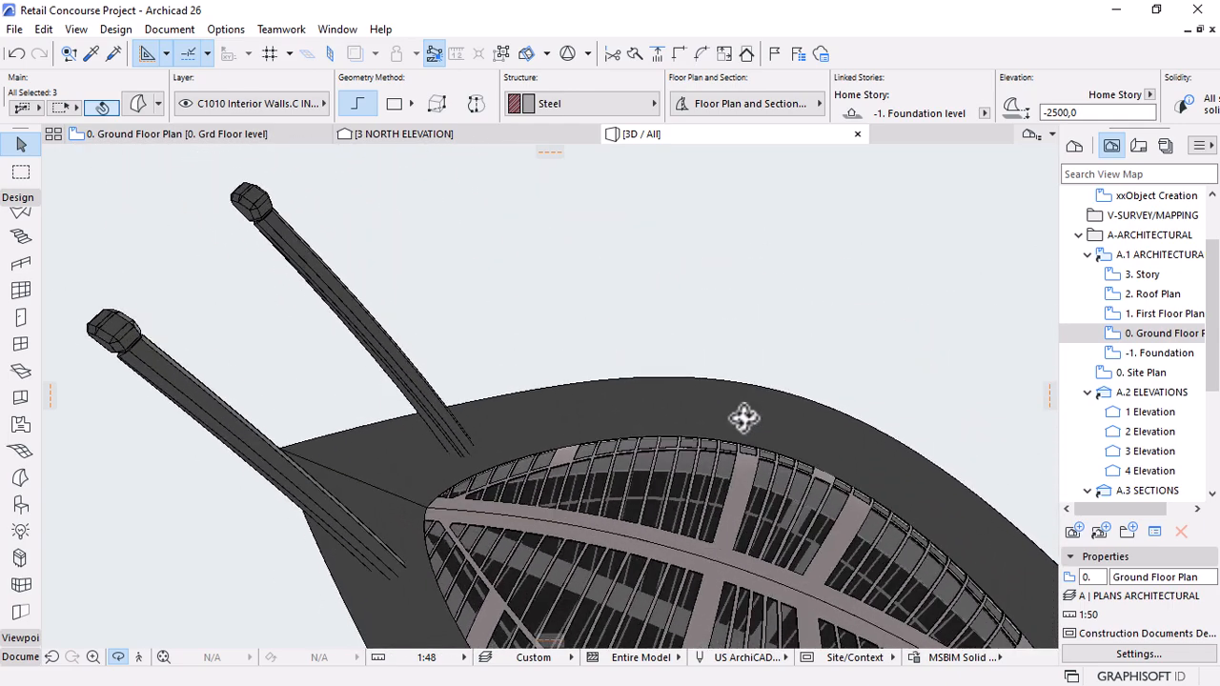
middle_click_drag(714, 373, 616, 491, "shift")
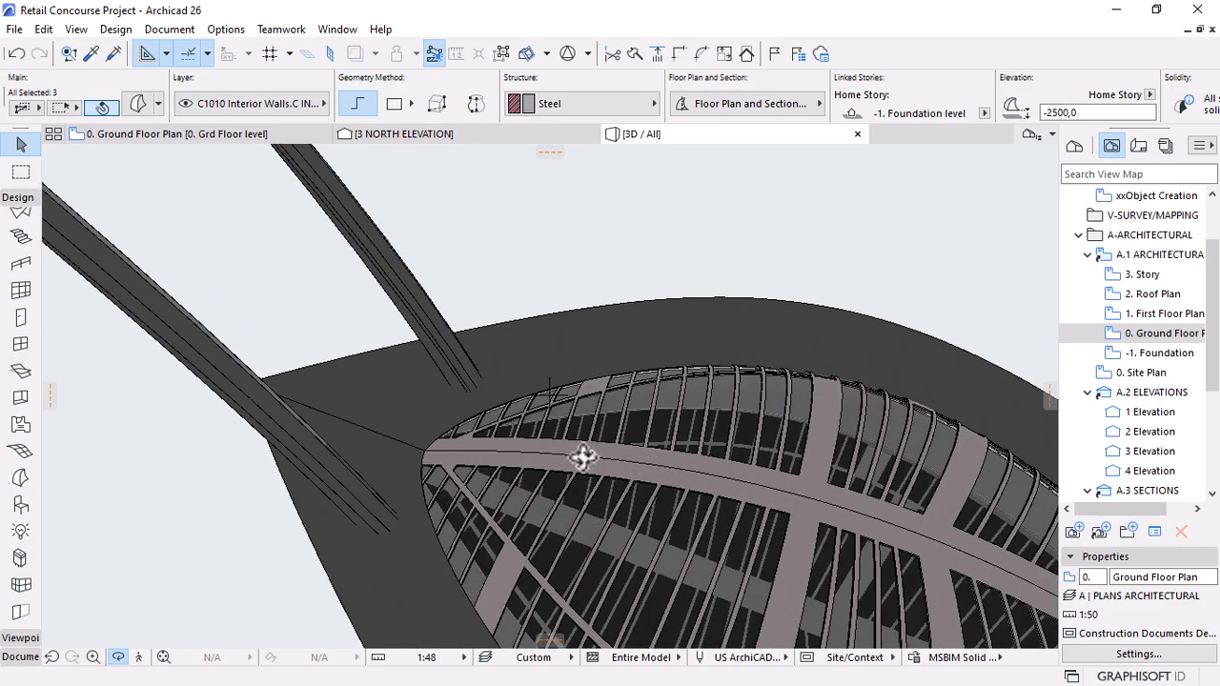
middle_click_drag(617, 459, 760, 362, "shift")
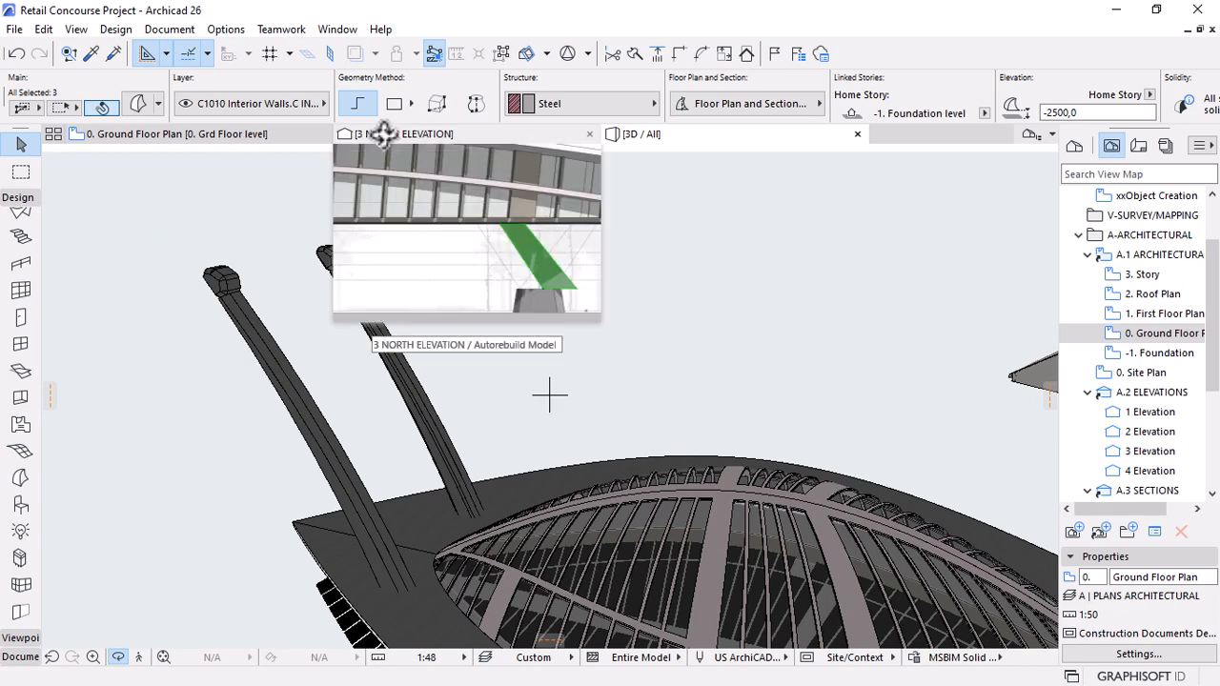
Move the mast's 2D reference outline in the north elevation clear of the building, beyond the elevation's boundary beside the mast.
left_click(381, 134)
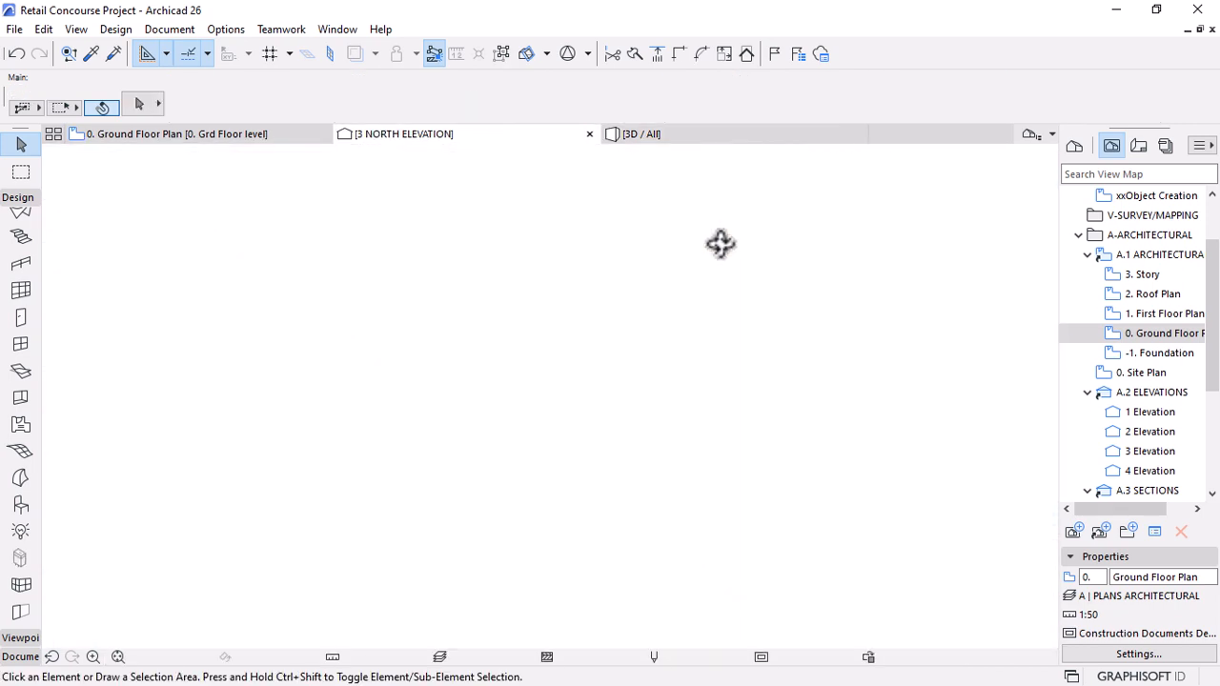
scroll(845, 315, "down", 5)
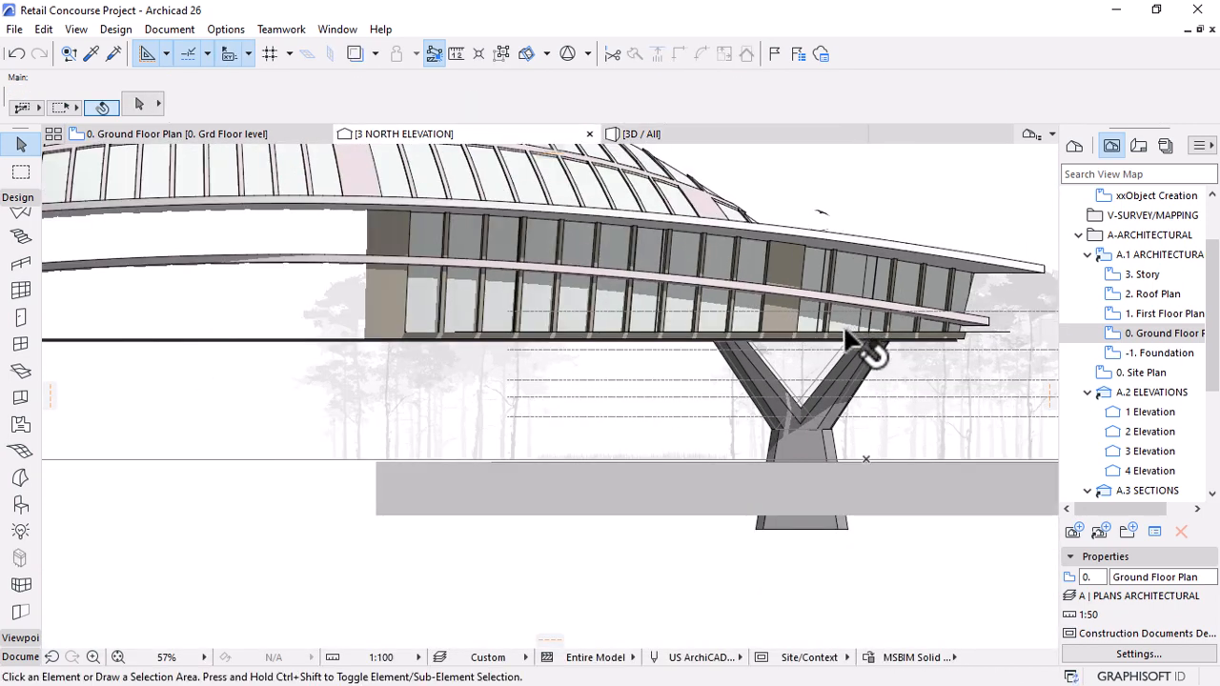
scroll(853, 410, "down", 1)
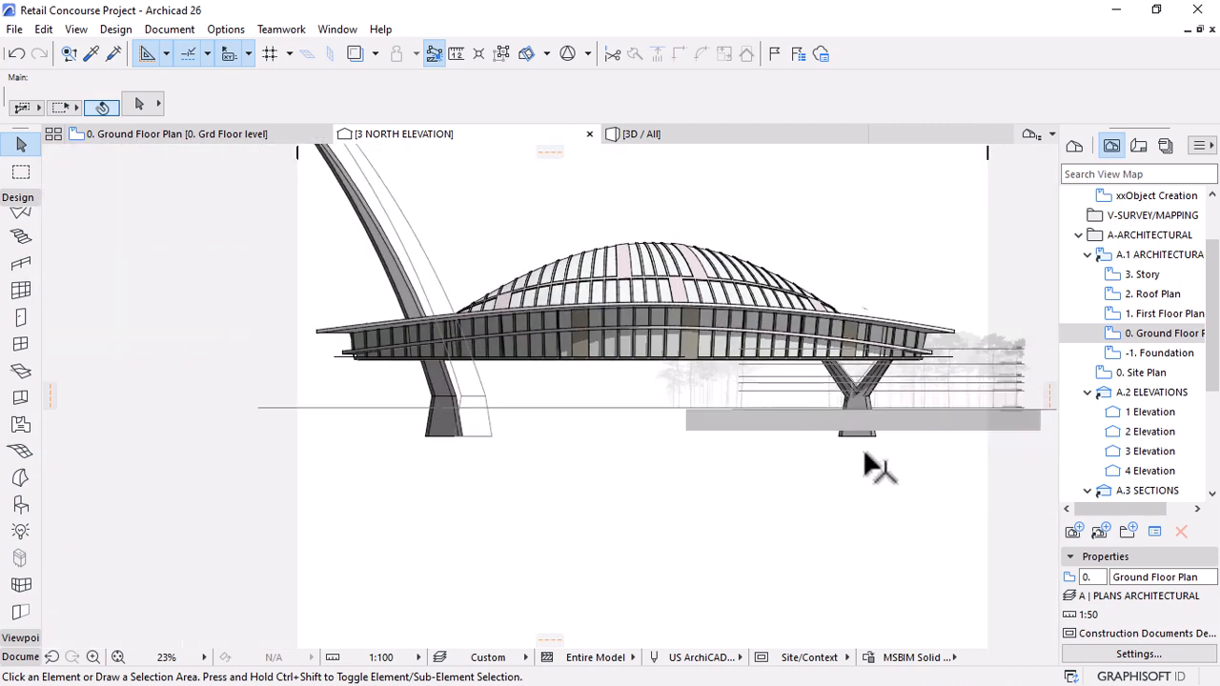
scroll(851, 472, "down", 1)
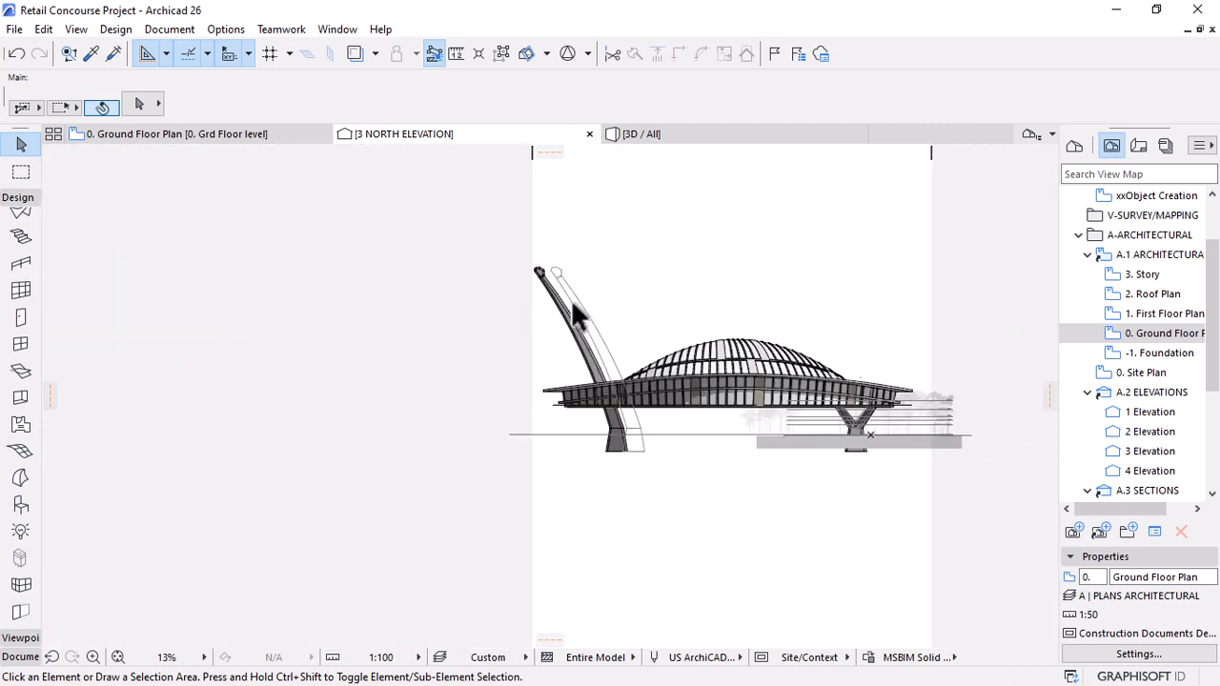
scroll(611, 329, "up", 2)
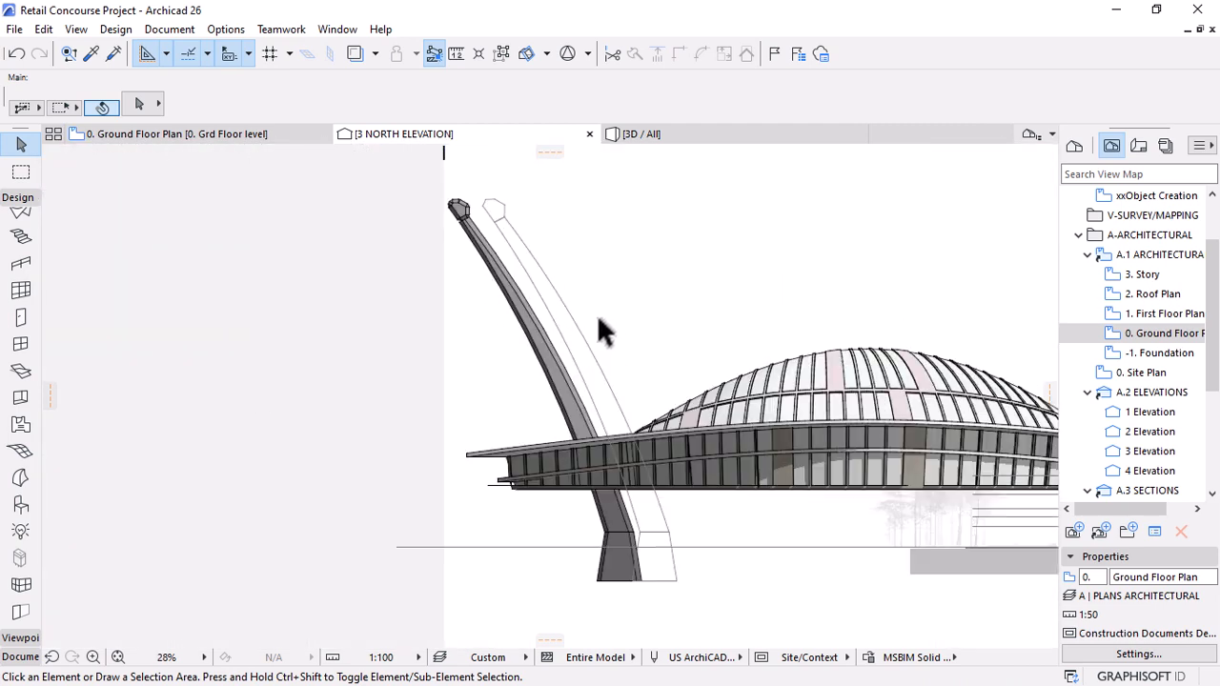
left_click(498, 215)
left_click(525, 239, "shift")
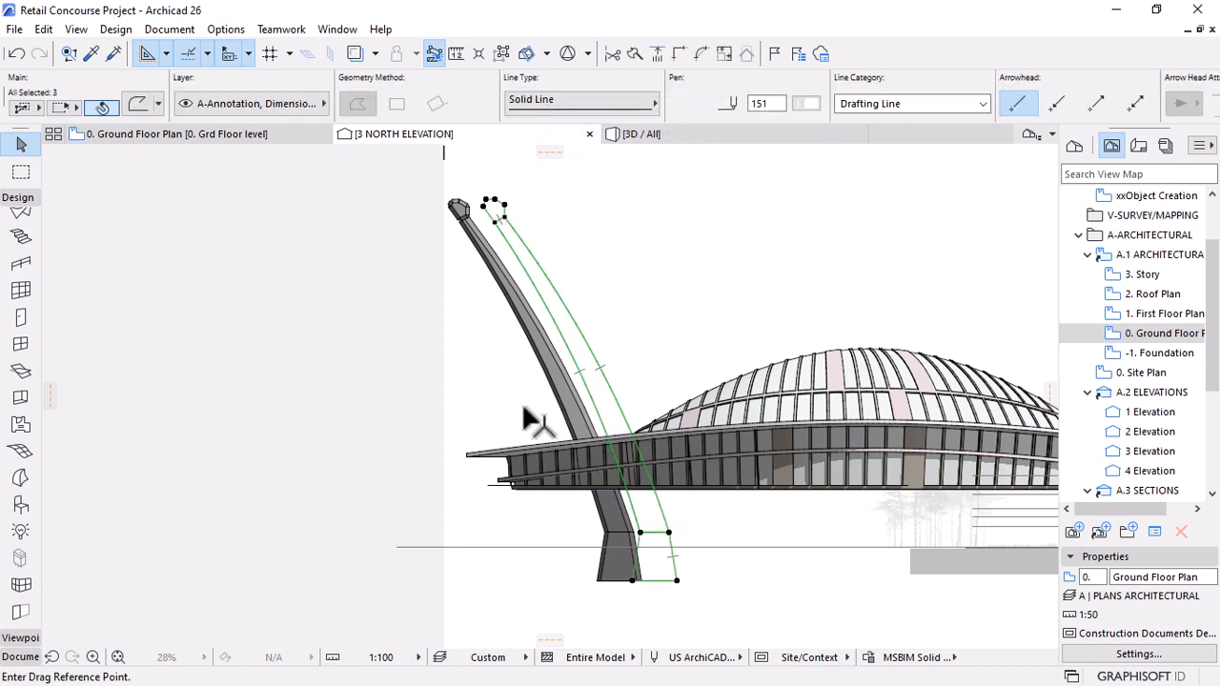
left_click(586, 408)
left_click(214, 395)
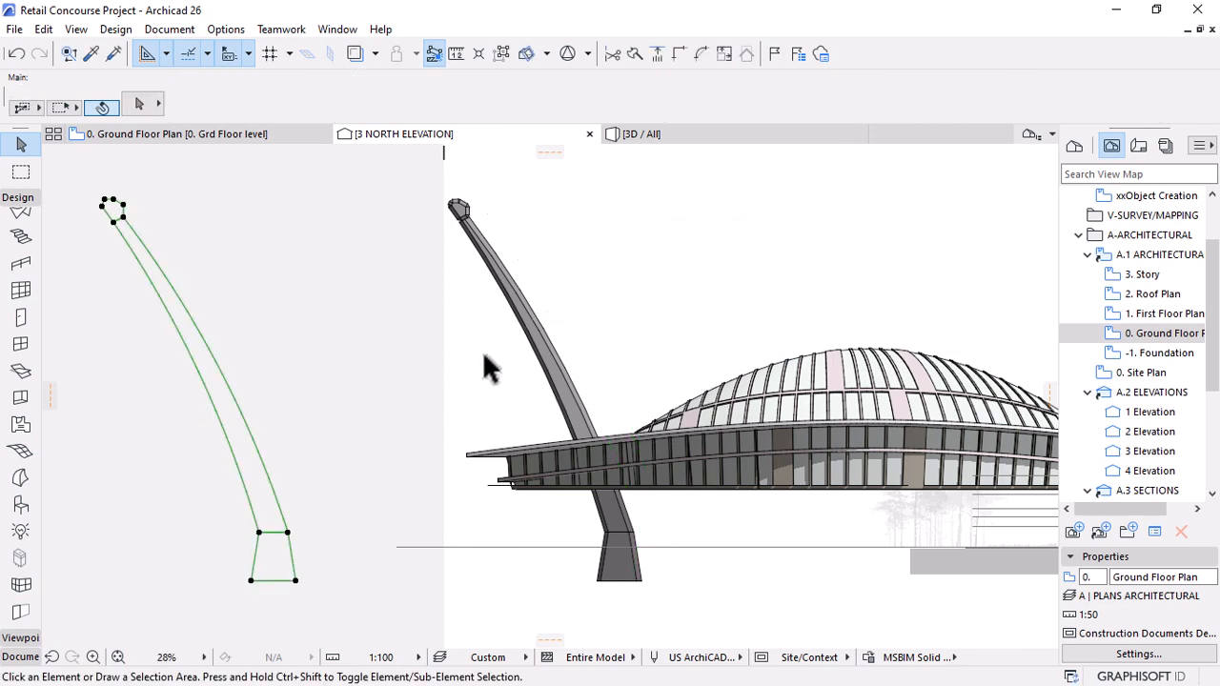
left_click(482, 350)
Examine the domed roof's upper curve and its position relative to the curved mast in the north elevation.
scroll(426, 332, "down", 2)
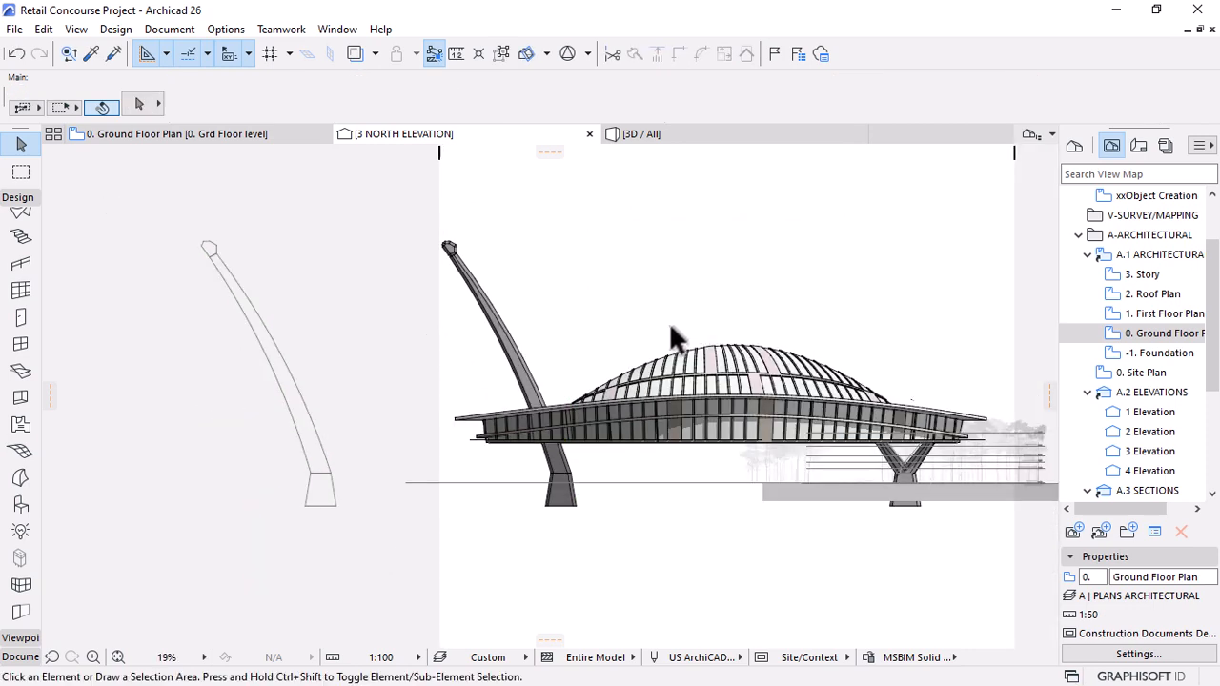
scroll(670, 328, "up", 5)
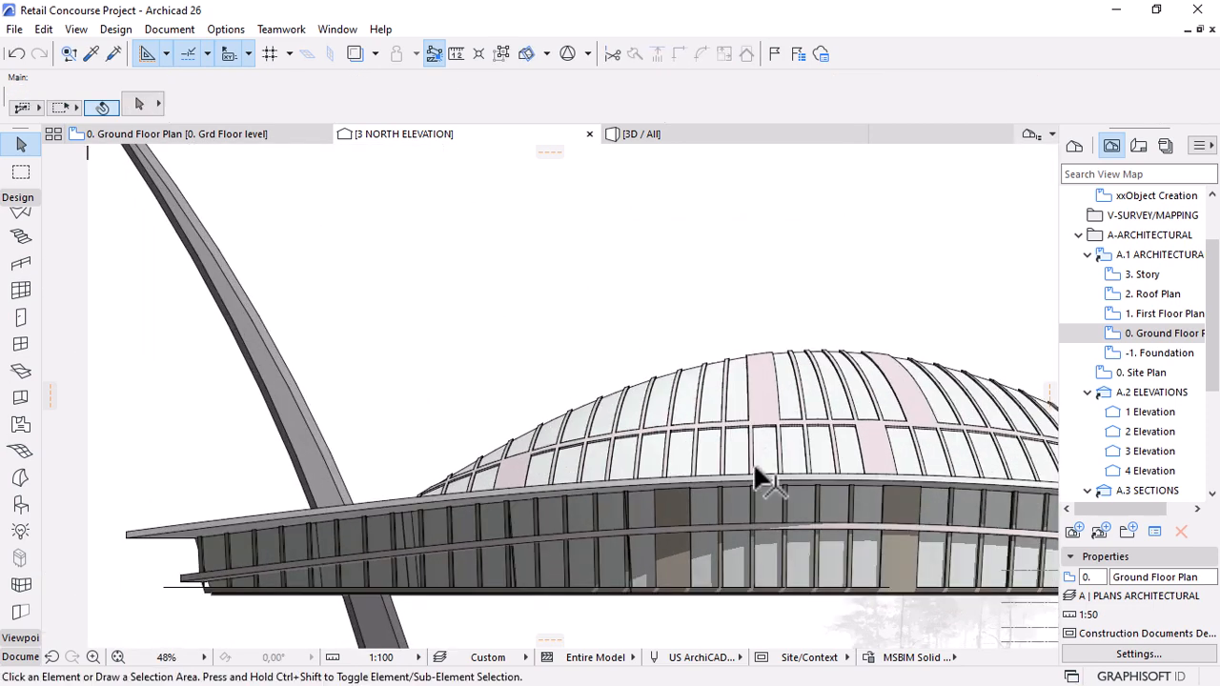
scroll(754, 468, "down", 1)
scroll(909, 400, "up", 1)
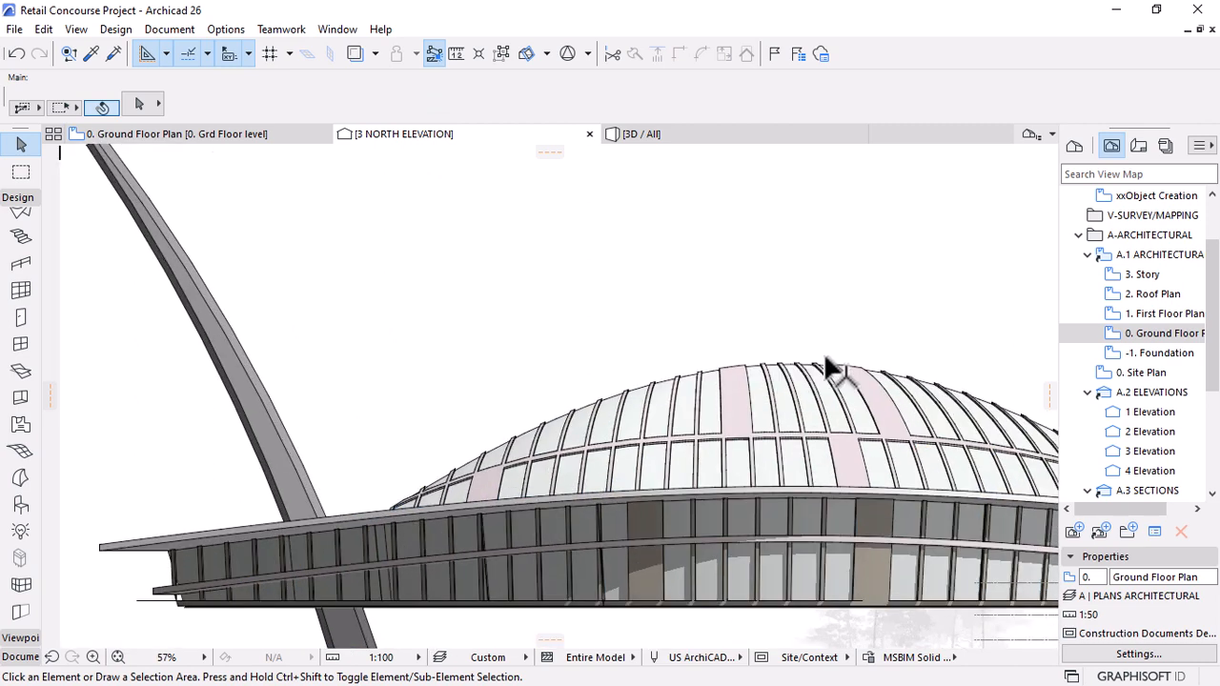
scroll(828, 367, "up", 1)
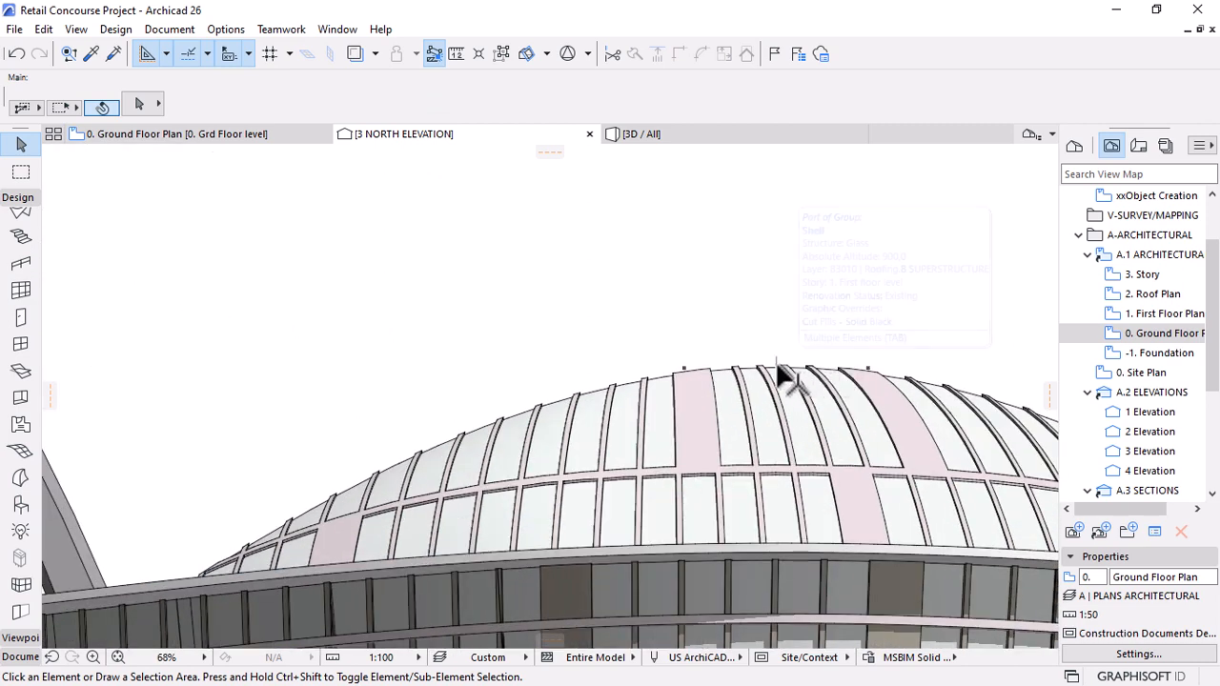
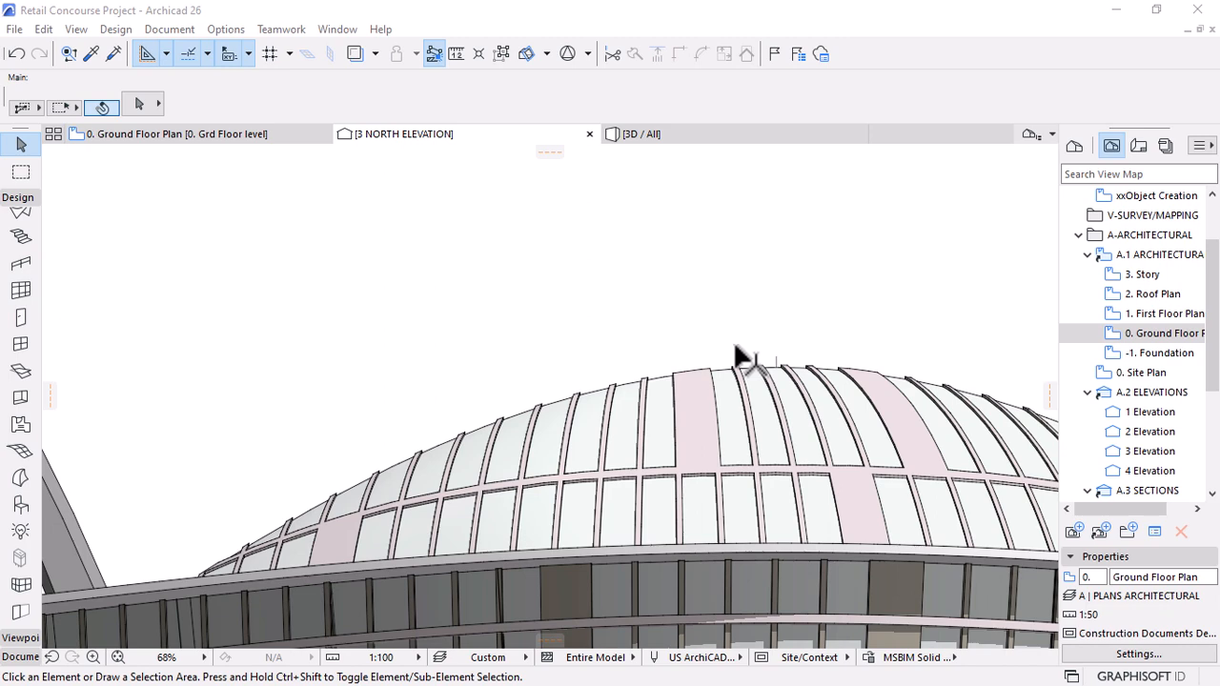
scroll(736, 349, "down", 4)
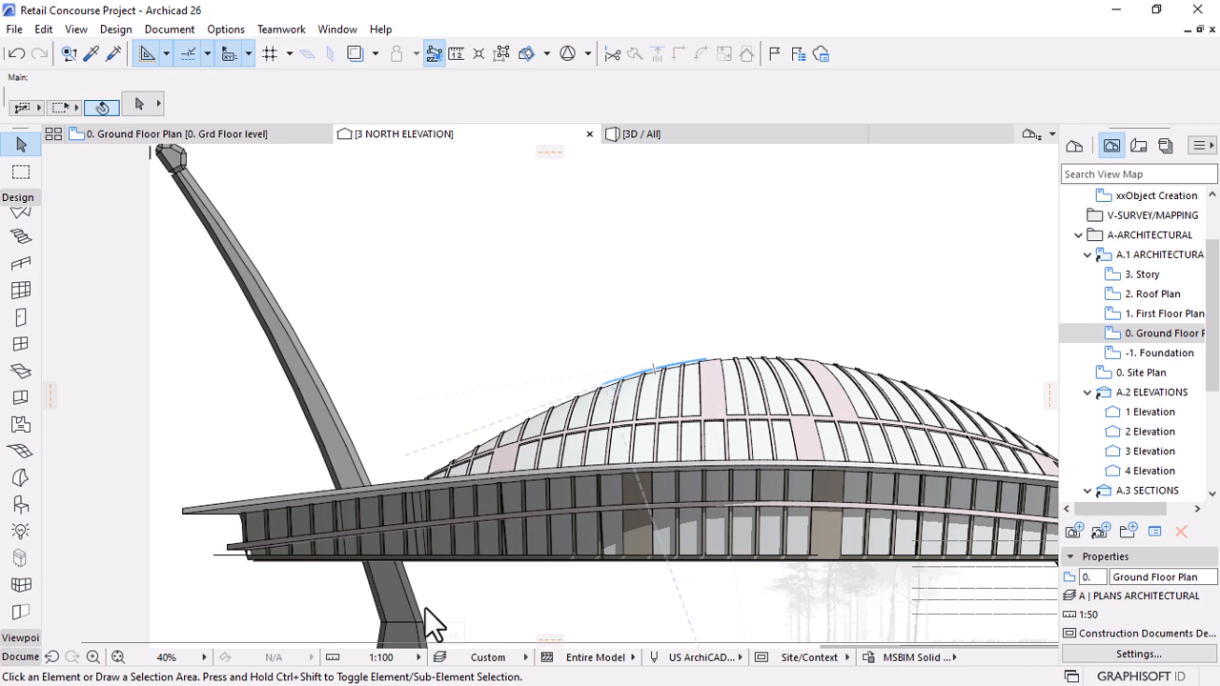
scroll(426, 603, "down", 2)
scroll(432, 270, "up", 5)
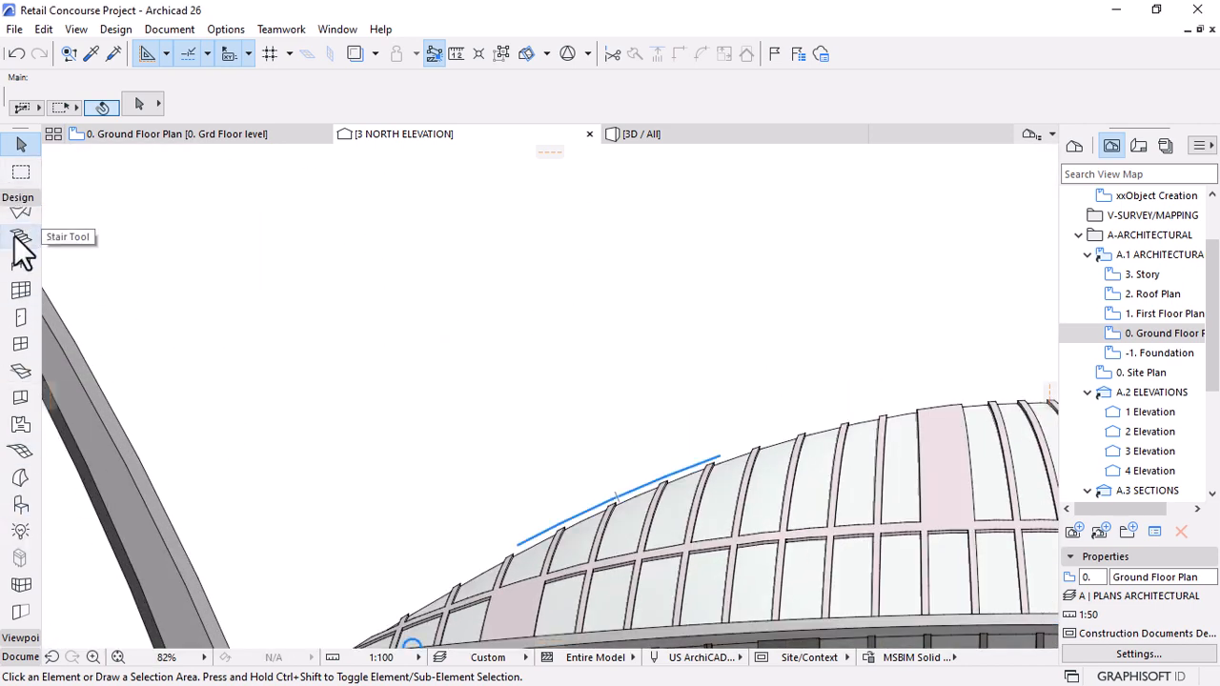
Draw a square polyline outline of about 256 mm on top of the rib at the dome's apex in the north elevation.
left_click(18, 198)
left_click(20, 238)
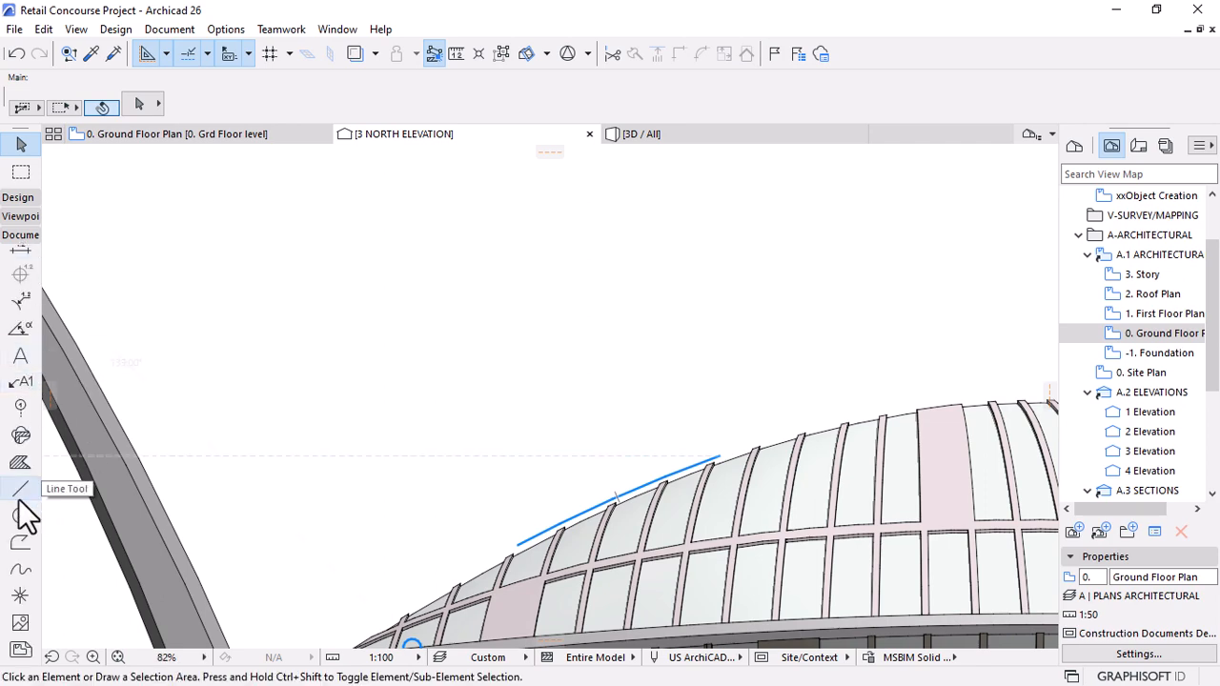
left_click(20, 542)
scroll(931, 371, "up", 4)
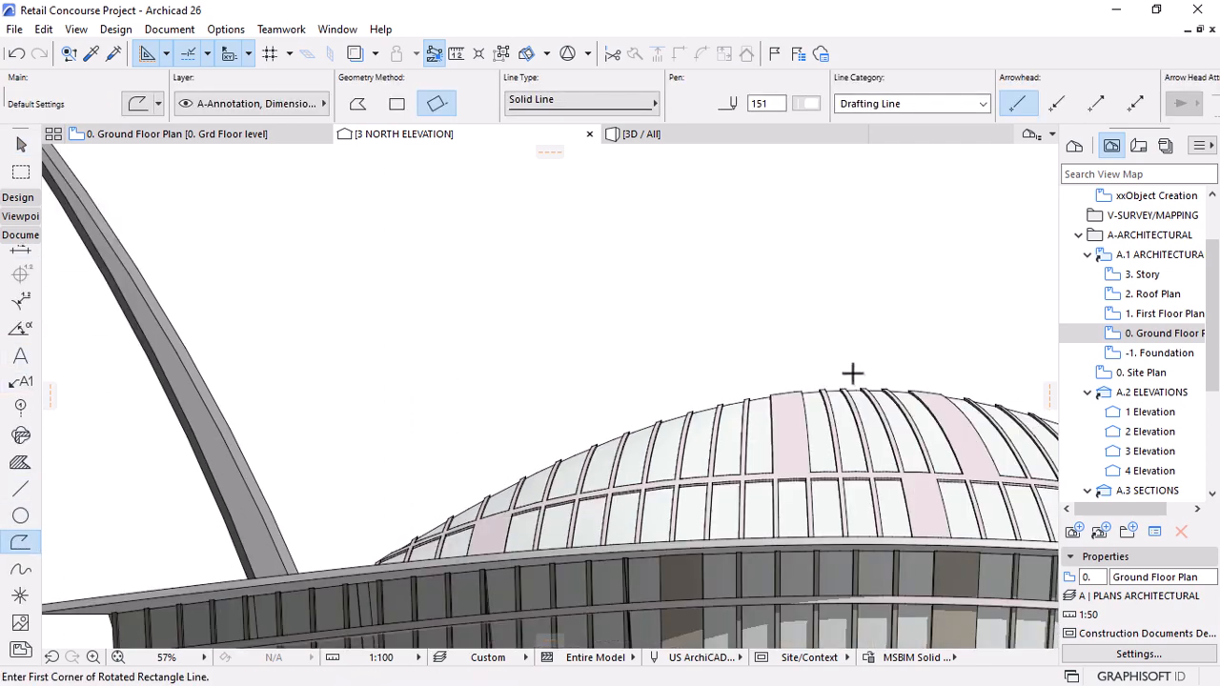
scroll(756, 408, "down", 3)
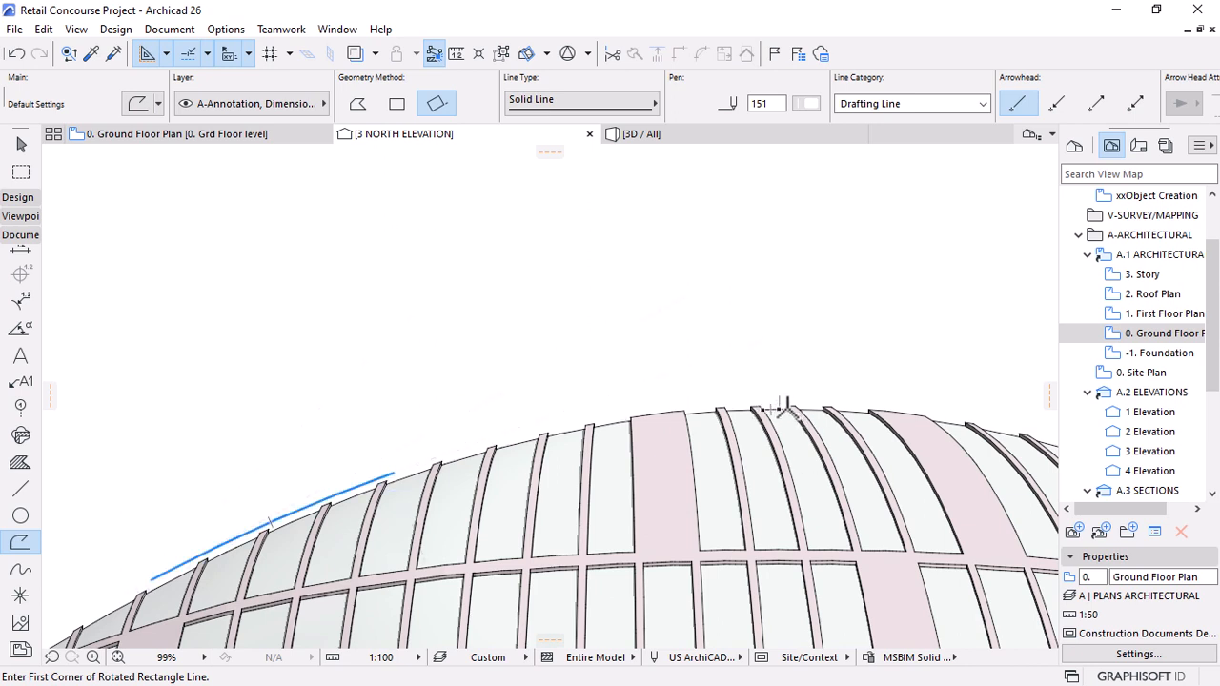
left_click(789, 408)
scroll(810, 386, "up", 5)
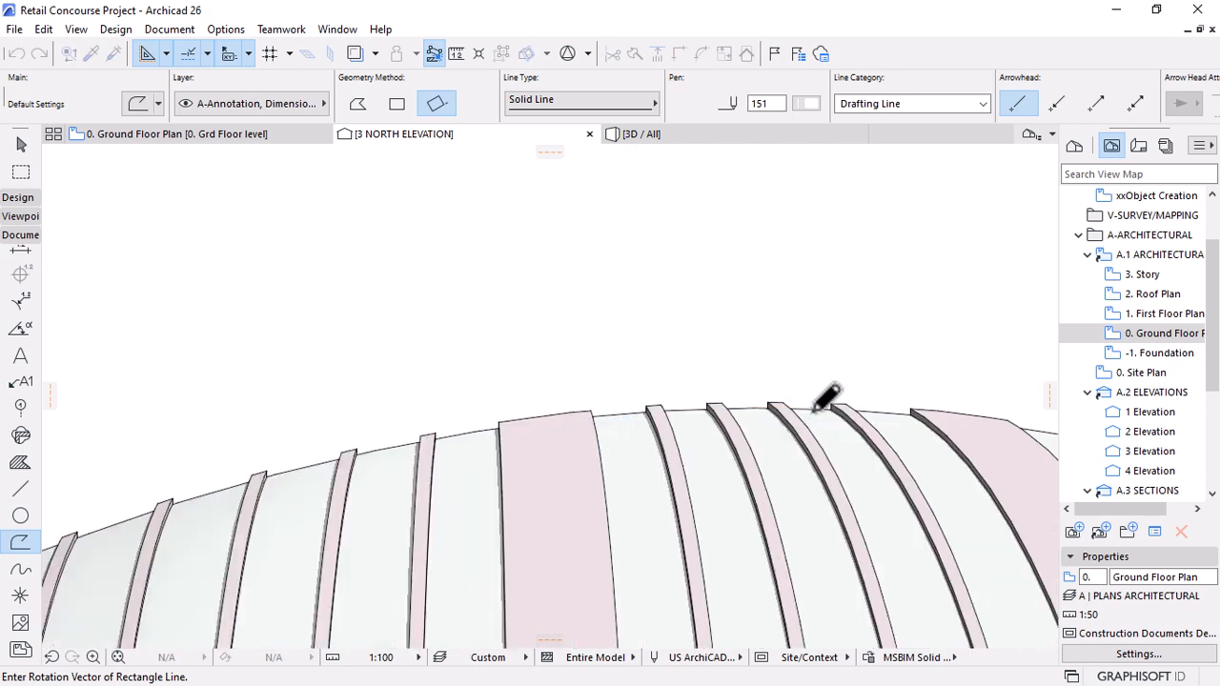
key("Escape")
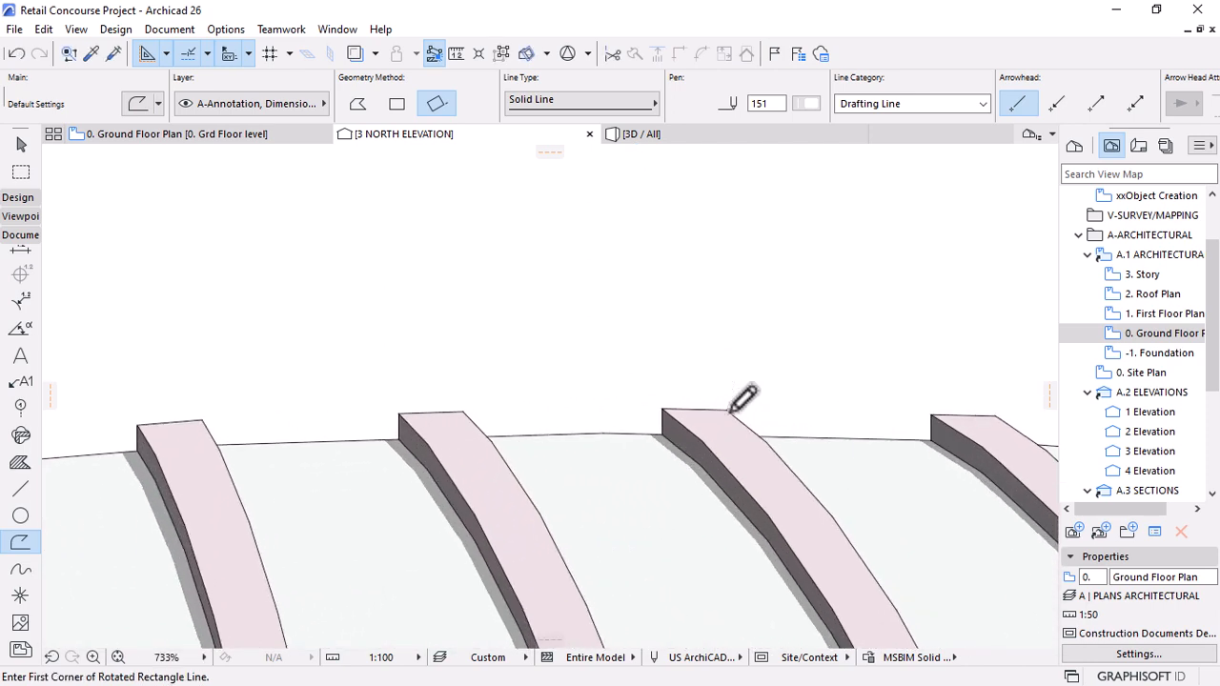
left_click(727, 410)
left_click(396, 103)
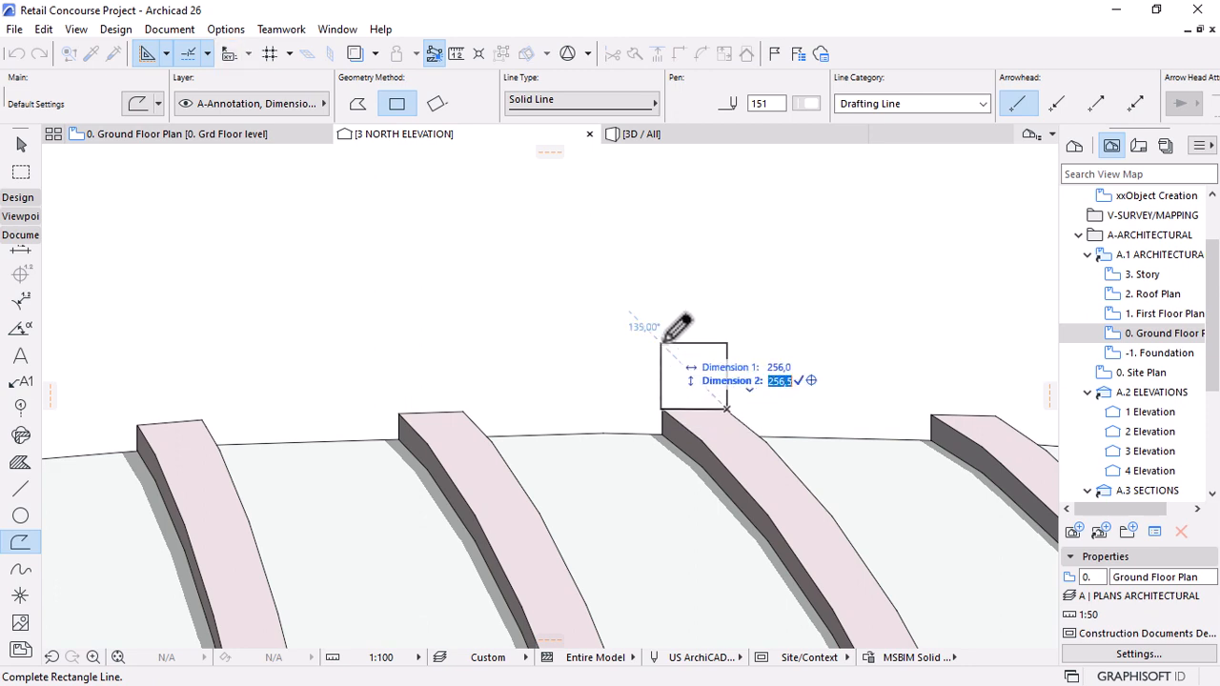
key("Return")
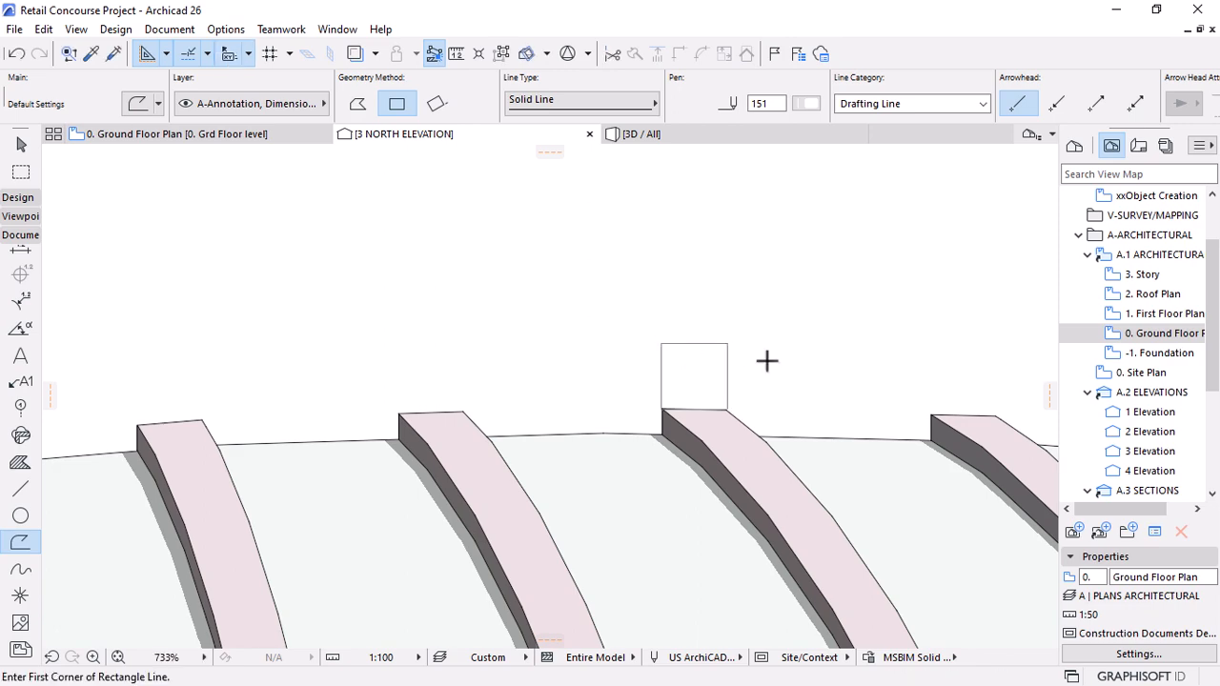
Create a Morph from the square outline above the dome's apex with the Magic Wand.
scroll(767, 360, "down", 15)
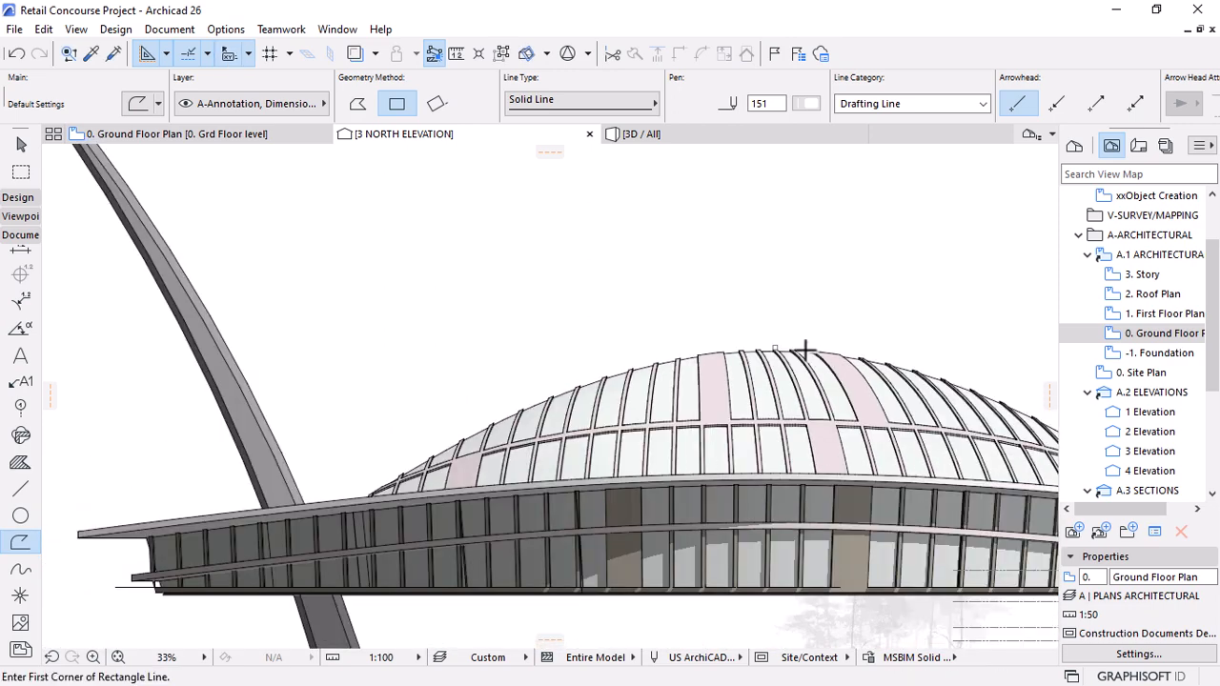
scroll(759, 328, "down", 2)
scroll(793, 331, "up", 3)
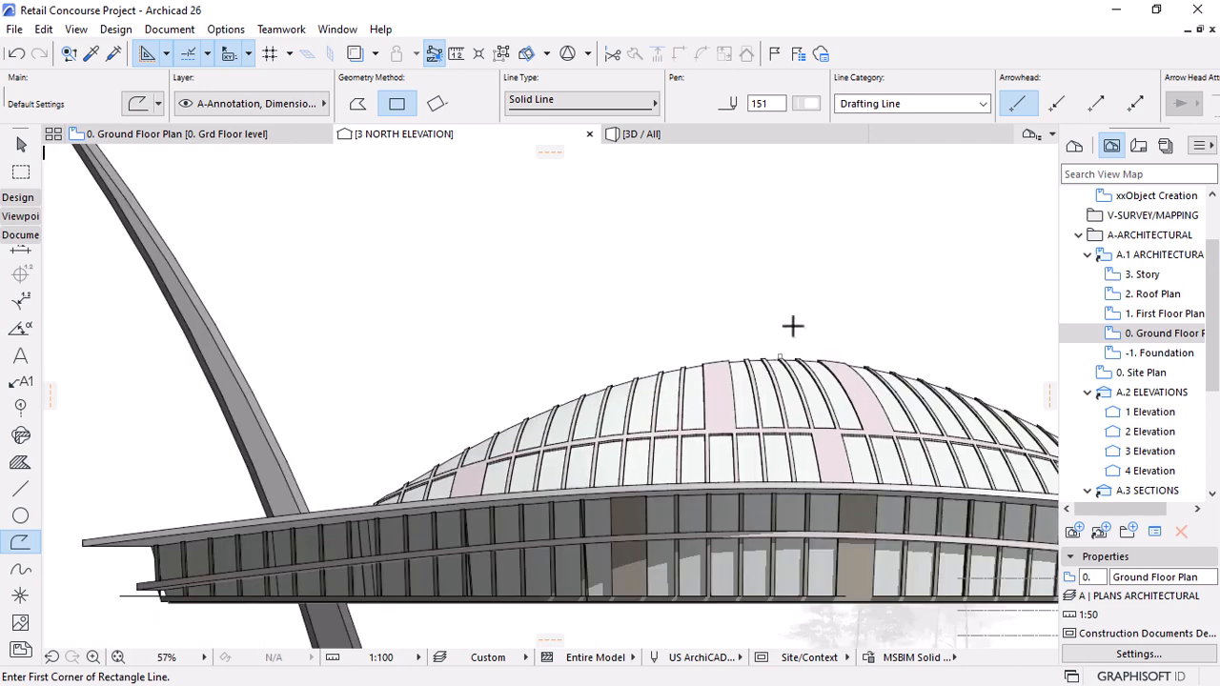
left_click(17, 197)
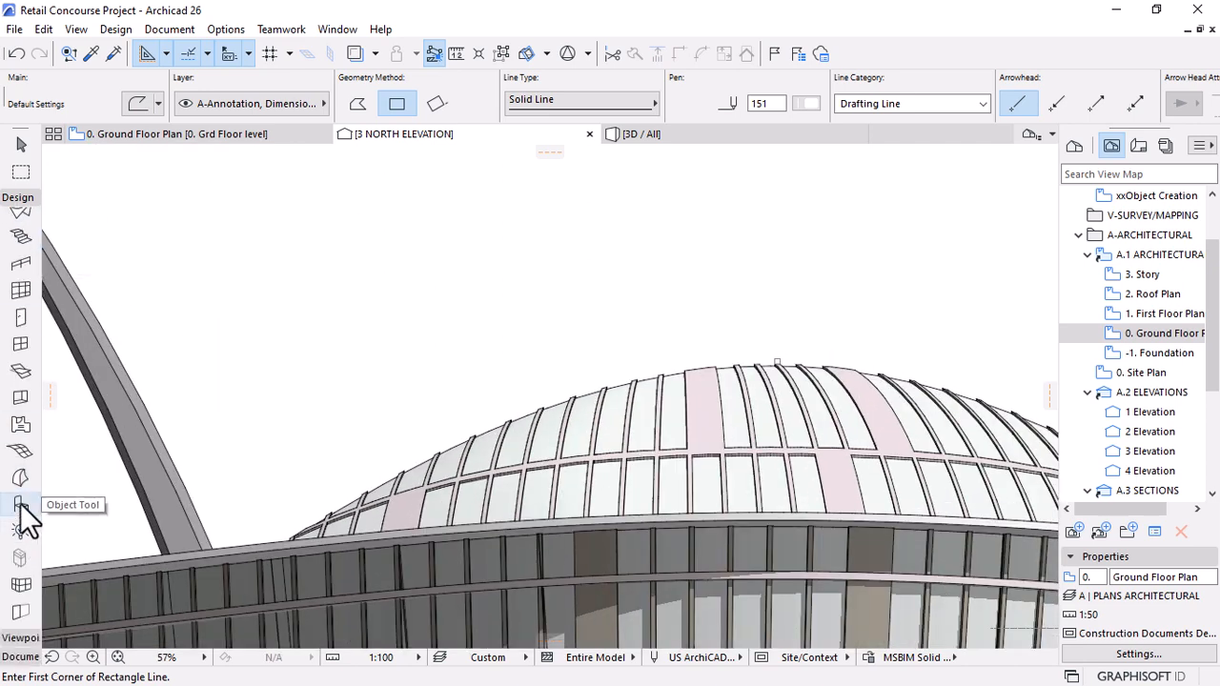
left_click(21, 478)
scroll(780, 361, "up", 5)
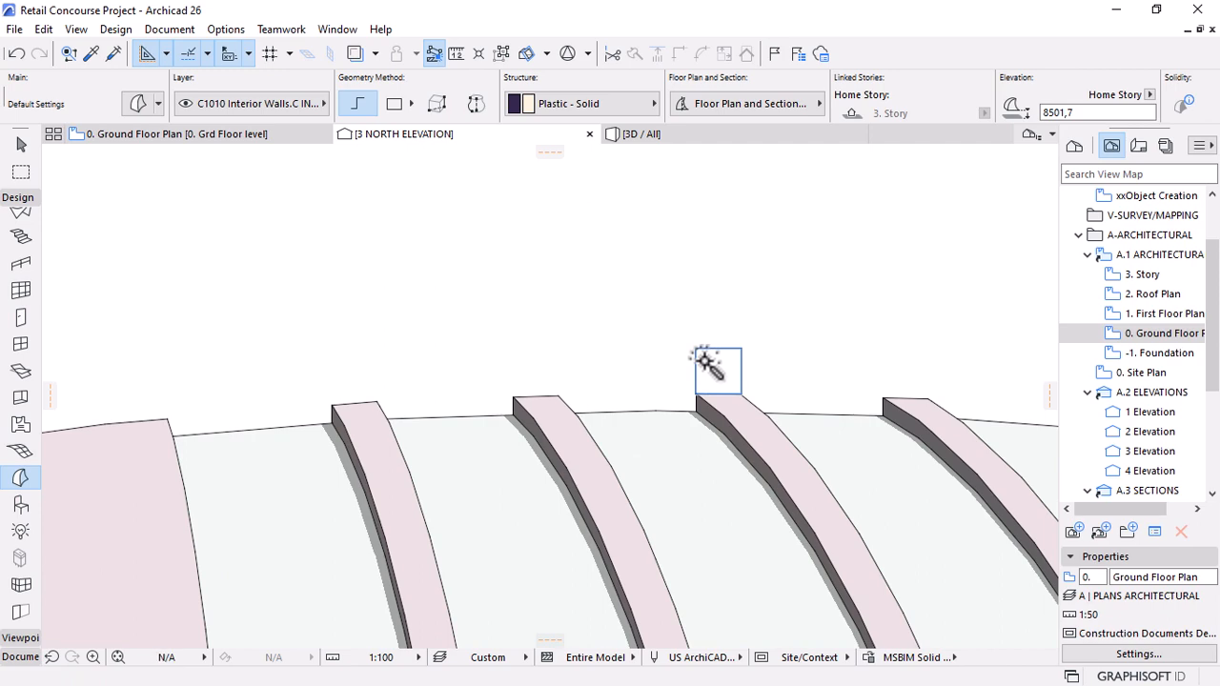
Extrude the new square Morph face into a solid box in the 3D view.
left_click(708, 135)
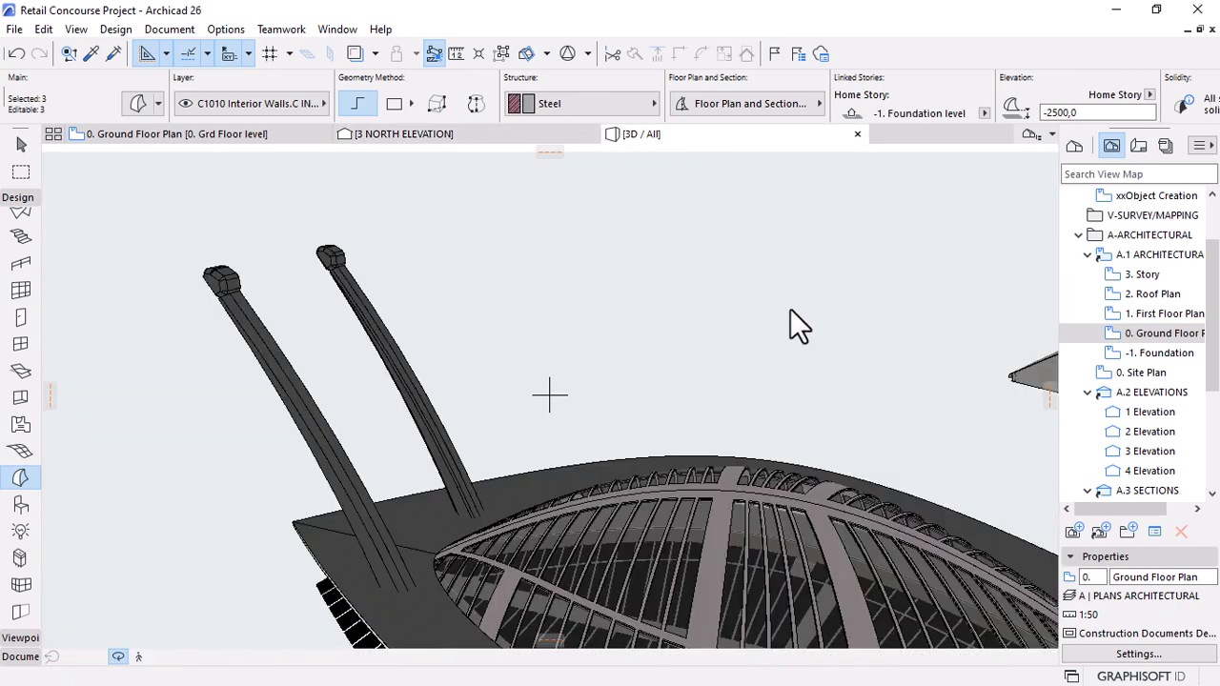
scroll(582, 308, "down", 5)
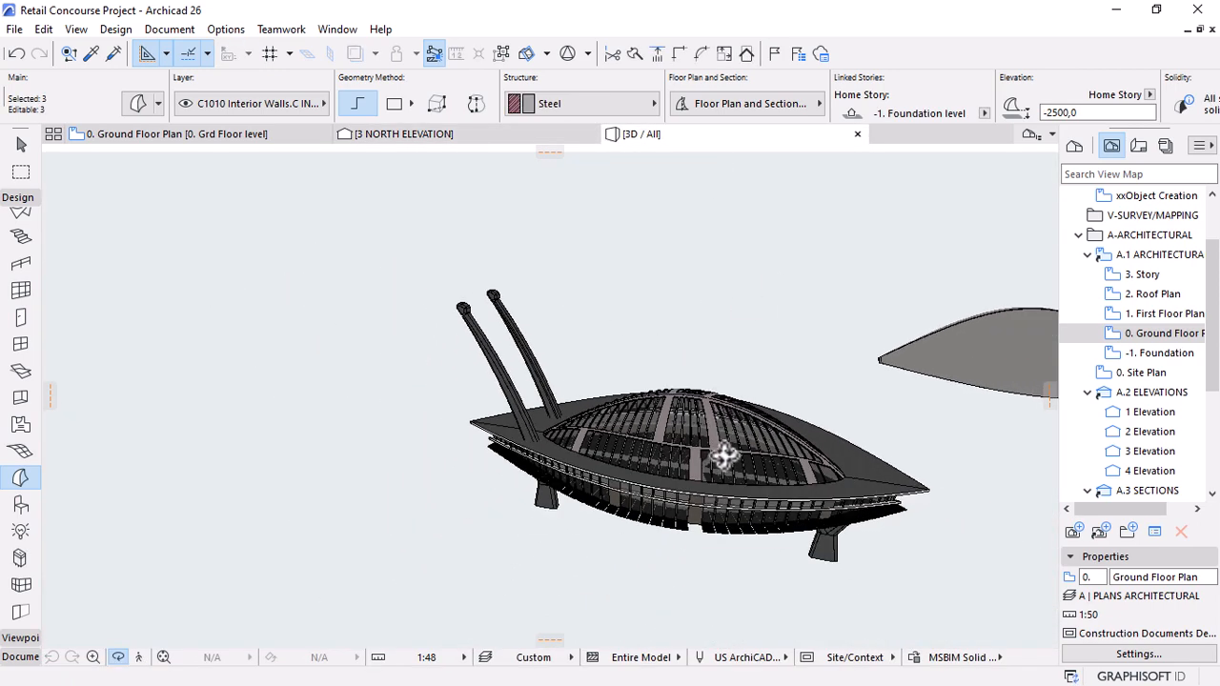
mouse_move(724, 456)
left_mouse_down()
mouse_move(700, 321)
mouse_move(725, 390)
mouse_move(913, 383)
mouse_move(825, 370)
mouse_move(809, 395)
mouse_move(706, 394)
left_mouse_up()
key("Escape")
key("Escape")
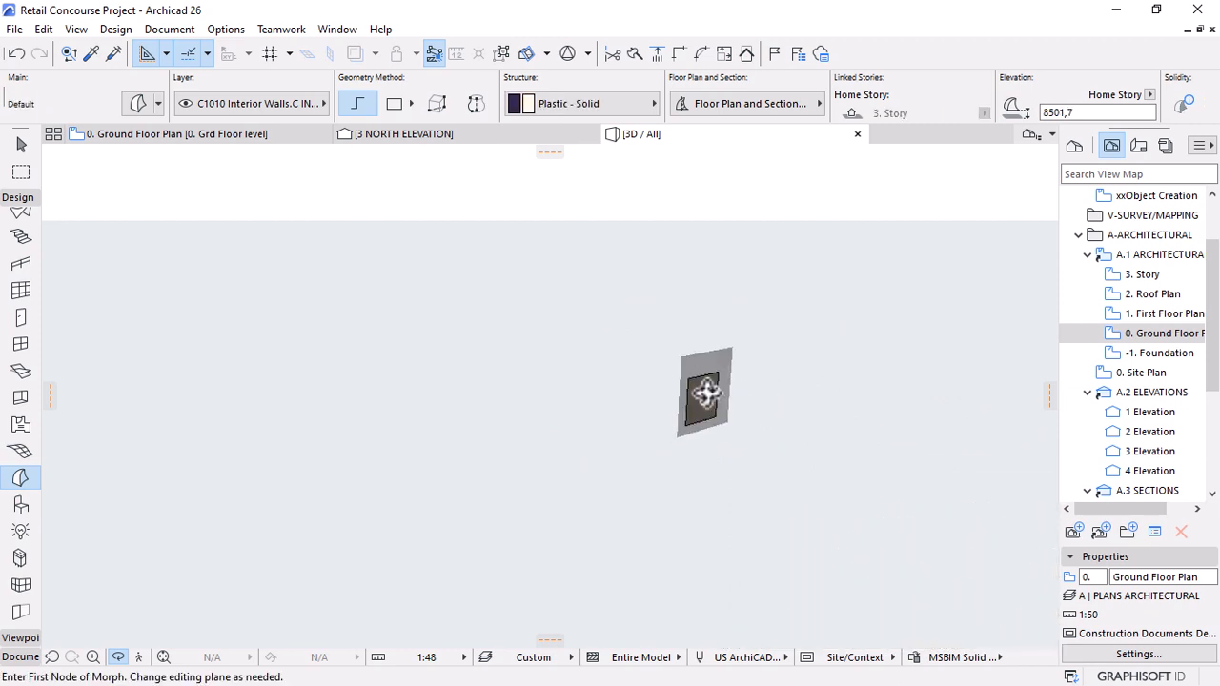
left_click(703, 395)
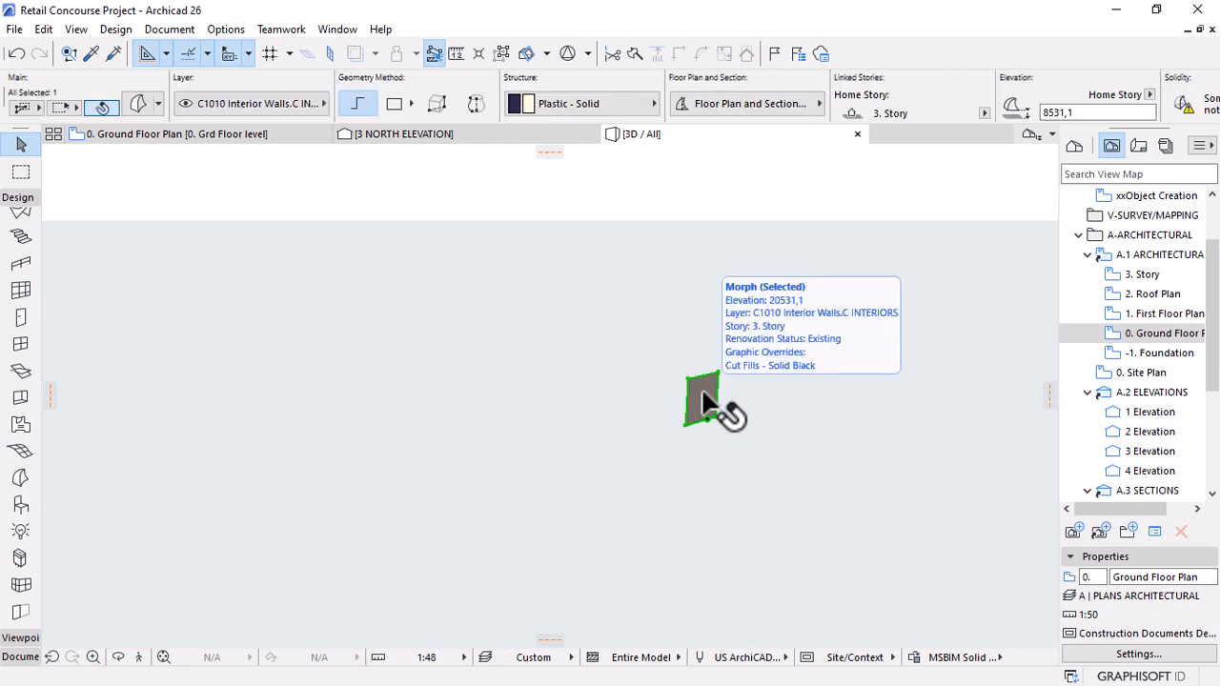
left_click(703, 396)
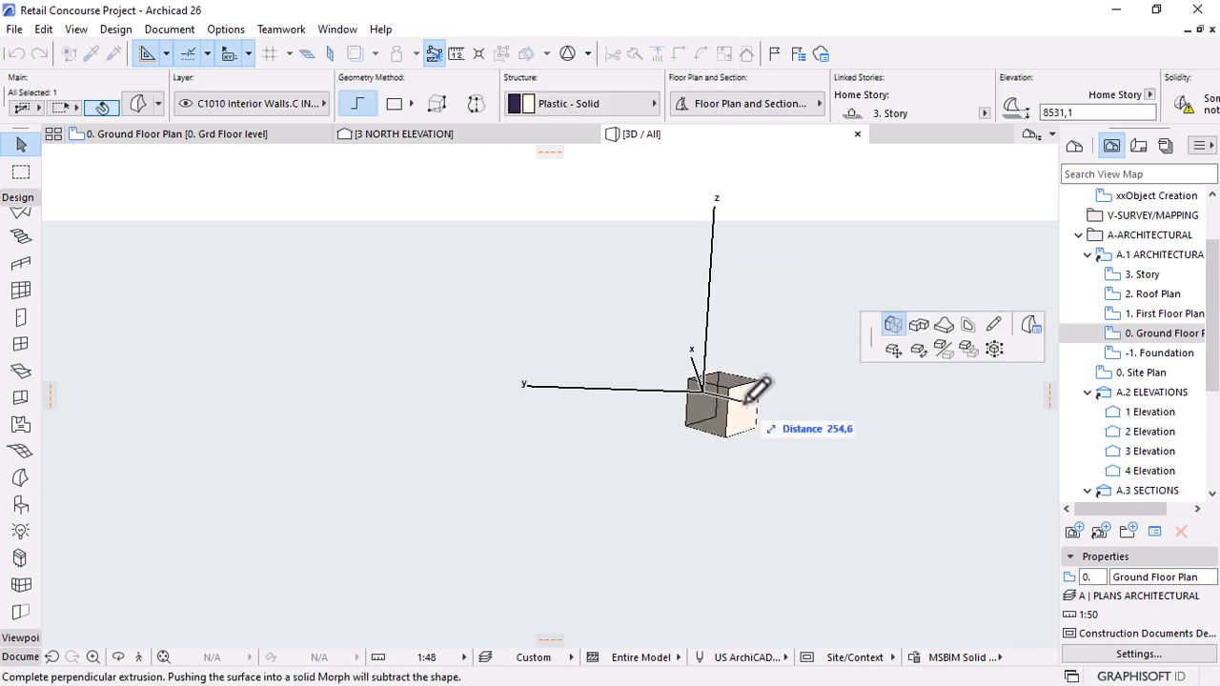
left_click(753, 392)
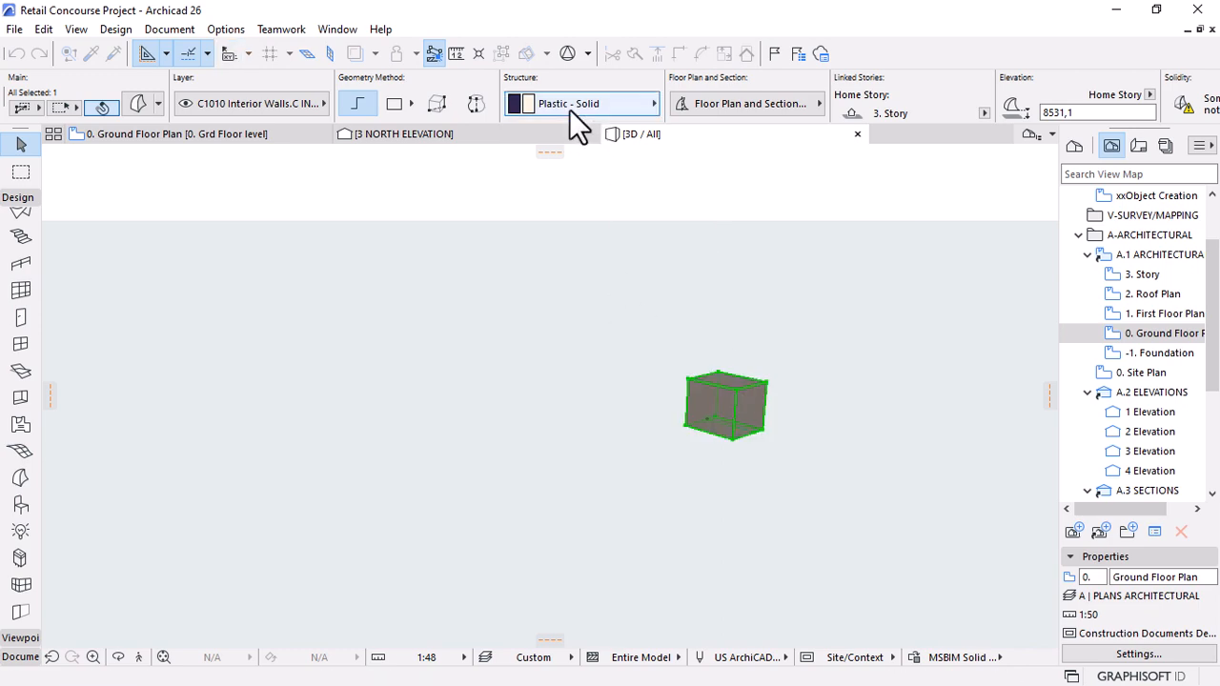
Set the box's building material to Steel - Structural and deselect it.
left_click(569, 109)
type("ste")
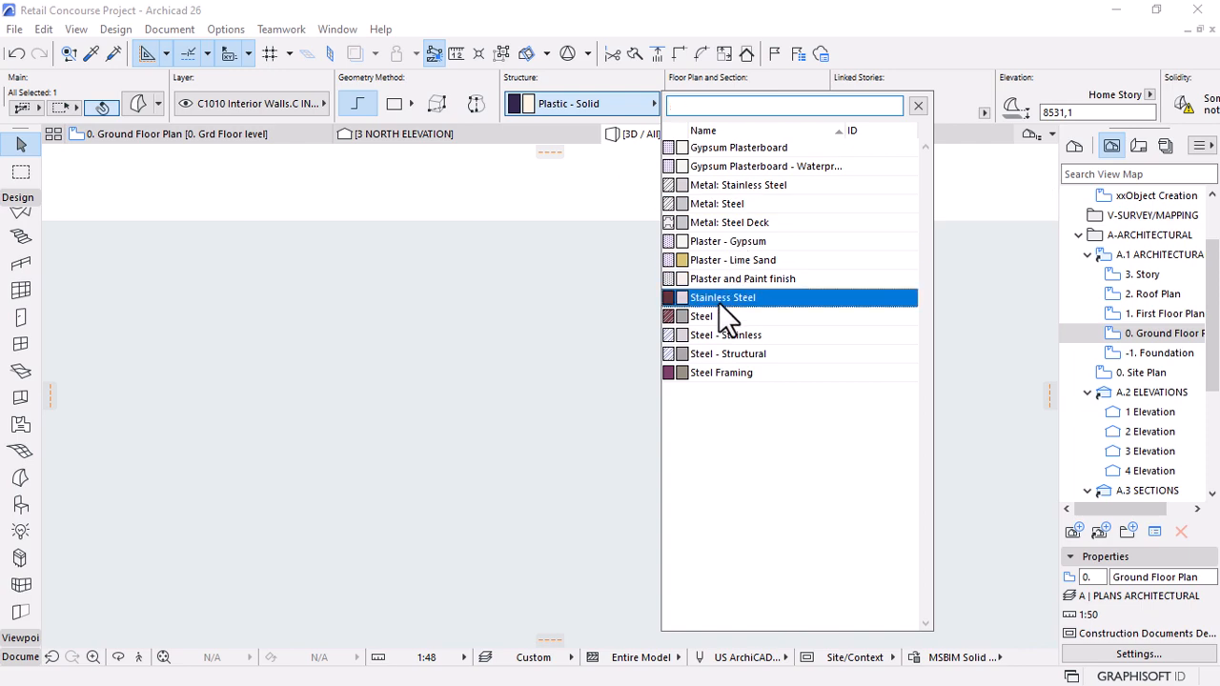
left_click(720, 298)
left_click(577, 105)
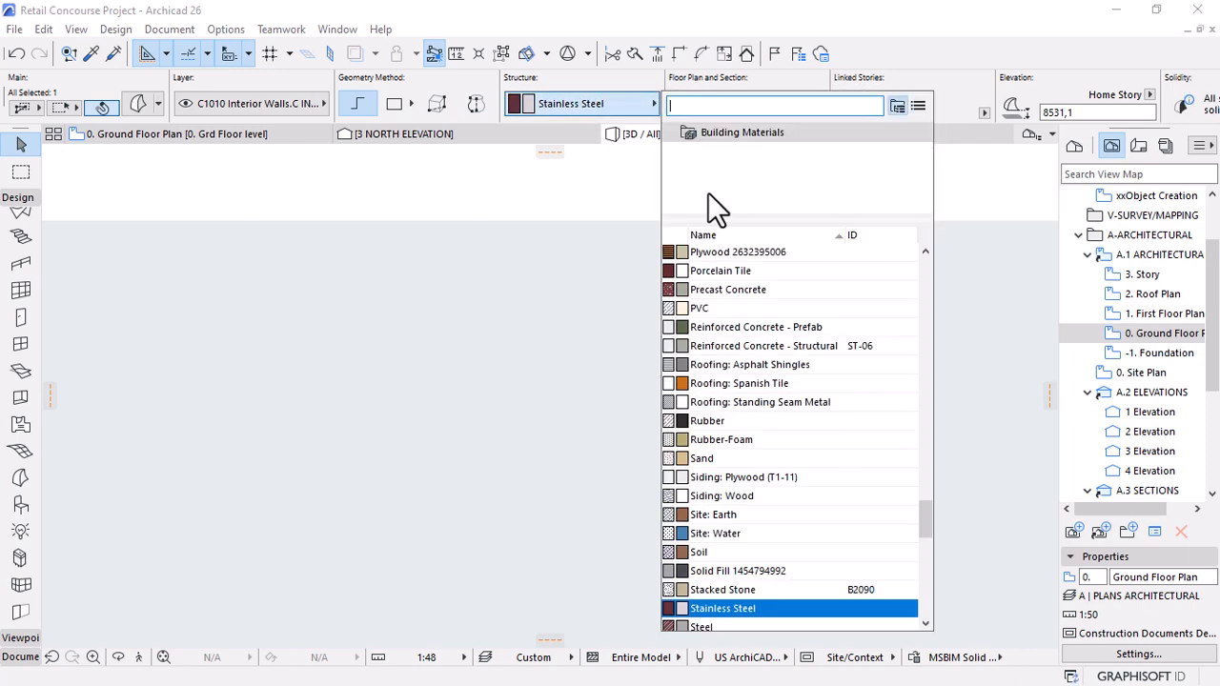
type("st")
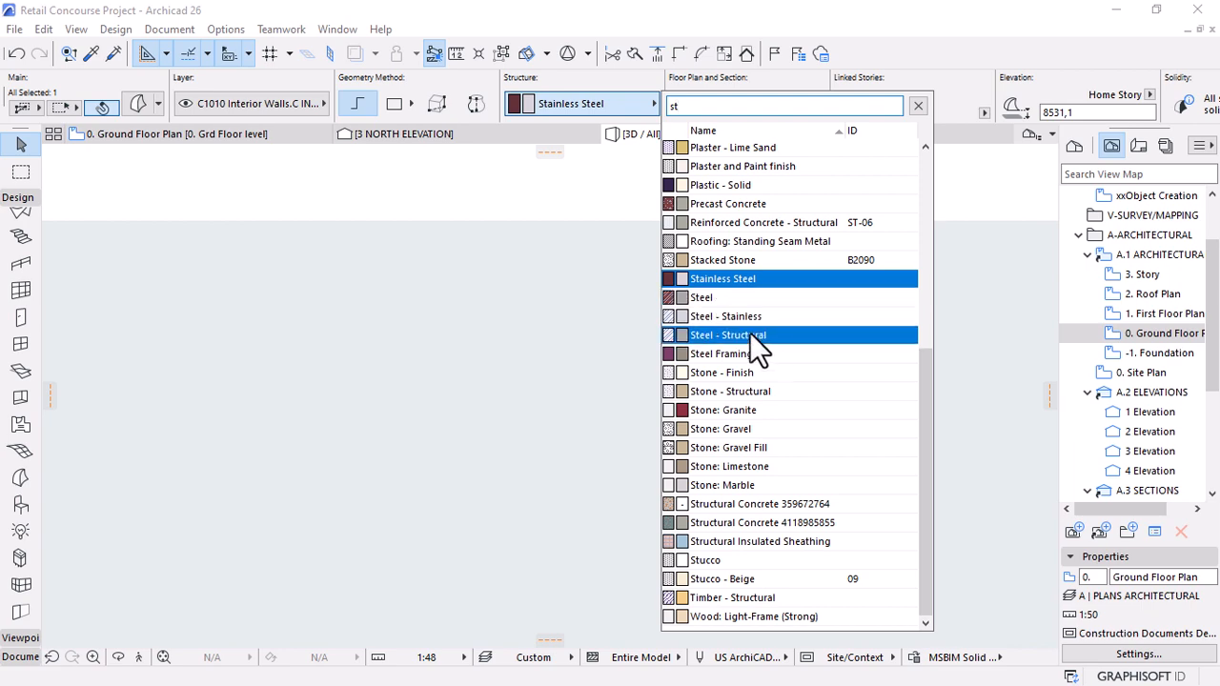
left_click(749, 335)
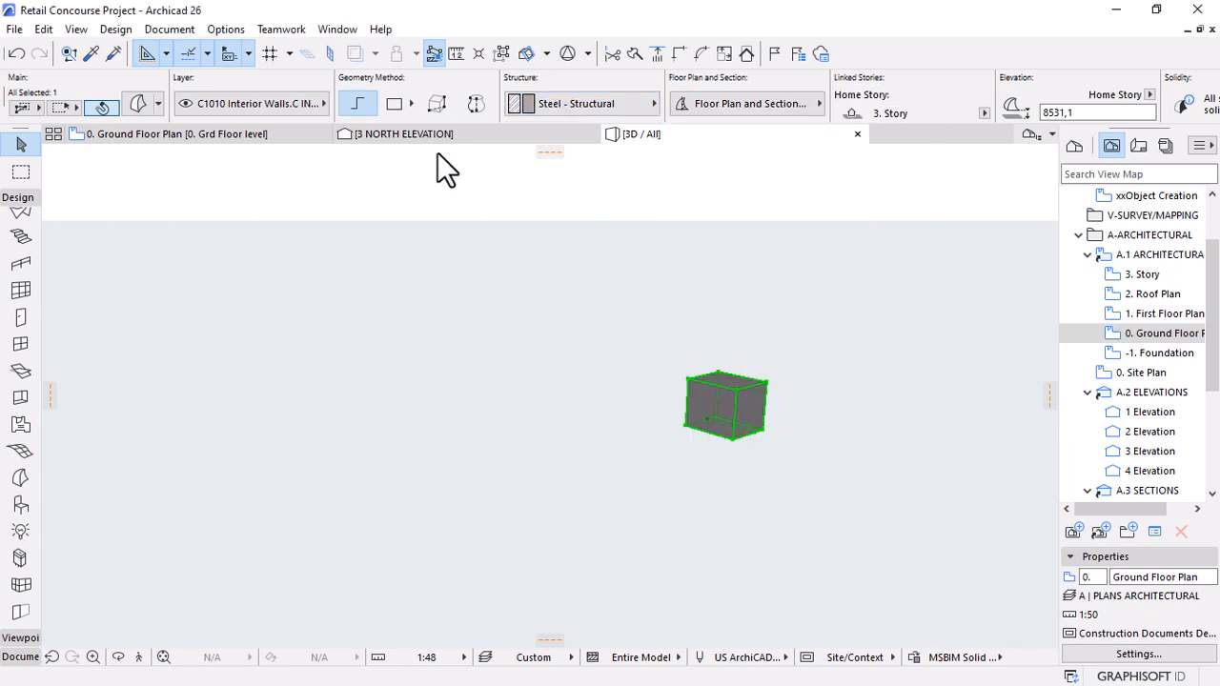
left_click(194, 145)
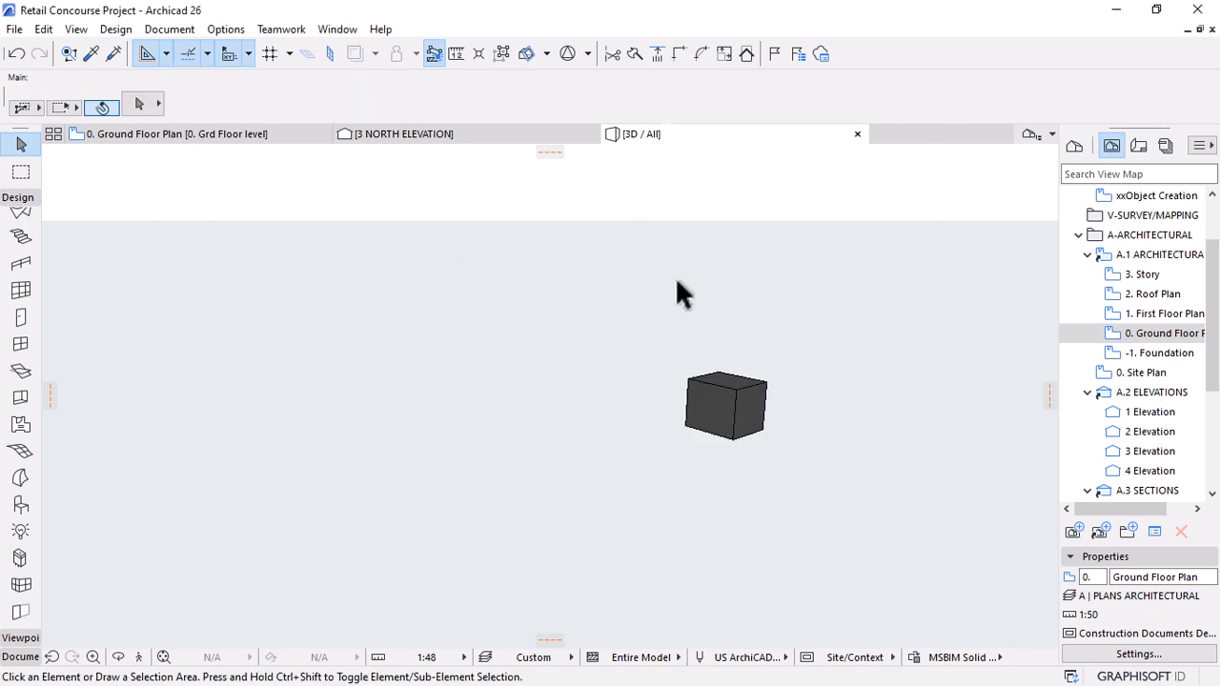
Open the 3. Story plan and move the small steel box from outside the leaf onto its central spine.
left_click(209, 135)
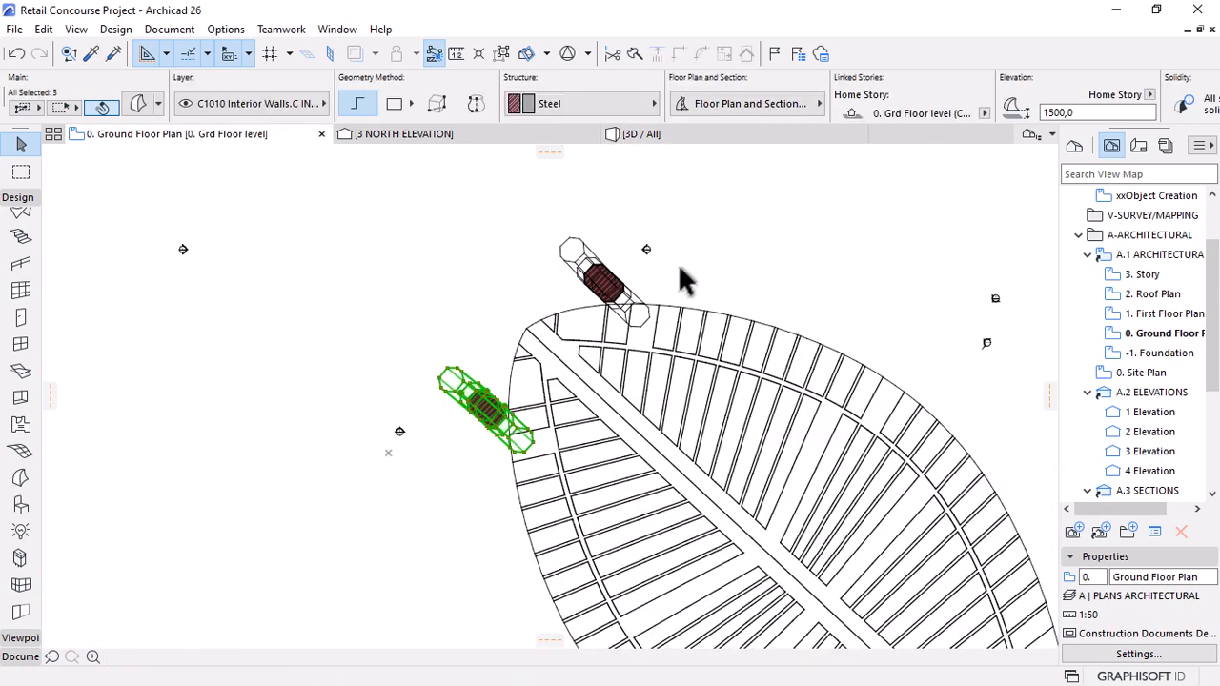
scroll(558, 243, "down", 3)
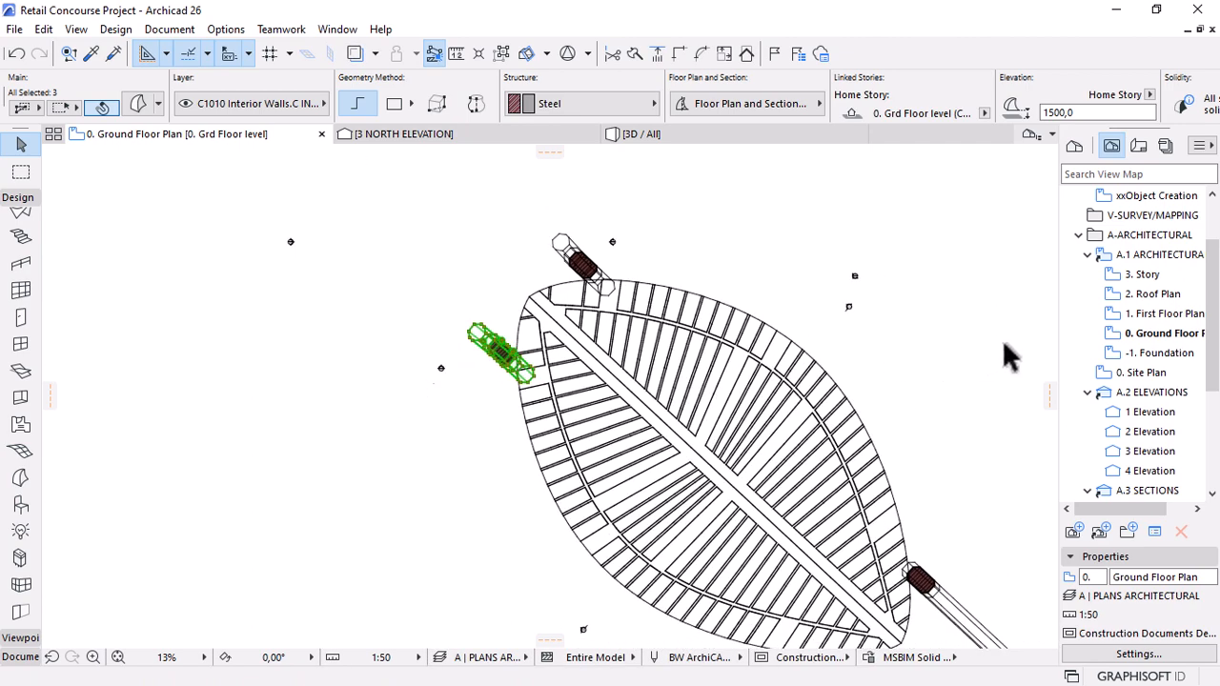
scroll(1004, 344, "up", 3)
double_click(1175, 314)
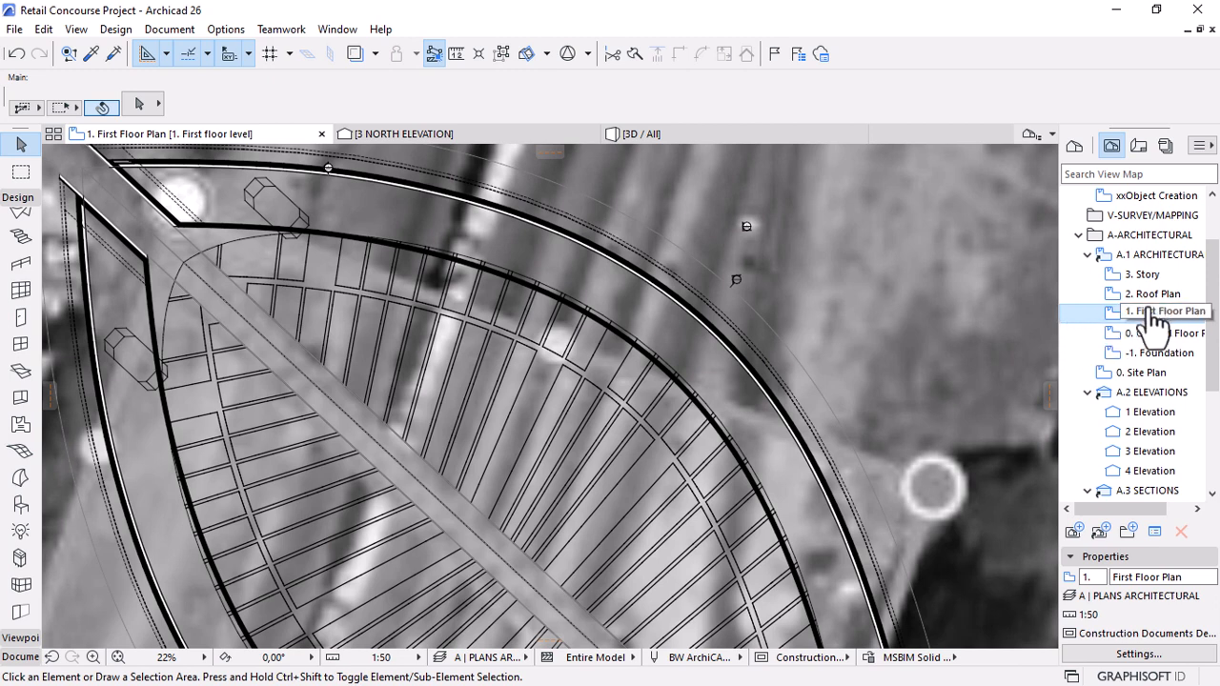
left_click(1162, 294)
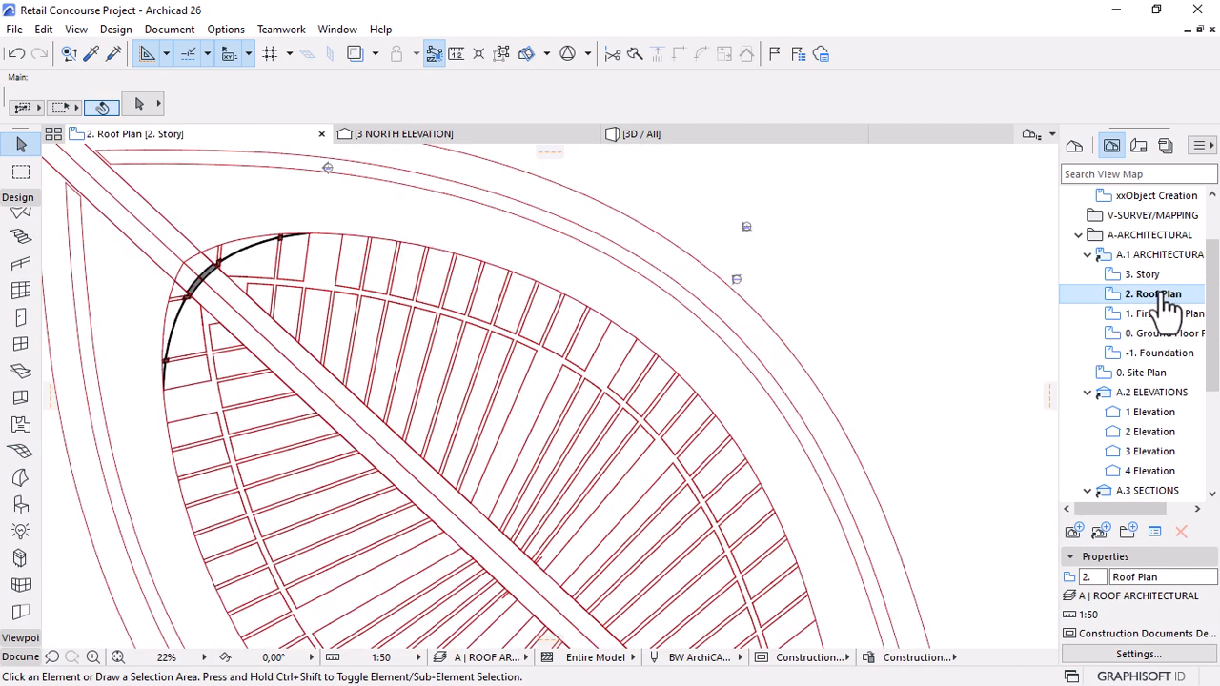
left_click(1148, 276)
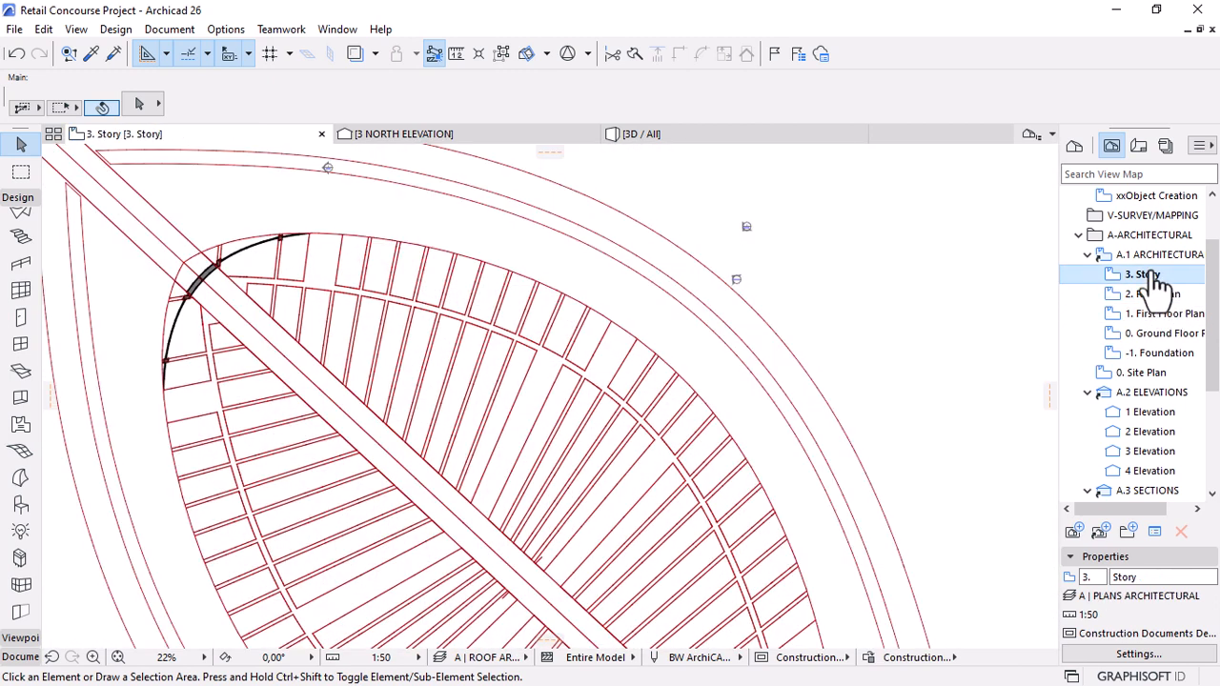
left_click(780, 247)
left_click(779, 247)
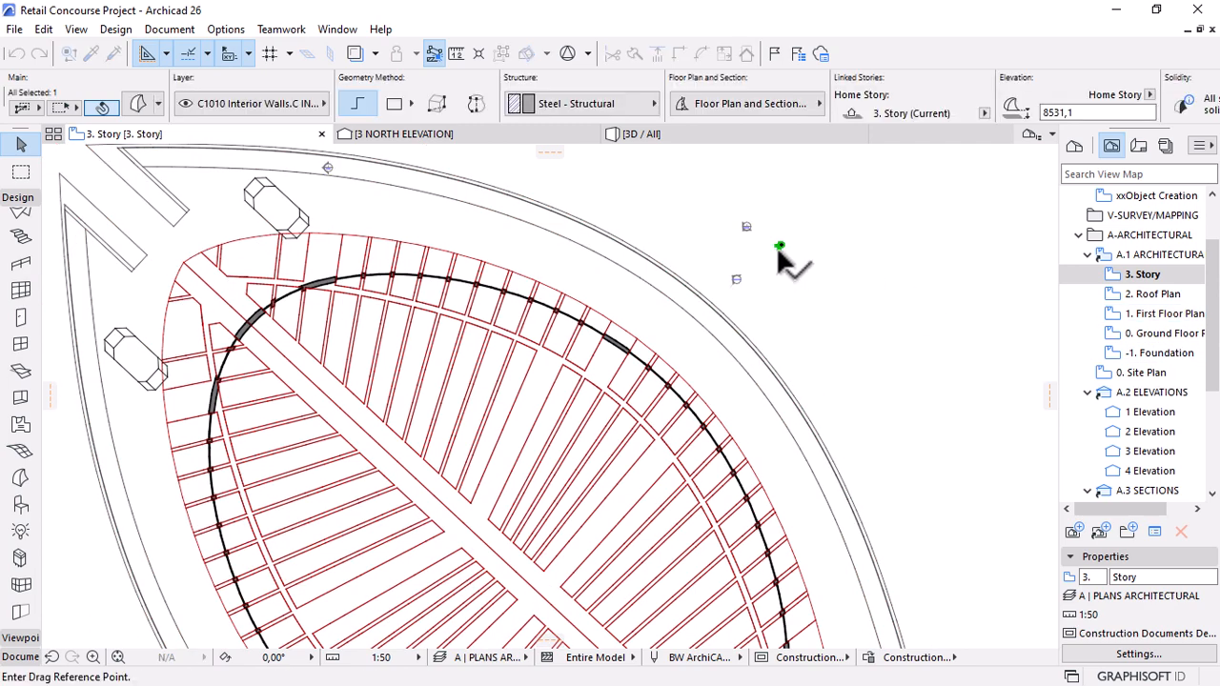
scroll(661, 283, "down", 3)
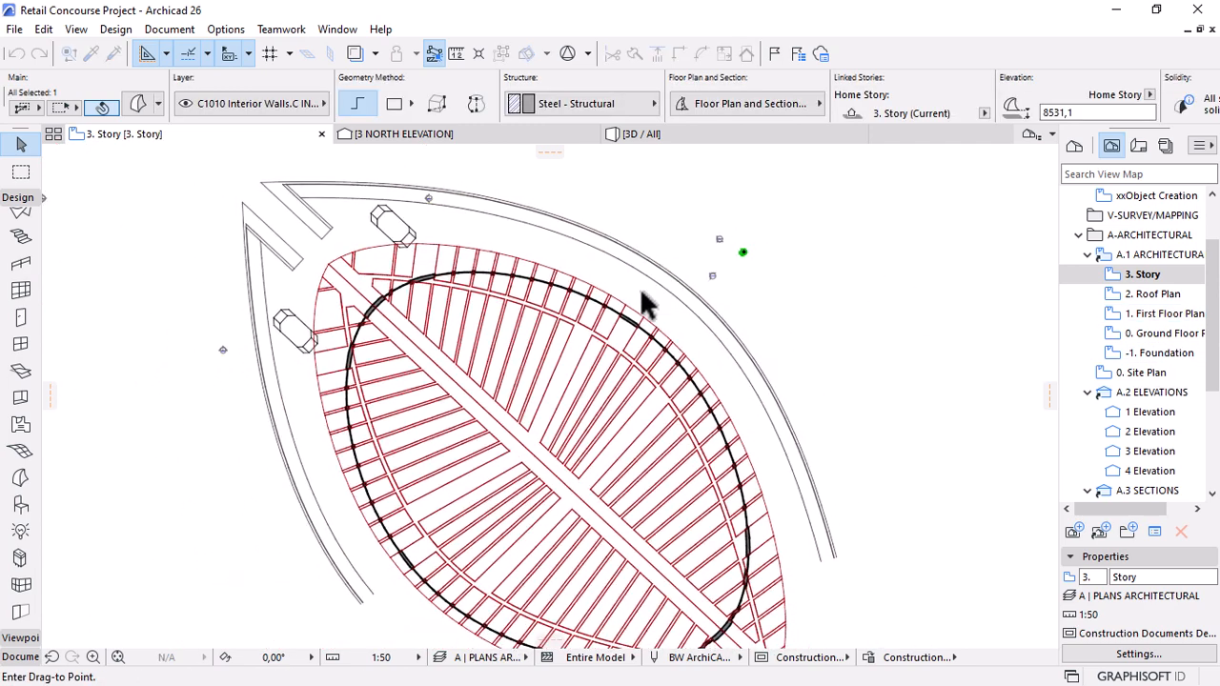
left_click(563, 460)
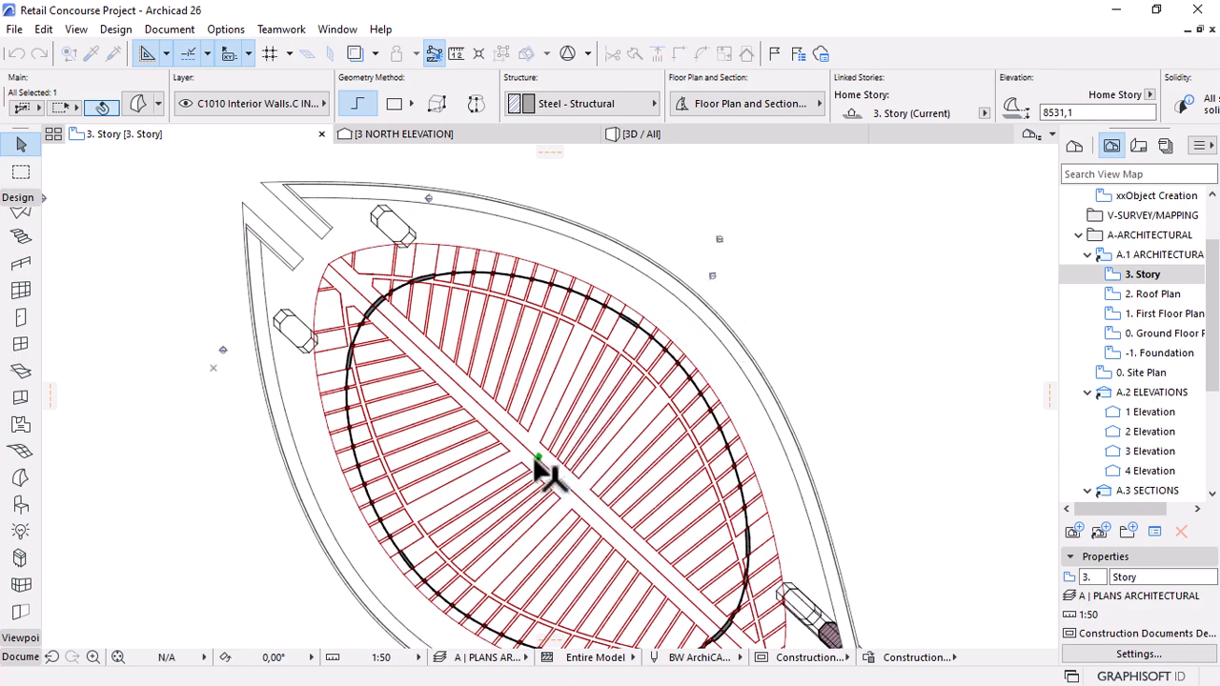
Shift the steel box so it sits centred across the spine's dashed centre line.
scroll(545, 461, "up", 5)
scroll(539, 461, "up", 5)
key("ctrl+d")
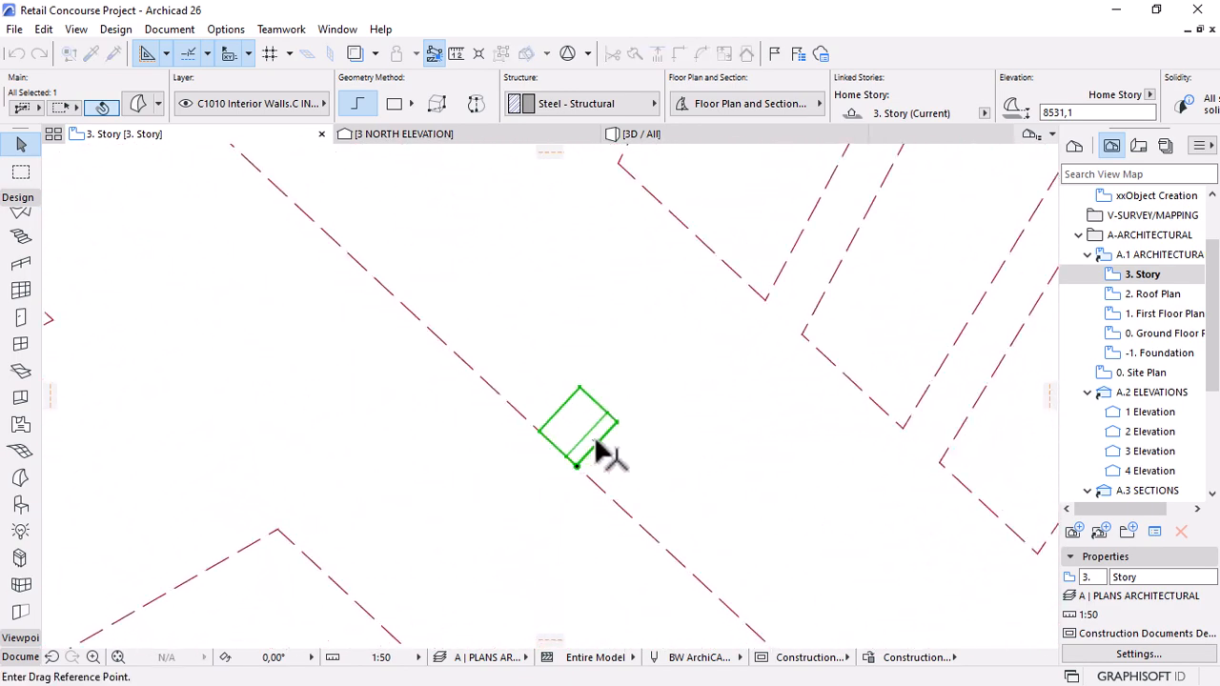
left_click(595, 444)
left_click(575, 466)
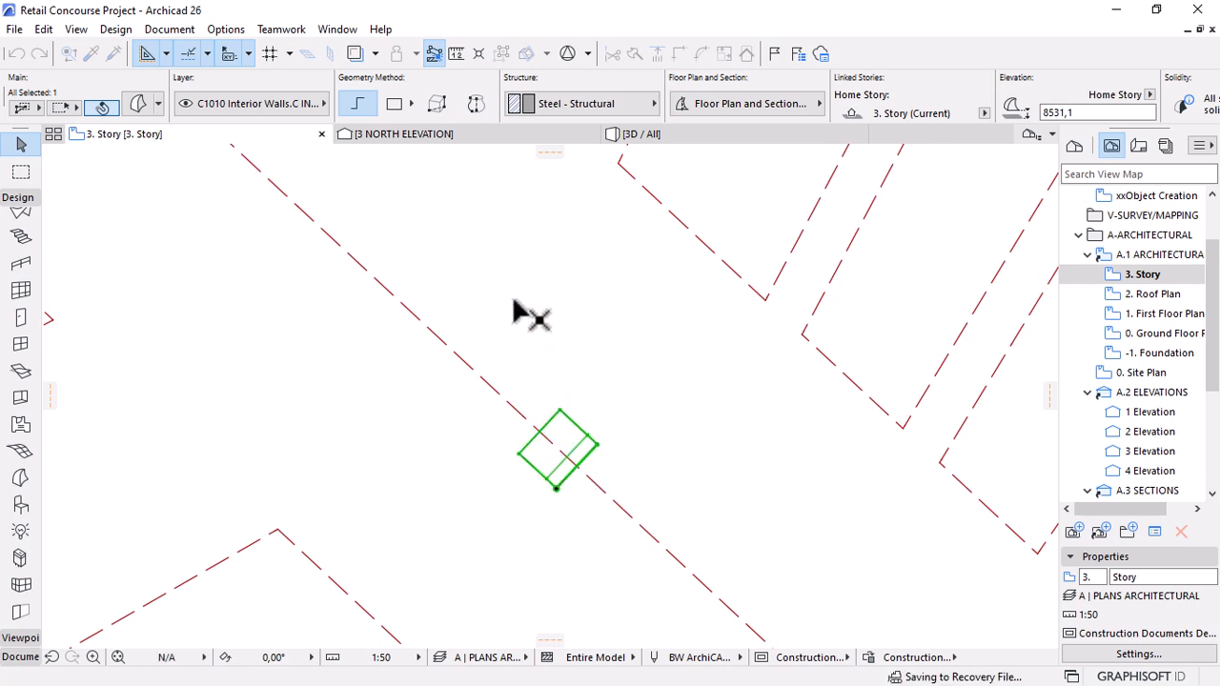
scroll(514, 302, "down", 8)
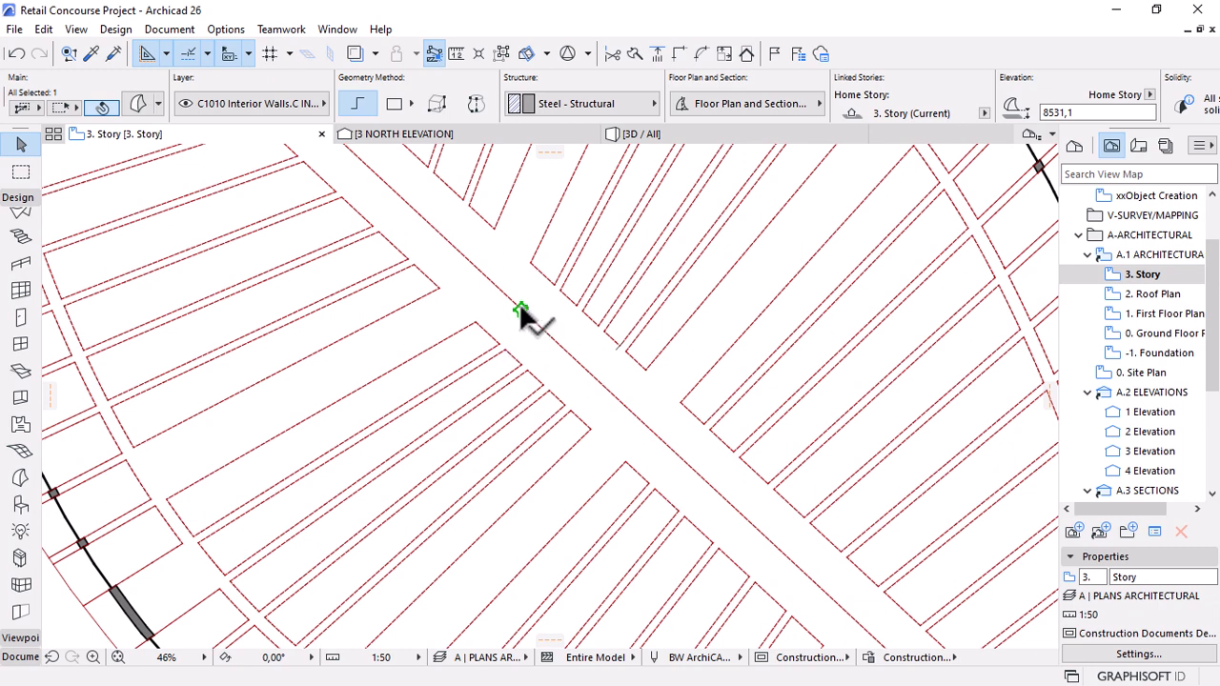
Examine the dome's crest in the North Elevation for the steel box, and deselect the box in the 3. Story plan.
left_click(472, 140)
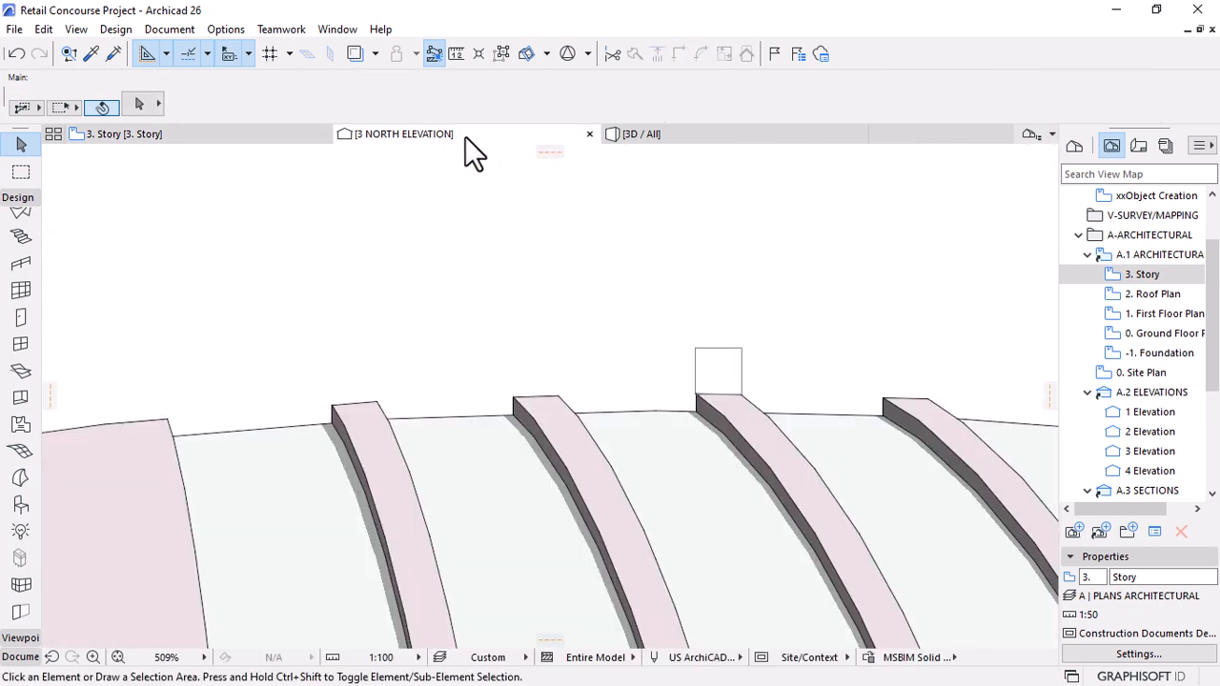
scroll(717, 352, "down", 5)
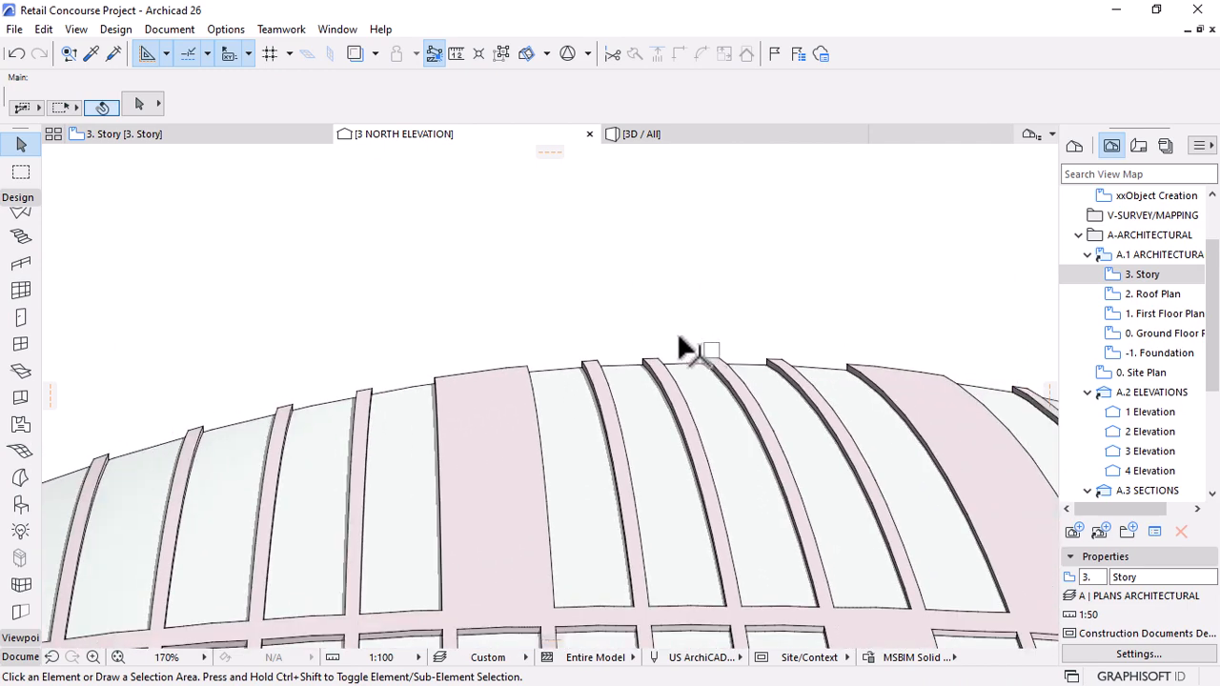
left_click(717, 349)
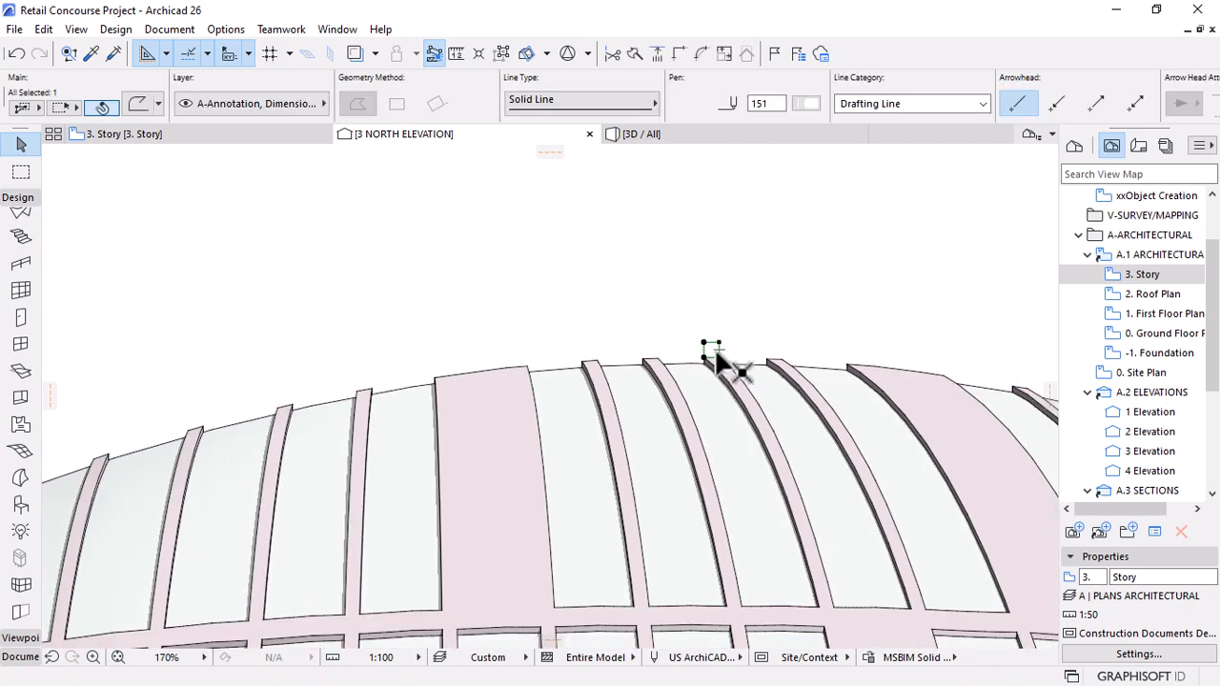
key("Escape")
scroll(594, 343, "down", 4)
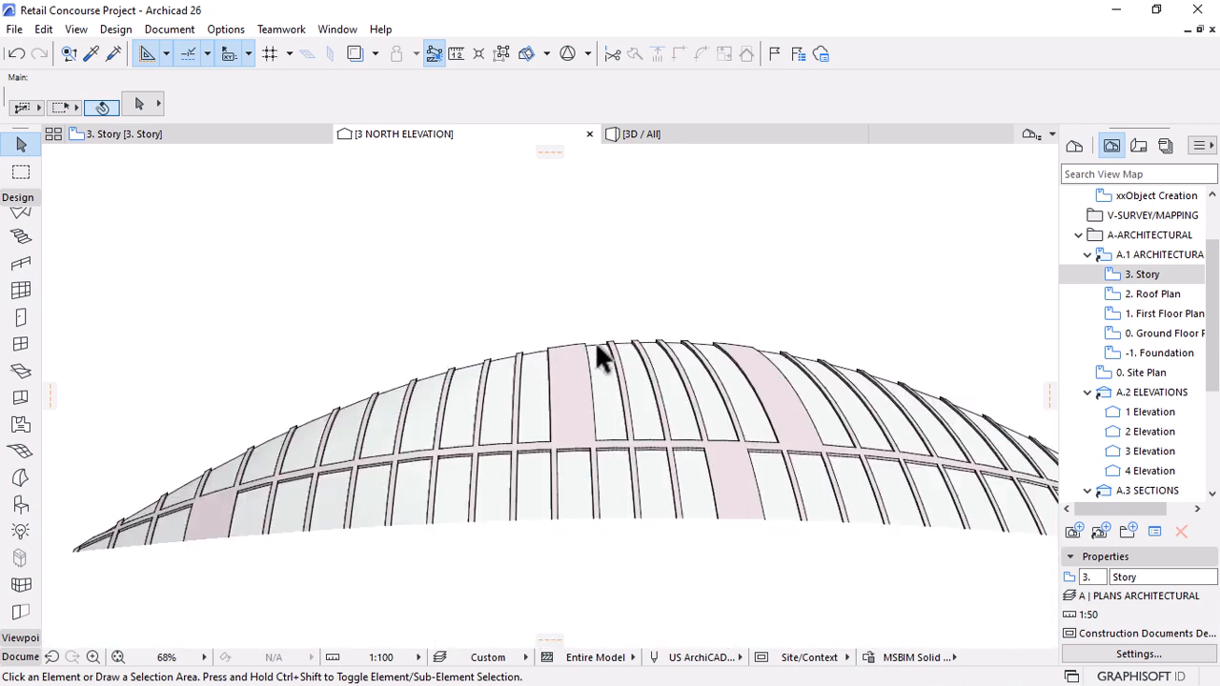
scroll(595, 348, "down", 2)
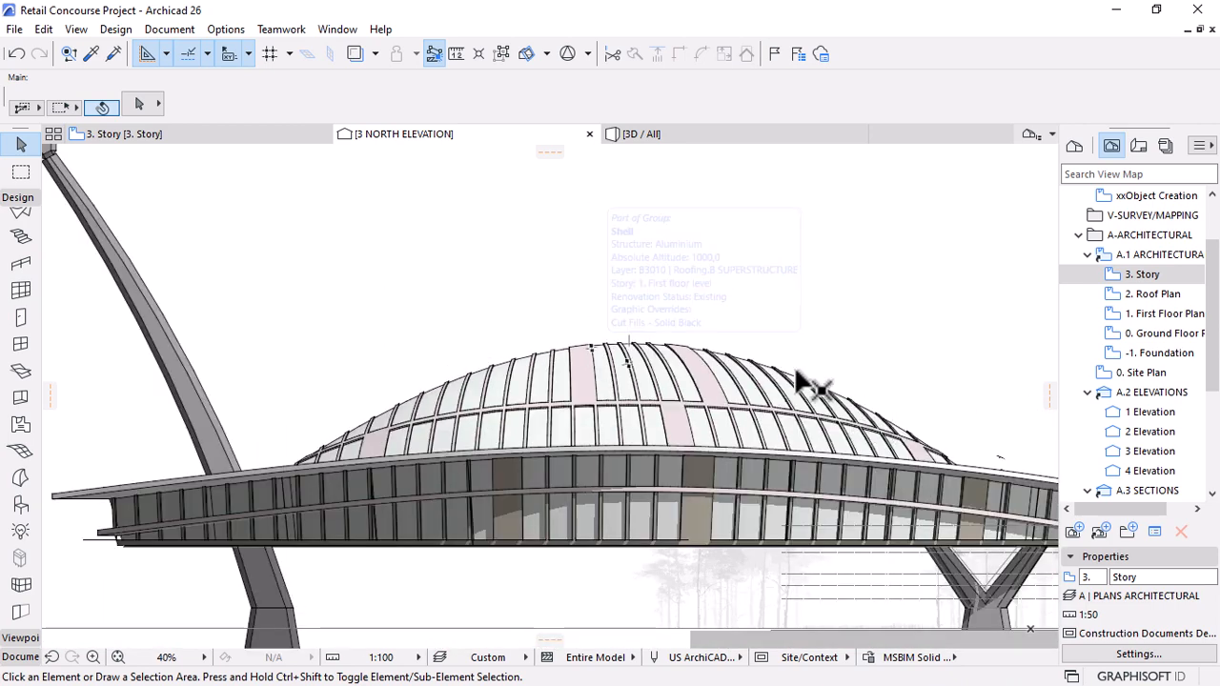
left_click(200, 143)
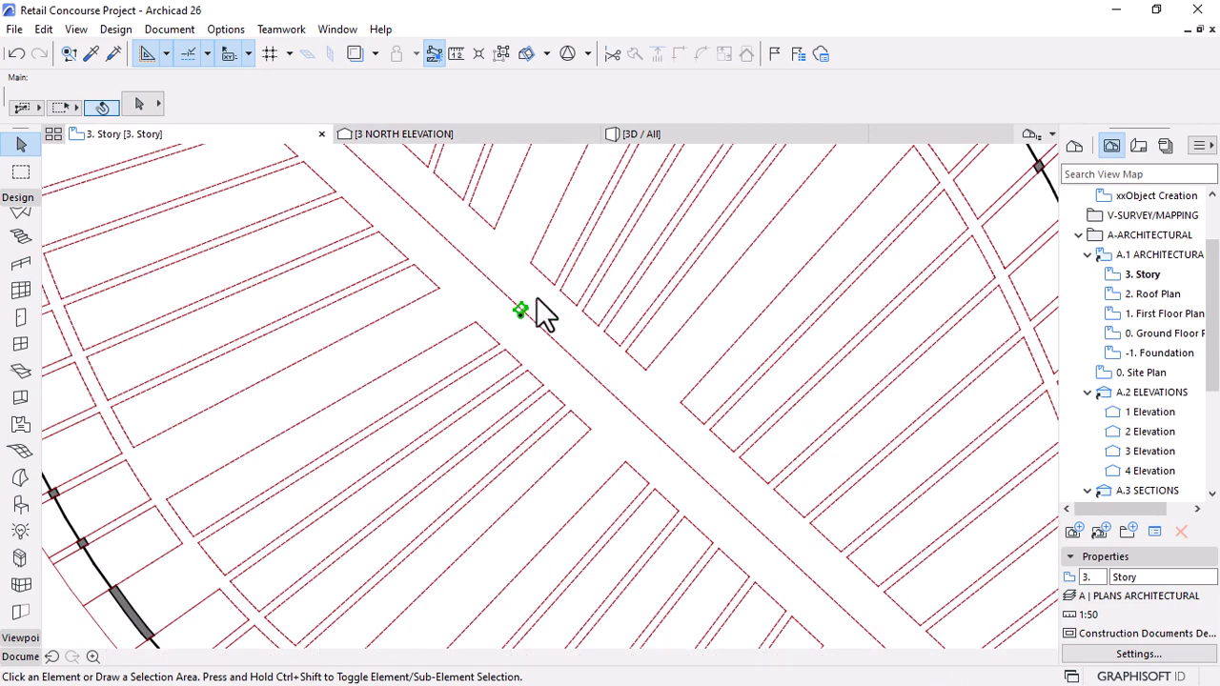
left_click(759, 335)
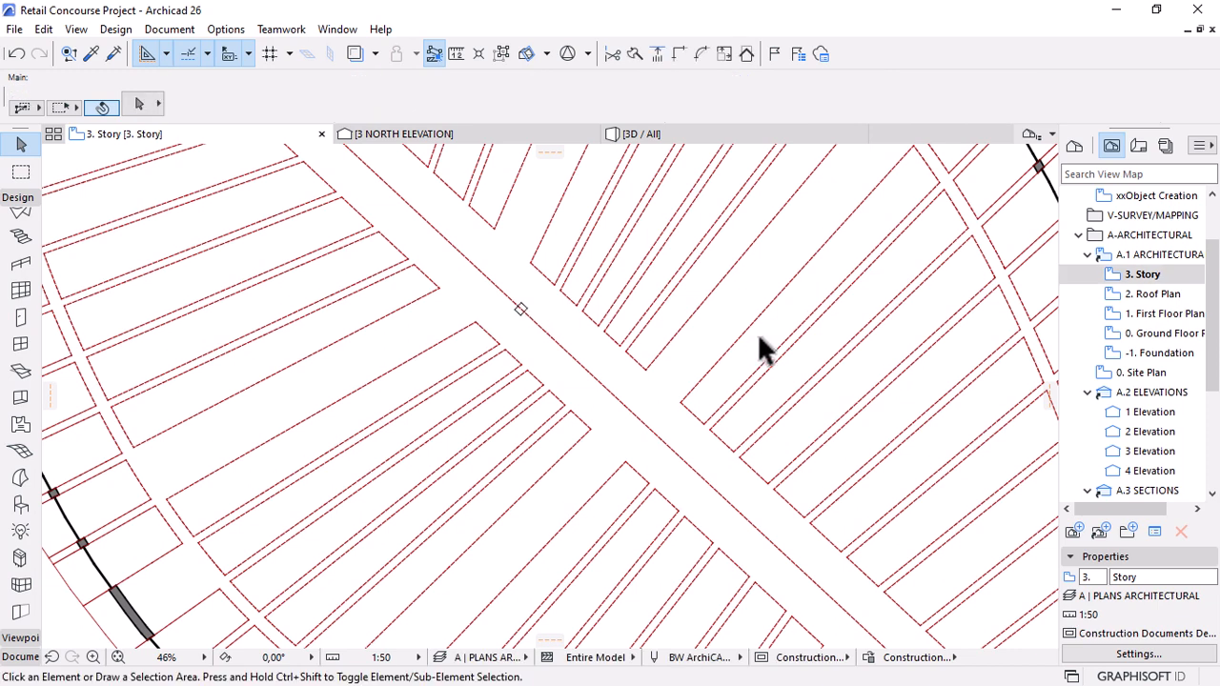
Raise the steel box vertically on the roof spine in the 3D view to elevation 8659,1 and deselect it.
left_click(666, 140)
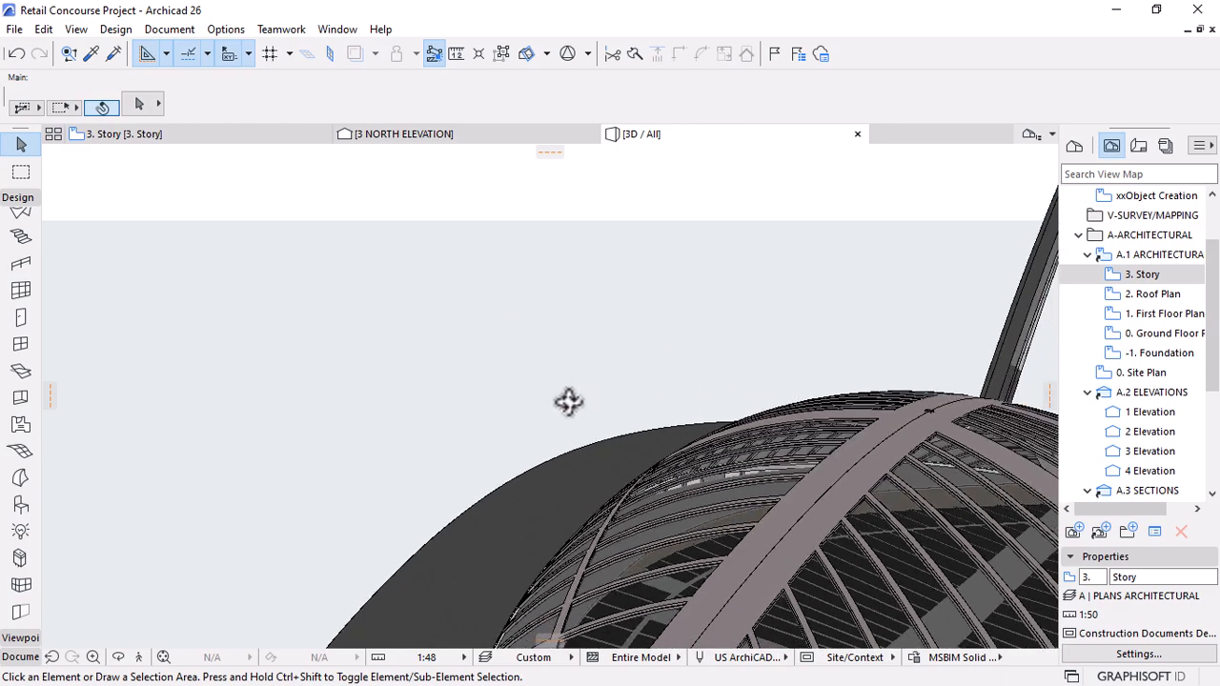
middle_click_drag(568, 401, 515, 280, "shift")
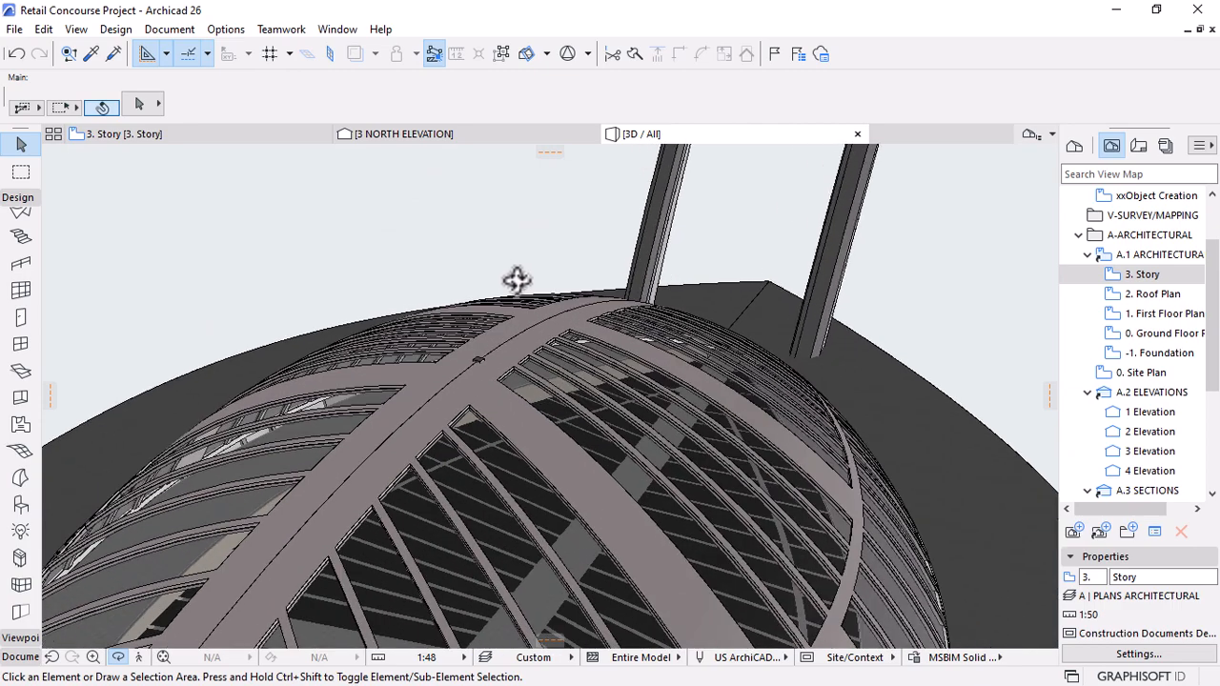
scroll(517, 279, "up", 5)
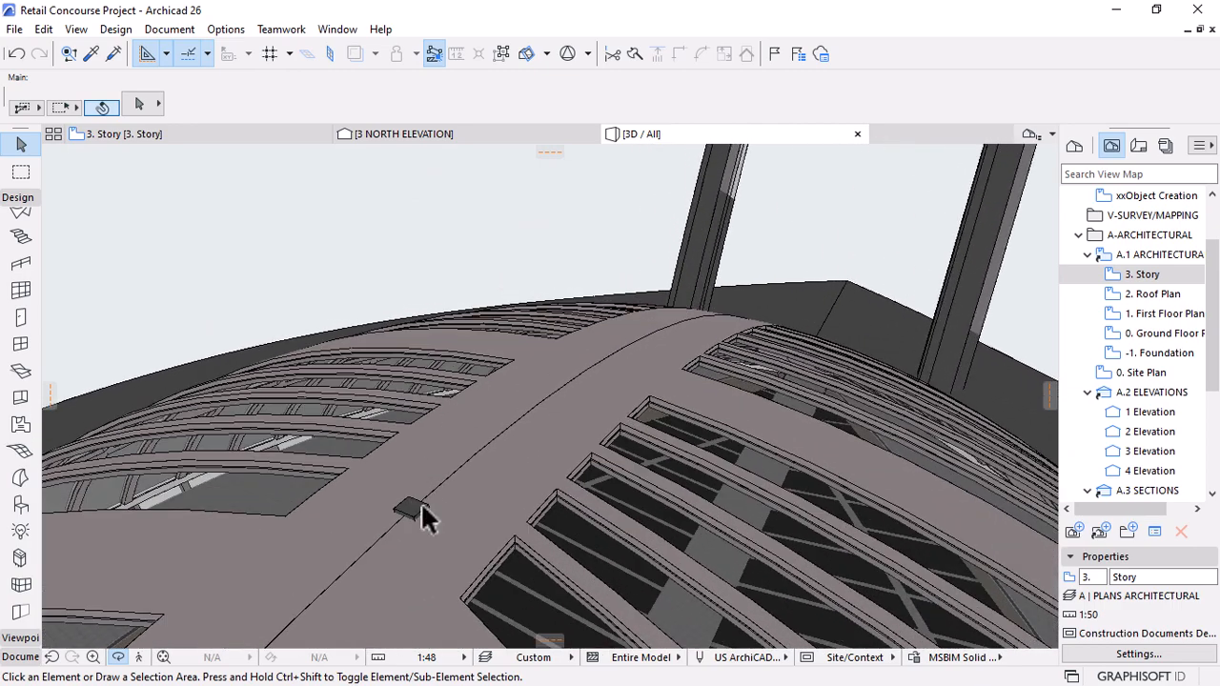
left_click(417, 540)
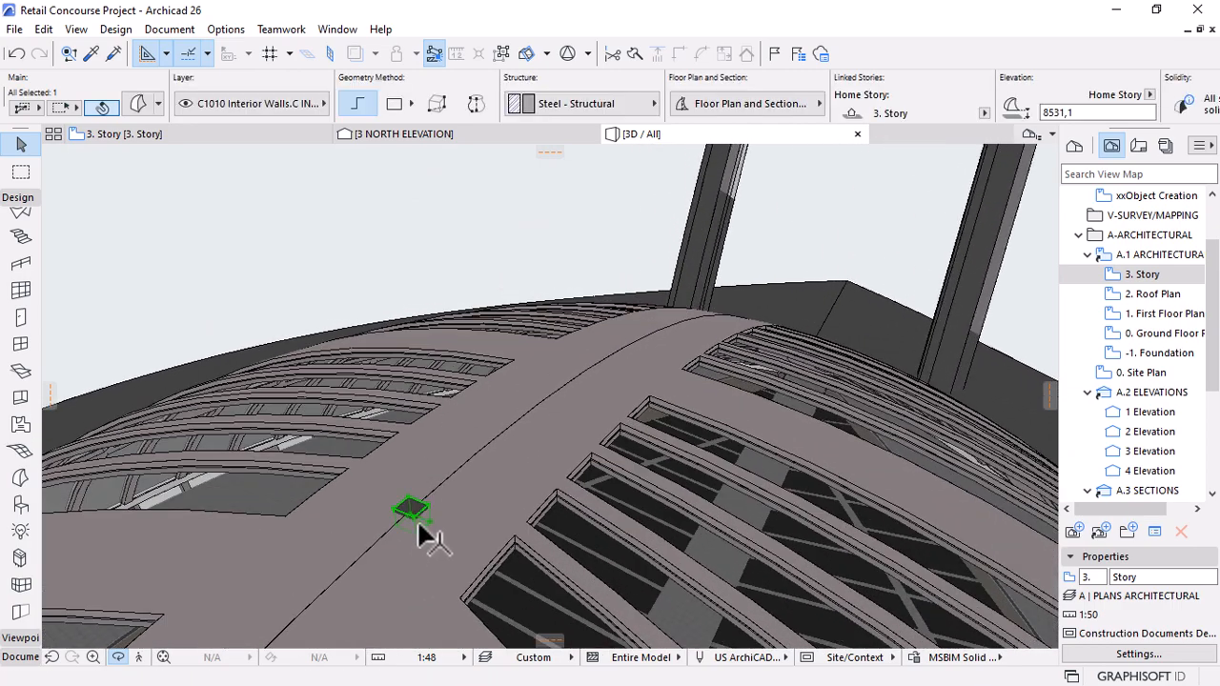
key("ctrl+d")
left_click(415, 528)
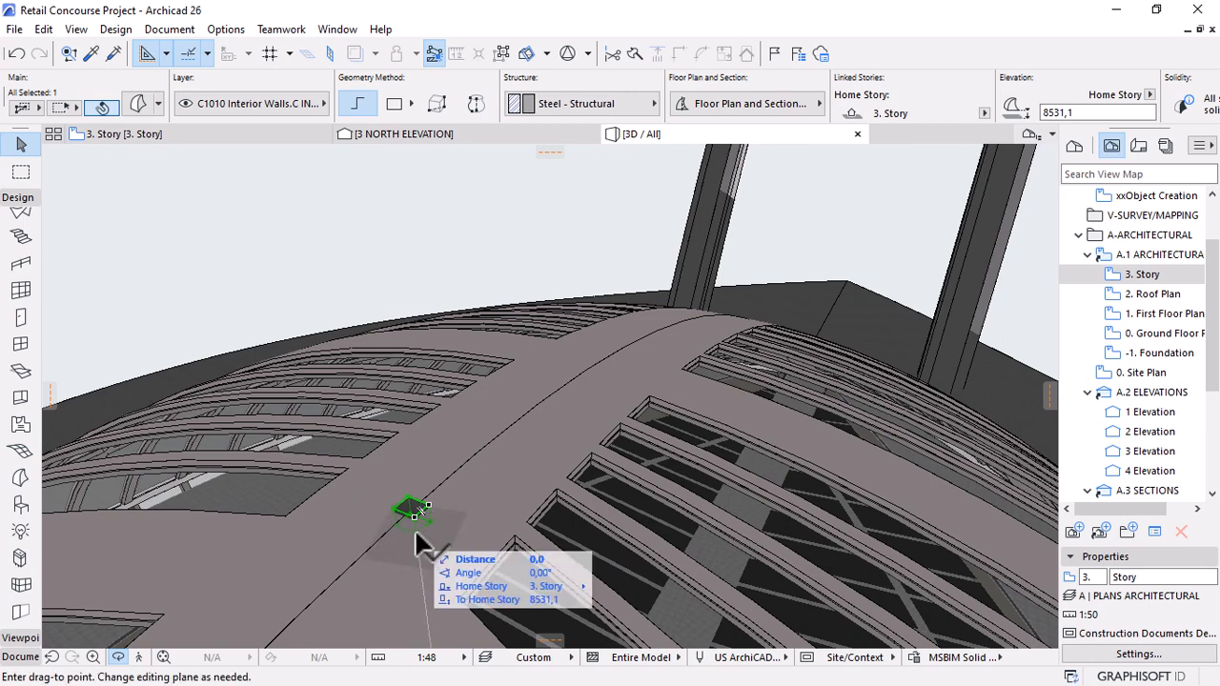
left_click(524, 402)
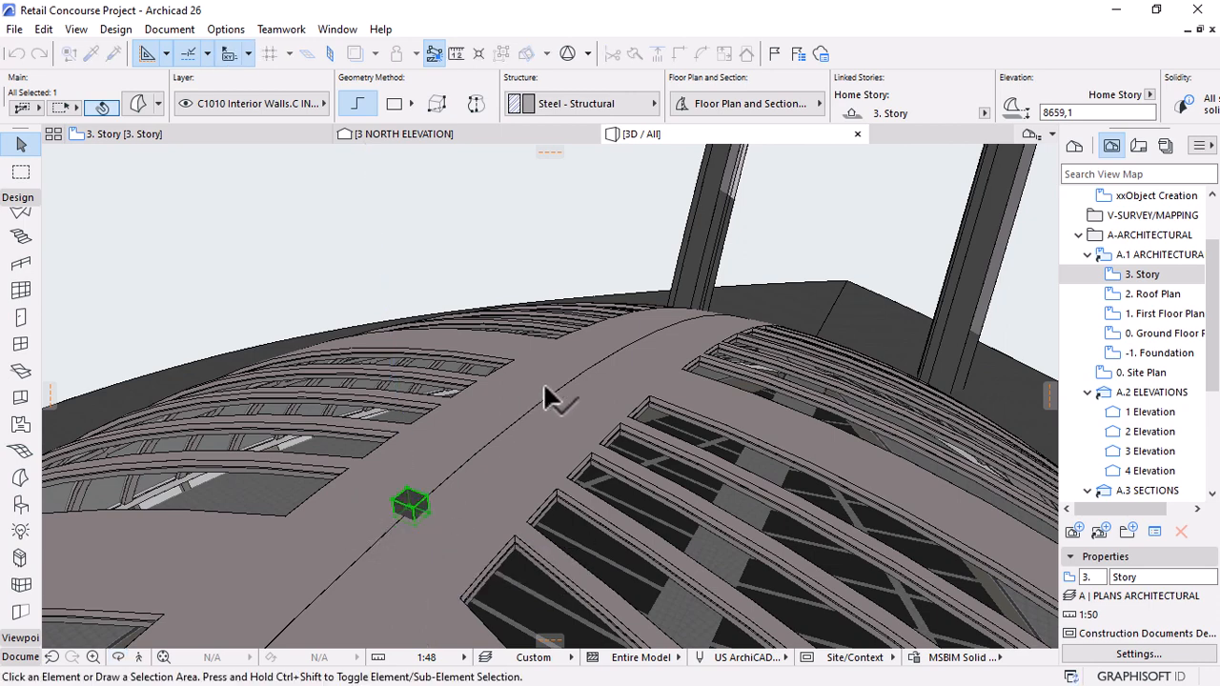
key("Escape")
Resize the steel box graphically from its upper front corner so that its front edge is 400 mm long.
middle_click_drag(525, 368, 523, 484, "shift")
scroll(414, 445, "up", 10)
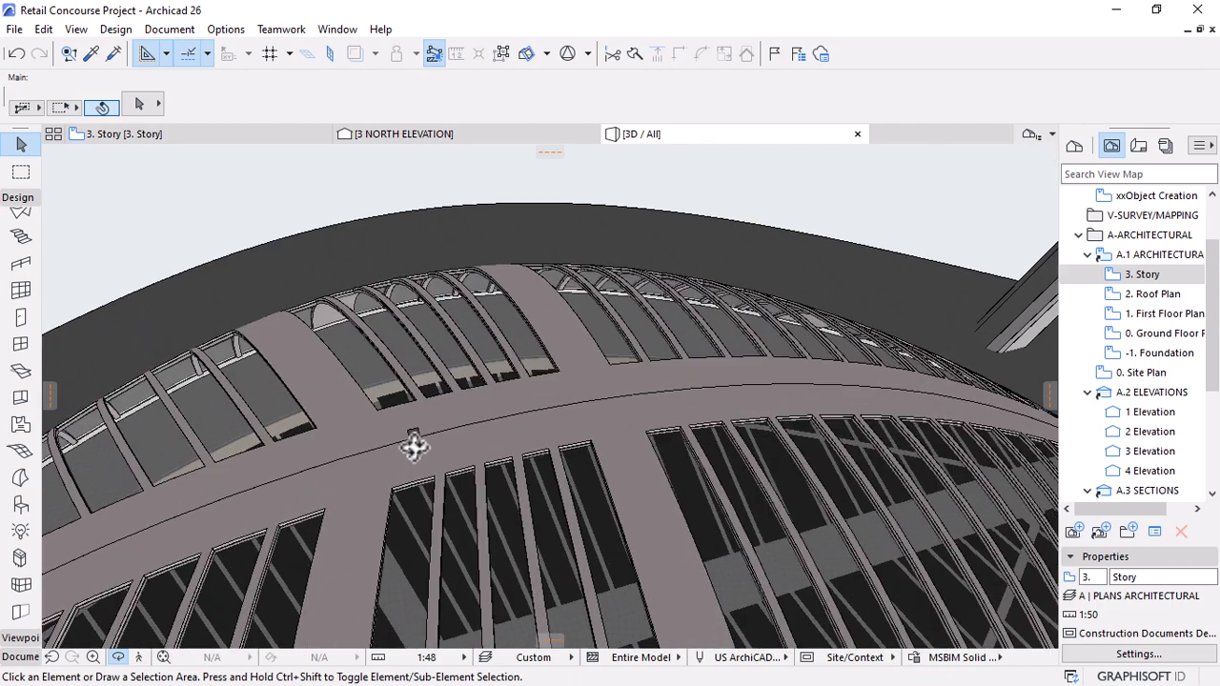
scroll(414, 448, "up", 5)
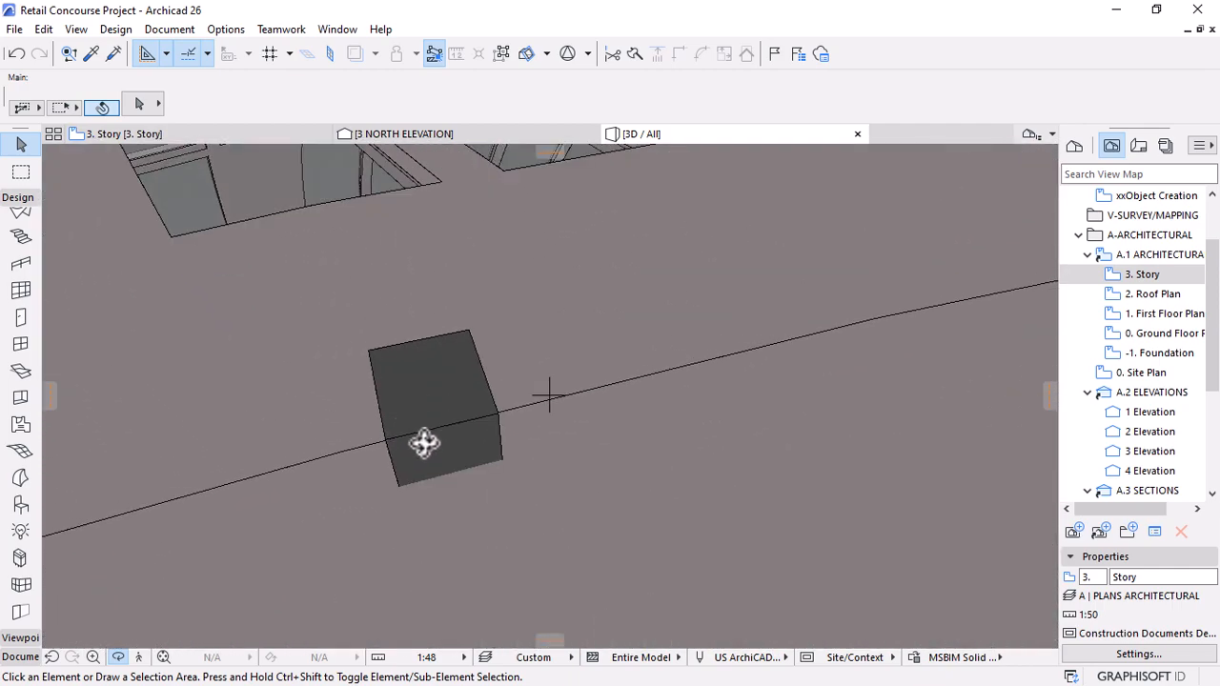
left_click(400, 467)
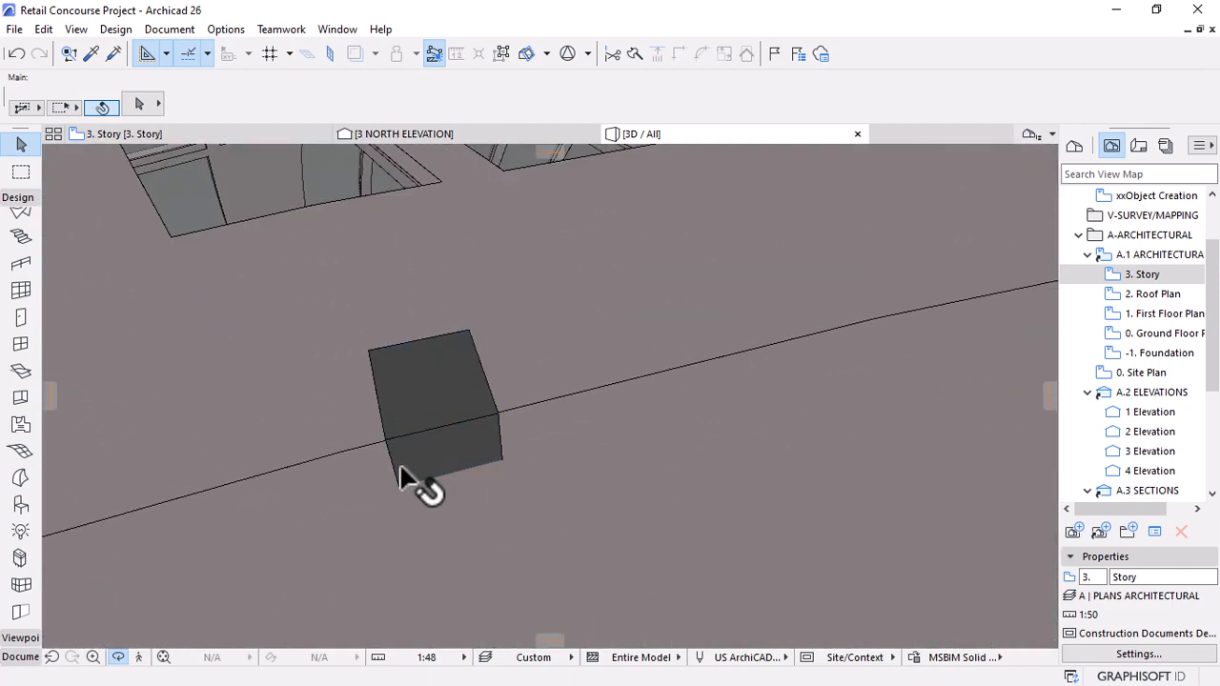
left_click(400, 474)
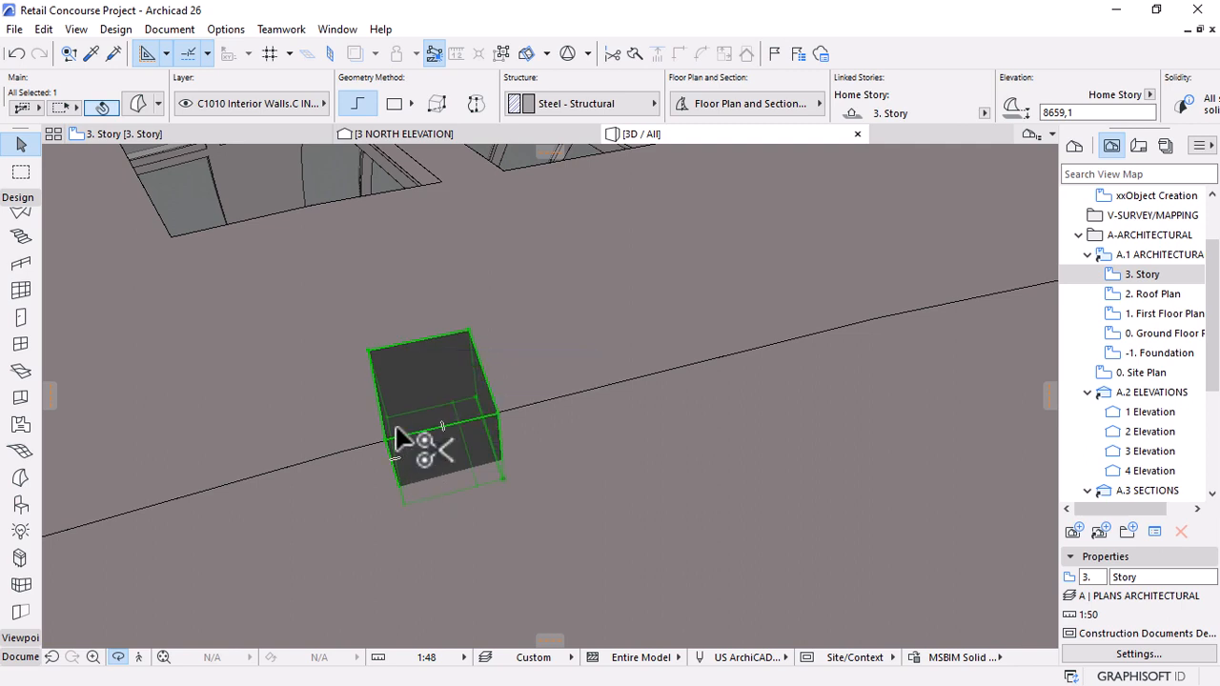
key("ctrl+k")
left_click(656, 395)
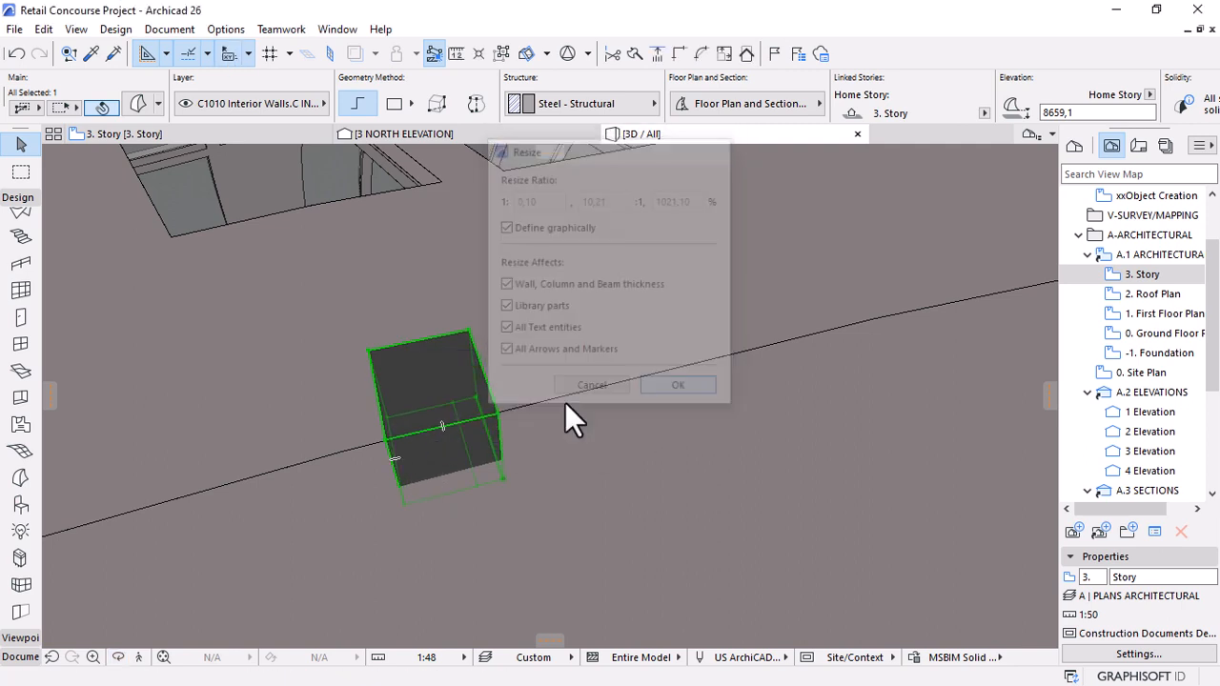
left_click(385, 441)
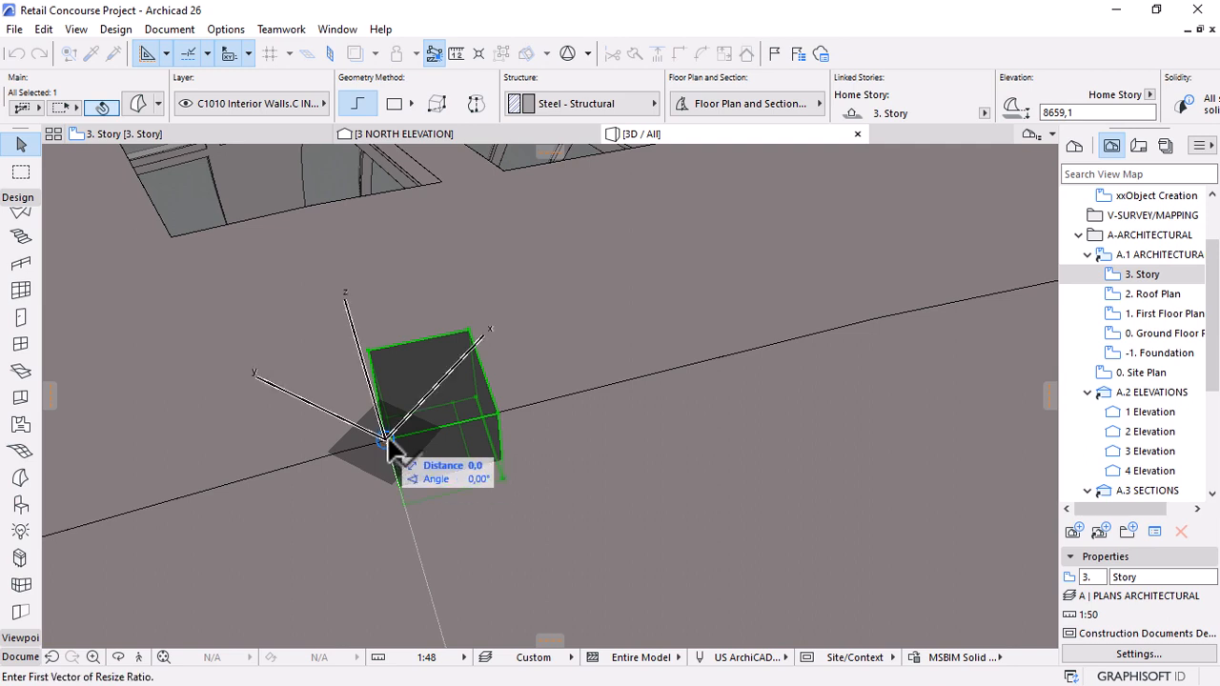
left_click(513, 421)
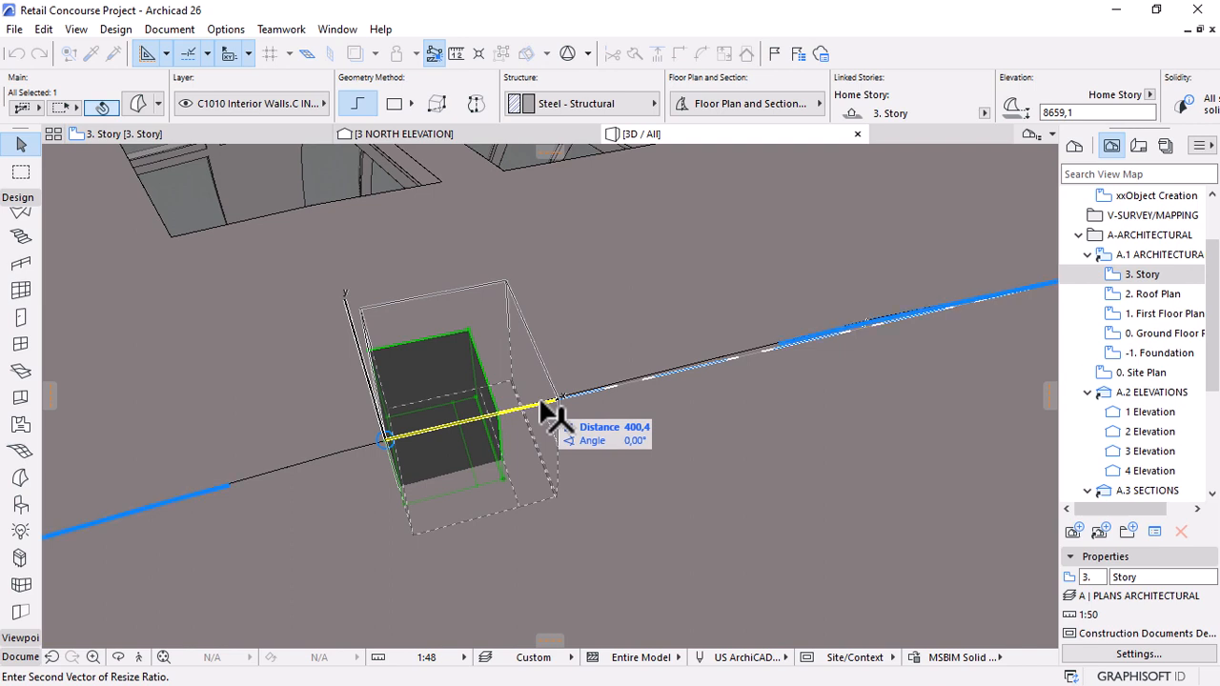
type("400")
key("Return")
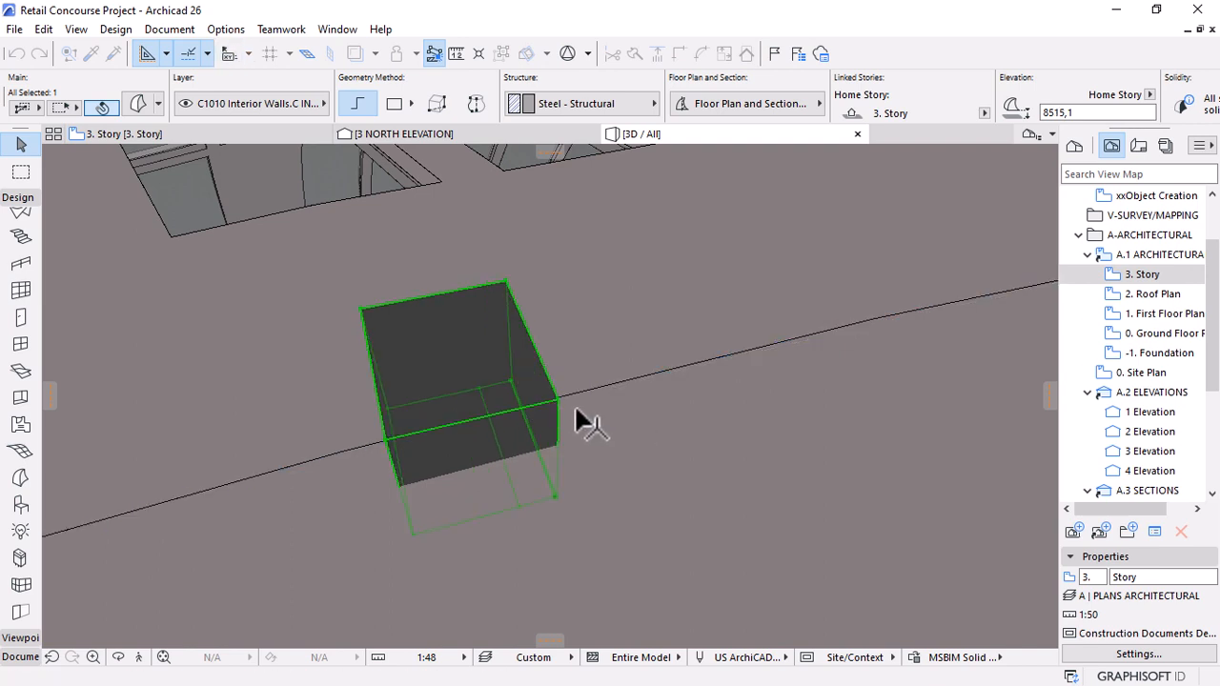
key("Escape")
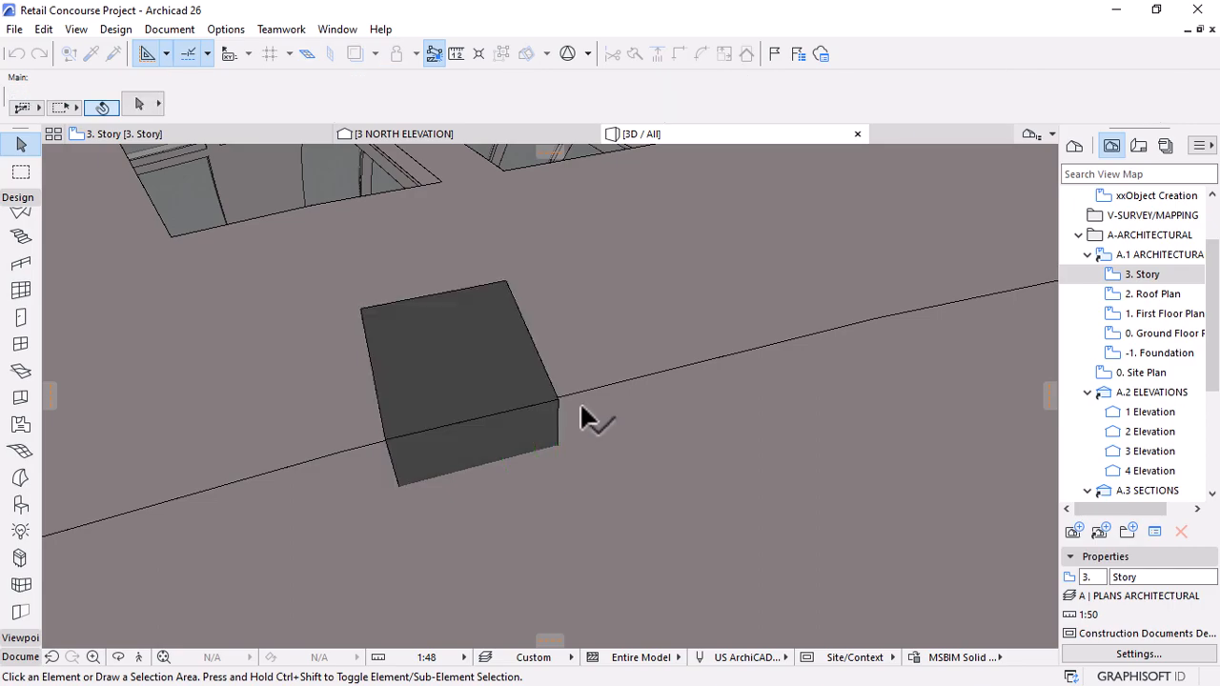
scroll(580, 410, "down", 3)
mouse_move(574, 414)
middle_mouse_down("shift")
mouse_move(563, 471)
mouse_move(642, 442)
mouse_move(621, 409)
mouse_move(556, 409)
mouse_move(575, 412)
middle_mouse_up("shift")
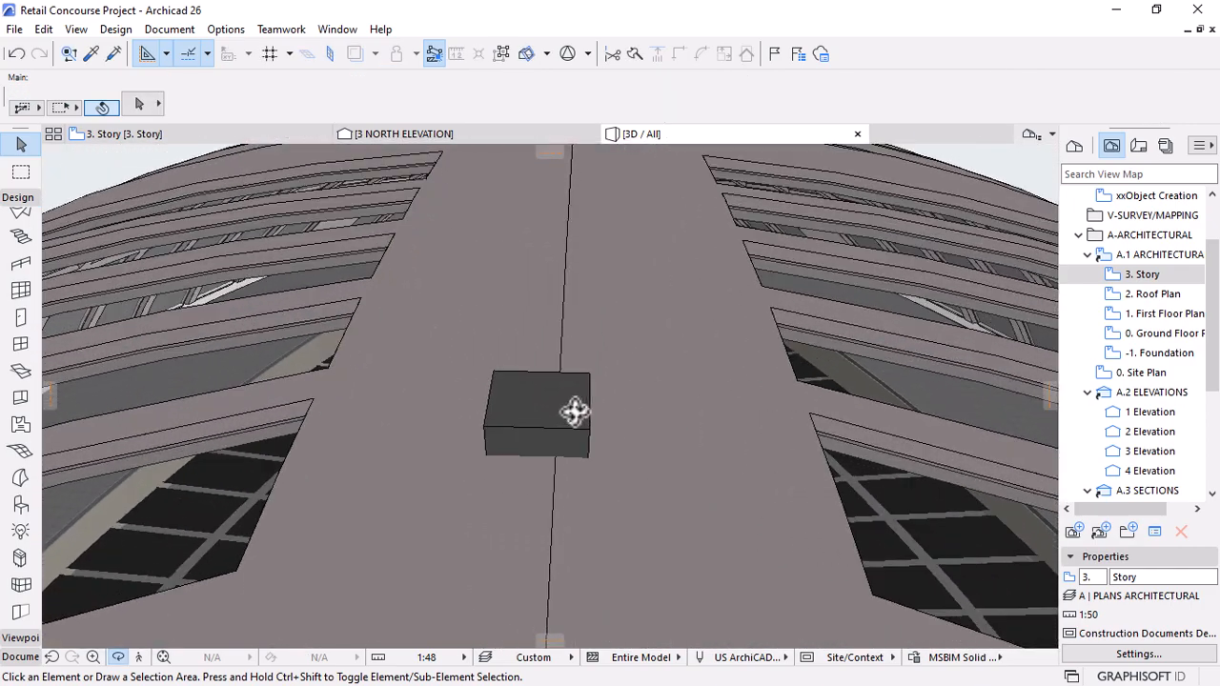
left_click(532, 433)
key("ctrl+d")
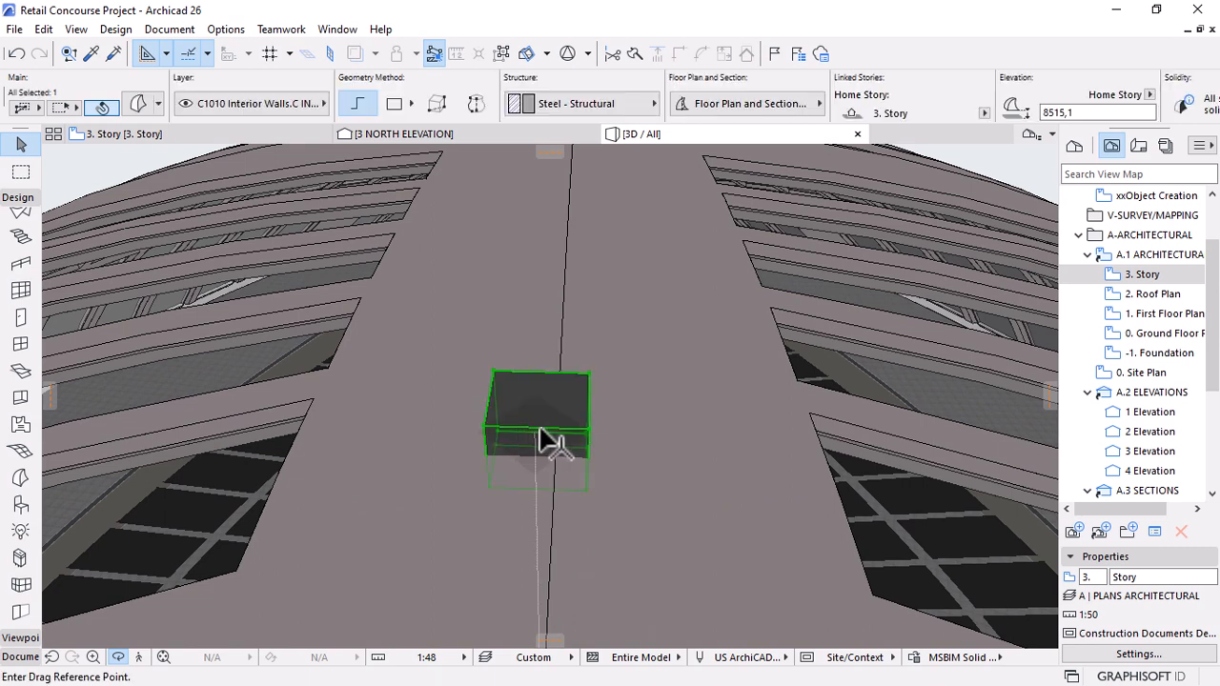
left_click(551, 436)
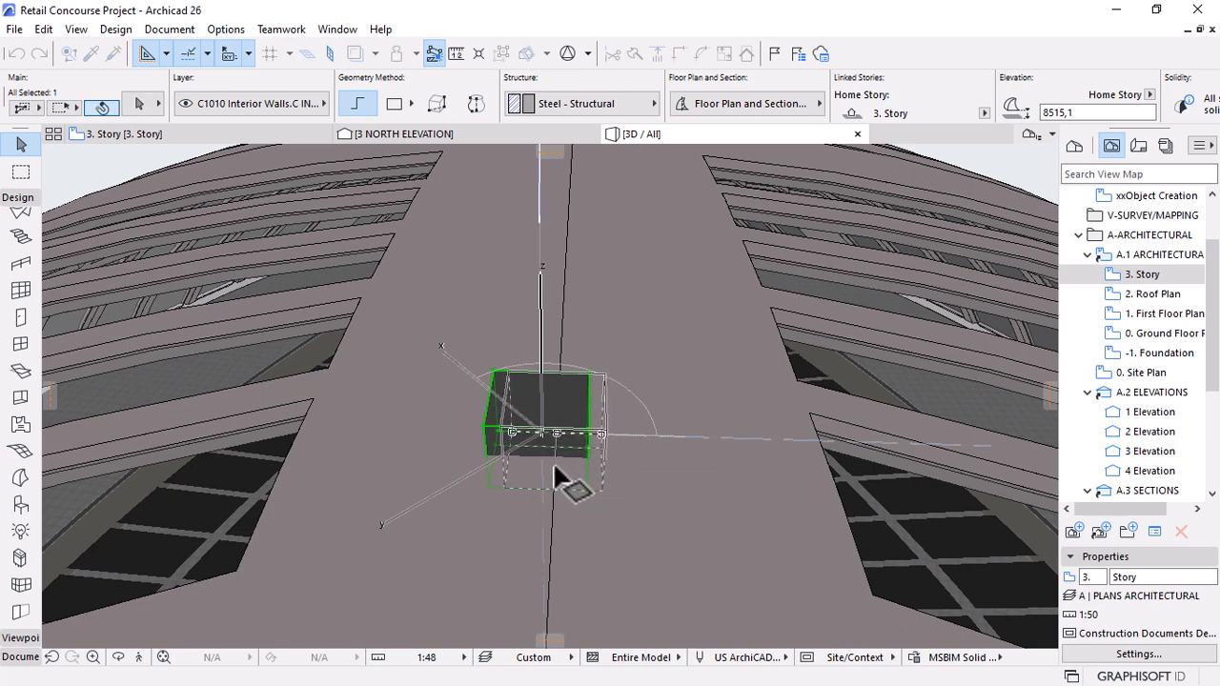
key("Escape")
middle_click_drag(555, 480, 653, 401, "shift")
left_click_drag(340, 407, 449, 399)
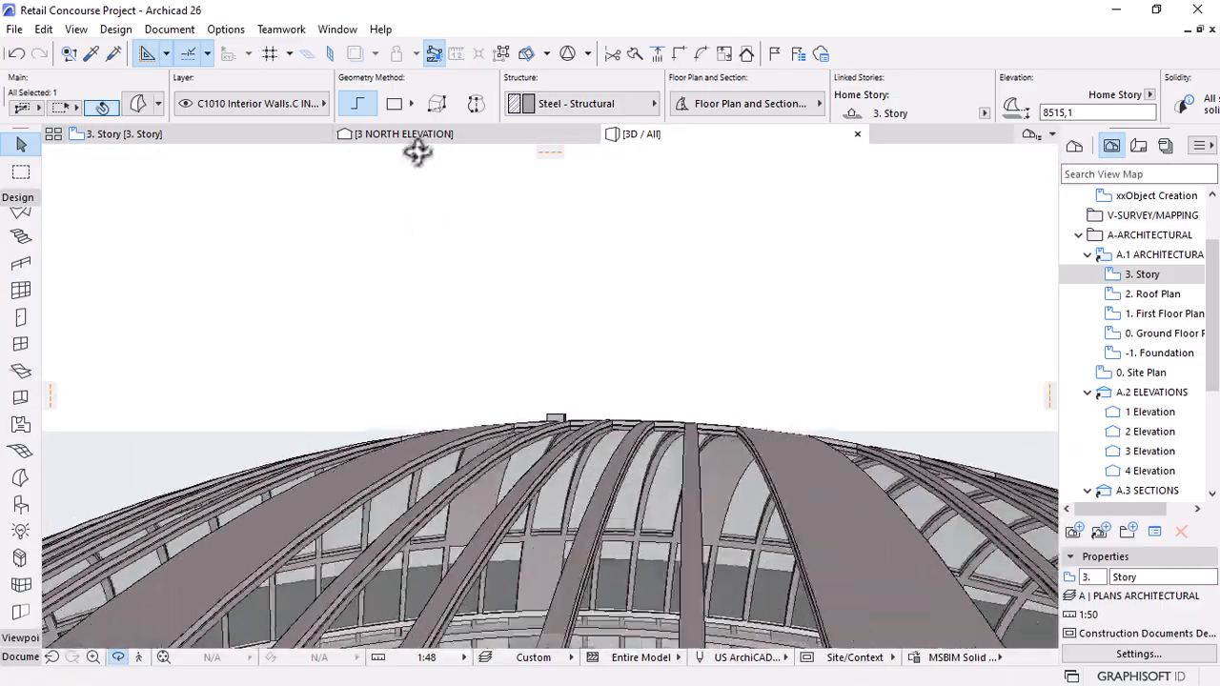
Stretch the North Elevation marker's depth limit in the 3. Story plan beyond the leaf's central spine and reopen the elevation.
left_click(416, 136)
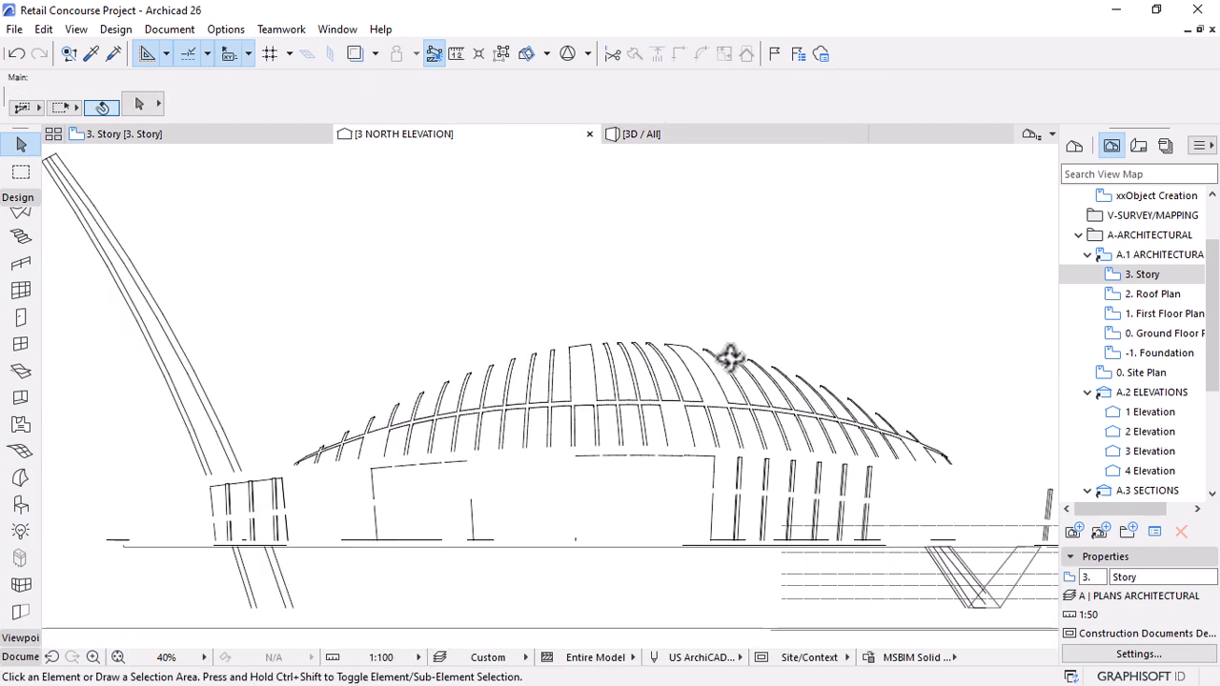
scroll(585, 327, "down", 5)
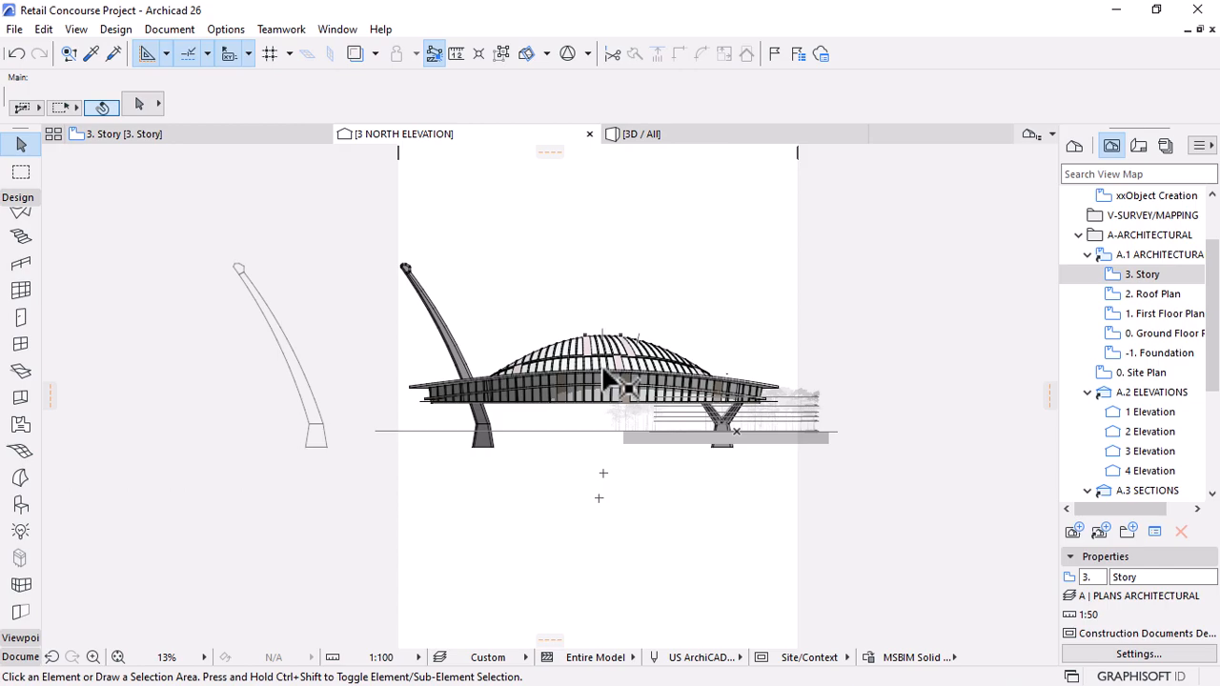
scroll(597, 318, "up", 9)
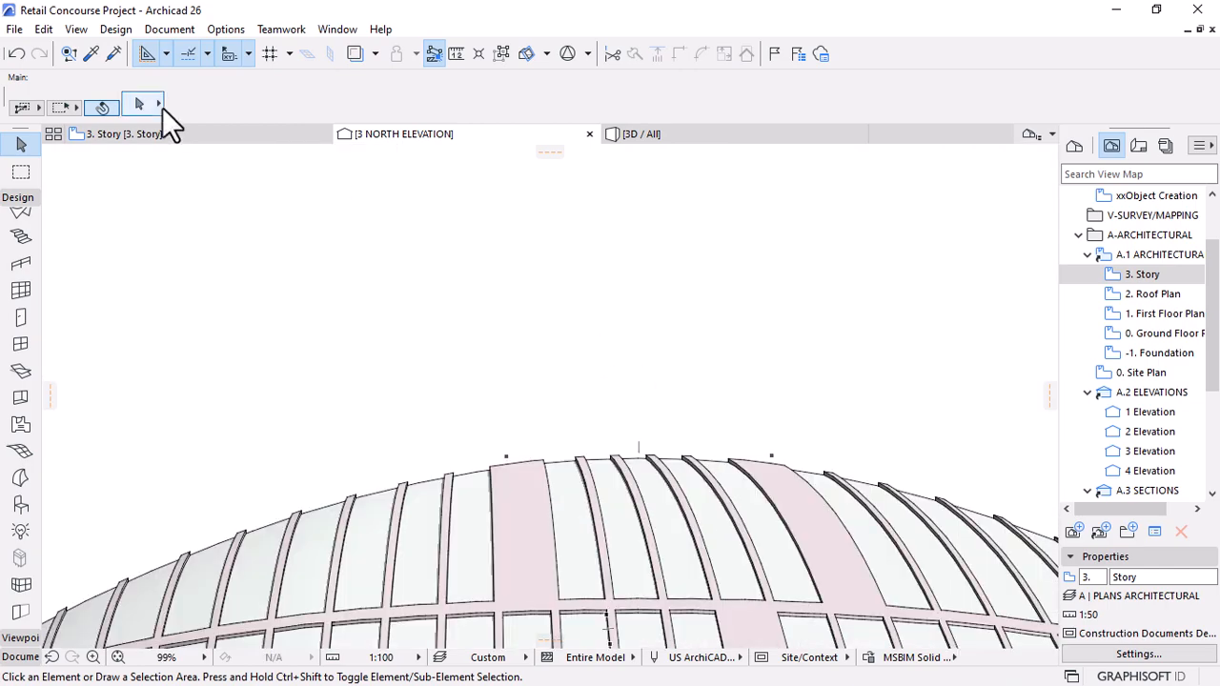
left_click(196, 140)
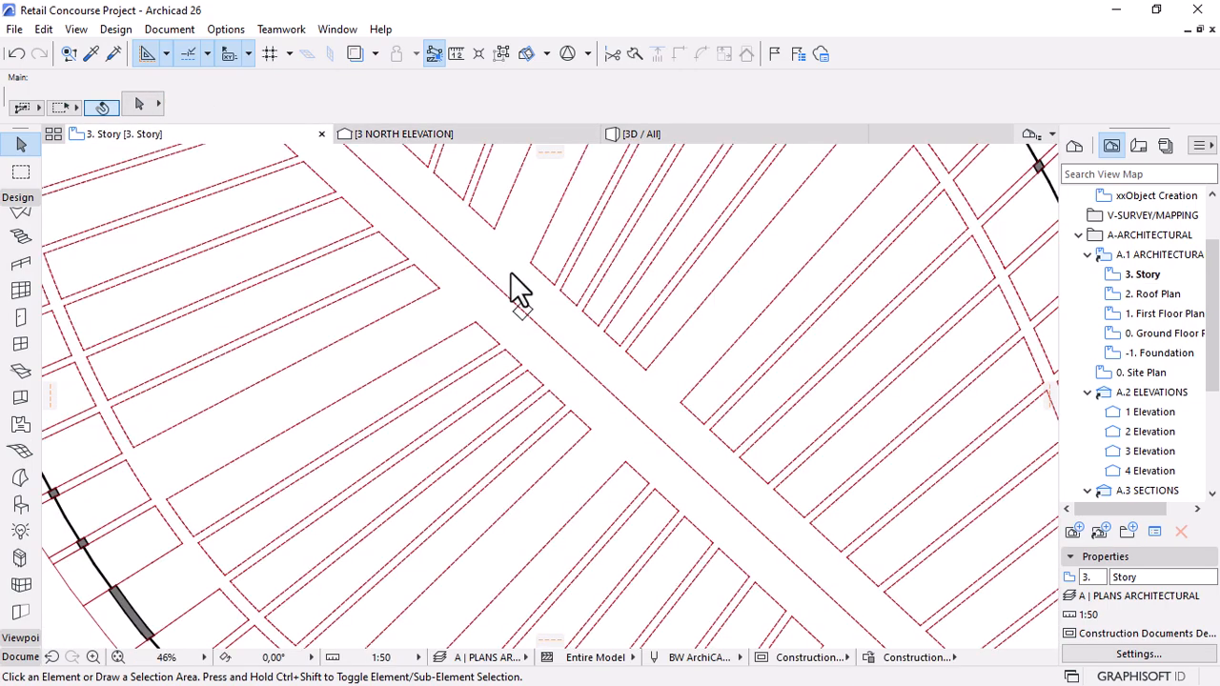
scroll(510, 272, "down", 6)
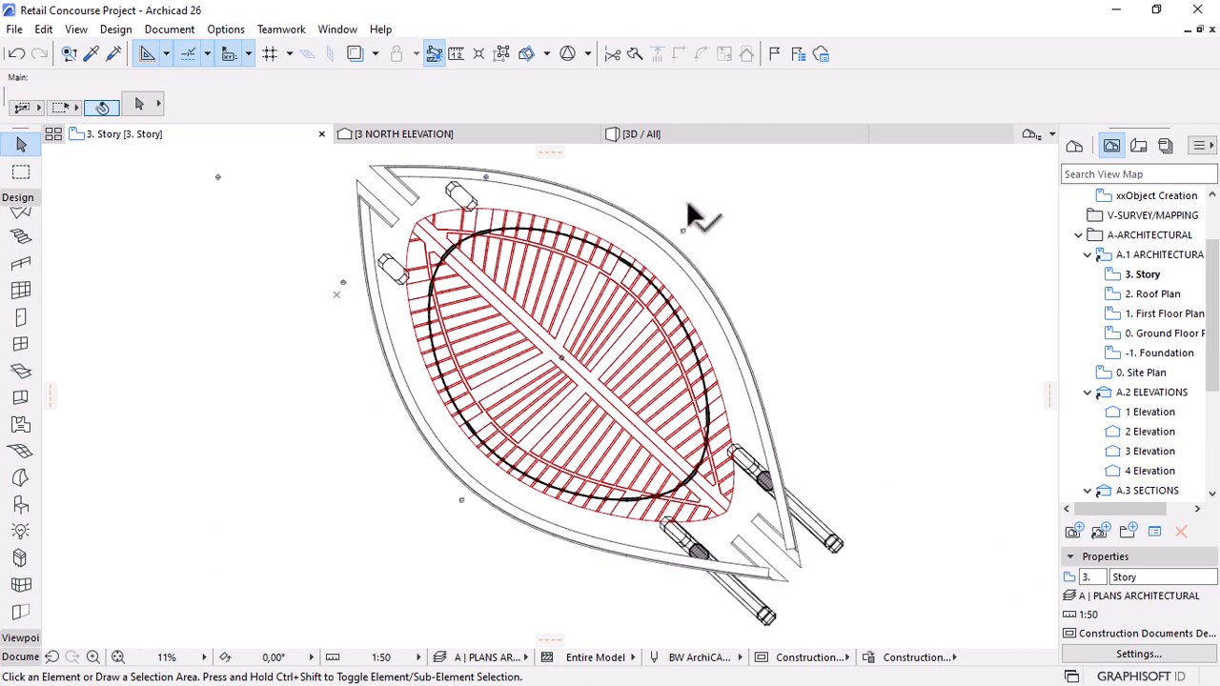
left_click(688, 212)
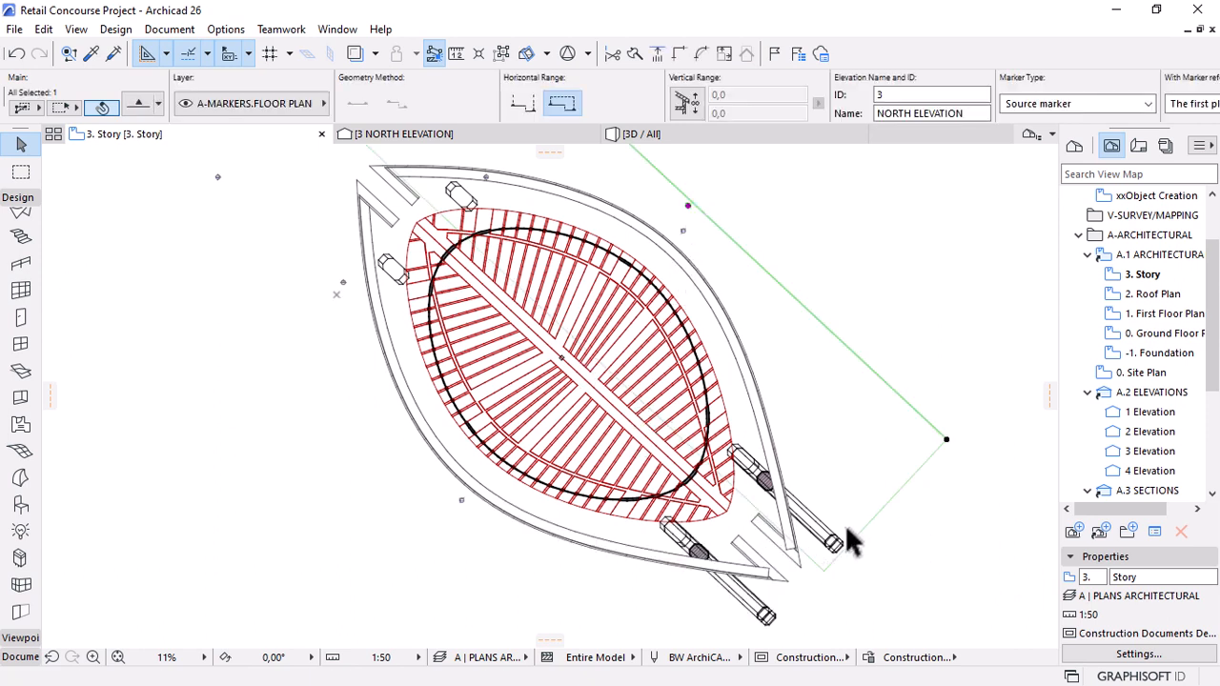
left_click(748, 500)
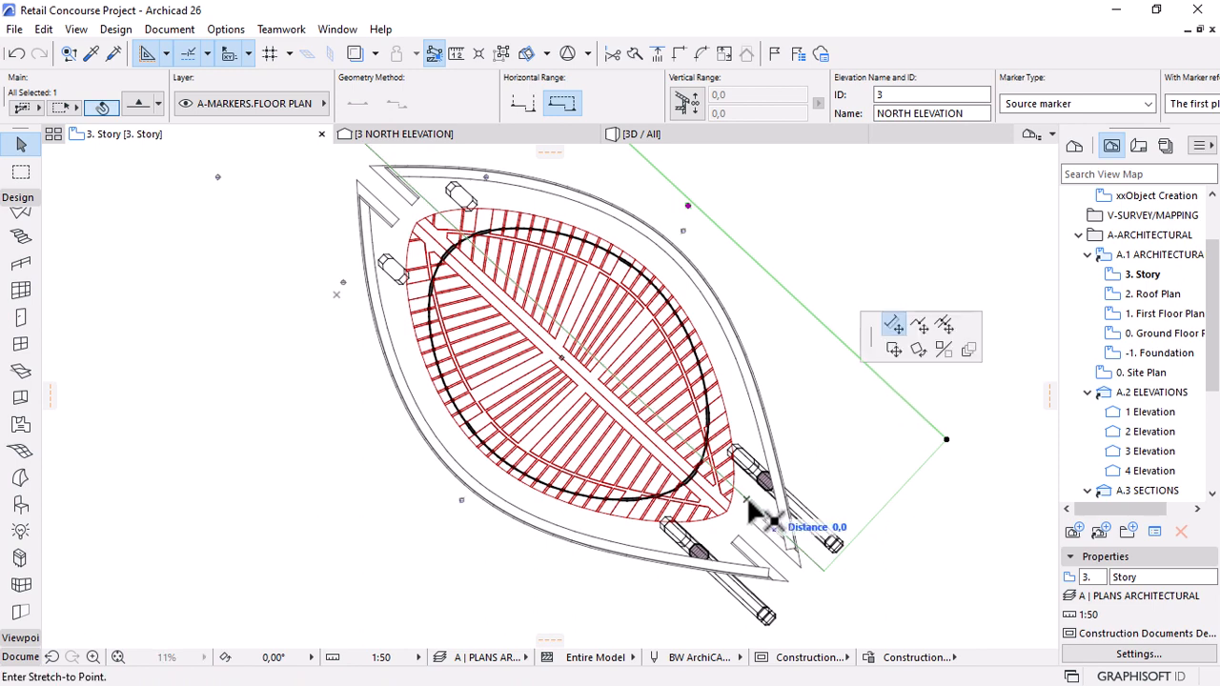
left_click(574, 514)
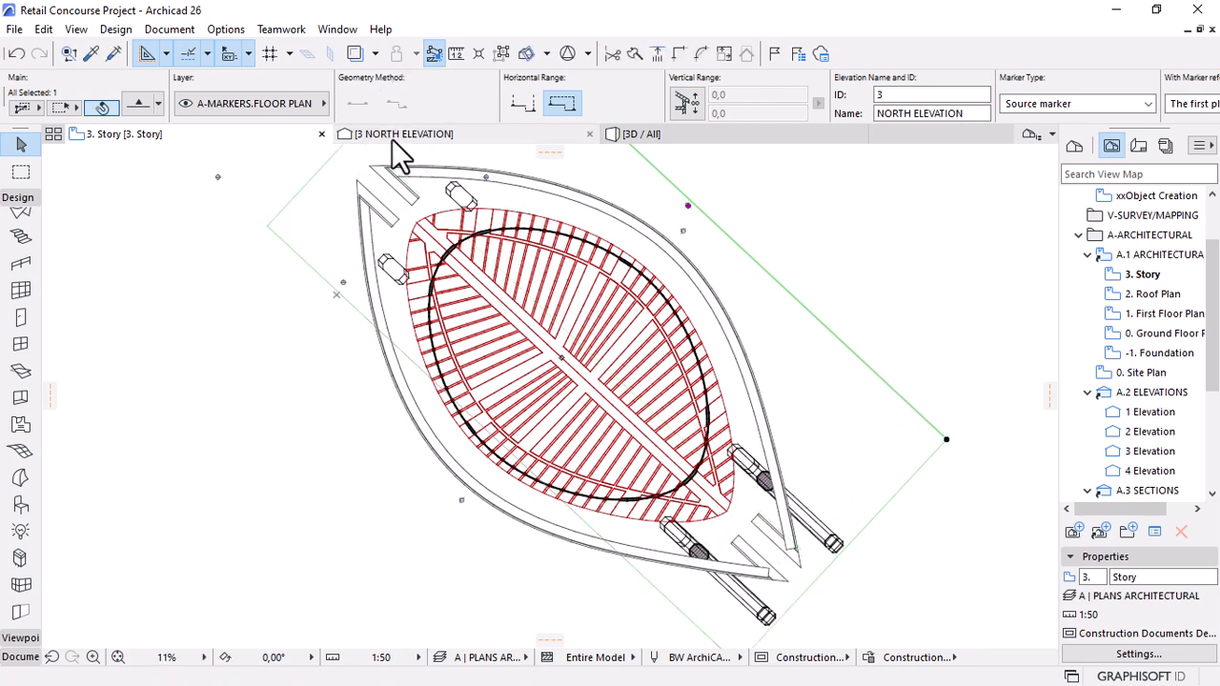
left_click(392, 134)
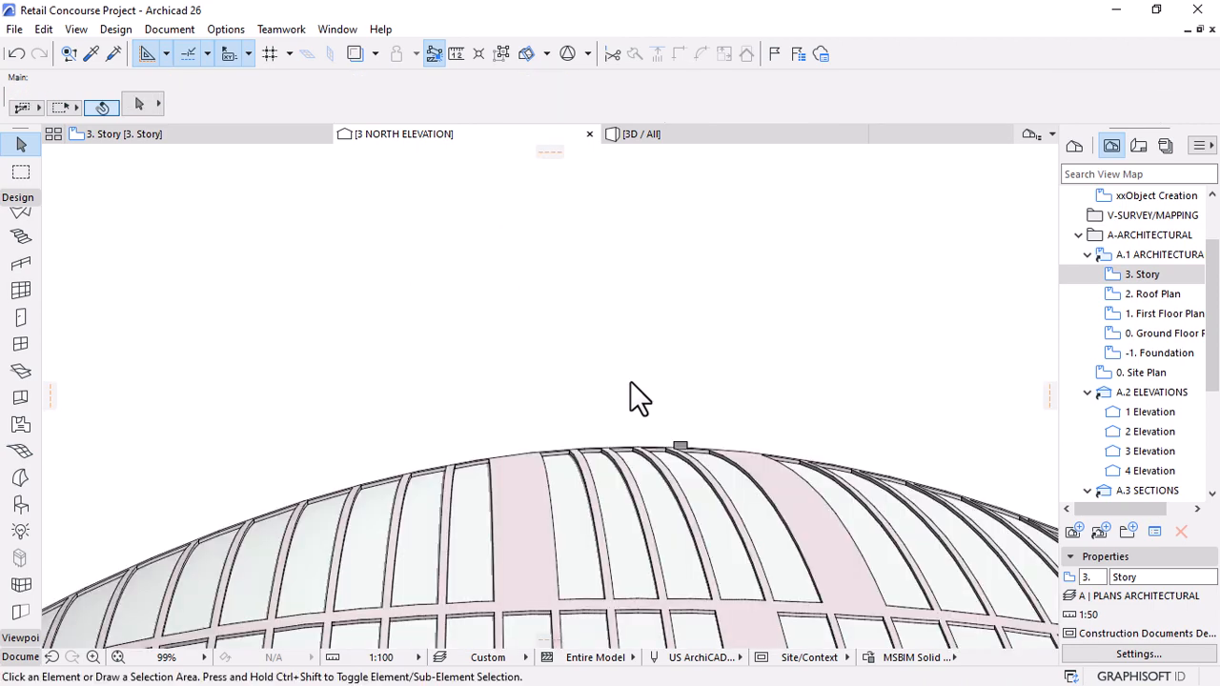
Move the steel box up about 200 mm in the North Elevation to elevation 8715,1, onto the dome's crest.
scroll(675, 349, "down", 5)
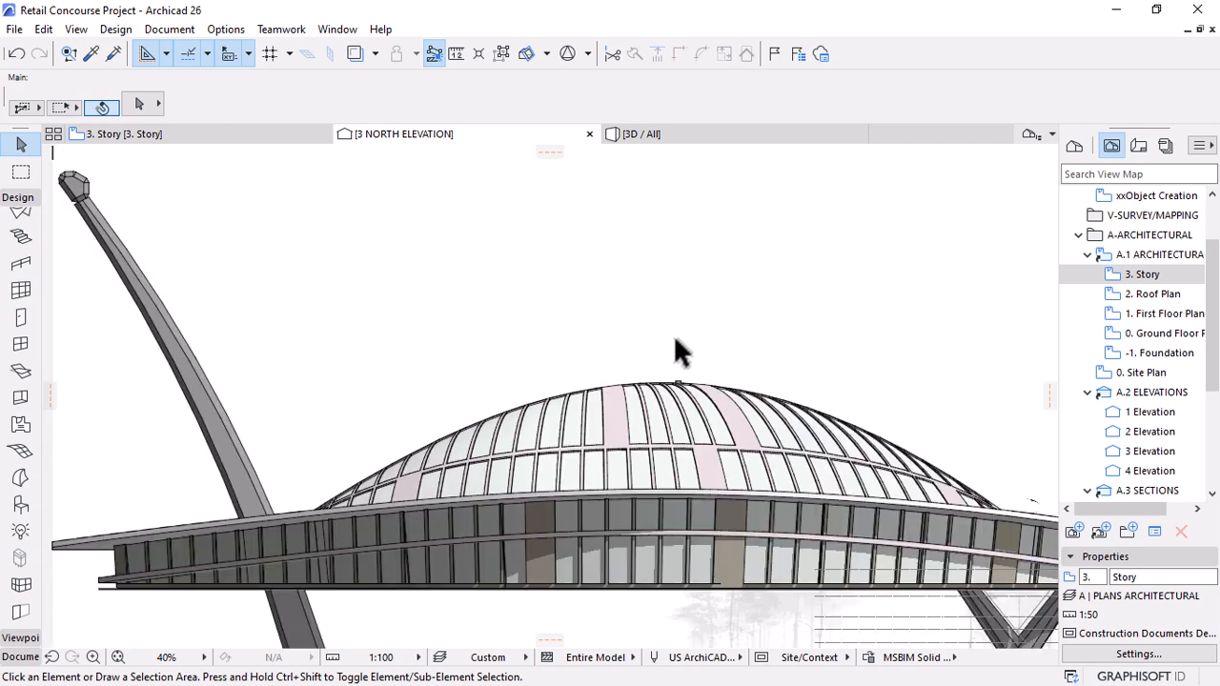
left_click(675, 383)
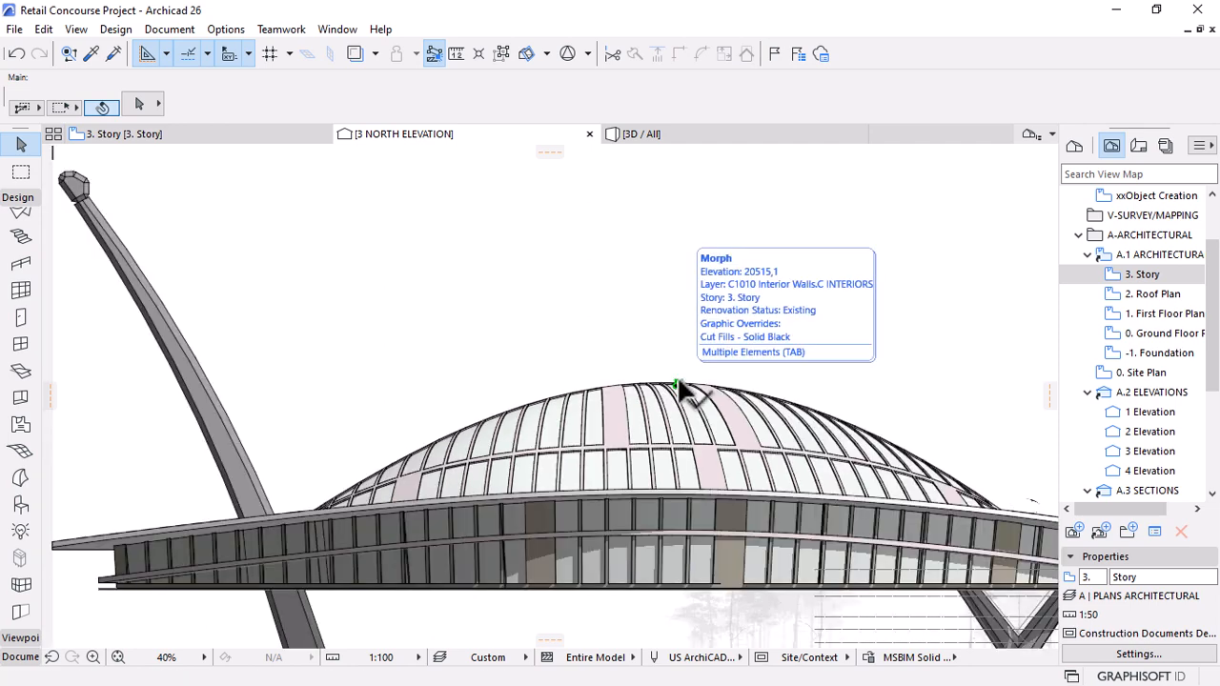
scroll(672, 391, "up", 5)
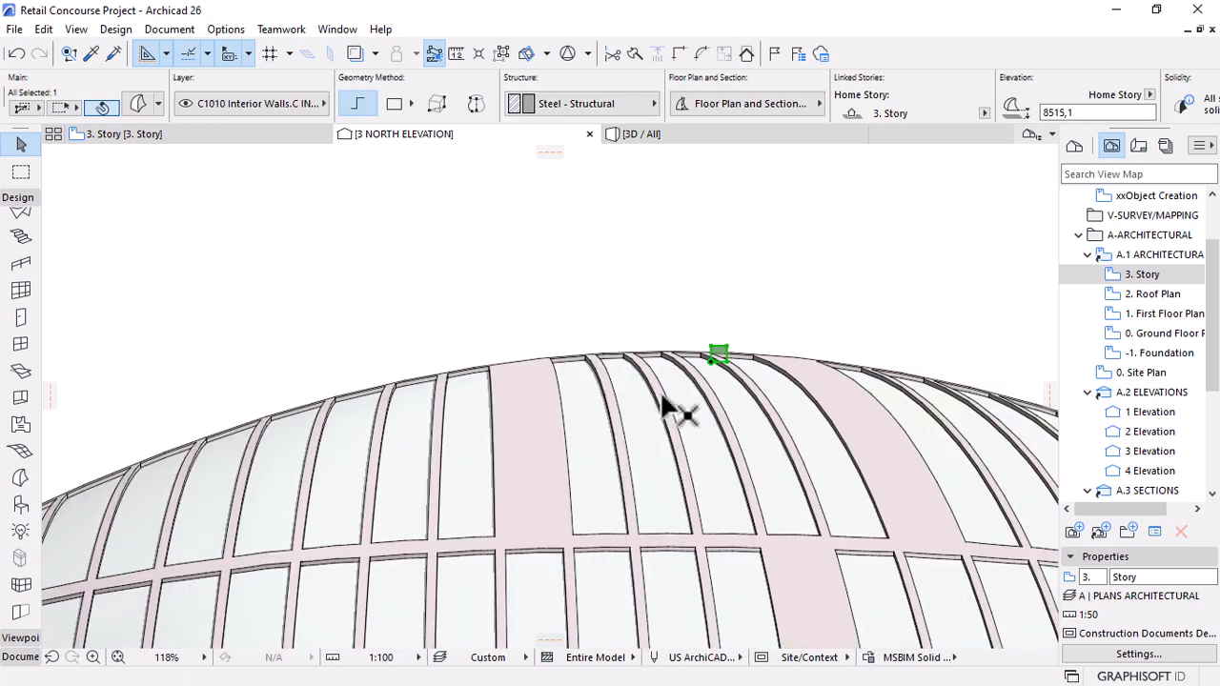
scroll(707, 367, "up", 5)
left_click(721, 355)
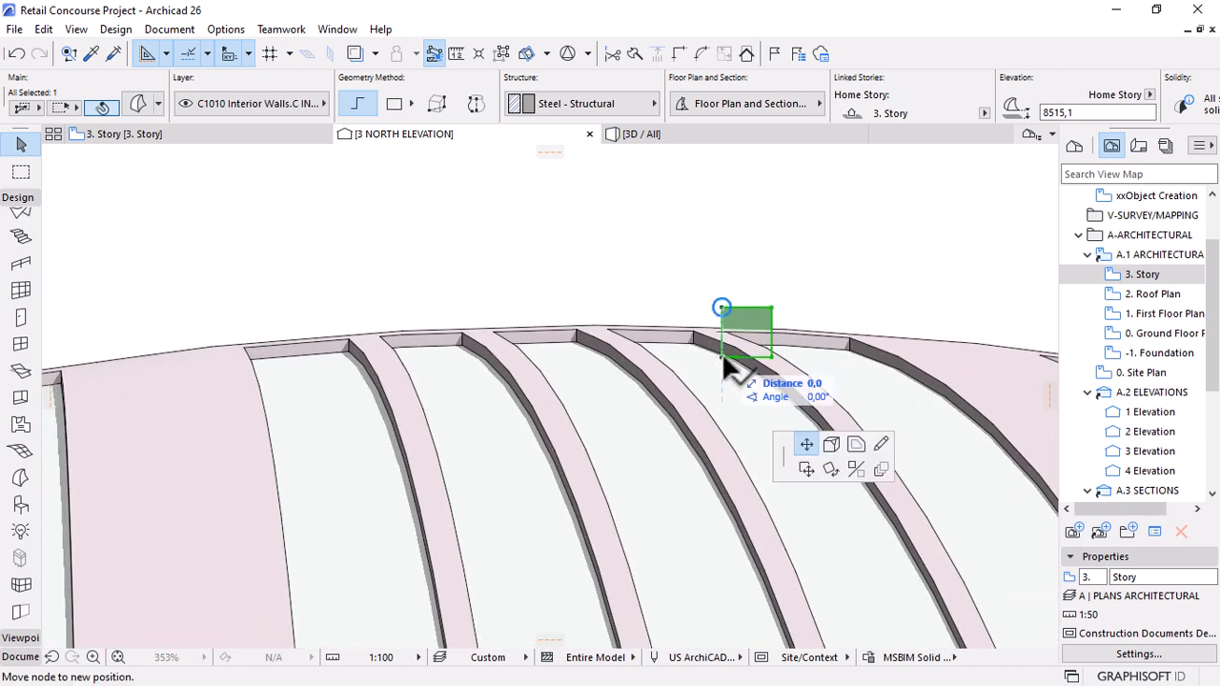
left_click(894, 349)
left_click(721, 355)
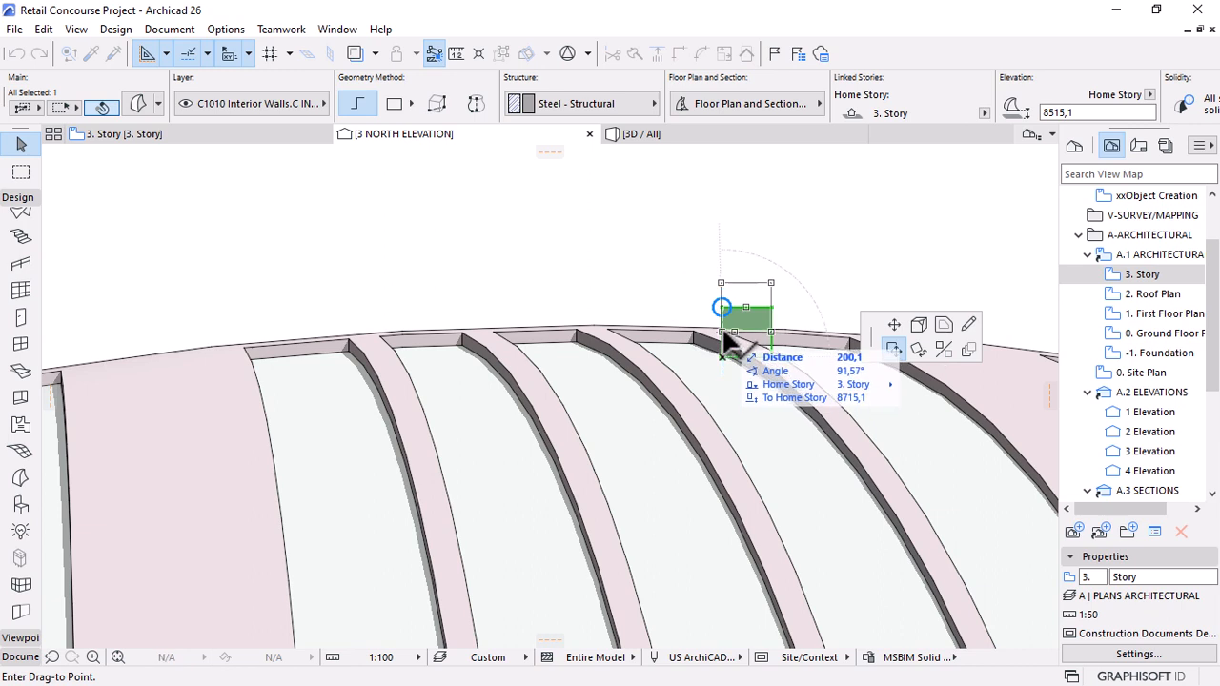
left_click(722, 331)
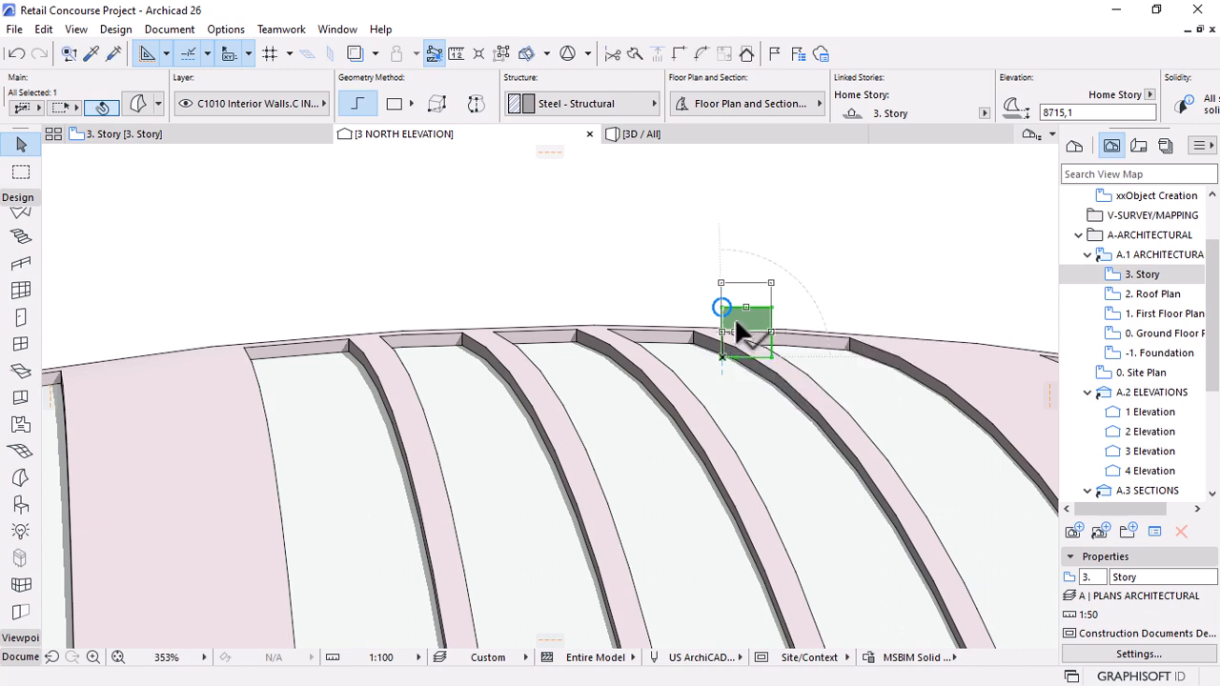
Start dragging multiple copies of the steel box from its lower corner, placing two along the roof spine about 2989 mm and 6530 mm away.
right_click(746, 294)
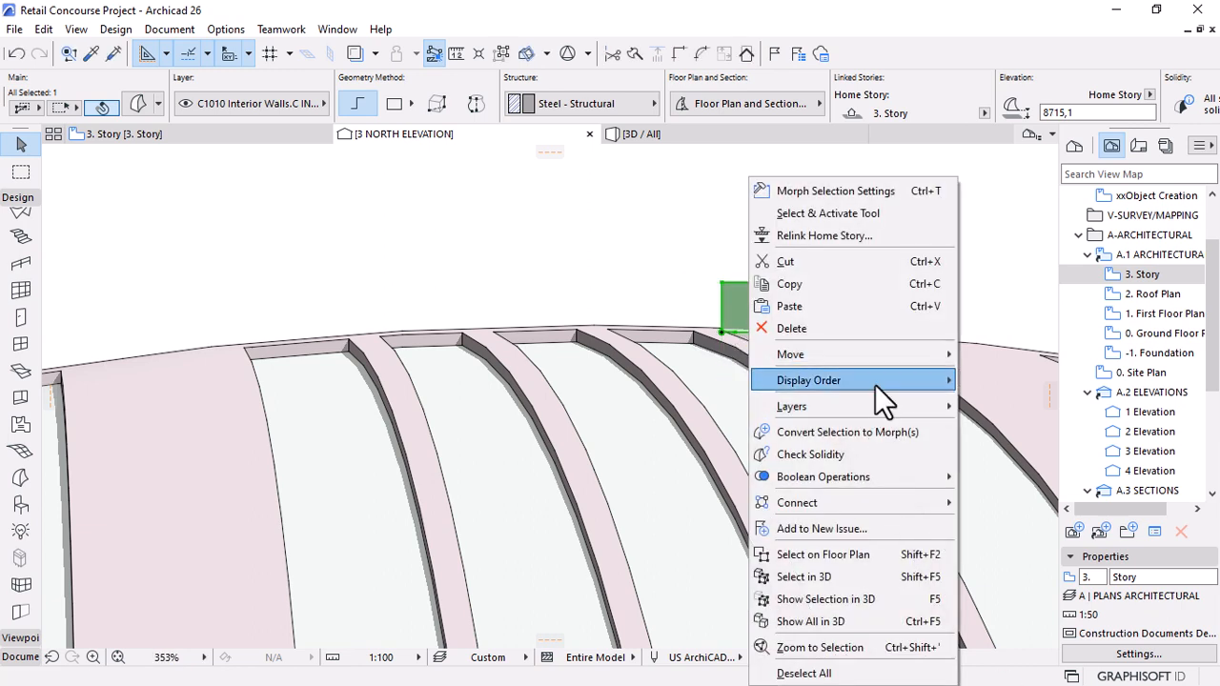
mouse_move(875, 359)
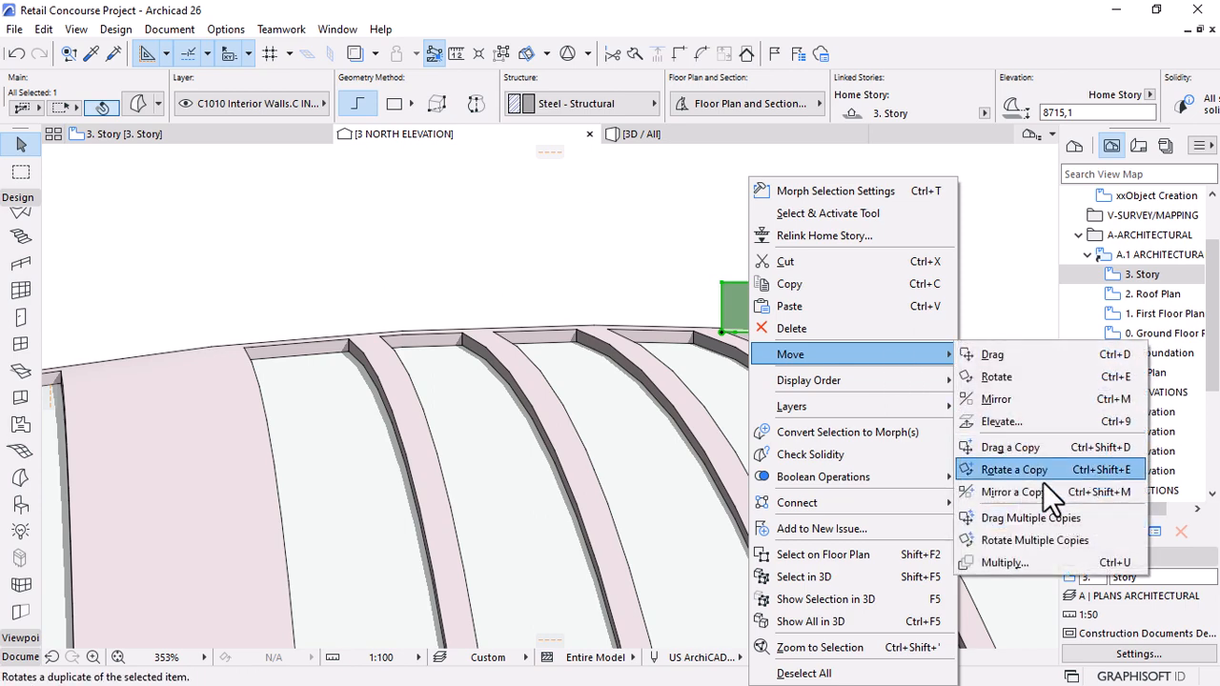
left_click(1024, 516)
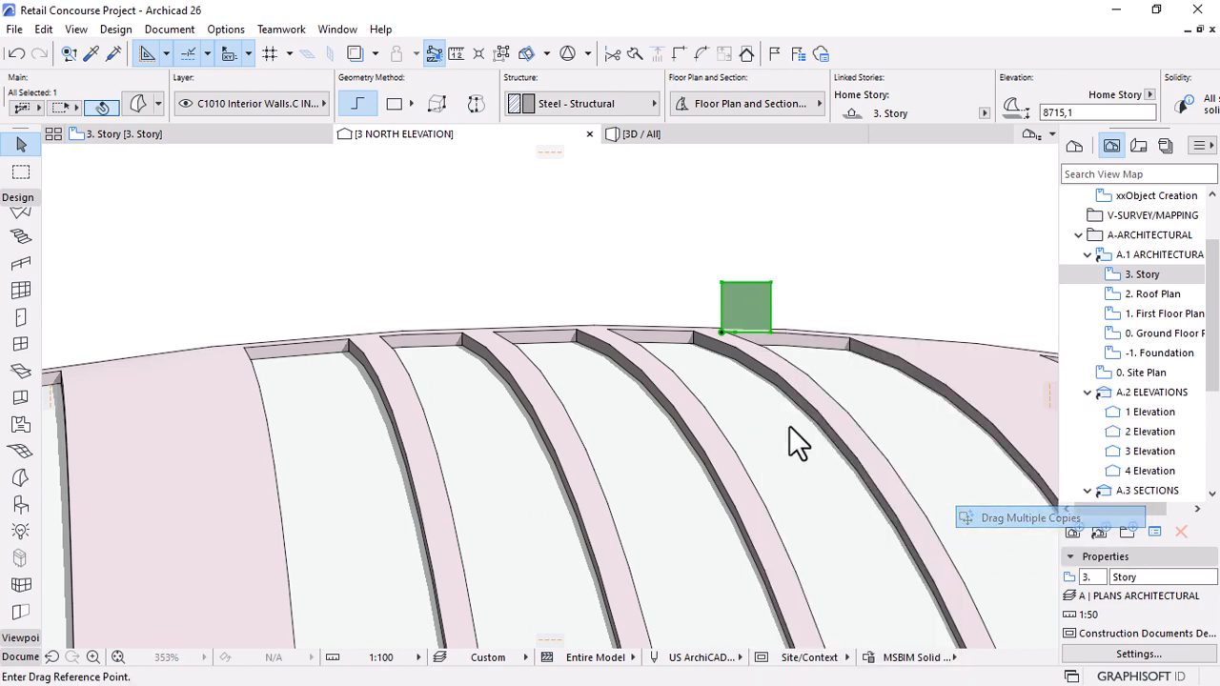
left_click(721, 332)
scroll(803, 346, "down", 5)
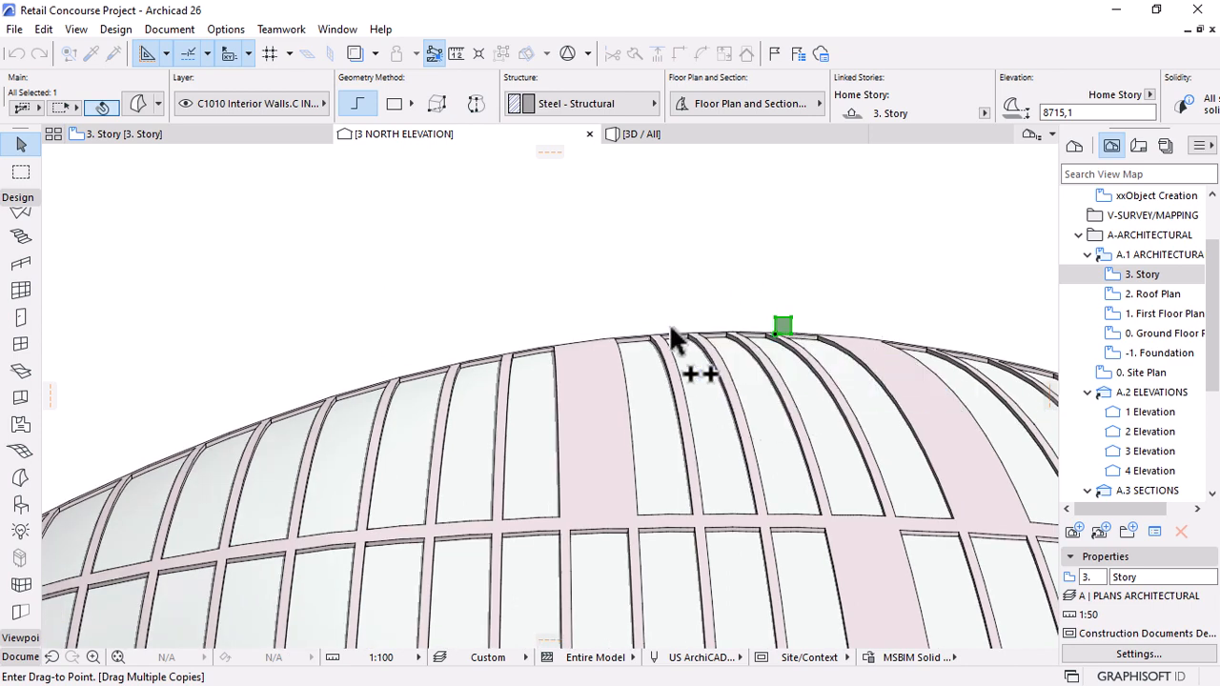
scroll(670, 338, "up", 3)
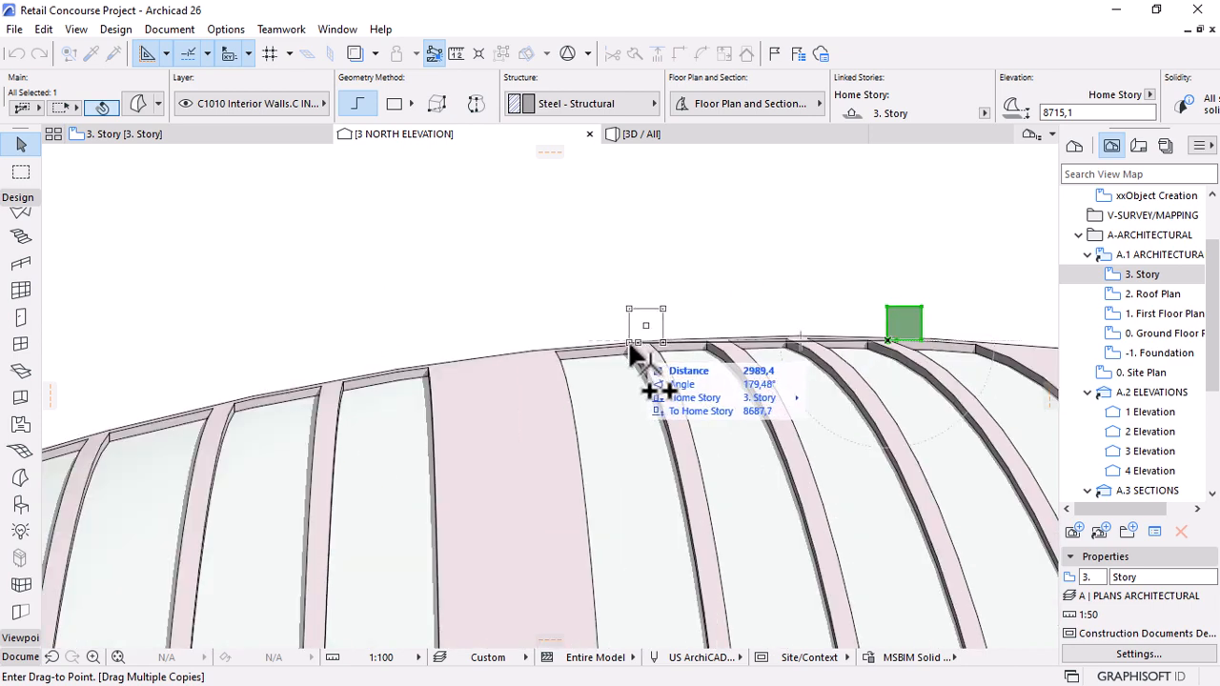
left_click(631, 352)
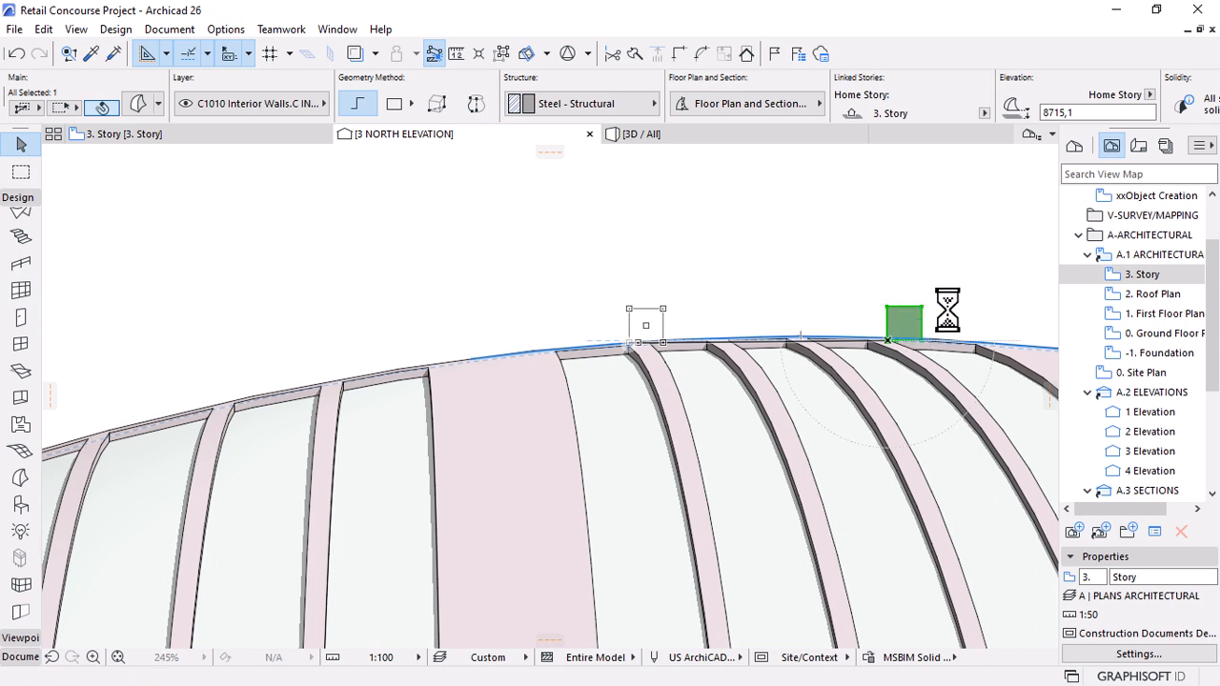
scroll(958, 345, "down", 2)
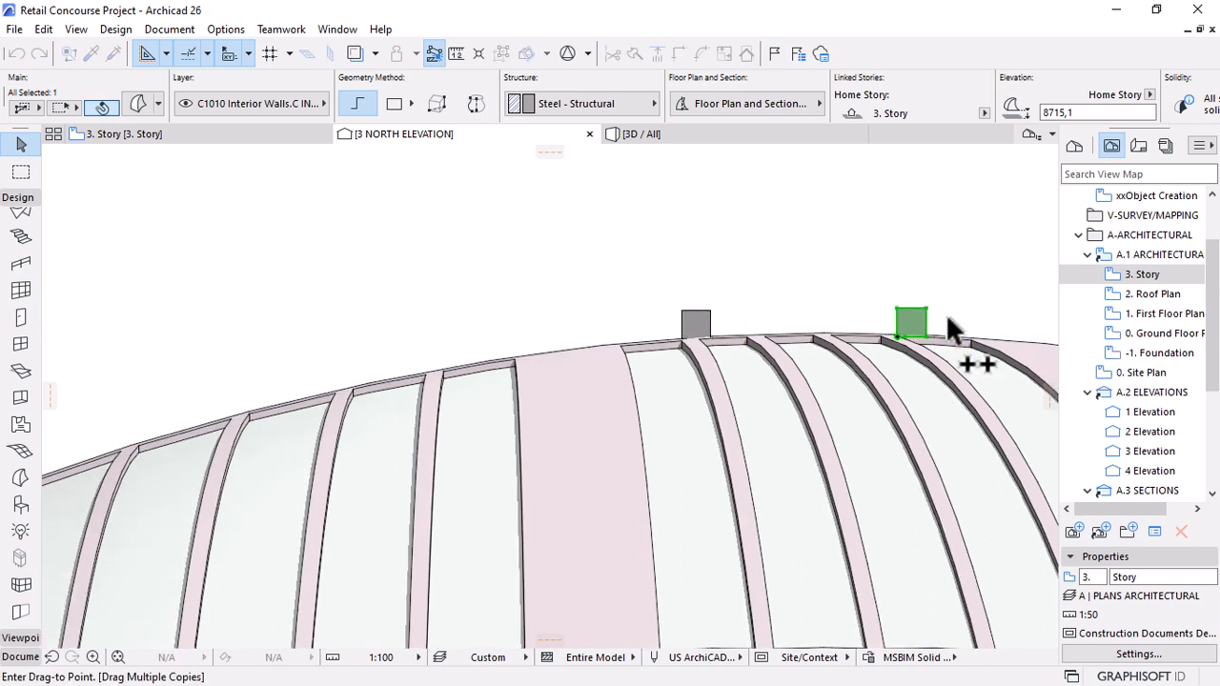
left_click(429, 373)
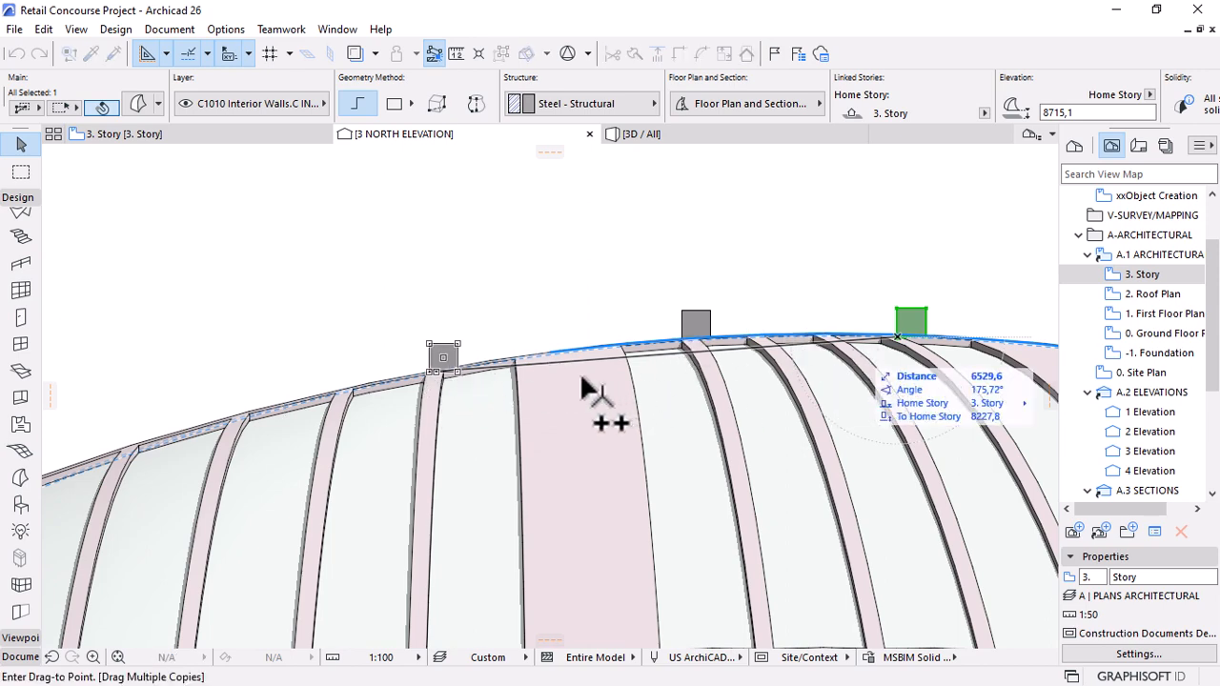
Place the third and fourth copies of the steel box farther down the roof spine, at its rib junctions towards the tall mast.
scroll(581, 422, "down", 3)
scroll(518, 405, "up", 4)
scroll(518, 405, "up", 2)
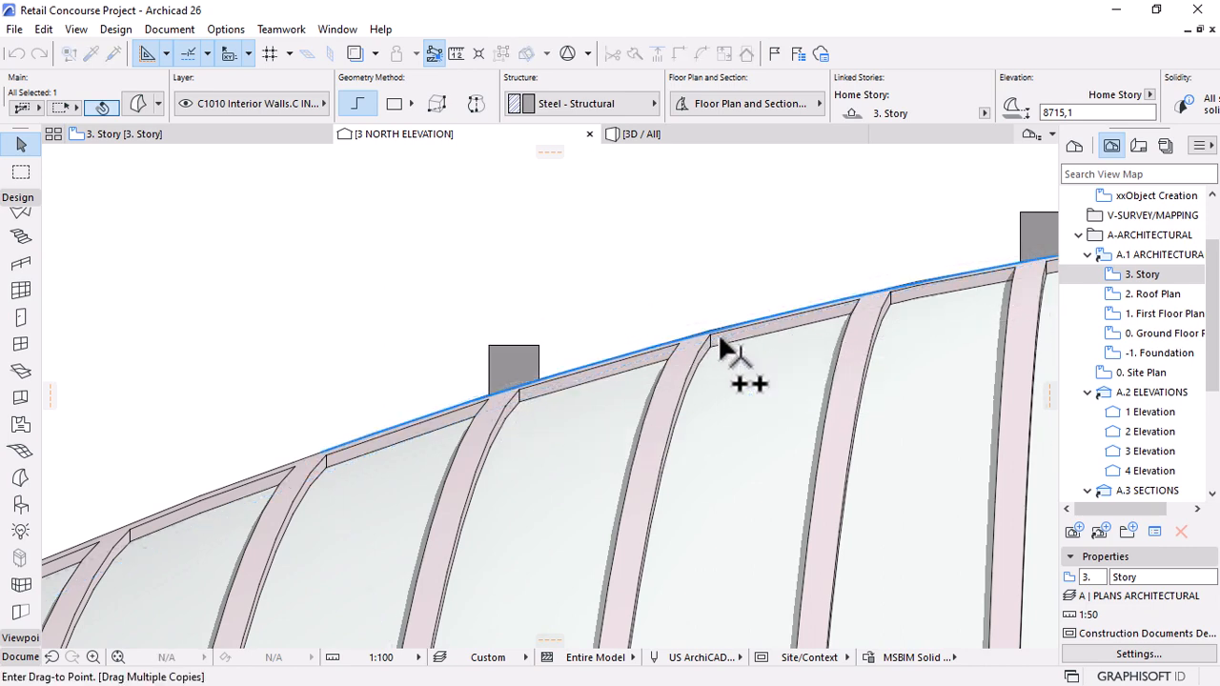
scroll(710, 363, "down", 3)
scroll(572, 405, "down", 3)
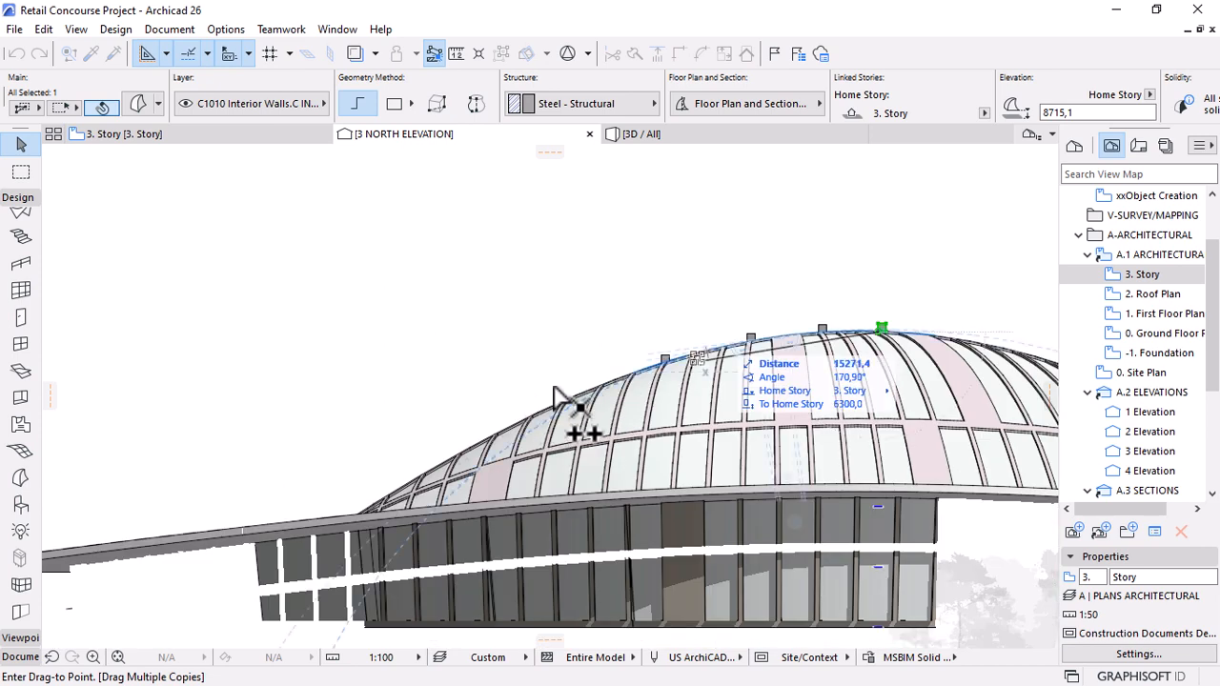
scroll(570, 396, "up", 3)
scroll(572, 400, "up", 2)
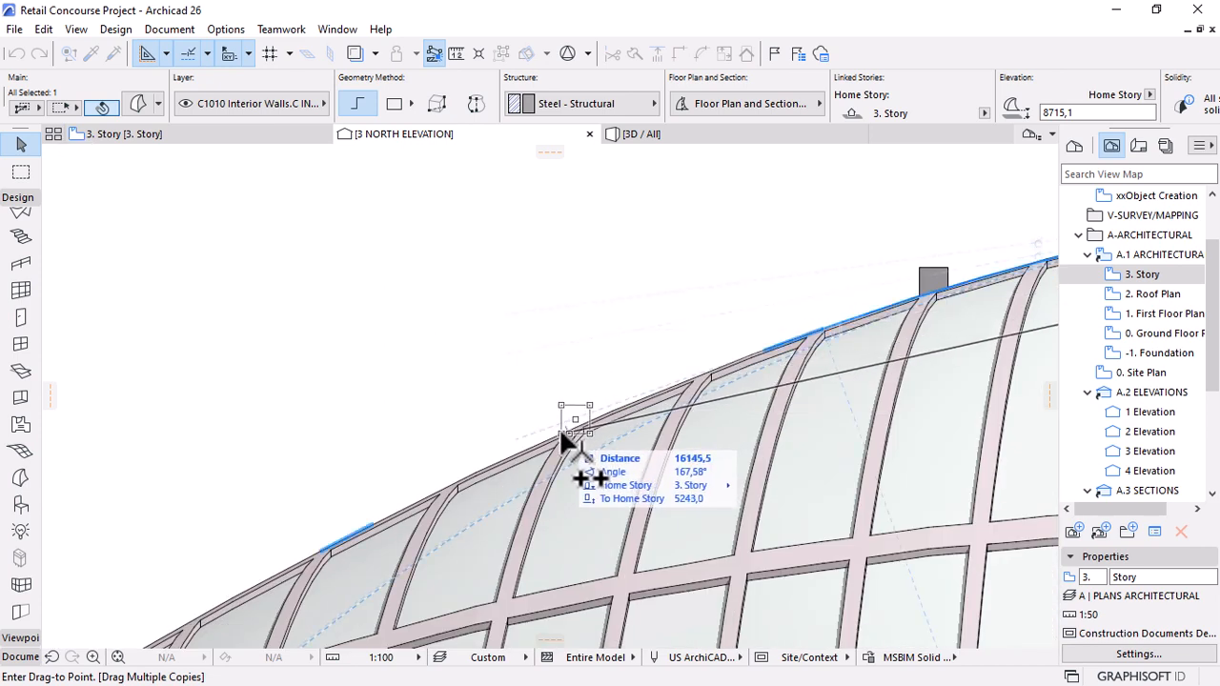
left_click(563, 427)
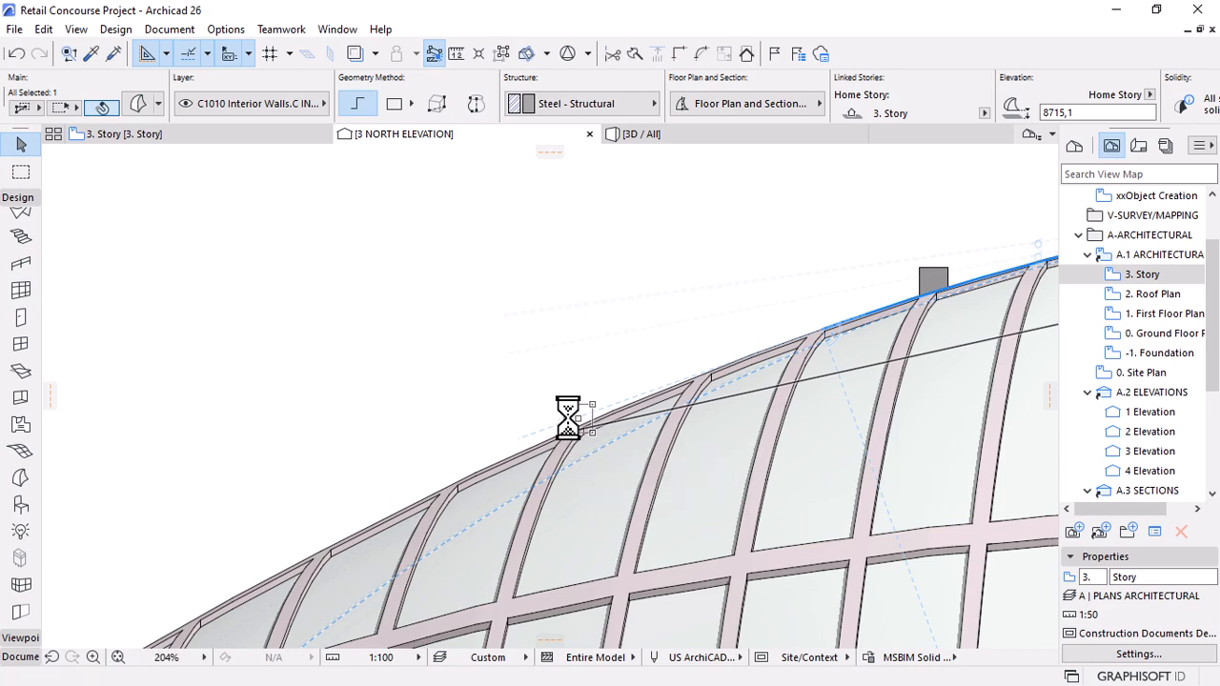
Place the fifth steel box copy on the roof spine about 22047 mm from the original, and finish the multiple copying.
scroll(531, 390, "down", 6)
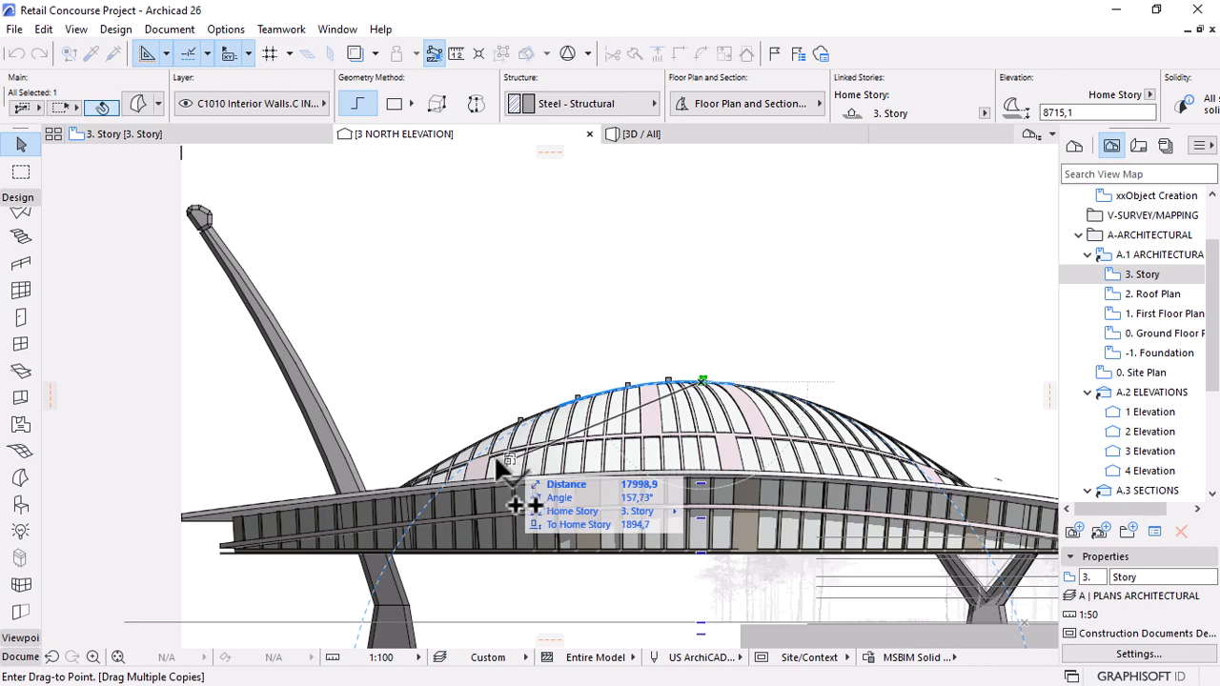
scroll(466, 448, "up", 3)
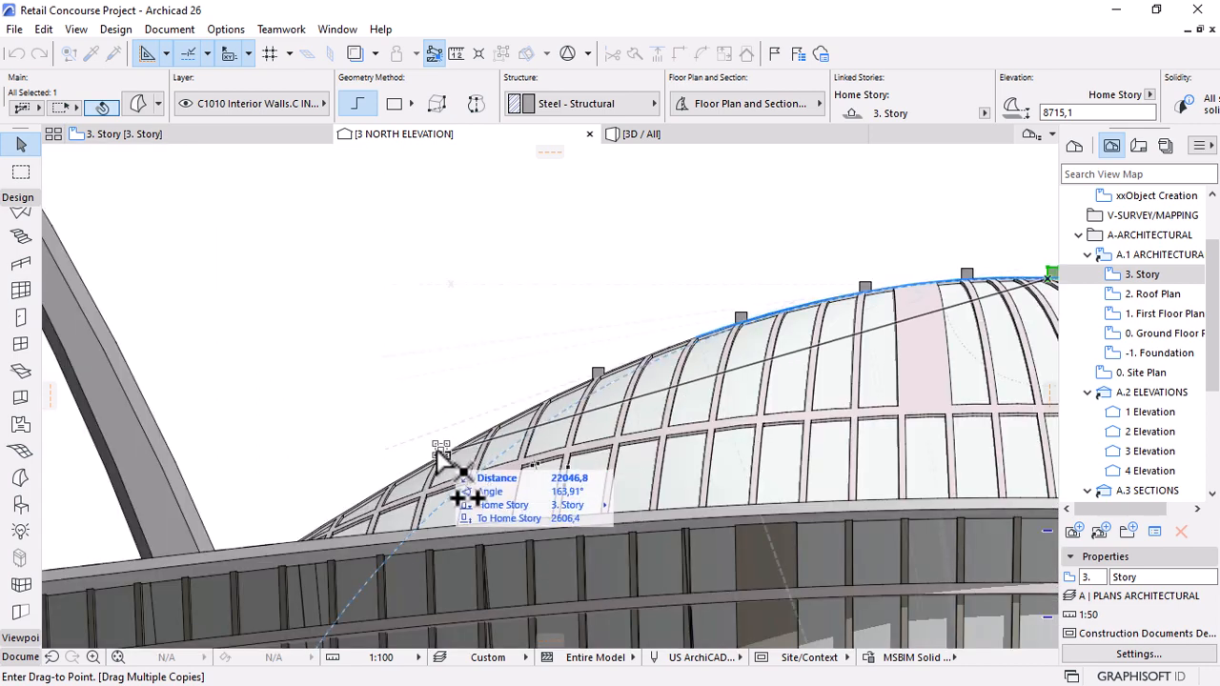
left_click(439, 452)
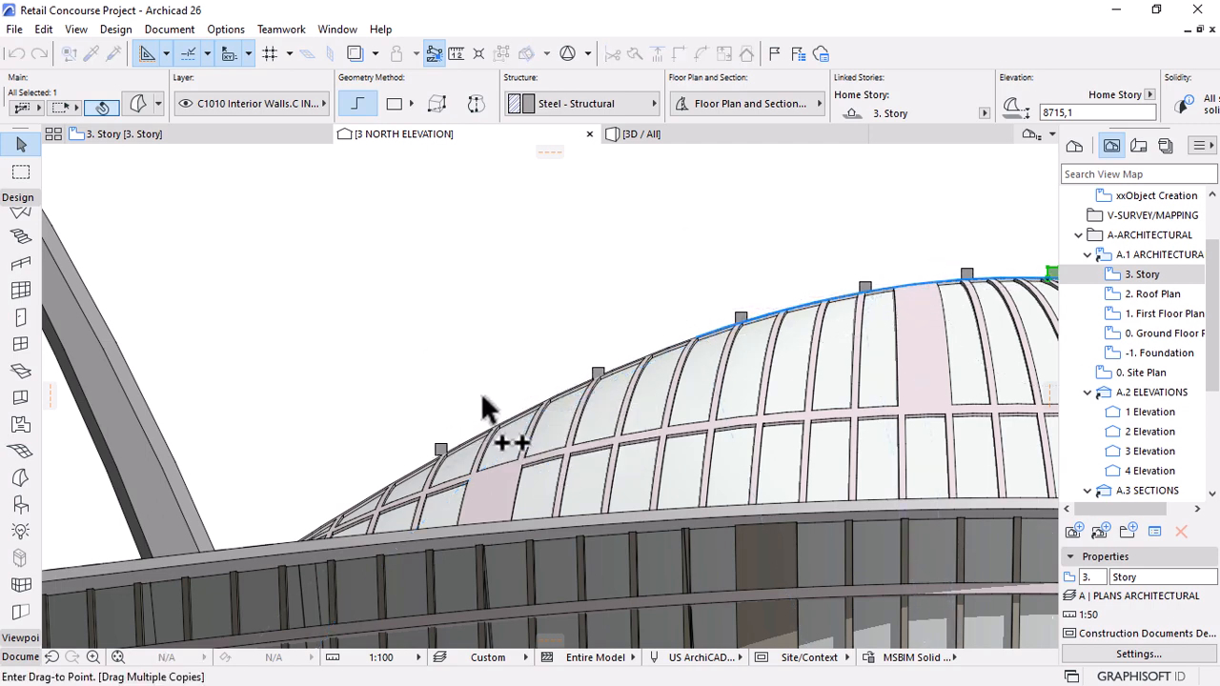
scroll(480, 420, "down", 5)
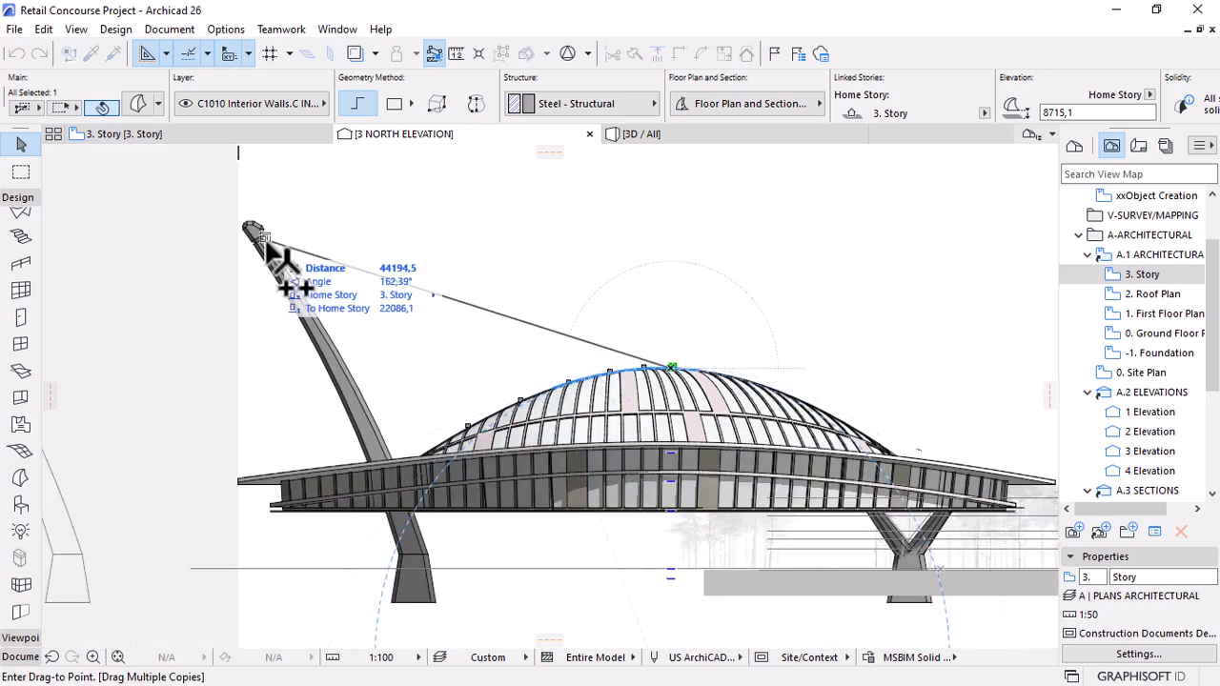
left_click(543, 332)
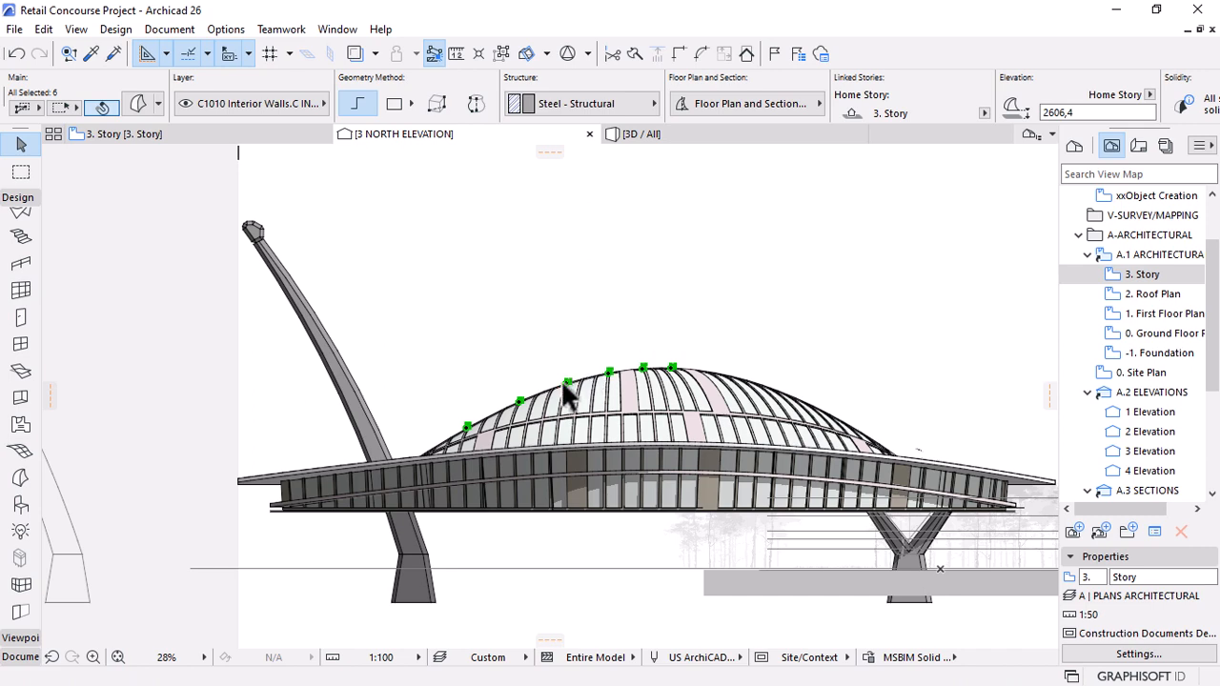
Select all six steel boxes along the roof spine in the 3D view and group them.
scroll(545, 358, "up", 5)
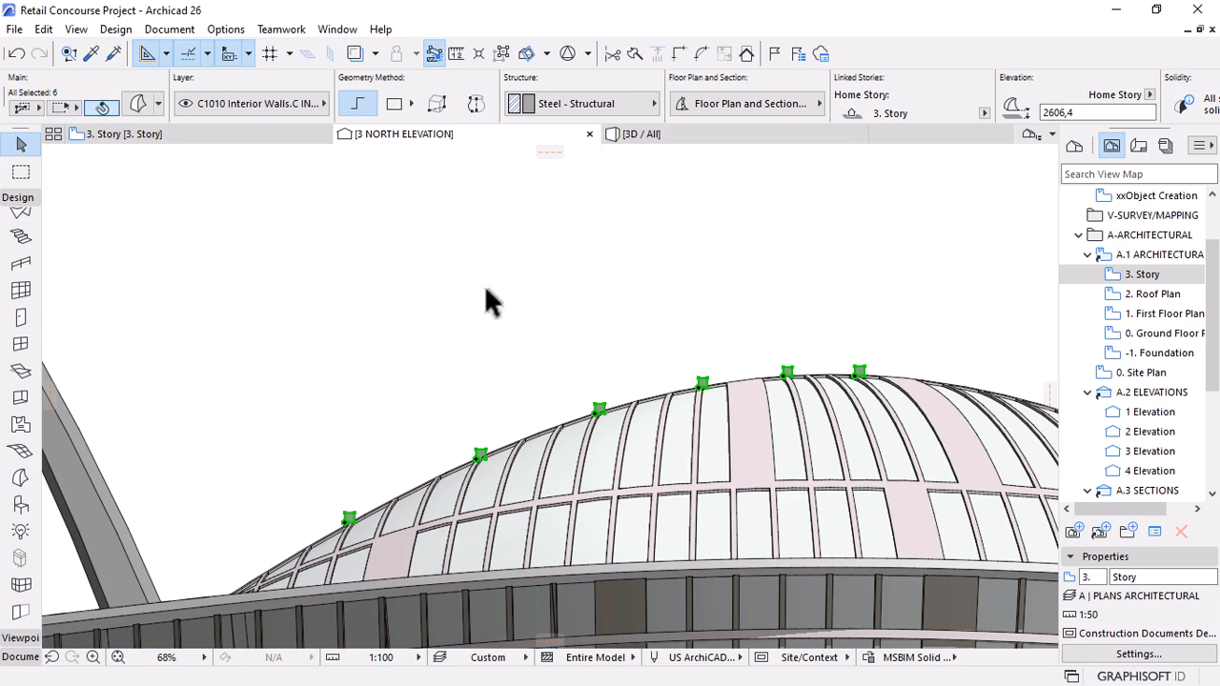
left_click(702, 134)
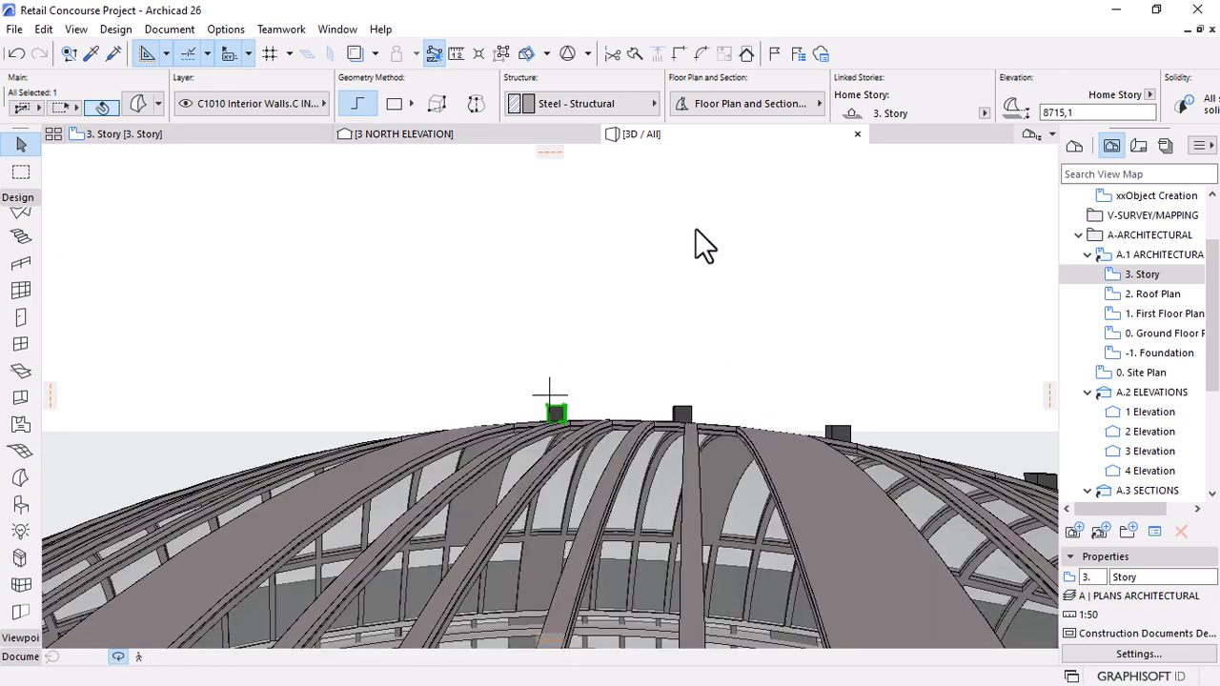
middle_click_drag(667, 305, 558, 401, "shift")
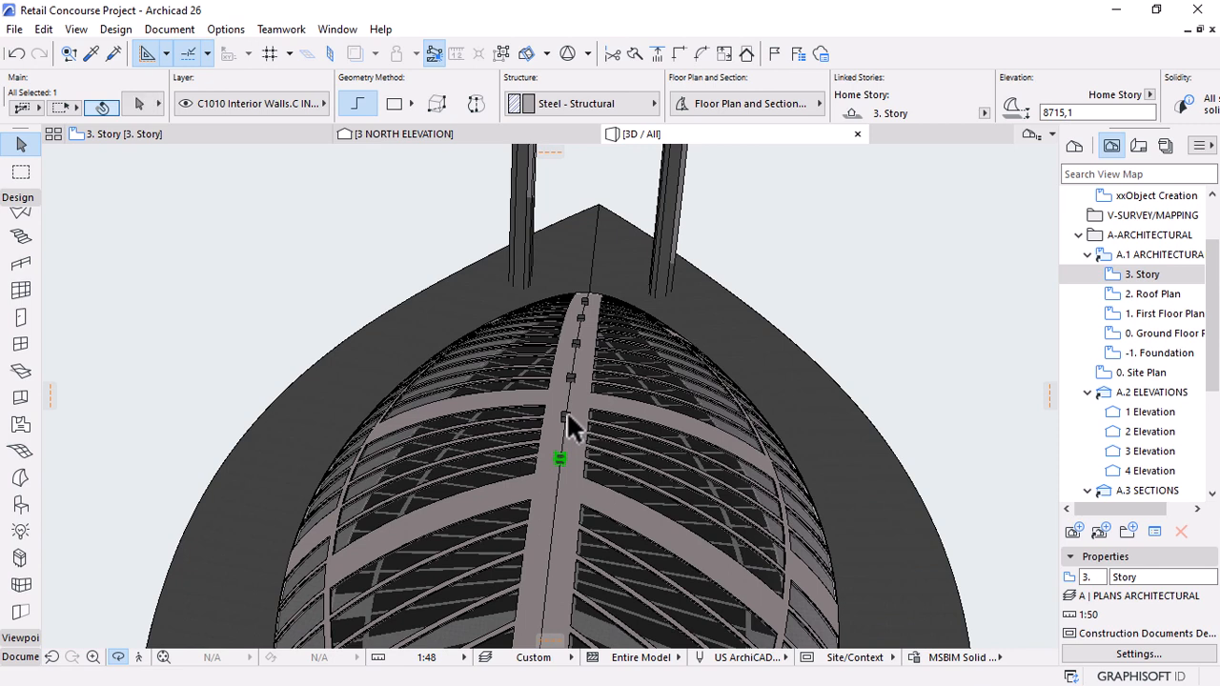
left_click(572, 376, "shift")
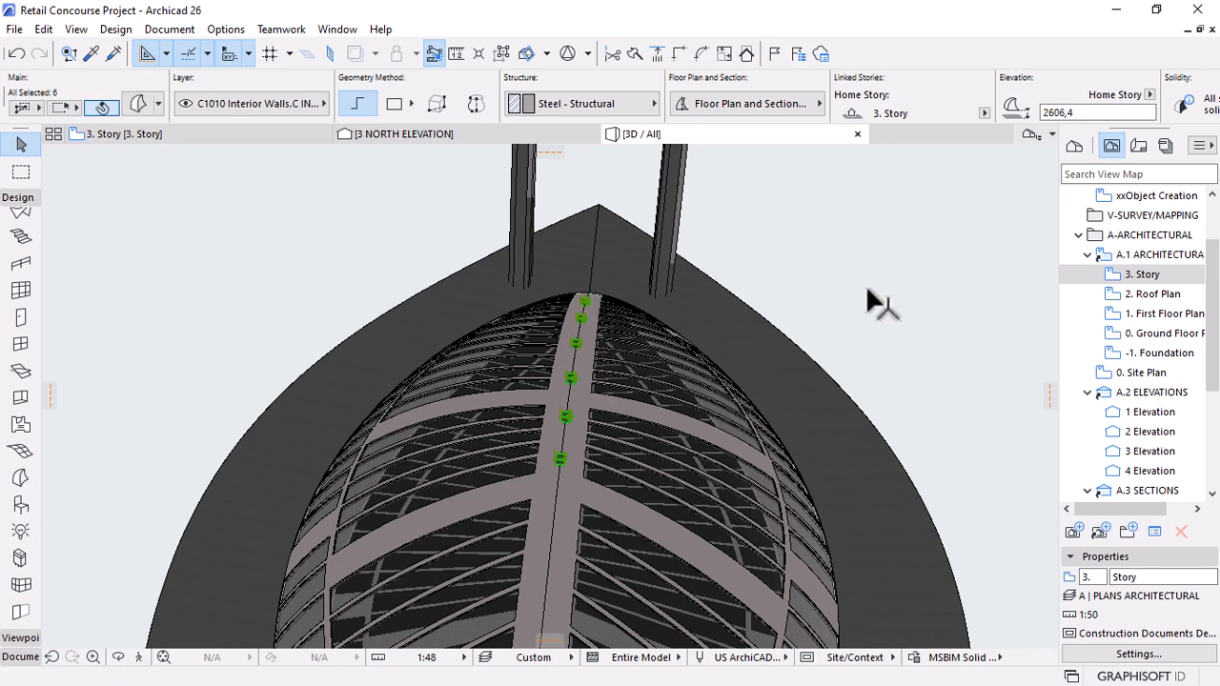
Move the six grouped steel boxes in the 3. Story plan from the spine's centreline to its lower-left edge.
double_click(1144, 274)
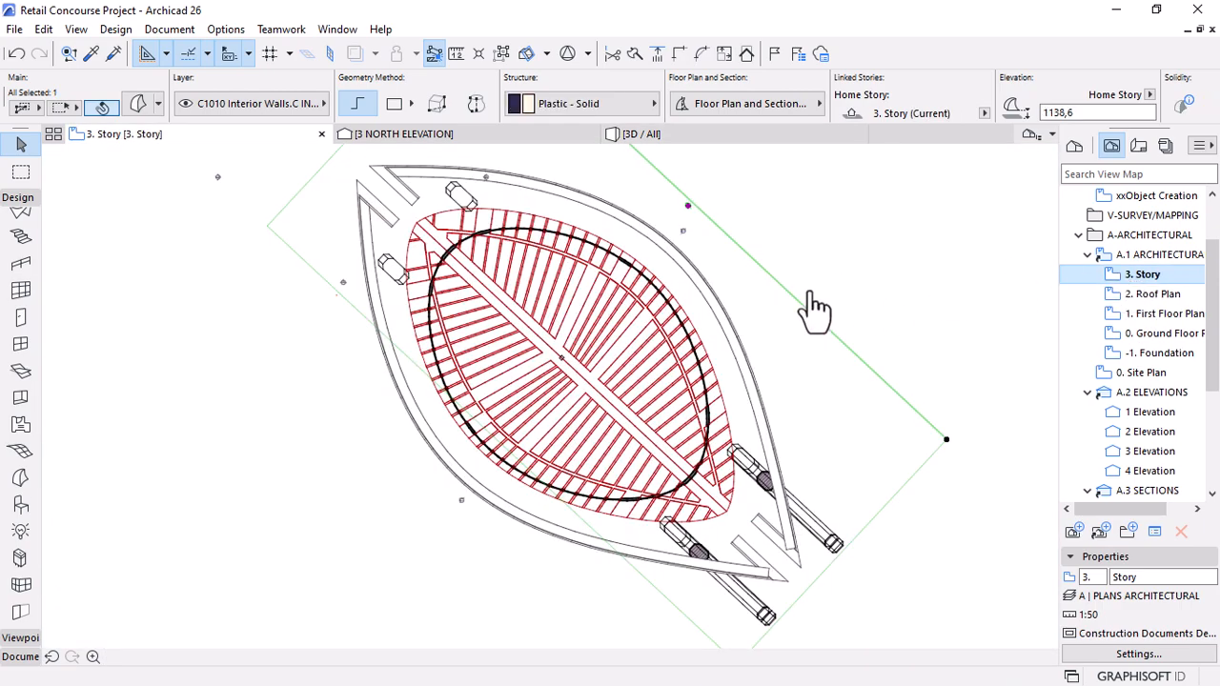
scroll(688, 509, "up", 5)
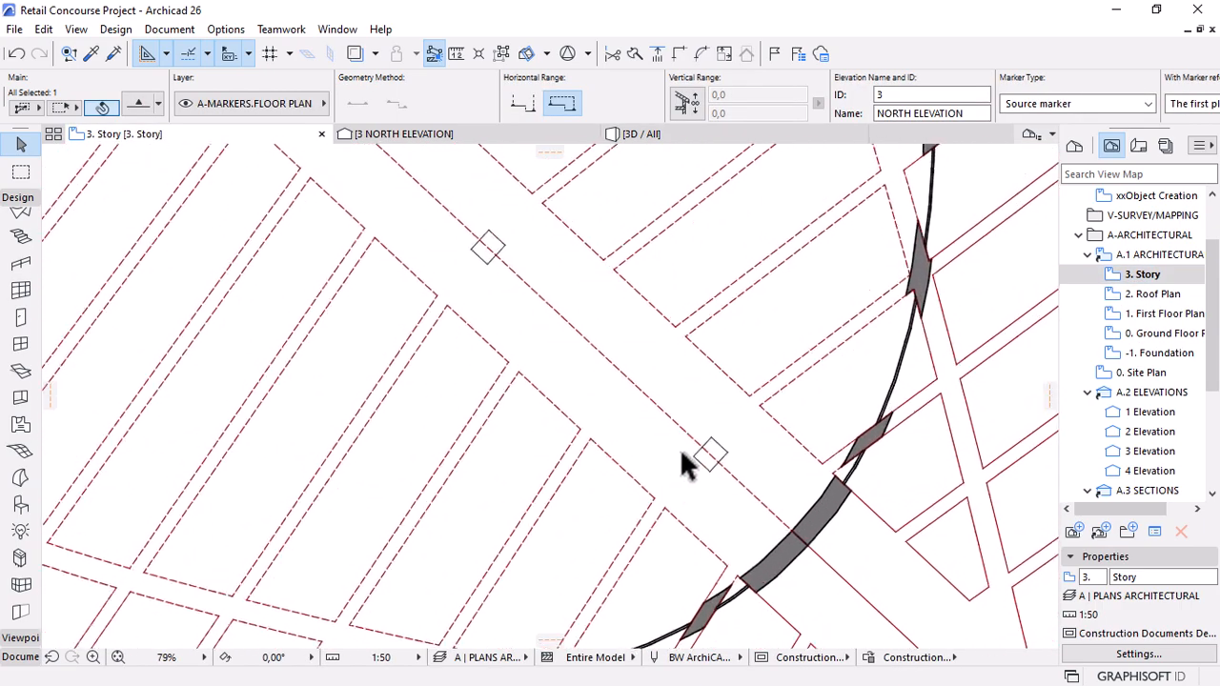
left_click(709, 468)
key("ctrl+d")
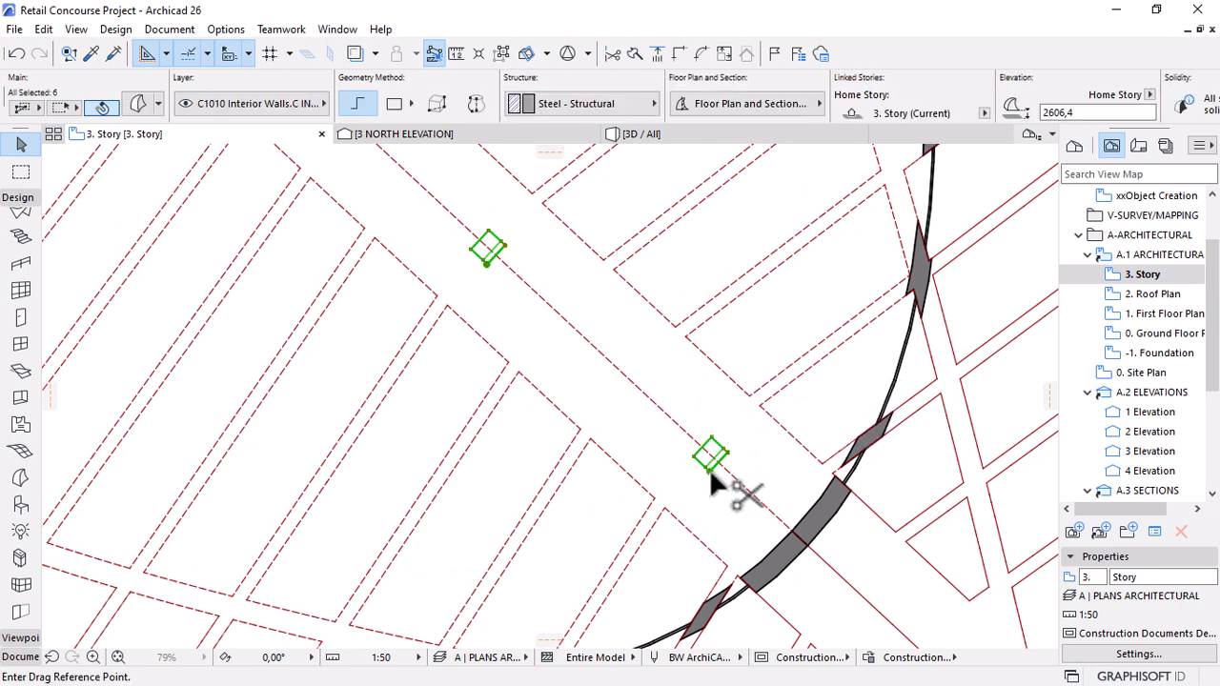
left_click(709, 471)
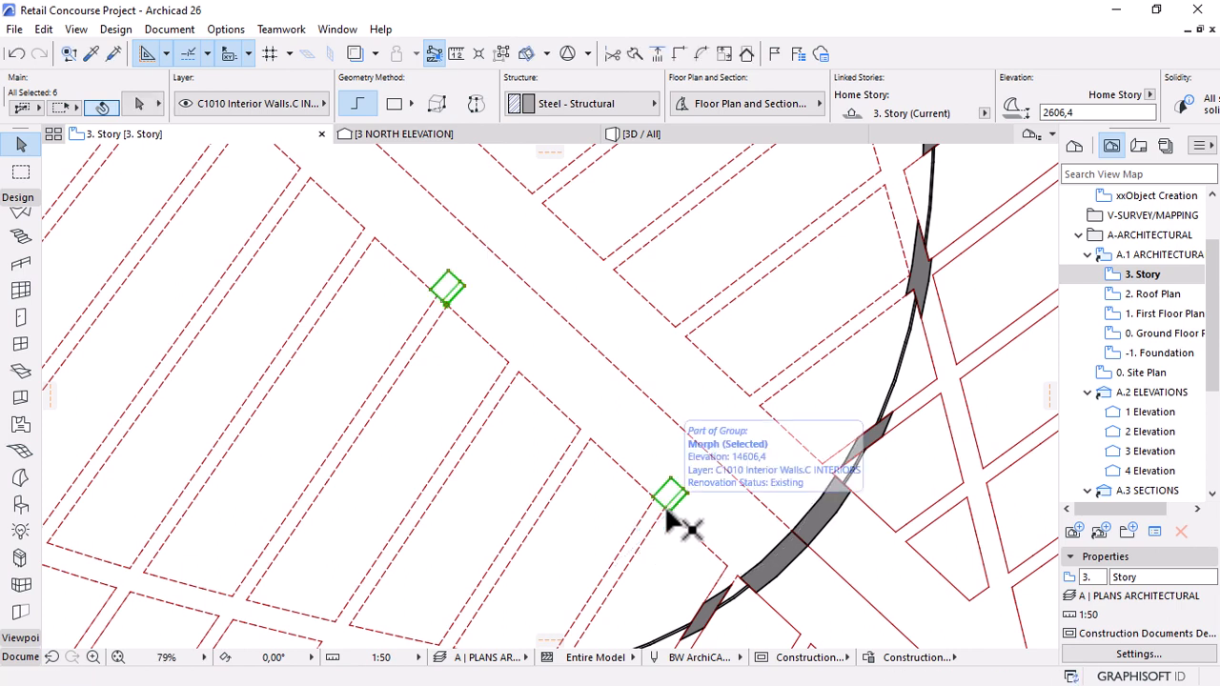
Mirror a copy of the six steel boxes about the spine's centreline onto its opposite edge.
key("ctrl+shift+m")
left_click(718, 463)
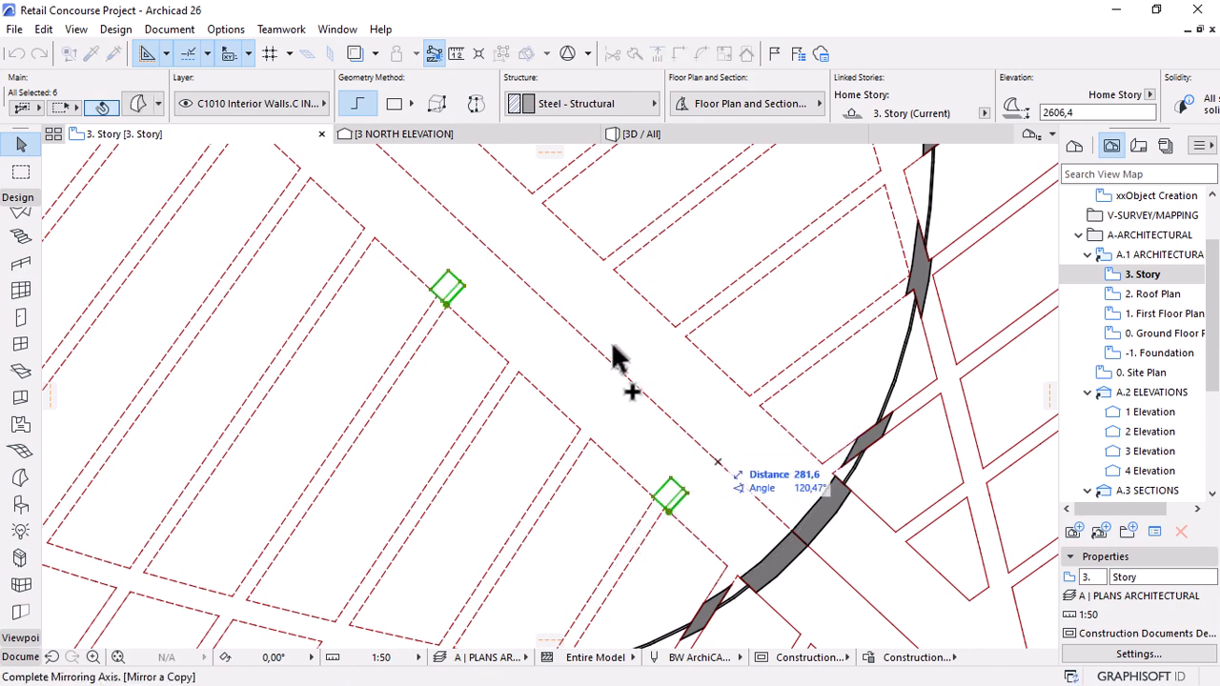
left_click(563, 326)
Examine the mirrored steel boxes on the roof spine and the heads of both curved masts from several angles in 3D.
left_click(657, 138)
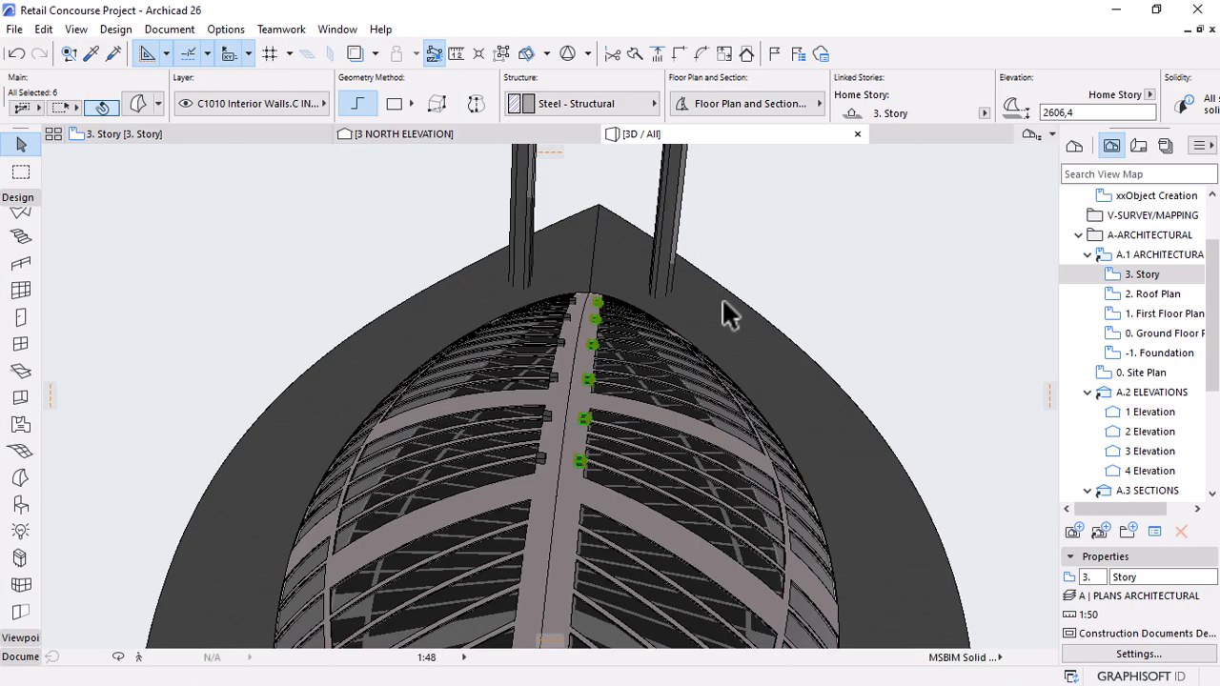
left_click_drag(664, 376, 317, 427)
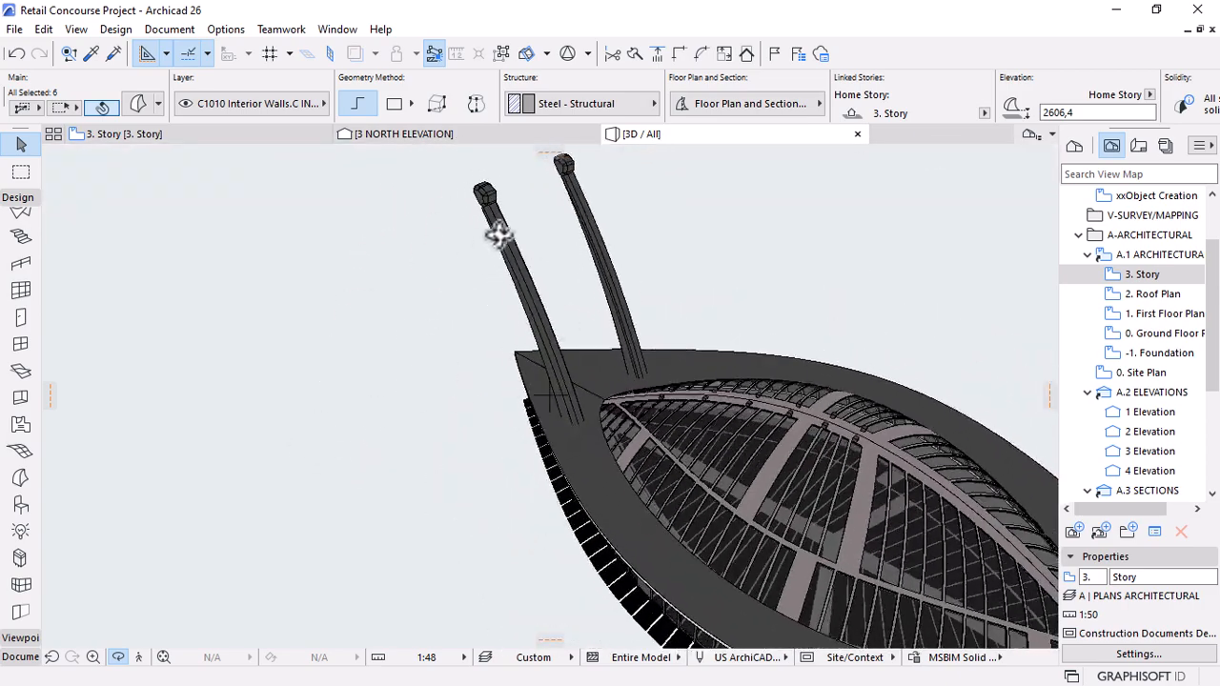
left_click_drag(497, 234, 515, 181)
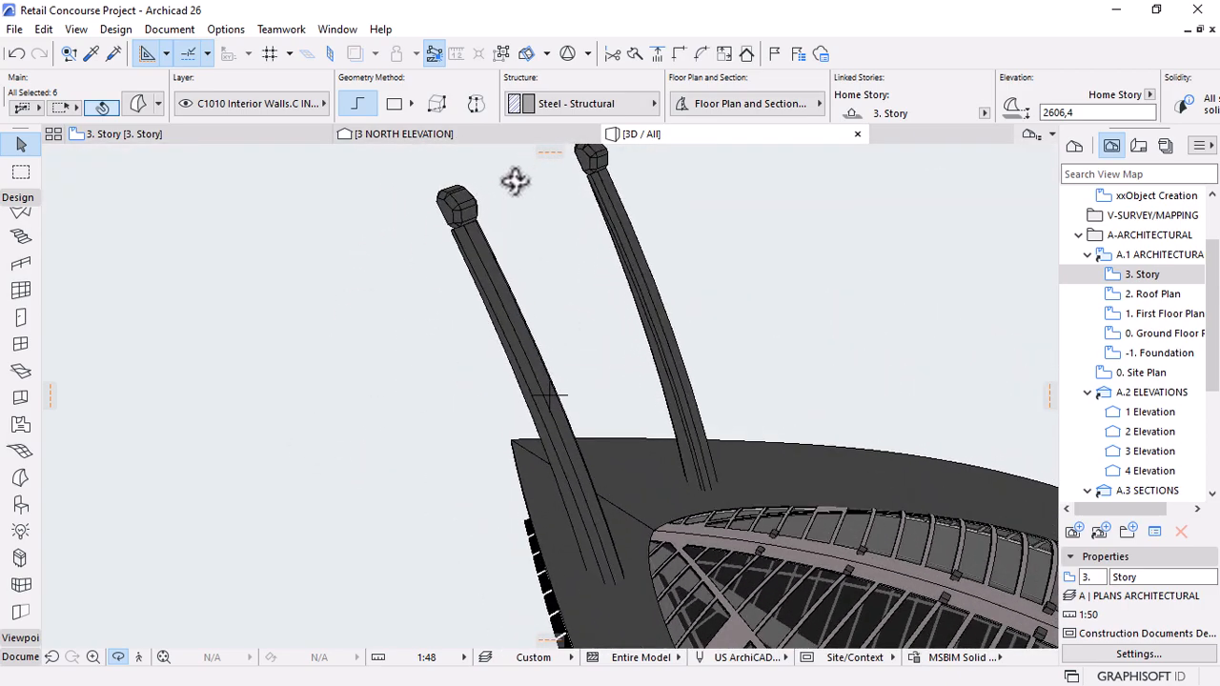
left_click_drag(480, 276, 177, 251)
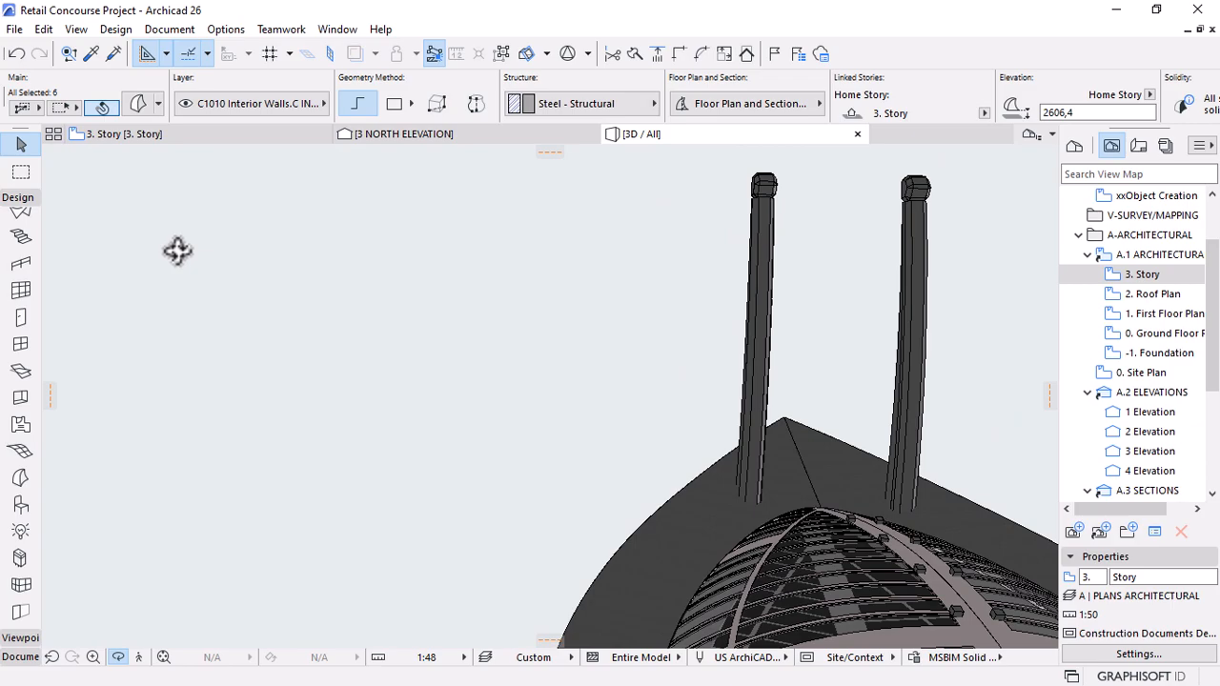
left_click_drag(178, 251, 615, 527)
left_click_drag(448, 371, 652, 463)
left_click_drag(572, 398, 512, 400)
scroll(478, 422, "up", 5)
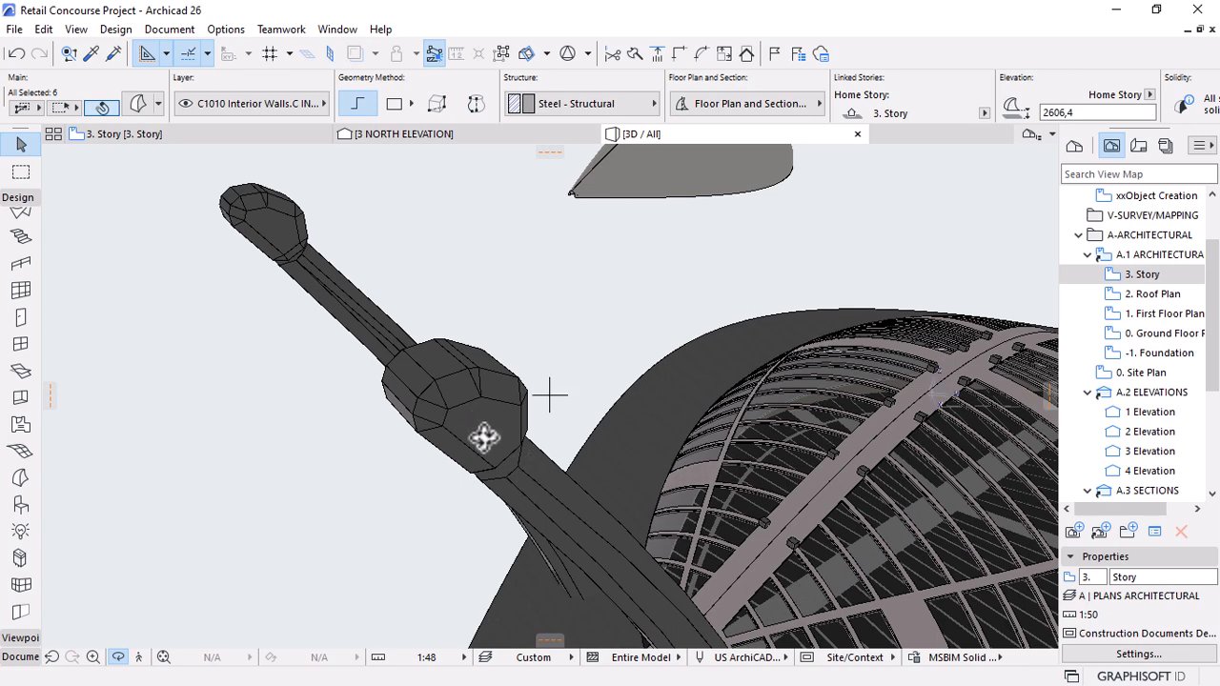
Draw a straight guide polyline about 45189 mm long in the north elevation from the mast head to the farthest box near the dome's crown.
left_click(403, 135)
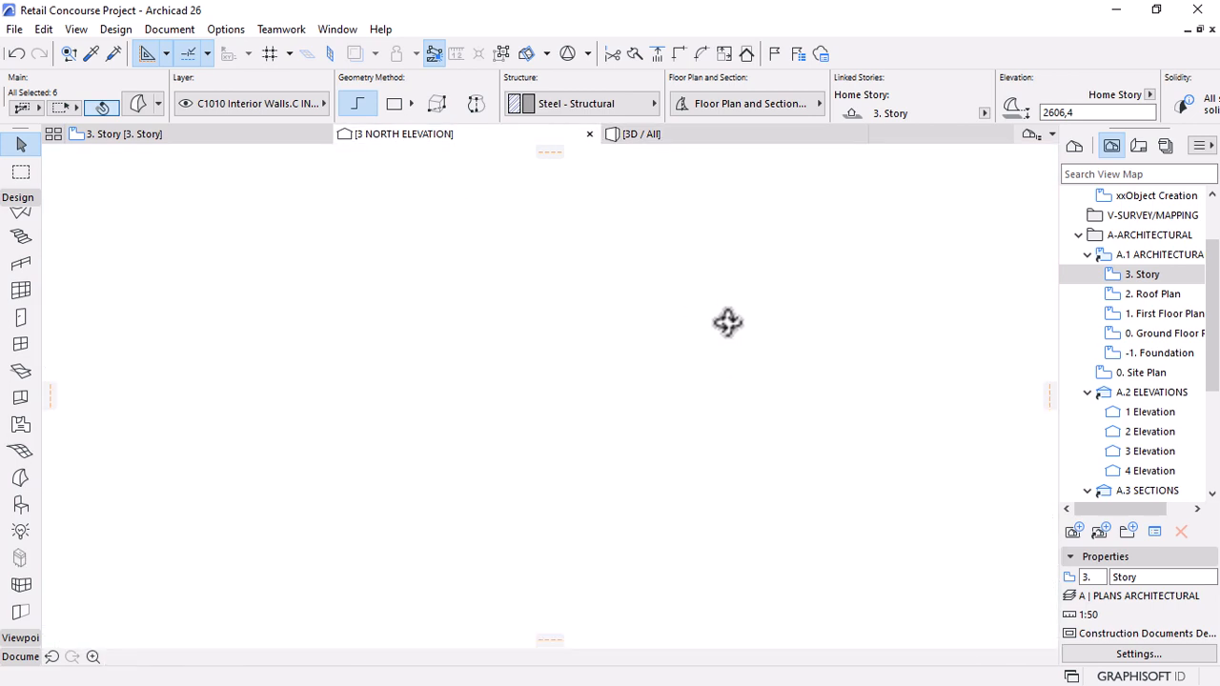
scroll(749, 327, "down", 6)
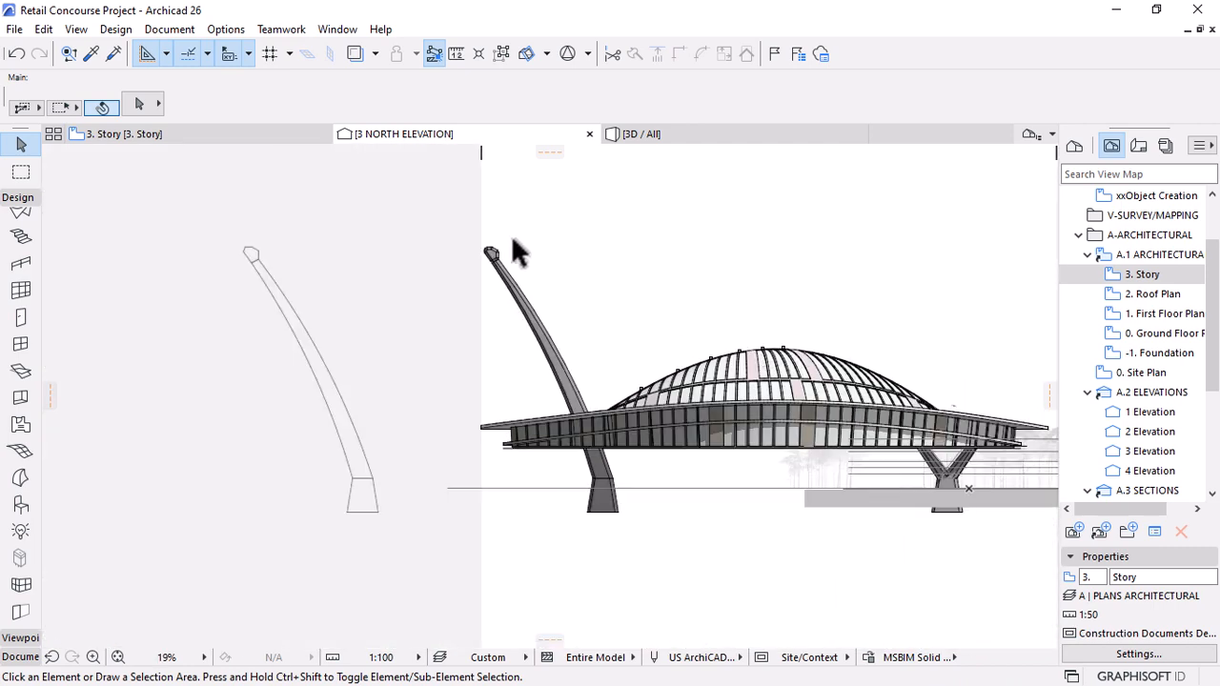
scroll(490, 225, "up", 3)
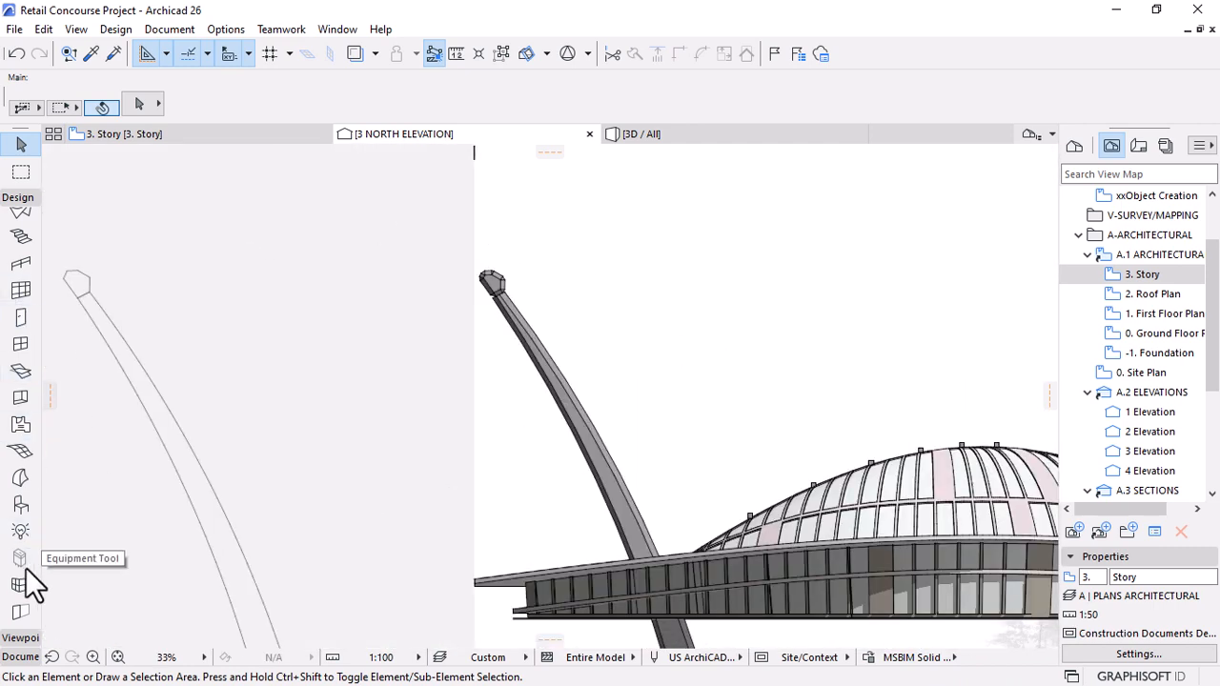
left_click(143, 385, "alt")
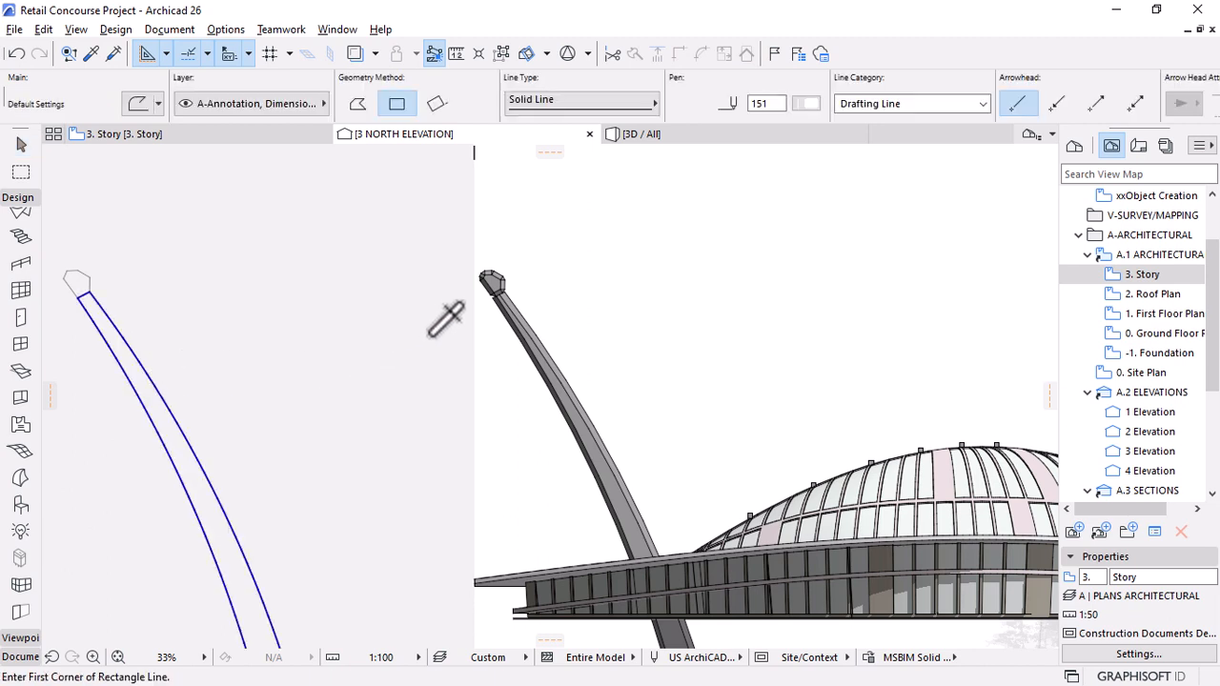
left_click(490, 281)
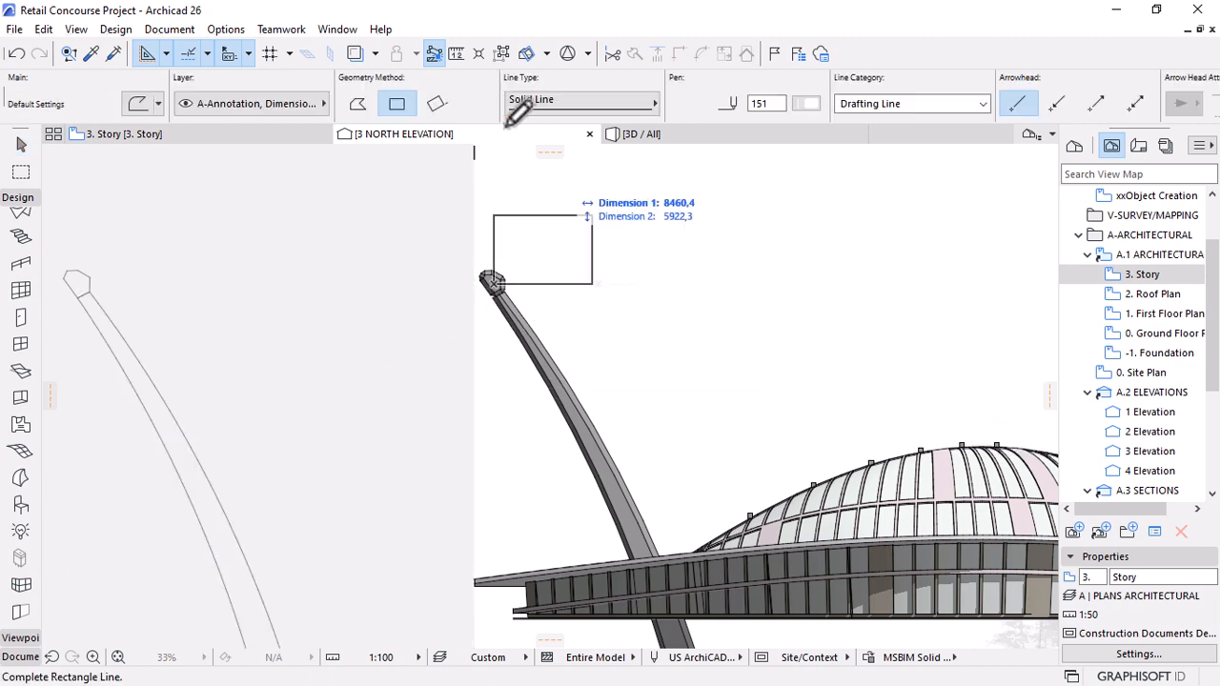
left_click(356, 105)
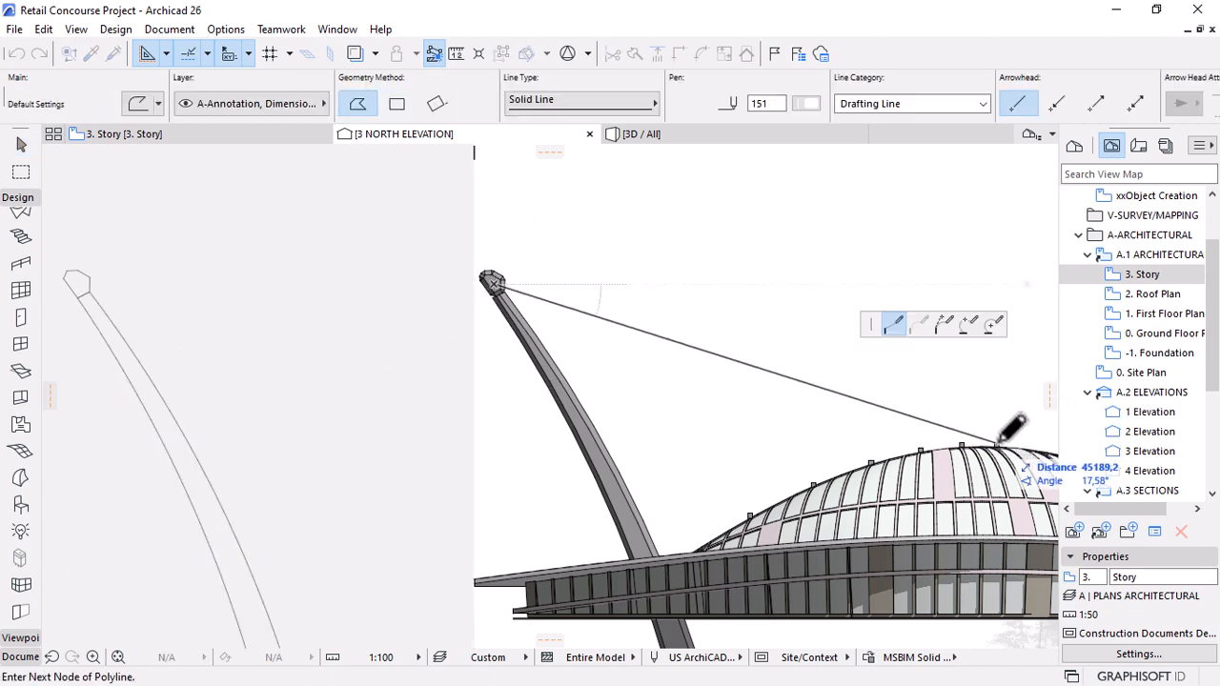
left_click(994, 443)
scroll(558, 316, "down", 2)
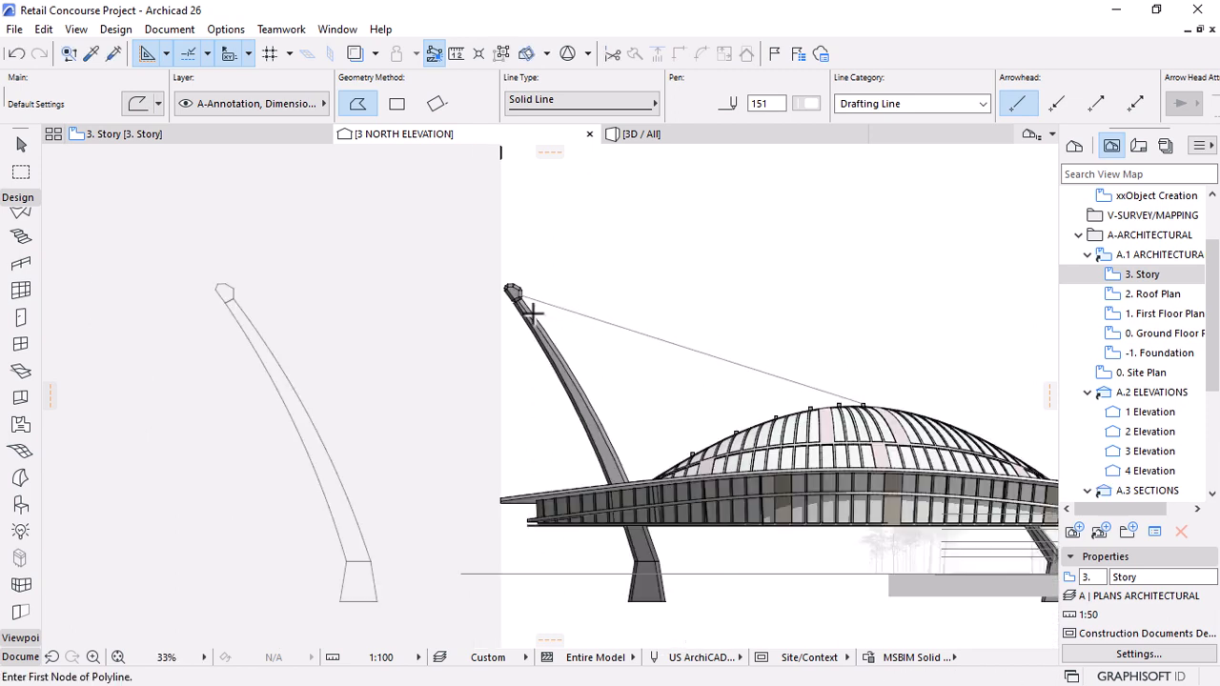
scroll(491, 269, "up", 10)
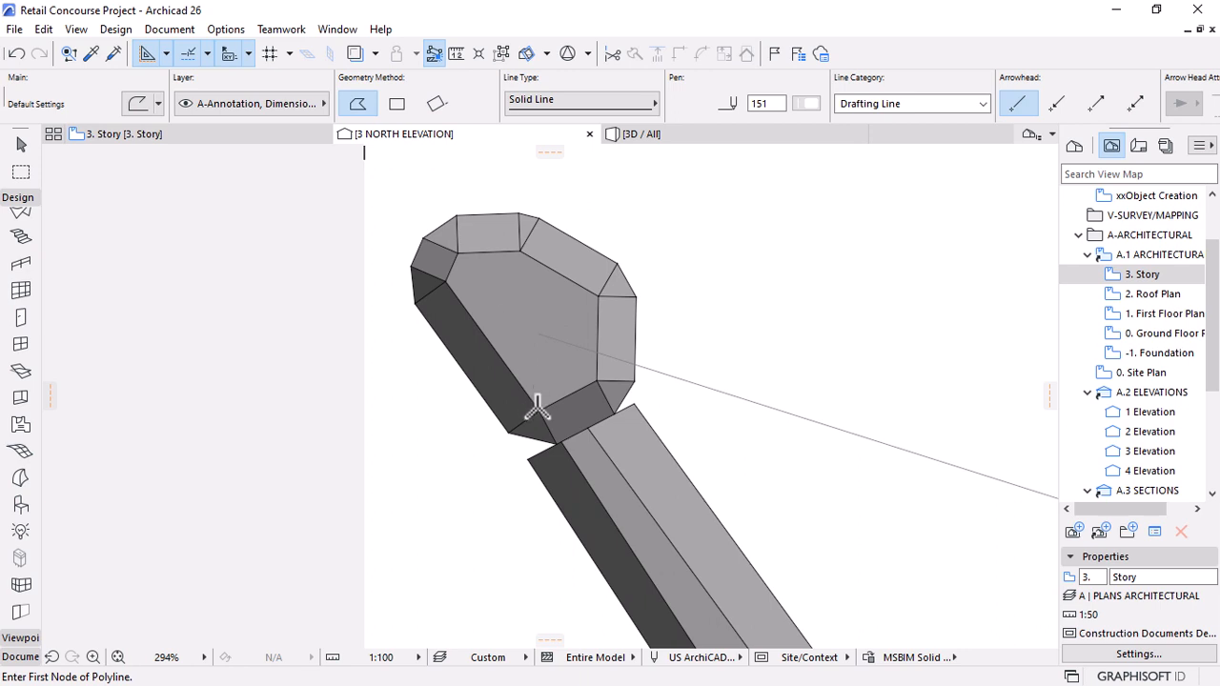
left_click(445, 282)
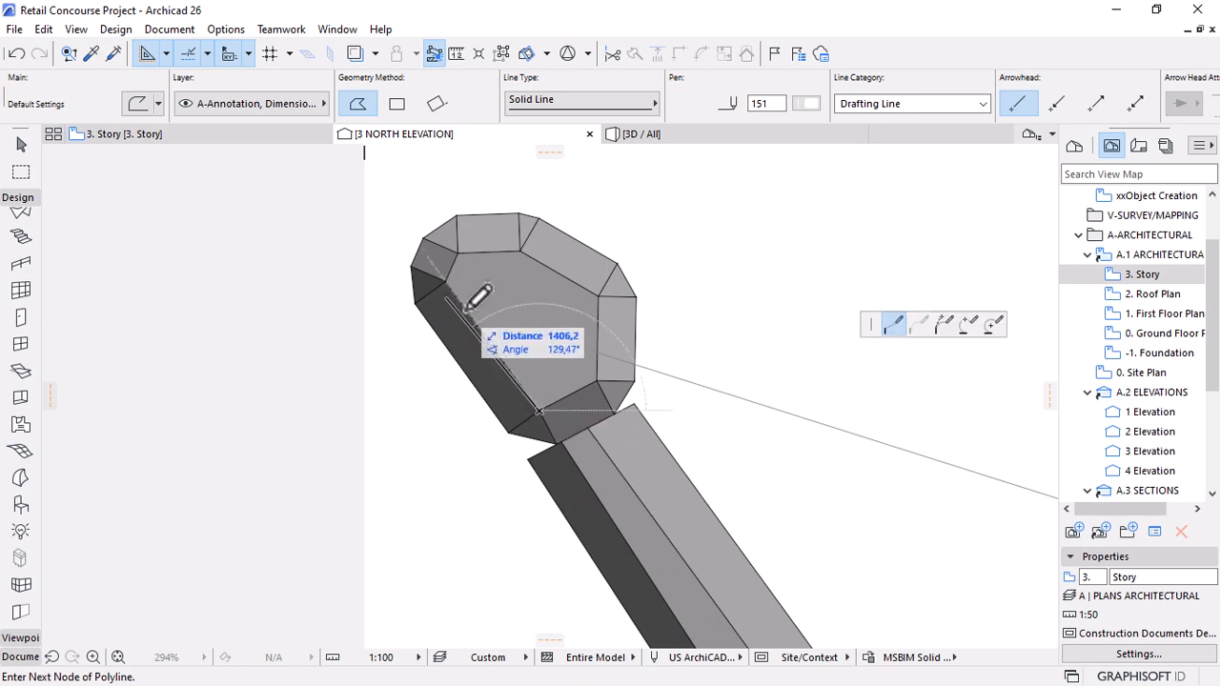
left_click(458, 252)
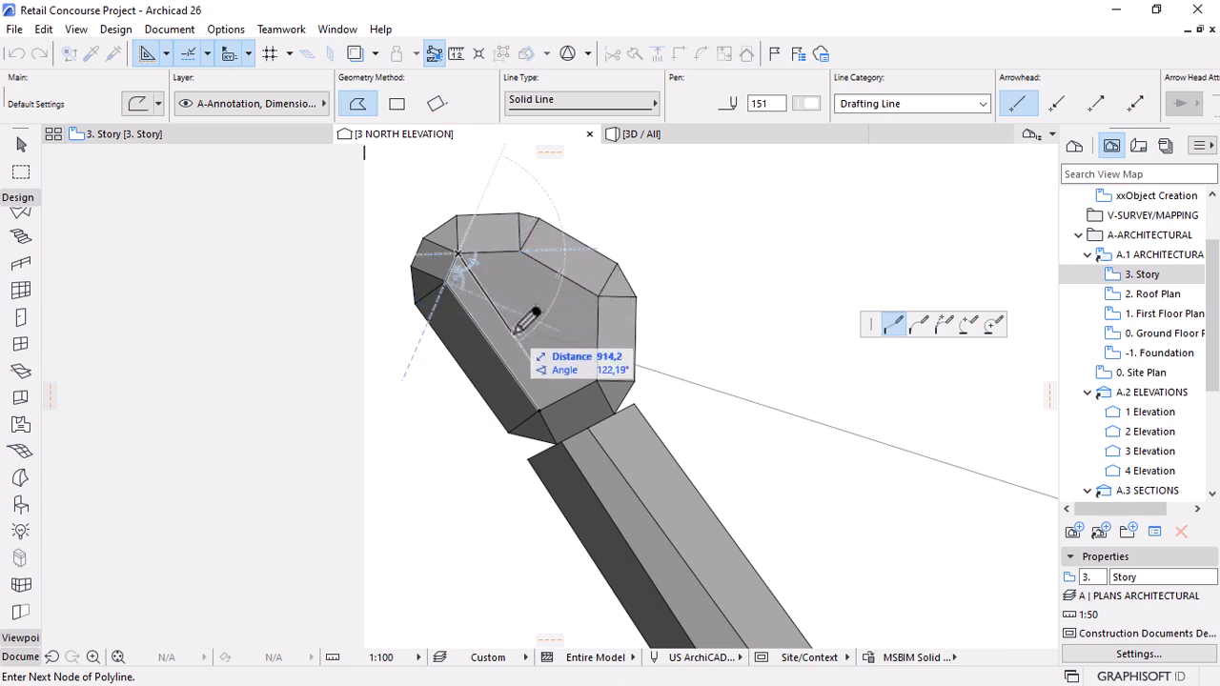
key("Escape")
Draw a rotated rectangle on the mast head's face, aligned with the face's long lower-left edge.
left_click(436, 103)
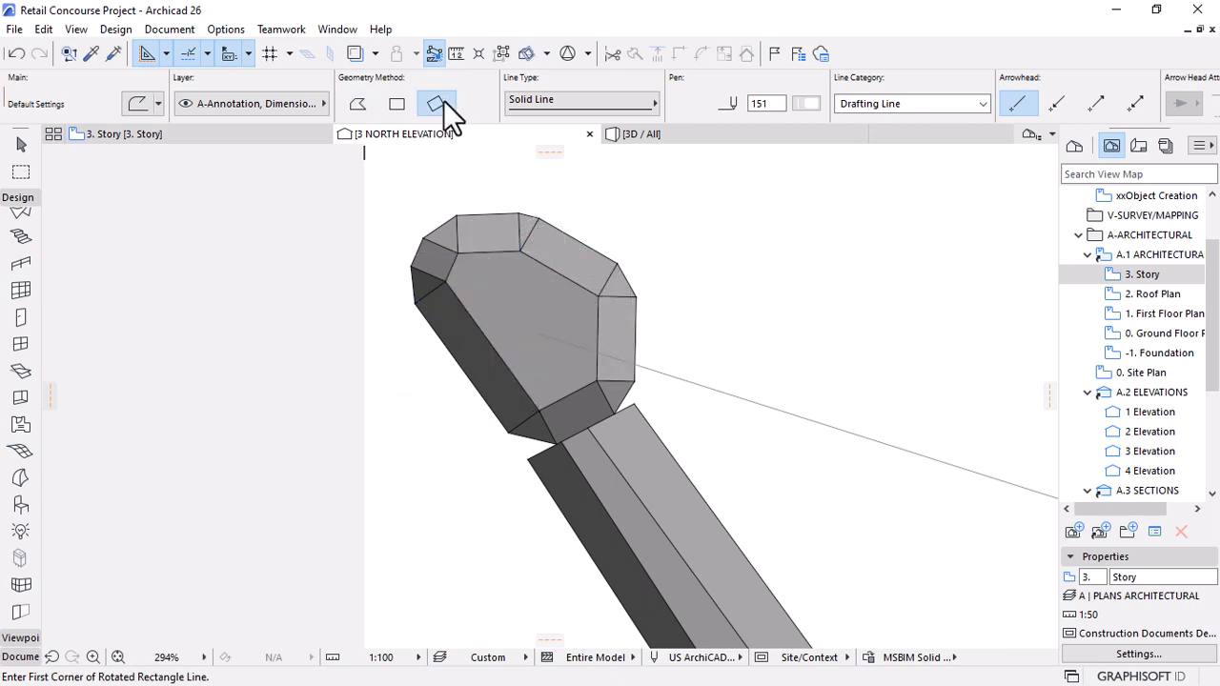
left_click(538, 410)
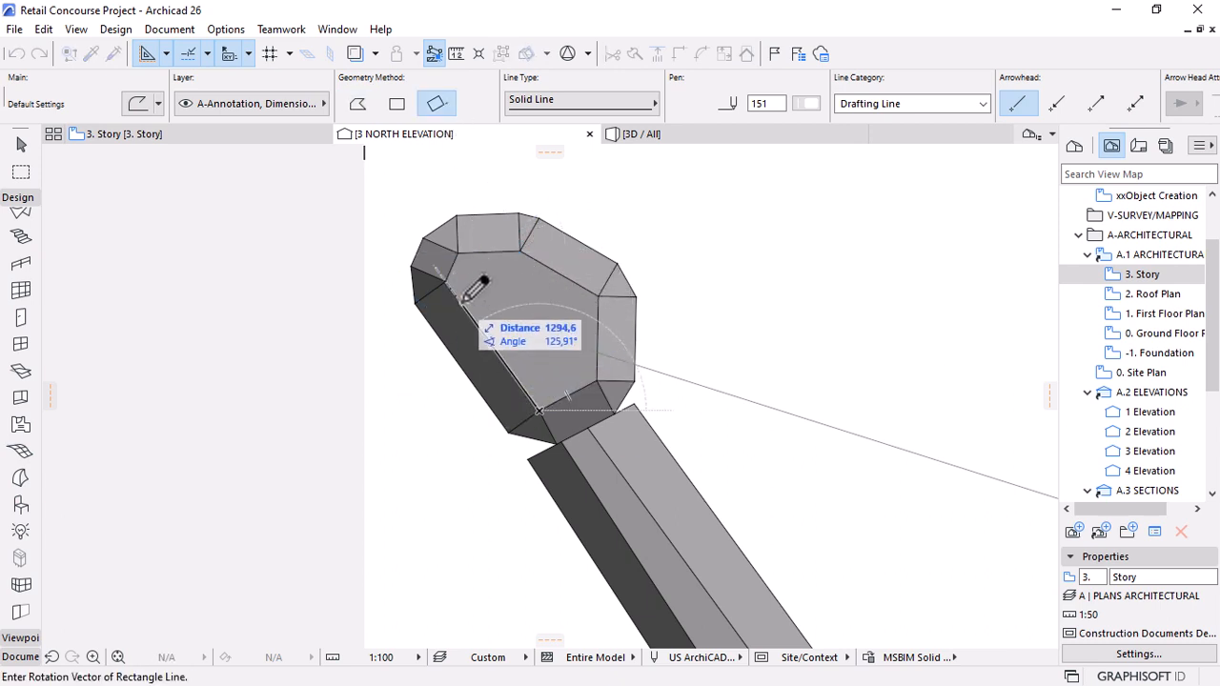
left_click(462, 298)
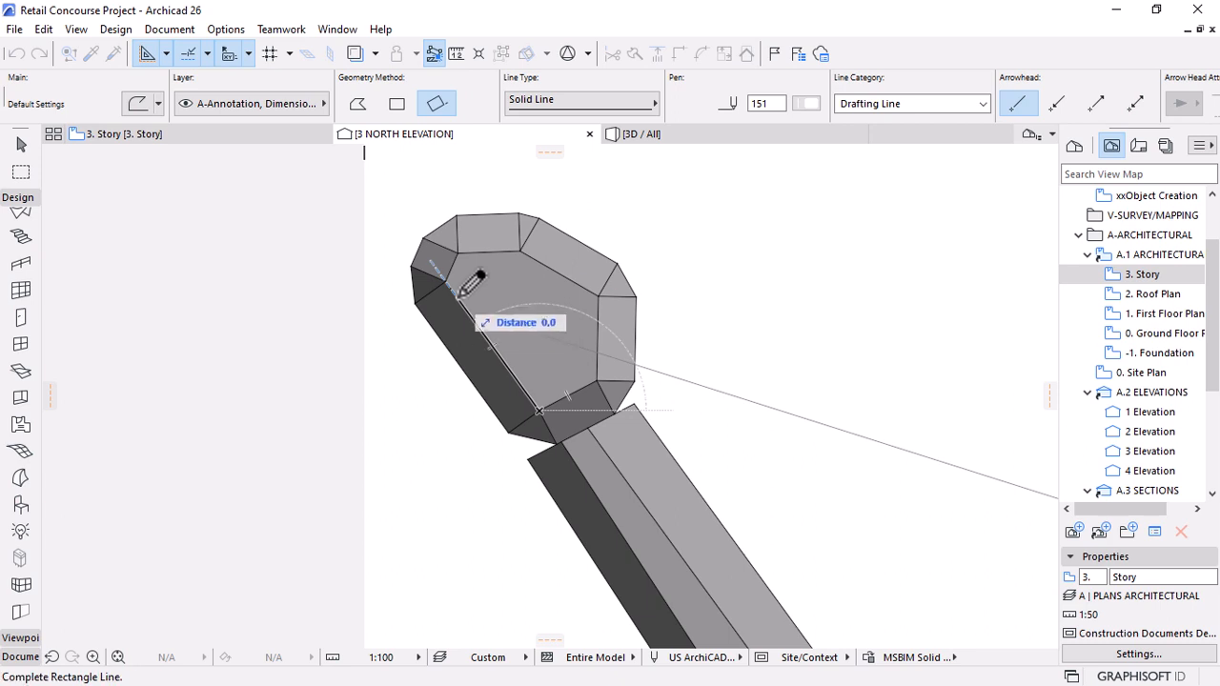
left_click(508, 279)
key("Escape")
Shorten the rectangle on the mast head by shifting its lower short edge up along the face's long edge.
left_click(517, 379)
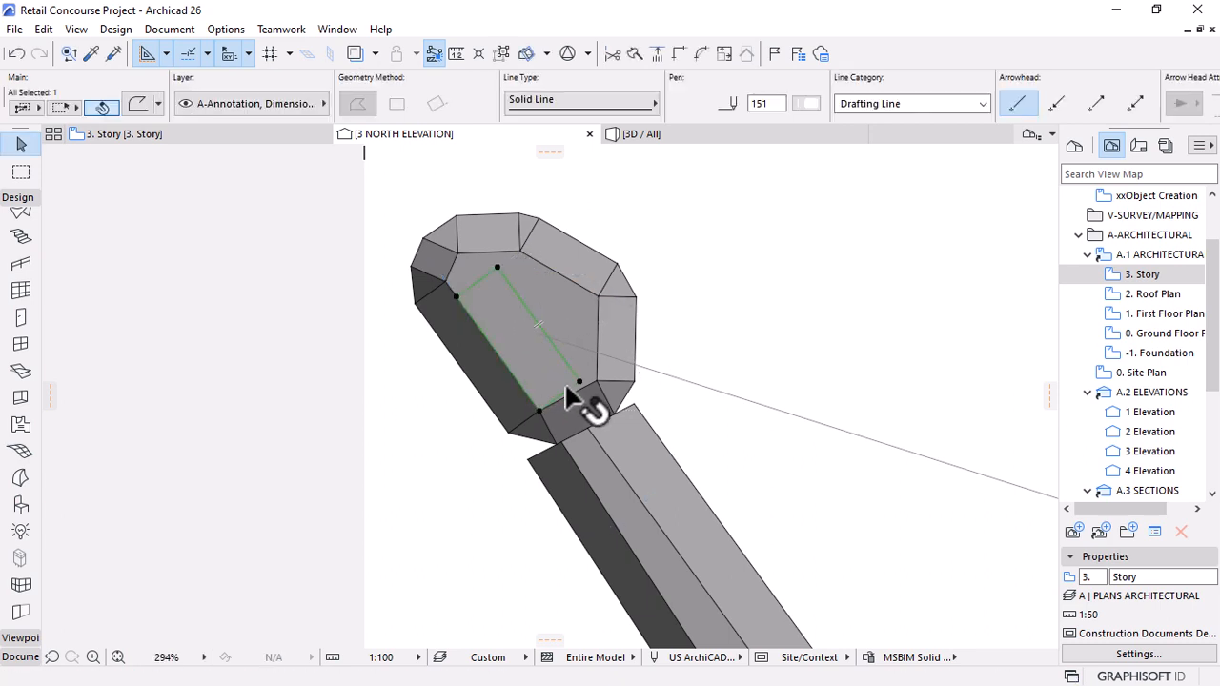
left_click(565, 388)
left_click(554, 353)
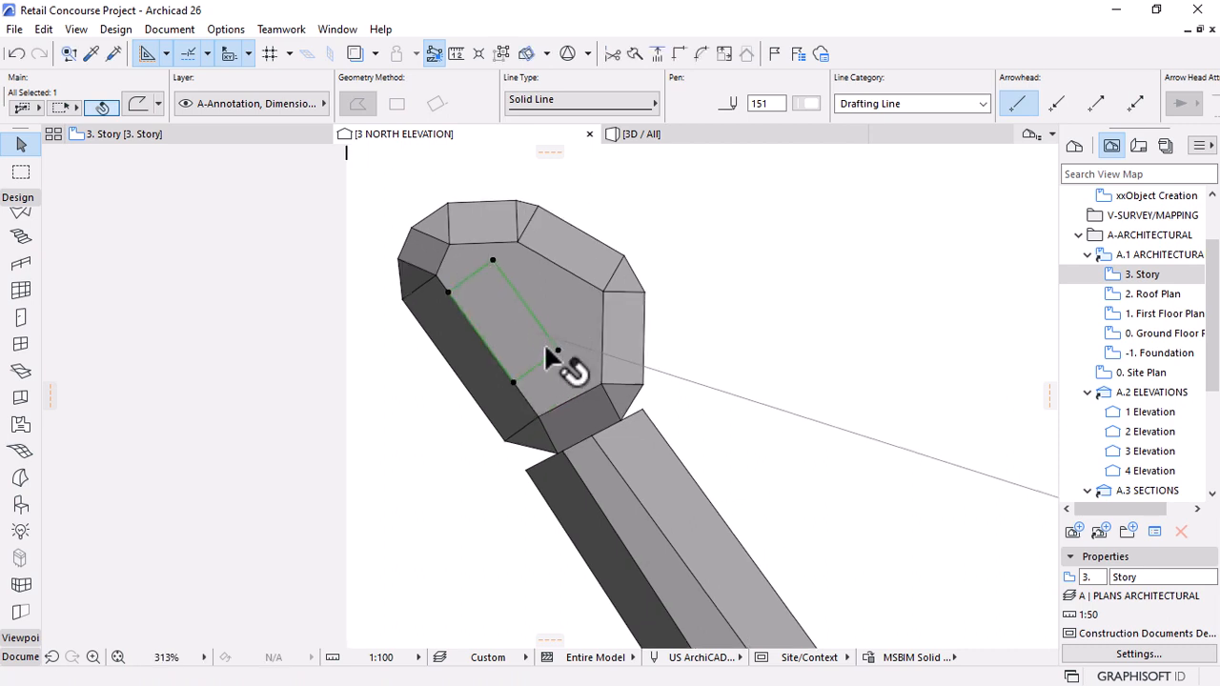
Chamfer the rectangle's lower-right corner with a value of 60, leaving the other corners out.
scroll(545, 345, "up", 5)
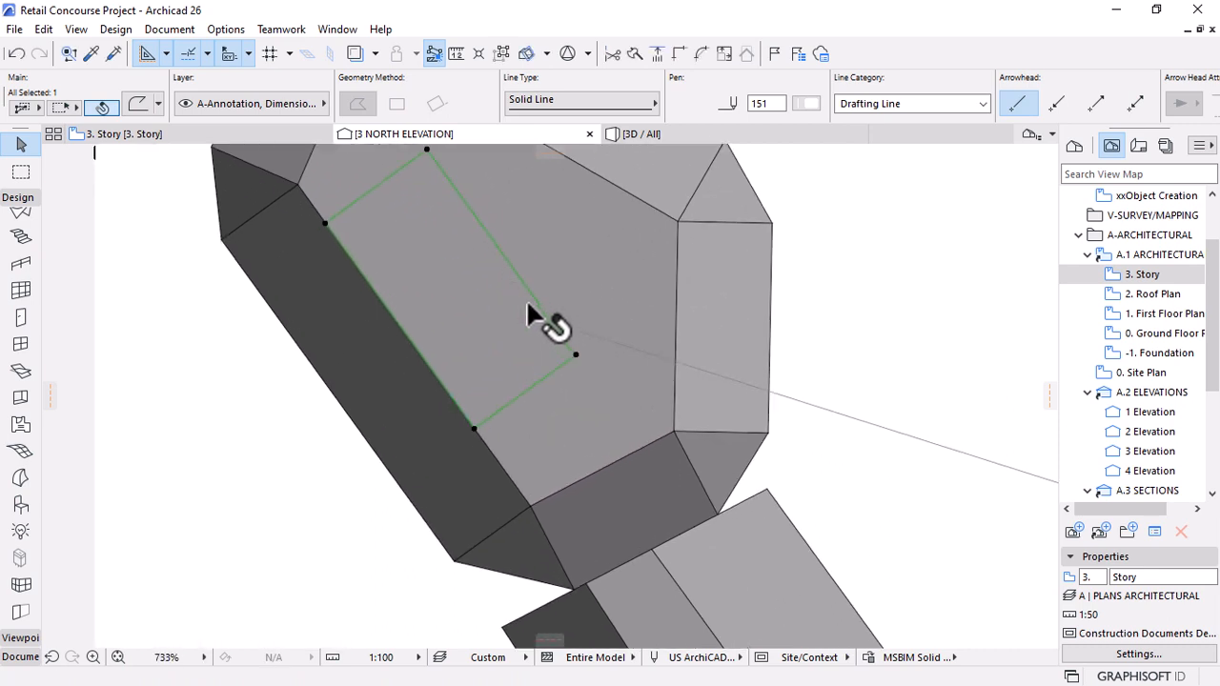
left_click(575, 356)
left_click(917, 325)
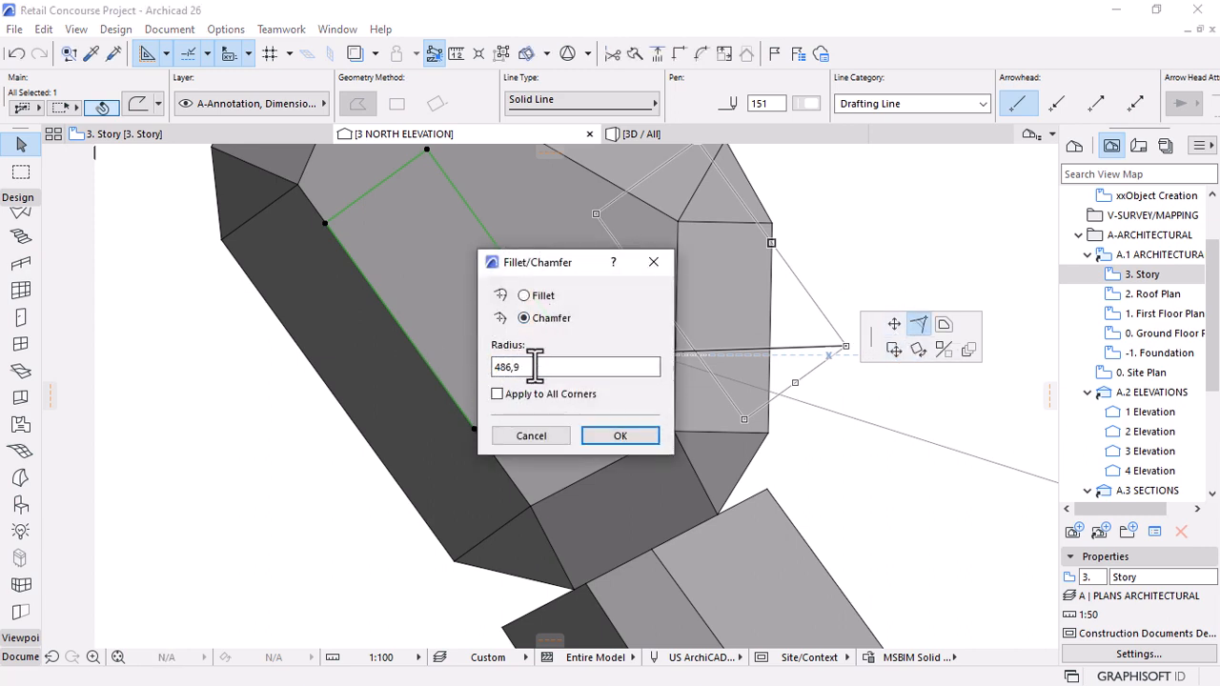
type("60")
key("Return")
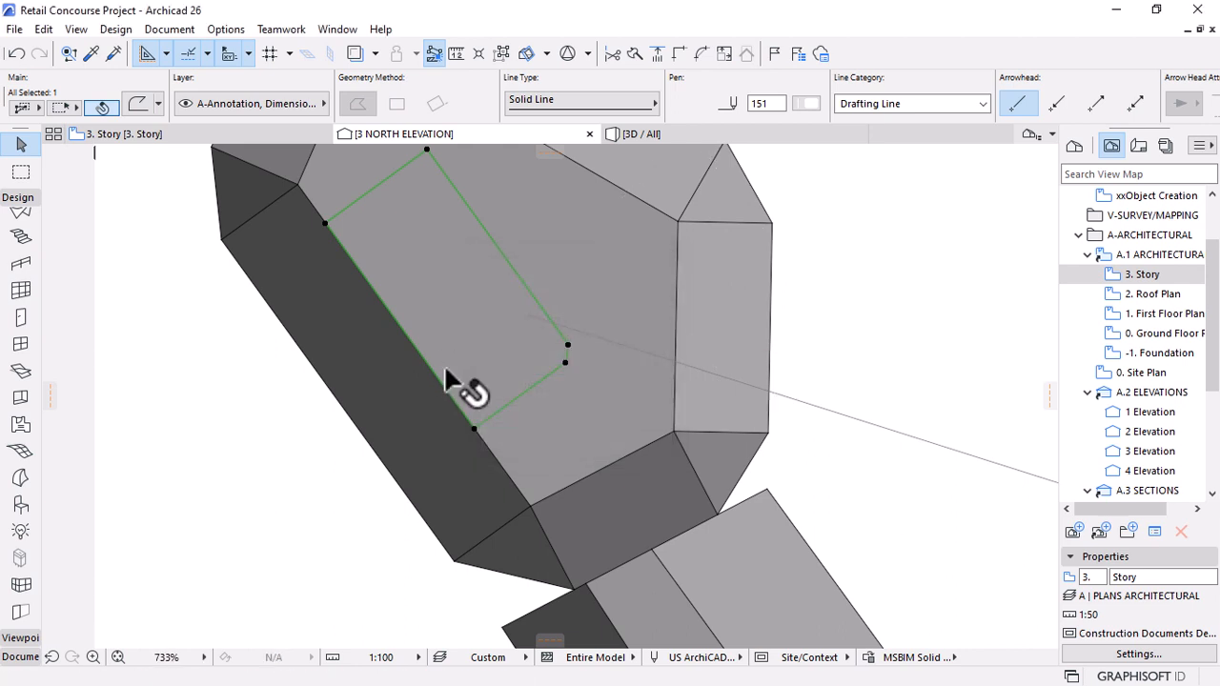
Undo the last polyline edit and chamfer the outline's far-end right corner with a radius of 100.
key("ctrl+z")
left_click(575, 355)
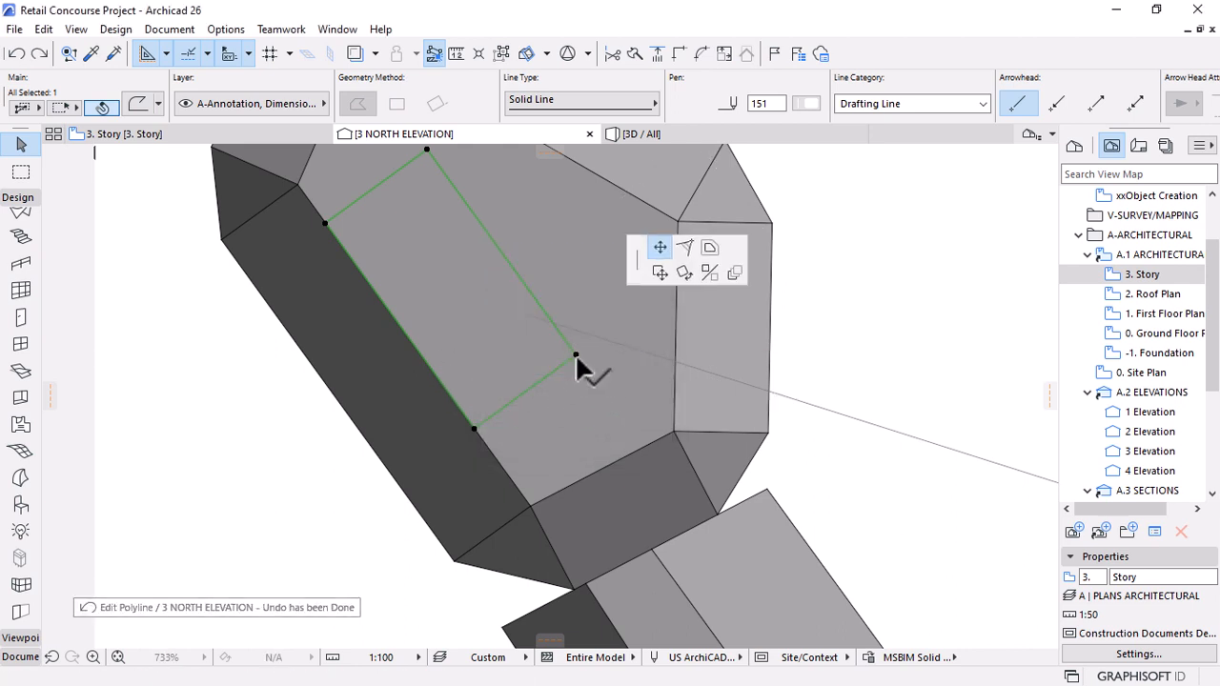
left_click(919, 324)
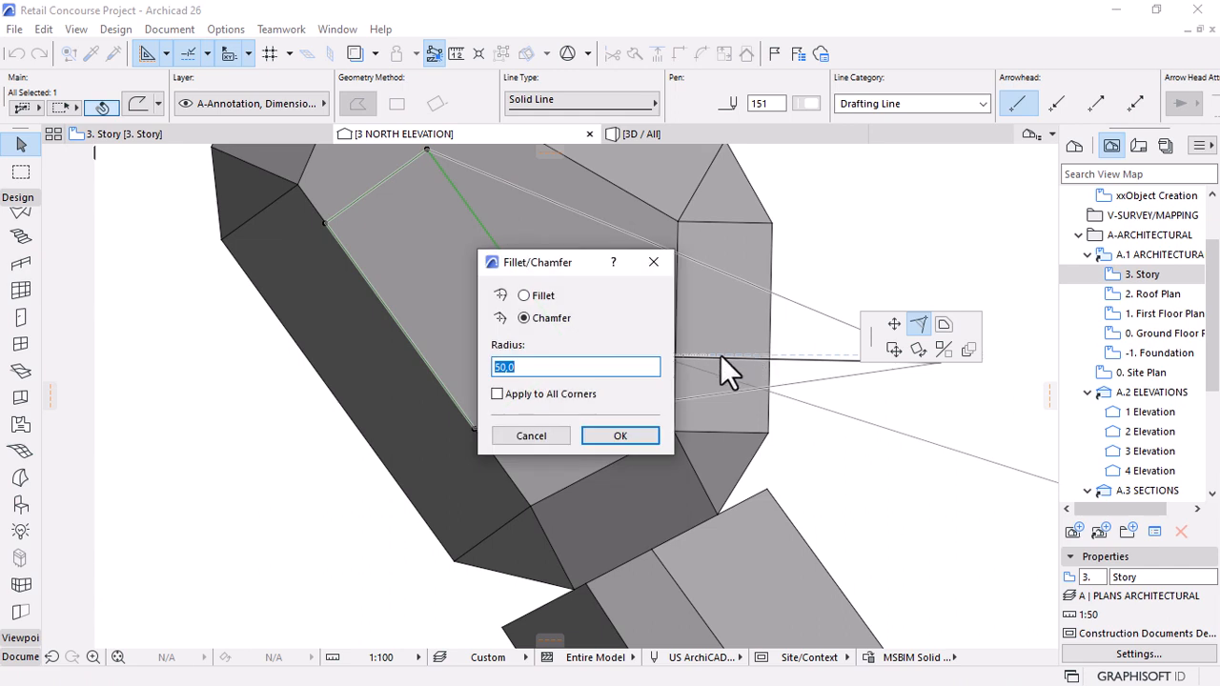
type("100")
key("Return")
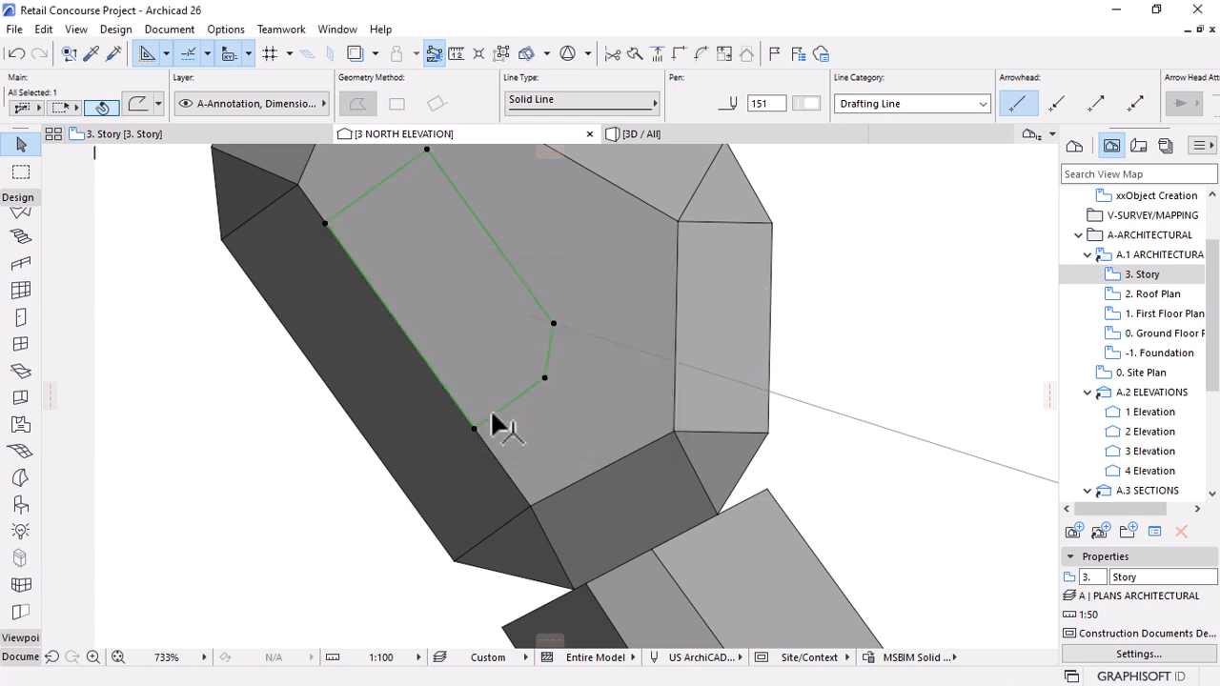
Chamfer the outline's remaining lower corner, on the head's dark edge, with a radius of 100.
left_click(476, 433)
left_click(917, 324)
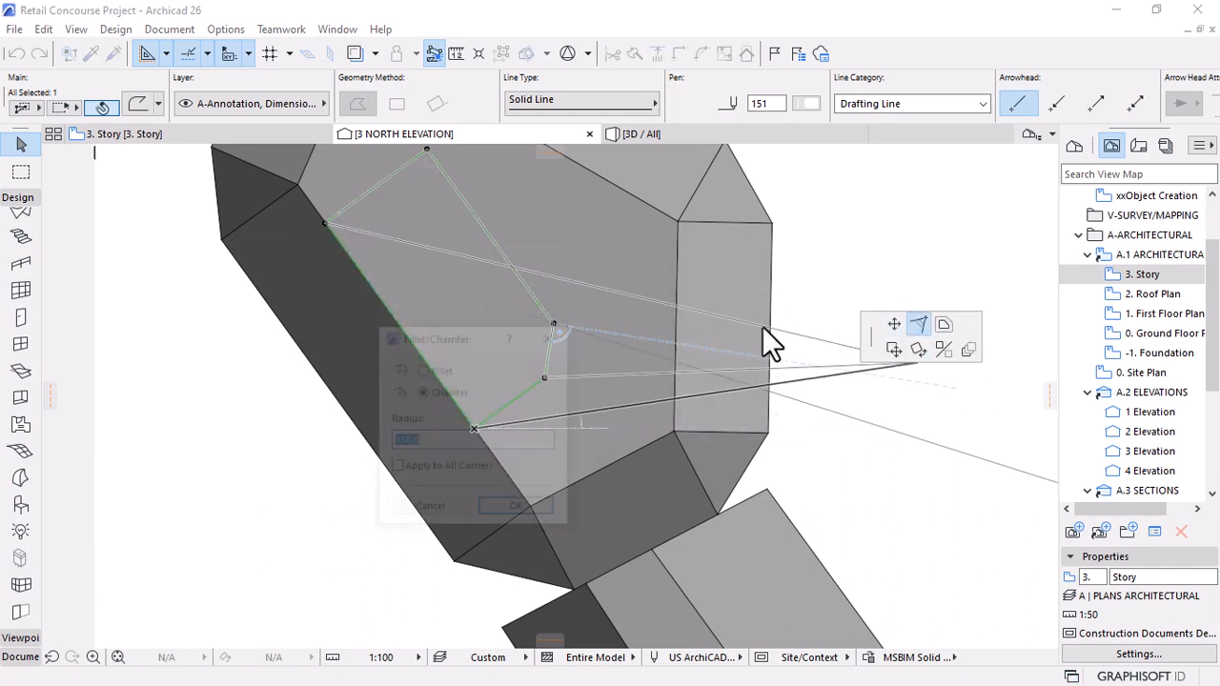
left_click(522, 509)
Rotate the chamfered outline counterclockwise about the midpoint of its square end, swinging it away from the head's dark edge.
key("ctrl+e")
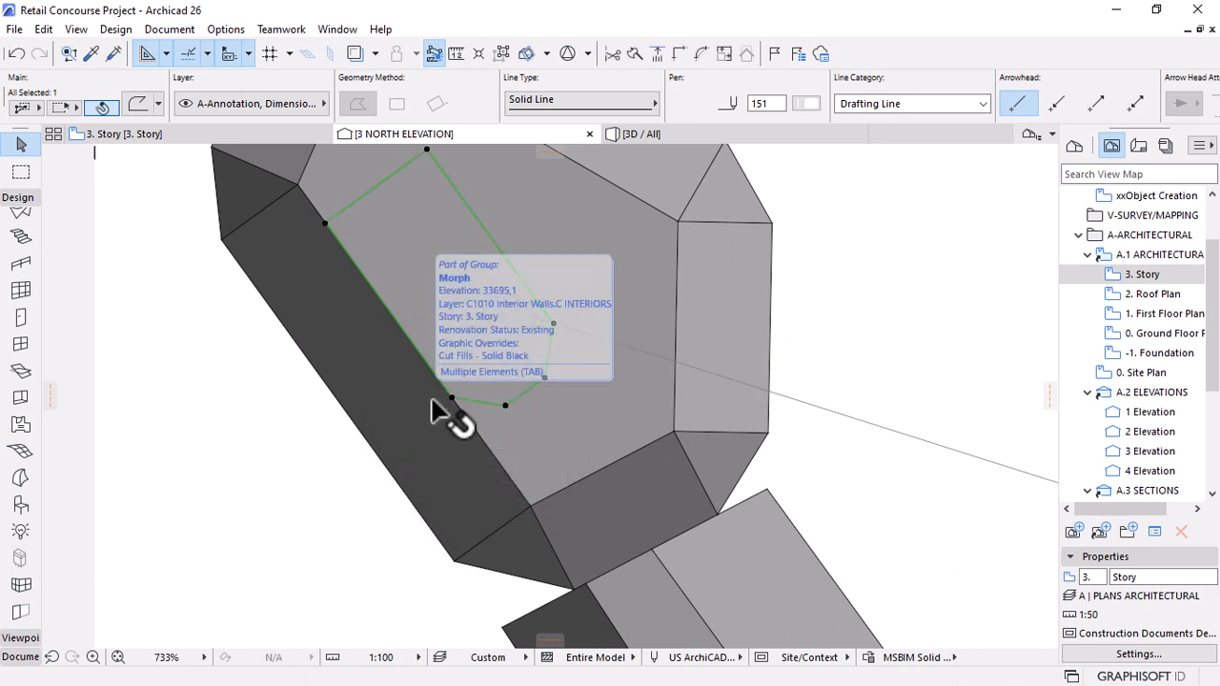
left_click(378, 187)
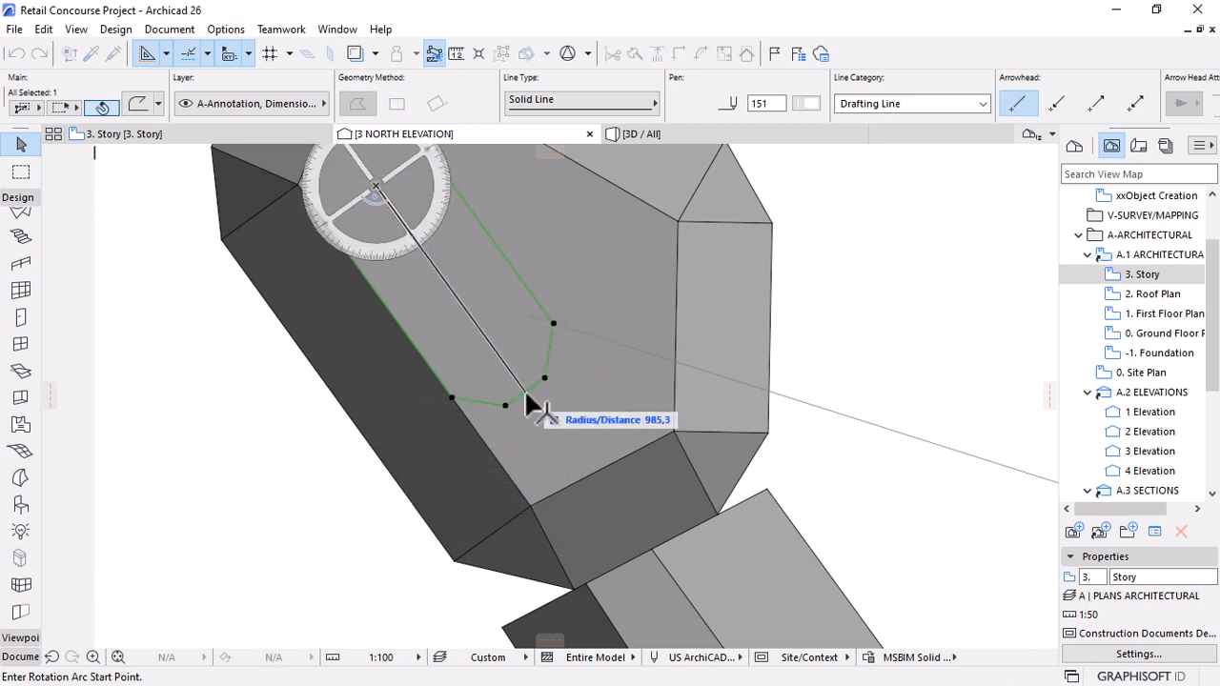
left_click(535, 413)
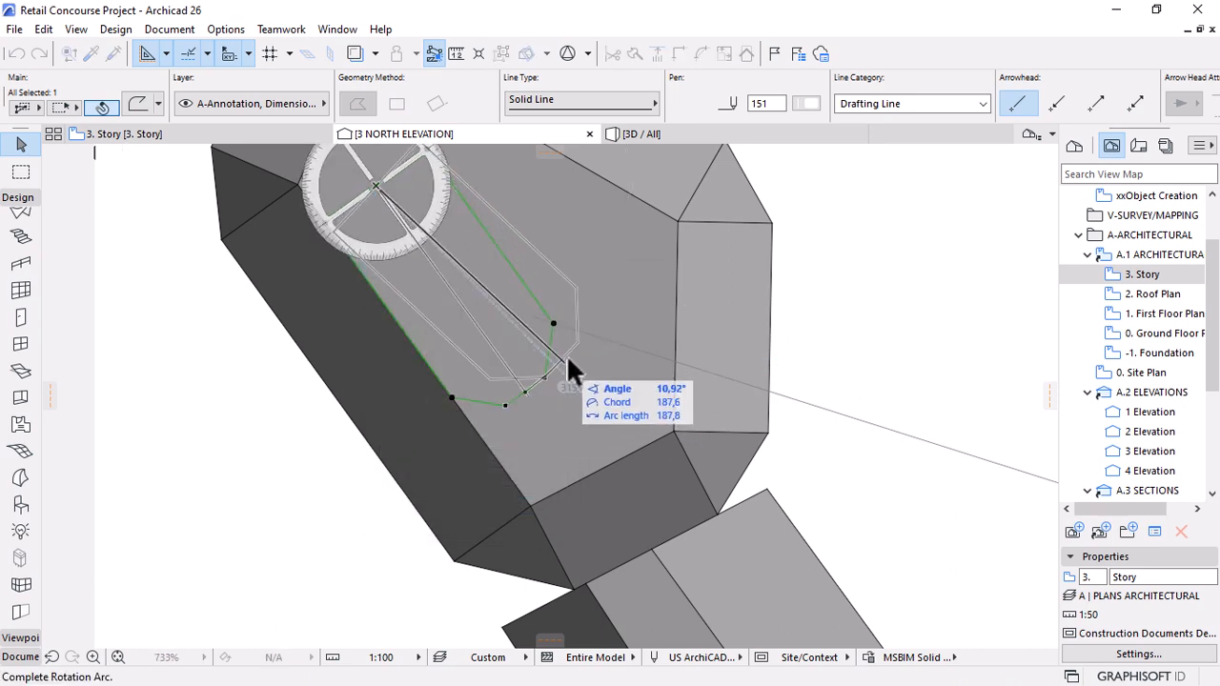
left_click(620, 351)
scroll(618, 349, "down", 3)
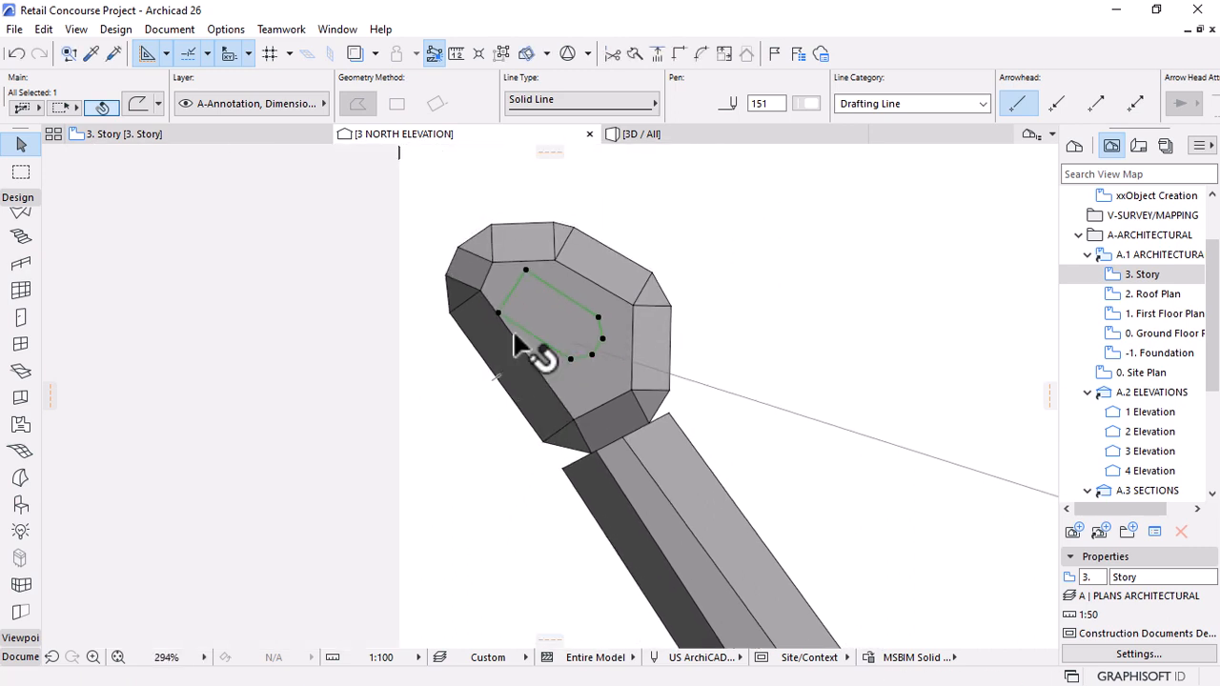
Move the outline inward so it sits within the front face of the pylon head.
key("ctrl+d")
left_click(549, 312)
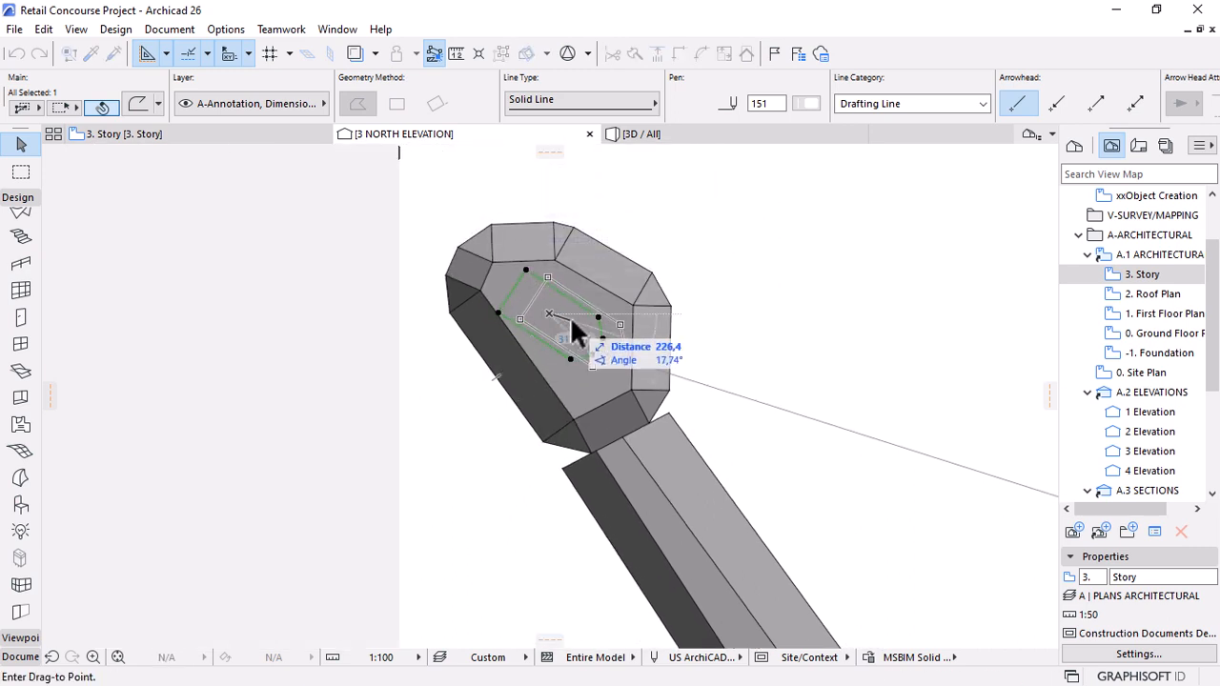
left_click(572, 319)
scroll(617, 271, "up", 2)
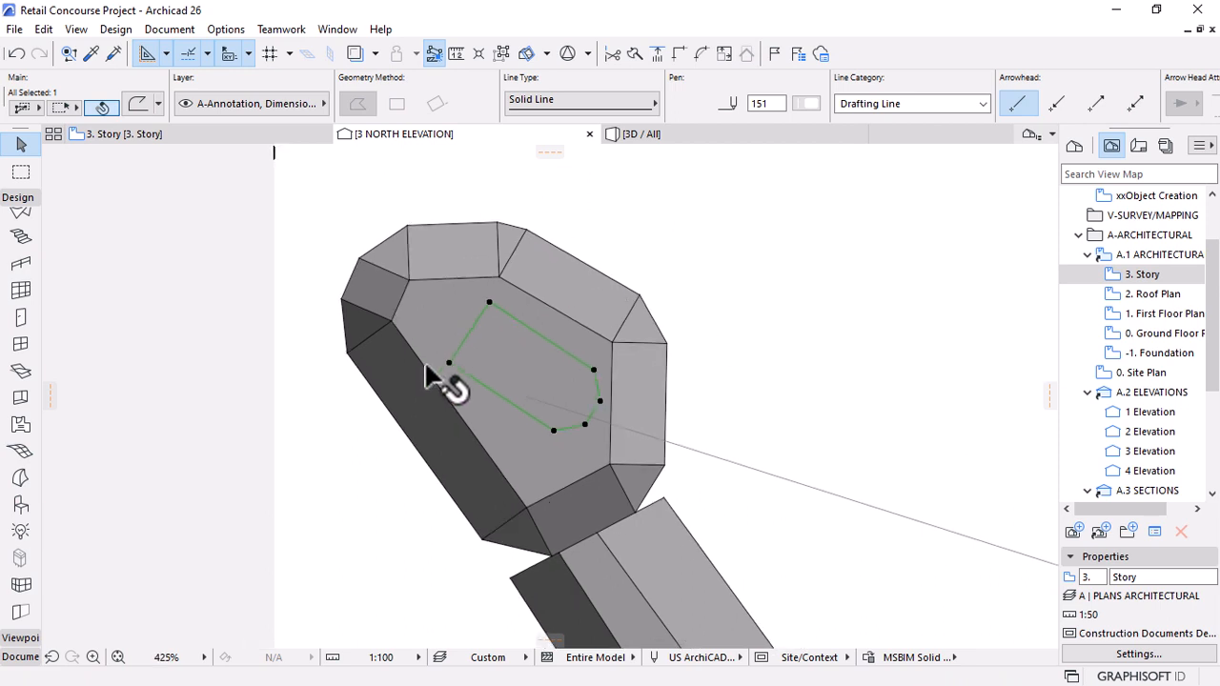
scroll(435, 386, "down", 5)
scroll(431, 377, "up", 5)
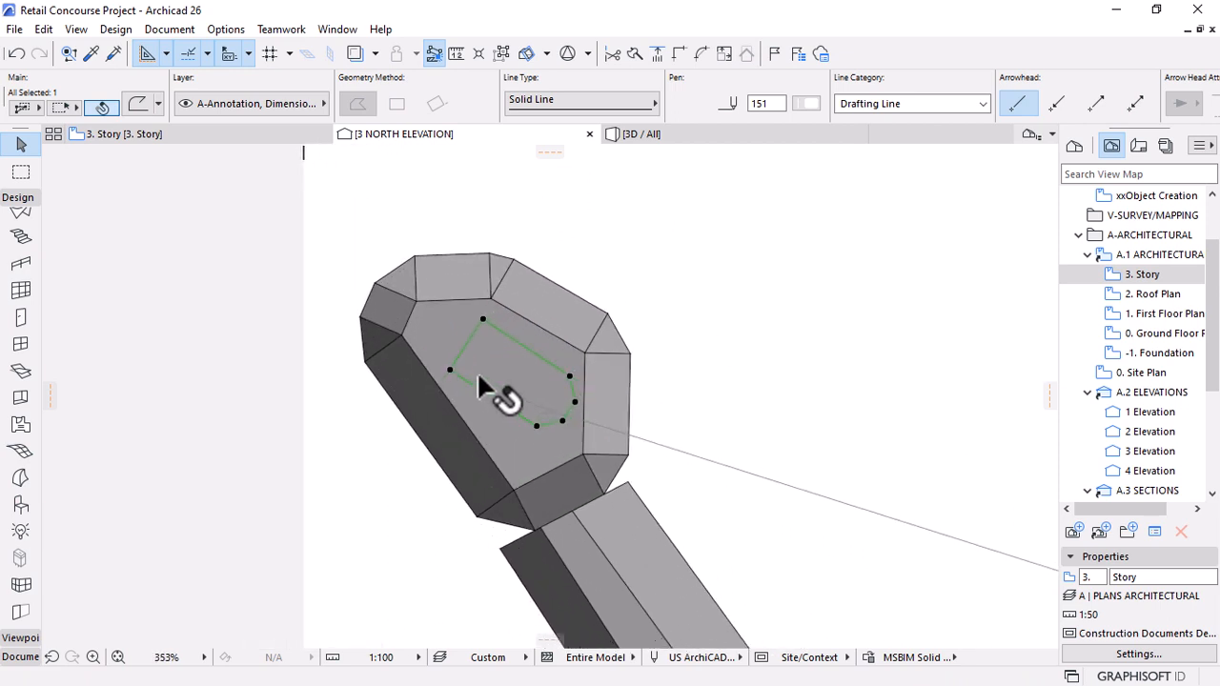
Rotate the outline about the midpoint of its square end until it runs parallel to the cable line.
left_click(466, 345)
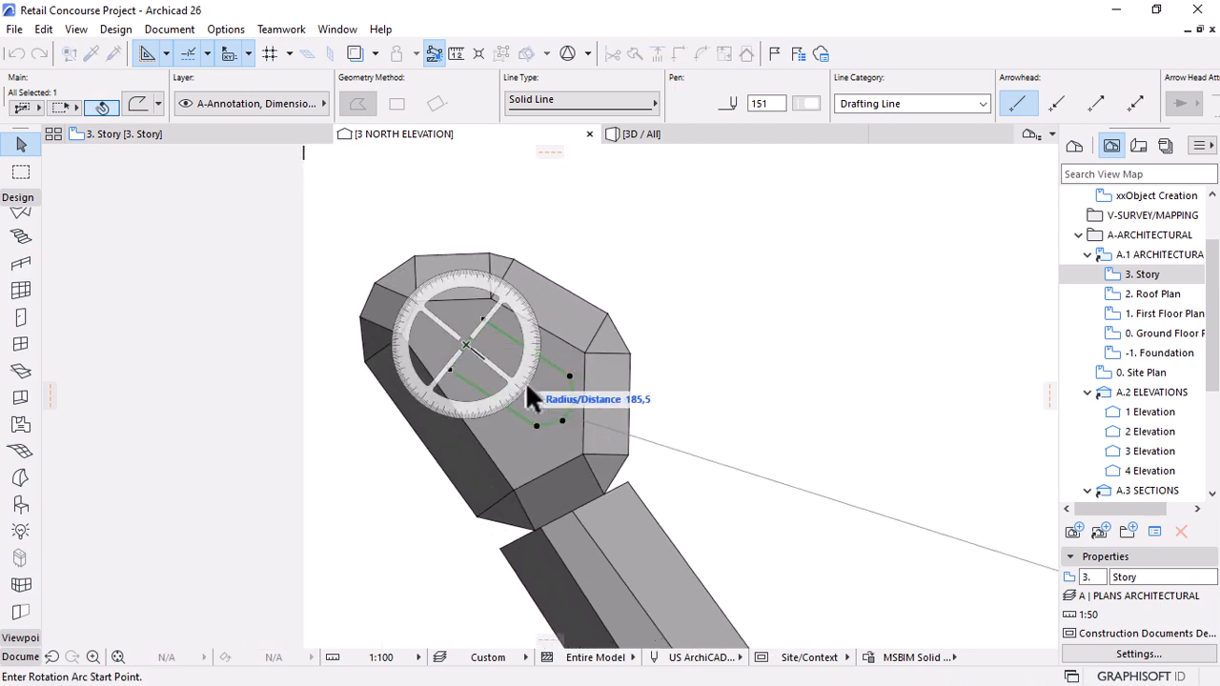
left_click(571, 422)
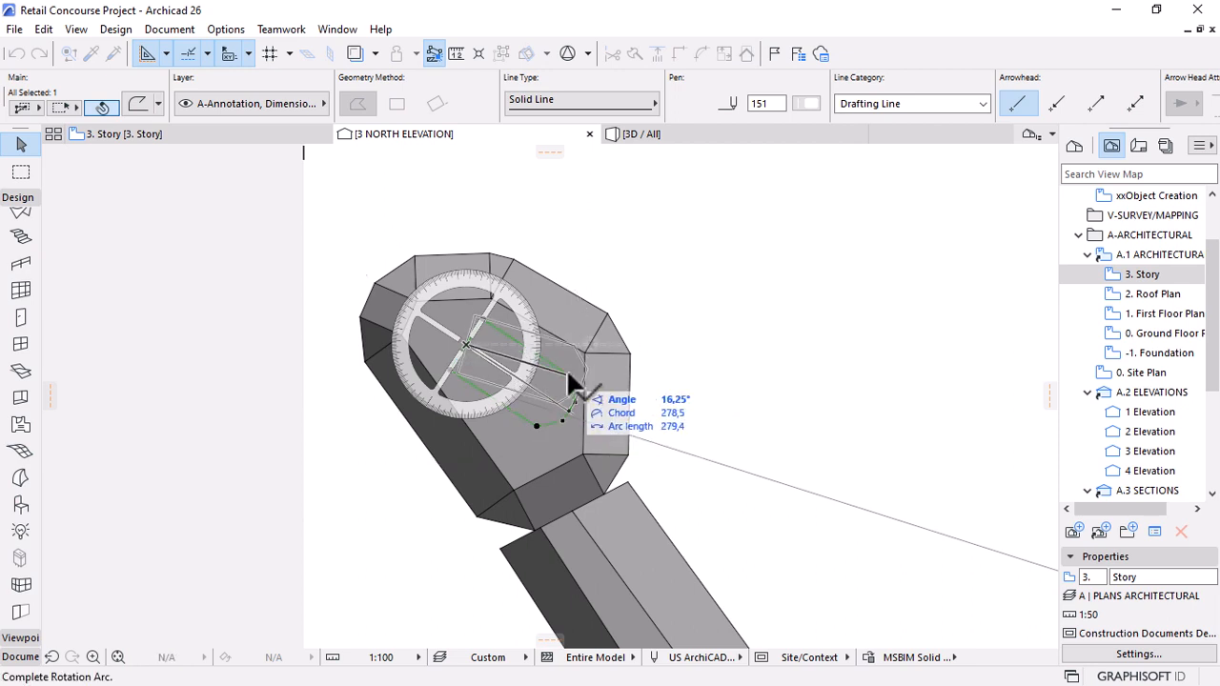
scroll(353, 329, "down", 8)
scroll(724, 467, "down", 1)
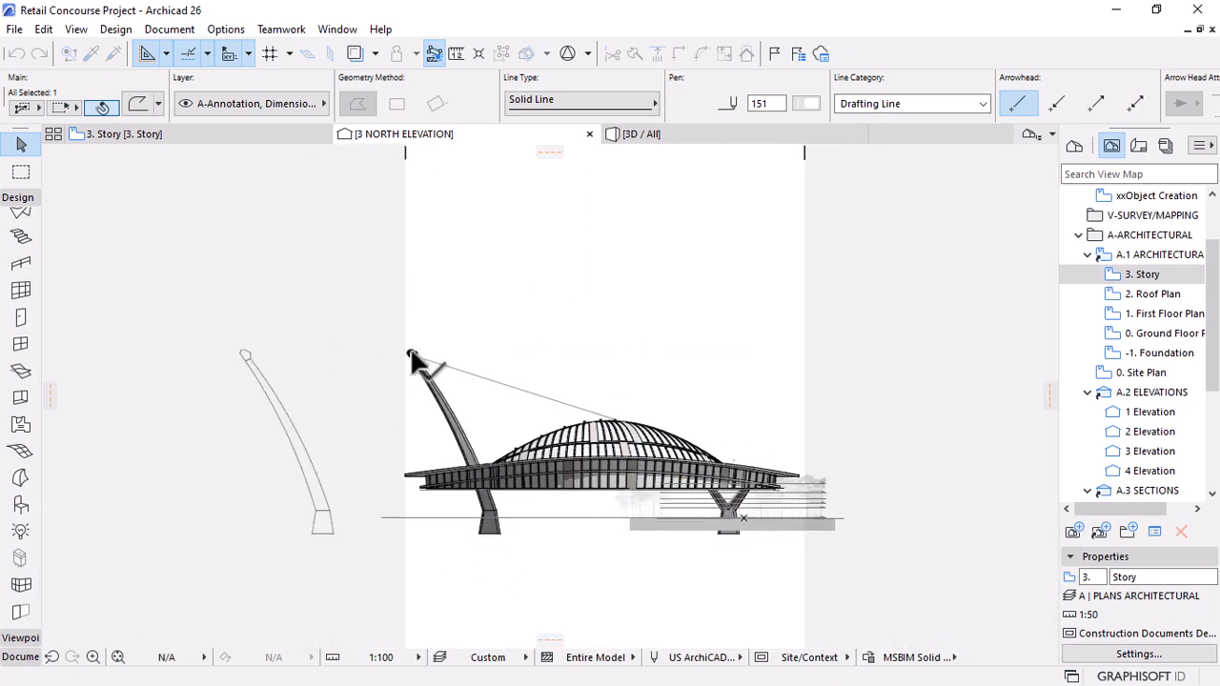
scroll(412, 355, "up", 6)
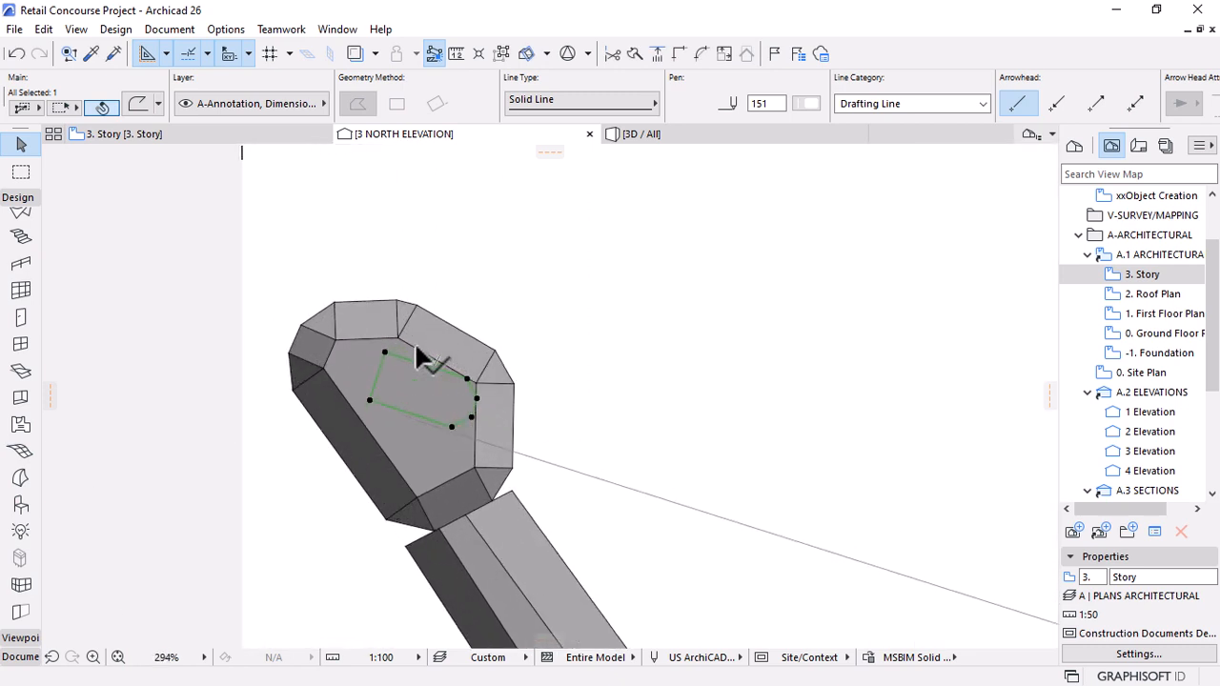
Move the outline down from its chamfered end so that it is centred on the cable line.
key("ctrl+d")
left_click(473, 408)
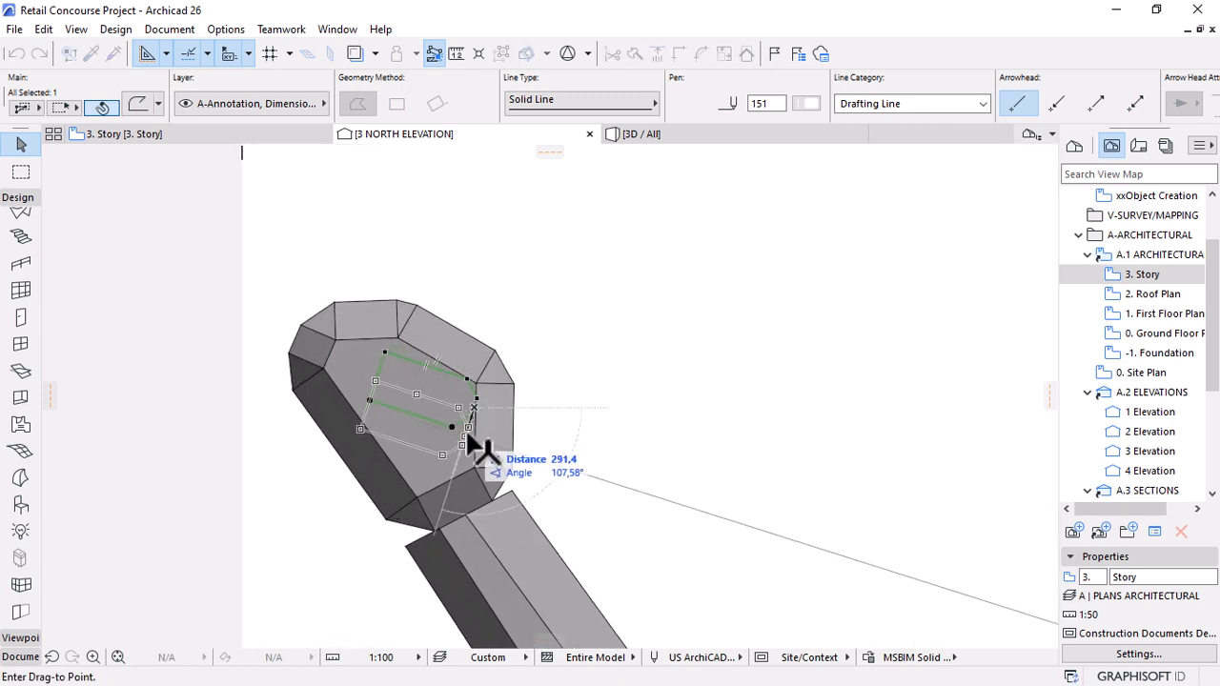
left_click(477, 442)
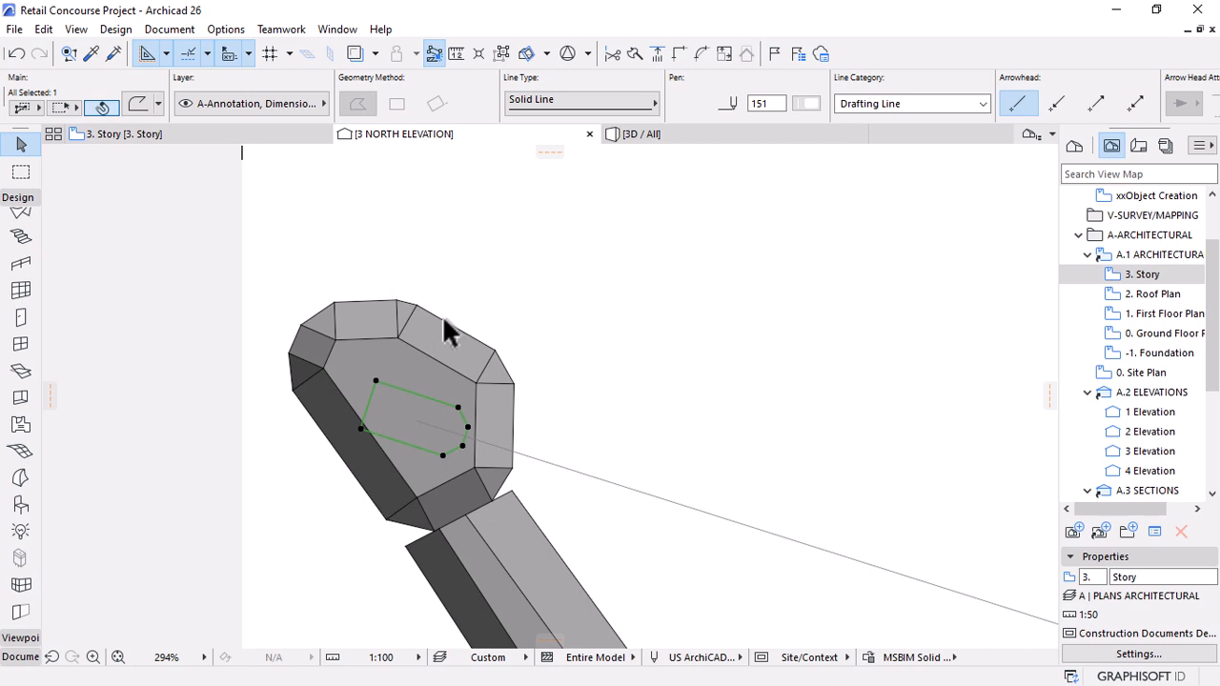
Shorten the outline by offsetting its square-end edge inward, and deselect it.
left_click(373, 396)
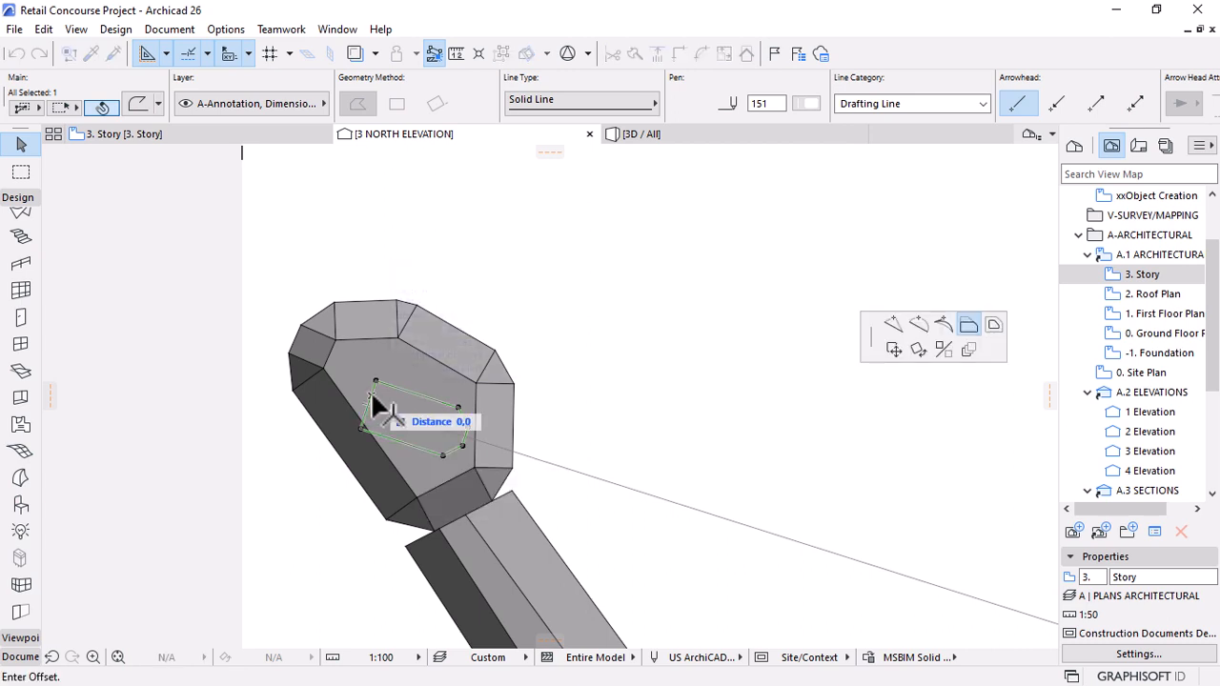
key("Escape")
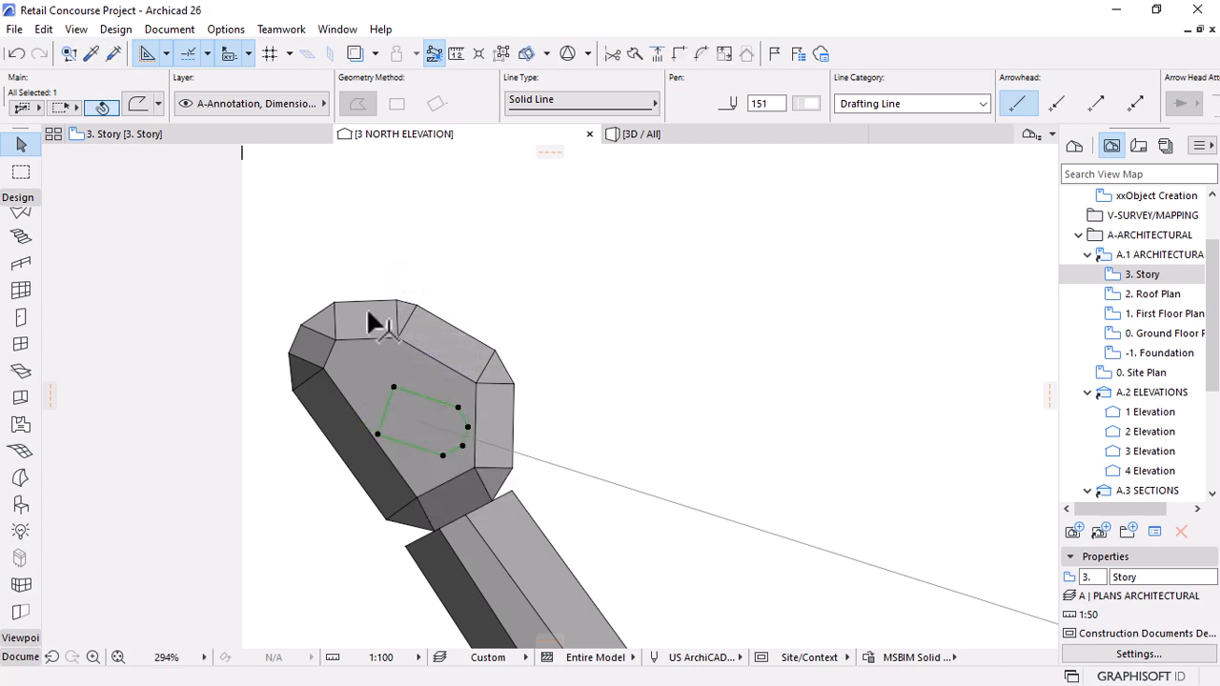
scroll(357, 261, "down", 6)
key("Escape")
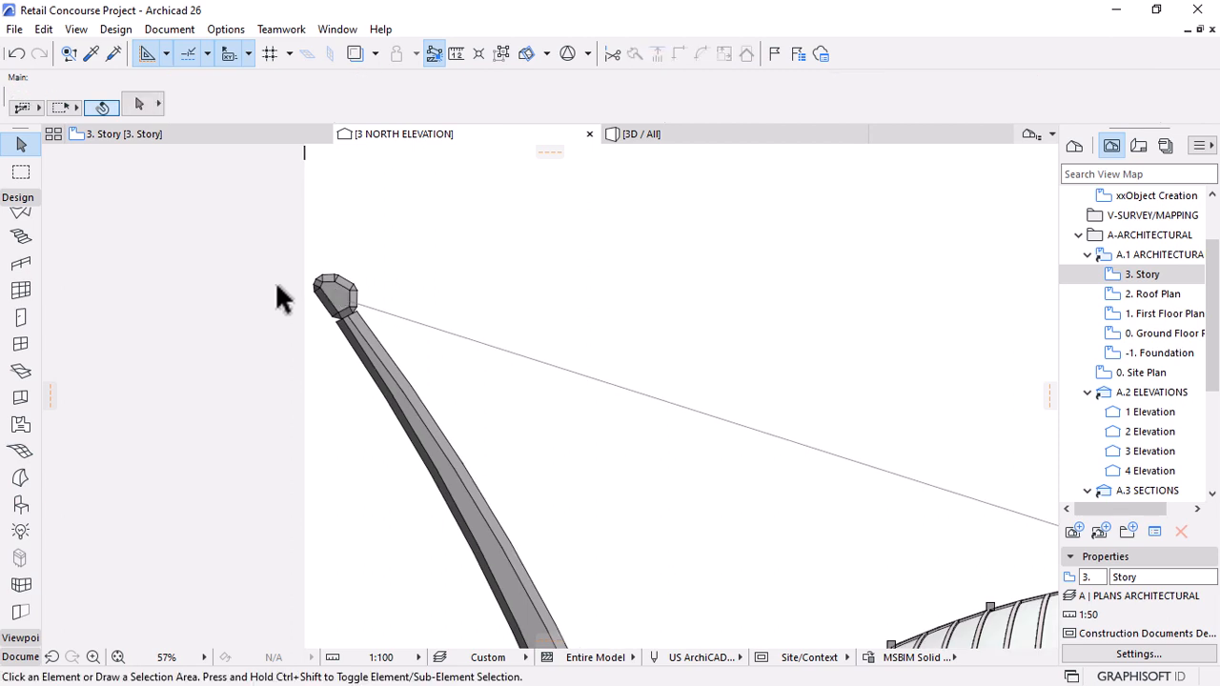
Pick up the pylon head's Steel morph settings, undo the stray morph, and convert the outline into a morph face with the Magic Wand.
scroll(305, 320, "up", 6)
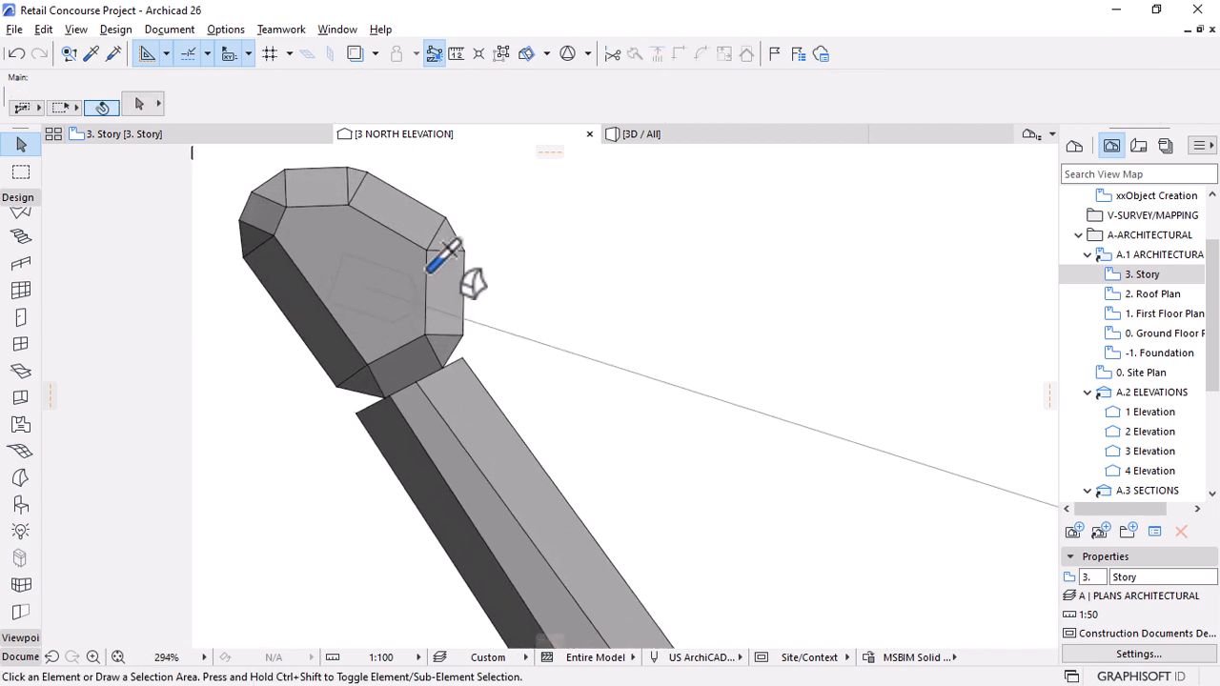
left_click(431, 267, "alt")
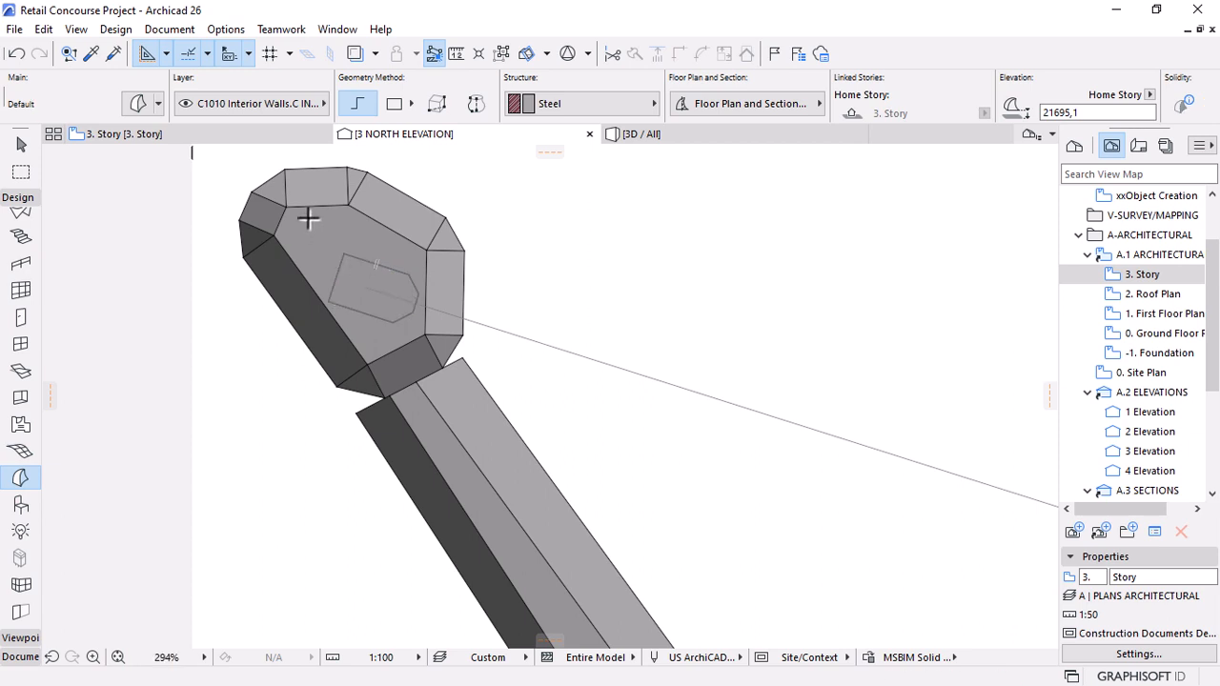
scroll(308, 220, "up", 2)
key("ctrl+z")
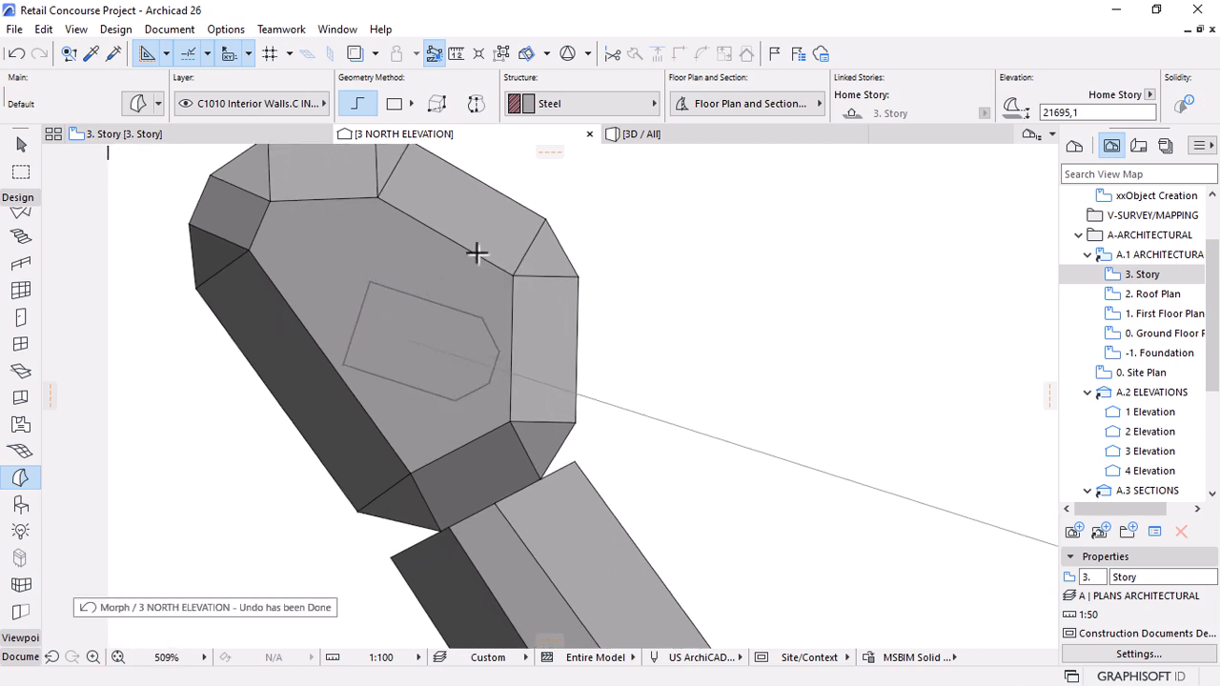
left_click(437, 105)
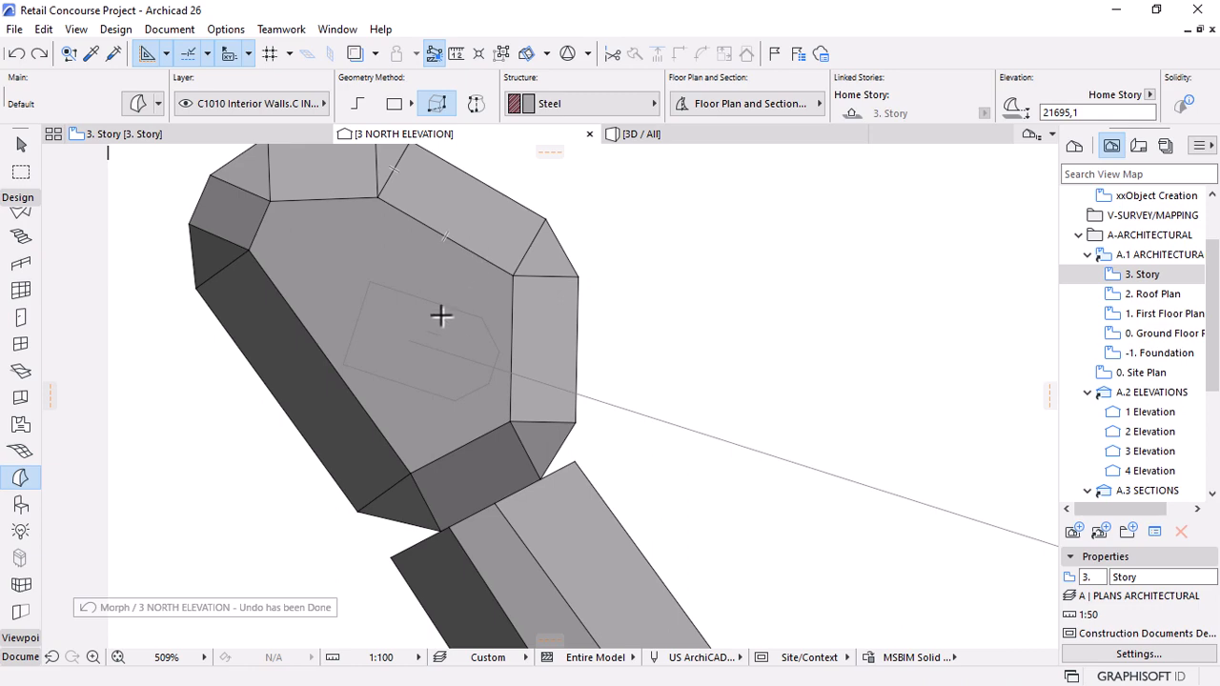
key("space")
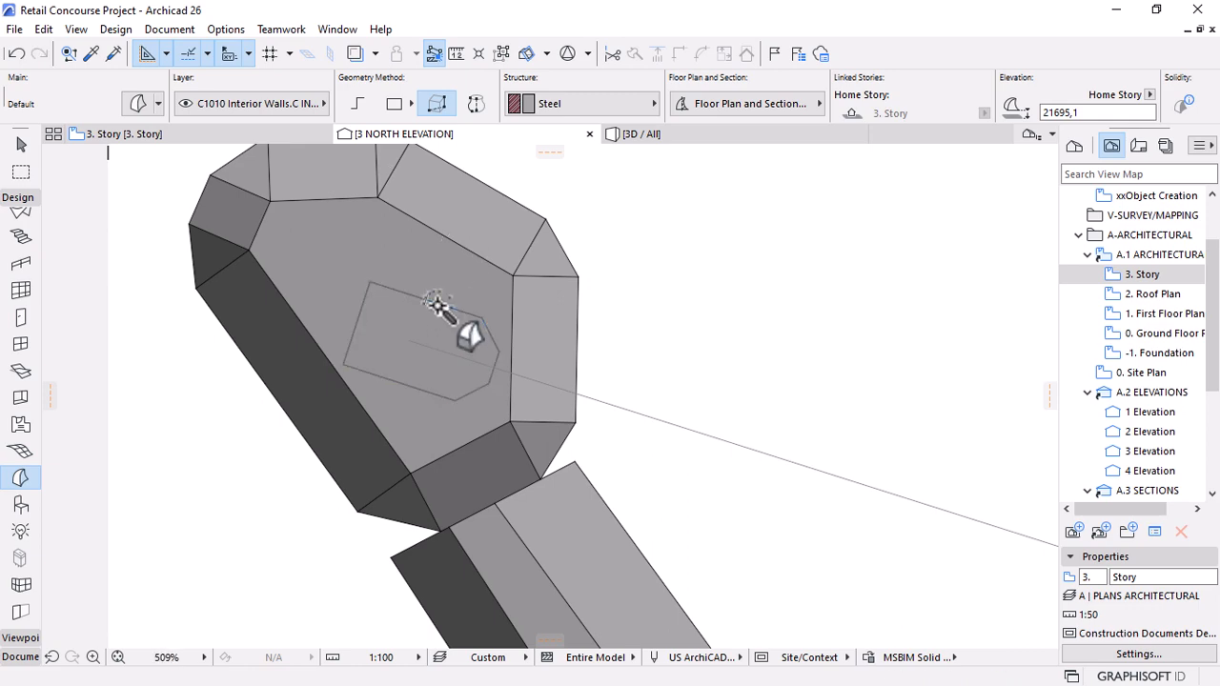
In the 3D view, find the new morph face beside the pylons and extrude it perpendicularly by 300.
left_click(629, 134)
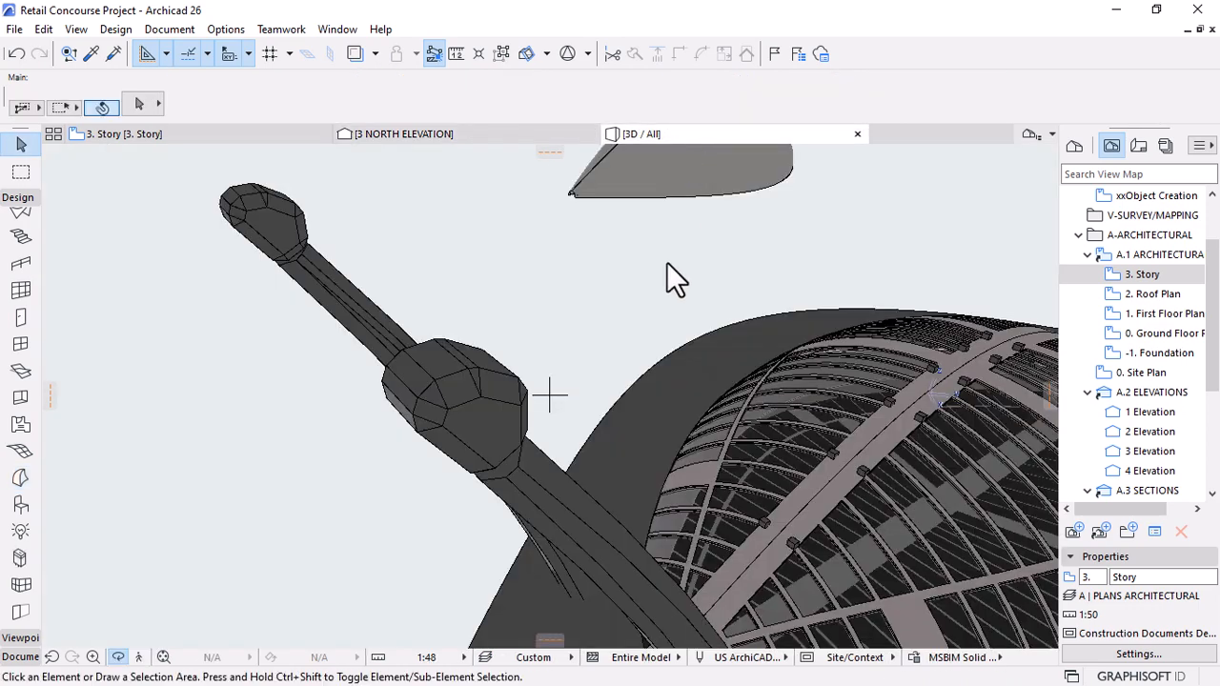
scroll(572, 286, "down", 5)
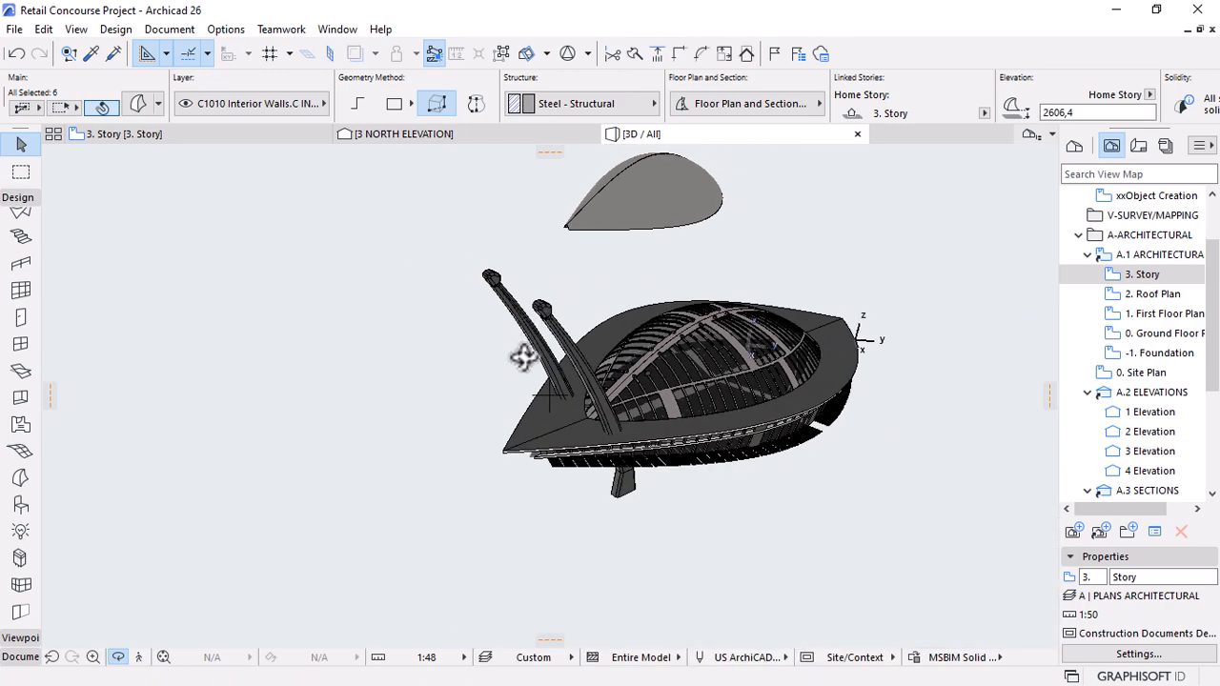
middle_click_drag(523, 356, 460, 407, "shift")
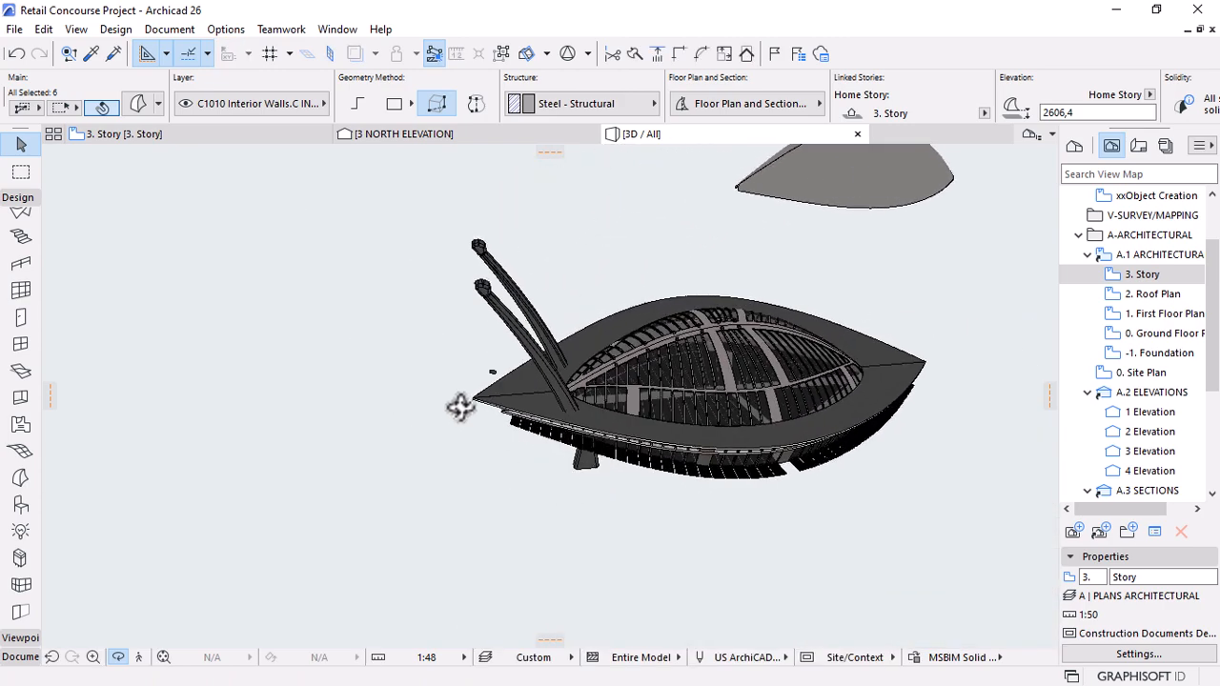
scroll(467, 381, "up", 8)
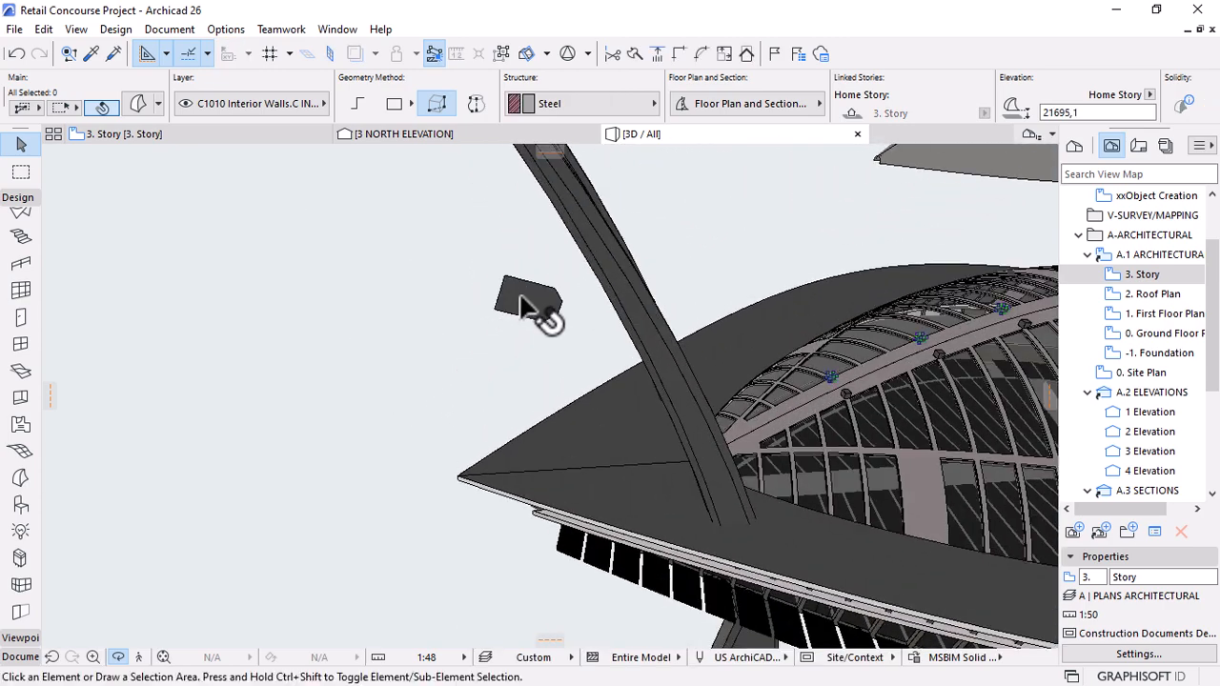
left_click(523, 303)
left_click(523, 303)
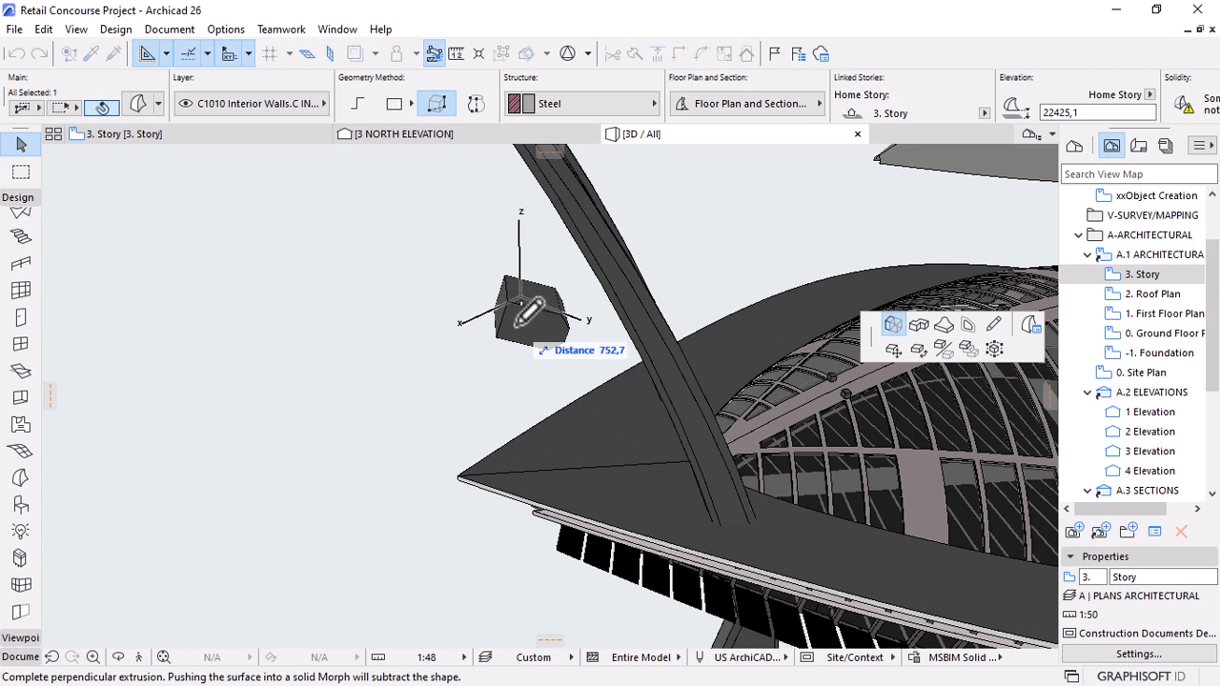
type("300")
key("Return")
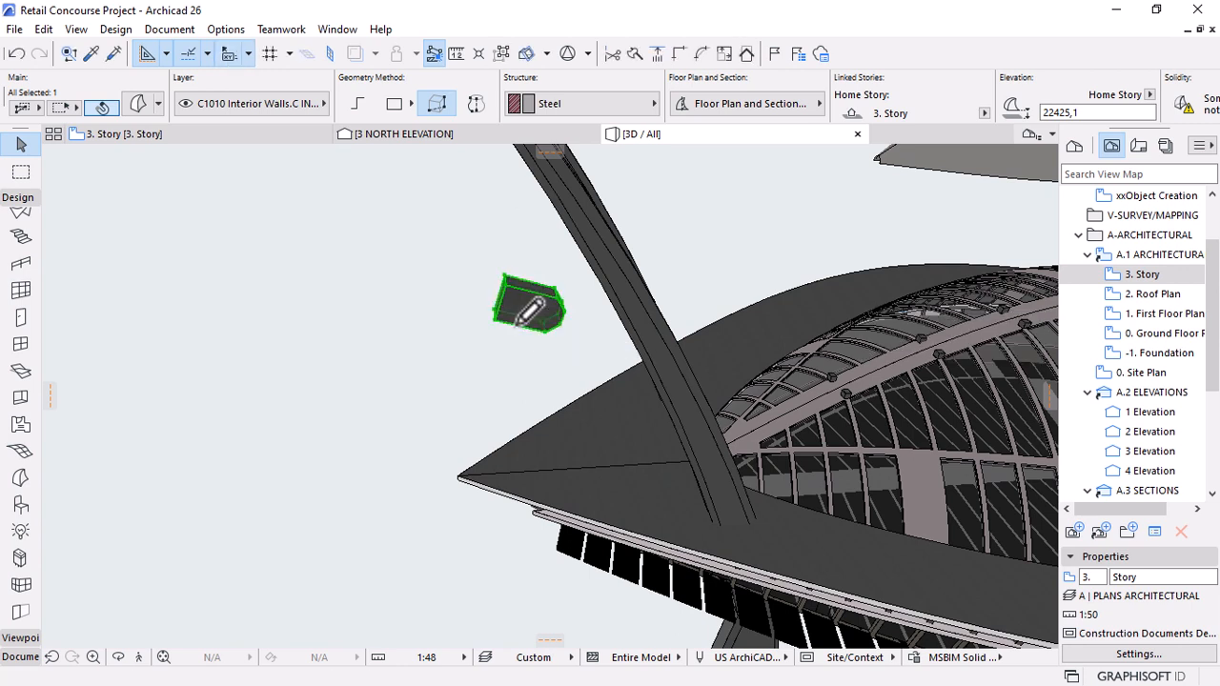
middle_click_drag(569, 334, 591, 351, "shift")
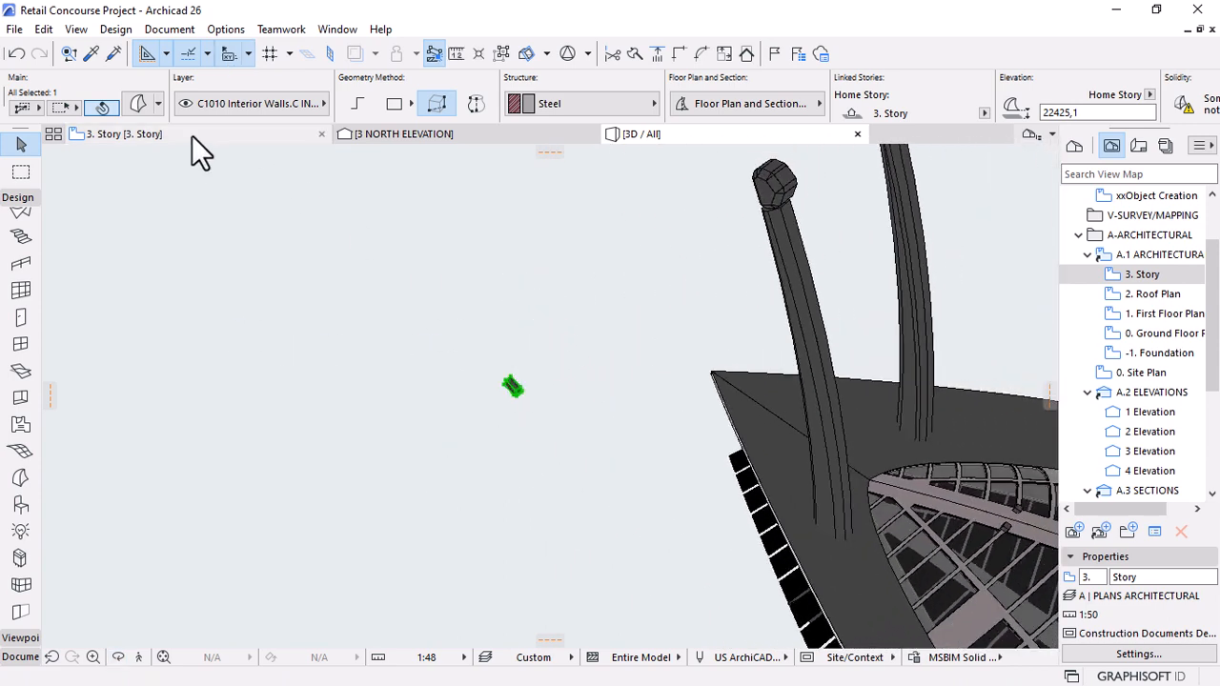
In the 3. Story plan, move the extruded plate morph from beside the building onto the side of the pylon head.
left_click(192, 136)
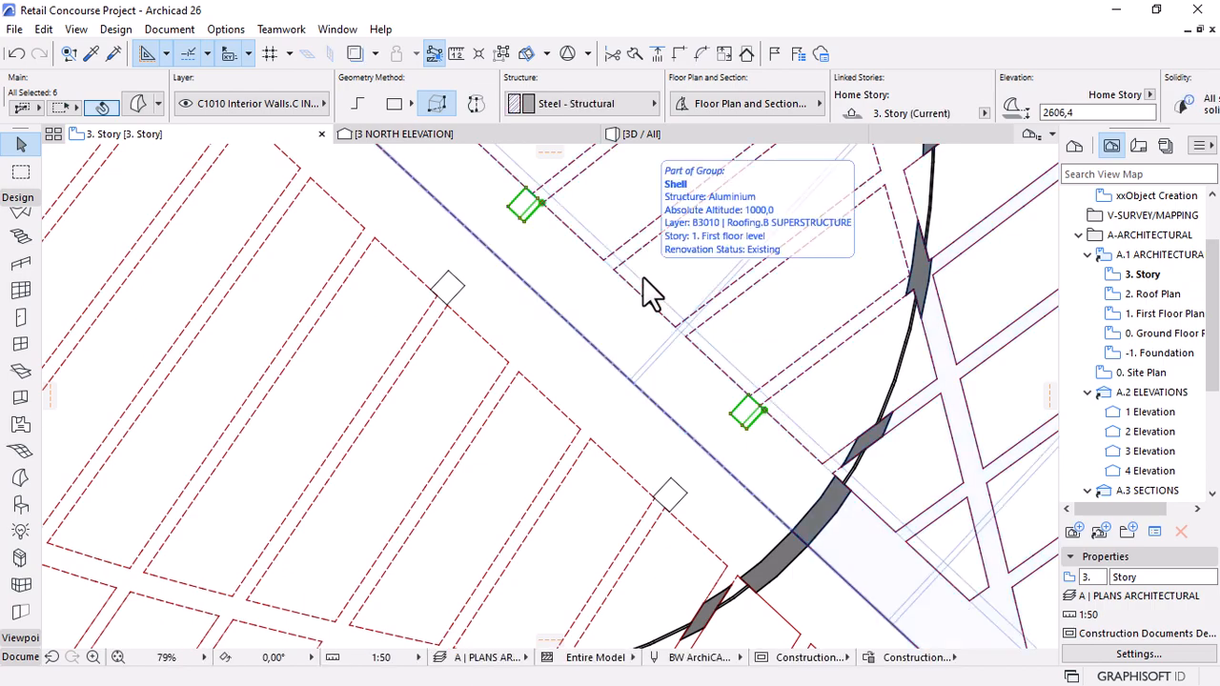
scroll(642, 278, "down", 10)
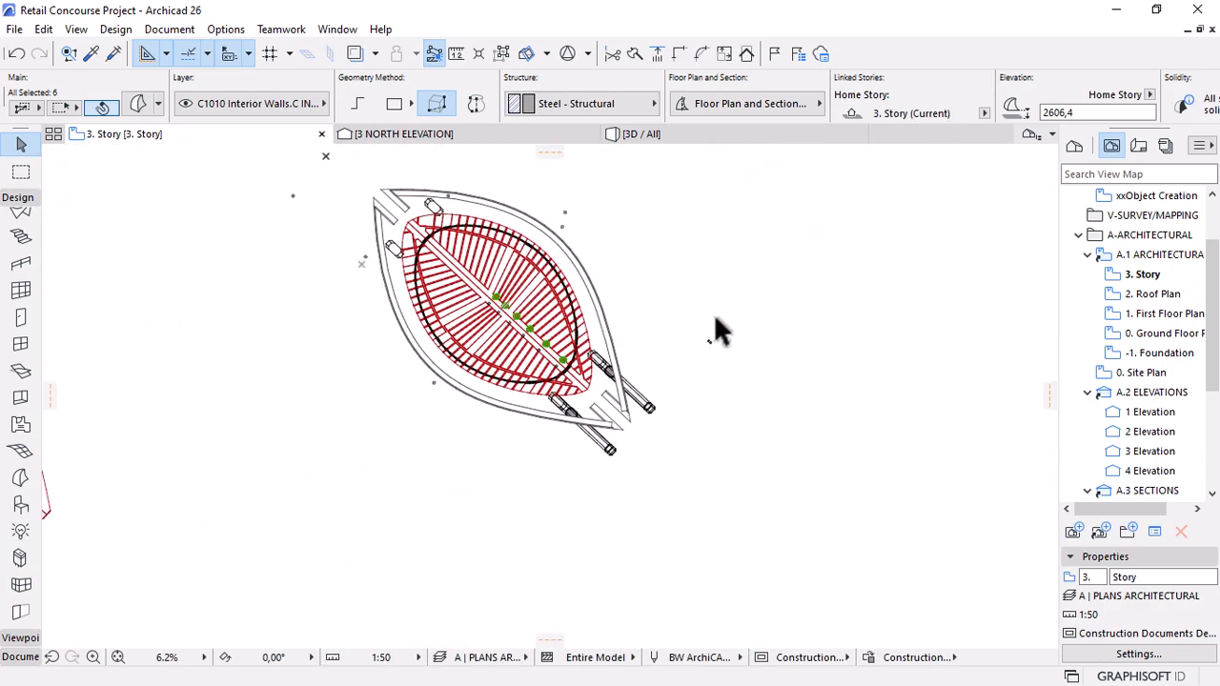
scroll(715, 319, "up", 6)
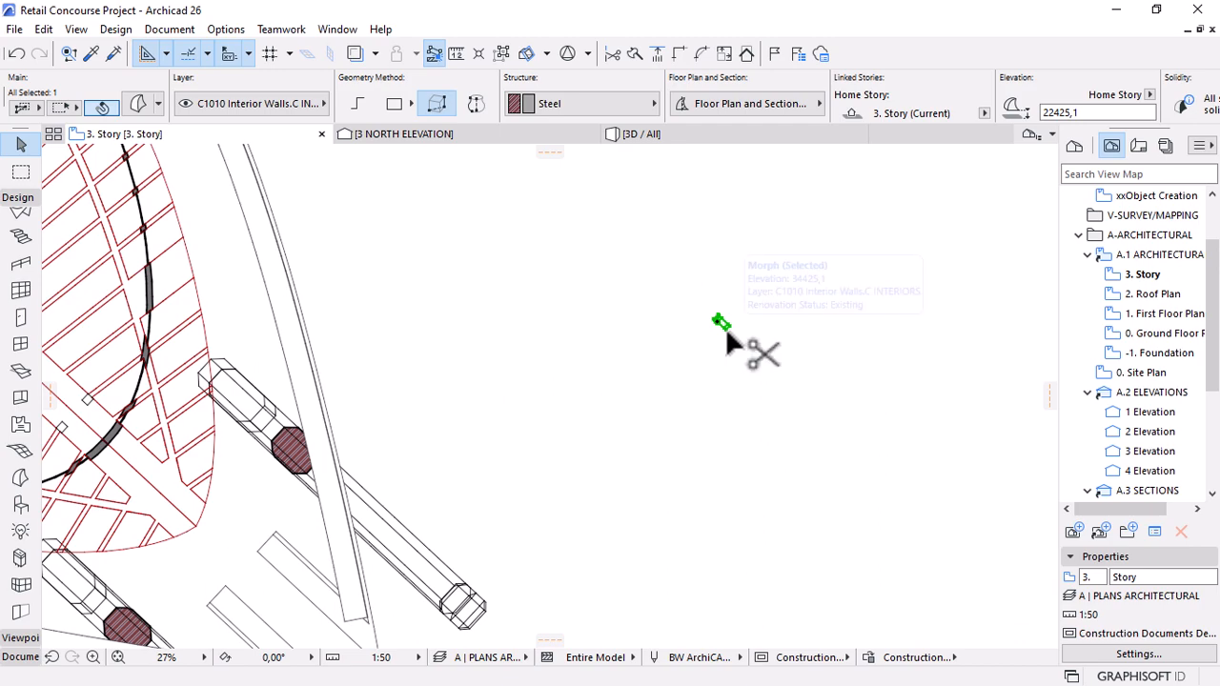
key("ctrl+d")
left_click(726, 330)
scroll(720, 235, "down", 2)
scroll(667, 336, "up", 5)
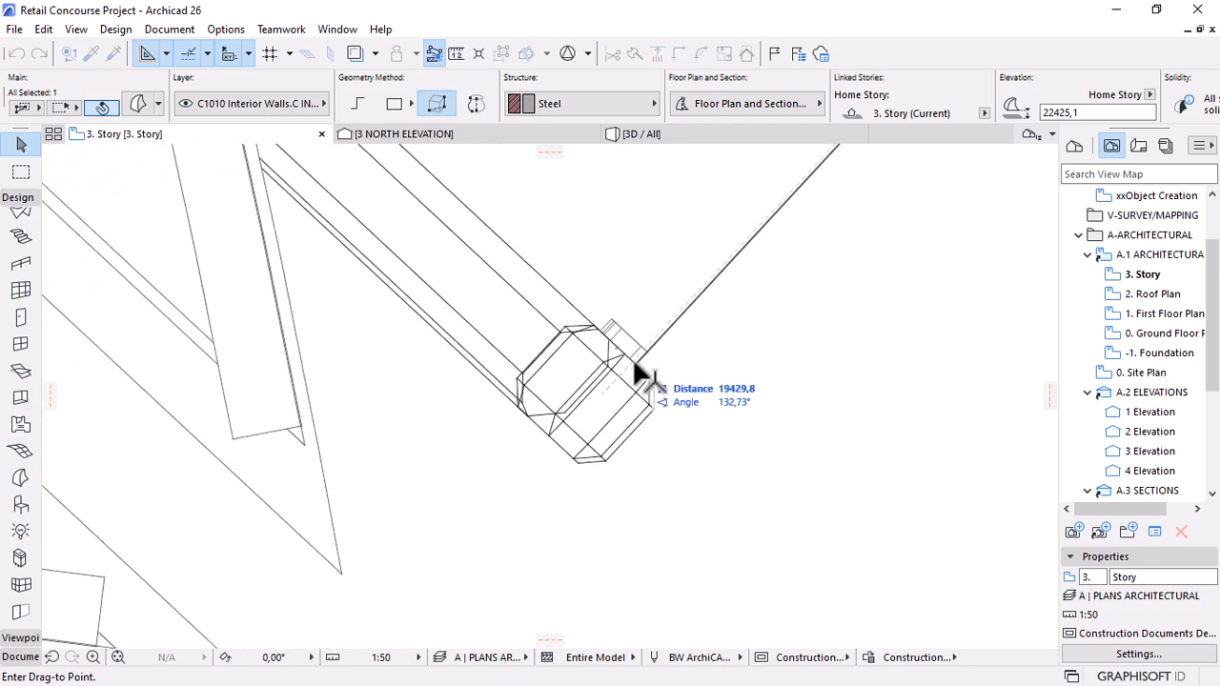
left_click(626, 320)
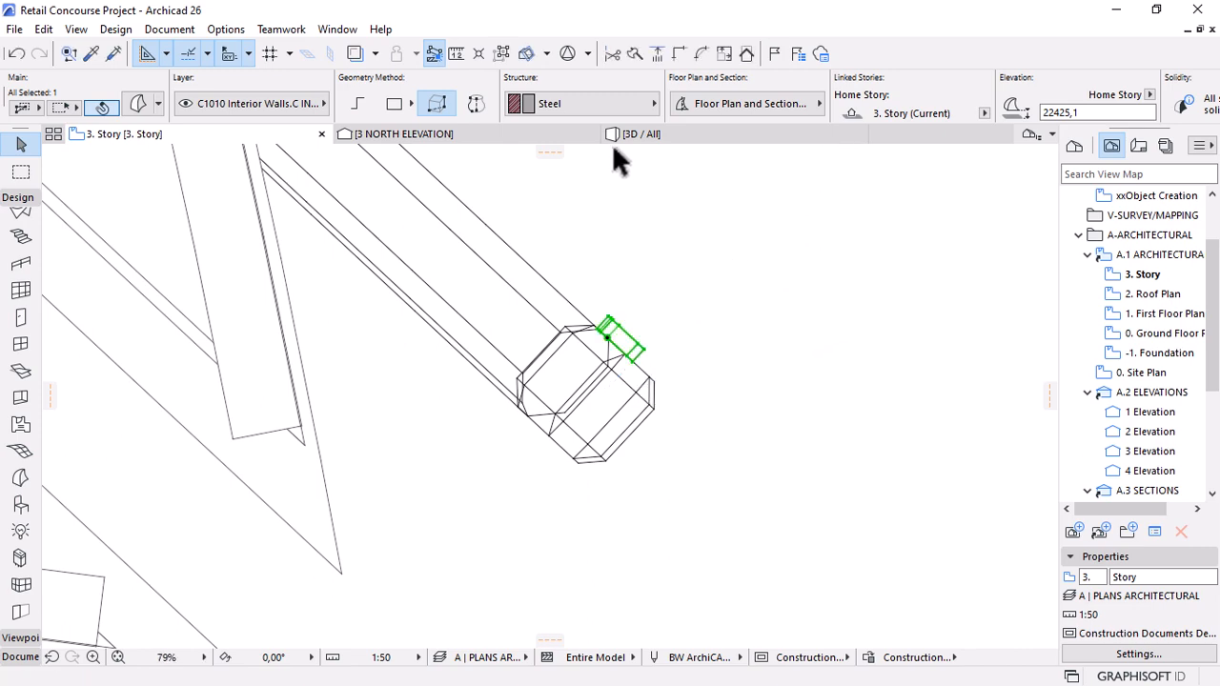
In the 3D view, deselect the plate and draw a polygonal morph cable line from its chamfered end to a block on the roof spine.
left_click(642, 134)
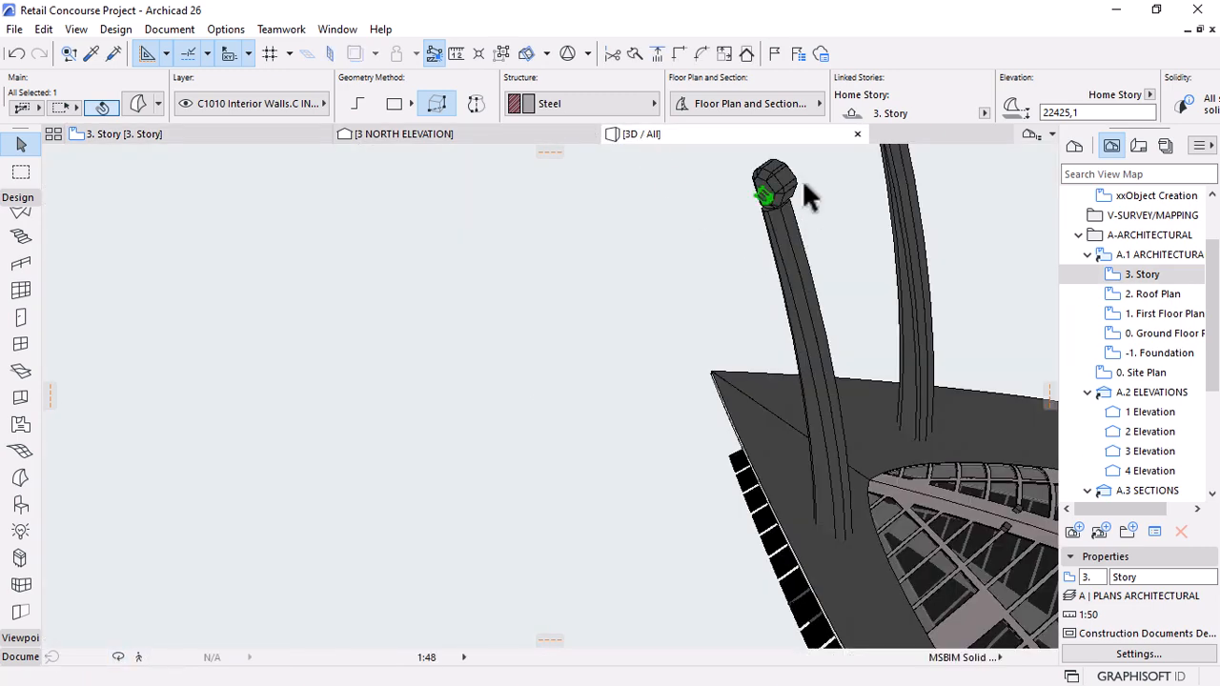
scroll(808, 158, "up", 2)
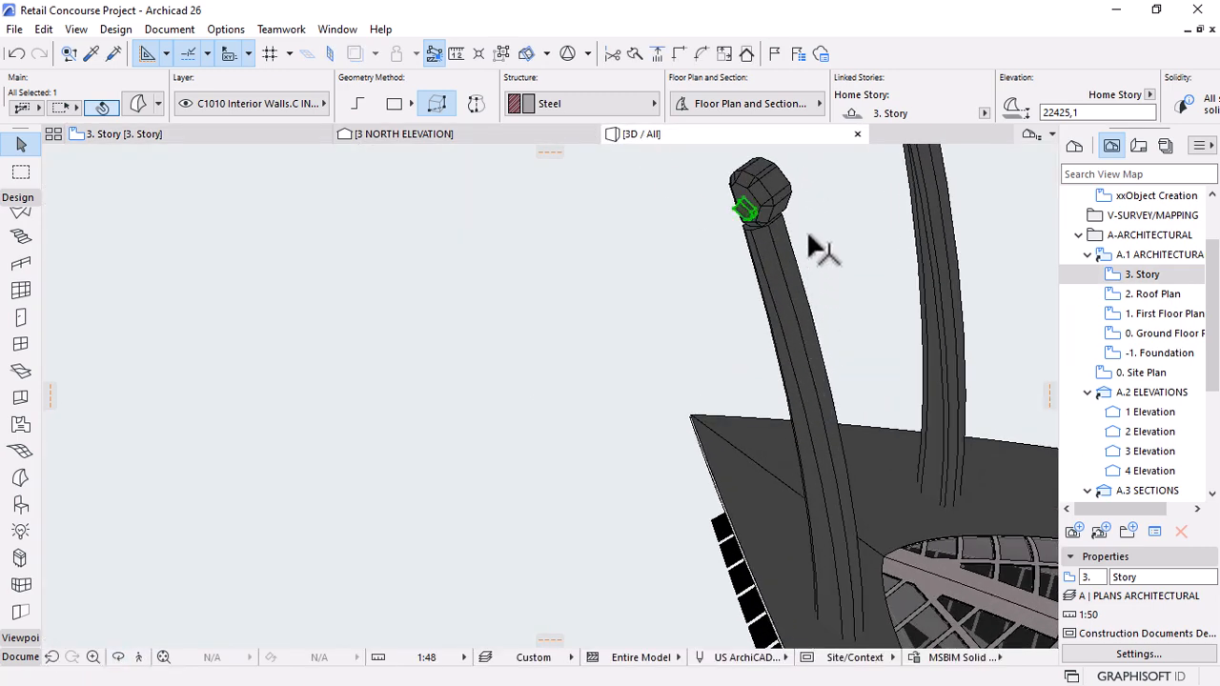
middle_click_drag(797, 321, 428, 289, "shift")
middle_click_drag(531, 363, 441, 297, "shift")
scroll(840, 345, "up", 3)
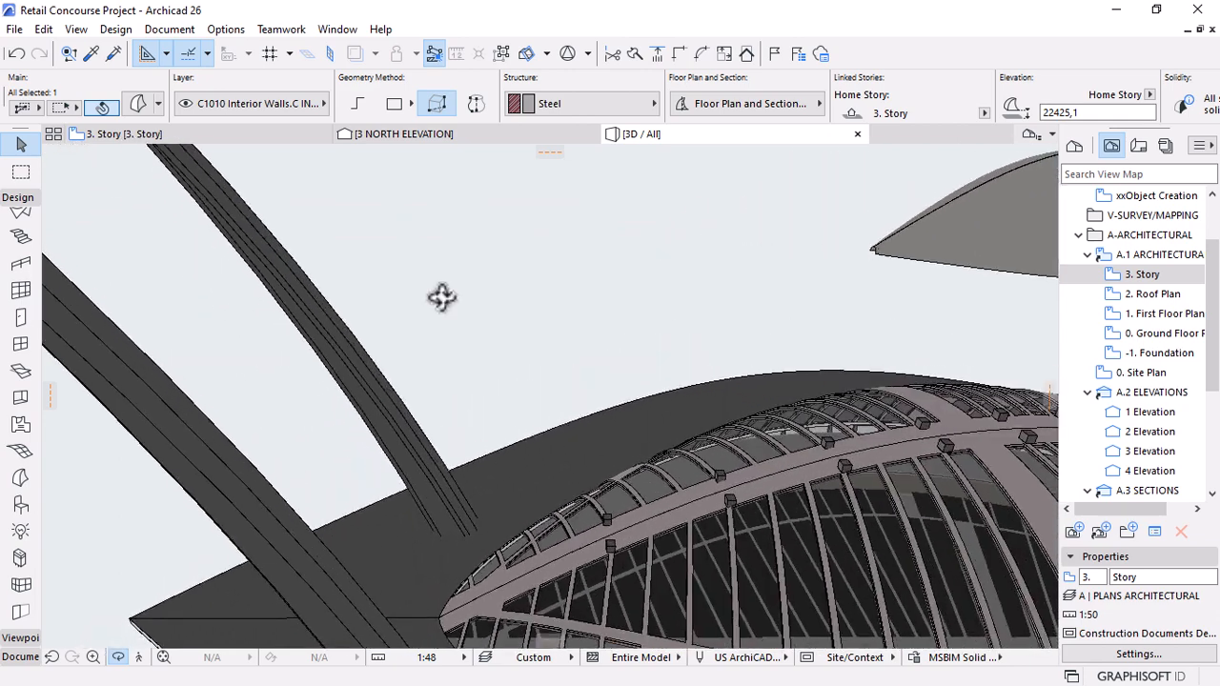
key("Escape")
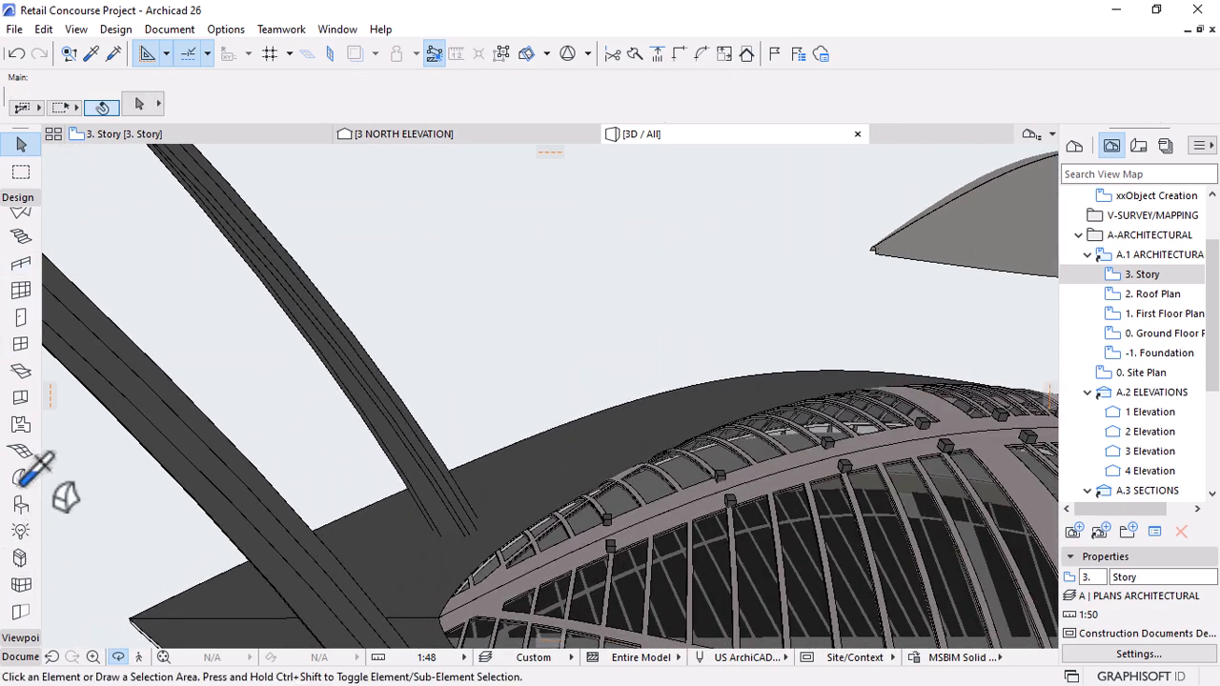
left_click(21, 478)
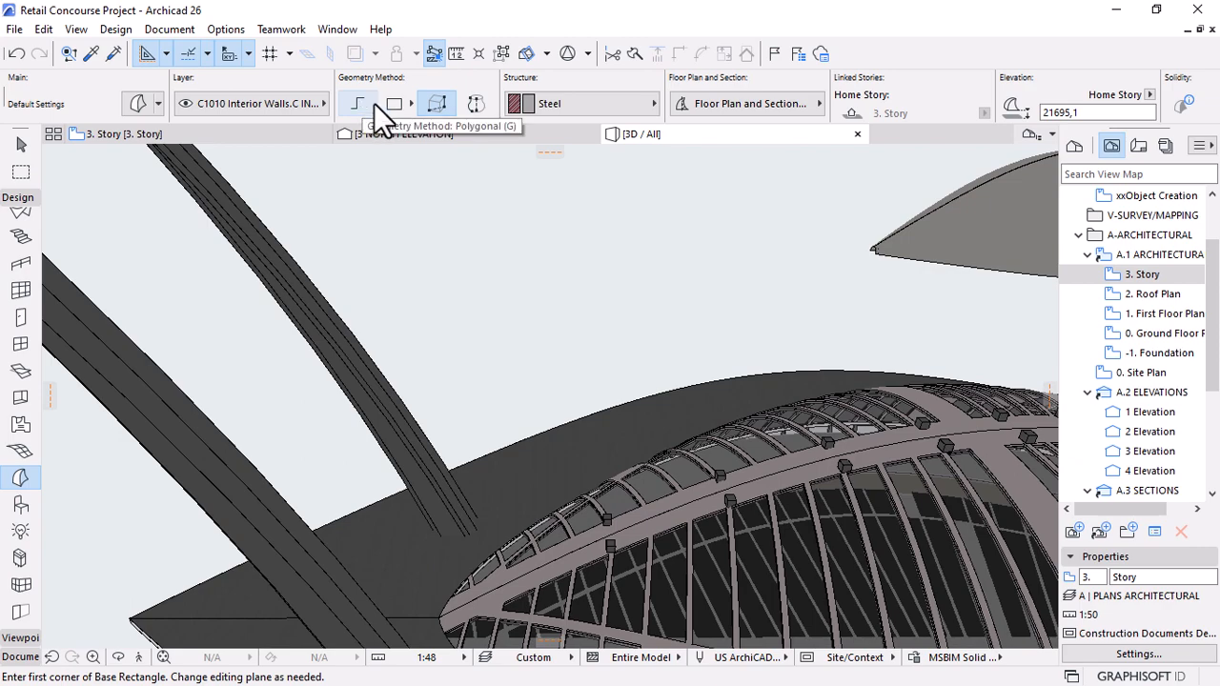
left_click(359, 103)
scroll(800, 401, "down", 3)
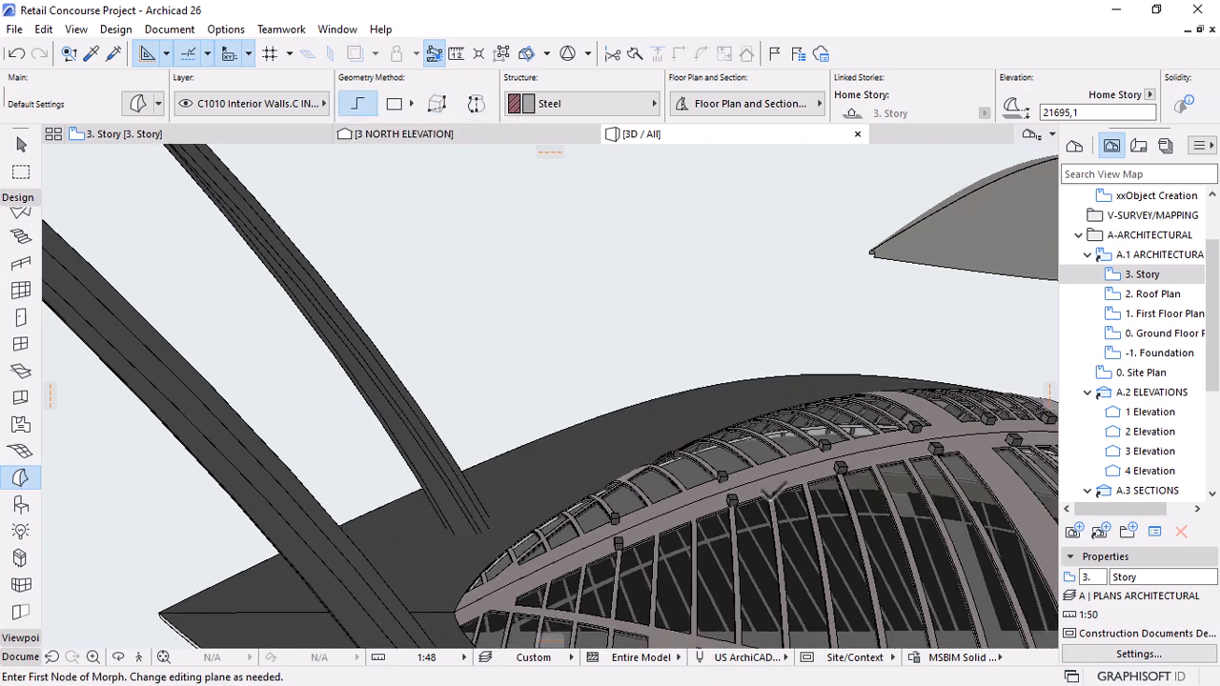
scroll(227, 304, "up", 6)
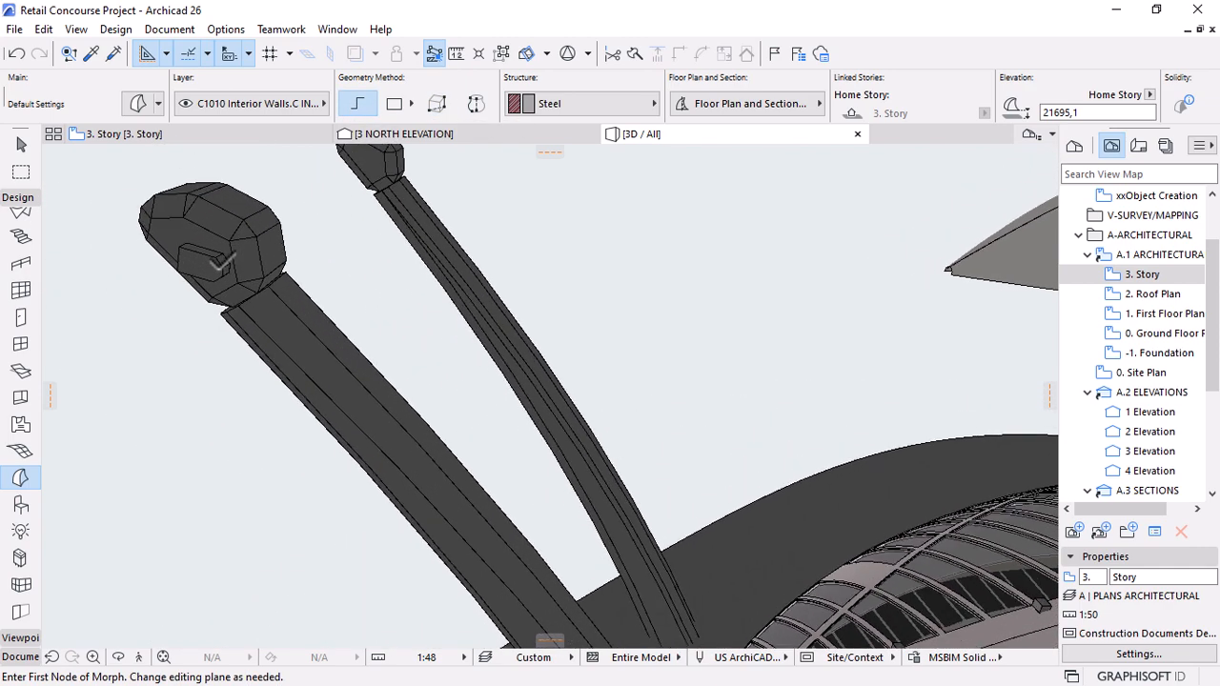
scroll(221, 263, "up", 3)
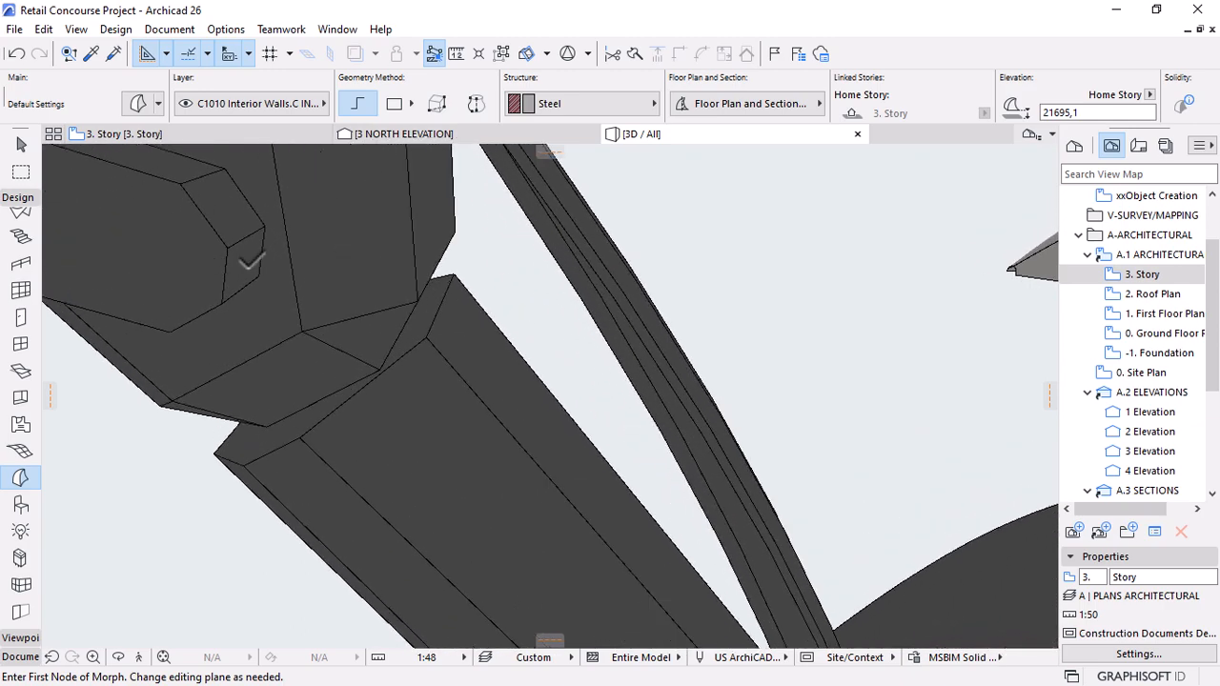
left_click(246, 258)
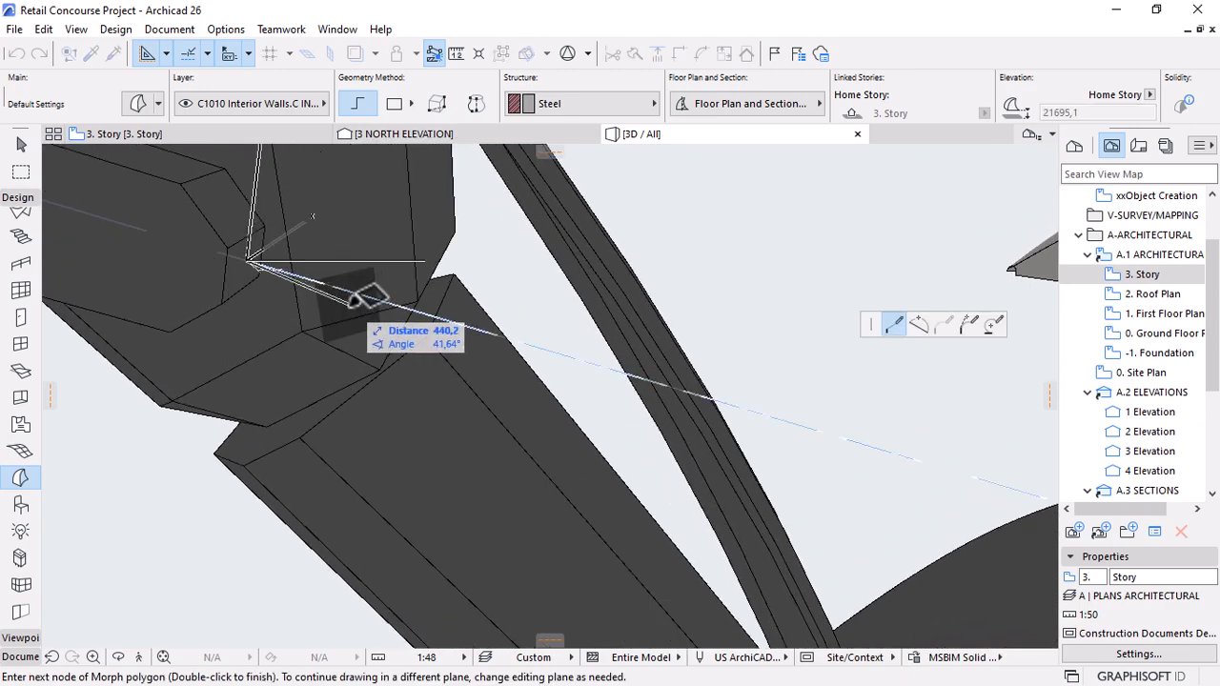
scroll(233, 340, "down", 5)
scroll(234, 340, "down", 3)
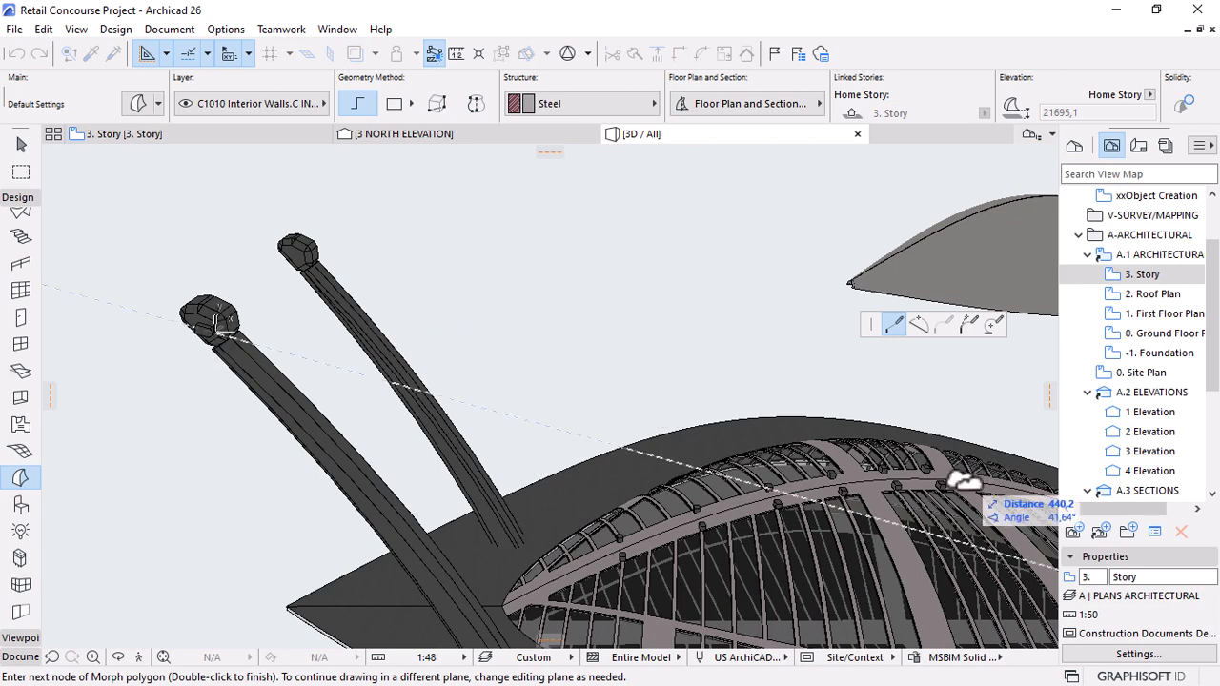
scroll(894, 486, "up", 3)
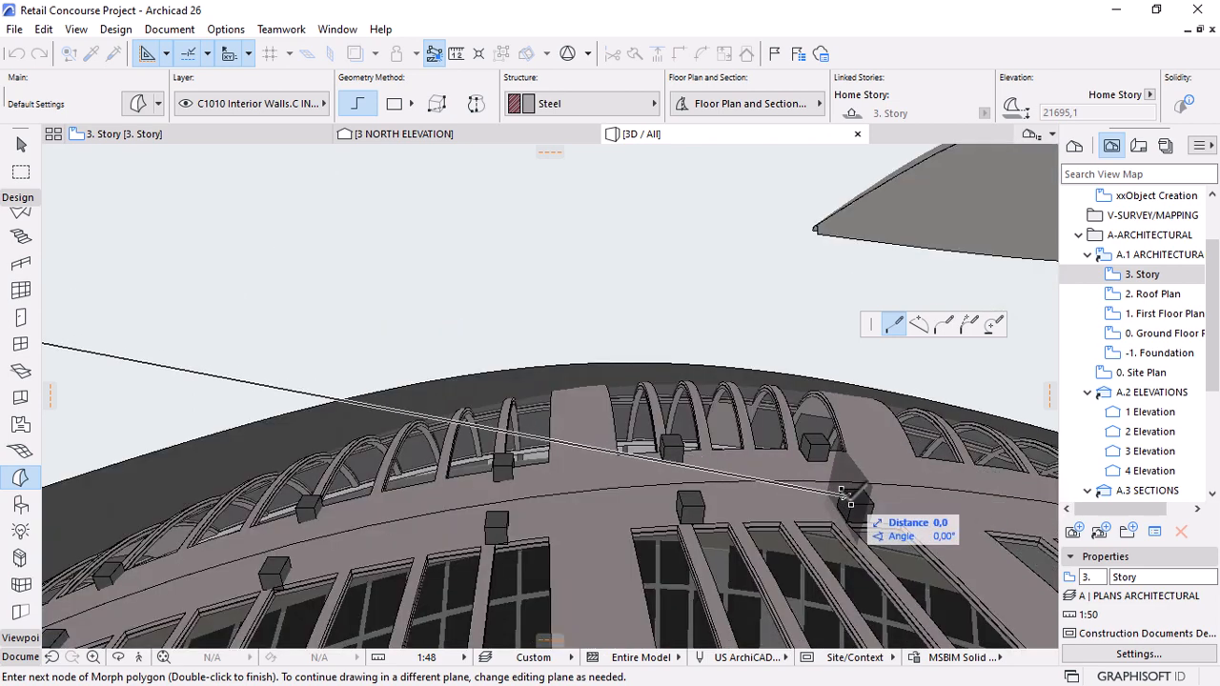
key("Escape")
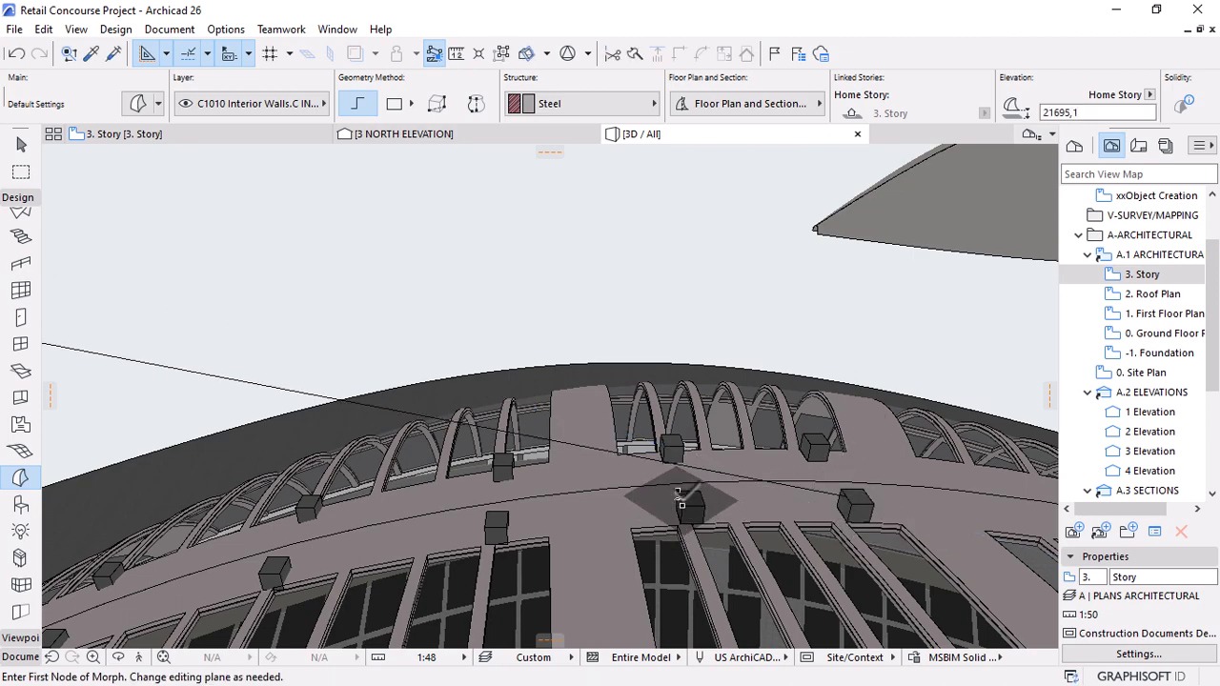
Draw a second morph cable line from the adjacent spine block nearer the pylons to the pylon shaft just below the head.
left_click(680, 498)
scroll(944, 486, "down", 3)
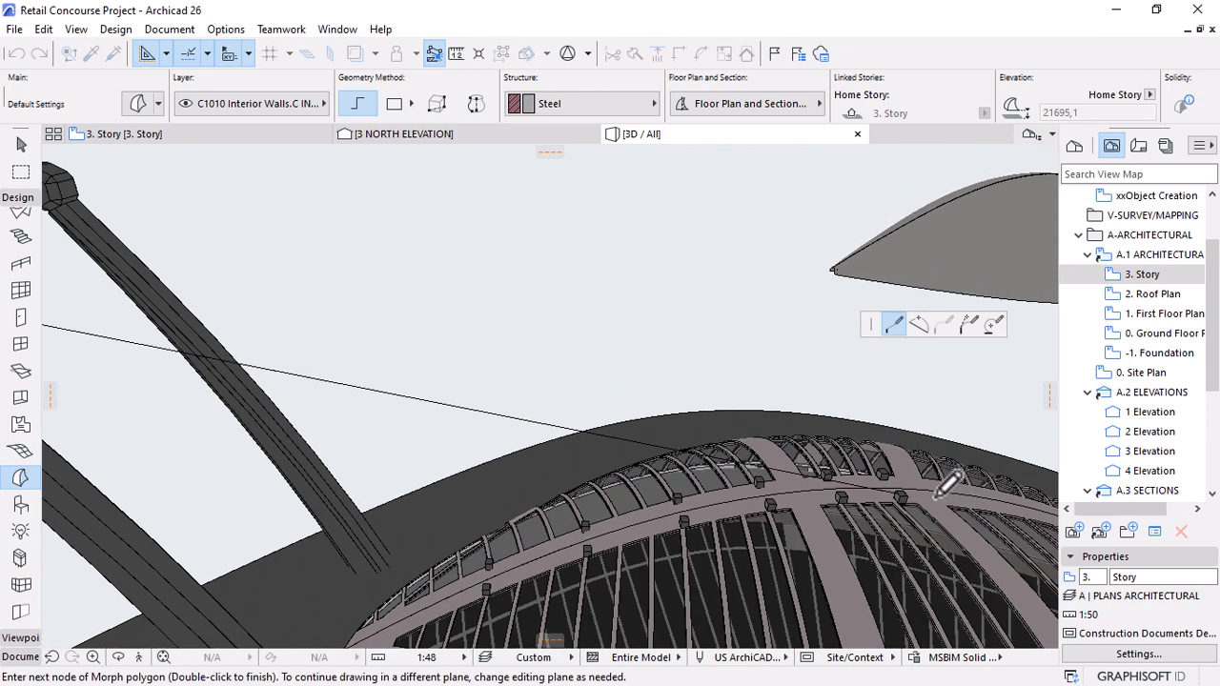
scroll(943, 486, "down", 3)
scroll(293, 385, "up", 6)
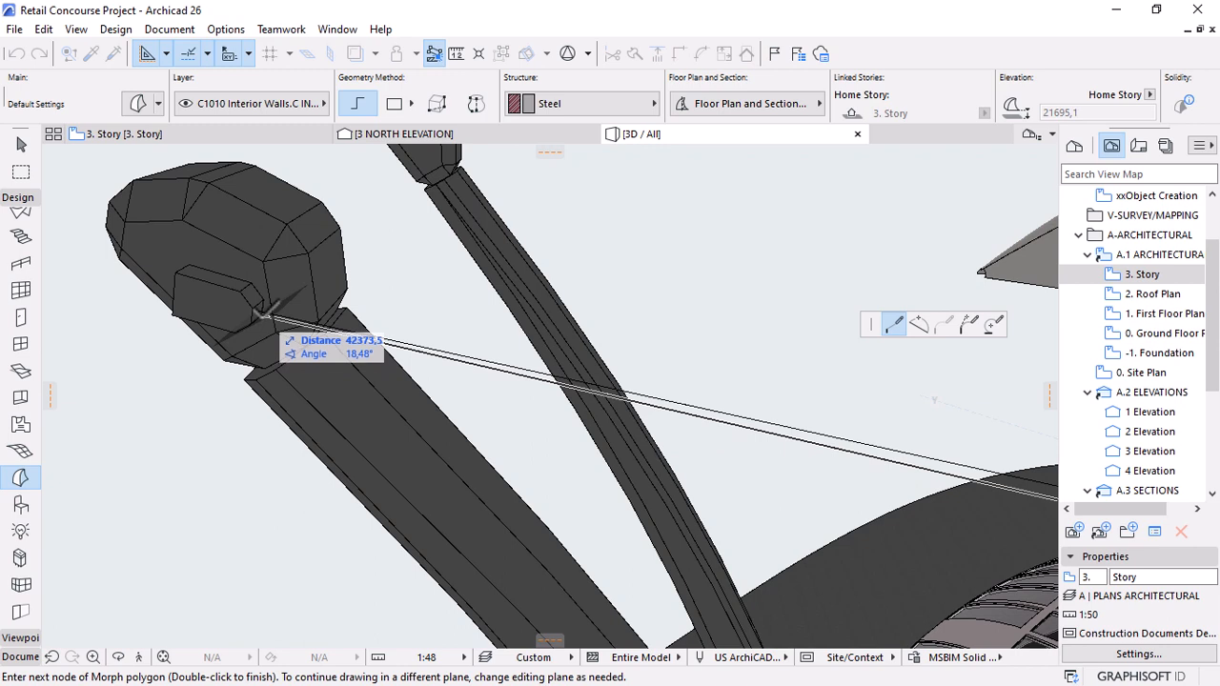
left_click(303, 401)
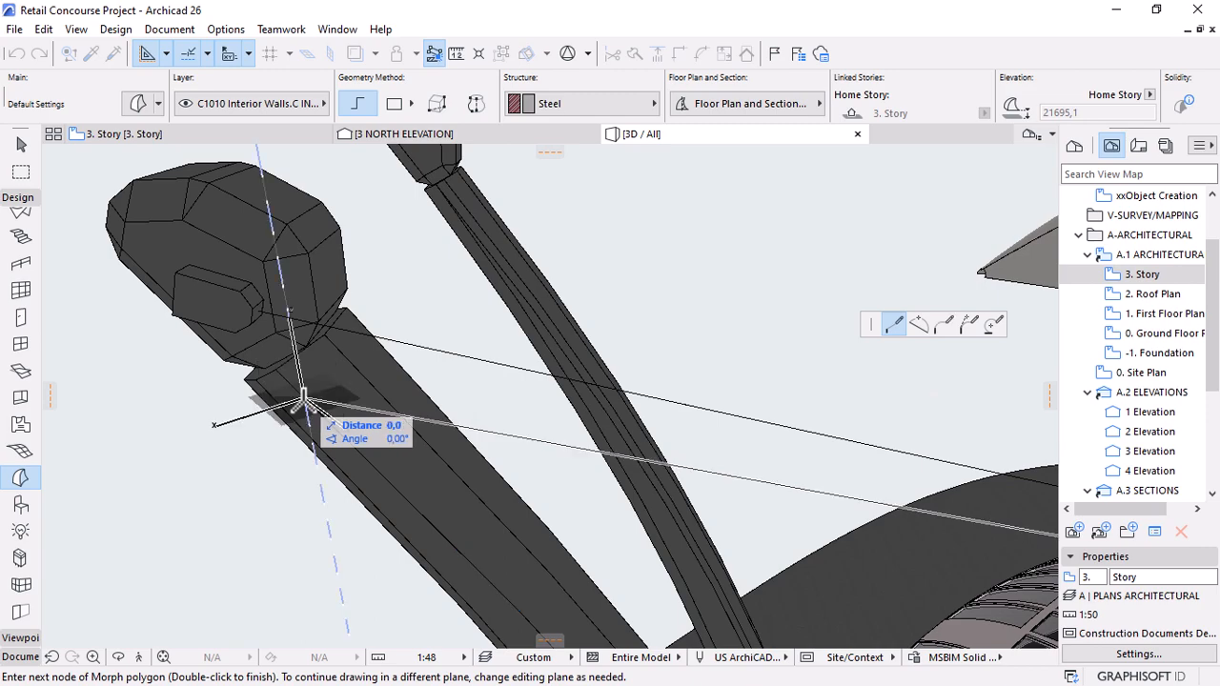
left_click(303, 400)
scroll(259, 249, "down", 5)
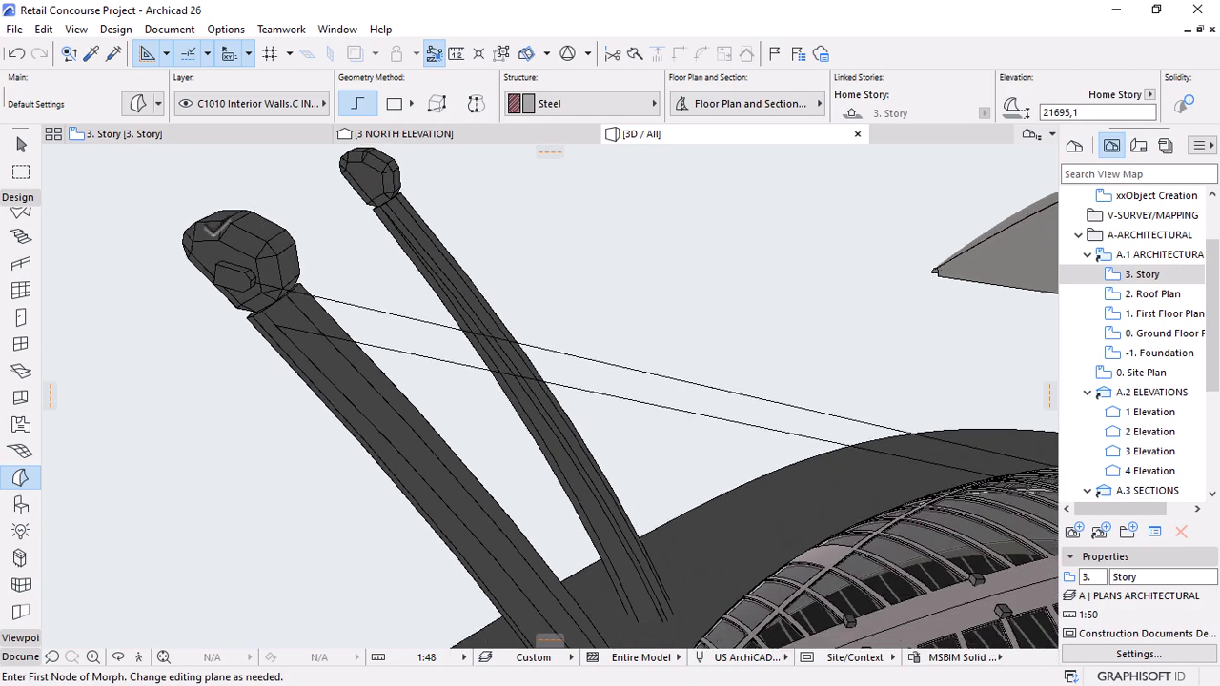
middle_click_drag(480, 333, 572, 442, "shift")
scroll(319, 375, "up", 5)
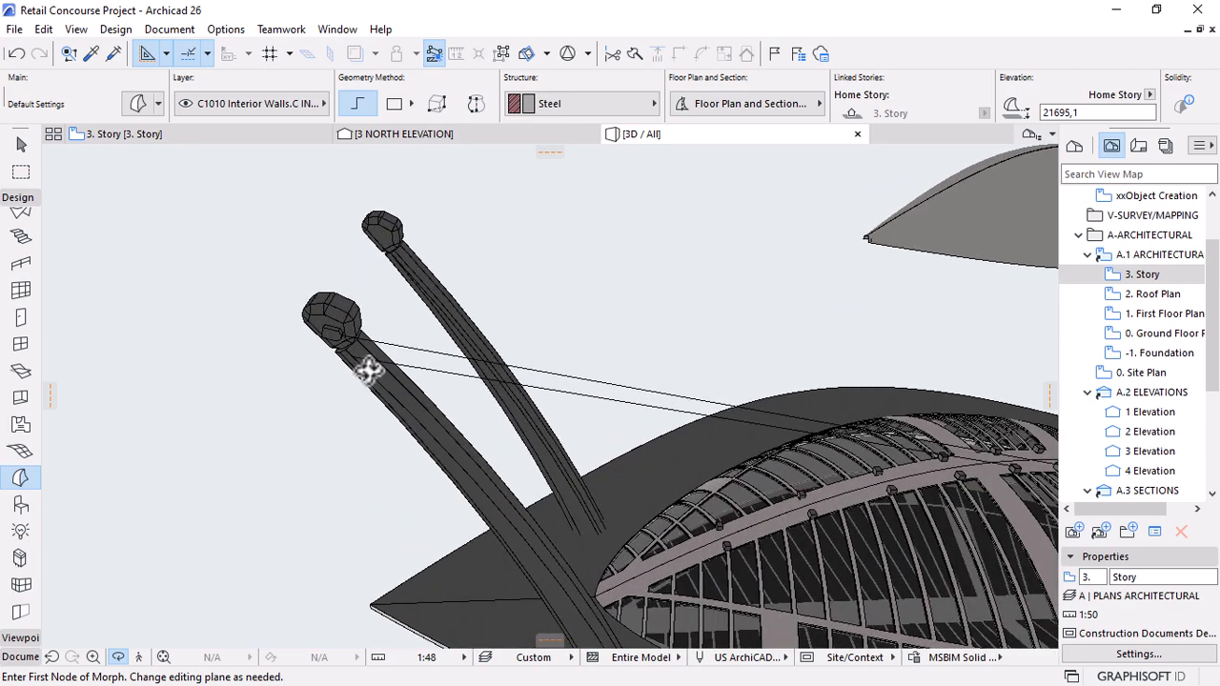
scroll(351, 370, "down", 2)
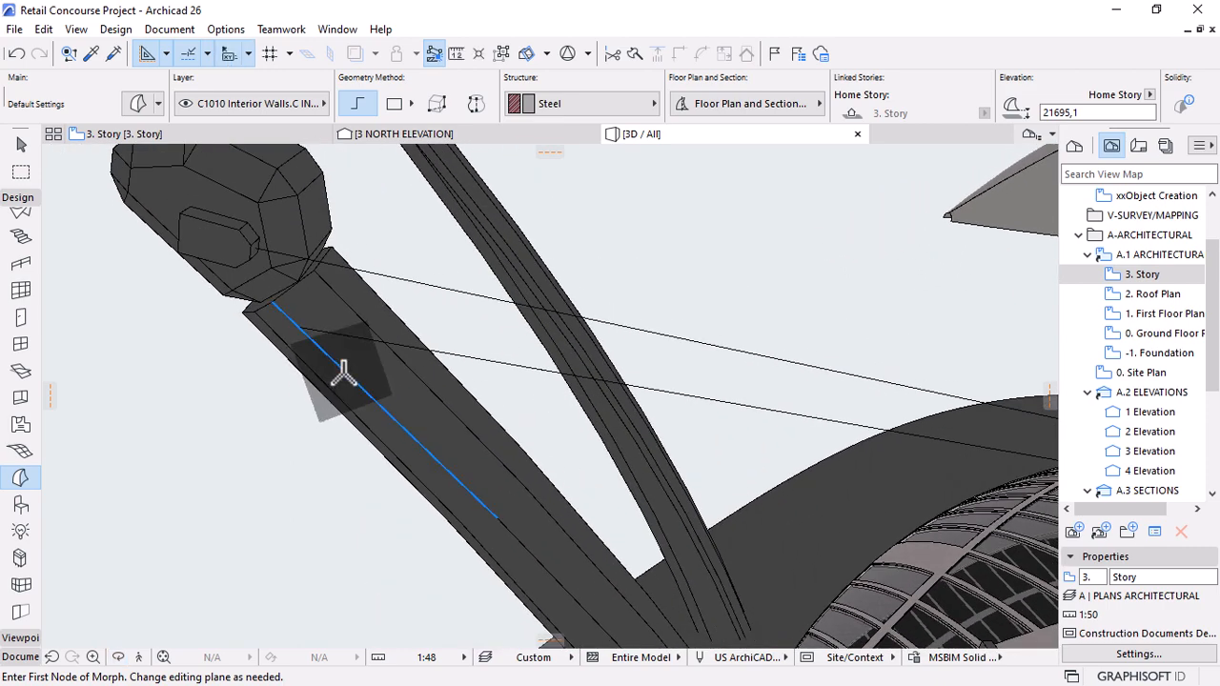
left_click(348, 375)
scroll(286, 376, "down", 4)
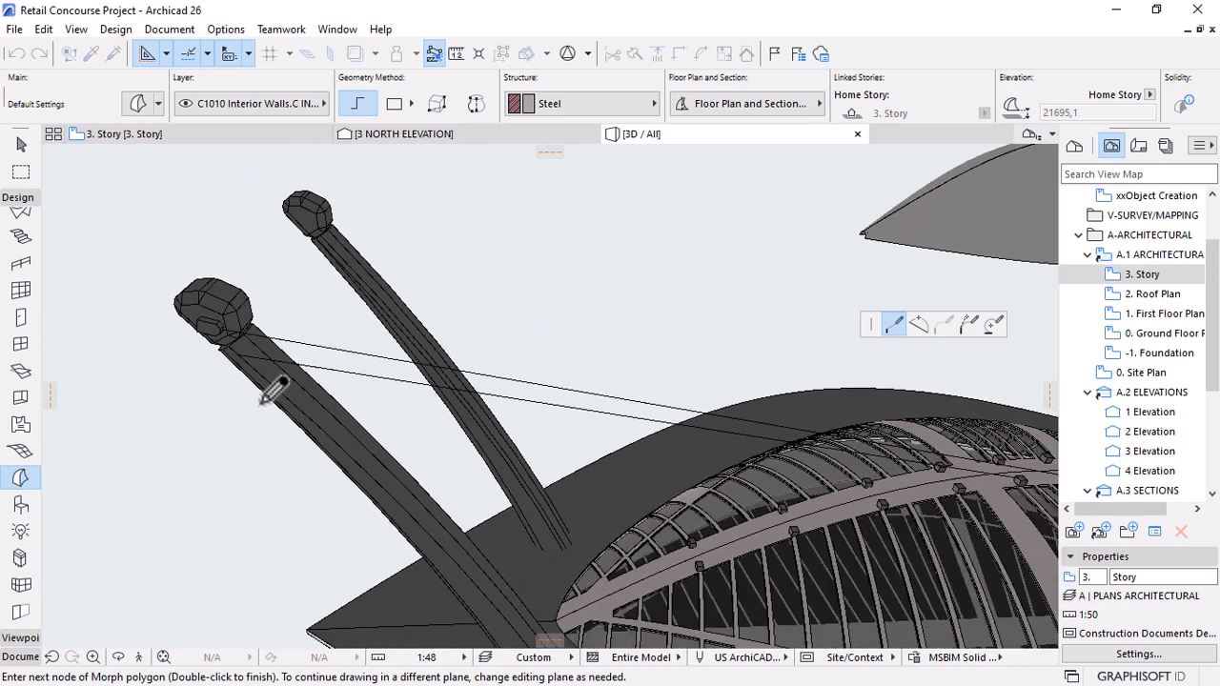
scroll(943, 496, "up", 3)
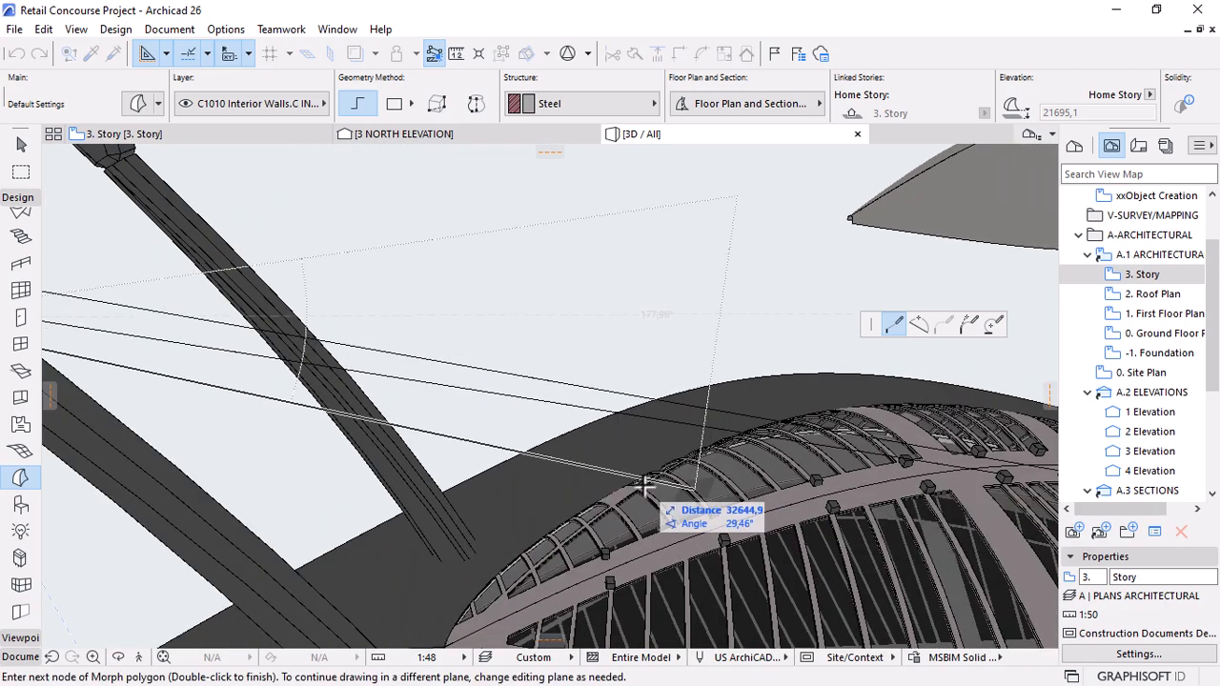
scroll(648, 491, "down", 2)
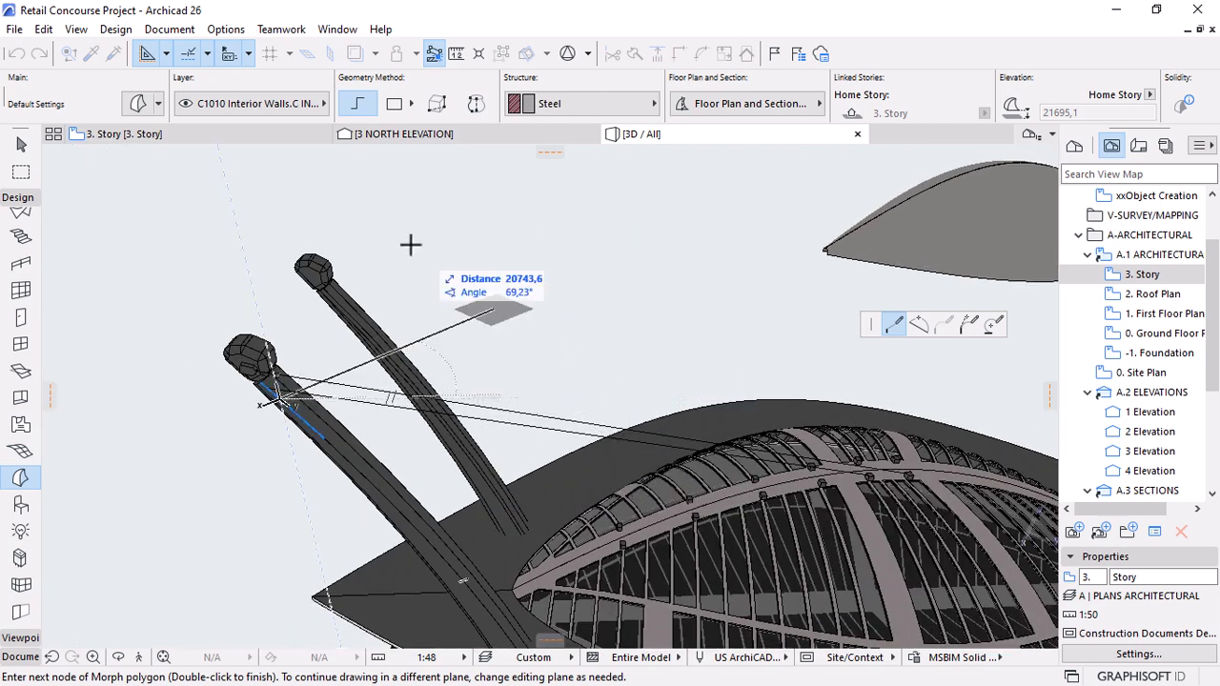
key("Escape")
In the North Elevation, copy the plate morph from the pylon head about 1870 down at about 59°, onto the second cable line.
left_click(403, 136)
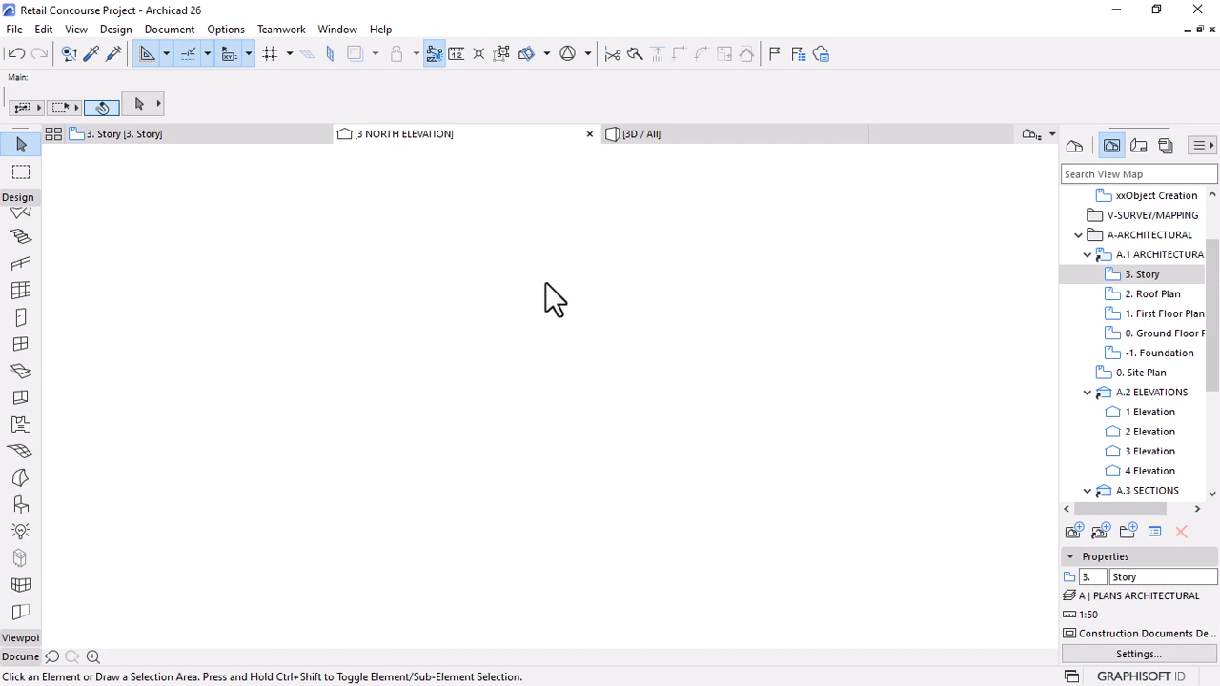
scroll(386, 261, "down", 5)
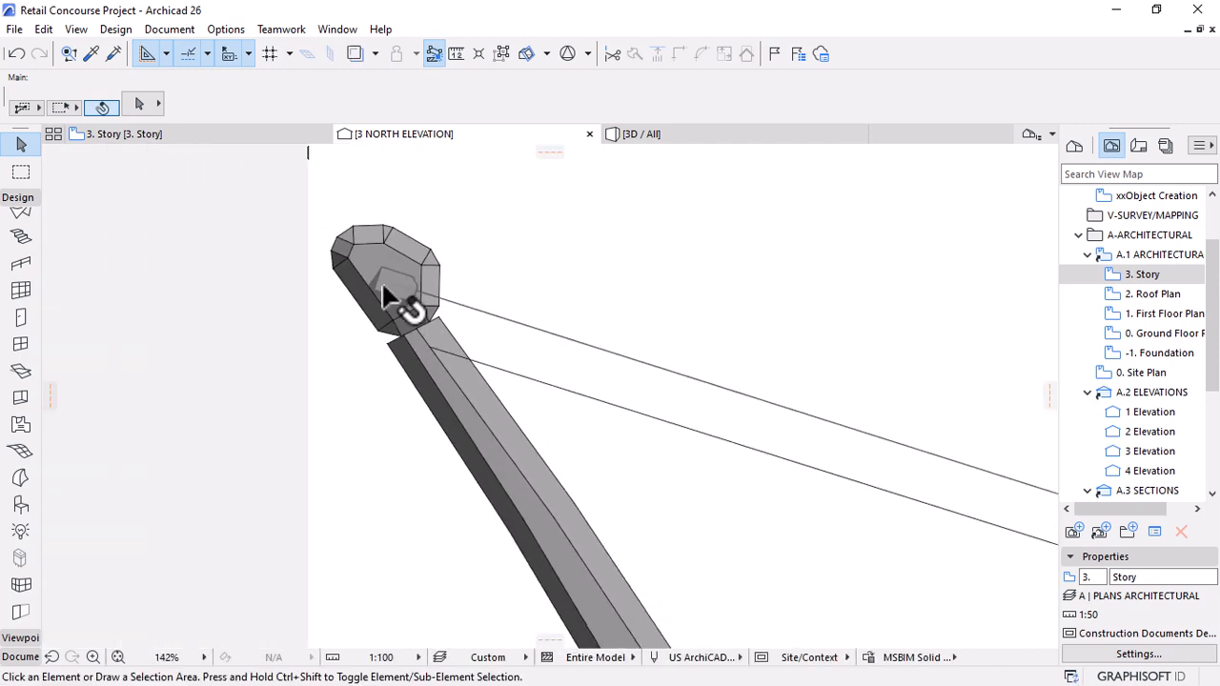
left_click(382, 284)
key("Escape")
left_click(383, 274)
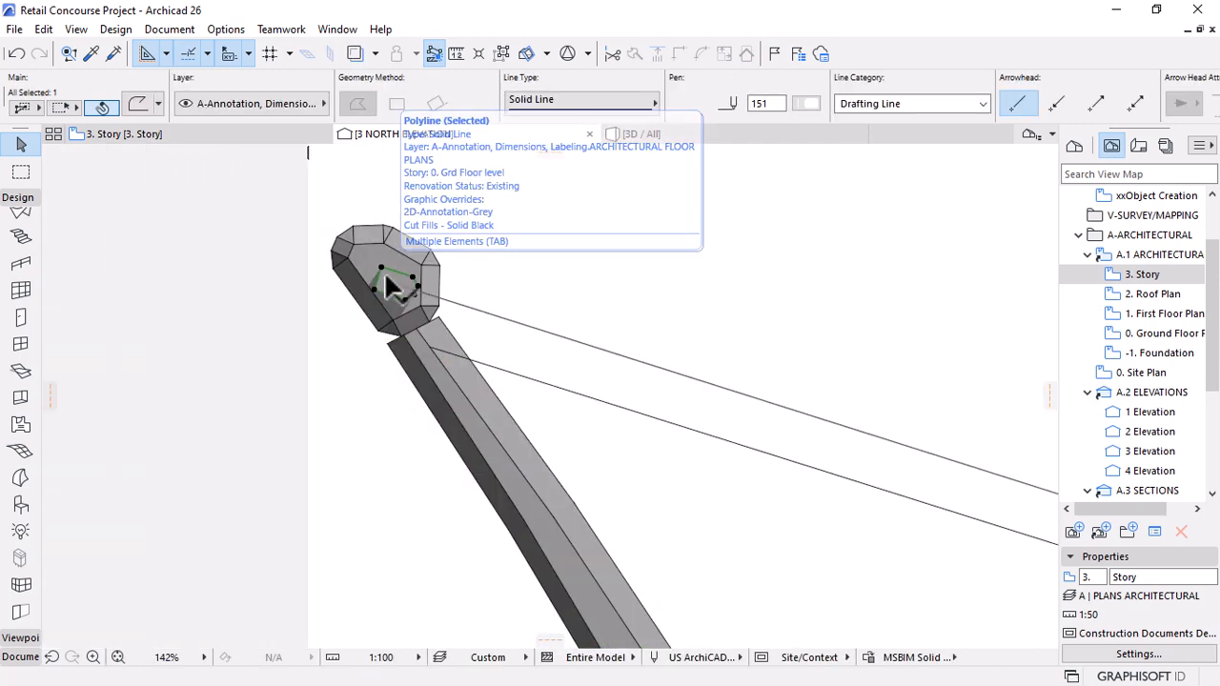
key("Escape")
left_click(384, 280)
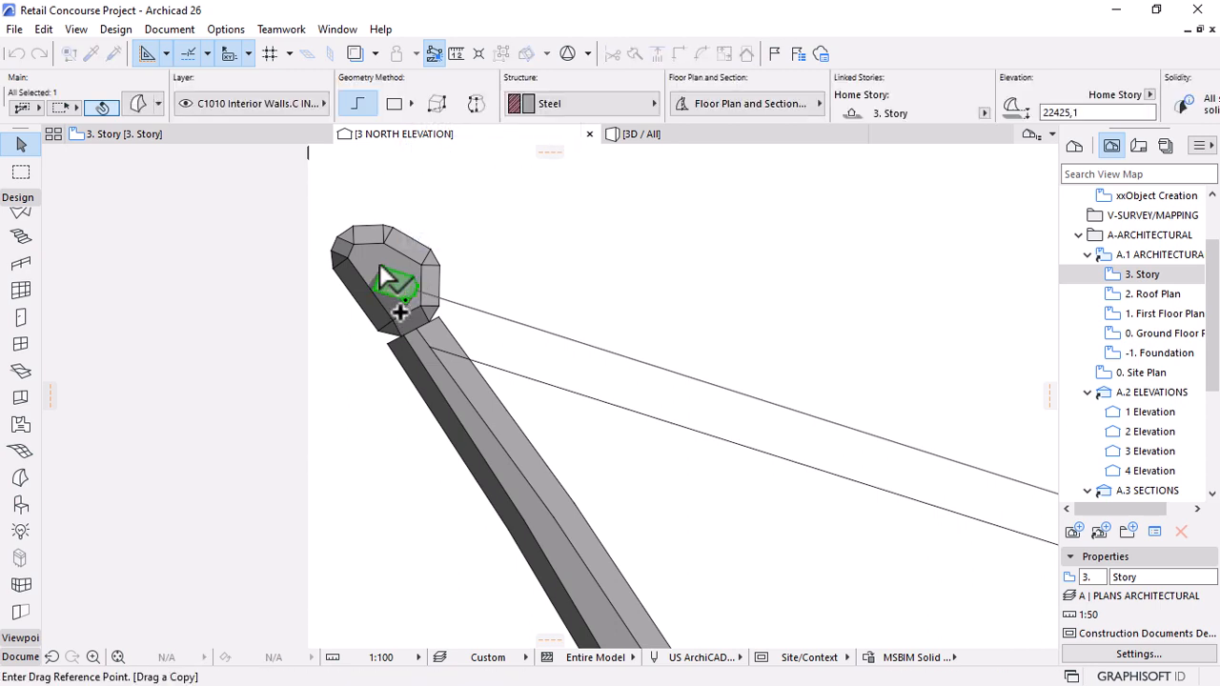
left_click(381, 268)
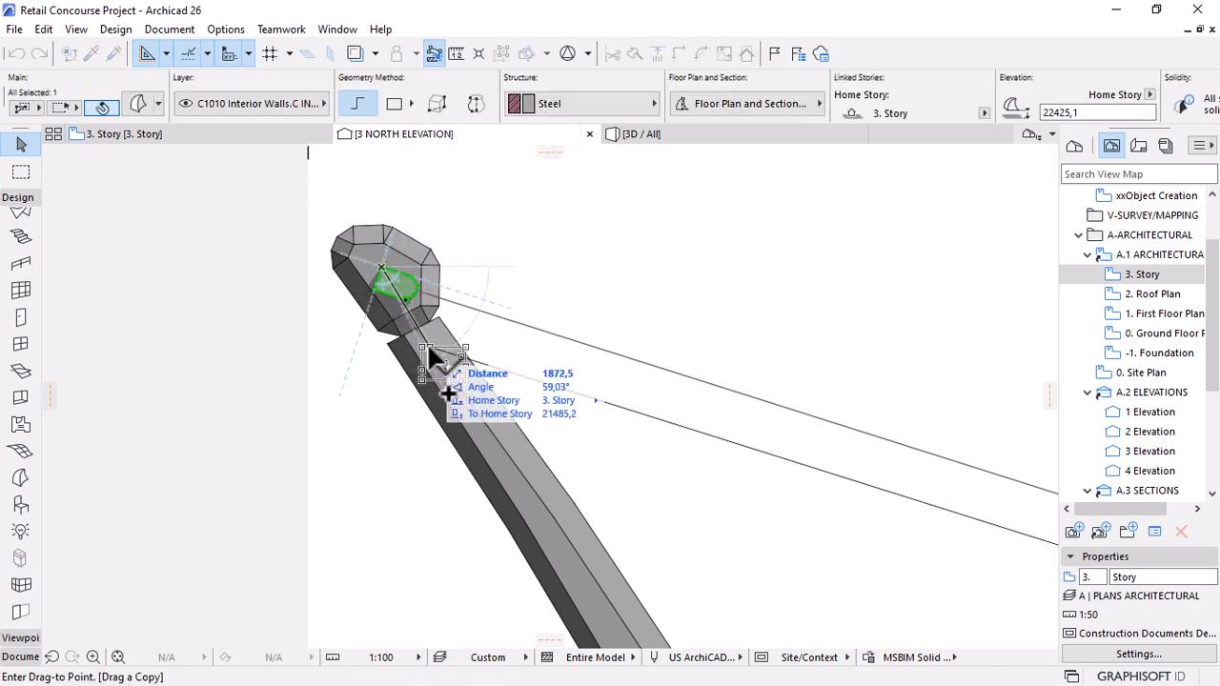
left_click(429, 351)
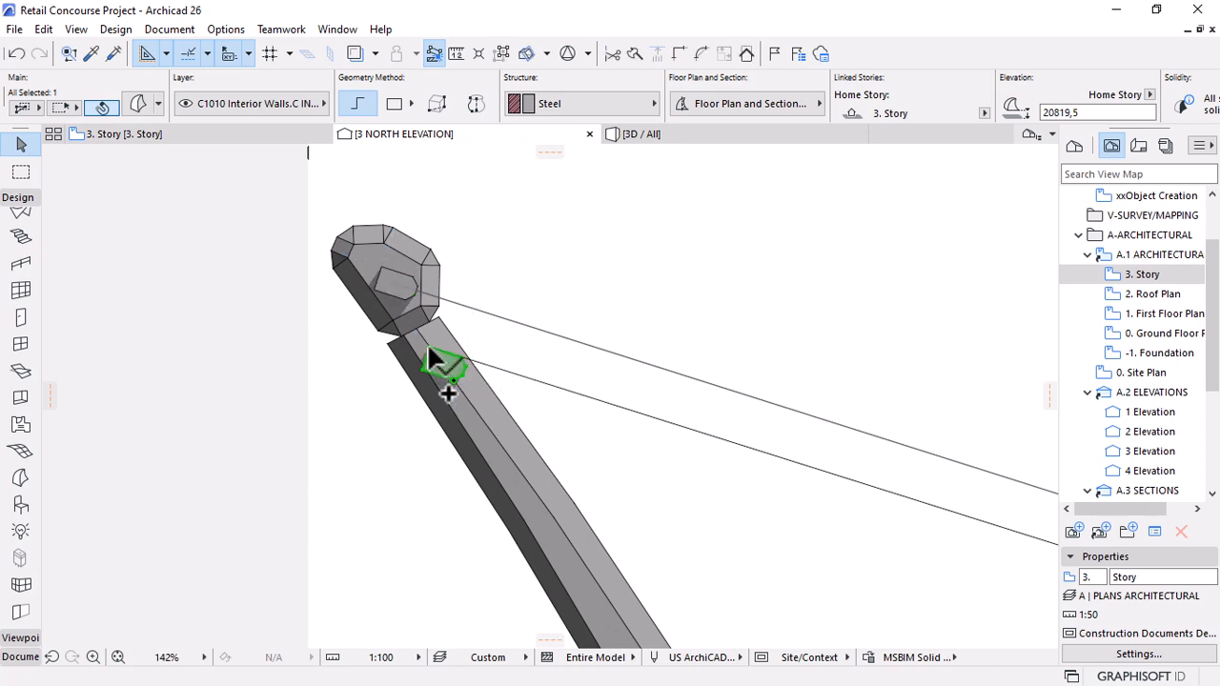
Copy the selected plate morph down the pylon shaft twice in succession, spacing each copy about 1800 at about 54°.
key("ctrl+shift+d")
left_click(428, 347)
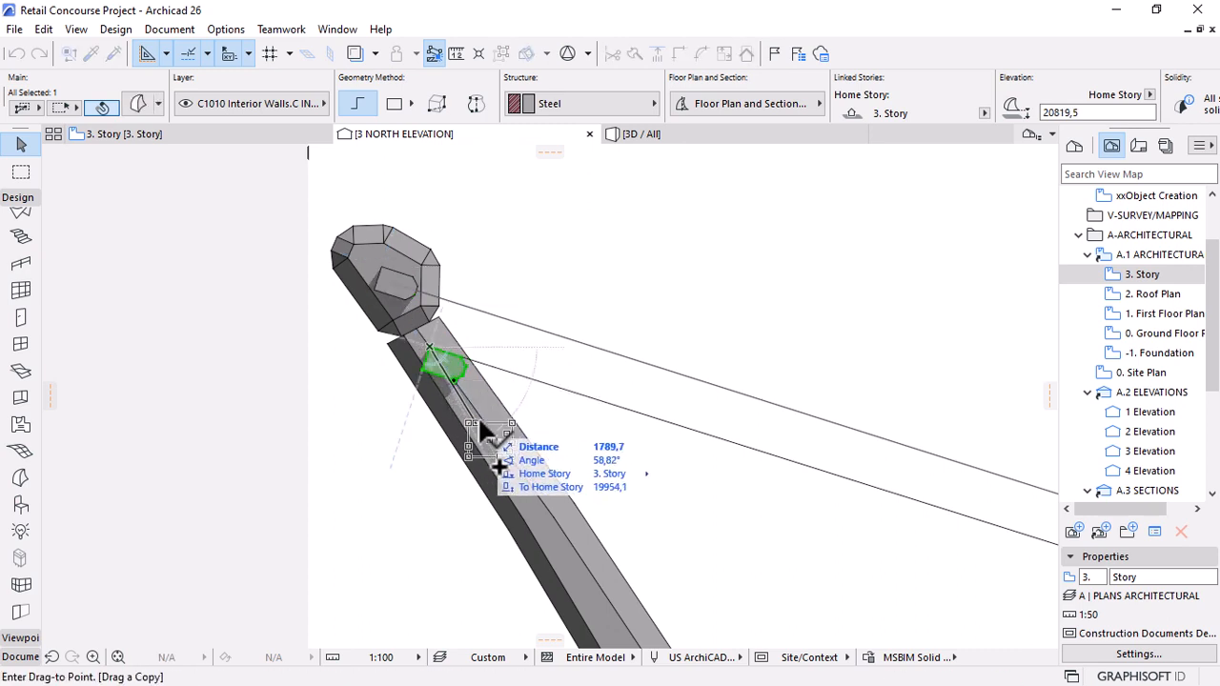
left_click(482, 421)
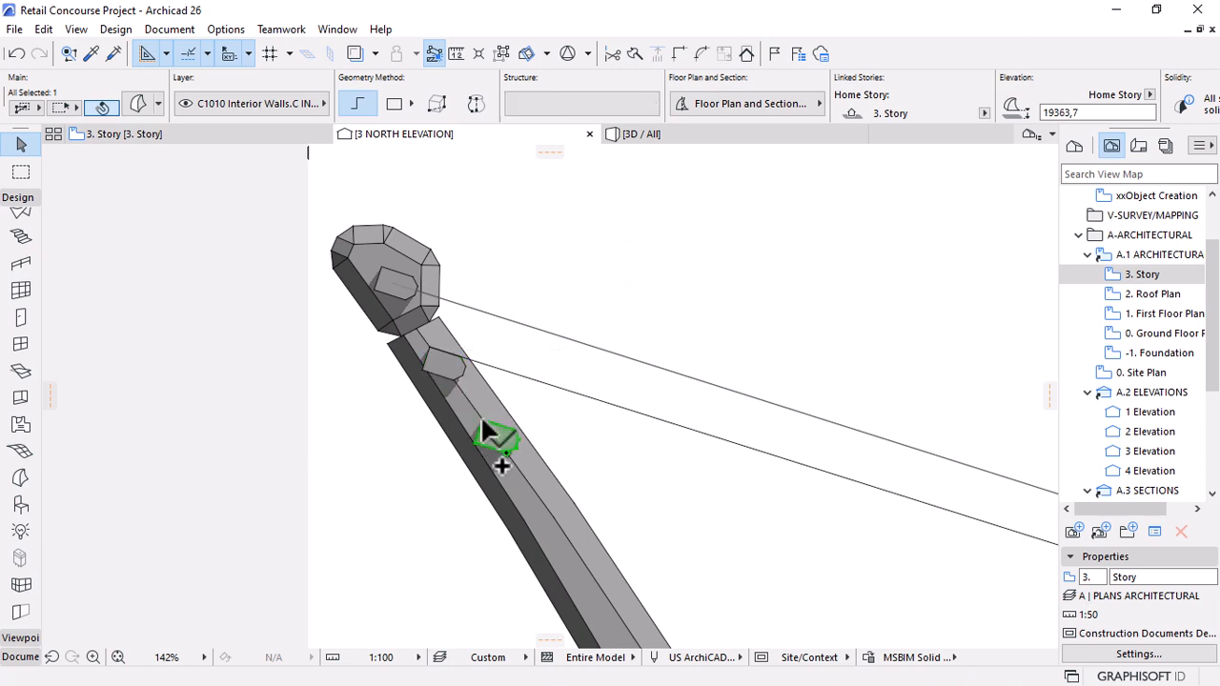
key("ctrl+shift+d")
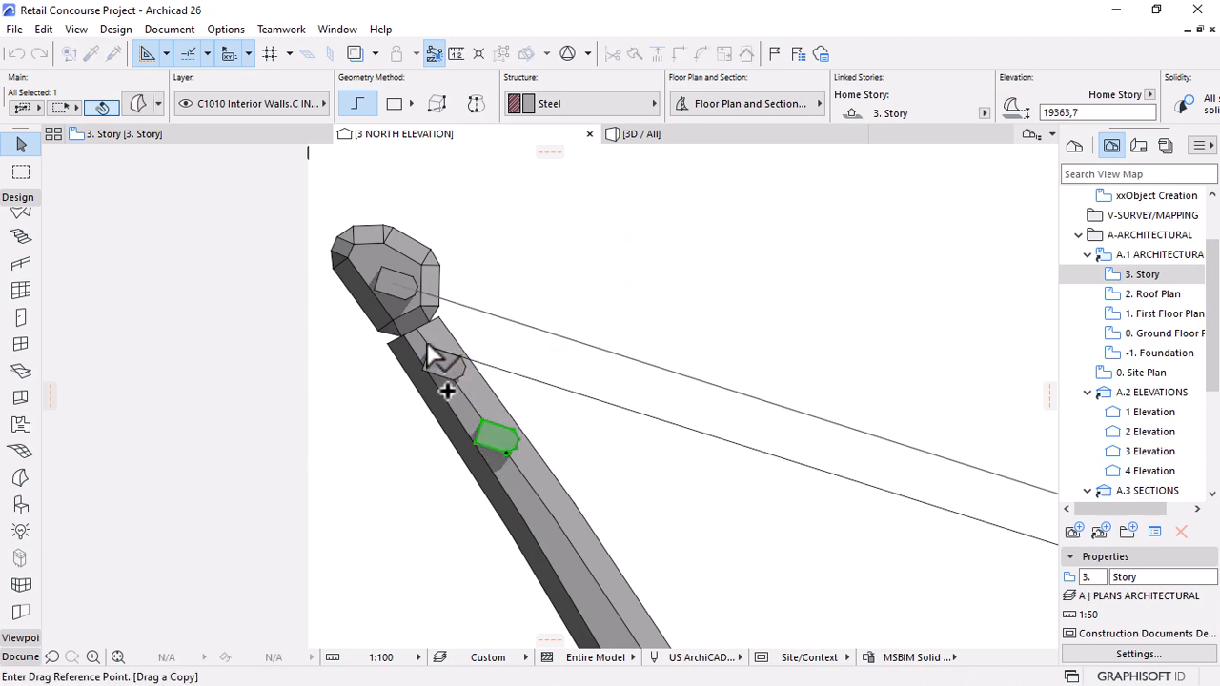
left_click(429, 347)
left_click(481, 424)
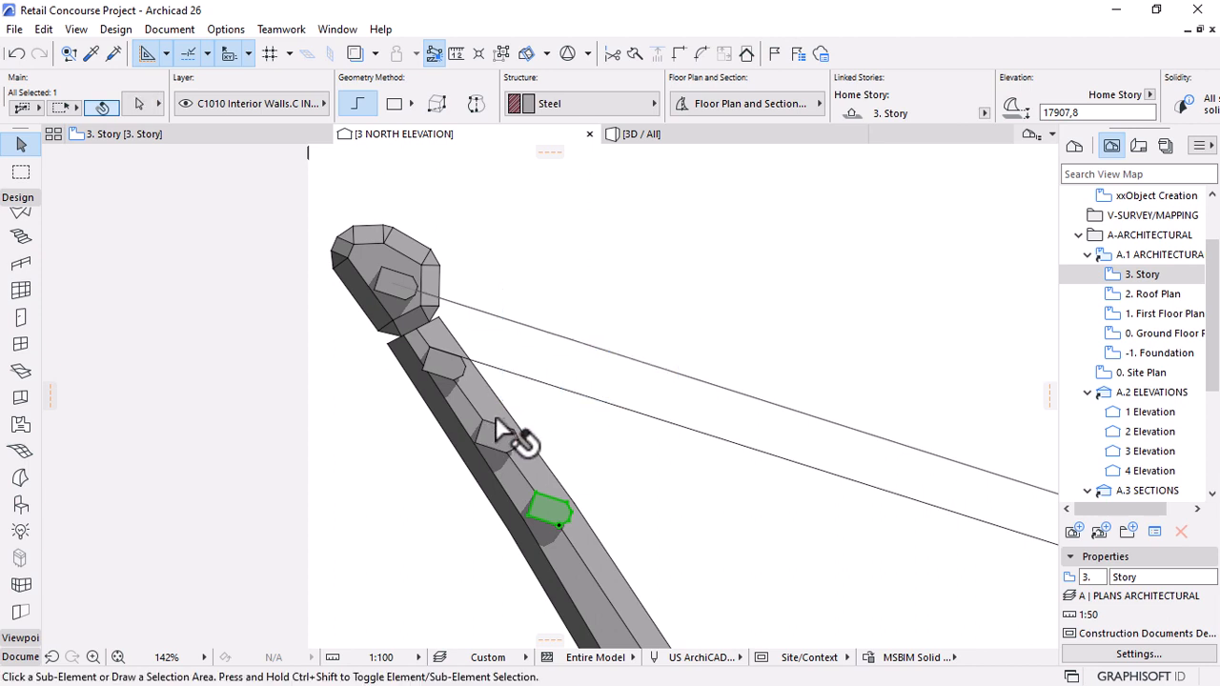
Try to copy the lowest plate about 3600 farther down the pylon shaft at about 54°, and undo the copy.
key("ctrl+shift+d")
left_click(428, 346)
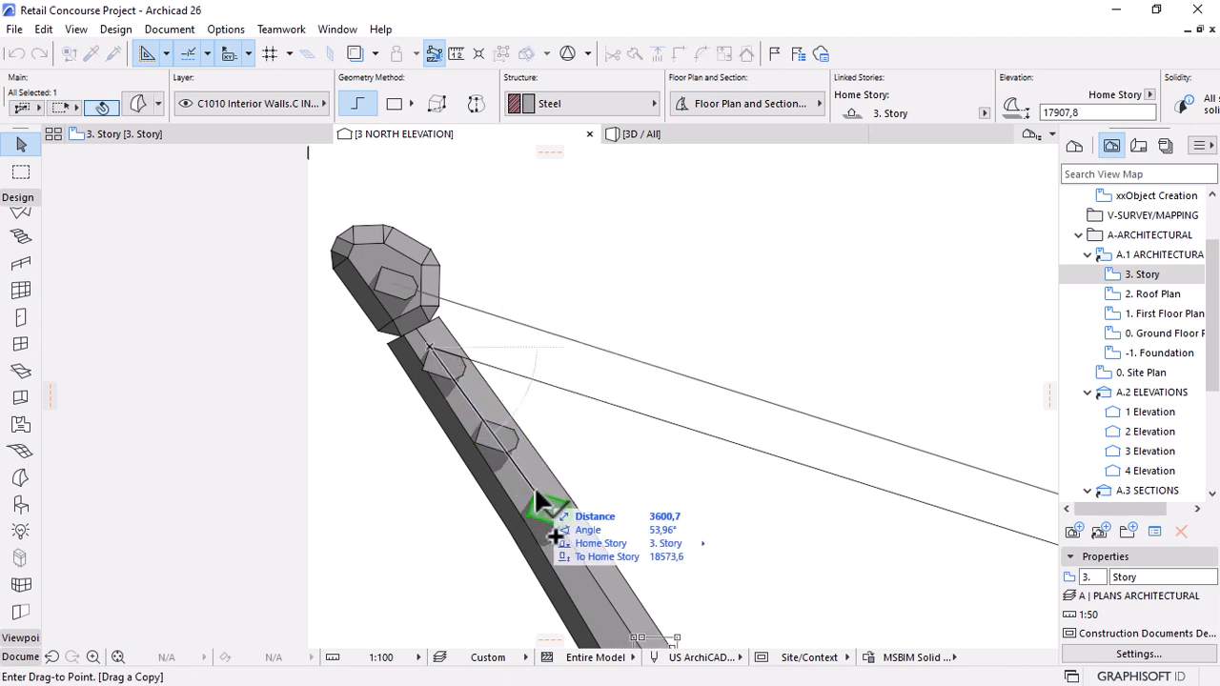
left_click(535, 487)
scroll(522, 310, "down", 4)
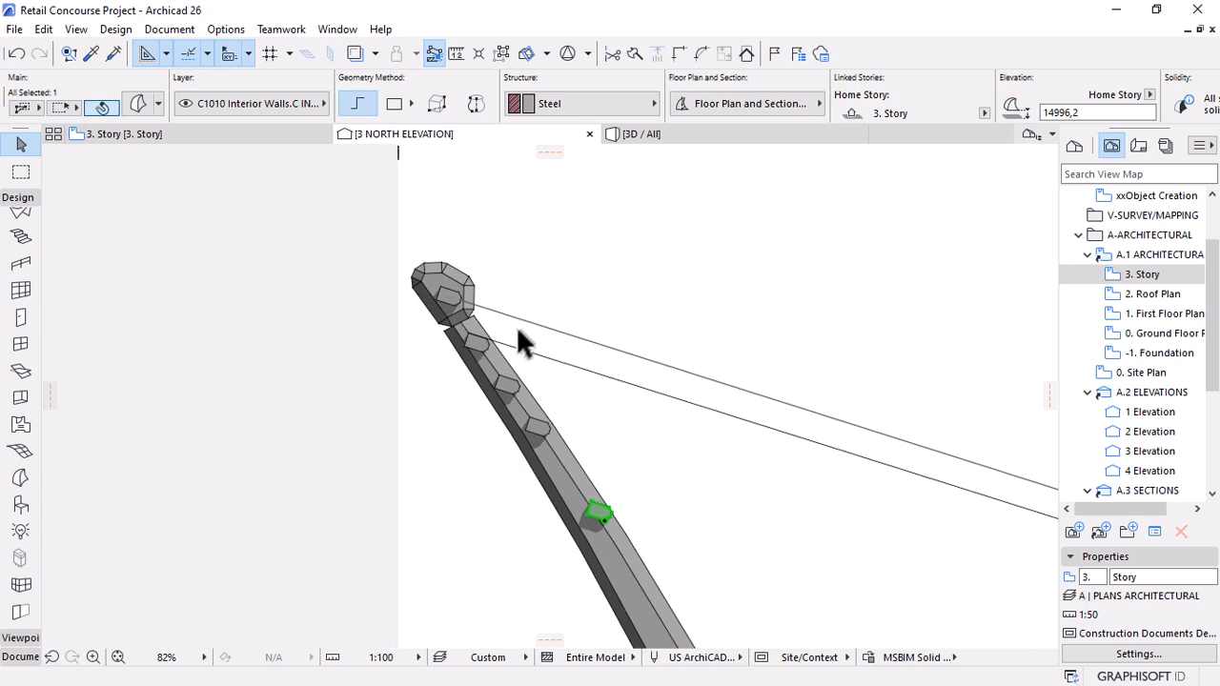
key("ctrl+z")
Add two more plate copies down the pylon shaft from the lowest plate, each about 1800 farther at about 54°.
key("ctrl+shift+d")
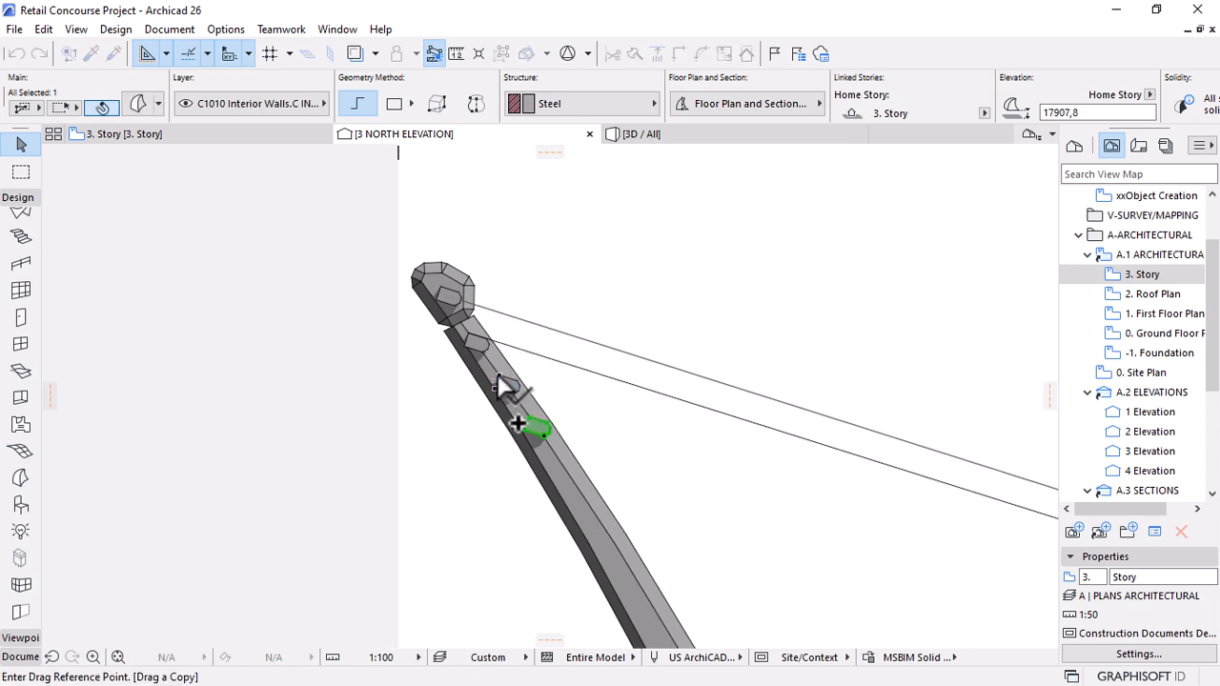
left_click(497, 376)
left_click(530, 415)
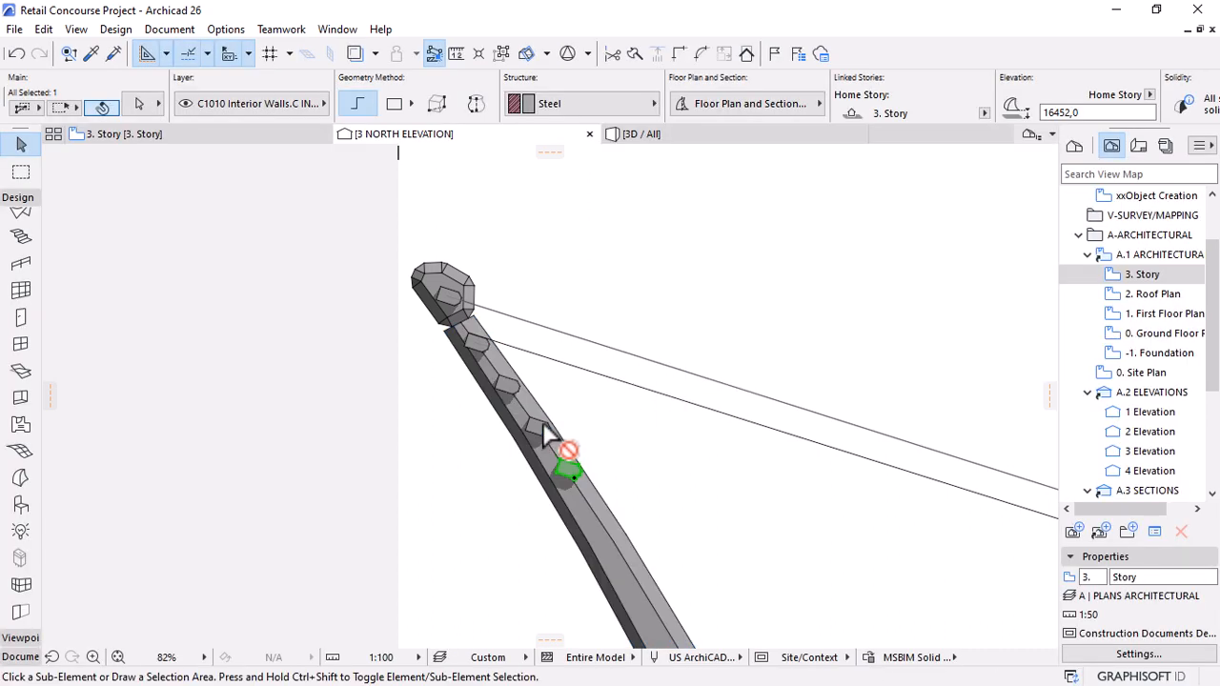
key("ctrl+shift+d")
left_click(528, 415)
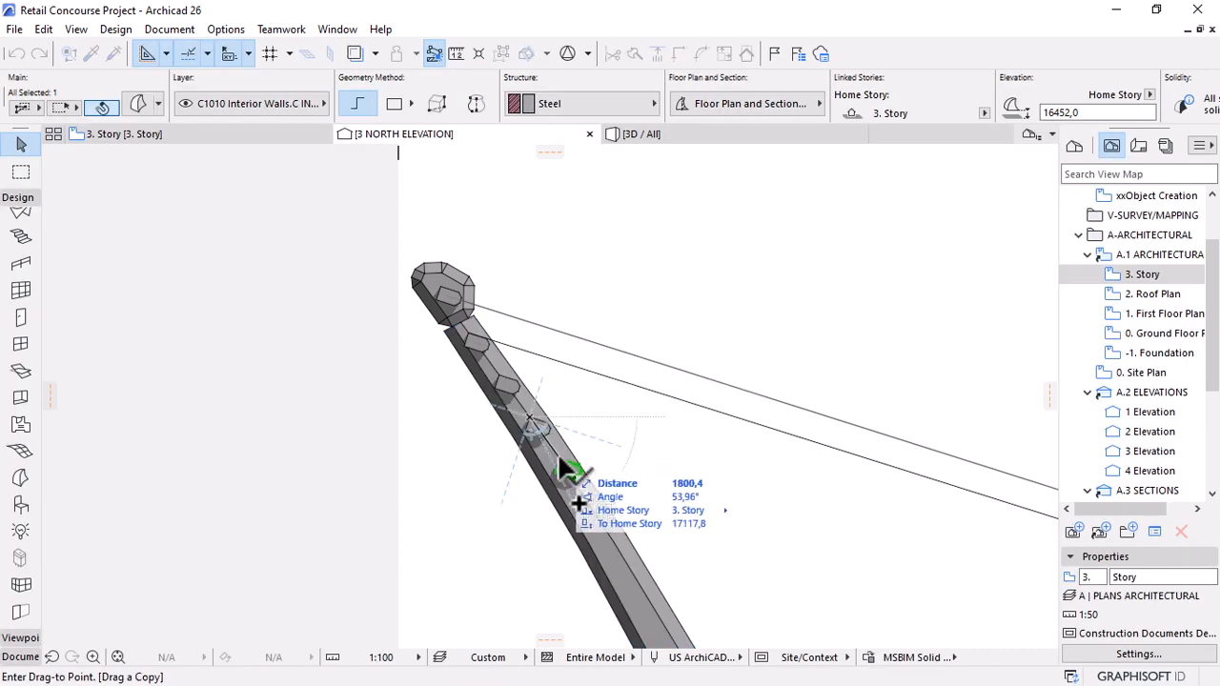
left_click(561, 464)
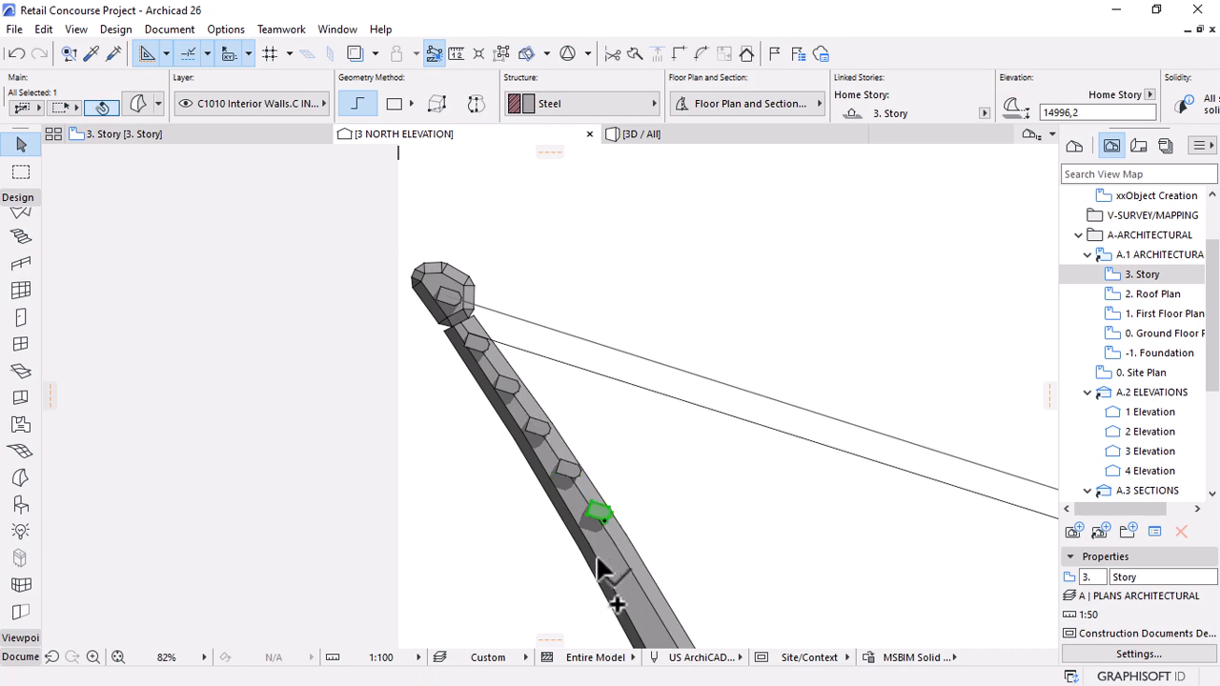
Move the lowest plate horizontally about 790 toward the outer edge of the pylon shaft, away from the building.
scroll(598, 564, "up", 7)
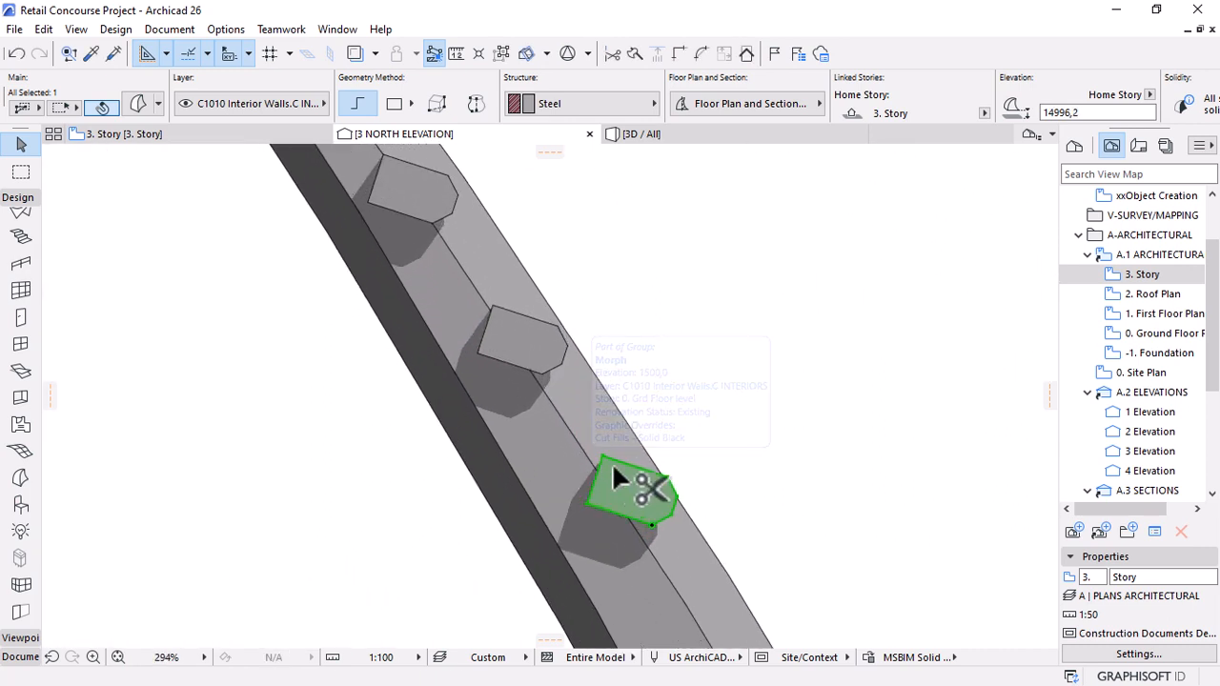
key("ctrl+shift+d")
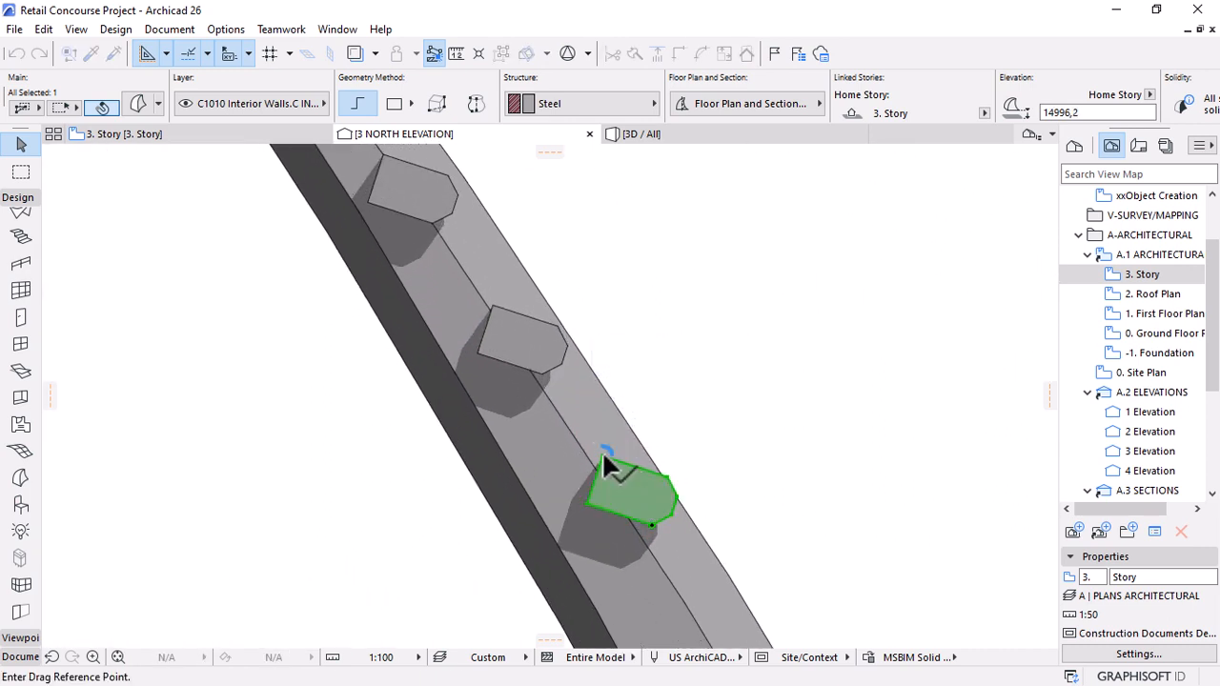
left_click(605, 457)
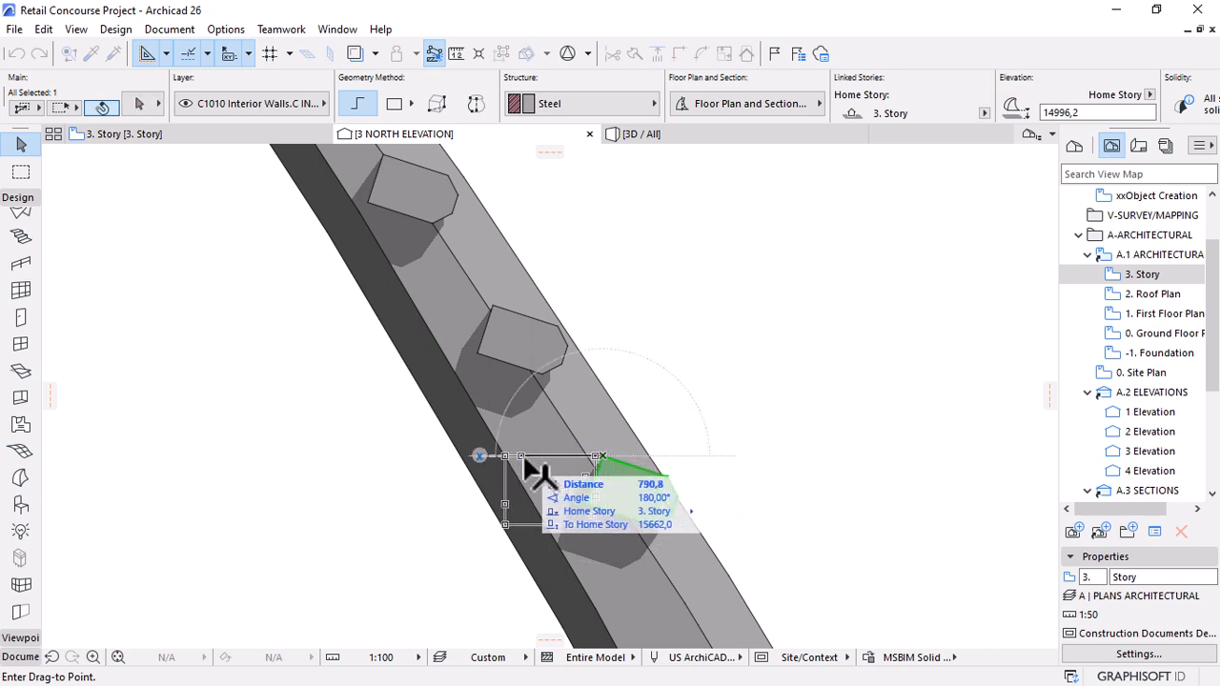
left_click(527, 455)
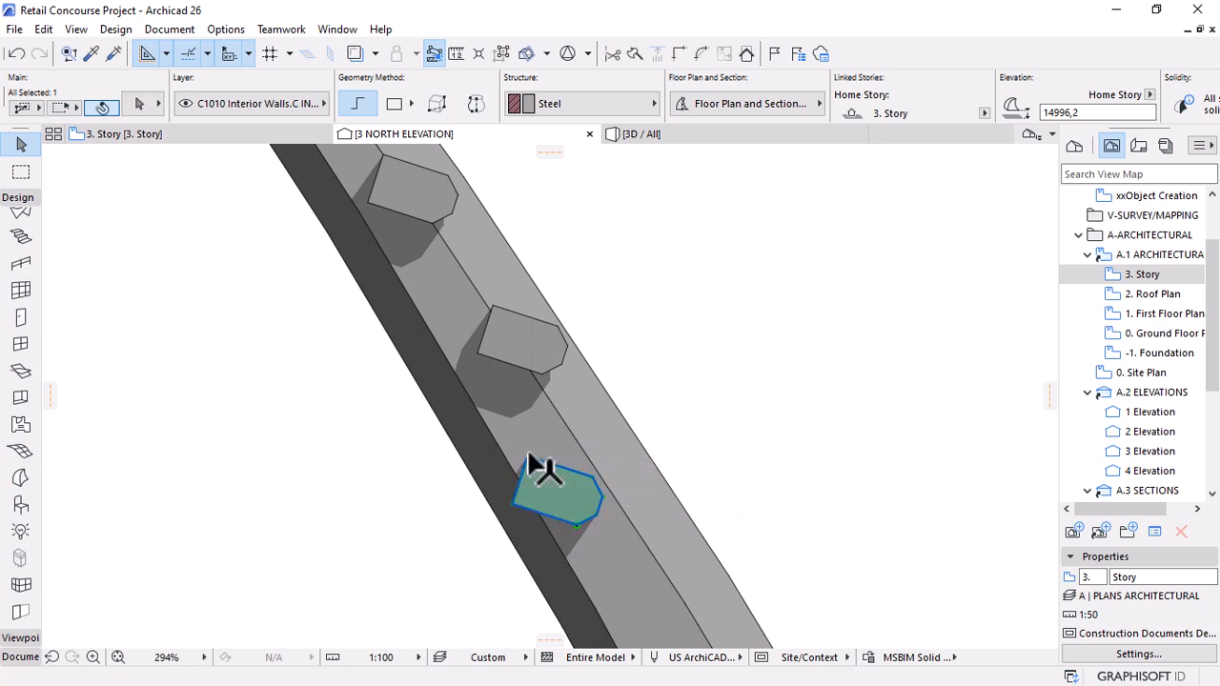
scroll(624, 472, "down", 4)
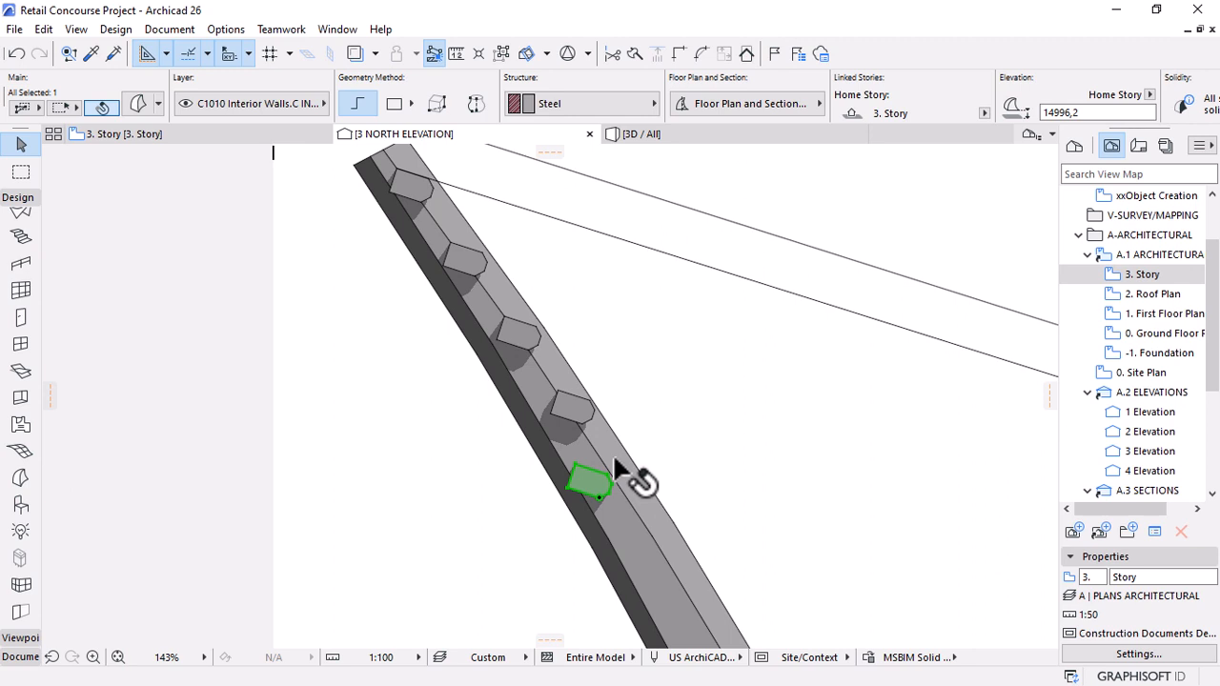
Shift the second-lowest and third-lowest plates horizontally toward the shaft's outer edge, moving the third-lowest by about 190.
left_click(585, 408)
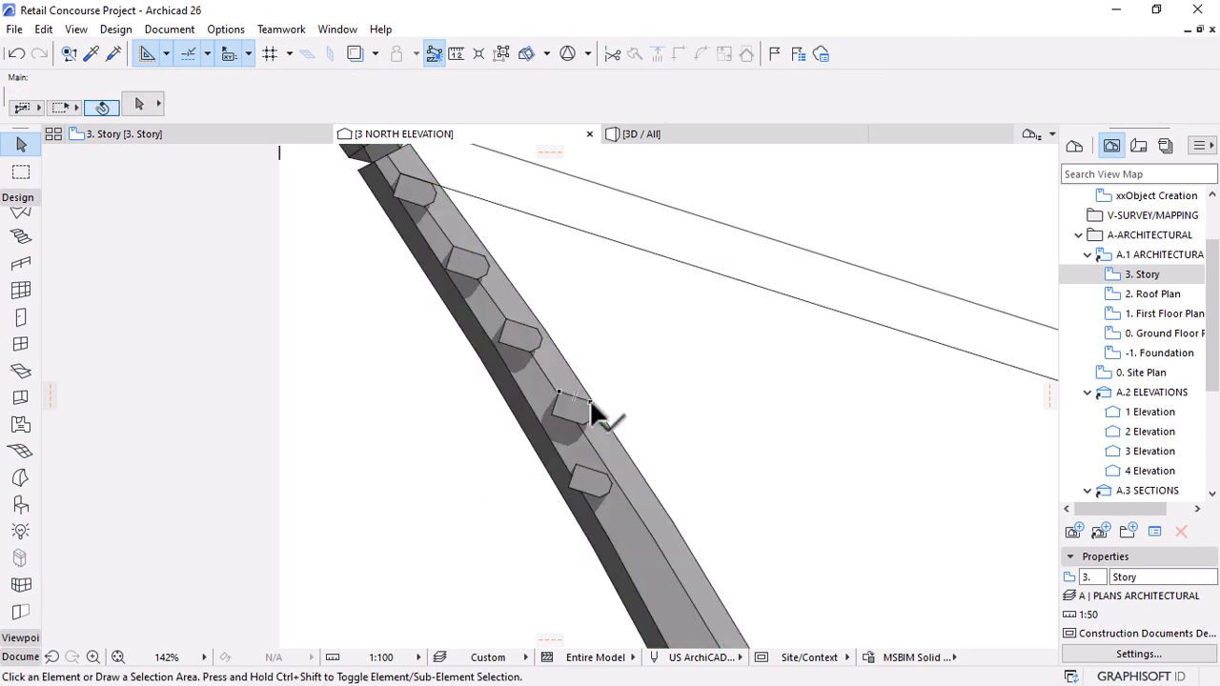
key("ctrl+d")
left_click(575, 404)
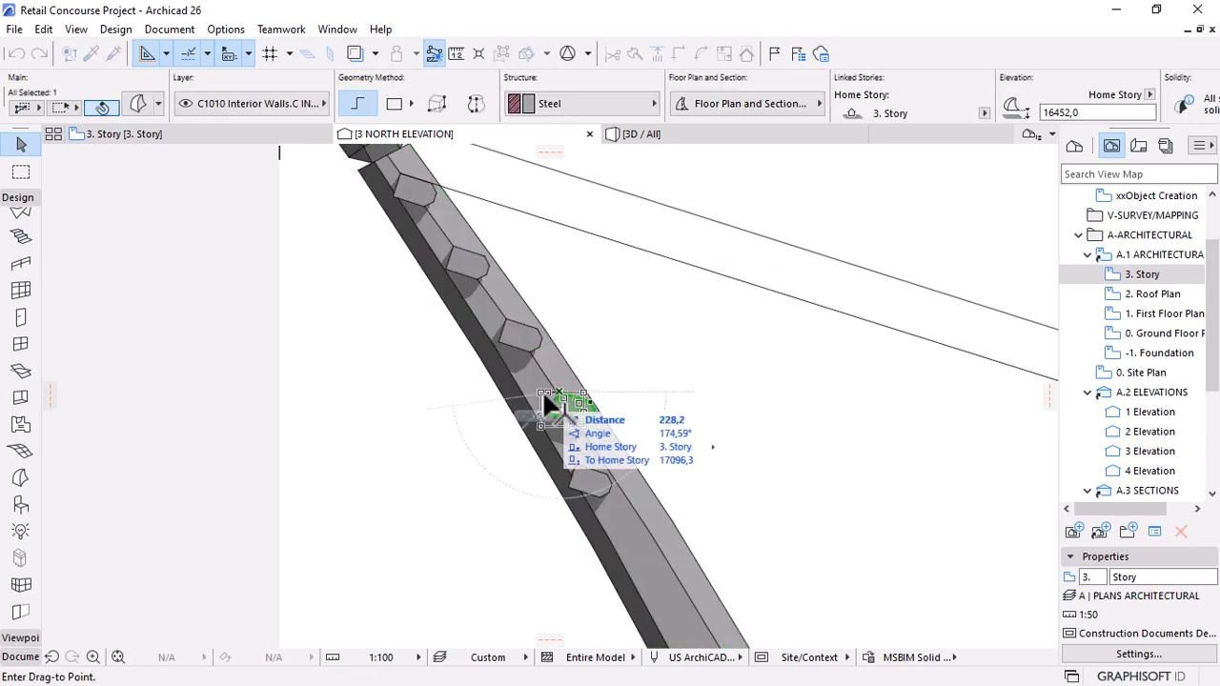
left_click(537, 398)
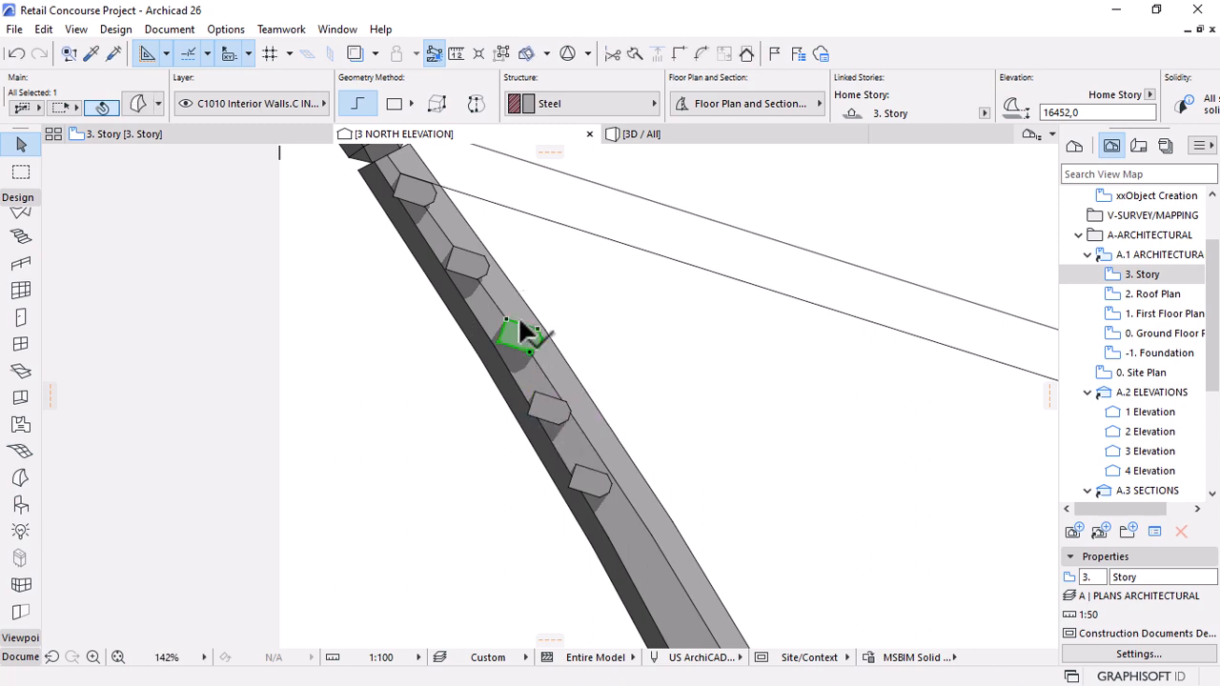
key("ctrl+d")
left_click(505, 318)
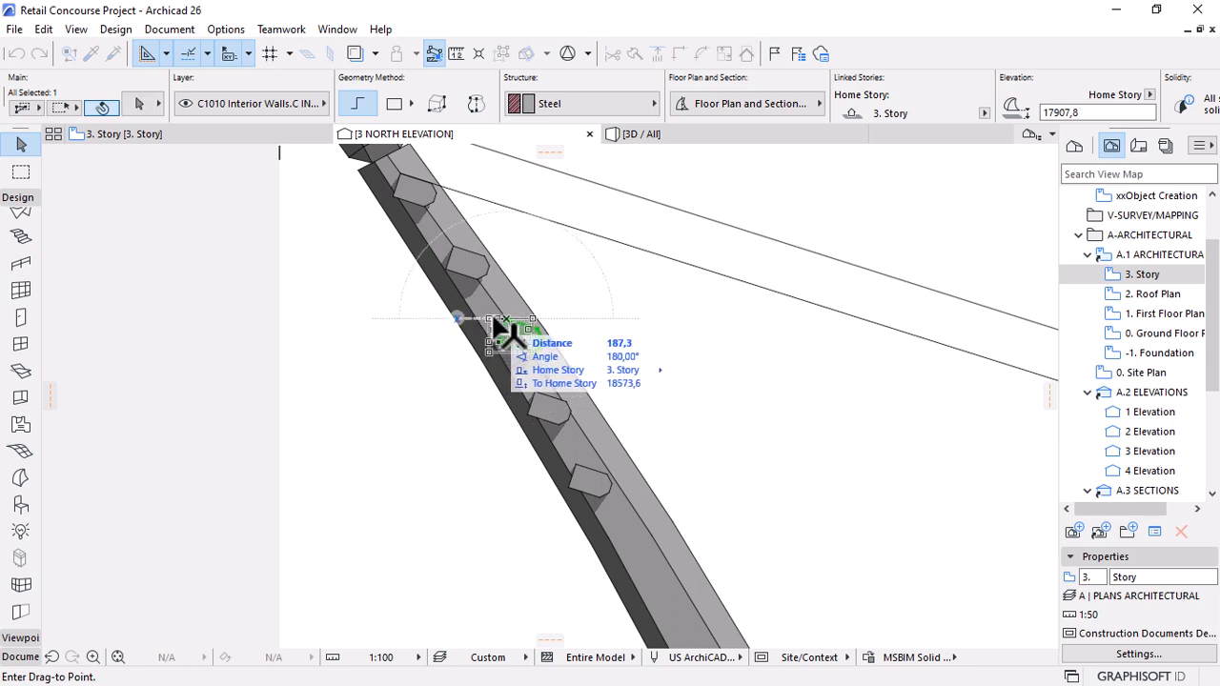
left_click(494, 324)
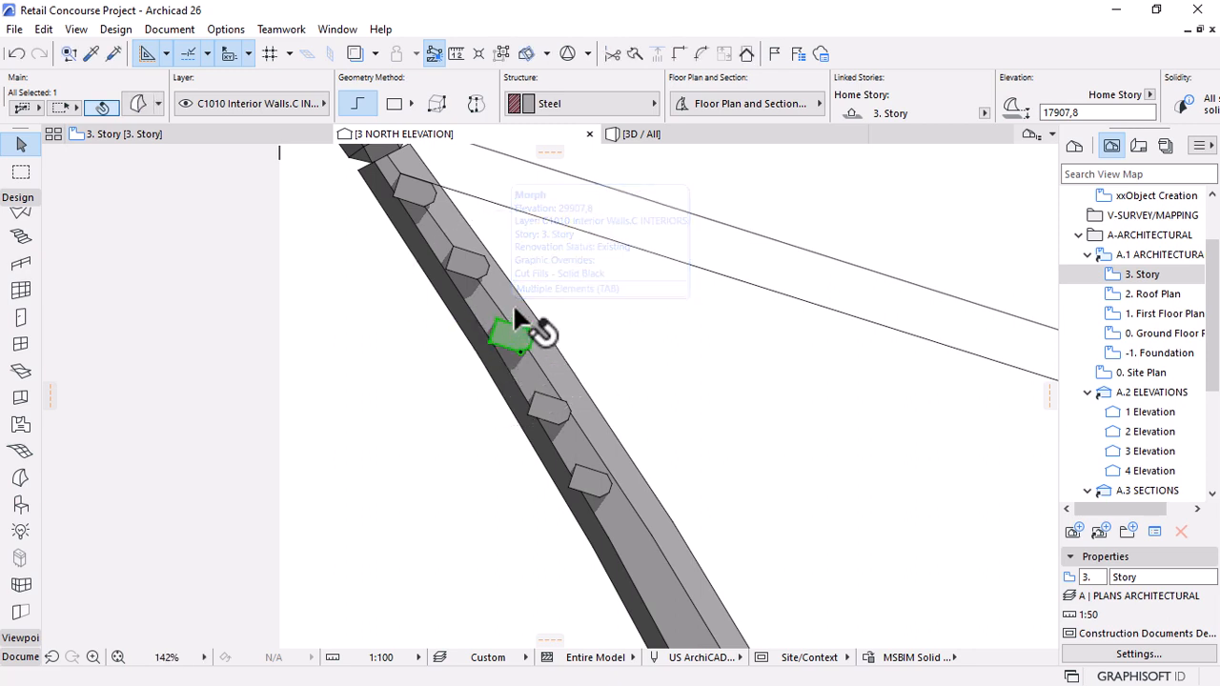
scroll(439, 310, "down", 1)
scroll(437, 309, "down", 3)
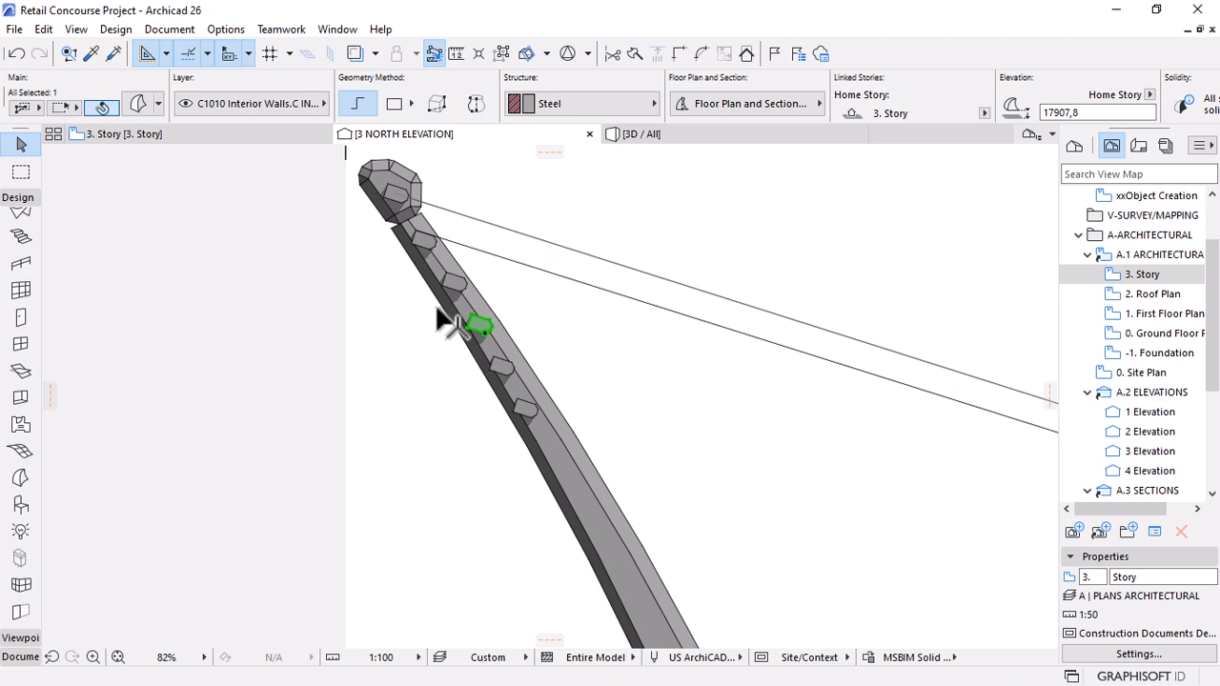
Delete the plate morph on the pylon head.
left_click(390, 185)
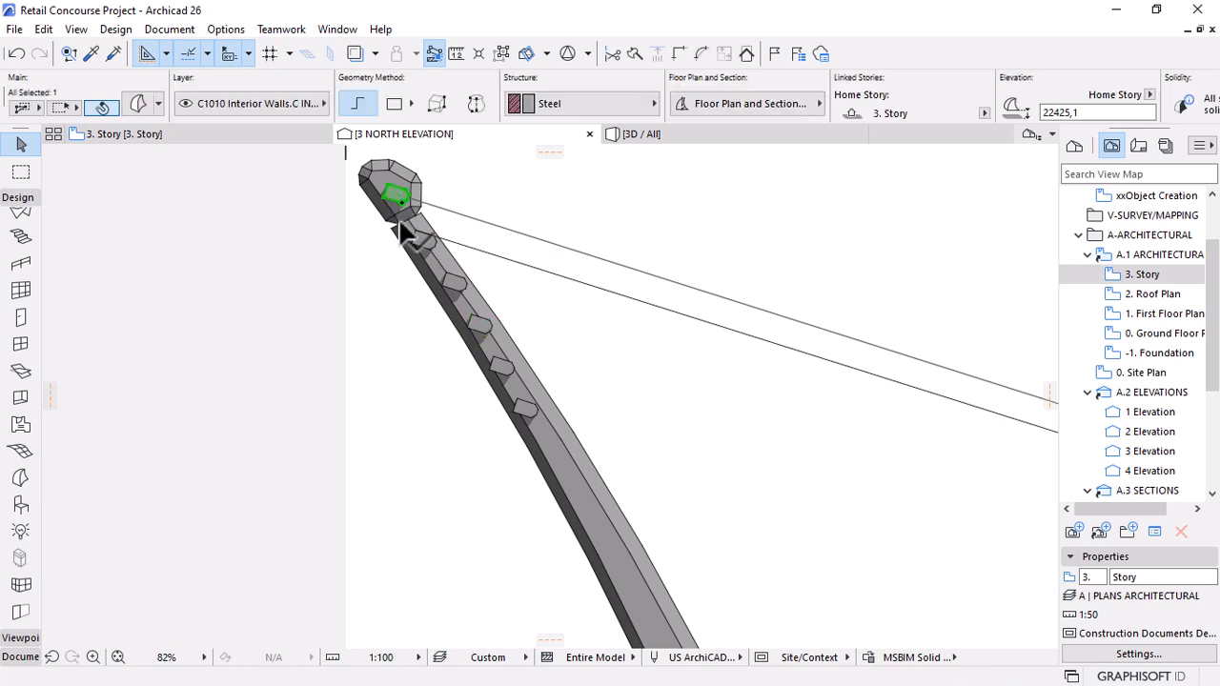
left_click(426, 195)
scroll(412, 238, "down", 5)
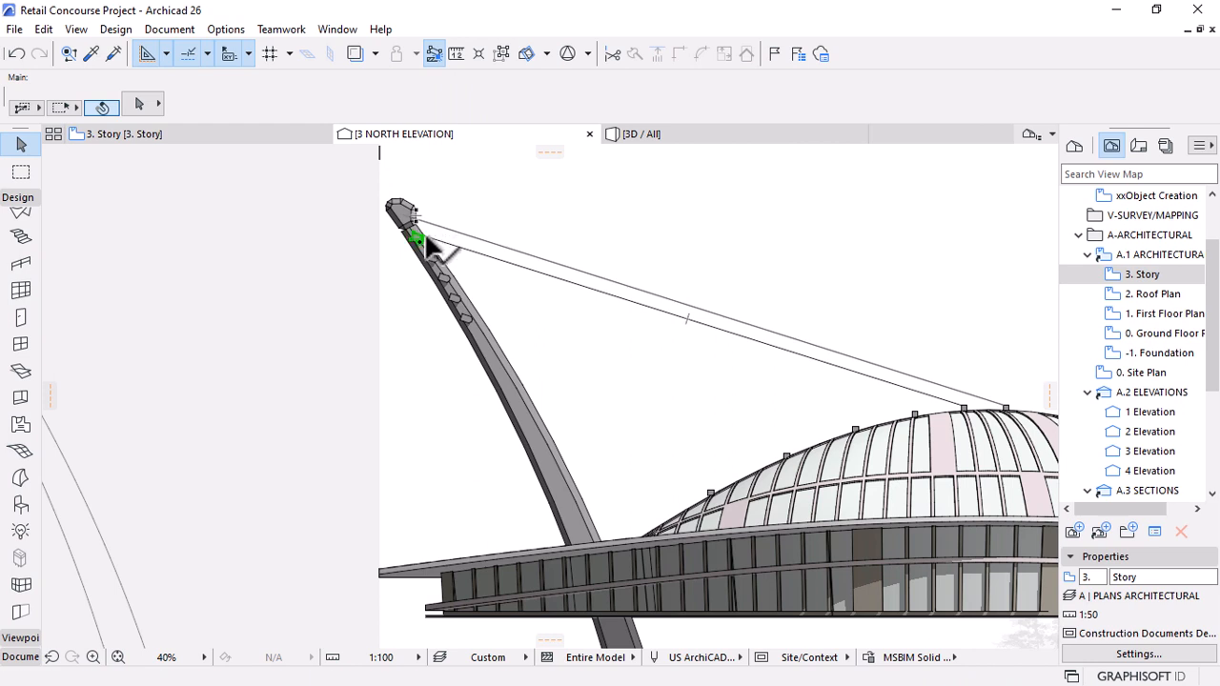
Move the pylon end of the lower cable morph onto the chamfered end of the second plate below the head.
left_click(441, 236)
left_click(425, 236)
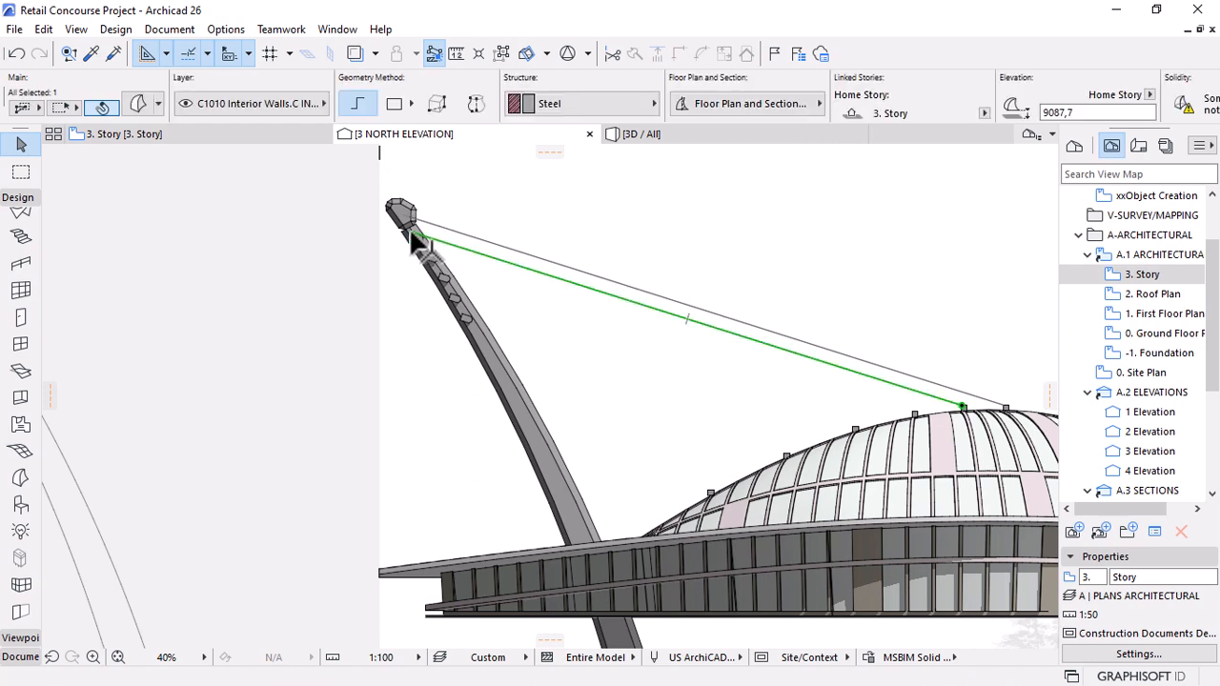
left_click(414, 235)
scroll(415, 242, "up", 5)
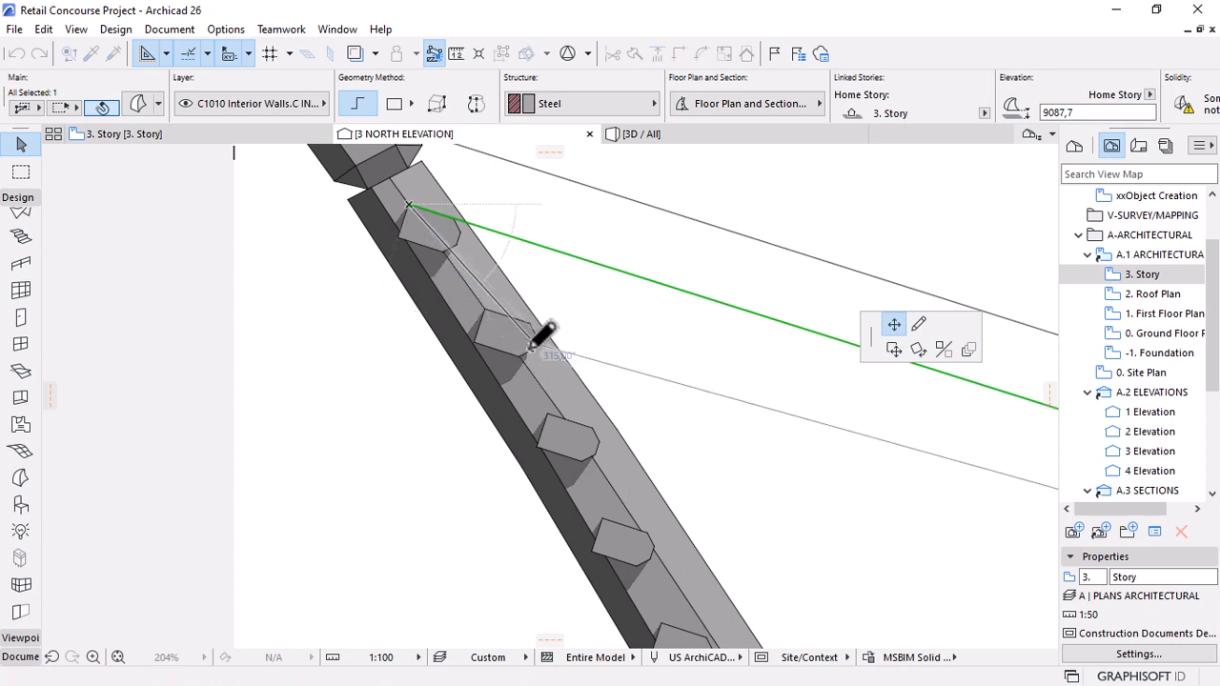
scroll(529, 358, "down", 5)
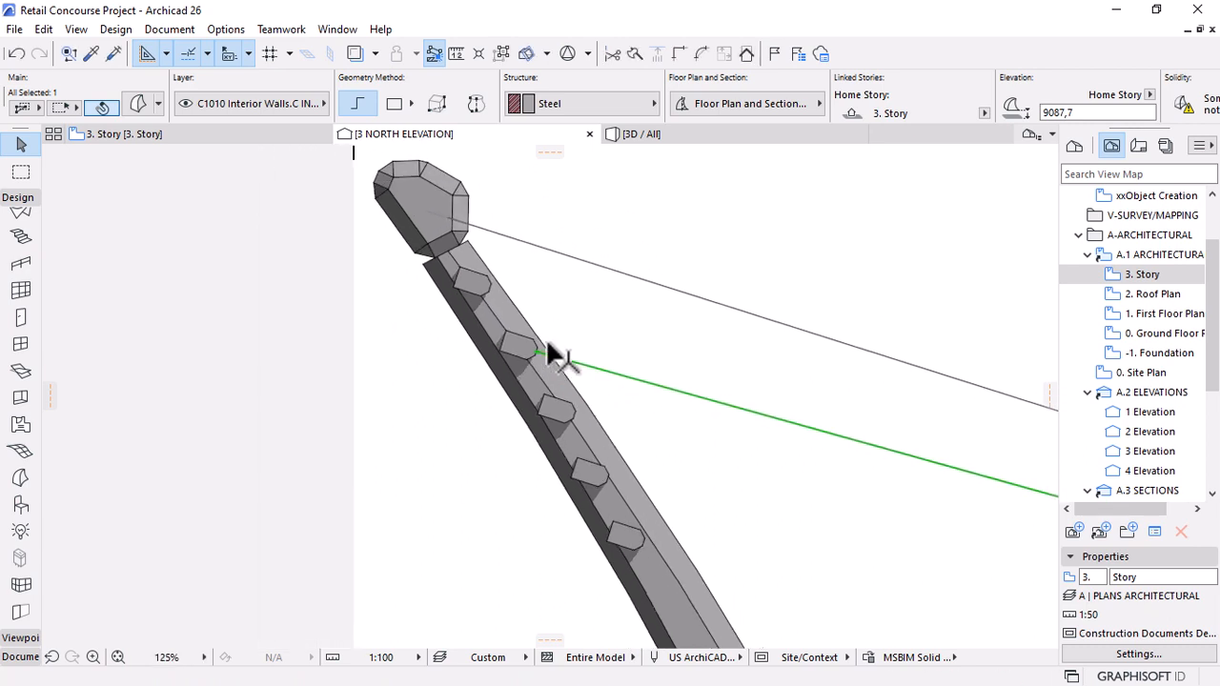
Try to move the pylon-head end of the drafting polyline along the upper cable onto the topmost plate, and discard the edit.
left_click(434, 221)
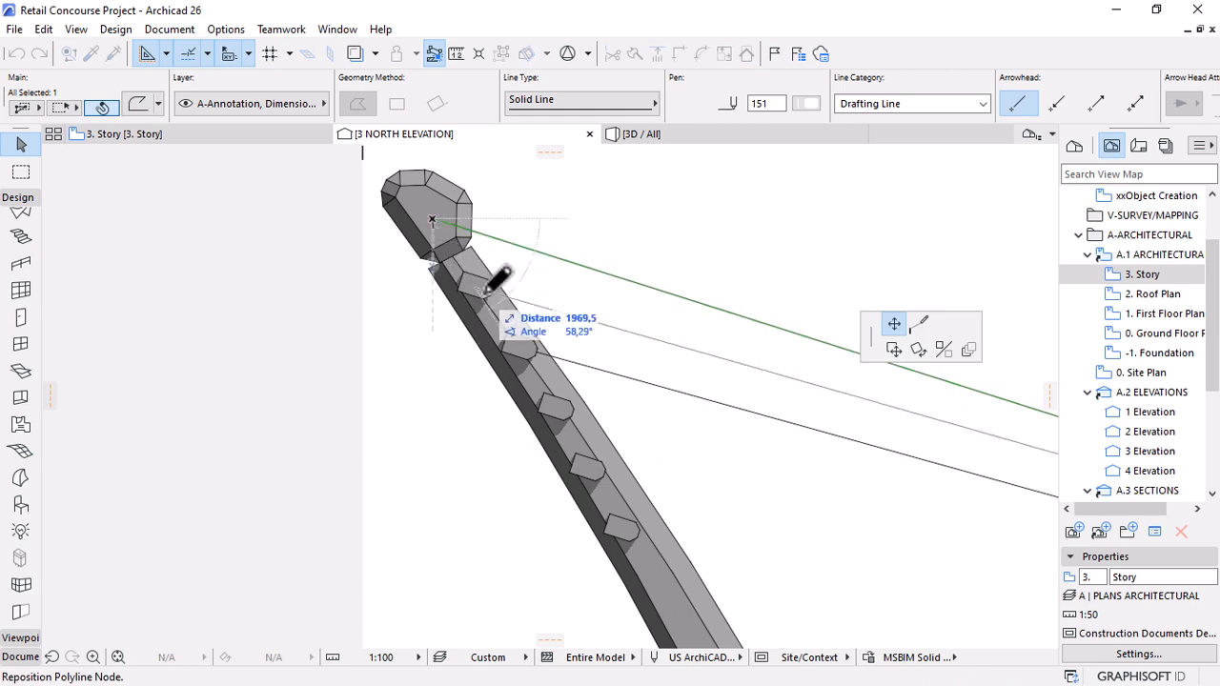
scroll(507, 277, "up", 4)
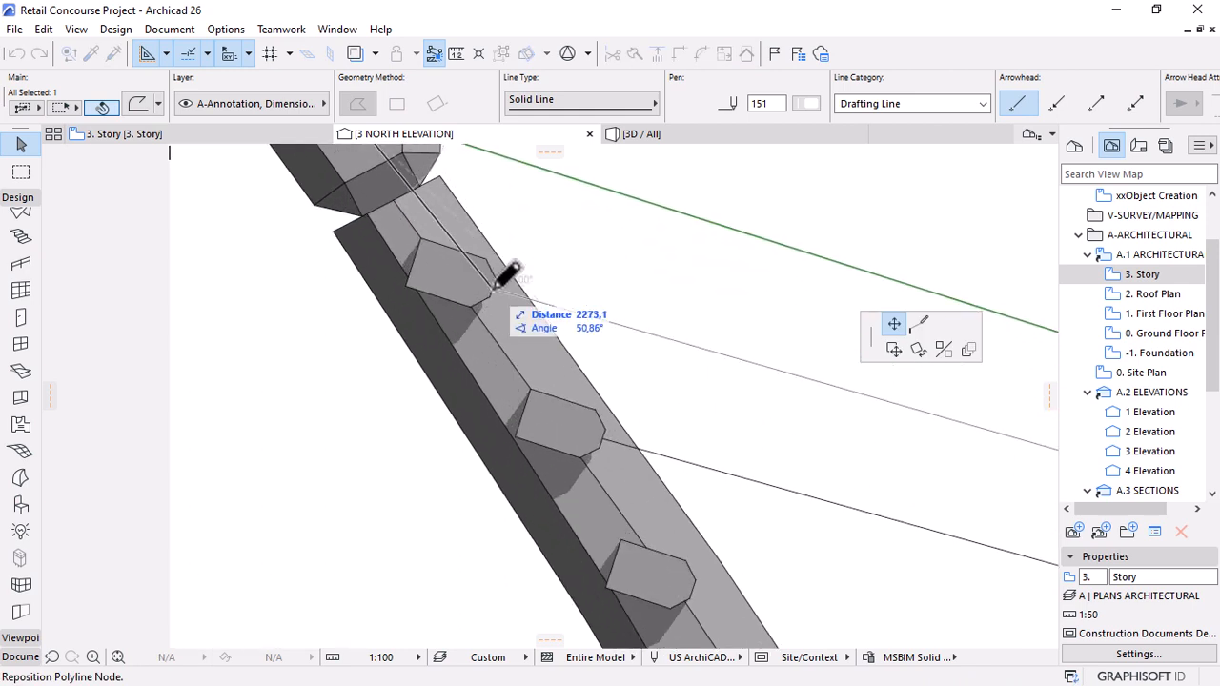
left_click(487, 271)
scroll(410, 256, "down", 3)
scroll(354, 282, "down", 7)
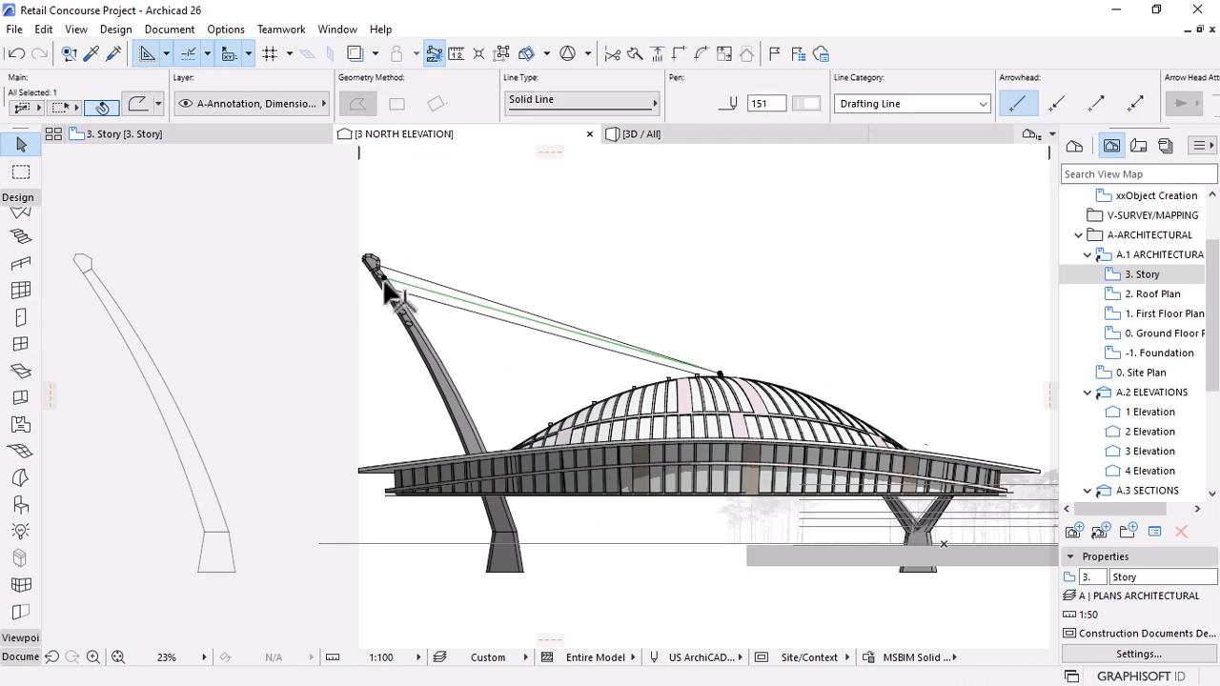
key("Escape")
Move the pylon end of the upper cable morph onto the topmost plate's chamfered end, and check the result in the 3D view.
scroll(400, 272, "up", 7)
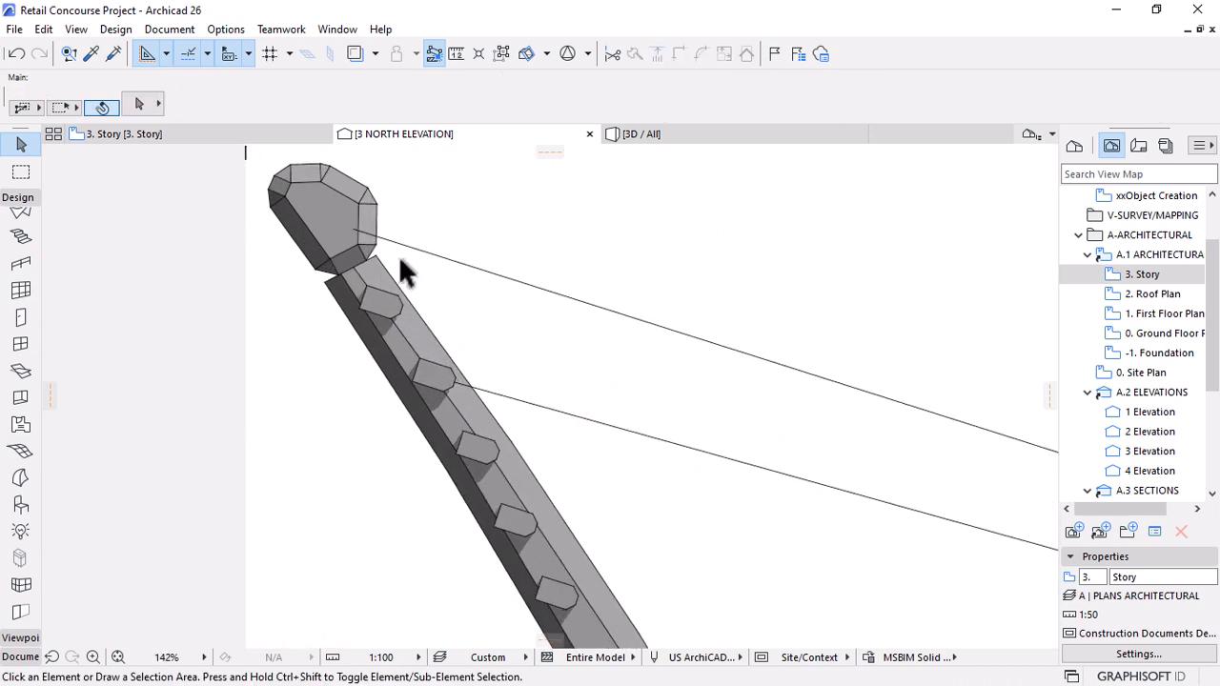
left_click(389, 246)
left_click(354, 229)
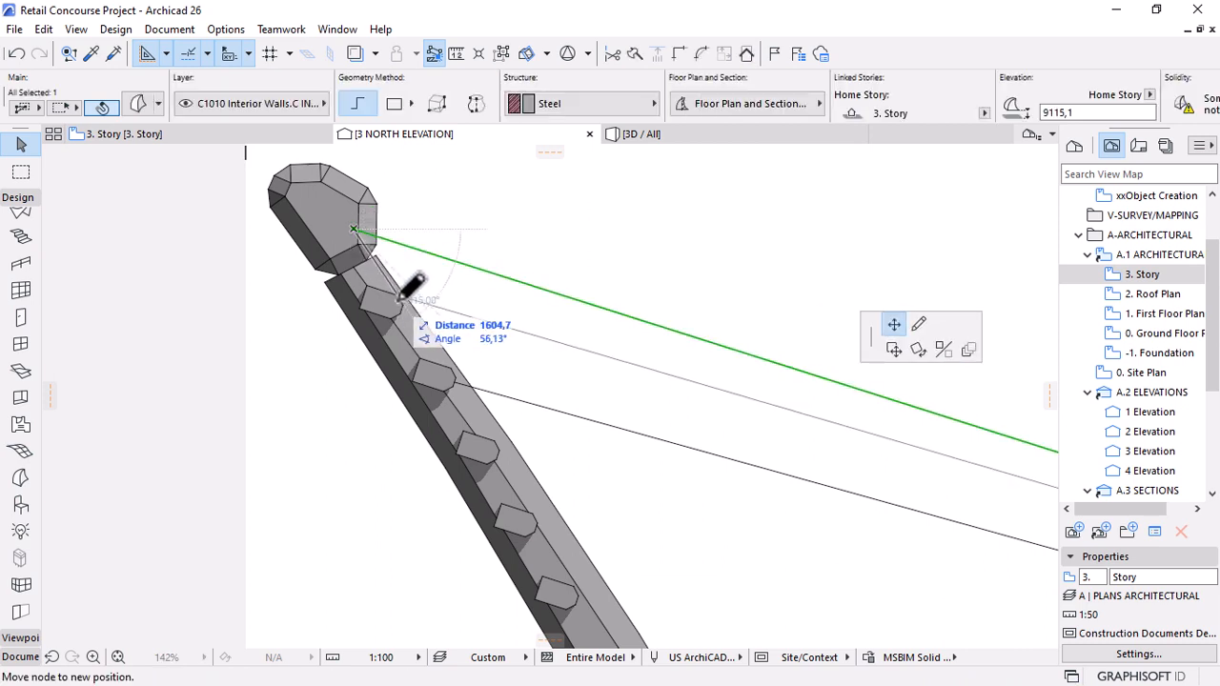
scroll(408, 301, "up", 4)
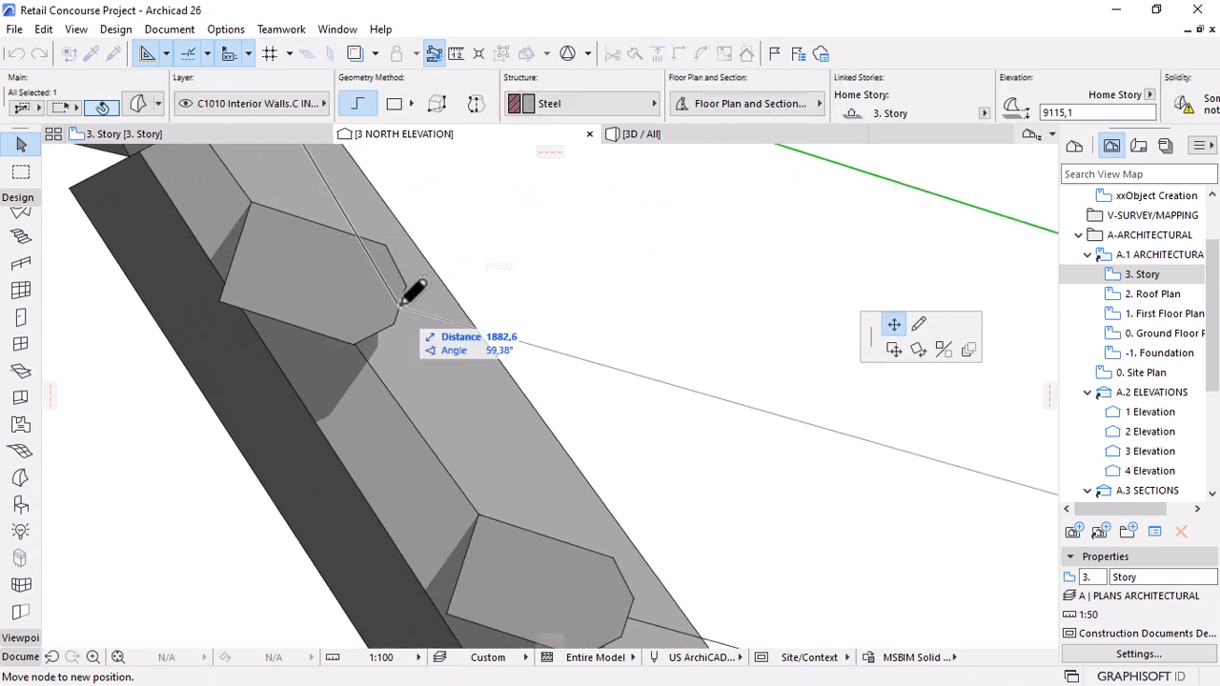
left_click(406, 286)
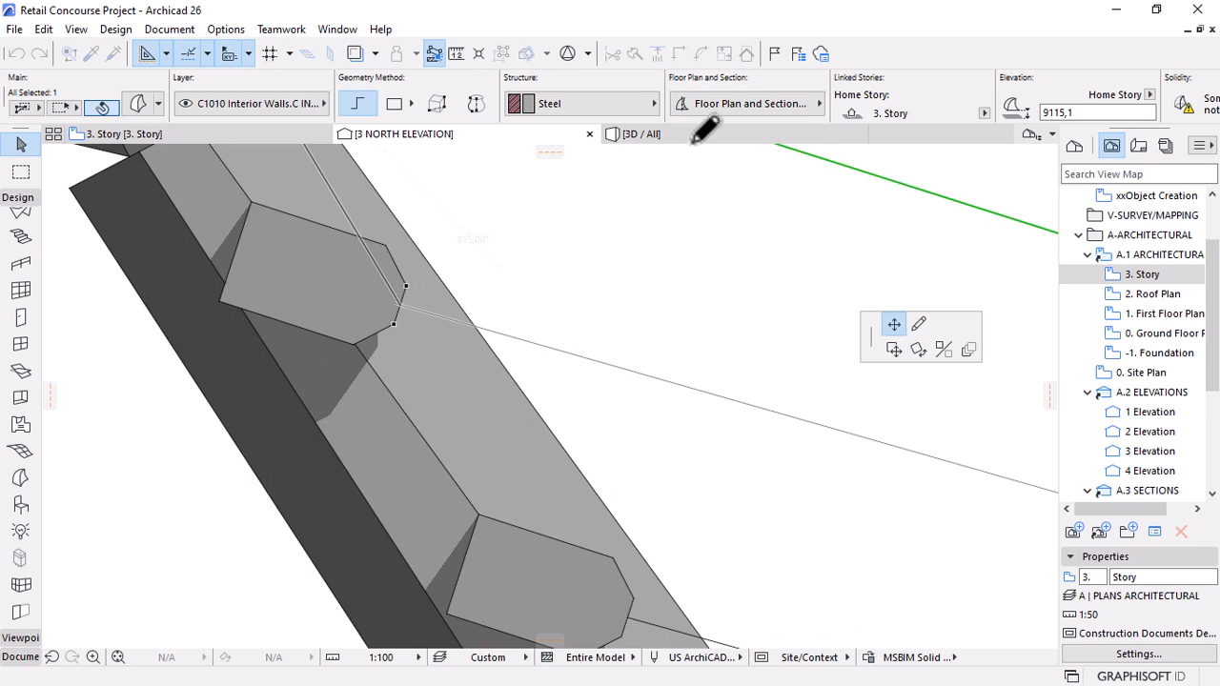
left_click(692, 137)
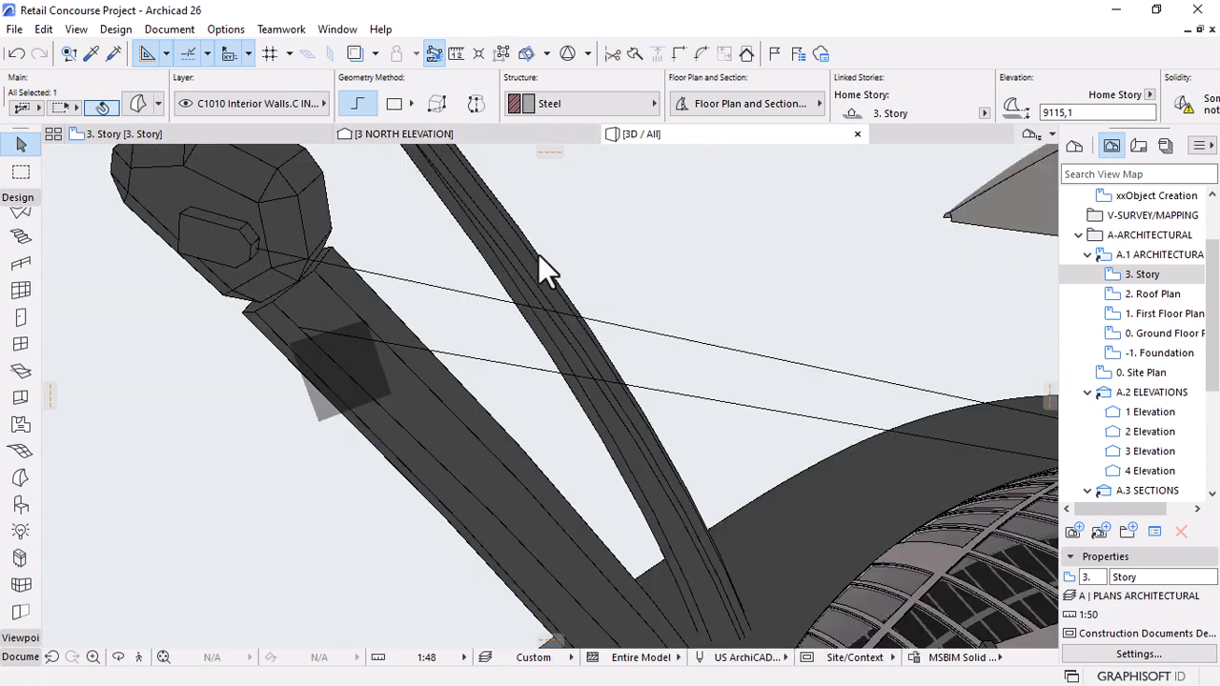
scroll(537, 253, "down", 3)
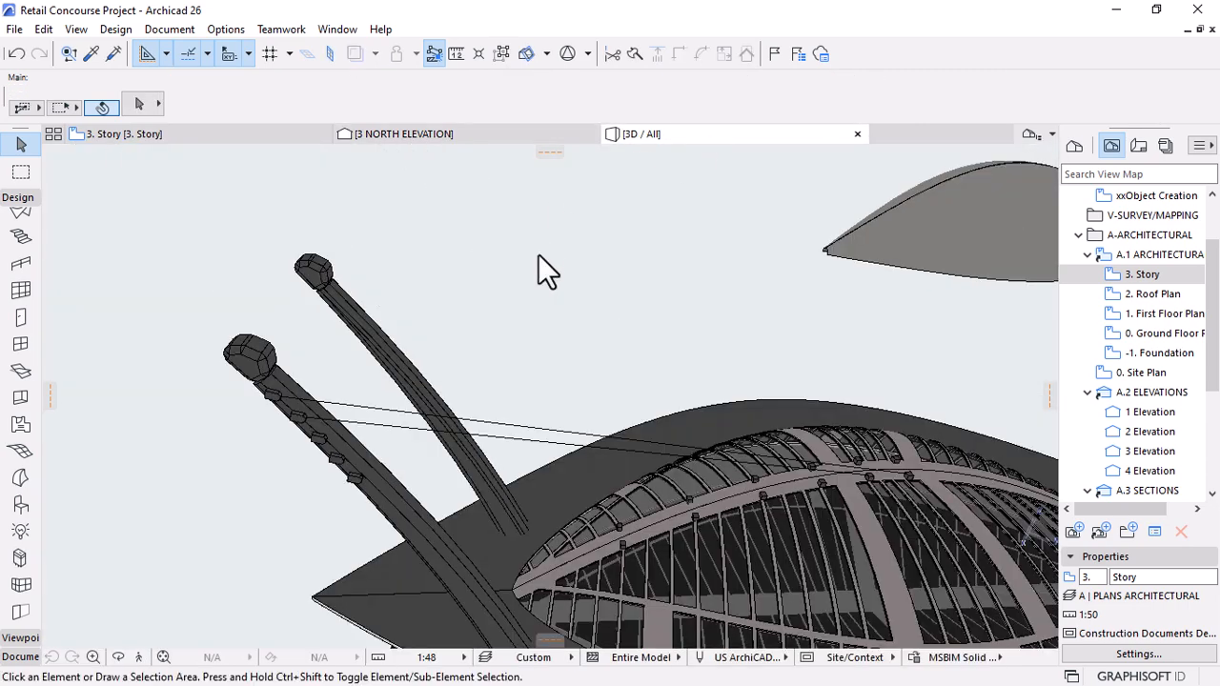
Draw a third morph cable with the existing cable's settings, from the third plate's chamfered end to the next roof spine block.
scroll(538, 256, "down", 3)
middle_click_drag(463, 267, 623, 406, "shift")
scroll(448, 368, "up", 3)
scroll(448, 369, "up", 2)
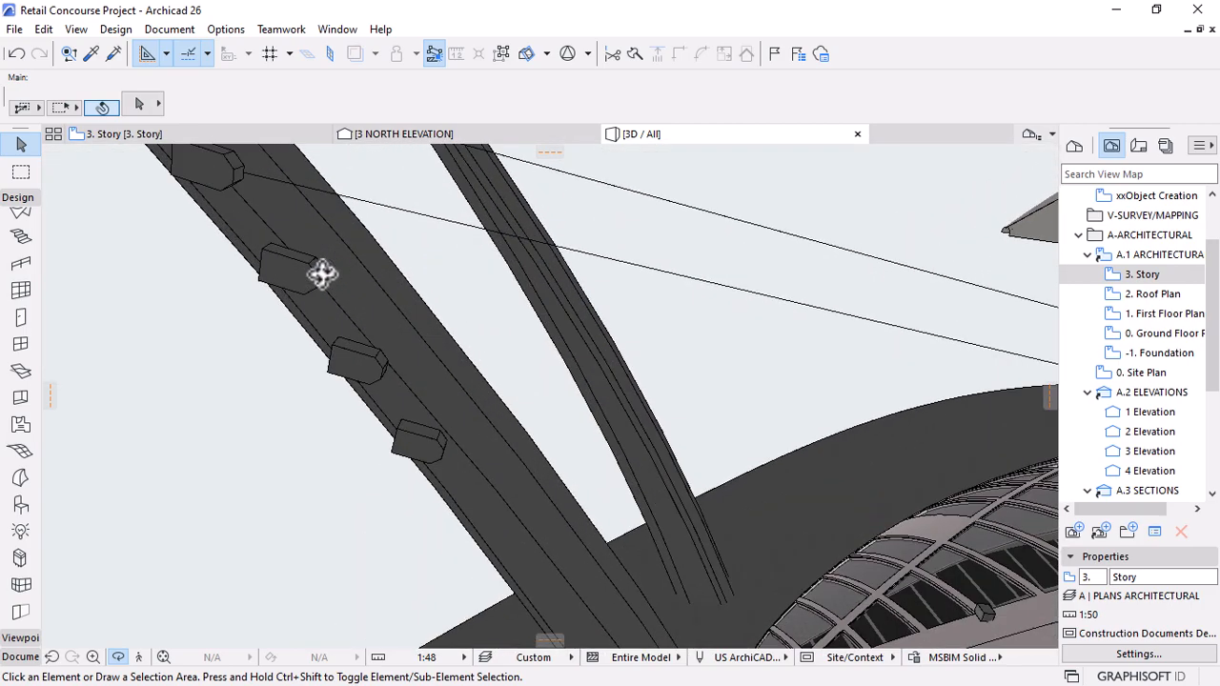
left_click(320, 277, "alt")
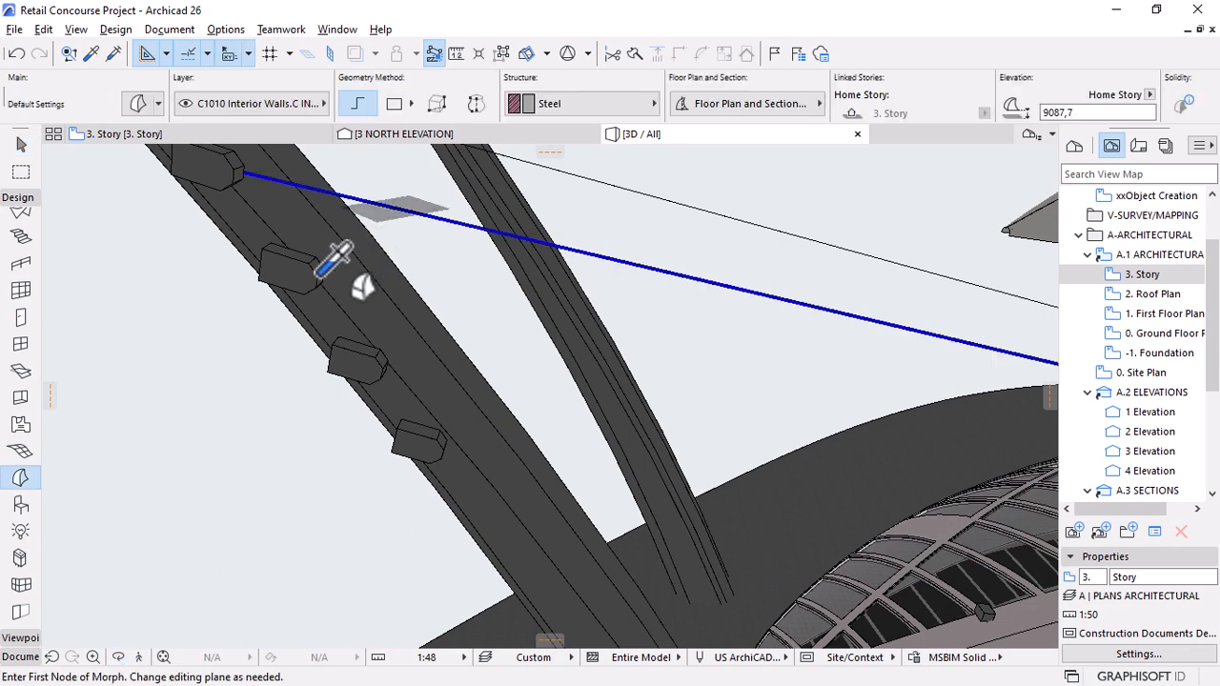
scroll(320, 274, "up", 2)
scroll(321, 281, "up", 3)
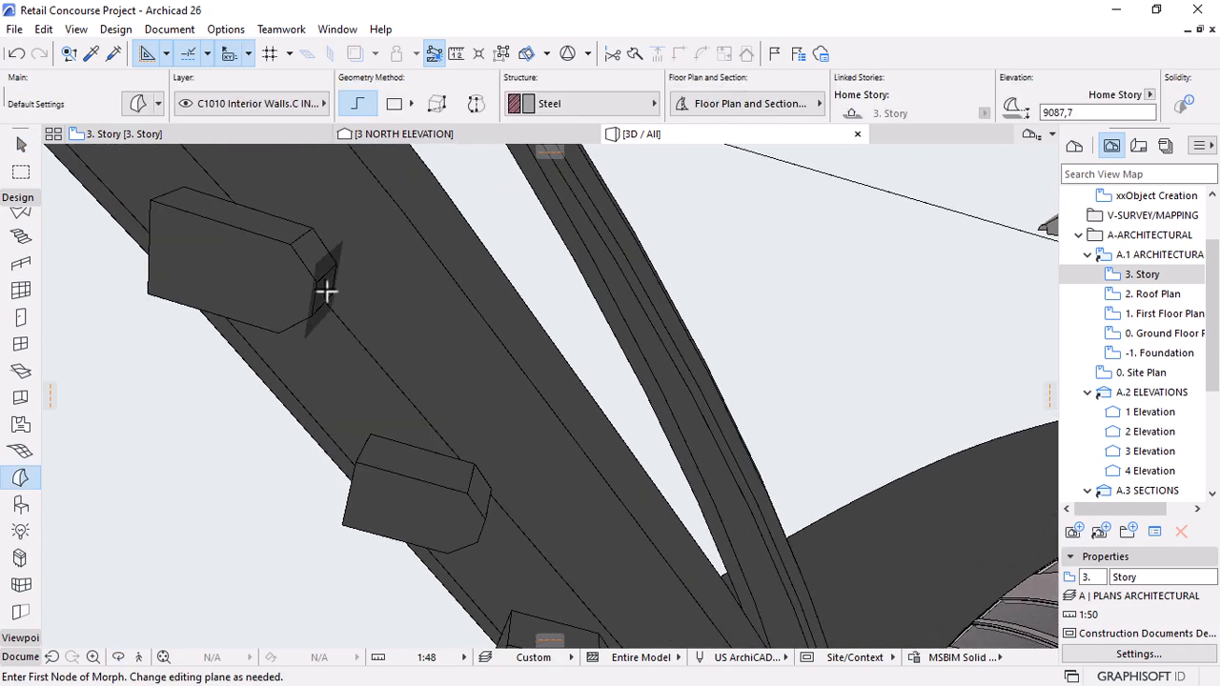
left_click(328, 291)
scroll(318, 276, "down", 5)
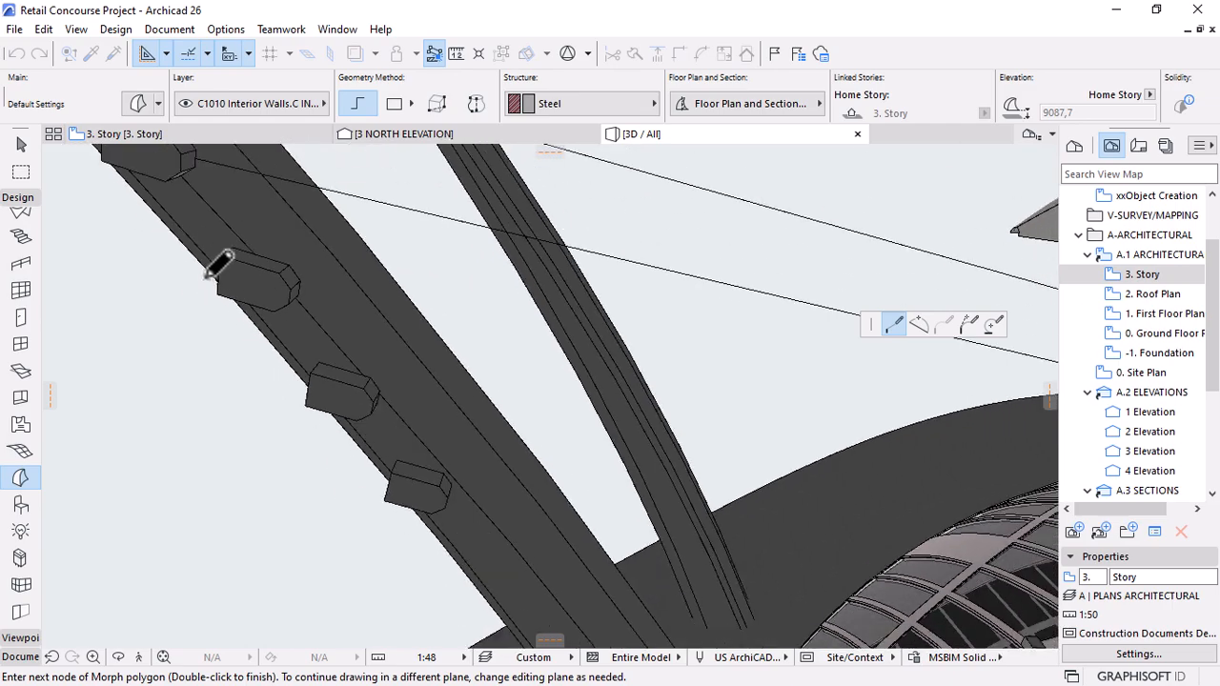
scroll(252, 315, "down", 3)
scroll(809, 414, "up", 4)
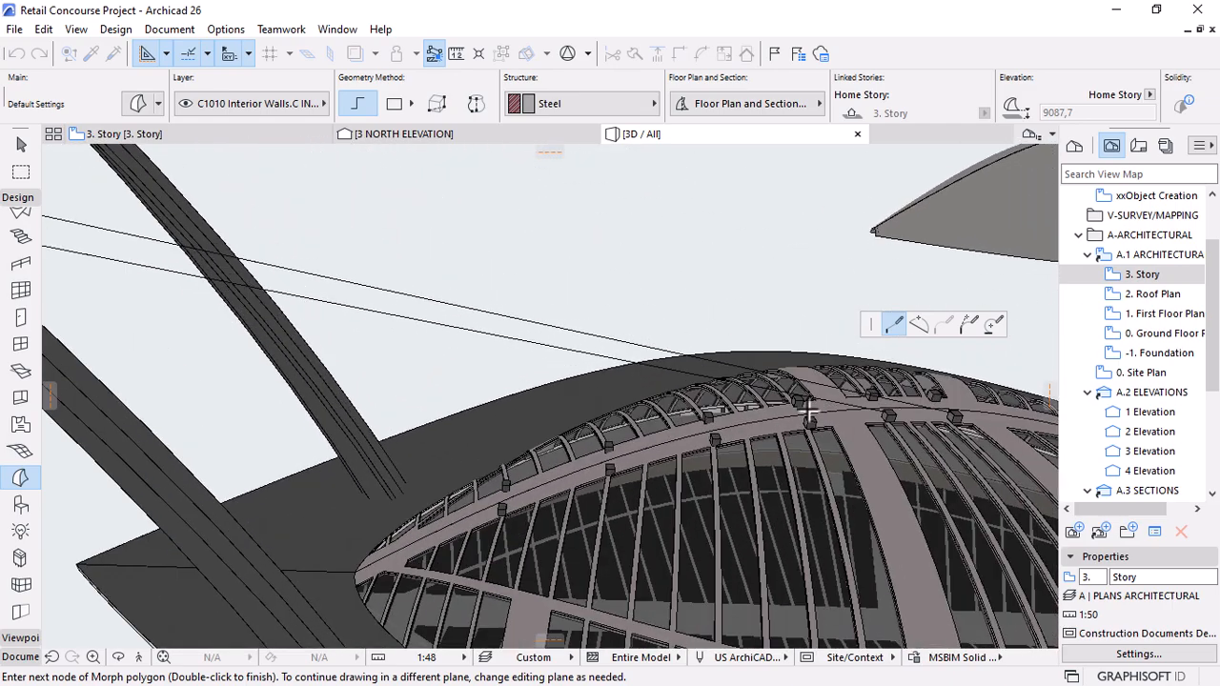
scroll(806, 415, "up", 2)
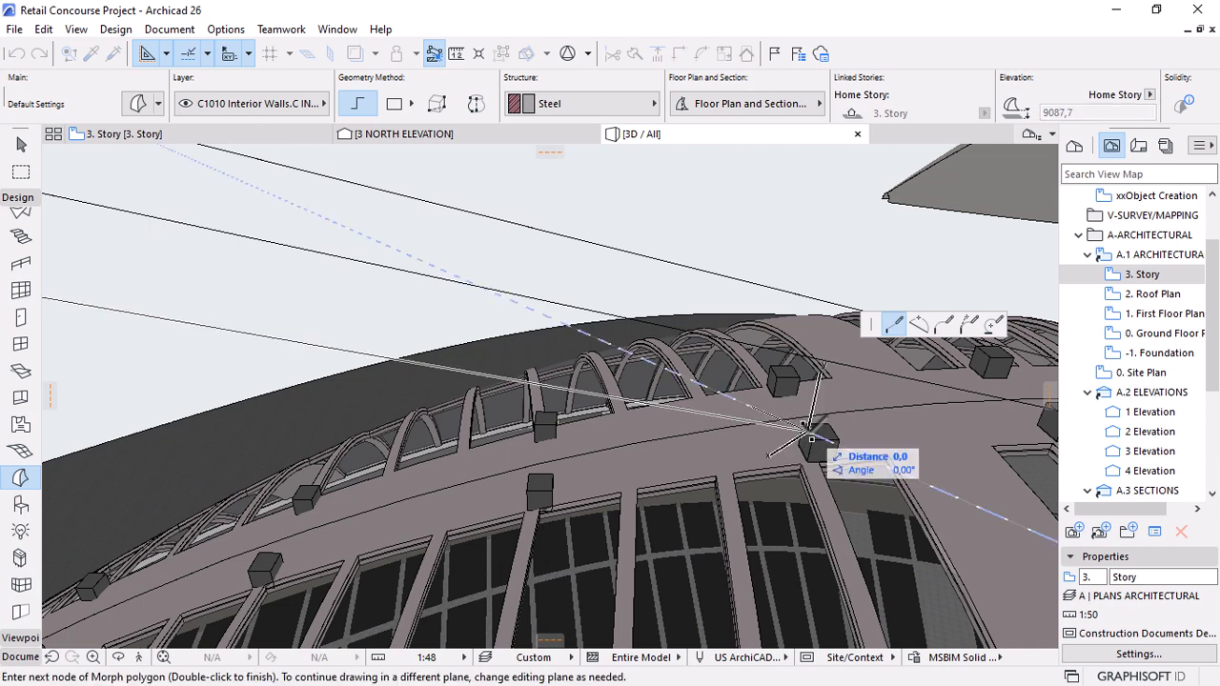
key("Escape")
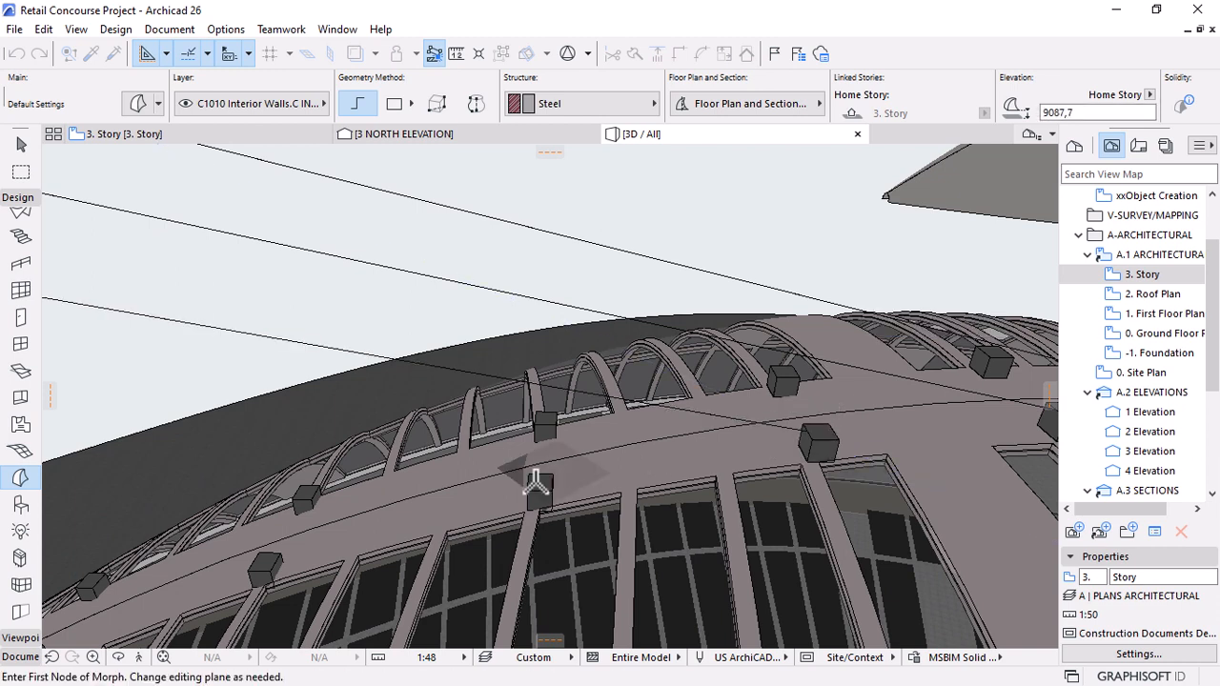
Draw a fourth morph cable from the next spine block down the arch to the fourth plate's chamfered end on the pylon.
left_click(530, 484)
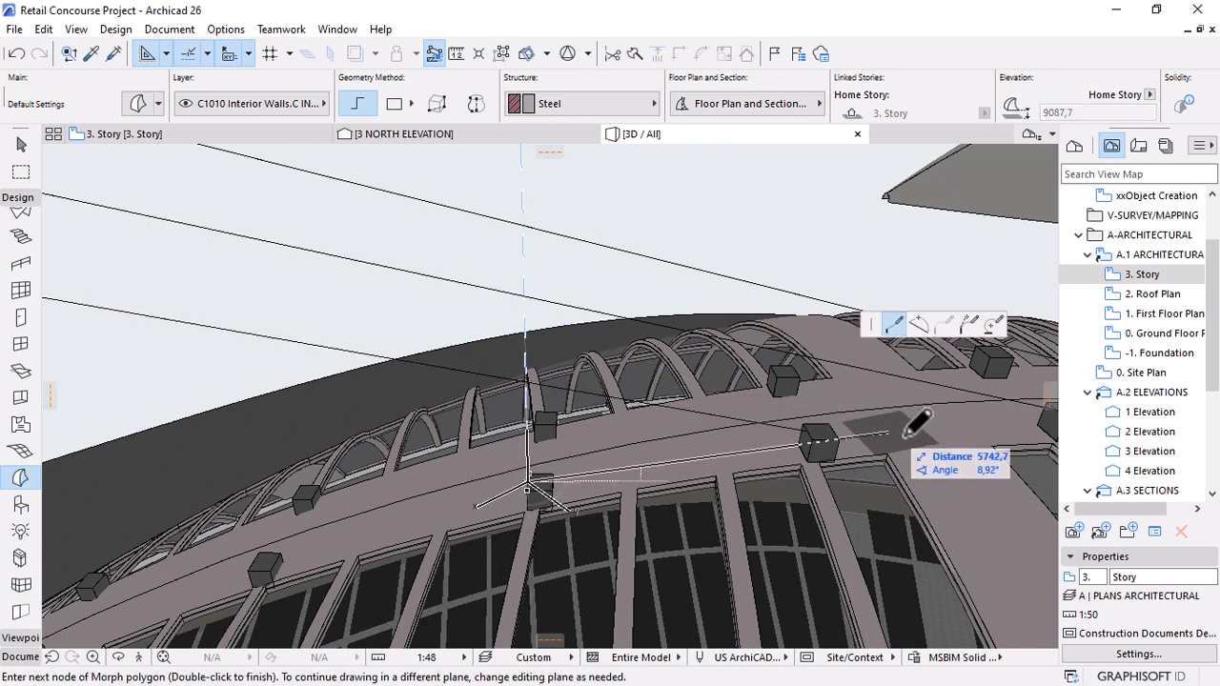
scroll(921, 434, "down", 1)
scroll(940, 435, "down", 2)
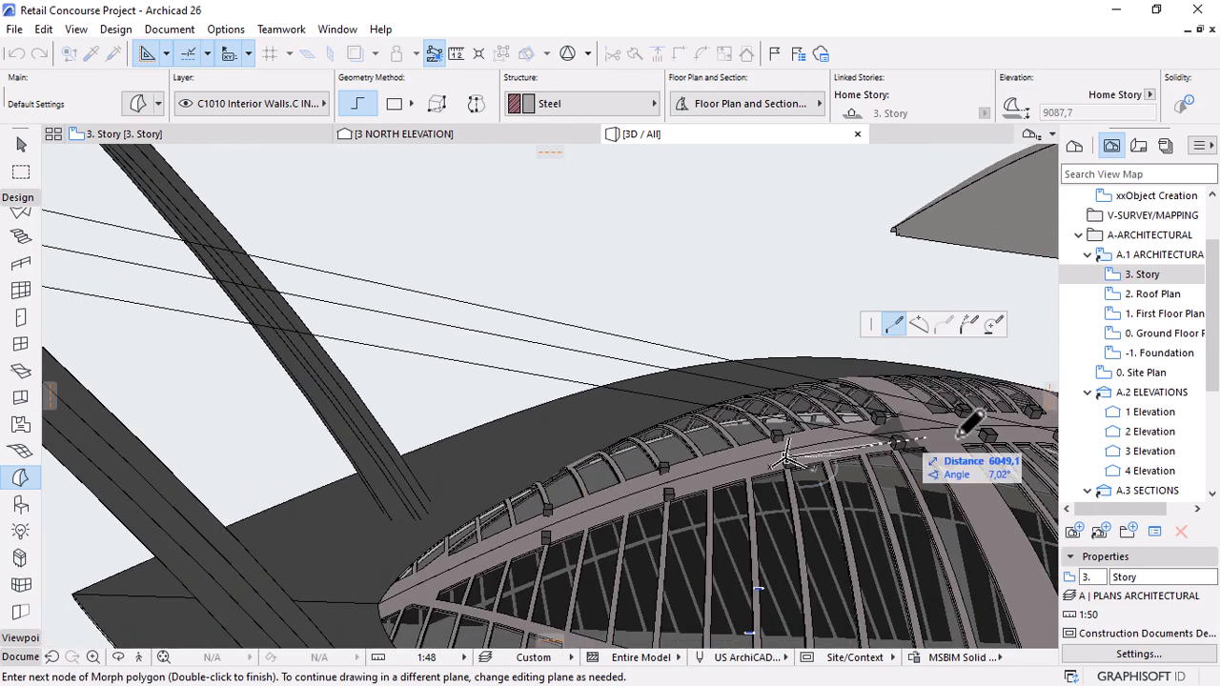
scroll(787, 458, "down", 2)
scroll(310, 353, "up", 3)
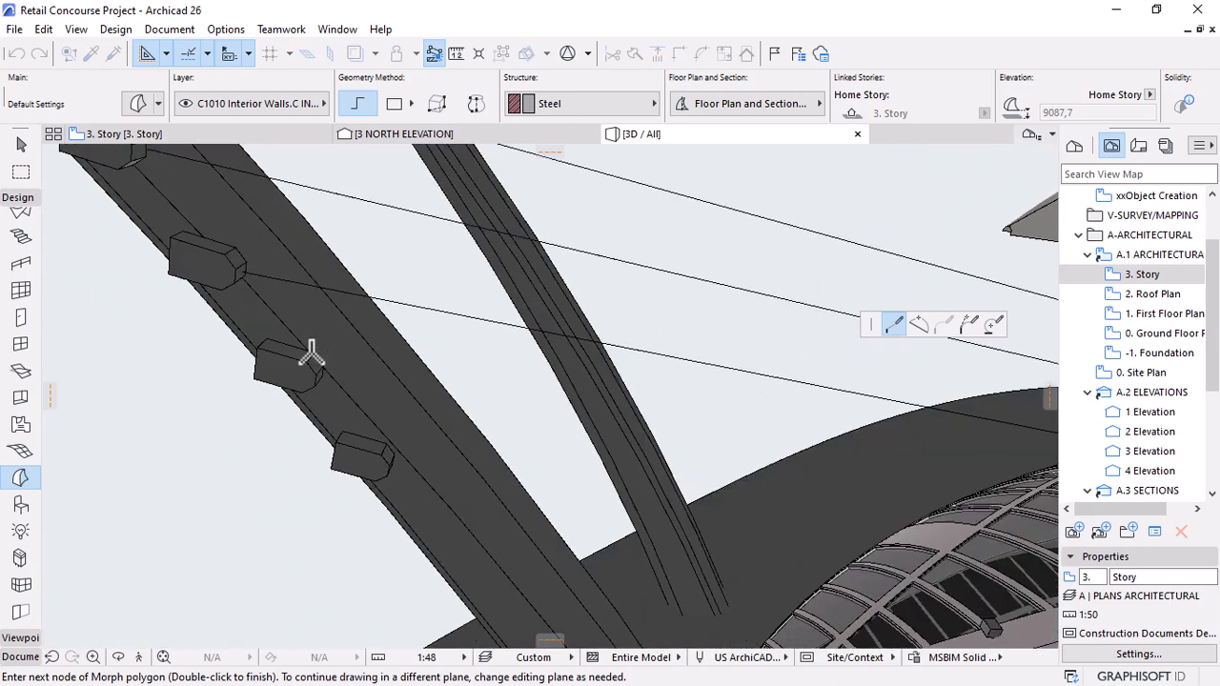
scroll(311, 353, "up", 4)
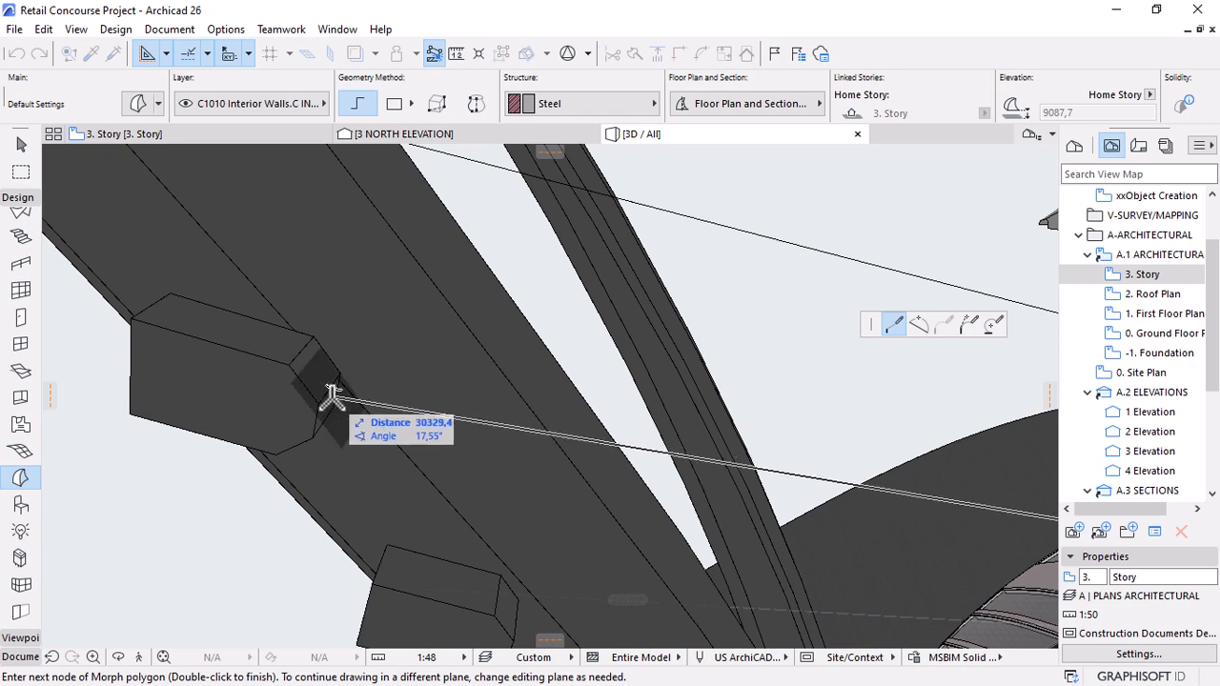
left_click(332, 396)
Draw a fifth morph cable from the lowest plate's chamfered end to the next spine block down the arch.
scroll(341, 381, "down", 3)
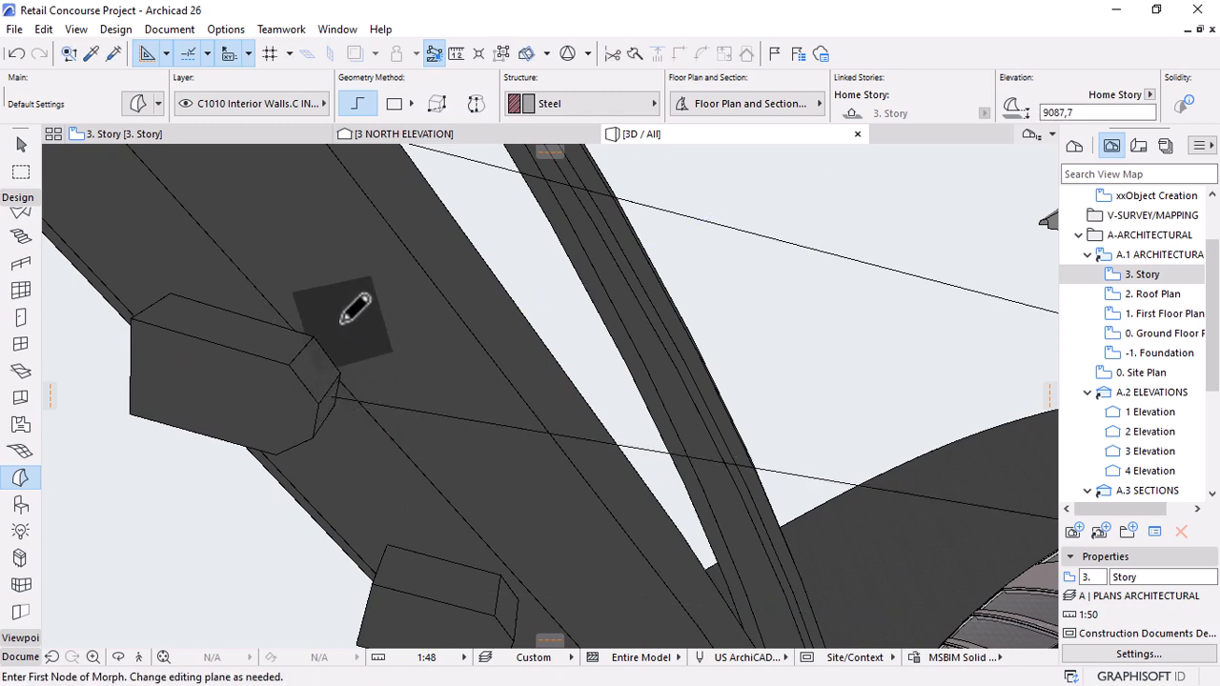
scroll(358, 358, "up", 5)
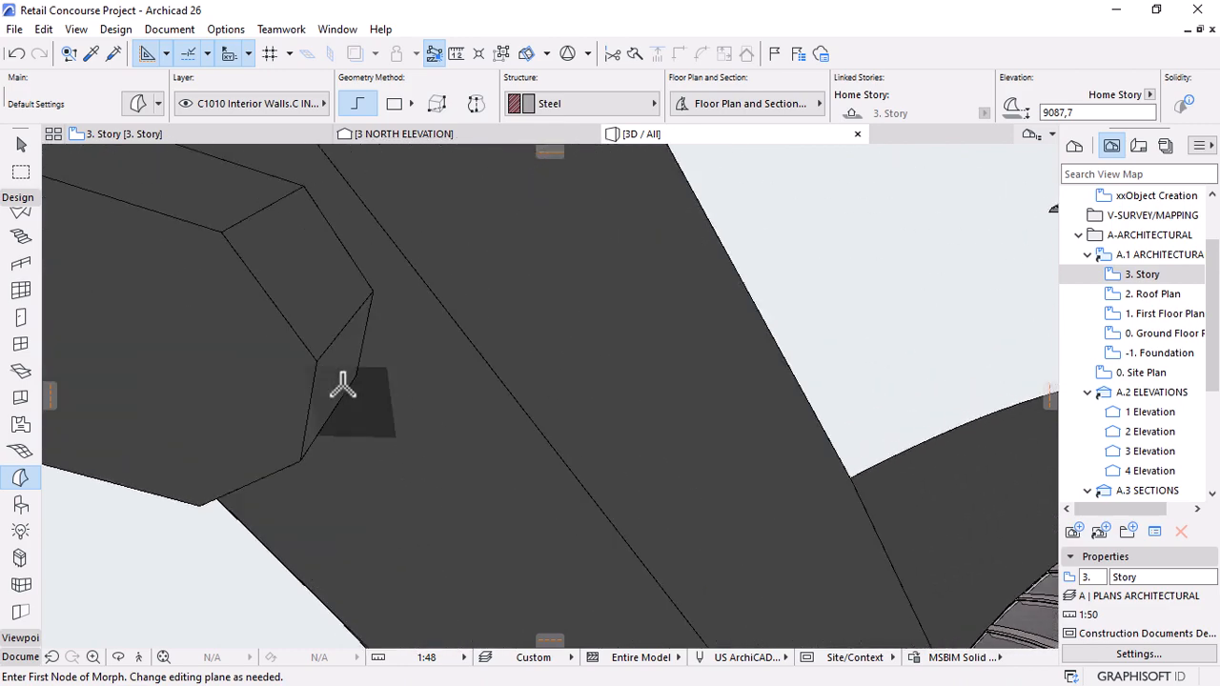
left_click(338, 371)
scroll(324, 362, "down", 5)
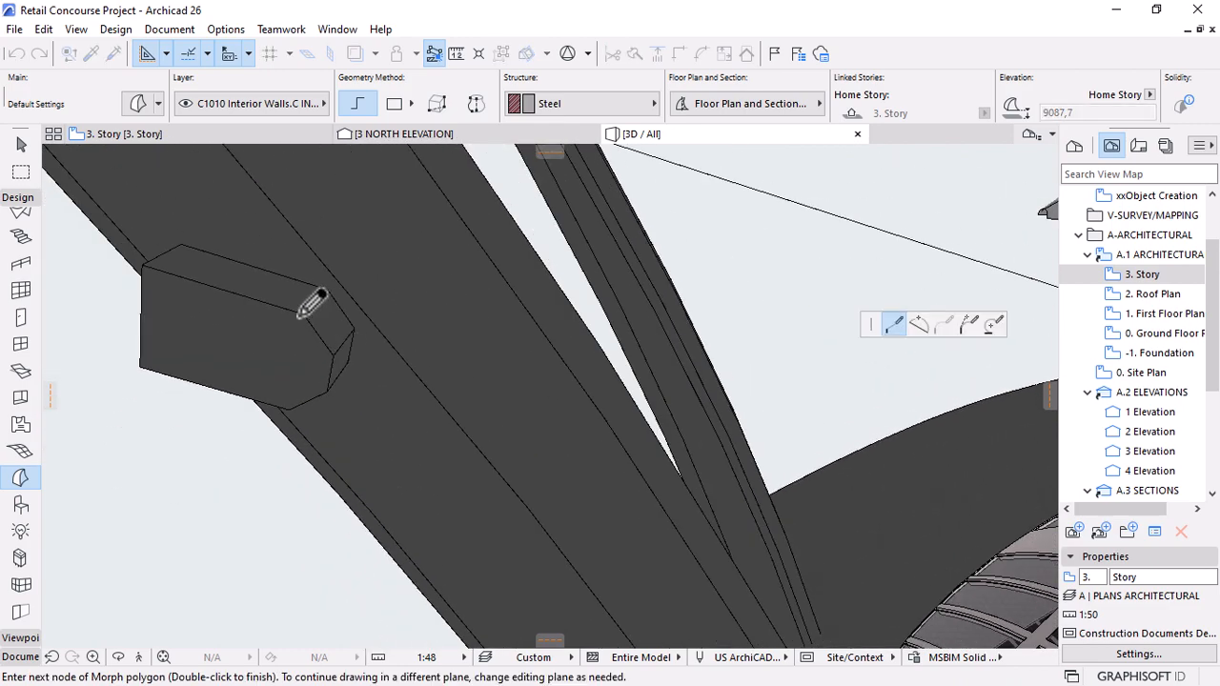
scroll(280, 373, "down", 3)
scroll(268, 391, "down", 1)
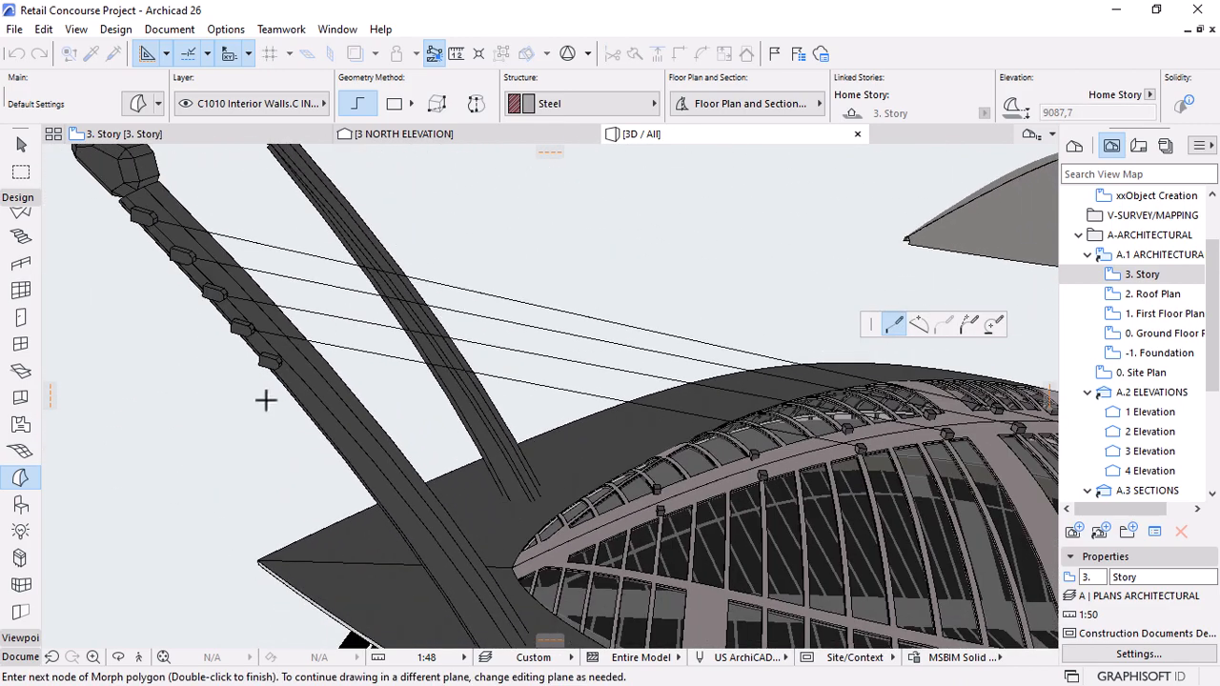
scroll(760, 465, "up", 6)
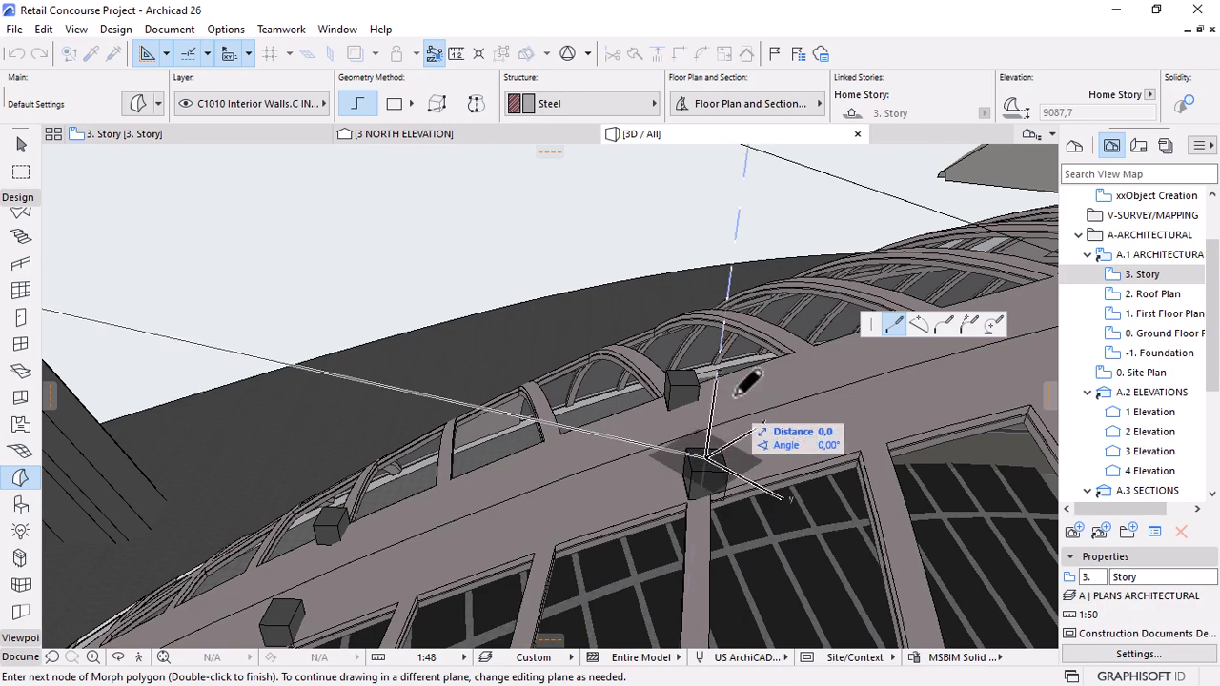
key("Escape")
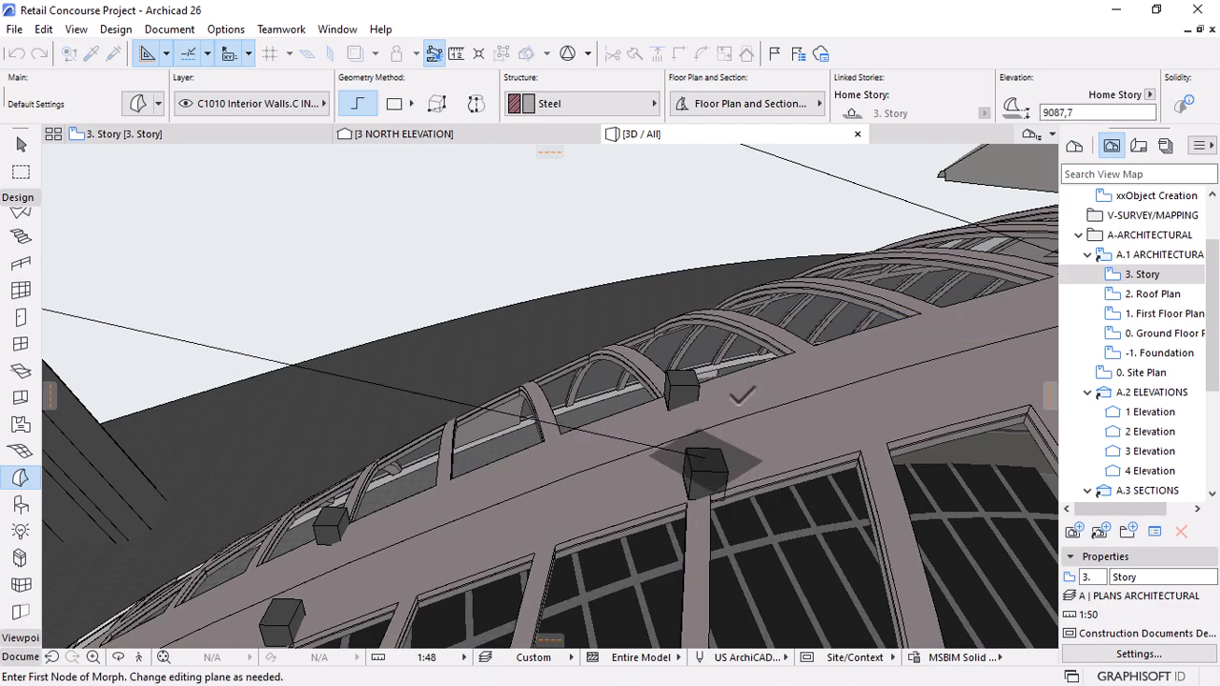
Examine the five cables between the pylon and the roof spine from the other side of the 3D model.
scroll(742, 395, "down", 5)
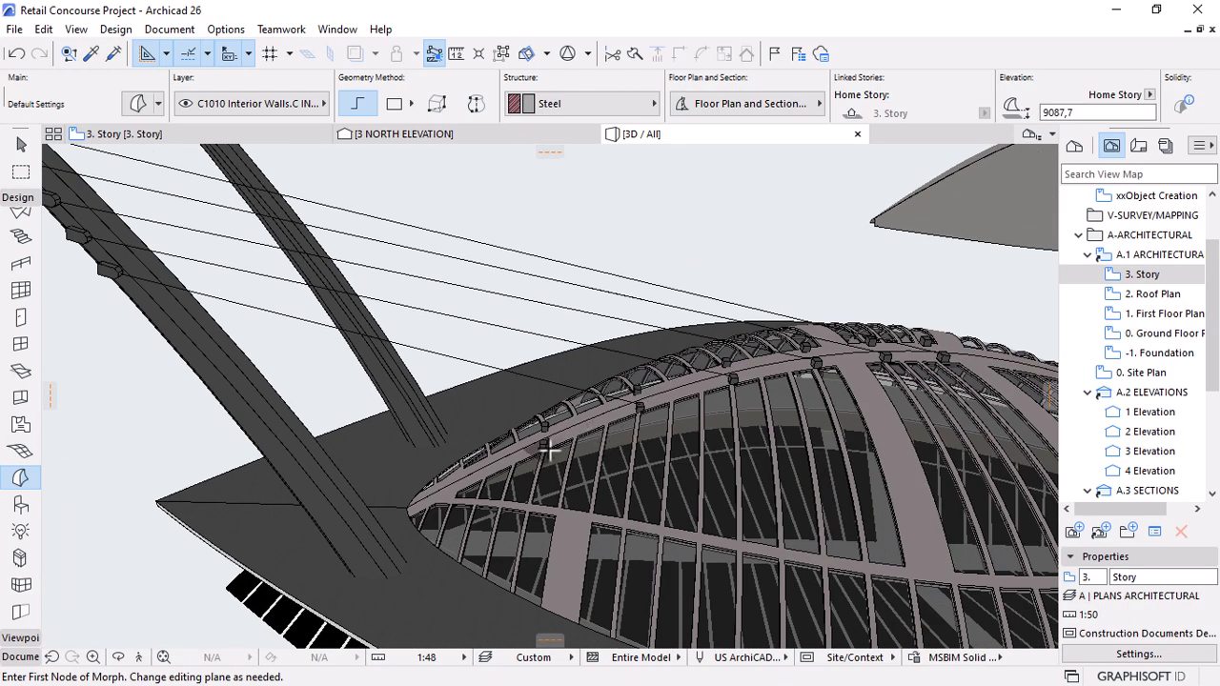
scroll(549, 450, "down", 3)
middle_click_drag(535, 435, 362, 292, "shift")
scroll(438, 303, "up", 5)
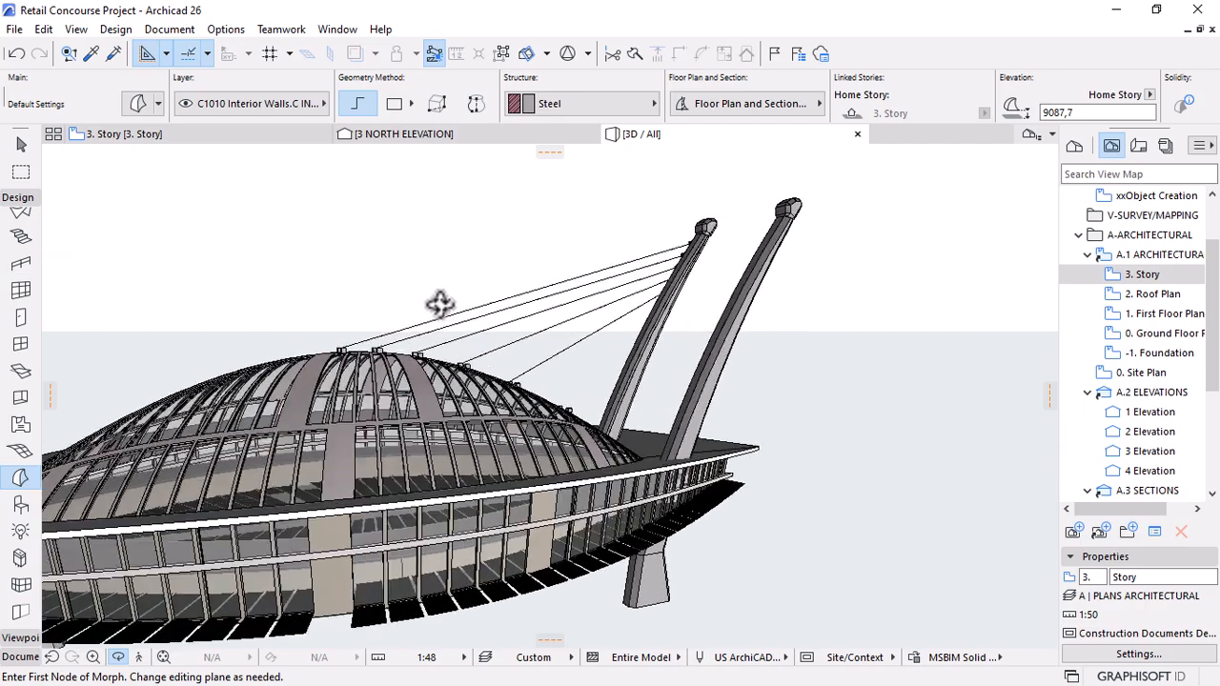
scroll(439, 303, "up", 3)
scroll(577, 377, "up", 4)
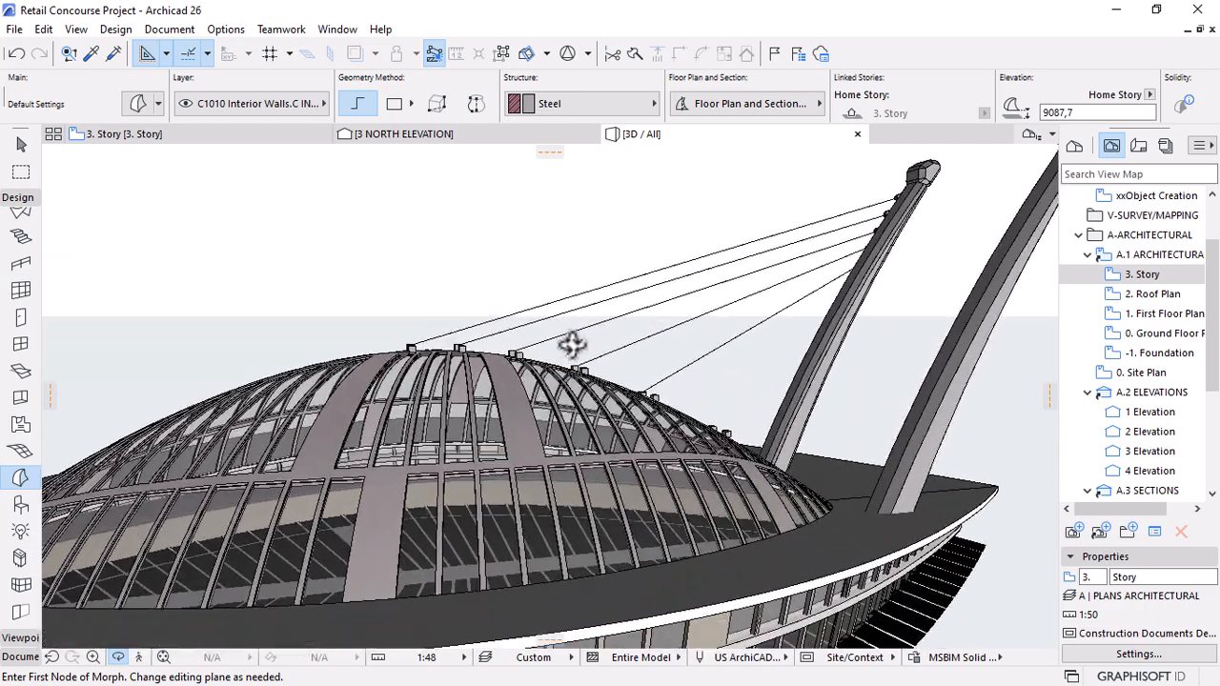
mouse_move(572, 344)
middle_mouse_down("shift")
mouse_move(458, 308)
mouse_move(635, 325)
middle_mouse_up("shift")
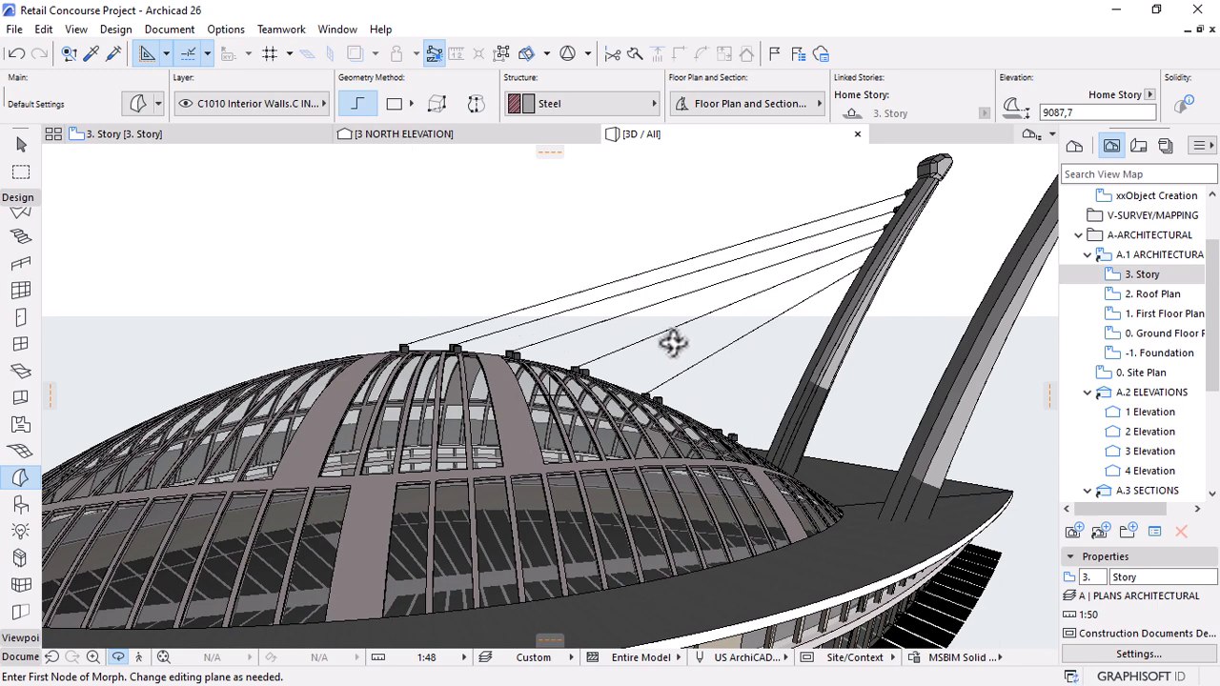
In the north elevation, suspend groups and move one of the overlapping blocks at the third cable's end to the adjacent rib toward the pylon.
left_click(408, 135)
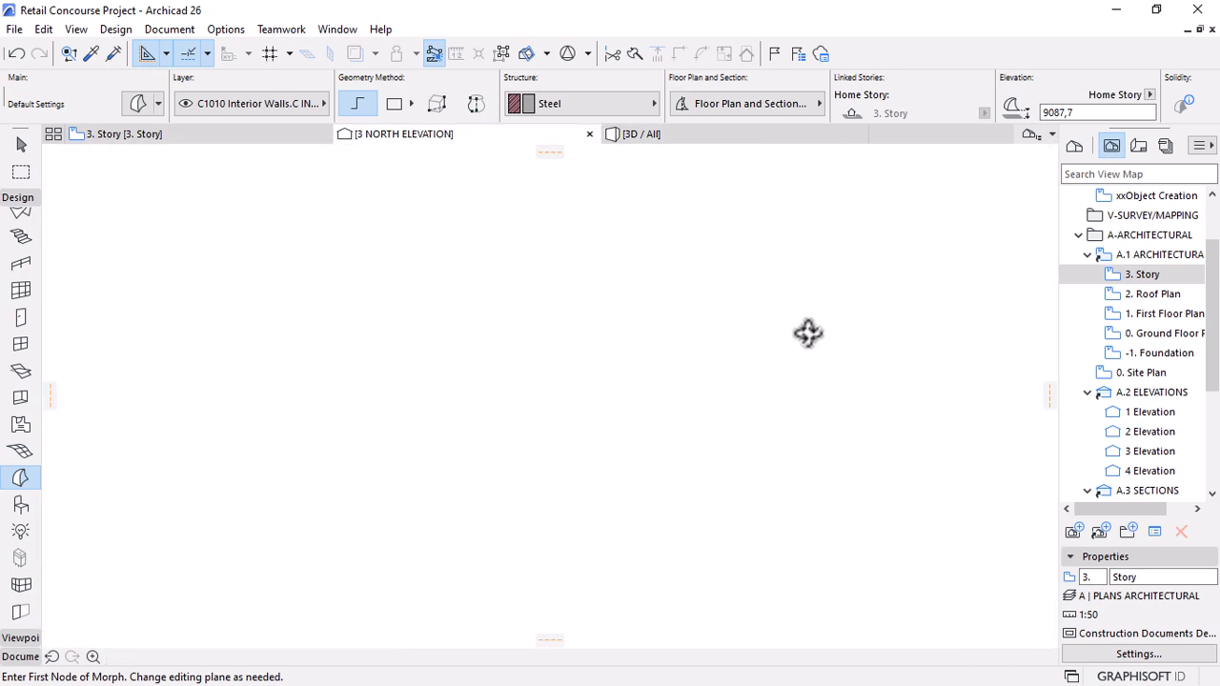
scroll(362, 277, "down", 6)
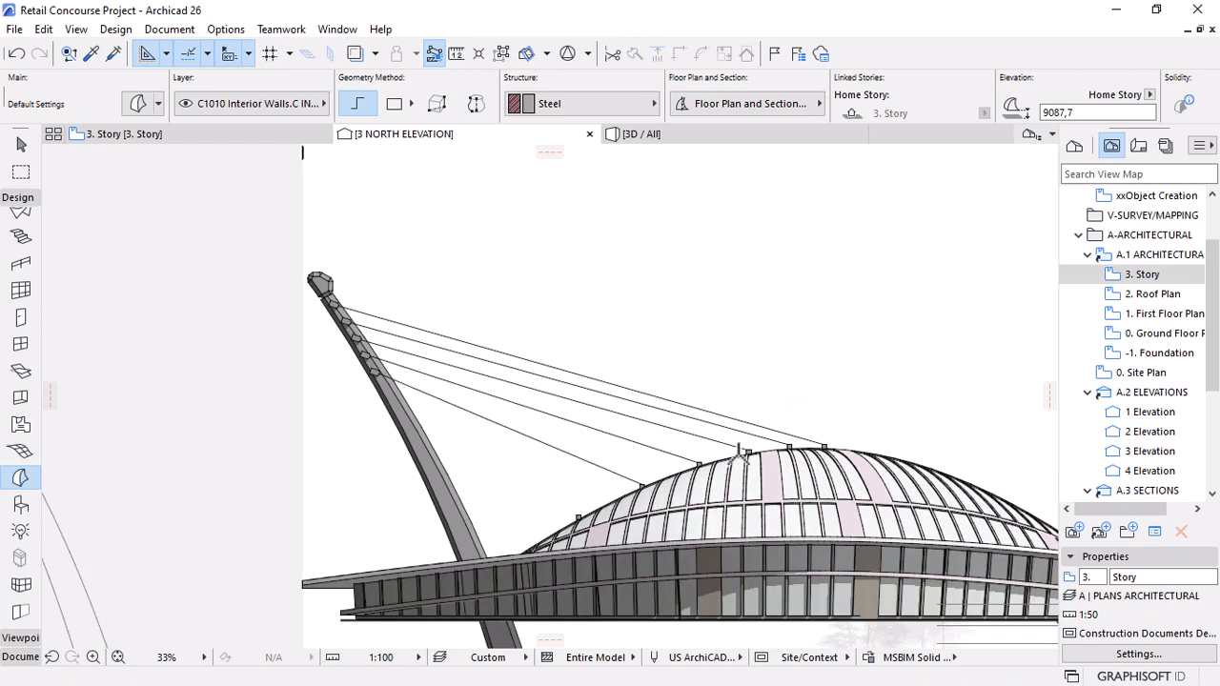
scroll(742, 456, "up", 5)
scroll(760, 458, "down", 1)
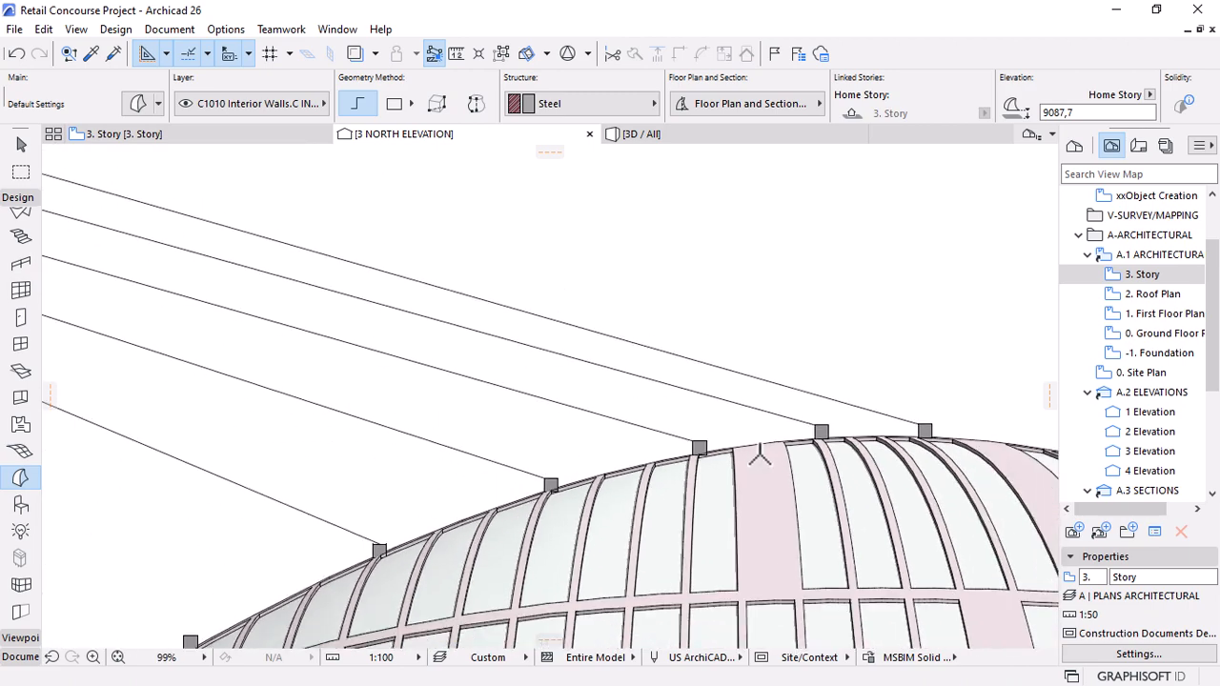
left_click(703, 438)
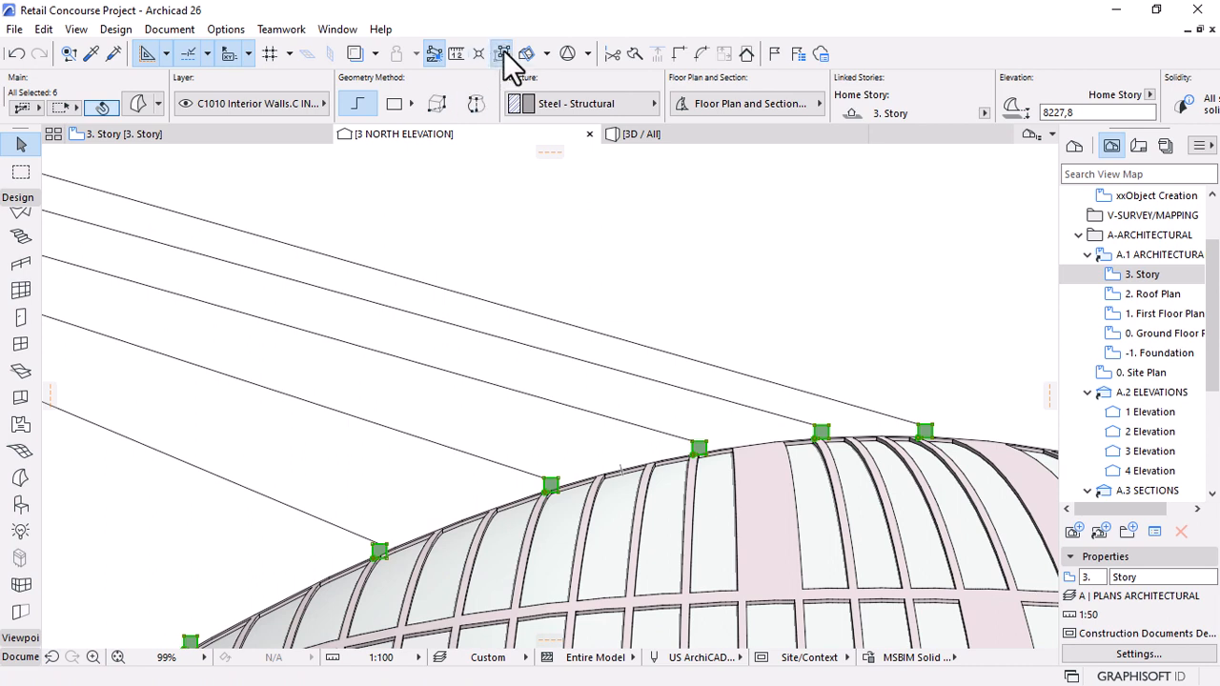
left_click(503, 50)
left_click(699, 448)
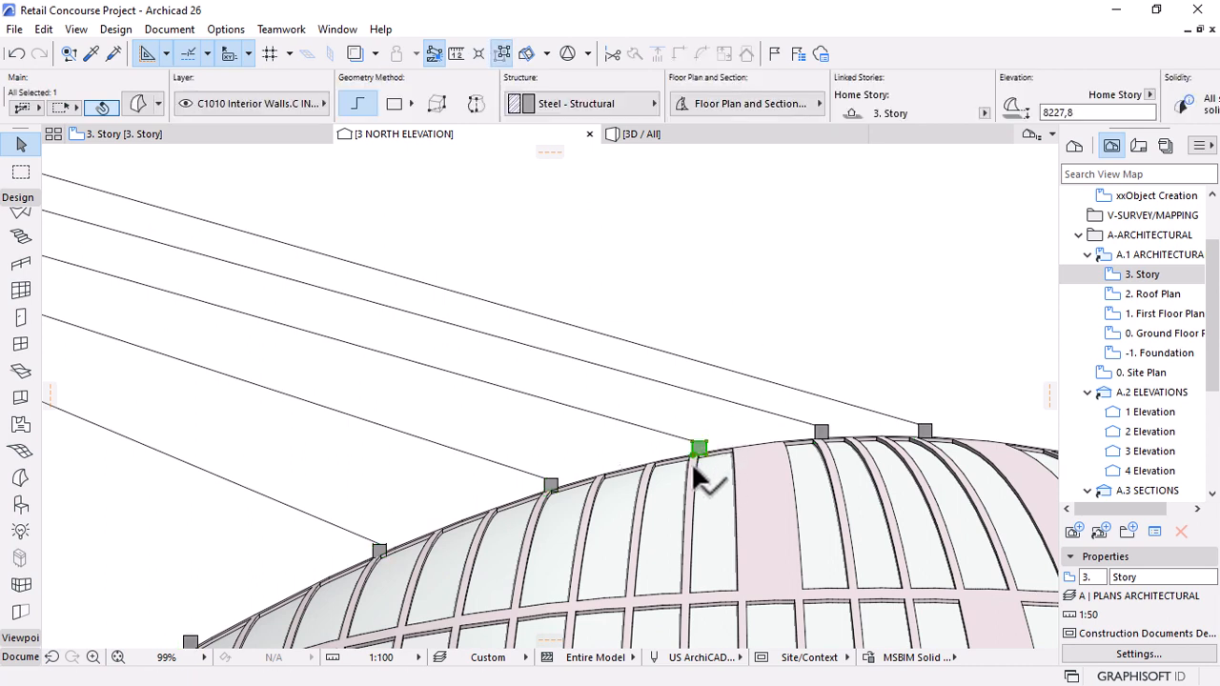
left_click(697, 450)
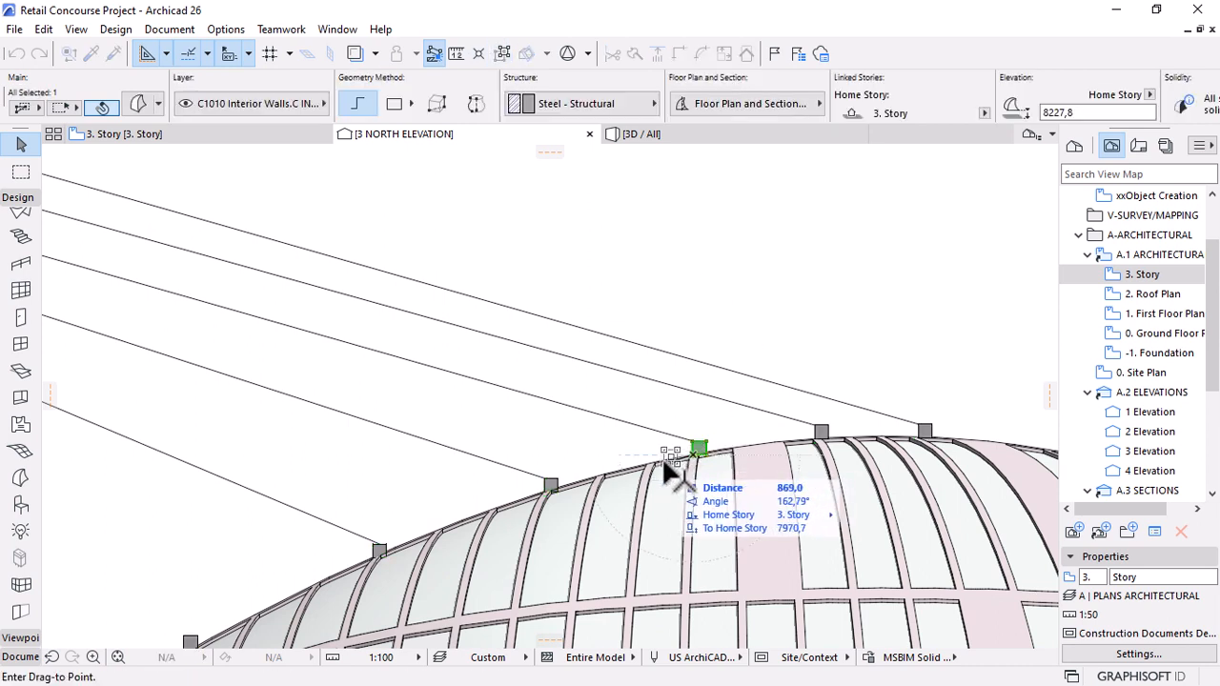
scroll(645, 458, "up", 3)
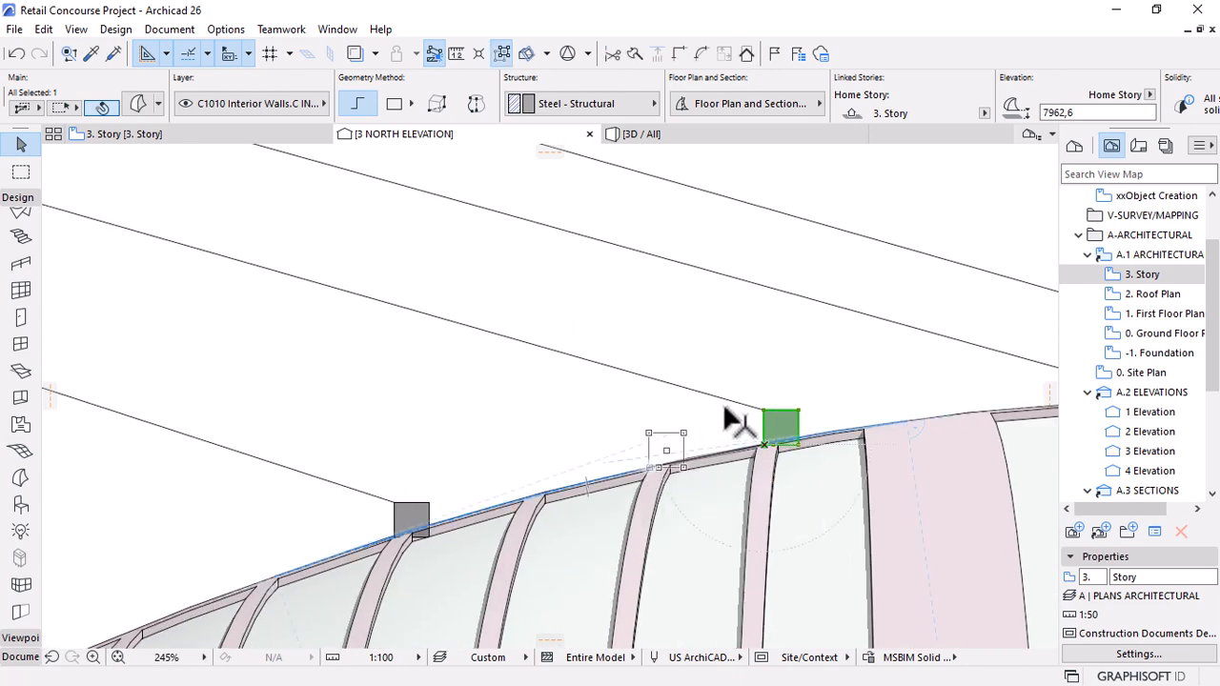
Move the remaining block at the third cable's end to the same adjacent rib, aligned with the block already moved.
left_click(764, 411)
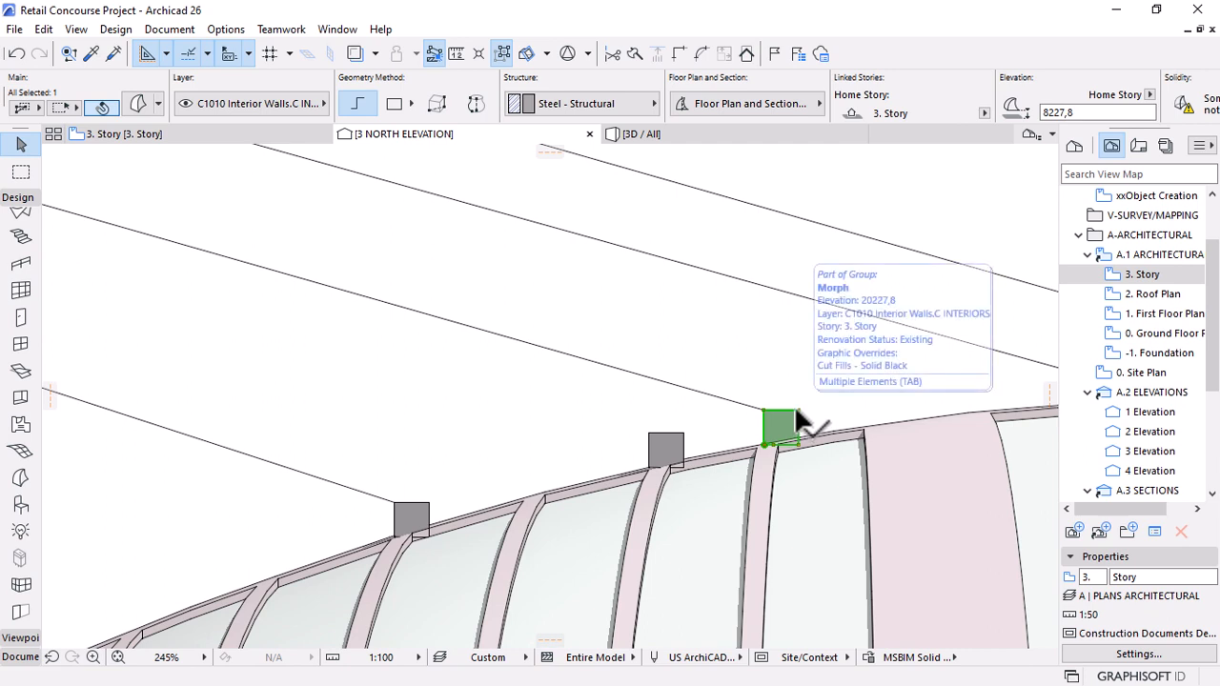
key("Escape")
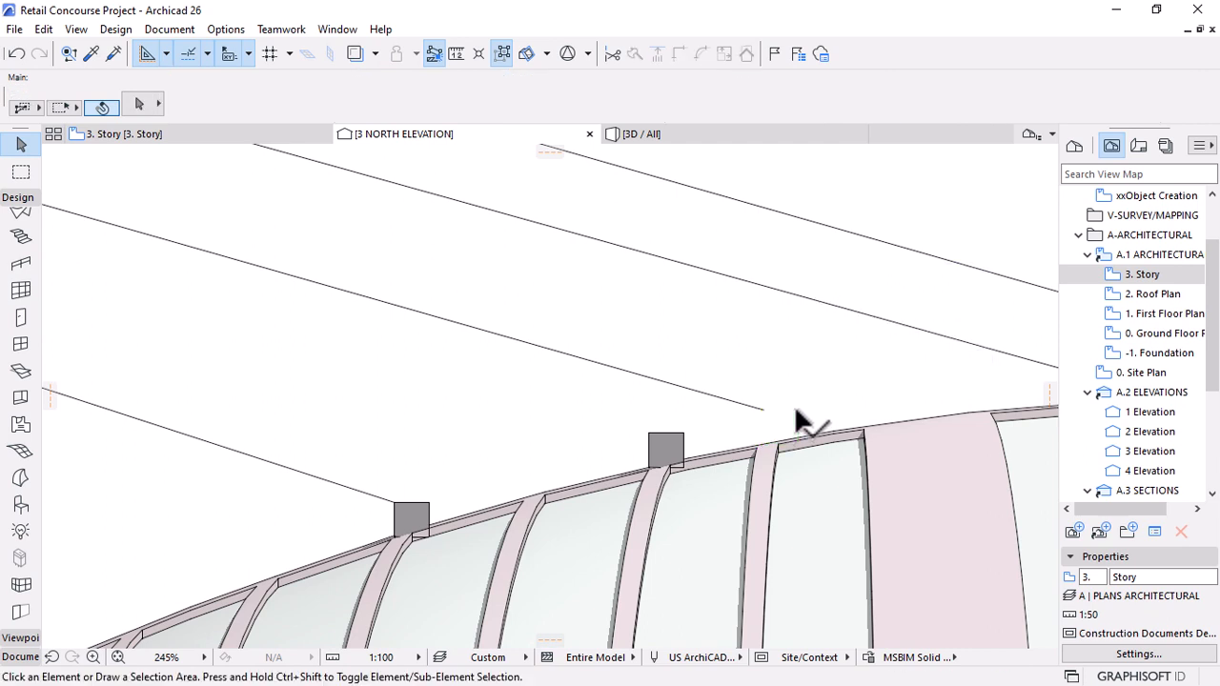
key("ctrl+z")
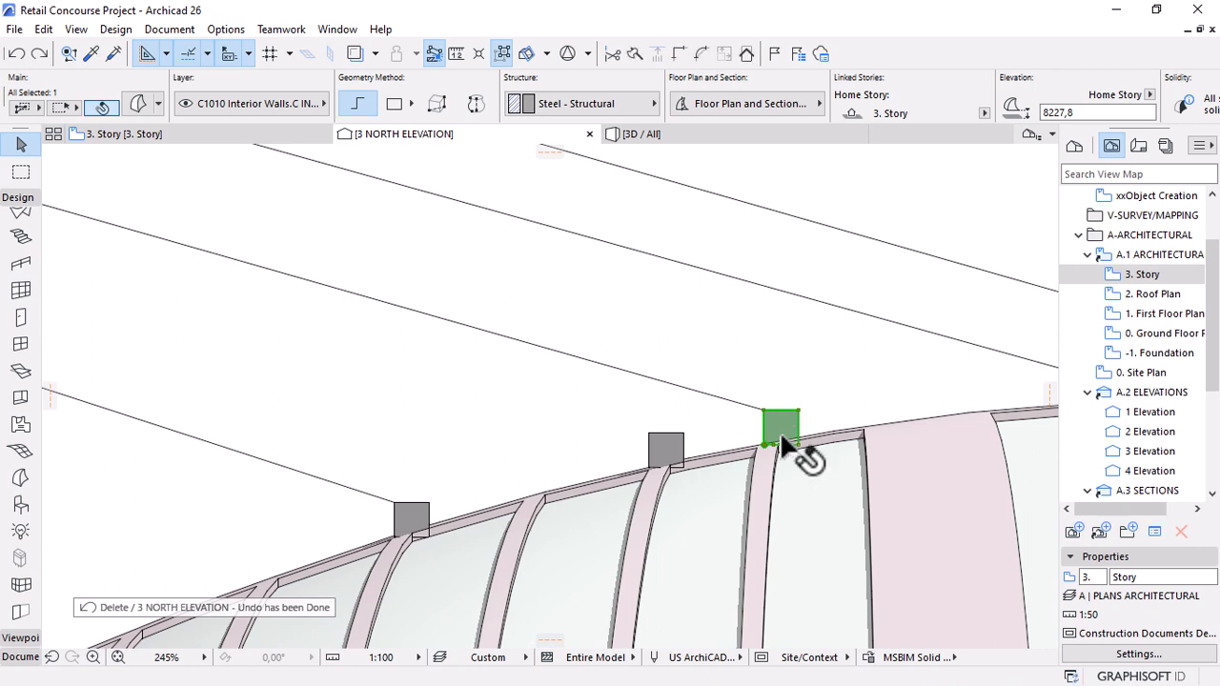
key("ctrl+d")
left_click(798, 411)
left_click(685, 432)
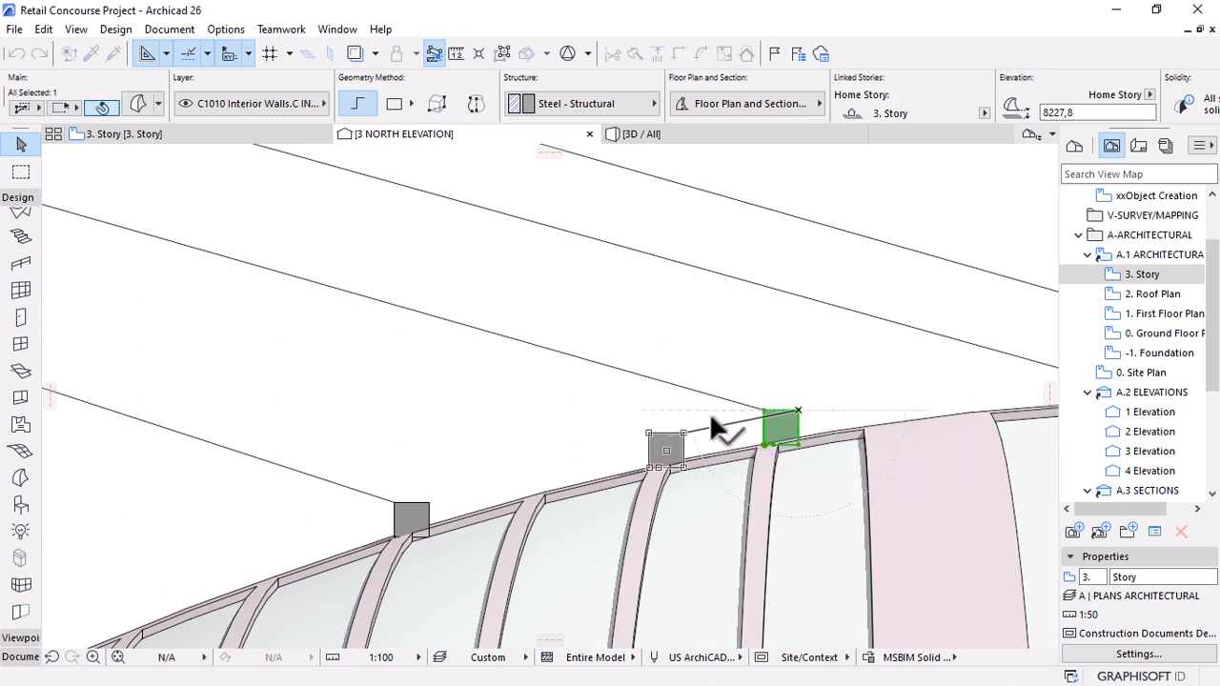
Move the roof end of the third cable morph onto the top of the relocated spine block.
left_click(760, 409)
left_click(763, 410)
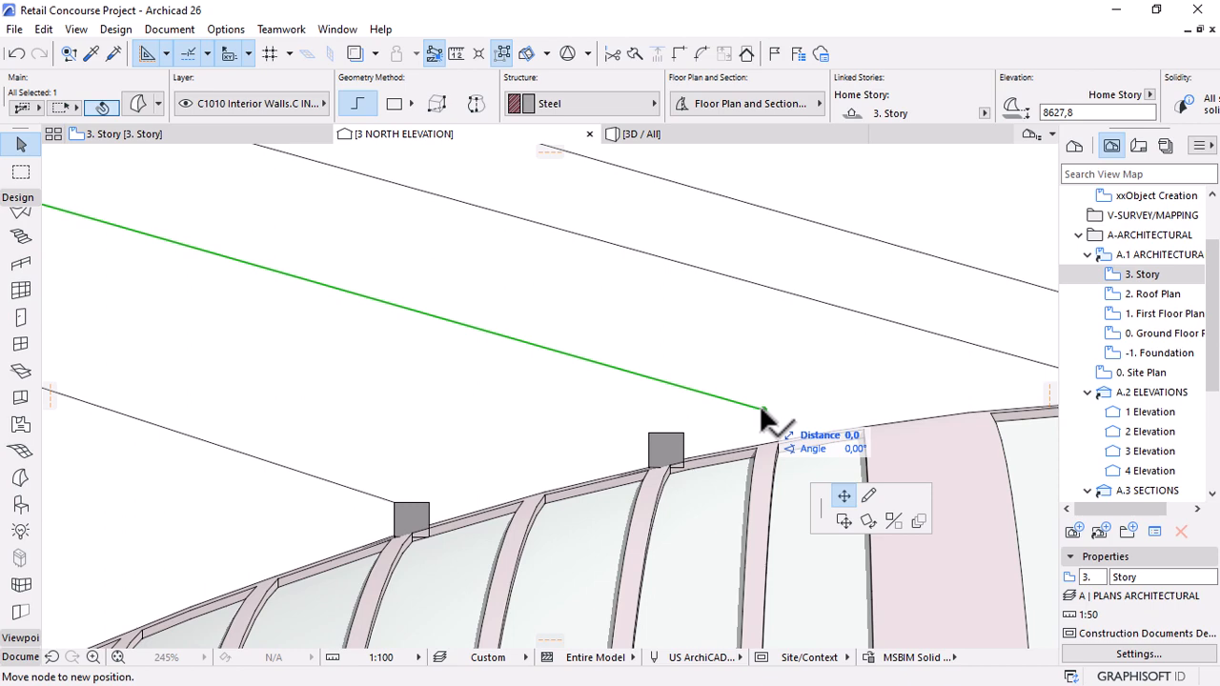
left_click(673, 430)
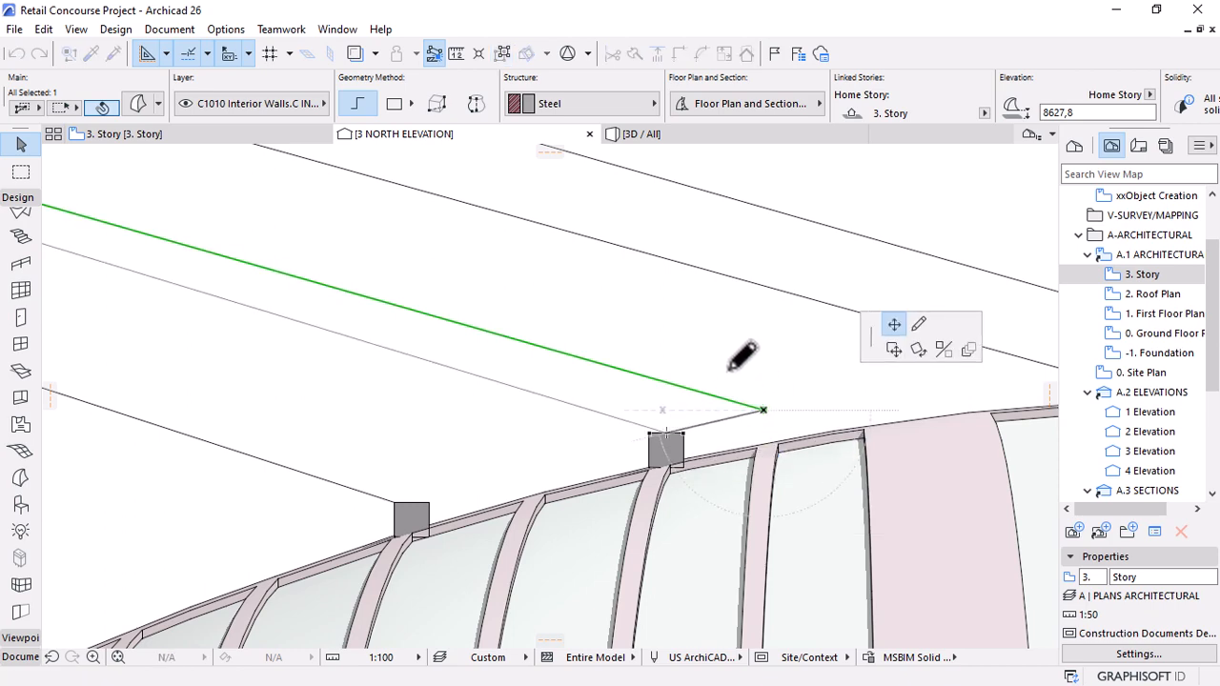
scroll(675, 414, "down", 5)
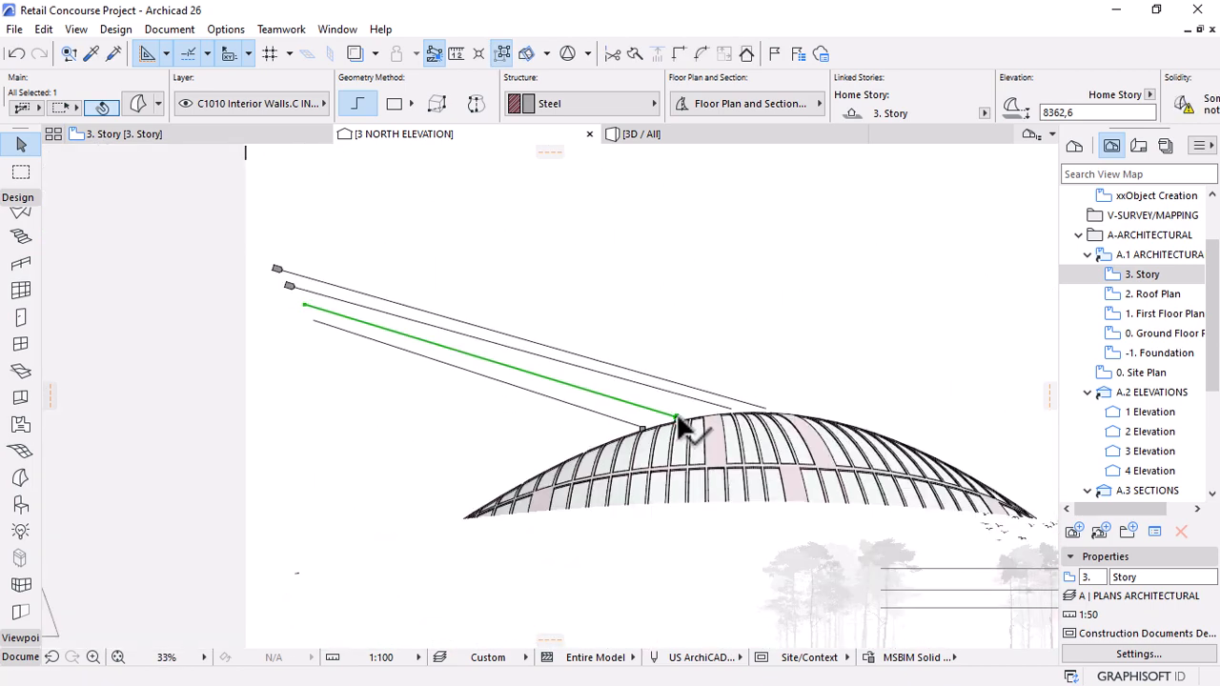
Move one of the overlapping blocks at the second cable's roof end to the edge of the adjacent wide rib toward the pylon.
key("Escape")
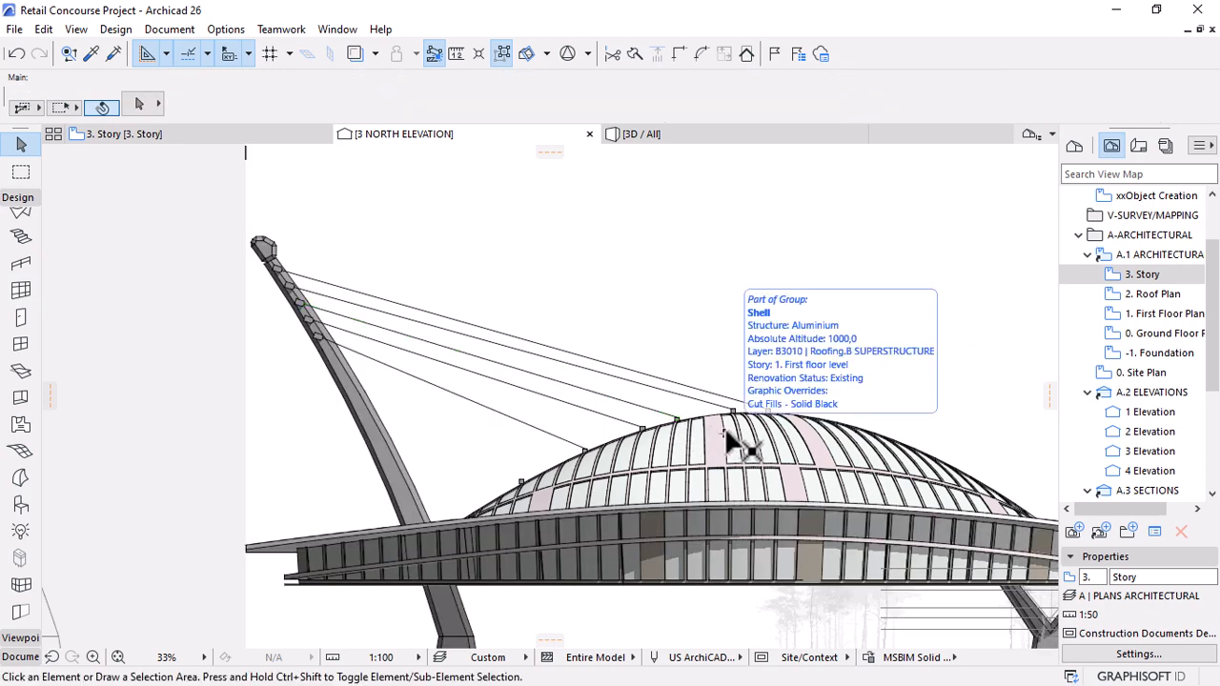
scroll(735, 420, "up", 1)
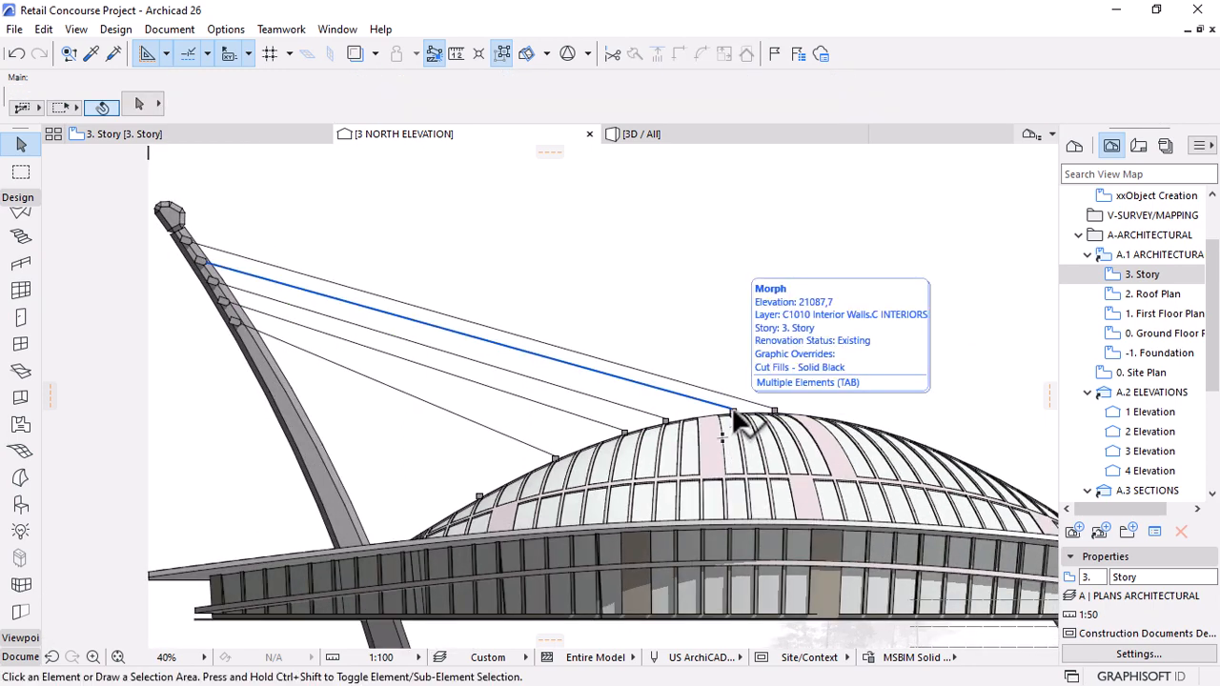
scroll(735, 413, "up", 8)
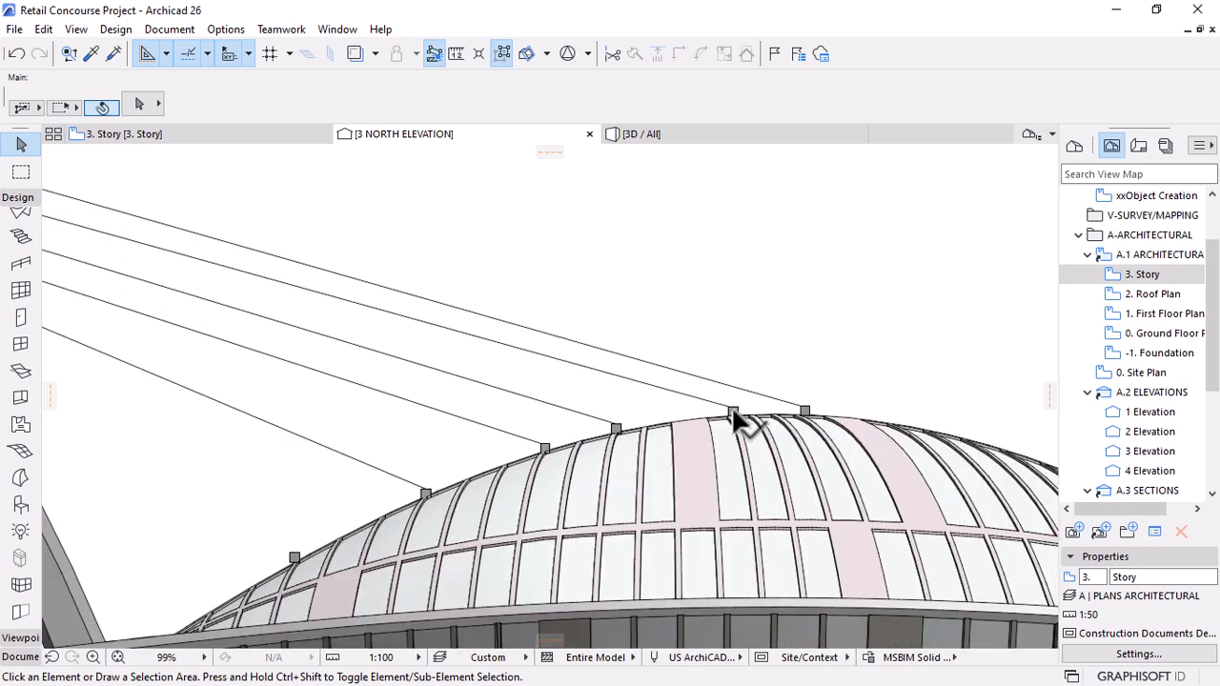
left_click(748, 408)
key("ctrl+d")
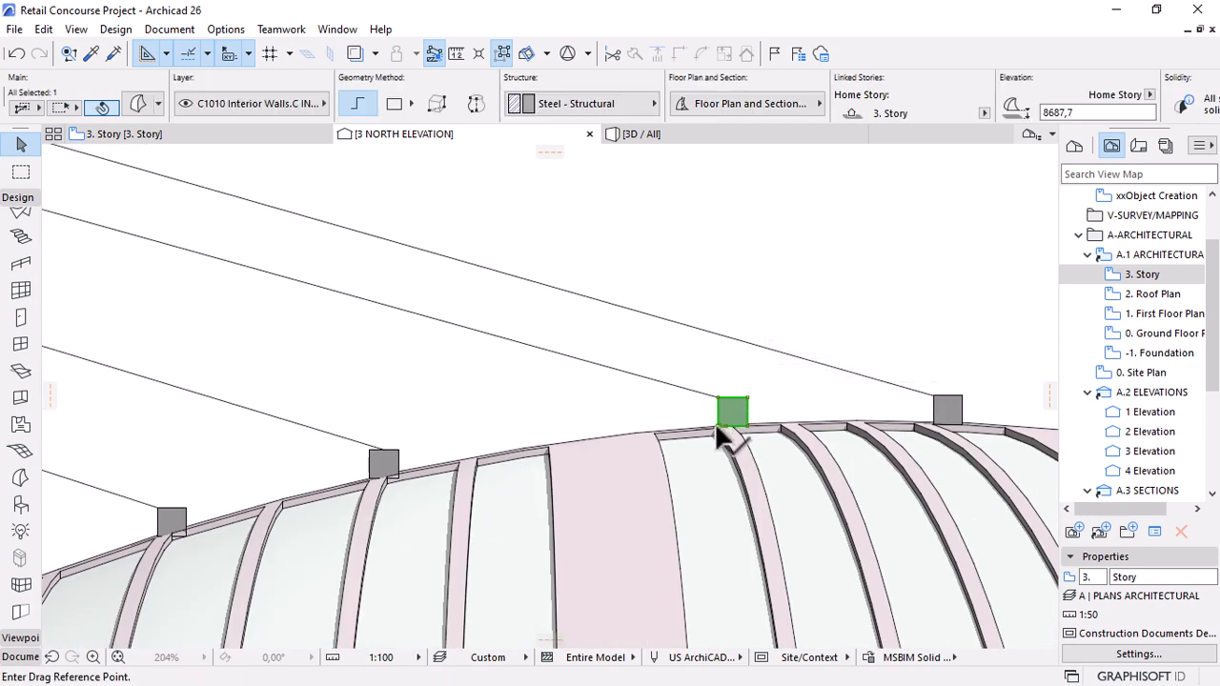
left_click(716, 425)
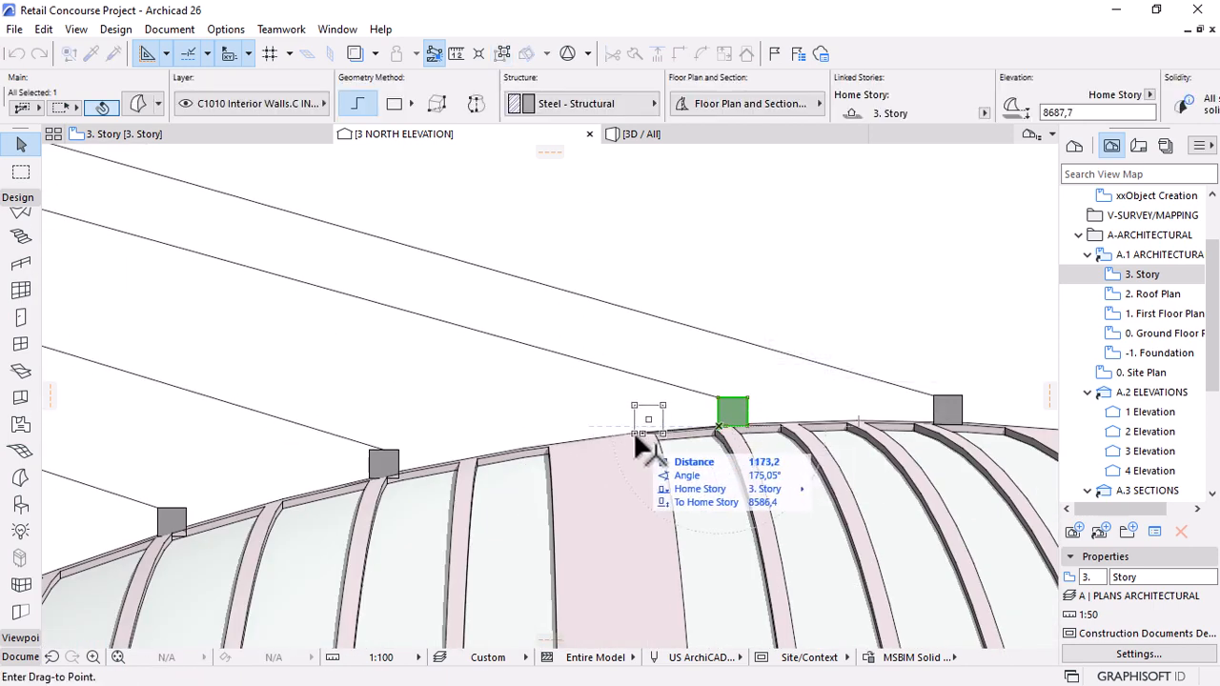
left_click(626, 429)
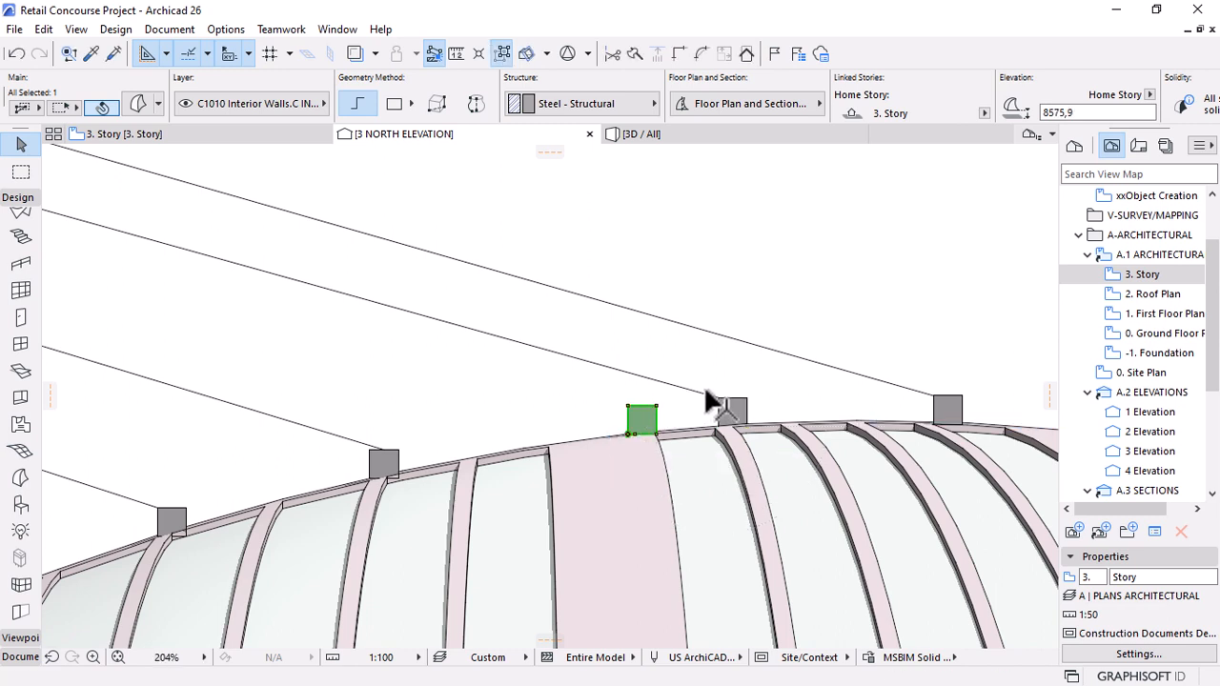
Move the remaining block at the second cable's roof end onto the wide rib, aligned with the block already moved.
key("ctrl+d")
left_click(747, 400)
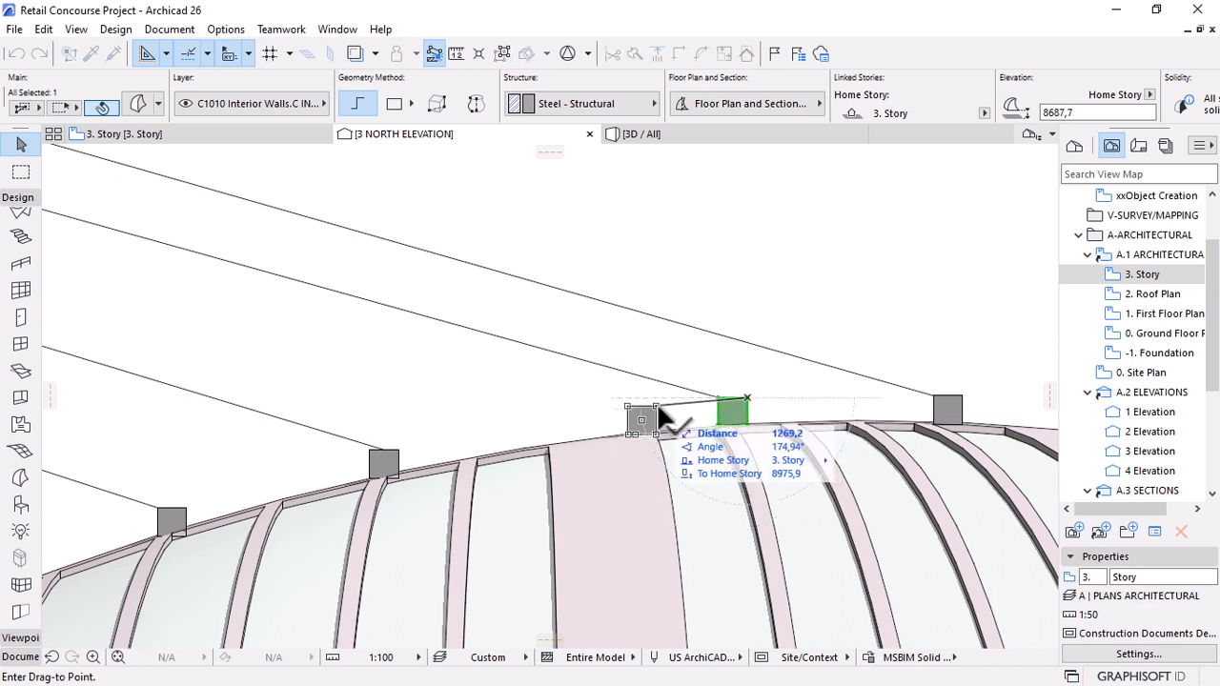
left_click(684, 387)
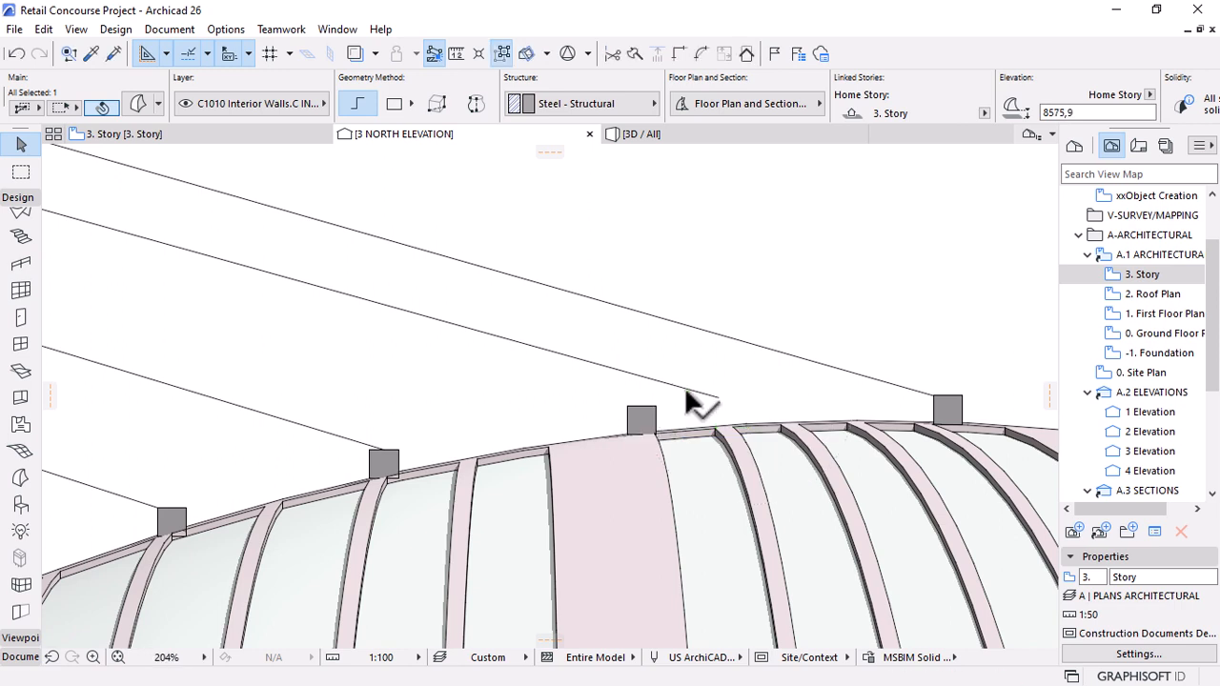
Move the roof end of the second cable morph onto the top of its relocated spine block.
left_click(718, 392)
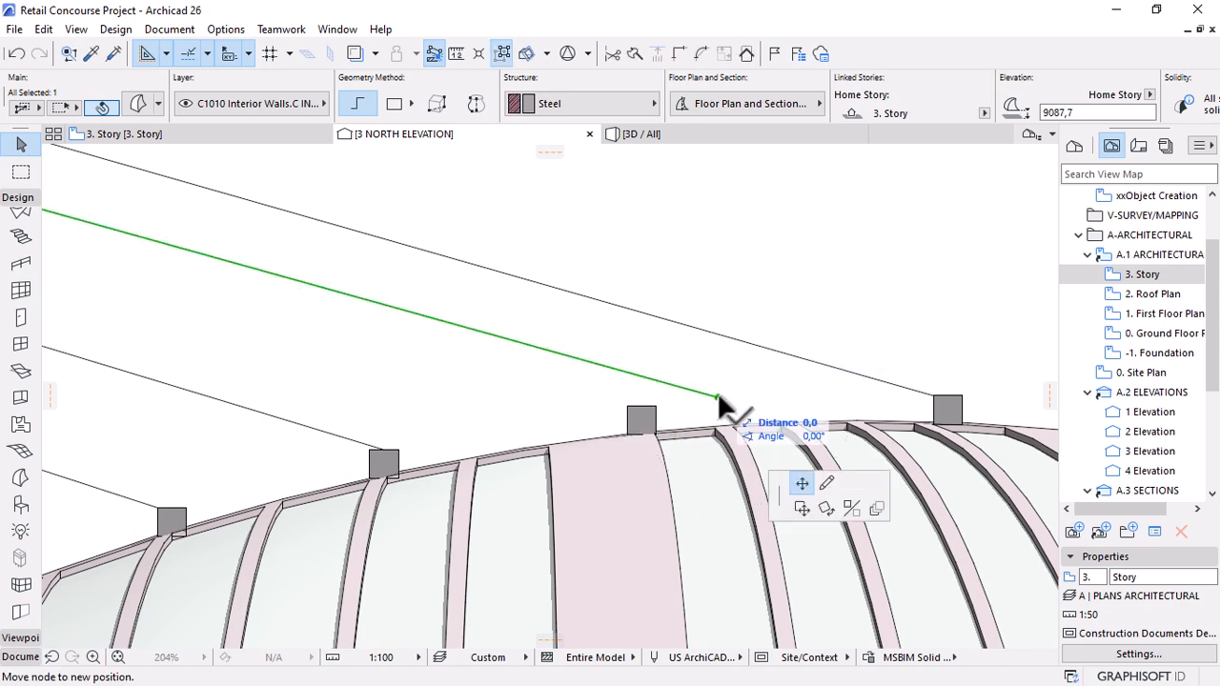
left_click(642, 404)
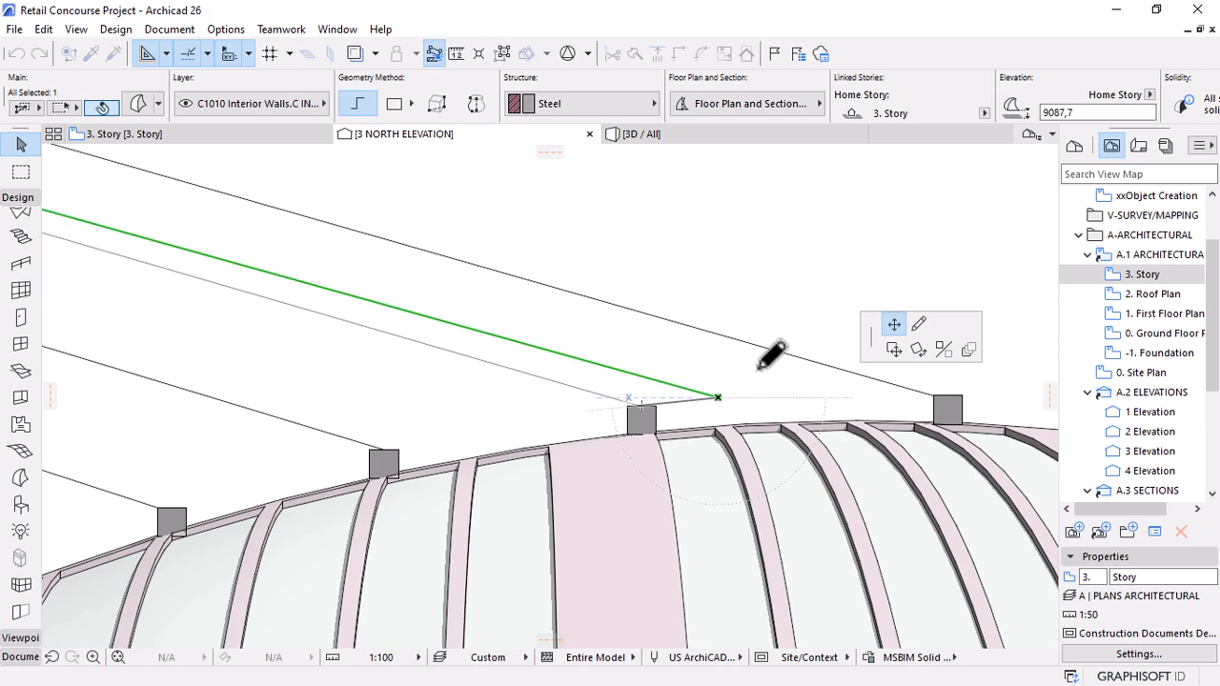
scroll(759, 369, "down", 5)
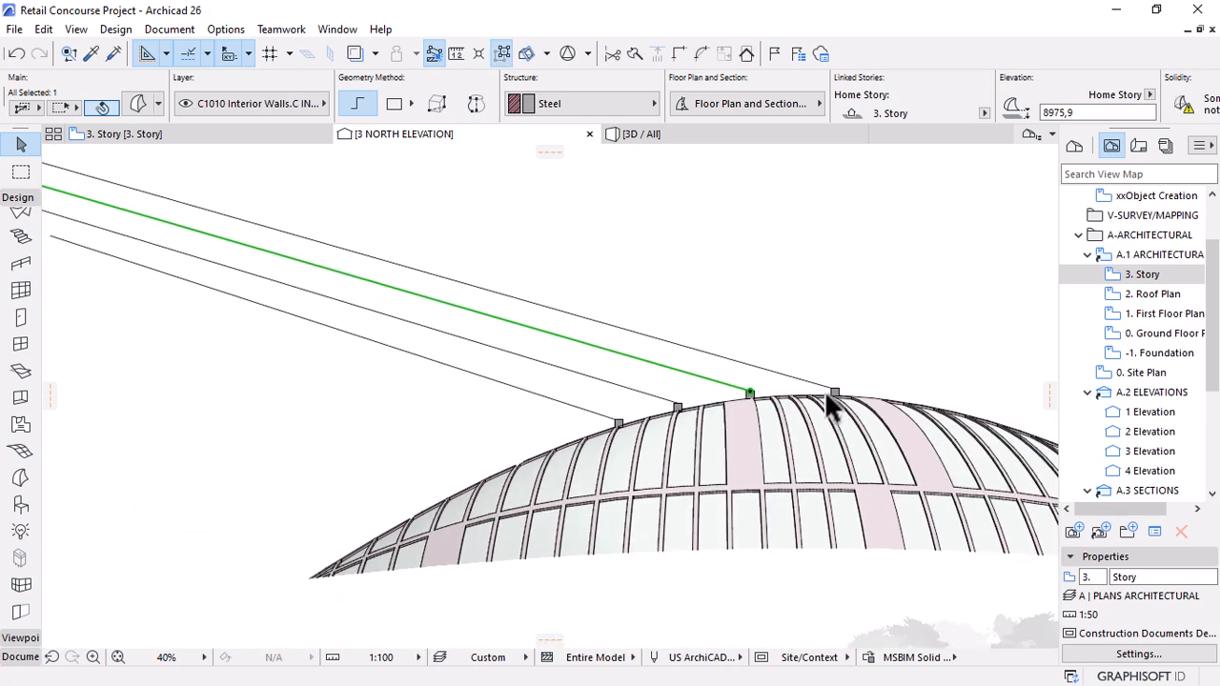
scroll(824, 390, "down", 2)
left_click(865, 370)
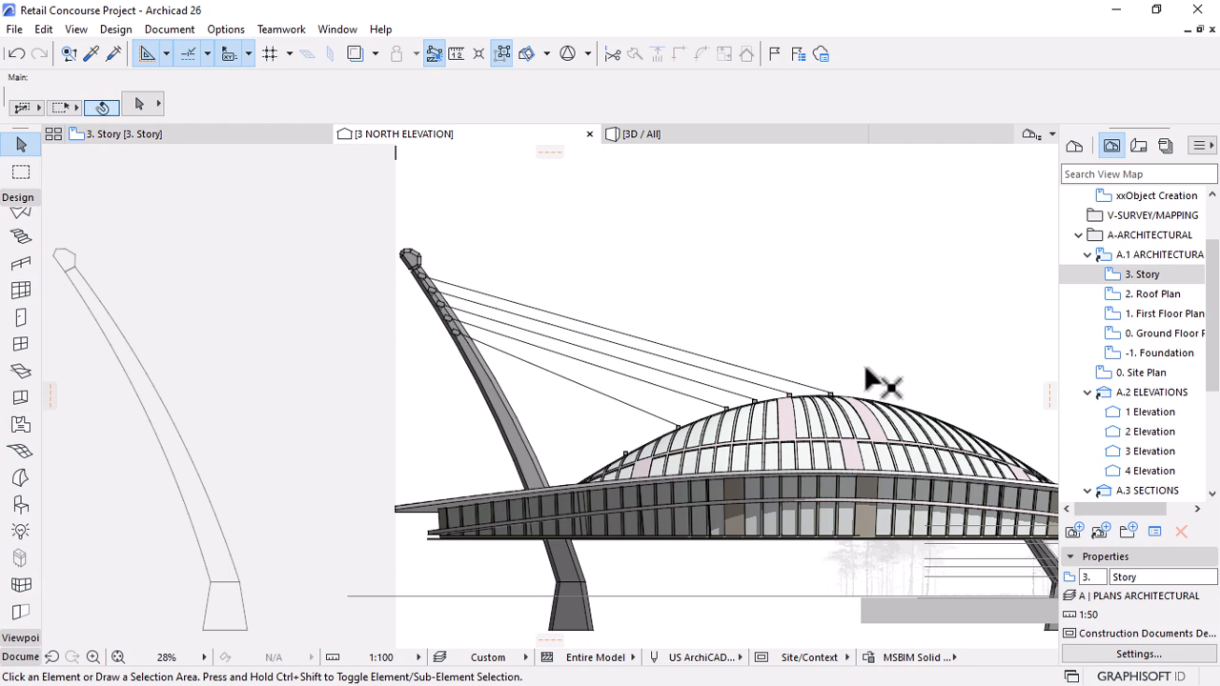
Move one of the overlapping blocks at the lowest cable's roof end one rib up the dome, away from the pylon.
scroll(602, 334, "down", 3)
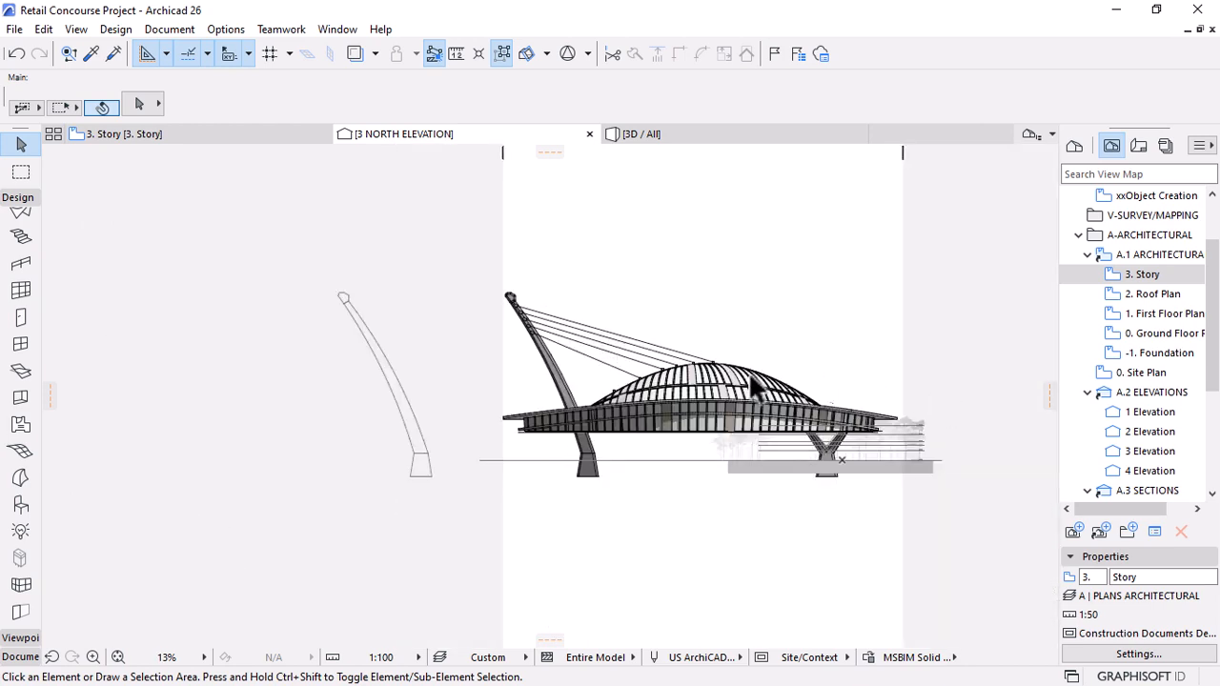
scroll(672, 361, "up", 8)
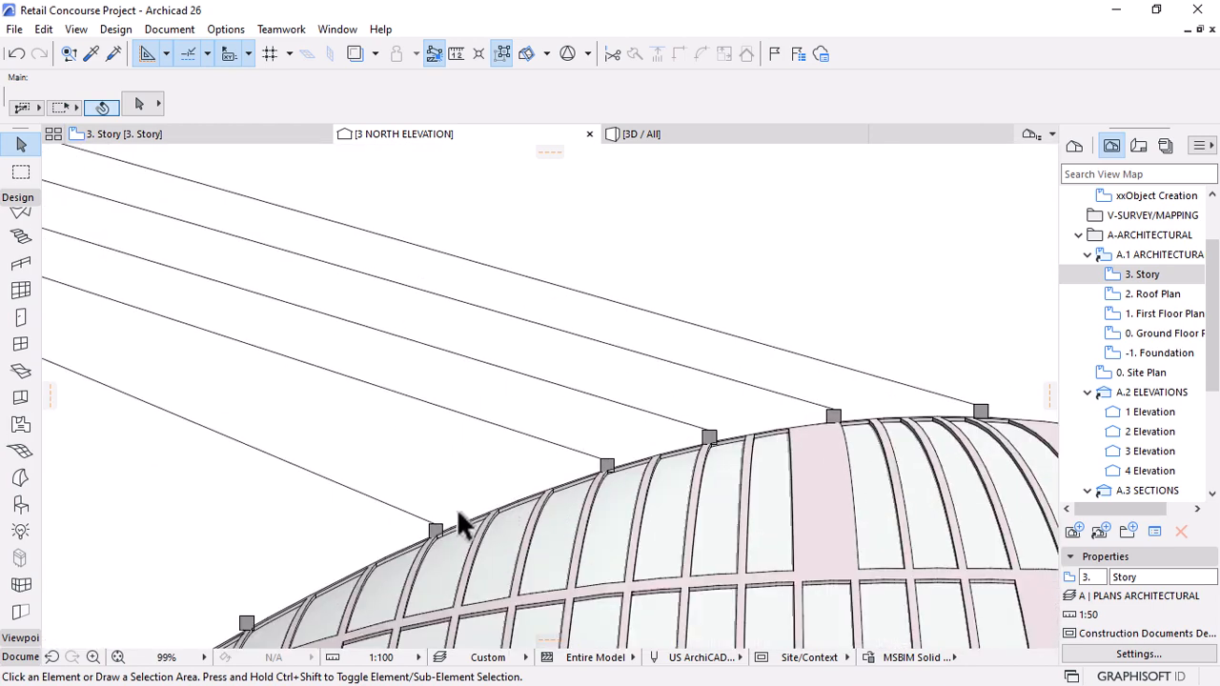
left_click(437, 530)
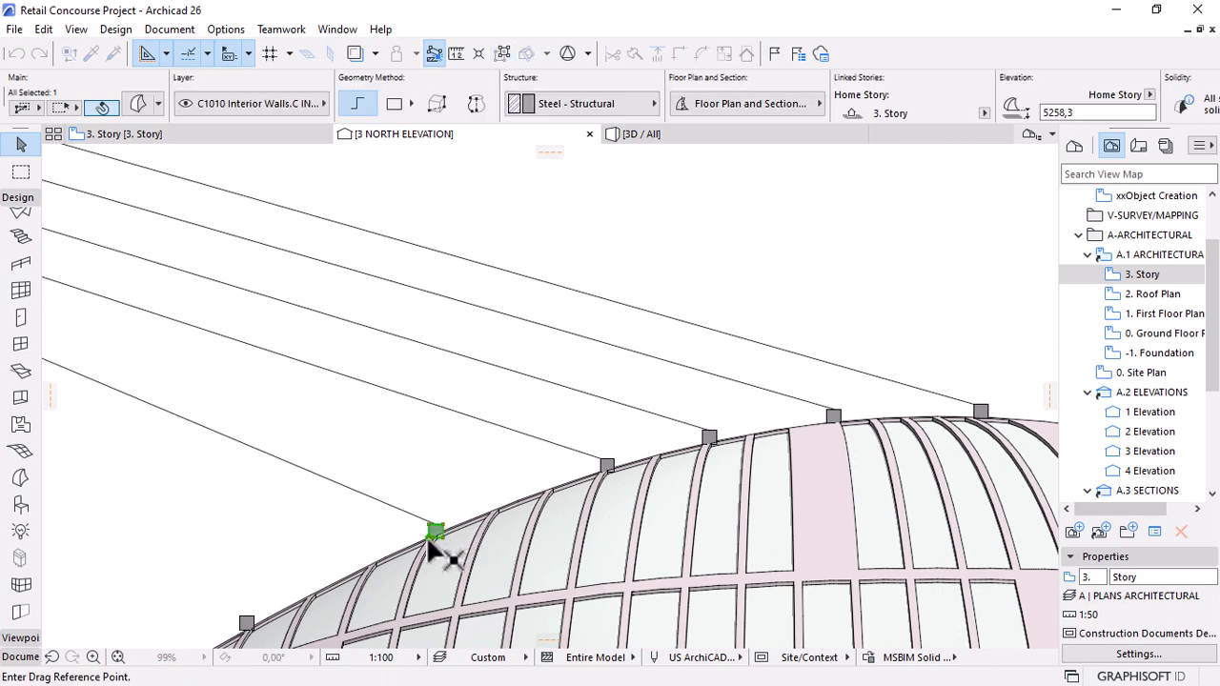
left_click(434, 532)
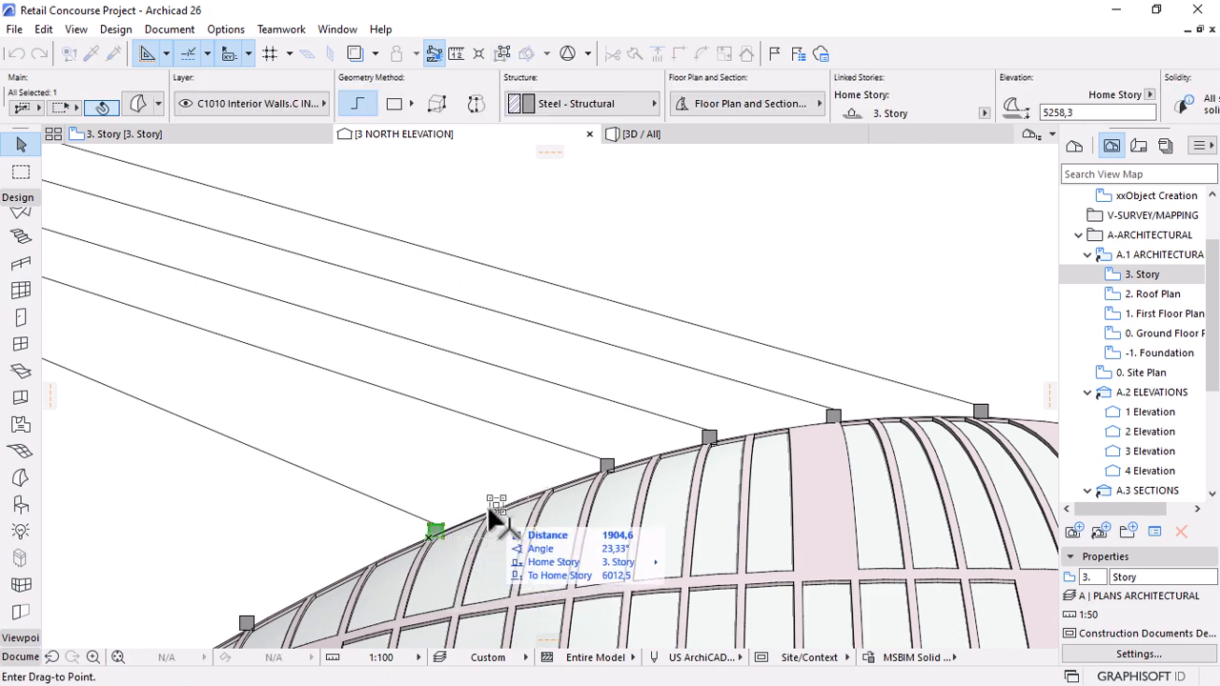
scroll(487, 505, "up", 5)
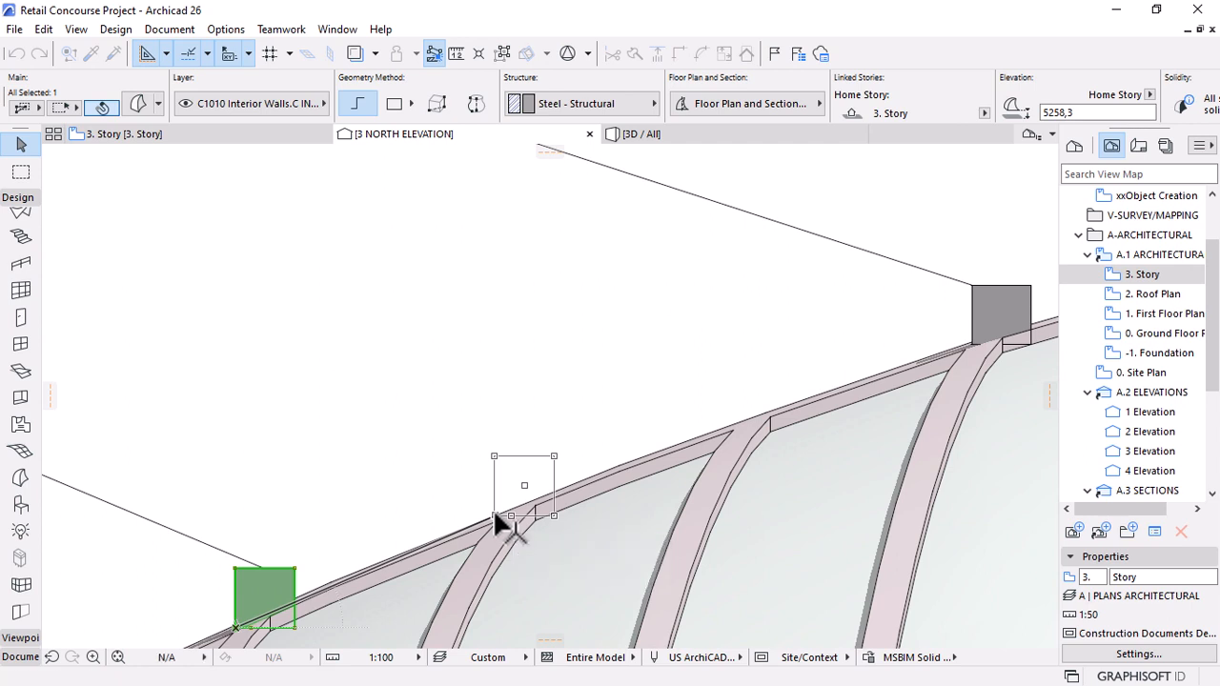
left_click(591, 481)
Move the remaining block at the lowest cable's roof end to the same higher rib, aligned with the block already moved.
scroll(597, 482, "down", 3)
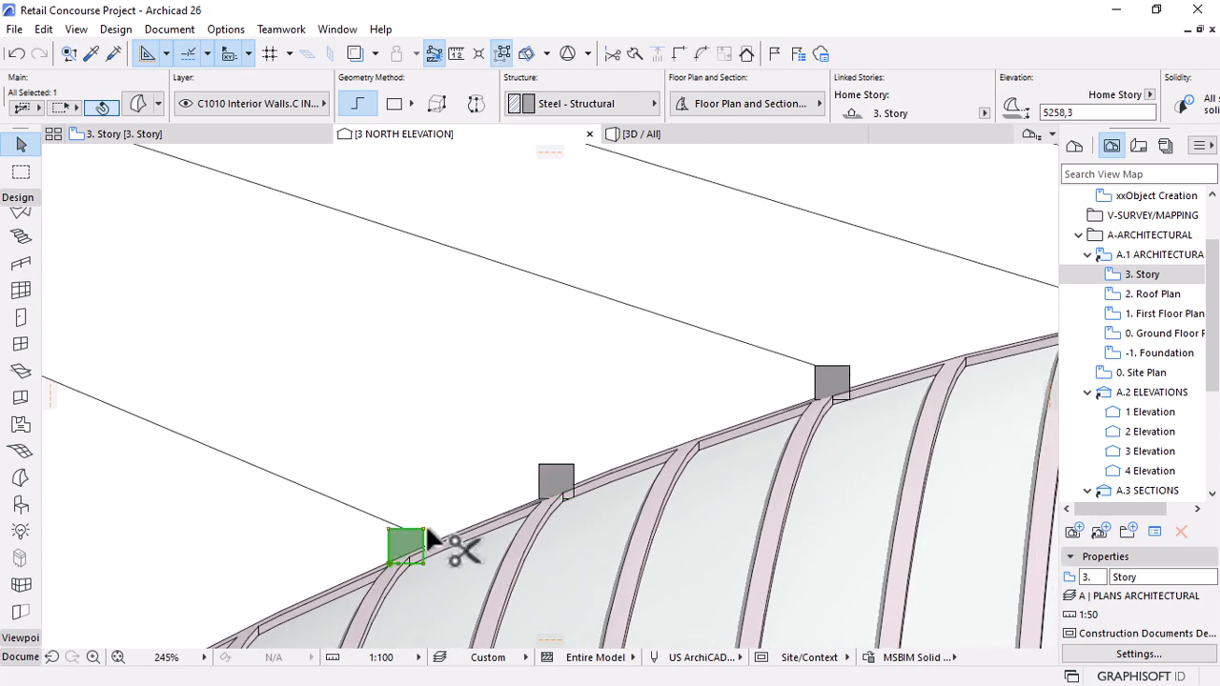
key("ctrl+d")
left_click(422, 528)
left_click(574, 465)
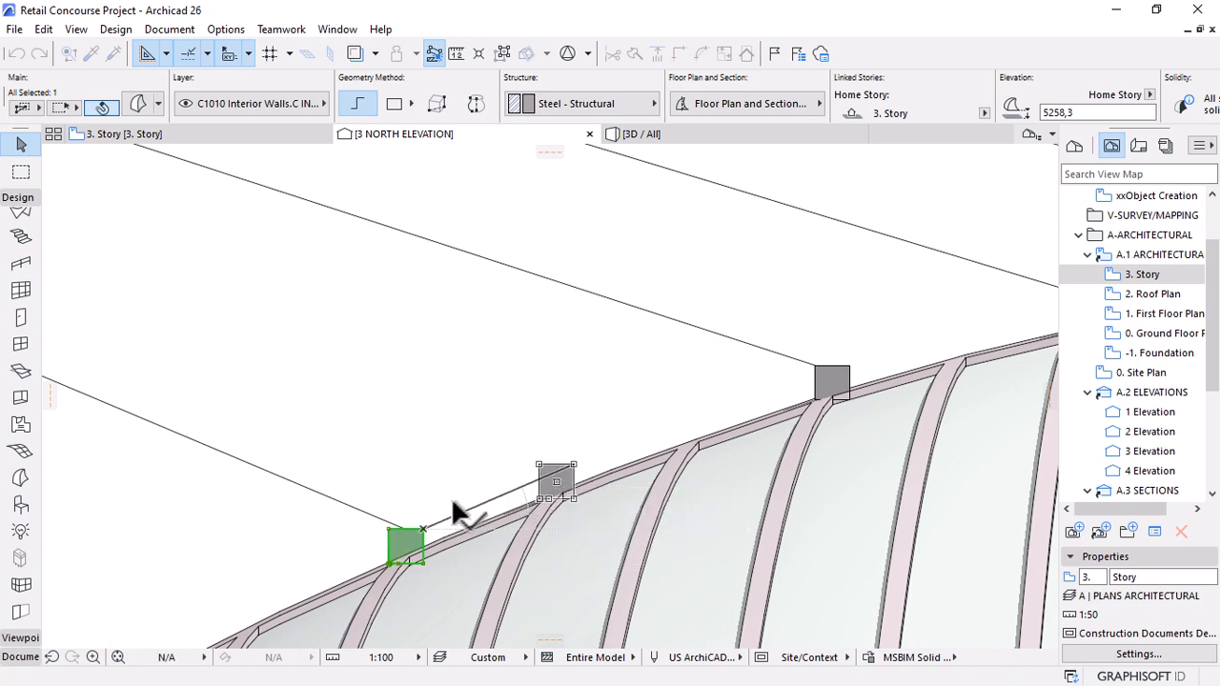
Move the roof end of the lowest cable morph to the top midpoint of its relocated spine block.
left_click(404, 529)
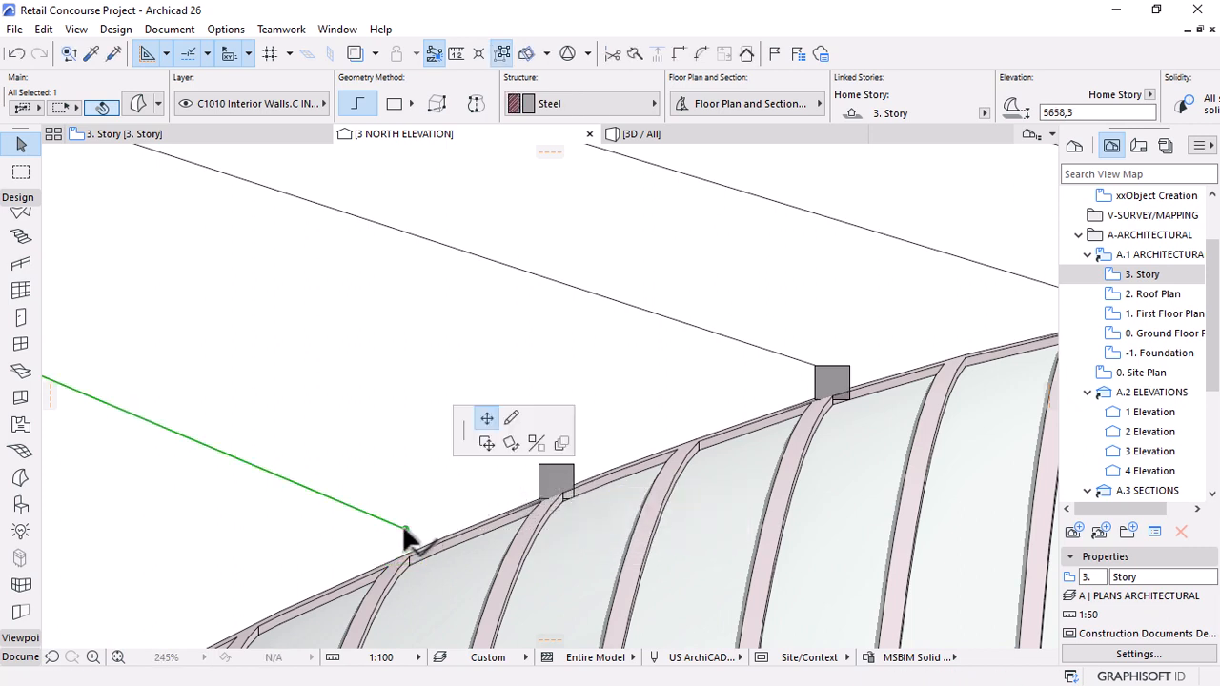
left_click(557, 464)
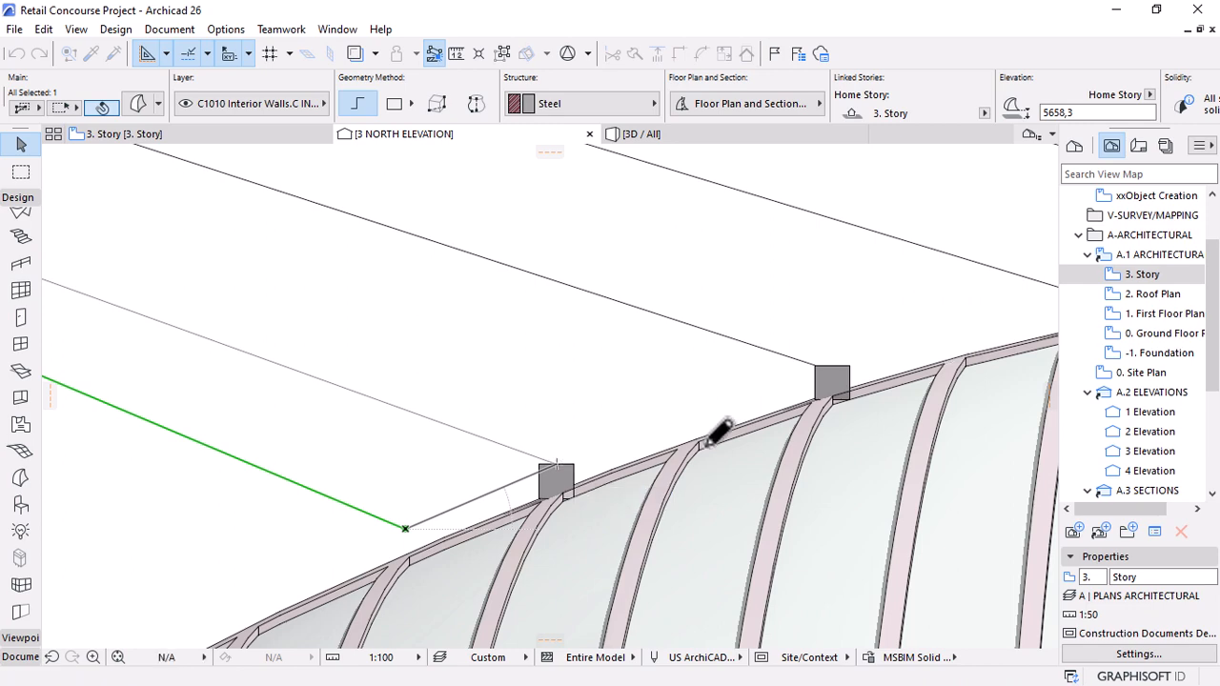
scroll(645, 472, "down", 5)
scroll(645, 472, "down", 5)
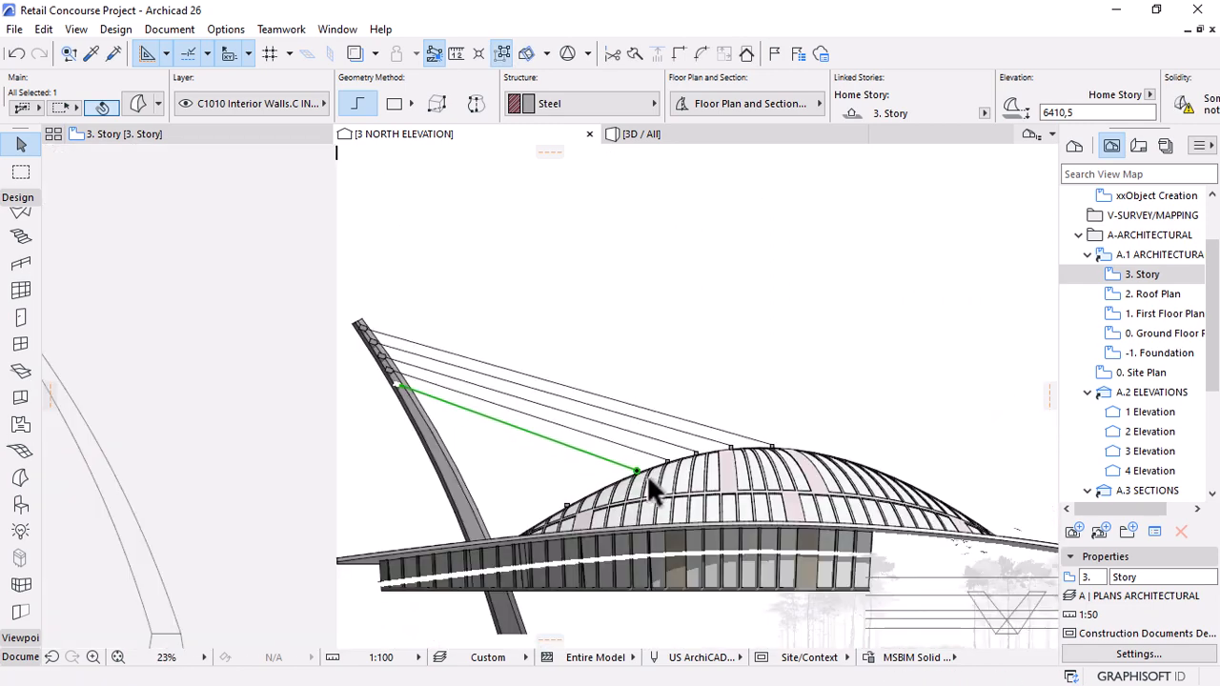
left_click(789, 414)
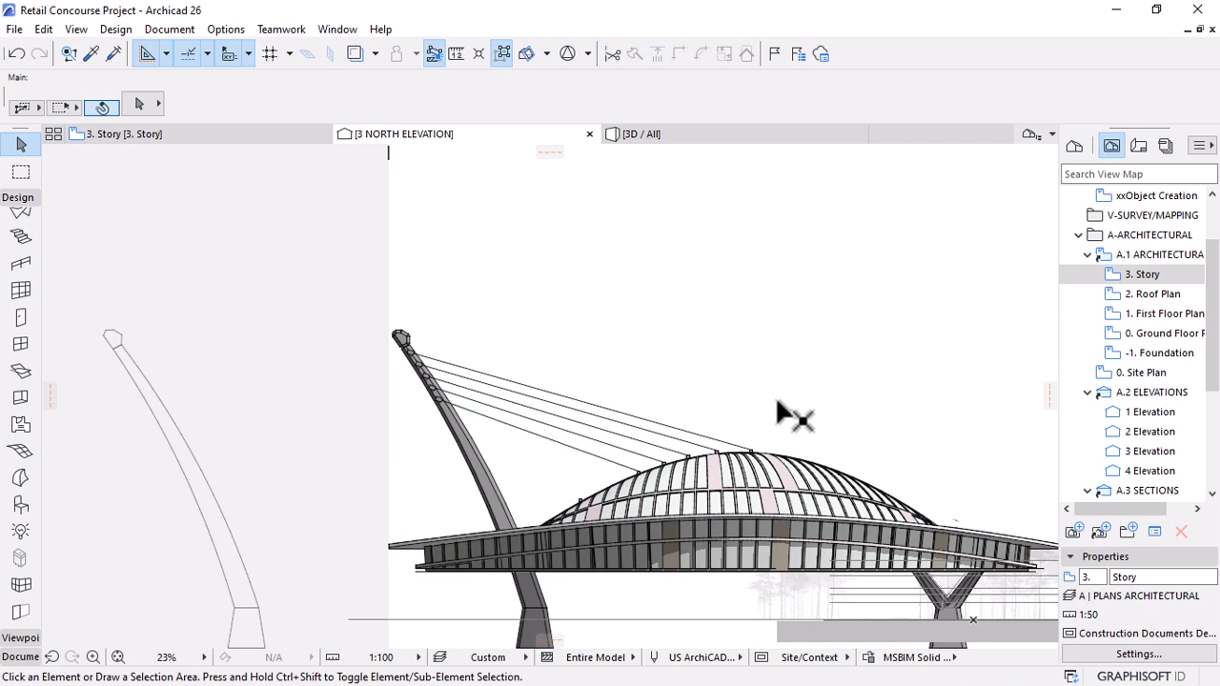
Examine the spacing of the cables and spine blocks in the north elevation, and inspect the pylon's anchor plates in the 3D model.
scroll(689, 380, "down", 3)
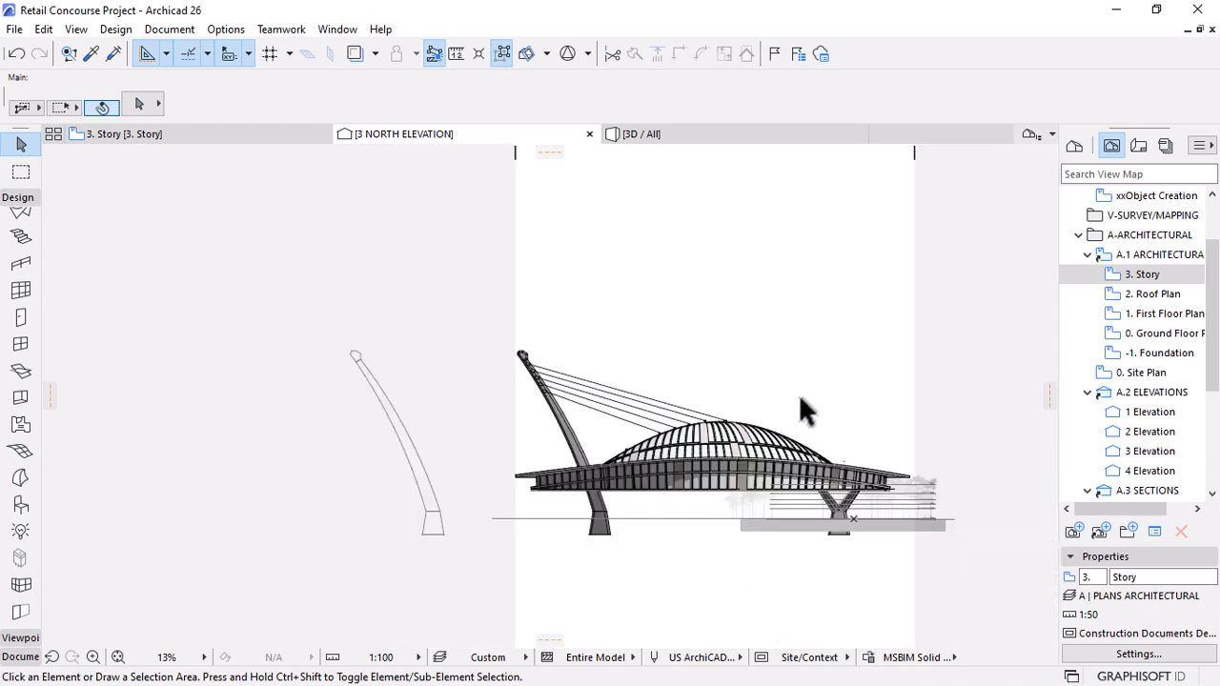
scroll(696, 430, "up", 4)
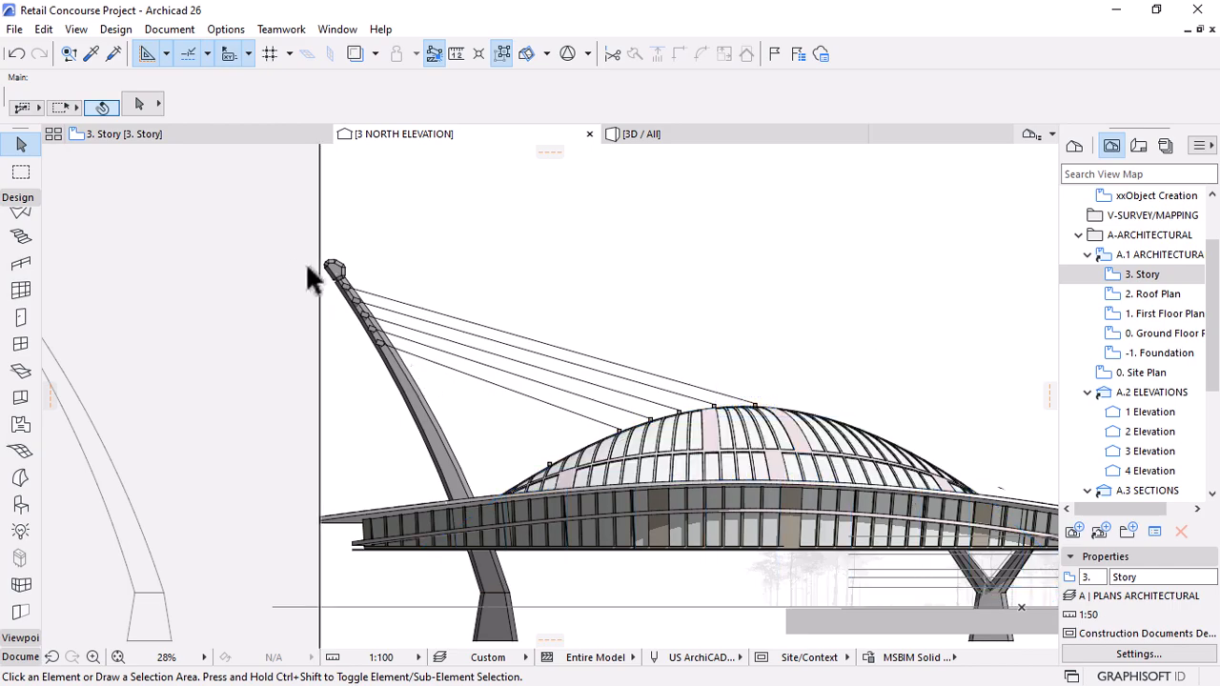
left_click(659, 134)
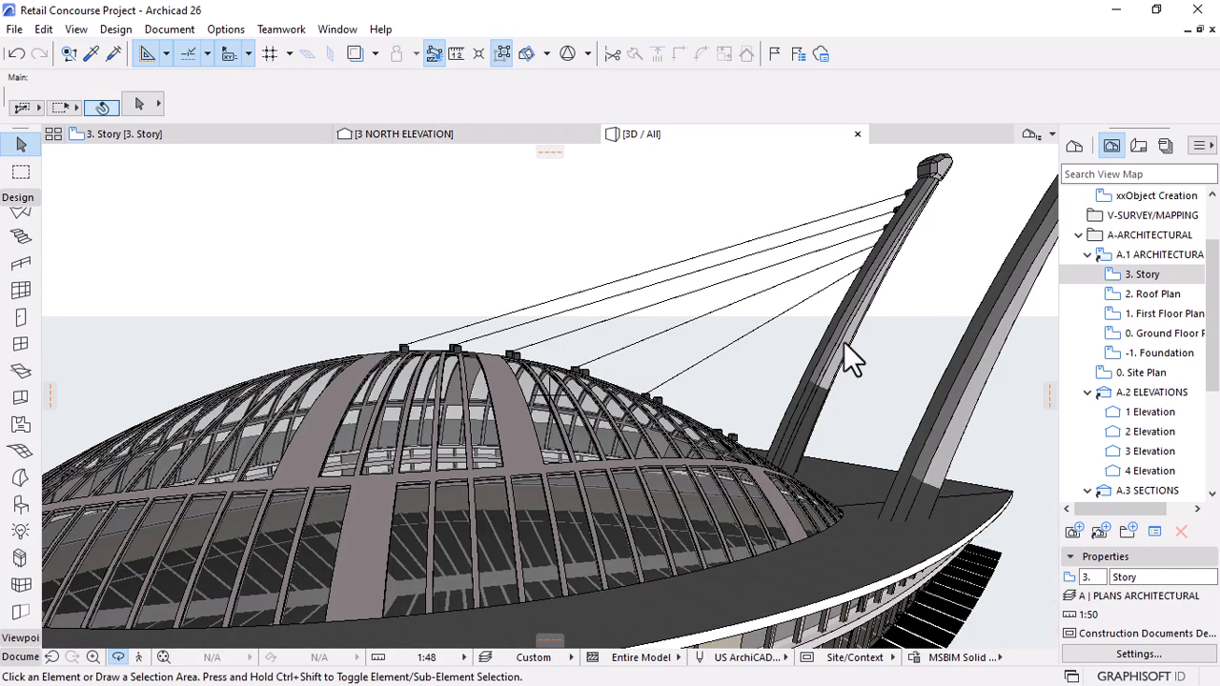
middle_click_drag(844, 341, 441, 472, "shift")
scroll(670, 292, "down", 5)
scroll(315, 345, "up", 5)
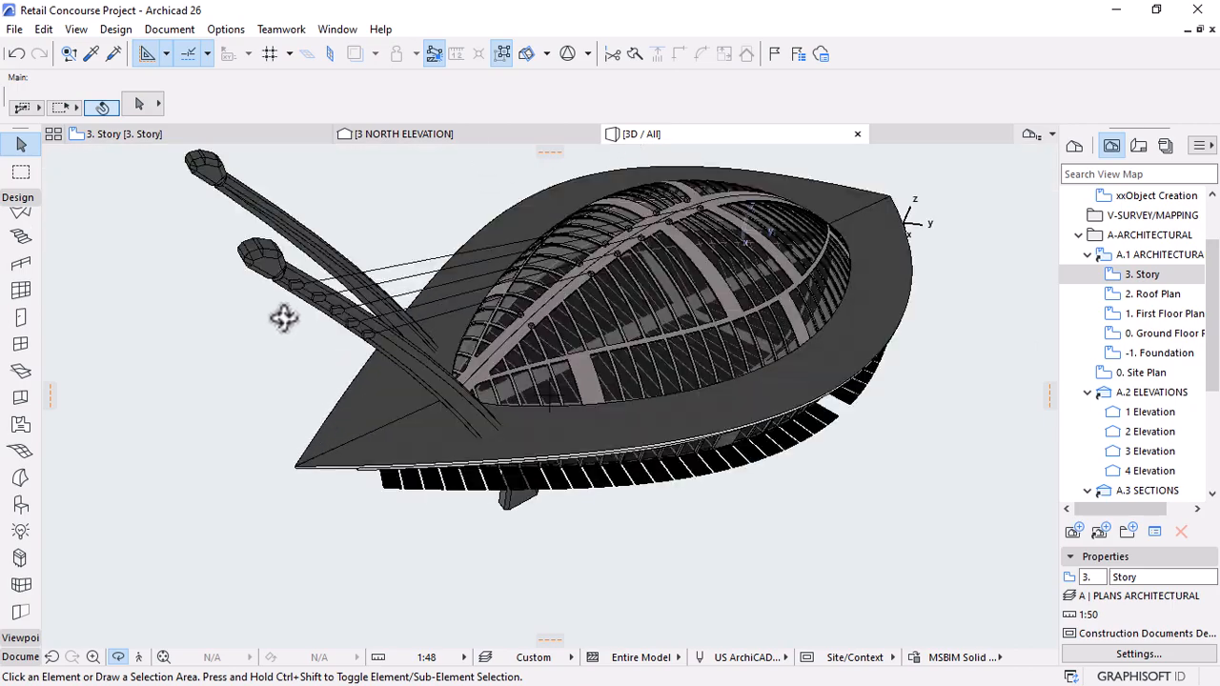
scroll(512, 353, "down", 1)
middle_click_drag(458, 417, 450, 319, "shift")
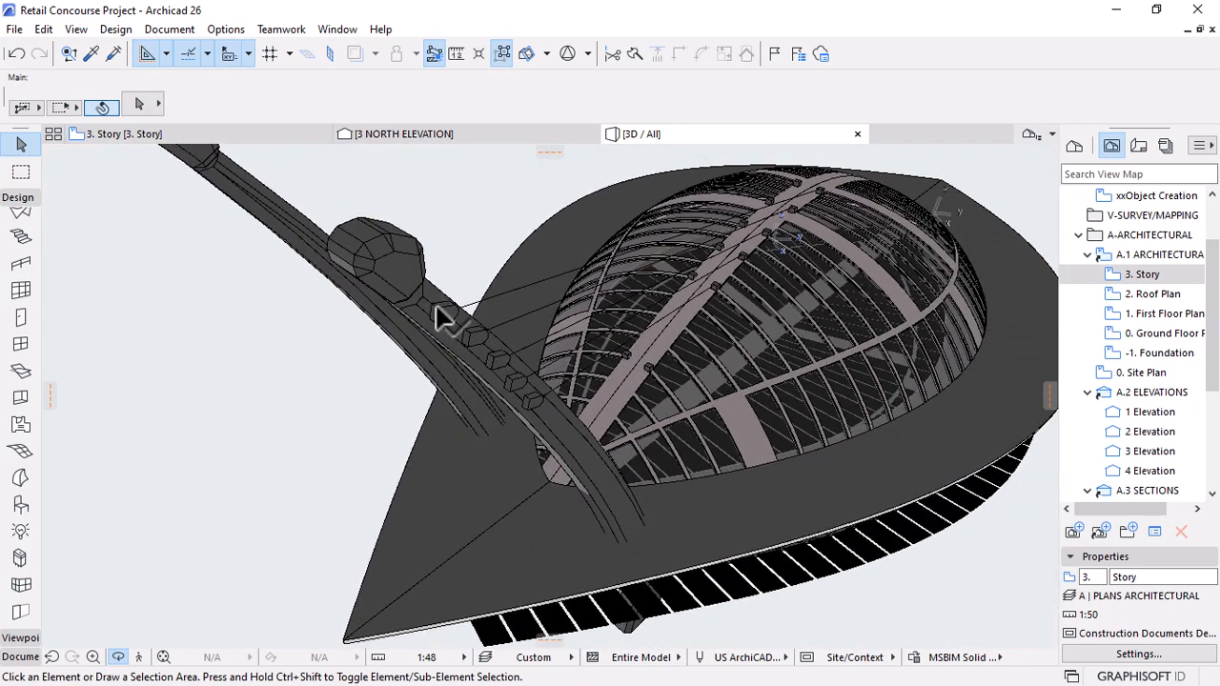
Select the pylon's five steel anchor plates, turn off group suspension, and mirror a copy across the roof spine to the other pylon in the 3. Story plan.
left_click(442, 312)
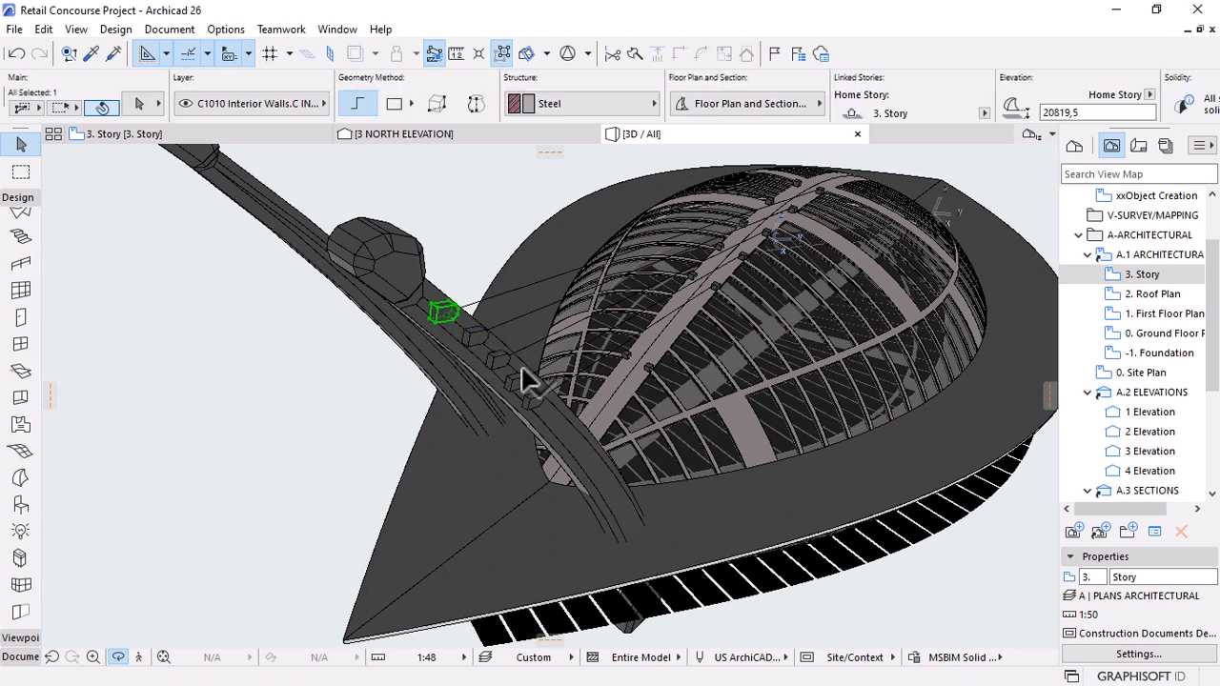
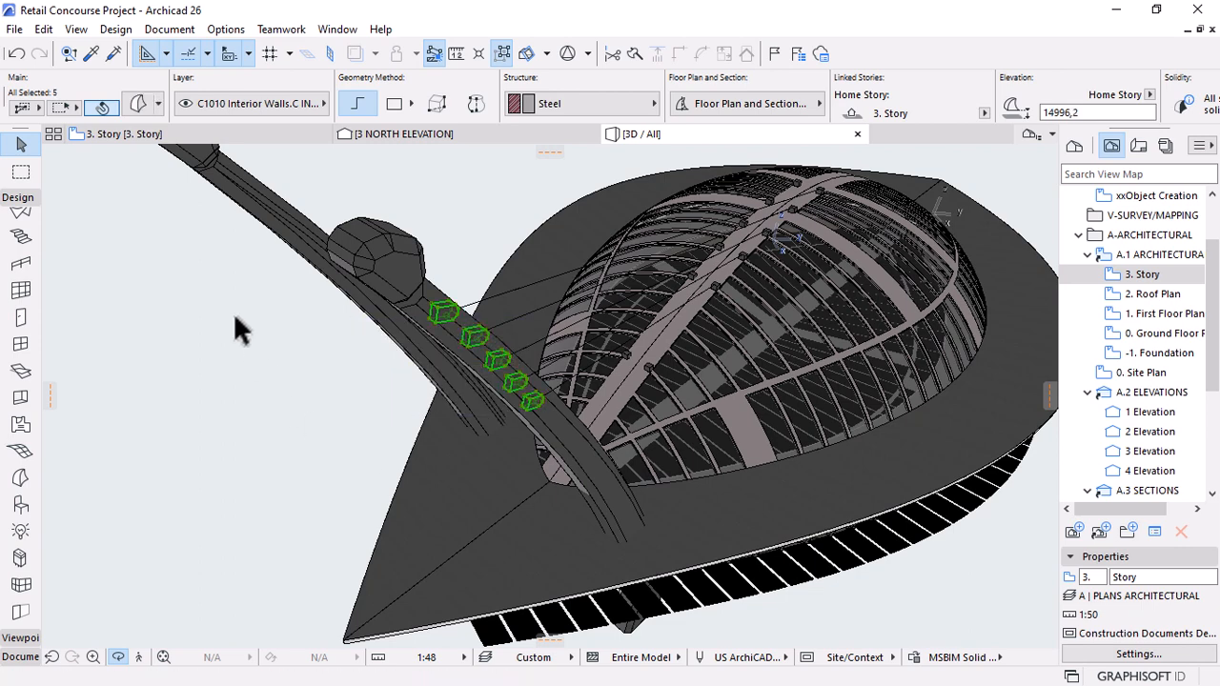
left_click(114, 135)
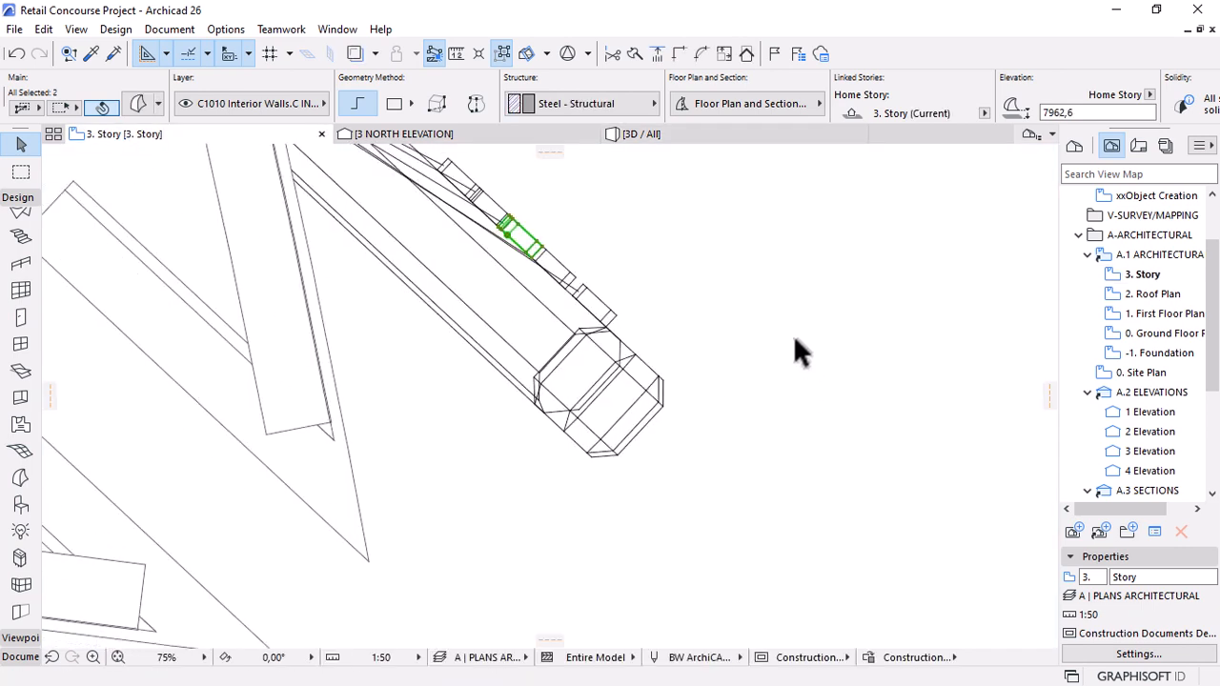
scroll(795, 340, "down", 4)
left_click(495, 60)
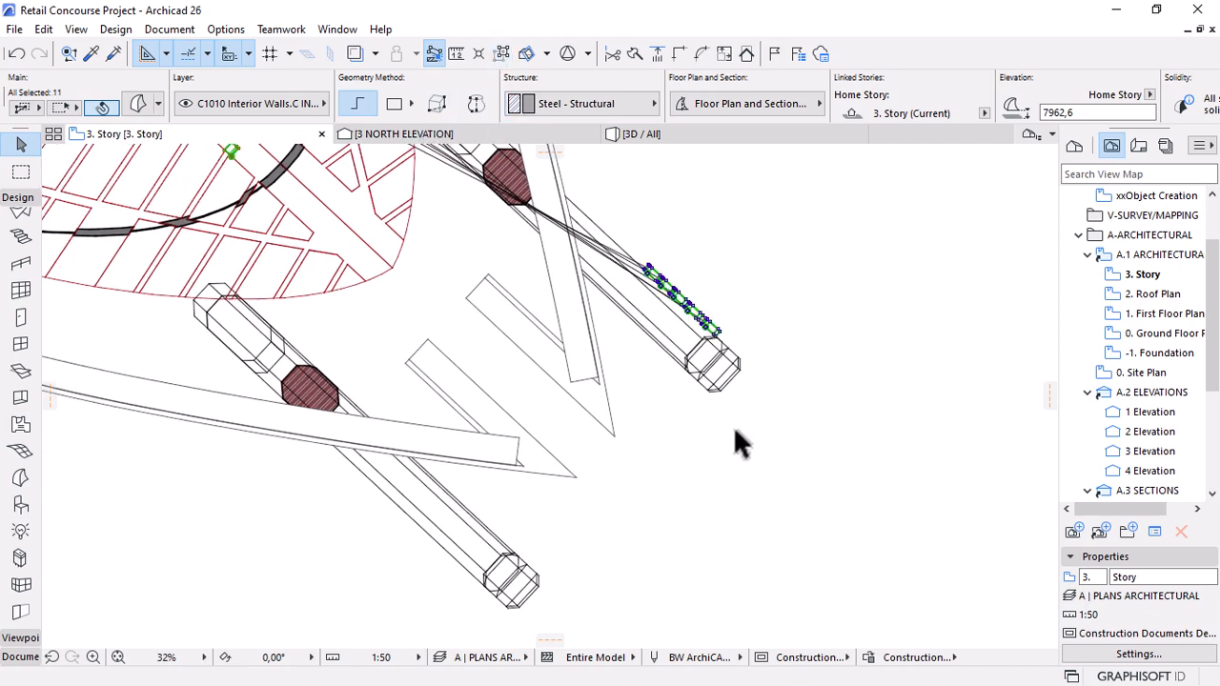
key("ctrl+shift+m")
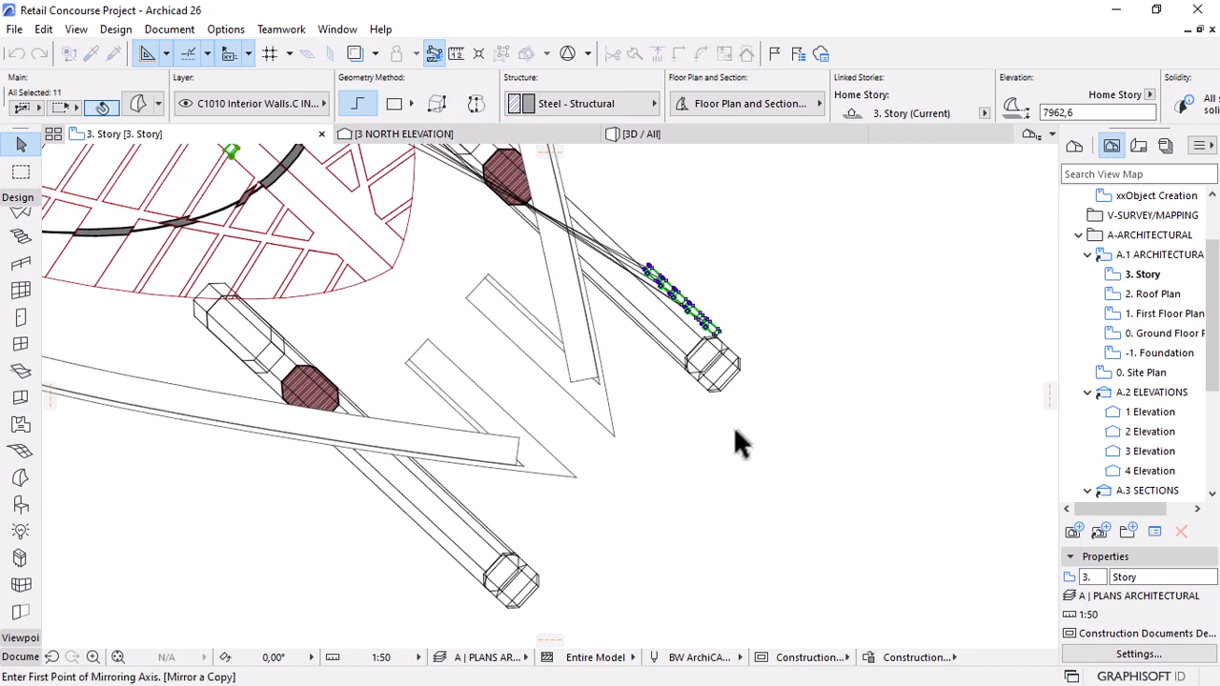
left_click(373, 269)
left_click(323, 218)
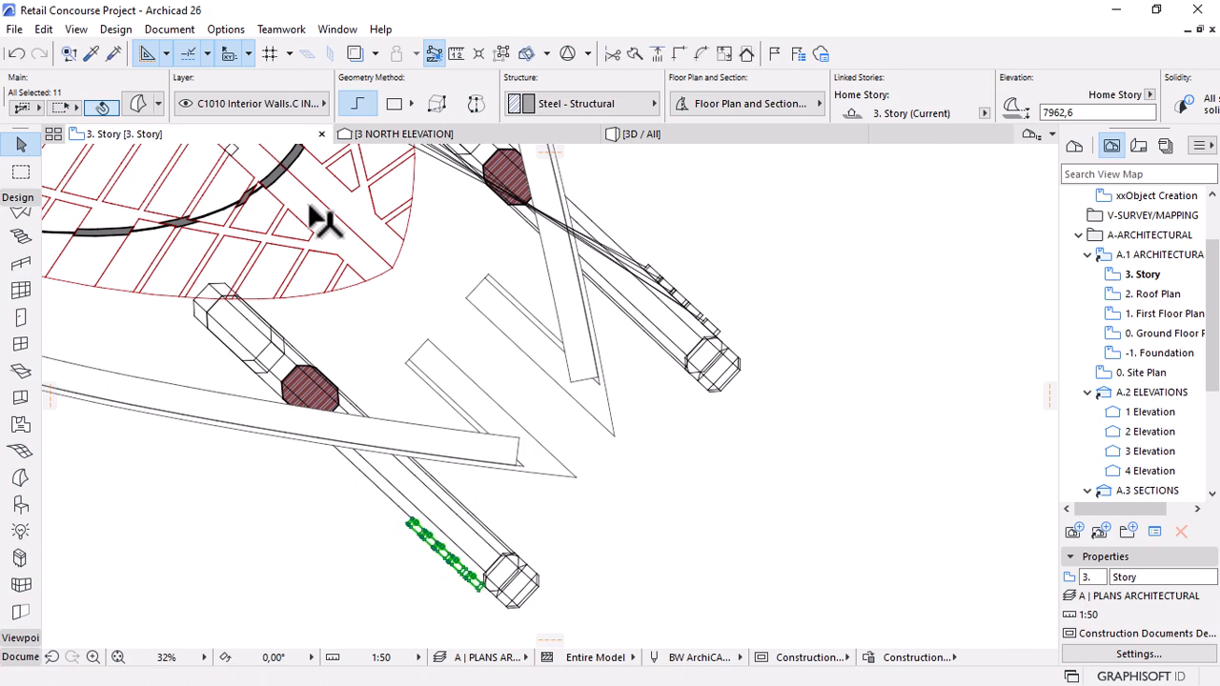
left_click(658, 136)
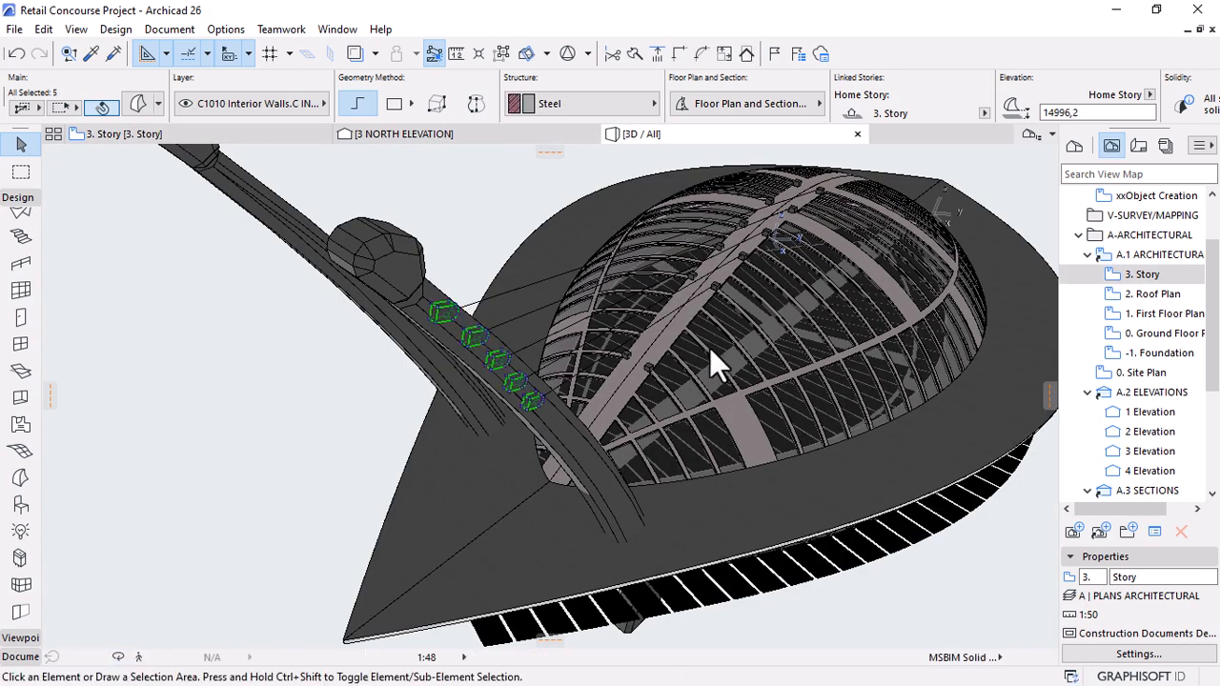
Clear the anchor plate selection, start the Beam tool, and give the default beam segment a circular cross-section.
key("Escape")
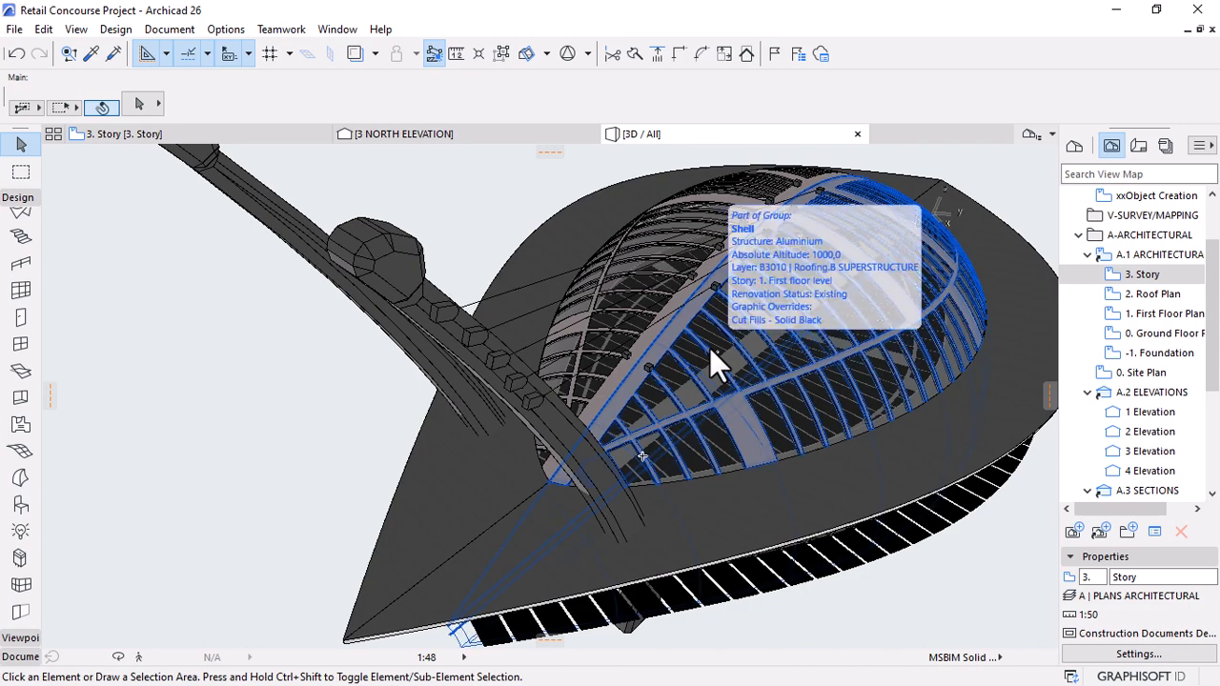
key("o")
scroll(558, 311, "down", 4)
left_click_drag(829, 460, 495, 176)
scroll(500, 162, "up", 6)
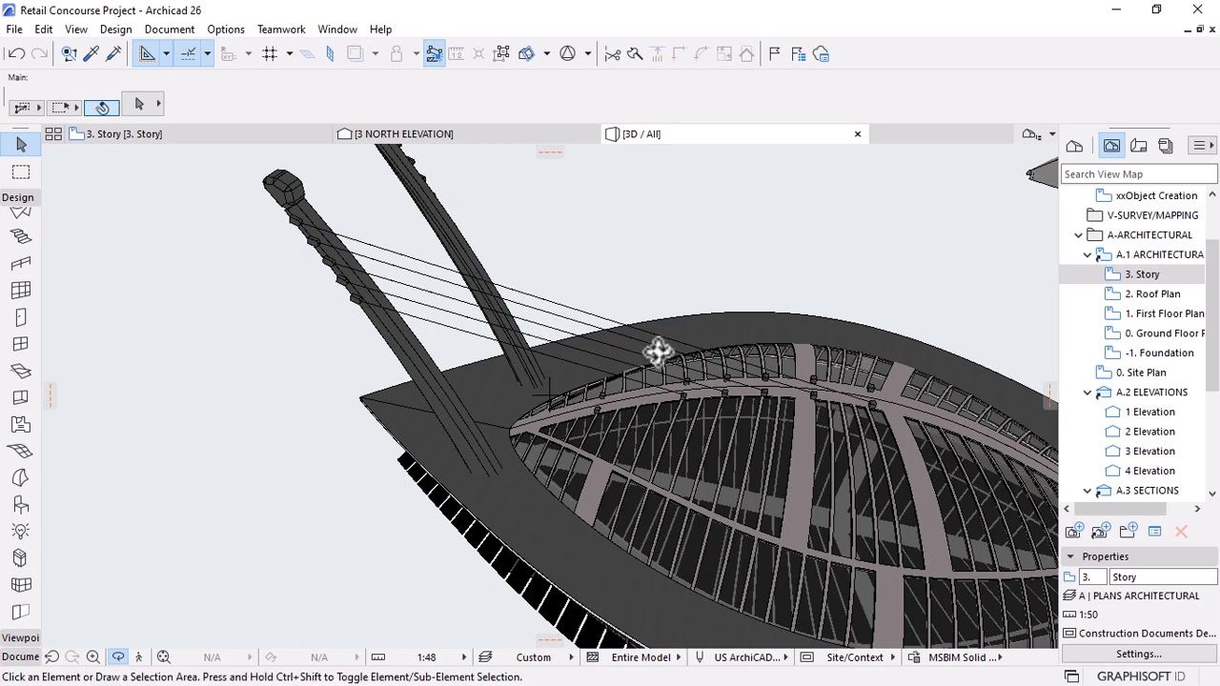
scroll(26, 273, "up", 3)
left_click(21, 273)
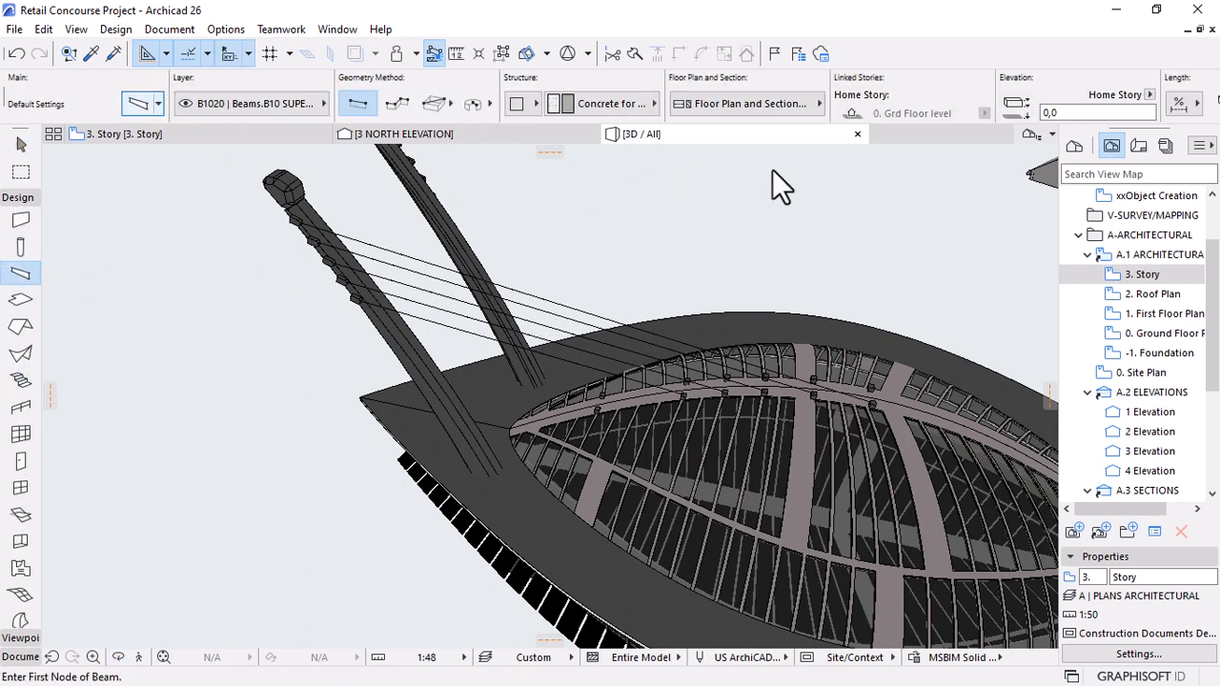
key("ctrl+t")
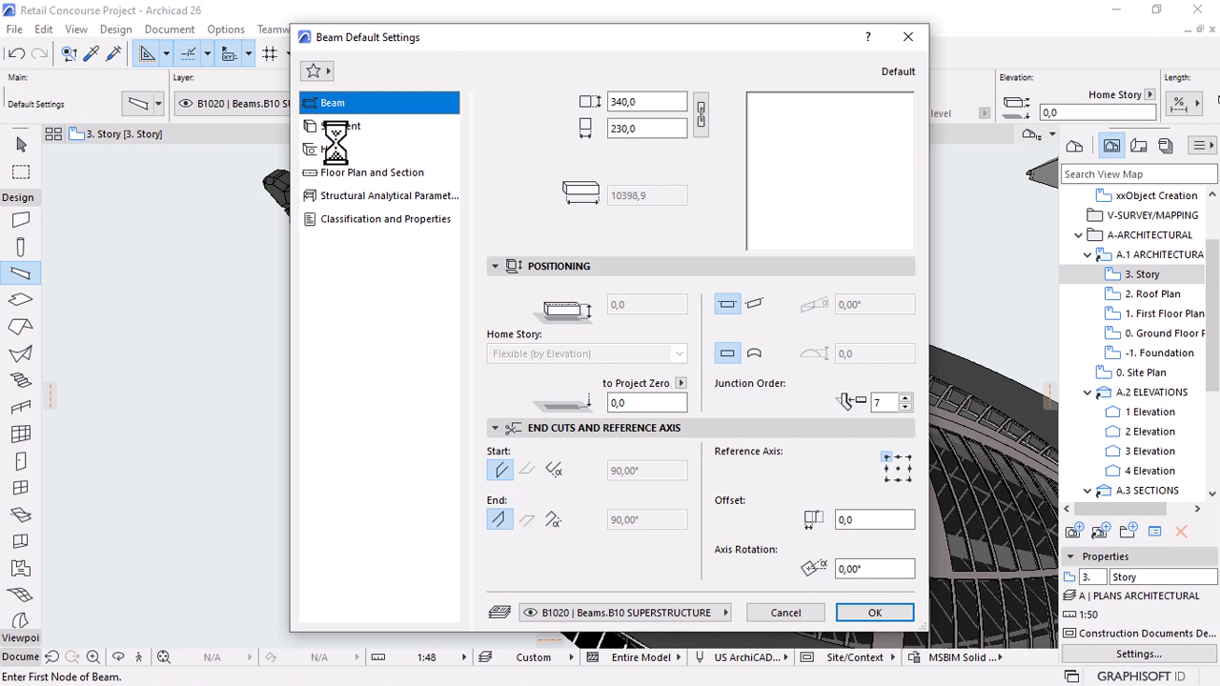
left_click(340, 128)
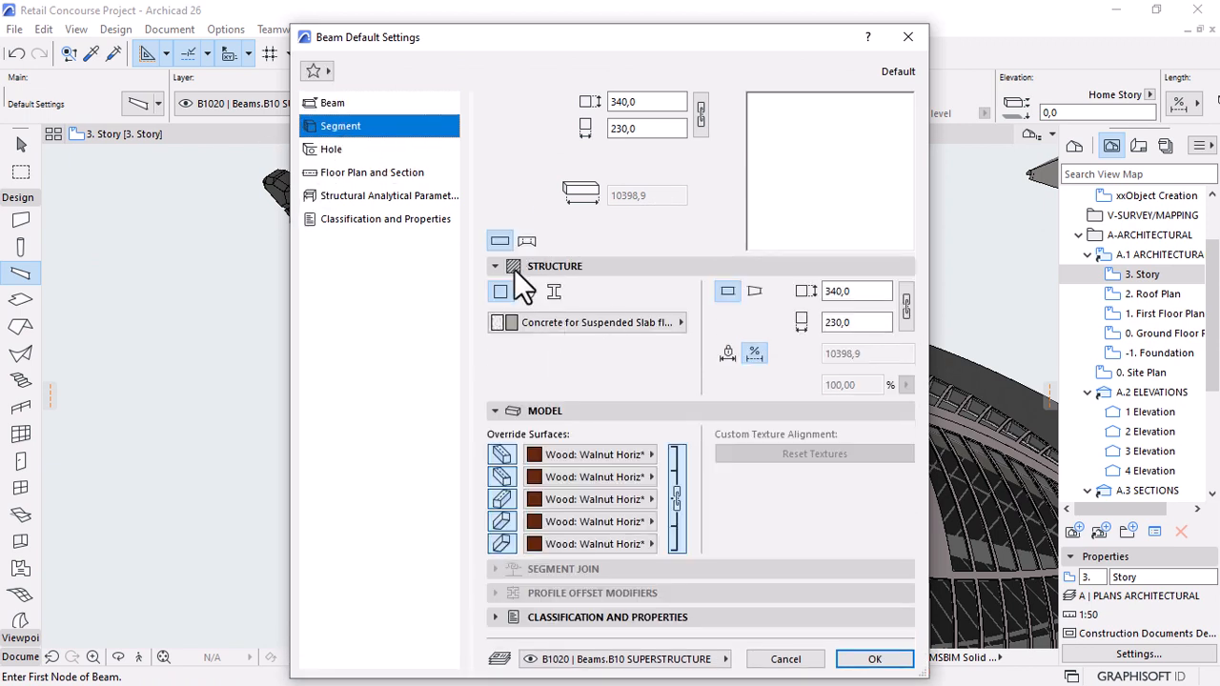
left_click(527, 292)
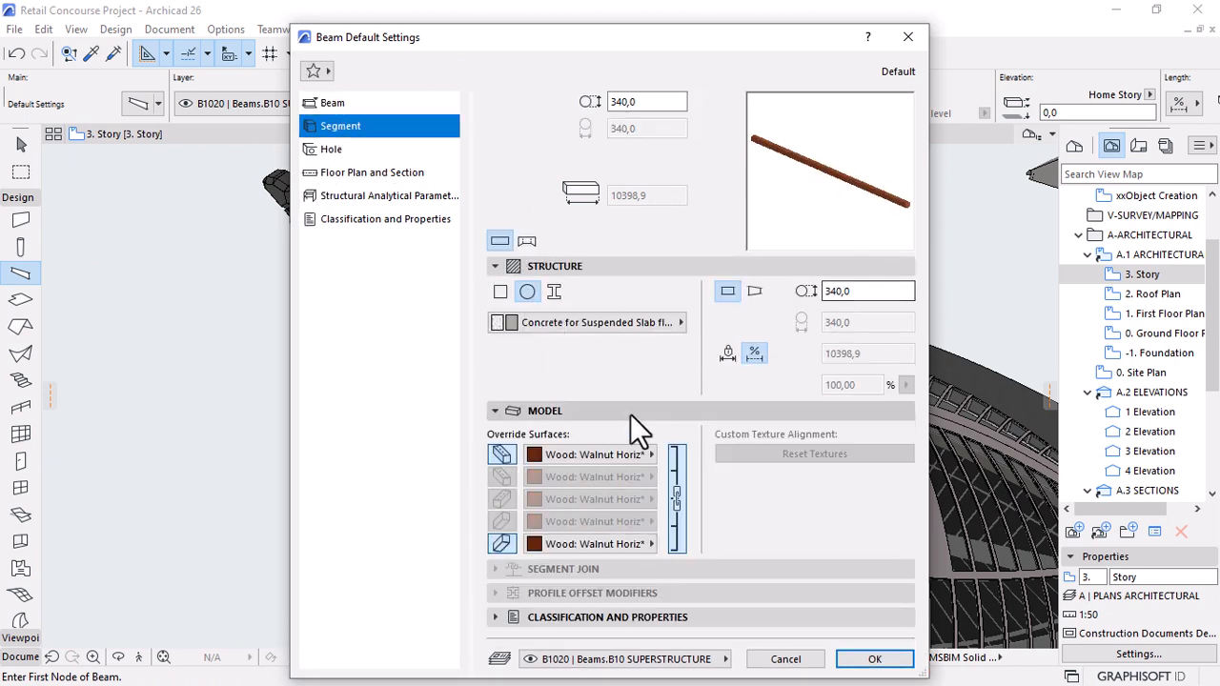
Turn off the Wood: Walnut surface overrides on the default beam's side and end faces.
left_click(557, 455)
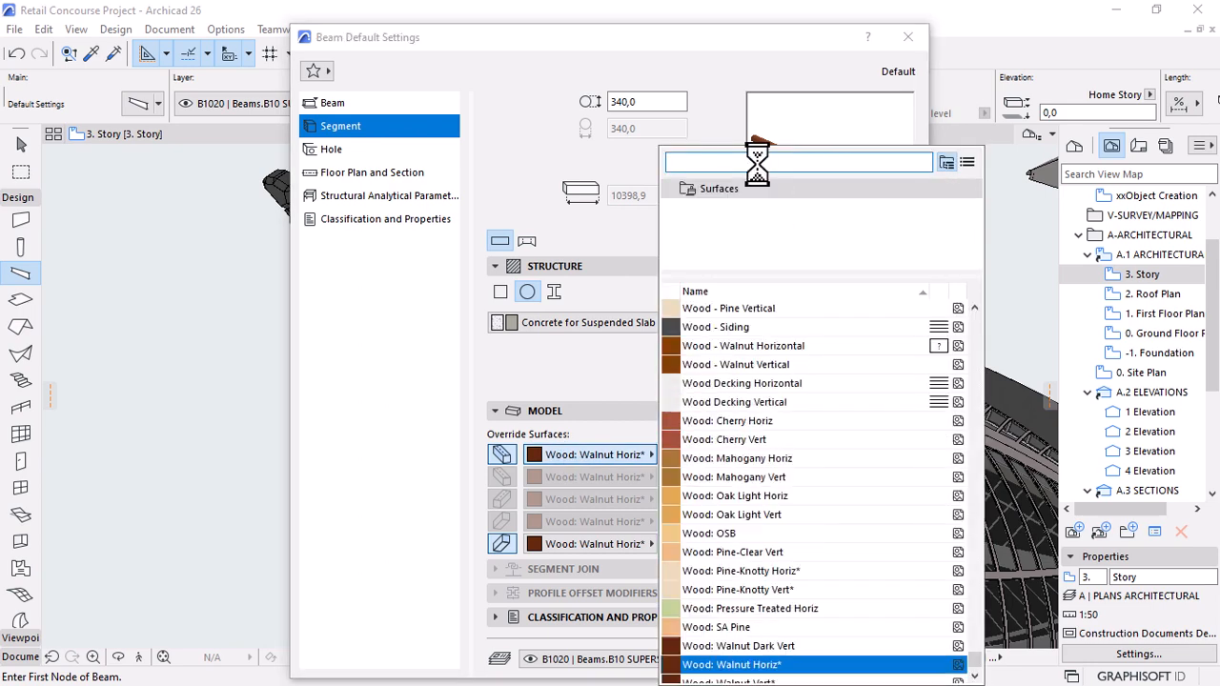
type("str")
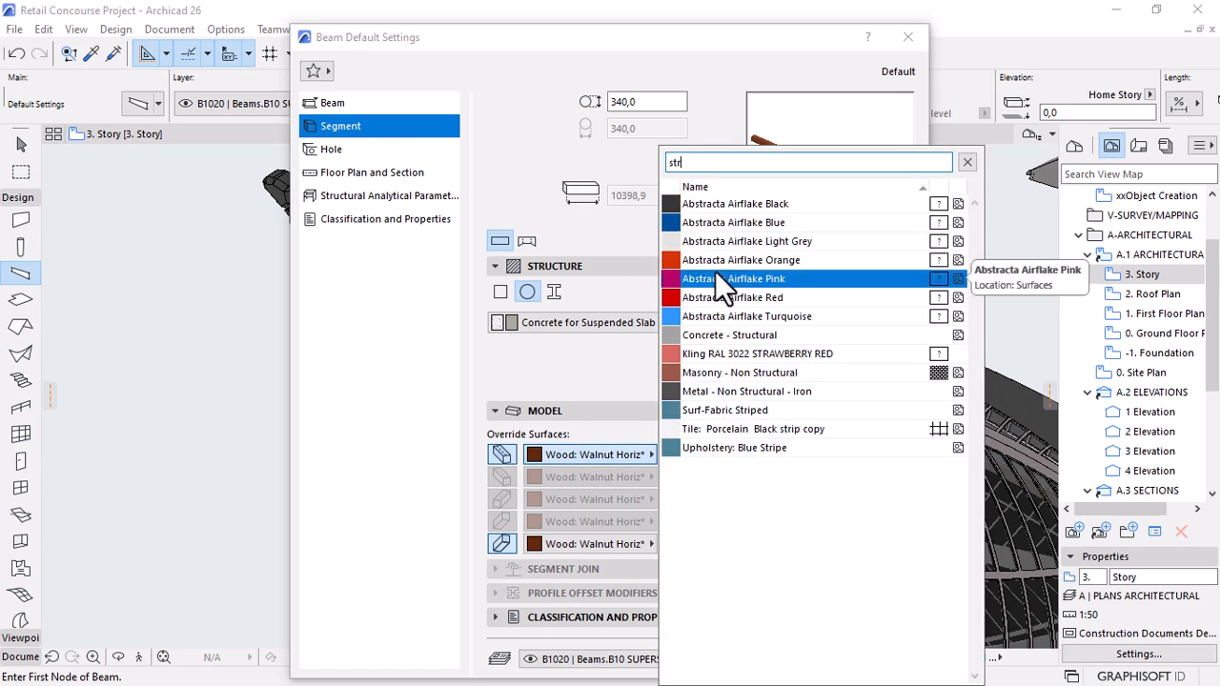
left_click(567, 372)
left_click(498, 456)
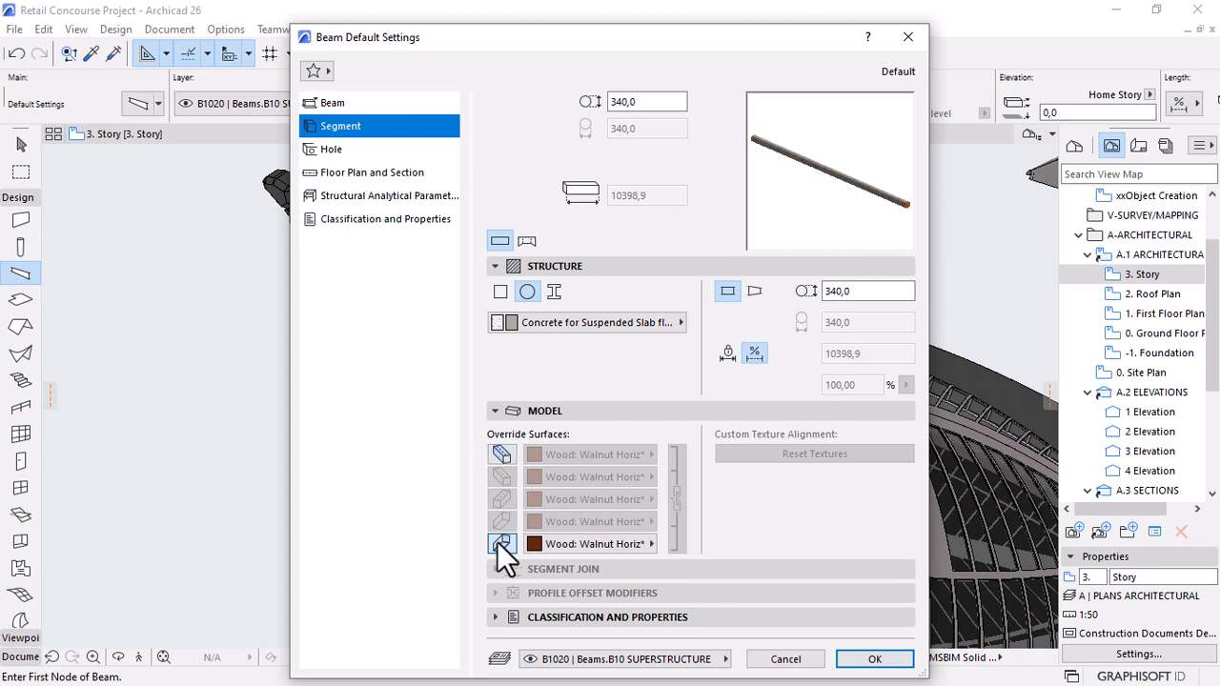
left_click(501, 543)
Set the default beam's building material to Steel - Structural and its diameter to 300 mm.
left_click(635, 325)
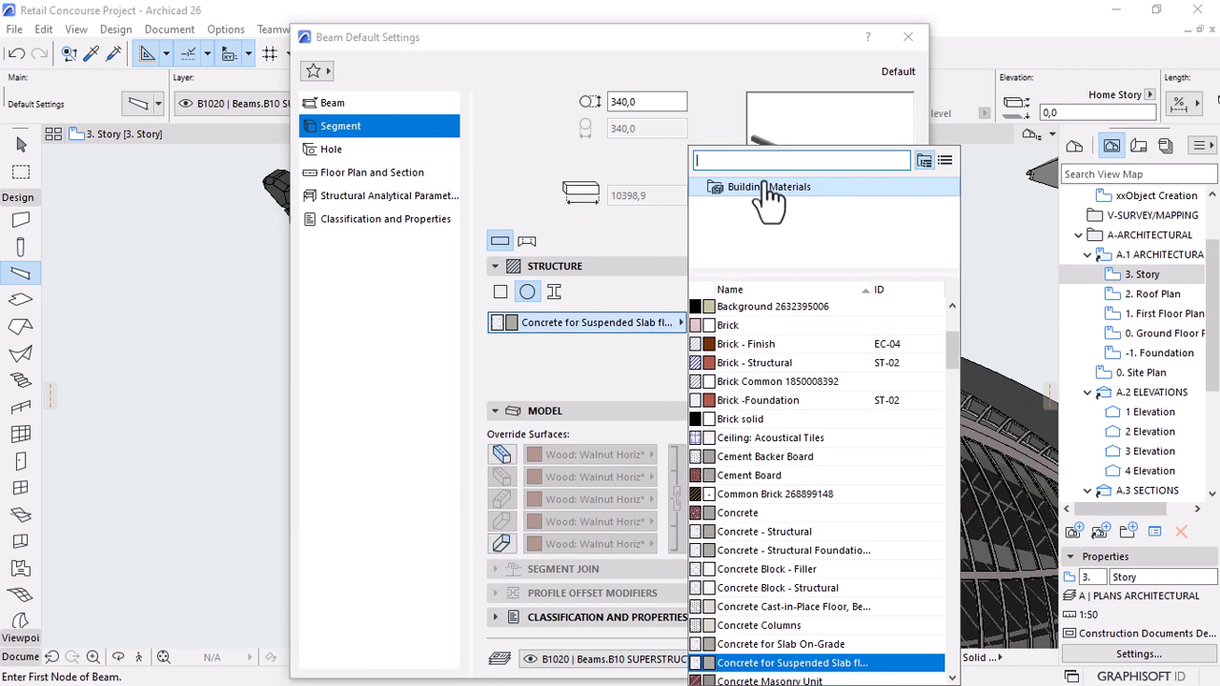
type("st")
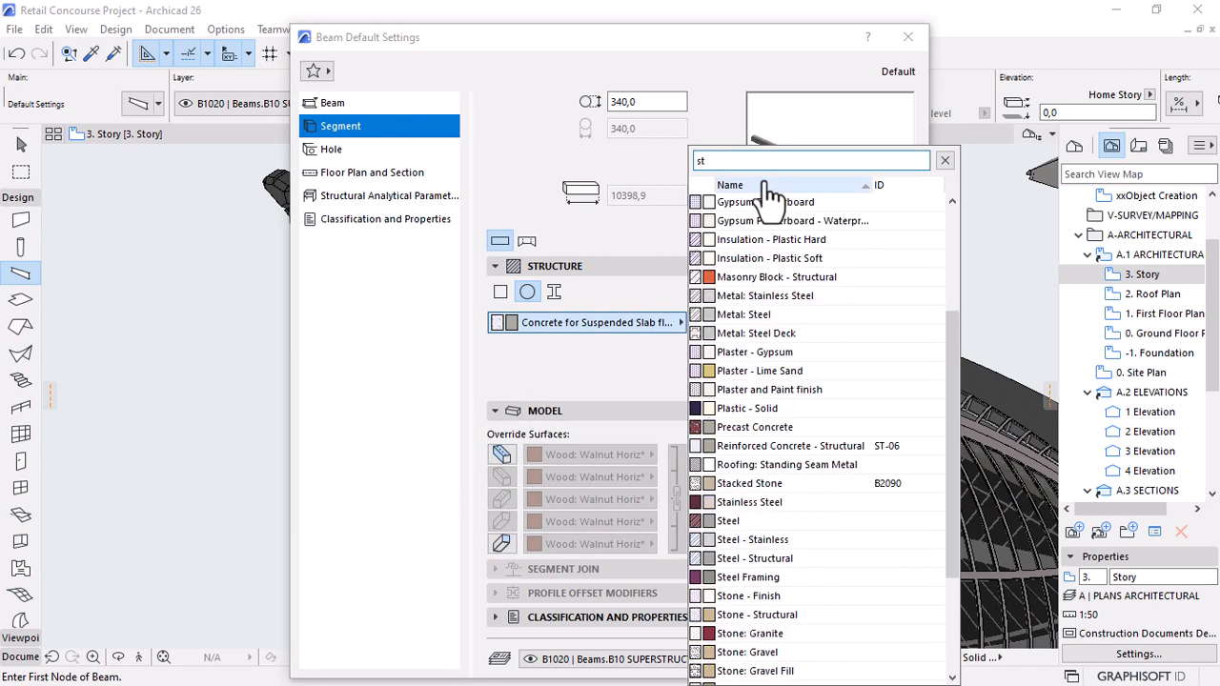
type("e")
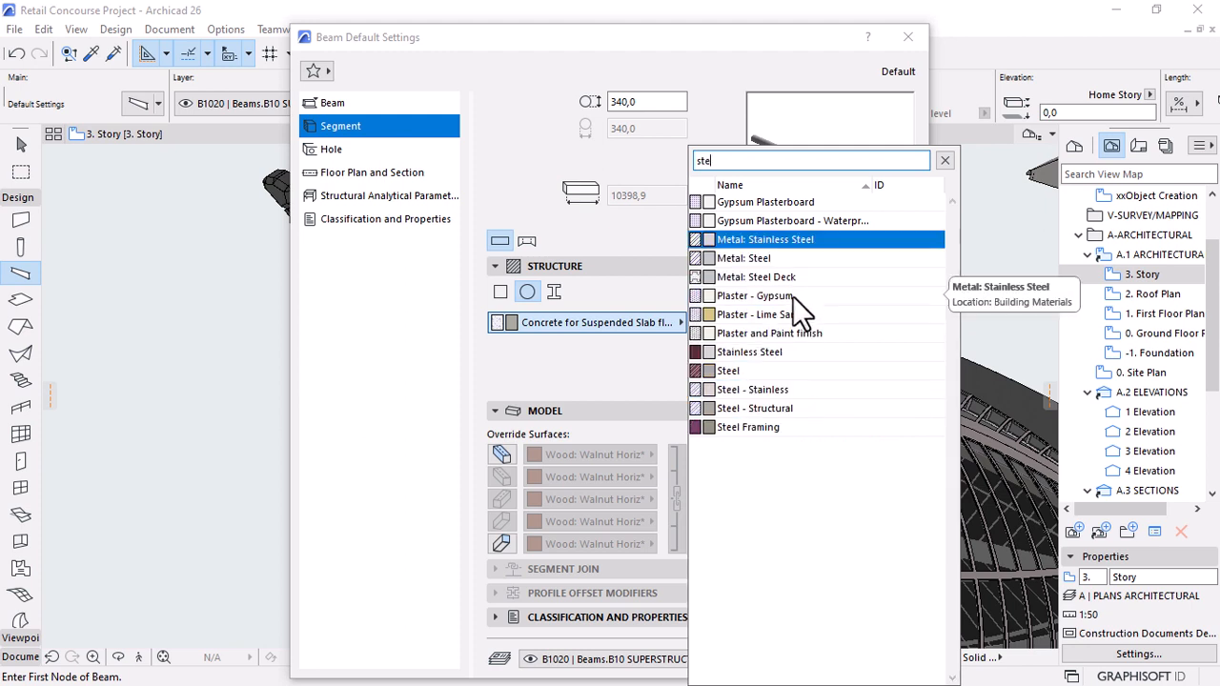
left_click(762, 408)
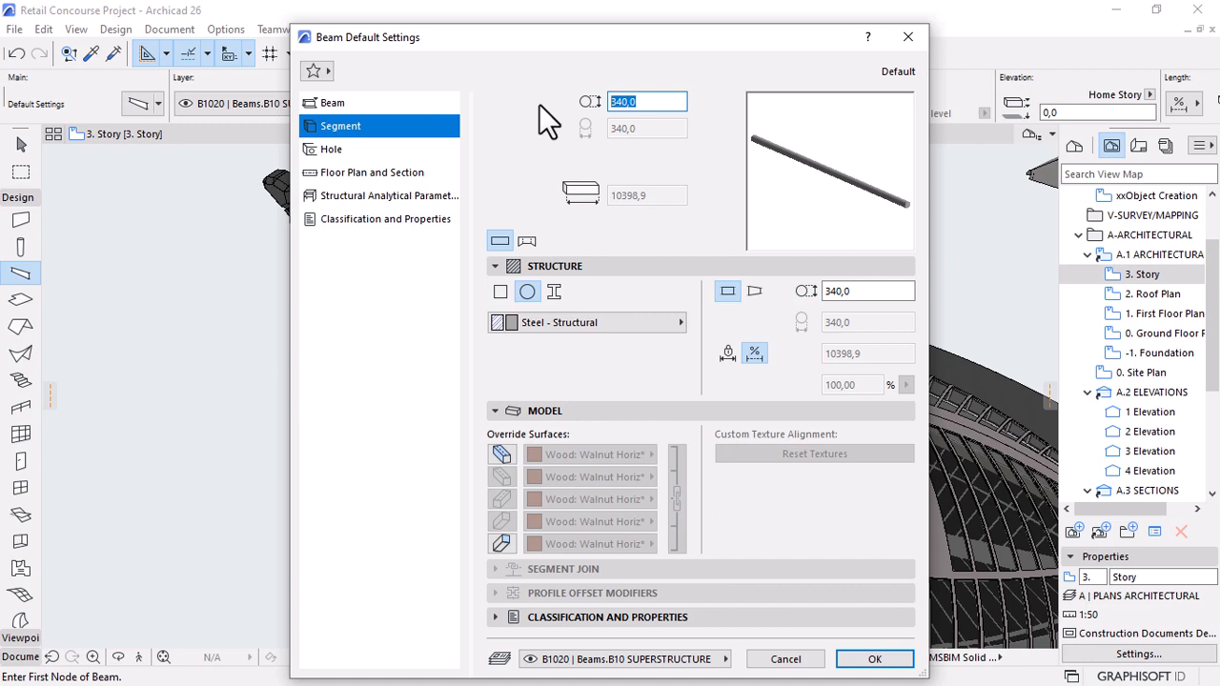
type("2000")
key("Return")
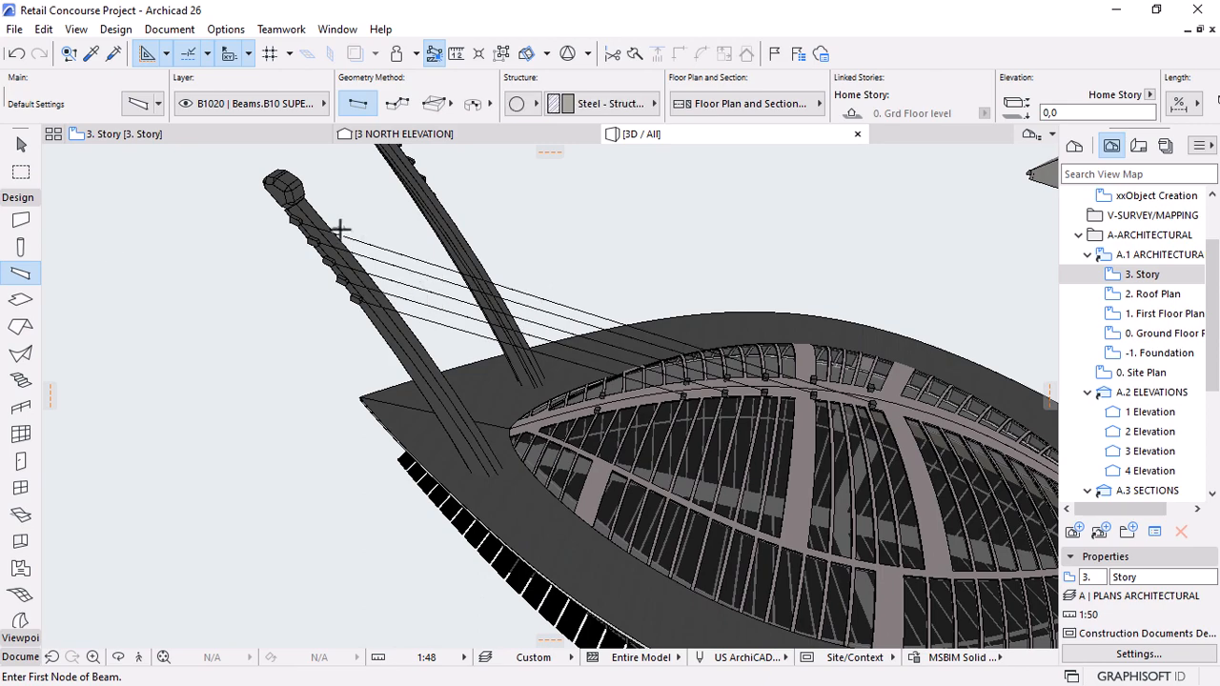
scroll(324, 186, "up", 3)
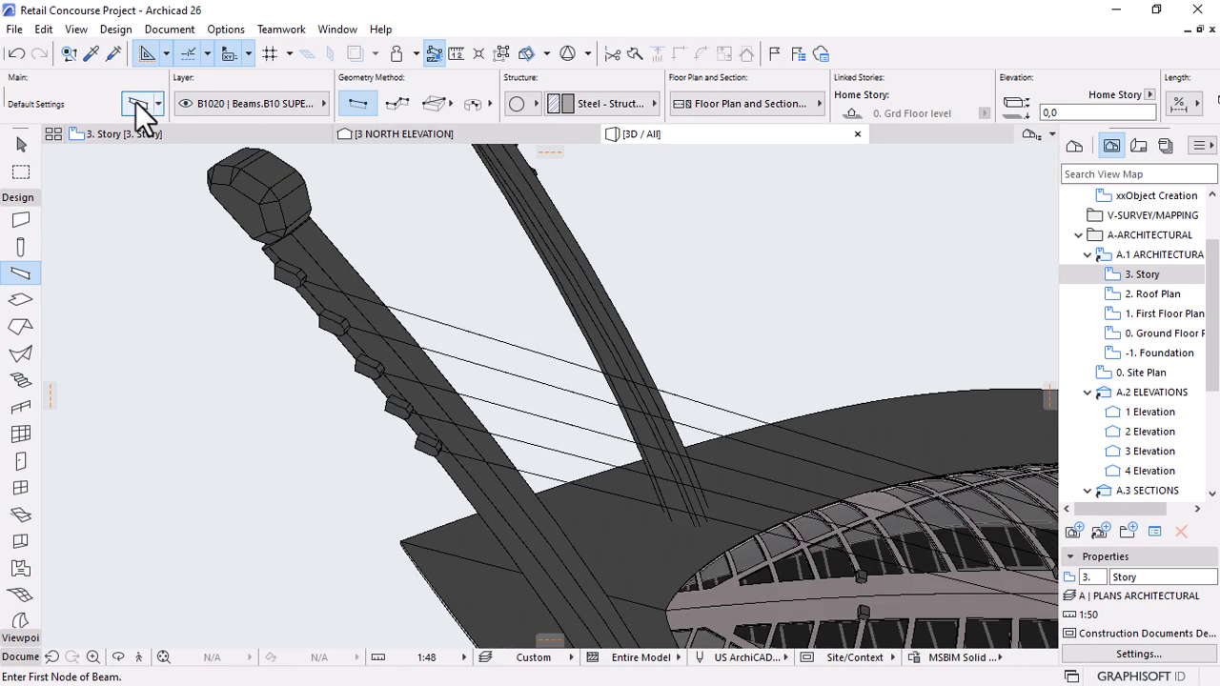
left_click(136, 102)
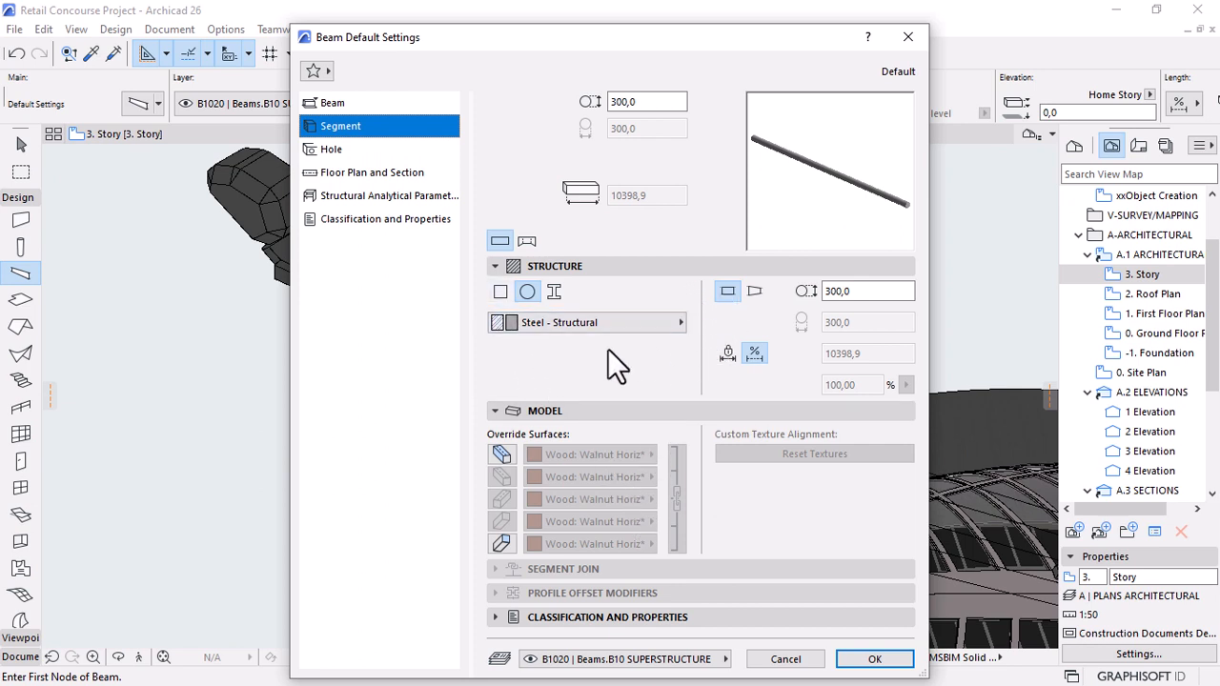
left_click(869, 659)
Start a beam at the pylon end of the topmost cable morph and review its floor plan and section settings.
scroll(303, 278, "up", 5)
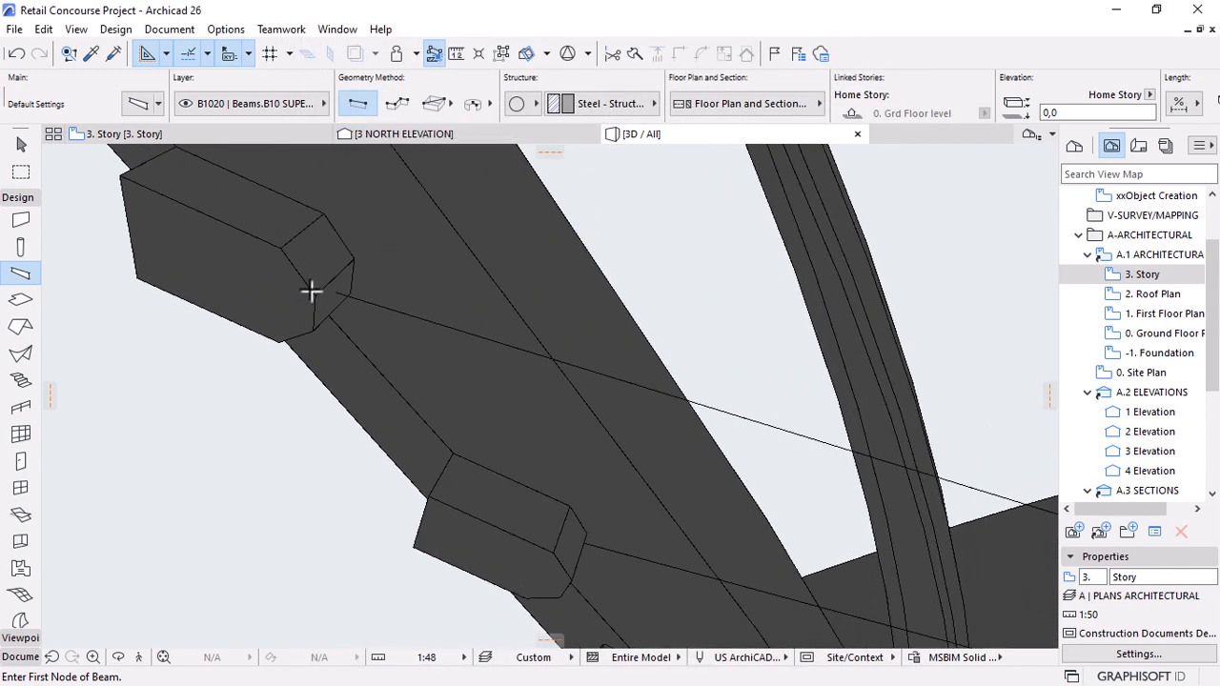
left_click(341, 291)
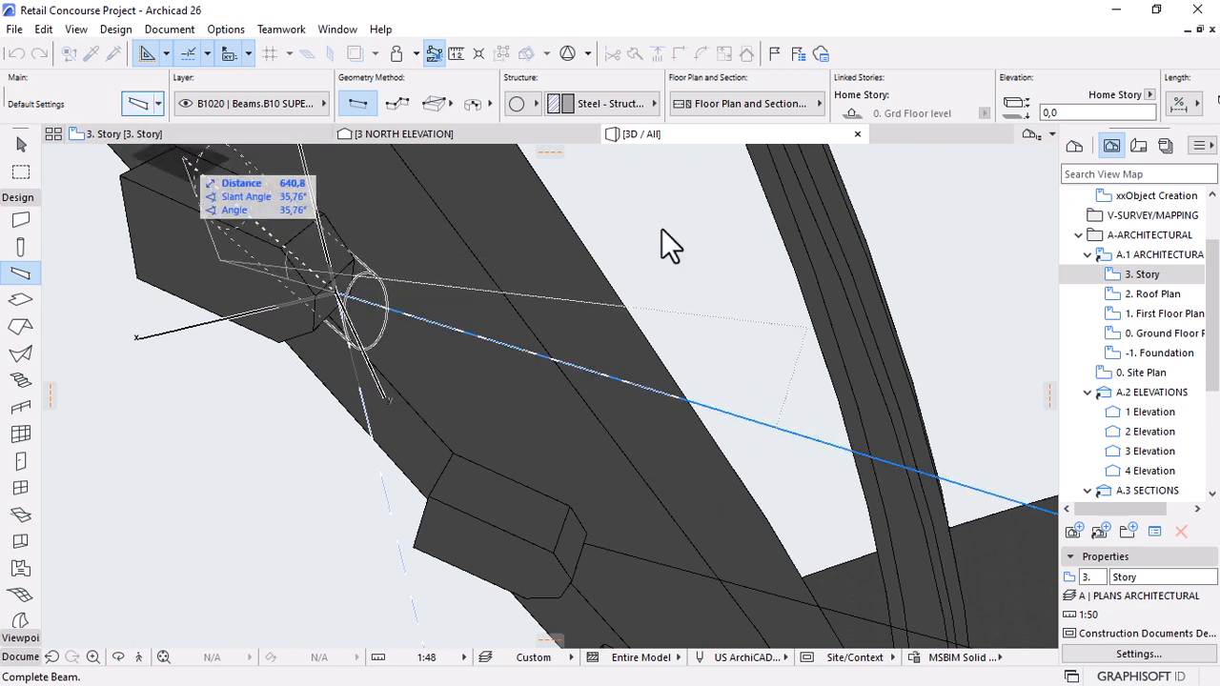
key("ctrl+t")
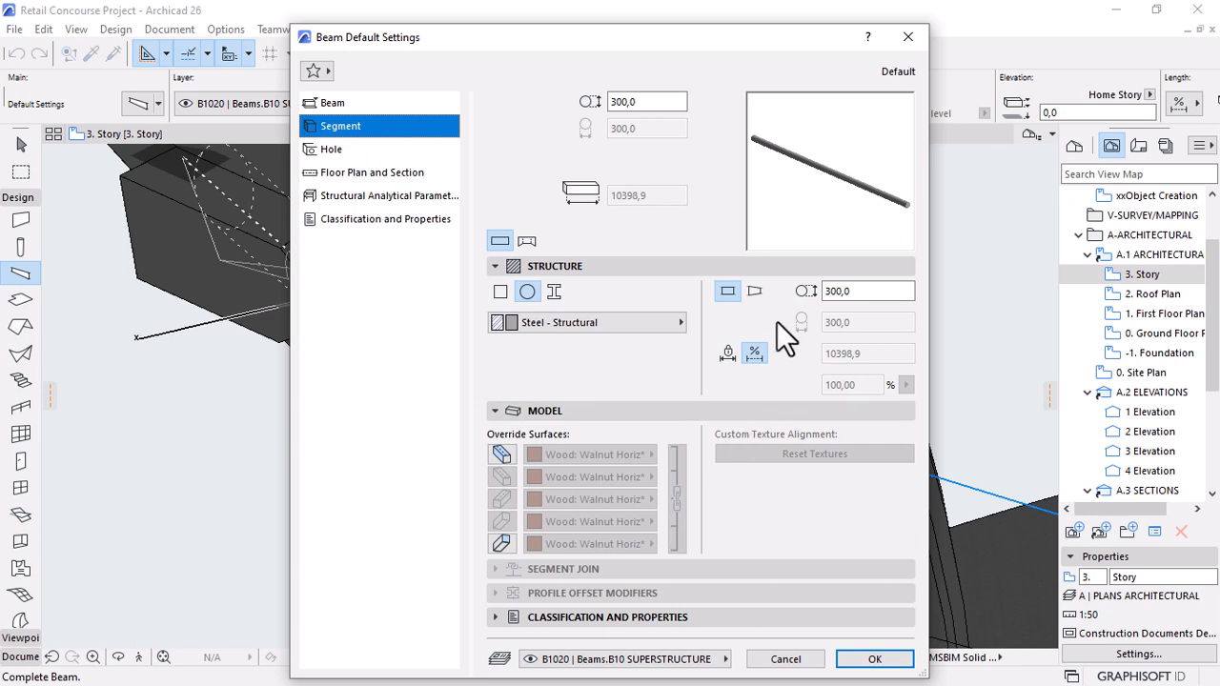
left_click(323, 172)
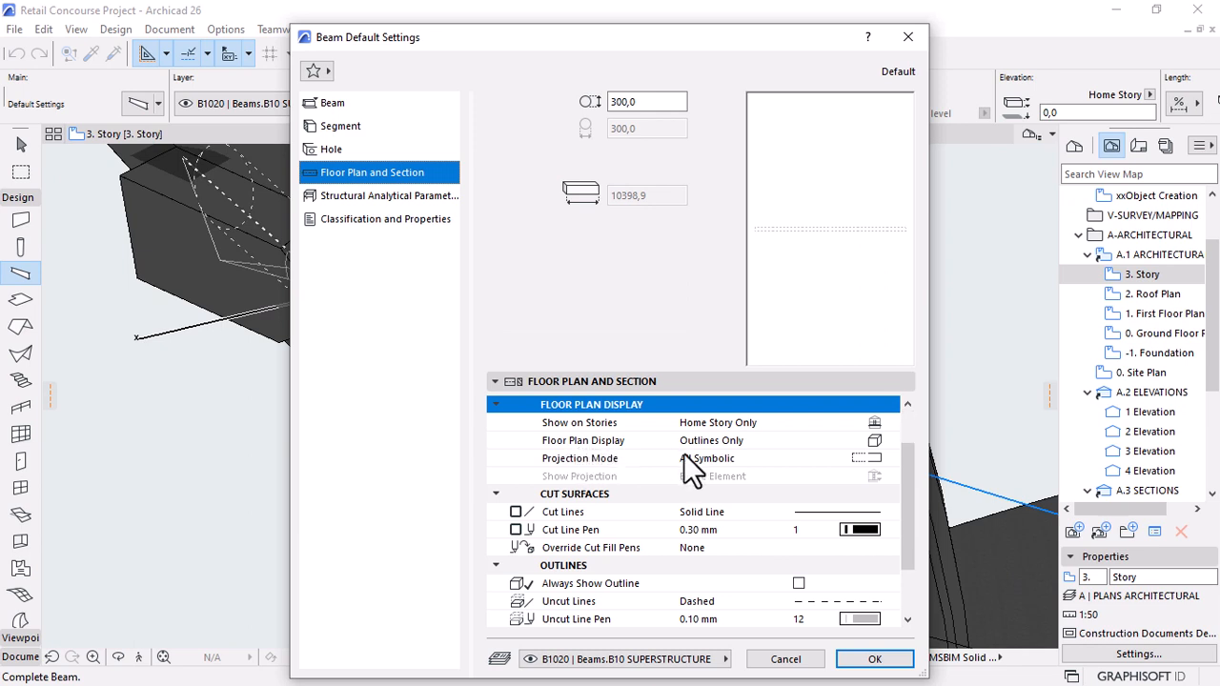
scroll(684, 455, "down", 3)
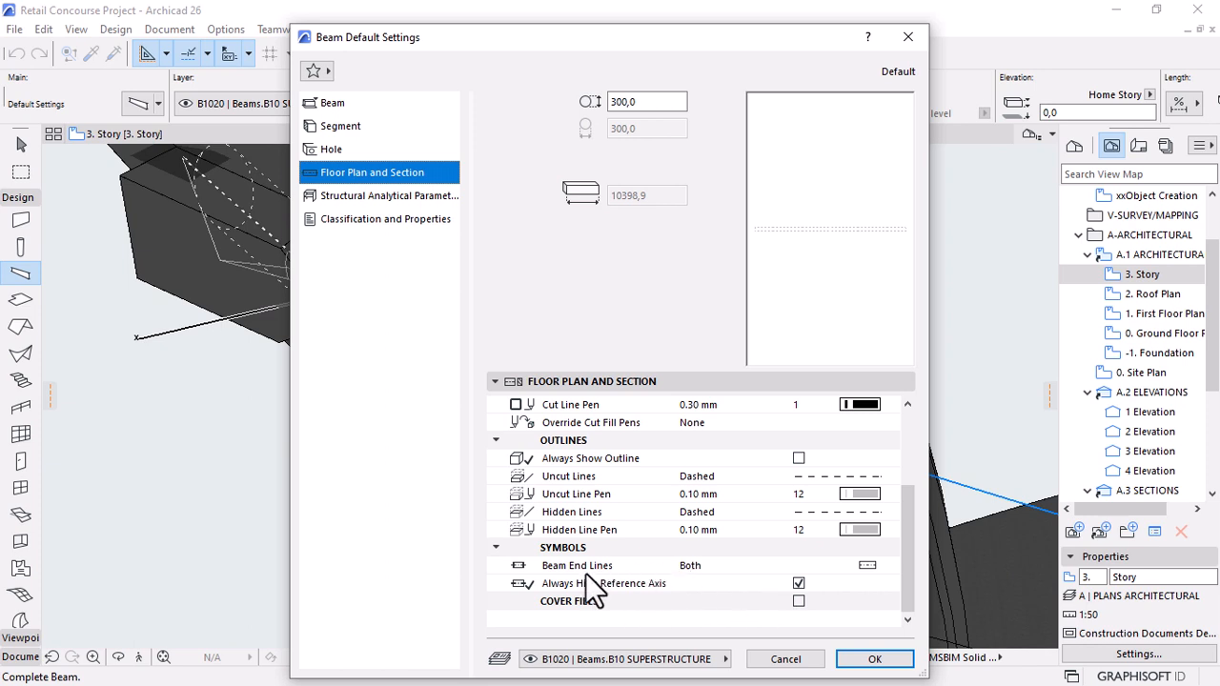
left_click(869, 566)
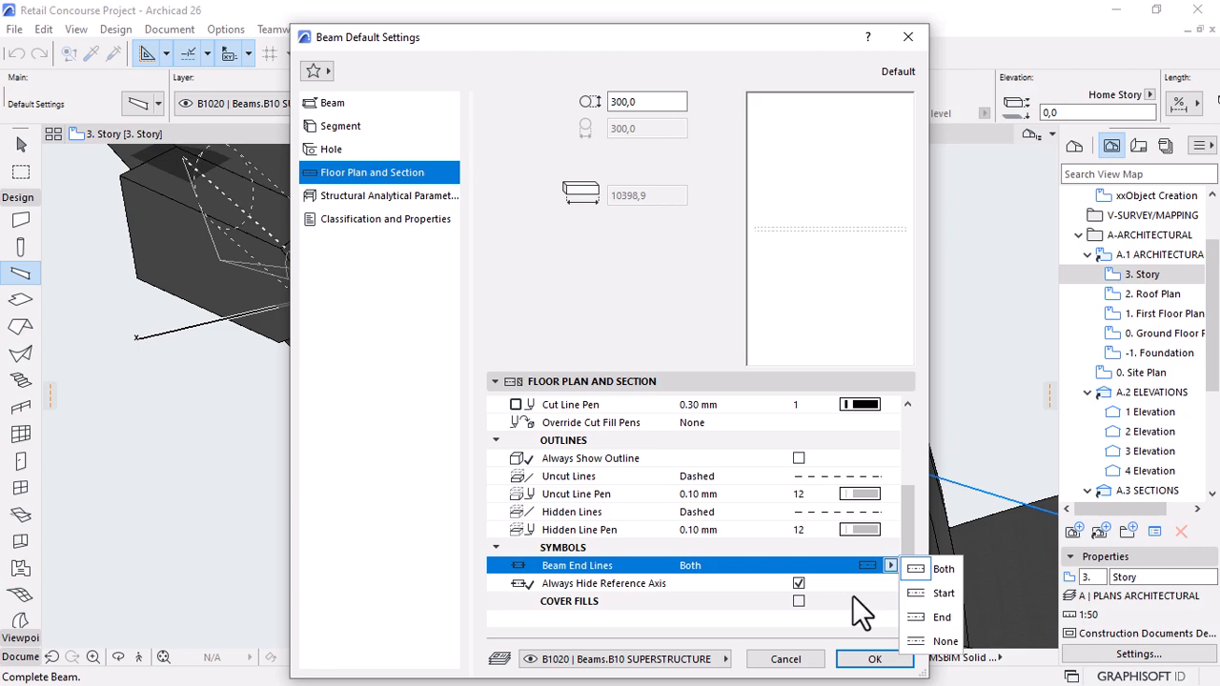
left_click(870, 658)
left_click(869, 657)
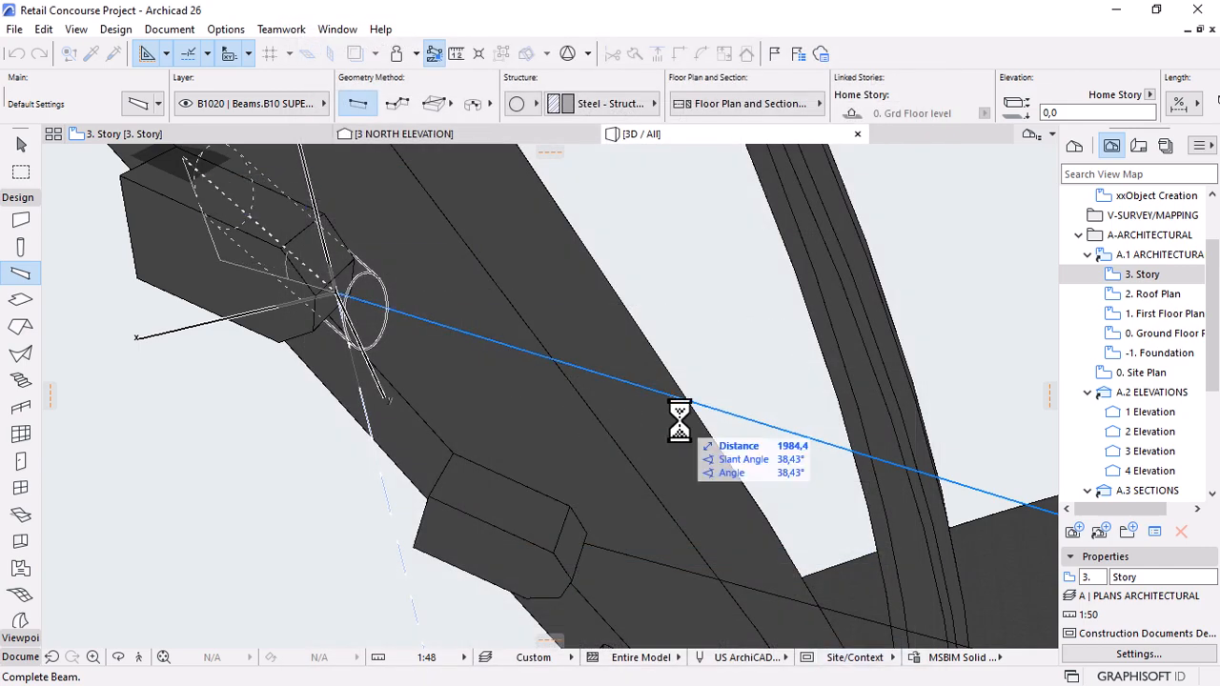
Complete the beam along the topmost cable morph, ending it on the top edge of that cable's roof spine block.
scroll(437, 351, "down", 4)
scroll(424, 351, "down", 4)
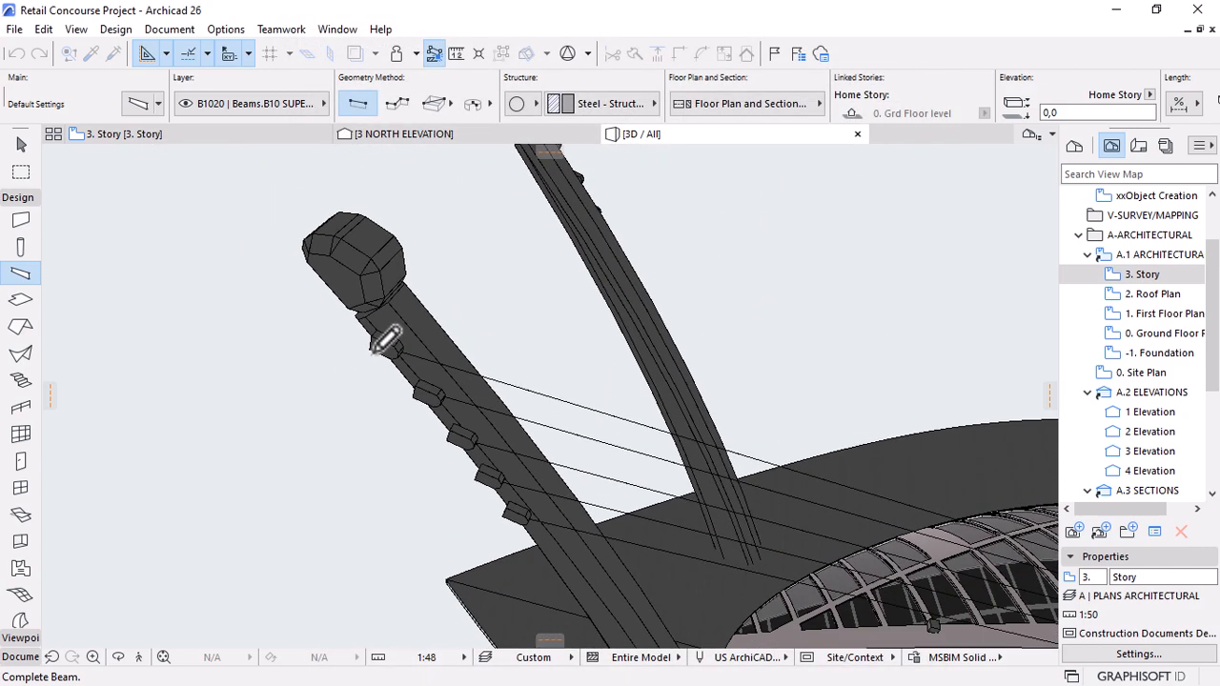
left_click(858, 498)
scroll(863, 515, "up", 6)
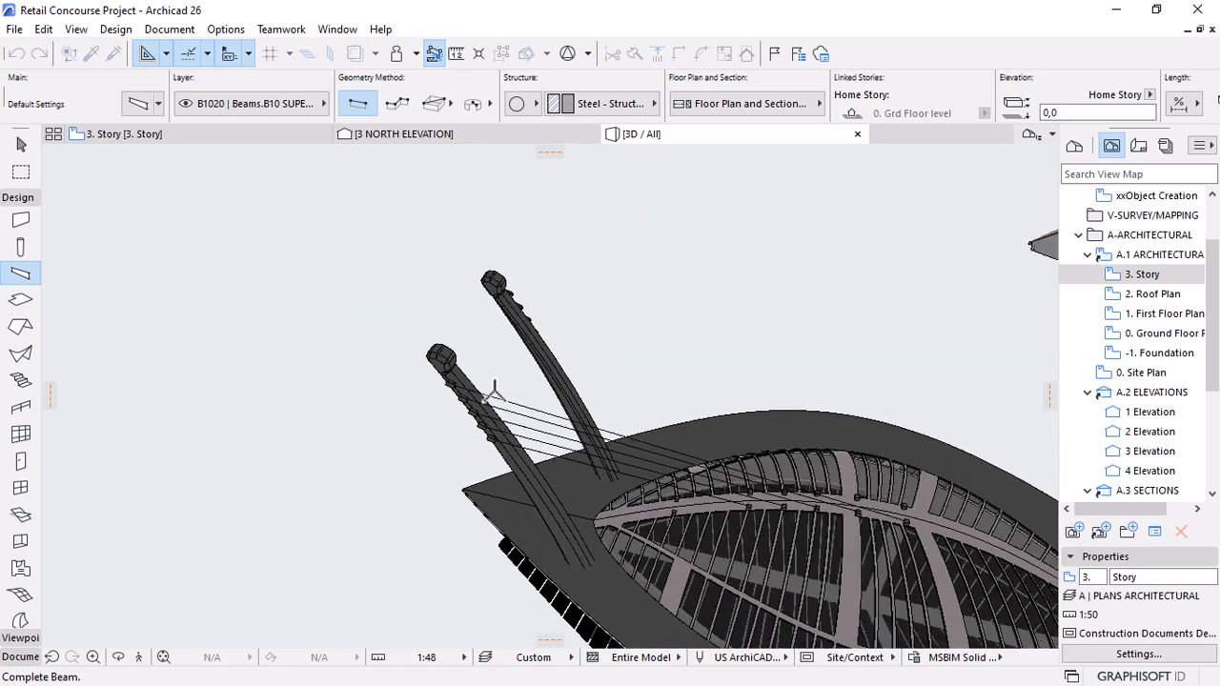
scroll(861, 515, "down", 1)
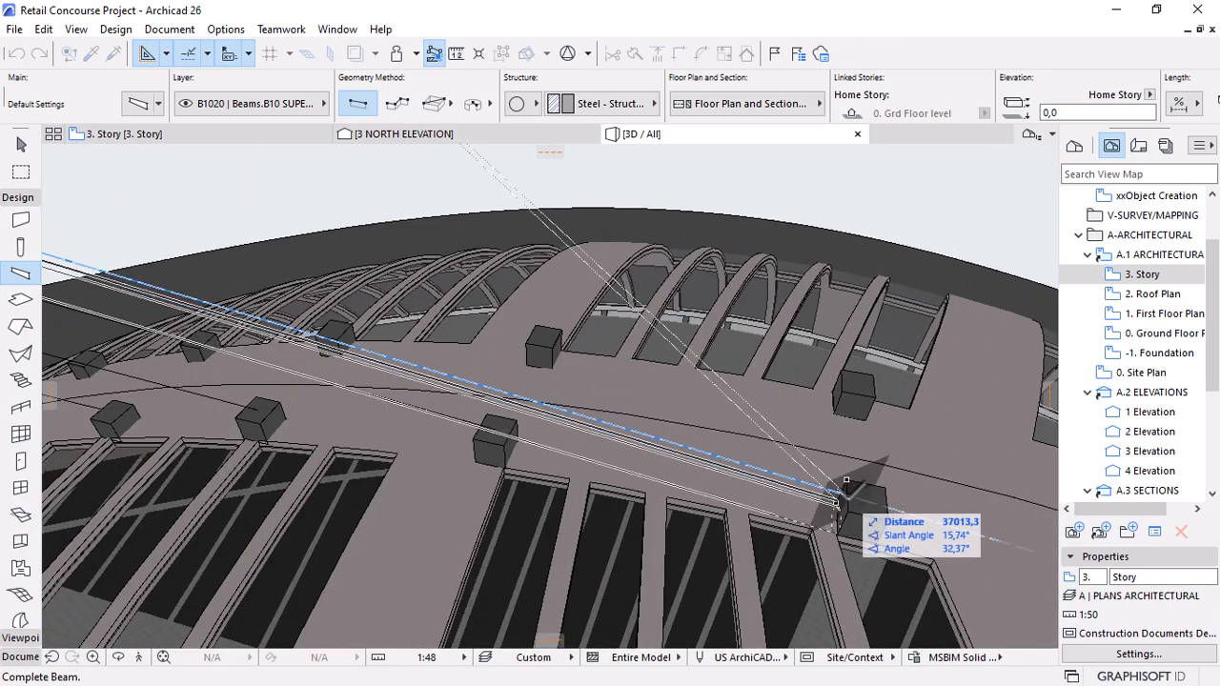
left_click(847, 484)
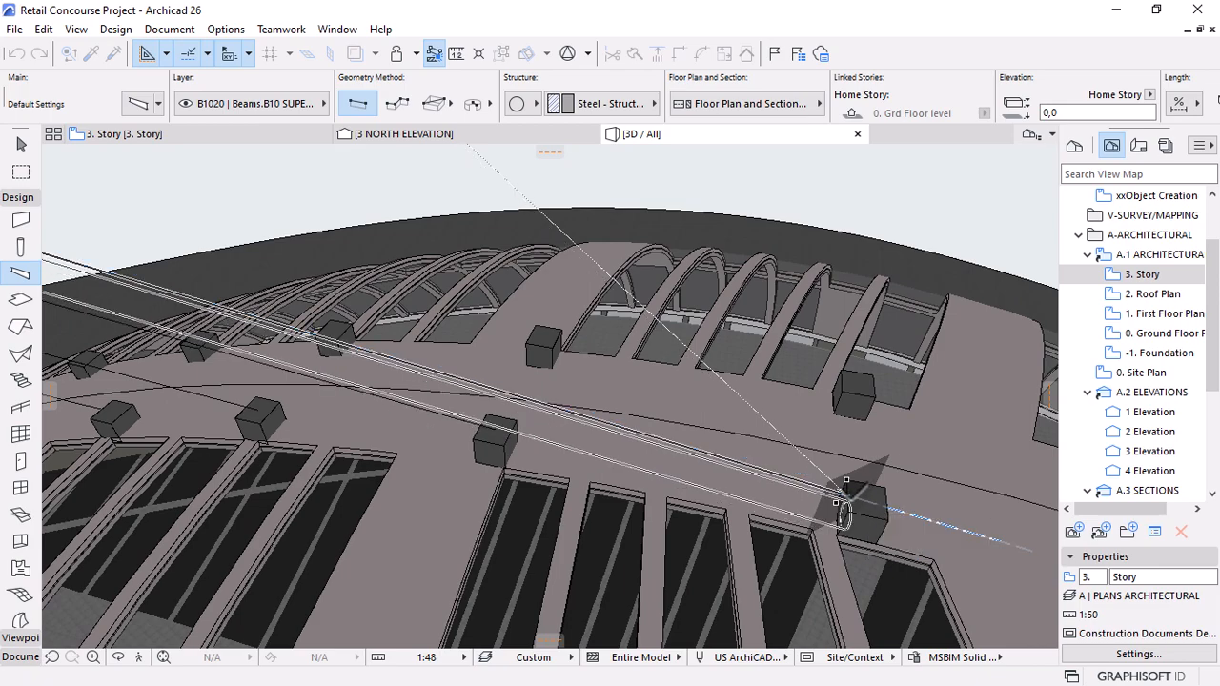
Select the new beam and shift it slightly sideways along the top edge of its roof spine block.
middle_click_drag(877, 434, 270, 385, "shift")
scroll(270, 385, "up", 10)
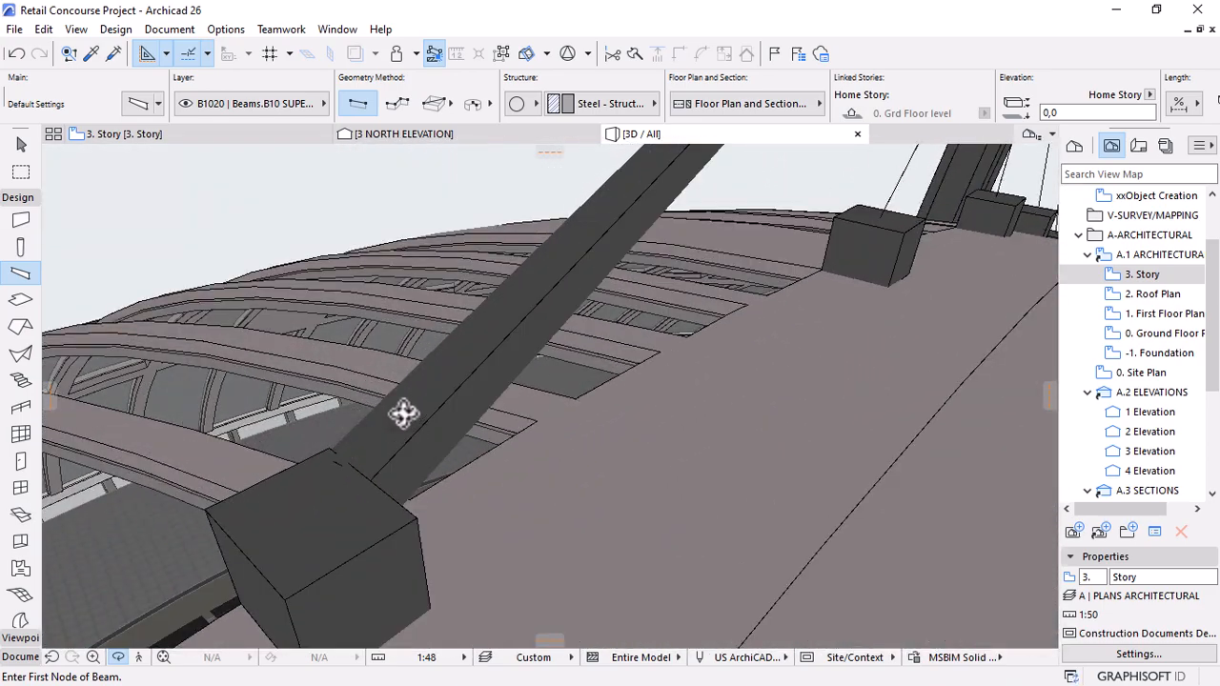
key("Escape")
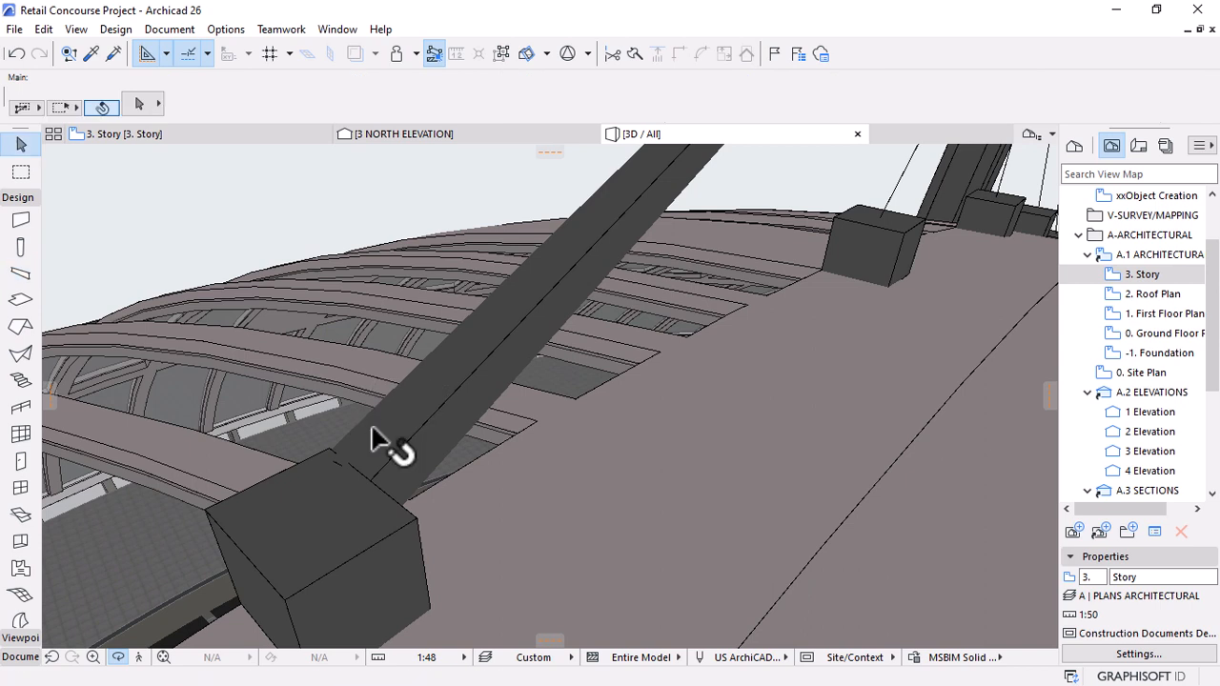
left_click(378, 441)
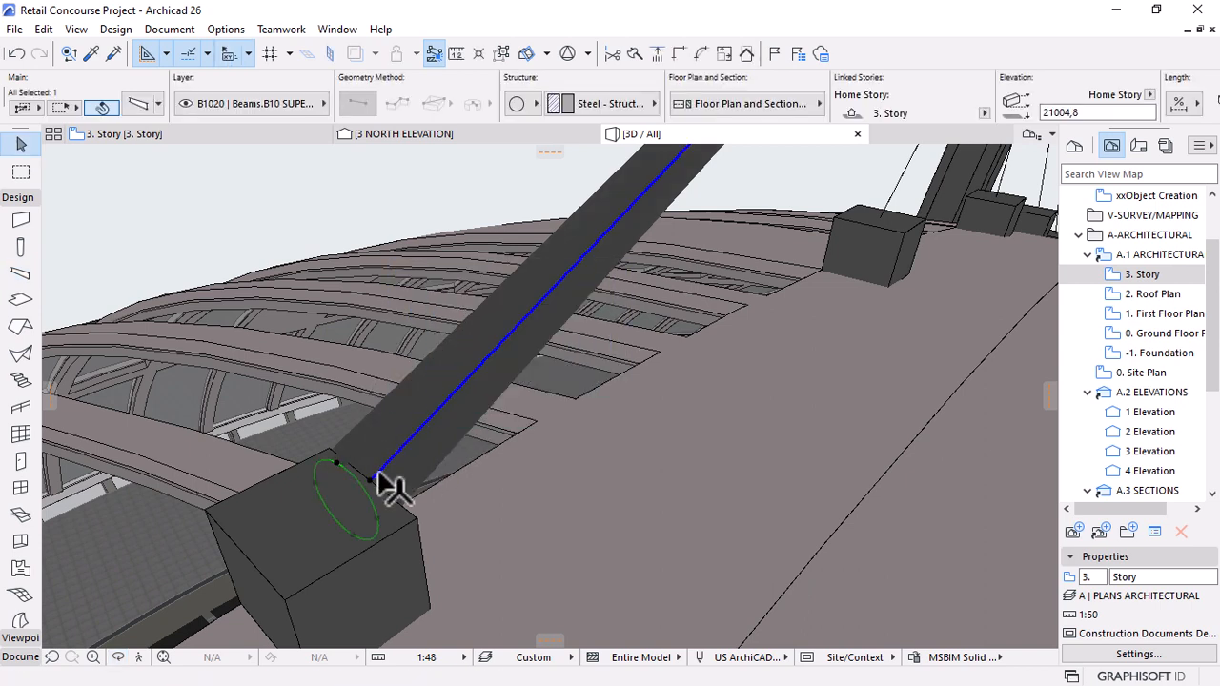
left_click(371, 481)
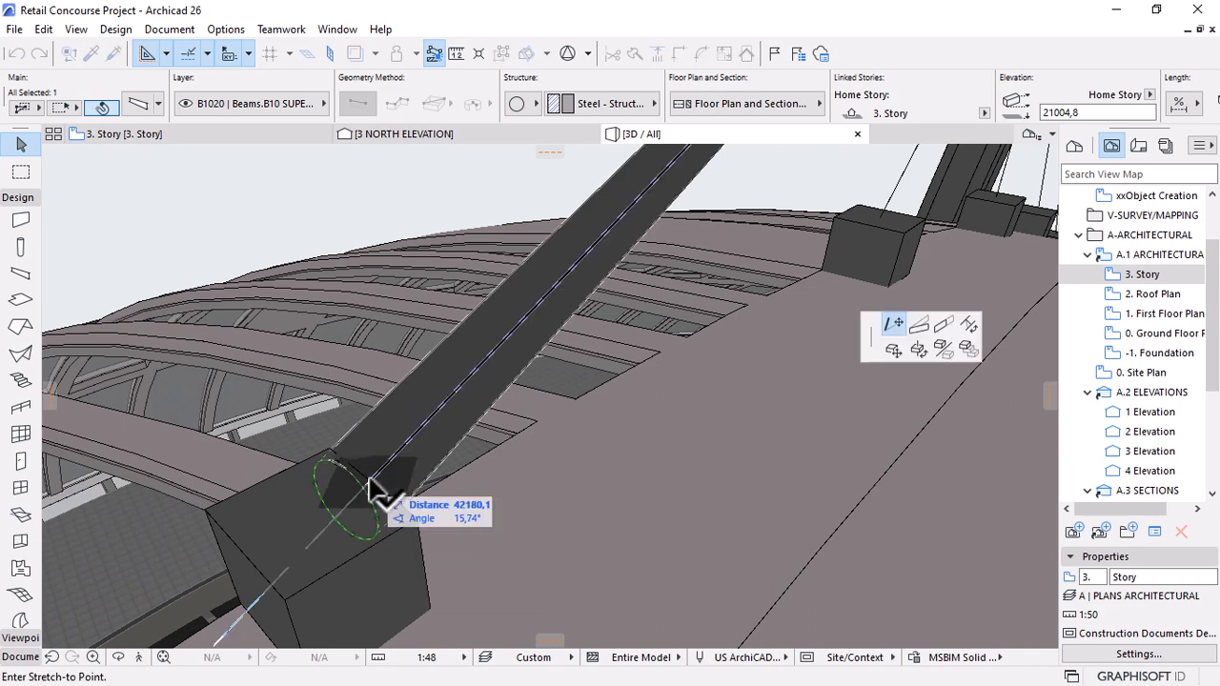
left_click(893, 351)
left_click(372, 481)
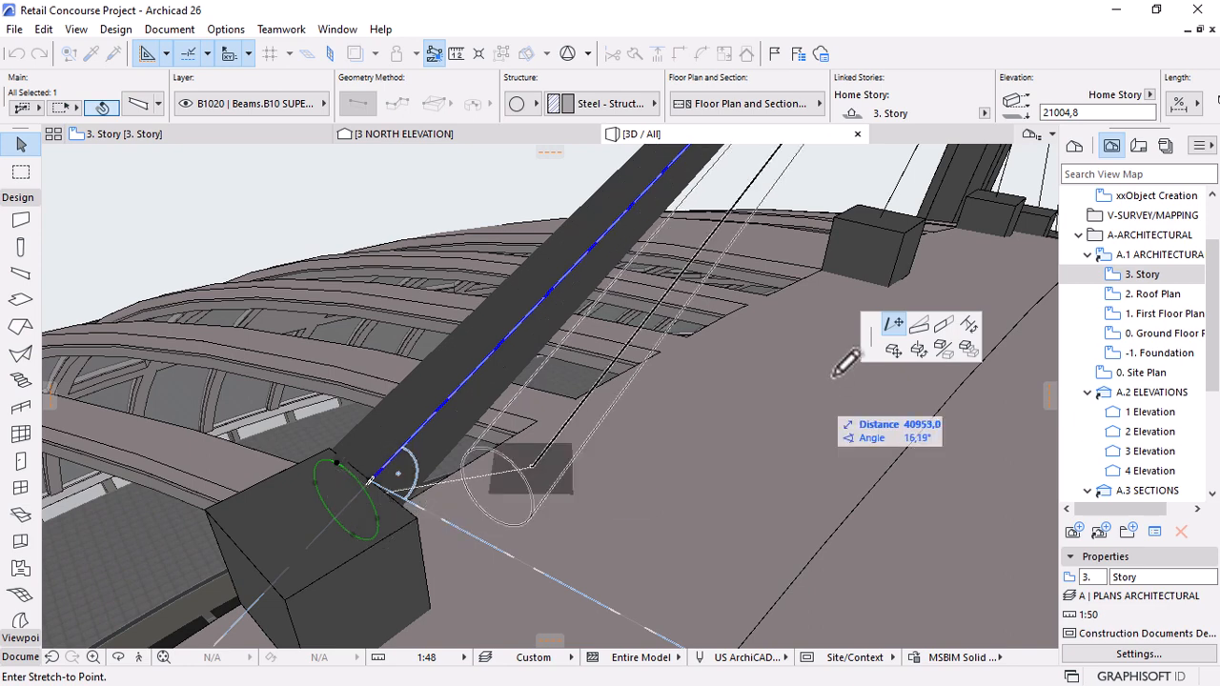
left_click(893, 351)
left_click(382, 488)
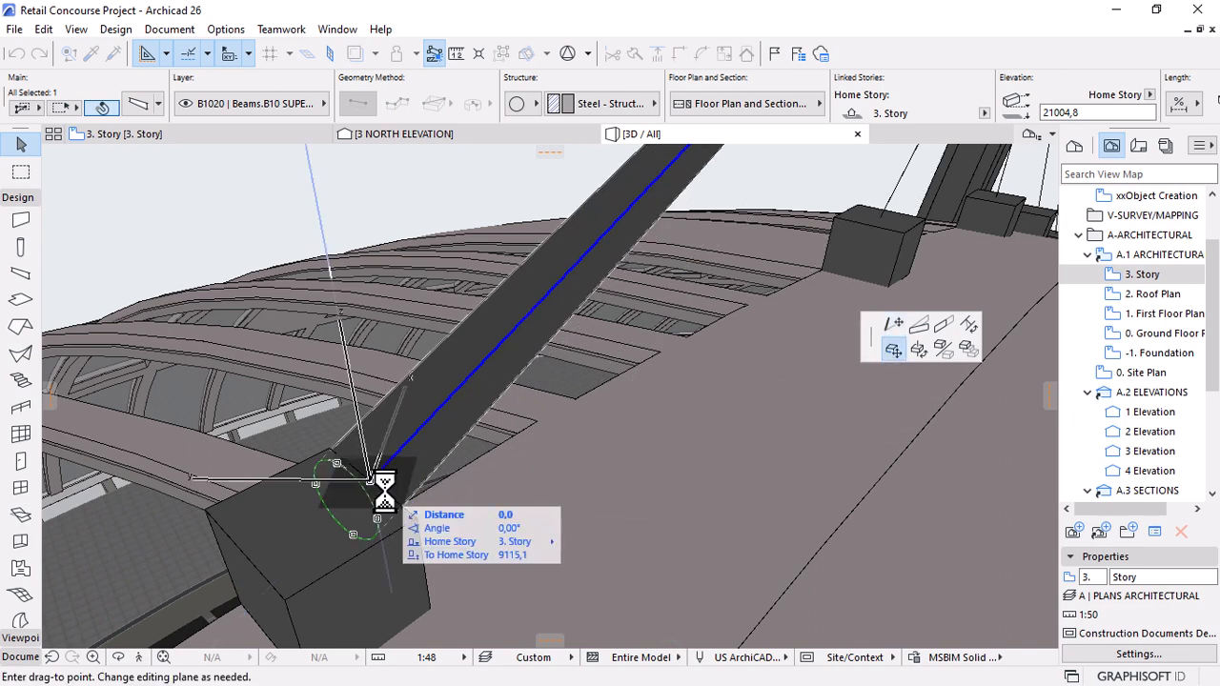
left_click(391, 496)
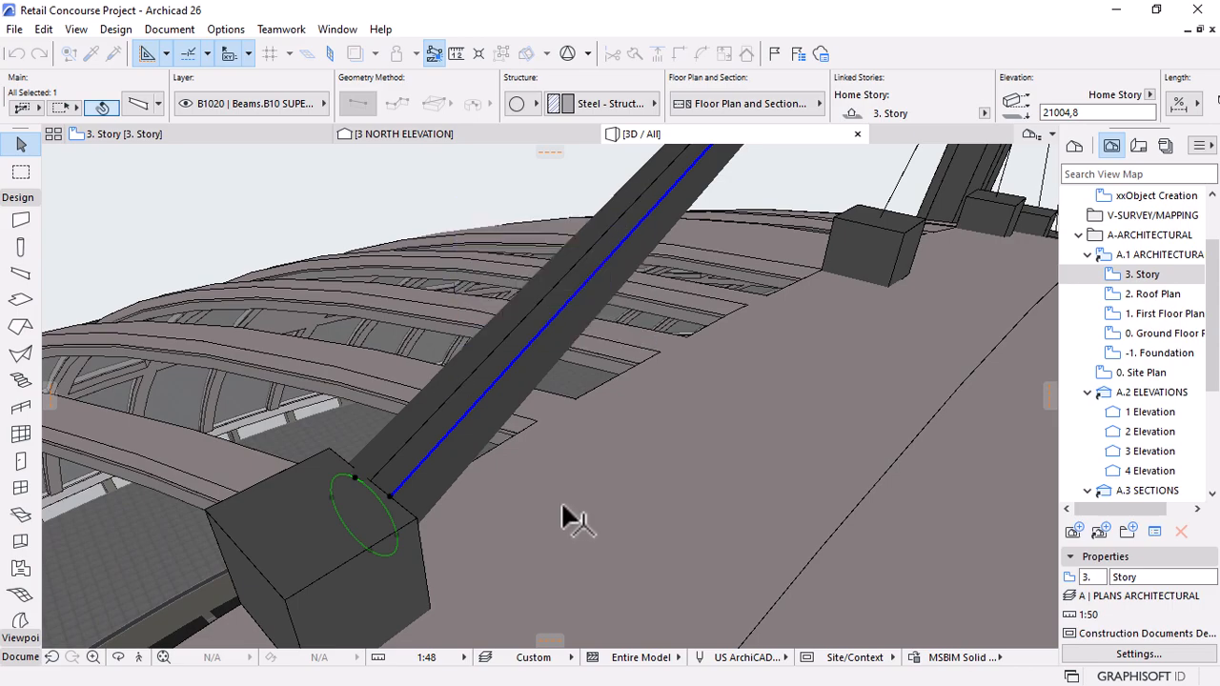
Inspect the shifted beam's upper end where it meets the pylon's topmost anchor plate.
key("o")
scroll(553, 500, "down", 3)
left_click_drag(469, 527, 408, 259)
scroll(408, 259, "up", 10)
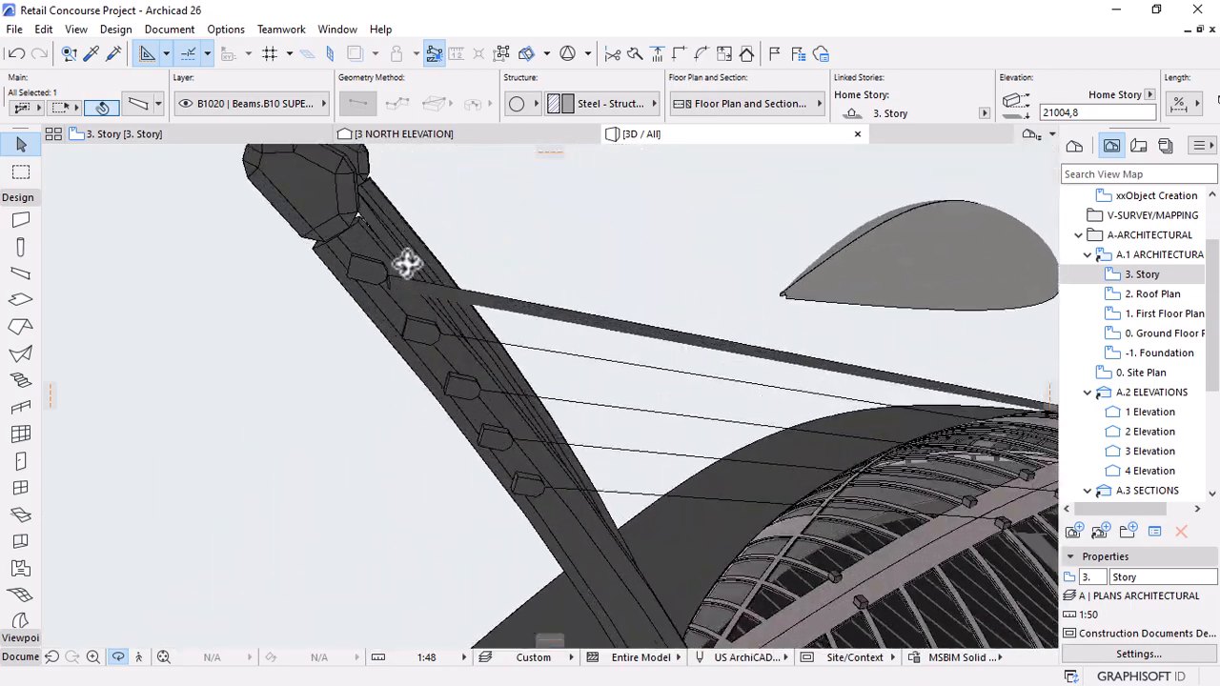
Set the circular diameter of the selected topmost cable beam to 150 mm and check its end at the anchor plate.
left_click_drag(407, 312, 290, 247)
scroll(324, 314, "up", 4)
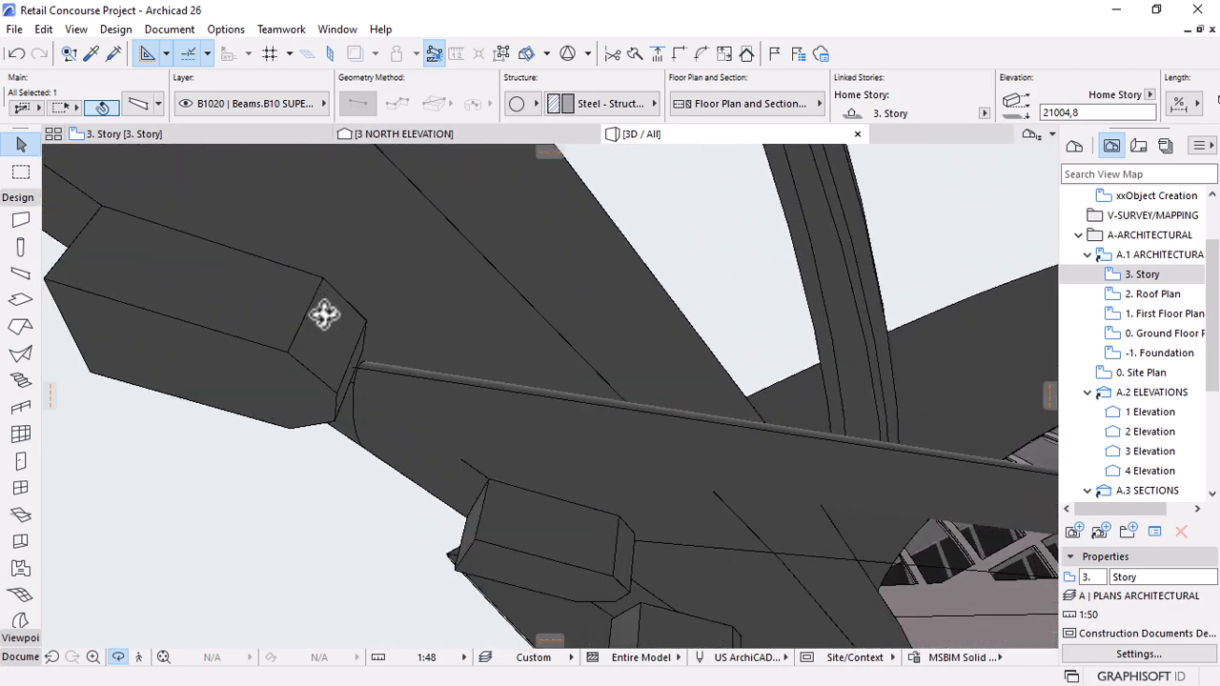
key("Escape")
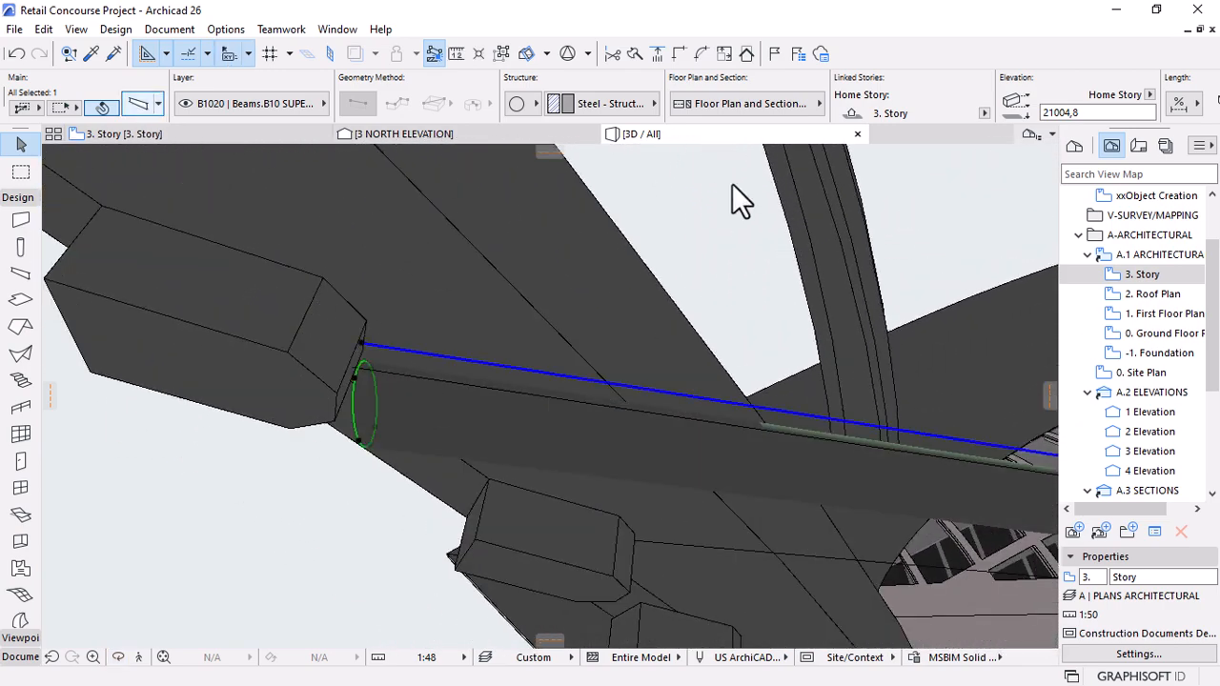
key("ctrl+t")
double_click(653, 103)
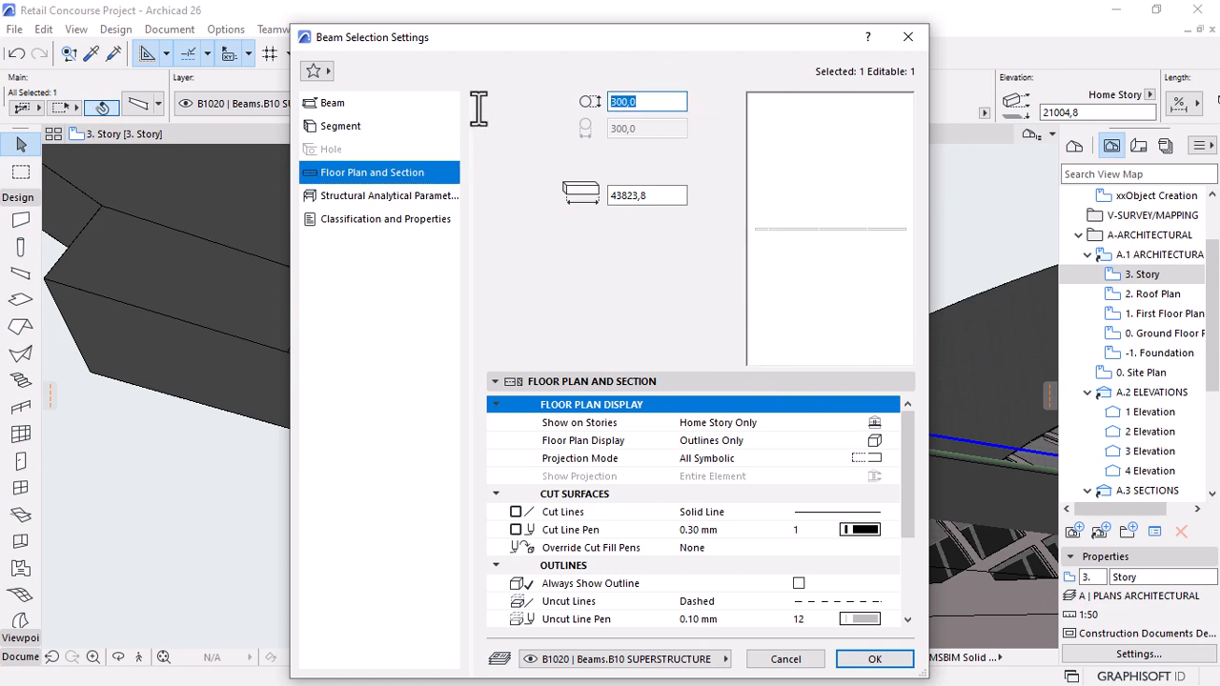
type("150")
key("Return")
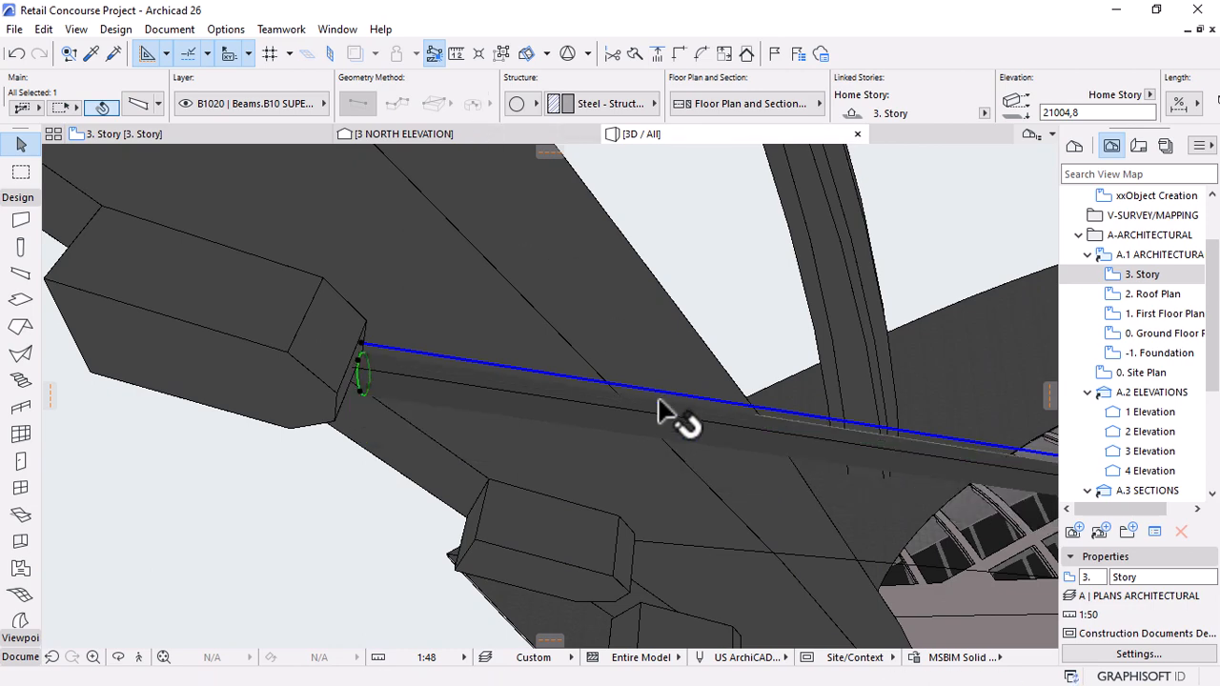
middle_click_drag(409, 319, 414, 310, "shift")
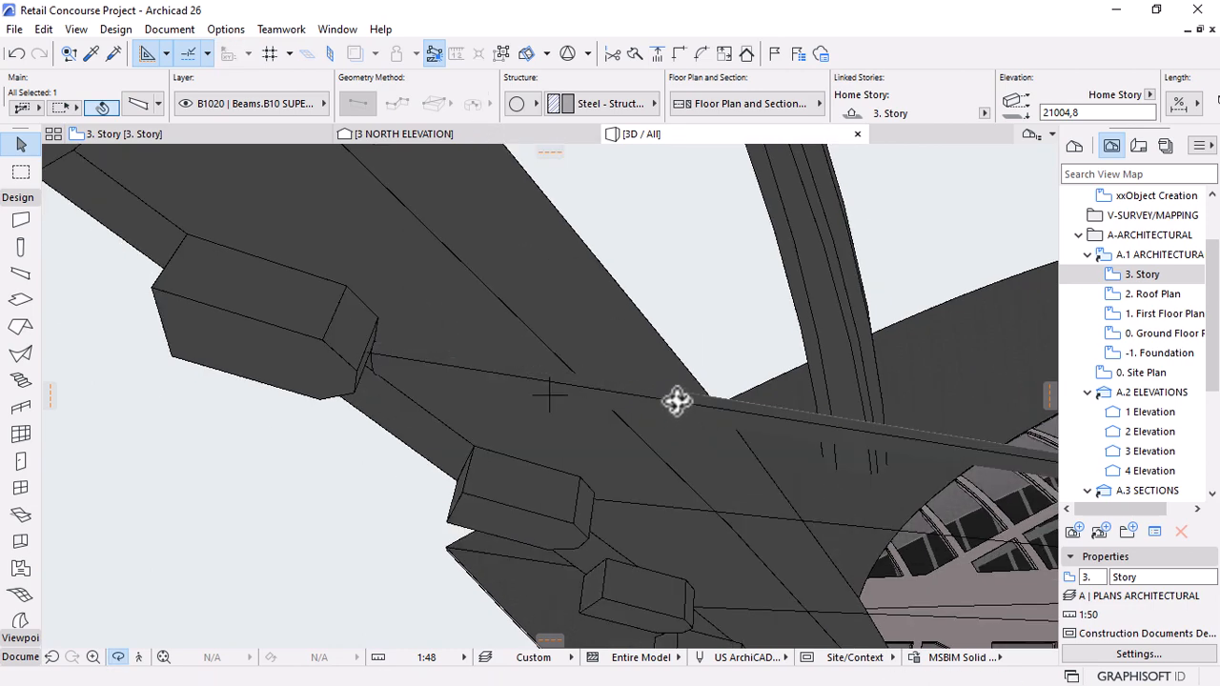
middle_click_drag(675, 401, 234, 298, "shift")
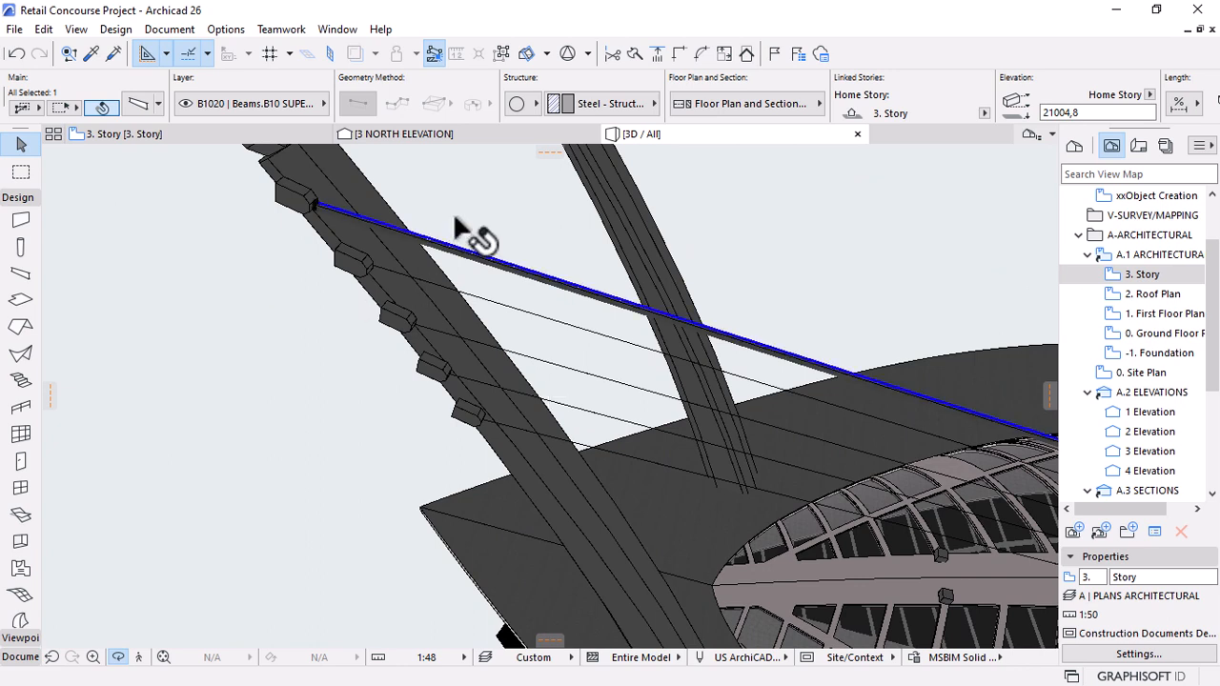
Switch the selected beam's structure to a complex profile and open the Profile Manager.
left_click(519, 105)
left_click(569, 130)
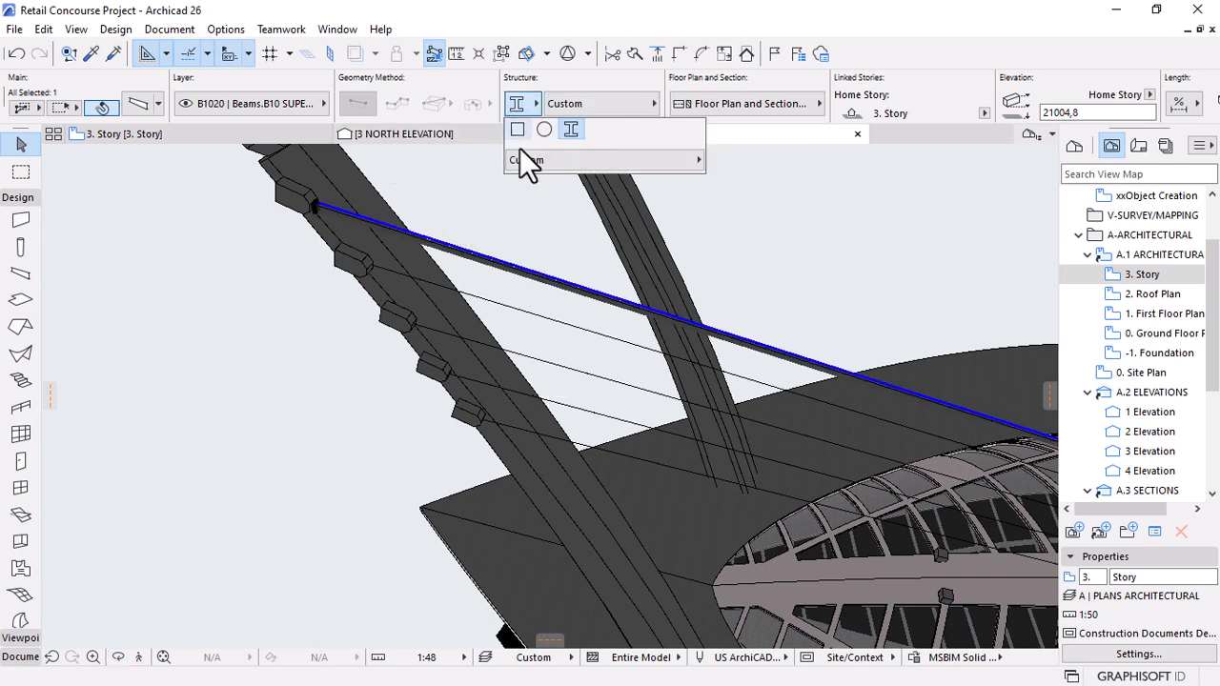
mouse_move(560, 158)
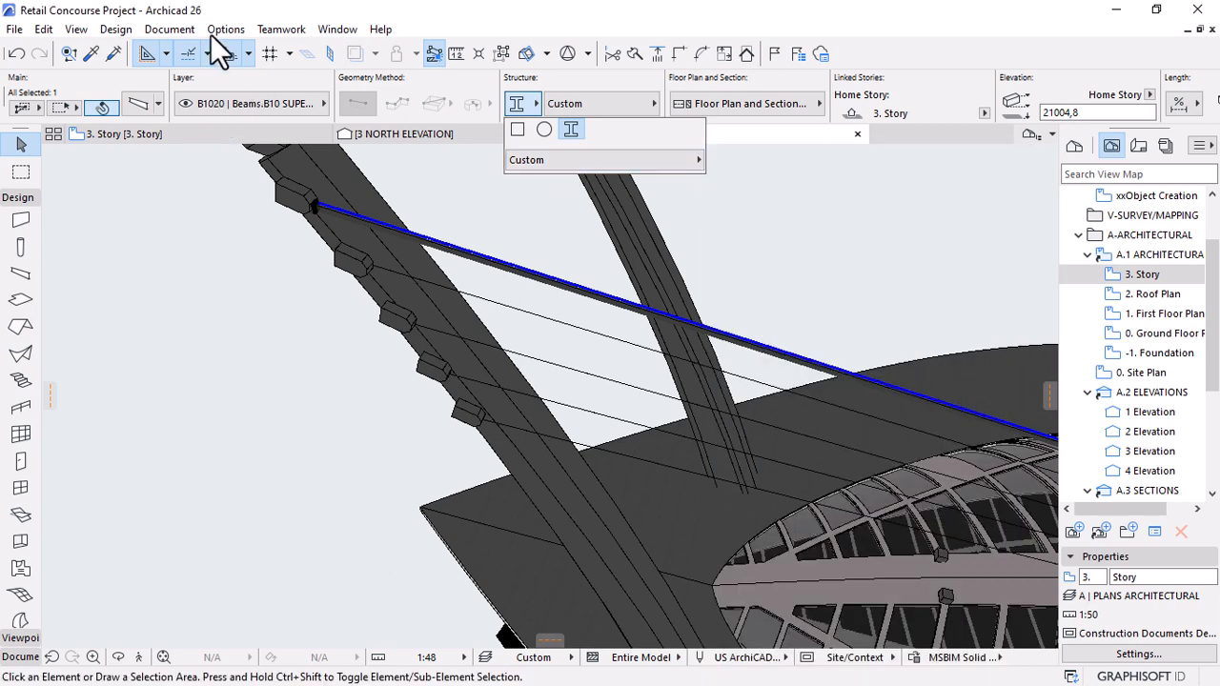
left_click(212, 34)
left_click(227, 30)
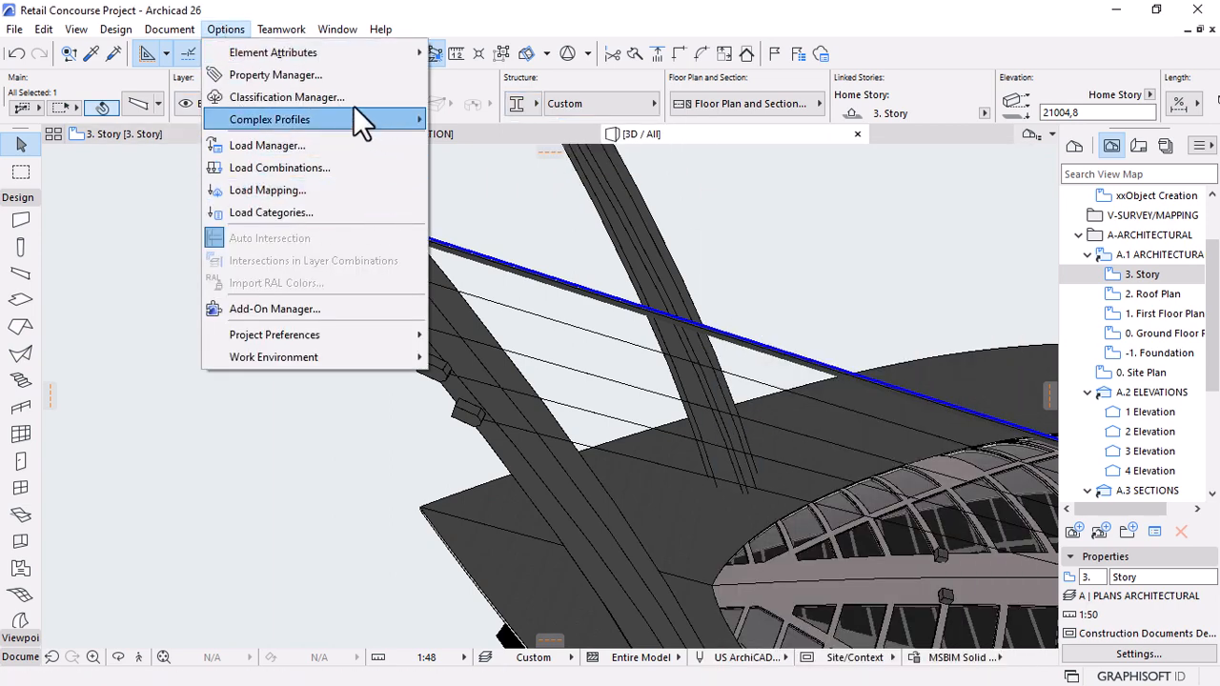
mouse_move(308, 120)
left_click(493, 121)
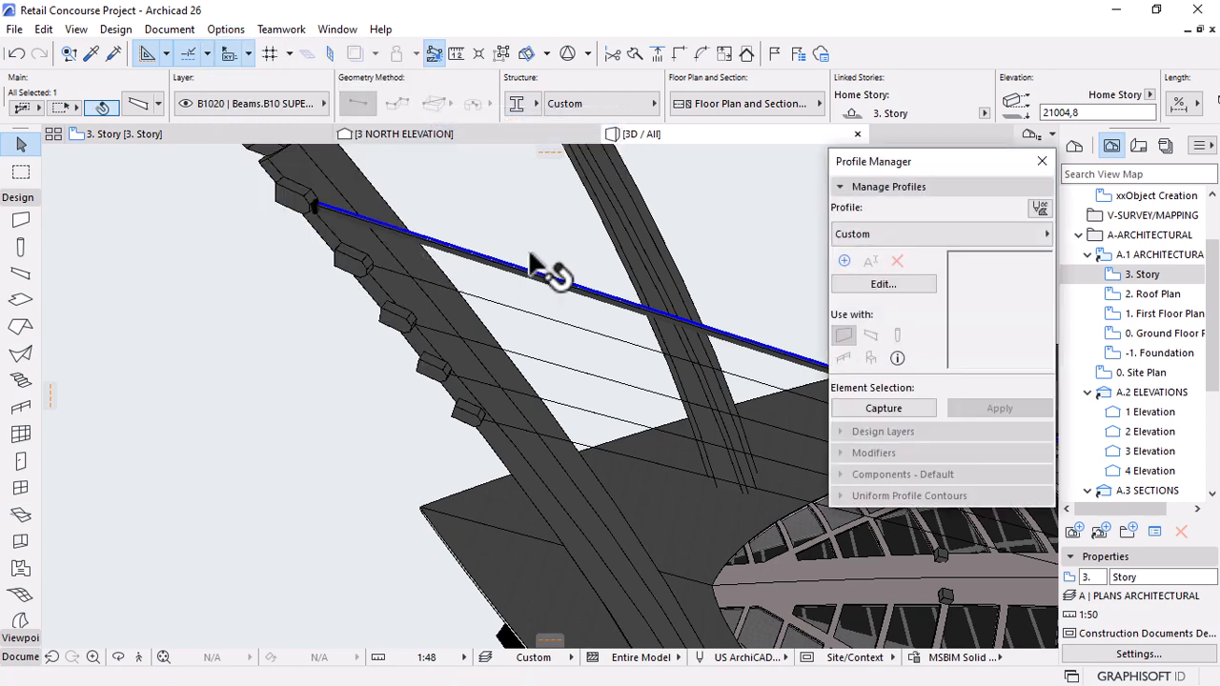
Try to capture a complex profile from the elements selected along the topmost cable.
left_click(464, 226)
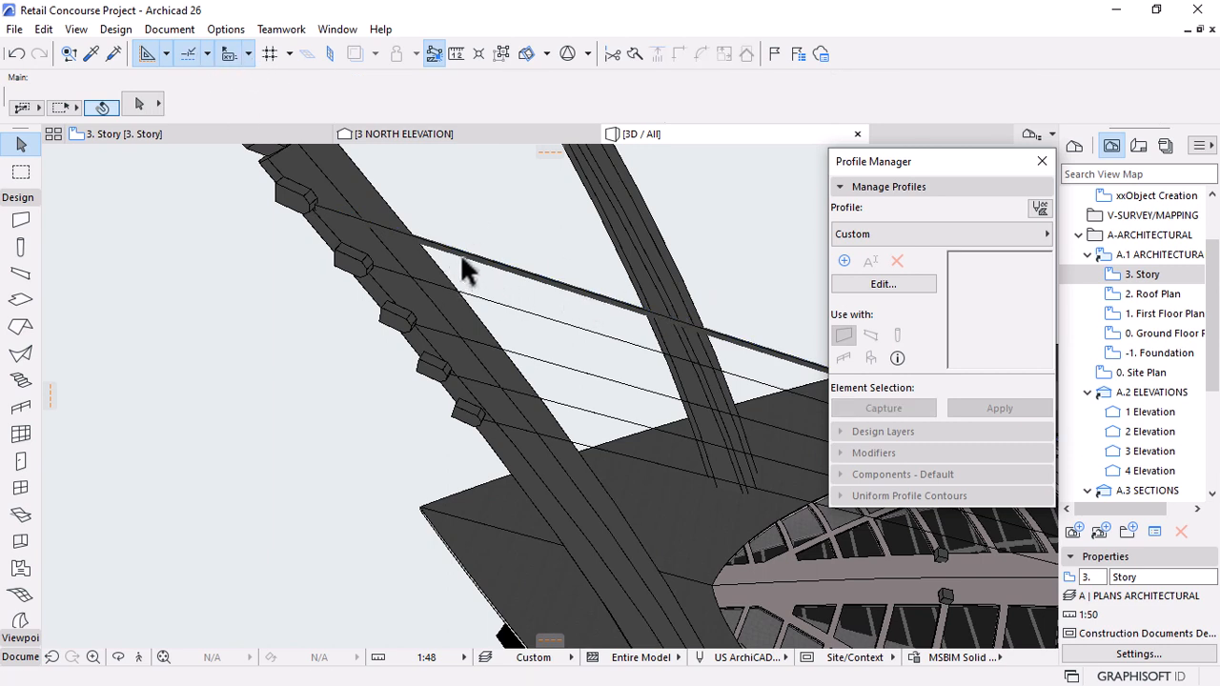
left_click(448, 251)
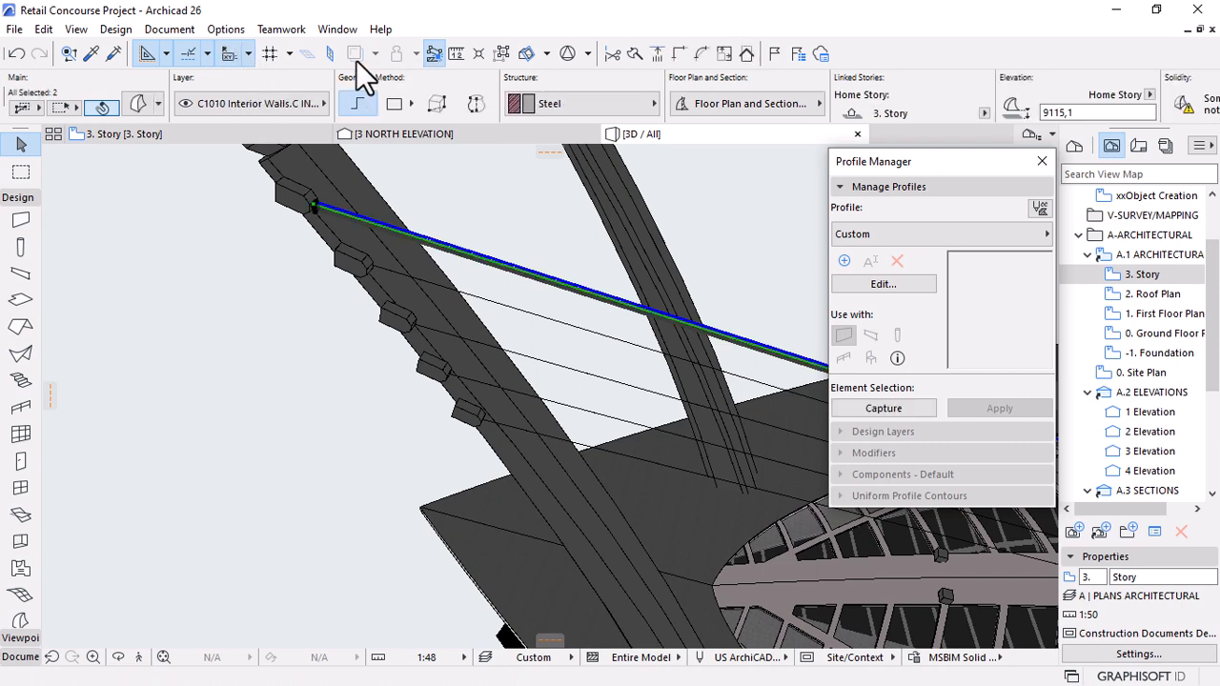
left_click(213, 27)
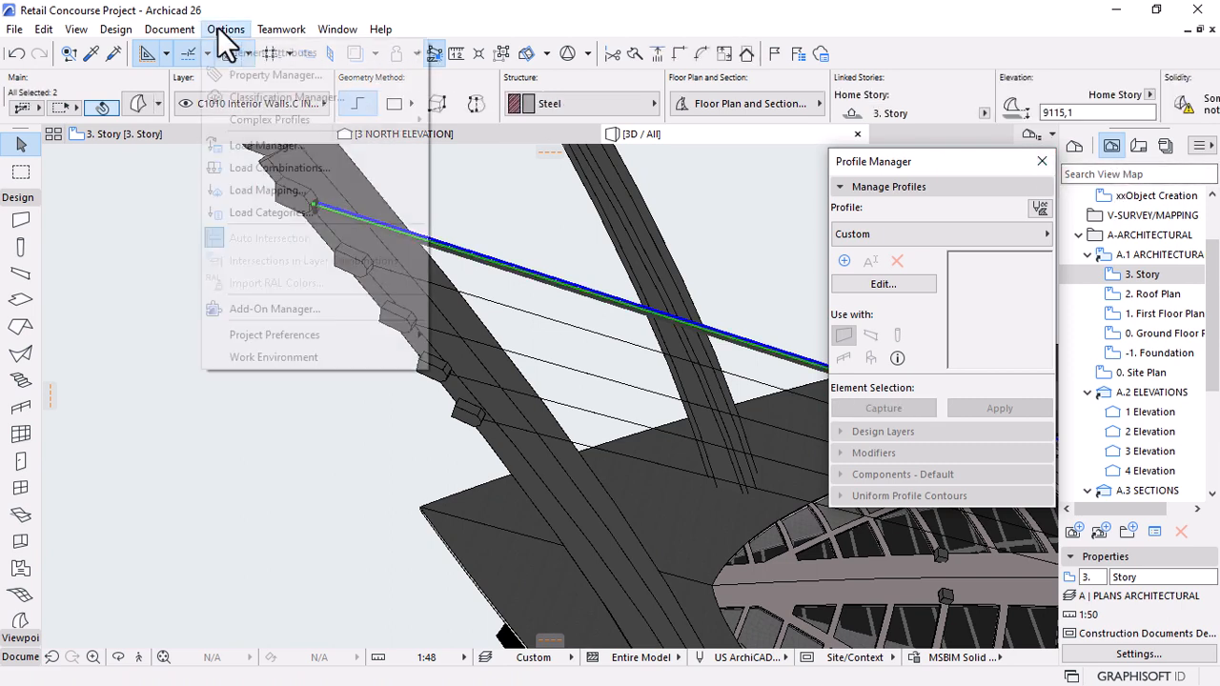
mouse_move(247, 115)
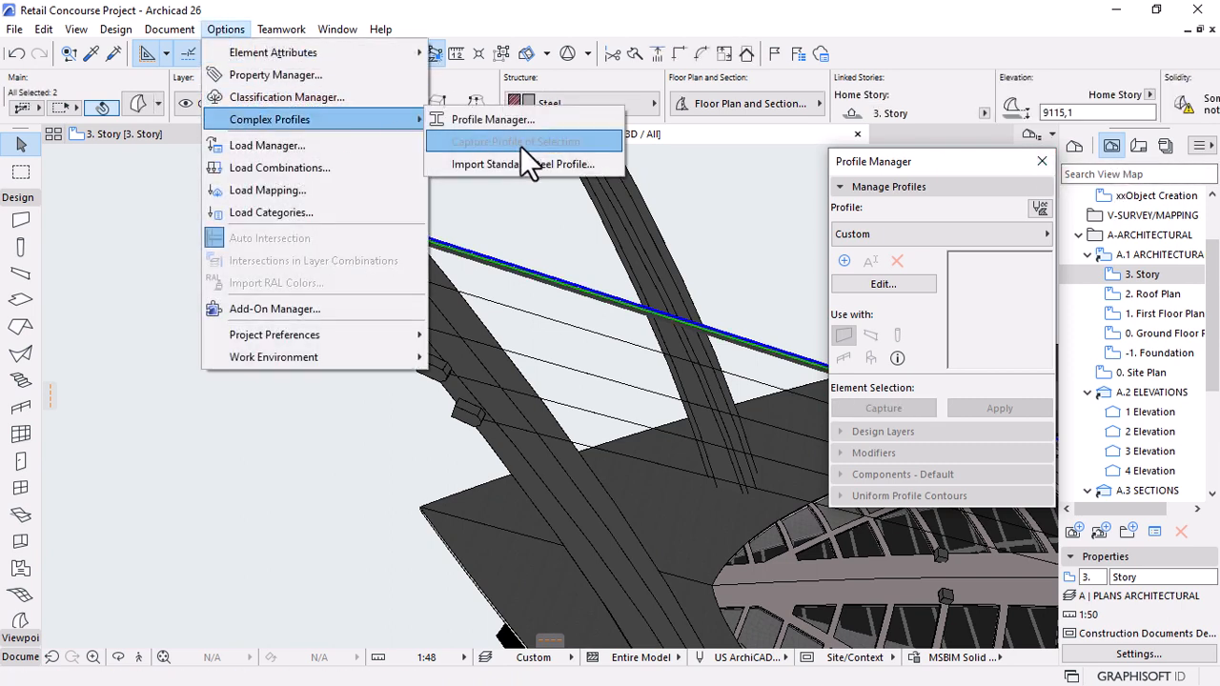
left_click(1043, 161)
left_click(1043, 161)
left_click(234, 30)
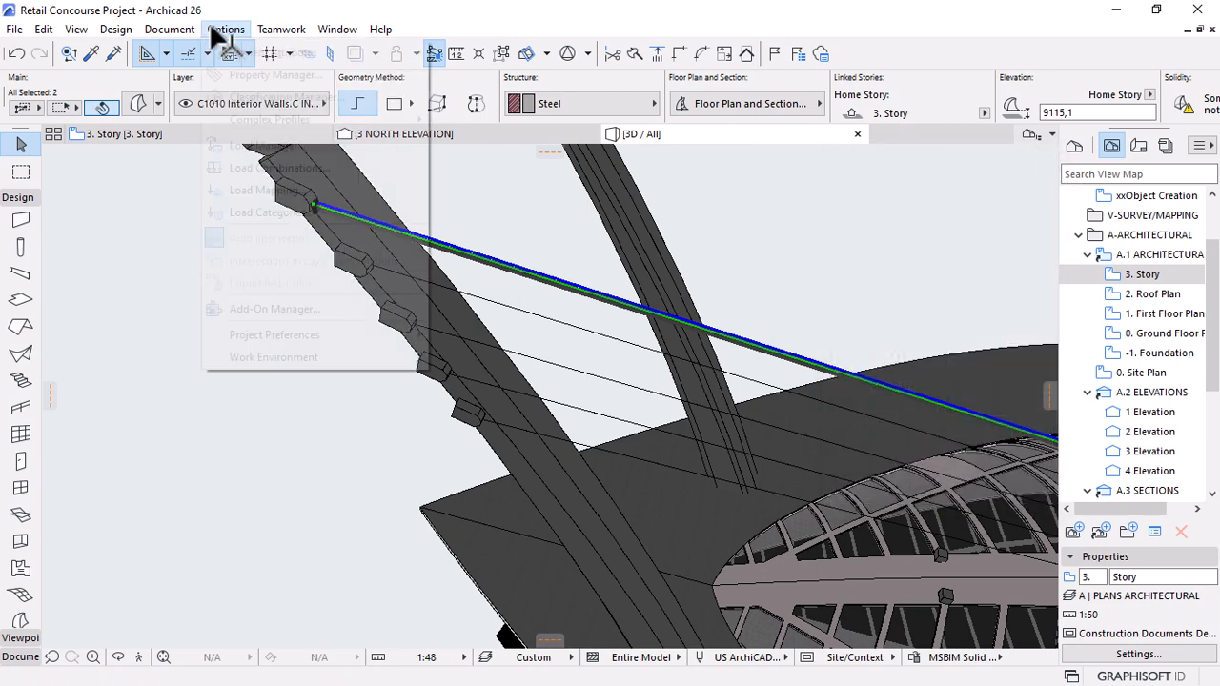
mouse_move(254, 117)
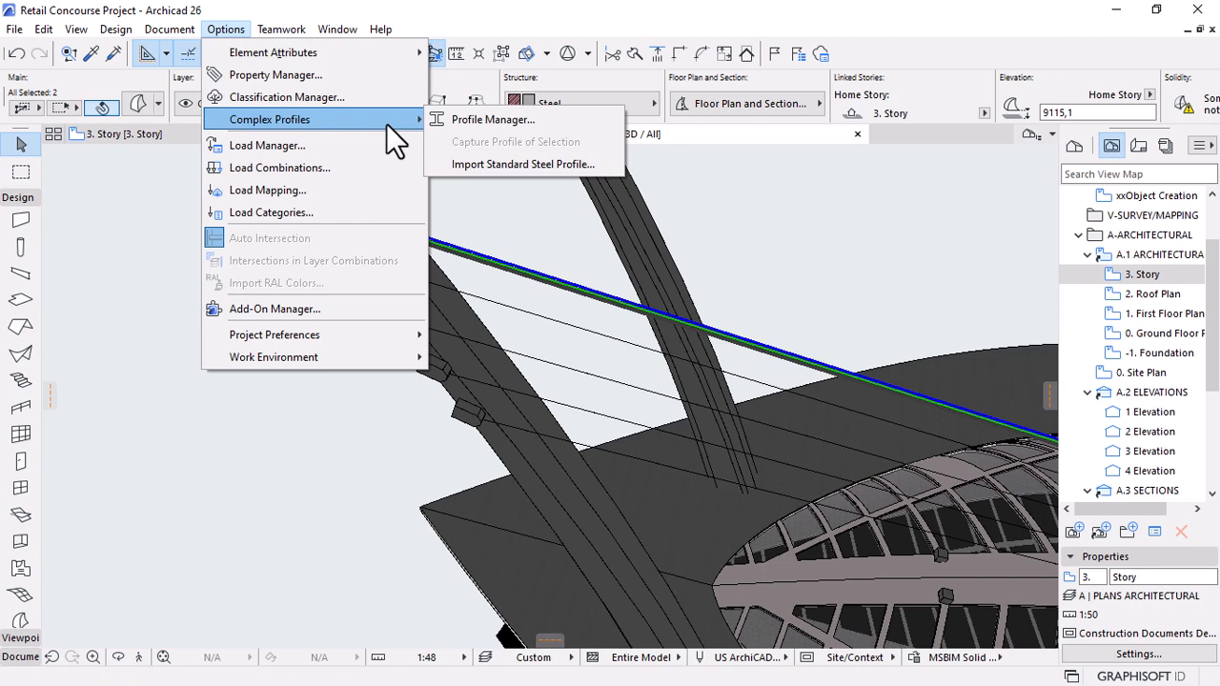
key("Escape")
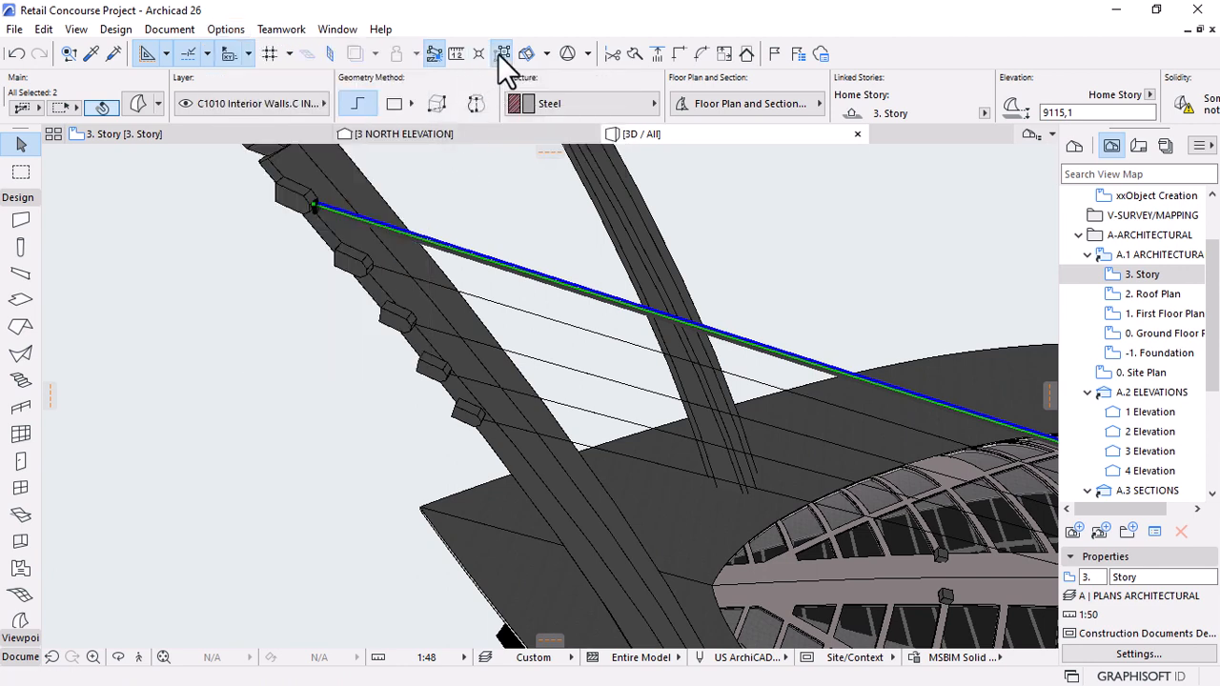
Create a complex profile named "Tension cables" as a duplicate of WALL INT Moulding + Base.
left_click(226, 29)
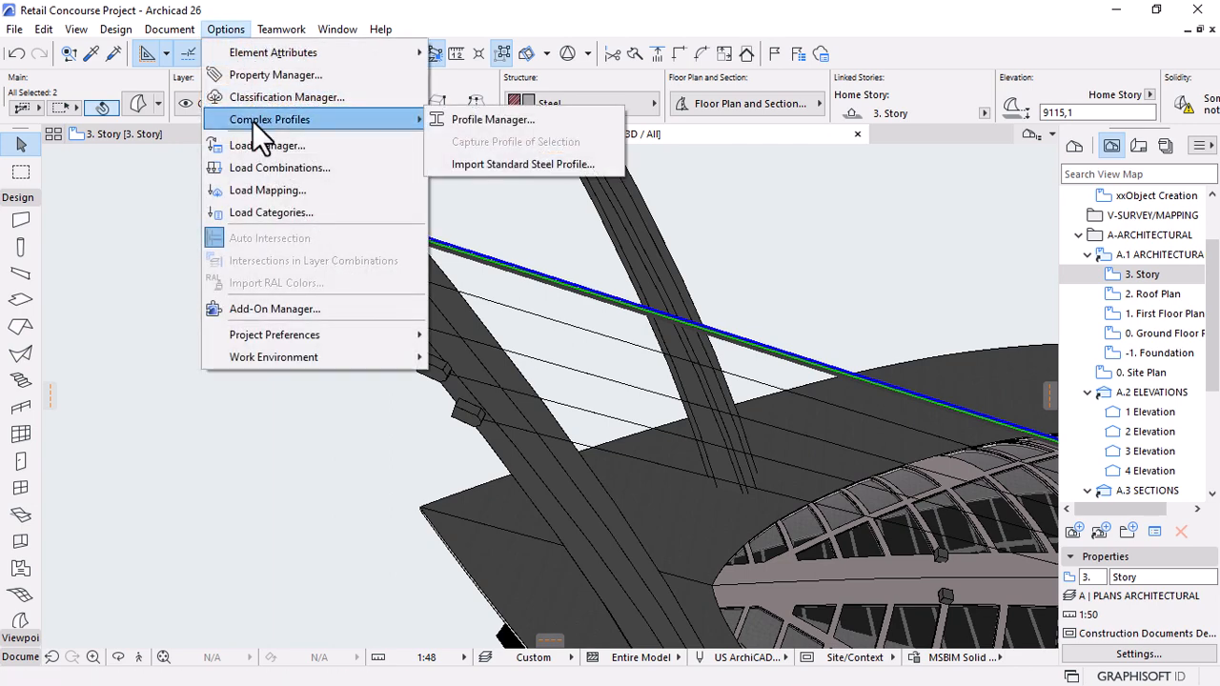
left_click(482, 121)
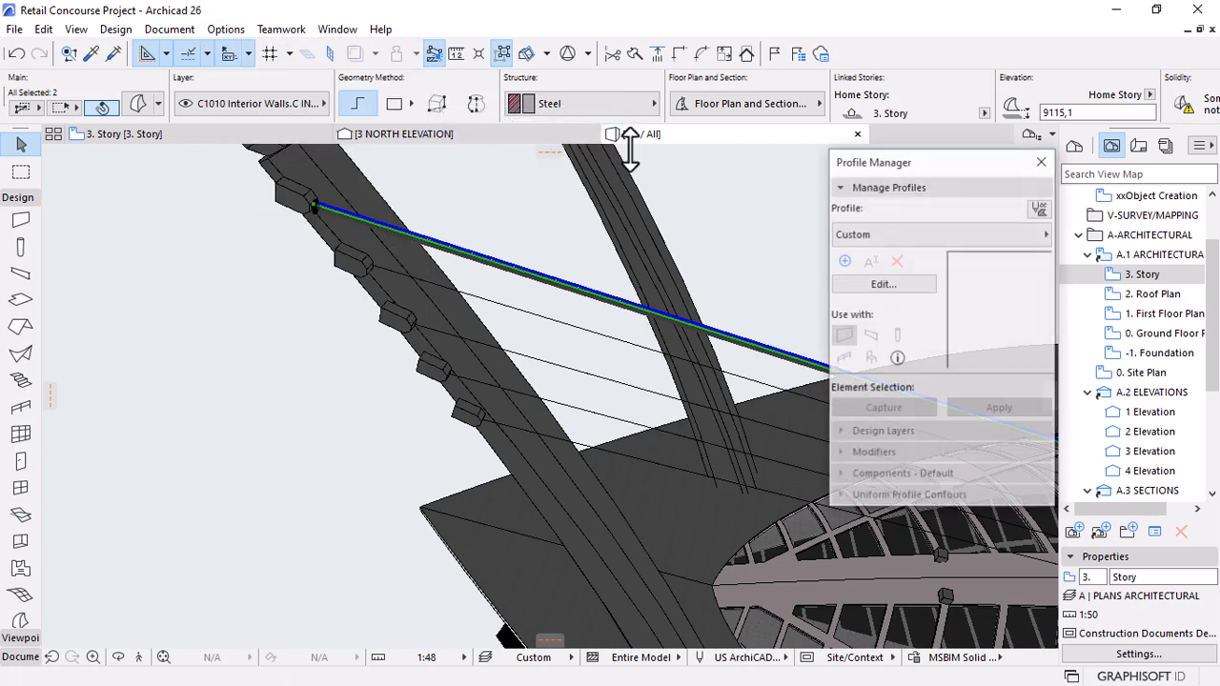
left_click(844, 261)
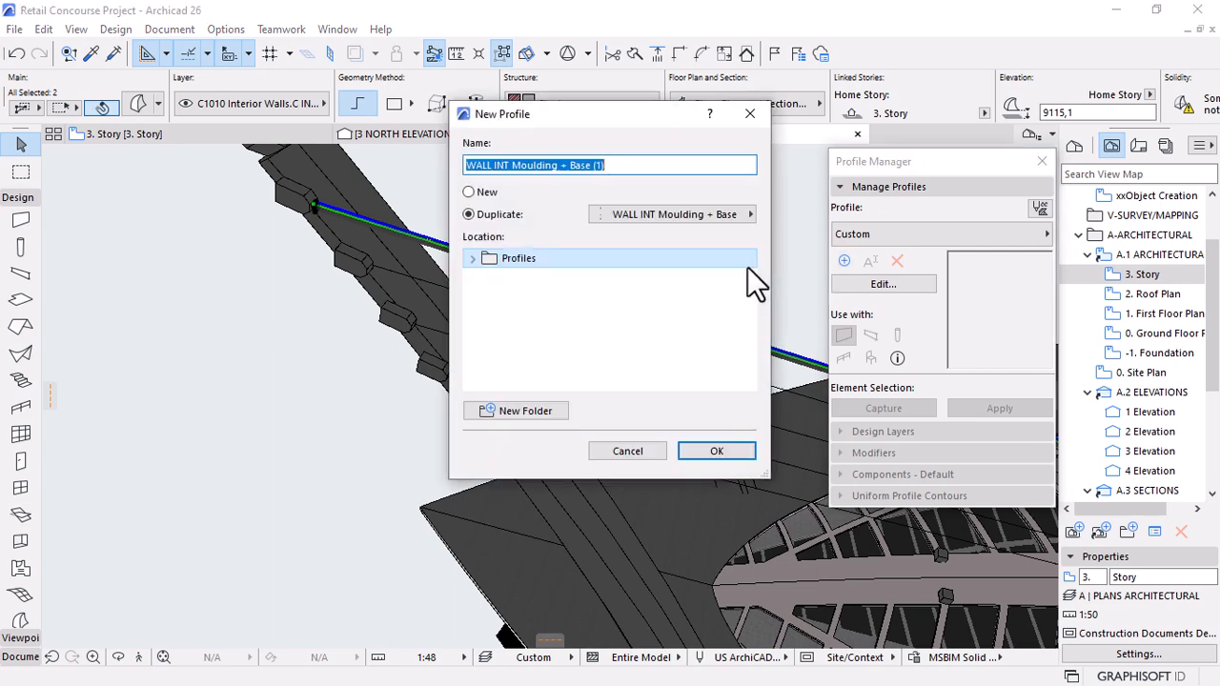
type("Tension ca")
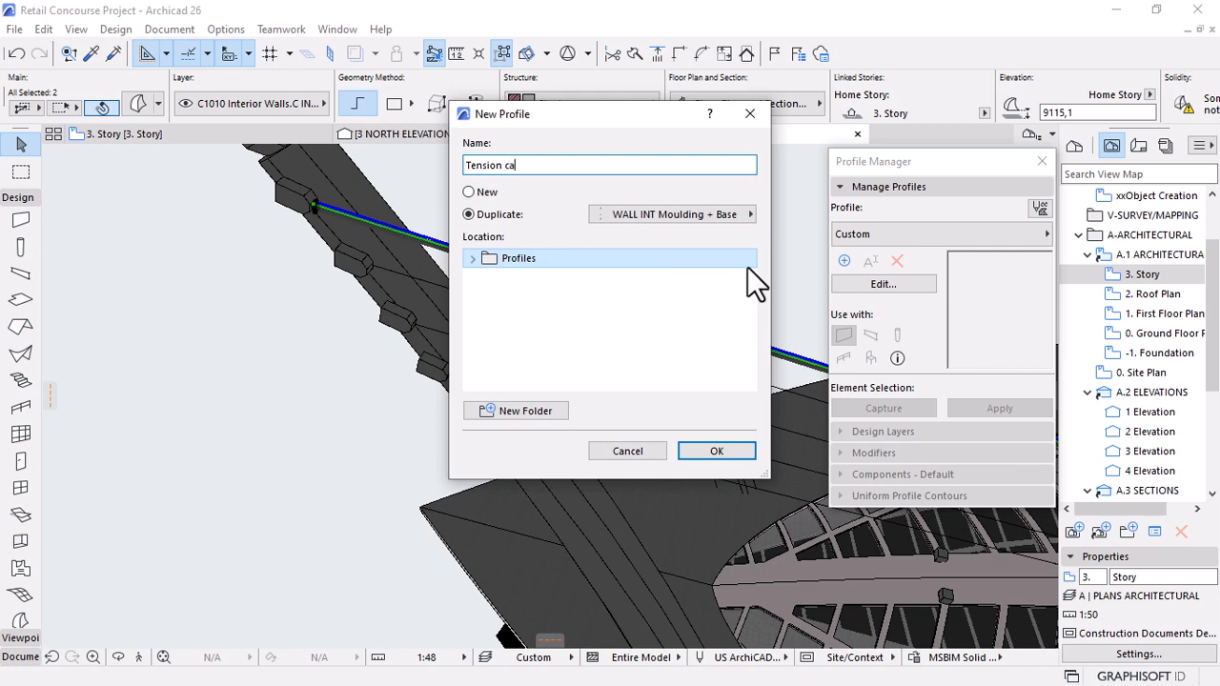
type("bles")
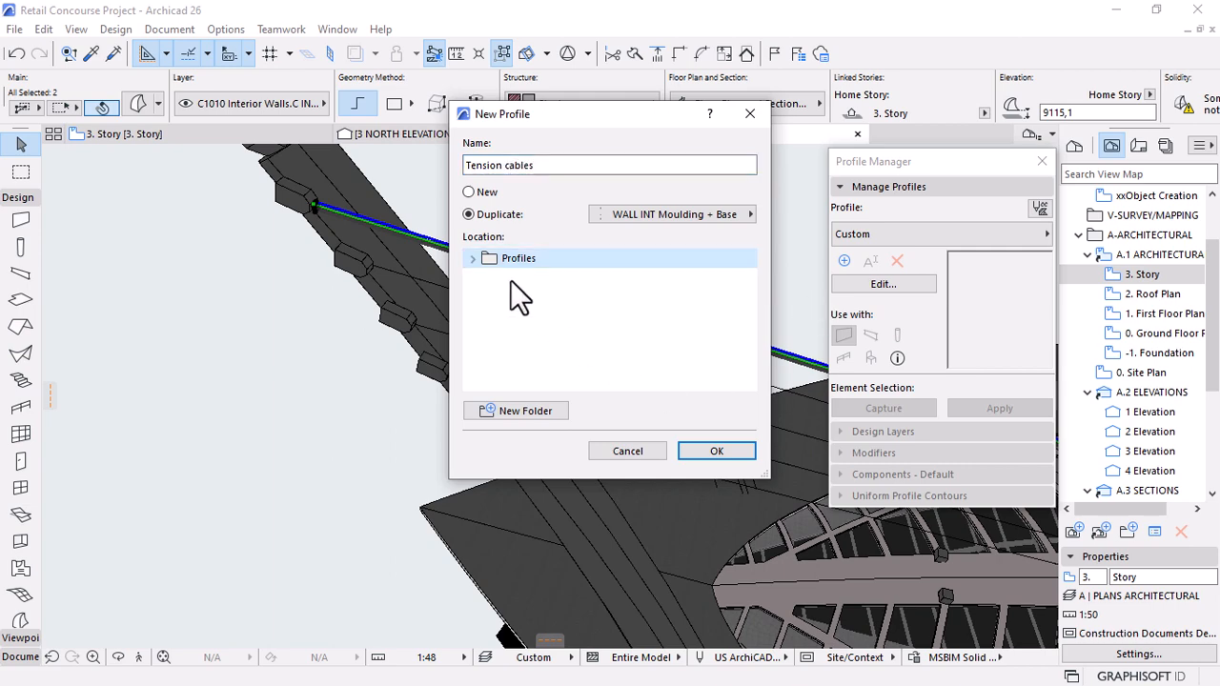
left_click(716, 454)
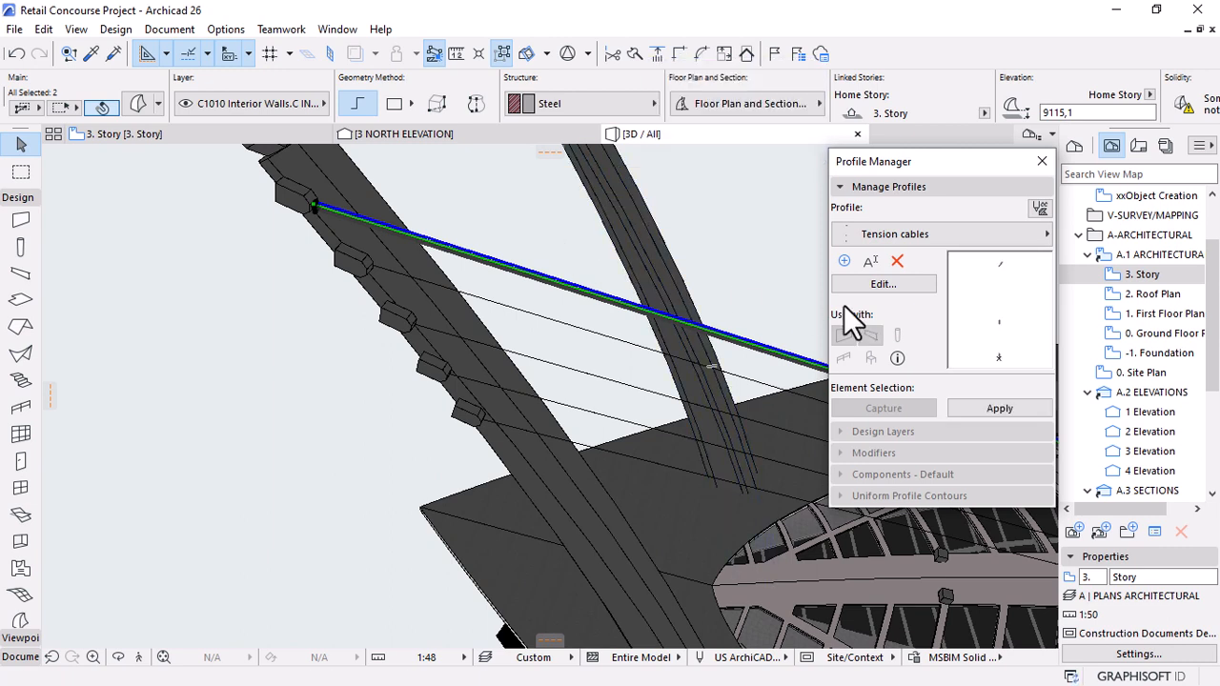
Open the Tension cables profile for editing and delete all of its duplicated contours and guide lines.
left_click(882, 284)
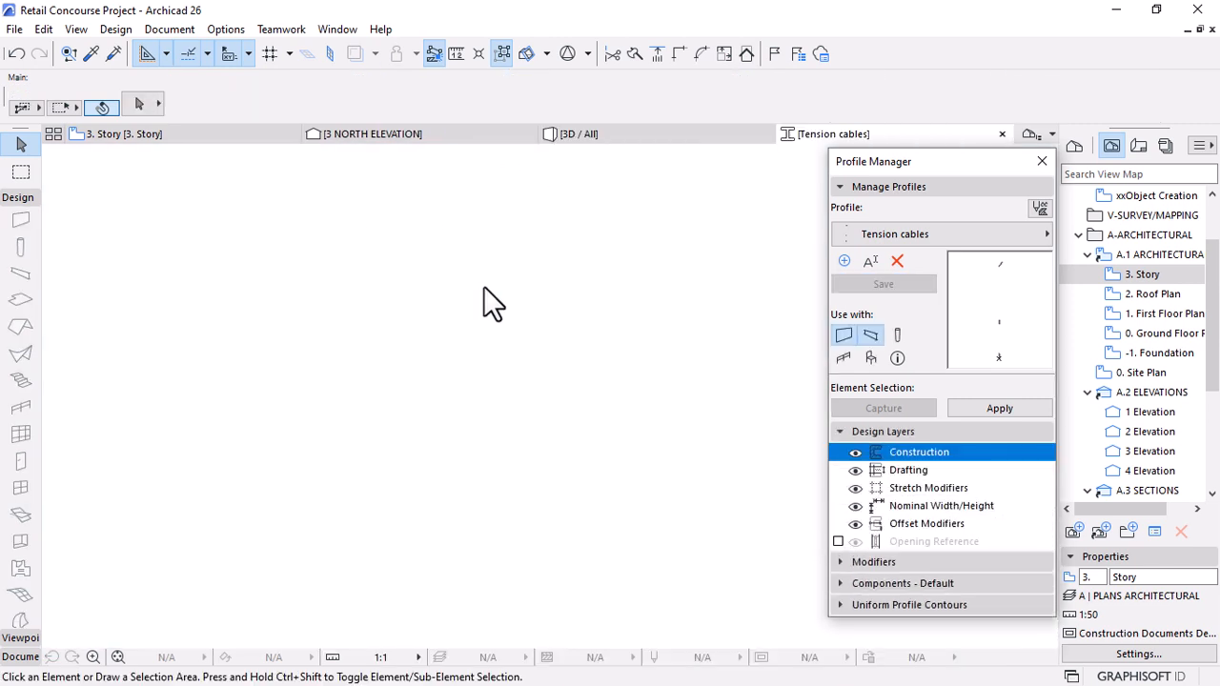
scroll(457, 294, "down", 3)
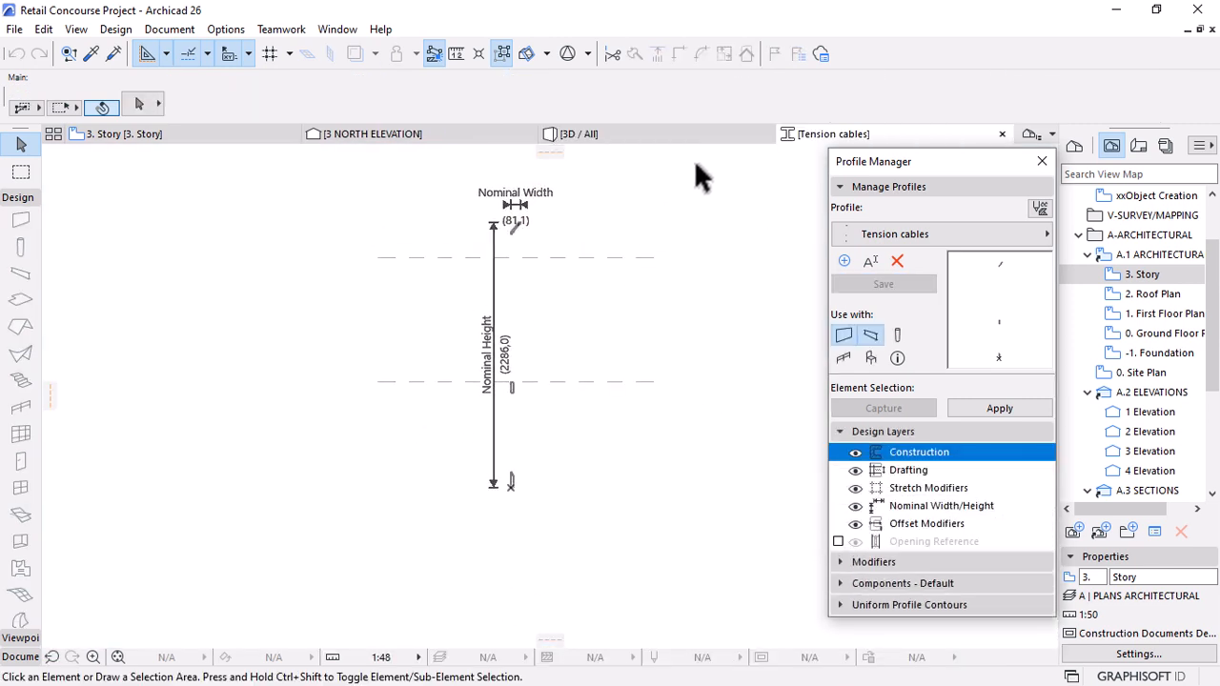
left_click_drag(695, 162, 294, 545)
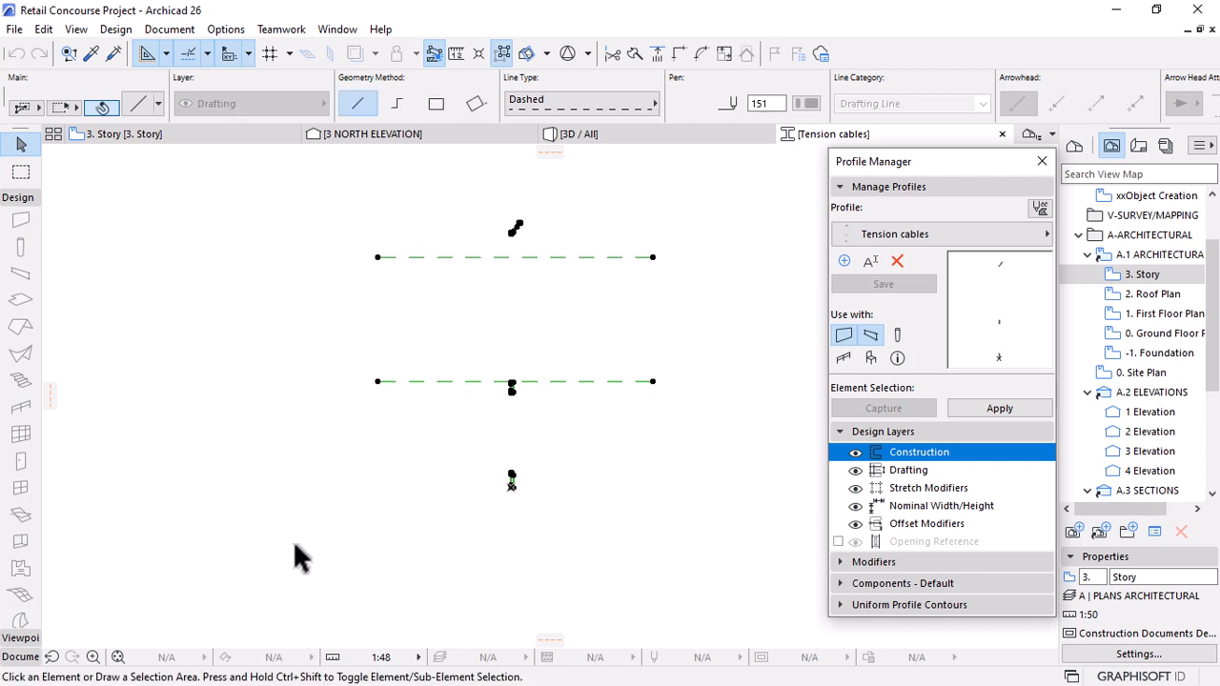
key("Delete")
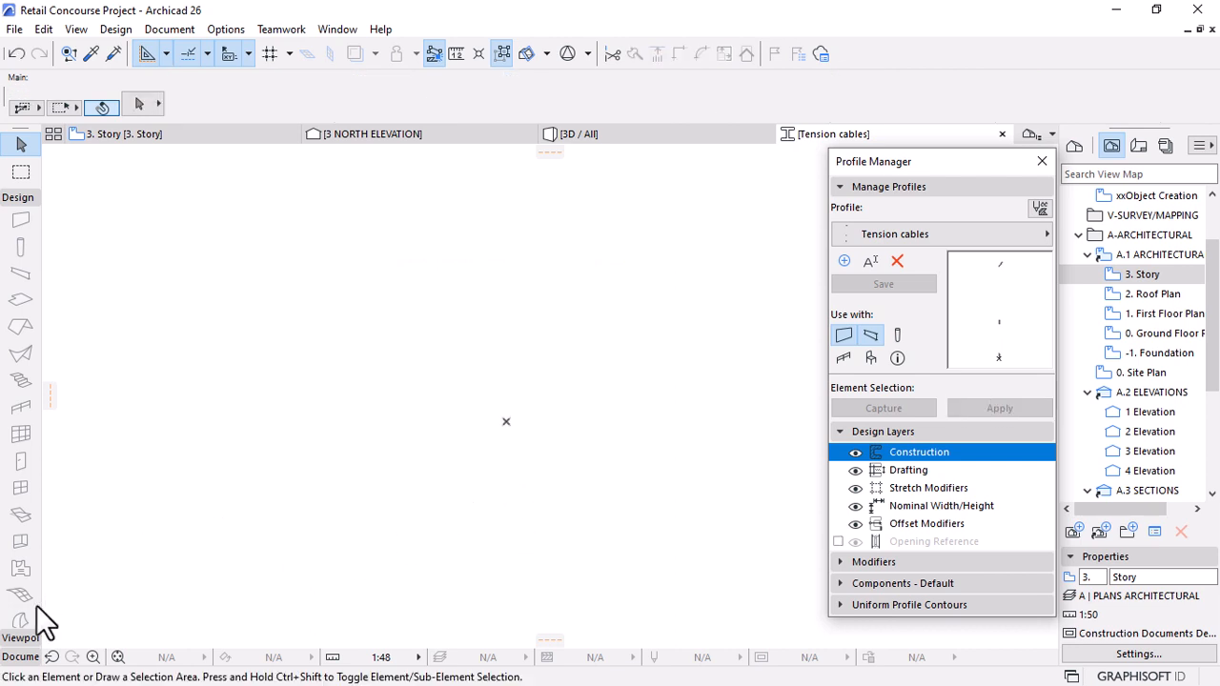
Draw a line circle centred on the profile origin and select it.
left_click(25, 197)
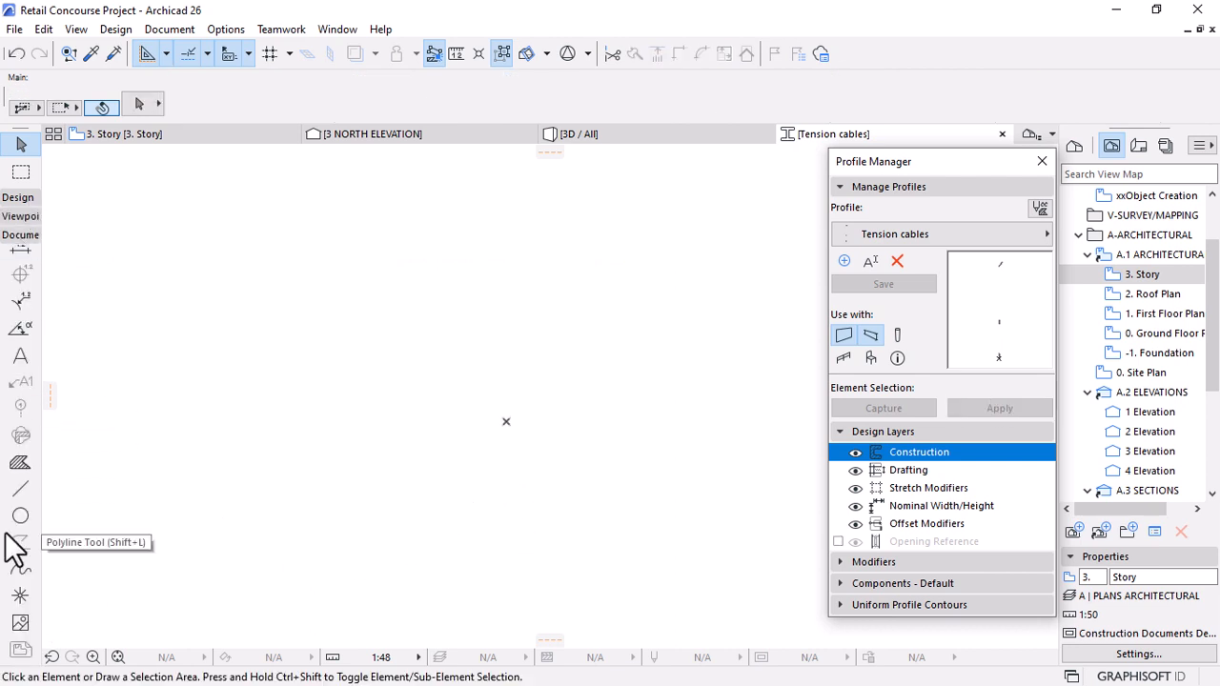
left_click(20, 516)
left_click(506, 420)
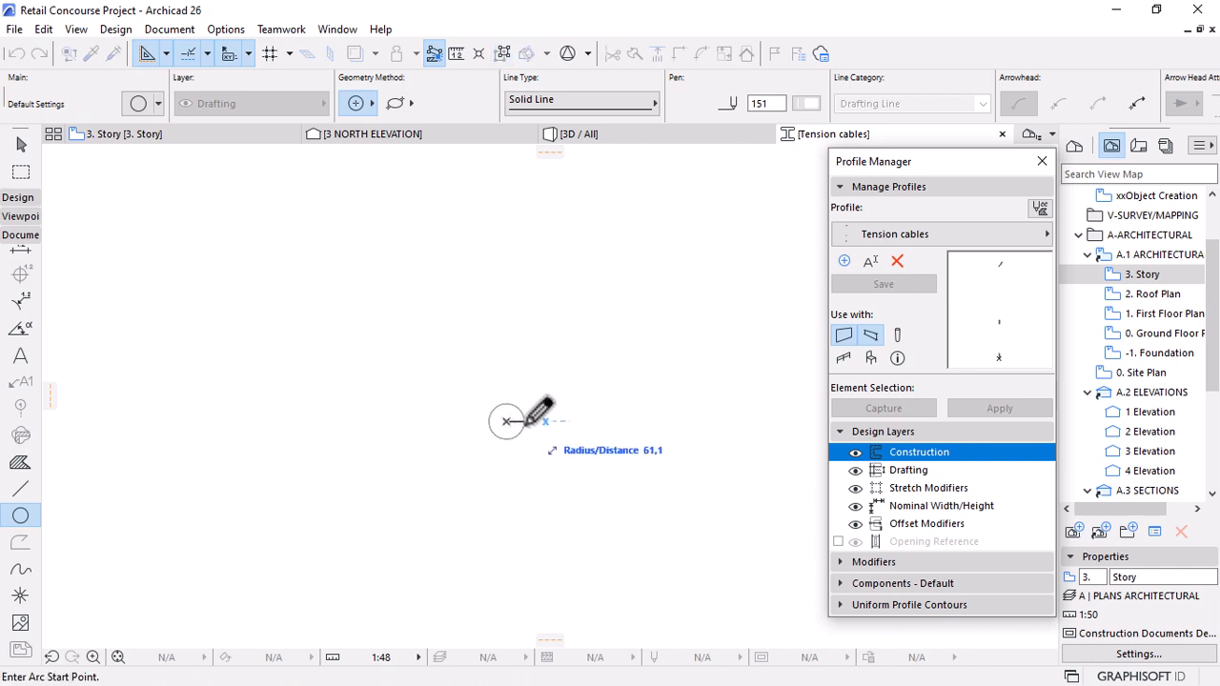
left_click(524, 420)
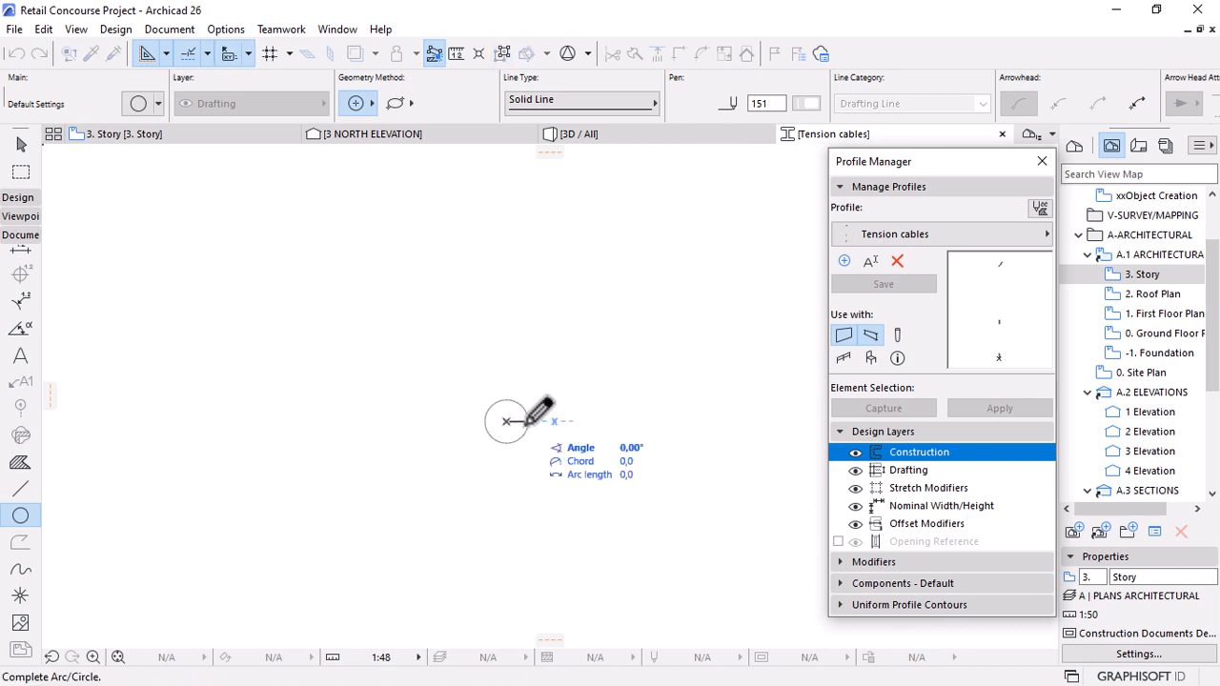
left_click(509, 410)
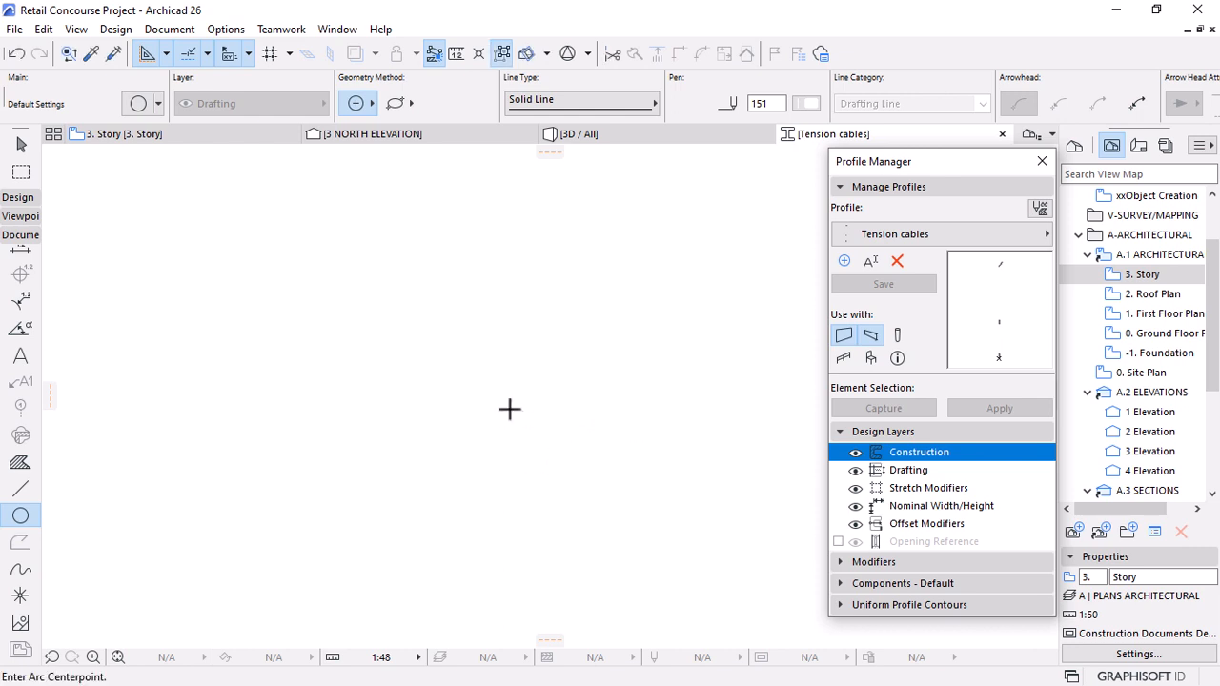
key("Escape")
key("ctrl+a")
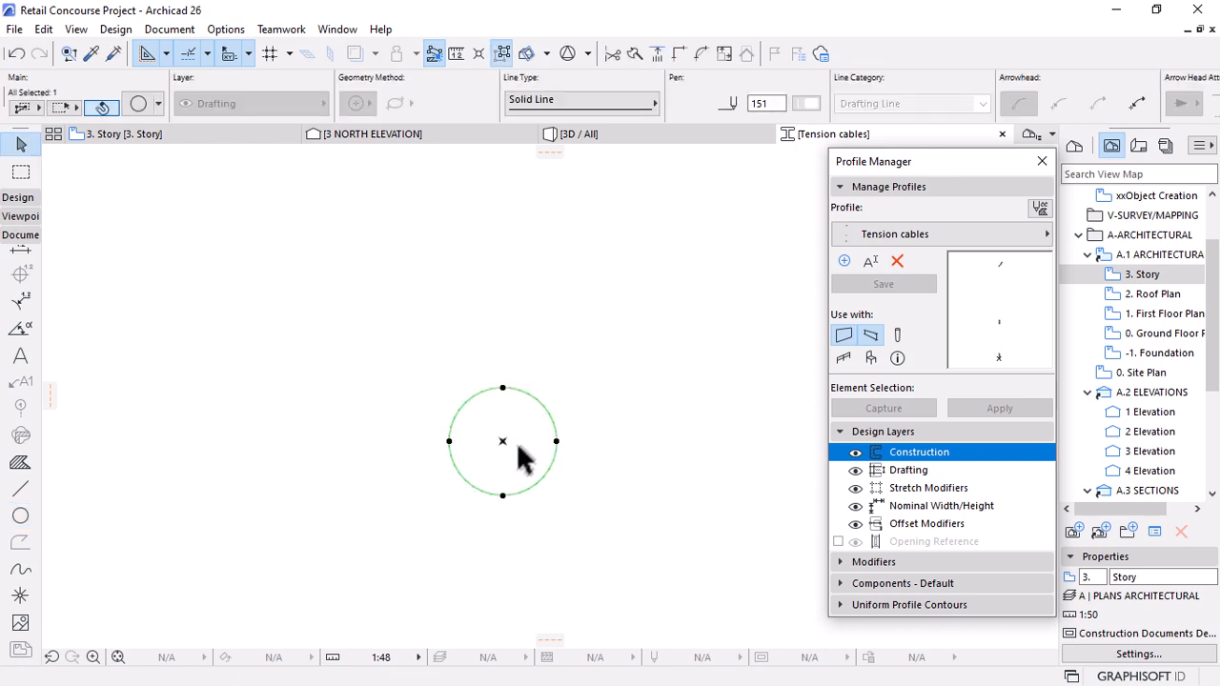
Use the drawn circle as the outline for a circular profile fill in the Steel - Structural building material.
left_click(20, 460)
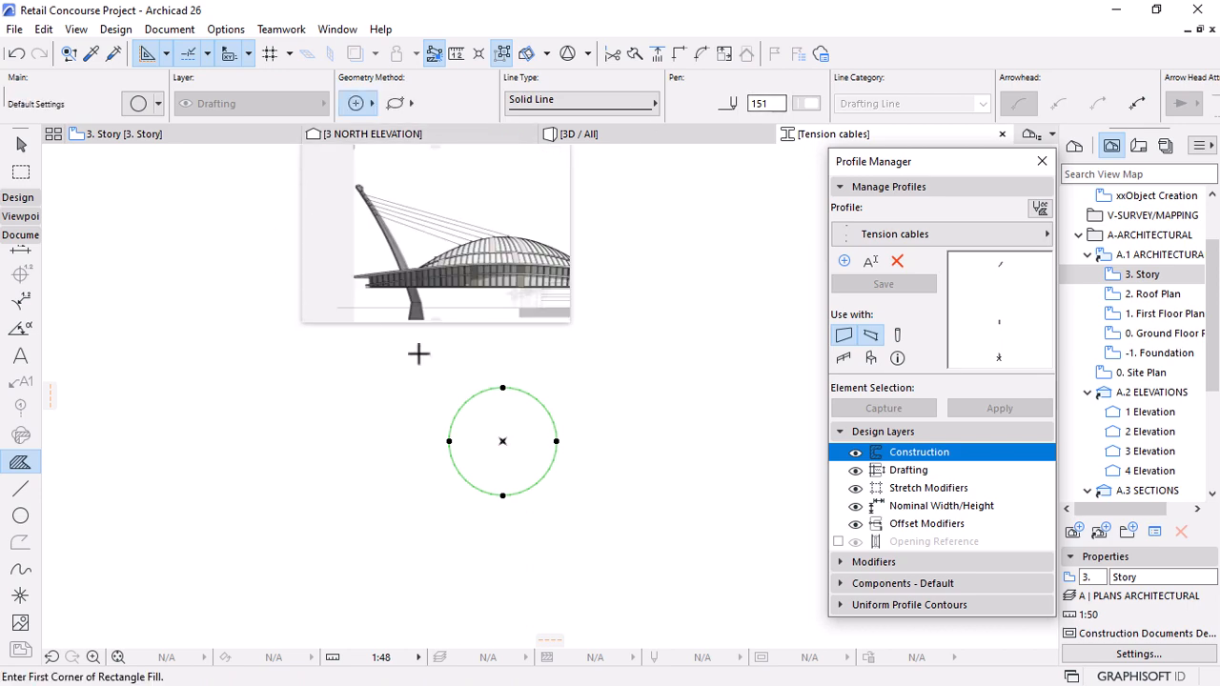
key("Delete")
left_click(749, 103)
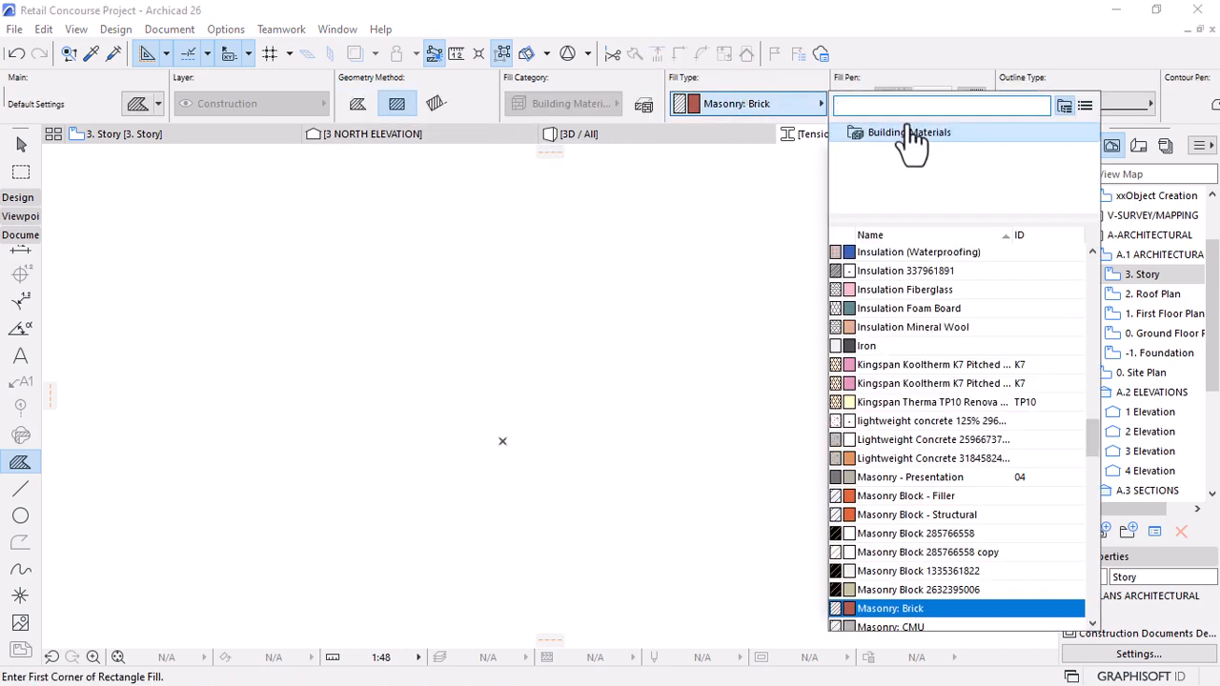
left_click(906, 106)
type("st")
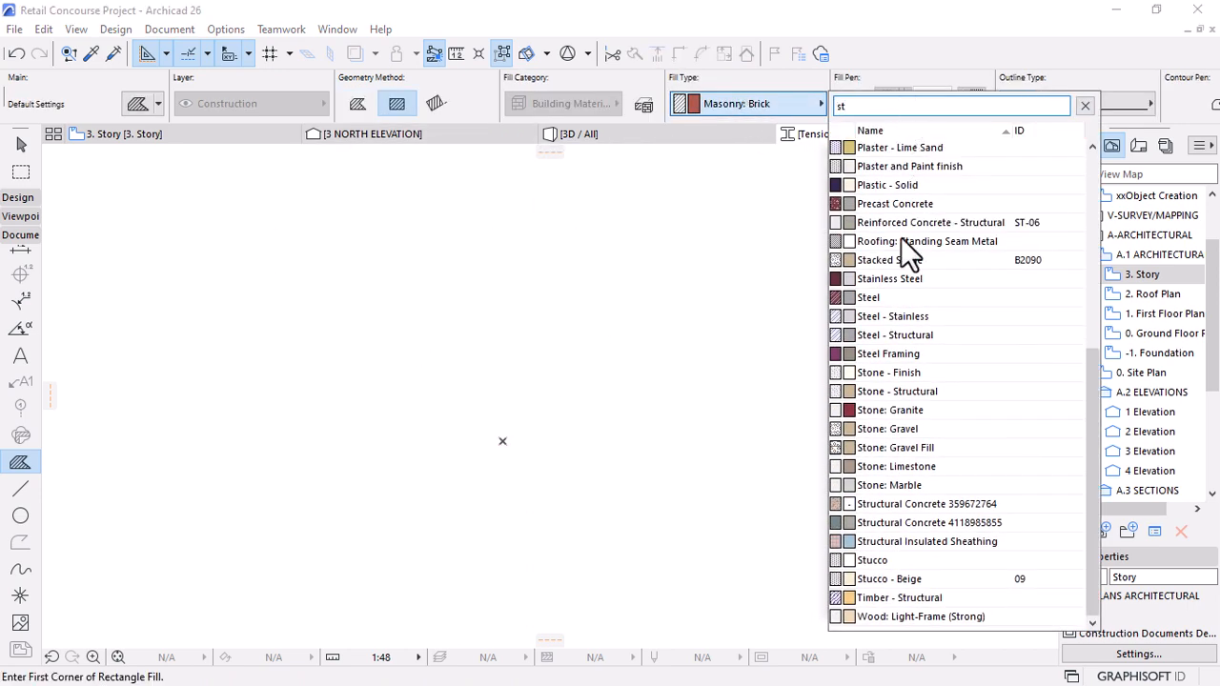
left_click(919, 334)
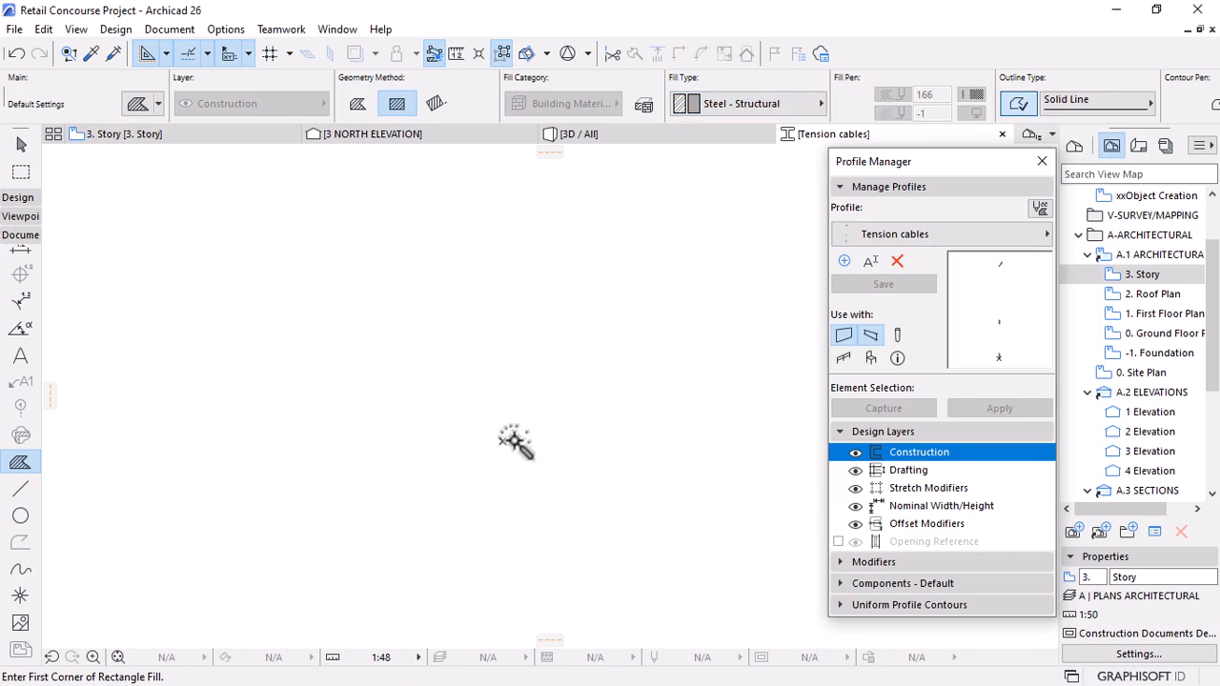
left_click(512, 431)
scroll(534, 434, "up", 3)
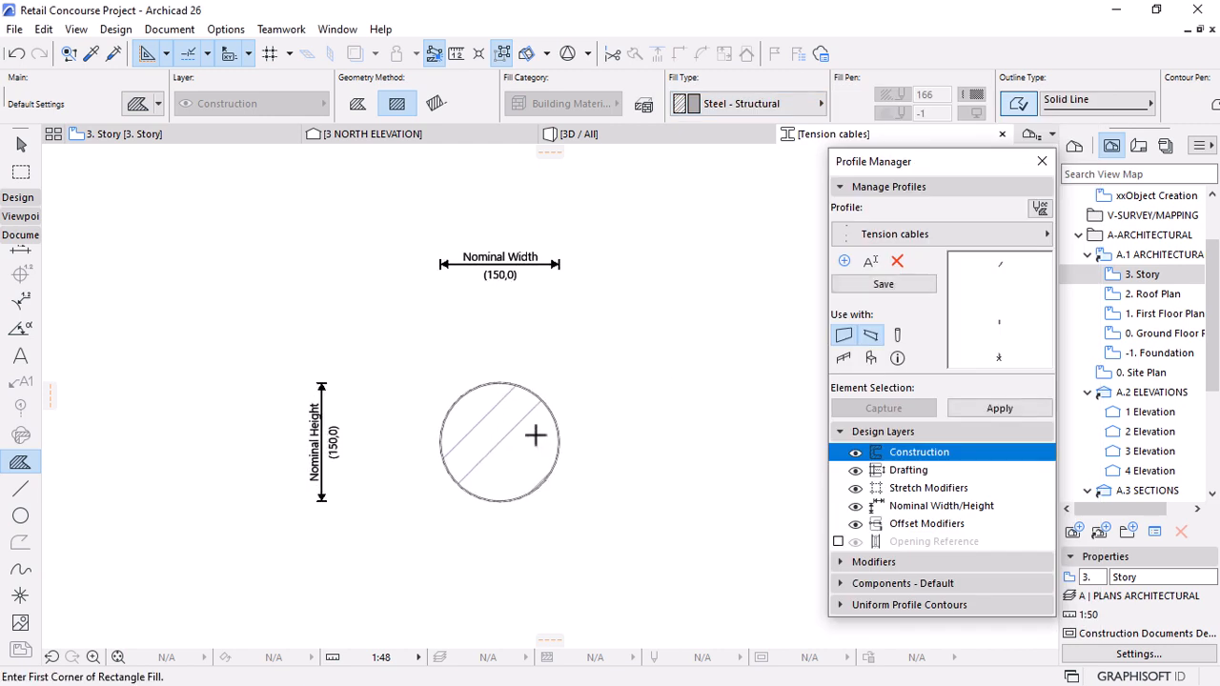
Restrict the Tension cables profile to use with beams only and save it.
key("Escape")
left_click(510, 424)
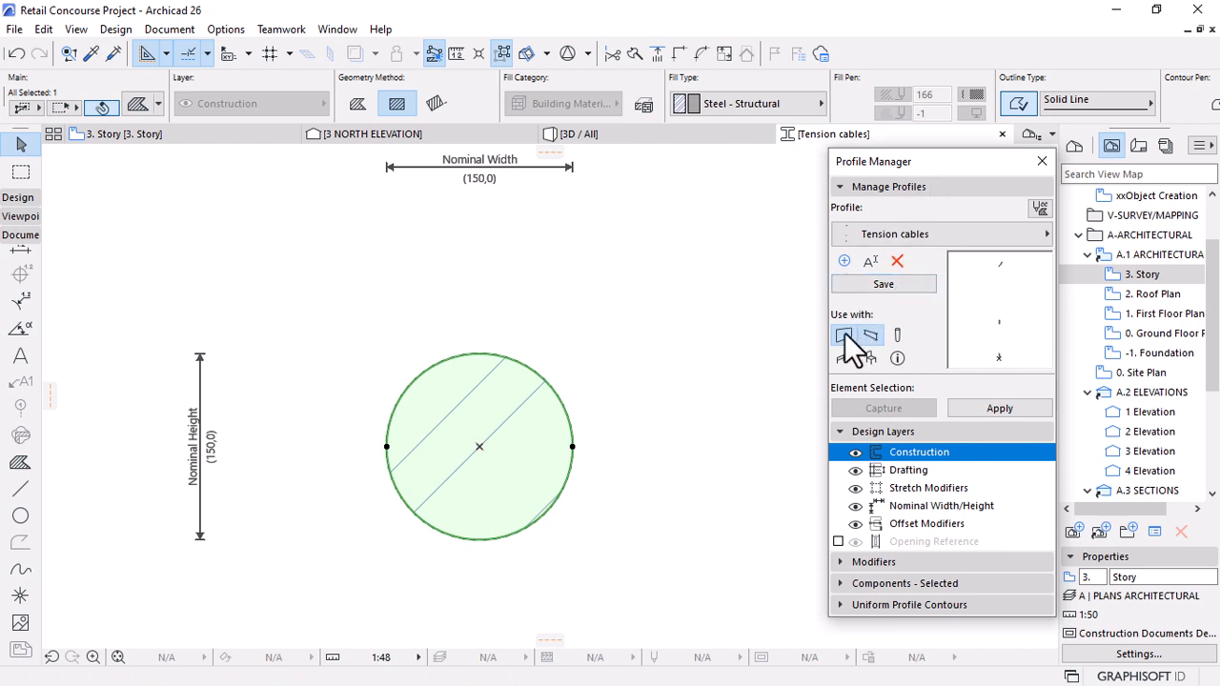
left_click(881, 288)
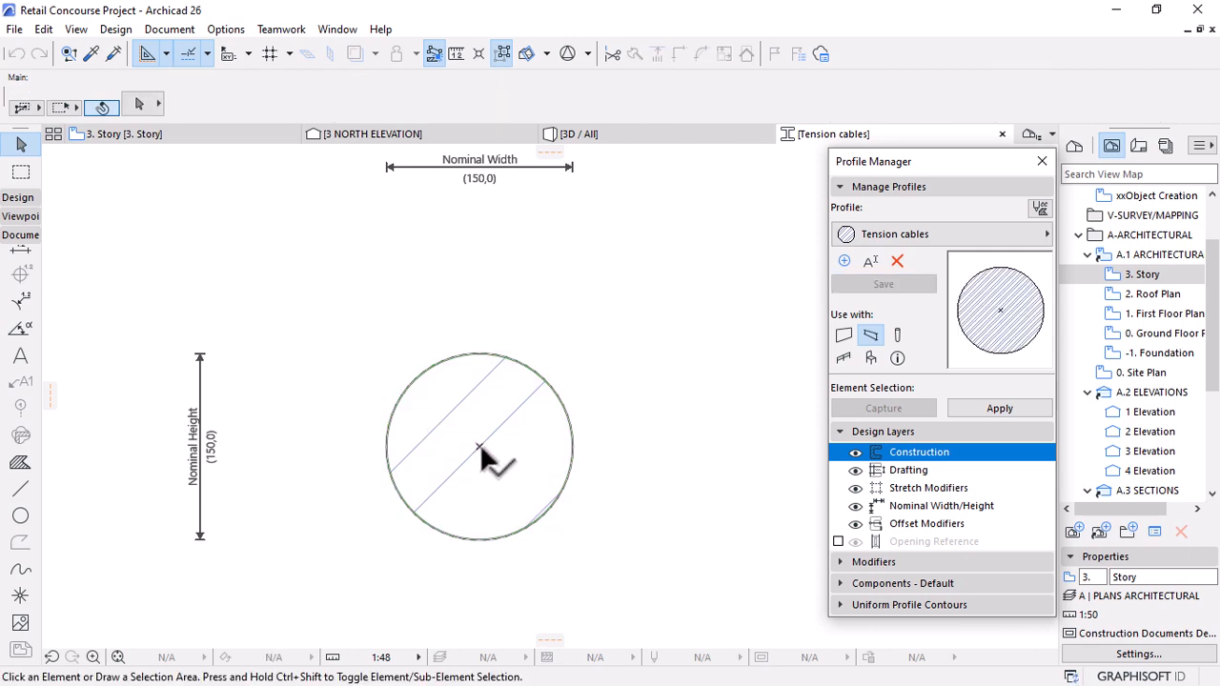
Return to the 3D view and apply the Tension cables profile to the elements selected along the topmost cable.
left_click(583, 134)
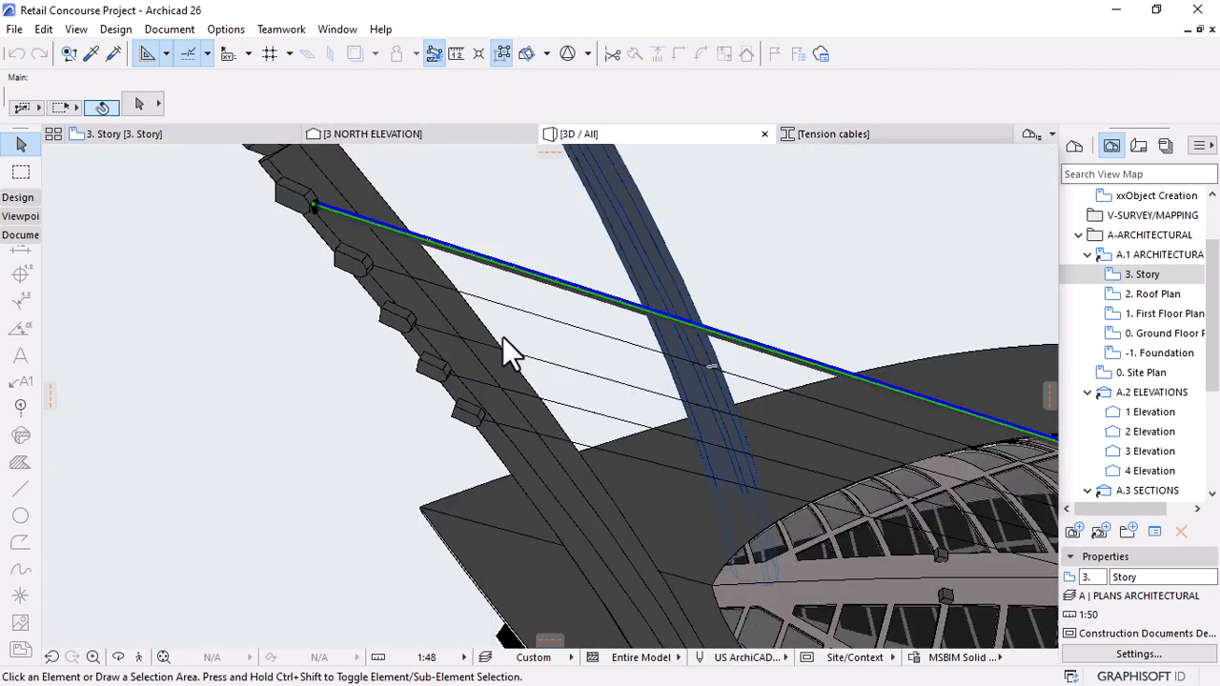
left_click(972, 404)
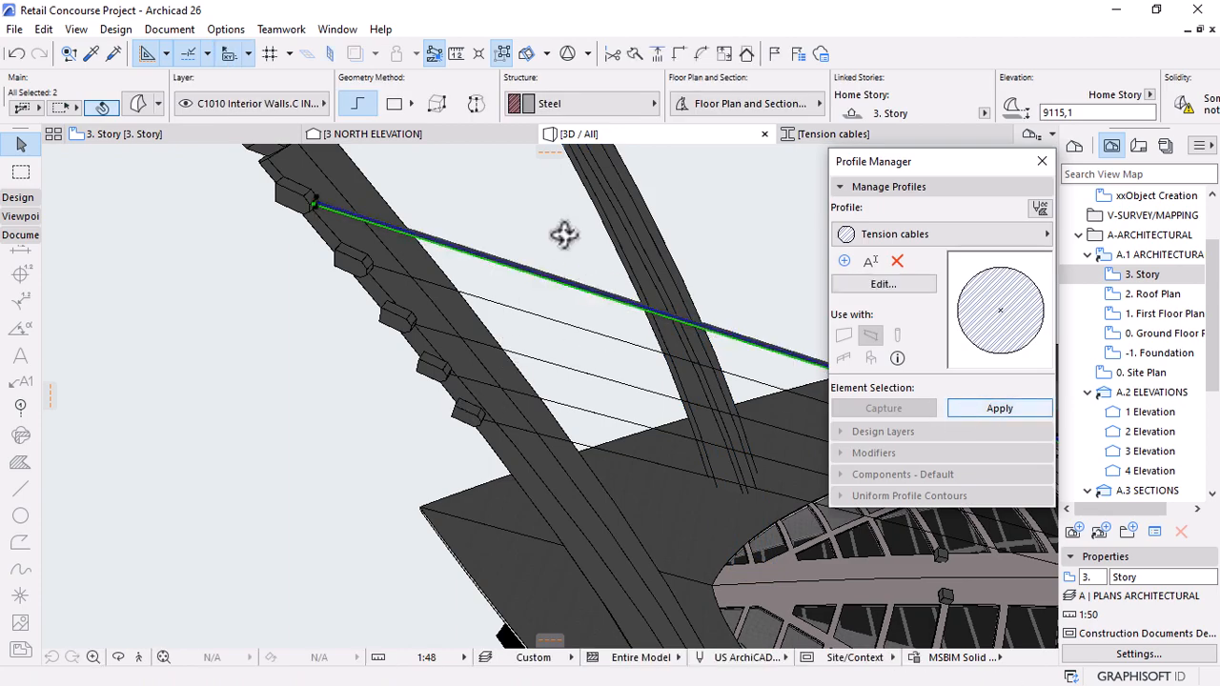
middle_click_drag(563, 235, 286, 213, "shift")
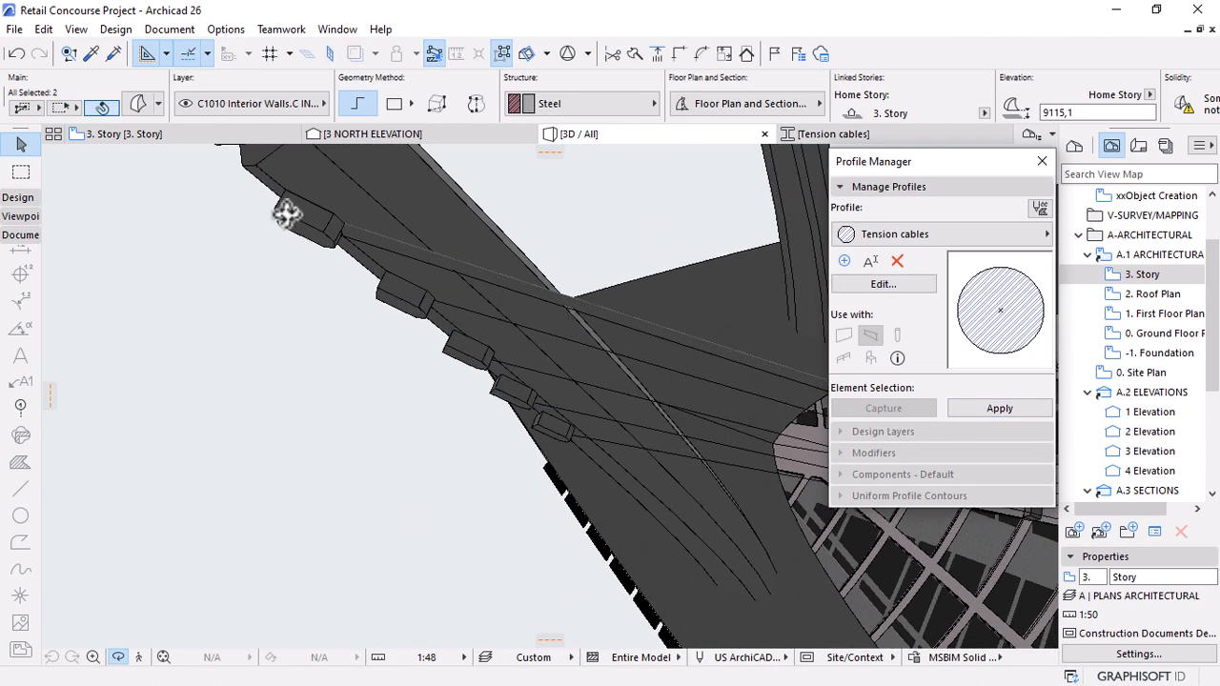
scroll(343, 225, "up", 5)
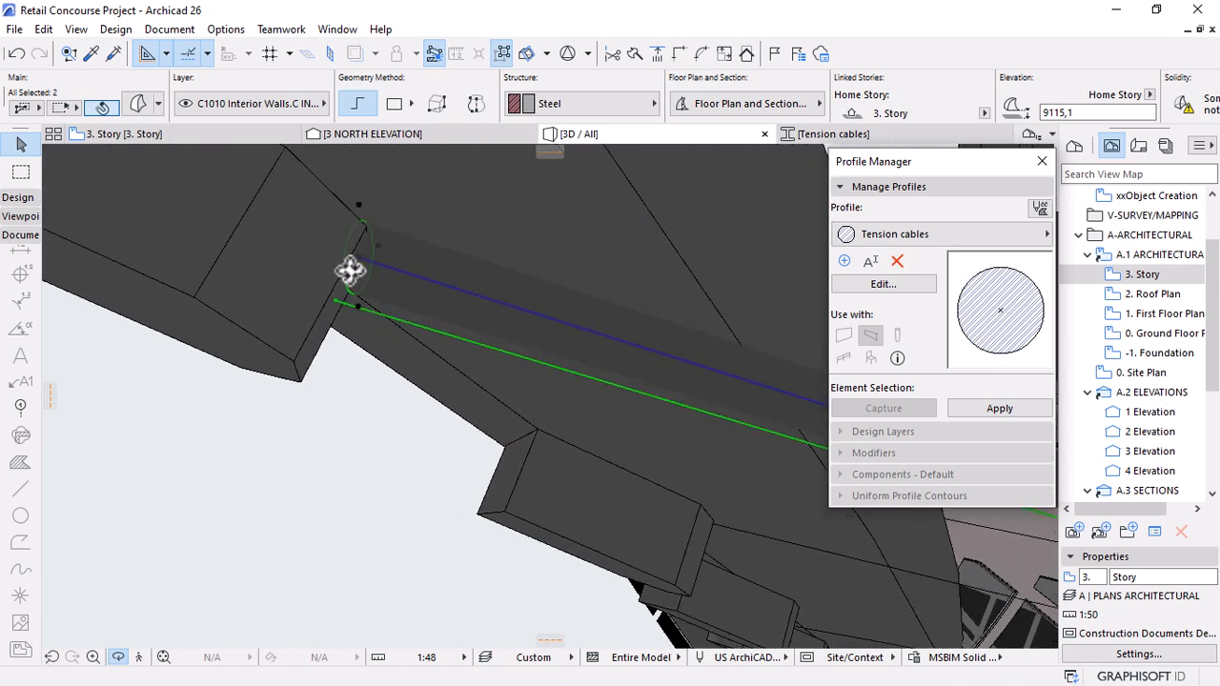
key("Escape")
left_click(359, 258)
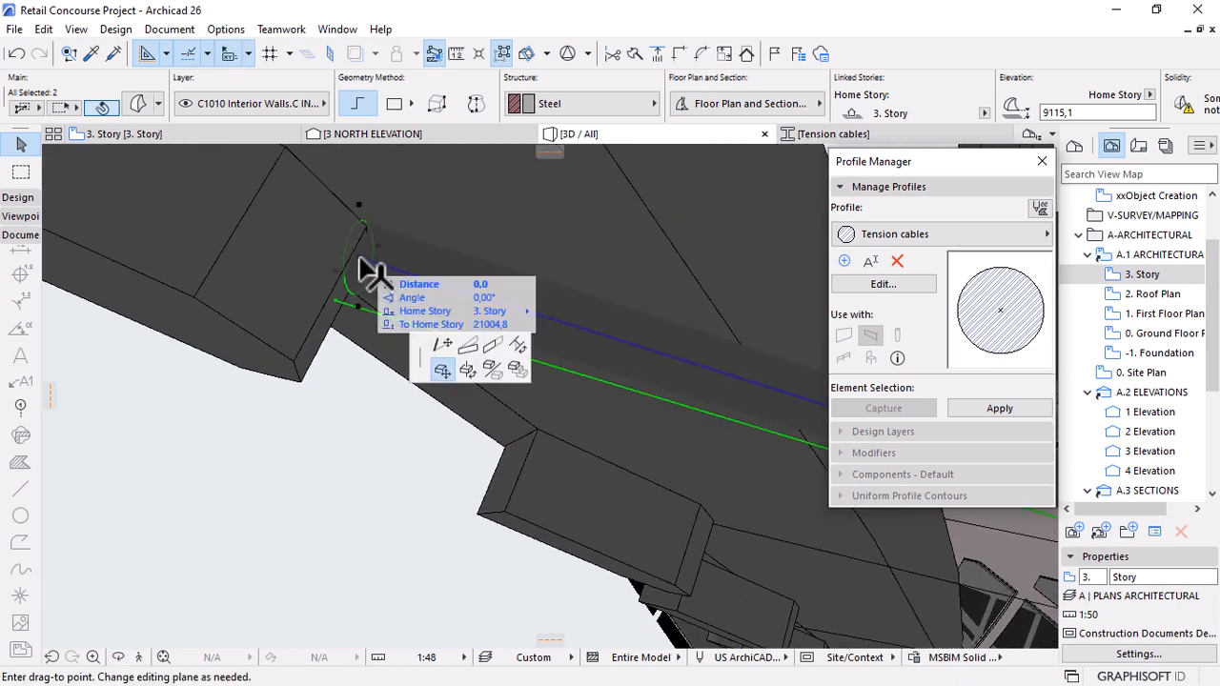
key("Escape")
key("Escape")
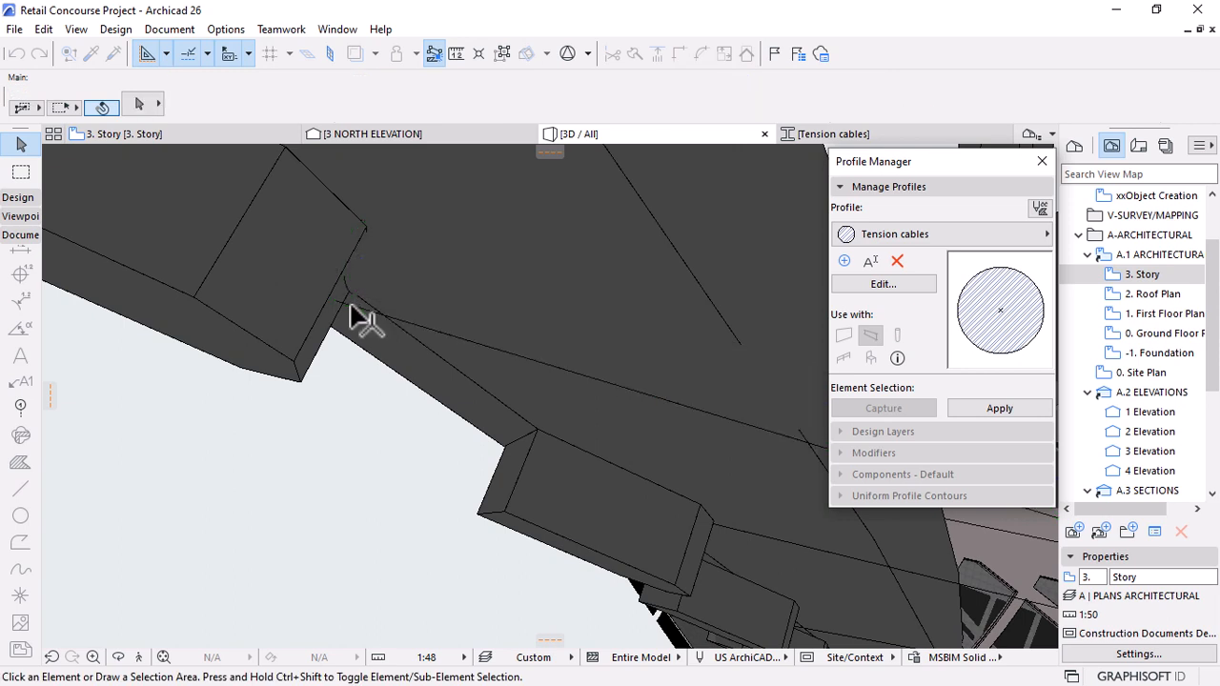
Select the topmost cable beam and stretch its pylon end onto the cable morph's endpoint at the anchor plate.
left_click(366, 264)
left_click(366, 265)
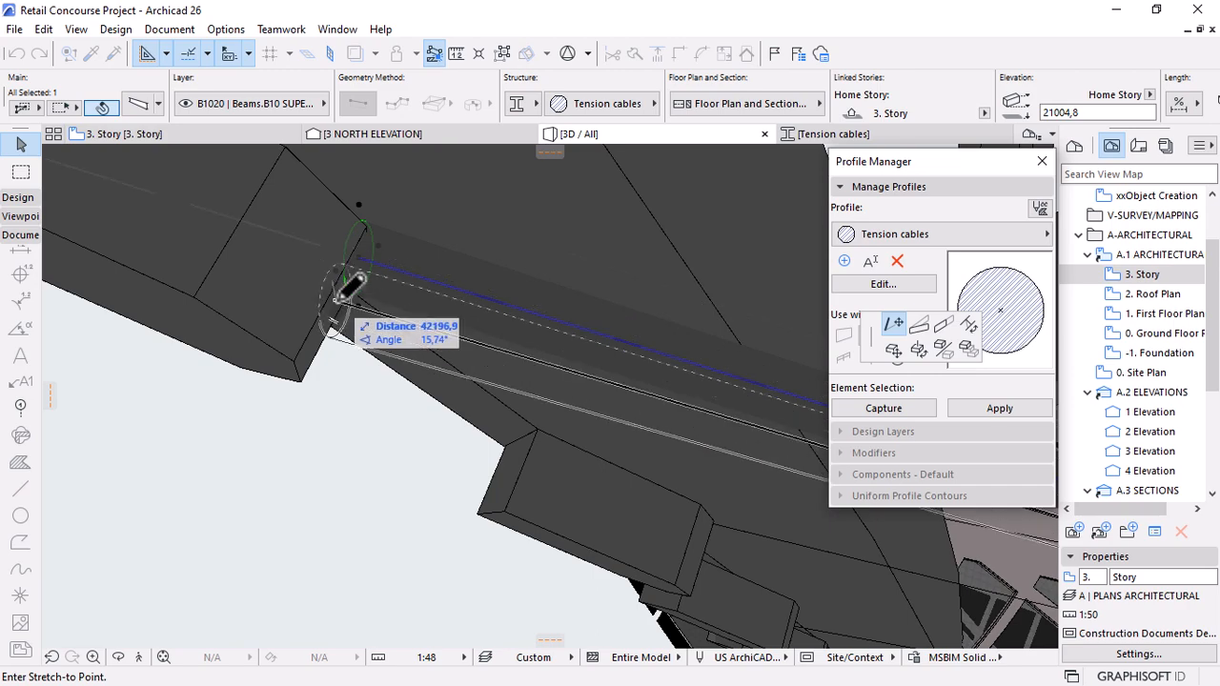
left_click(341, 298)
Stretch the topmost beam's roof end onto the cable morph's line at the roof spine block.
middle_click_drag(340, 297, 348, 362, "shift")
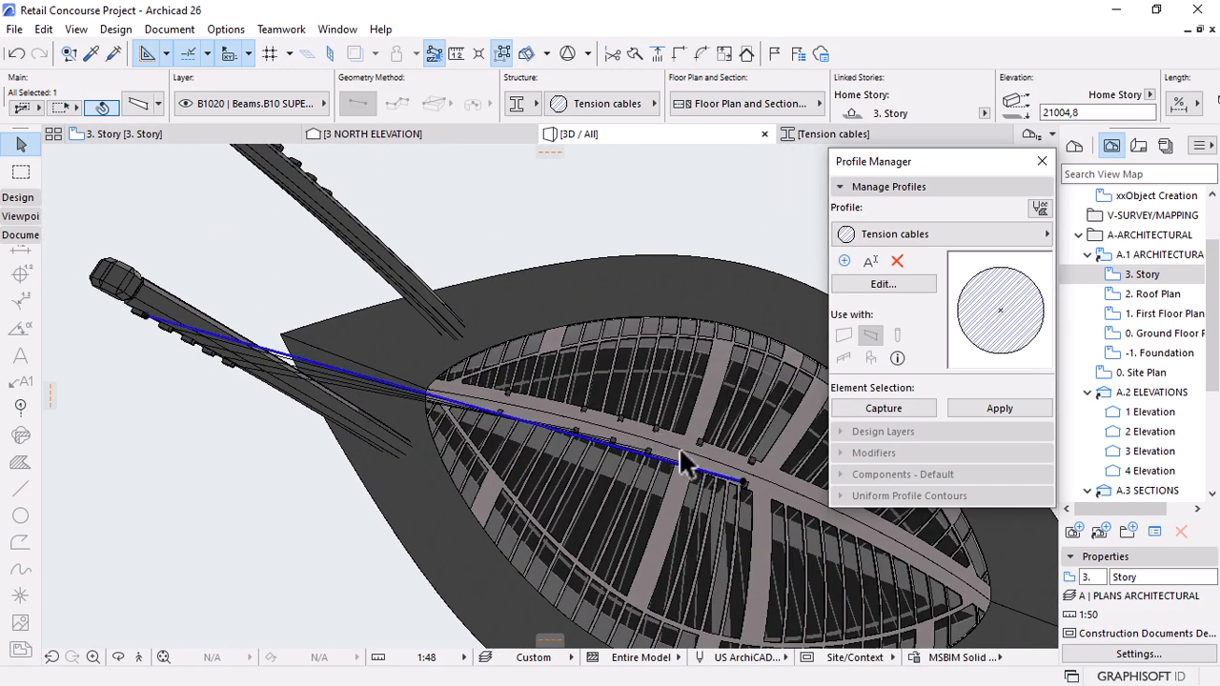
middle_click_drag(716, 506, 656, 462, "shift")
scroll(730, 580, "up", 10)
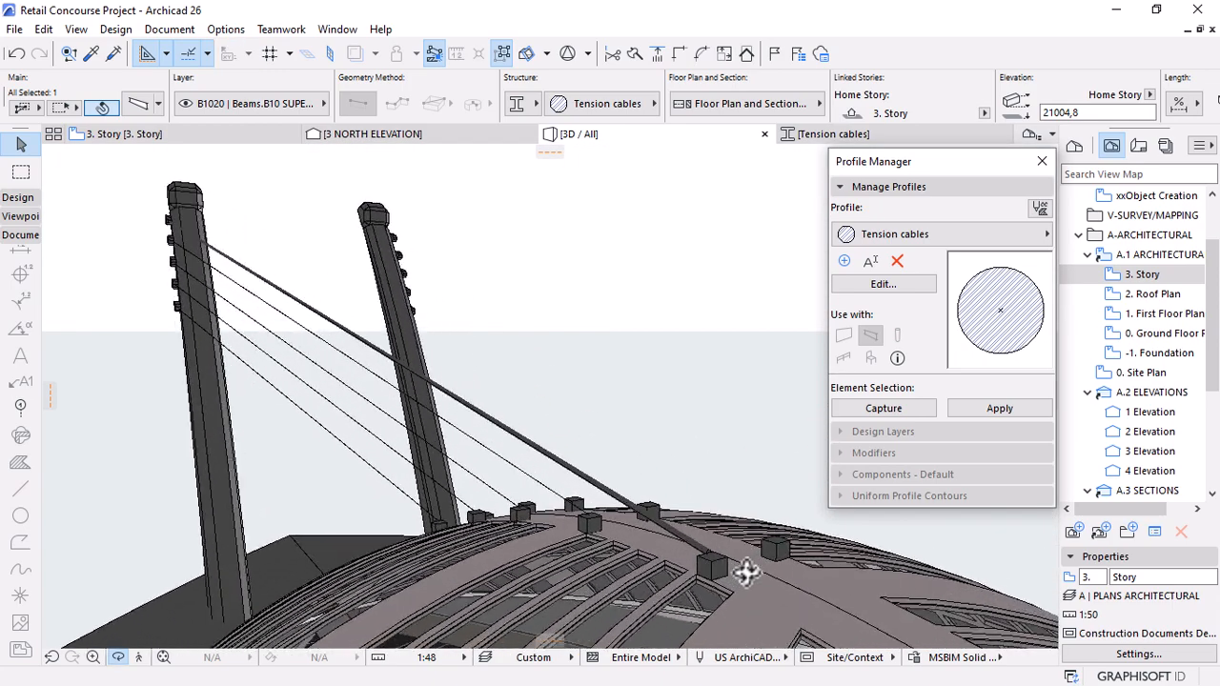
middle_click_drag(746, 572, 610, 537, "shift")
scroll(670, 560, "up", 8)
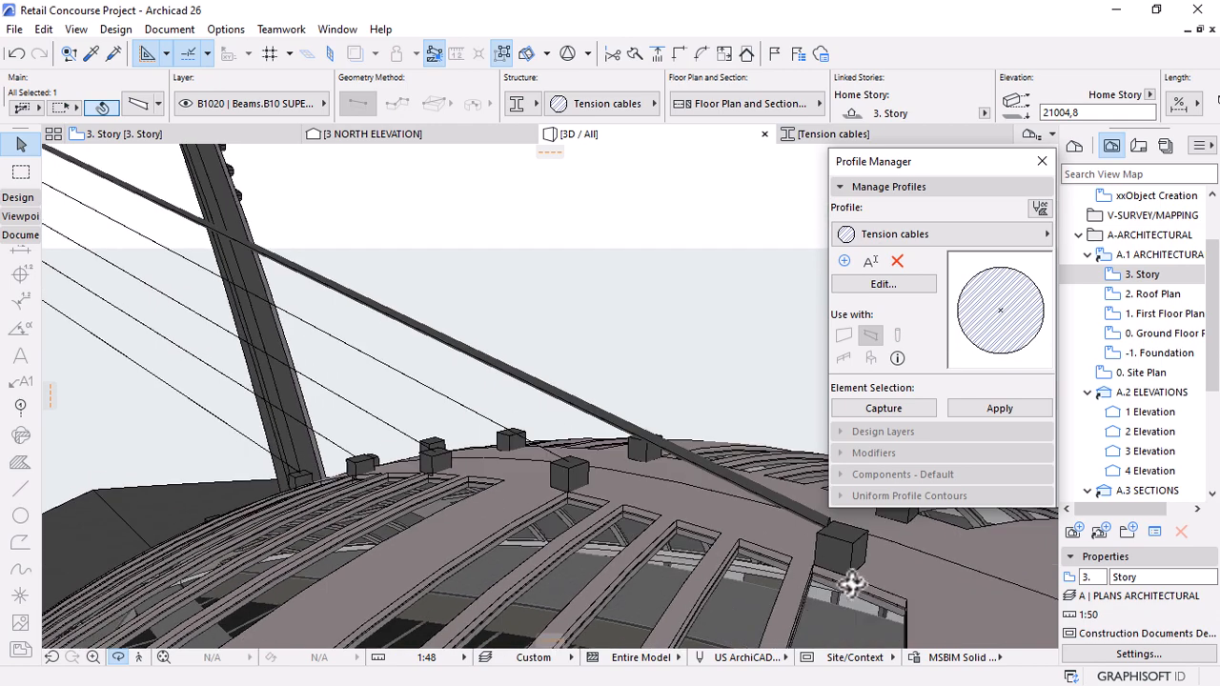
middle_click_drag(736, 464, 726, 479)
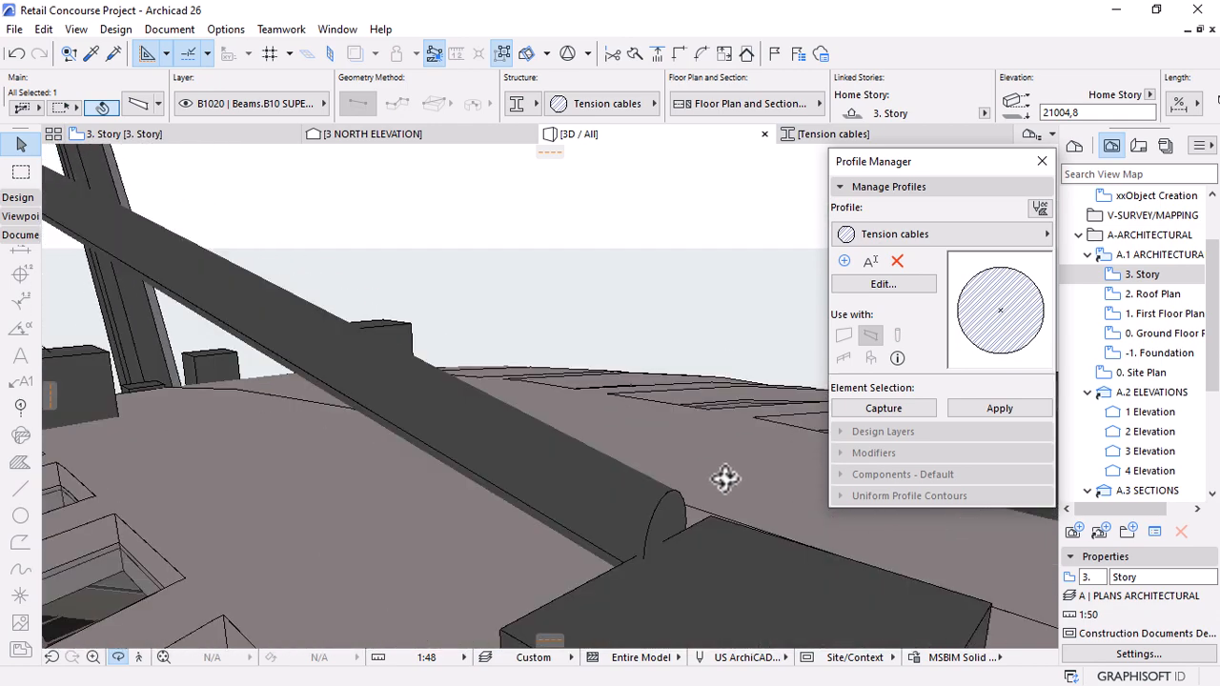
left_click(667, 539)
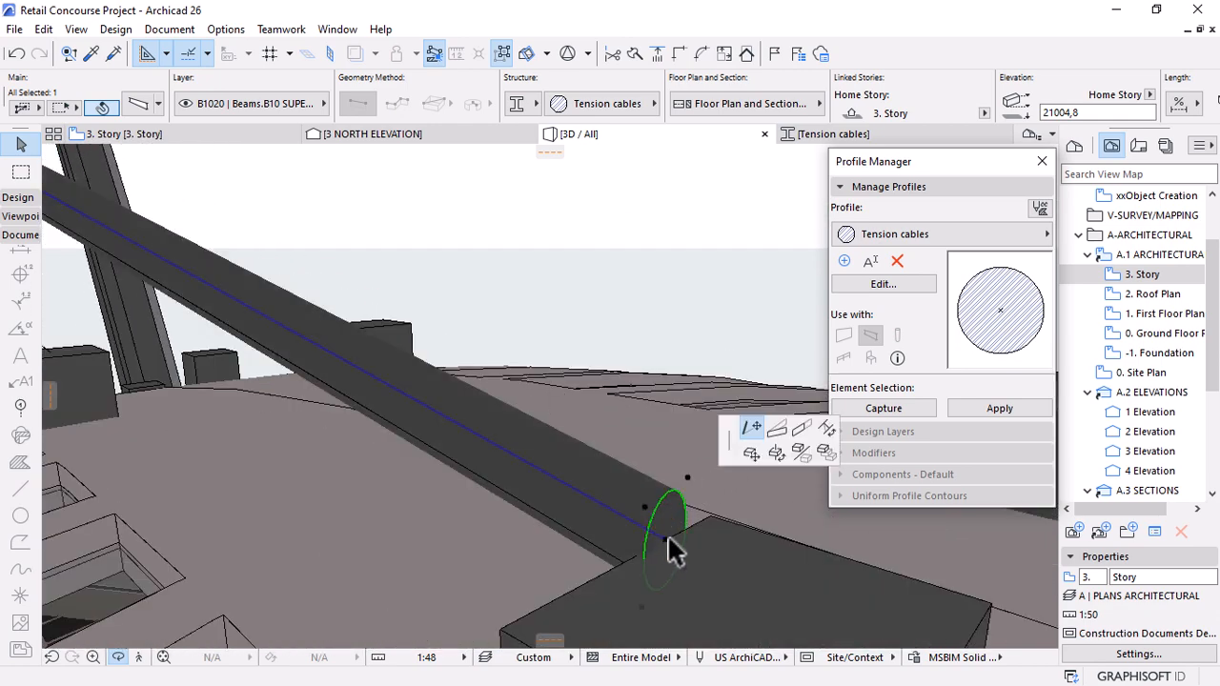
left_click(627, 563)
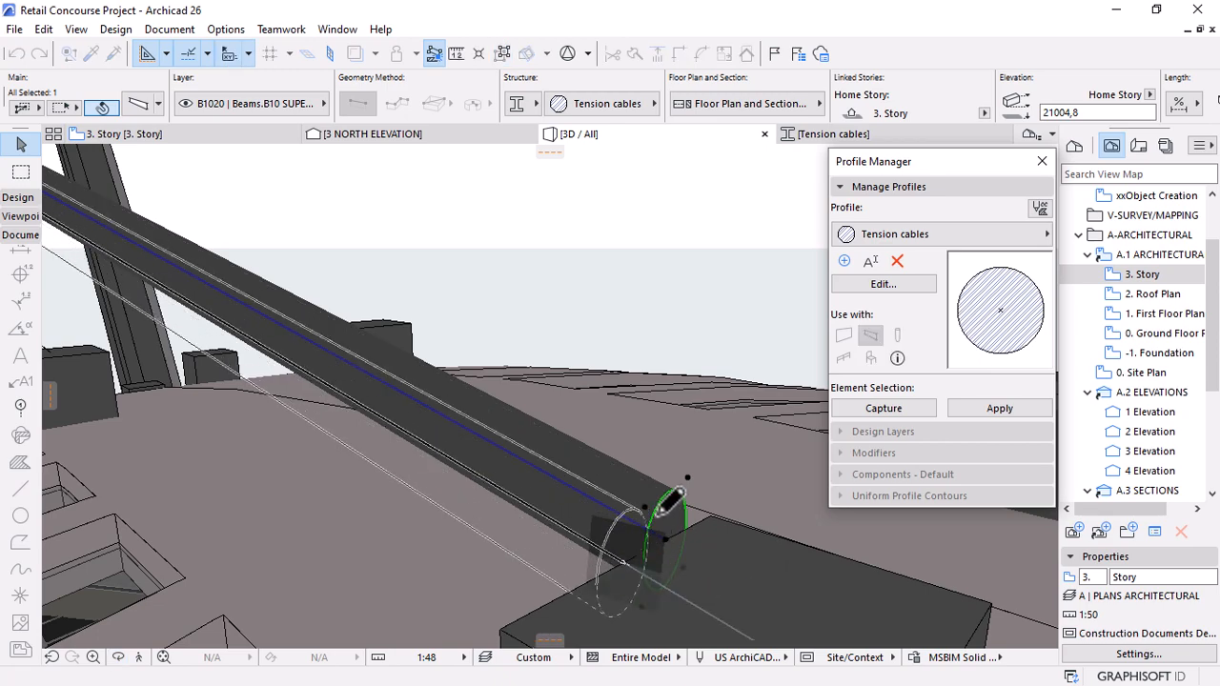
Lower the topmost beam's roof end vertically so that it runs into the face of the roof spine block.
scroll(620, 382, "down", 5)
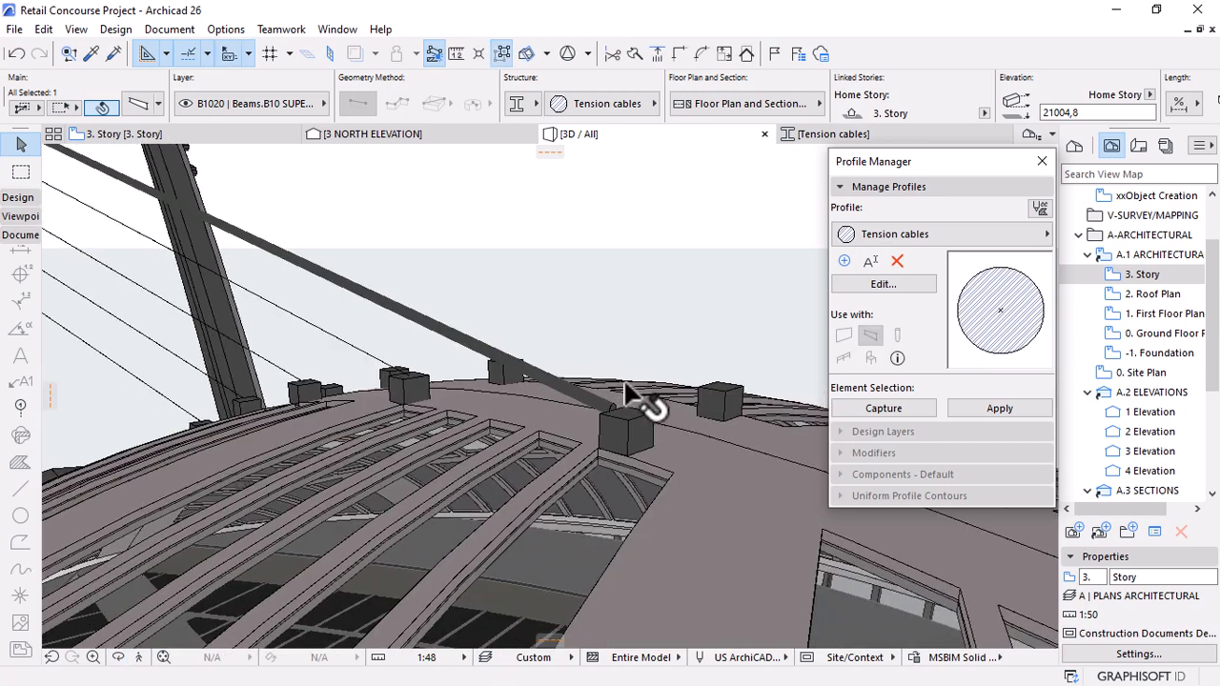
middle_click_drag(581, 464, 732, 345, "shift")
scroll(732, 345, "up", 3)
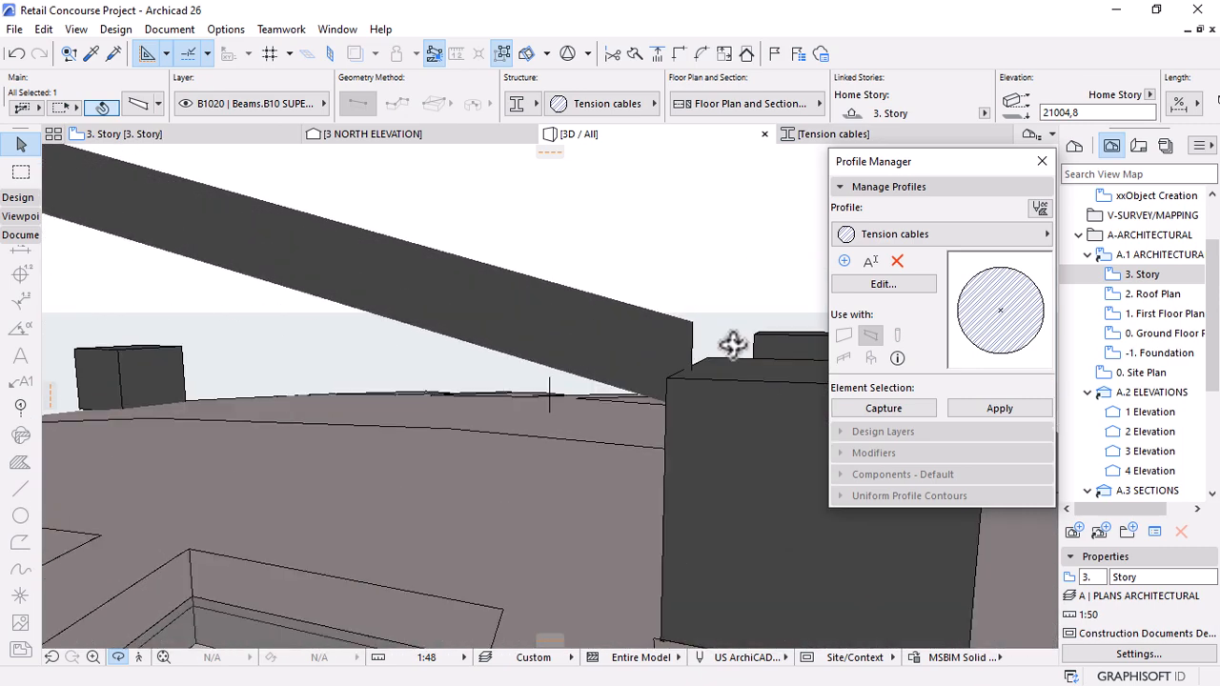
left_click(691, 375)
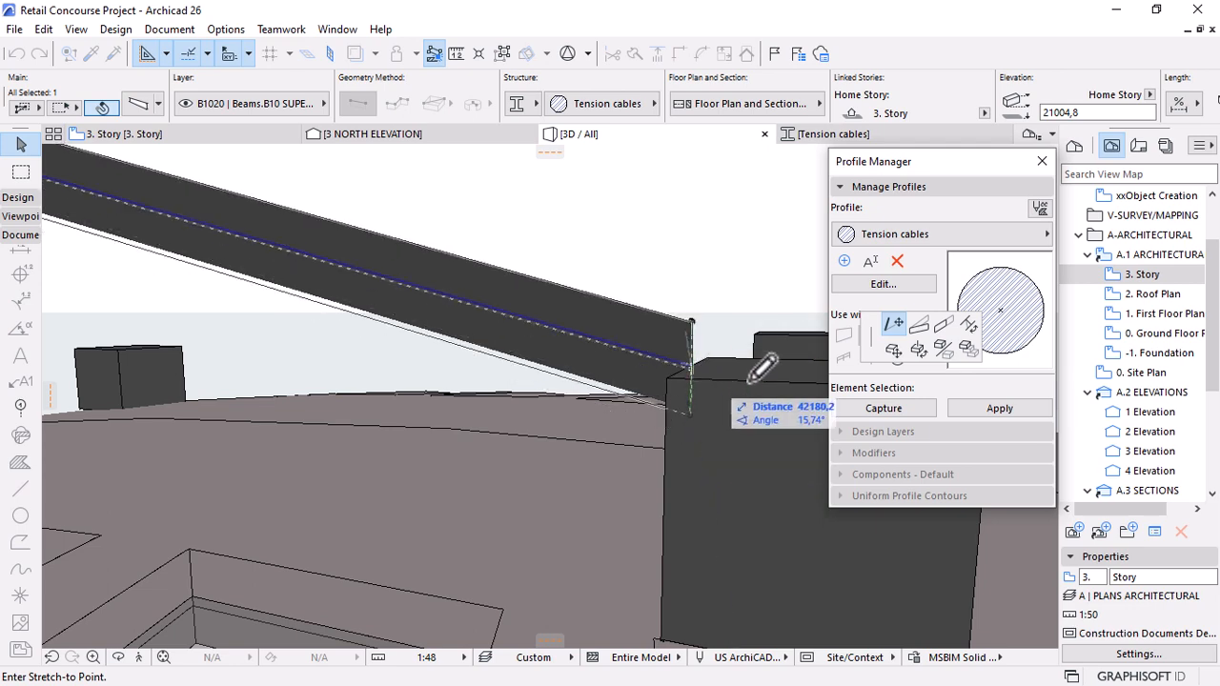
left_click(915, 329)
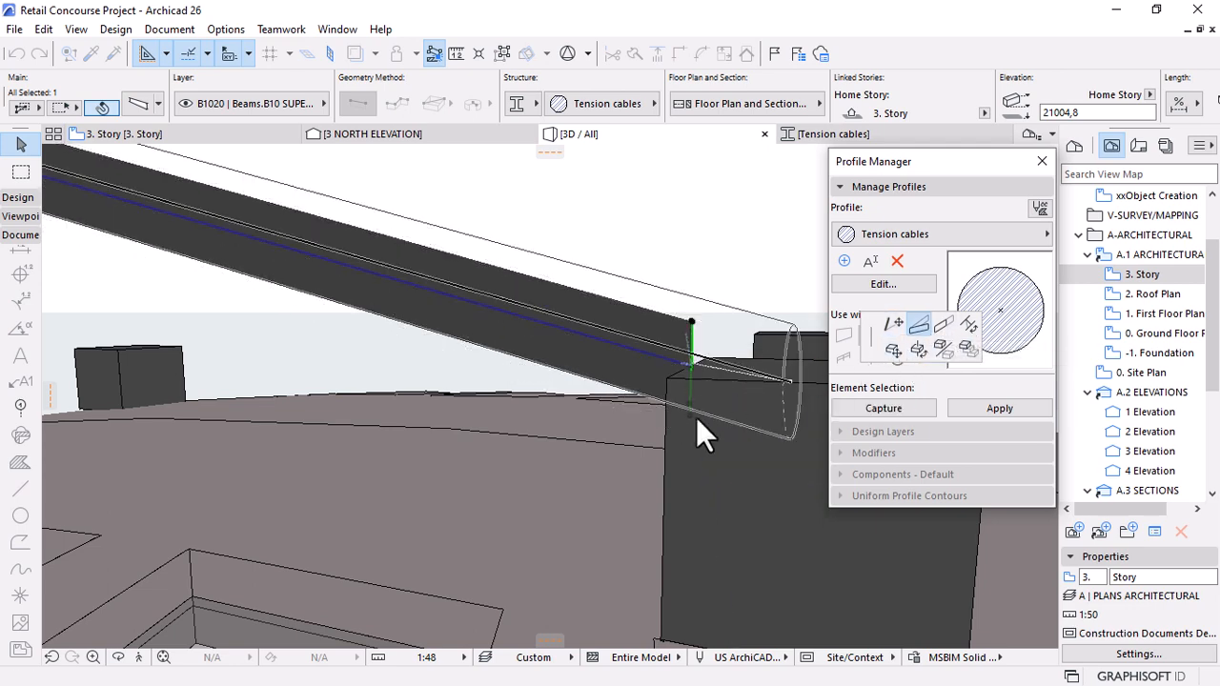
left_click(692, 425)
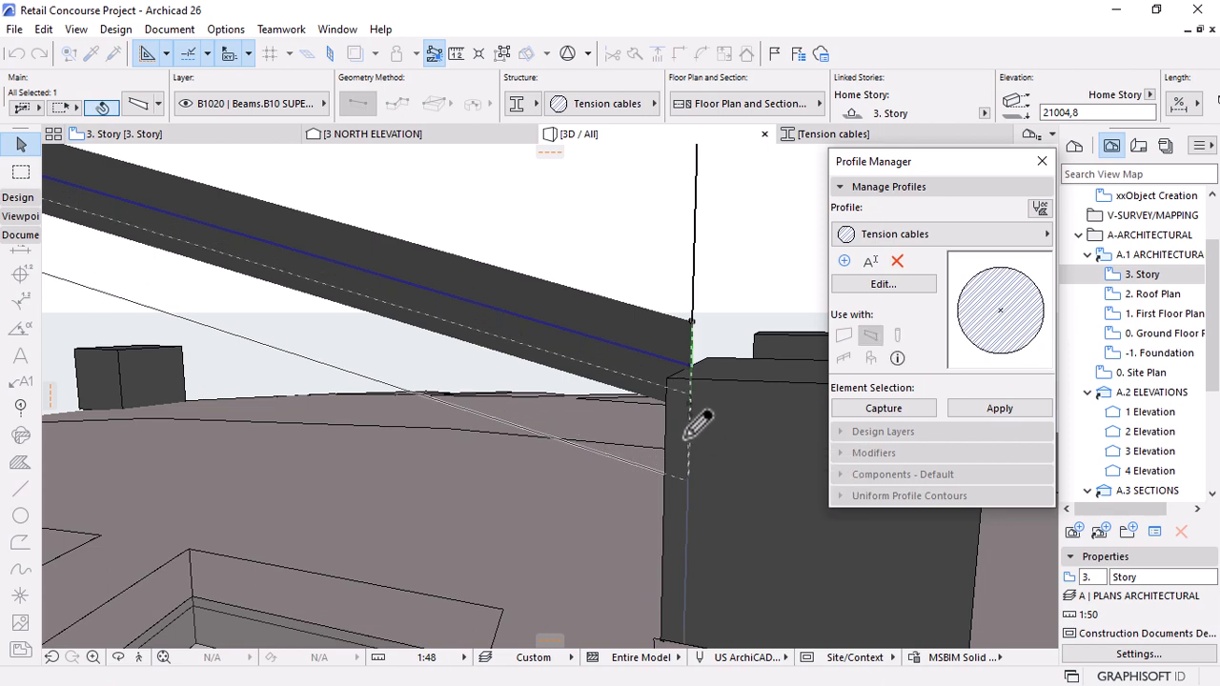
scroll(672, 532, "down", 5)
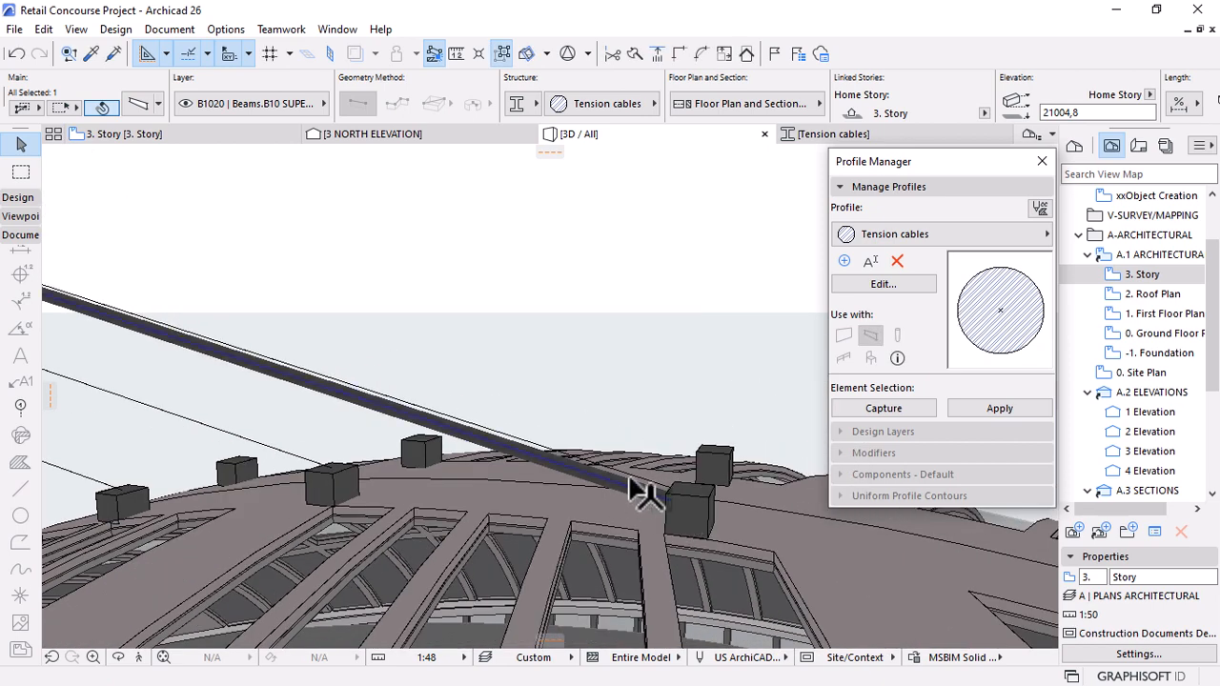
Delete the original cable morph that runs along the topmost beam.
key("Escape")
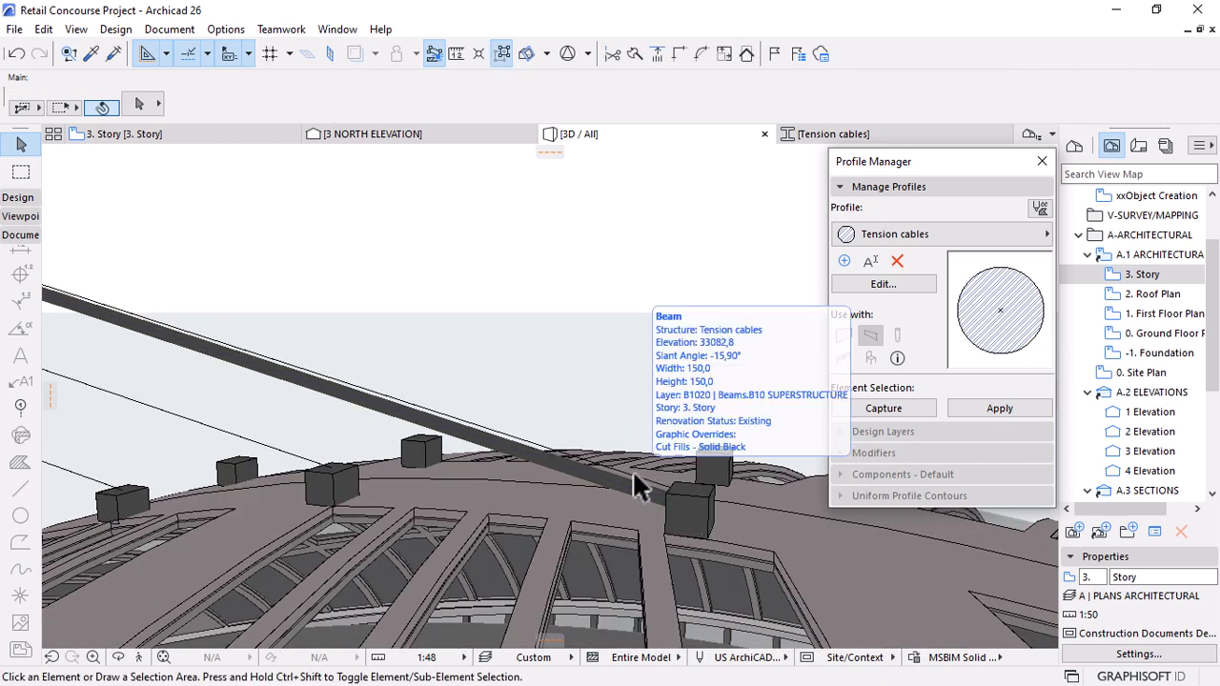
left_click(639, 487)
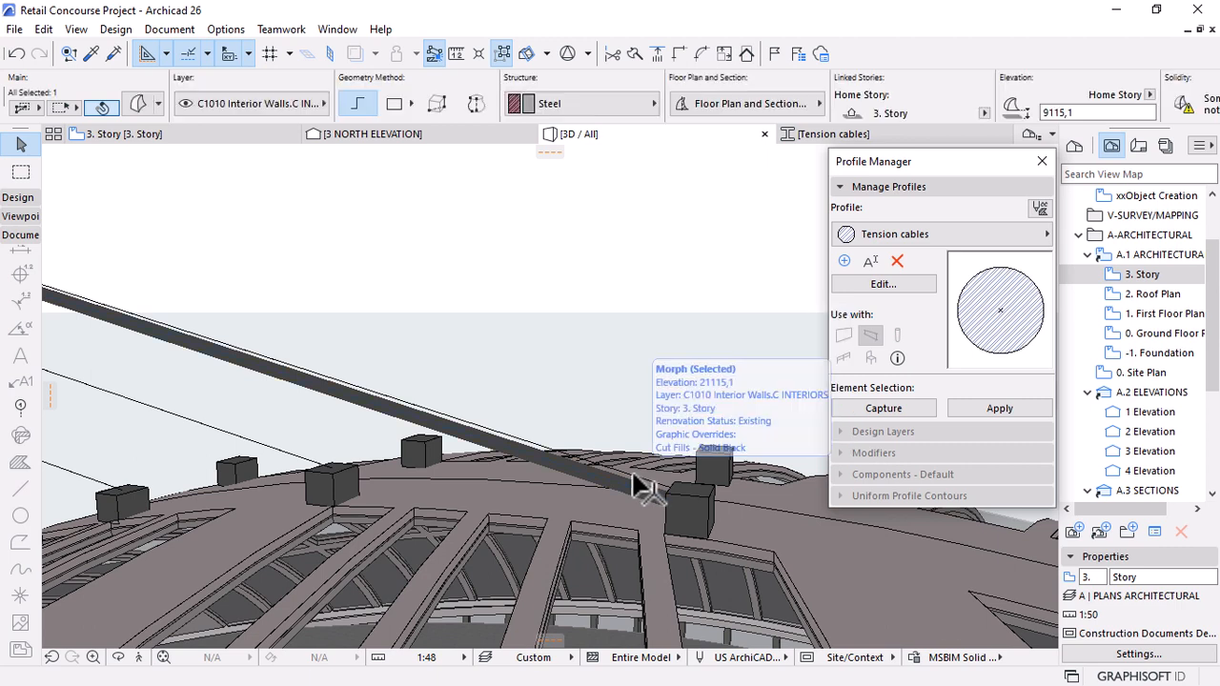
left_click(637, 485)
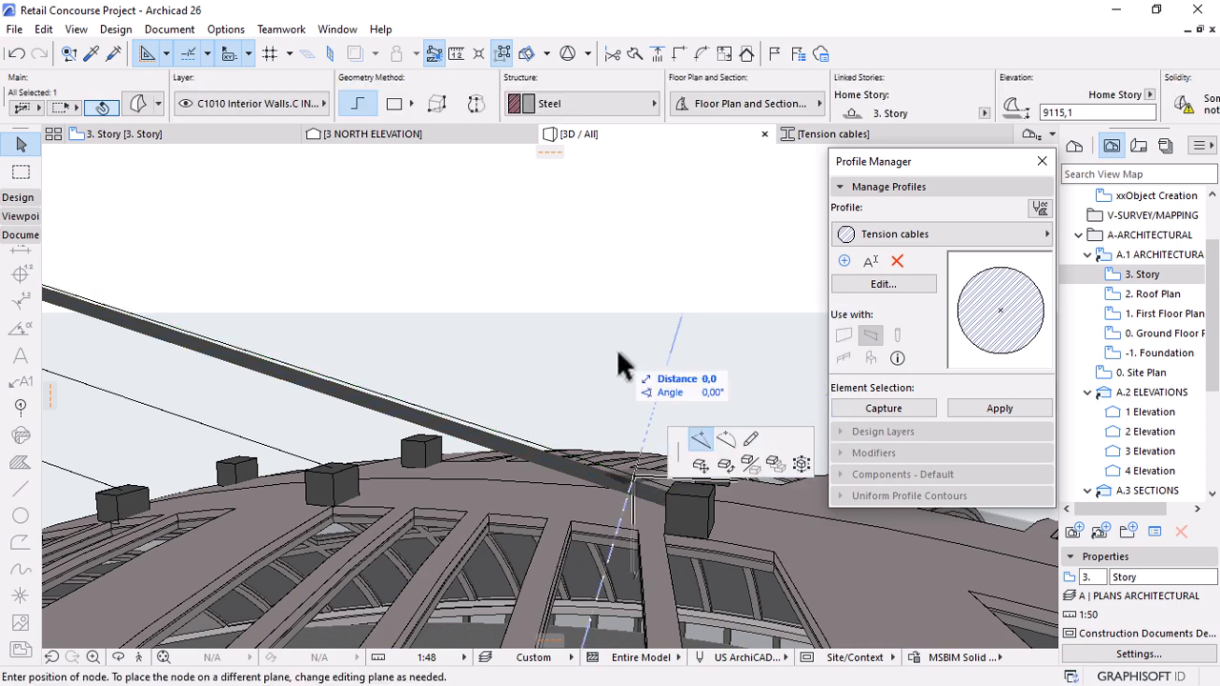
key("Escape")
key("Escape")
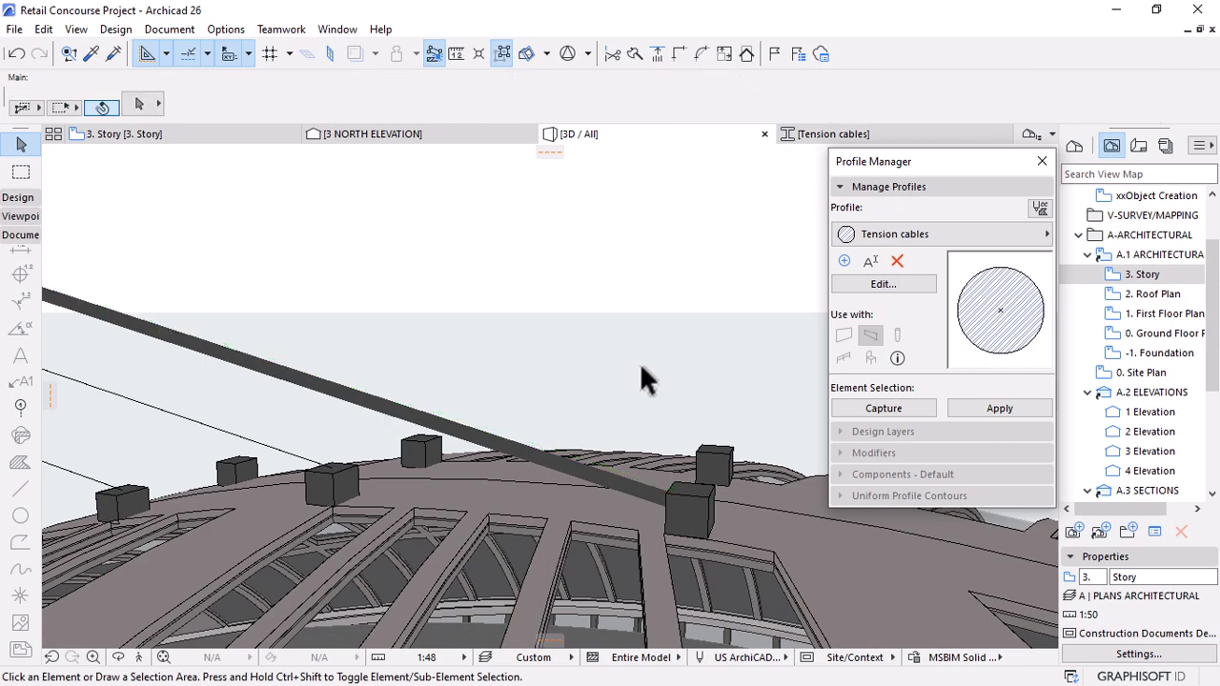
Pick up the topmost cable beam's settings and draw a second "Tension cables" beam from the second anchor plate to its roof spine block.
scroll(645, 377, "down", 8)
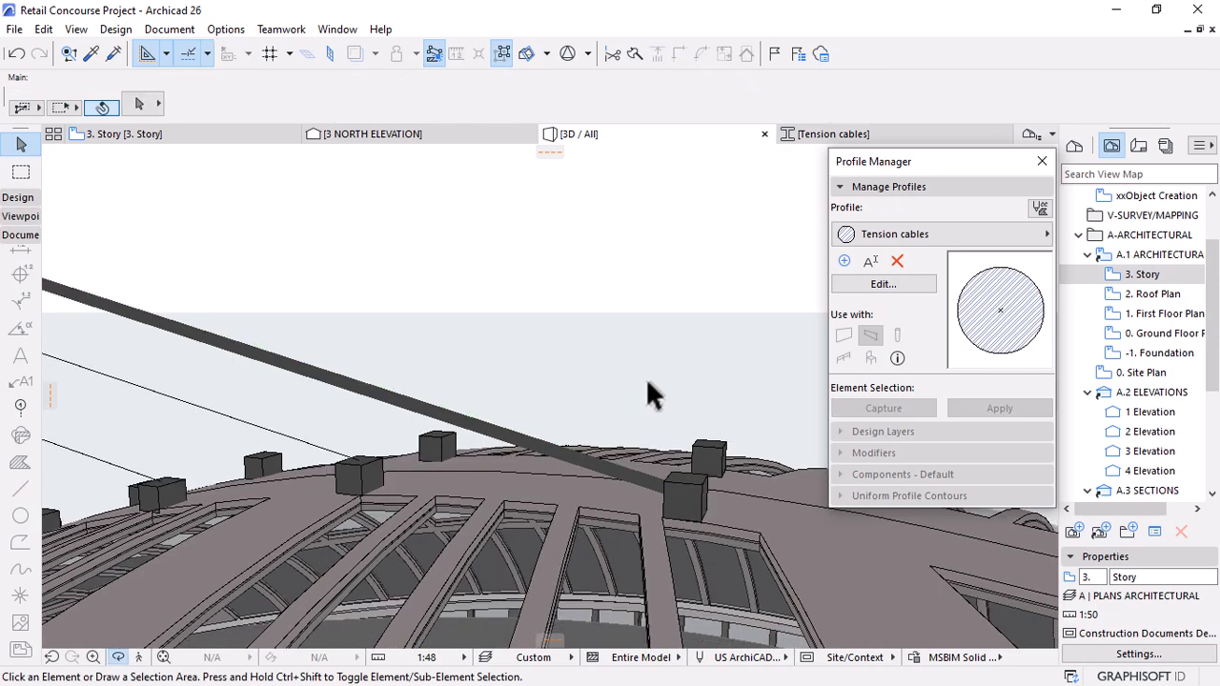
scroll(520, 483, "up", 6)
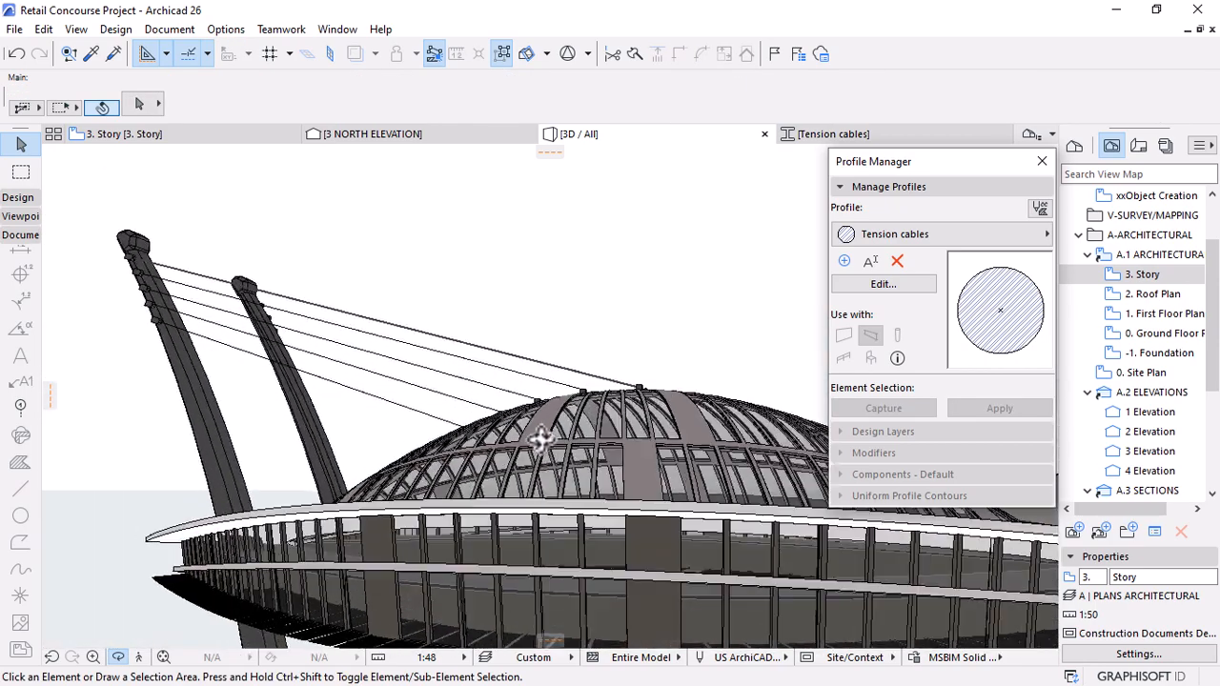
scroll(550, 392, "down", 3)
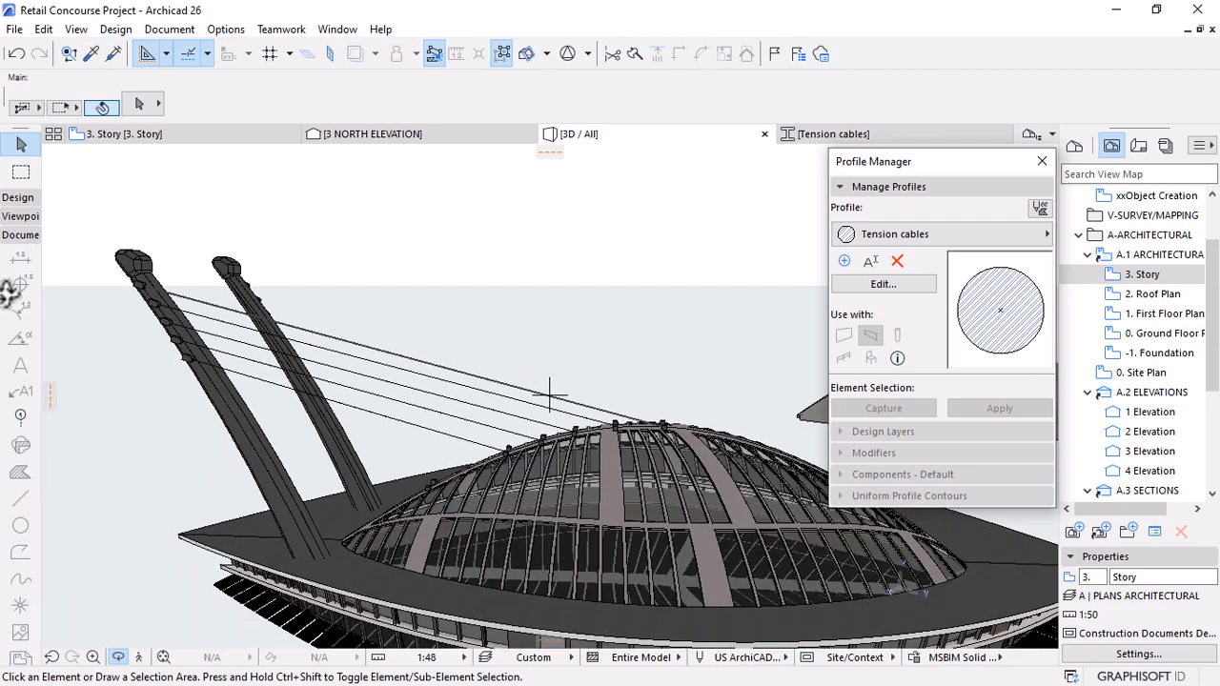
scroll(152, 327, "up", 6)
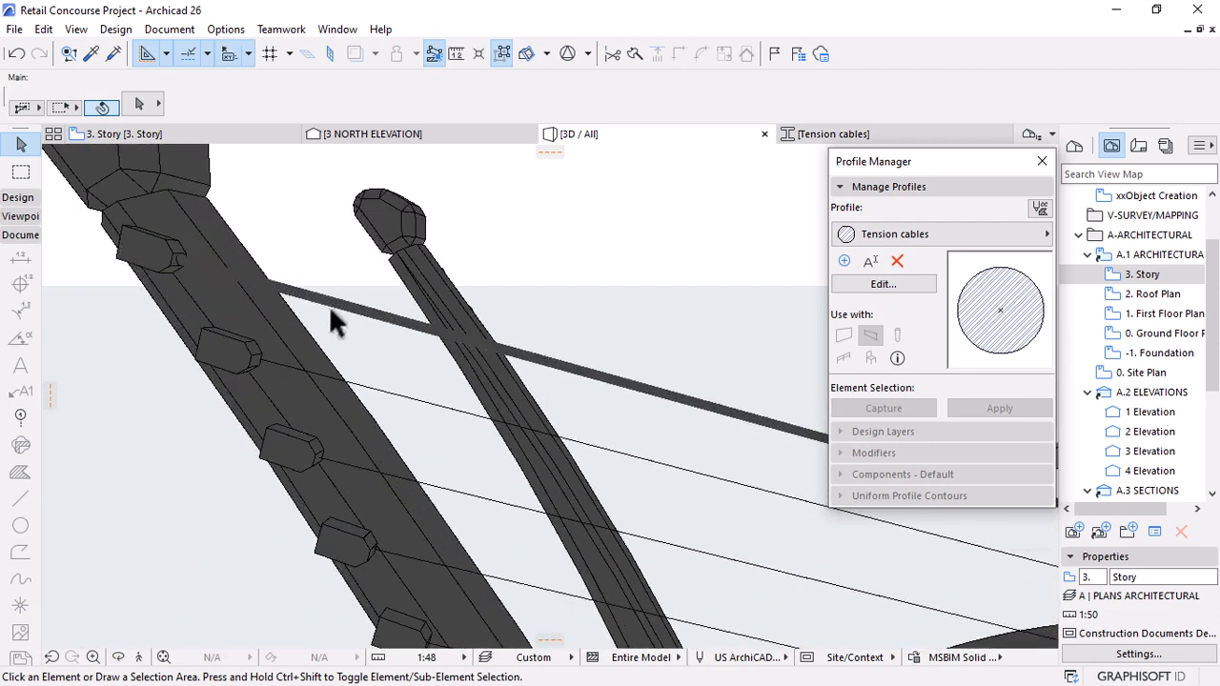
left_click(249, 359, "alt")
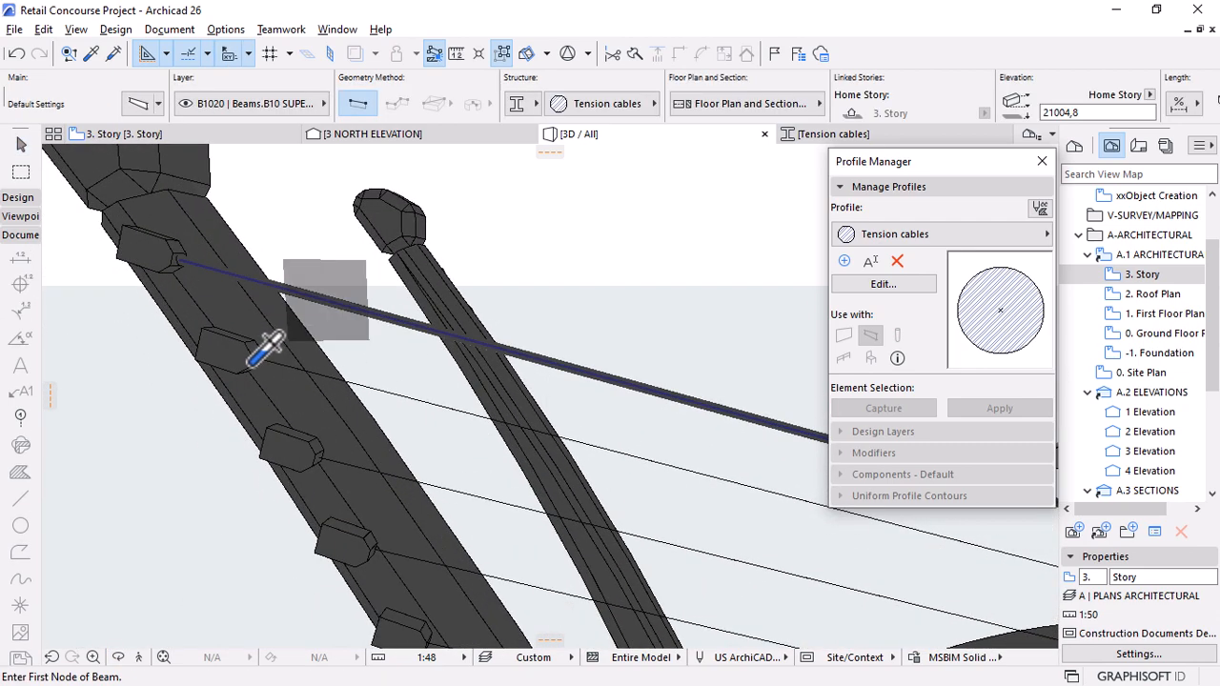
scroll(256, 350, "up", 4)
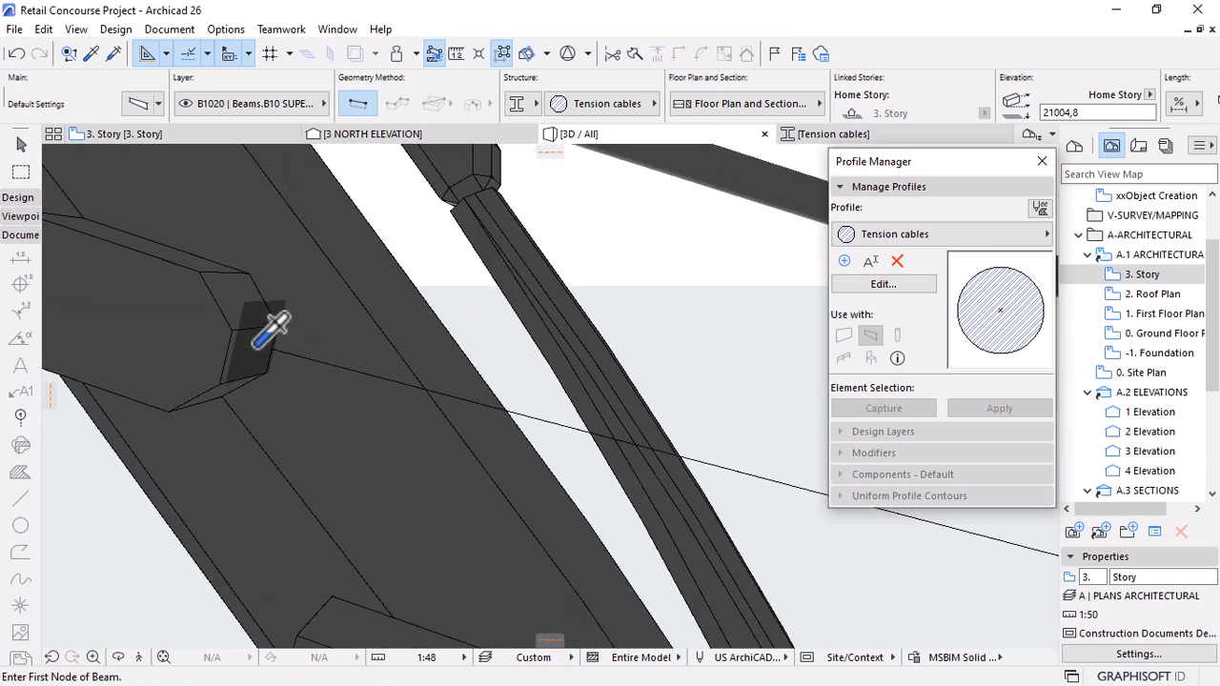
left_click(253, 349)
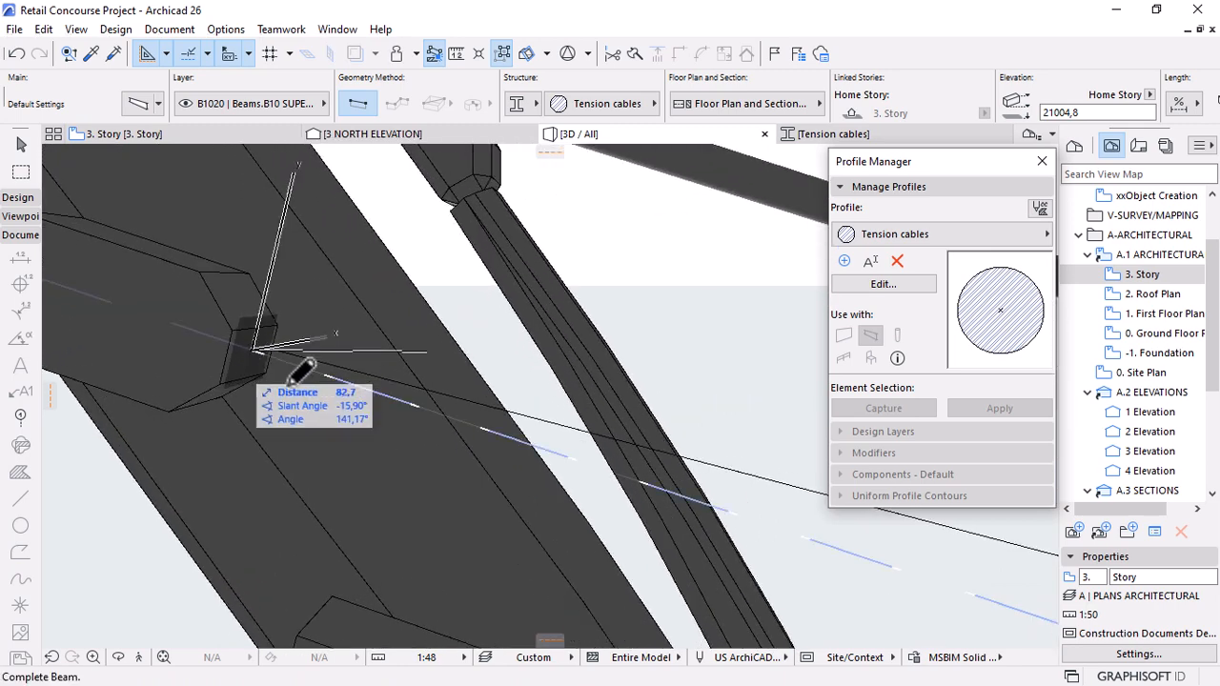
scroll(234, 333, "down", 8)
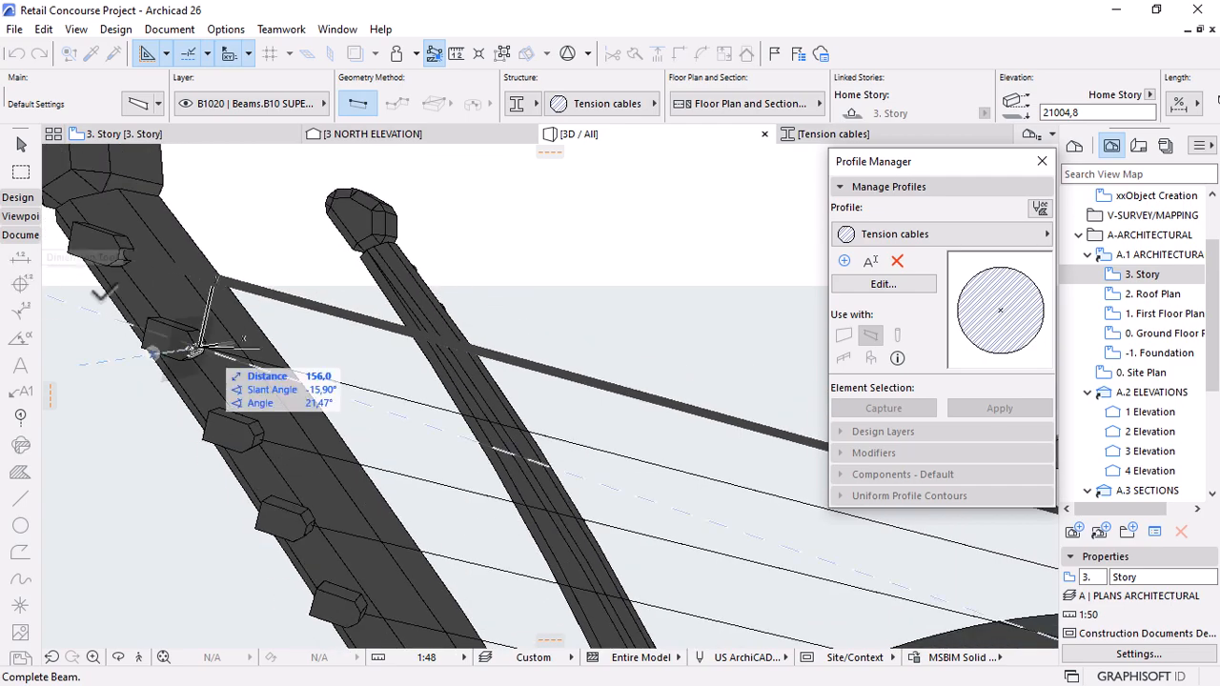
scroll(610, 454, "up", 5)
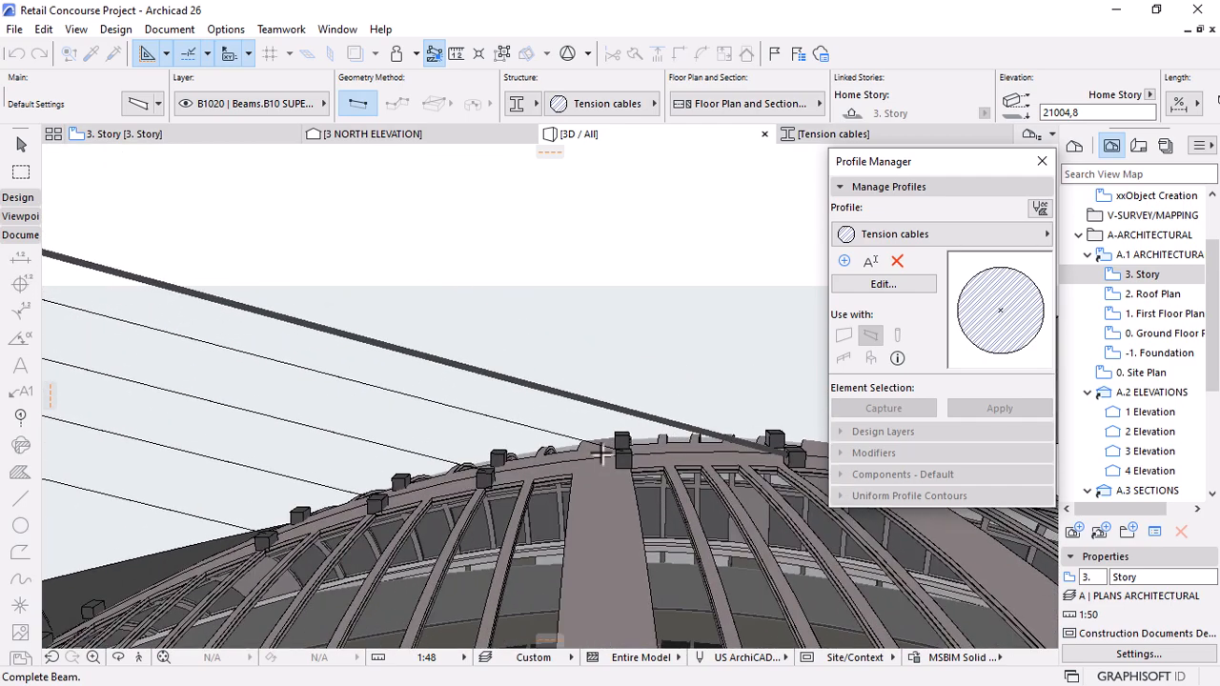
scroll(602, 455, "up", 3)
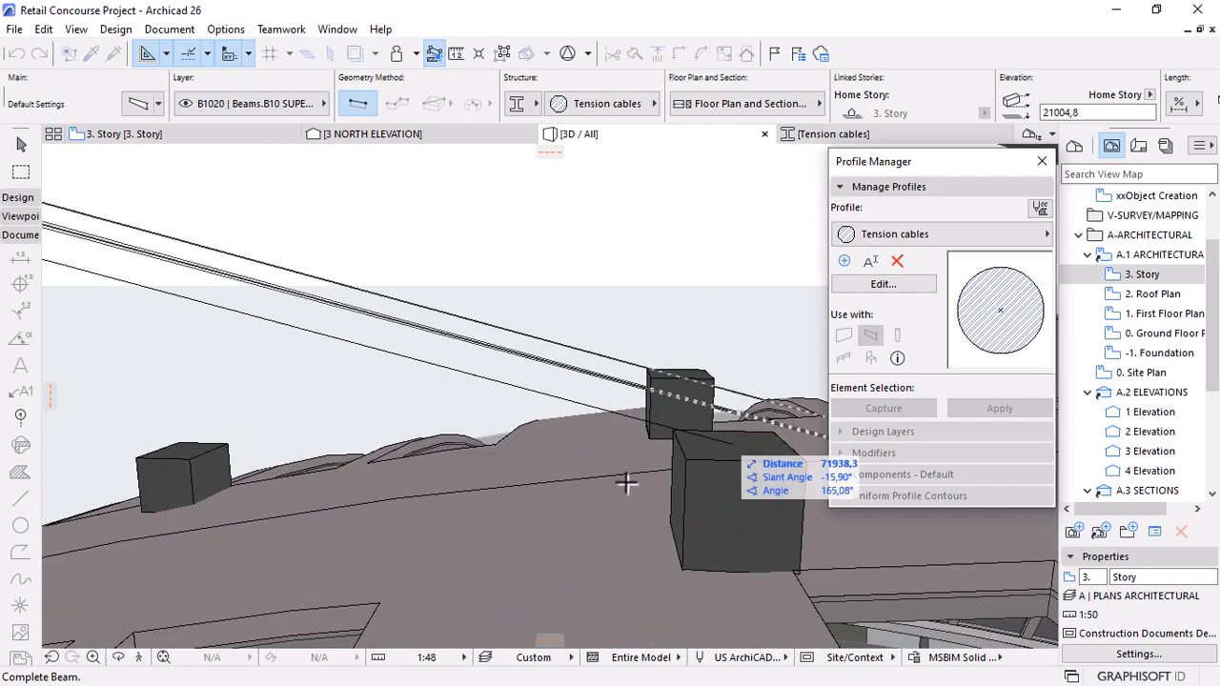
scroll(629, 483, "up", 2)
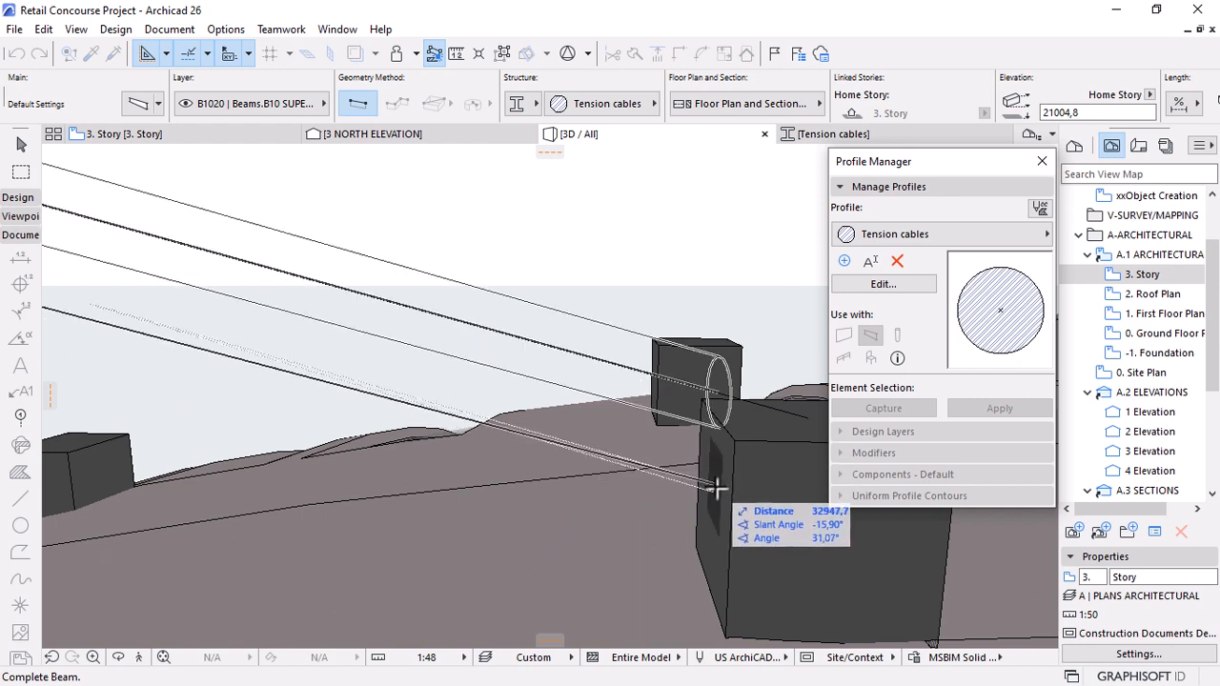
left_click(717, 489)
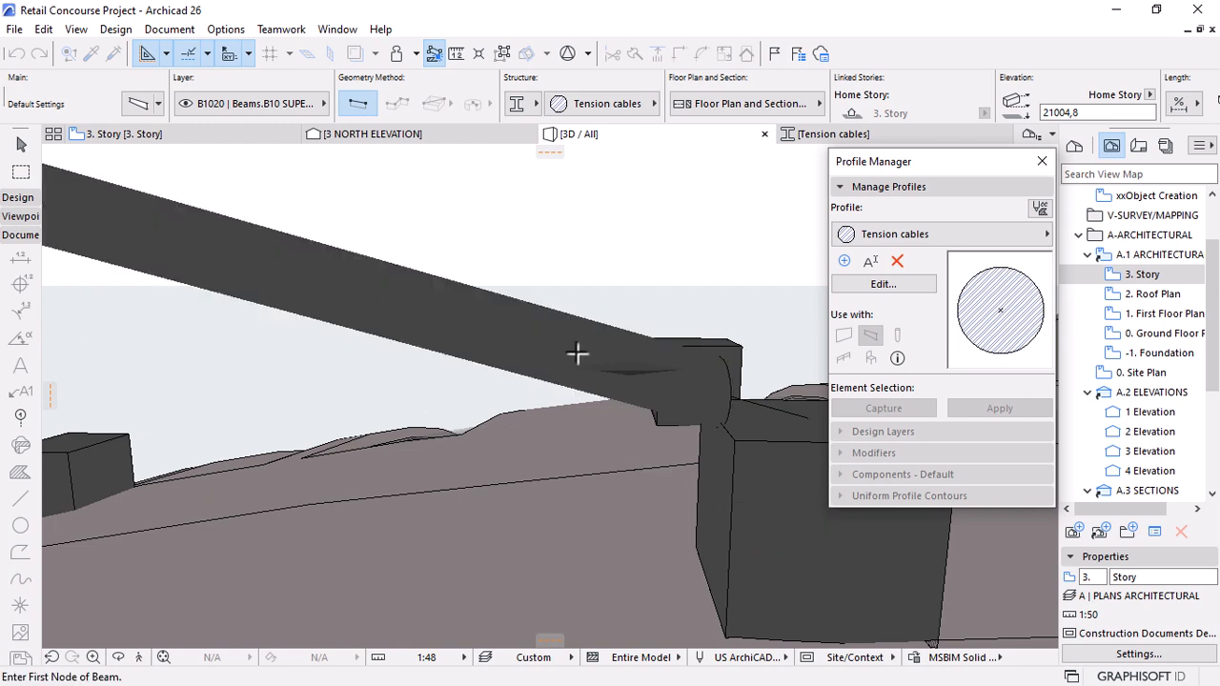
Stretch the second cable beam's roof end vertically down so that it meets the face of its roof spine block.
left_click(574, 353, "shift")
left_click(734, 396)
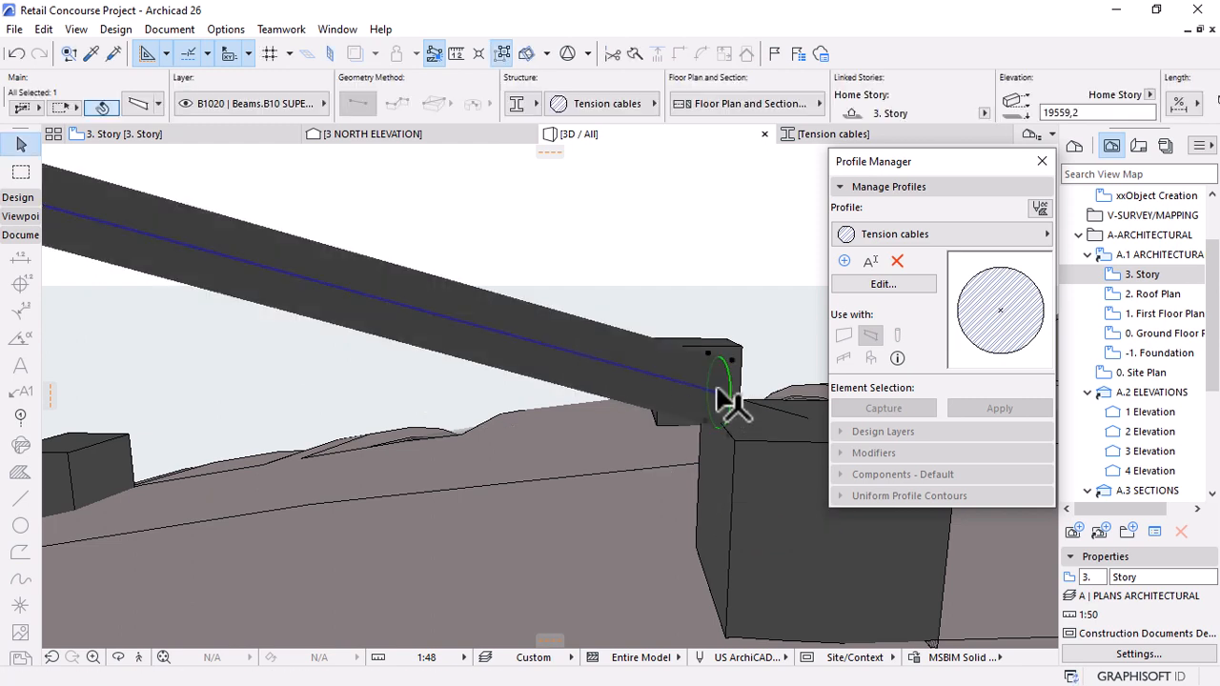
left_click(720, 394)
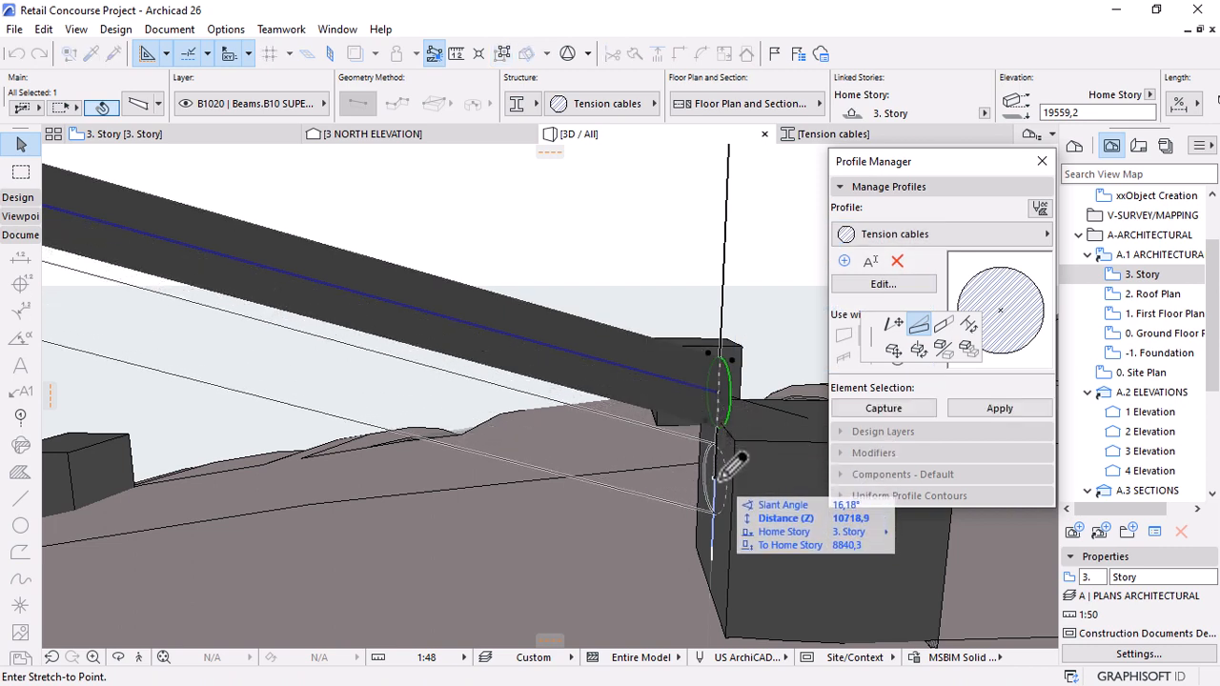
left_click(723, 452)
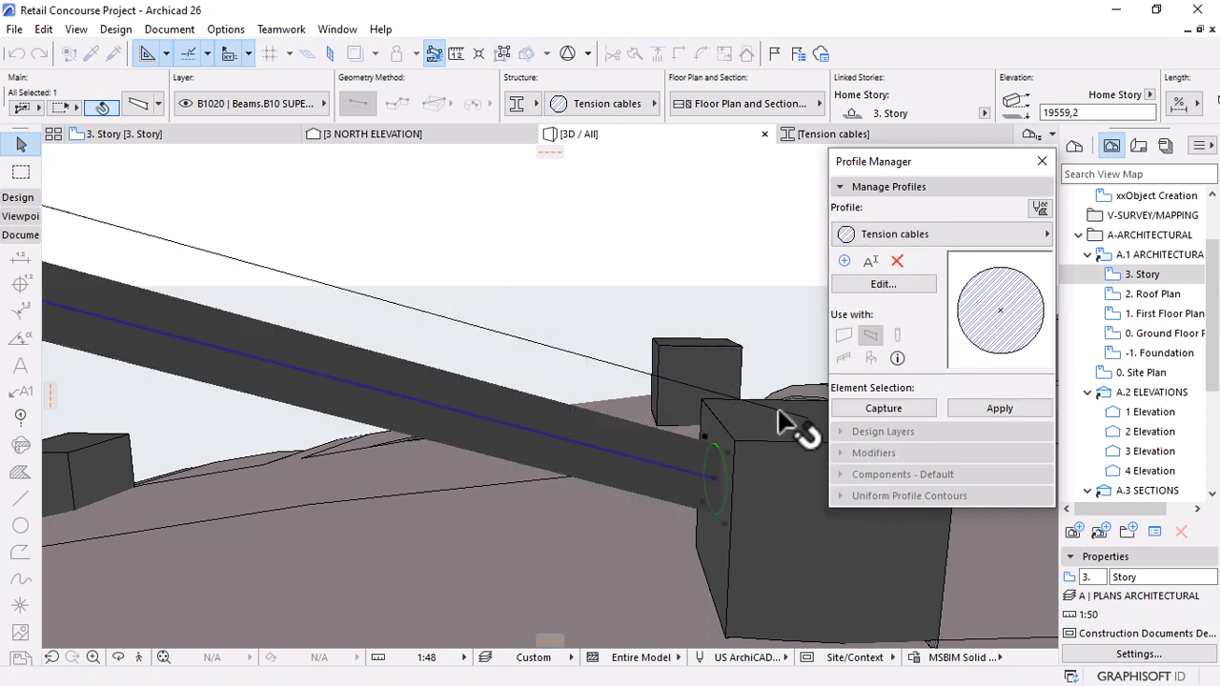
key("Escape")
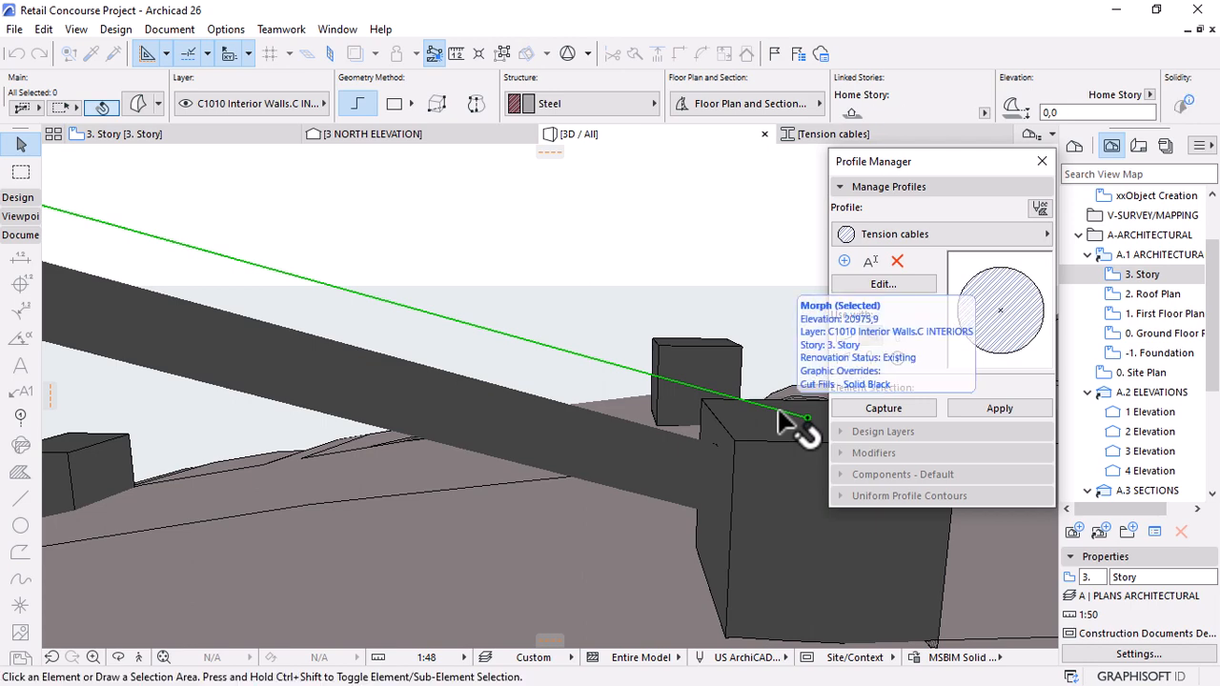
Delete the original cable morph above the second beam and close the Profile Manager.
key("Delete")
left_click(1042, 160)
left_click(912, 290)
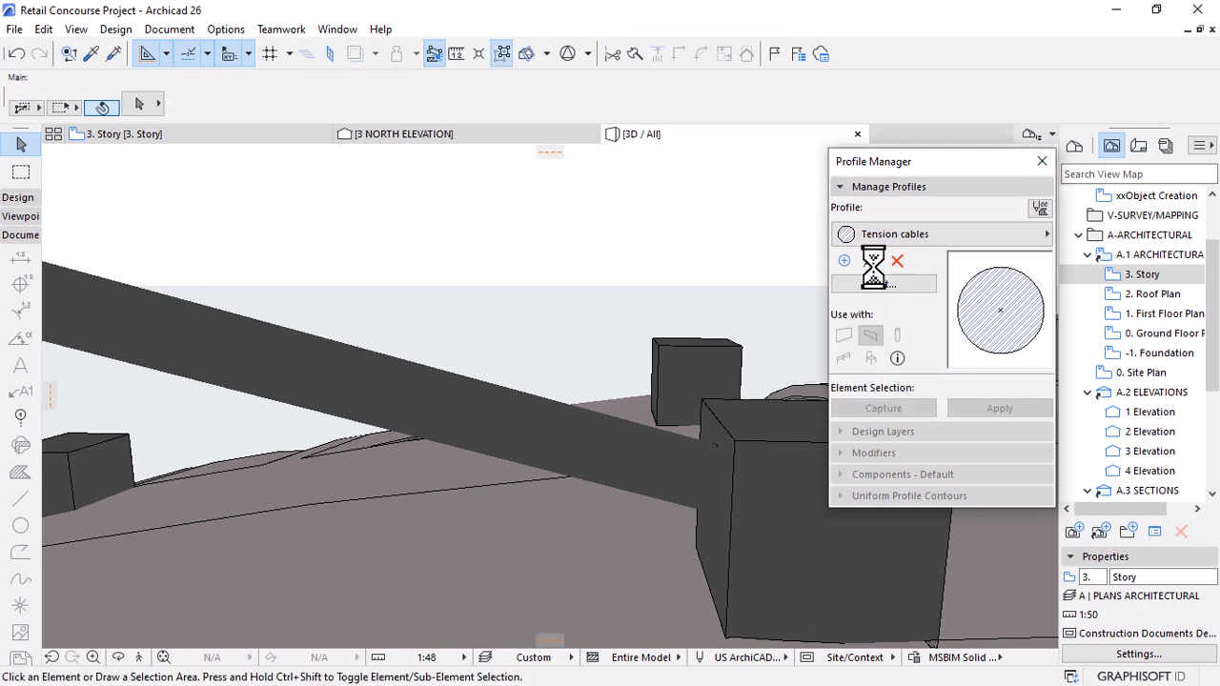
Draw a third "Tension cables" beam from the cable endpoint on the third anchor plate to the face of its roof spine block.
scroll(897, 324, "down", 5)
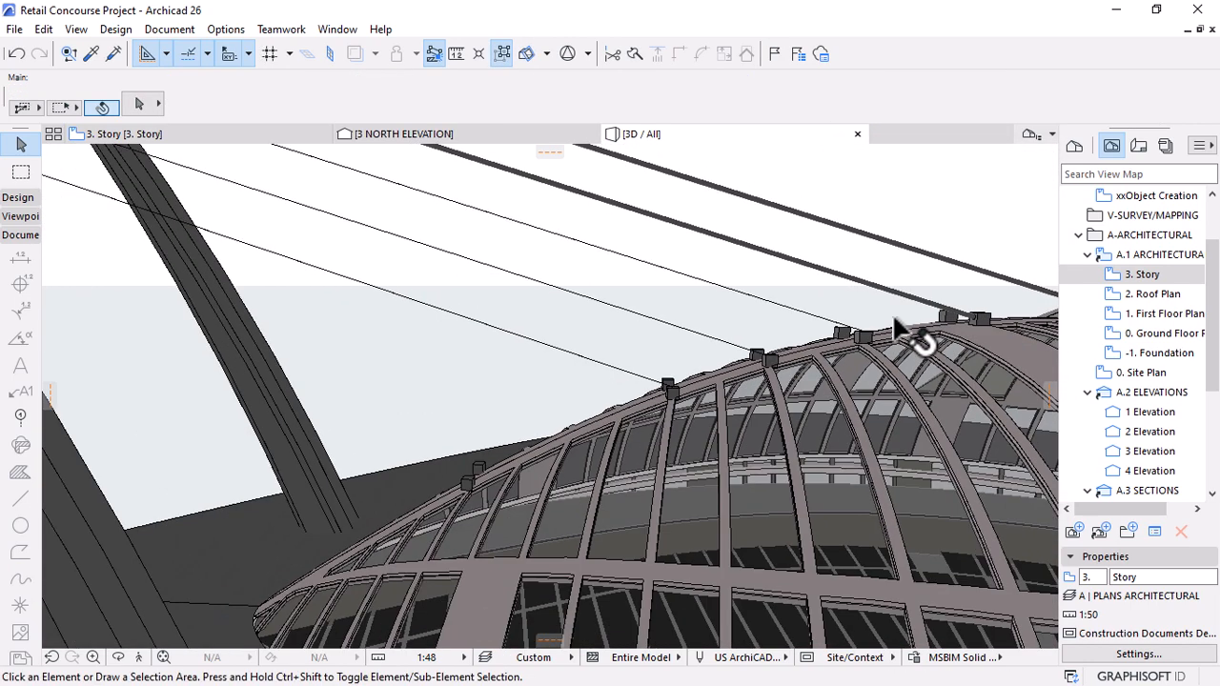
middle_click_drag(673, 334, 565, 318, "shift")
scroll(382, 218, "up", 8)
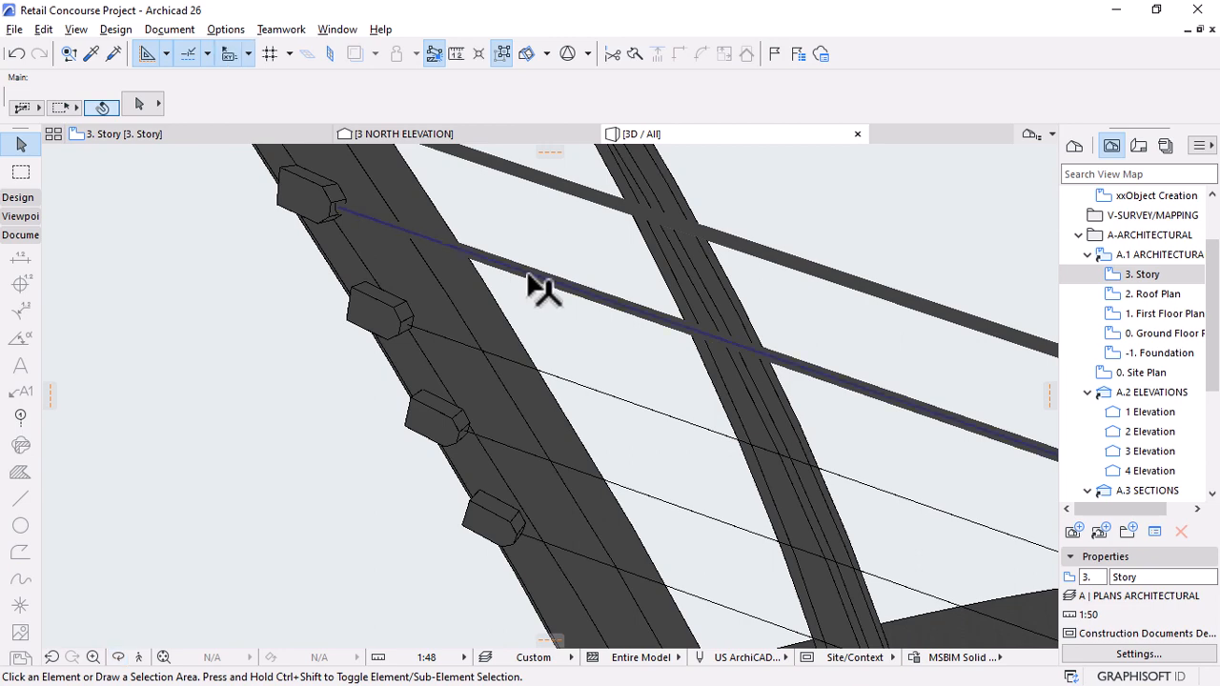
key("w")
scroll(408, 338, "up", 6)
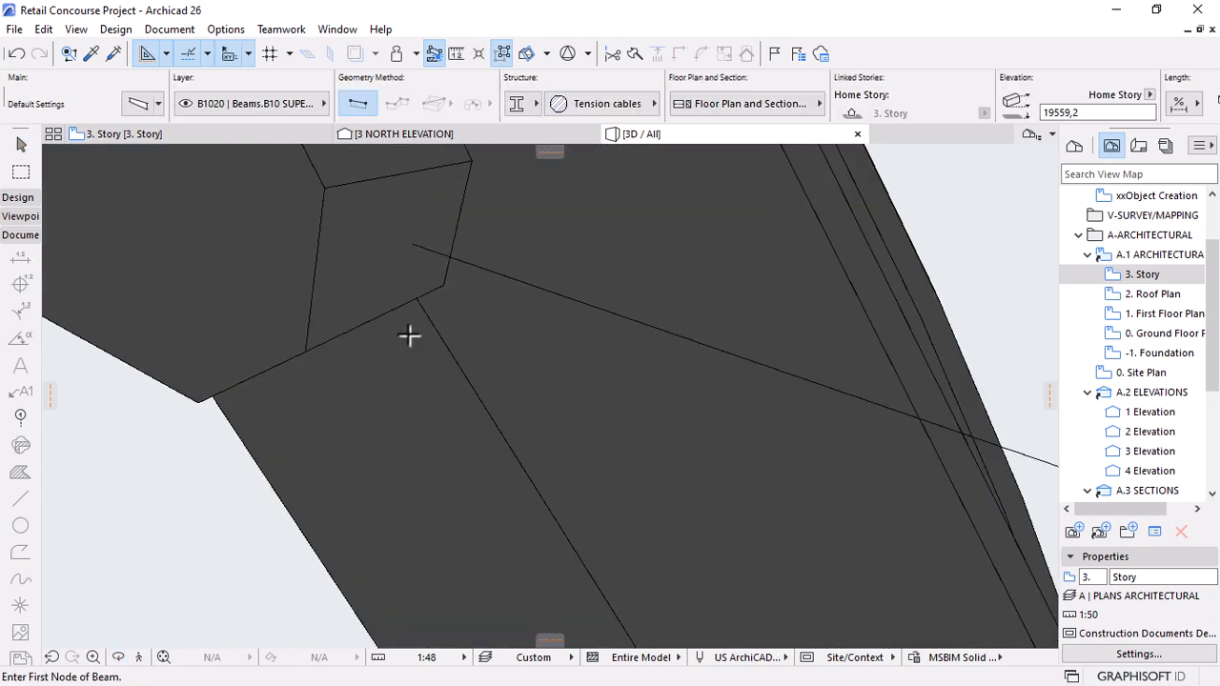
left_click(416, 244)
scroll(422, 262, "down", 5)
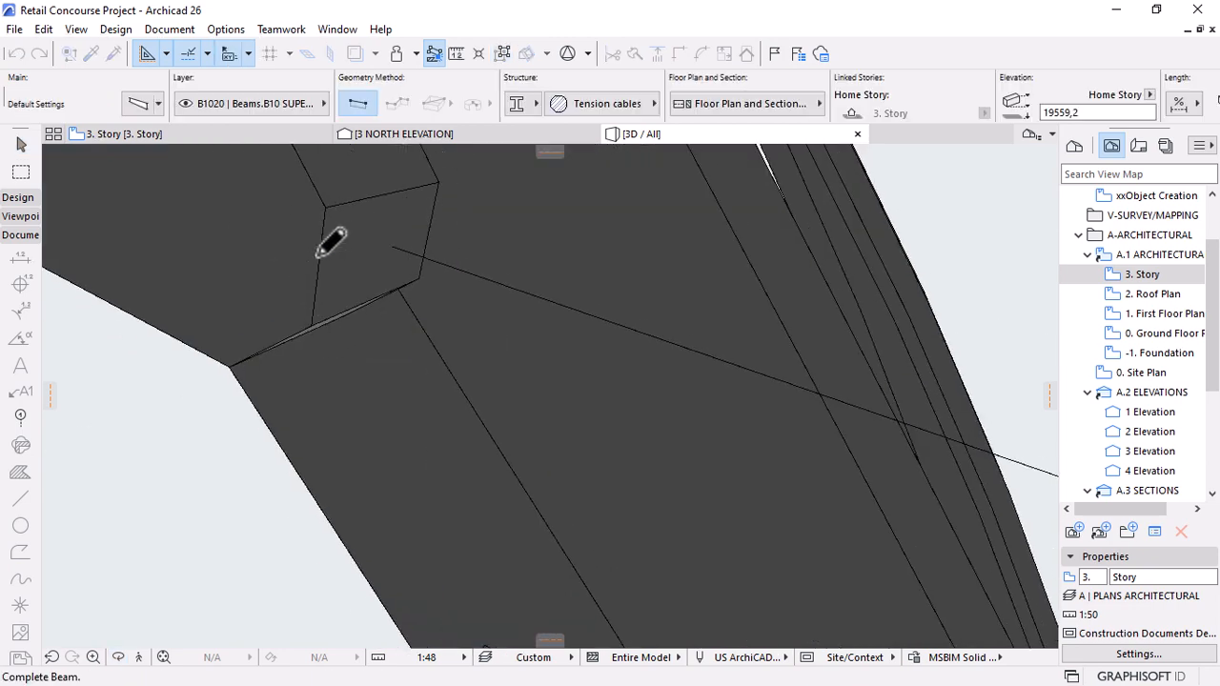
scroll(286, 272, "down", 3)
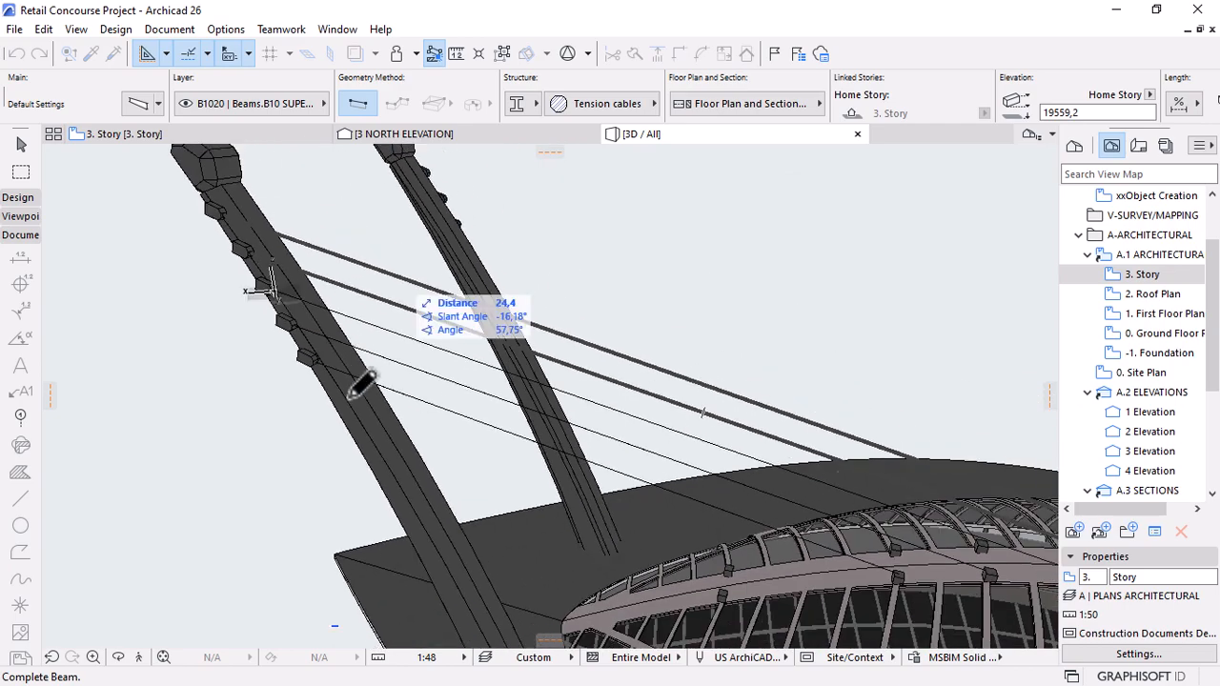
scroll(428, 435, "down", 2)
scroll(877, 532, "up", 5)
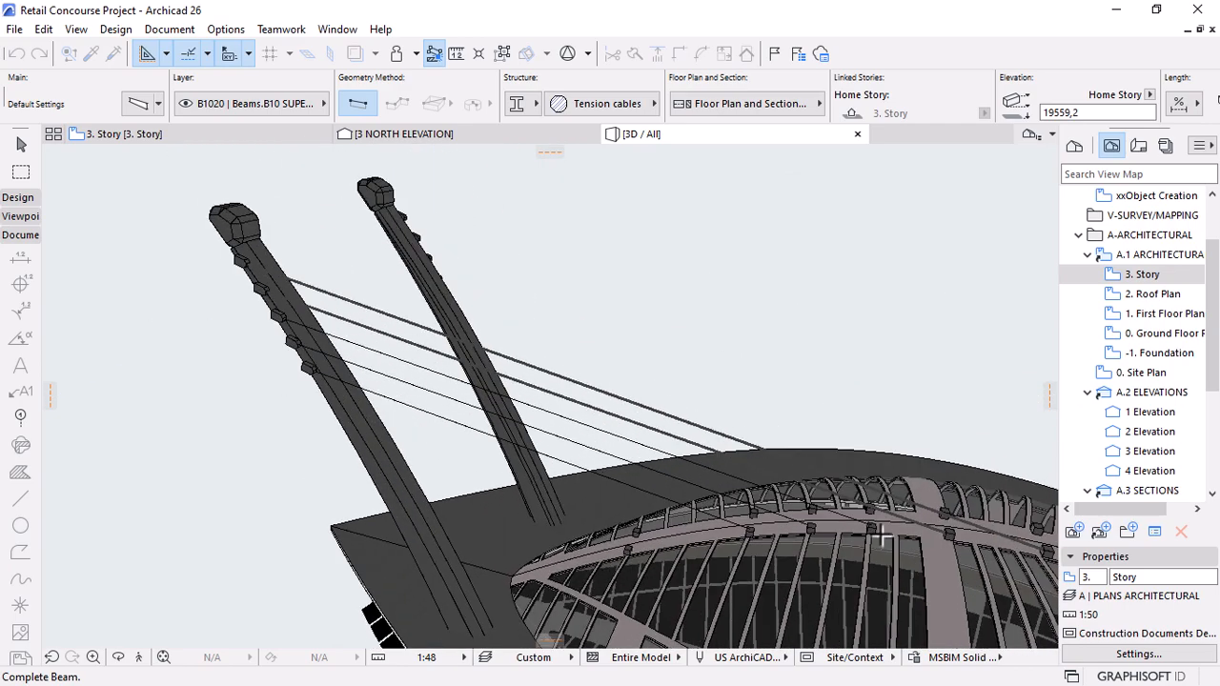
scroll(877, 532, "up", 8)
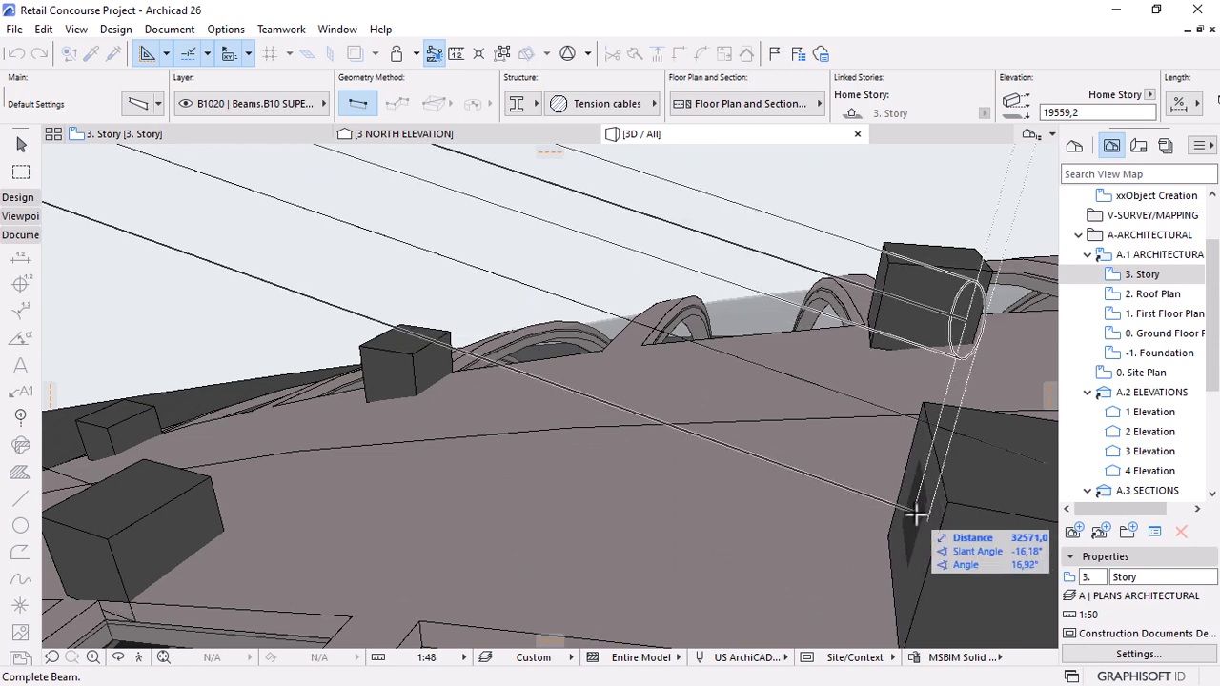
left_click(915, 515)
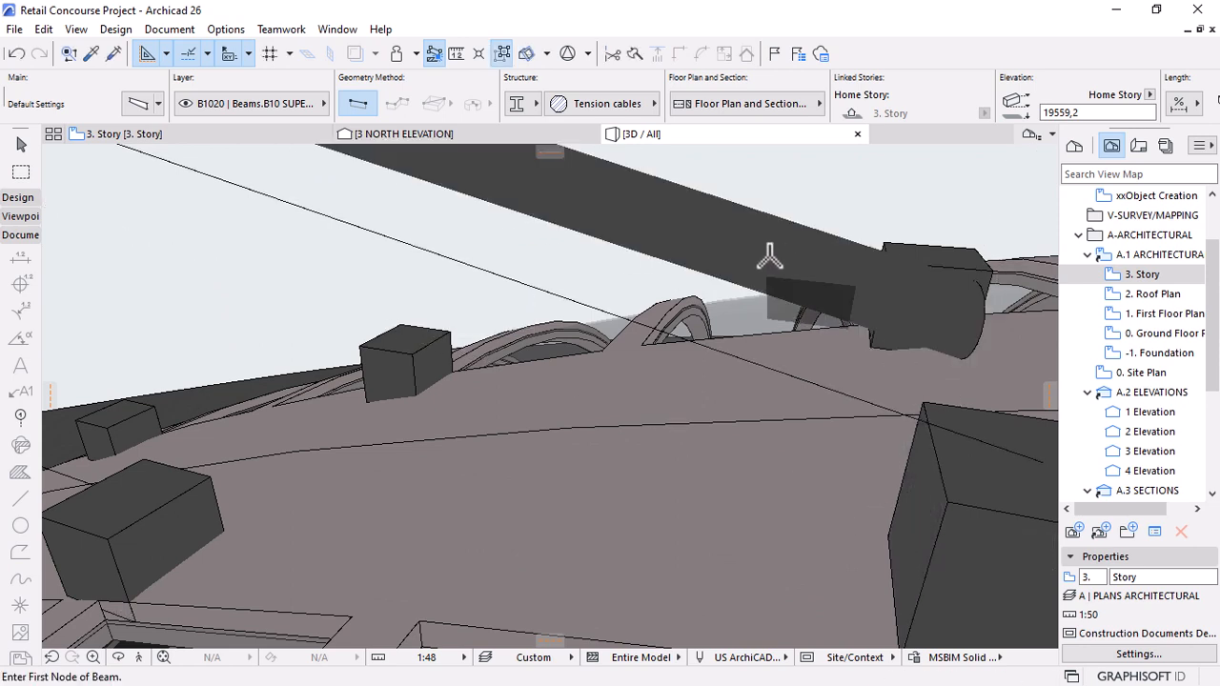
key("Escape")
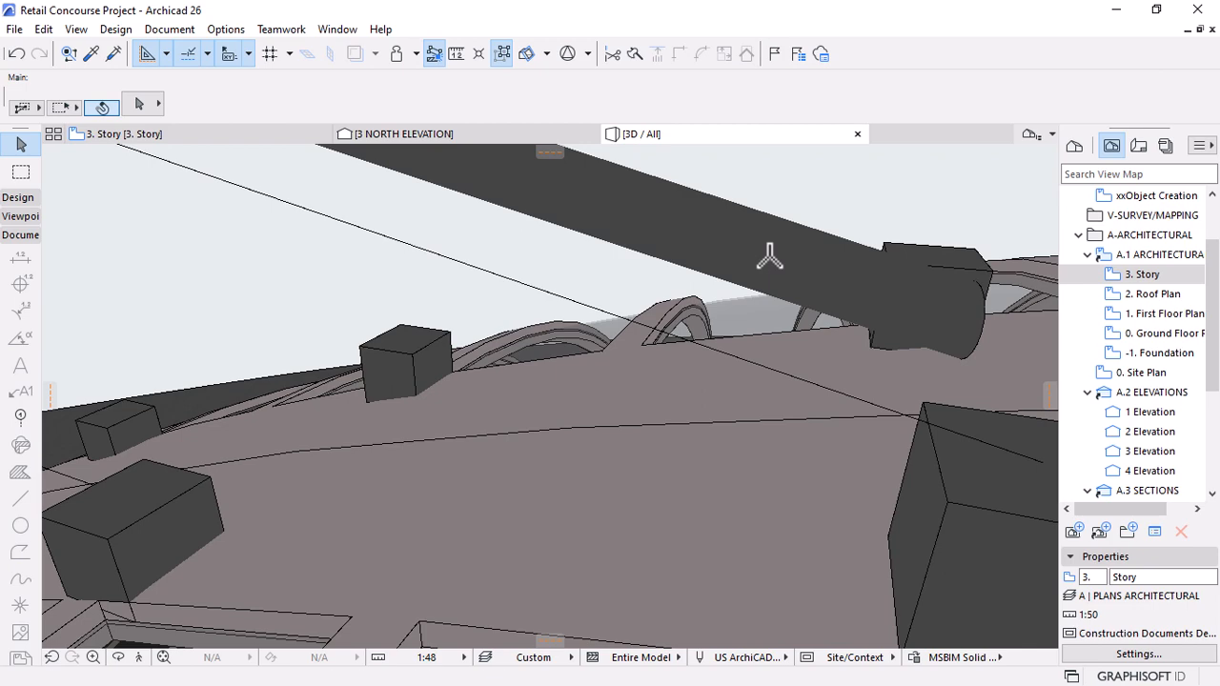
Select the third cable beam and lower its roof end vertically onto the face of its spine block.
left_click(774, 257)
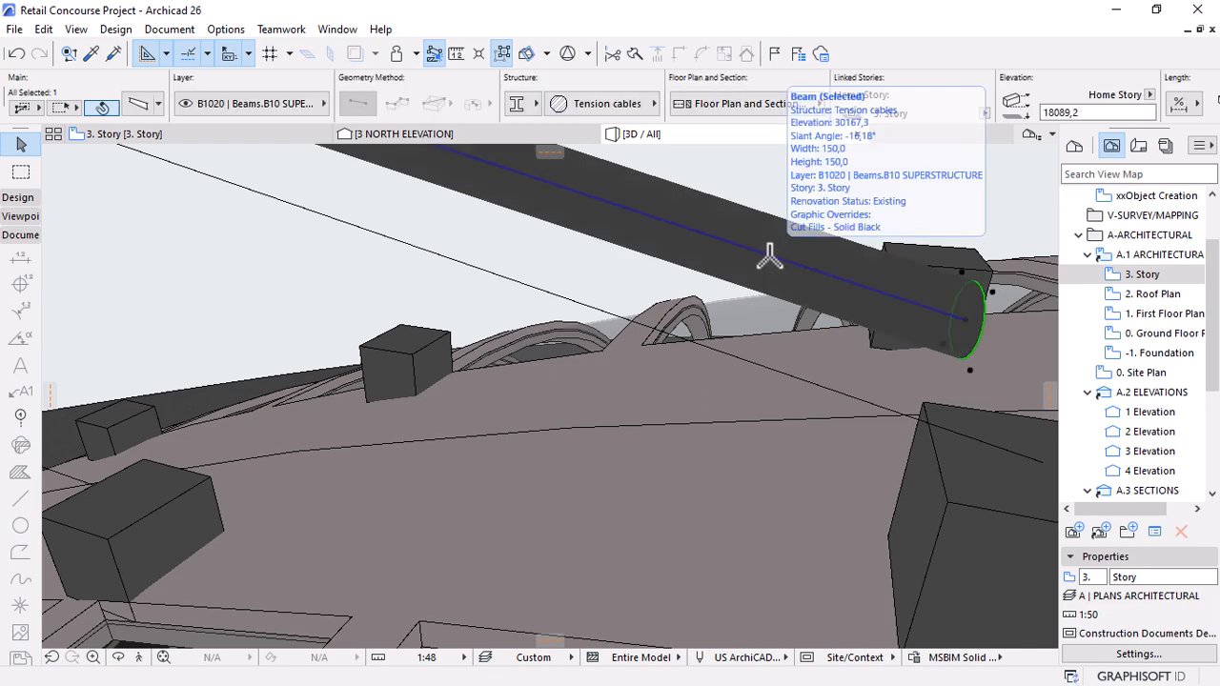
left_click(980, 330)
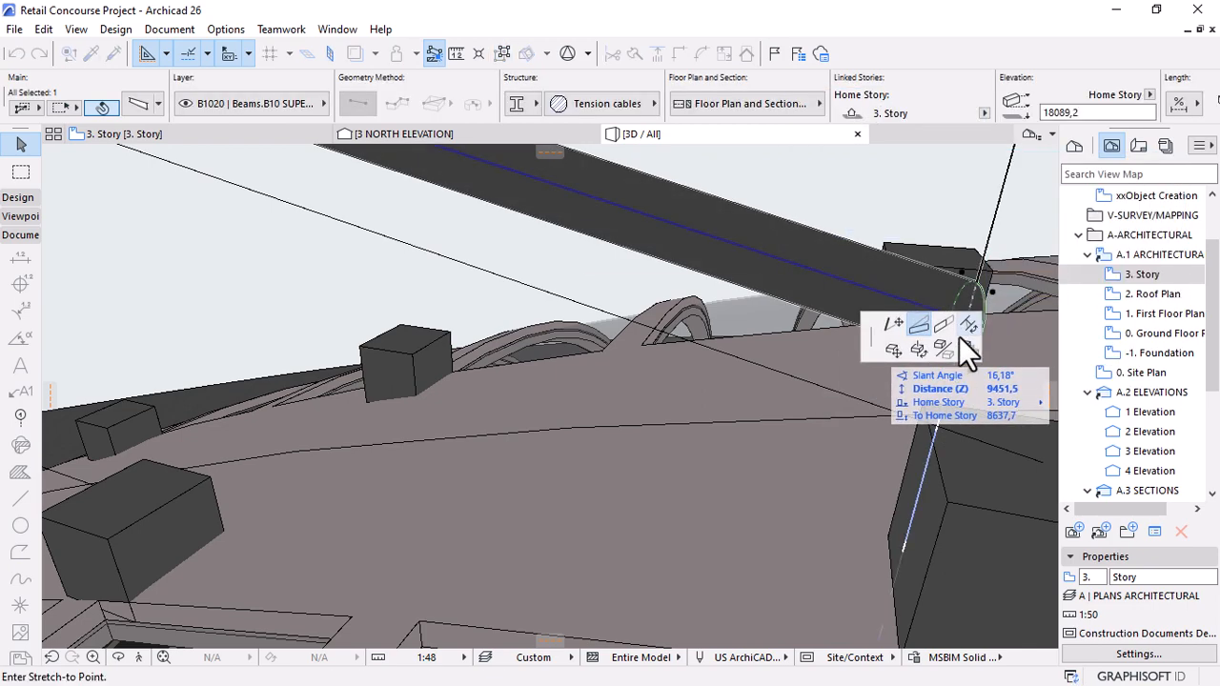
left_click(929, 489)
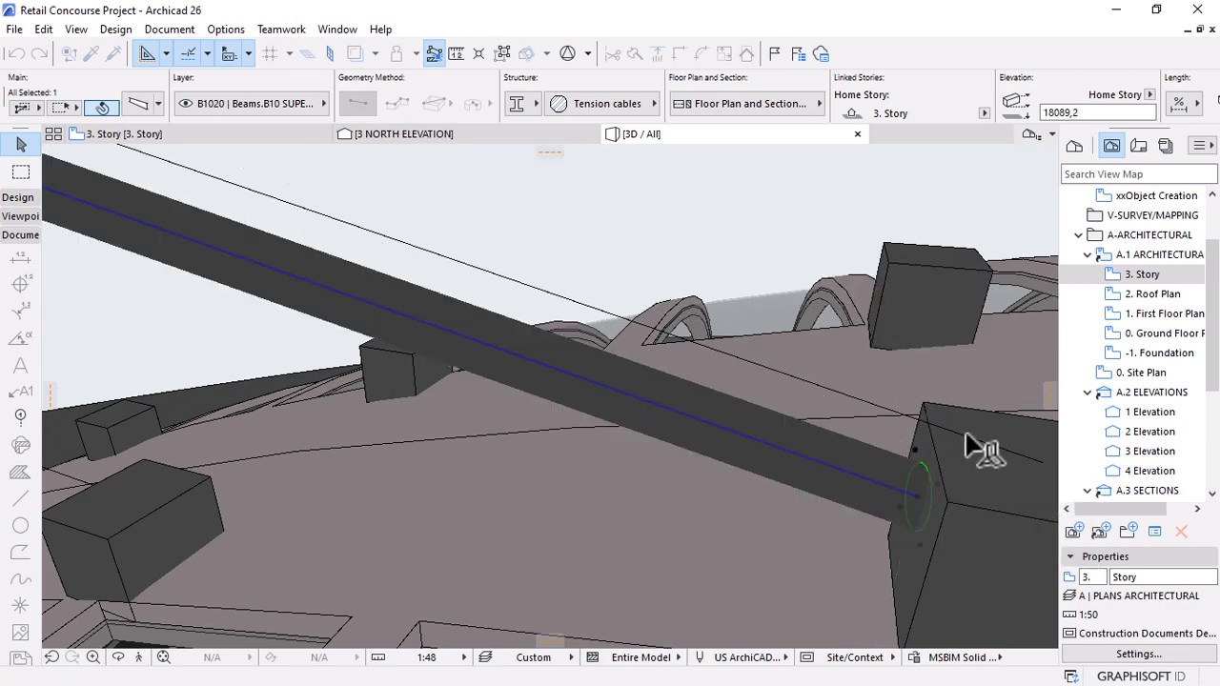
Draw a fourth "Tension cables" beam from the cable endpoint on the fourth anchor plate to the face of its roof spine block.
scroll(963, 485, "down", 7)
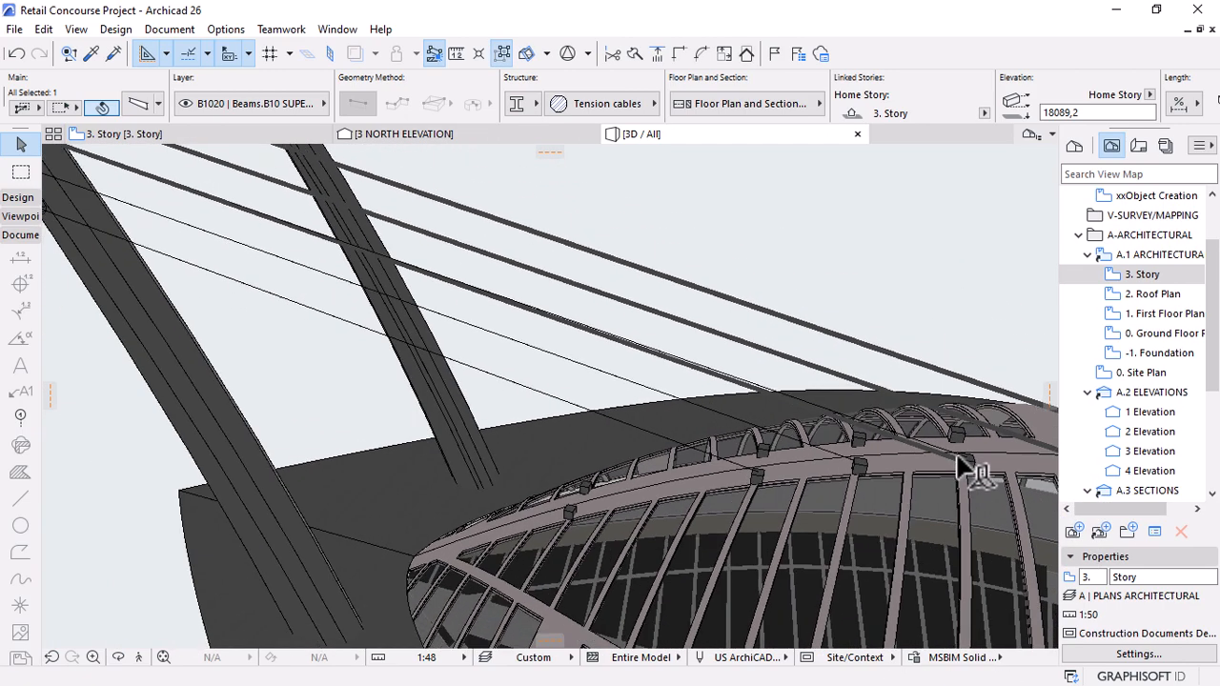
scroll(245, 253, "up", 6)
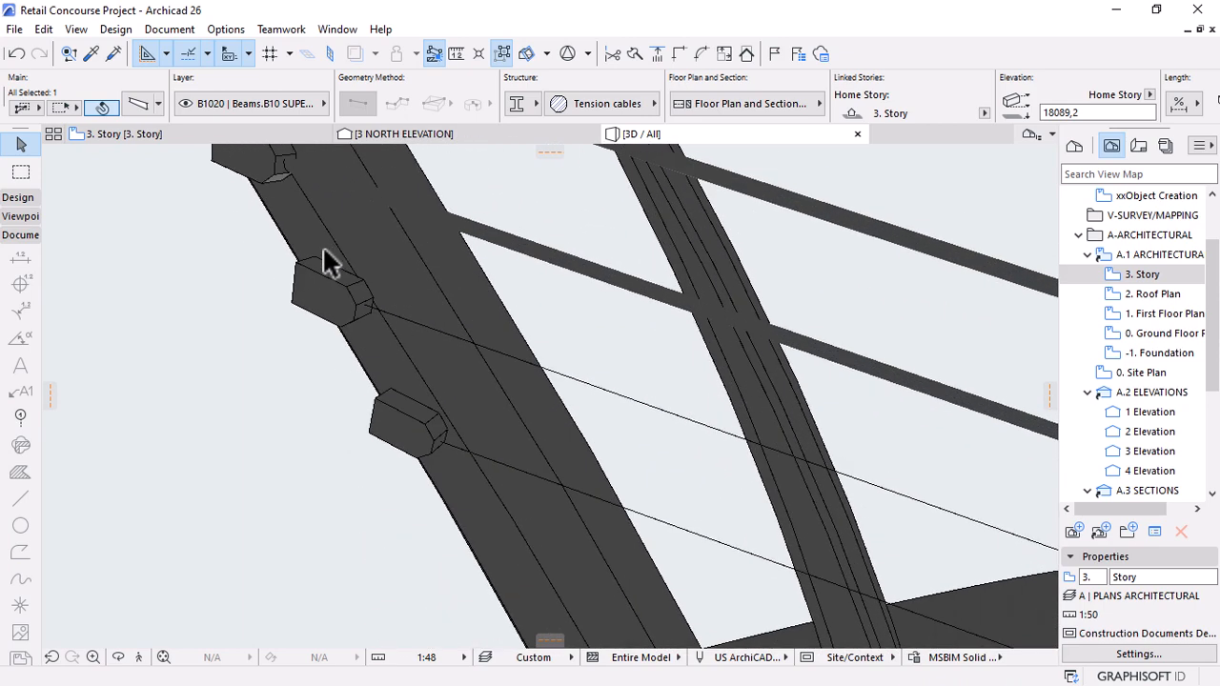
key("Escape")
left_click(362, 330, "alt")
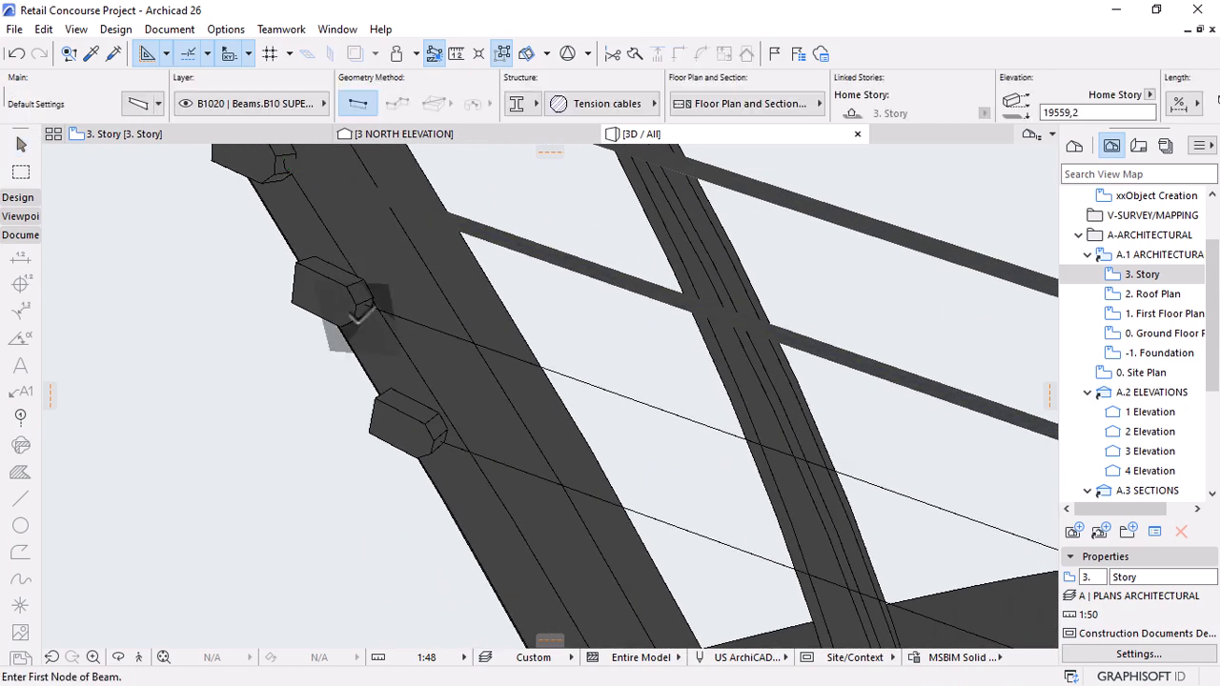
scroll(371, 296, "up", 4)
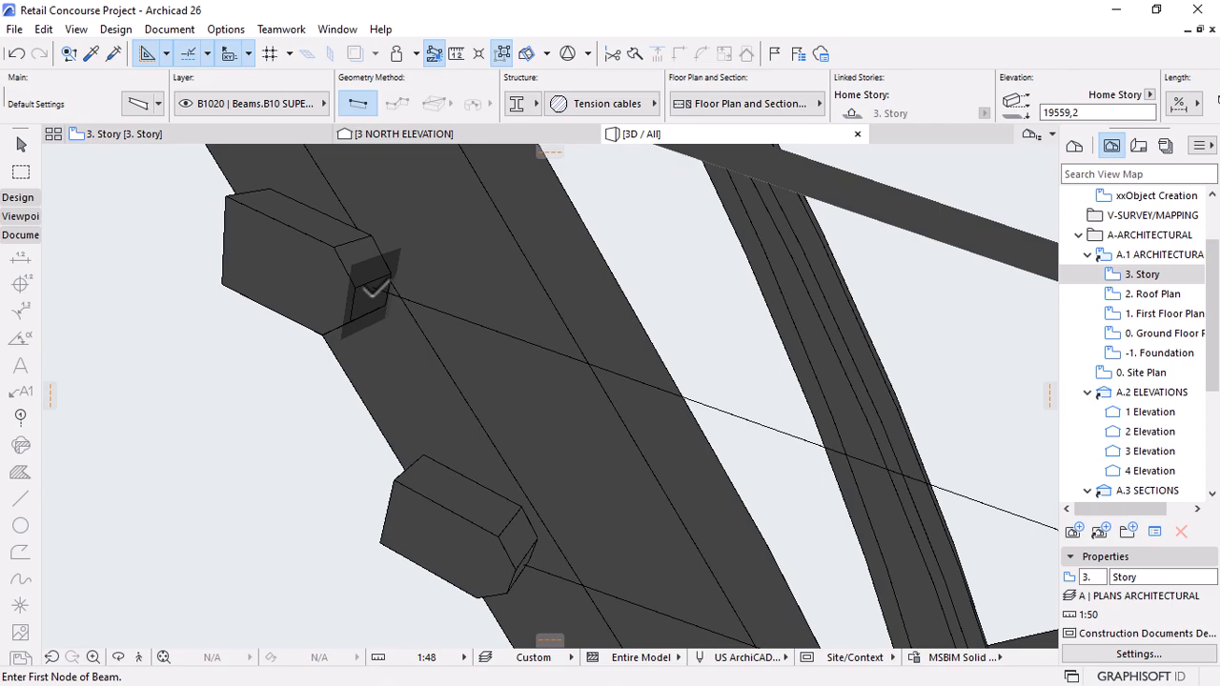
left_click(376, 286)
scroll(264, 239, "down", 4)
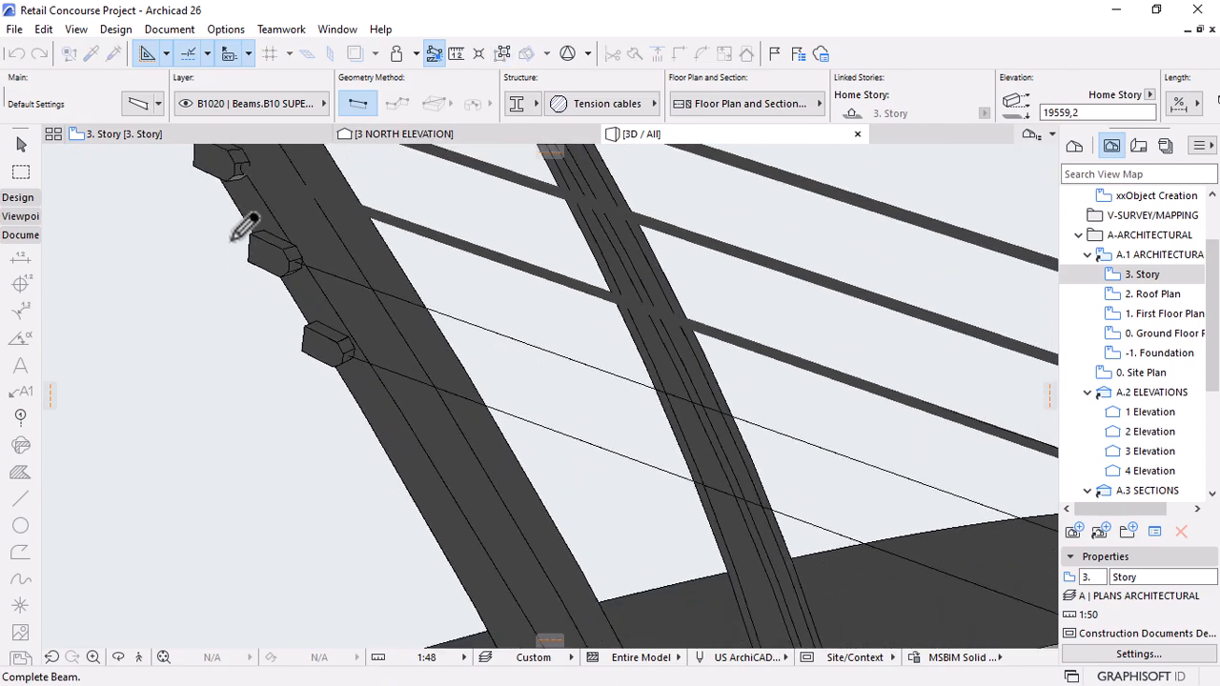
scroll(239, 221, "down", 4)
scroll(911, 472, "up", 5)
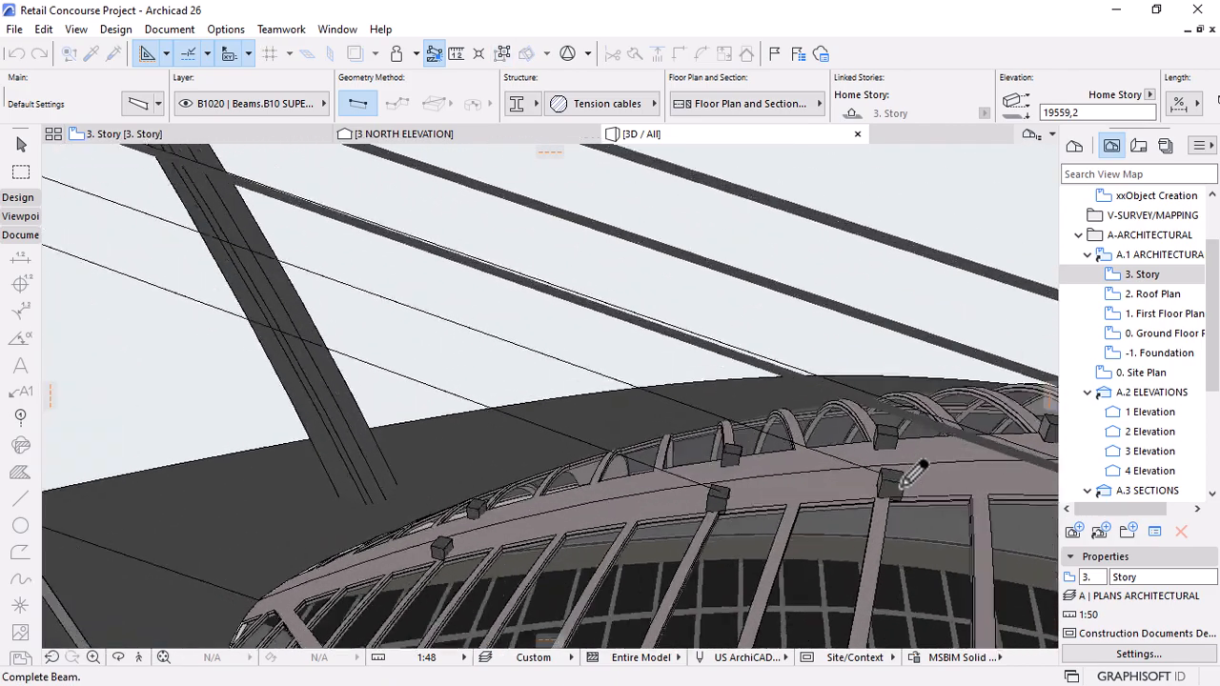
scroll(906, 467, "up", 5)
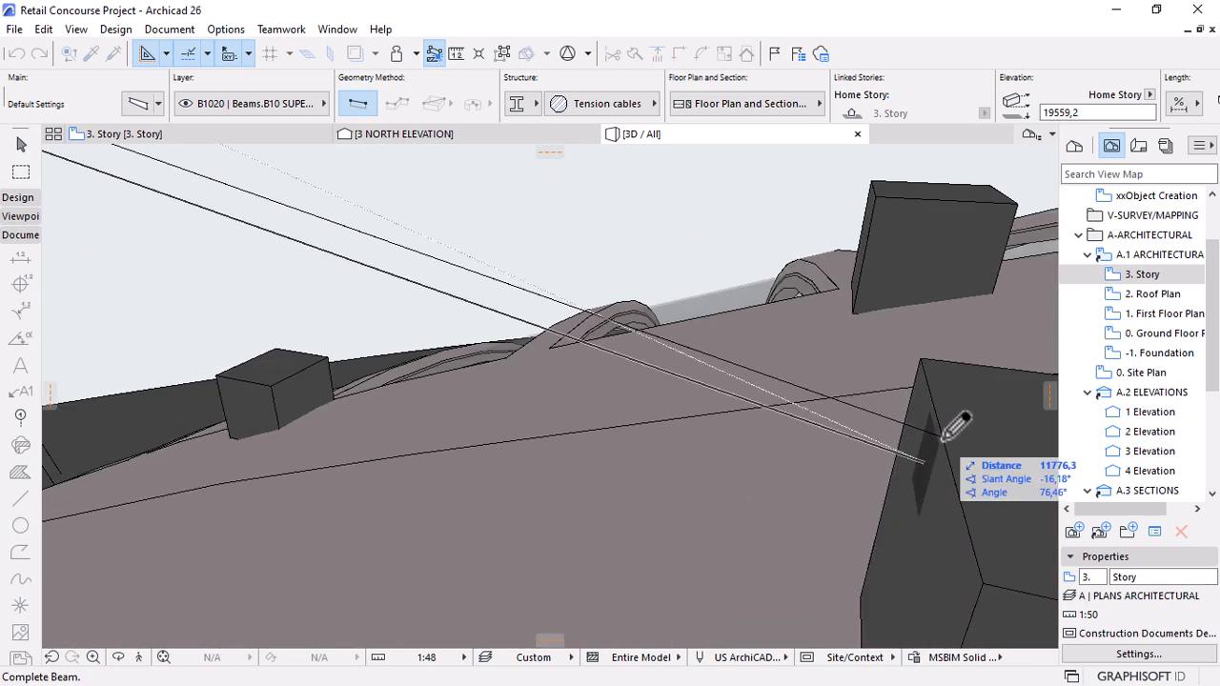
left_click(945, 435)
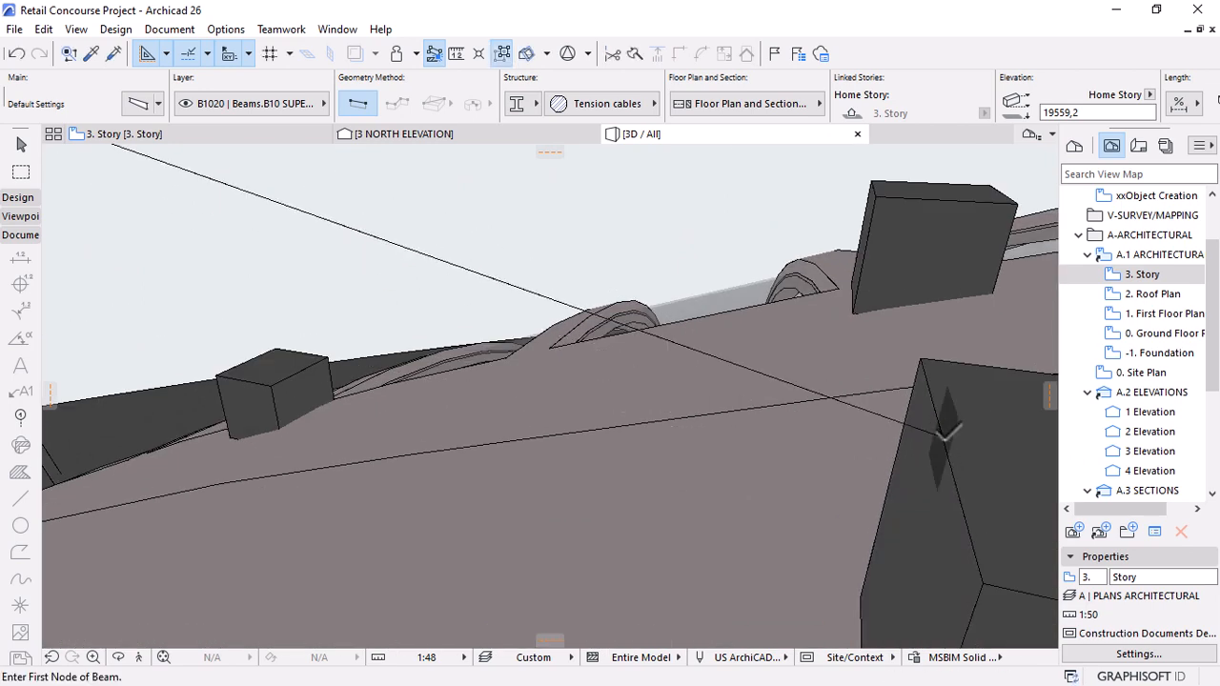
scroll(945, 436, "down", 4)
key("Escape")
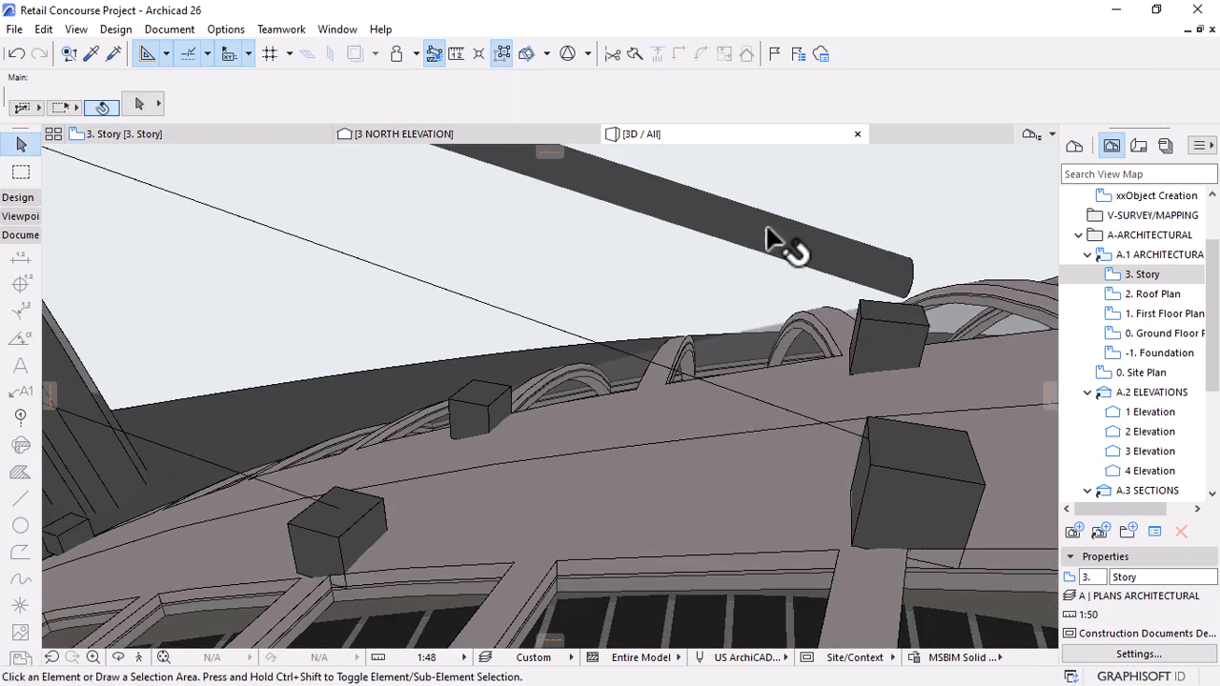
Stretch the fourth cable beam's roof end vertically down onto the face of its spine block.
left_click(763, 241)
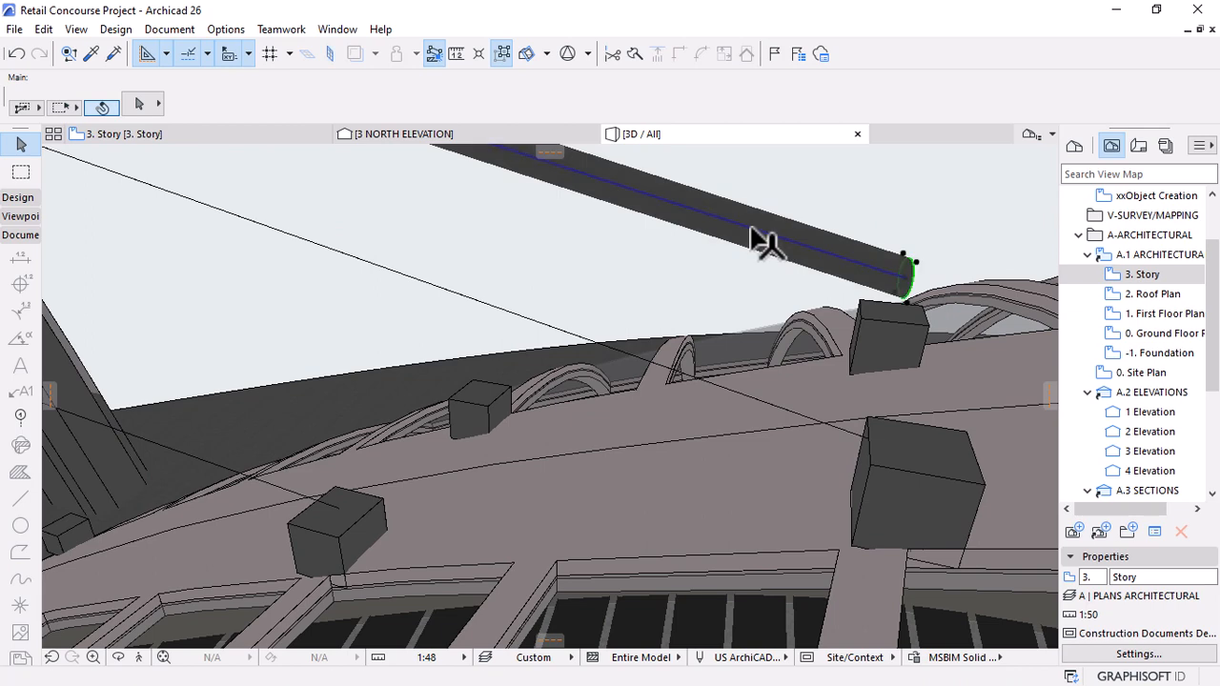
left_click(905, 279)
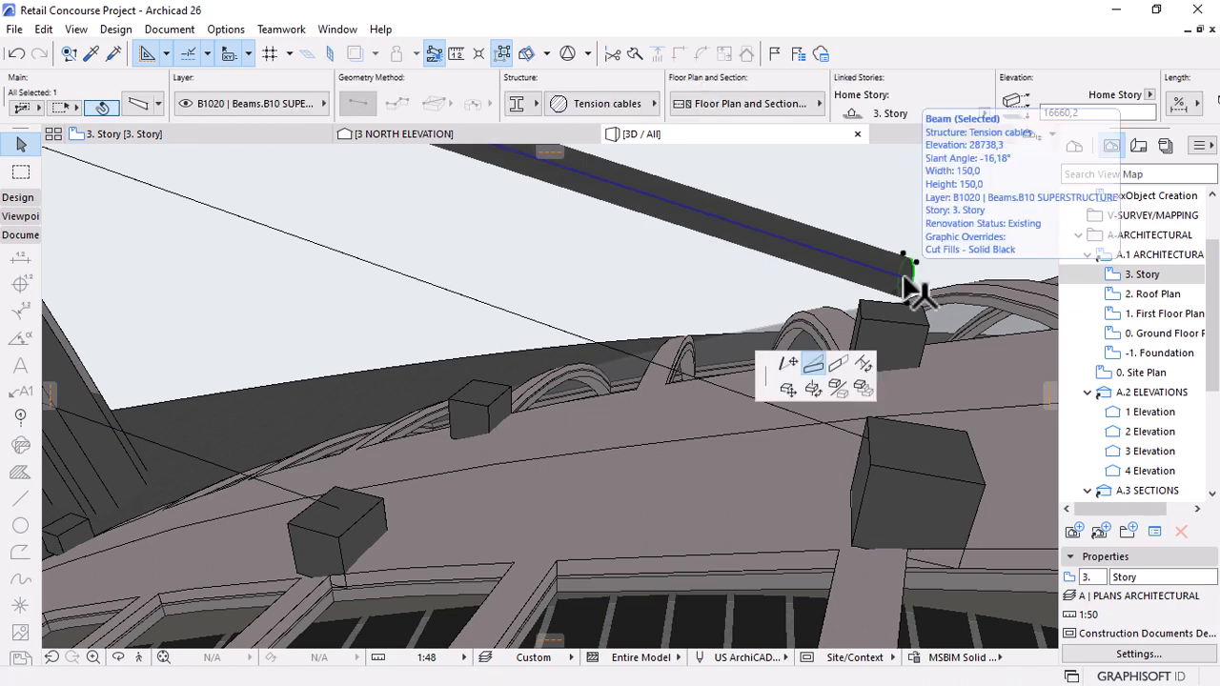
left_click(856, 456)
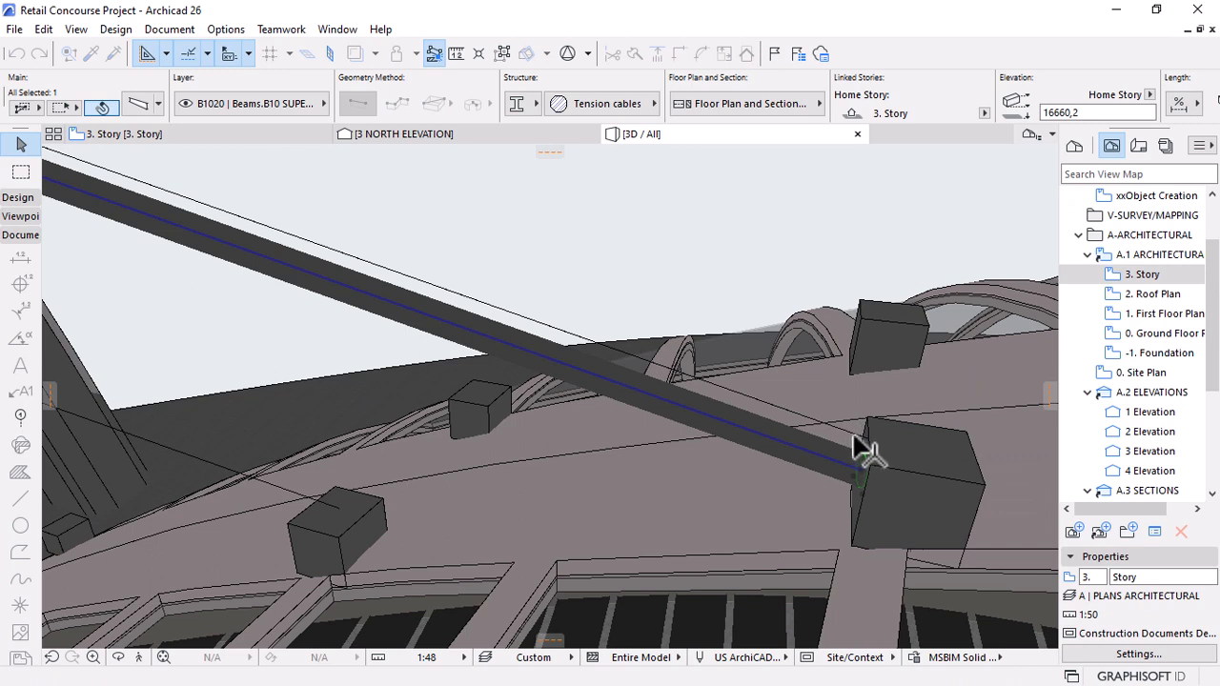
Delete the original cable morphs above the fourth and third cable beams.
left_click(801, 431)
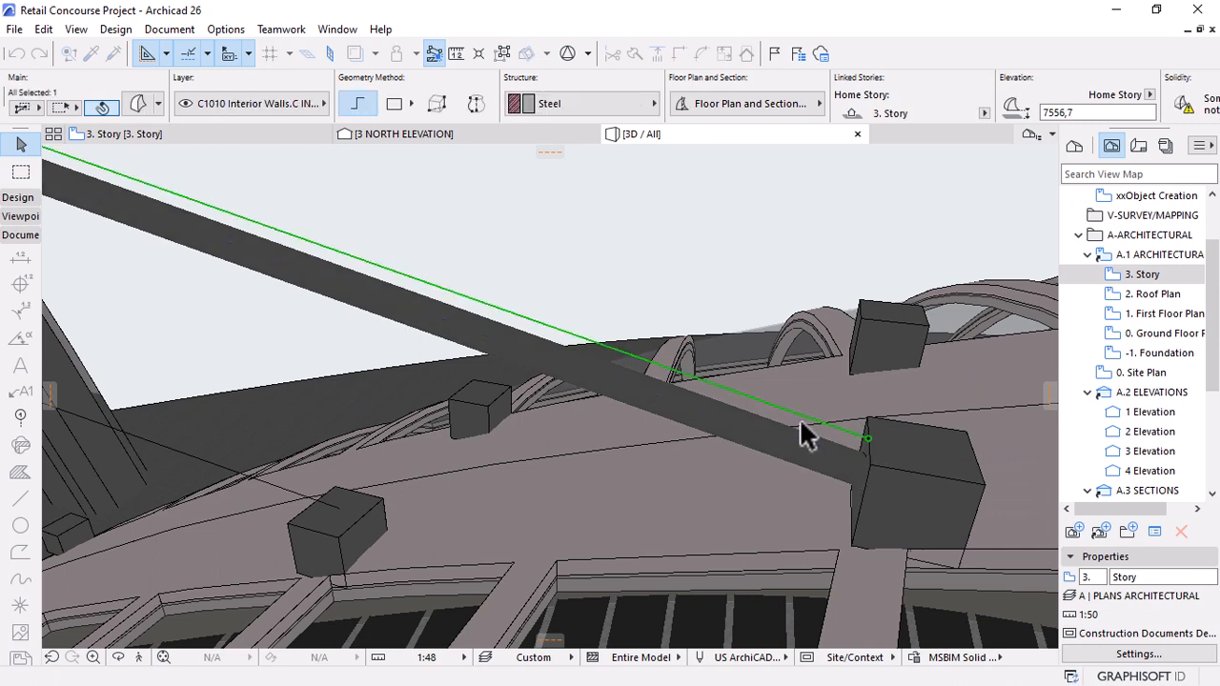
key("Delete")
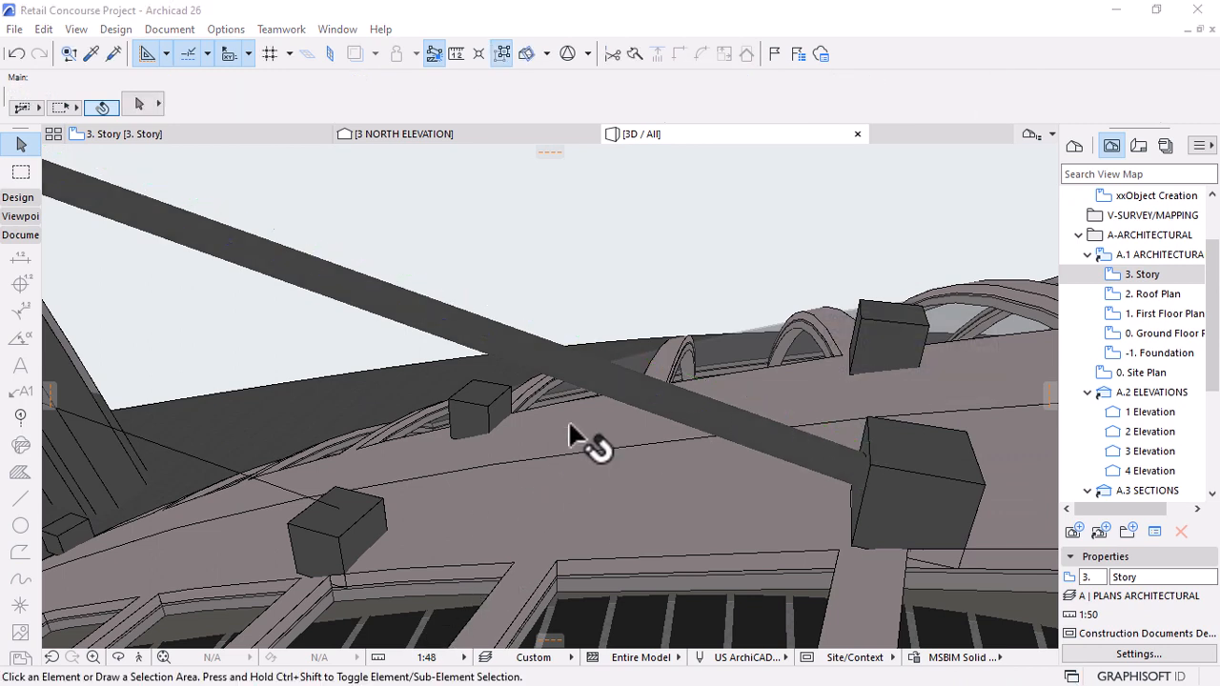
scroll(563, 427, "down", 4)
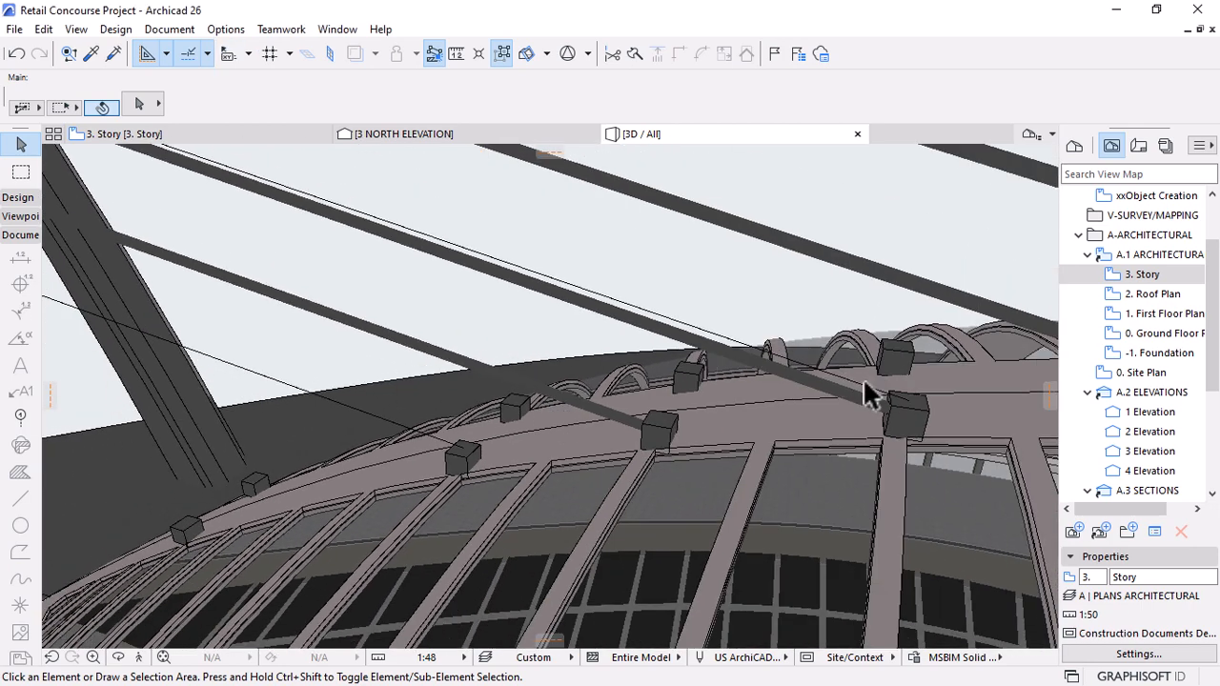
left_click(868, 380)
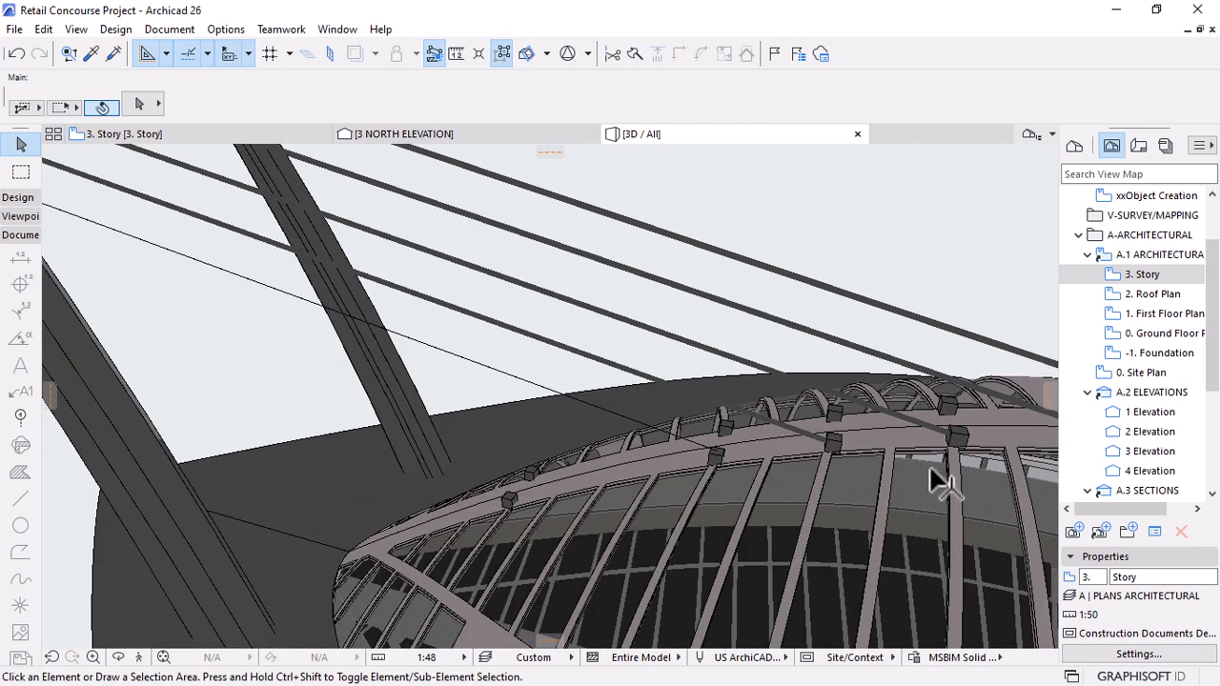
Draw a fifth "Tension cables" beam from the cable endpoint on the lowest anchor plate to the face of its roof spine block.
scroll(942, 479, "down", 3)
scroll(297, 270, "up", 5)
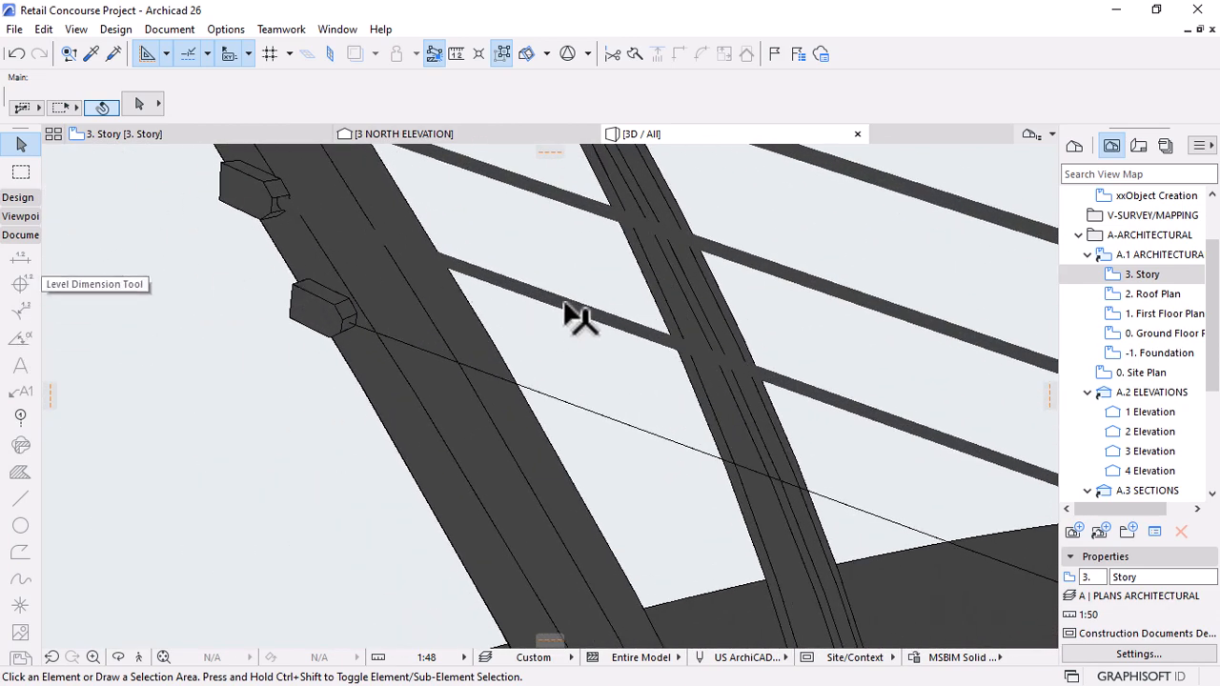
scroll(355, 343, "up", 3)
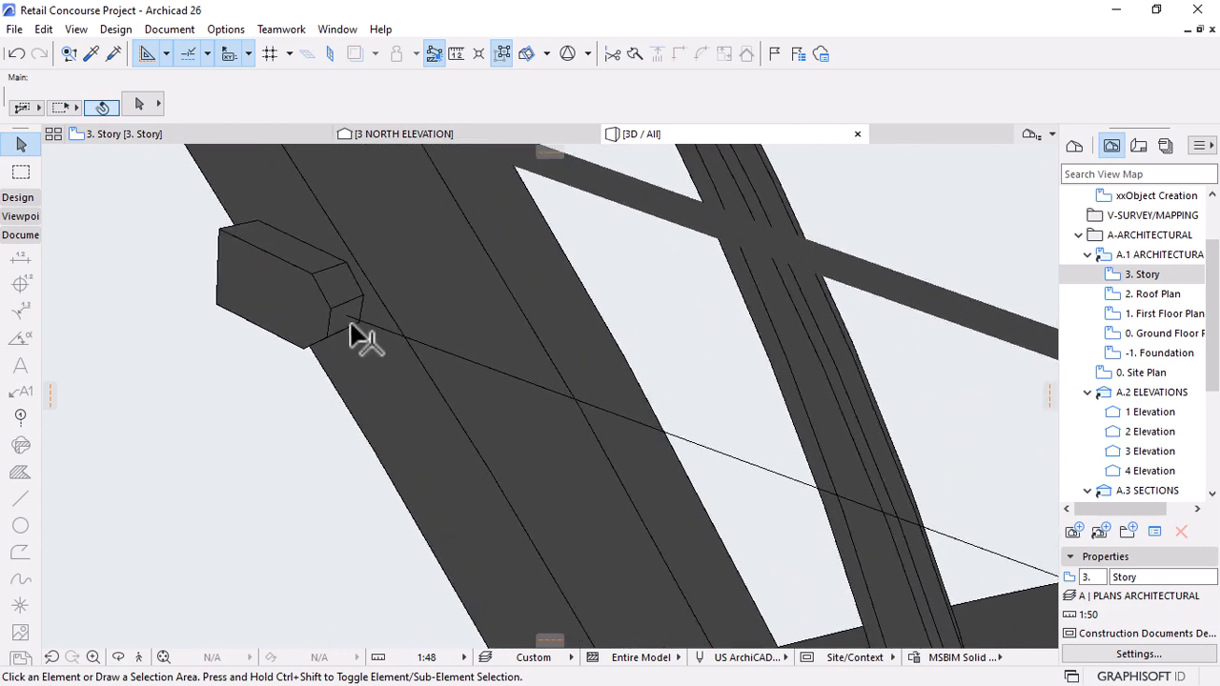
left_click(648, 218)
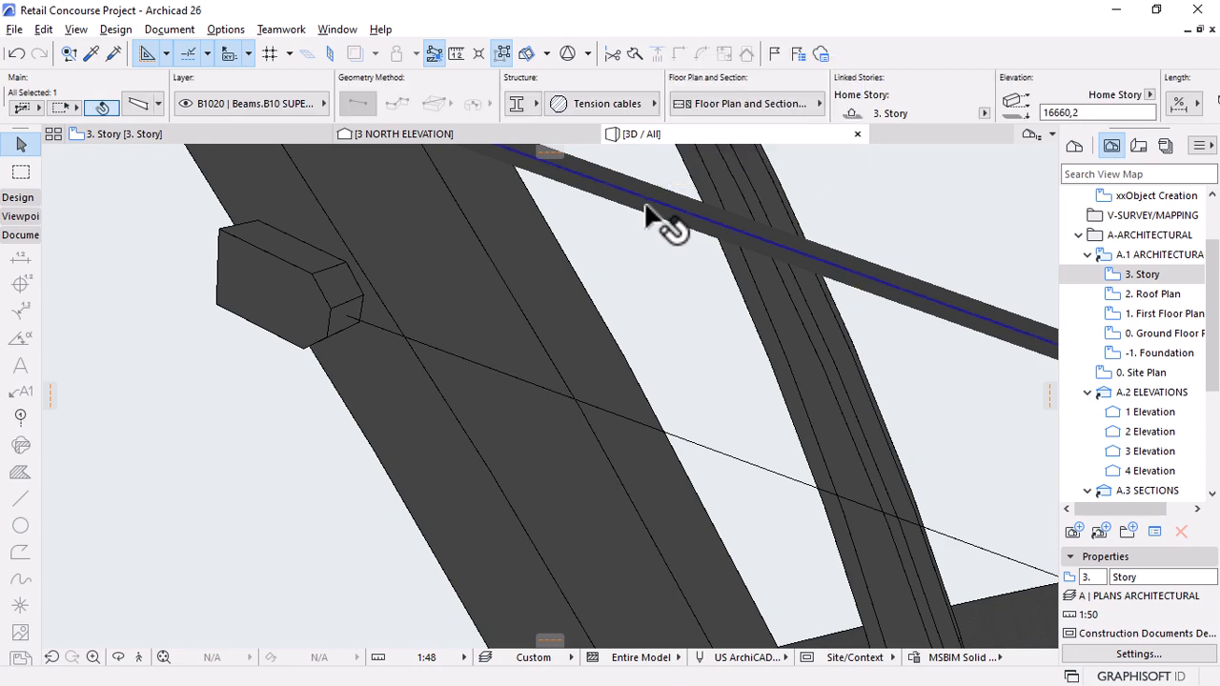
key("Escape")
left_click(352, 315)
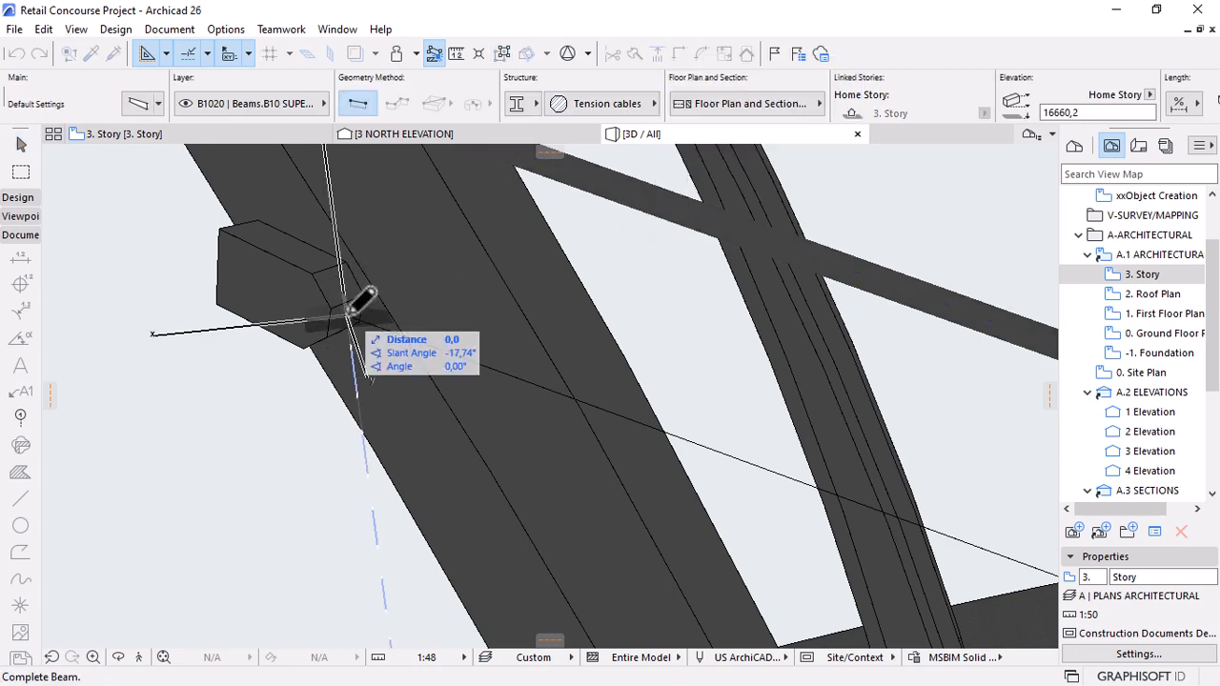
scroll(361, 298, "down", 2)
scroll(347, 268, "down", 5)
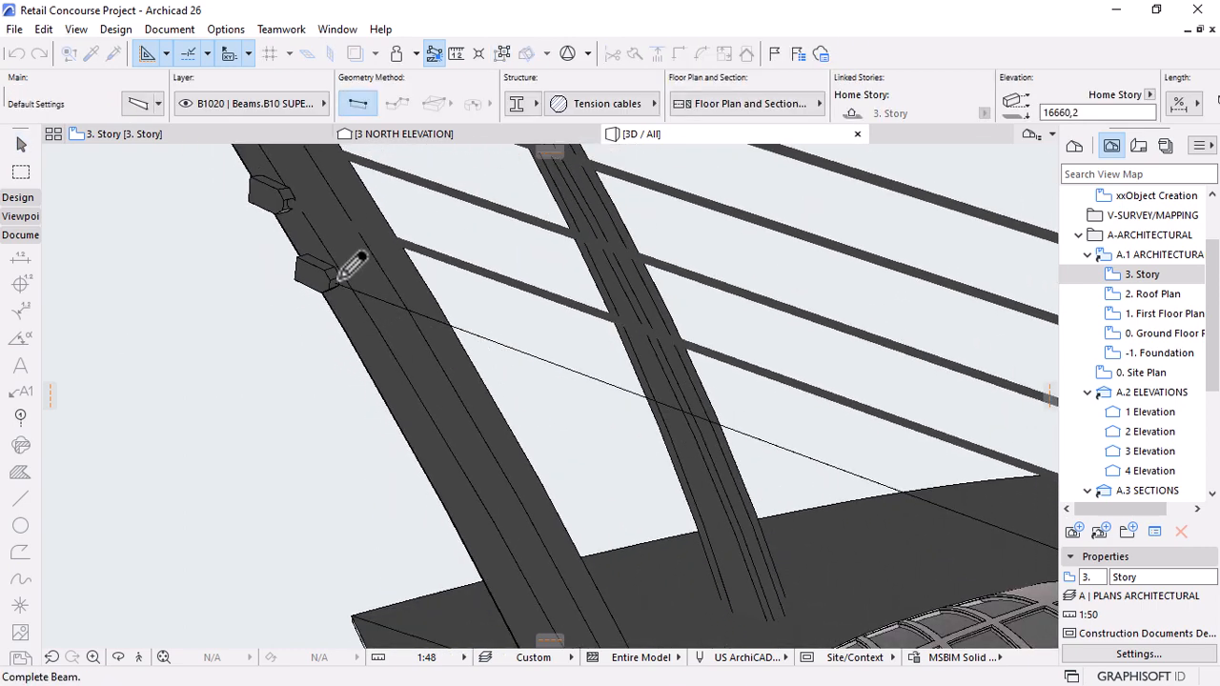
scroll(726, 437, "up", 3)
scroll(726, 437, "up", 4)
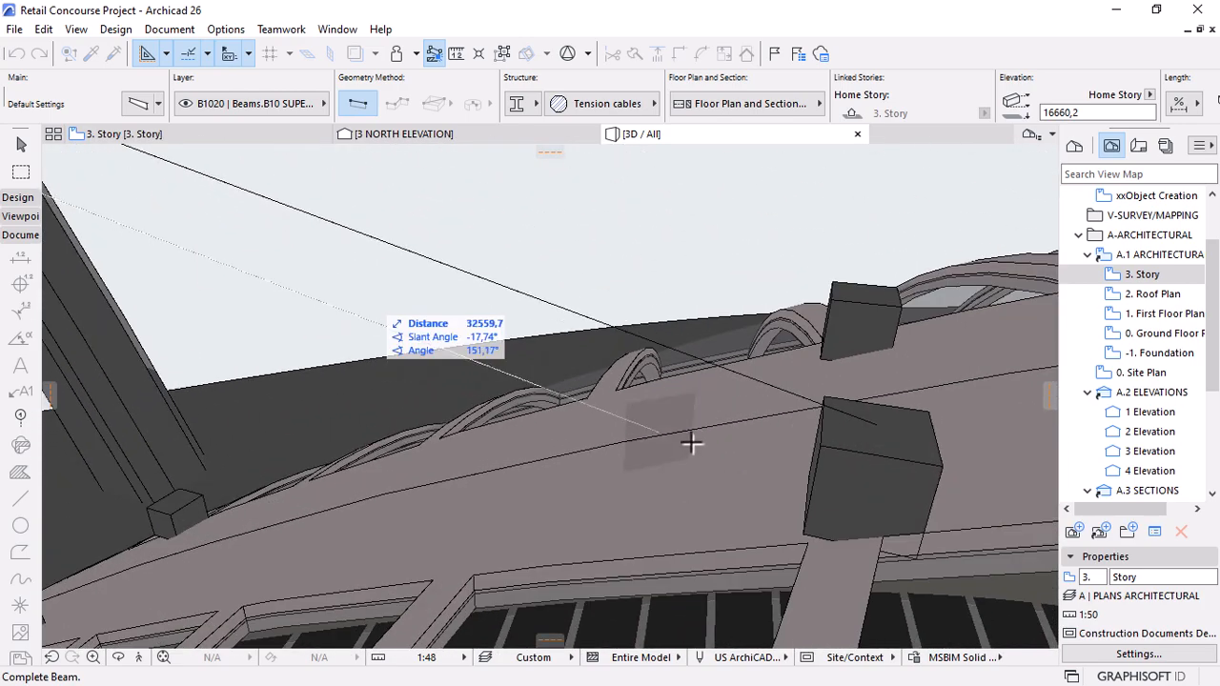
scroll(705, 433, "up", 3)
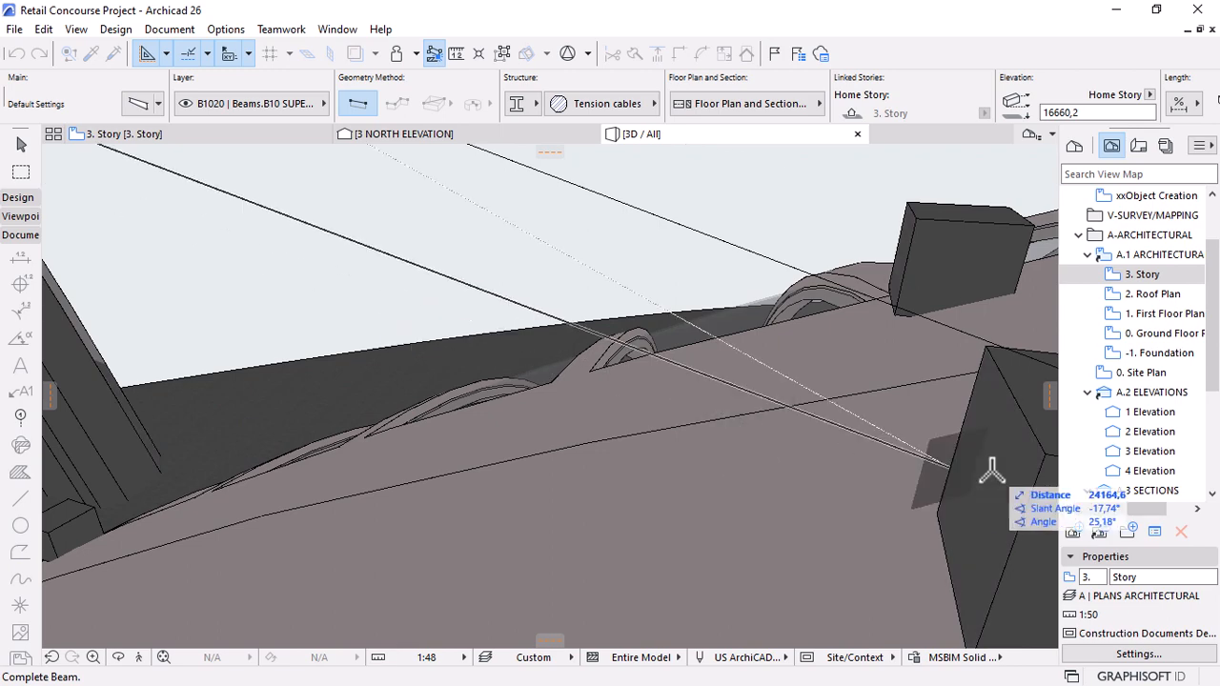
key("Escape")
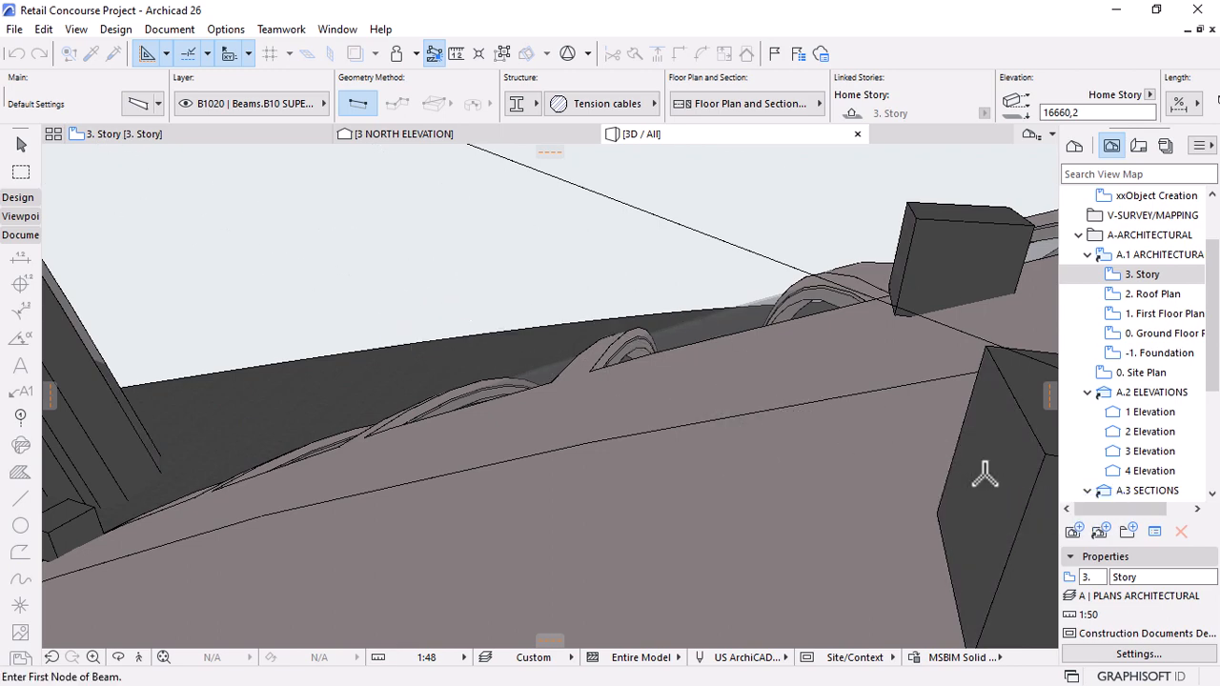
middle_click_drag(985, 476, 598, 324, "shift")
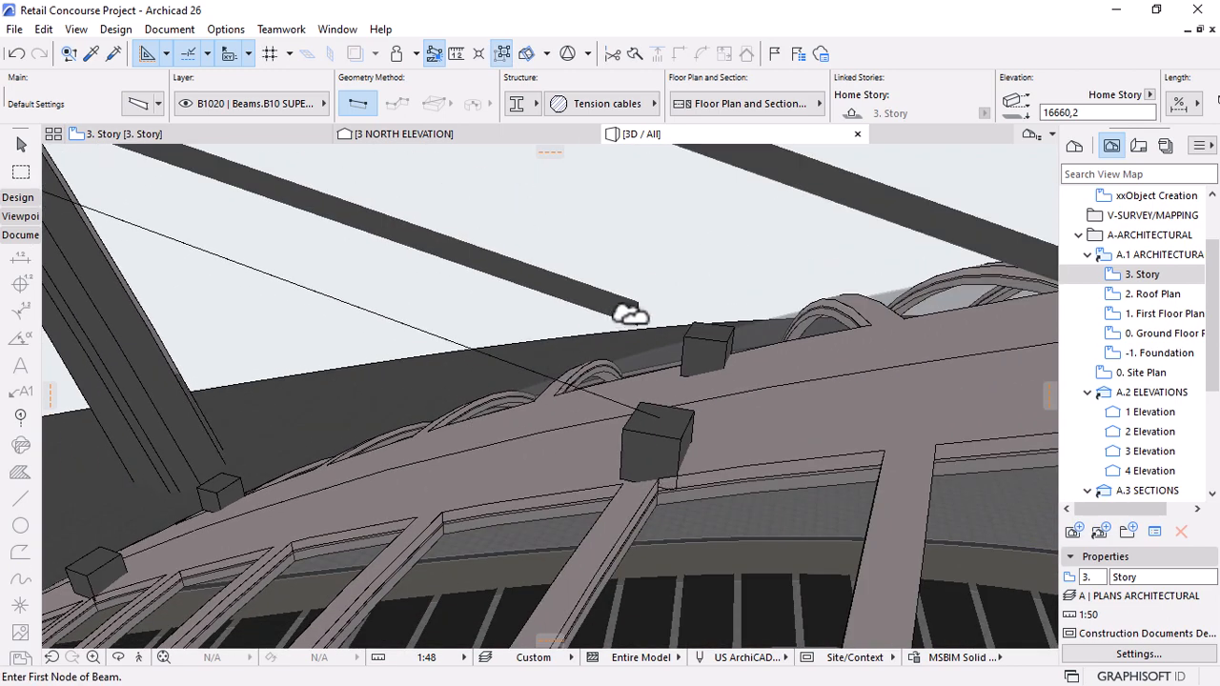
key("Escape")
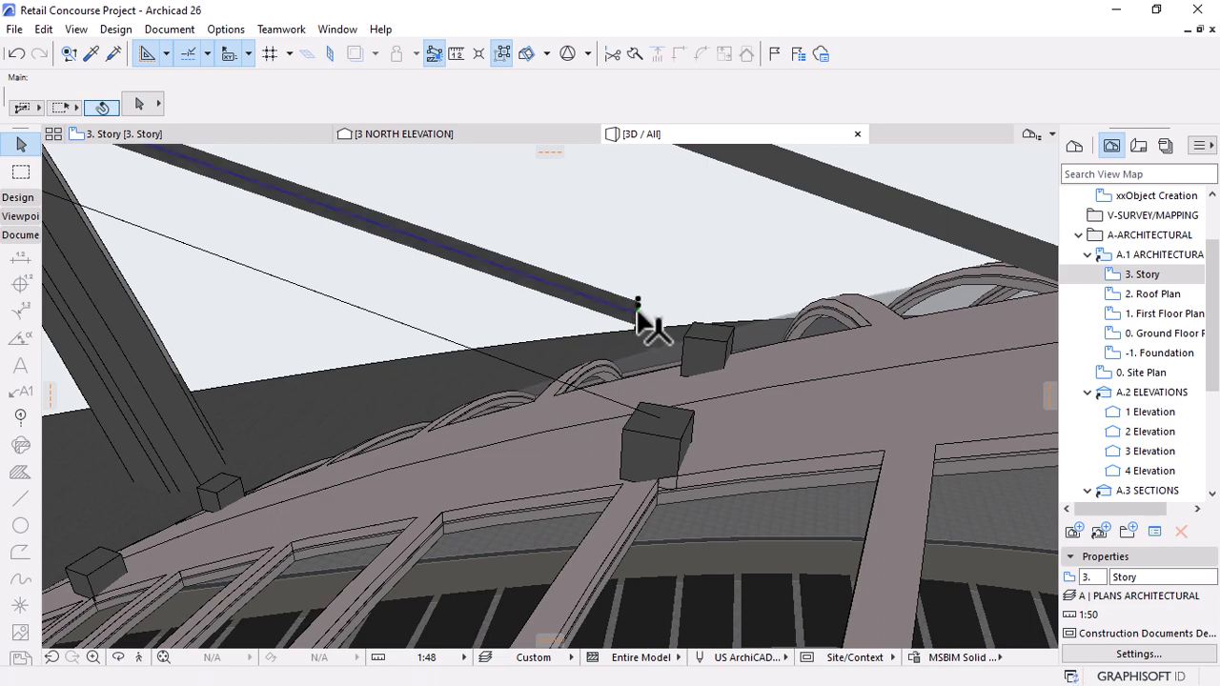
Select the fifth cable beam and lower its roof end vertically to meet its spine block's face.
left_click(638, 305)
left_click(637, 310)
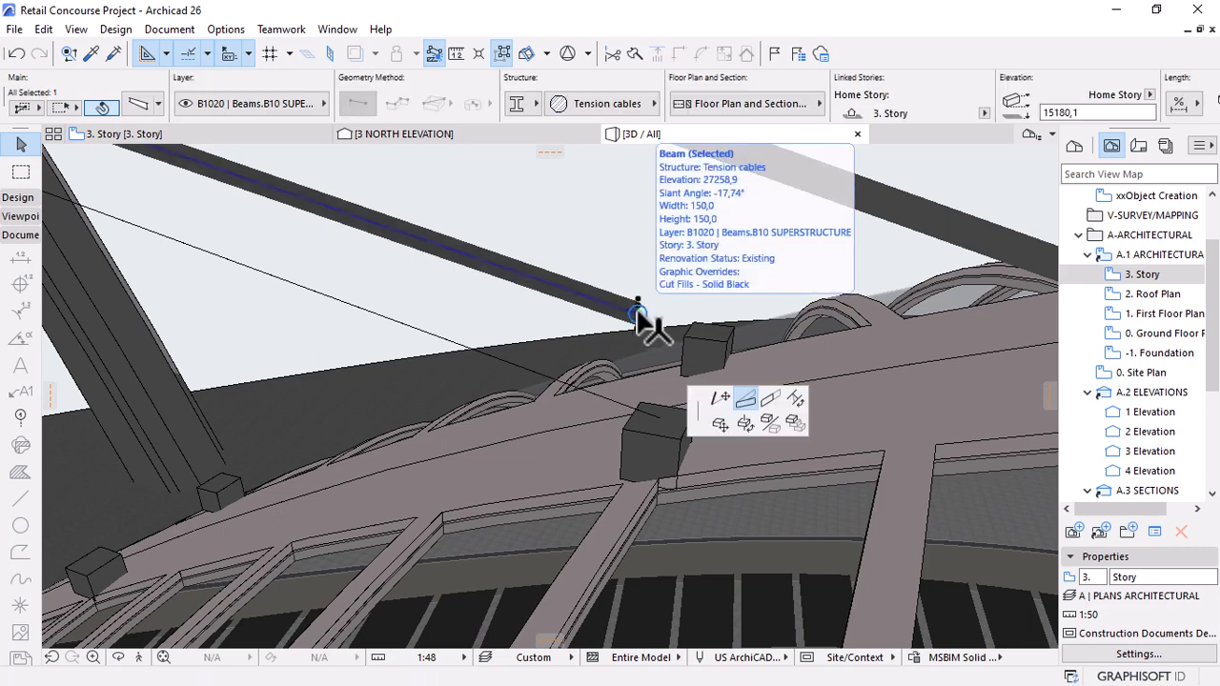
left_click(638, 421)
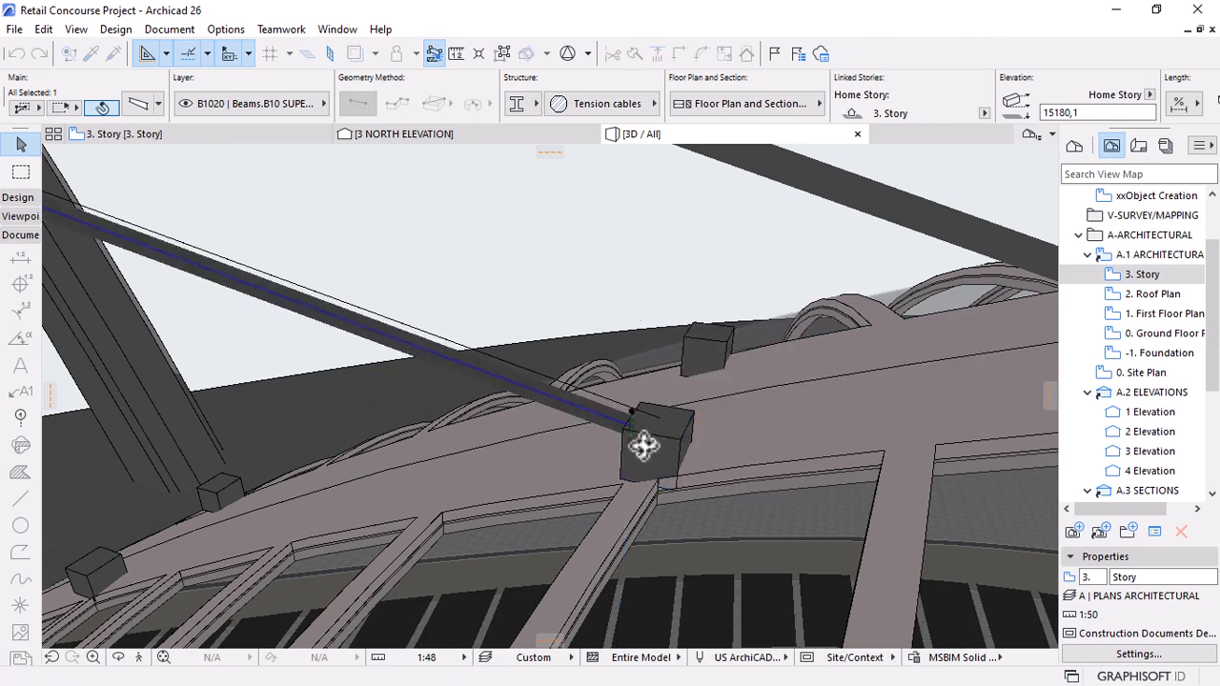
Delete the original cable morph above the fifth beam.
middle_click_drag(644, 445, 795, 400, "shift")
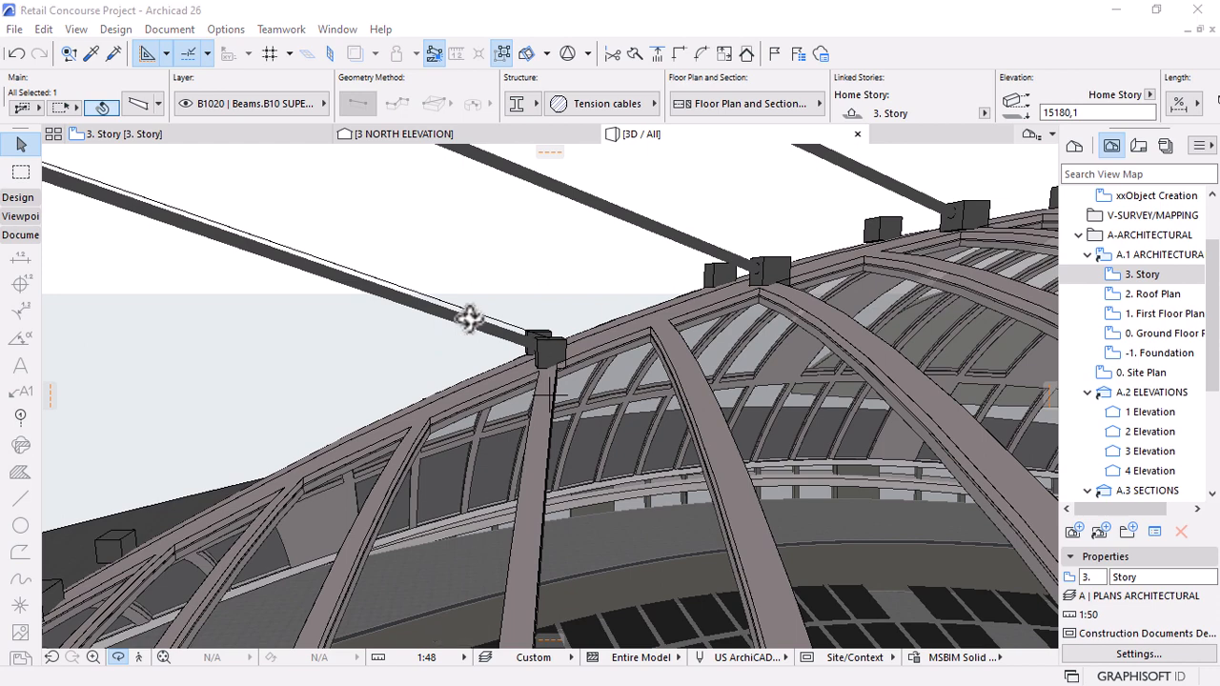
middle_click_drag(469, 319, 731, 490, "shift")
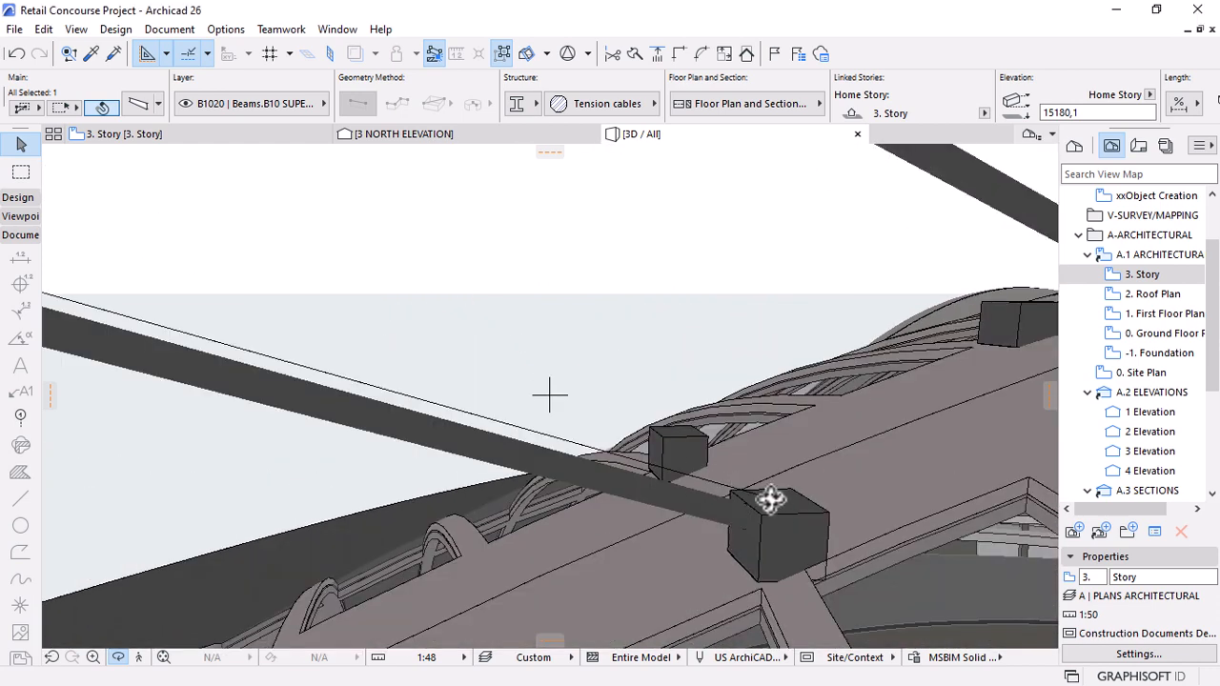
key("Escape")
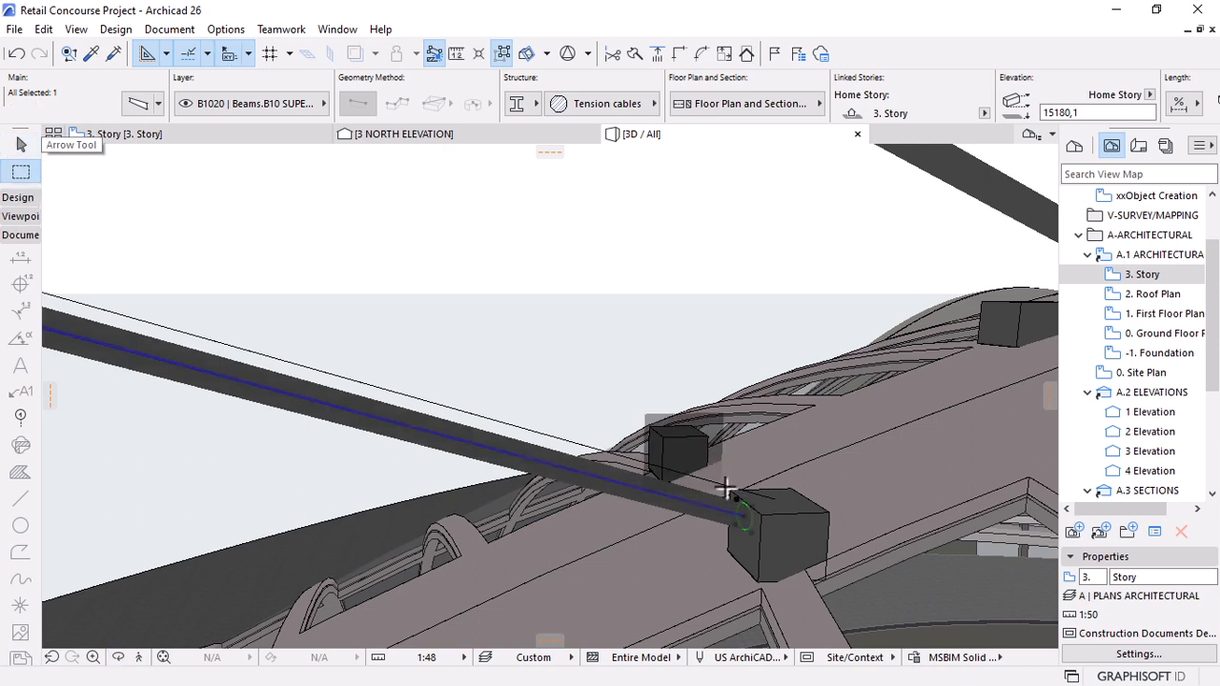
left_click(21, 143)
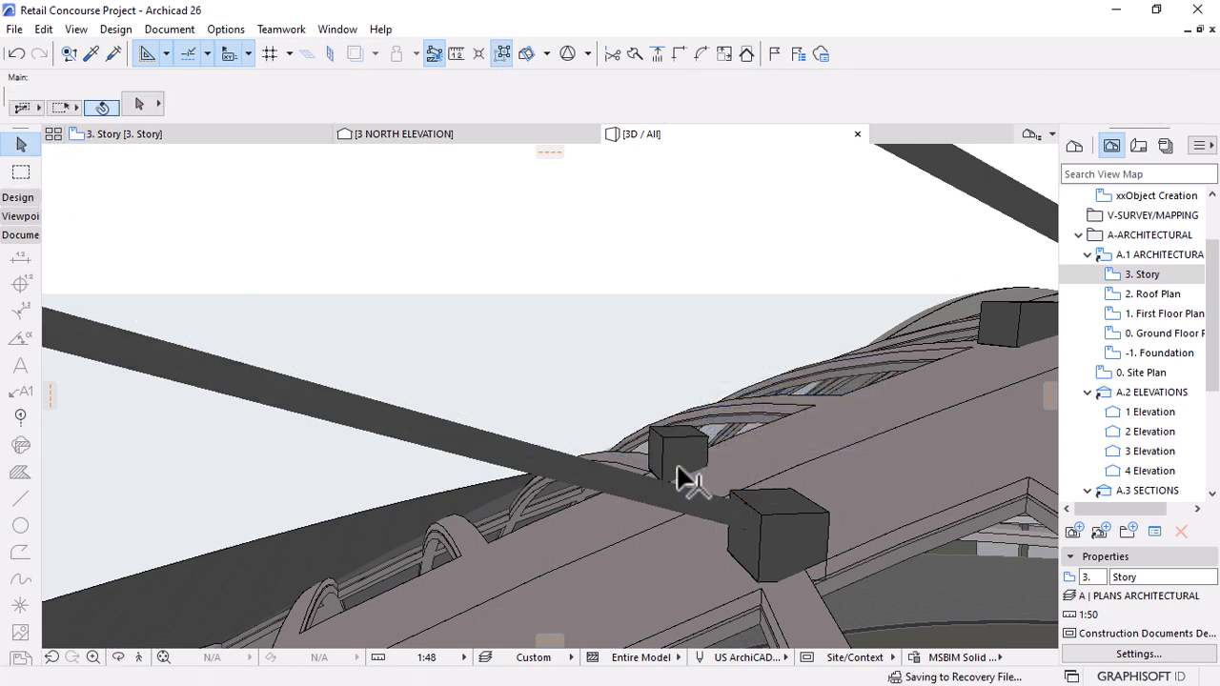
Select all five "Tension cables" beams running between the pylon anchor plates and the roof spine blocks.
scroll(533, 409, "down", 5)
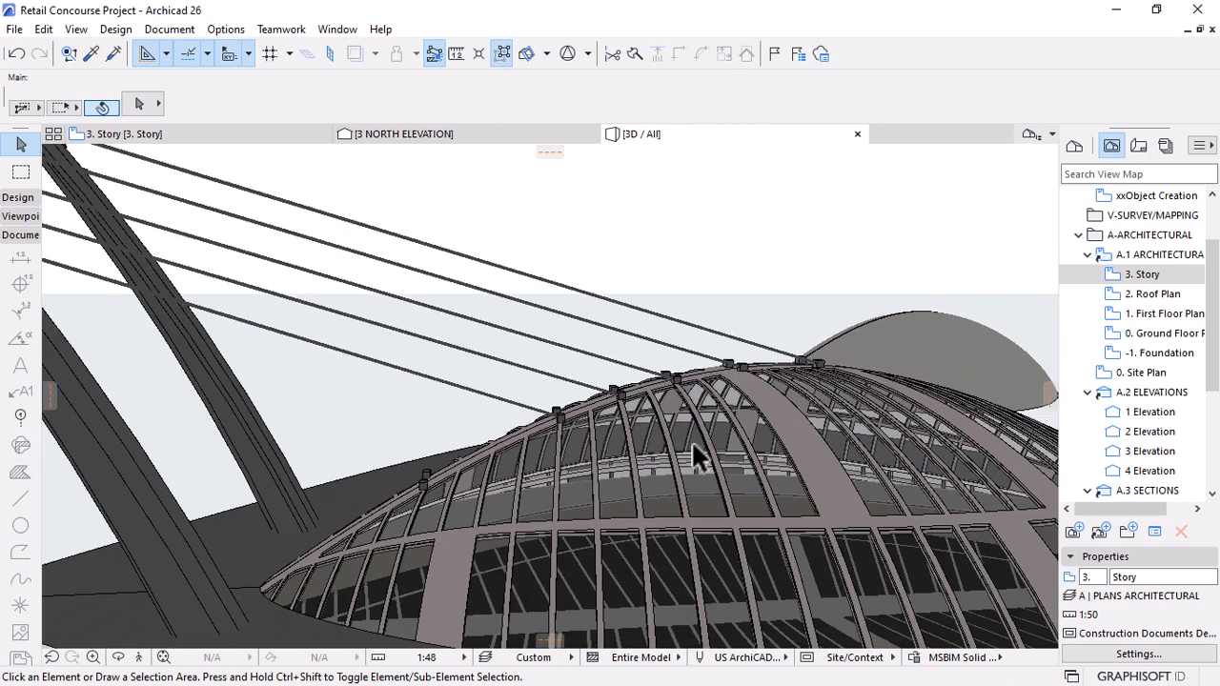
scroll(695, 442, "down", 1)
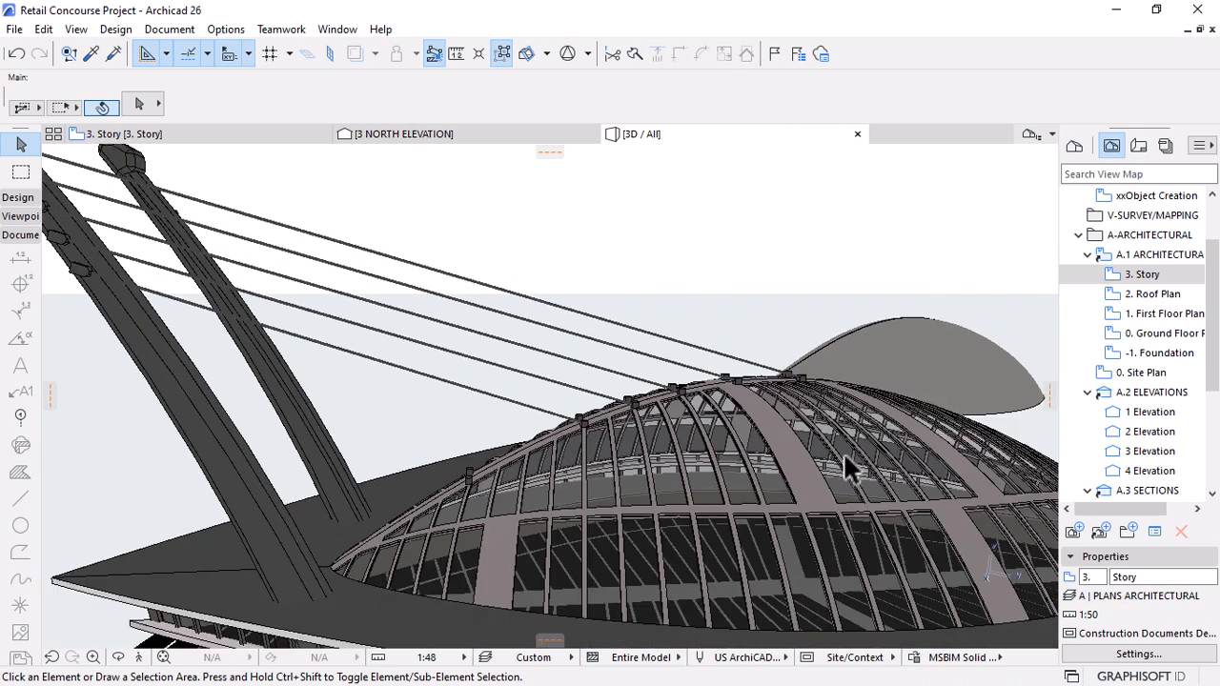
left_click(560, 388)
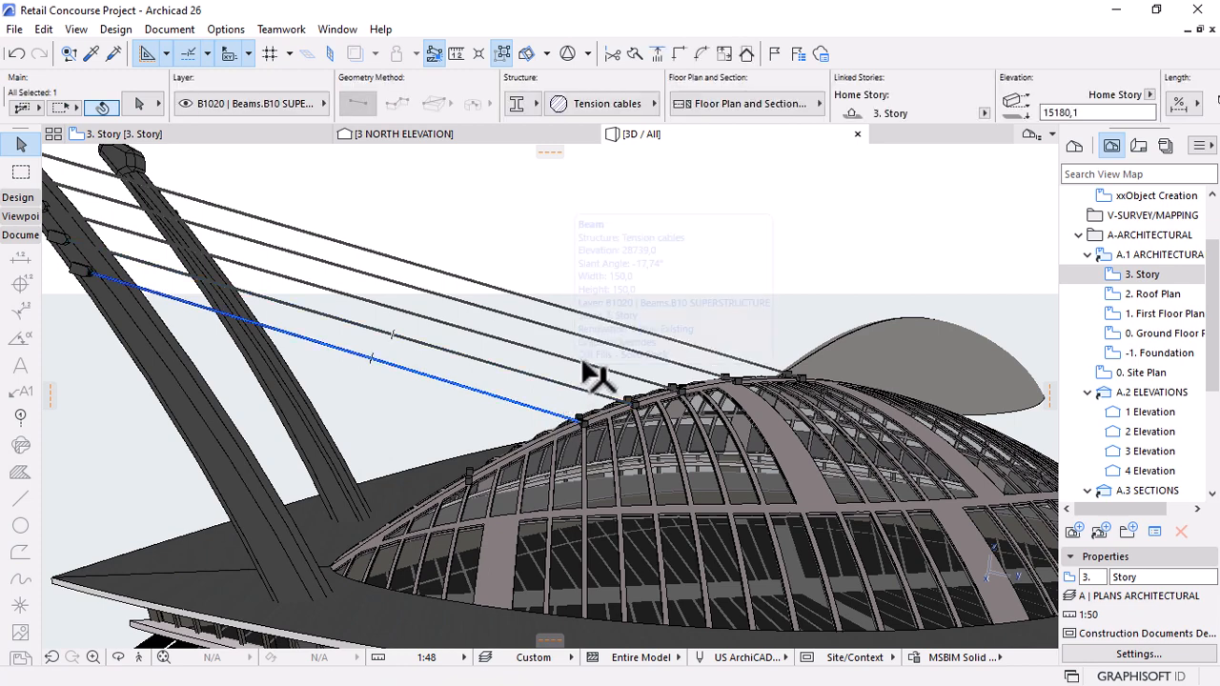
left_click(586, 372, "shift")
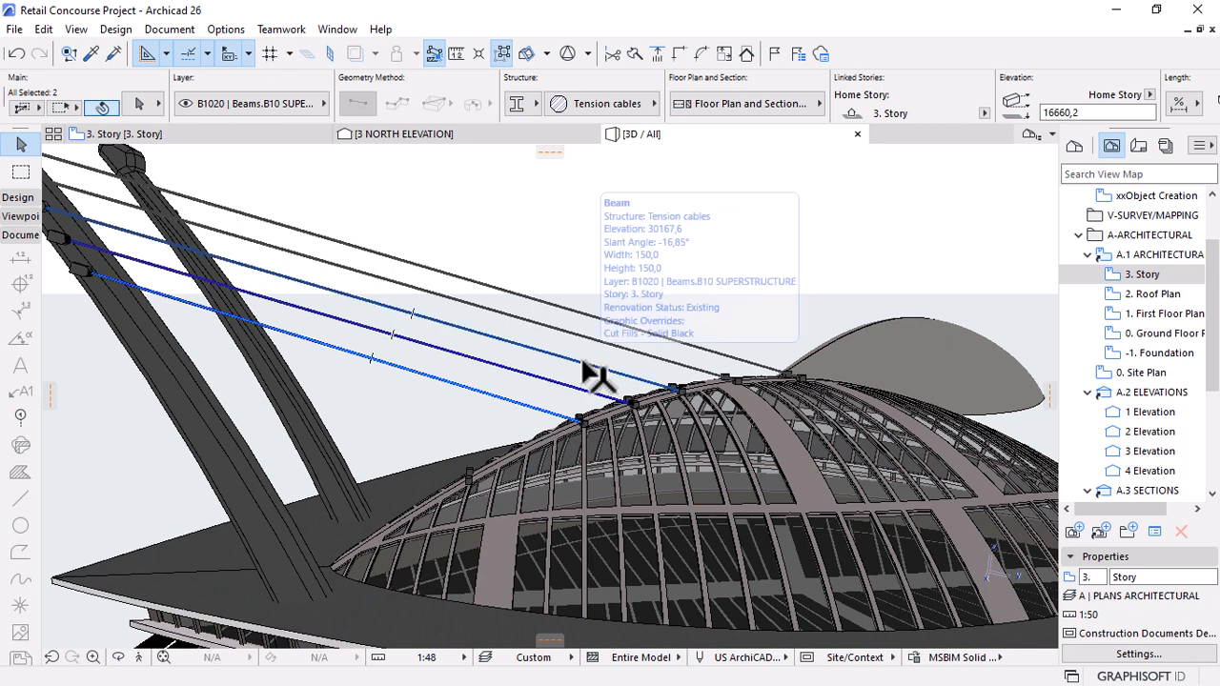
left_click(611, 345, "shift")
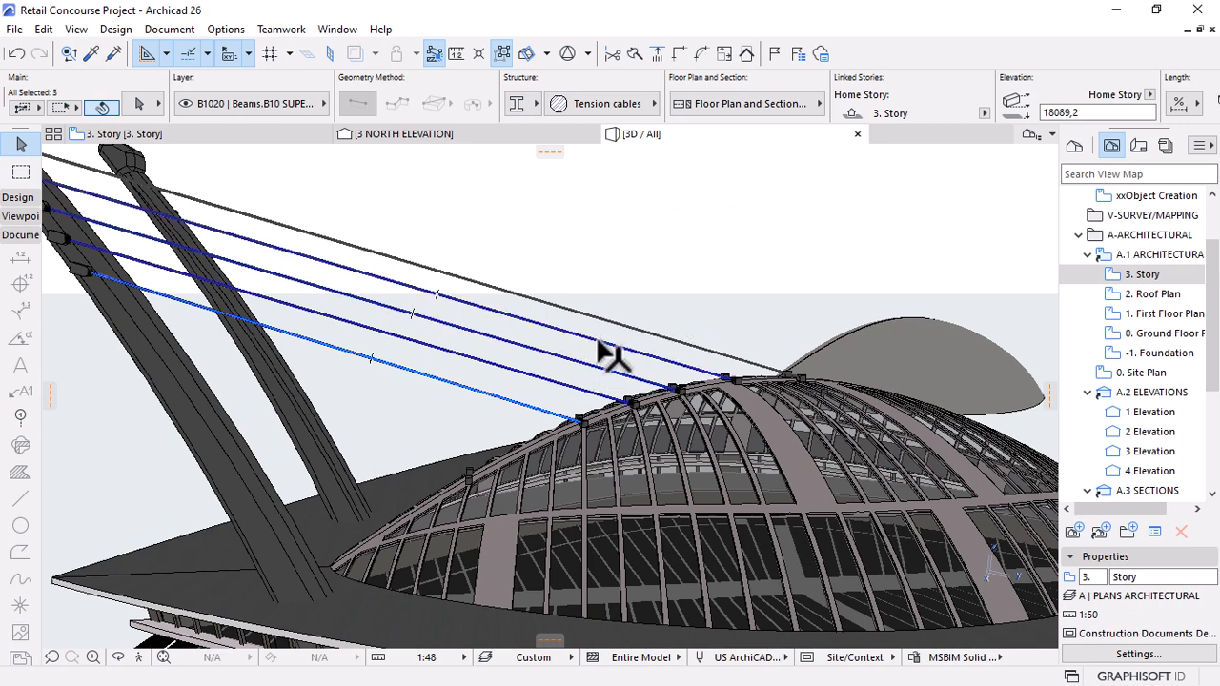
left_click(610, 322, "shift")
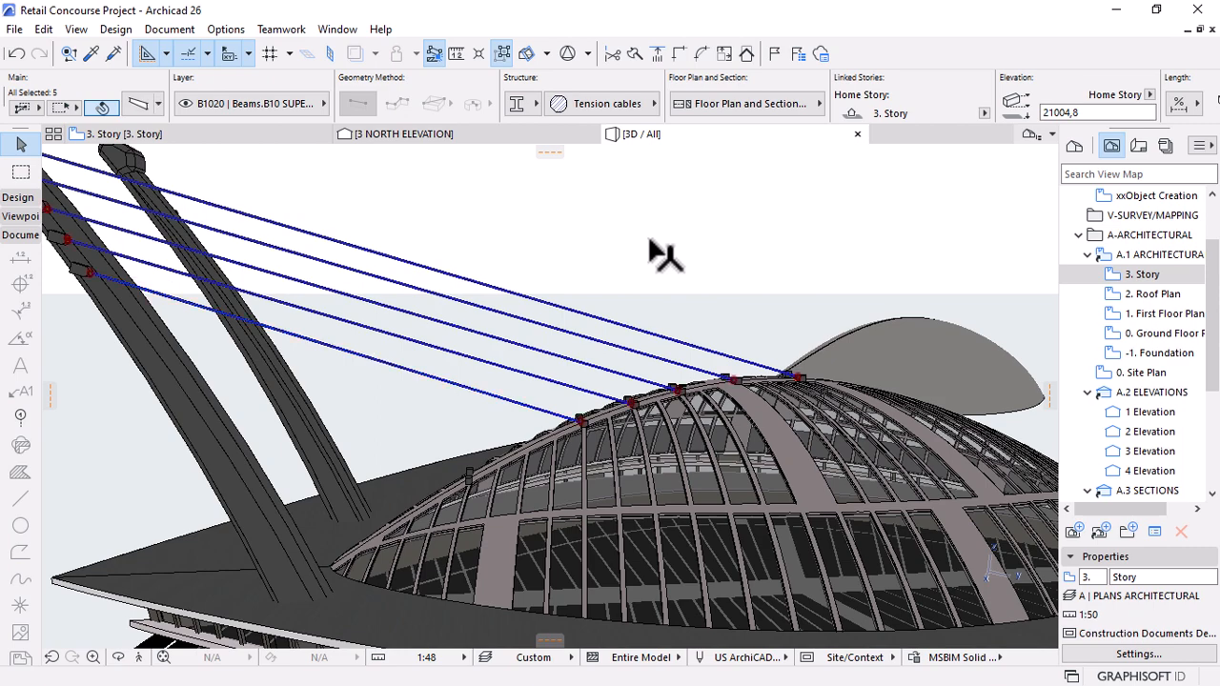
In the 3 North Elevation, move one of the lowest roof spine blocks about 3905 mm up along the roof slope toward the cable blocks.
scroll(658, 250, "down", 10)
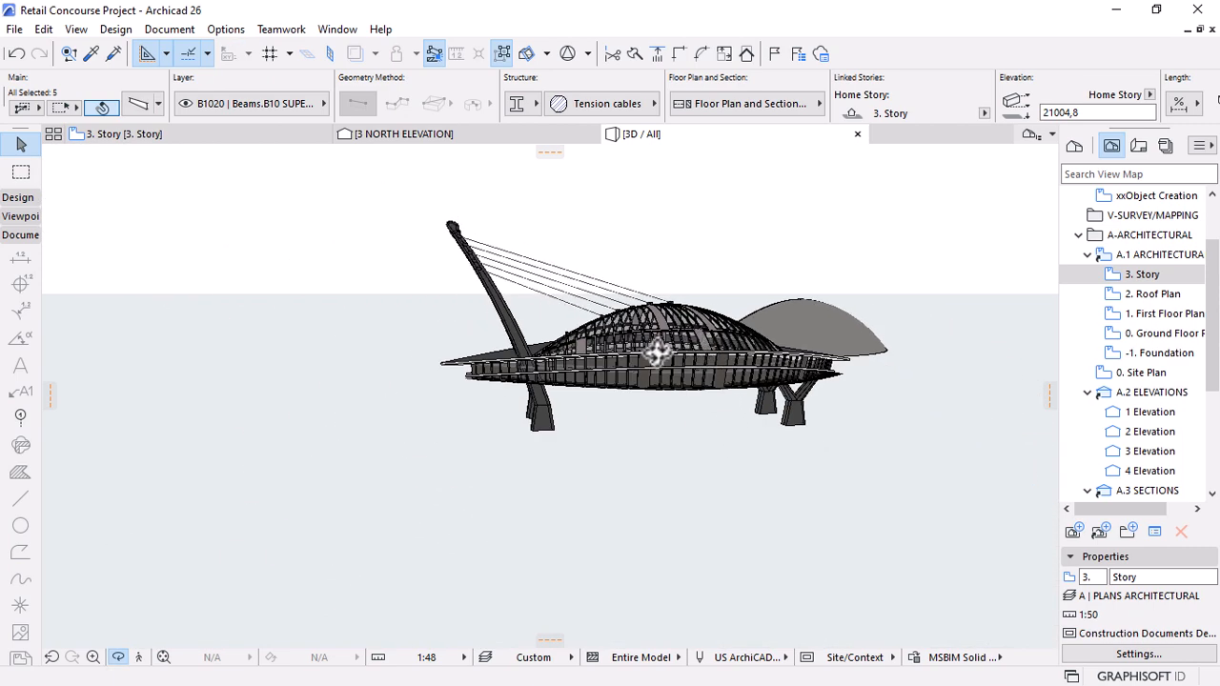
middle_click_drag(657, 353, 534, 319, "shift")
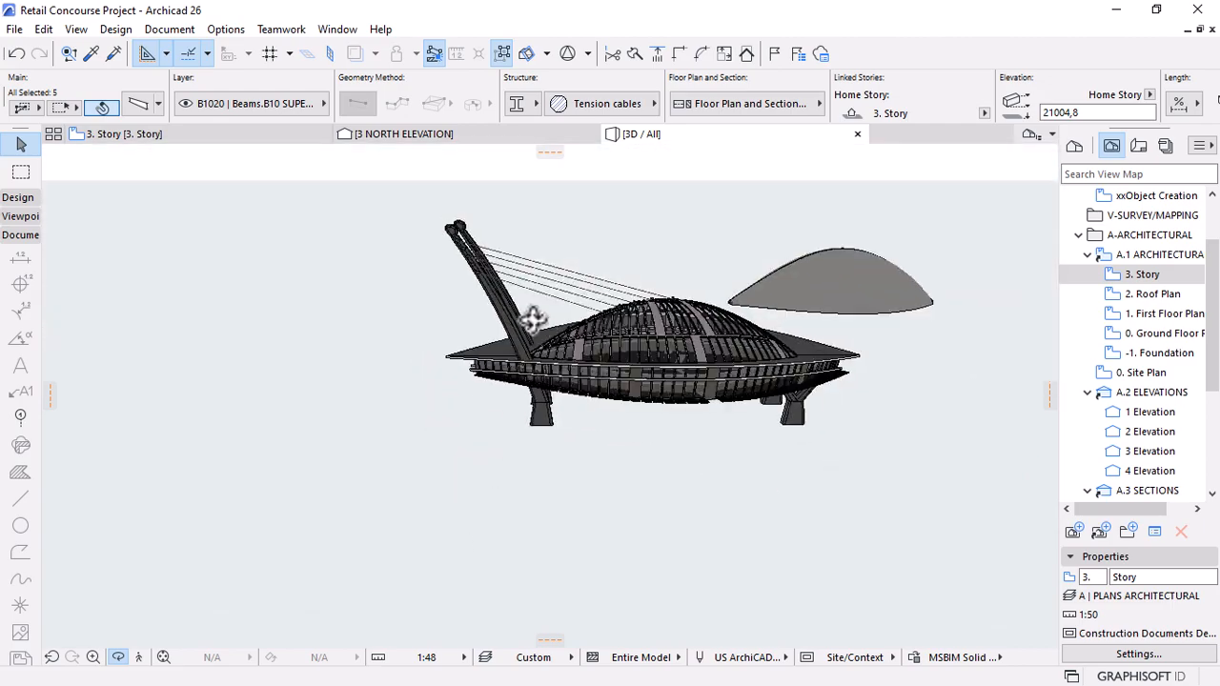
scroll(543, 307, "up", 5)
middle_click_drag(675, 409, 480, 274, "shift")
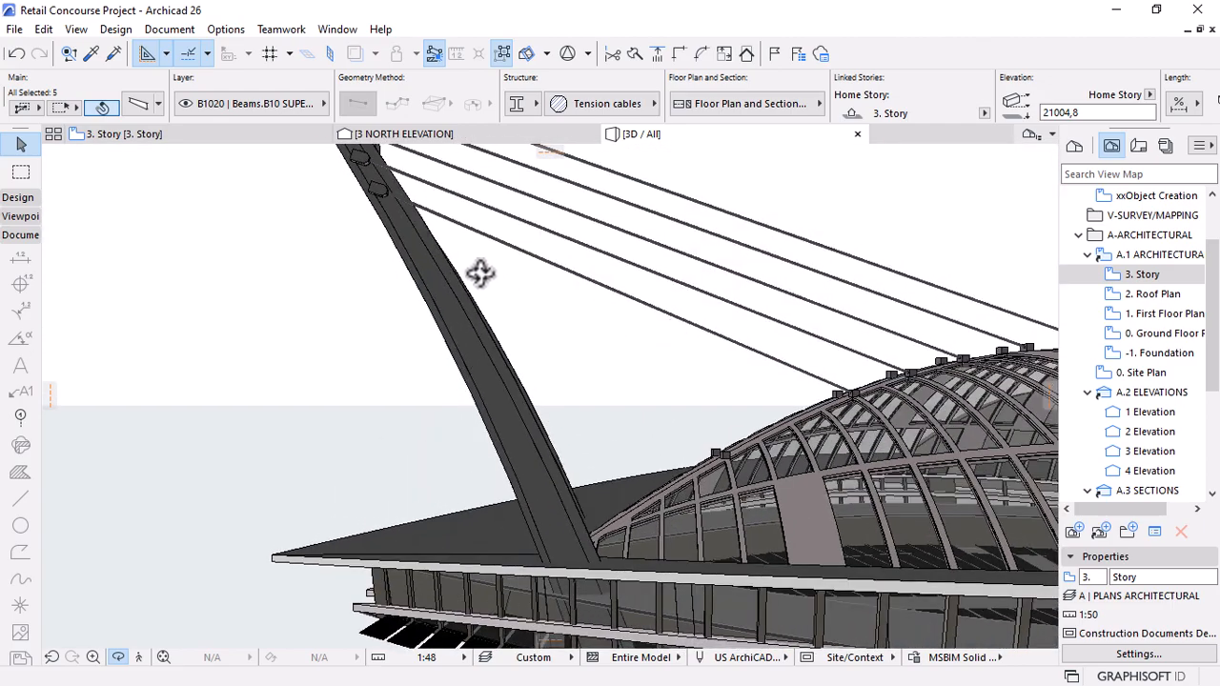
left_click(417, 132)
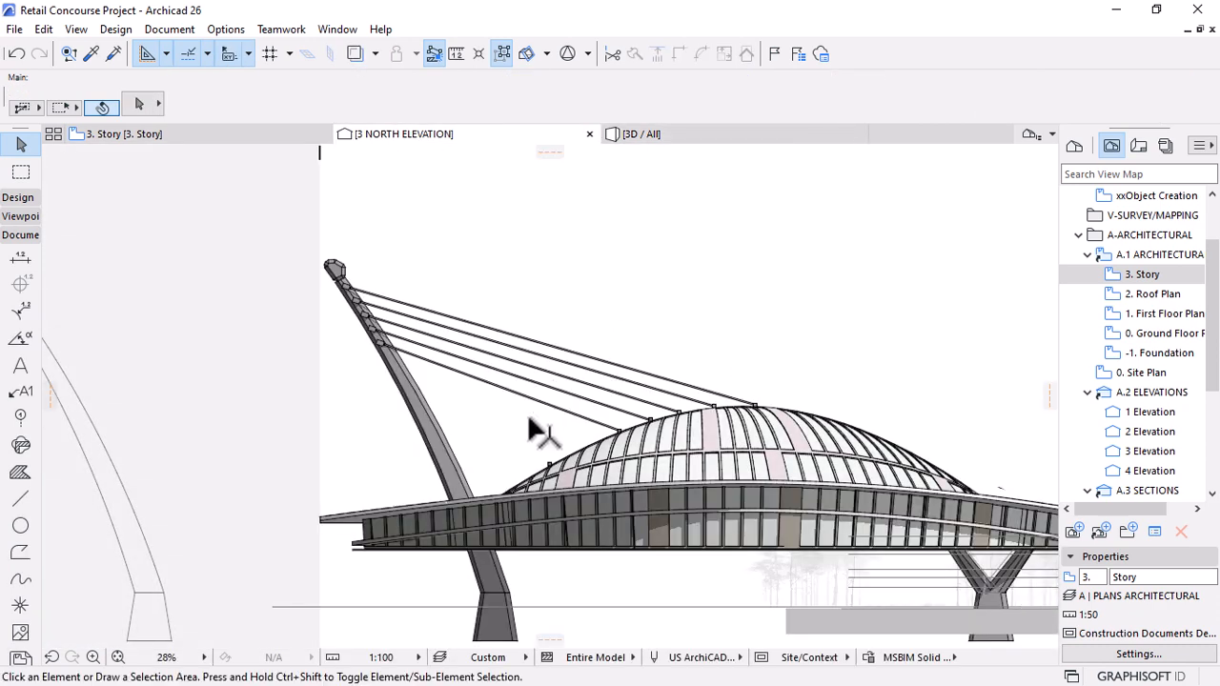
scroll(536, 432, "up", 5)
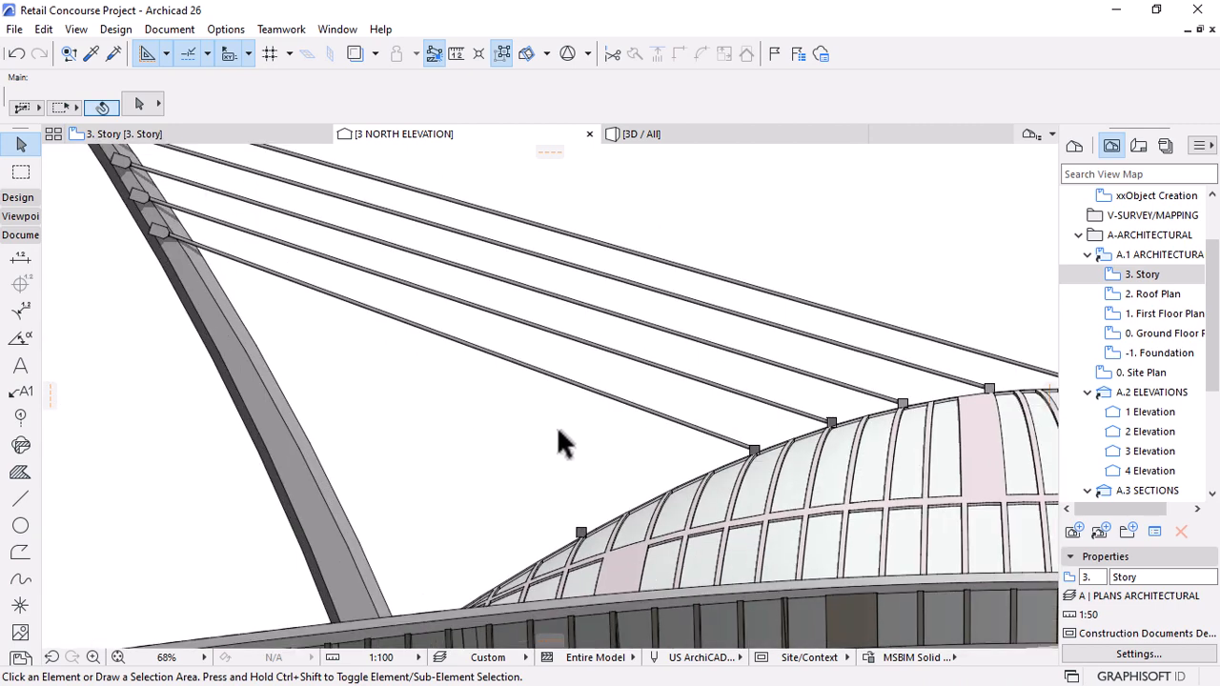
left_click(583, 534)
key("ctrl+d")
left_click(583, 534)
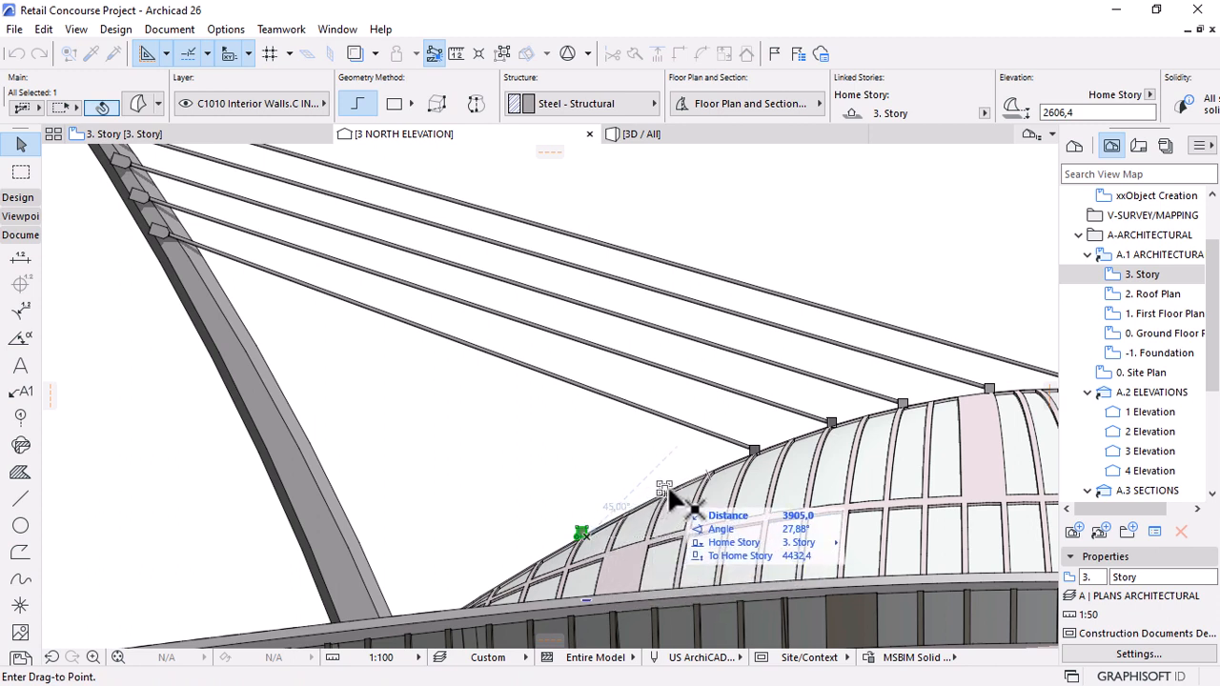
key("Escape")
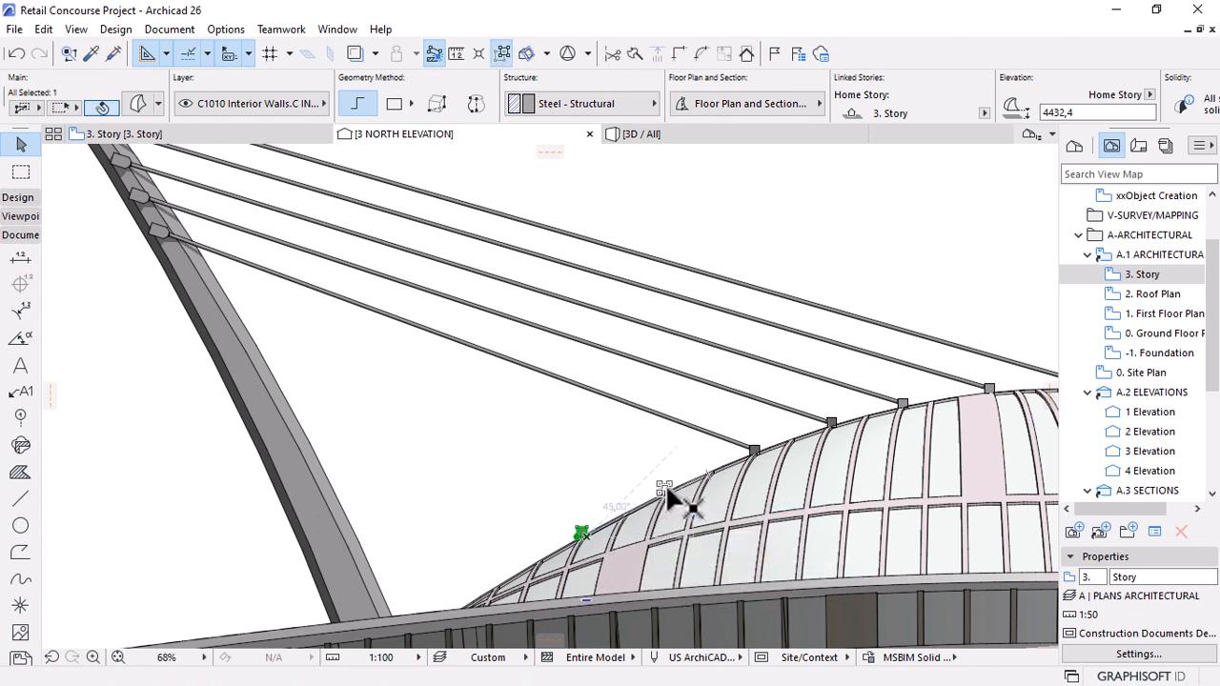
Shift the raised spine block about 338 mm horizontally so that it sits over the nearby roof rib.
scroll(665, 488, "up", 5)
scroll(664, 495, "up", 4)
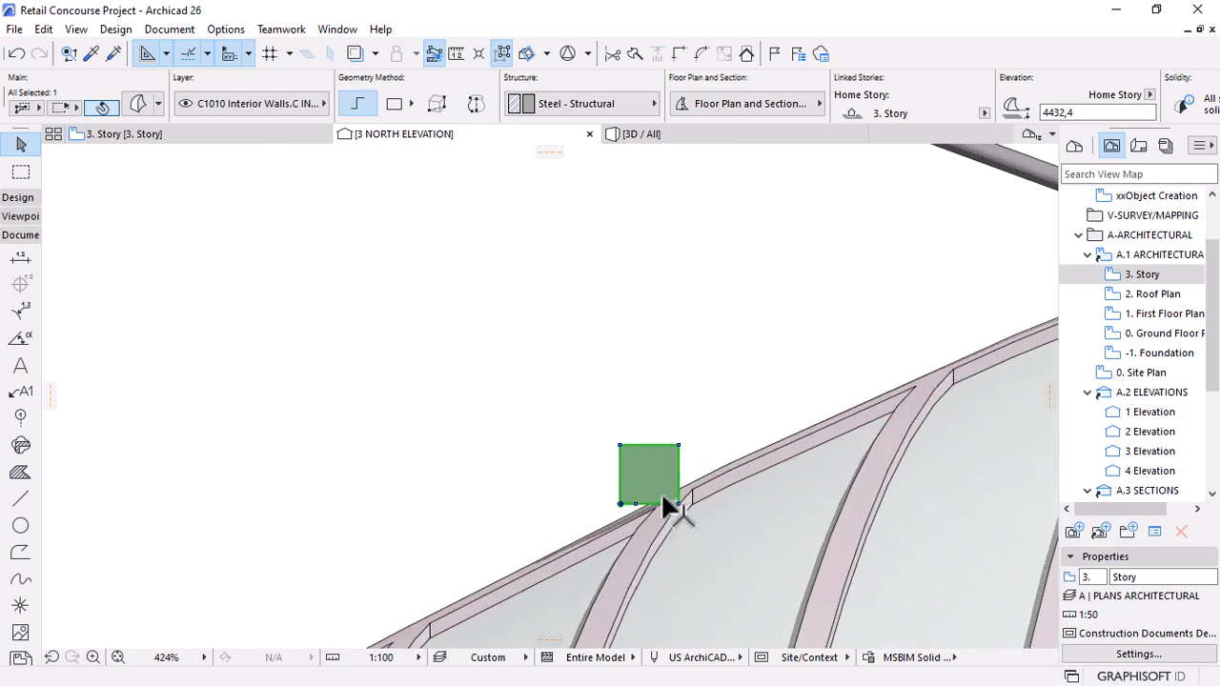
key("ctrl+d")
left_click(664, 503)
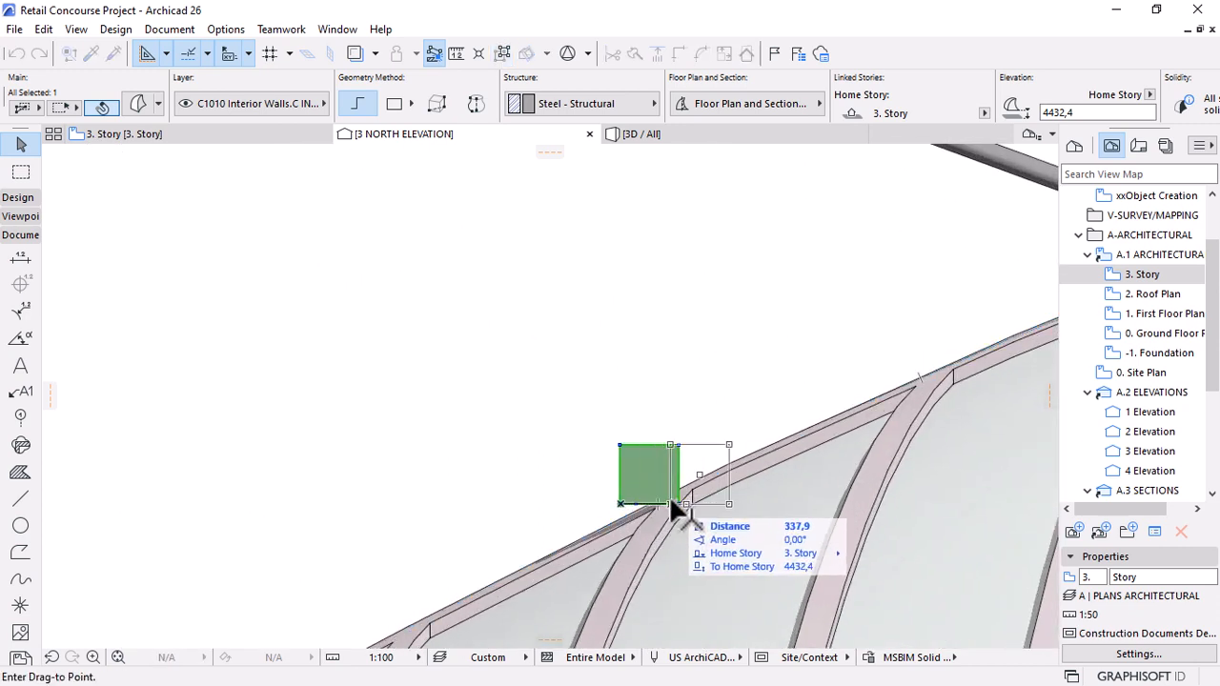
left_click(670, 500)
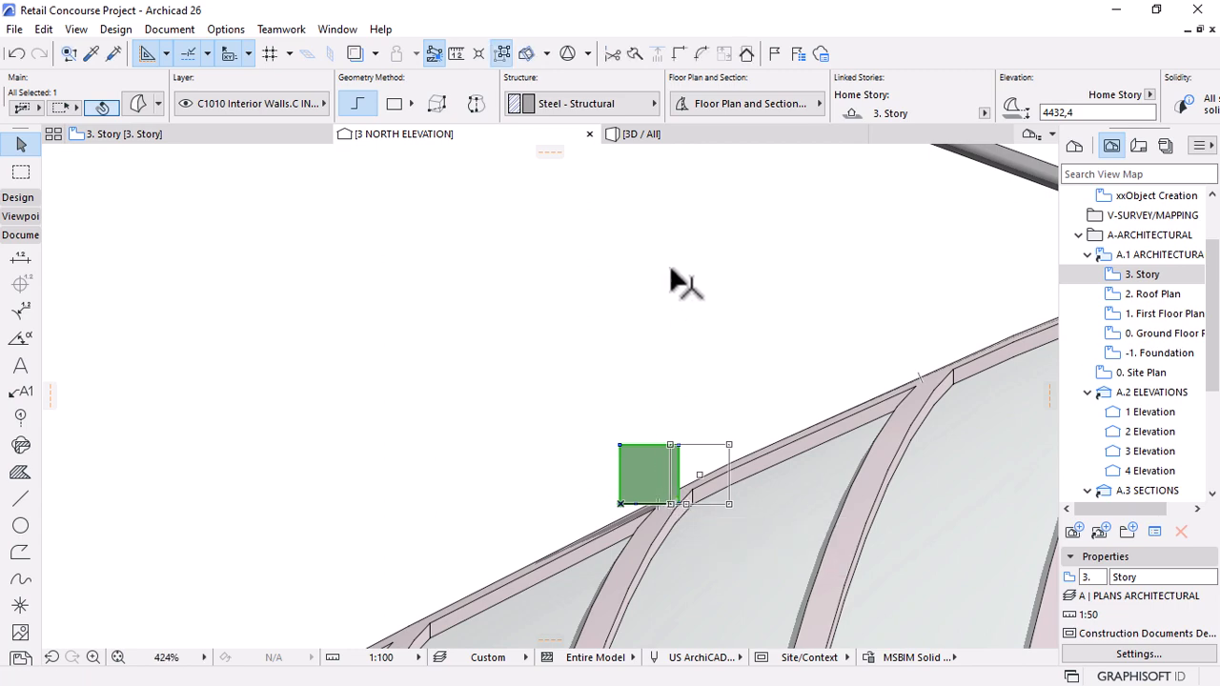
Try to move the other lowest spine block to the raised block's position and compare the blocks in the 3D view.
scroll(719, 386, "down", 6)
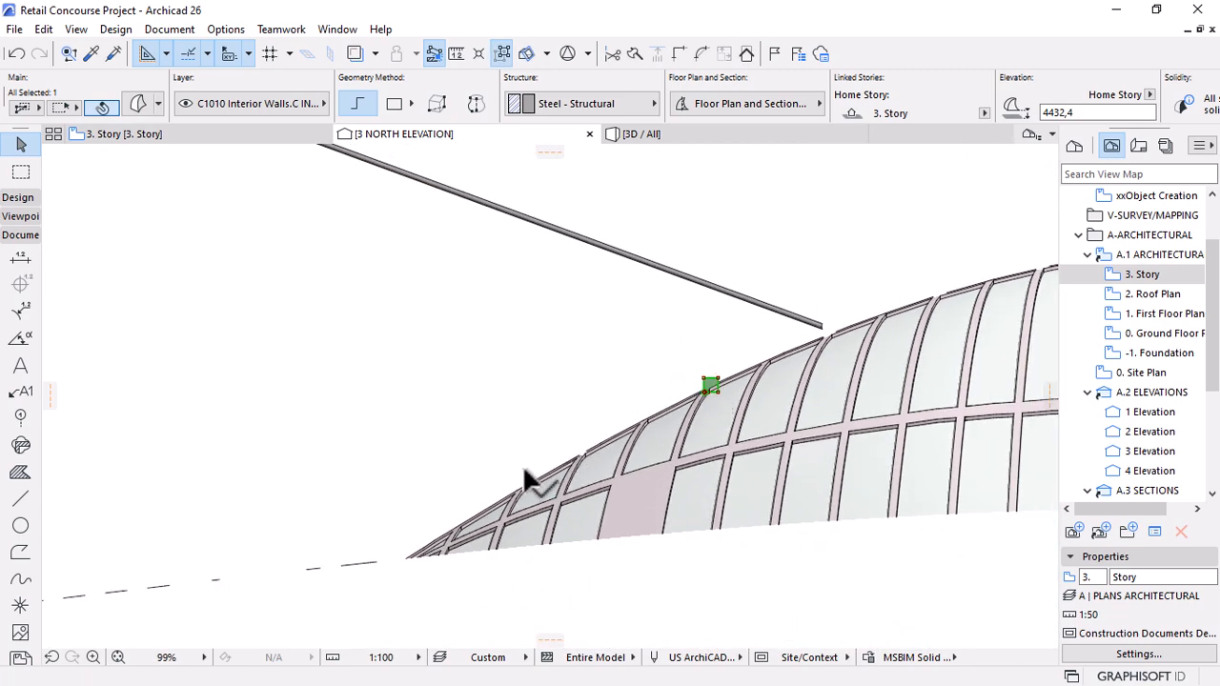
left_click(572, 449)
key("ctrl+d")
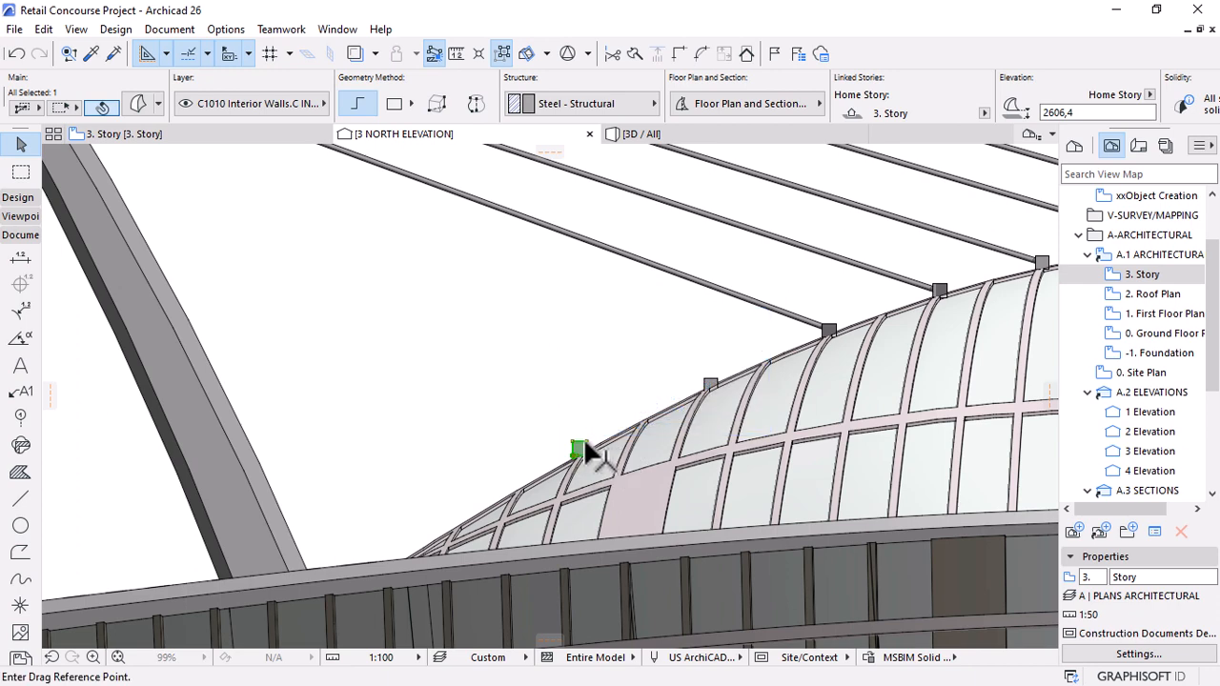
left_click(581, 446)
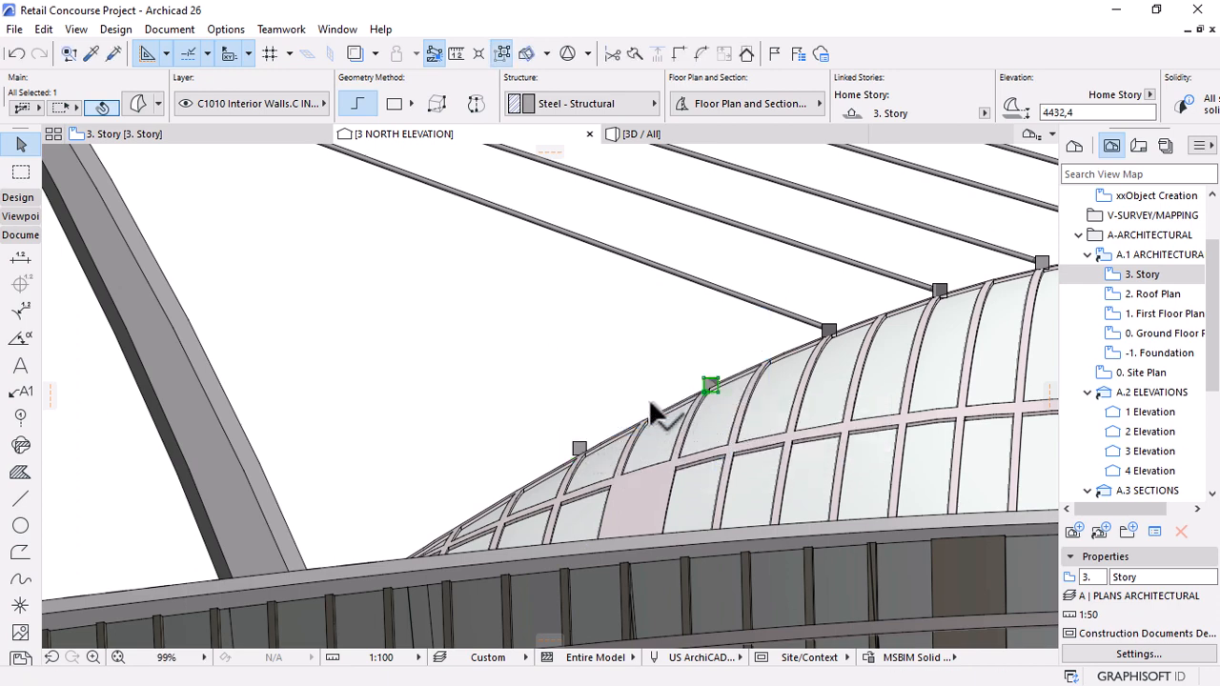
key("ctrl+z")
scroll(722, 259, "down", 5)
left_click(723, 261)
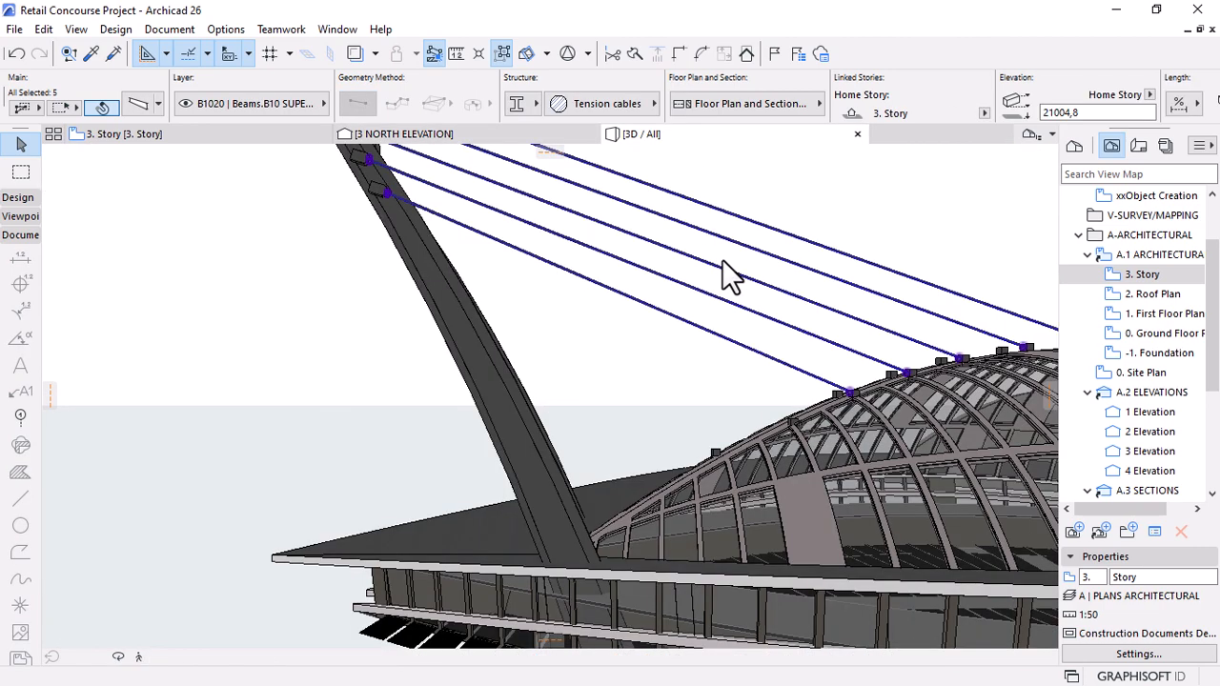
Delete the remaining lower spine block in the north elevation, undo the deletion, and clear the selection.
scroll(795, 435, "up", 5)
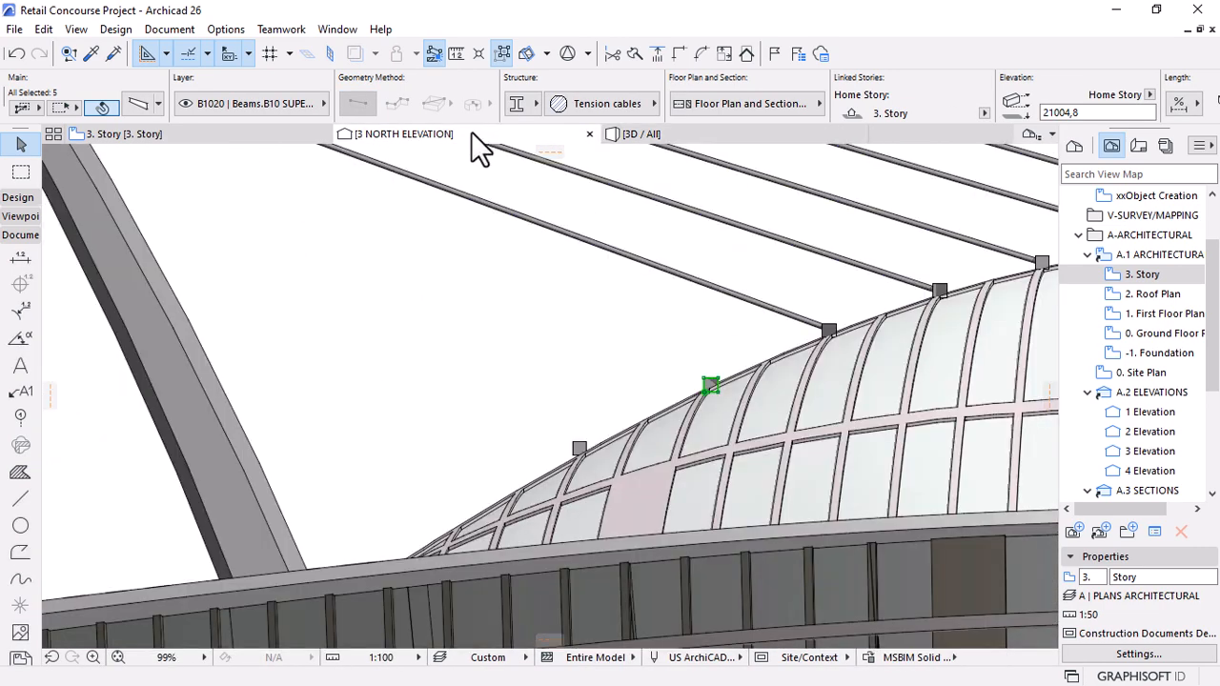
left_click(613, 422)
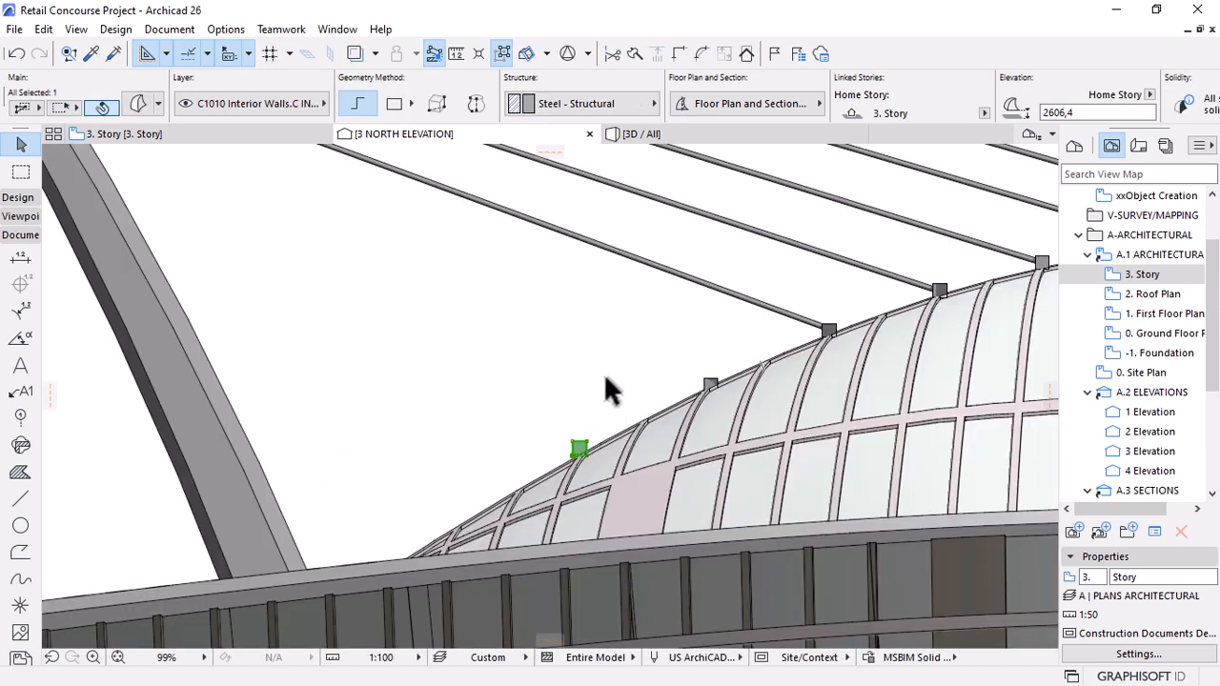
left_click(607, 390)
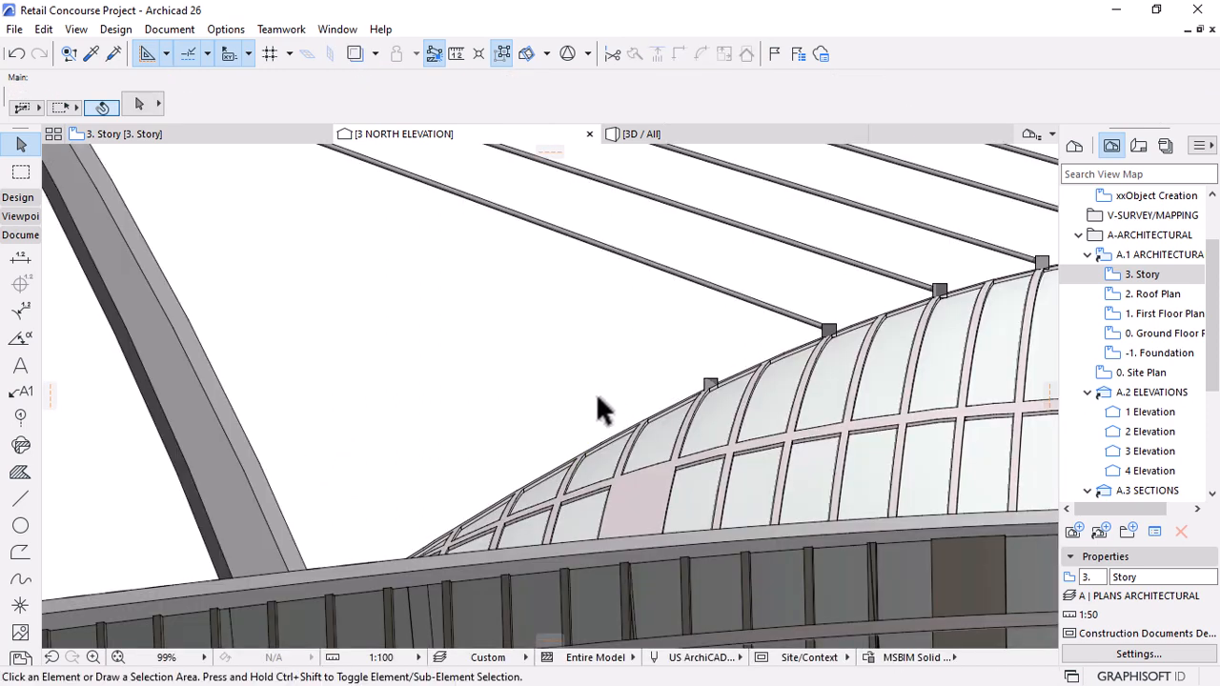
key("ctrl+z")
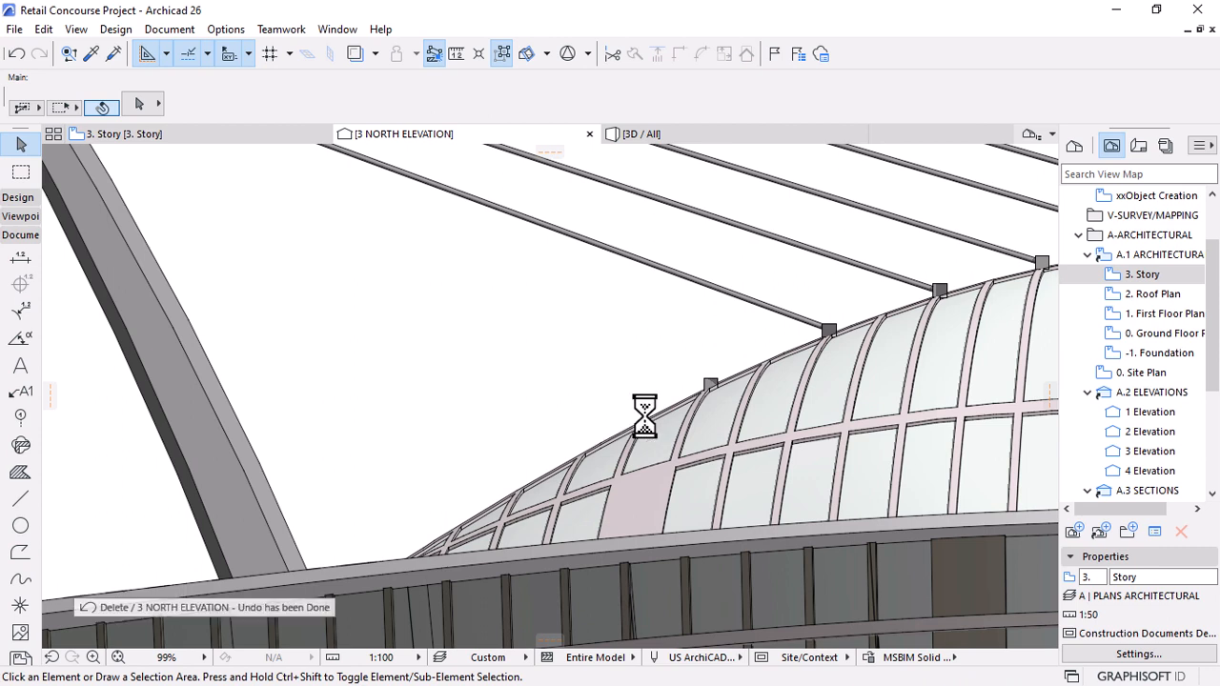
left_click(703, 379)
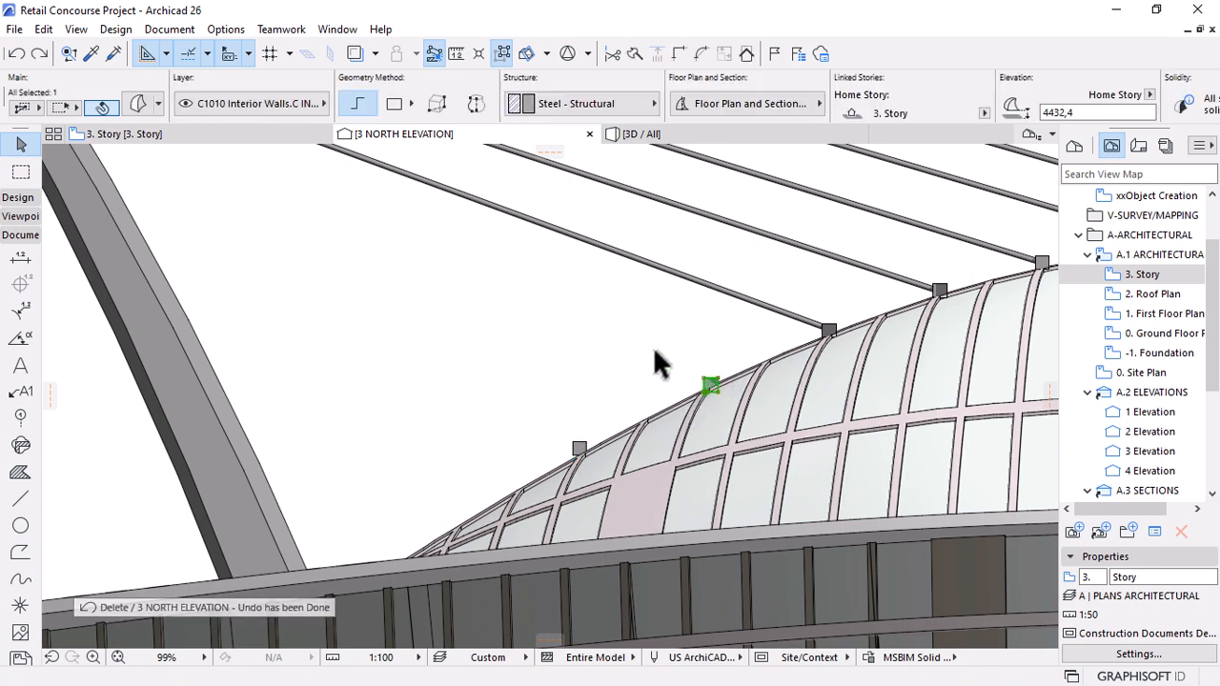
left_click(640, 346)
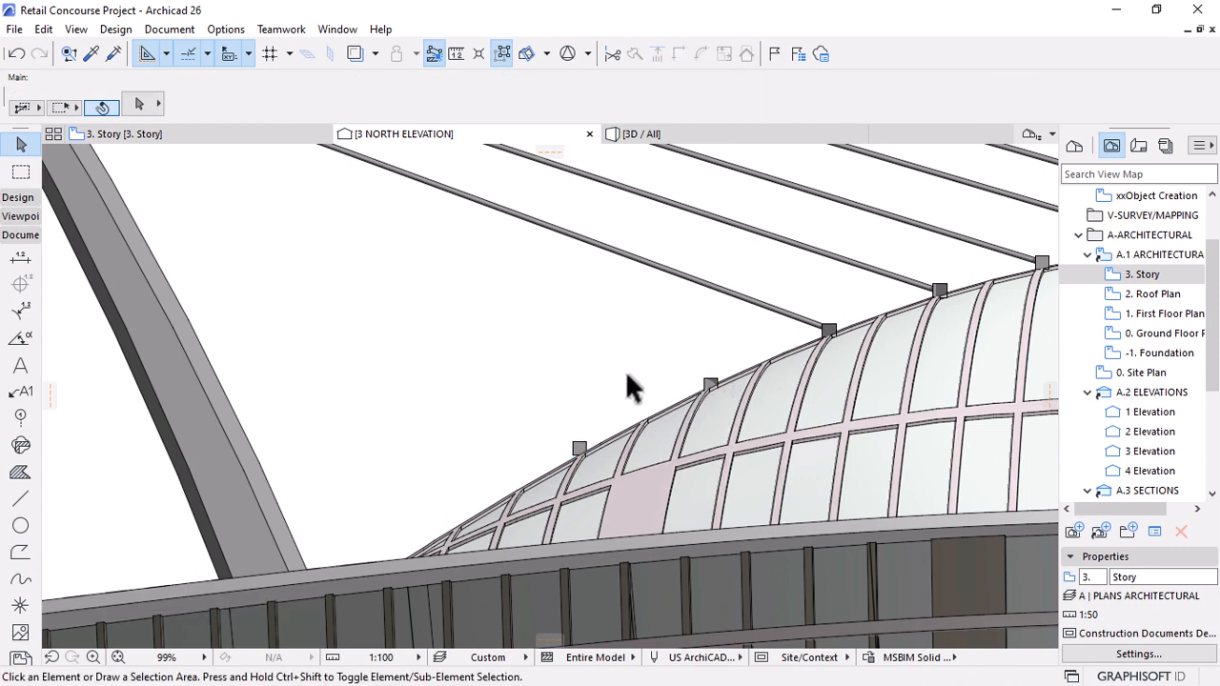
Move the remaining lower spine block by its corner onto the matching corner of the raised block.
left_click(586, 444)
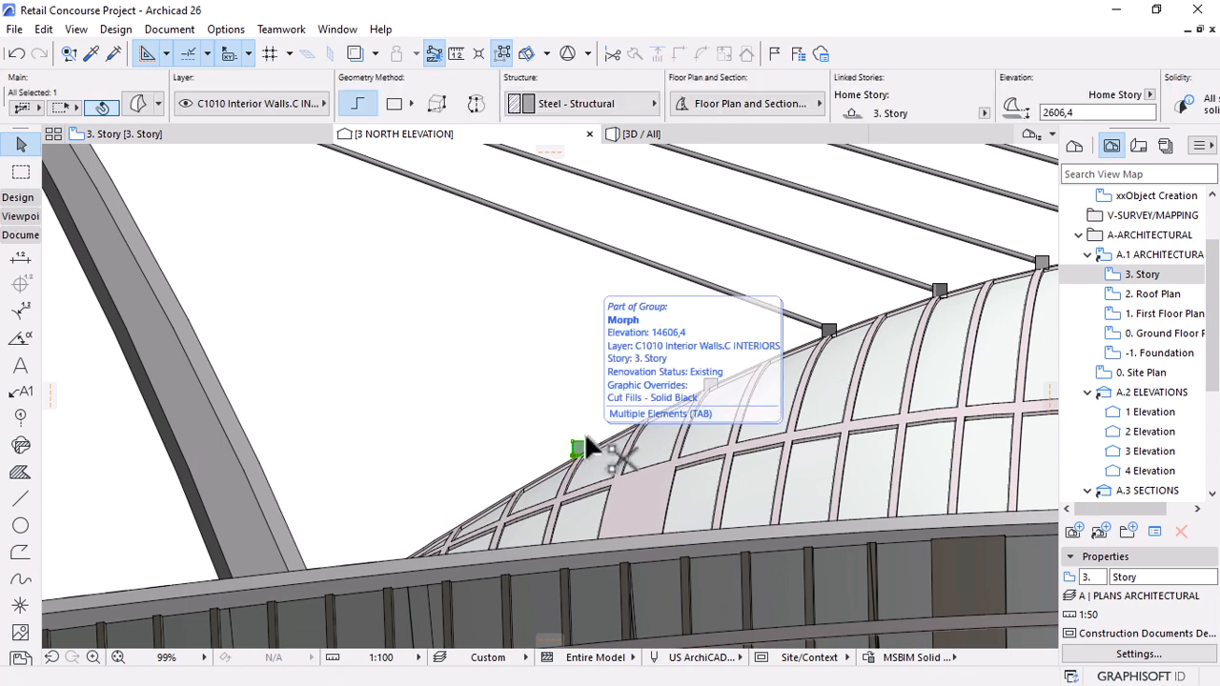
left_click(584, 446)
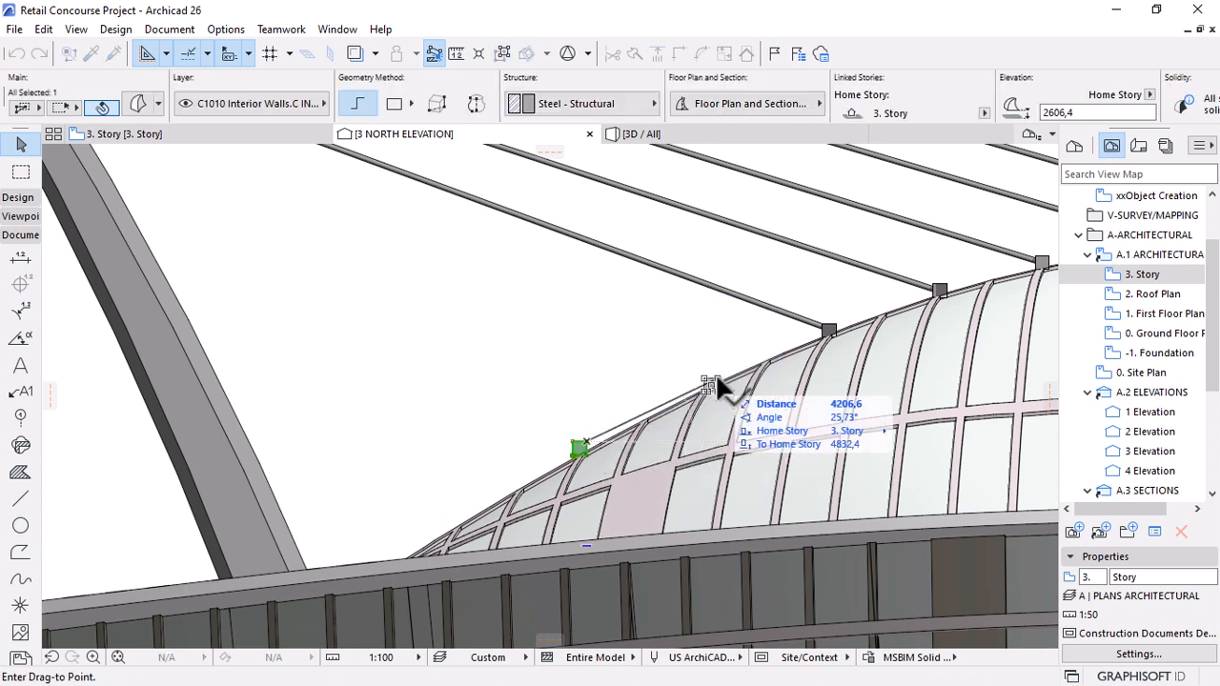
left_click(716, 375)
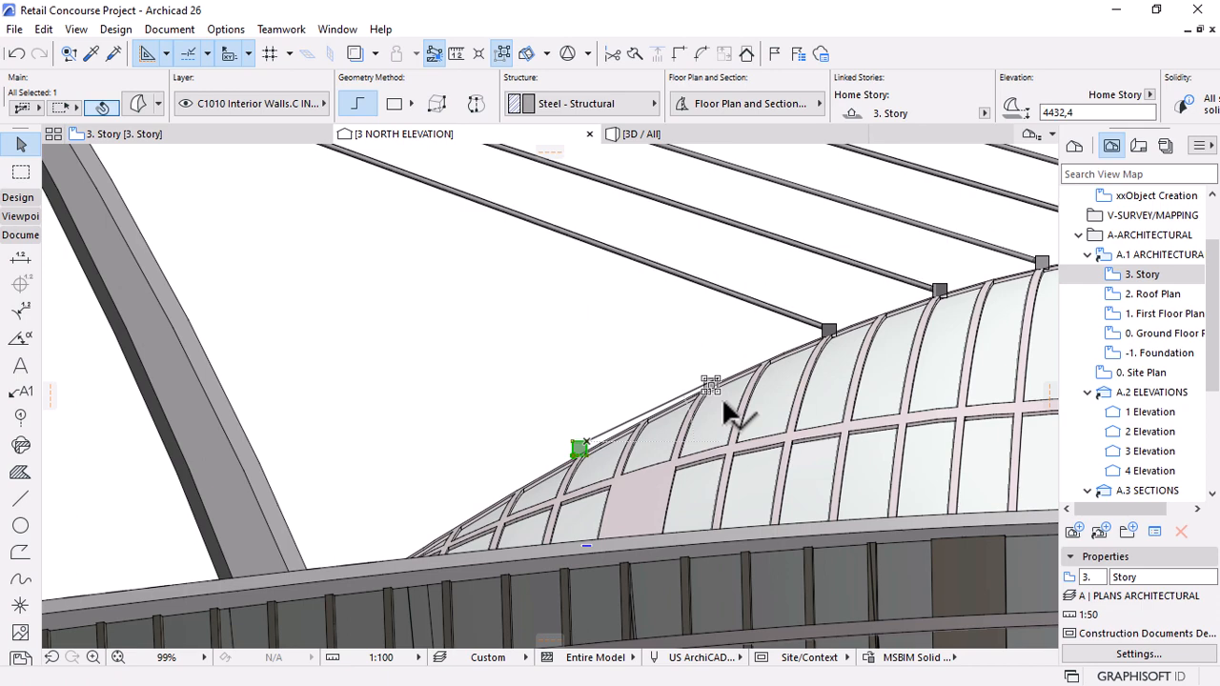
Copy the lowest pylon anchor plate farther down the pylon, taking the offset between the two lowest plates as the spacing.
scroll(785, 511, "down", 4)
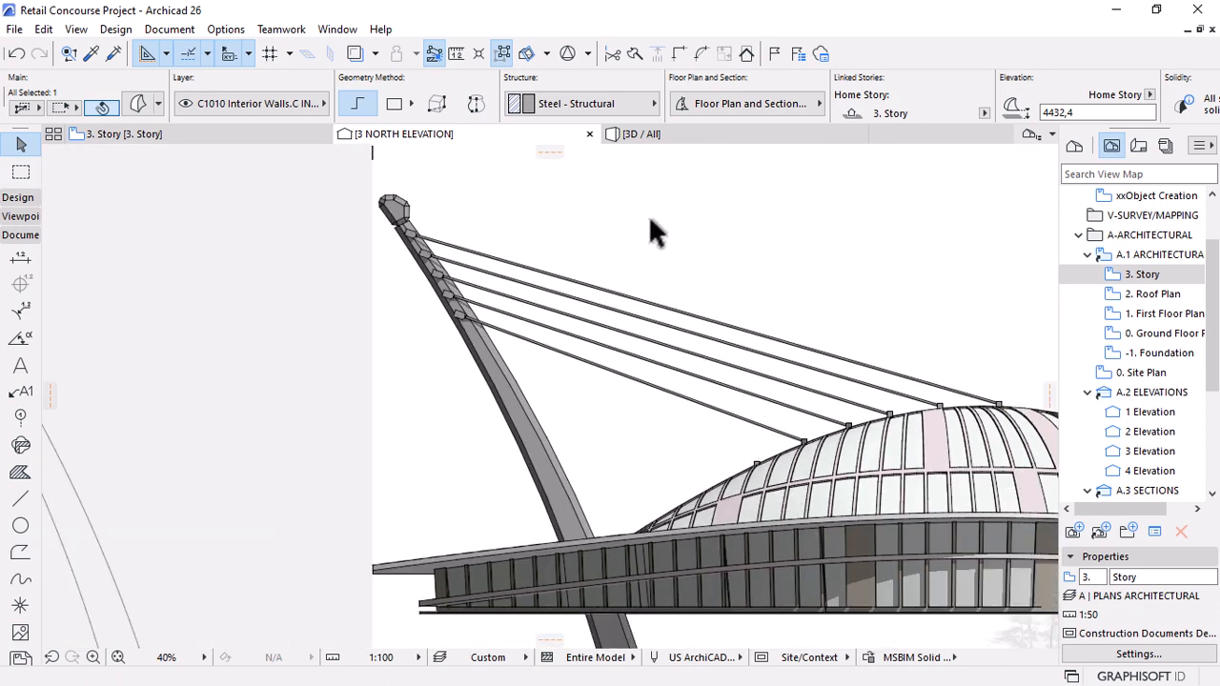
scroll(469, 331, "up", 5)
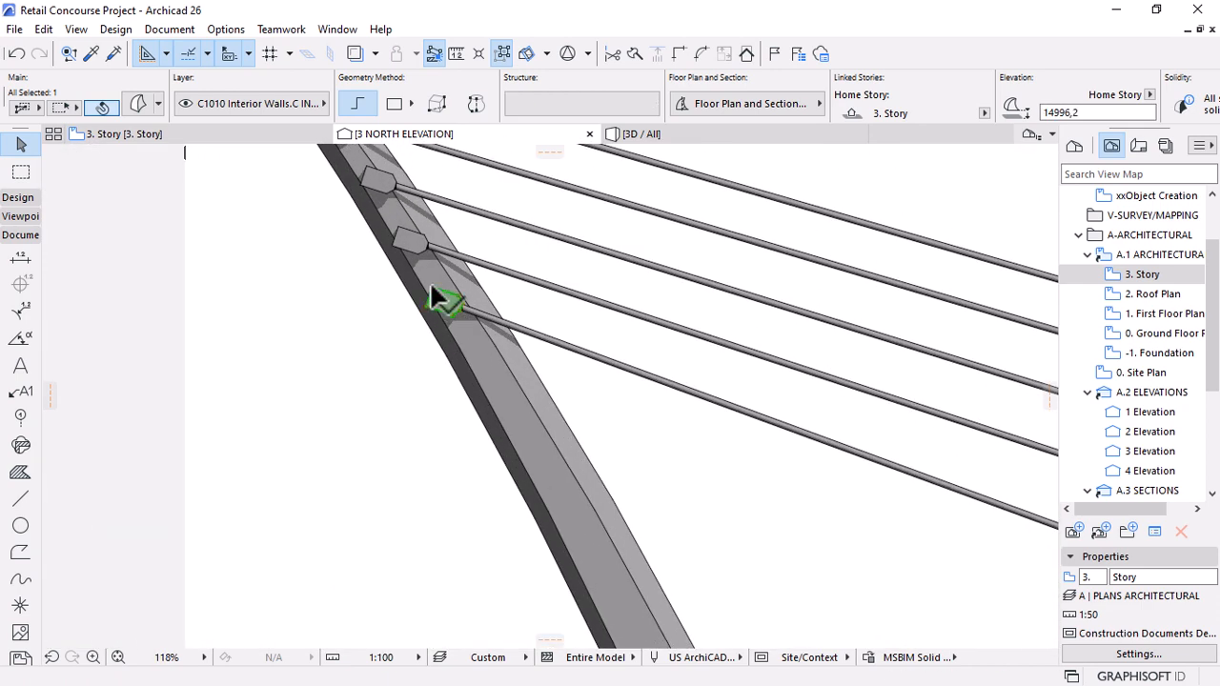
key("ctrl+d")
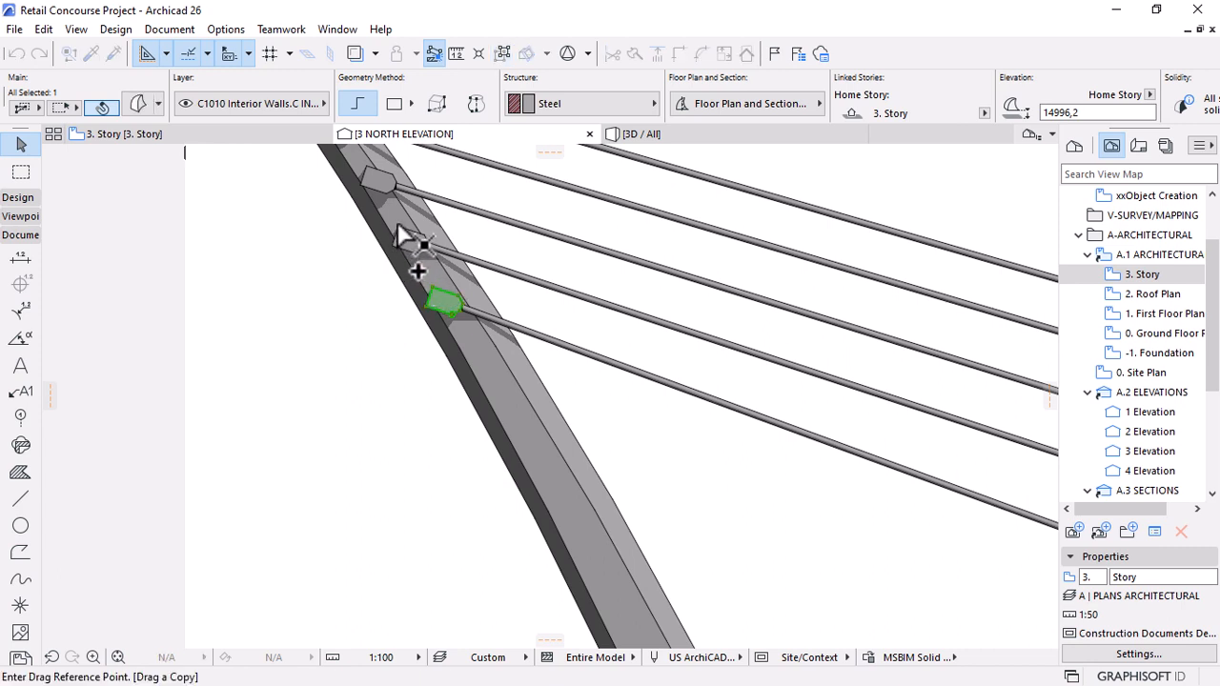
left_click(398, 232)
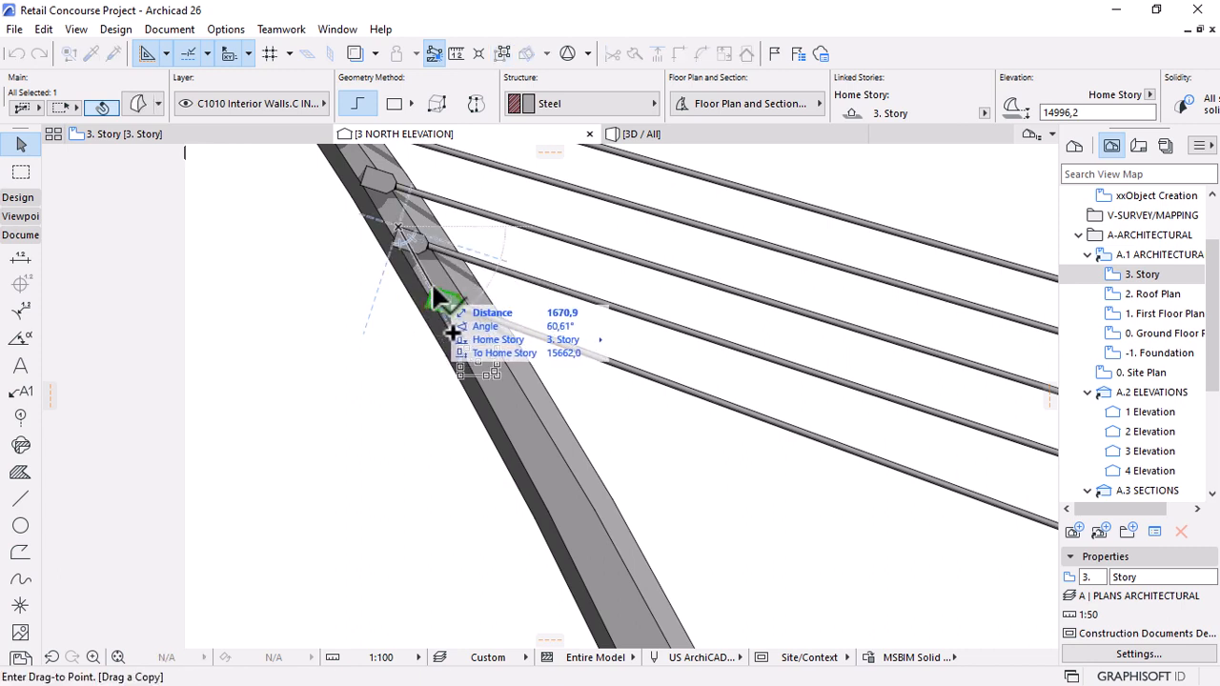
left_click(434, 288)
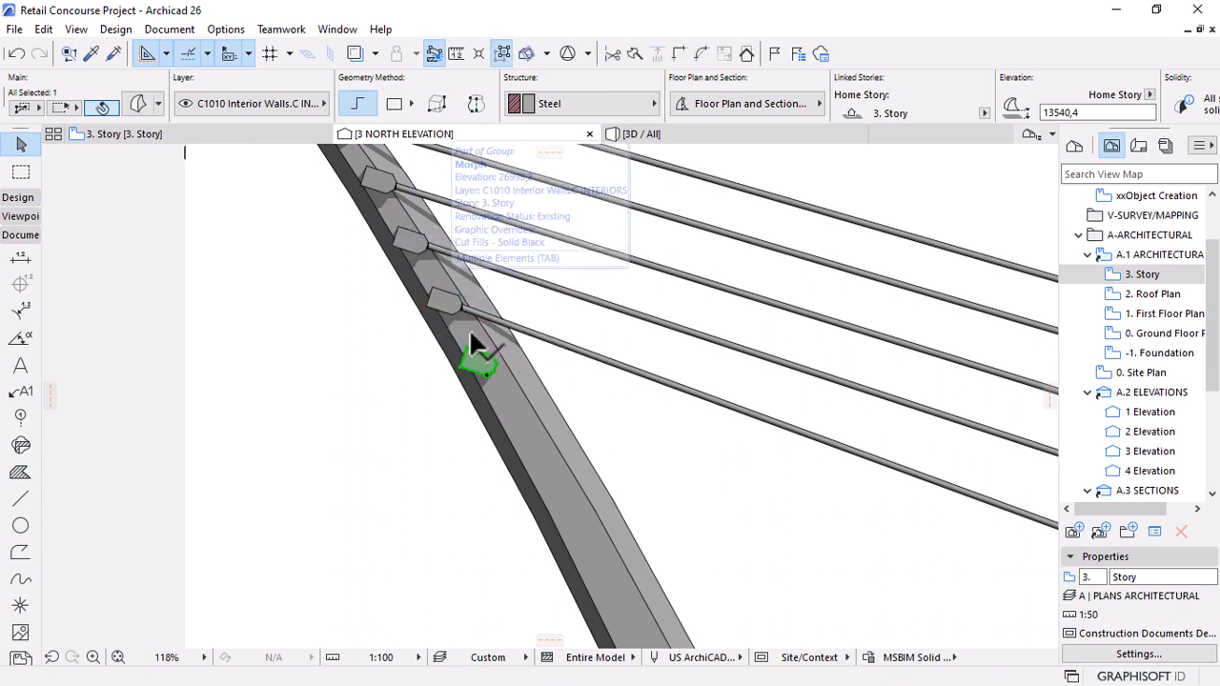
Move the copied lowest anchor plate slightly inward across the pylon face in the north elevation, in line with the plates above.
scroll(468, 327, "up", 4)
key("ctrl+d")
left_click(504, 452)
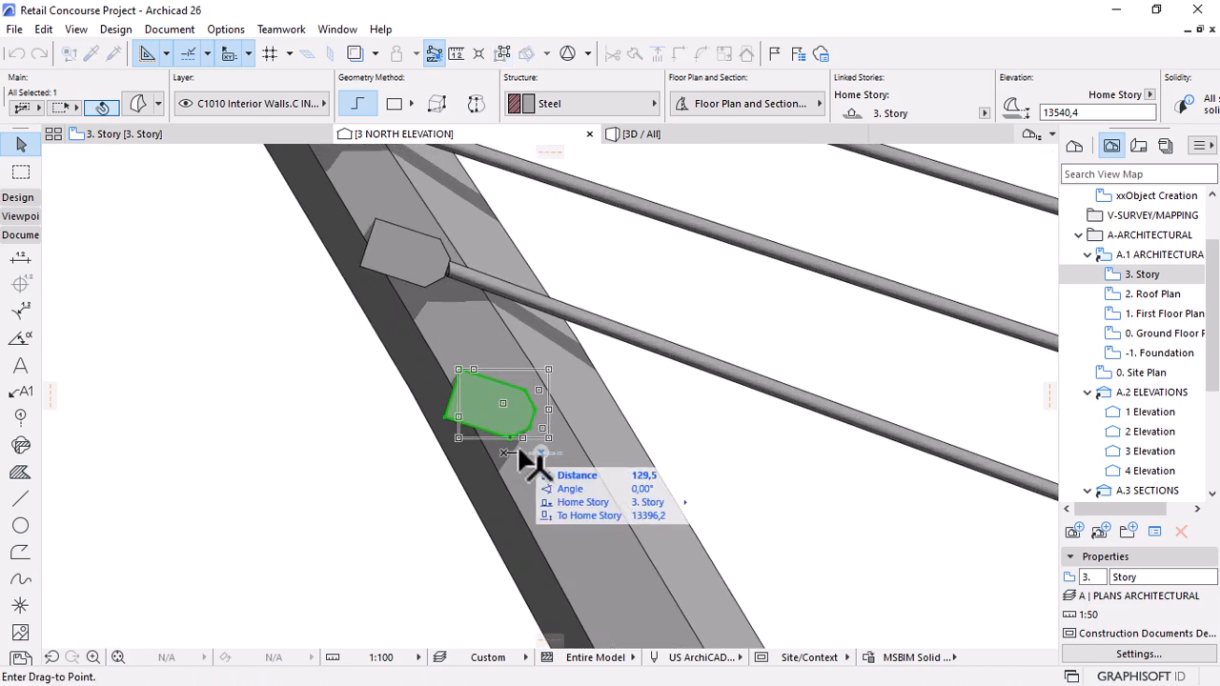
left_click(537, 464)
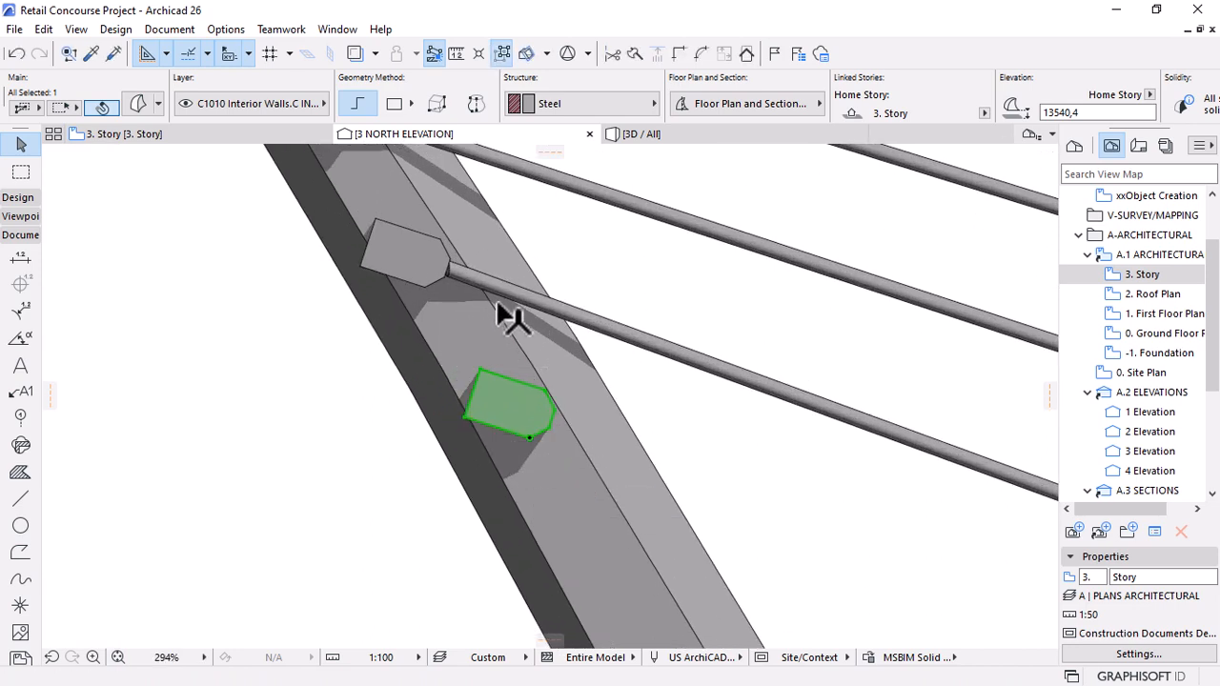
scroll(424, 334, "down", 7)
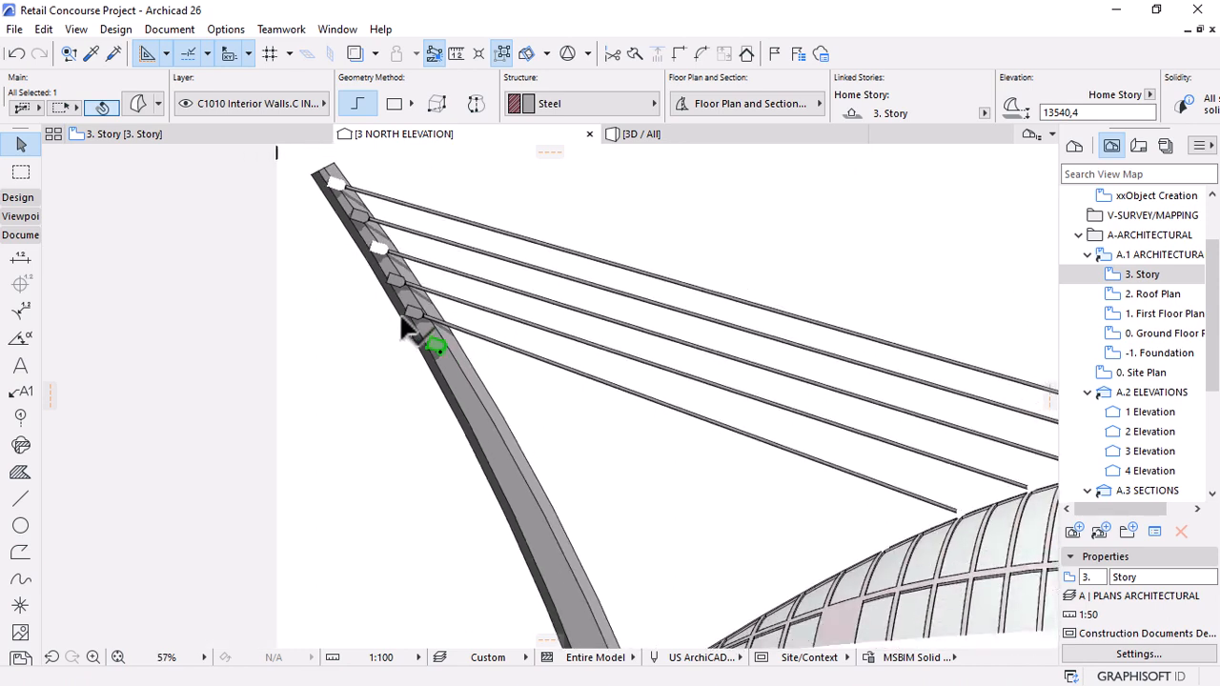
In the 3D view, pick up the settings of an existing "Tension cables" beam for drawing a further cable.
left_click(640, 134)
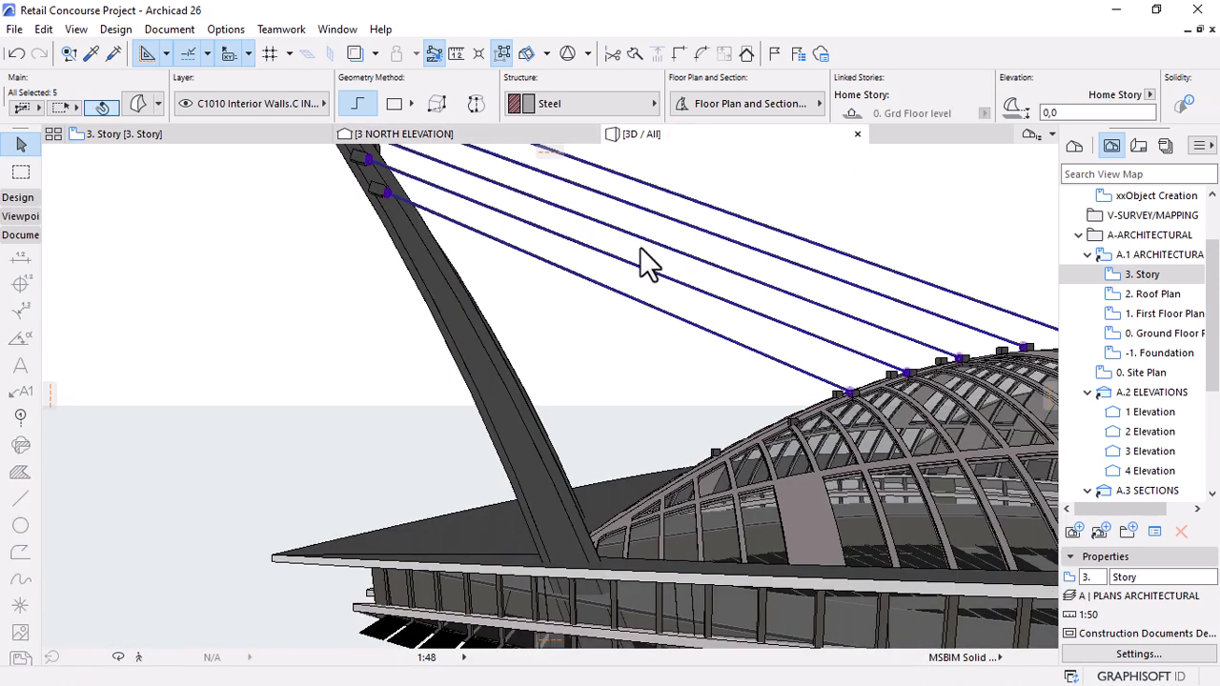
scroll(640, 247, "up", 3)
key("o")
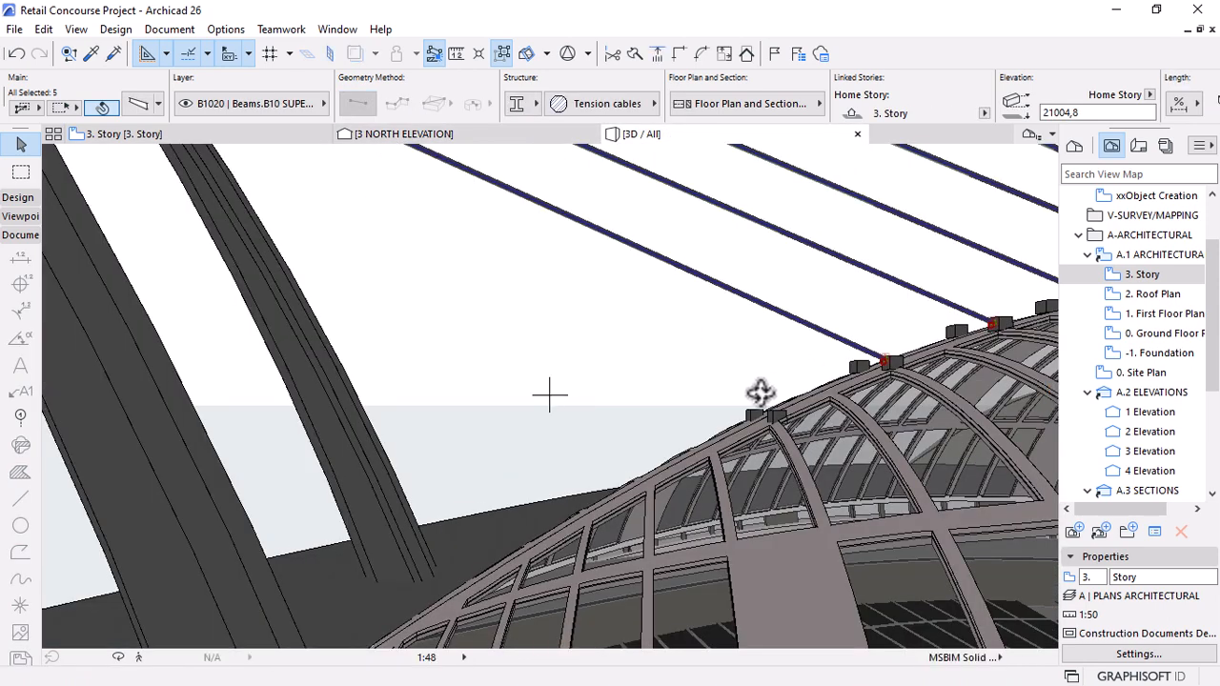
scroll(706, 419, "down", 3)
left_click_drag(741, 386, 614, 436)
scroll(514, 263, "up", 5)
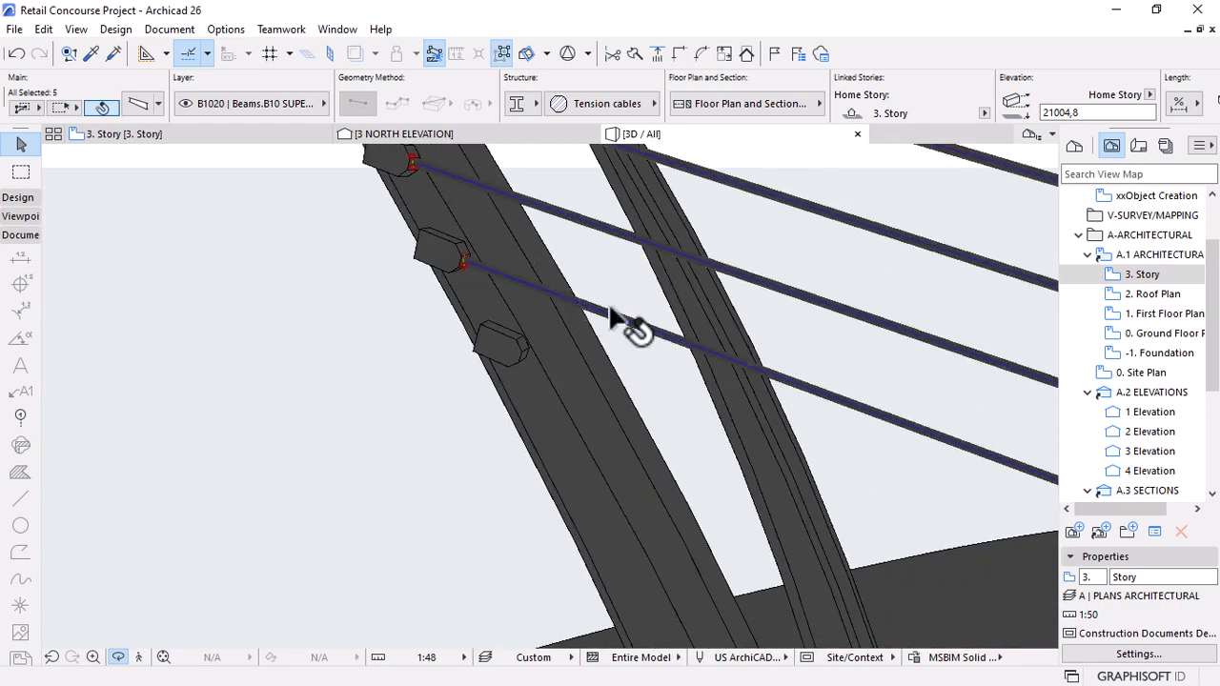
left_click(607, 310, "alt")
key("Escape")
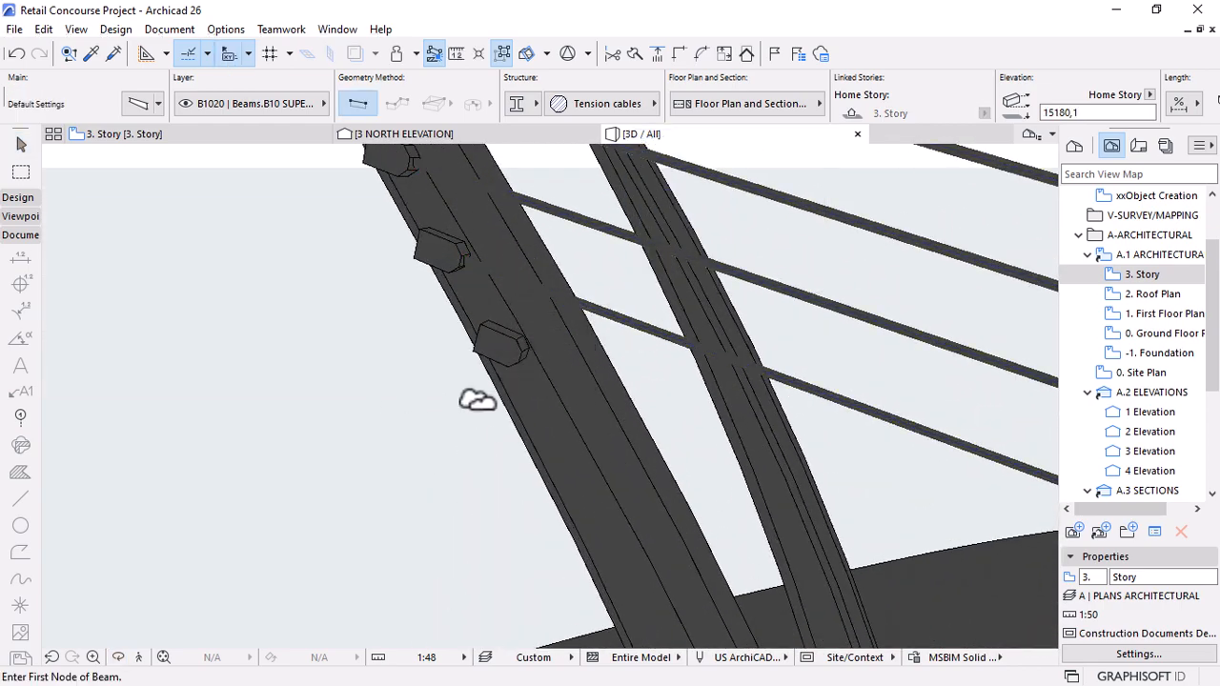
Draw a "Tension cables" beam from the new pylon anchor plate to the lowest block on the roof spine.
scroll(530, 370, "up", 2)
scroll(526, 357, "up", 3)
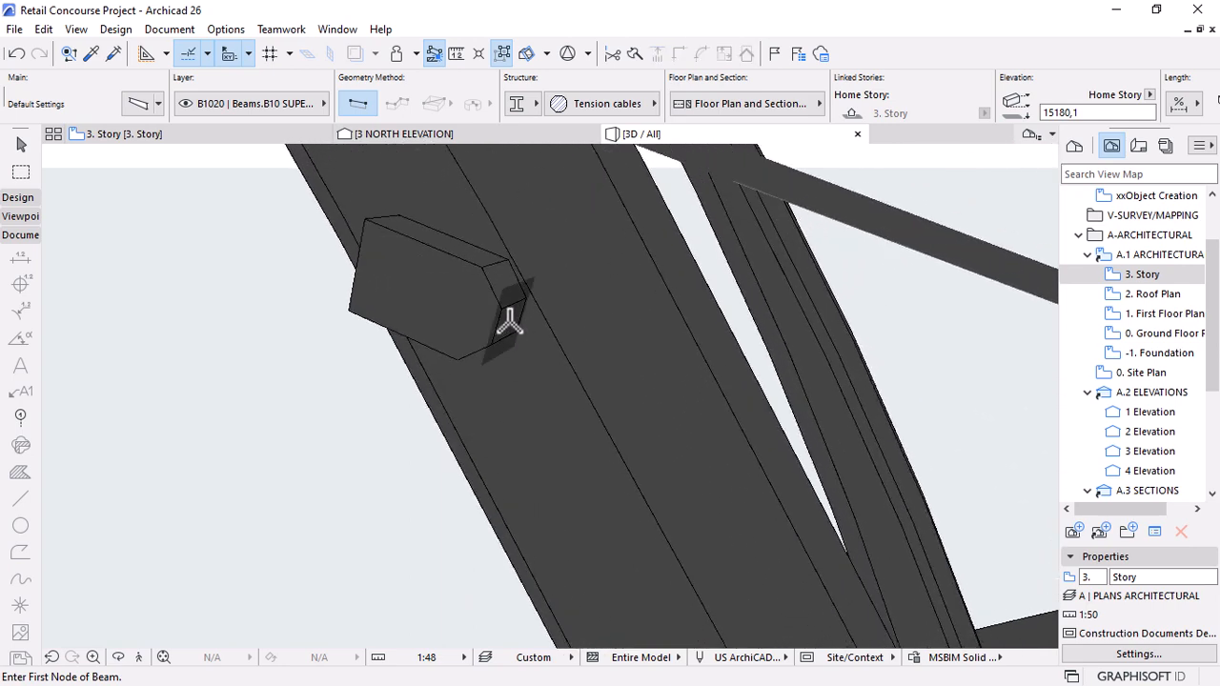
left_click(510, 324)
scroll(481, 297, "down", 4)
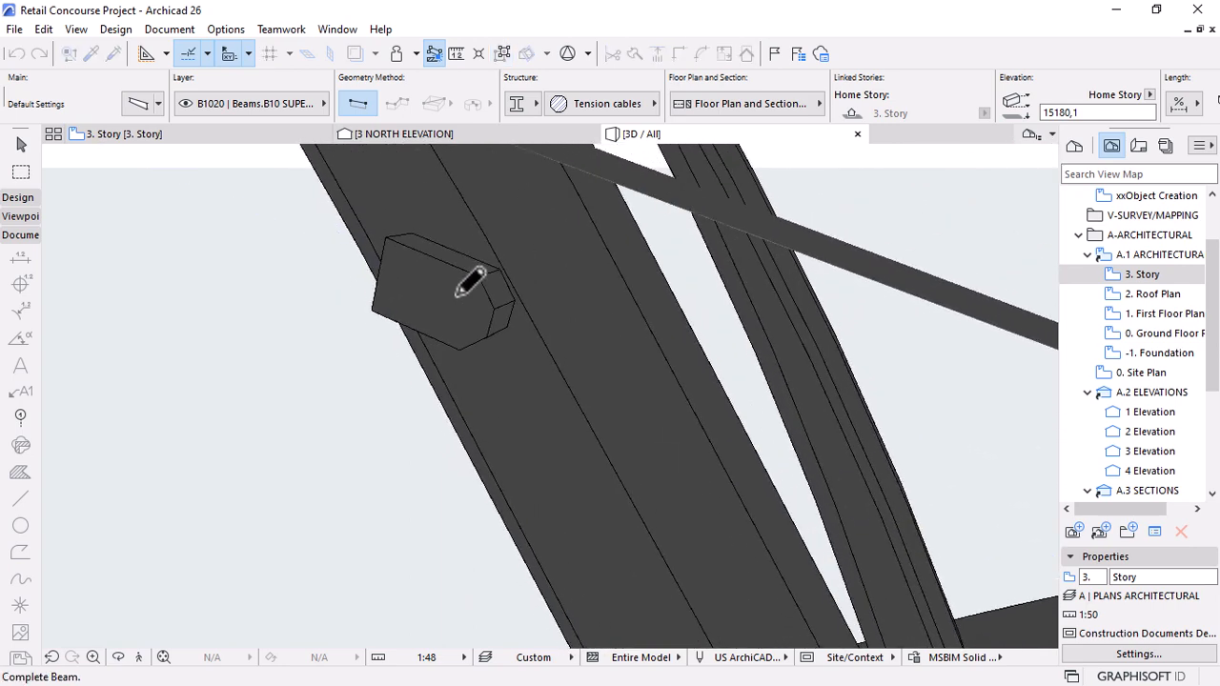
scroll(326, 264, "down", 3)
scroll(581, 346, "up", 5)
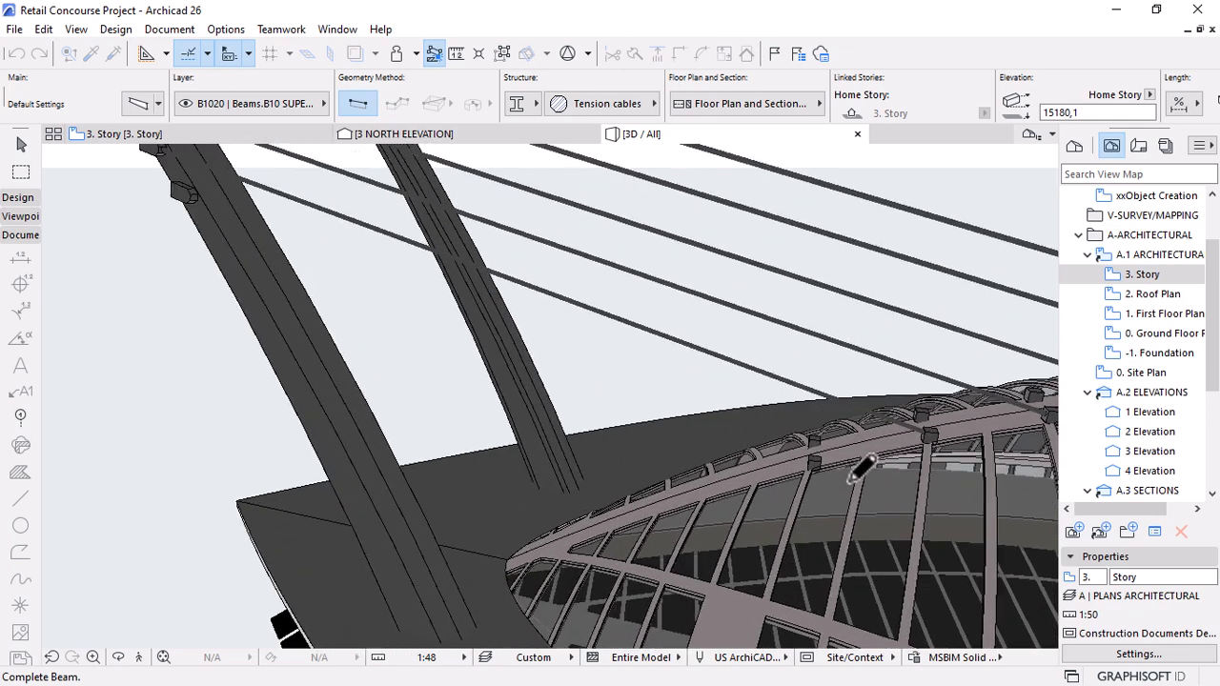
scroll(789, 458, "up", 5)
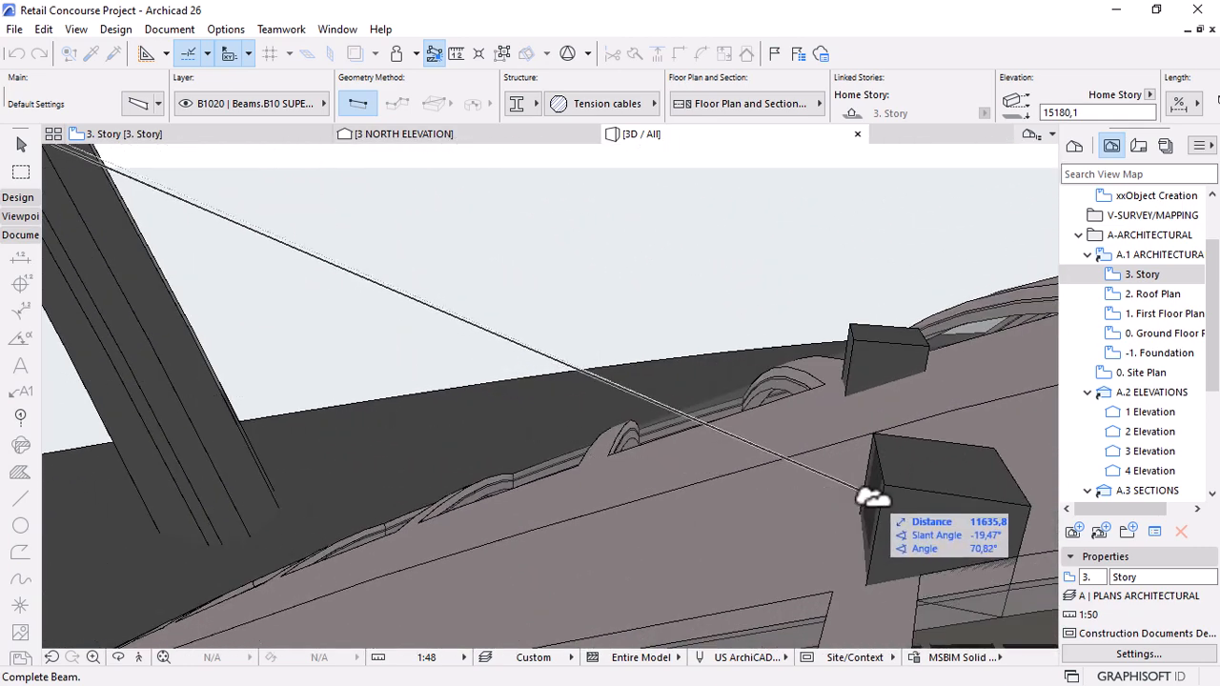
left_click(867, 498)
scroll(610, 382, "down", 2)
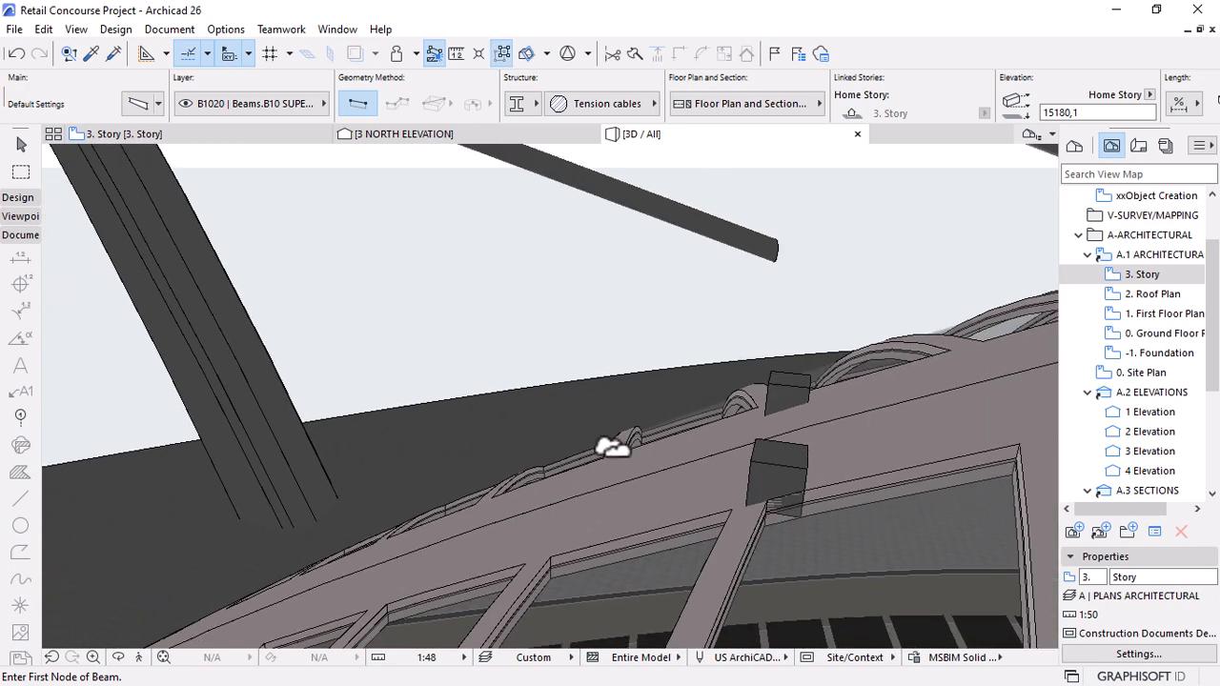
key("Escape")
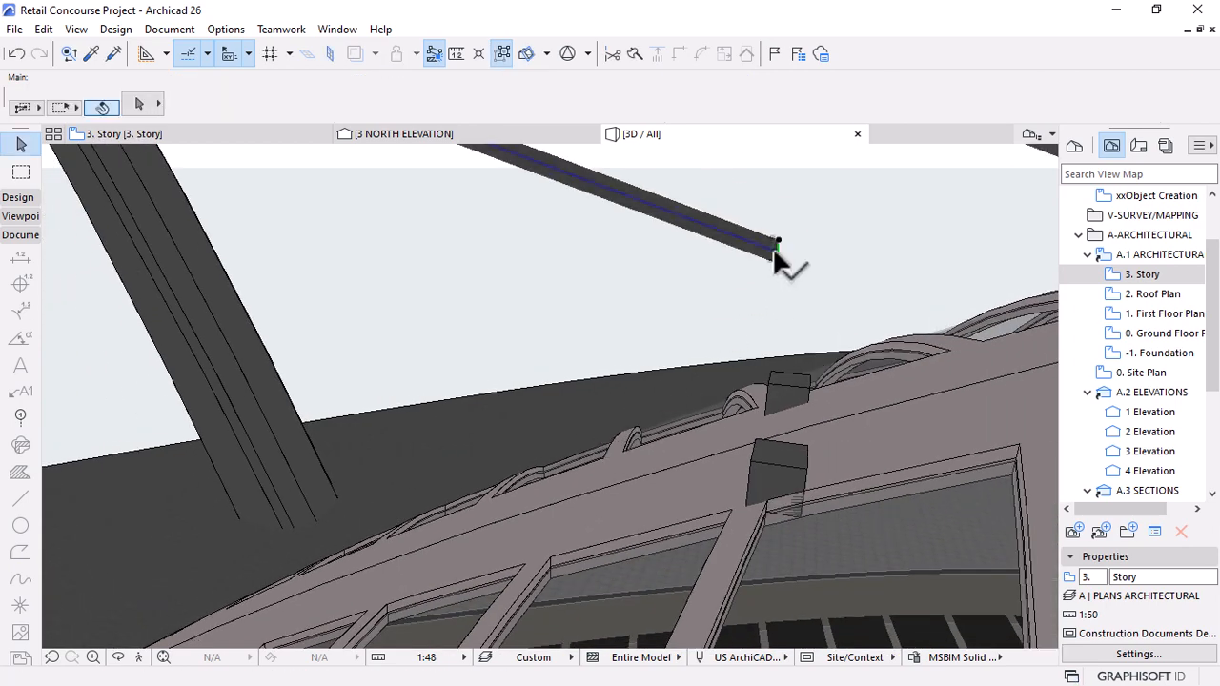
Tilt the new cable by stretching its free end down onto the face of the lowest spine block, and check it against the whole building.
left_click(777, 250)
left_click(777, 250)
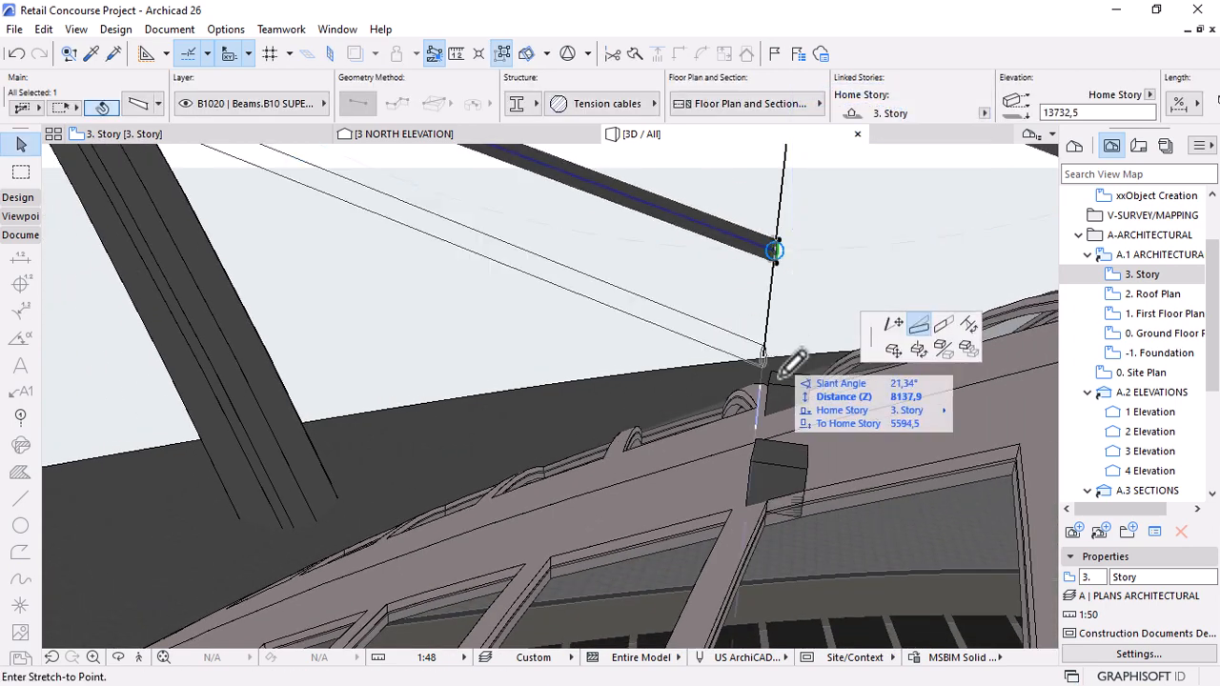
left_click(764, 463)
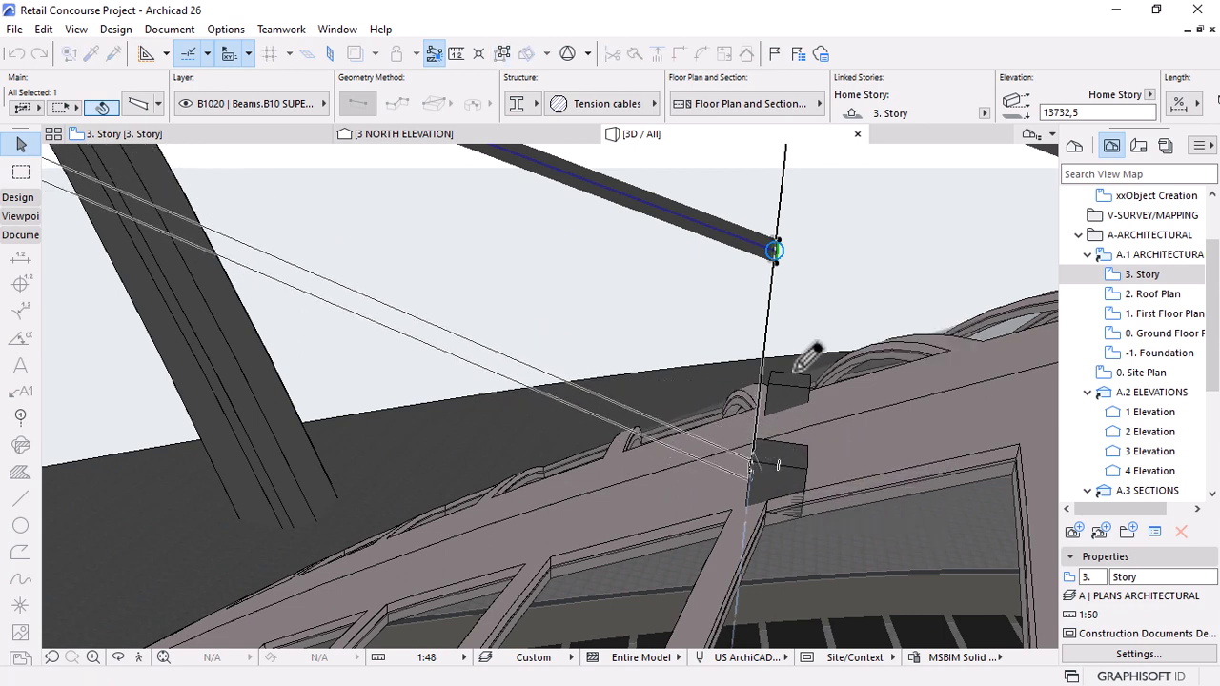
mouse_move(689, 413)
middle_mouse_down("shift")
mouse_move(624, 405)
mouse_move(640, 409)
mouse_move(646, 464)
mouse_move(686, 398)
middle_mouse_up("shift")
scroll(489, 321, "down", 10)
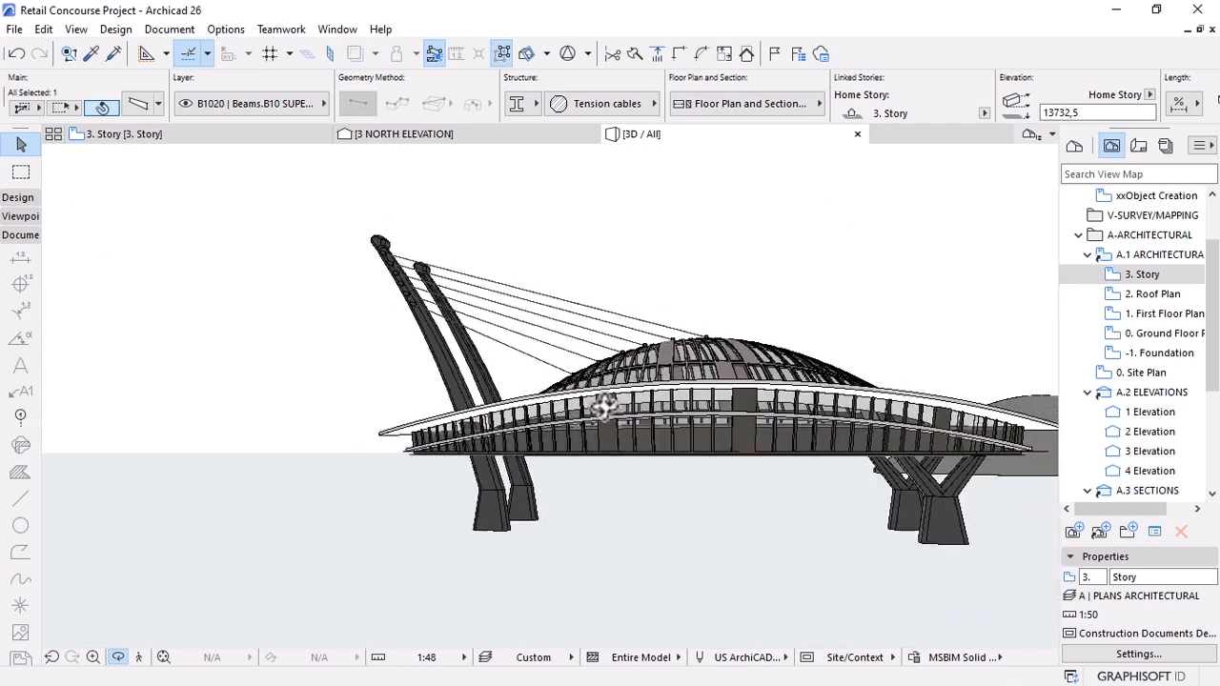
left_click_drag(877, 409, 566, 426)
scroll(525, 314, "up", 2)
left_click_drag(585, 359, 391, 303)
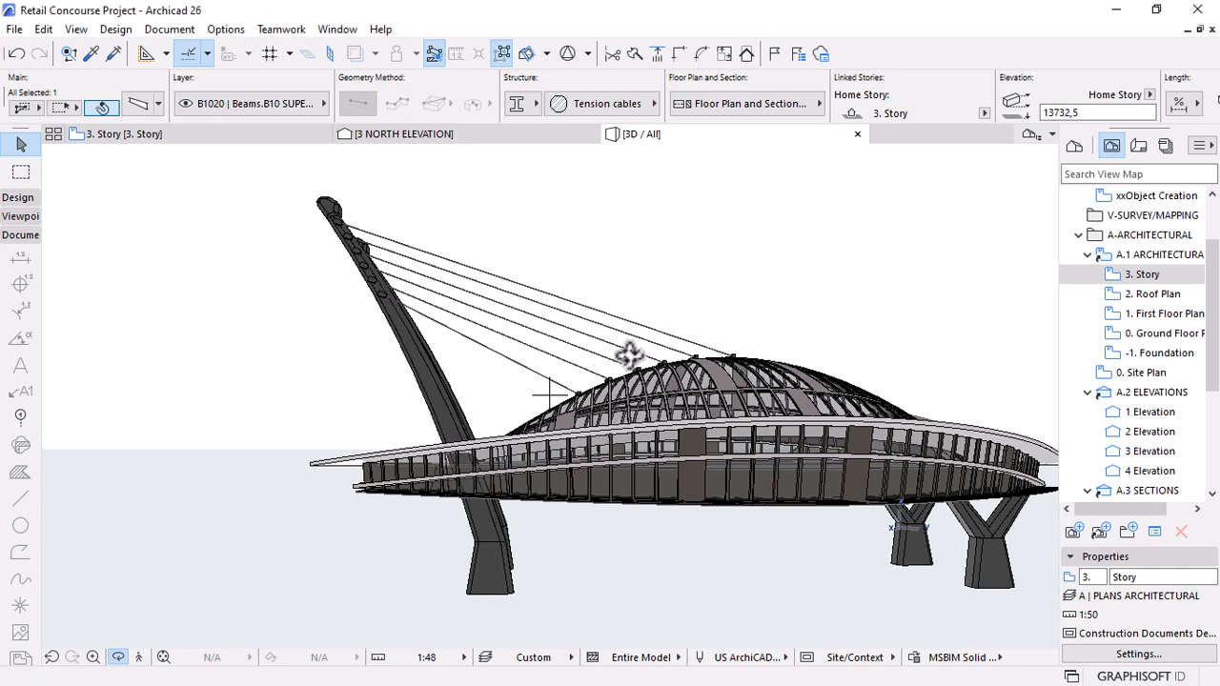
Select the new cable with its anchor plate and spine block plus the neighbouring cable and plate, and switch group suspension off.
left_click_drag(629, 355, 504, 308)
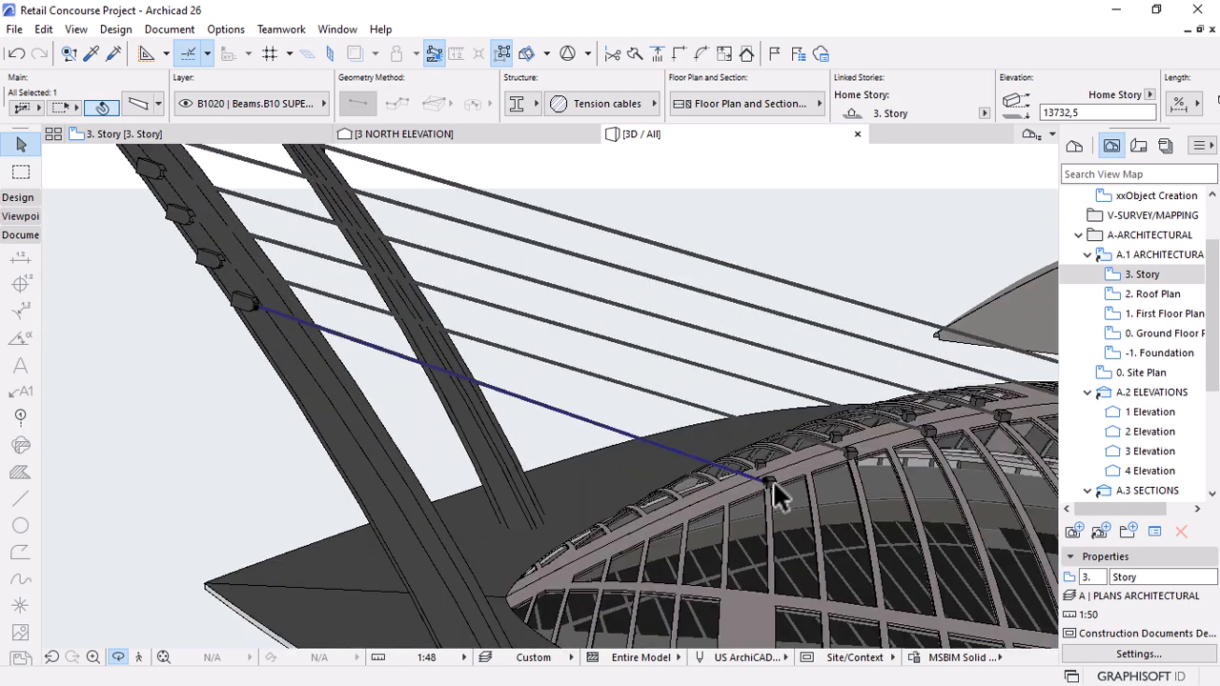
left_click(243, 306, "shift")
left_click(243, 306, "shift")
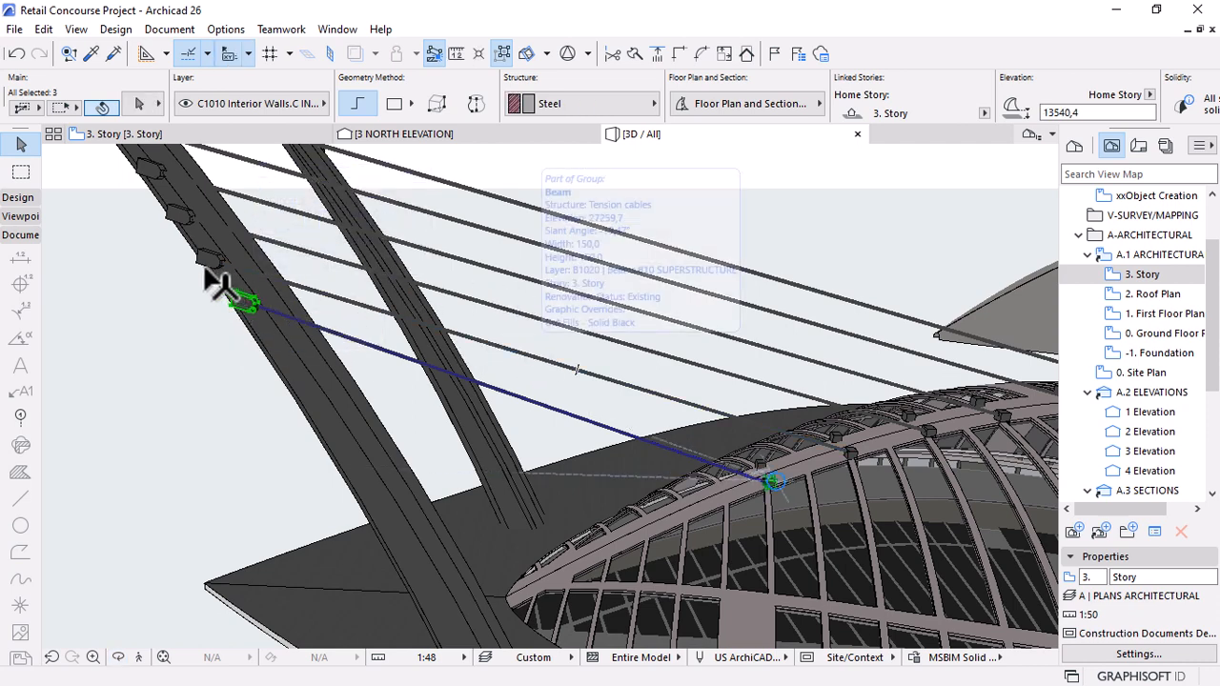
left_click(176, 261, "shift")
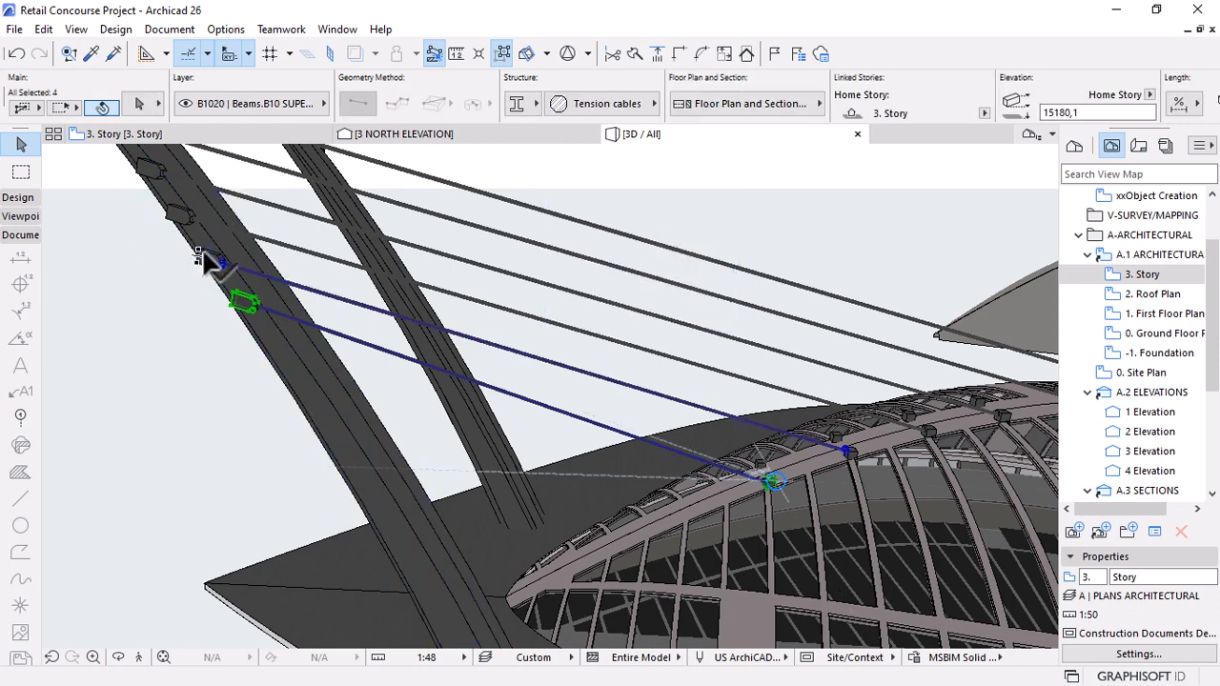
left_click(204, 256, "shift")
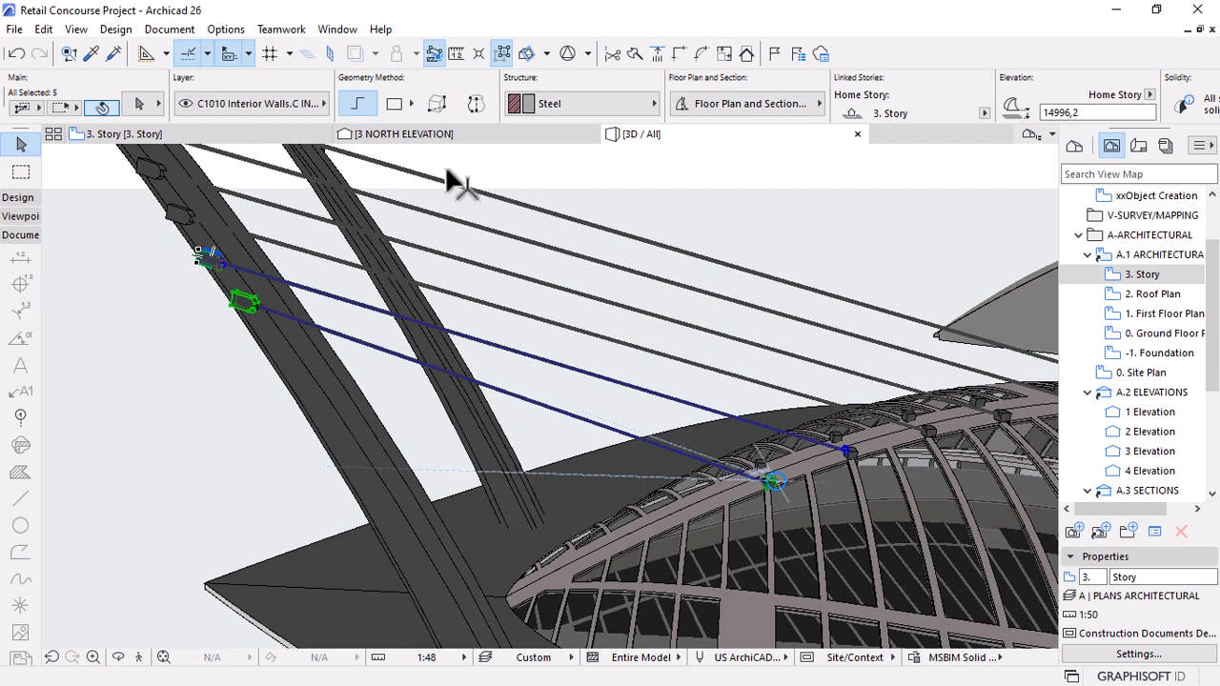
left_click(506, 54)
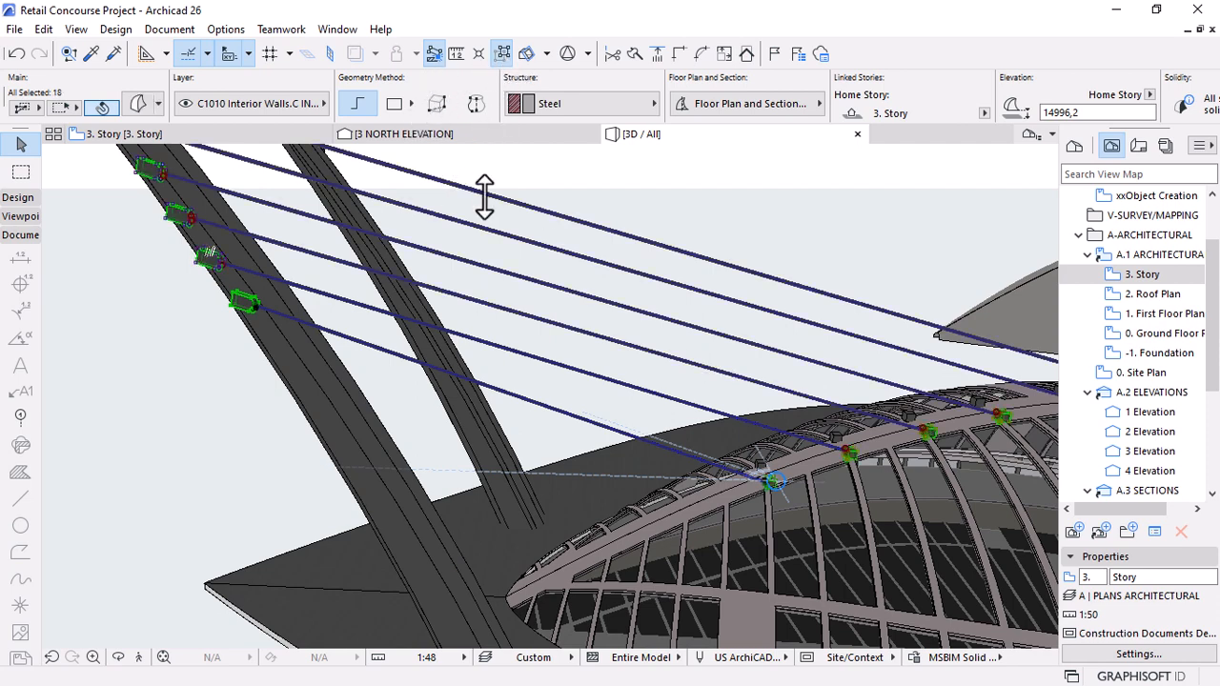
scroll(1001, 459, "up", 2)
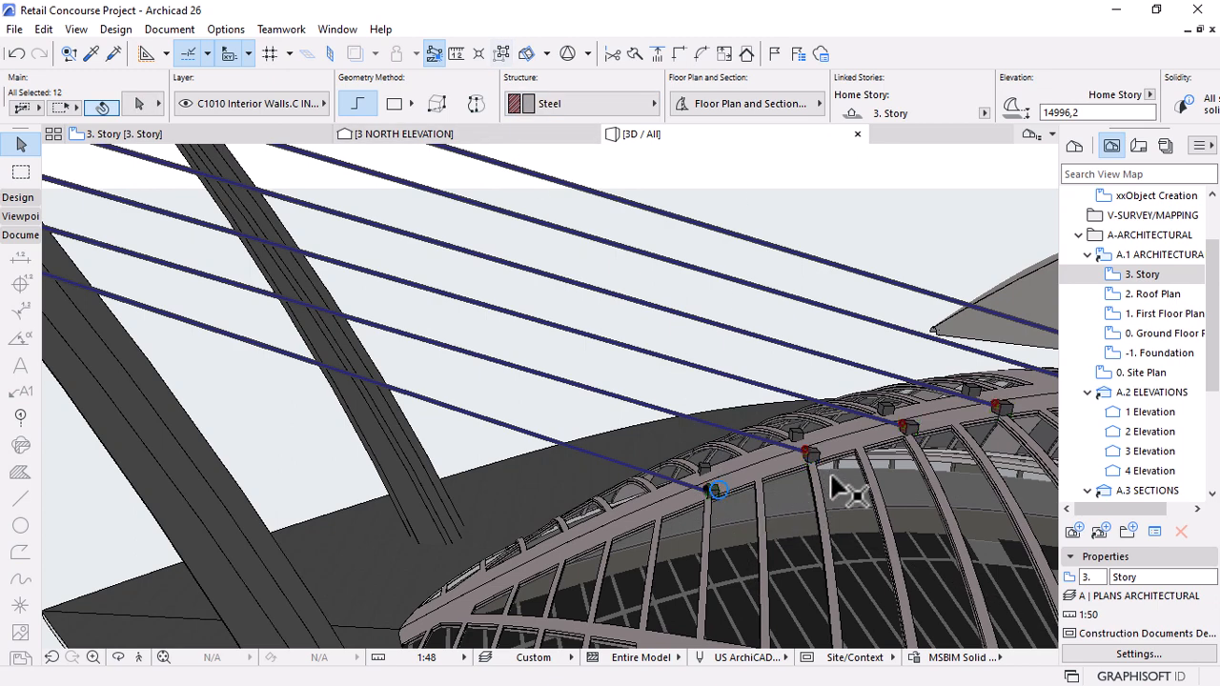
scroll(827, 492, "down", 2)
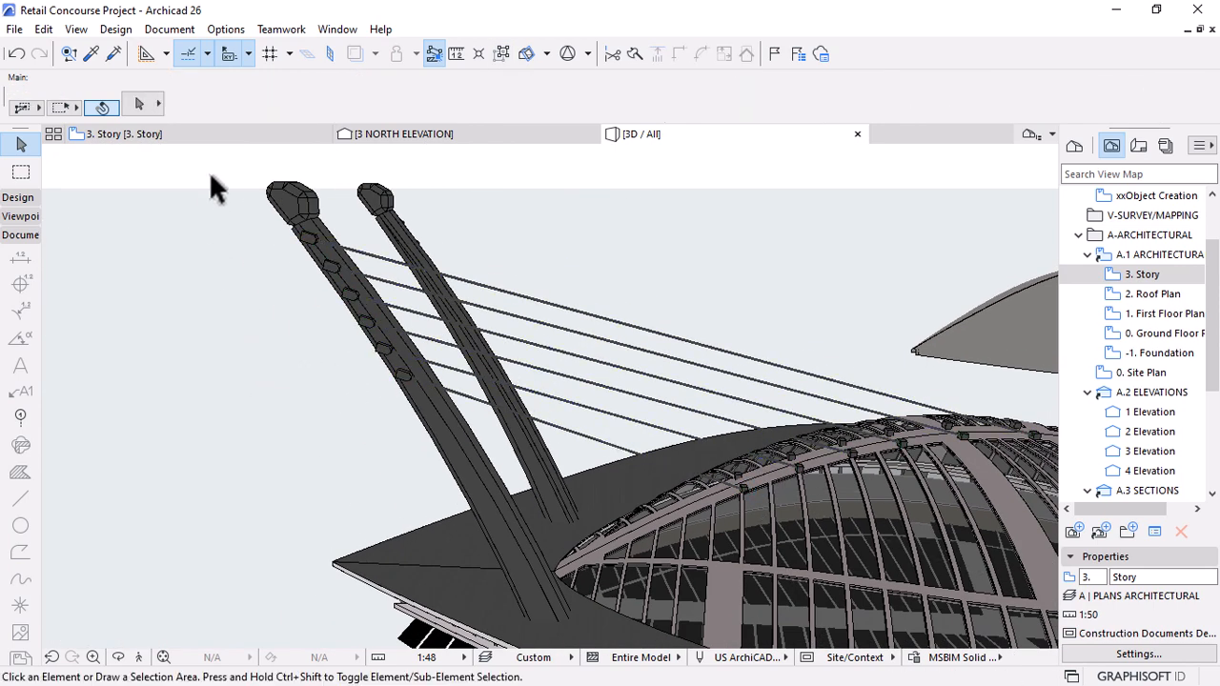
On the 3. Story plan, delete the old group of anchor plates beside the other pylon.
left_click(124, 134)
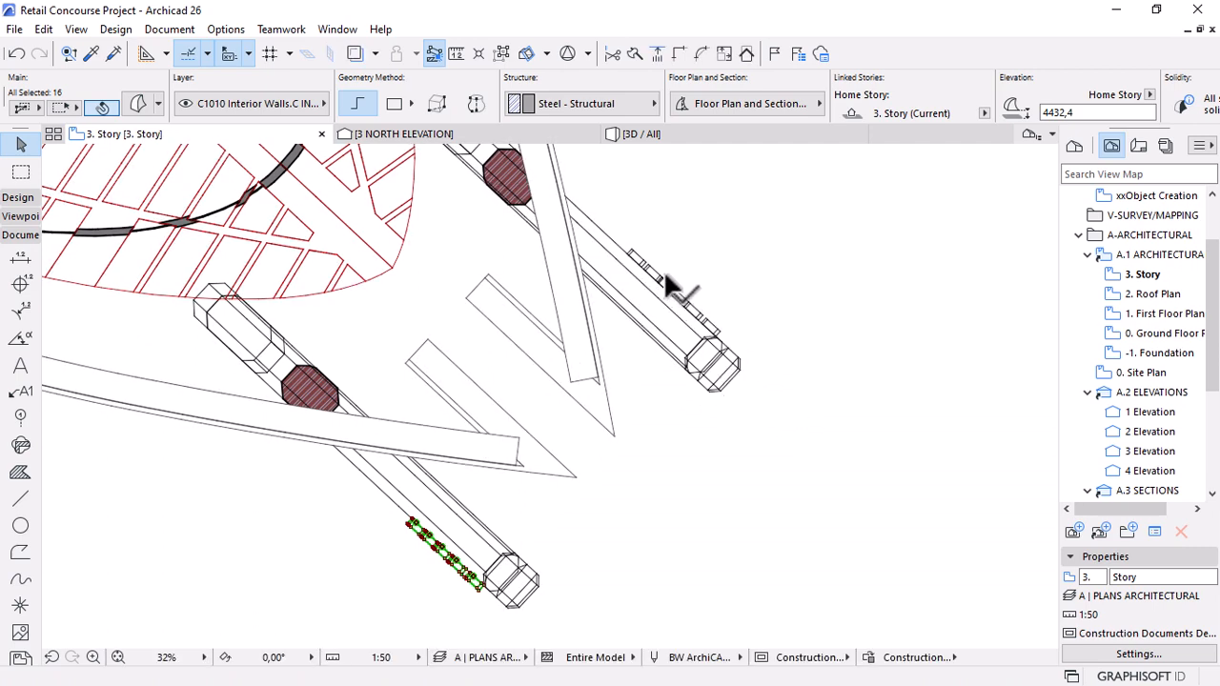
scroll(754, 428, "down", 4)
left_click(760, 529)
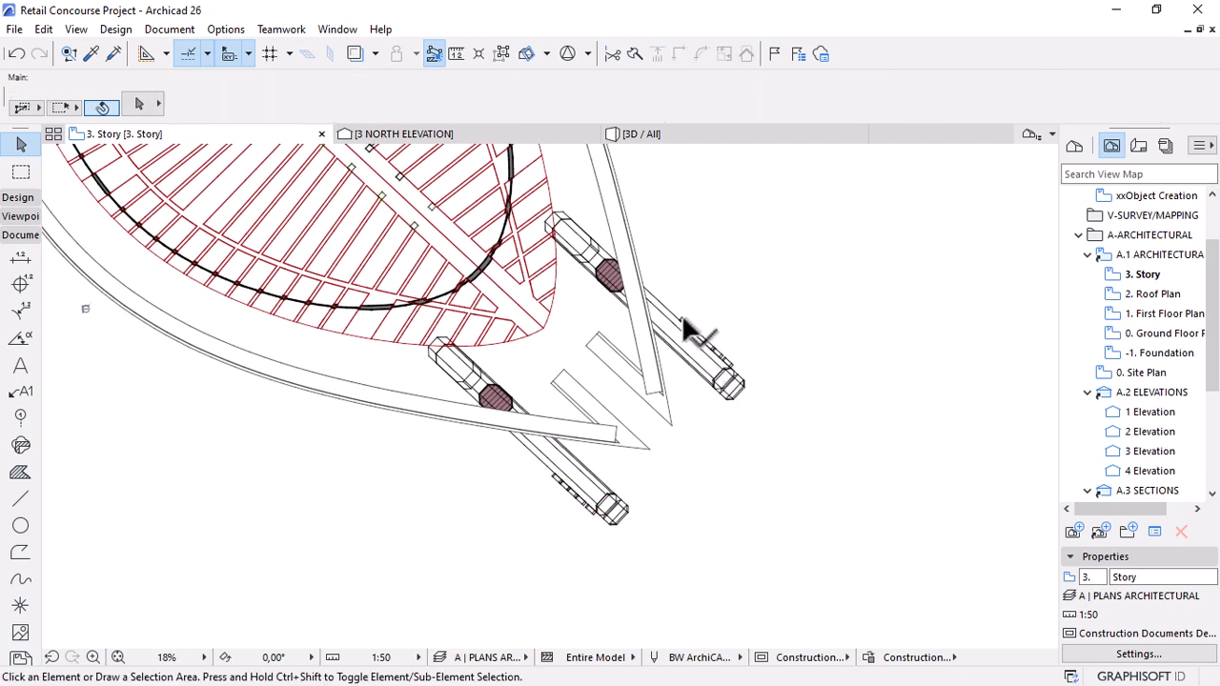
left_click(685, 329)
left_click(566, 489)
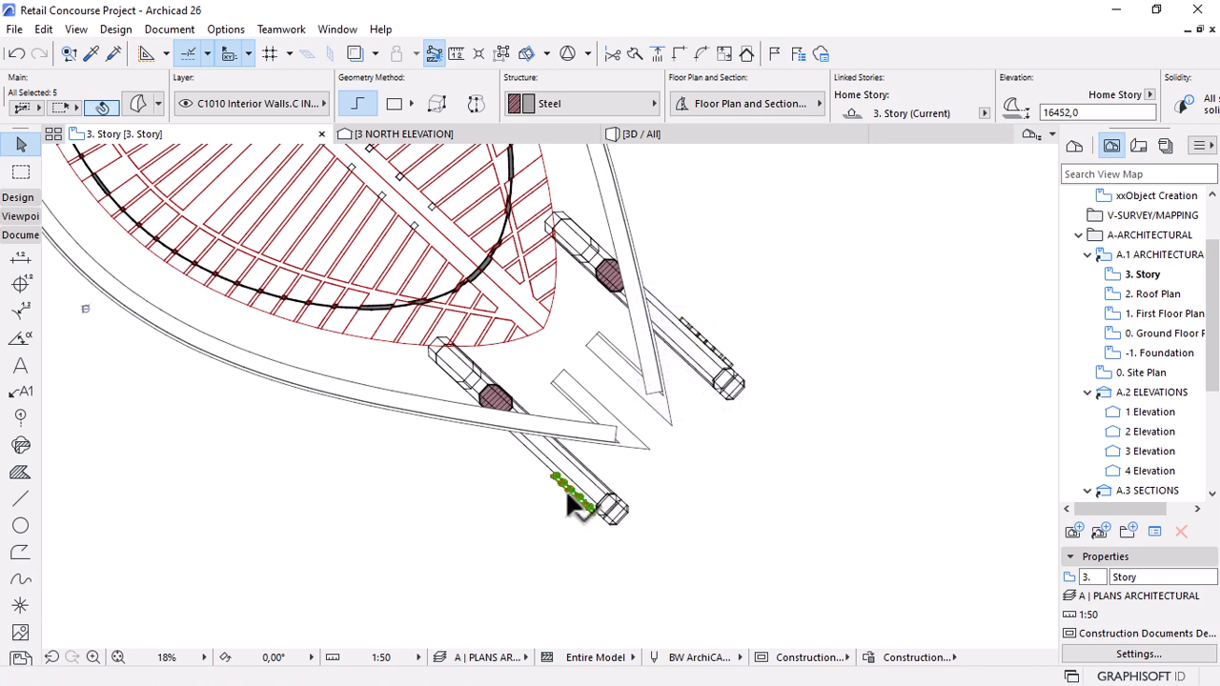
key("Escape")
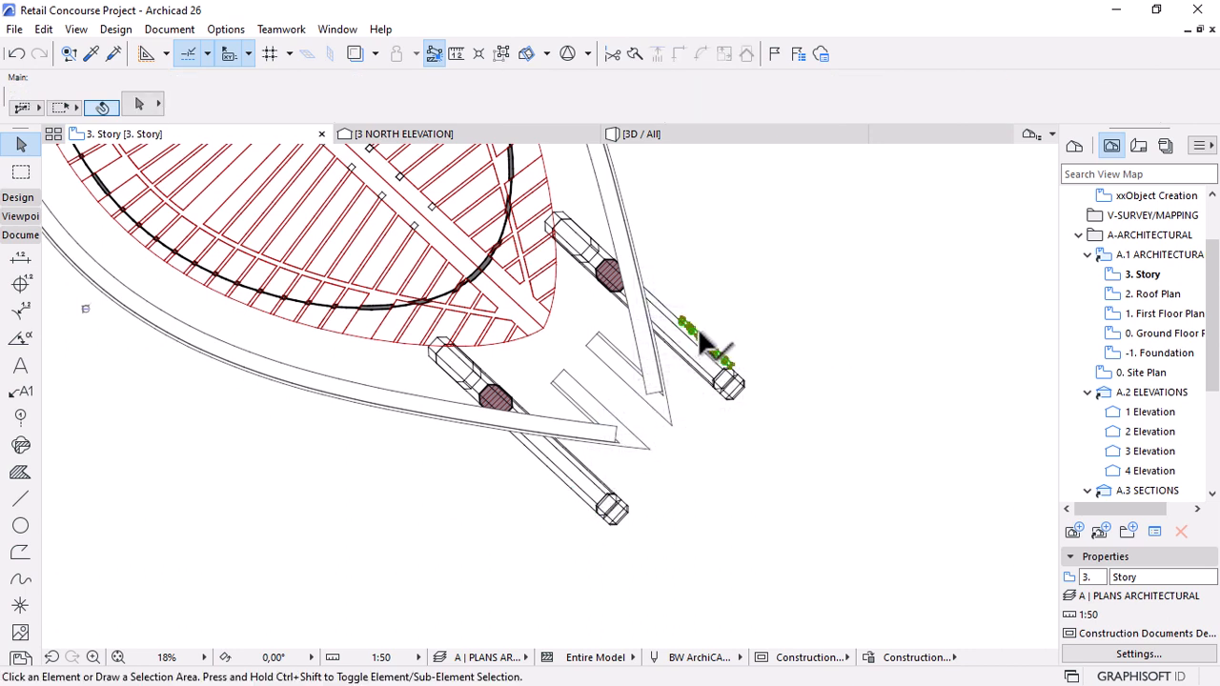
Mirror a copy of the remaining anchor plate group about the roof spine's centreline onto the other pylon, and review it in 3D.
left_click(705, 341)
key("ctrl+shift+m")
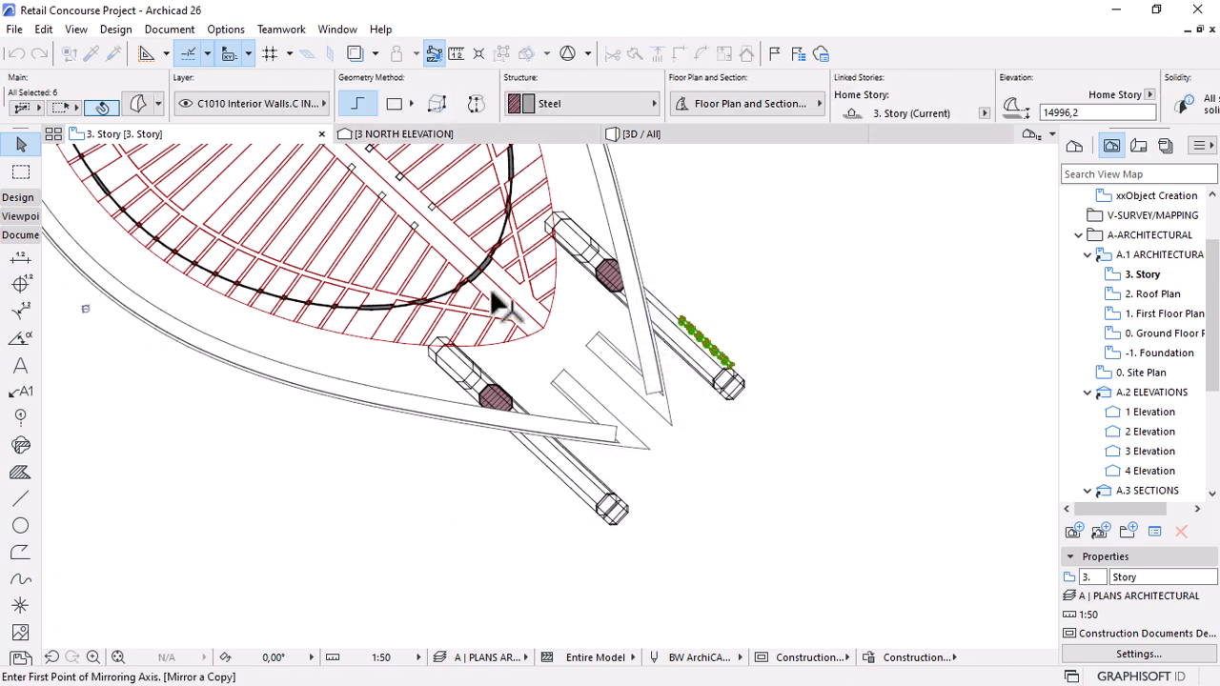
scroll(686, 543, "down", 3)
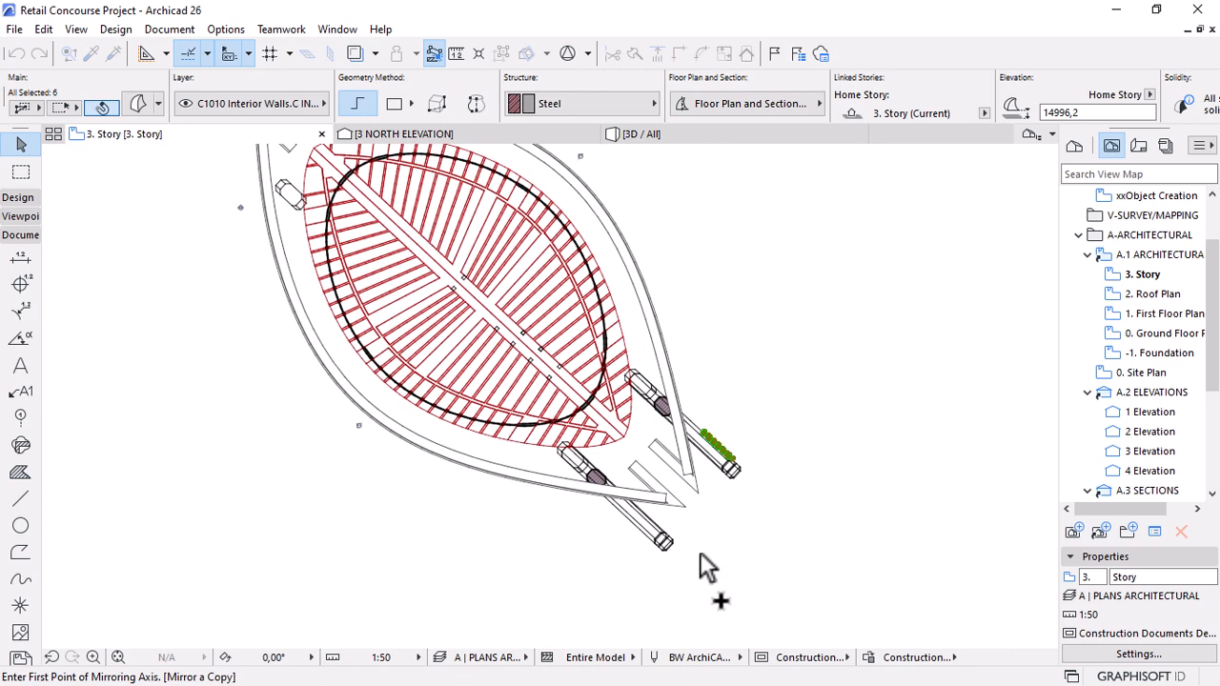
left_click(611, 423)
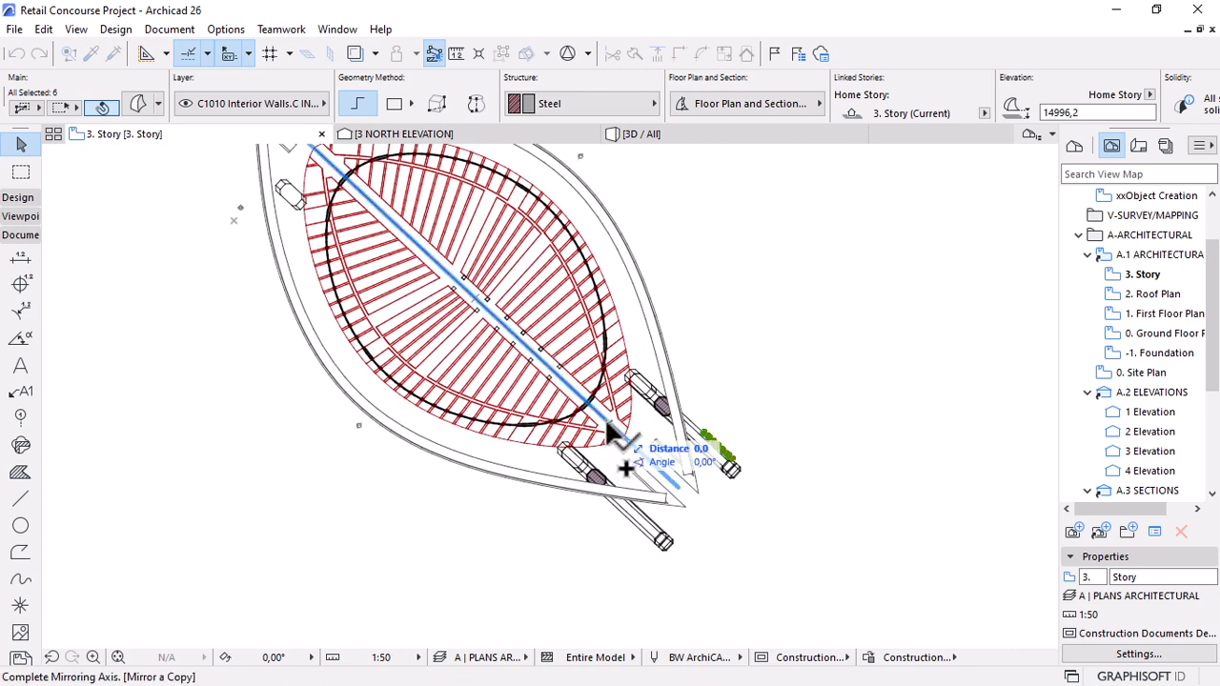
left_click(556, 376)
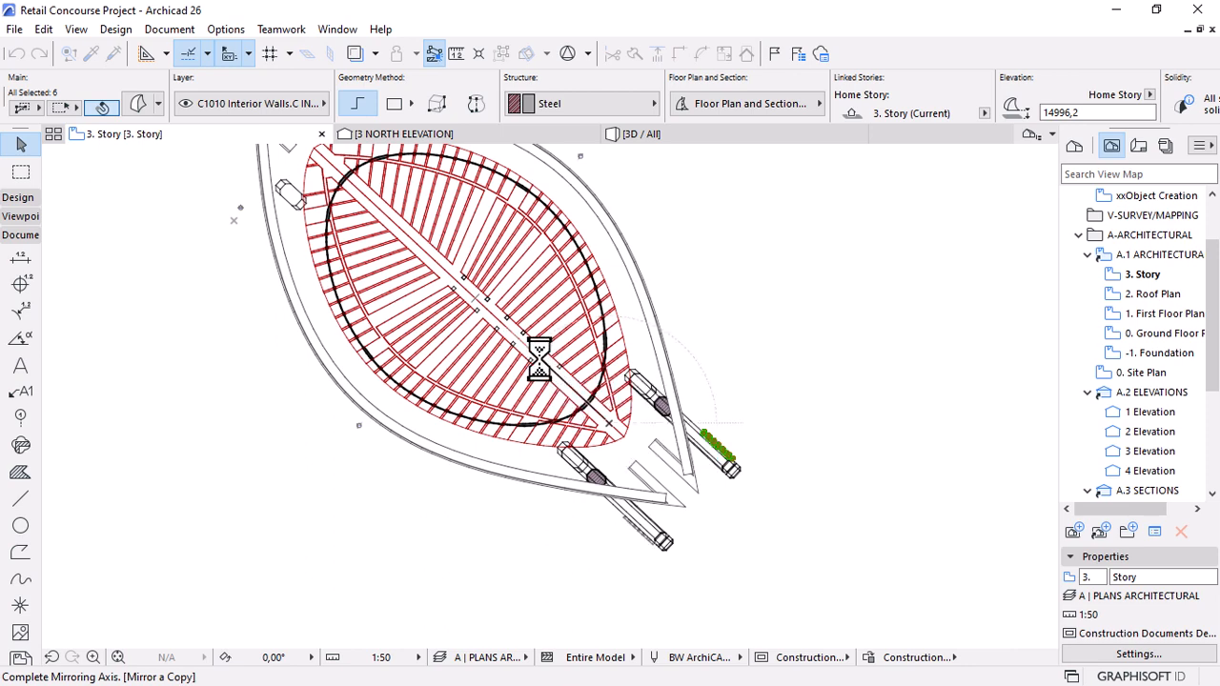
left_click(698, 265)
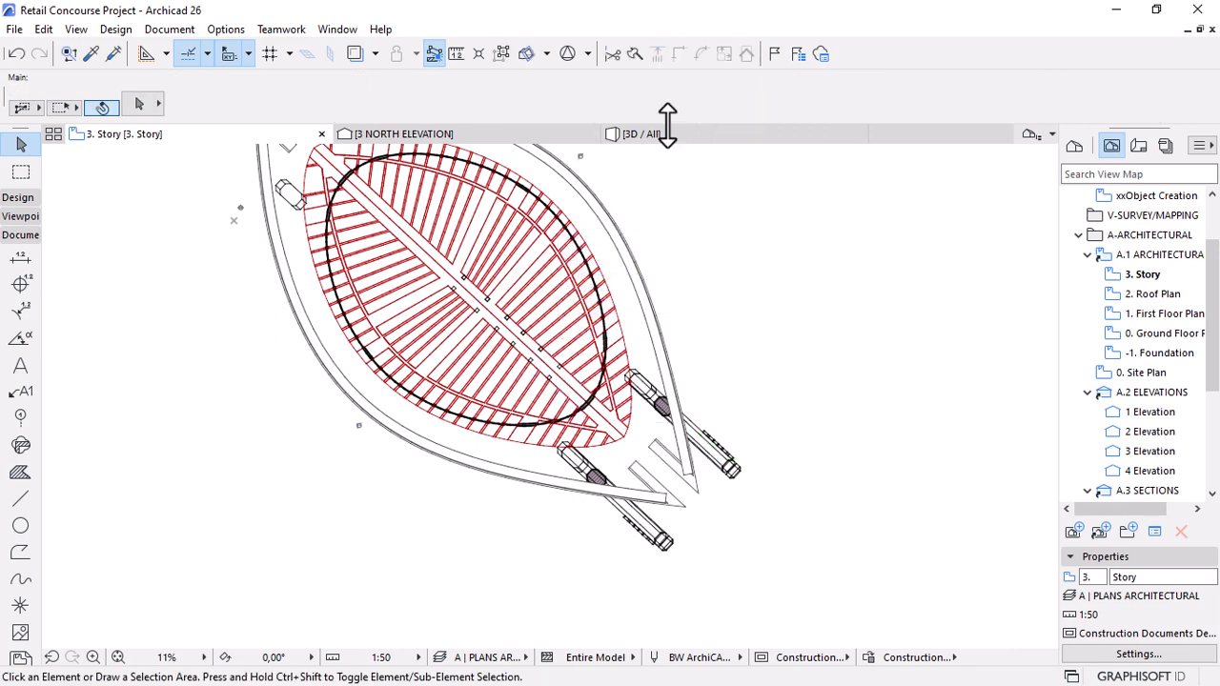
left_click(665, 134)
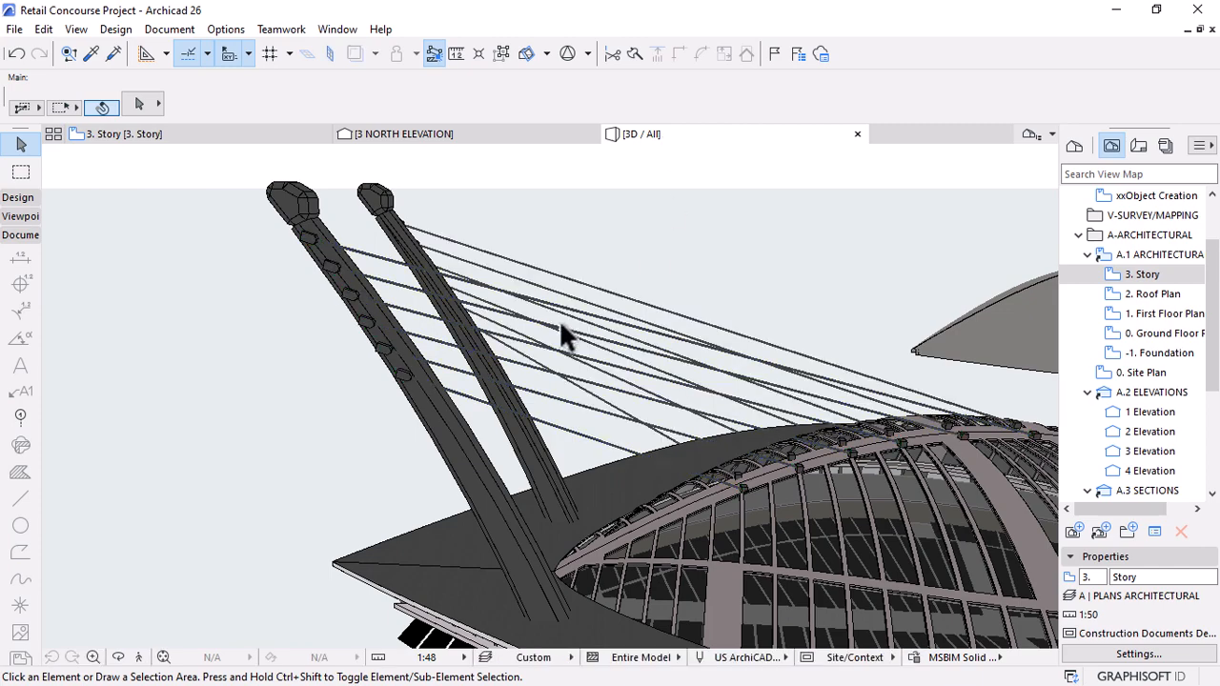
scroll(399, 303, "down", 3)
key("o")
scroll(410, 265, "down", 3)
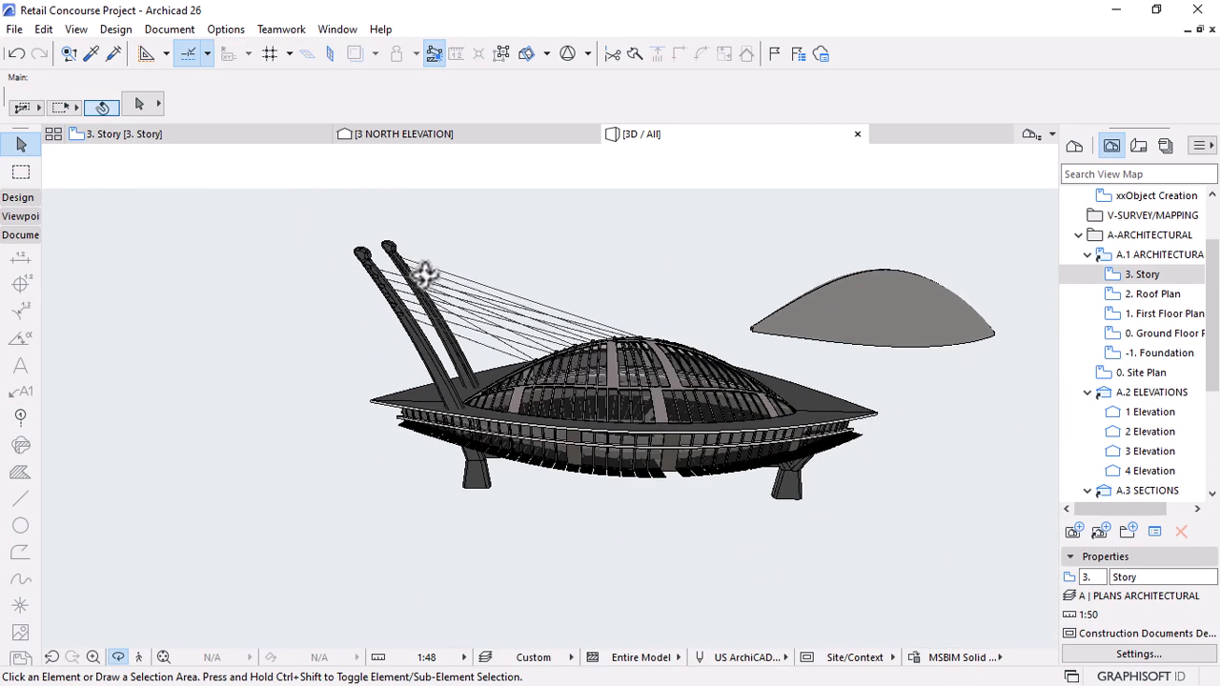